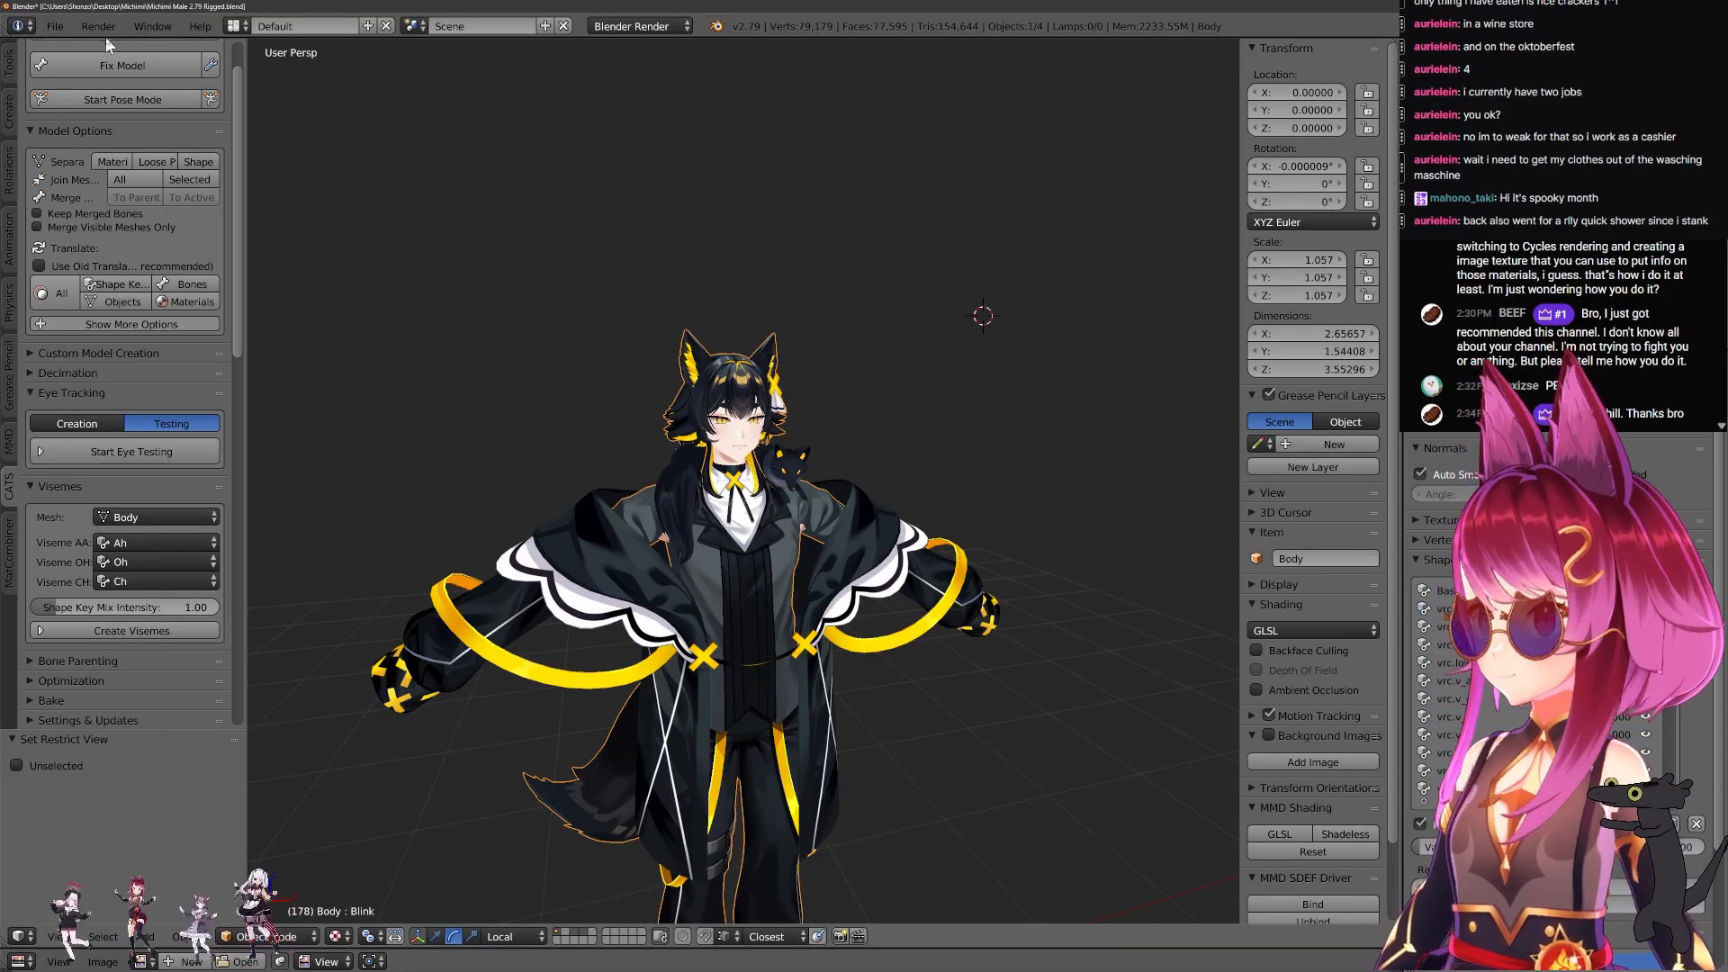
- Export the Blender avatar as FBX, overwriting Michimi Male.fbx in the Michimi folder
{"action": "left_click", "coordinate": [55, 25]}
{"action": "mouse_move", "coordinate": [90, 387]}
{"action": "left_click", "coordinate": [360, 439]}
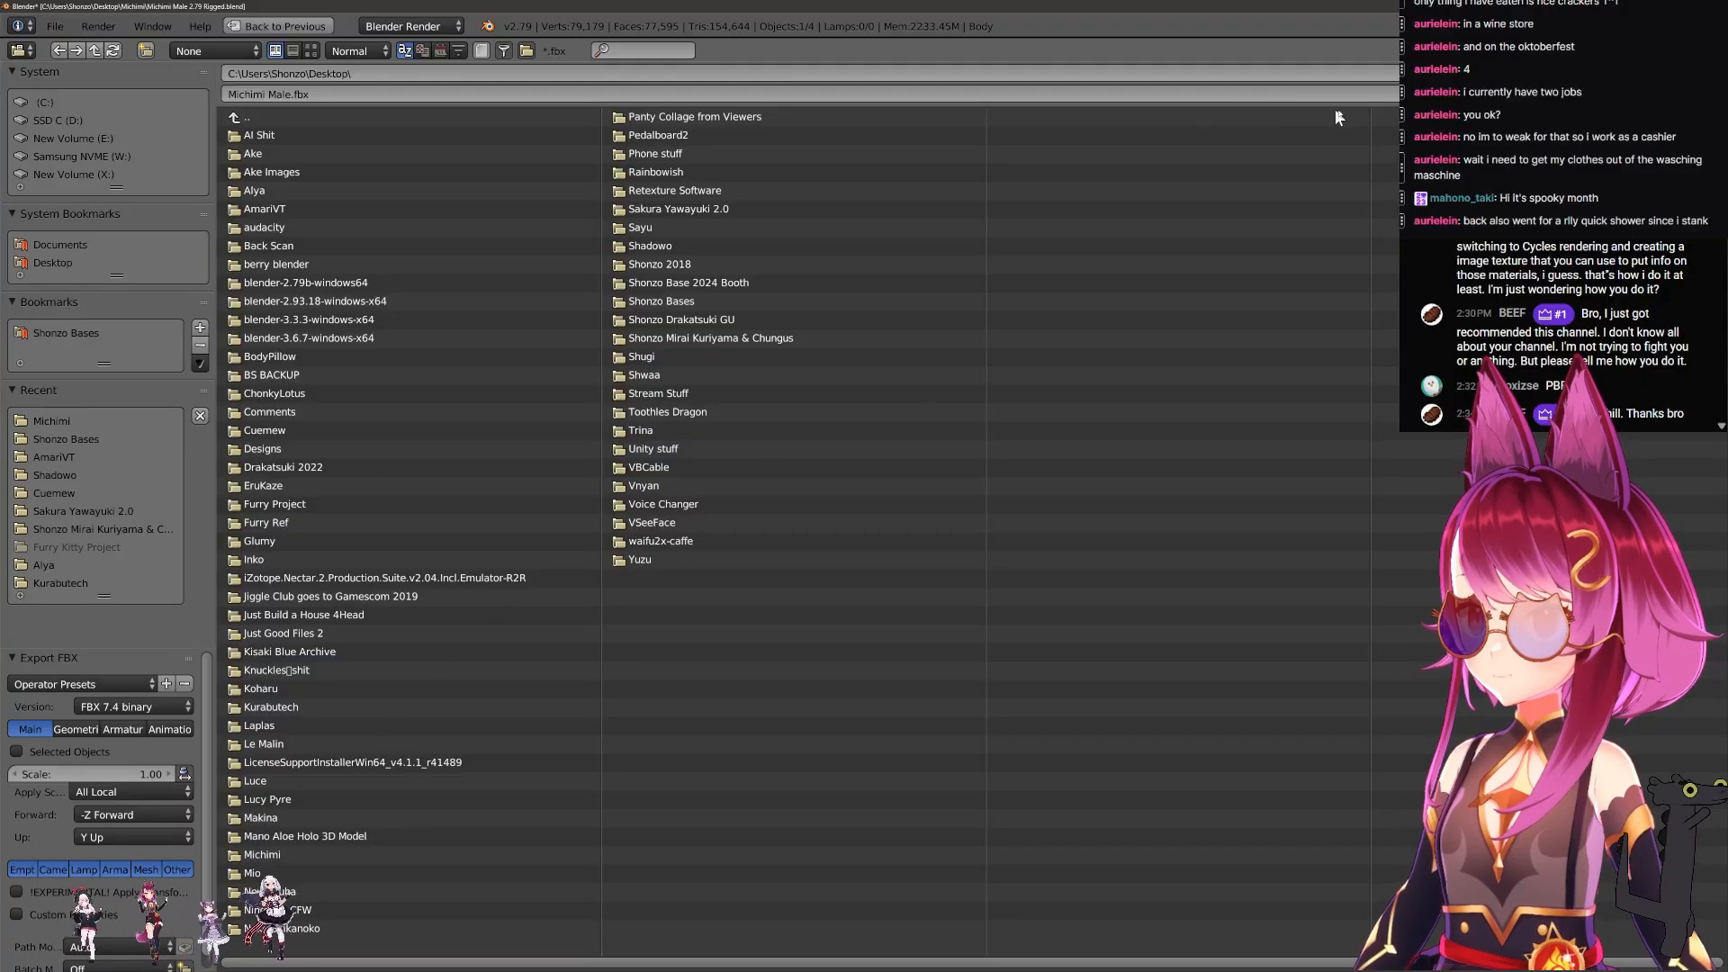
{"action": "left_click", "coordinate": [258, 27]}
{"action": "left_click", "coordinate": [55, 25]}
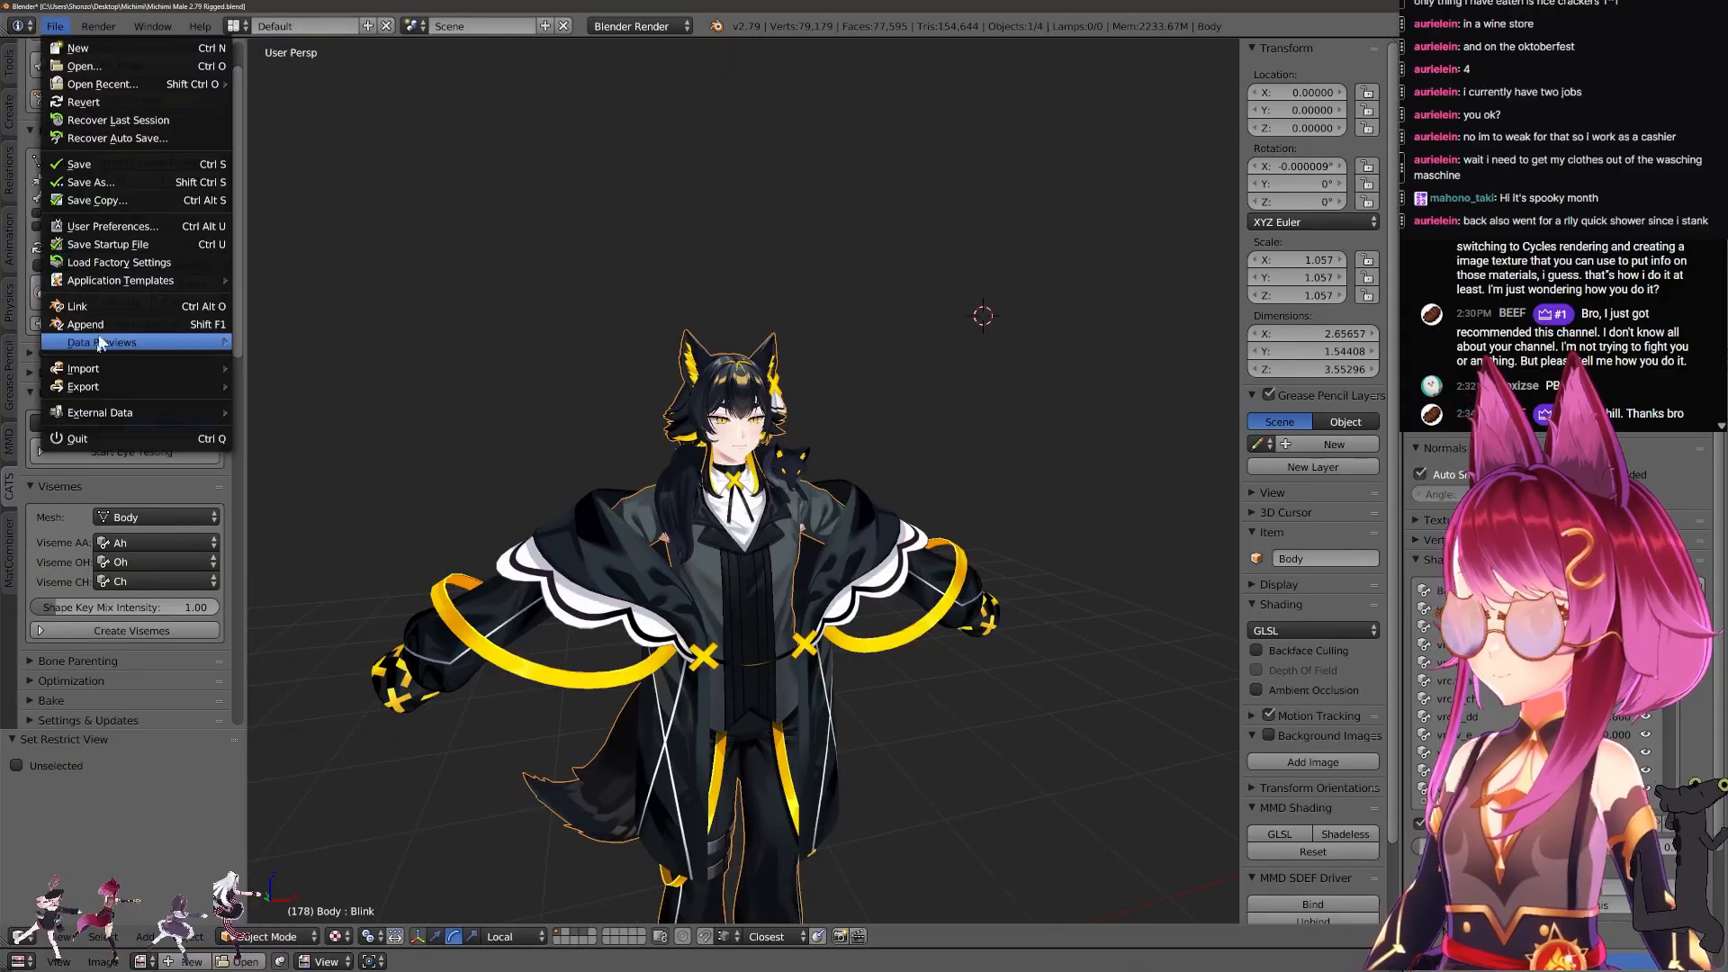
{"action": "mouse_move", "coordinate": [135, 386]}
{"action": "left_click", "coordinate": [300, 441]}
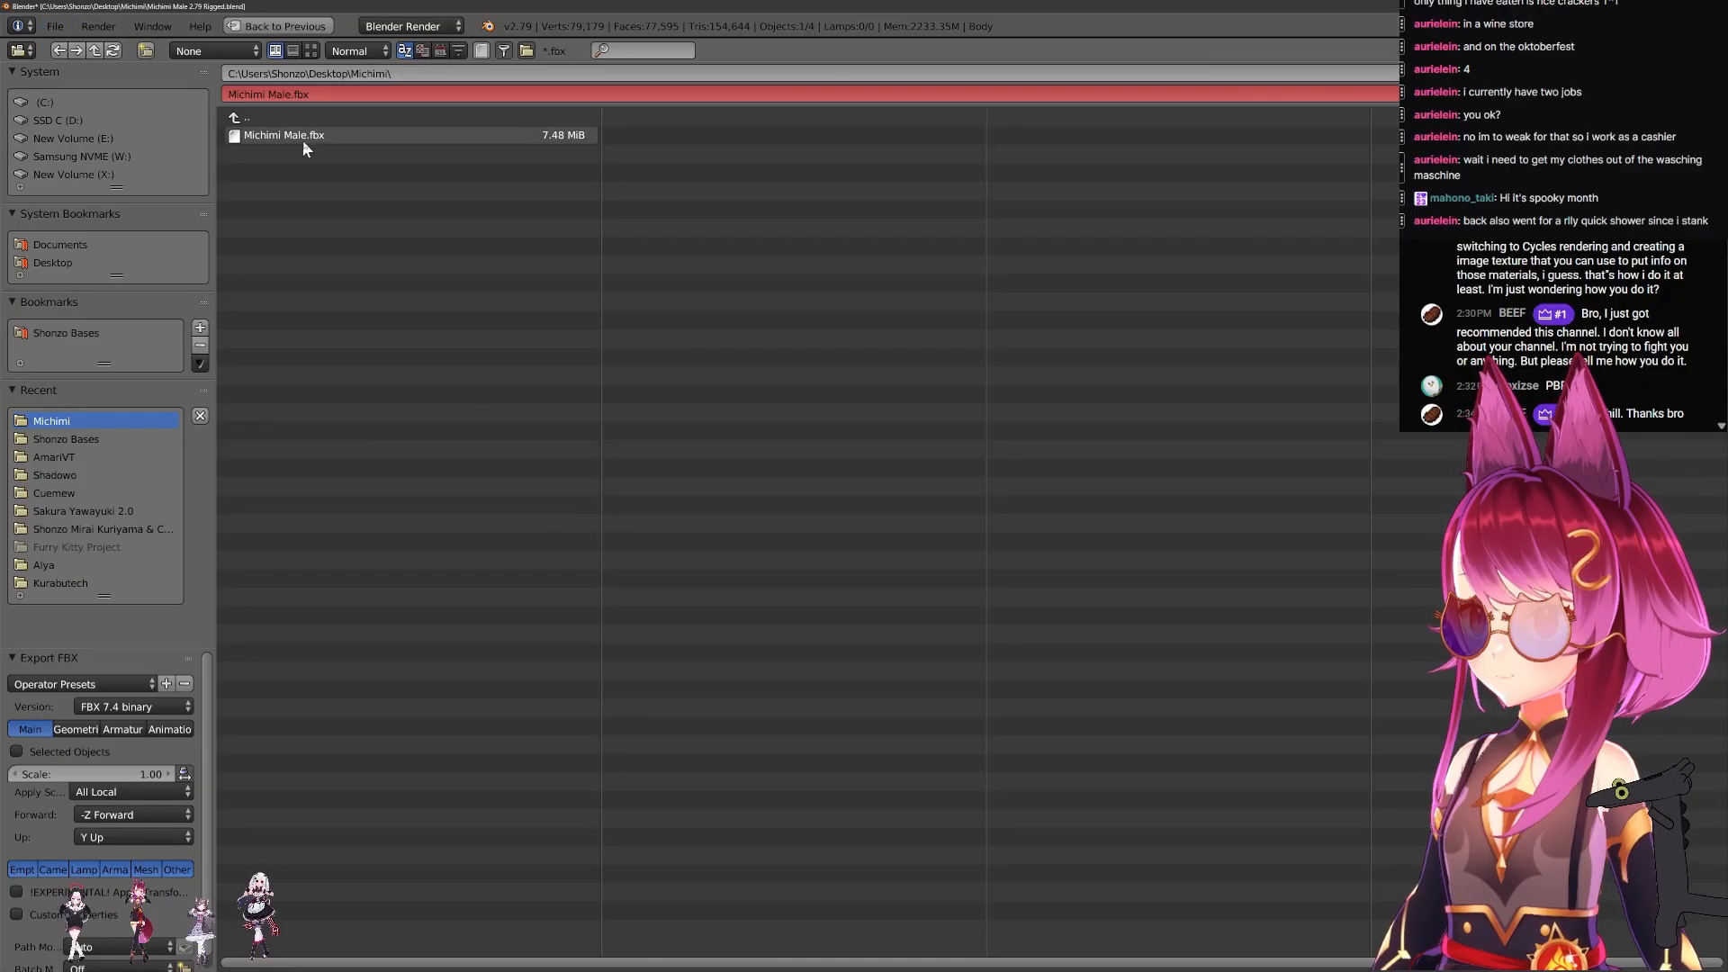
{"action": "left_click", "coordinate": [301, 135]}
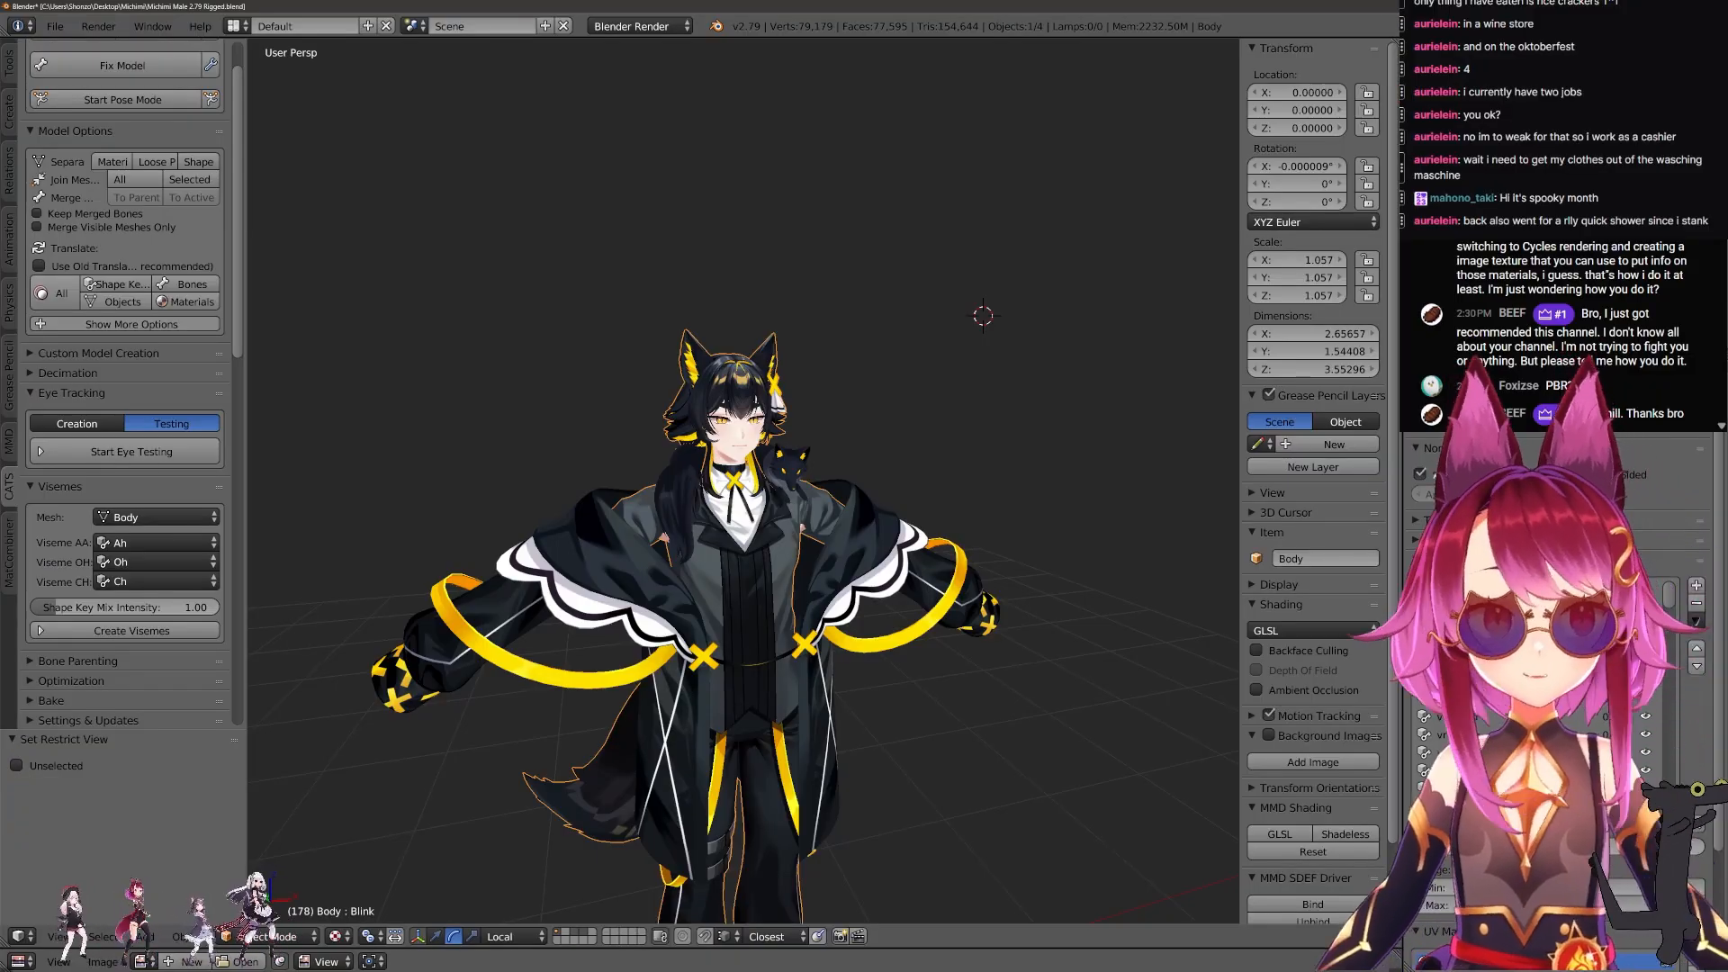
- Move the Creator Companion window into place and open Manage Packages for VRChat 2023-Migrated-2
{"action": "left_click_drag", "start_coordinate": [901, 179], "coordinate": [713, 144]}
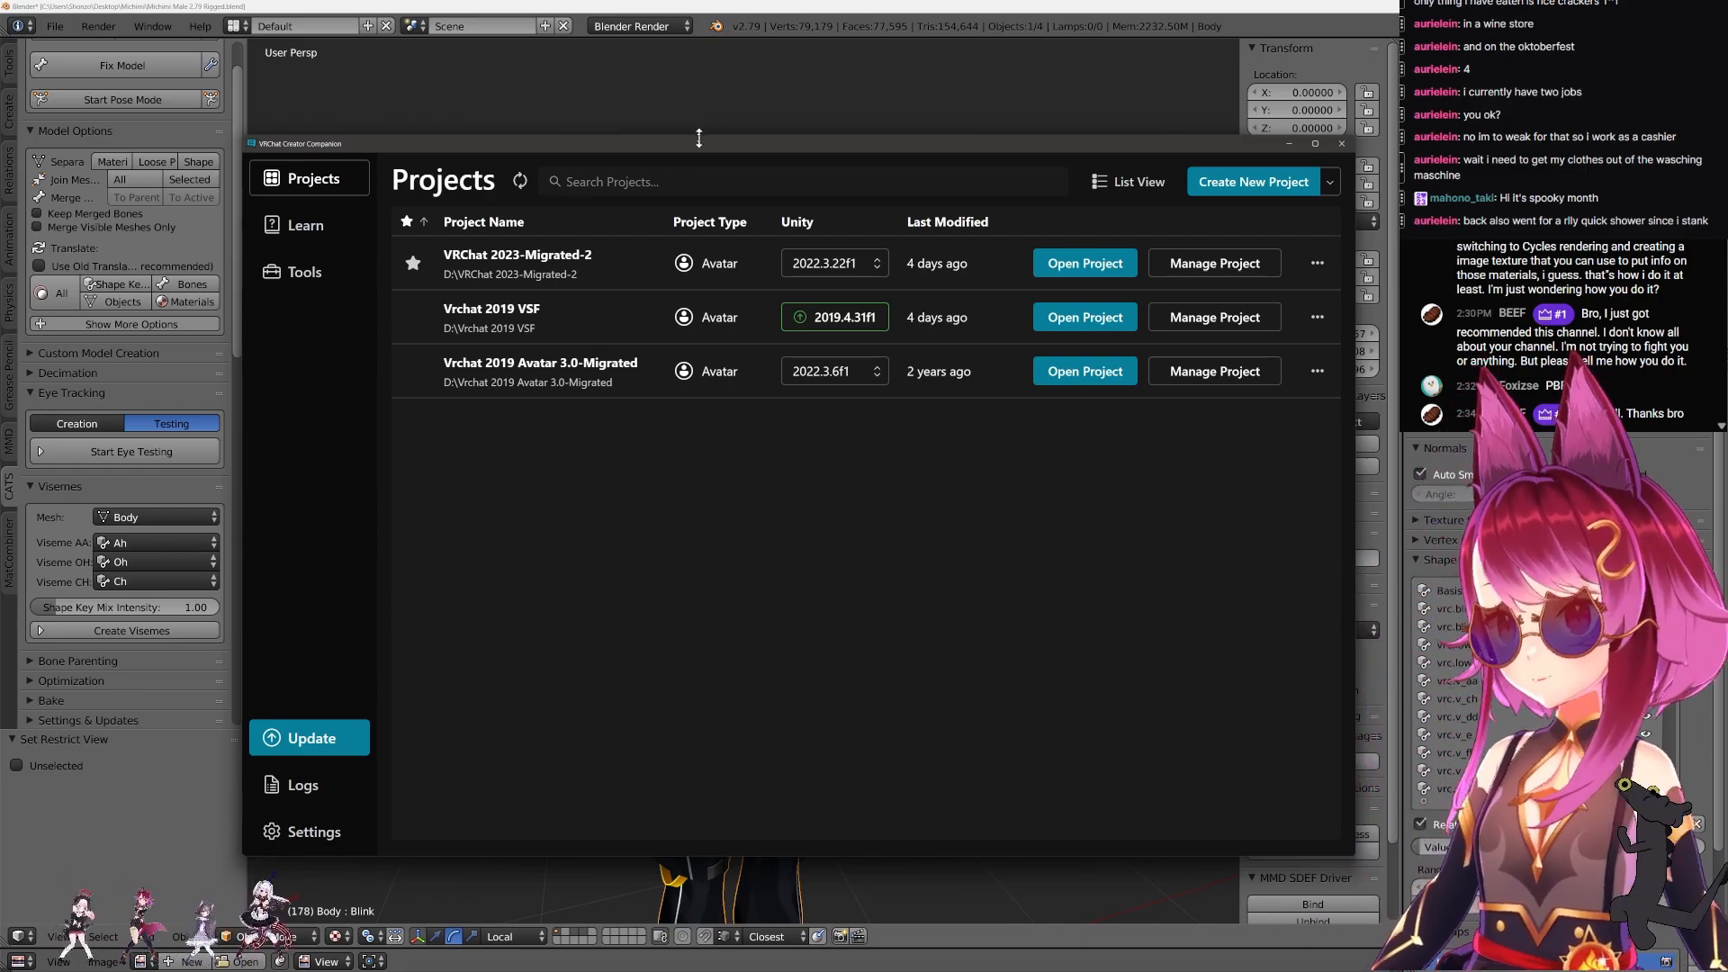
{"action": "left_click_drag", "start_coordinate": [689, 148], "coordinate": [656, 154]}
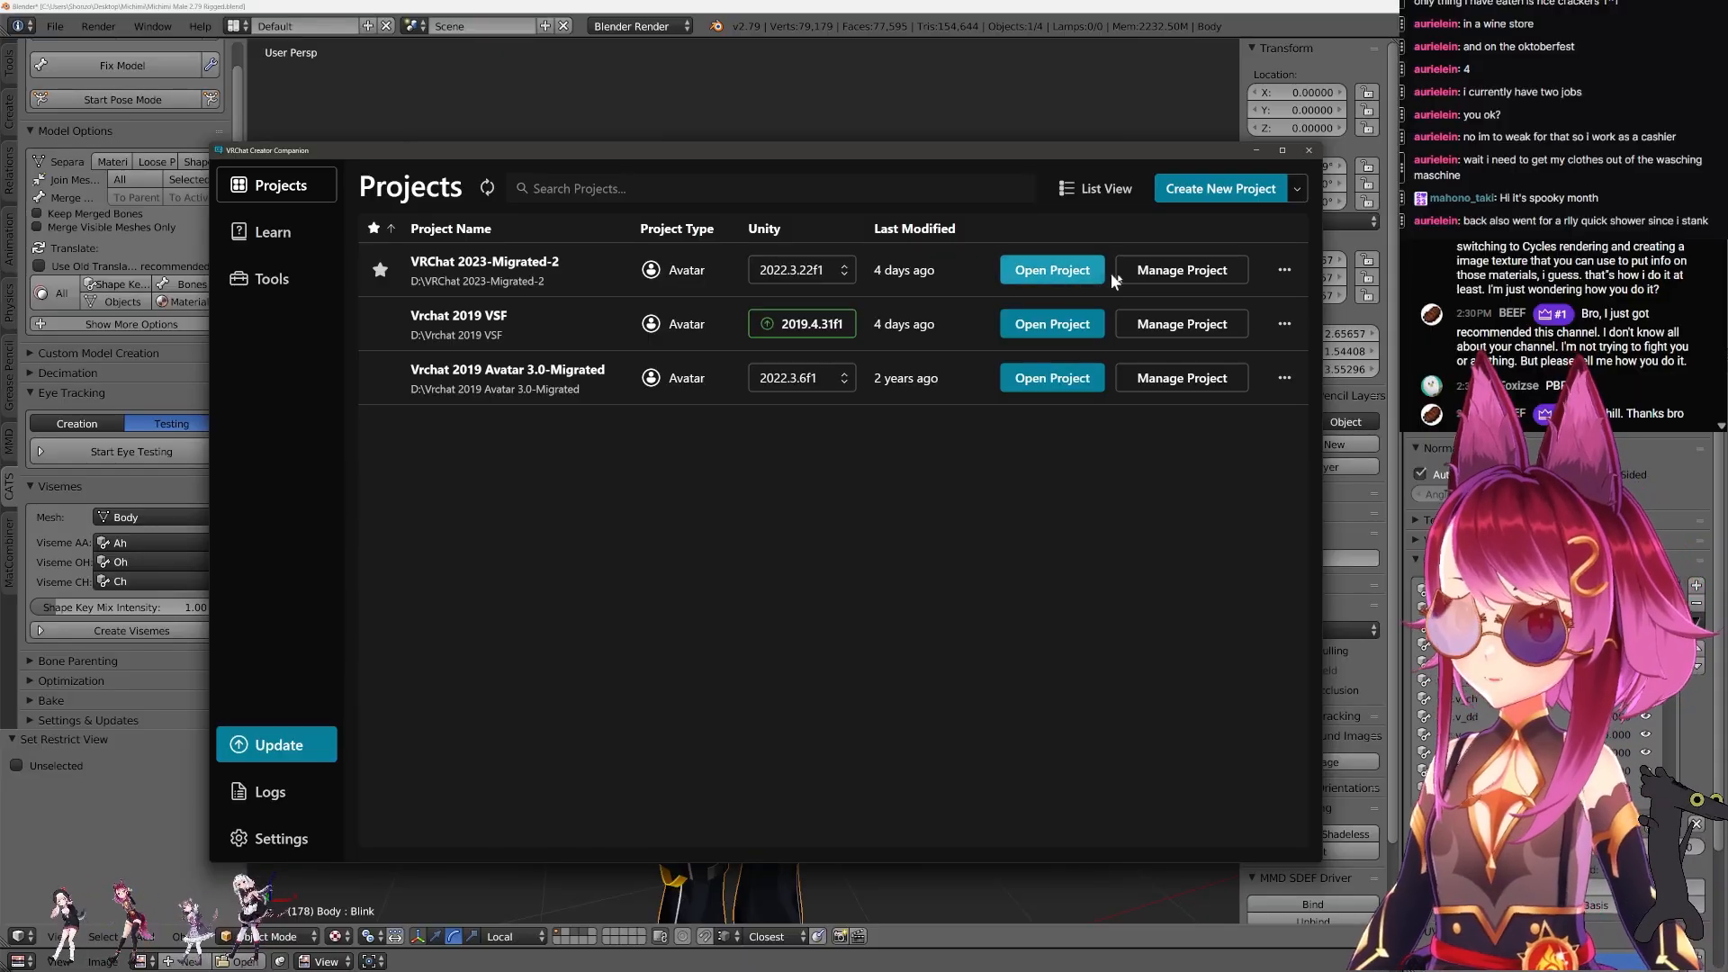
{"action": "left_click", "coordinate": [1167, 280]}
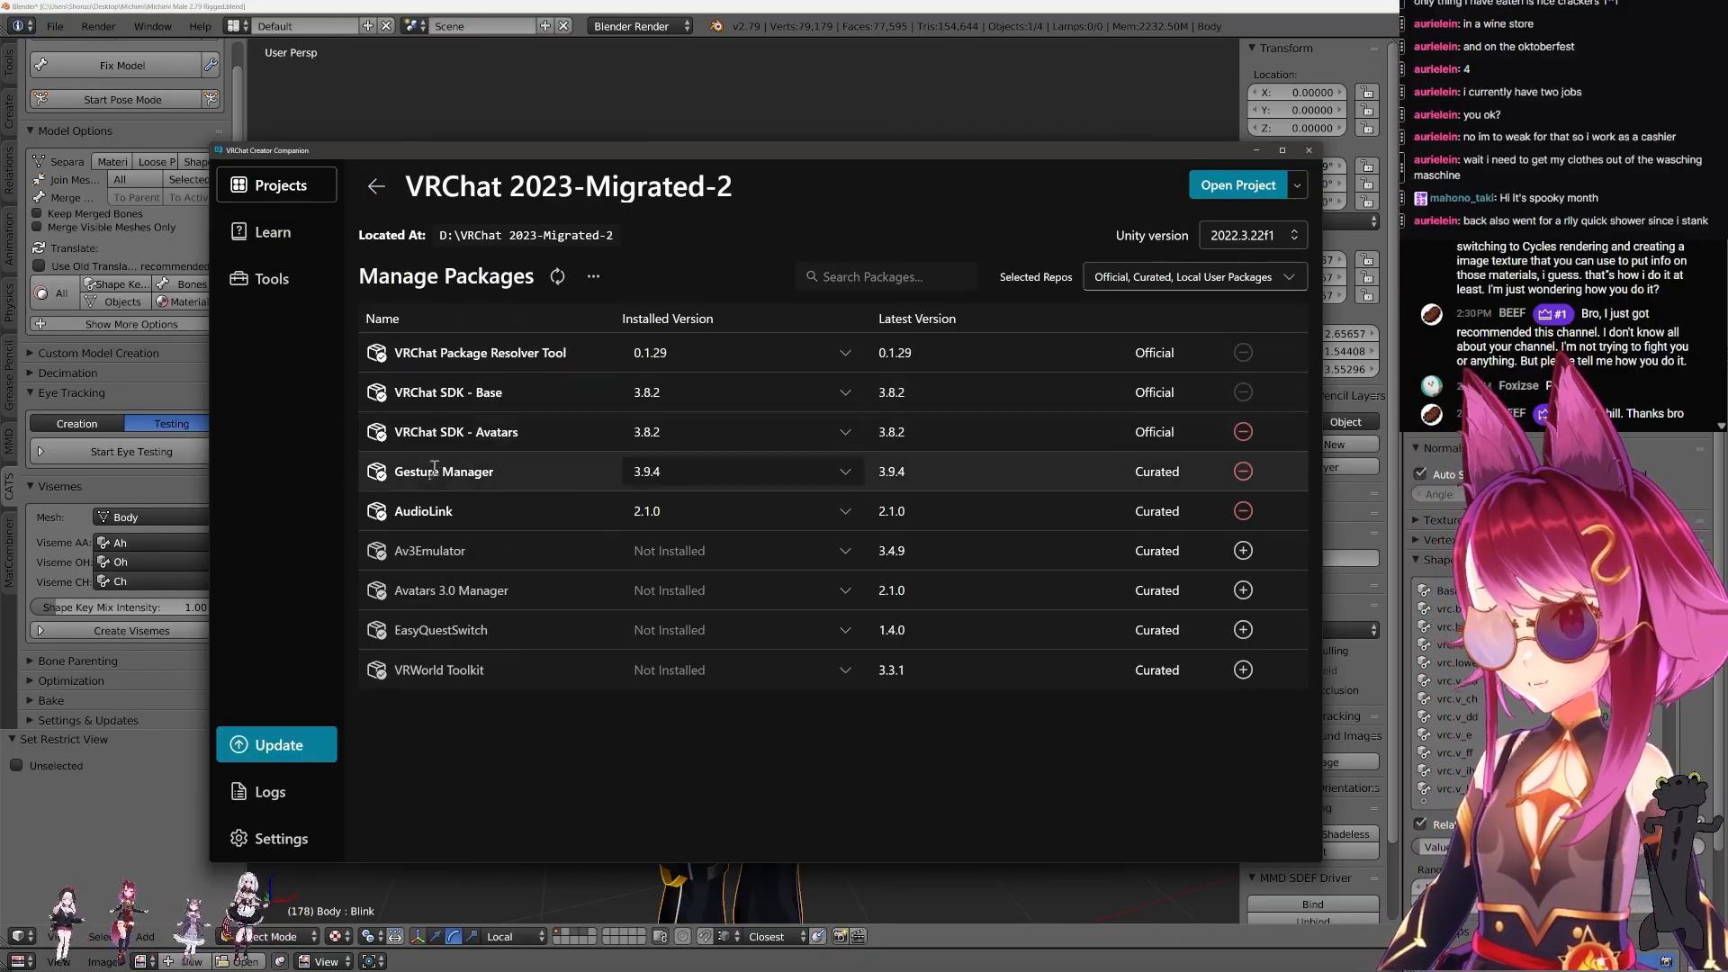
{"action": "mouse_move", "coordinate": [423, 475]}
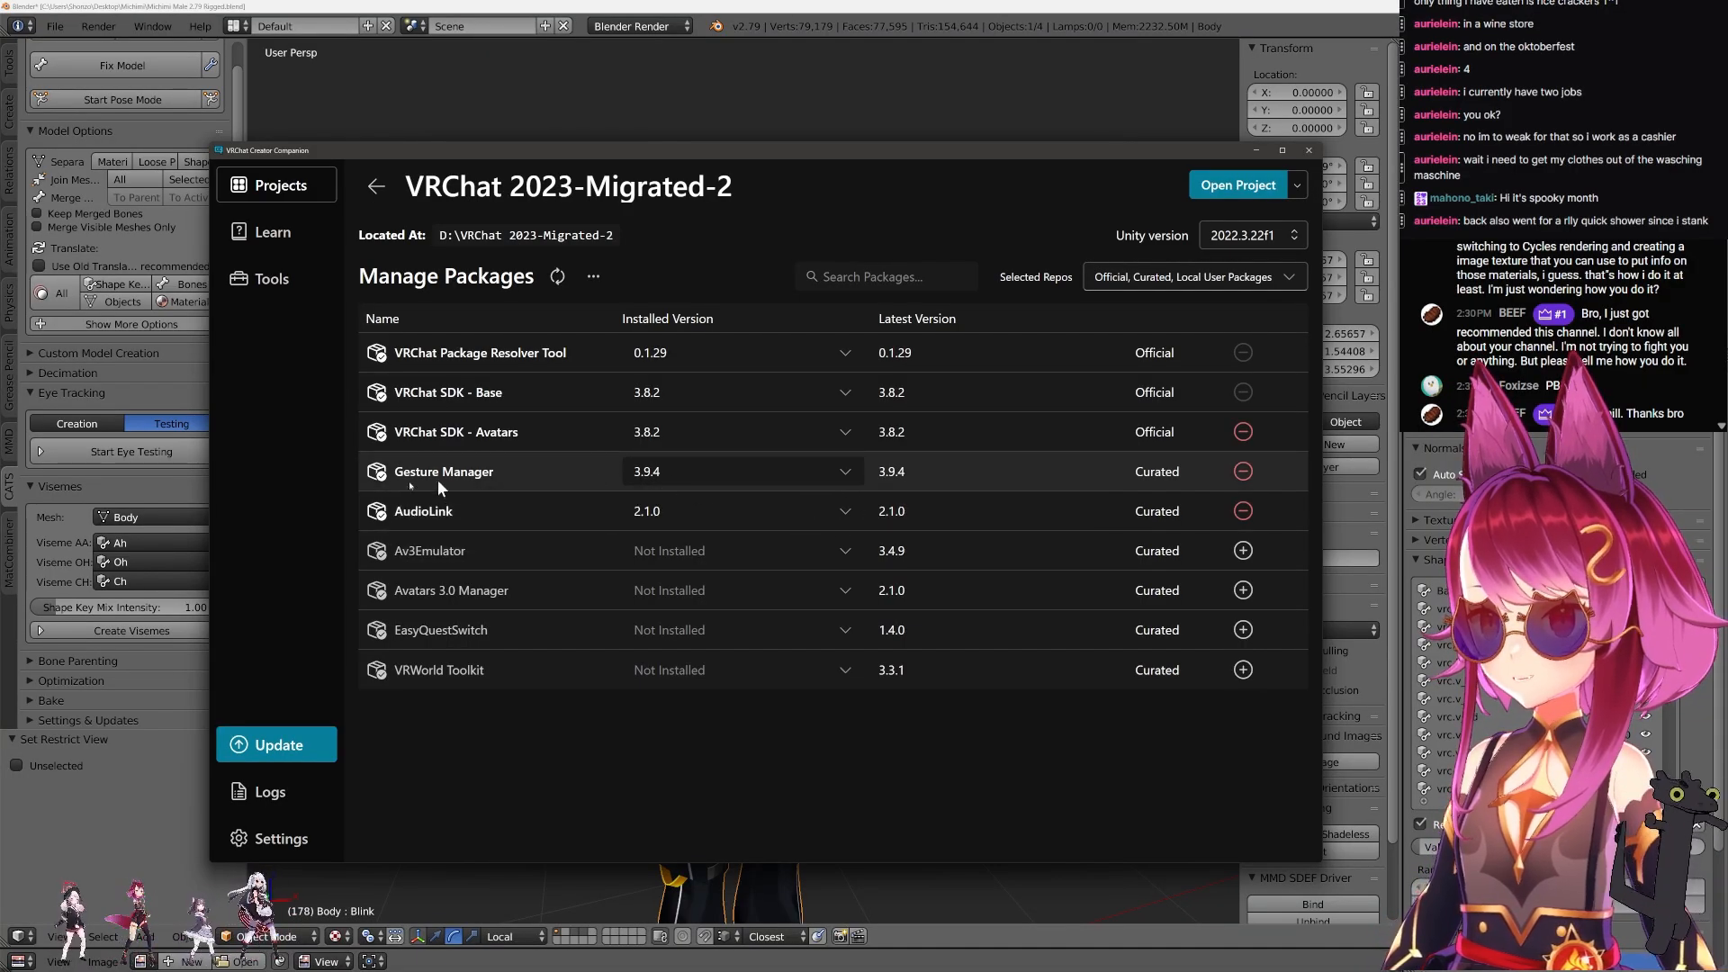
- Return to the Projects list, open VRChat 2023-Migrated-2 in Unity, and move the Creator Companion window aside
{"action": "left_click", "coordinate": [376, 186]}
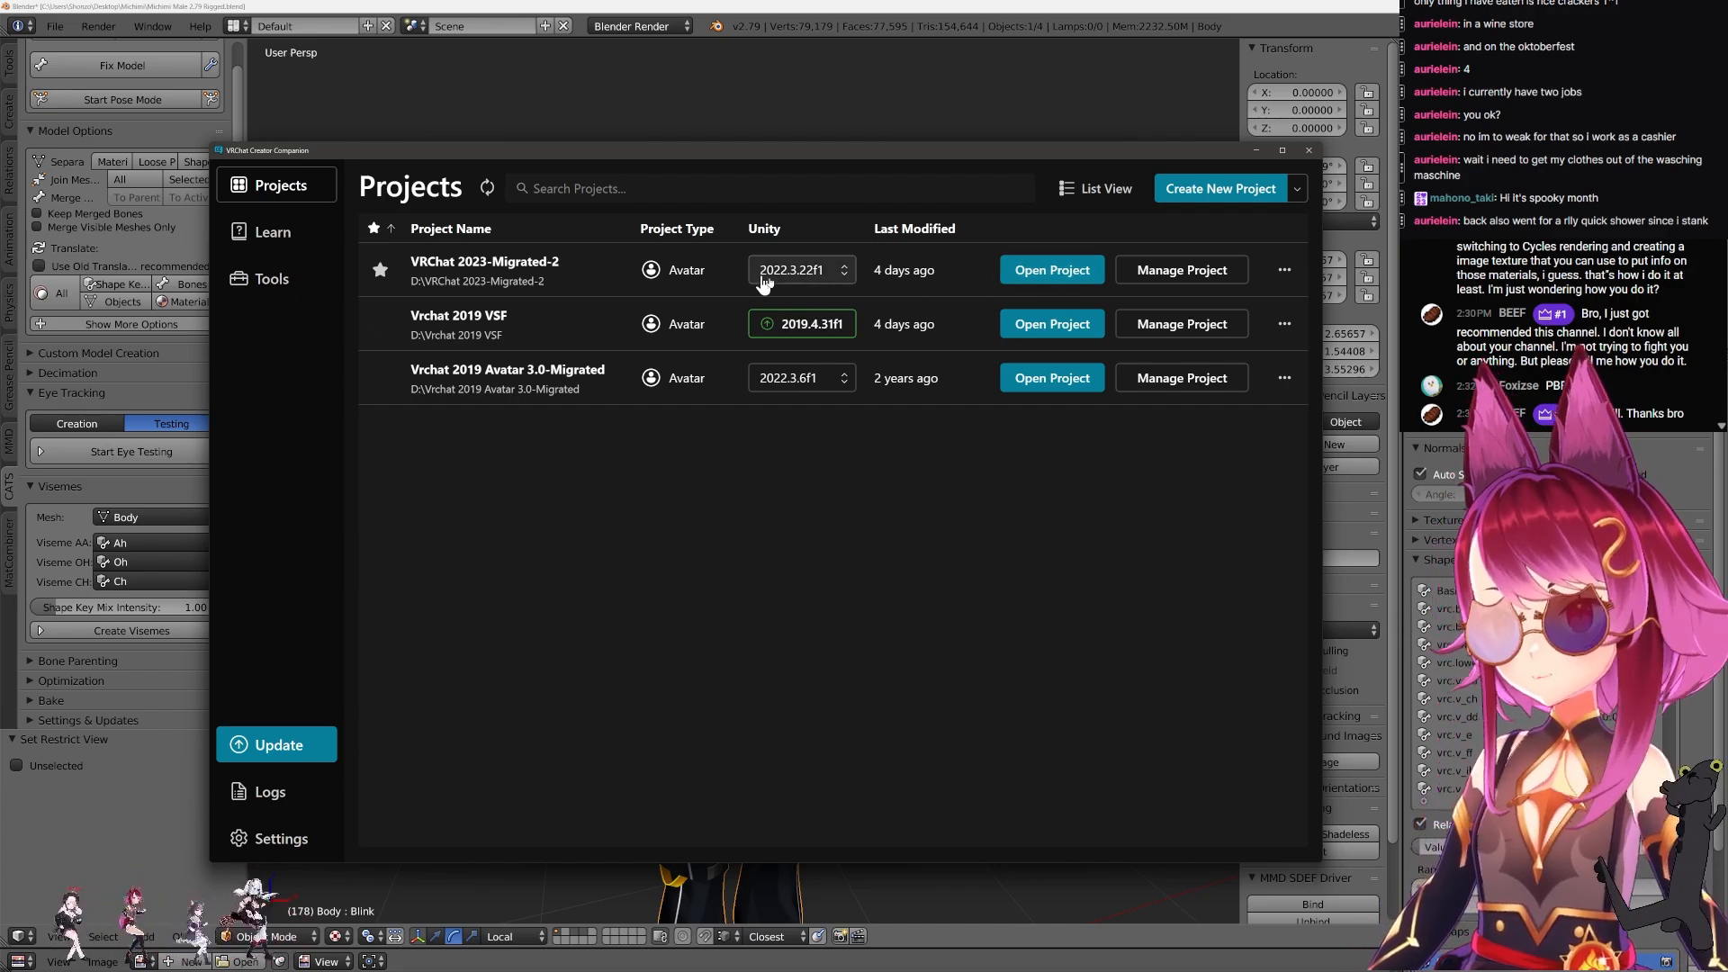
{"action": "left_click", "coordinate": [1048, 274]}
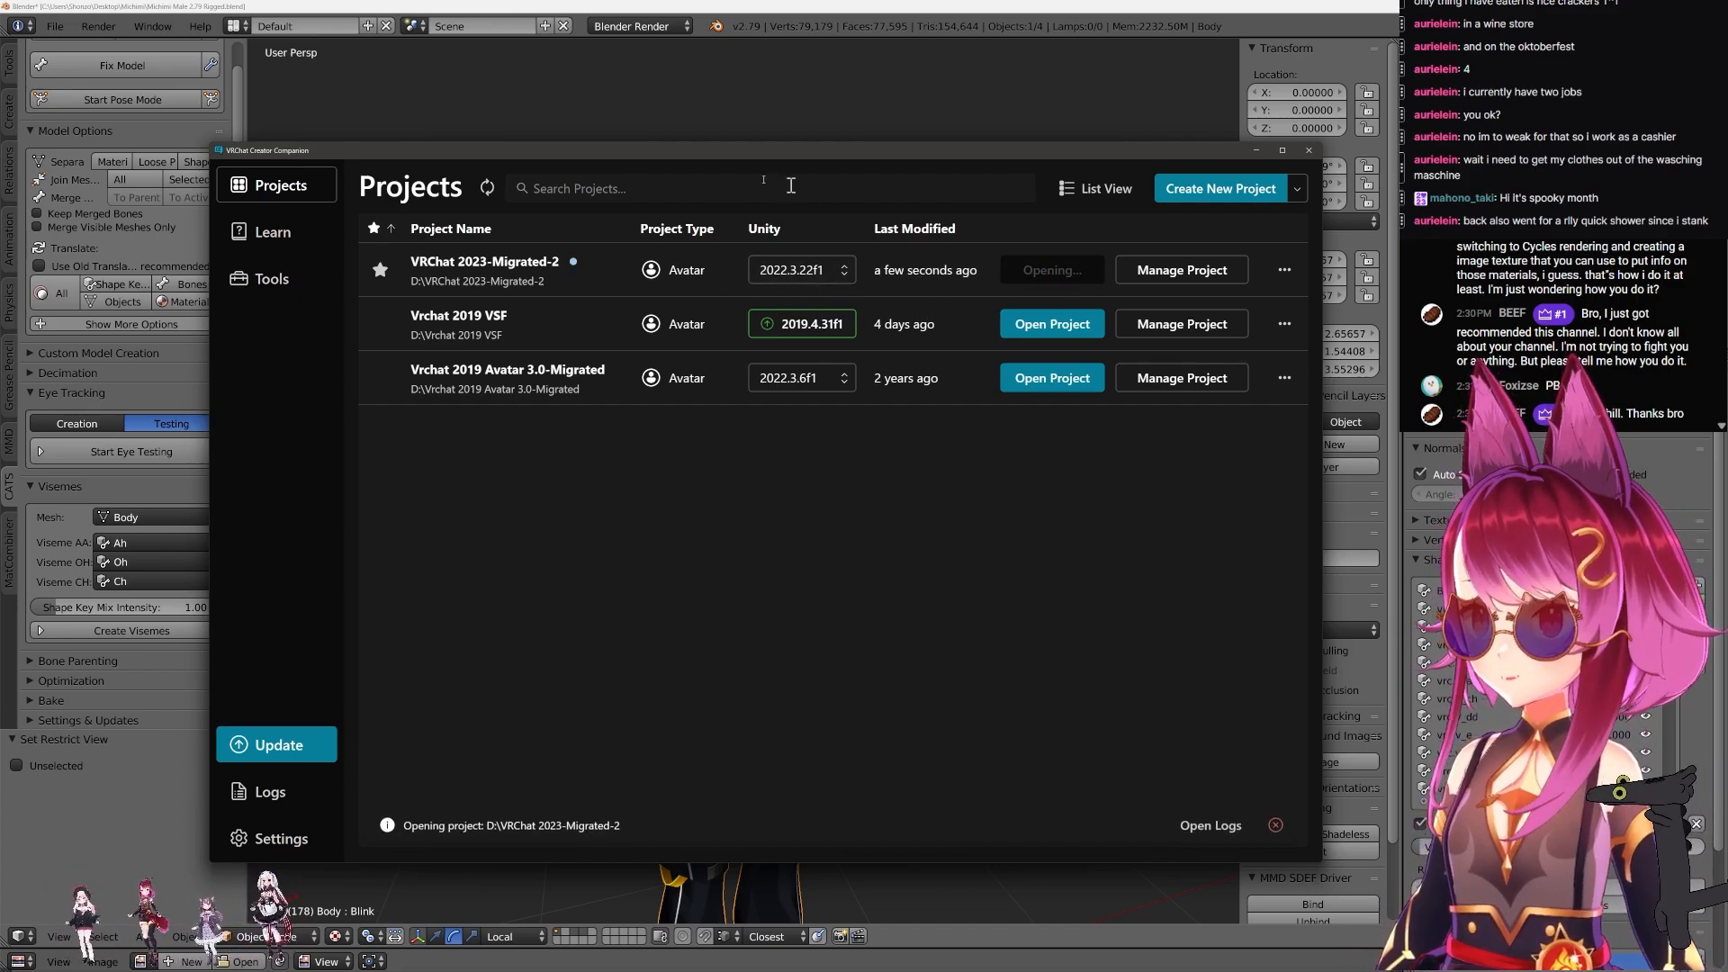
{"action": "left_click_drag", "start_coordinate": [531, 154], "coordinate": [1727, 155]}
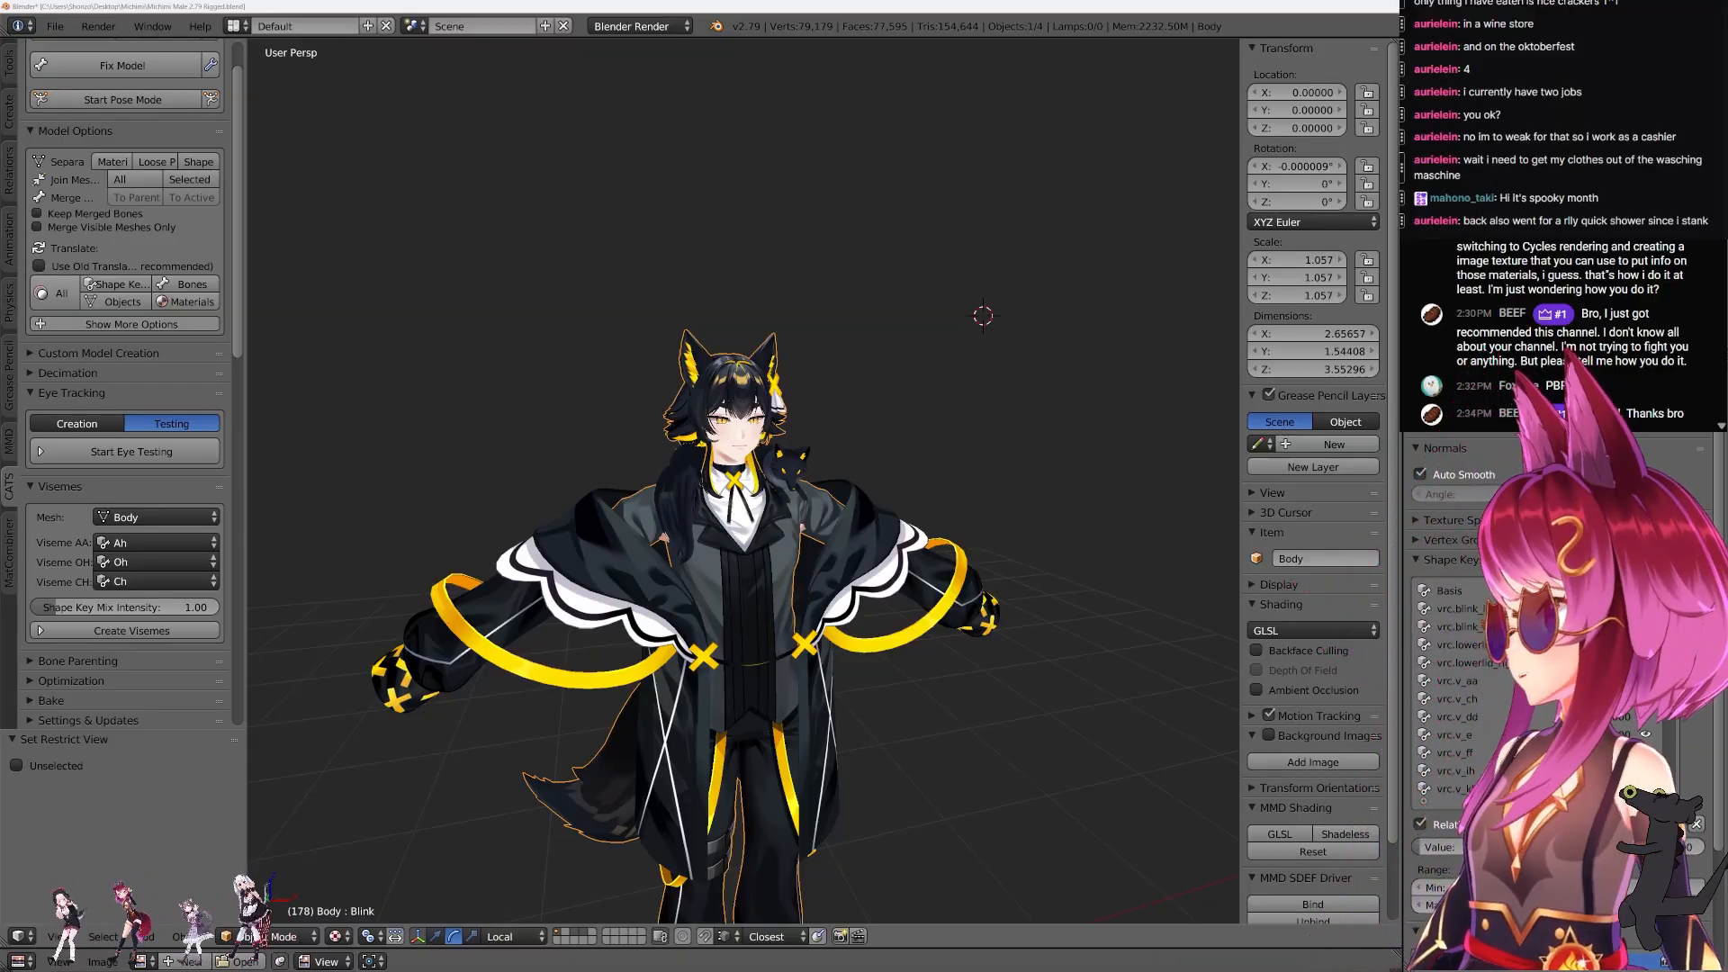
- Switch to Unity and create a new Untitled scene from the Basic (Built-in) template
{"action": "key", "text": "alt+Tab"}
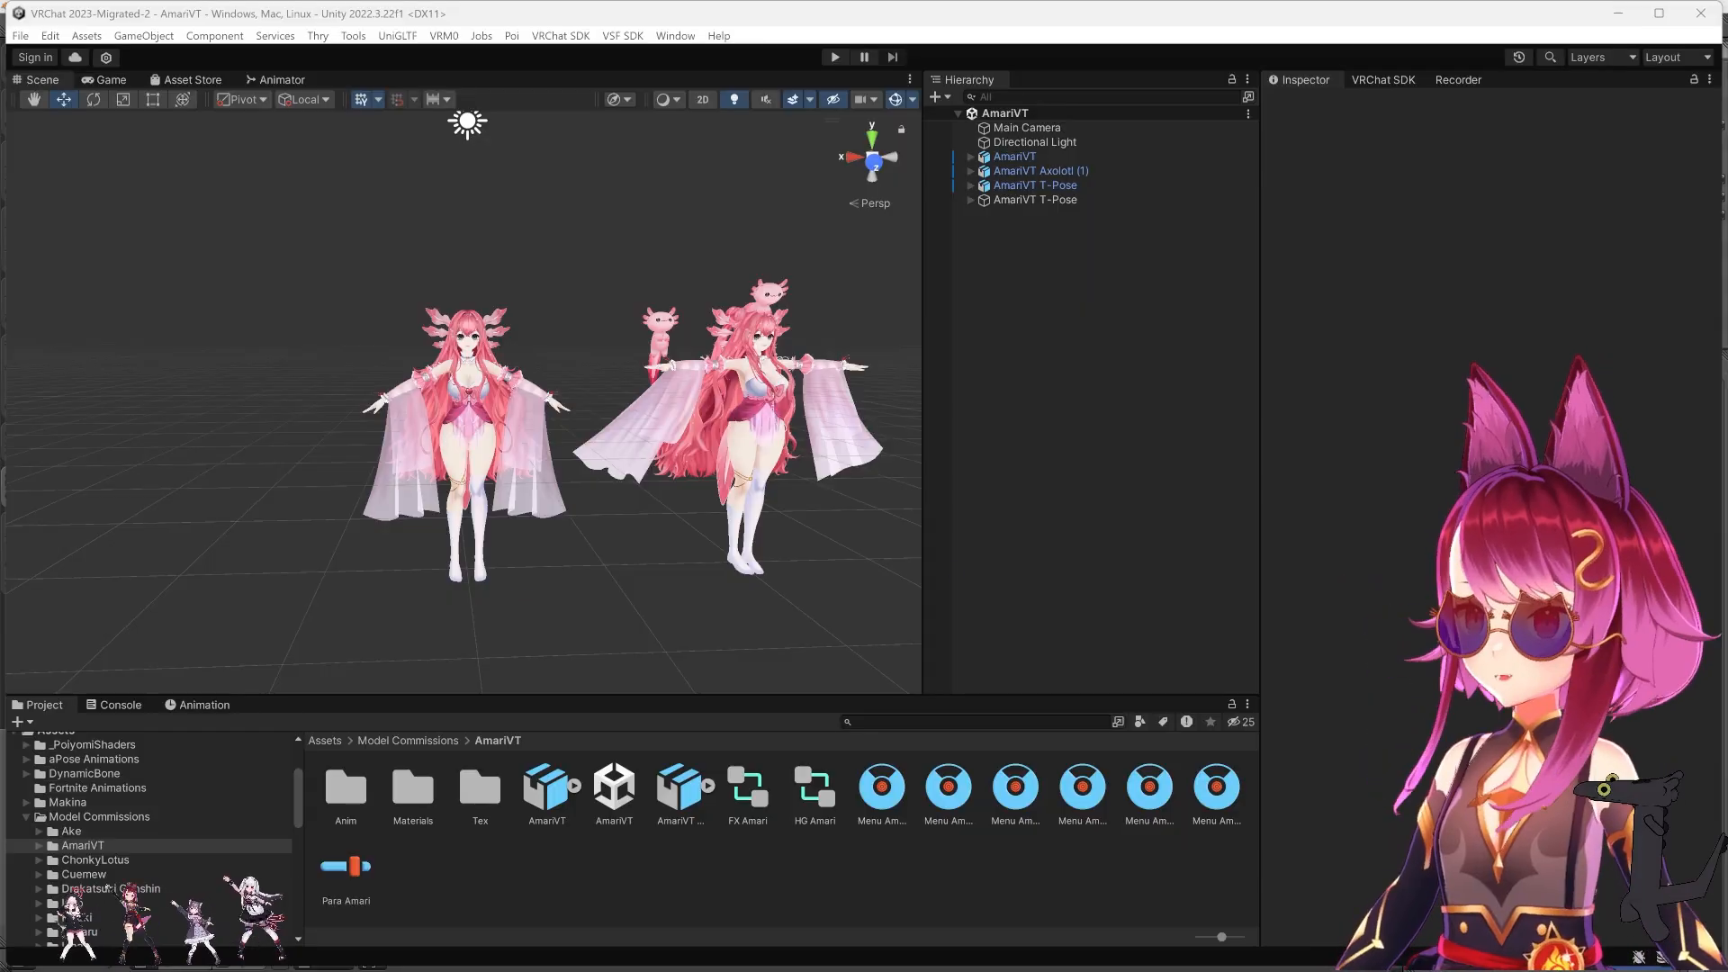
{"action": "mouse_move", "coordinate": [612, 594]}
{"action": "left_mouse_down", "text": "alt"}
{"action": "mouse_move", "coordinate": [663, 602]}
{"action": "mouse_move", "coordinate": [636, 599]}
{"action": "mouse_move", "coordinate": [744, 572]}
{"action": "mouse_move", "coordinate": [639, 556]}
{"action": "mouse_move", "coordinate": [628, 593]}
{"action": "left_mouse_up", "text": "alt"}
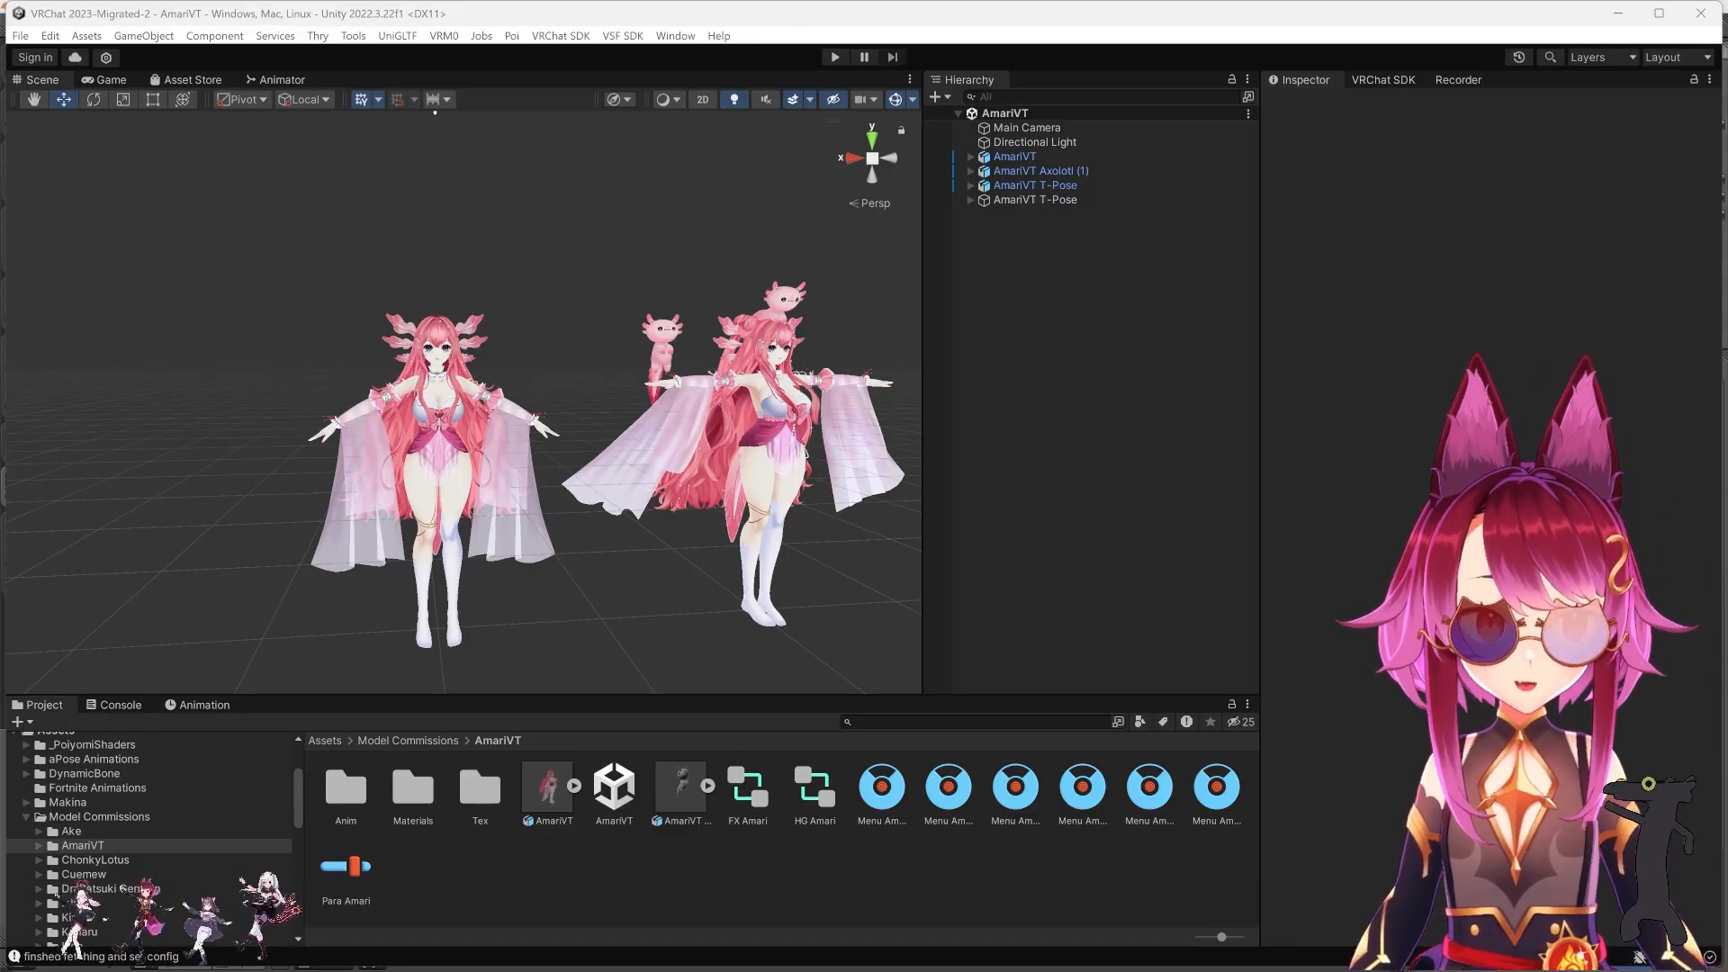
{"action": "key", "text": "ctrl+n"}
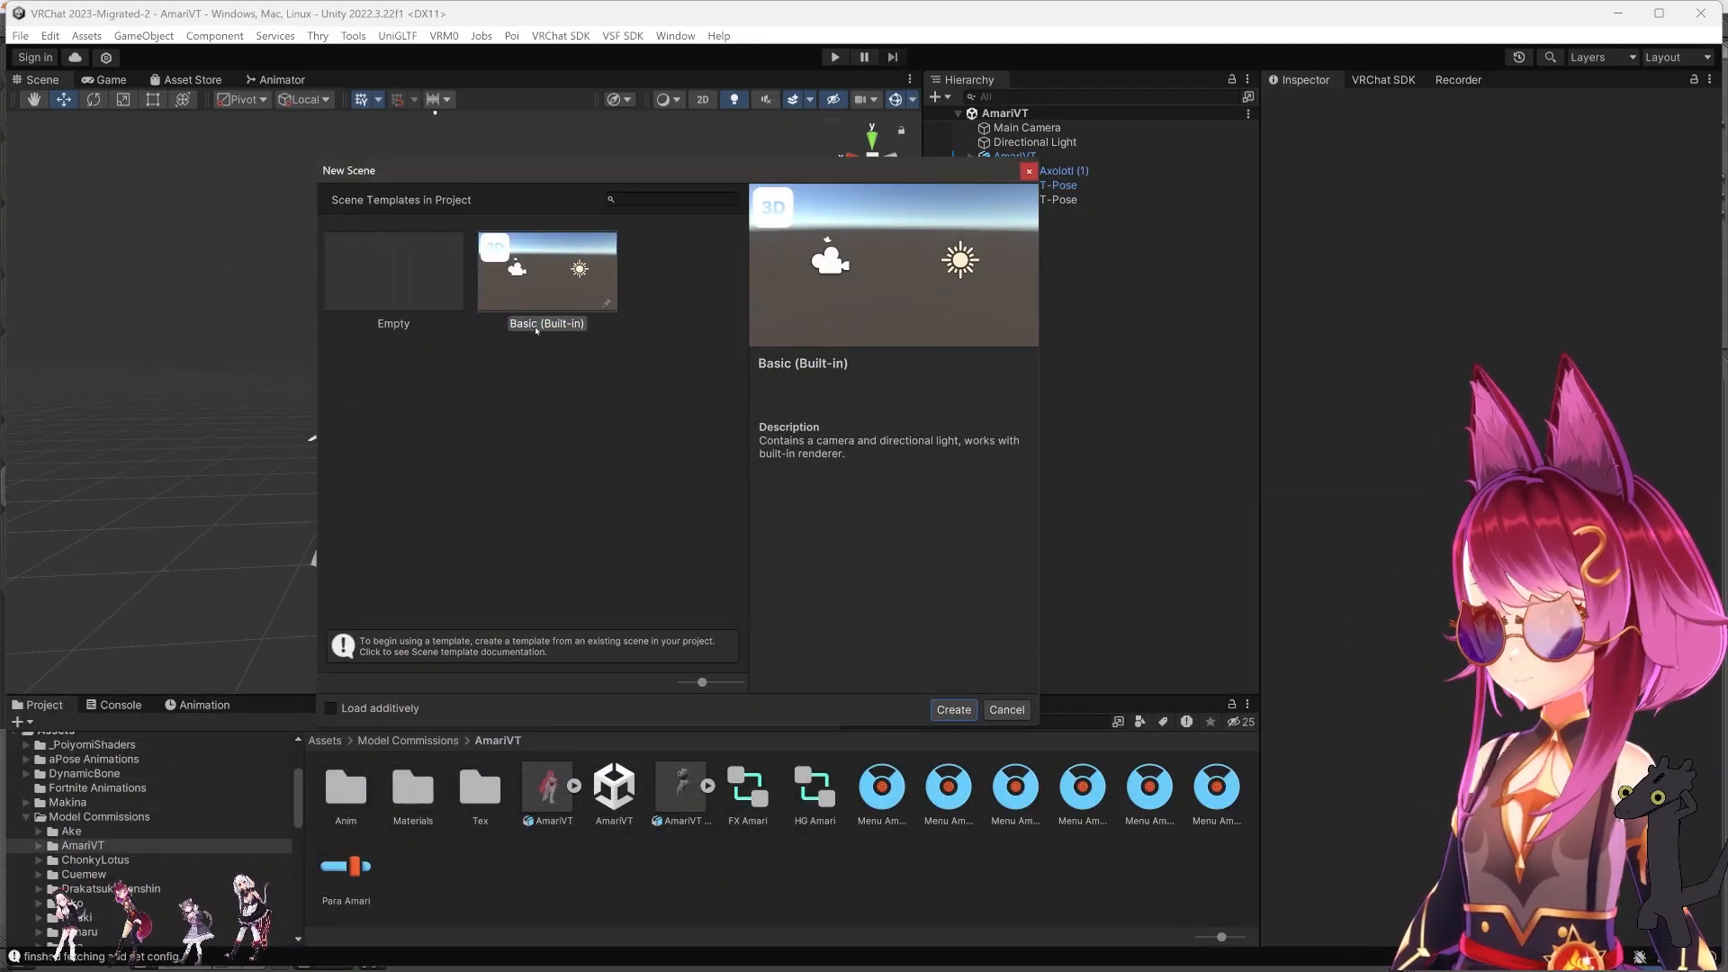
{"action": "left_click", "coordinate": [536, 328]}
{"action": "left_click", "coordinate": [953, 710]}
- Create a folder named Michimi inside Model Commissions and open it
{"action": "left_click", "coordinate": [90, 817]}
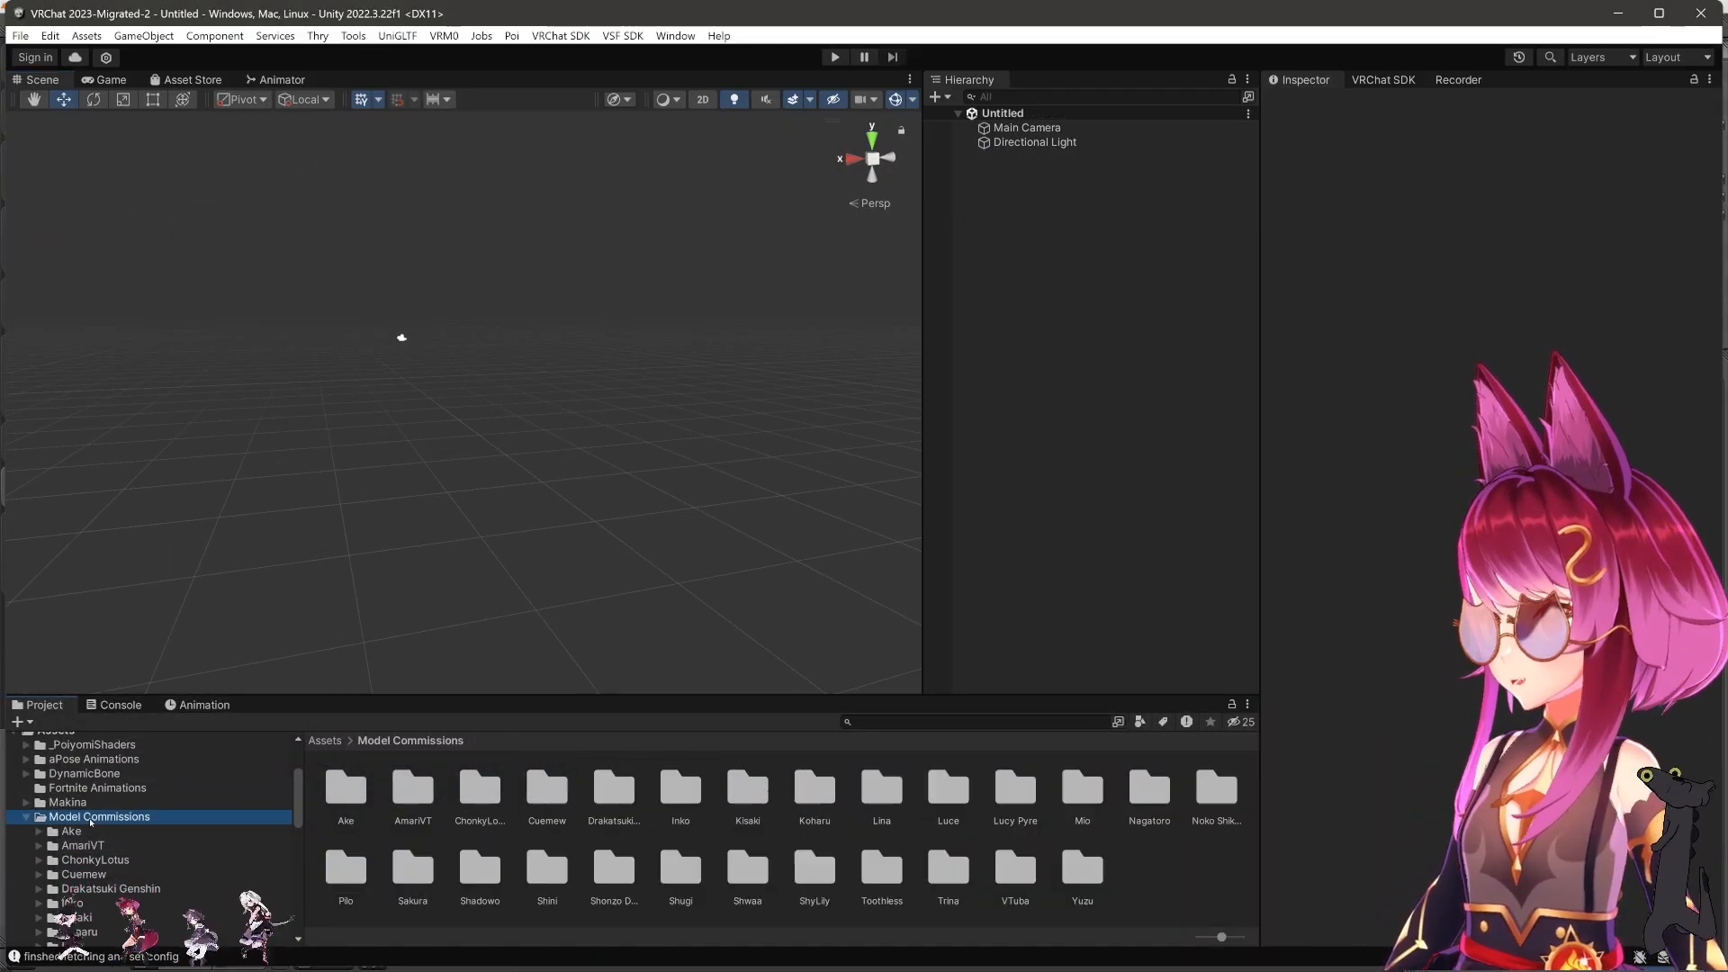
{"action": "right_click", "coordinate": [1158, 877]}
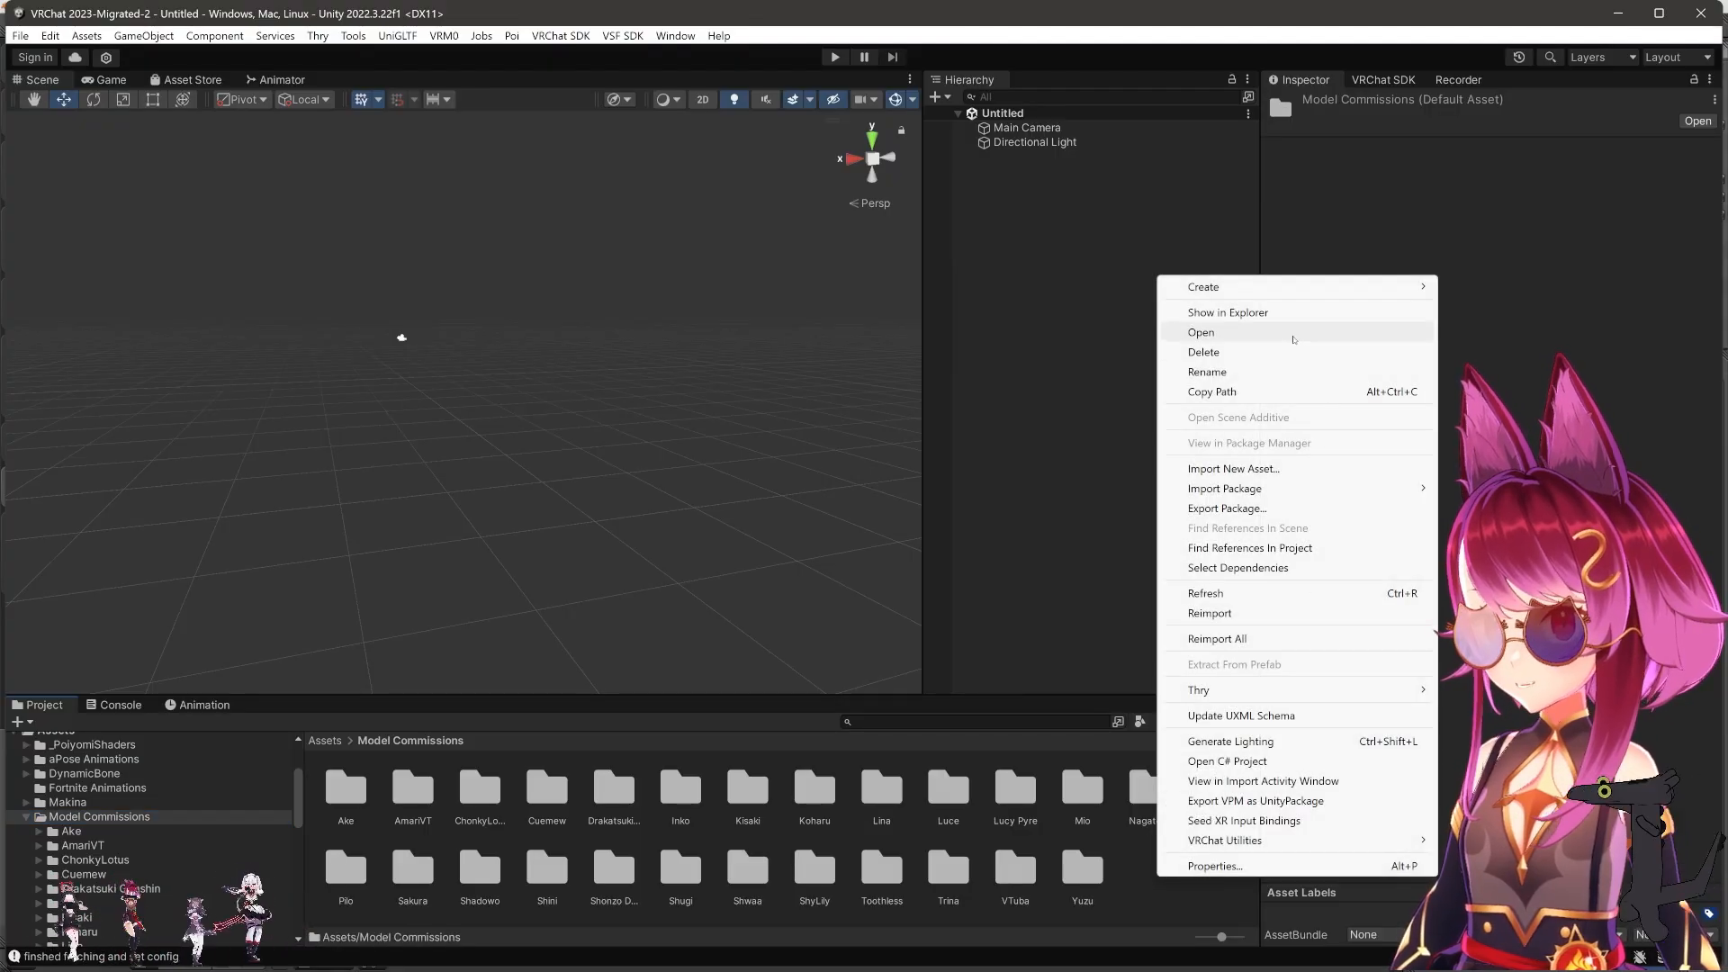
{"action": "mouse_move", "coordinate": [1355, 291]}
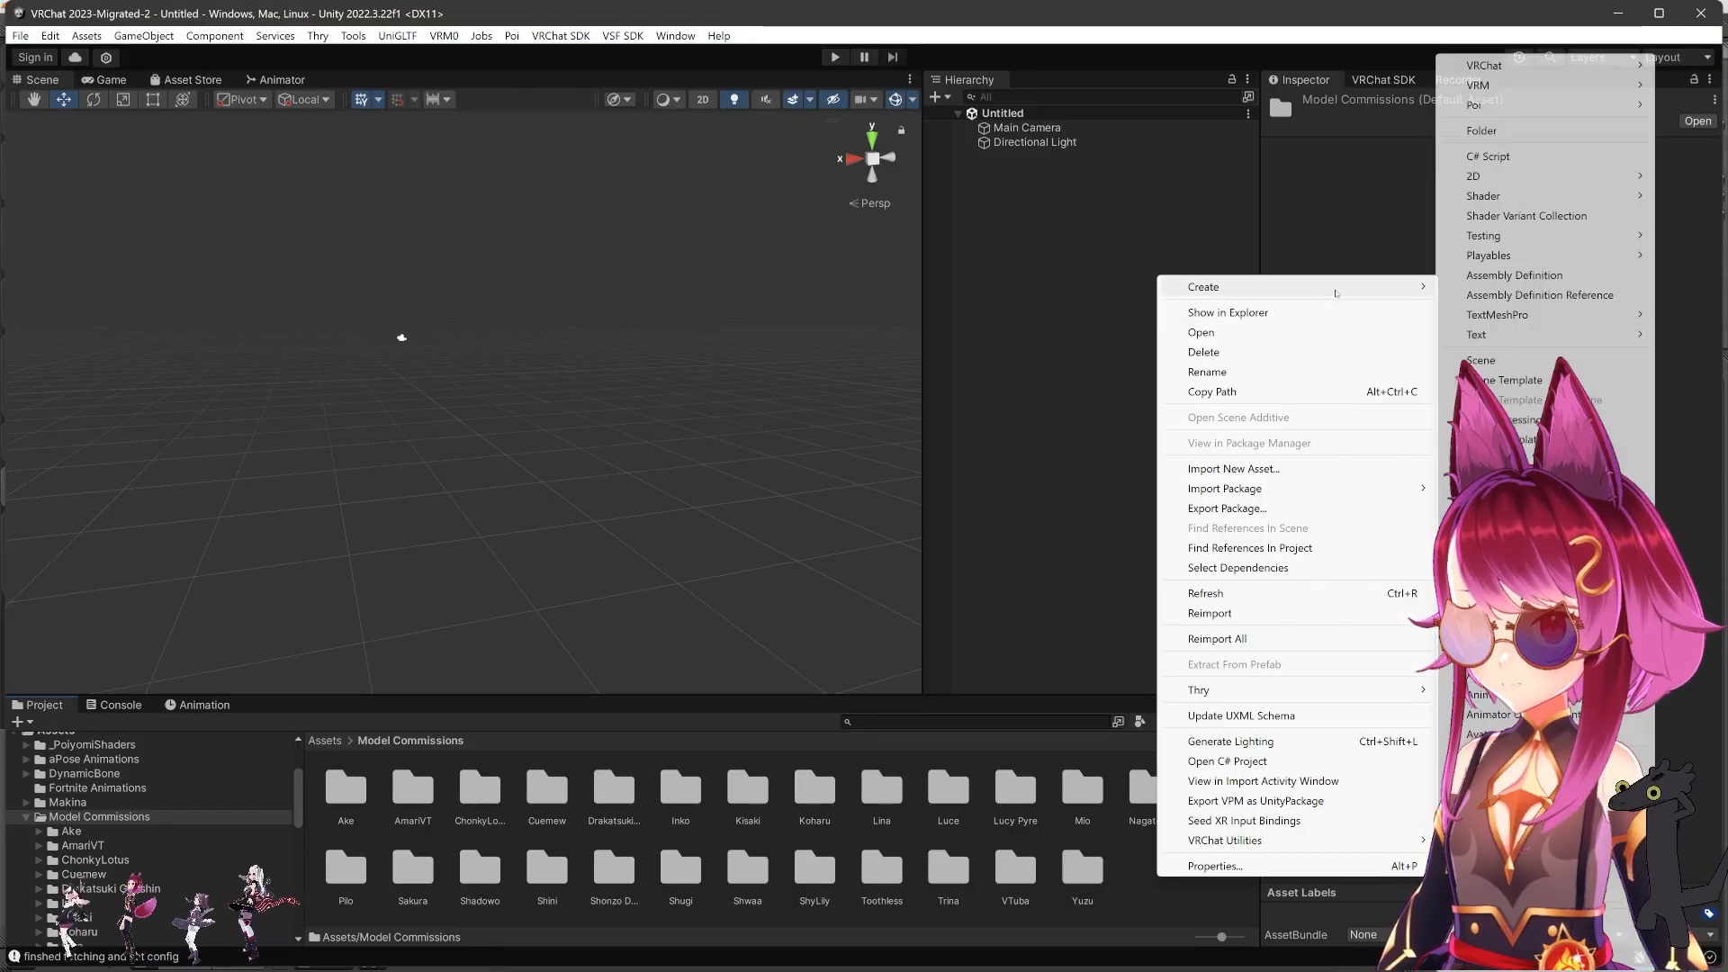
{"action": "left_click", "coordinate": [1481, 131]}
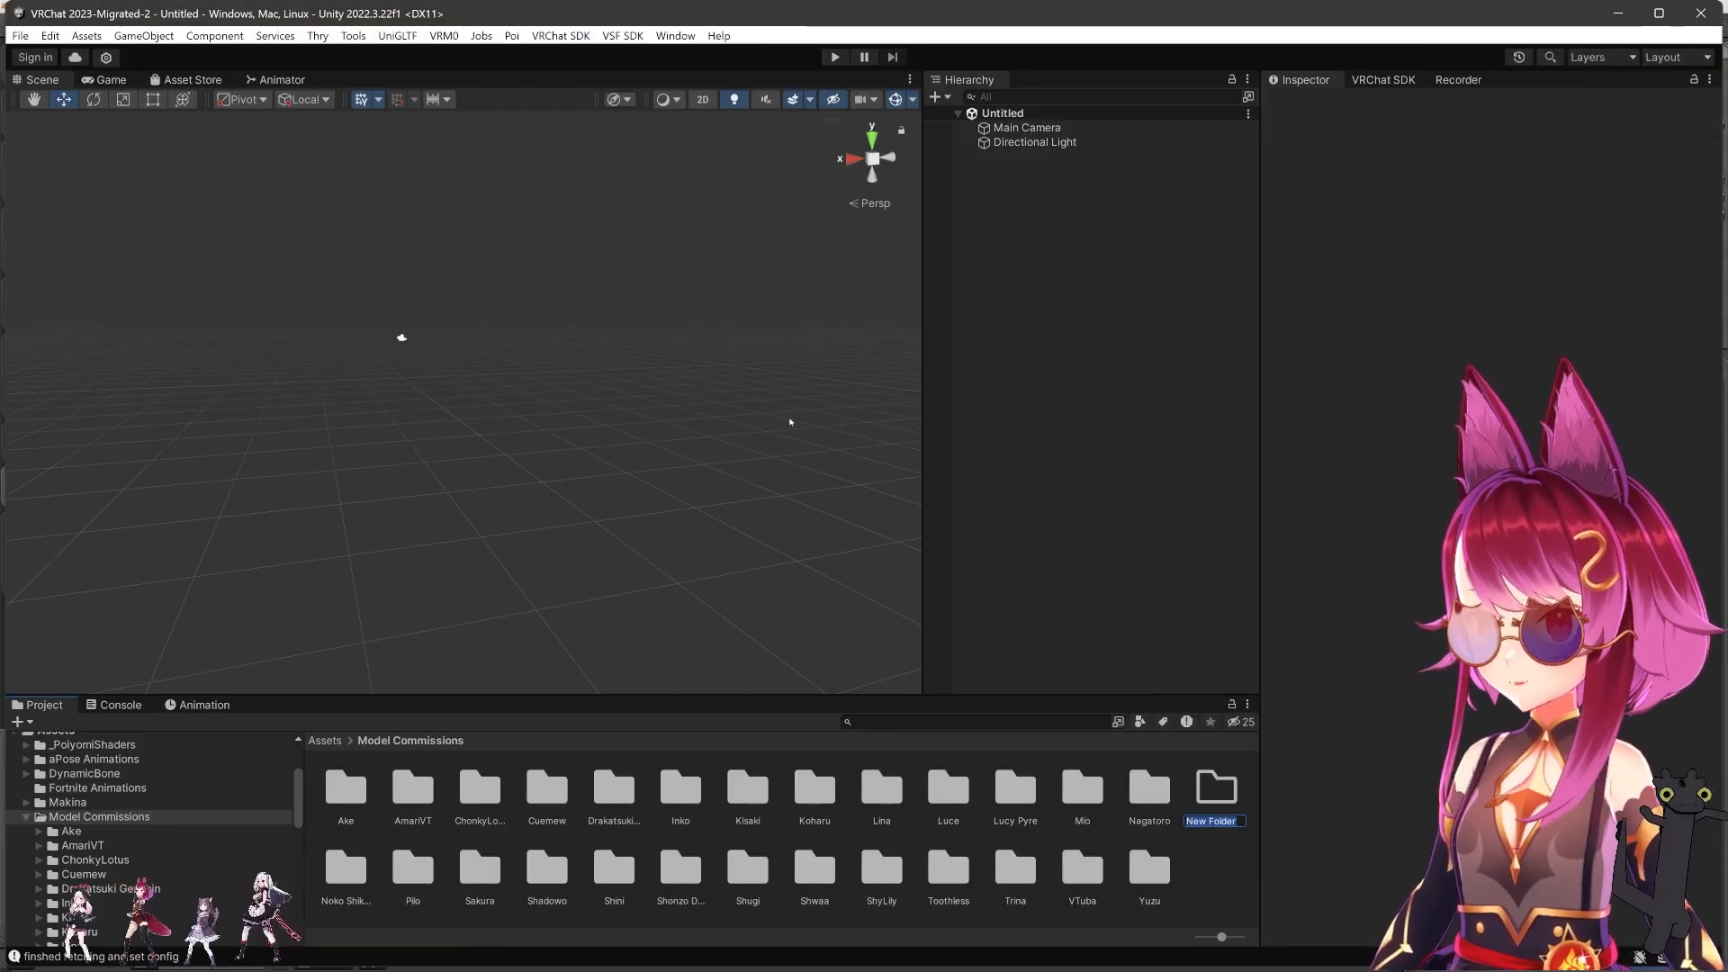
{"action": "type", "text": "Michi"}
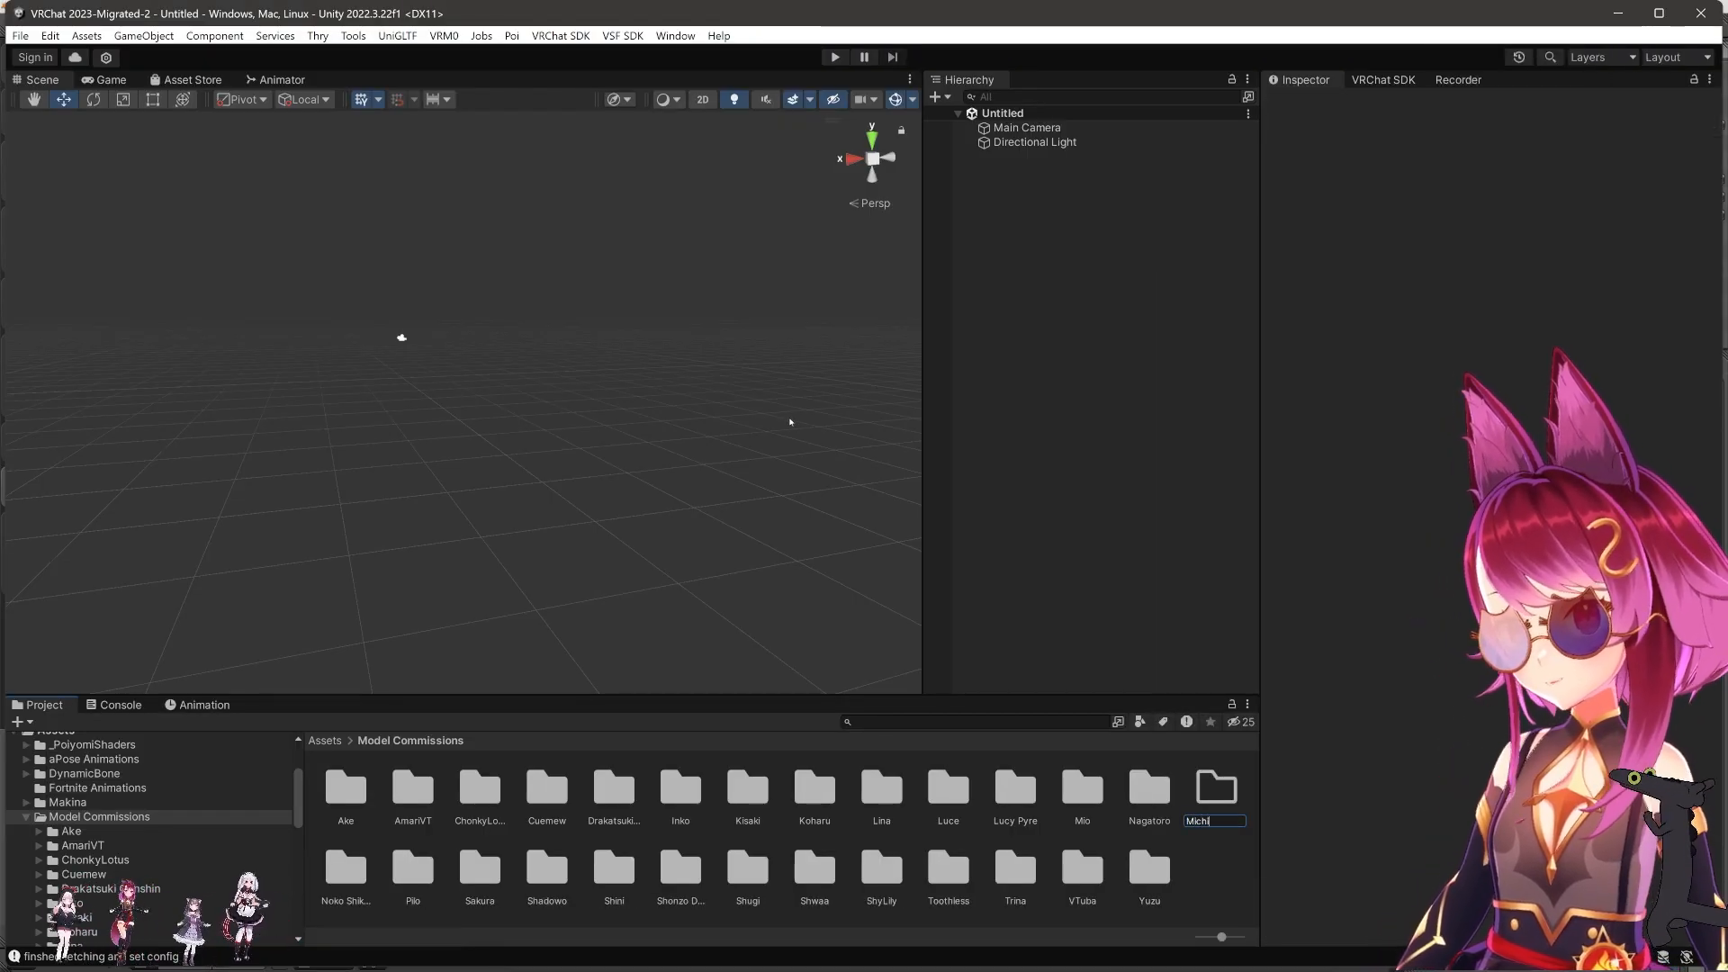
{"action": "type", "text": "mi"}
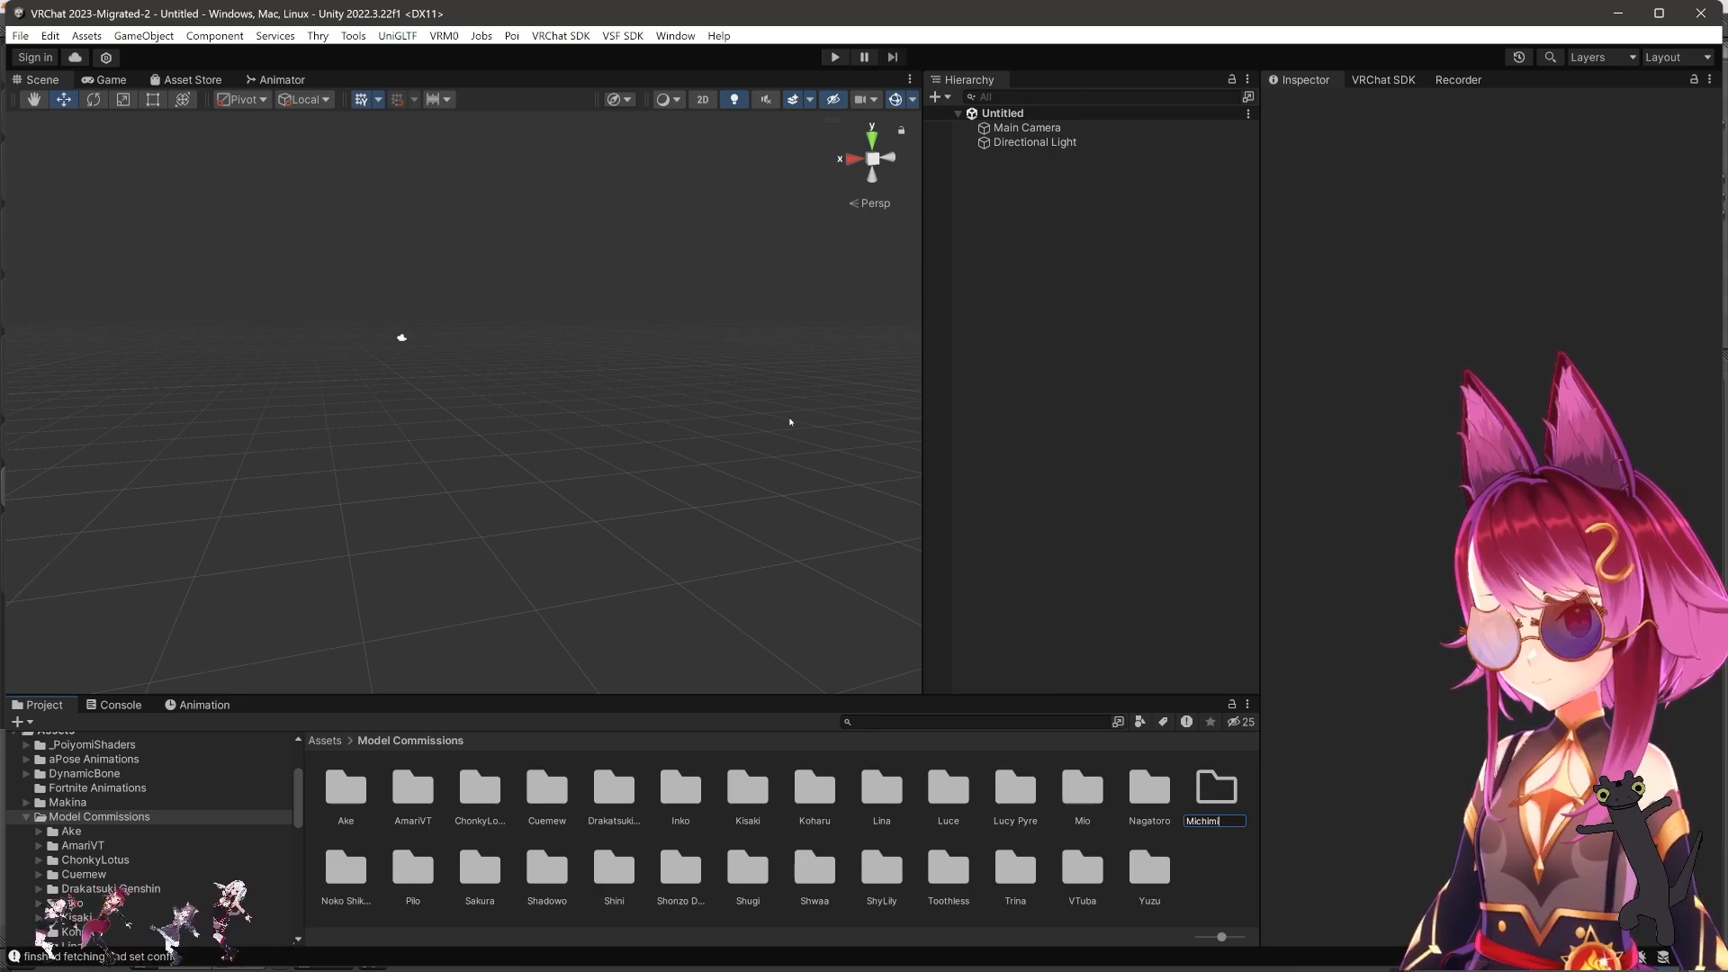
{"action": "key", "text": "Return"}
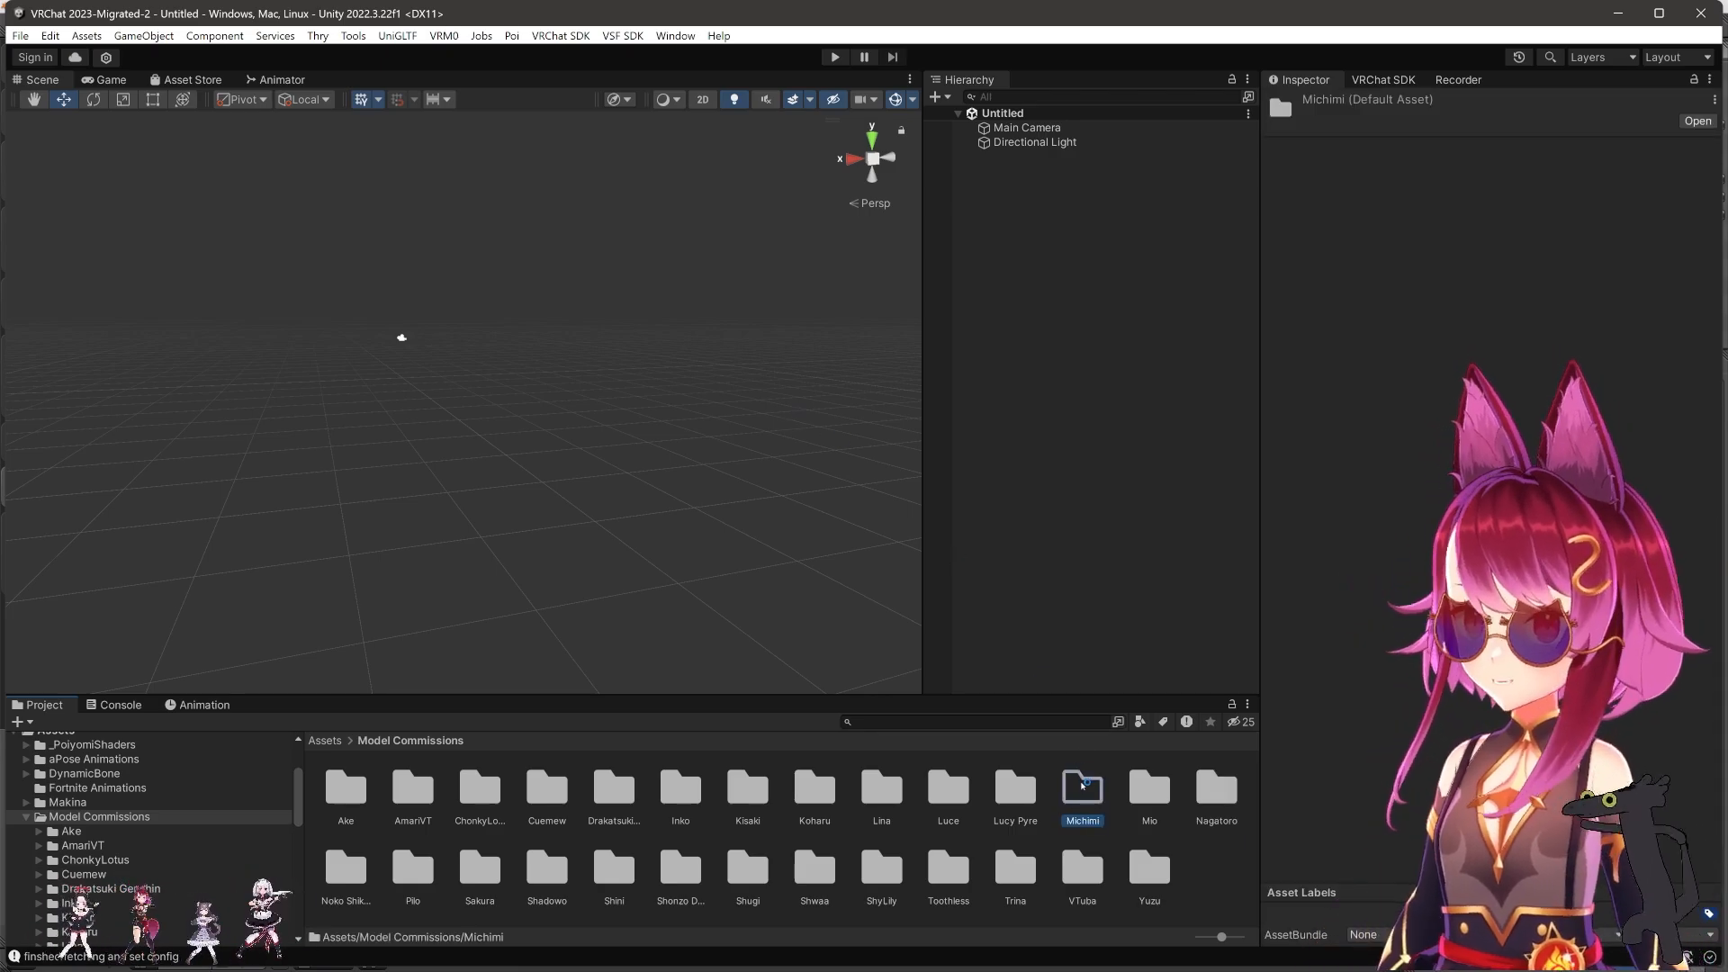
{"action": "key", "text": "Return"}
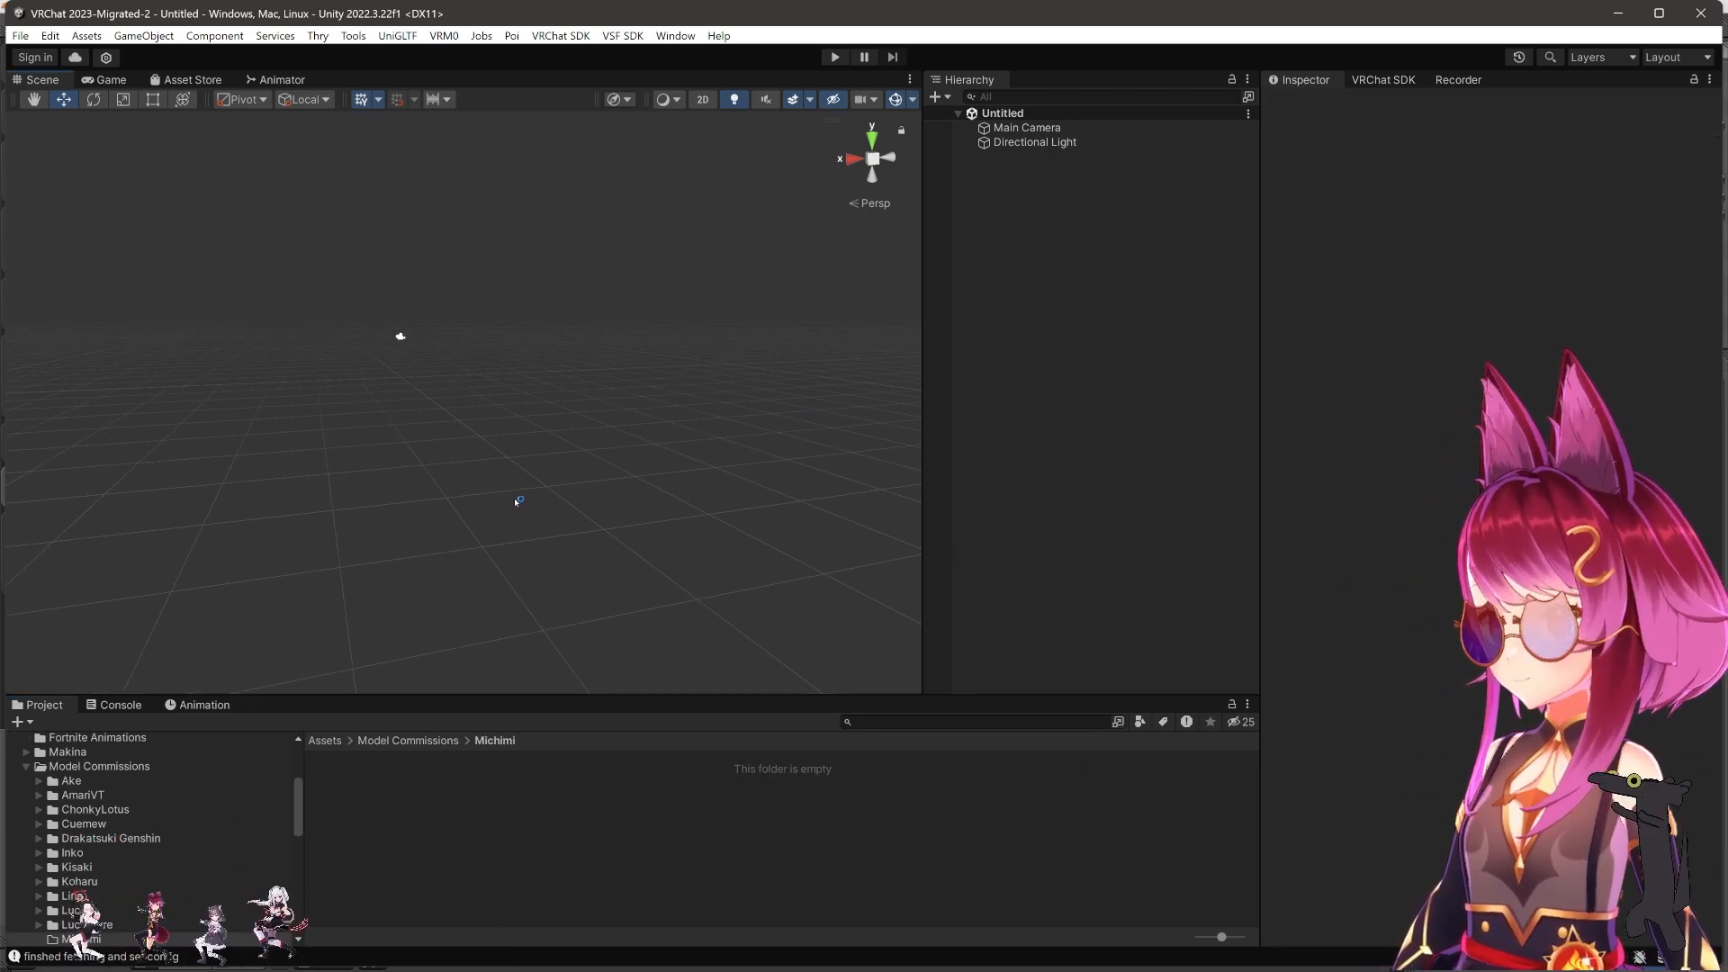
{"action": "right_click_drag", "start_coordinate": [644, 446], "coordinate": [594, 435]}
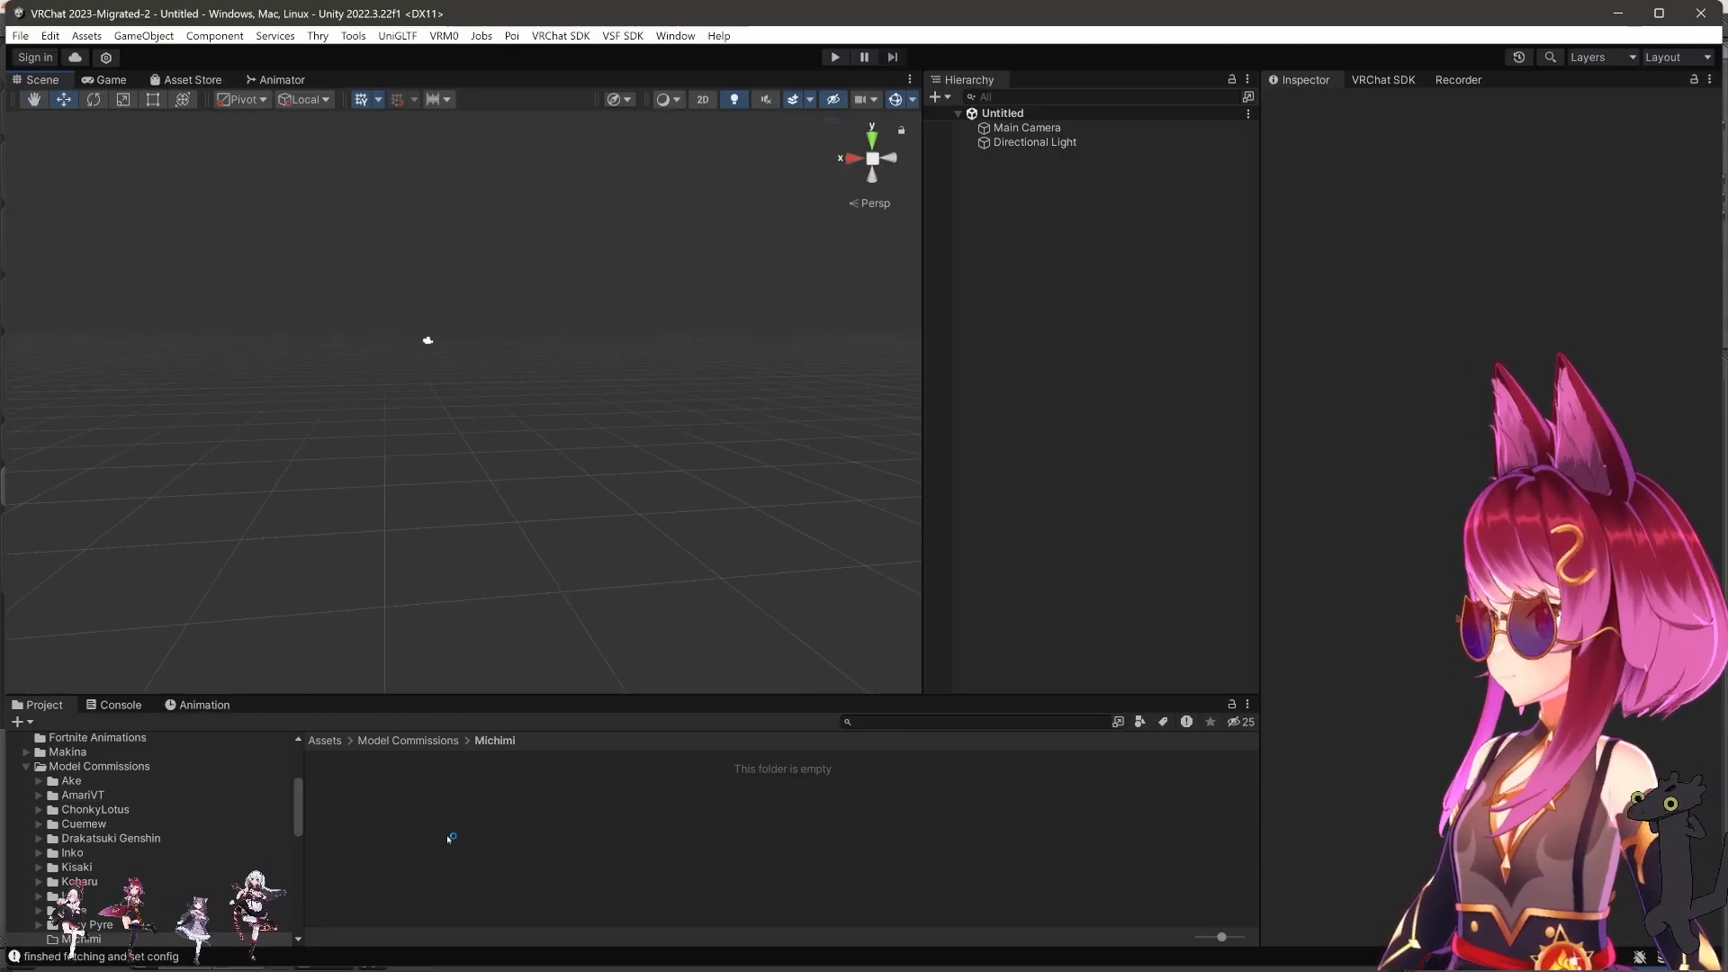
- Add two subfolders, Tex and Anim, inside the Michimi folder
{"action": "right_click", "coordinate": [446, 834]}
{"action": "mouse_move", "coordinate": [586, 211]}
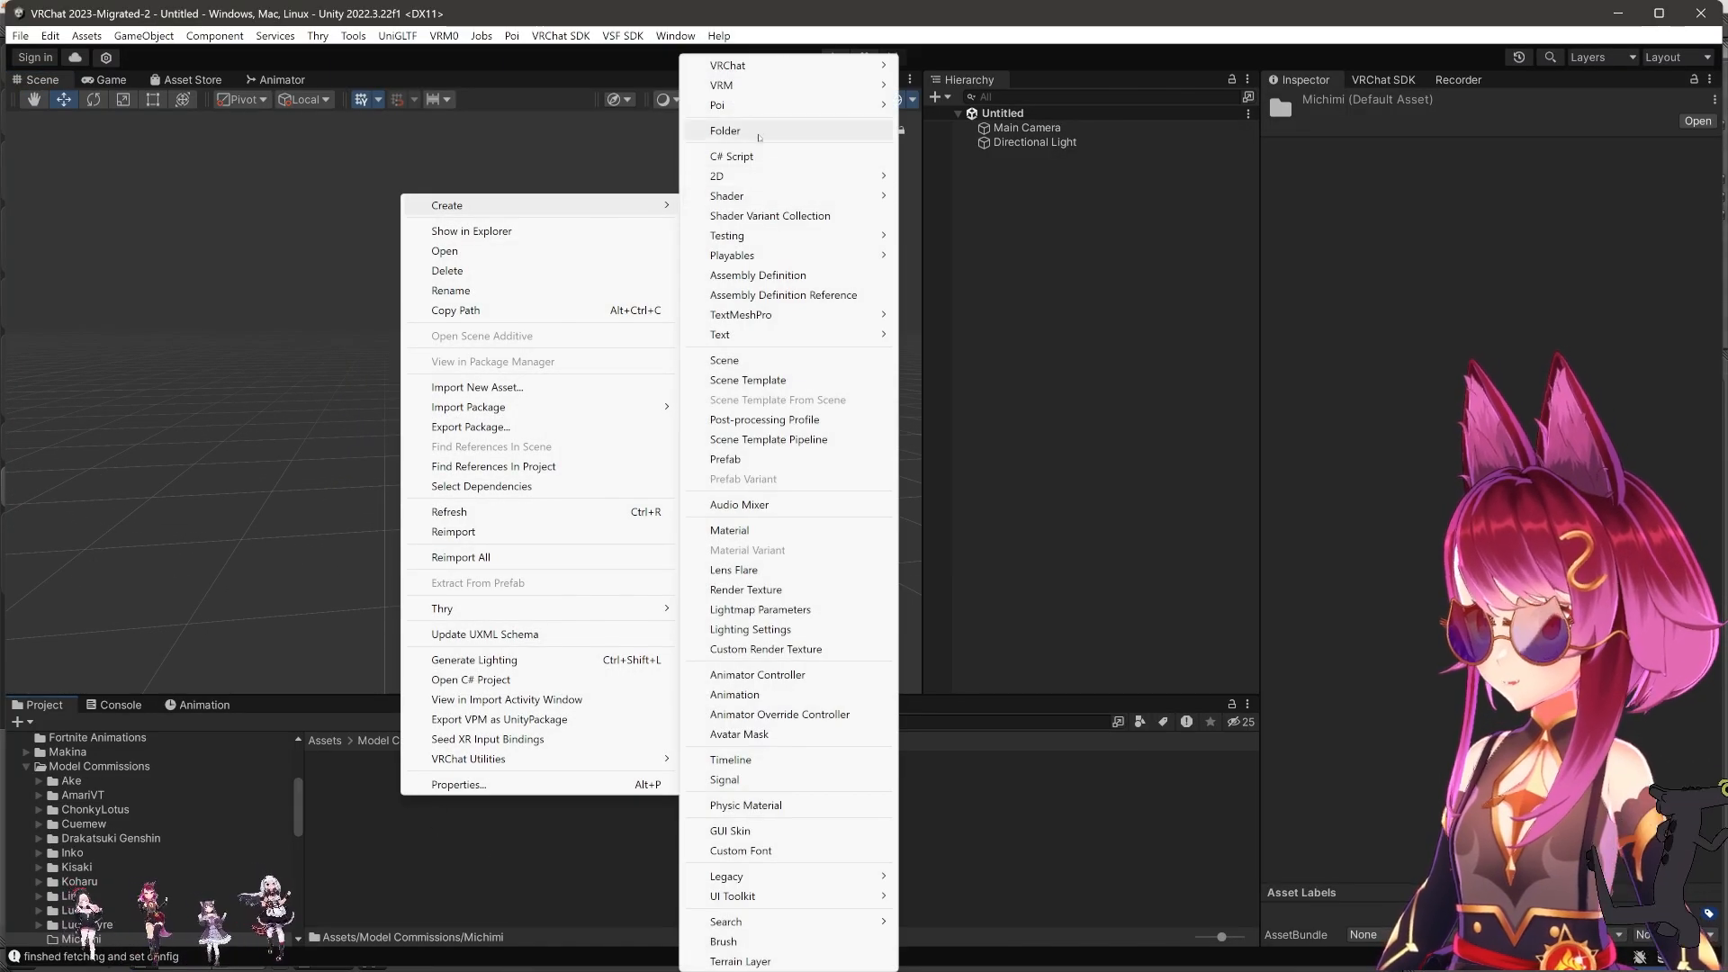
{"action": "left_click", "coordinate": [764, 132]}
{"action": "type", "text": "Tex"}
{"action": "key", "text": "Return"}
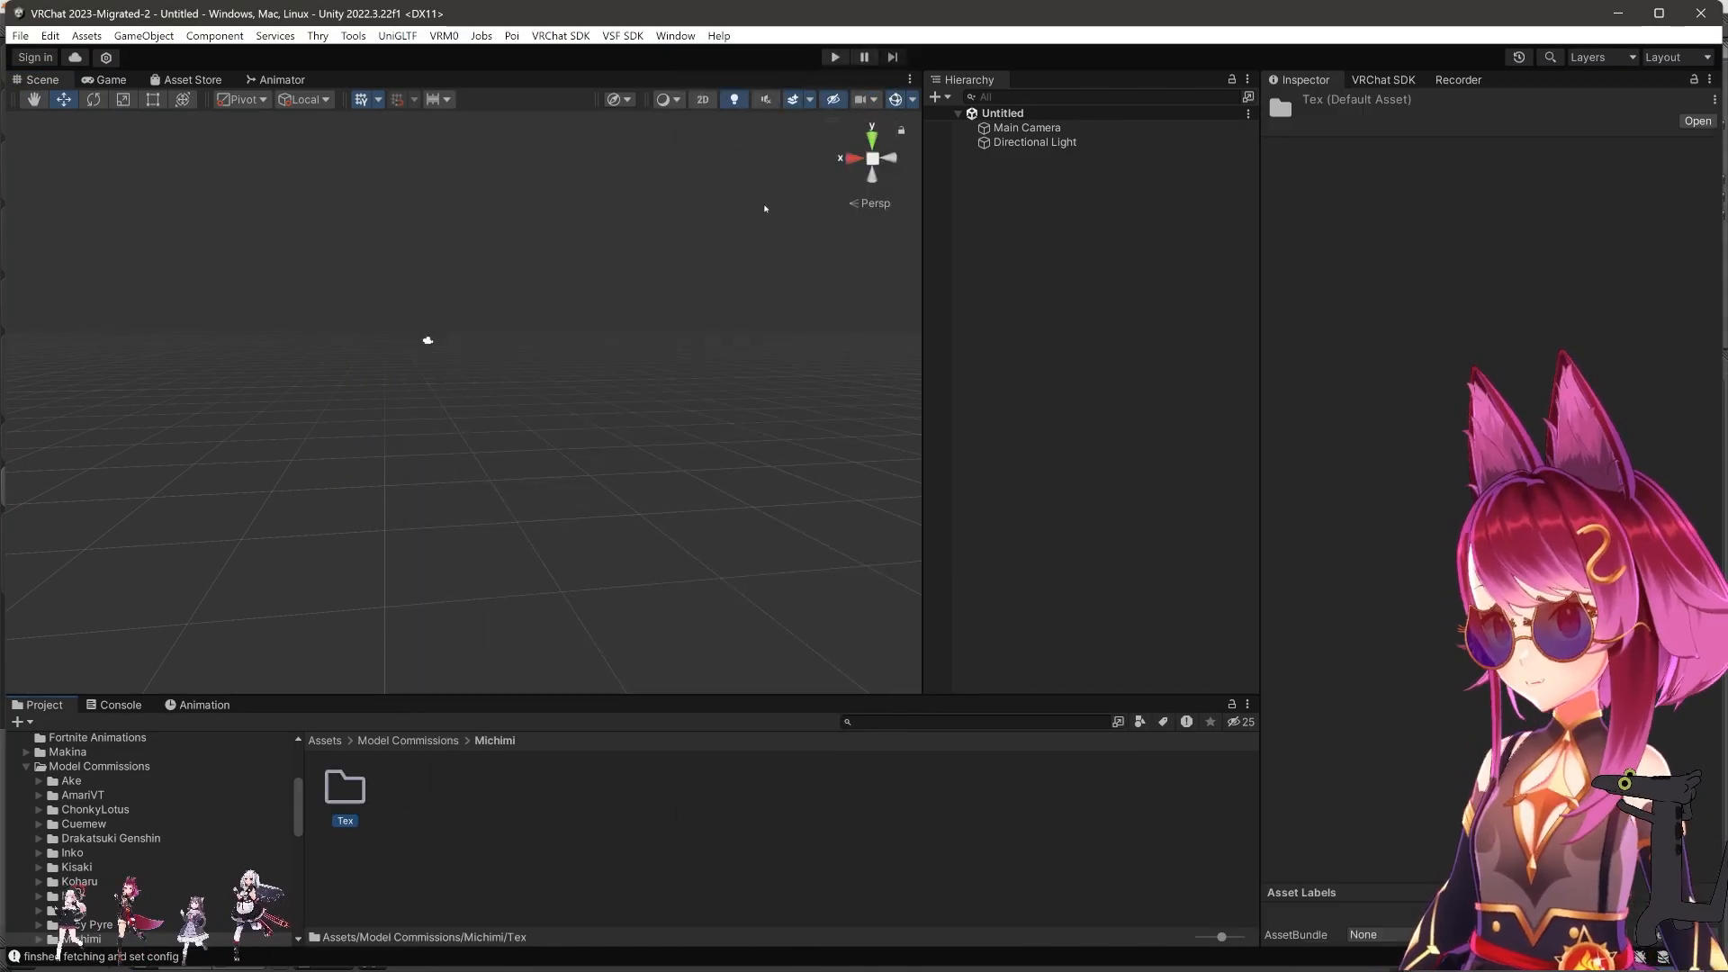
{"action": "right_click", "coordinate": [461, 814]}
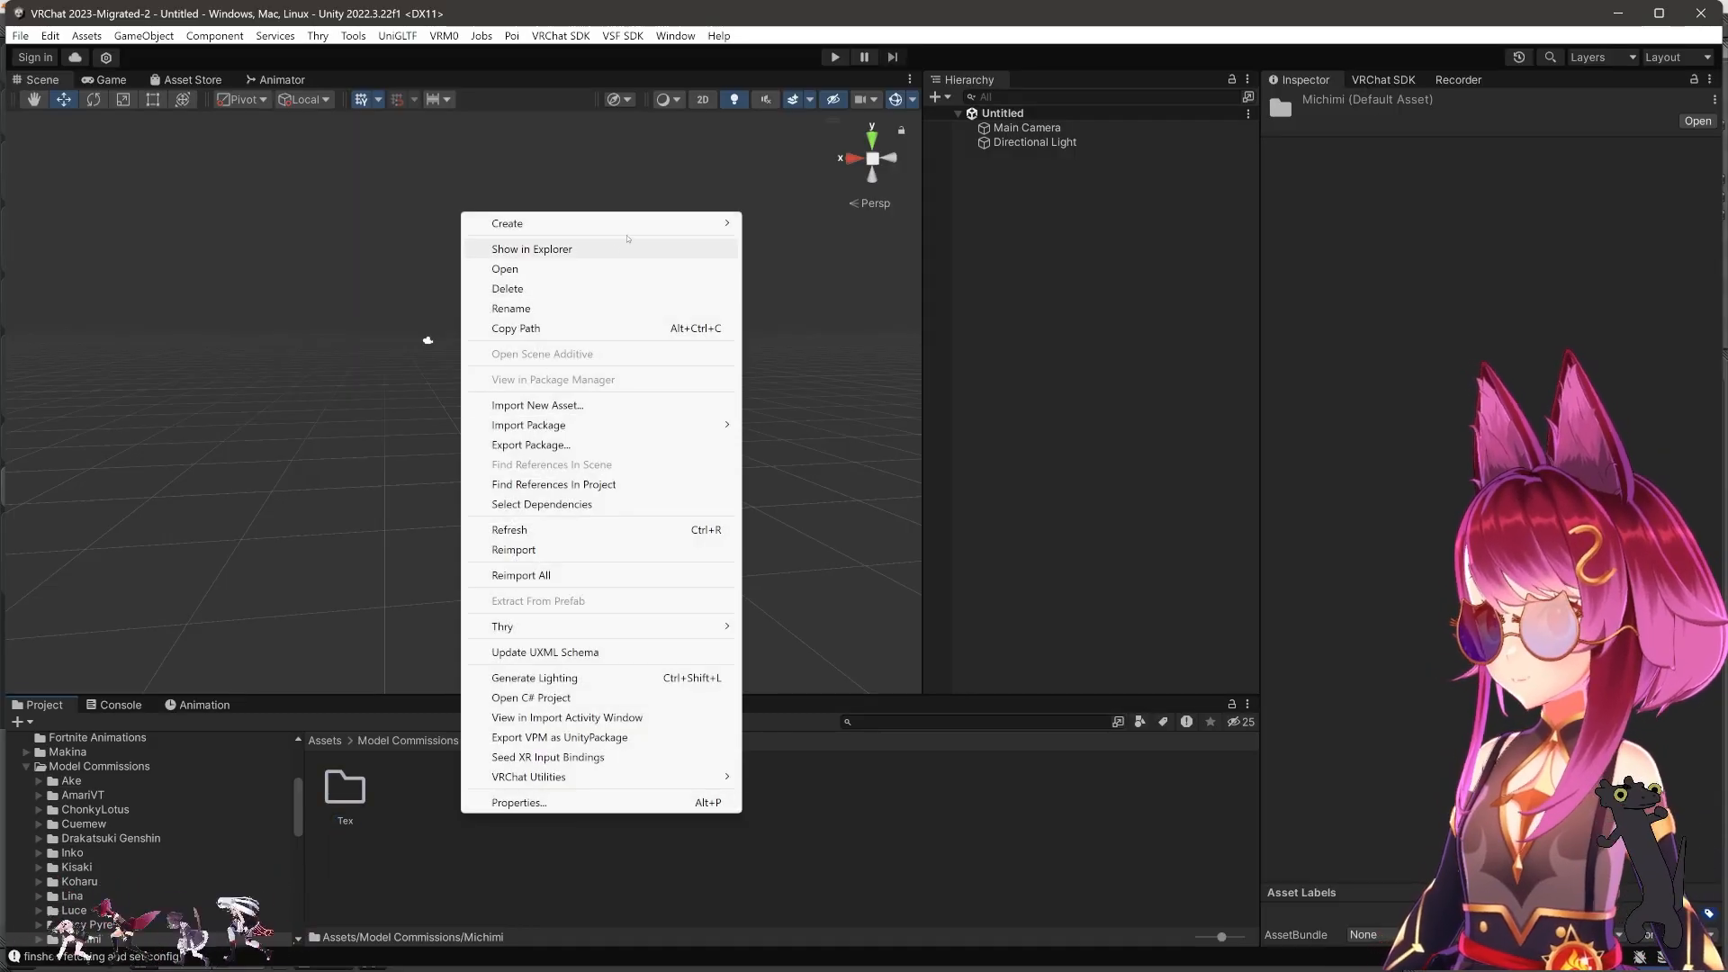
{"action": "mouse_move", "coordinate": [704, 231]}
{"action": "left_click", "coordinate": [785, 130]}
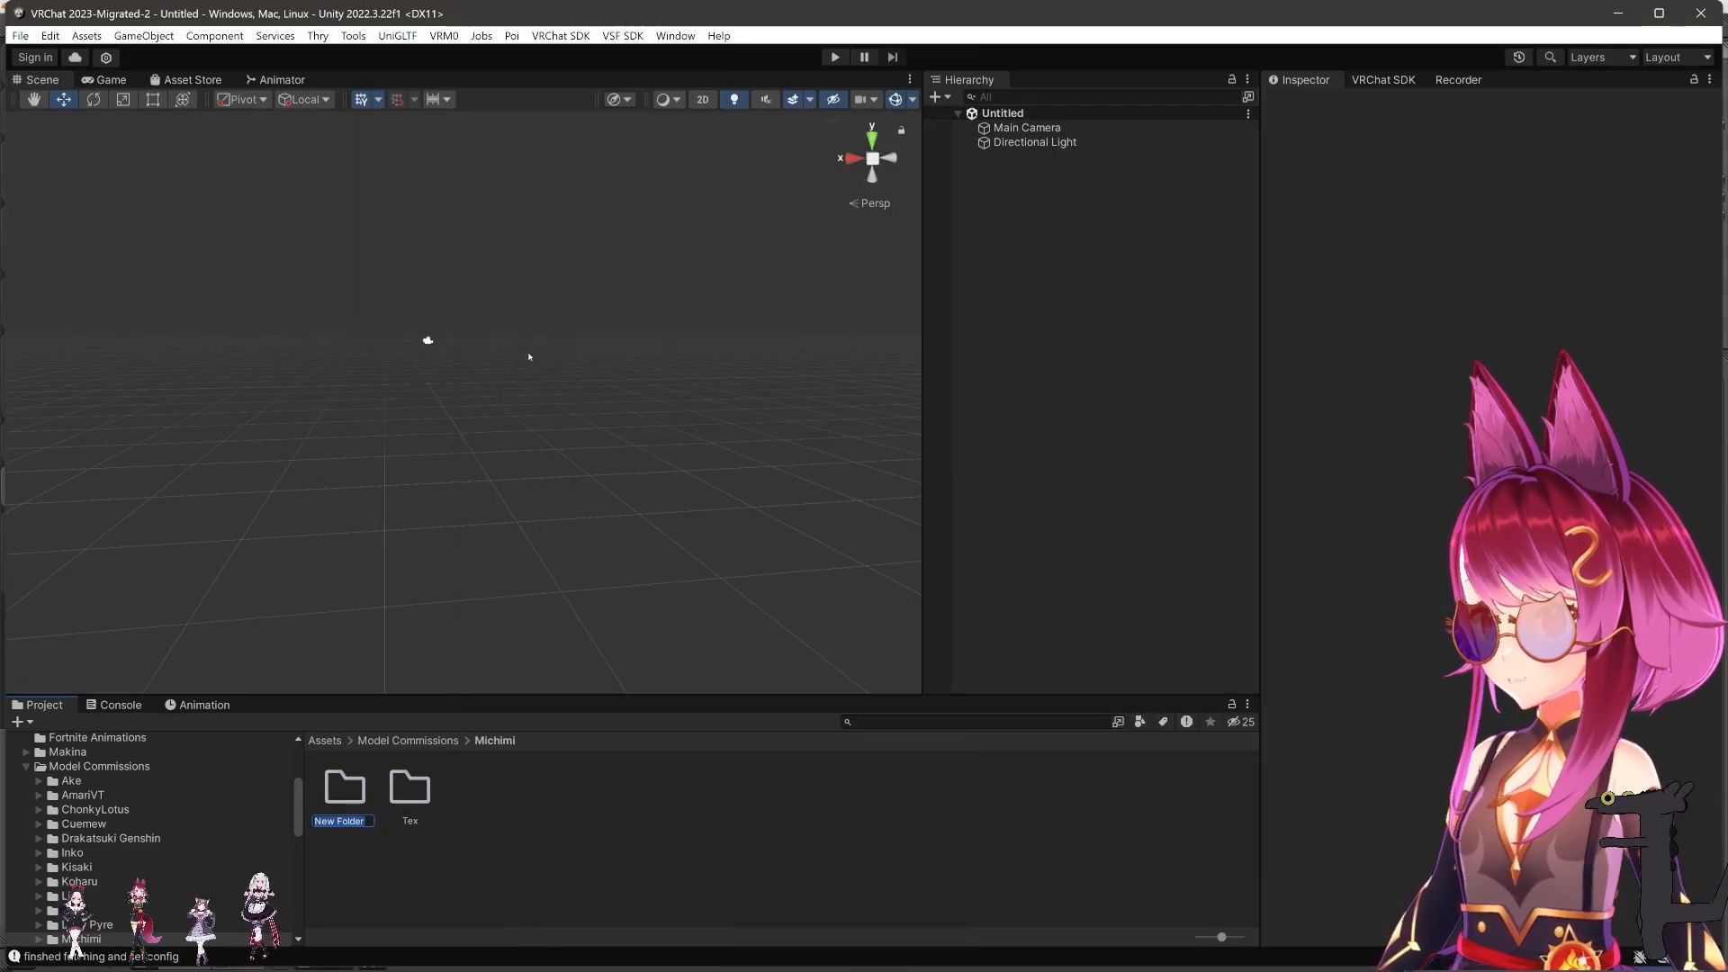
{"action": "type", "text": "Anim"}
{"action": "key", "text": "Return"}
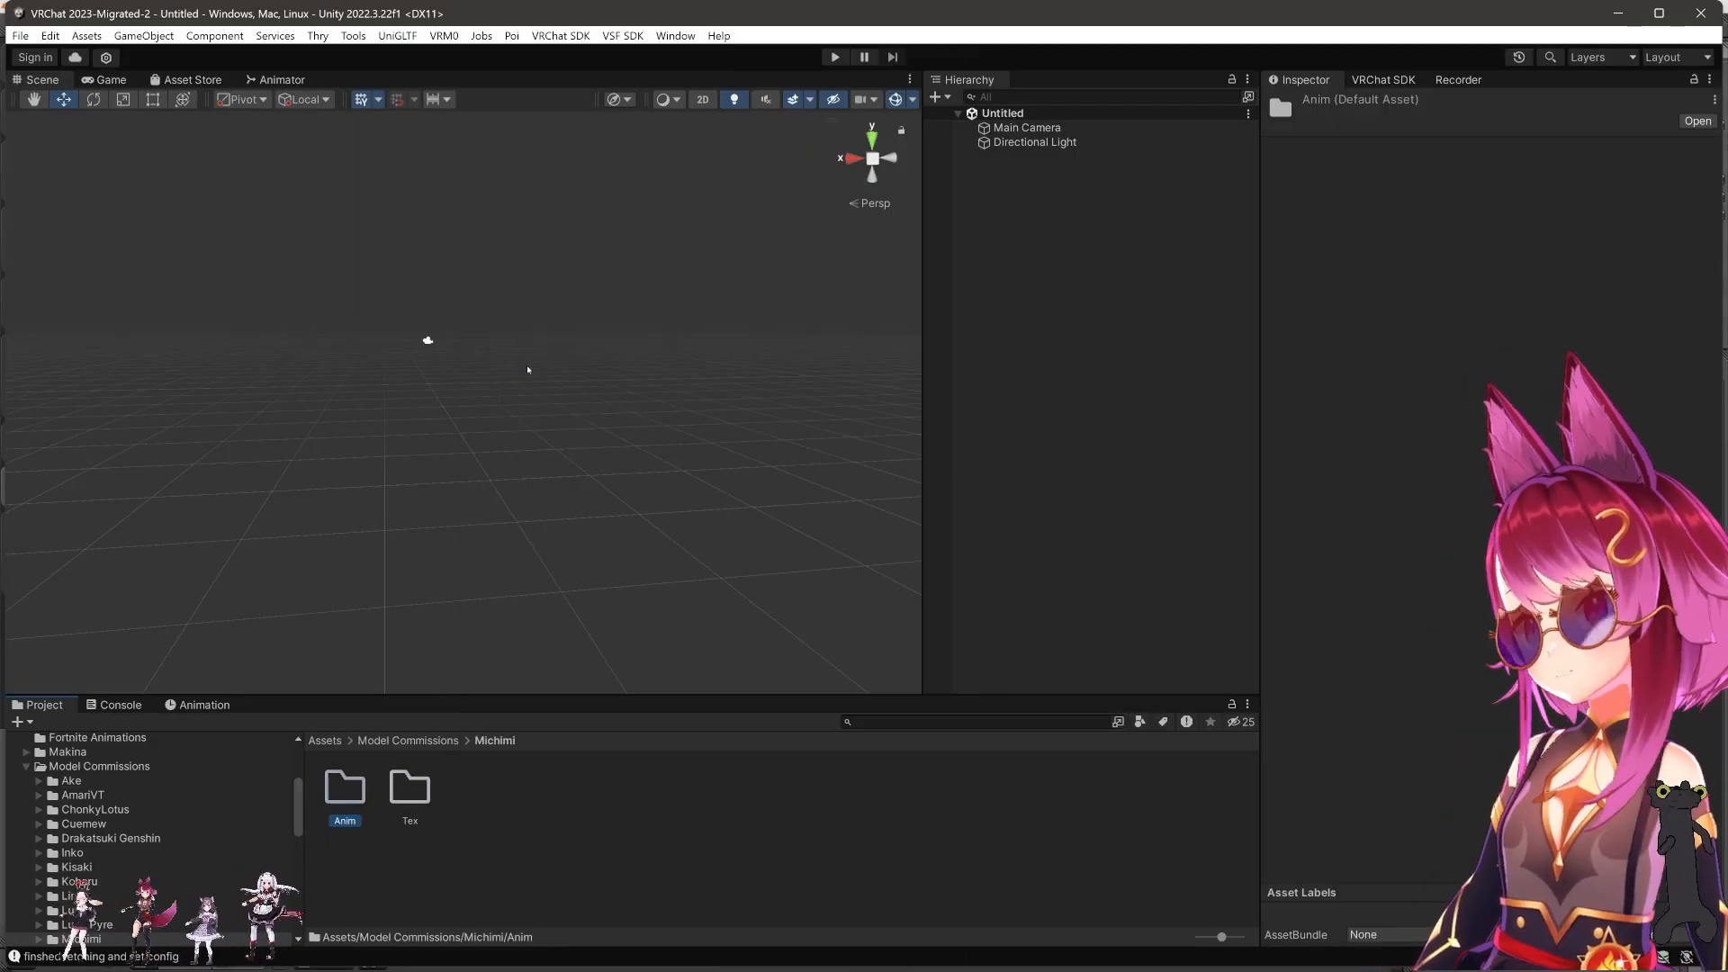
- Navigate the Project panel to Model Commissions > Michimi and open its empty Tex folder
{"action": "left_click", "coordinate": [81, 796]}
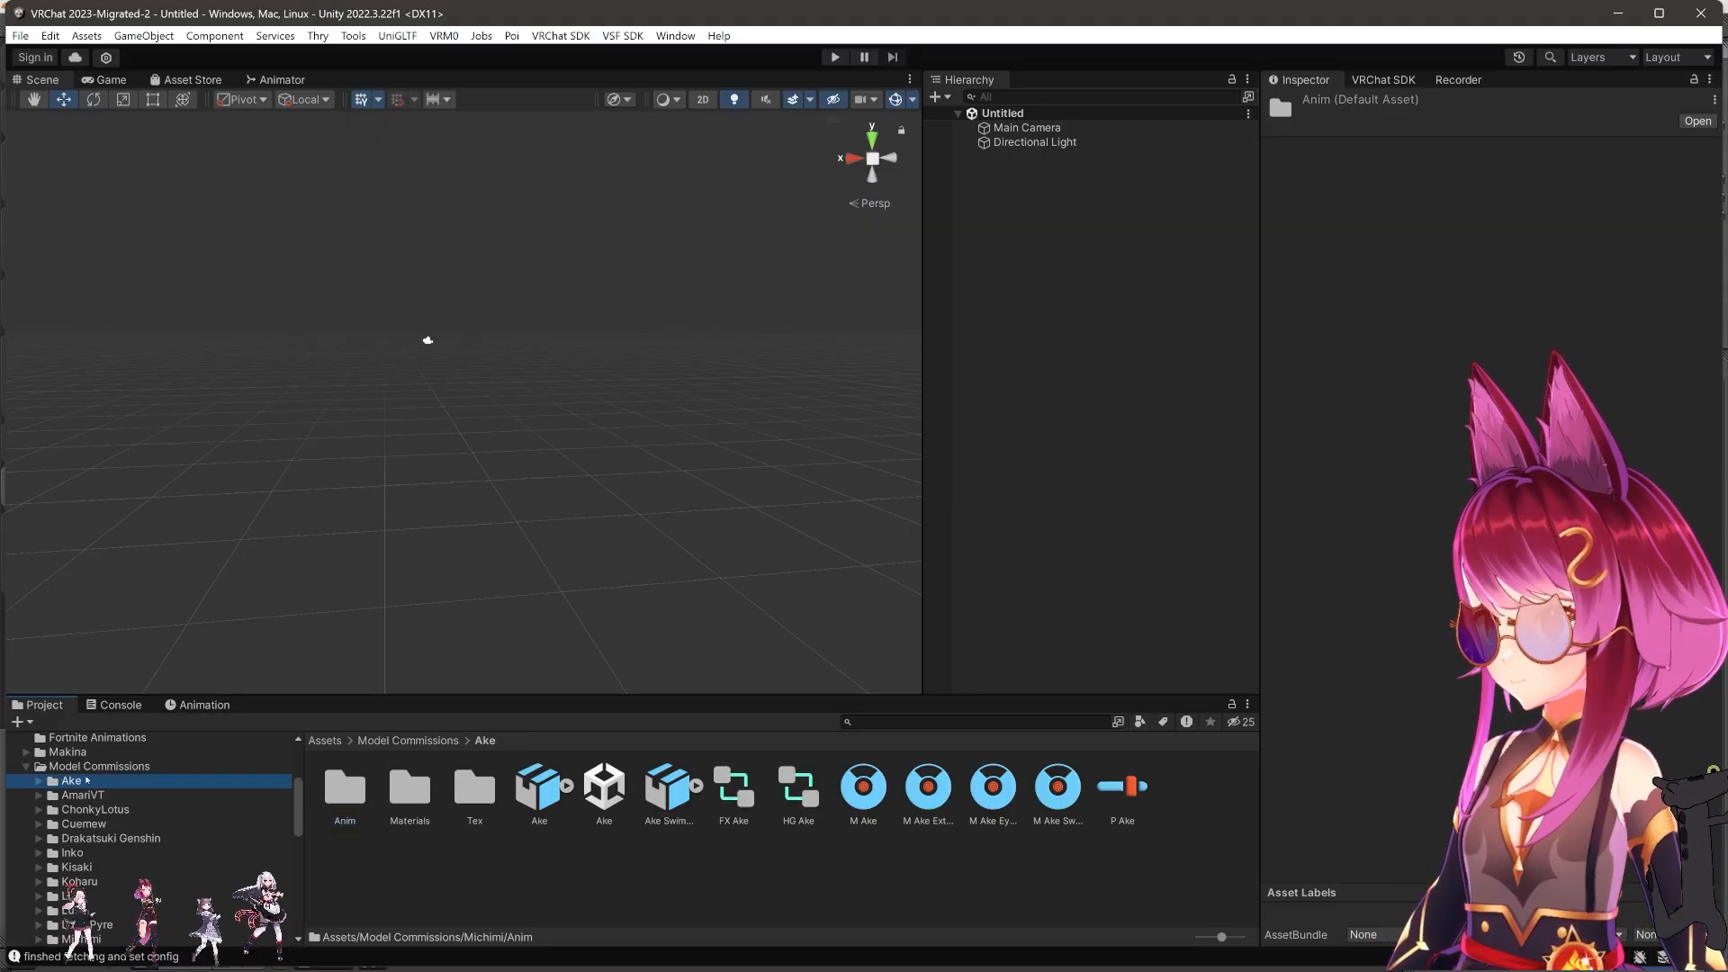
{"action": "scroll", "coordinate": [147, 876], "scroll_direction": "down", "scroll_amount": 10}
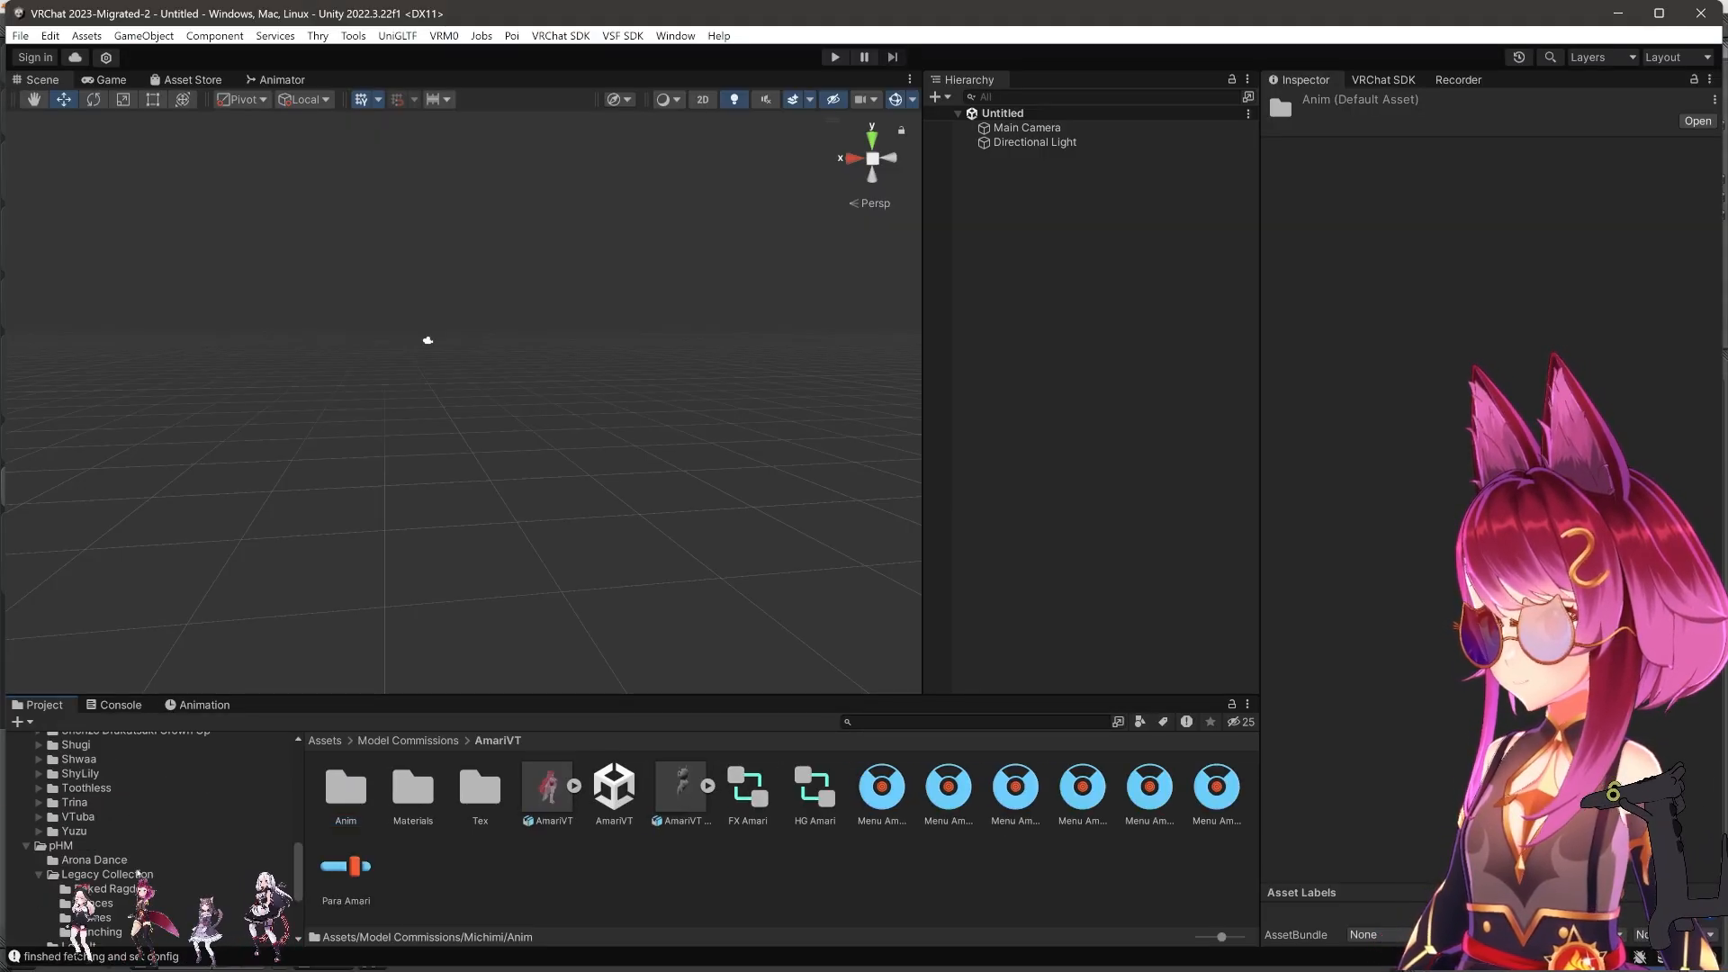
{"action": "scroll", "coordinate": [111, 841], "scroll_direction": "up", "scroll_amount": 3}
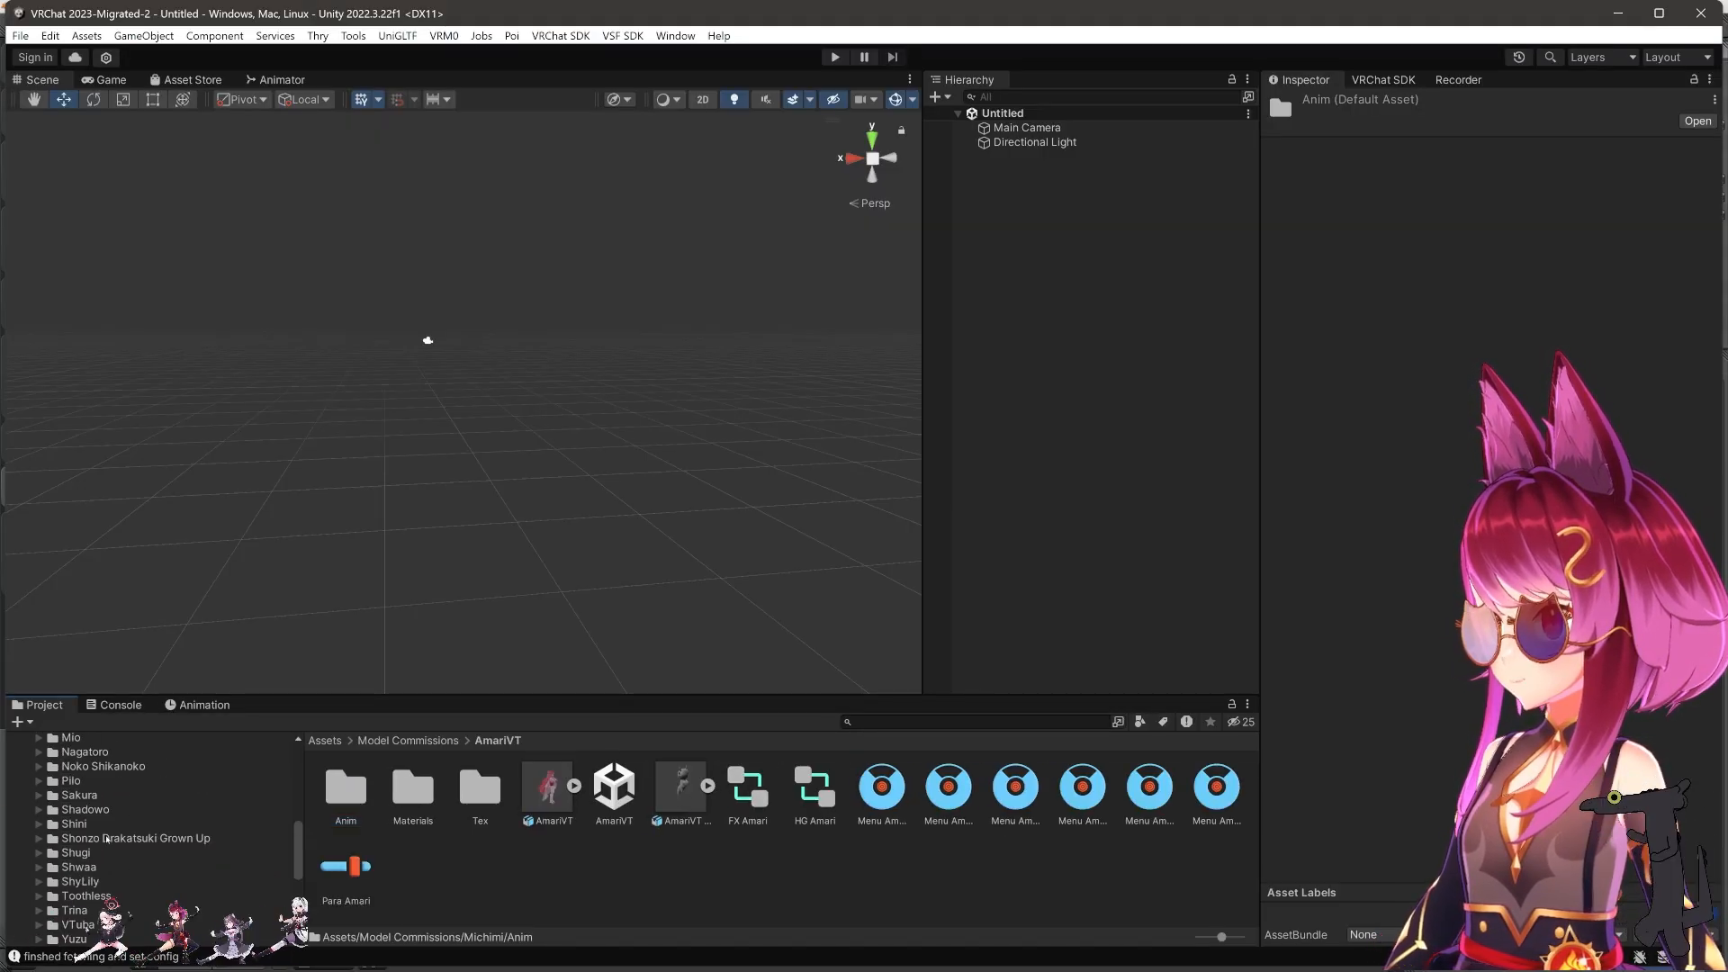
{"action": "scroll", "coordinate": [90, 813], "scroll_direction": "up", "scroll_amount": 3}
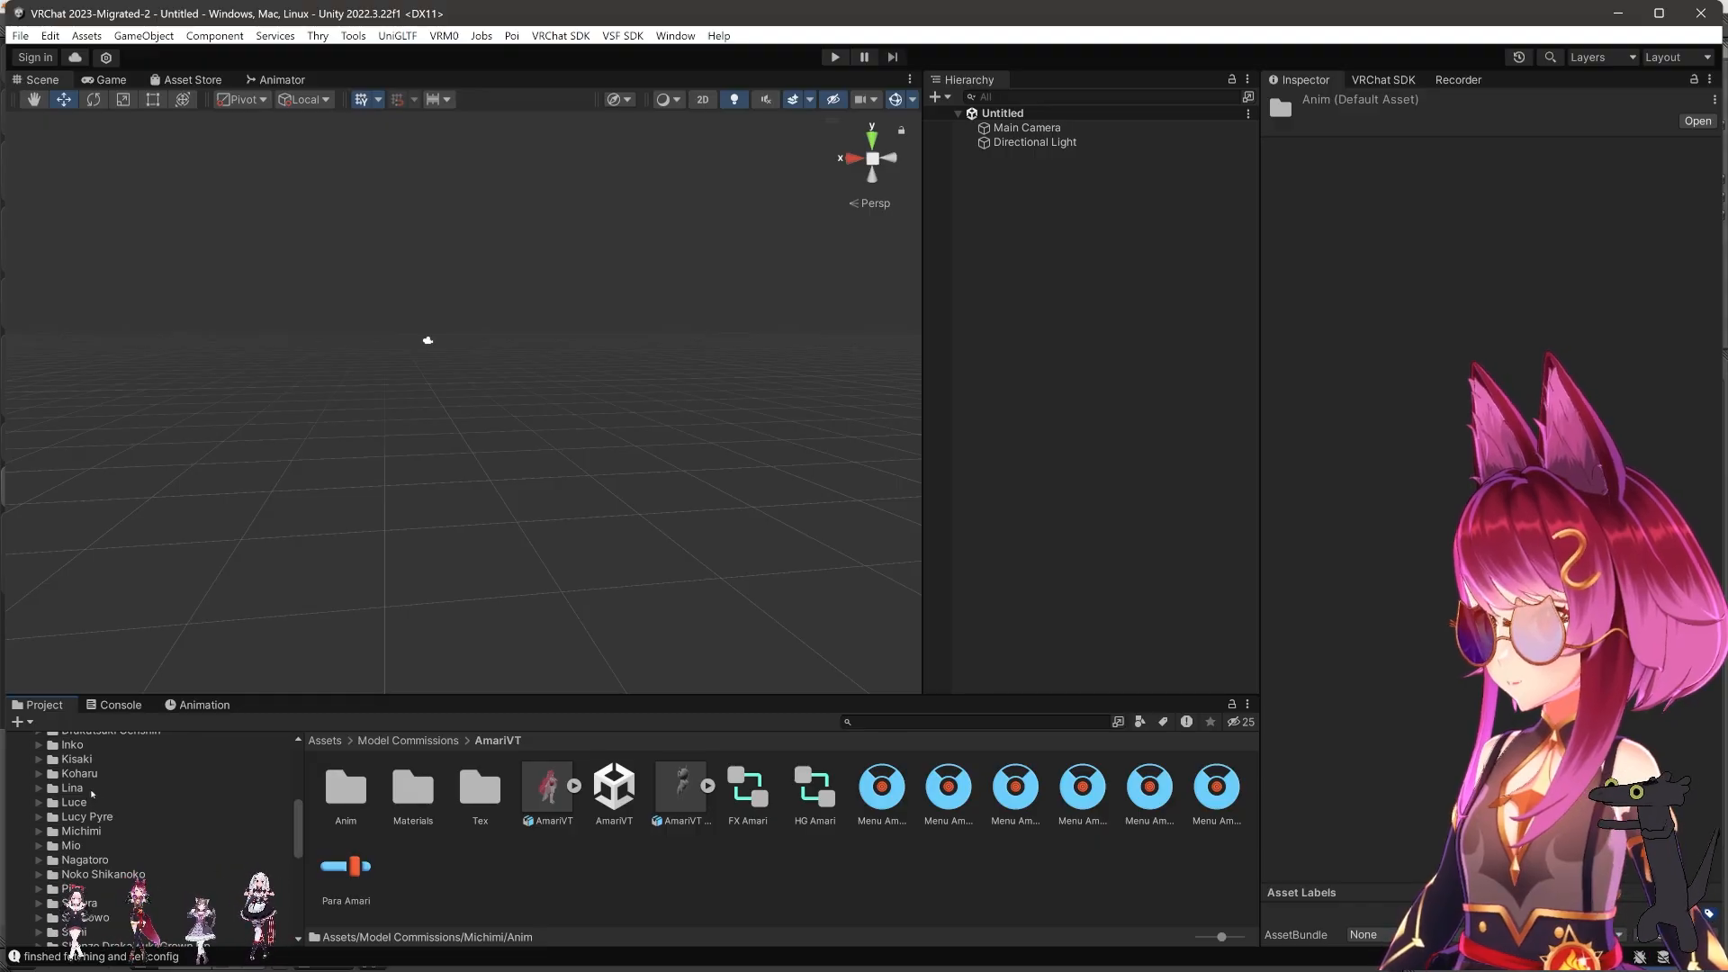
{"action": "left_click", "coordinate": [92, 831]}
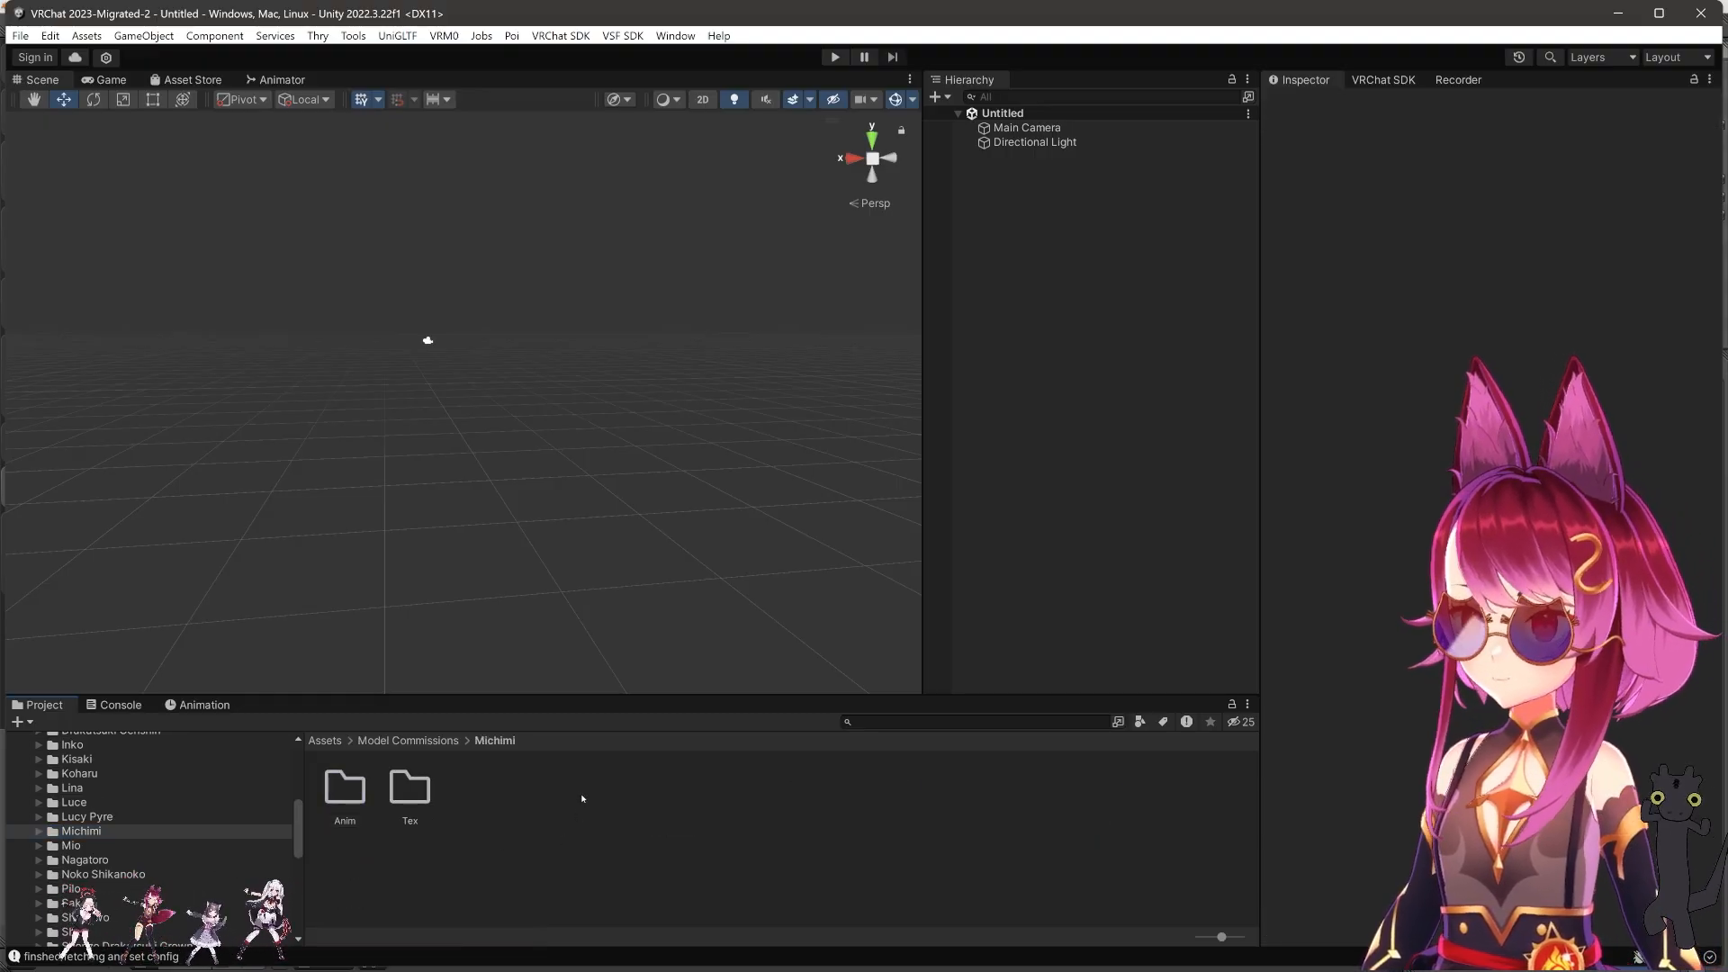
{"action": "double_click", "coordinate": [406, 788]}
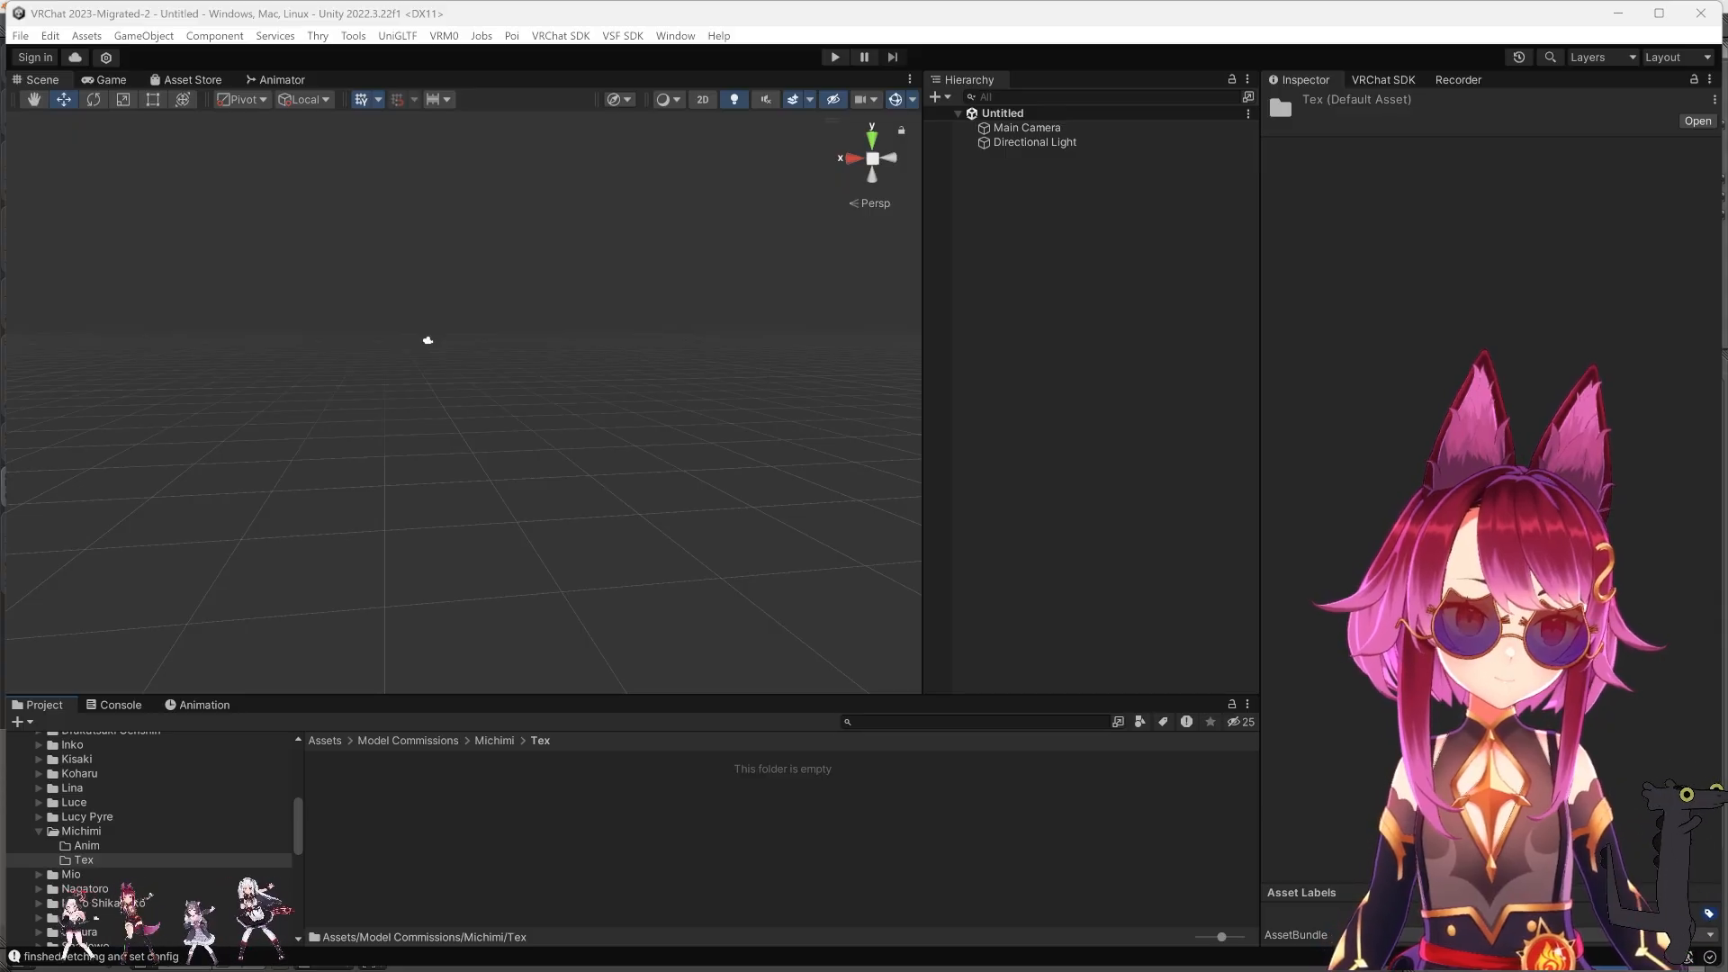
- Select five Michimi textures and set their Max Size to 4096 with Compression None
{"action": "left_click", "coordinate": [624, 848]}
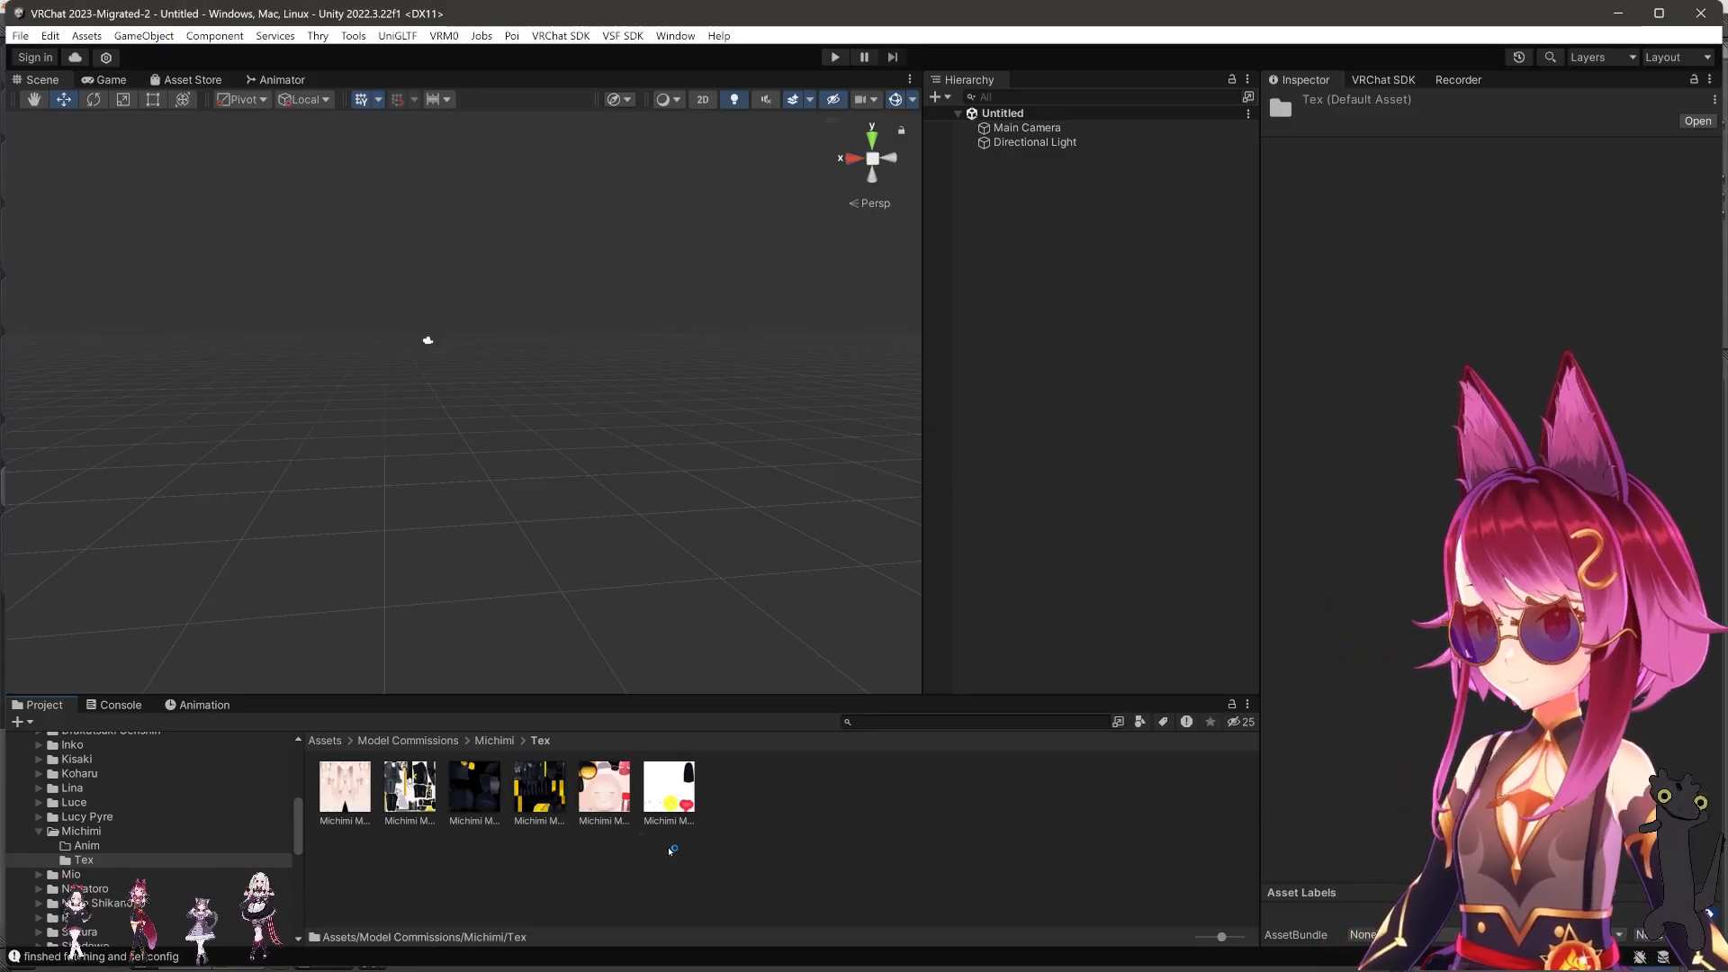
{"action": "left_click", "coordinate": [594, 860]}
{"action": "left_click", "coordinate": [368, 795]}
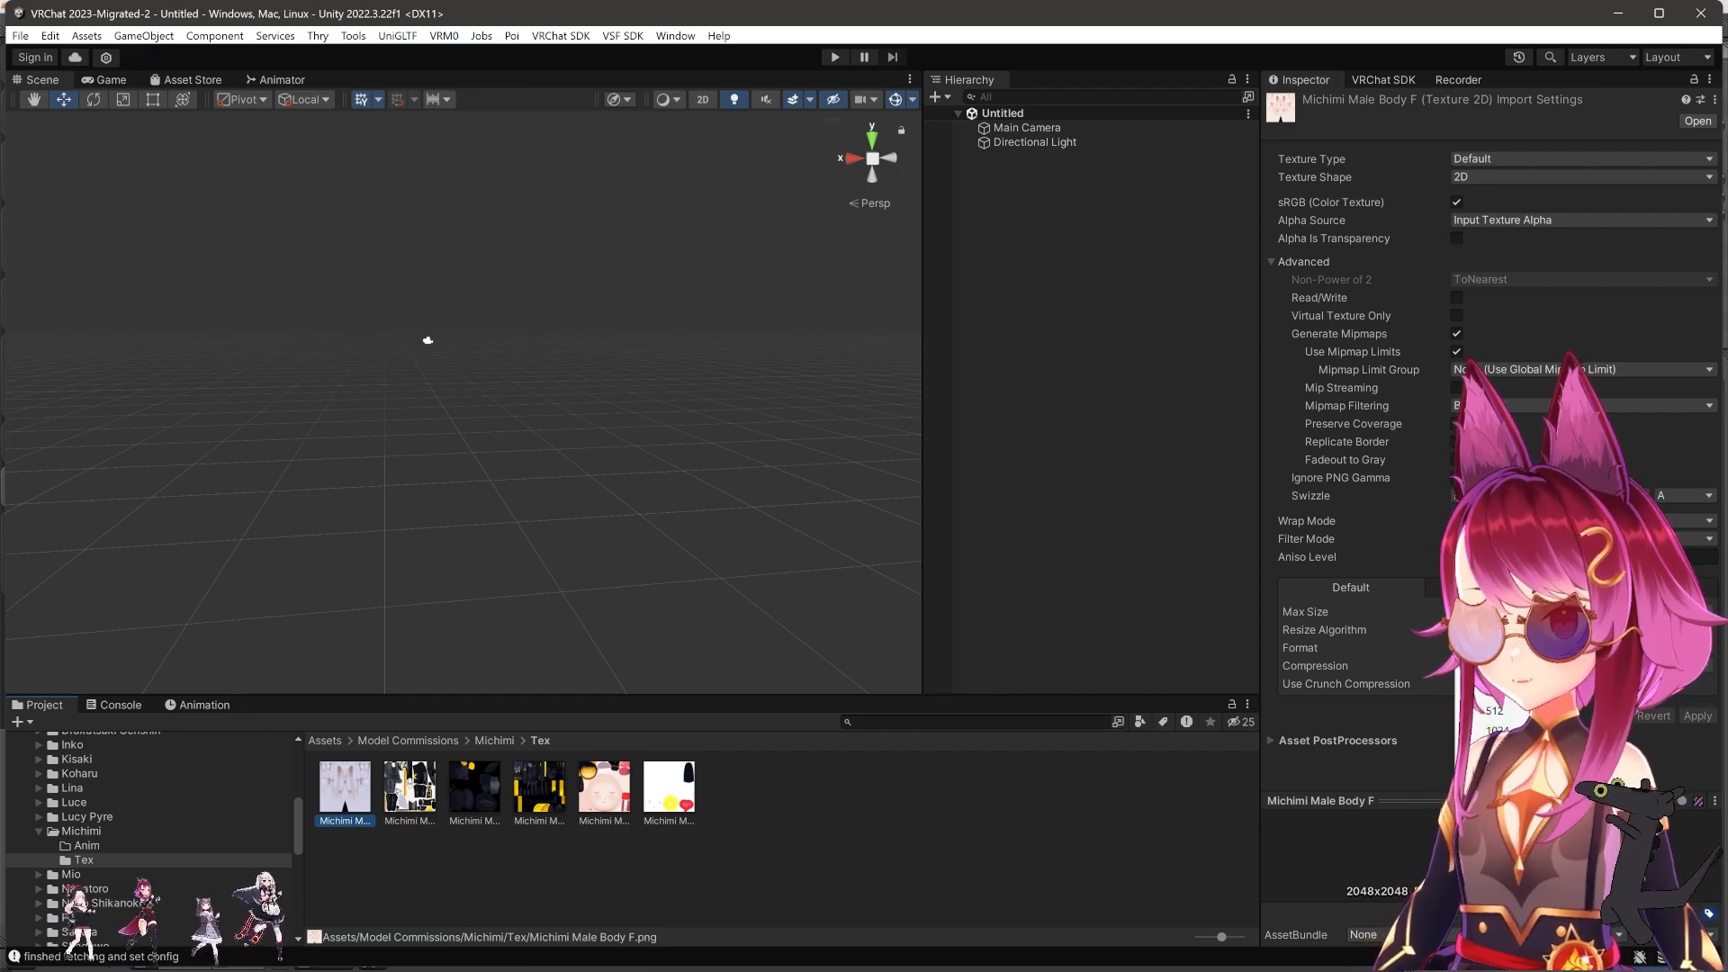
{"action": "left_click", "coordinate": [1017, 579]}
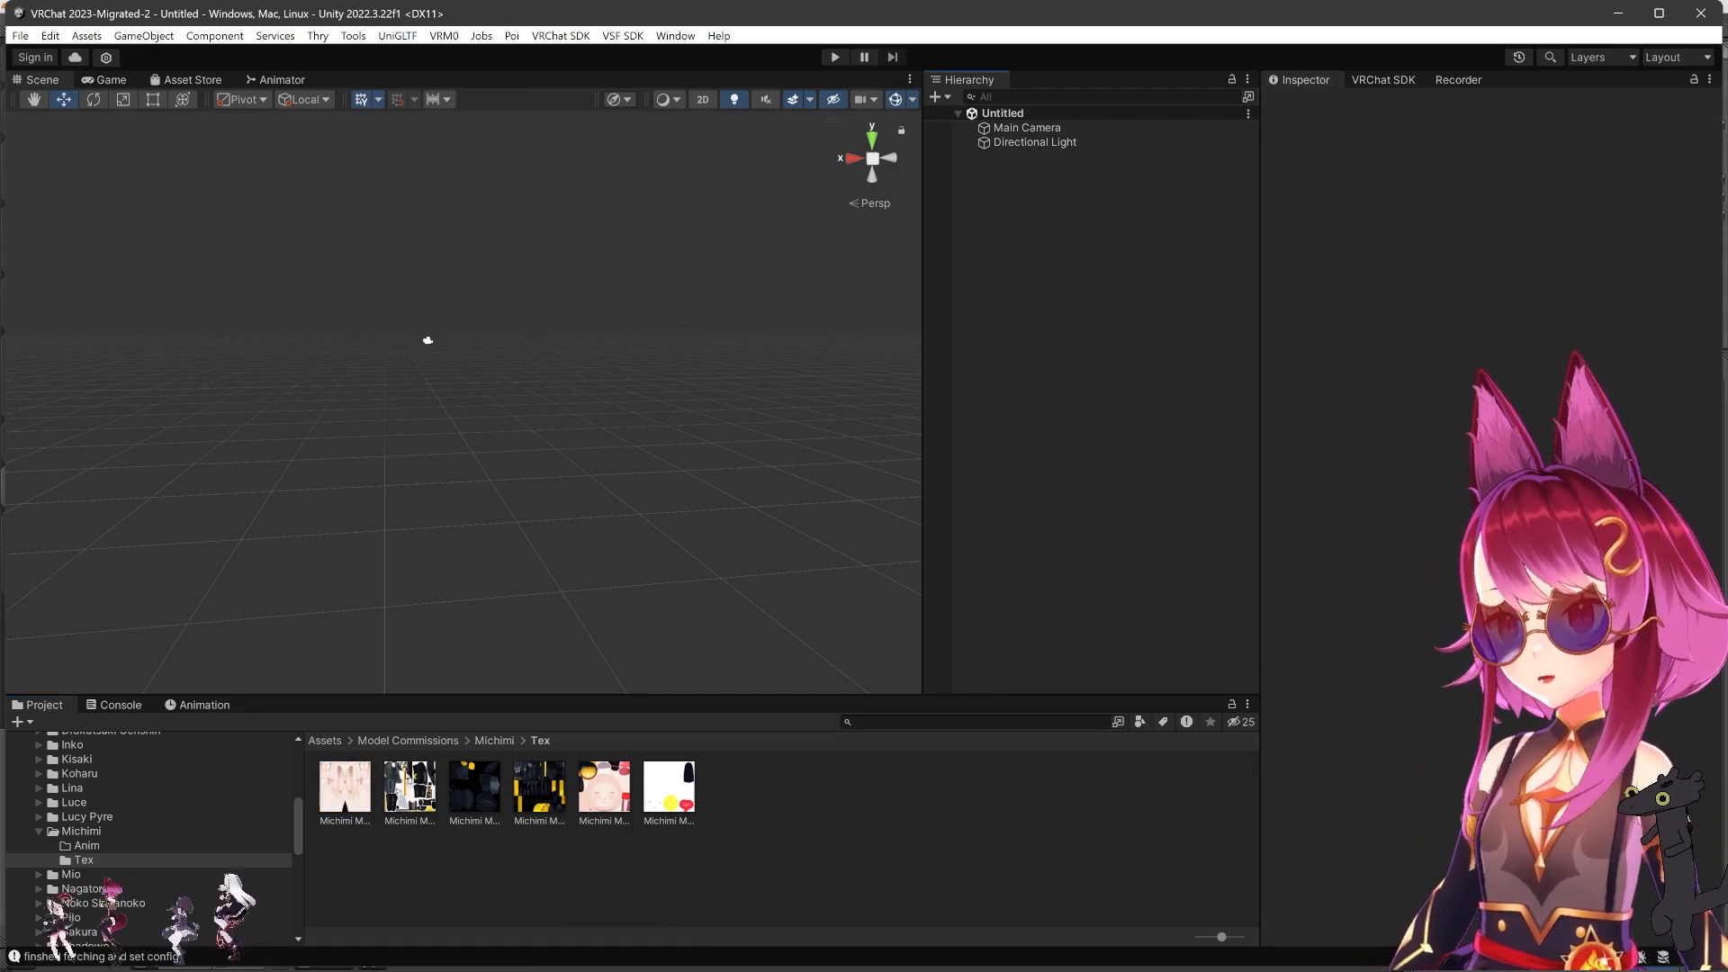
{"action": "left_click", "coordinate": [344, 788]}
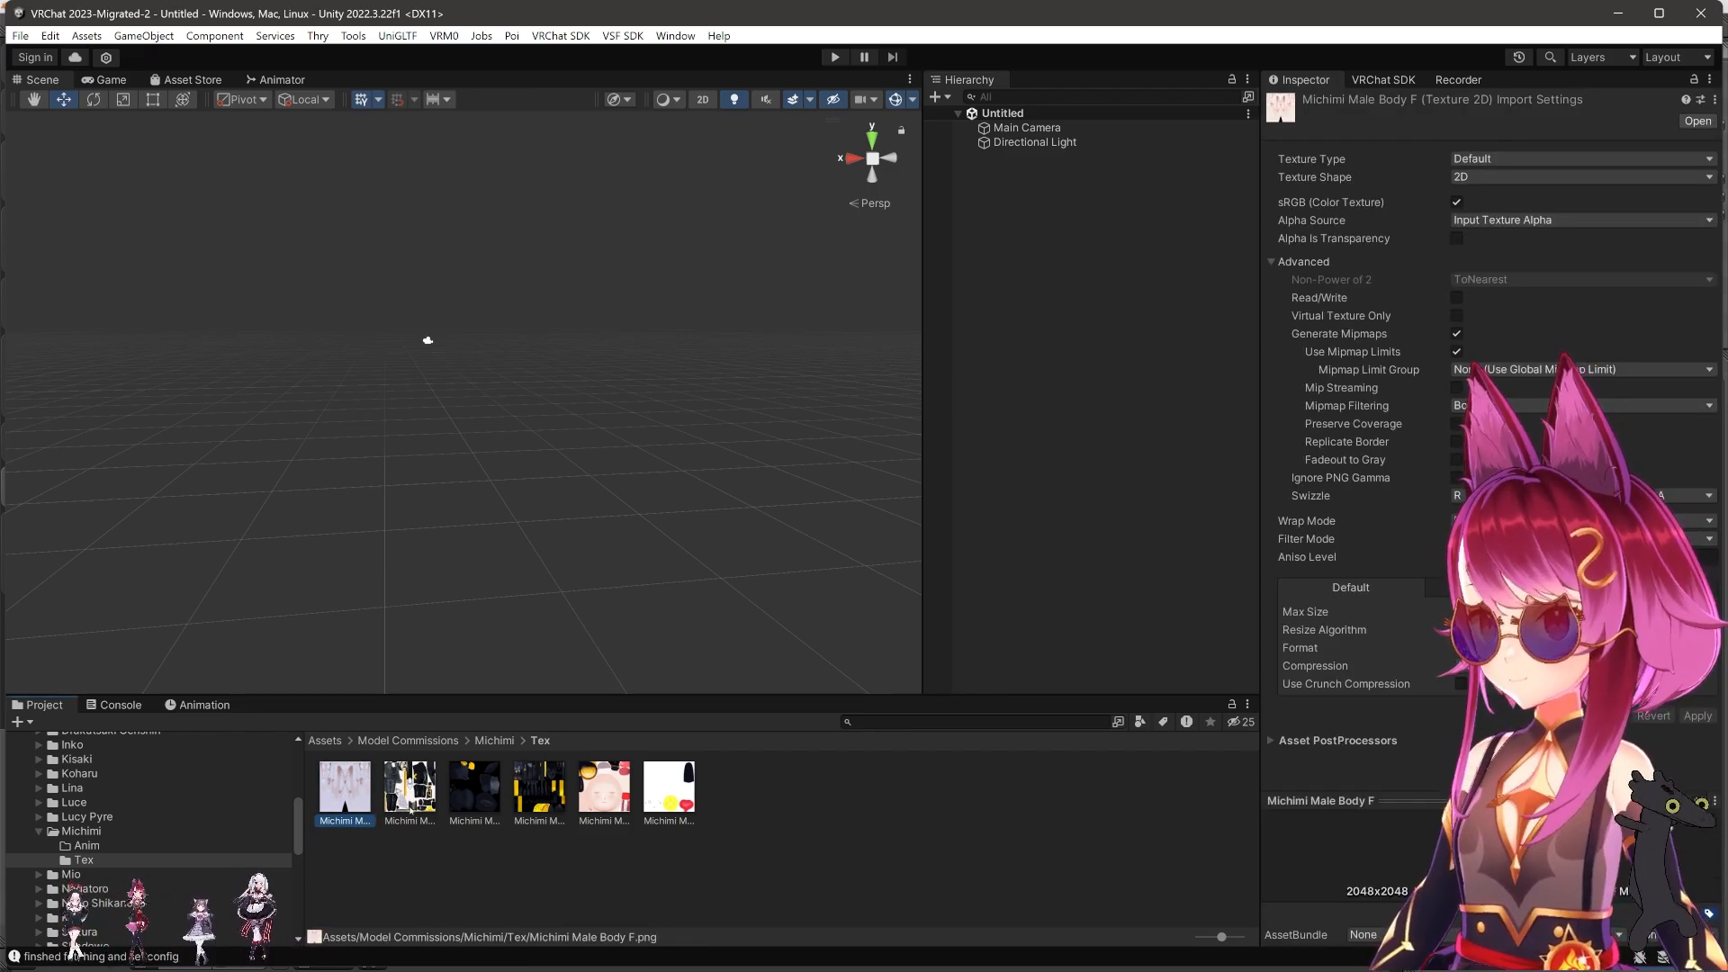
{"action": "left_click", "coordinate": [409, 792], "text": "ctrl"}
{"action": "left_click", "coordinate": [538, 790], "text": "ctrl"}
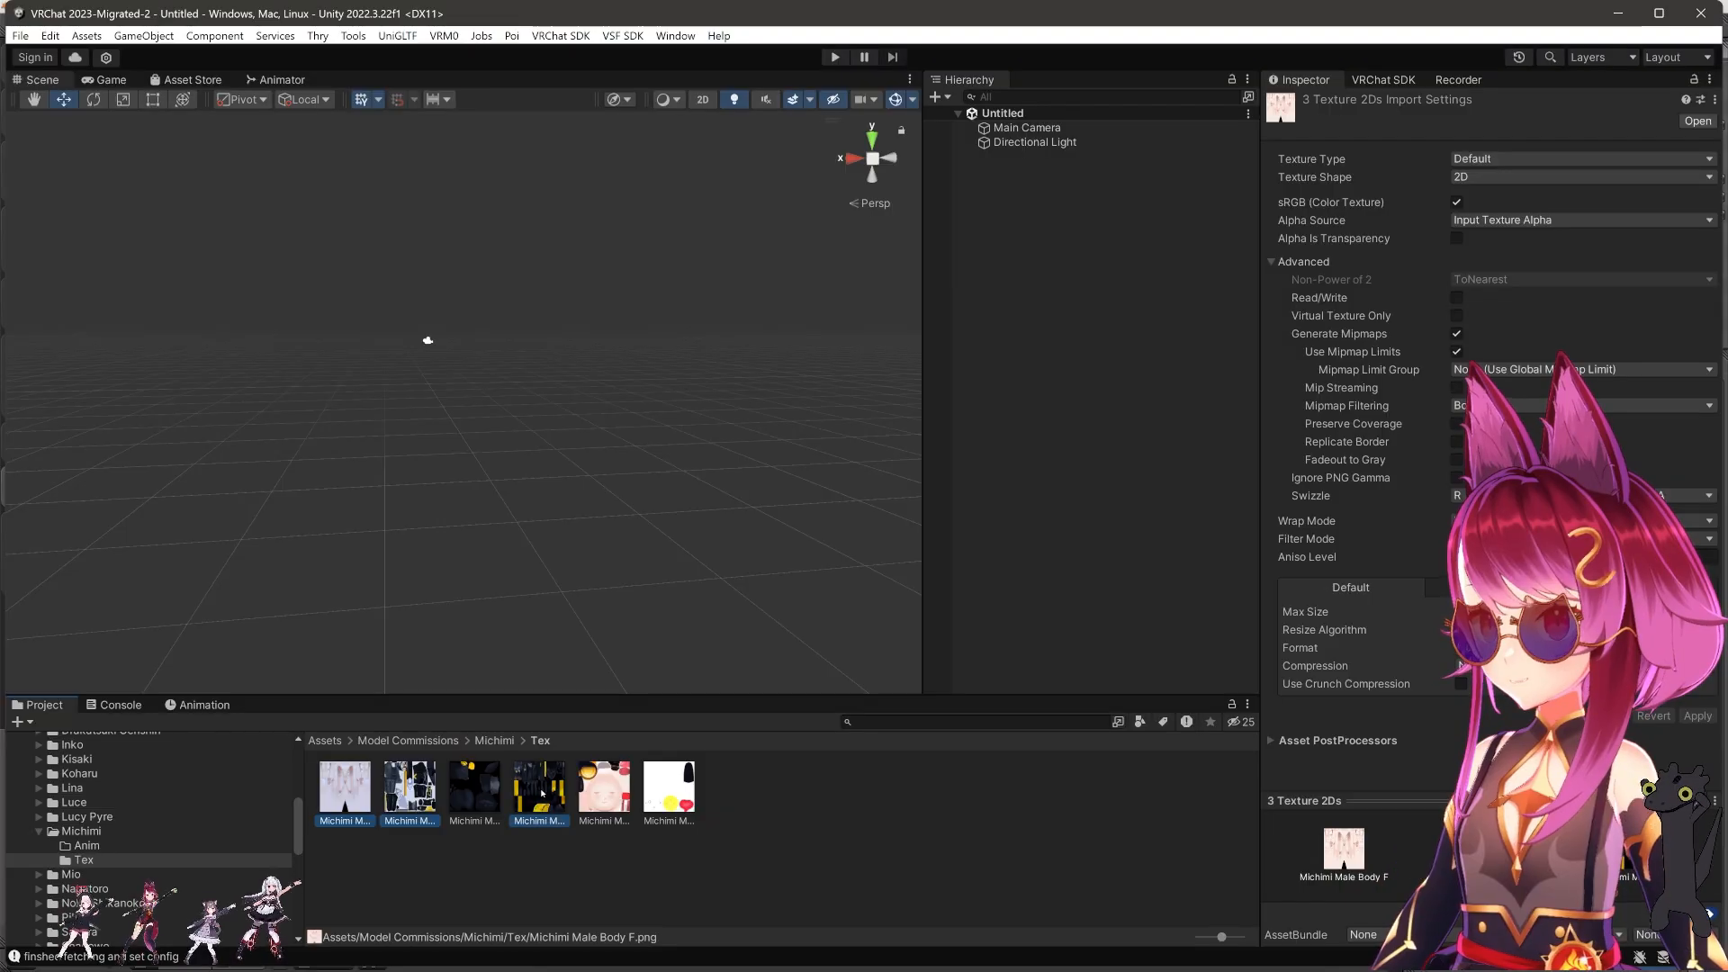
{"action": "left_click", "coordinate": [608, 792], "text": "ctrl"}
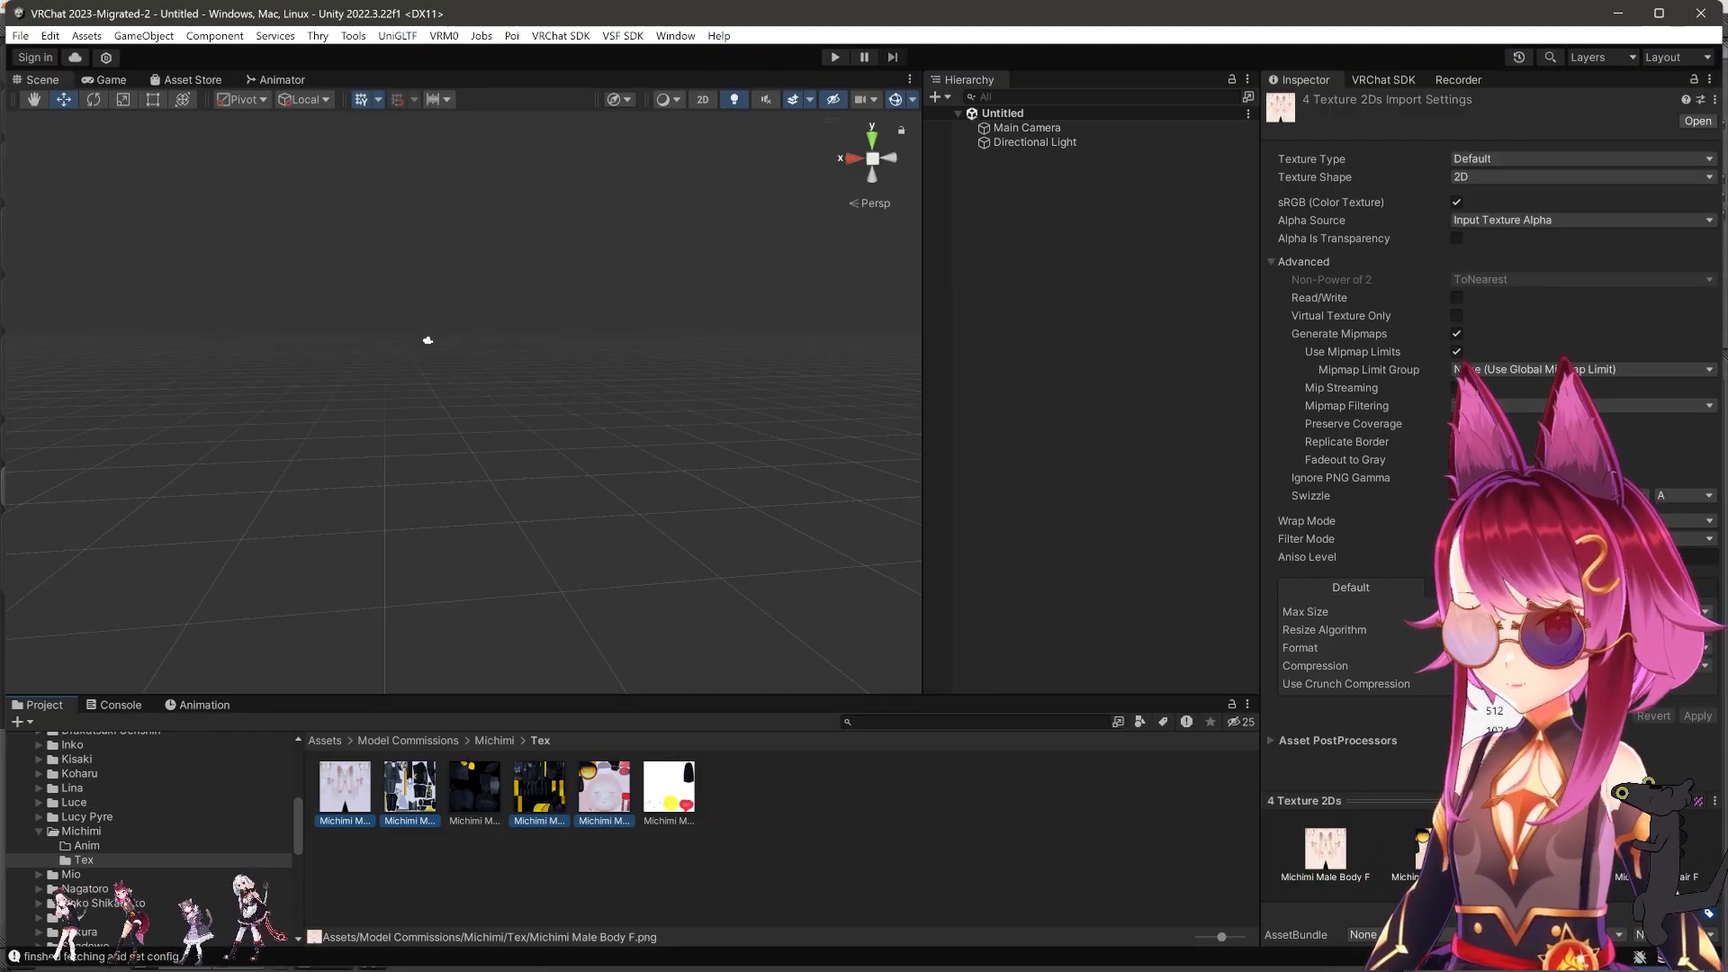
{"action": "left_click", "coordinate": [1494, 767]}
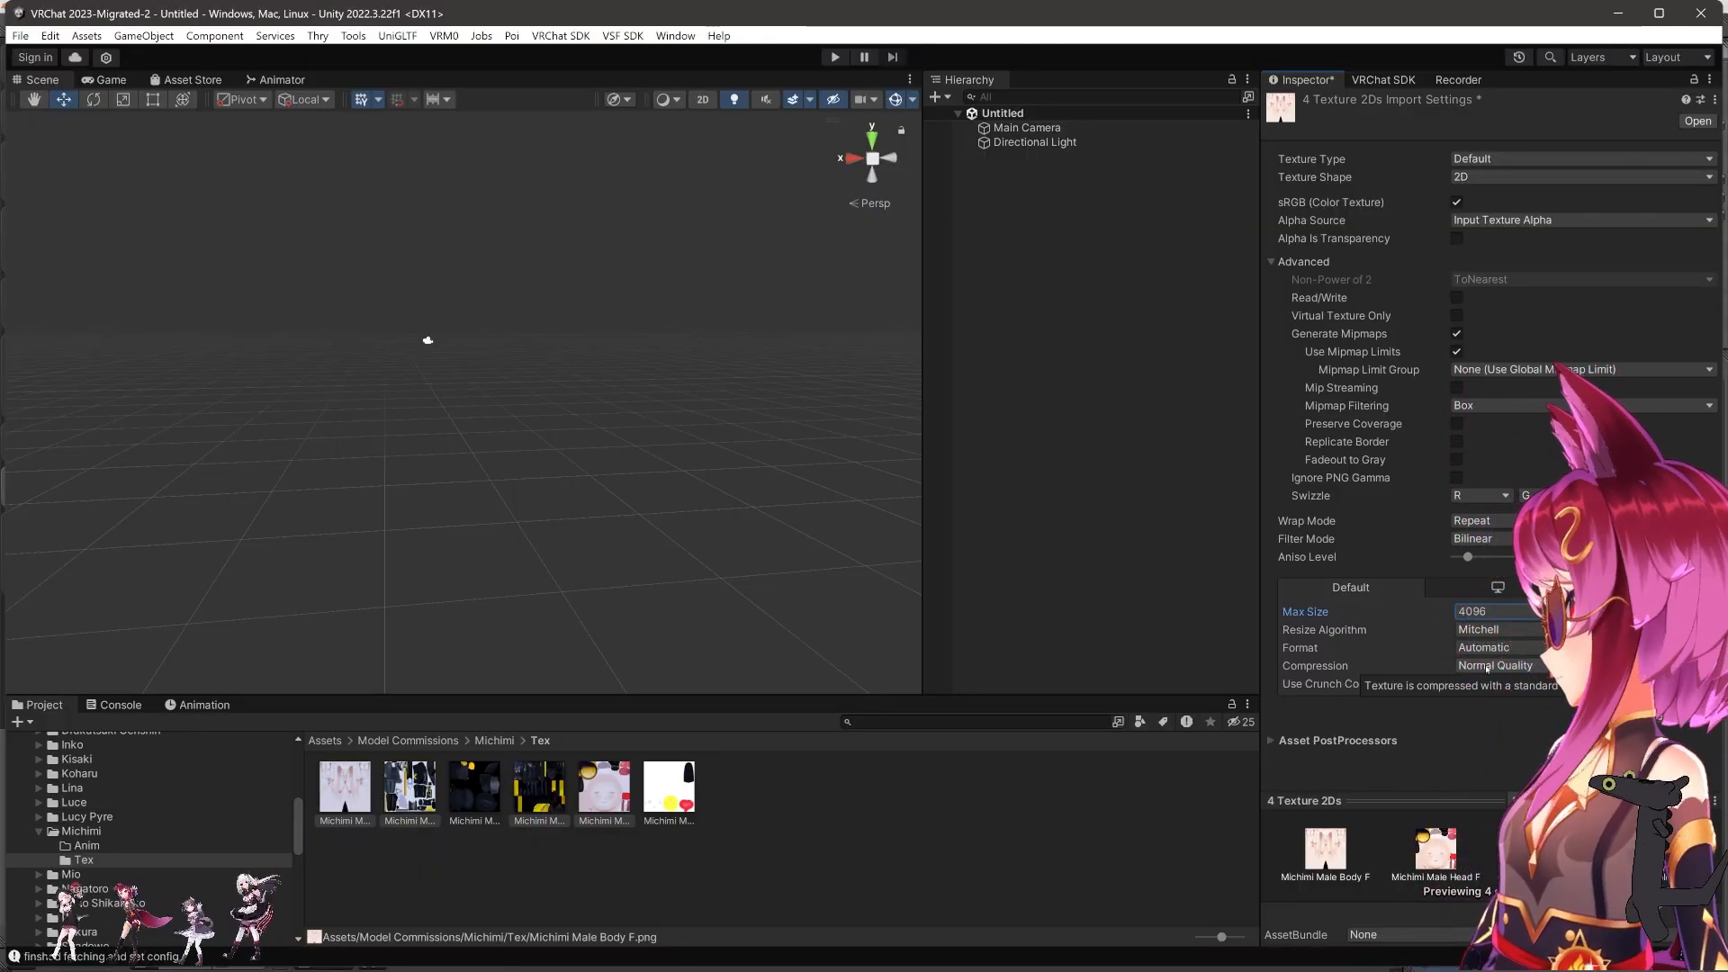
{"action": "left_click", "coordinate": [1486, 667]}
{"action": "left_click", "coordinate": [1483, 683]}
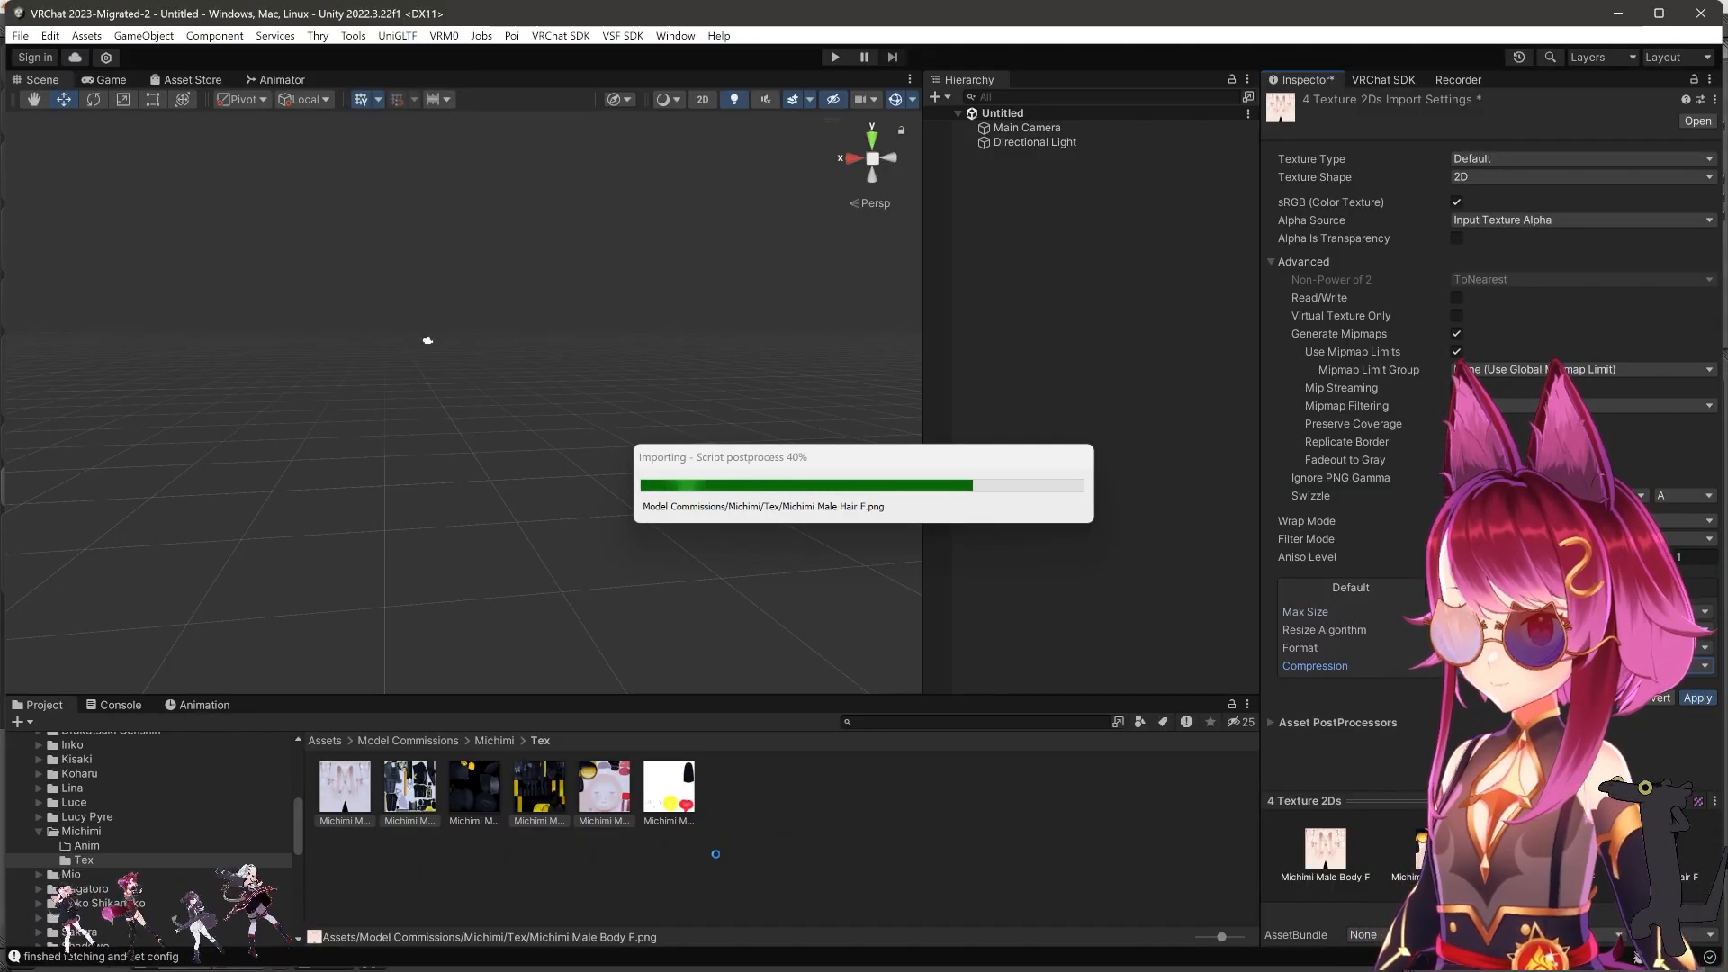
- Set Compression None on the Fox and Transparent textures, apply, and return to Michimi
{"action": "left_click", "coordinate": [676, 809]}
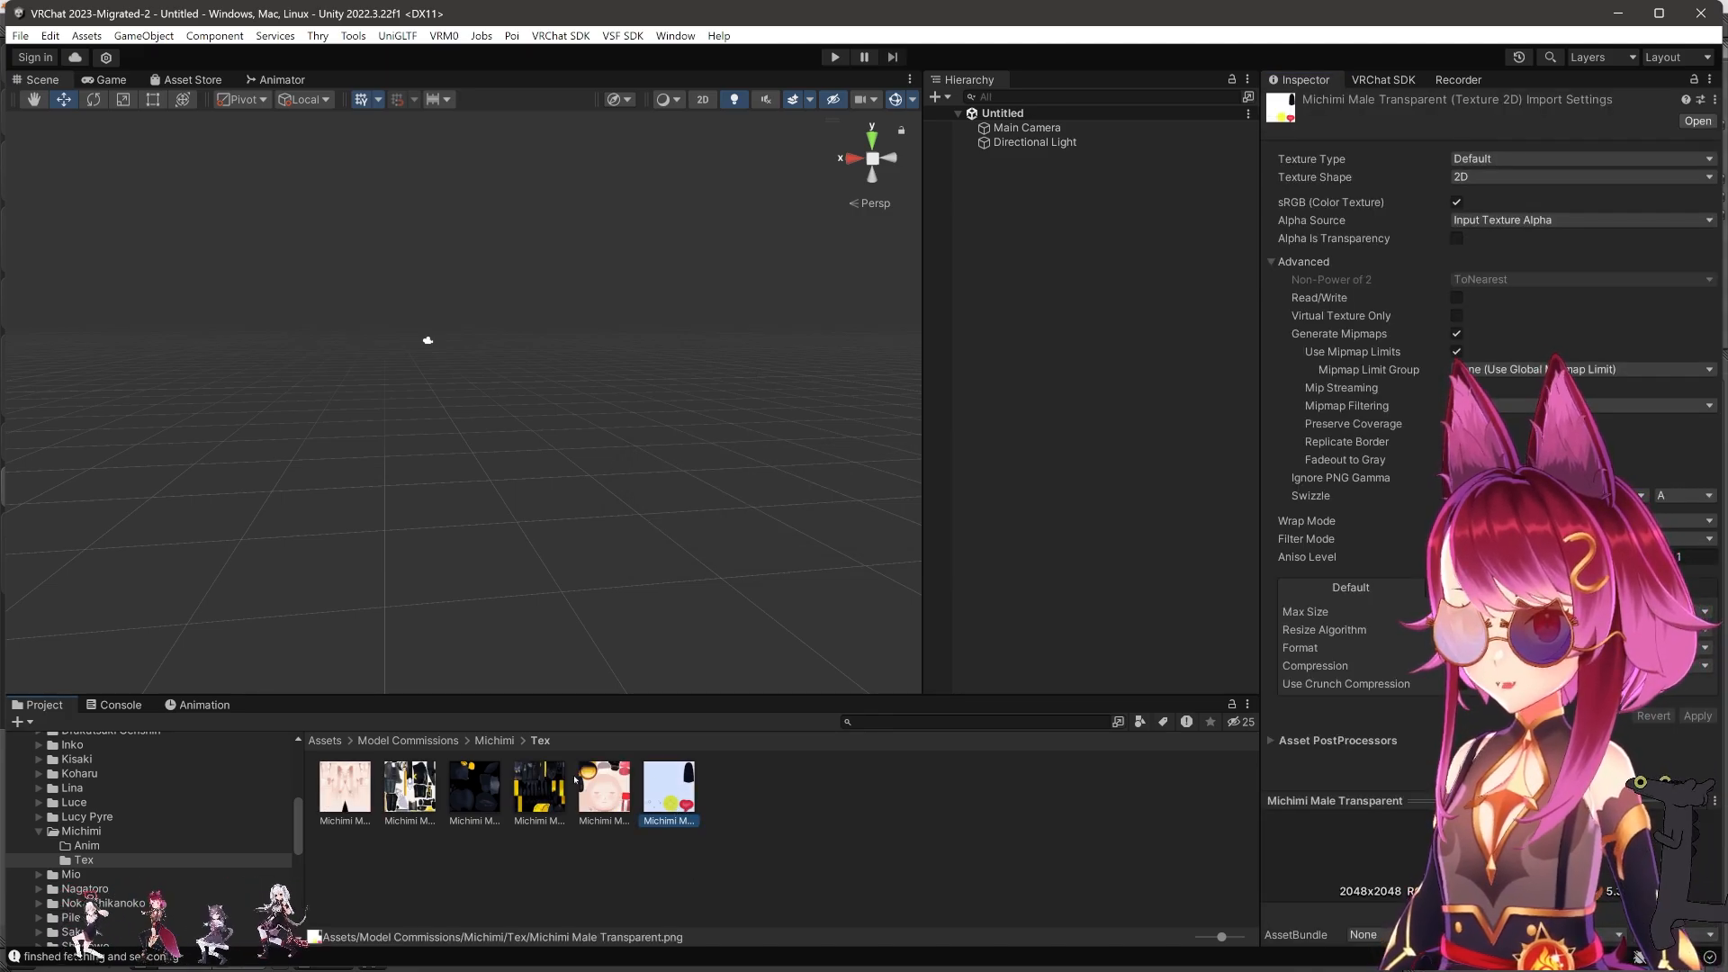
{"action": "left_click", "coordinate": [490, 790]}
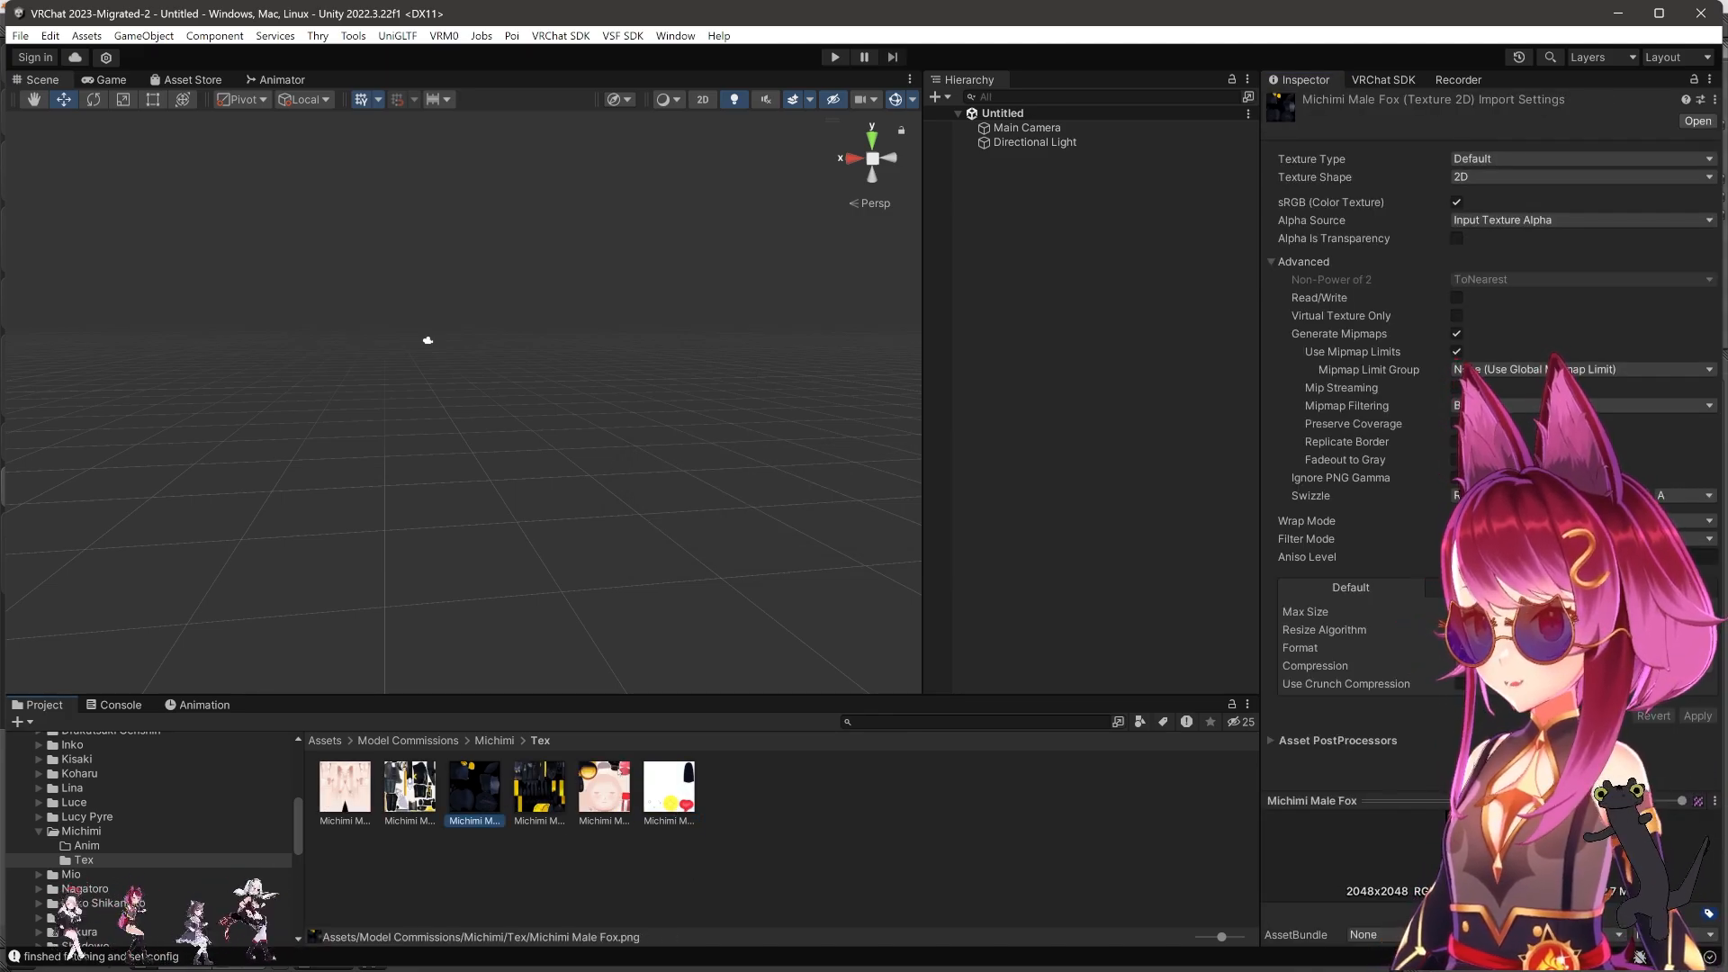
{"action": "left_click", "coordinate": [668, 787], "text": "ctrl"}
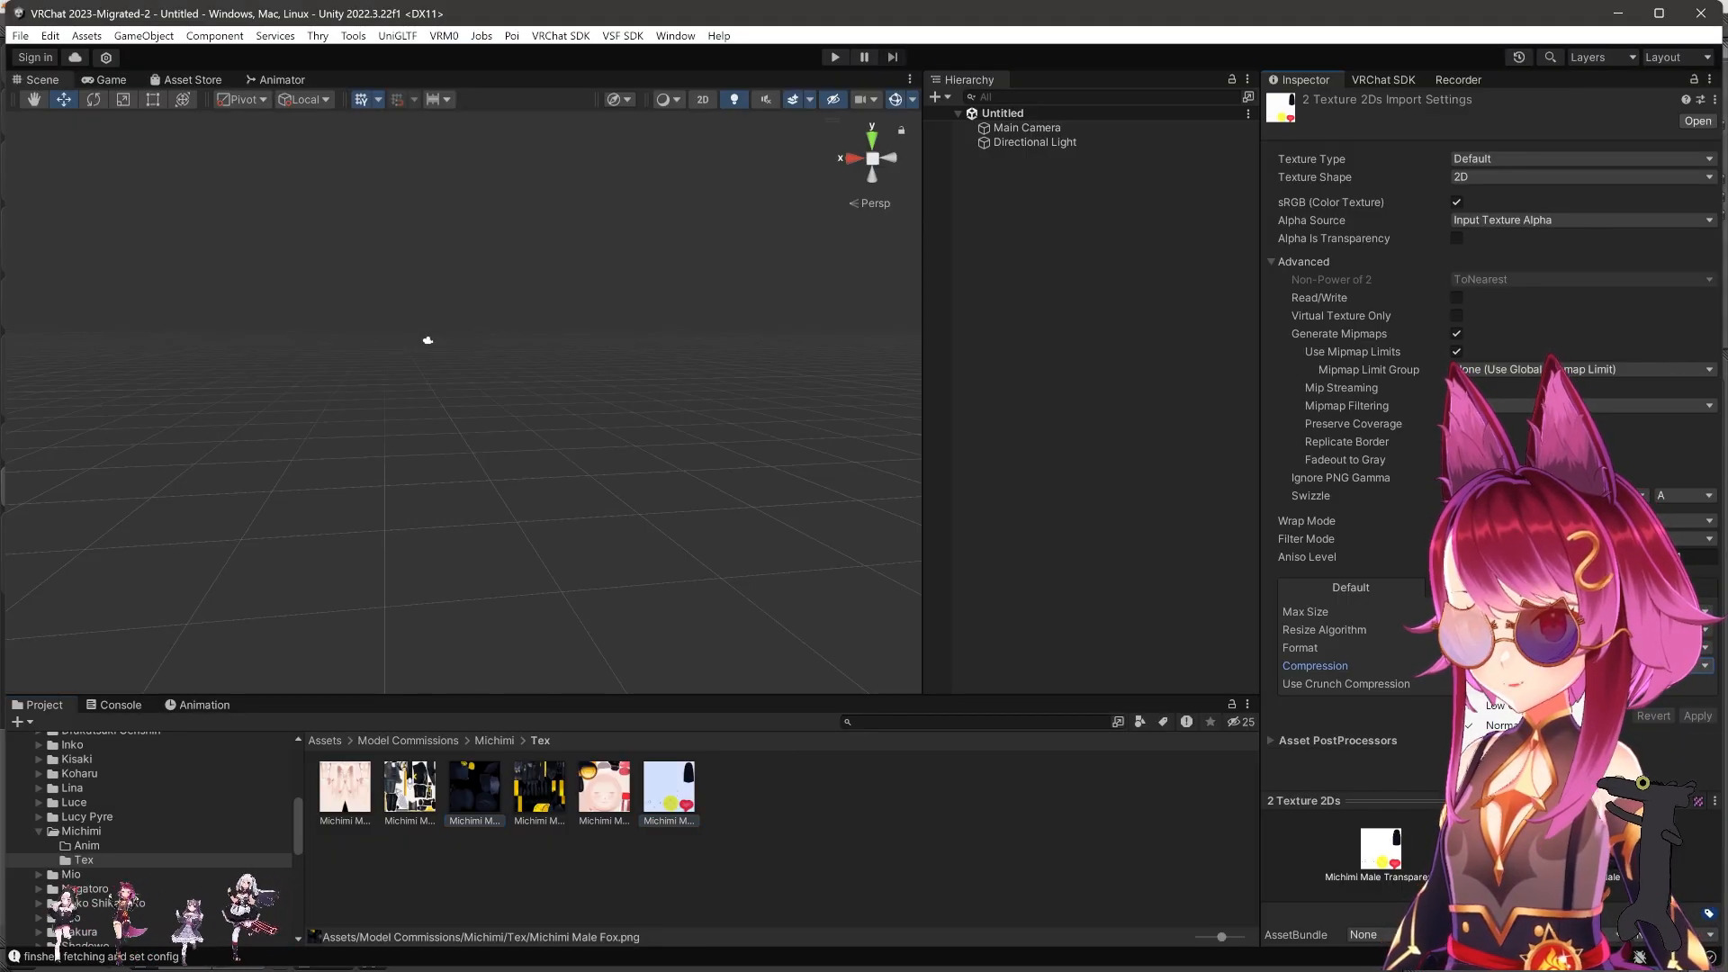
{"action": "left_click", "coordinate": [1501, 685]}
{"action": "left_click", "coordinate": [617, 615]}
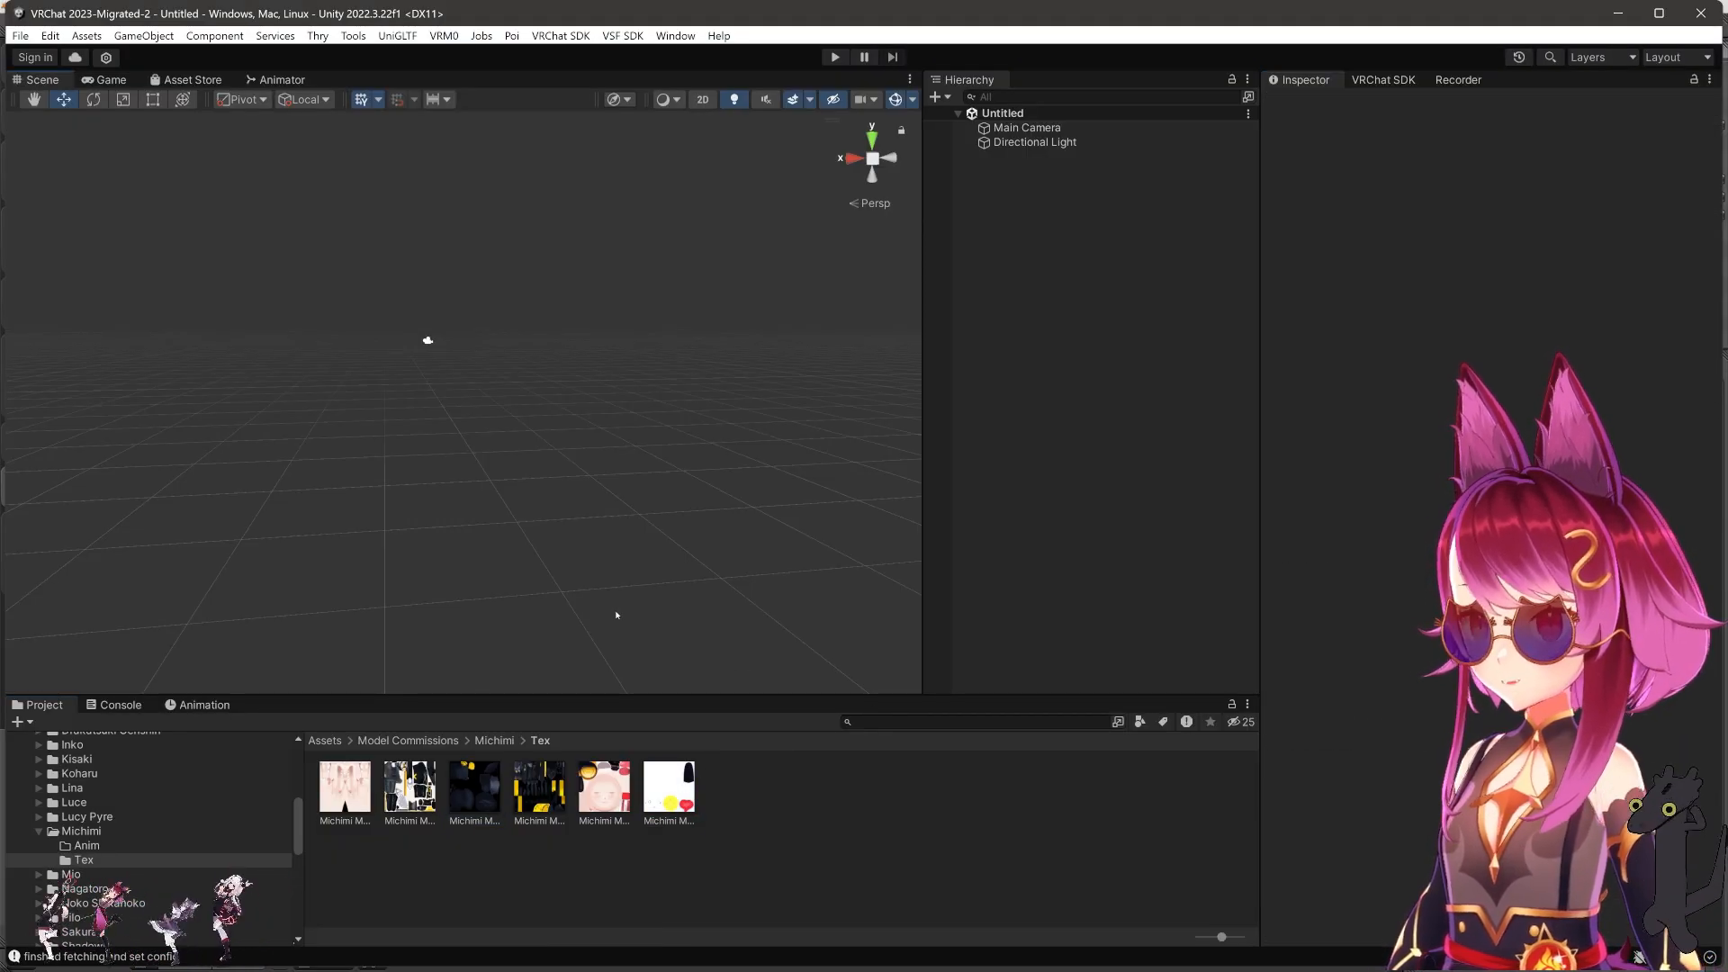
{"action": "left_click", "coordinate": [495, 739]}
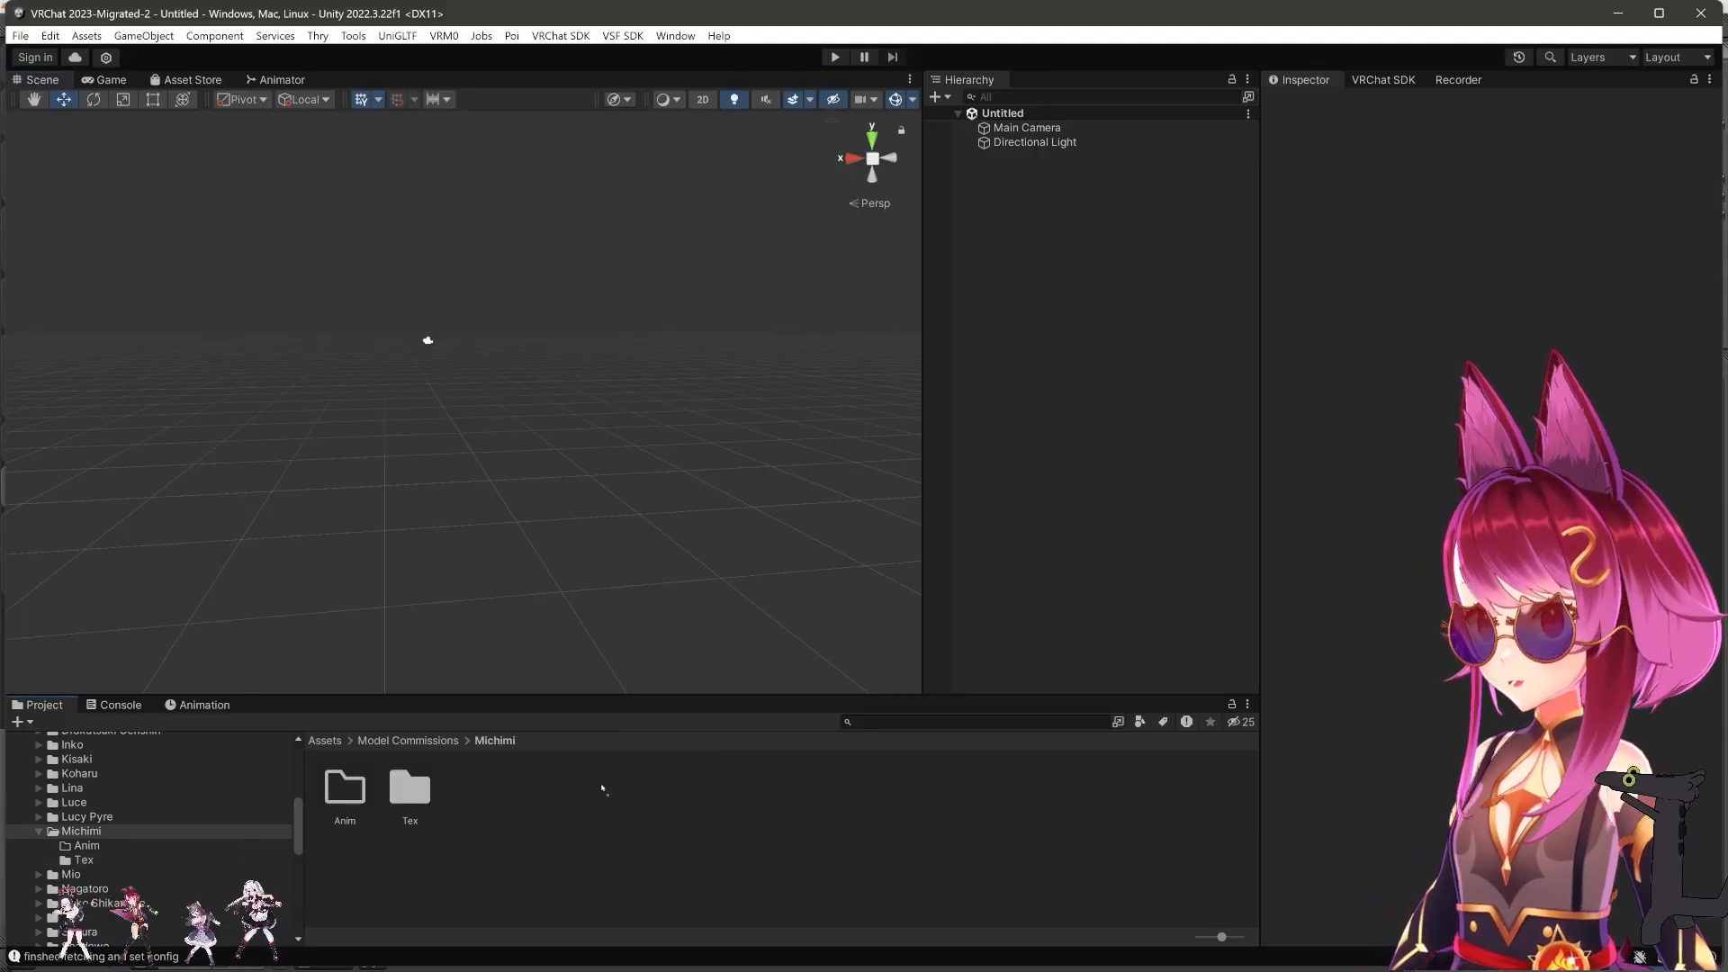
- Import Michimi Male.fbx into Michimi, drop it into the scene, and zero its X and Z position
{"action": "left_click_drag", "start_coordinate": [601, 784], "coordinate": [597, 800]}
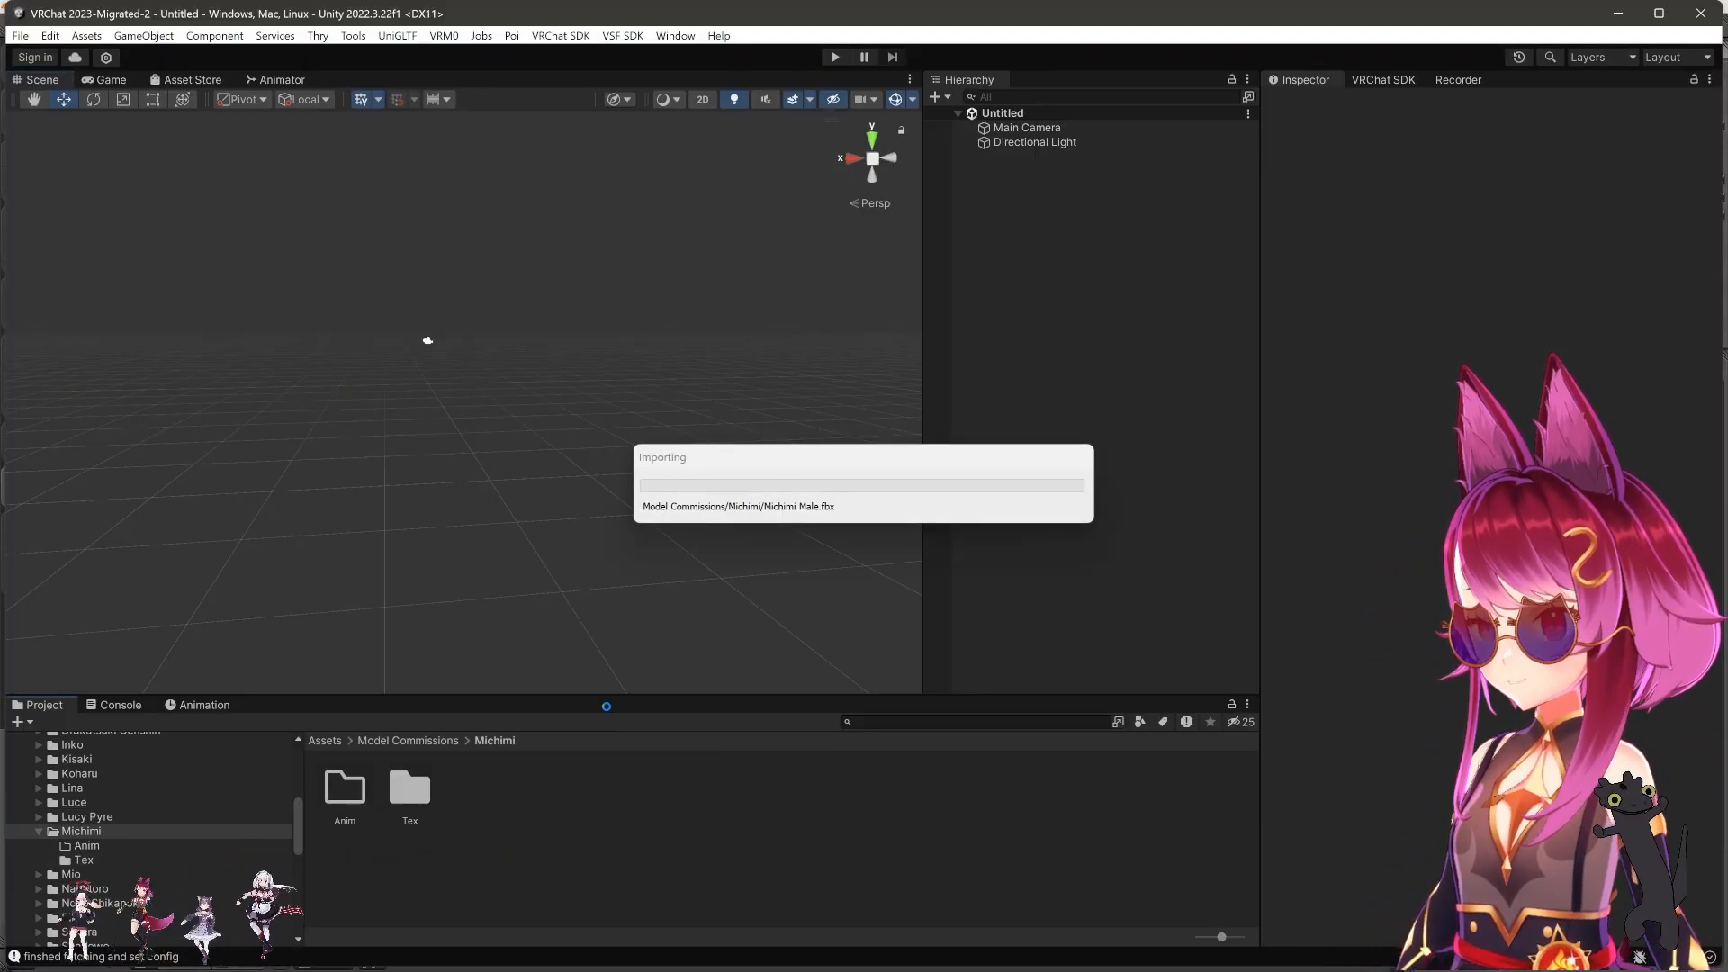
{"action": "left_click_drag", "start_coordinate": [474, 788], "coordinate": [545, 538]}
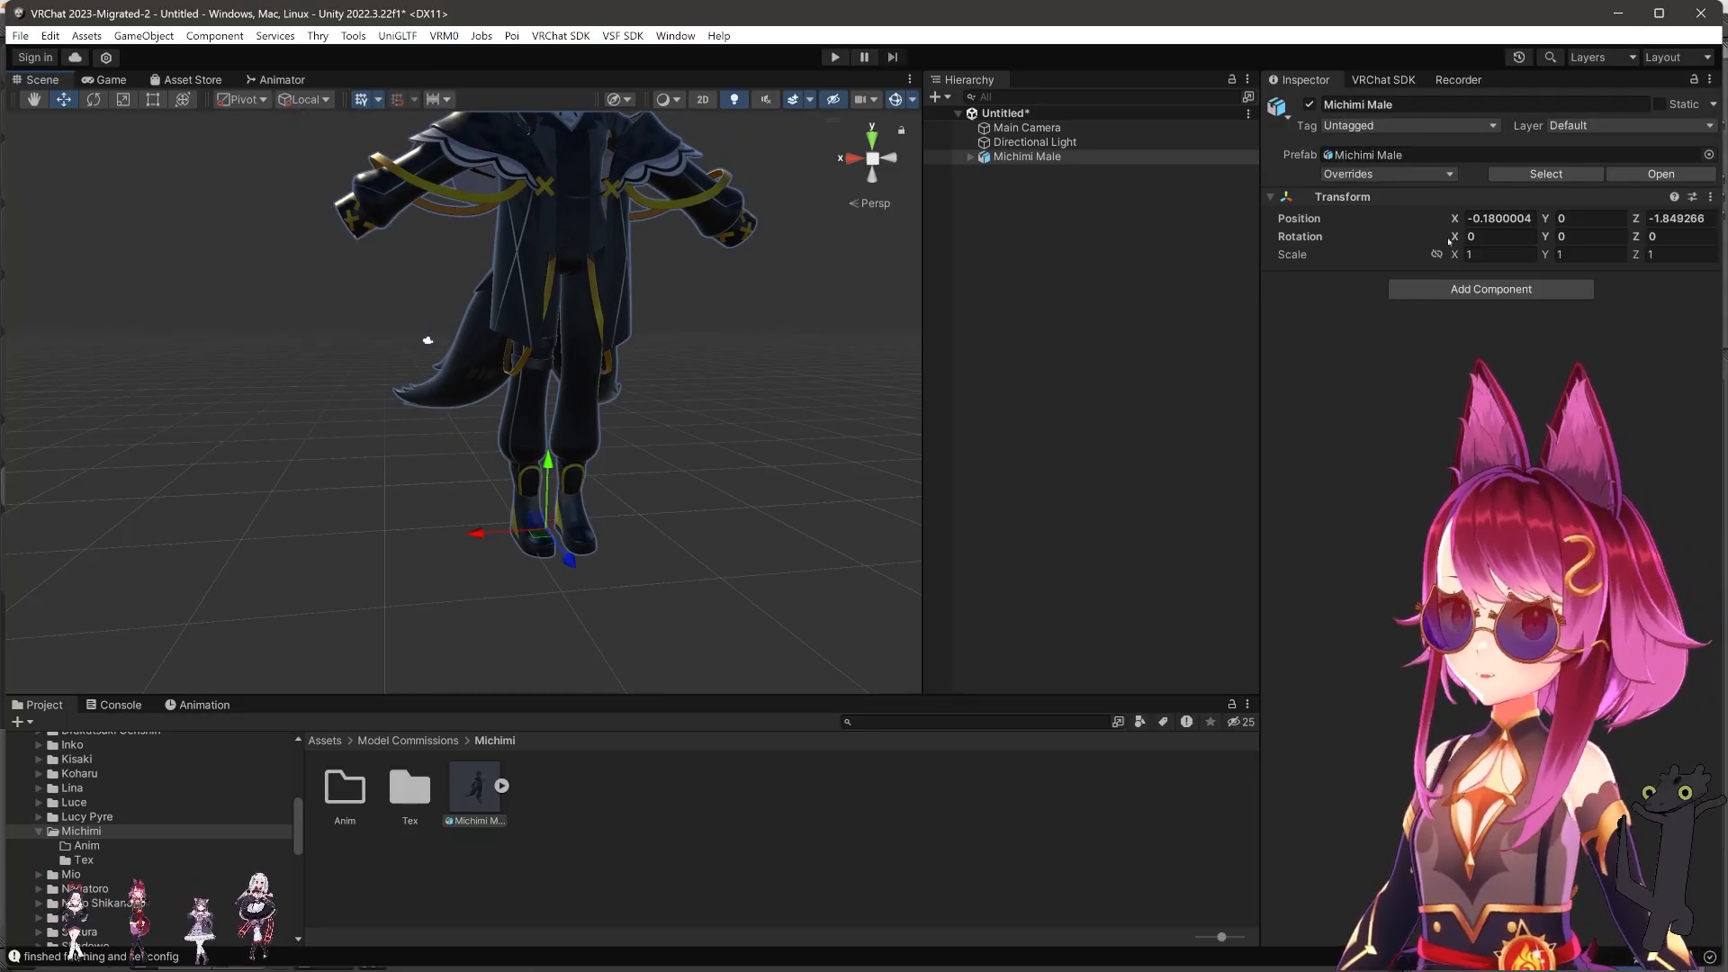
{"action": "left_click", "coordinate": [1502, 217]}
{"action": "type", "text": "0"}
{"action": "key", "text": "Tab"}
{"action": "key", "text": "Tab"}
{"action": "type", "text": "0"}
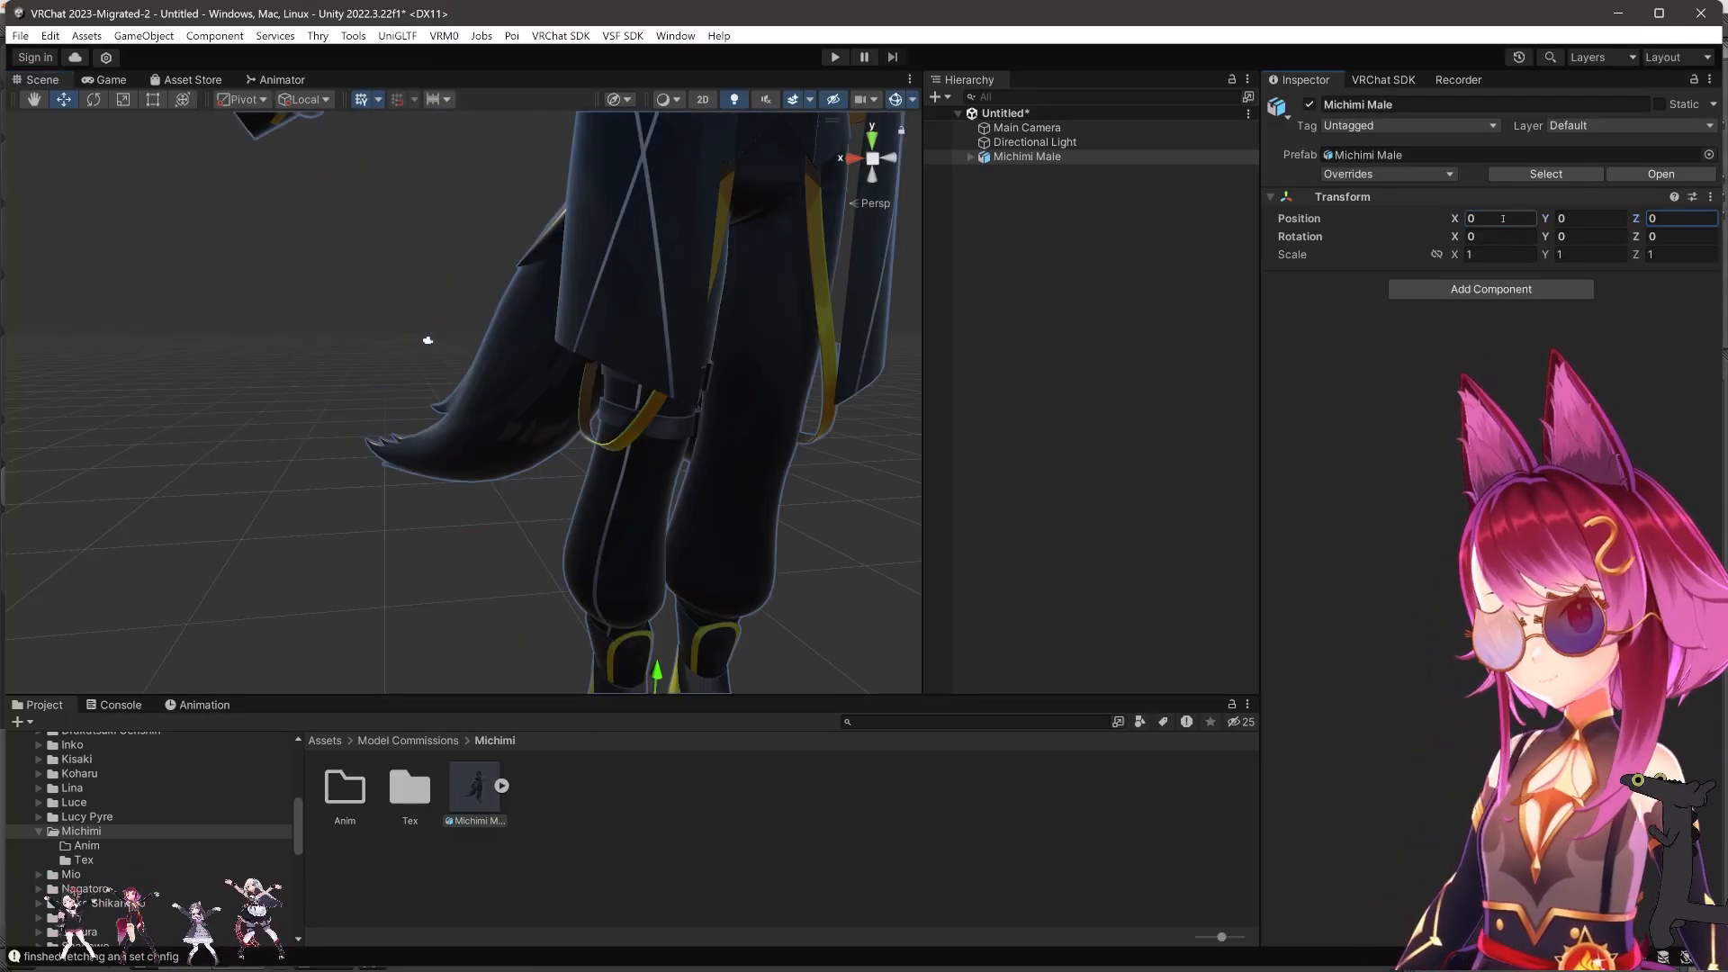
- Frame the avatar's head and shoulders from an orthographic front view
{"action": "scroll", "coordinate": [625, 285], "scroll_direction": "down", "scroll_amount": 10}
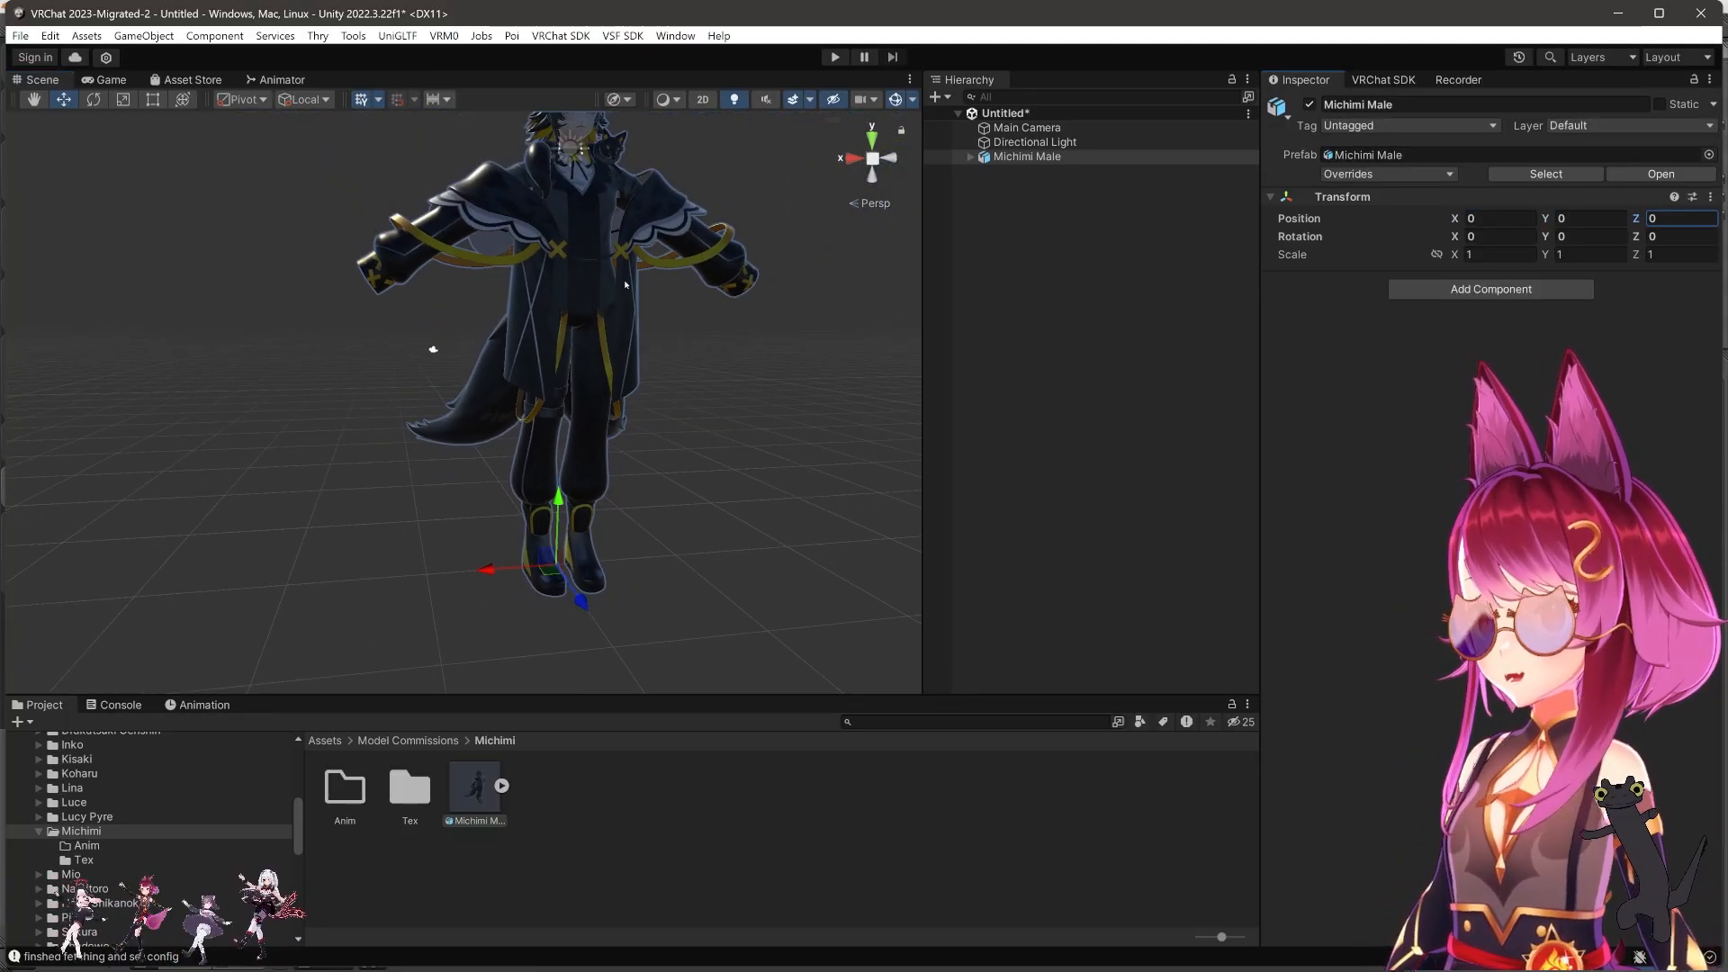
{"action": "middle_click_drag", "start_coordinate": [643, 227], "coordinate": [486, 338]}
{"action": "scroll", "coordinate": [439, 451], "scroll_direction": "up", "scroll_amount": 3}
{"action": "left_click", "coordinate": [852, 159]}
{"action": "left_click", "coordinate": [888, 160]}
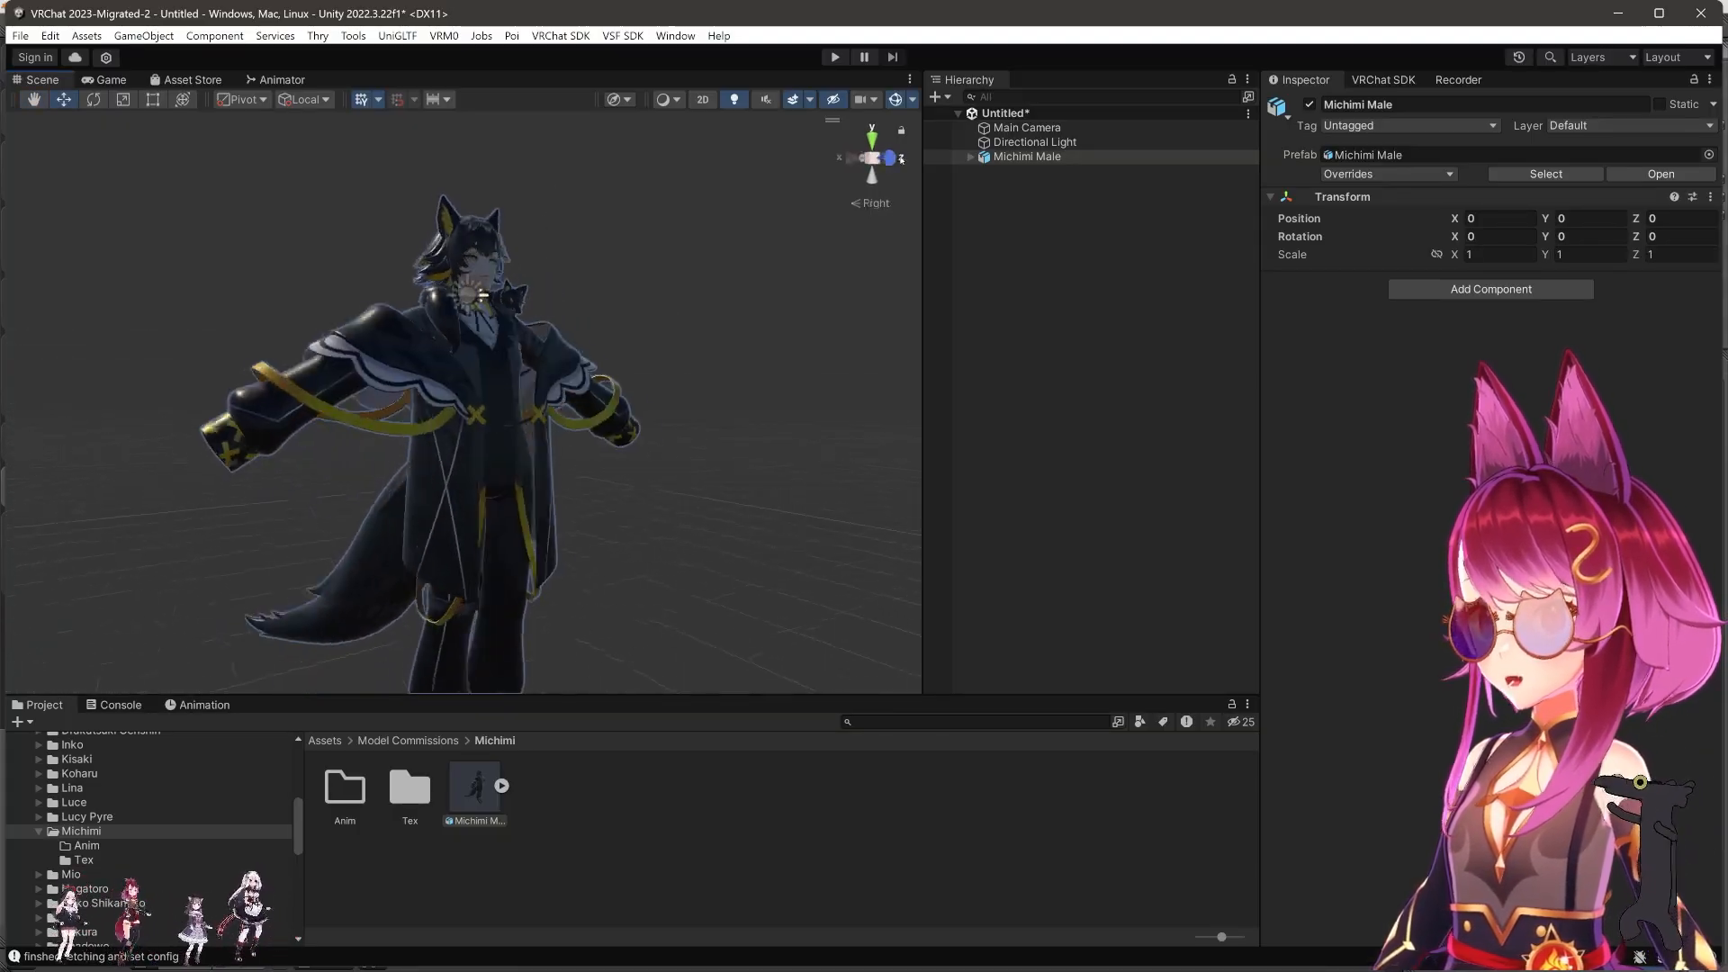
{"action": "left_click", "coordinate": [871, 158]}
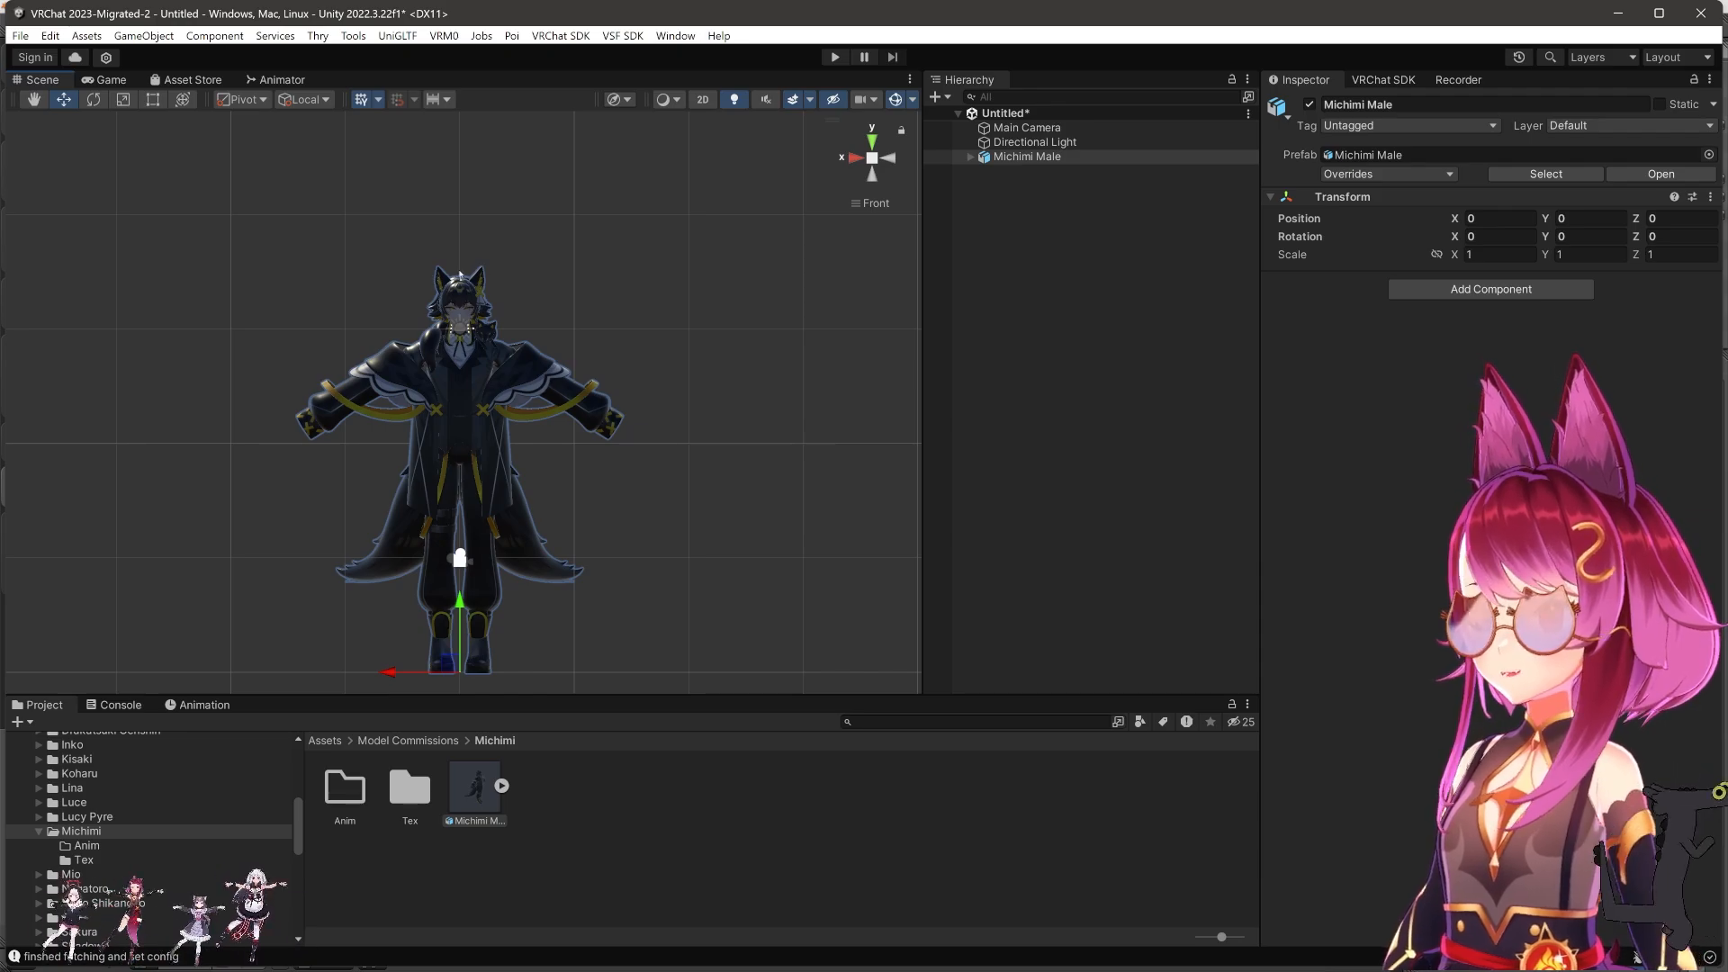
{"action": "left_click_drag", "start_coordinate": [451, 535], "coordinate": [591, 425], "text": "alt"}
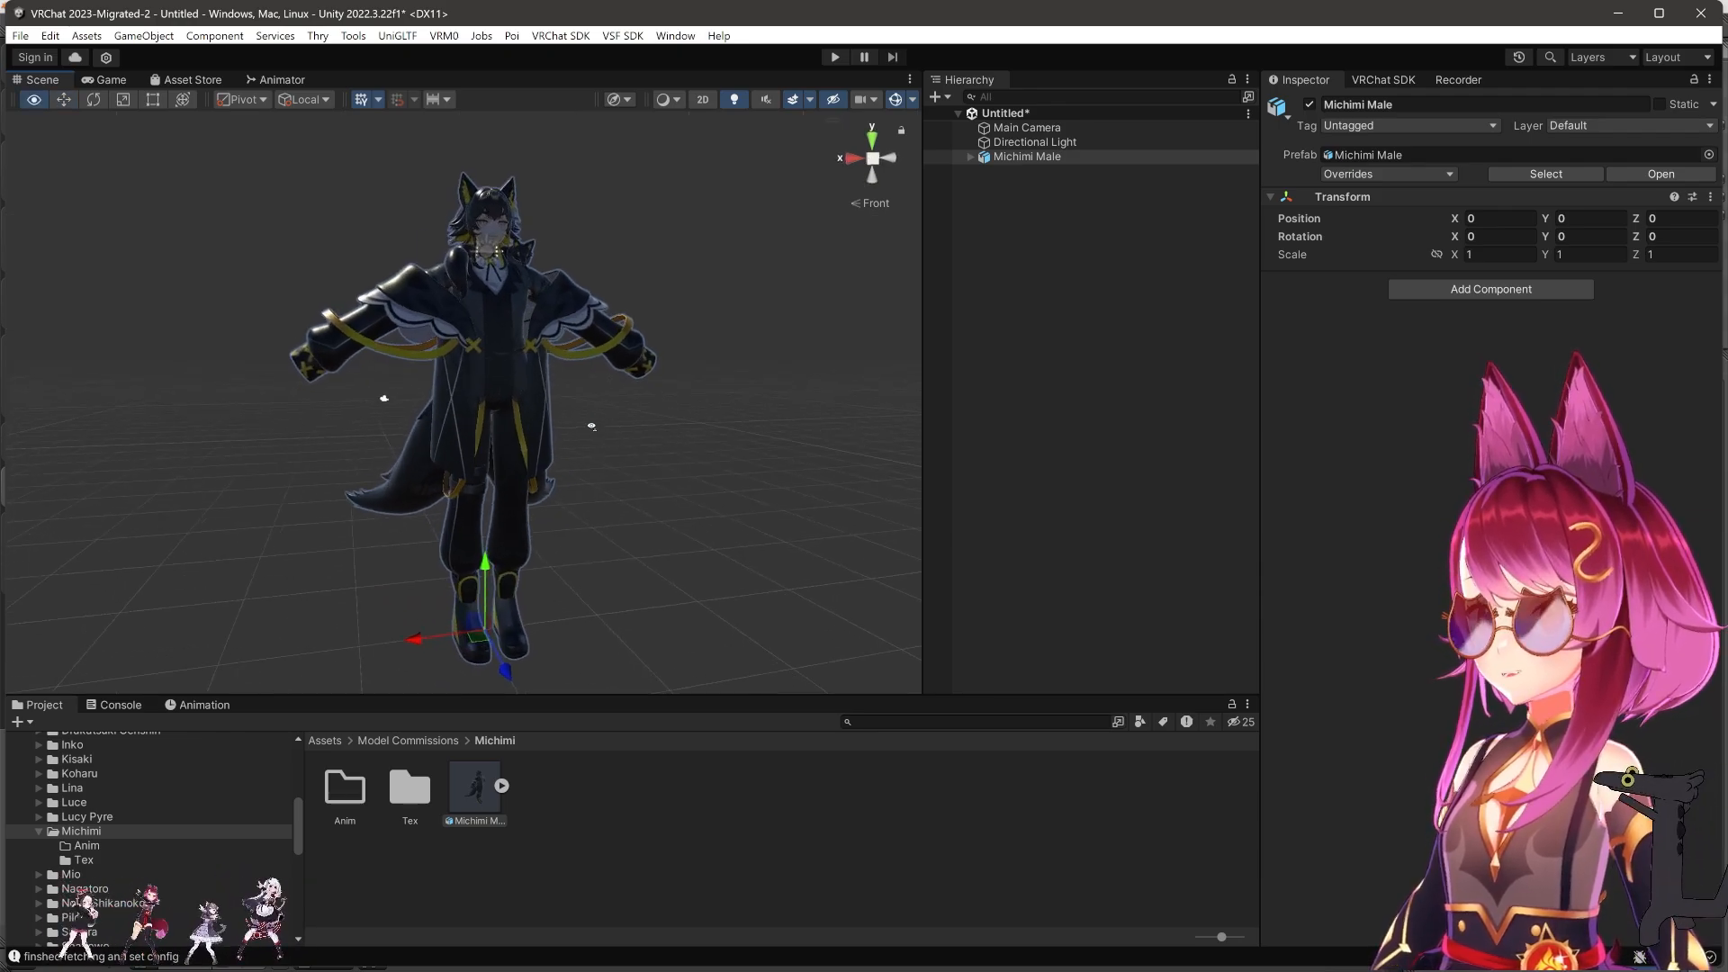
{"action": "scroll", "coordinate": [592, 425], "scroll_direction": "up", "scroll_amount": 6}
{"action": "middle_click_drag", "start_coordinate": [602, 336], "coordinate": [588, 468]}
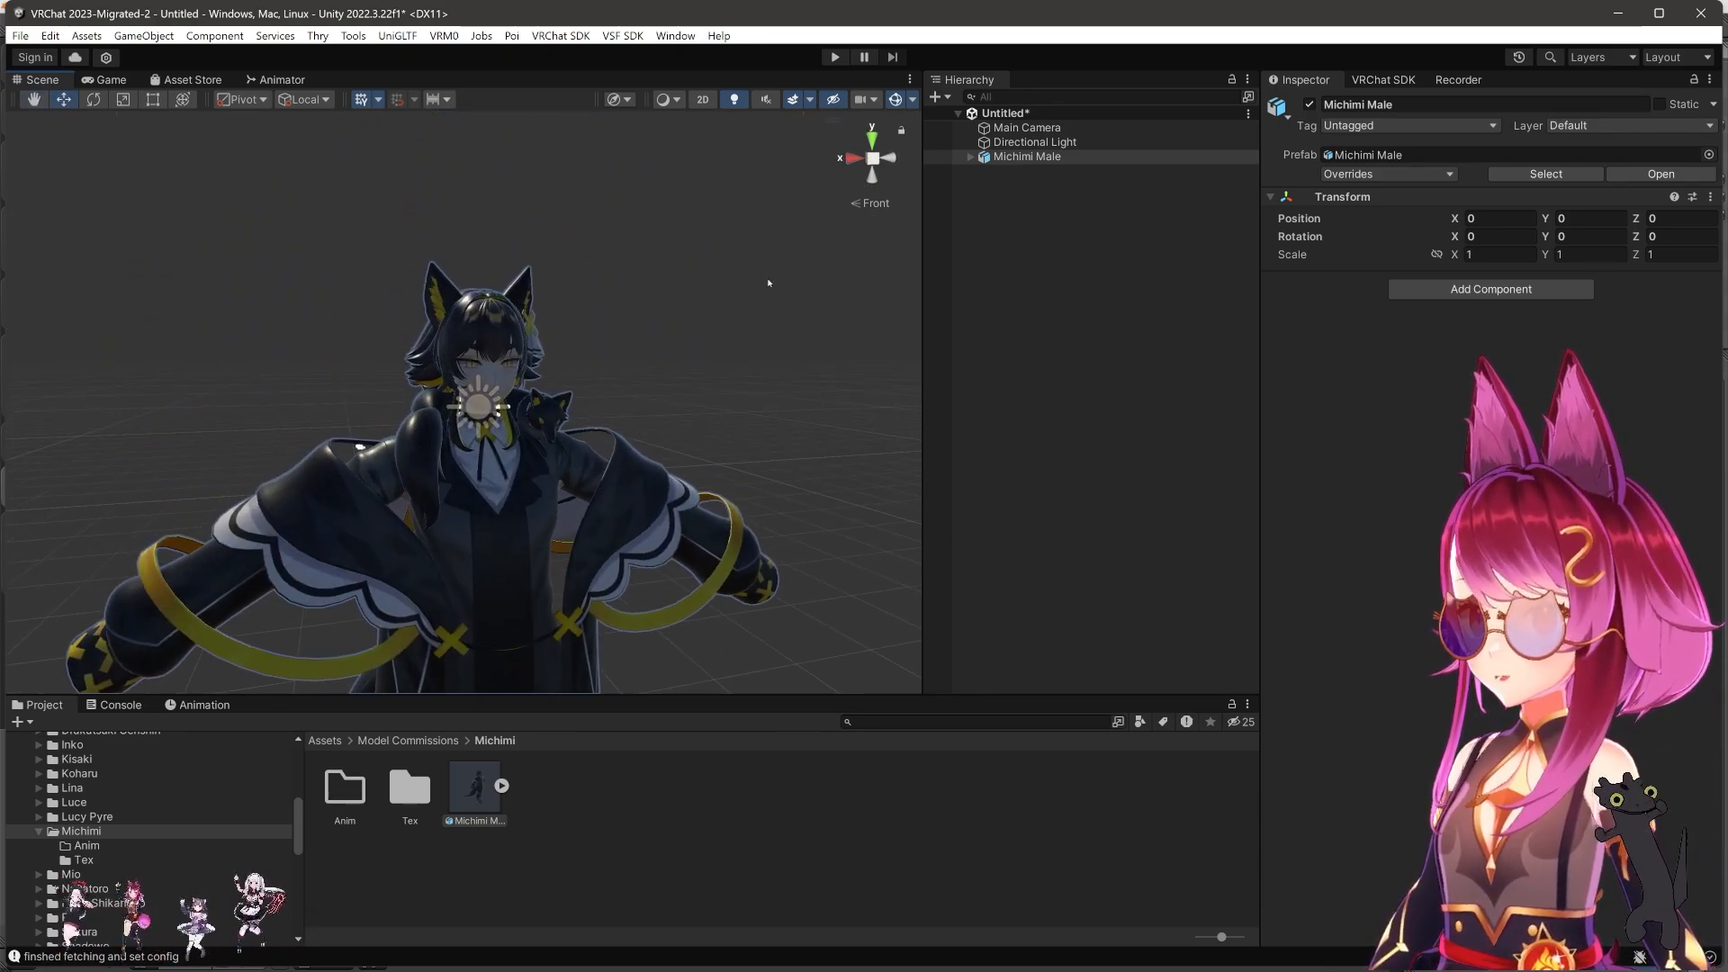
- Raise the Directional Light above the model and rotate it toward the avatar
{"action": "double_click", "coordinate": [1035, 142]}
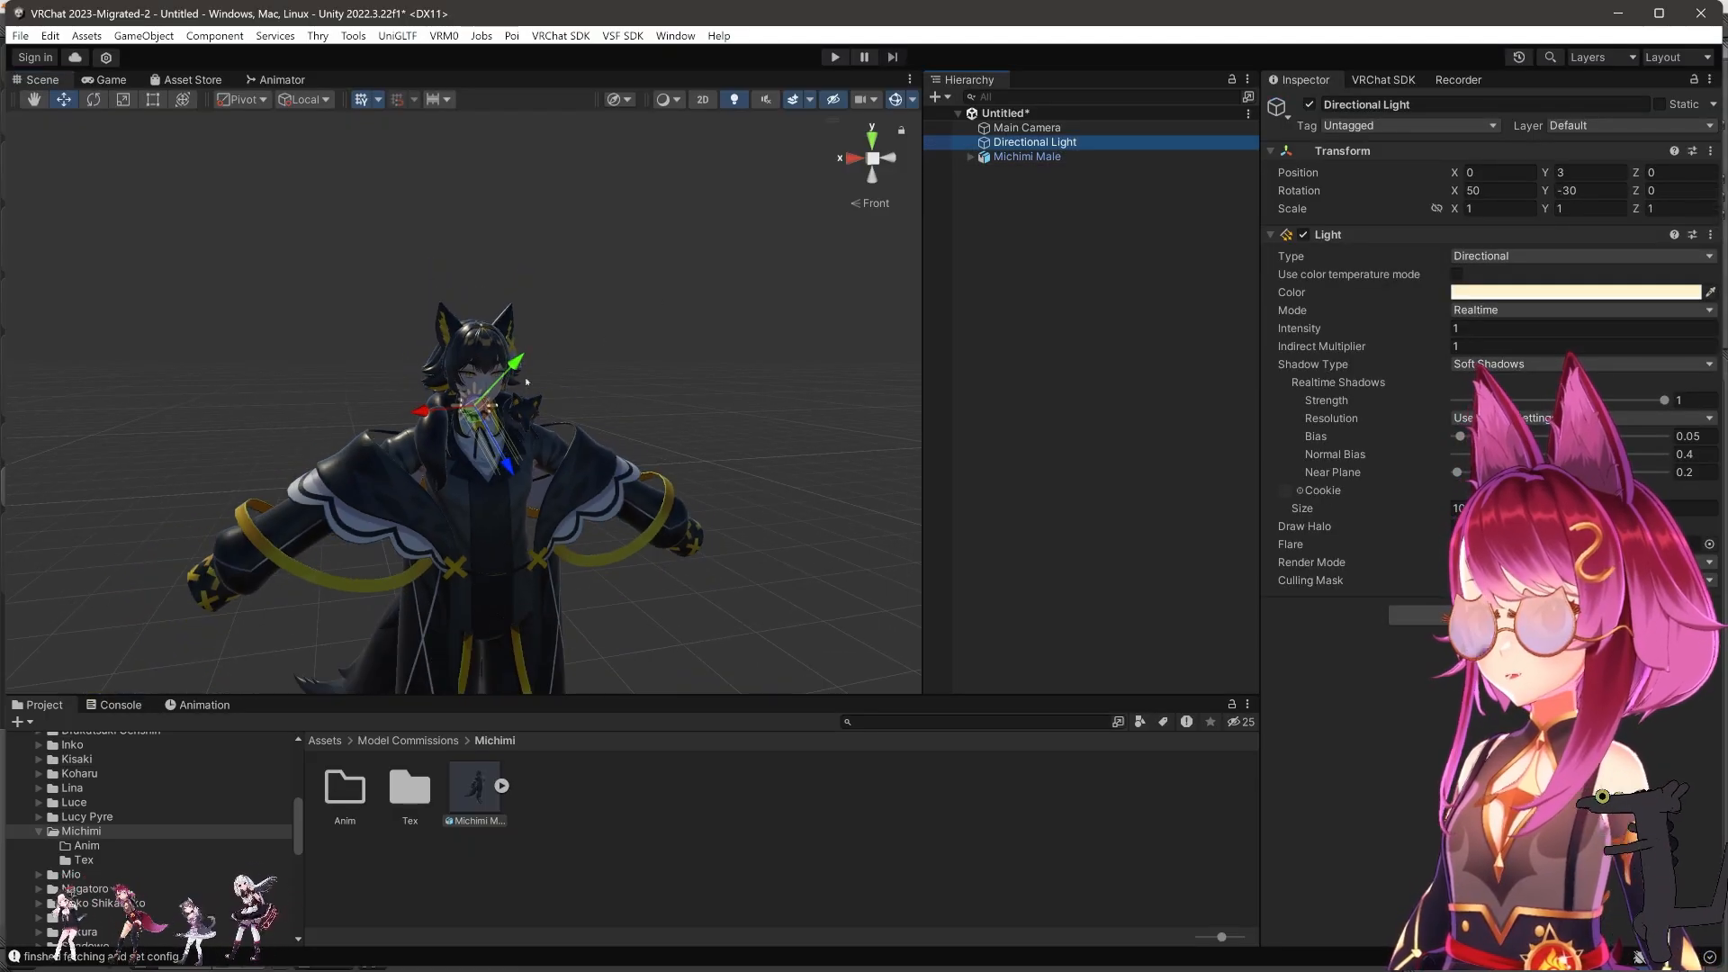
{"action": "key", "text": "e"}
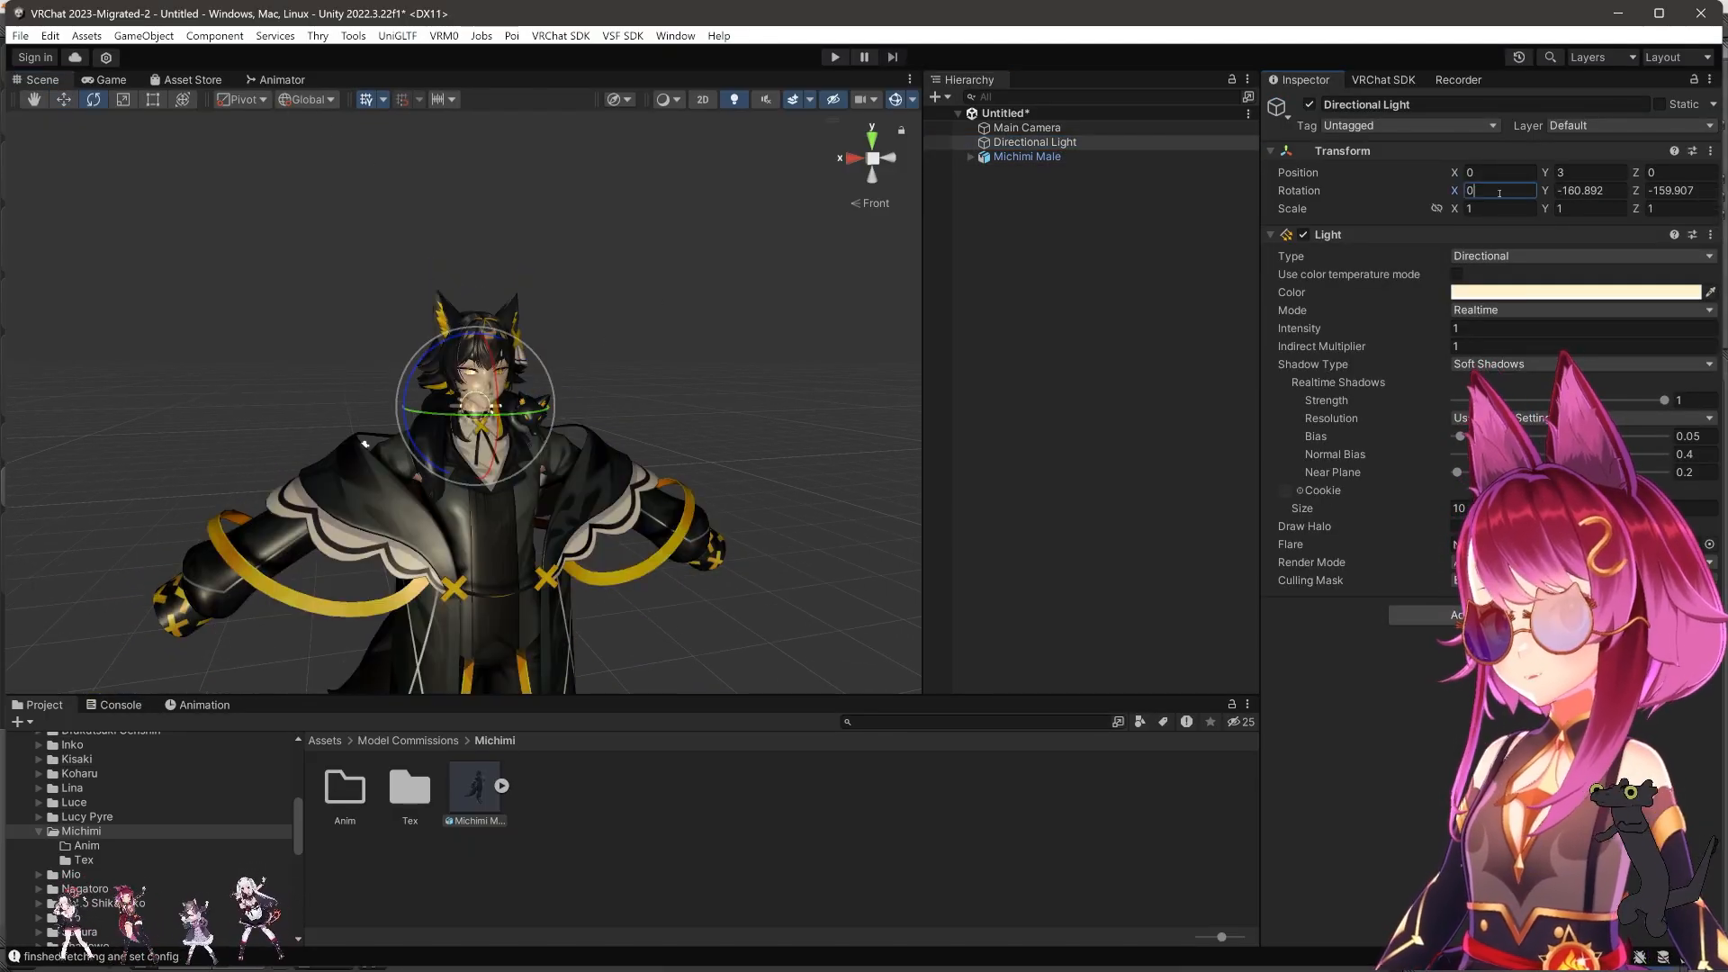
{"action": "key", "text": "Tab"}
{"action": "type", "text": "-160"}
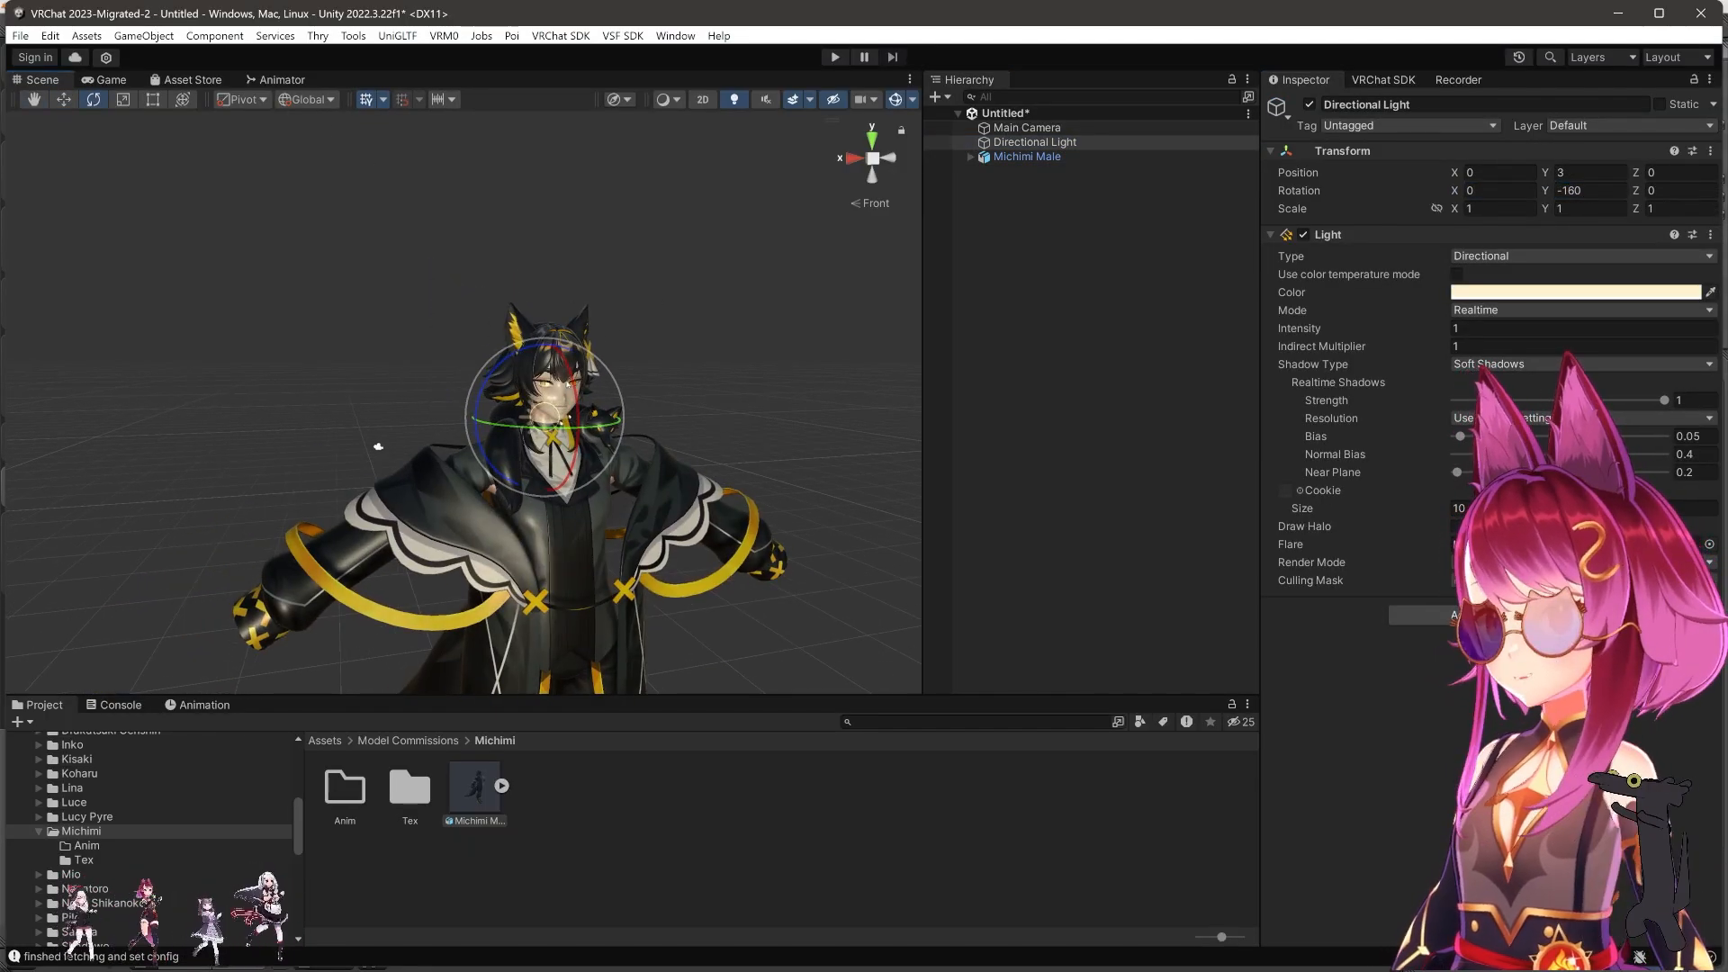
{"action": "key", "text": "w"}
{"action": "left_click_drag", "start_coordinate": [539, 349], "coordinate": [538, 146]}
{"action": "key", "text": "e"}
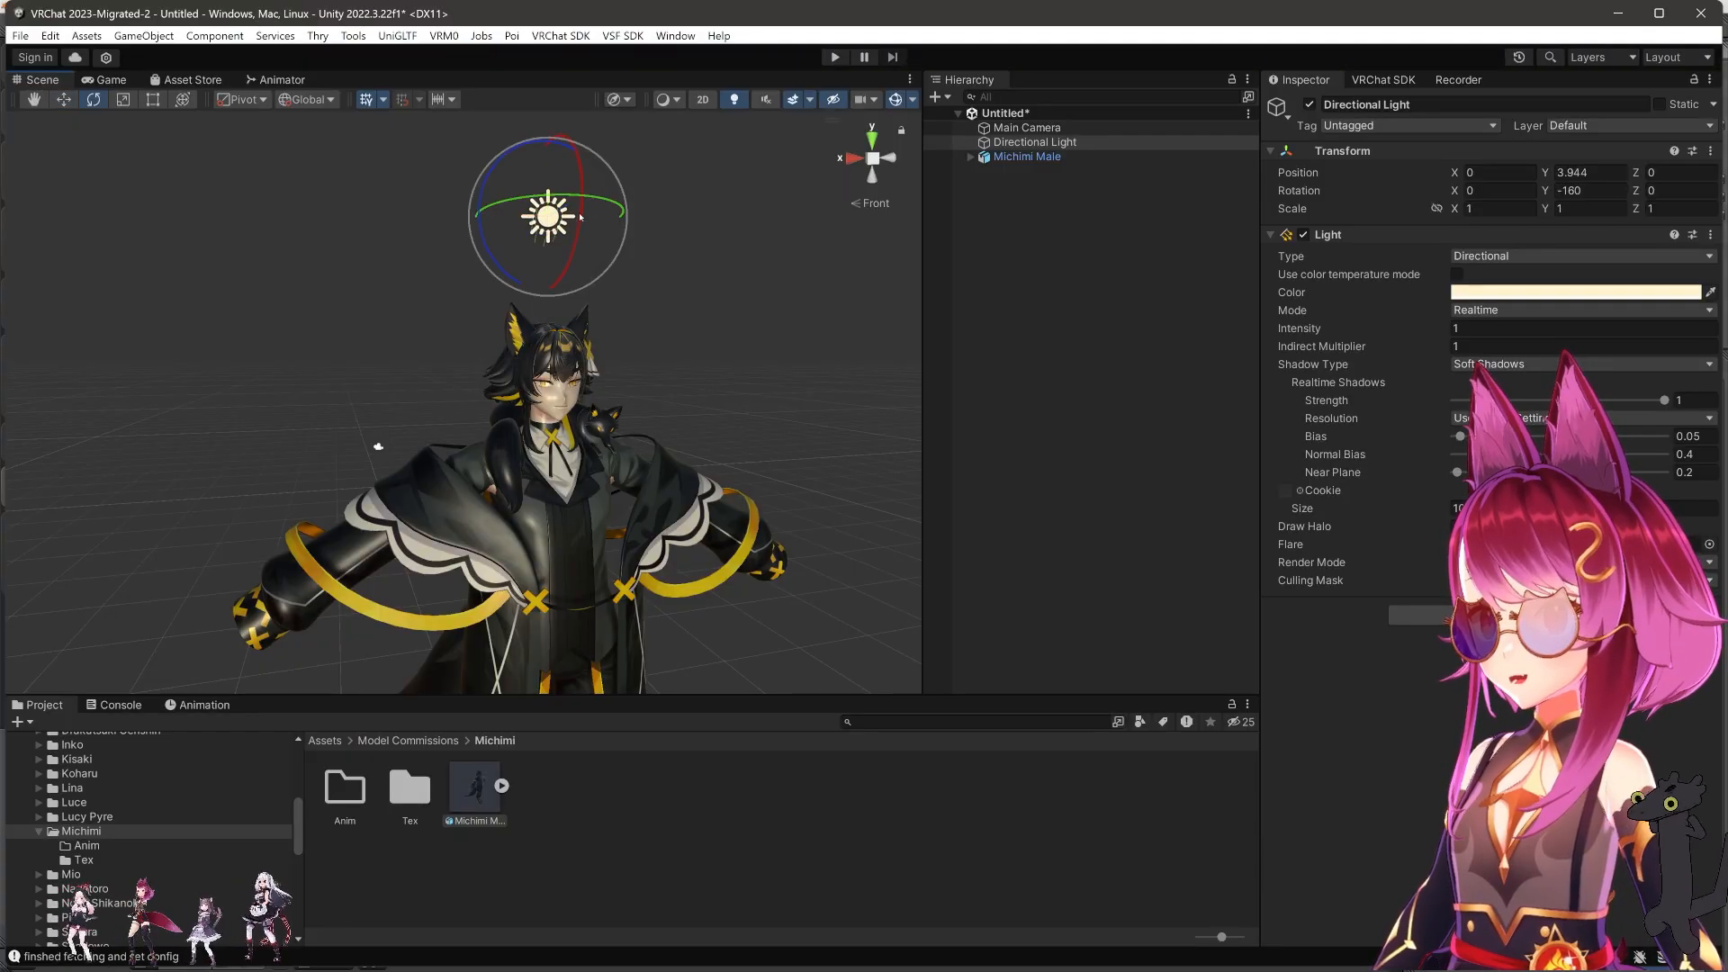
{"action": "left_click_drag", "start_coordinate": [578, 242], "coordinate": [580, 200]}
{"action": "right_click_drag", "start_coordinate": [534, 265], "coordinate": [490, 301]}
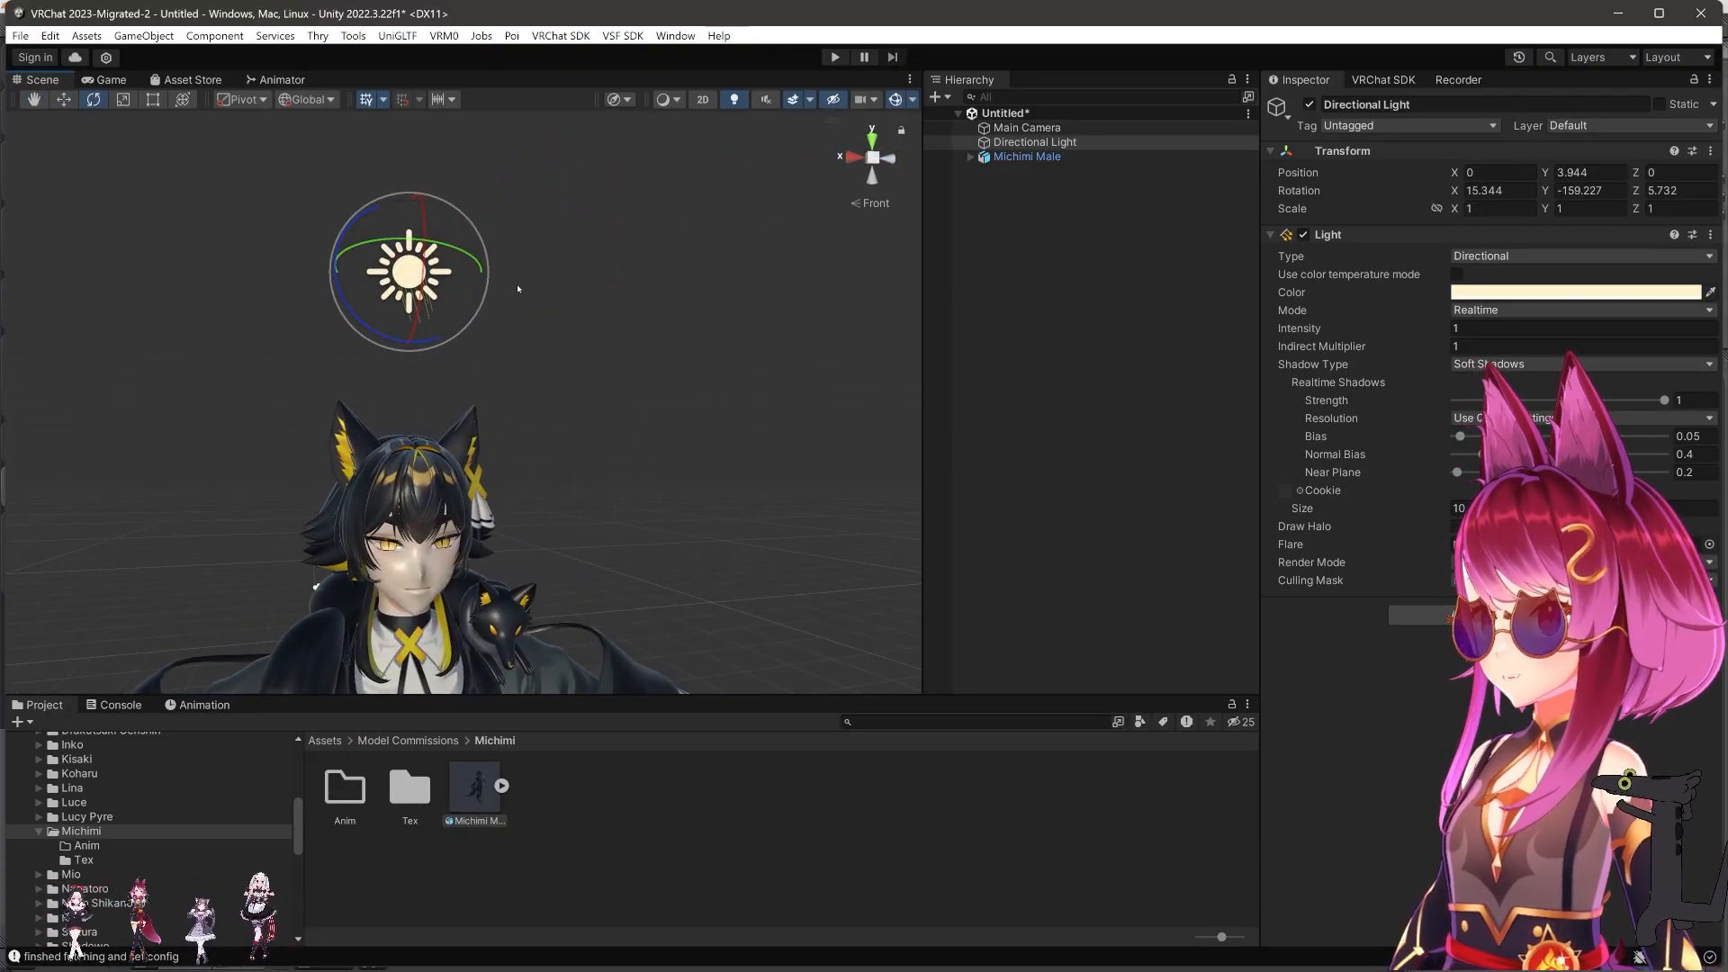
{"action": "key", "text": "ctrl+z"}
{"action": "right_click_drag", "start_coordinate": [567, 282], "coordinate": [534, 274]}
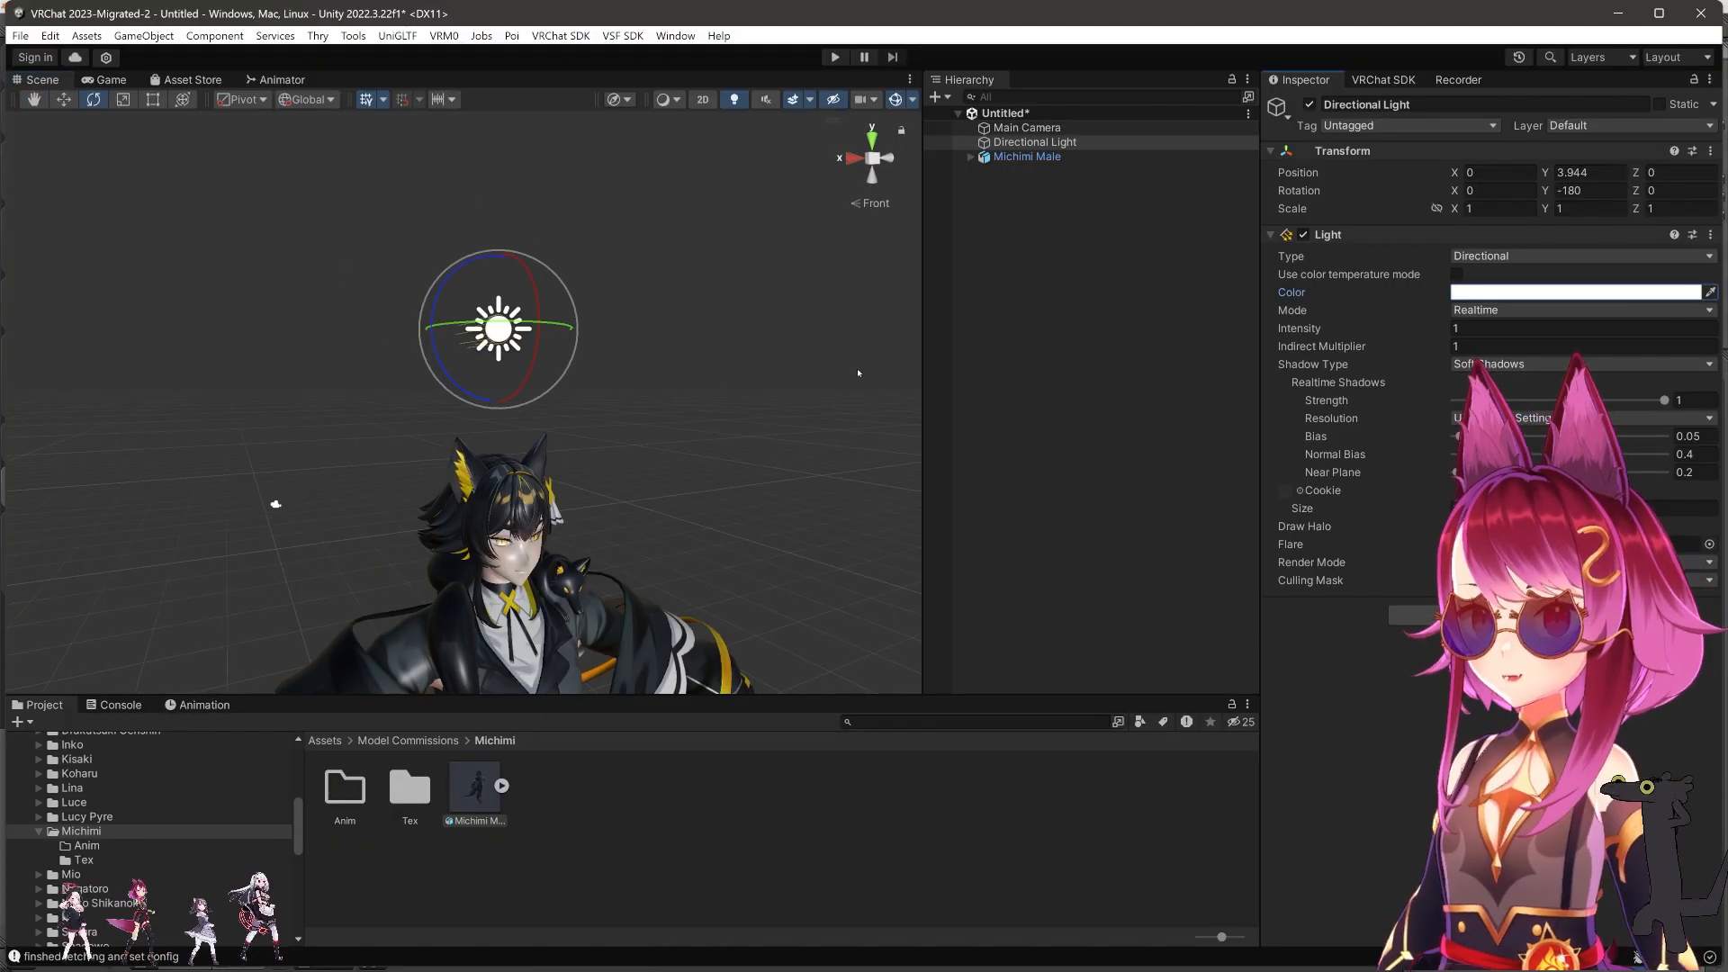
{"action": "mouse_move", "coordinate": [676, 606]}
{"action": "middle_mouse_down"}
{"action": "mouse_move", "coordinate": [659, 455]}
{"action": "mouse_move", "coordinate": [658, 581]}
{"action": "middle_mouse_up"}
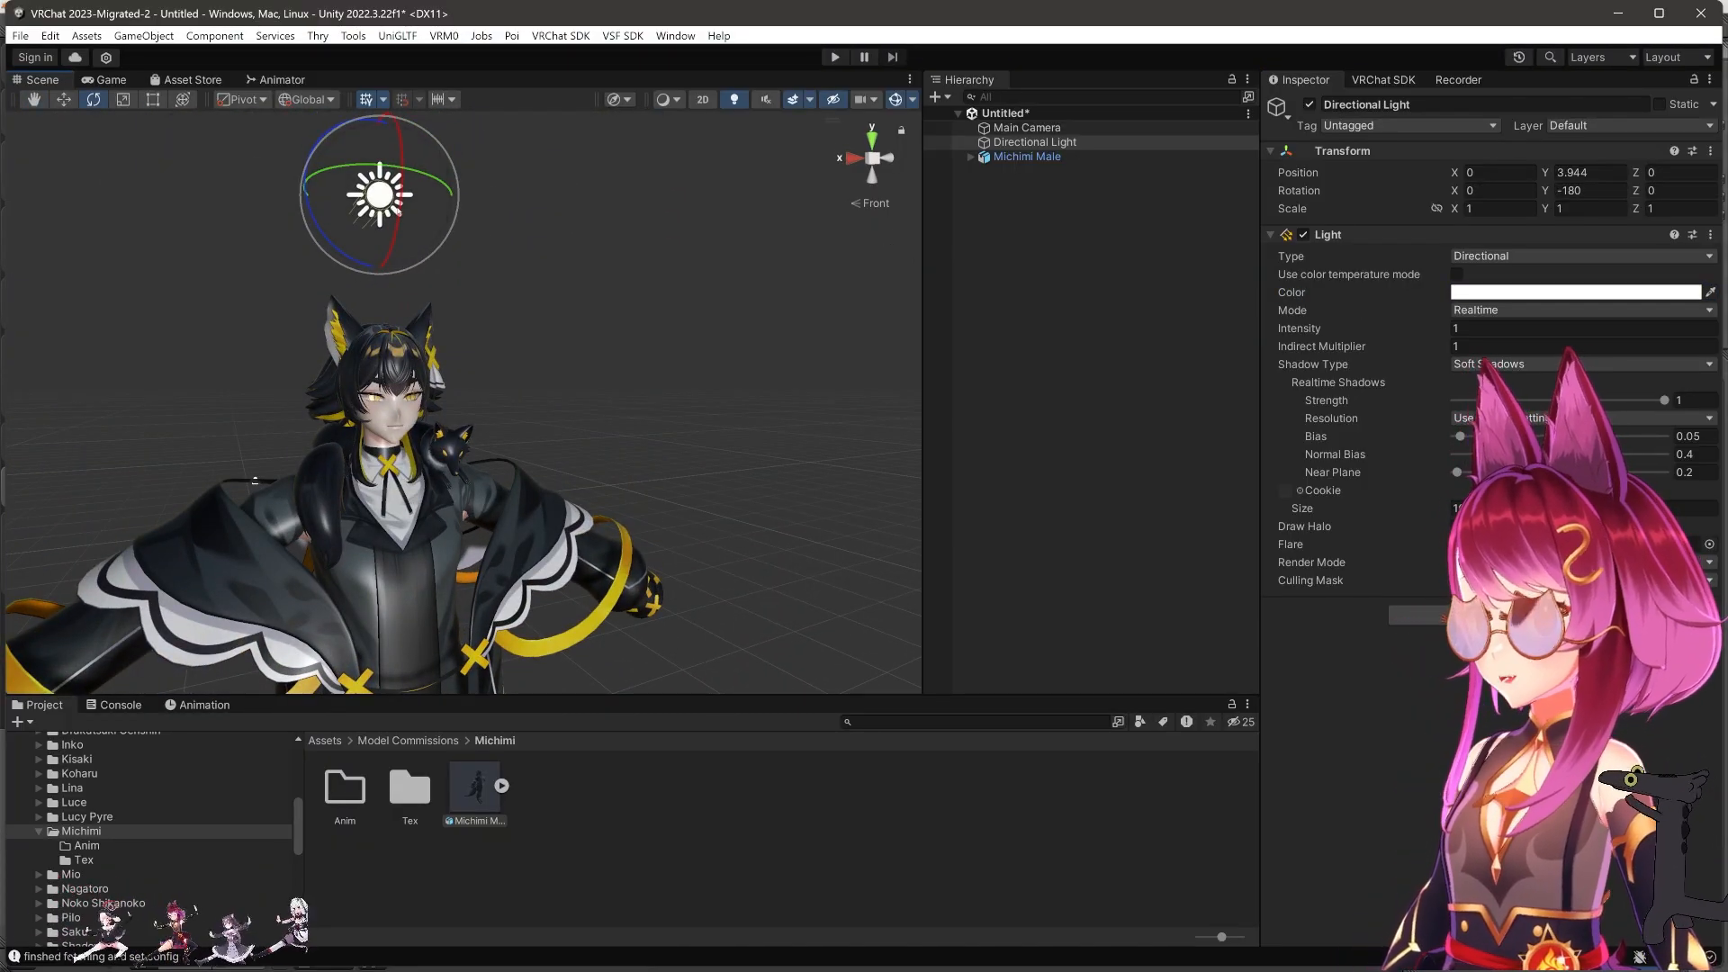
{"action": "mouse_move", "coordinate": [390, 244]}
{"action": "left_mouse_down"}
{"action": "mouse_move", "coordinate": [398, 191]}
{"action": "mouse_move", "coordinate": [390, 246]}
{"action": "left_mouse_up"}
- Set the light's X rotation to 15, then select and frame Michimi Male
{"action": "left_click", "coordinate": [1494, 190]}
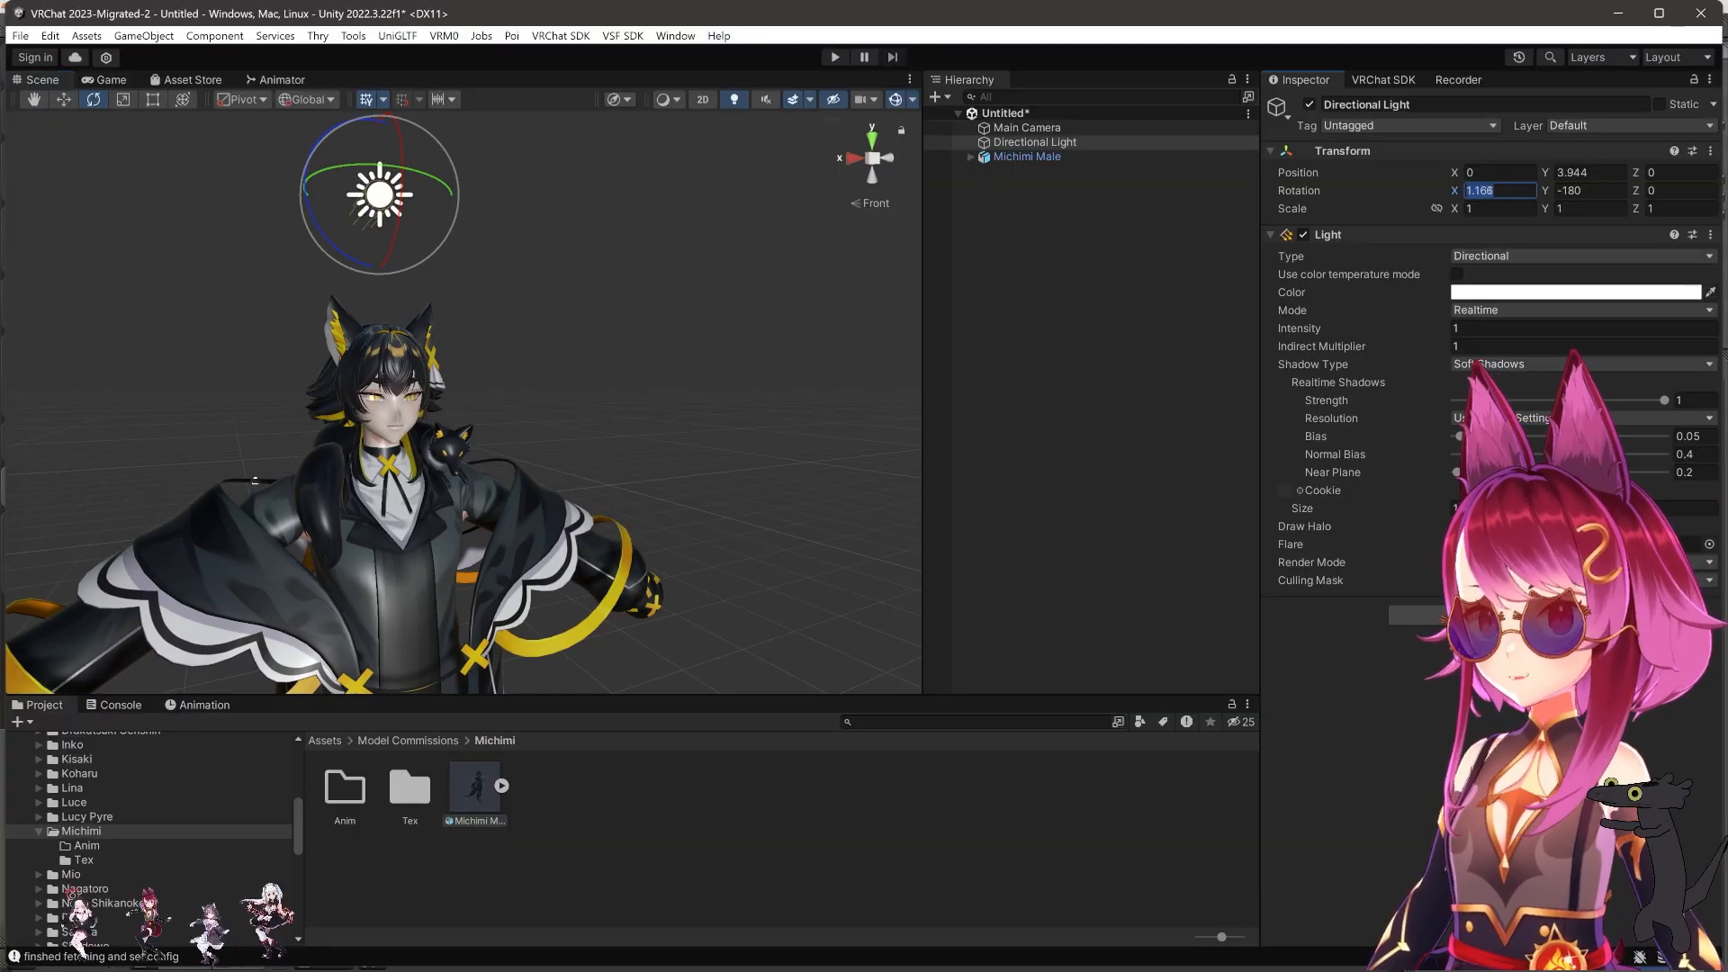
{"action": "type", "text": "15"}
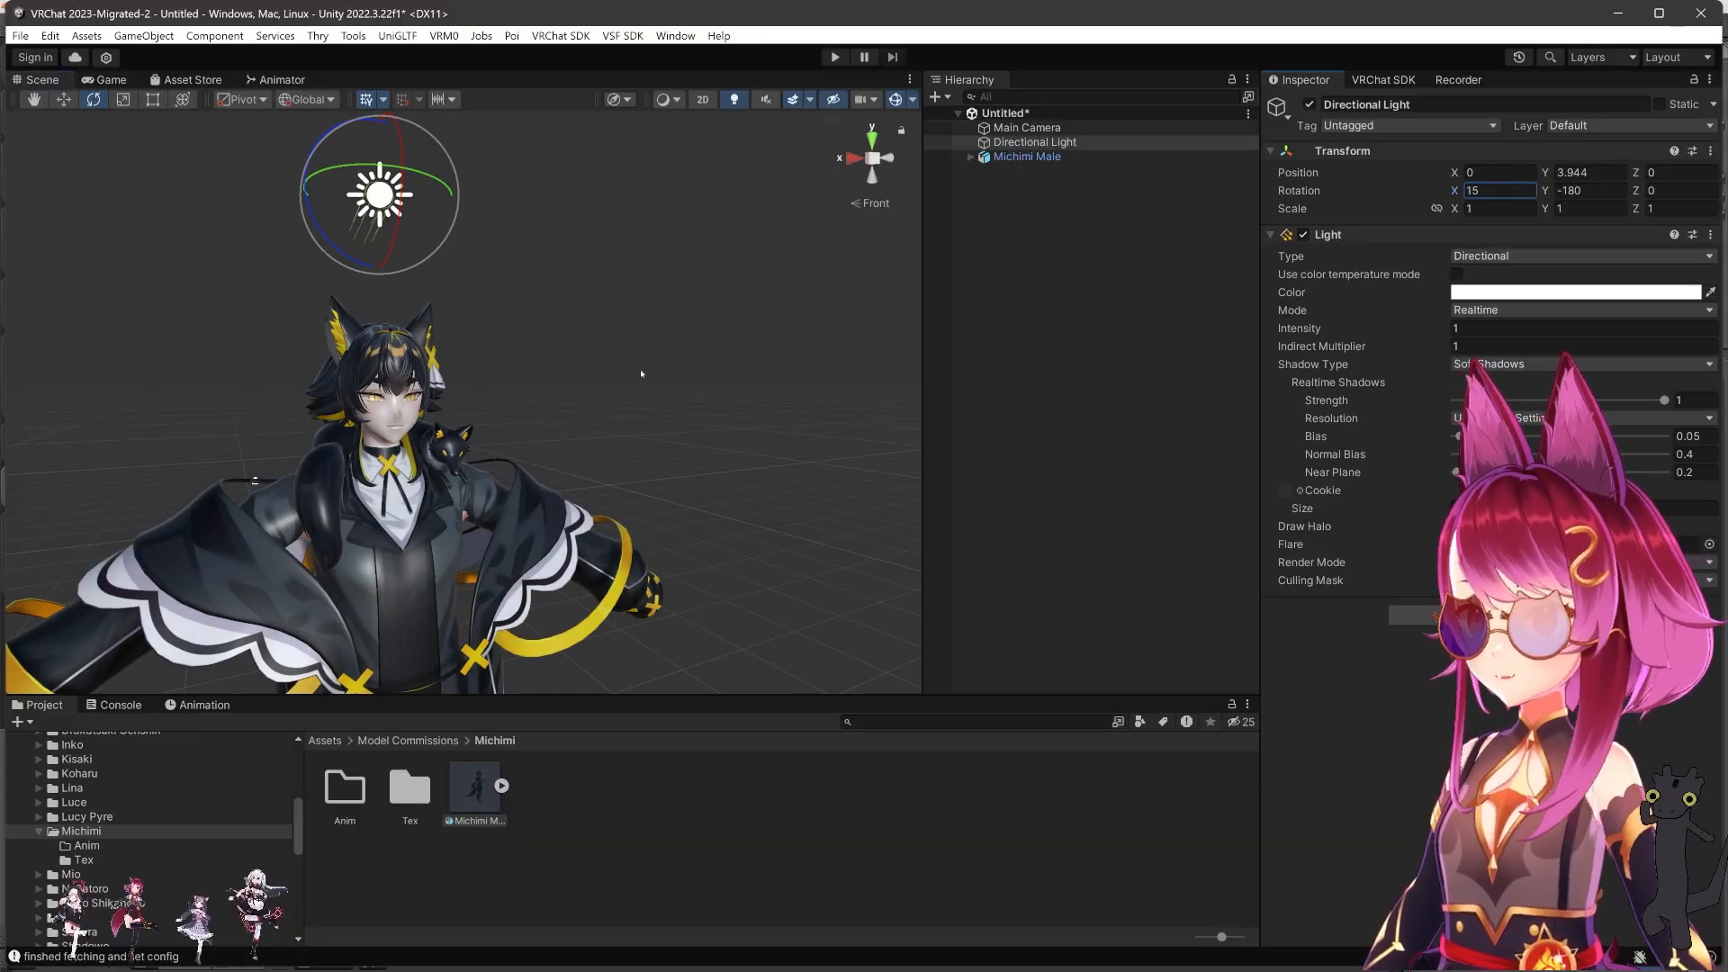
{"action": "right_click_drag", "start_coordinate": [640, 374], "coordinate": [594, 417]}
{"action": "scroll", "coordinate": [594, 417], "scroll_direction": "down", "scroll_amount": 3}
{"action": "scroll", "coordinate": [605, 429], "scroll_direction": "up", "scroll_amount": 3}
{"action": "middle_click_drag", "start_coordinate": [605, 429], "coordinate": [657, 370]}
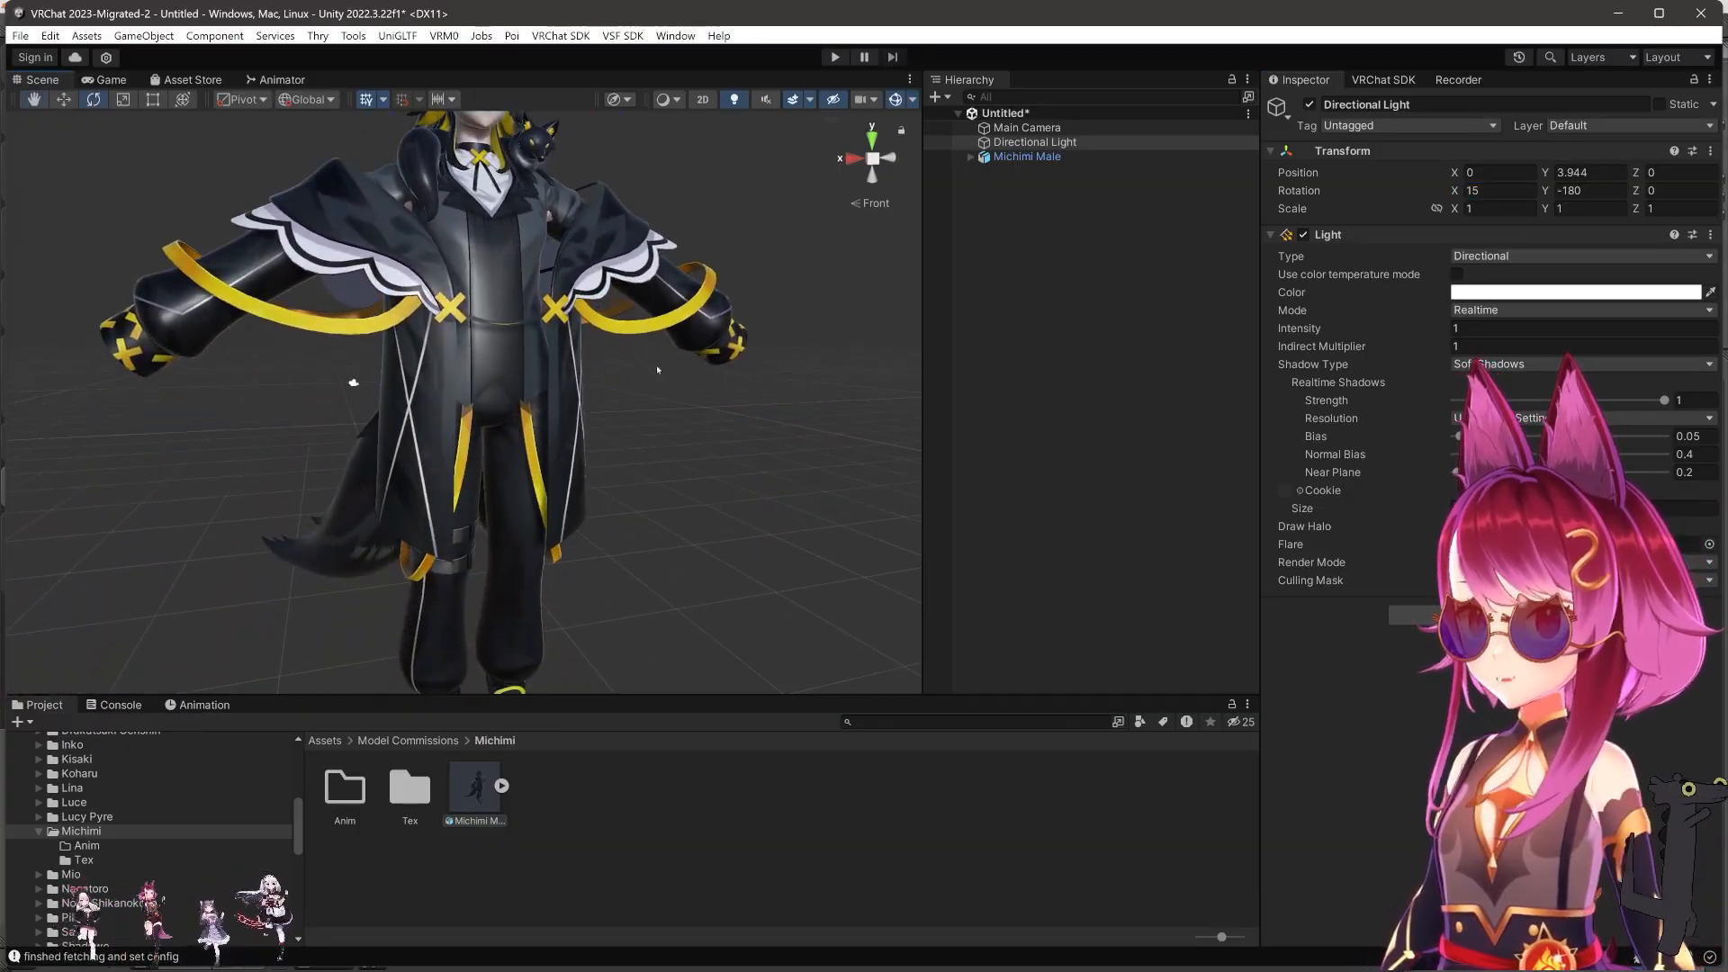
{"action": "double_click", "coordinate": [1044, 157]}
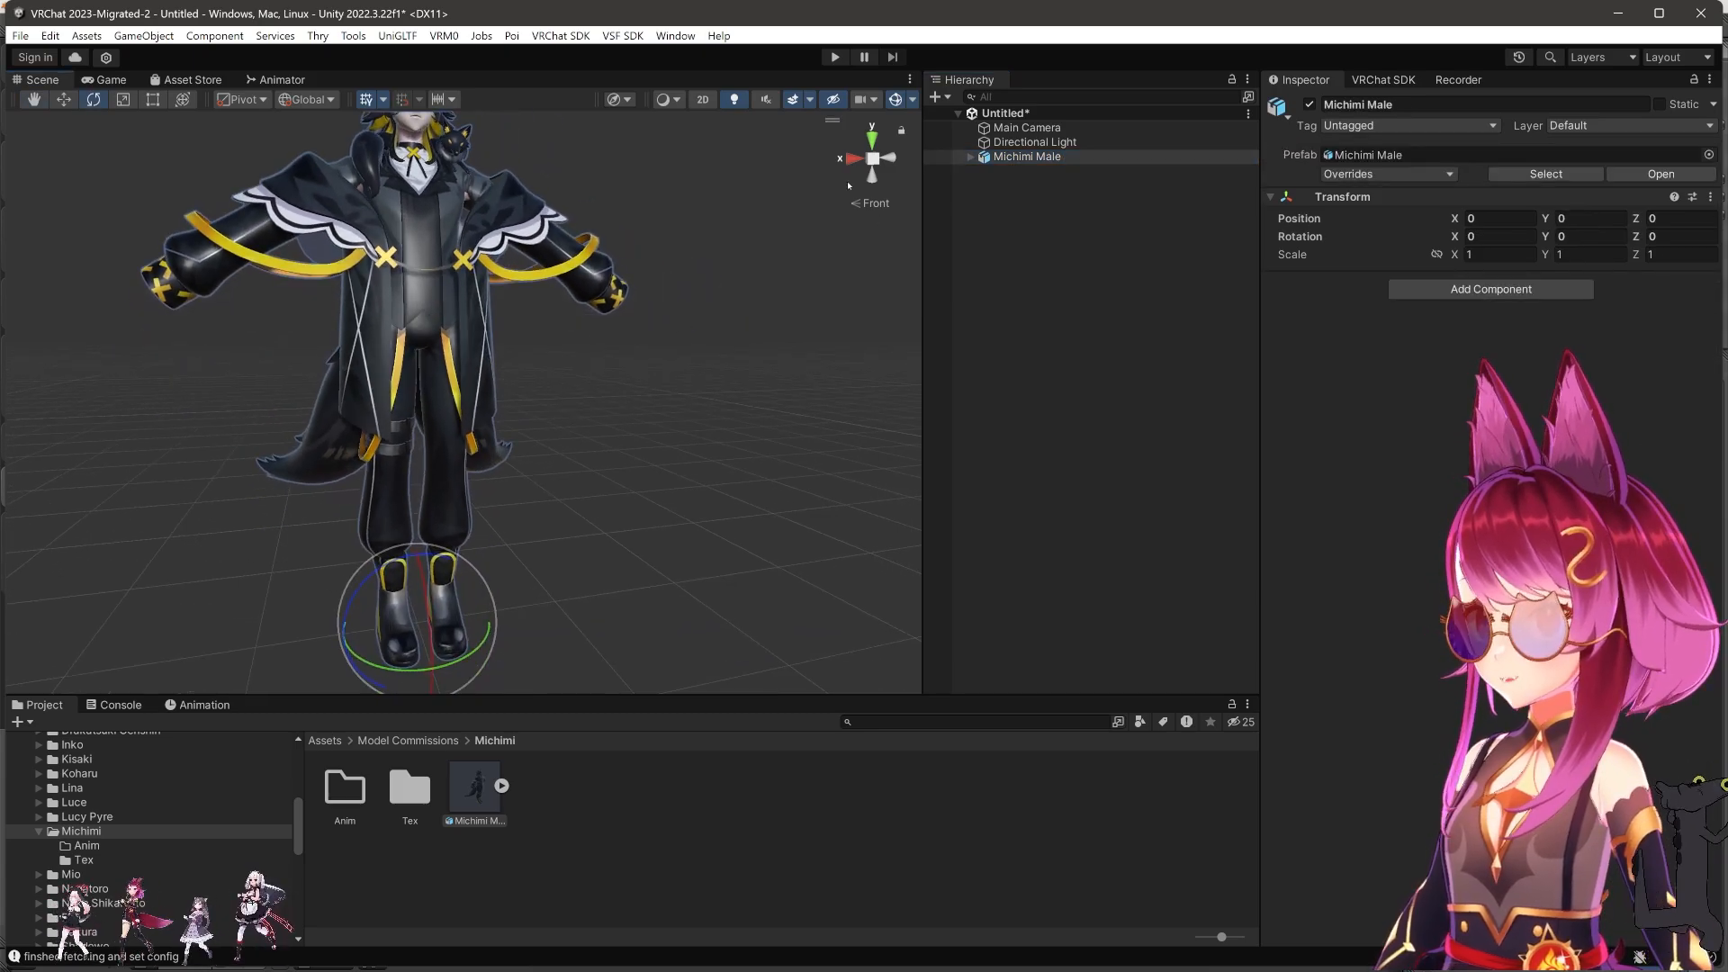
- Scale the avatar to 0.55 and frame it from the front view
{"action": "left_click", "coordinate": [860, 160]}
{"action": "left_click", "coordinate": [888, 158]}
{"action": "left_click", "coordinate": [871, 158]}
{"action": "middle_click_drag", "start_coordinate": [432, 365], "coordinate": [553, 365]}
{"action": "scroll", "coordinate": [553, 365], "scroll_direction": "up", "scroll_amount": 1}
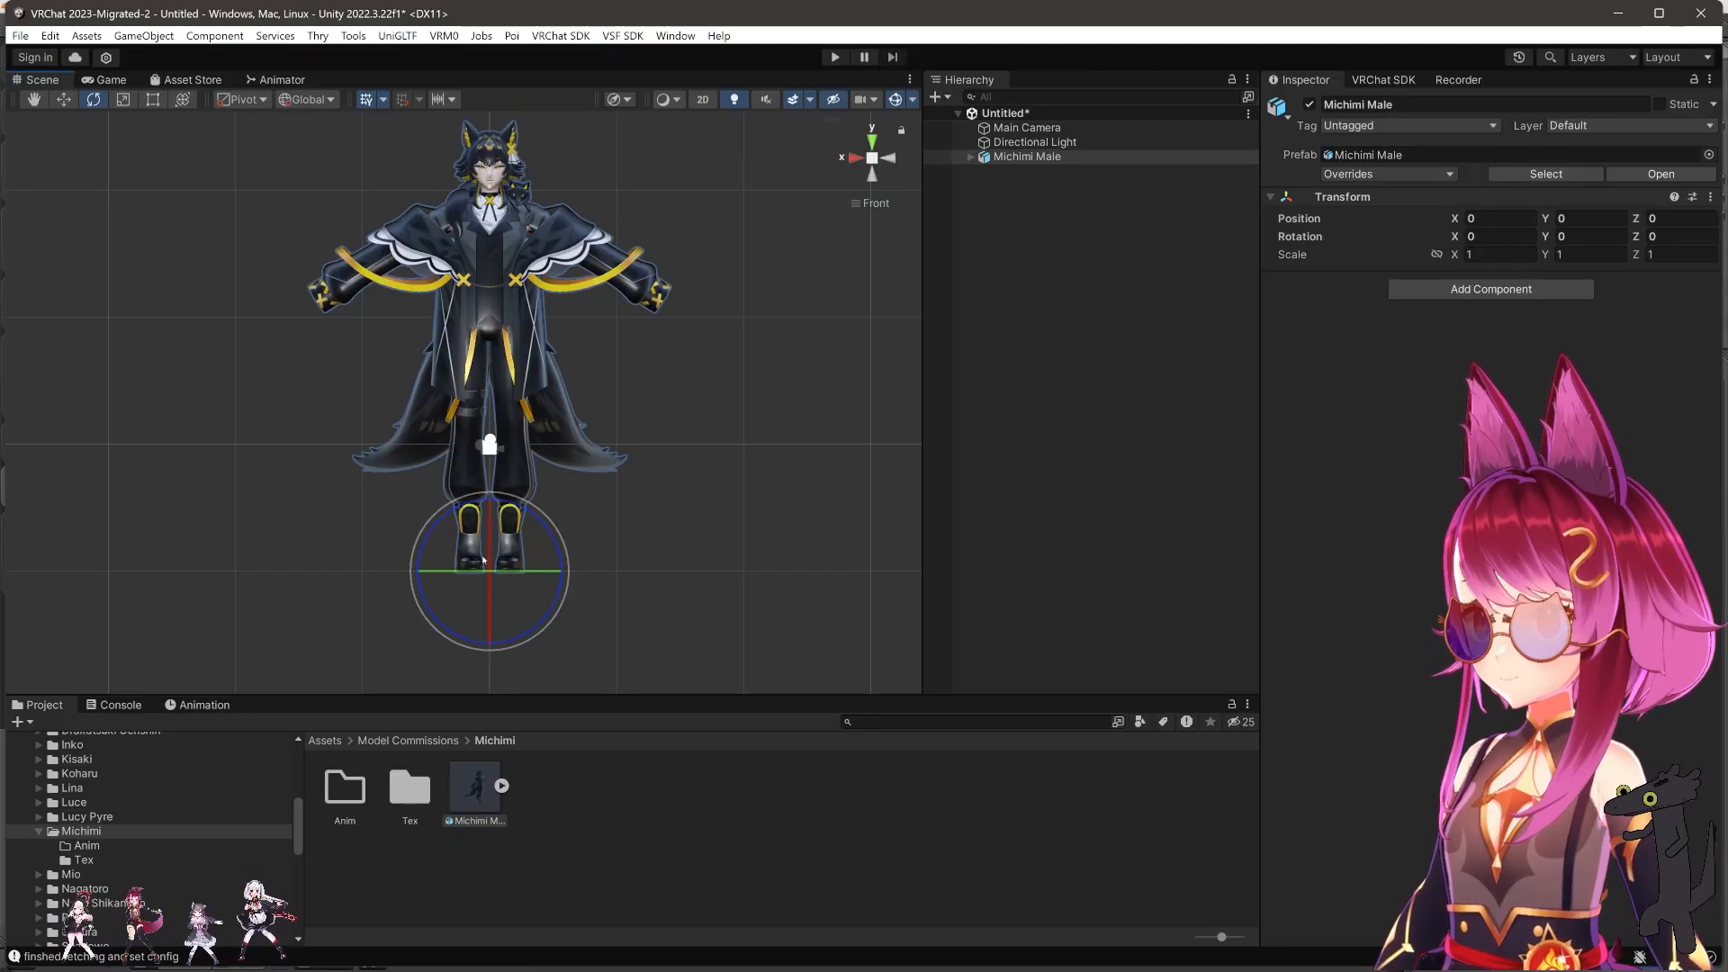
{"action": "left_click", "coordinate": [1585, 255]}
{"action": "type", "text": "0."}
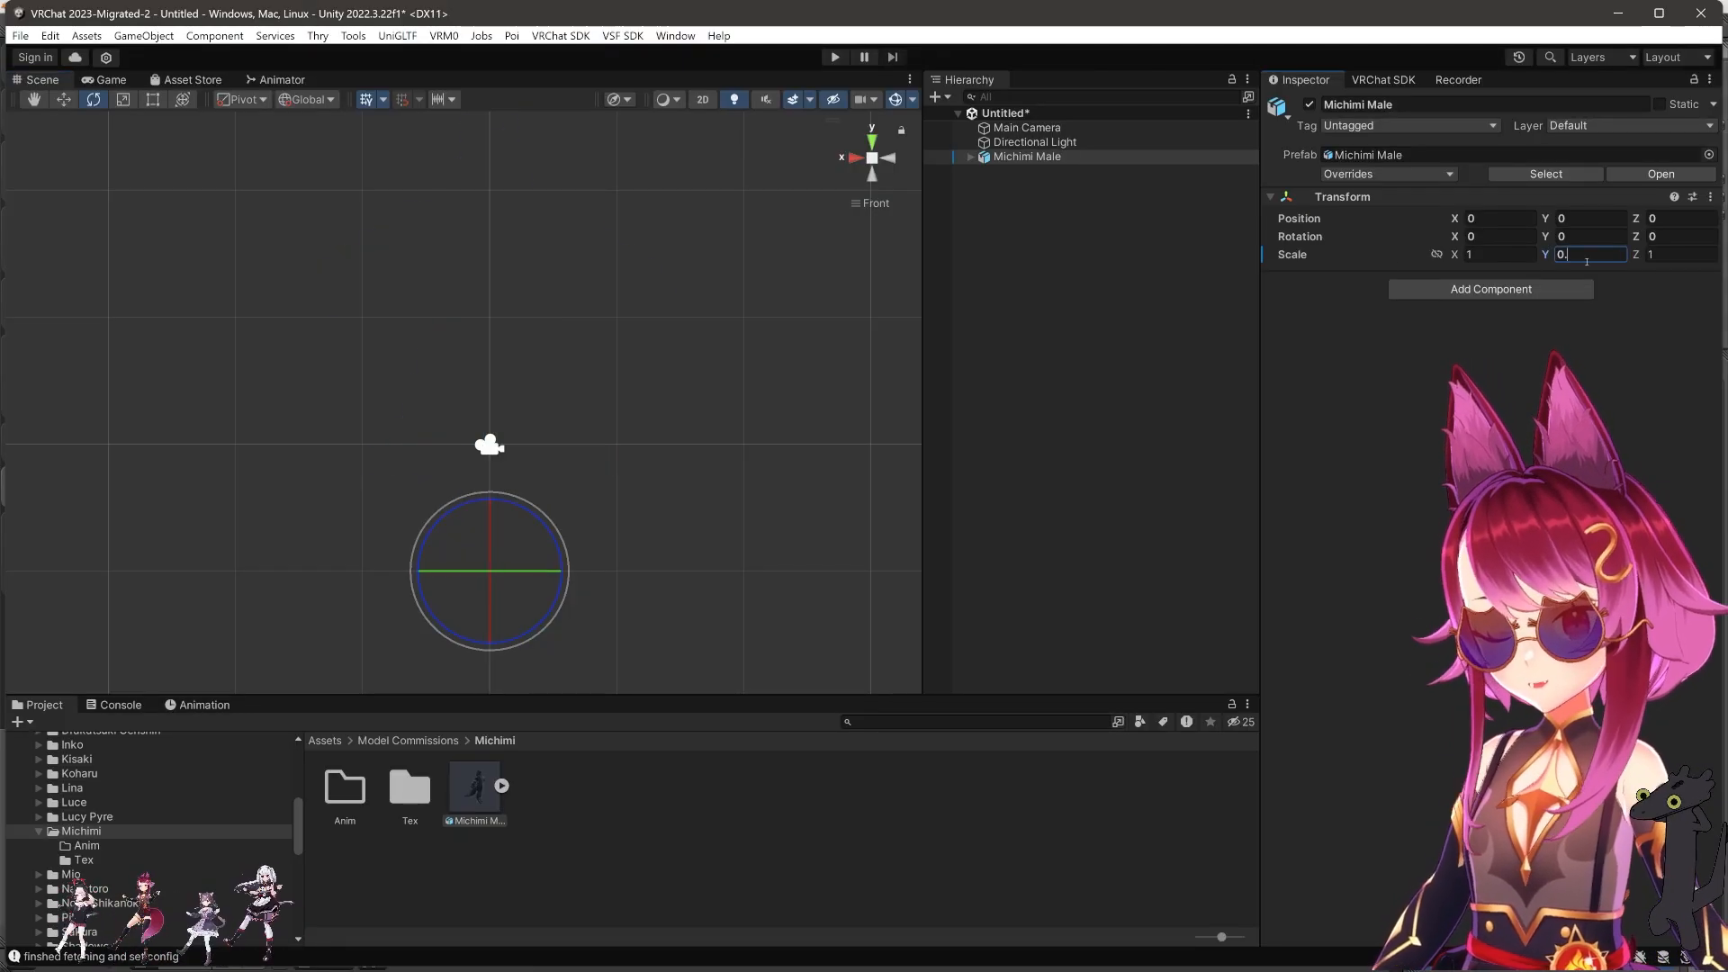
{"action": "type", "text": "55"}
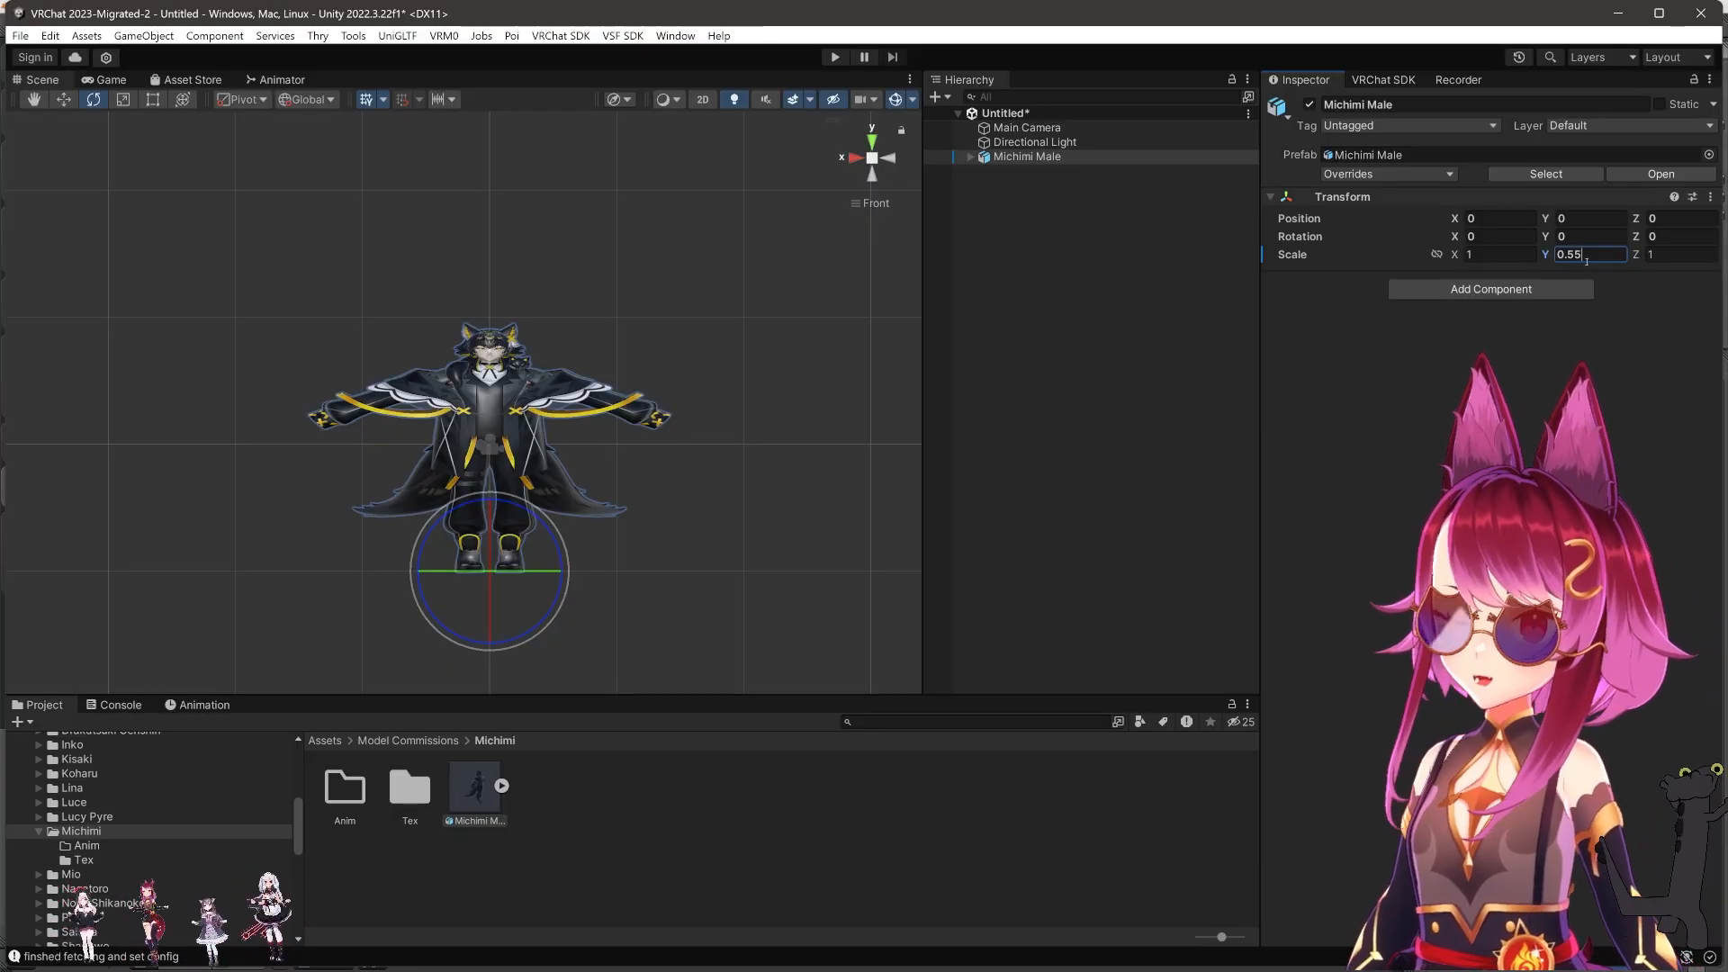
{"action": "key", "text": "Return"}
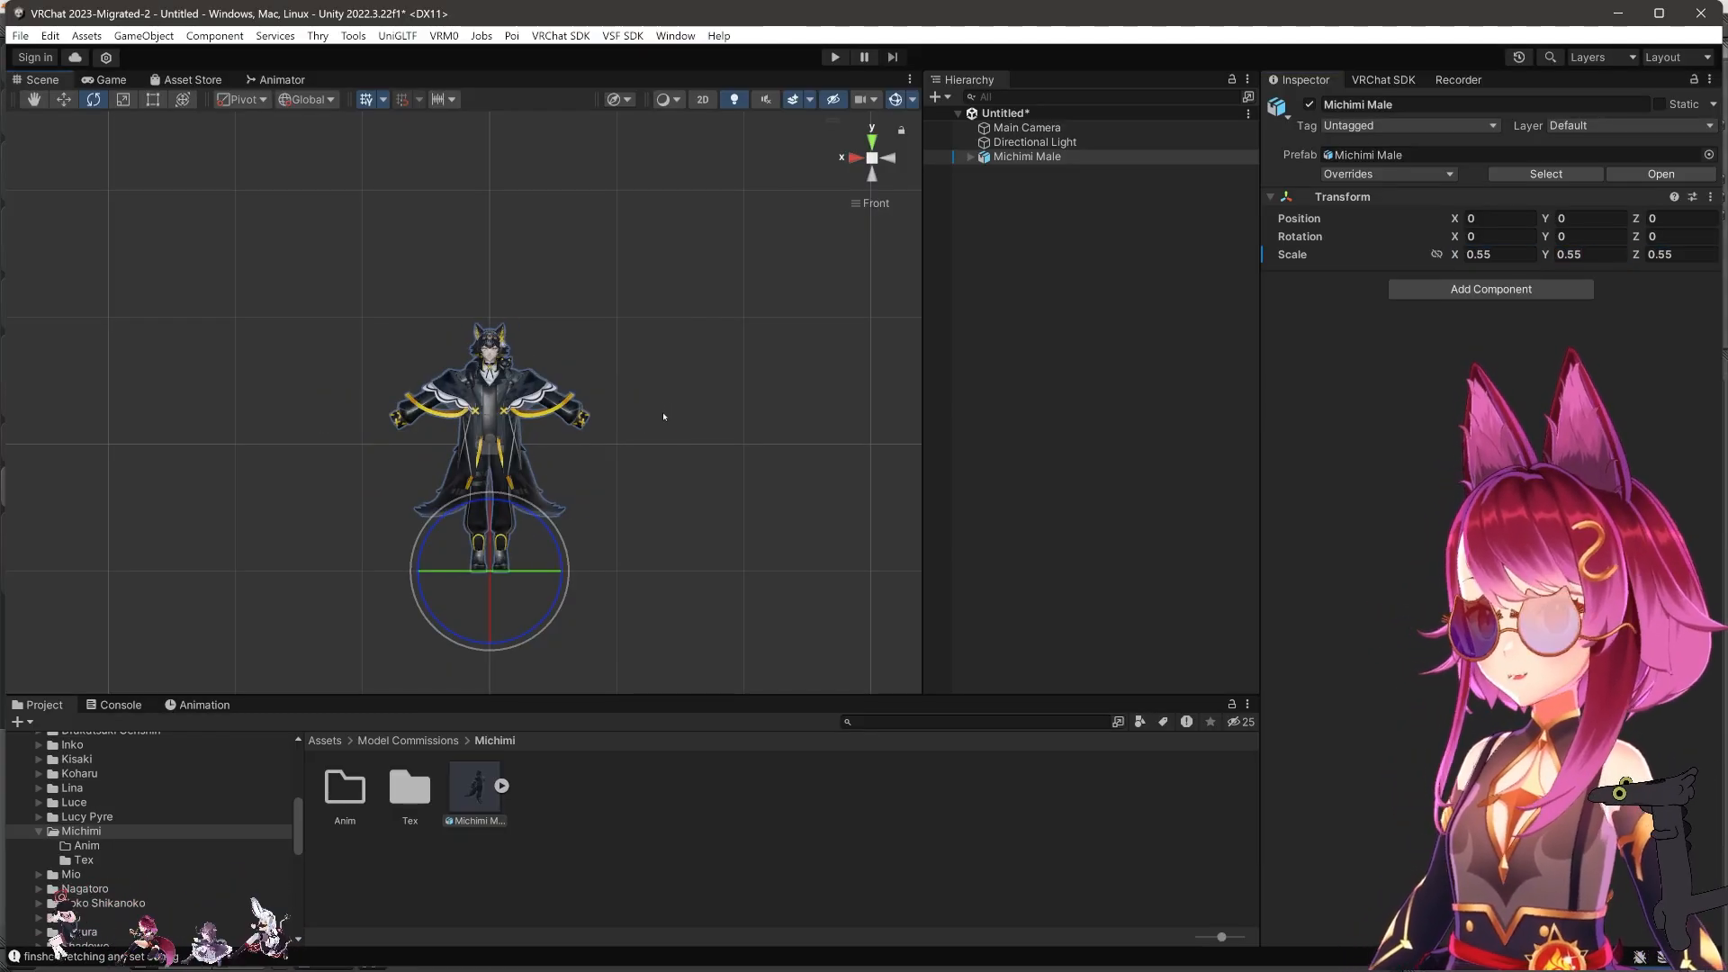
{"action": "right_click_drag", "start_coordinate": [663, 417], "coordinate": [623, 477]}
{"action": "key", "text": "f"}
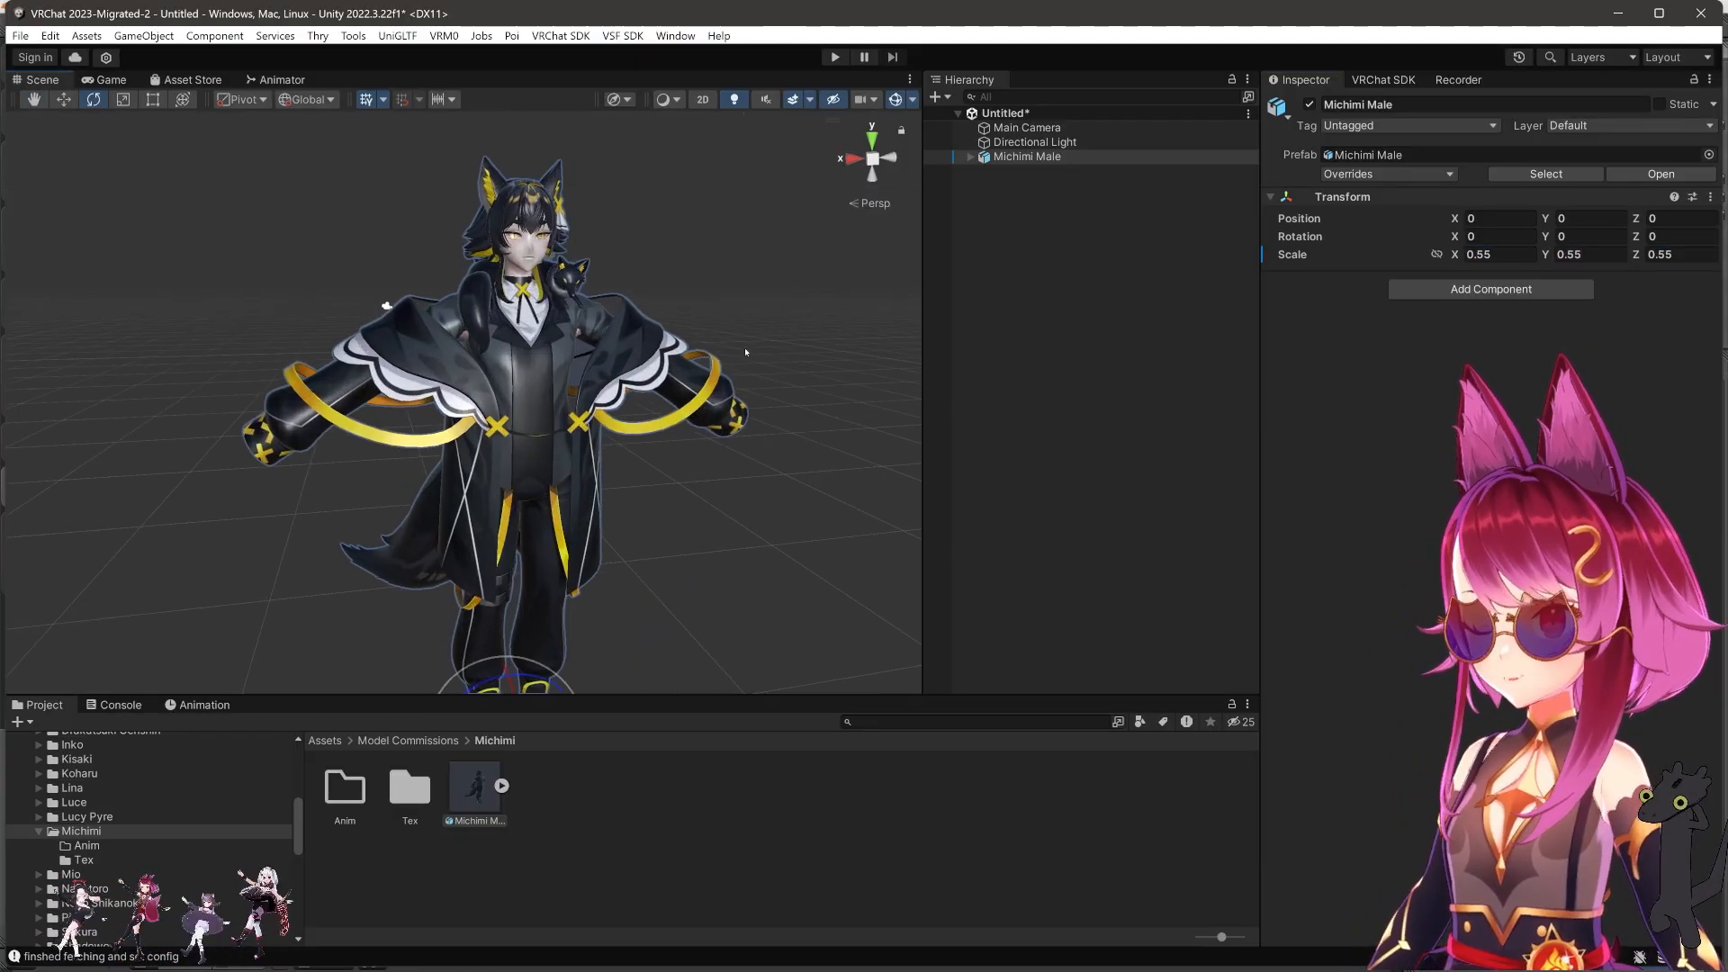
{"action": "middle_click_drag", "start_coordinate": [691, 264], "coordinate": [651, 366]}
{"action": "scroll", "coordinate": [651, 366], "scroll_direction": "up", "scroll_amount": 3}
{"action": "left_click", "coordinate": [871, 160]}
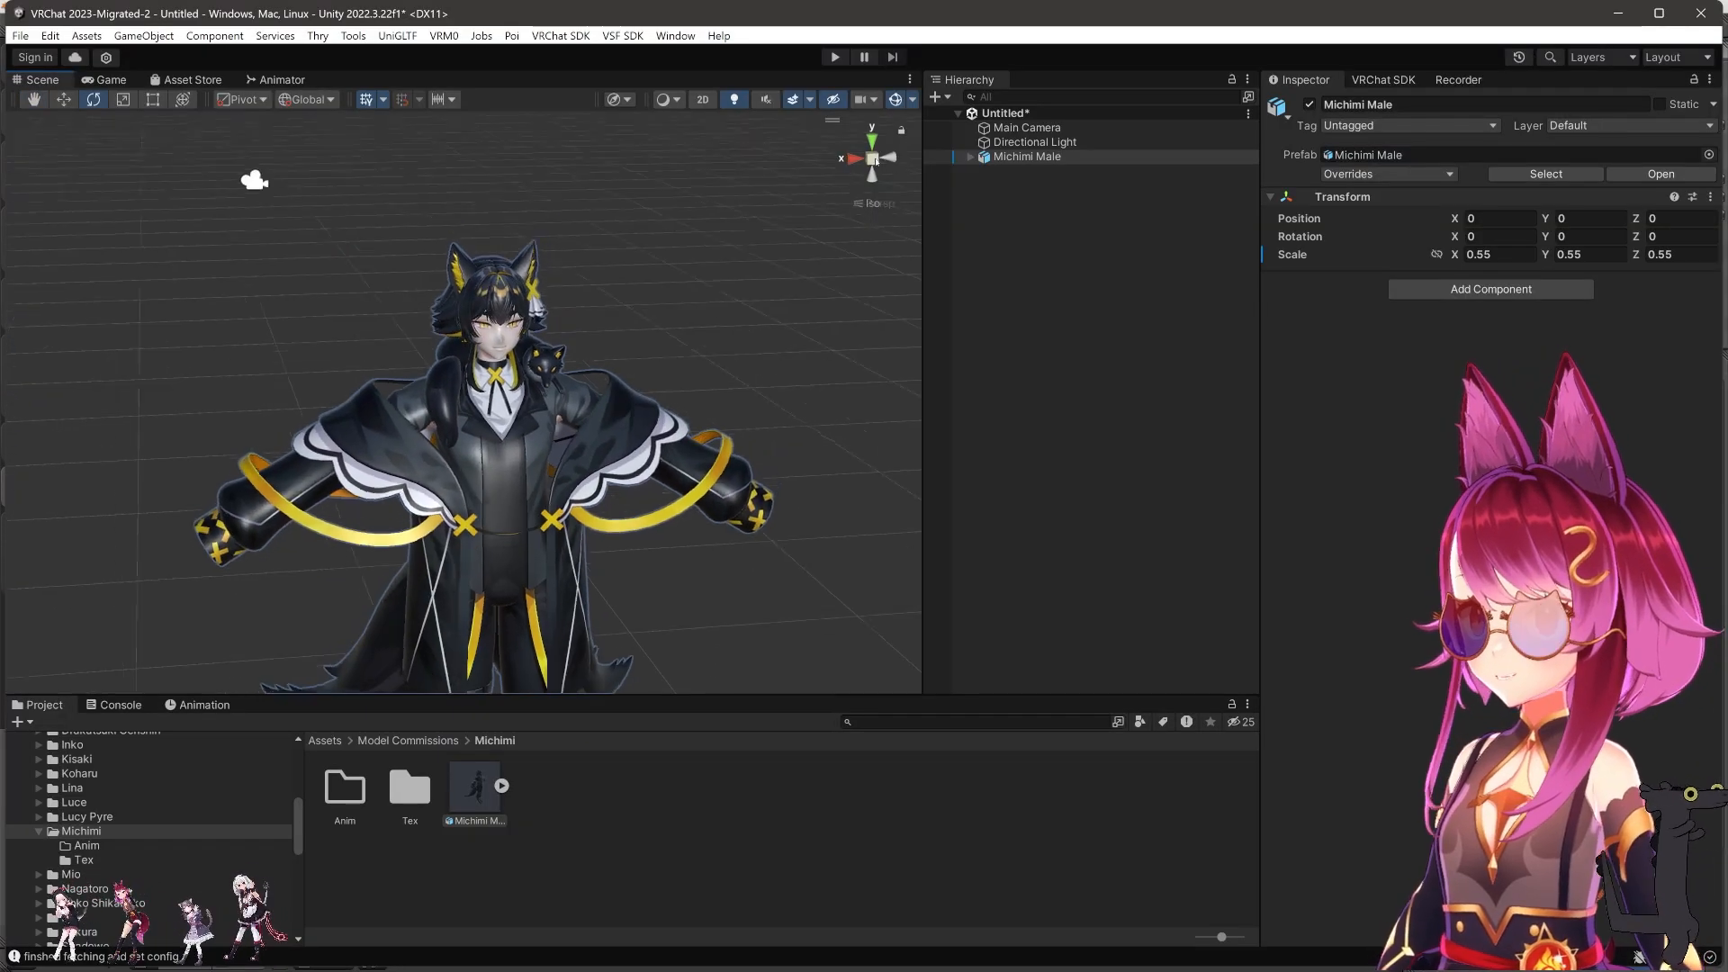
{"action": "left_click", "coordinate": [855, 159]}
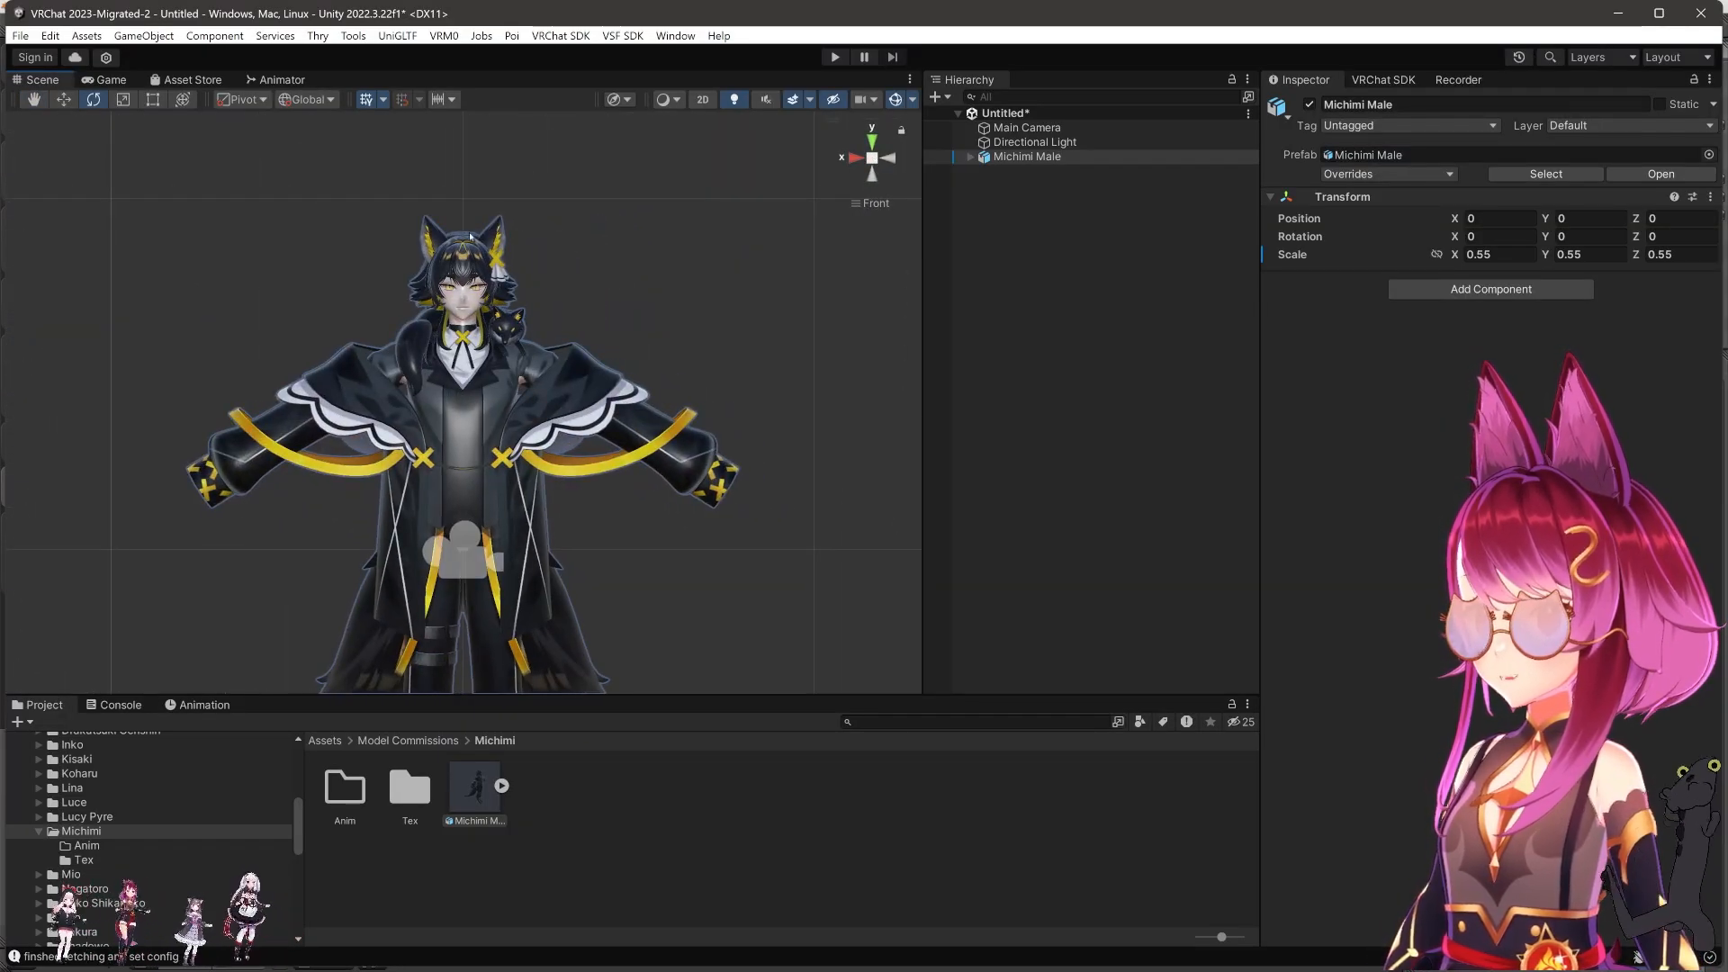
{"action": "scroll", "coordinate": [450, 228], "scroll_direction": "down", "scroll_amount": 3}
{"action": "scroll", "coordinate": [505, 335], "scroll_direction": "up", "scroll_amount": 2}
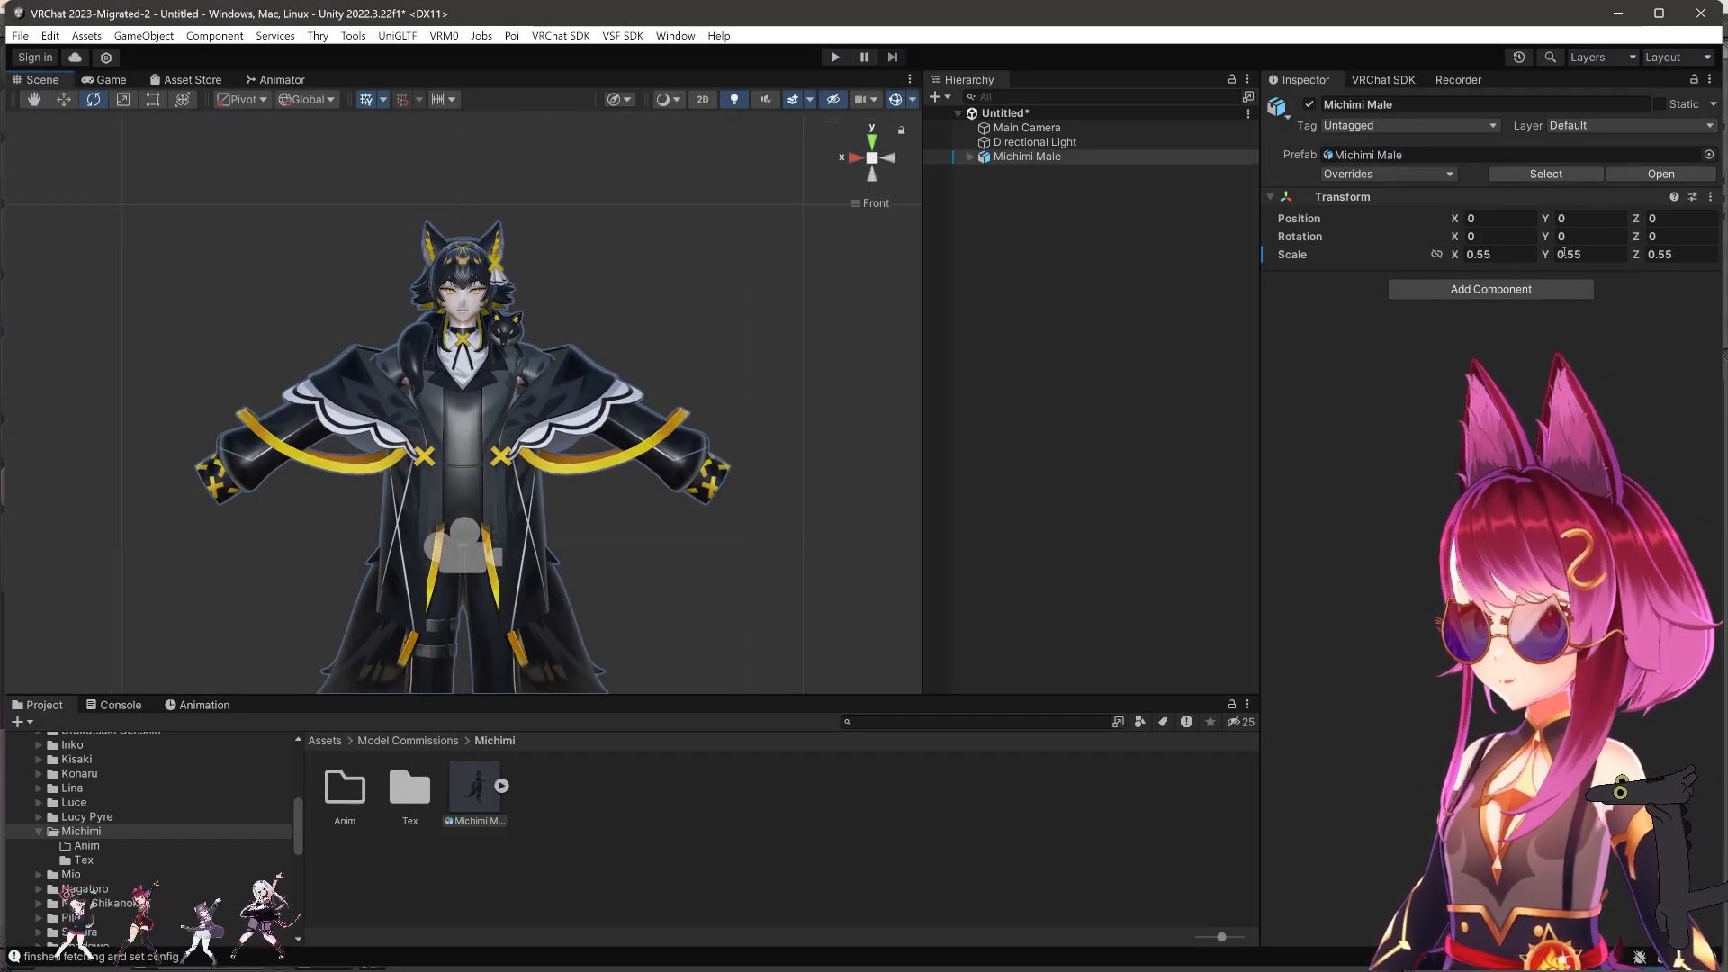
- Change the Y scale to 0.52 and paste 0.52 into the X and Z scale
{"action": "left_click", "coordinate": [1606, 253]}
{"action": "key", "text": "BackSpace"}
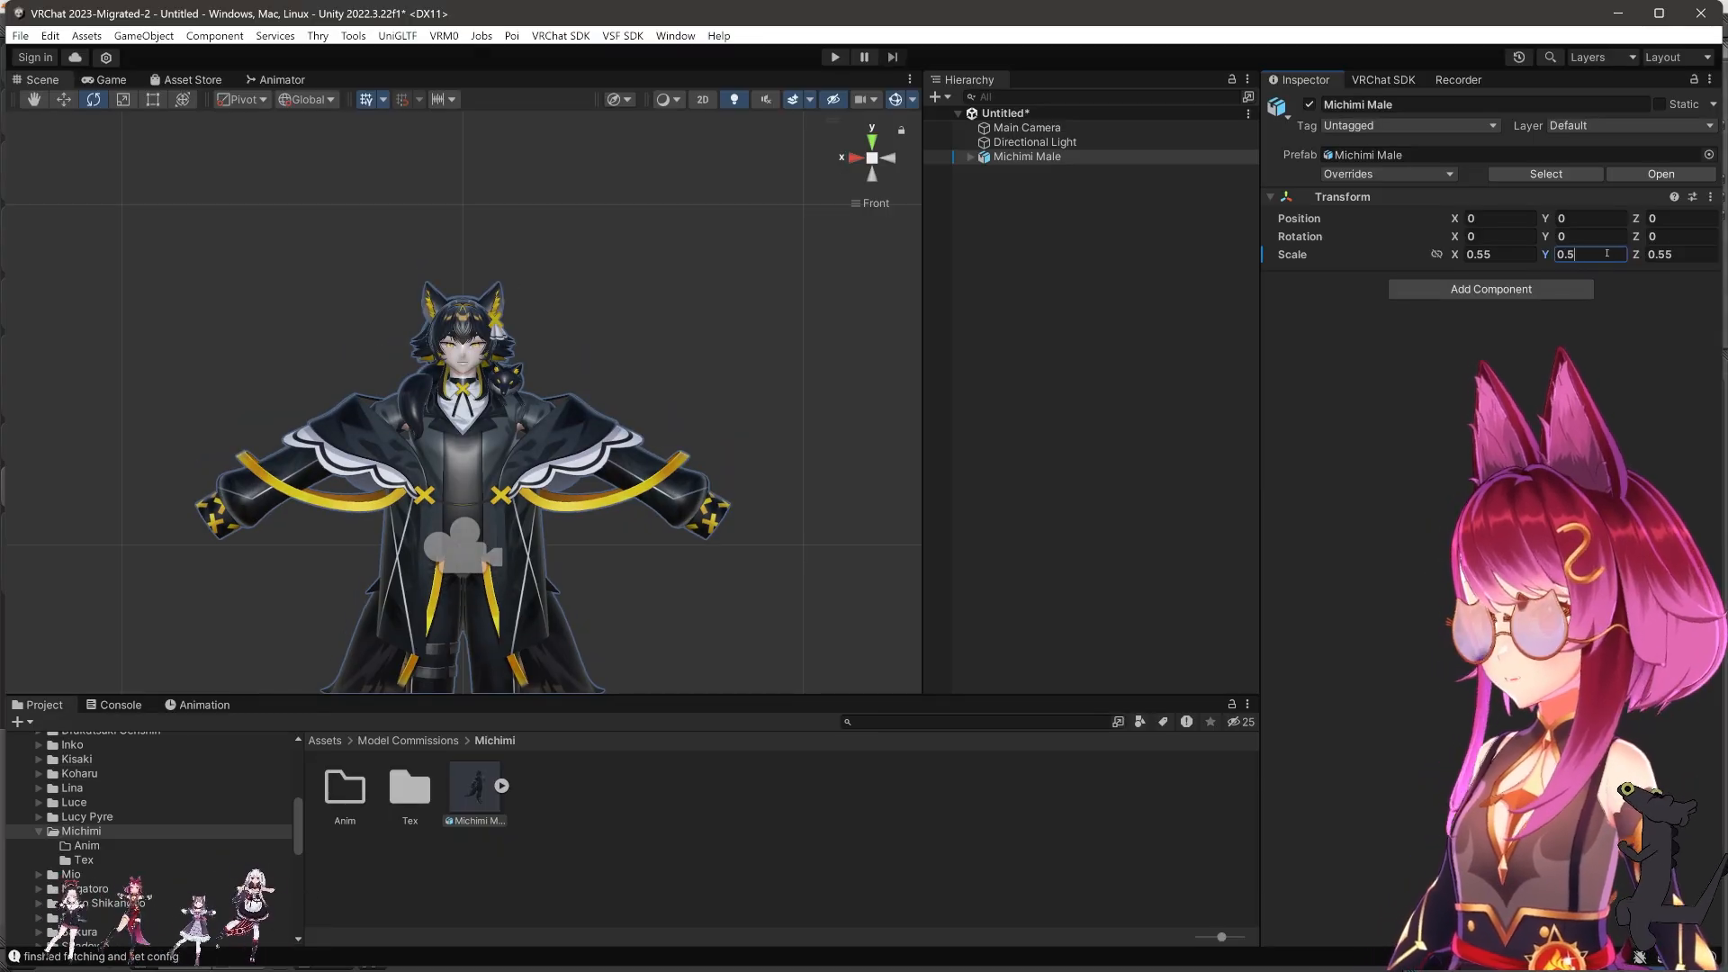
{"action": "key", "text": "BackSpace"}
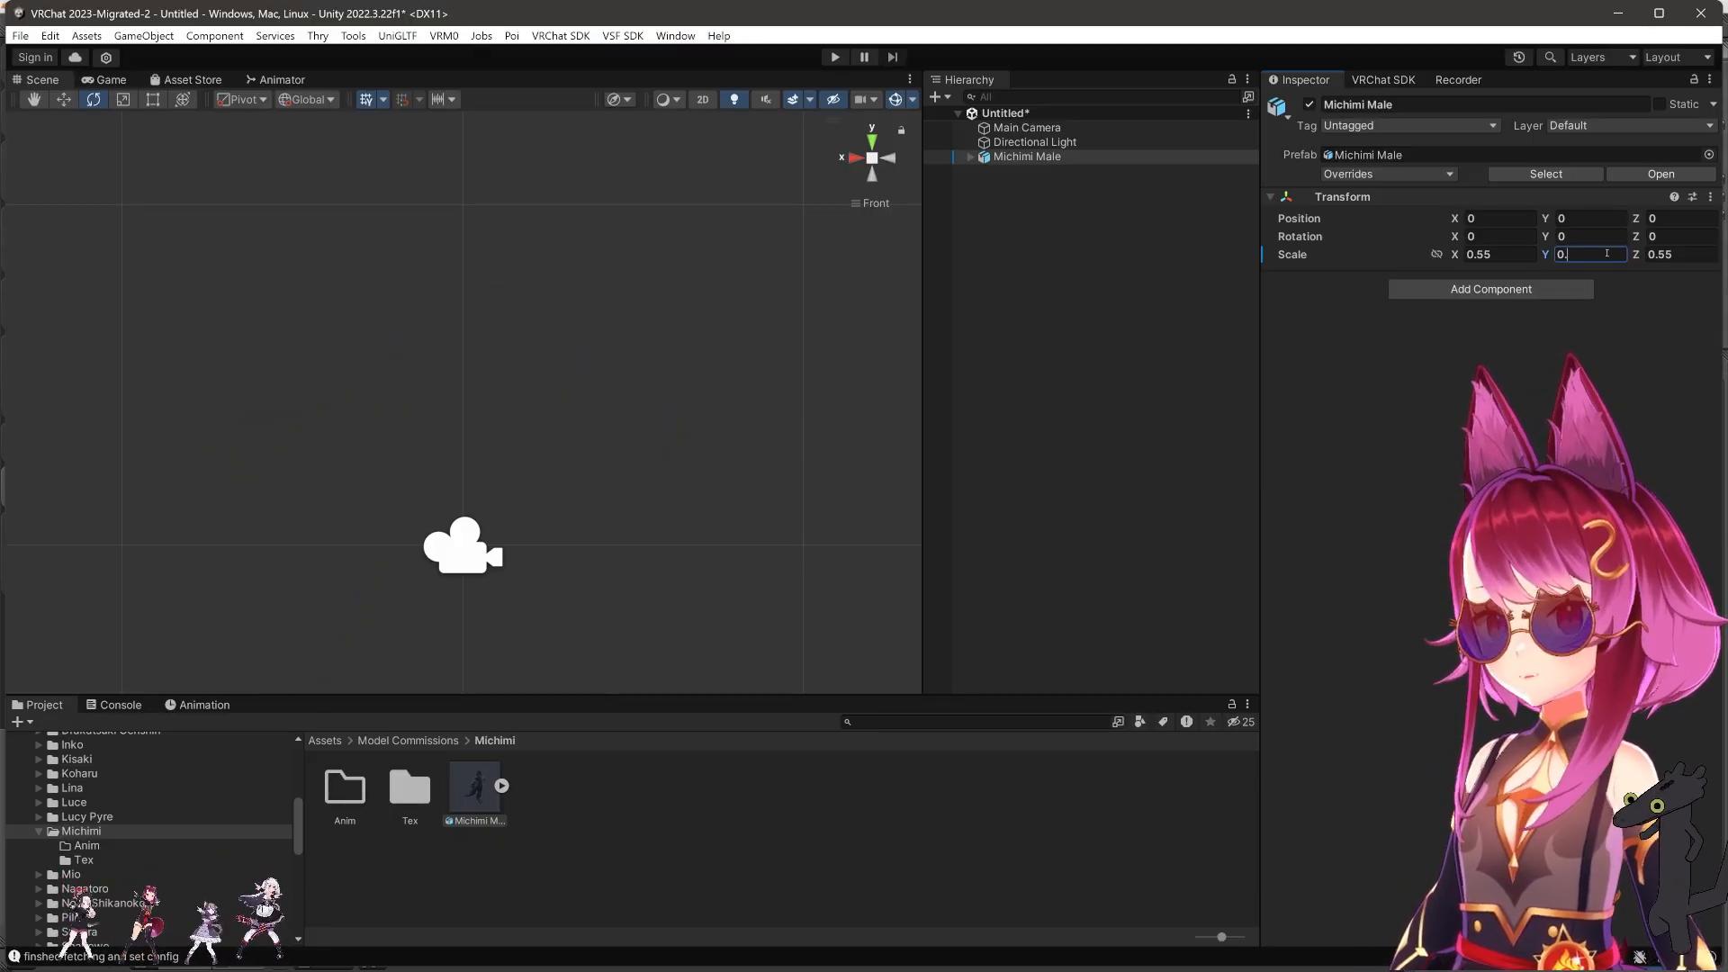
{"action": "type", "text": "52"}
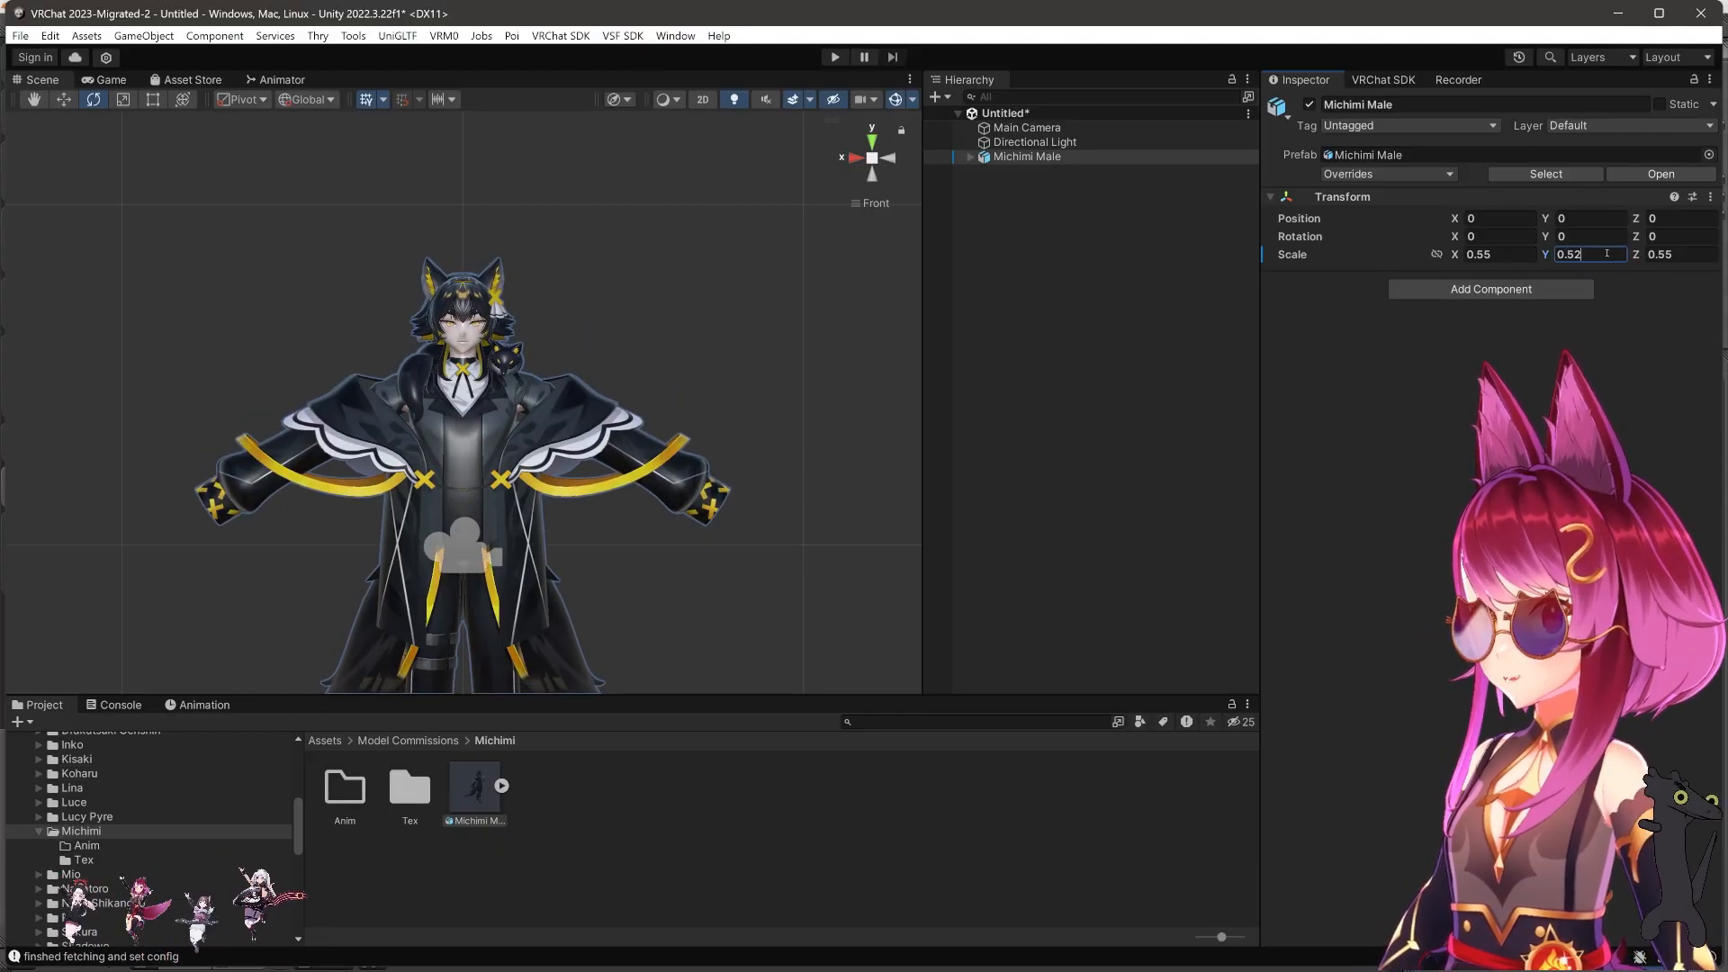
{"action": "key", "text": "ctrl+a"}
{"action": "key", "text": "ctrl+c"}
{"action": "left_click", "coordinate": [1499, 254]}
{"action": "key", "text": "ctrl+v"}
{"action": "left_click", "coordinate": [1679, 254]}
{"action": "key", "text": "ctrl+v"}
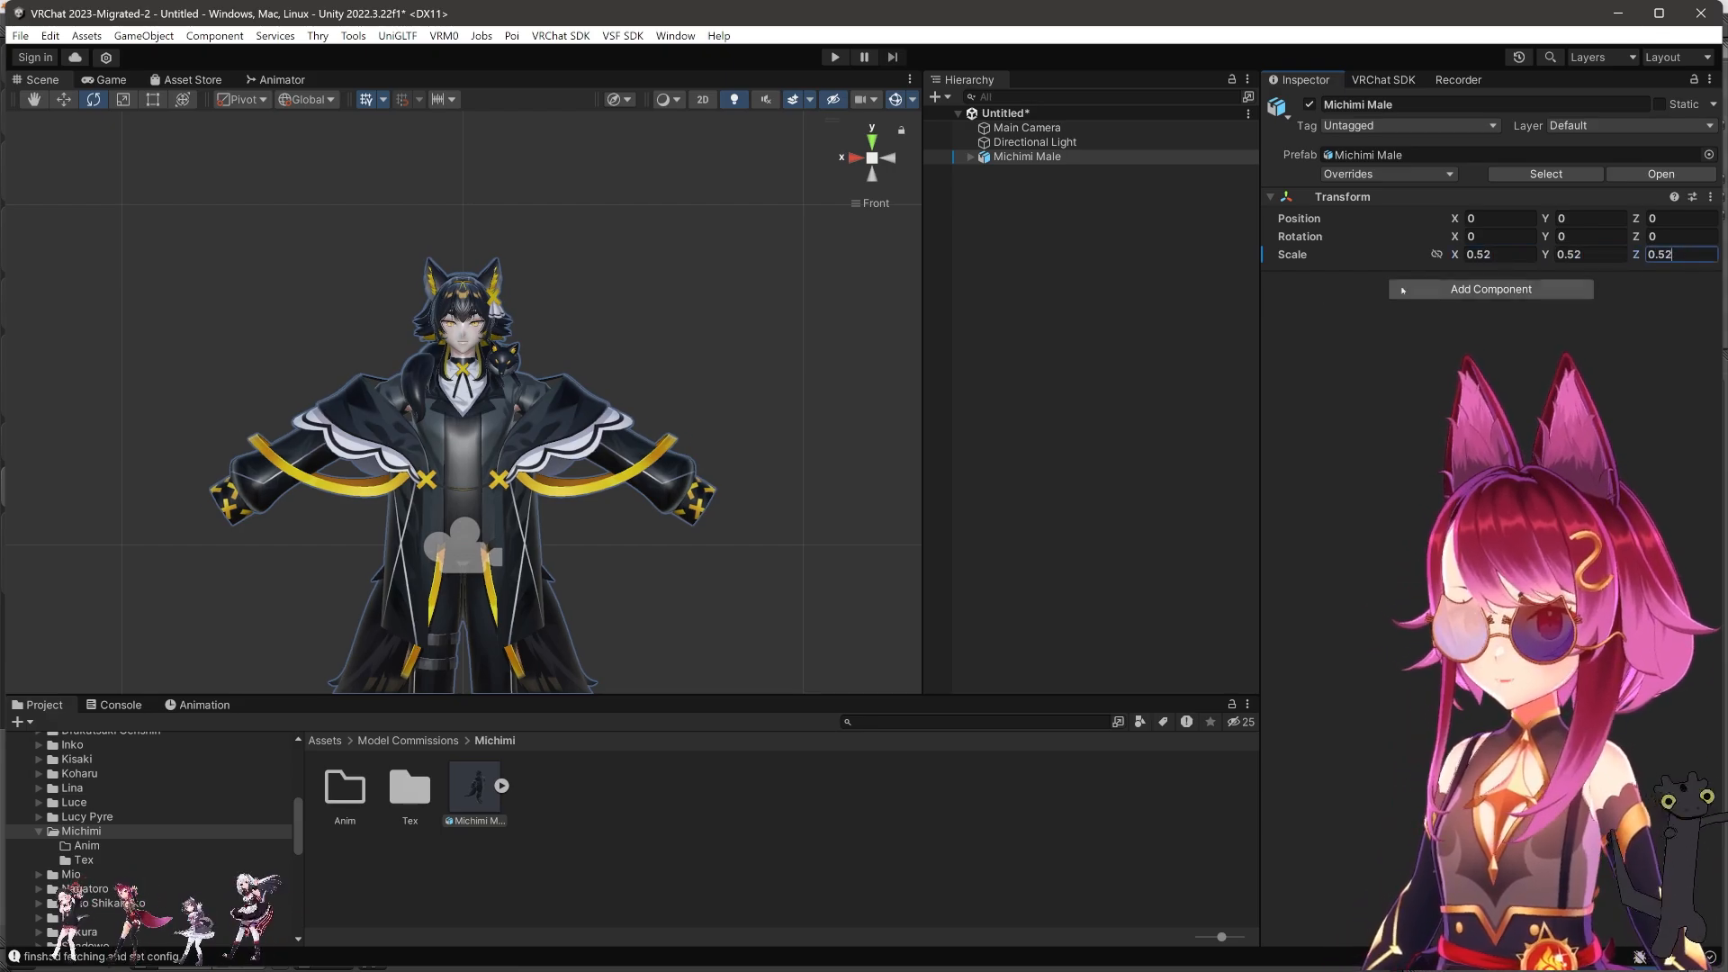
{"action": "left_click", "coordinate": [871, 158]}
{"action": "left_click_drag", "start_coordinate": [405, 333], "coordinate": [587, 431], "text": "alt"}
{"action": "middle_click_drag", "start_coordinate": [587, 432], "coordinate": [560, 501]}
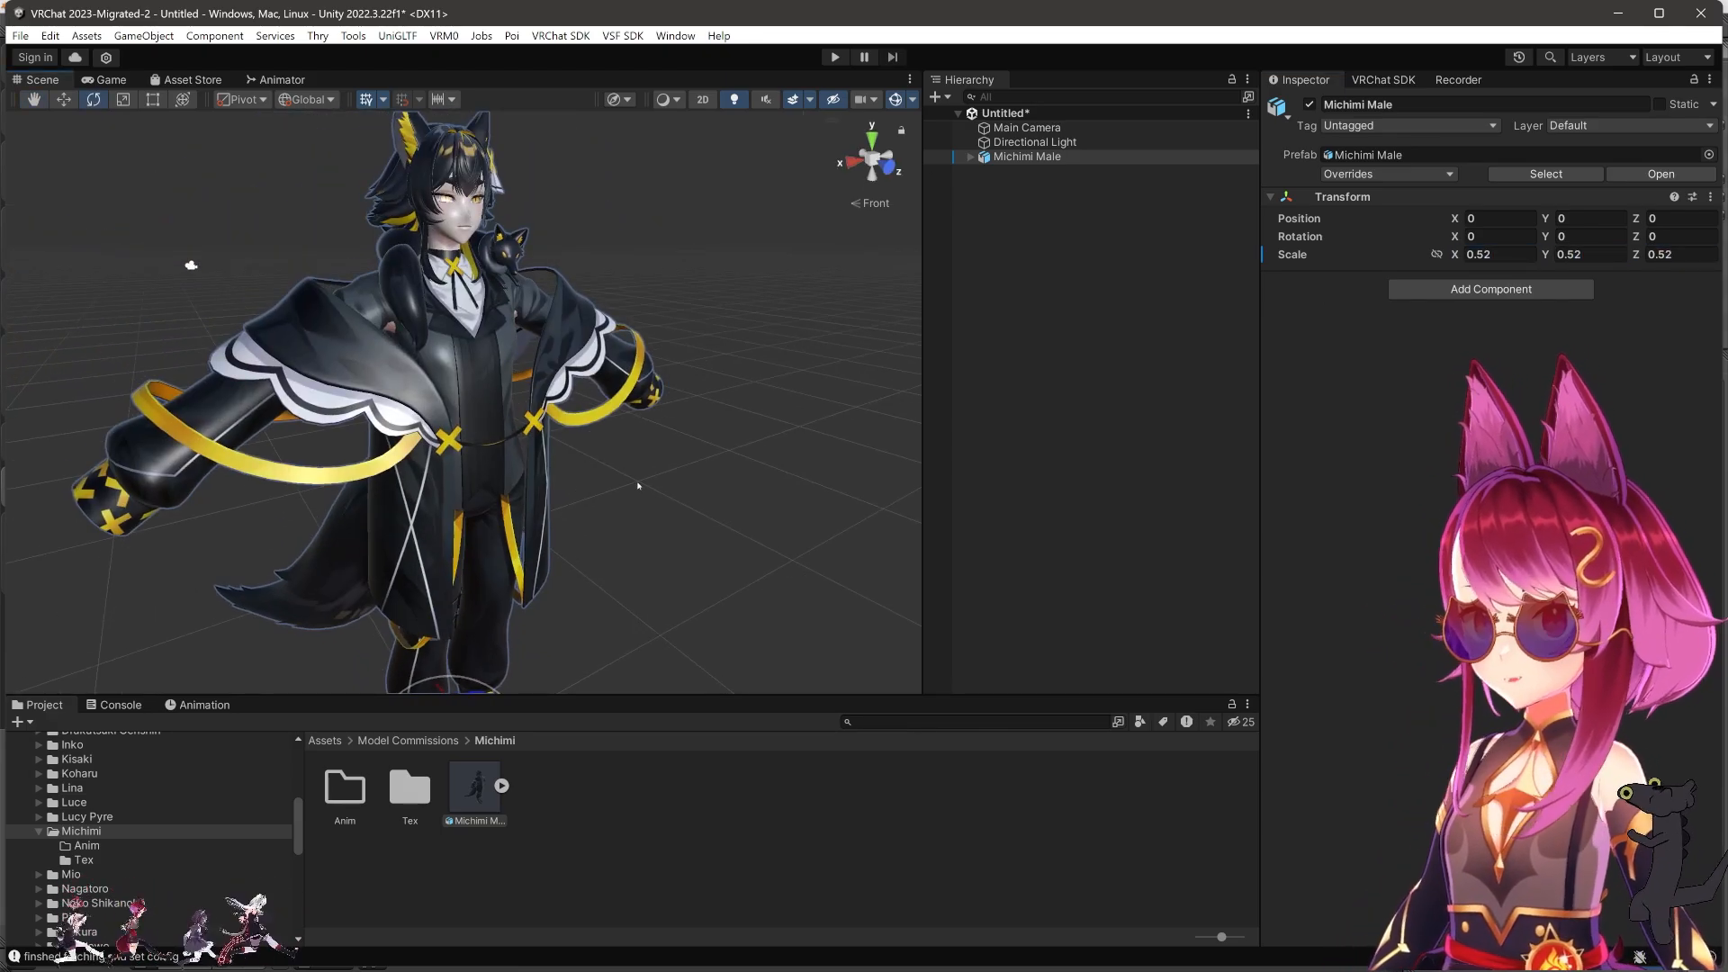
- Set the Michimi Male FBX rig's Animation Type to Humanoid, apply it, and open Configure
{"action": "left_click", "coordinate": [477, 786]}
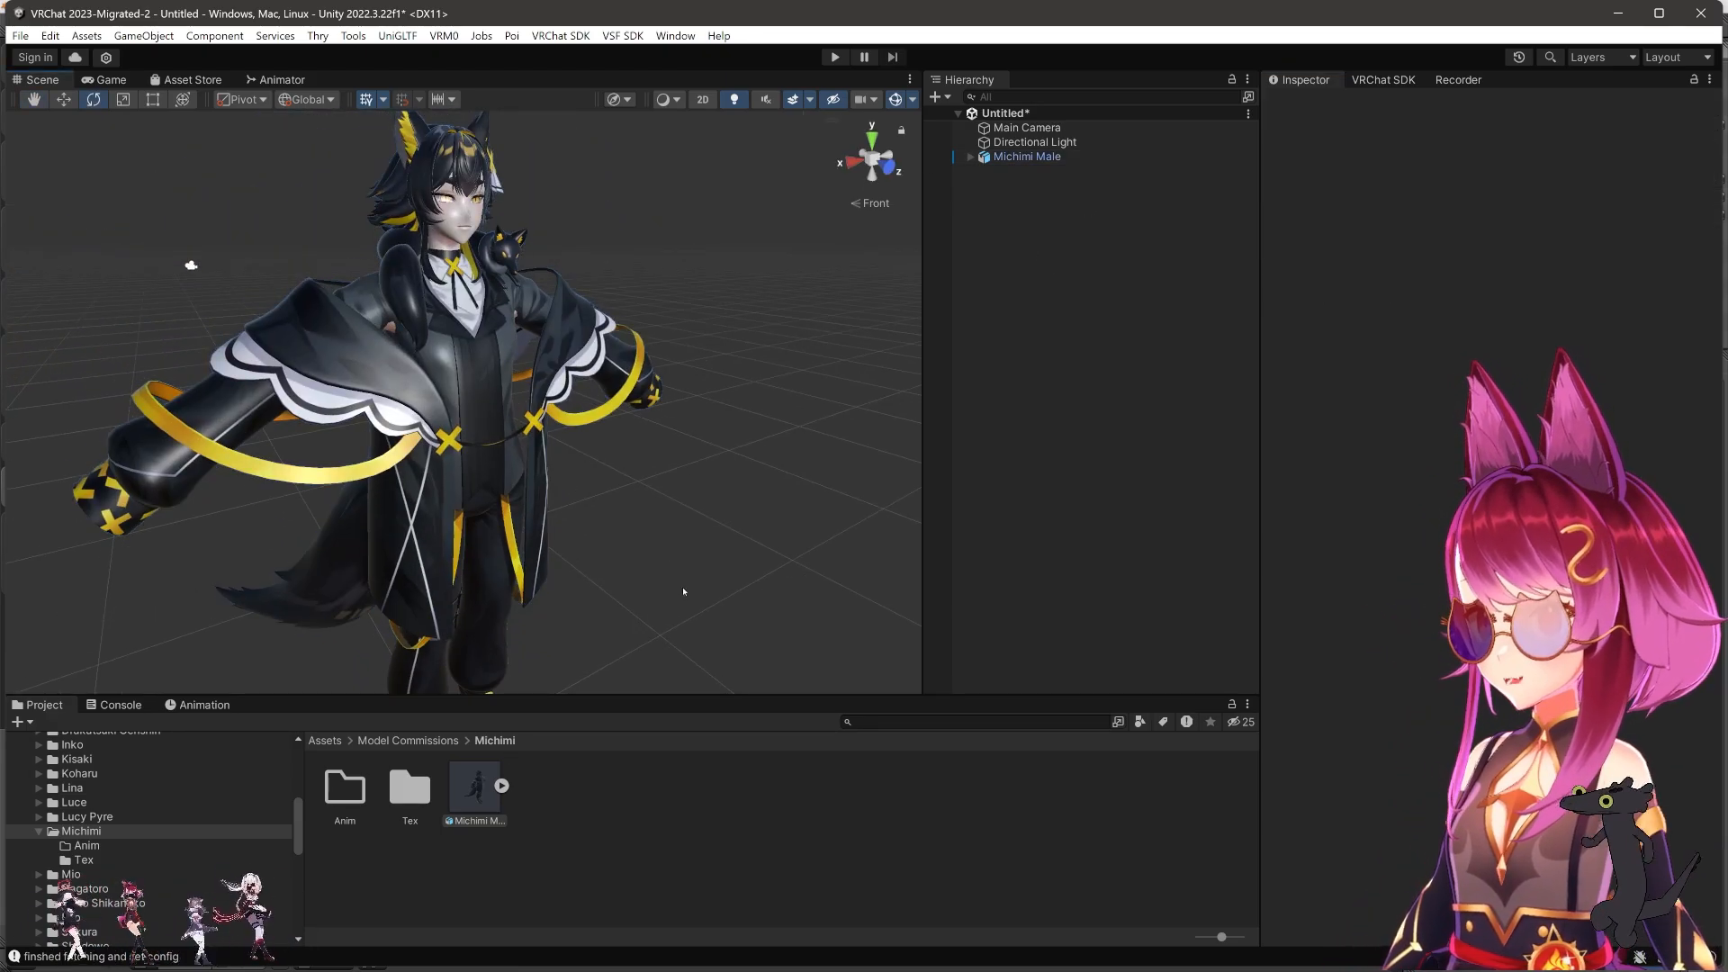
{"action": "left_click", "coordinate": [1451, 155]}
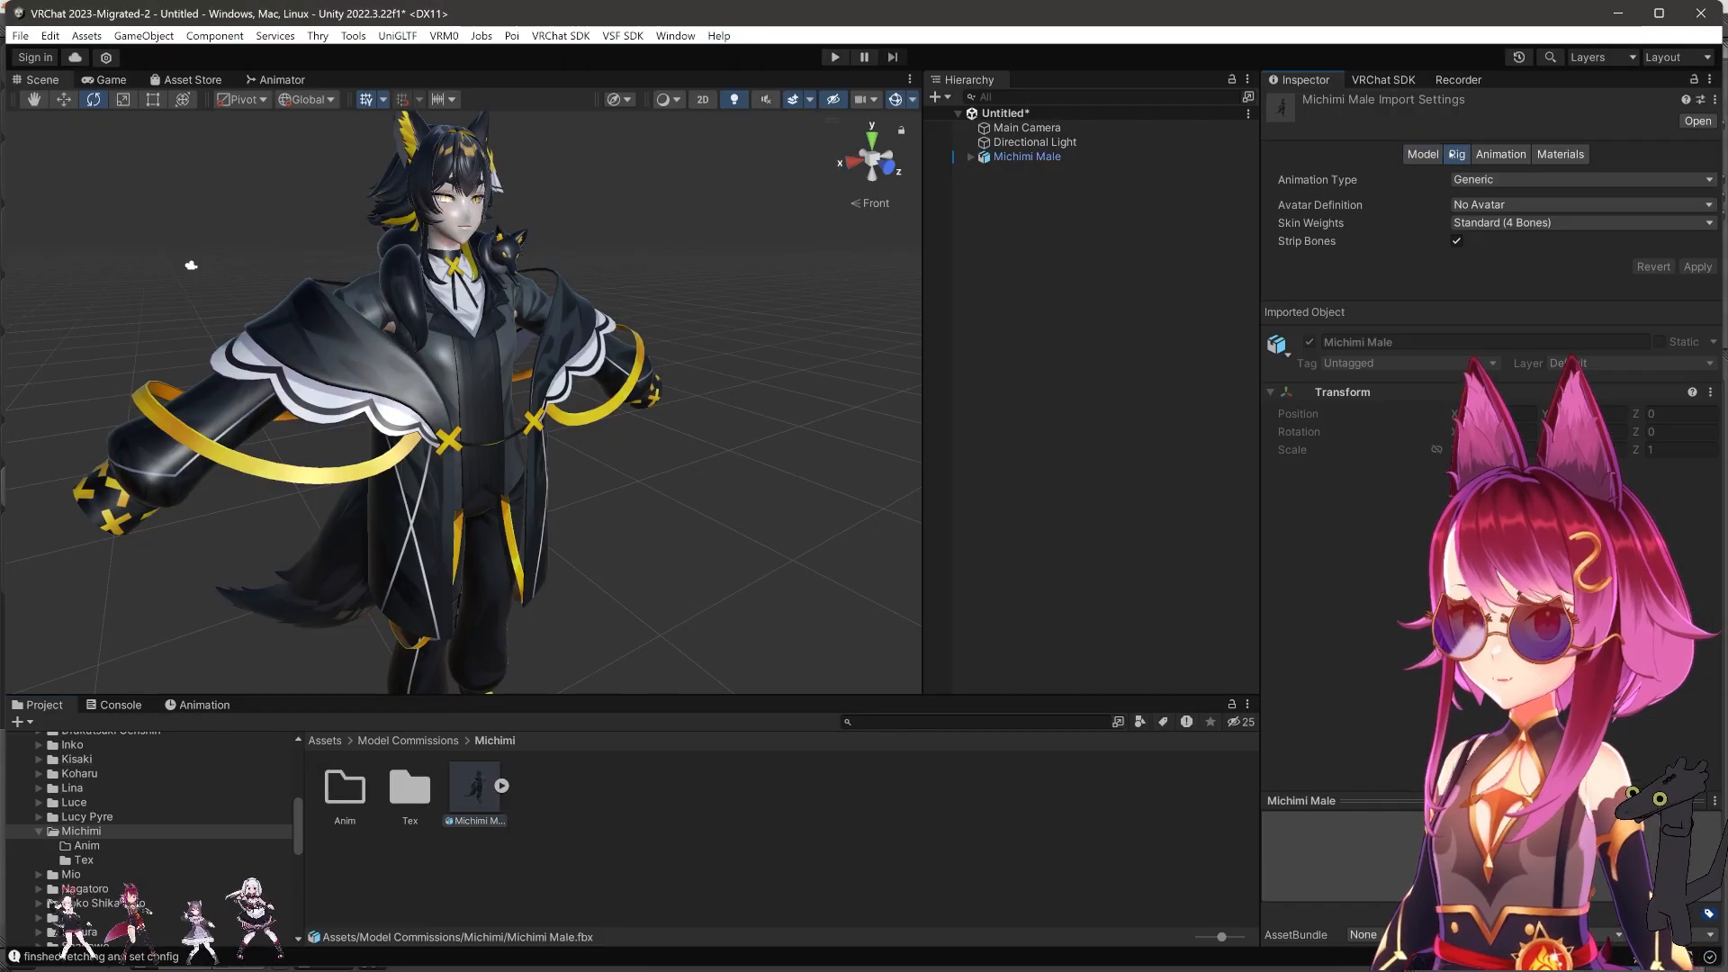
{"action": "left_click", "coordinate": [1482, 181]}
{"action": "left_click", "coordinate": [1530, 259]}
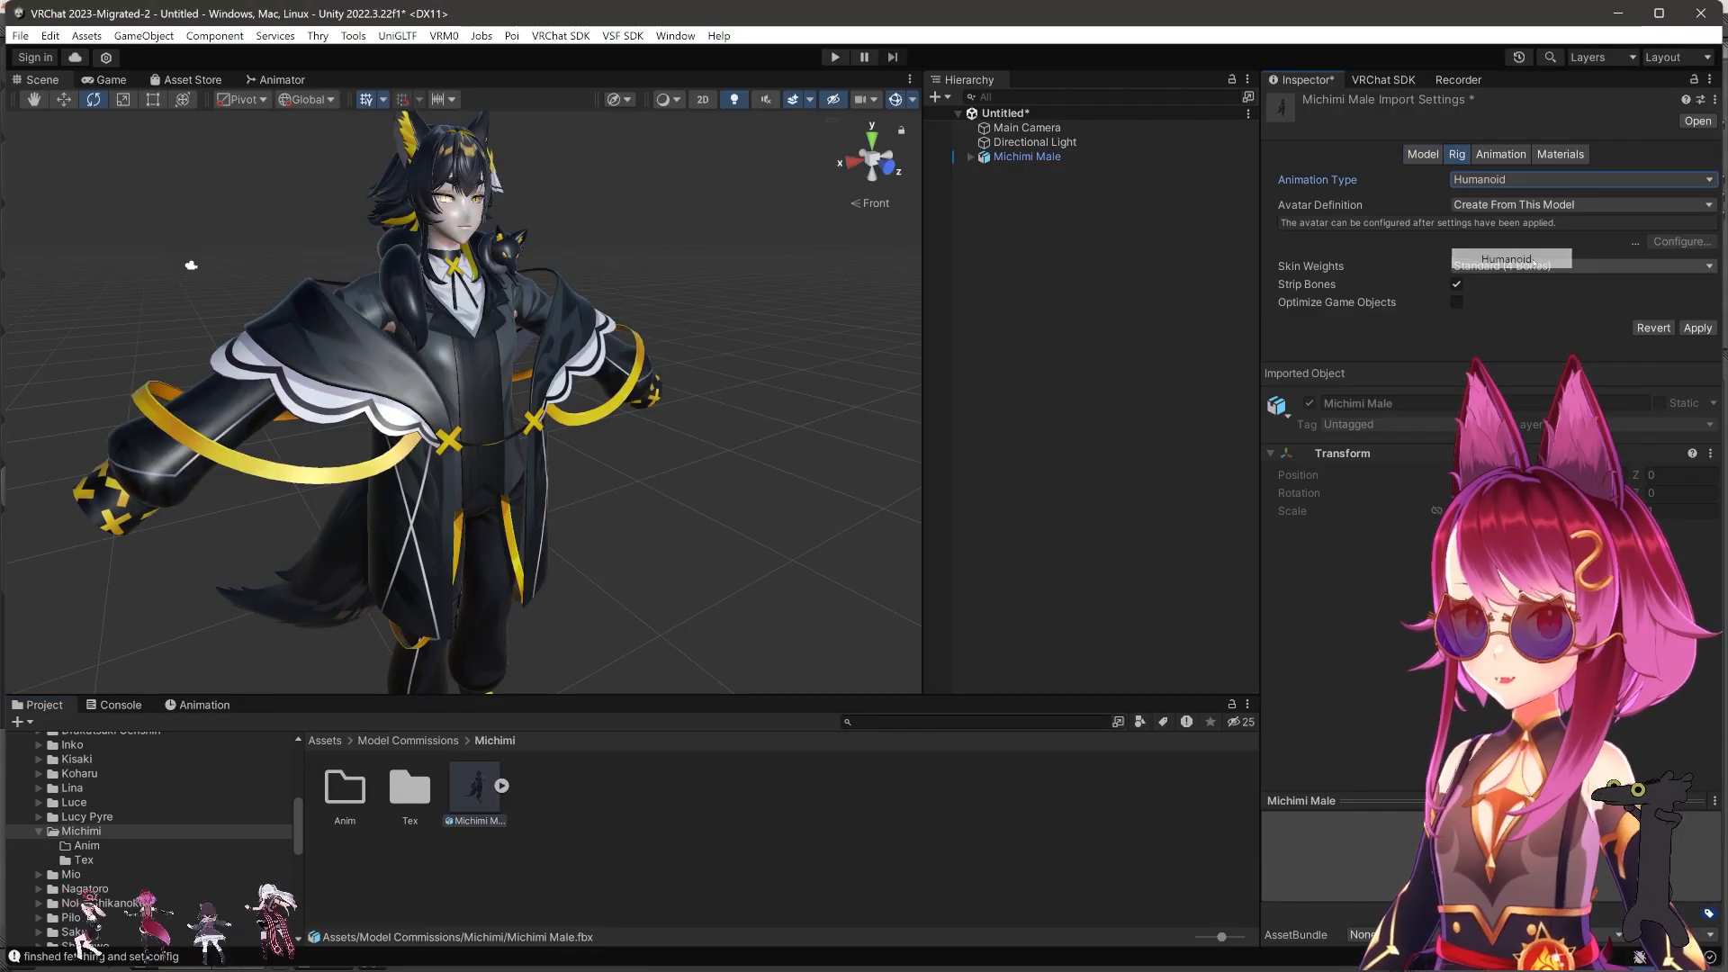
{"action": "left_click", "coordinate": [1696, 328]}
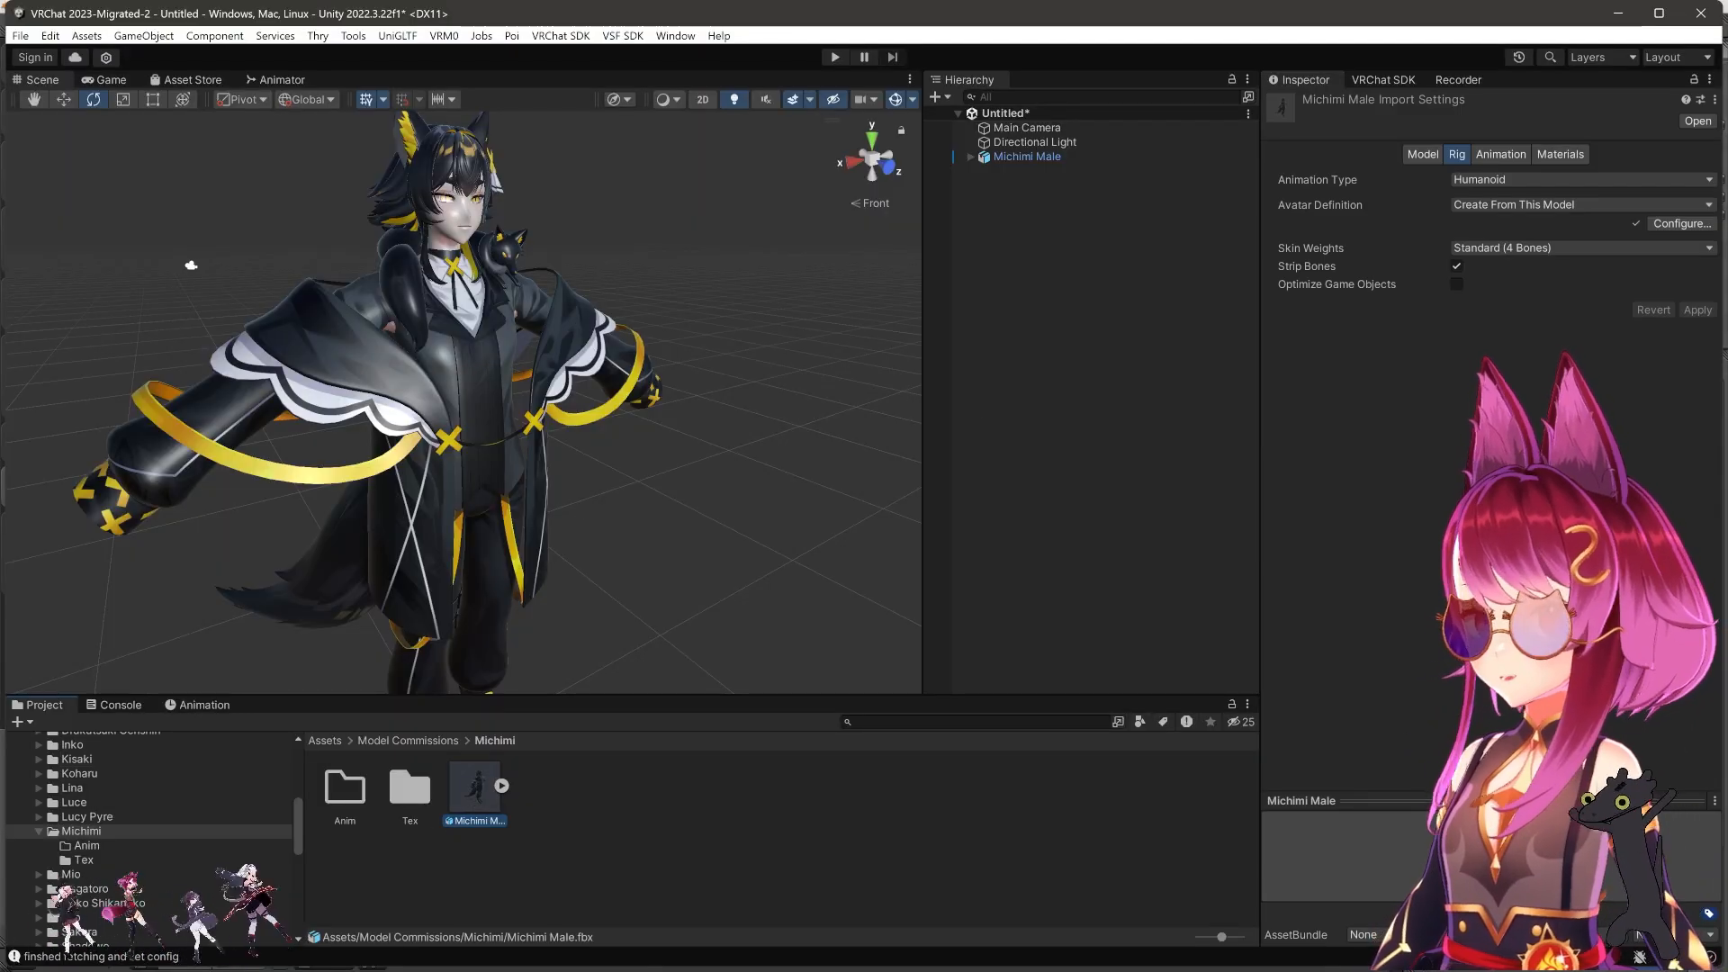
{"action": "left_click", "coordinate": [1679, 223]}
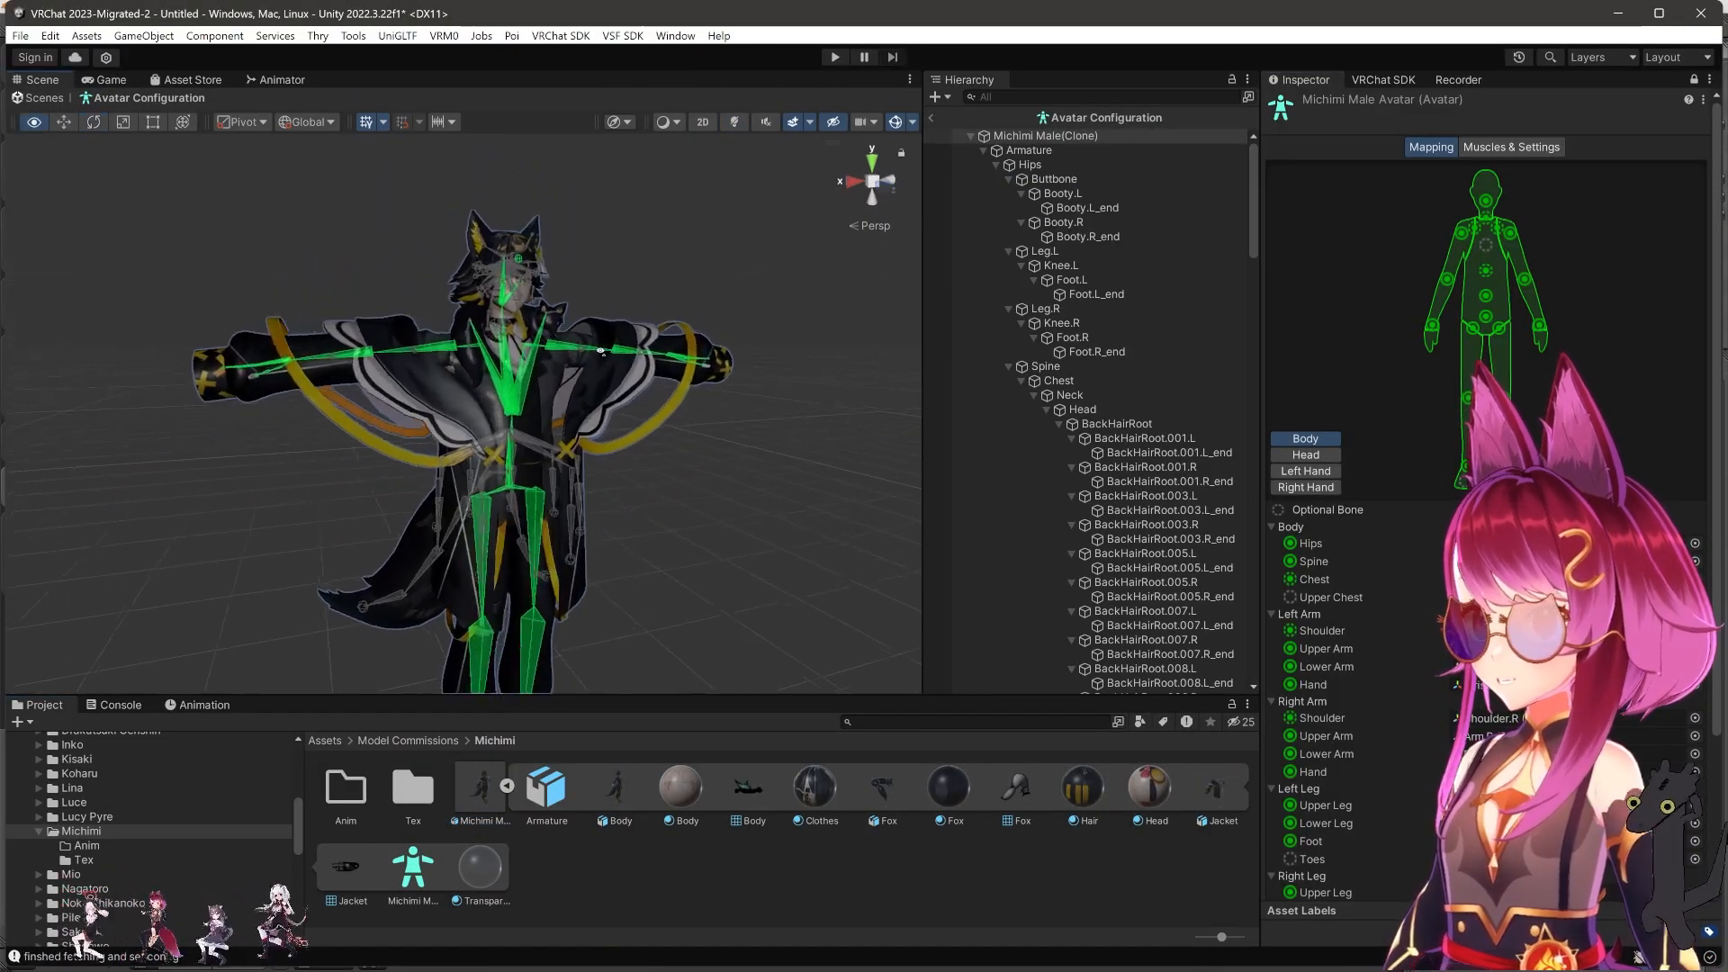
- Check which bone is assigned to the Jaw slot in the Head mapping
{"action": "left_click", "coordinate": [1321, 455]}
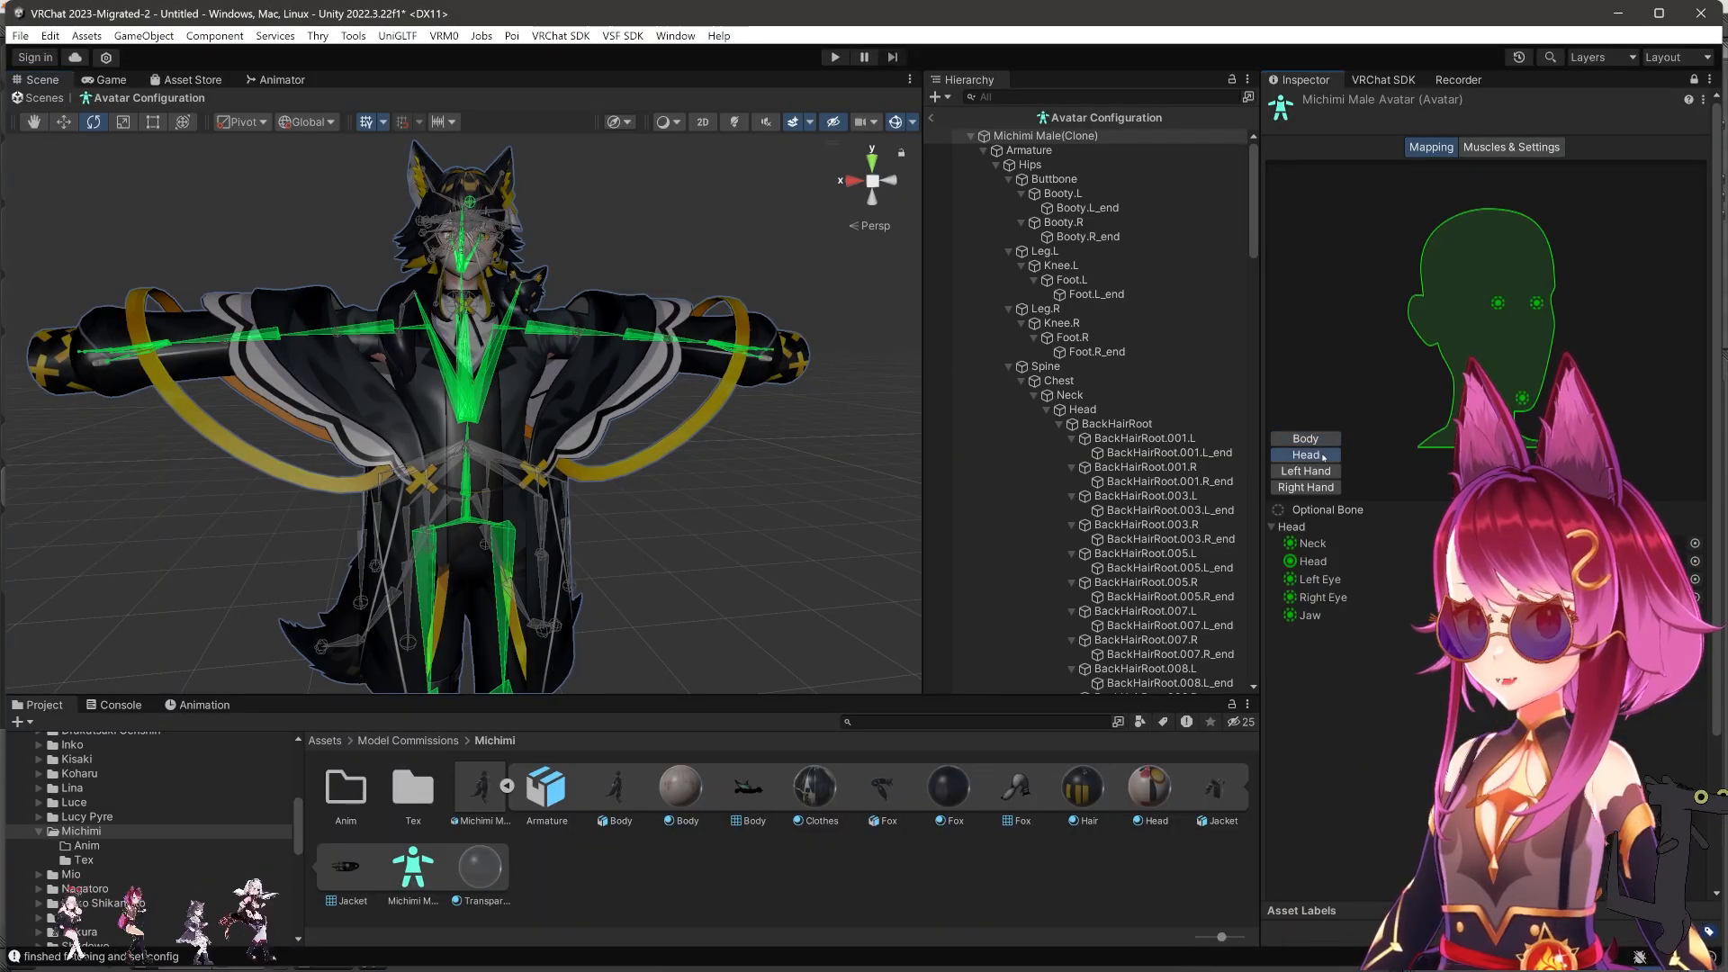
{"action": "left_click", "coordinate": [1523, 399]}
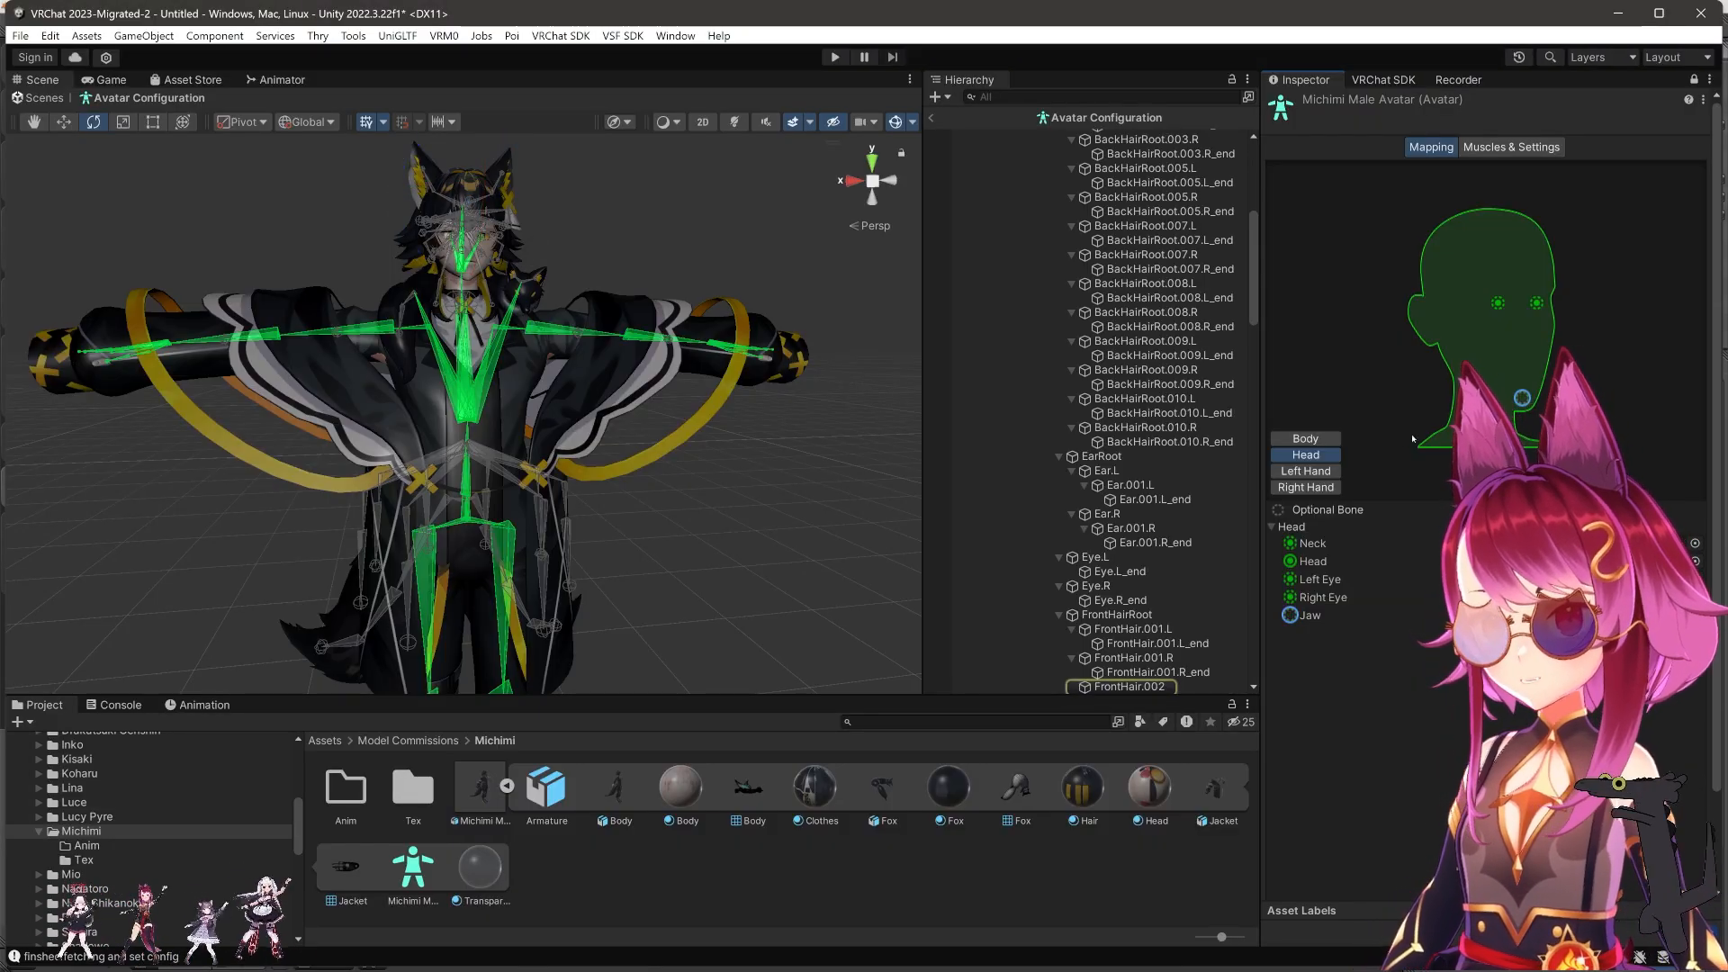
{"action": "left_click", "coordinate": [1327, 441]}
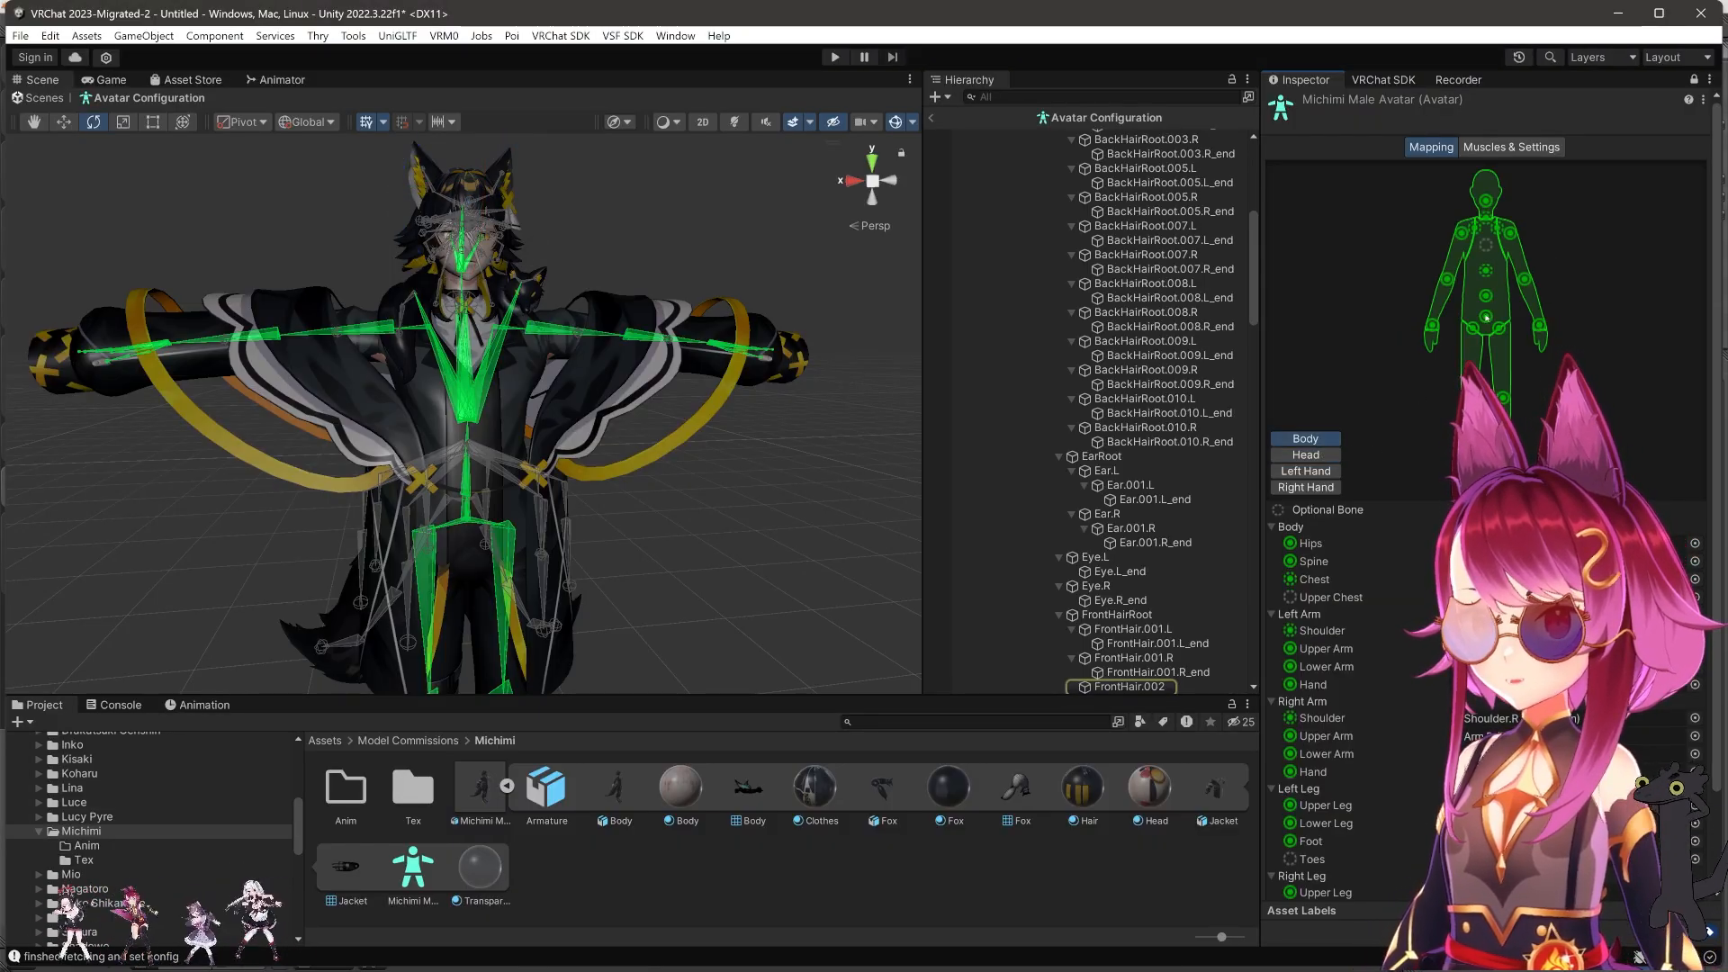
- Clear the Chest slot and reassign the Chest bone from the Hierarchy
{"action": "left_click", "coordinate": [1486, 271]}
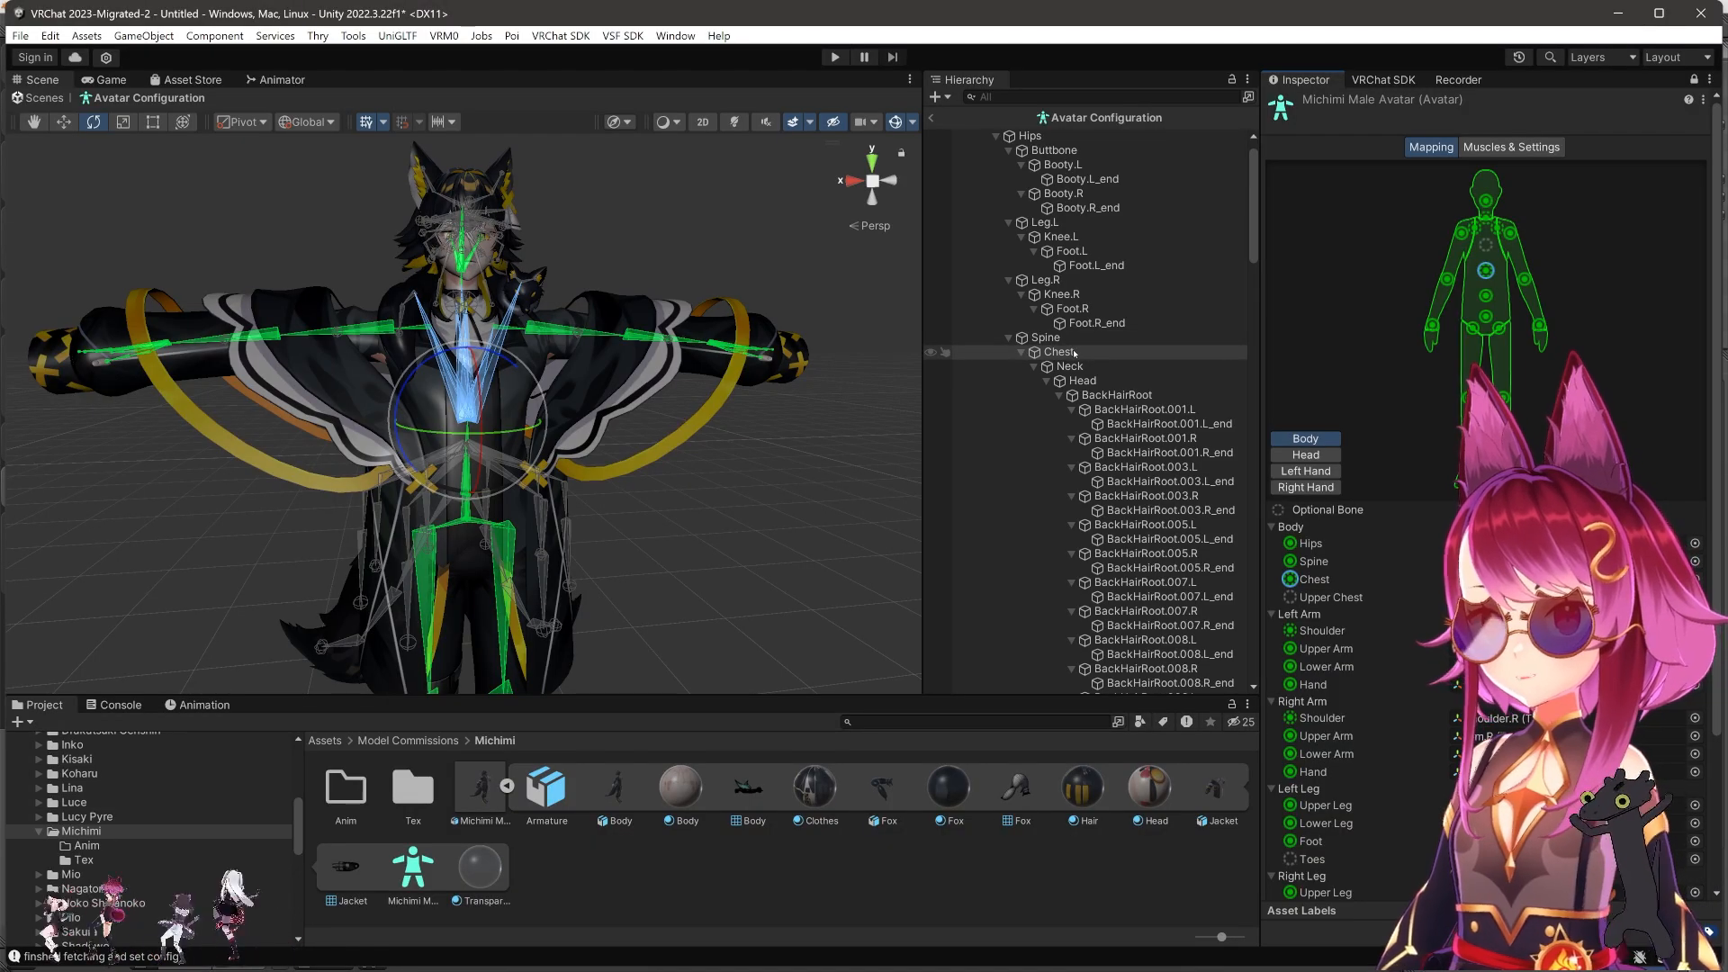
{"action": "left_click", "coordinate": [1486, 271]}
{"action": "key", "text": "Delete"}
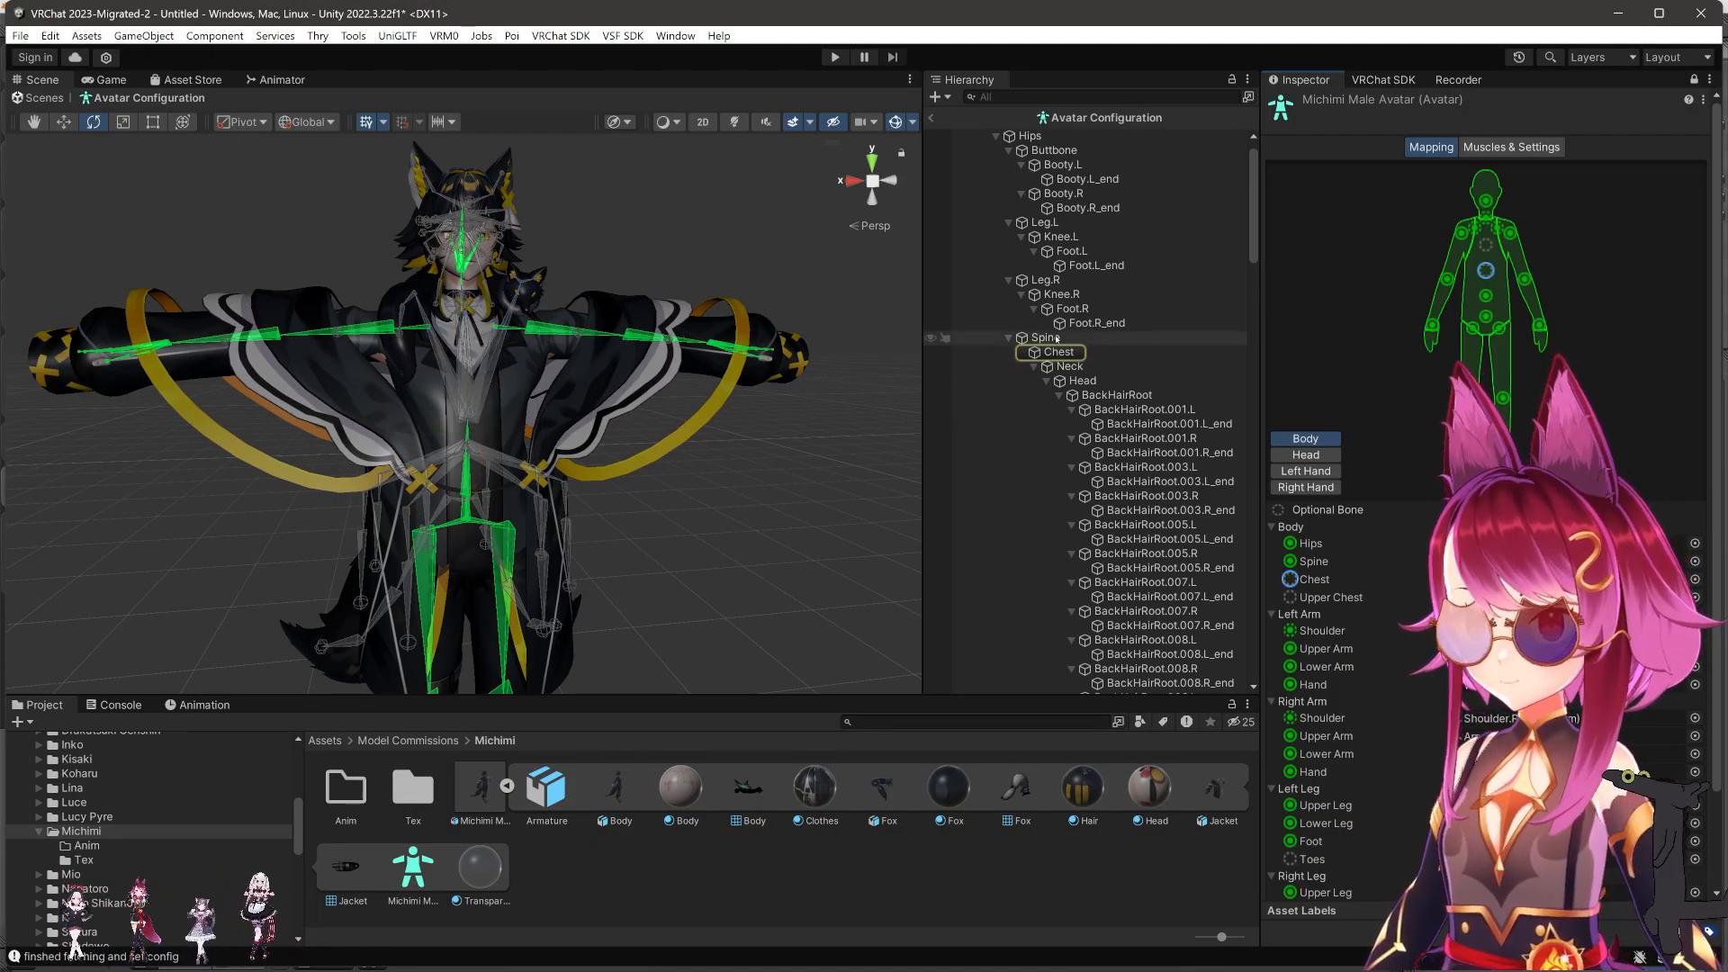
{"action": "scroll", "coordinate": [1091, 412], "scroll_direction": "up", "scroll_amount": 1}
{"action": "scroll", "coordinate": [1060, 393], "scroll_direction": "down", "scroll_amount": 11}
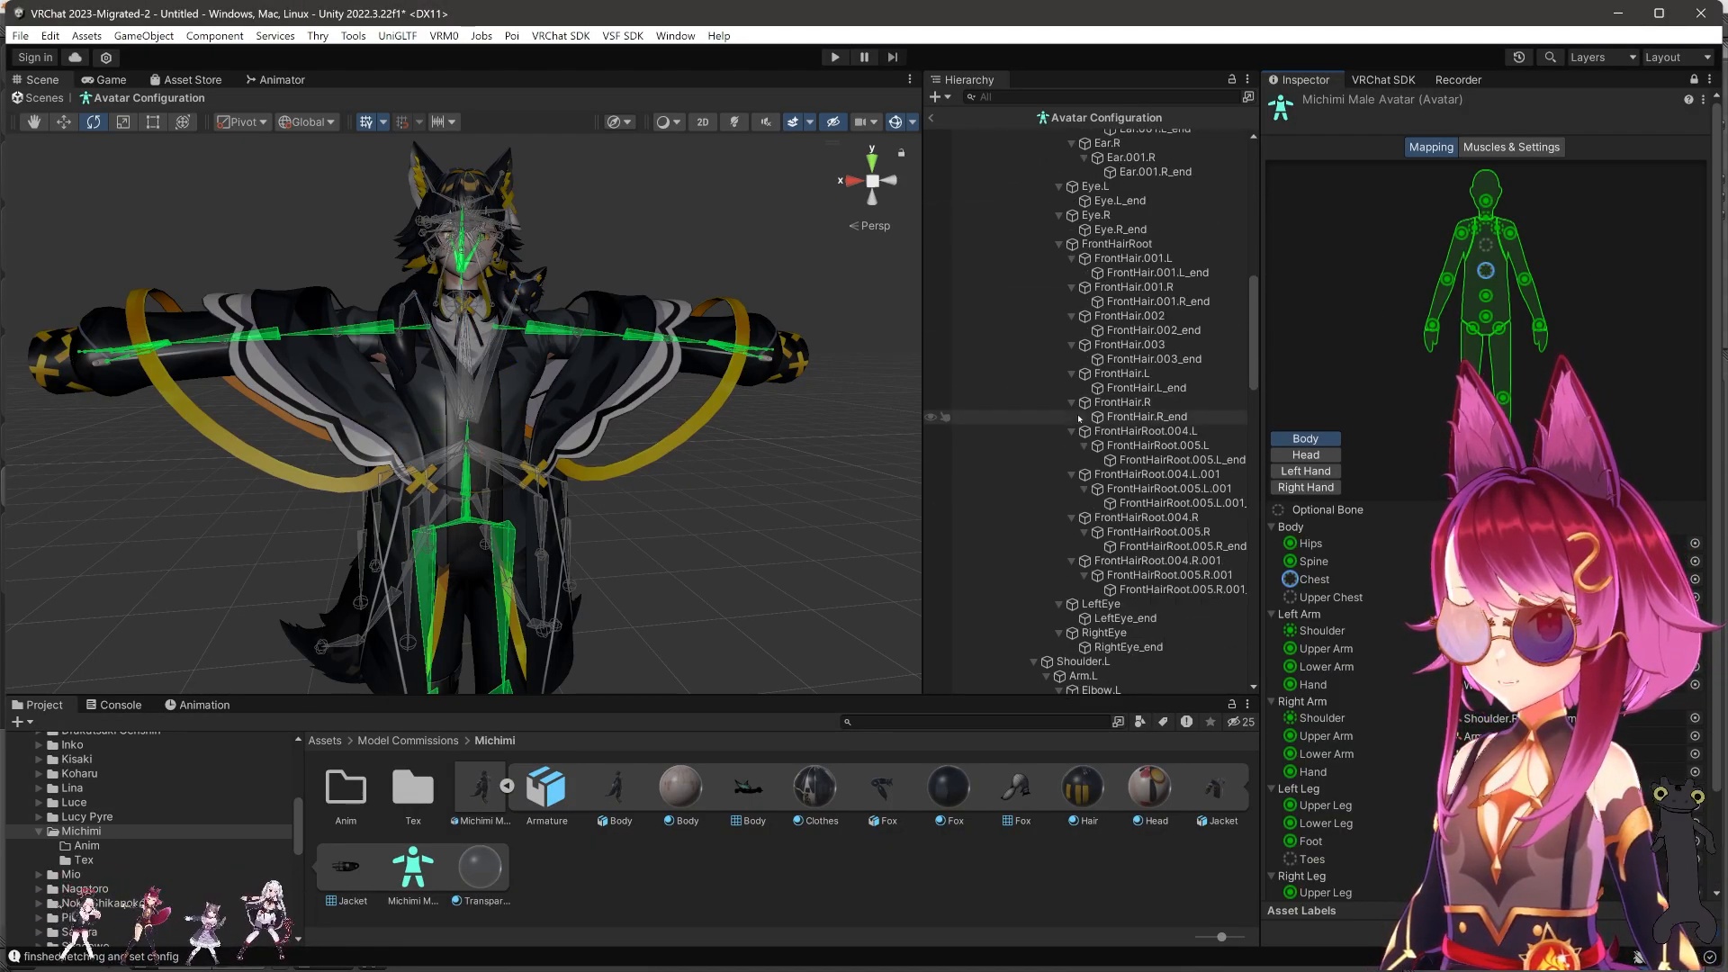
{"action": "scroll", "coordinate": [1080, 417], "scroll_direction": "up", "scroll_amount": 11}
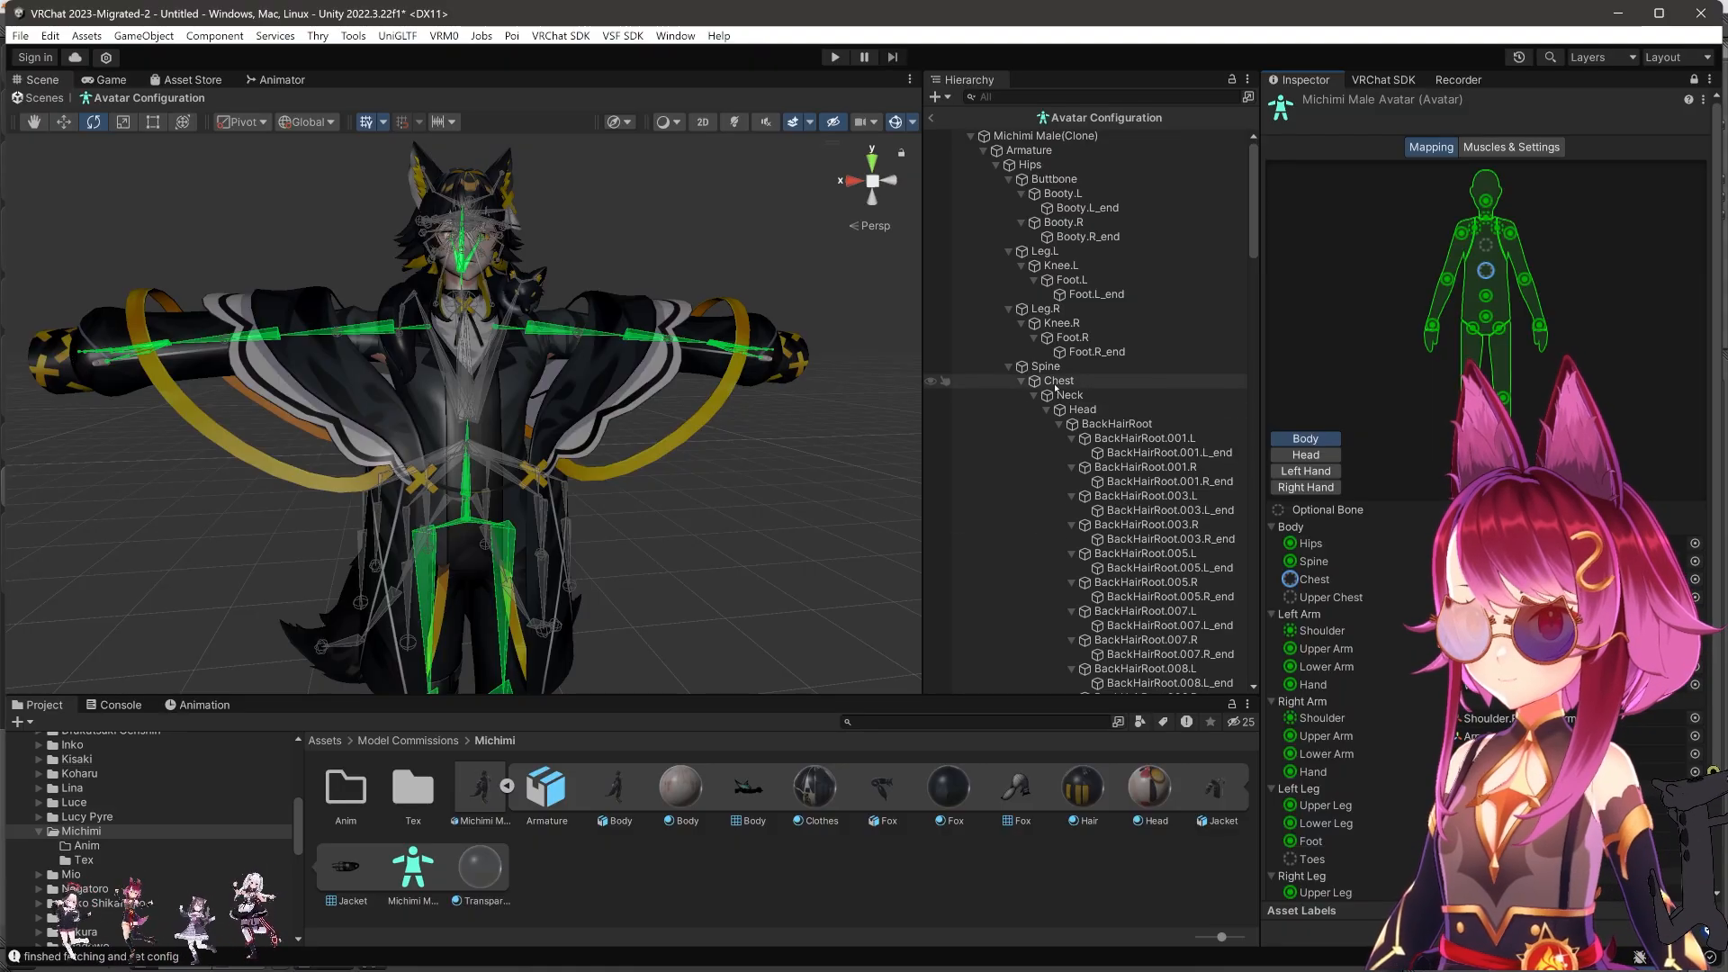
{"action": "left_click", "coordinate": [1485, 271]}
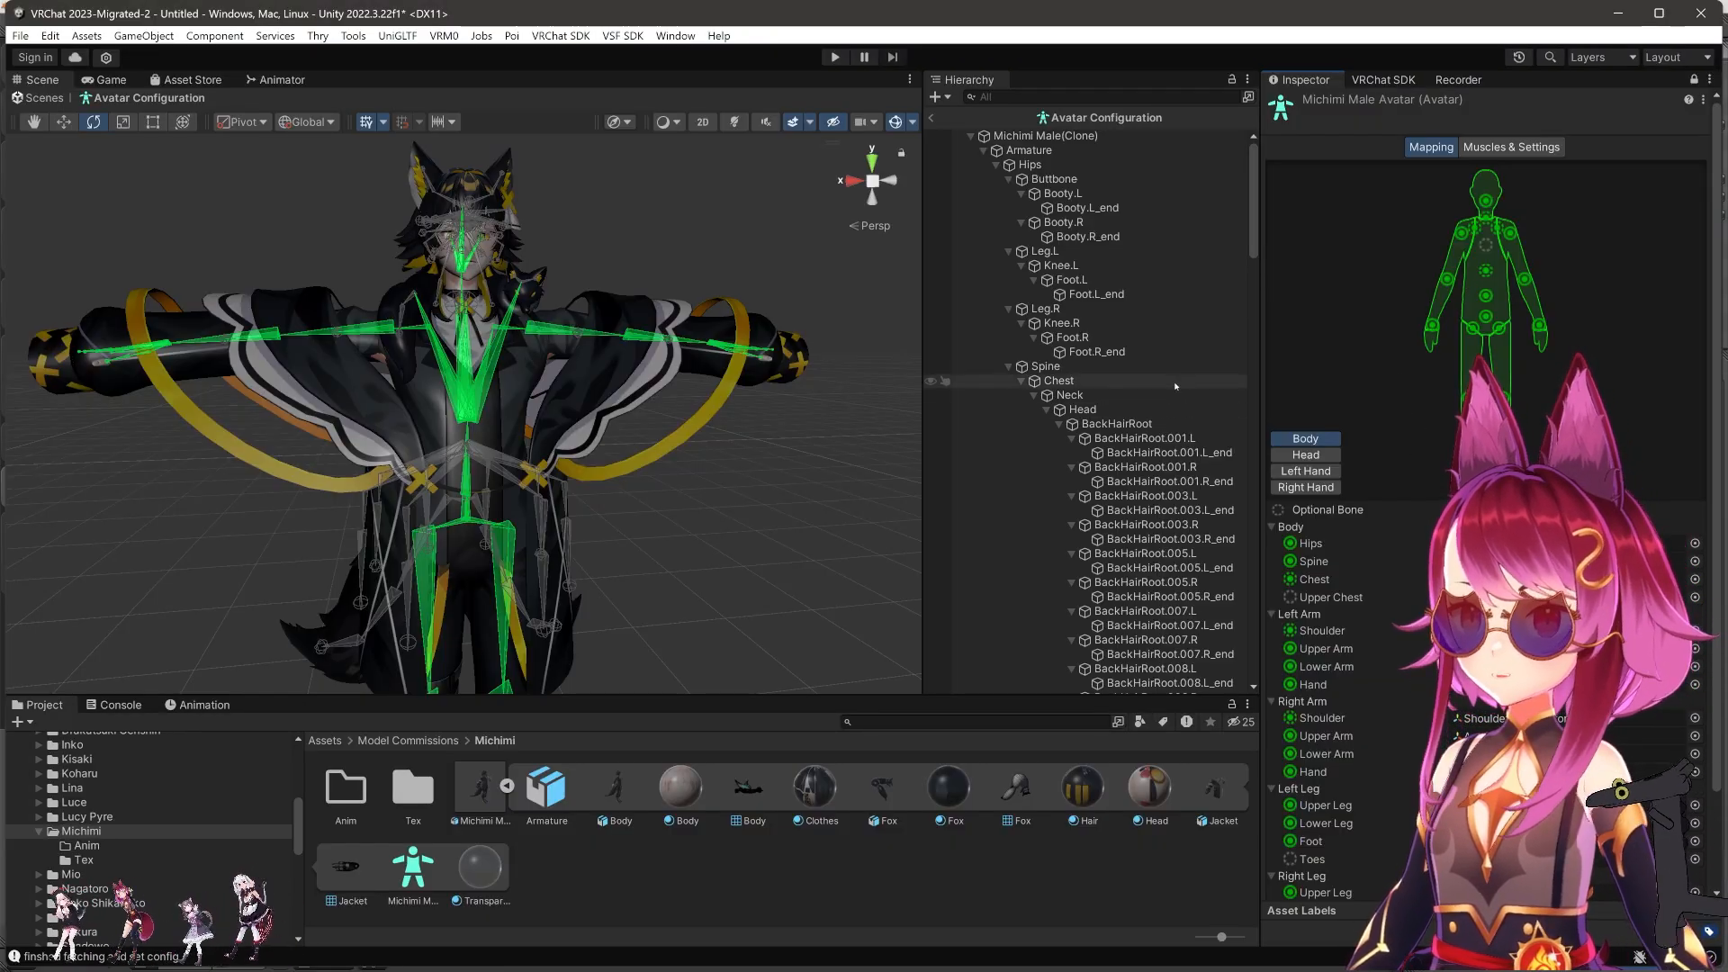
- Review the Head, Right Hand, Left Hand and Body bone mappings
{"action": "left_click", "coordinate": [1313, 455]}
{"action": "left_click", "coordinate": [1323, 484]}
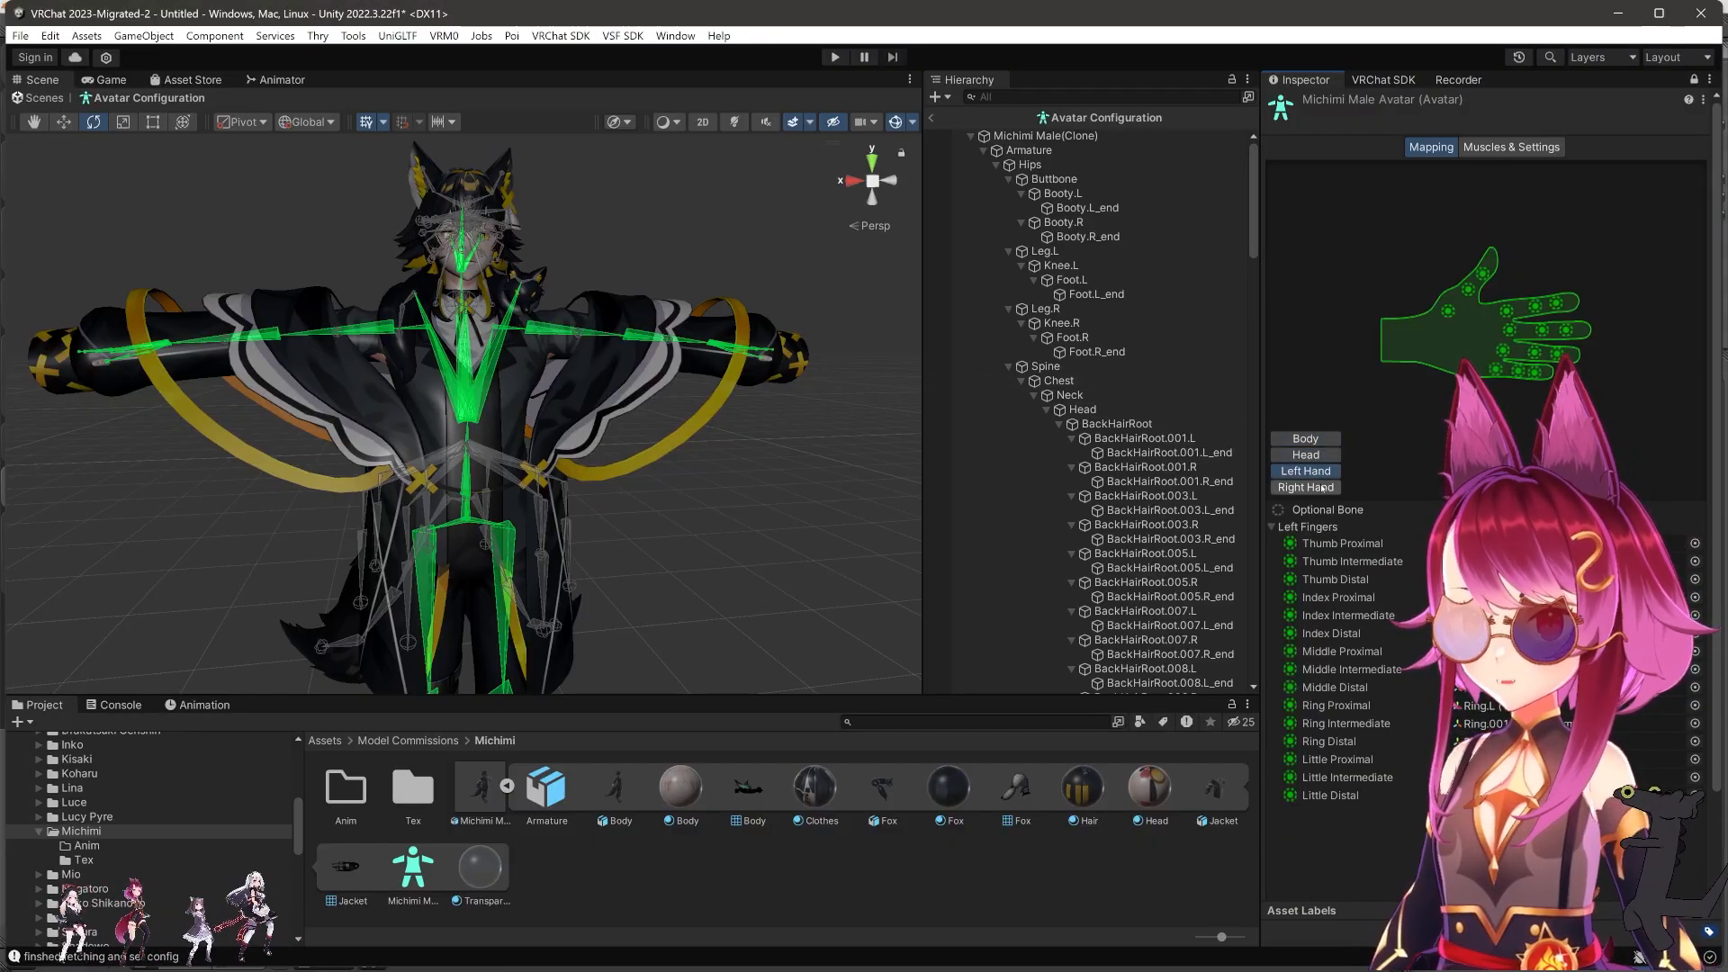
{"action": "left_click", "coordinate": [1323, 474]}
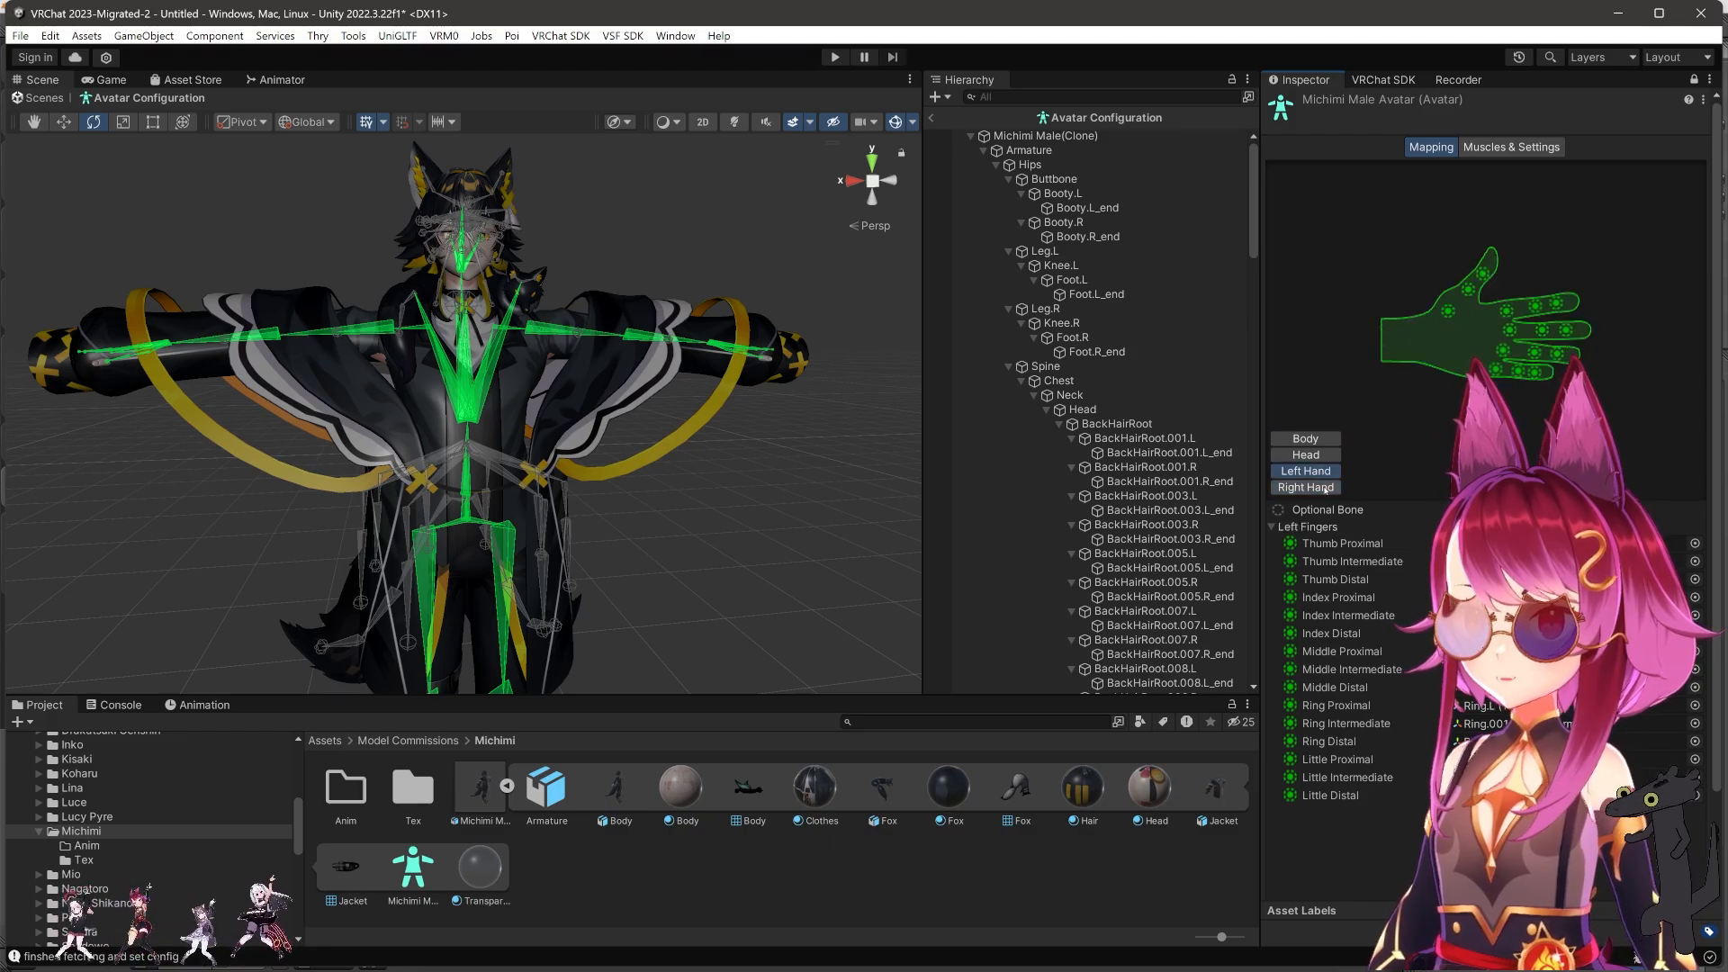
{"action": "left_click", "coordinate": [1324, 488]}
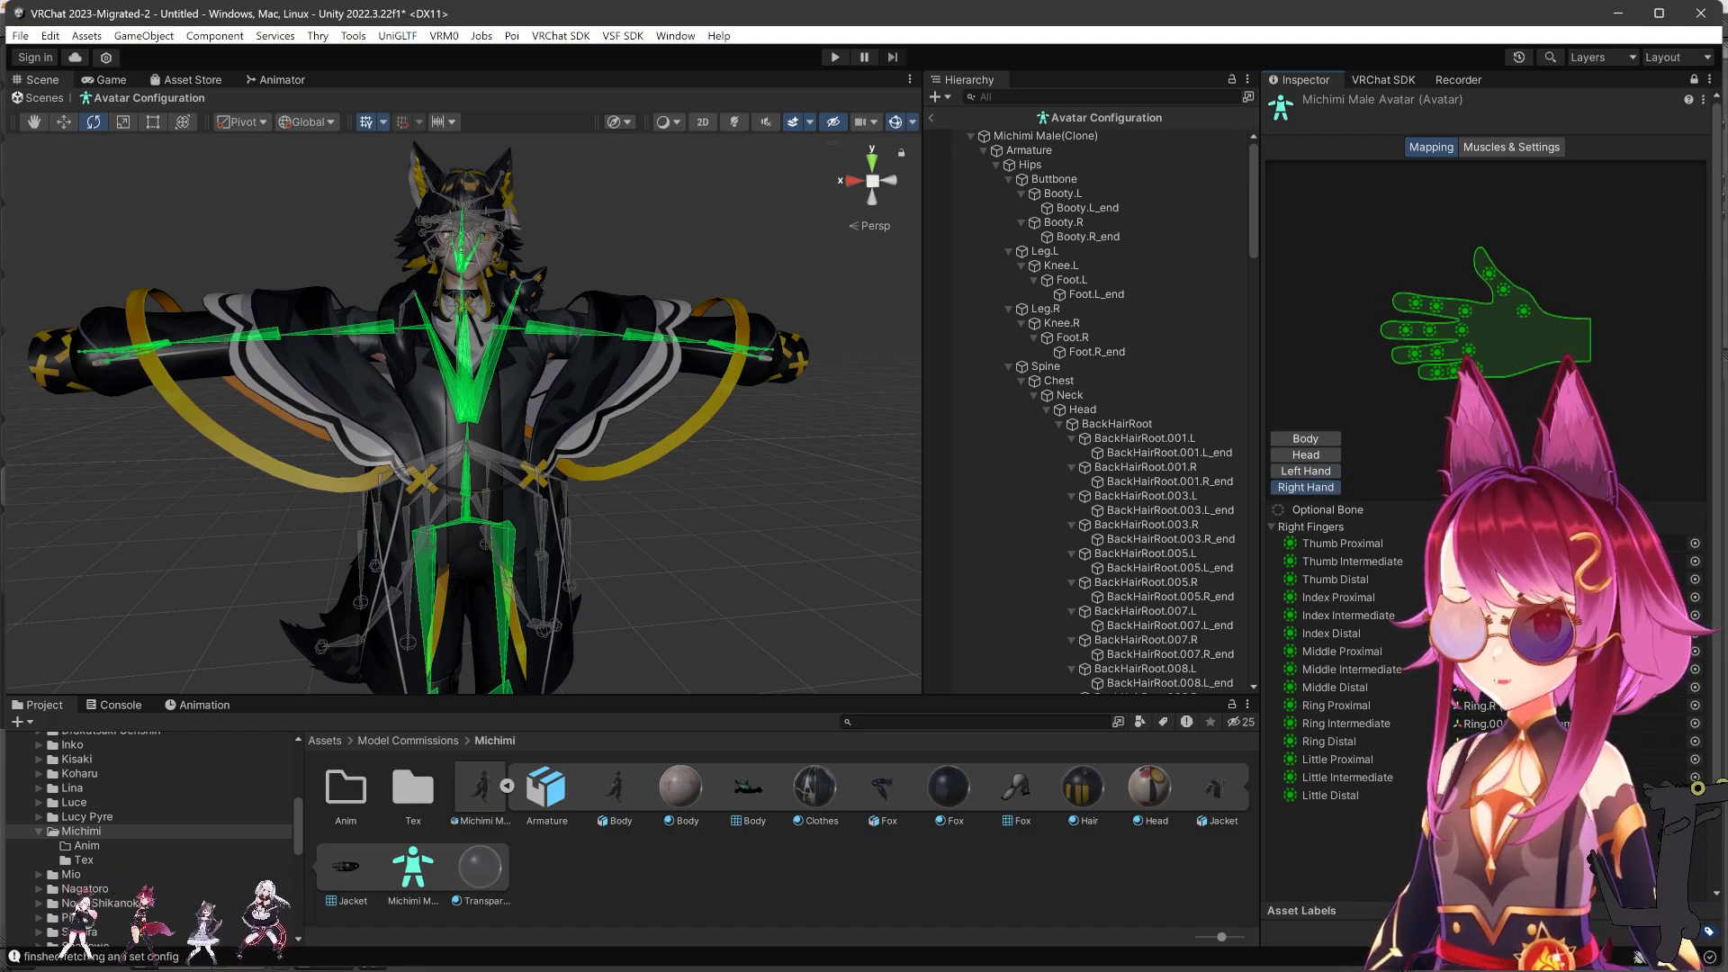
{"action": "left_click", "coordinate": [1305, 471]}
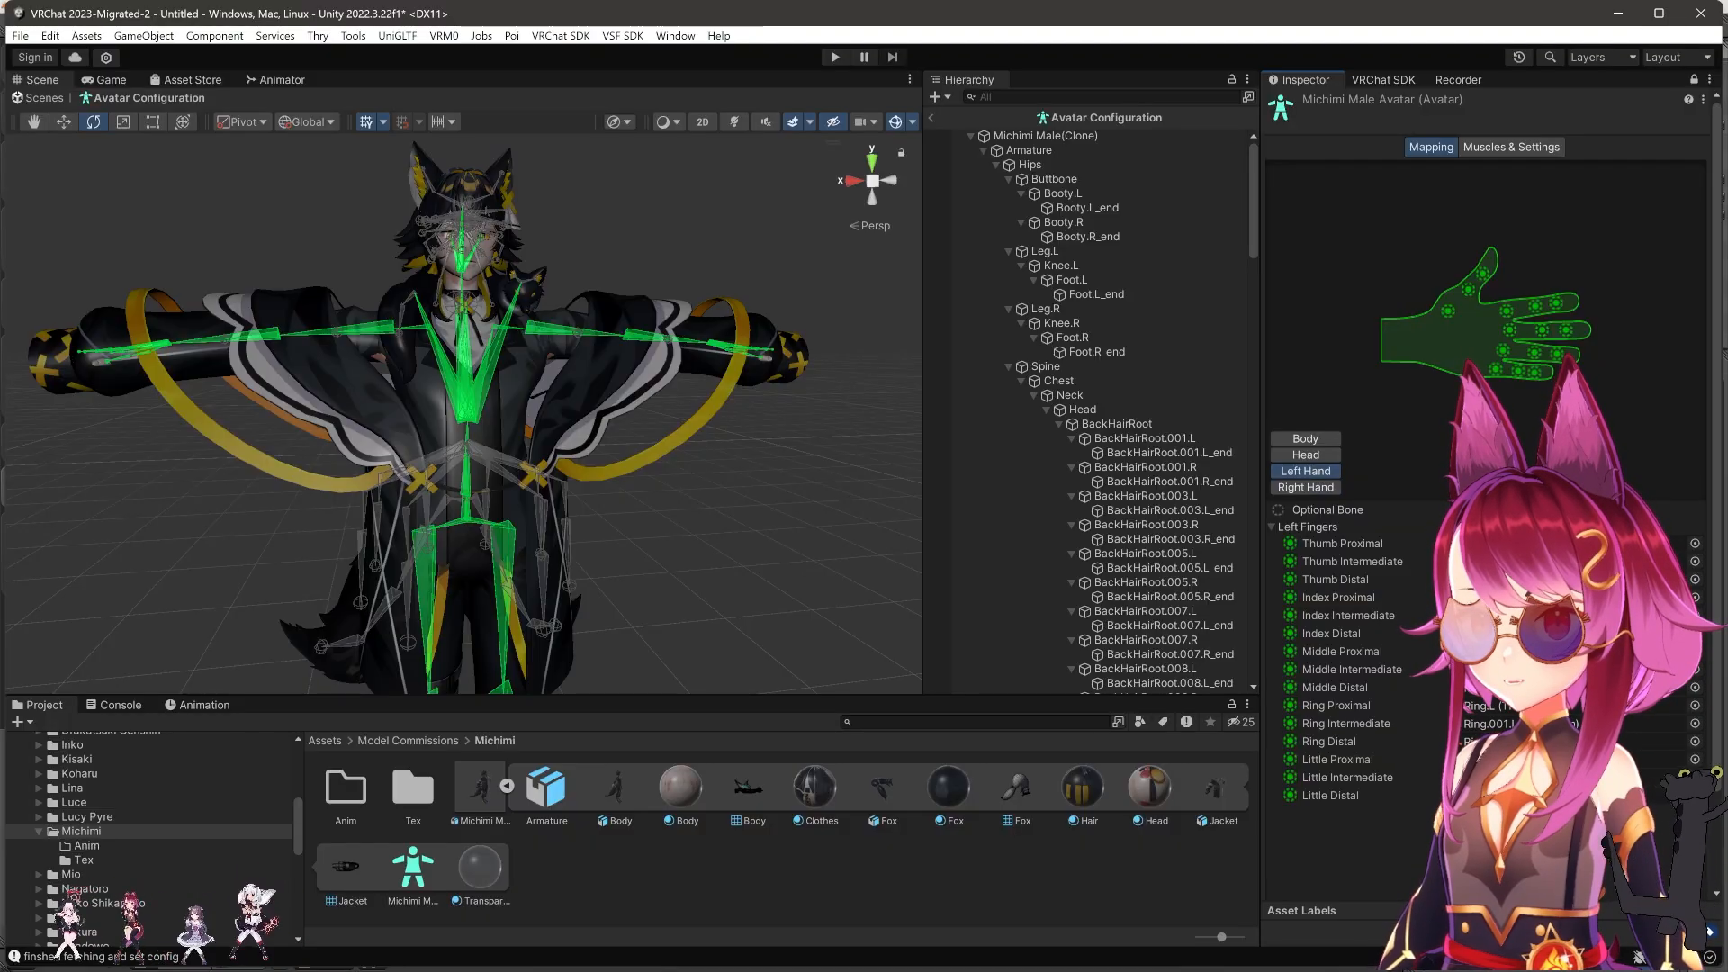
{"action": "left_click", "coordinate": [1319, 455]}
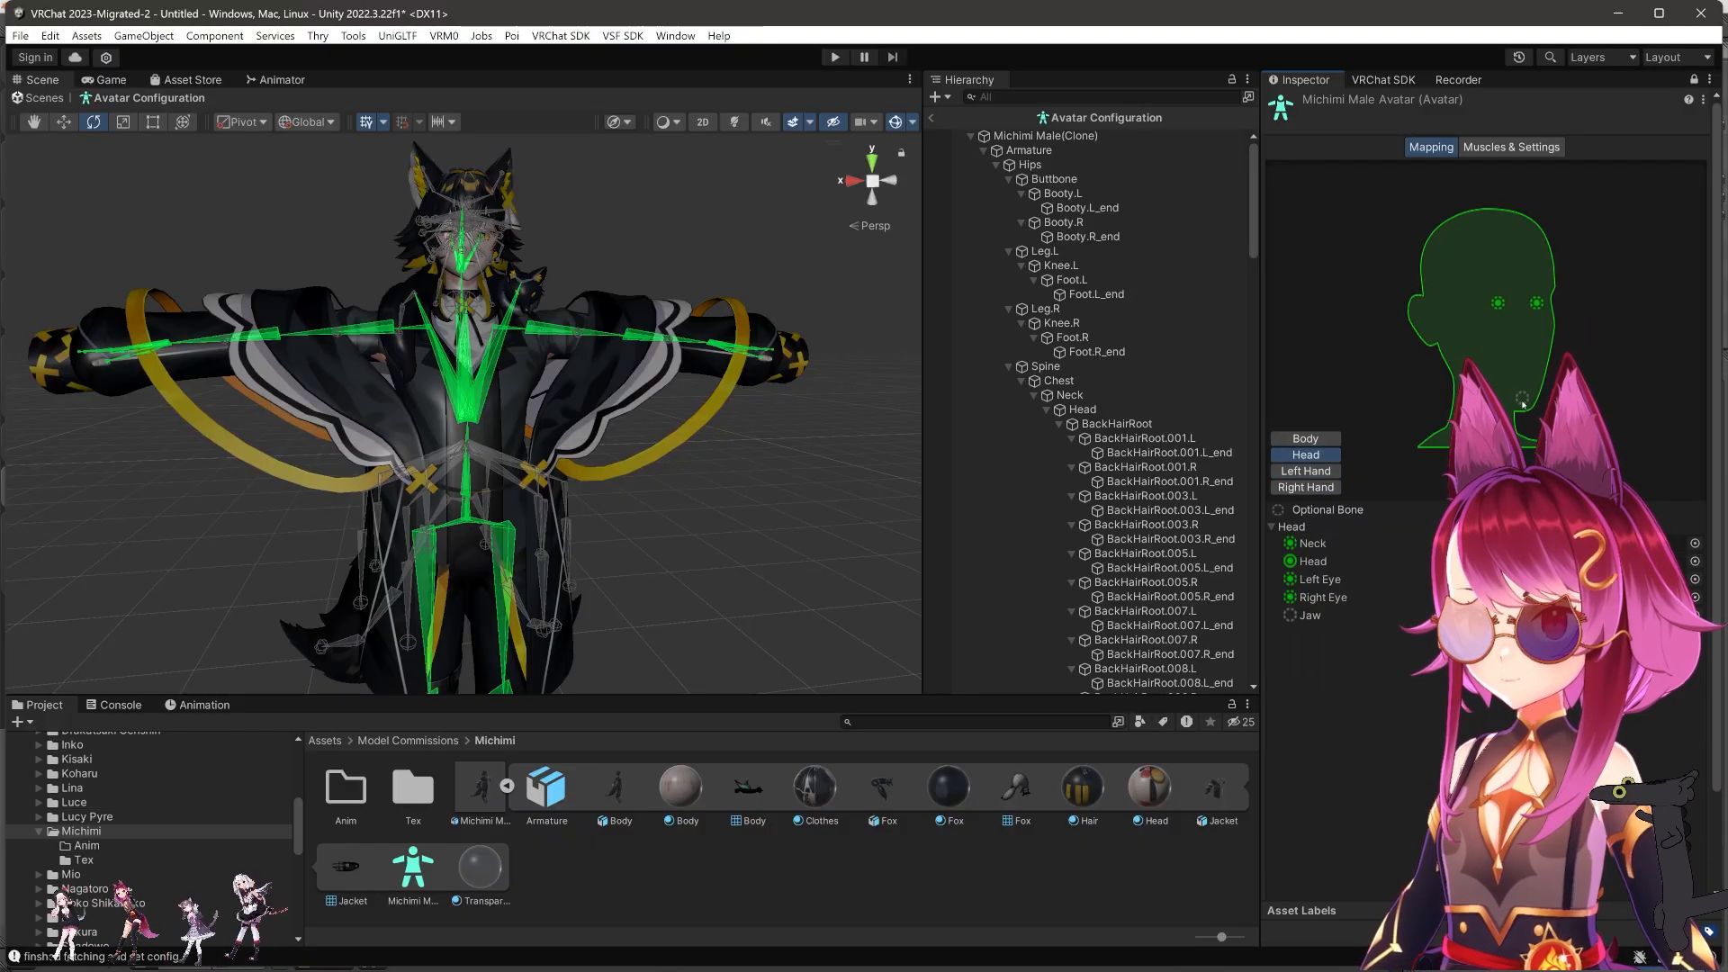
{"action": "left_click", "coordinate": [1304, 440]}
{"action": "scroll", "coordinate": [1427, 431], "scroll_direction": "down", "scroll_amount": 2}
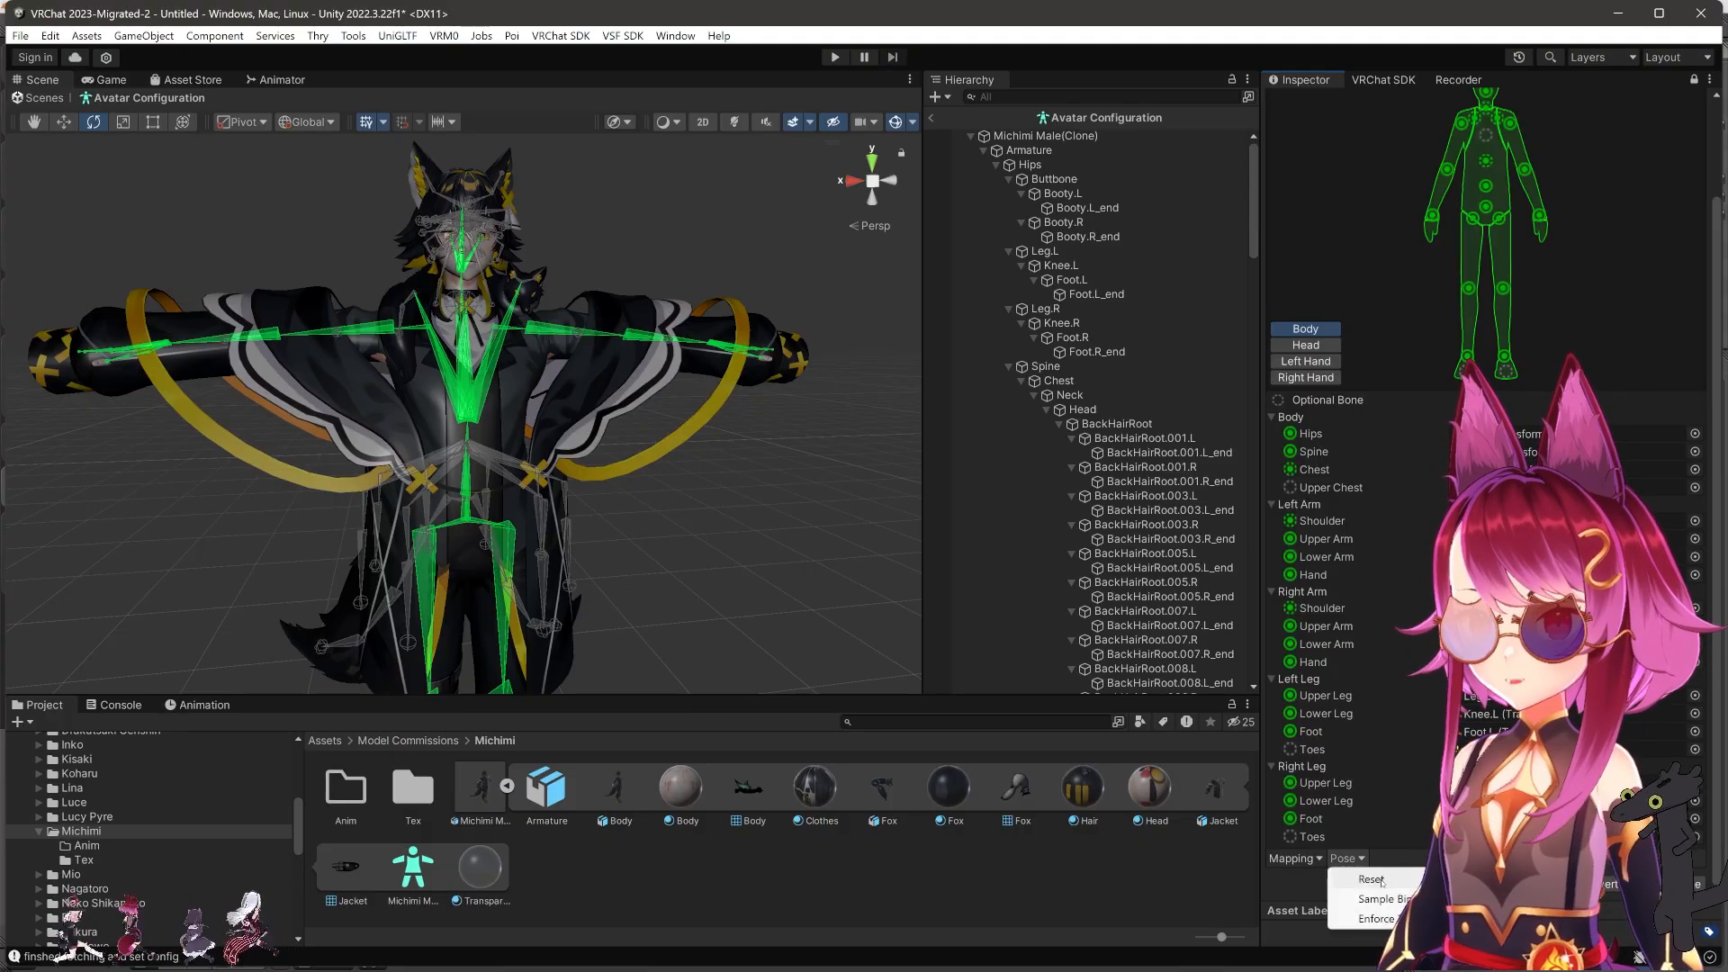
- Reset the avatar's pose, then enforce a T-pose
{"action": "left_click", "coordinate": [783, 600]}
{"action": "scroll", "coordinate": [699, 594], "scroll_direction": "down", "scroll_amount": 3}
{"action": "middle_click_drag", "start_coordinate": [698, 593], "coordinate": [699, 529]}
{"action": "scroll", "coordinate": [698, 529], "scroll_direction": "down", "scroll_amount": 2}
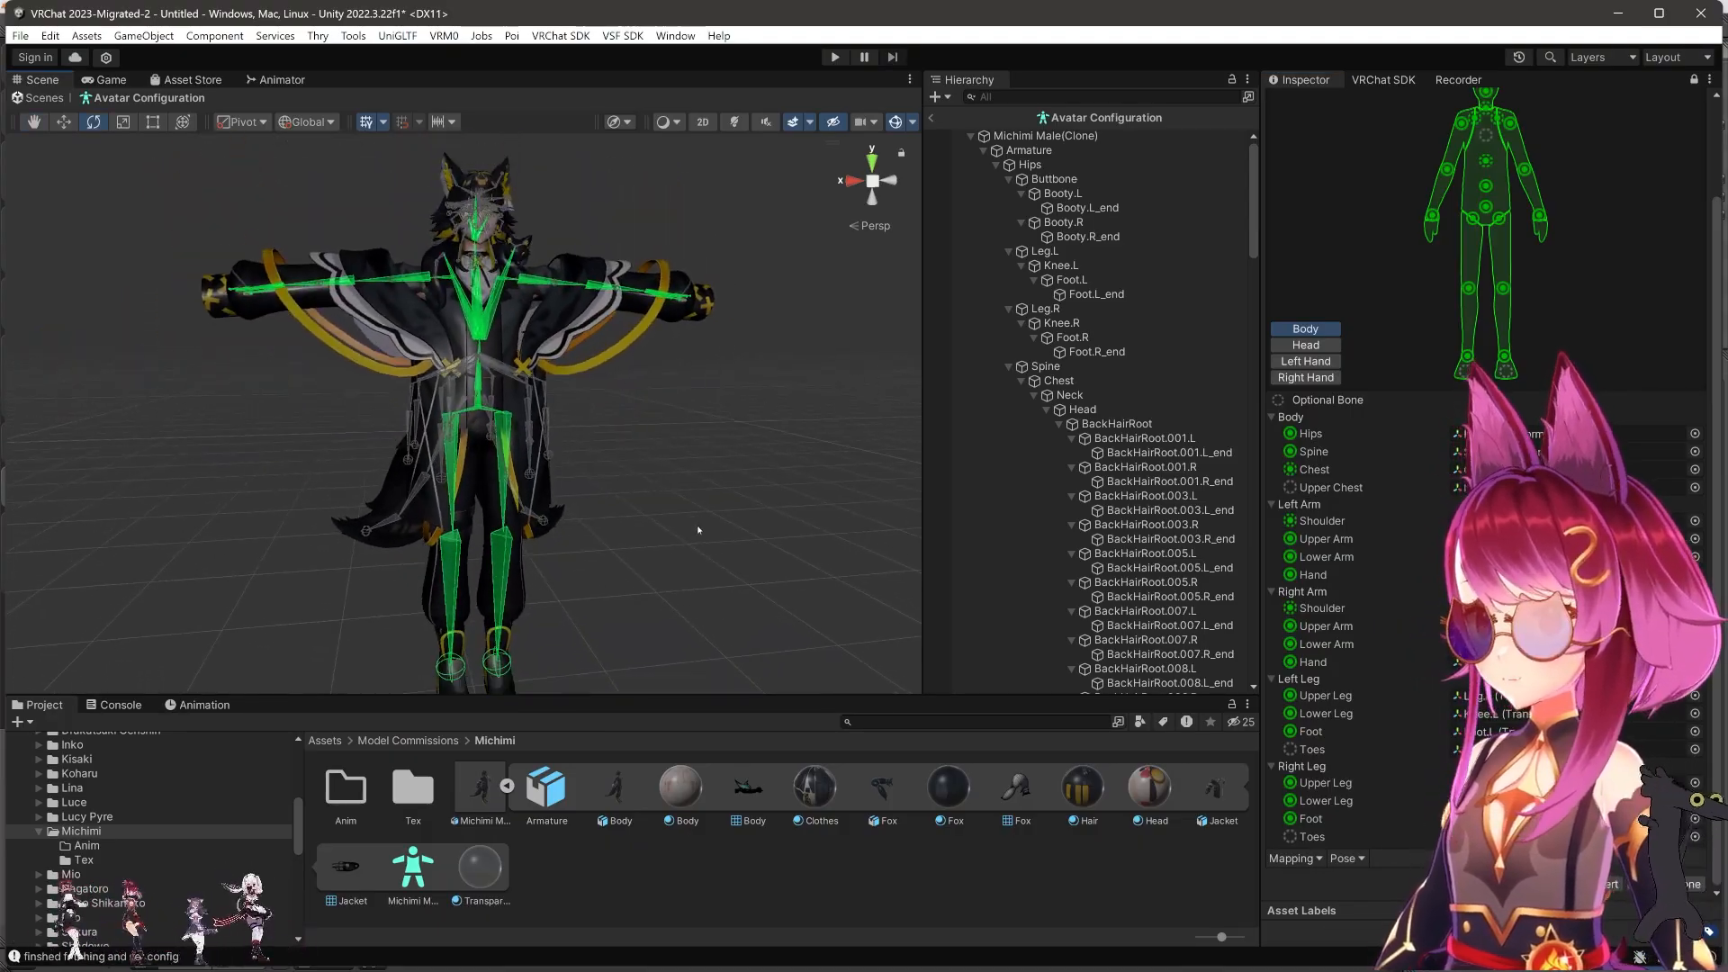
{"action": "left_click", "coordinate": [1360, 858]}
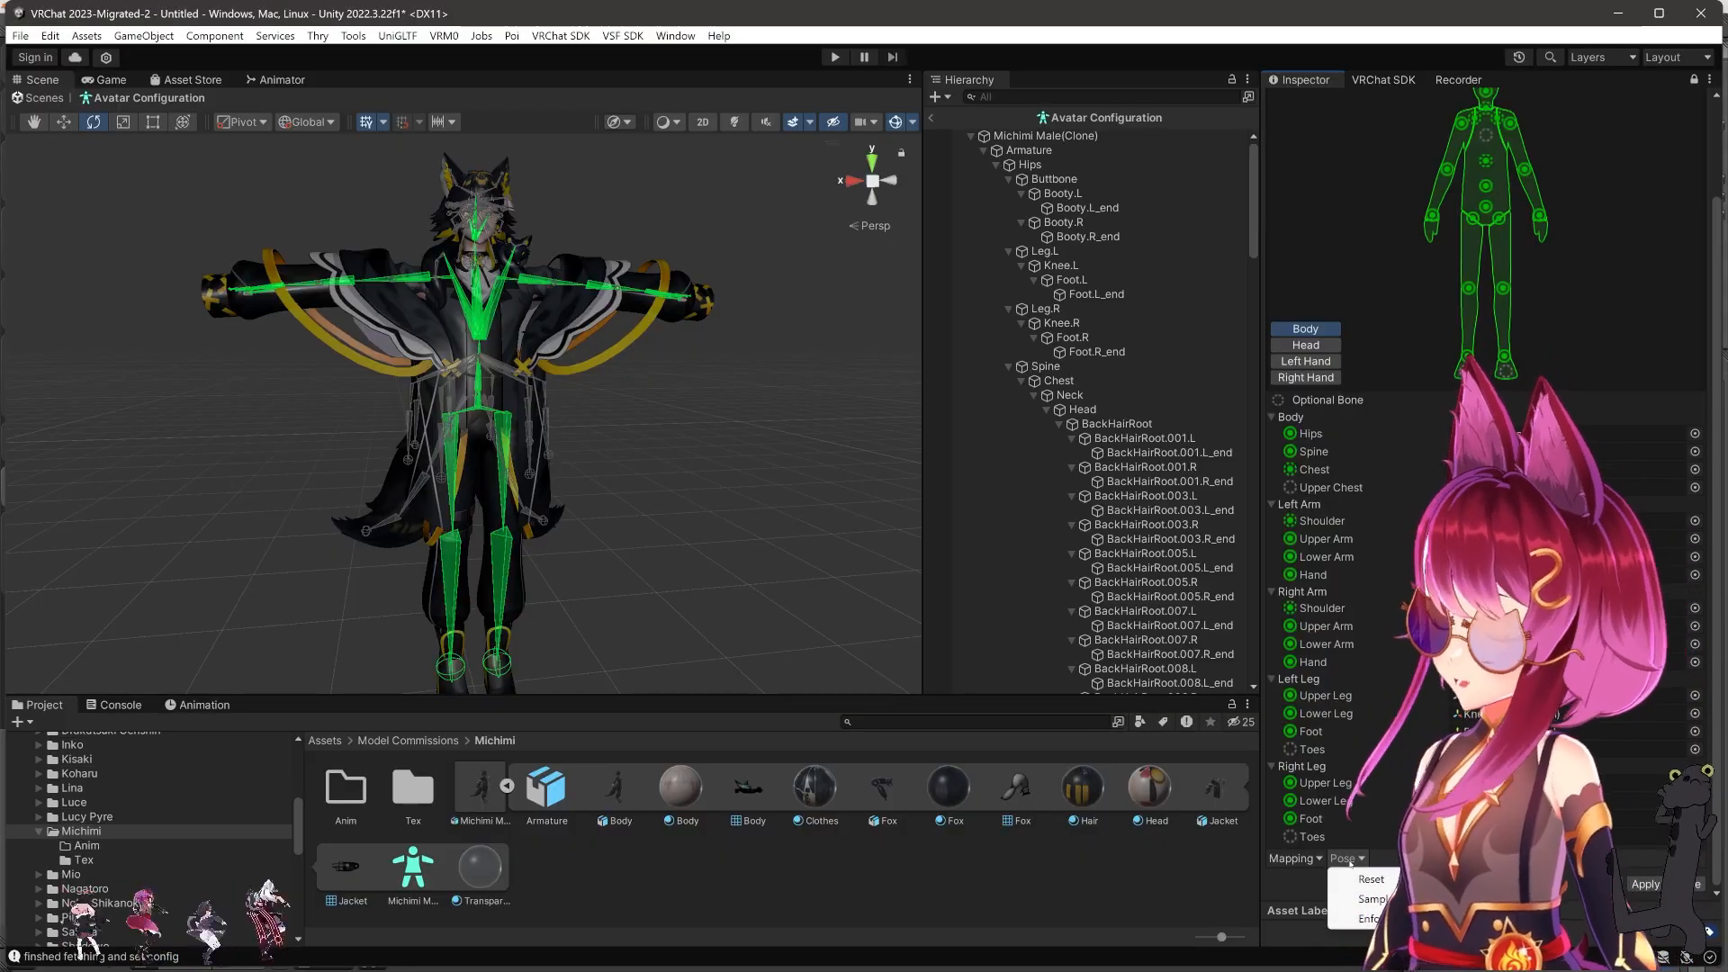
{"action": "left_click", "coordinate": [1371, 880]}
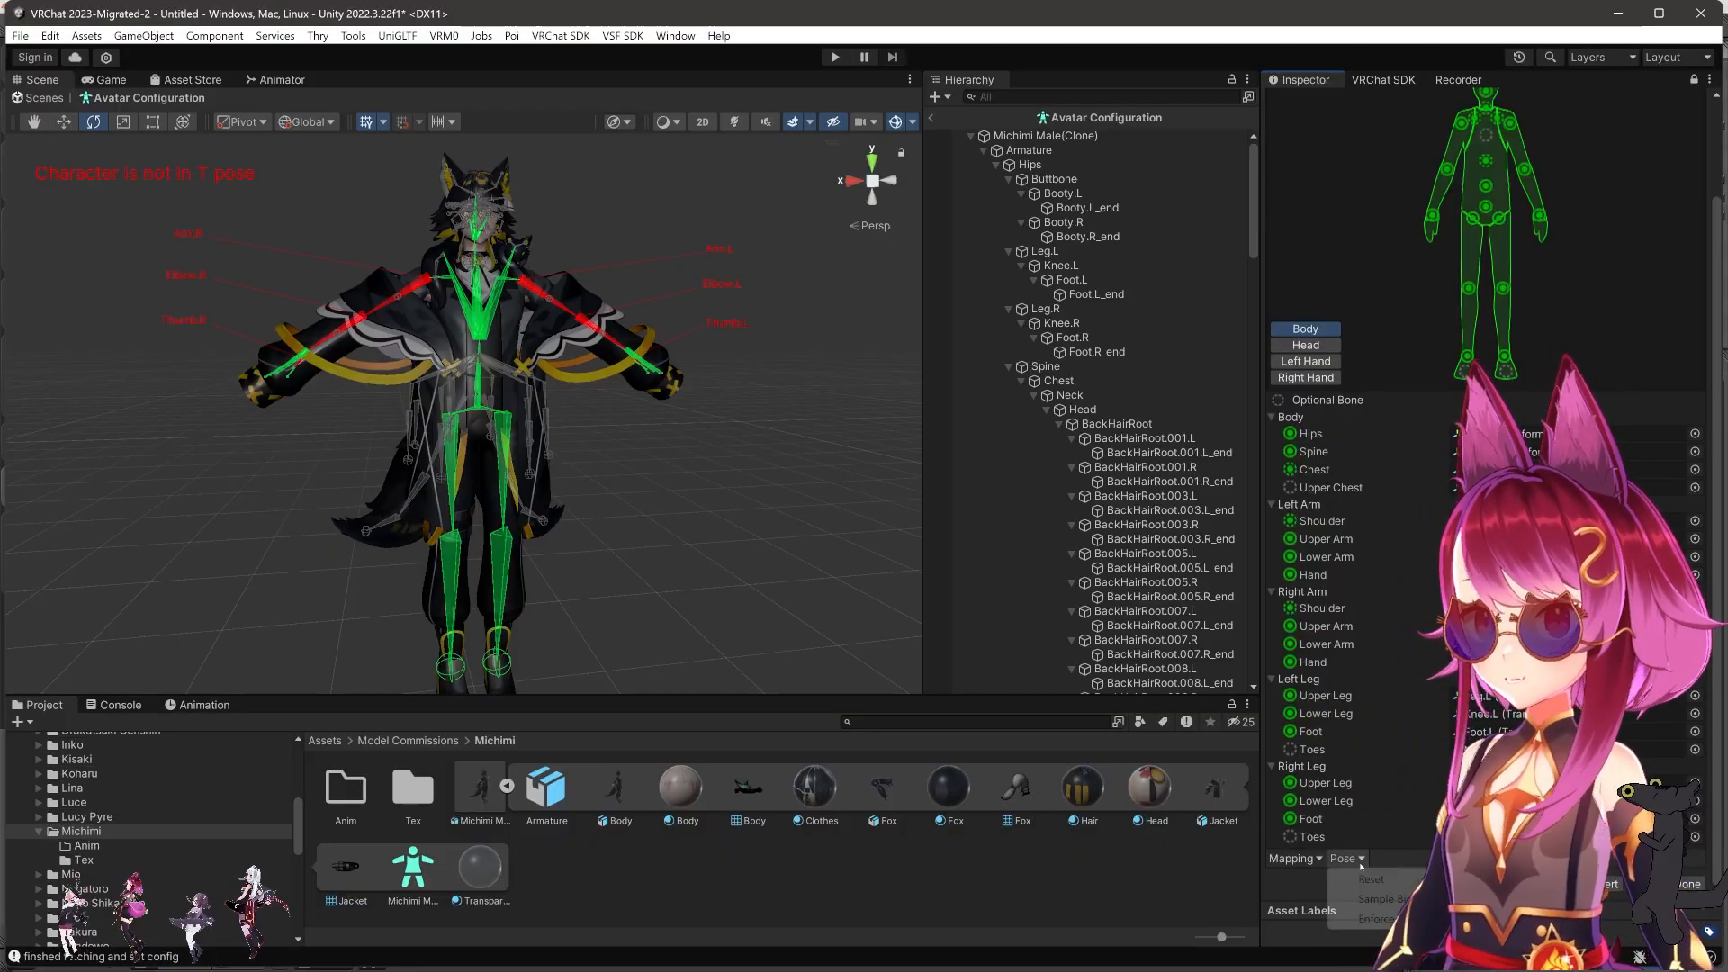
{"action": "left_click", "coordinate": [1377, 918]}
- Finish the avatar configuration with Done and apply the pending import settings
{"action": "scroll", "coordinate": [766, 601], "scroll_direction": "down", "scroll_amount": 4}
{"action": "middle_click_drag", "start_coordinate": [747, 604], "coordinate": [741, 571]}
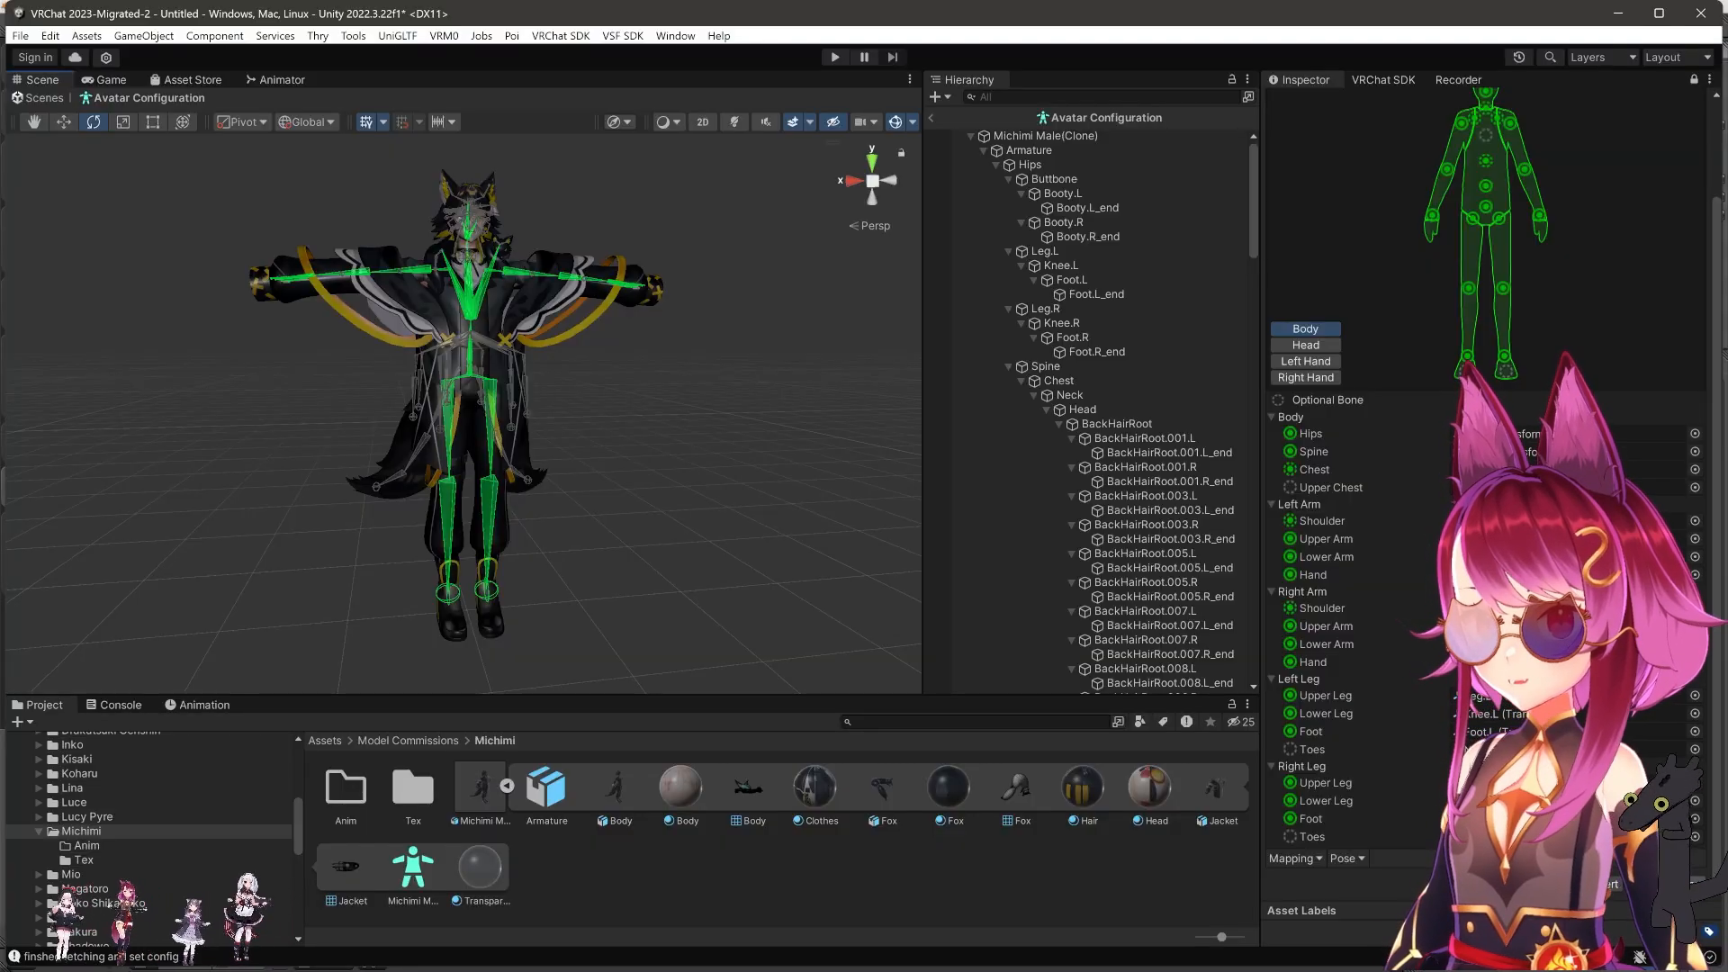
{"action": "left_click", "coordinate": [1686, 883]}
{"action": "left_click", "coordinate": [915, 519]}
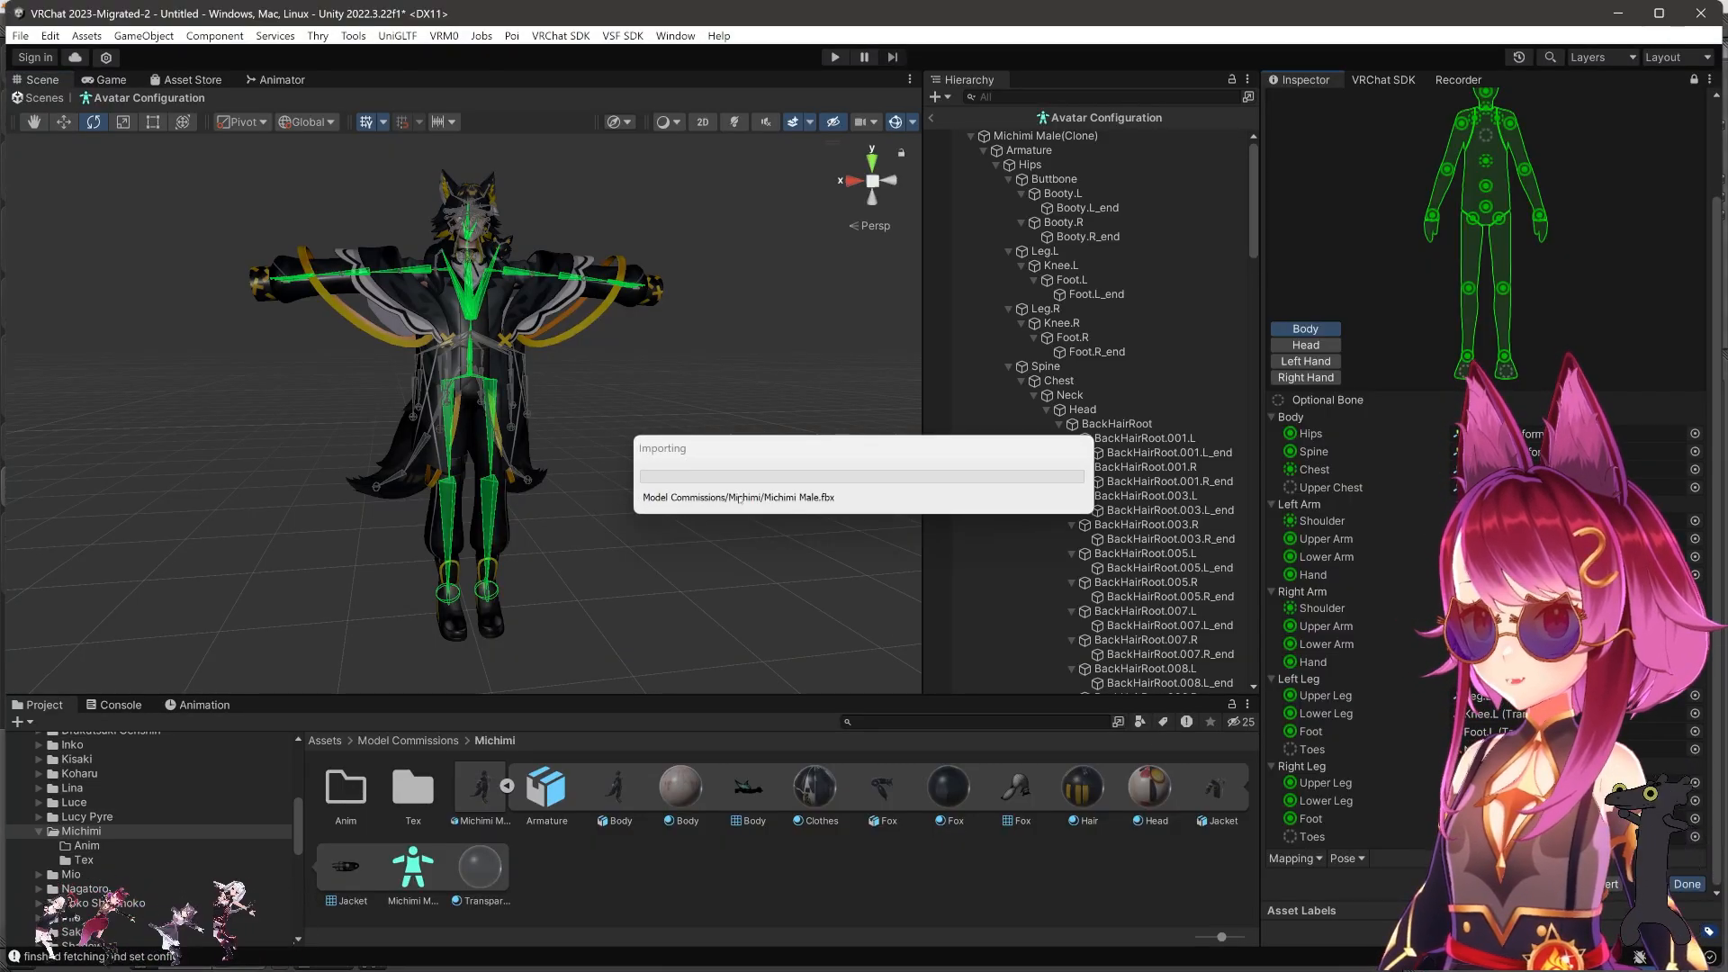
{"action": "scroll", "coordinate": [753, 594], "scroll_direction": "up", "scroll_amount": 5}
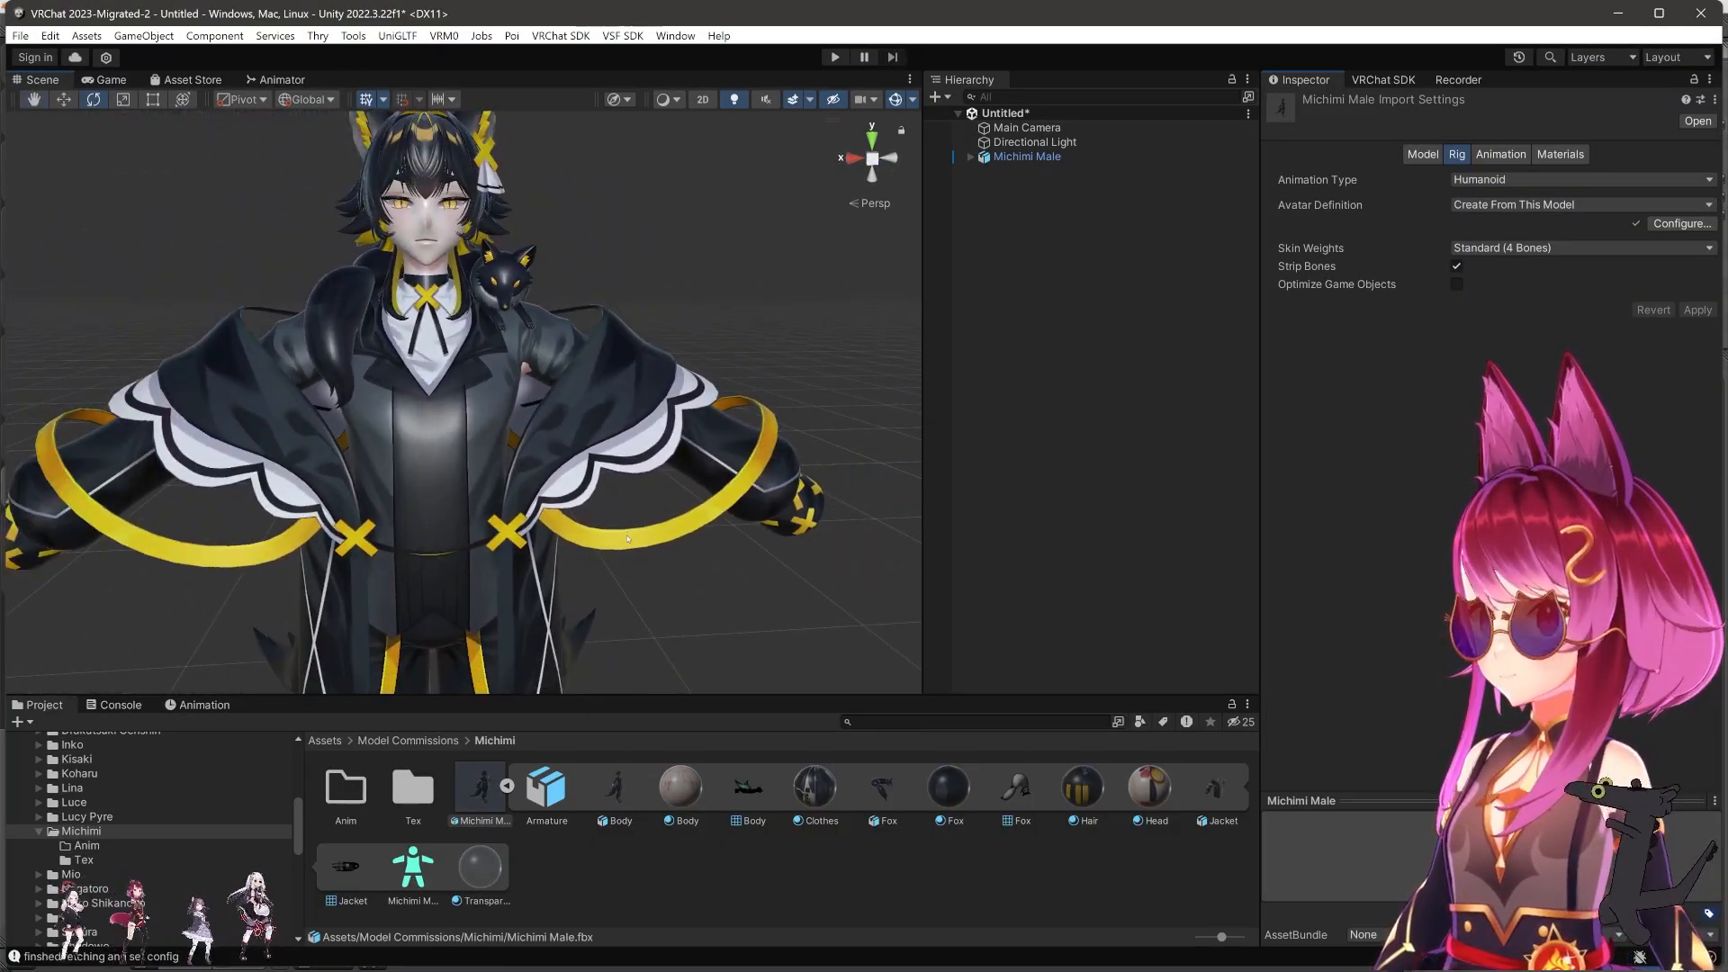
- Set the model's material Location to Use External Materials (Legacy) and apply
{"action": "mouse_move", "coordinate": [627, 538]}
{"action": "middle_mouse_down"}
{"action": "mouse_move", "coordinate": [644, 601]}
{"action": "mouse_move", "coordinate": [641, 537]}
{"action": "middle_mouse_up"}
{"action": "middle_click_drag", "start_coordinate": [668, 481], "coordinate": [663, 441]}
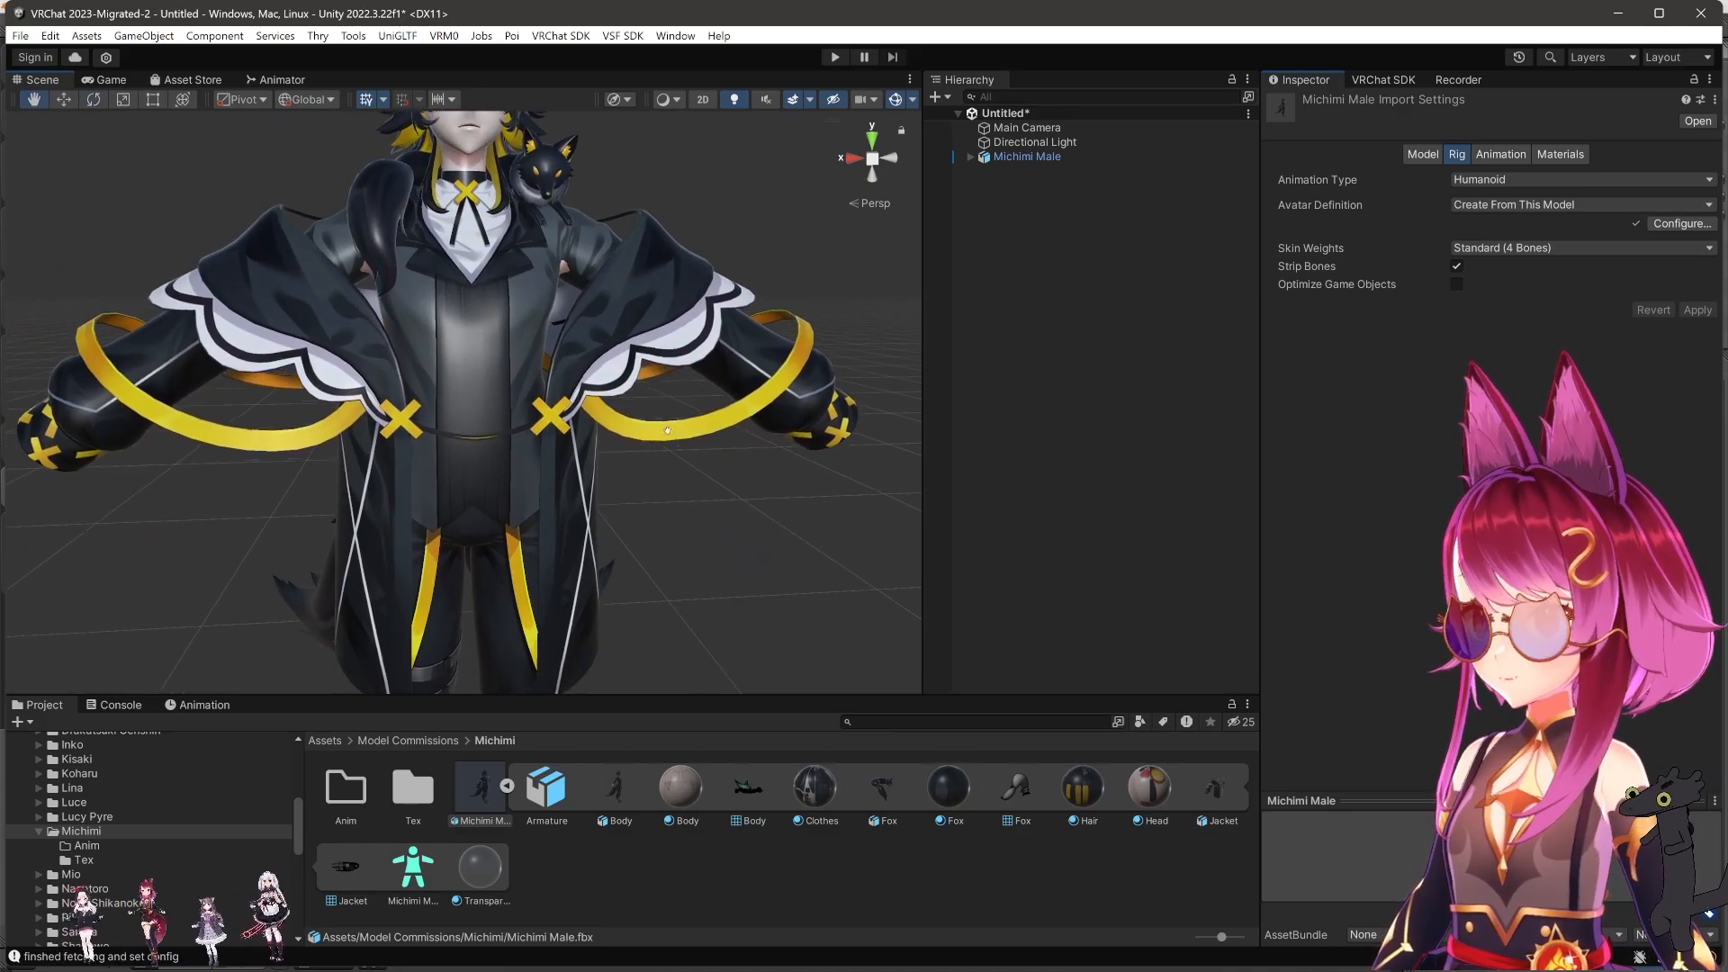
{"action": "scroll", "coordinate": [574, 225], "scroll_direction": "down", "scroll_amount": 2}
{"action": "middle_click_drag", "start_coordinate": [574, 225], "coordinate": [548, 457]}
{"action": "scroll", "coordinate": [548, 457], "scroll_direction": "up", "scroll_amount": 1}
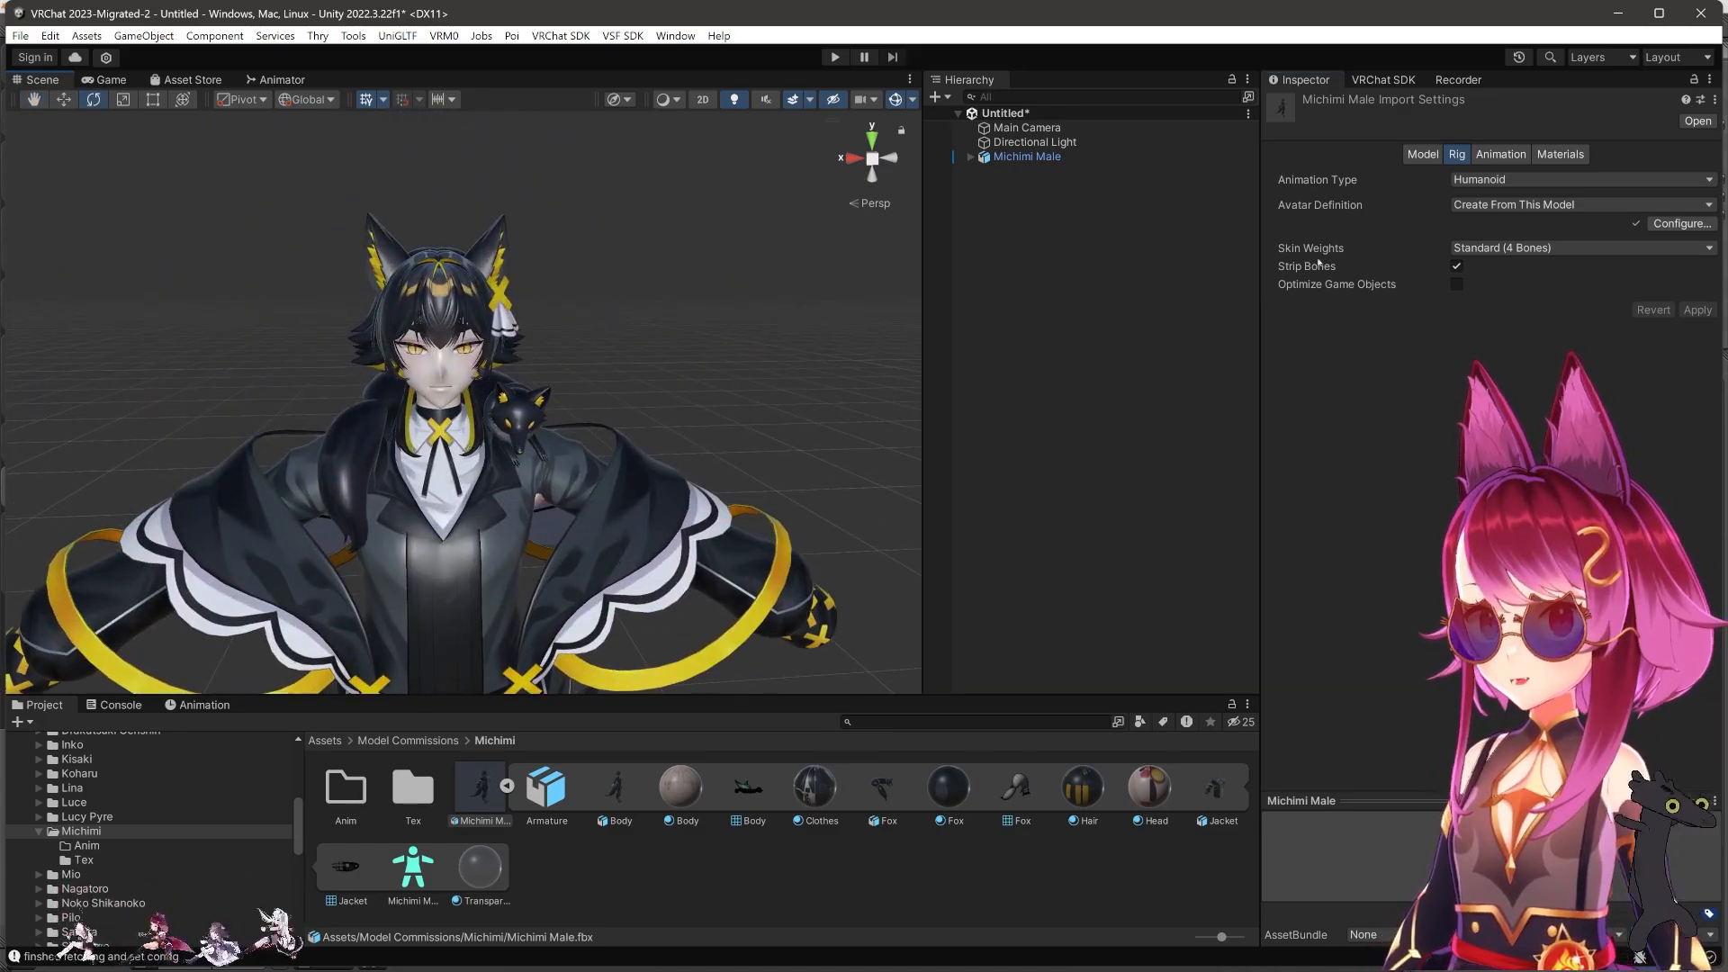
{"action": "left_click", "coordinate": [1559, 156]}
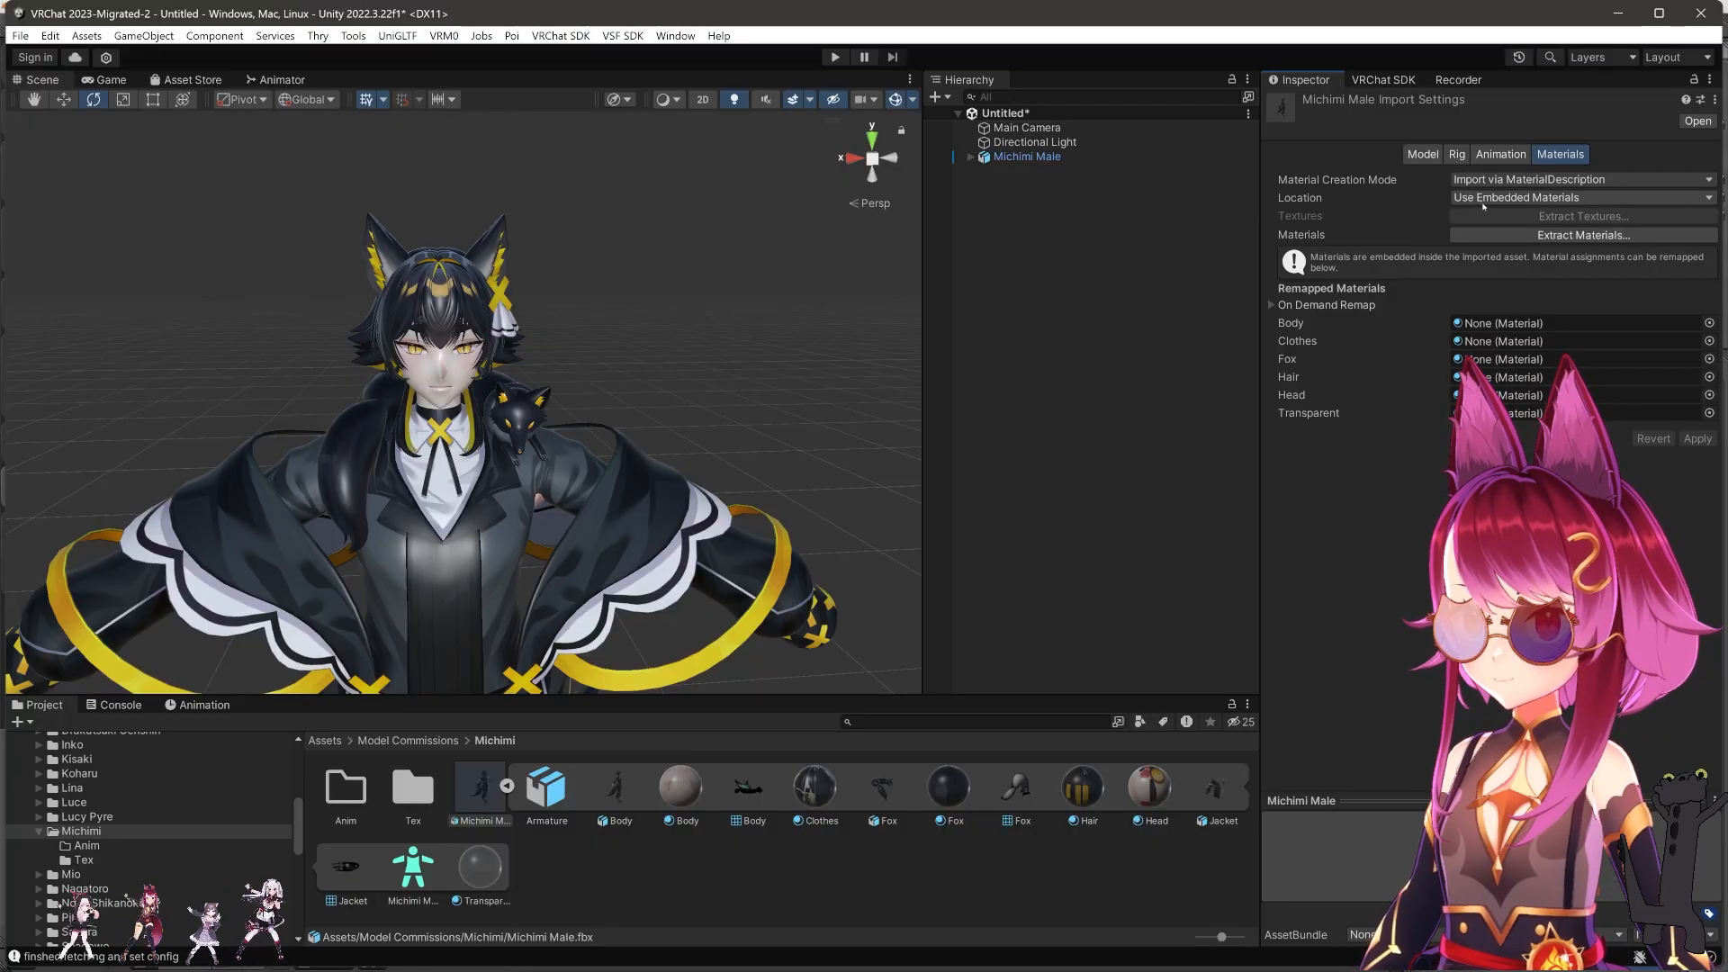
{"action": "left_click", "coordinate": [1506, 184]}
{"action": "left_click", "coordinate": [1504, 183]}
{"action": "left_click", "coordinate": [1500, 182]}
{"action": "left_click", "coordinate": [1427, 200]}
{"action": "left_click", "coordinate": [1470, 196]}
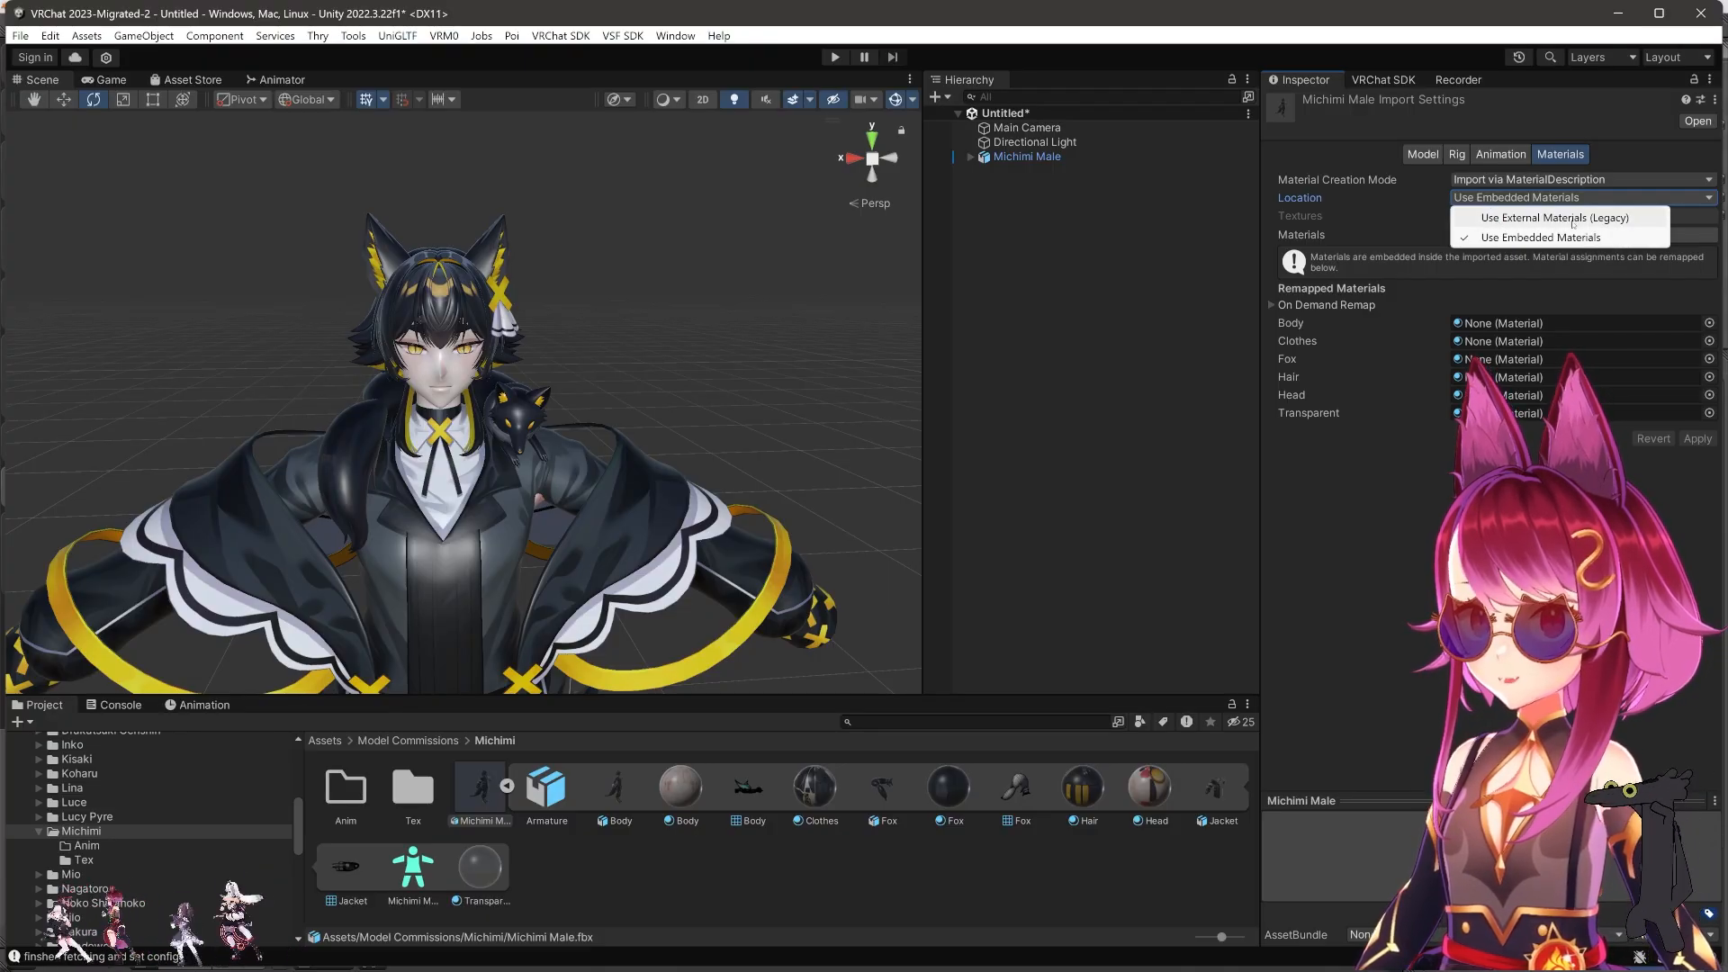
{"action": "left_click", "coordinate": [1615, 219]}
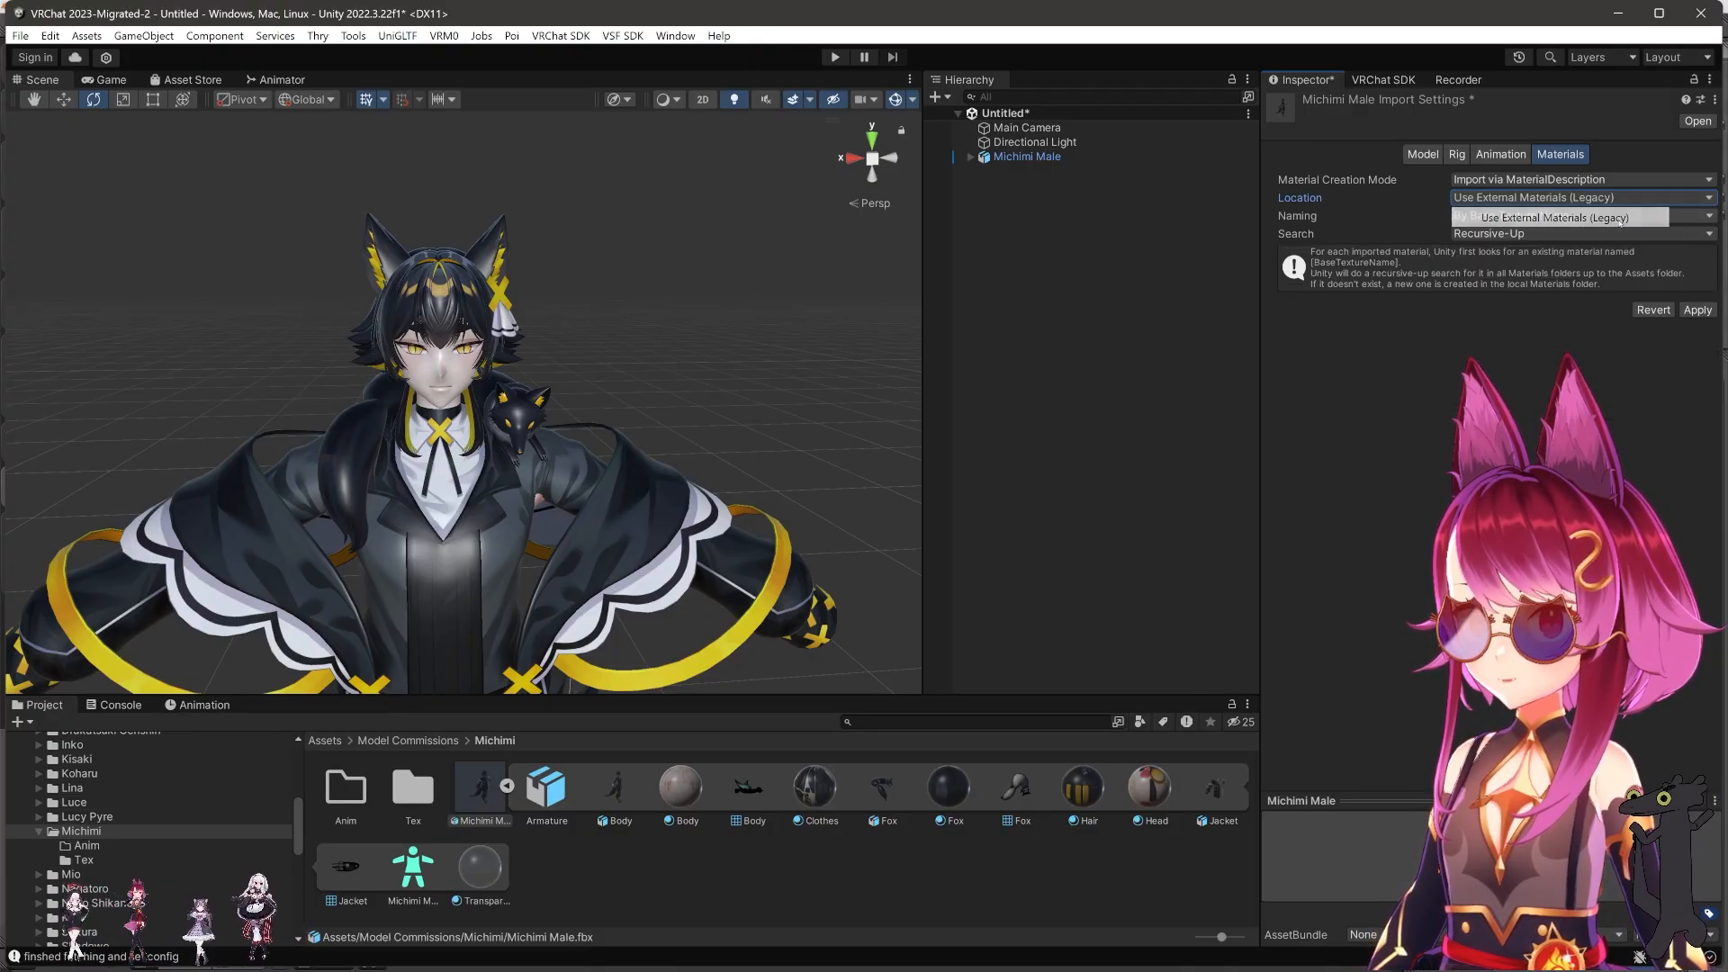
{"action": "left_click", "coordinate": [1687, 310]}
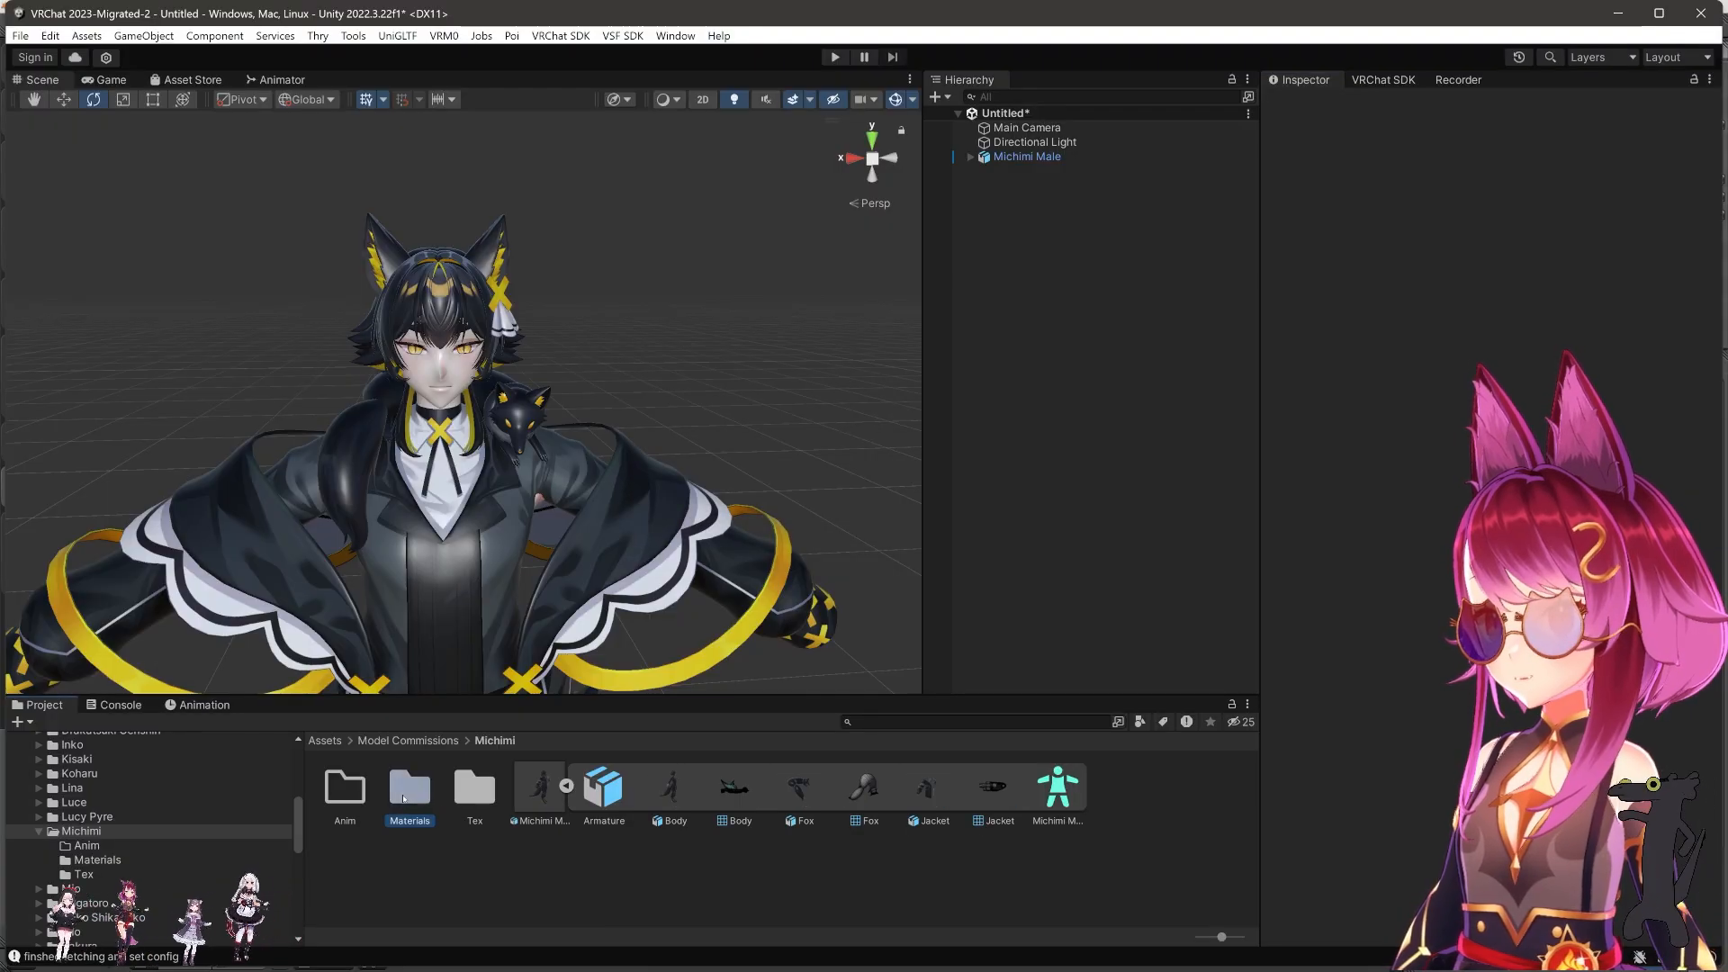
- Open the new Materials folder and select all six Michimi Male materials
{"action": "double_click", "coordinate": [403, 792]}
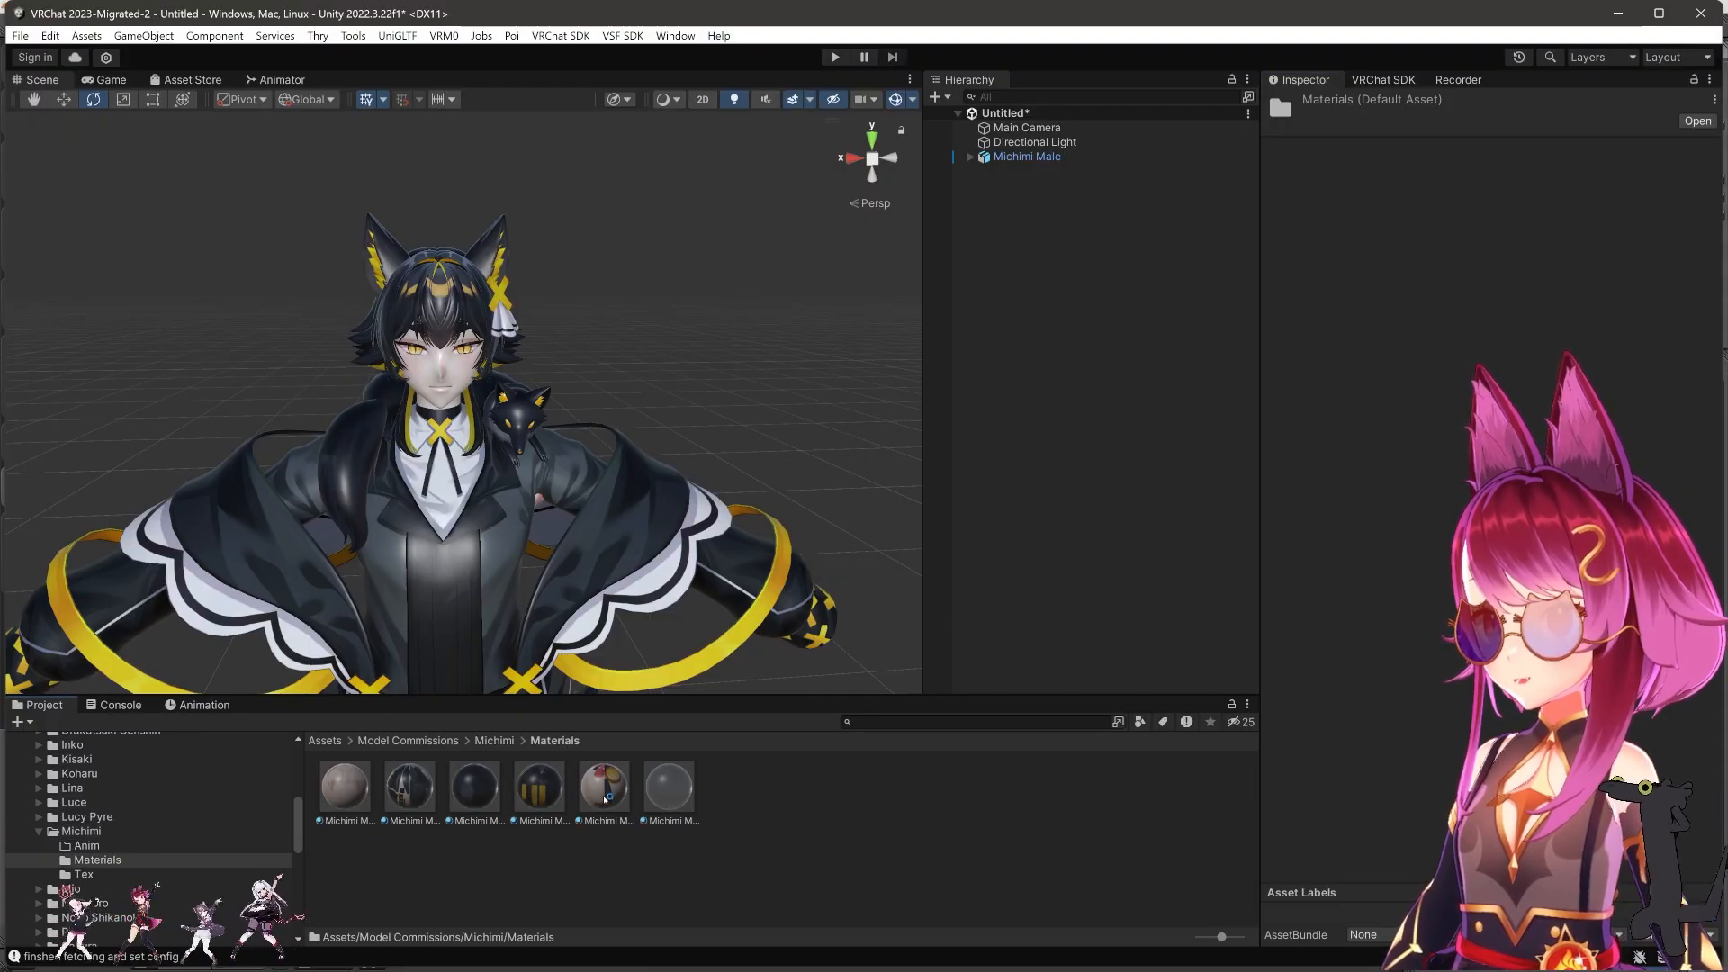
{"action": "left_click", "coordinate": [345, 787]}
{"action": "left_click", "coordinate": [673, 800], "text": "shift"}
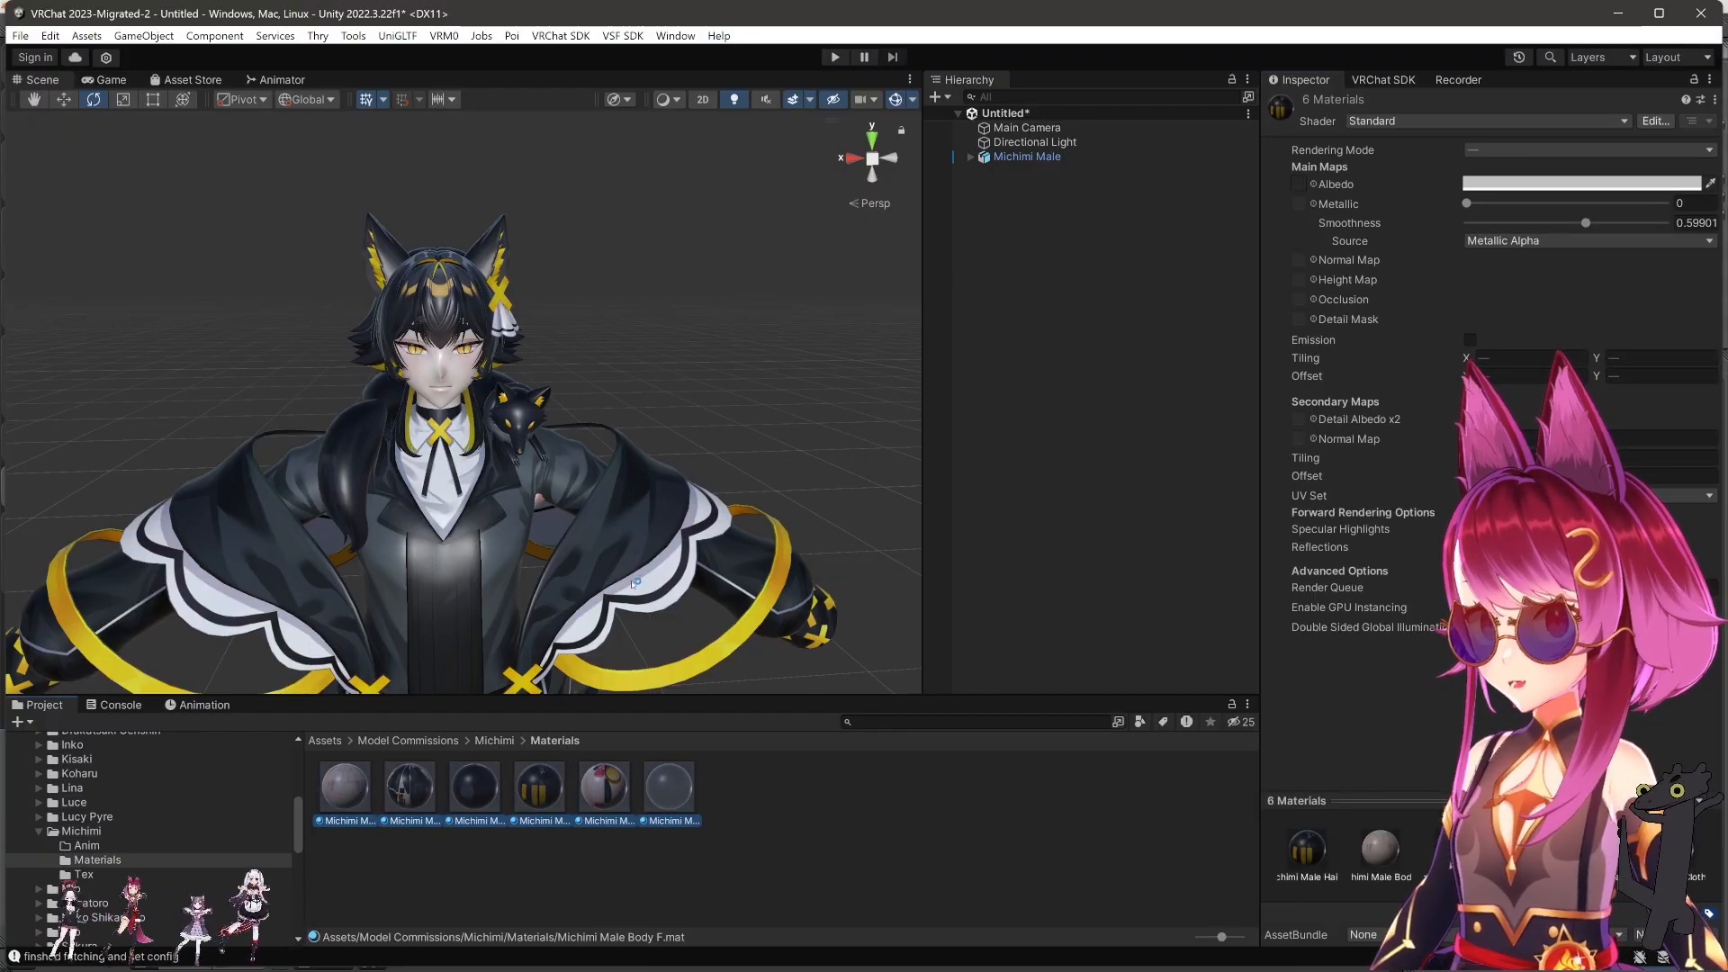
{"action": "middle_click_drag", "start_coordinate": [619, 661], "coordinate": [667, 586]}
{"action": "scroll", "coordinate": [640, 481], "scroll_direction": "down", "scroll_amount": 2}
{"action": "scroll", "coordinate": [667, 586], "scroll_direction": "down", "scroll_amount": 2}
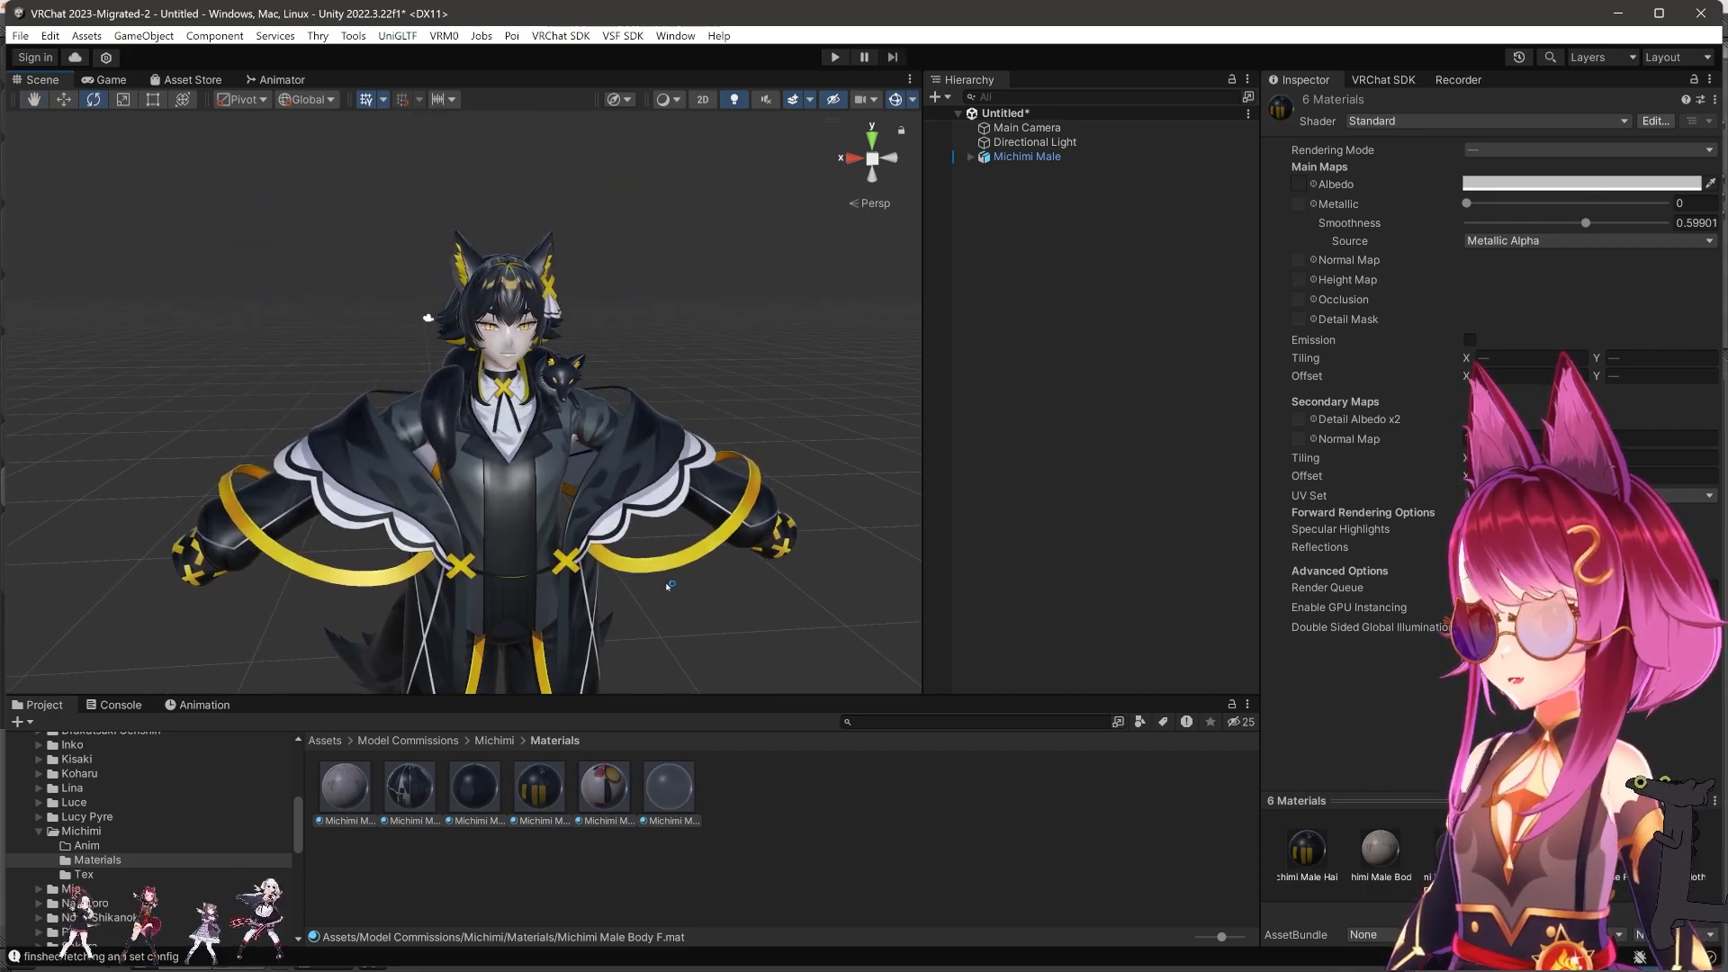
{"action": "scroll", "coordinate": [424, 316], "scroll_direction": "up", "scroll_amount": 3}
{"action": "middle_click_drag", "start_coordinate": [859, 538], "coordinate": [788, 463]}
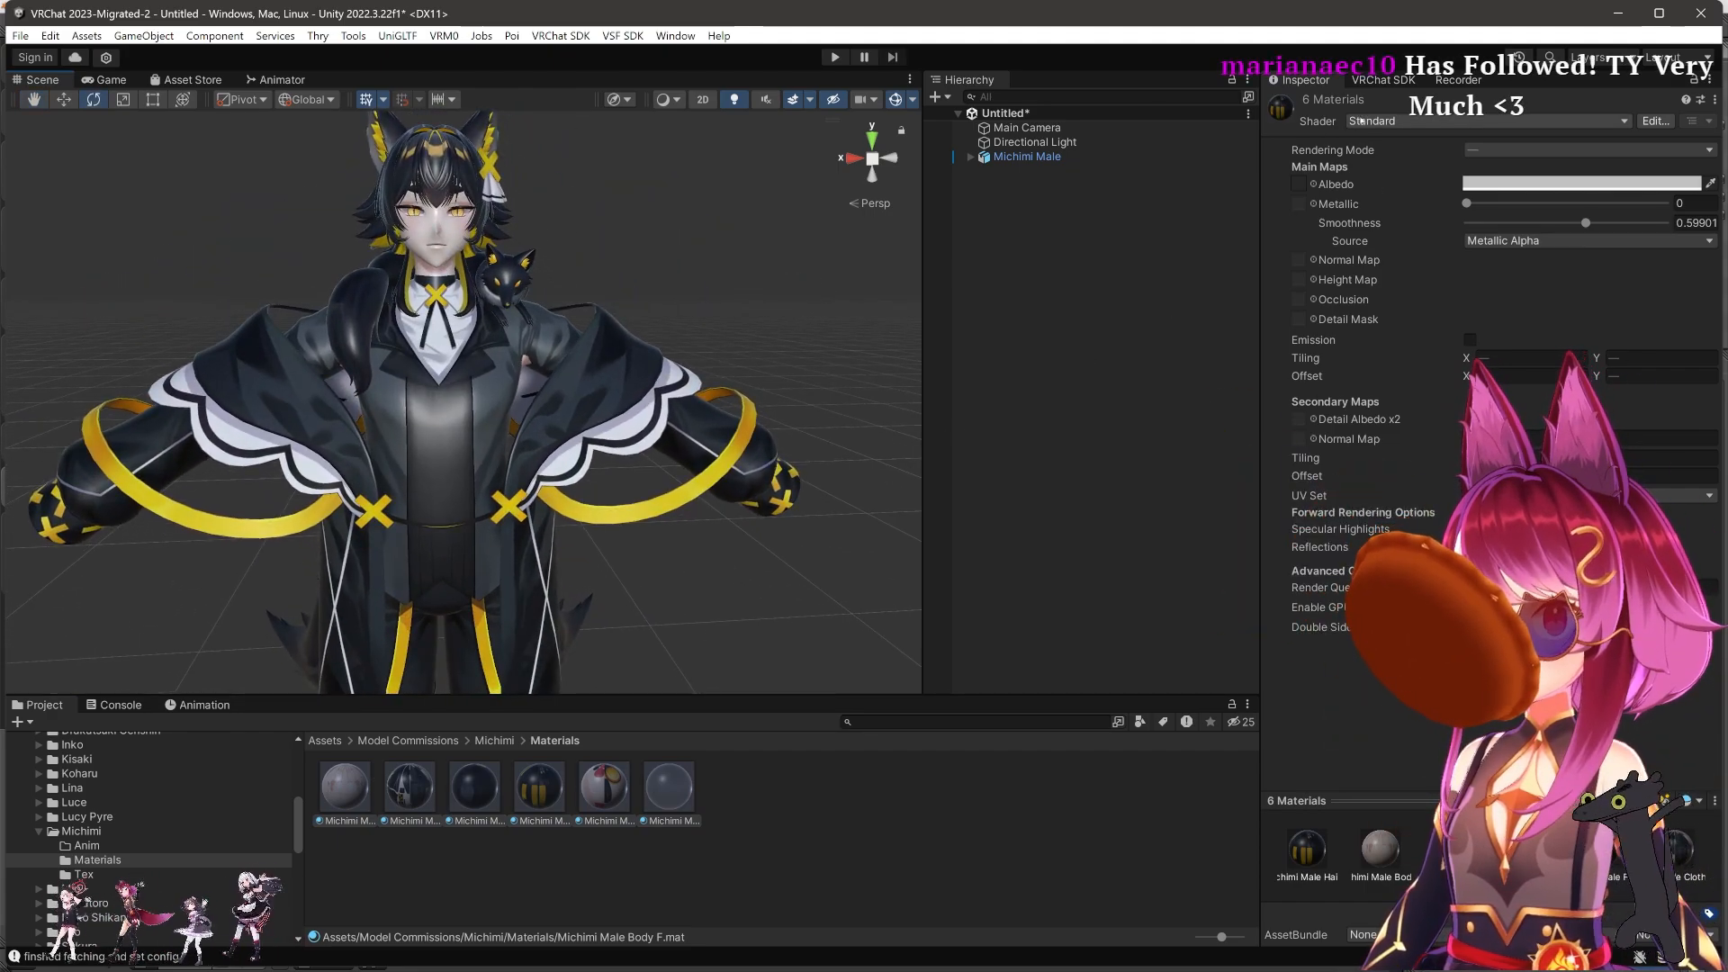
- Set the Standard shader Albedo colour of the materials to pure white
{"action": "left_click", "coordinate": [1501, 184]}
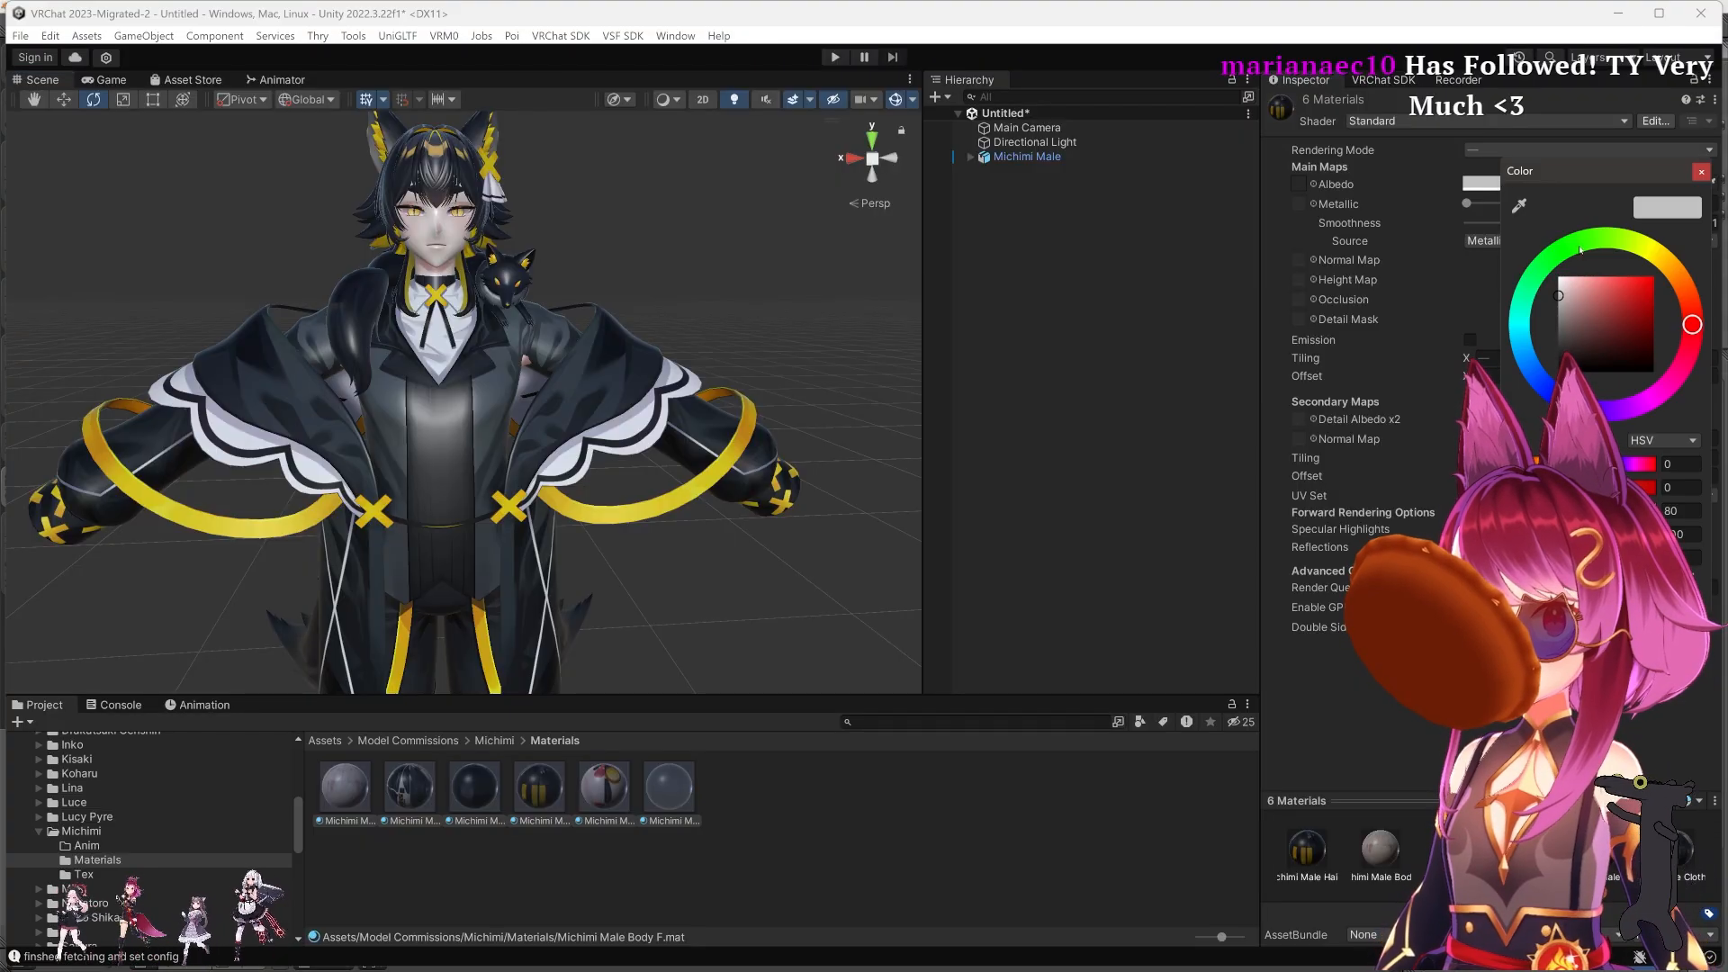
{"action": "left_click_drag", "start_coordinate": [1558, 295], "coordinate": [1501, 196]}
{"action": "left_click", "coordinate": [1700, 170]}
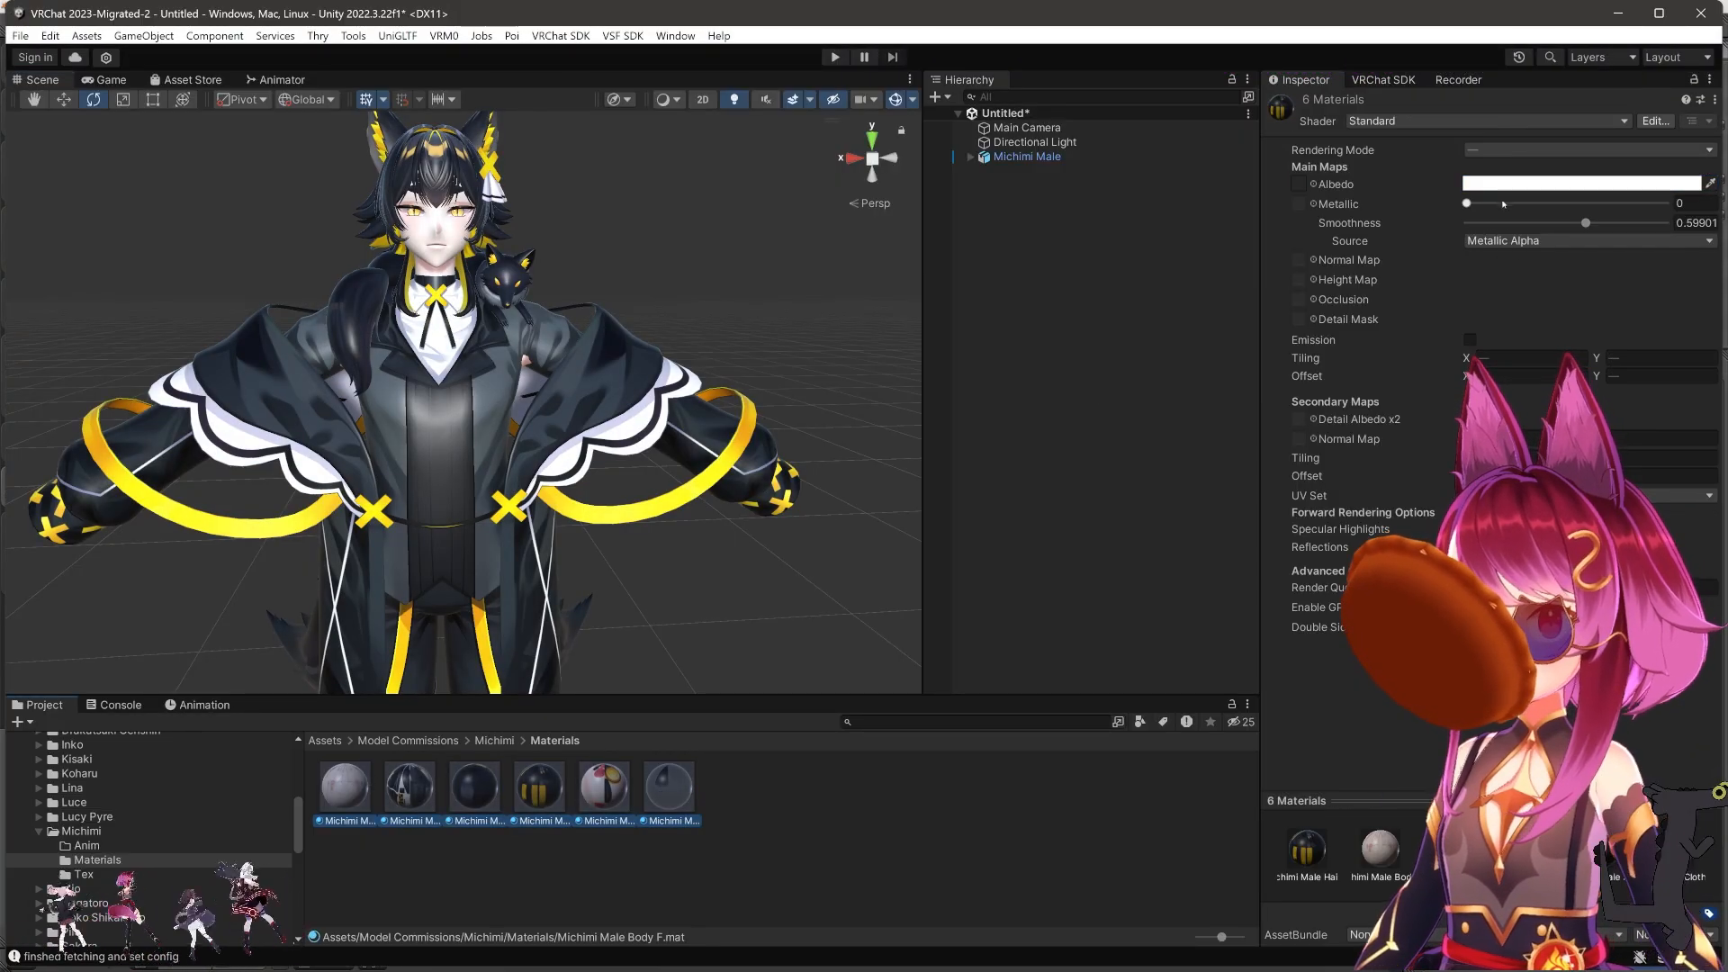
{"action": "left_click", "coordinate": [1530, 184]}
{"action": "left_click", "coordinate": [1557, 315]}
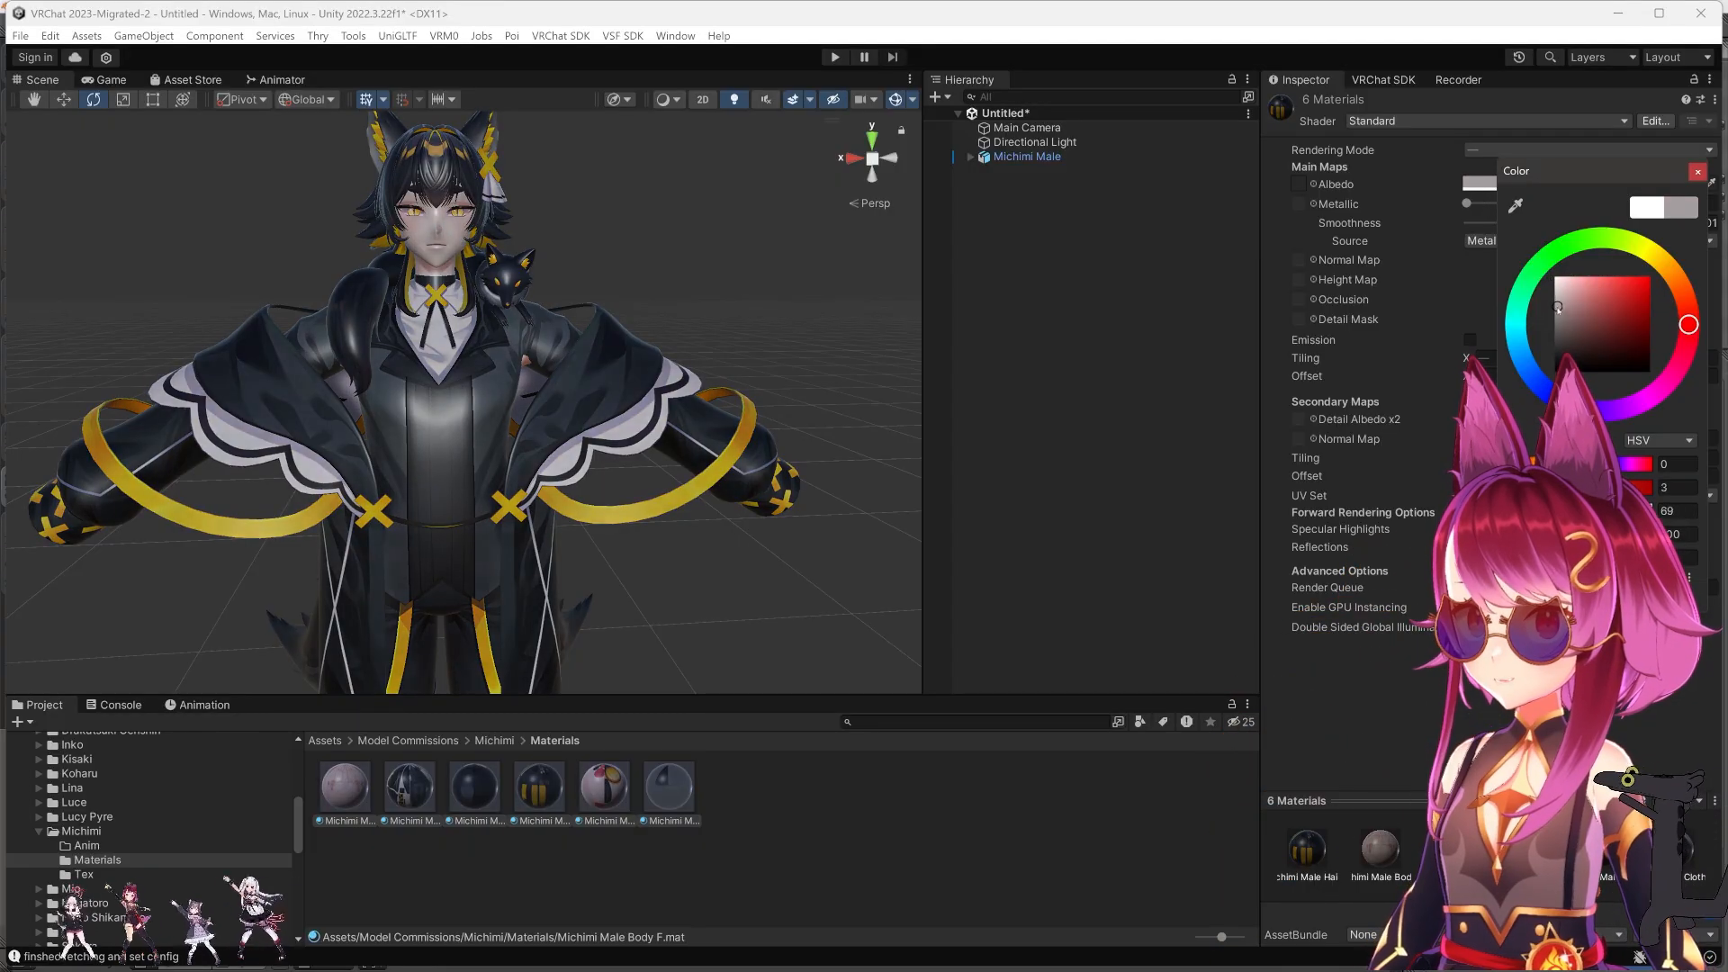
{"action": "left_click_drag", "start_coordinate": [1557, 315], "coordinate": [1508, 225]}
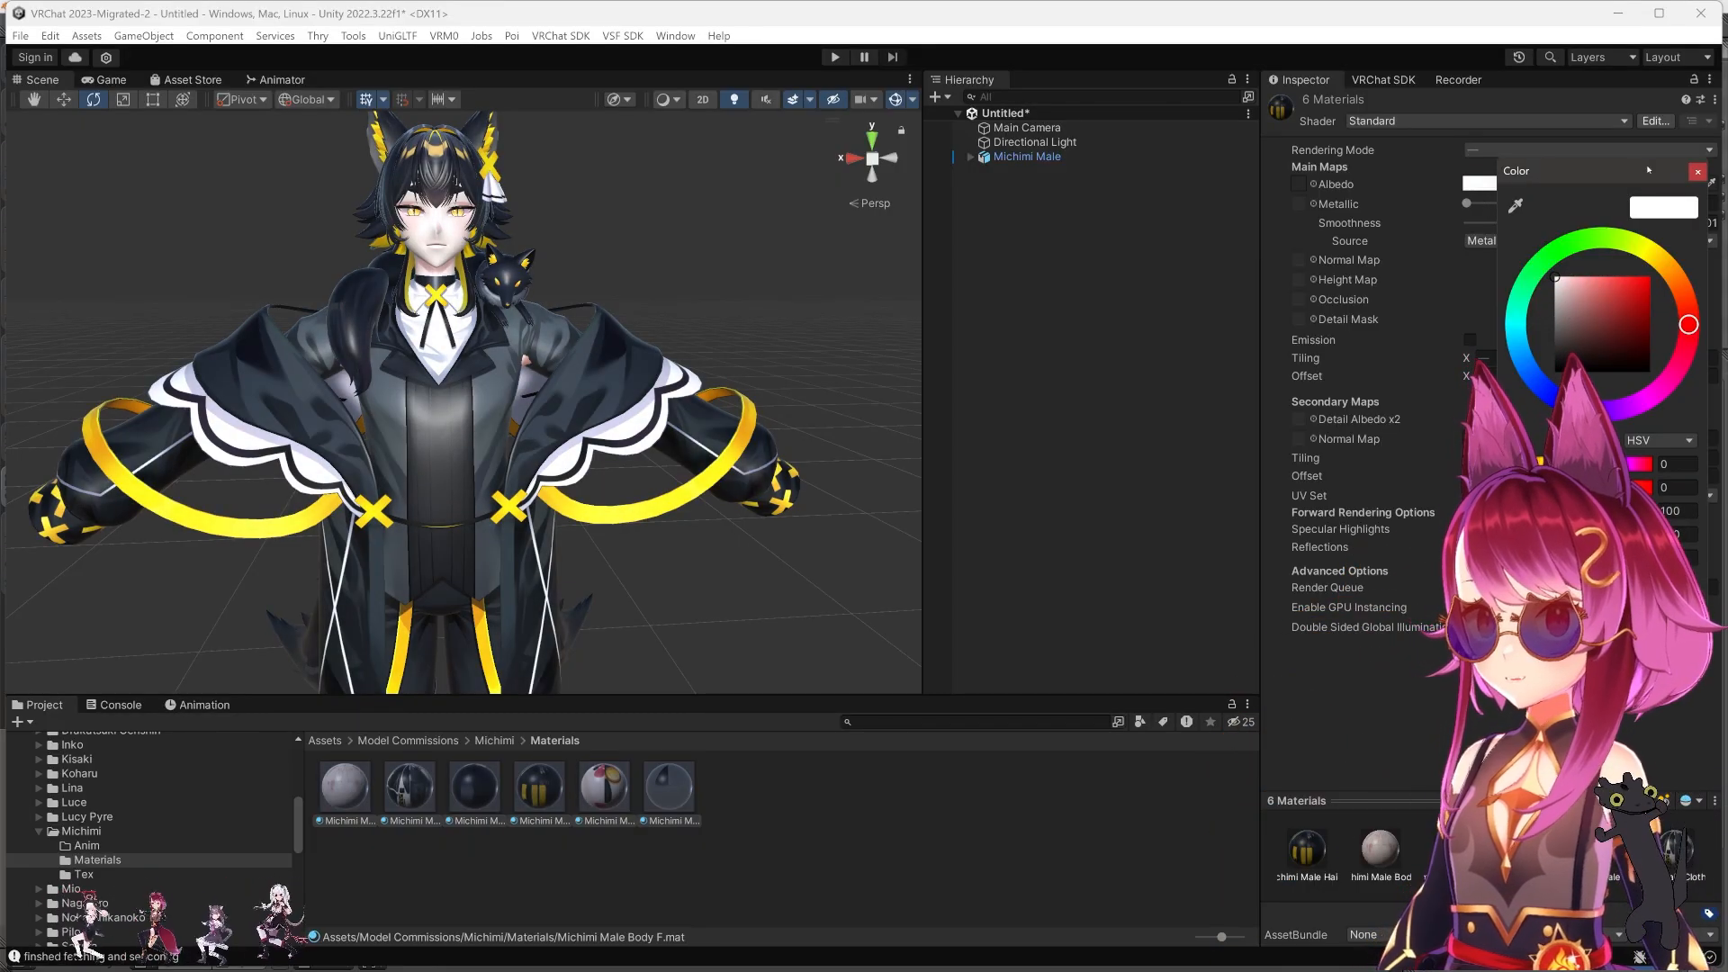
{"action": "left_click", "coordinate": [1697, 172]}
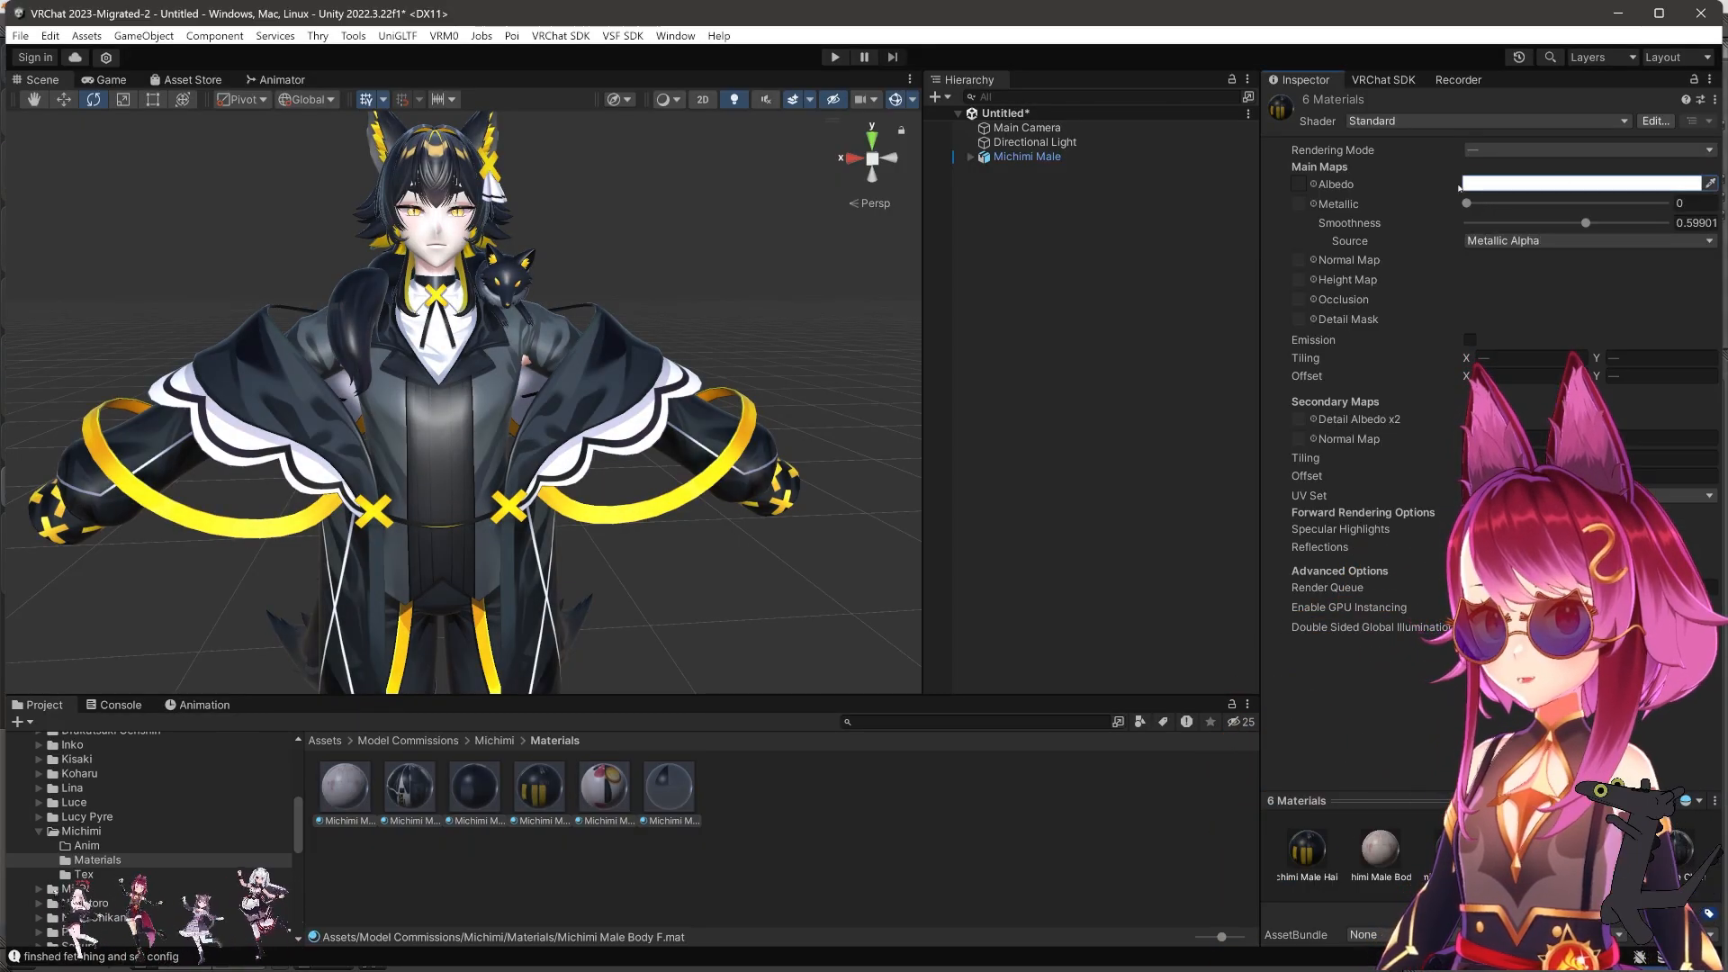
{"action": "left_click", "coordinate": [1404, 121]}
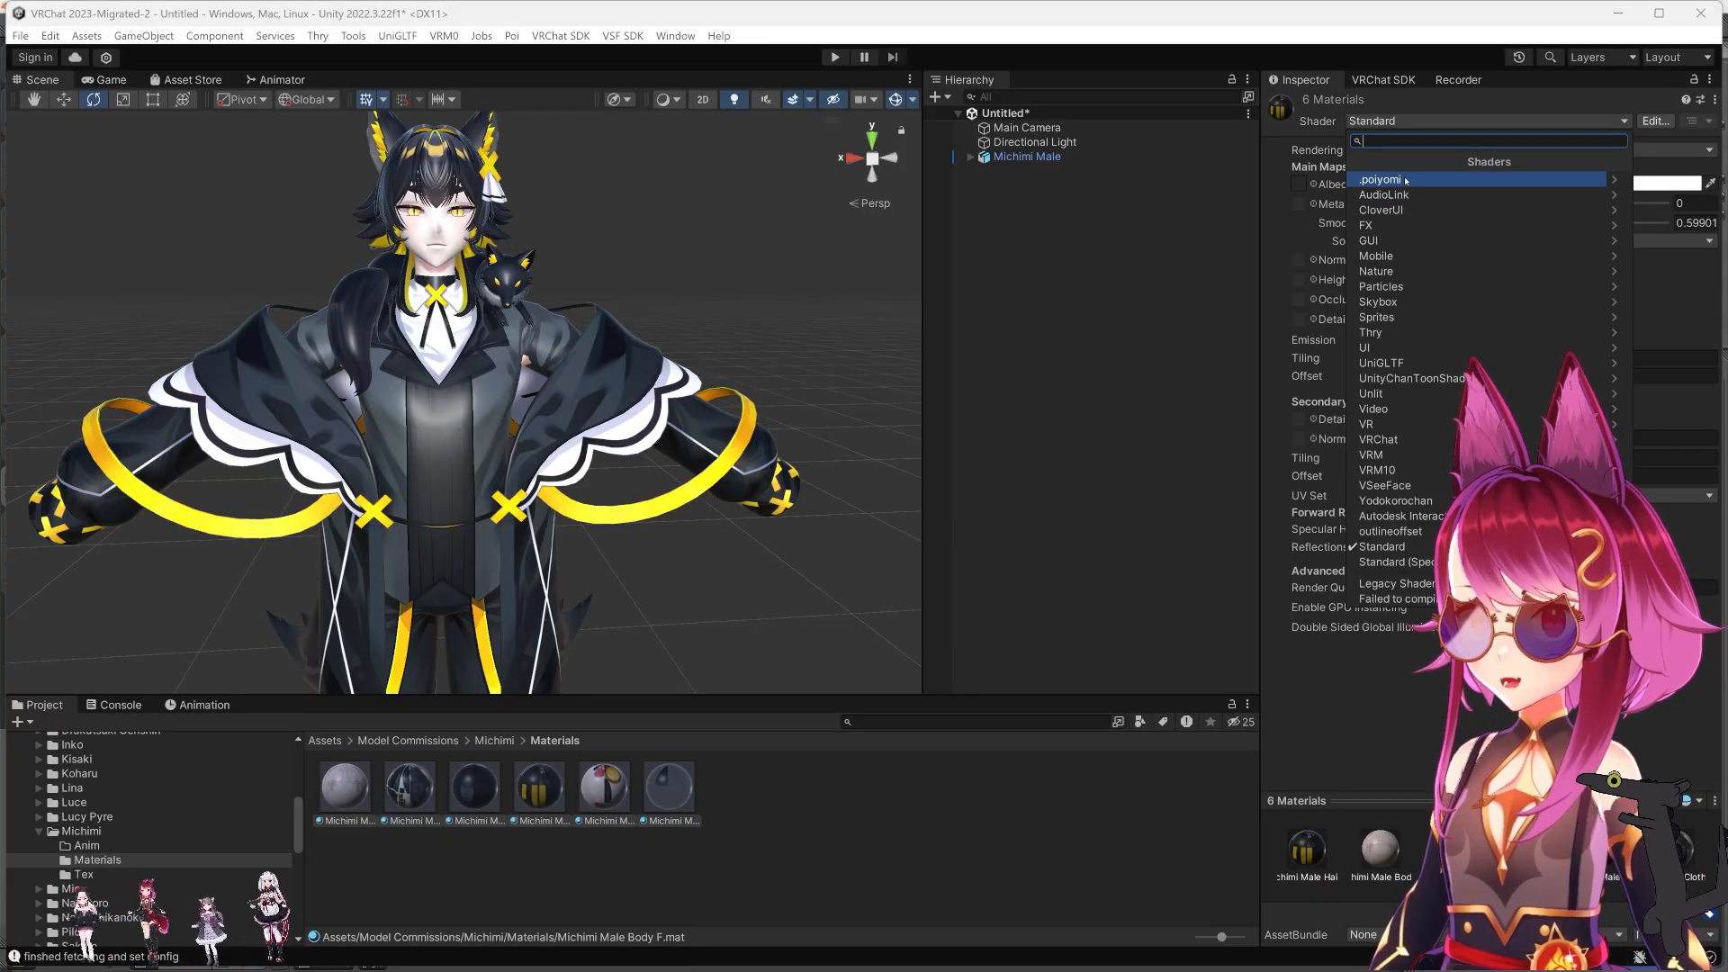
- Switch the materials to the .poiyomi > Old Versions > 7.3 > Poiyomi Toon shader
{"action": "left_click", "coordinate": [1572, 177]}
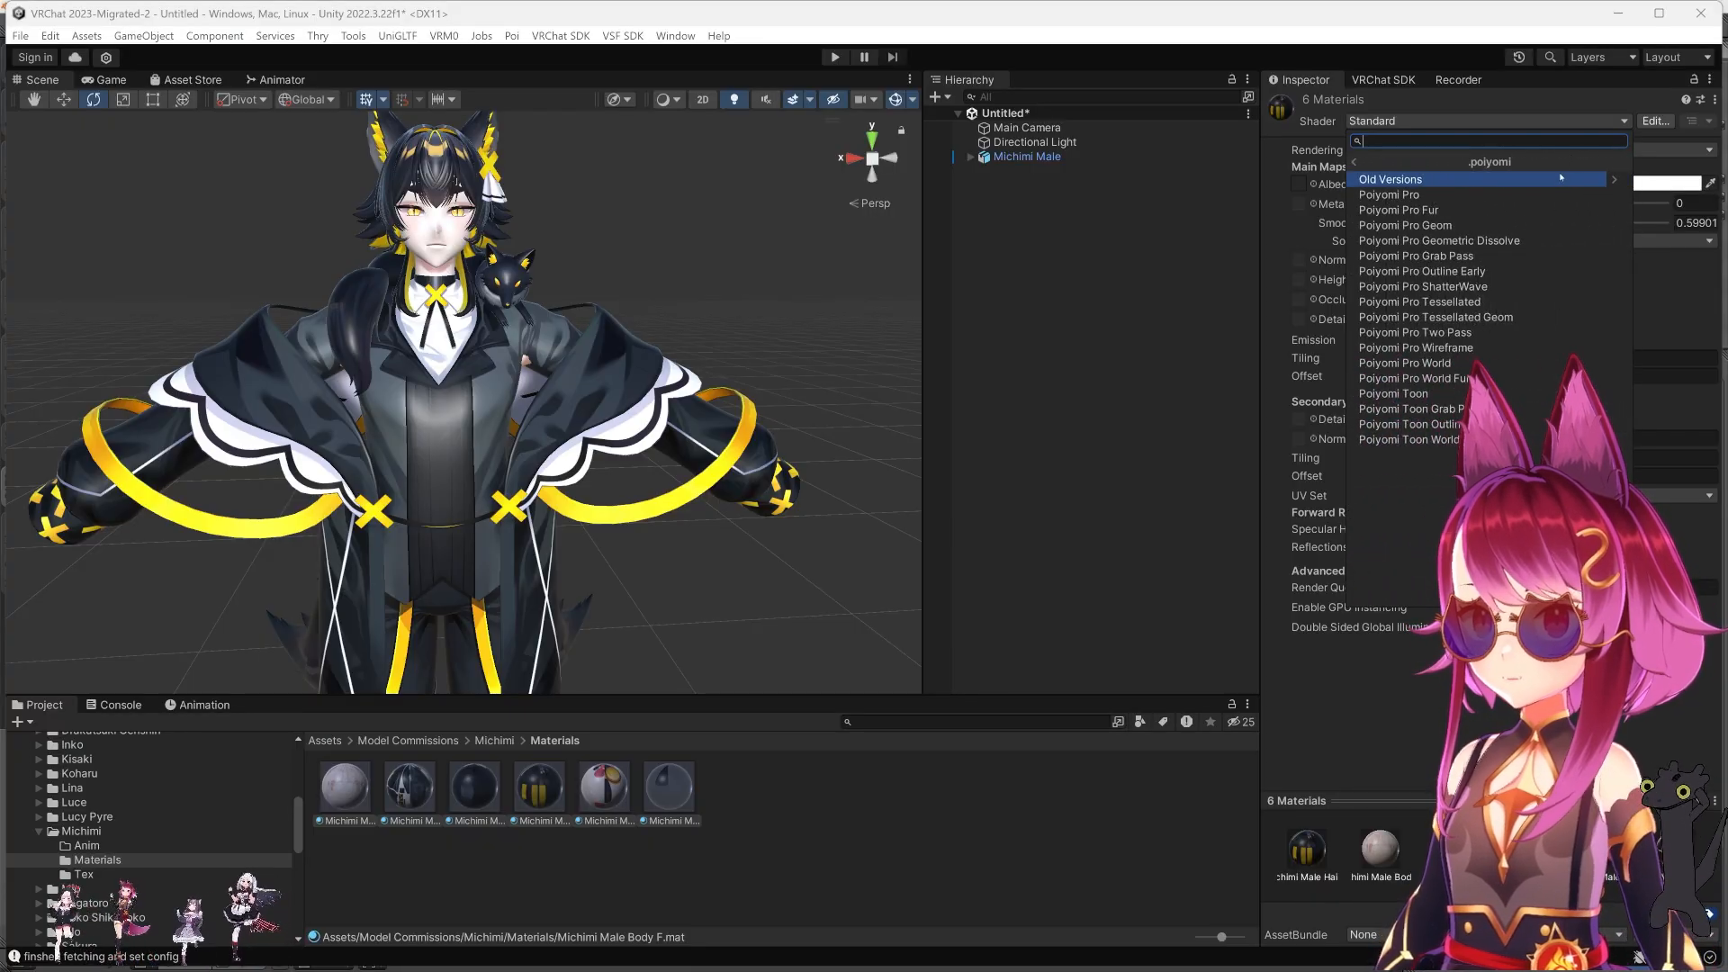
{"action": "left_click", "coordinate": [1445, 179]}
{"action": "left_click", "coordinate": [1407, 181]}
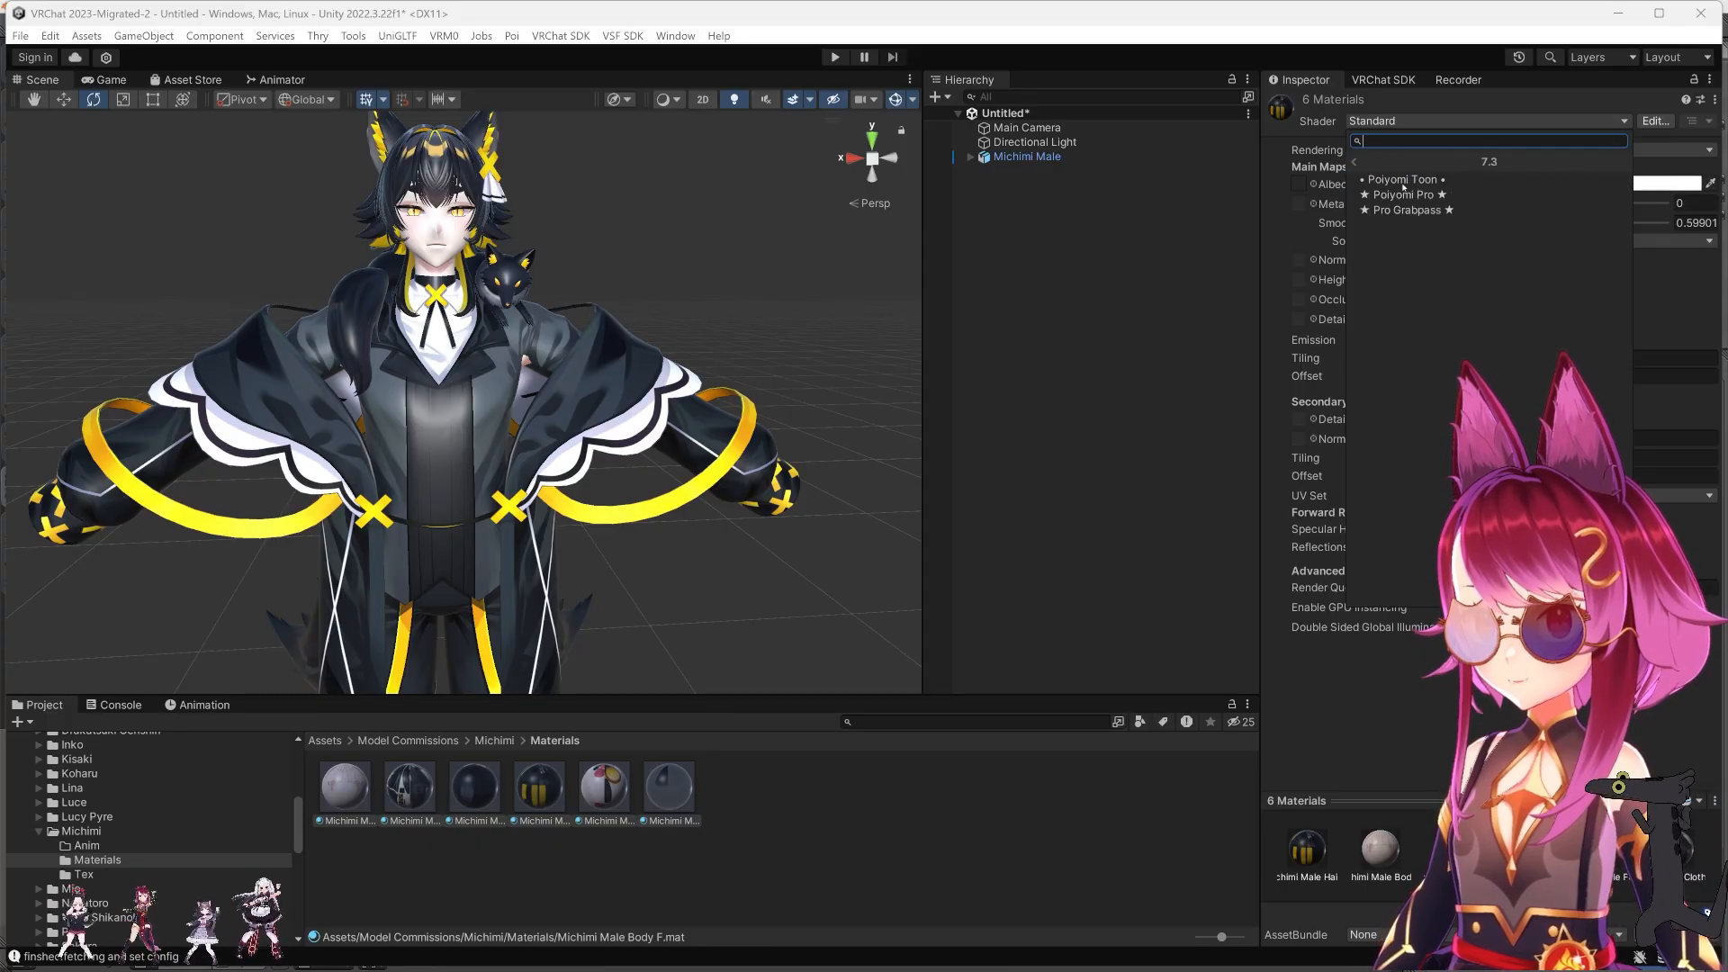
{"action": "left_click", "coordinate": [1444, 180]}
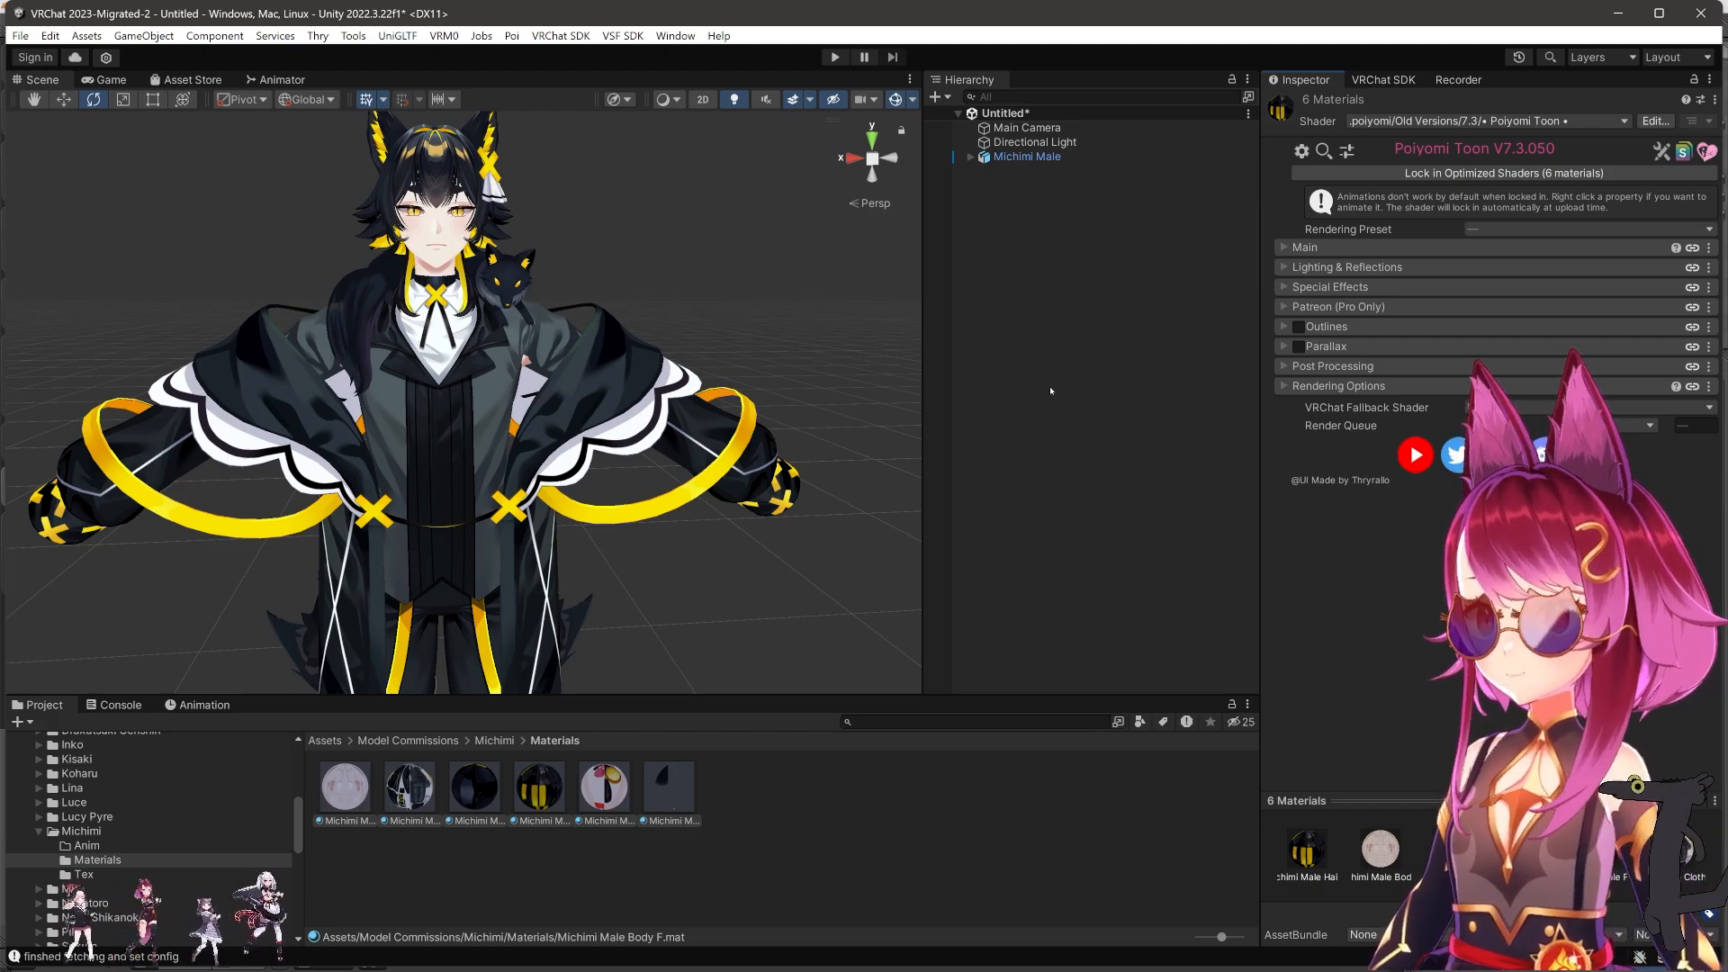
{"action": "left_click_drag", "start_coordinate": [634, 582], "coordinate": [687, 551], "text": "alt"}
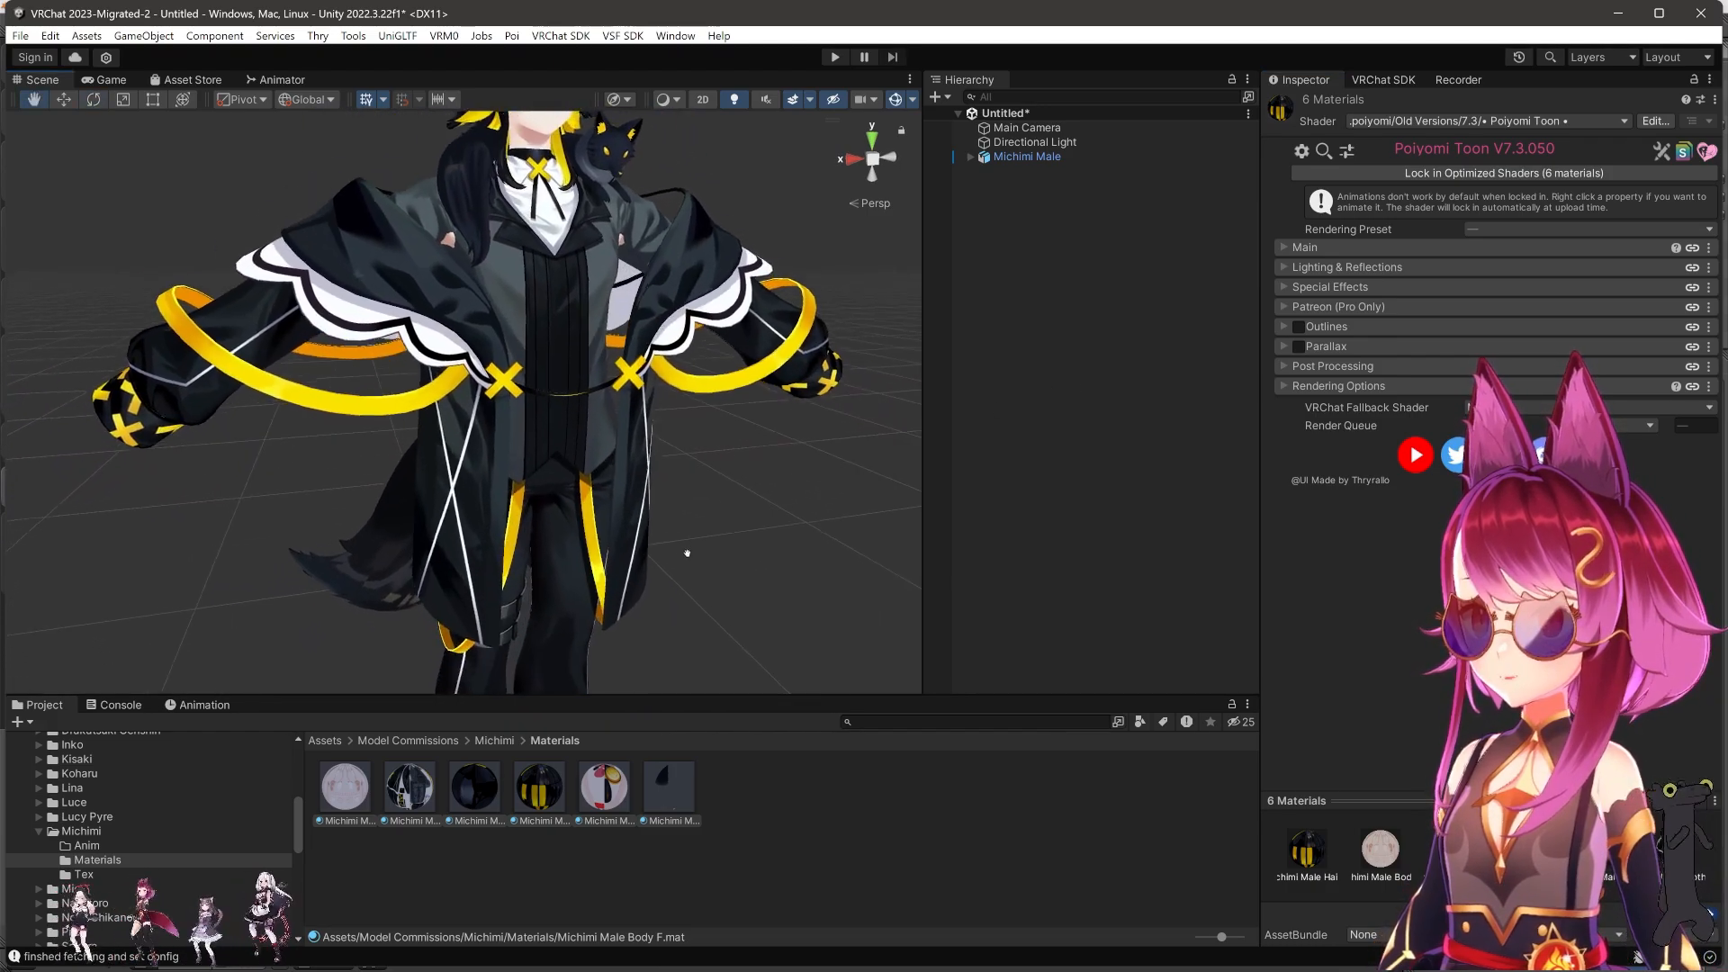
{"action": "middle_click_drag", "start_coordinate": [687, 552], "coordinate": [652, 586]}
- Select five of the Michimi Male materials together in the Materials folder
{"action": "left_click", "coordinate": [681, 583]}
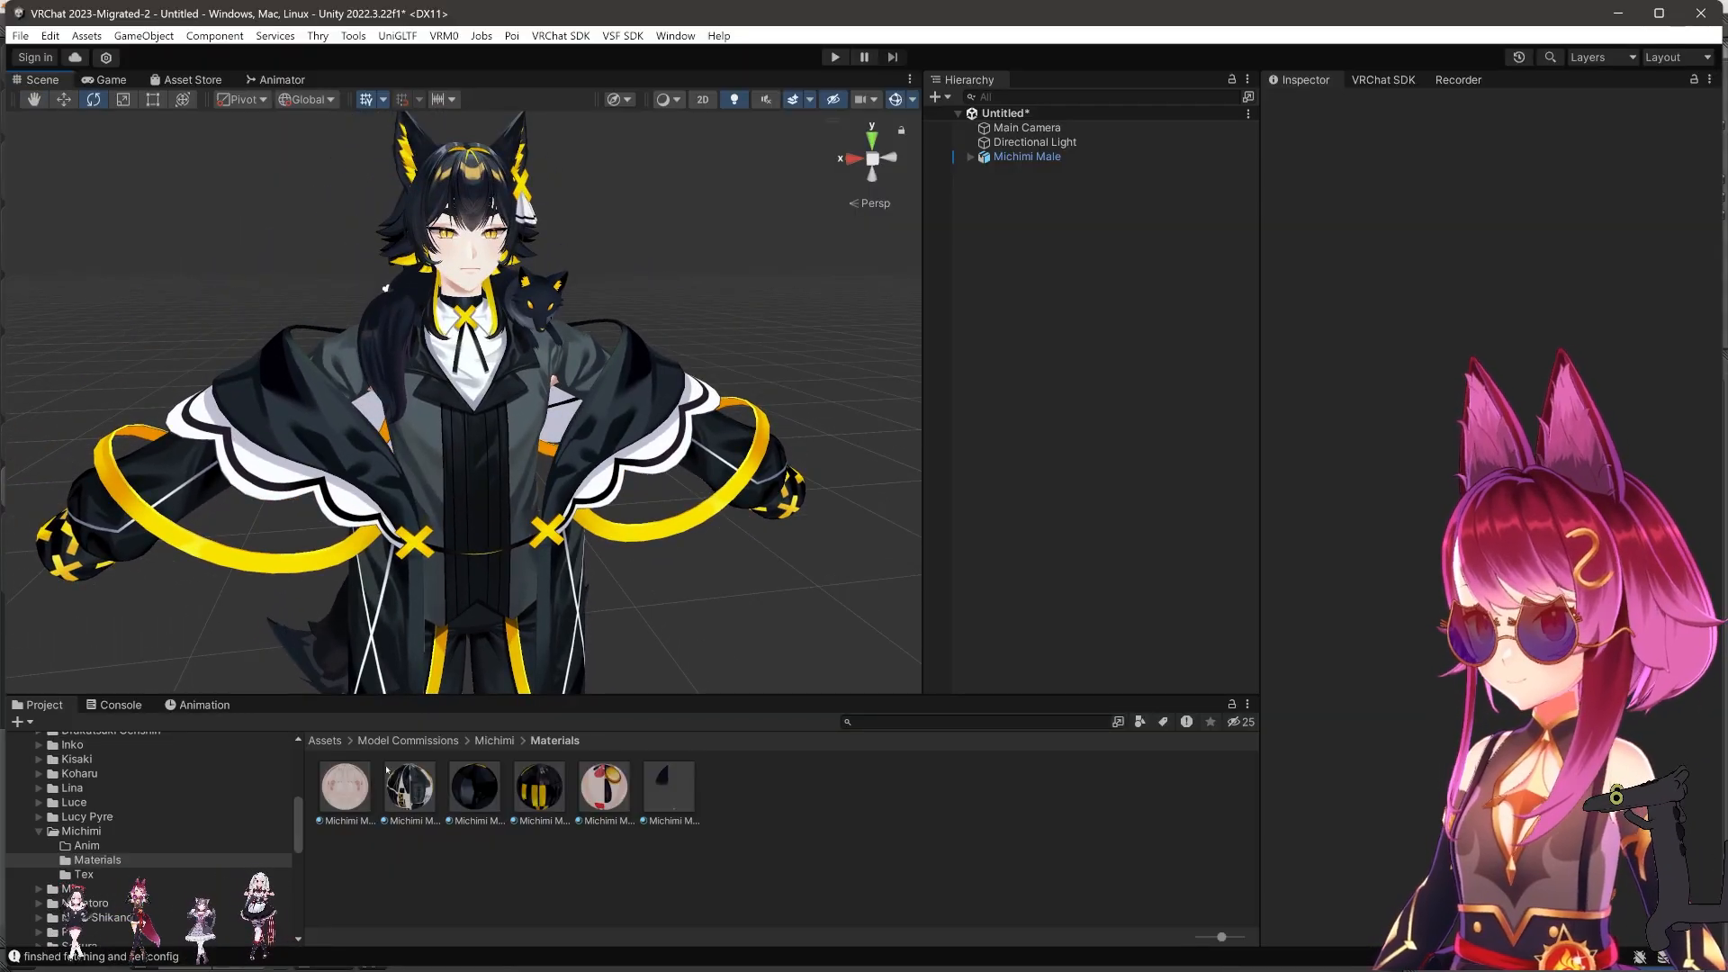
{"action": "left_click", "coordinate": [345, 788]}
{"action": "middle_click_drag", "start_coordinate": [662, 684], "coordinate": [707, 573]}
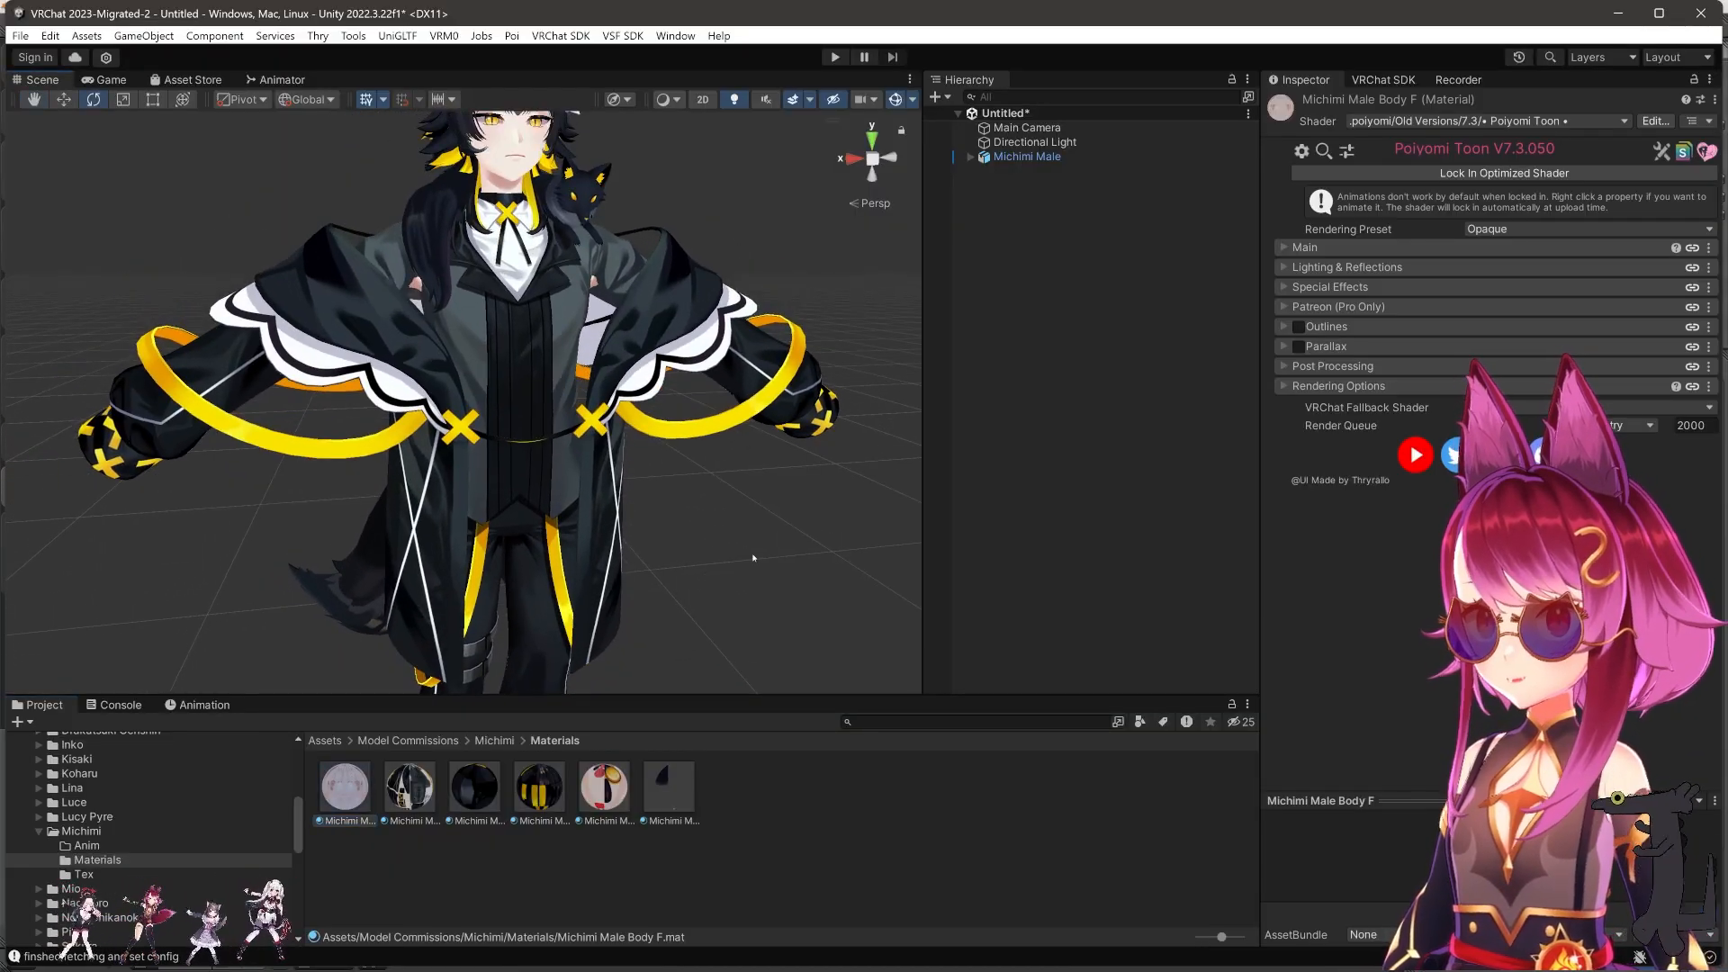
{"action": "middle_click_drag", "start_coordinate": [560, 630], "coordinate": [600, 586]}
{"action": "left_click", "coordinate": [343, 796]}
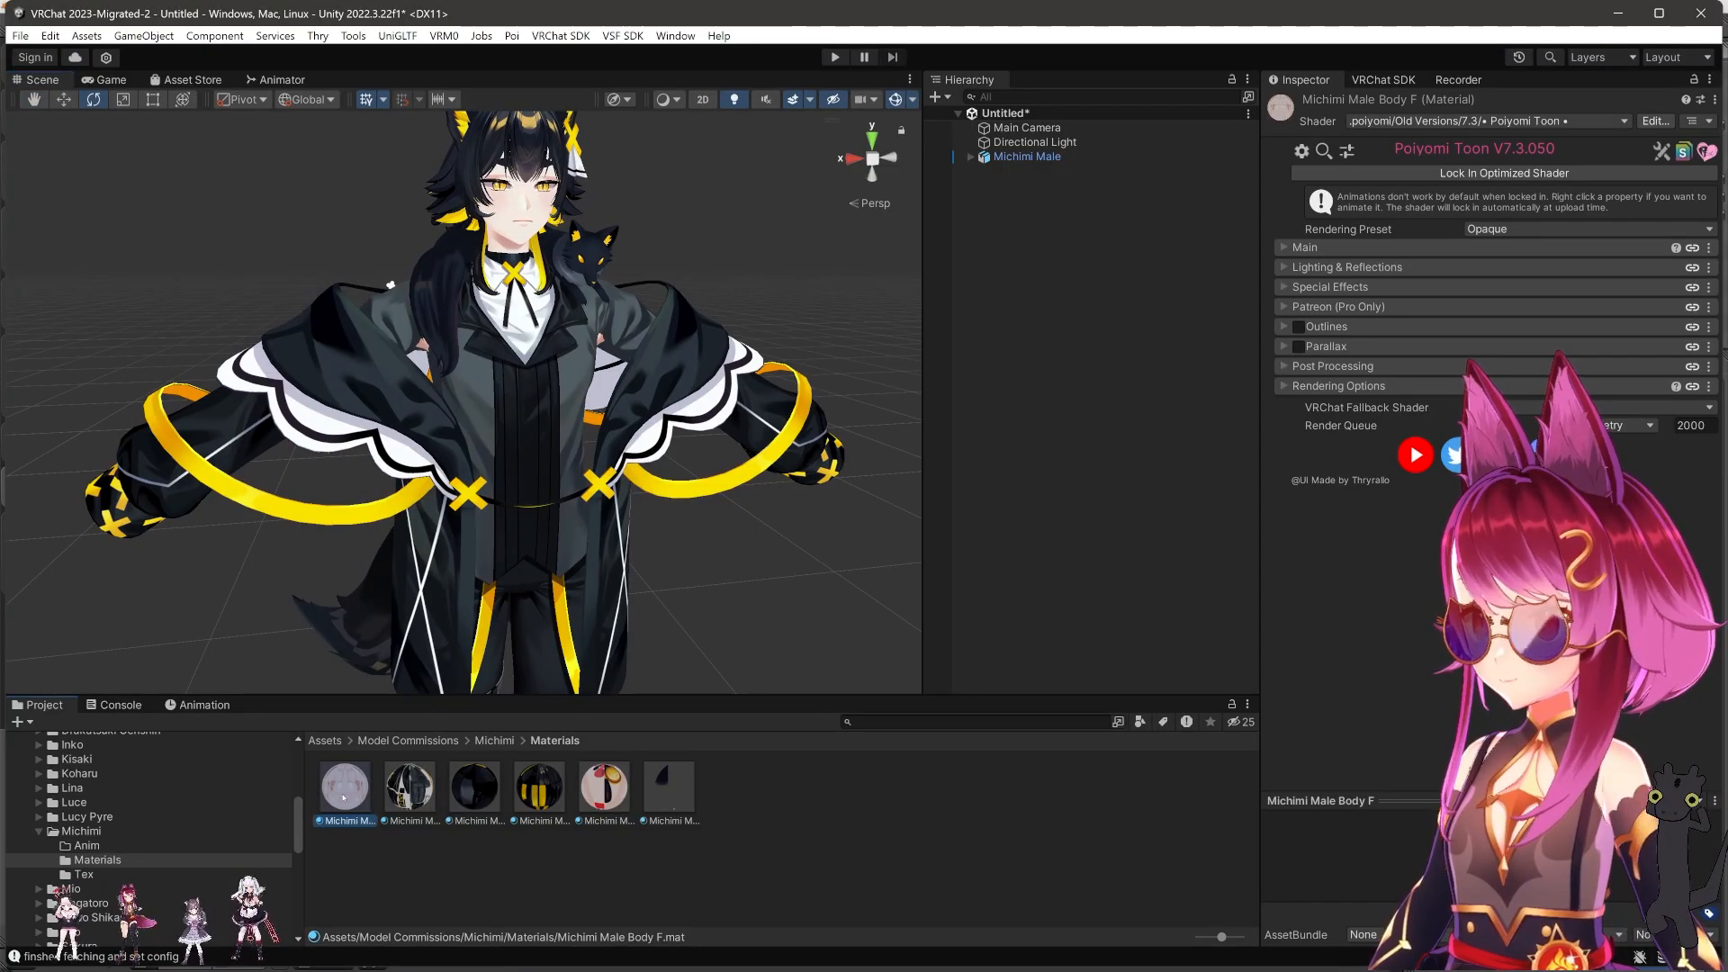
{"action": "left_click", "coordinate": [410, 788], "text": "ctrl"}
{"action": "left_click", "coordinate": [474, 788], "text": "ctrl"}
{"action": "left_click", "coordinate": [539, 787], "text": "ctrl"}
{"action": "left_click", "coordinate": [604, 787], "text": "ctrl"}
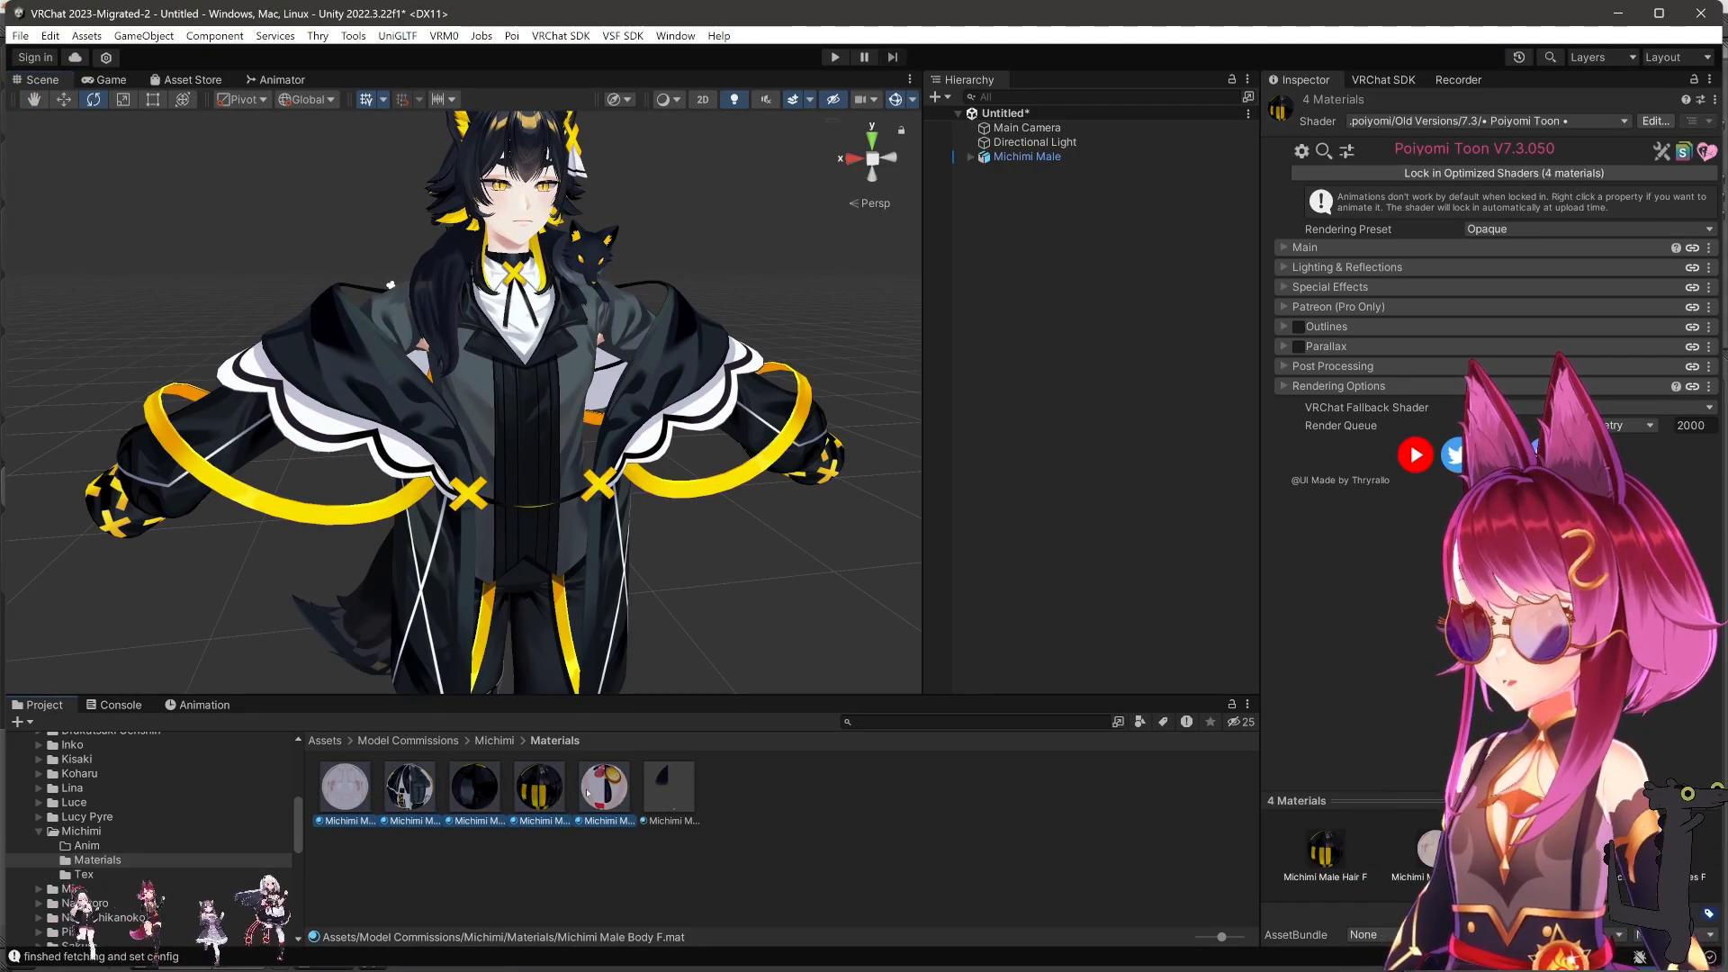
- Expand Lighting & Reflections and enable Rim Lighting on the five materials
{"action": "left_click", "coordinate": [1288, 268]}
{"action": "left_click", "coordinate": [1311, 333]}
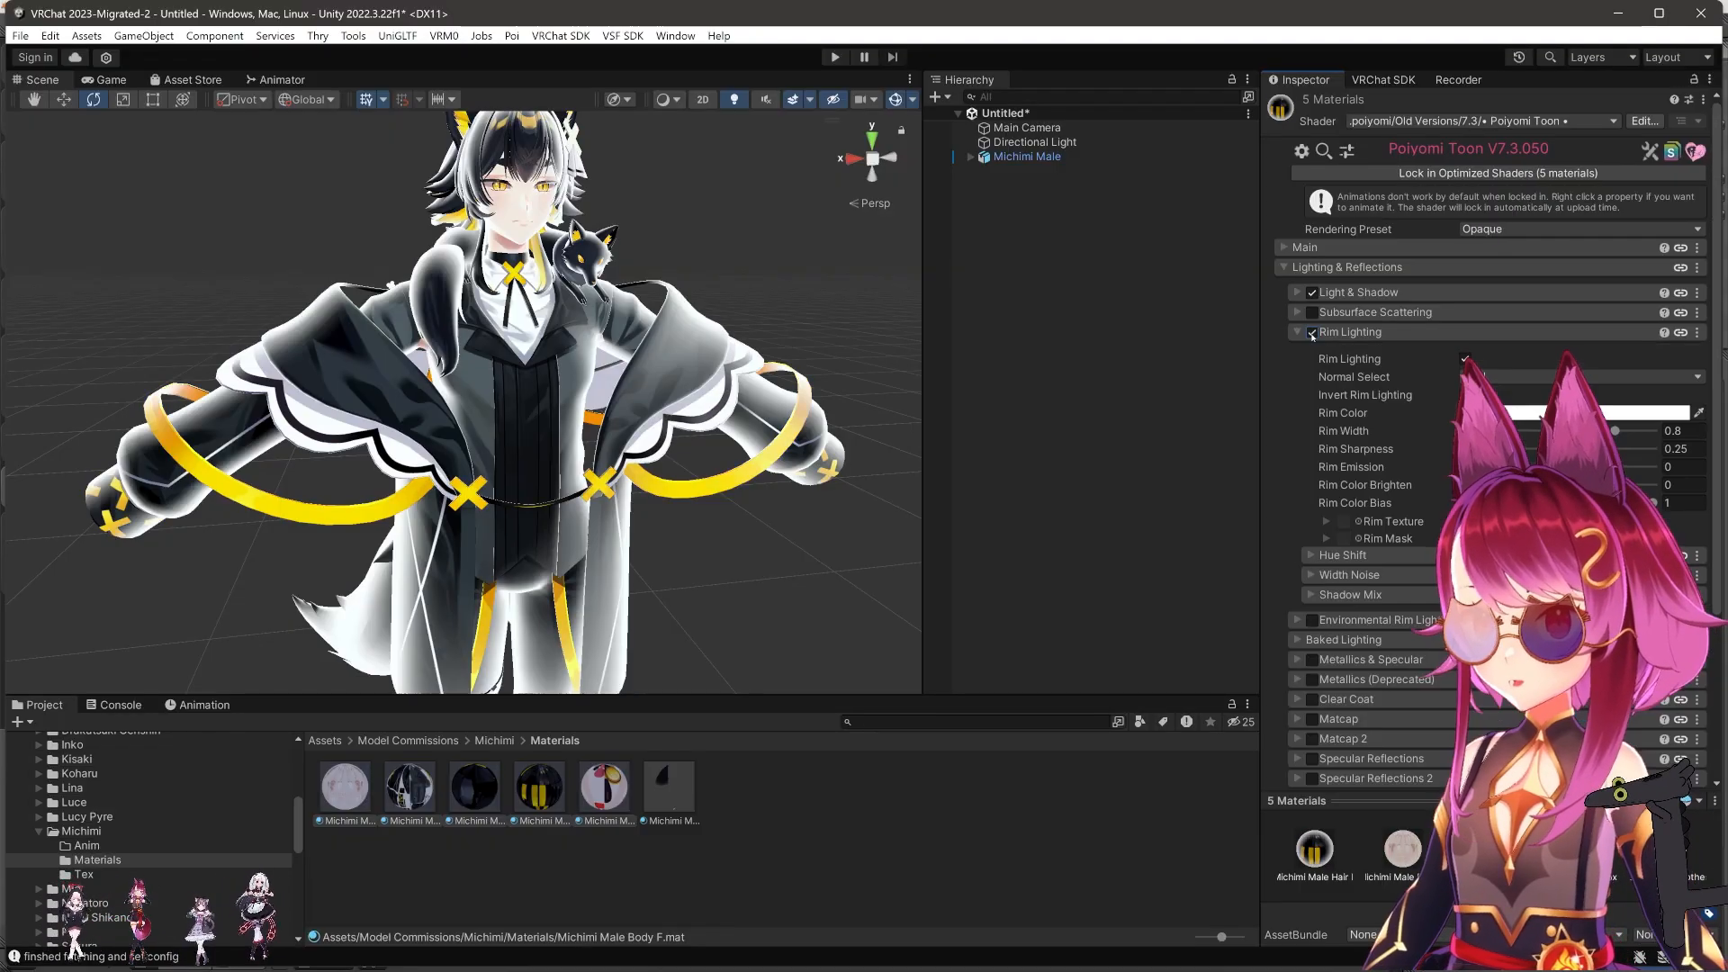
{"action": "left_click", "coordinate": [1690, 430]}
{"action": "middle_click_drag", "start_coordinate": [852, 441], "coordinate": [727, 507]}
{"action": "scroll", "coordinate": [782, 512], "scroll_direction": "up", "scroll_amount": 3}
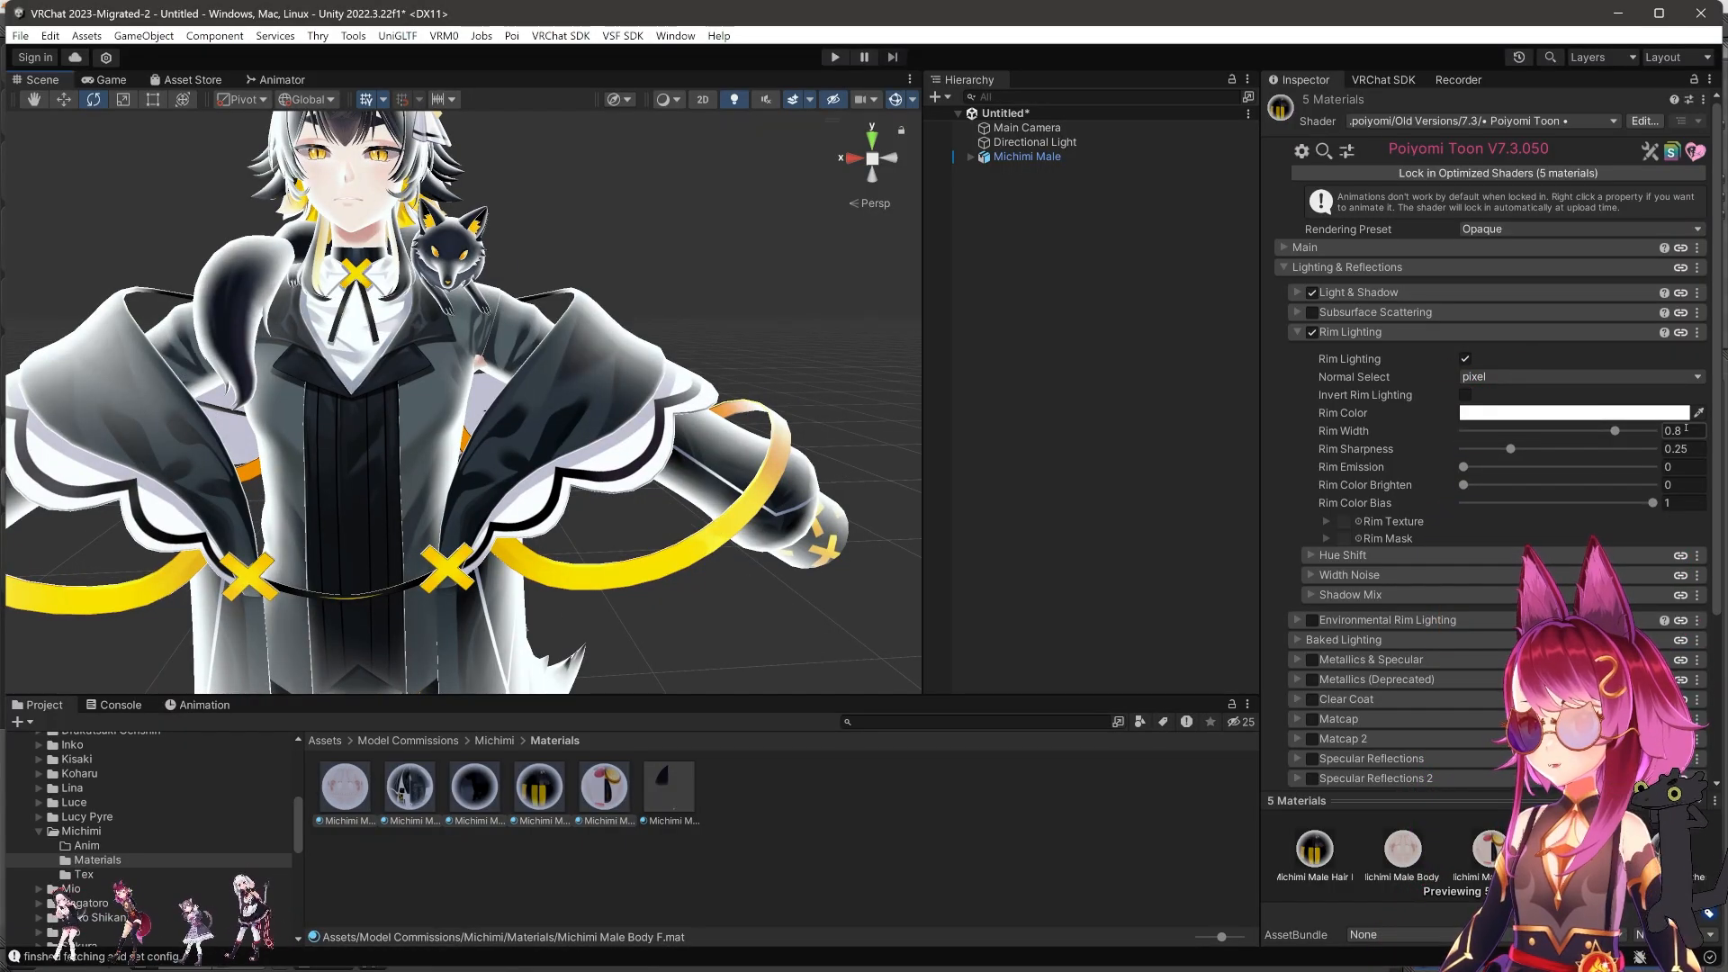
- Set Rim Width 0.3, Rim Sharpness 0.1, Rim Emission 1 and Rim Color Bias 0.1
{"action": "left_click", "coordinate": [1685, 430]}
{"action": "type", "text": "0.3"}
{"action": "key", "text": "Tab"}
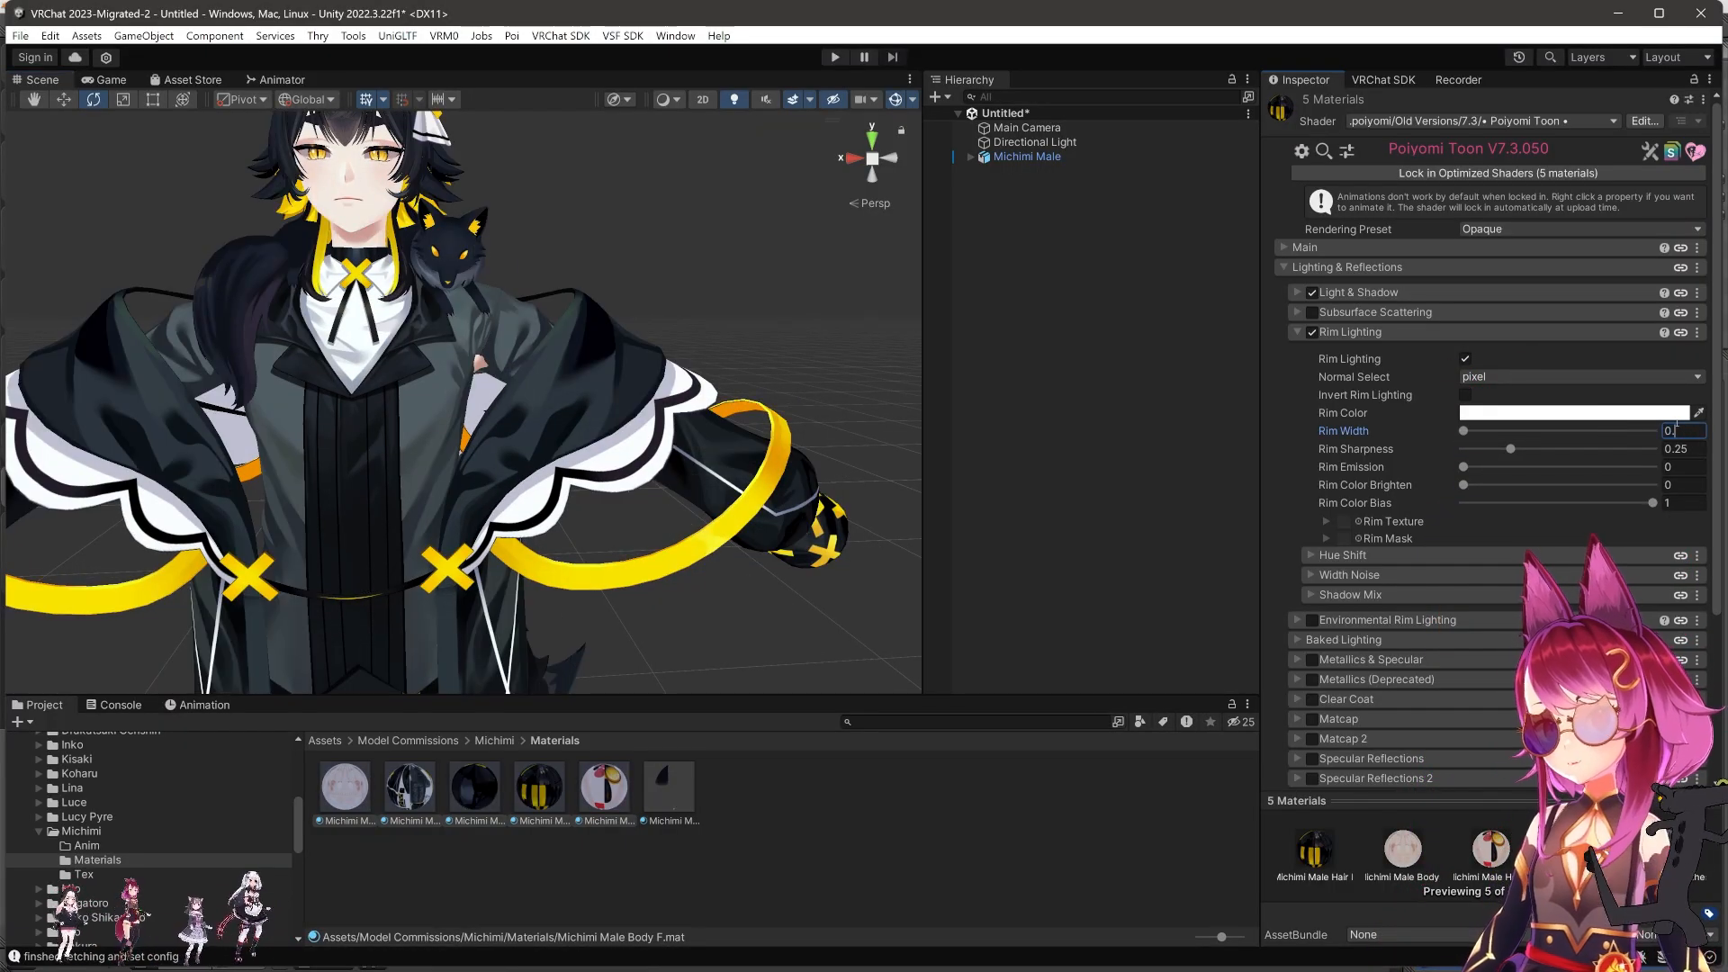
{"action": "type", "text": "0.1"}
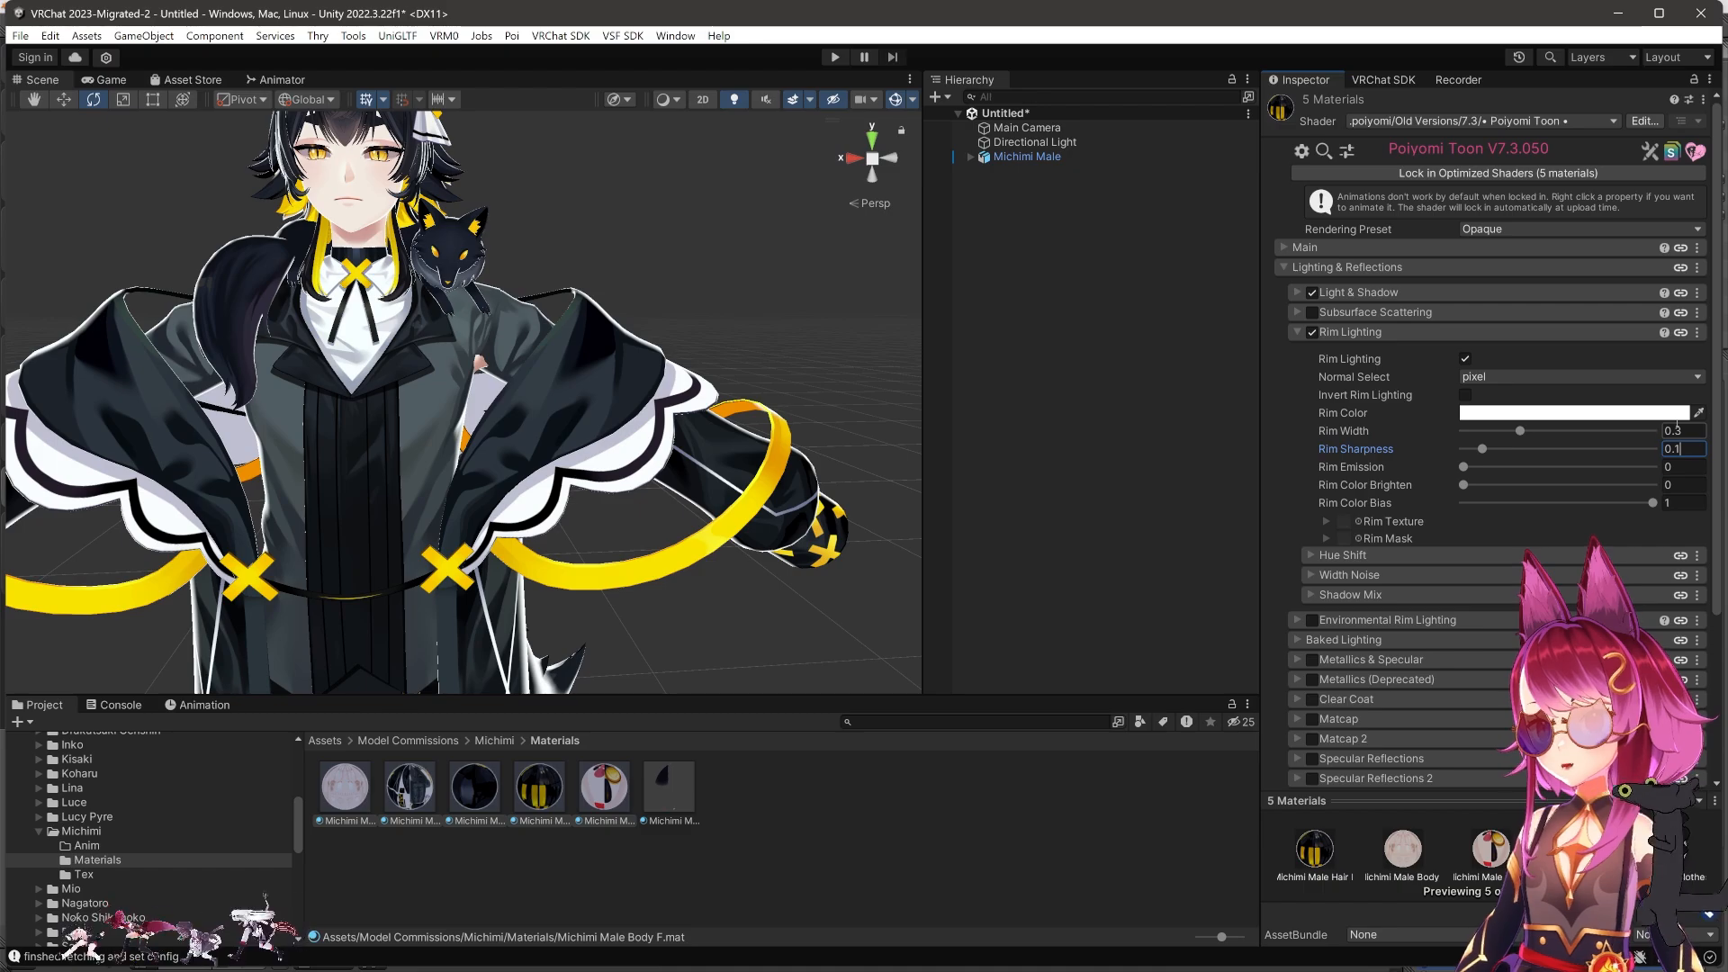
{"action": "key", "text": "Tab"}
{"action": "type", "text": "1"}
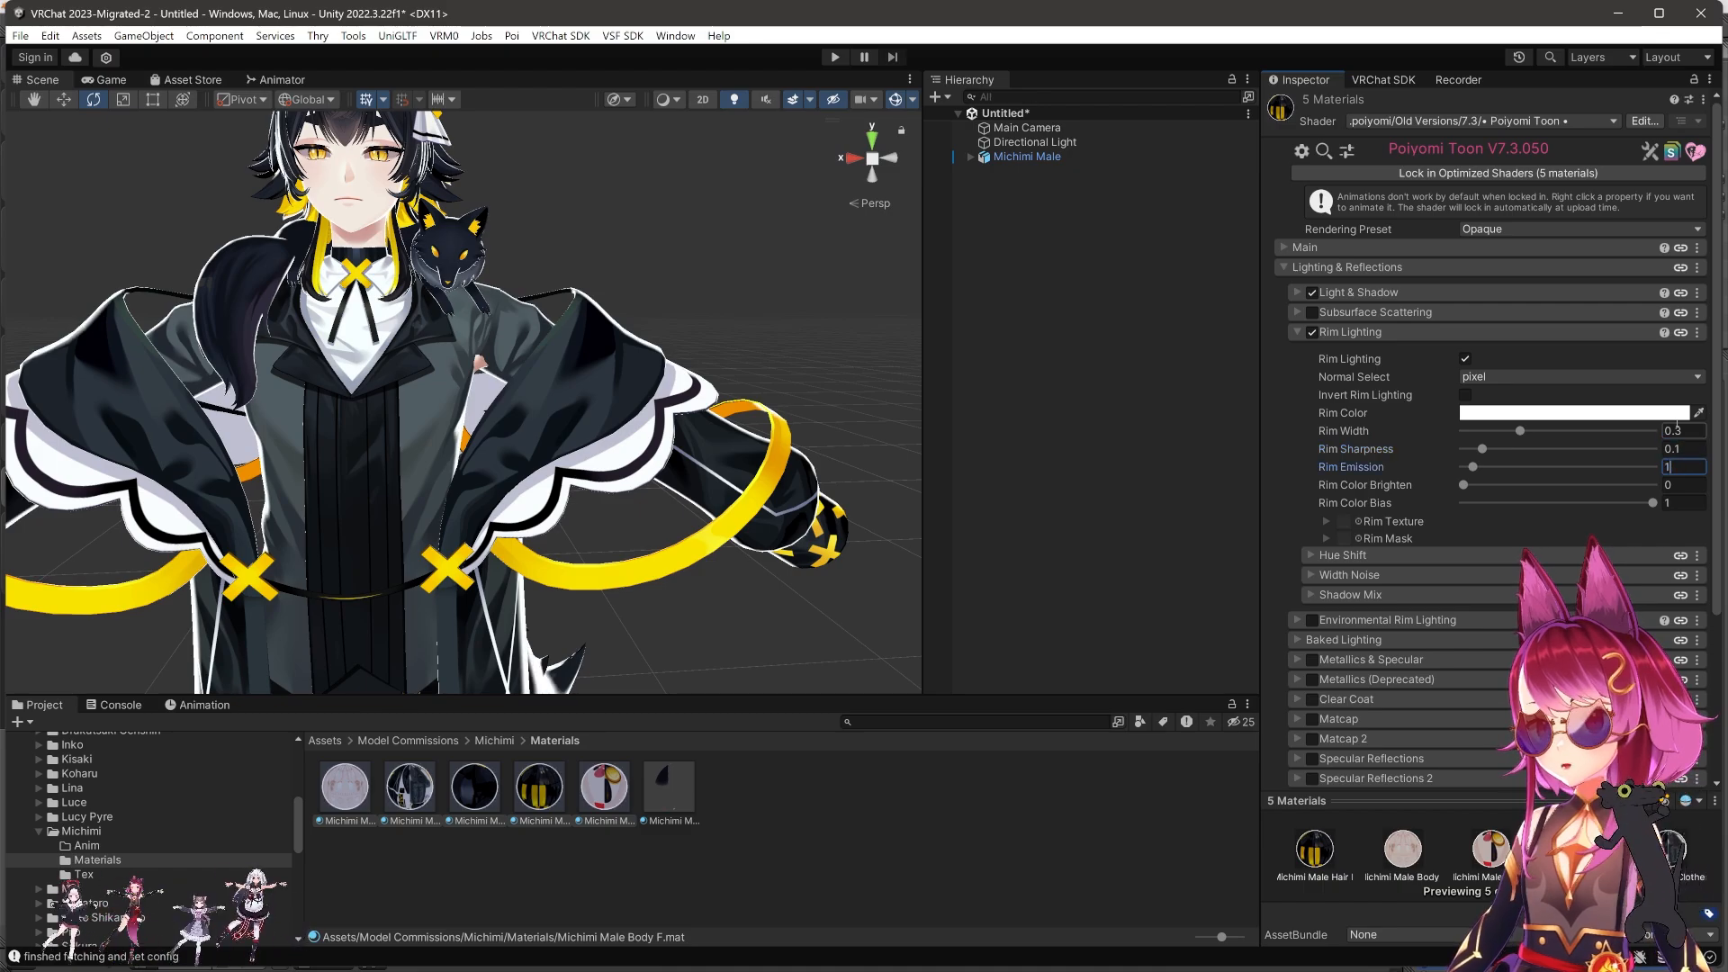
{"action": "key", "text": "Tab"}
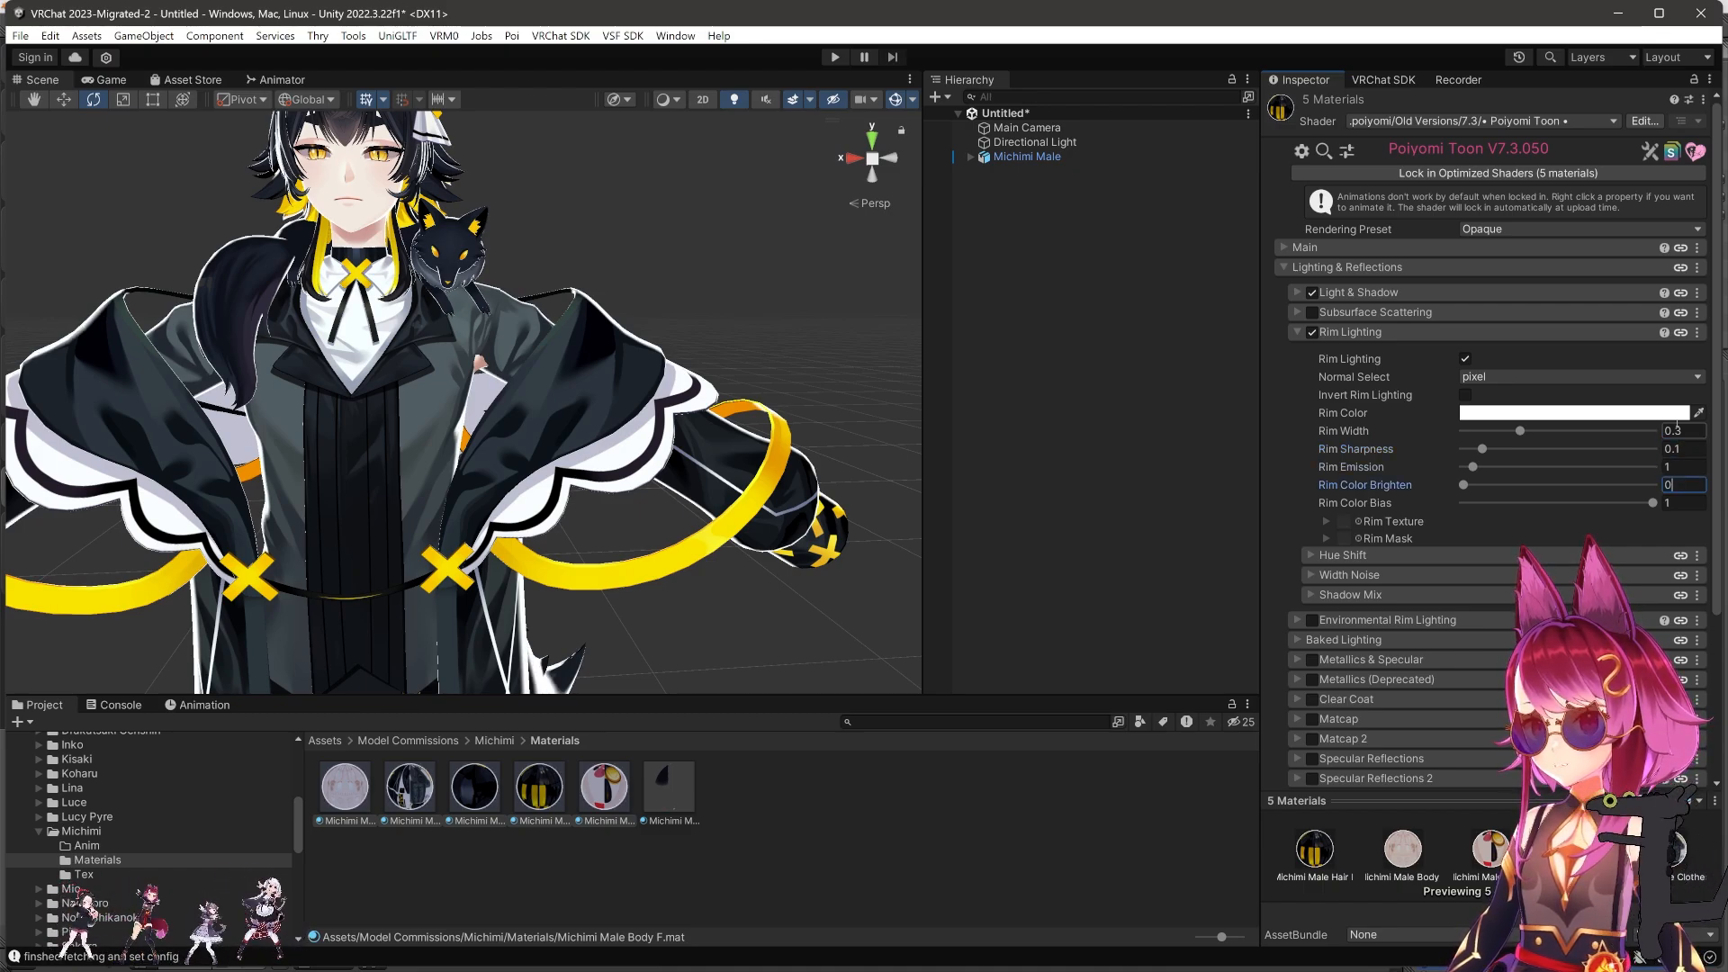
{"action": "key", "text": "Tab"}
{"action": "type", "text": "0.1"}
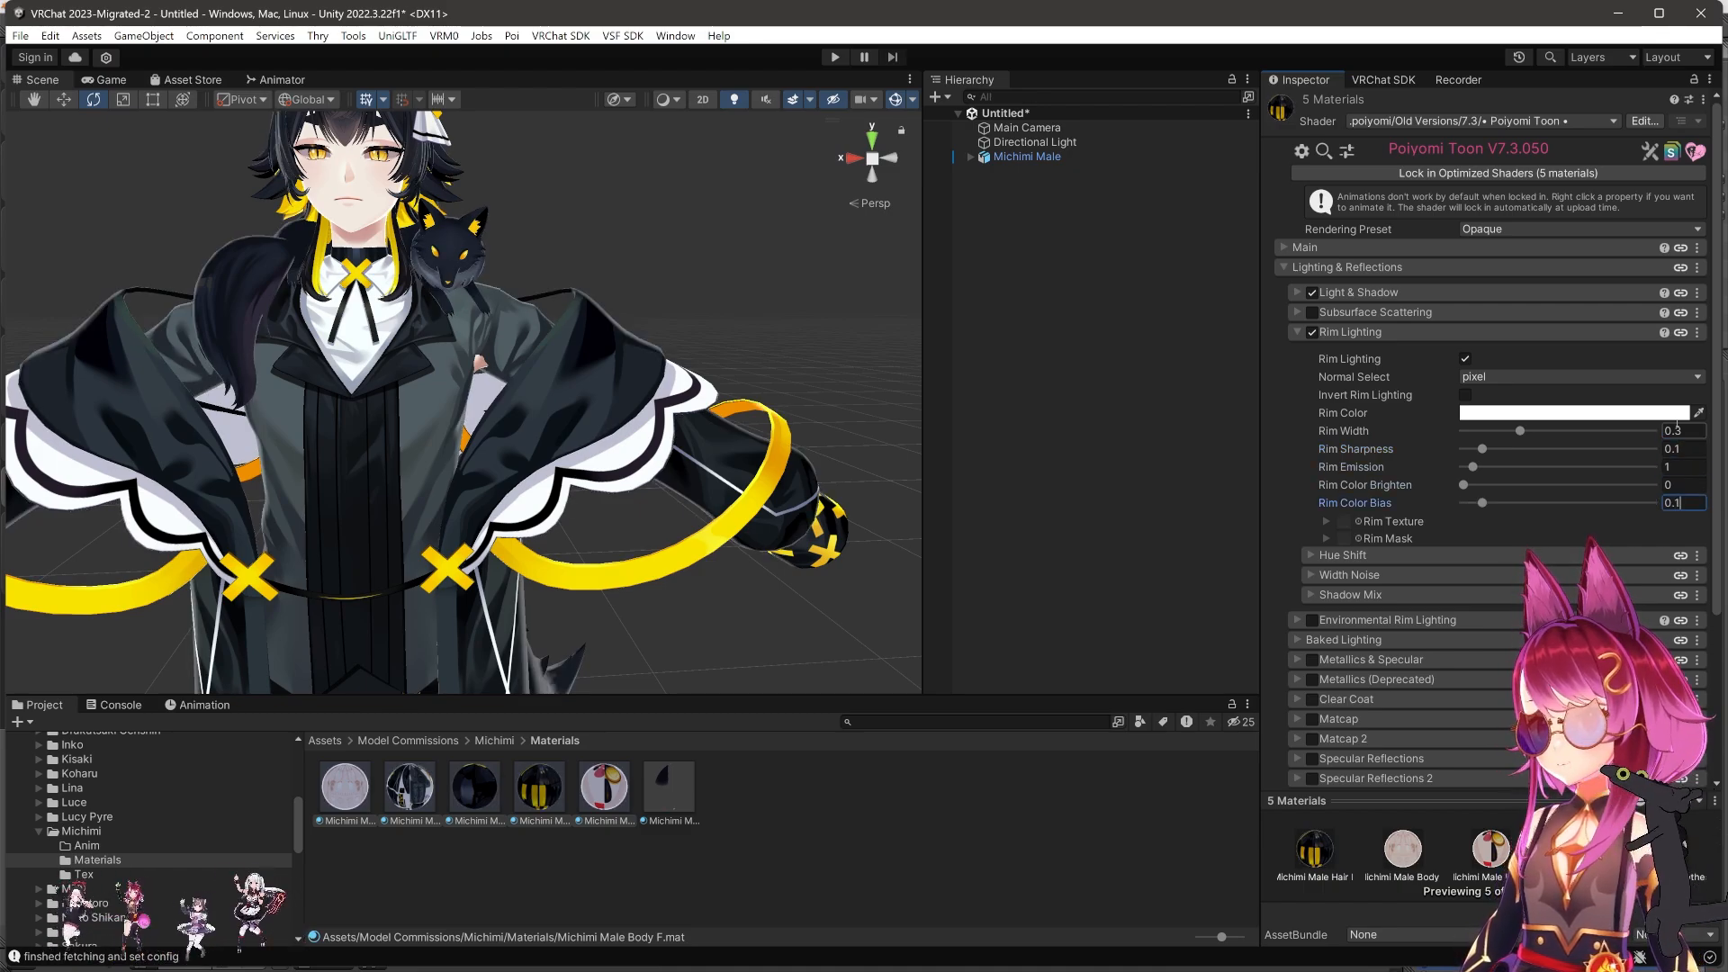
{"action": "right_click_drag", "start_coordinate": [567, 586], "coordinate": [500, 567]}
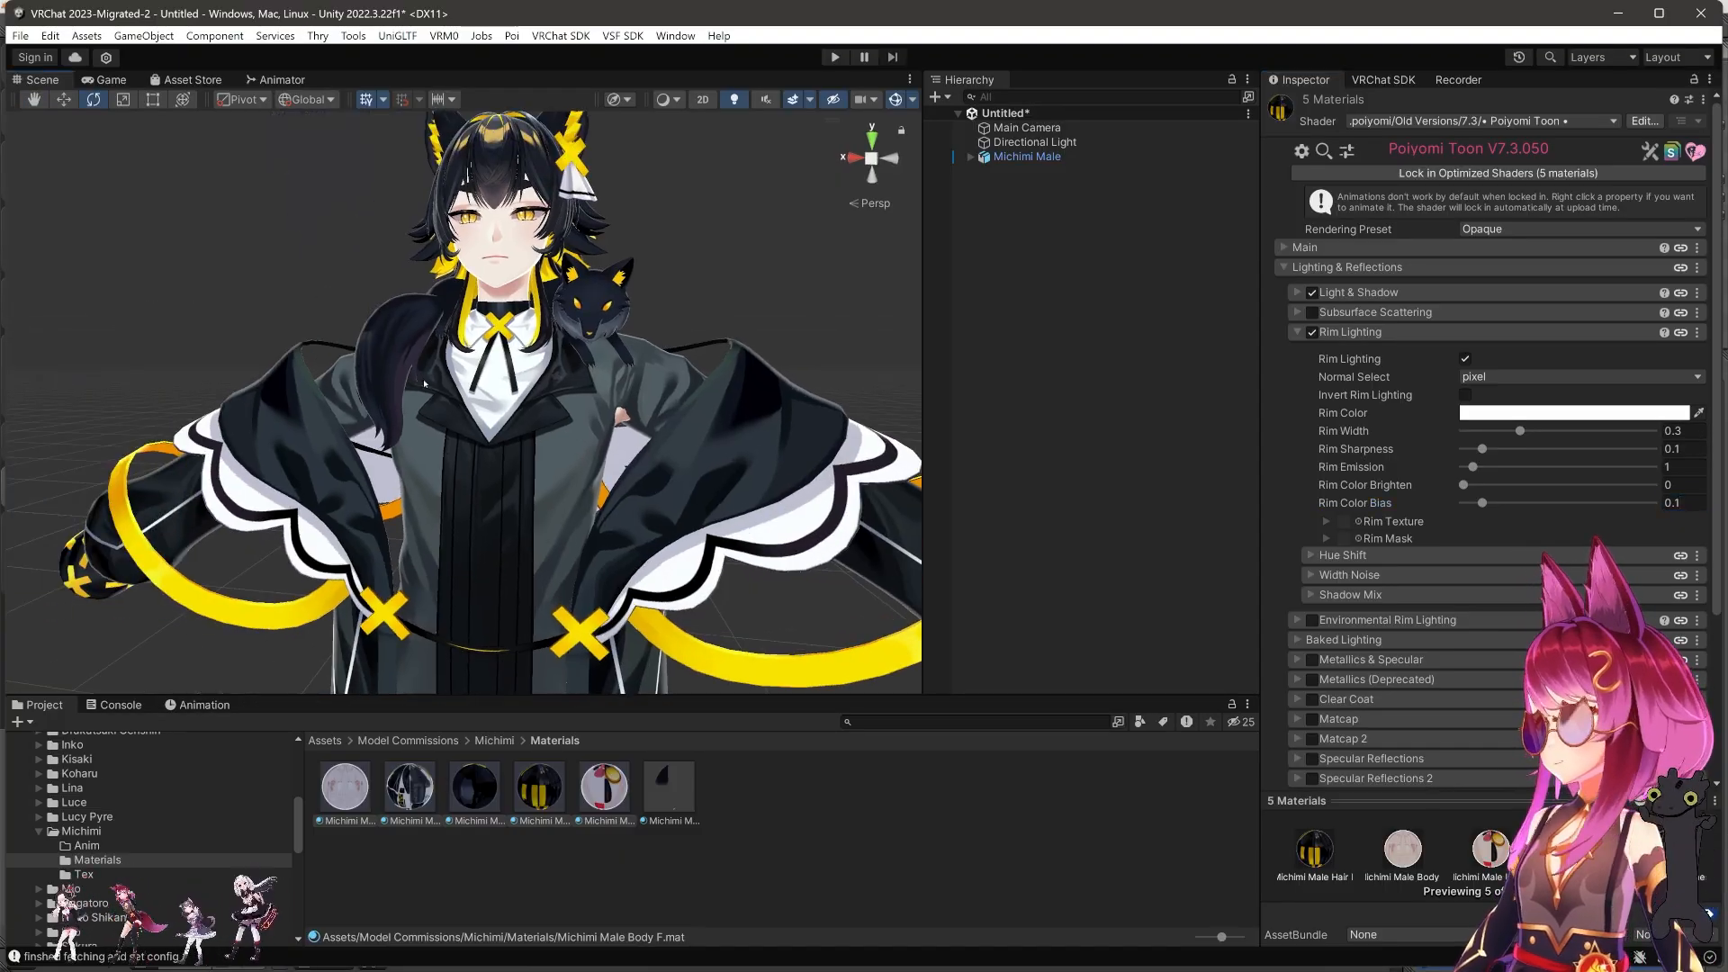
{"action": "middle_click_drag", "start_coordinate": [501, 567], "coordinate": [463, 363]}
{"action": "left_click_drag", "start_coordinate": [463, 363], "coordinate": [540, 393], "text": "alt"}
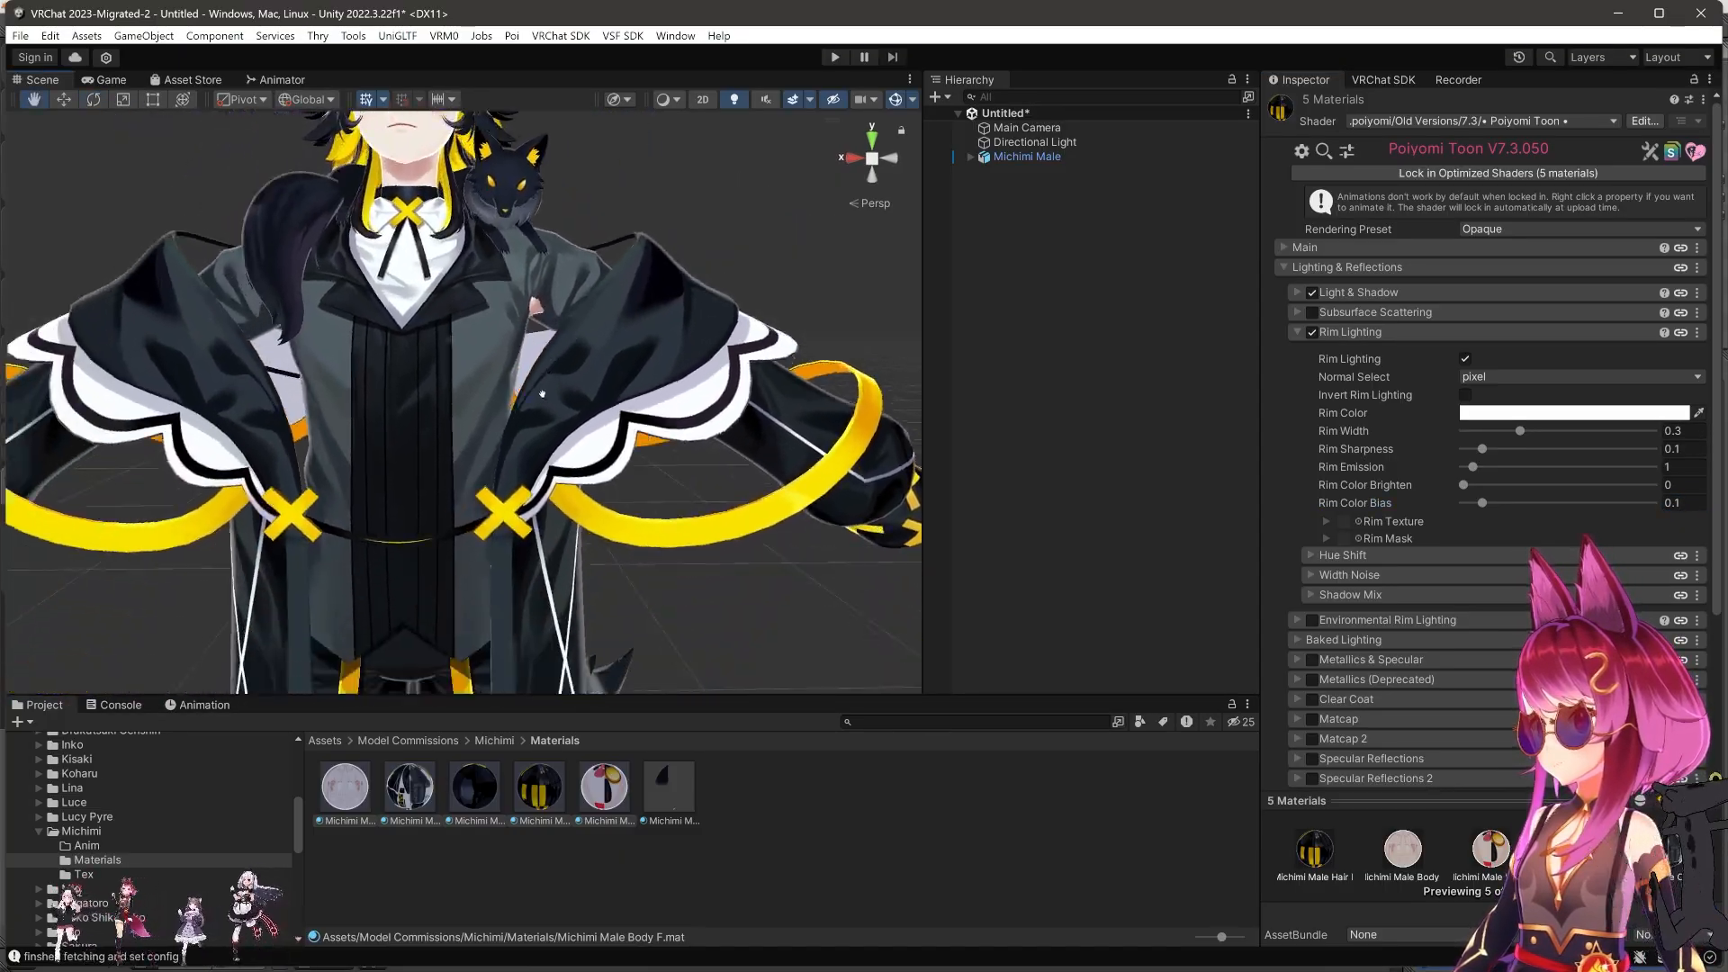
{"action": "middle_click_drag", "start_coordinate": [540, 393], "coordinate": [545, 272]}
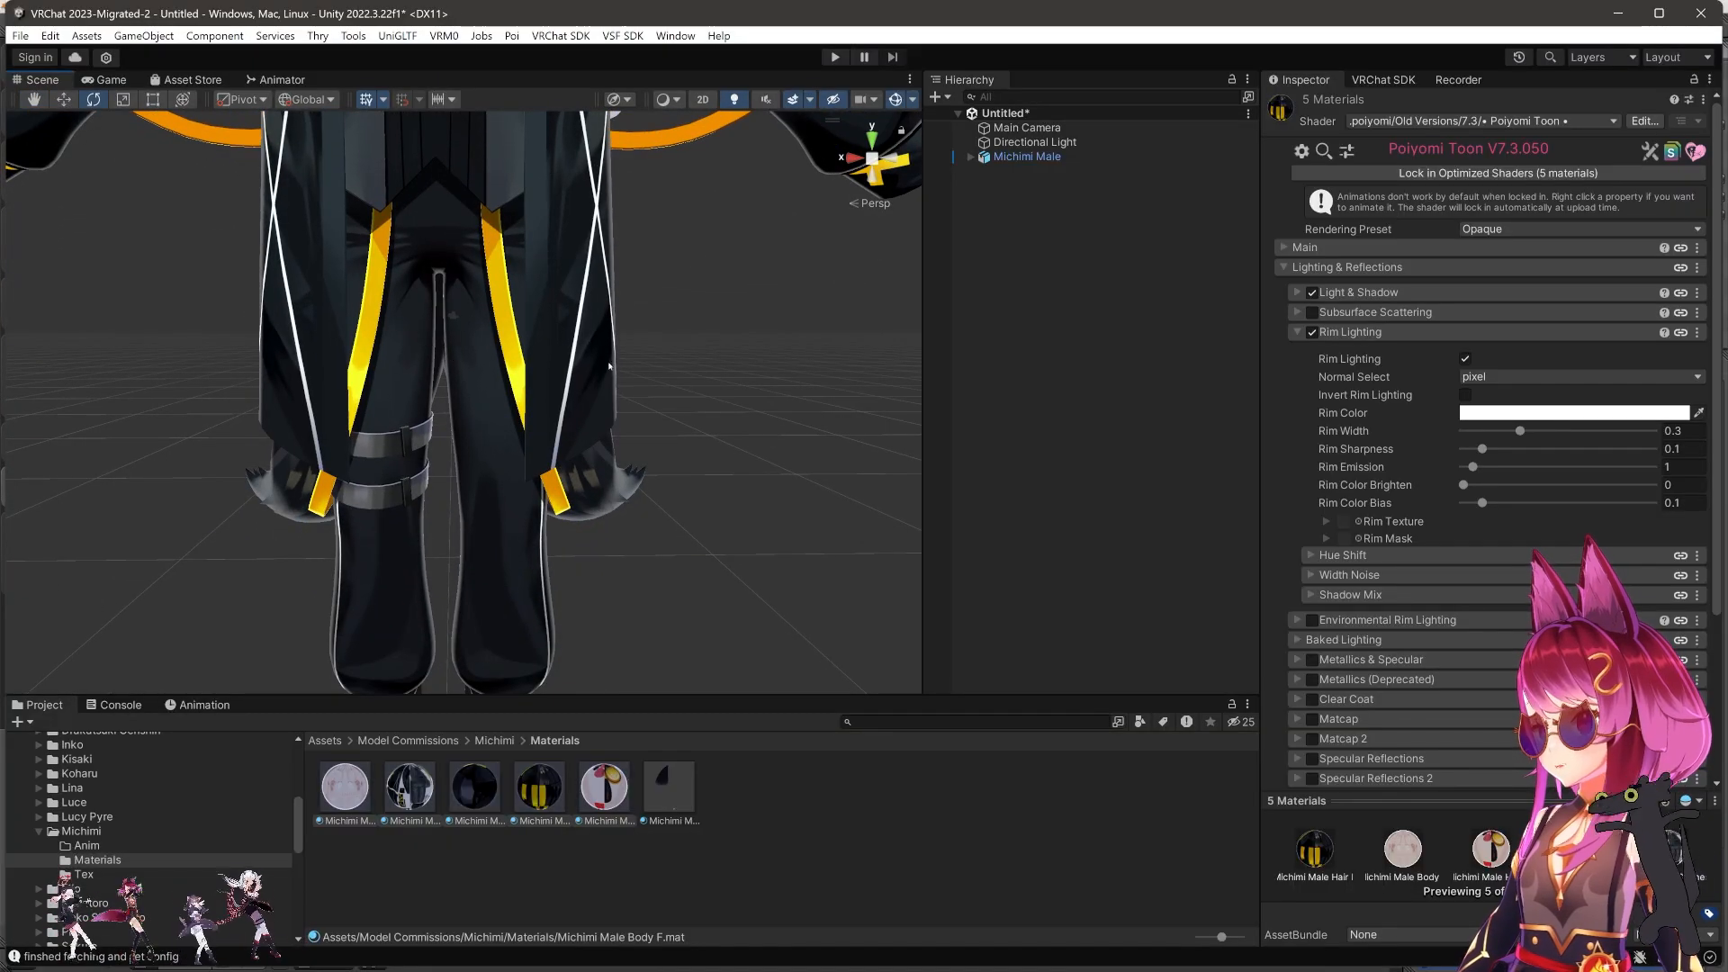
{"action": "scroll", "coordinate": [581, 357], "scroll_direction": "down", "scroll_amount": 1}
{"action": "middle_click_drag", "start_coordinate": [580, 358], "coordinate": [582, 366]}
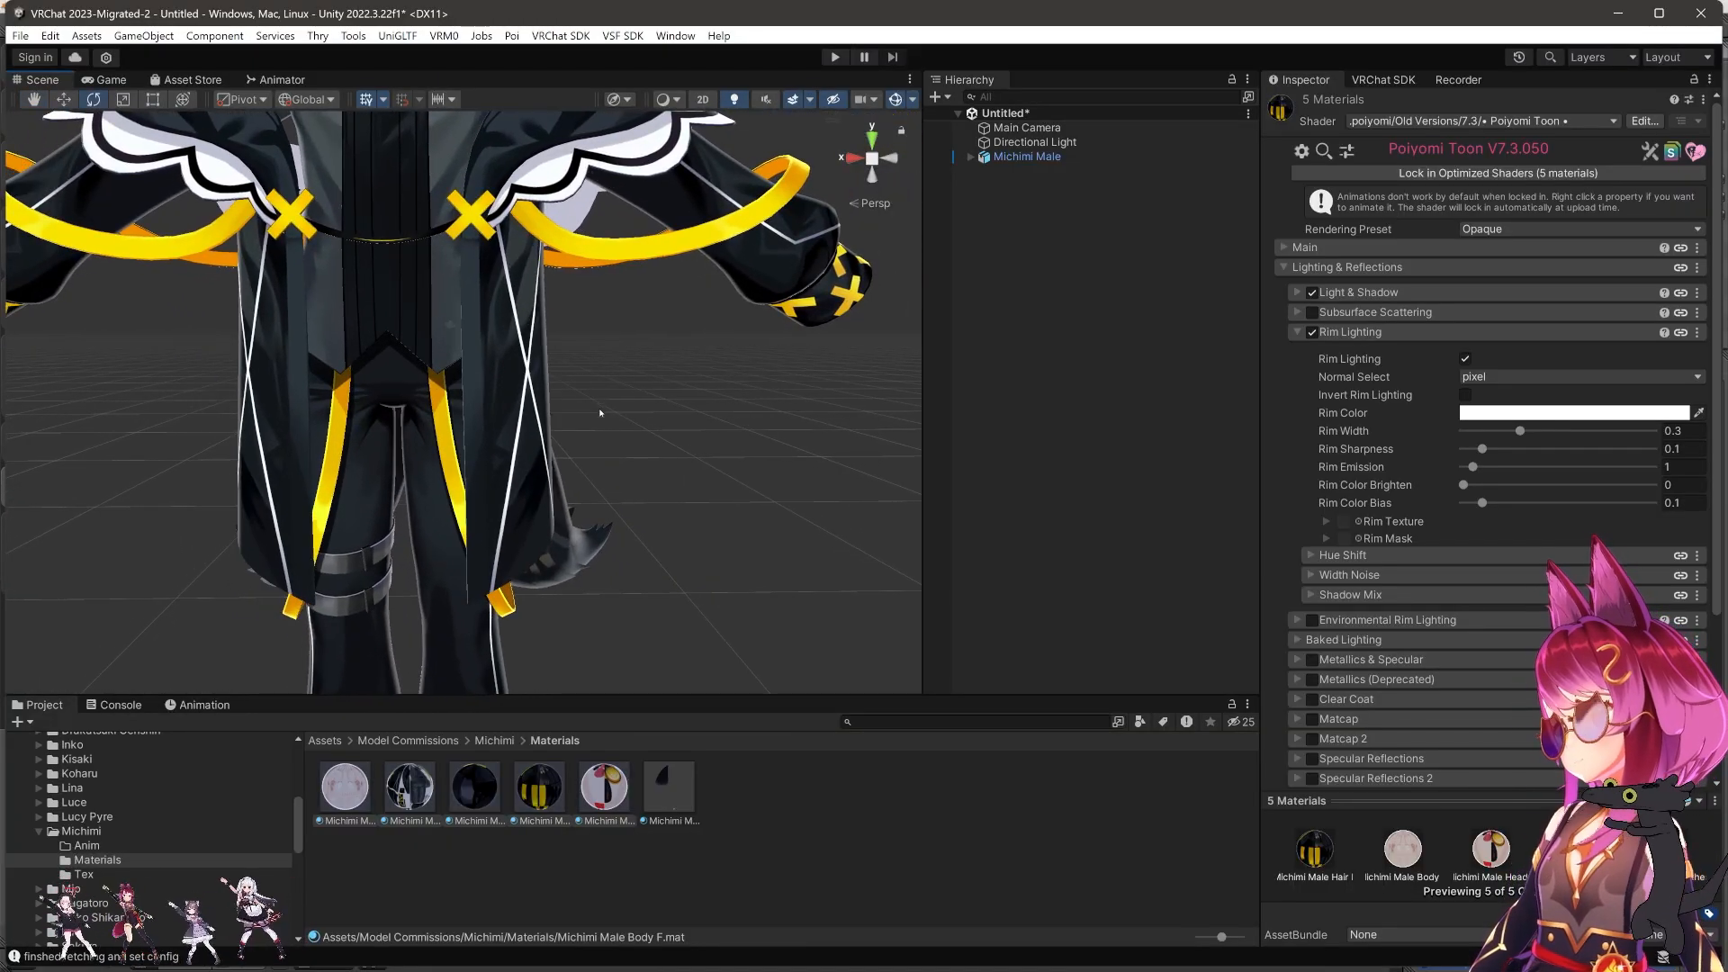
- Try a yellow rim colour, then switch to blue and tone it duller
{"action": "left_click", "coordinate": [1540, 412]}
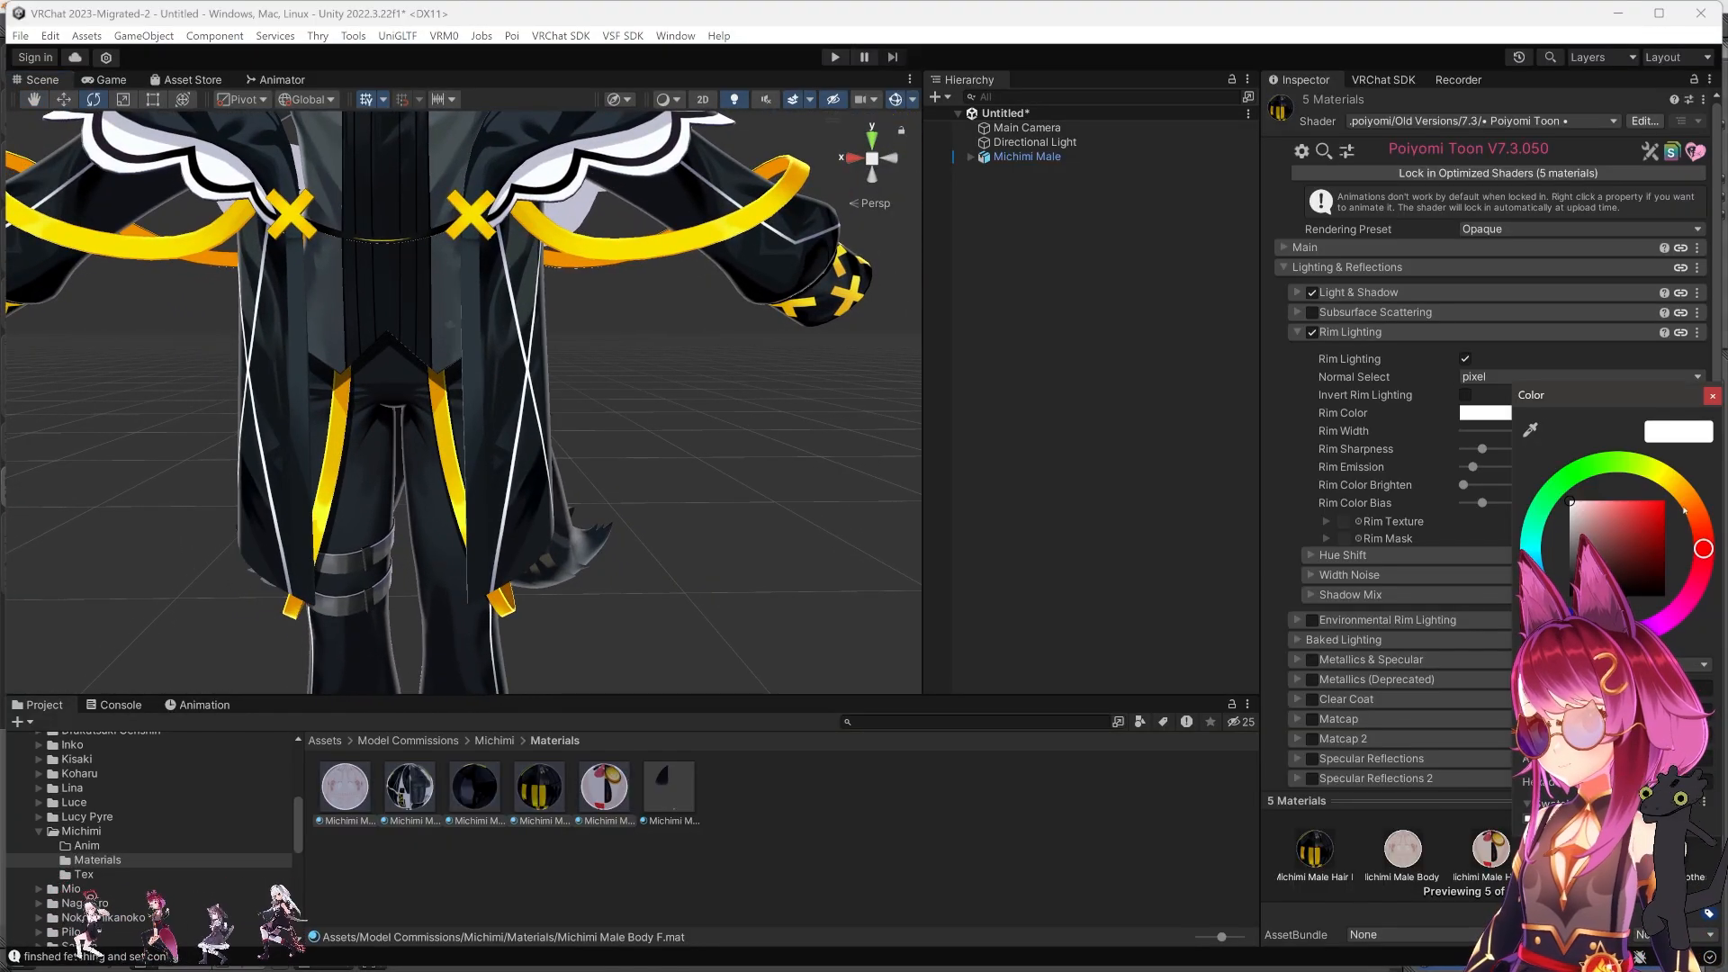
{"action": "mouse_move", "coordinate": [1685, 509]}
{"action": "left_mouse_down"}
{"action": "mouse_move", "coordinate": [1675, 487]}
{"action": "mouse_move", "coordinate": [1615, 549]}
{"action": "left_mouse_up"}
{"action": "left_click", "coordinate": [1658, 500]}
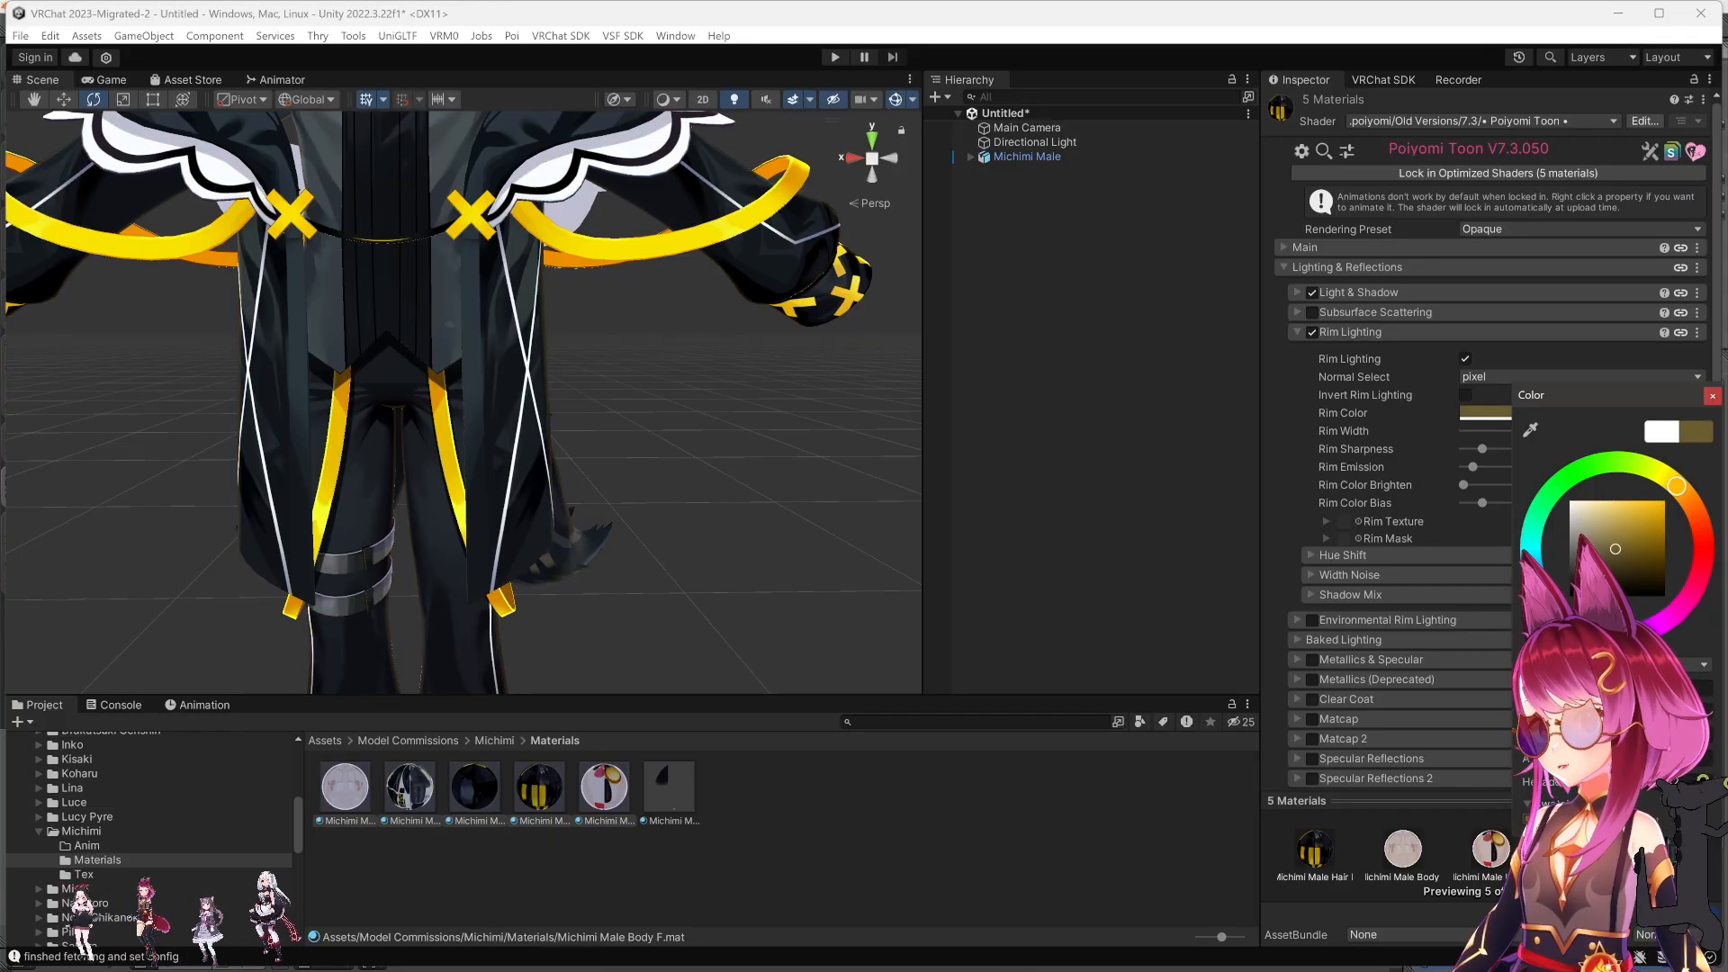
{"action": "left_click", "coordinate": [1585, 628]}
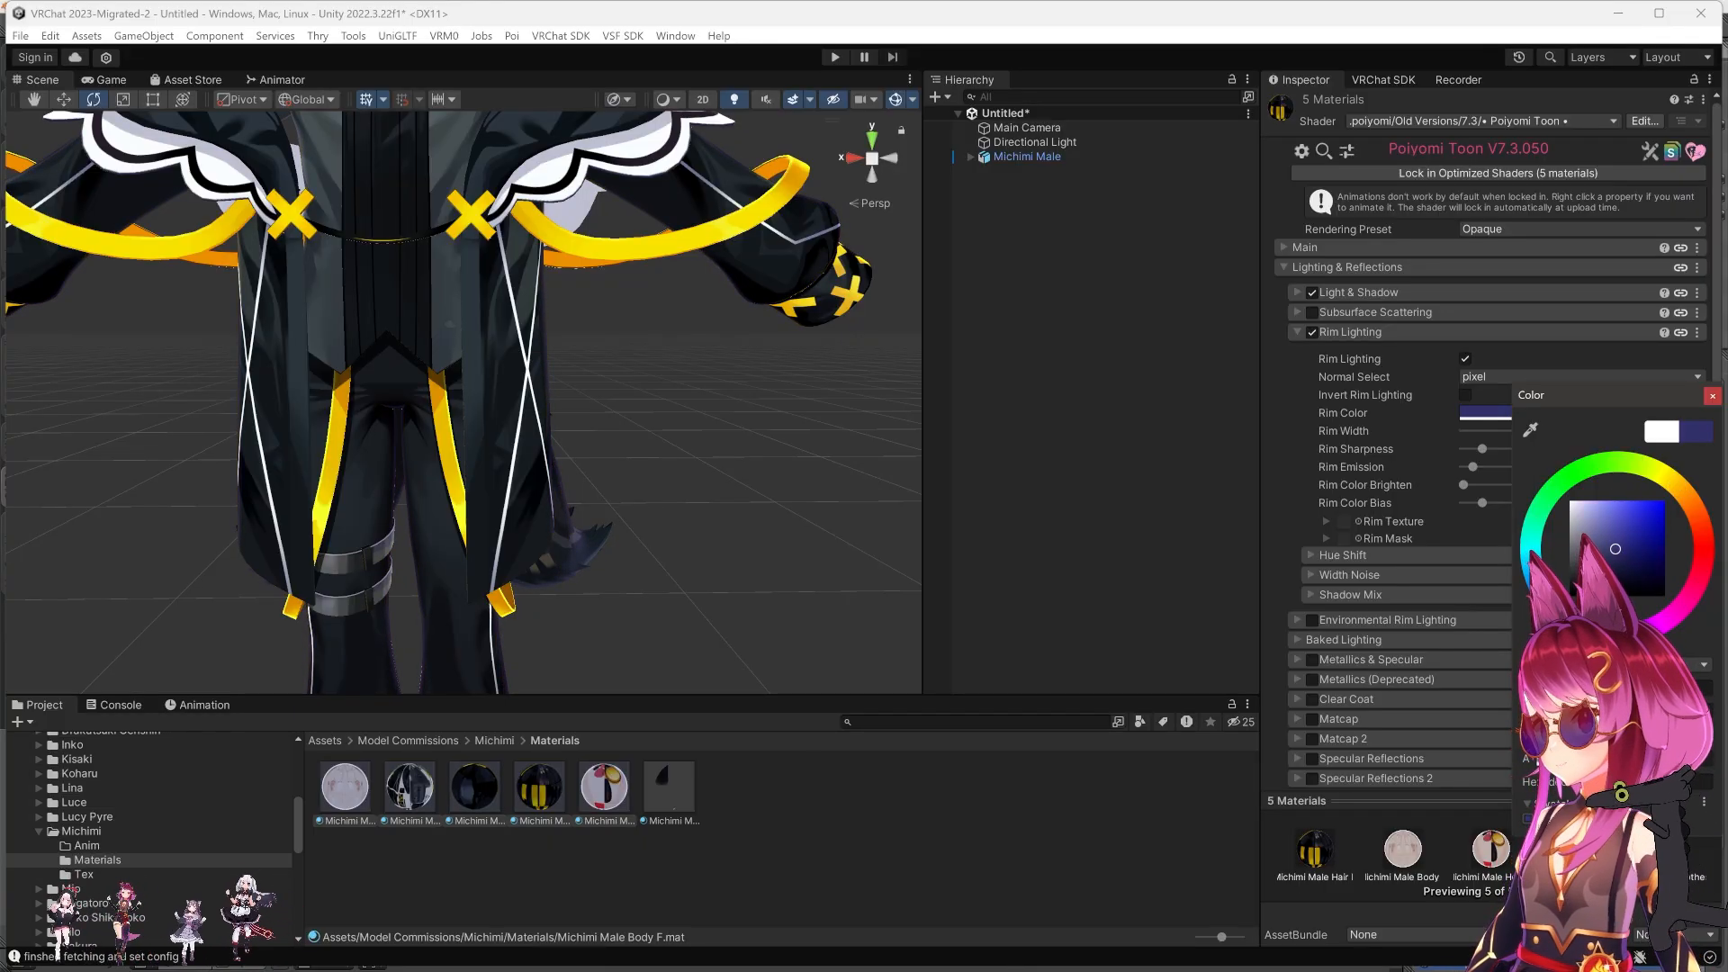
{"action": "middle_click_drag", "start_coordinate": [540, 635], "coordinate": [445, 440]}
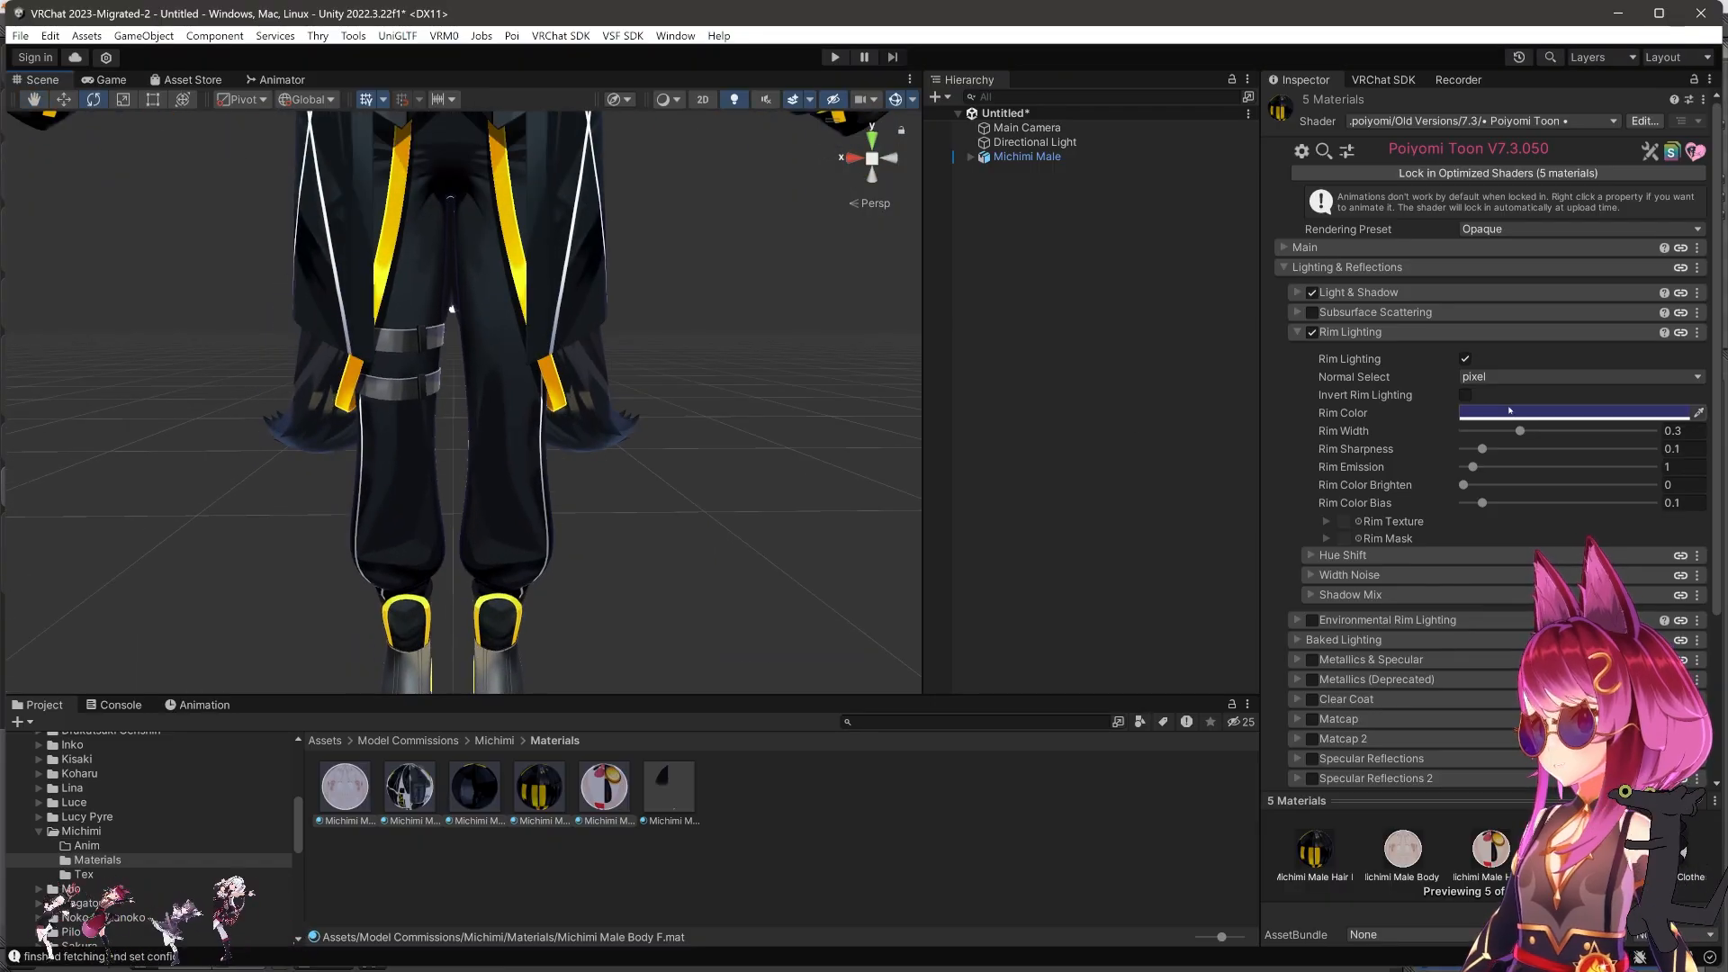
{"action": "left_click", "coordinate": [1509, 410]}
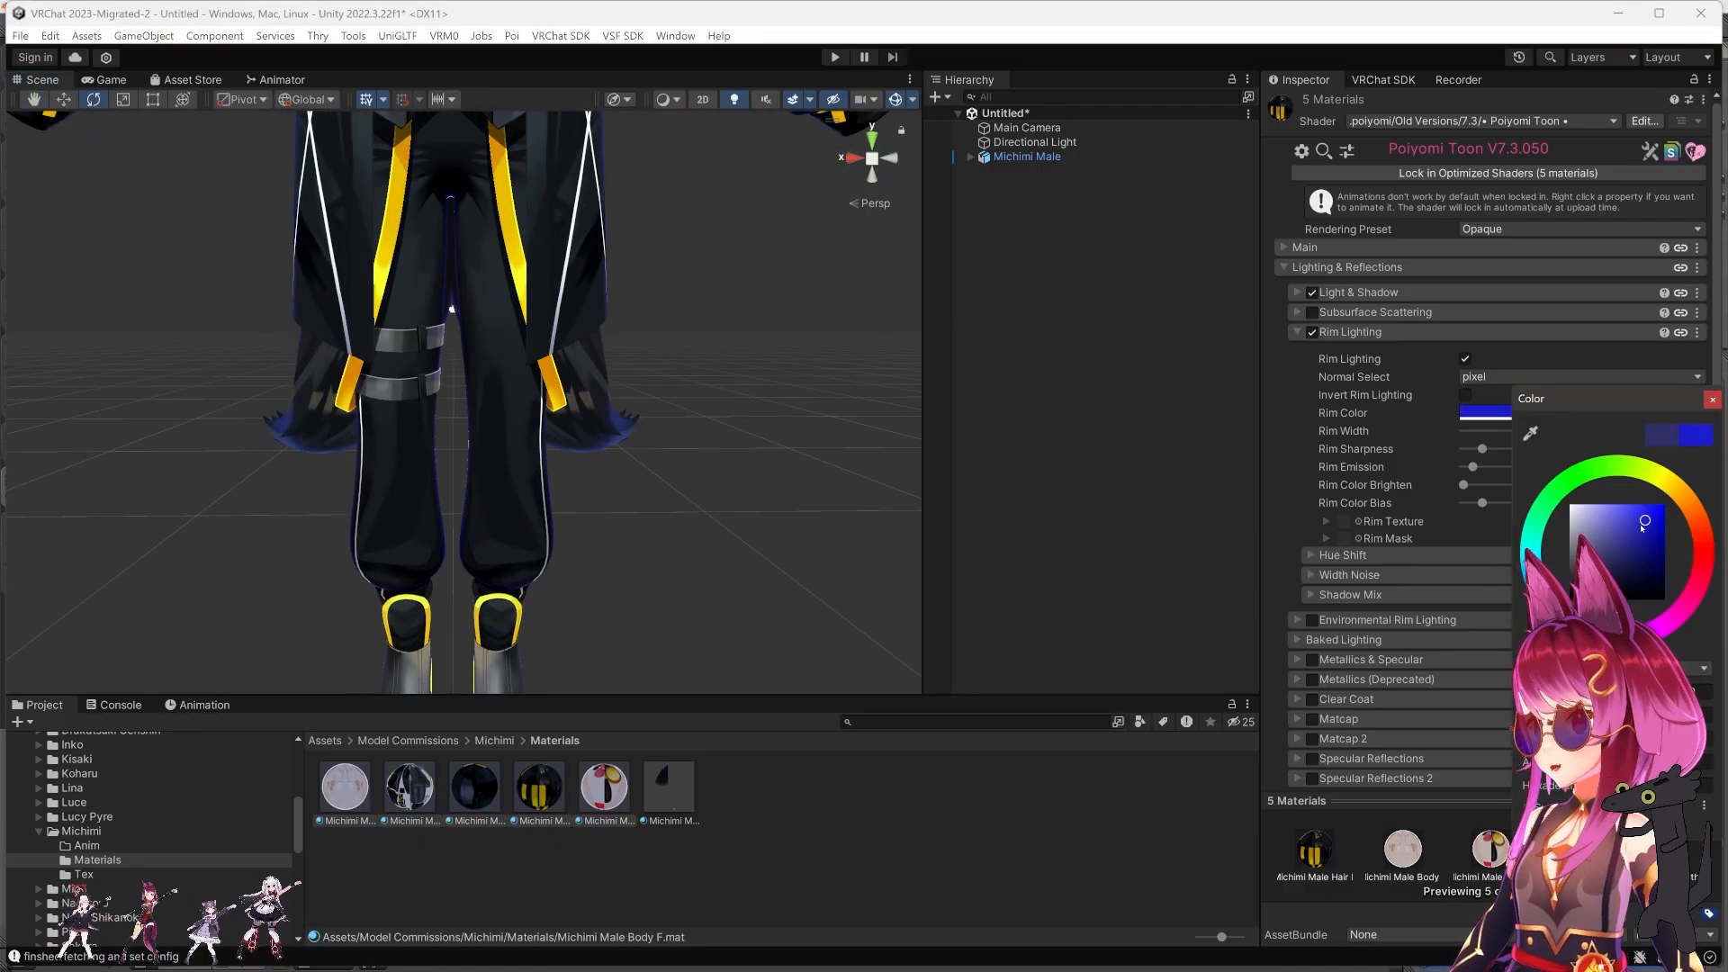
{"action": "left_click", "coordinate": [1631, 536]}
- Inspect the blue rim on the avatar, then make the rim colour a brighter blue
{"action": "middle_click_drag", "start_coordinate": [451, 468], "coordinate": [490, 394]}
{"action": "scroll", "coordinate": [490, 393], "scroll_direction": "up", "scroll_amount": 5}
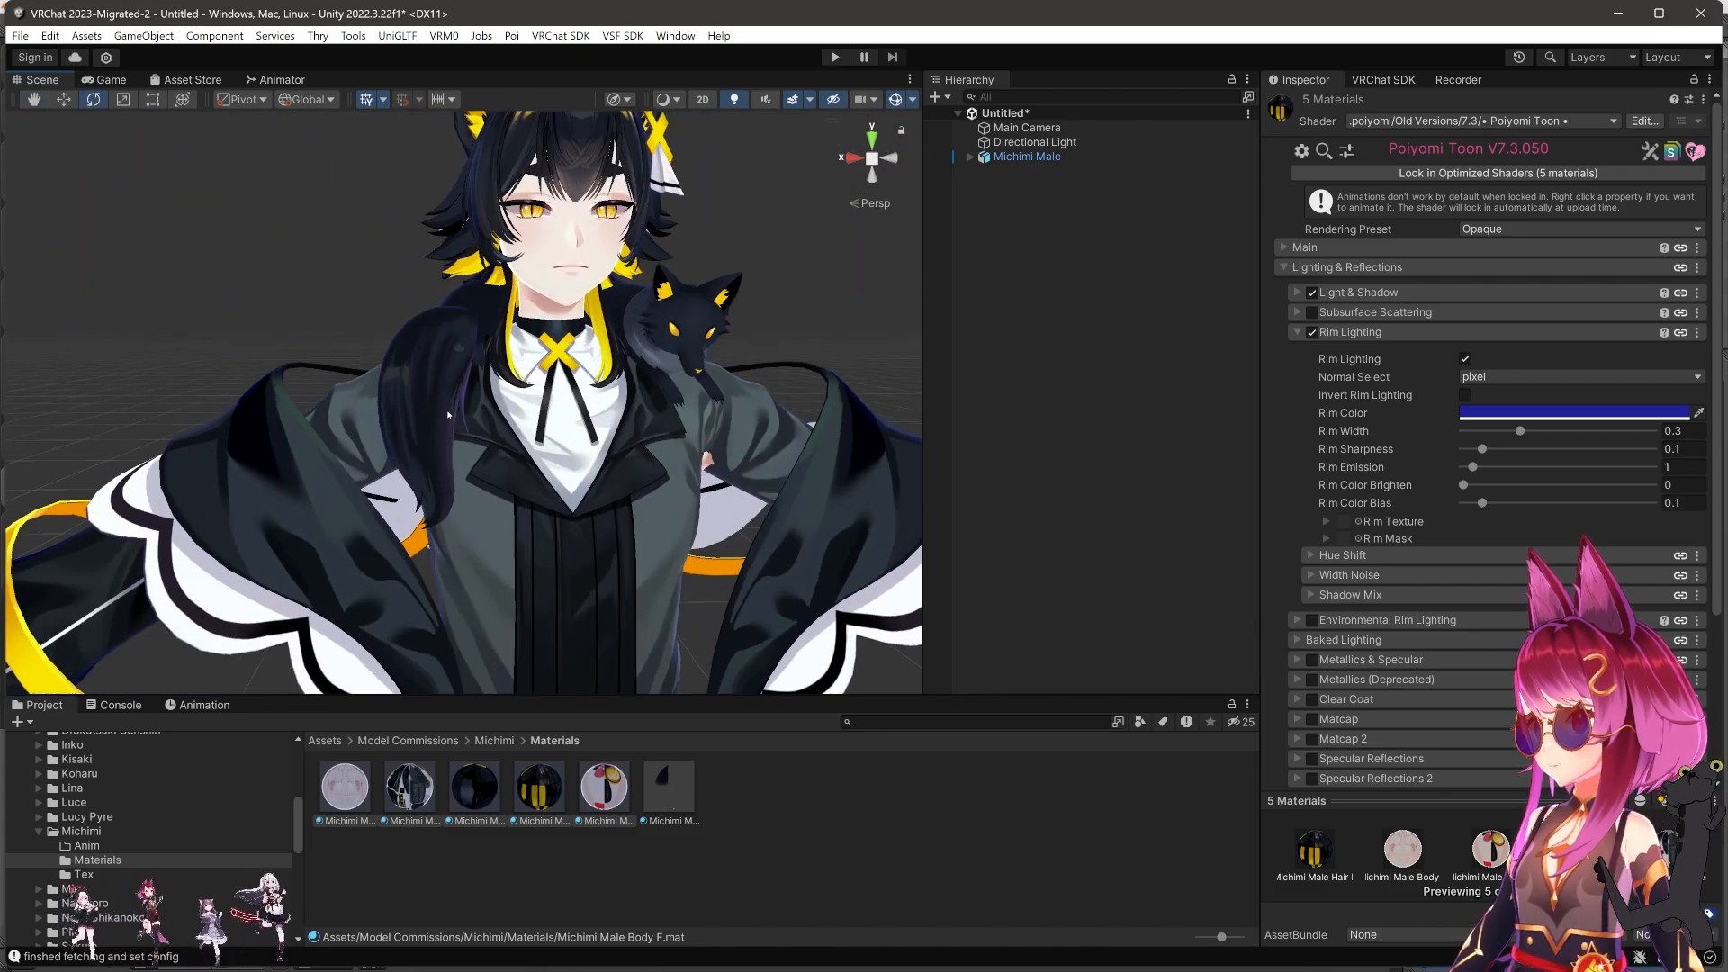
{"action": "scroll", "coordinate": [392, 388], "scroll_direction": "down", "scroll_amount": 2}
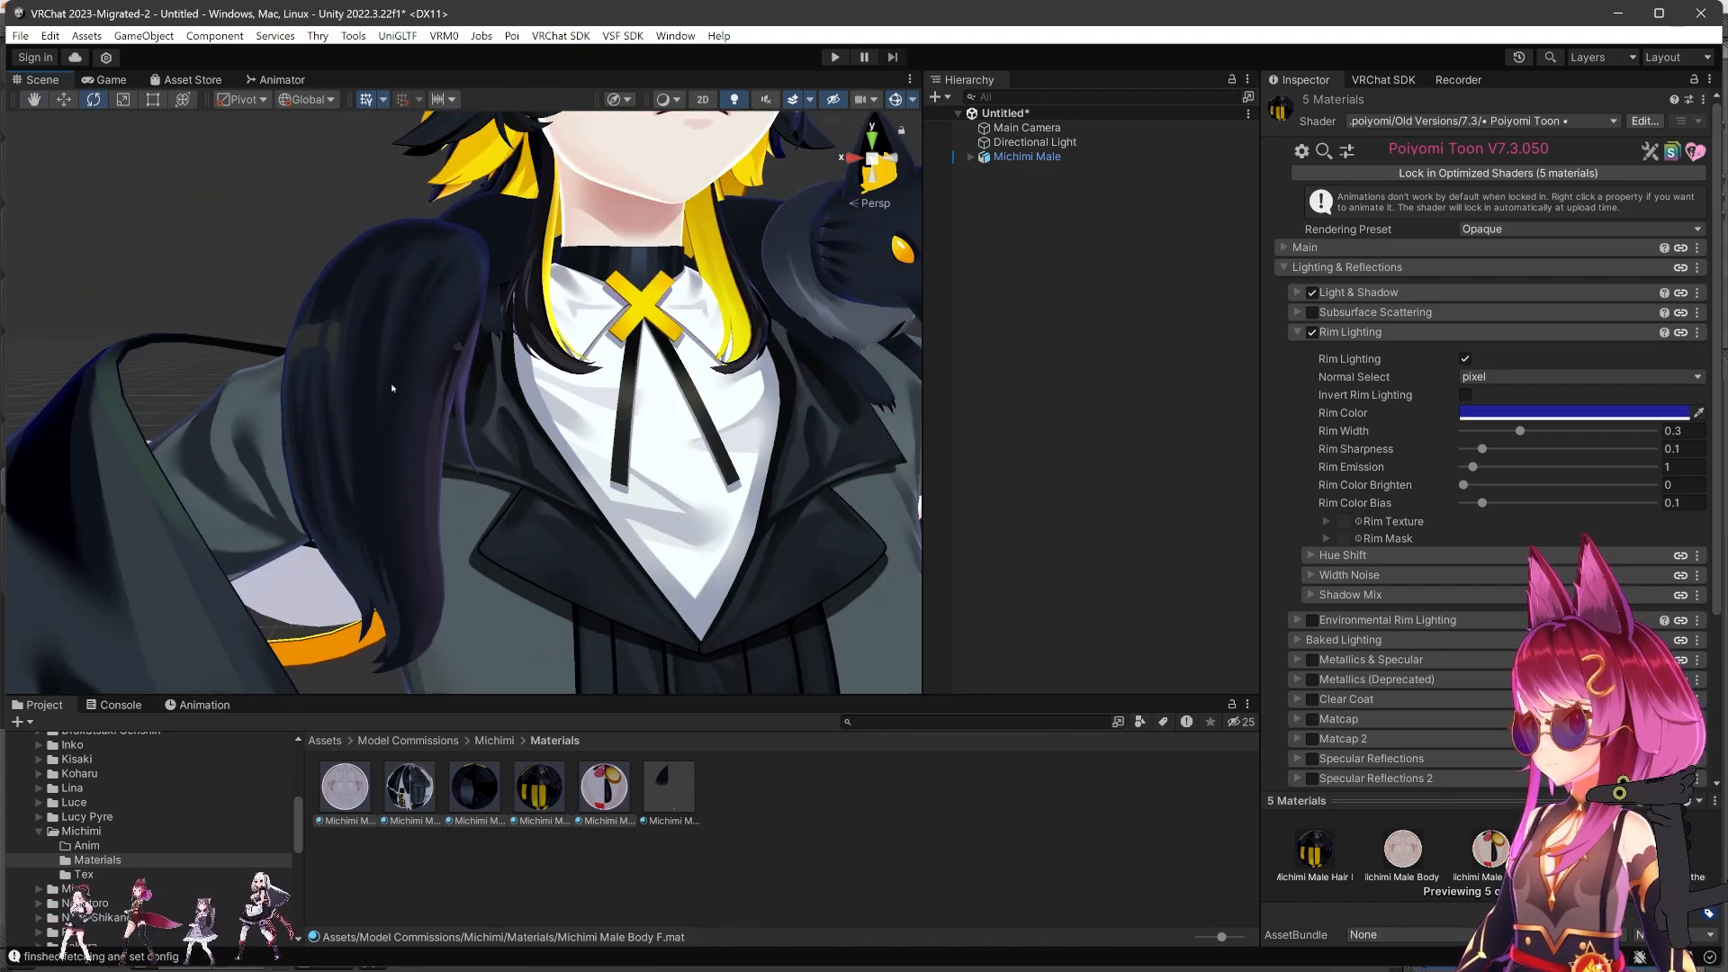
{"action": "left_click_drag", "start_coordinate": [463, 293], "coordinate": [371, 323], "text": "alt"}
{"action": "scroll", "coordinate": [593, 337], "scroll_direction": "down", "scroll_amount": 3}
{"action": "middle_click_drag", "start_coordinate": [594, 337], "coordinate": [504, 297]}
{"action": "scroll", "coordinate": [504, 297], "scroll_direction": "down", "scroll_amount": 3}
{"action": "middle_click_drag", "start_coordinate": [504, 405], "coordinate": [663, 293]}
{"action": "scroll", "coordinate": [636, 505], "scroll_direction": "up", "scroll_amount": 4}
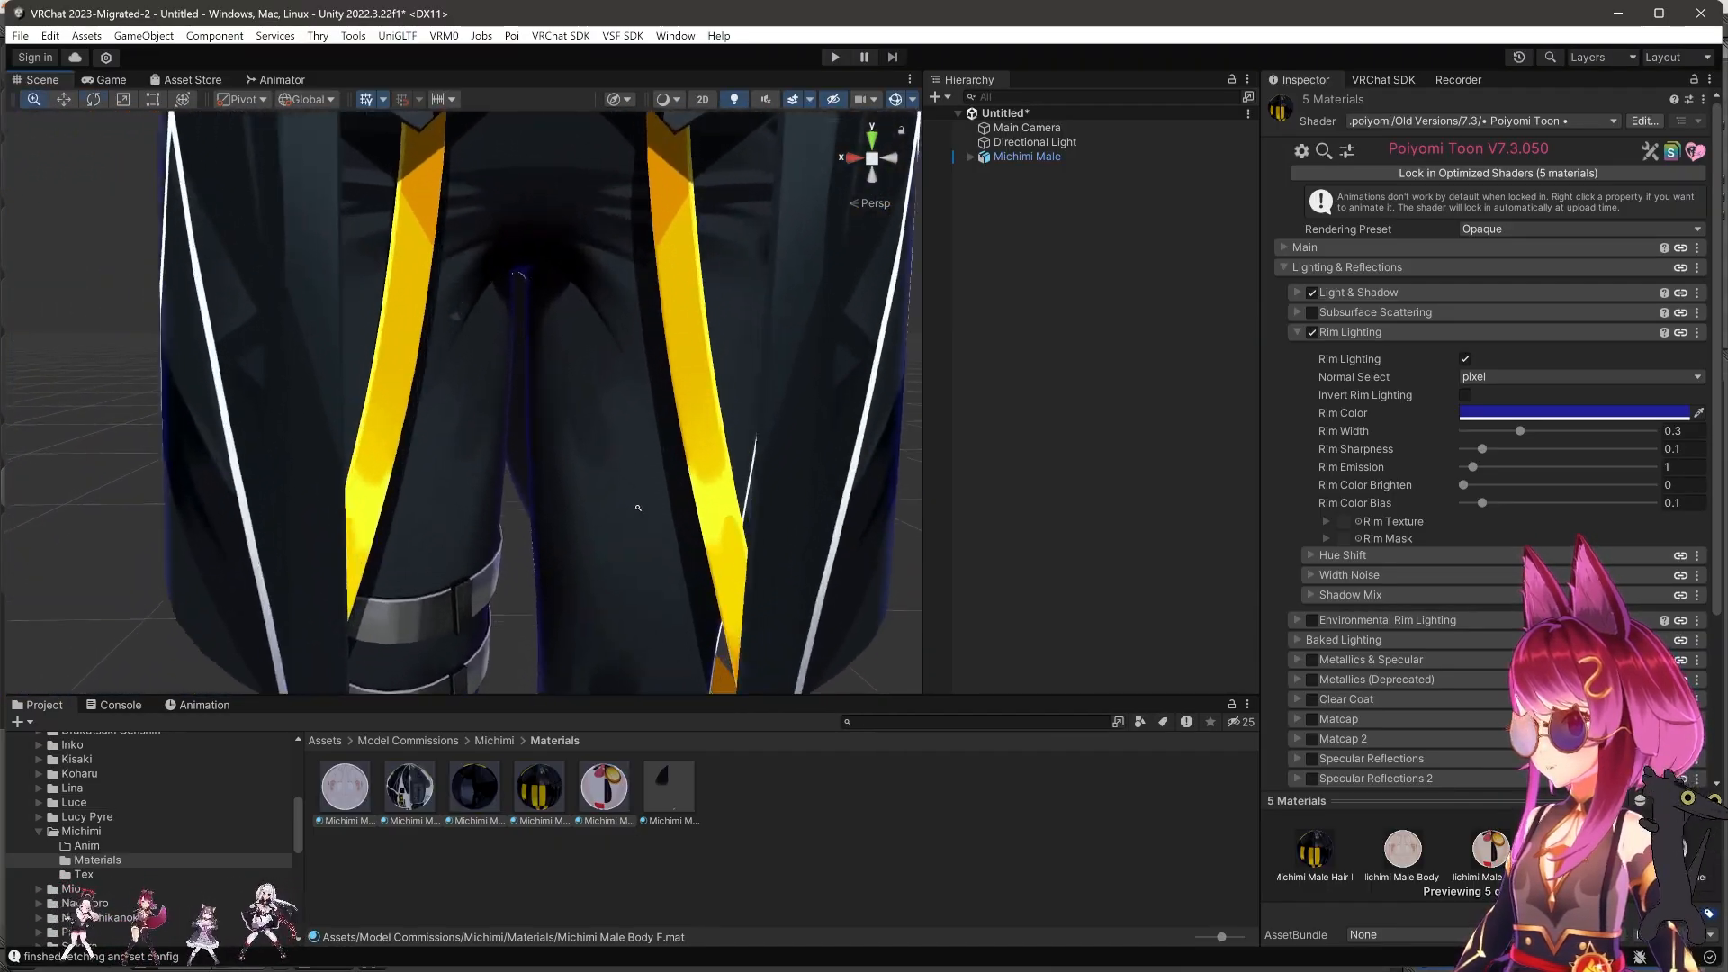
{"action": "middle_click_drag", "start_coordinate": [636, 501], "coordinate": [538, 398]}
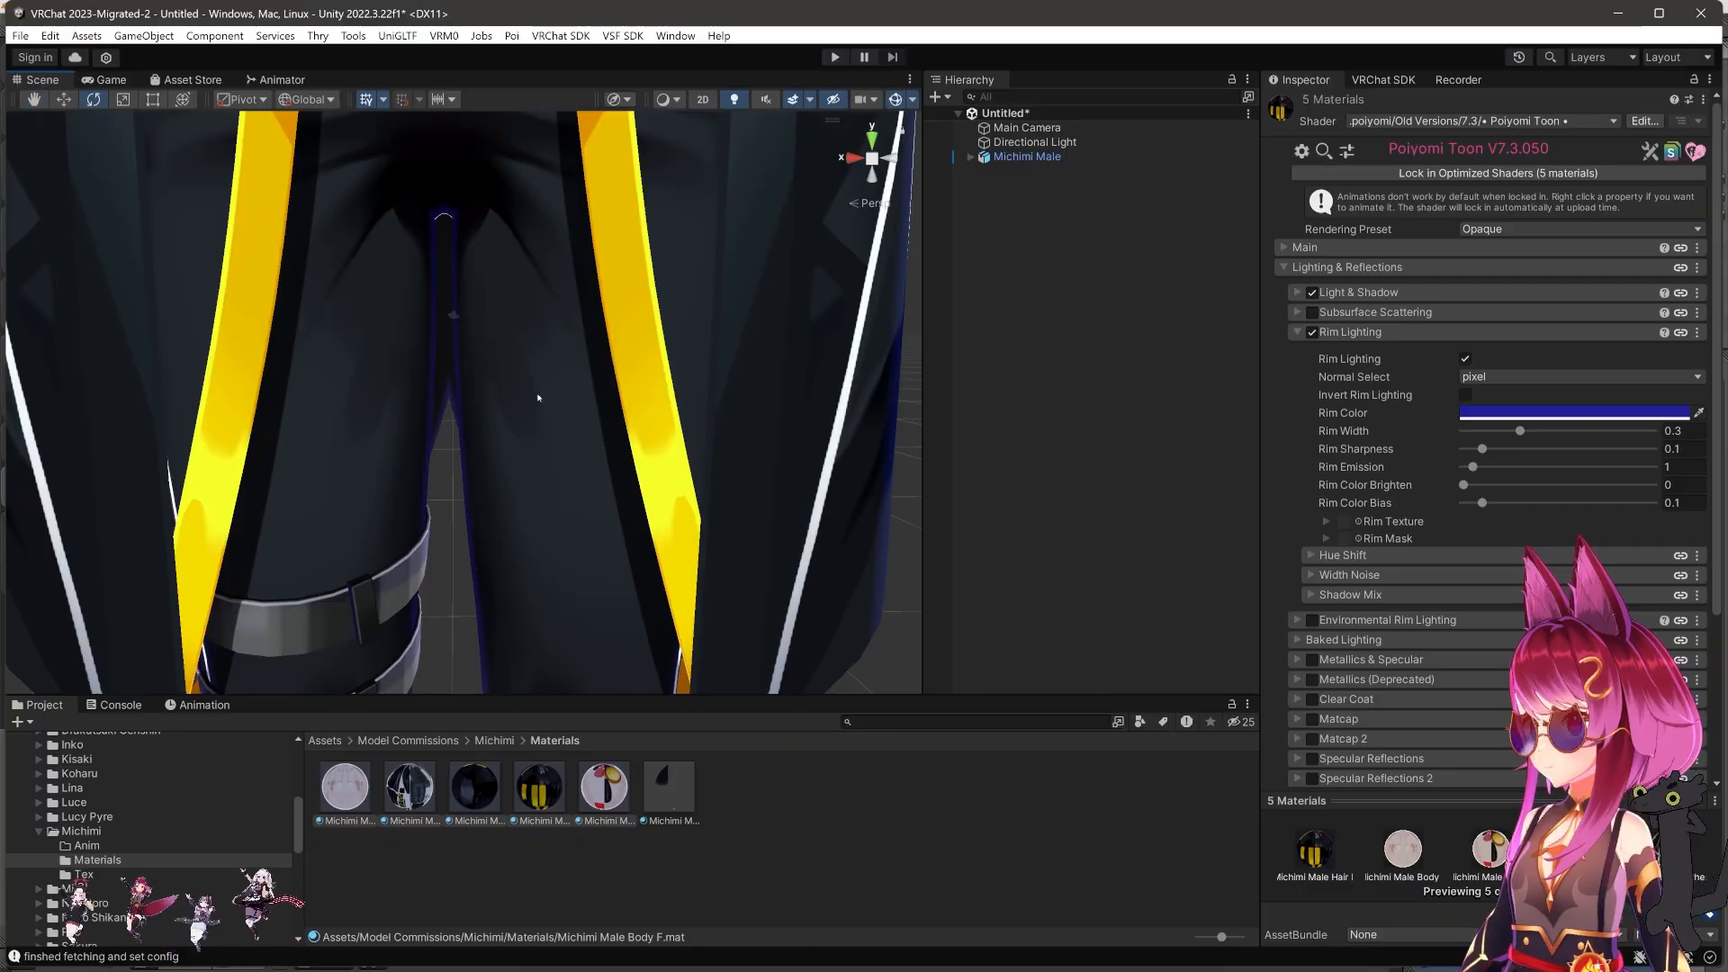
{"action": "left_click", "coordinate": [1579, 412]}
{"action": "mouse_move", "coordinate": [1638, 544]}
{"action": "left_mouse_down"}
{"action": "mouse_move", "coordinate": [1642, 580]}
{"action": "mouse_move", "coordinate": [1624, 515]}
{"action": "mouse_move", "coordinate": [1639, 523]}
{"action": "left_mouse_up"}
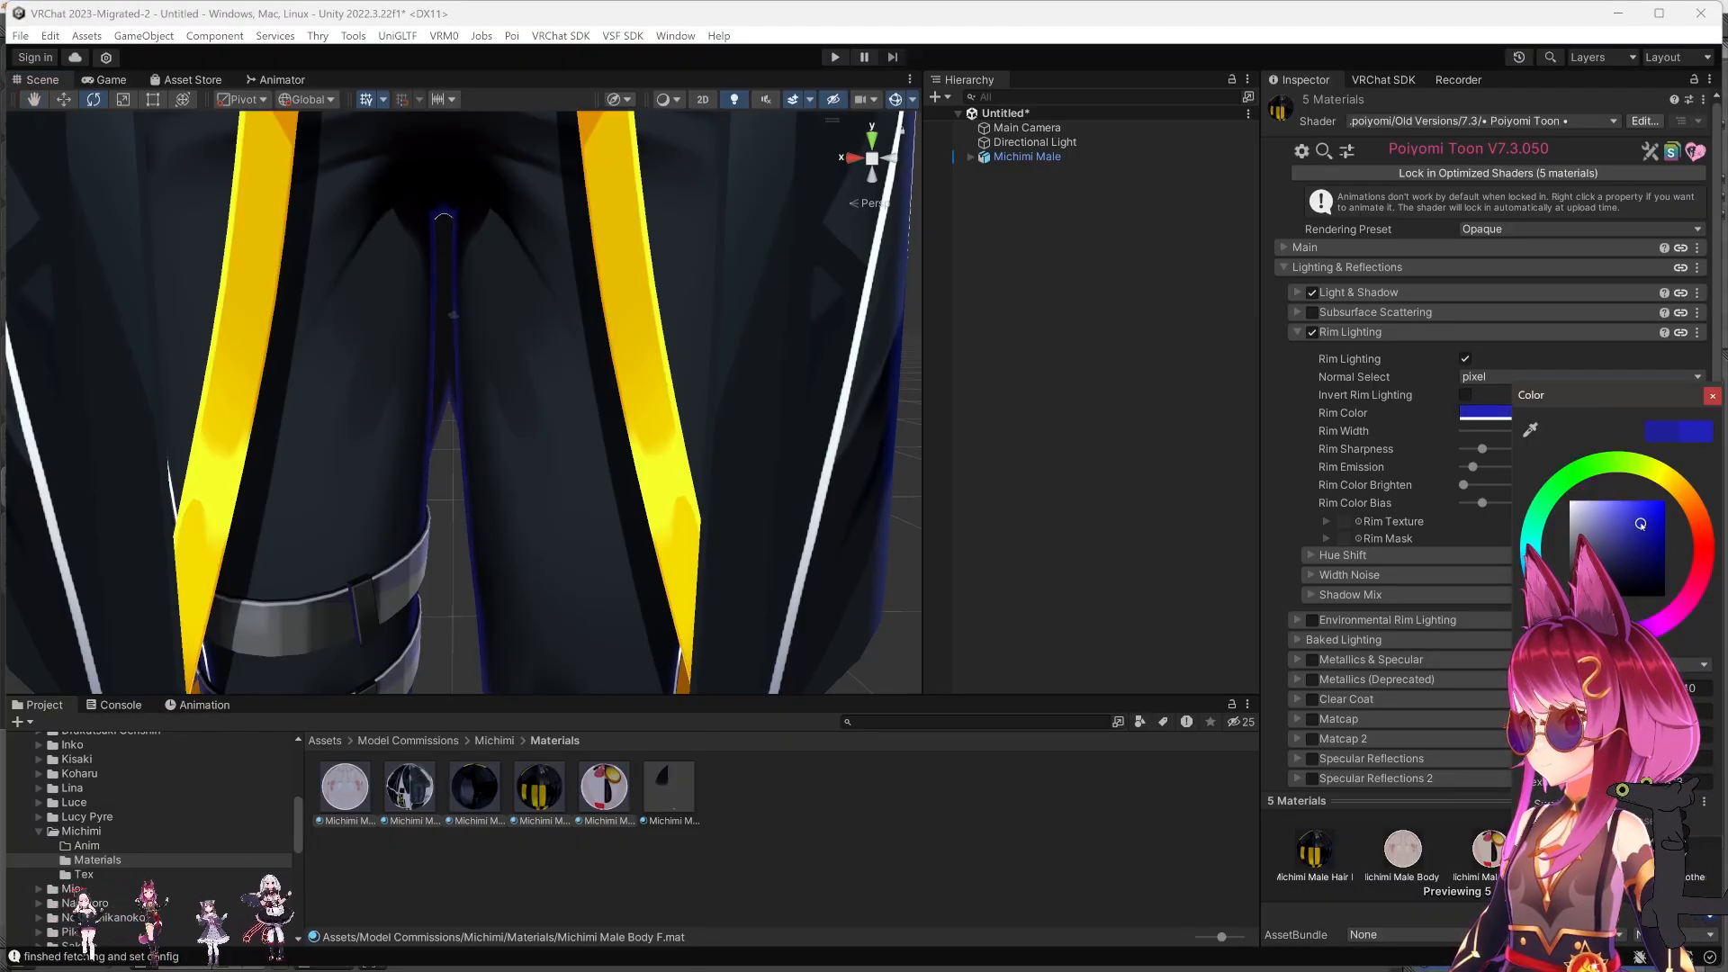
{"action": "middle_click", "coordinate": [399, 345]}
{"action": "scroll", "coordinate": [556, 416], "scroll_direction": "down", "scroll_amount": 8}
{"action": "middle_click_drag", "start_coordinate": [589, 432], "coordinate": [527, 569]}
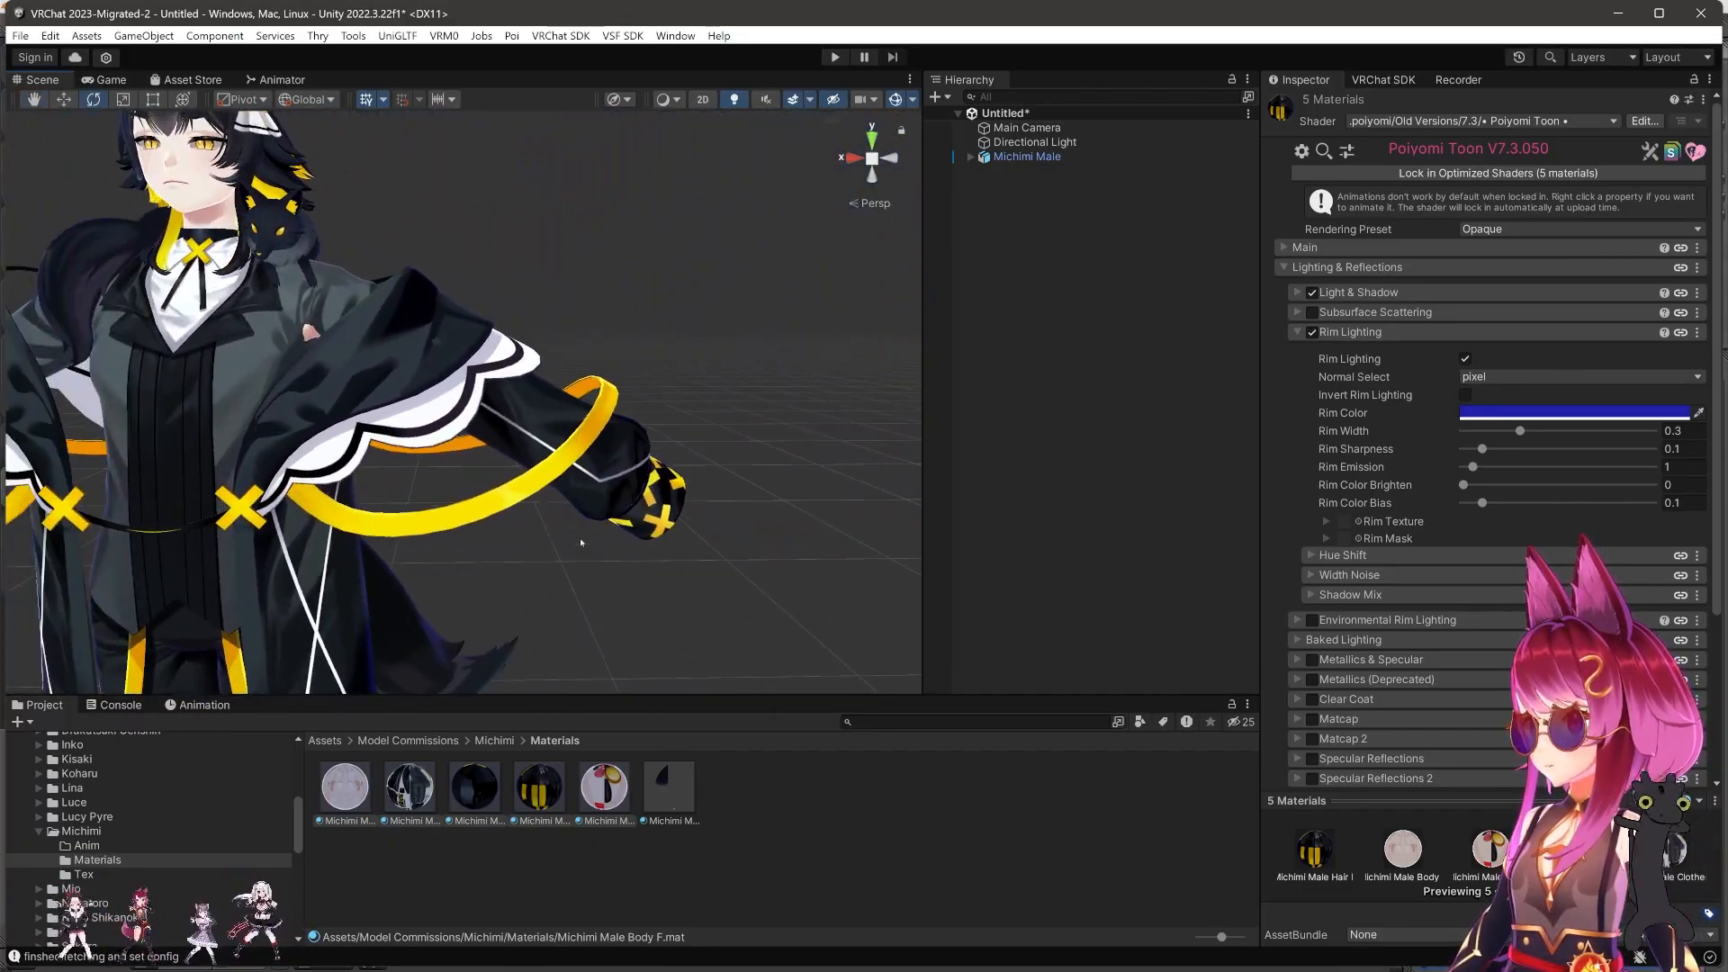
{"action": "middle_click_drag", "start_coordinate": [623, 427], "coordinate": [782, 604]}
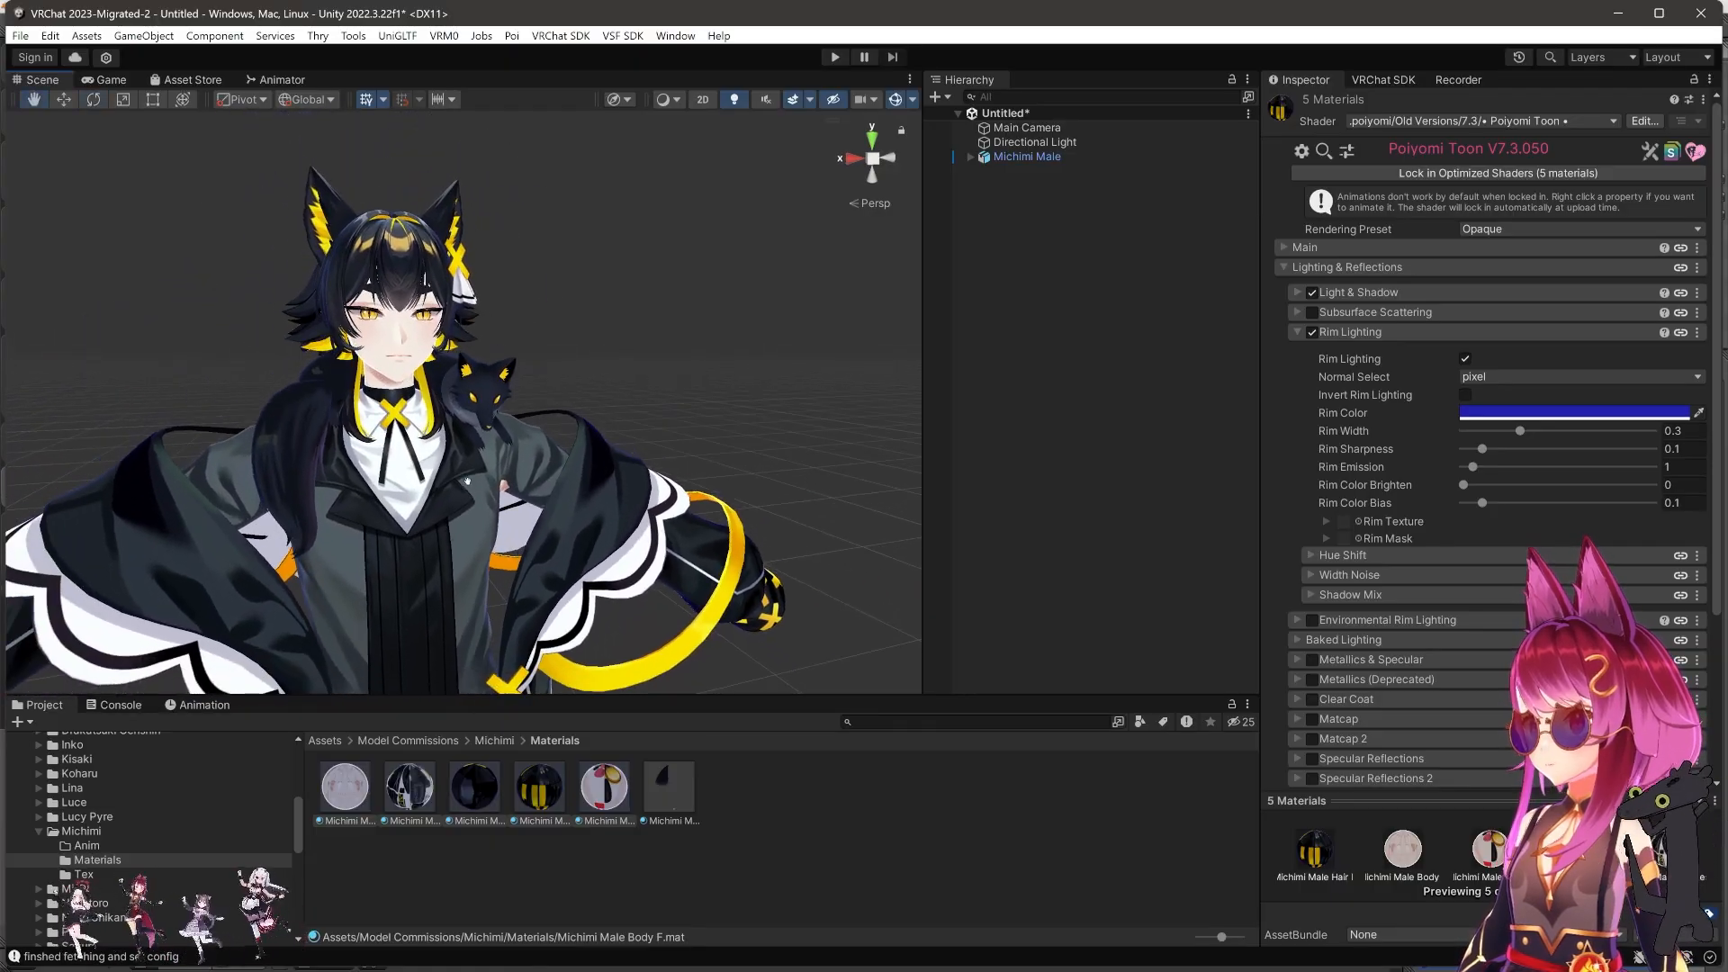
{"action": "right_click_drag", "start_coordinate": [432, 540], "coordinate": [576, 554], "text": "alt"}
{"action": "middle_click_drag", "start_coordinate": [575, 555], "coordinate": [585, 562]}
- Expand and enable Outlines, with the outline Mode set to Tint
{"action": "scroll", "coordinate": [1352, 524], "scroll_direction": "down", "scroll_amount": 4}
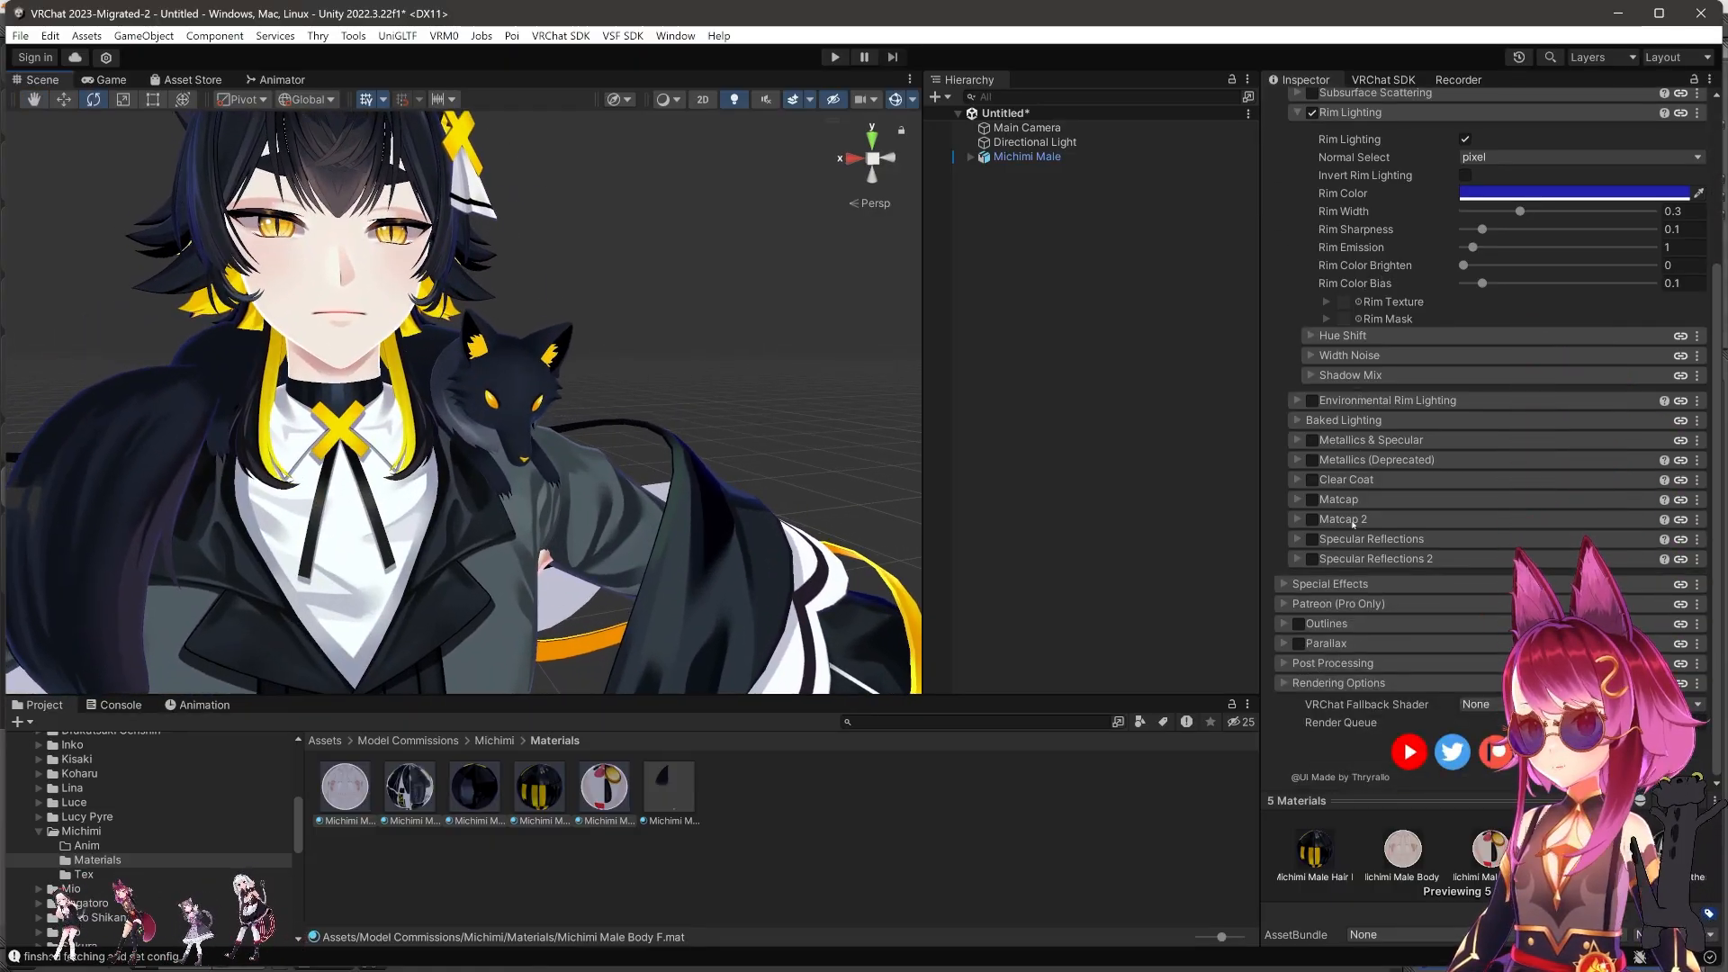
{"action": "left_click", "coordinate": [1327, 624]}
{"action": "left_click", "coordinate": [1298, 624]}
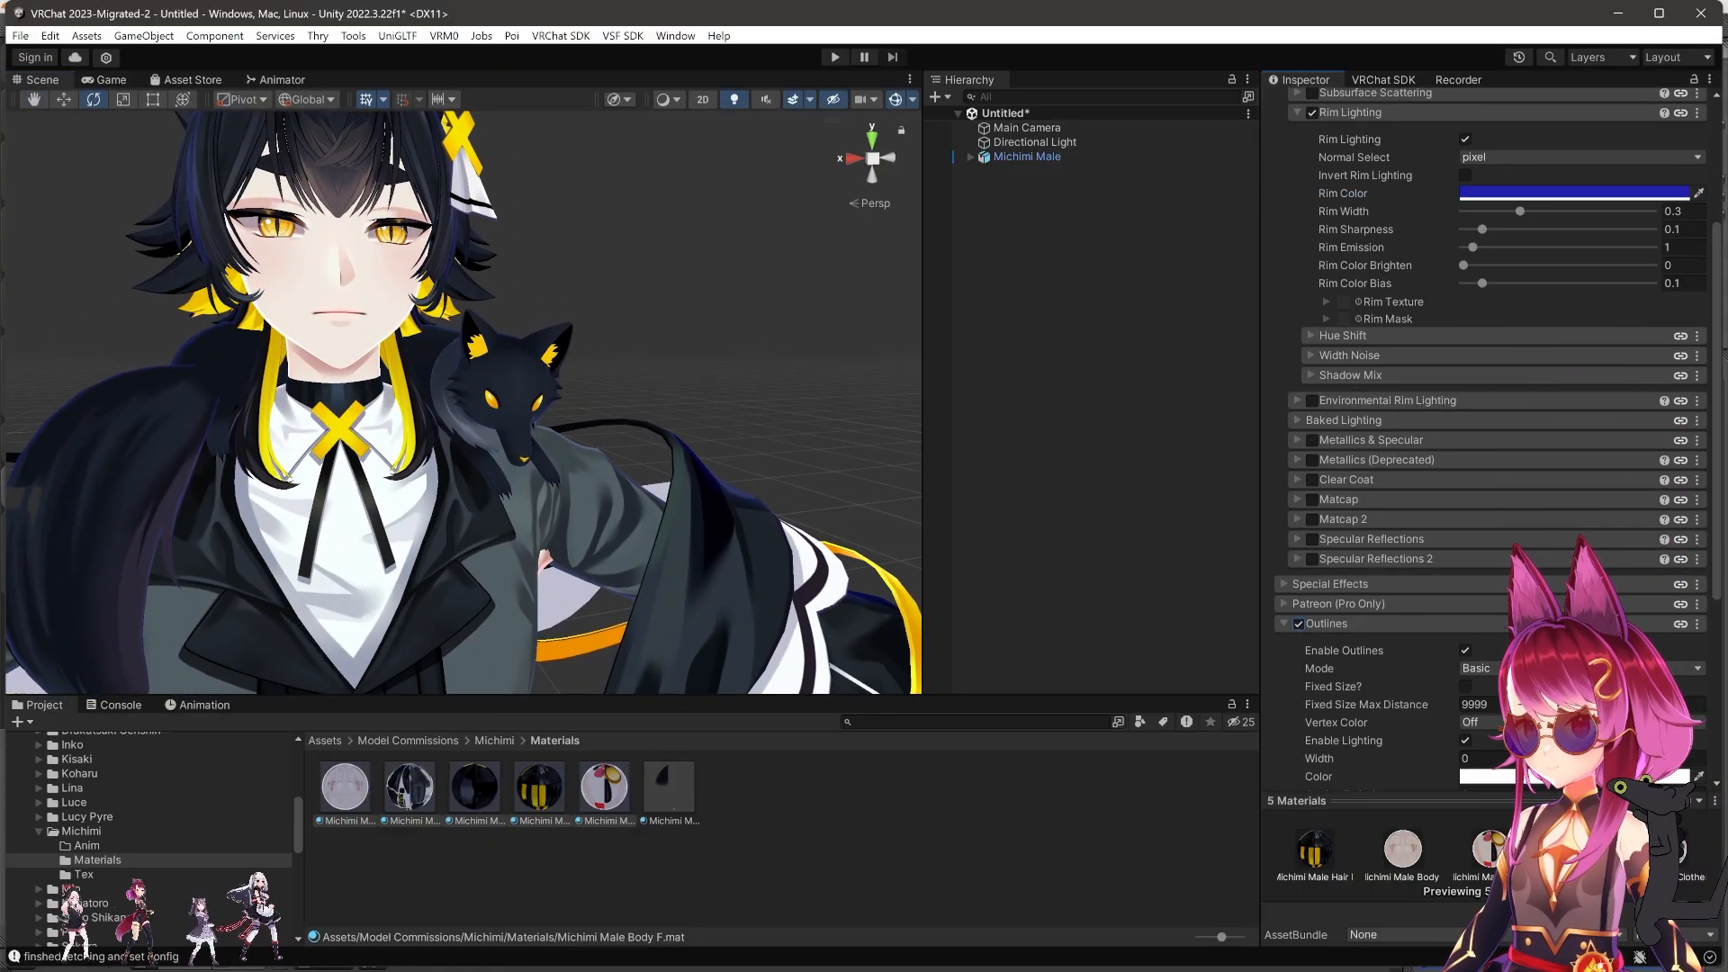
{"action": "scroll", "coordinate": [1462, 411], "scroll_direction": "down", "scroll_amount": 4}
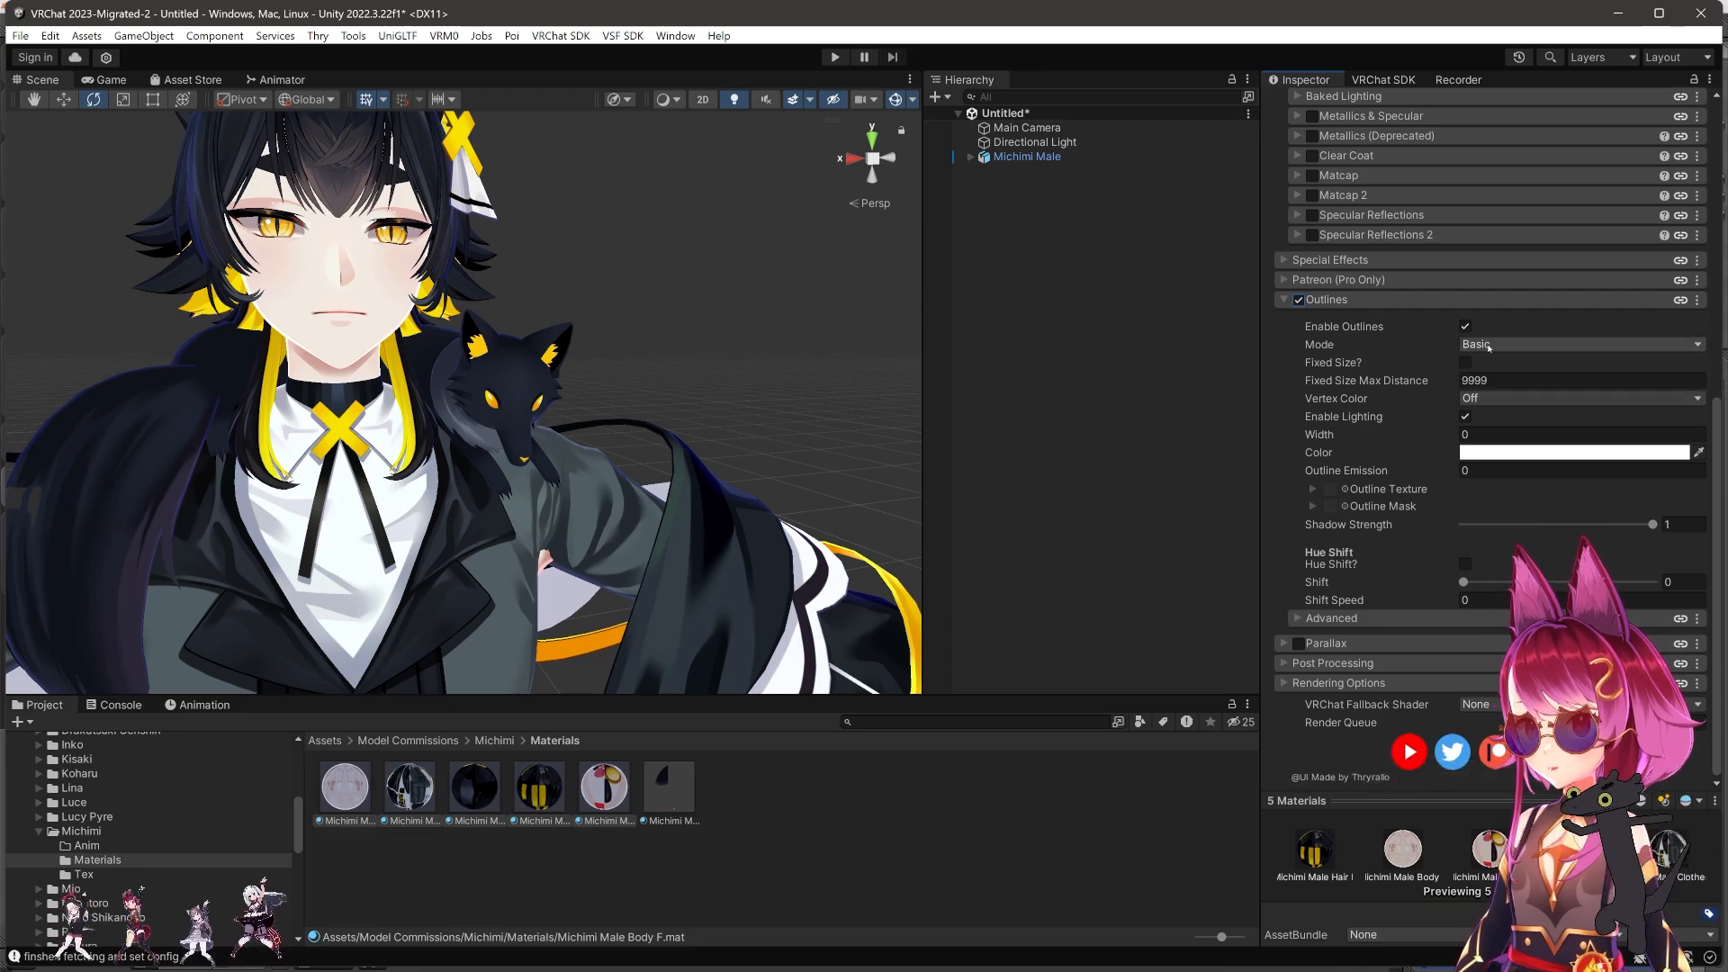
{"action": "left_click", "coordinate": [1488, 347]}
{"action": "left_click", "coordinate": [1498, 380]}
- Set the outline Tint Mix to 0.1 and the outline Width to 0.1
{"action": "left_click", "coordinate": [1687, 362]}
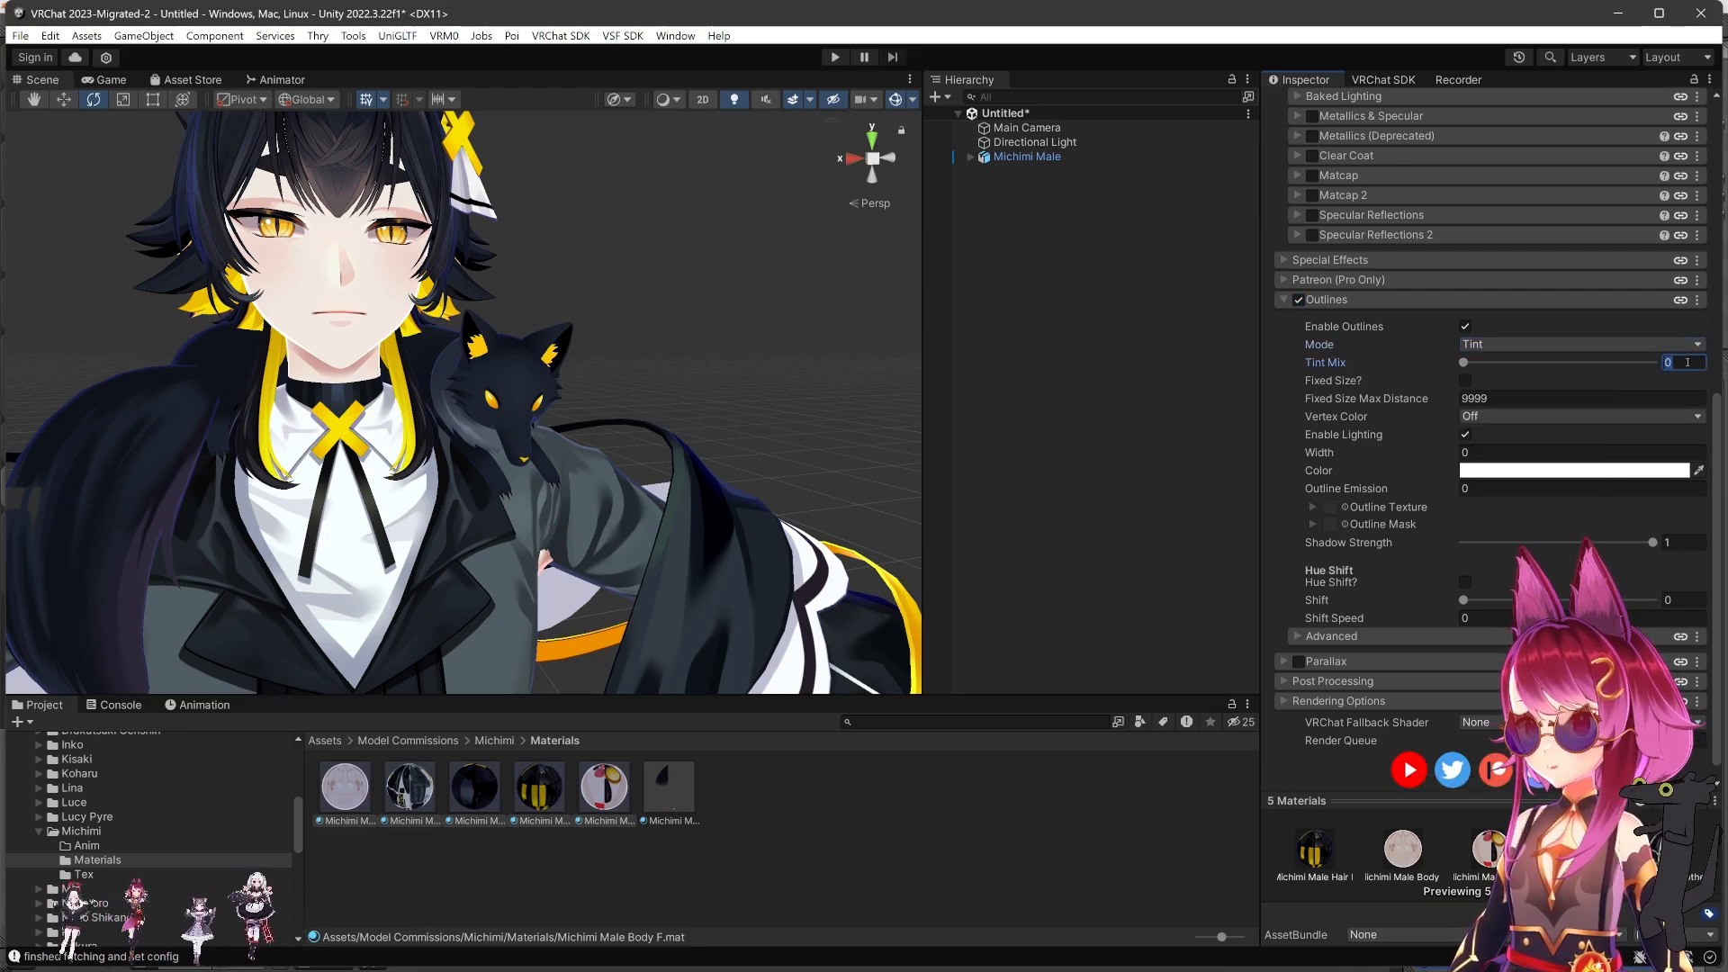
{"action": "type", "text": ".1"}
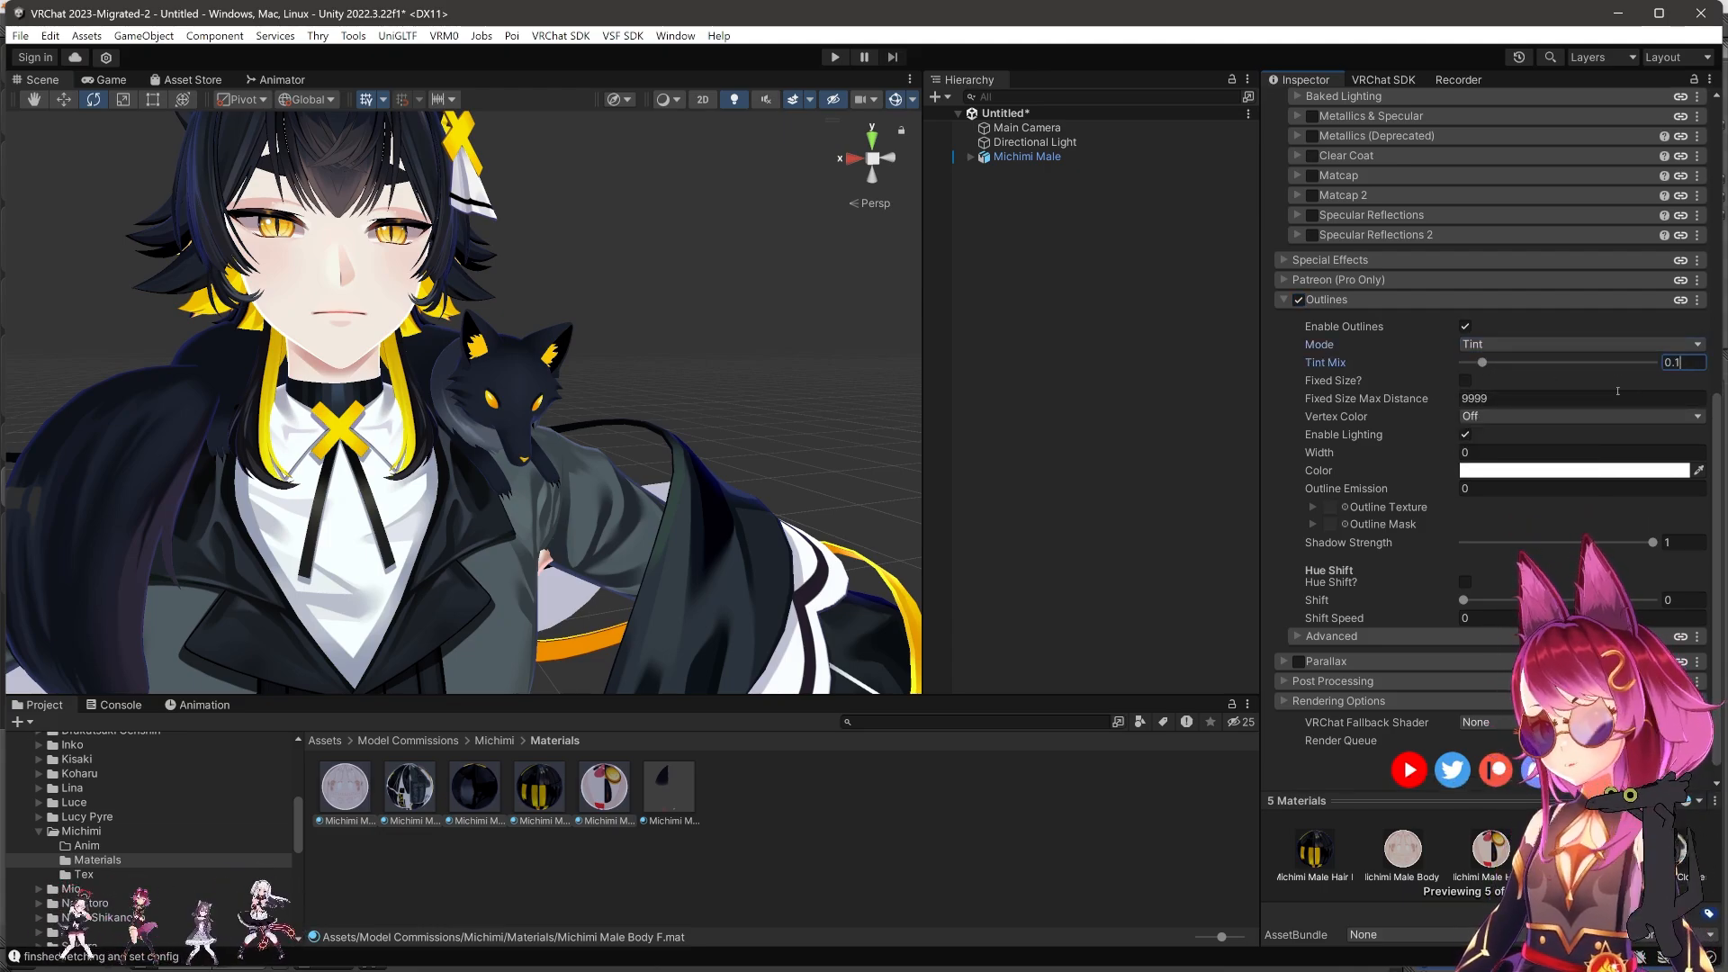
{"action": "left_click", "coordinate": [1505, 453]}
{"action": "type", "text": "1."}
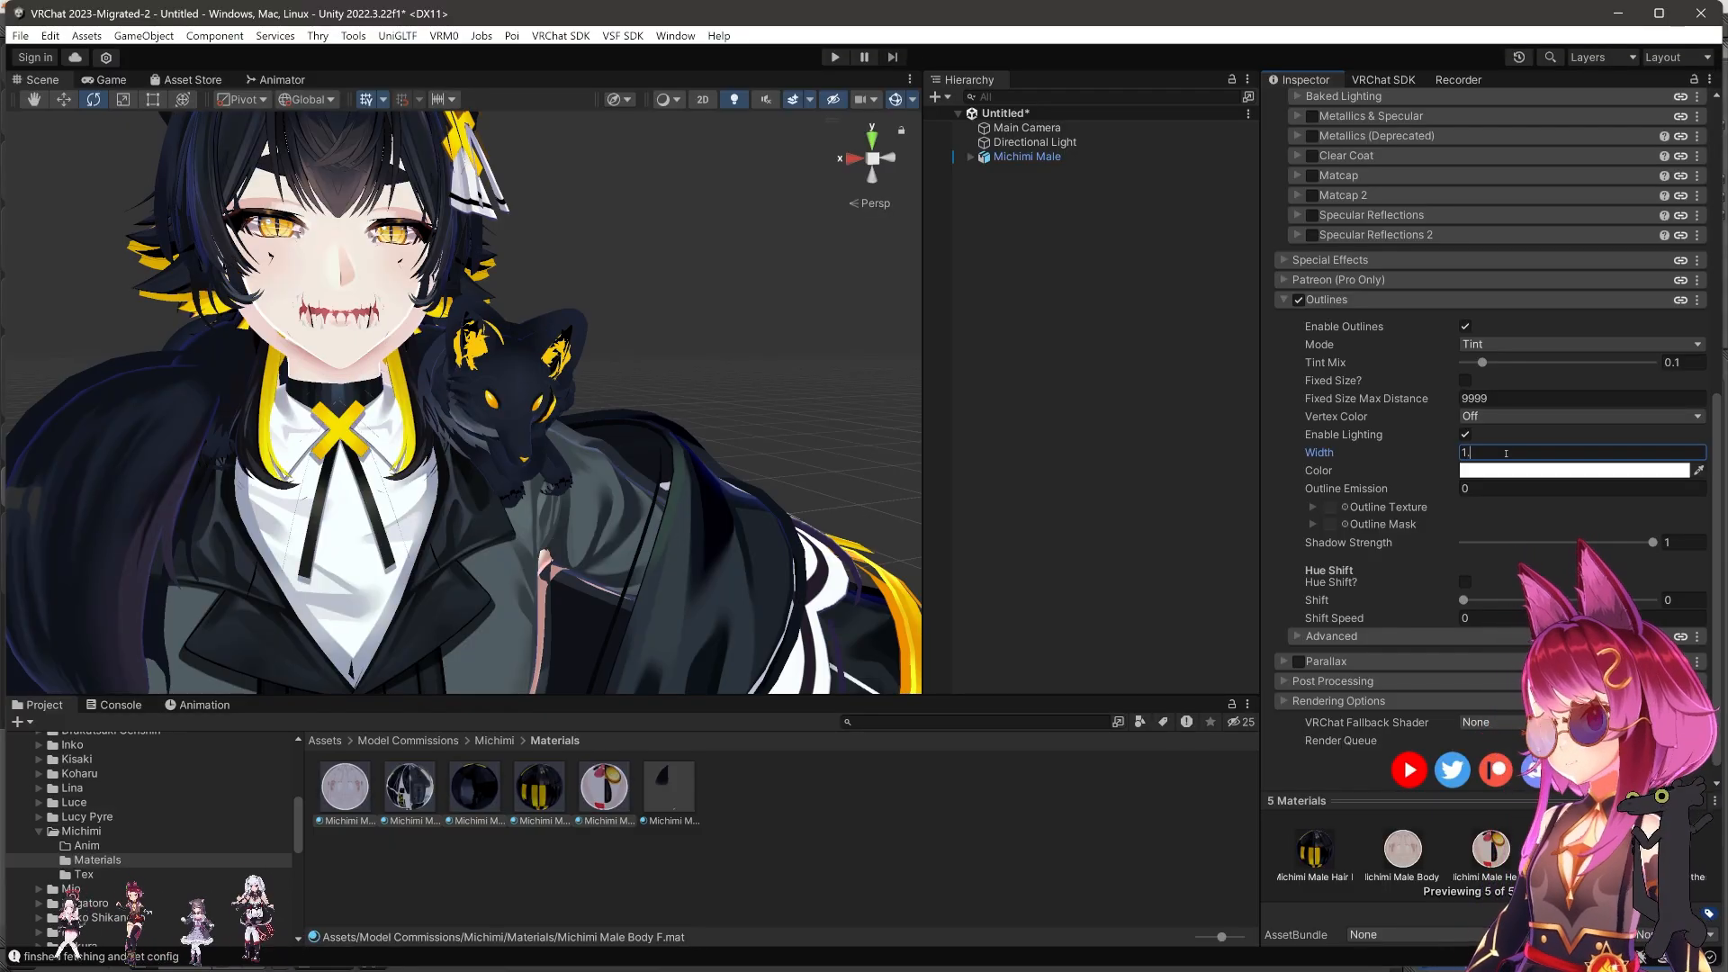
{"action": "type", "text": "5"}
{"action": "key", "text": "BackSpace"}
{"action": "key", "text": "BackSpace"}
{"action": "key", "text": "BackSpace"}
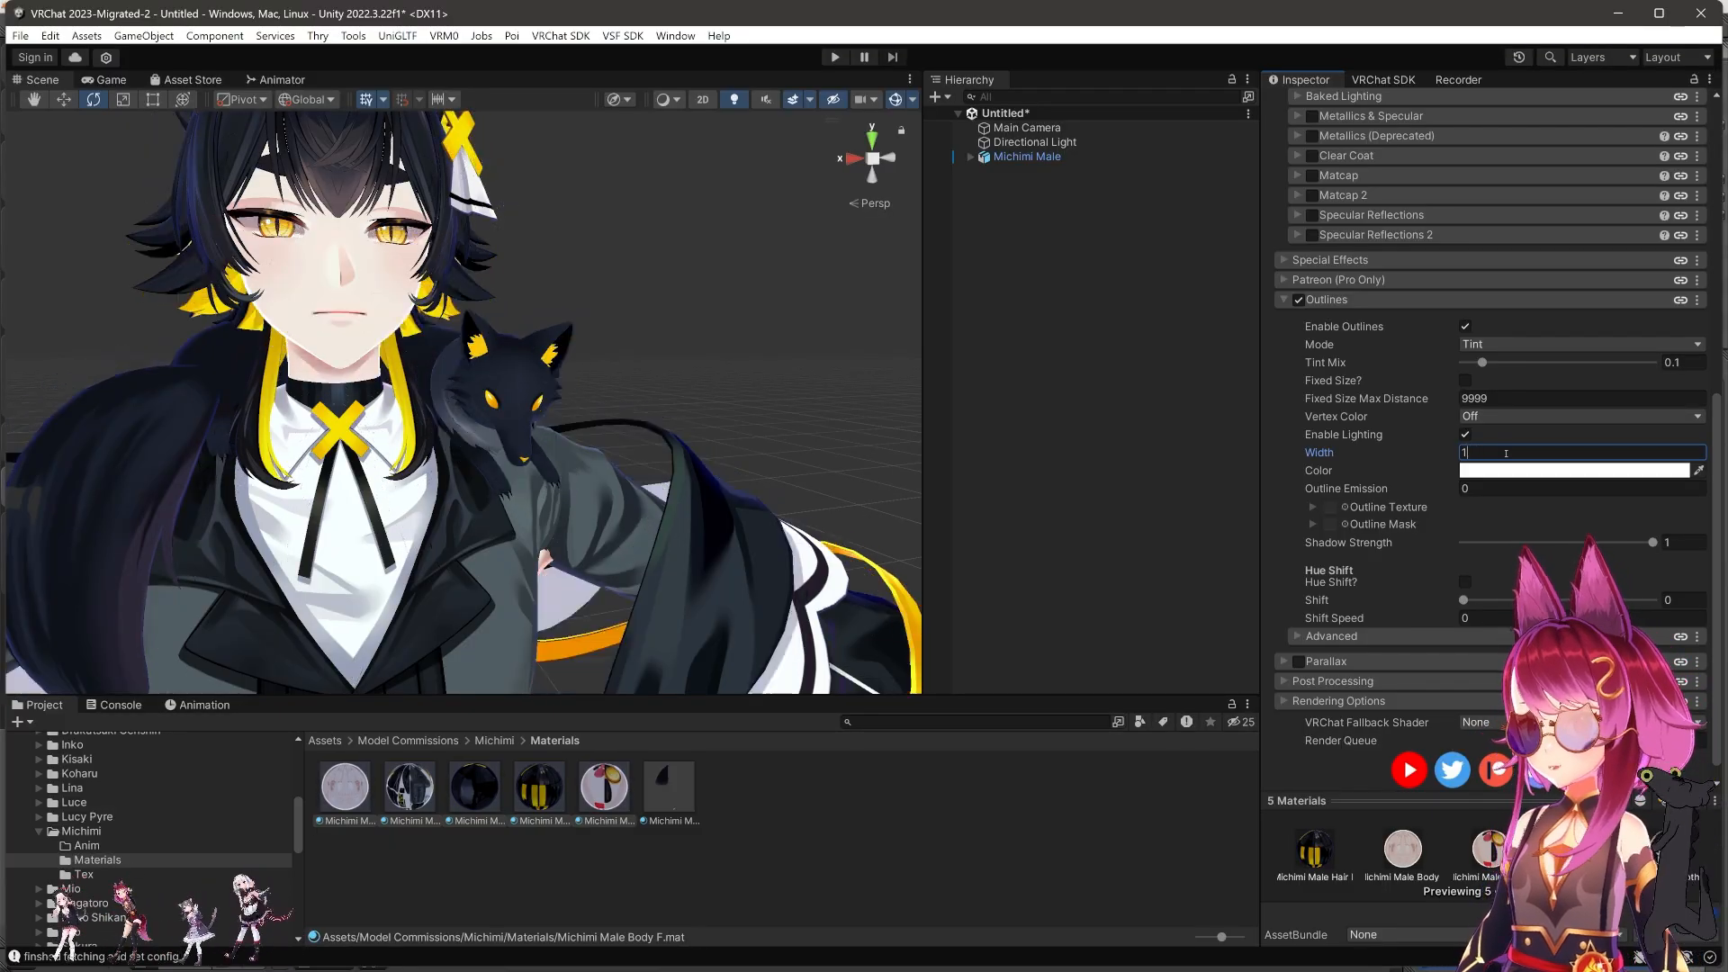
{"action": "type", "text": "0.15"}
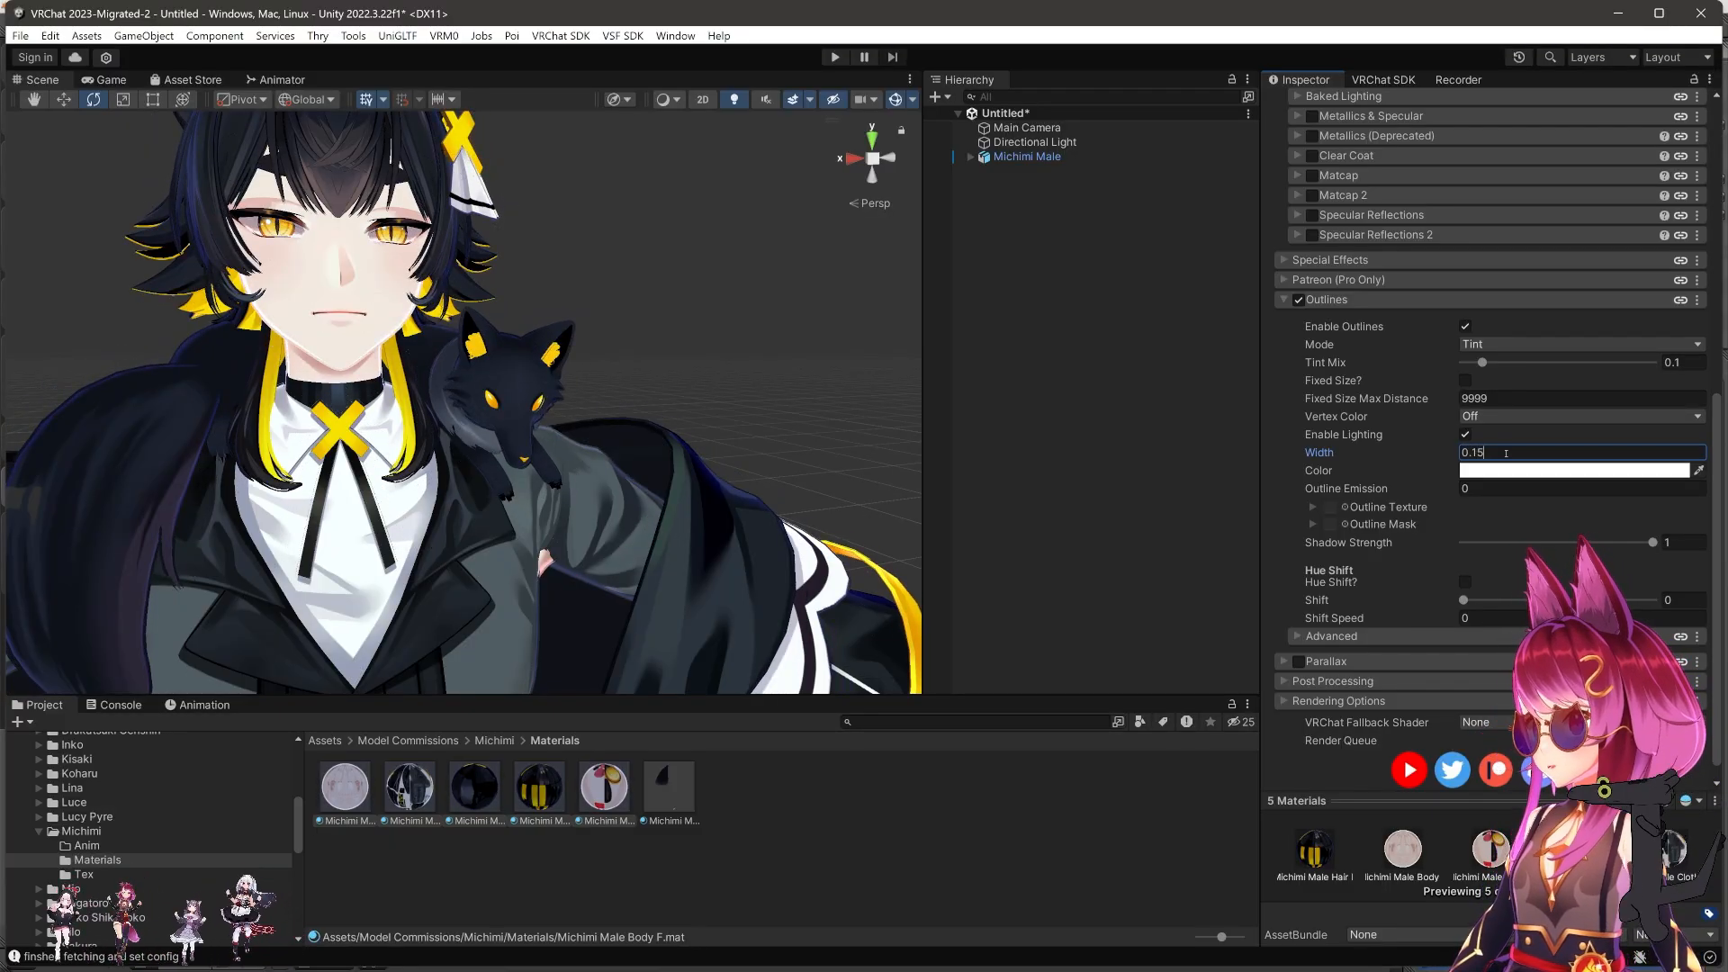
{"action": "key", "text": "BackSpace"}
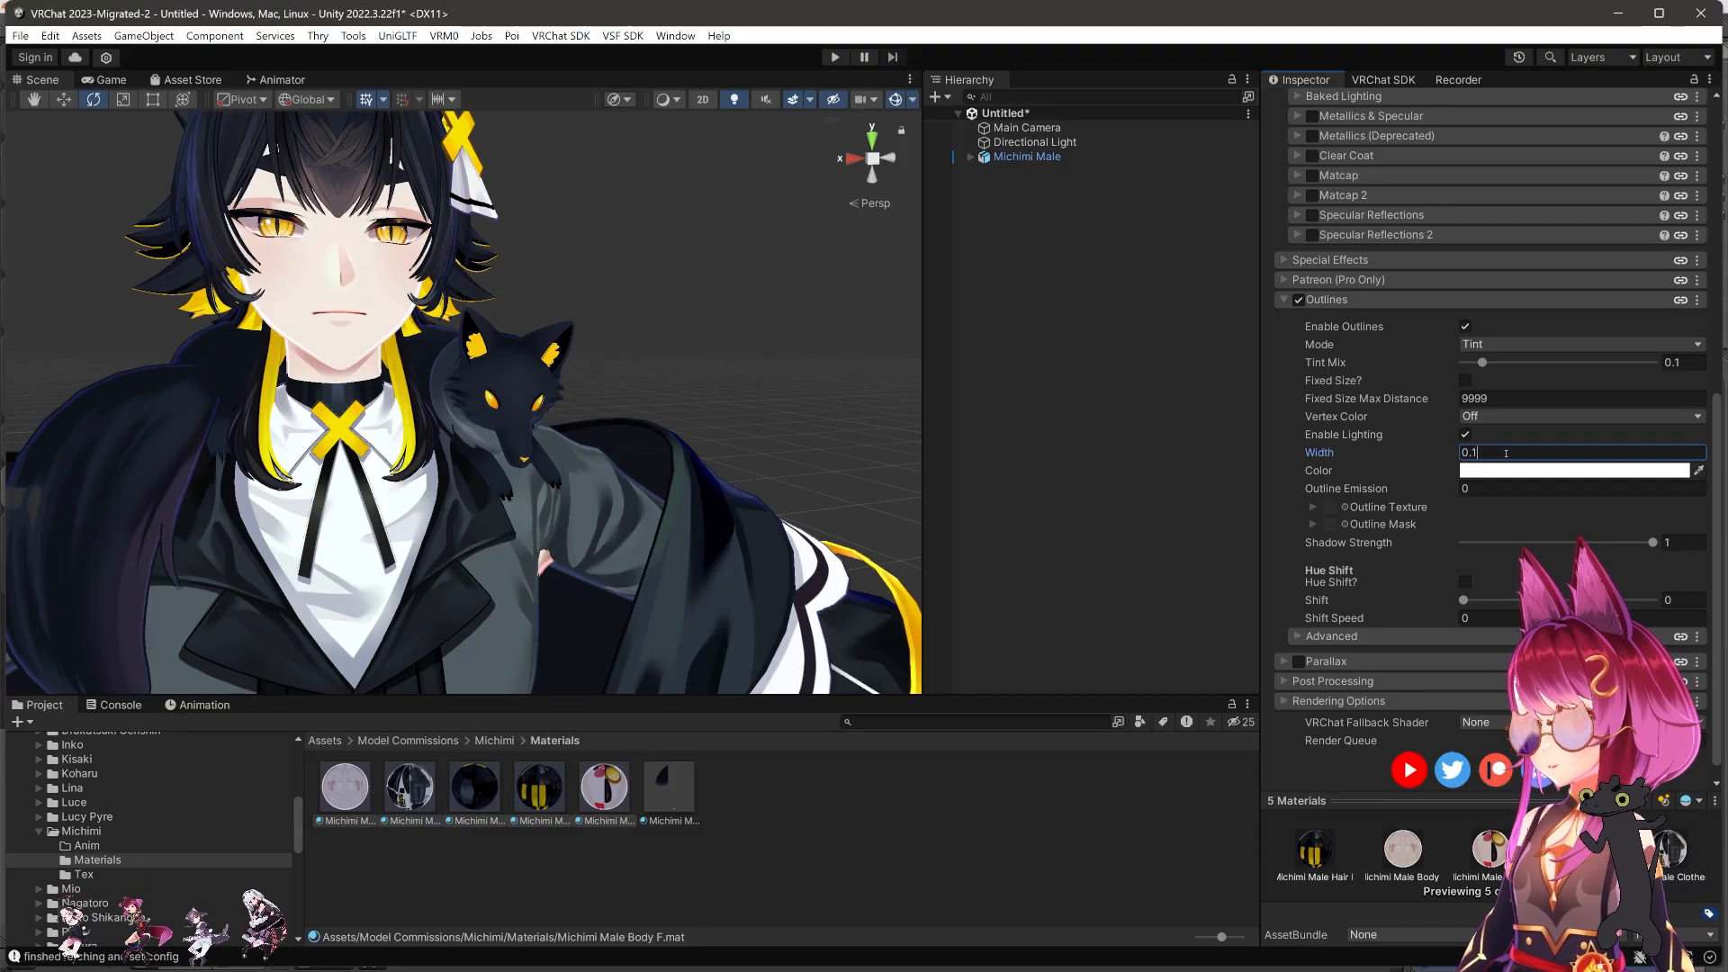
{"action": "left_click", "coordinate": [1501, 469]}
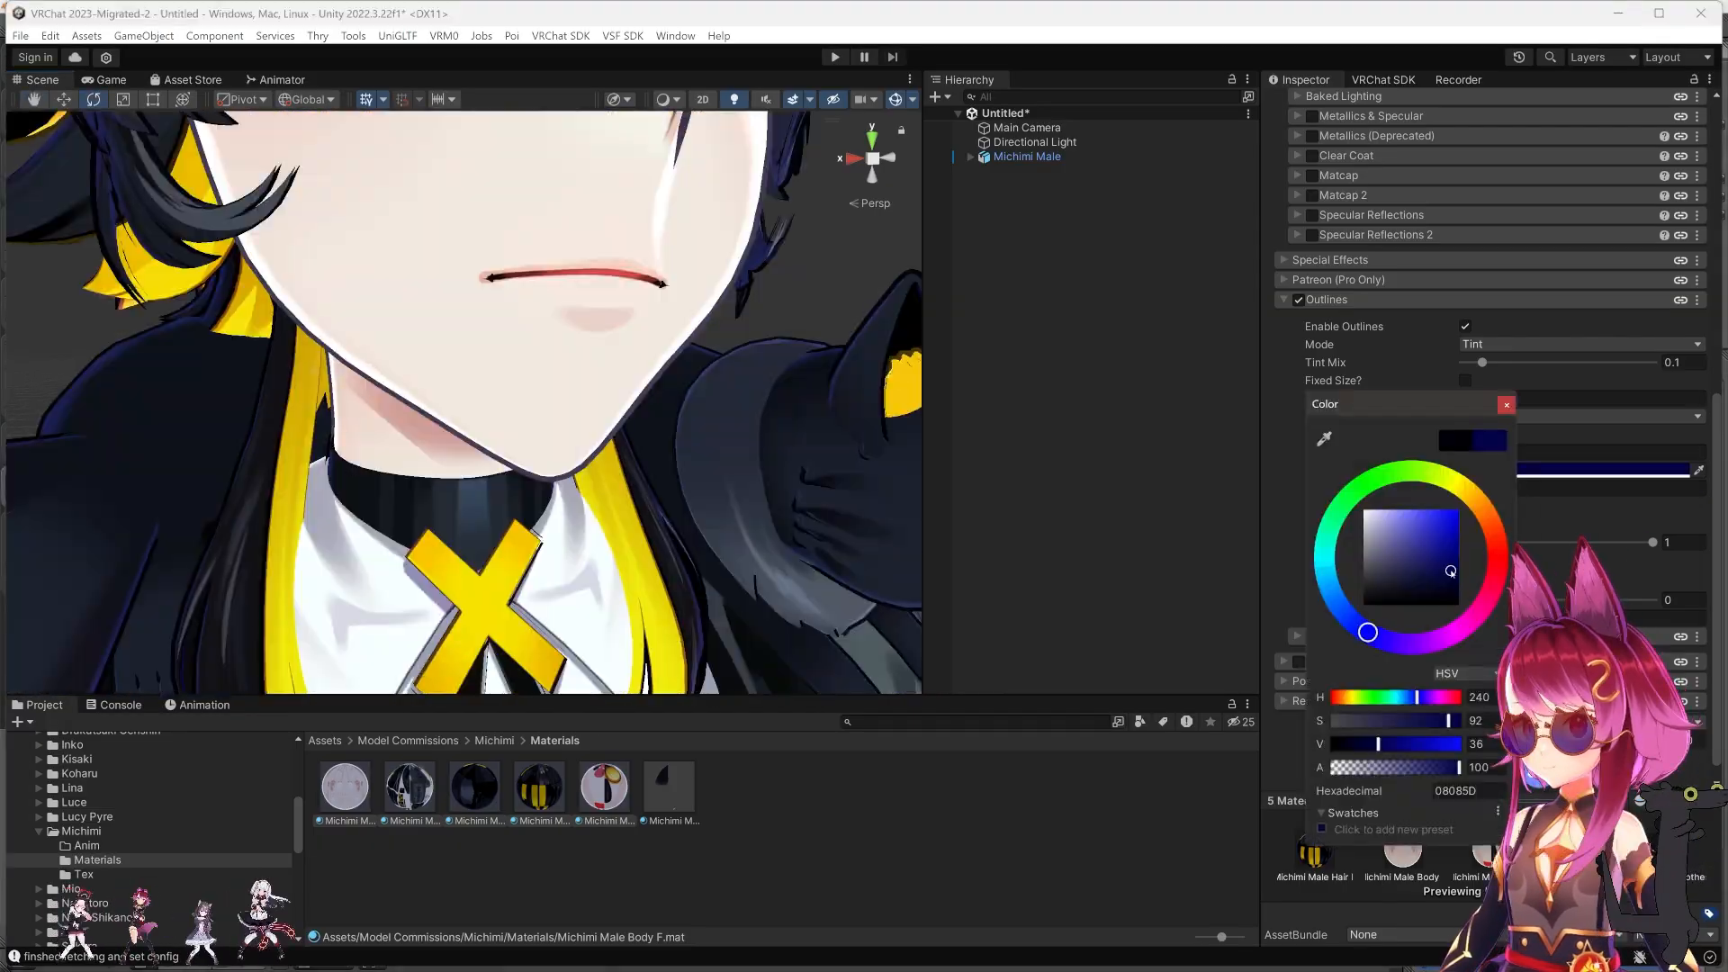
- Darken the outline colour to a deep blue and change Outlines Width to 0.06
{"action": "left_click_drag", "start_coordinate": [1449, 570], "coordinate": [1456, 594]}
{"action": "left_click", "coordinate": [1506, 405]}
{"action": "scroll", "coordinate": [790, 505], "scroll_direction": "down", "scroll_amount": 5}
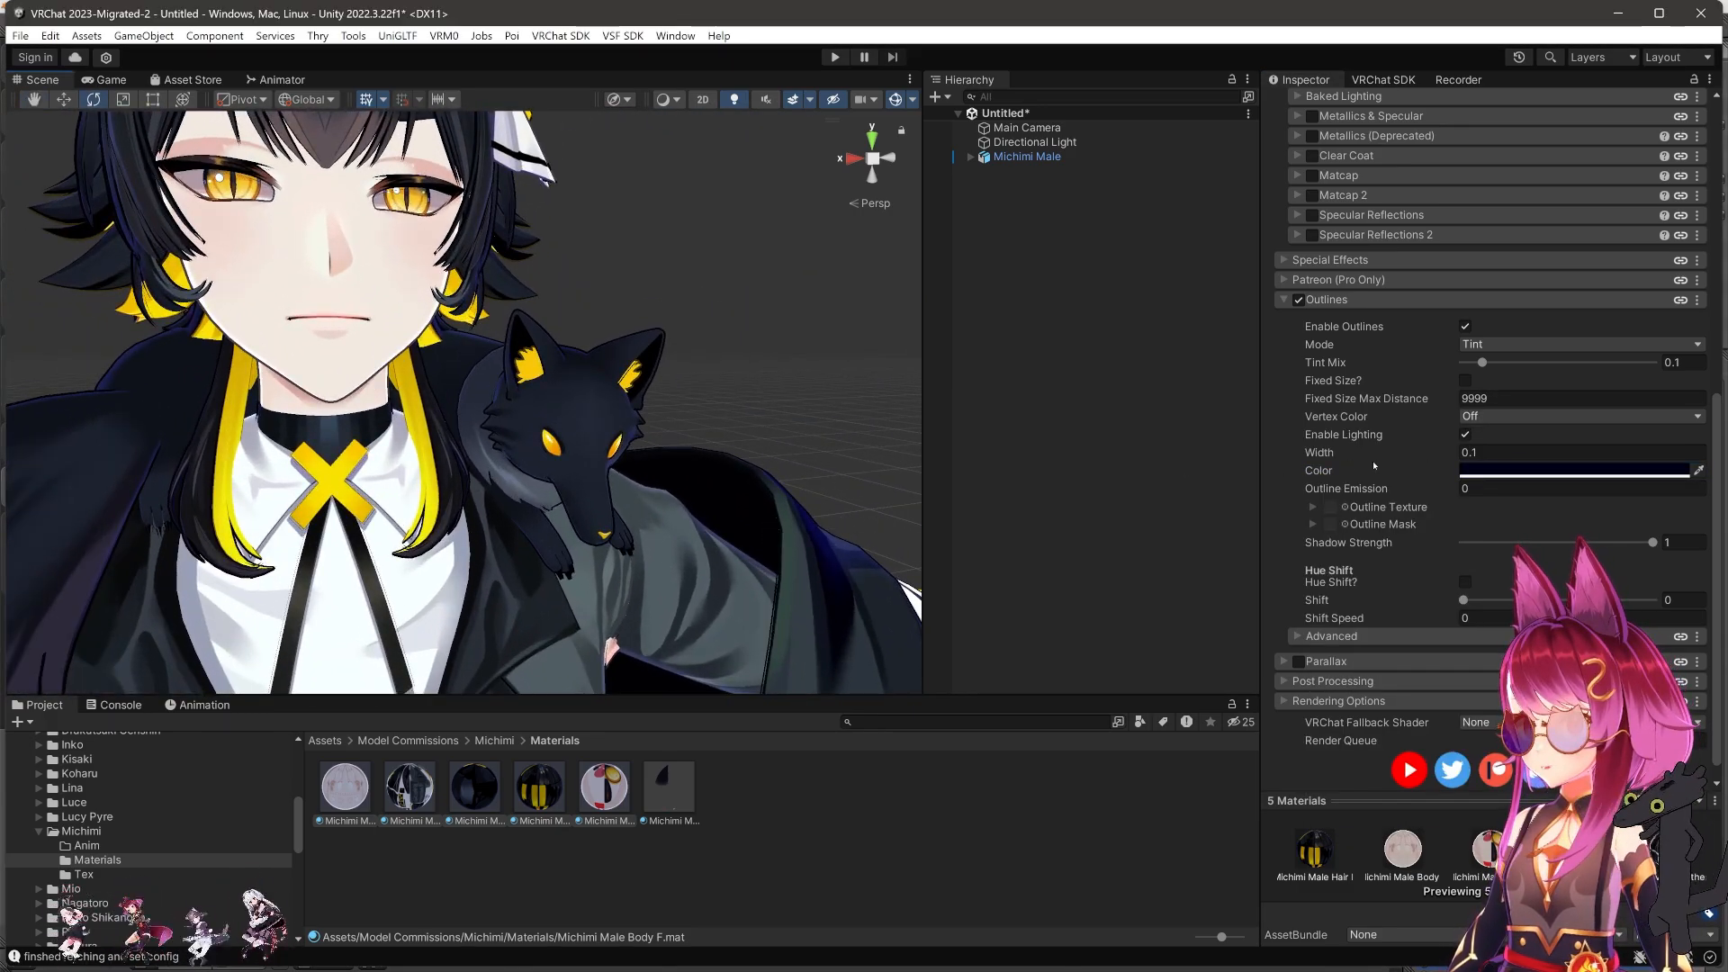
{"action": "left_click", "coordinate": [1503, 452]}
{"action": "key", "text": "BackSpace"}
{"action": "type", "text": "05"}
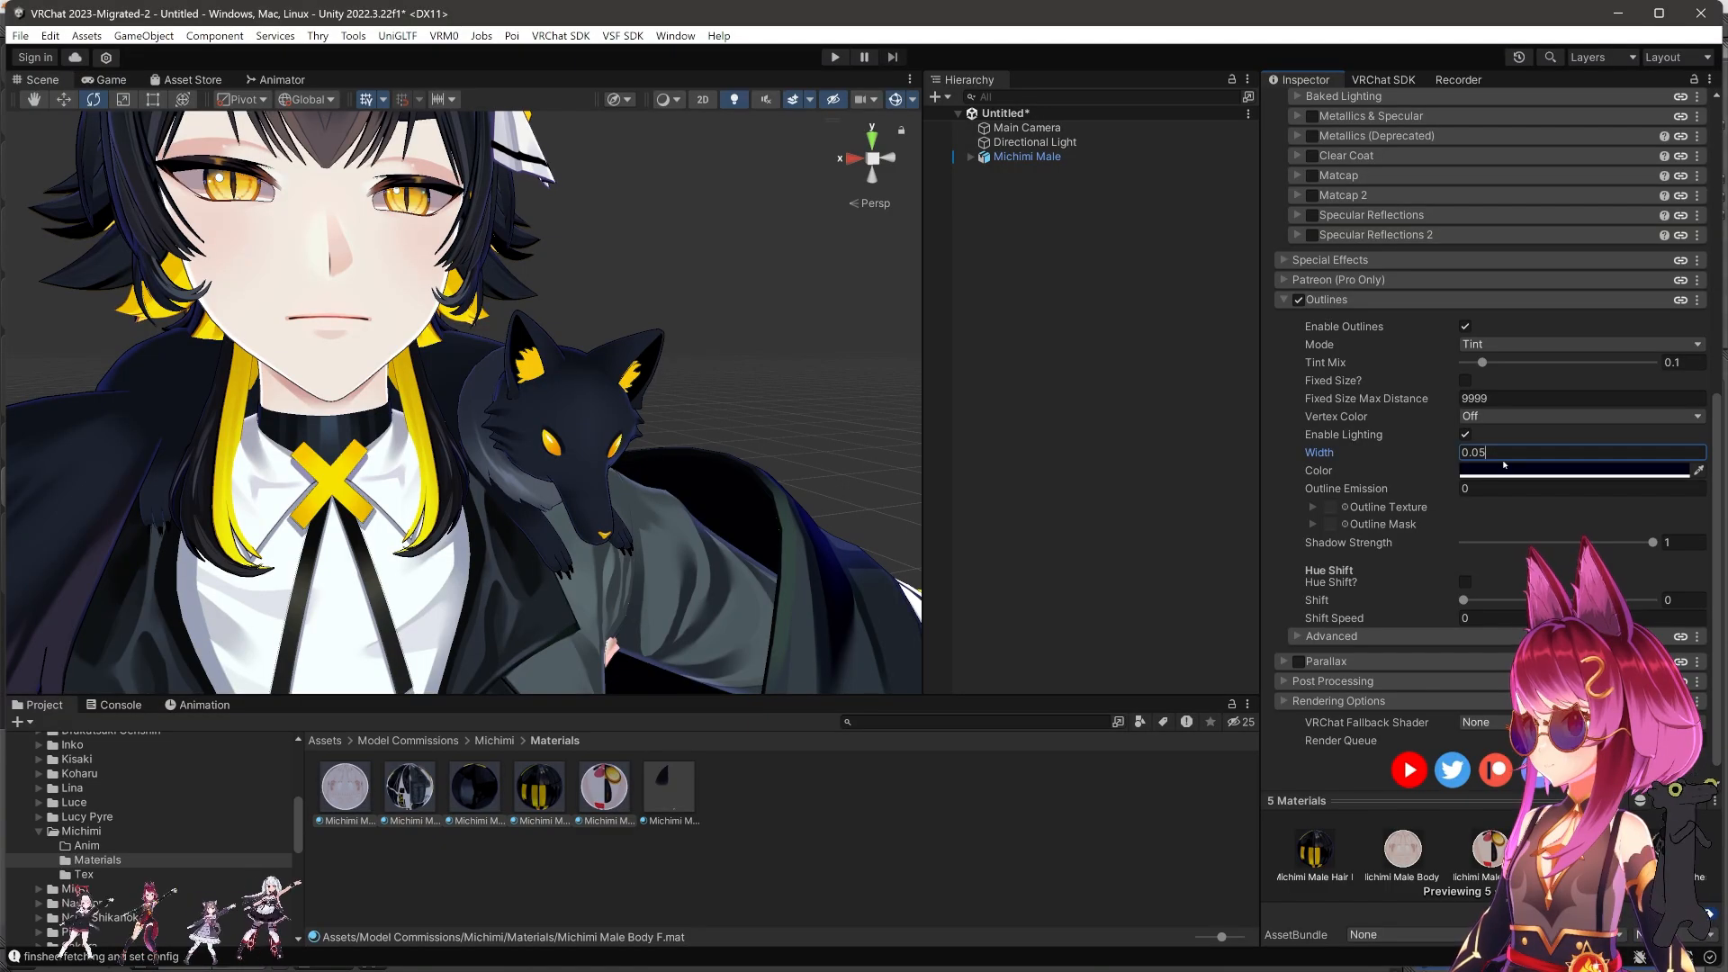
{"action": "key", "text": "BackSpace"}
{"action": "type", "text": "6"}
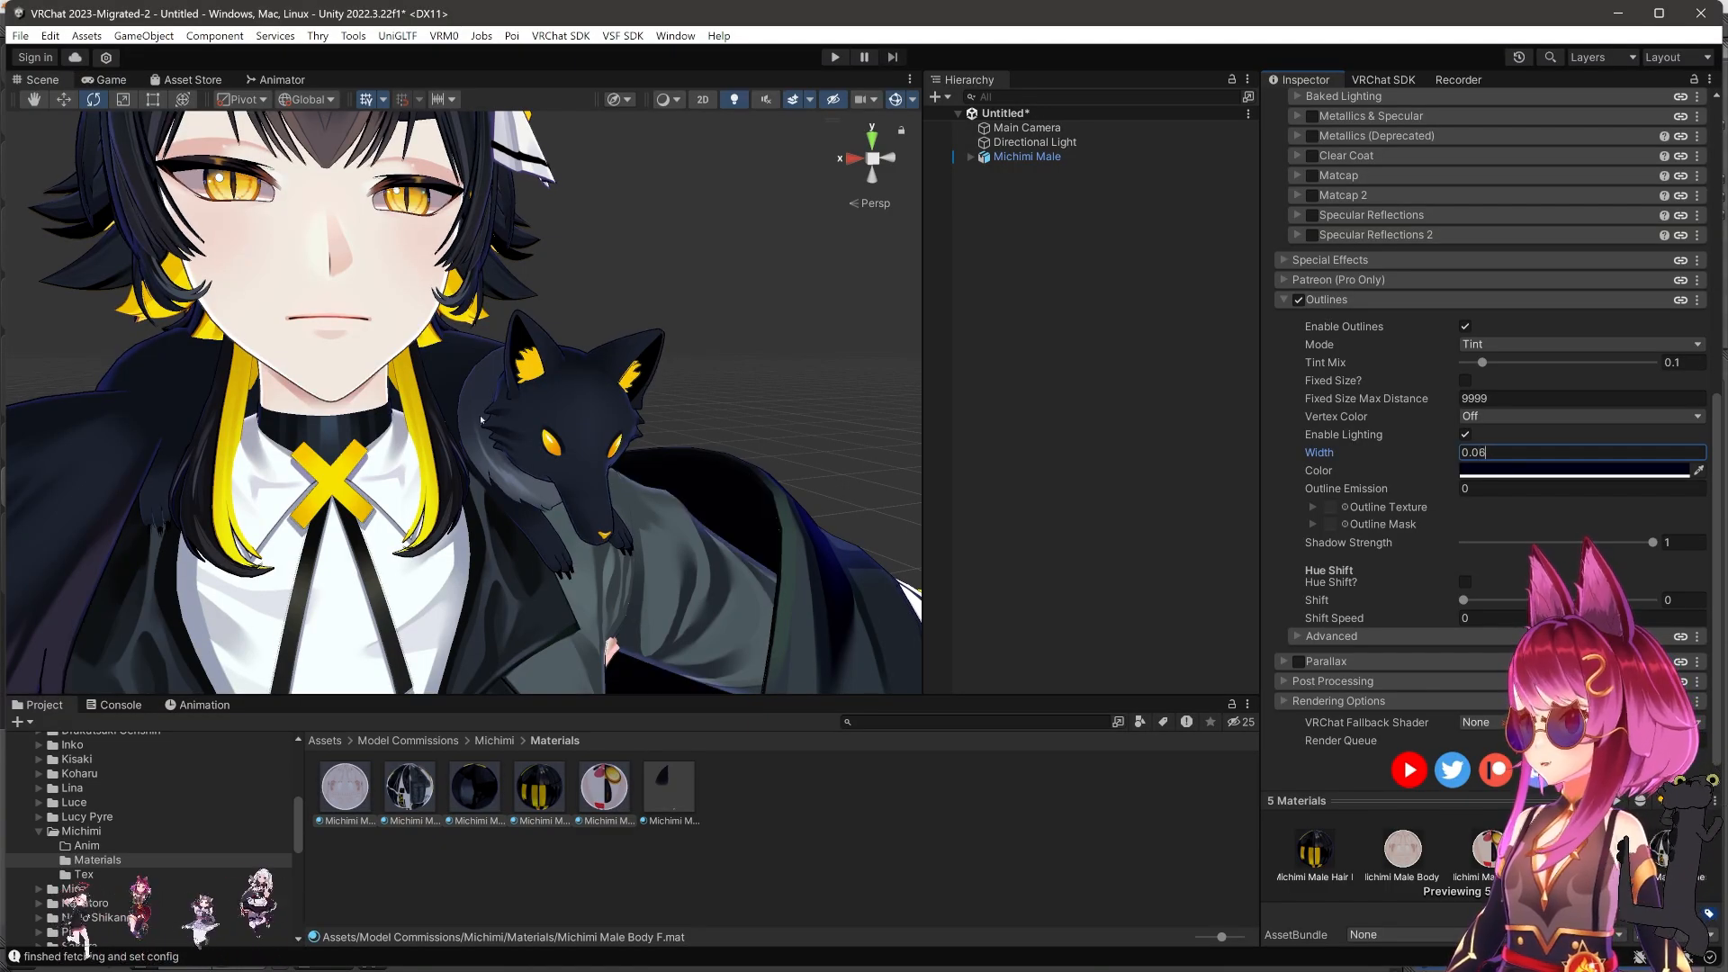
- Orbit and zoom the viewport to check the thinner outlines on the face
{"action": "middle_click_drag", "start_coordinate": [480, 420], "coordinate": [645, 470]}
{"action": "scroll", "coordinate": [594, 513], "scroll_direction": "down", "scroll_amount": 5}
{"action": "scroll", "coordinate": [613, 533], "scroll_direction": "up", "scroll_amount": 8}
{"action": "middle_click_drag", "start_coordinate": [423, 539], "coordinate": [518, 483]}
{"action": "scroll", "coordinate": [519, 483], "scroll_direction": "up", "scroll_amount": 5}
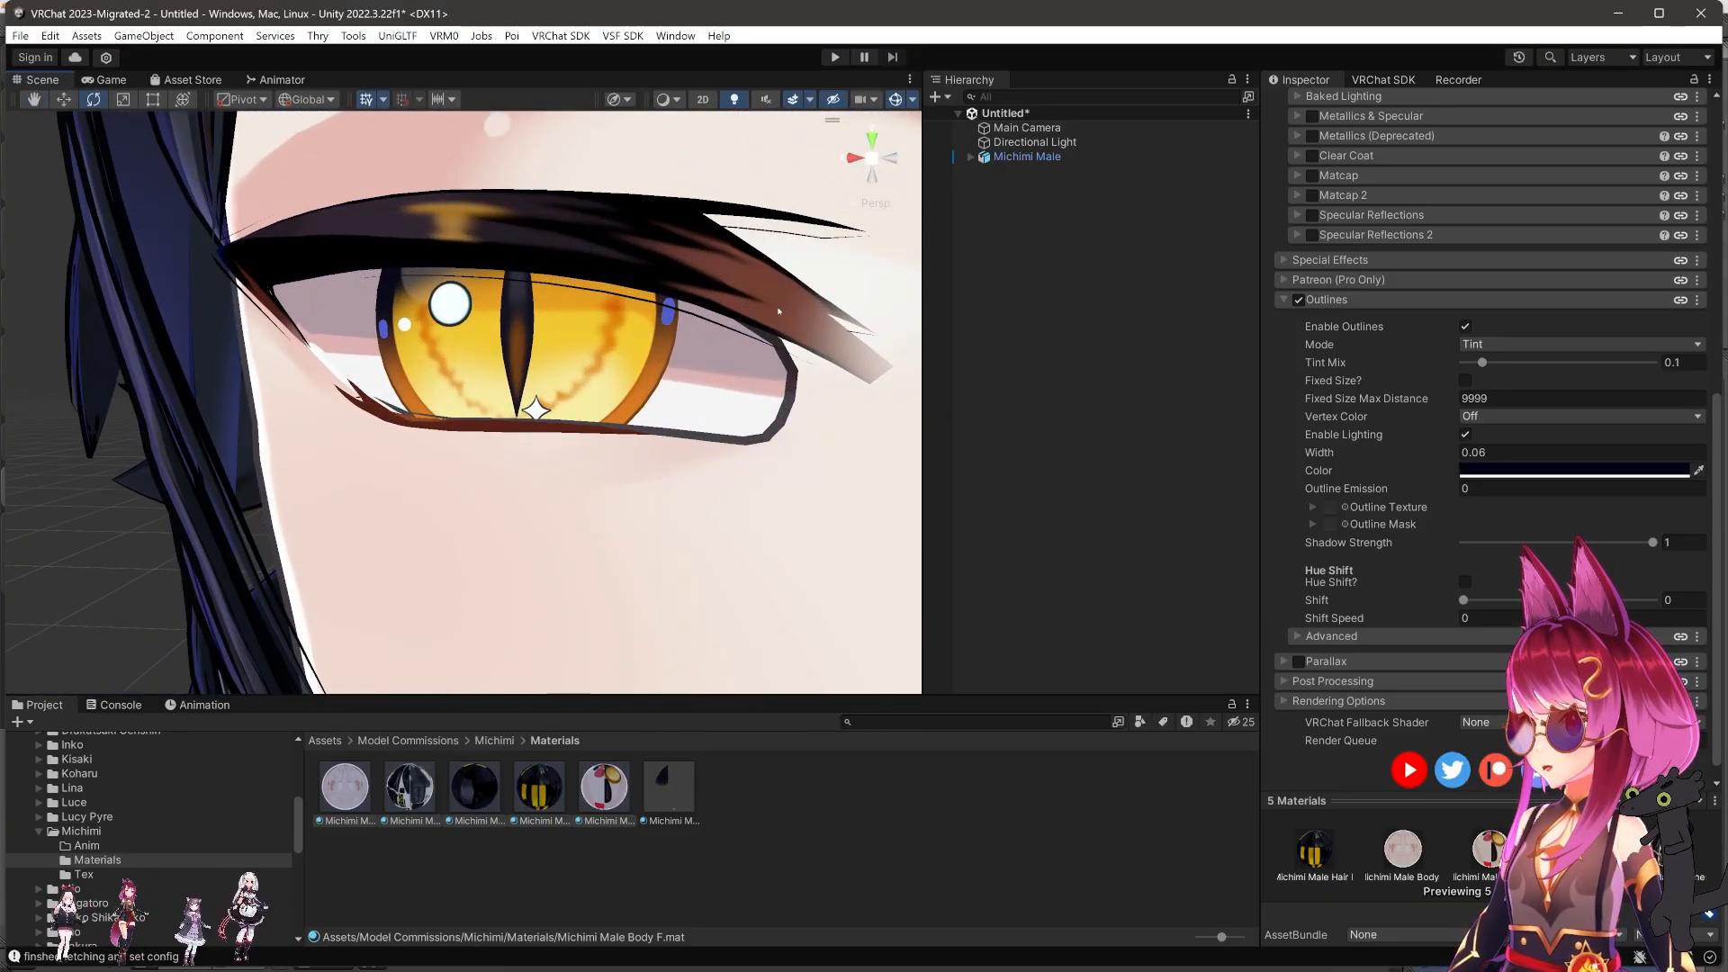
{"action": "scroll", "coordinate": [751, 468], "scroll_direction": "down", "scroll_amount": 8}
{"action": "mouse_move", "coordinate": [751, 468]}
{"action": "middle_mouse_down"}
{"action": "mouse_move", "coordinate": [733, 411]}
{"action": "mouse_move", "coordinate": [736, 468]}
{"action": "middle_mouse_up"}
{"action": "scroll", "coordinate": [732, 411], "scroll_direction": "up", "scroll_amount": 4}
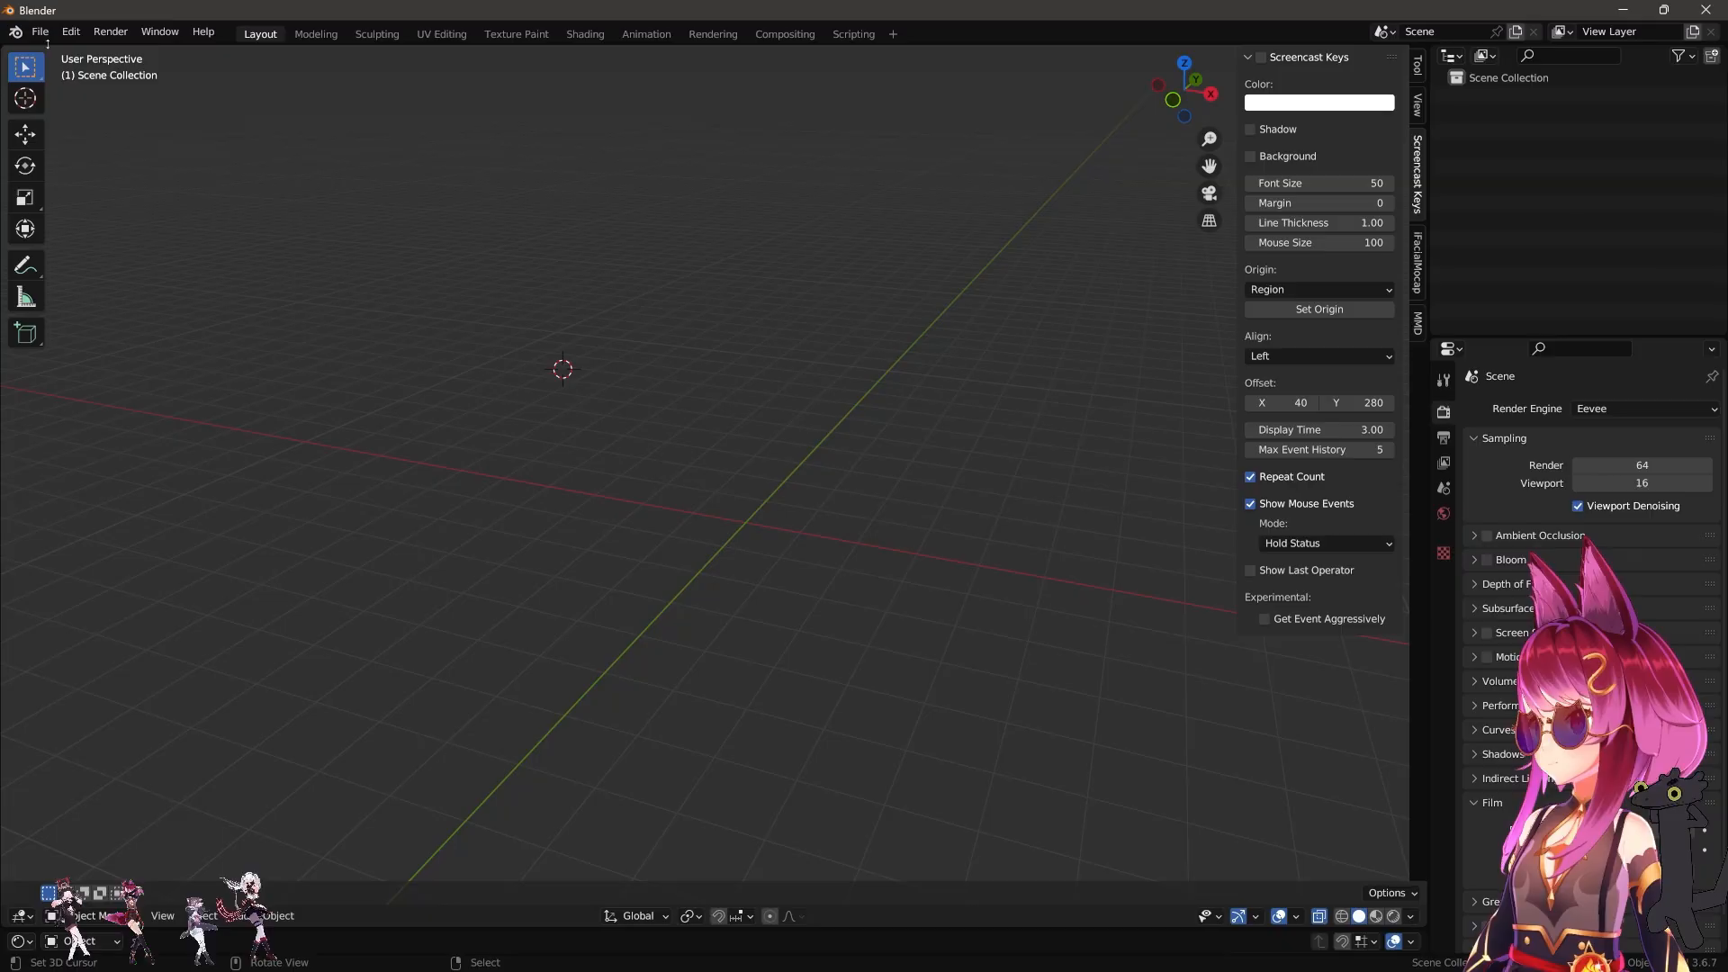
- Reopen Michimi Male.blend from the recent files and orbit toward the head
{"action": "left_click", "coordinate": [40, 32]}
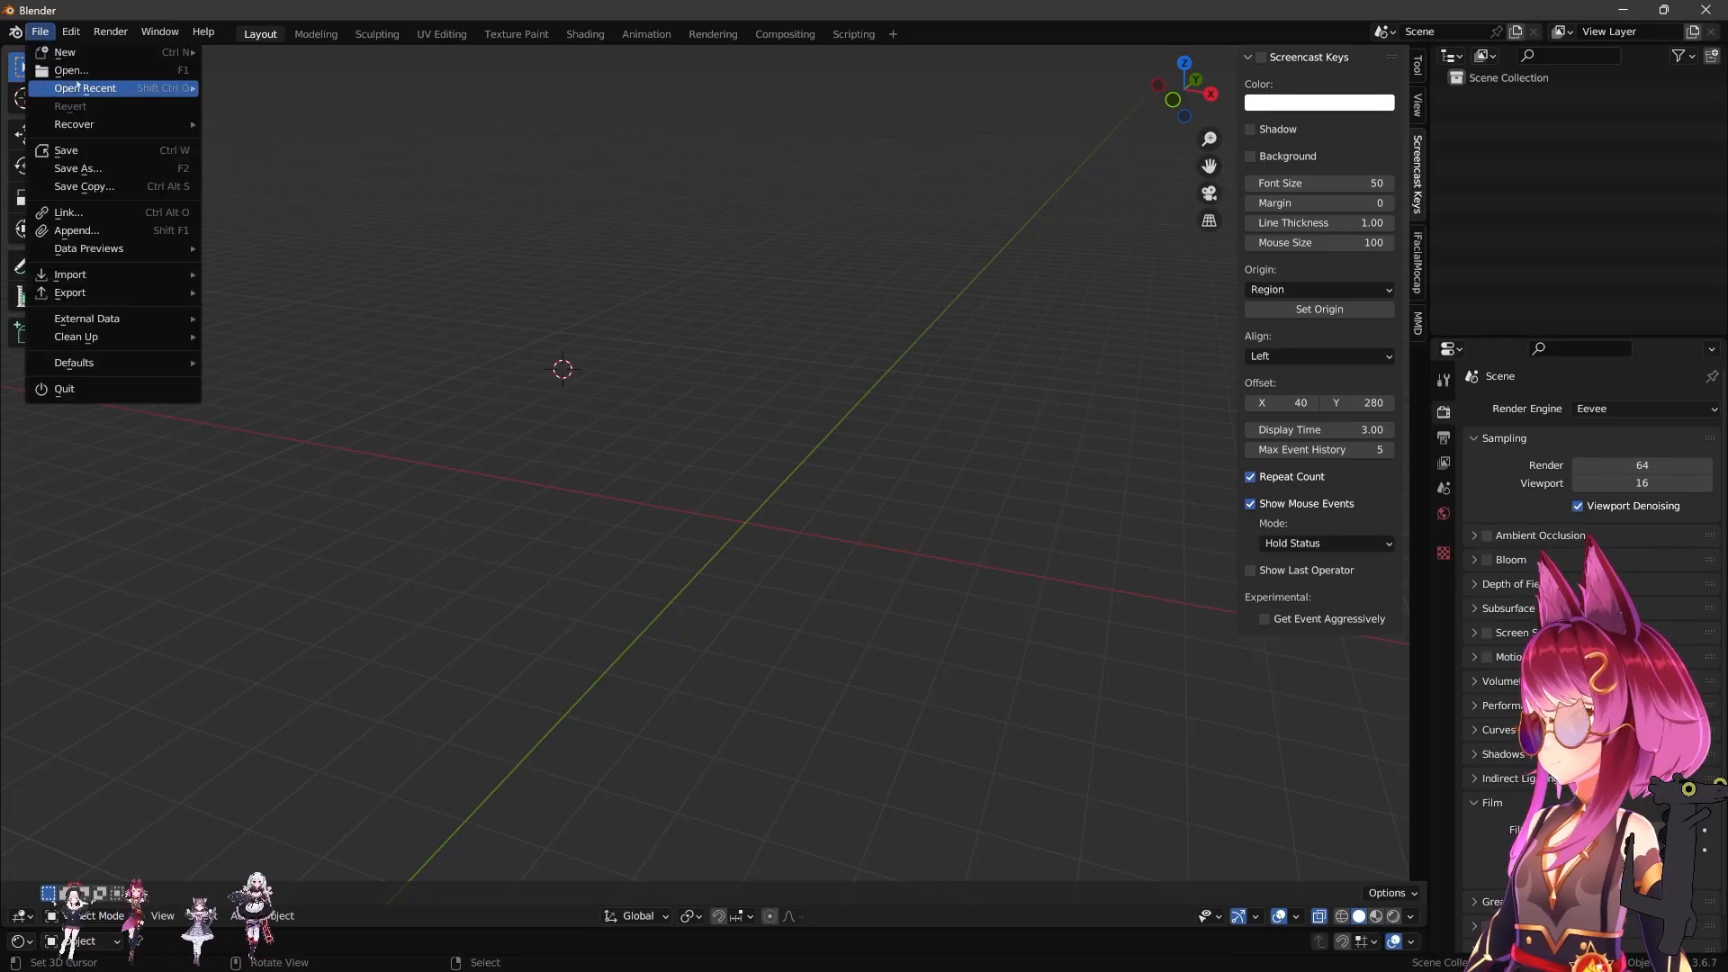
{"action": "mouse_move", "coordinate": [86, 88]}
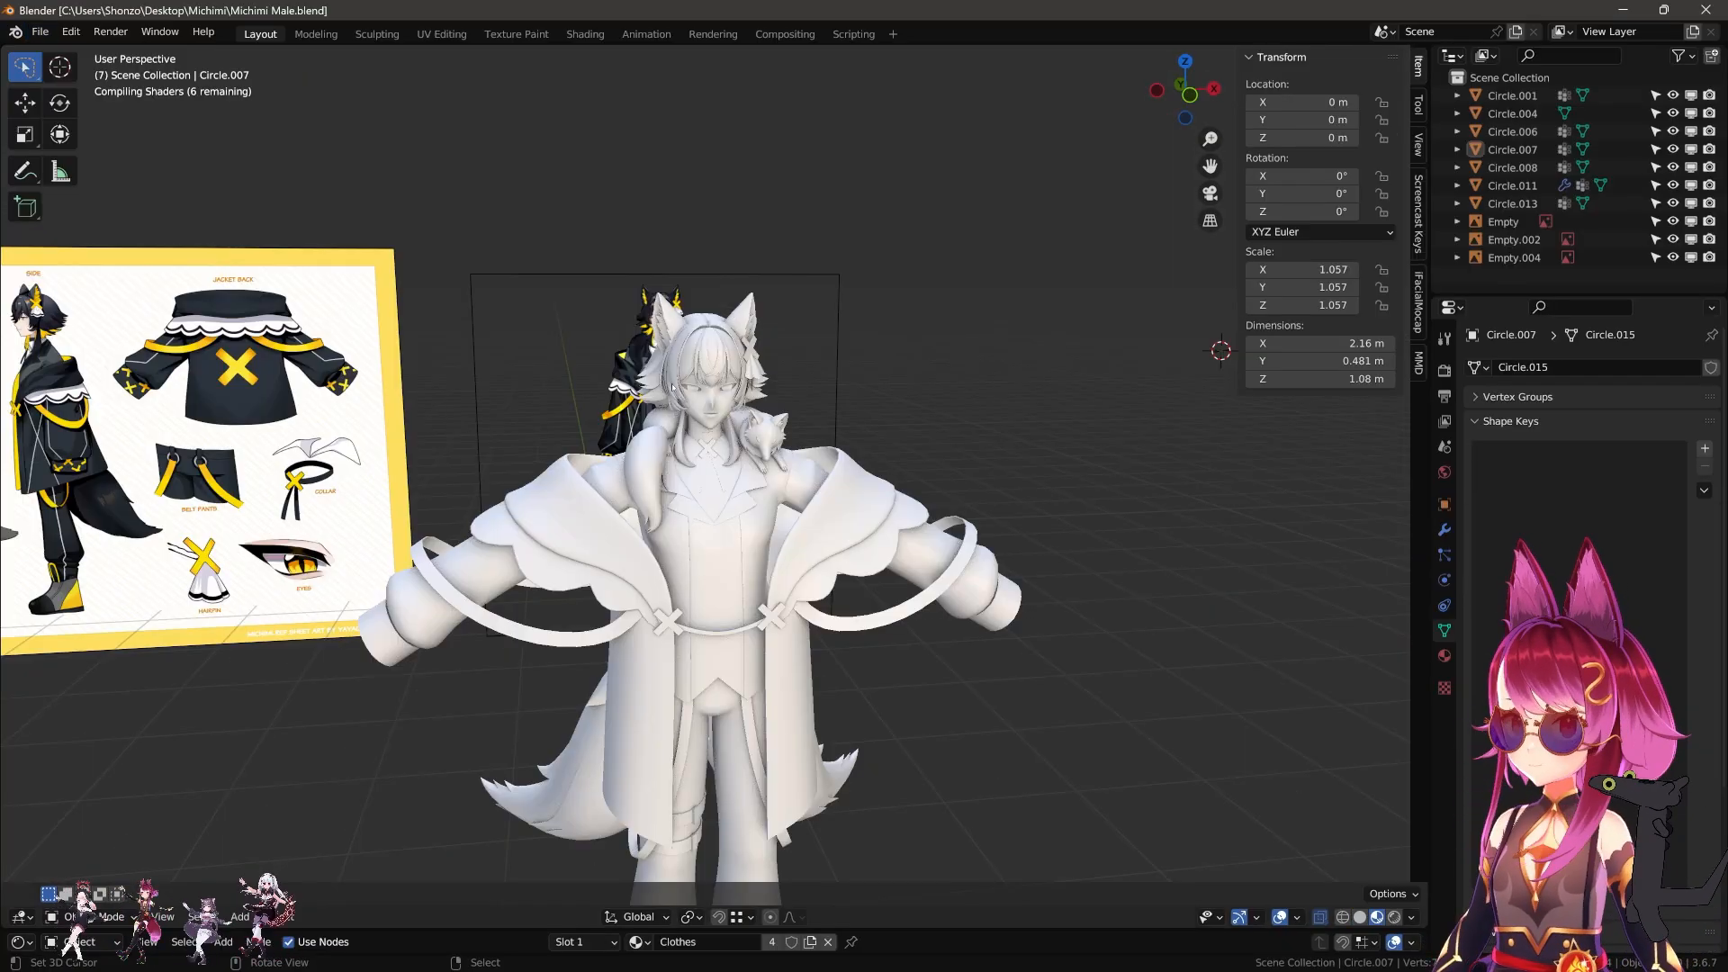
{"action": "middle_click_drag", "start_coordinate": [747, 504], "coordinate": [473, 441]}
{"action": "scroll", "coordinate": [747, 477], "scroll_direction": "up", "scroll_amount": 5}
- Hide the hair mesh and select the head mesh Circle.001
{"action": "left_click", "coordinate": [298, 417]}
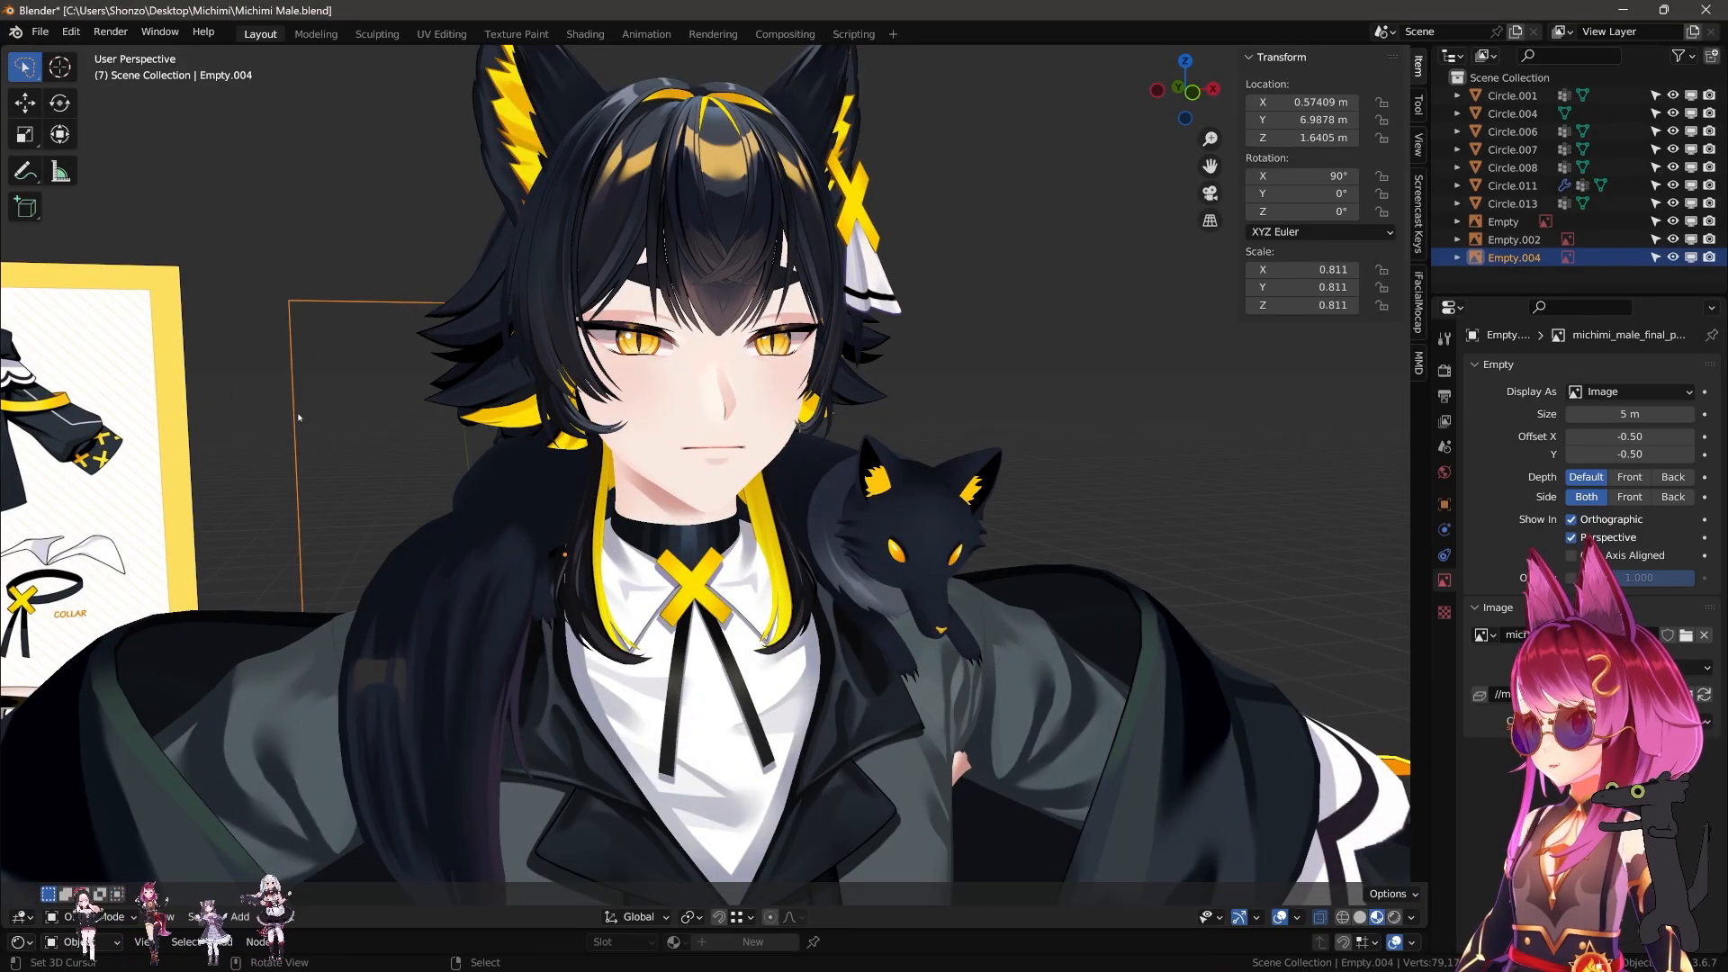
{"action": "right_click", "coordinate": [646, 252]}
{"action": "key", "text": "h"}
{"action": "right_click", "coordinate": [707, 432]}
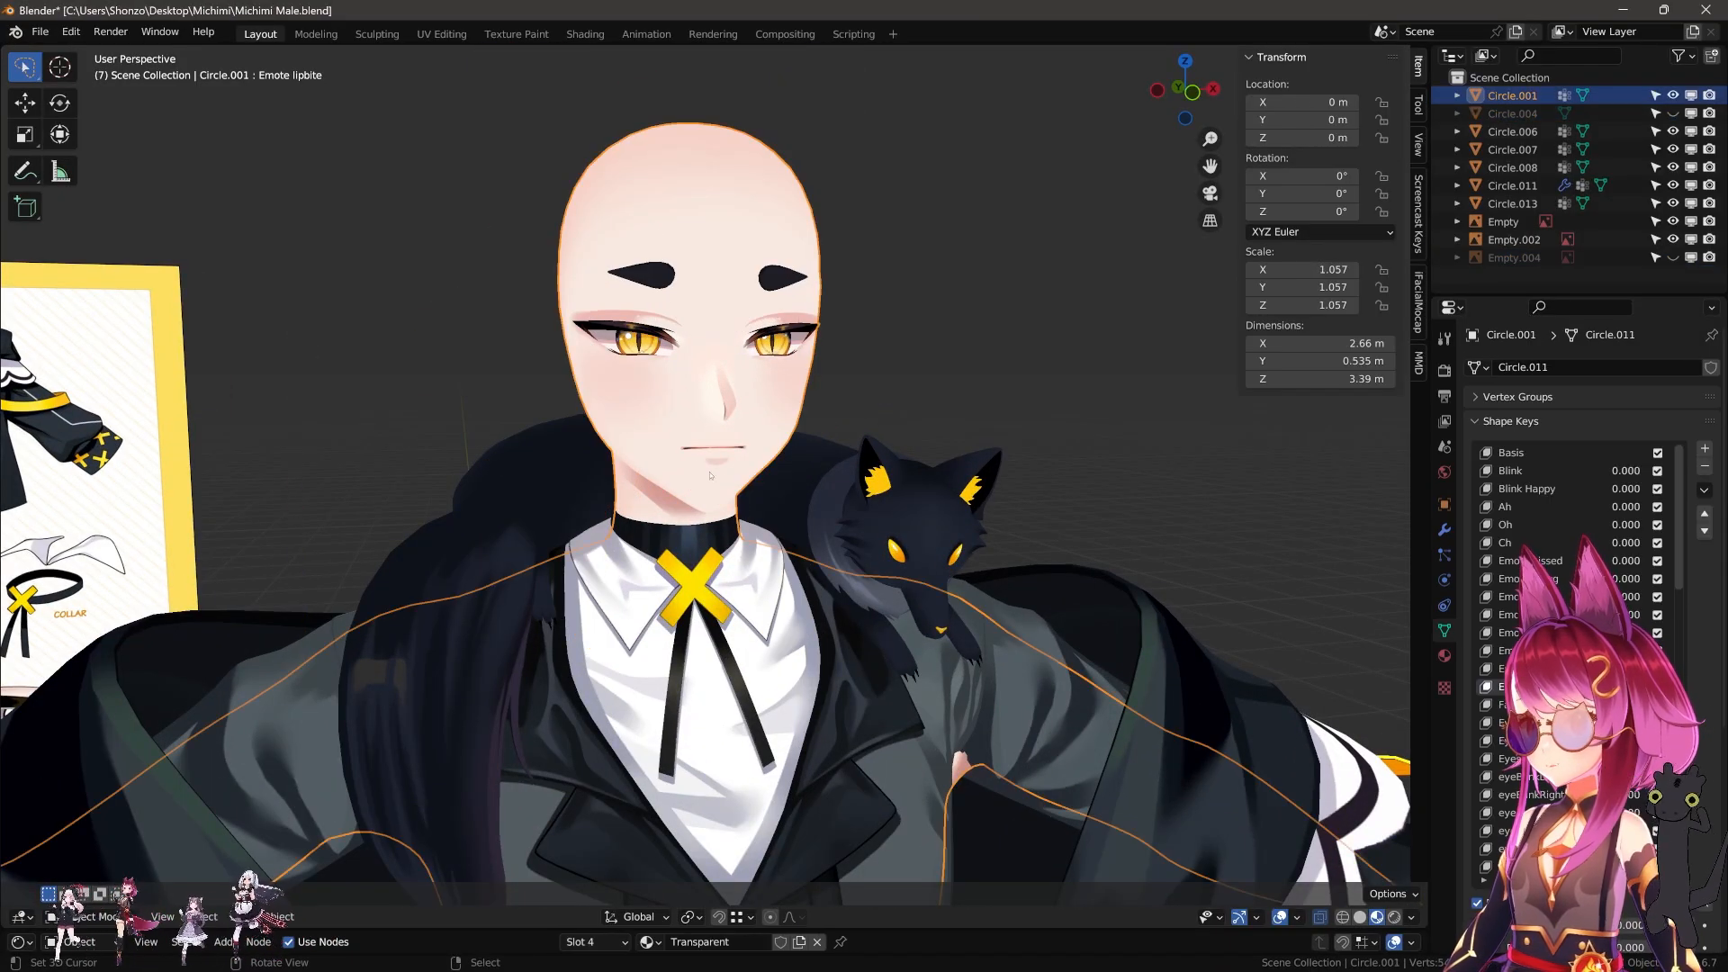
- Enlarge the Shader editor and switch to the head mesh's Head material
{"action": "left_click_drag", "start_coordinate": [1007, 929], "coordinate": [1007, 520]}
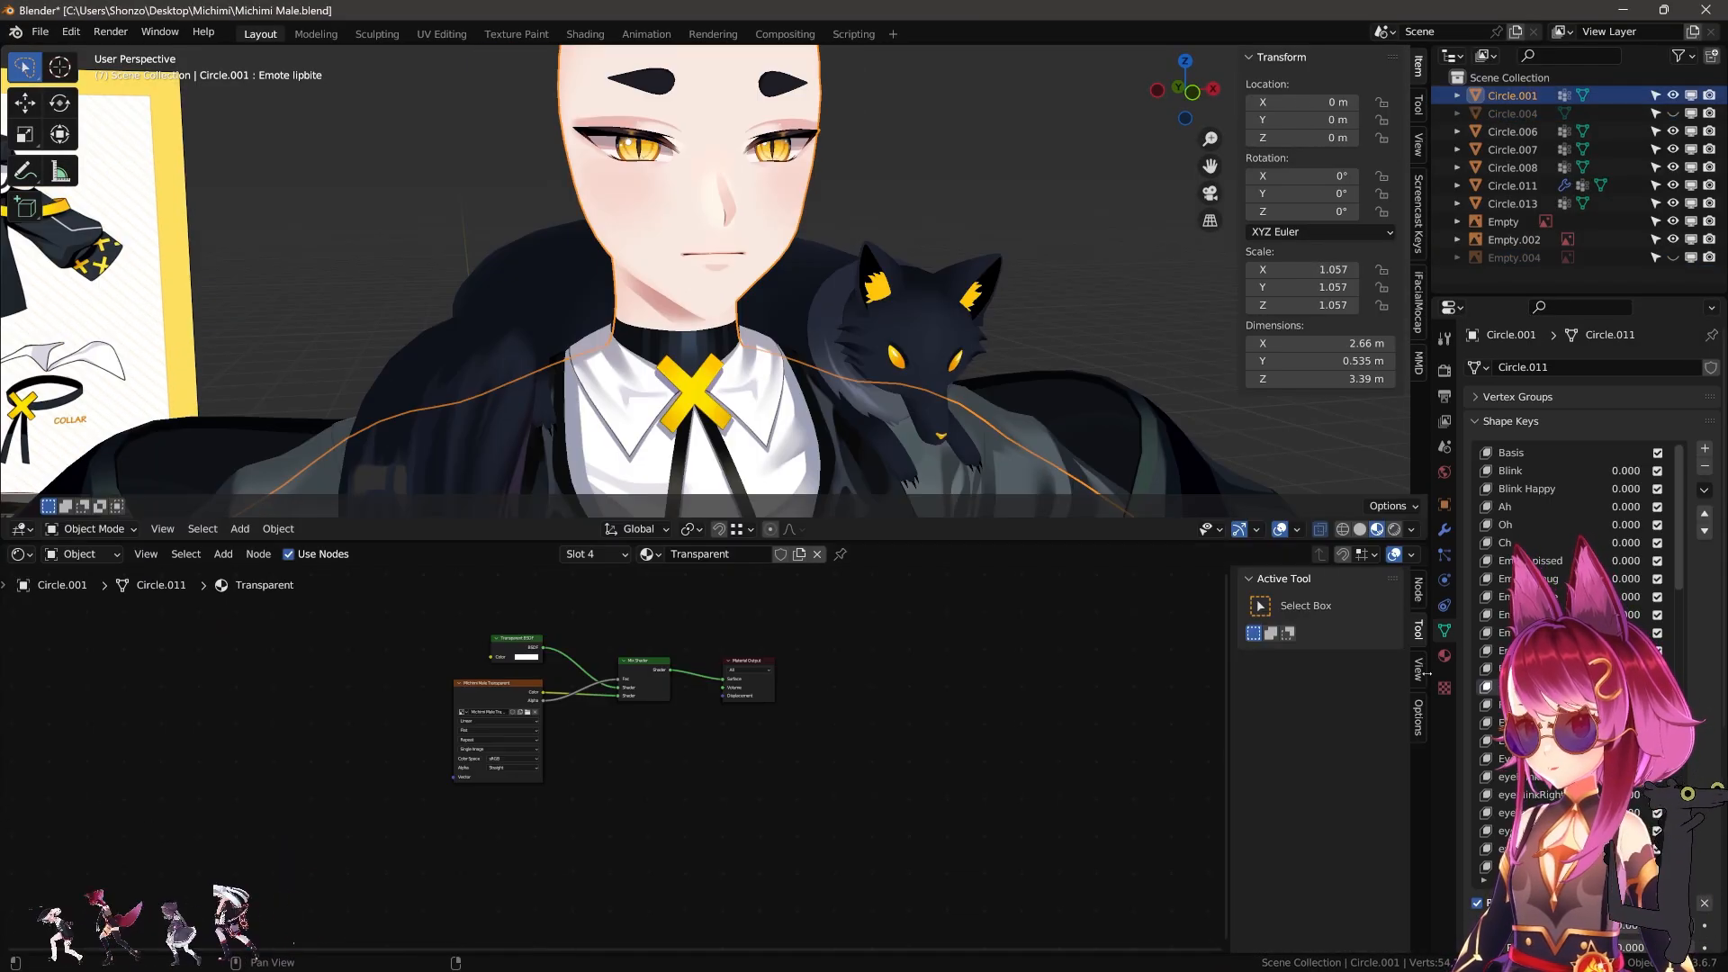
{"action": "left_click", "coordinate": [1445, 655]}
{"action": "left_click", "coordinate": [1535, 373]}
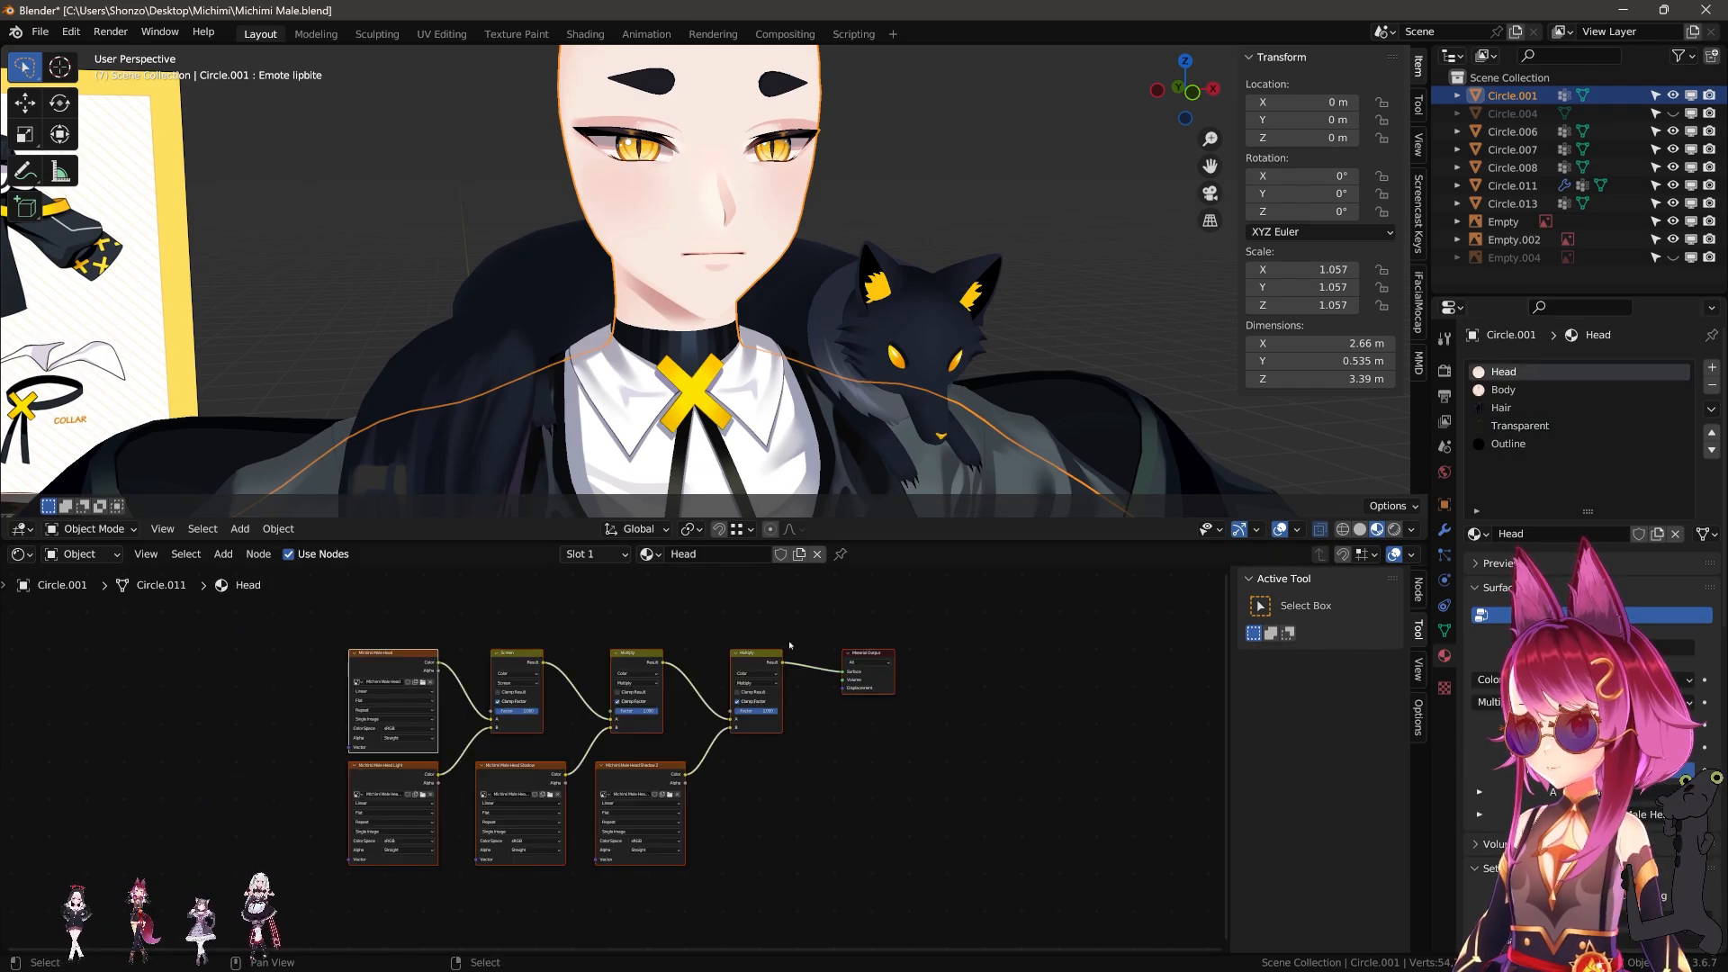
{"action": "scroll", "coordinate": [790, 645], "scroll_direction": "down", "scroll_amount": 2}
{"action": "middle_click_drag", "start_coordinate": [818, 626], "coordinate": [799, 850]}
- Add an Image Texture node into Surface with a new 1024×1024 'Michimi Male Head Mask' image
{"action": "key", "text": "shift+d"}
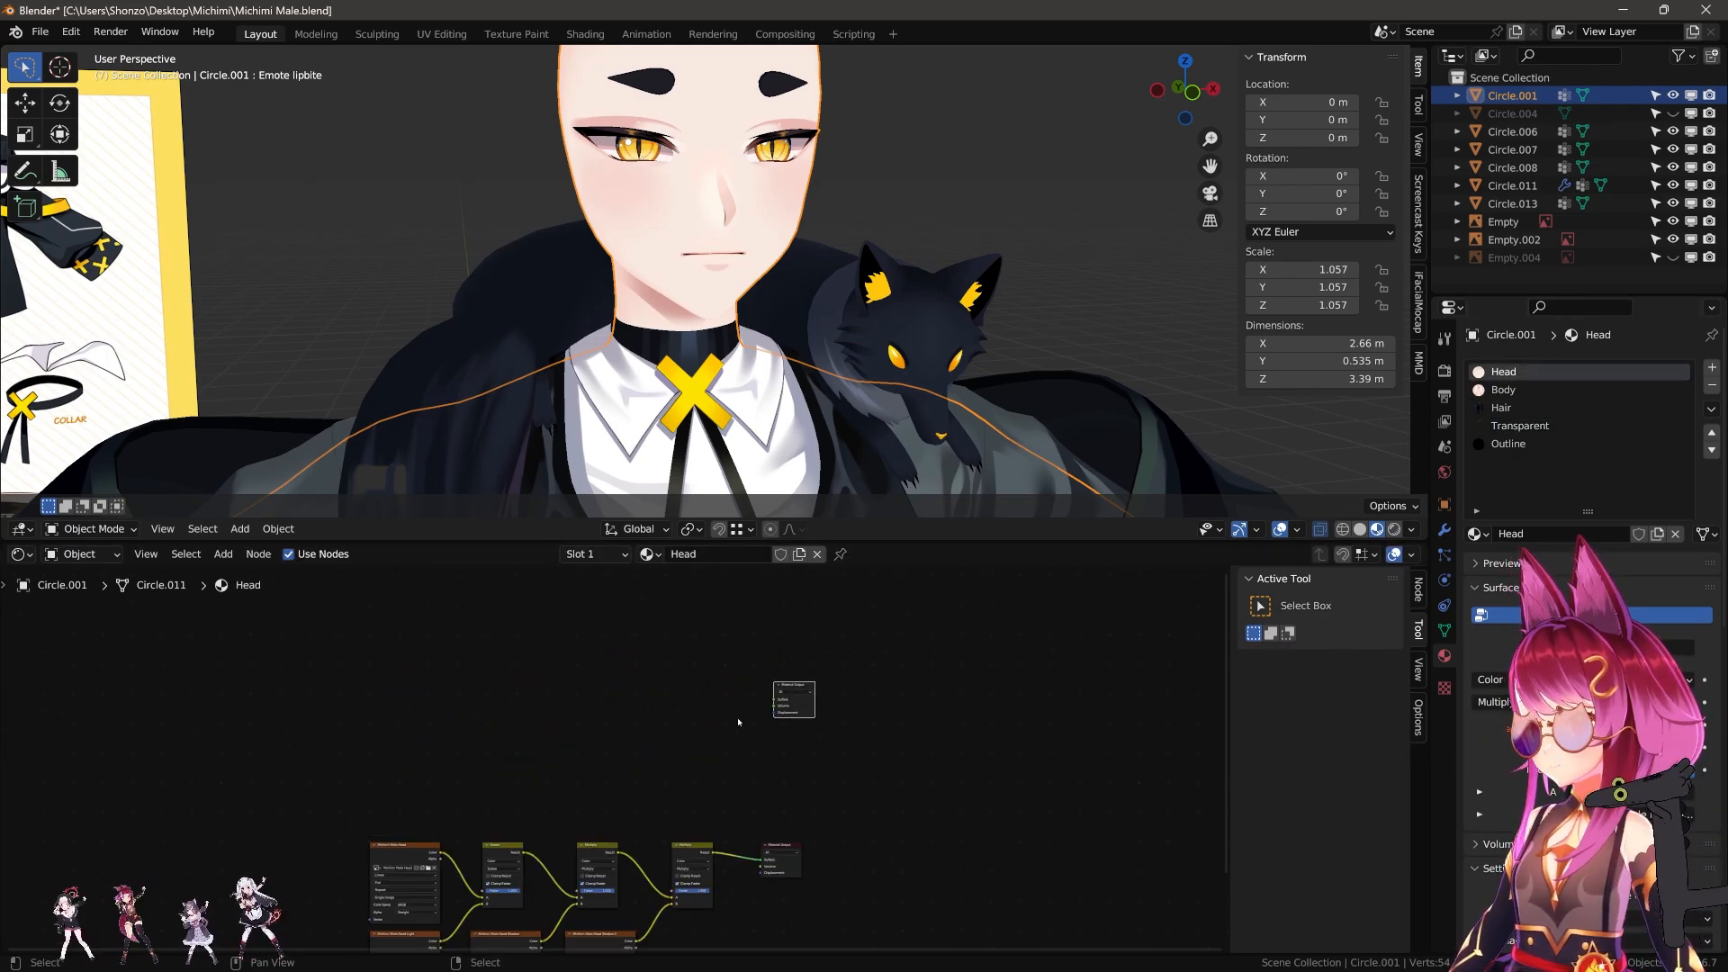
{"action": "key", "text": "shift+a"}
{"action": "type", "text": "image"}
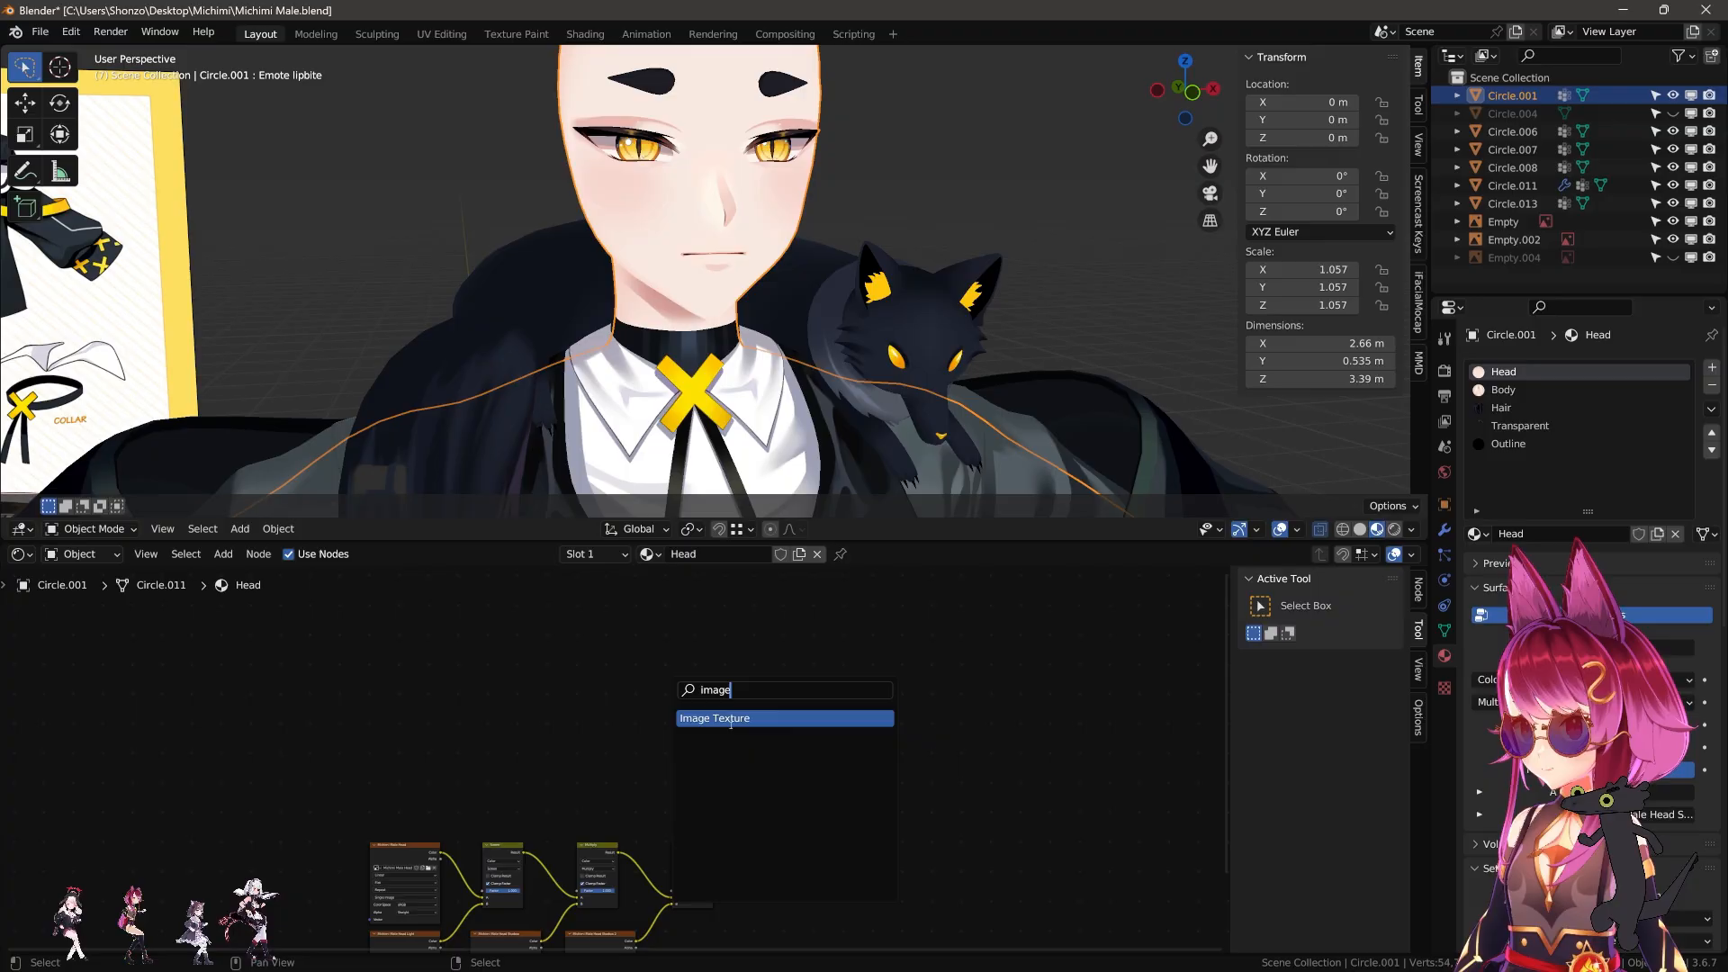
{"action": "left_click", "coordinate": [731, 719]}
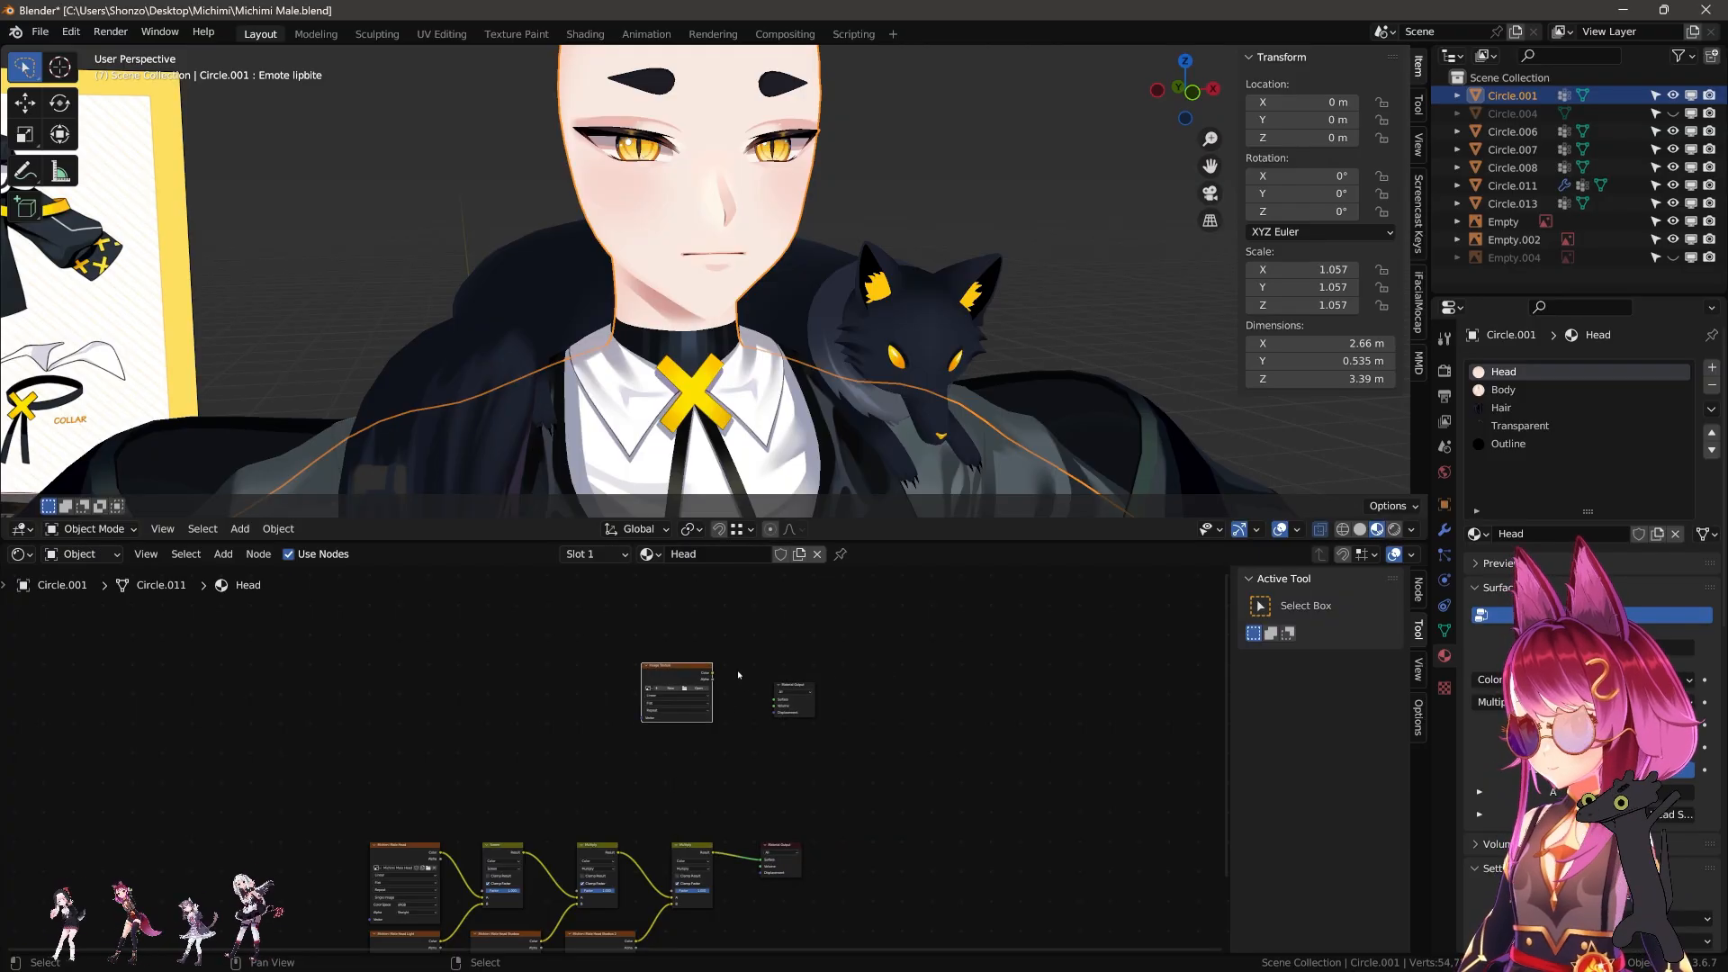
{"action": "left_click", "coordinate": [799, 687]}
{"action": "left_click_drag", "start_coordinate": [677, 678], "coordinate": [701, 687]}
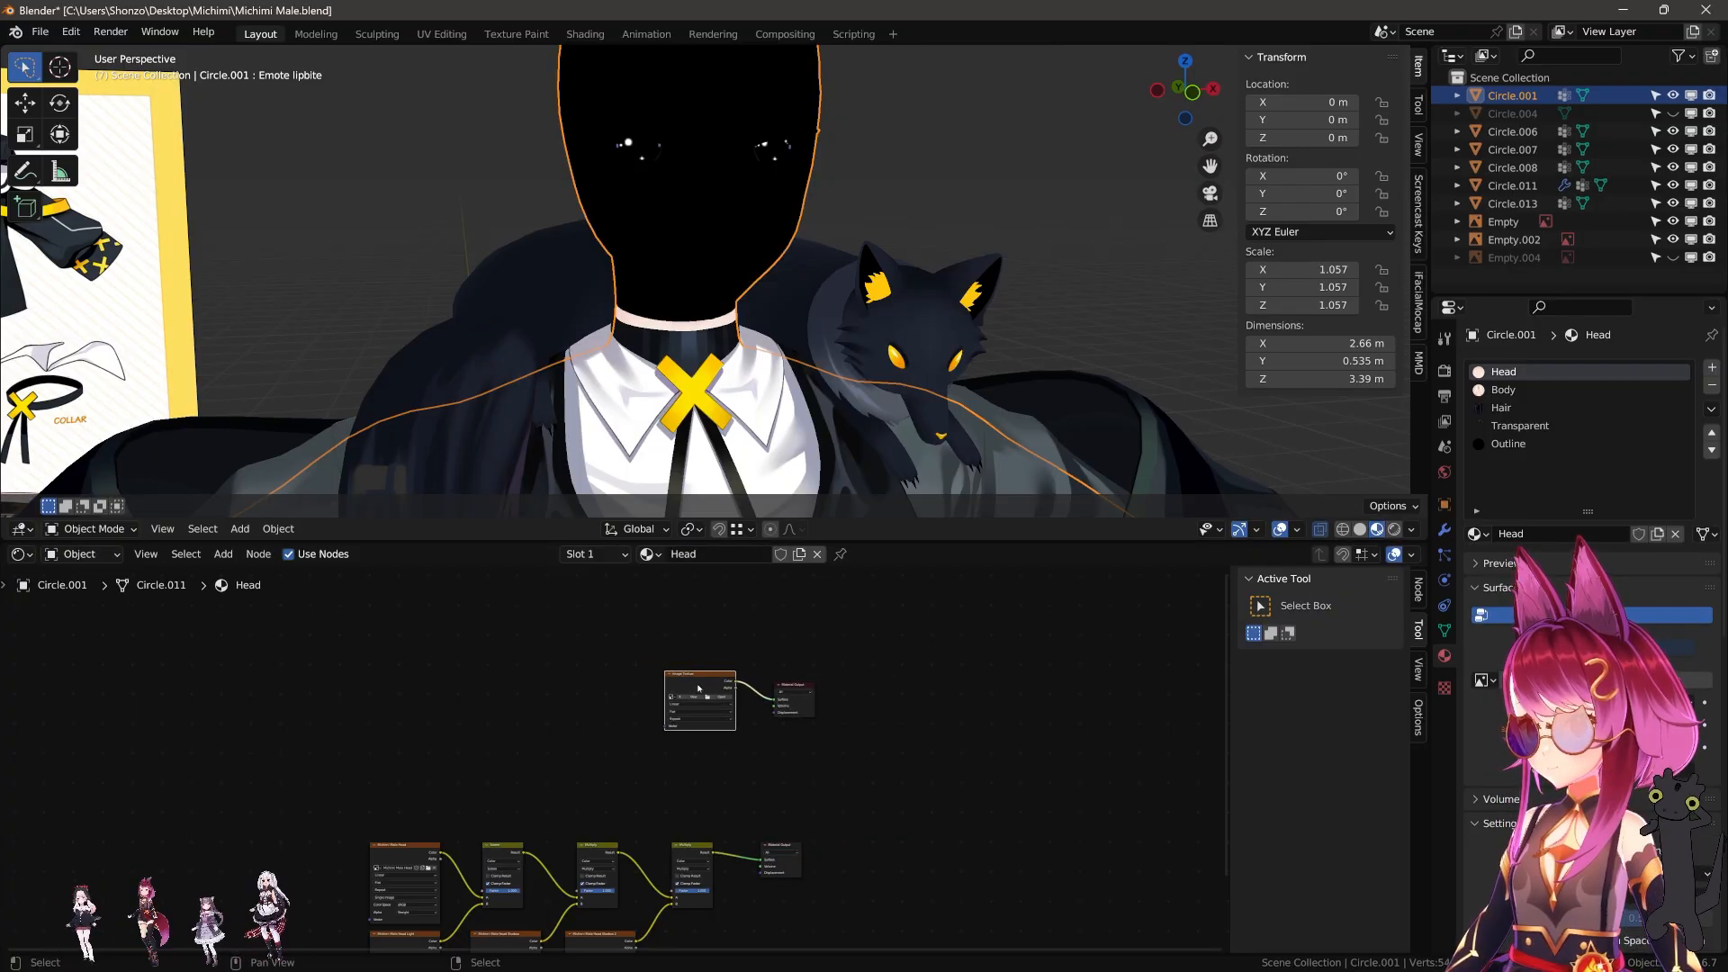
{"action": "scroll", "coordinate": [721, 744], "scroll_direction": "up", "scroll_amount": 5}
{"action": "scroll", "coordinate": [721, 744], "scroll_direction": "up", "scroll_amount": 3}
{"action": "middle_click_drag", "start_coordinate": [484, 860], "coordinate": [586, 783]}
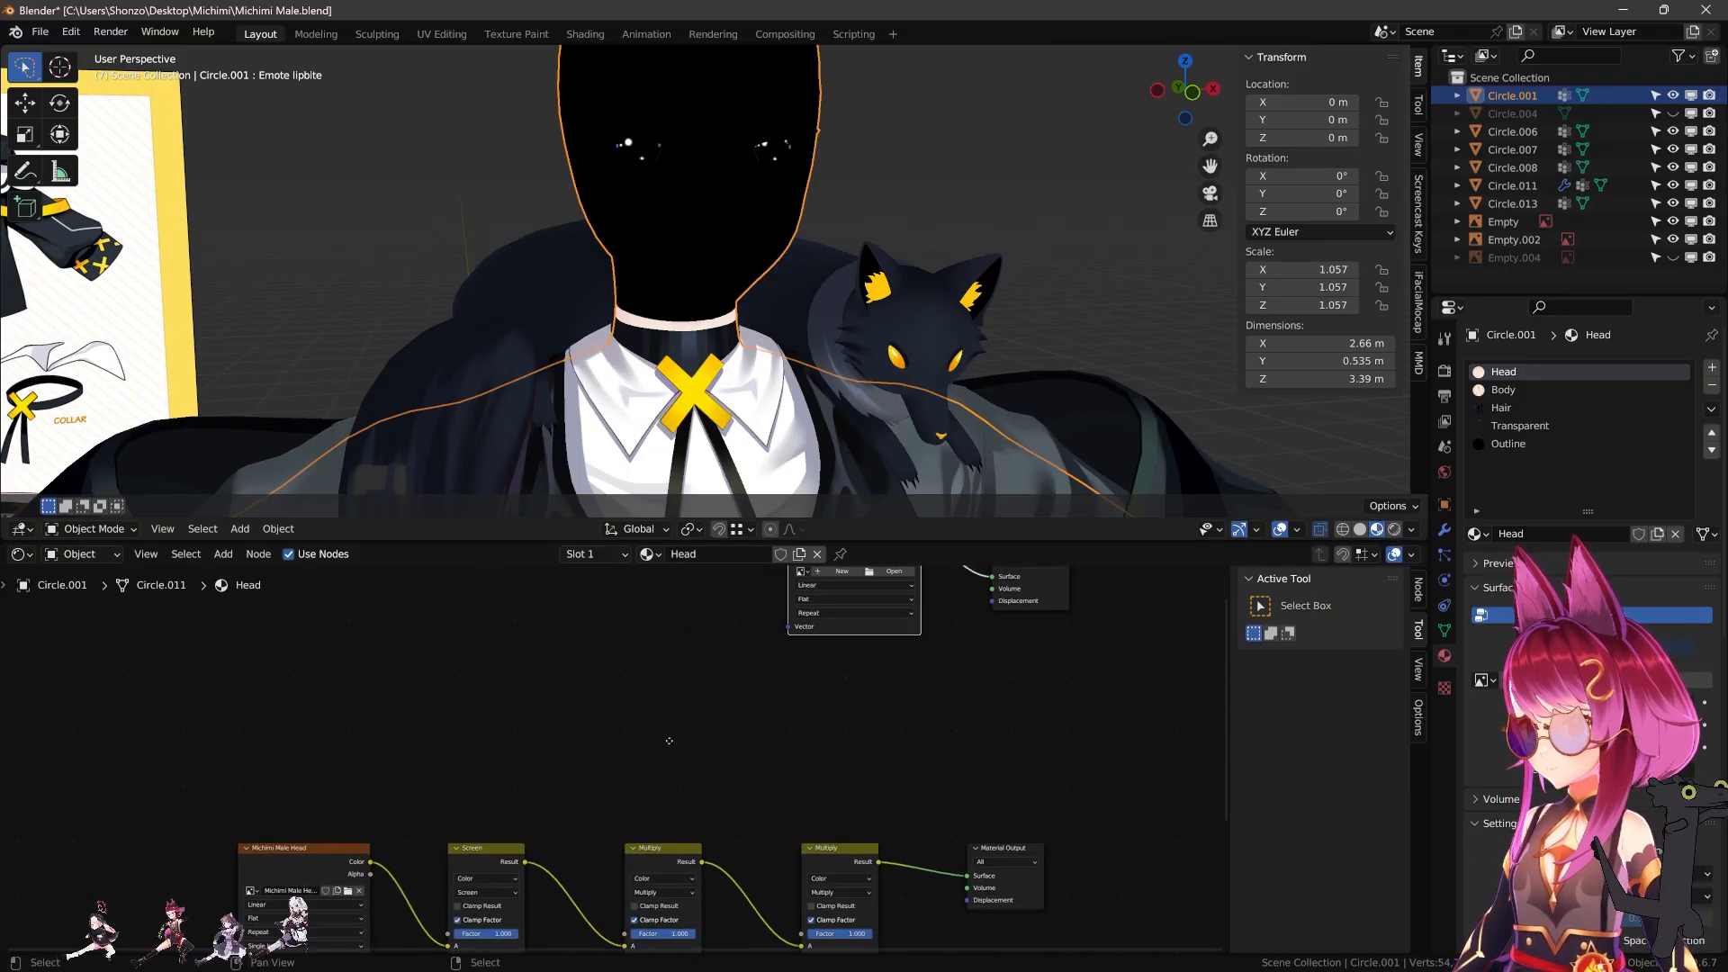
{"action": "middle_click_drag", "start_coordinate": [667, 734], "coordinate": [528, 887]}
{"action": "left_click", "coordinate": [704, 726]}
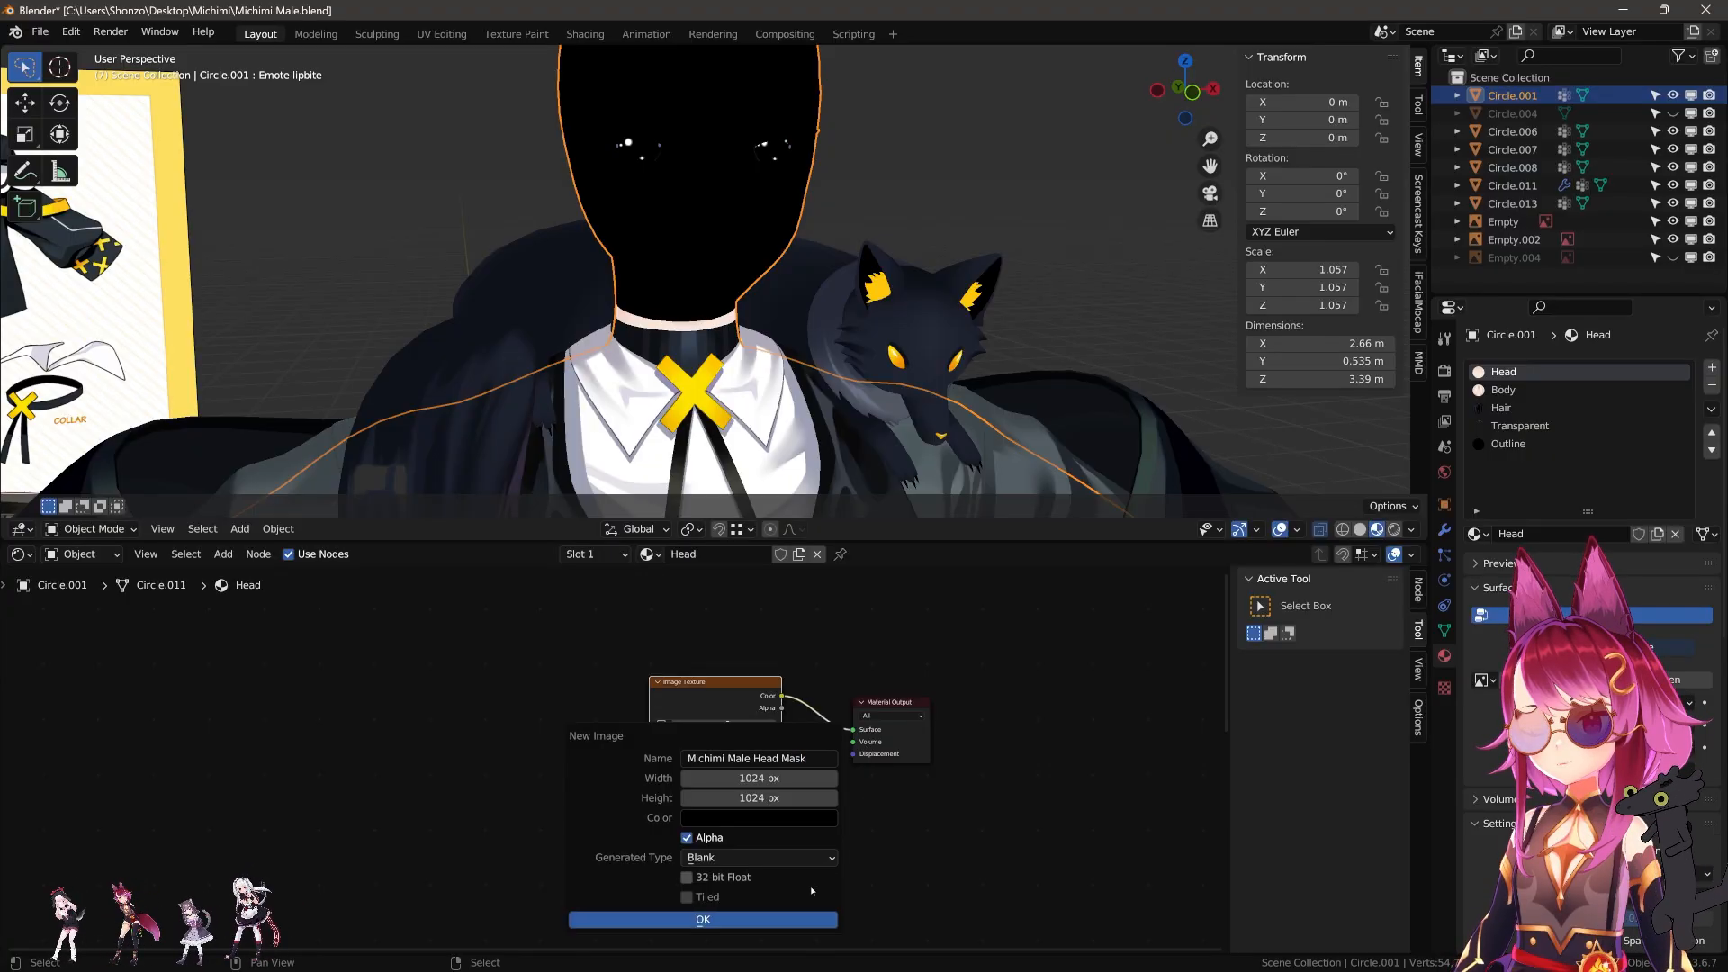
{"action": "left_click", "coordinate": [792, 917]}
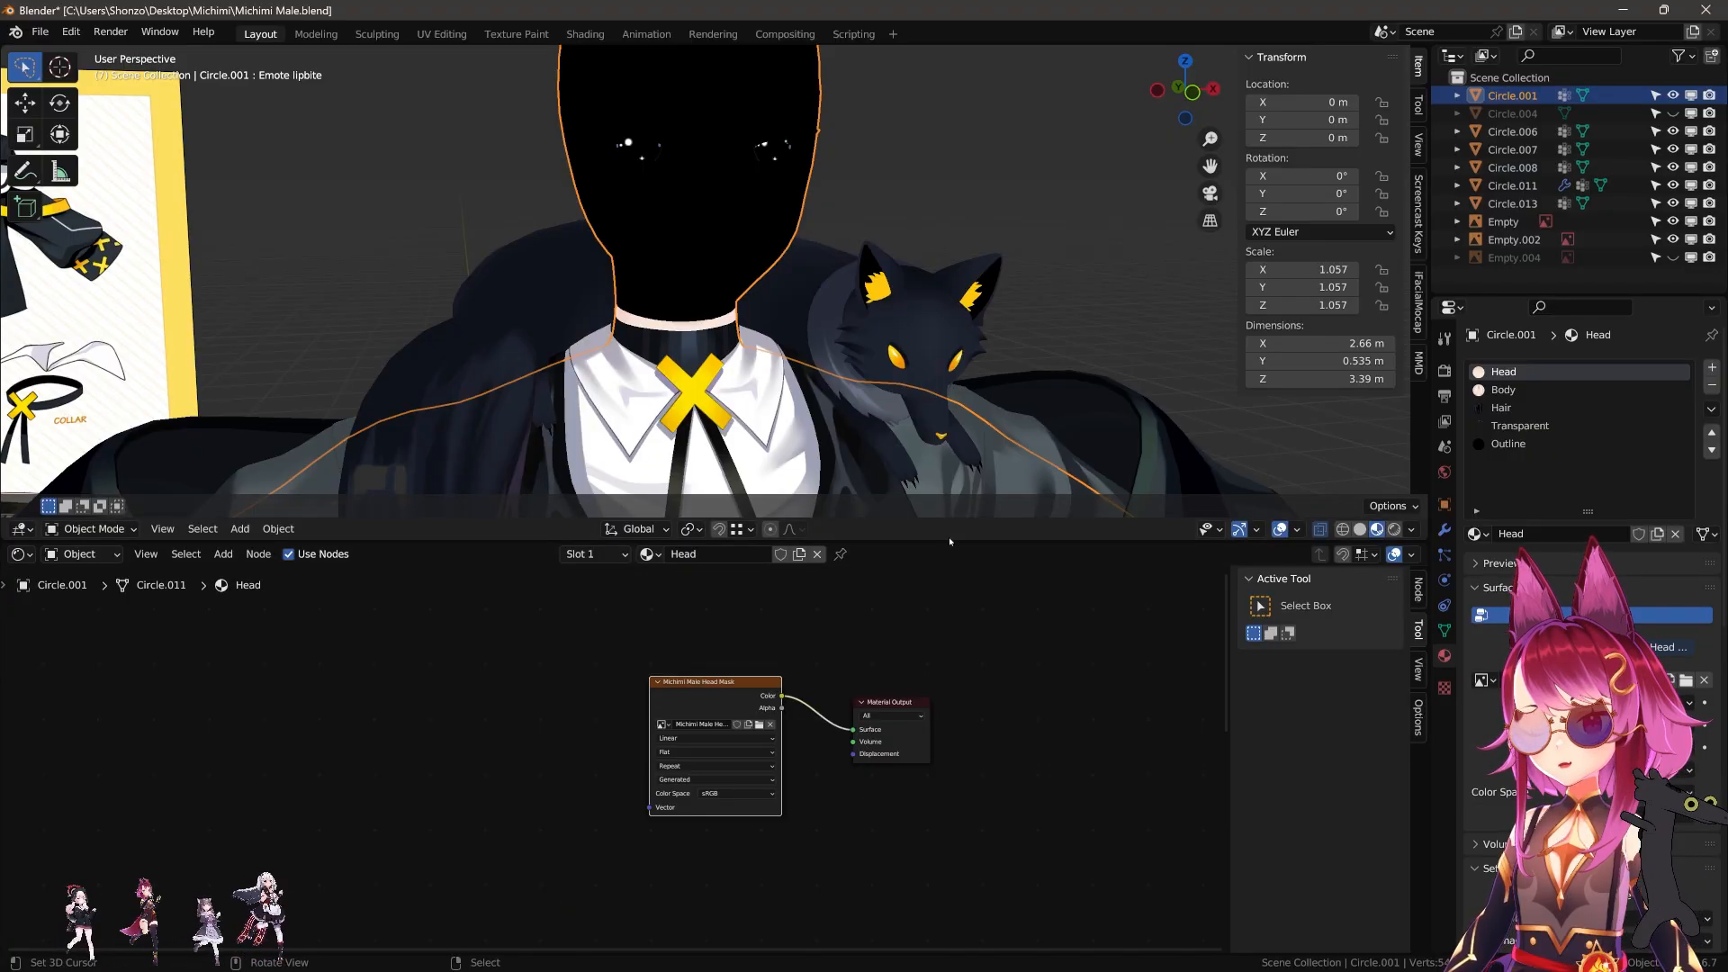
- Enlarge the 3D viewport and switch to the Texture Paint workspace
{"action": "left_click_drag", "start_coordinate": [952, 541], "coordinate": [1029, 934]}
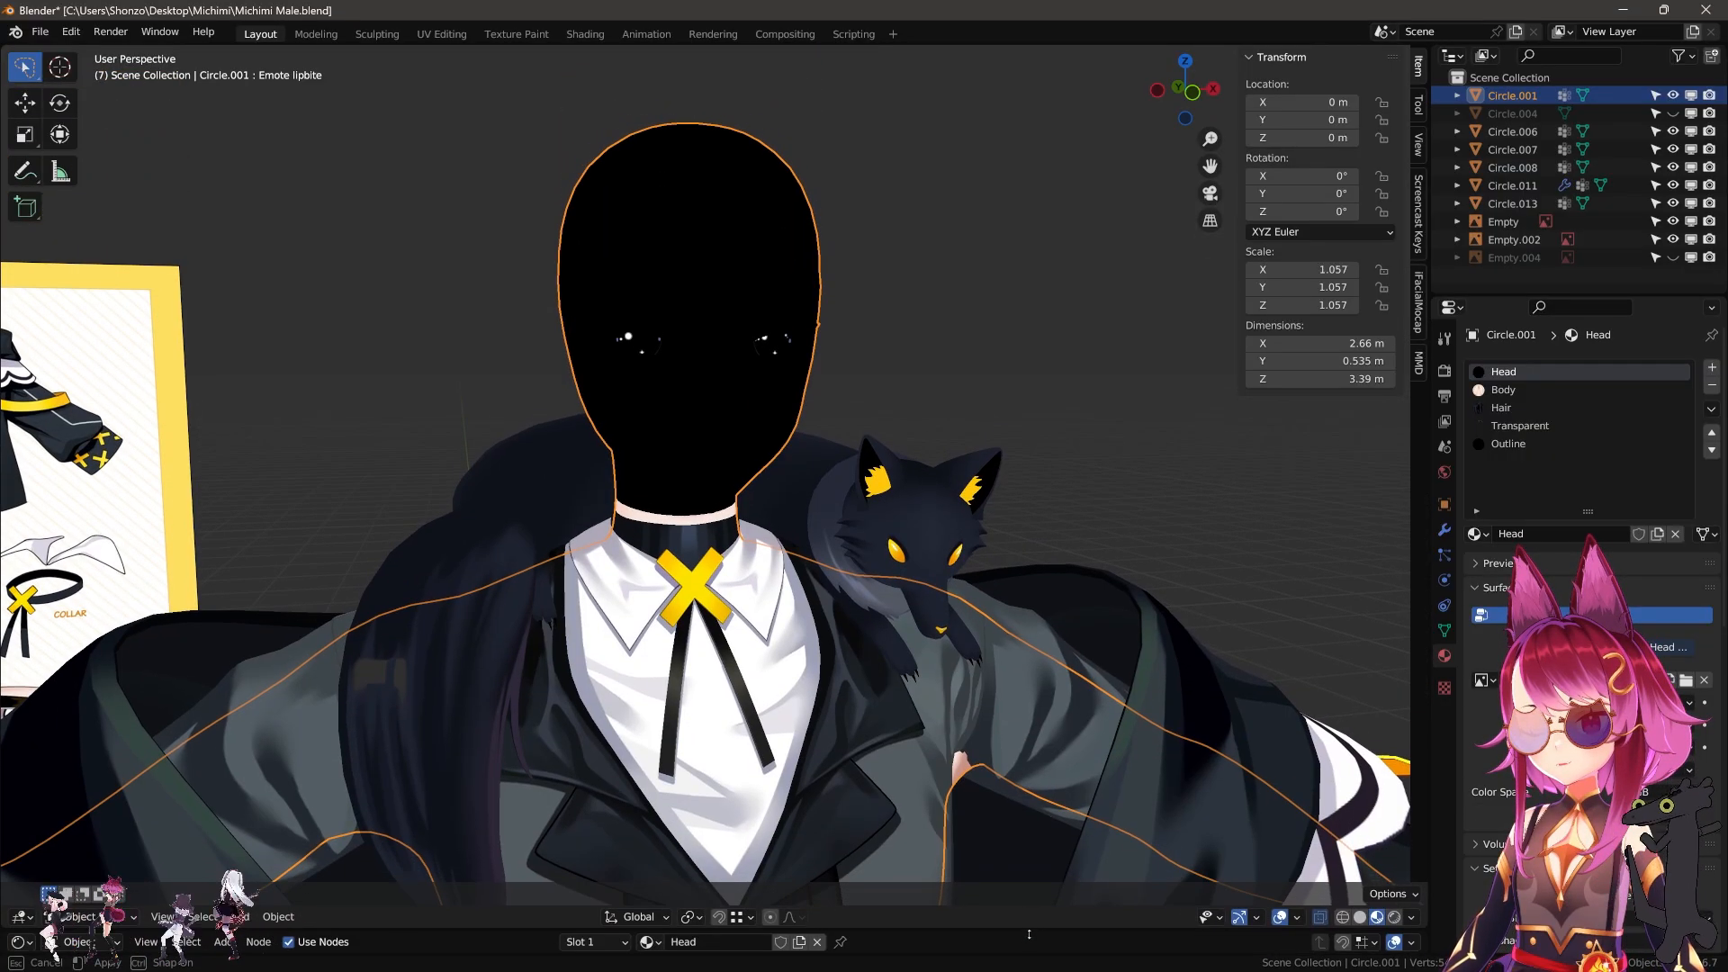
{"action": "middle_click_drag", "start_coordinate": [995, 928], "coordinate": [752, 522]}
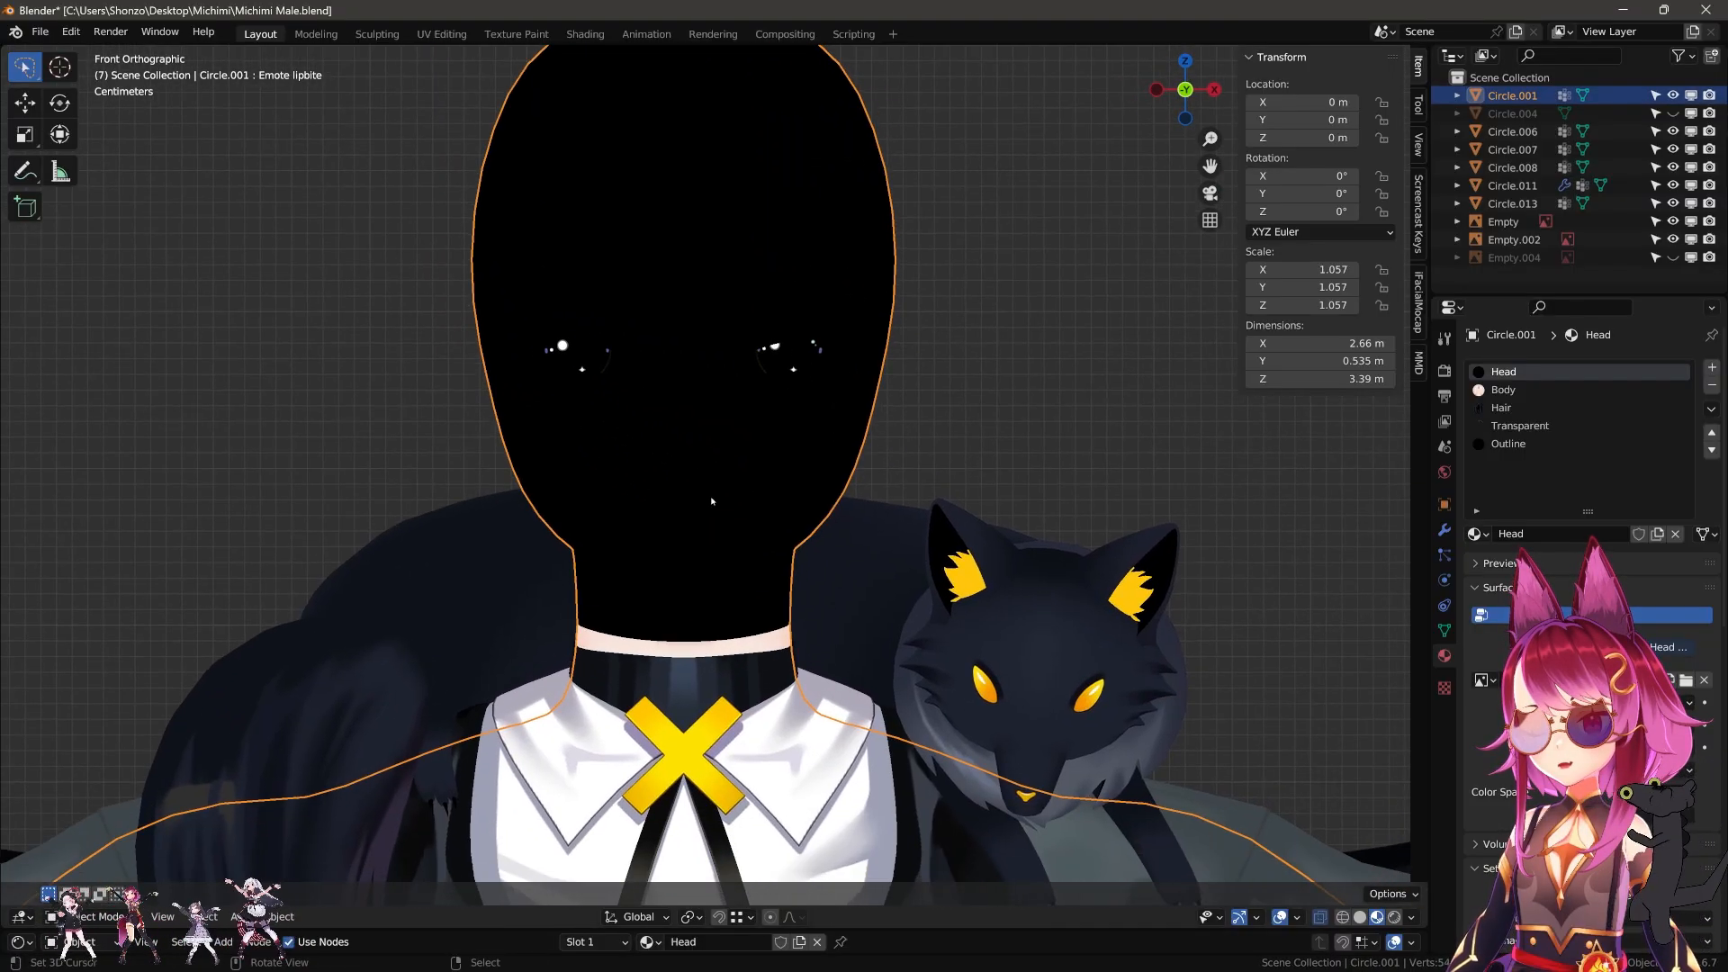
{"action": "scroll", "coordinate": [756, 519], "scroll_direction": "up", "scroll_amount": 3}
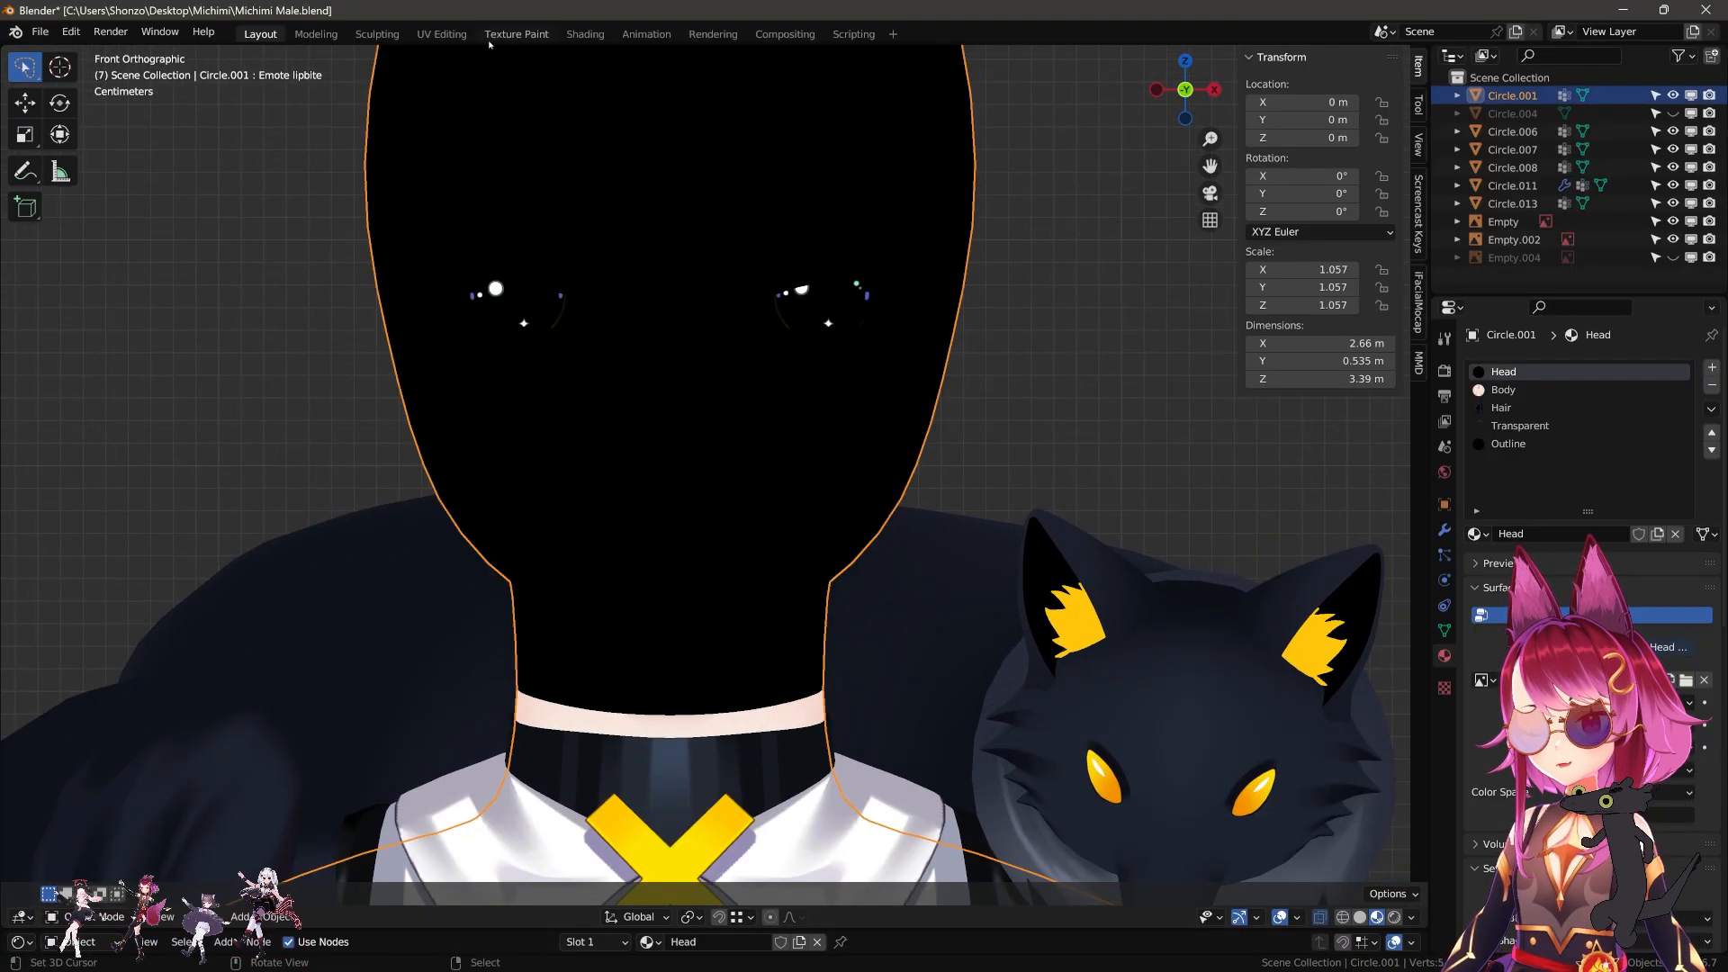
{"action": "left_click", "coordinate": [516, 34]}
{"action": "scroll", "coordinate": [1075, 387], "scroll_direction": "down", "scroll_amount": 5}
{"action": "middle_click_drag", "start_coordinate": [1074, 387], "coordinate": [1077, 564], "text": "shift"}
- Snap to the right orthographic view and put the head into Edit Mode
{"action": "key", "text": "KP_1"}
{"action": "key", "text": "KP_3"}
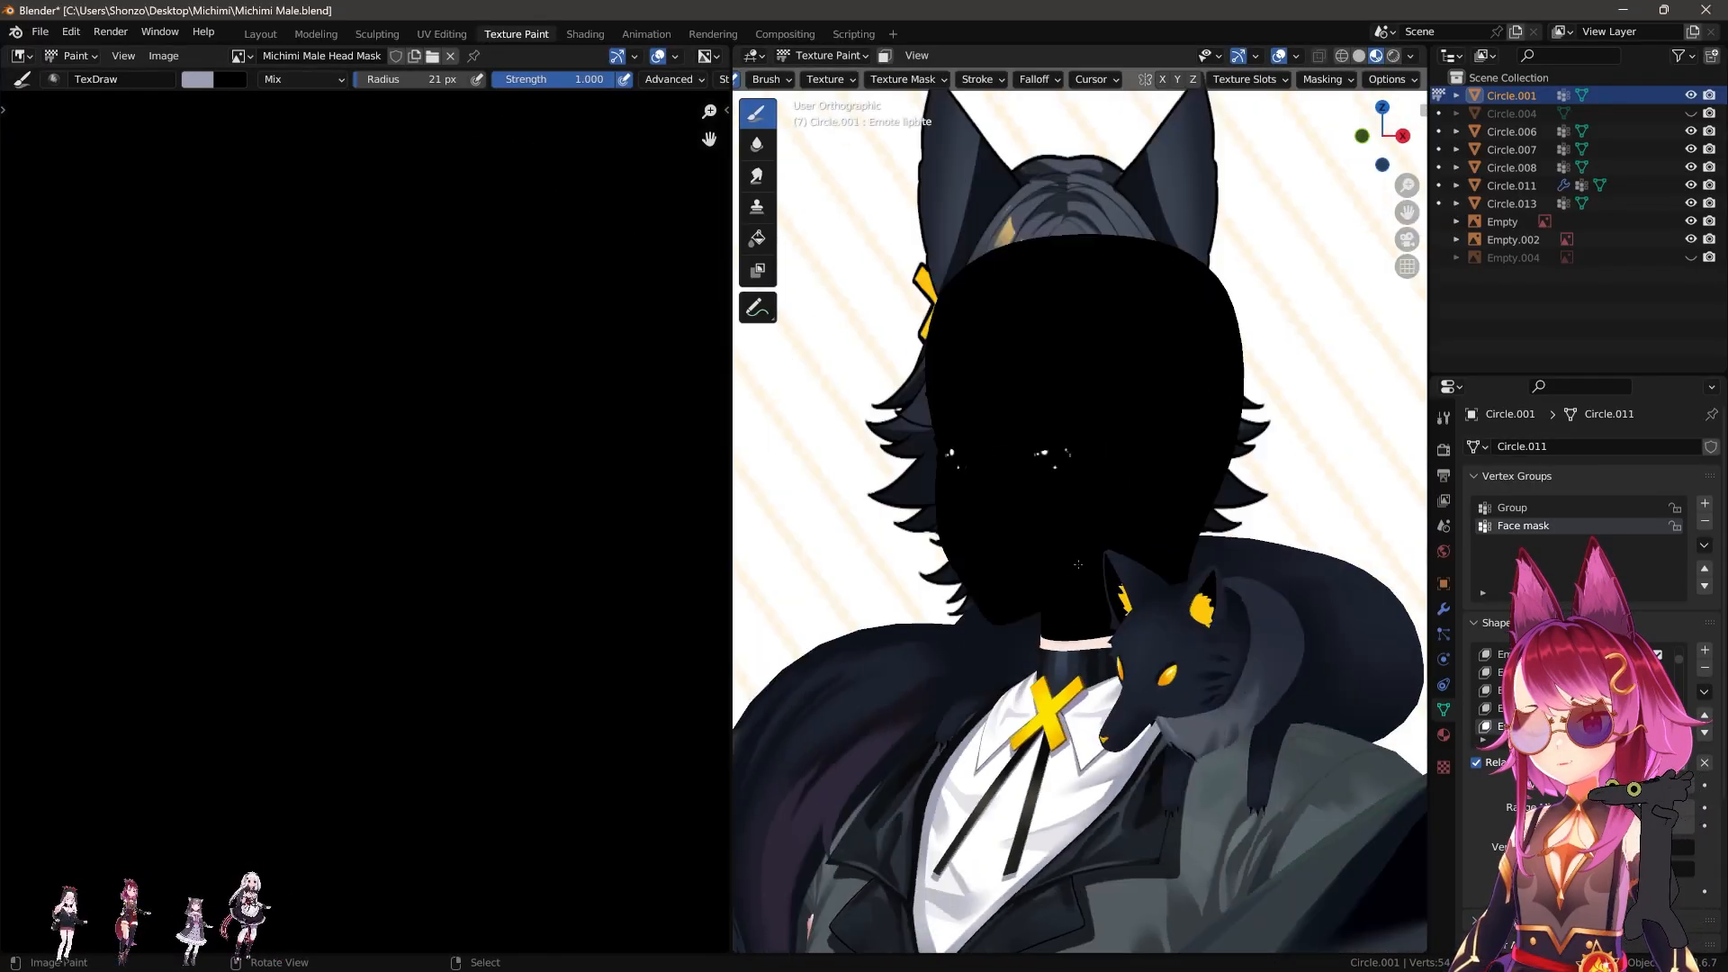
{"action": "scroll", "coordinate": [953, 425], "scroll_direction": "up", "scroll_amount": 2}
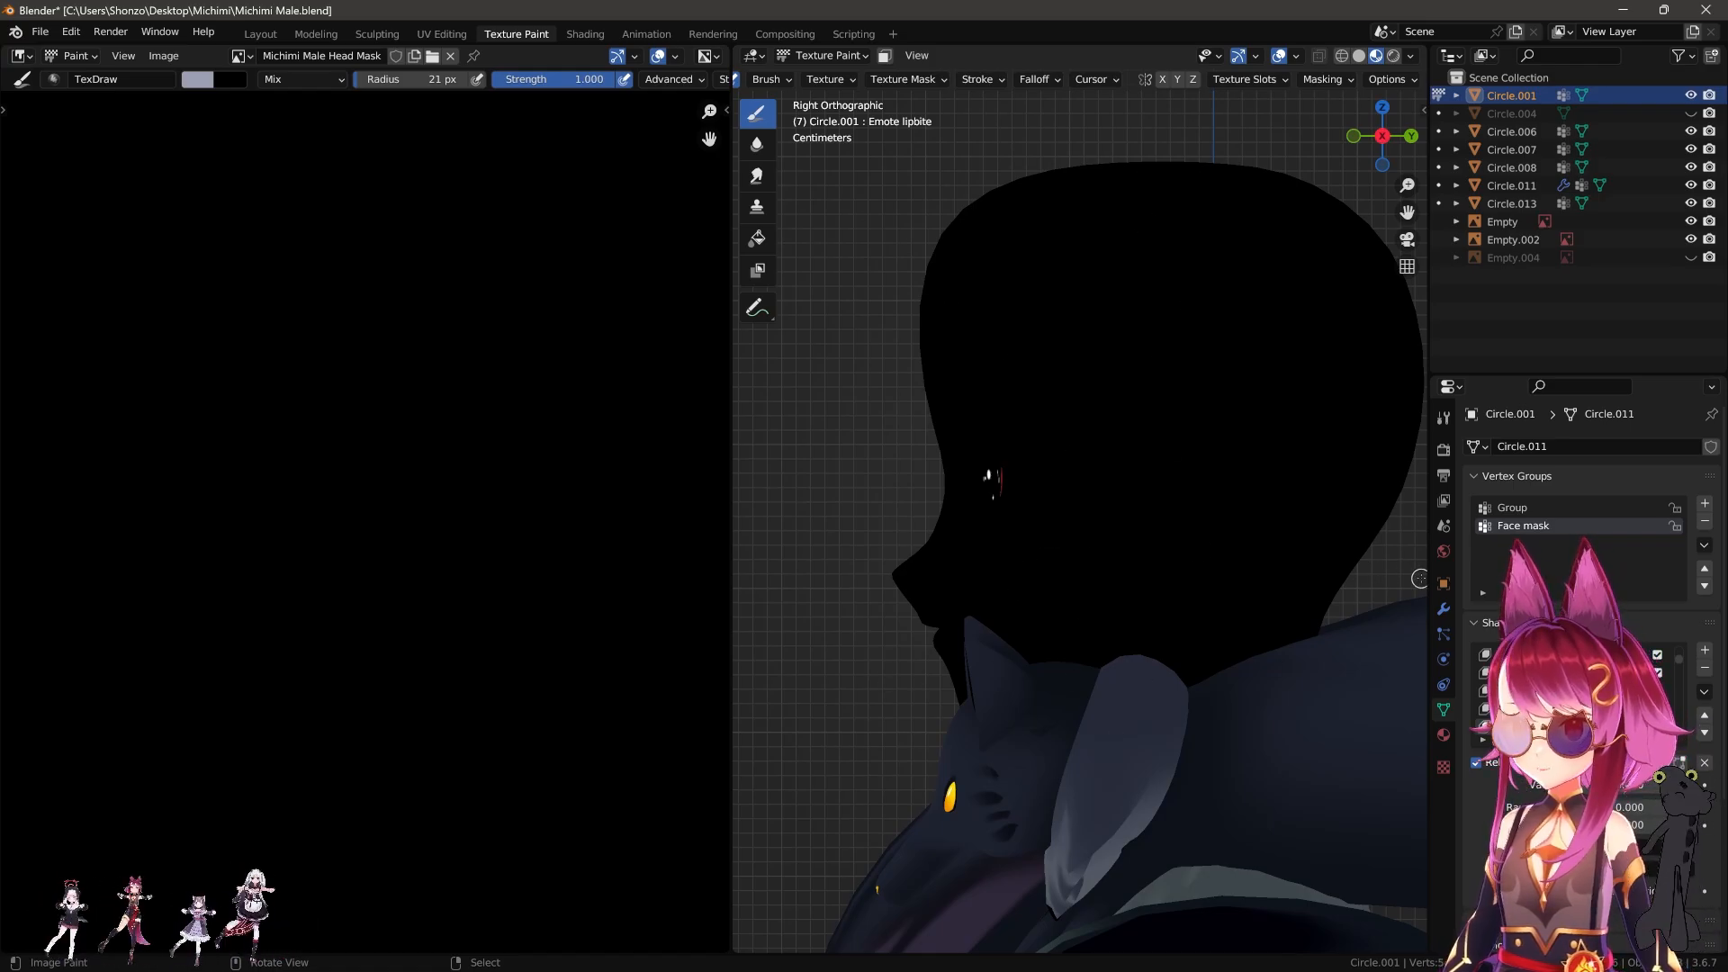
{"action": "left_click", "coordinate": [1445, 734]}
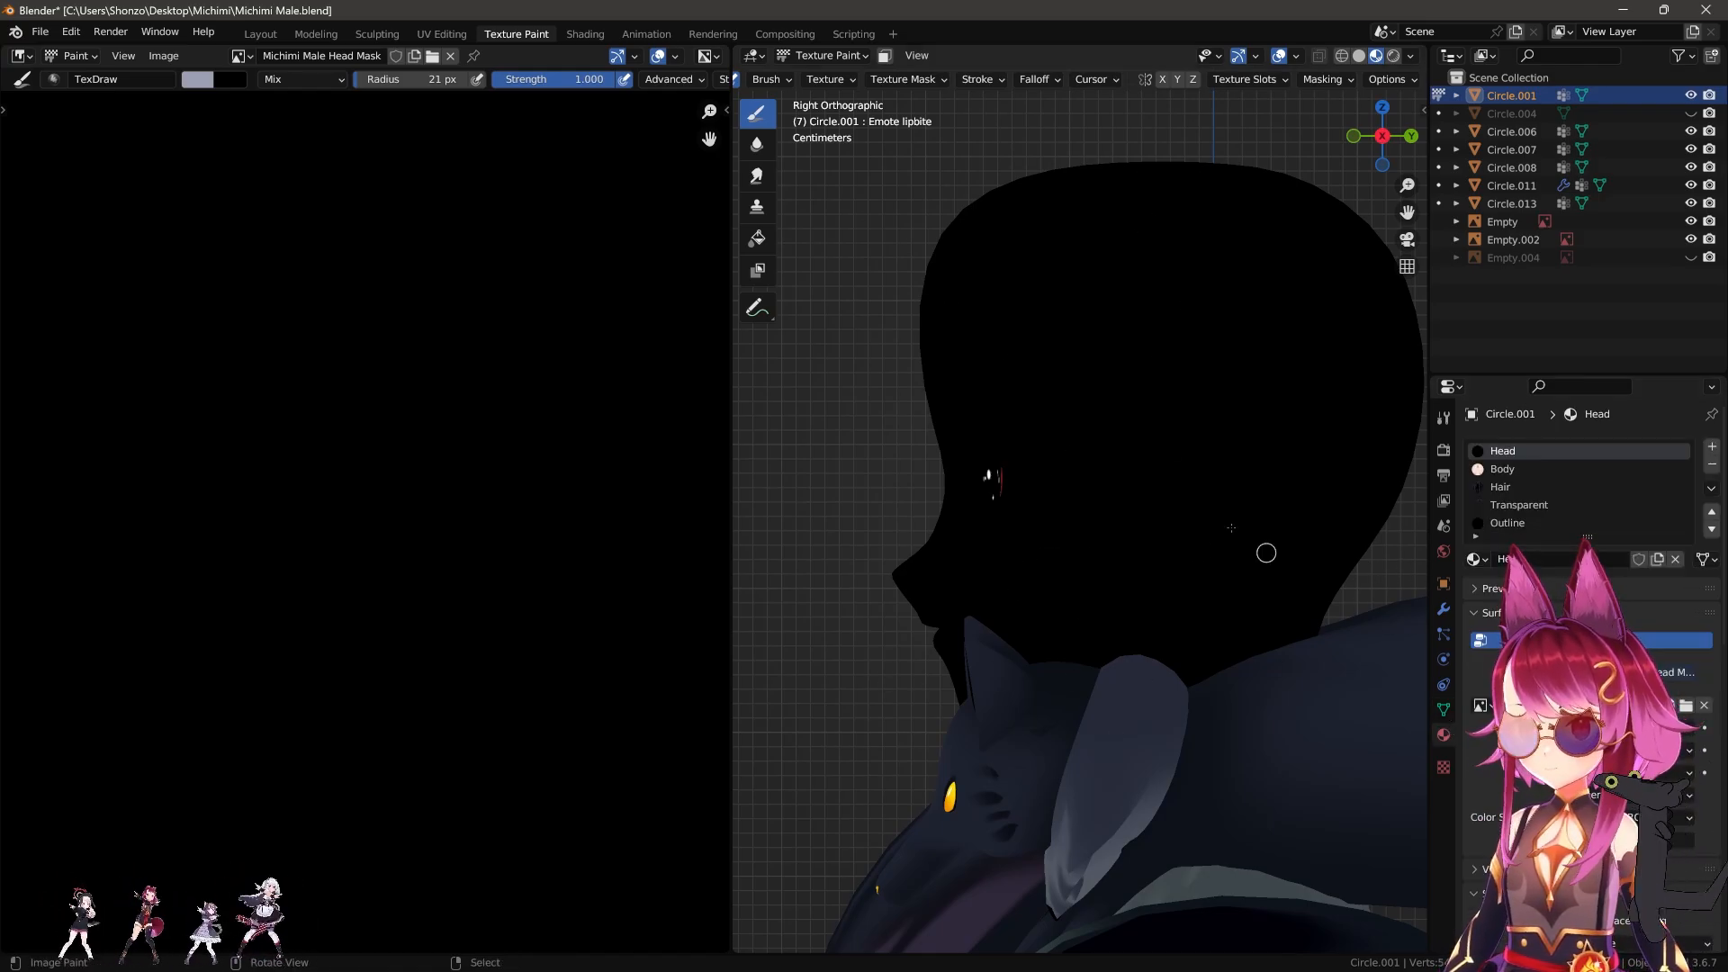
{"action": "key", "text": "Tab"}
- Select the whole head, pick the Basis shape key, and resize the brush to 213 px
{"action": "key", "text": "a"}
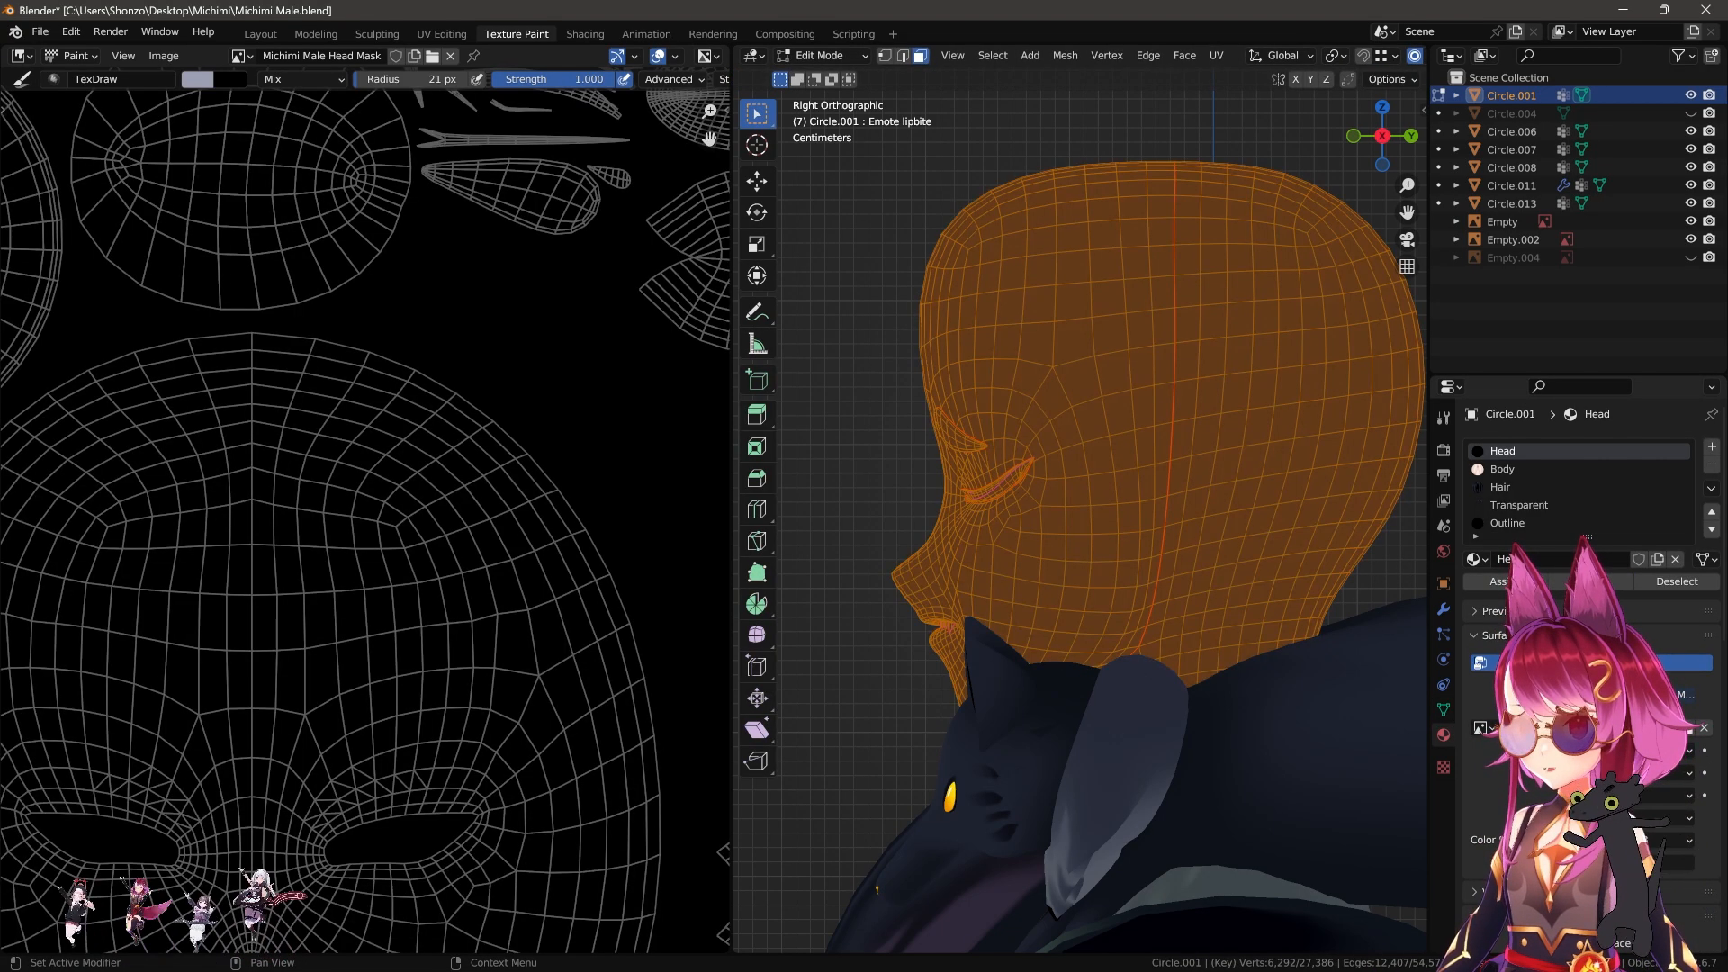
{"action": "left_click", "coordinate": [1444, 709]}
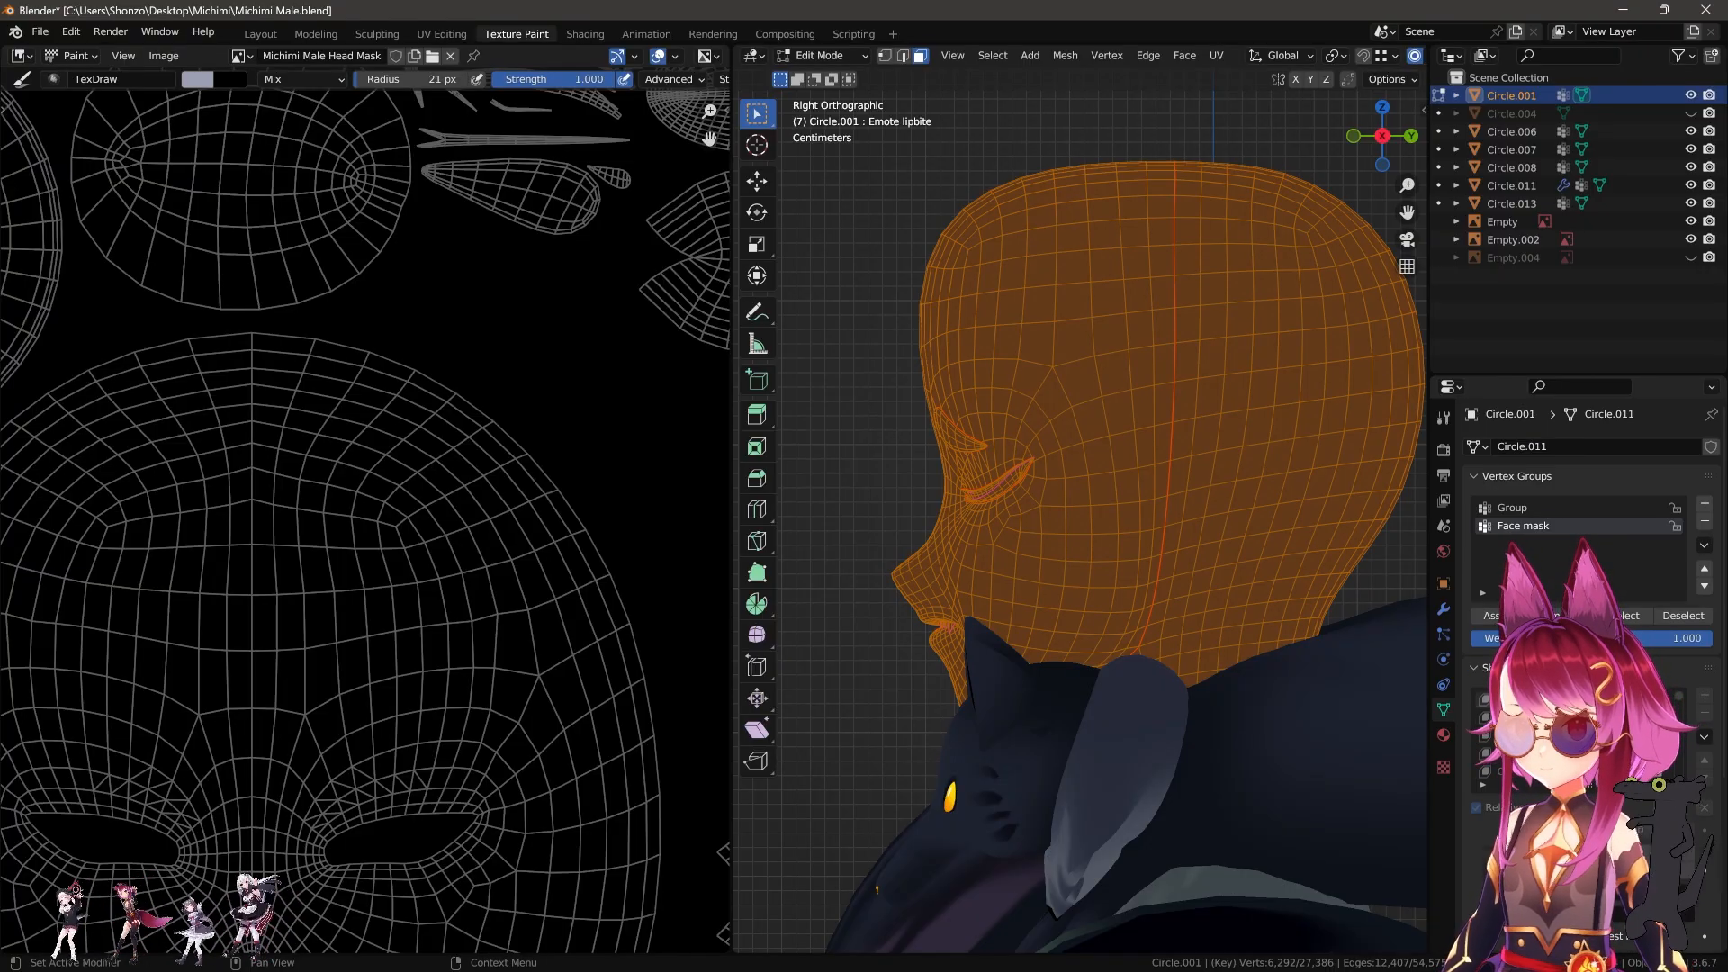
{"action": "left_click", "coordinate": [1511, 699]}
{"action": "key", "text": "Tab"}
{"action": "scroll", "coordinate": [1068, 586], "scroll_direction": "down", "scroll_amount": 3}
{"action": "mouse_move", "coordinate": [1067, 586]}
{"action": "middle_mouse_down", "text": "shift"}
{"action": "mouse_move", "coordinate": [1137, 559]}
{"action": "mouse_move", "coordinate": [1058, 596]}
{"action": "mouse_move", "coordinate": [1110, 595]}
{"action": "mouse_move", "coordinate": [1066, 577]}
{"action": "mouse_move", "coordinate": [1180, 555]}
{"action": "mouse_move", "coordinate": [1132, 518]}
{"action": "mouse_move", "coordinate": [1068, 555]}
{"action": "middle_mouse_up", "text": "shift"}
{"action": "scroll", "coordinate": [1138, 559], "scroll_direction": "up", "scroll_amount": 4}
{"action": "scroll", "coordinate": [1137, 558], "scroll_direction": "down", "scroll_amount": 3}
{"action": "key", "text": "4"}
{"action": "key", "text": "f"}
{"action": "left_click", "coordinate": [1110, 584]}
- Hide unselected faces, then toggle Edit Mode and wireframe shading to check the head
{"action": "key", "text": "shift+h"}
{"action": "key", "text": "Tab"}
{"action": "scroll", "coordinate": [1125, 529], "scroll_direction": "up", "scroll_amount": 2}
{"action": "key", "text": "Tab"}
{"action": "key", "text": "shift+z"}
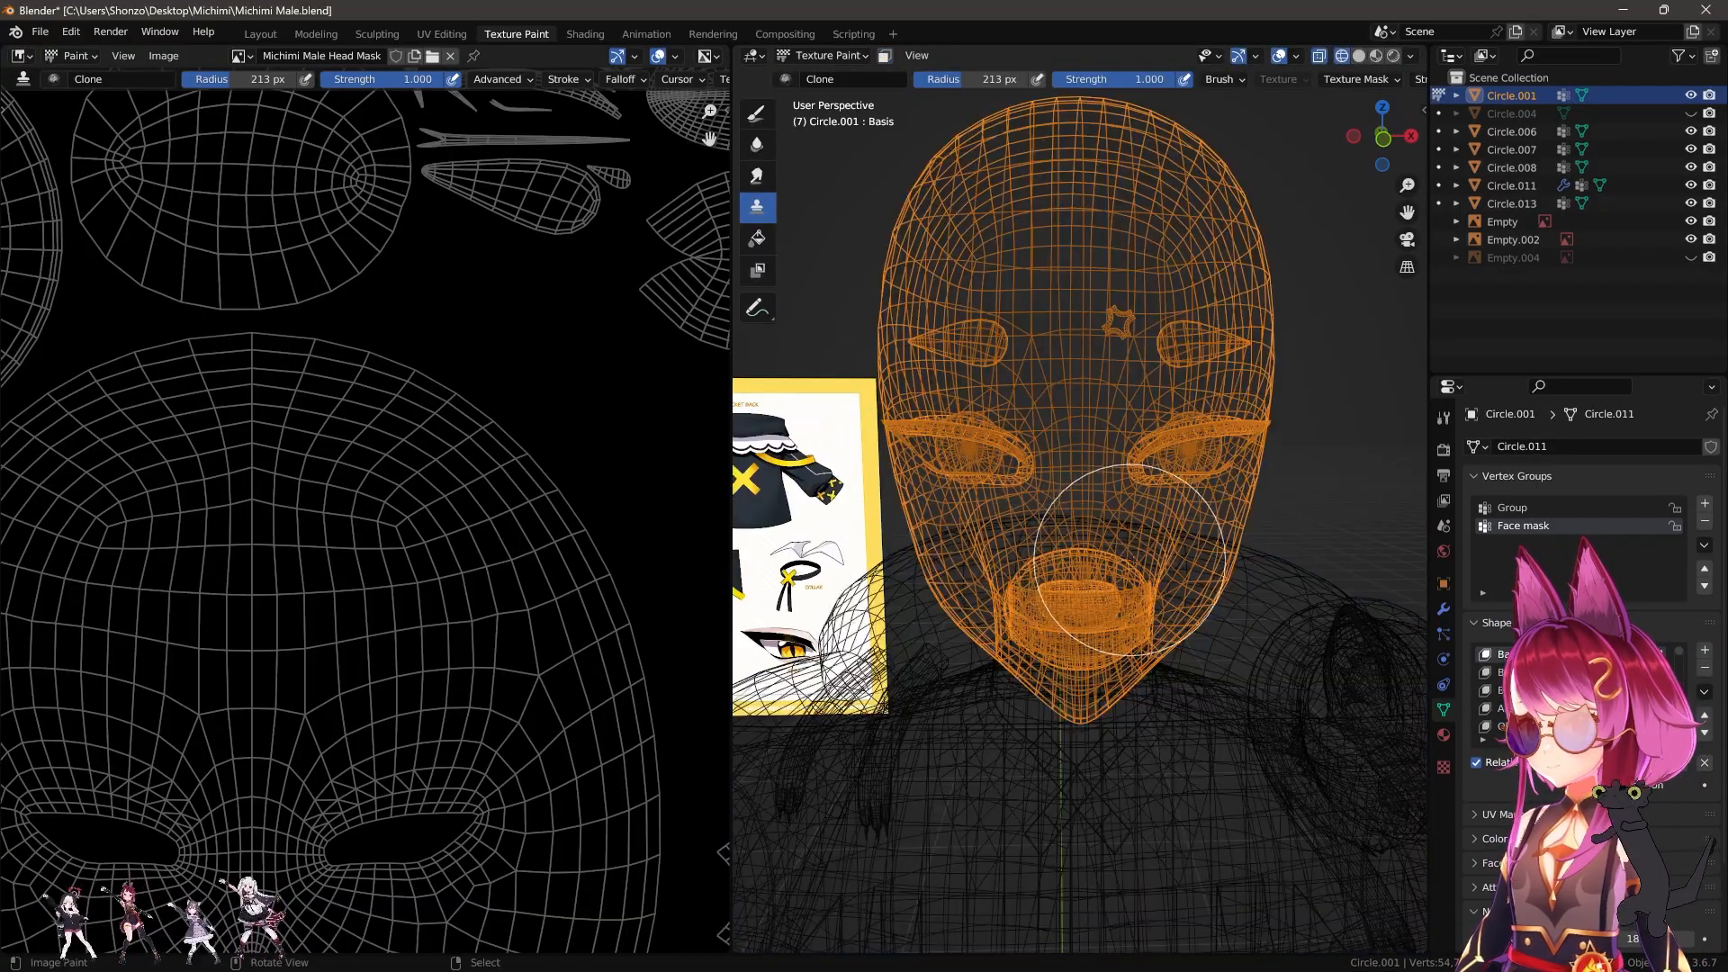
{"action": "key", "text": "shift+z"}
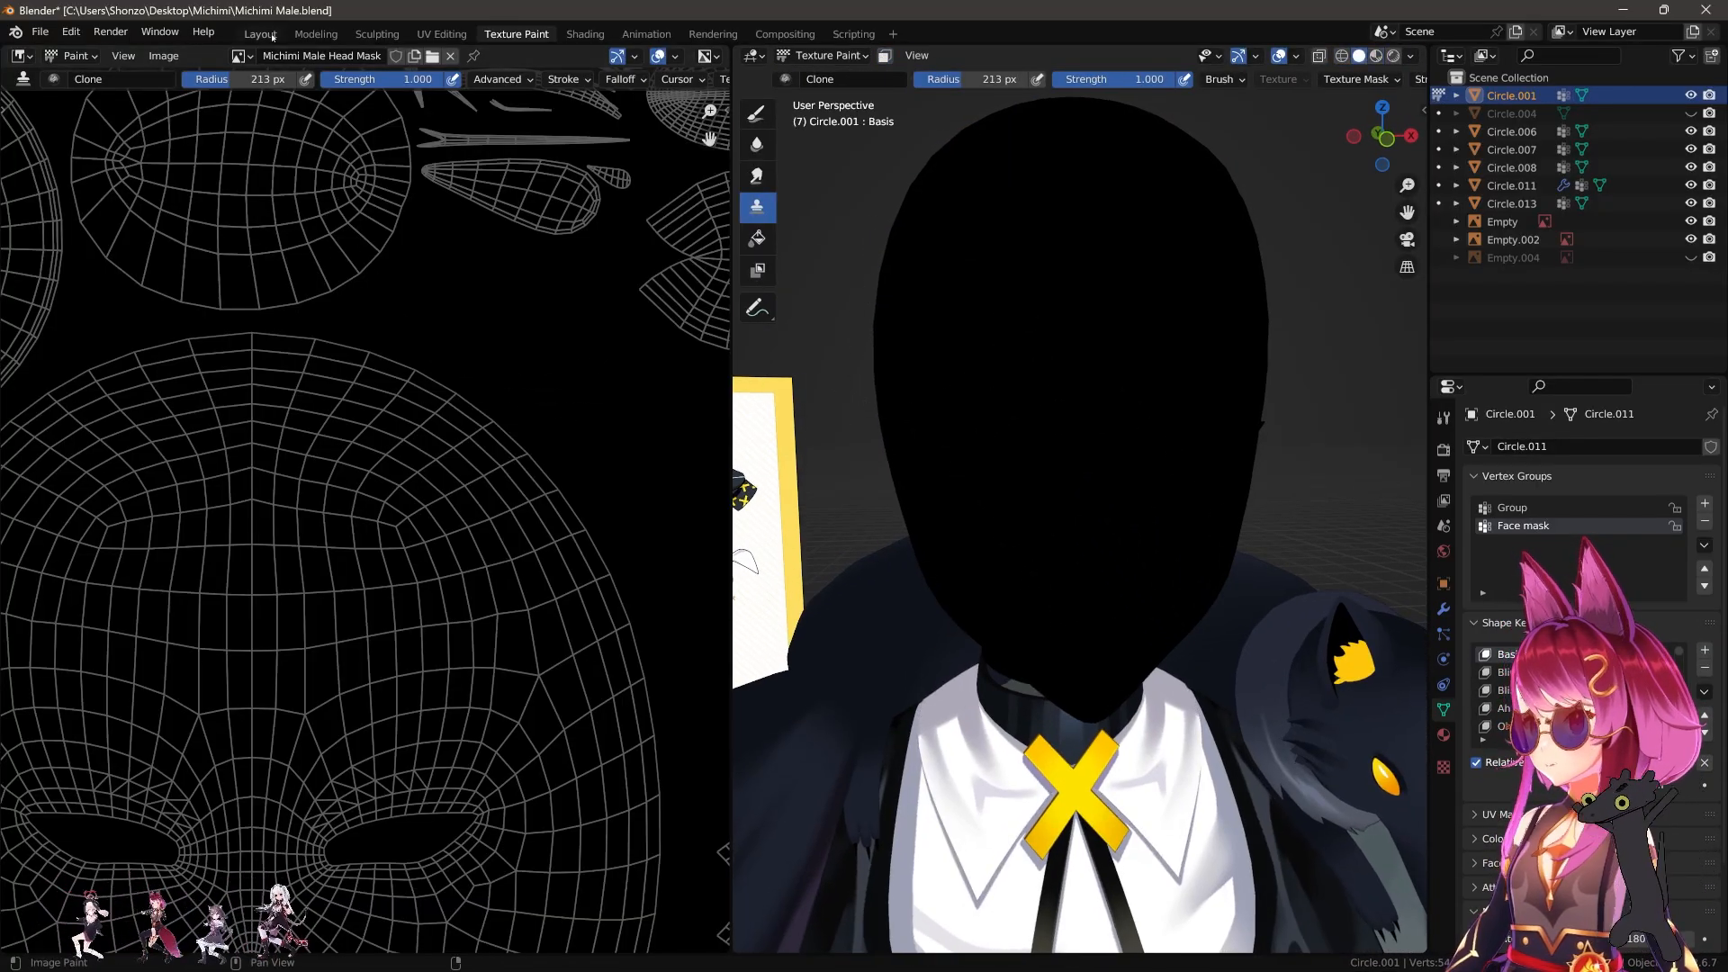
- Go to the Layout workspace and back to Texture Paint, toggling Edit Mode while orbiting
{"action": "left_click", "coordinate": [275, 33]}
{"action": "middle_click_drag", "start_coordinate": [815, 387], "coordinate": [886, 382]}
{"action": "key", "text": "z"}
{"action": "scroll", "coordinate": [907, 441], "scroll_direction": "down", "scroll_amount": 1}
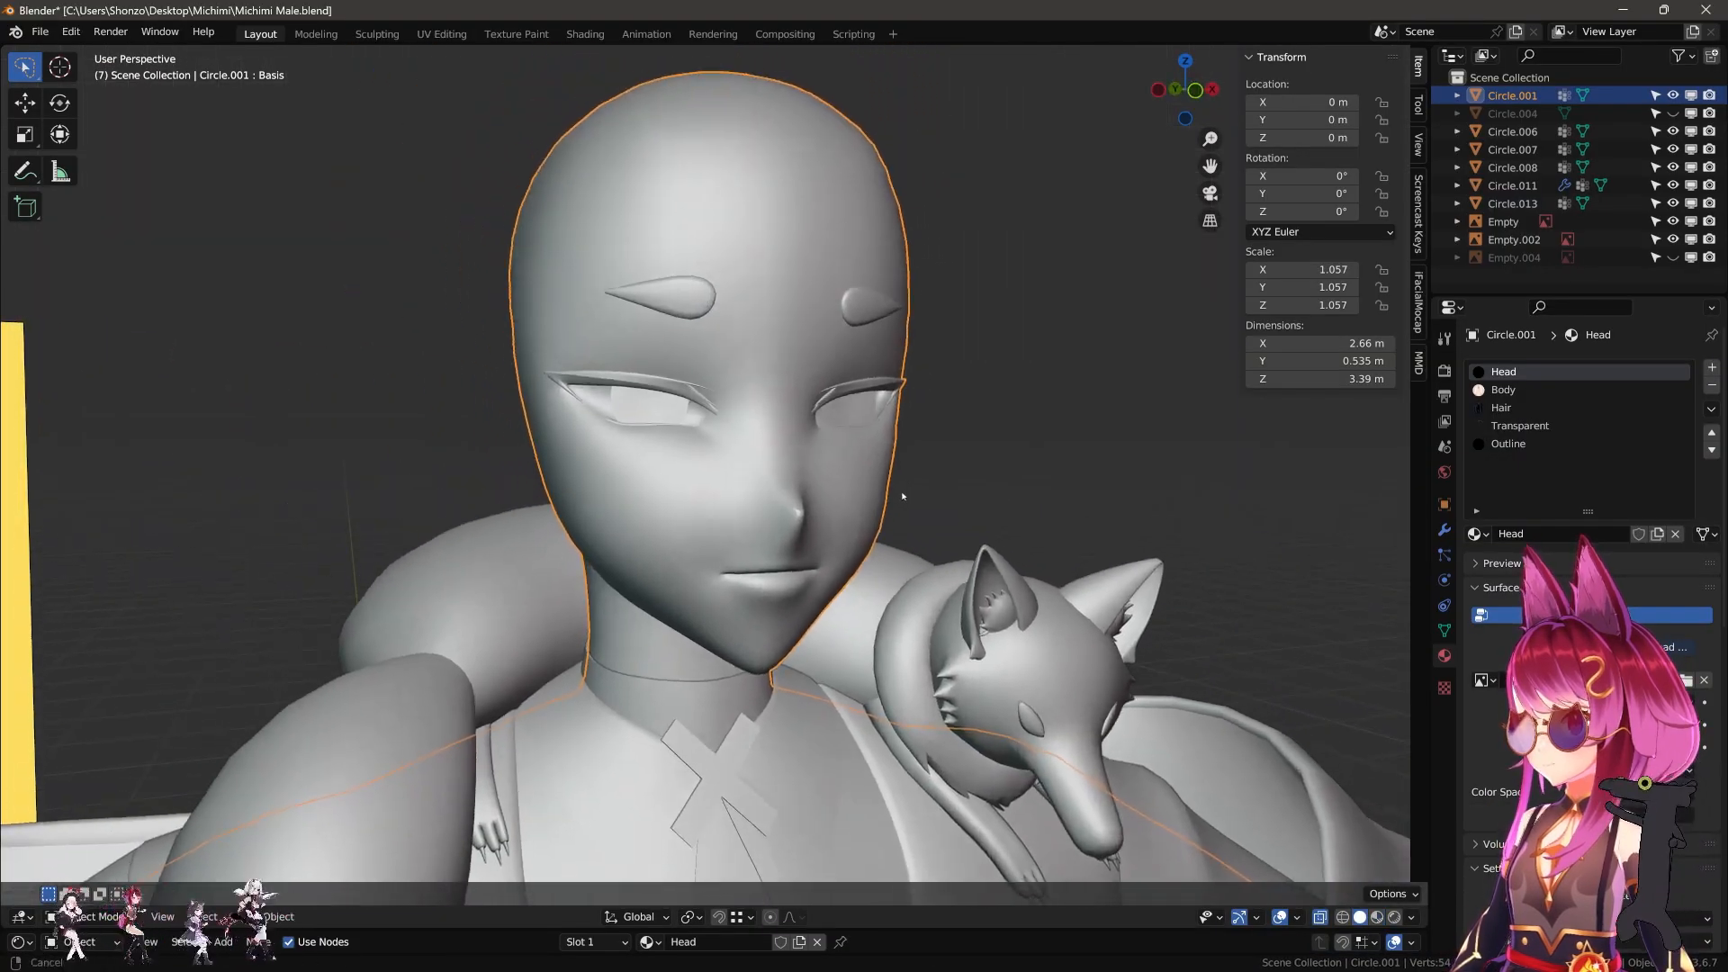
{"action": "scroll", "coordinate": [902, 496], "scroll_direction": "up", "scroll_amount": 1}
{"action": "key", "text": "Tab"}
{"action": "key", "text": "Tab"}
{"action": "left_click", "coordinate": [501, 34]}
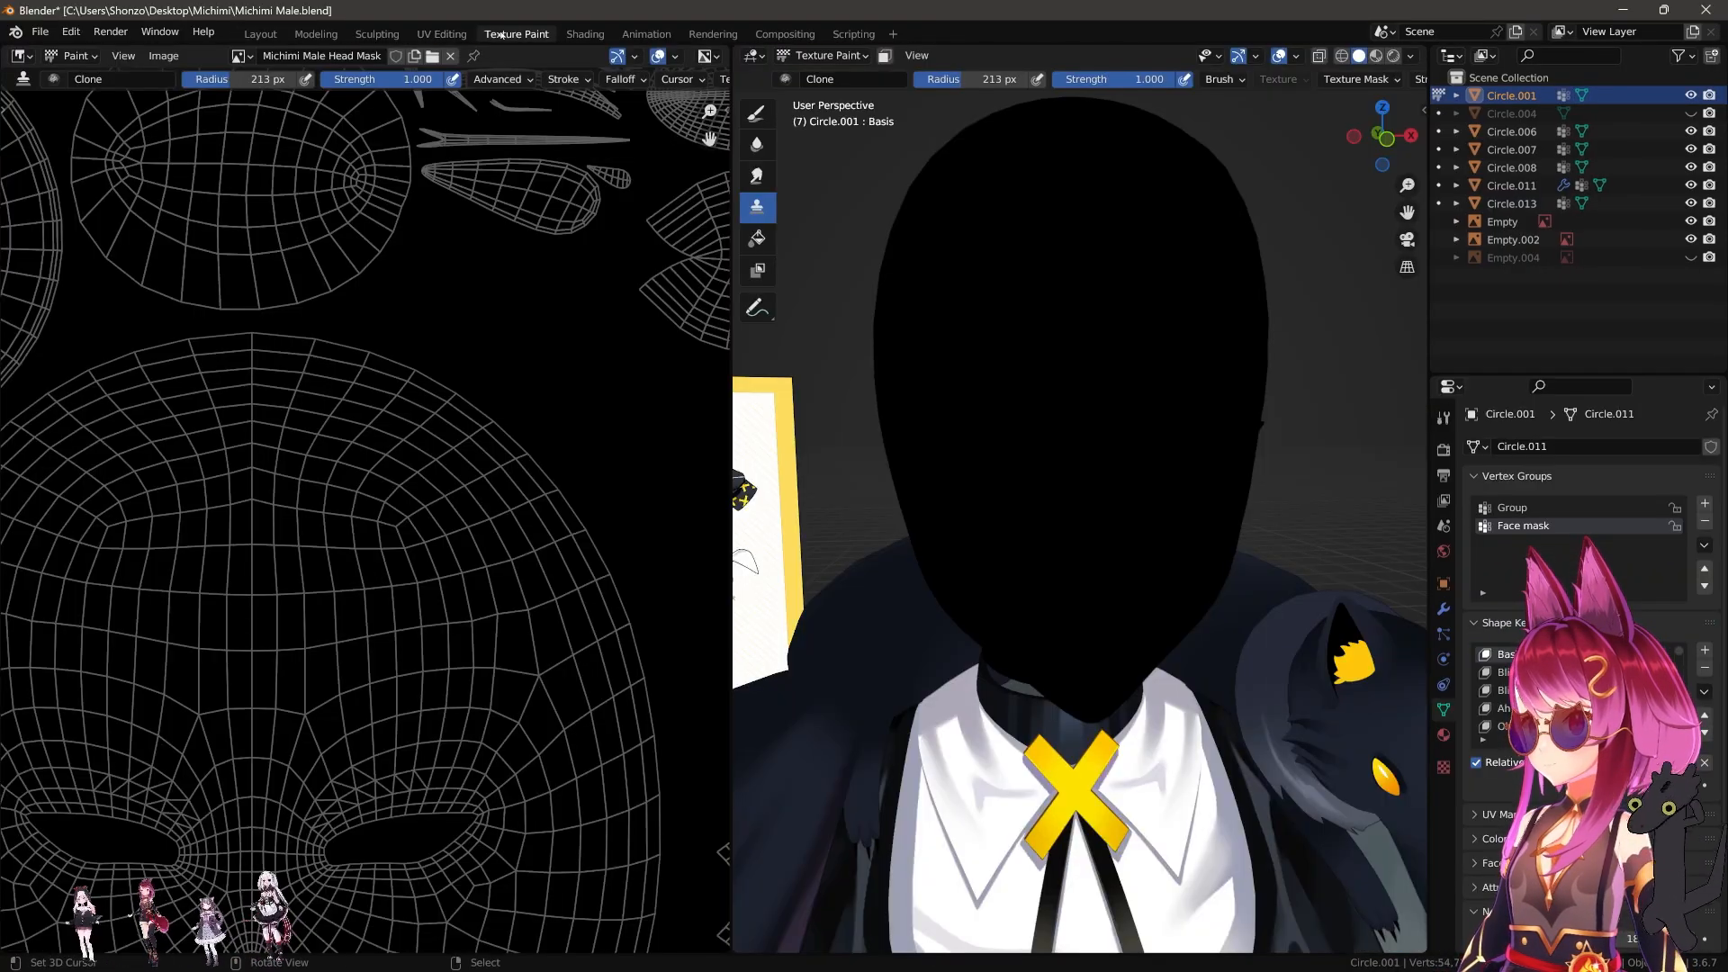
{"action": "key", "text": "Tab"}
{"action": "middle_click_drag", "start_coordinate": [1061, 427], "coordinate": [1018, 455]}
{"action": "key", "text": "Tab"}
{"action": "mouse_move", "coordinate": [1143, 477]}
{"action": "middle_mouse_down"}
{"action": "mouse_move", "coordinate": [978, 507]}
{"action": "mouse_move", "coordinate": [1035, 519]}
{"action": "mouse_move", "coordinate": [1156, 612]}
{"action": "middle_mouse_up"}
{"action": "key", "text": "Tab"}
- Reveal all faces, select only the Head-material faces, and hide the eye and teeth faces
{"action": "key", "text": "alt+h"}
{"action": "key", "text": "alt+a"}
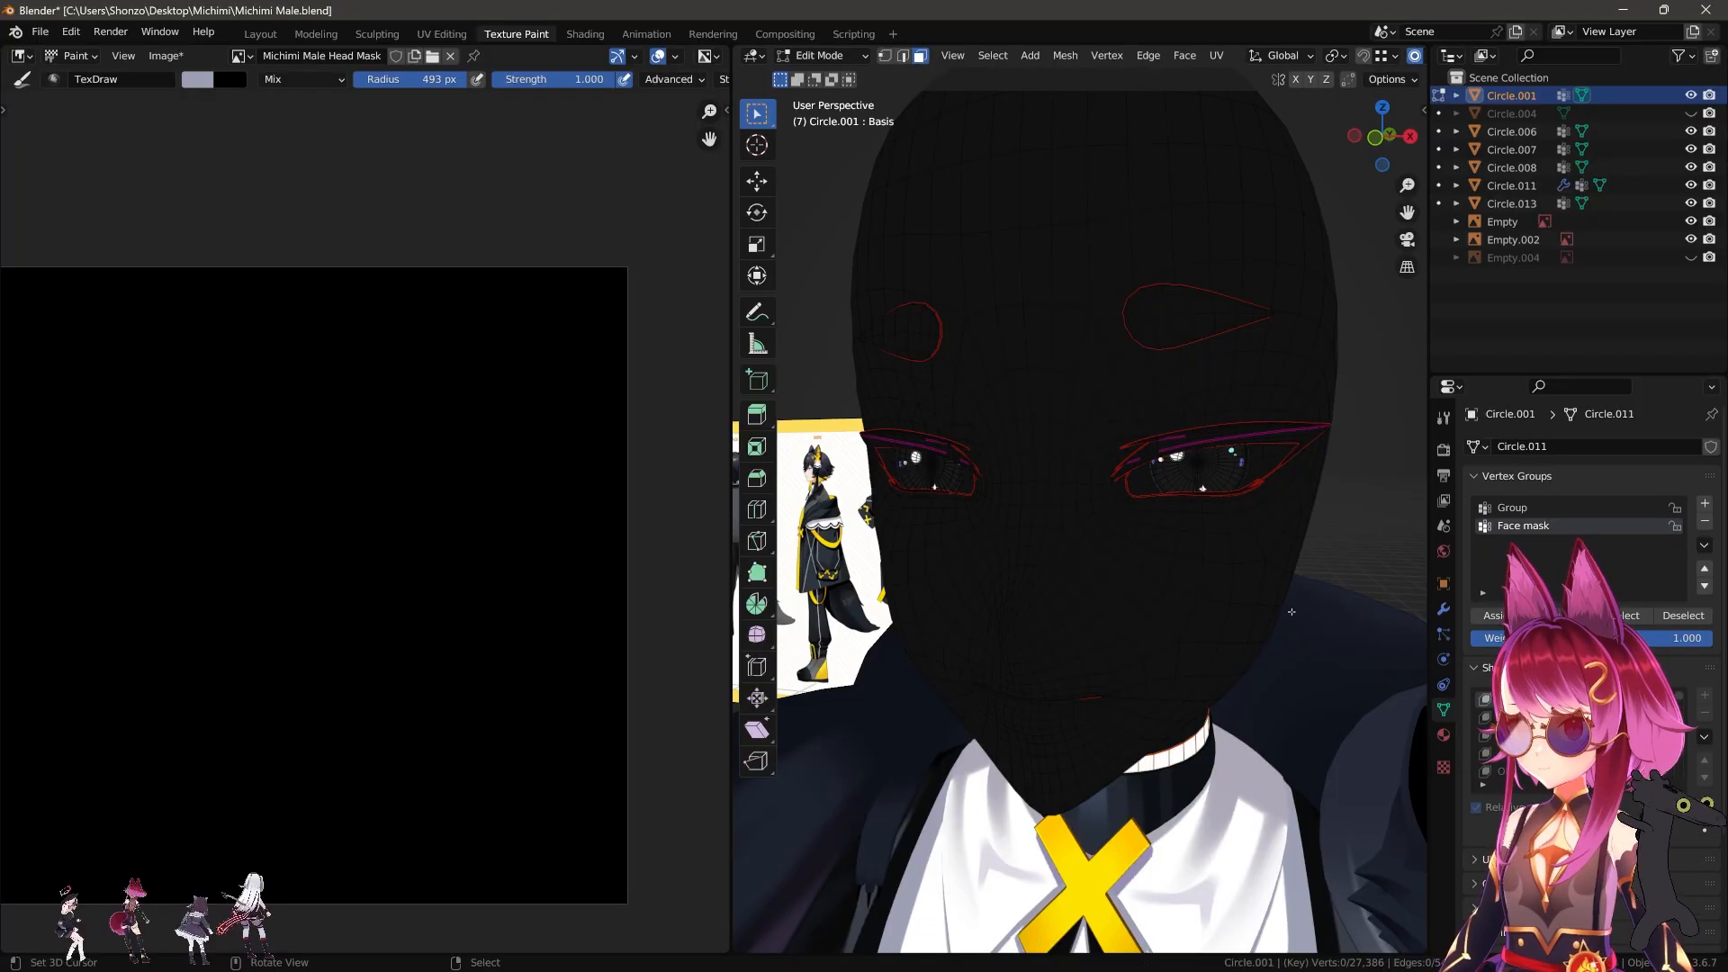
{"action": "left_click", "coordinate": [1443, 736]}
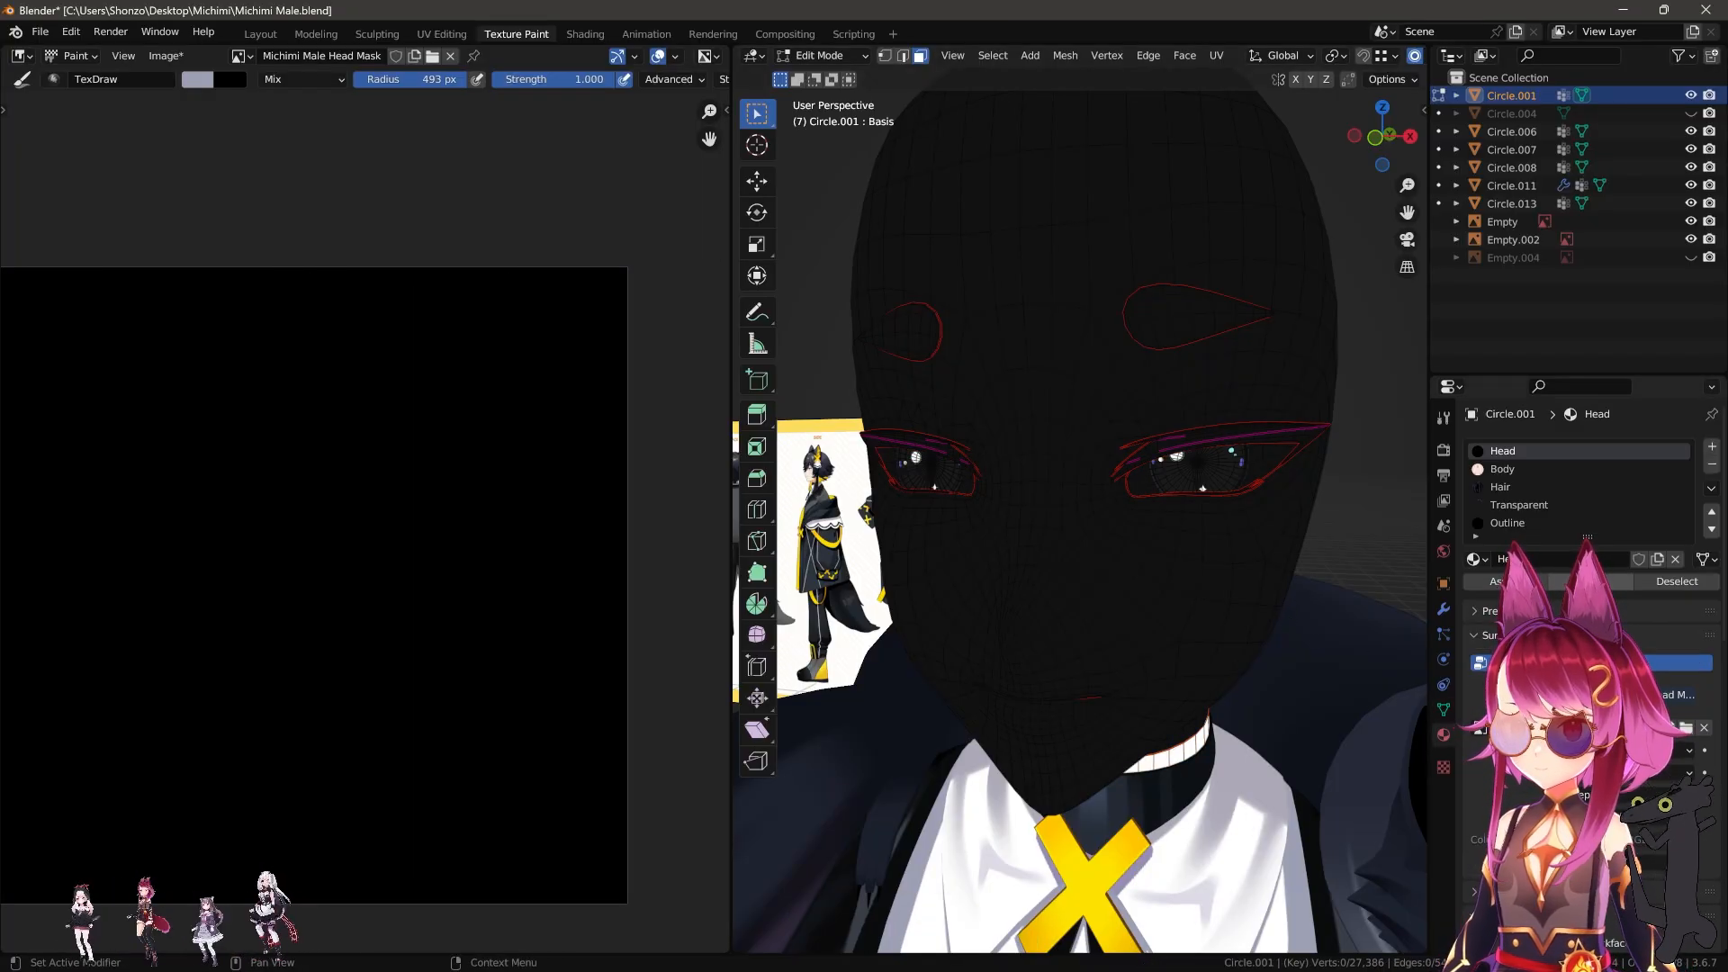
{"action": "left_click", "coordinate": [1589, 580]}
{"action": "key", "text": "shift+h"}
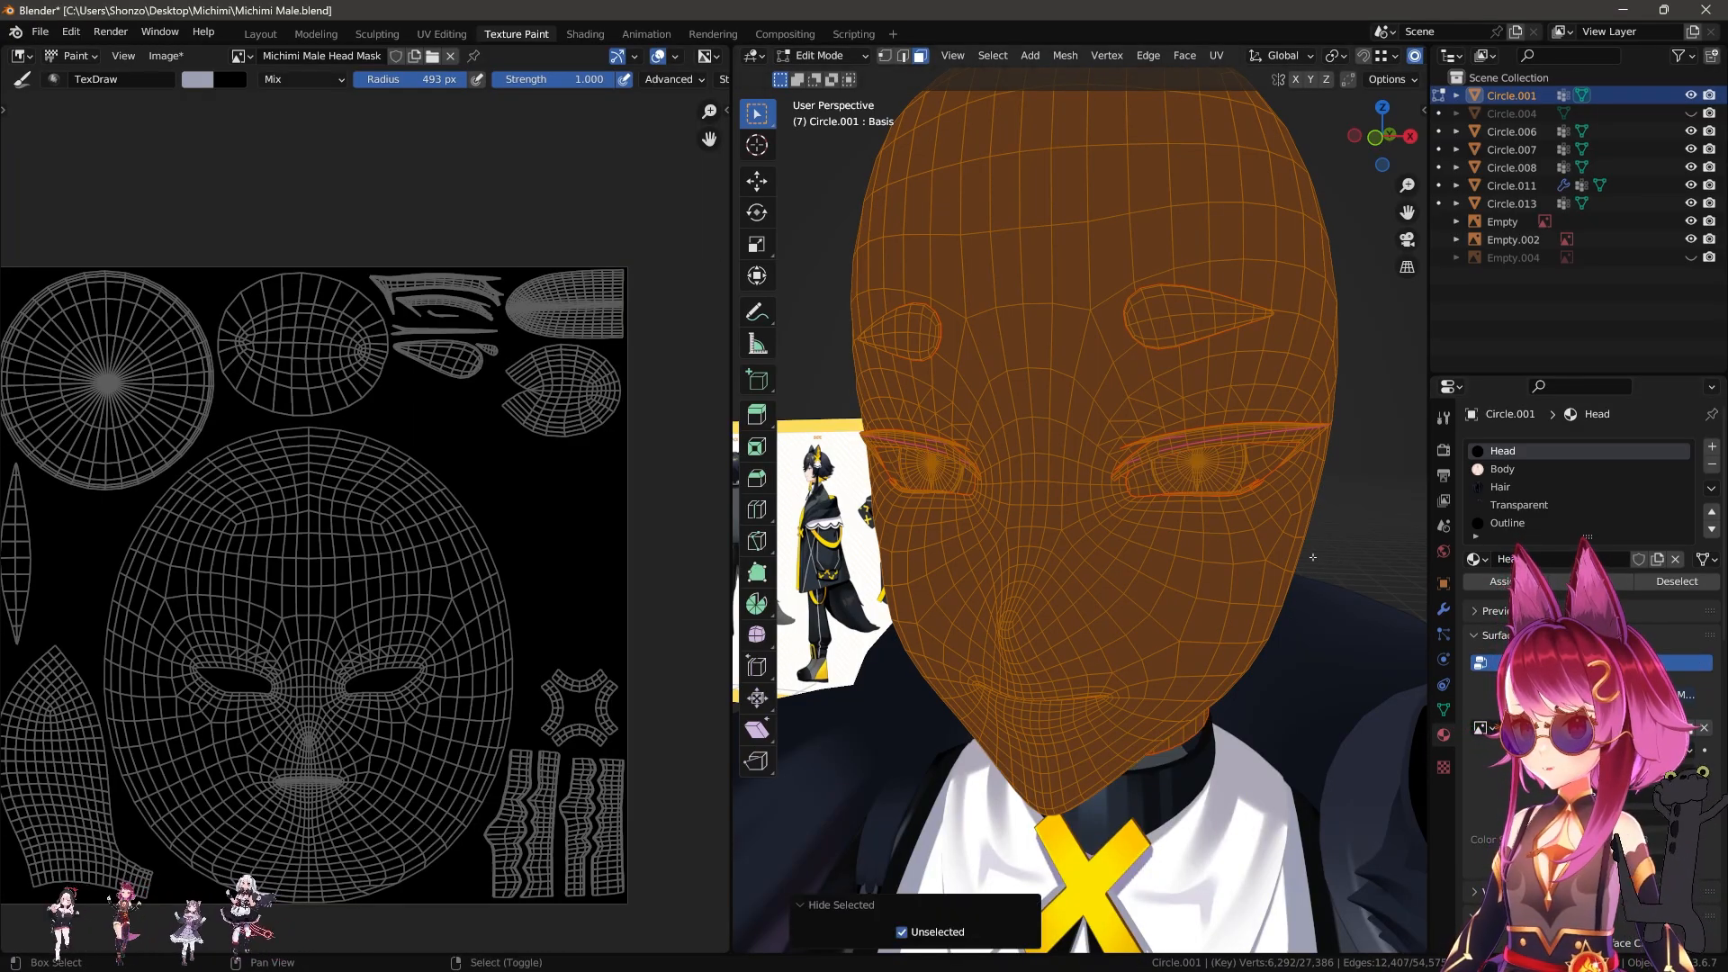
{"action": "middle_click_drag", "start_coordinate": [1314, 553], "coordinate": [1211, 540]}
- Return to texture painting, set the brush to 210 px, and snap to Right view
{"action": "key", "text": "Tab"}
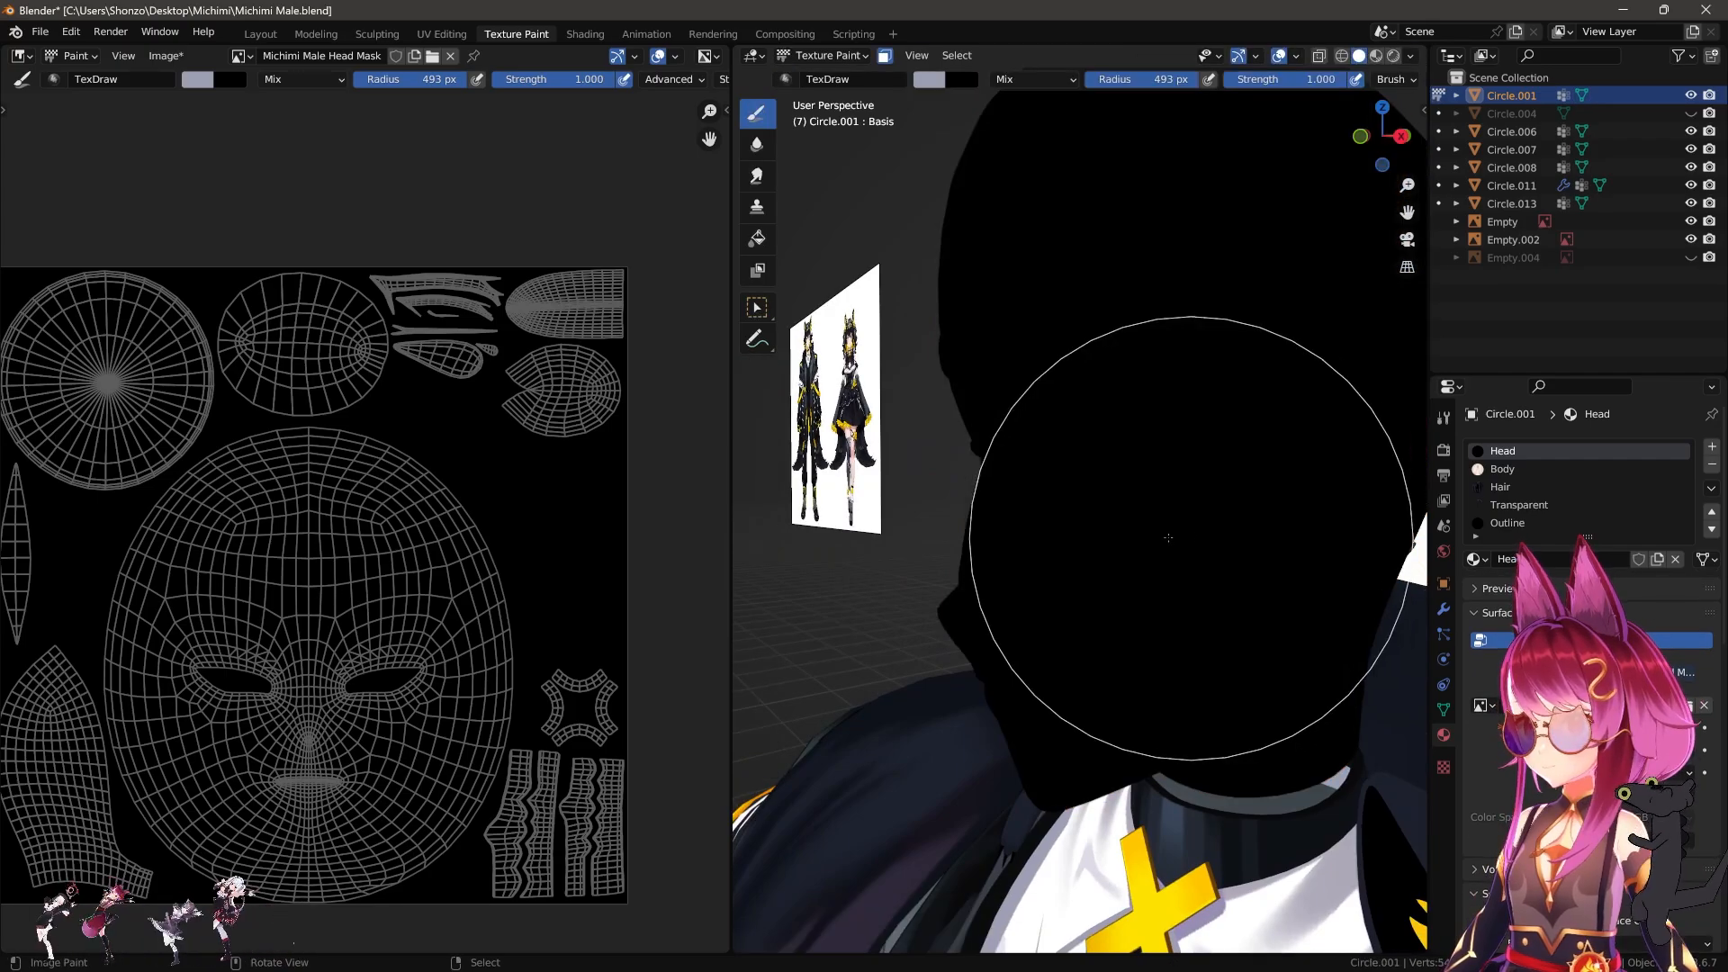
{"action": "scroll", "coordinate": [389, 644], "scroll_direction": "down", "scroll_amount": 2}
{"action": "middle_click_drag", "start_coordinate": [392, 682], "coordinate": [540, 545]}
{"action": "scroll", "coordinate": [525, 558], "scroll_direction": "up", "scroll_amount": 4}
{"action": "key", "text": "f"}
{"action": "left_click", "coordinate": [216, 621]}
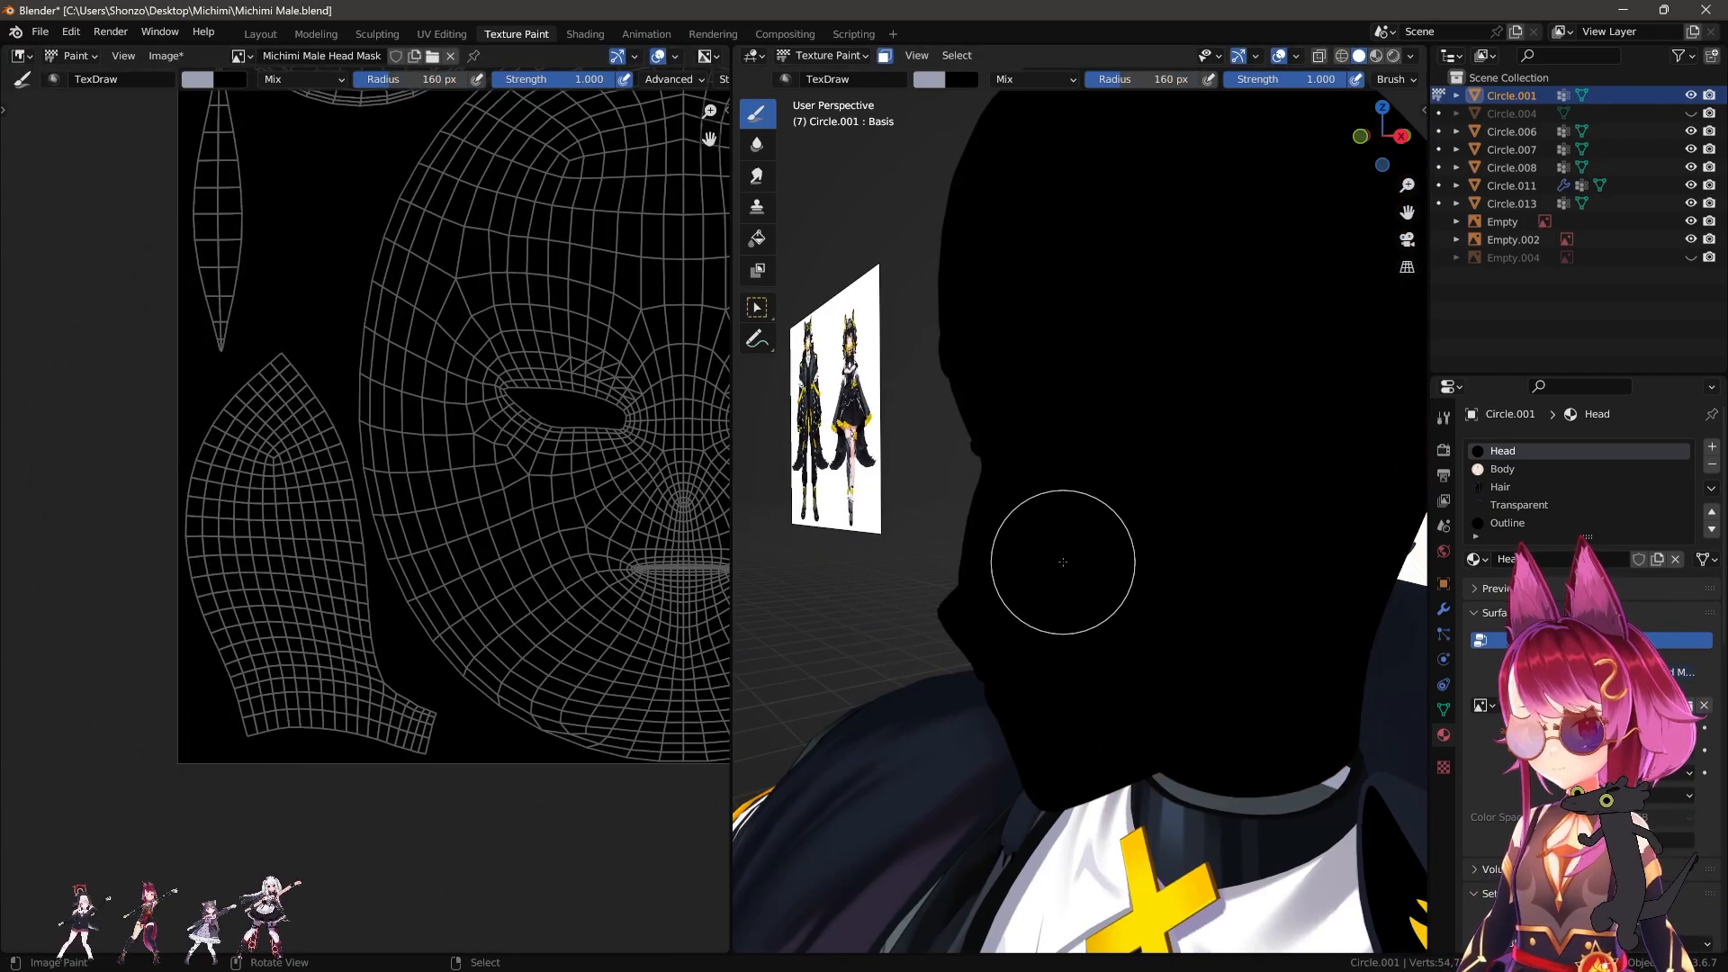
{"action": "key", "text": "KP_3"}
- Isolate the face island, then reveal all faces and reselect every head face
{"action": "scroll", "coordinate": [1062, 561], "scroll_direction": "down", "scroll_amount": 2}
{"action": "key", "text": "alt+a"}
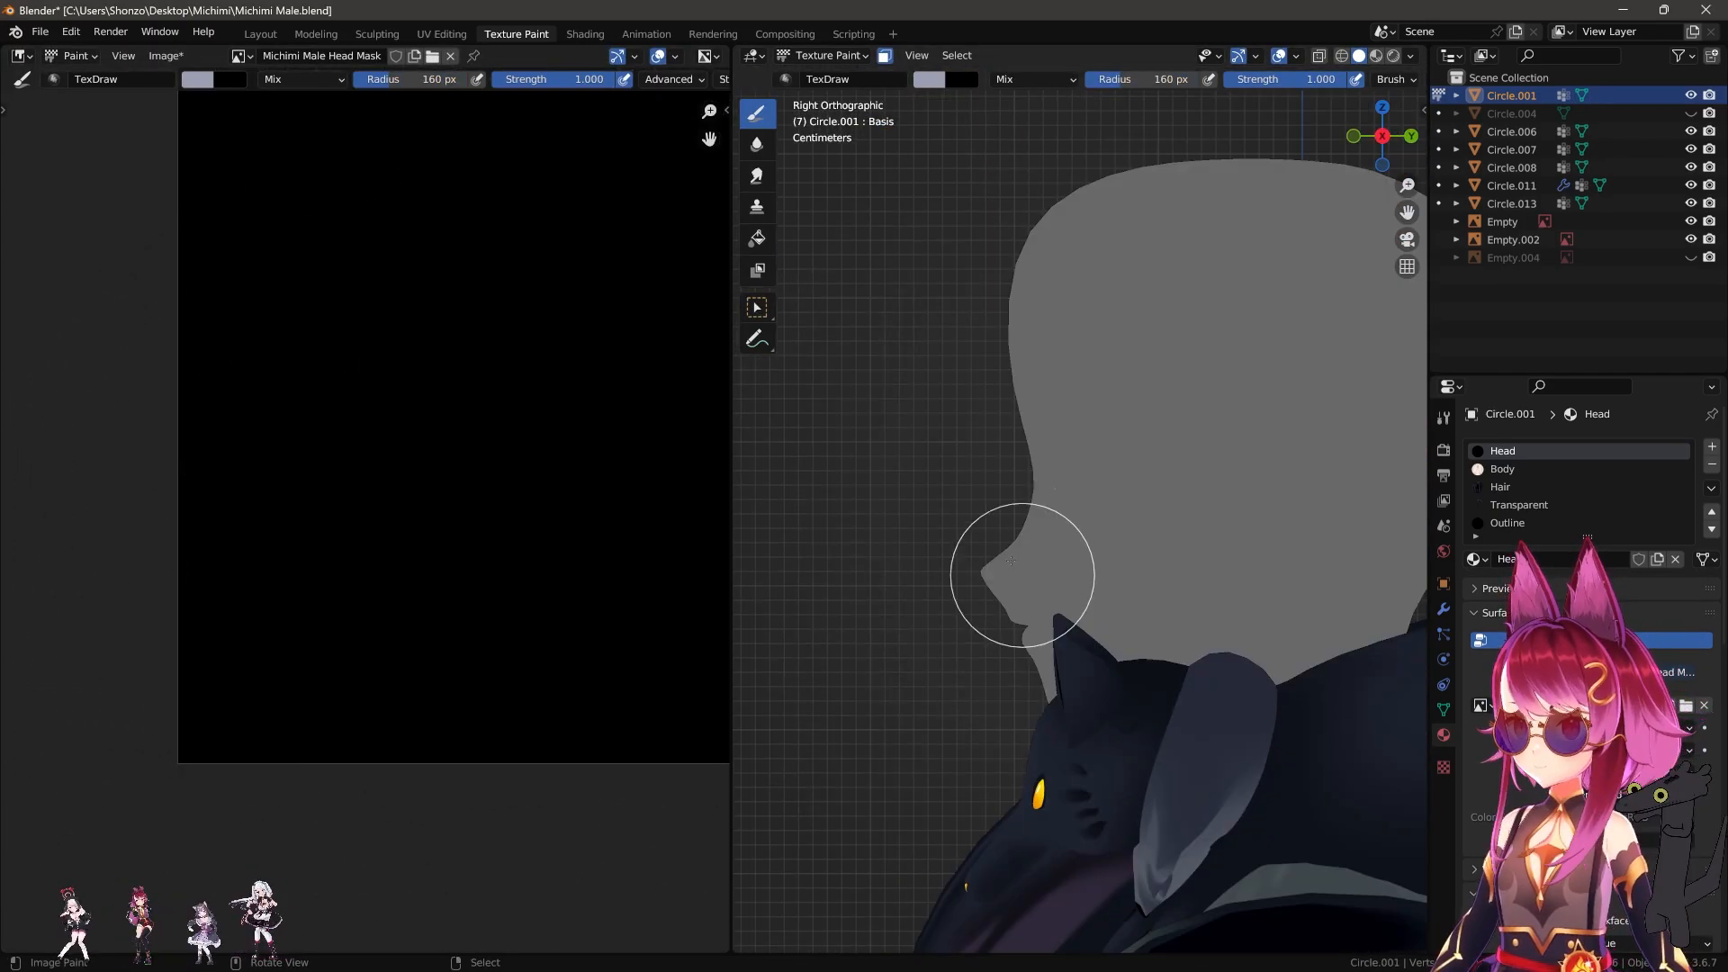
{"action": "key", "text": "l"}
{"action": "key", "text": "shift+h"}
{"action": "key", "text": "a"}
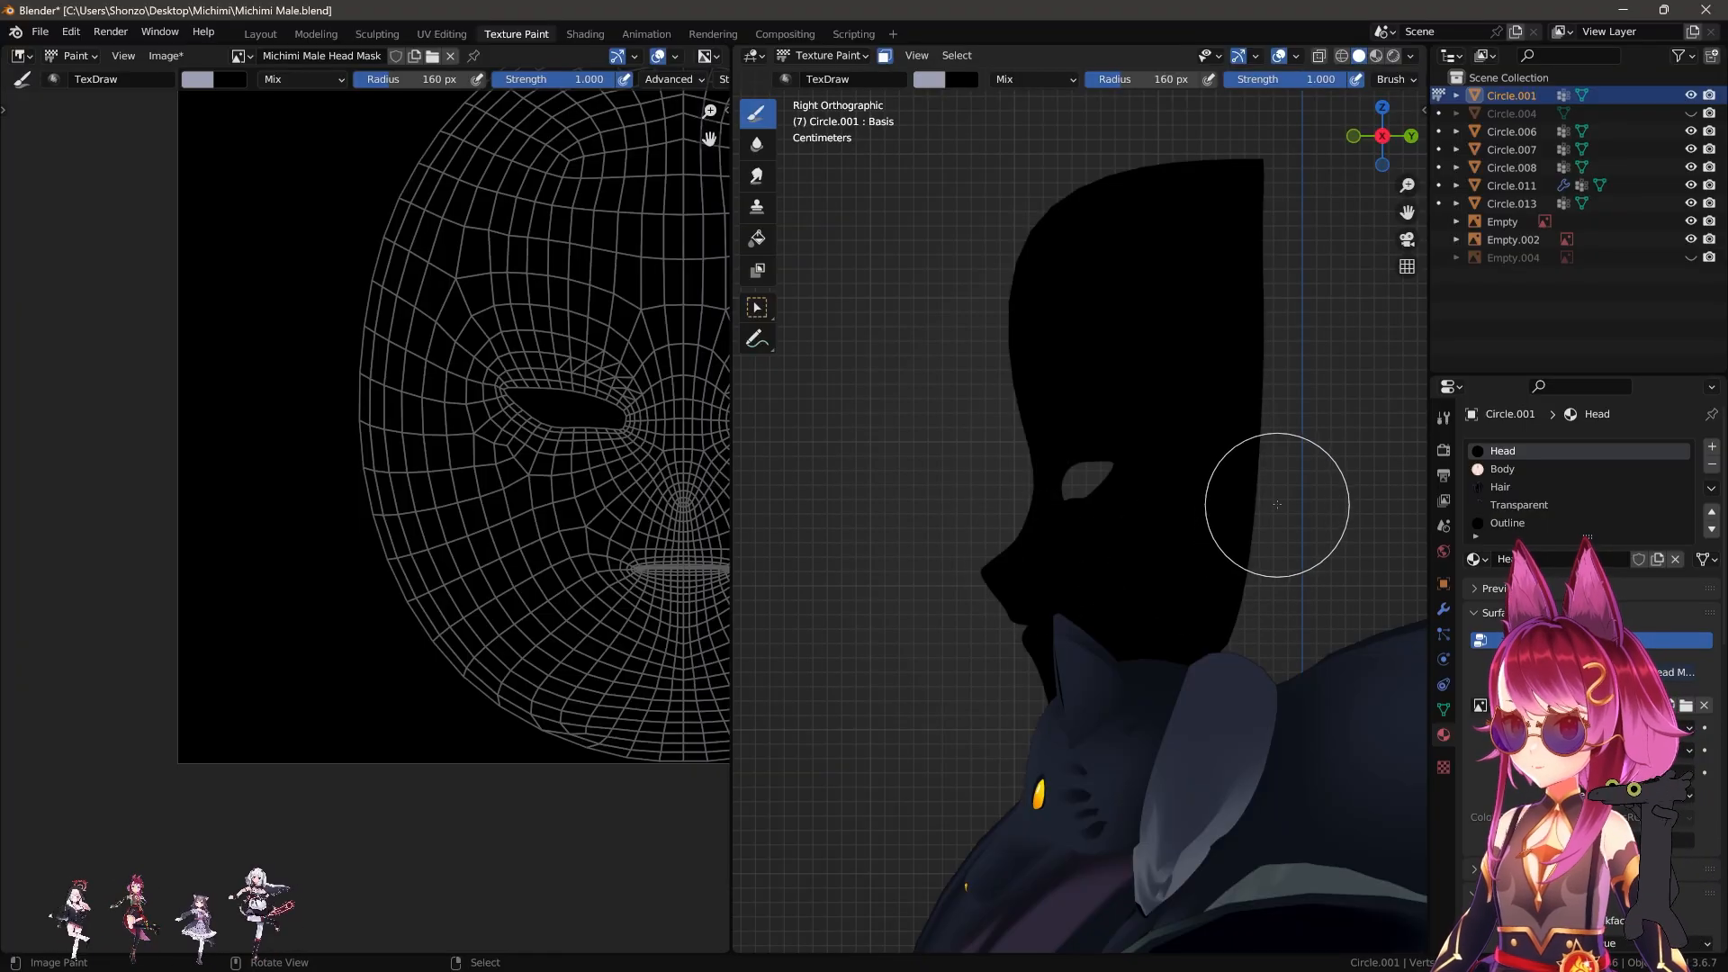
{"action": "key", "text": "alt+h"}
{"action": "key", "text": "alt+a"}
{"action": "key", "text": "l"}
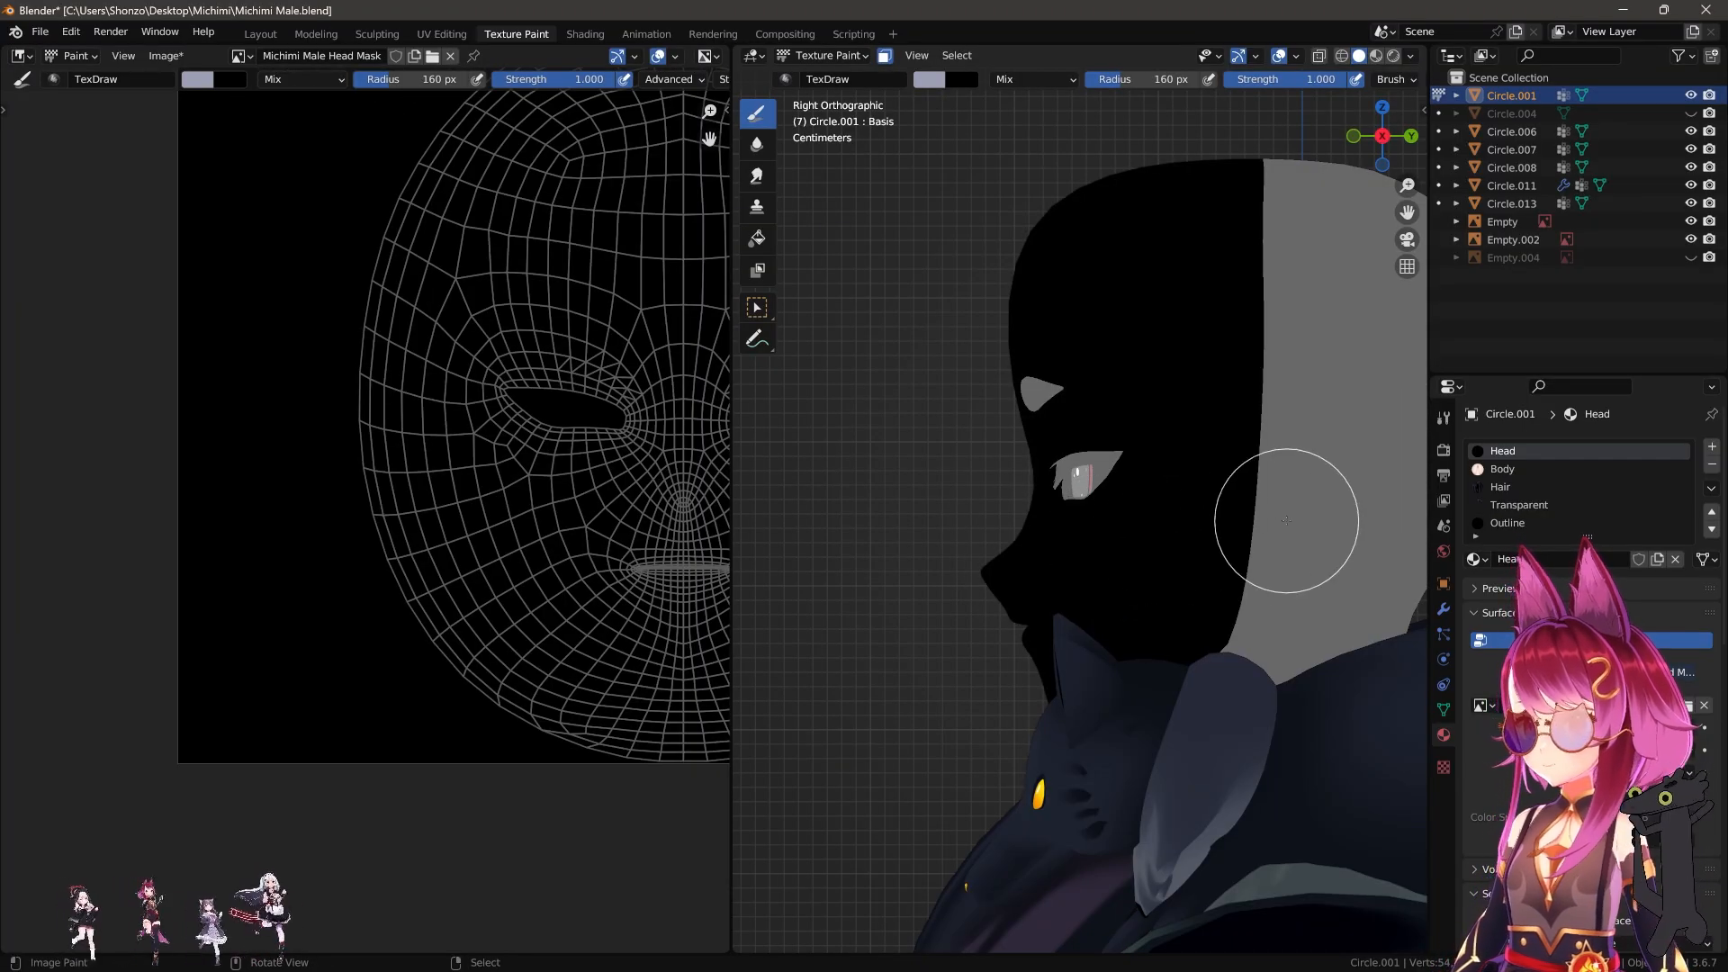
{"action": "key", "text": "a"}
{"action": "key", "text": "alt+a"}
{"action": "key", "text": "a"}
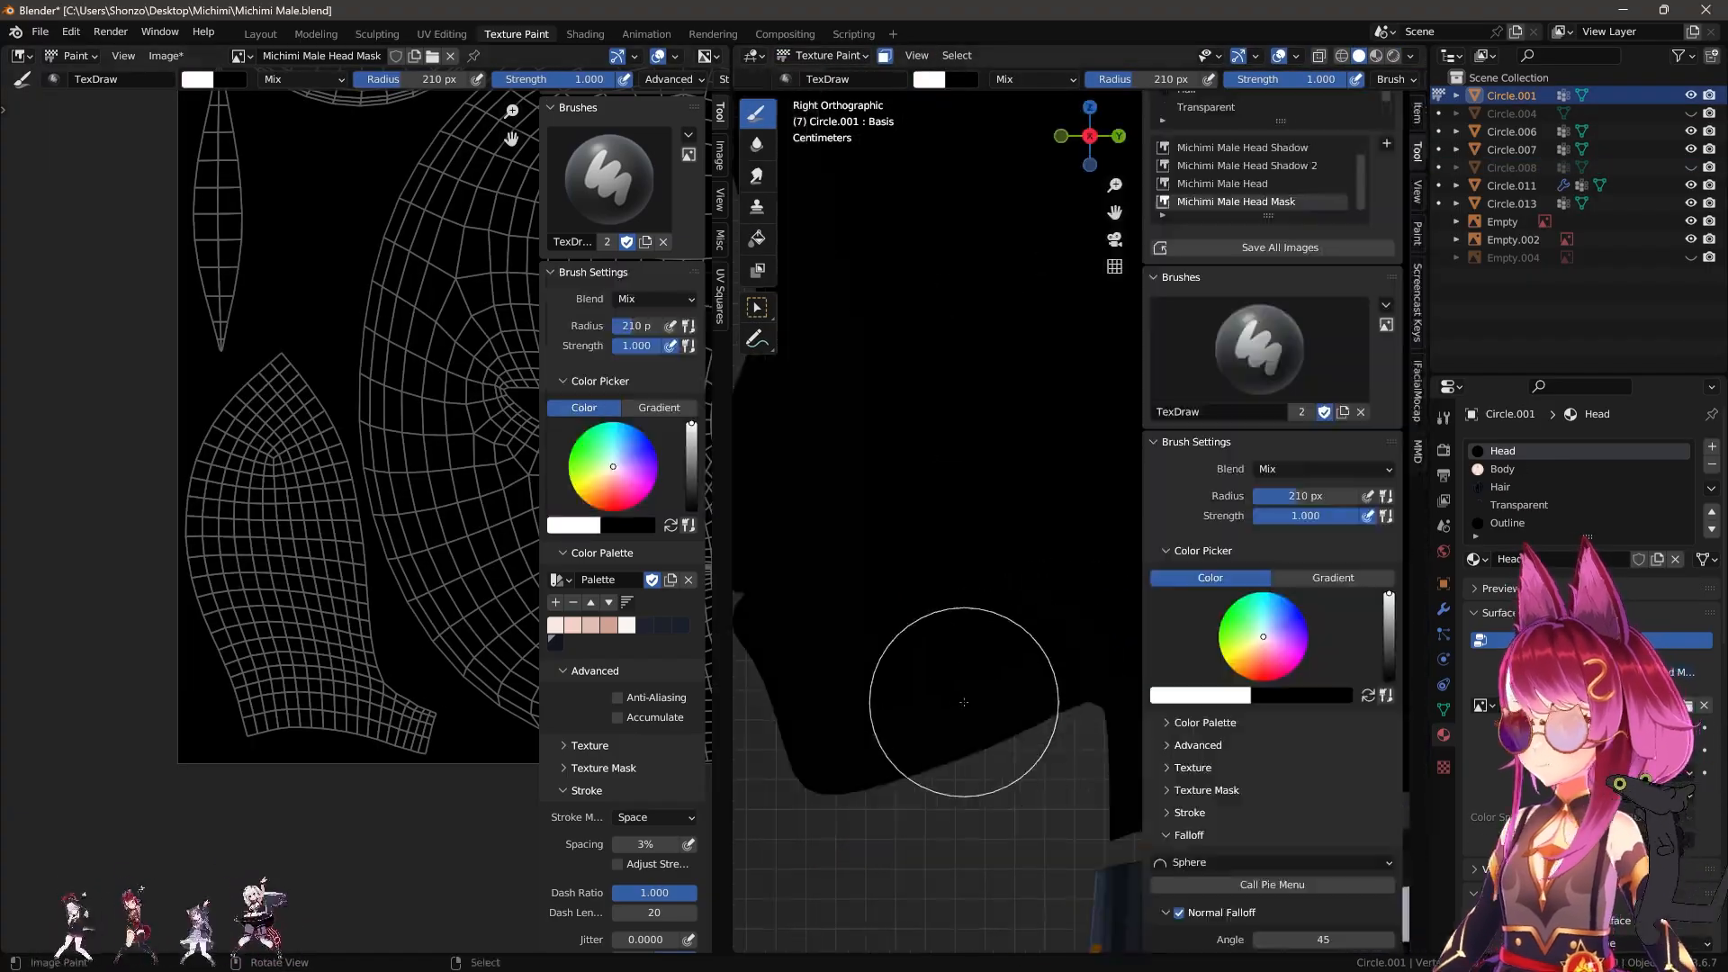
- Set up the TexDraw brush at about 241 px with a falloff preset and Space stroke
{"action": "scroll", "coordinate": [950, 693], "scroll_direction": "down", "scroll_amount": 4}
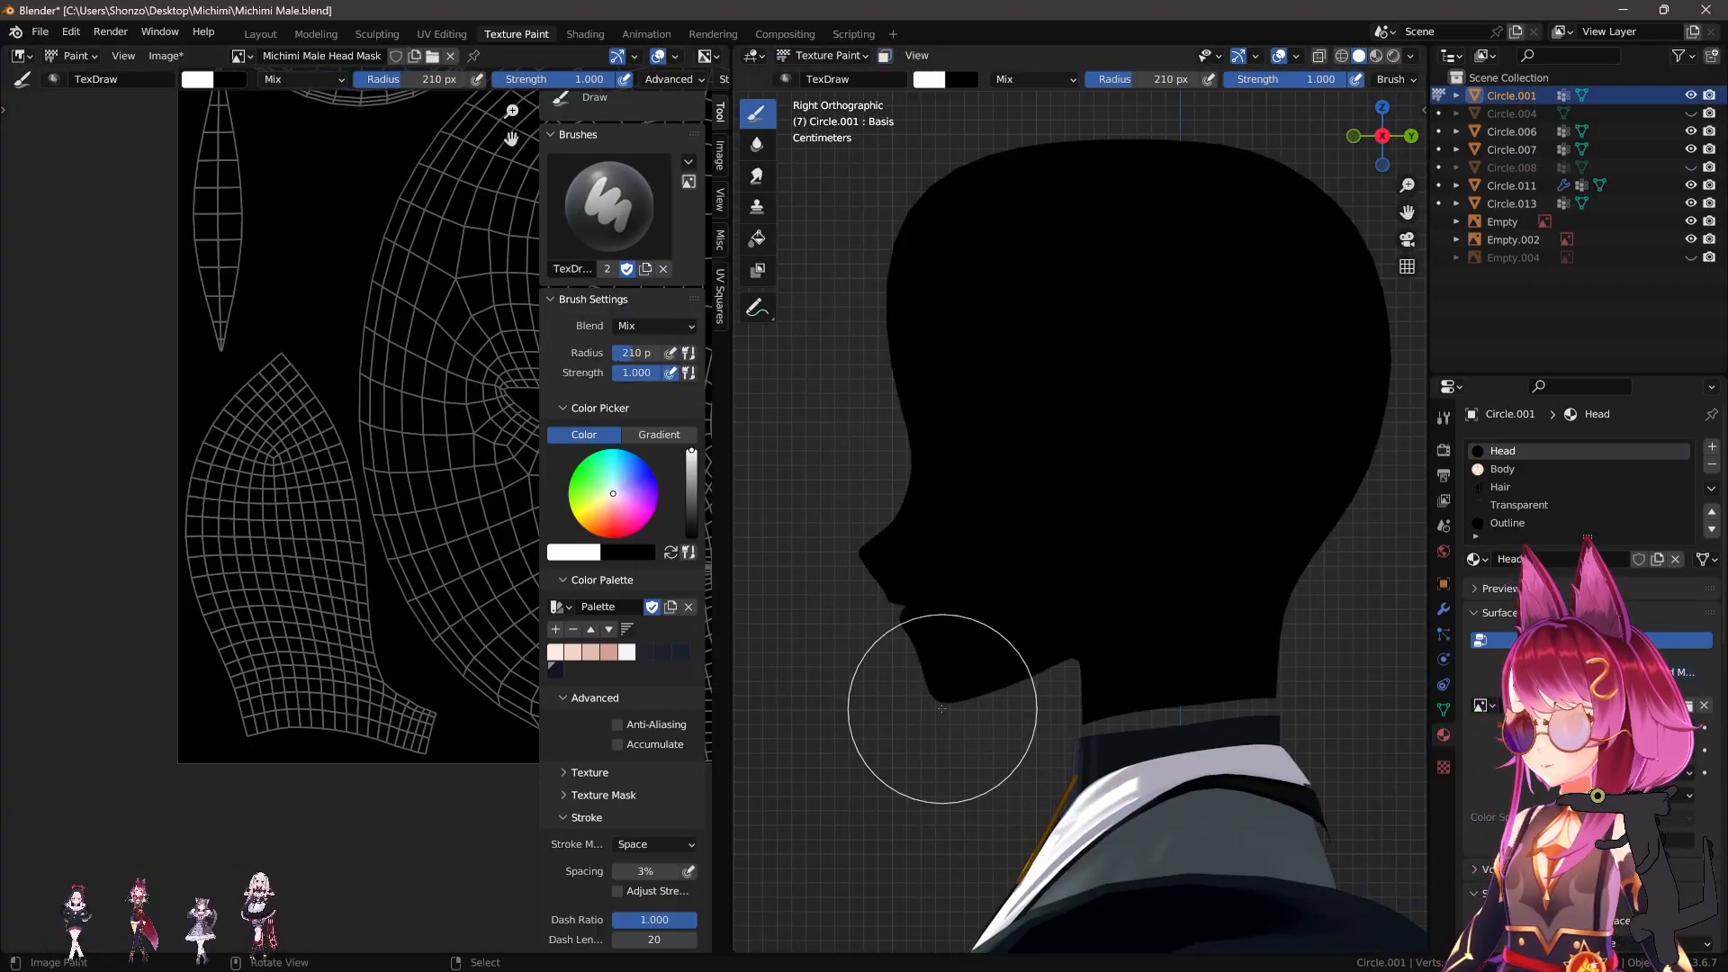
{"action": "key", "text": "f"}
{"action": "left_click", "coordinate": [1036, 707]}
{"action": "key", "text": "shift+o"}
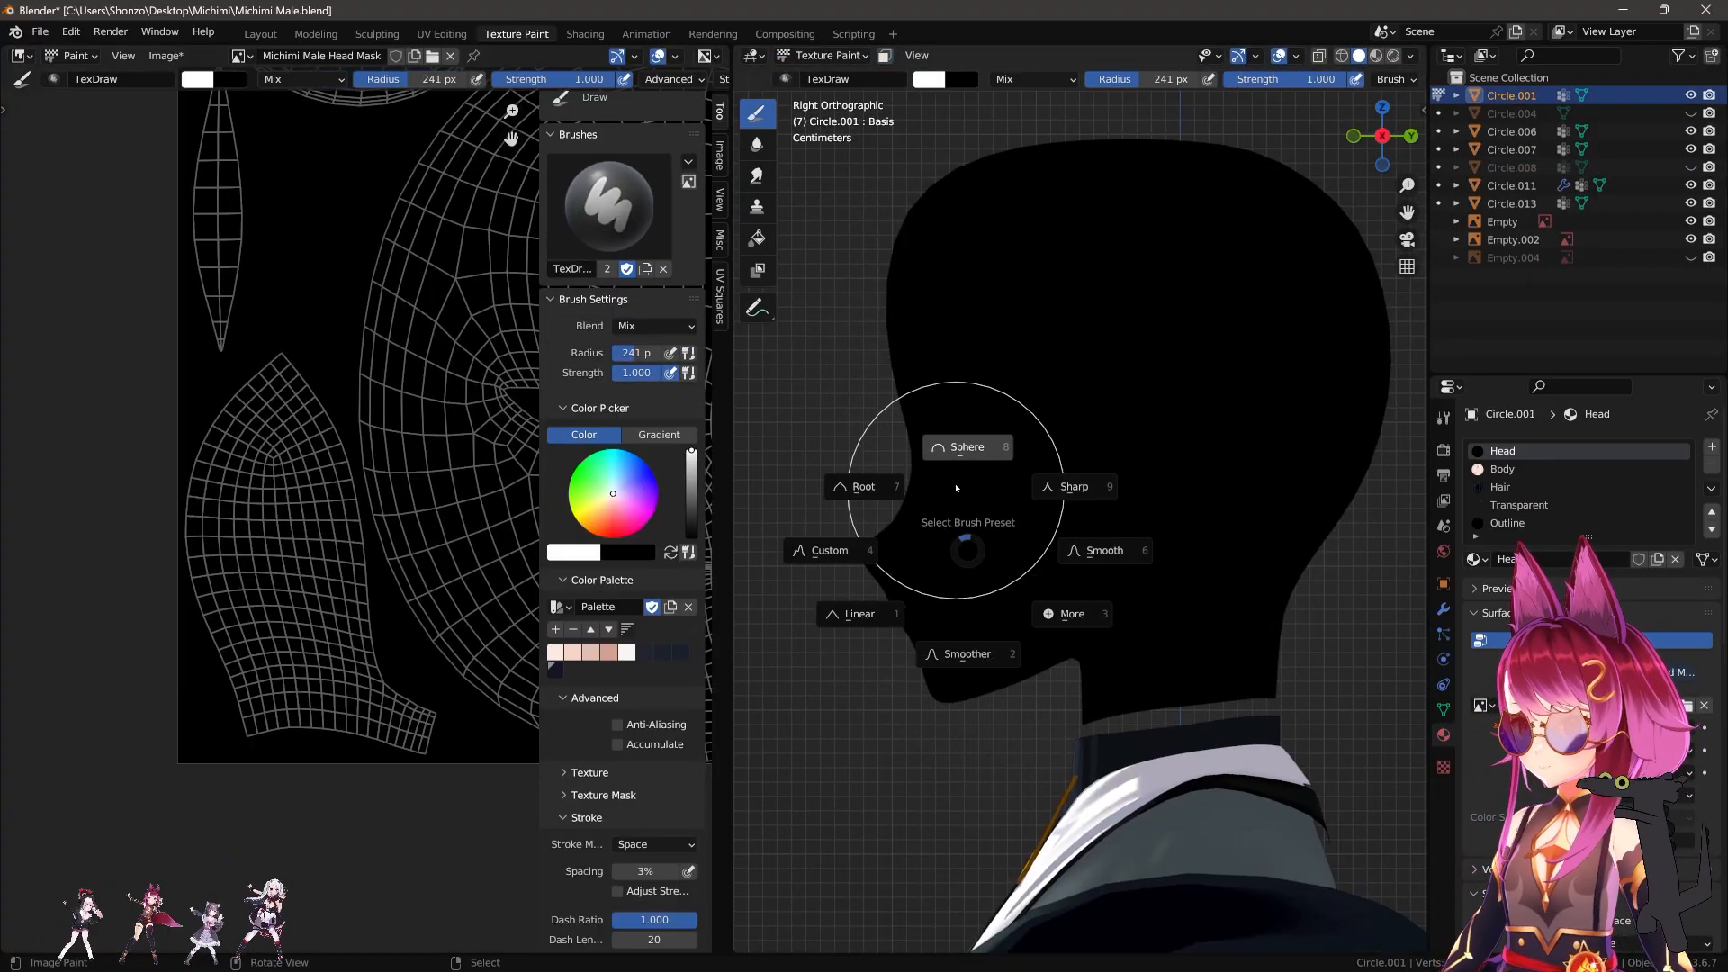
{"action": "left_click", "coordinate": [958, 461]}
{"action": "key", "text": "e"}
{"action": "left_click", "coordinate": [878, 543]}
{"action": "key", "text": "f"}
{"action": "left_click", "coordinate": [1009, 677]}
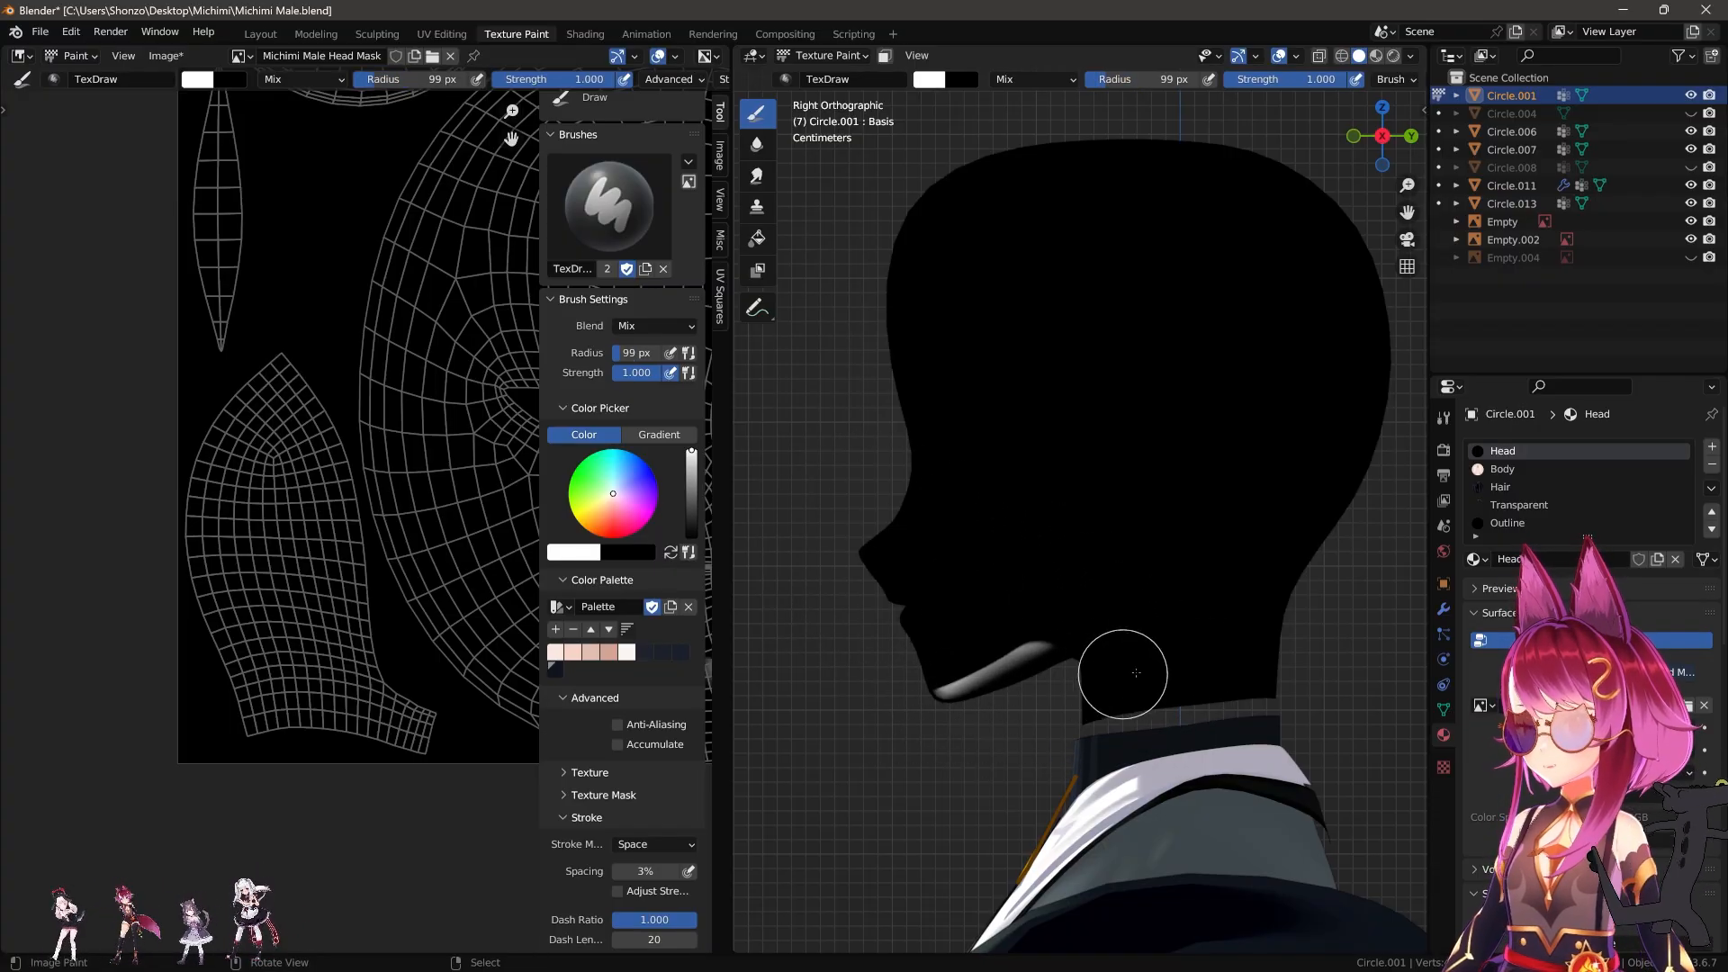
- Paint the jaw, neck and back of the head white with a 174 px brush
{"action": "key", "text": "n"}
{"action": "left_click", "coordinate": [1176, 787]}
{"action": "key", "text": "n"}
{"action": "mouse_move", "coordinate": [940, 688]}
{"action": "left_mouse_down"}
{"action": "mouse_move", "coordinate": [1087, 630]}
{"action": "mouse_move", "coordinate": [974, 149]}
{"action": "left_mouse_up"}
{"action": "key", "text": "f"}
{"action": "left_click", "coordinate": [1134, 697]}
{"action": "mouse_move", "coordinate": [1080, 720]}
{"action": "left_mouse_down"}
{"action": "mouse_move", "coordinate": [1175, 696]}
{"action": "mouse_move", "coordinate": [1222, 169]}
{"action": "left_mouse_up"}
{"action": "scroll", "coordinate": [1222, 170], "scroll_direction": "down", "scroll_amount": 3}
{"action": "left_click_drag", "start_coordinate": [1259, 315], "coordinate": [1214, 735]}
{"action": "scroll", "coordinate": [1214, 735], "scroll_direction": "up", "scroll_amount": 5}
{"action": "middle_click_drag", "start_coordinate": [1214, 735], "coordinate": [1244, 631], "text": "shift"}
{"action": "scroll", "coordinate": [1161, 585], "scroll_direction": "up", "scroll_amount": 3}
{"action": "middle_click_drag", "start_coordinate": [931, 601], "coordinate": [1053, 482], "text": "shift"}
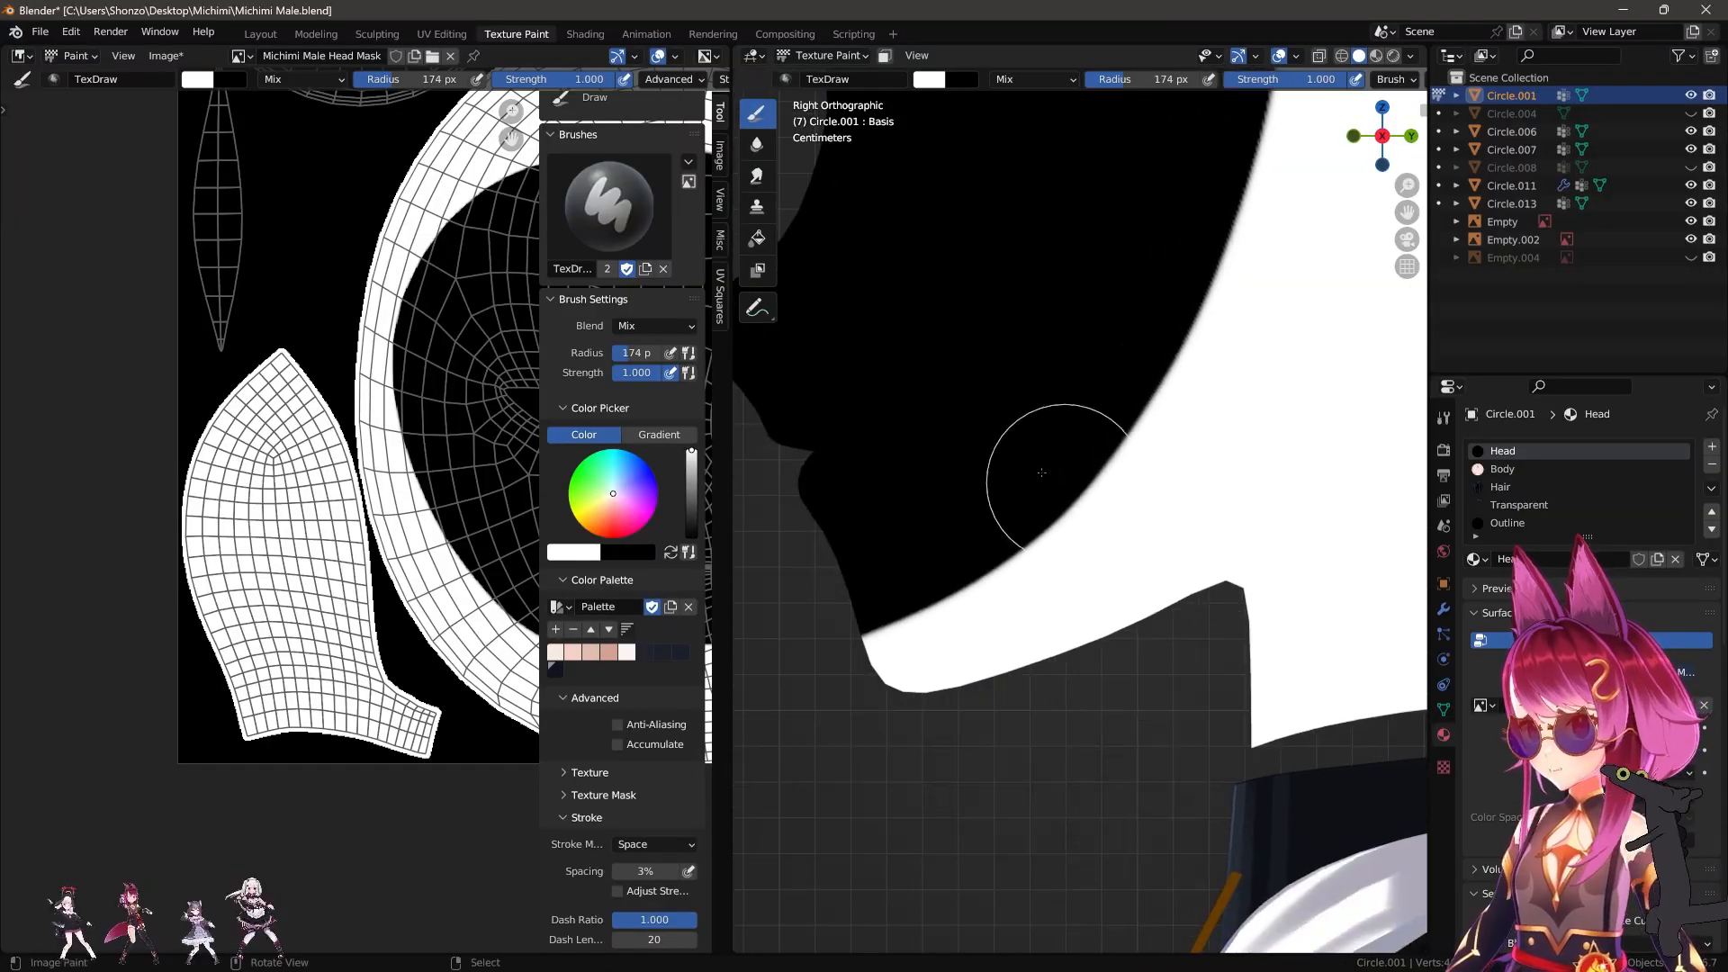
- Sample black with a smaller brush and clean up the chin edge and jaw line
{"action": "key", "text": "s"}
{"action": "key", "text": "f"}
{"action": "left_click", "coordinate": [940, 547]}
{"action": "scroll", "coordinate": [878, 601], "scroll_direction": "down", "scroll_amount": 2}
{"action": "middle_click_drag", "start_coordinate": [880, 603], "coordinate": [891, 650], "text": "shift"}
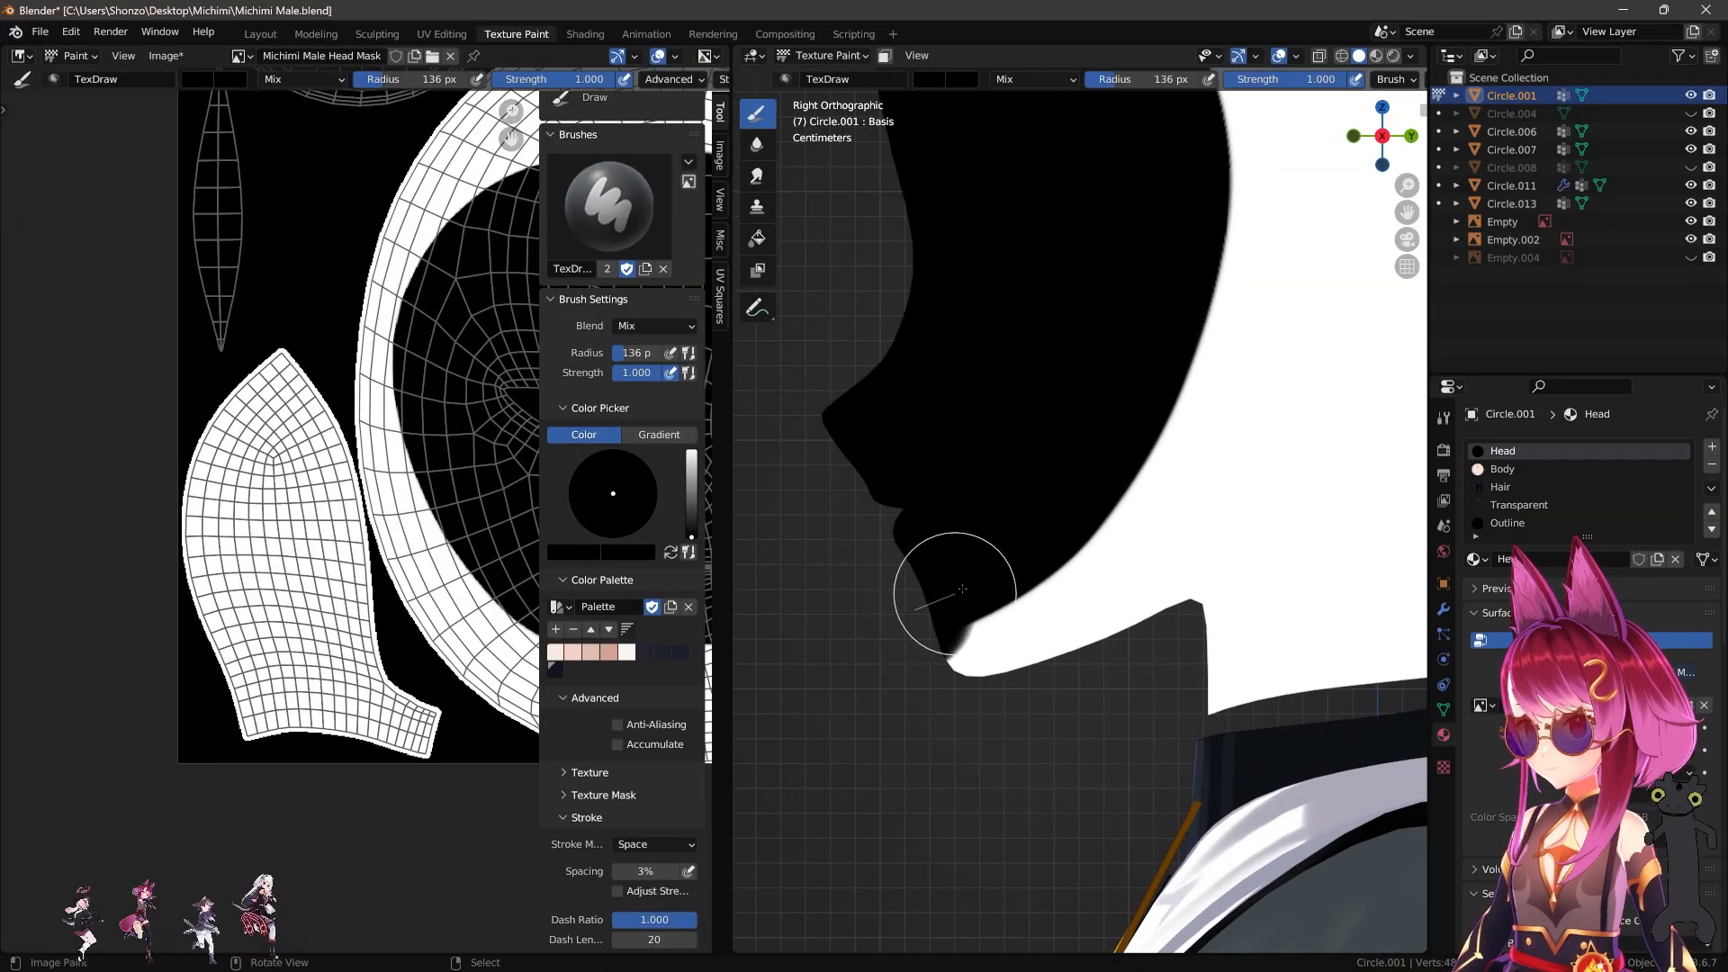
{"action": "scroll", "coordinate": [949, 765], "scroll_direction": "down", "scroll_amount": 4}
{"action": "key", "text": "s"}
{"action": "left_click_drag", "start_coordinate": [988, 810], "coordinate": [977, 112]}
{"action": "scroll", "coordinate": [972, 679], "scroll_direction": "up", "scroll_amount": 5}
{"action": "key", "text": "s"}
{"action": "left_click_drag", "start_coordinate": [887, 725], "coordinate": [995, 684]}
- Paint white along the mask edge at about 157 px, then set a 72 px black brush
{"action": "key", "text": "f"}
{"action": "left_click_drag", "start_coordinate": [1099, 427], "coordinate": [810, 754]}
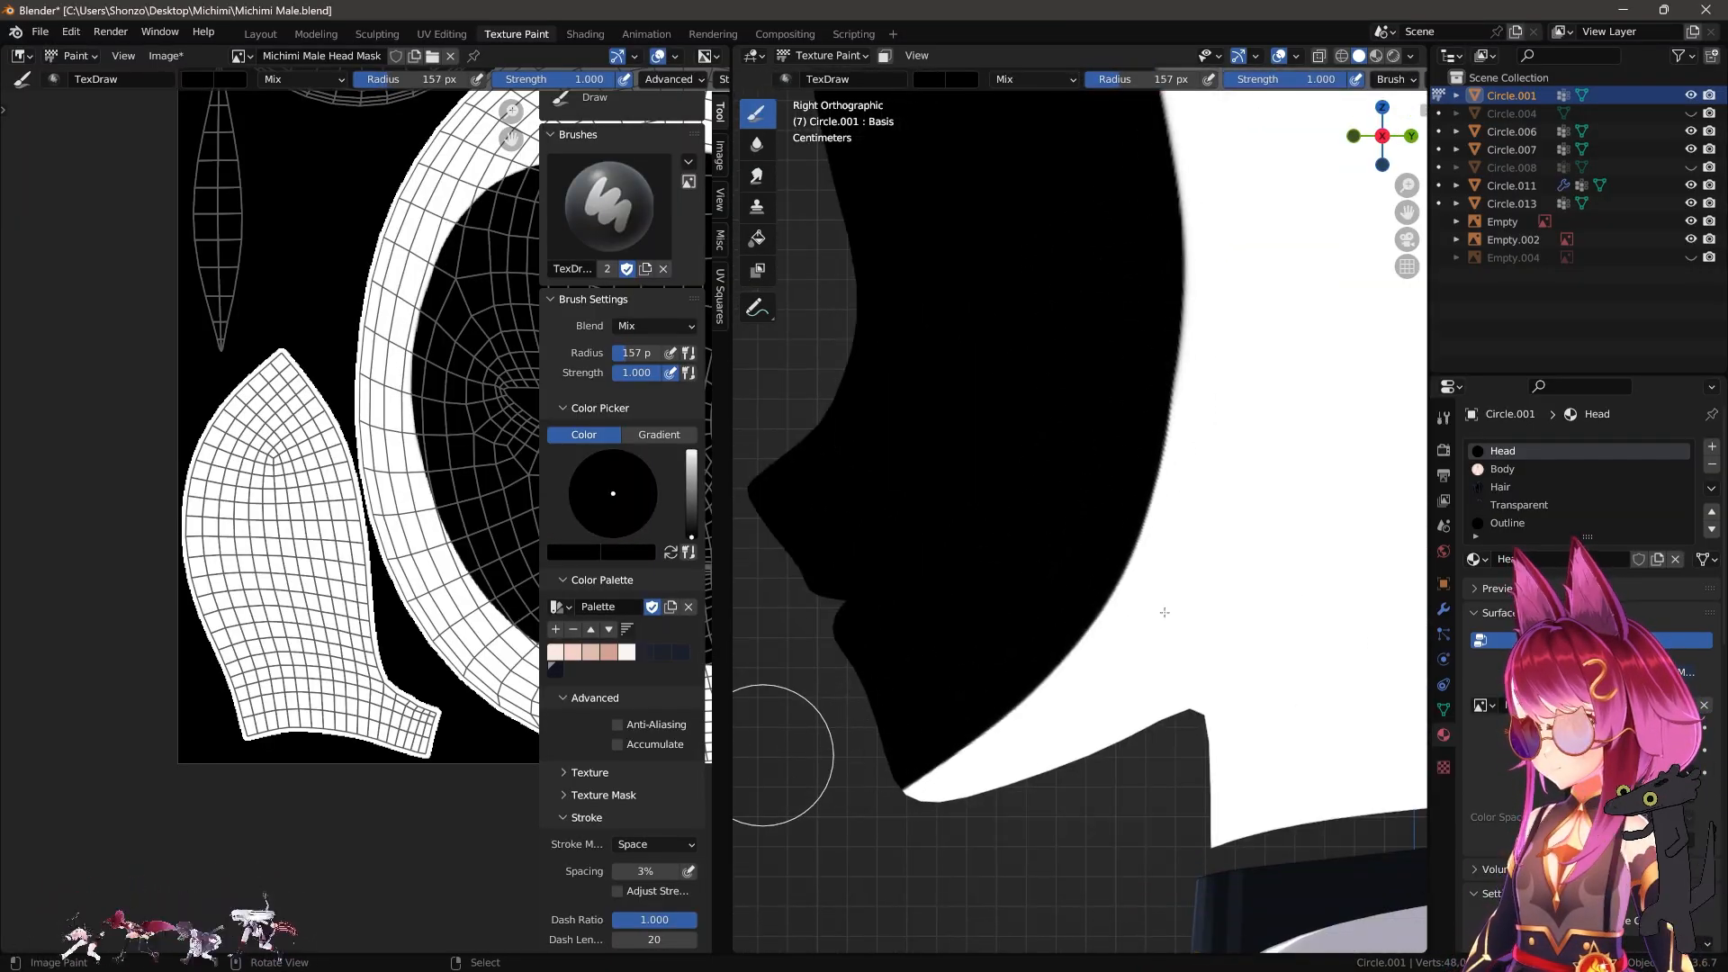
{"action": "key", "text": "s"}
{"action": "scroll", "coordinate": [1165, 612], "scroll_direction": "down", "scroll_amount": 2}
{"action": "scroll", "coordinate": [1087, 613], "scroll_direction": "down", "scroll_amount": 2}
{"action": "left_click_drag", "start_coordinate": [1087, 580], "coordinate": [1000, 297]}
{"action": "middle_click_drag", "start_coordinate": [1033, 678], "coordinate": [1110, 620], "text": "shift"}
{"action": "scroll", "coordinate": [405, 405], "scroll_direction": "down", "scroll_amount": 2}
{"action": "middle_click_drag", "start_coordinate": [486, 180], "coordinate": [270, 522]}
{"action": "key", "text": "s"}
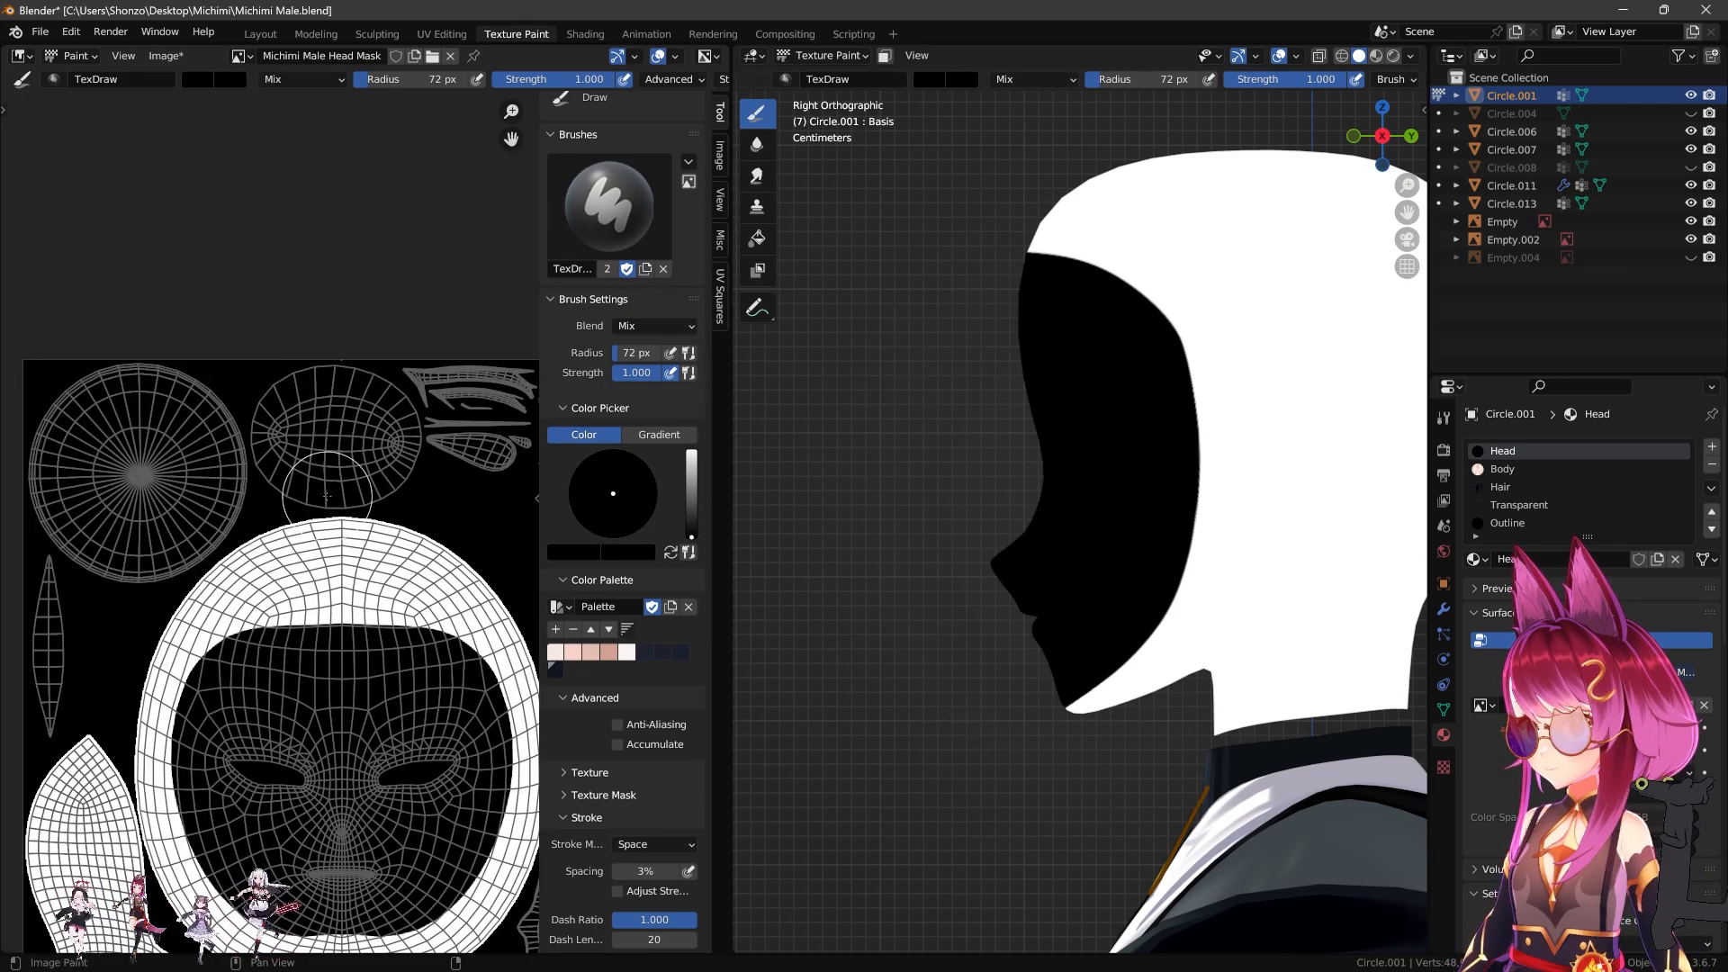
- Paint the ellipse island and upper island black with an 80 px brush
{"action": "scroll", "coordinate": [327, 495], "scroll_direction": "up", "scroll_amount": 3}
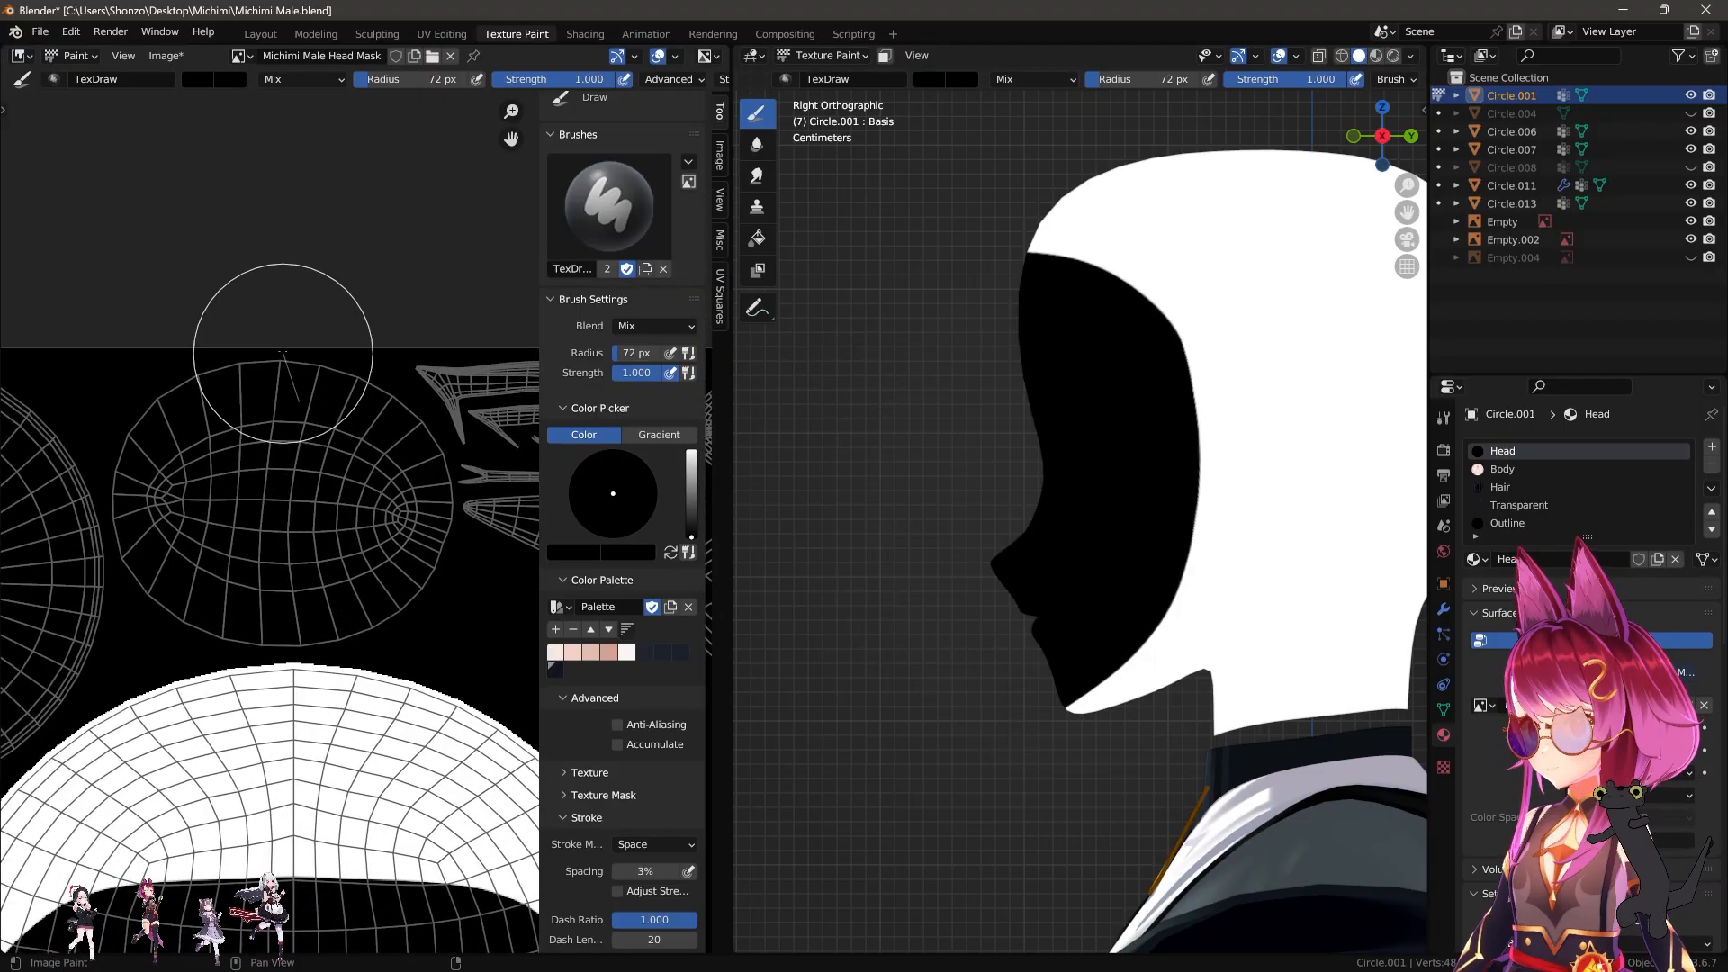
{"action": "scroll", "coordinate": [324, 356], "scroll_direction": "down", "scroll_amount": 2}
{"action": "mouse_move", "coordinate": [468, 576]}
{"action": "middle_mouse_down"}
{"action": "mouse_move", "coordinate": [184, 472]}
{"action": "mouse_move", "coordinate": [133, 483]}
{"action": "middle_mouse_up"}
{"action": "key", "text": "f"}
{"action": "left_click", "coordinate": [361, 490]}
{"action": "scroll", "coordinate": [314, 540], "scroll_direction": "up", "scroll_amount": 3}
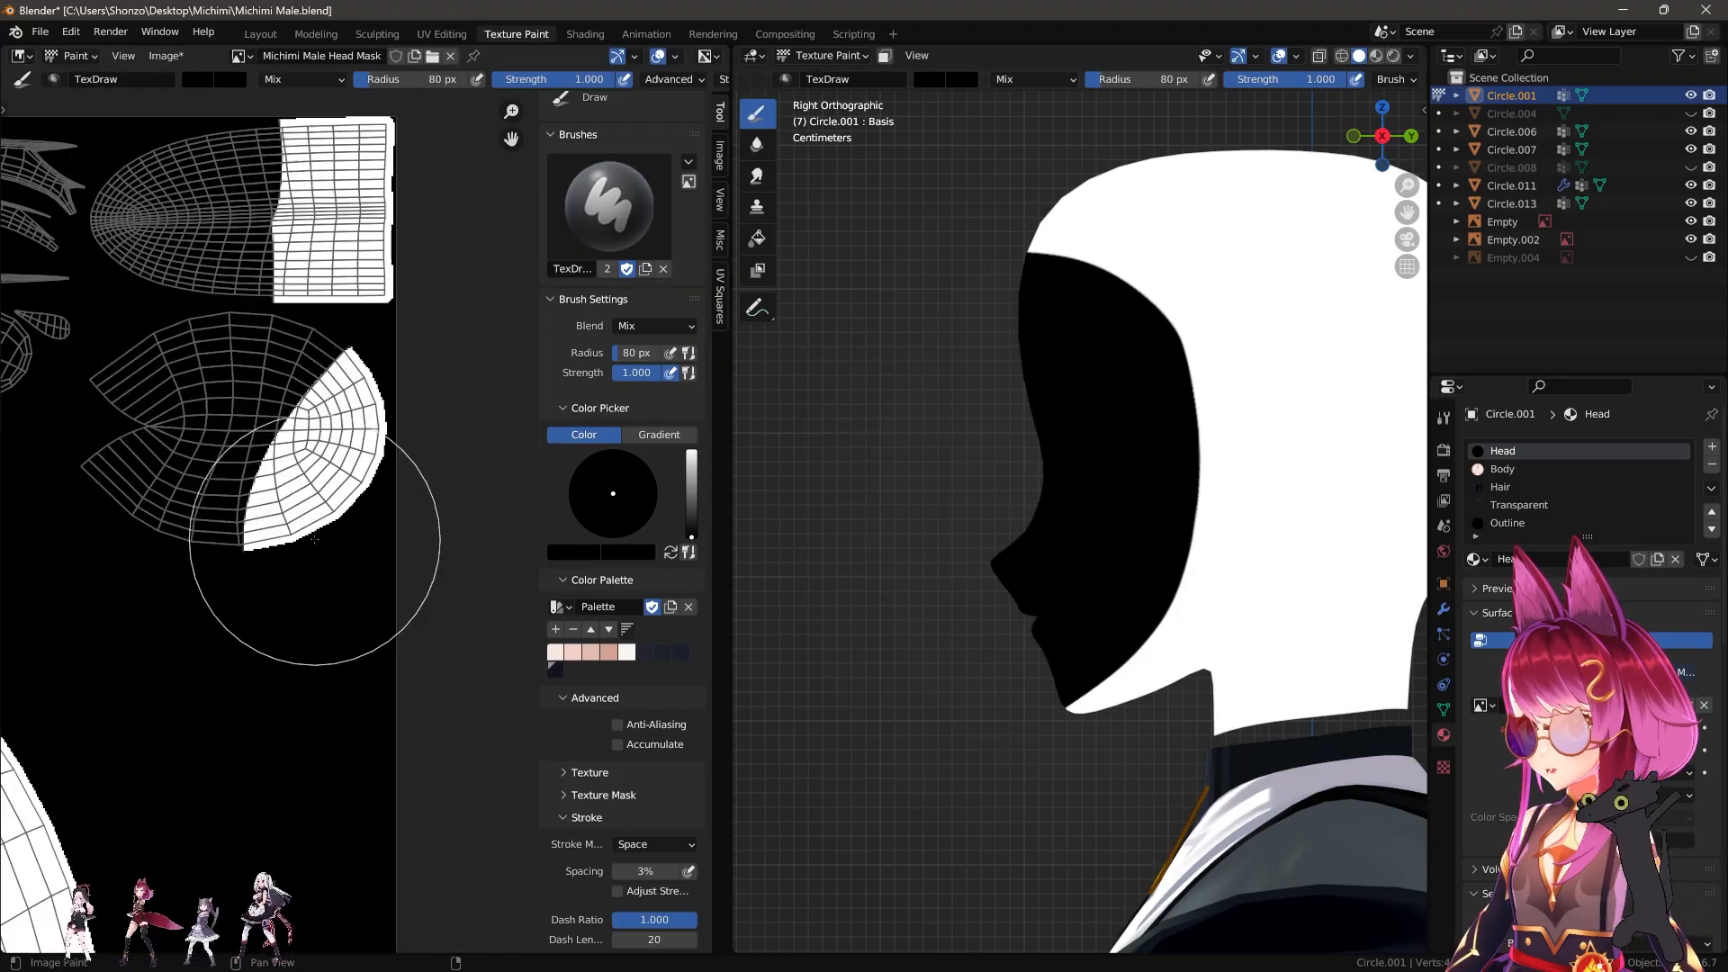
{"action": "key", "text": "f"}
{"action": "left_click", "coordinate": [416, 481]}
{"action": "mouse_move", "coordinate": [335, 495]}
{"action": "left_mouse_down"}
{"action": "mouse_move", "coordinate": [226, 629]}
{"action": "mouse_move", "coordinate": [306, 558]}
{"action": "left_mouse_up"}
{"action": "scroll", "coordinate": [364, 526], "scroll_direction": "down", "scroll_amount": 2}
{"action": "left_click_drag", "start_coordinate": [342, 428], "coordinate": [338, 358]}
{"action": "middle_click_drag", "start_coordinate": [336, 382], "coordinate": [342, 216]}
- Paint the star-shaped island black with an 84 px brush
{"action": "middle_click_drag", "start_coordinate": [315, 695], "coordinate": [401, 293]}
{"action": "scroll", "coordinate": [409, 477], "scroll_direction": "up", "scroll_amount": 1}
{"action": "scroll", "coordinate": [409, 476], "scroll_direction": "up", "scroll_amount": 1}
{"action": "key", "text": "f"}
{"action": "left_click", "coordinate": [414, 273]}
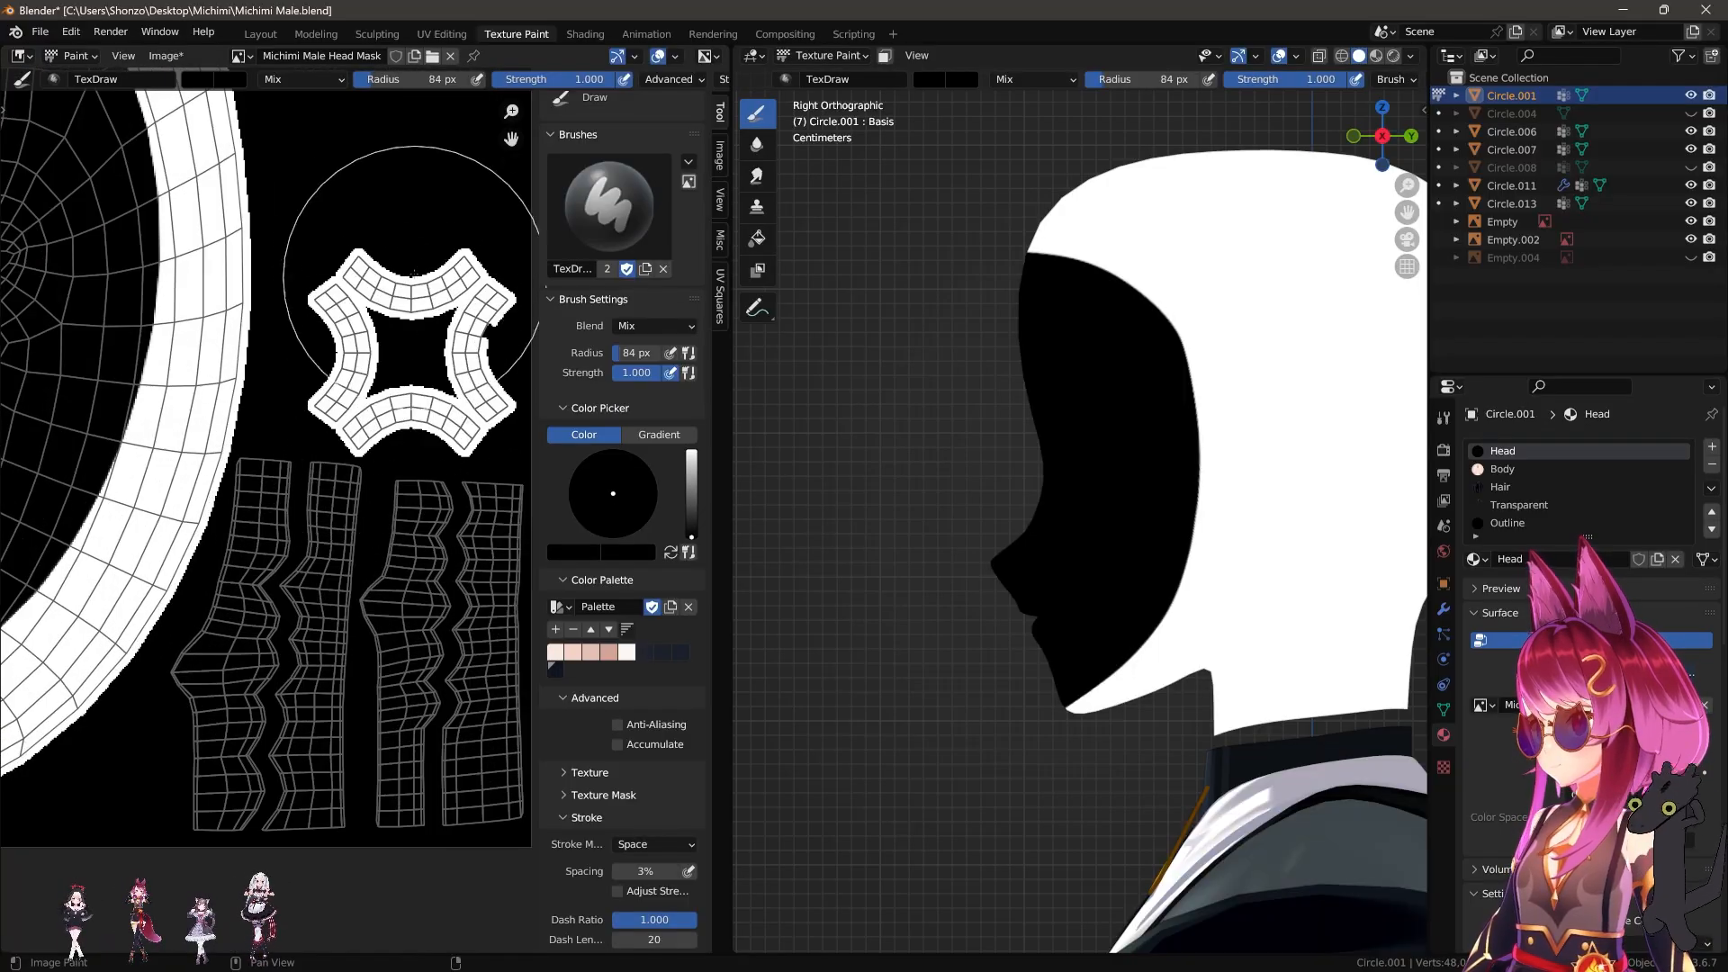
{"action": "left_click_drag", "start_coordinate": [414, 273], "coordinate": [410, 423]}
{"action": "scroll", "coordinate": [364, 522], "scroll_direction": "down", "scroll_amount": 5}
{"action": "middle_click_drag", "start_coordinate": [348, 533], "coordinate": [477, 545]}
{"action": "middle_click_drag", "start_coordinate": [184, 571], "coordinate": [306, 554]}
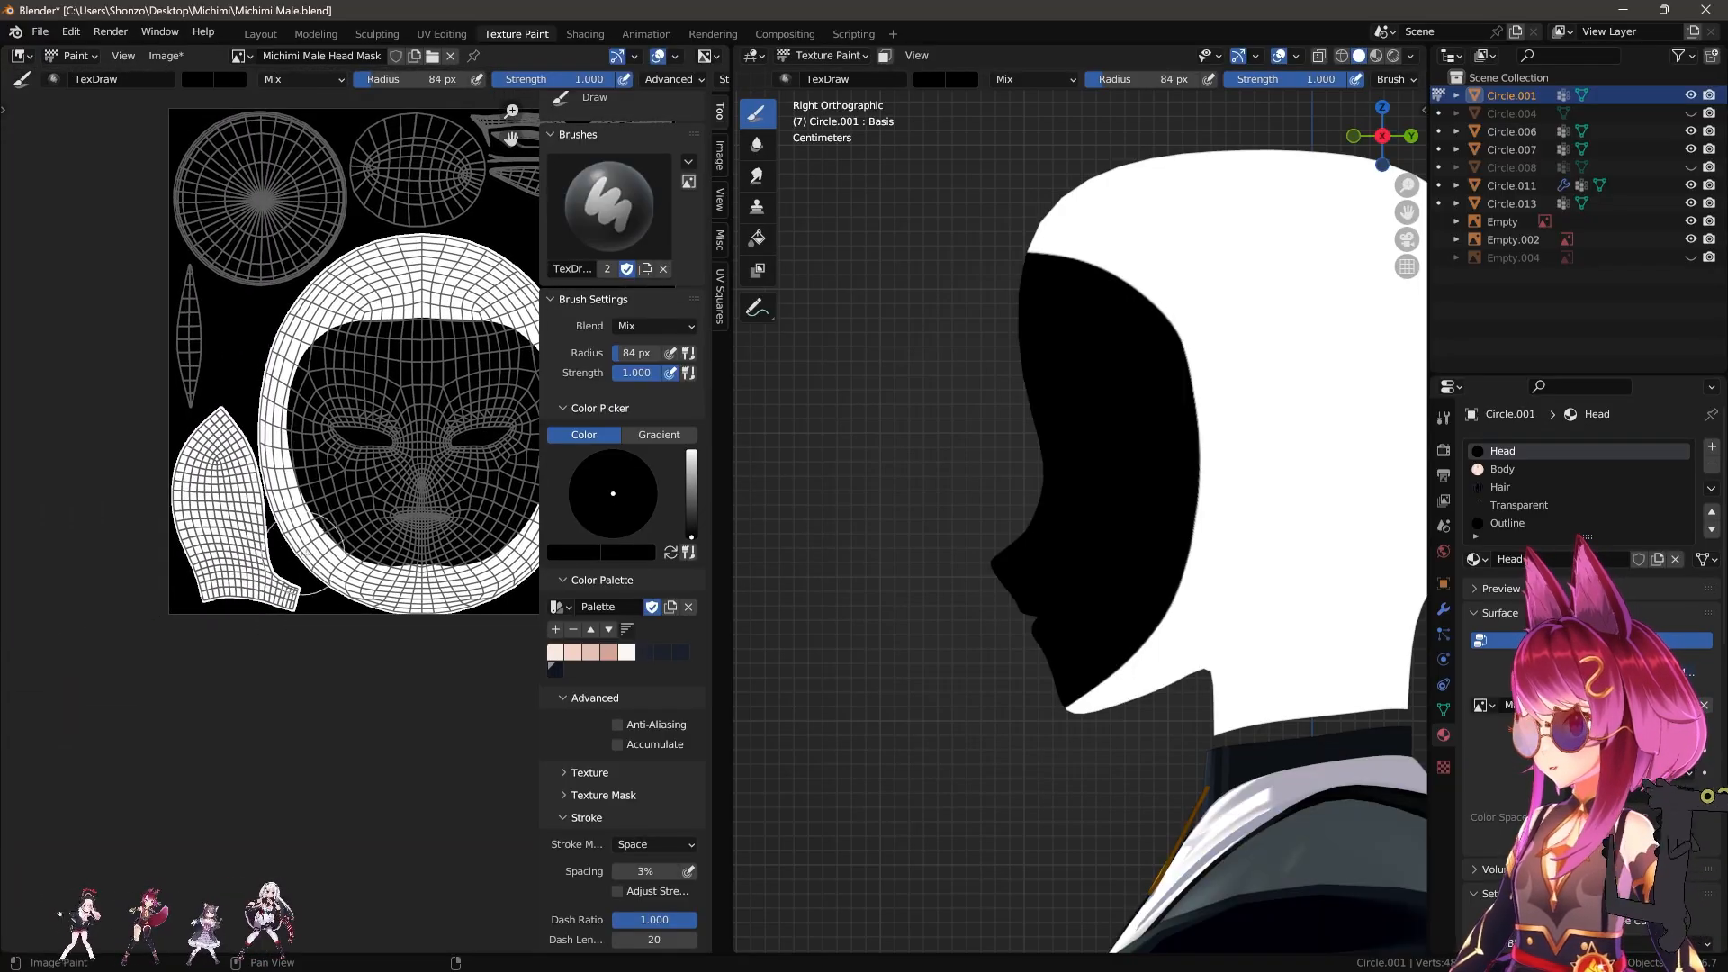
{"action": "middle_click_drag", "start_coordinate": [1200, 323], "coordinate": [1075, 338], "text": "shift"}
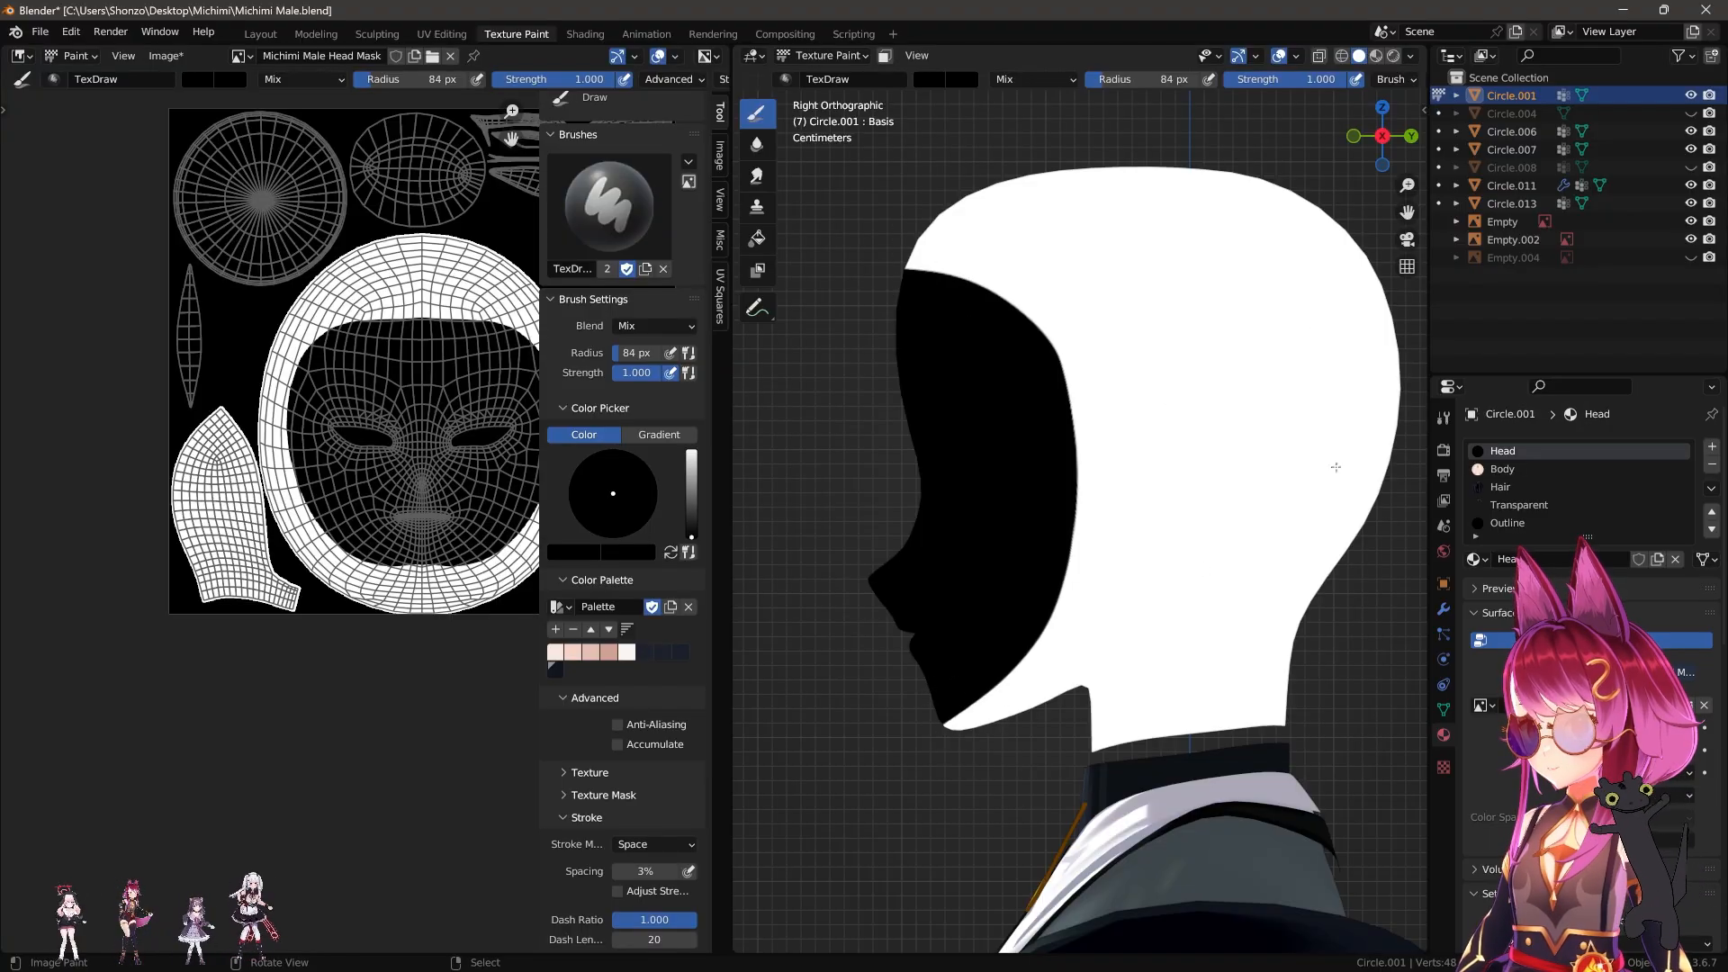
- Switch to the Soften brush and shrink its radius over the face mask area
{"action": "scroll", "coordinate": [364, 519], "scroll_direction": "up", "scroll_amount": 2}
{"action": "key", "text": "n"}
{"action": "scroll", "coordinate": [360, 515], "scroll_direction": "up", "scroll_amount": 2}
{"action": "middle_click_drag", "start_coordinate": [352, 486], "coordinate": [340, 597]}
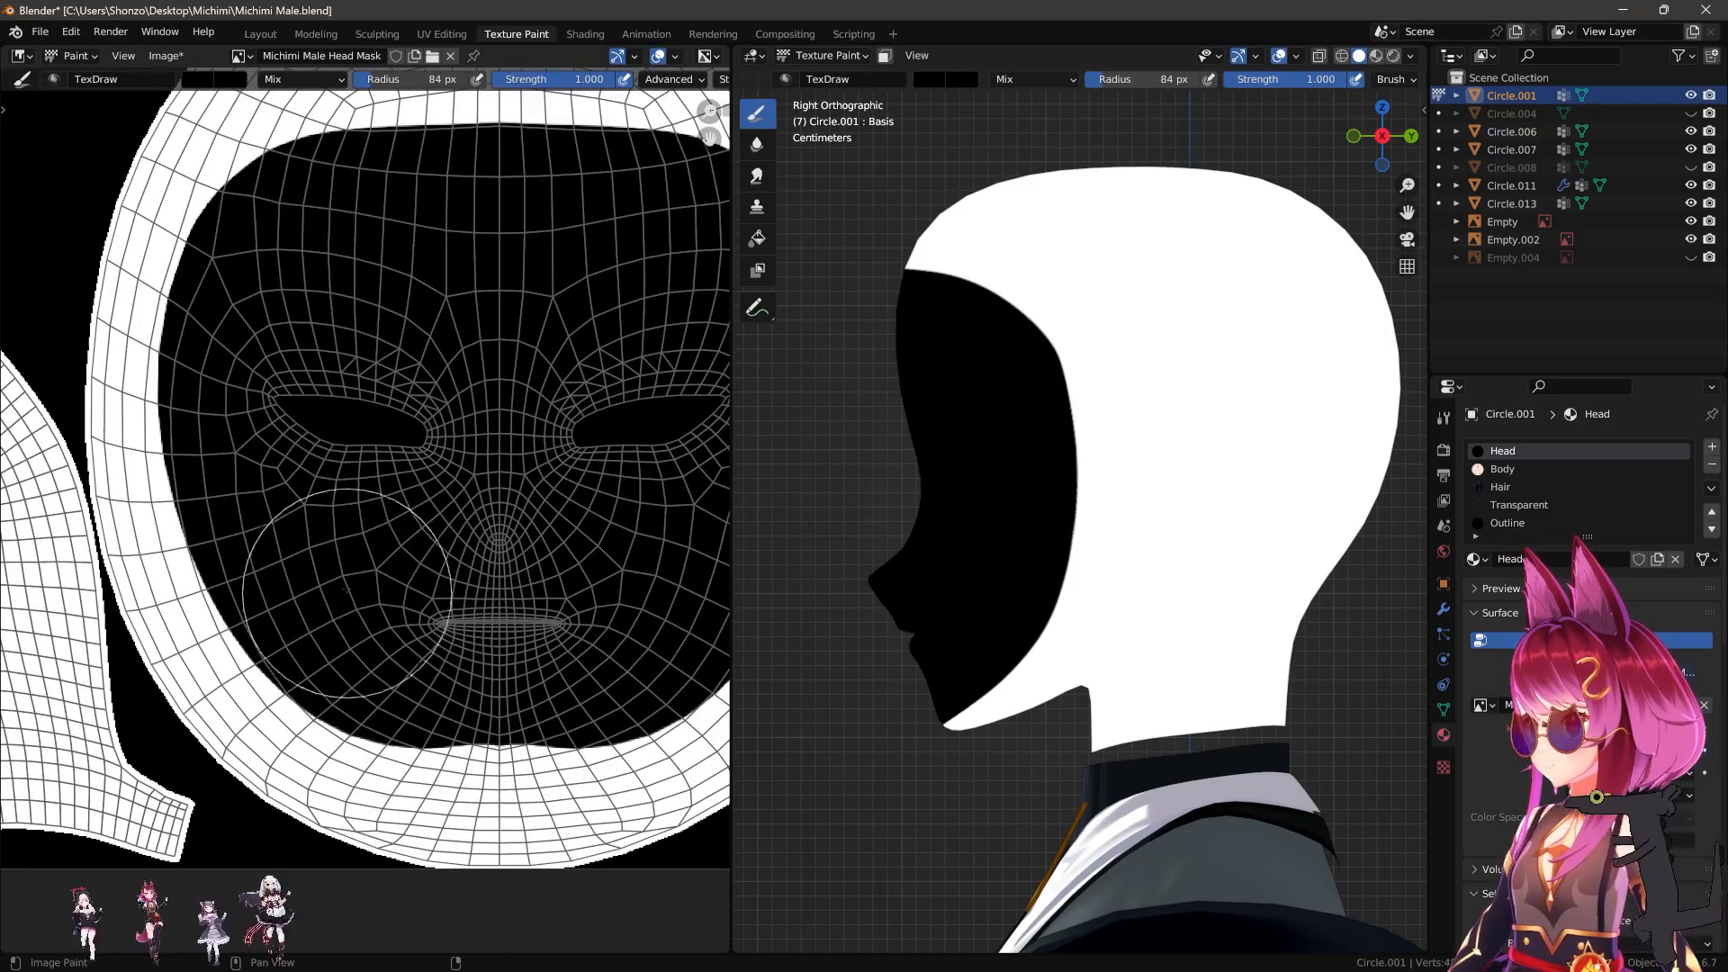
{"action": "key", "text": "2"}
{"action": "mouse_move", "coordinate": [359, 499]}
{"action": "middle_mouse_down"}
{"action": "mouse_move", "coordinate": [277, 590]}
{"action": "mouse_move", "coordinate": [392, 564]}
{"action": "middle_mouse_up"}
- Blur the face mask's left, right, top and bottom edges with a 64 px Soften brush
{"action": "scroll", "coordinate": [311, 527], "scroll_direction": "down", "scroll_amount": 1}
{"action": "key", "text": "f"}
{"action": "left_click", "coordinate": [255, 382]}
{"action": "key", "text": "f"}
{"action": "left_click", "coordinate": [258, 317]}
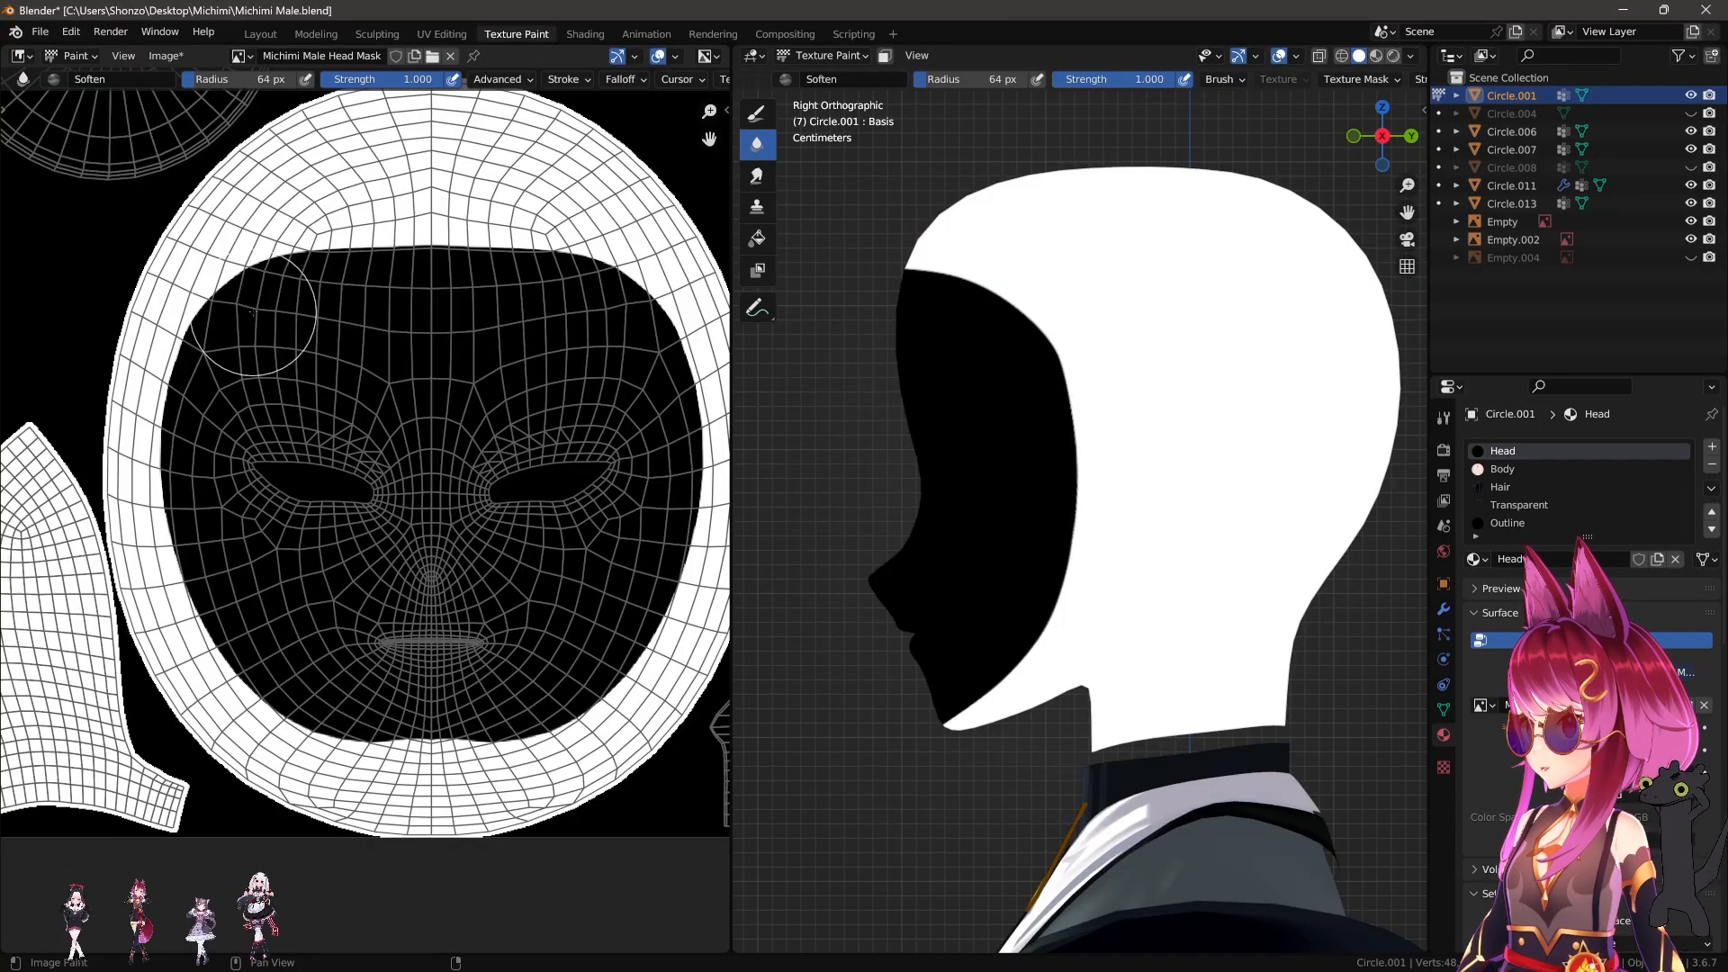
{"action": "key", "text": "n"}
{"action": "key", "text": "n"}
{"action": "mouse_move", "coordinate": [270, 288]}
{"action": "left_mouse_down"}
{"action": "mouse_move", "coordinate": [220, 378]}
{"action": "mouse_move", "coordinate": [202, 499]}
{"action": "mouse_move", "coordinate": [224, 621]}
{"action": "mouse_move", "coordinate": [307, 708]}
{"action": "left_mouse_up"}
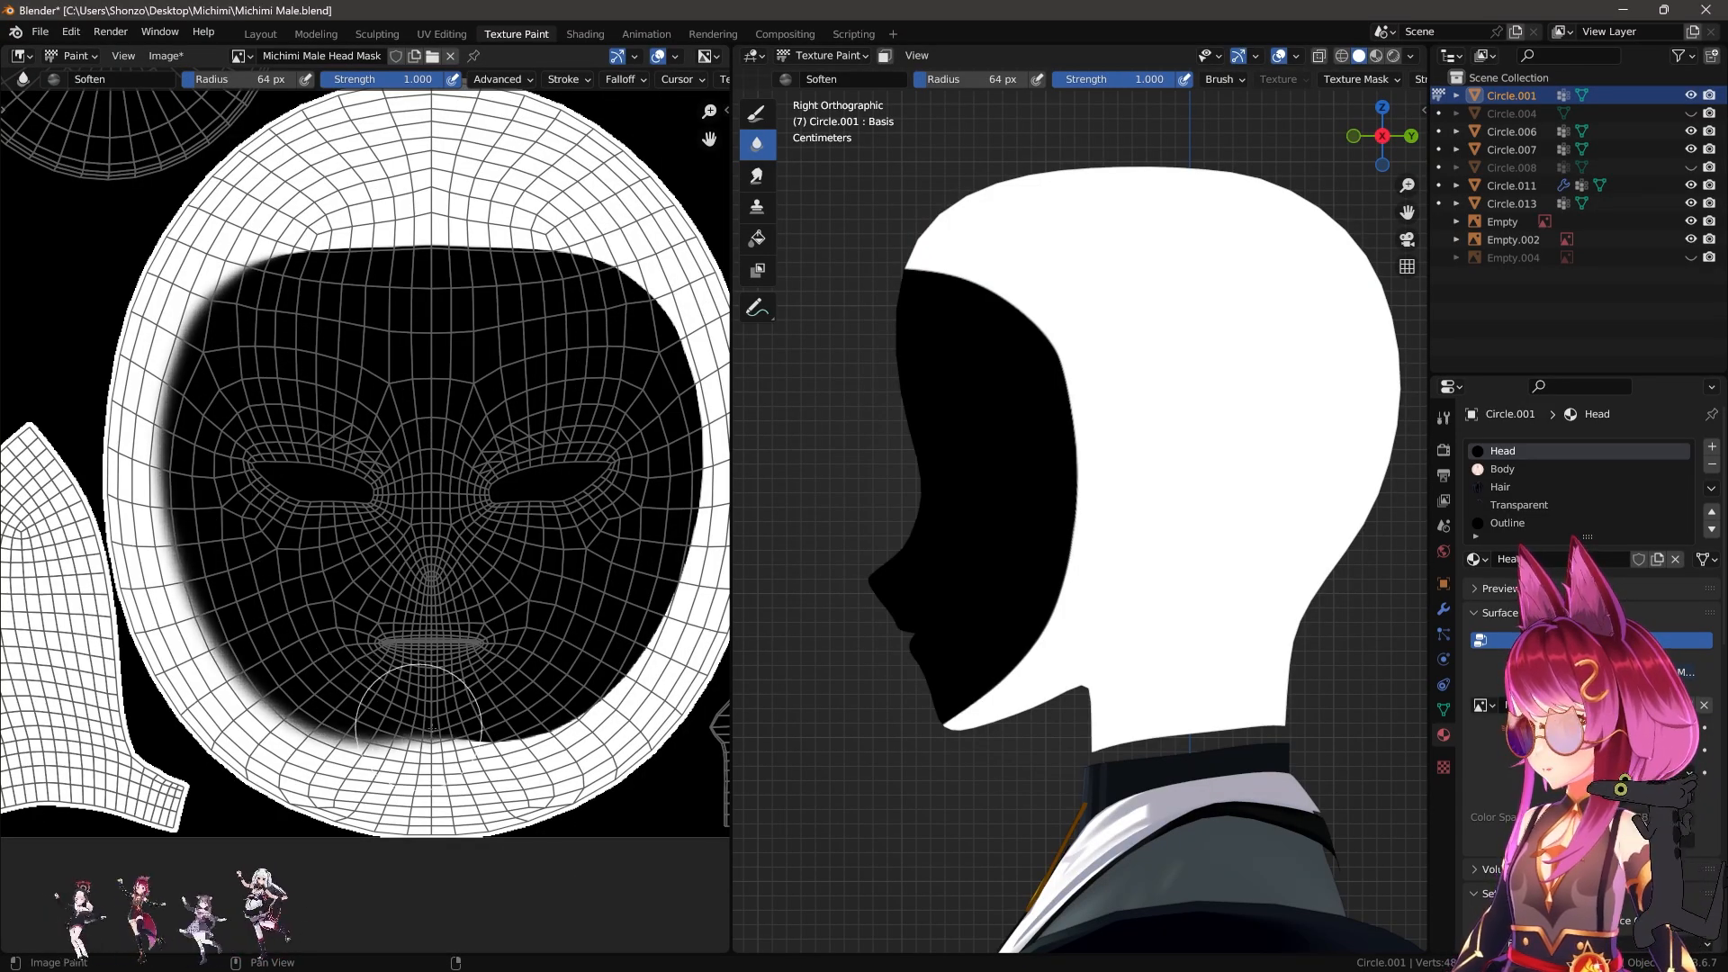
{"action": "mouse_move", "coordinate": [548, 711]}
{"action": "left_mouse_down"}
{"action": "mouse_move", "coordinate": [629, 620]}
{"action": "mouse_move", "coordinate": [661, 490]}
{"action": "mouse_move", "coordinate": [652, 350]}
{"action": "mouse_move", "coordinate": [424, 236]}
{"action": "mouse_move", "coordinate": [297, 263]}
{"action": "left_mouse_up"}
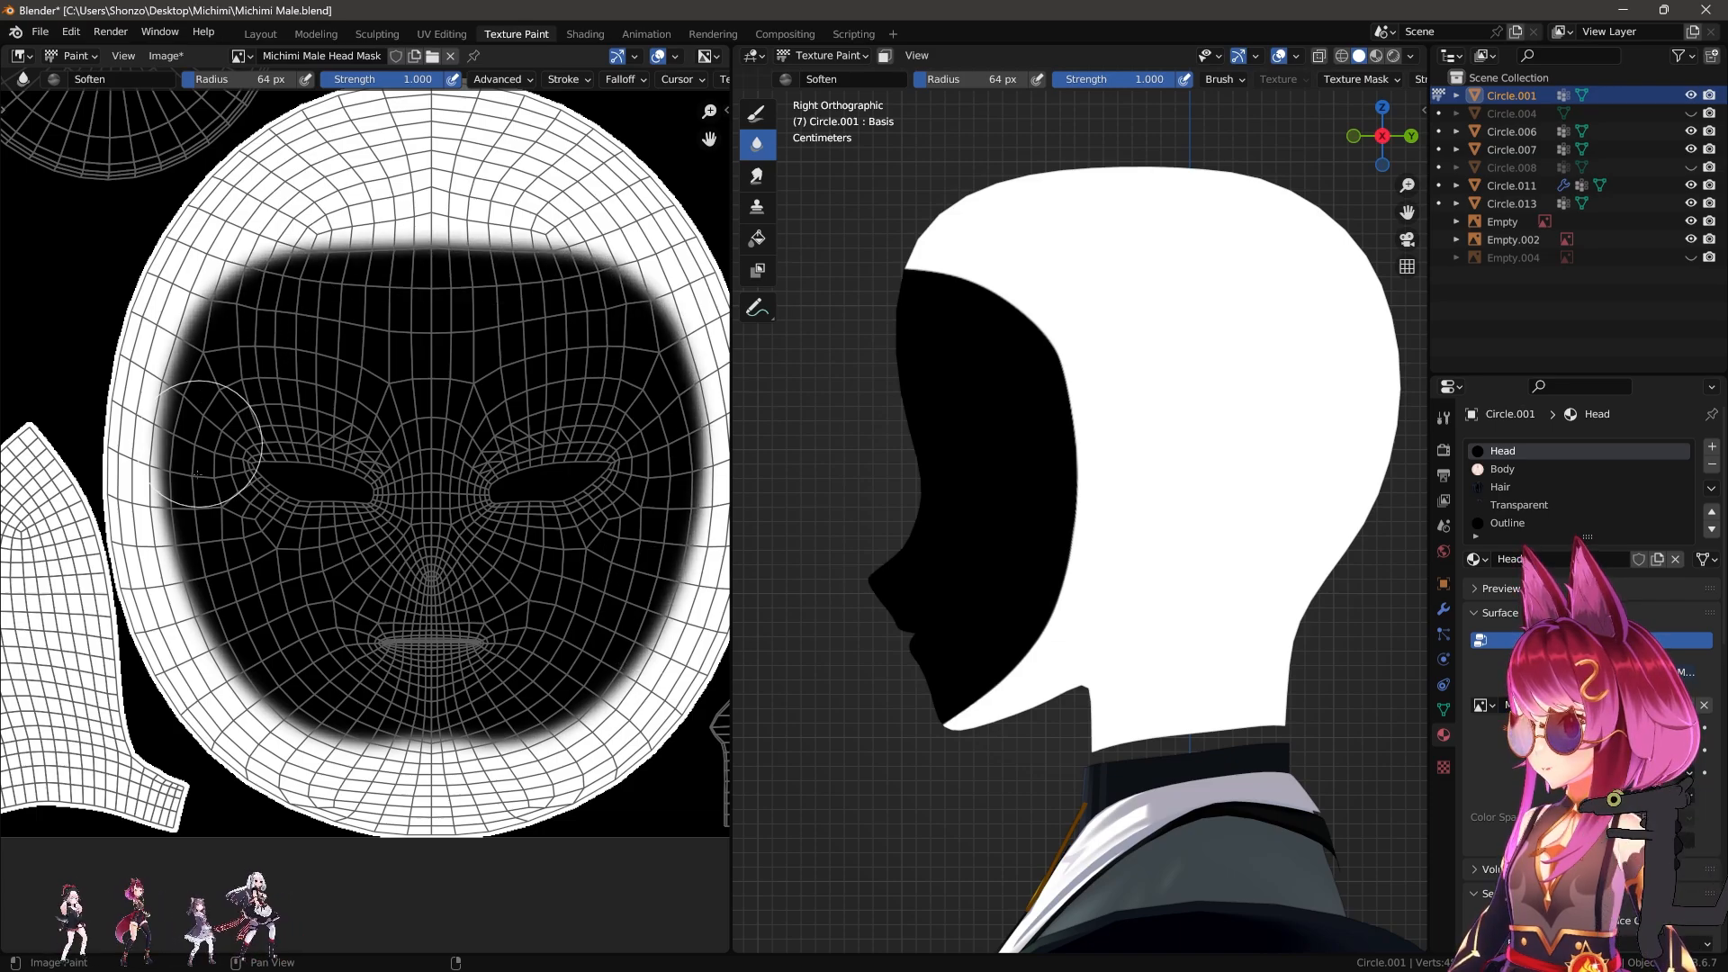
{"action": "left_click_drag", "start_coordinate": [238, 666], "coordinate": [403, 721]}
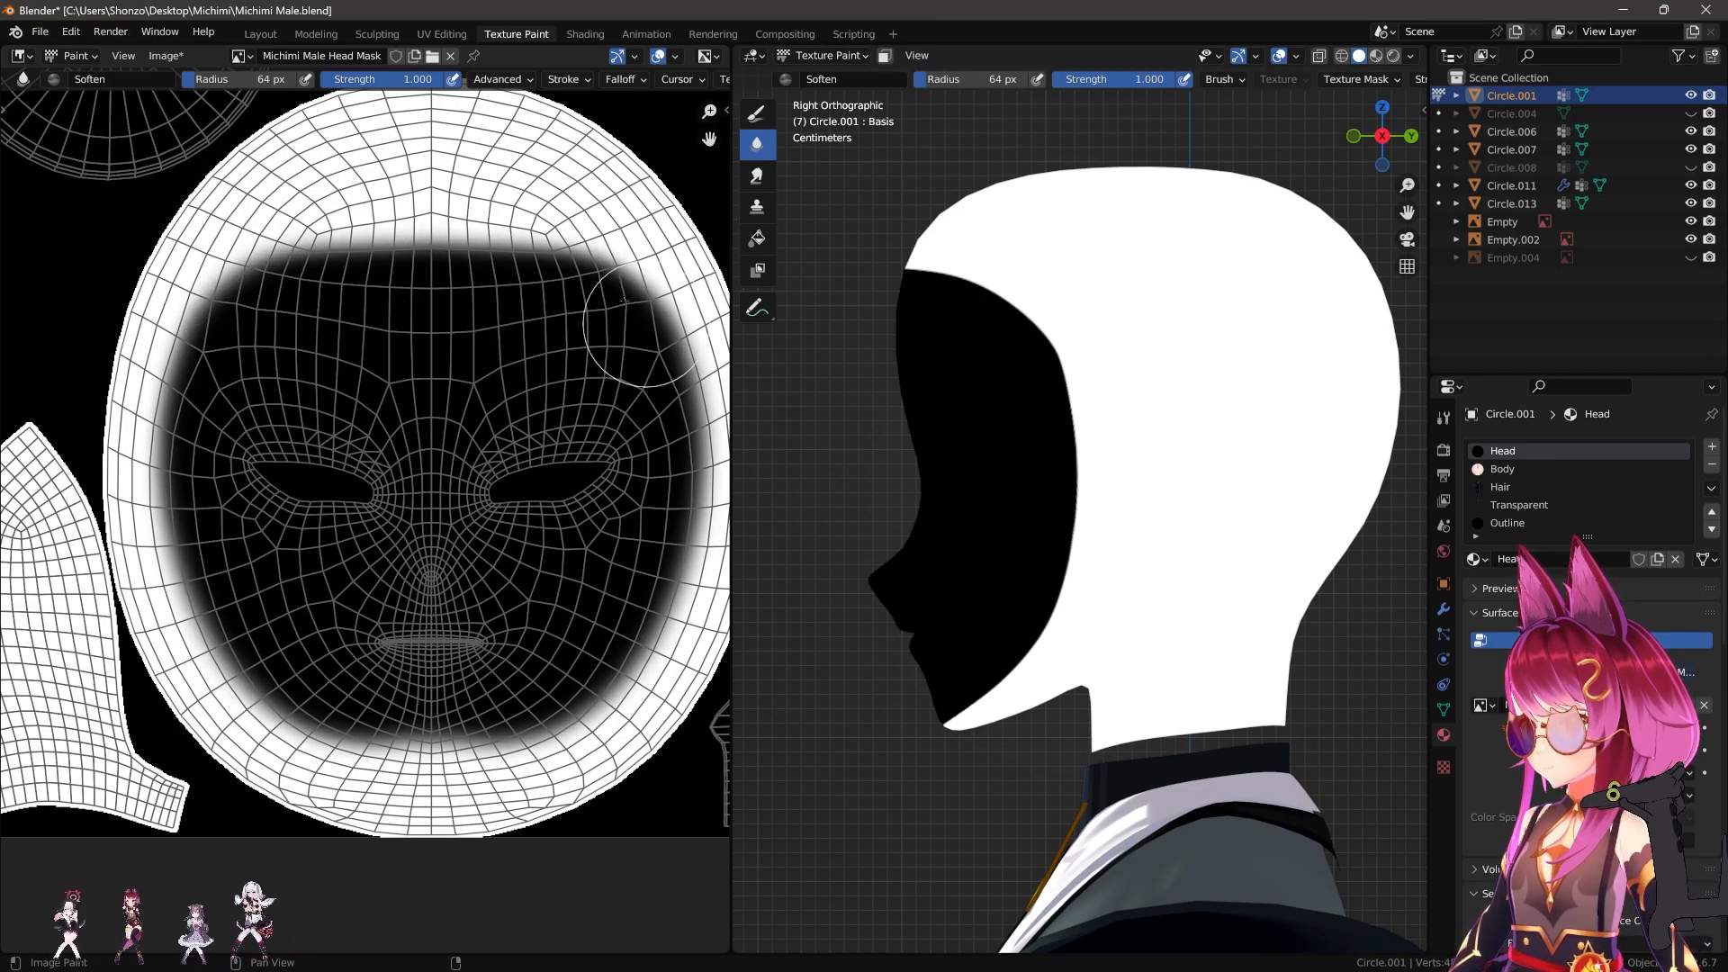
- Save the mask image as Michimi Male Head Mask.png and return to Unity
{"action": "scroll", "coordinate": [309, 267], "scroll_direction": "down", "scroll_amount": 5}
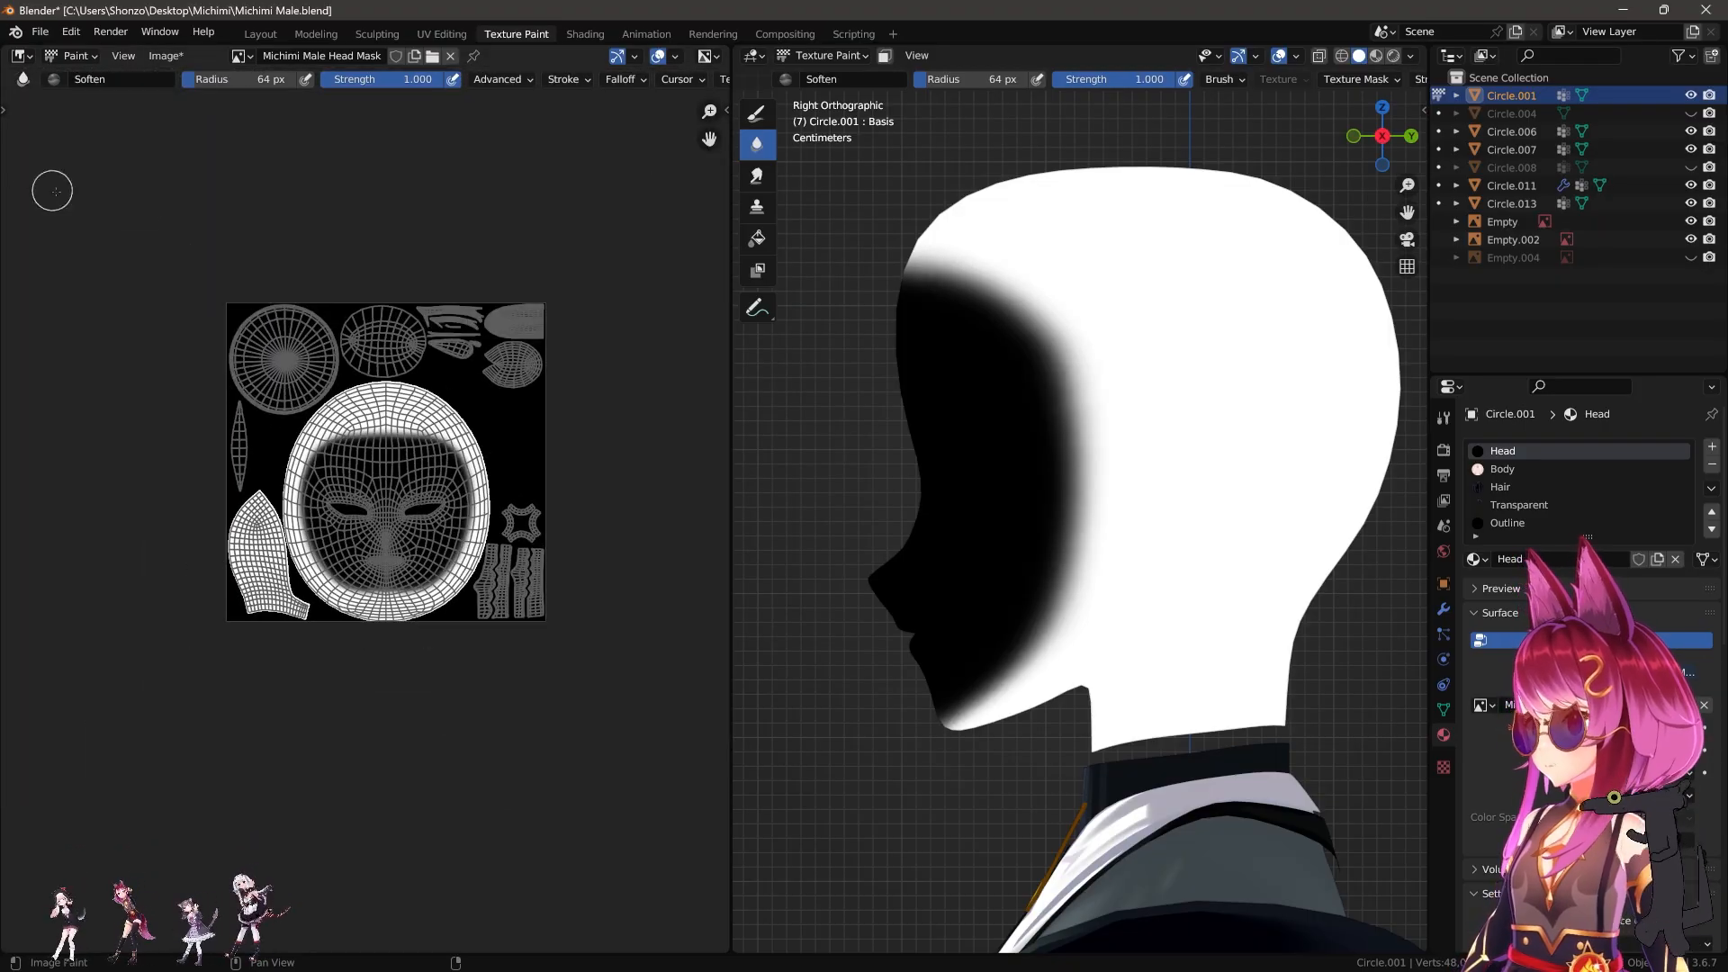
{"action": "key", "text": "shift+alt+s"}
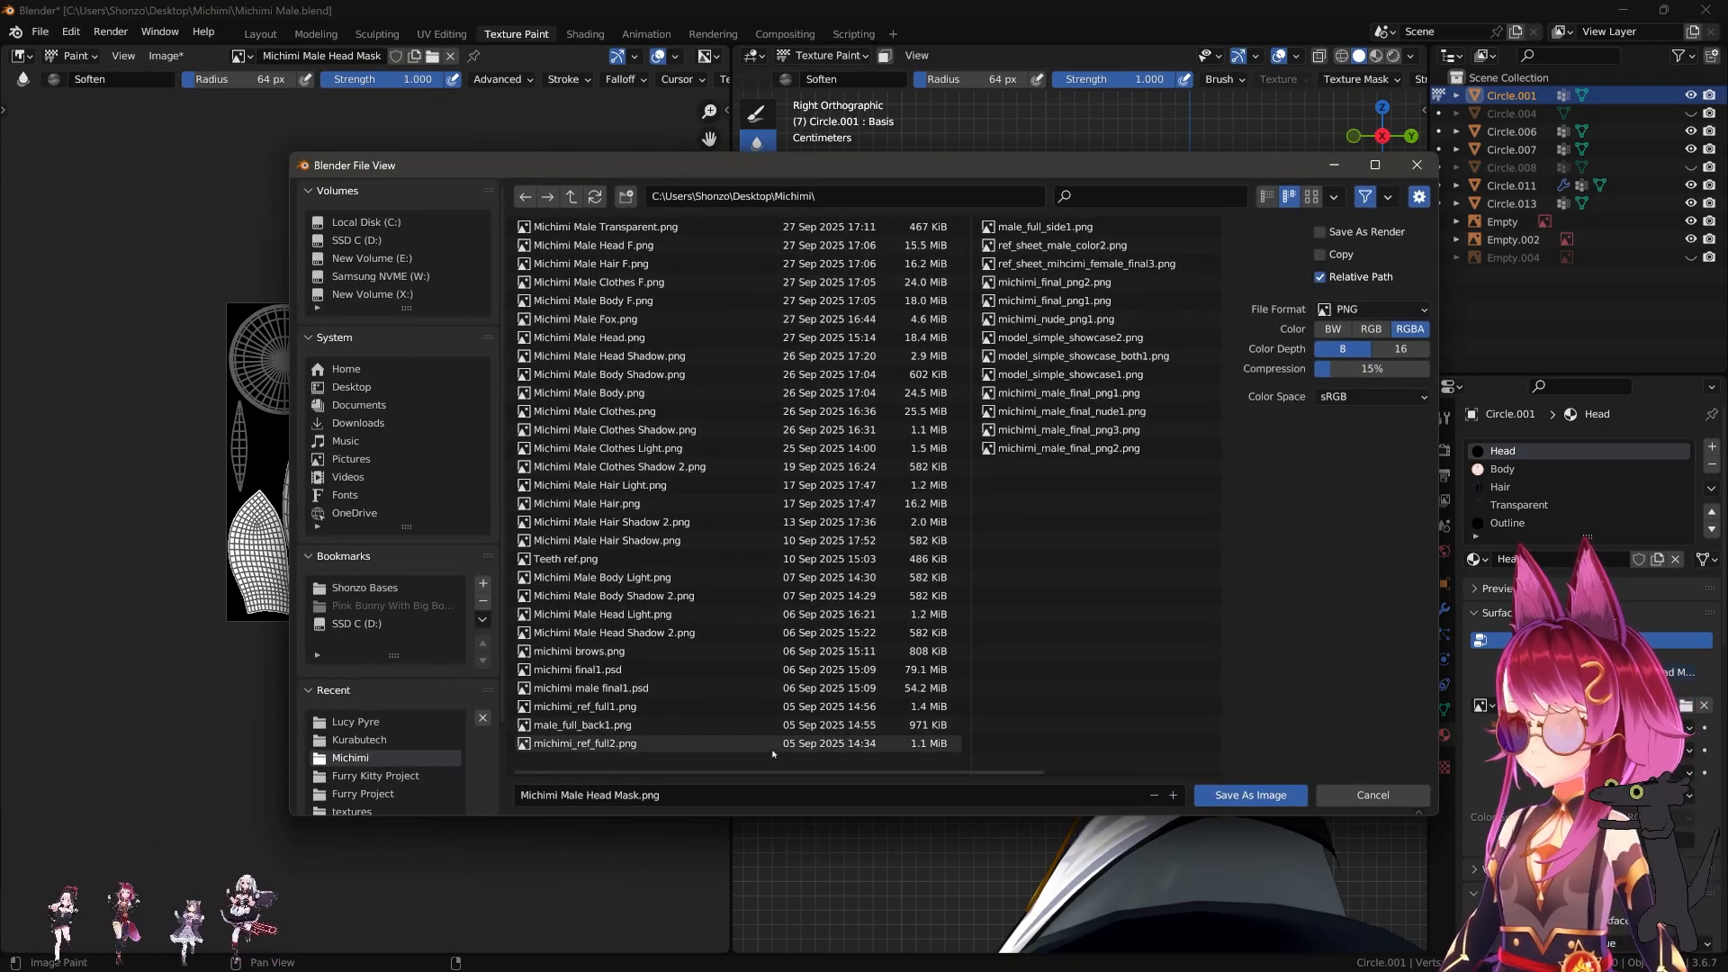
{"action": "left_click", "coordinate": [1249, 794]}
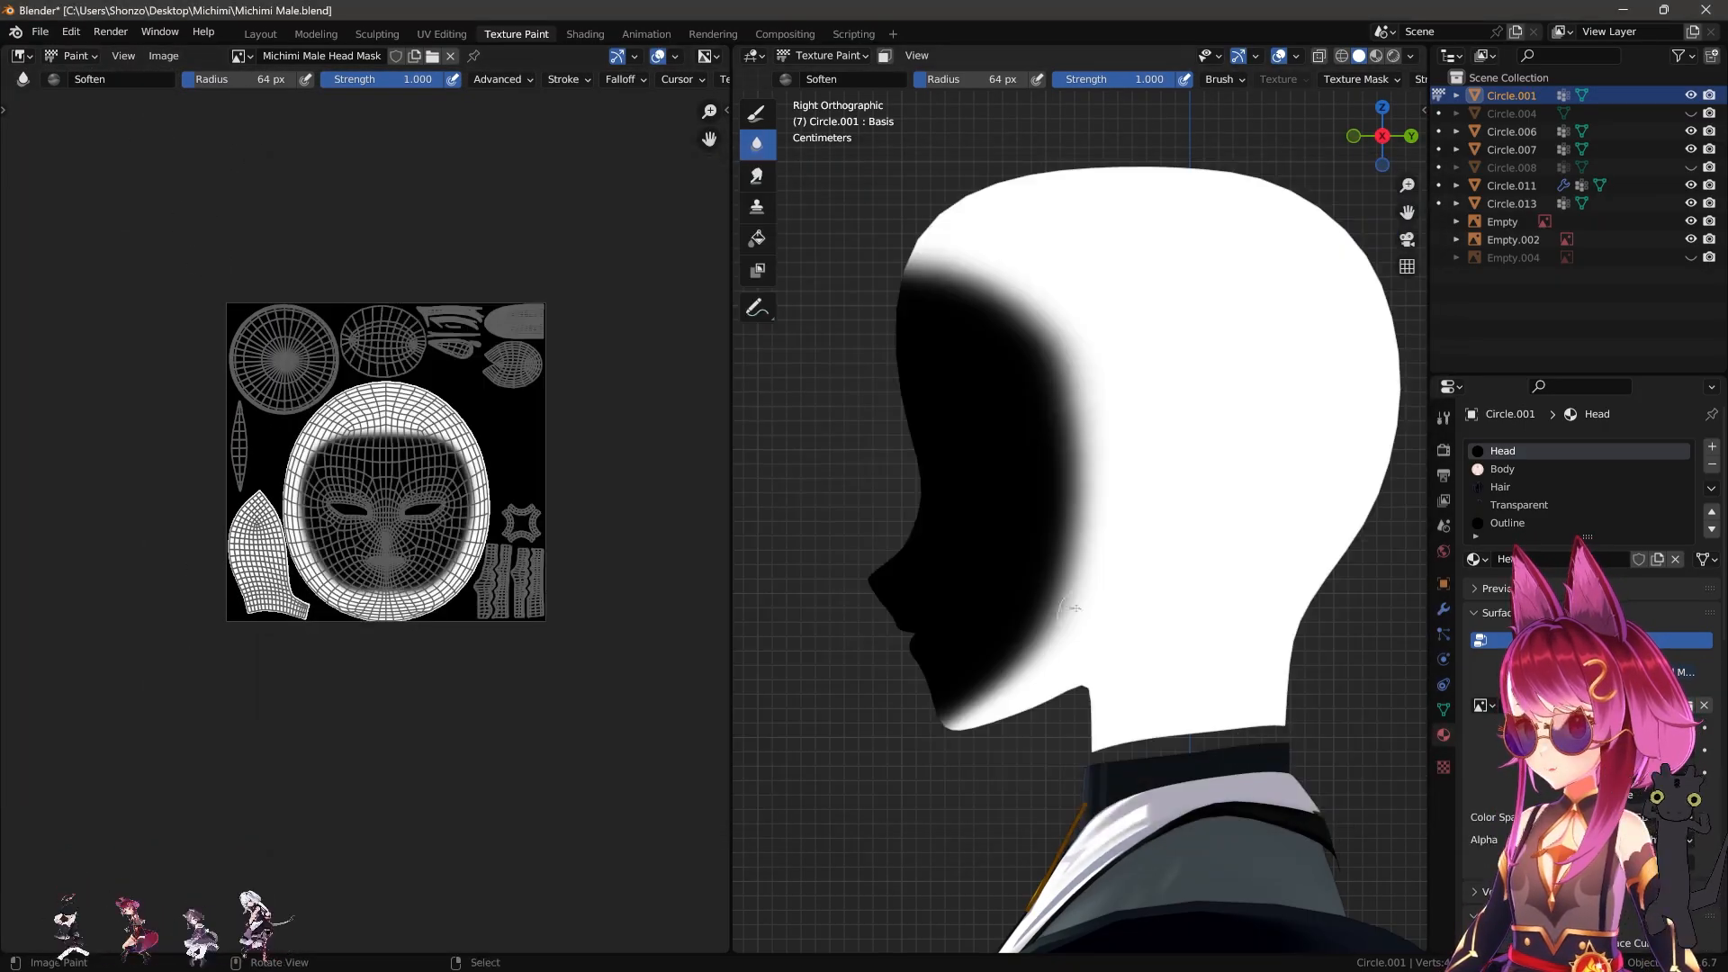
{"action": "scroll", "coordinate": [369, 518], "scroll_direction": "up", "scroll_amount": 4}
{"action": "key", "text": "alt+Tab"}
- Change the Michimi Male Head Mask texture's Max Size from 2048 to 1024 and apply
{"action": "left_click", "coordinate": [668, 788]}
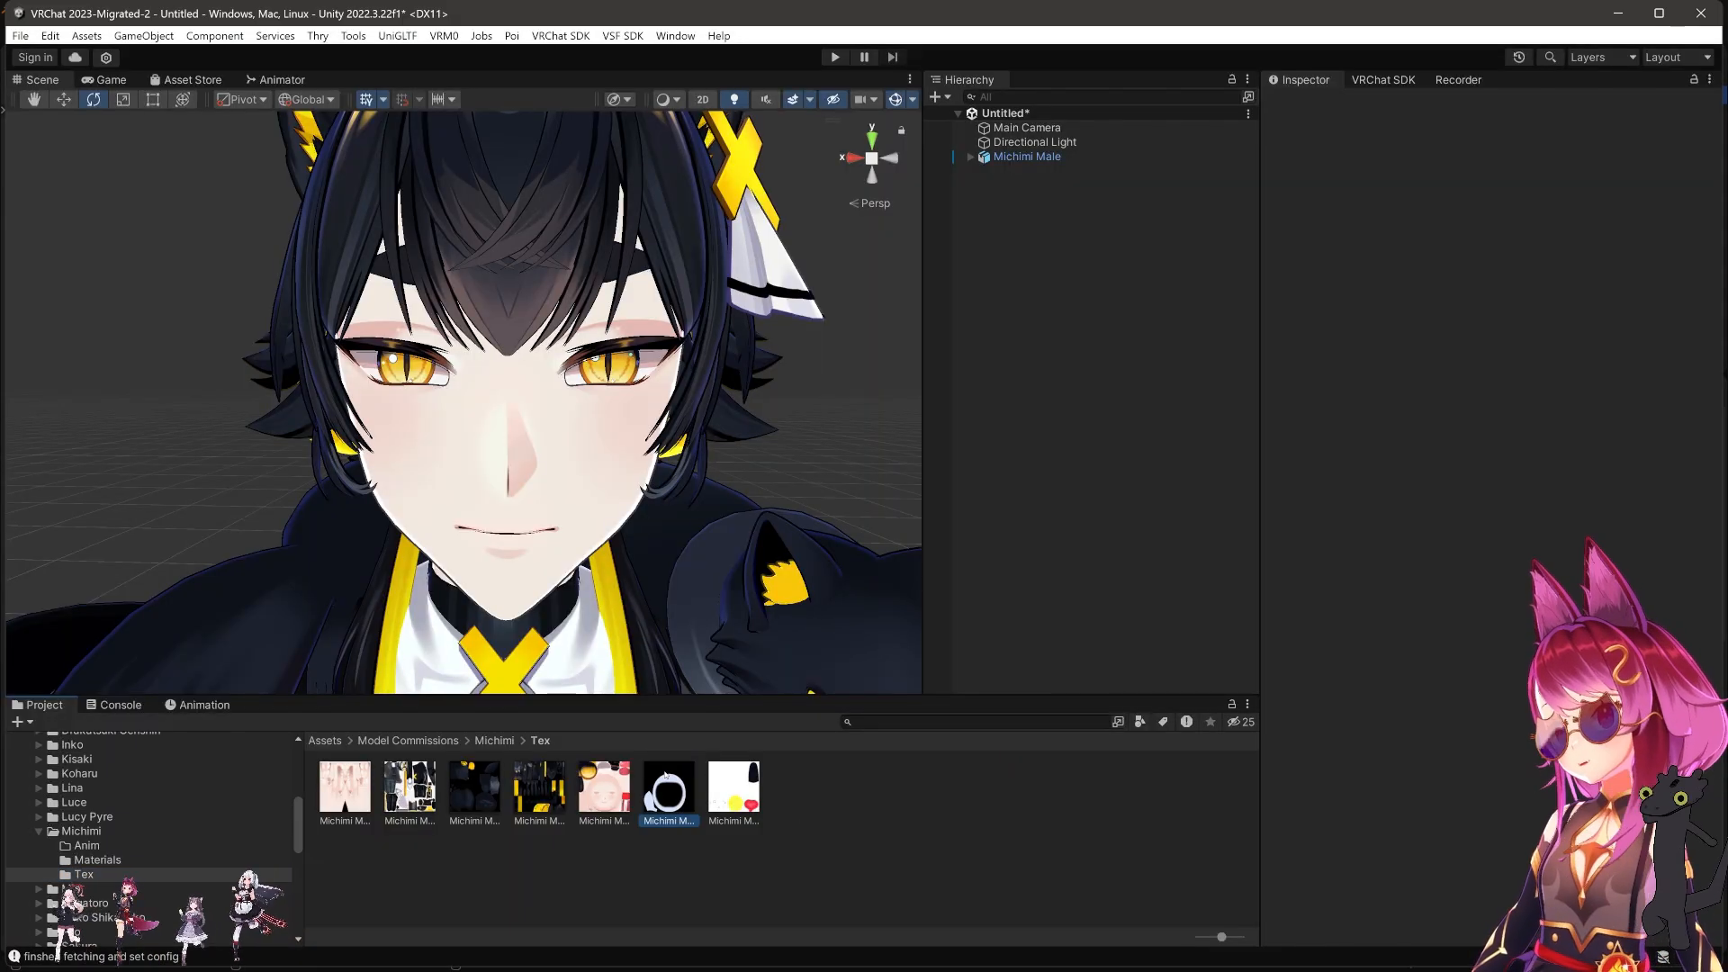
{"action": "left_click", "coordinate": [1485, 611]}
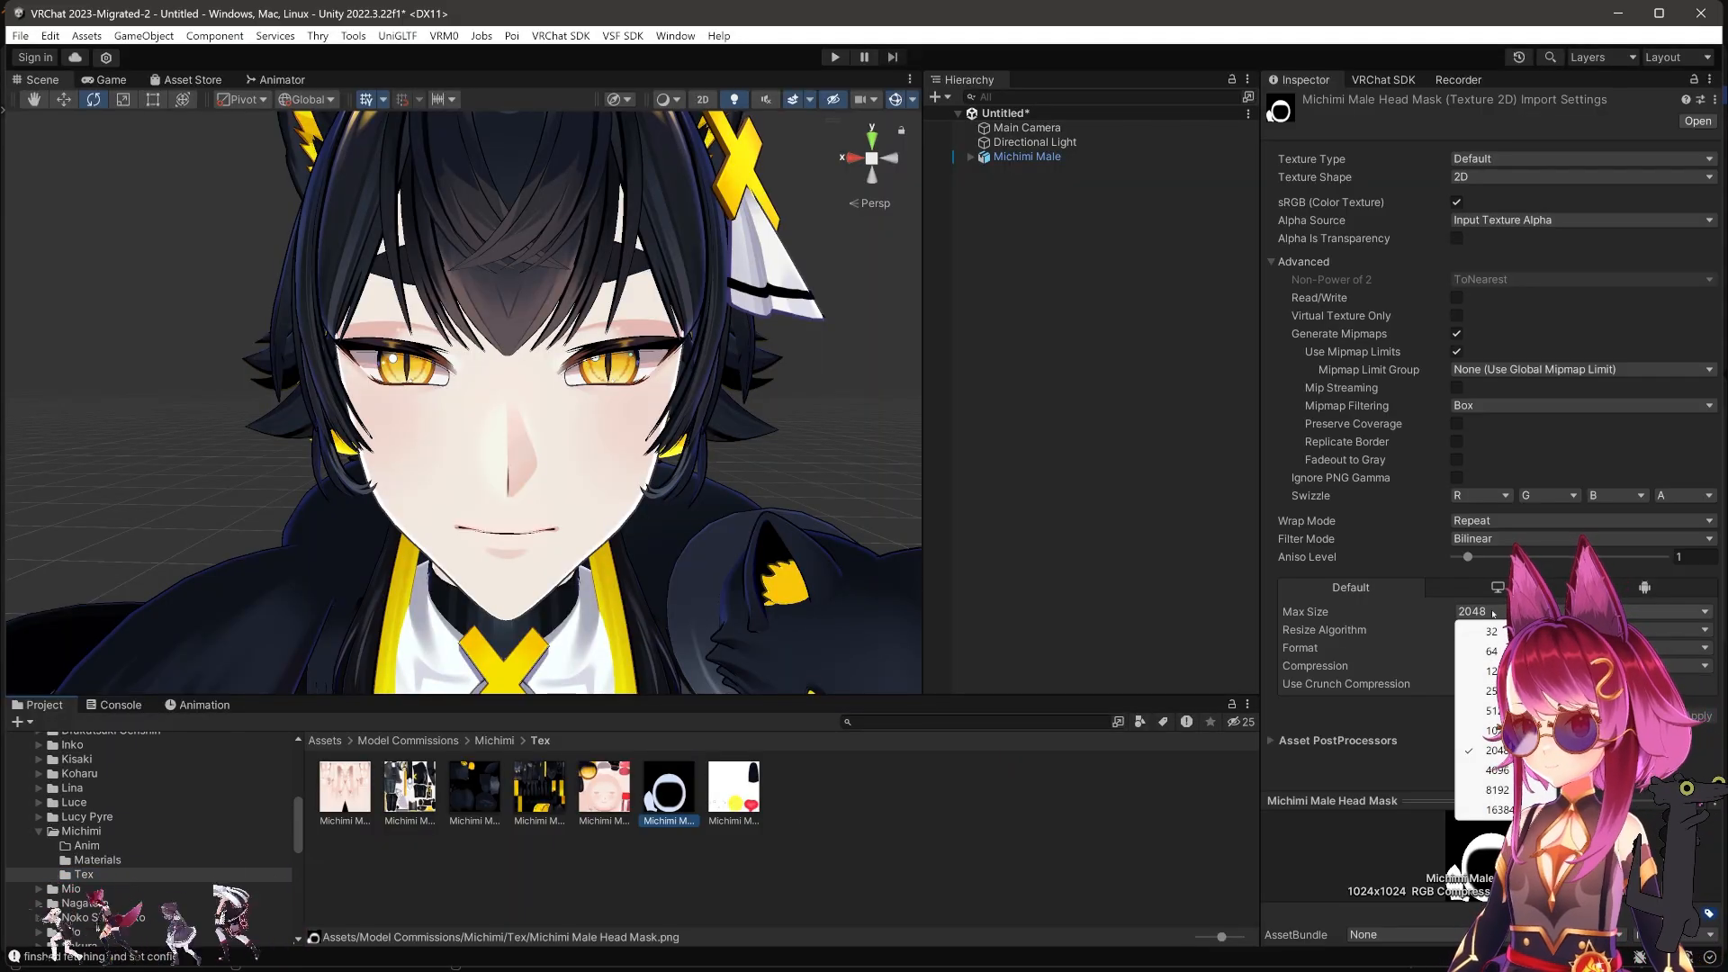
{"action": "left_click", "coordinate": [671, 849]}
{"action": "left_click", "coordinate": [688, 786]}
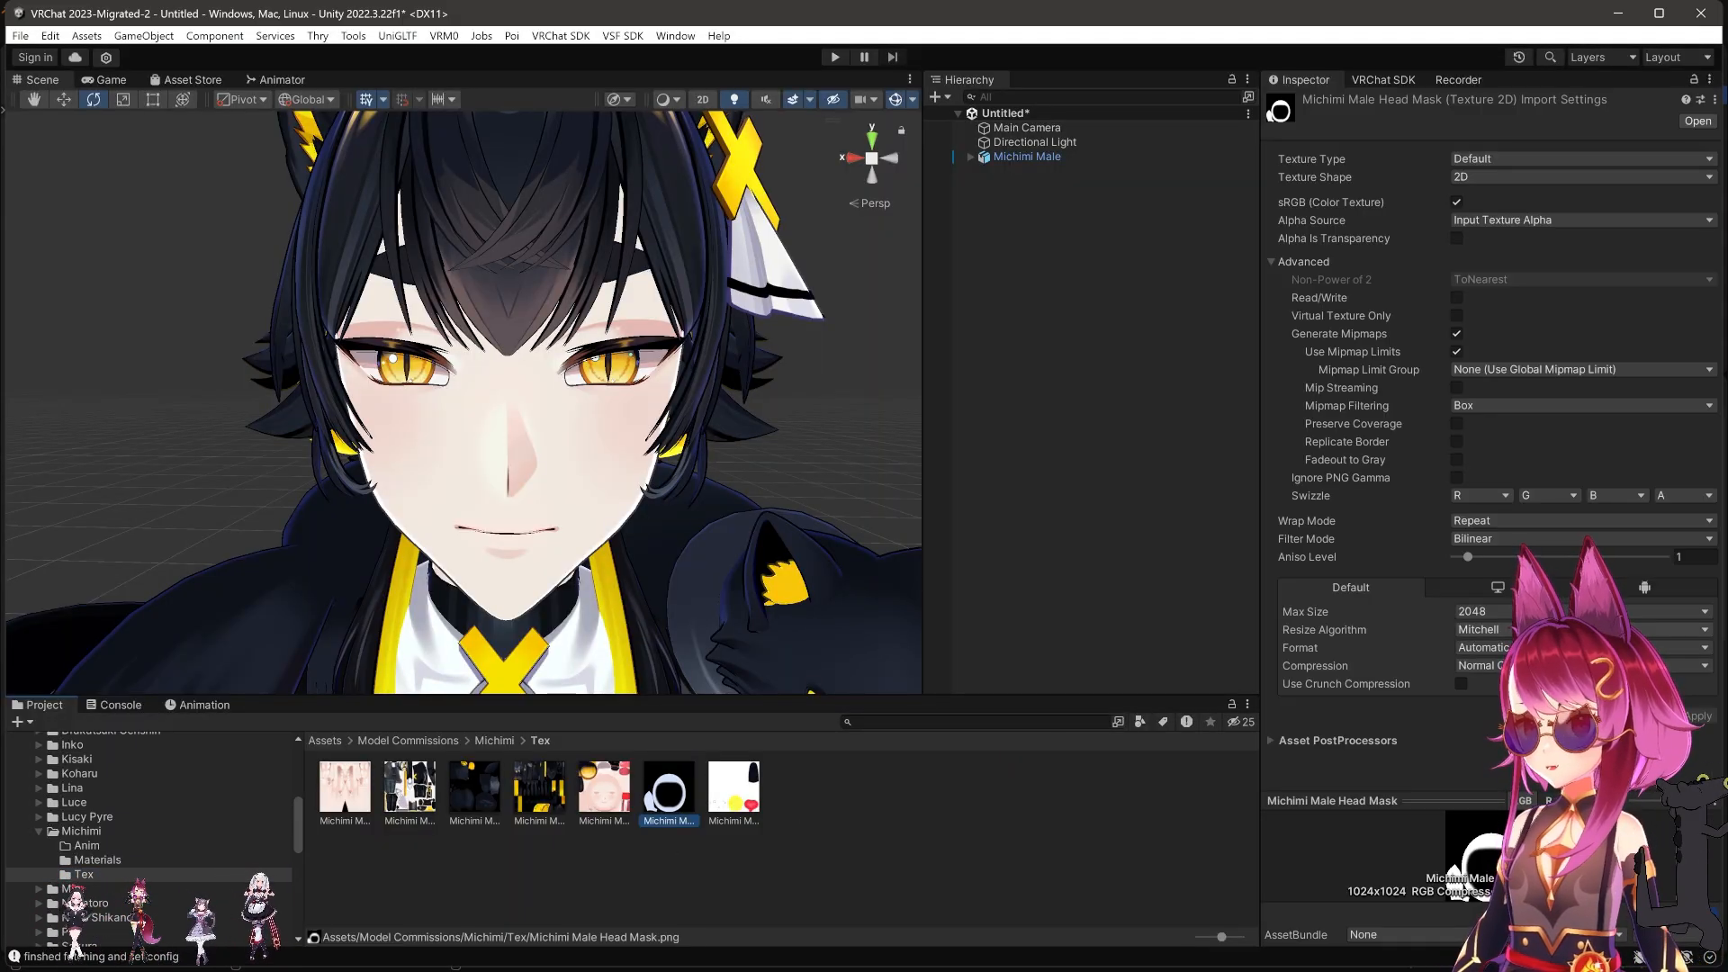
{"action": "left_click", "coordinate": [1485, 611]}
{"action": "left_click", "coordinate": [1485, 730]}
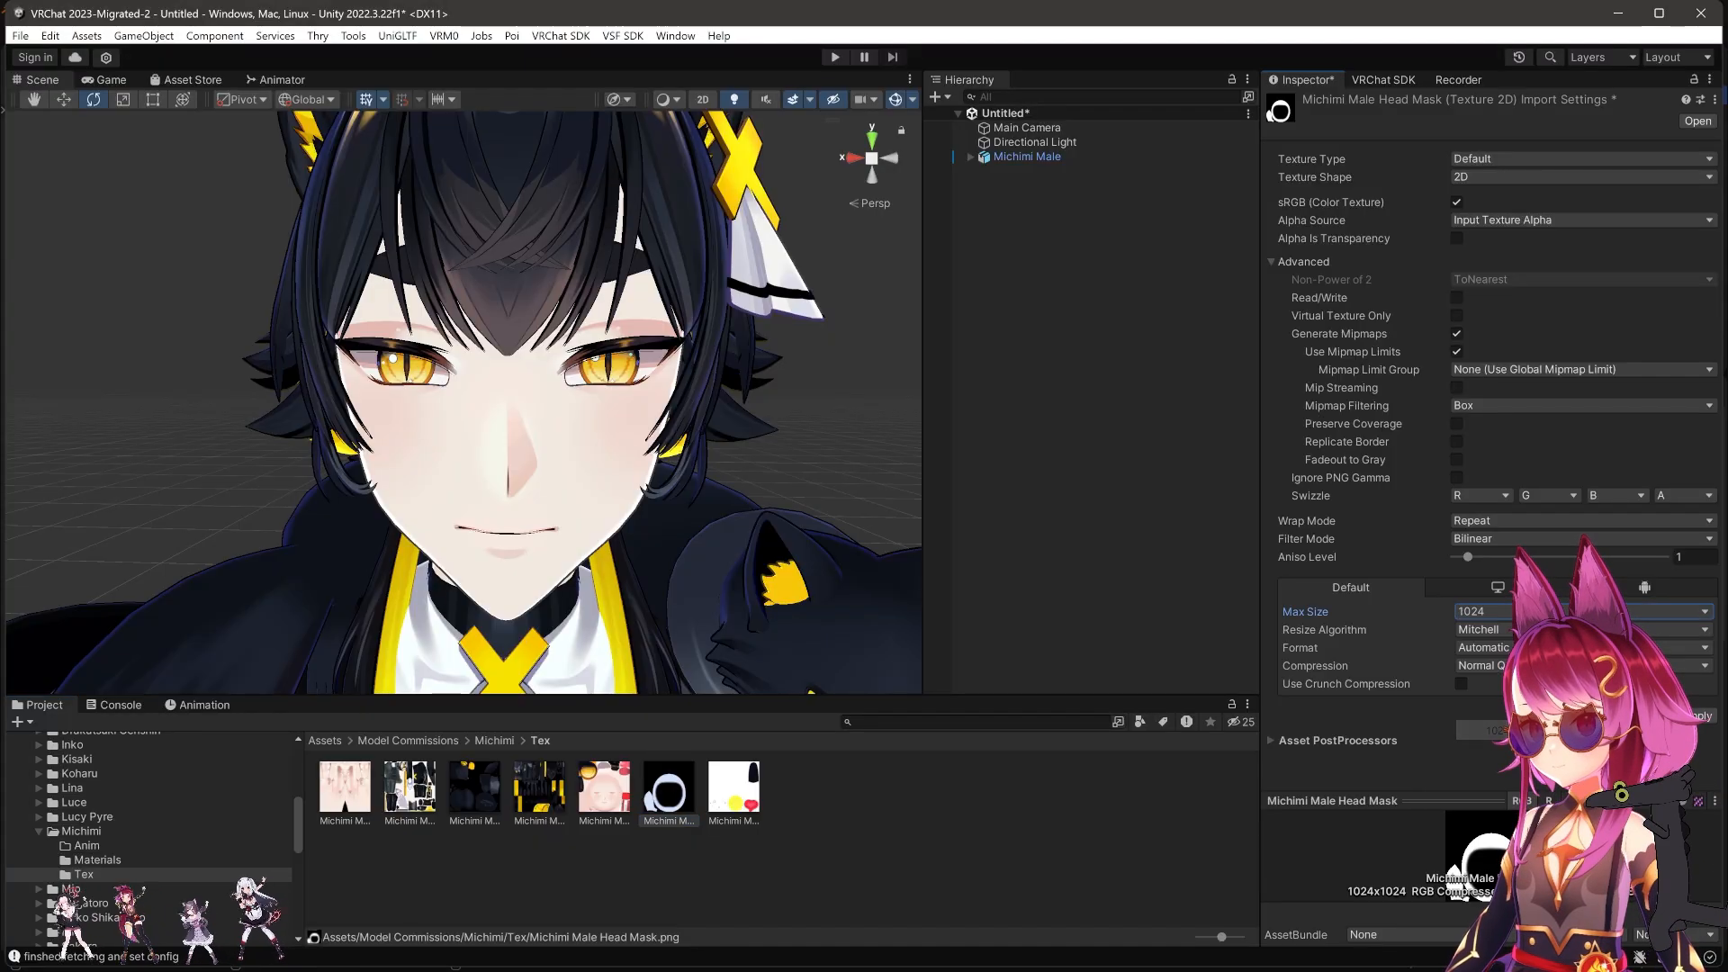
{"action": "left_click", "coordinate": [1693, 715]}
{"action": "left_click", "coordinate": [684, 846]}
{"action": "left_click", "coordinate": [669, 790]}
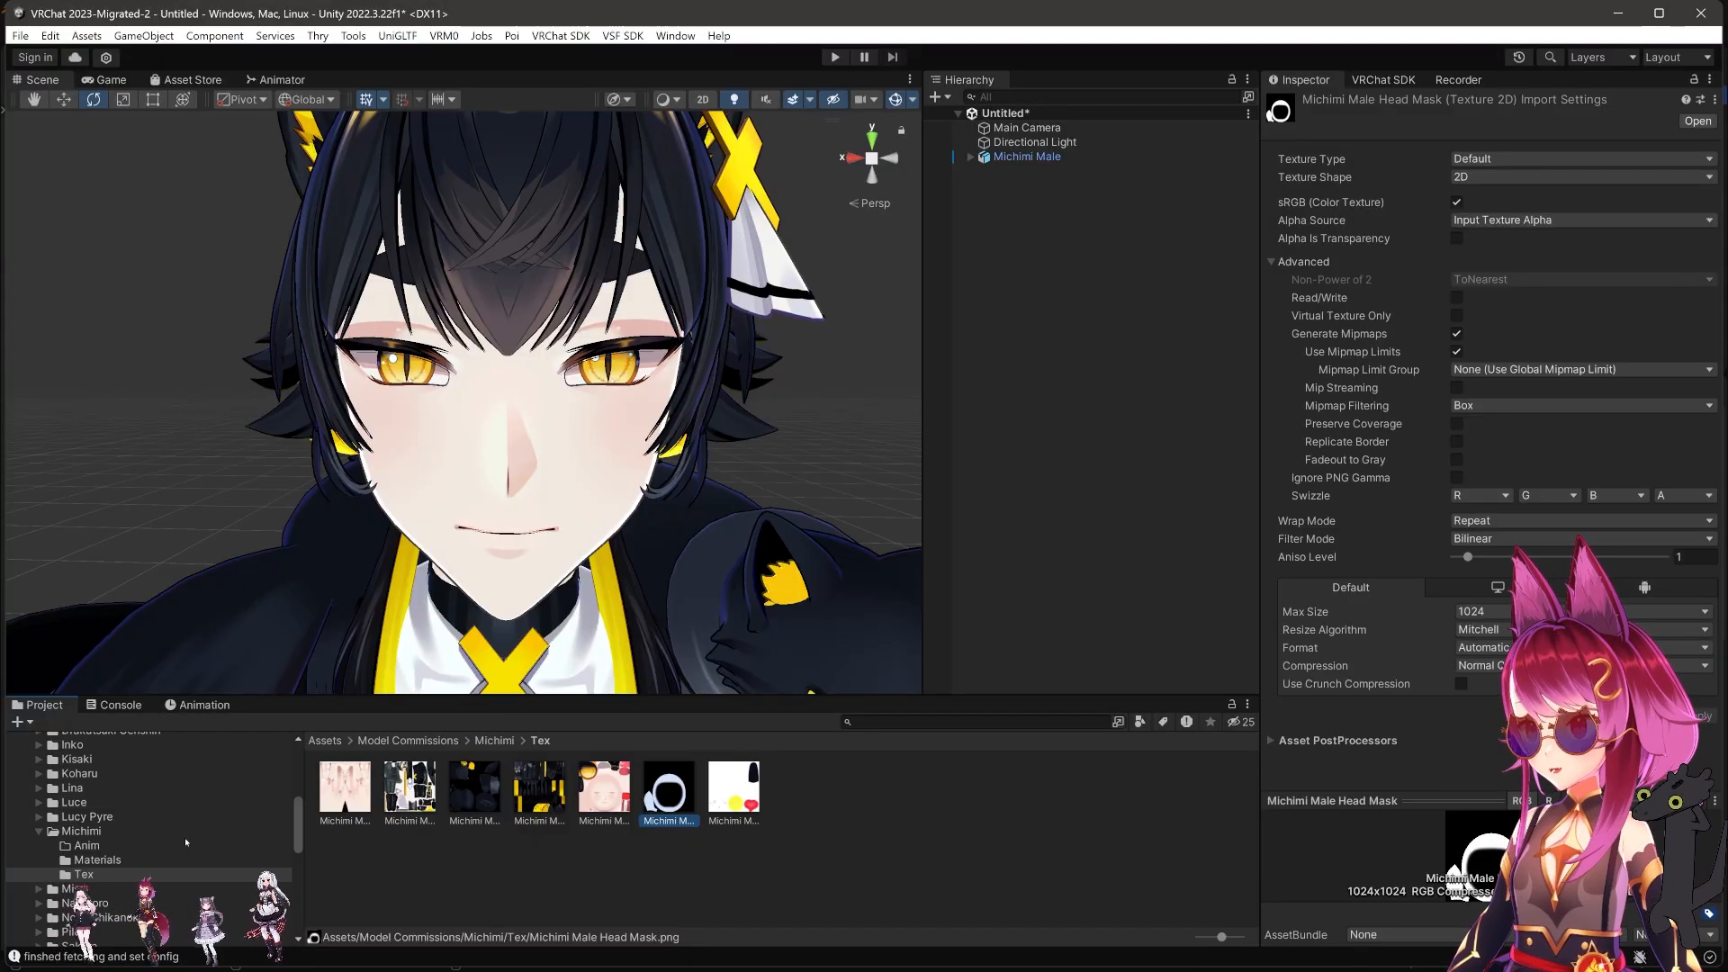
{"action": "left_click", "coordinate": [97, 859]}
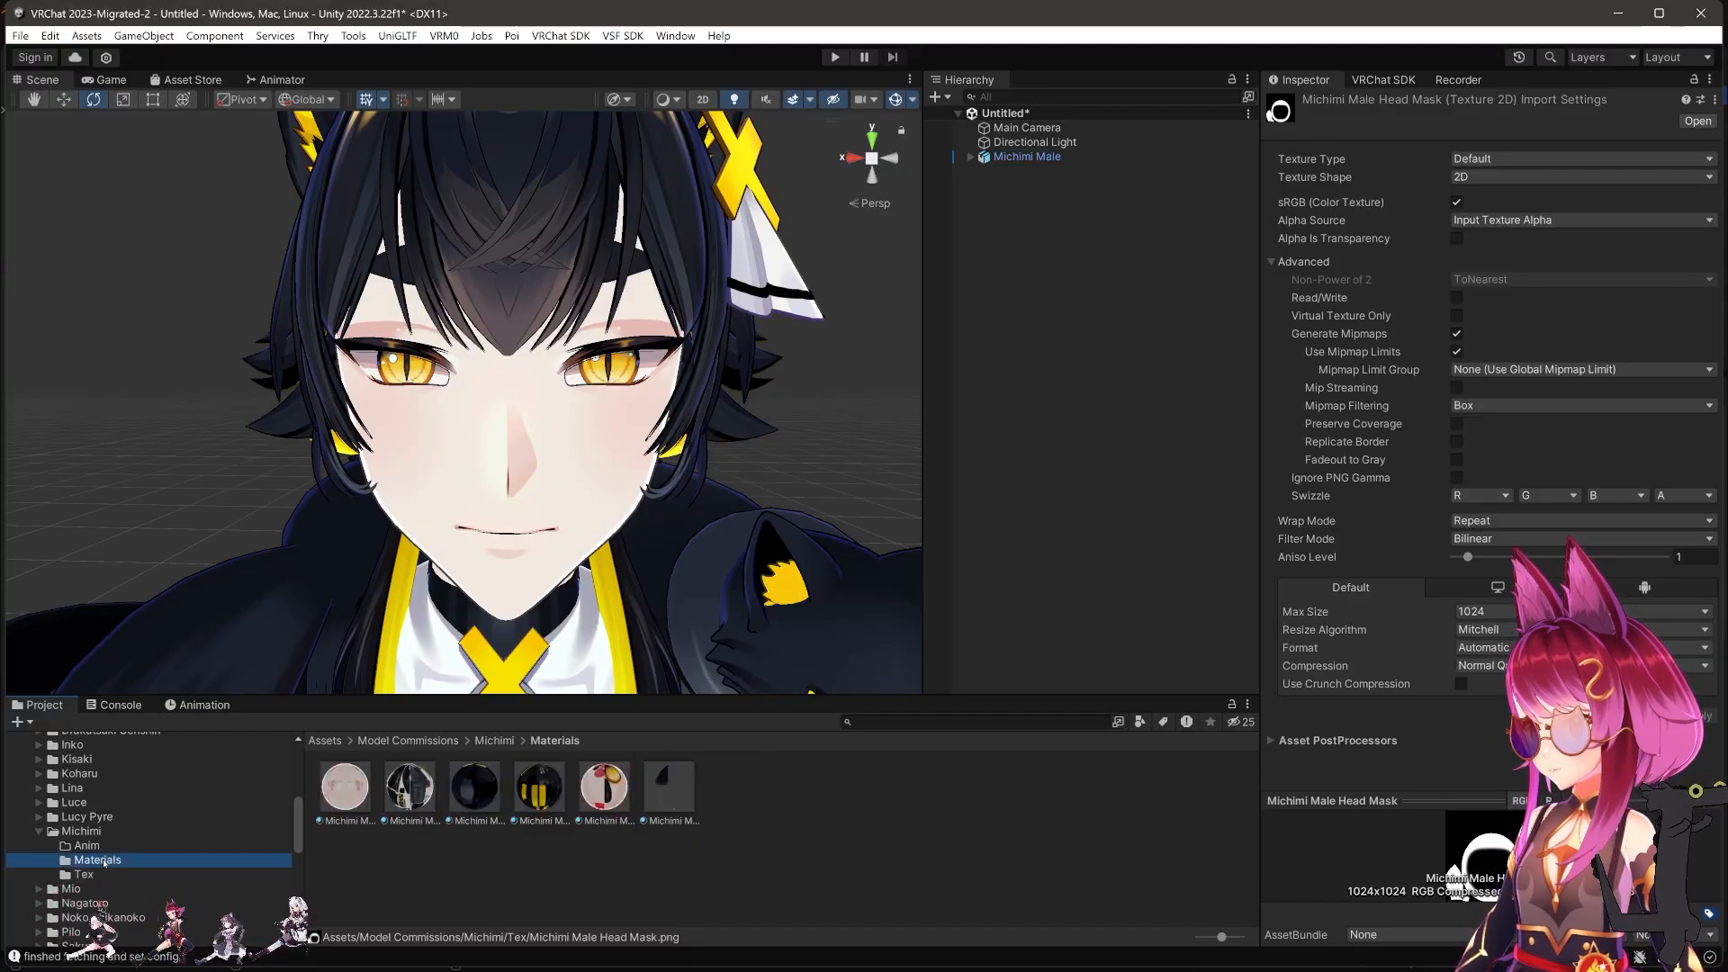
{"action": "left_click", "coordinate": [601, 792]}
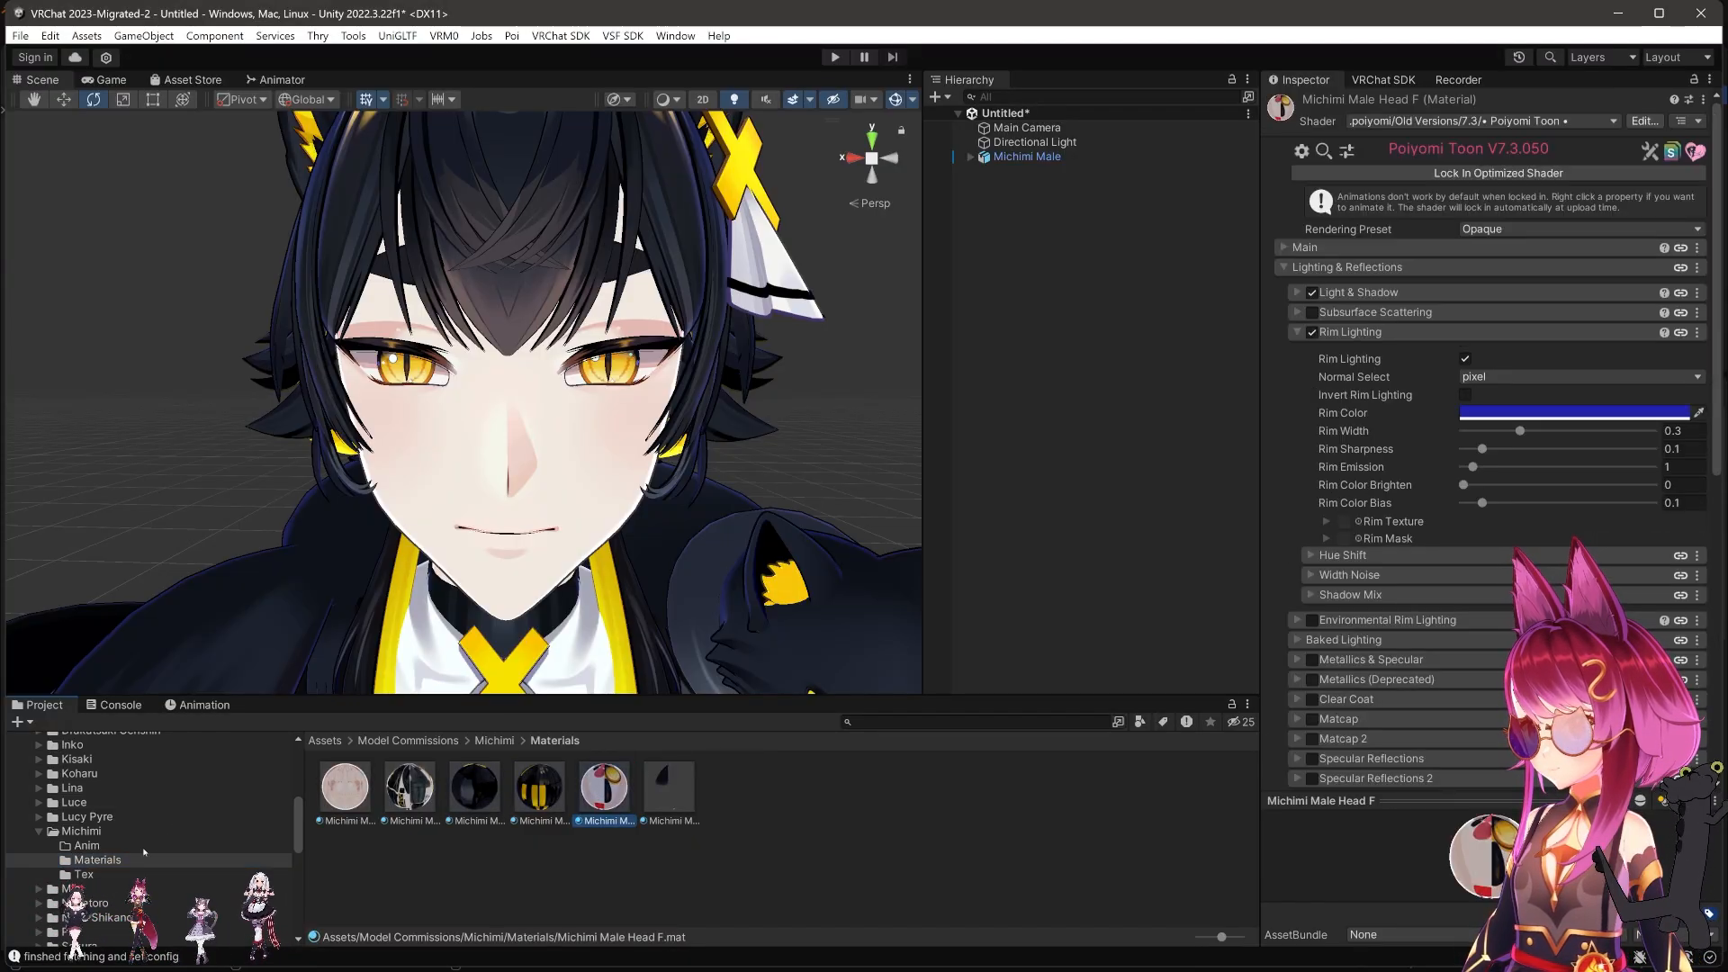
{"action": "left_click", "coordinate": [110, 873]}
{"action": "right_click_drag", "start_coordinate": [697, 532], "coordinate": [684, 525]}
{"action": "middle_click_drag", "start_coordinate": [664, 526], "coordinate": [678, 547]}
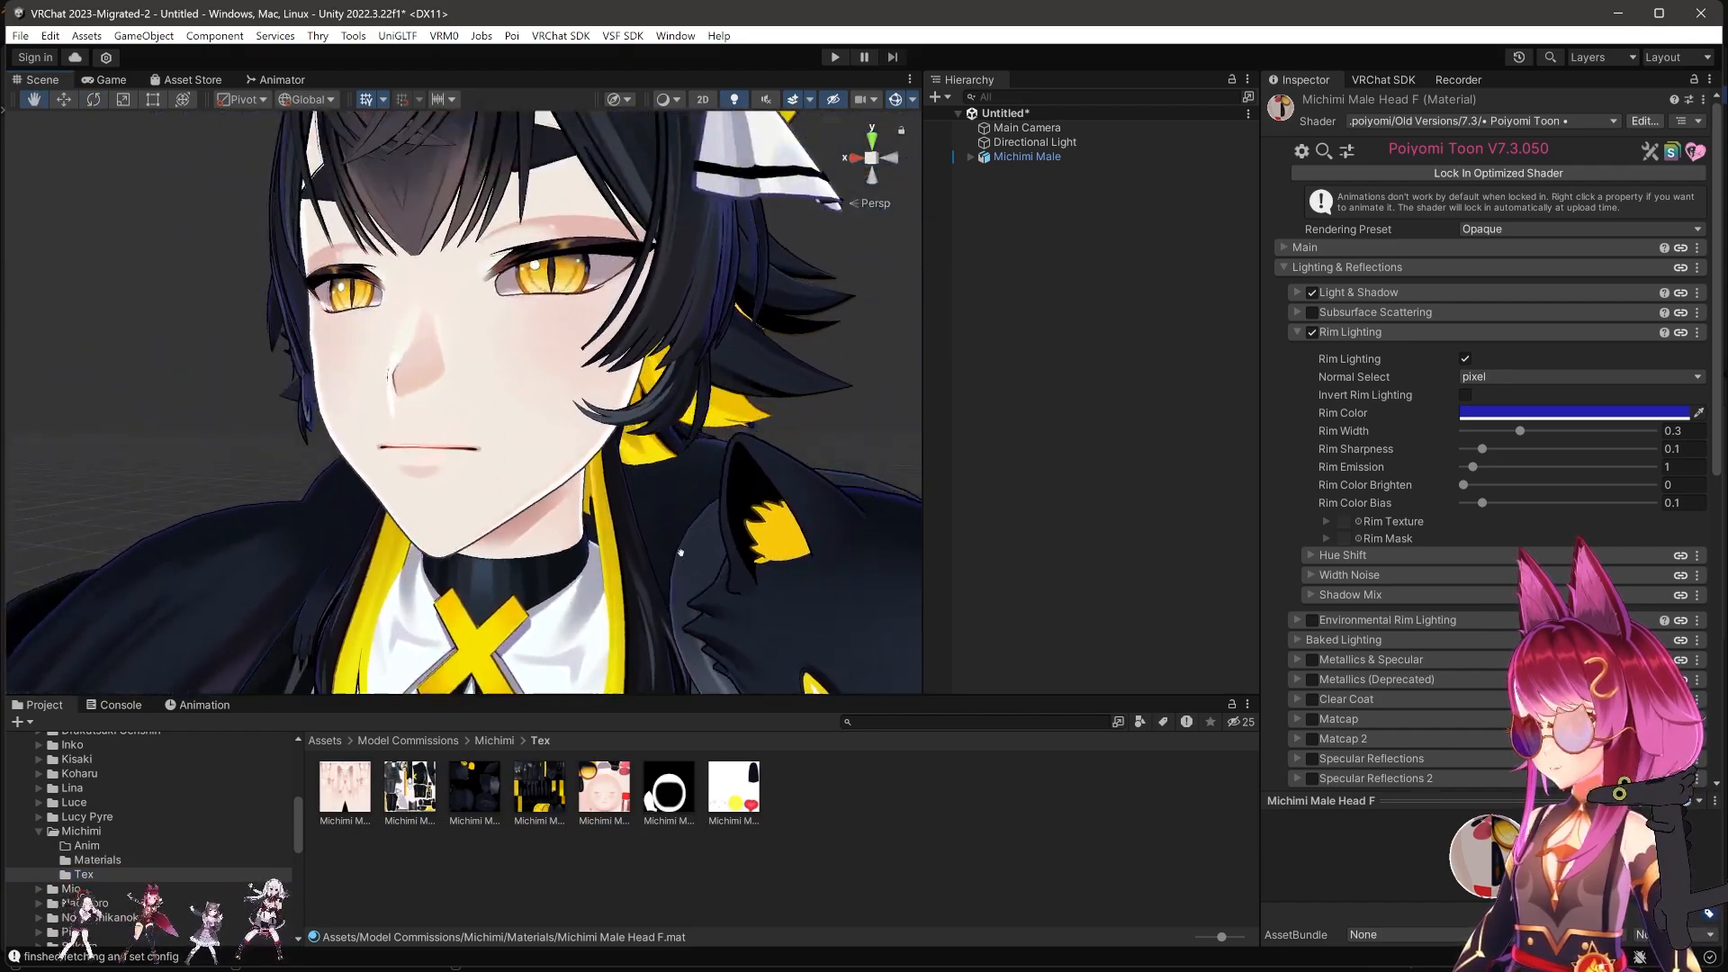
{"action": "scroll", "coordinate": [391, 520], "scroll_direction": "up", "scroll_amount": 3}
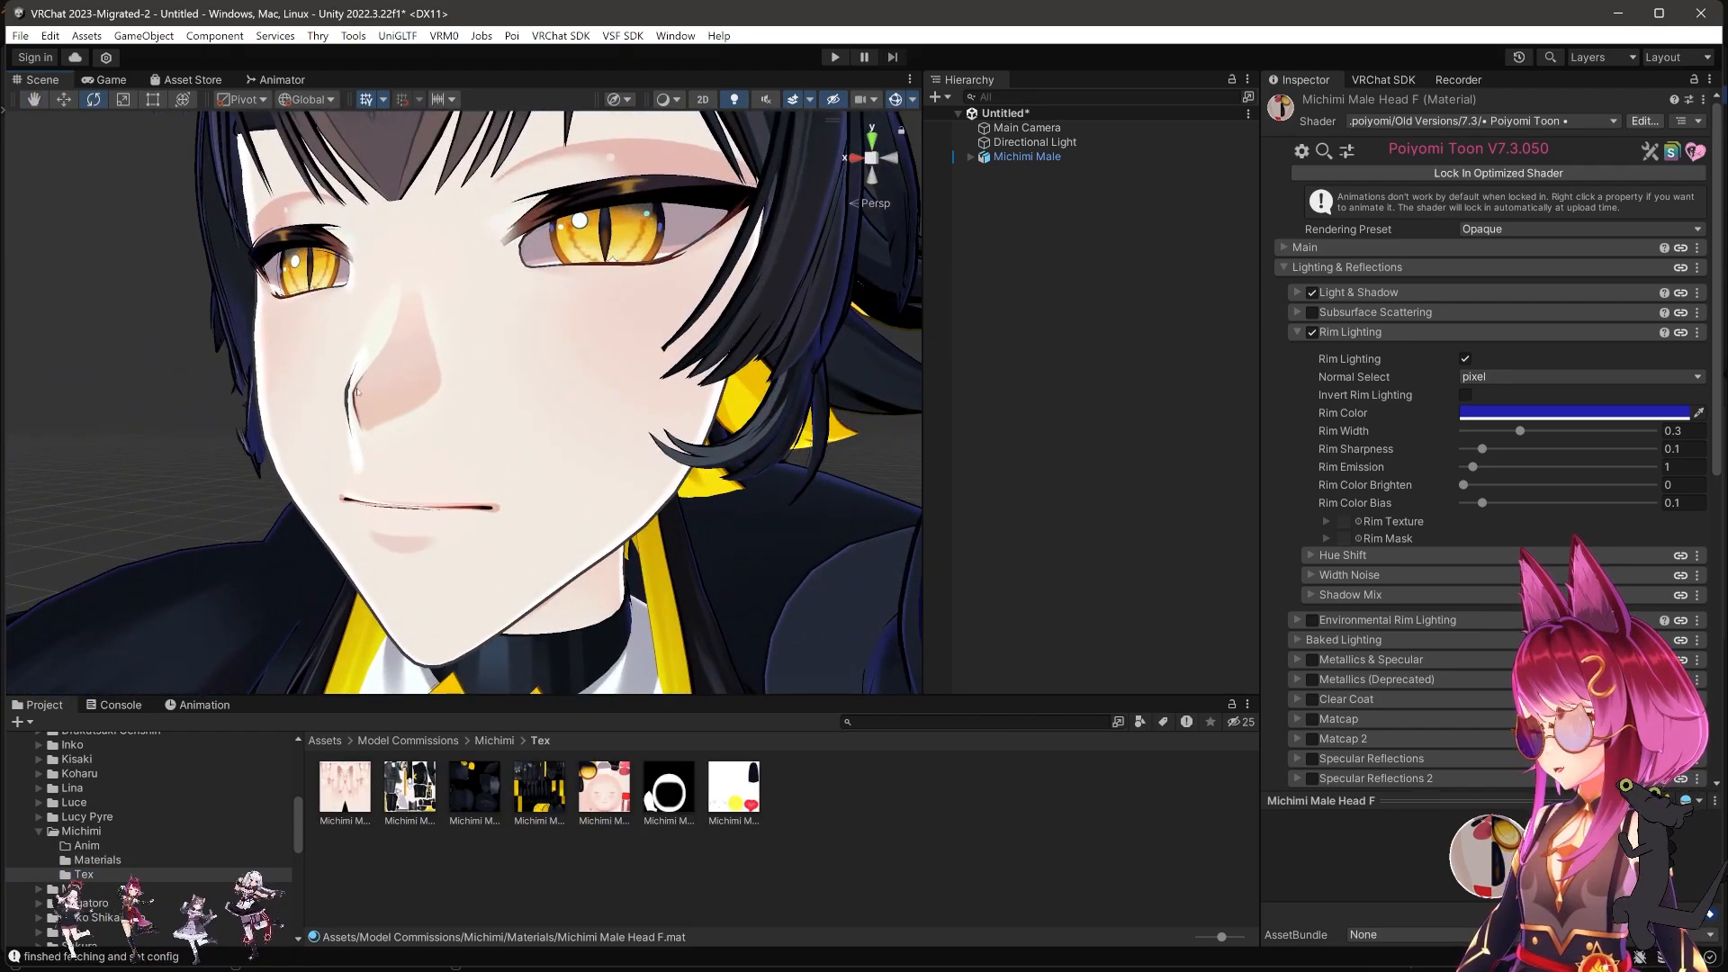
{"action": "scroll", "coordinate": [1442, 433], "scroll_direction": "down", "scroll_amount": 10}
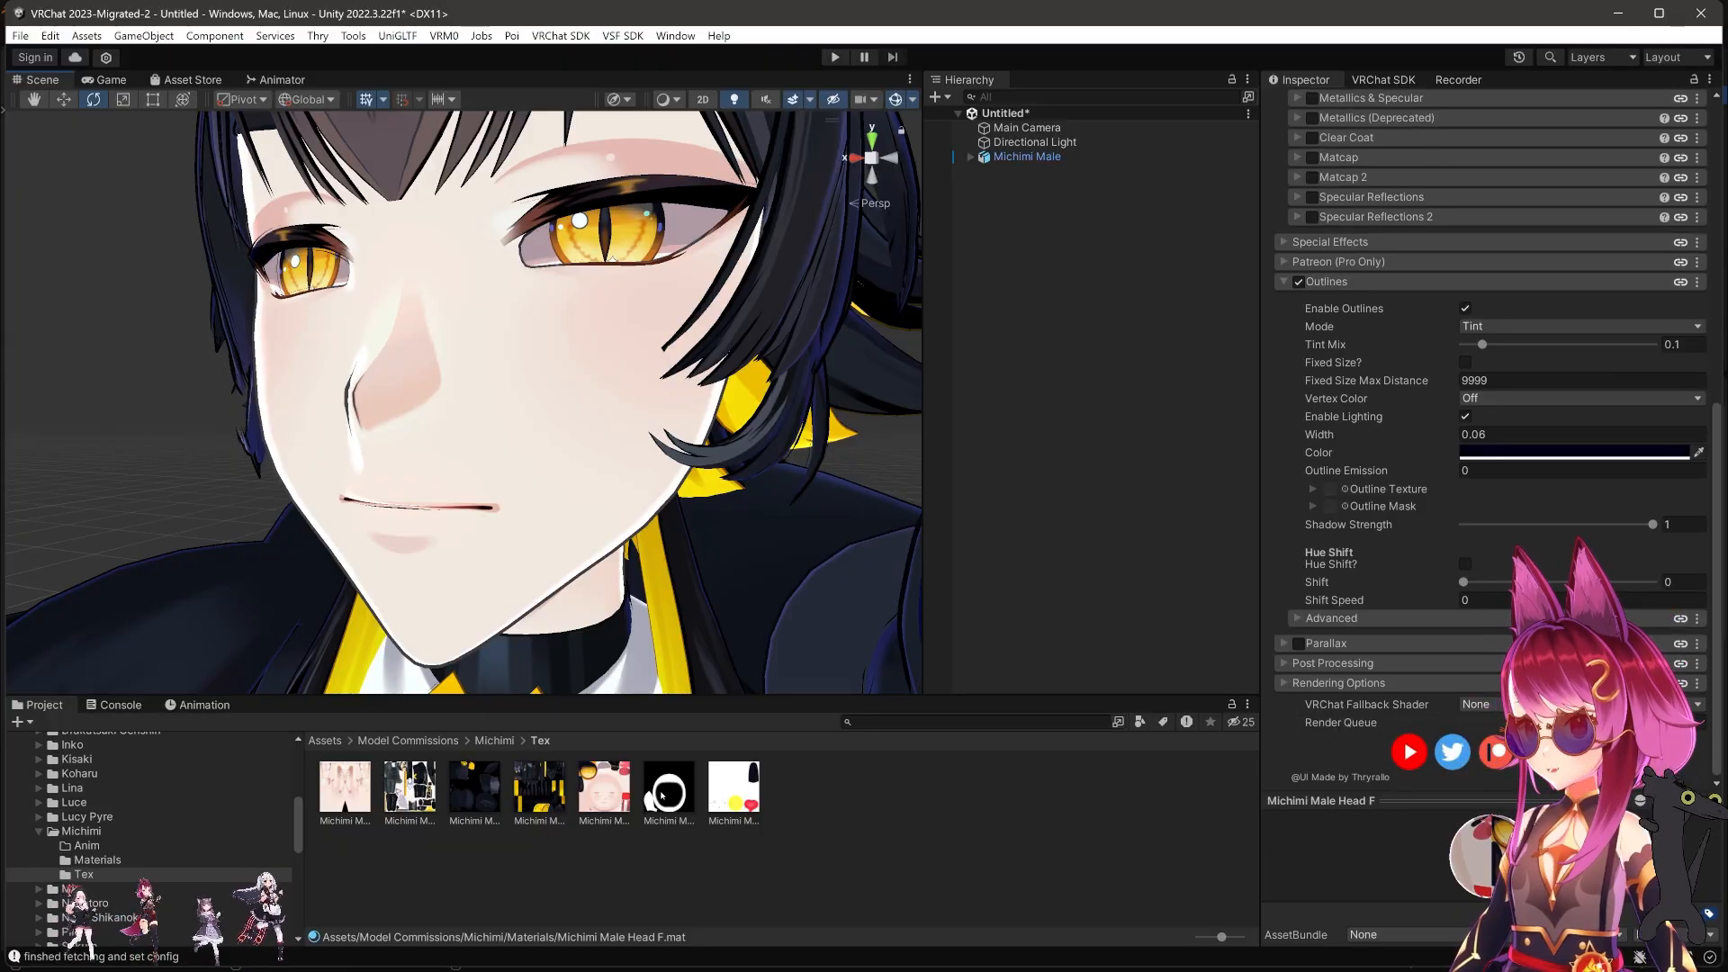
{"action": "left_click_drag", "start_coordinate": [1333, 509], "coordinate": [1330, 506]}
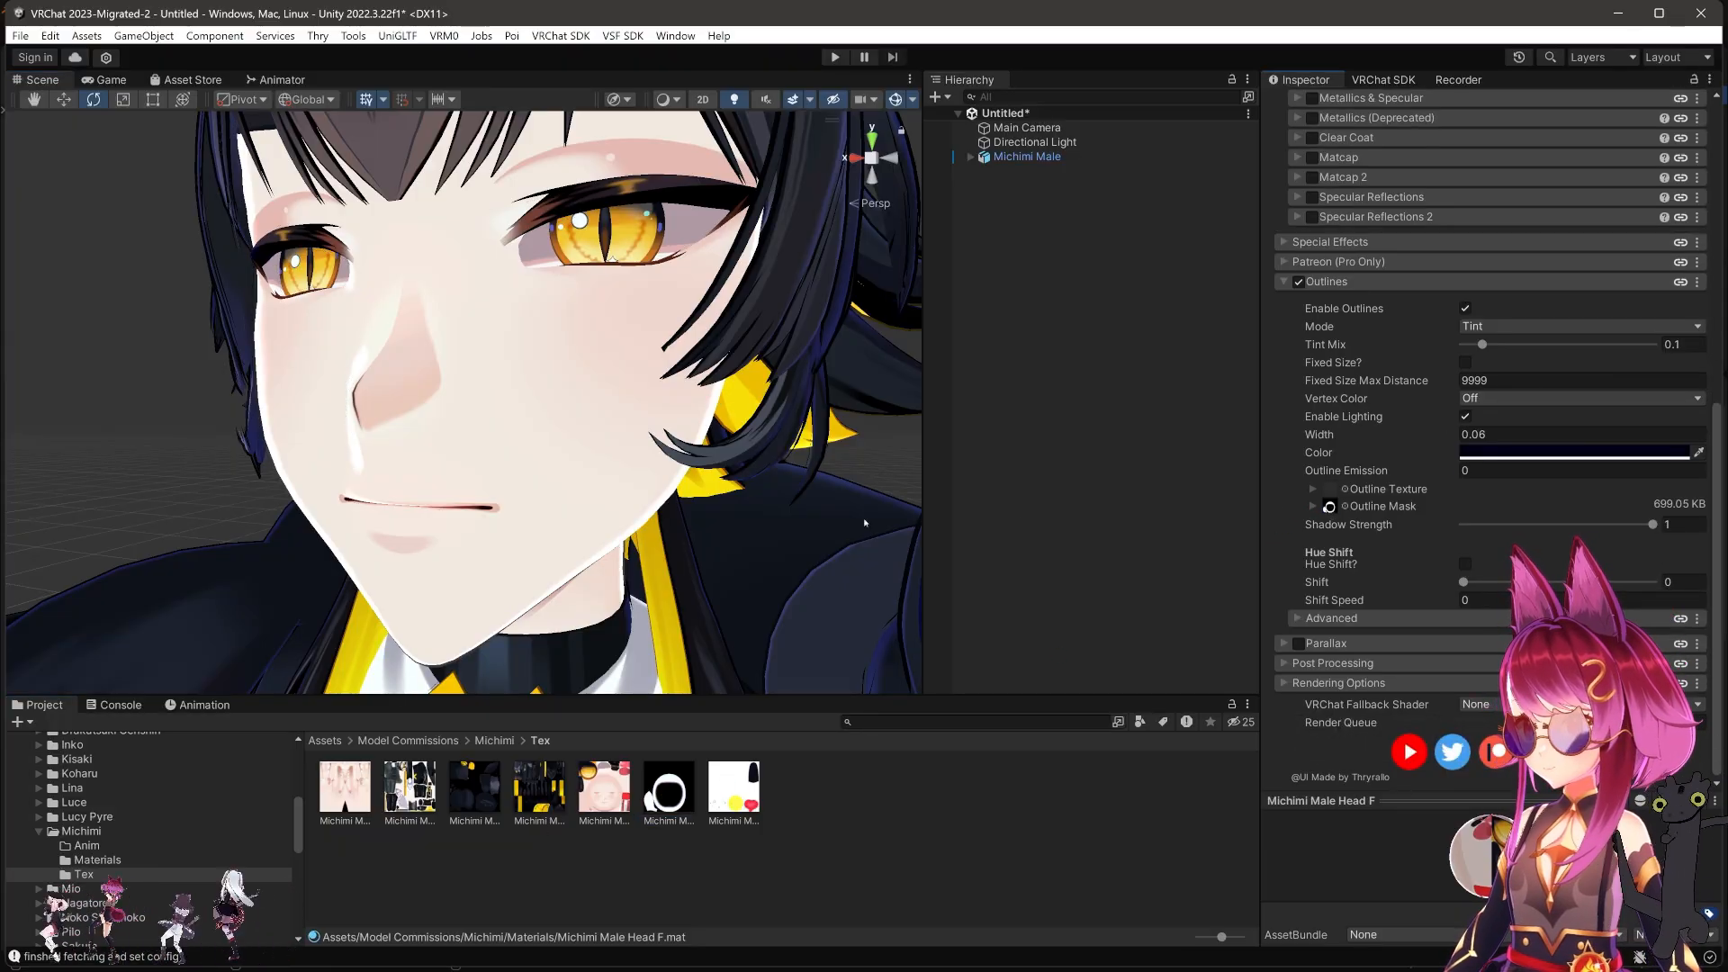
{"action": "left_click_drag", "start_coordinate": [703, 544], "coordinate": [506, 492], "text": "alt"}
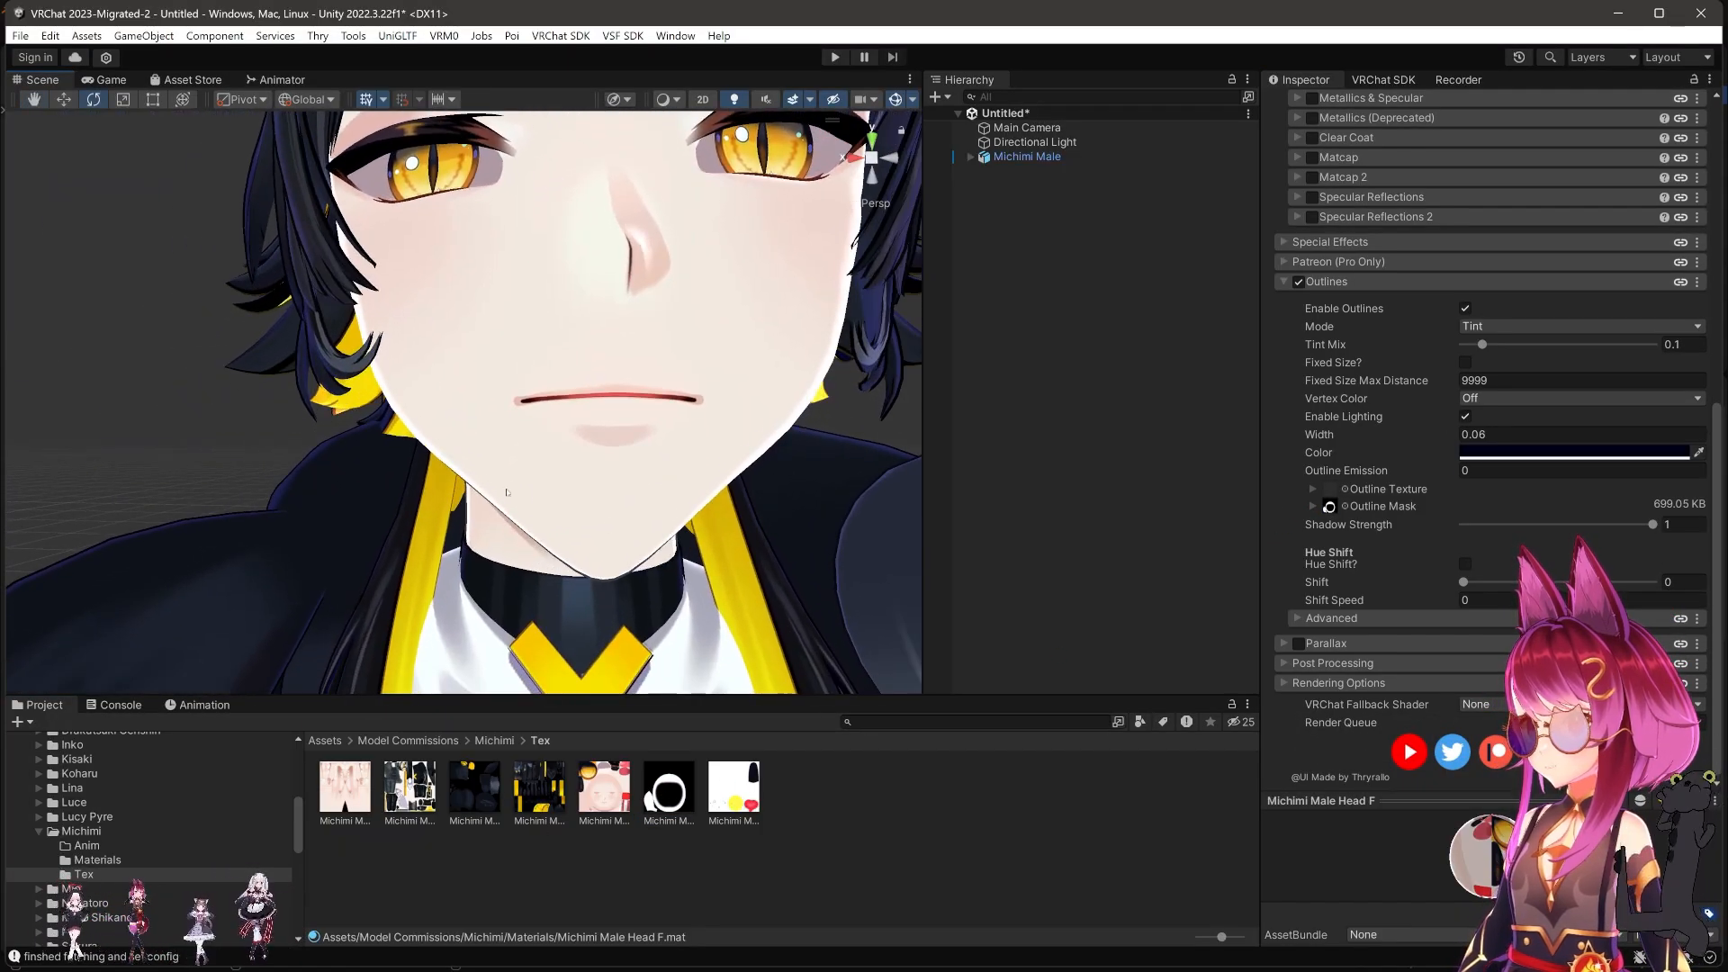
{"action": "left_click_drag", "start_coordinate": [686, 591], "coordinate": [762, 568], "text": "alt"}
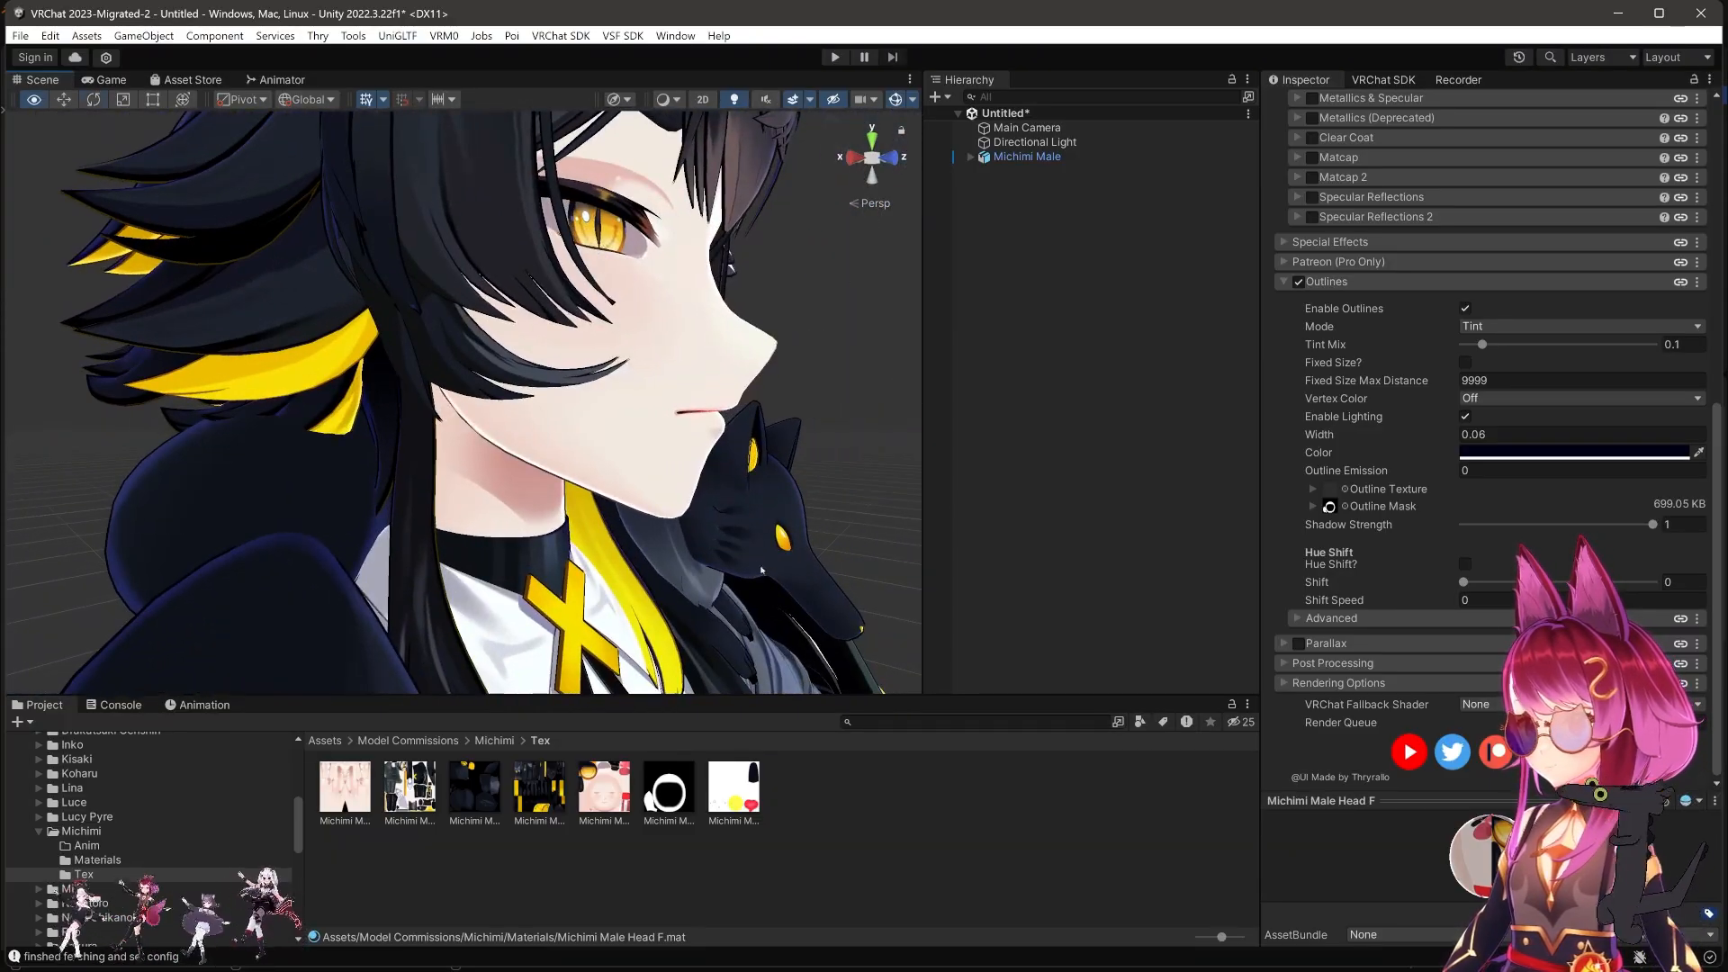
{"action": "left_click_drag", "start_coordinate": [743, 507], "coordinate": [548, 582], "text": "alt"}
{"action": "scroll", "coordinate": [548, 582], "scroll_direction": "up", "scroll_amount": 4}
{"action": "scroll", "coordinate": [539, 558], "scroll_direction": "down", "scroll_amount": 4}
{"action": "scroll", "coordinate": [501, 563], "scroll_direction": "up", "scroll_amount": 5}
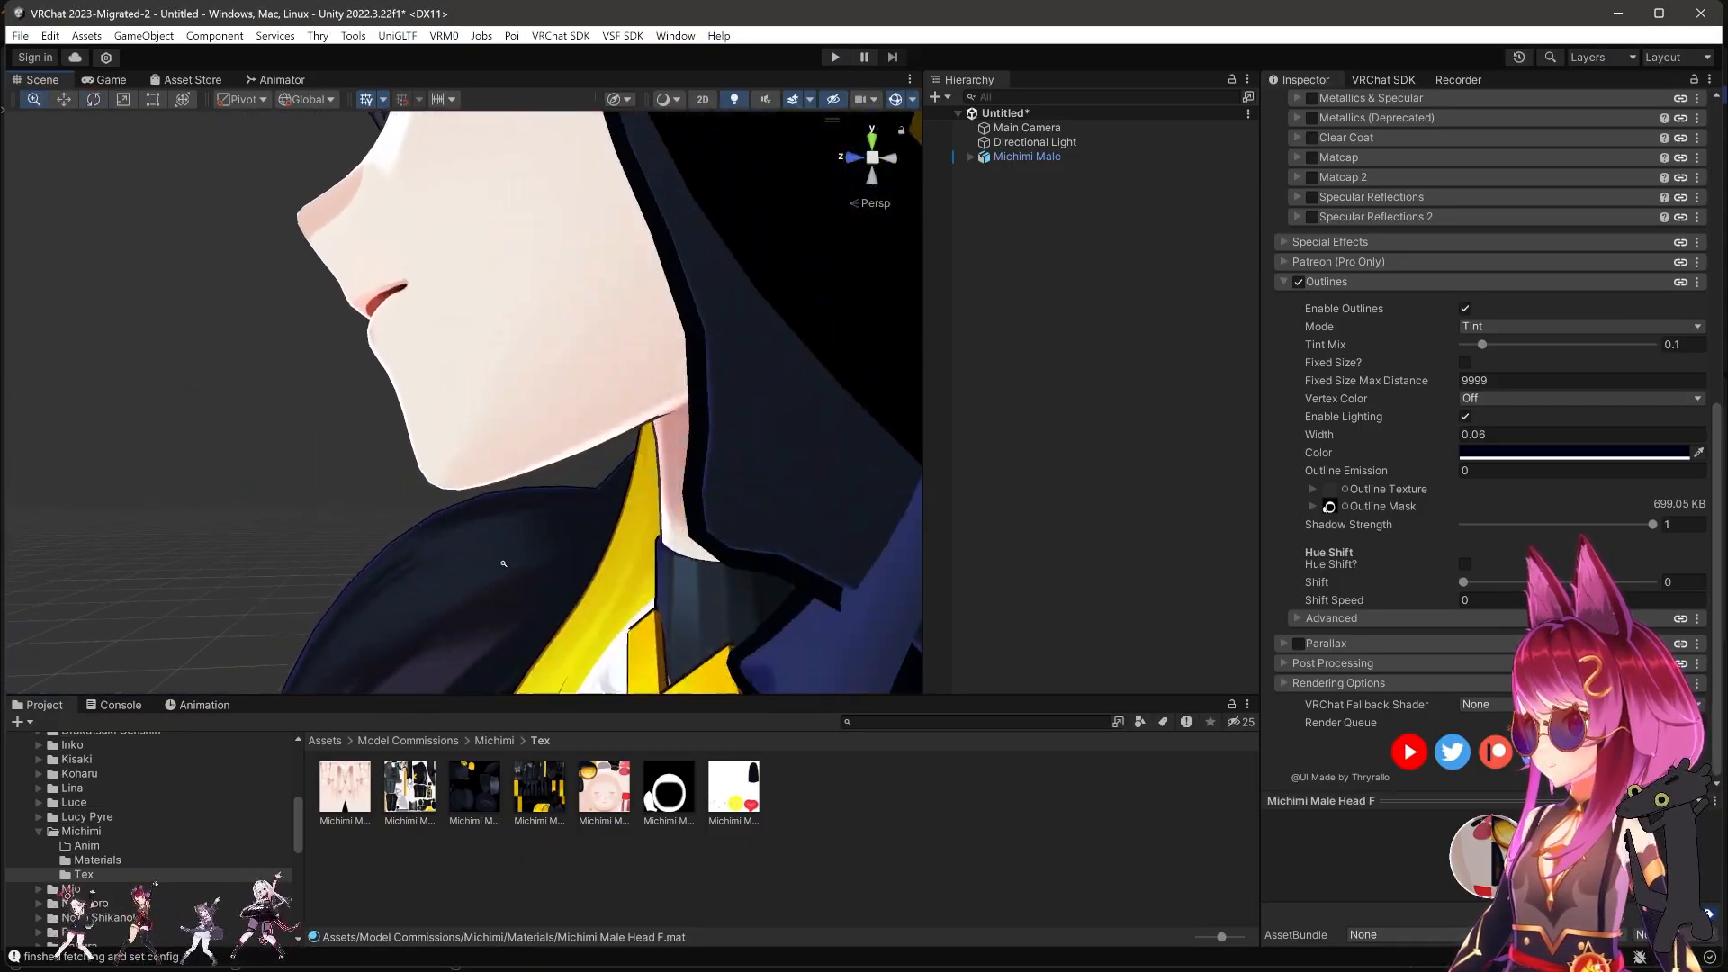
{"action": "left_click_drag", "start_coordinate": [503, 588], "coordinate": [608, 637], "text": "alt"}
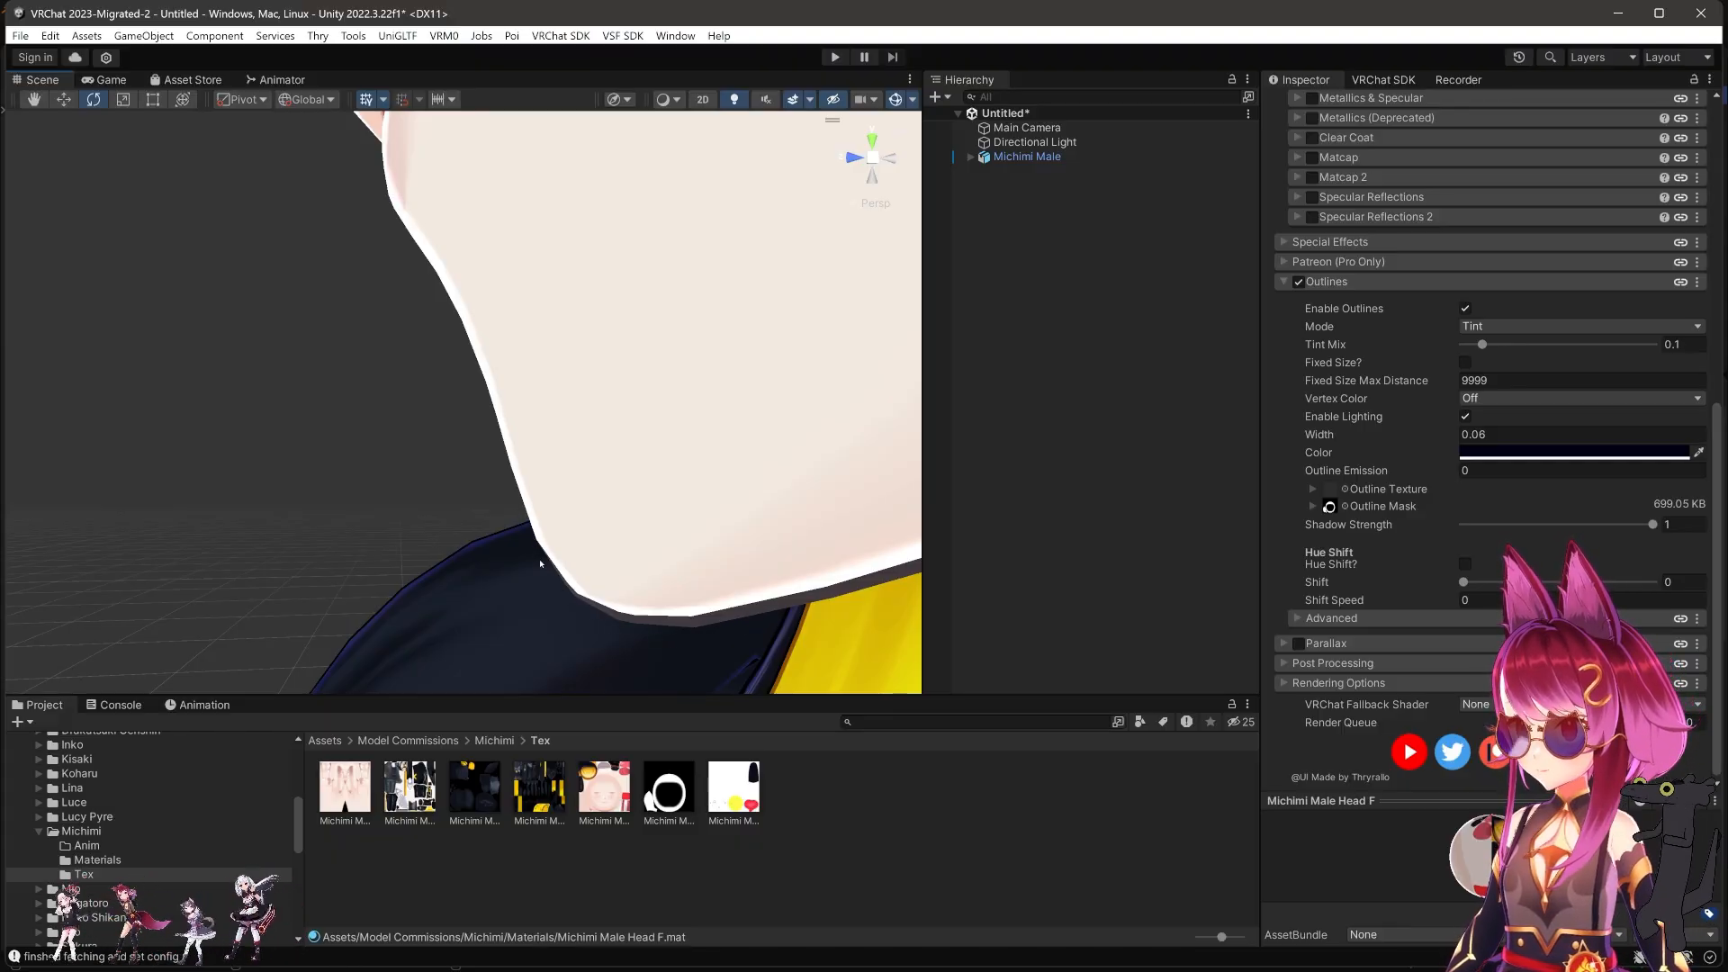
{"action": "scroll", "coordinate": [699, 629], "scroll_direction": "down", "scroll_amount": 5}
{"action": "left_click_drag", "start_coordinate": [698, 629], "coordinate": [521, 462], "text": "alt"}
{"action": "scroll", "coordinate": [562, 504], "scroll_direction": "down", "scroll_amount": 2}
{"action": "scroll", "coordinate": [561, 504], "scroll_direction": "up", "scroll_amount": 5}
{"action": "scroll", "coordinate": [738, 576], "scroll_direction": "down", "scroll_amount": 3}
{"action": "right_click_drag", "start_coordinate": [521, 462], "coordinate": [533, 533], "text": "alt"}
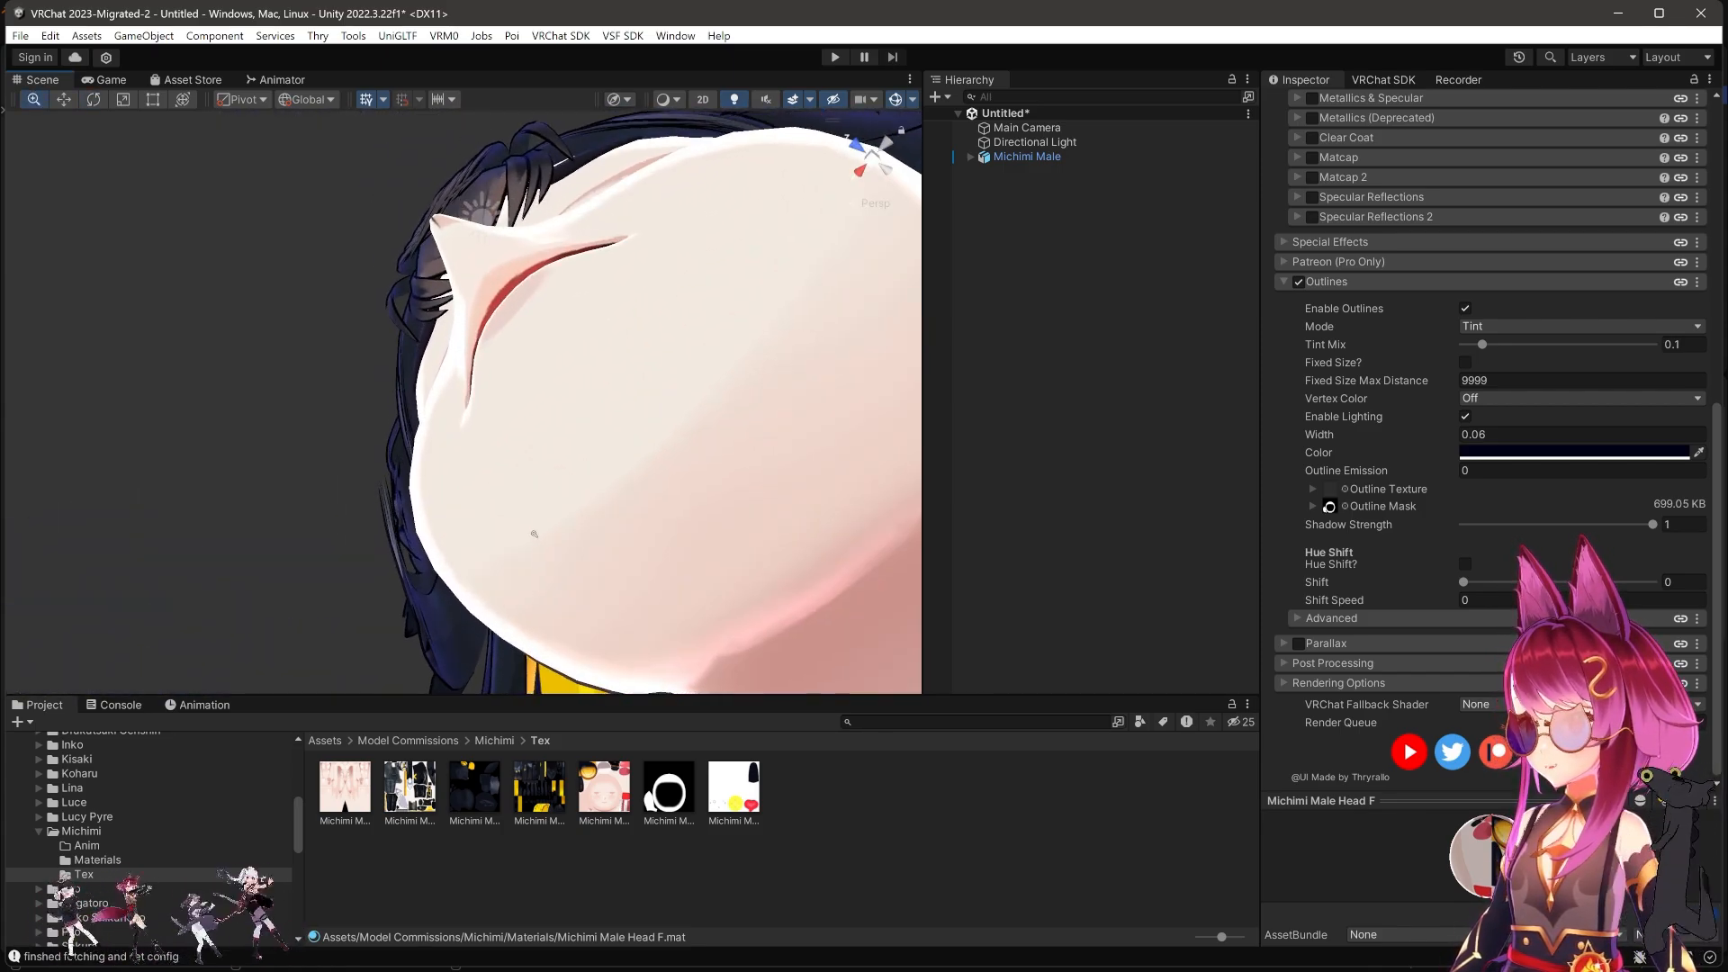
{"action": "middle_click_drag", "start_coordinate": [560, 603], "coordinate": [538, 561]}
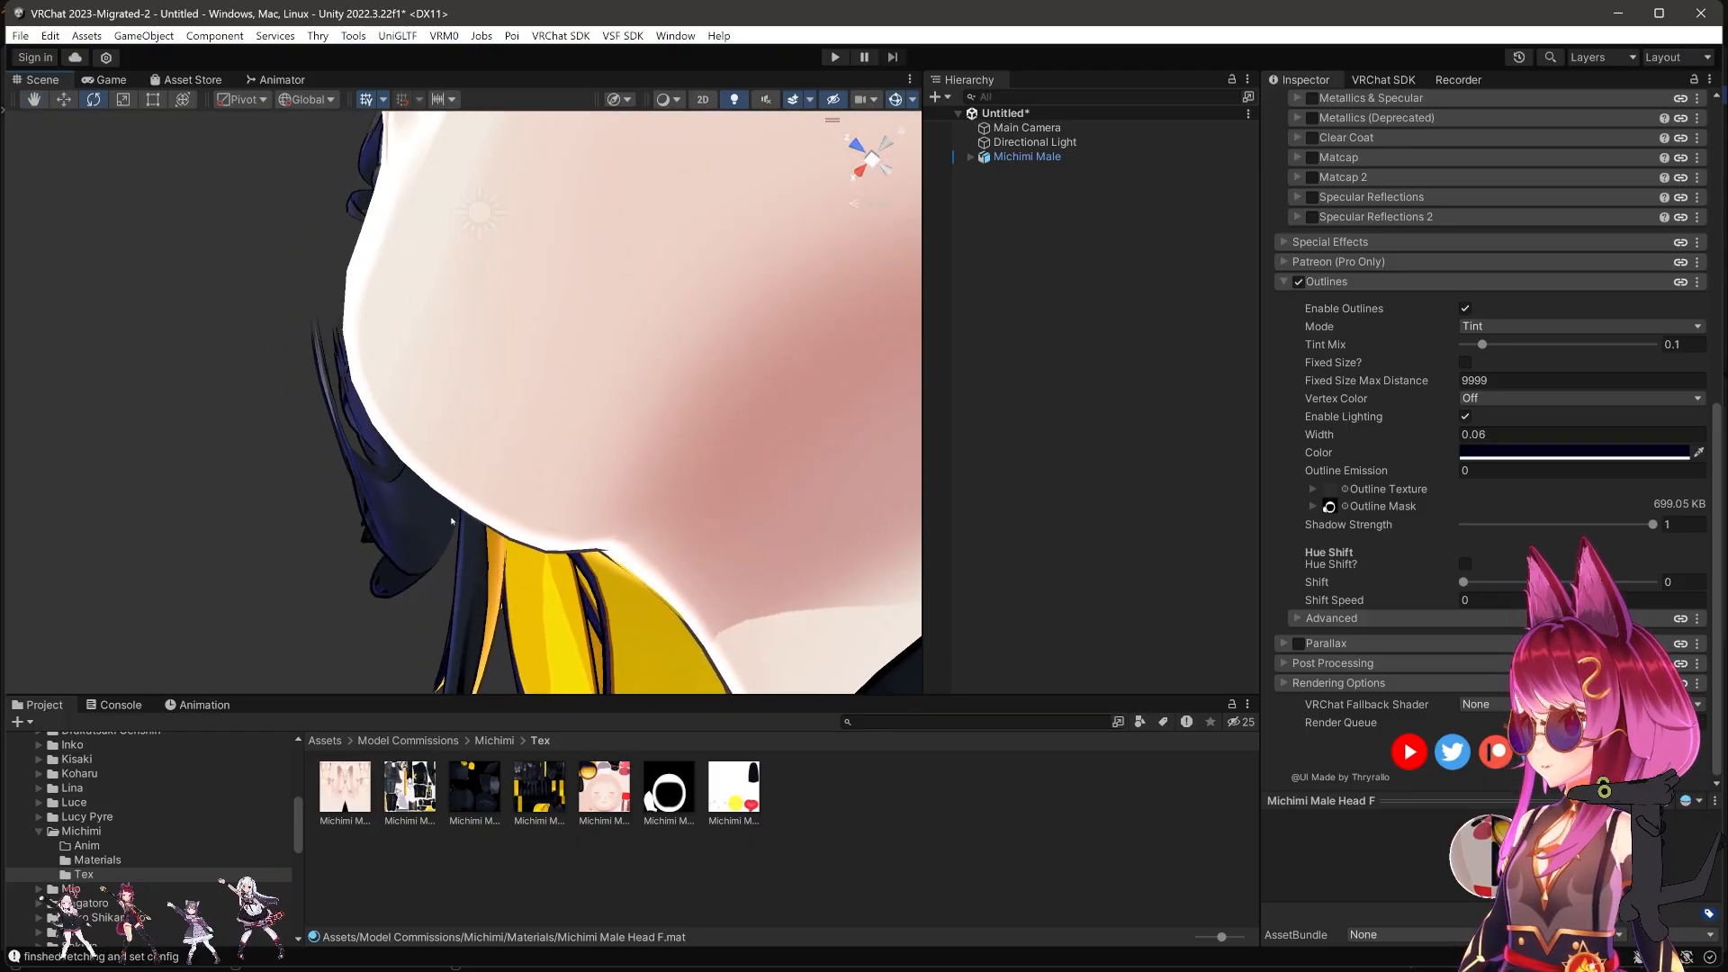
{"action": "left_click_drag", "start_coordinate": [358, 404], "coordinate": [592, 472], "text": "alt"}
{"action": "key", "text": "f"}
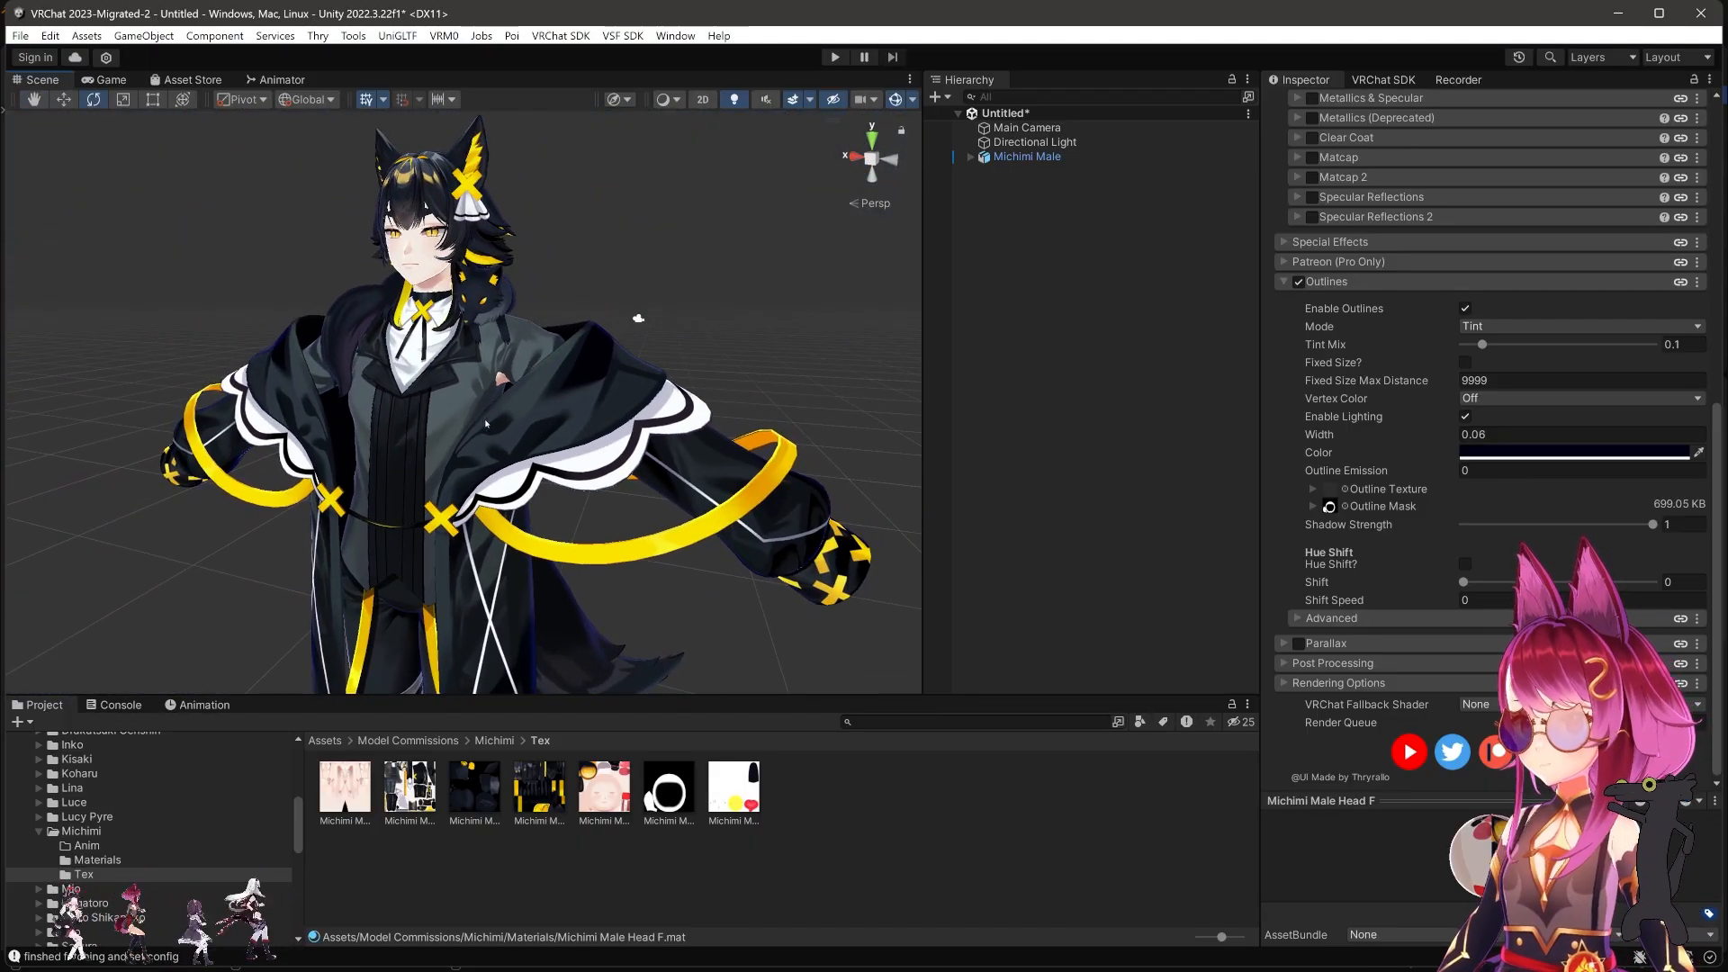
{"action": "scroll", "coordinate": [489, 431], "scroll_direction": "up", "scroll_amount": 3}
{"action": "left_click_drag", "start_coordinate": [297, 360], "coordinate": [432, 404], "text": "alt"}
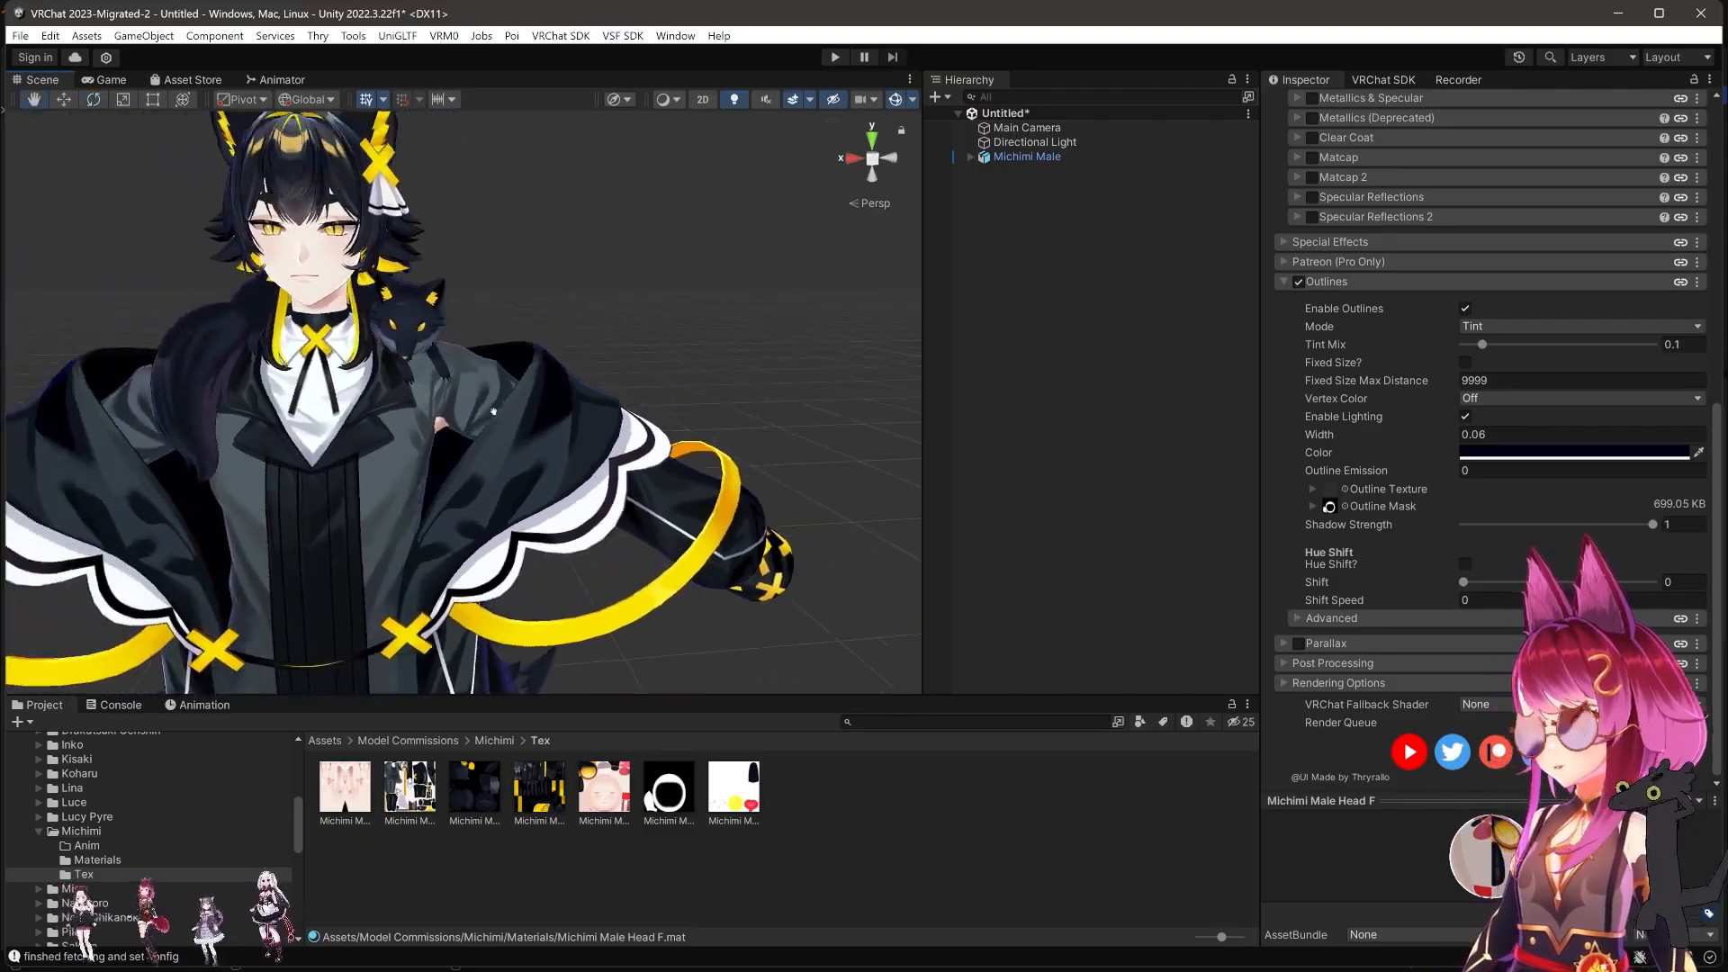
{"action": "middle_click_drag", "start_coordinate": [324, 375], "coordinate": [405, 488]}
{"action": "right_click_drag", "start_coordinate": [405, 488], "coordinate": [753, 601], "text": "alt"}
{"action": "middle_click_drag", "start_coordinate": [752, 601], "coordinate": [737, 468]}
{"action": "left_click_drag", "start_coordinate": [738, 468], "coordinate": [729, 540], "text": "alt"}
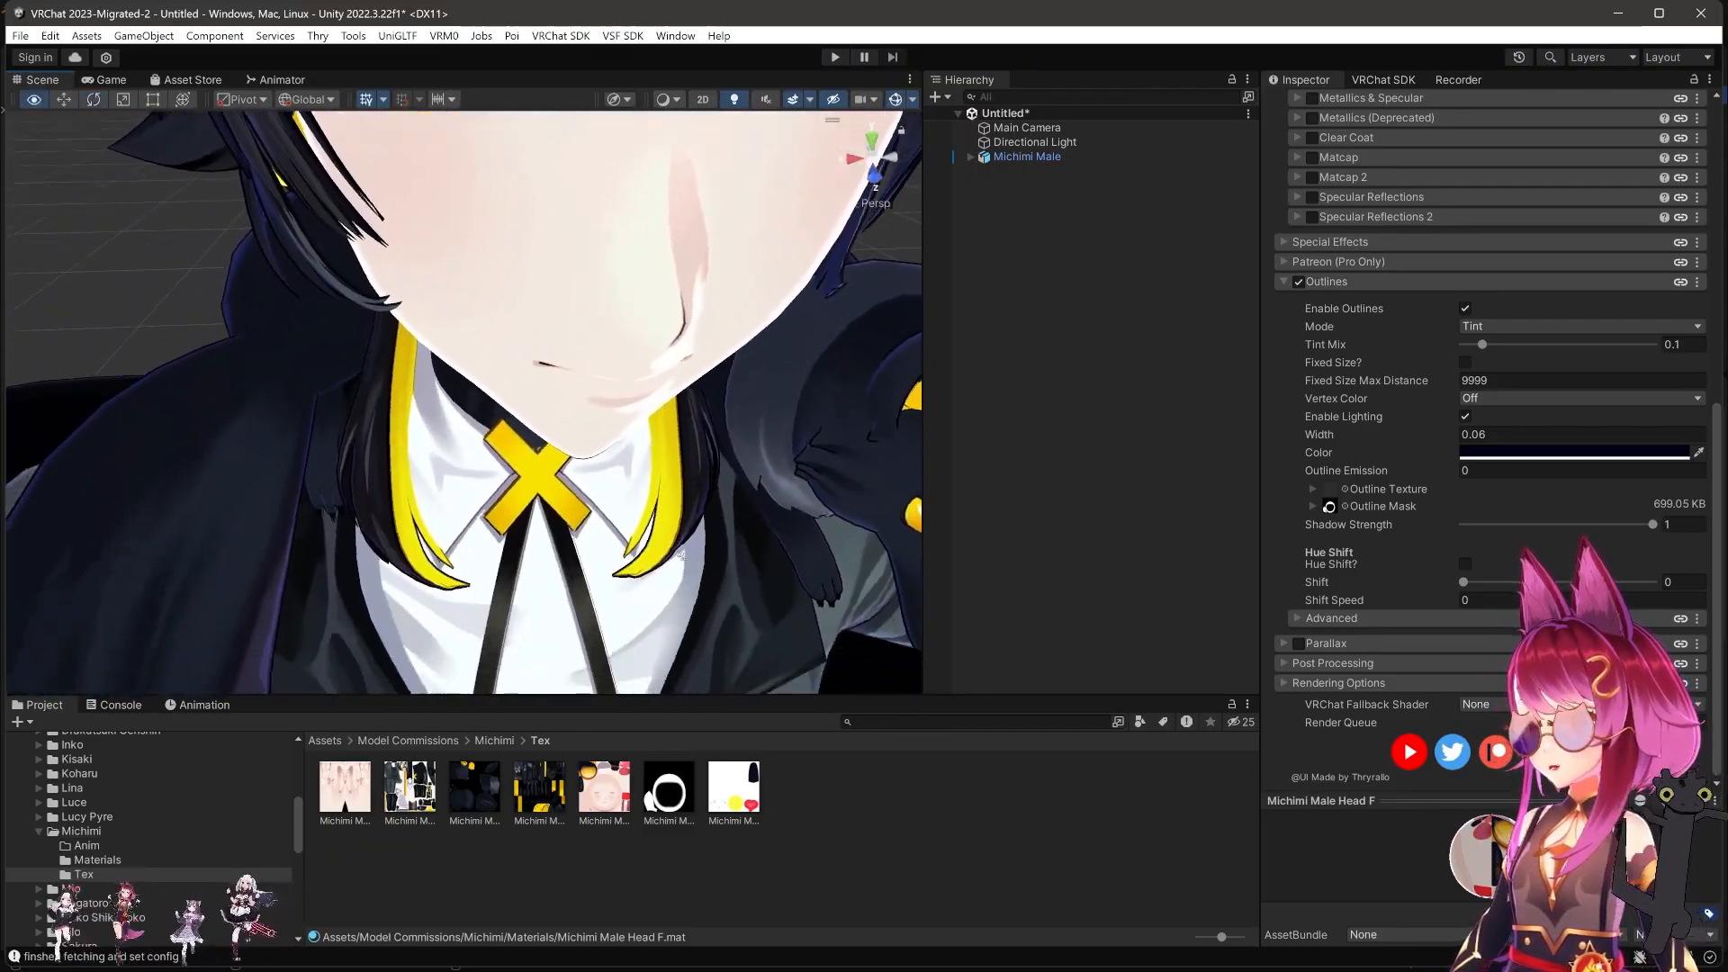
{"action": "mouse_move", "coordinate": [729, 540]}
{"action": "middle_mouse_down"}
{"action": "mouse_move", "coordinate": [727, 522]}
{"action": "mouse_move", "coordinate": [718, 536]}
{"action": "middle_mouse_up"}
- Drag the Michimi Male Head Mask texture into the Rim Lighting's Rim Mask slot
{"action": "scroll", "coordinate": [1439, 495], "scroll_direction": "up", "scroll_amount": 10}
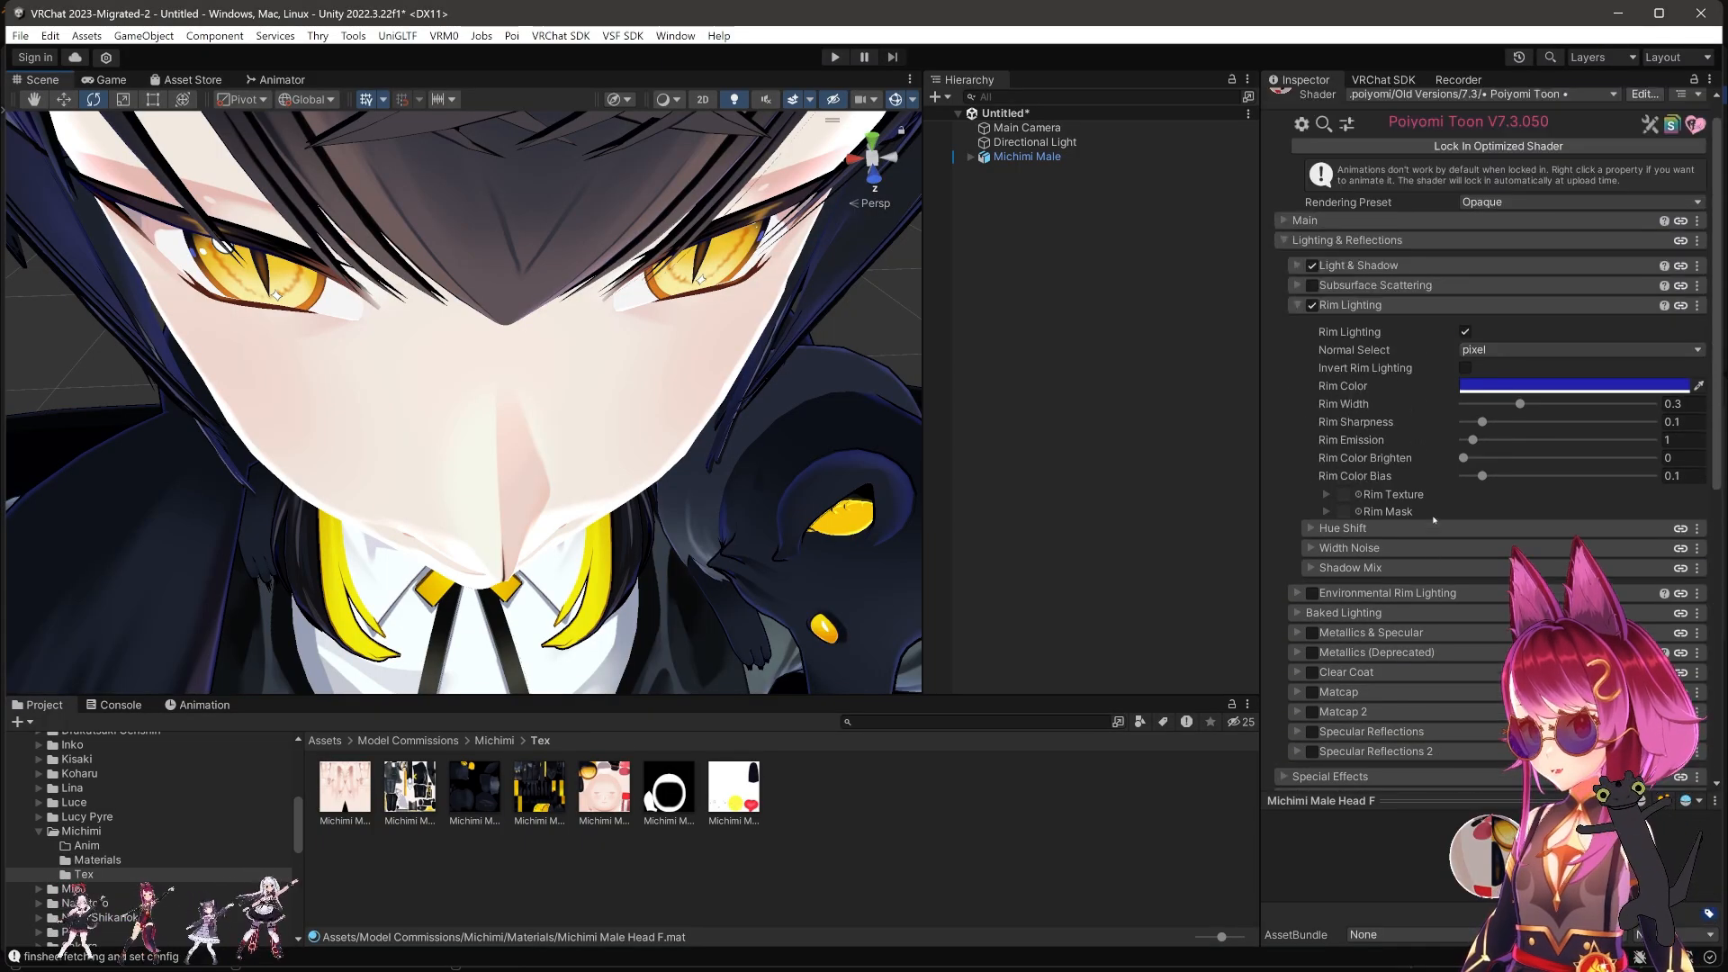
{"action": "middle_click_drag", "start_coordinate": [651, 552], "coordinate": [630, 522]}
{"action": "scroll", "coordinate": [630, 531], "scroll_direction": "down", "scroll_amount": 5}
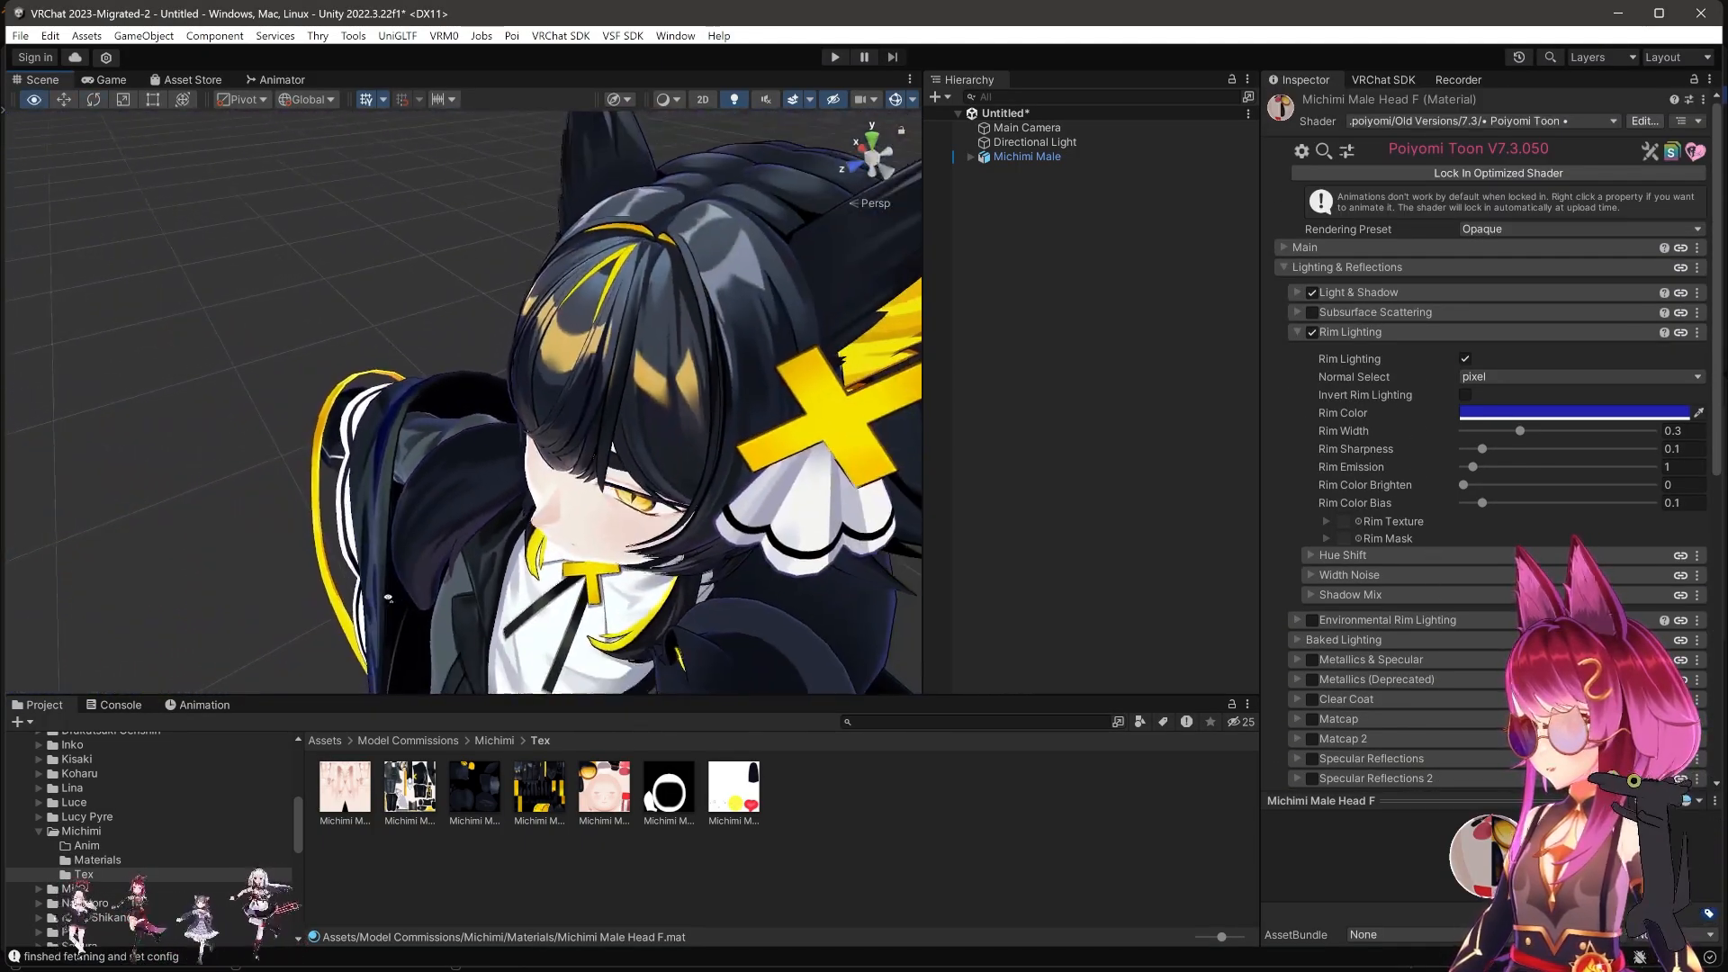
{"action": "left_click_drag", "start_coordinate": [655, 549], "coordinate": [555, 556], "text": "alt"}
{"action": "scroll", "coordinate": [555, 556], "scroll_direction": "up", "scroll_amount": 5}
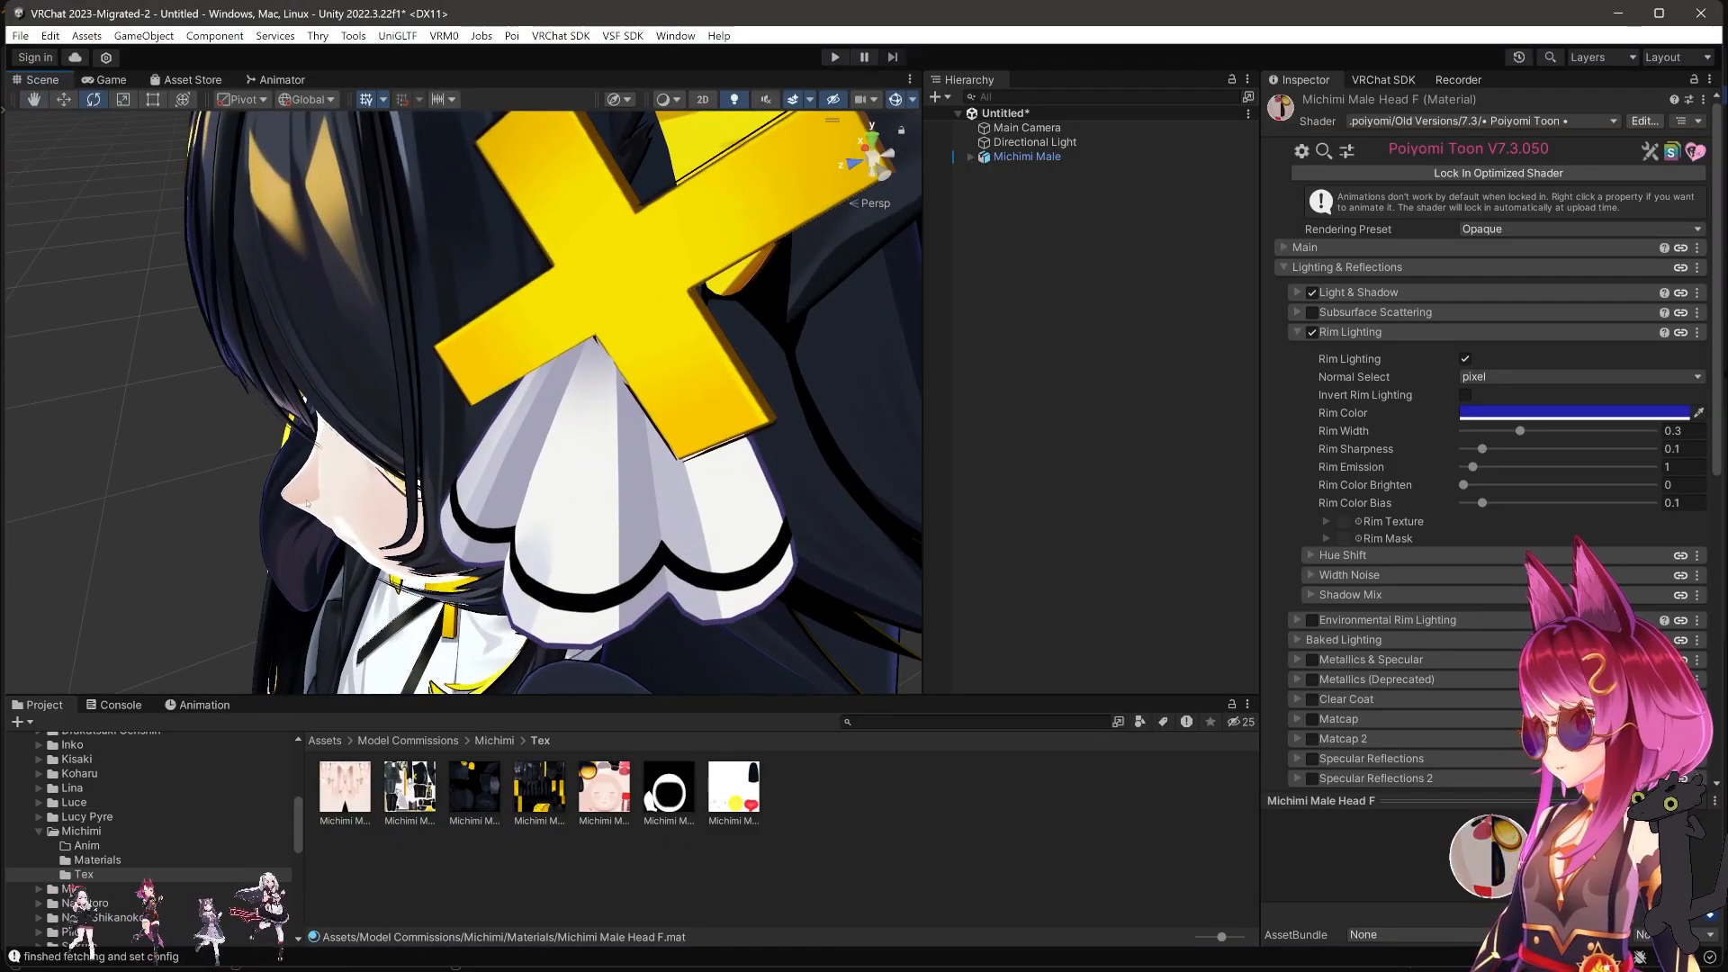
{"action": "middle_click_drag", "start_coordinate": [371, 555], "coordinate": [538, 590]}
{"action": "scroll", "coordinate": [435, 562], "scroll_direction": "up", "scroll_amount": 5}
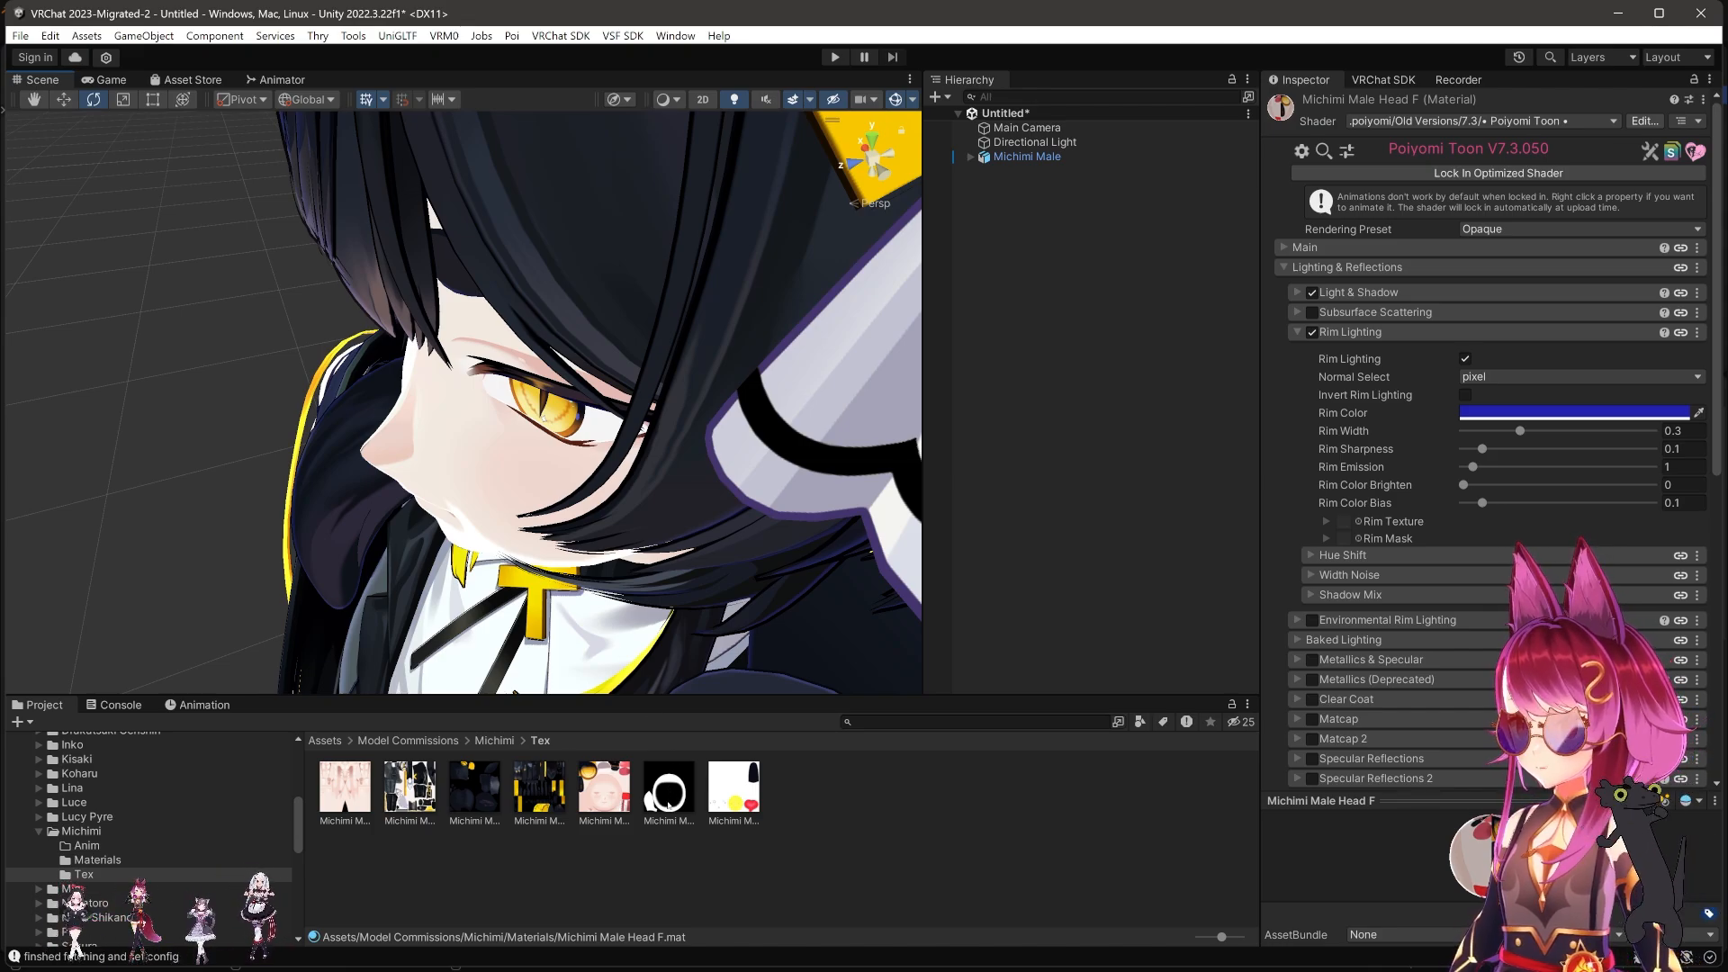
{"action": "left_click_drag", "start_coordinate": [1360, 562], "coordinate": [1343, 544]}
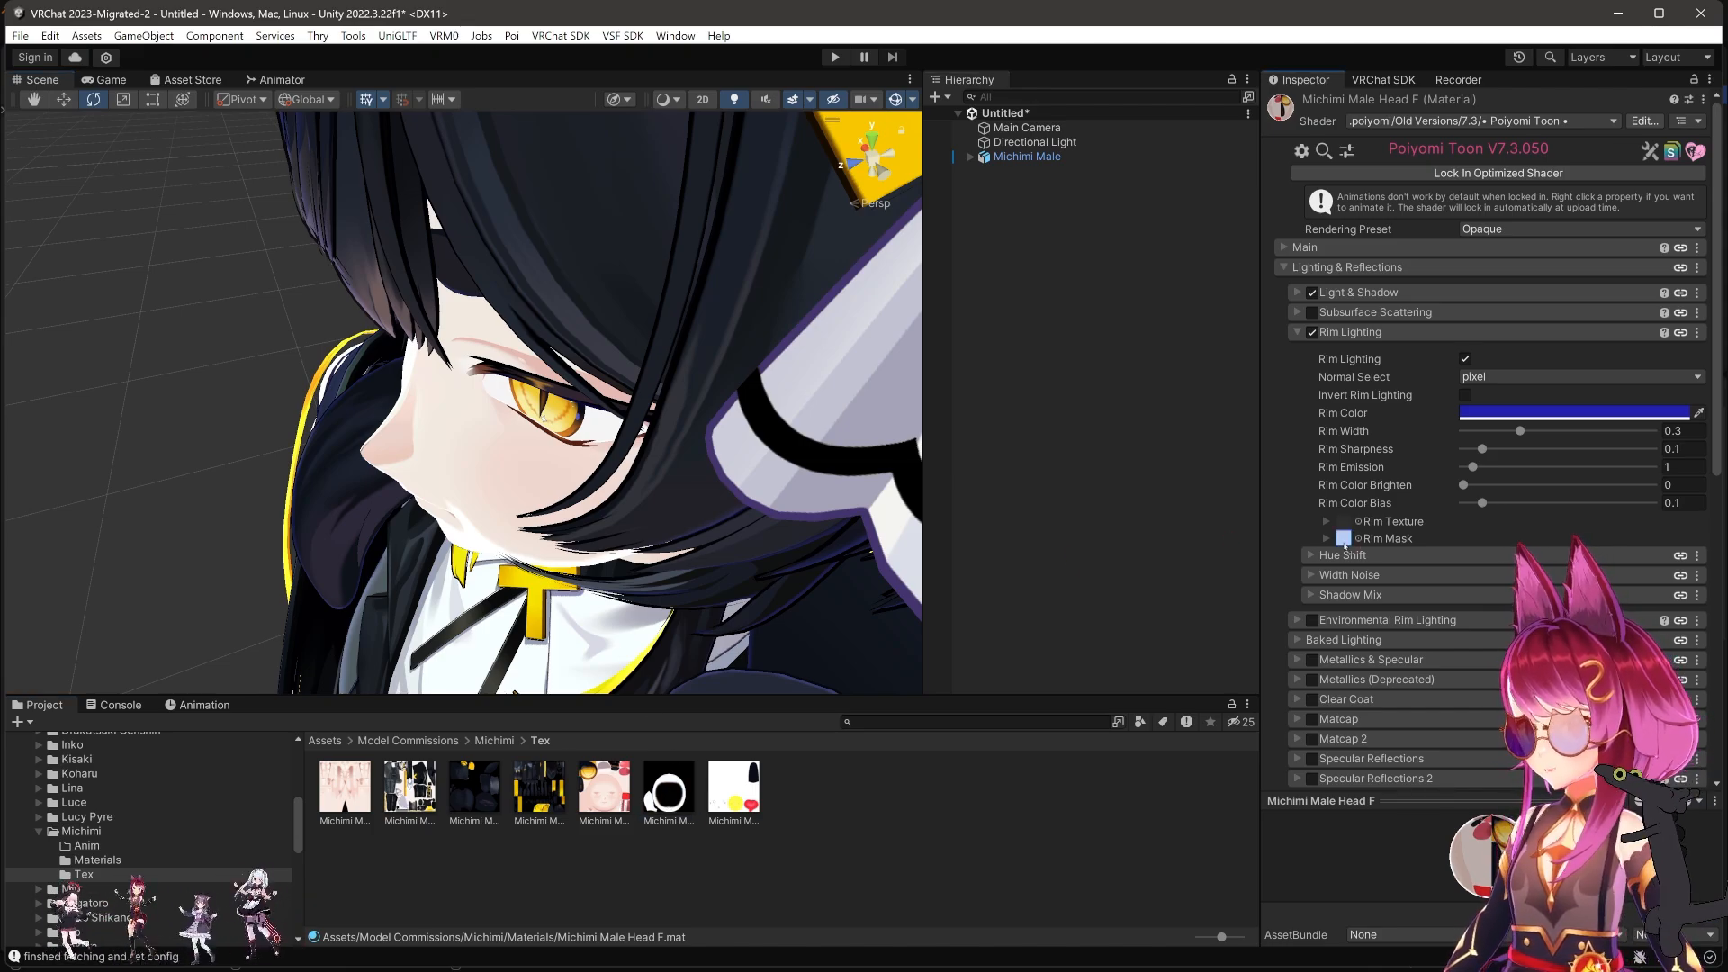
{"action": "left_click_drag", "start_coordinate": [1344, 544], "coordinate": [1342, 539]}
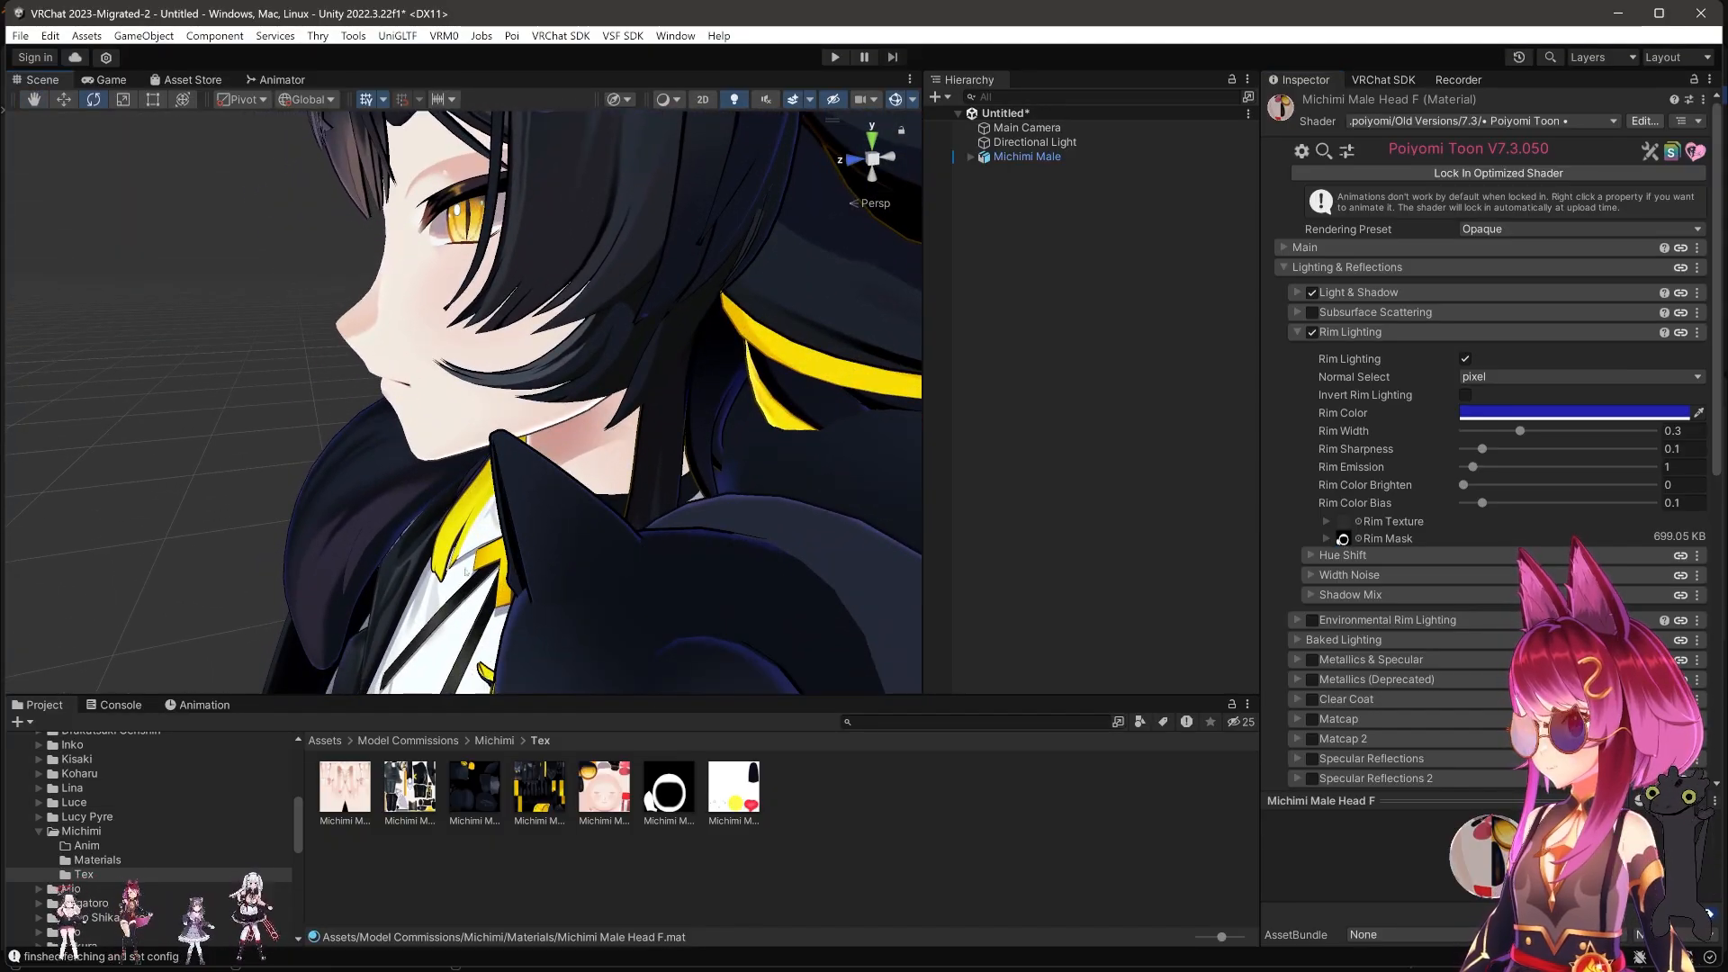
- Orbit around the head to inspect the masked rim light on the face profile and jaw
{"action": "scroll", "coordinate": [466, 571], "scroll_direction": "up", "scroll_amount": 5}
{"action": "left_click_drag", "start_coordinate": [436, 492], "coordinate": [579, 489], "text": "alt"}
{"action": "middle_click_drag", "start_coordinate": [579, 489], "coordinate": [522, 604]}
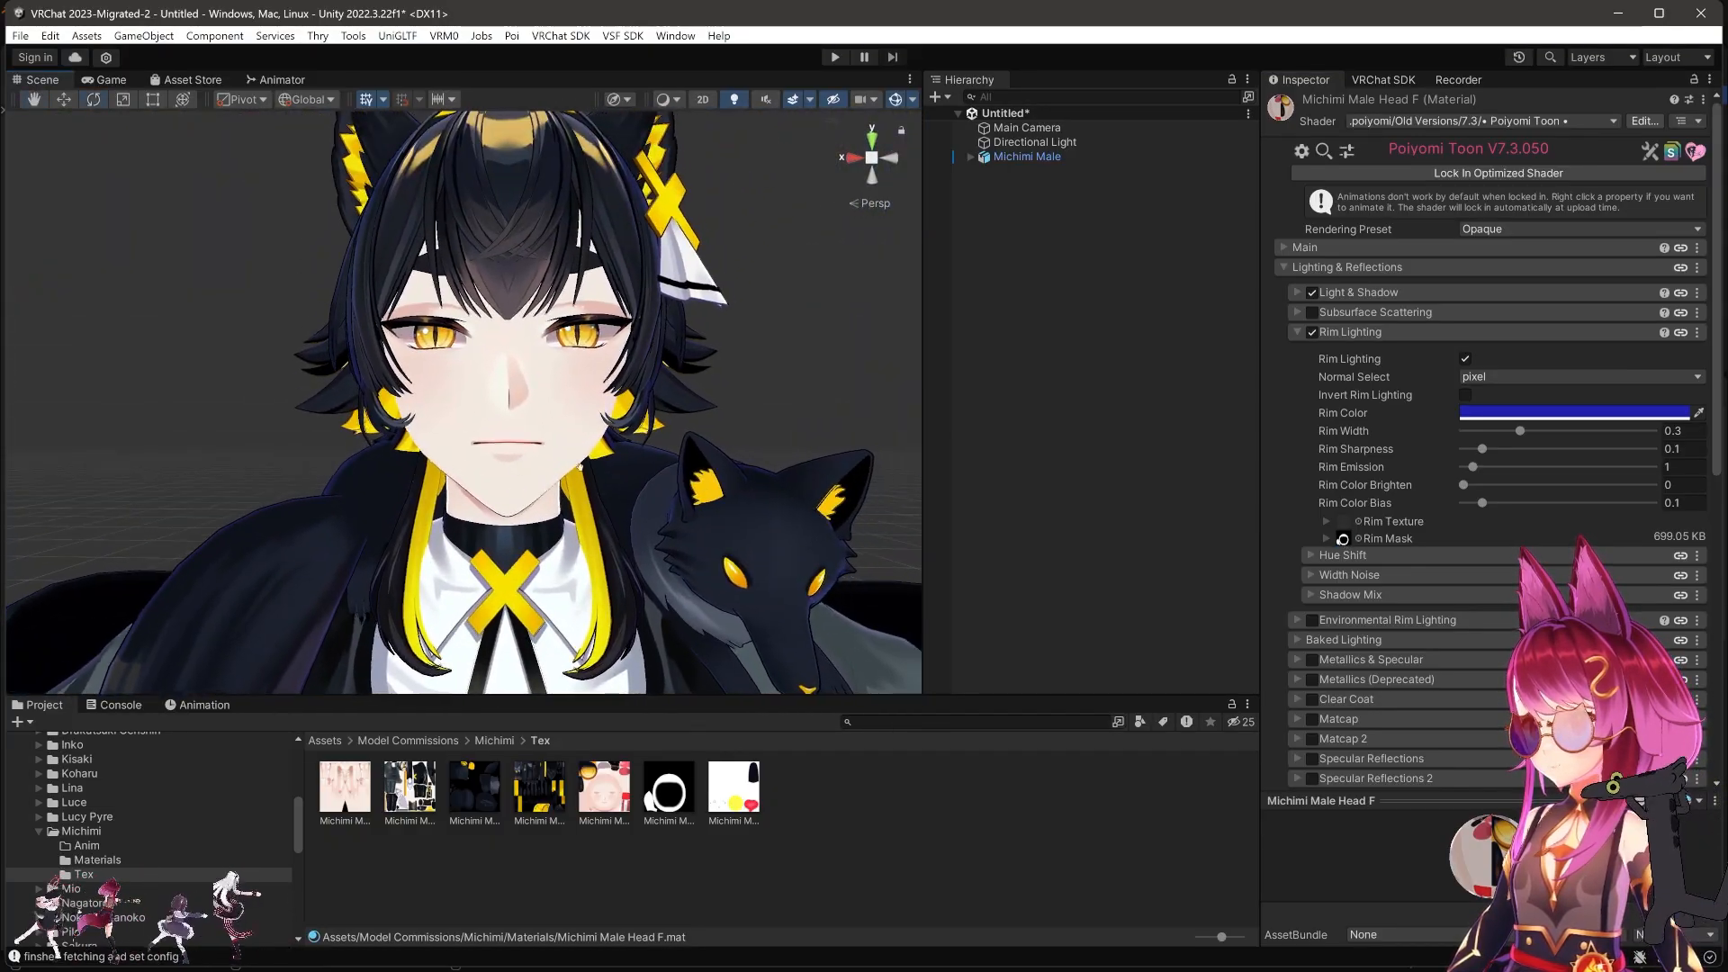
{"action": "scroll", "coordinate": [504, 540], "scroll_direction": "up", "scroll_amount": 6}
{"action": "left_click_drag", "start_coordinate": [585, 490], "coordinate": [189, 455], "text": "alt"}
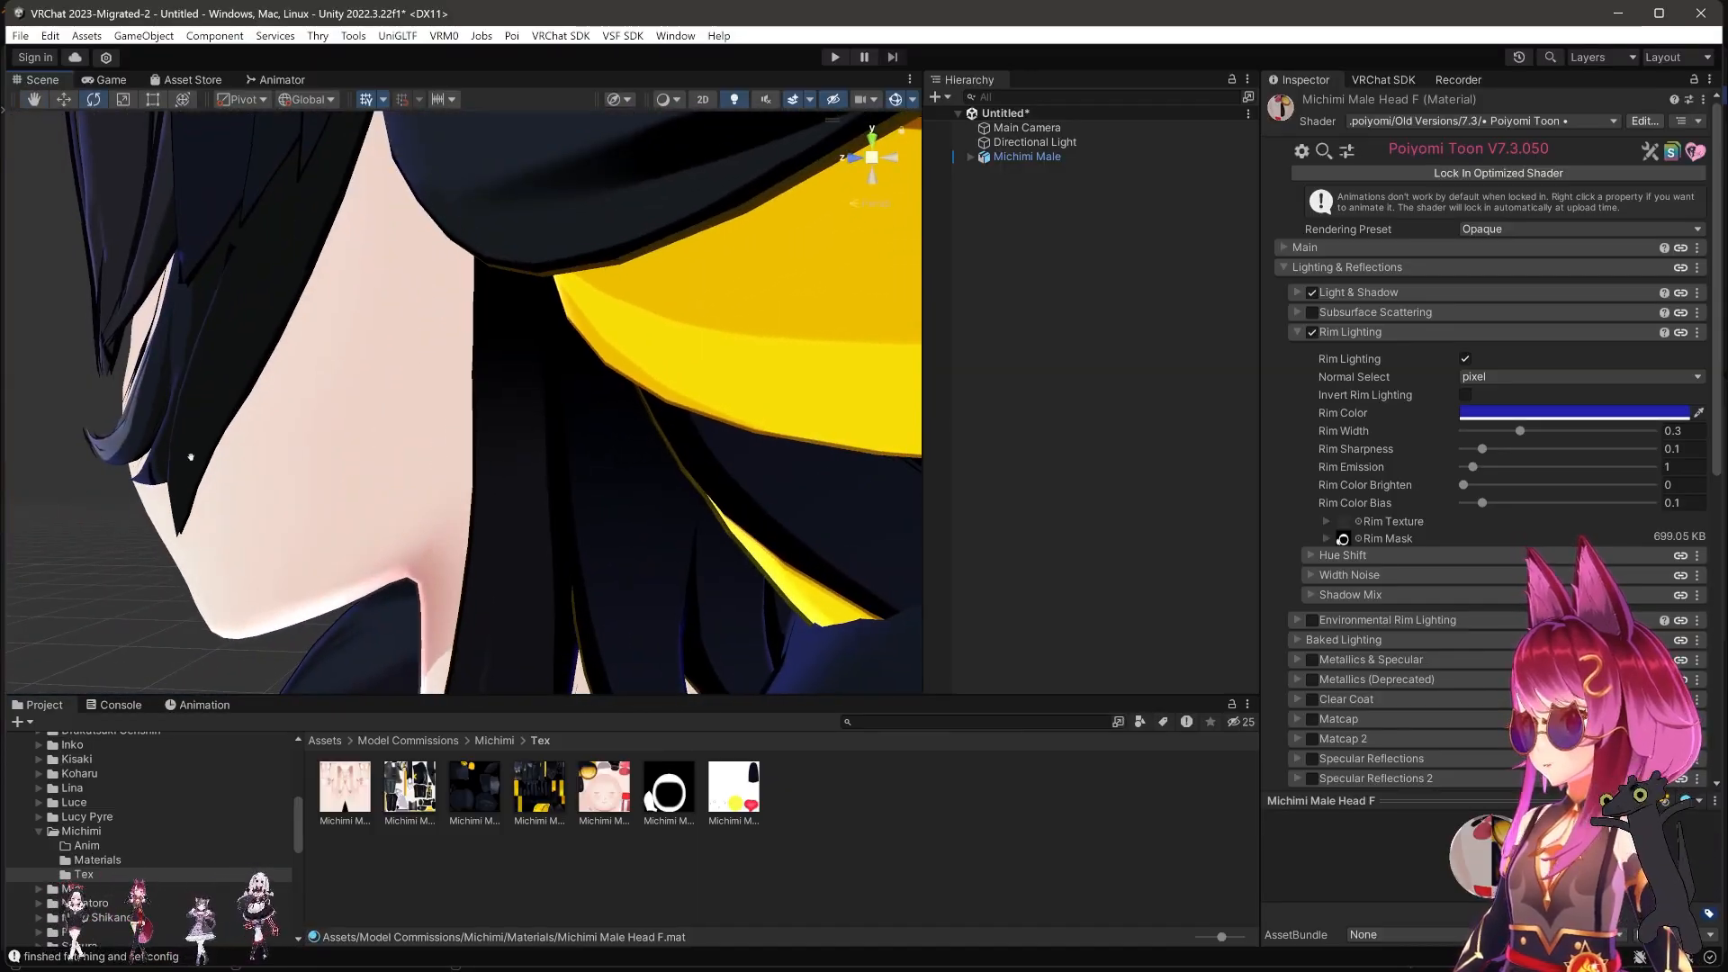
{"action": "scroll", "coordinate": [189, 454], "scroll_direction": "down", "scroll_amount": 3}
{"action": "middle_click_drag", "start_coordinate": [189, 455], "coordinate": [382, 317]}
{"action": "middle_click_drag", "start_coordinate": [508, 568], "coordinate": [491, 518]}
{"action": "scroll", "coordinate": [491, 518], "scroll_direction": "up", "scroll_amount": 3}
{"action": "left_click_drag", "start_coordinate": [567, 547], "coordinate": [598, 540], "text": "alt"}
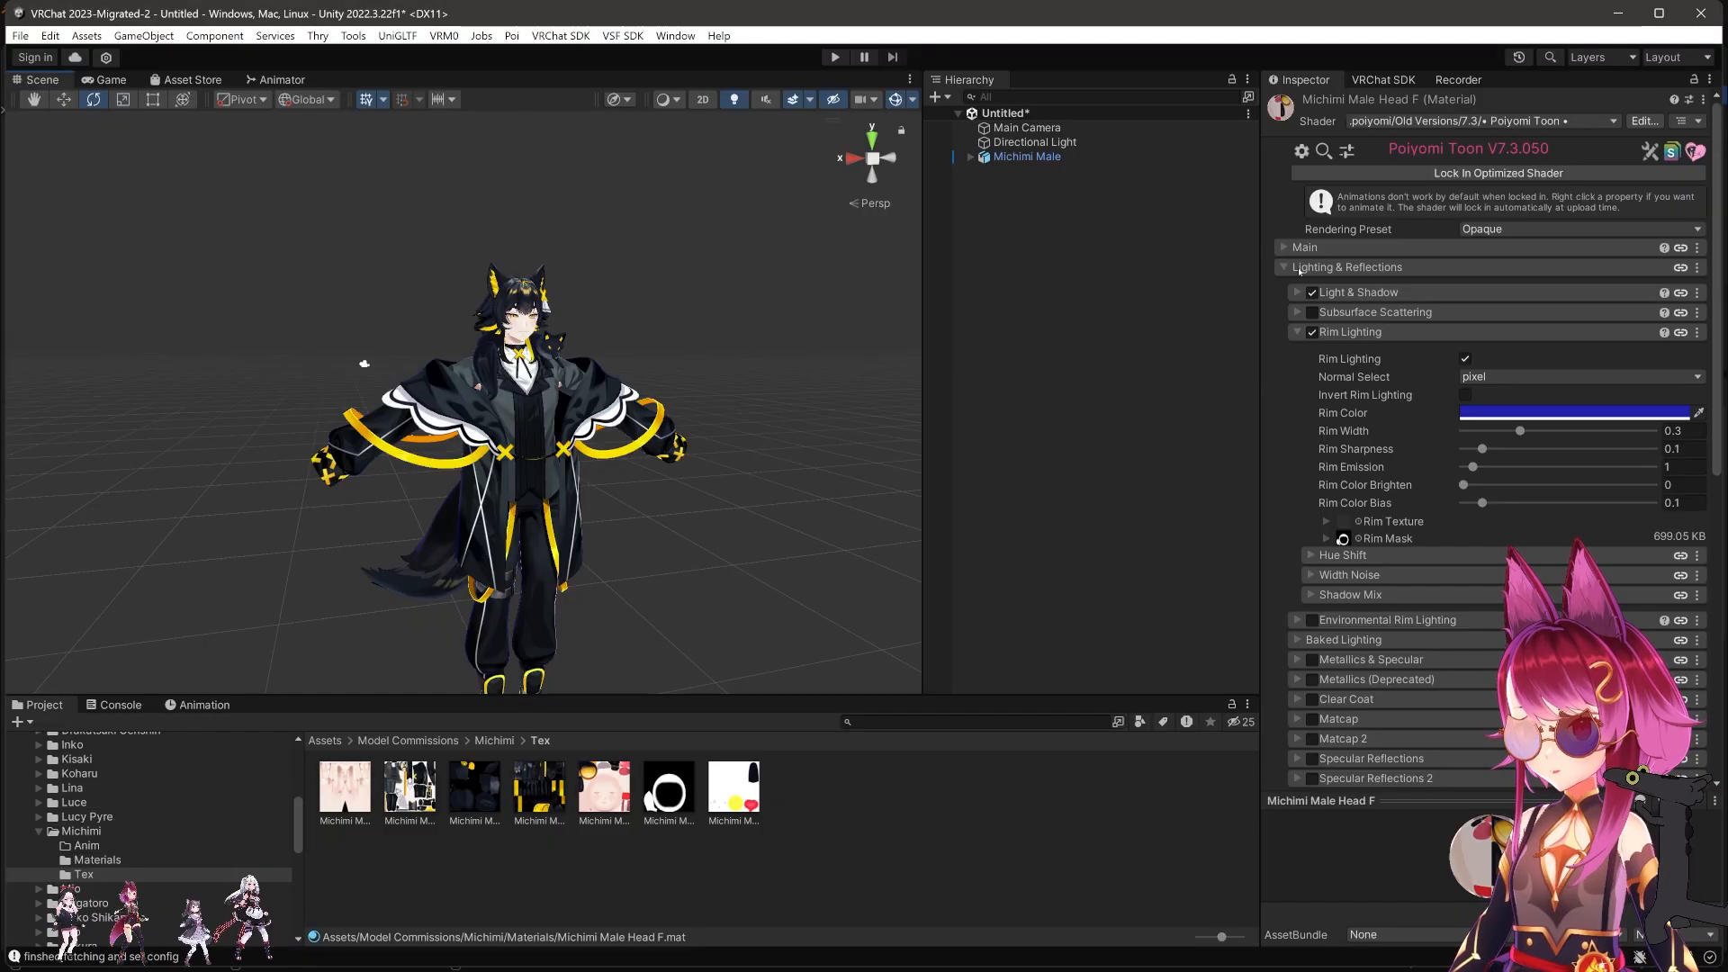
- Verify the head mask's 1024 Max Size and review the Michimi Male Transparent material
{"action": "left_click", "coordinate": [1295, 267]}
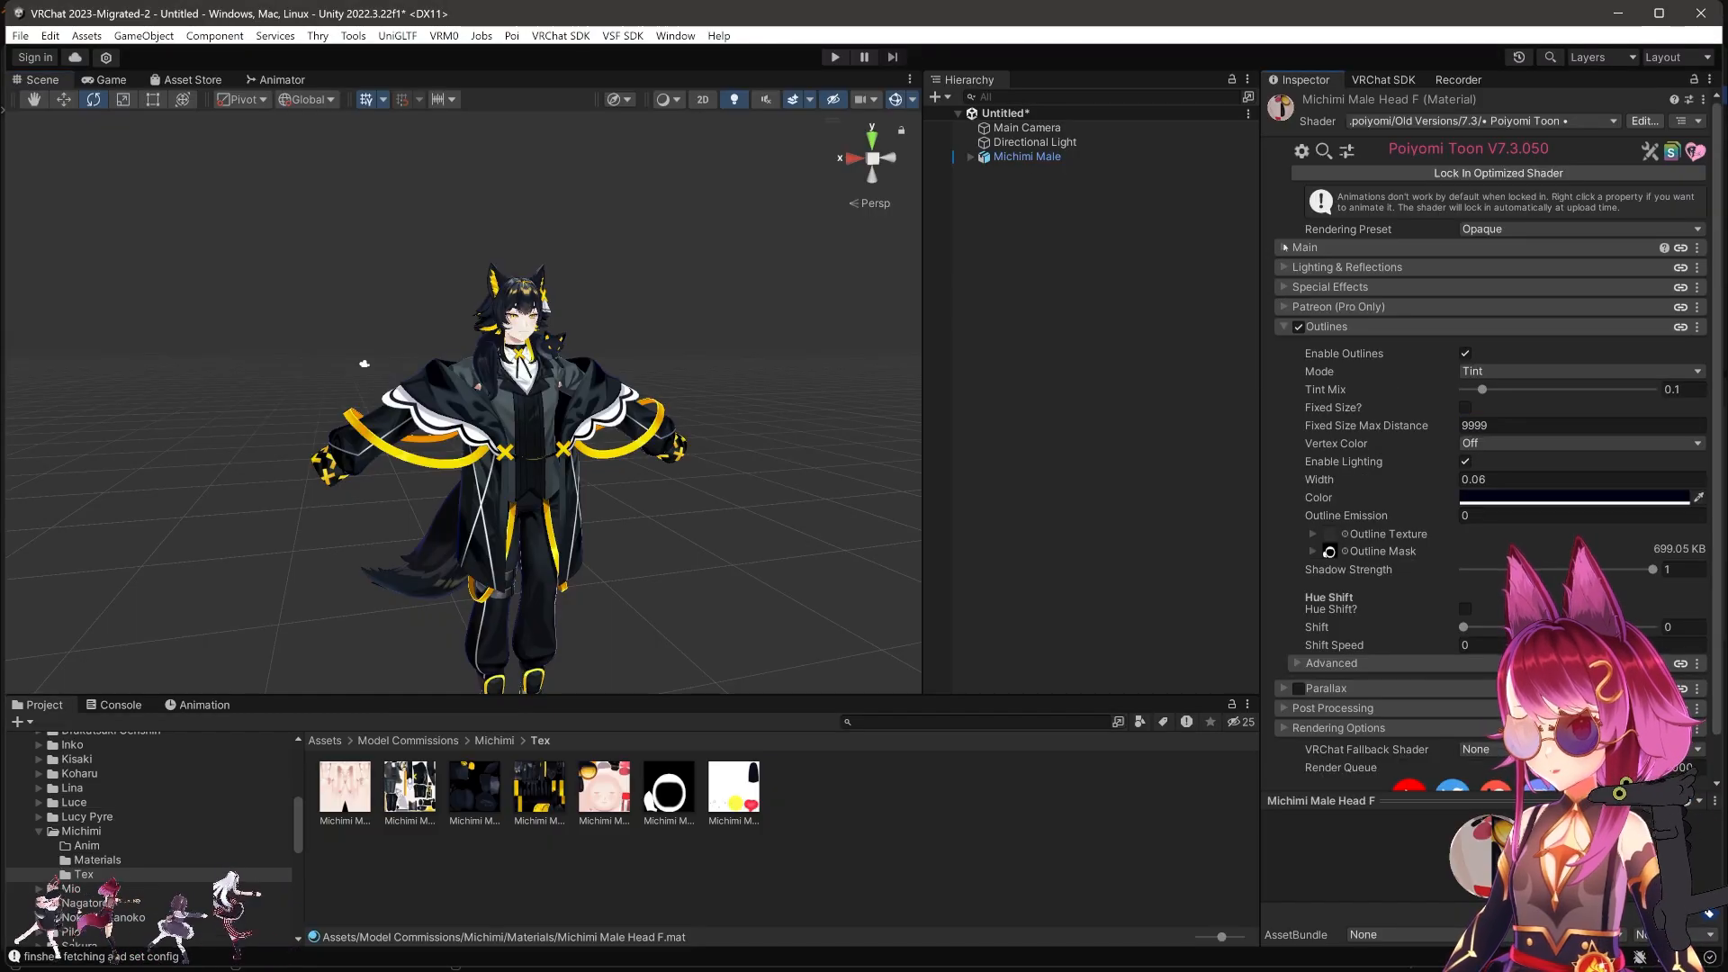
{"action": "left_click", "coordinate": [670, 790]}
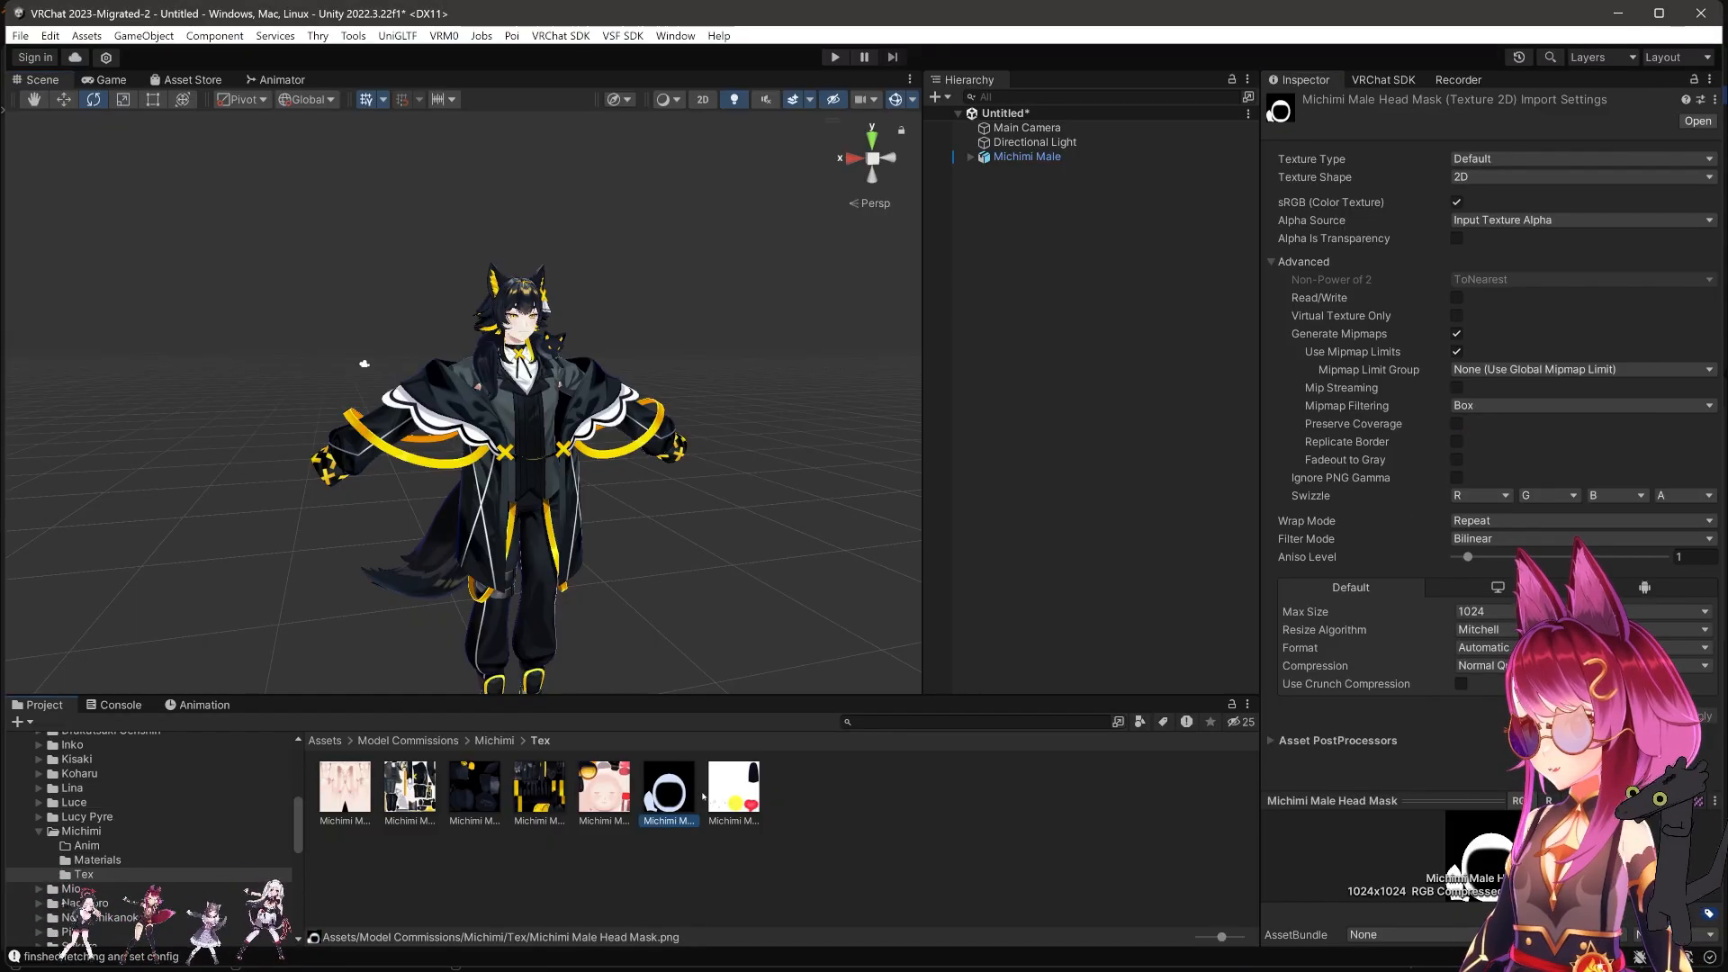
{"action": "left_click", "coordinate": [97, 860]}
{"action": "left_click", "coordinate": [604, 790]}
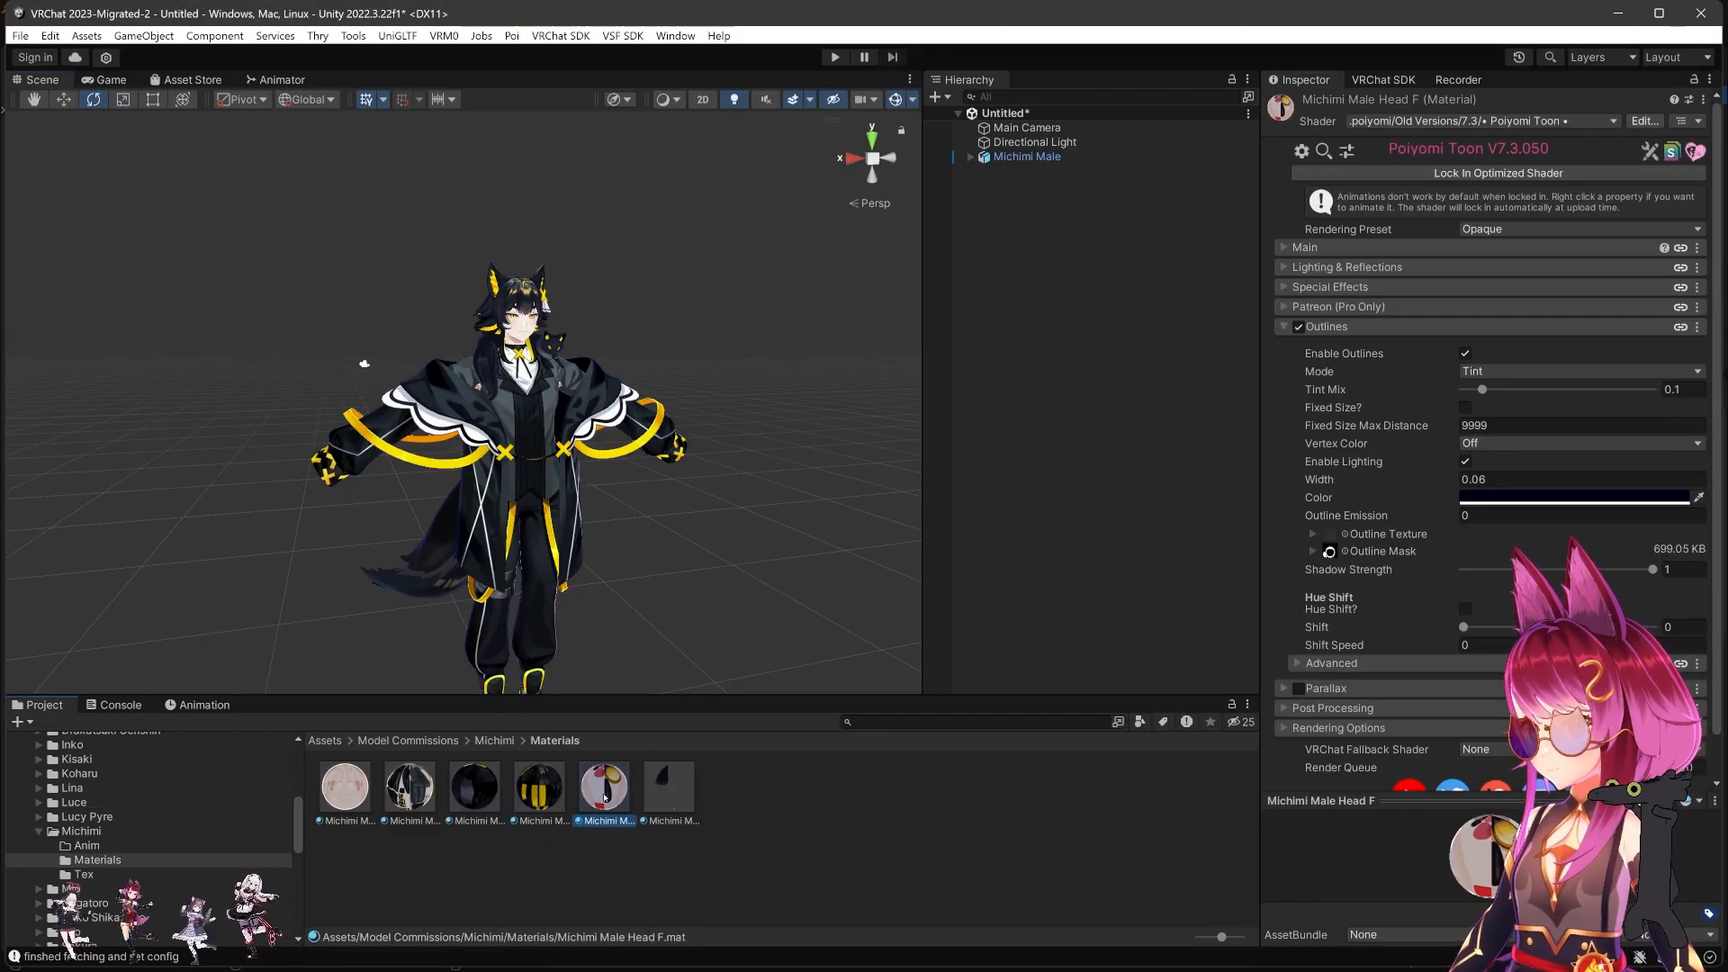
{"action": "left_click", "coordinate": [669, 790]}
- Frame the avatar's upper body in the Scene view and select the Michimi Male object
{"action": "scroll", "coordinate": [683, 399], "scroll_direction": "up", "scroll_amount": 6}
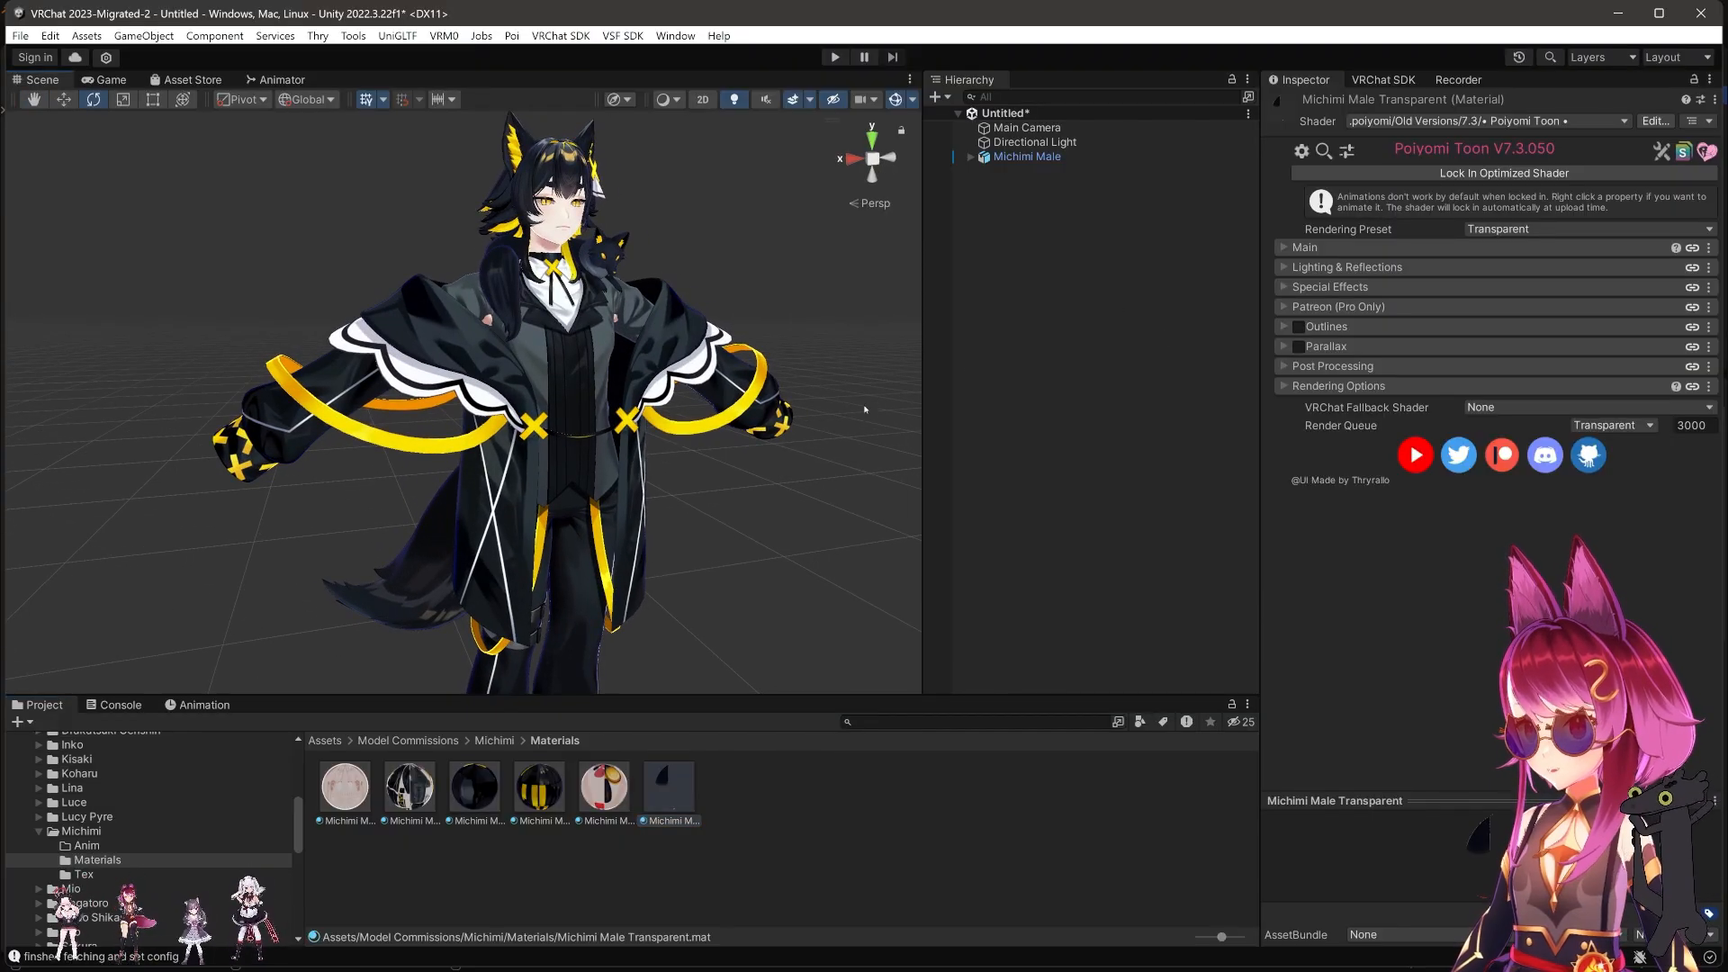
{"action": "scroll", "coordinate": [725, 270], "scroll_direction": "up", "scroll_amount": 1}
{"action": "middle_click_drag", "start_coordinate": [725, 270], "coordinate": [339, 335]}
{"action": "right_click_drag", "start_coordinate": [339, 335], "coordinate": [713, 513], "text": "alt"}
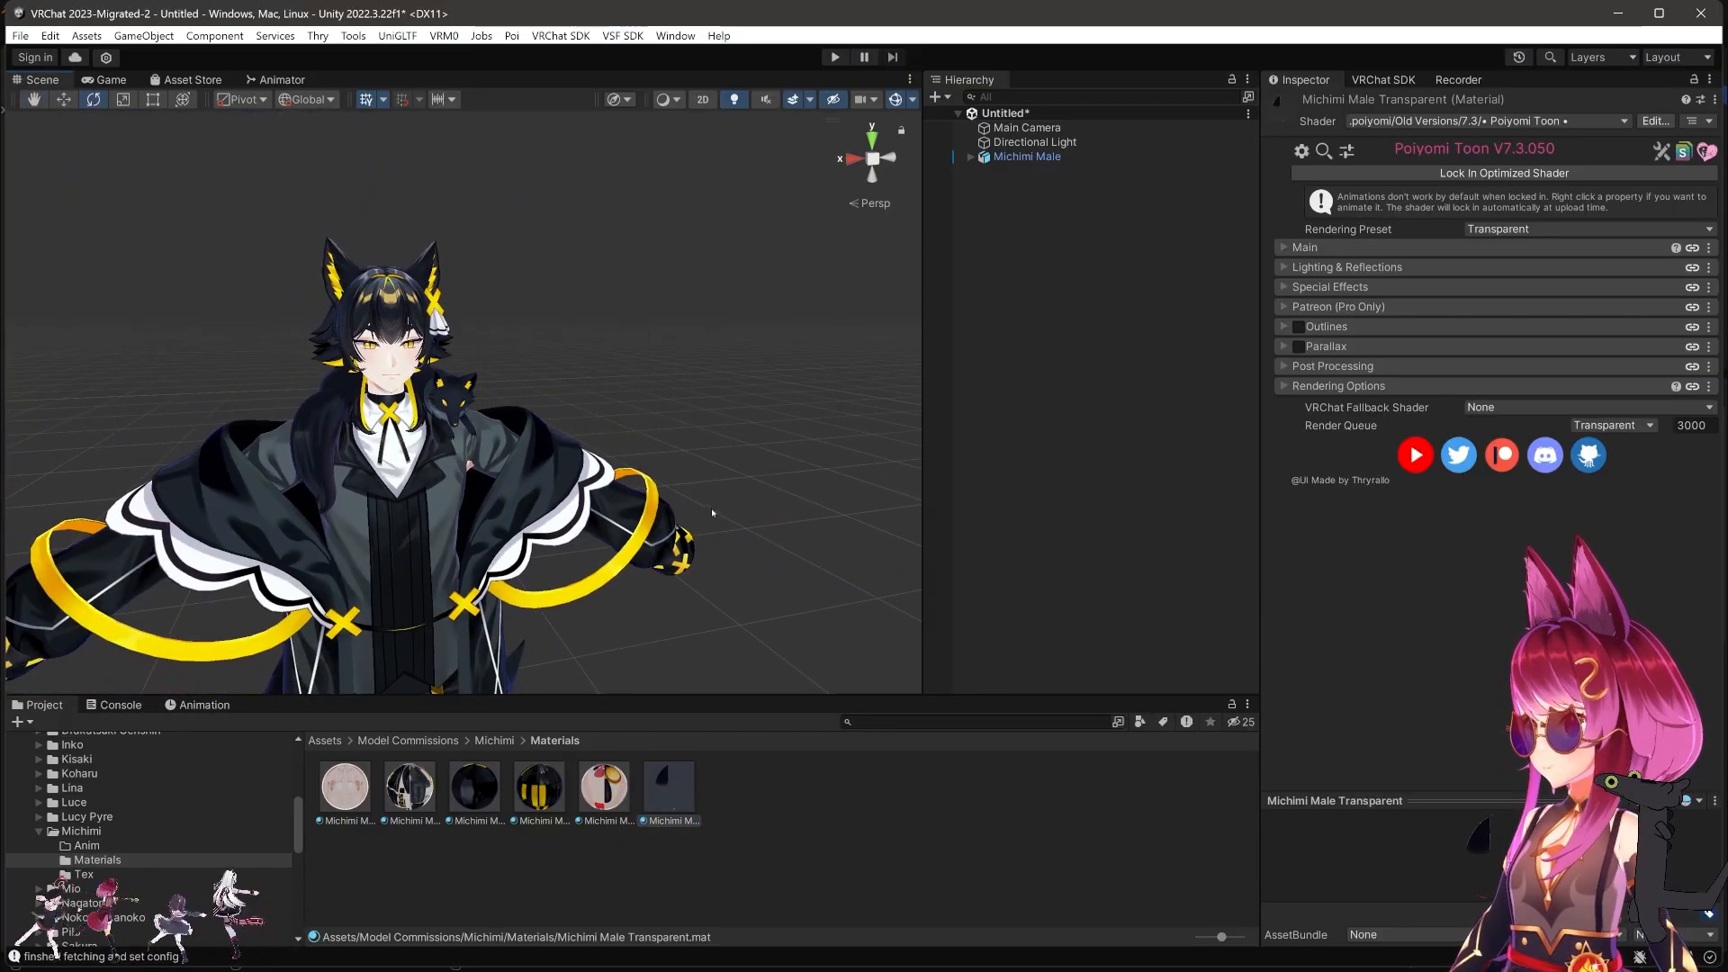
{"action": "middle_click_drag", "start_coordinate": [630, 602], "coordinate": [716, 550]}
{"action": "left_click", "coordinate": [1027, 157]}
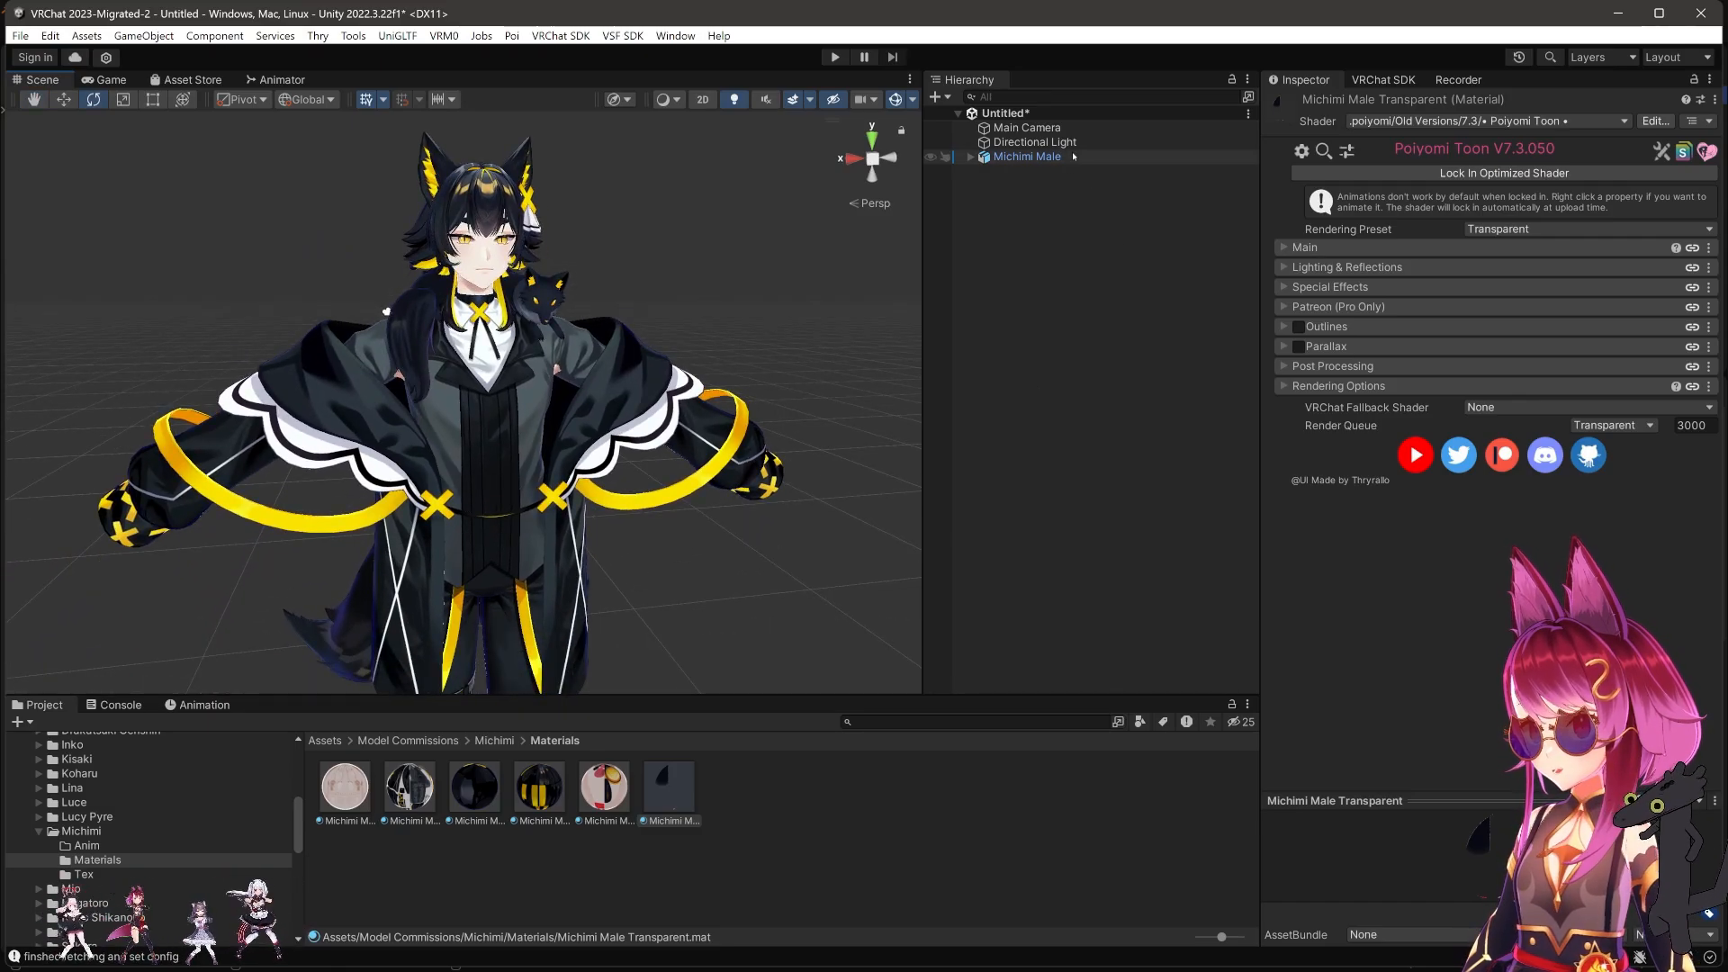
- Collapse the Michimi Male prefab, open the Luce folder and view the HG Luce animator controller
{"action": "left_click", "coordinate": [511, 740]}
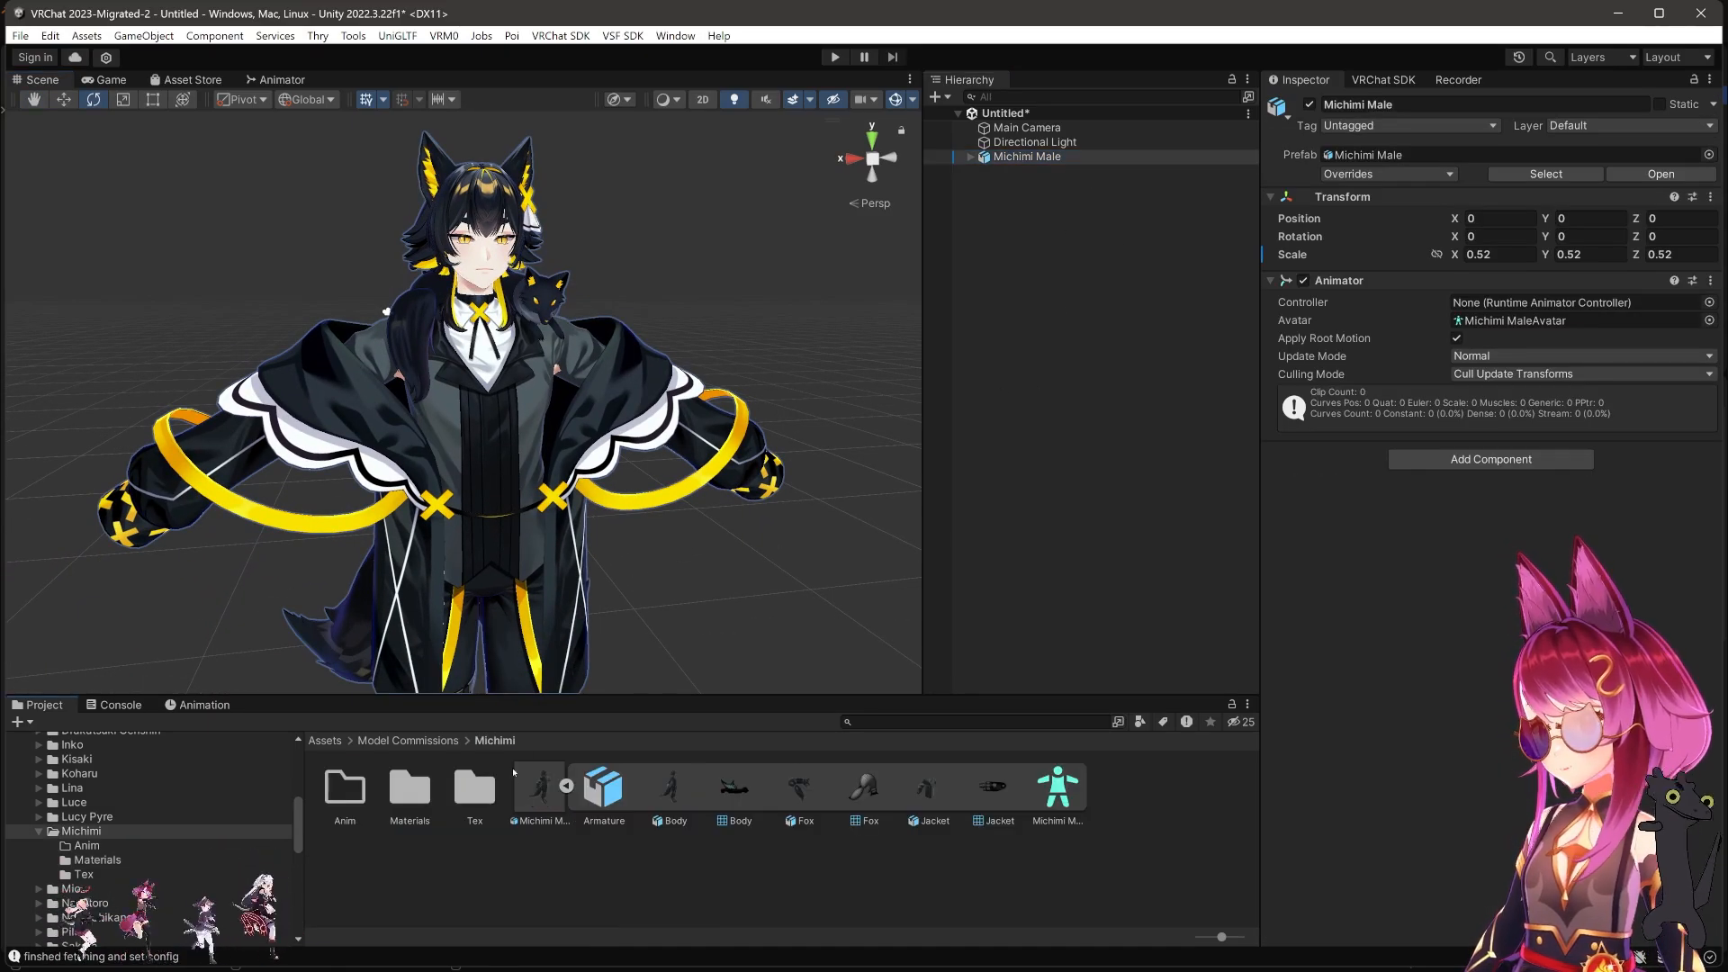
{"action": "left_click", "coordinate": [566, 787]}
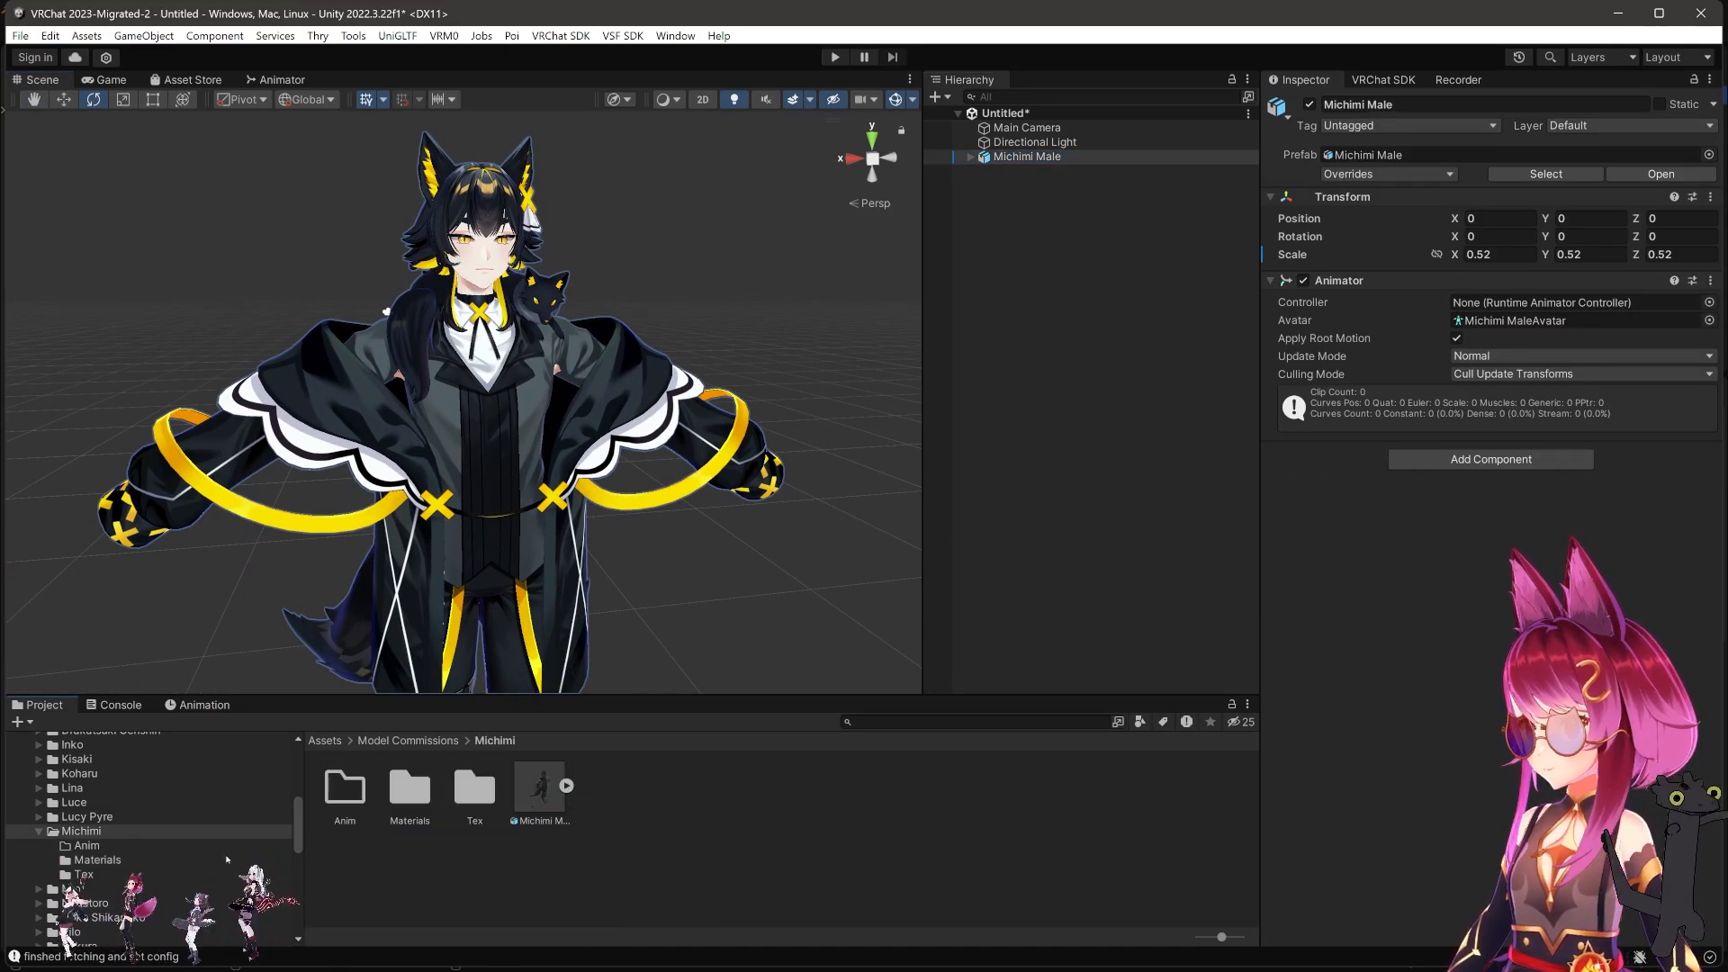
{"action": "left_click", "coordinate": [74, 802]}
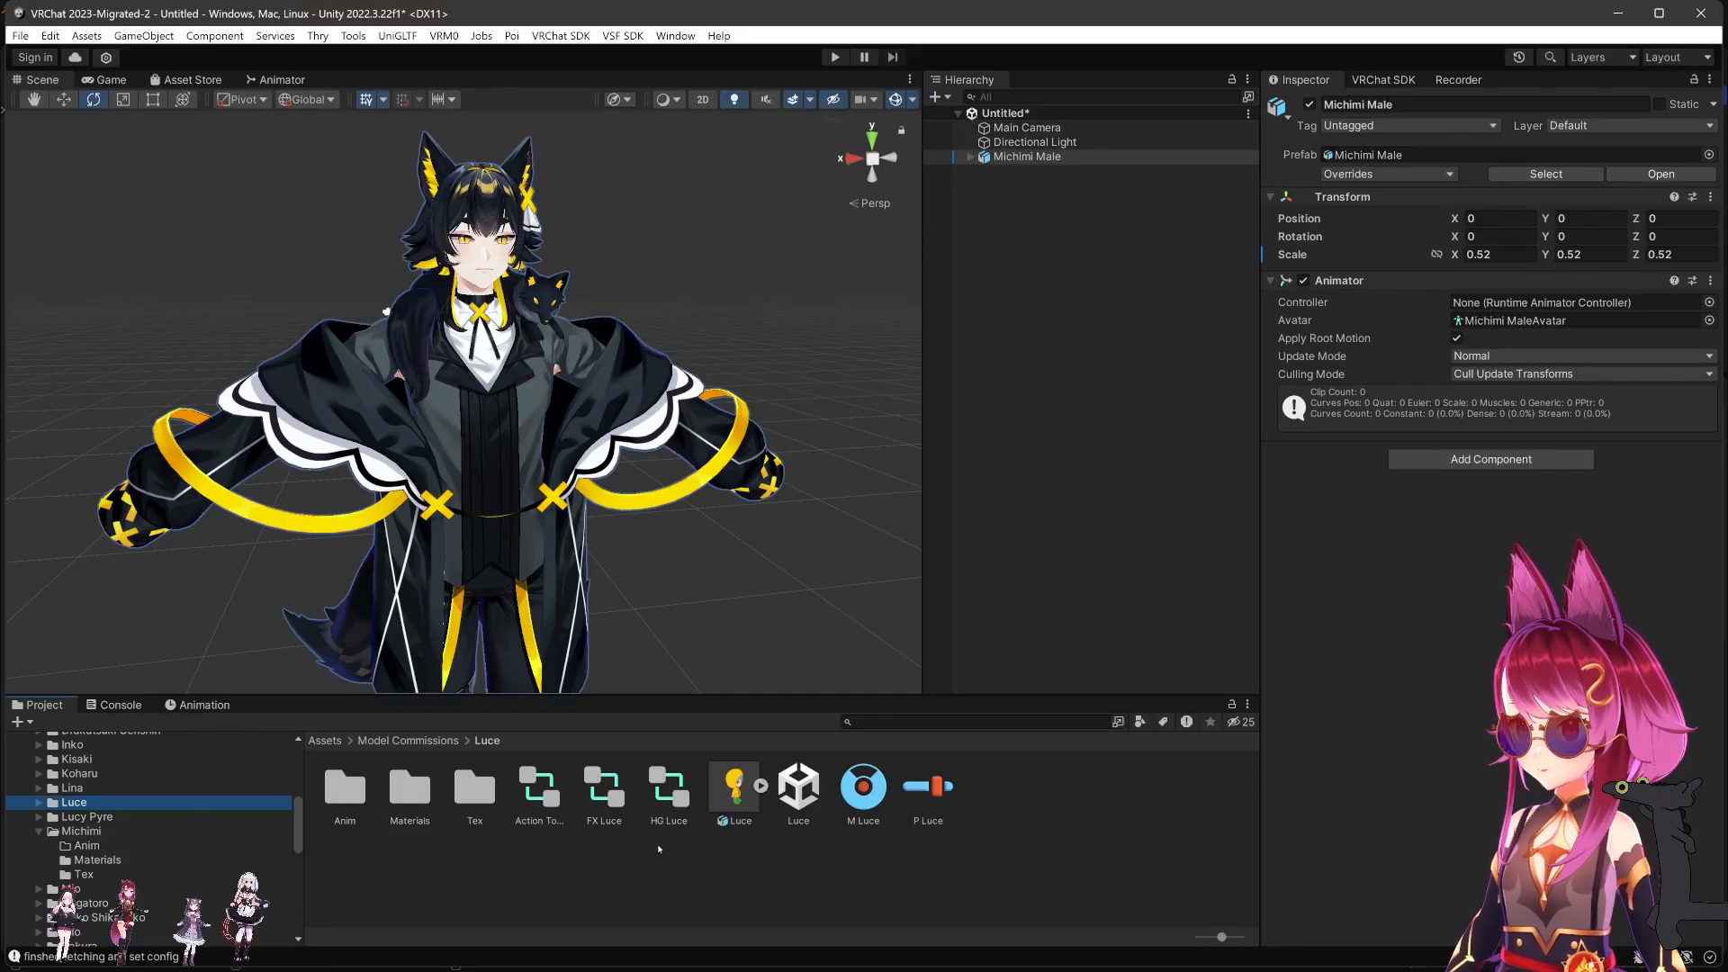
{"action": "left_click", "coordinate": [539, 792]}
{"action": "left_click", "coordinate": [604, 792]}
{"action": "left_click", "coordinate": [669, 792]}
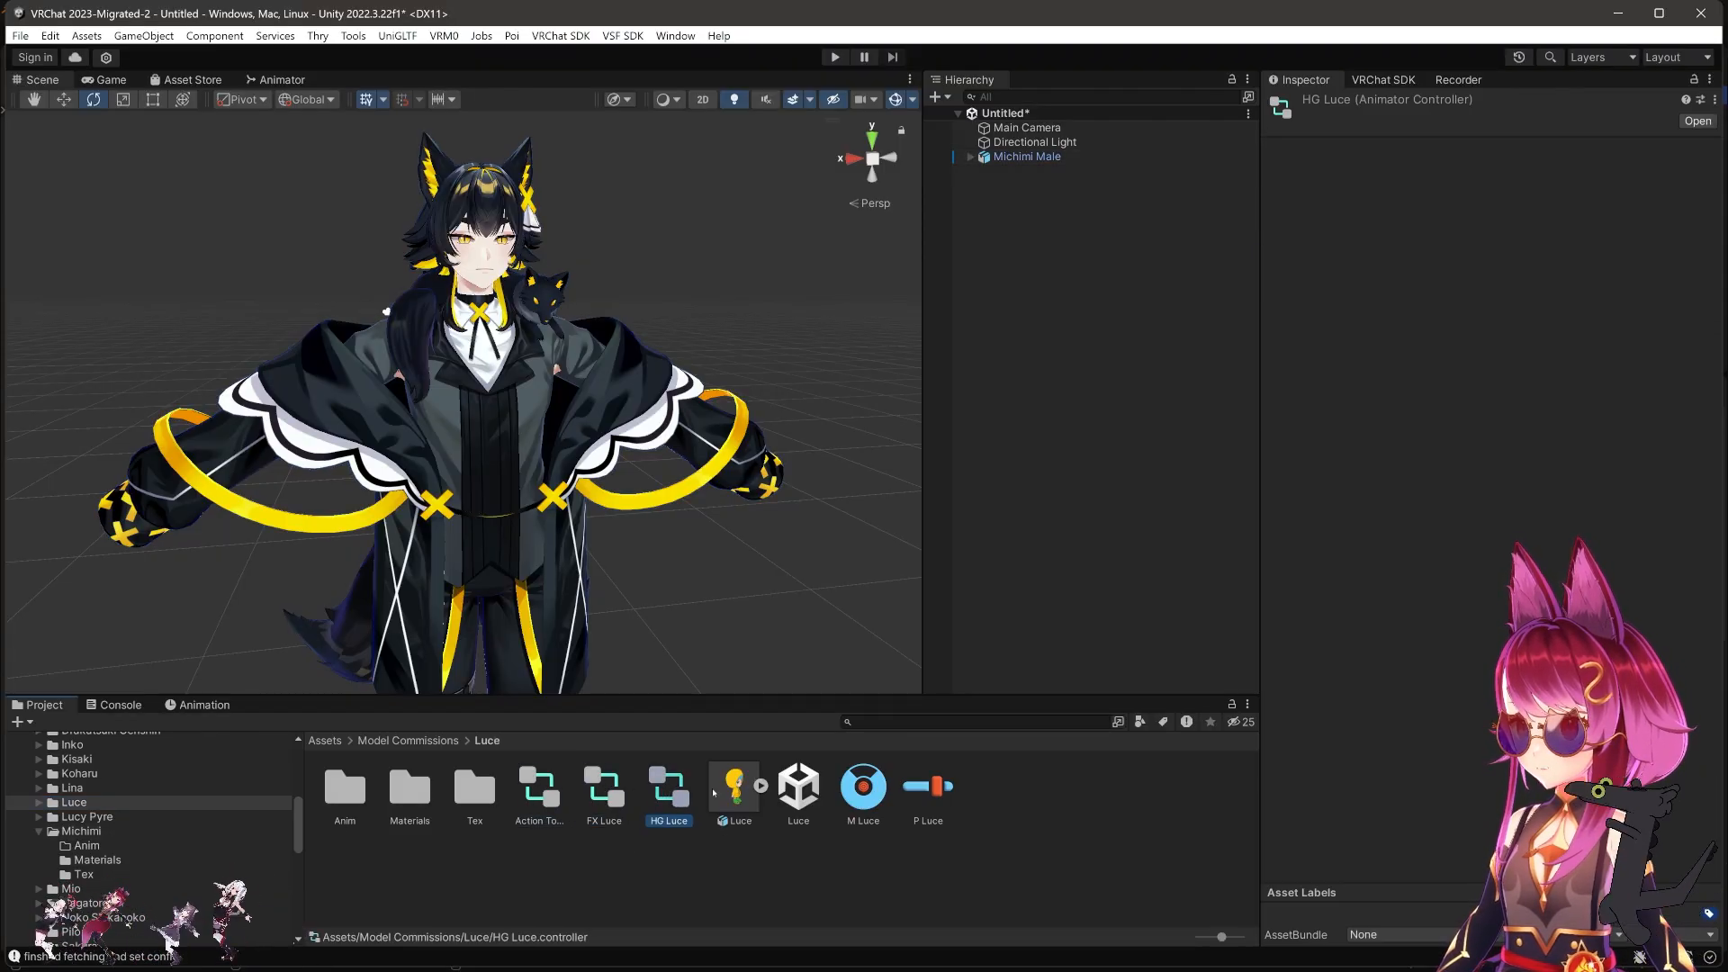
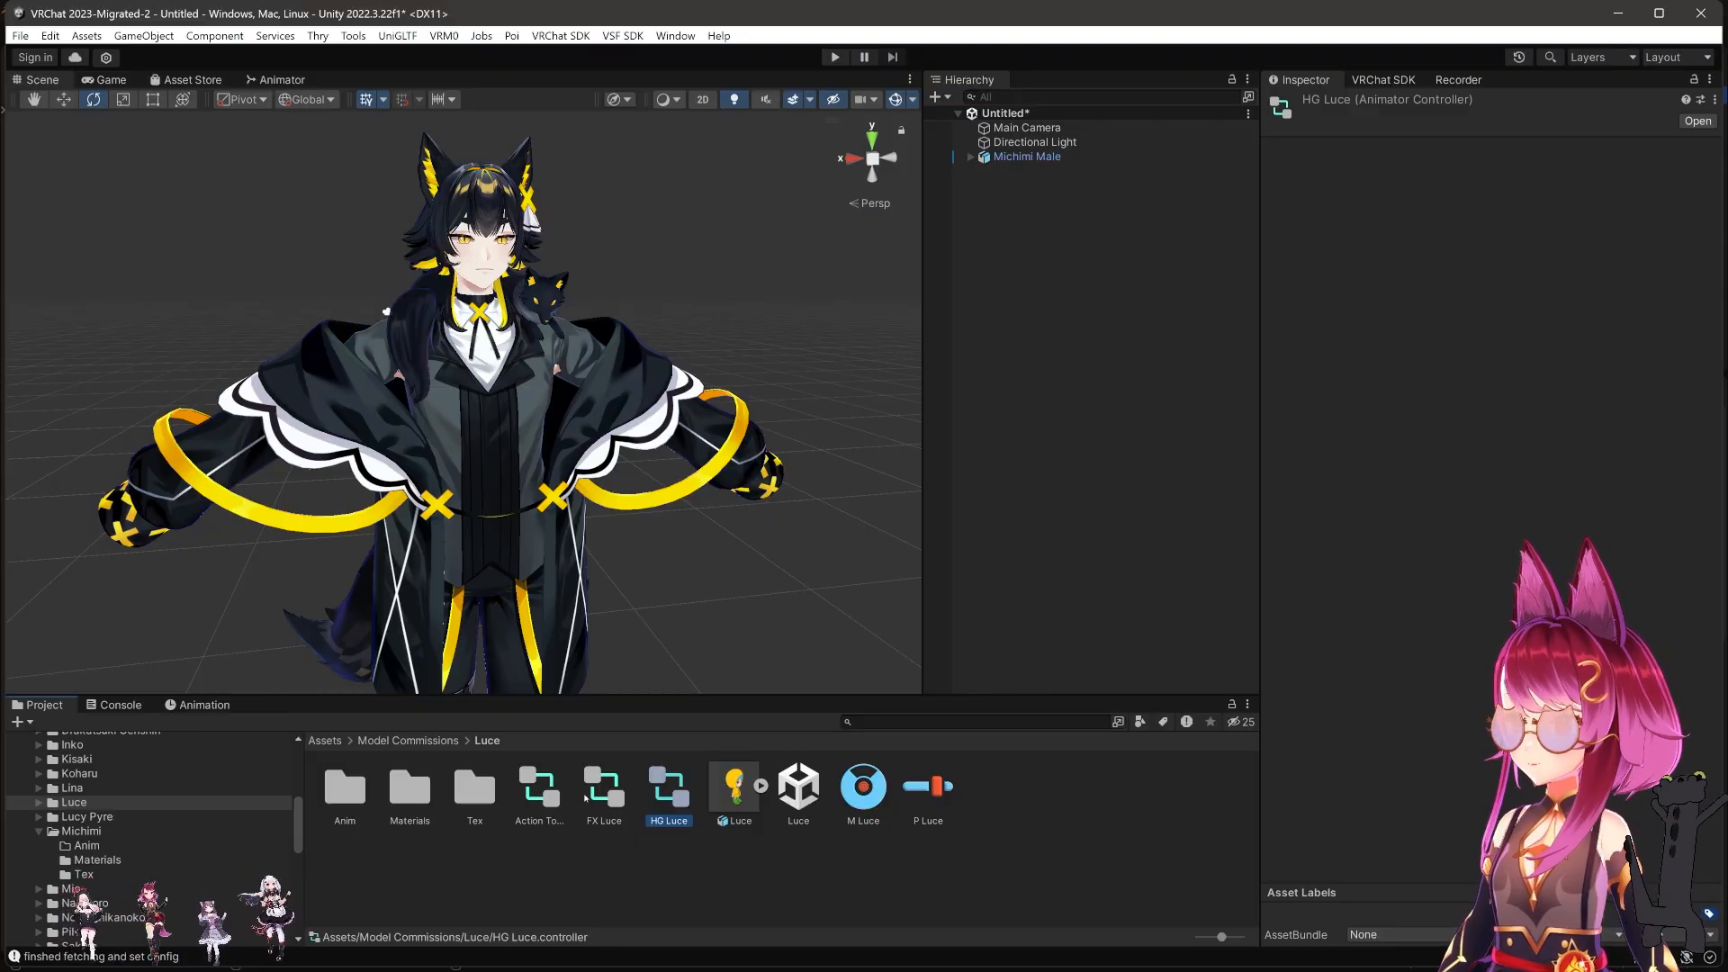
- Compare the Luce FX, HG and Action Toothless 1 animator controllers, then clear the selection
{"action": "left_click", "coordinate": [594, 862]}
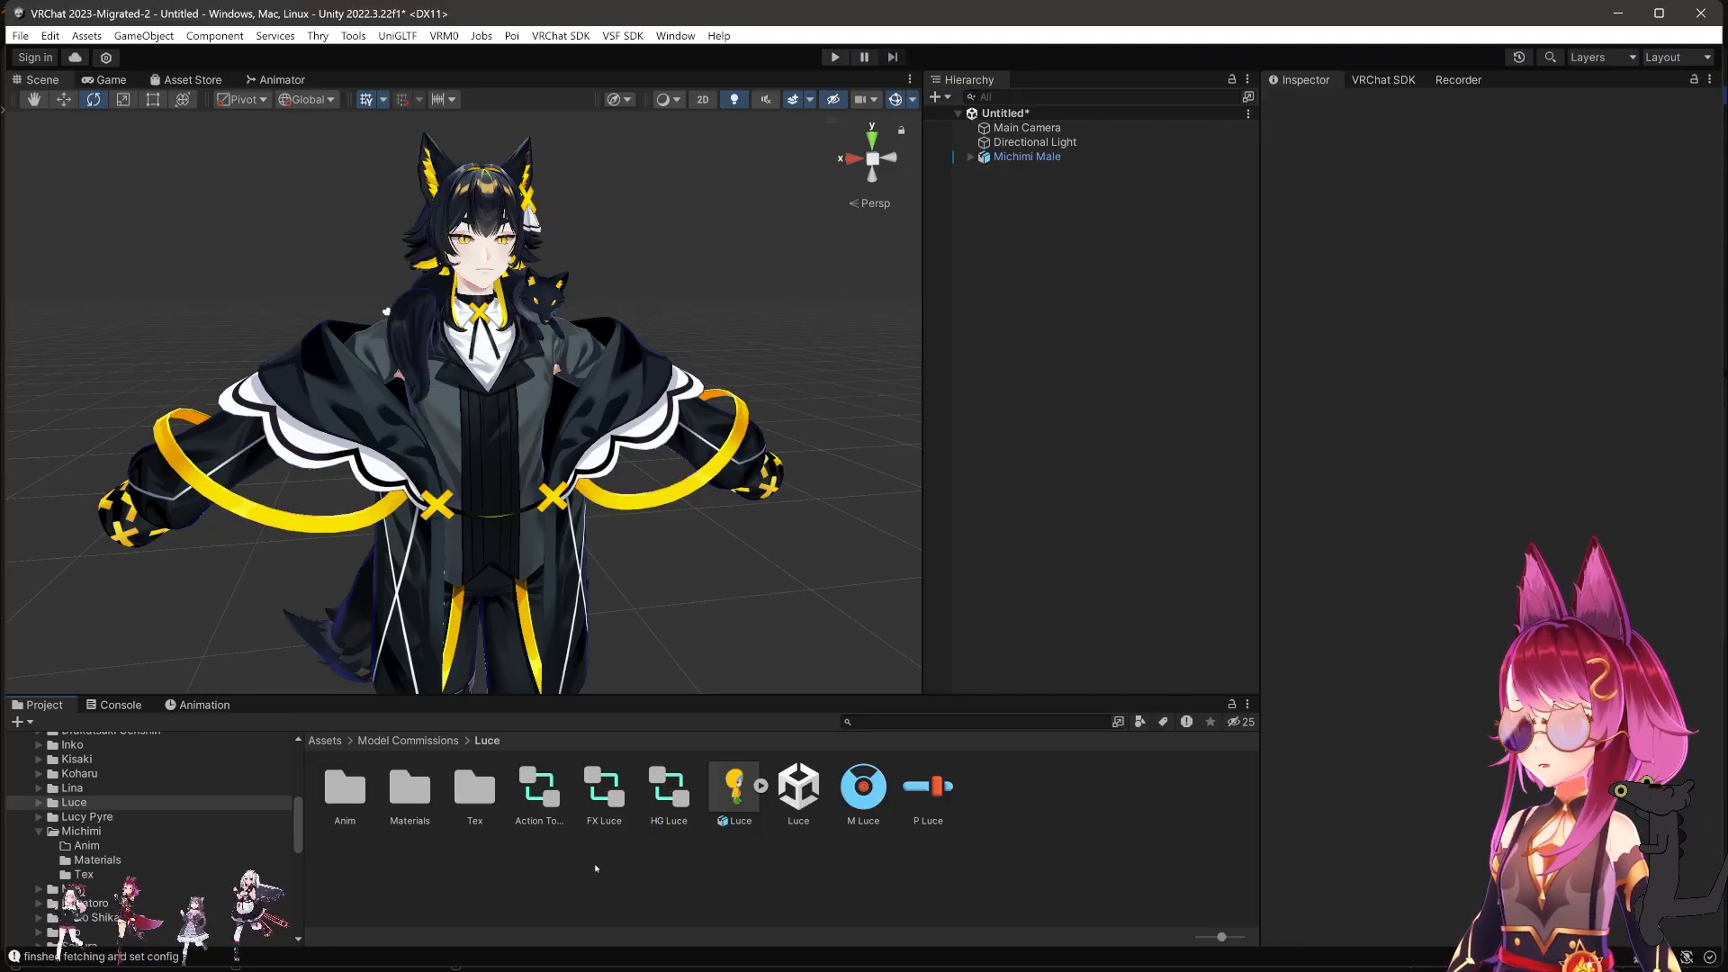
{"action": "left_click", "coordinate": [604, 791]}
{"action": "left_click", "coordinate": [668, 792]}
{"action": "left_click", "coordinate": [604, 792]}
{"action": "left_click", "coordinate": [558, 796]}
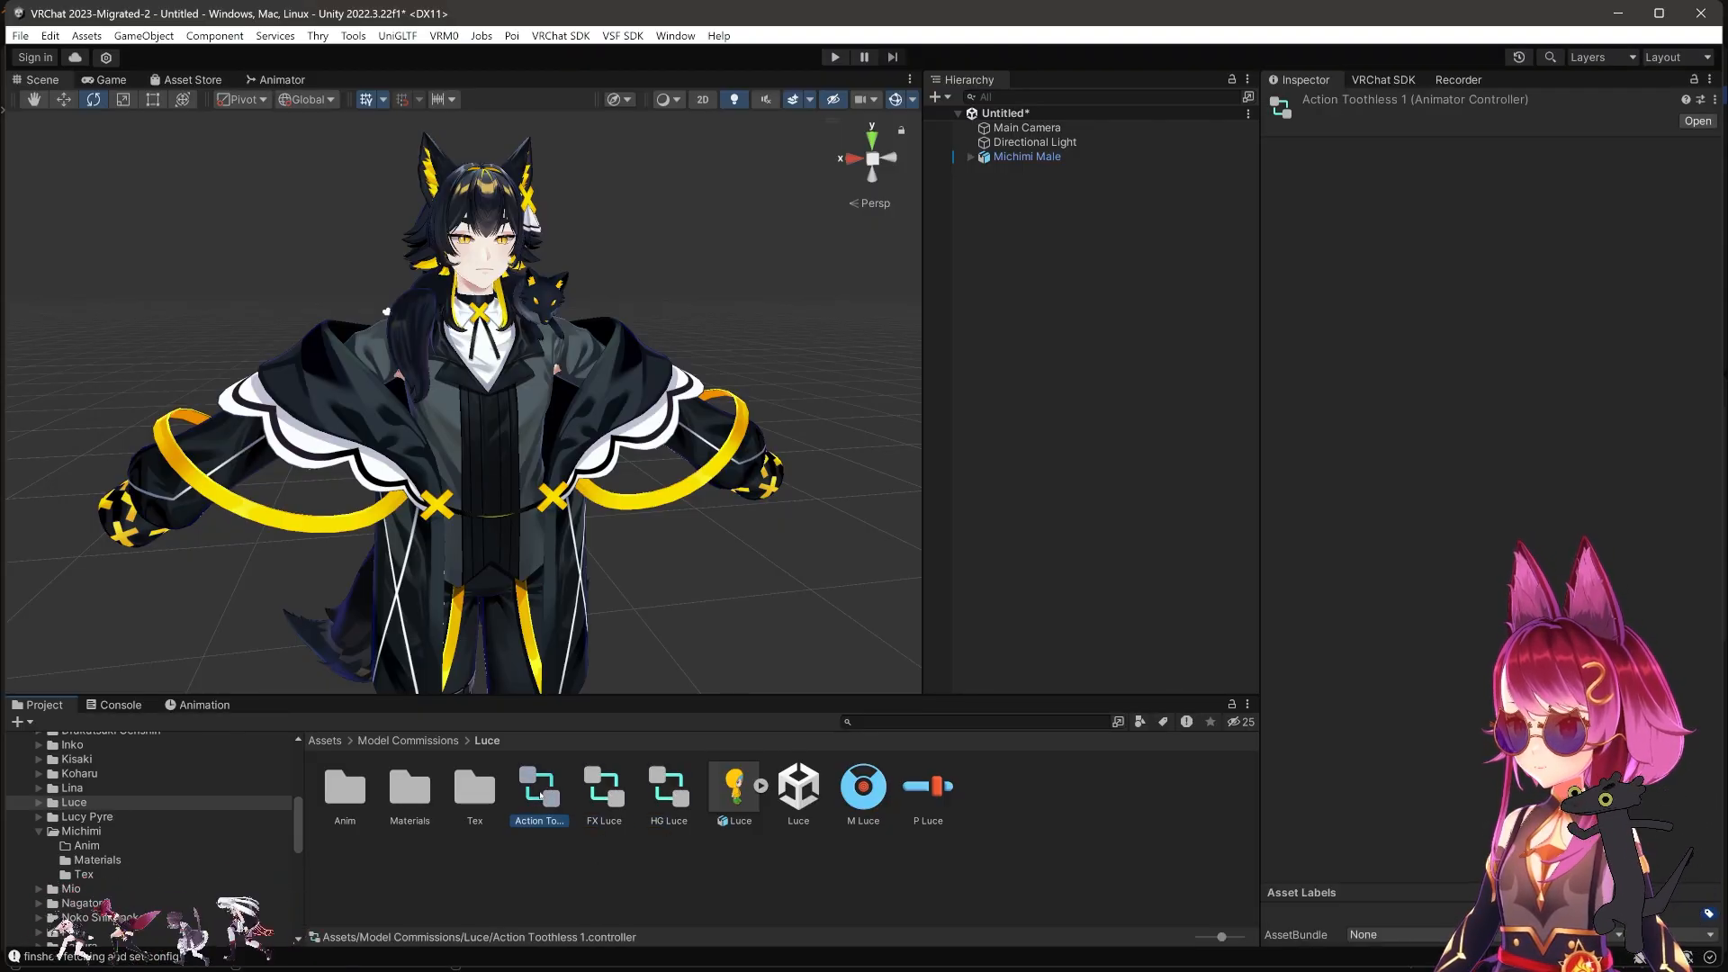
{"action": "left_click", "coordinate": [576, 846]}
{"action": "left_click", "coordinate": [603, 792]}
{"action": "left_click", "coordinate": [668, 792]}
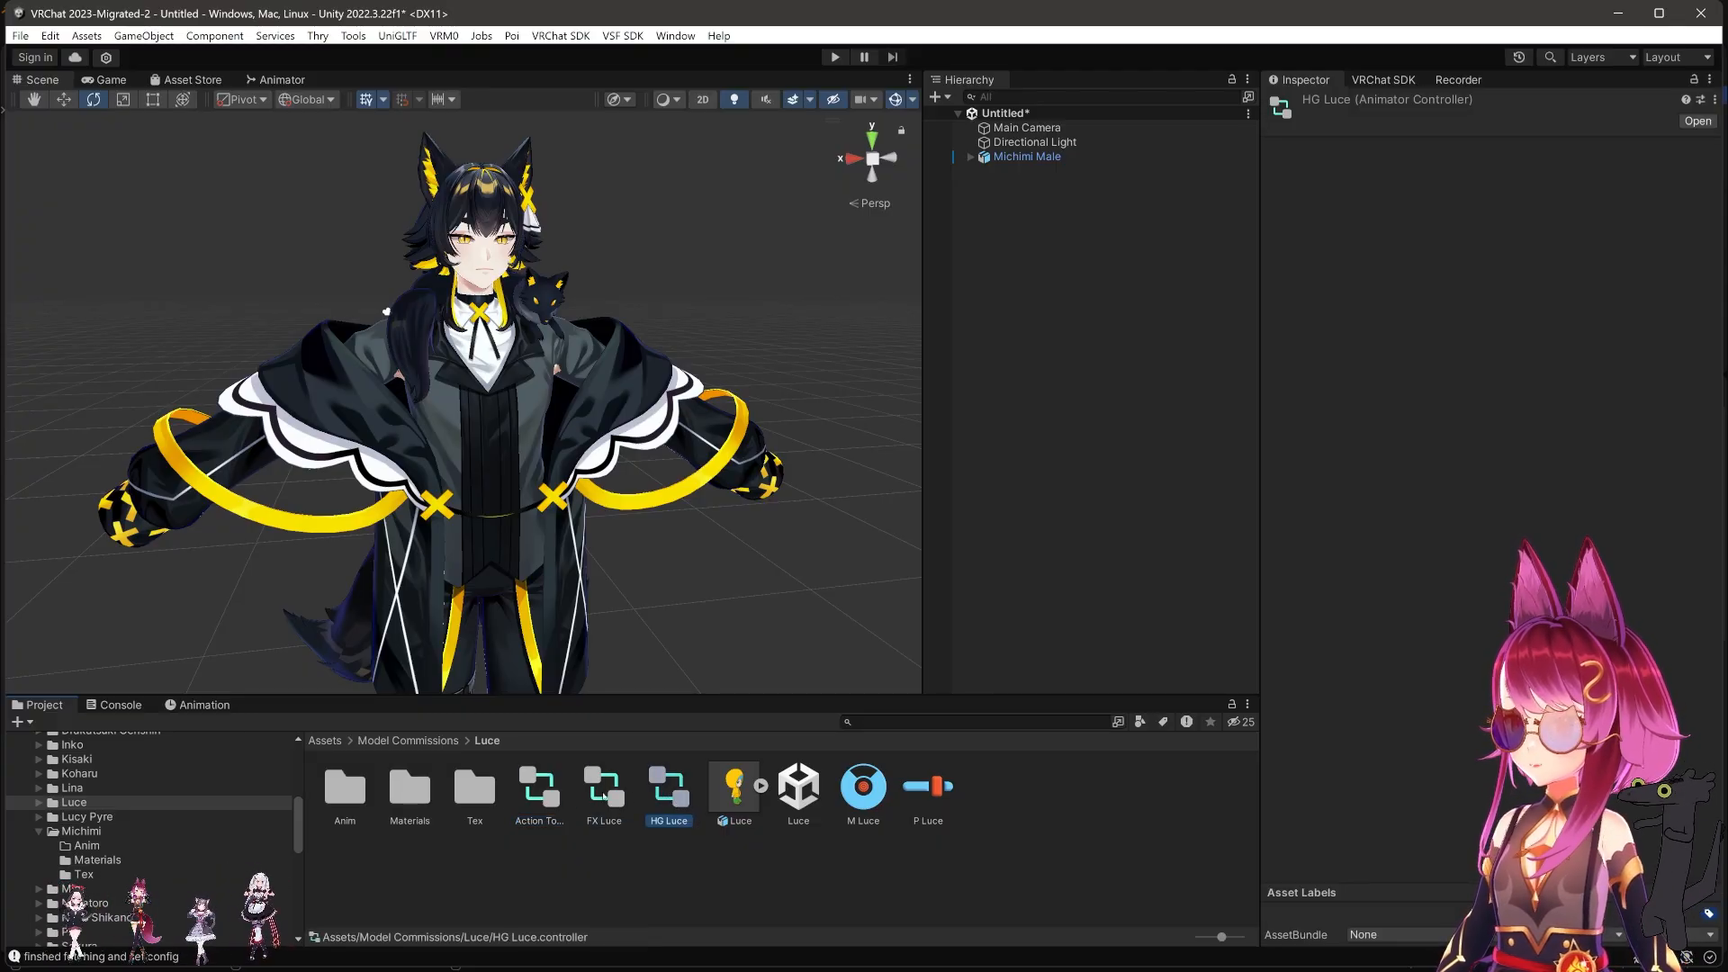
{"action": "left_click", "coordinate": [604, 792]}
{"action": "left_click", "coordinate": [671, 791]}
{"action": "left_click", "coordinate": [716, 877]}
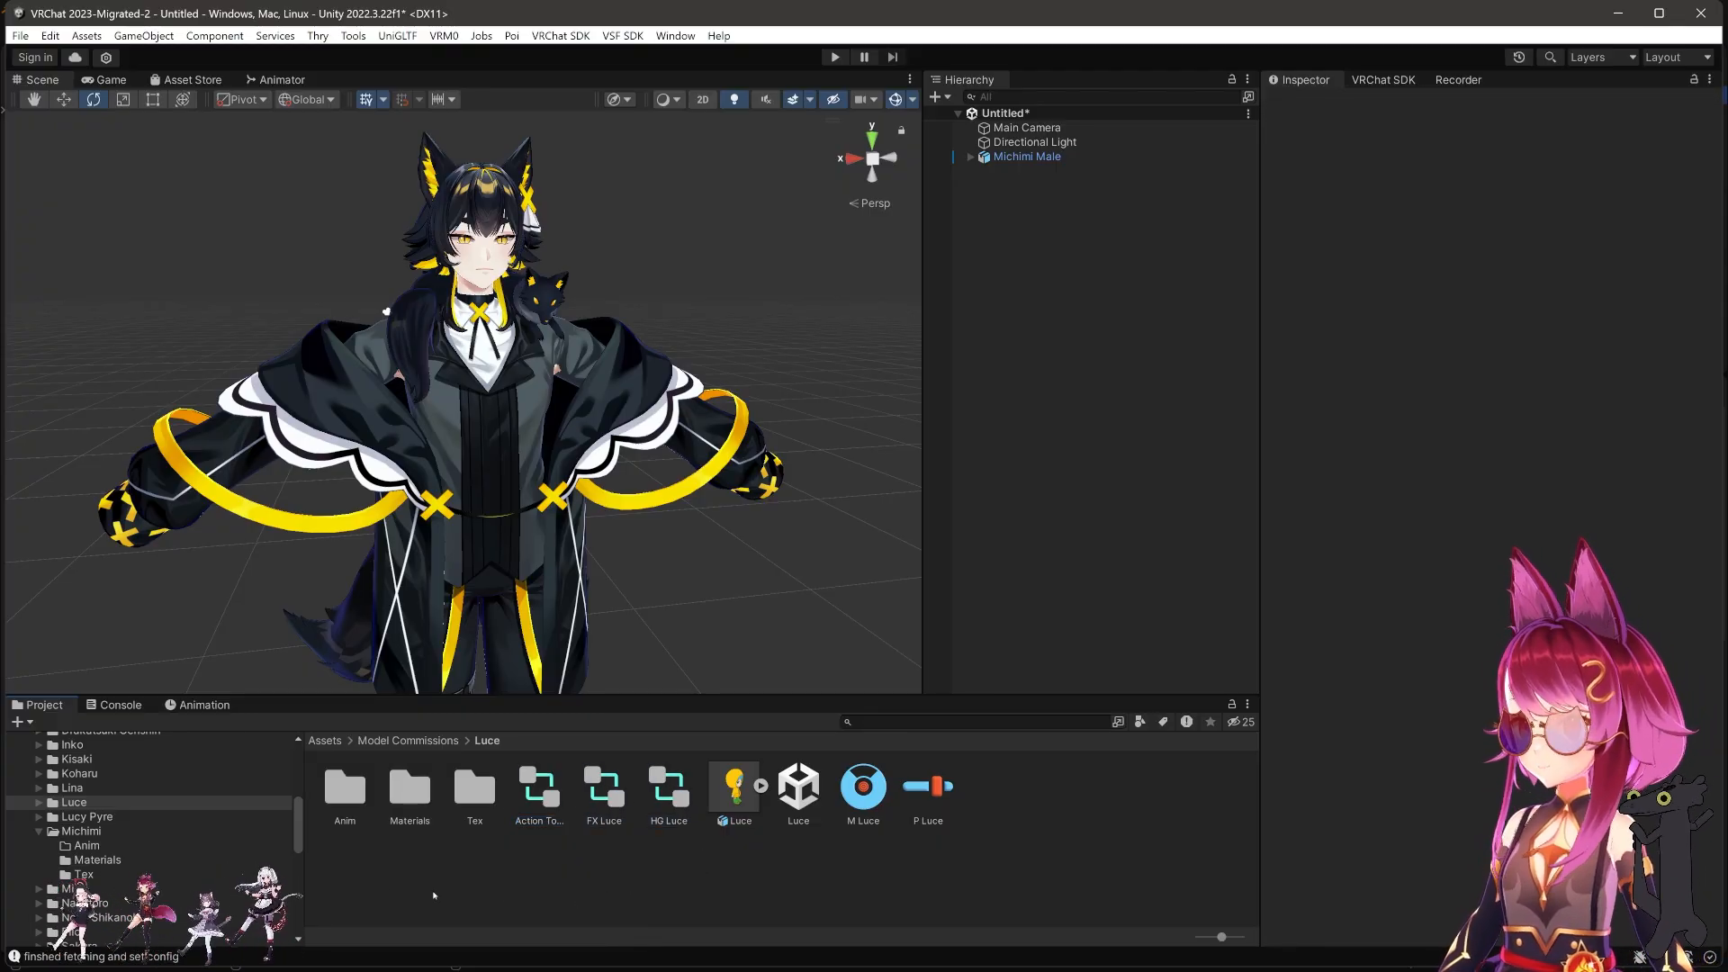
- In the Lucy Pyre folder, review FX Lucy, HG Lucy, the menus and Para Lucy, then multi-select them
{"action": "left_click", "coordinate": [88, 816]}
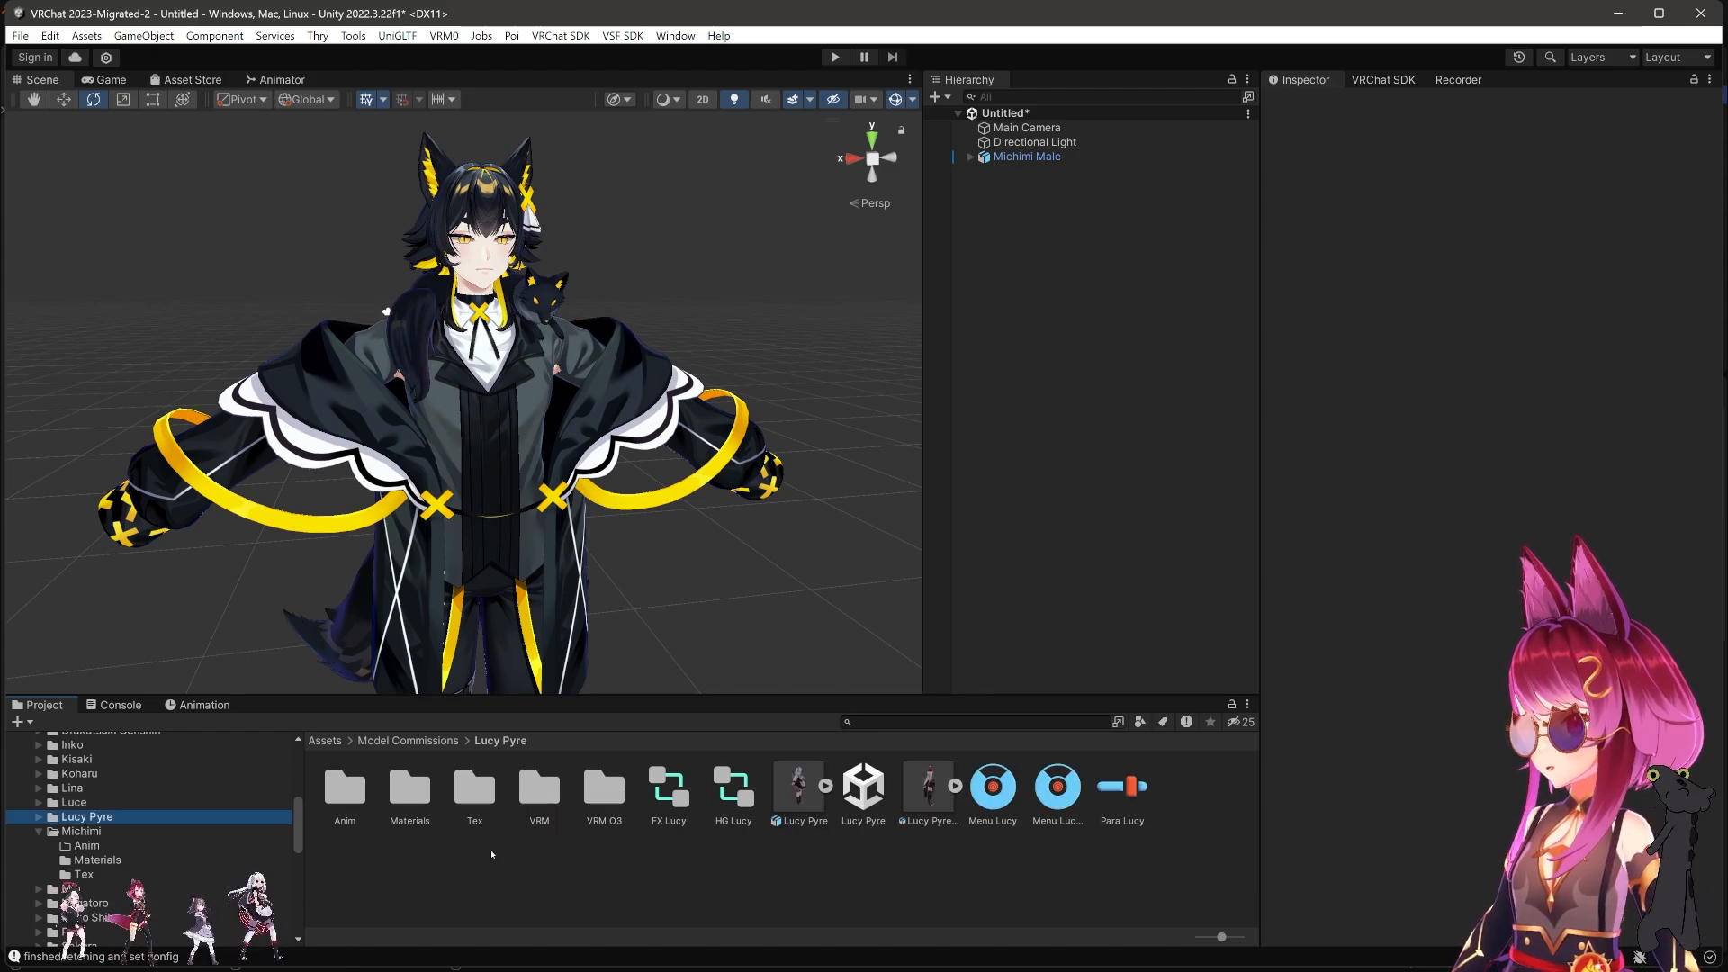
{"action": "left_click", "coordinate": [680, 797]}
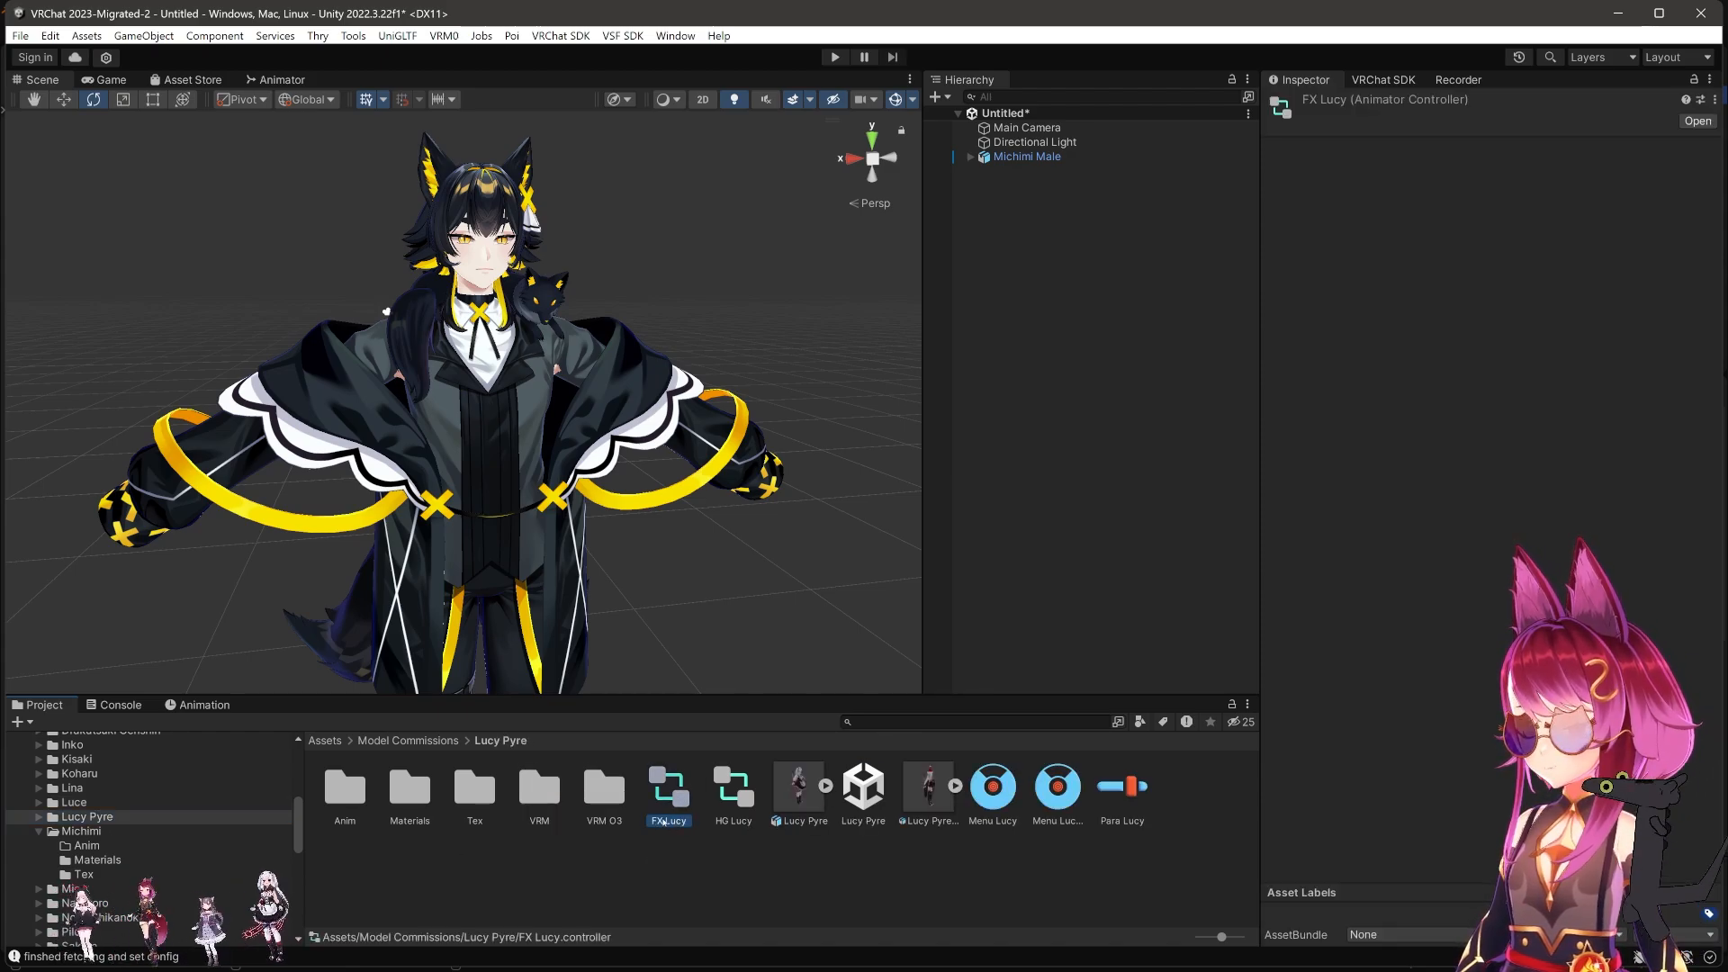
{"action": "left_click", "coordinate": [734, 814]}
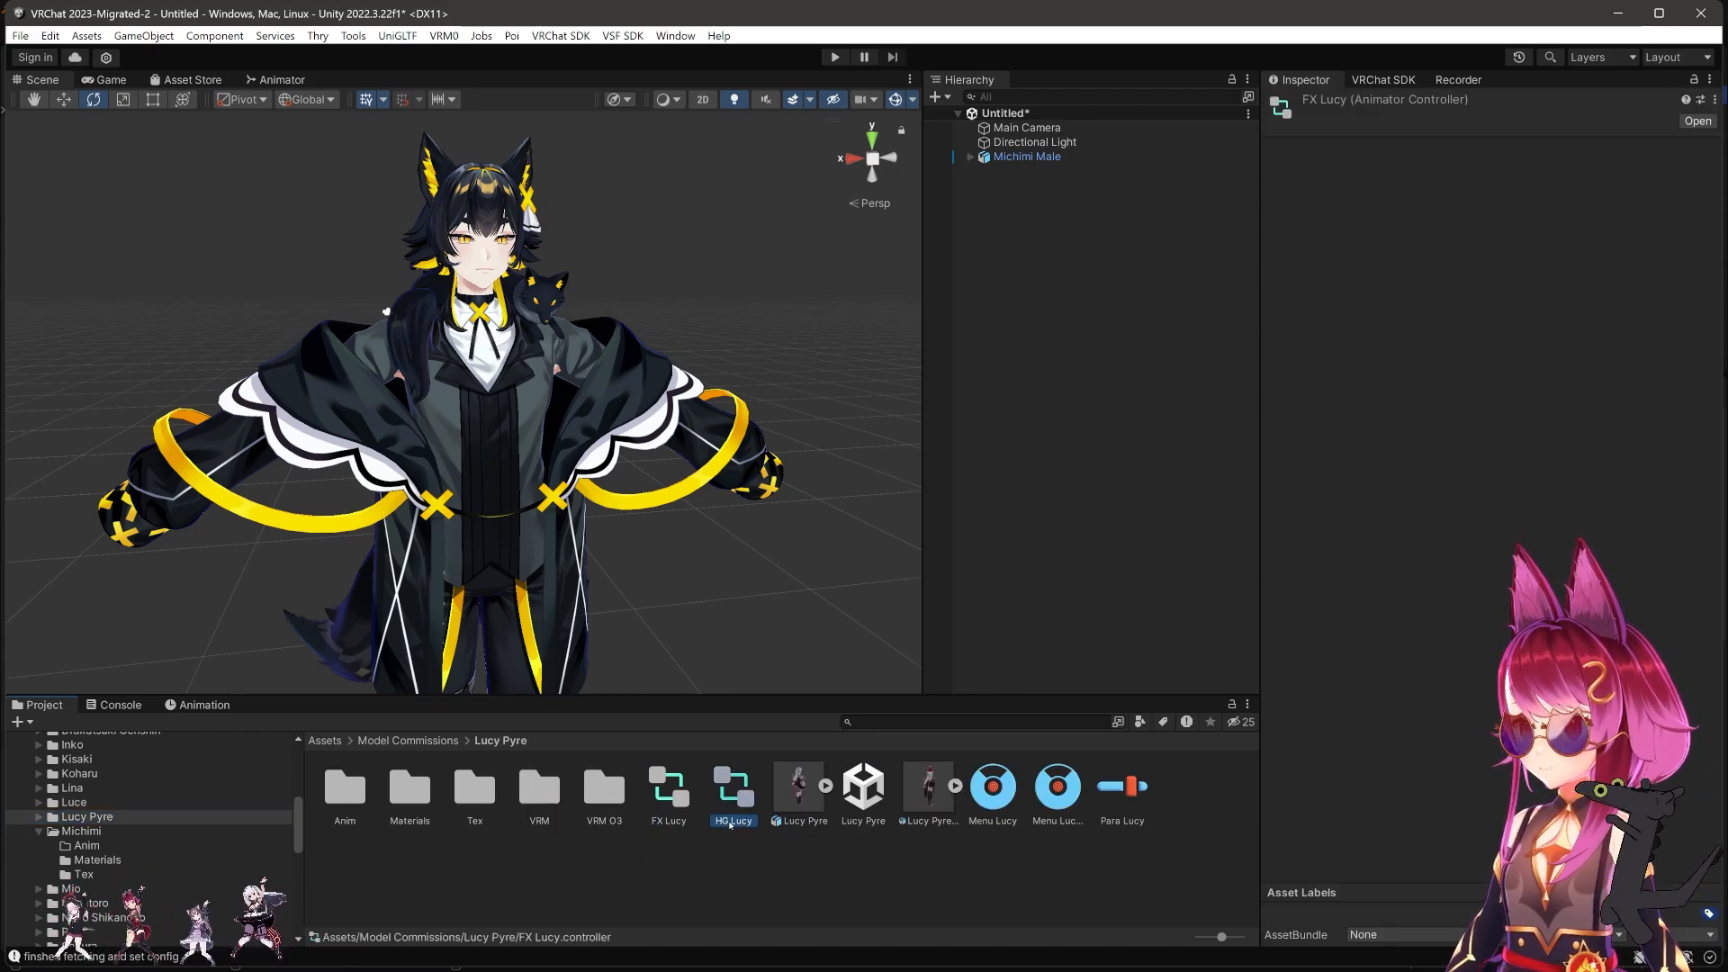
{"action": "left_click", "coordinate": [668, 808]}
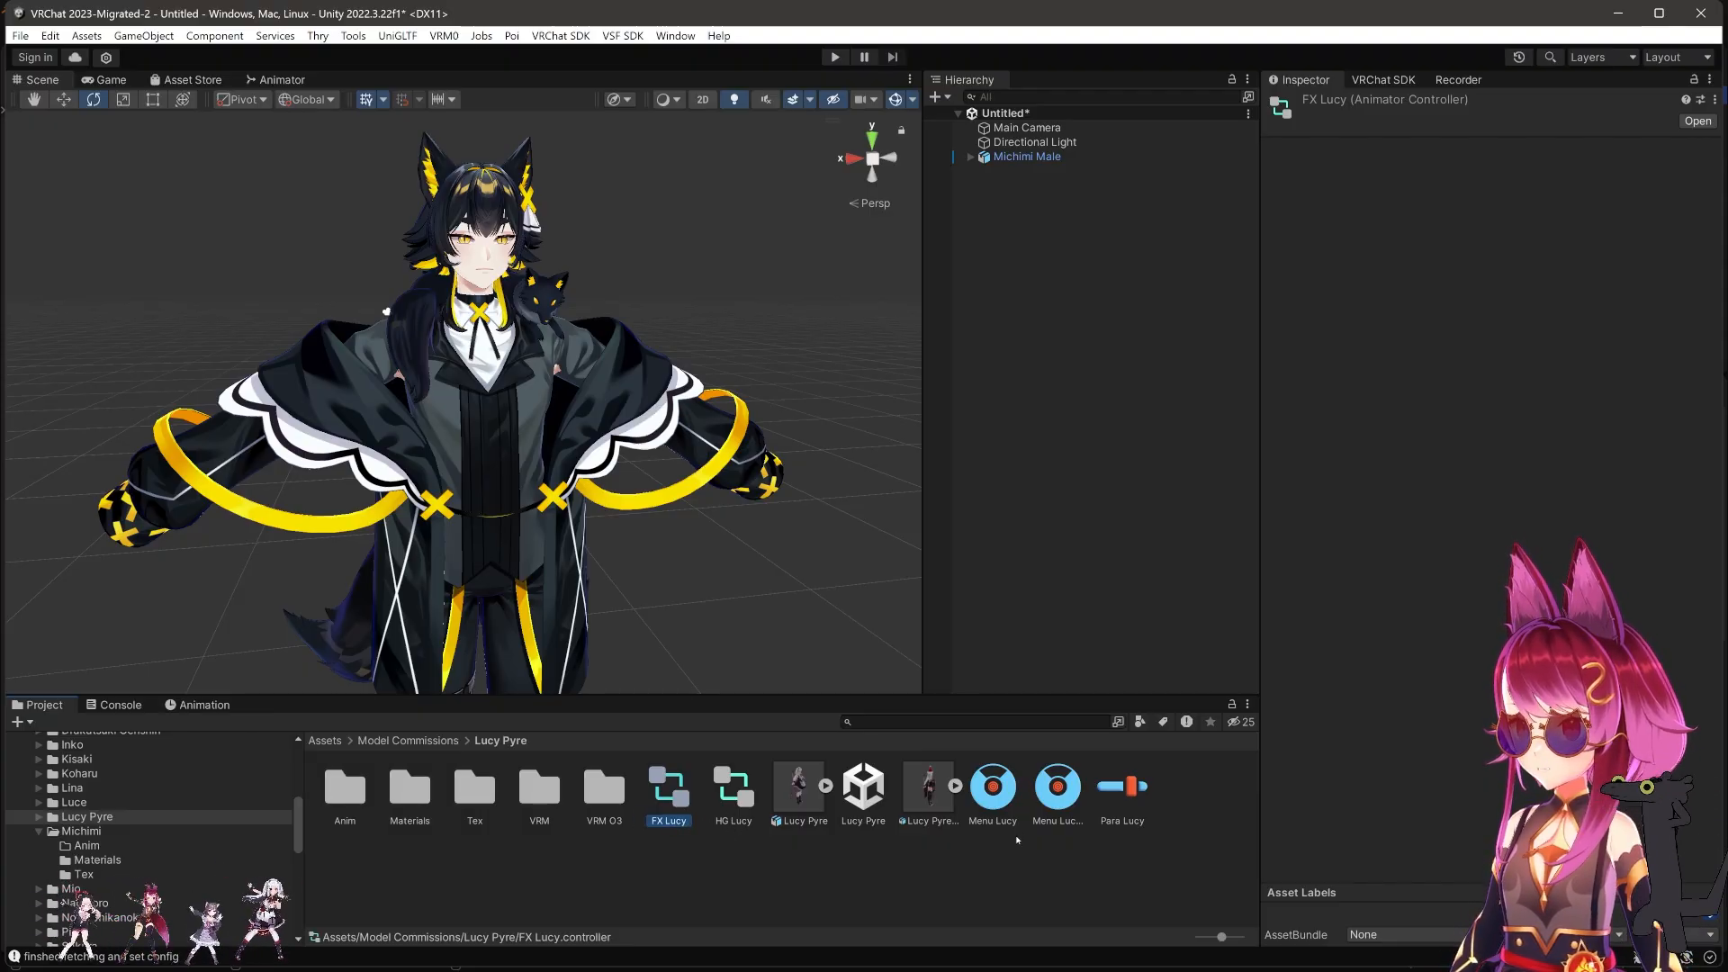
{"action": "left_click", "coordinate": [1121, 792]}
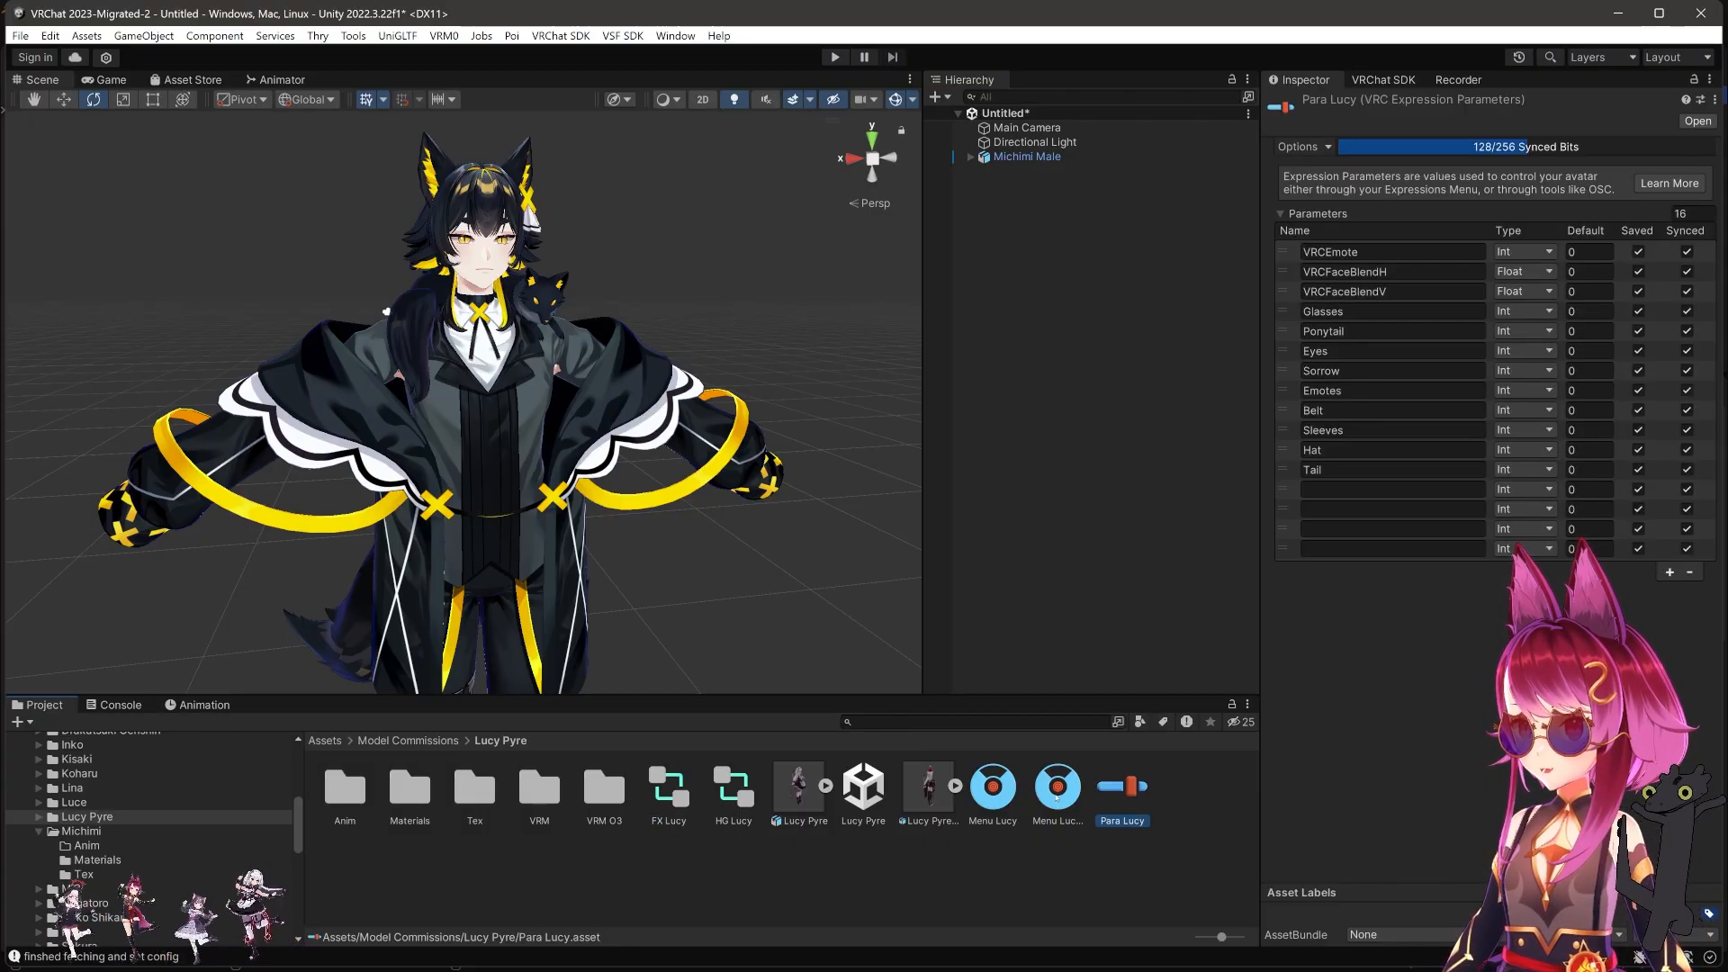
{"action": "left_click", "coordinate": [1055, 791]}
{"action": "key", "text": "Left"}
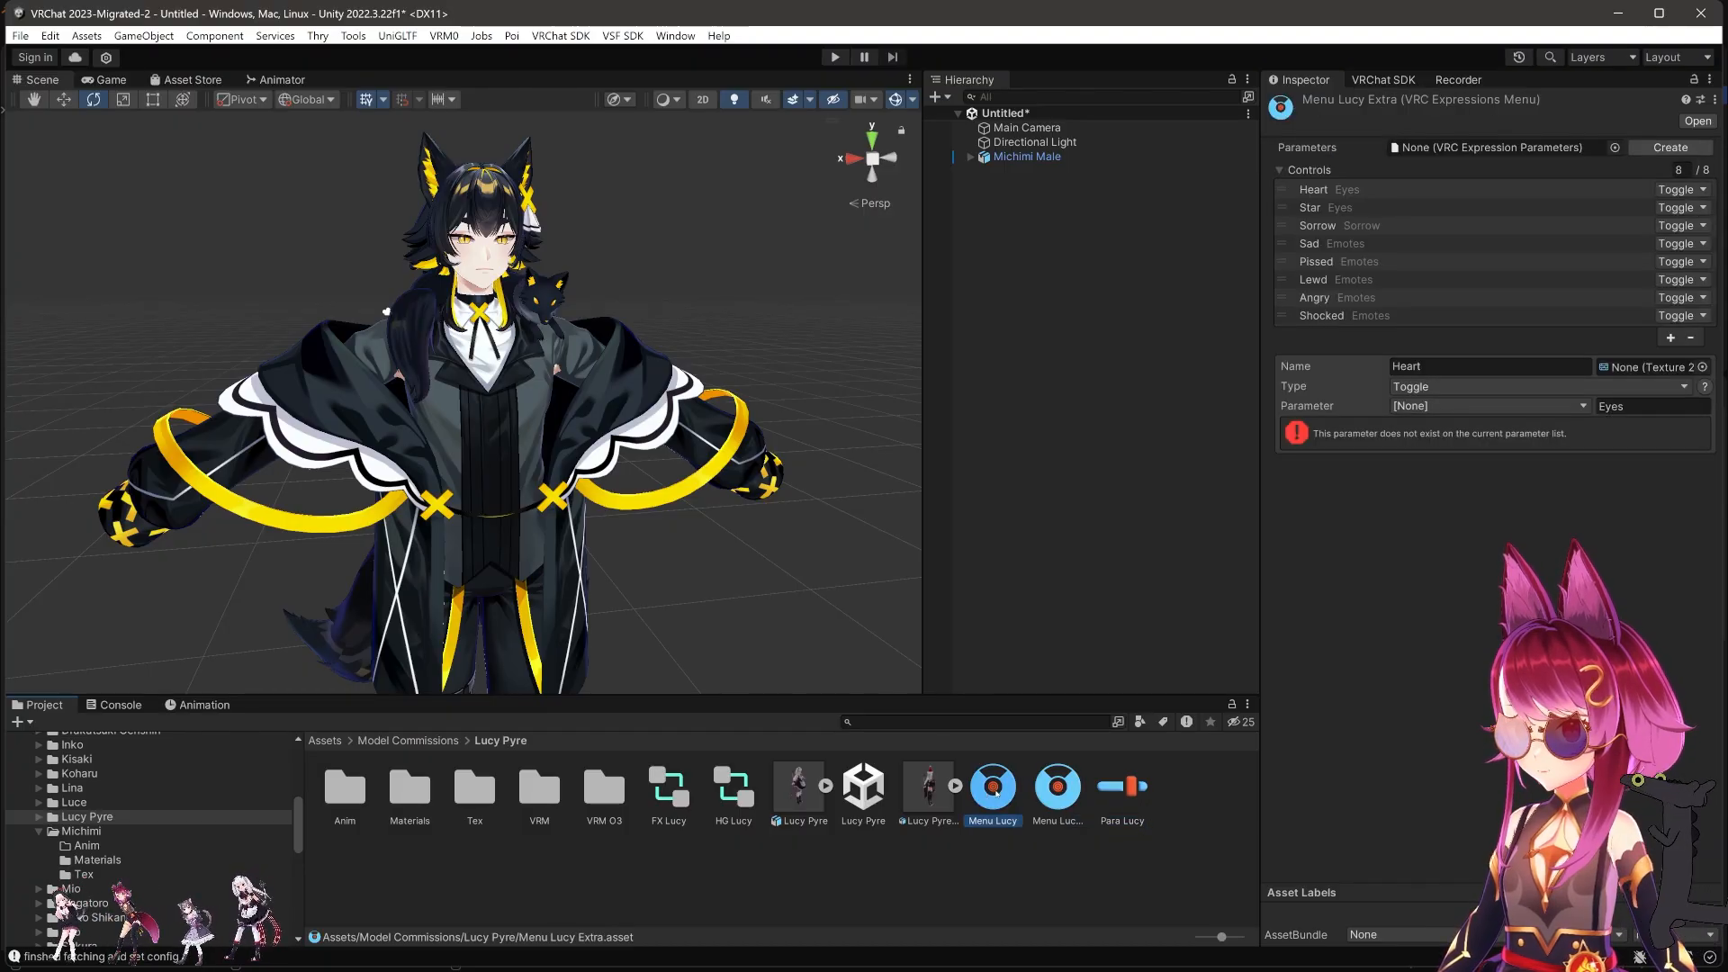
{"action": "left_click", "coordinate": [1052, 793]}
{"action": "left_click", "coordinate": [1104, 793]}
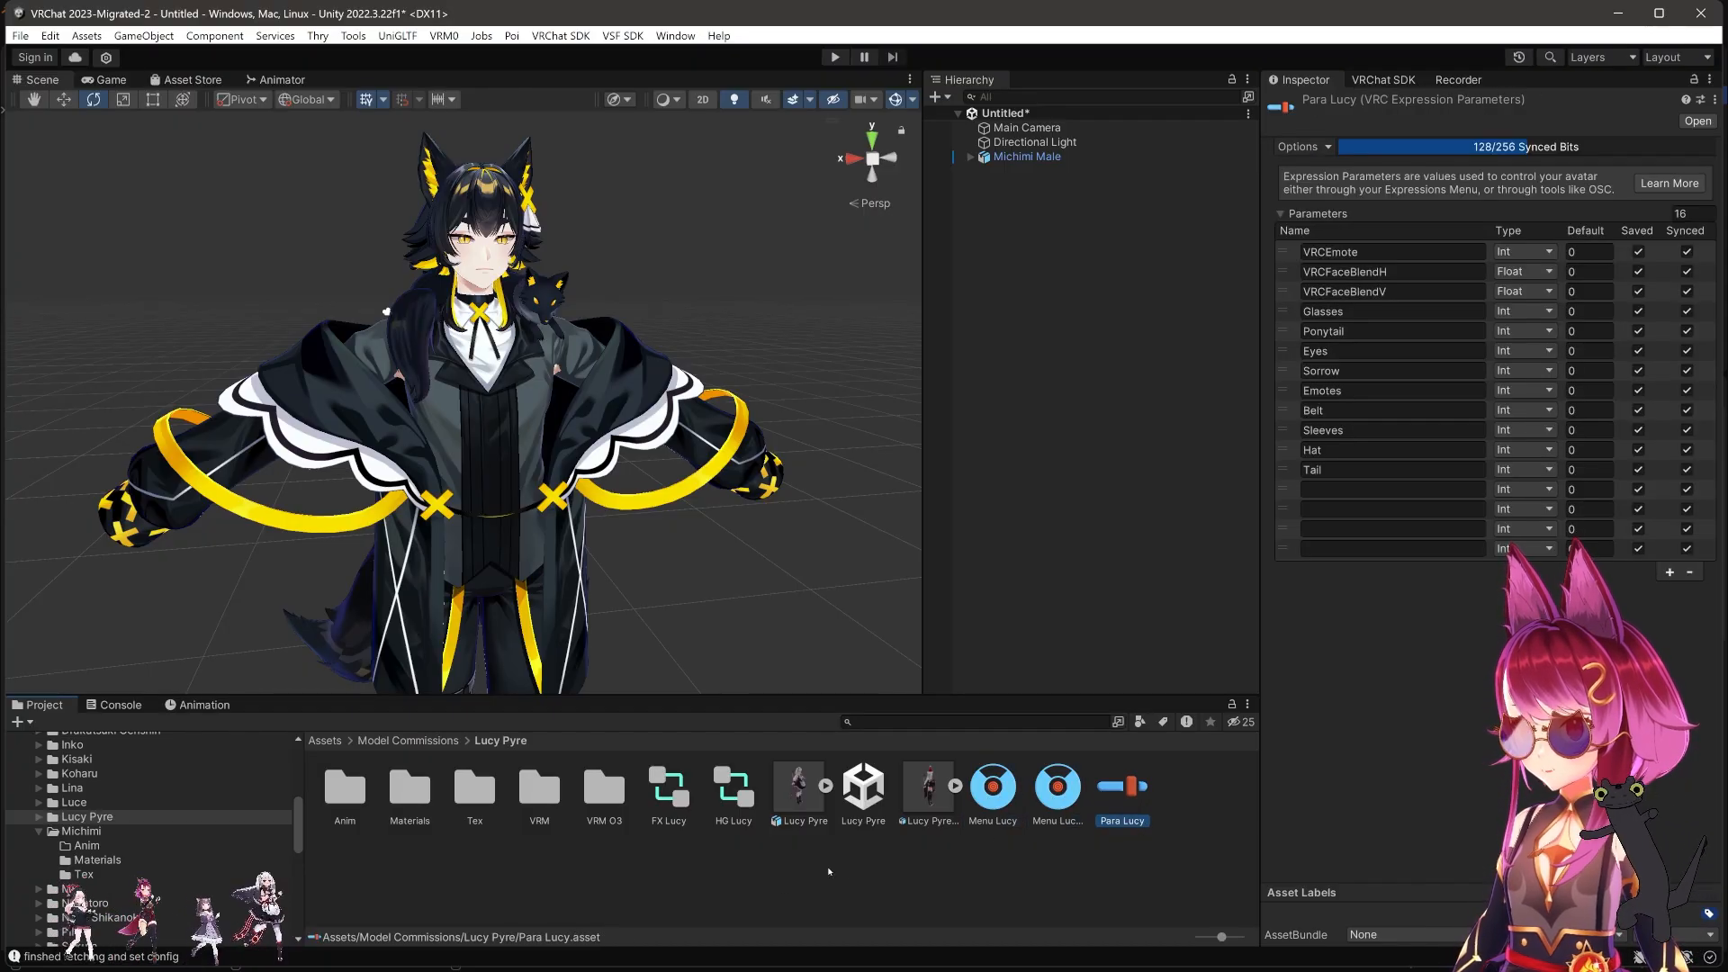
{"action": "left_click", "coordinate": [676, 814], "text": "ctrl"}
{"action": "left_click", "coordinate": [733, 790], "text": "ctrl"}
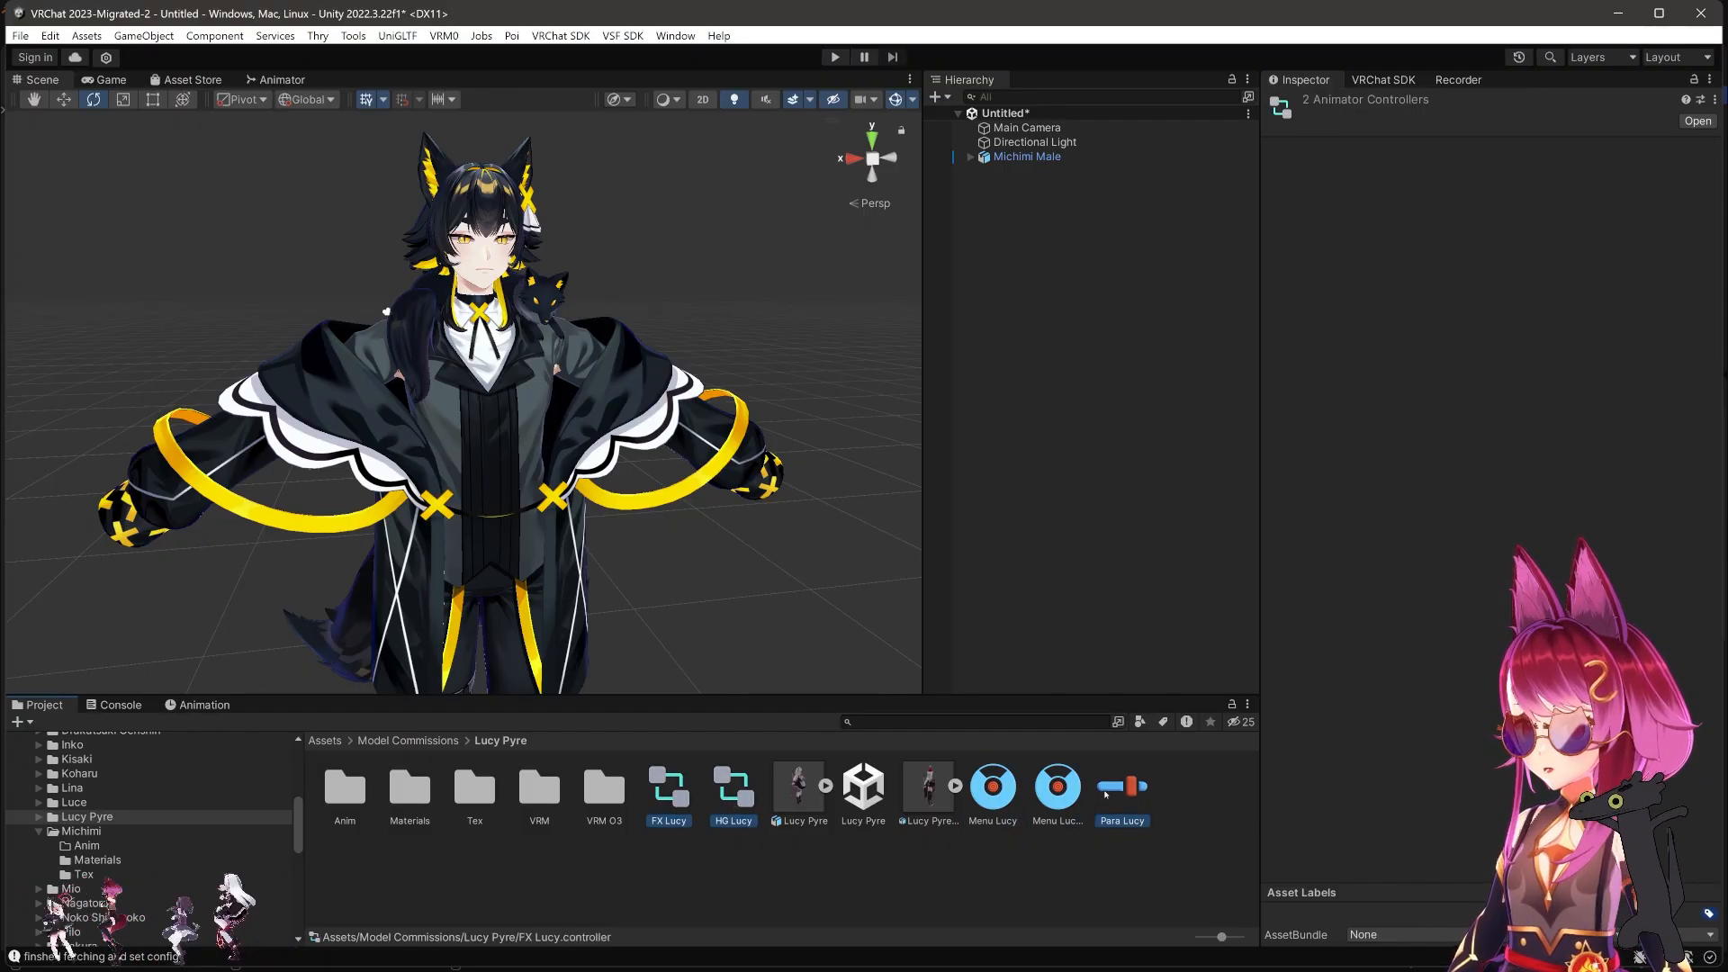
- Duplicate FX Lucy, HG Lucy, Menu Lucy Extra and Para Lucy and move the copies into Michimi
{"action": "left_click", "coordinate": [1057, 790], "text": "ctrl"}
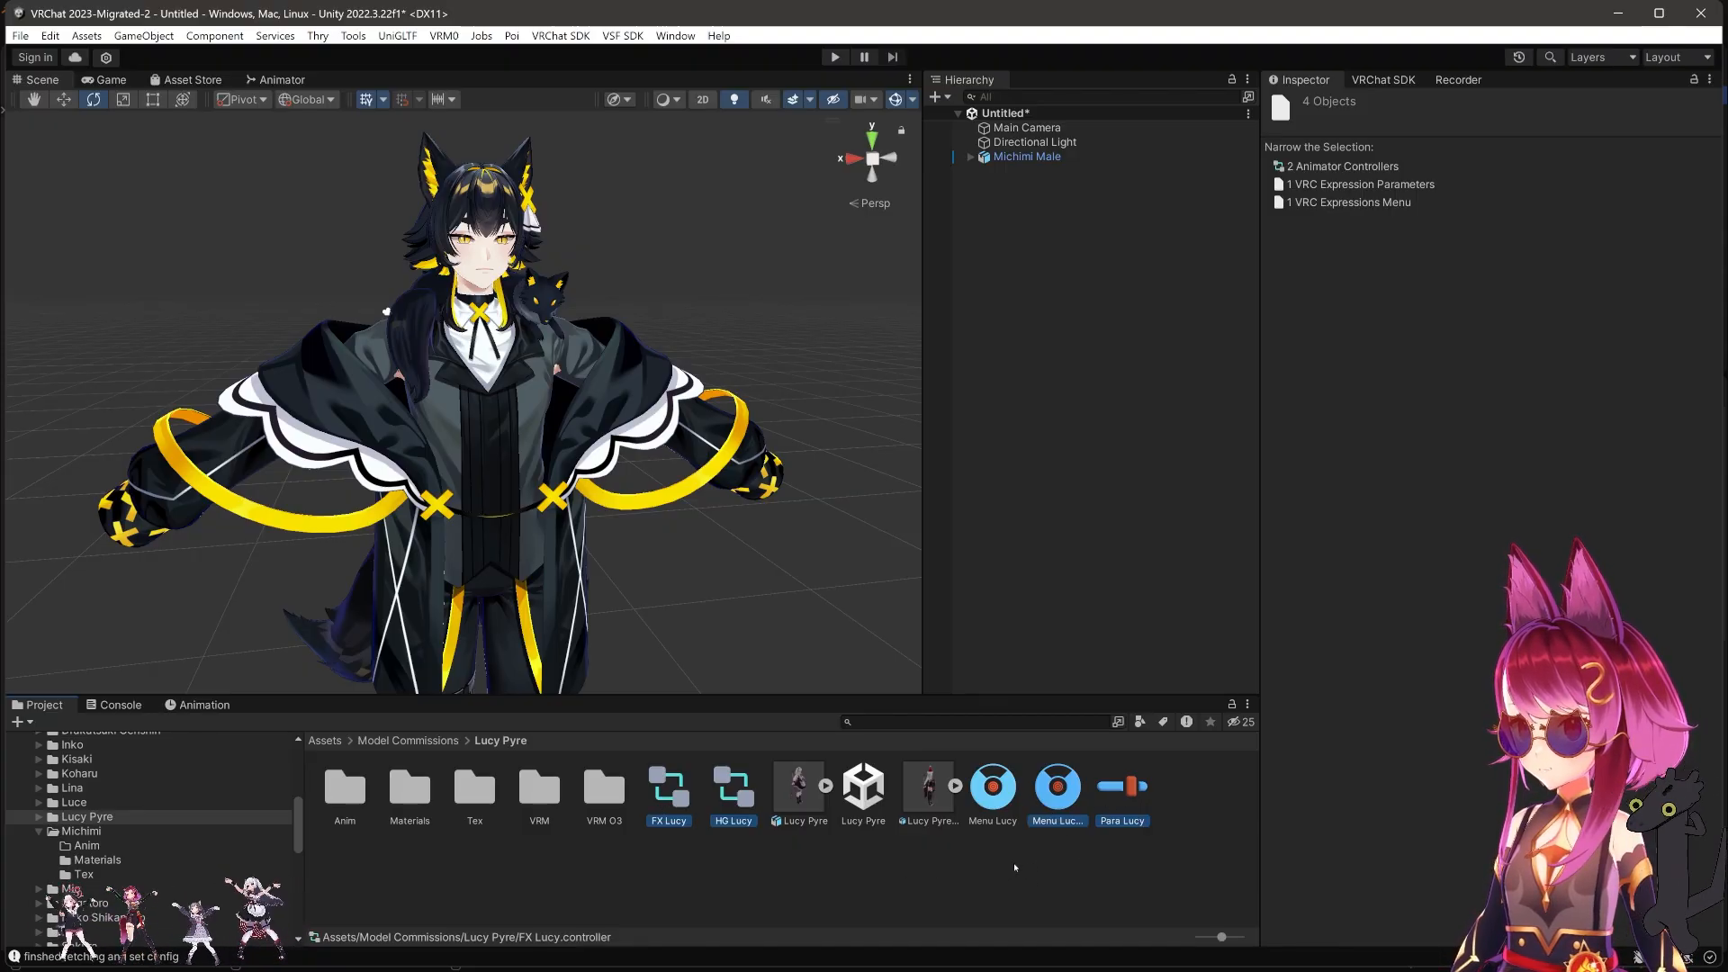
{"action": "key", "text": "ctrl+d"}
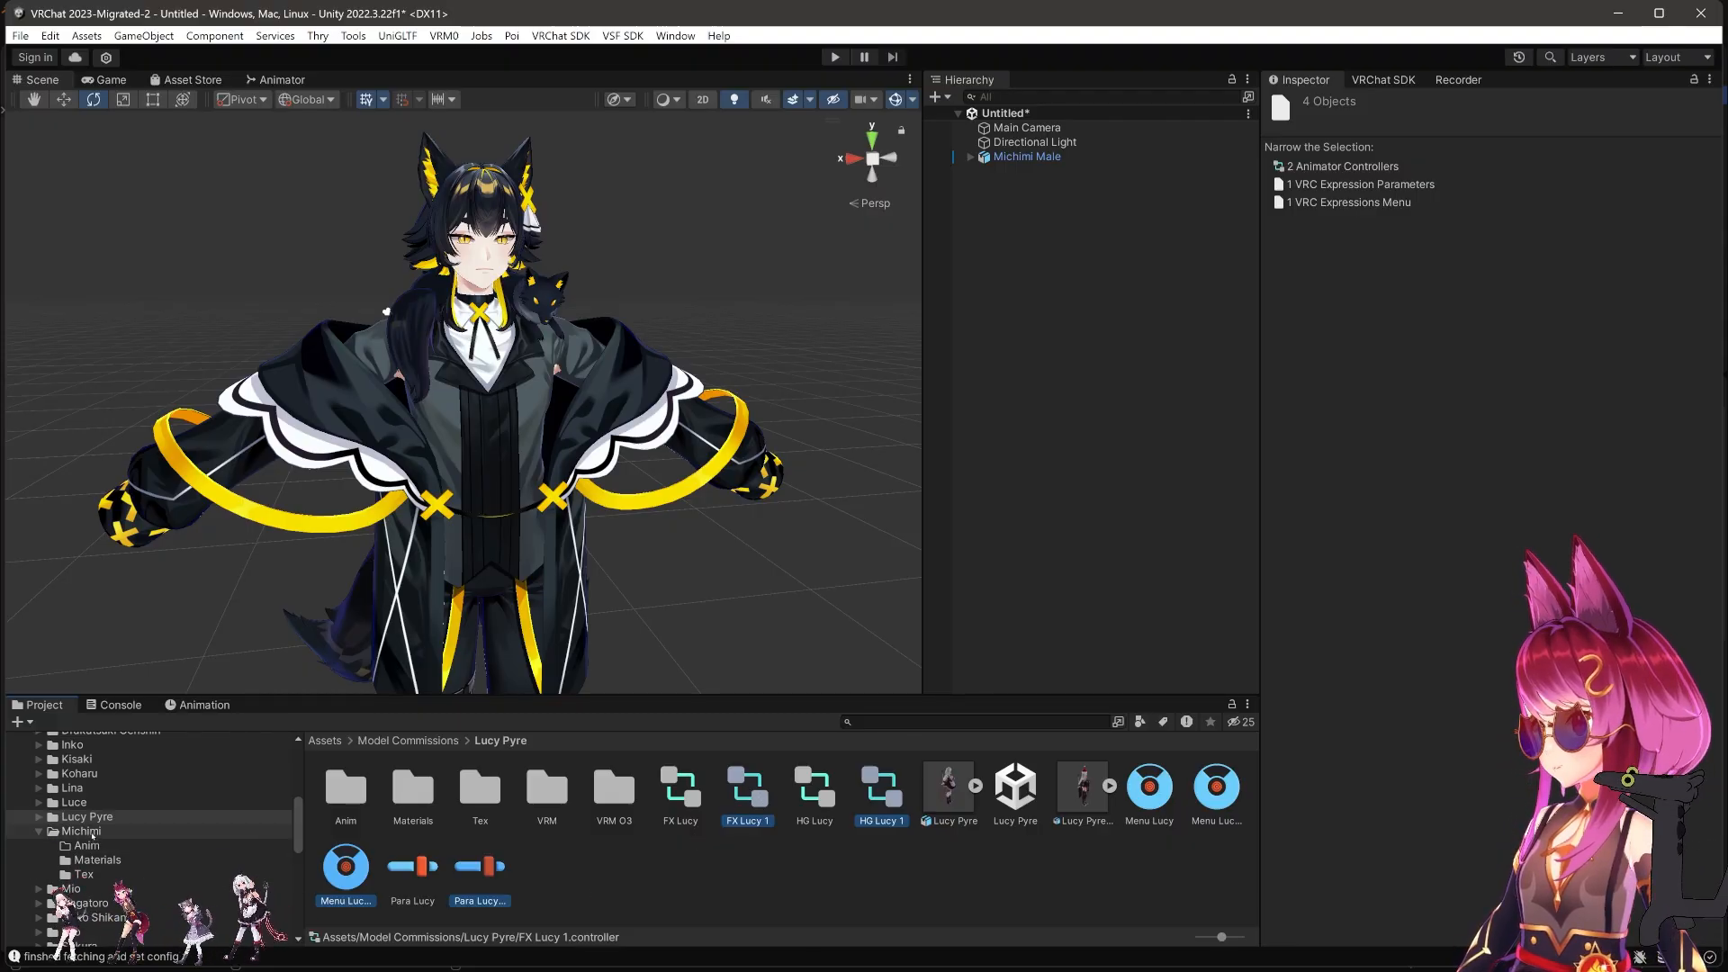
{"action": "left_click_drag", "start_coordinate": [90, 834], "coordinate": [94, 833]}
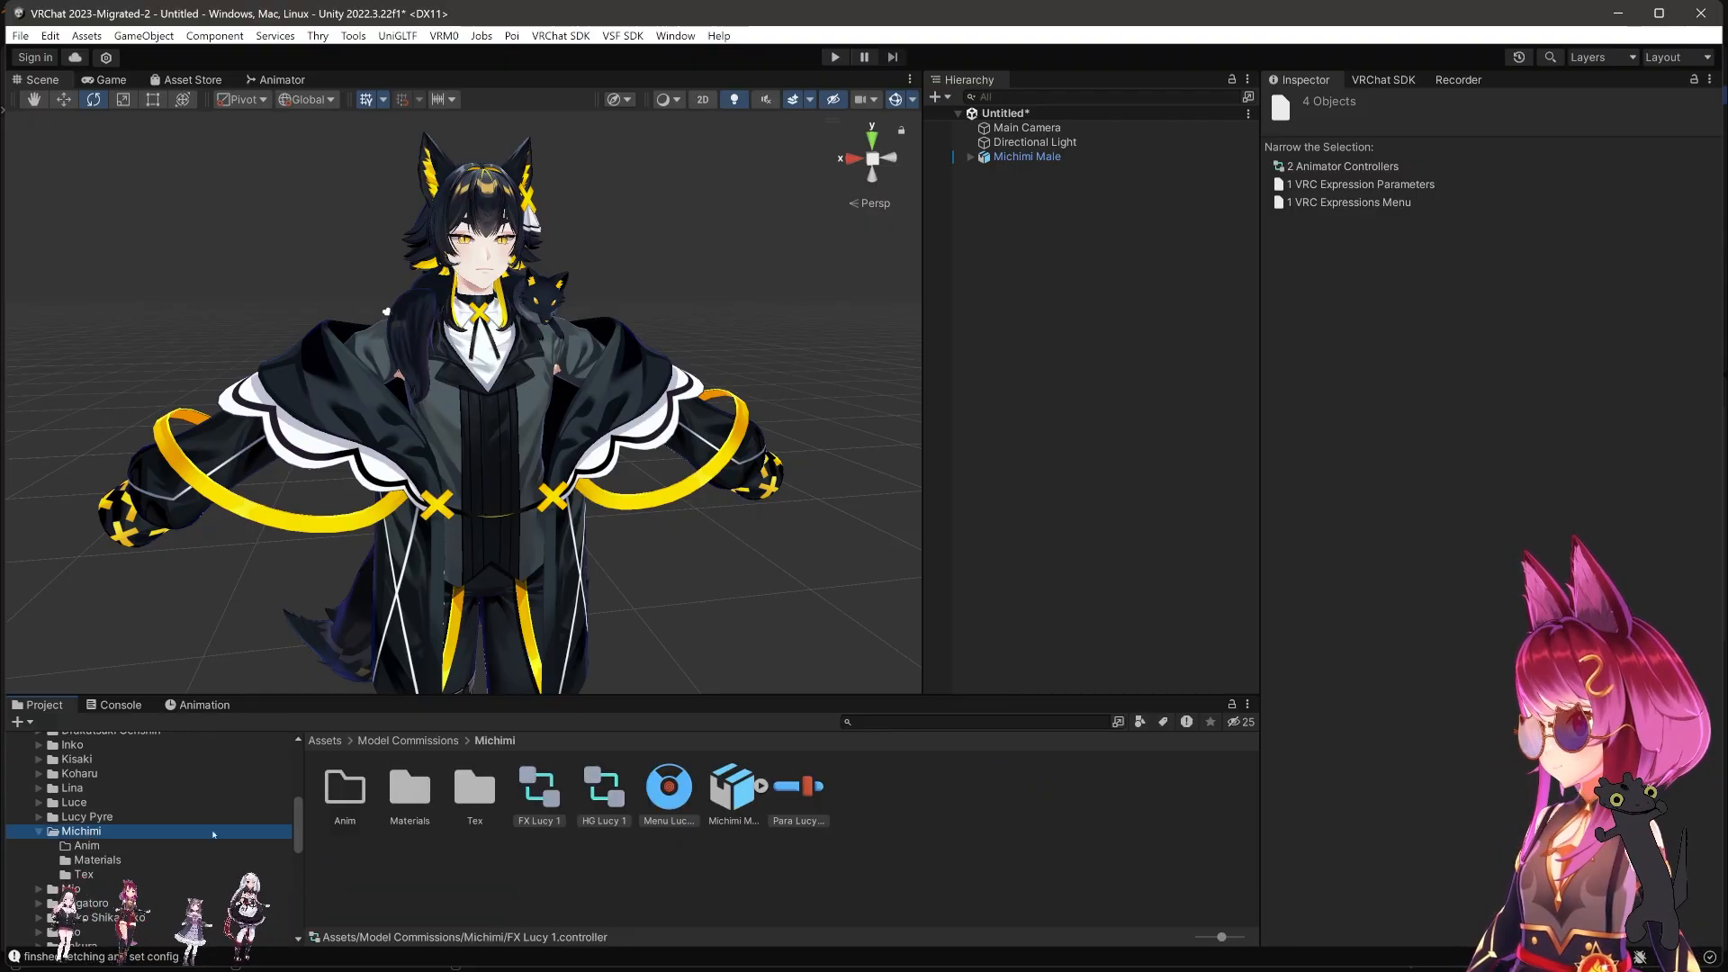
- Rename FX Lucy 1 to FX Michimi and HG Lucy 1 to HG Michimi
{"action": "left_click", "coordinate": [550, 822]}
{"action": "left_click", "coordinate": [551, 821]}
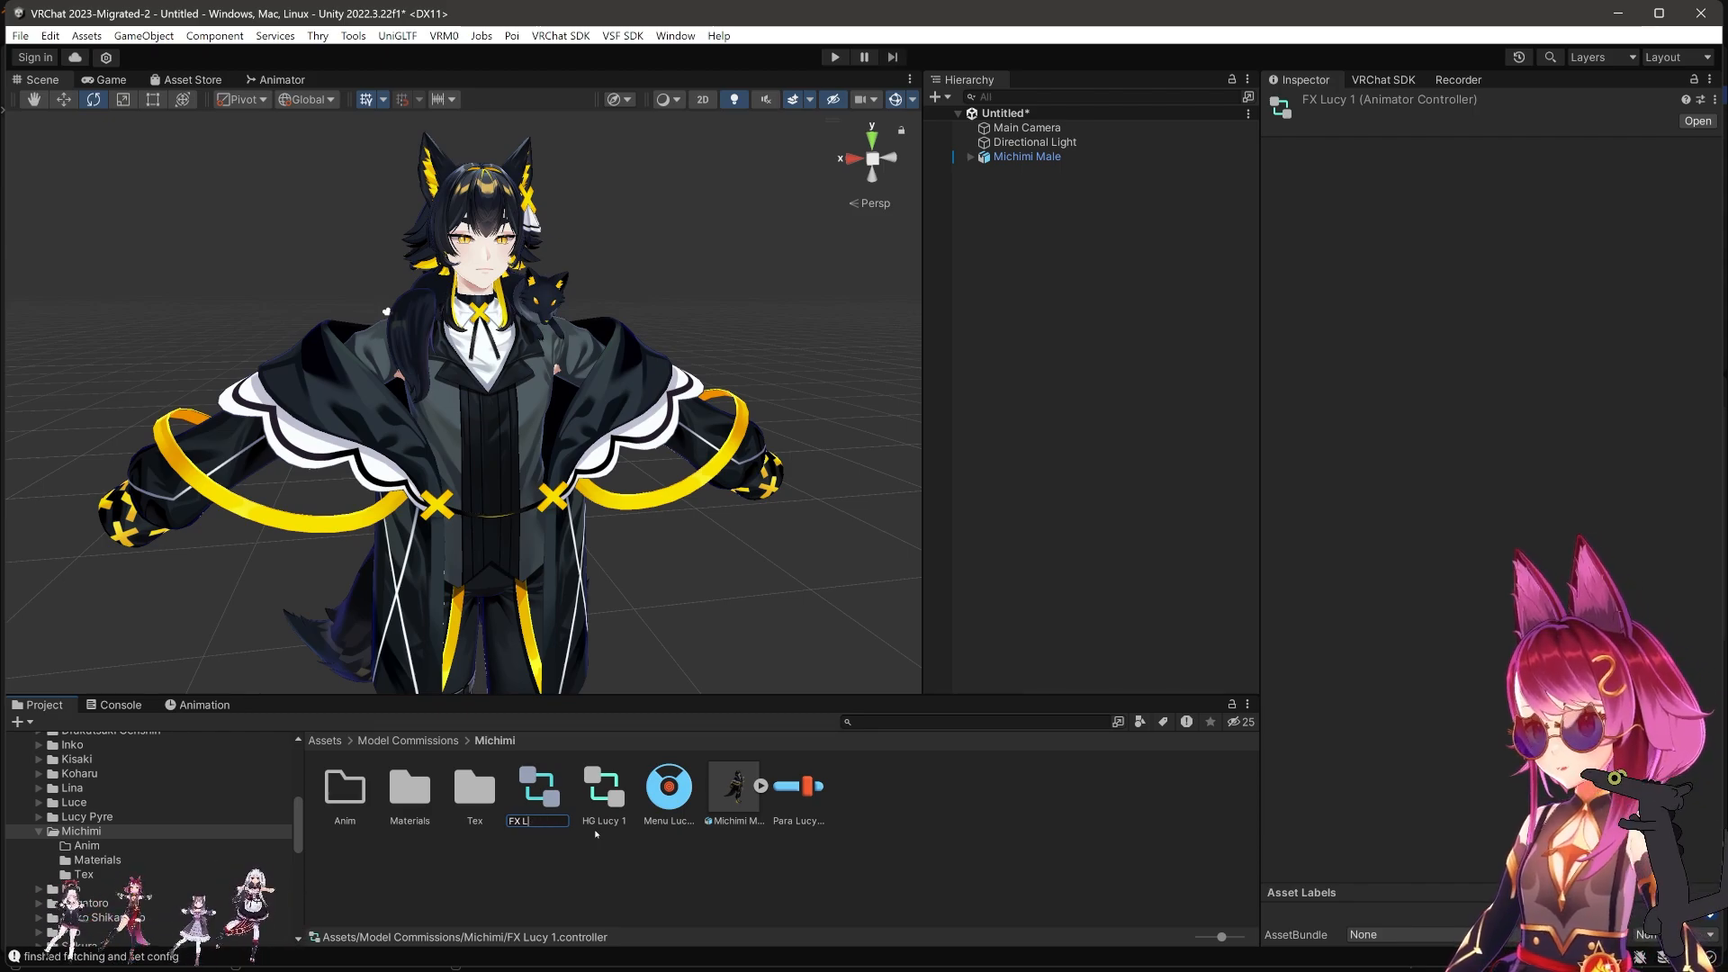
{"action": "type", "text": "FX Michi"}
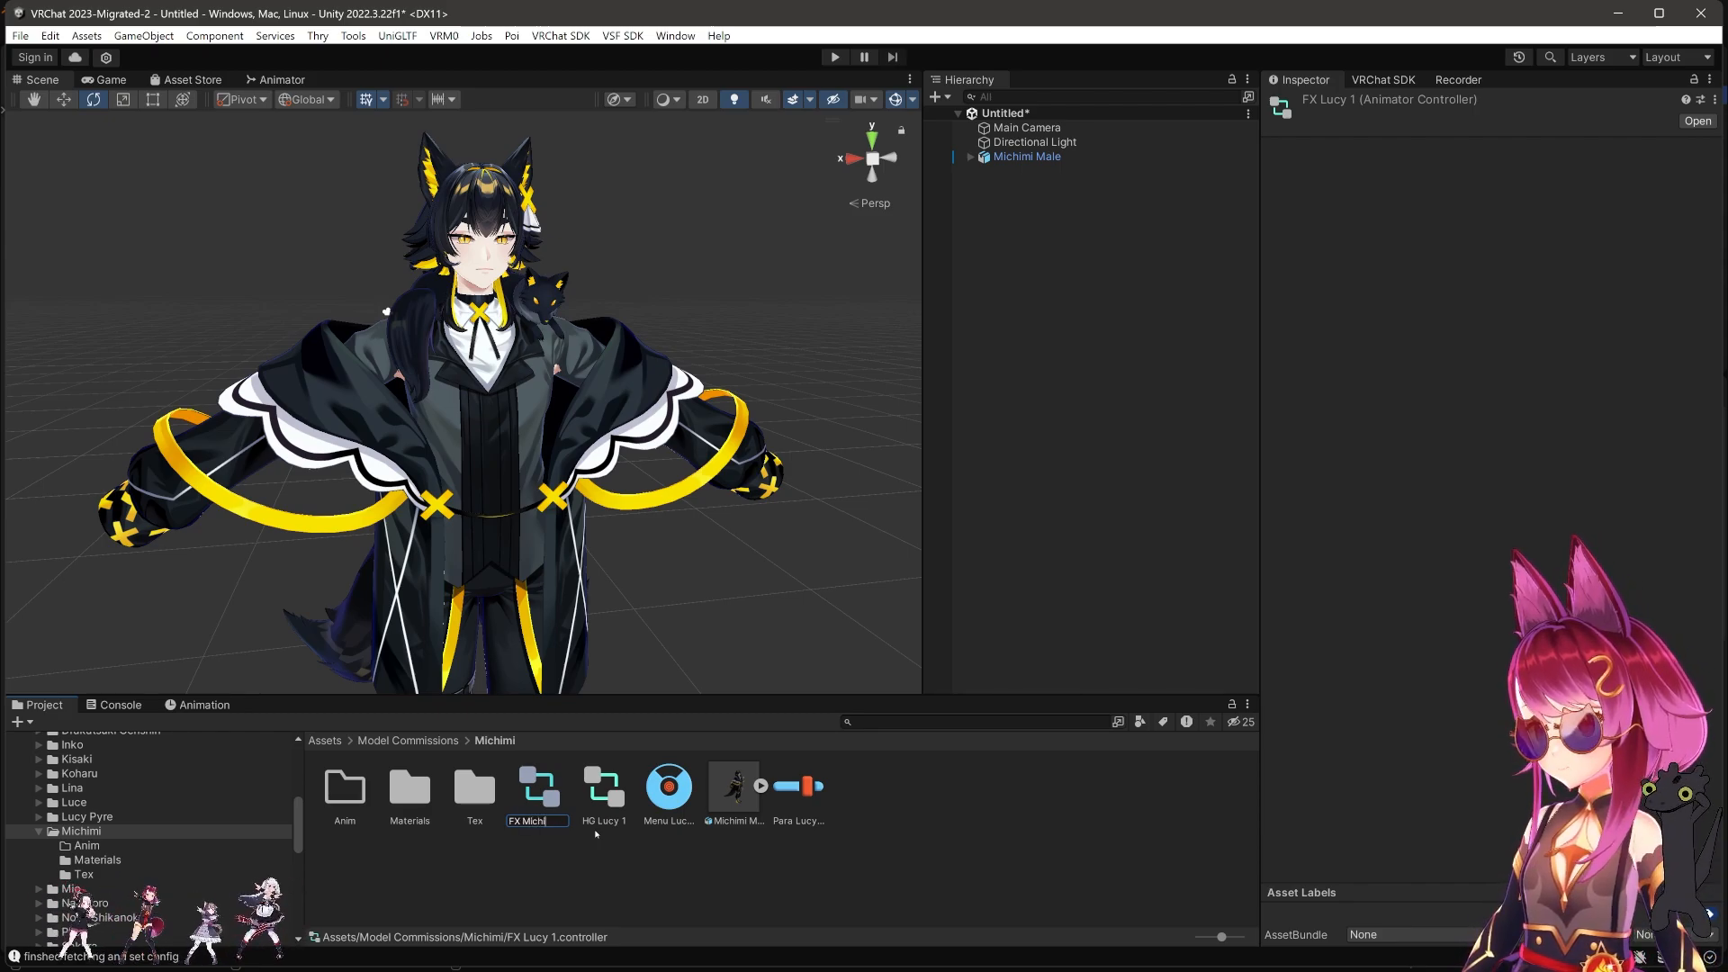
{"action": "type", "text": "mi"}
{"action": "left_click", "coordinate": [618, 820]}
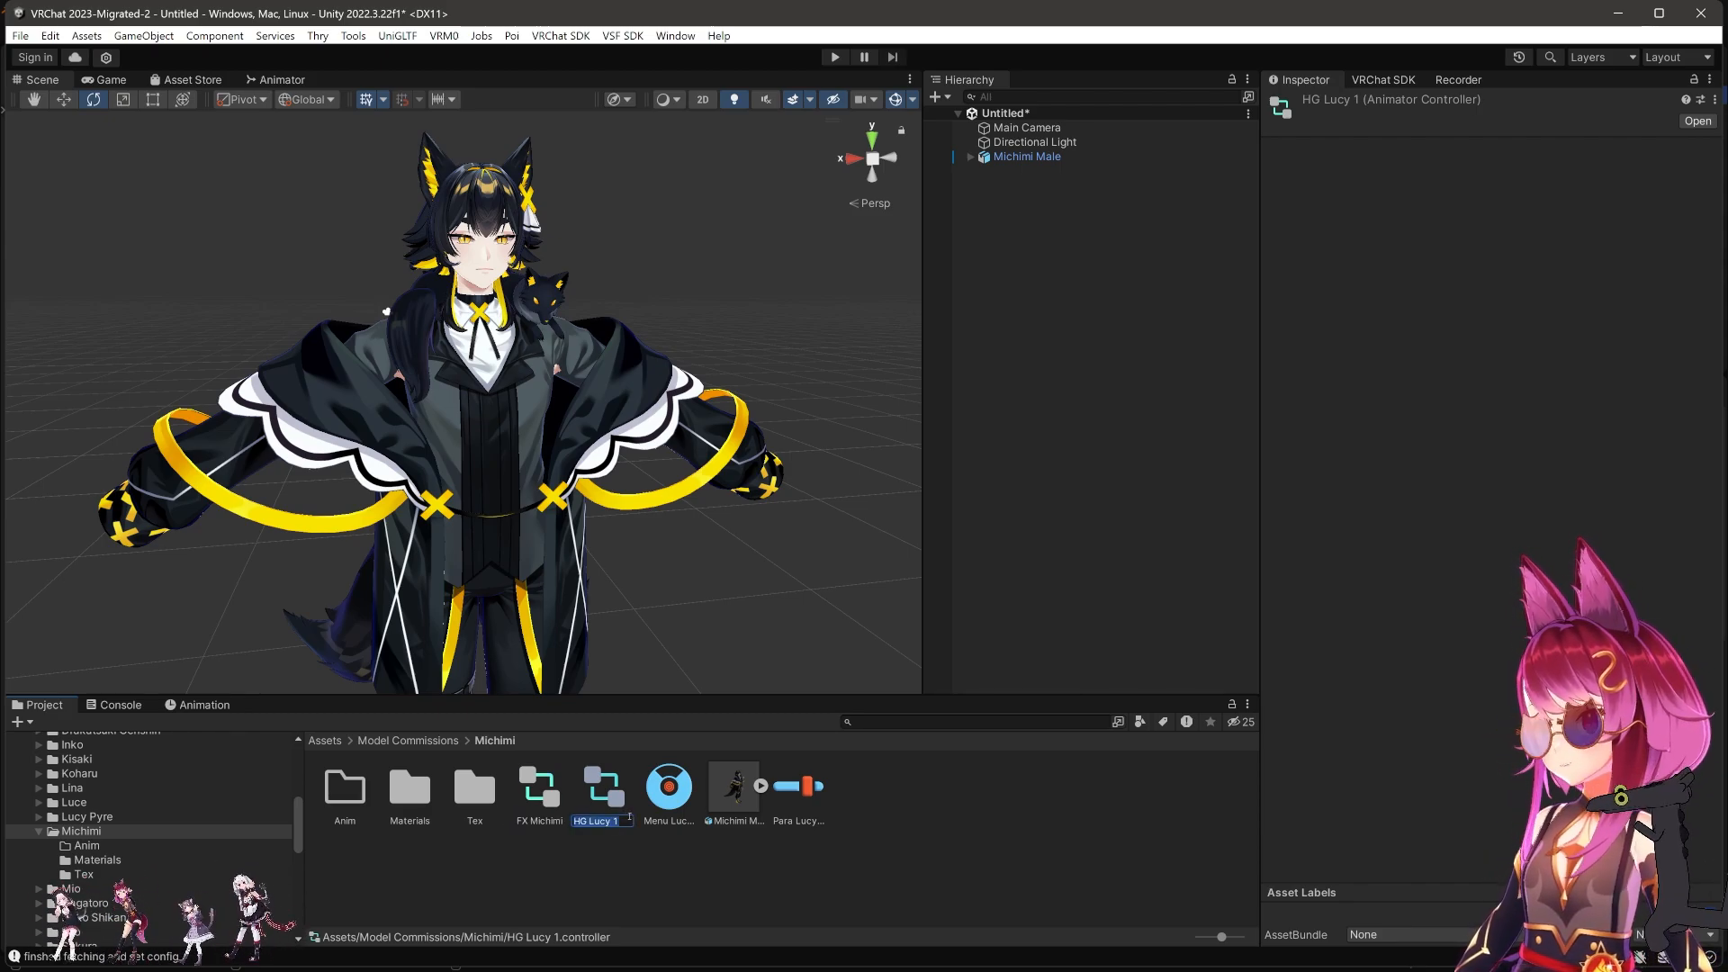
{"action": "left_click", "coordinate": [629, 819]}
{"action": "key", "text": "BackSpace"}
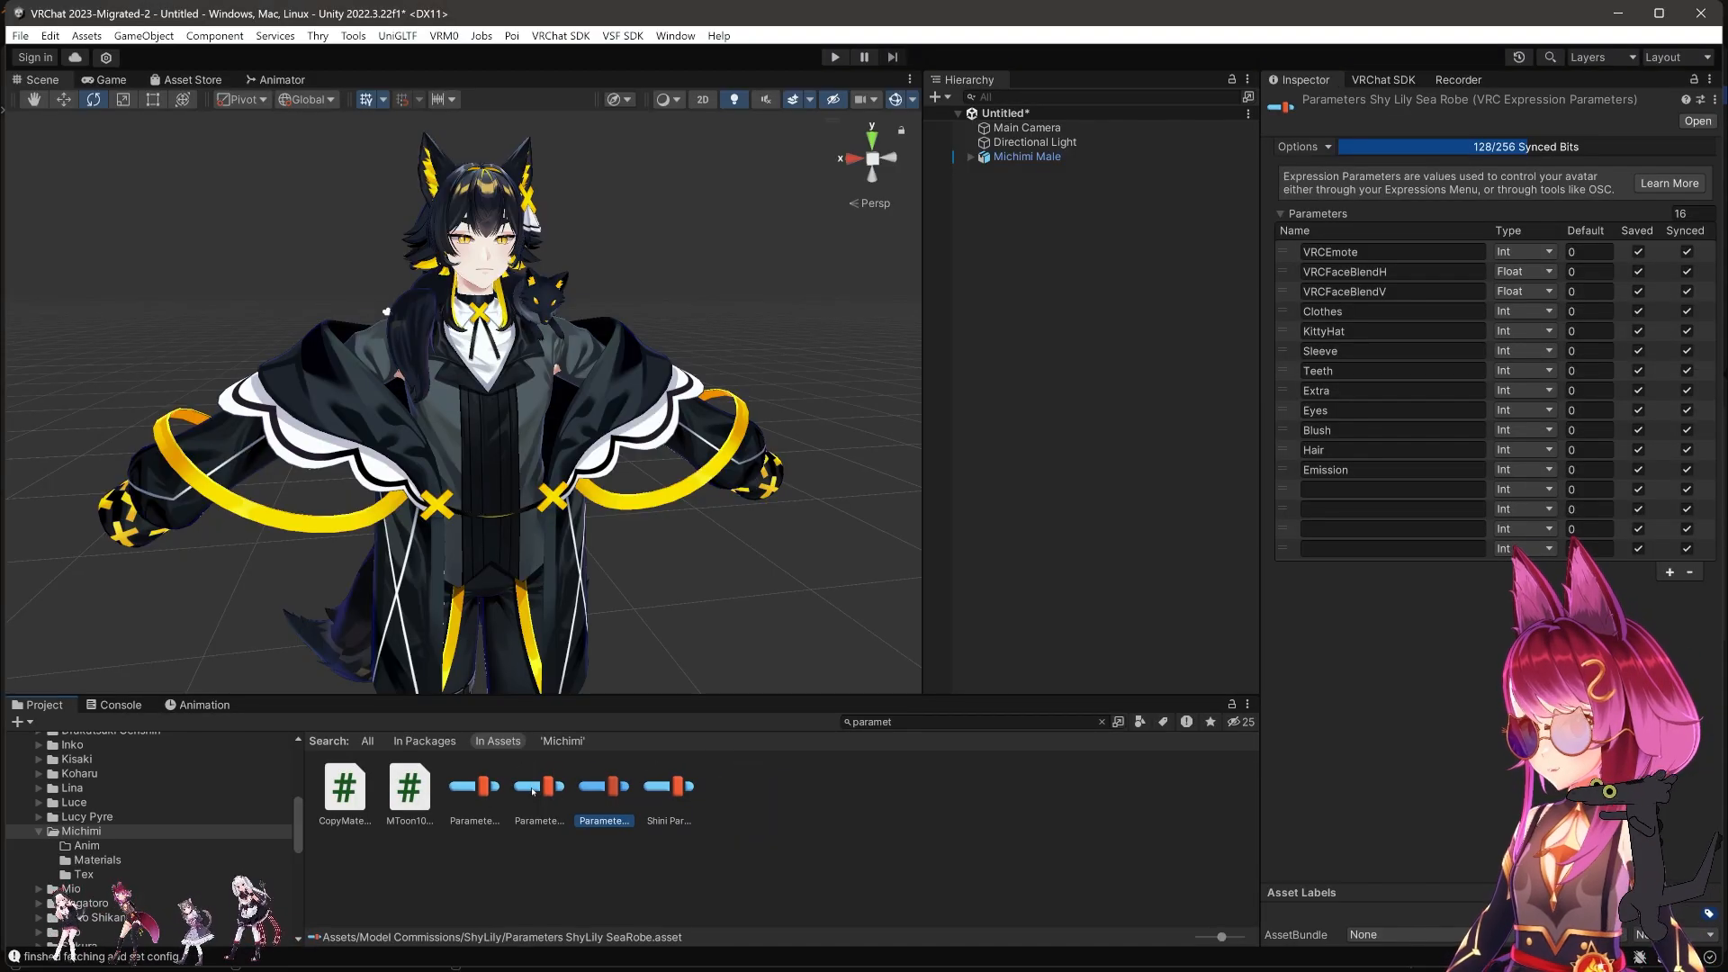
- Browse the Shy Lily Sea Robe and Shini parameter assets for reference, then return to Michimi
{"action": "left_click", "coordinate": [539, 787]}
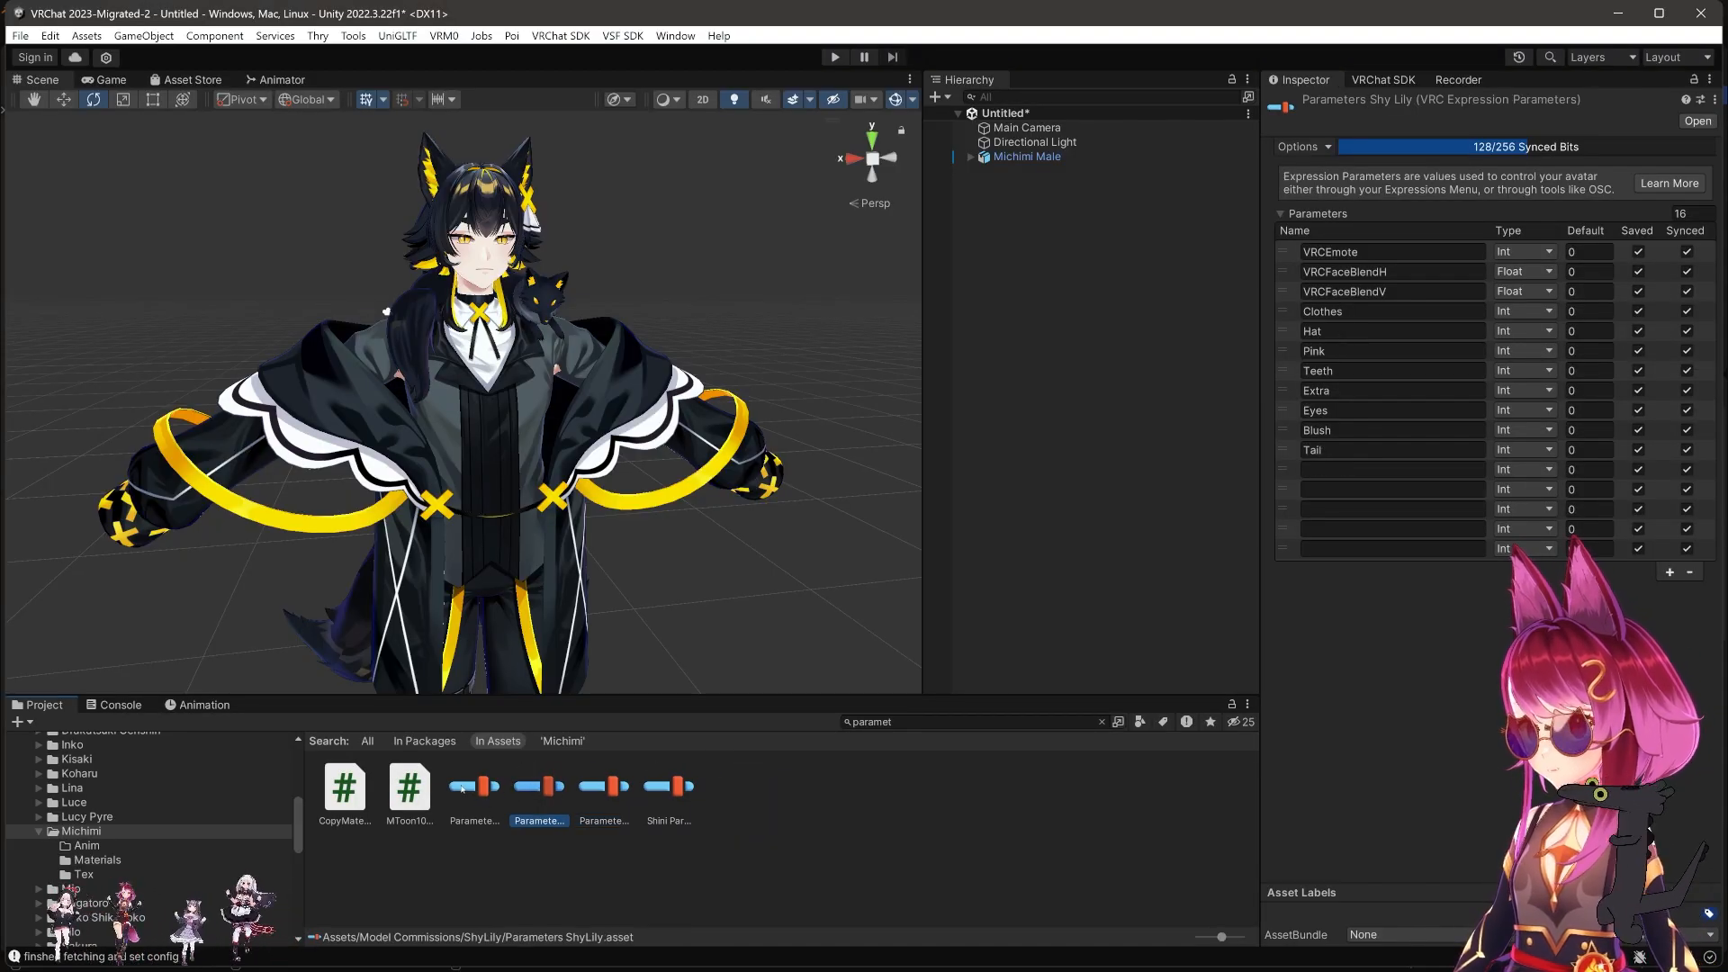
{"action": "left_click", "coordinate": [604, 787]}
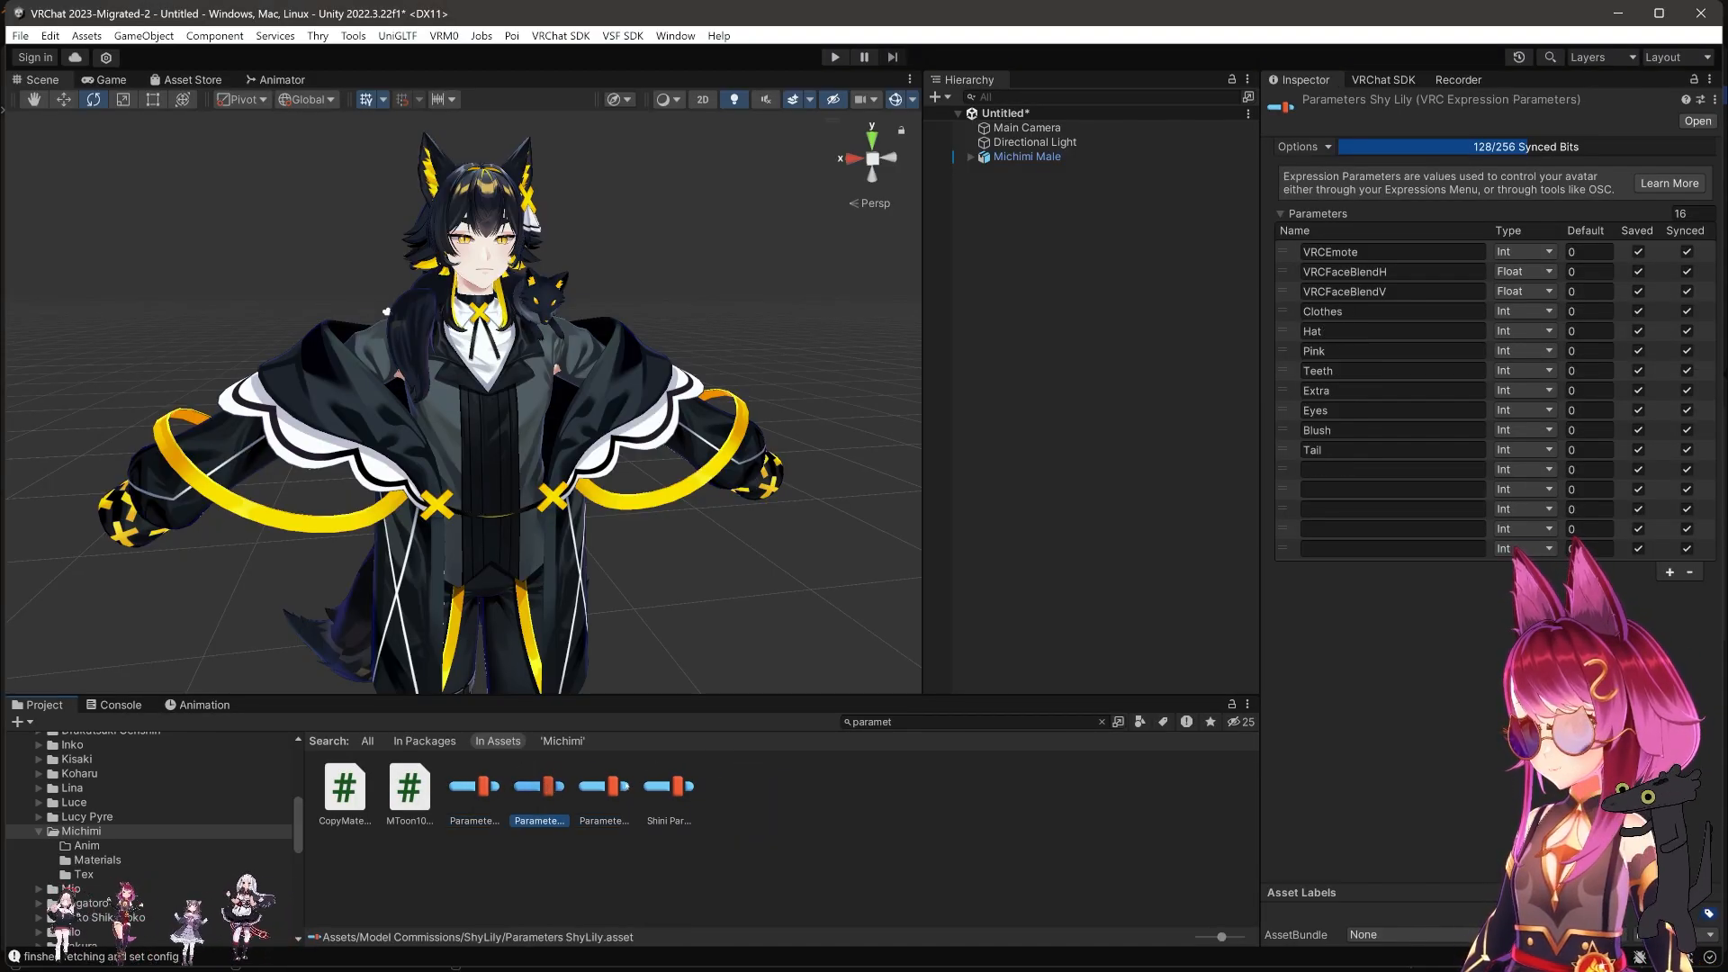
{"action": "left_click", "coordinate": [673, 785]}
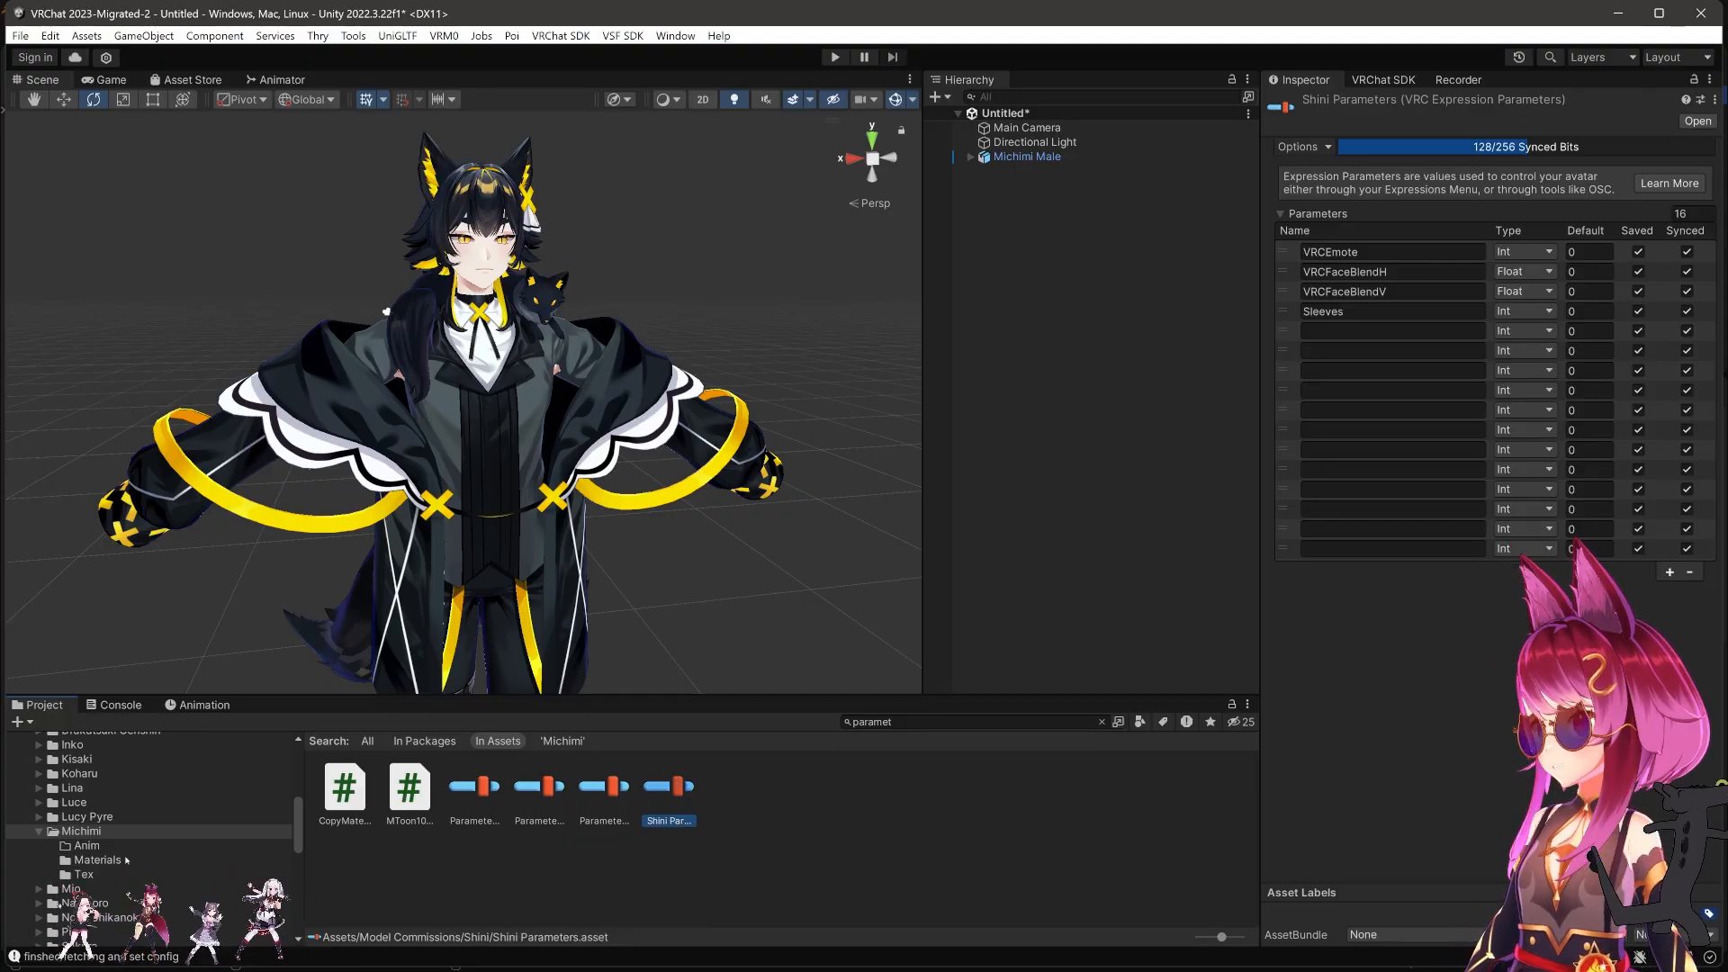
{"action": "left_click", "coordinate": [923, 720]}
{"action": "type", "text": "v"}
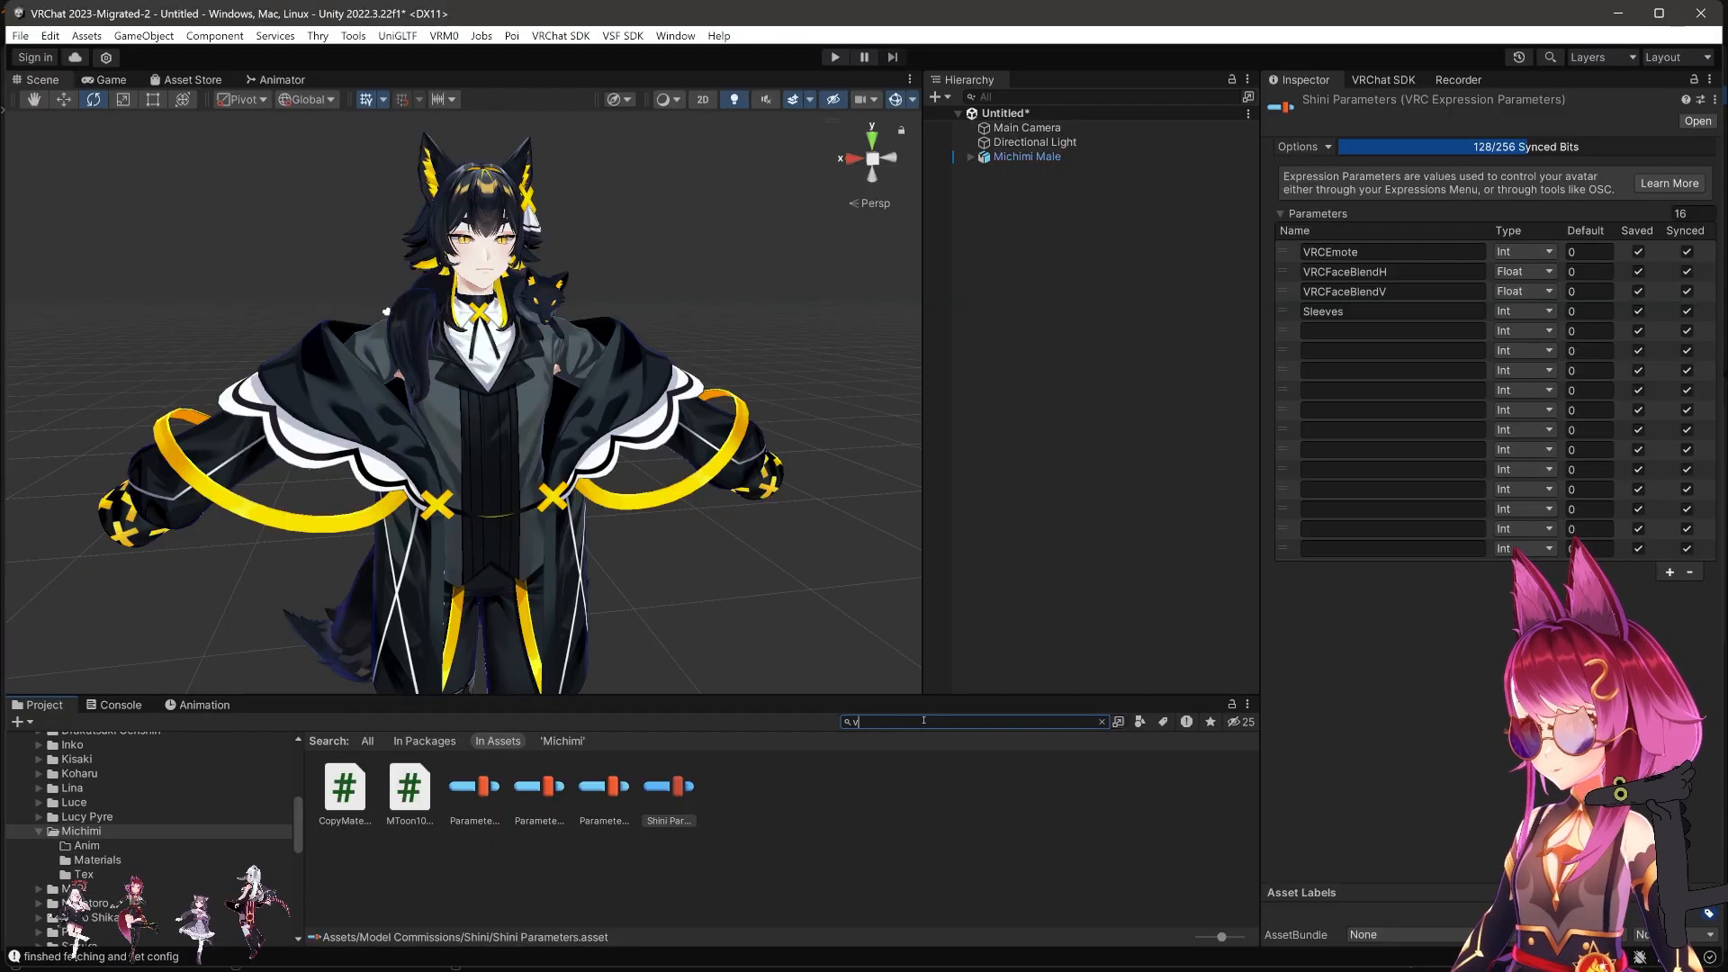
{"action": "key", "text": "BackSpace"}
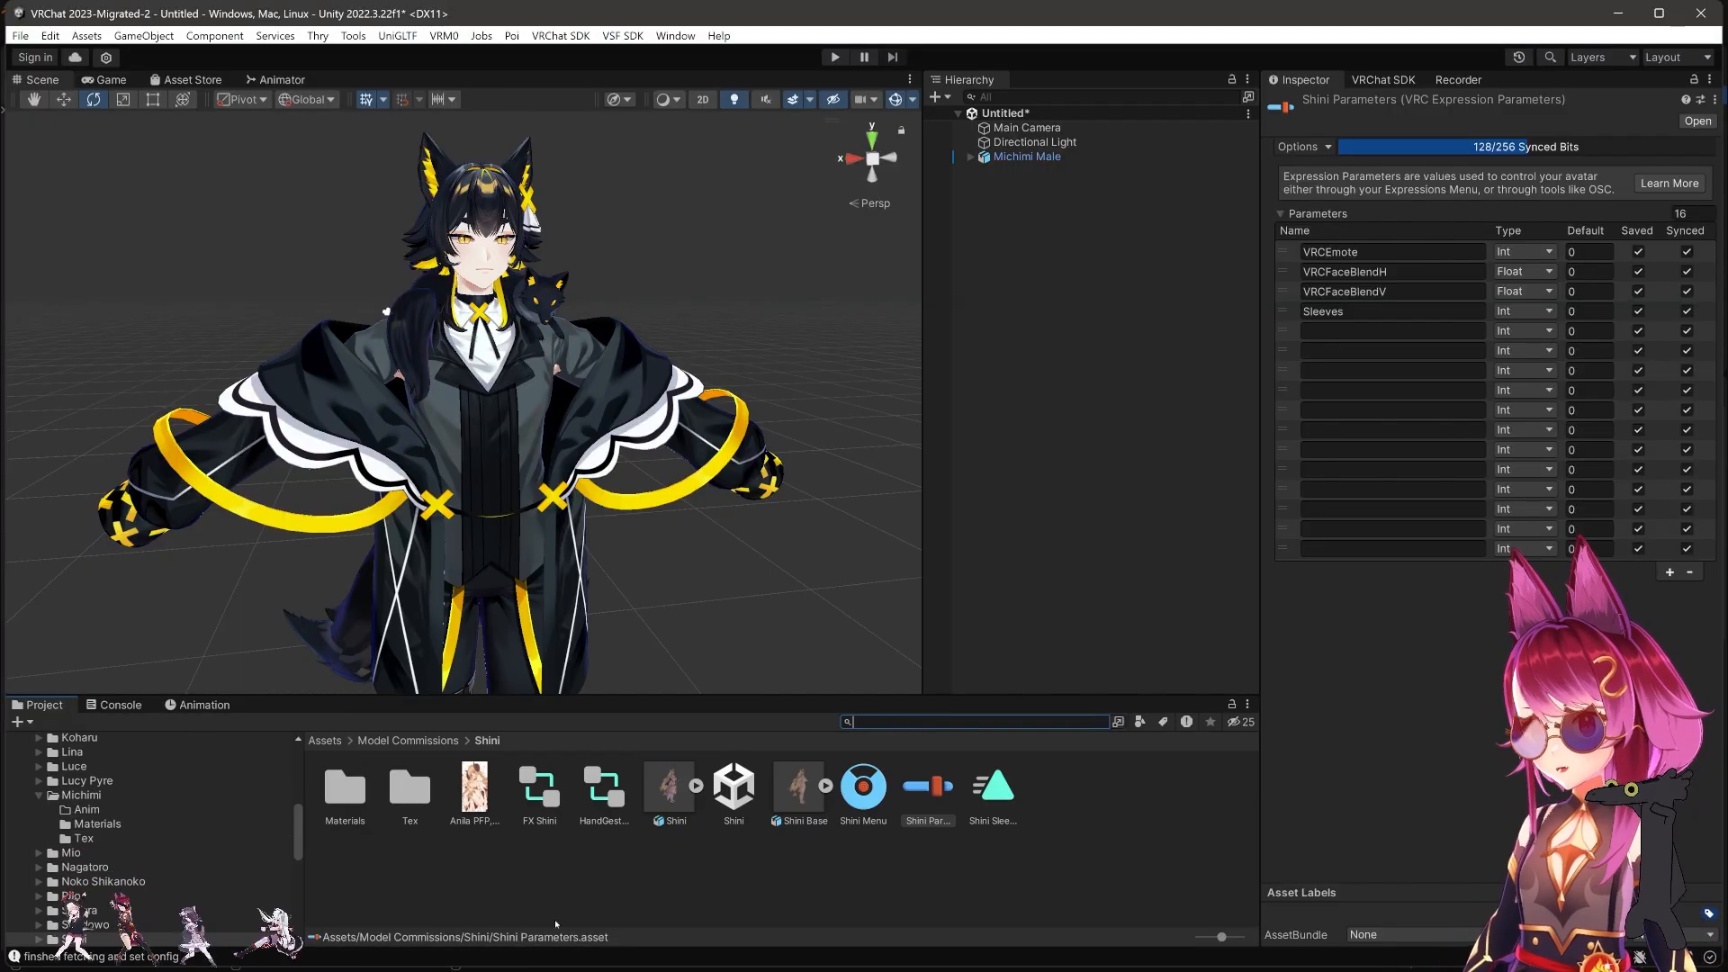
{"action": "left_click", "coordinate": [554, 920]}
{"action": "scroll", "coordinate": [119, 862], "scroll_direction": "down", "scroll_amount": 3}
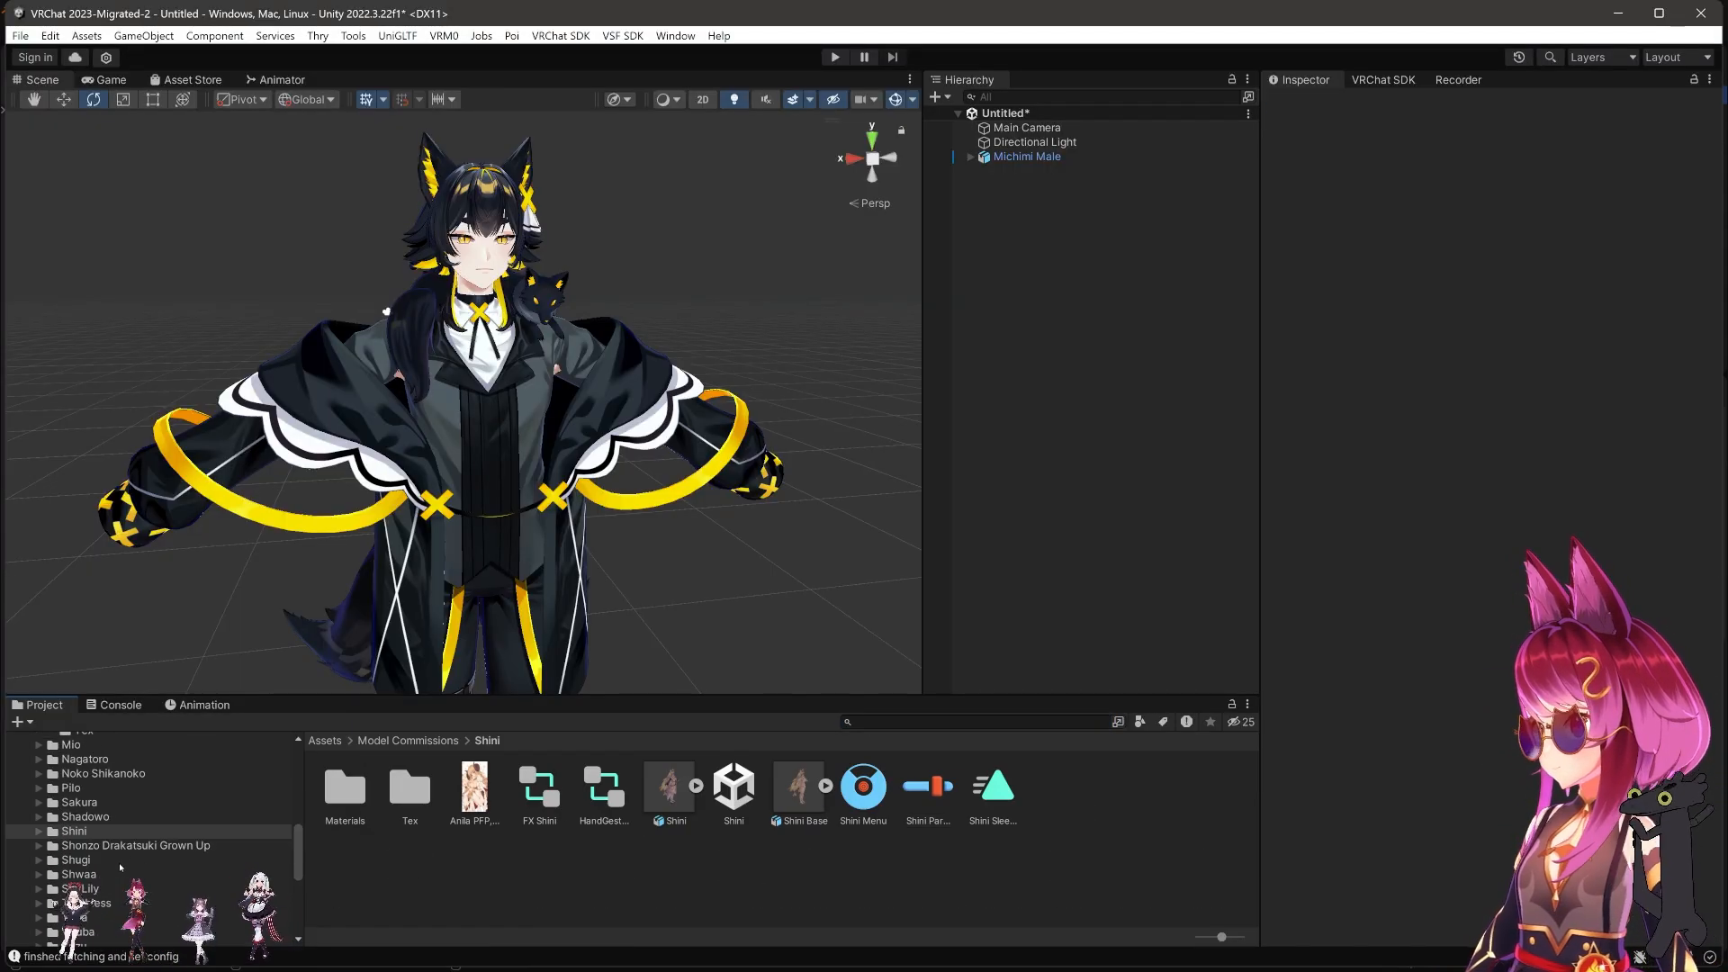
{"action": "scroll", "coordinate": [119, 862], "scroll_direction": "up", "scroll_amount": 3}
{"action": "left_click", "coordinate": [81, 849]}
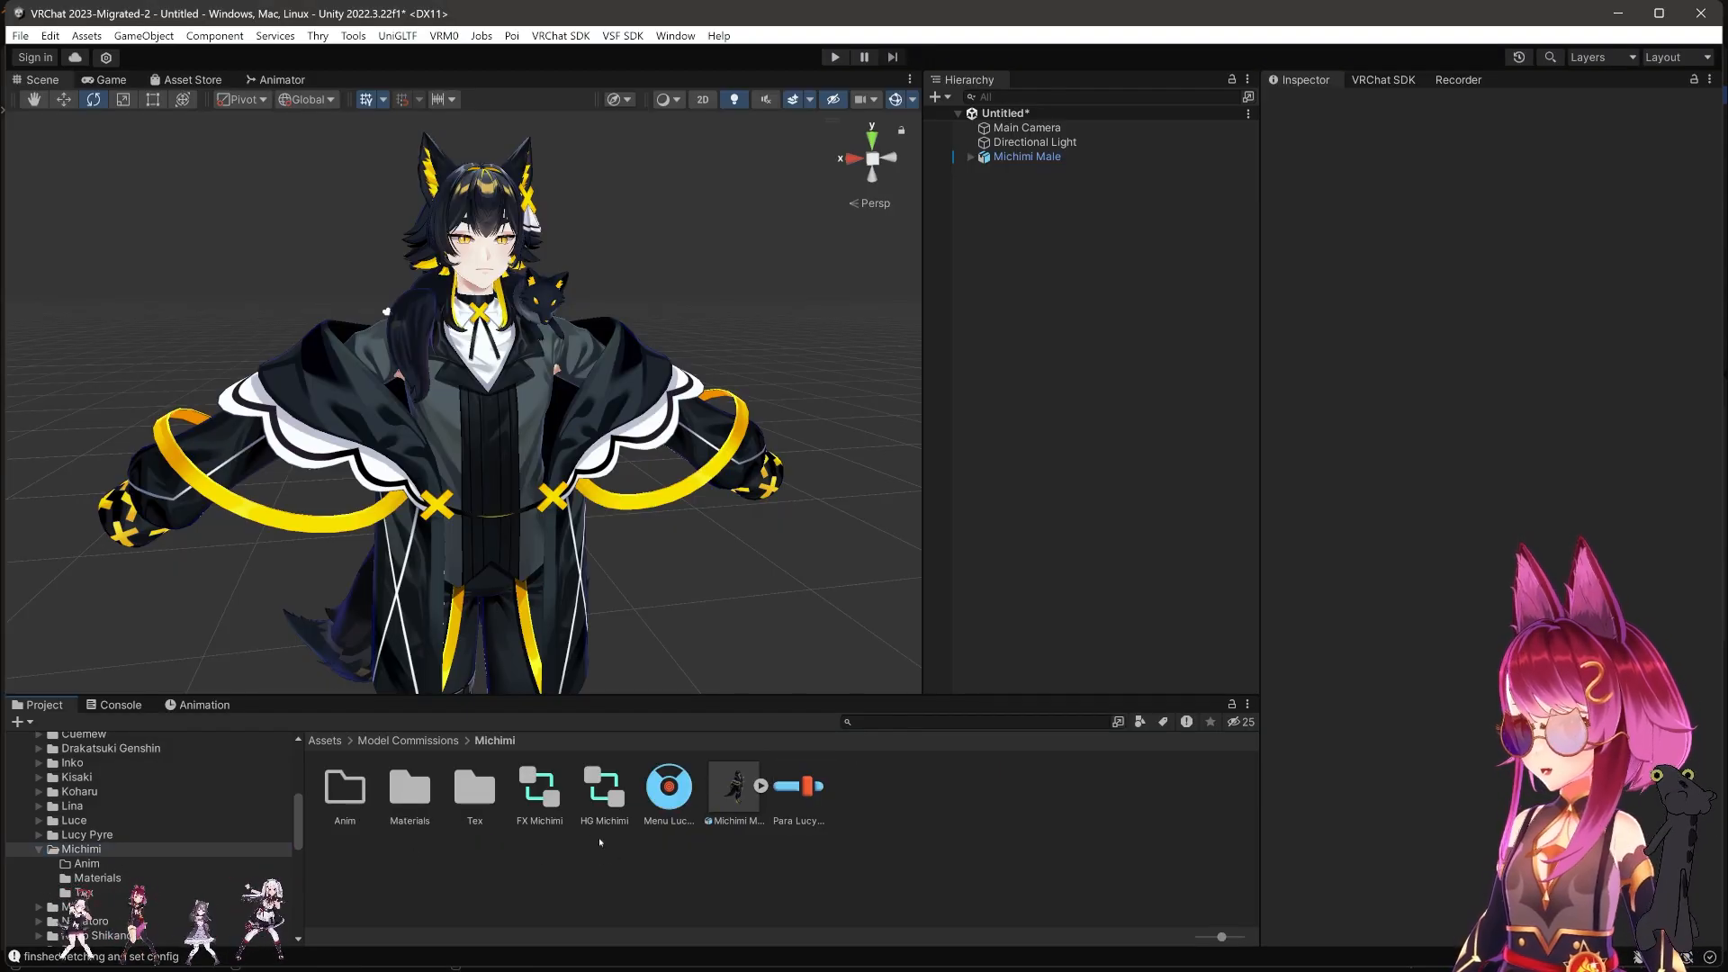
- Rename the copied menu and parameters assets to Menu Michimi and Para Michimi
{"action": "left_click", "coordinate": [673, 820]}
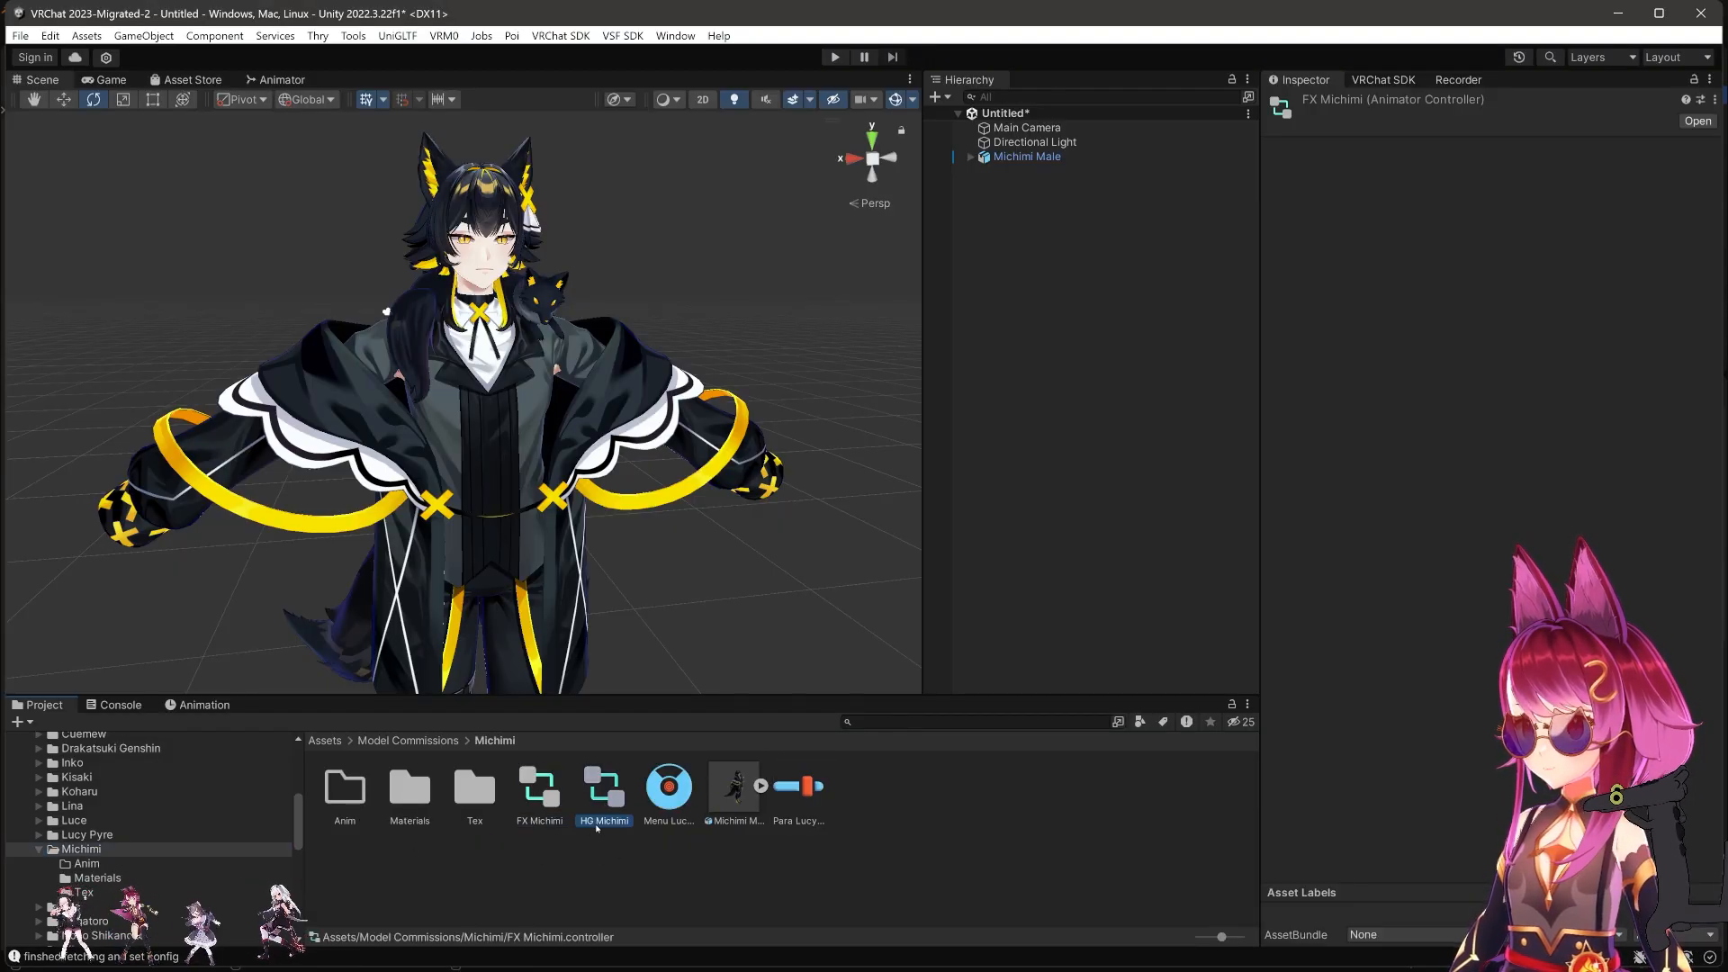
{"action": "left_click", "coordinate": [677, 824]}
{"action": "key", "text": "Right"}
{"action": "key", "text": "BackSpace"}
{"action": "key", "text": "BackSpace"}
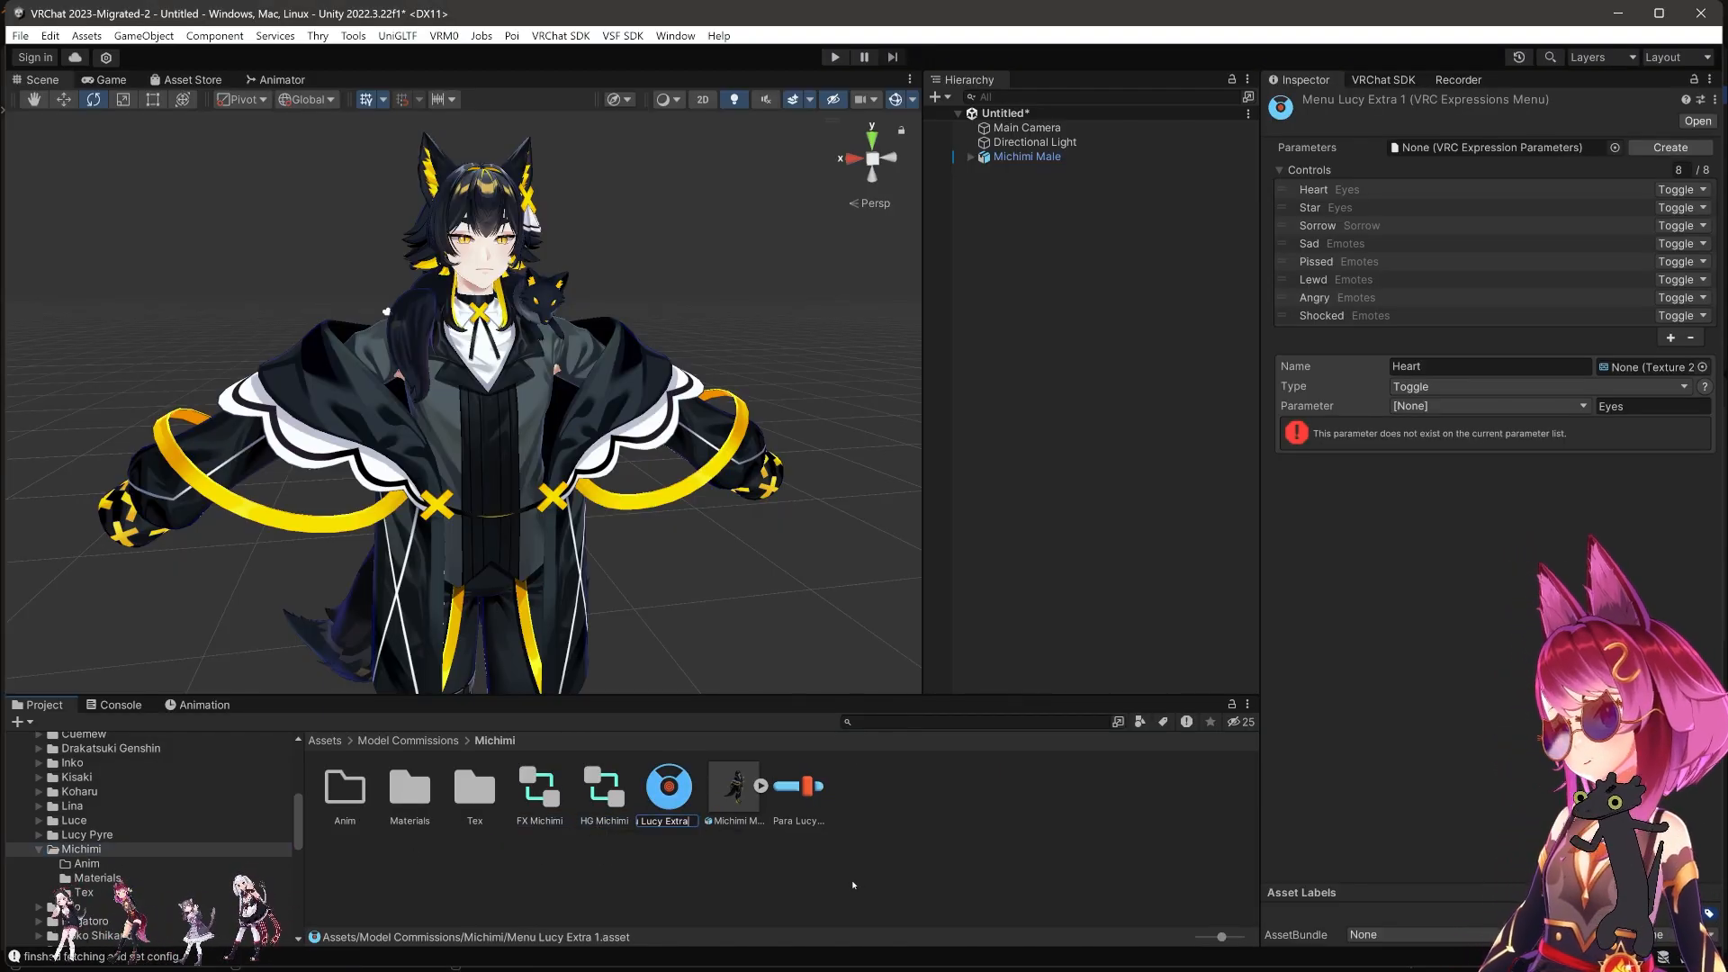
{"action": "key", "text": "BackSpace"}
{"action": "key", "text": "BackSpace"}
{"action": "key", "text": "BackSpace"}
{"action": "key", "text": "BackSpace"}
{"action": "key", "text": "BackSpace"}
{"action": "key", "text": "BackSpace"}
{"action": "key", "text": "BackSpace"}
{"action": "key", "text": "BackSpace"}
{"action": "key", "text": "BackSpace"}
{"action": "key", "text": "BackSpace"}
{"action": "type", "text": "Michimi"}
{"action": "left_click", "coordinate": [852, 885]}
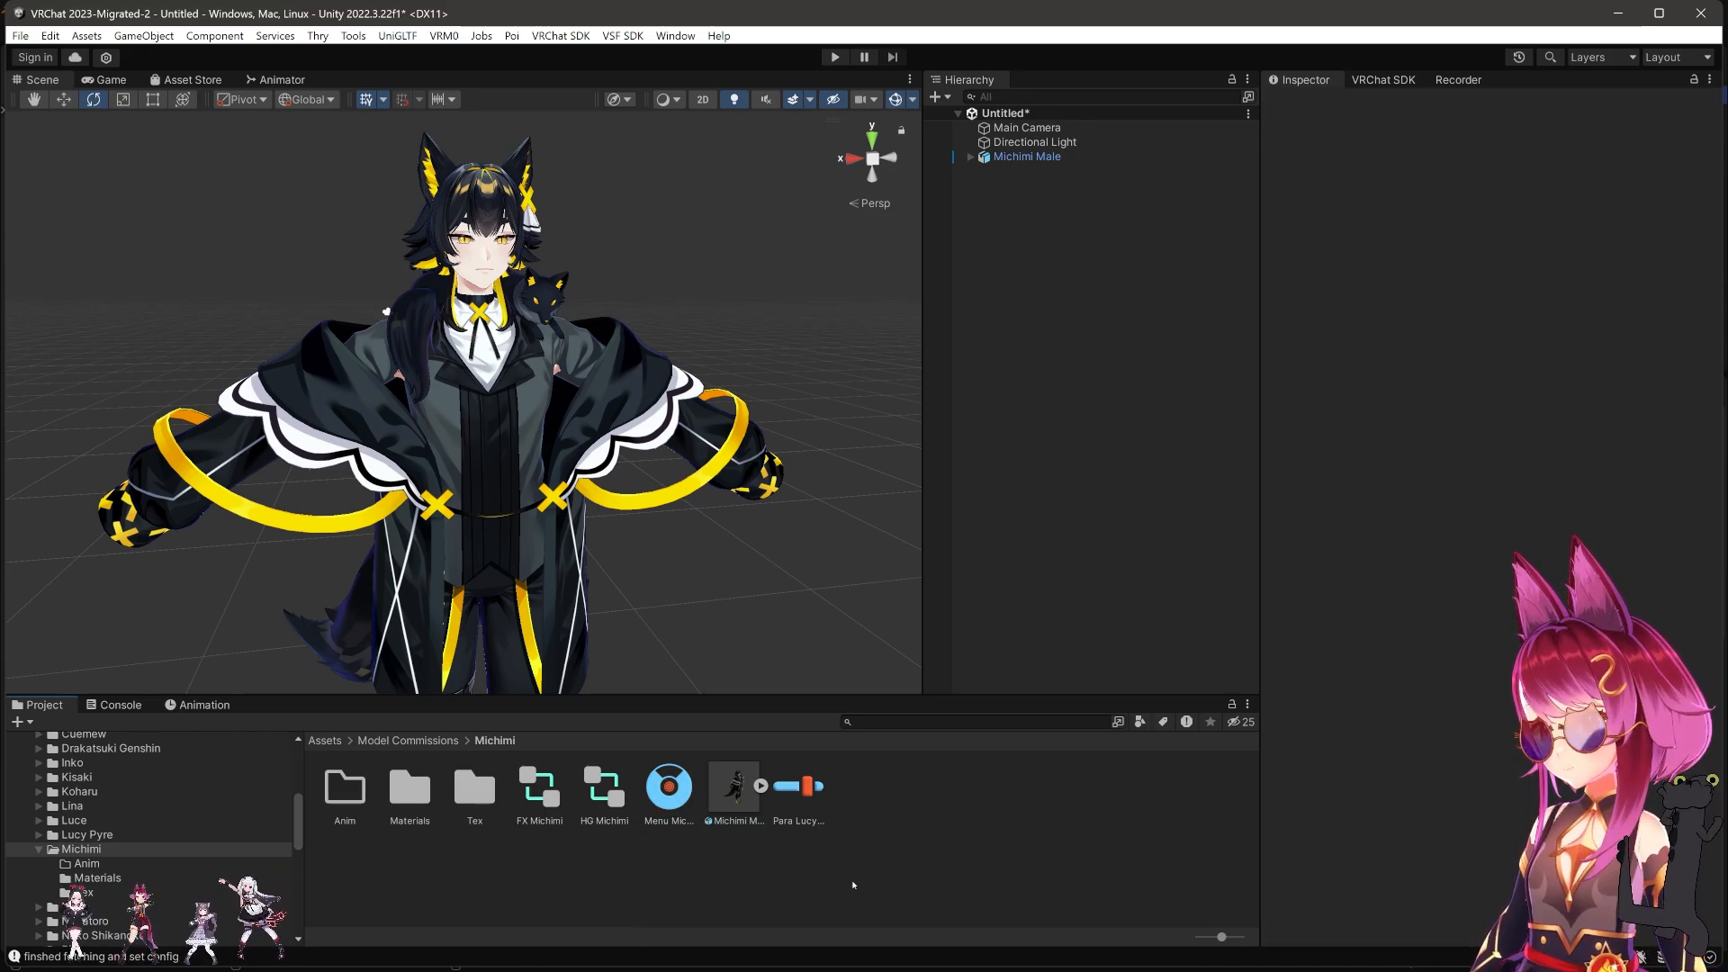
{"action": "left_click", "coordinate": [801, 819]}
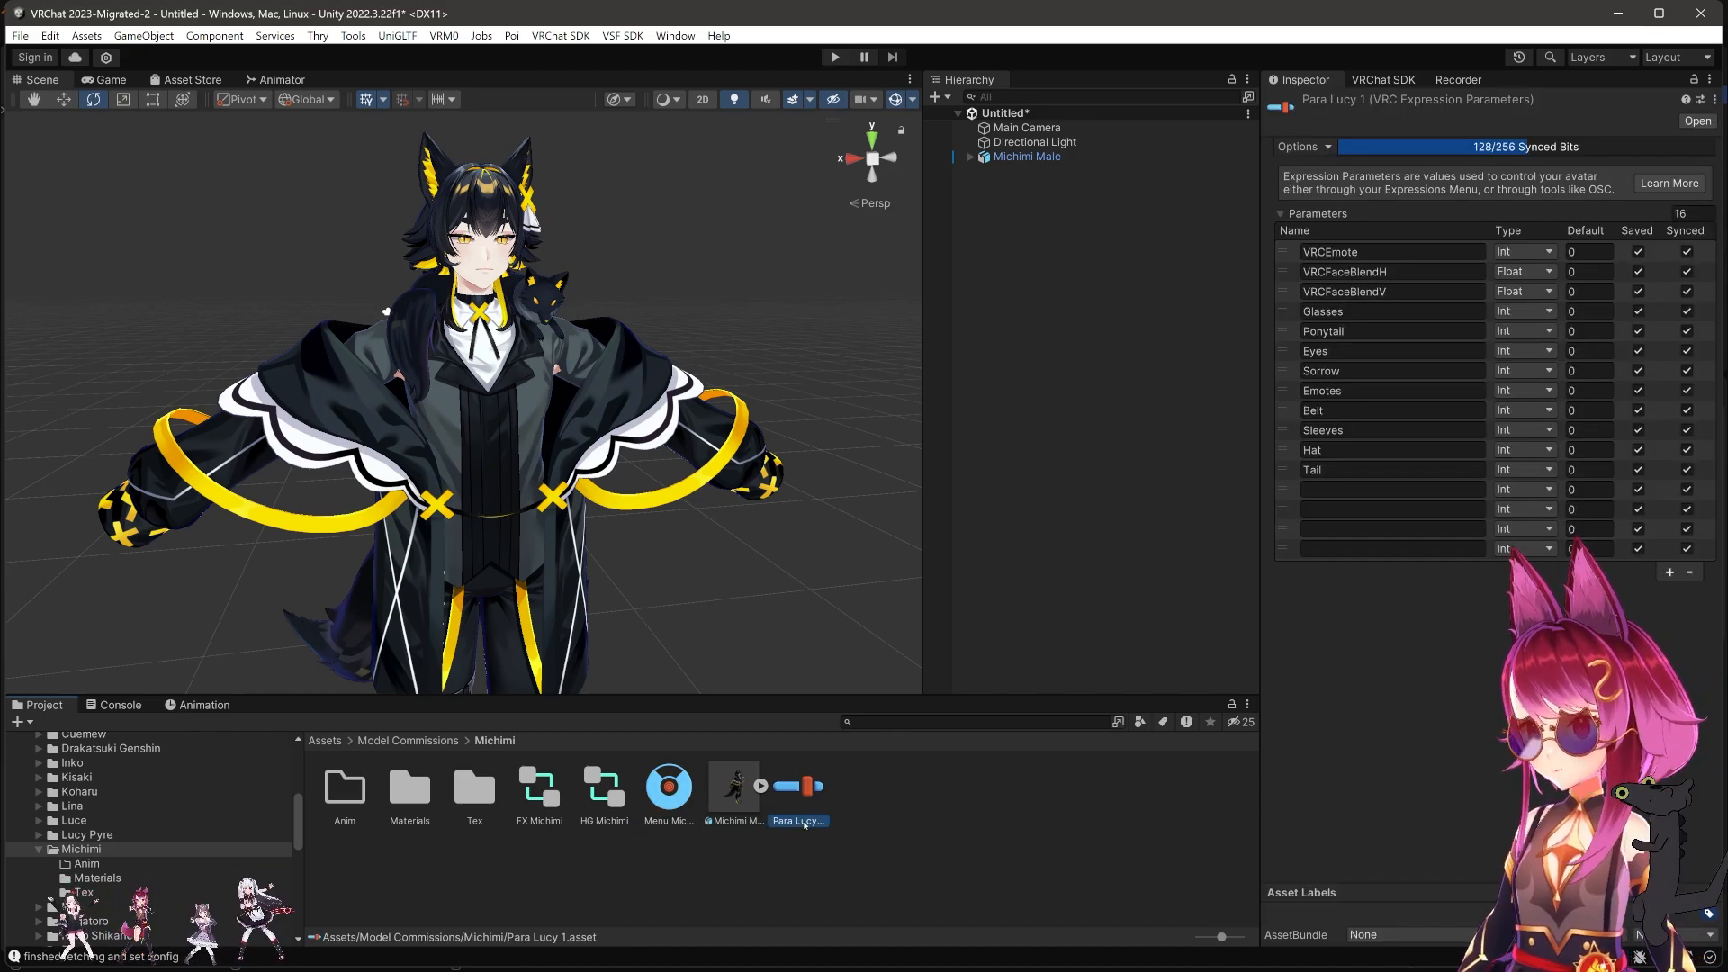
{"action": "left_click", "coordinate": [802, 821]}
{"action": "key", "text": "BackSpace"}
{"action": "key", "text": "BackSpace"}
{"action": "key", "text": "BackSpace"}
{"action": "key", "text": "BackSpace"}
{"action": "key", "text": "BackSpace"}
{"action": "key", "text": "BackSpace"}
{"action": "type", "text": "Michimi"}
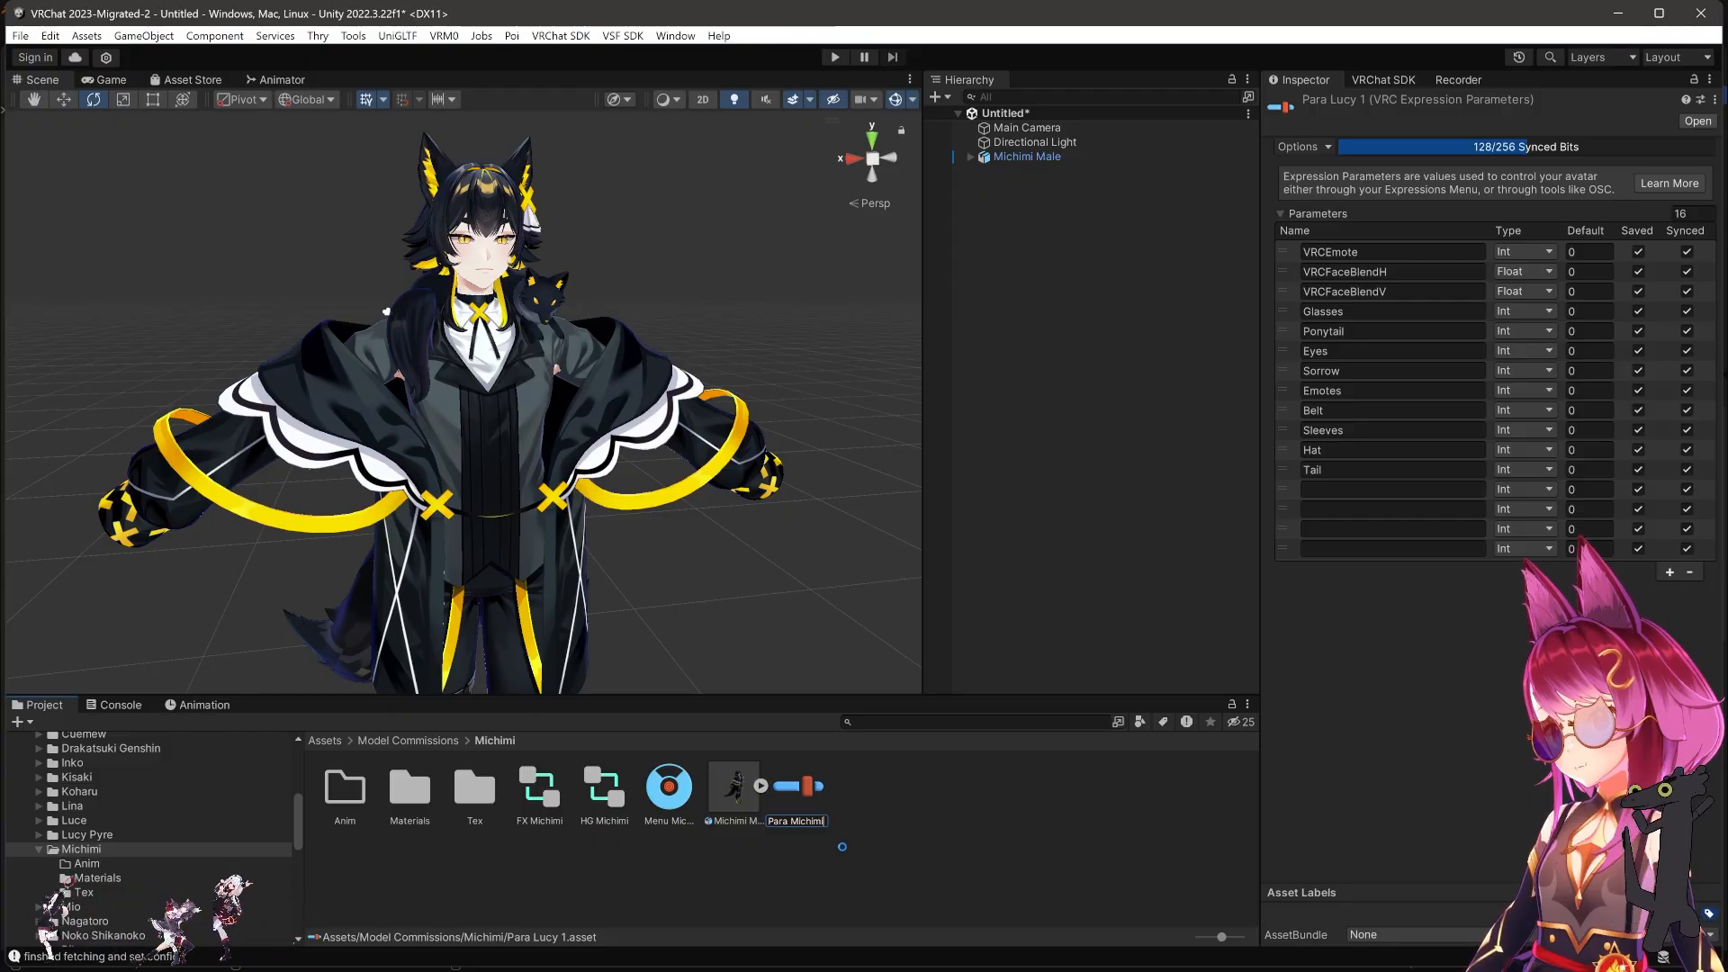
{"action": "key", "text": "Return"}
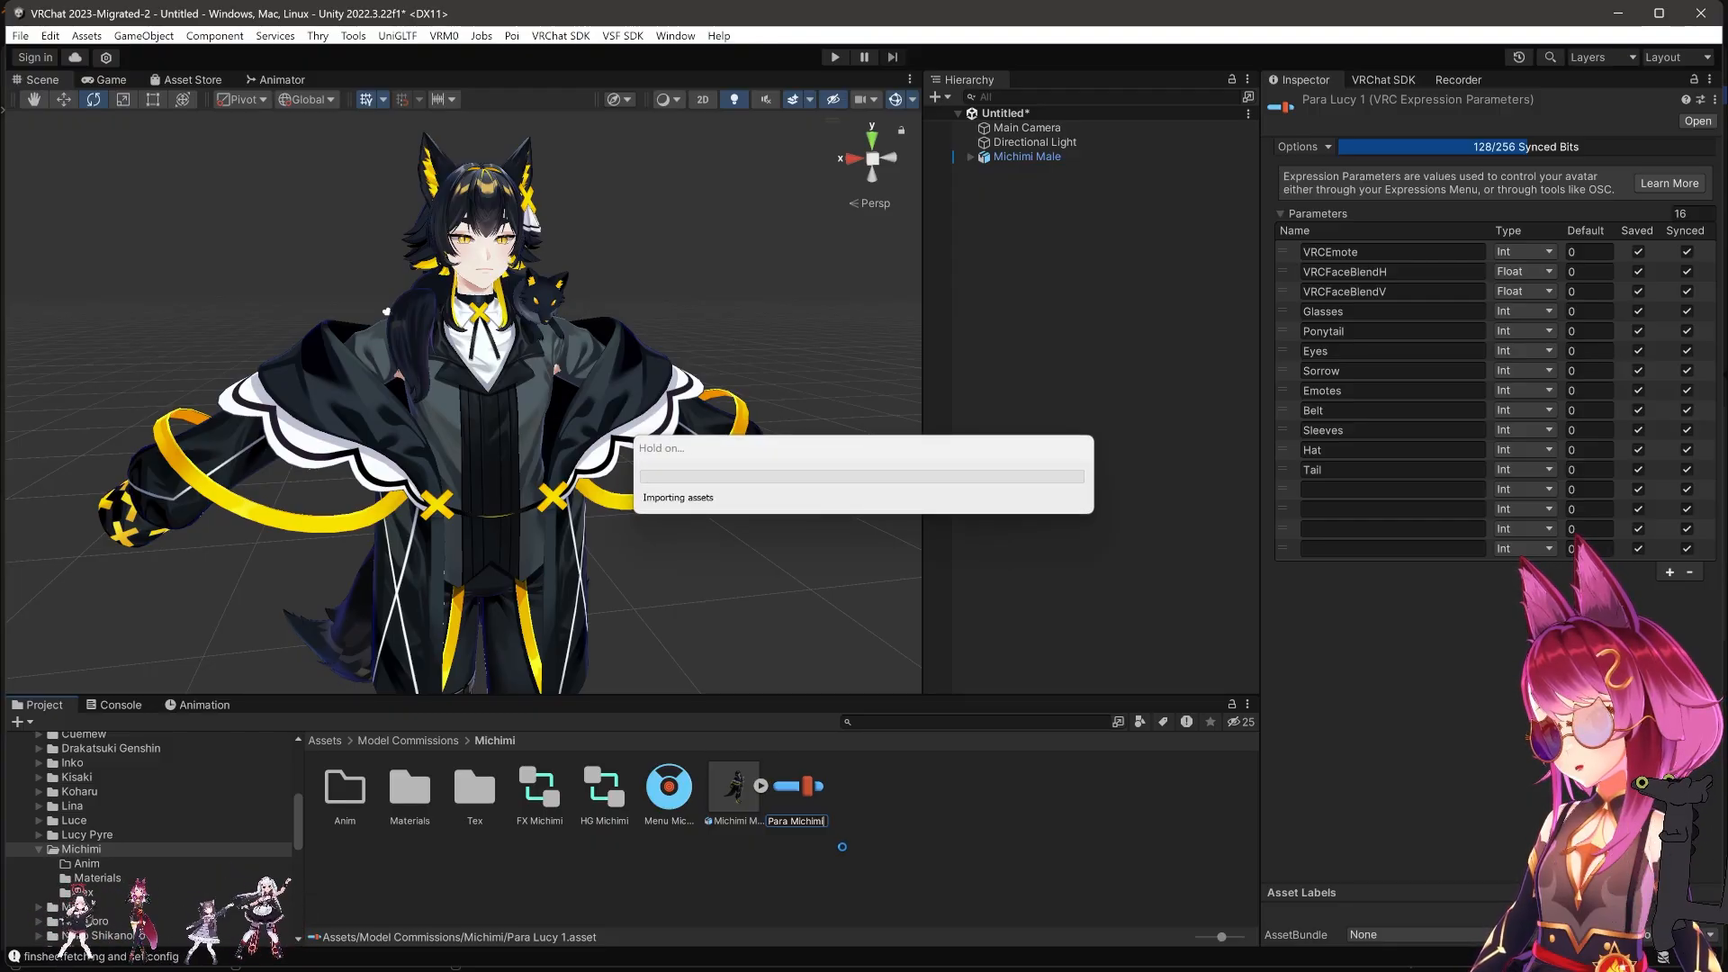
- Link Para Michimi as Menu Michimi's parameters and review the copied Michimi assets
{"action": "left_click", "coordinate": [668, 797]}
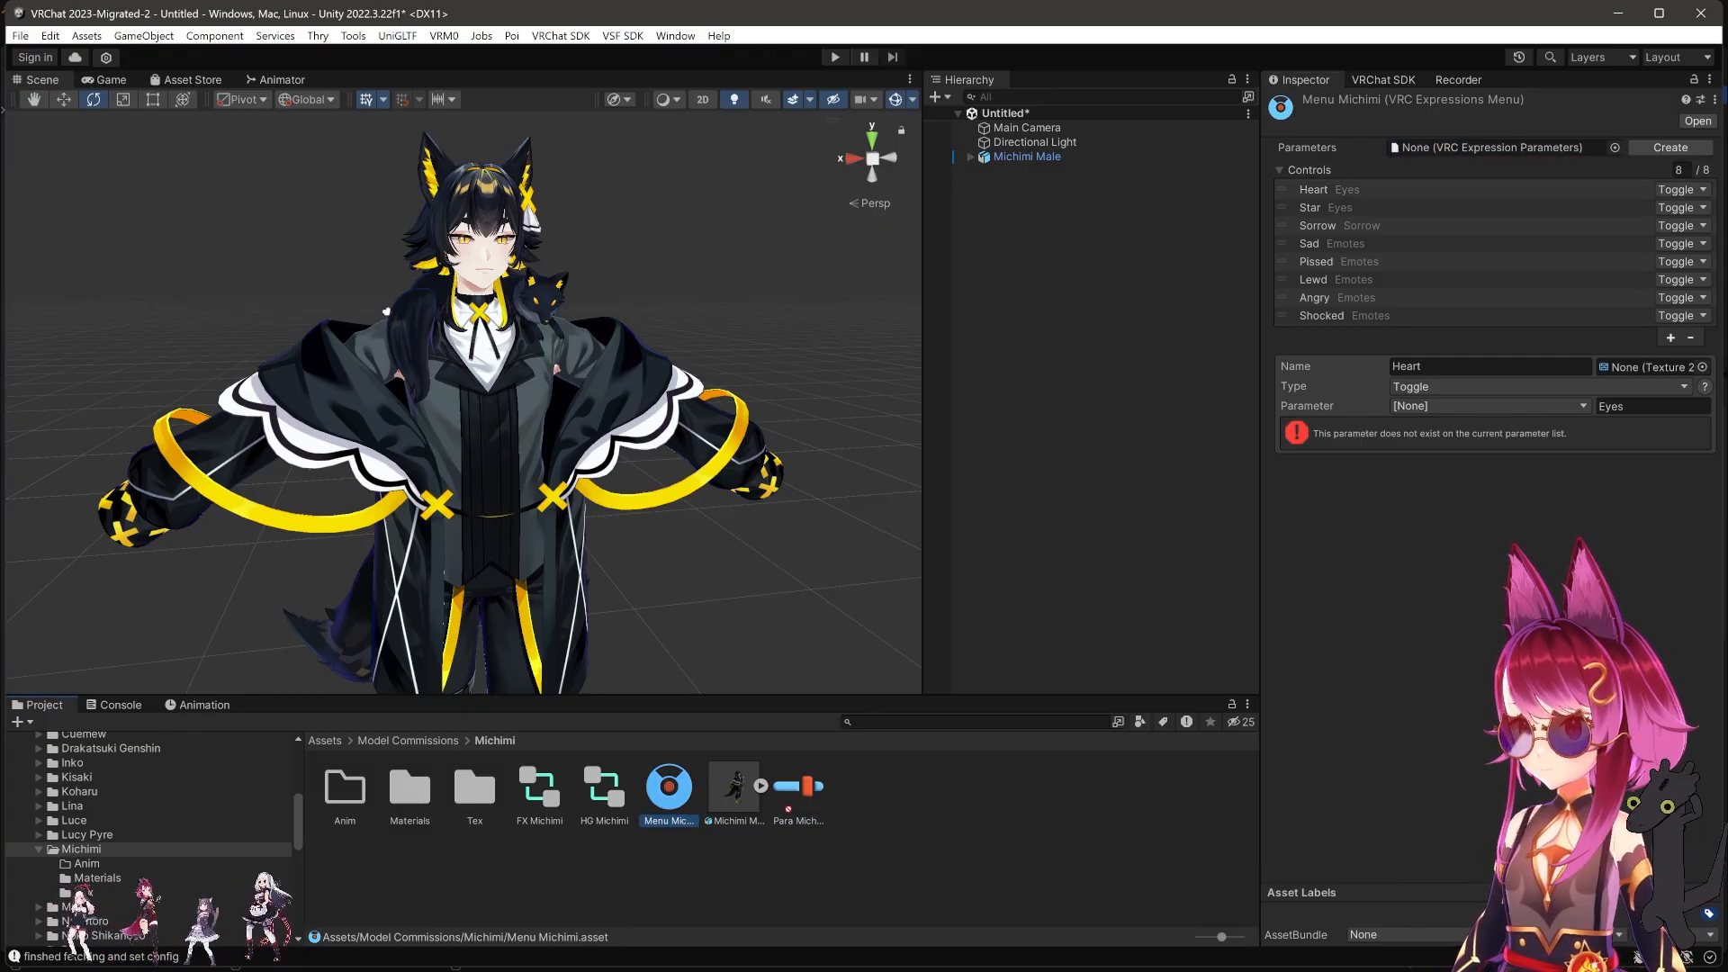
{"action": "left_click", "coordinate": [784, 788]}
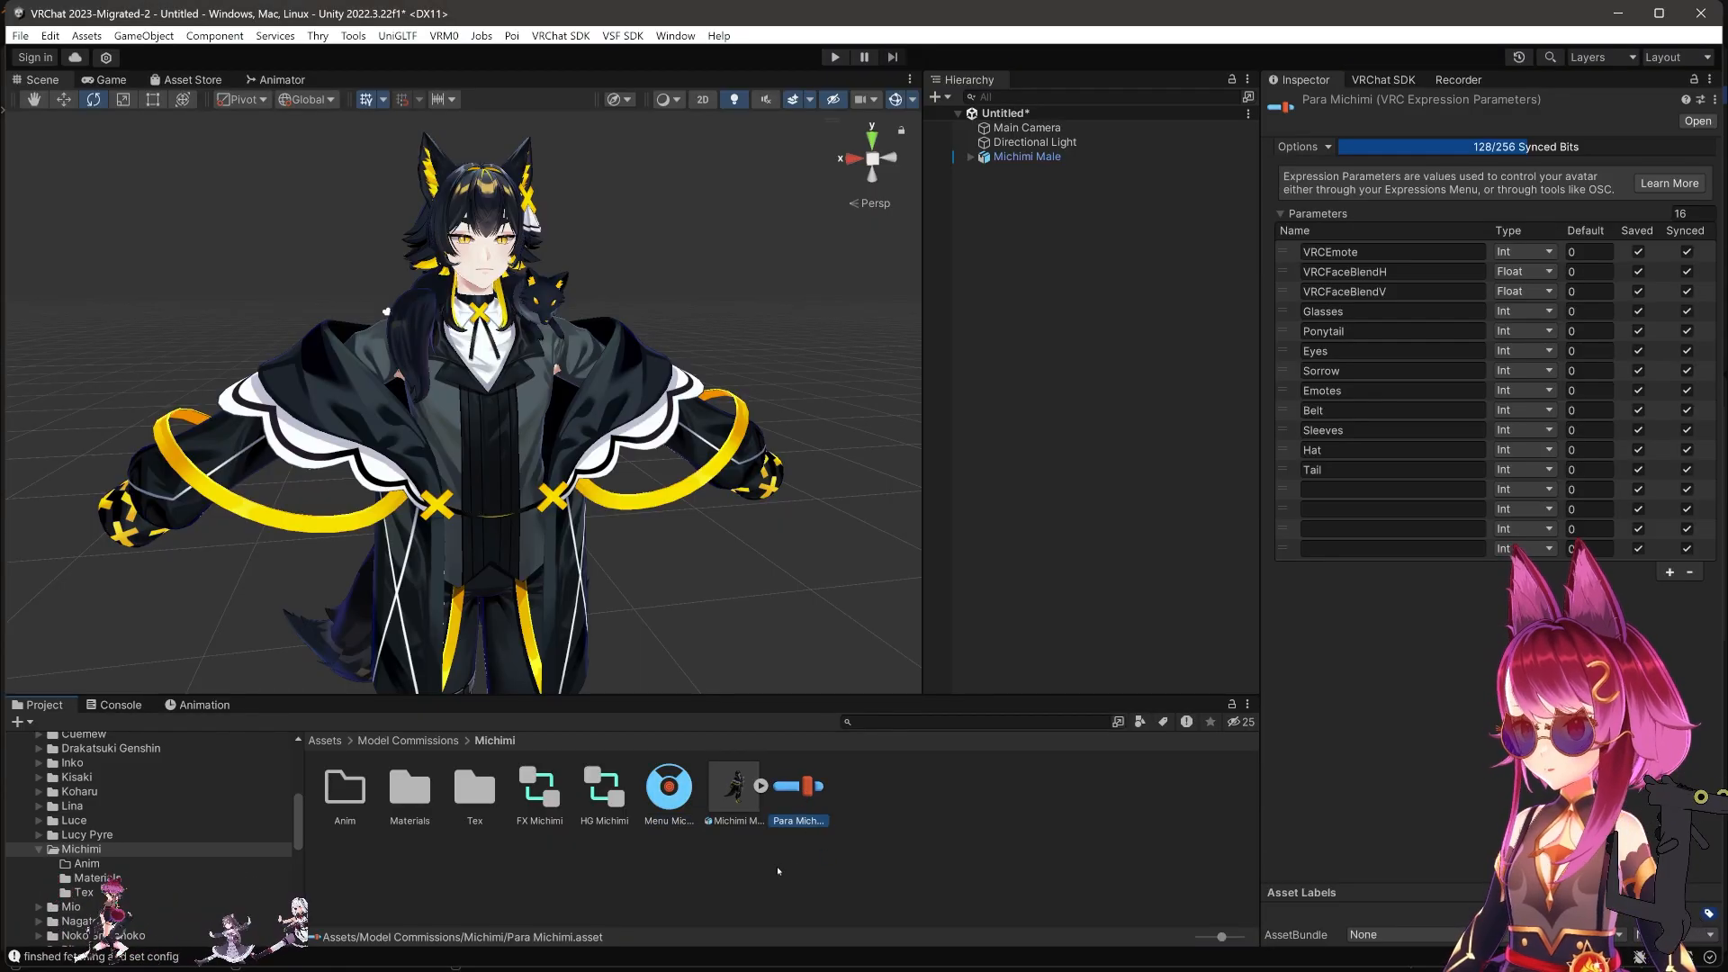
{"action": "left_click", "coordinate": [669, 793]}
{"action": "left_click", "coordinate": [666, 796]}
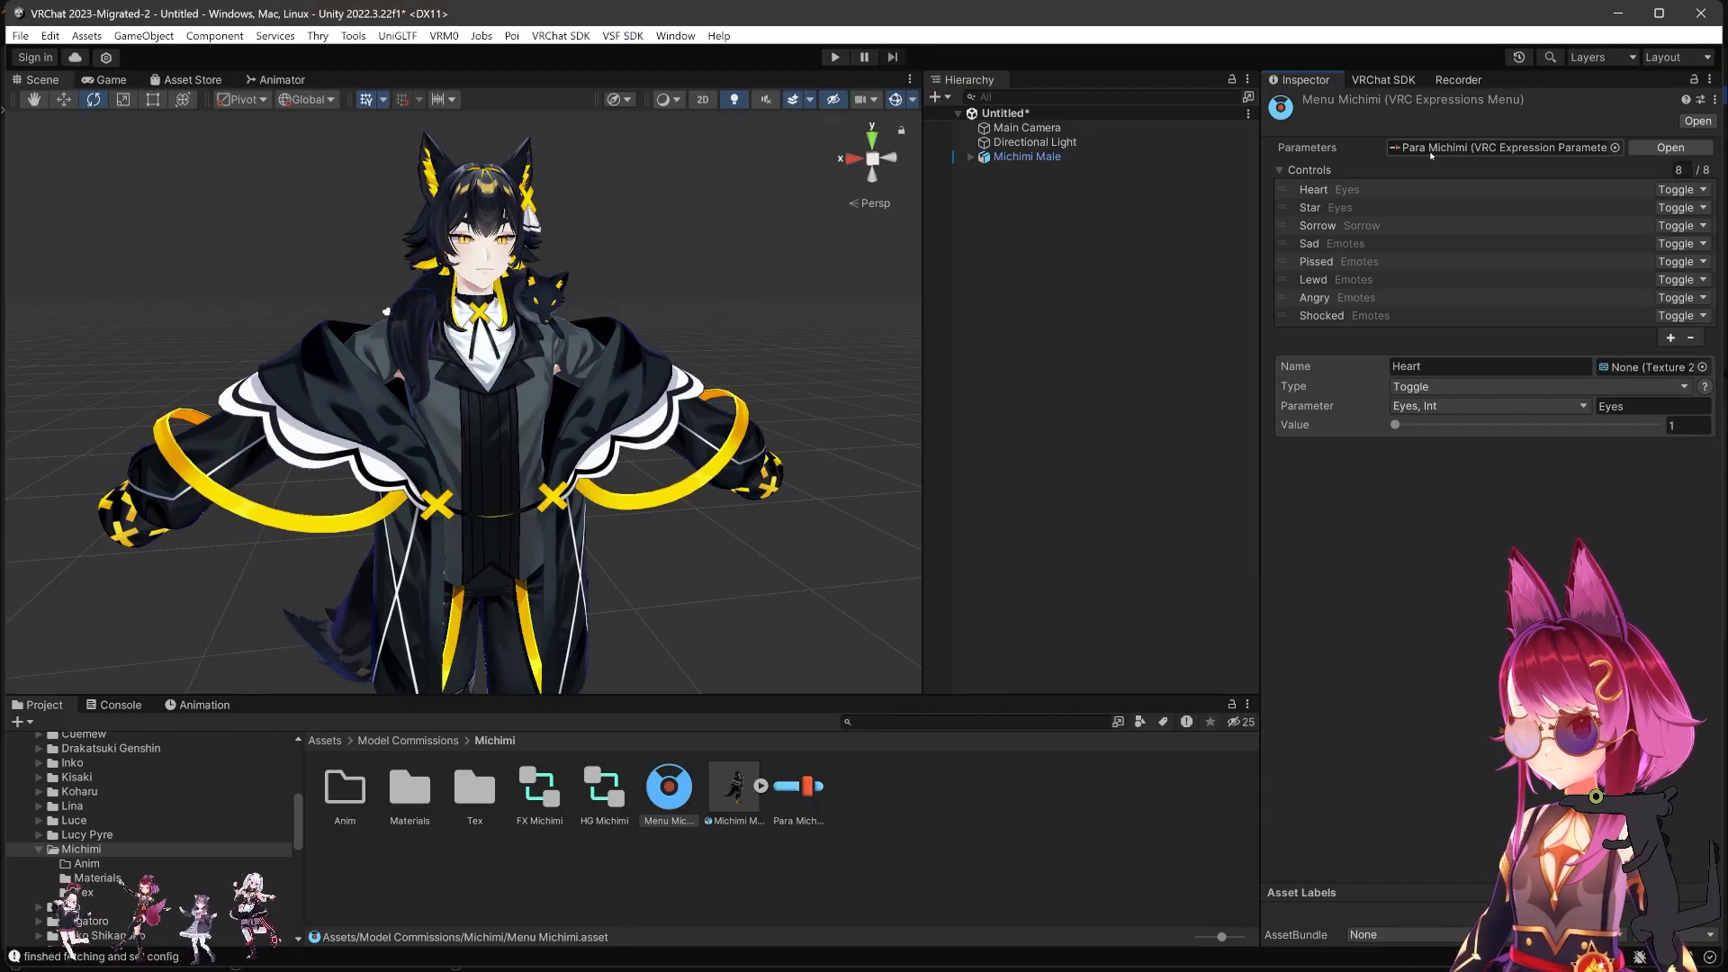
{"action": "left_click", "coordinate": [819, 785]}
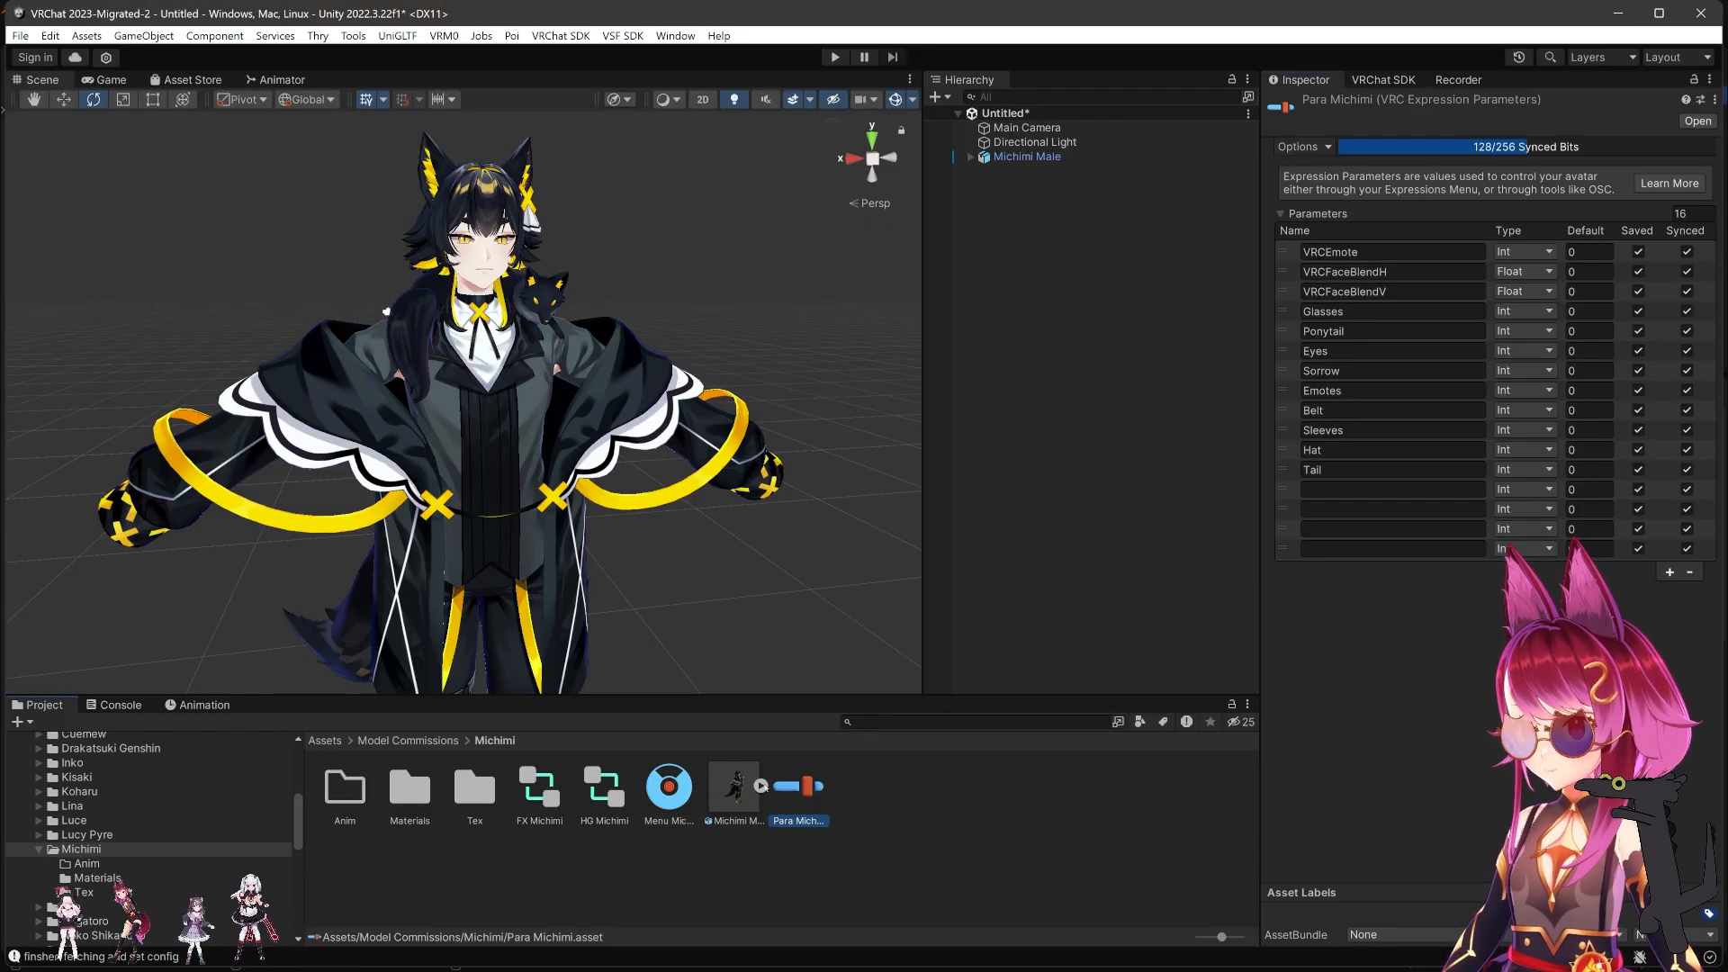
{"action": "left_click", "coordinate": [669, 788]}
{"action": "left_click", "coordinate": [809, 788]}
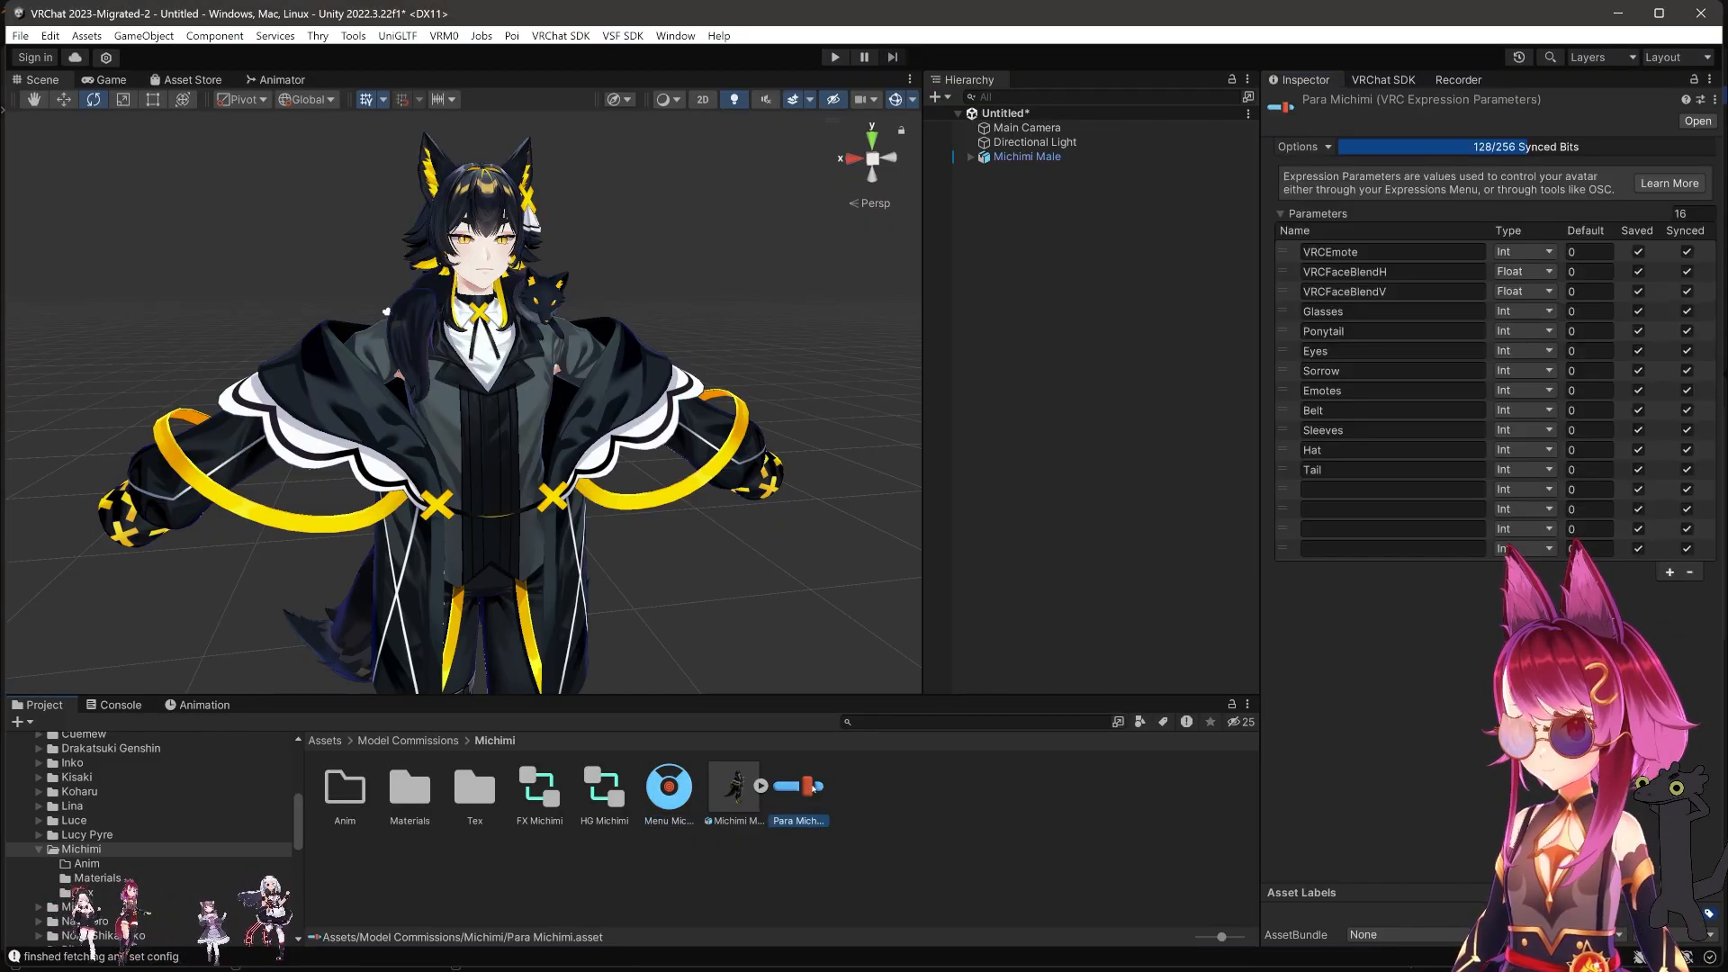
{"action": "left_click", "coordinate": [668, 787]}
{"action": "left_click", "coordinate": [604, 787]}
{"action": "left_click", "coordinate": [539, 787]}
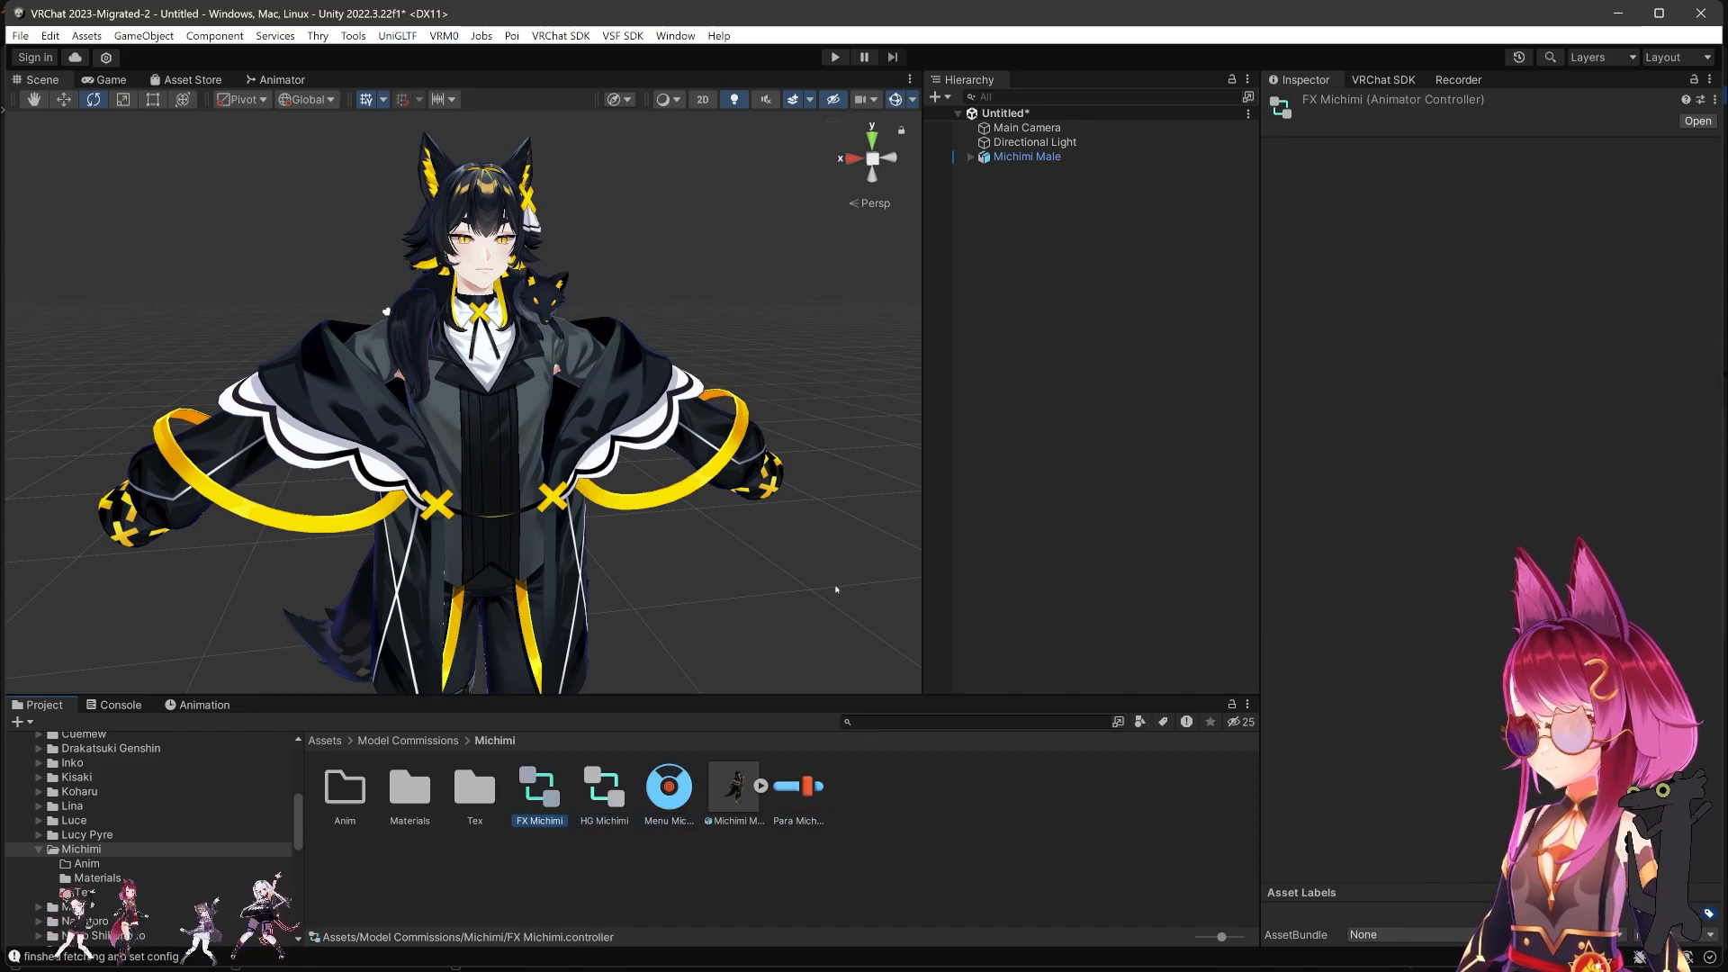
{"action": "left_click", "coordinate": [1032, 158]}
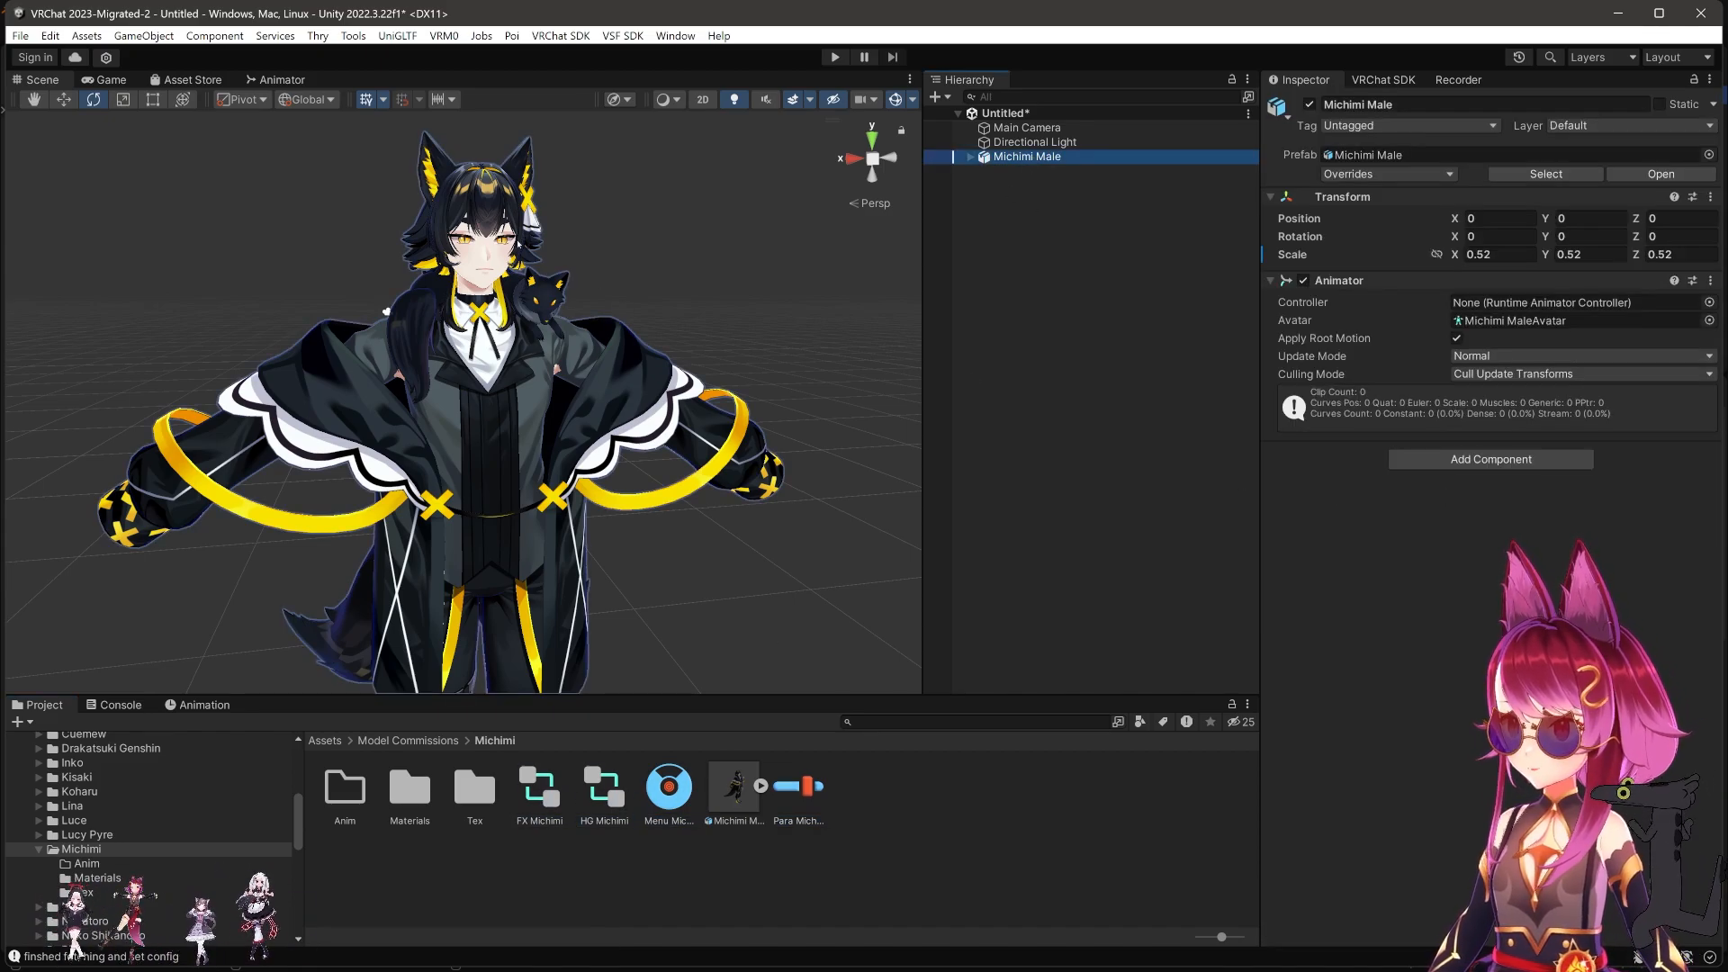
- Add a VRC Avatar Descriptor to Michimi Male by searching 'vrc des' in Add Component
{"action": "left_click", "coordinate": [1035, 142]}
{"action": "left_click", "coordinate": [1025, 156]}
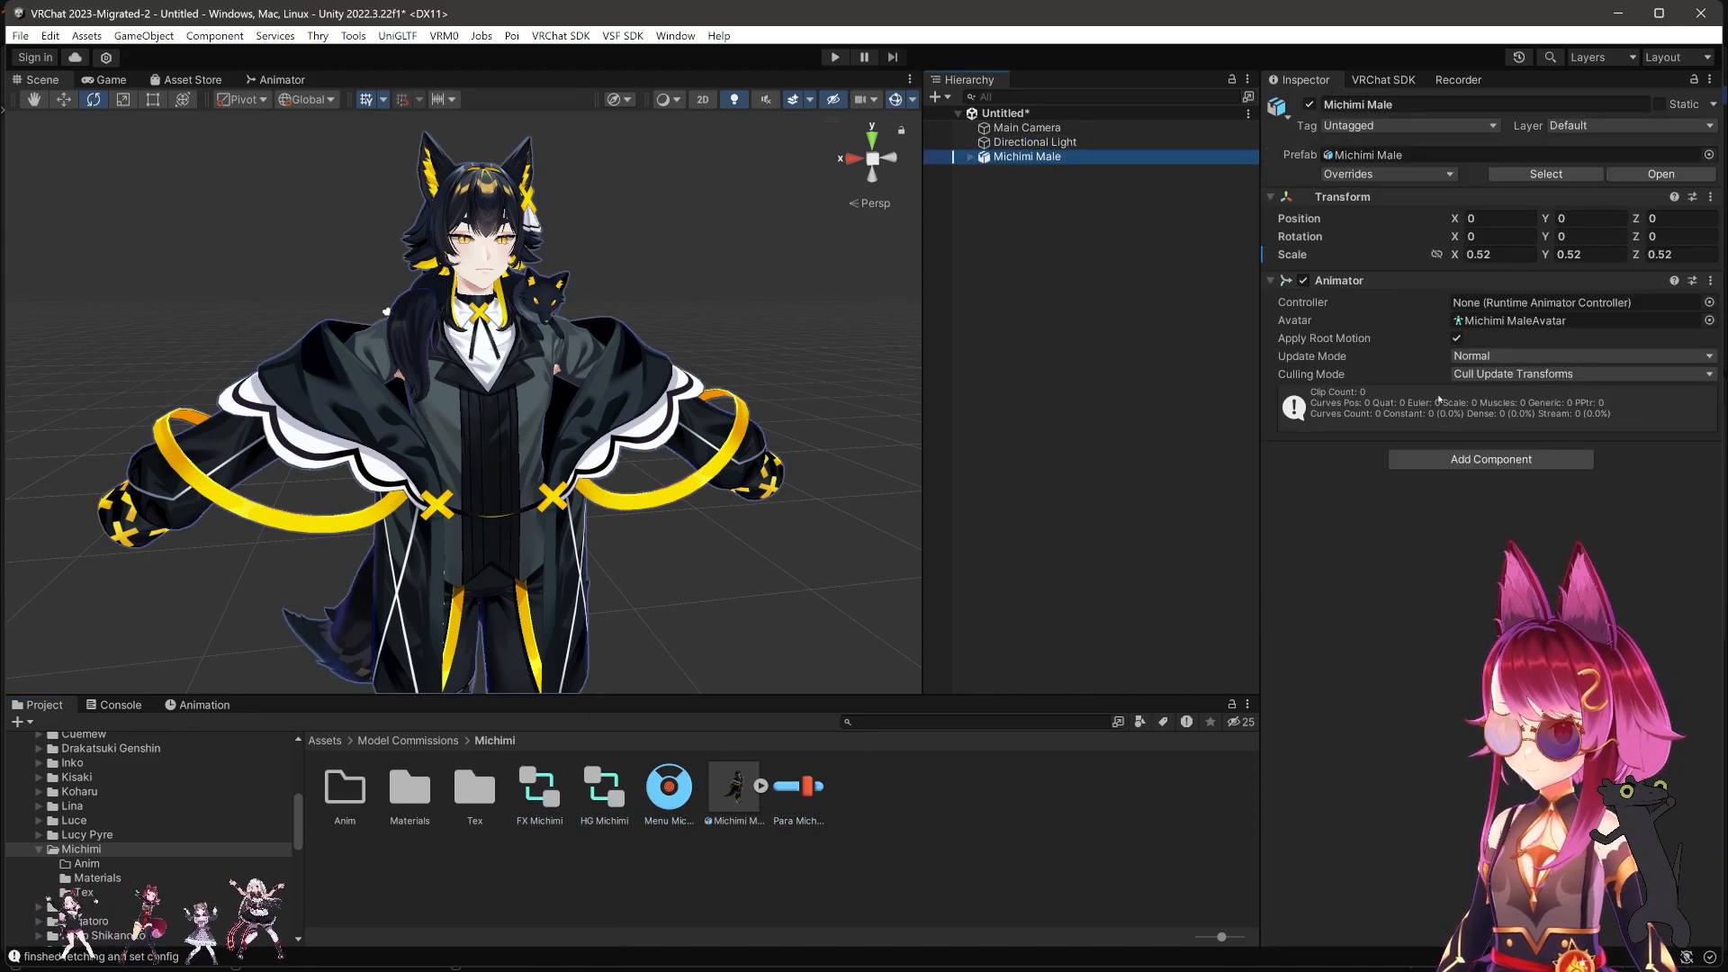
{"action": "left_click", "coordinate": [1455, 459]}
{"action": "type", "text": "vrc"}
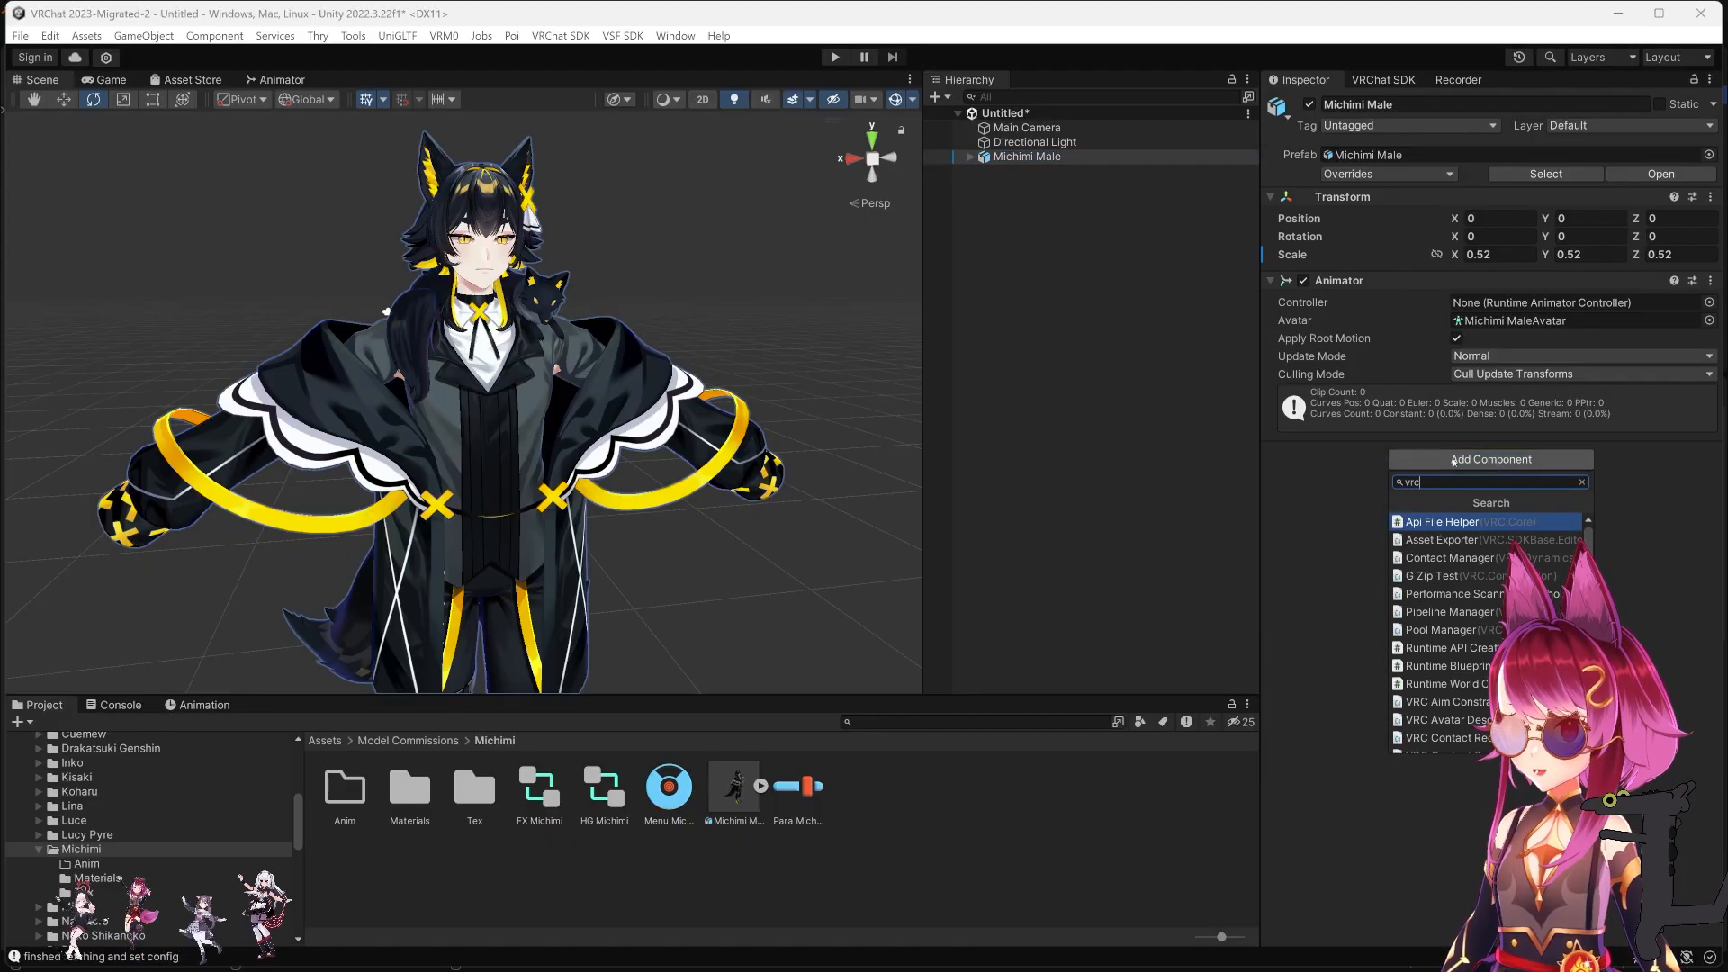
{"action": "type", "text": " des"}
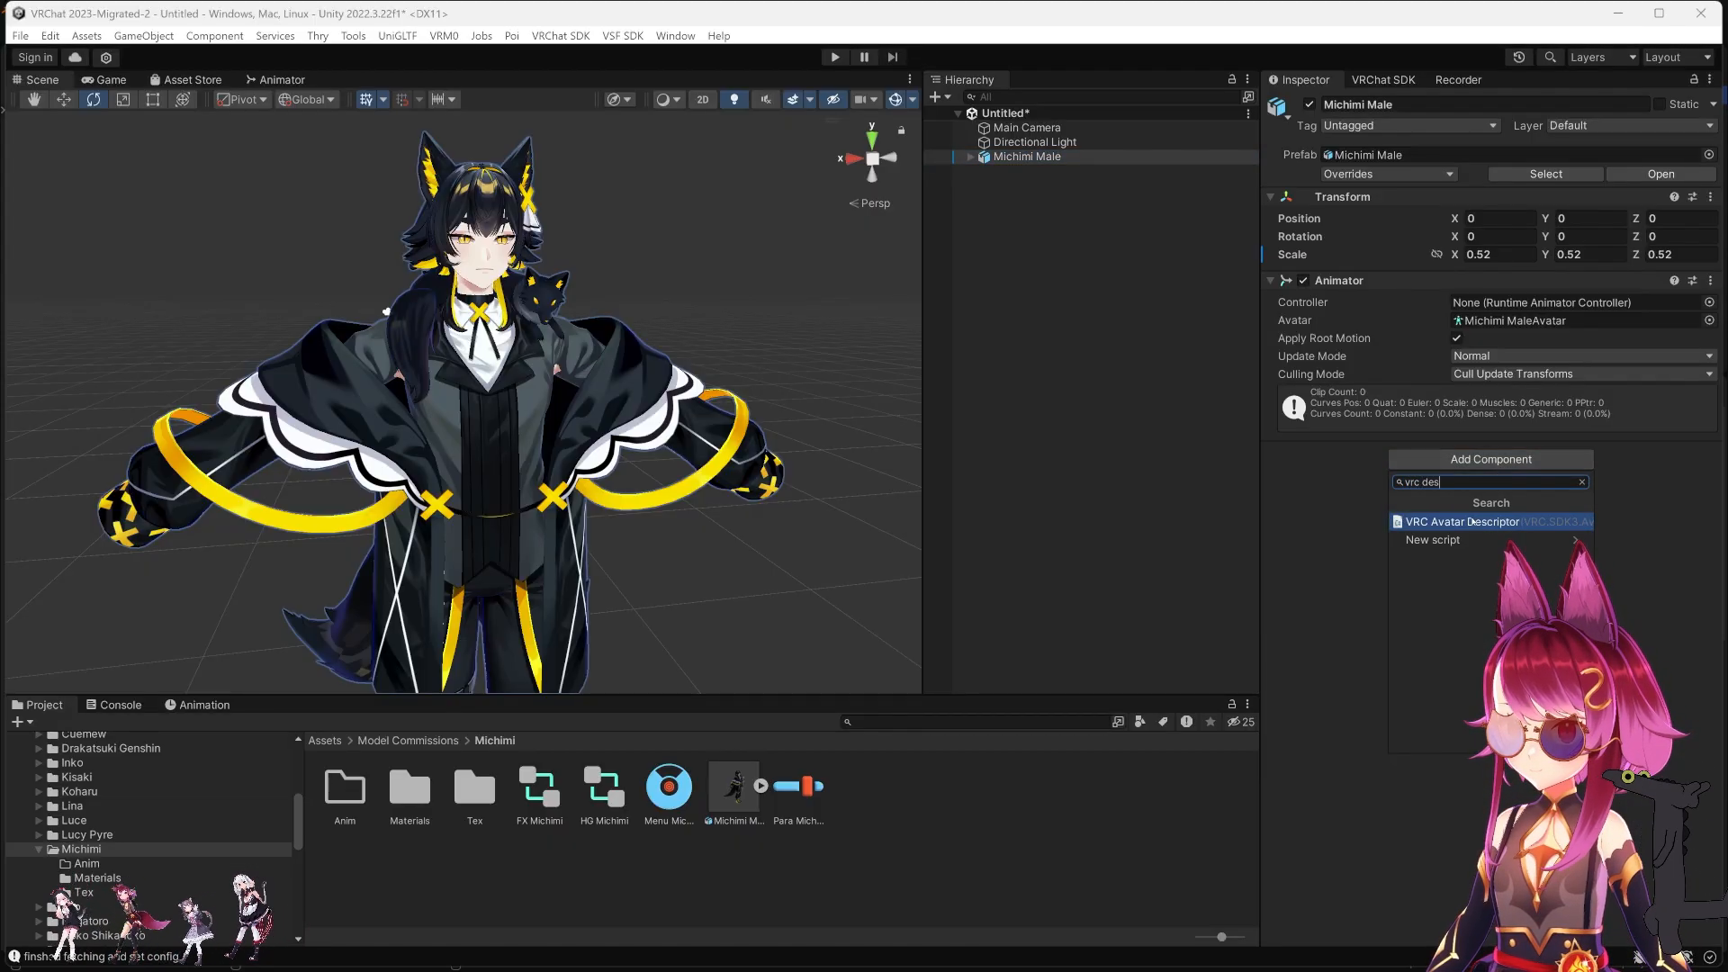
{"action": "left_click", "coordinate": [1469, 522]}
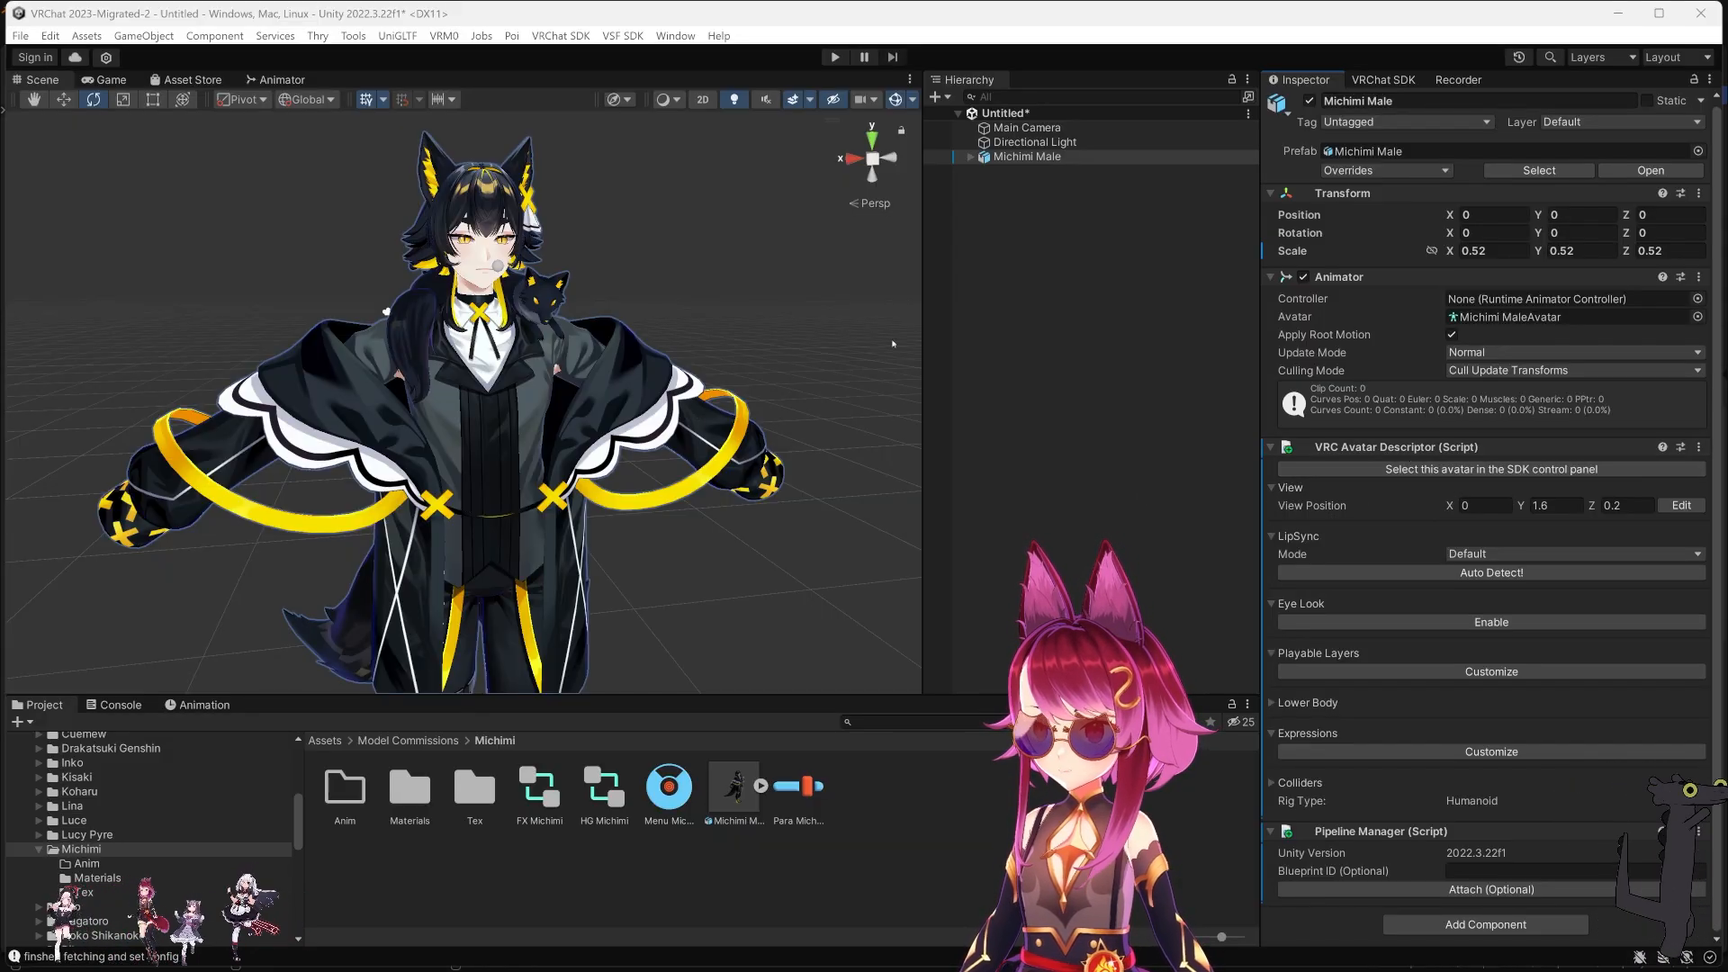
- Frame the avatar's head in an orthographic side view of the Scene
{"action": "left_click", "coordinate": [853, 160]}
{"action": "left_click", "coordinate": [889, 159]}
{"action": "left_click", "coordinate": [871, 158]}
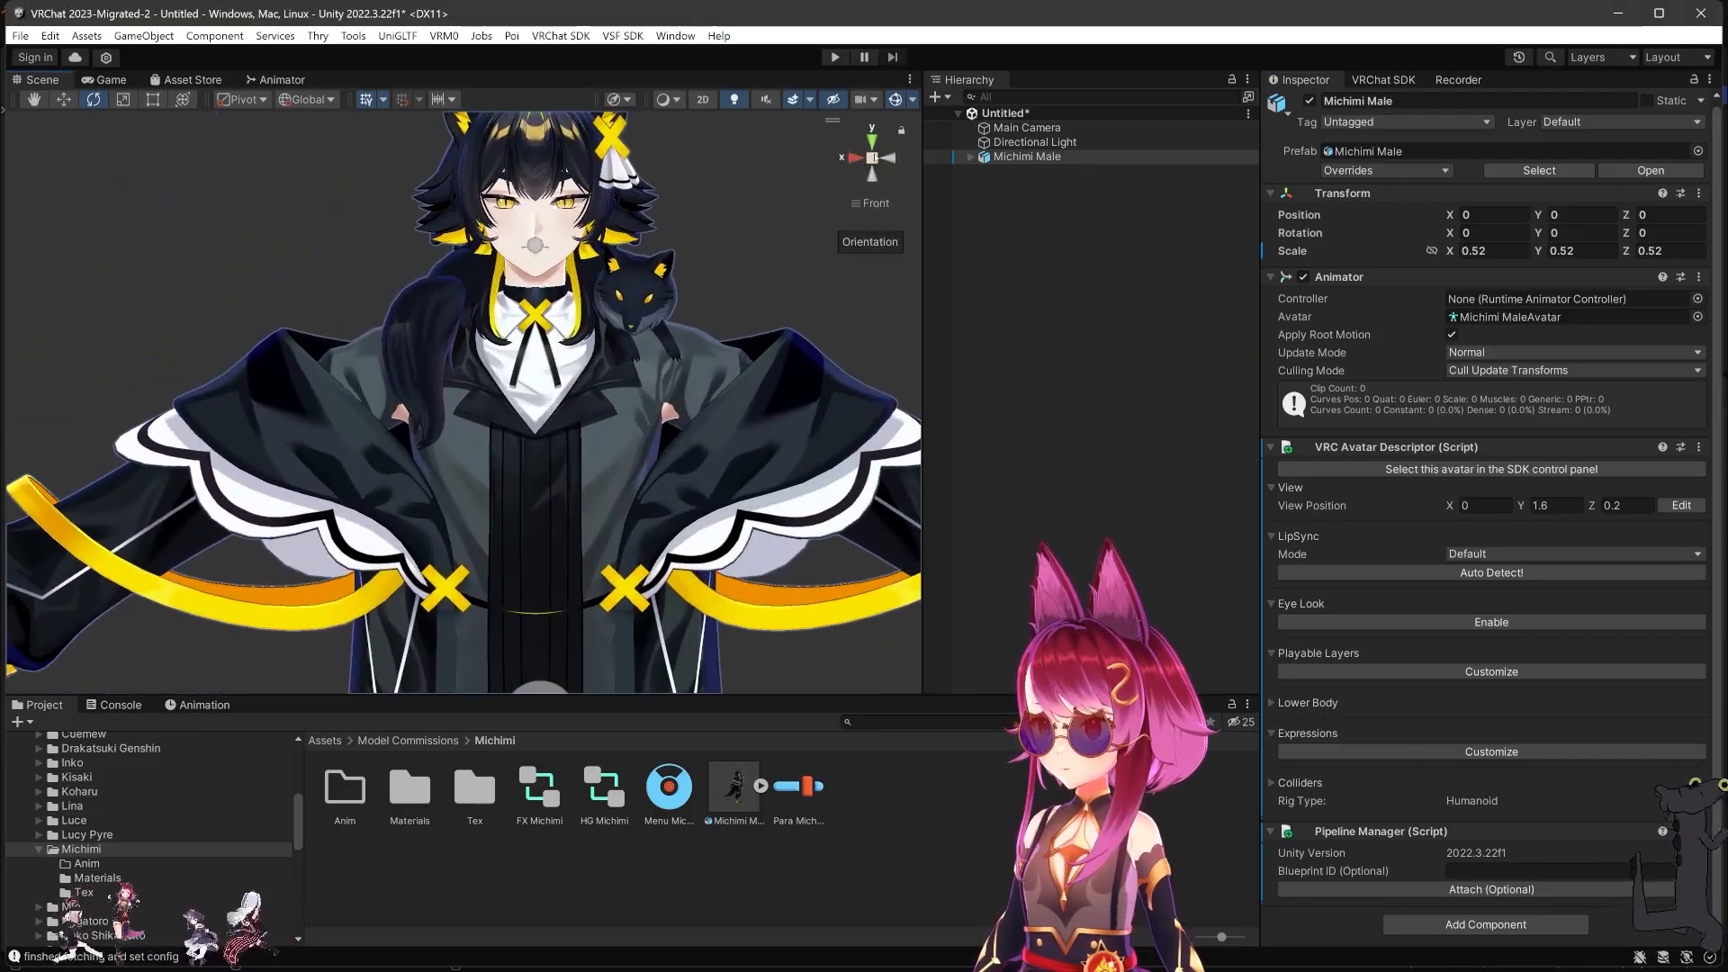
{"action": "middle_click_drag", "start_coordinate": [717, 286], "coordinate": [631, 467]}
{"action": "scroll", "coordinate": [630, 467], "scroll_direction": "up", "scroll_amount": 1}
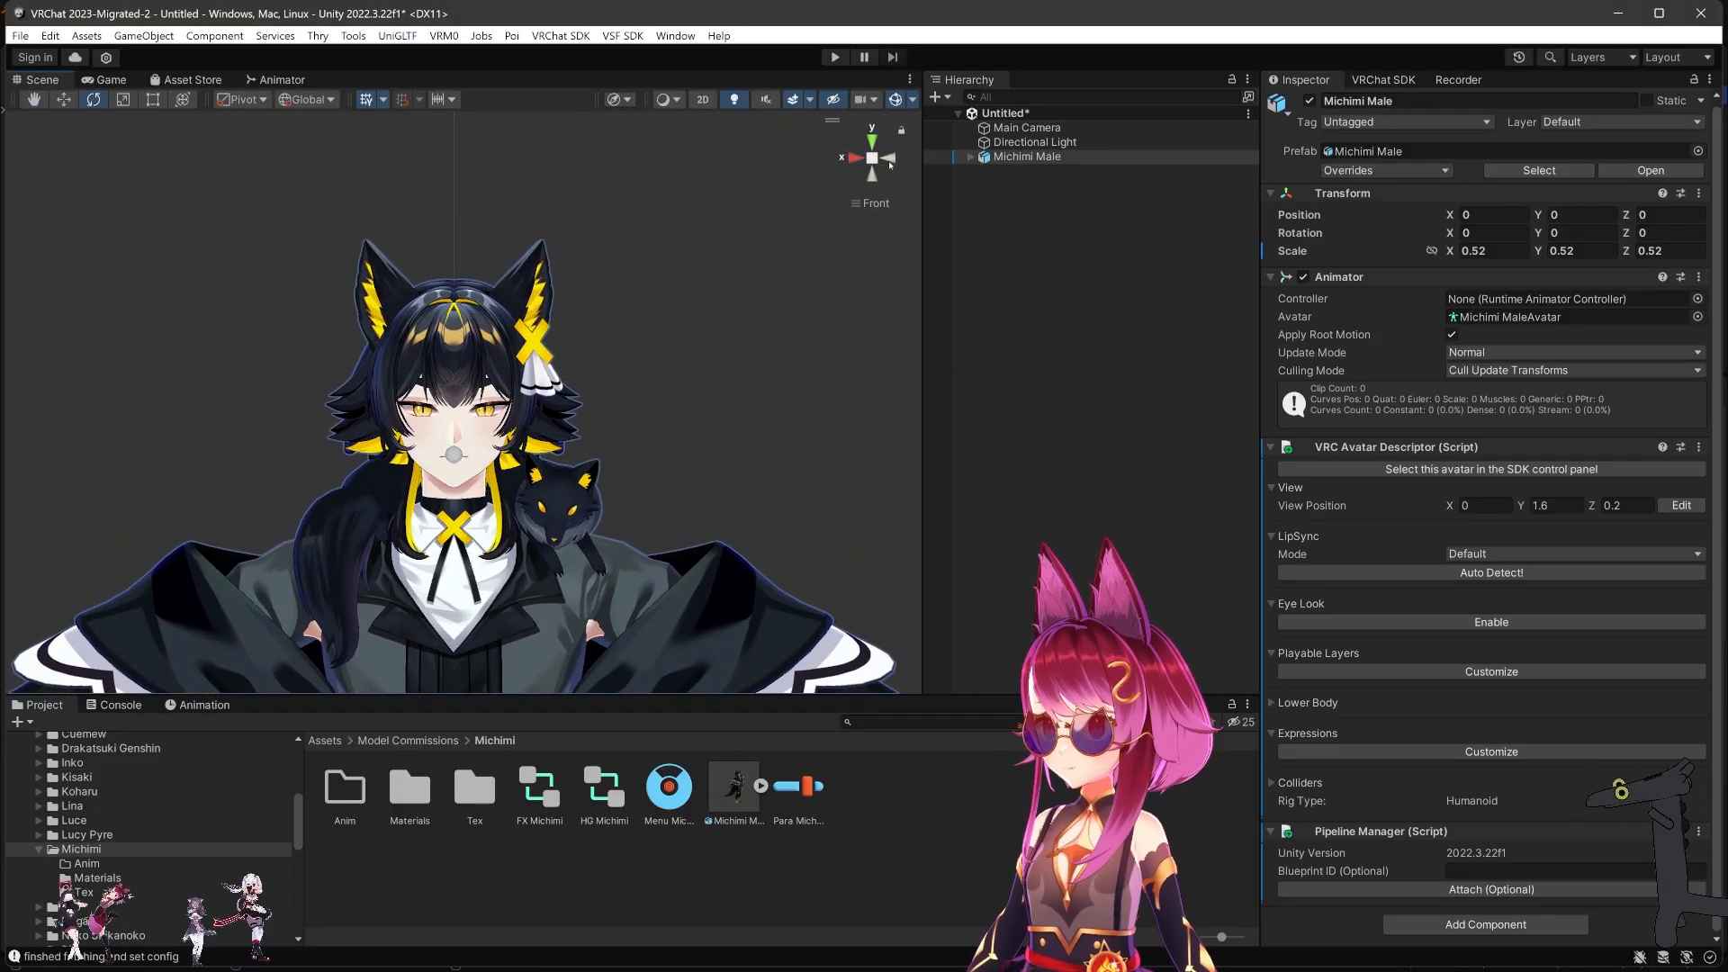
{"action": "left_click", "coordinate": [887, 159]}
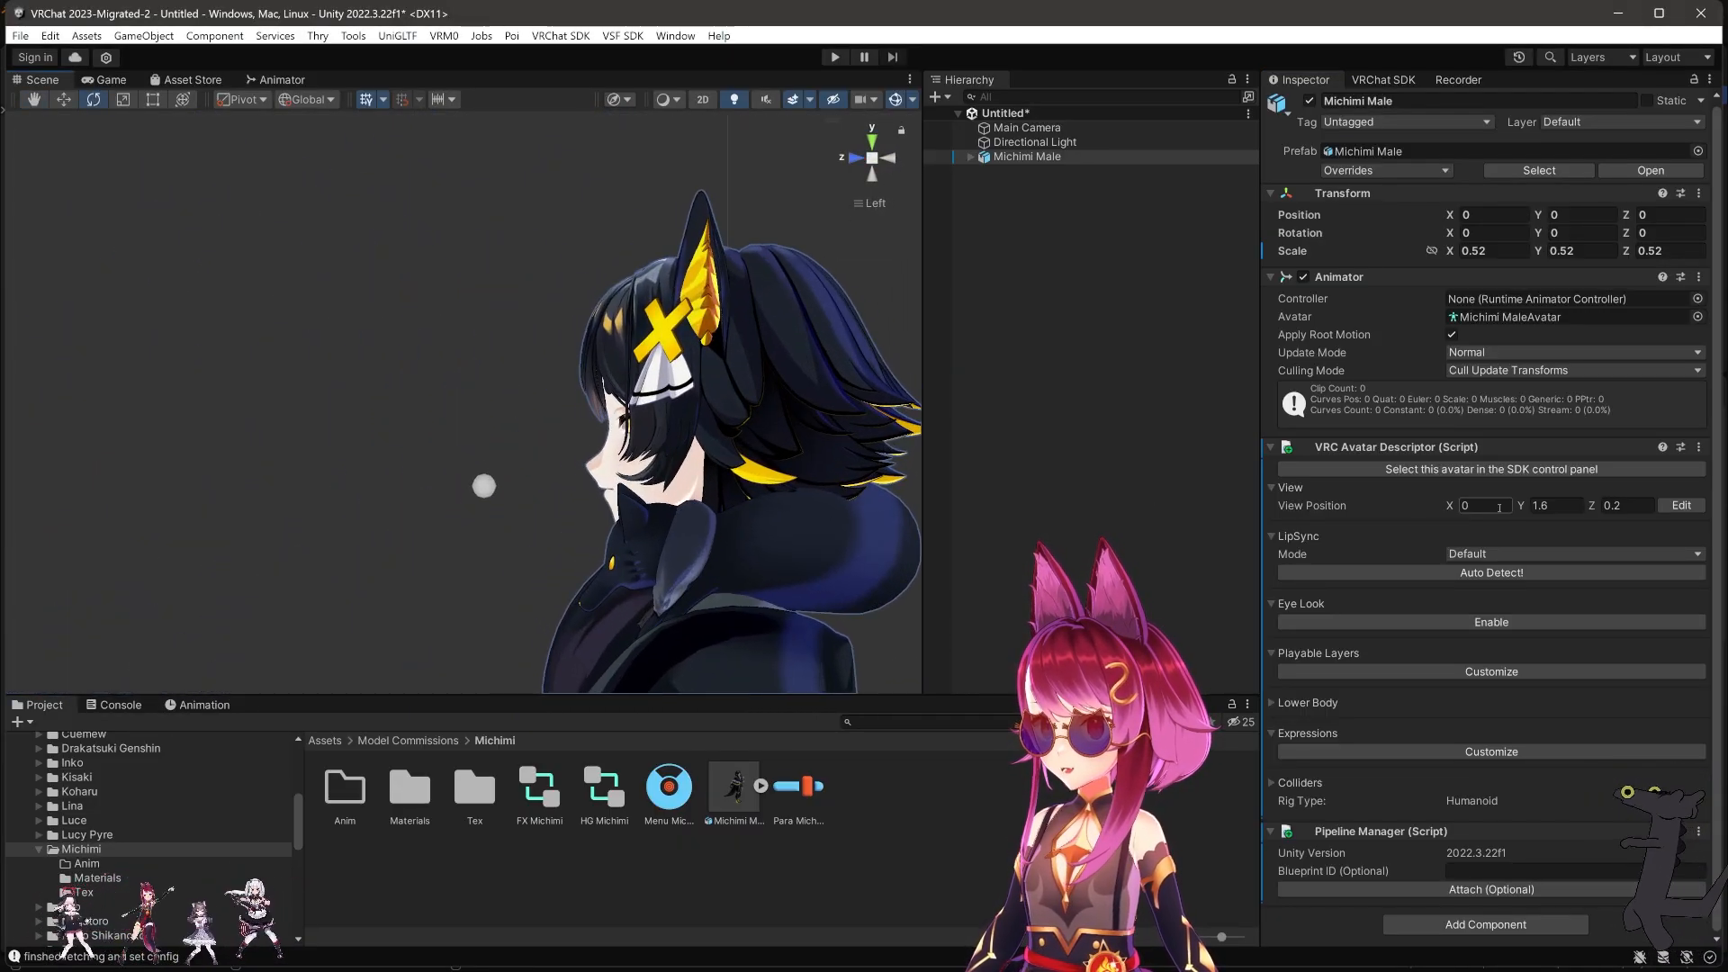
- Adjust the View Position height, trying 1.7, 1.62 and 1.65 before 1.64
{"action": "left_click", "coordinate": [1569, 505]}
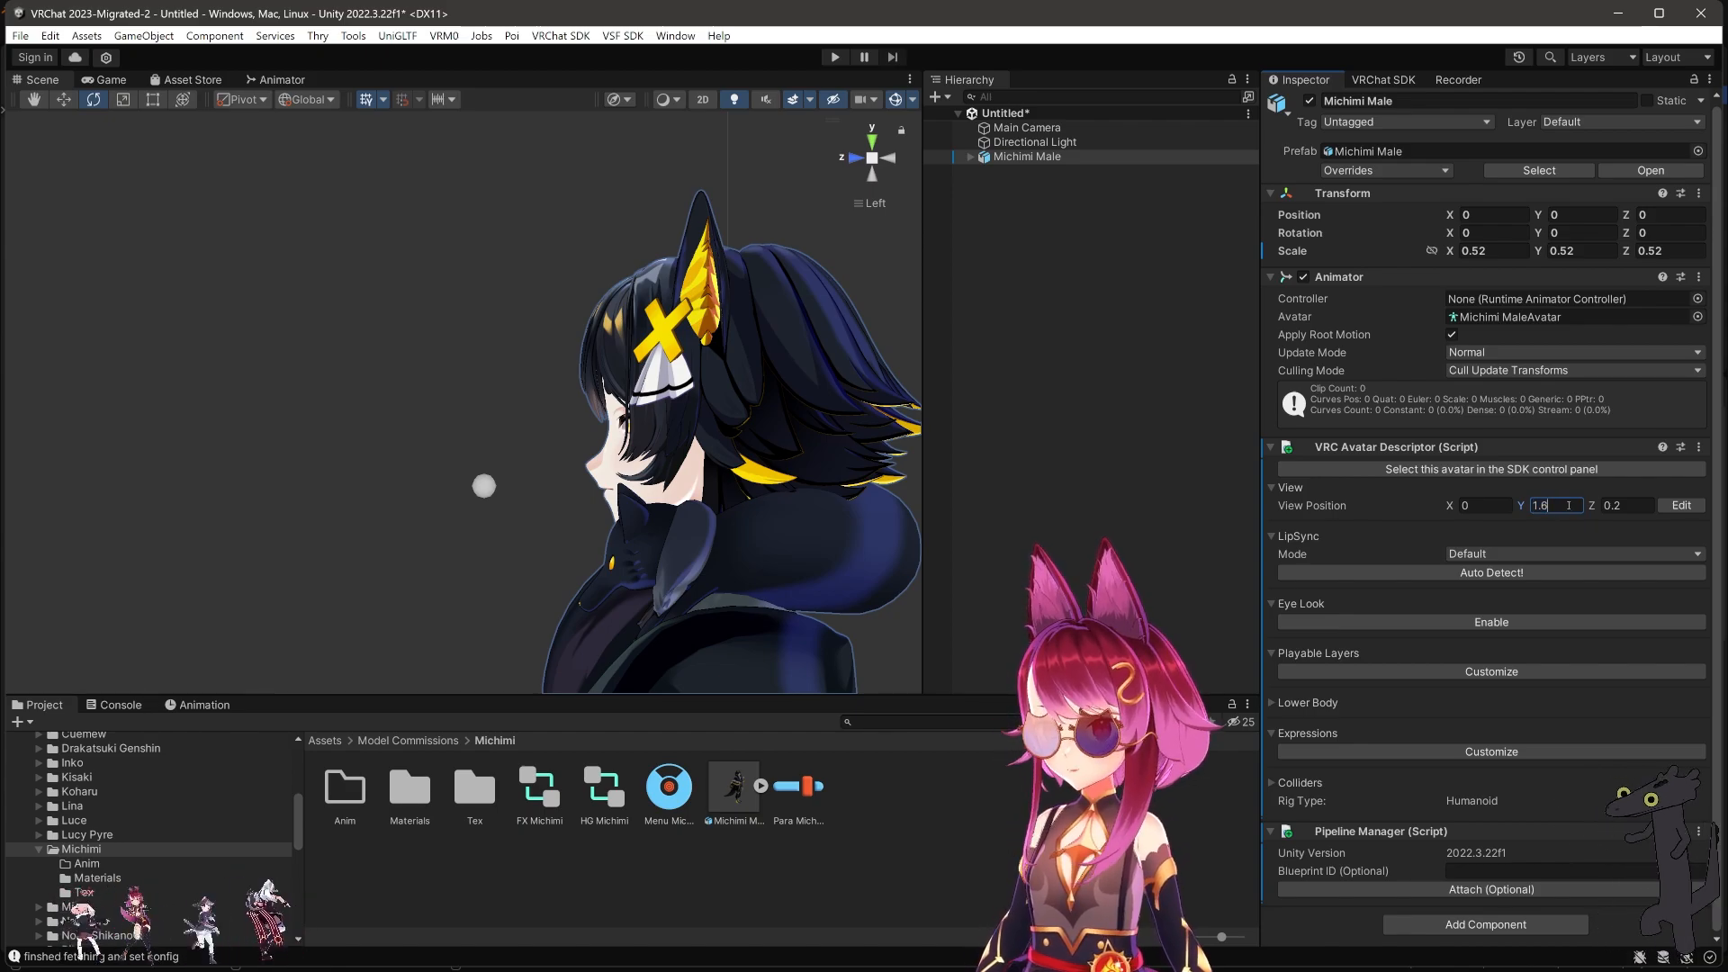
{"action": "type", "text": "1.7"}
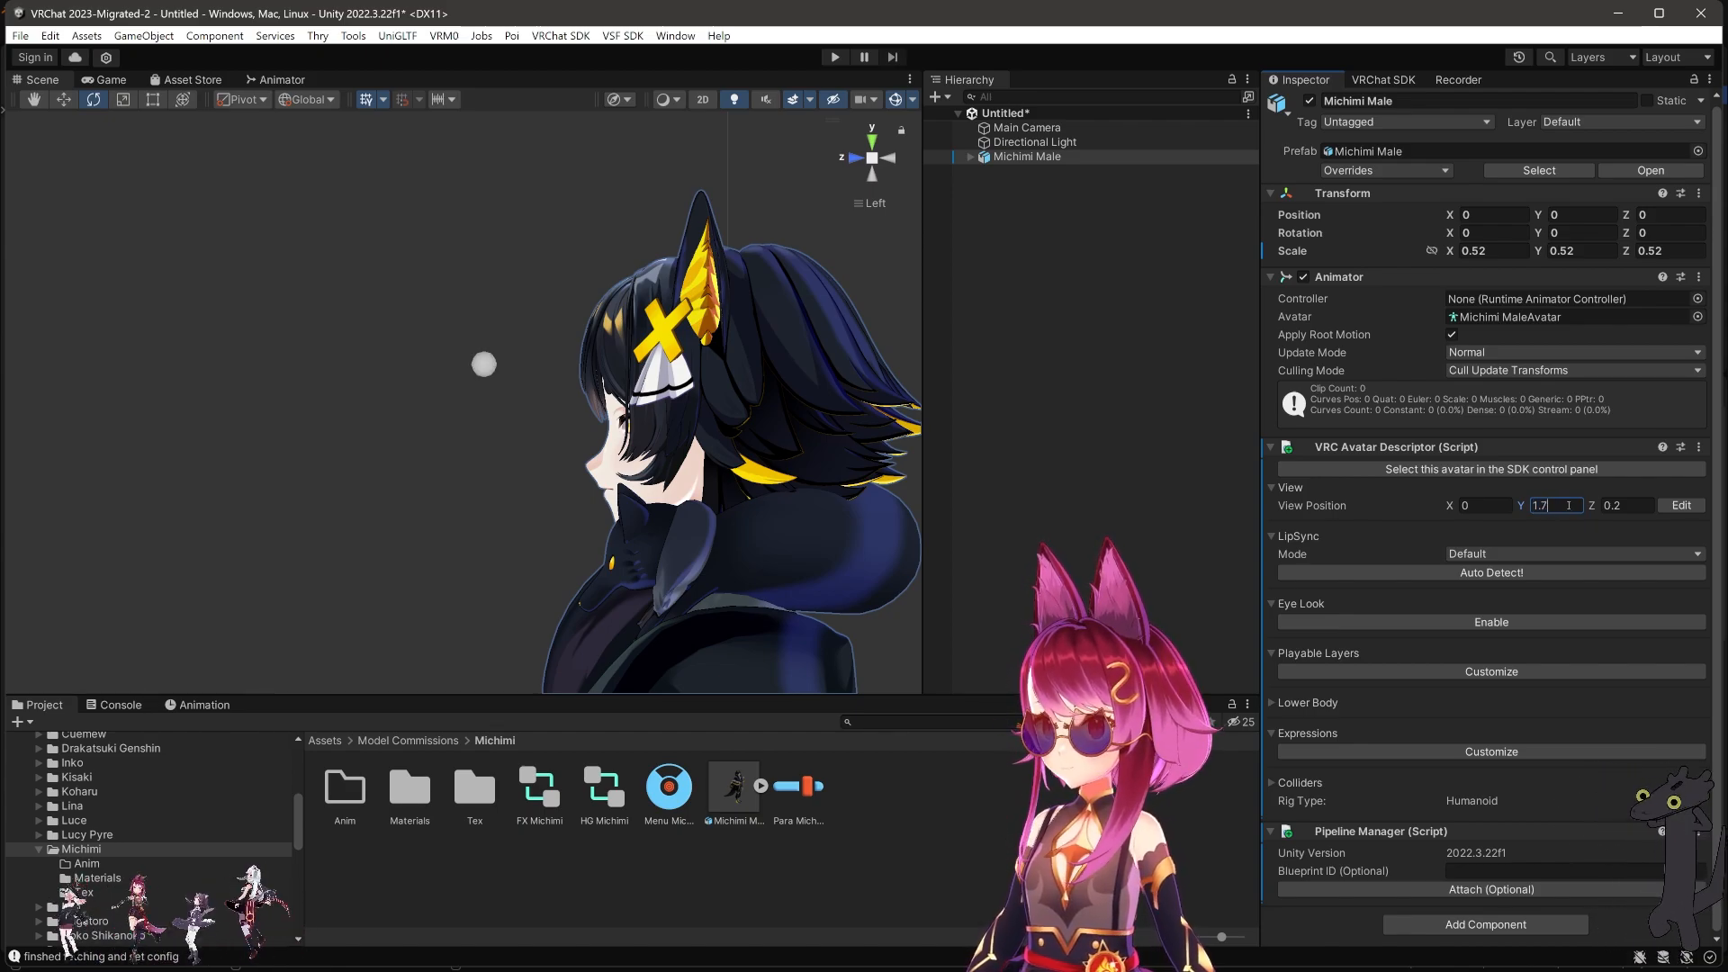
{"action": "key", "text": "BackSpace"}
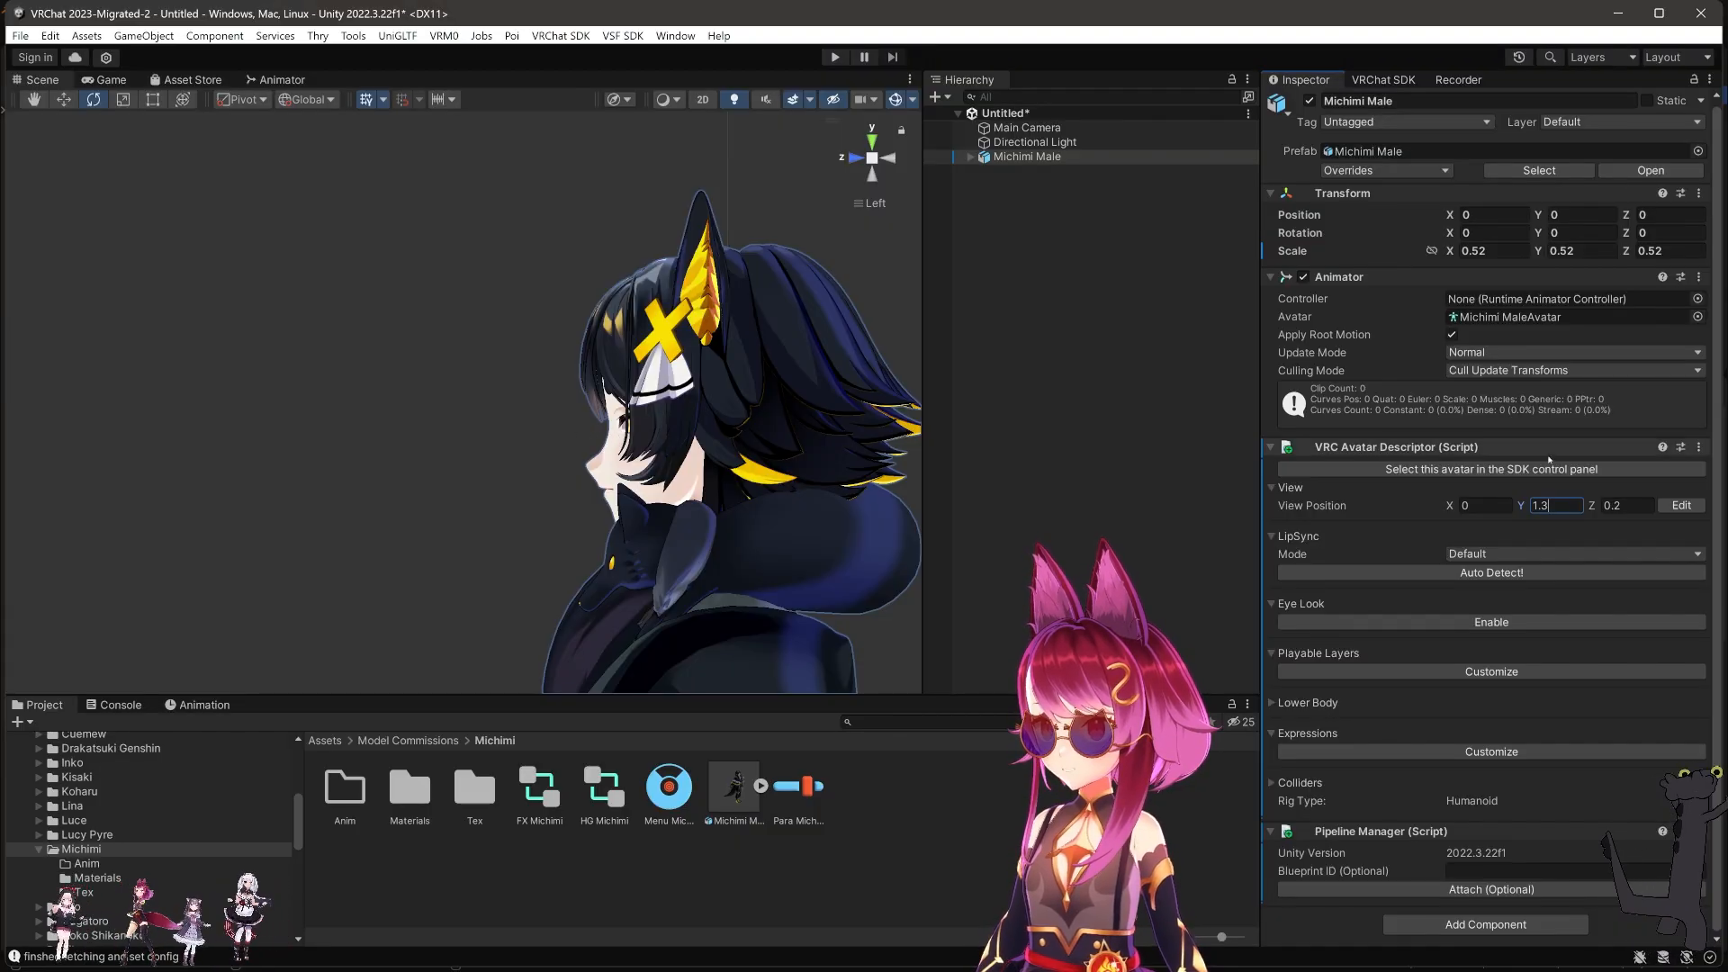
{"action": "key", "text": "BackSpace"}
{"action": "type", "text": "62"}
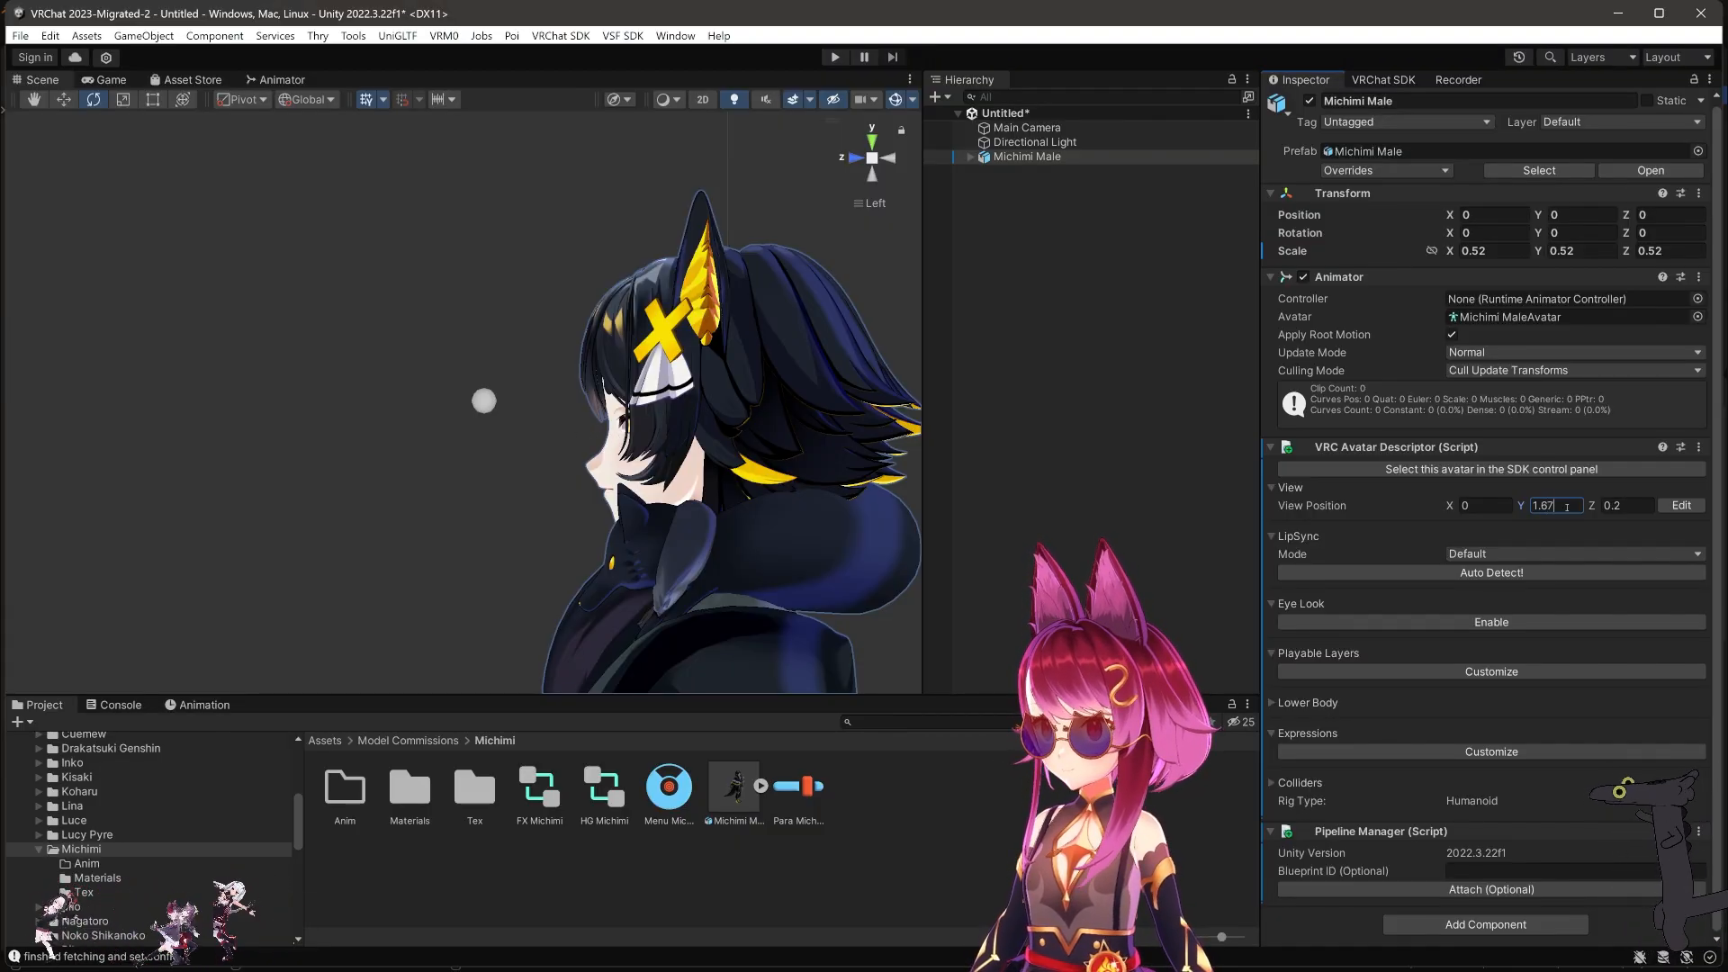
{"action": "key", "text": "BackSpace"}
{"action": "type", "text": "5"}
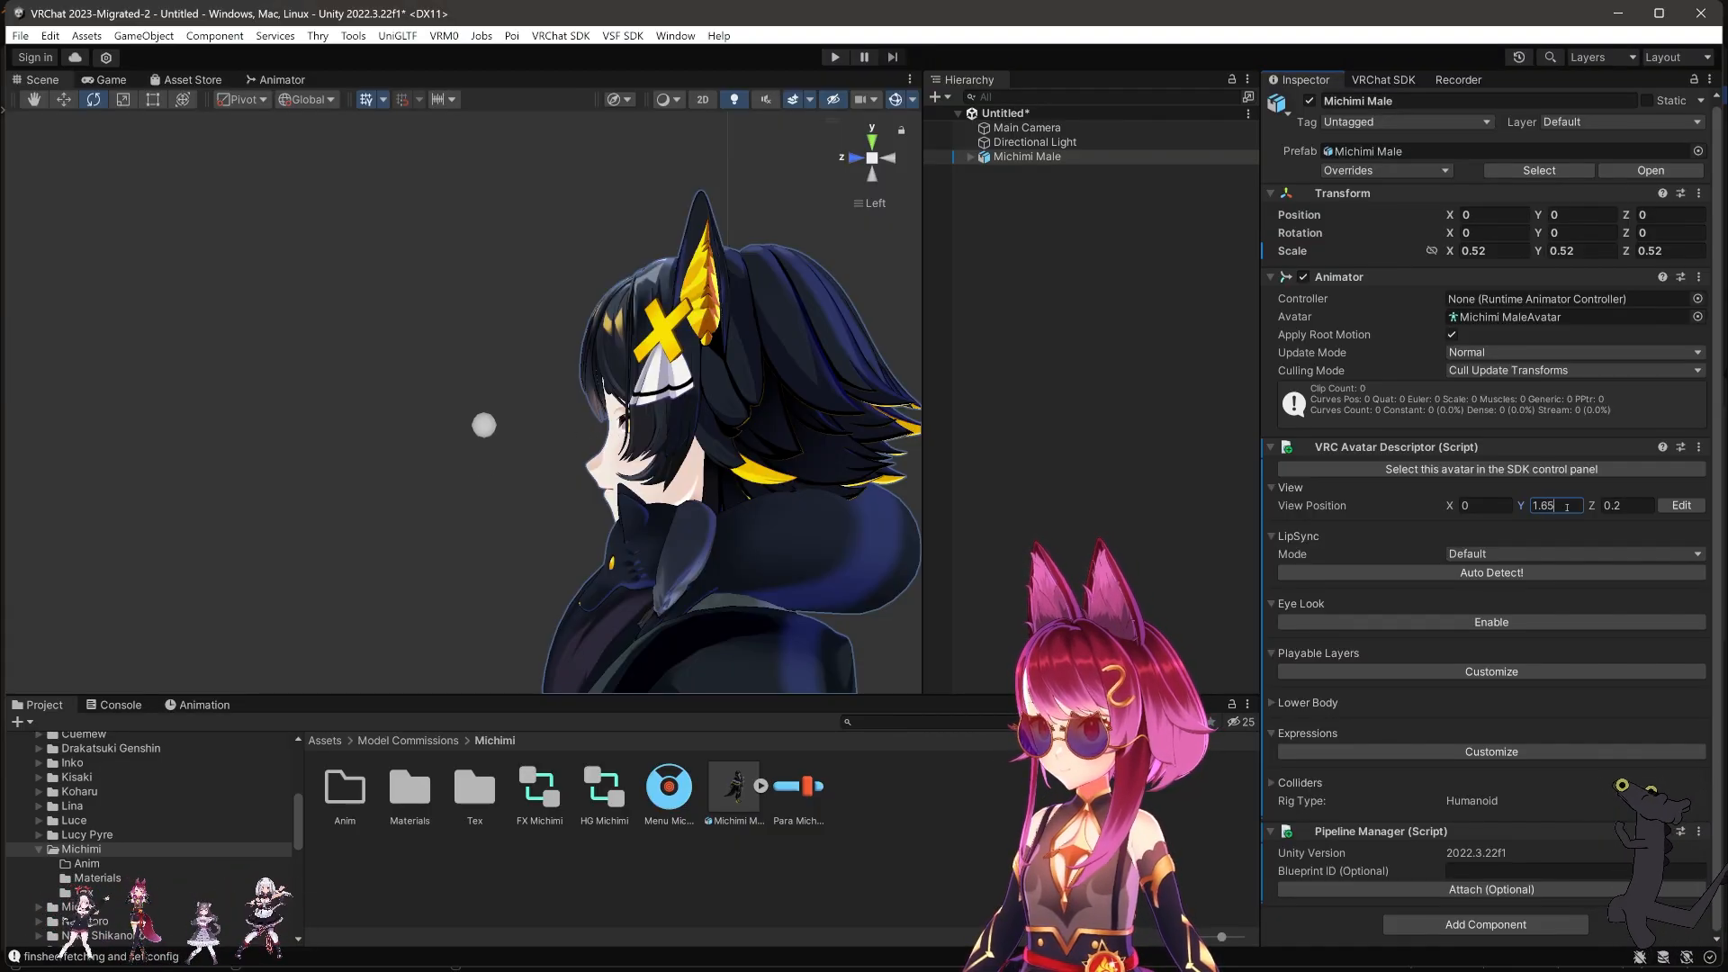
{"action": "key", "text": "BackSpace"}
{"action": "type", "text": "4"}
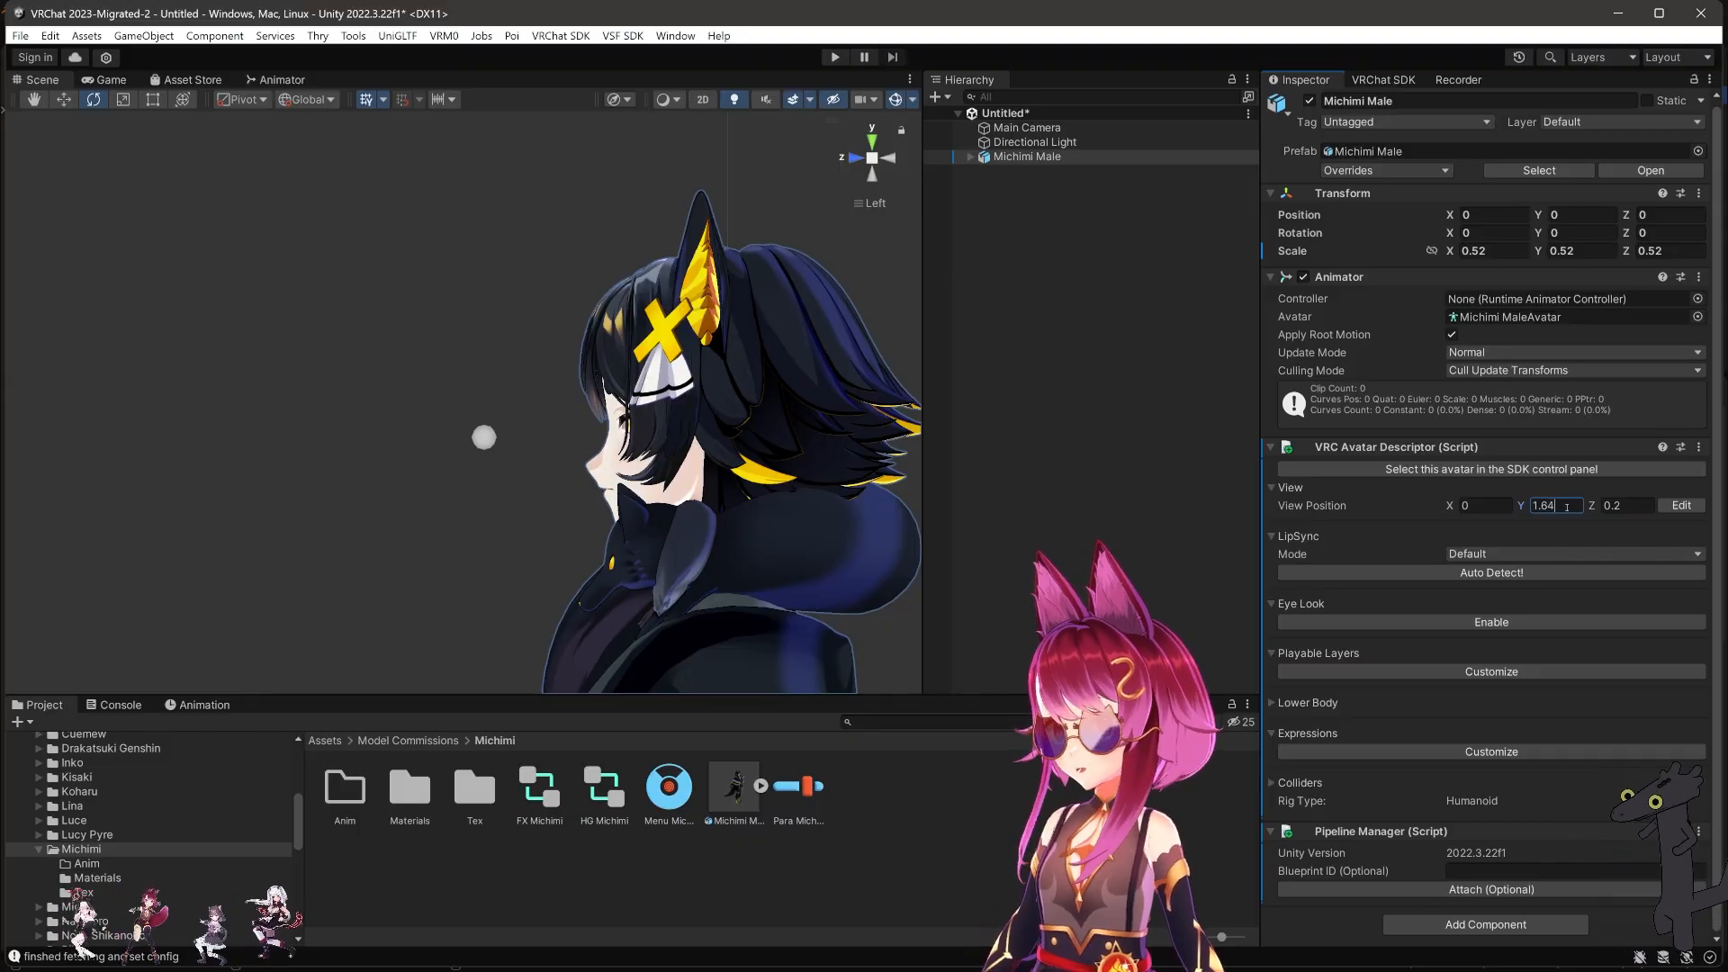
- Set View Position Z to 0.09 and settle the height at 1.65
{"action": "left_click", "coordinate": [1642, 509]}
{"action": "type", "text": "0.0"}
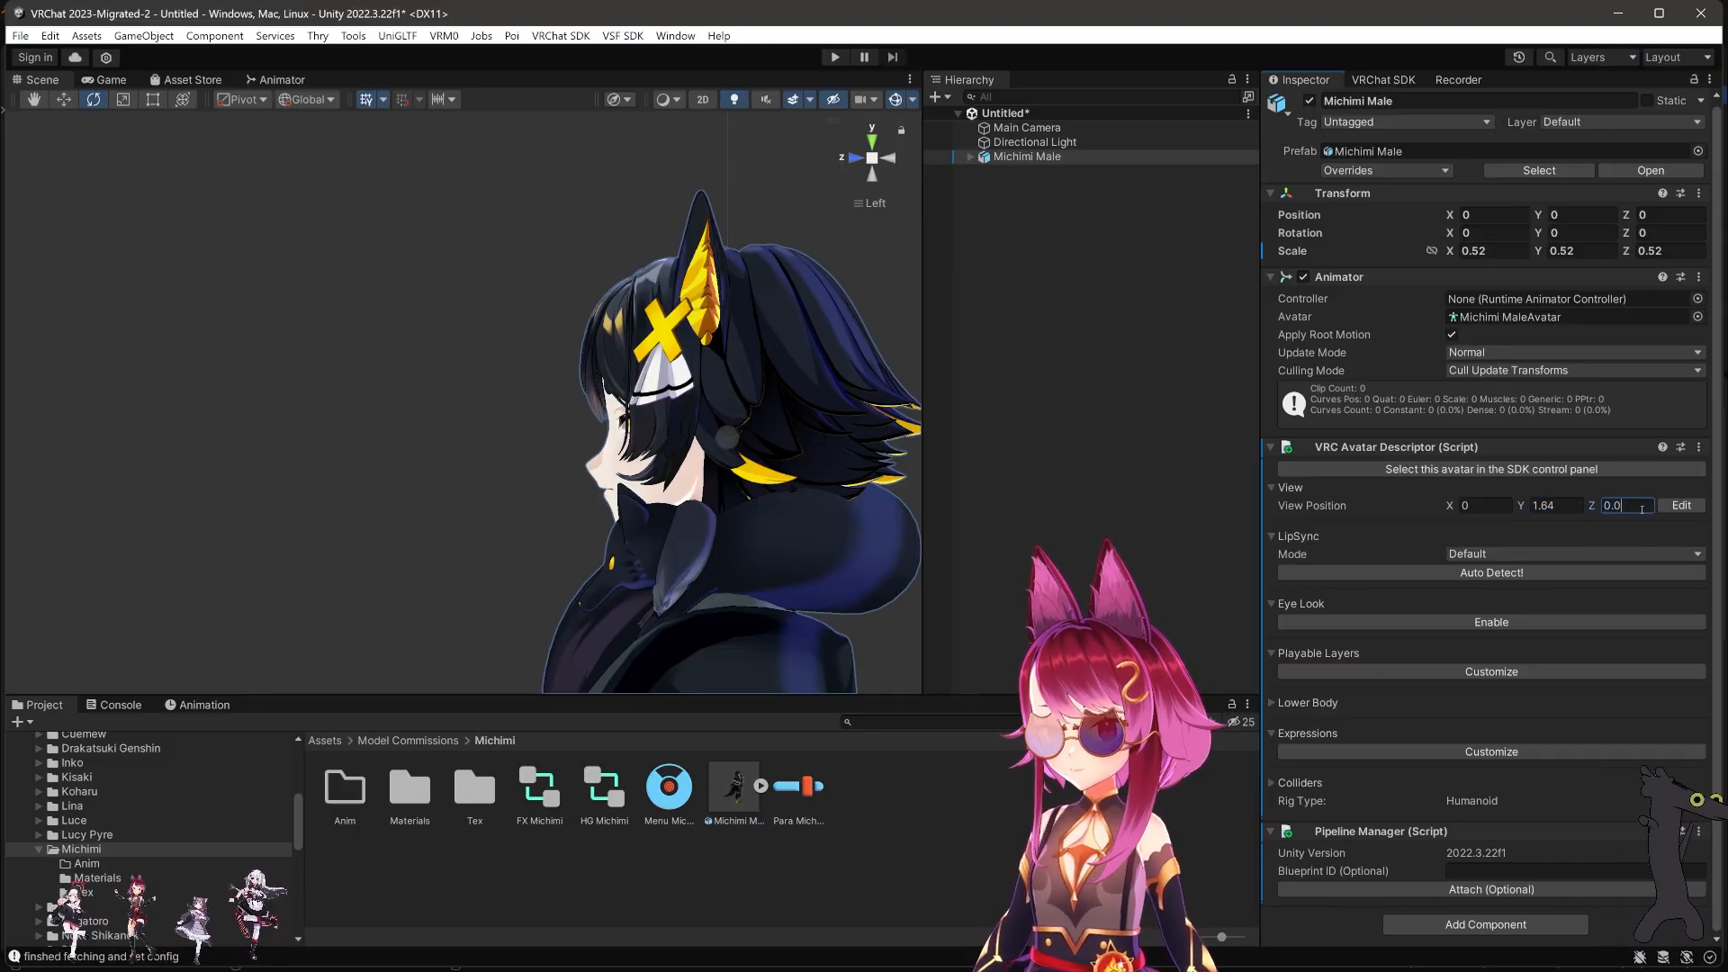
{"action": "type", "text": "9"}
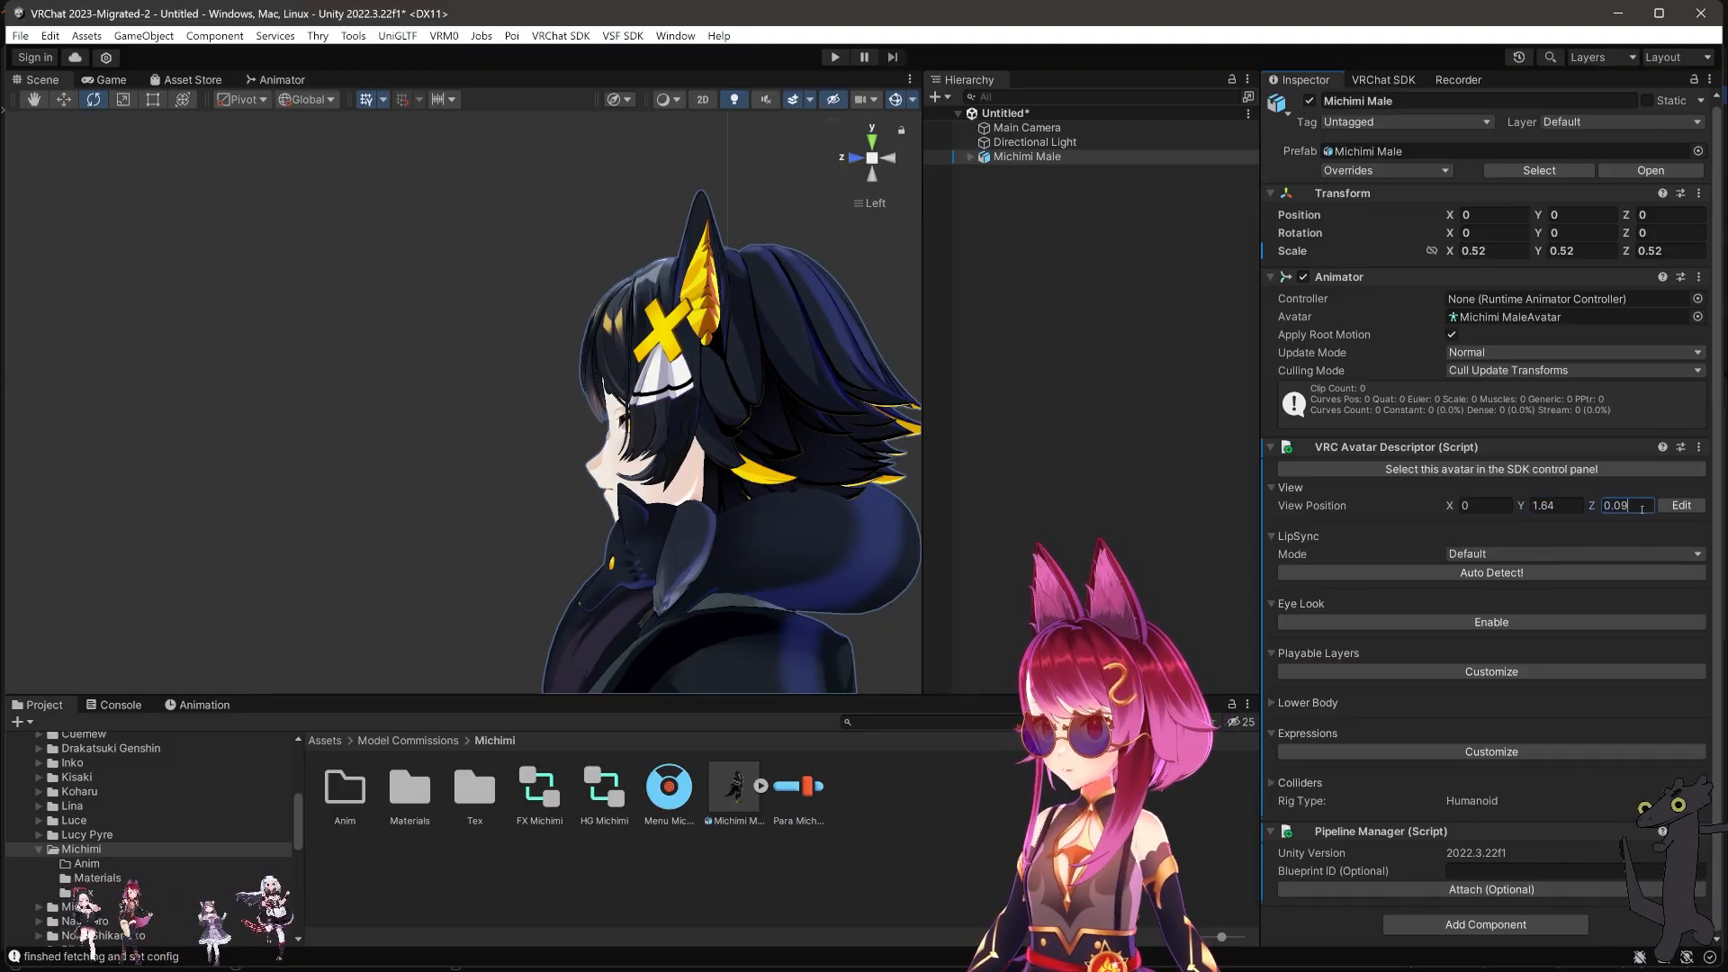
{"action": "scroll", "coordinate": [695, 443], "scroll_direction": "up", "scroll_amount": 5}
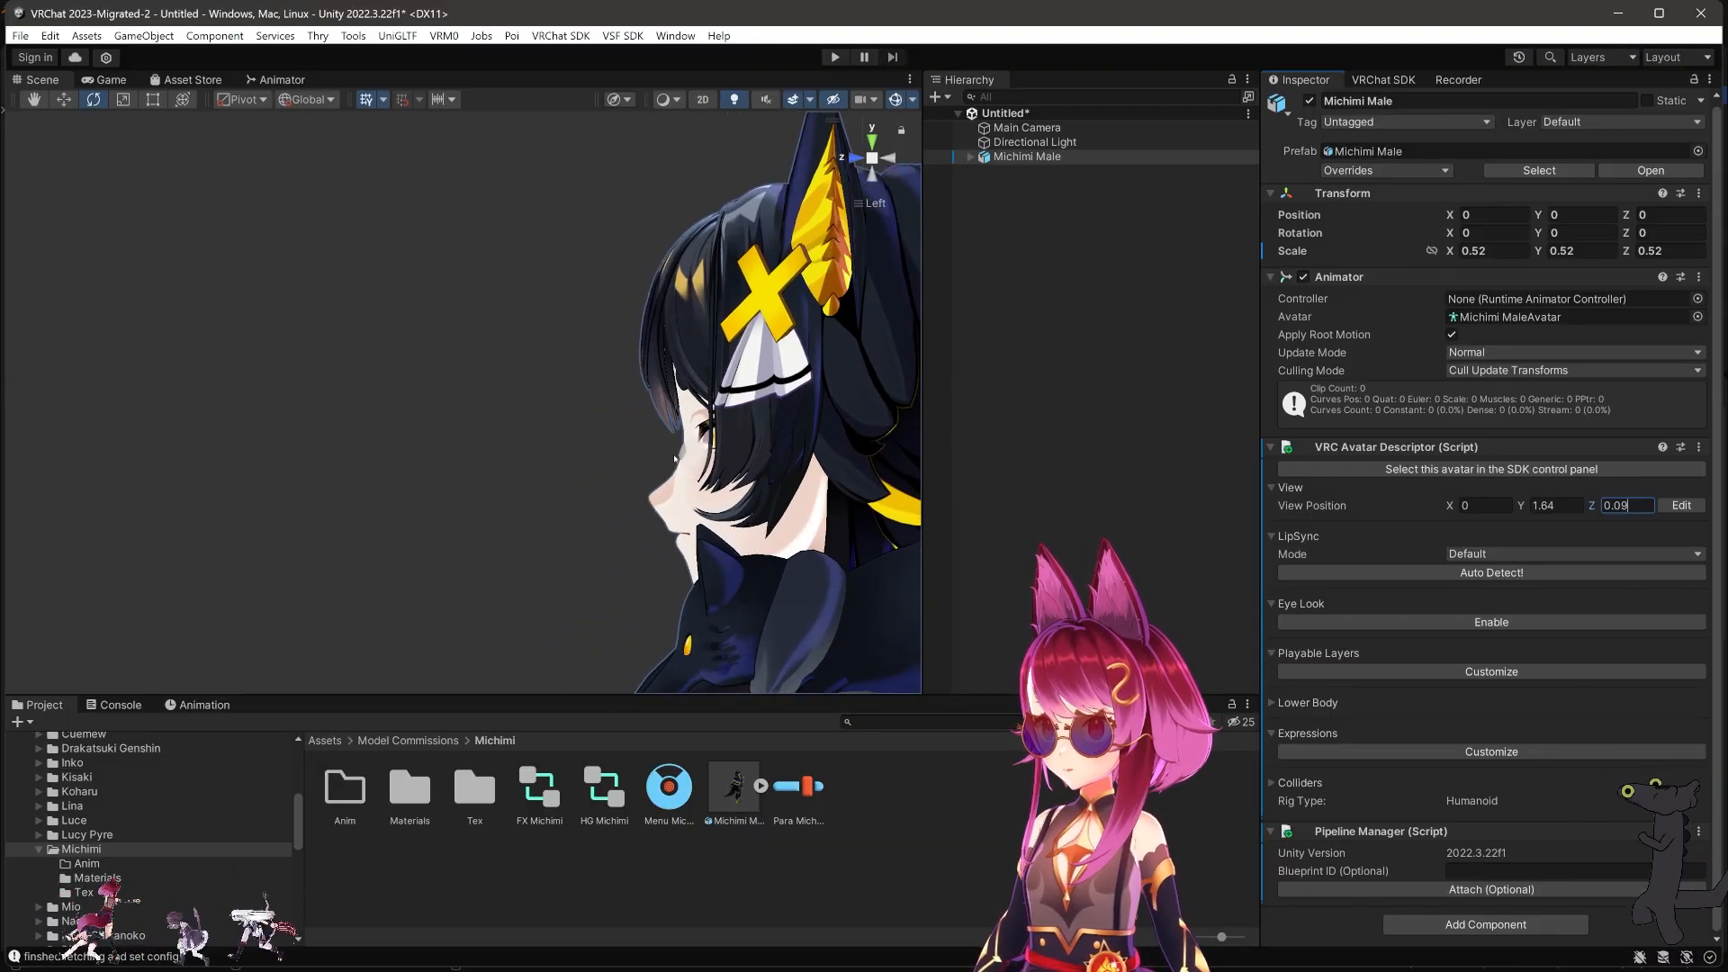
{"action": "key", "text": "Return"}
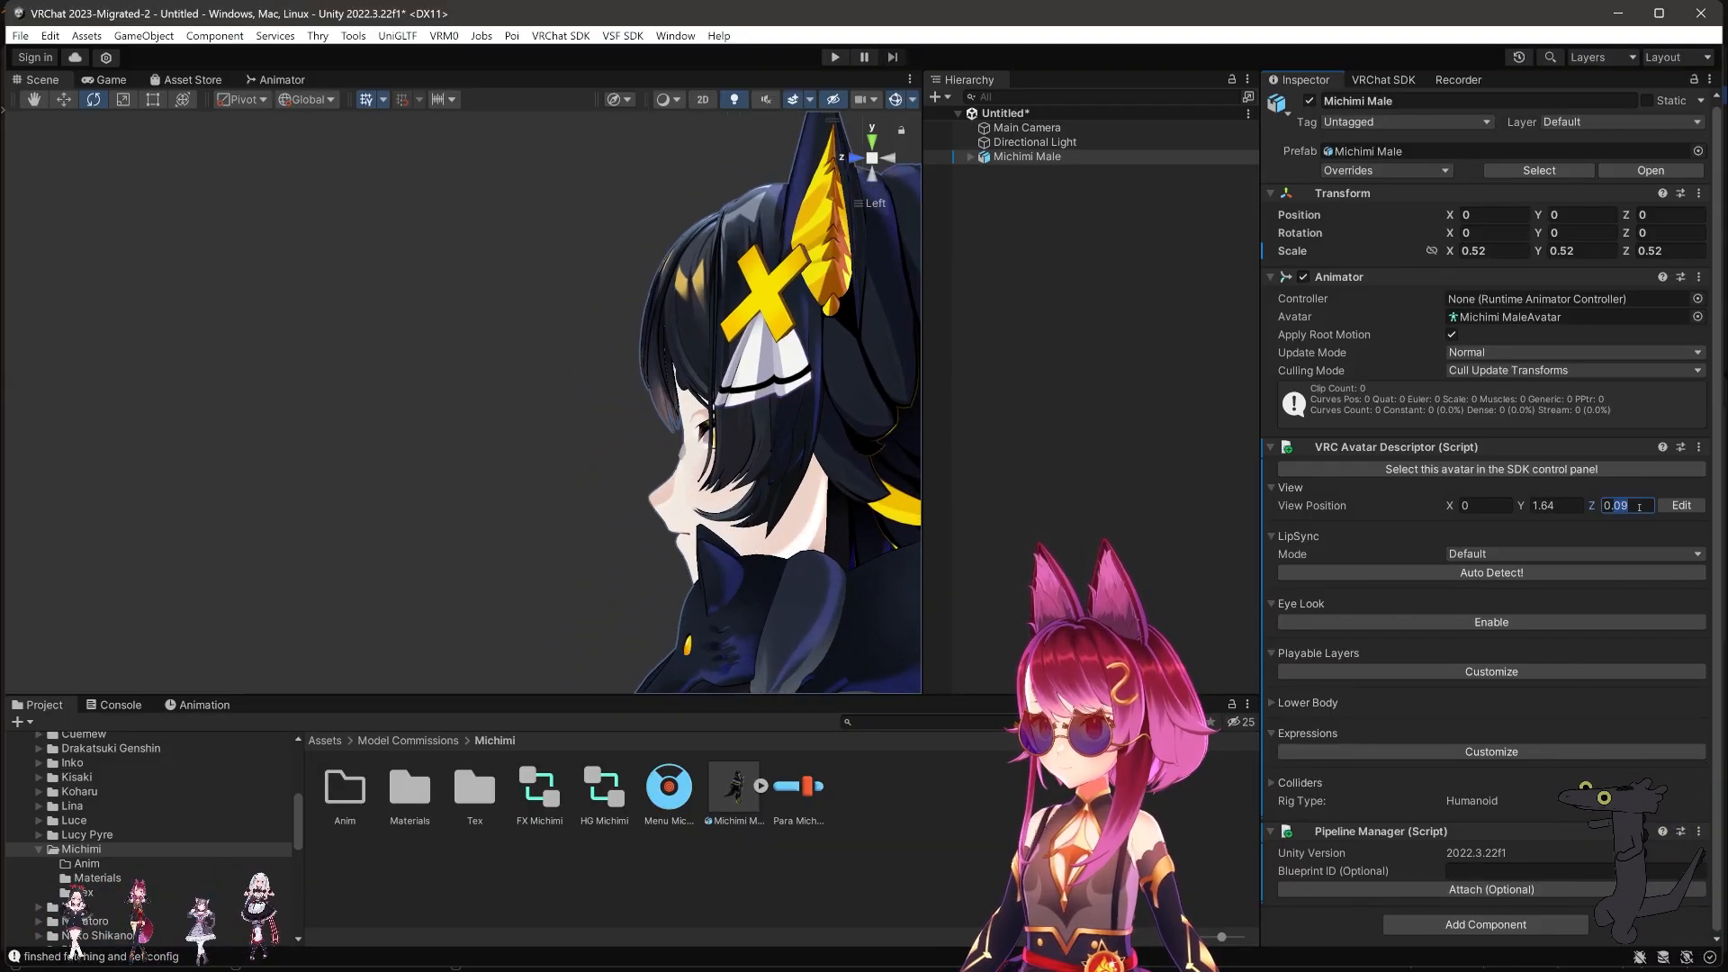
{"action": "type", "text": "0.1"}
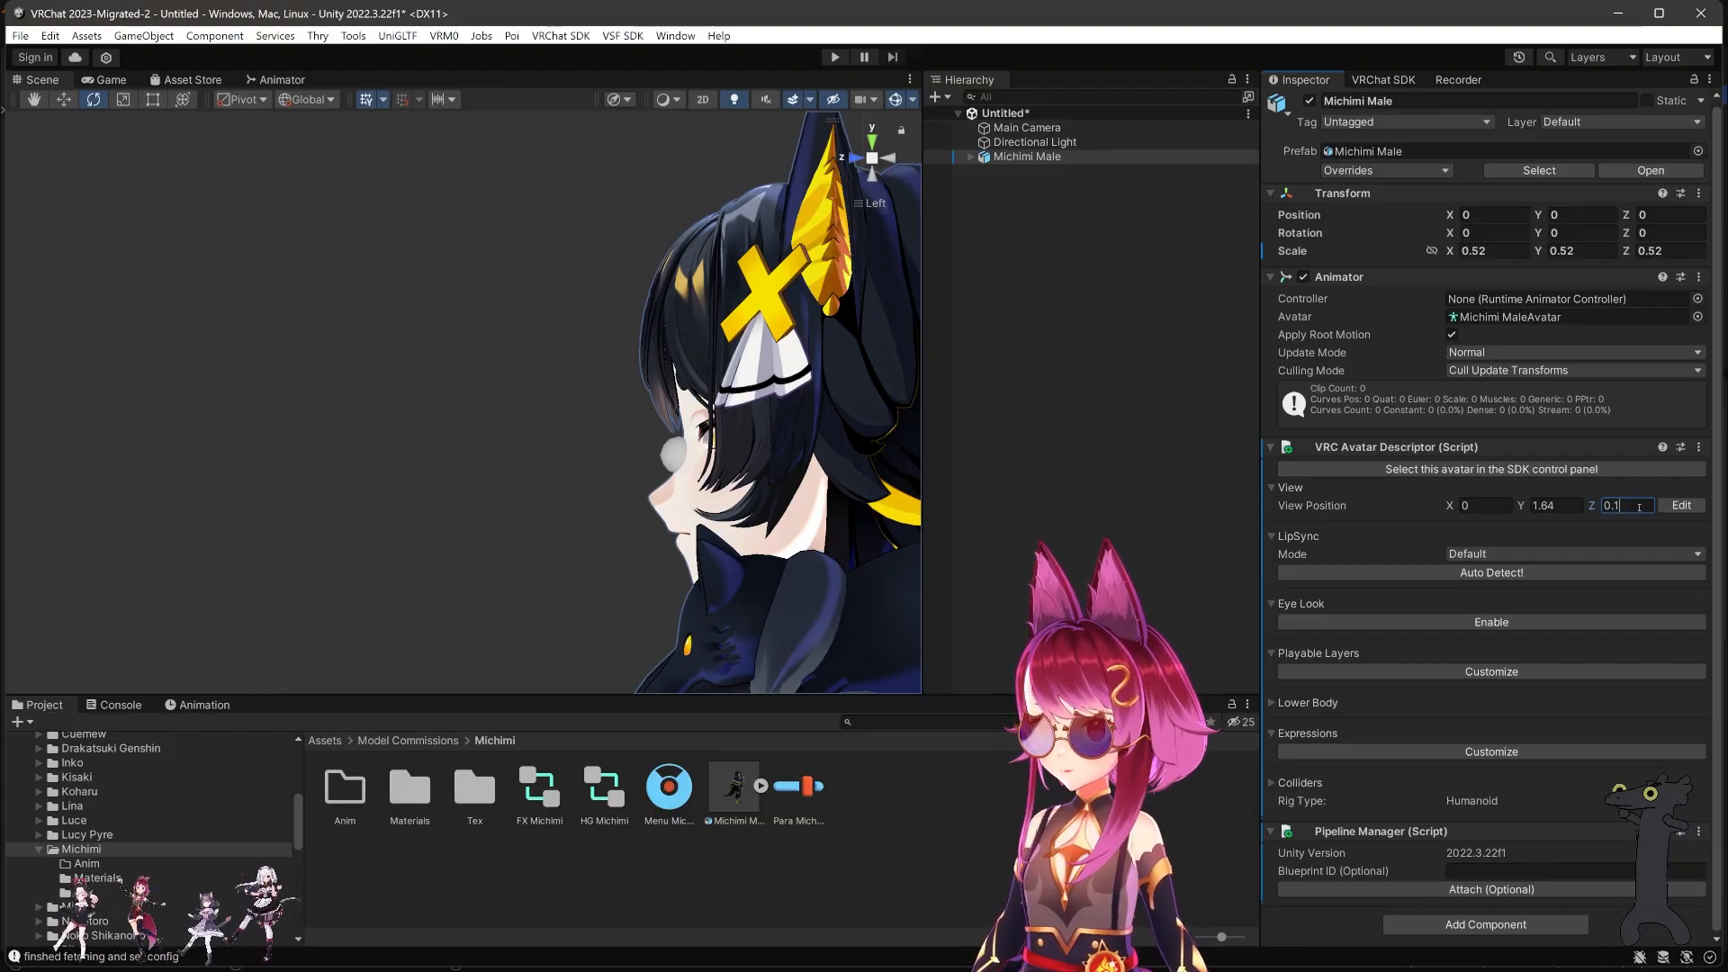
{"action": "key", "text": "BackSpace"}
{"action": "type", "text": "0"}
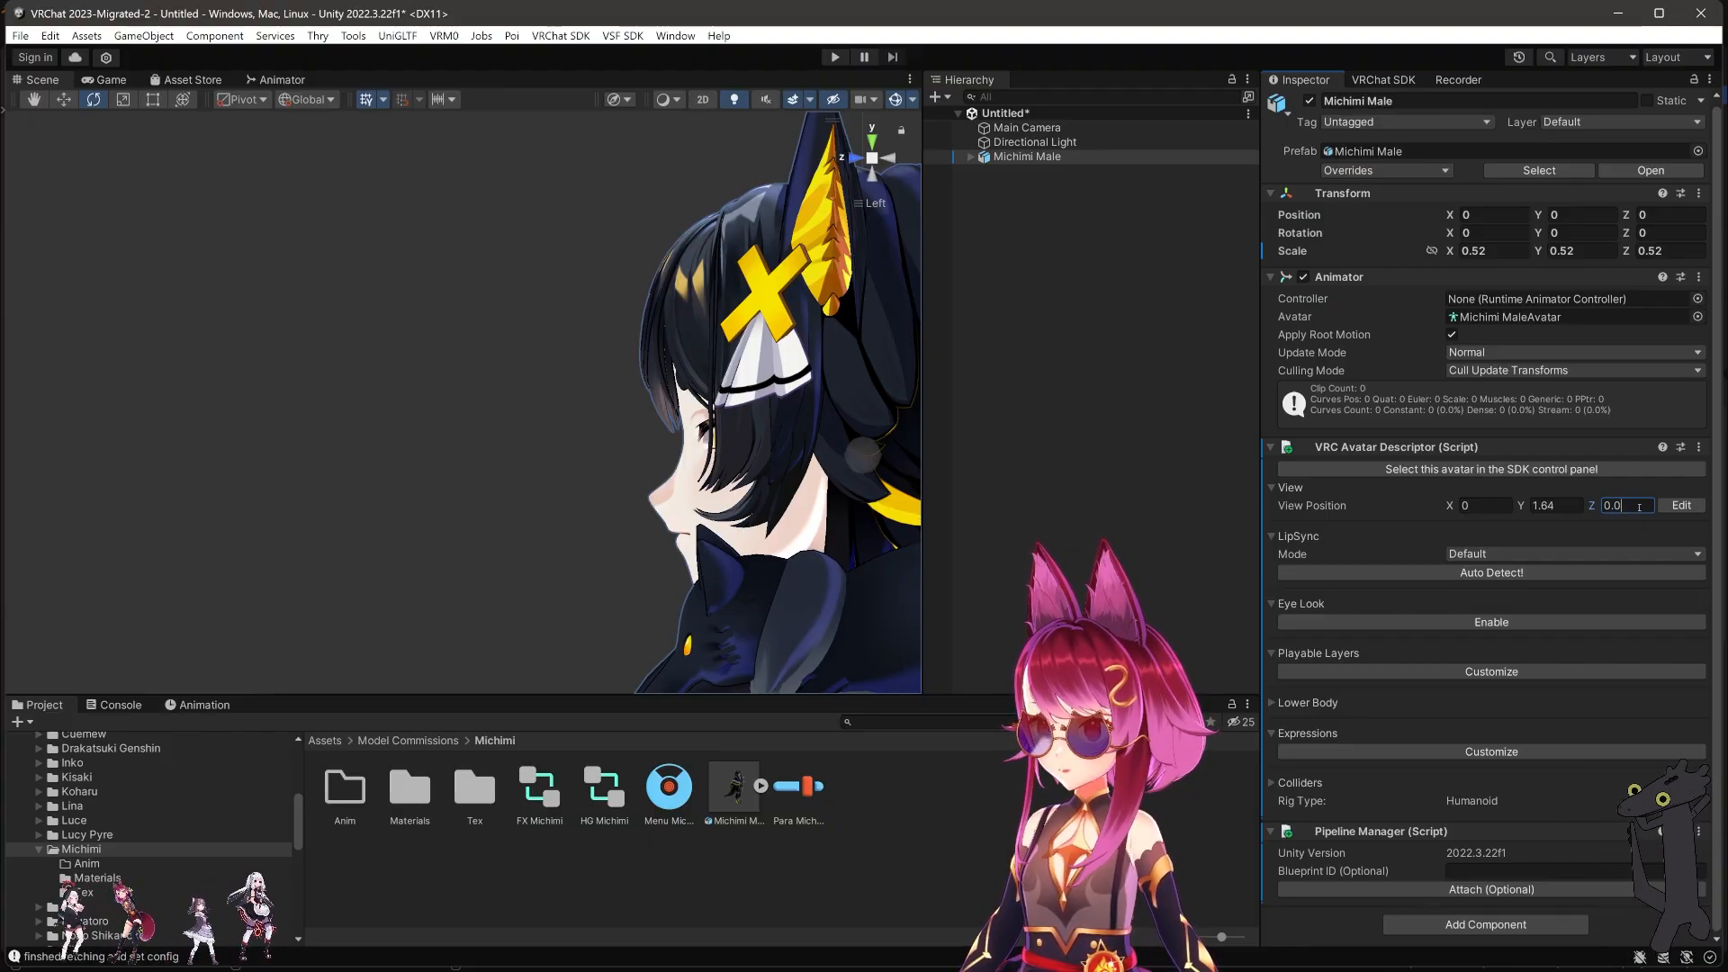
{"action": "type", "text": "8"}
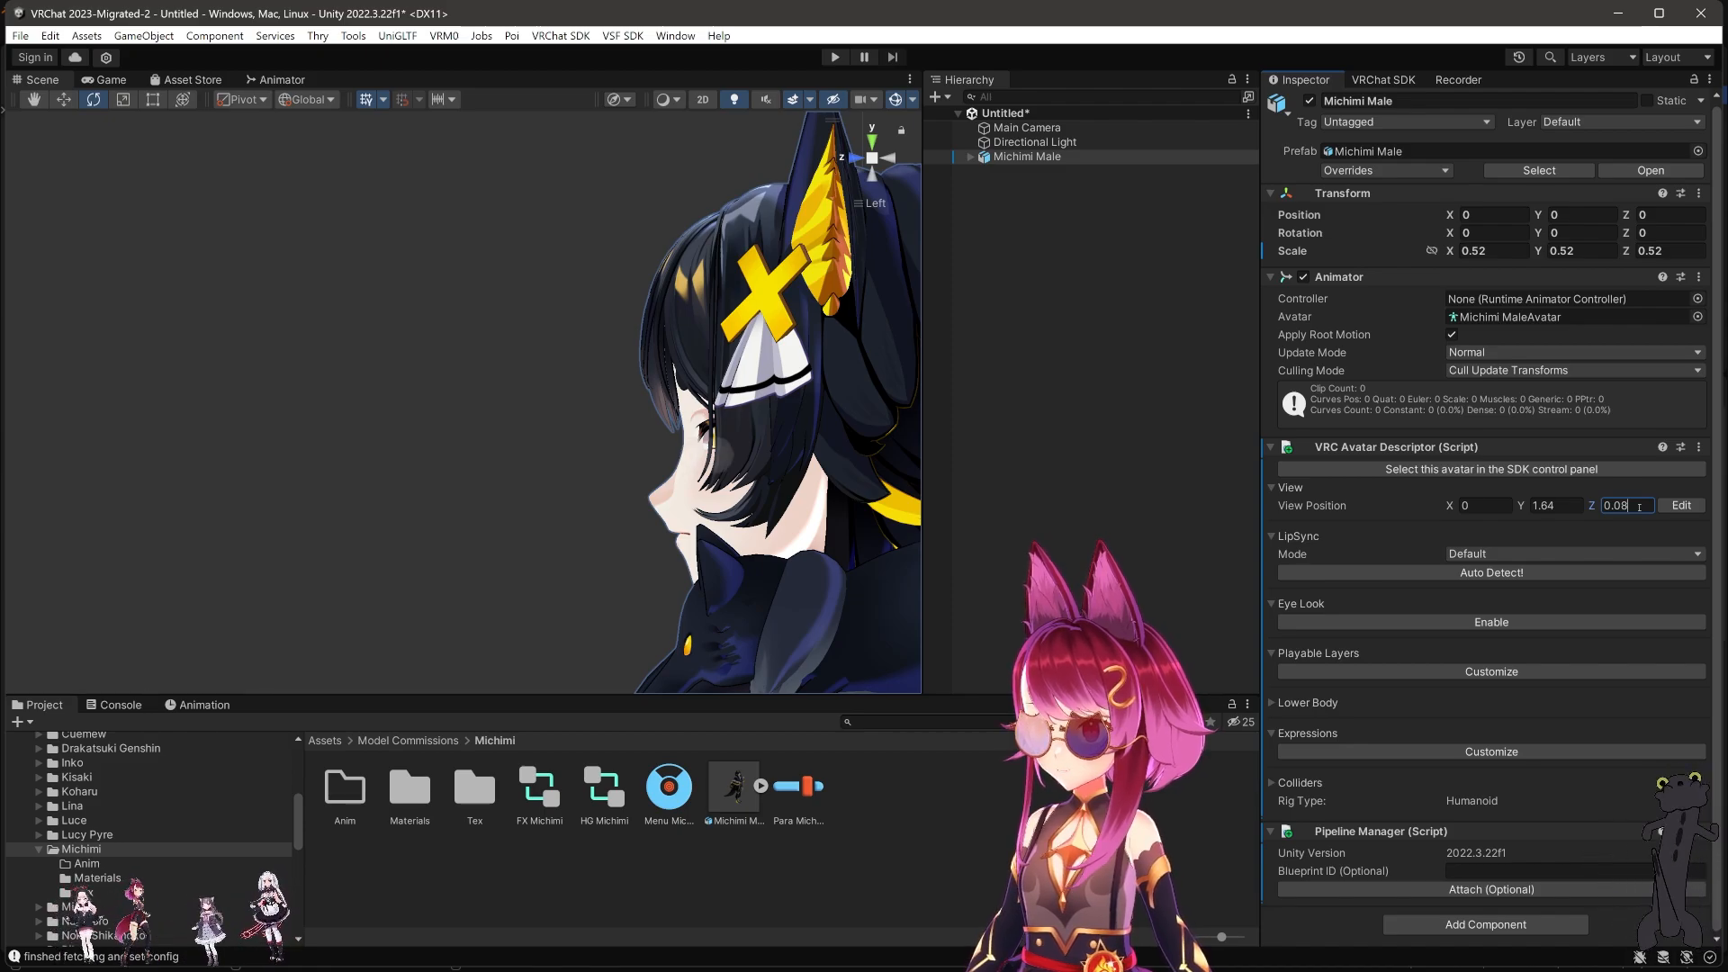
{"action": "key", "text": "BackSpace"}
{"action": "type", "text": "9"}
{"action": "left_click", "coordinate": [857, 157]}
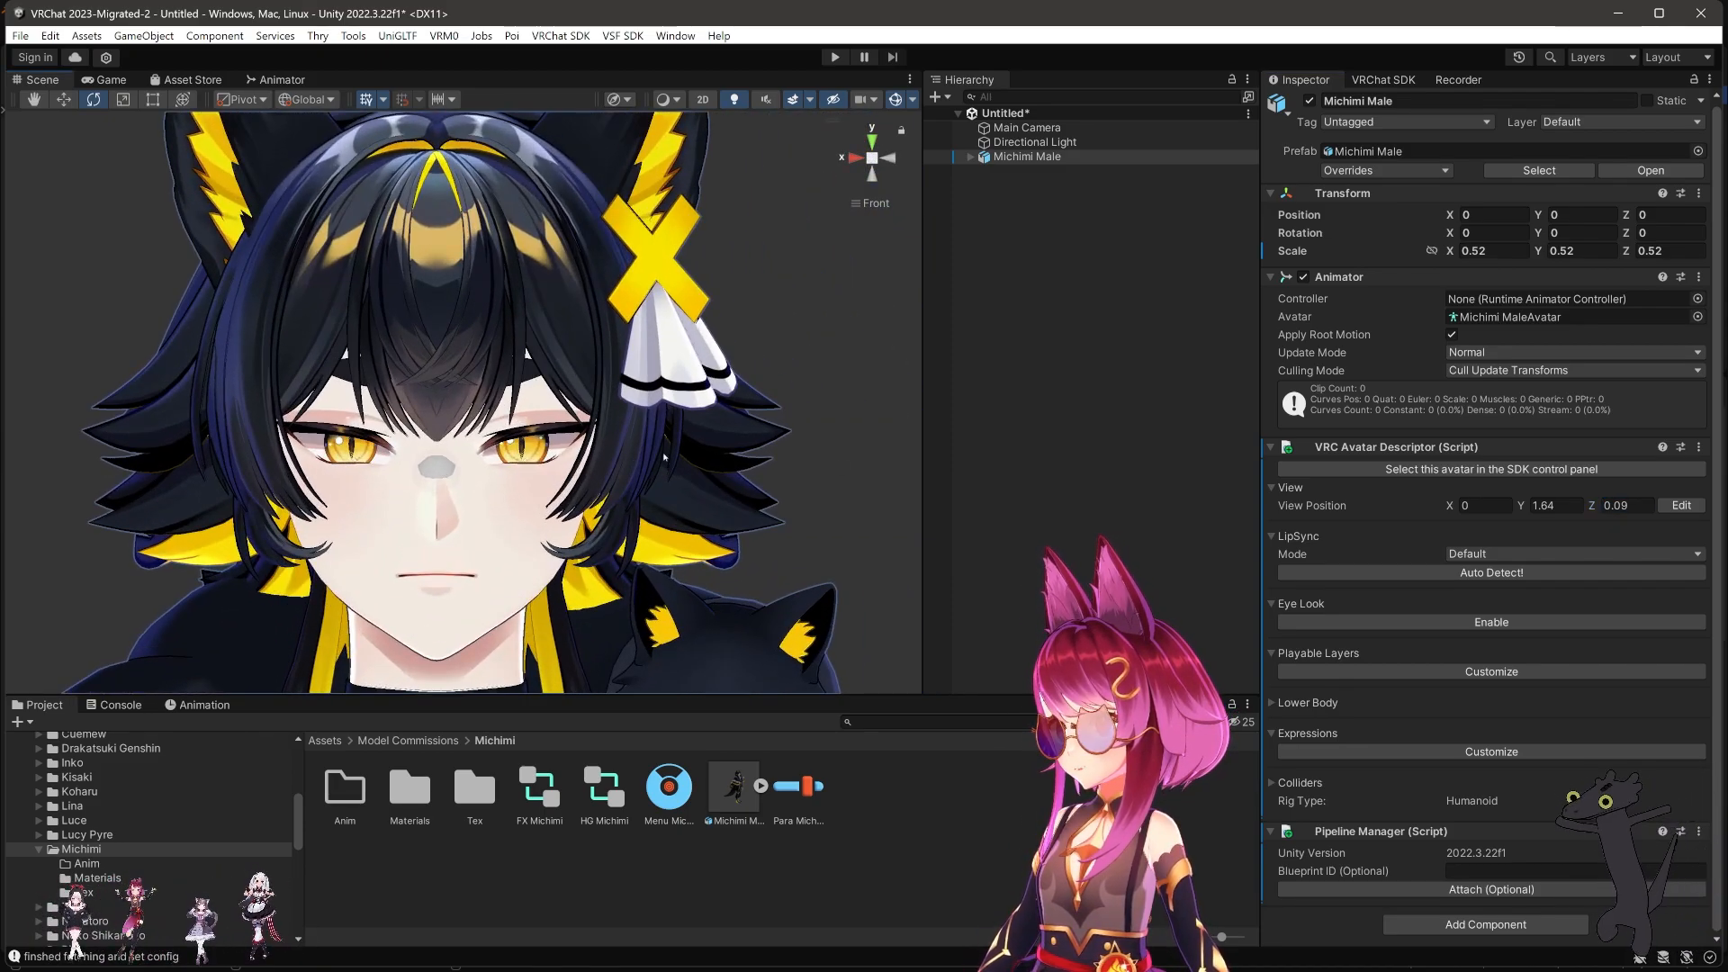
{"action": "left_click", "coordinate": [1561, 505]}
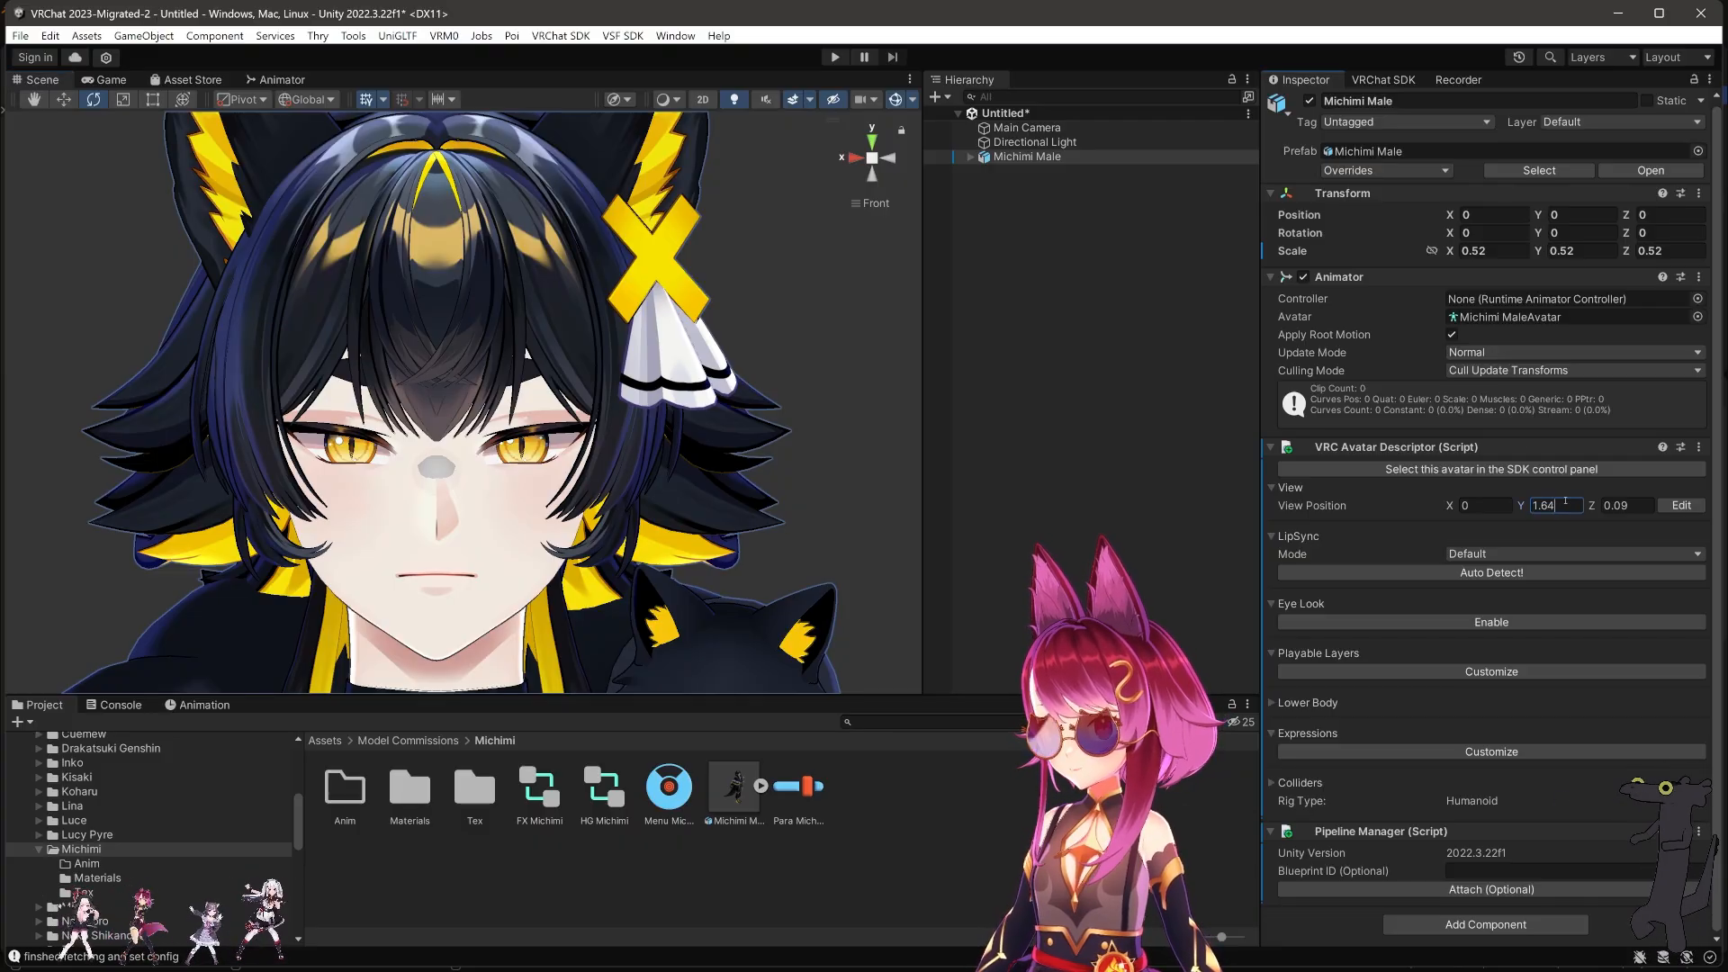
{"action": "key", "text": "BackSpace"}
{"action": "type", "text": "5"}
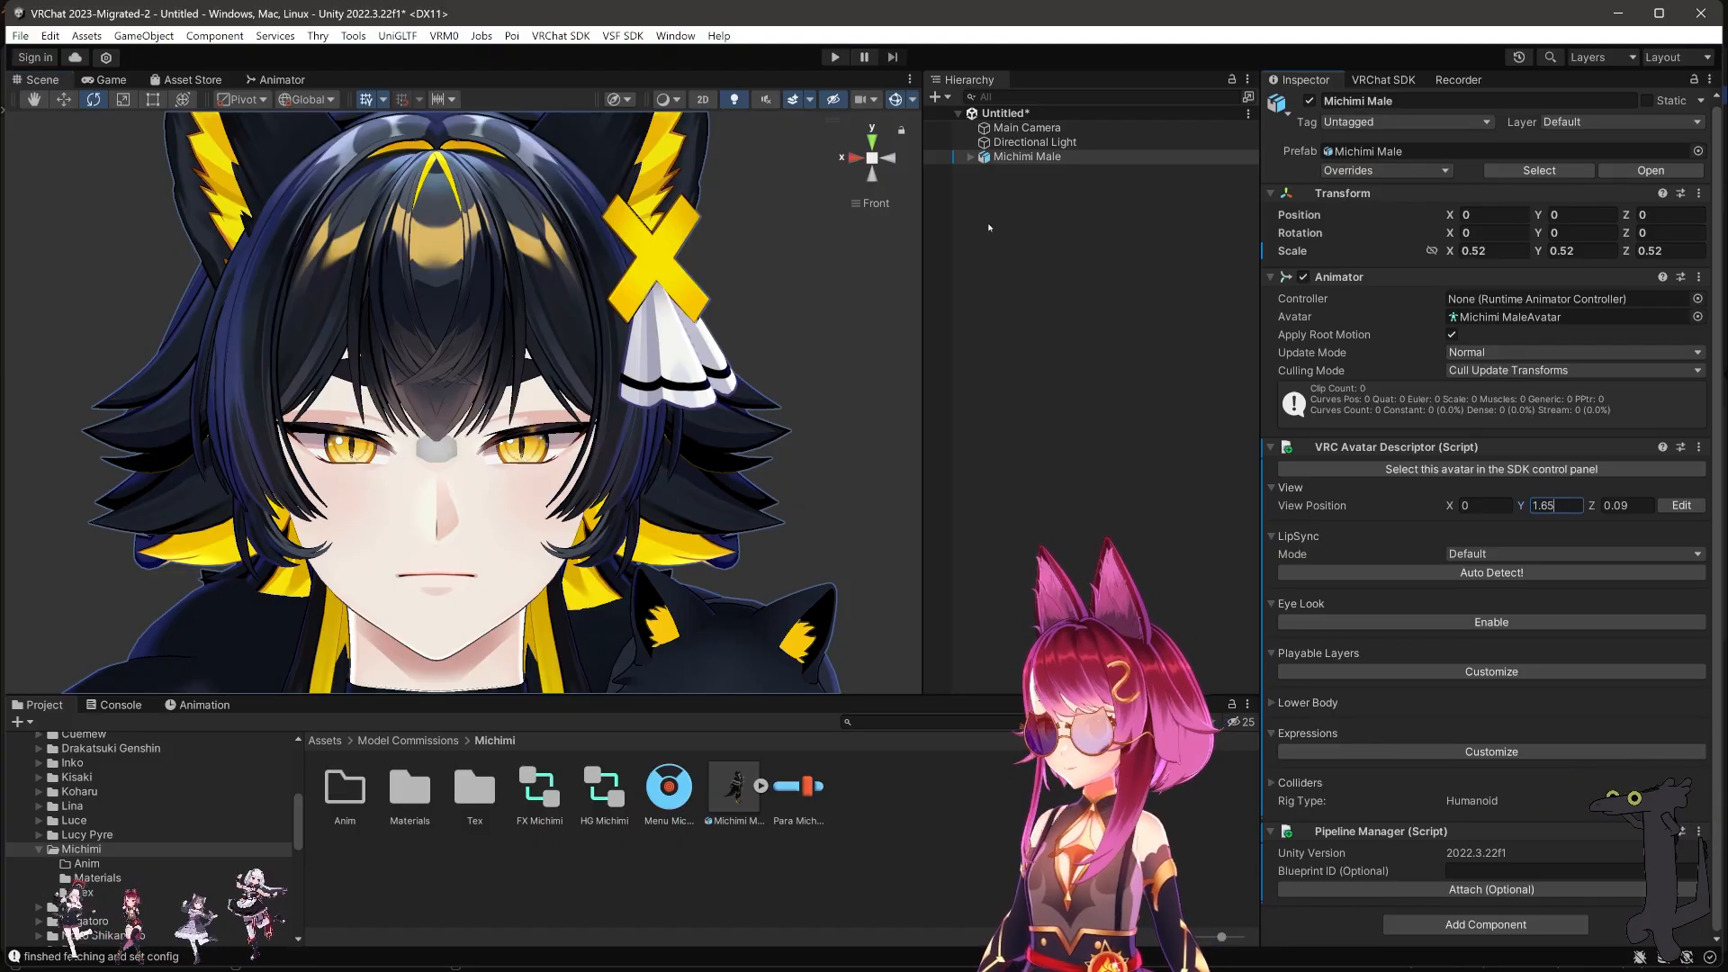
- Auto-detect lip sync so each viseme maps to the Body mesh's vrc.v_ blend shapes
{"action": "scroll", "coordinate": [810, 270], "scroll_direction": "down", "scroll_amount": 2}
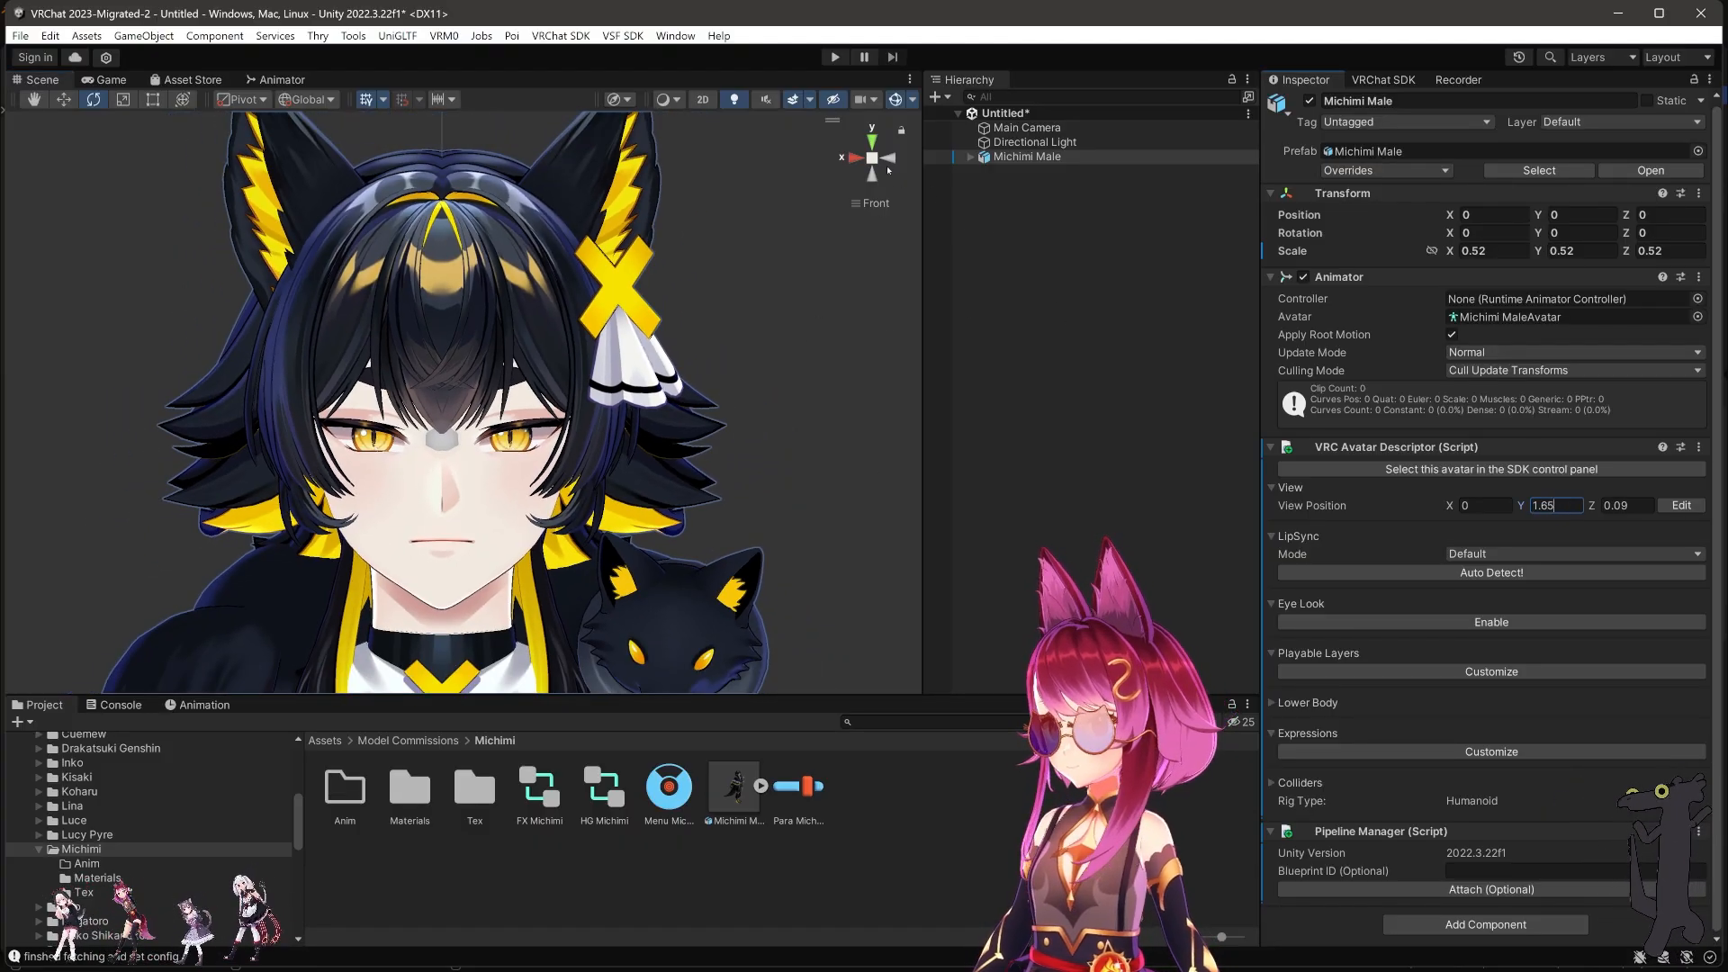
{"action": "scroll", "coordinate": [696, 382], "scroll_direction": "down", "scroll_amount": 3}
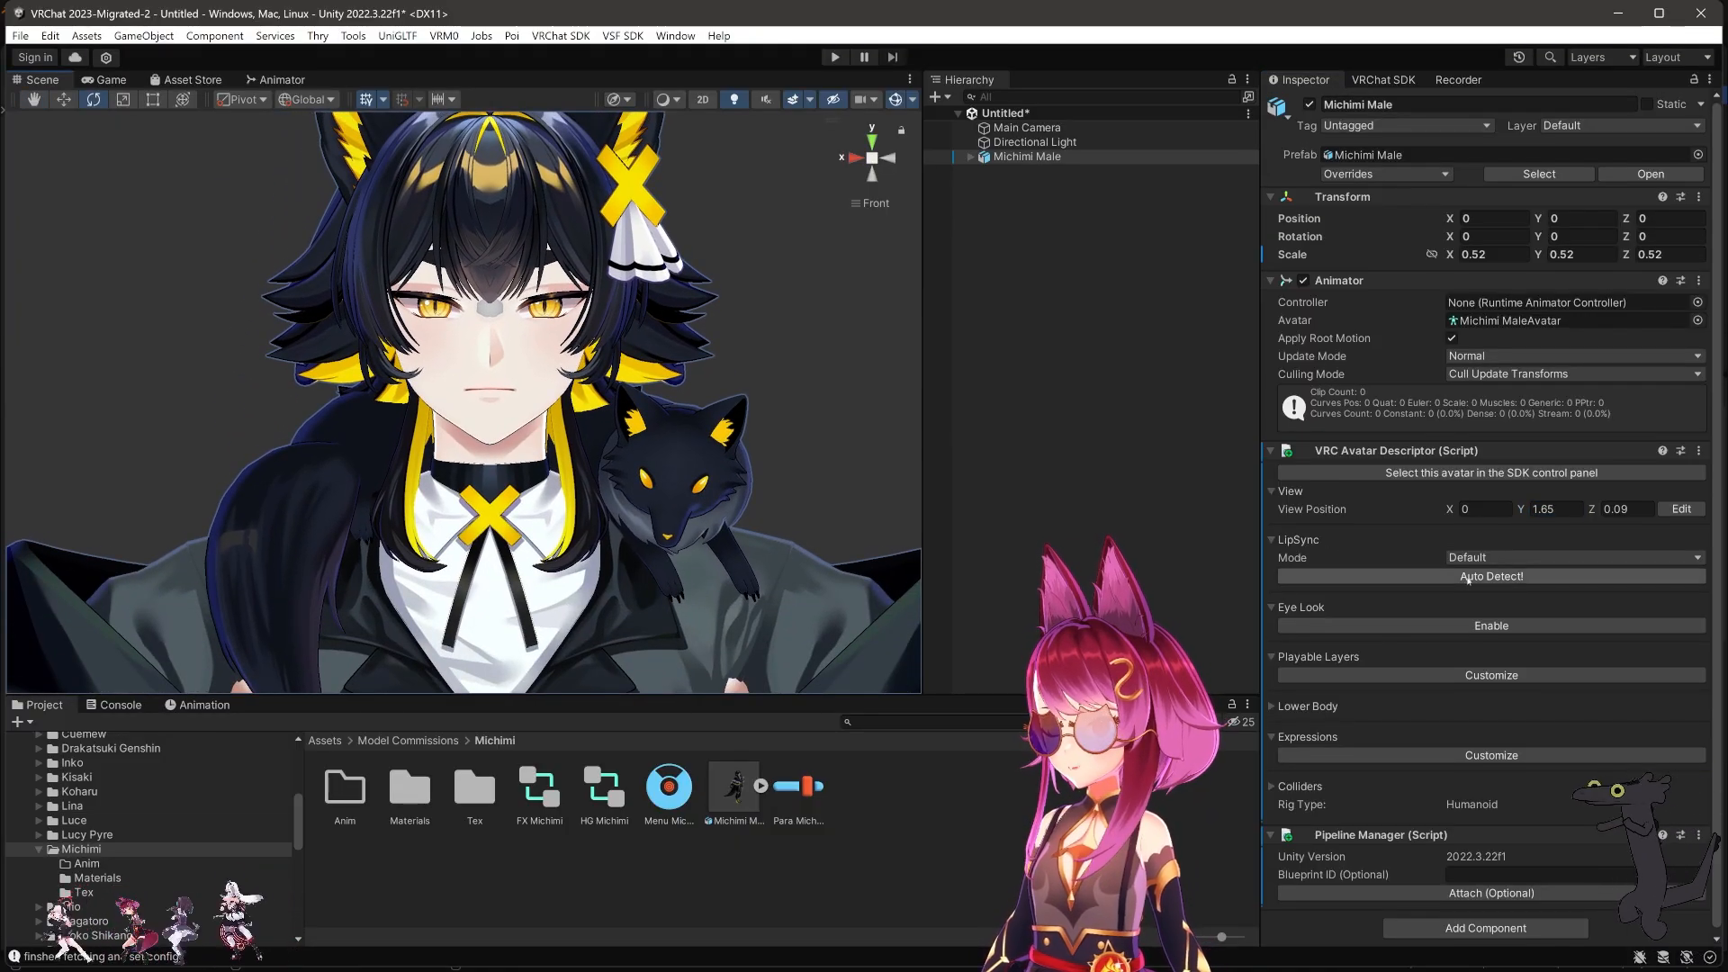
{"action": "scroll", "coordinate": [636, 492], "scroll_direction": "down", "scroll_amount": 2}
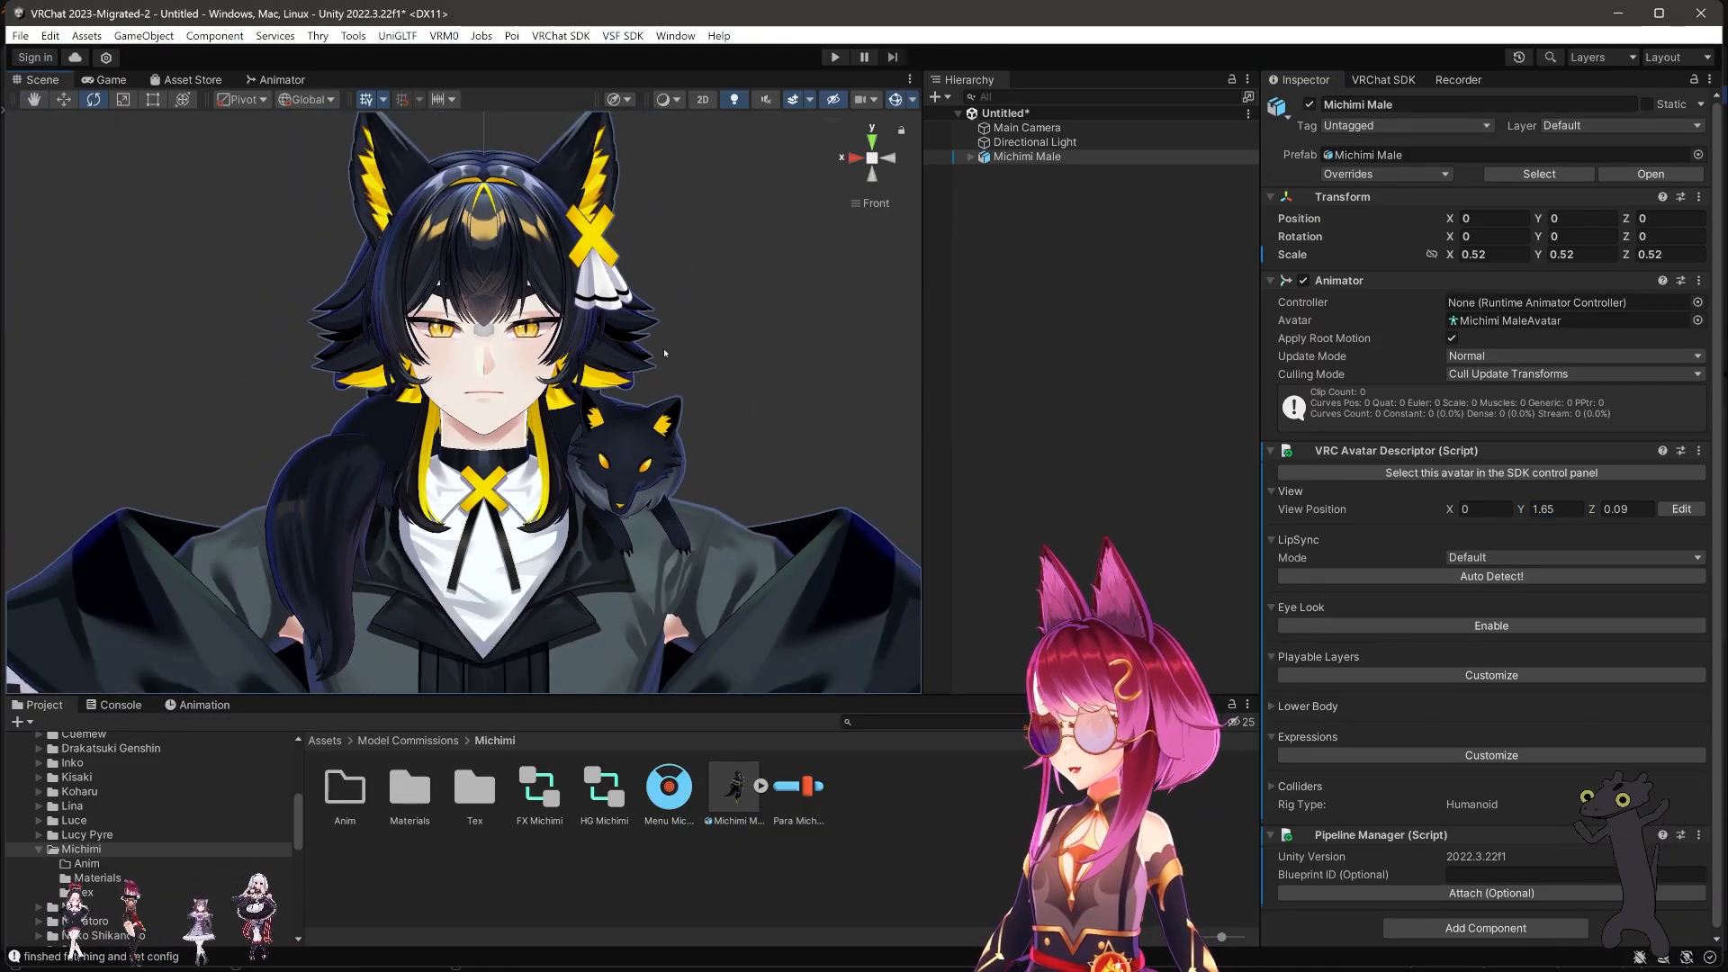
{"action": "middle_click_drag", "start_coordinate": [698, 331], "coordinate": [716, 383]}
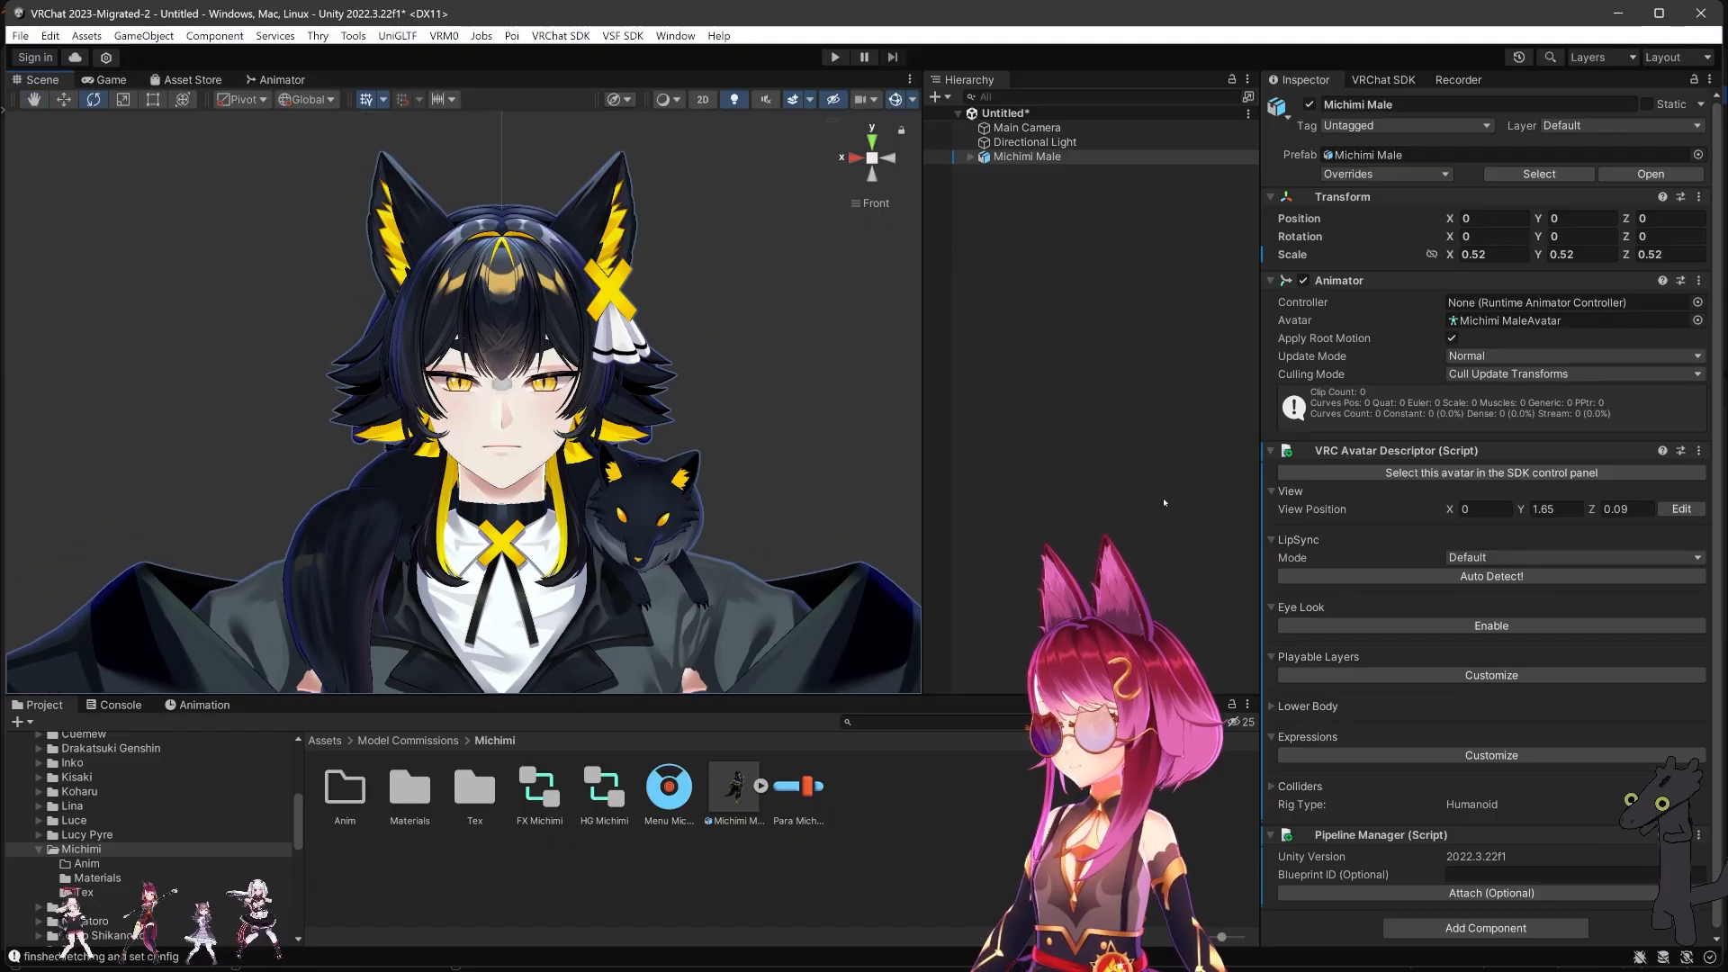
{"action": "left_click", "coordinate": [1462, 576]}
{"action": "scroll", "coordinate": [1491, 546], "scroll_direction": "down", "scroll_amount": 3}
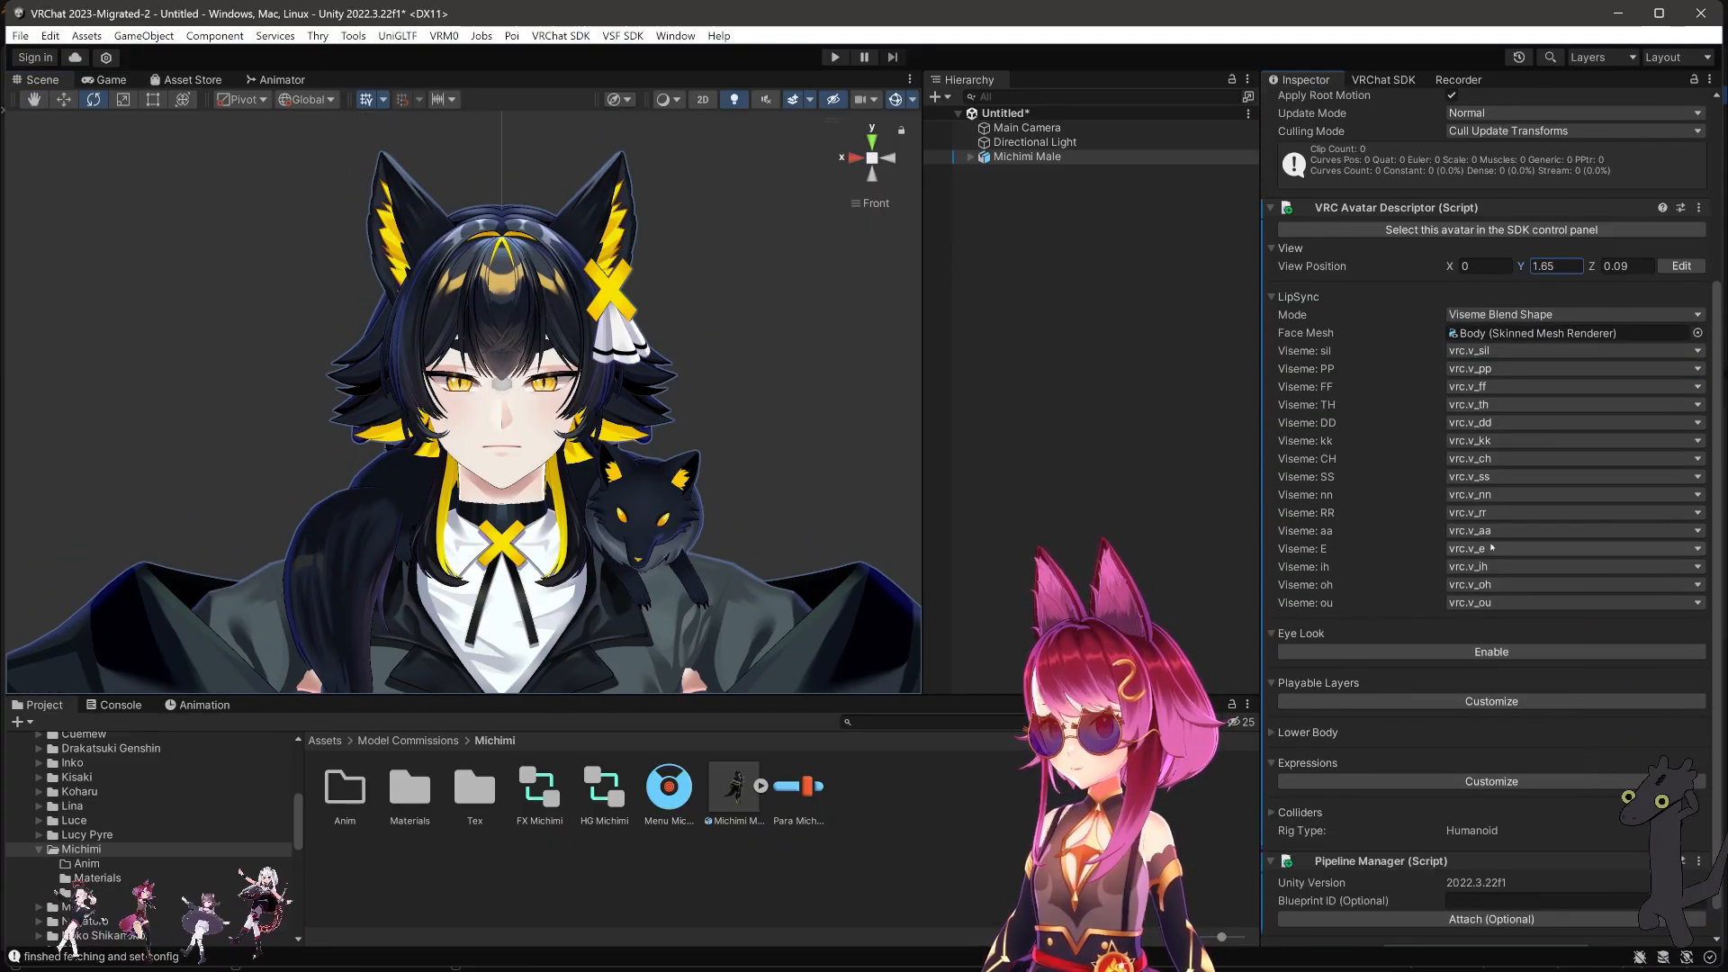
{"action": "scroll", "coordinate": [1430, 491], "scroll_direction": "down", "scroll_amount": 1}
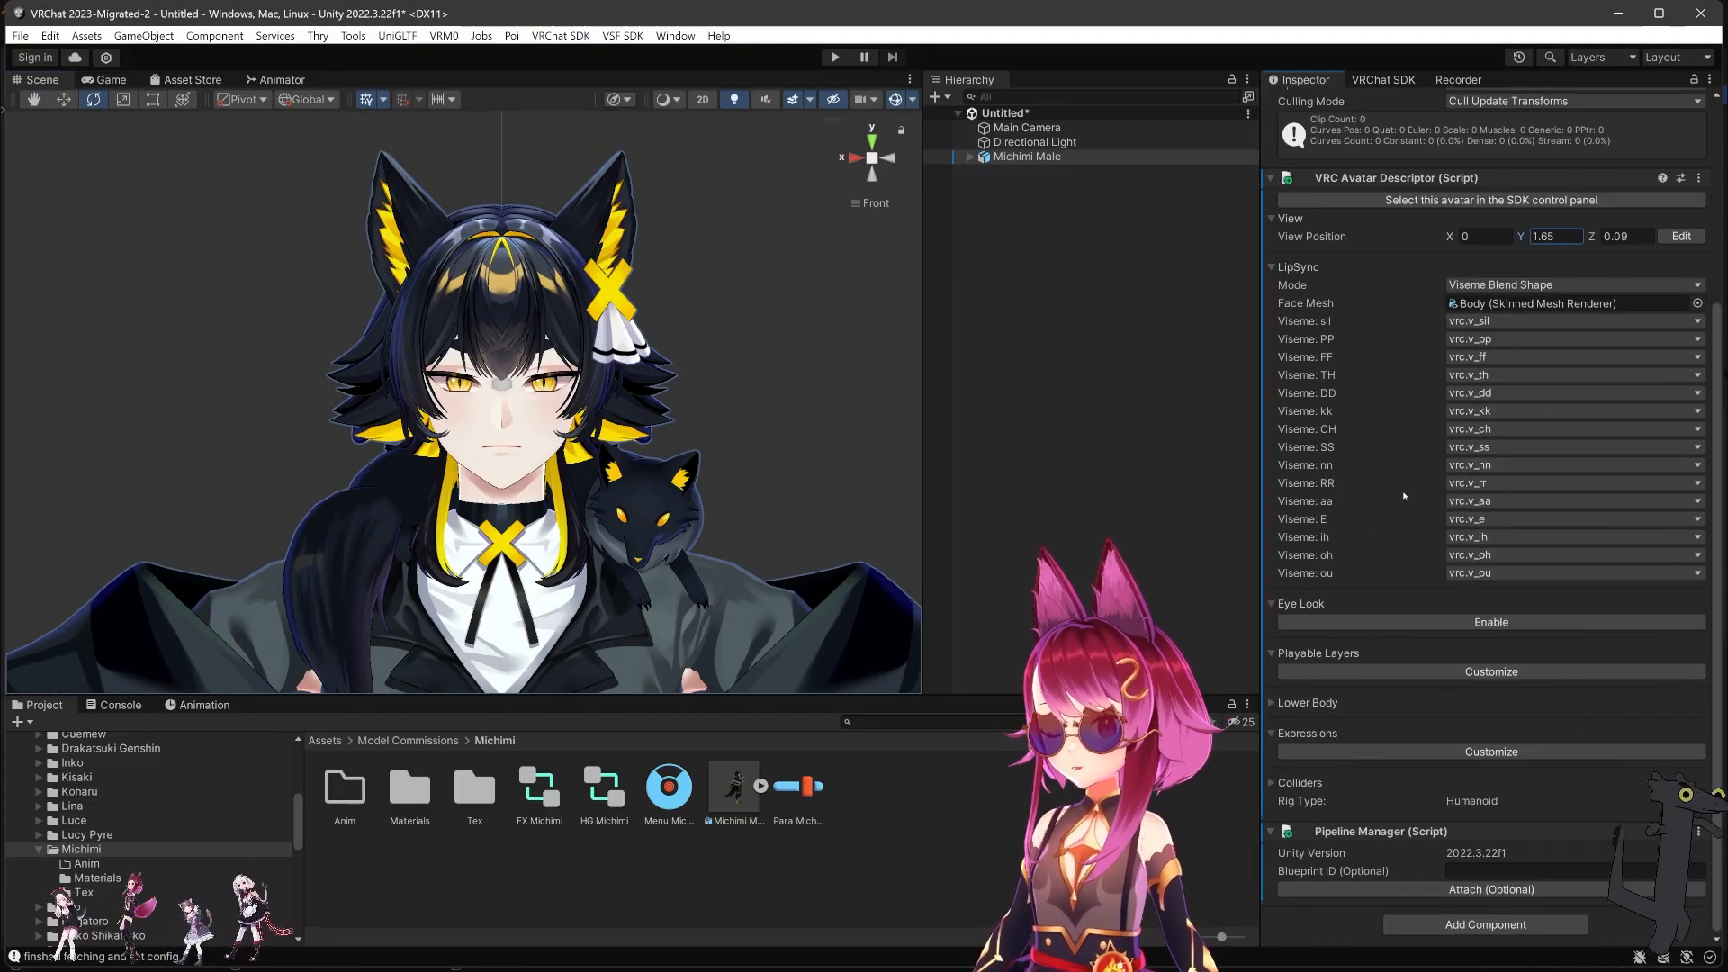
- Enable Eye Look and expand Armature > Hips > Spine > Chest > Neck to reveal the Head bones
{"action": "left_click", "coordinate": [1445, 620]}
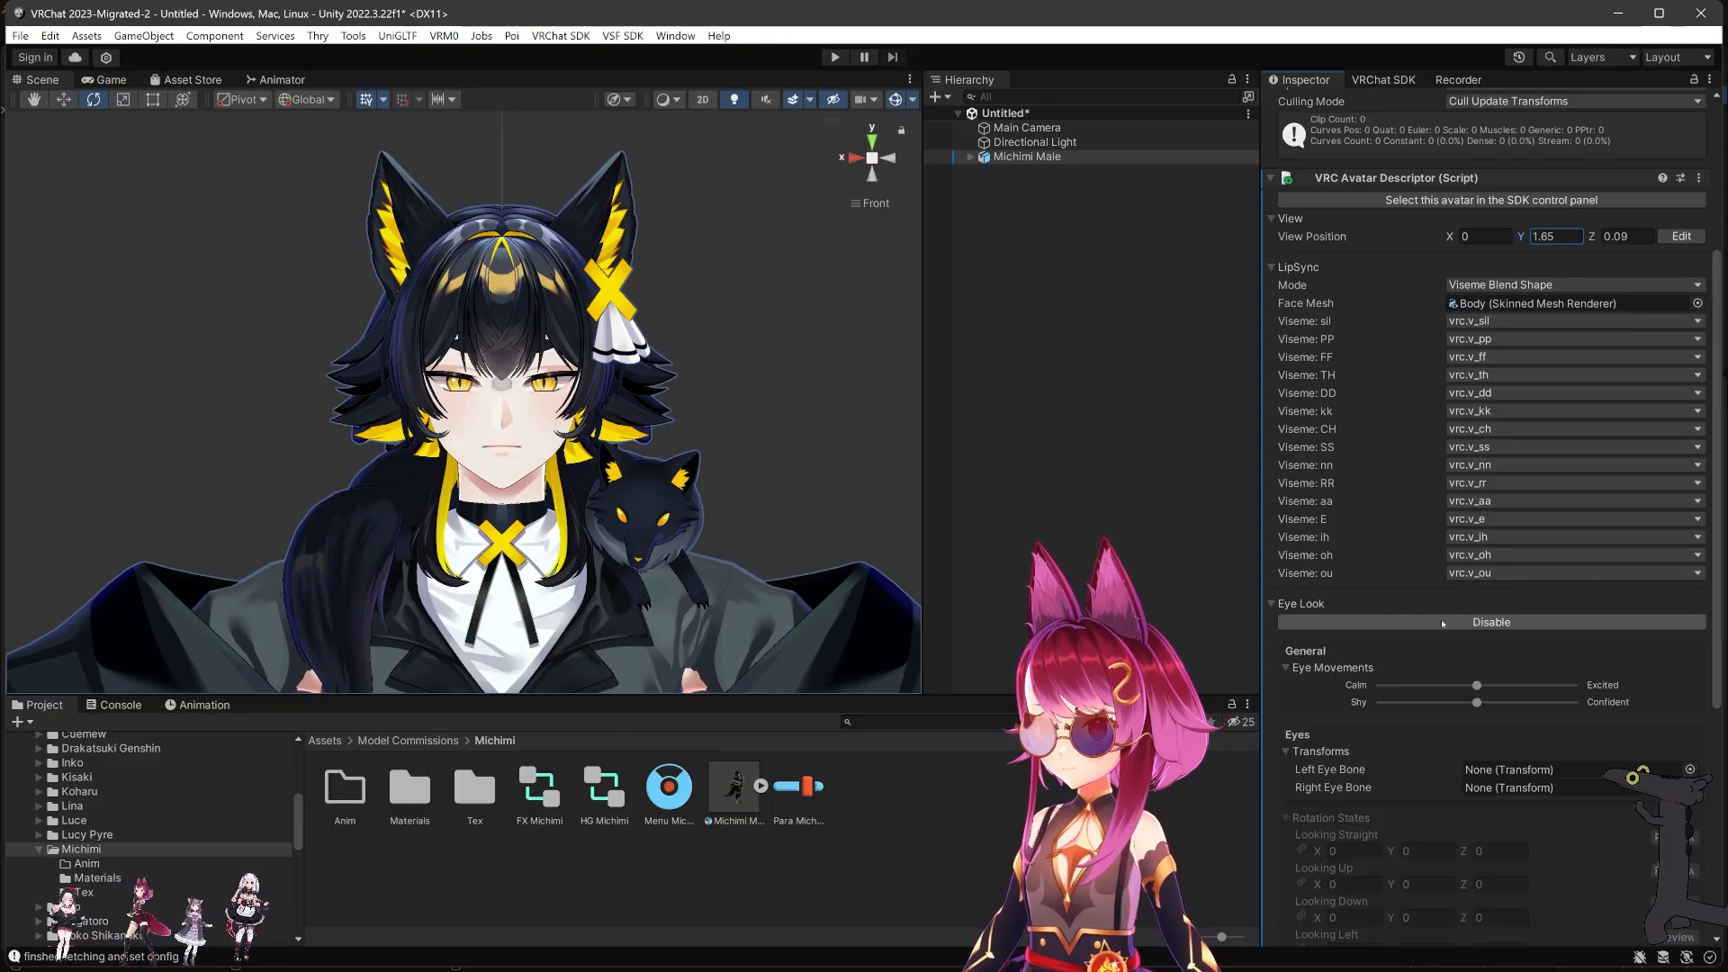
{"action": "scroll", "coordinate": [1422, 576], "scroll_direction": "down", "scroll_amount": 2}
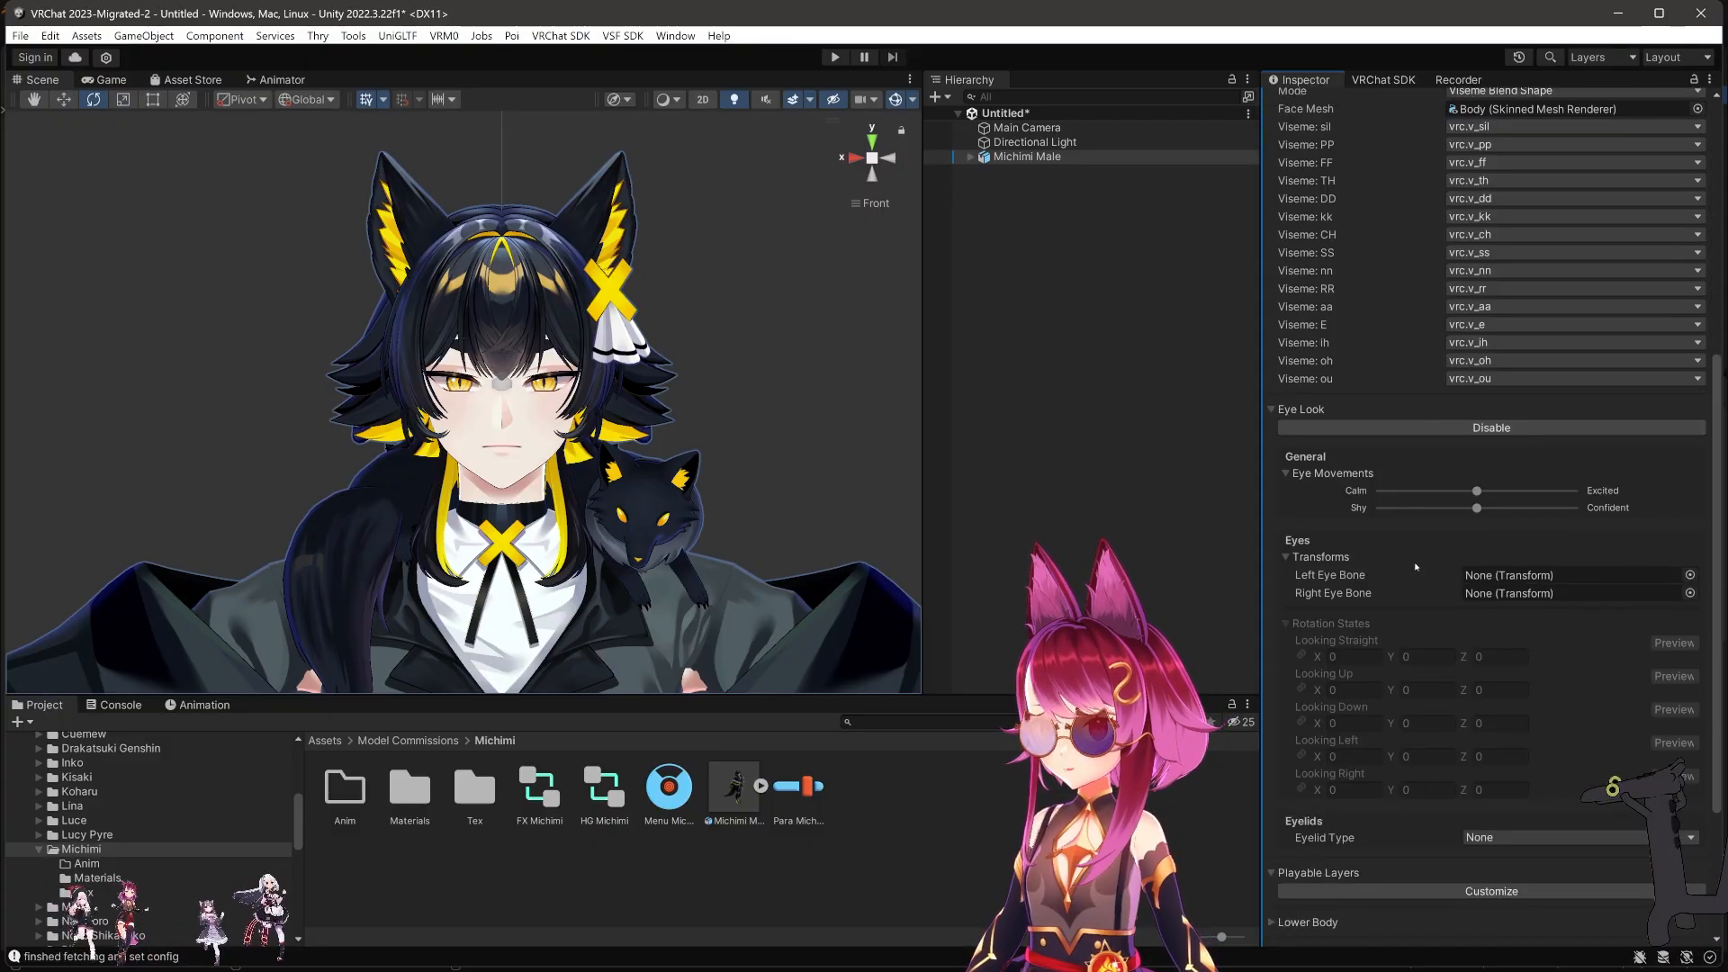
{"action": "left_click", "coordinate": [972, 158]}
{"action": "left_click", "coordinate": [983, 171]}
{"action": "left_click", "coordinate": [996, 185]}
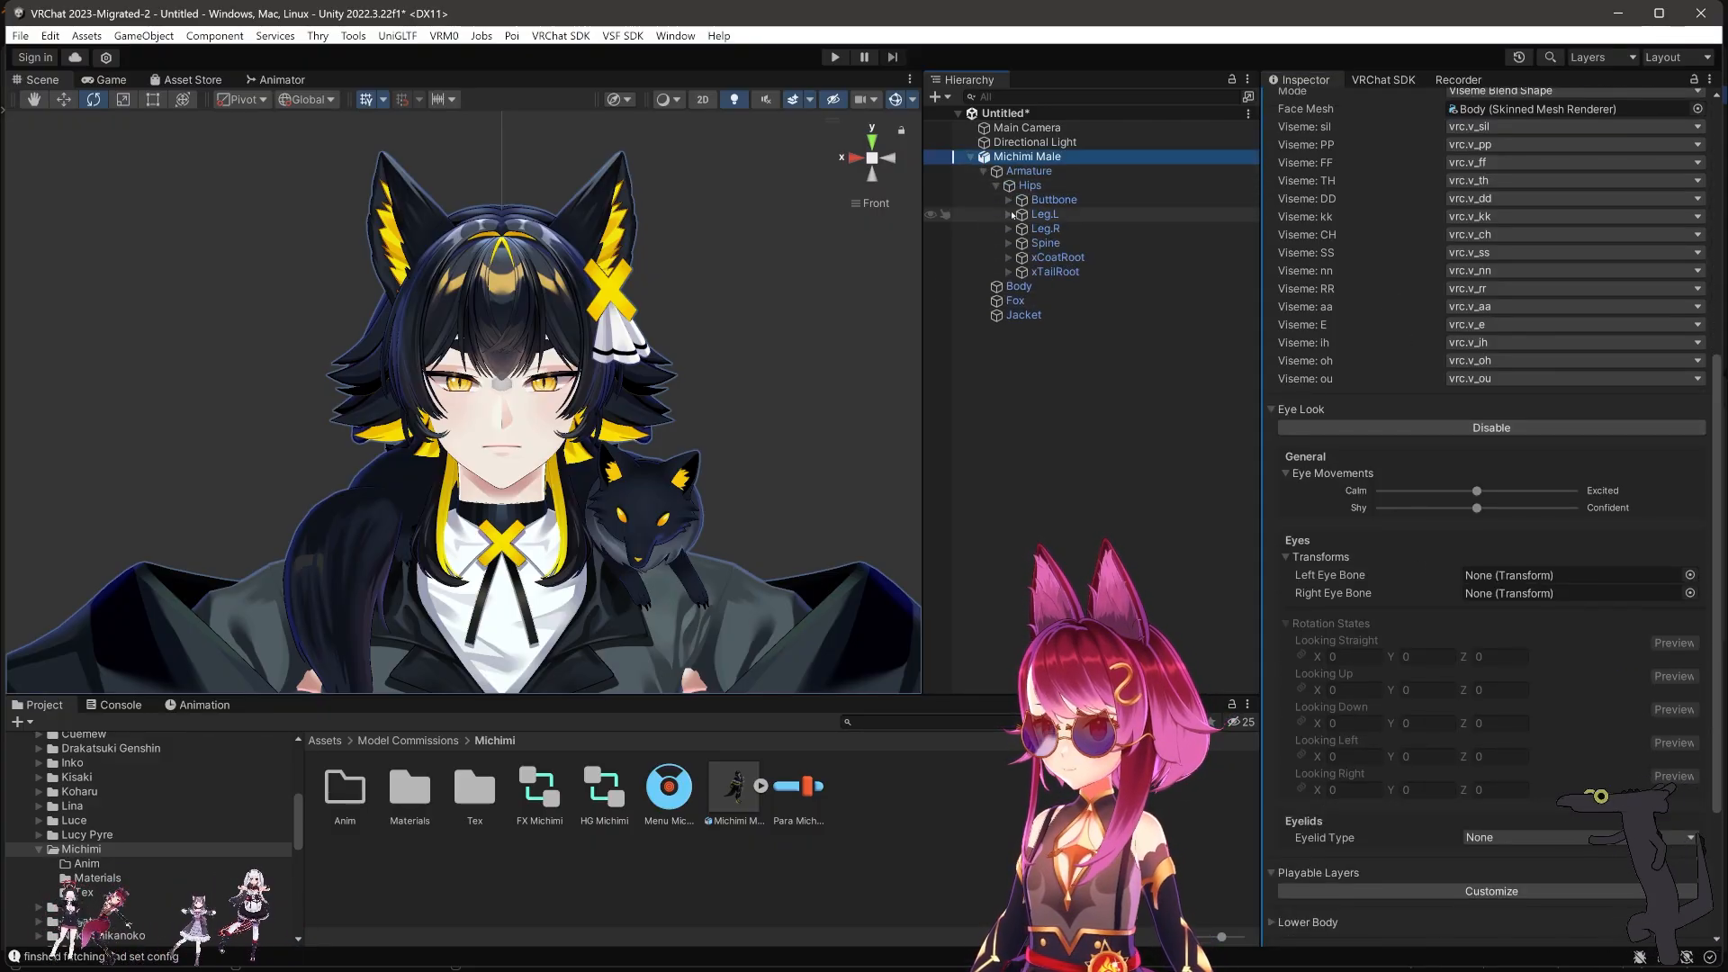
{"action": "left_click", "coordinate": [1009, 243]}
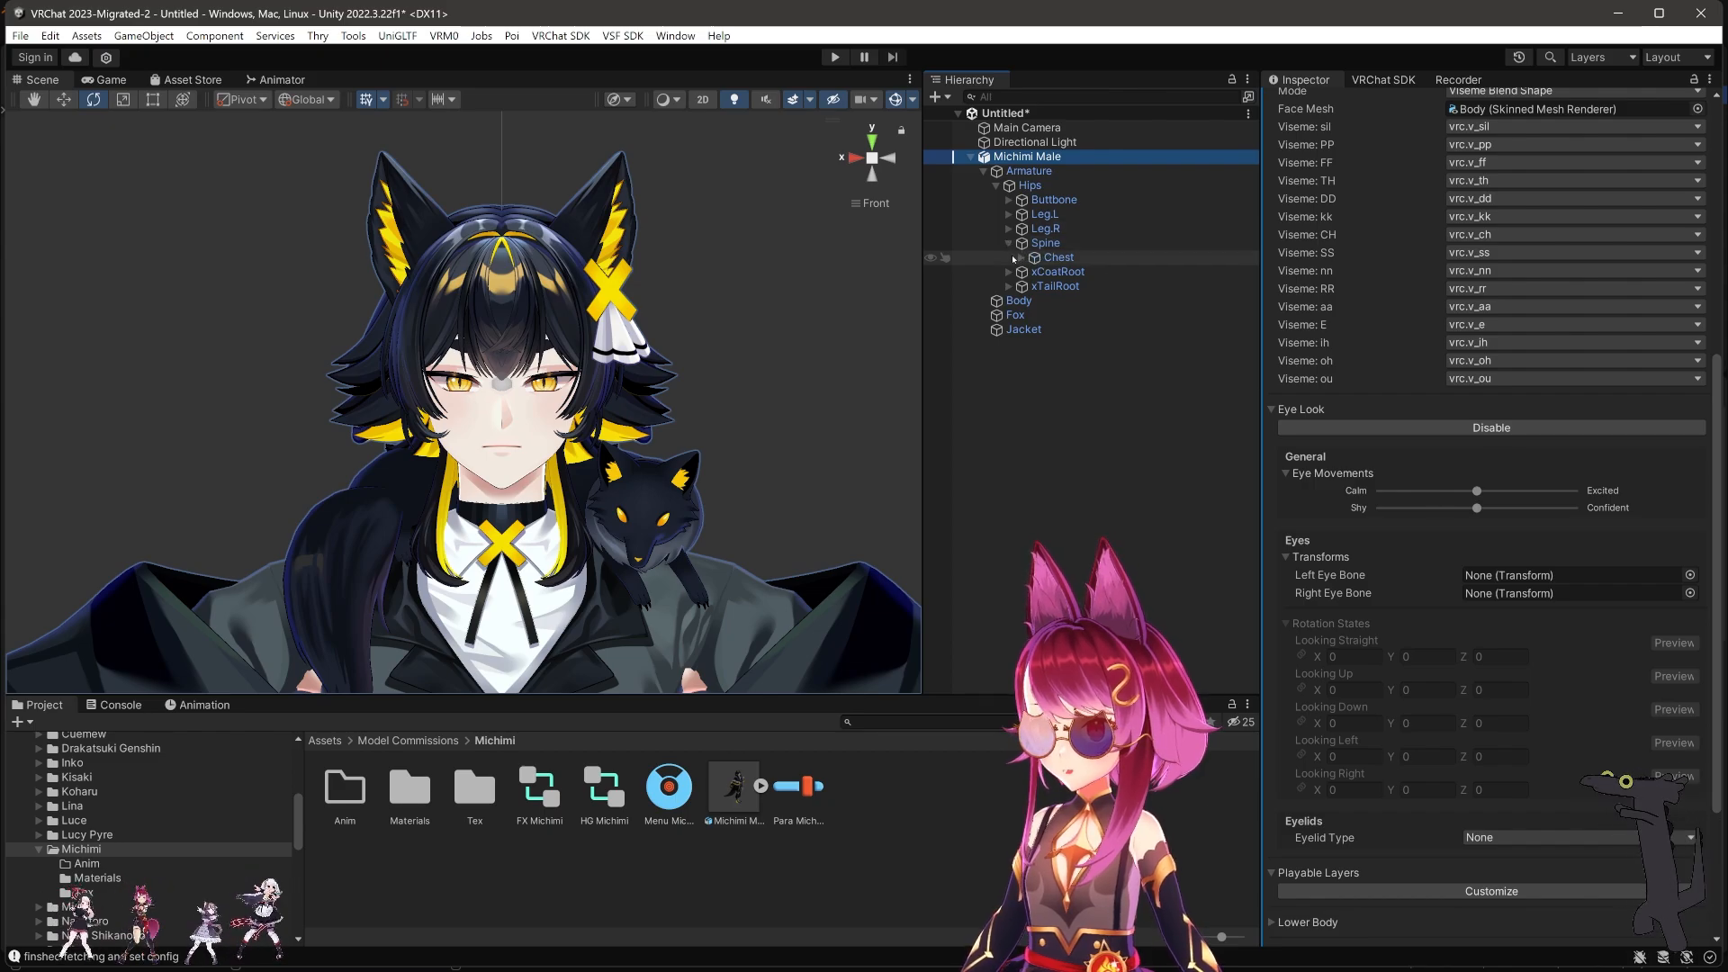
{"action": "left_click", "coordinate": [1020, 258]}
{"action": "left_click", "coordinate": [1039, 275]}
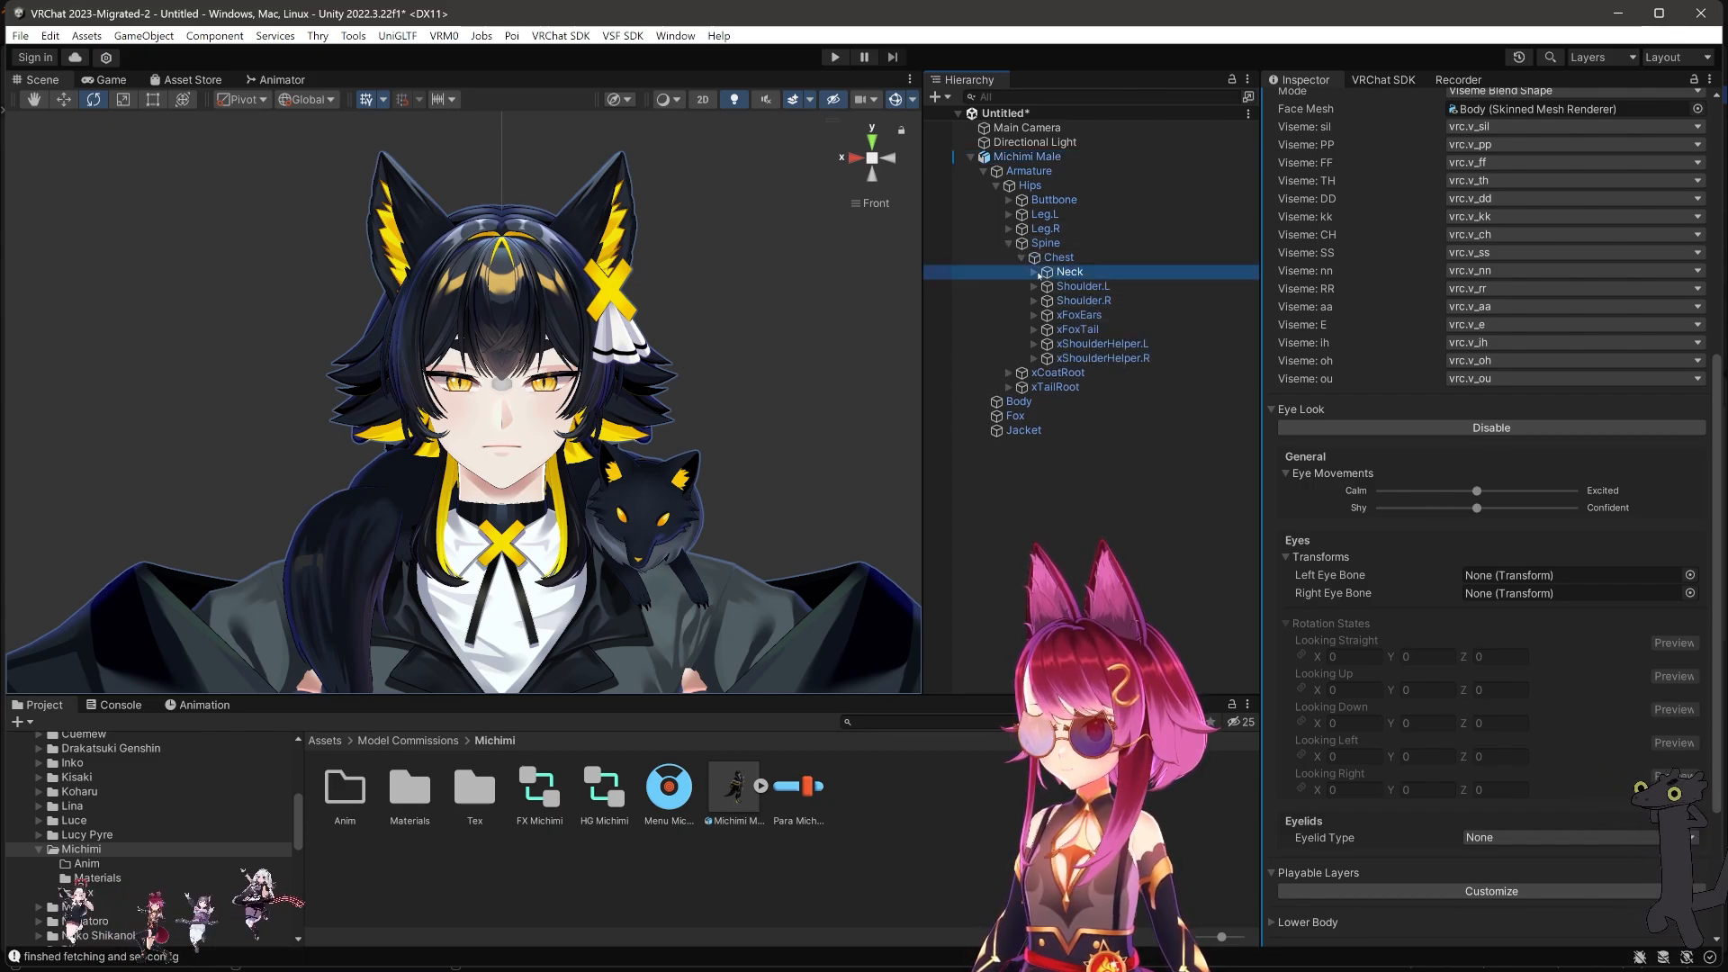
{"action": "left_click", "coordinate": [1033, 272]}
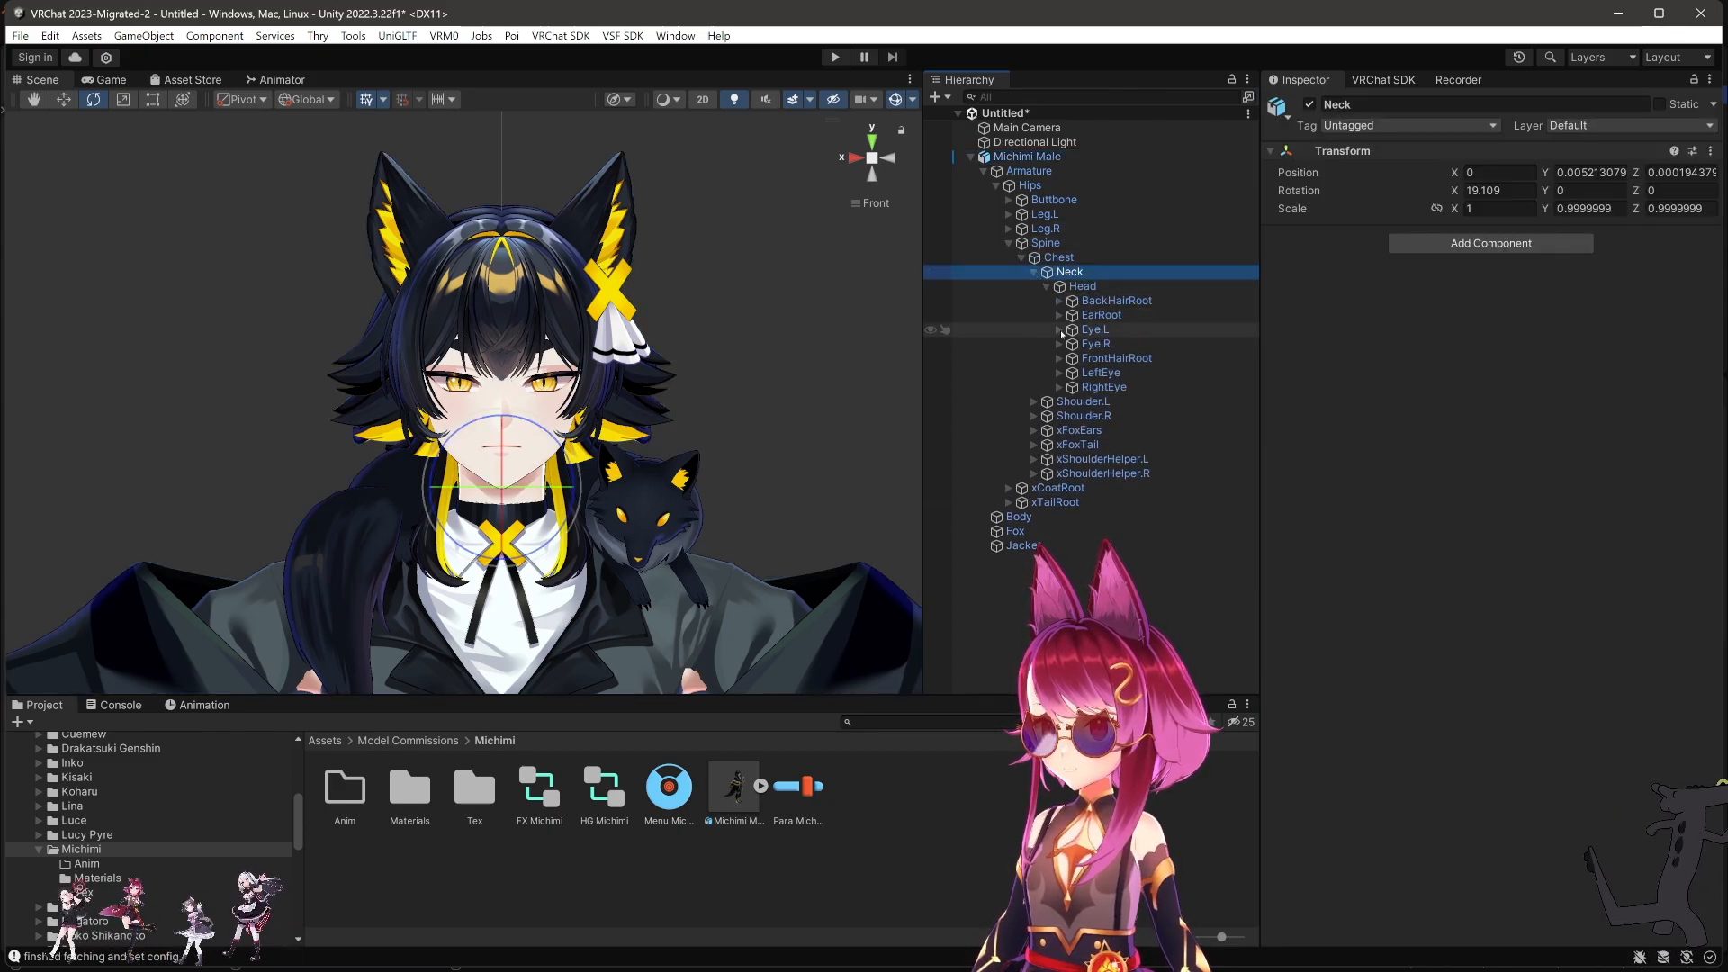
- Assign LeftEye and RightEye as the left and right eye bones
{"action": "left_click", "coordinate": [1031, 157]}
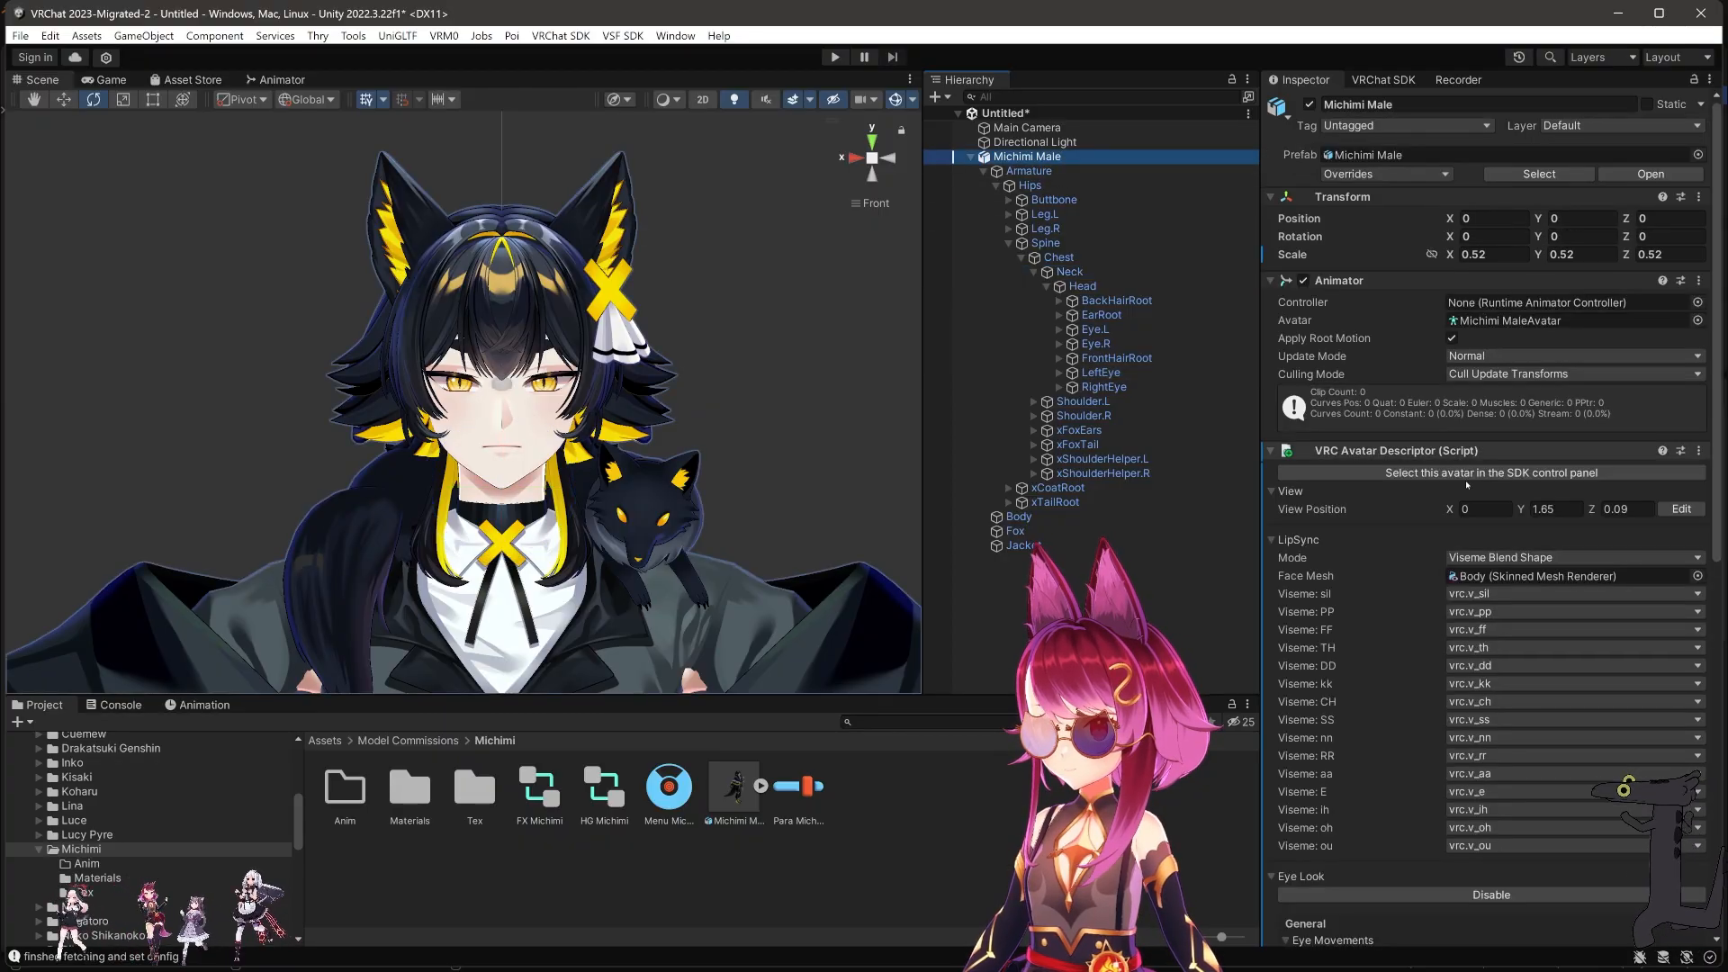
{"action": "scroll", "coordinate": [1467, 484], "scroll_direction": "down", "scroll_amount": 10}
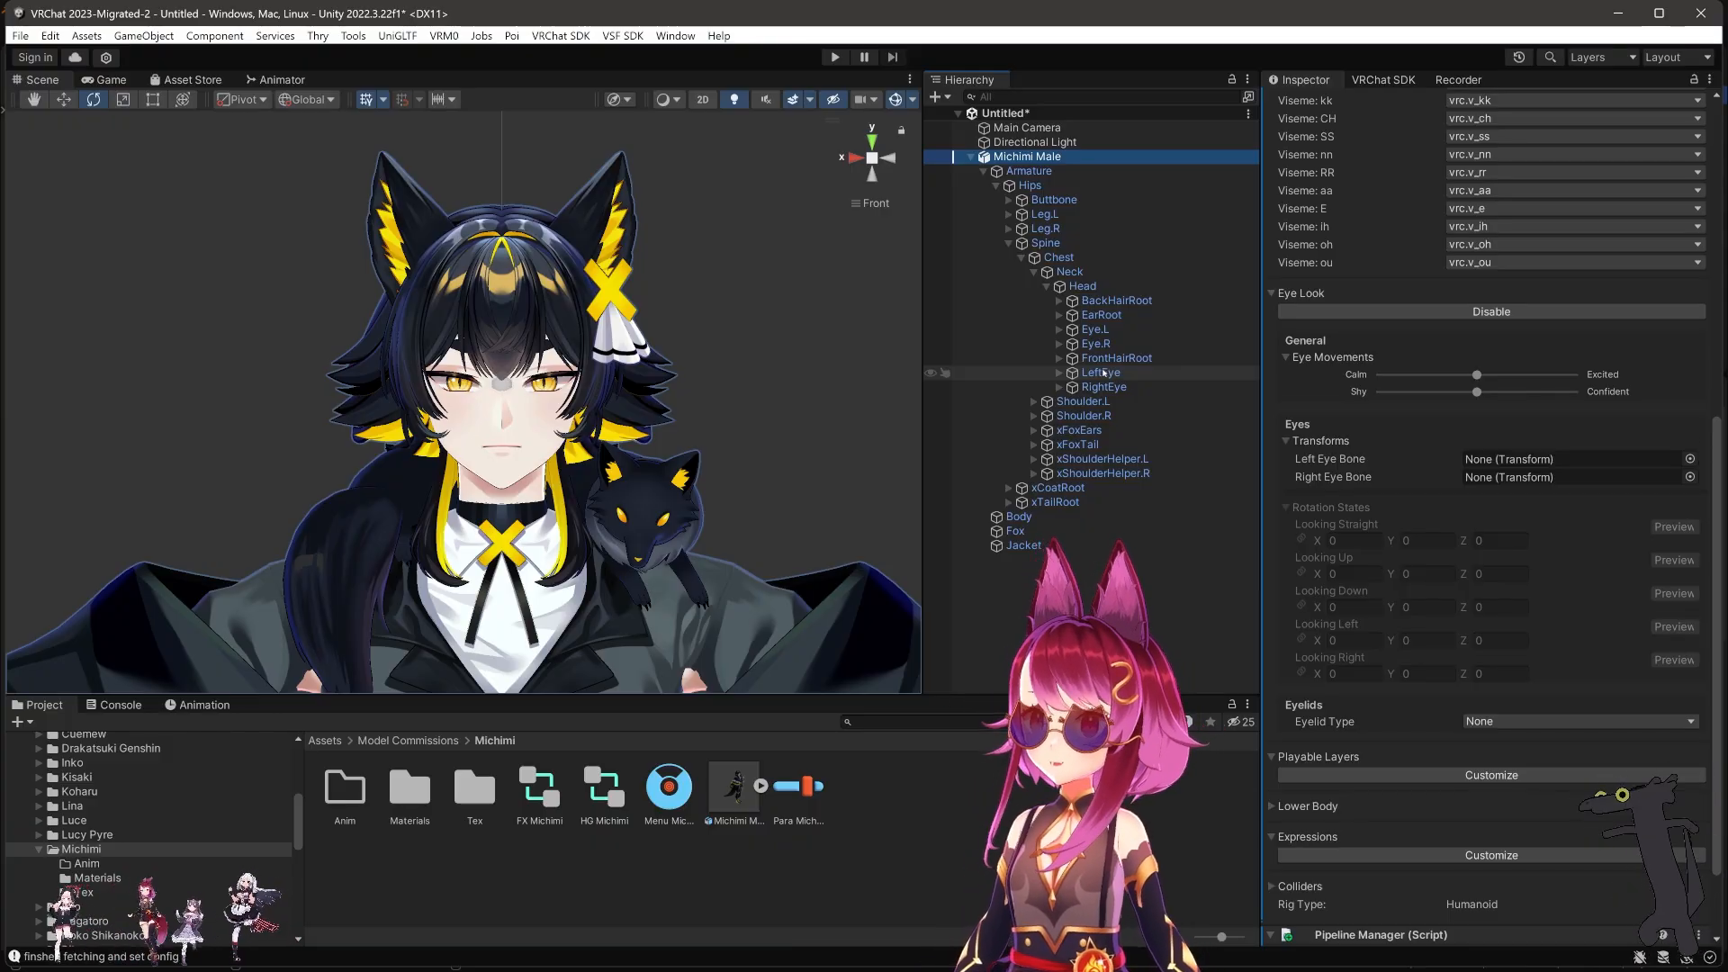
{"action": "left_click_drag", "start_coordinate": [1103, 373], "coordinate": [1530, 459]}
{"action": "left_click_drag", "start_coordinate": [1106, 386], "coordinate": [1529, 477]}
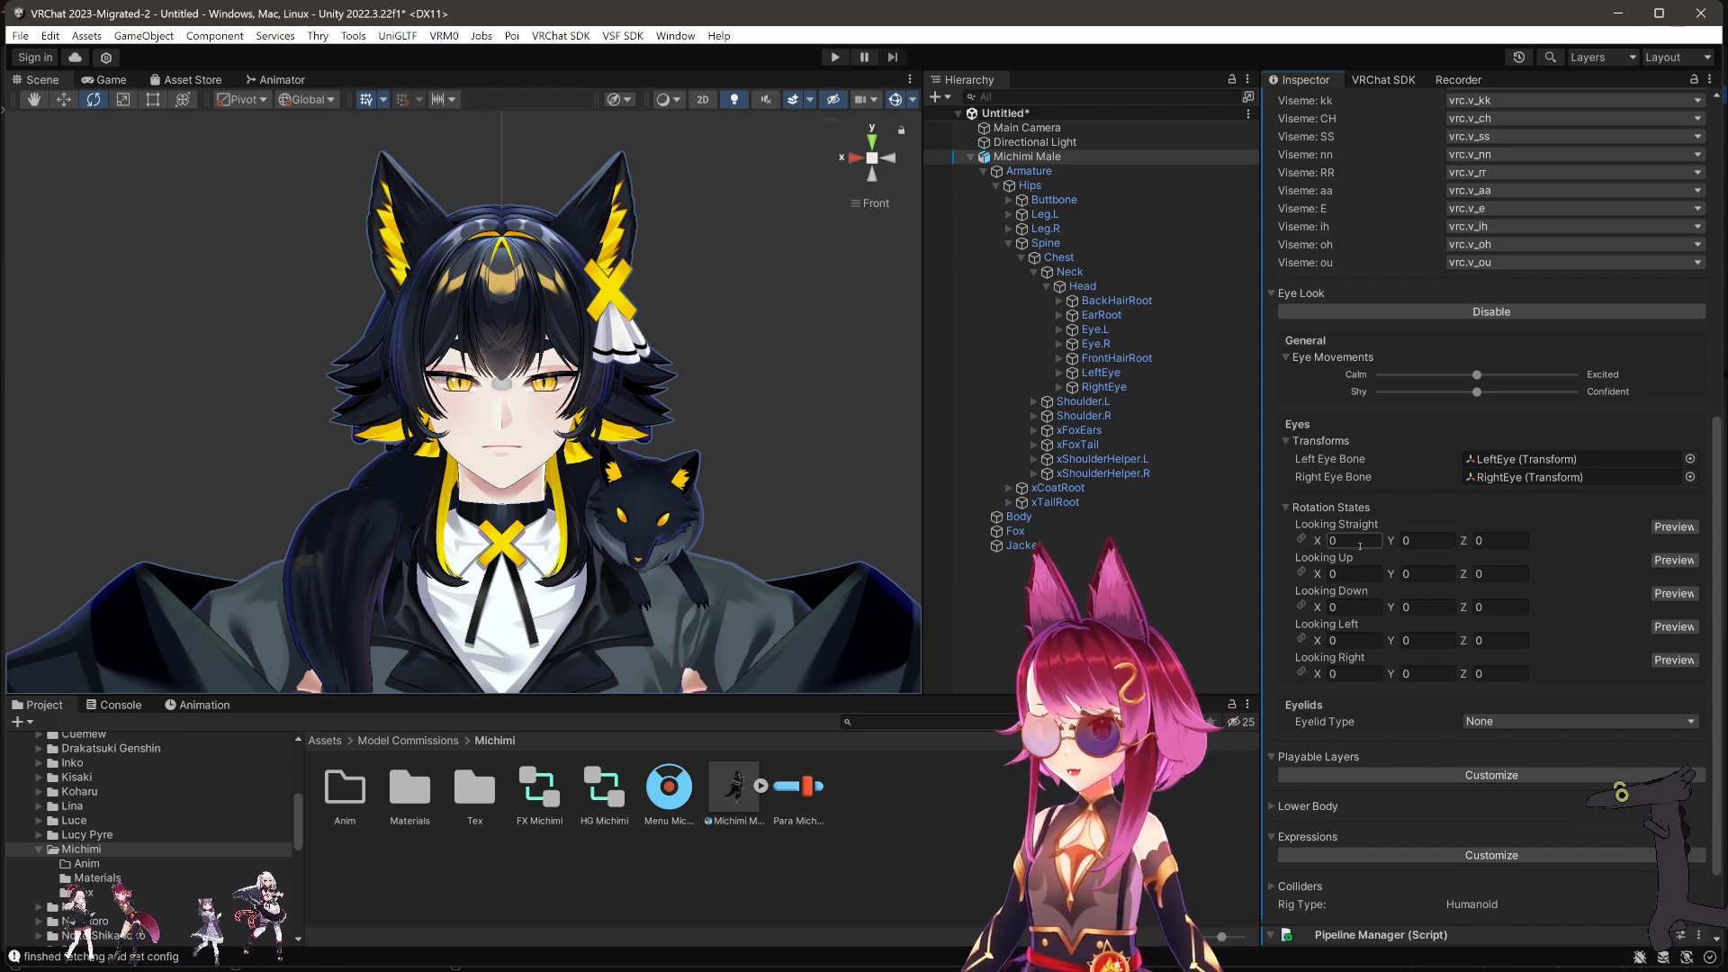
- Enter Eye Look rotations: Looking Up X -25, Down X 25, Left Y -25, Right Y 25
{"action": "left_click", "coordinate": [1366, 576]}
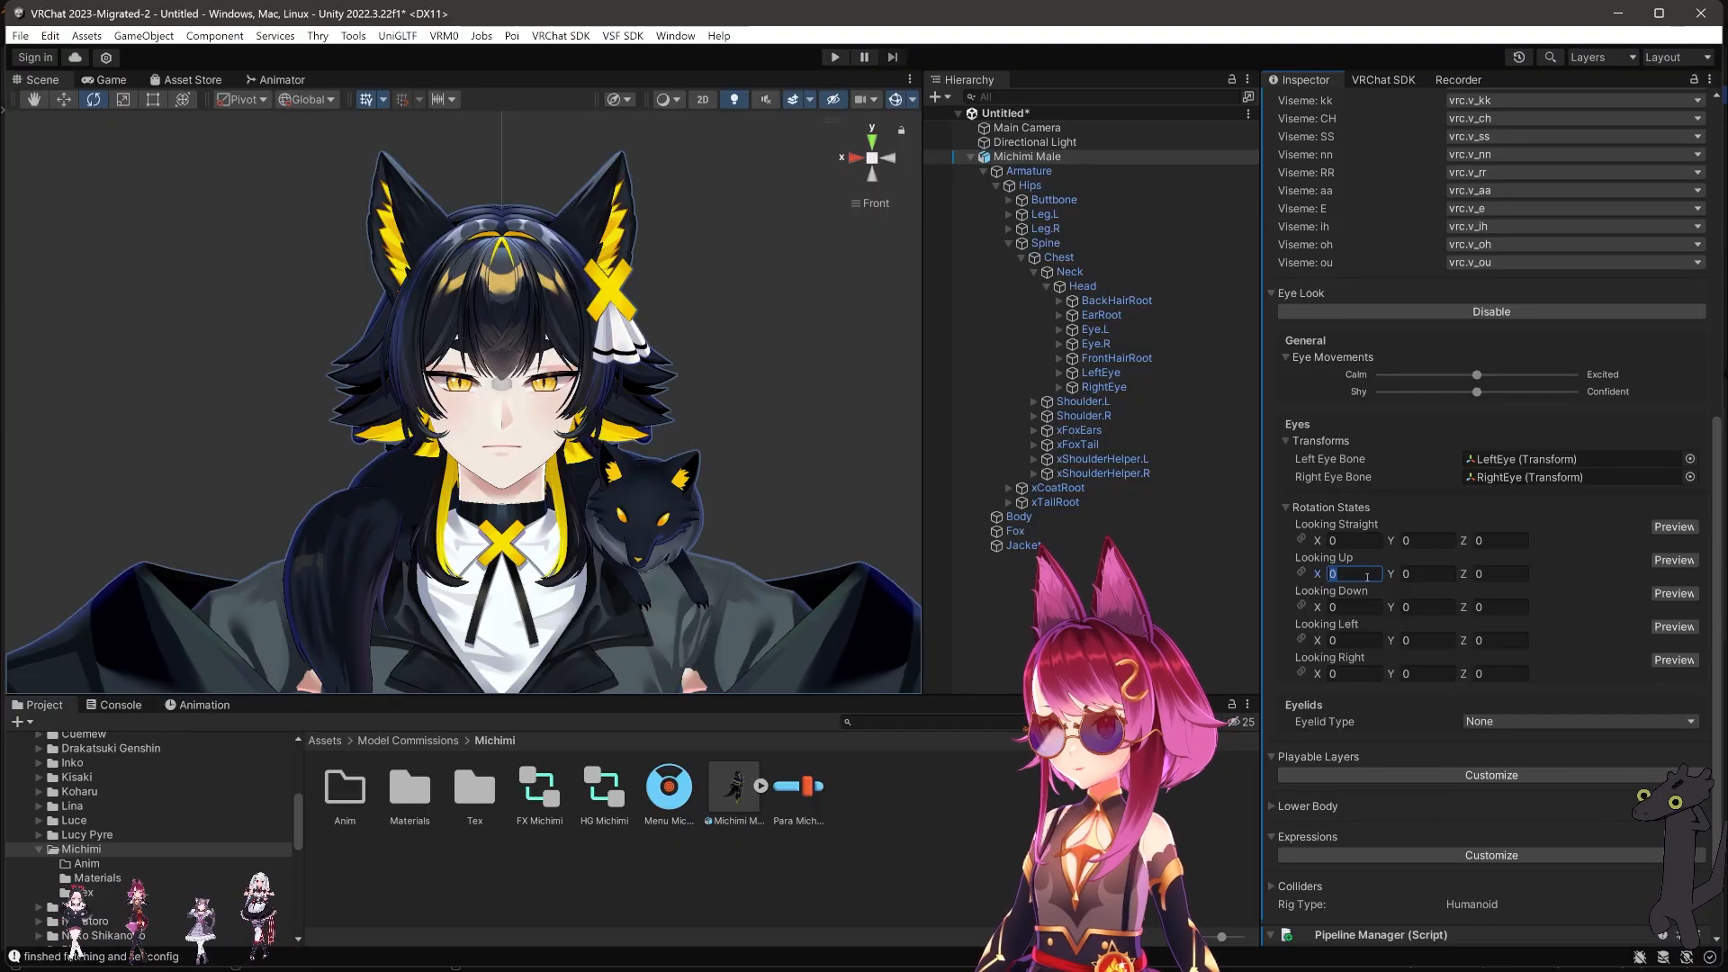
{"action": "type", "text": "-25"}
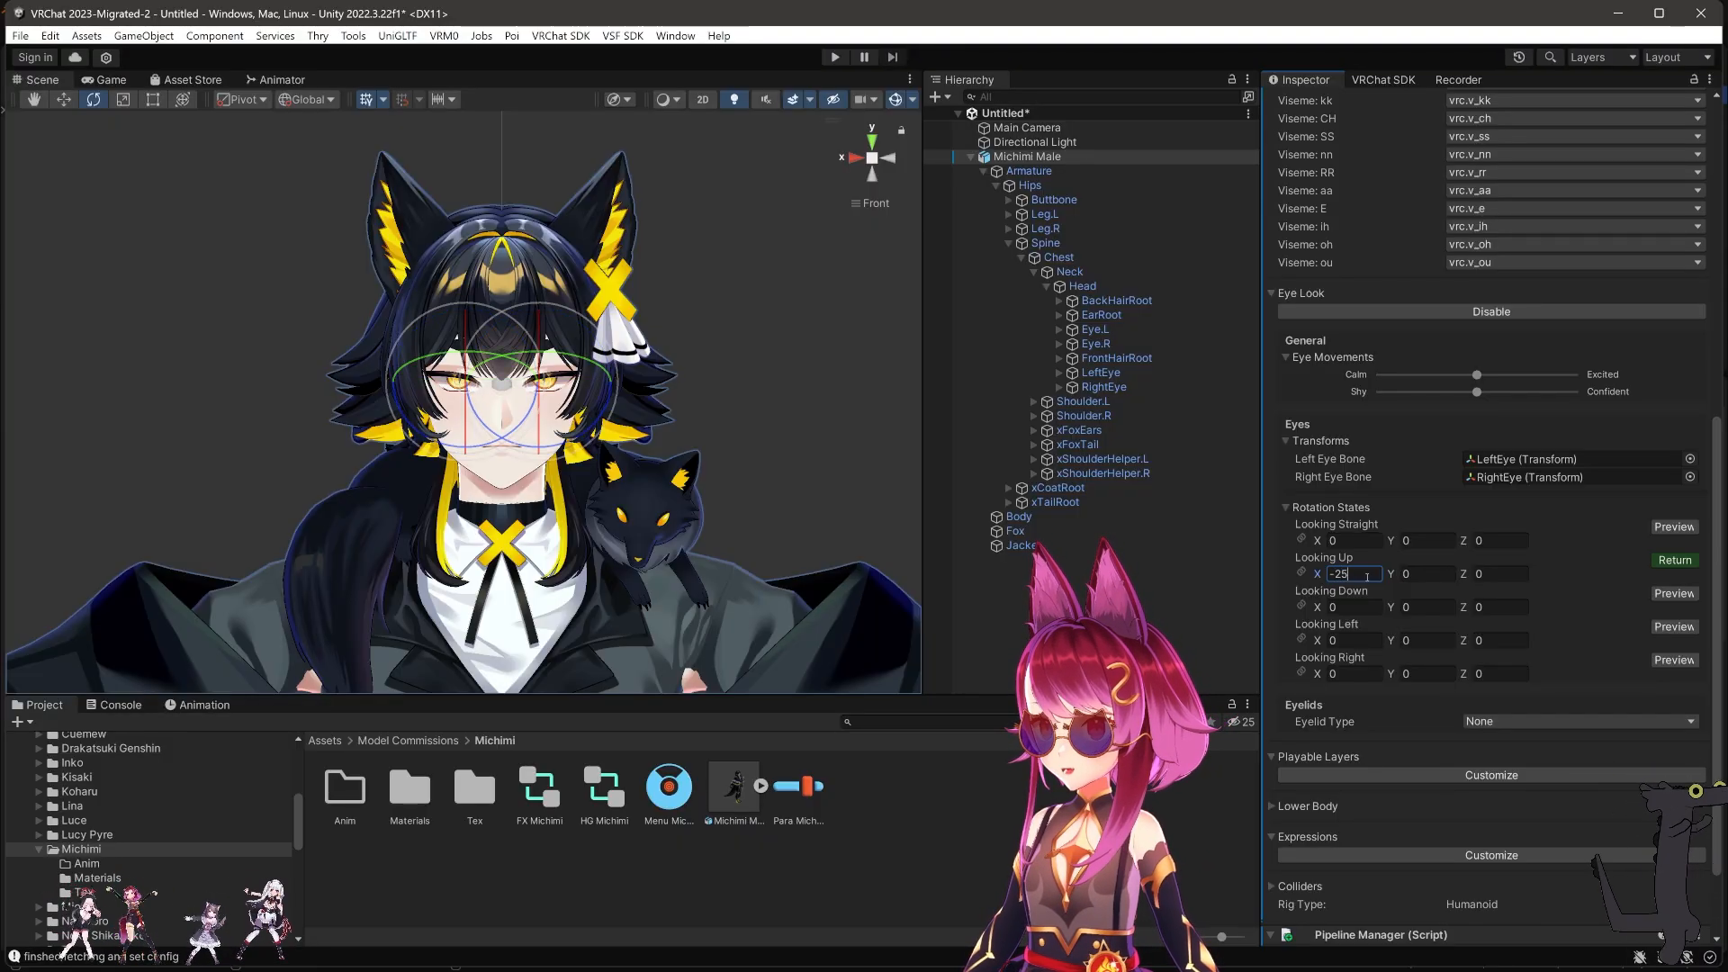
{"action": "key", "text": "Tab"}
{"action": "key", "text": "Tab"}
{"action": "key", "text": "Tab"}
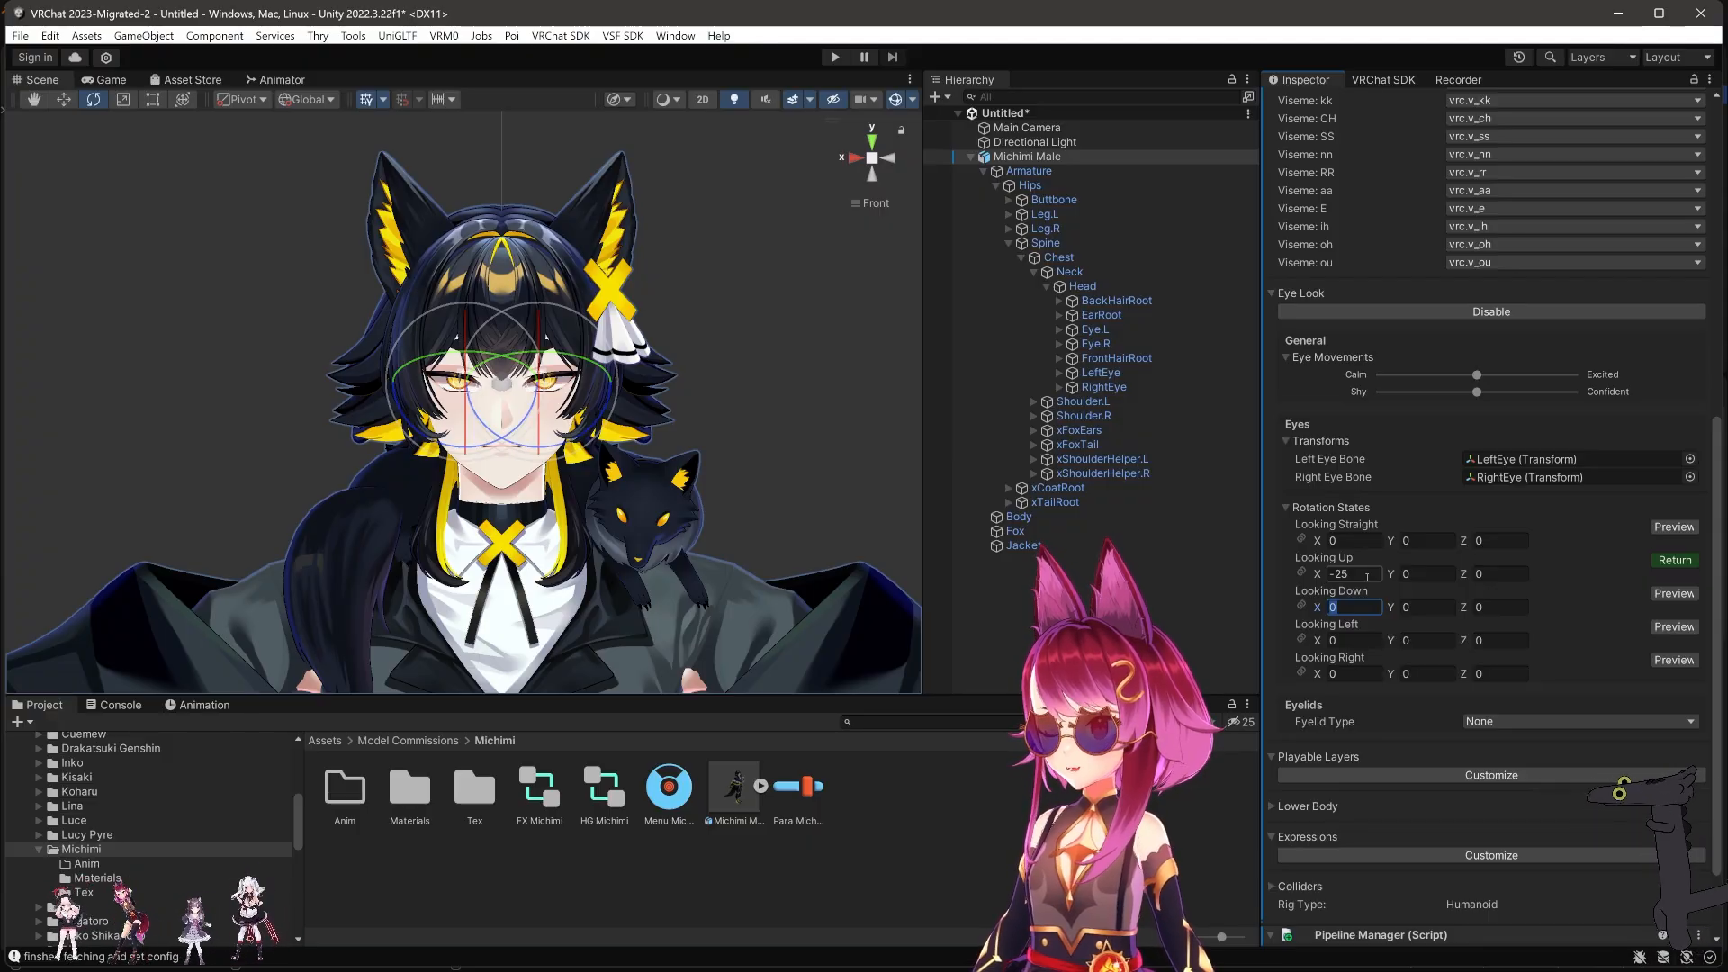
{"action": "type", "text": "25"}
{"action": "key", "text": "Tab"}
{"action": "key", "text": "Tab"}
{"action": "key", "text": "Tab"}
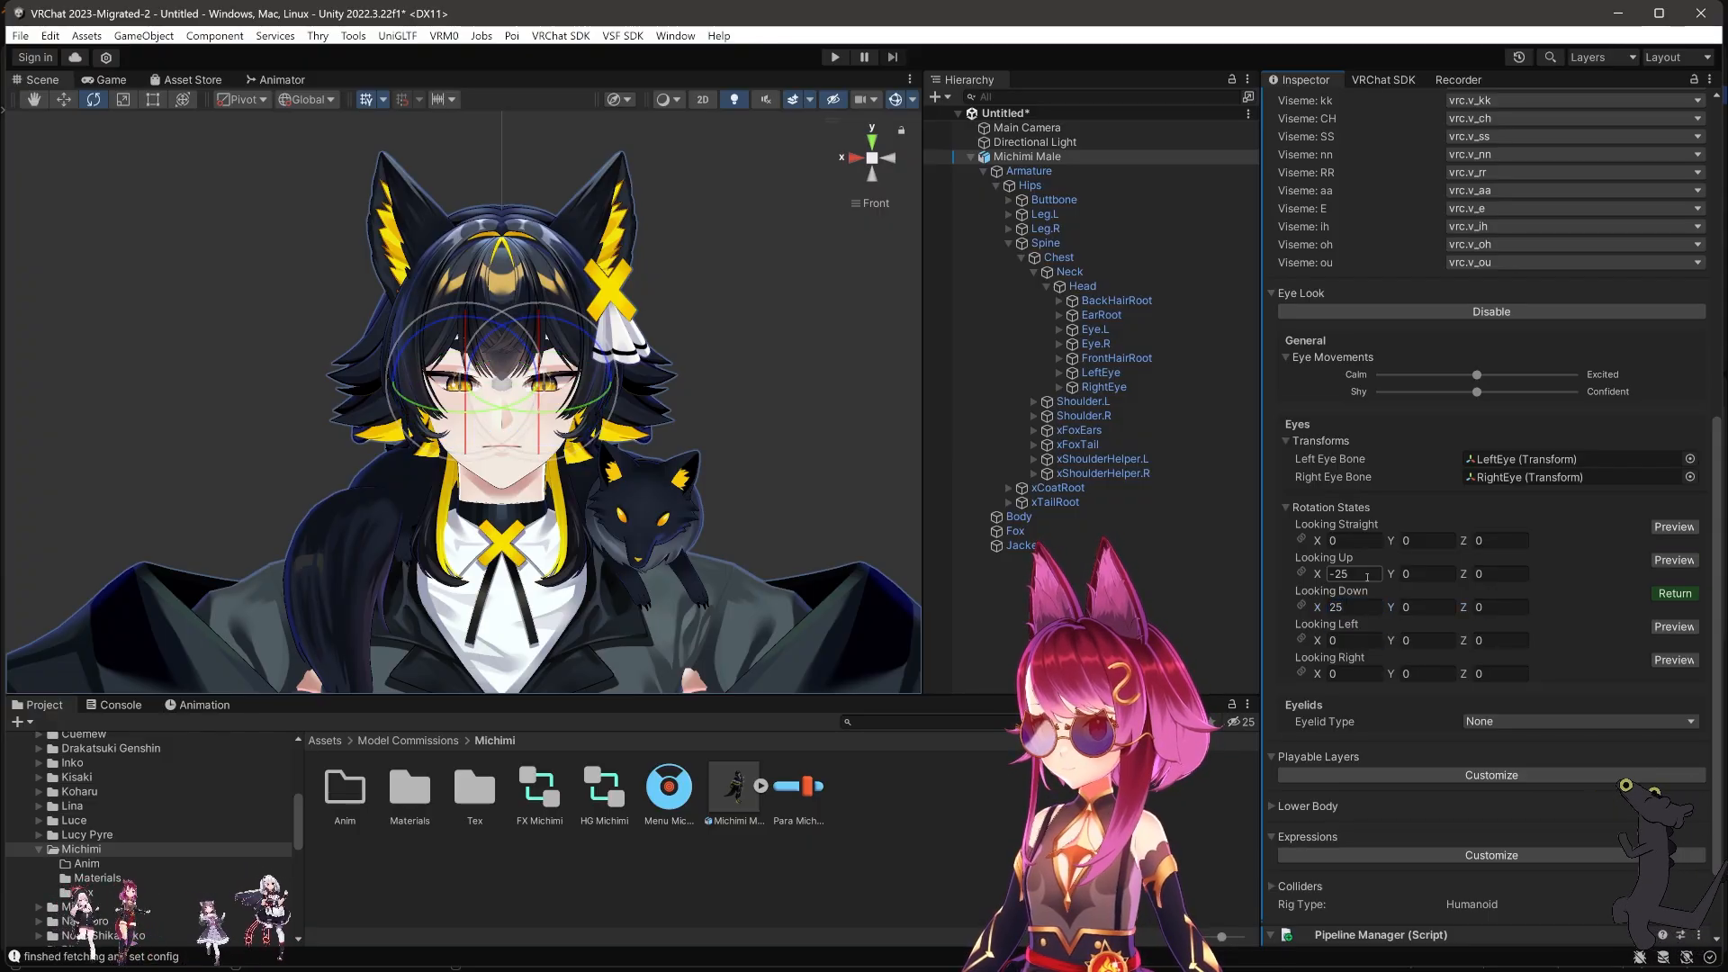
{"action": "key", "text": "Tab"}
{"action": "key", "text": "Tab"}
{"action": "type", "text": "-25"}
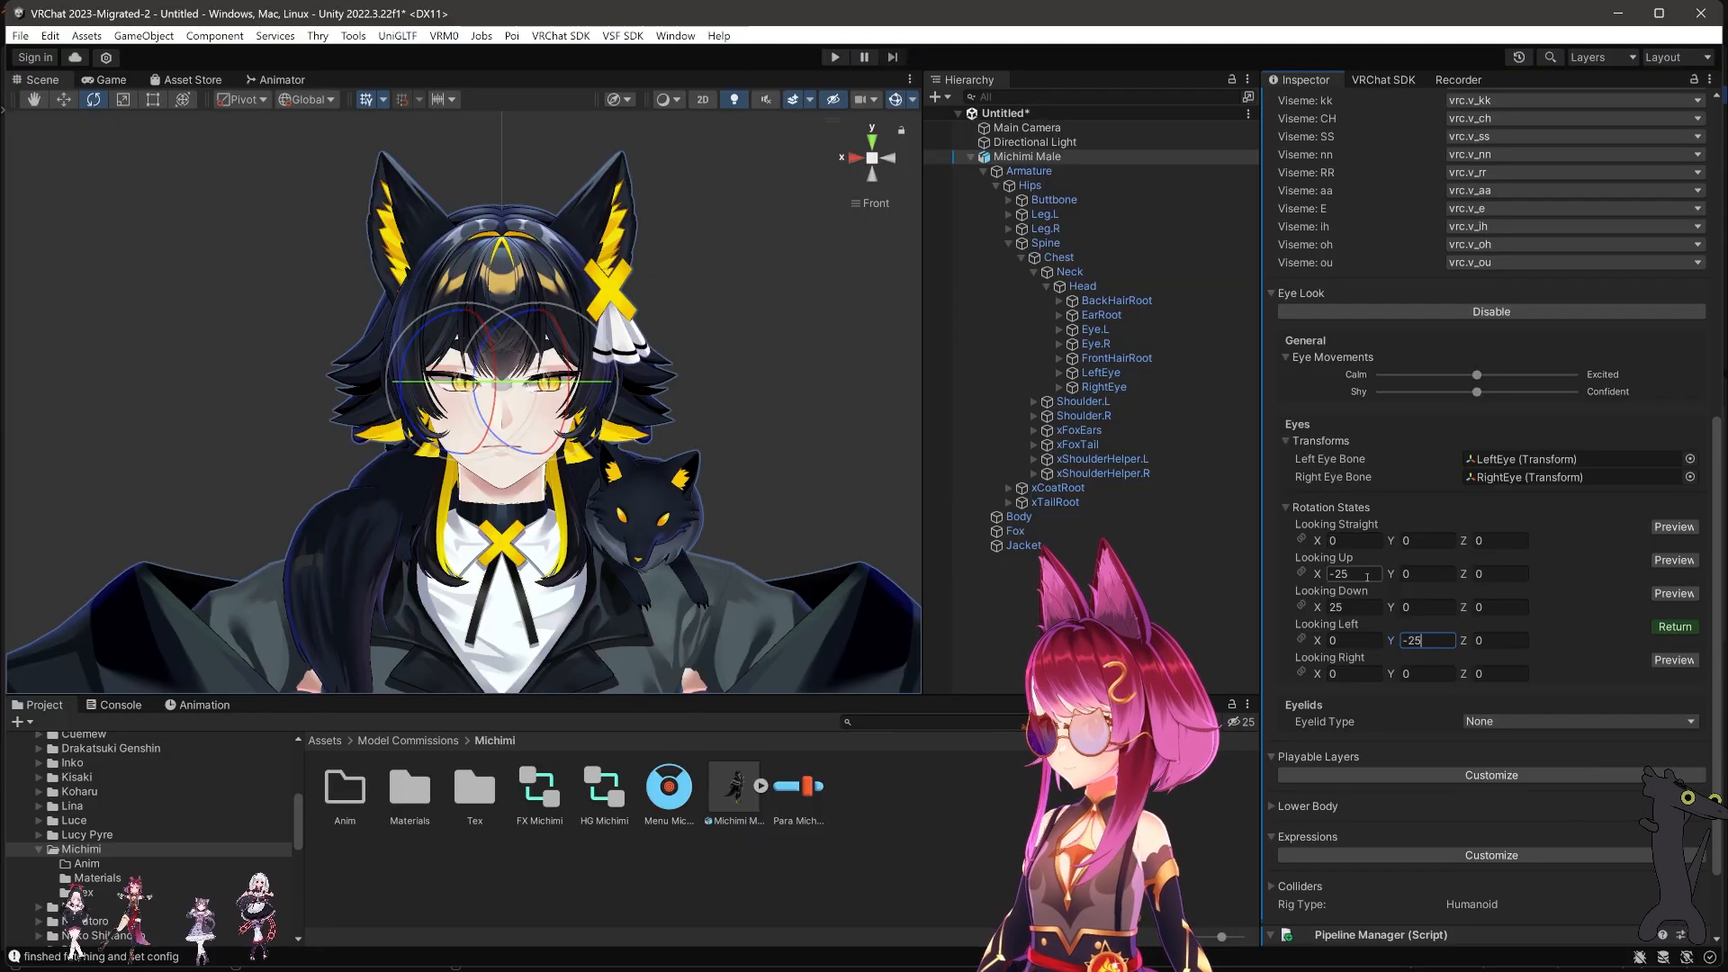
{"action": "key", "text": "Tab"}
{"action": "key", "text": "Tab"}
{"action": "key", "text": "Tab"}
{"action": "key", "text": "Tab"}
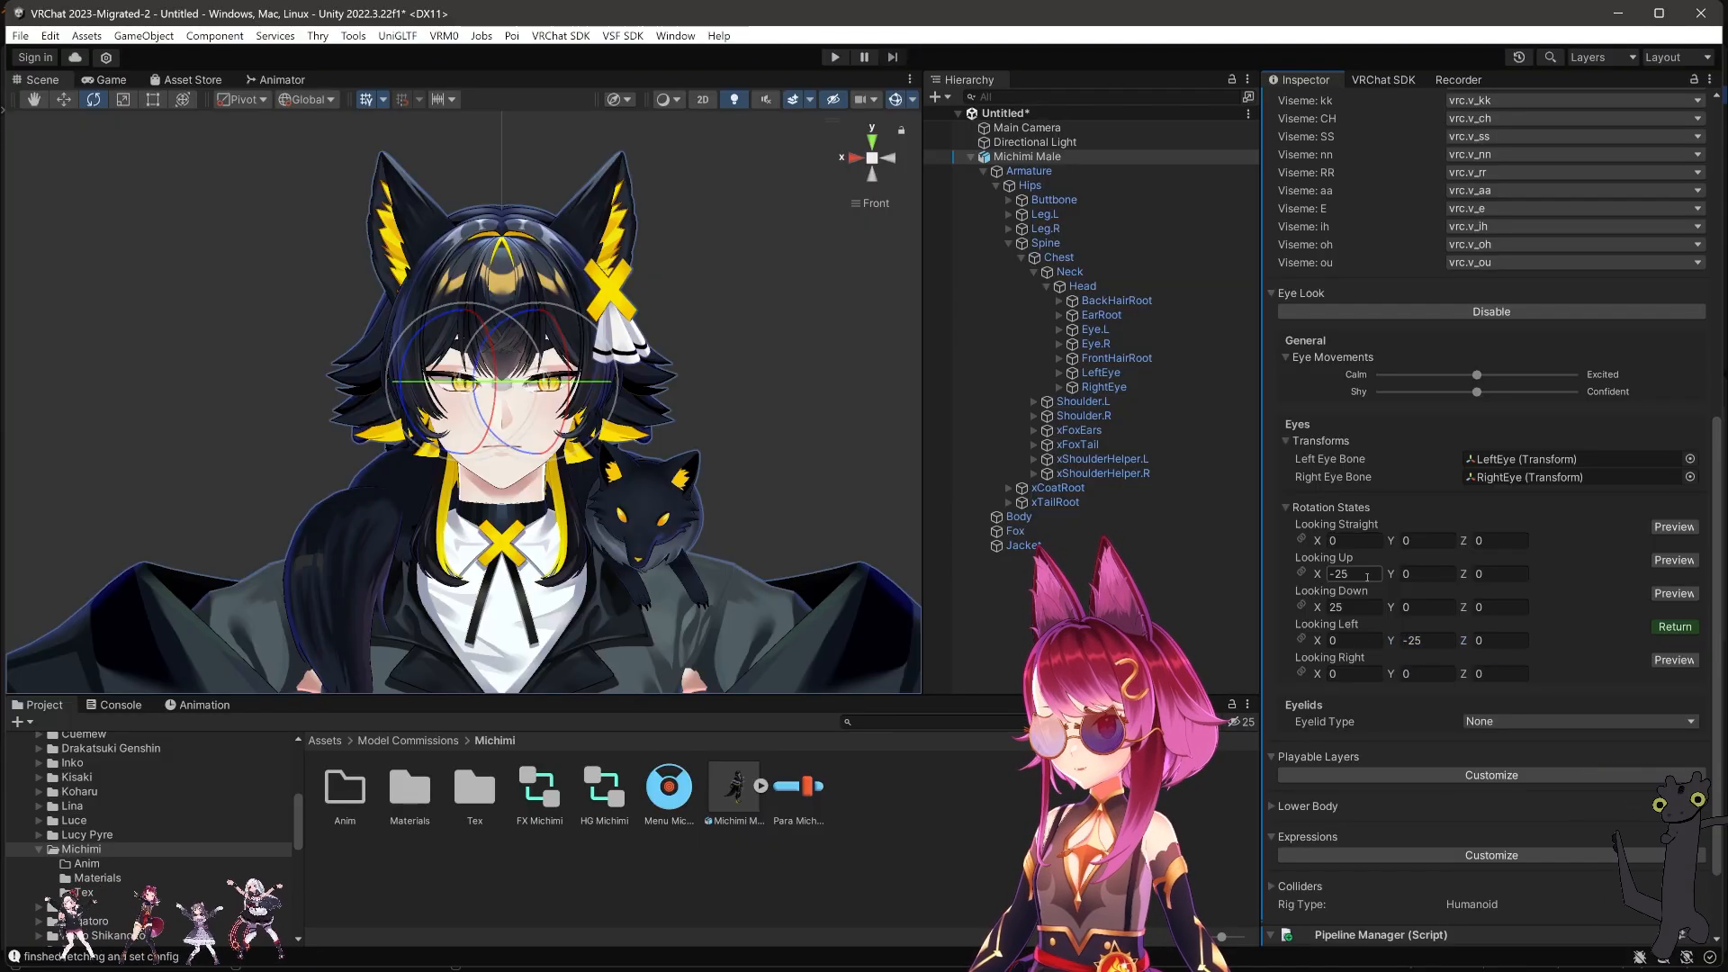
{"action": "type", "text": "25"}
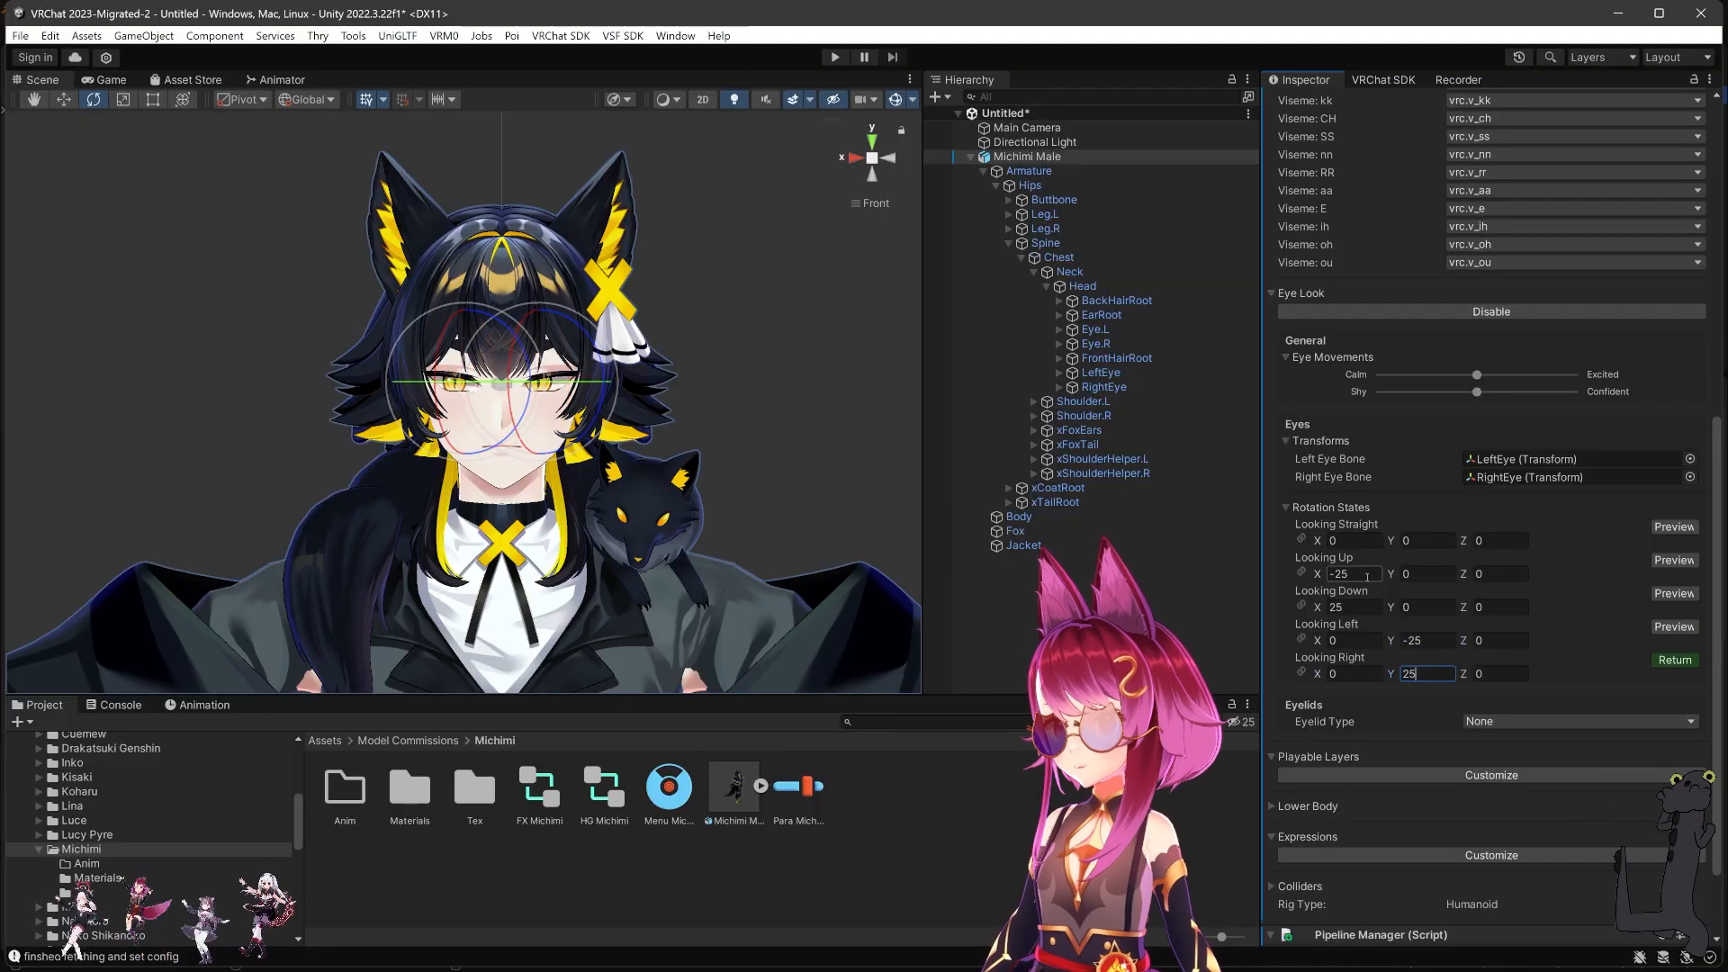
{"action": "left_click", "coordinate": [1673, 659]}
{"action": "scroll", "coordinate": [1580, 640], "scroll_direction": "down", "scroll_amount": 1}
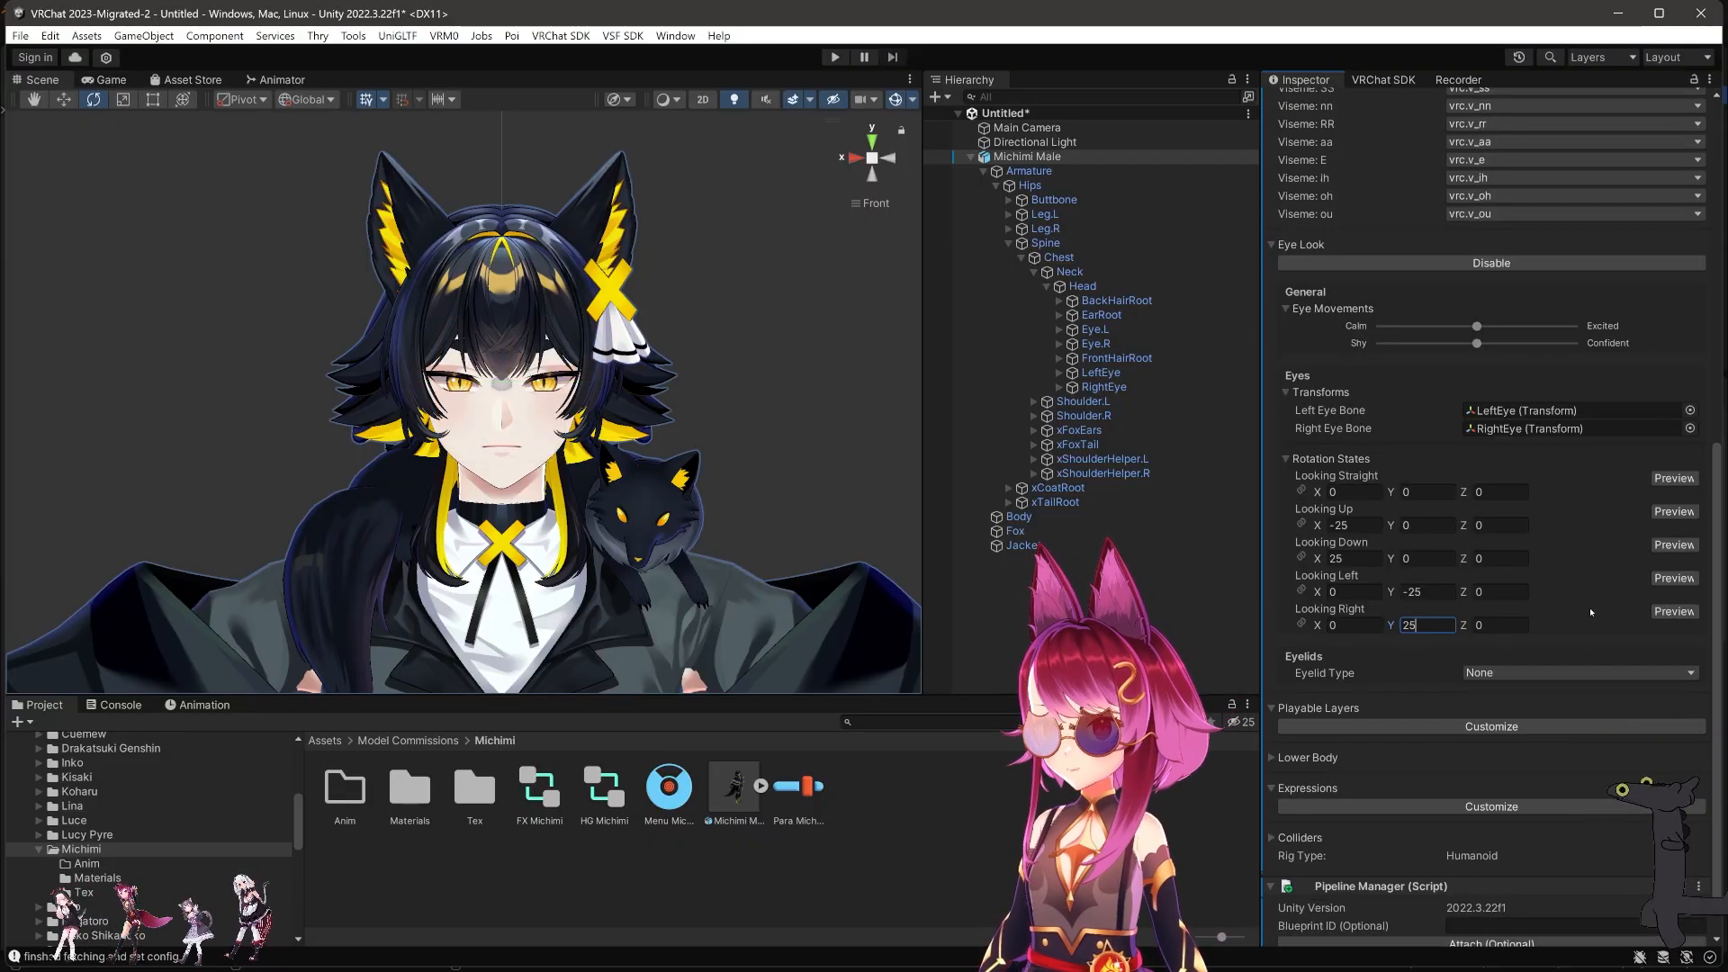
{"action": "scroll", "coordinate": [1507, 652], "scroll_direction": "down", "scroll_amount": 1}
- Set the Eyelid Type to Blendshapes and use the Body mesh as the eyelids mesh
{"action": "left_click", "coordinate": [1491, 619]}
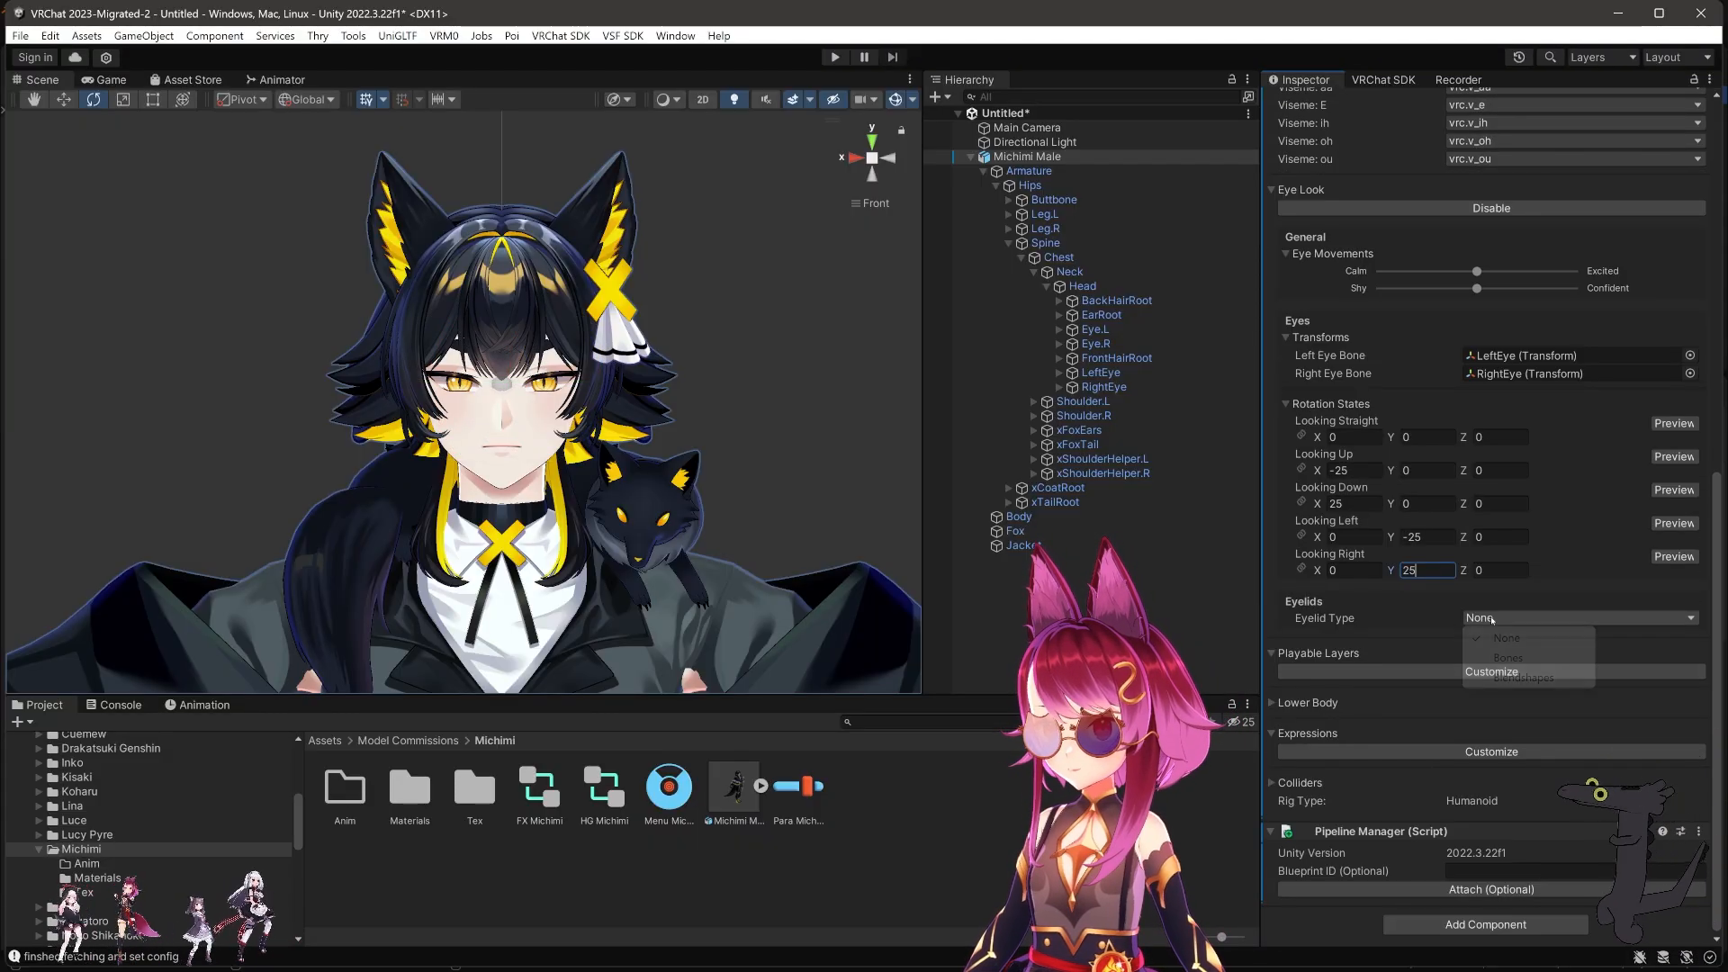
{"action": "left_click", "coordinate": [1498, 673]}
{"action": "scroll", "coordinate": [1417, 568], "scroll_direction": "down", "scroll_amount": 1}
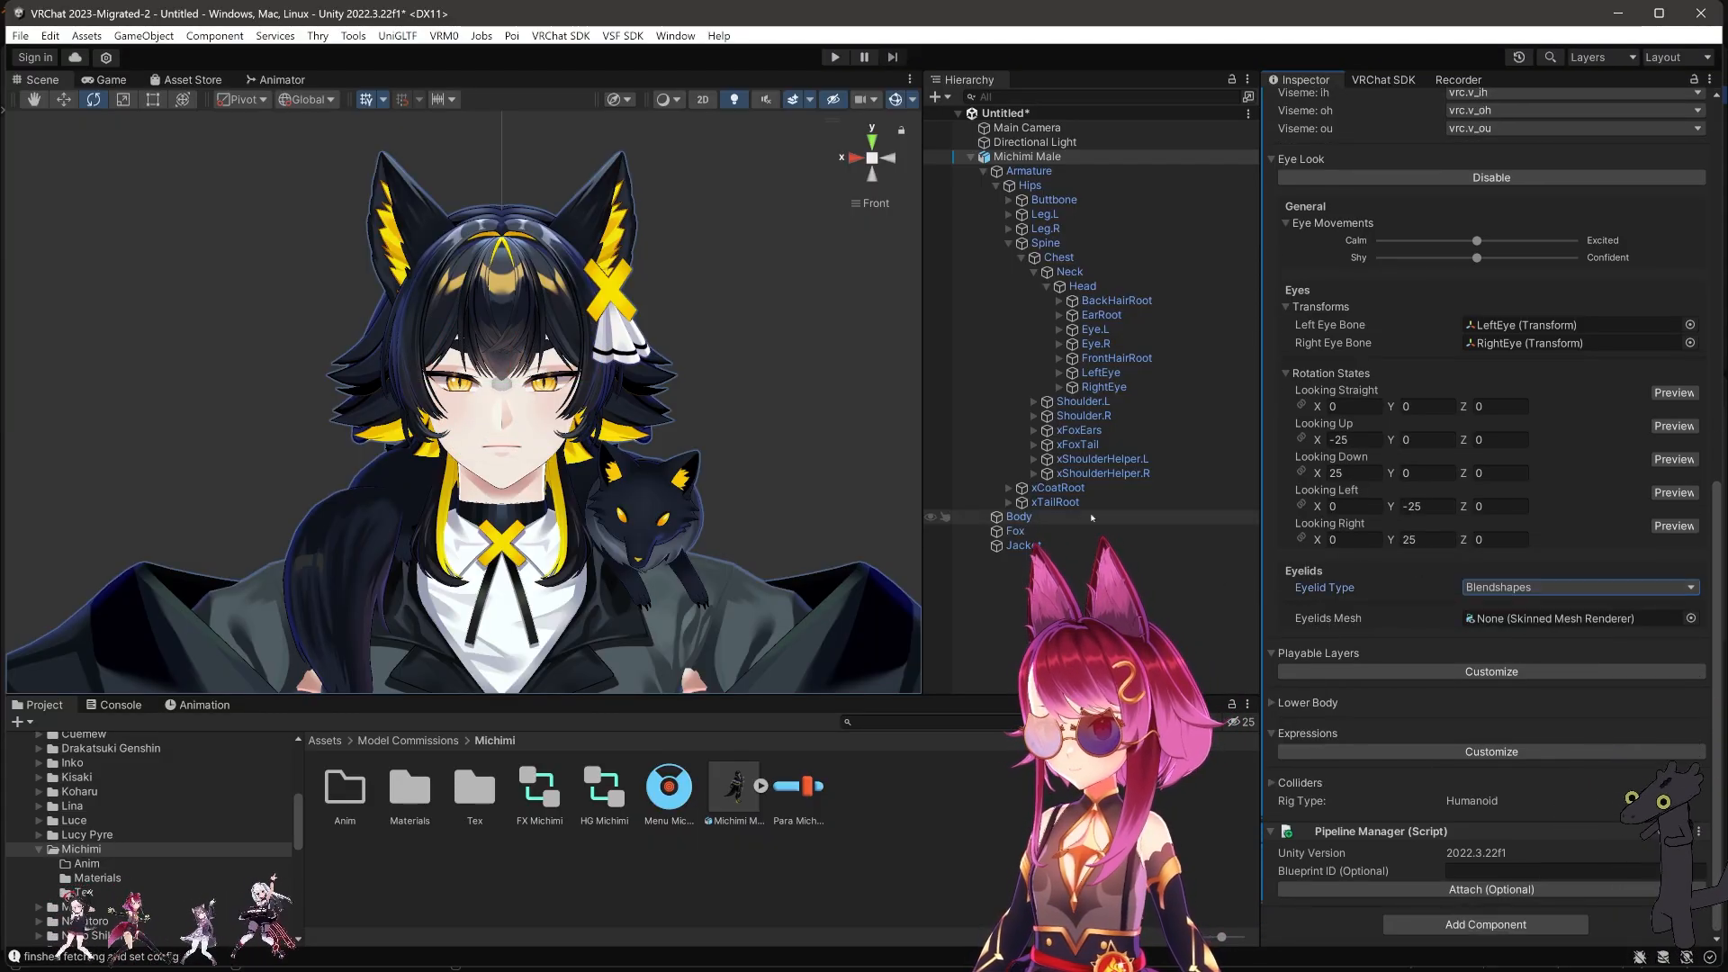
{"action": "left_click", "coordinate": [1505, 619]}
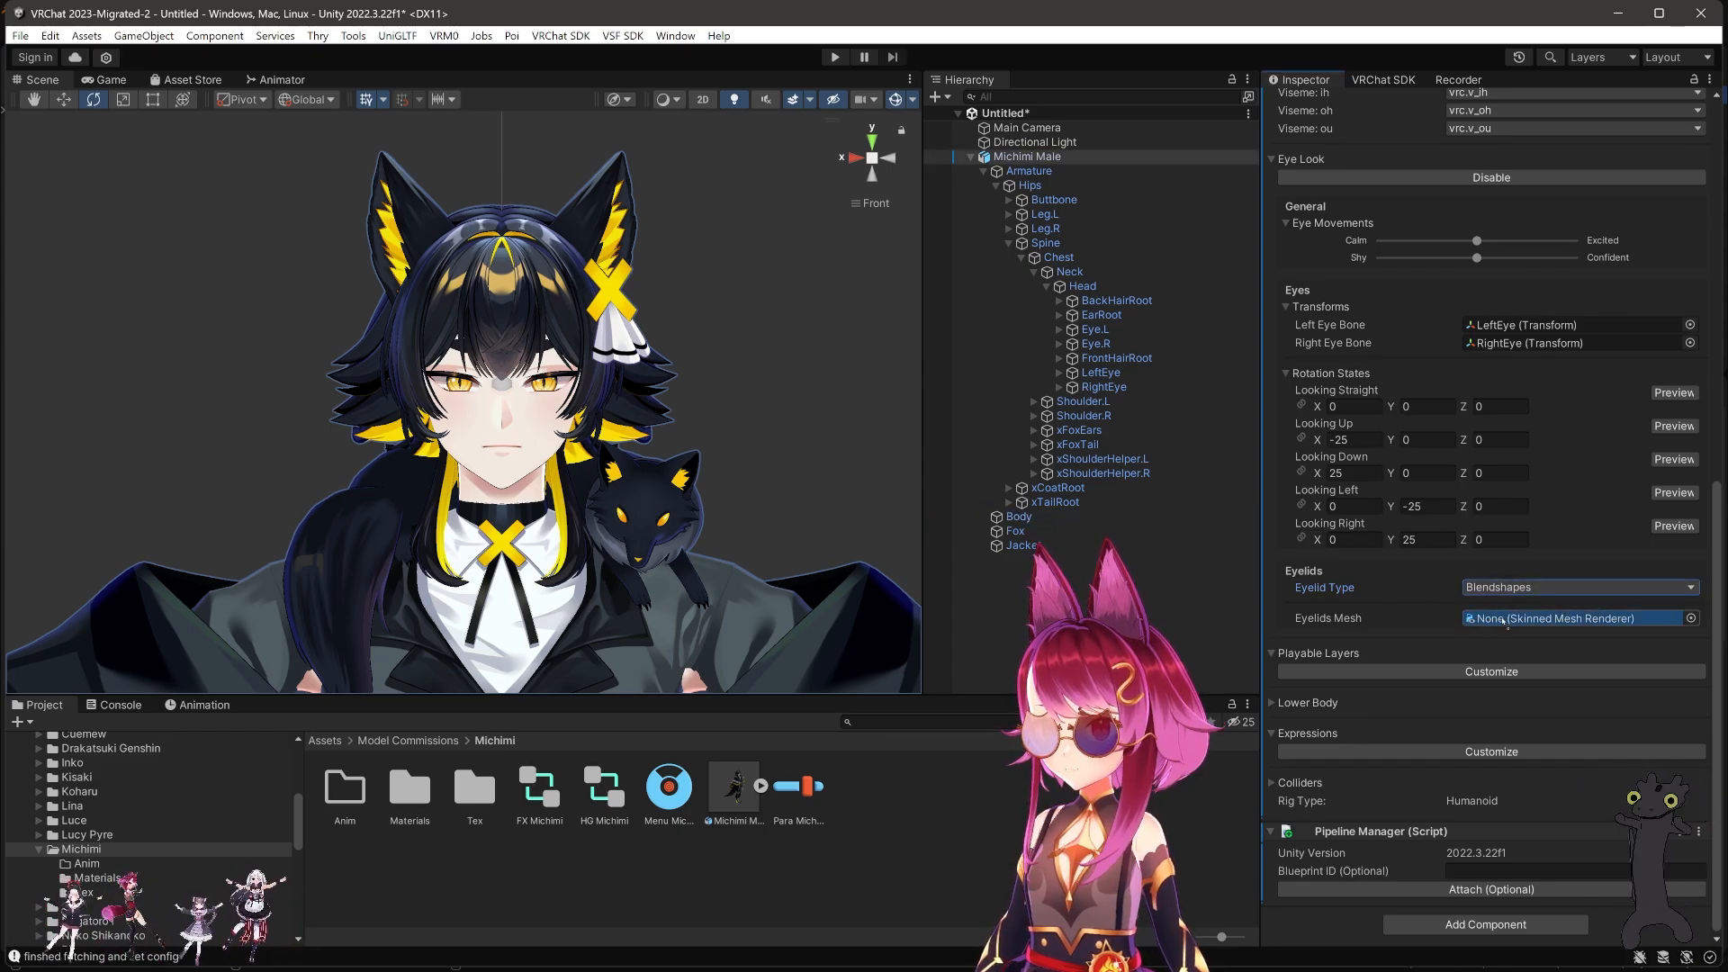
{"action": "left_click_drag", "start_coordinate": [1506, 621], "coordinate": [1505, 621]}
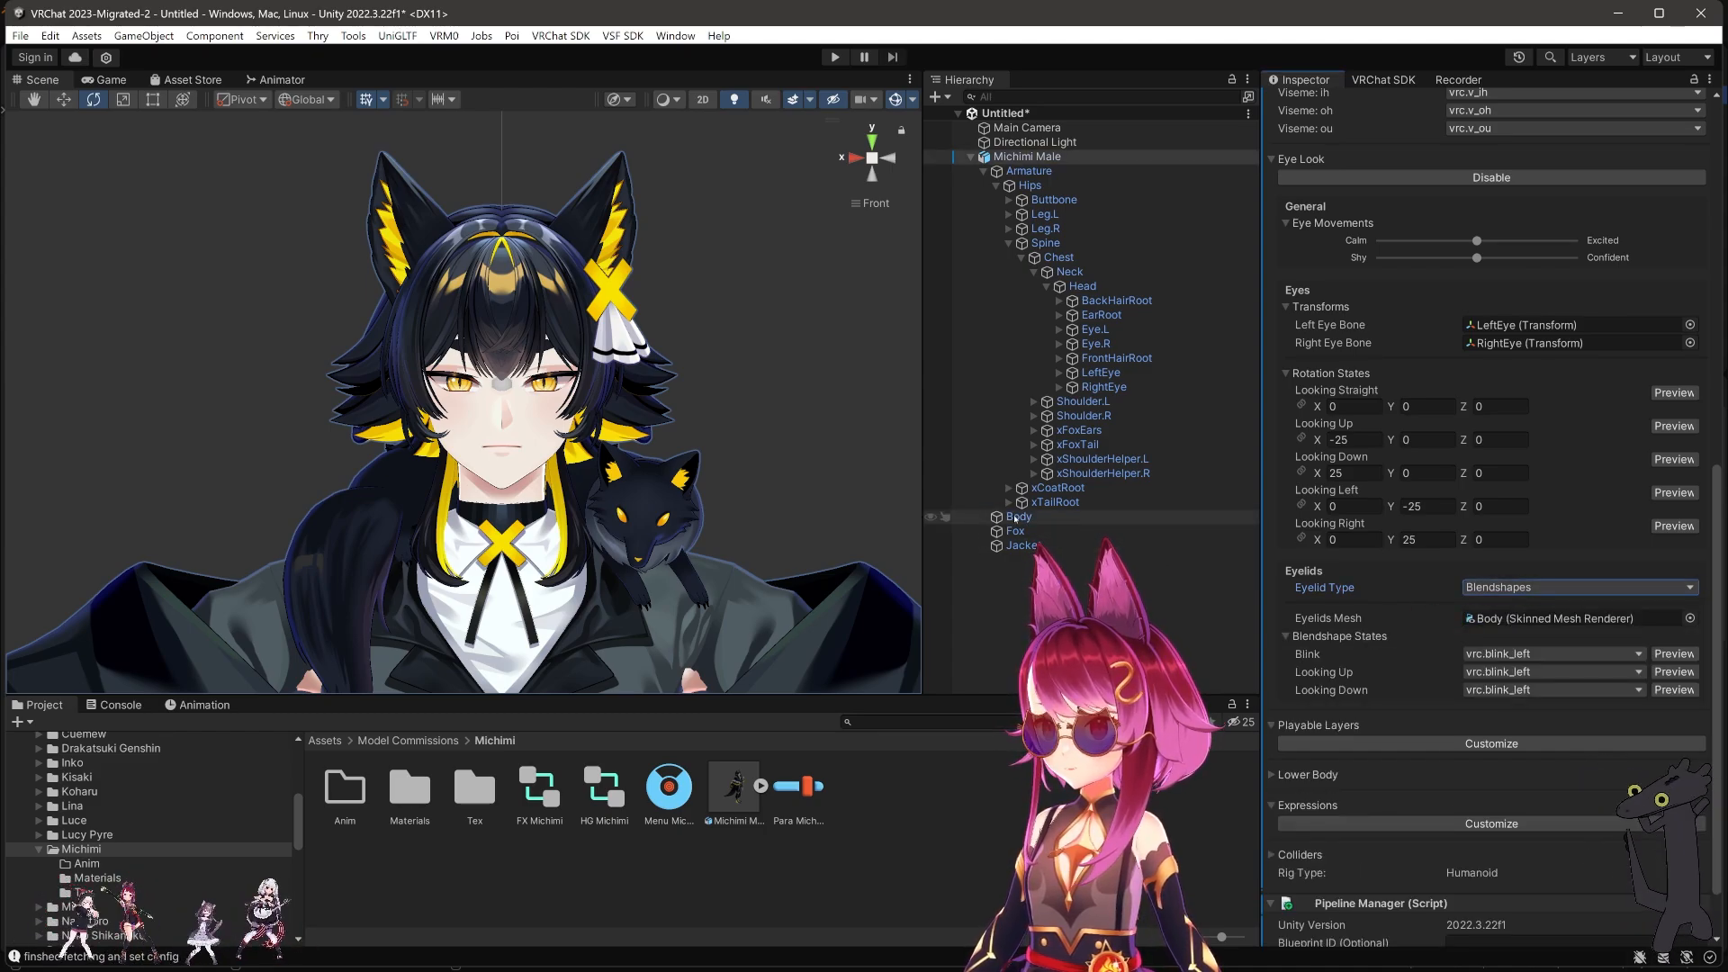
{"action": "scroll", "coordinate": [1318, 568], "scroll_direction": "down", "scroll_amount": 2}
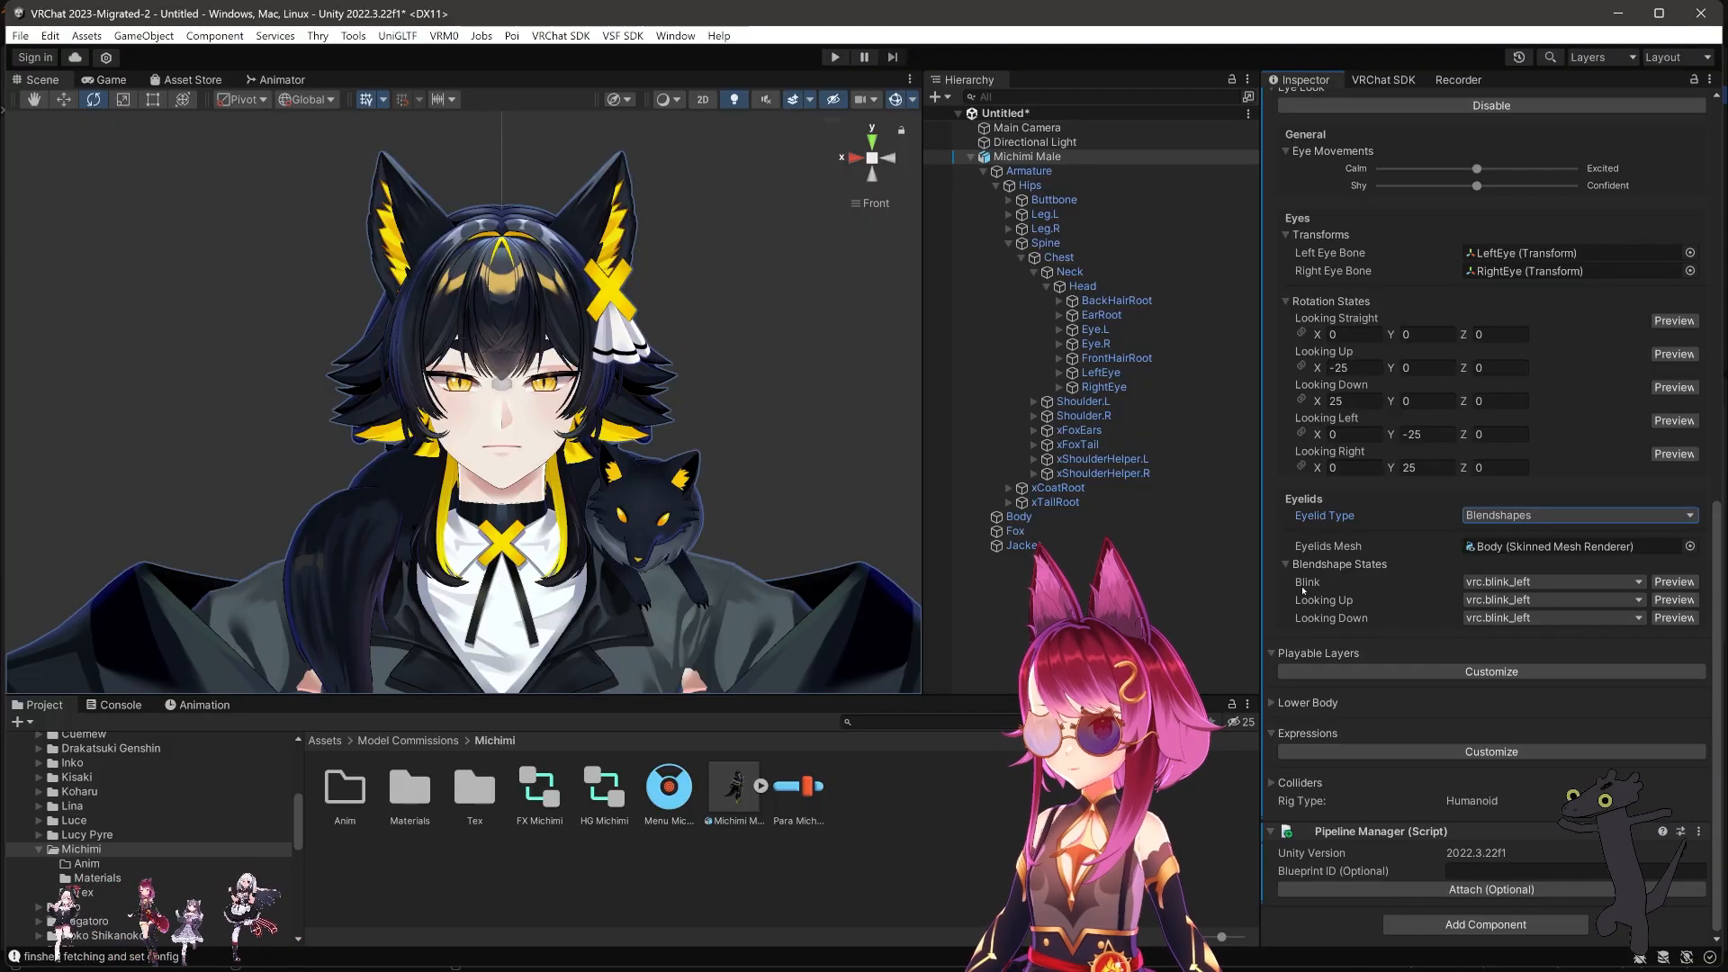
- Keep vrc.blink_left for blinking, set Looking Up/Down to -none-, and enable Playable Layers customization
{"action": "left_click", "coordinate": [1507, 594]}
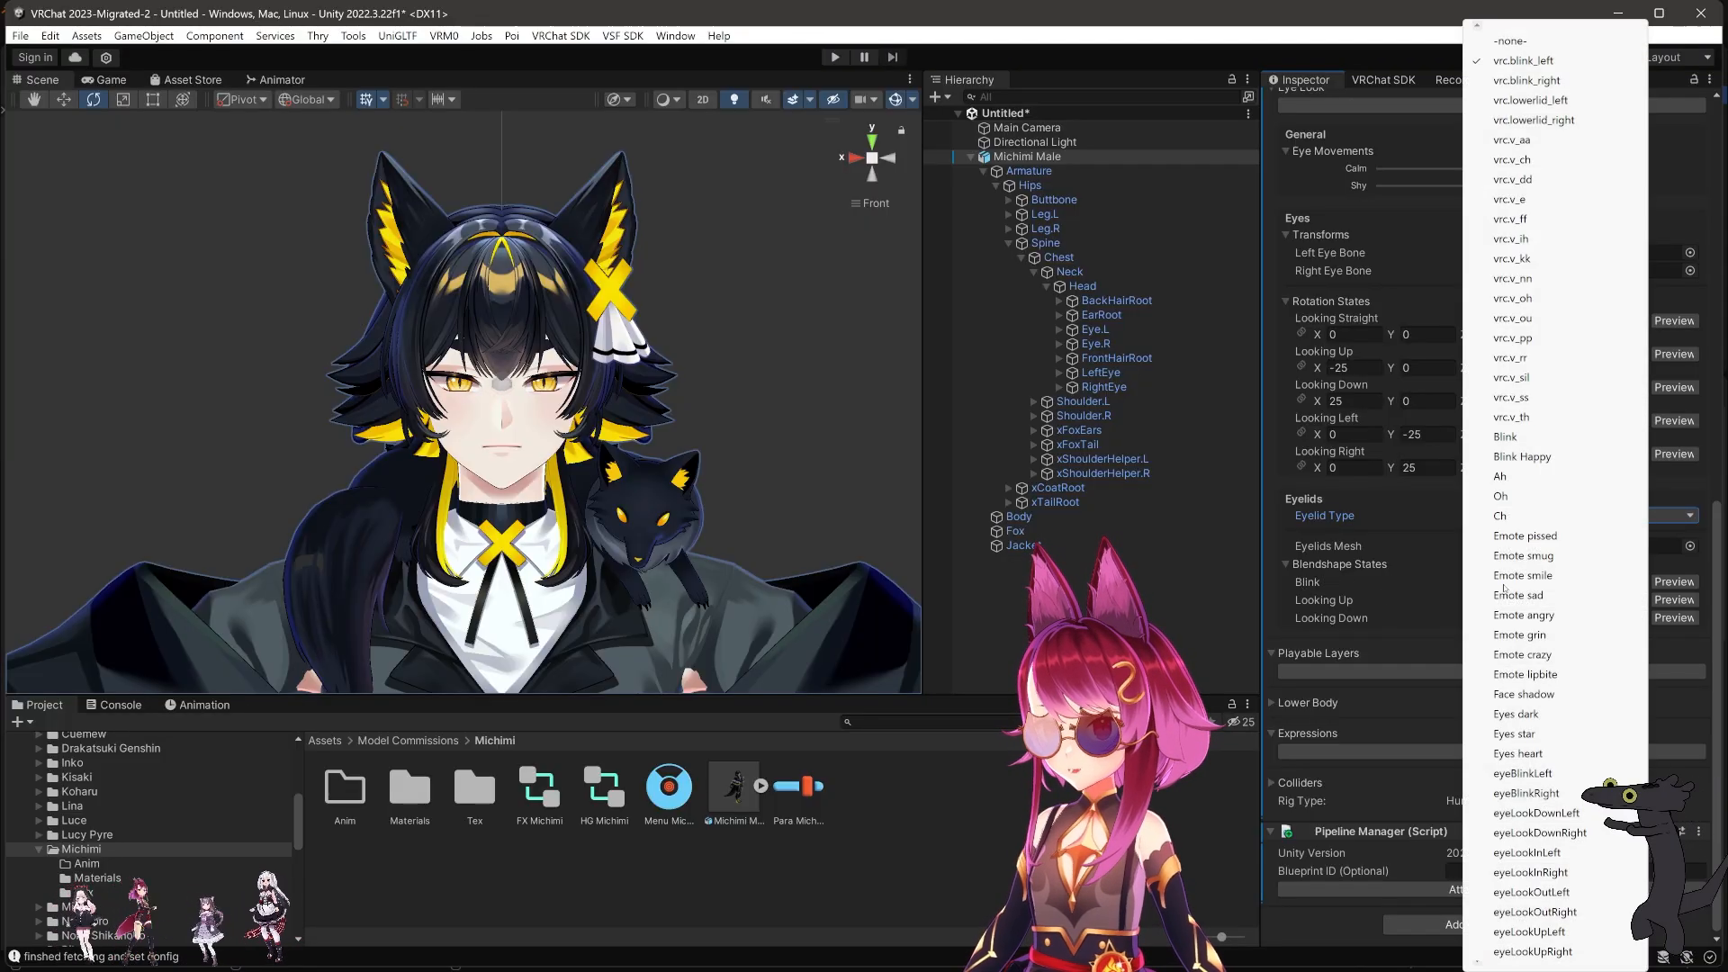
{"action": "left_click", "coordinate": [1555, 72]}
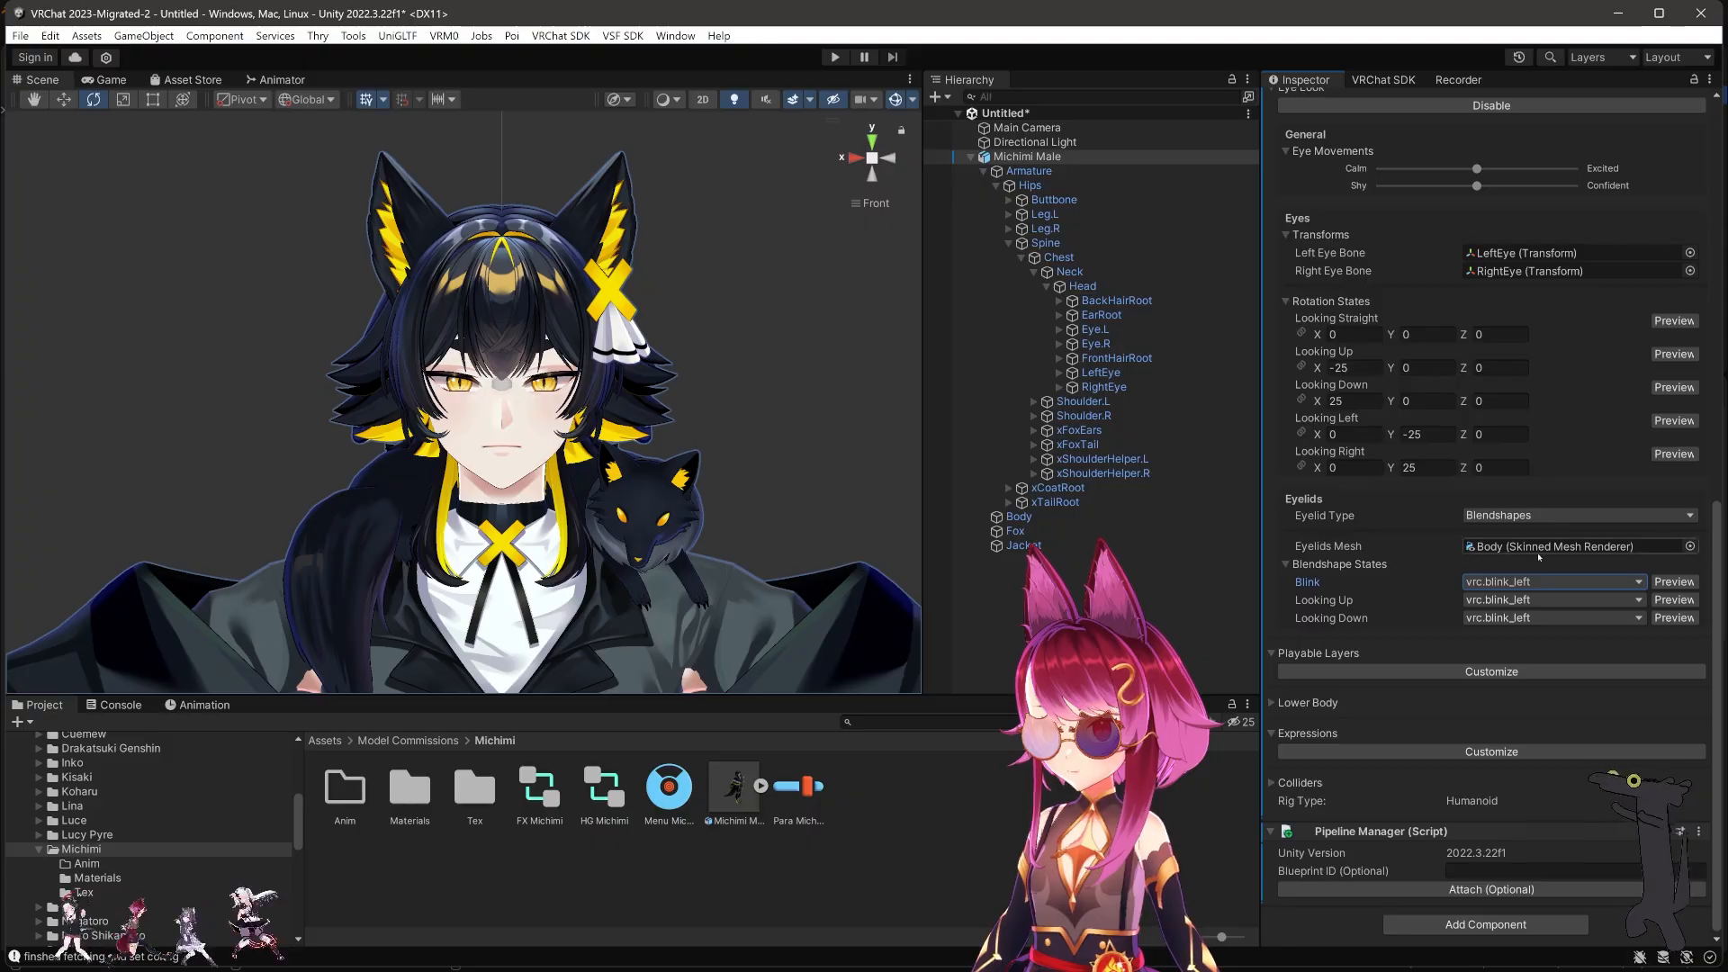
{"action": "left_click", "coordinate": [1466, 618]}
{"action": "left_click", "coordinate": [1529, 36]}
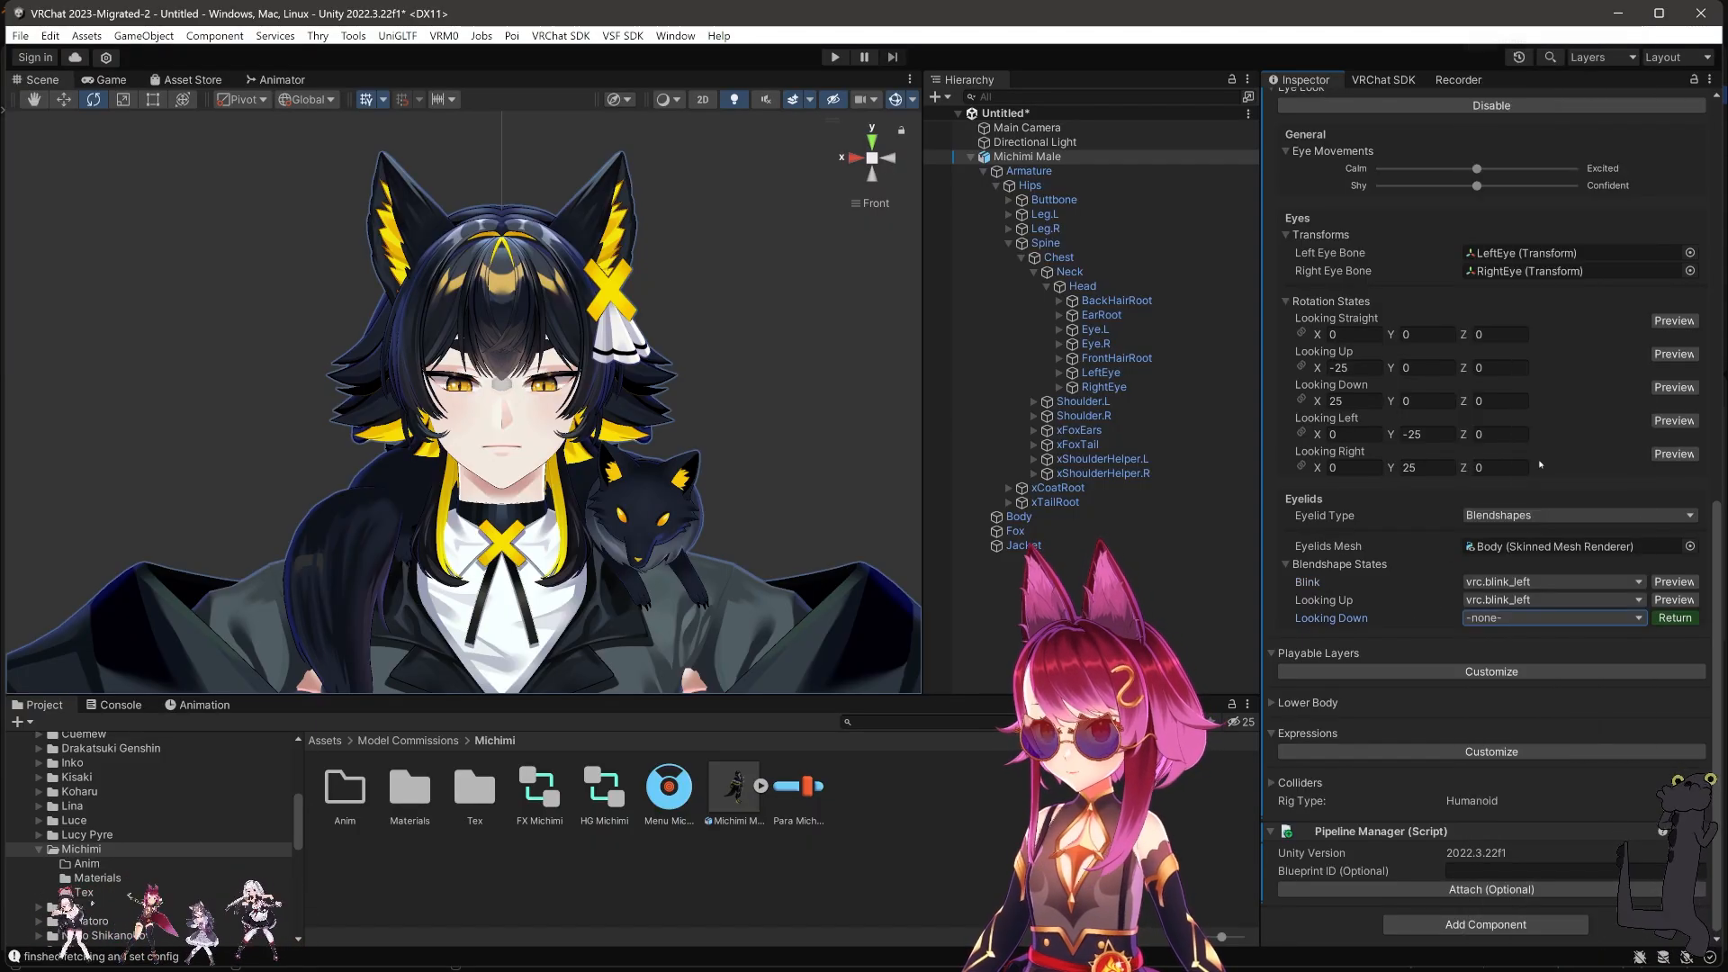
{"action": "left_click", "coordinate": [1481, 598]}
{"action": "left_click", "coordinate": [1529, 34]}
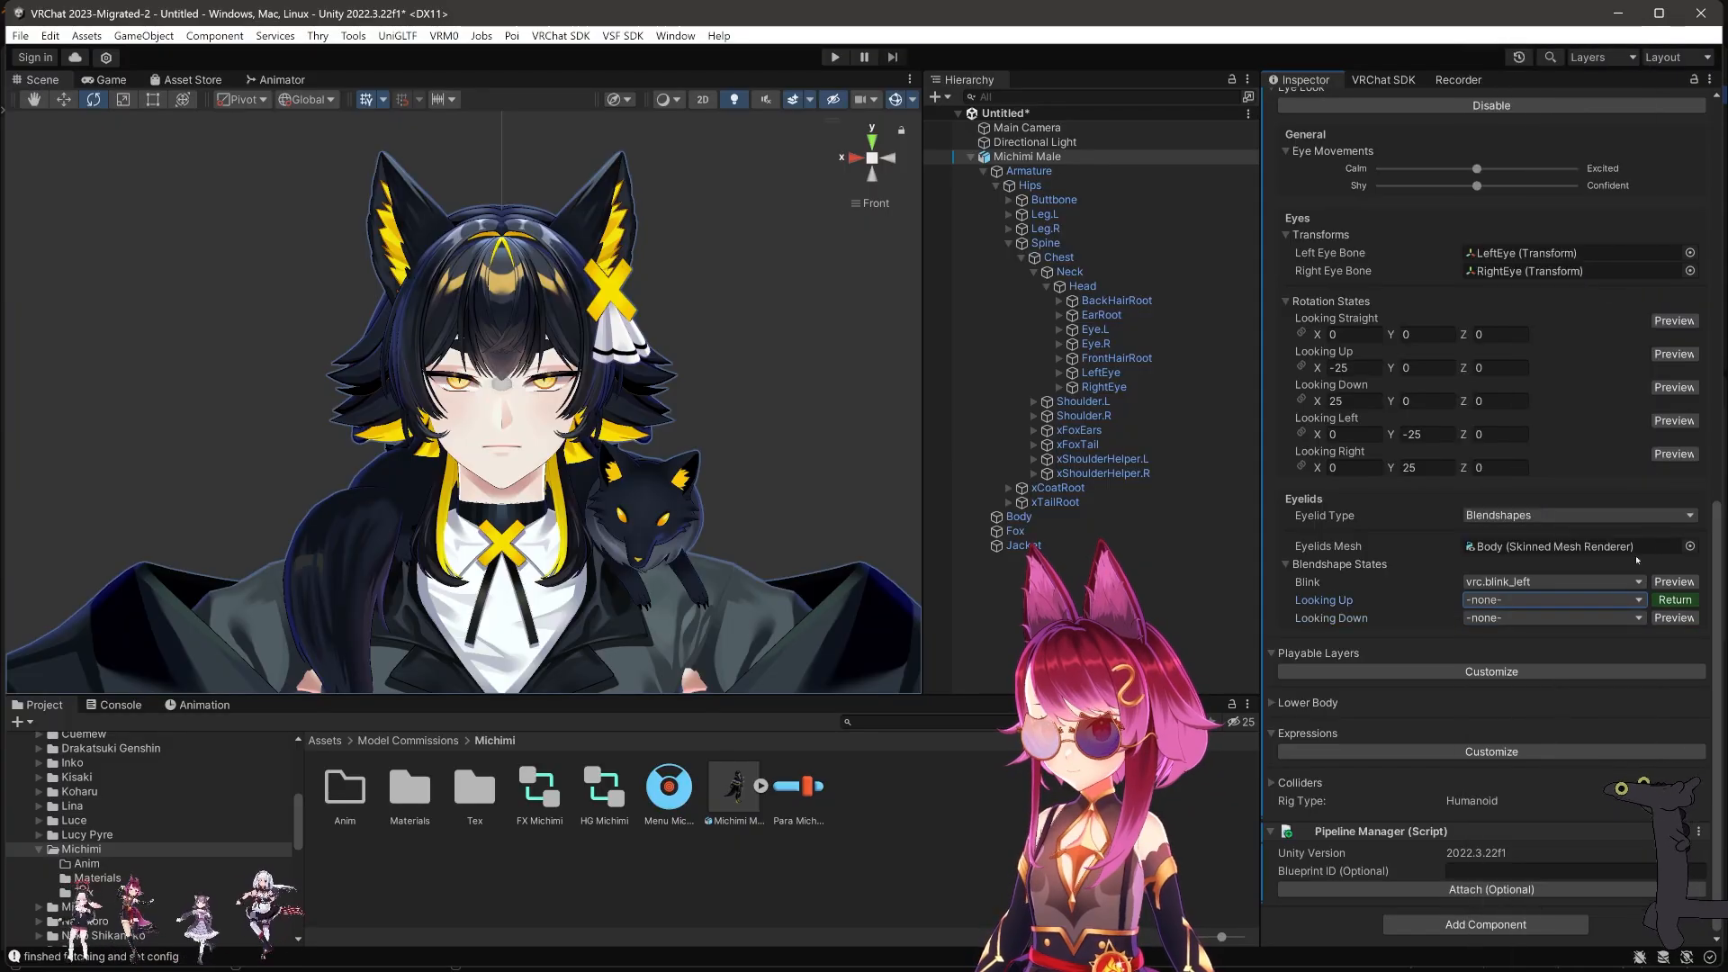
{"action": "left_click", "coordinate": [1673, 600]}
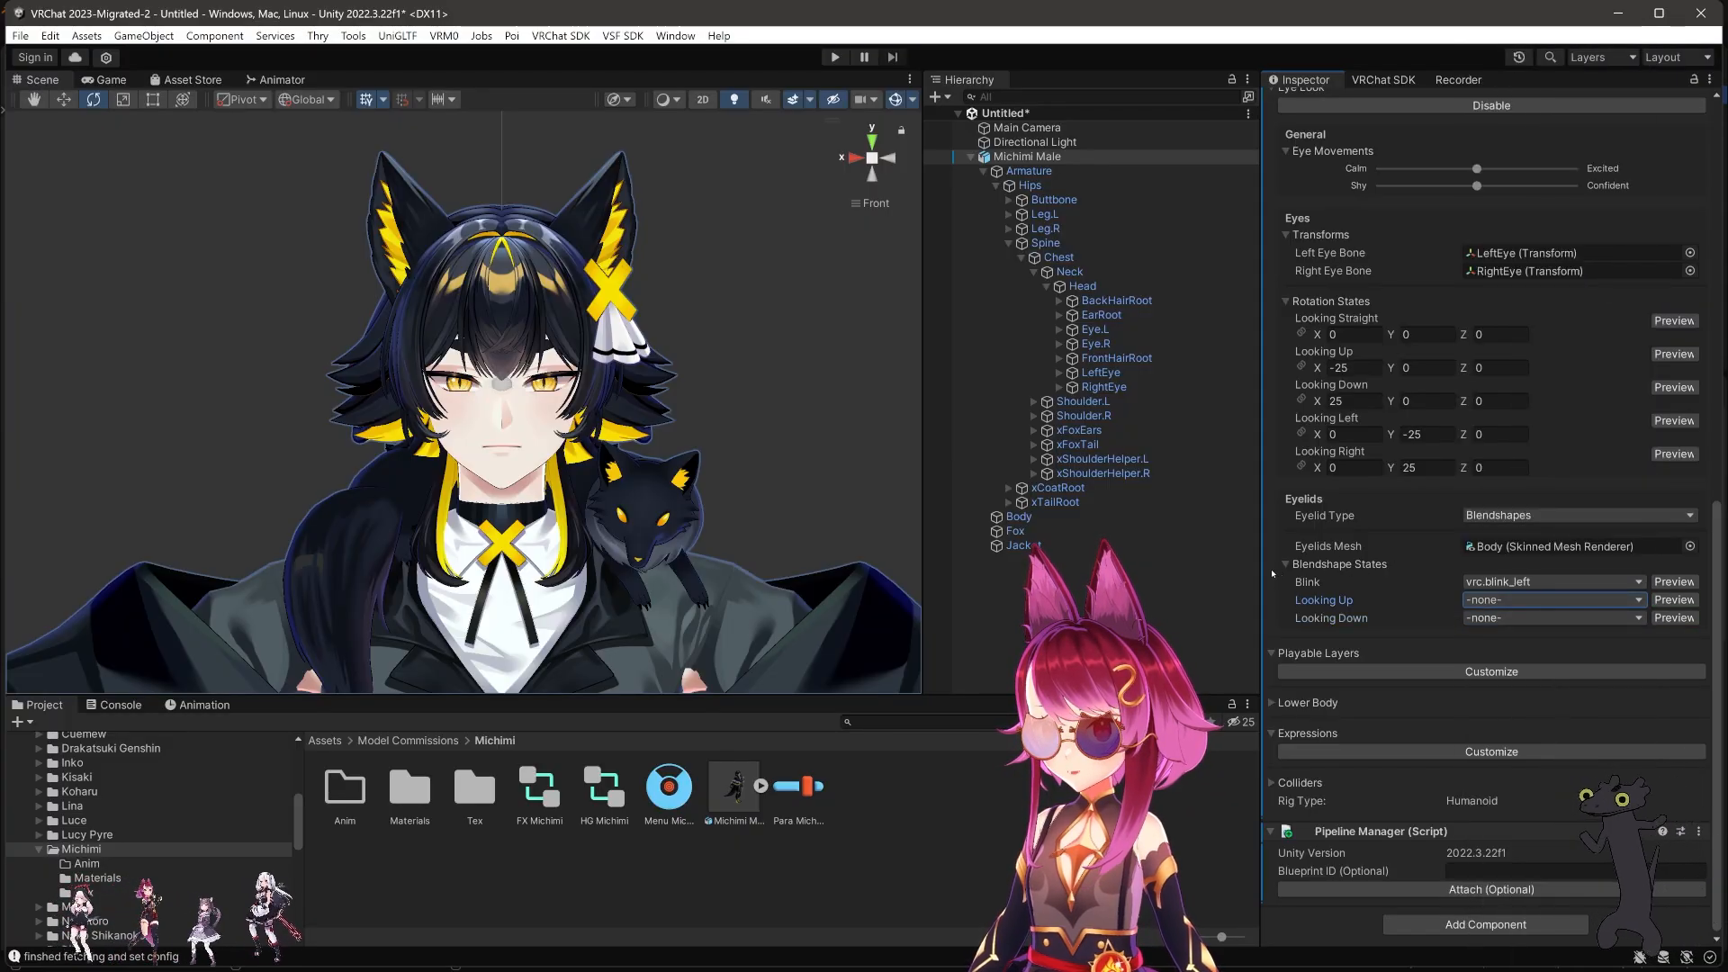
{"action": "left_click", "coordinate": [1468, 672]}
- Enable expressions customization, make the FX layer custom, and locate the FX Michimi and HG Michimi controllers
{"action": "scroll", "coordinate": [1469, 672], "scroll_direction": "down", "scroll_amount": 5}
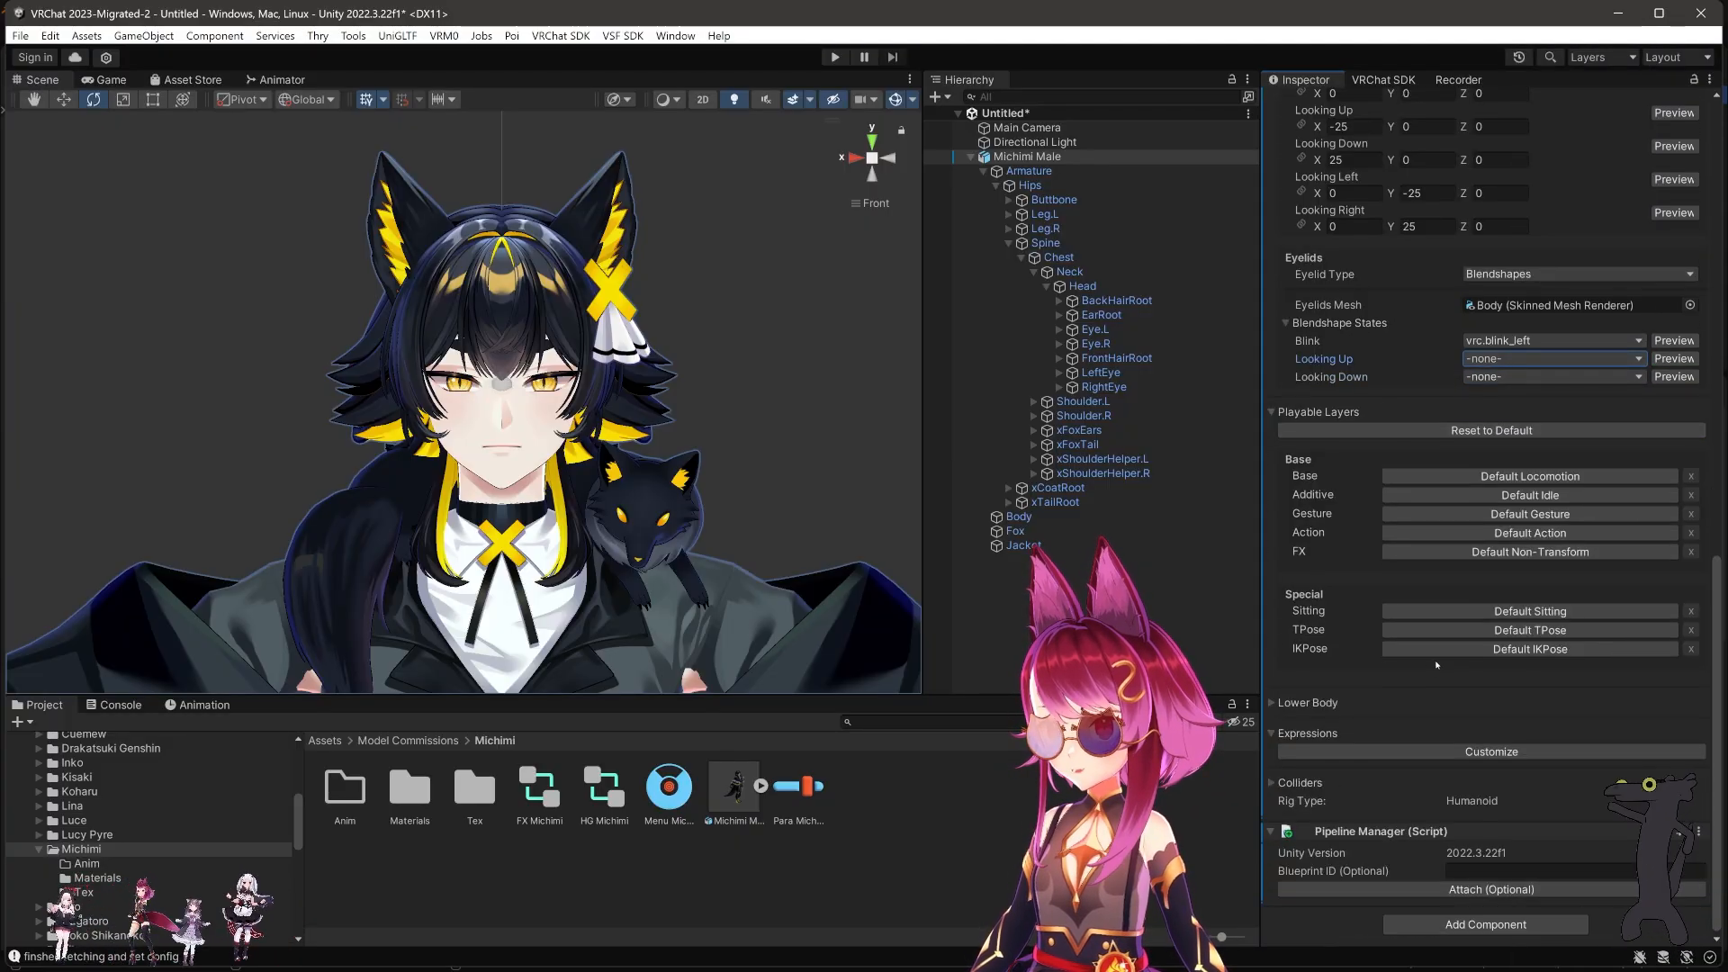
{"action": "left_click", "coordinate": [1412, 751]}
{"action": "scroll", "coordinate": [1413, 751], "scroll_direction": "down", "scroll_amount": 2}
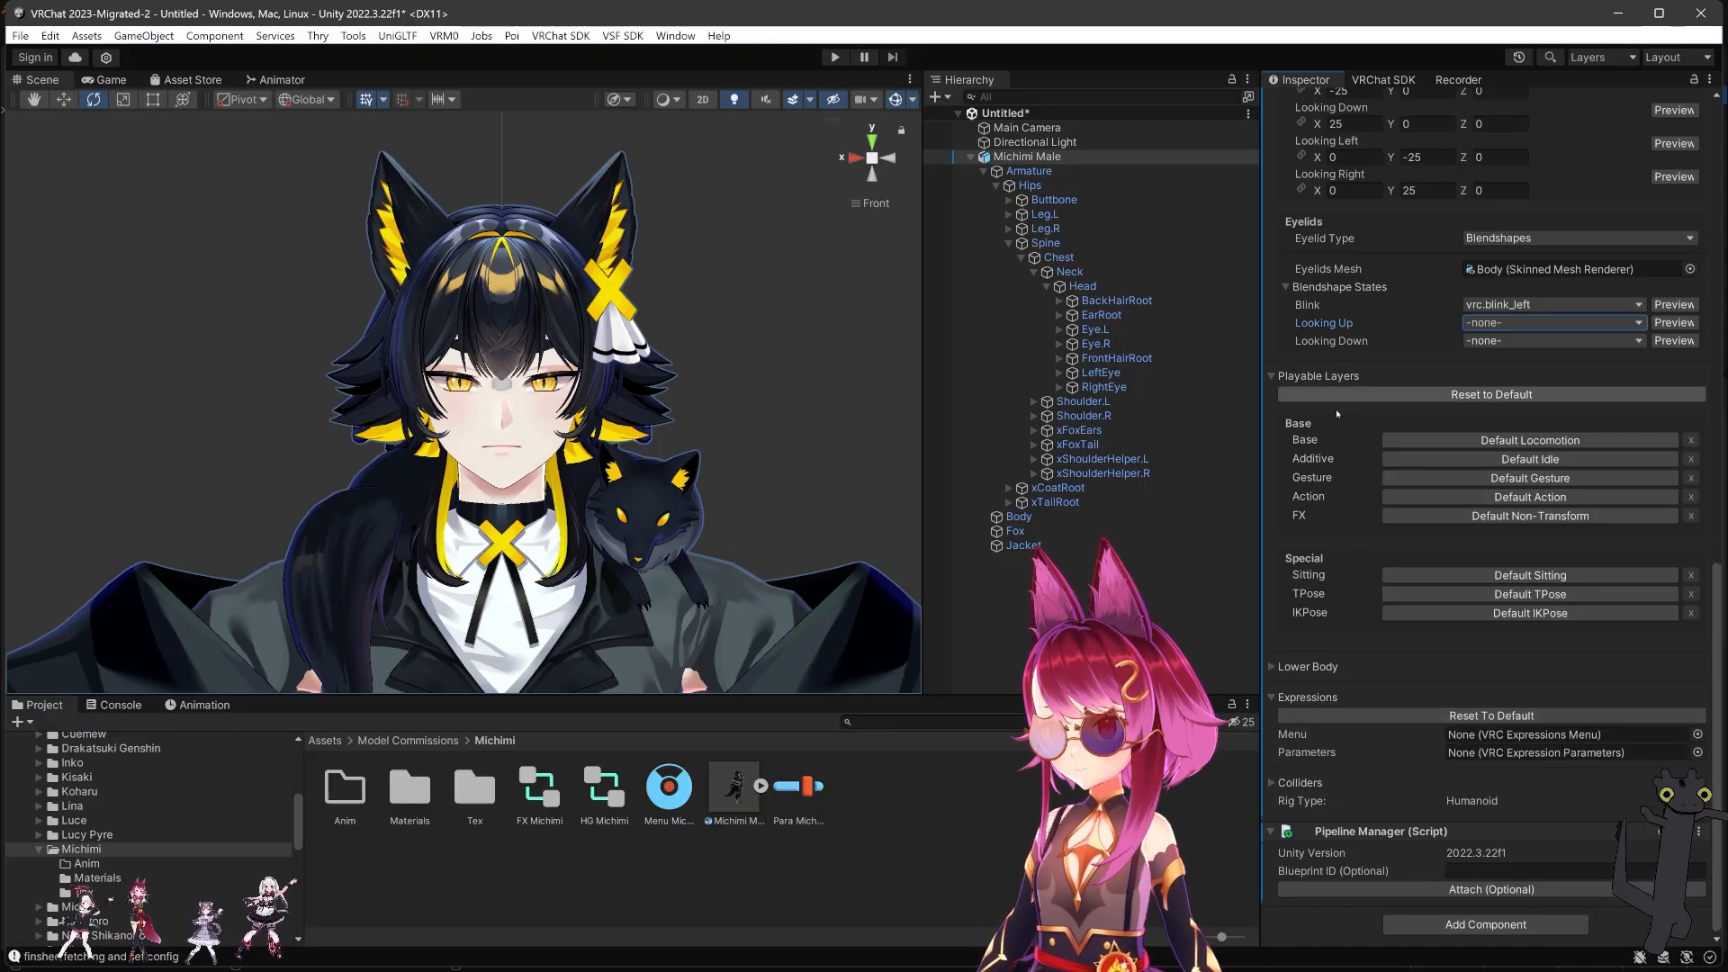
{"action": "left_click", "coordinate": [1405, 516]}
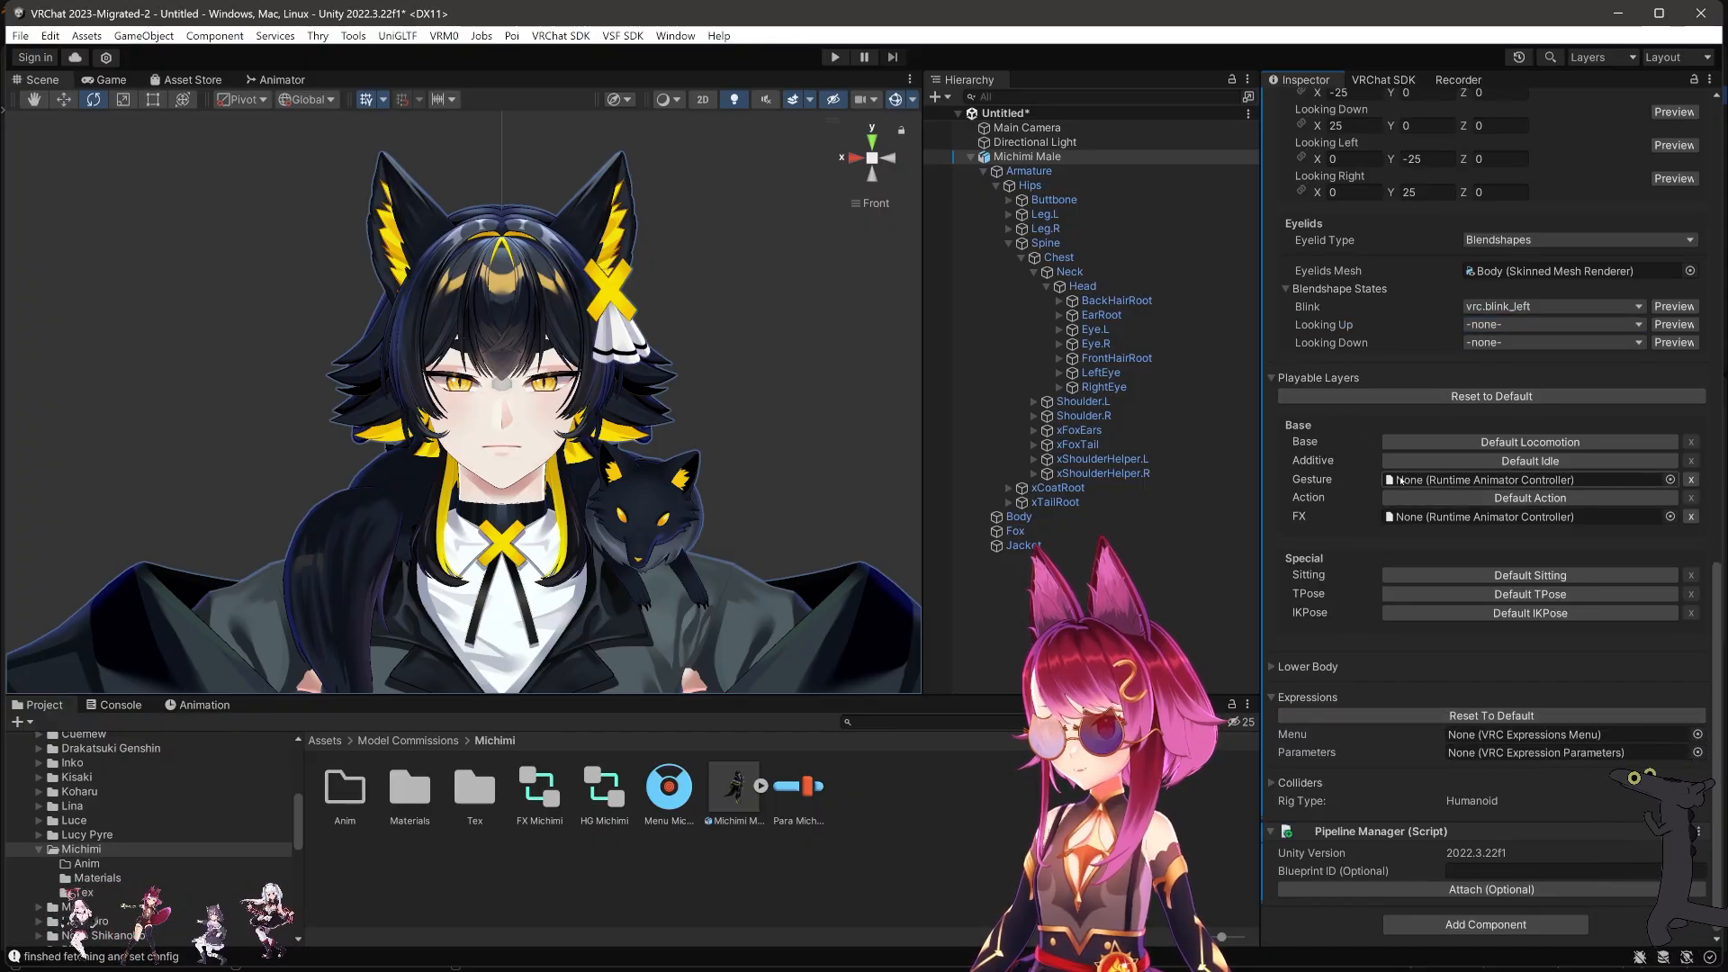
{"action": "left_click", "coordinate": [539, 788]}
{"action": "left_click", "coordinate": [604, 799]}
{"action": "left_click", "coordinate": [540, 796]}
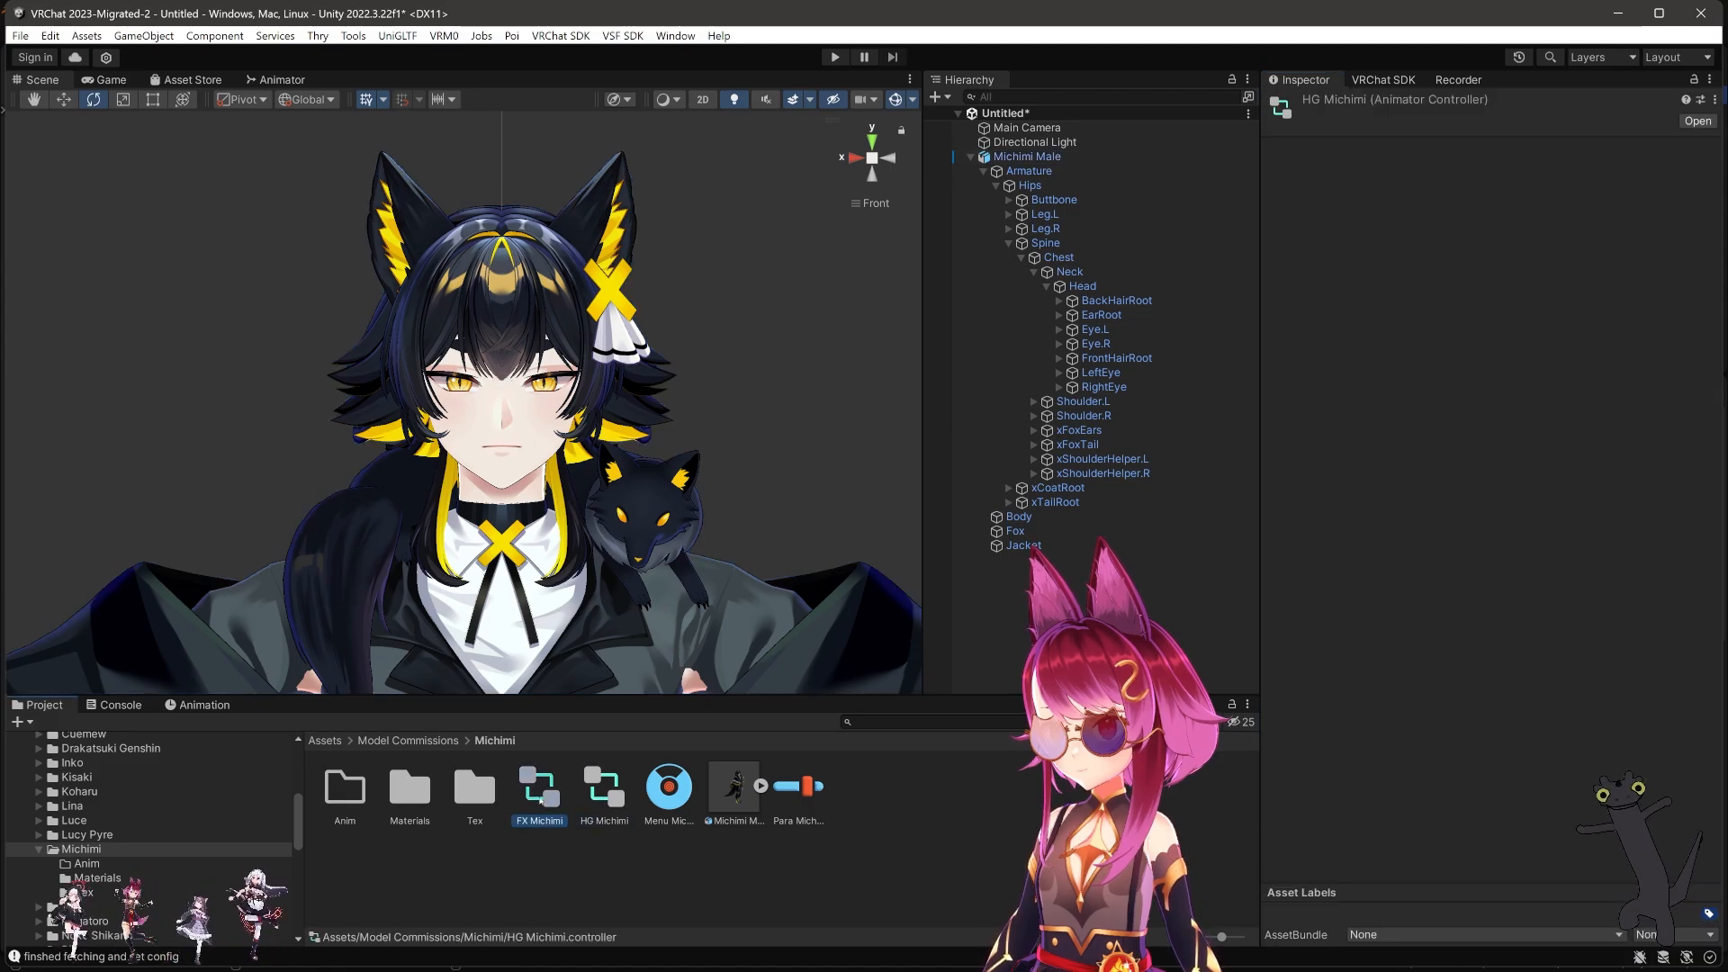
{"action": "left_click", "coordinate": [603, 795]}
{"action": "left_click", "coordinate": [540, 796]}
{"action": "left_click", "coordinate": [641, 797]}
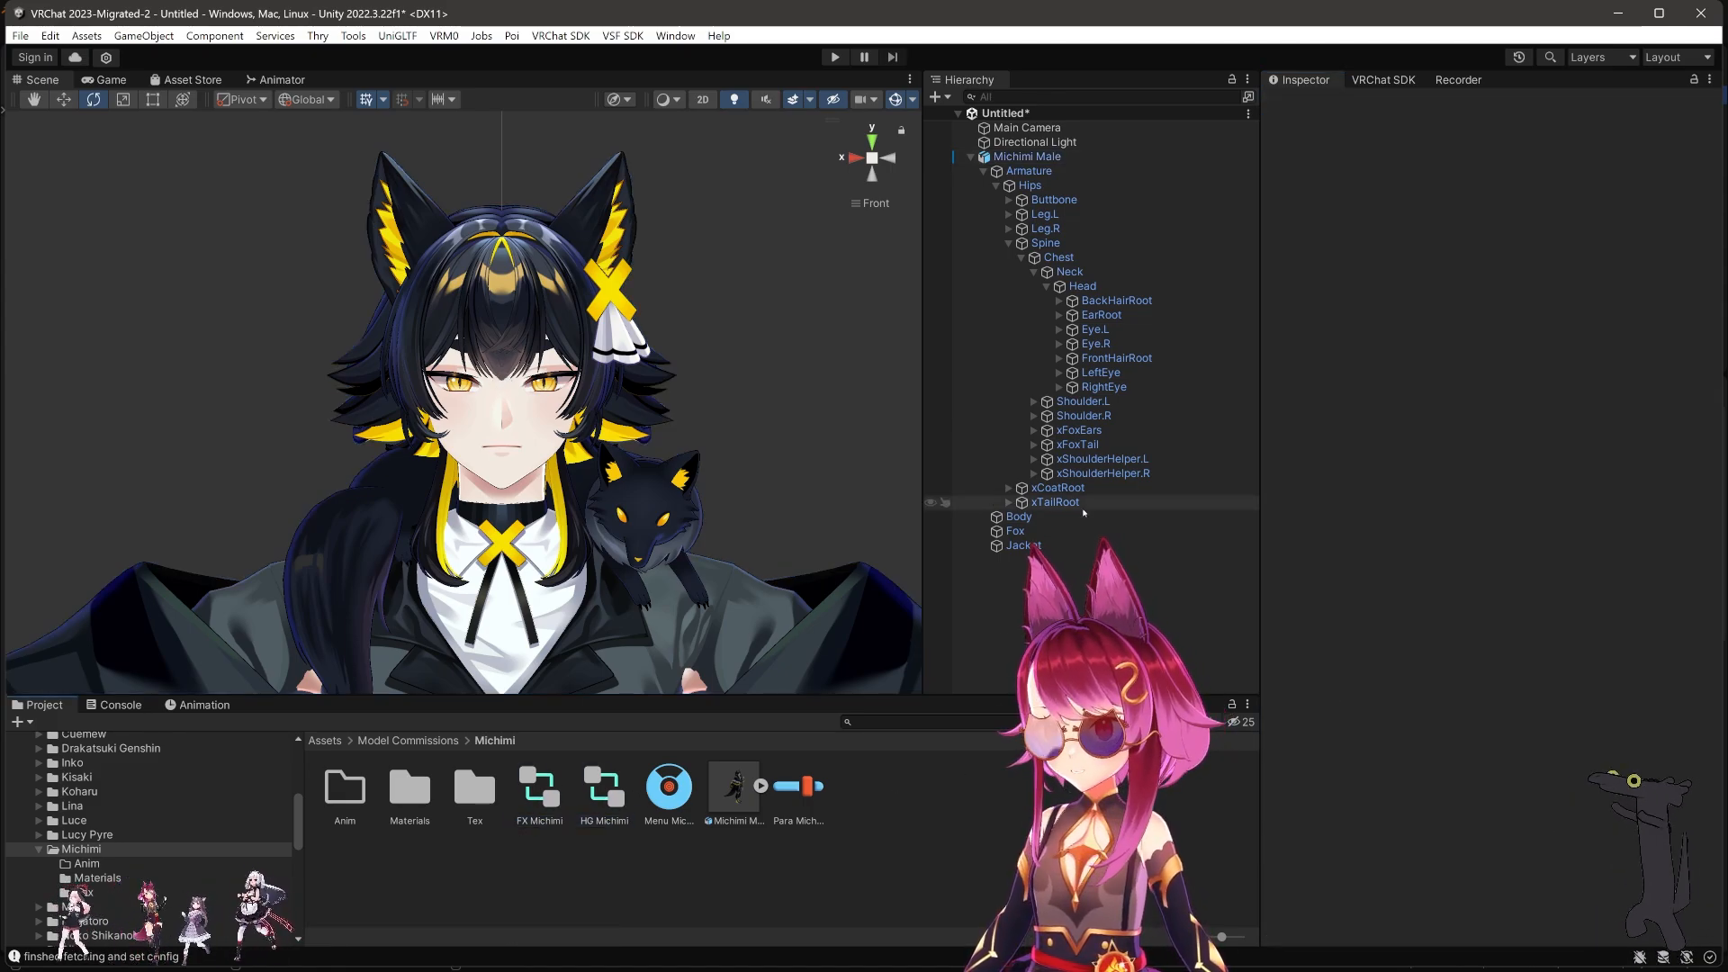
{"action": "left_click", "coordinate": [1079, 157]}
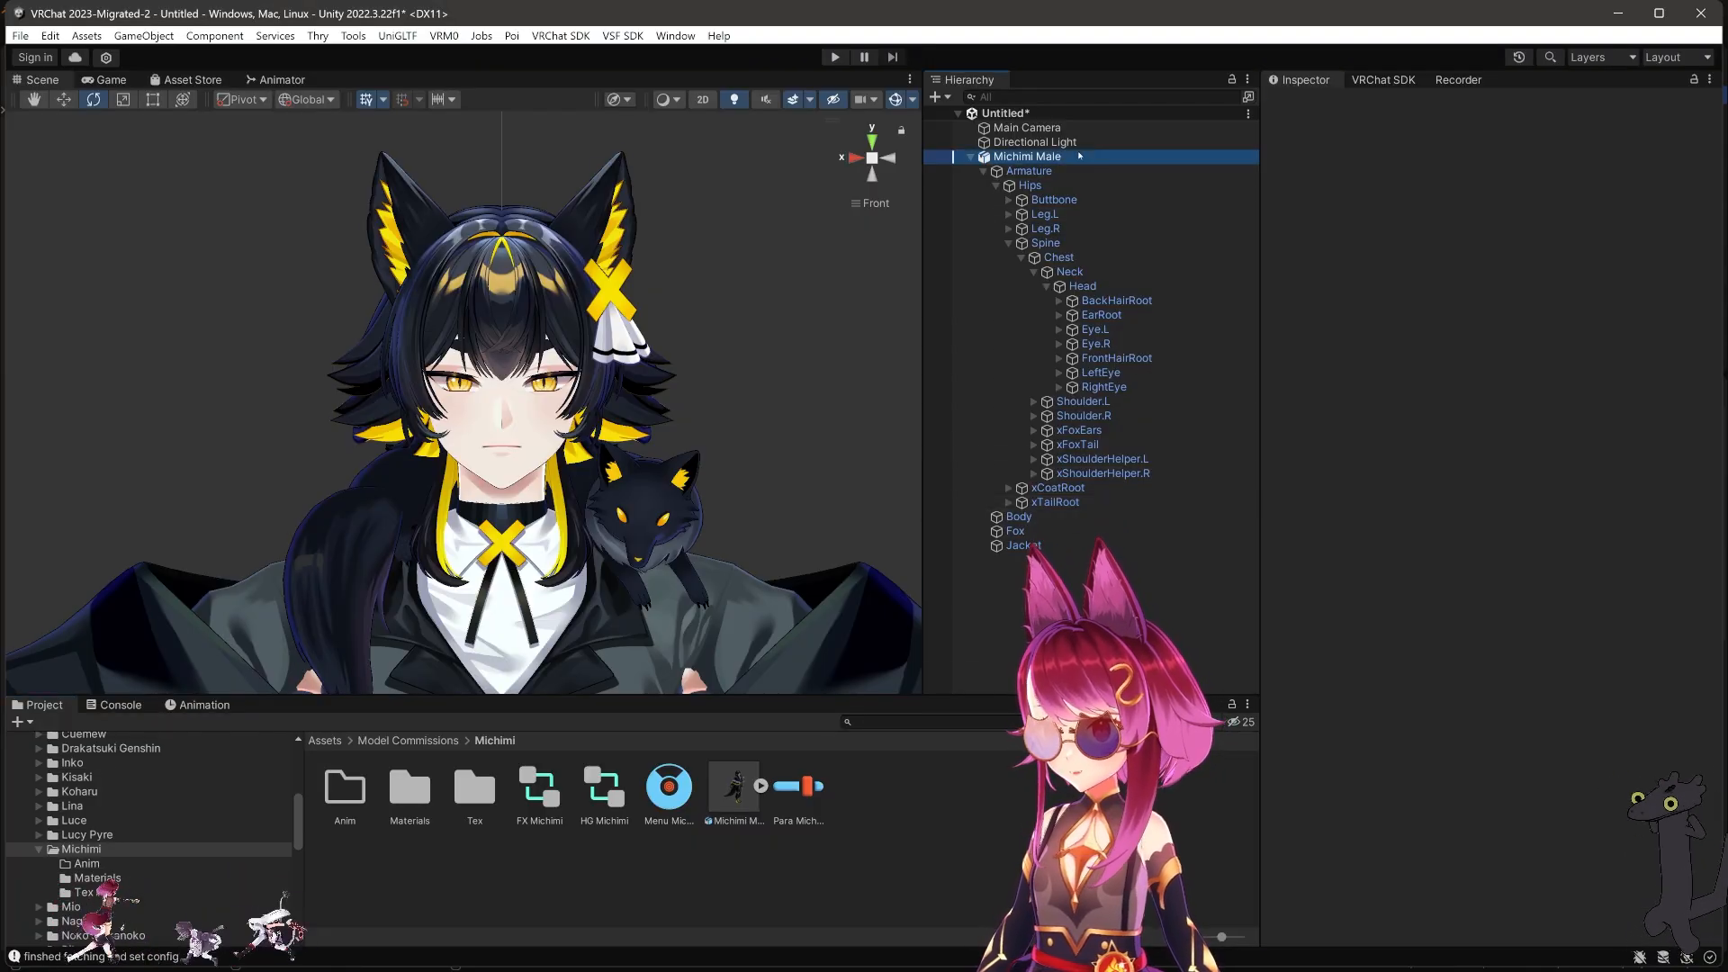
- Assign HG Michimi as the Gesture layer and Menu Michimi as the expressions menu
{"action": "scroll", "coordinate": [1437, 585], "scroll_direction": "down", "scroll_amount": 10}
{"action": "scroll", "coordinate": [1437, 586], "scroll_direction": "down", "scroll_amount": 5}
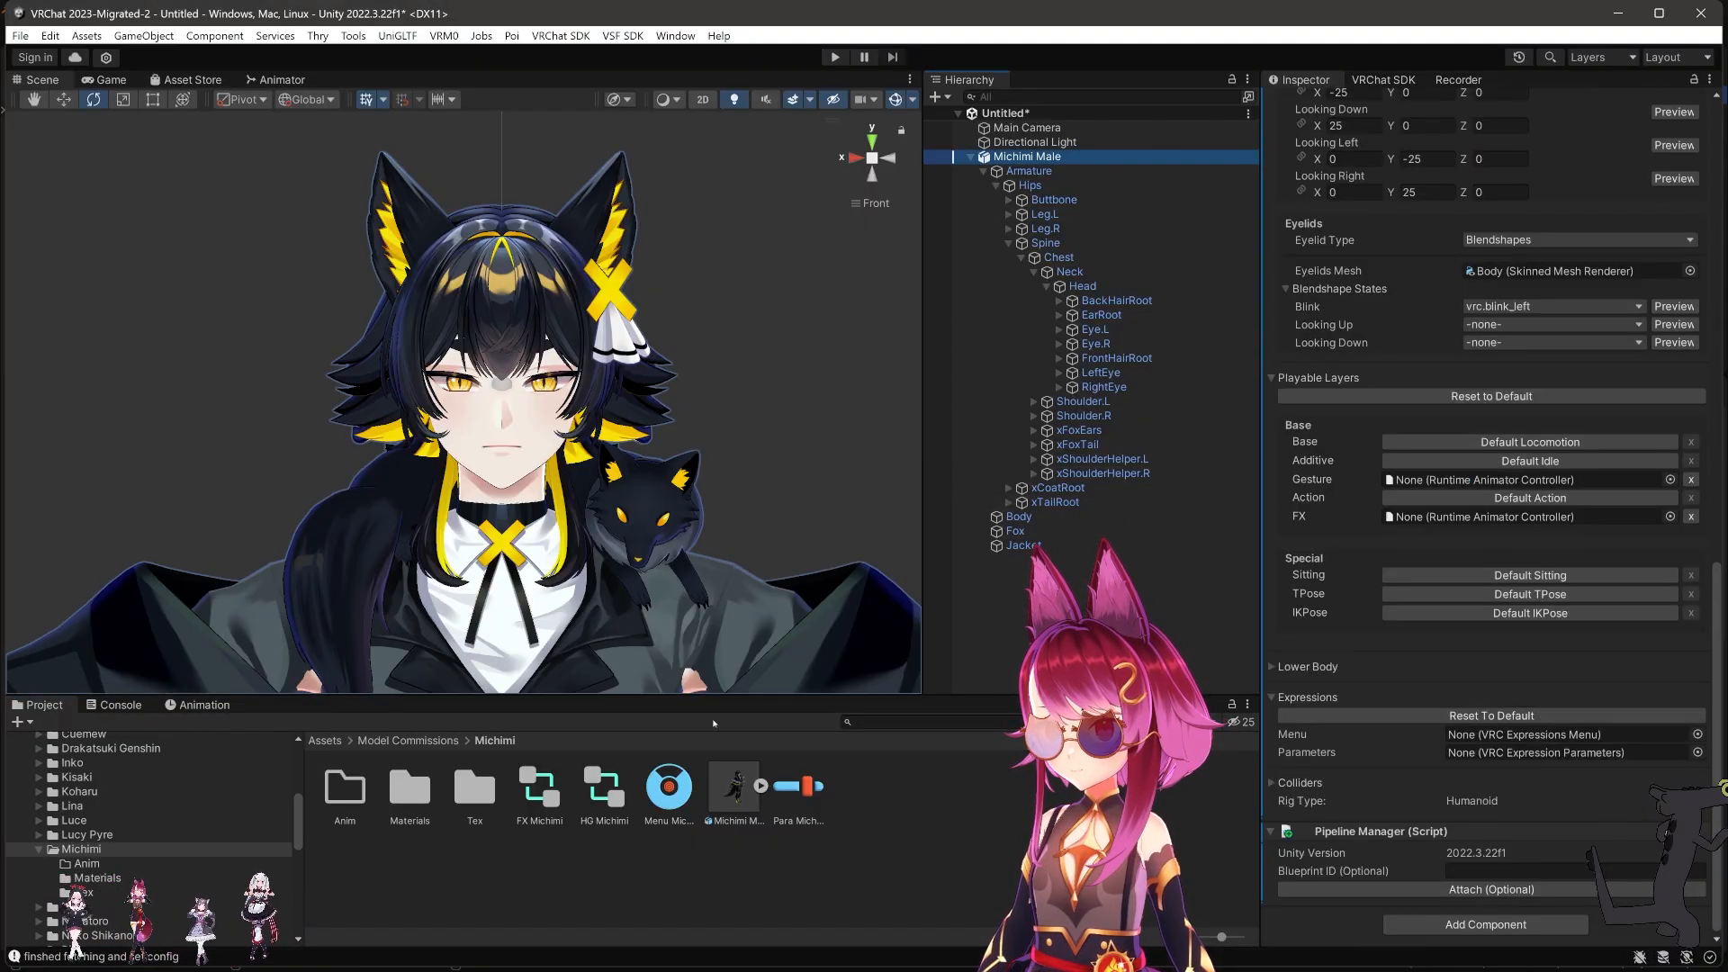
{"action": "left_click", "coordinate": [1413, 519]}
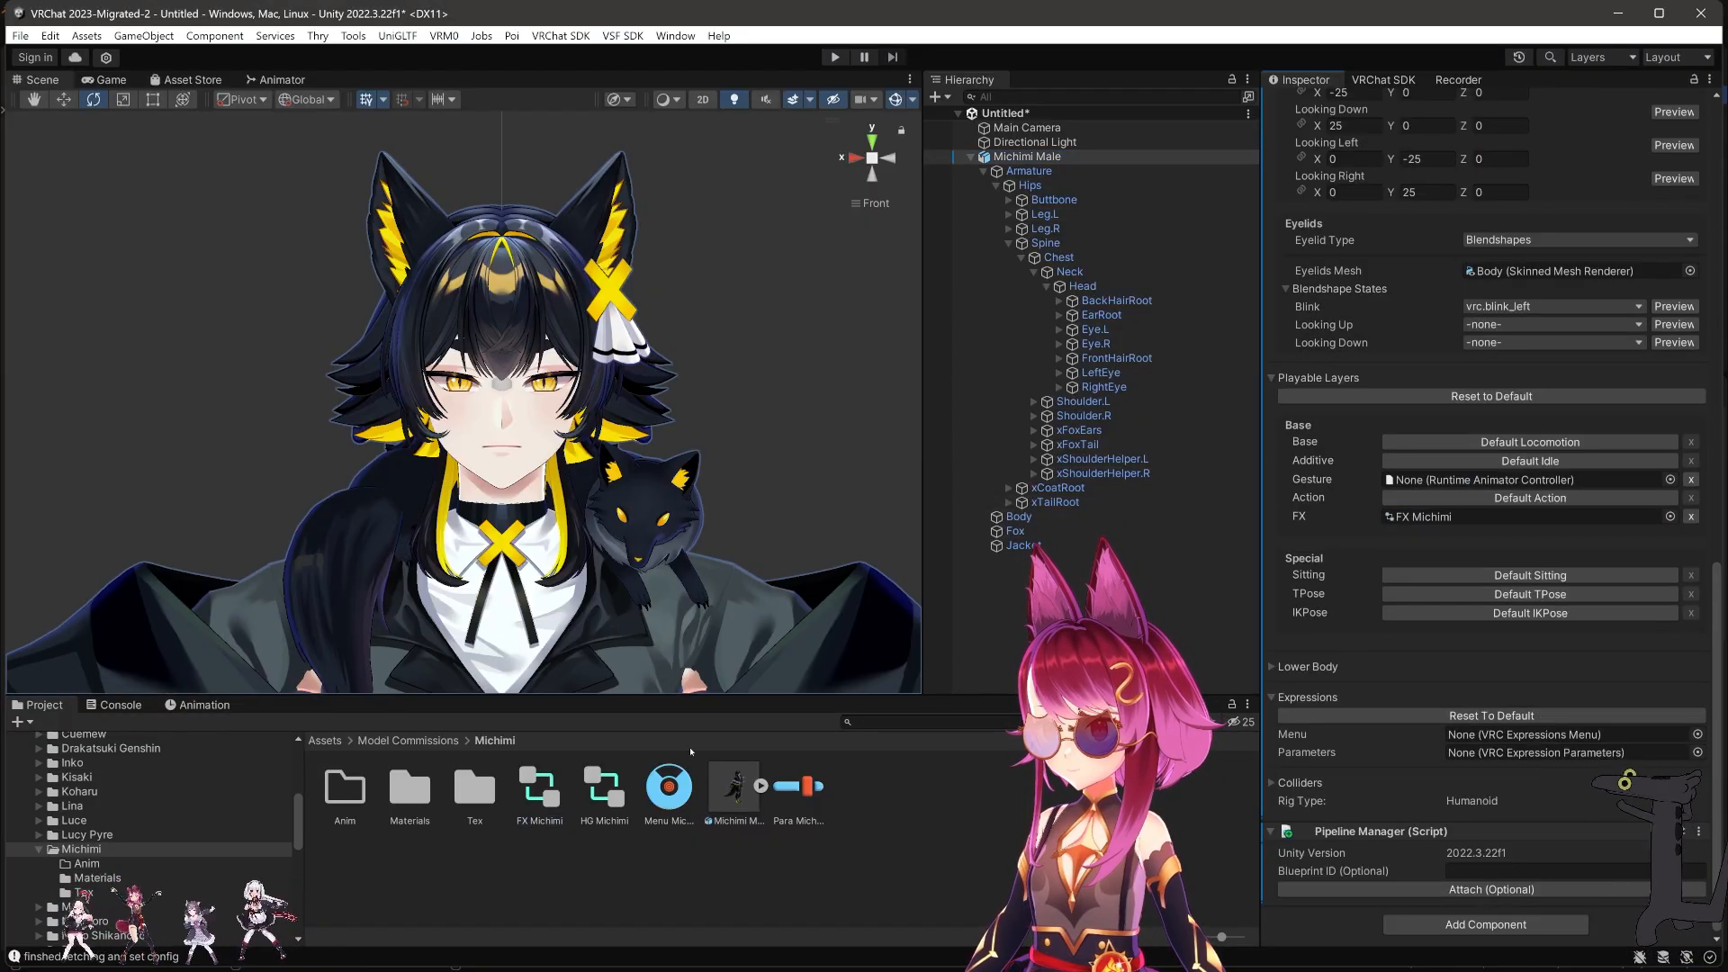
{"action": "left_click_drag", "start_coordinate": [1366, 490], "coordinate": [1408, 483]}
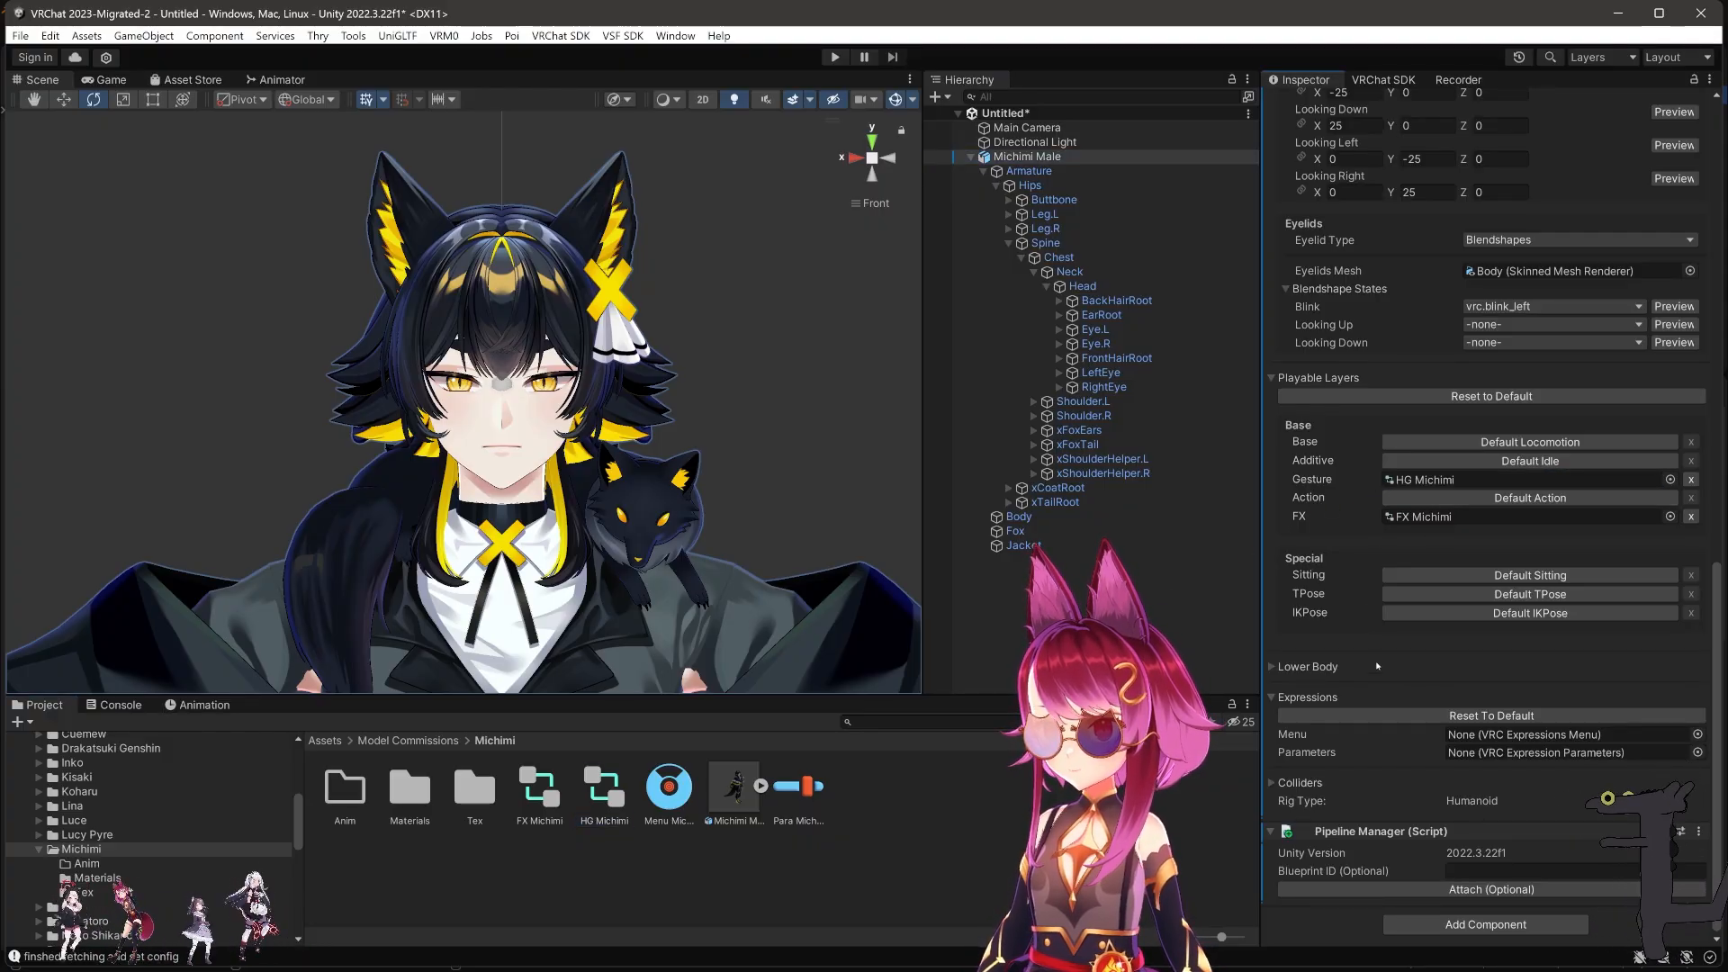
{"action": "left_click_drag", "start_coordinate": [675, 793], "coordinate": [1431, 736]}
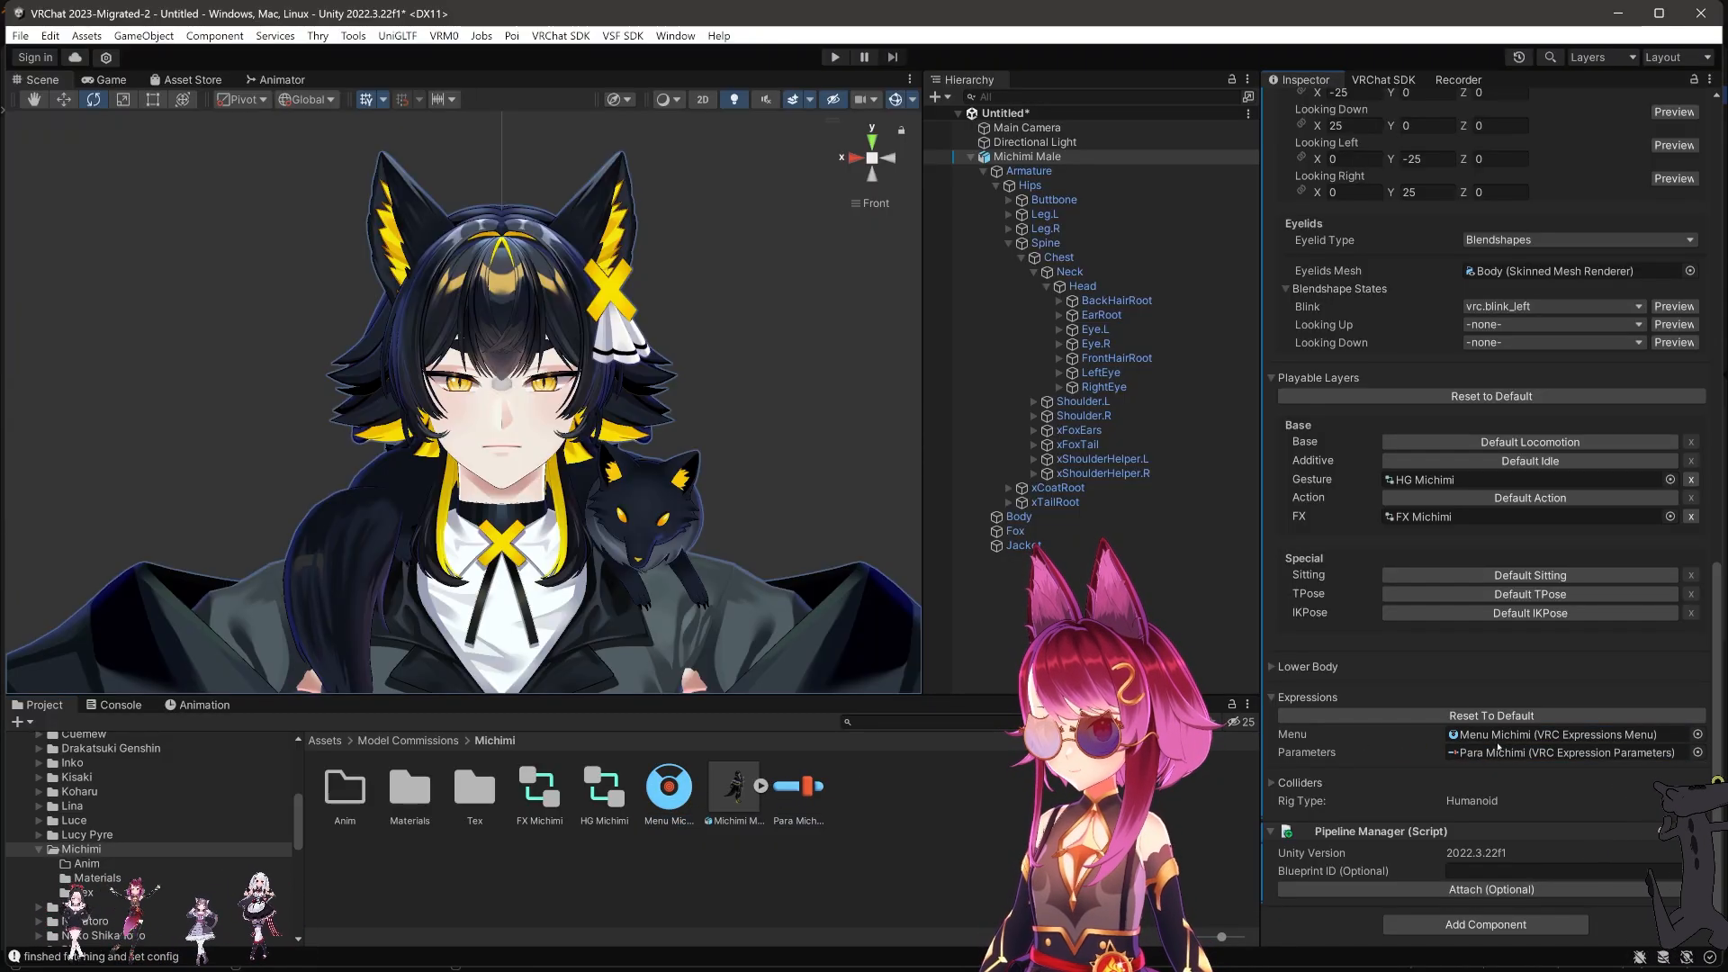
- On the Body mesh, drag the Arm, Leg, Body and UpperBody Shrink blendshapes to 100
{"action": "scroll", "coordinate": [717, 604], "scroll_direction": "down", "scroll_amount": 5}
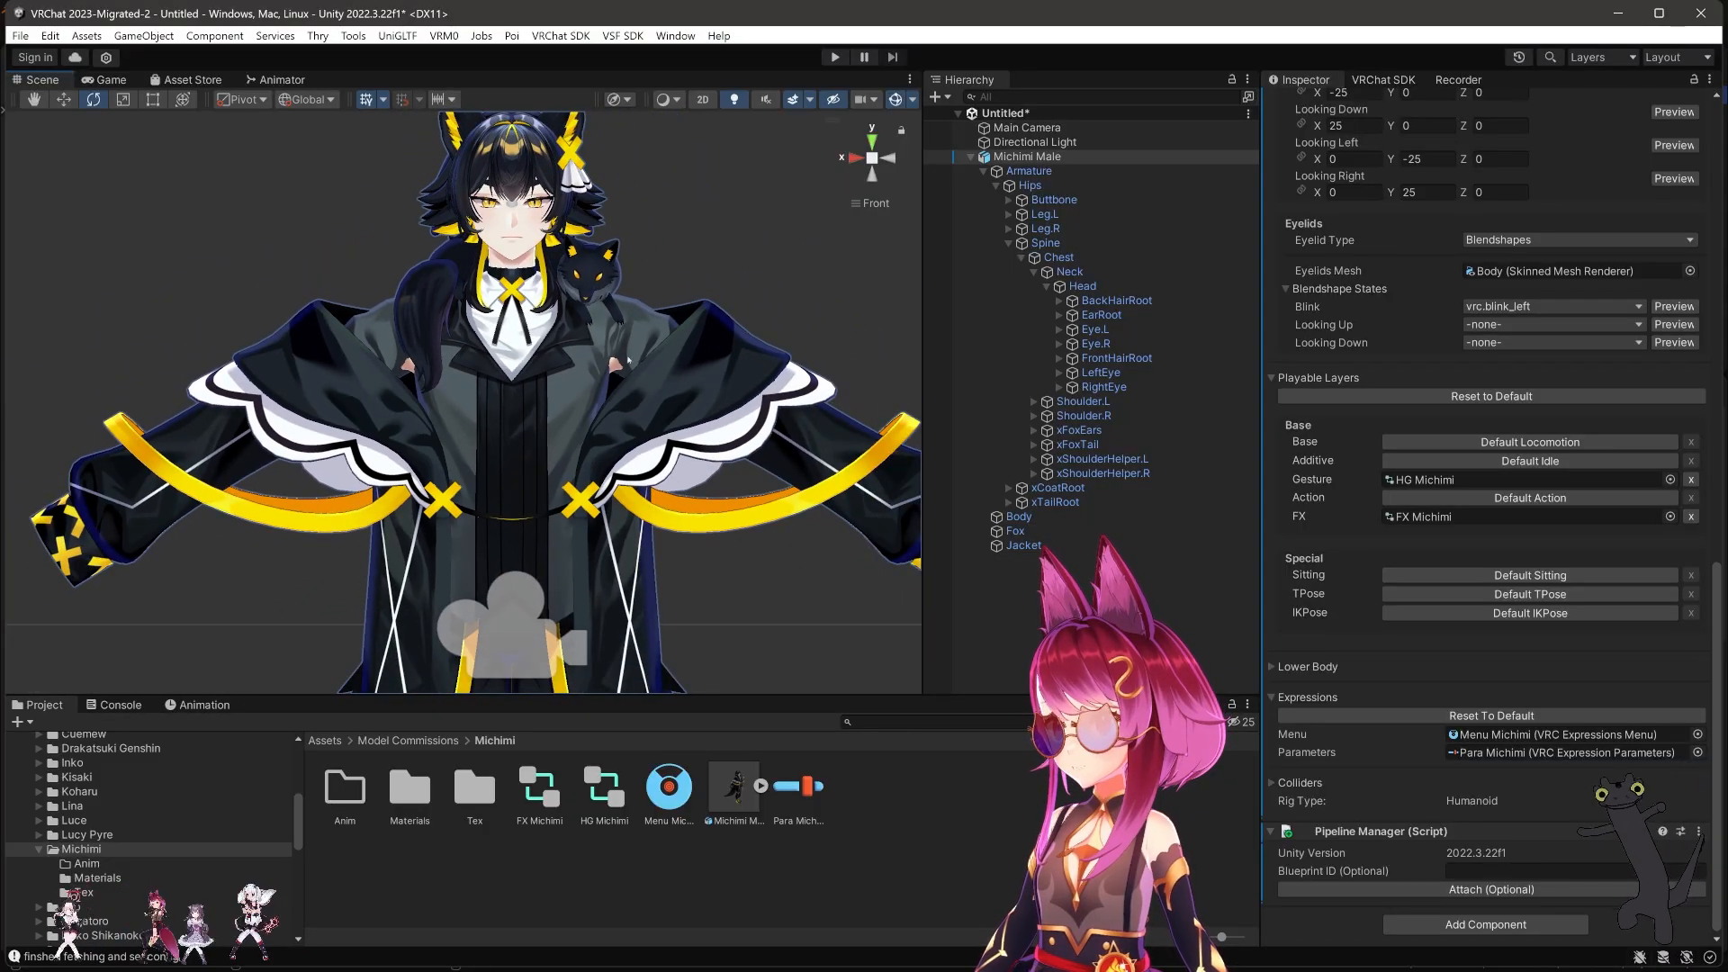
{"action": "scroll", "coordinate": [627, 360], "scroll_direction": "up", "scroll_amount": 3}
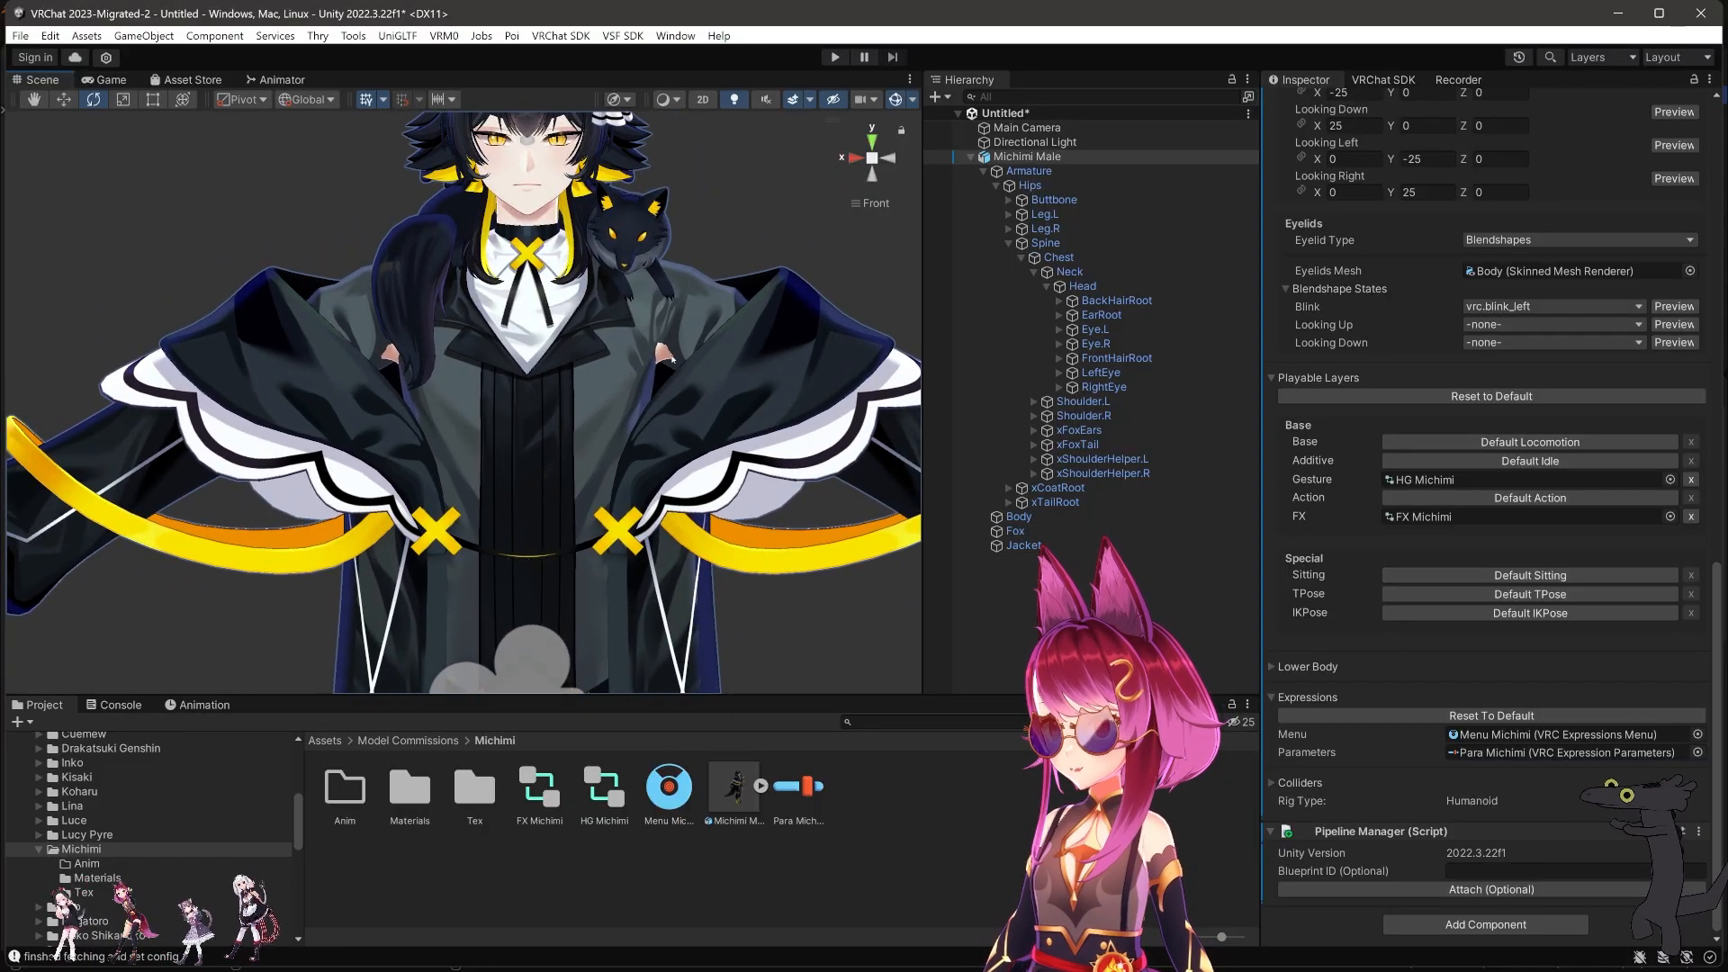
{"action": "left_click", "coordinate": [1019, 516]}
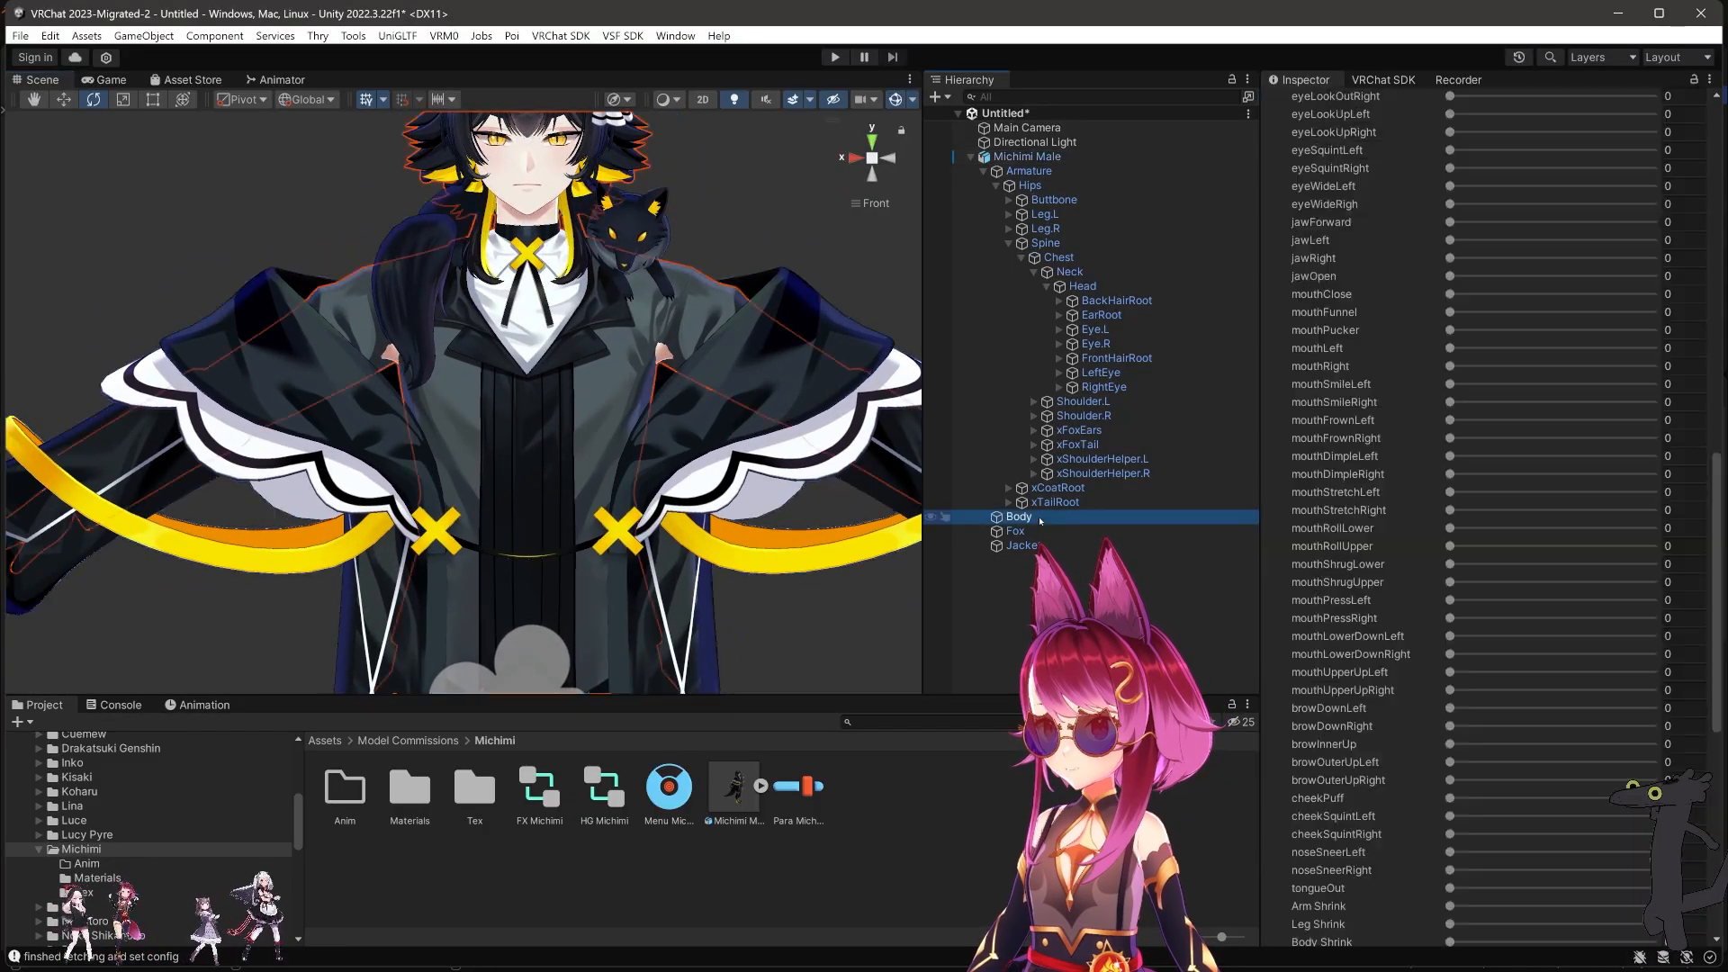
{"action": "scroll", "coordinate": [1476, 513], "scroll_direction": "down", "scroll_amount": 8}
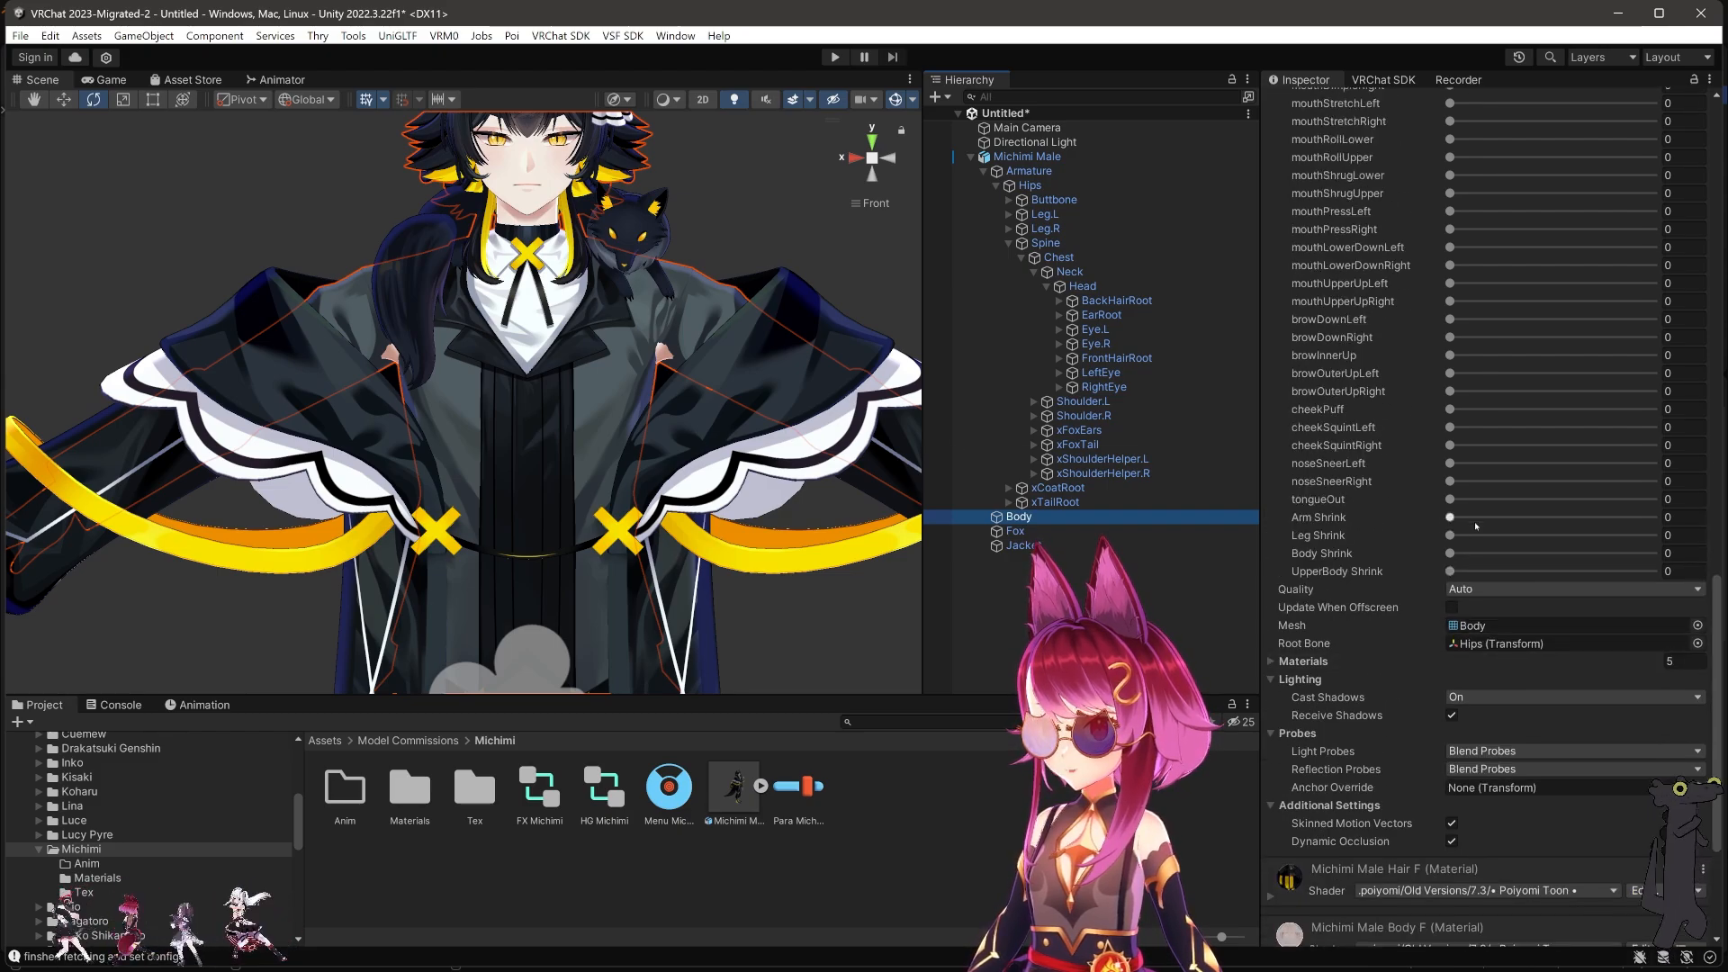
{"action": "left_click_drag", "start_coordinate": [1451, 566], "coordinate": [1652, 566]}
{"action": "left_click_drag", "start_coordinate": [1450, 583], "coordinate": [1652, 583]}
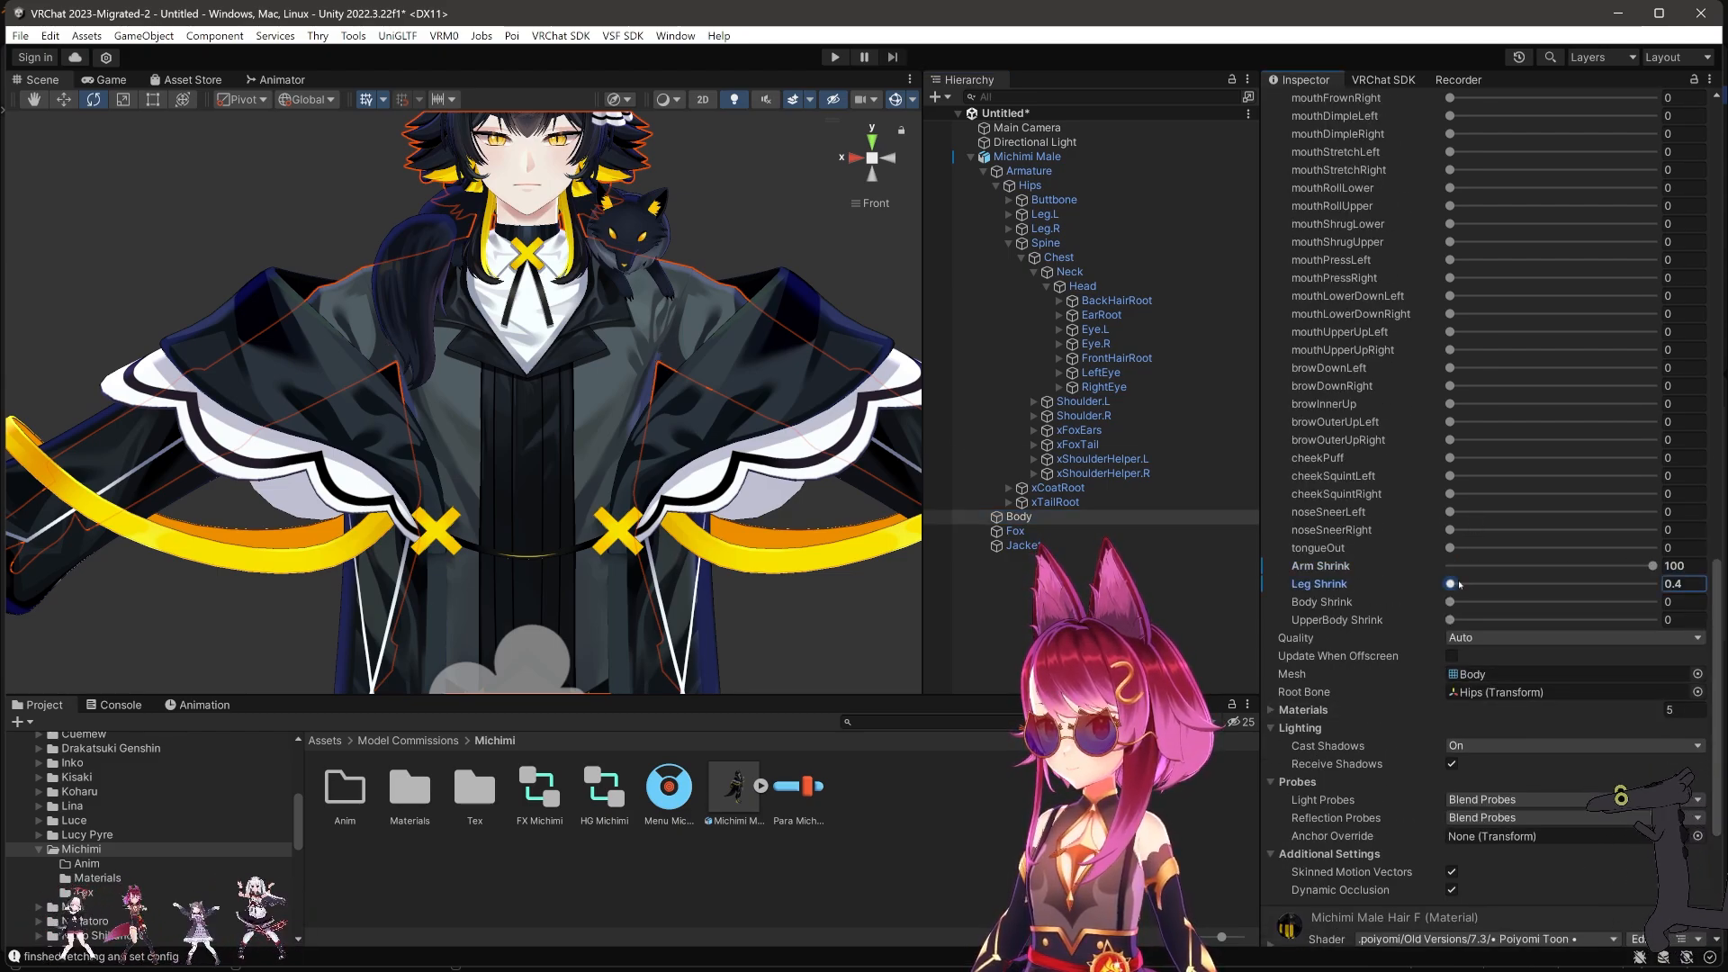
{"action": "left_click_drag", "start_coordinate": [1451, 601], "coordinate": [1656, 601]}
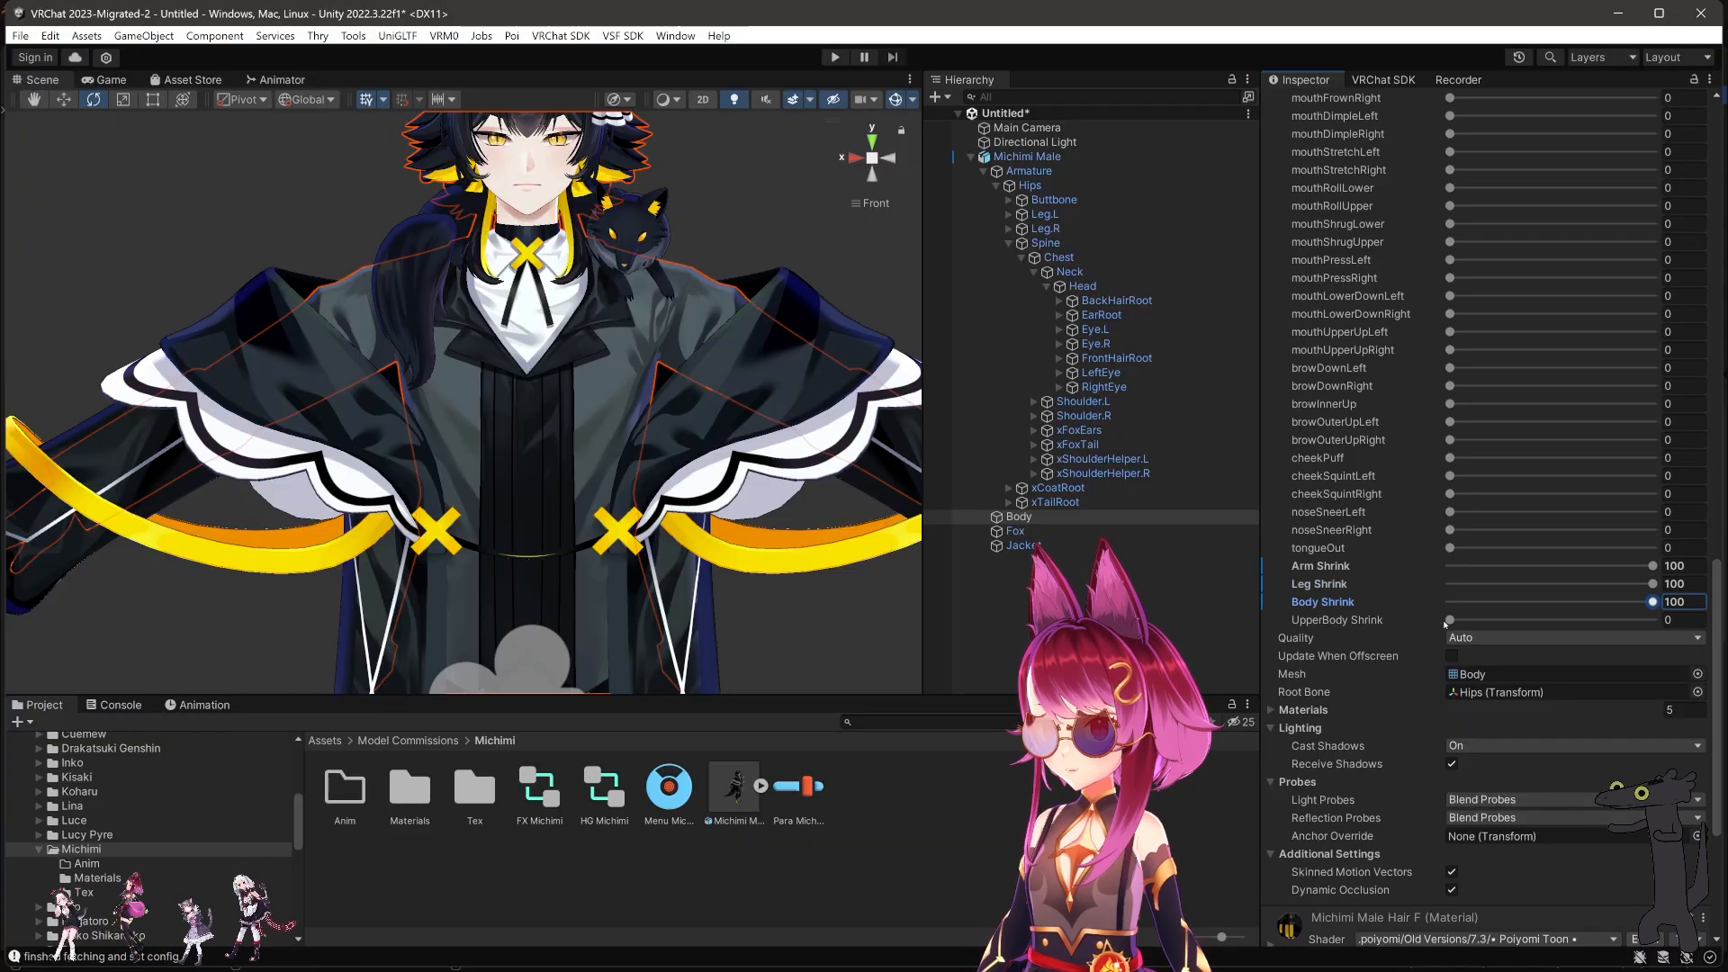
{"action": "left_click_drag", "start_coordinate": [1449, 621], "coordinate": [1656, 619]}
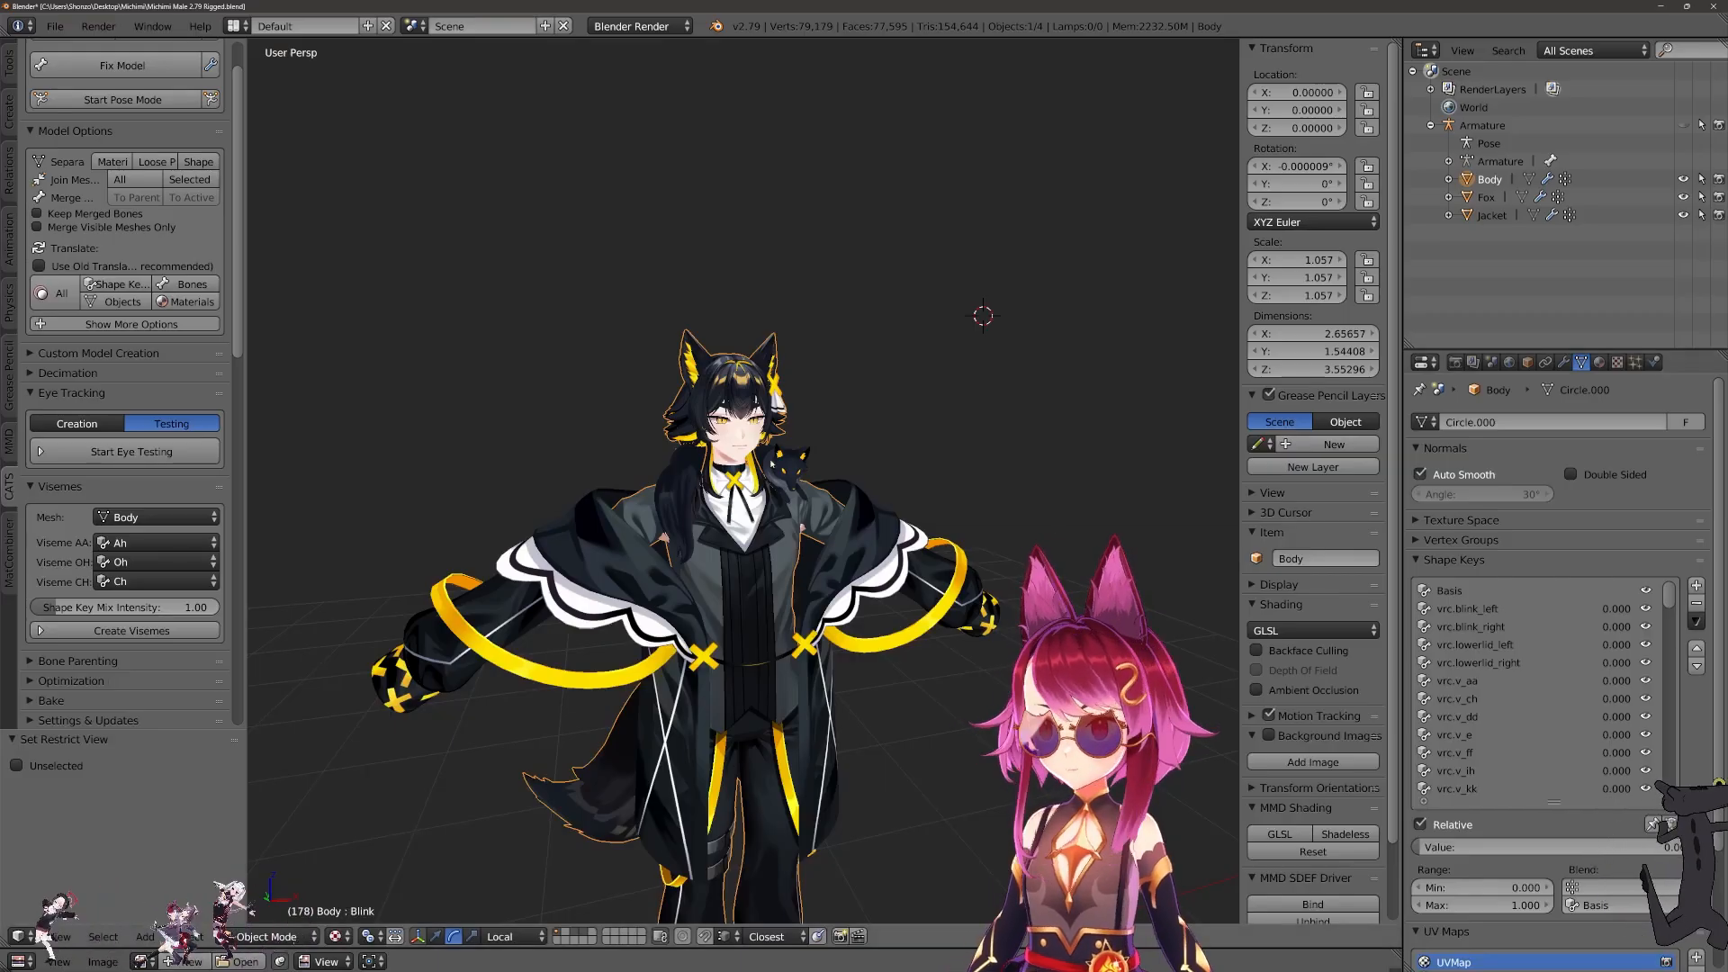
- Reselect the Body object in Blender and view its mesh in wireframe
{"action": "scroll", "coordinate": [787, 573], "scroll_direction": "up", "scroll_amount": 3}
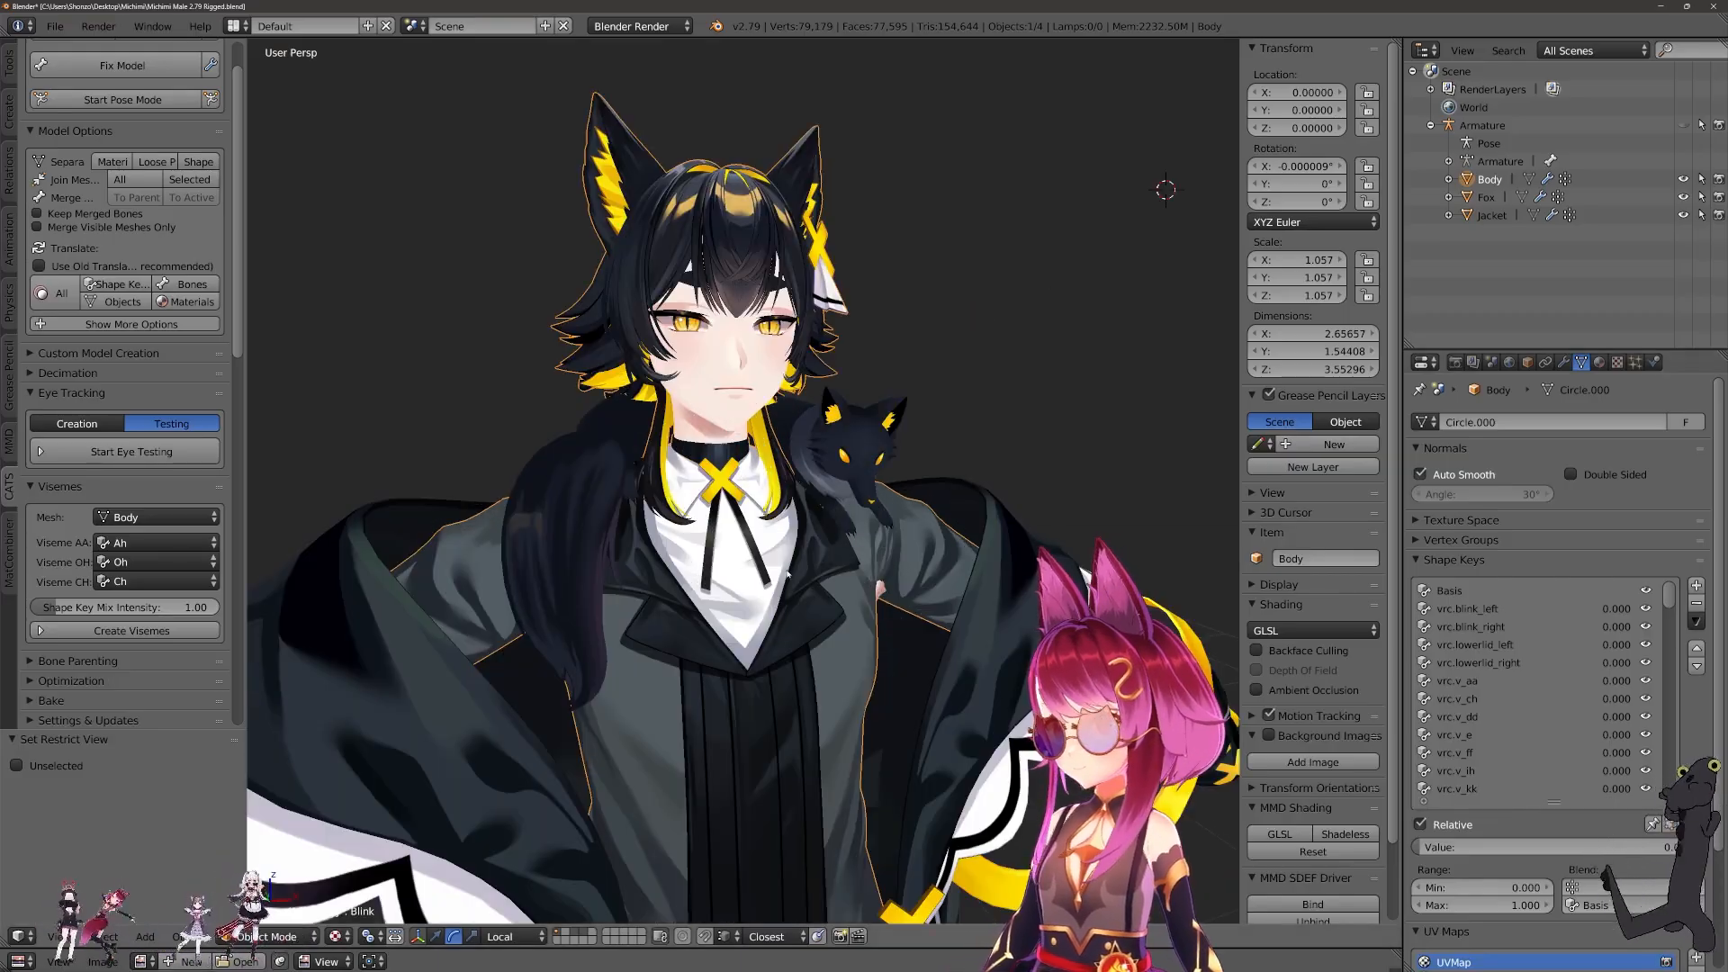
{"action": "right_click", "coordinate": [710, 436]}
{"action": "right_click", "coordinate": [722, 419]}
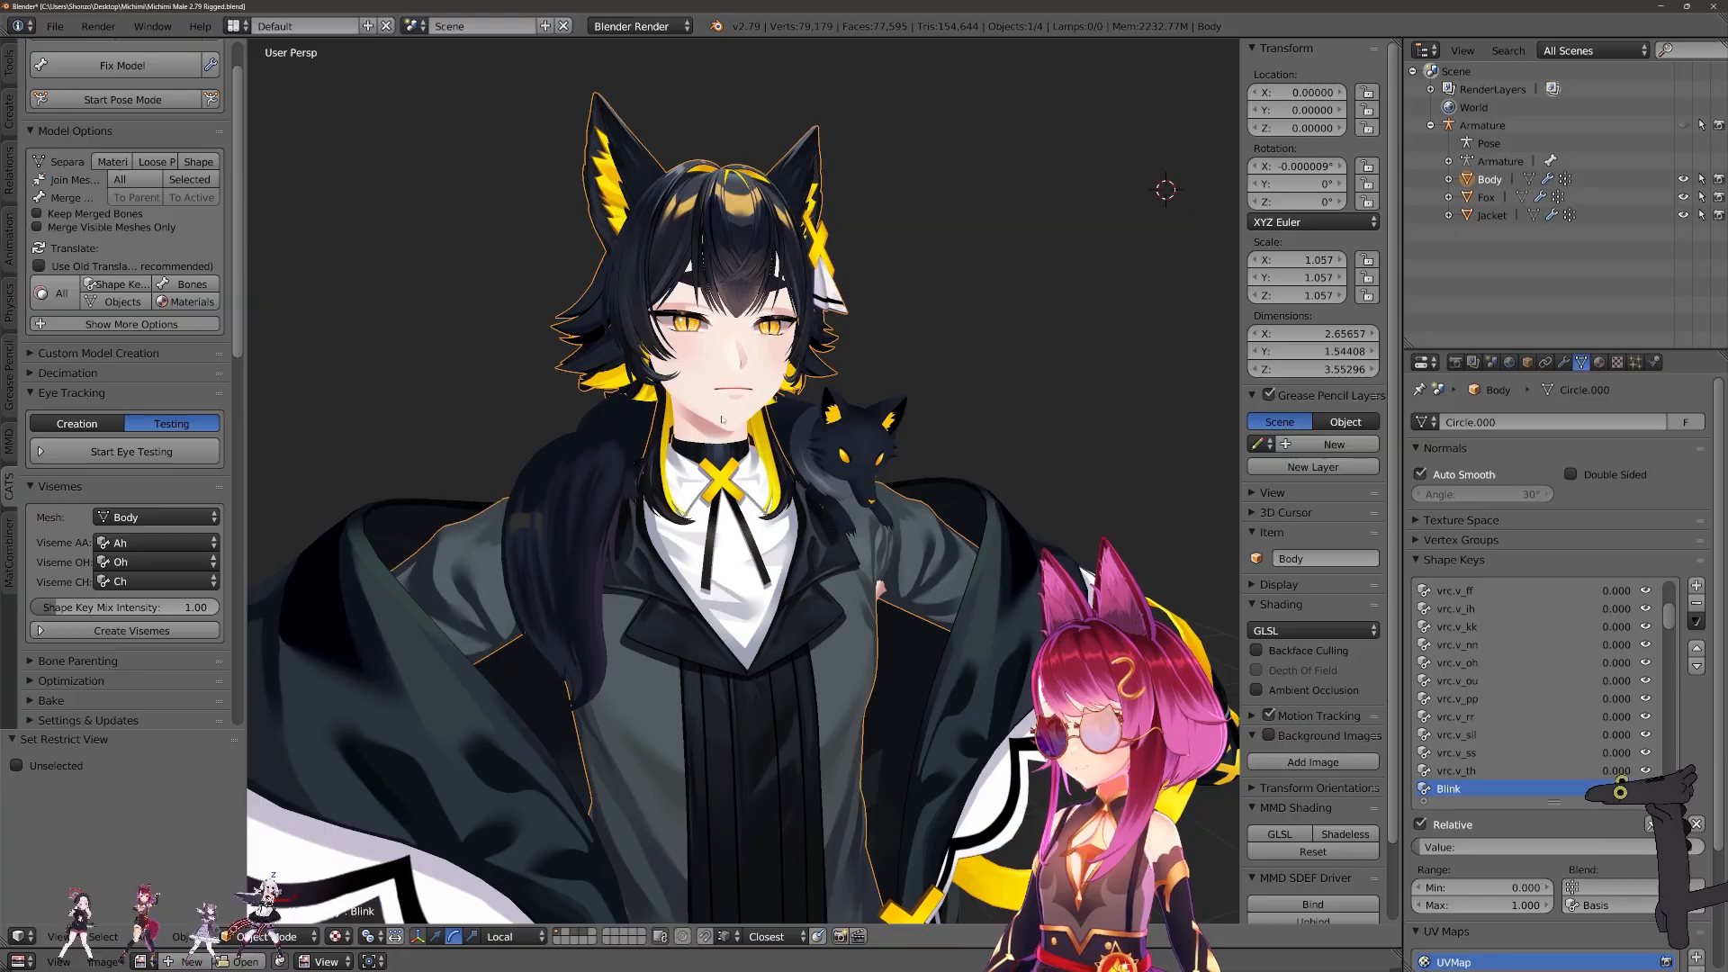
{"action": "key", "text": "Tab"}
{"action": "key", "text": "z"}
{"action": "middle_click_drag", "start_coordinate": [670, 641], "coordinate": [743, 508], "text": "shift"}
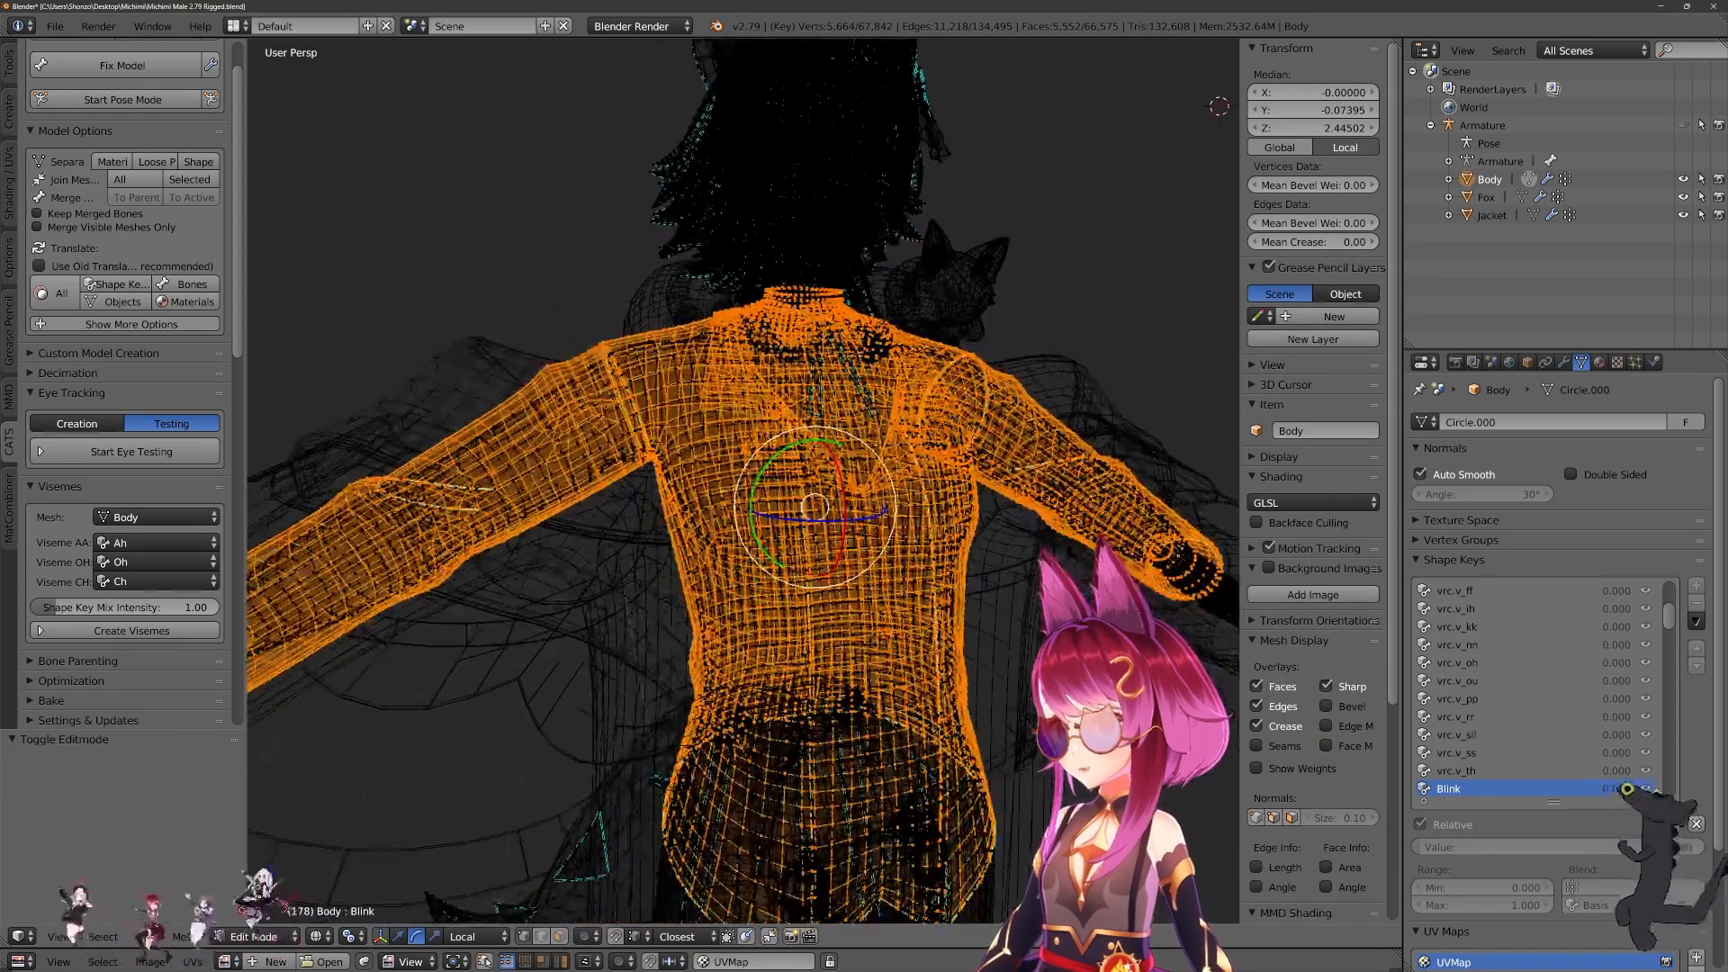
{"action": "key", "text": "Tab"}
{"action": "scroll", "coordinate": [744, 512], "scroll_direction": "up", "scroll_amount": 2}
{"action": "scroll", "coordinate": [743, 512], "scroll_direction": "down", "scroll_amount": 2}
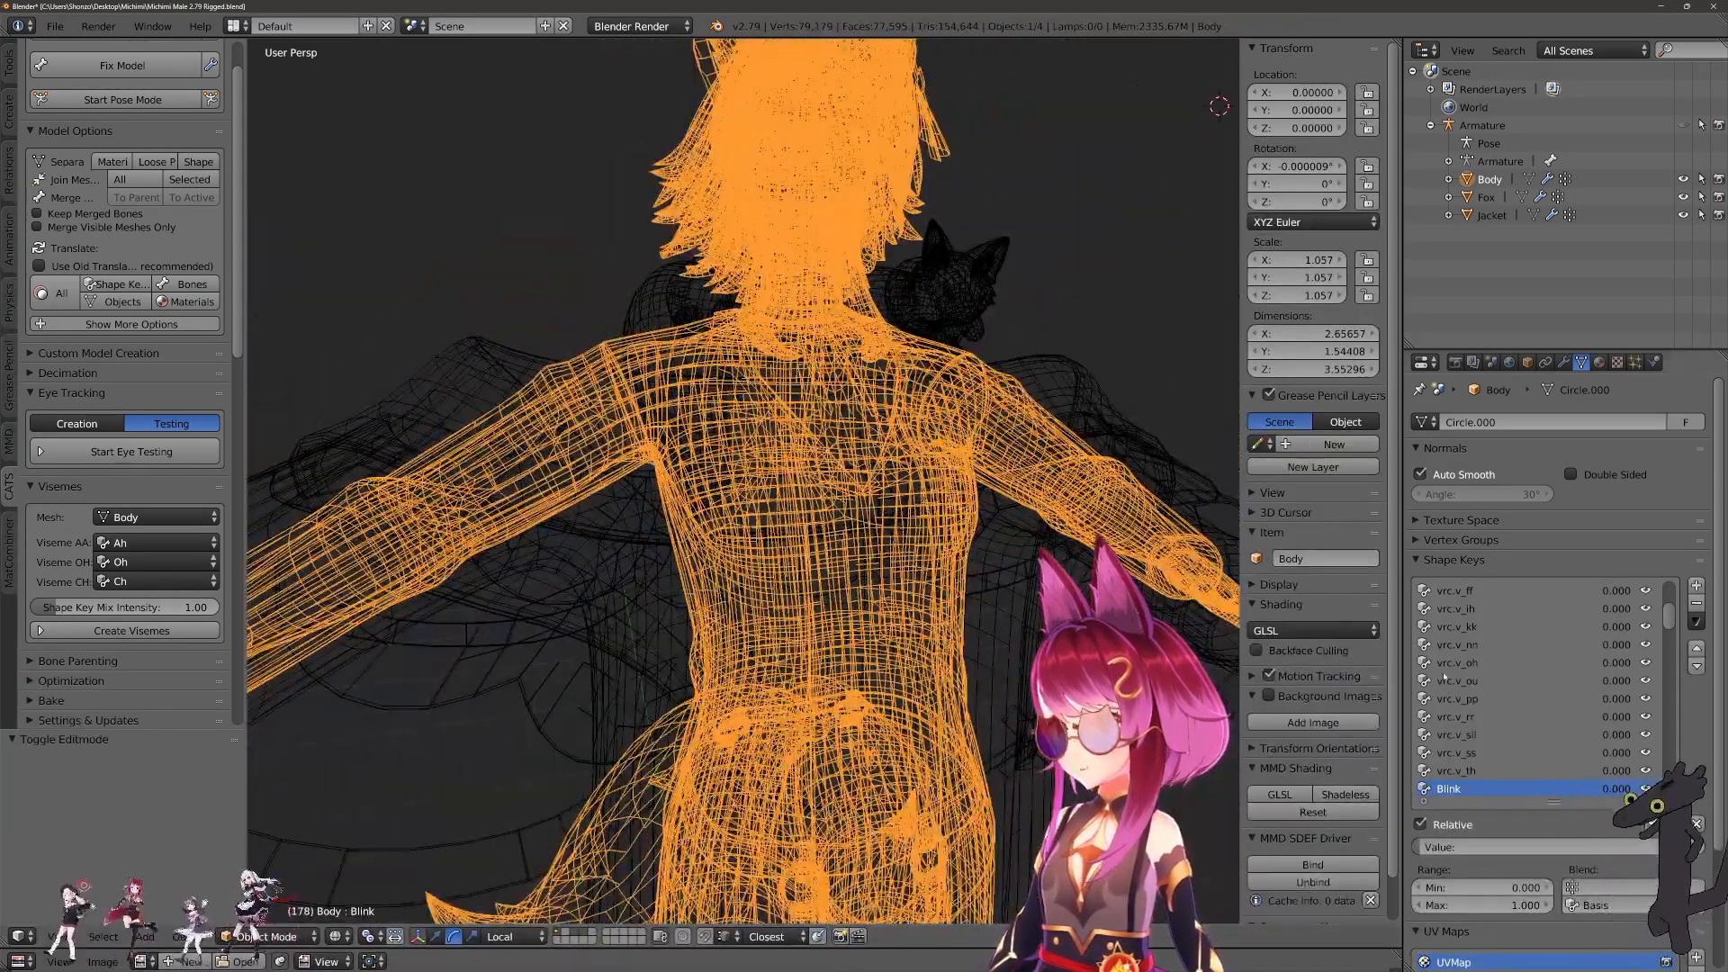
{"action": "scroll", "coordinate": [1518, 755], "scroll_direction": "down", "scroll_amount": 7}
{"action": "scroll", "coordinate": [1518, 755], "scroll_direction": "down", "scroll_amount": 10}
- Set the UpperBody, Body, Leg and Arm Shrink shape keys to 1.0
{"action": "left_click", "coordinate": [1530, 788]}
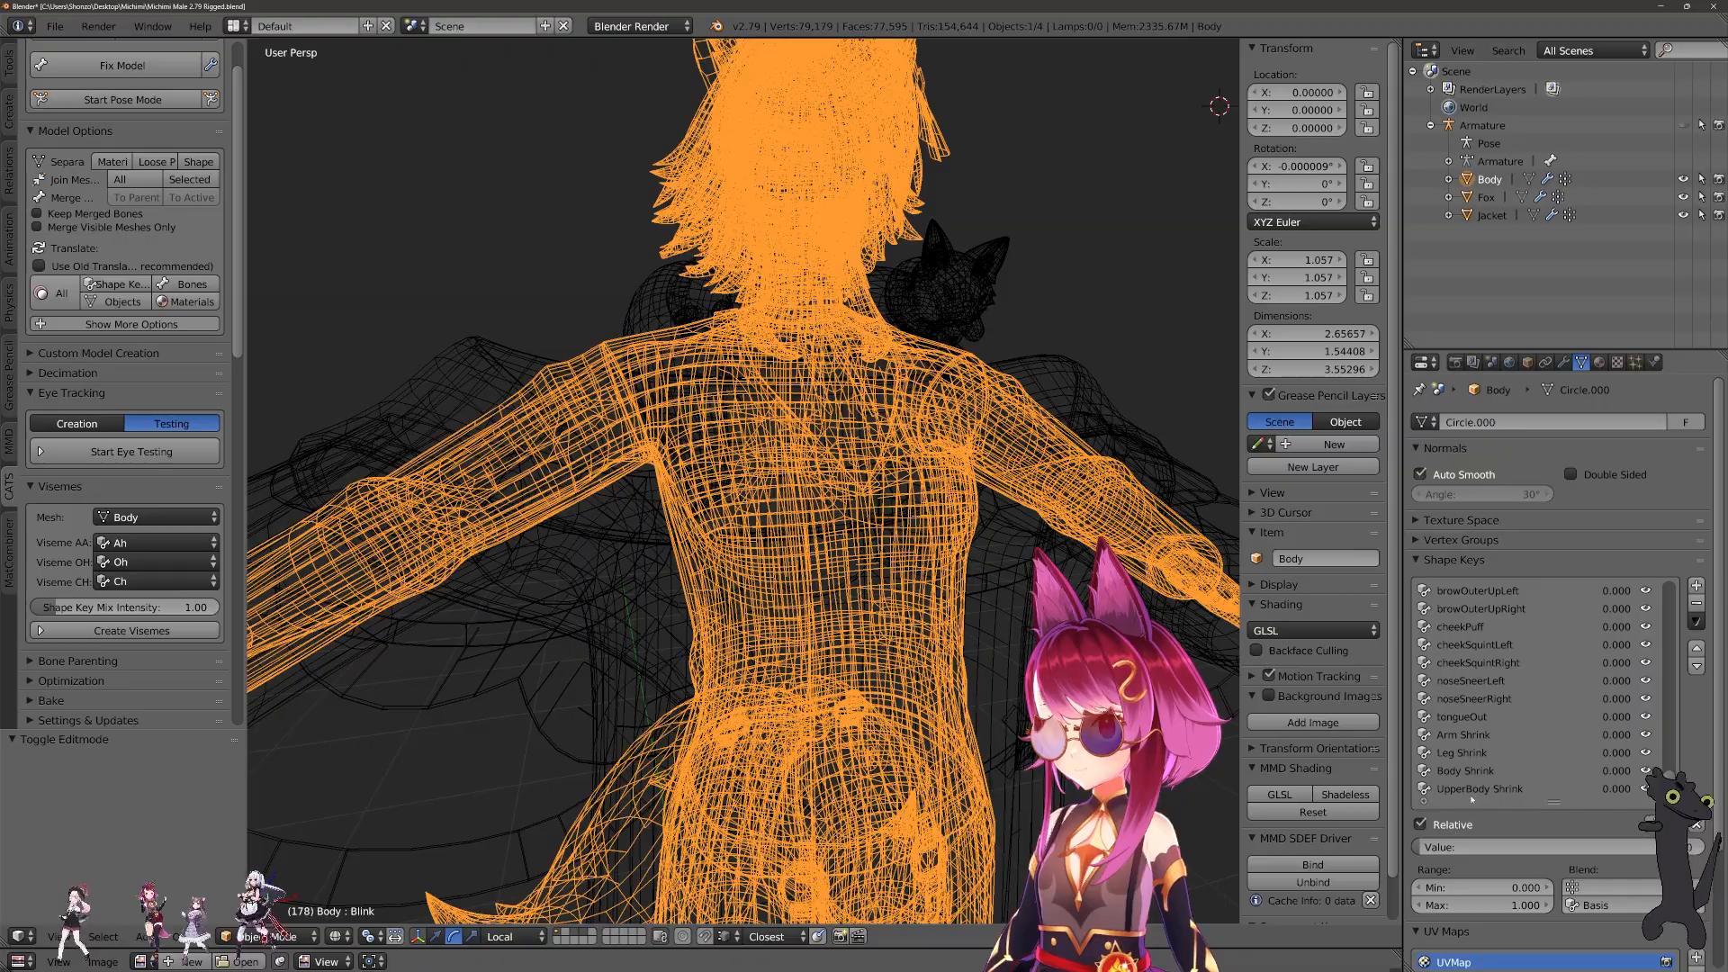
{"action": "left_click_drag", "start_coordinate": [1567, 846], "coordinate": [1701, 846]}
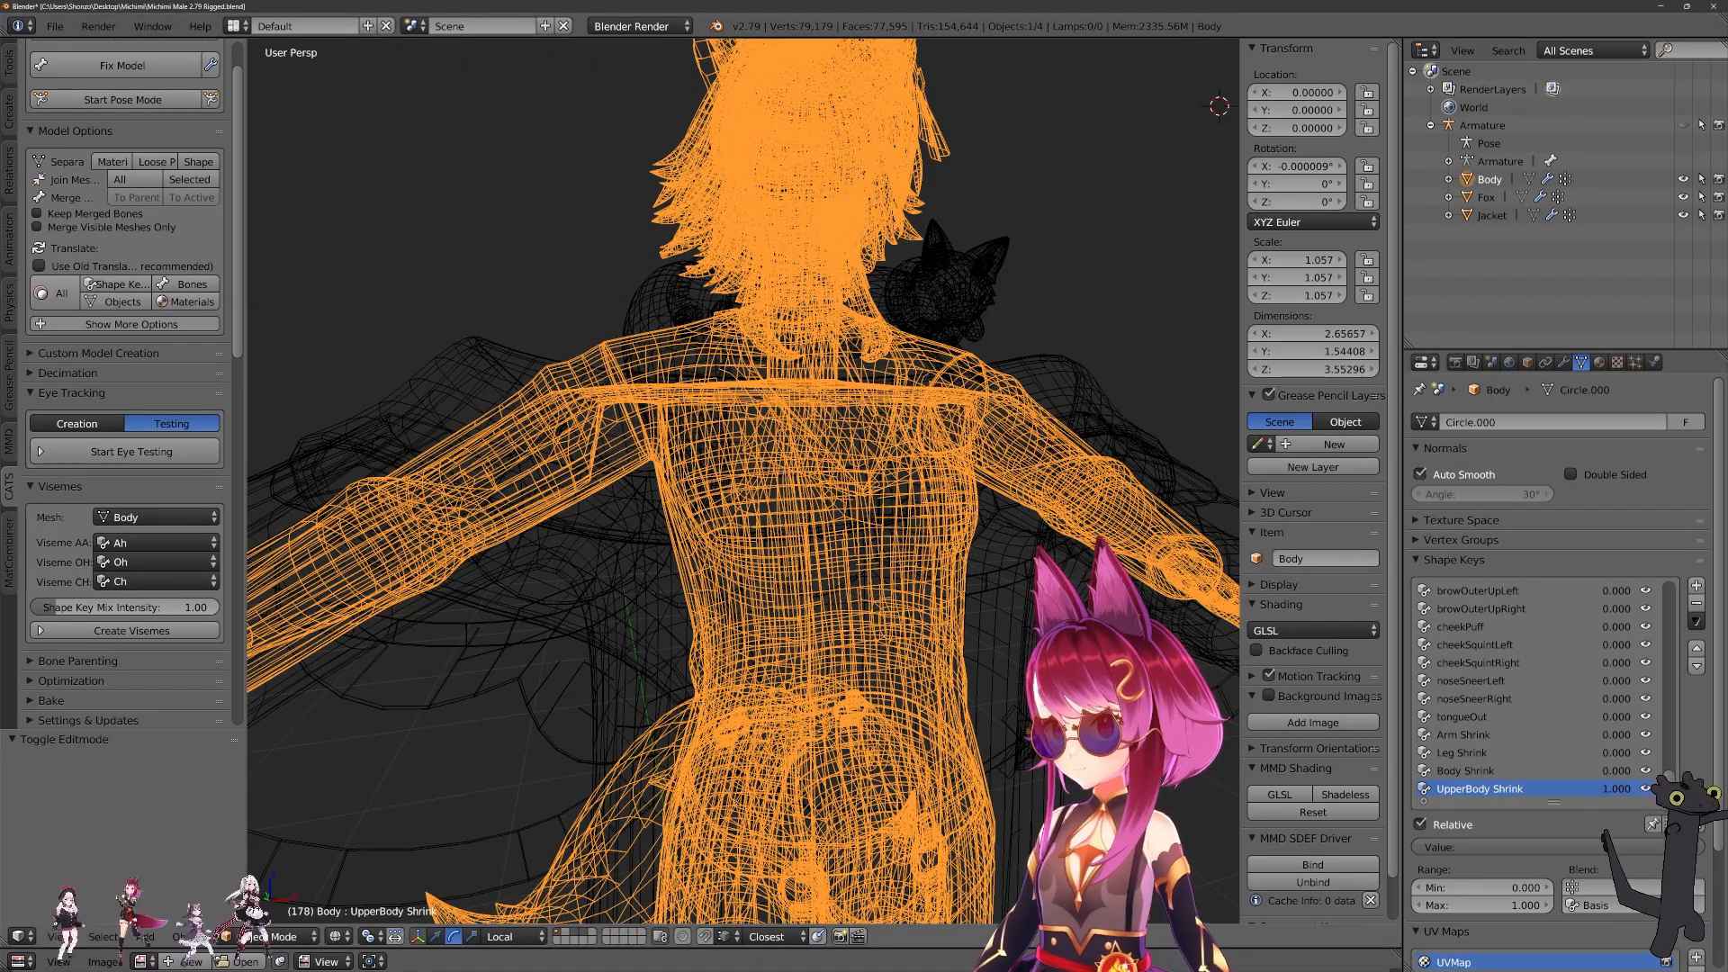
{"action": "left_click", "coordinate": [1473, 770]}
{"action": "left_click_drag", "start_coordinate": [1463, 845], "coordinate": [1696, 846]}
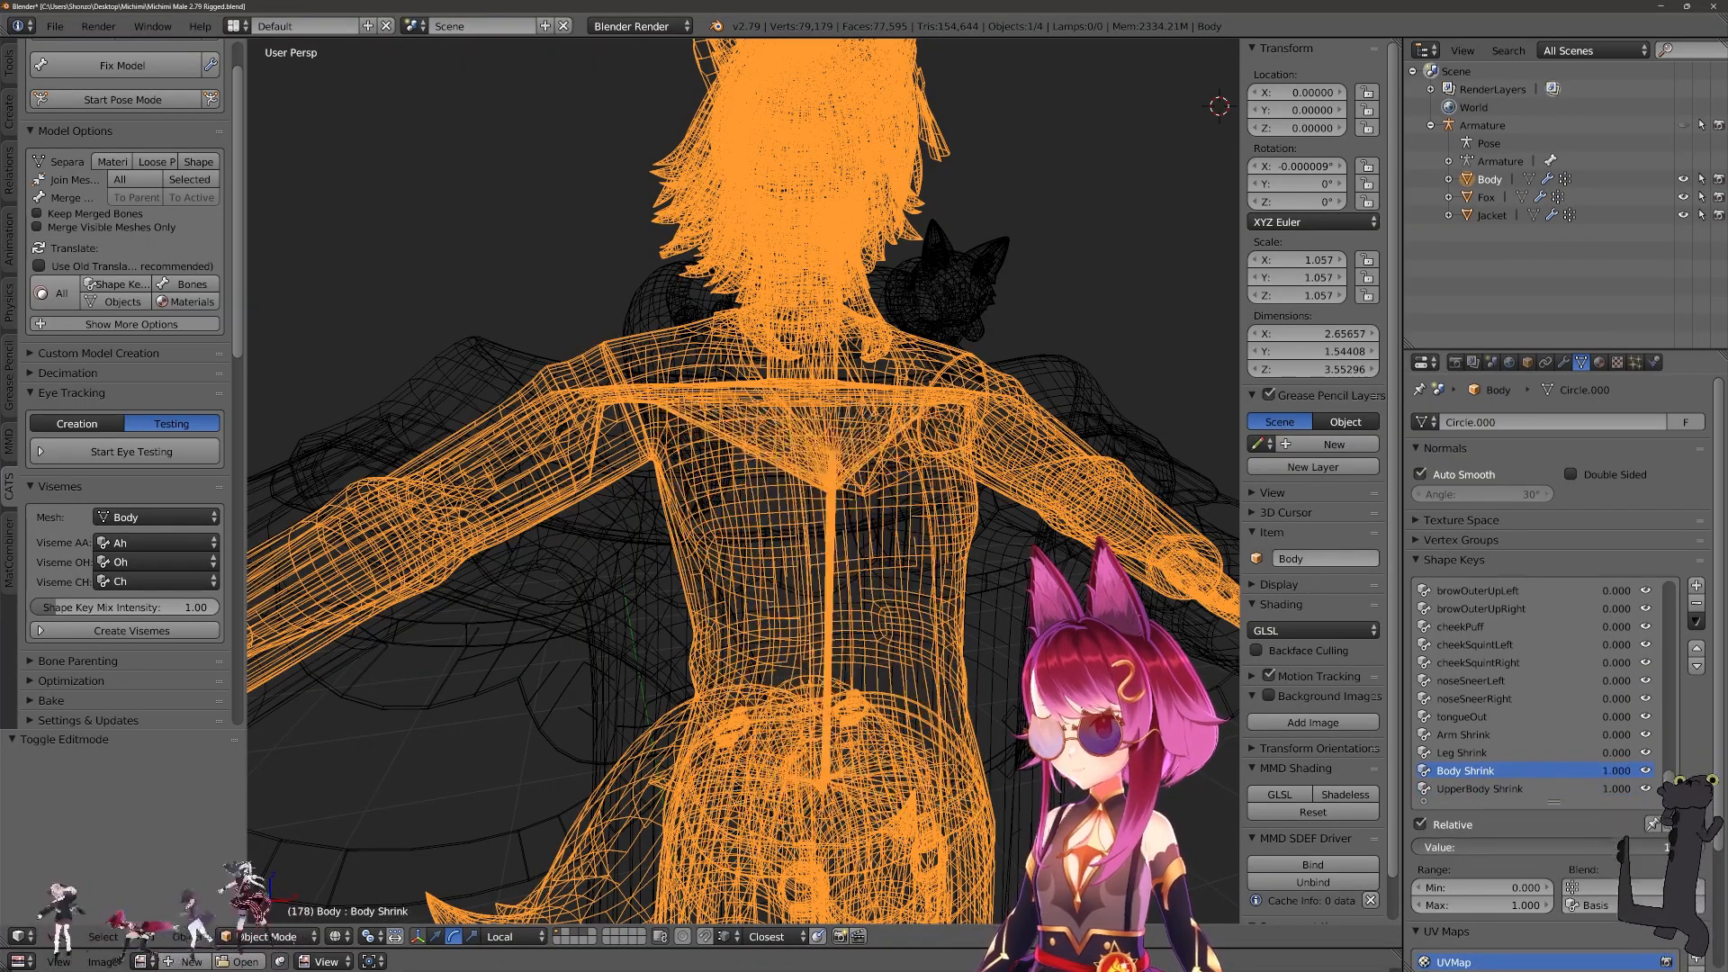
{"action": "left_click", "coordinate": [1467, 753]}
{"action": "left_click_drag", "start_coordinate": [1465, 846], "coordinate": [1696, 846]}
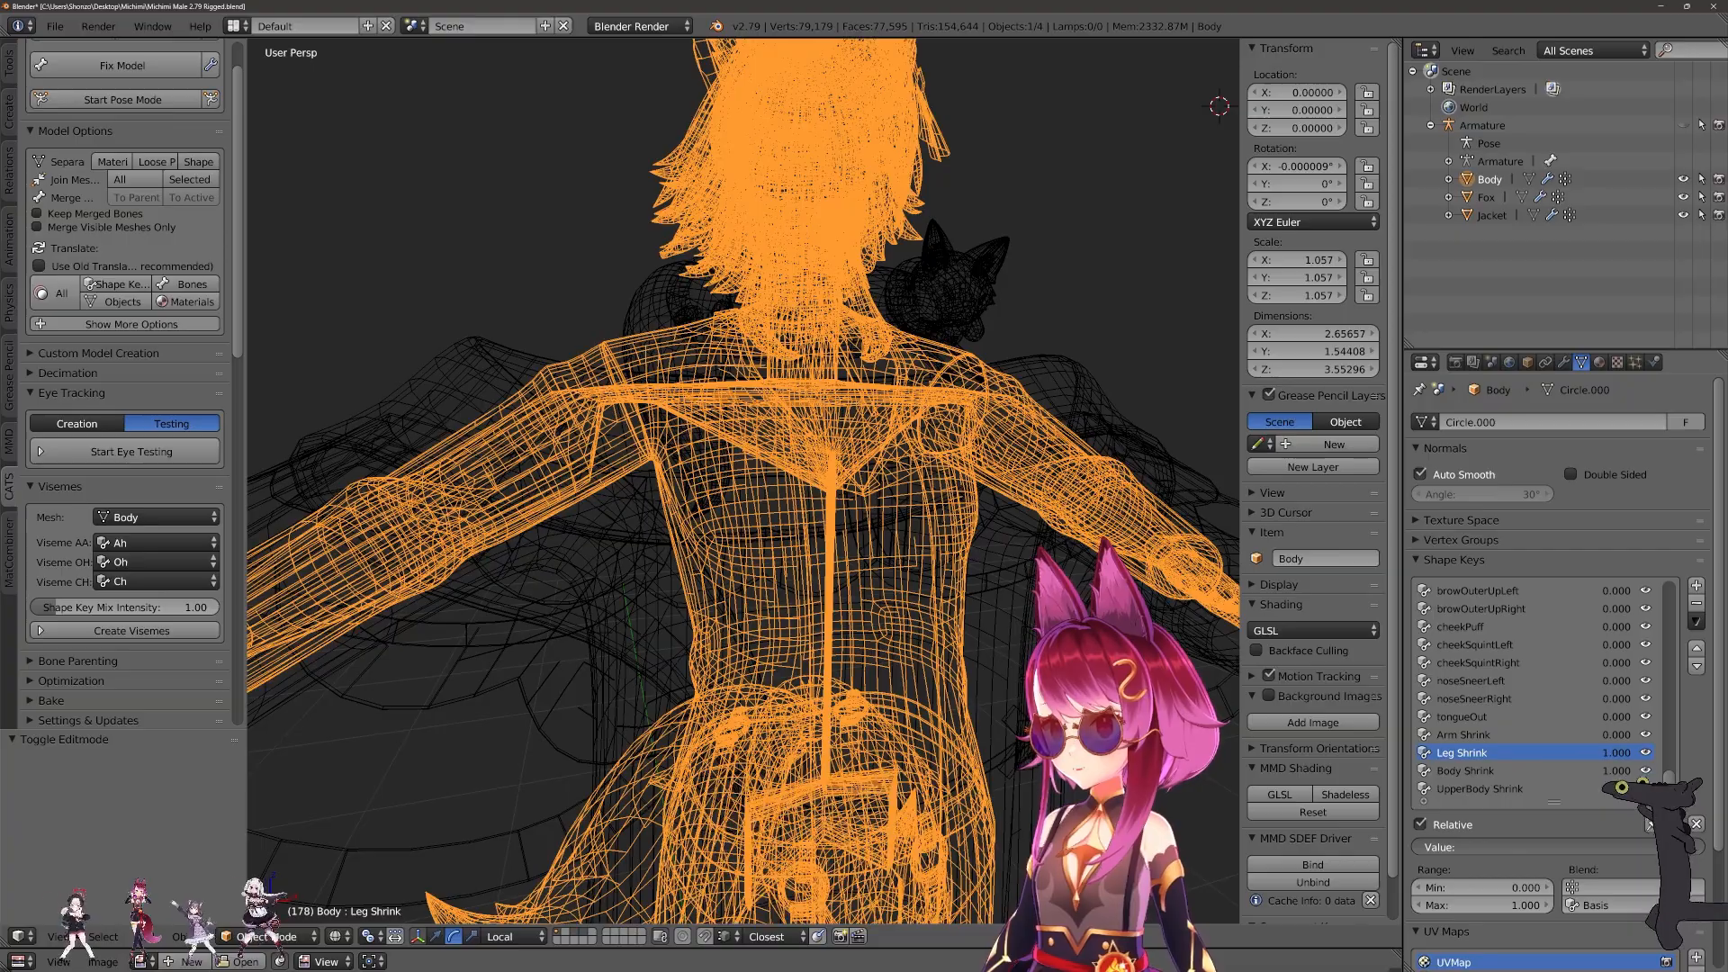
{"action": "left_click", "coordinate": [1467, 734]}
{"action": "left_click_drag", "start_coordinate": [1466, 846], "coordinate": [1697, 846]}
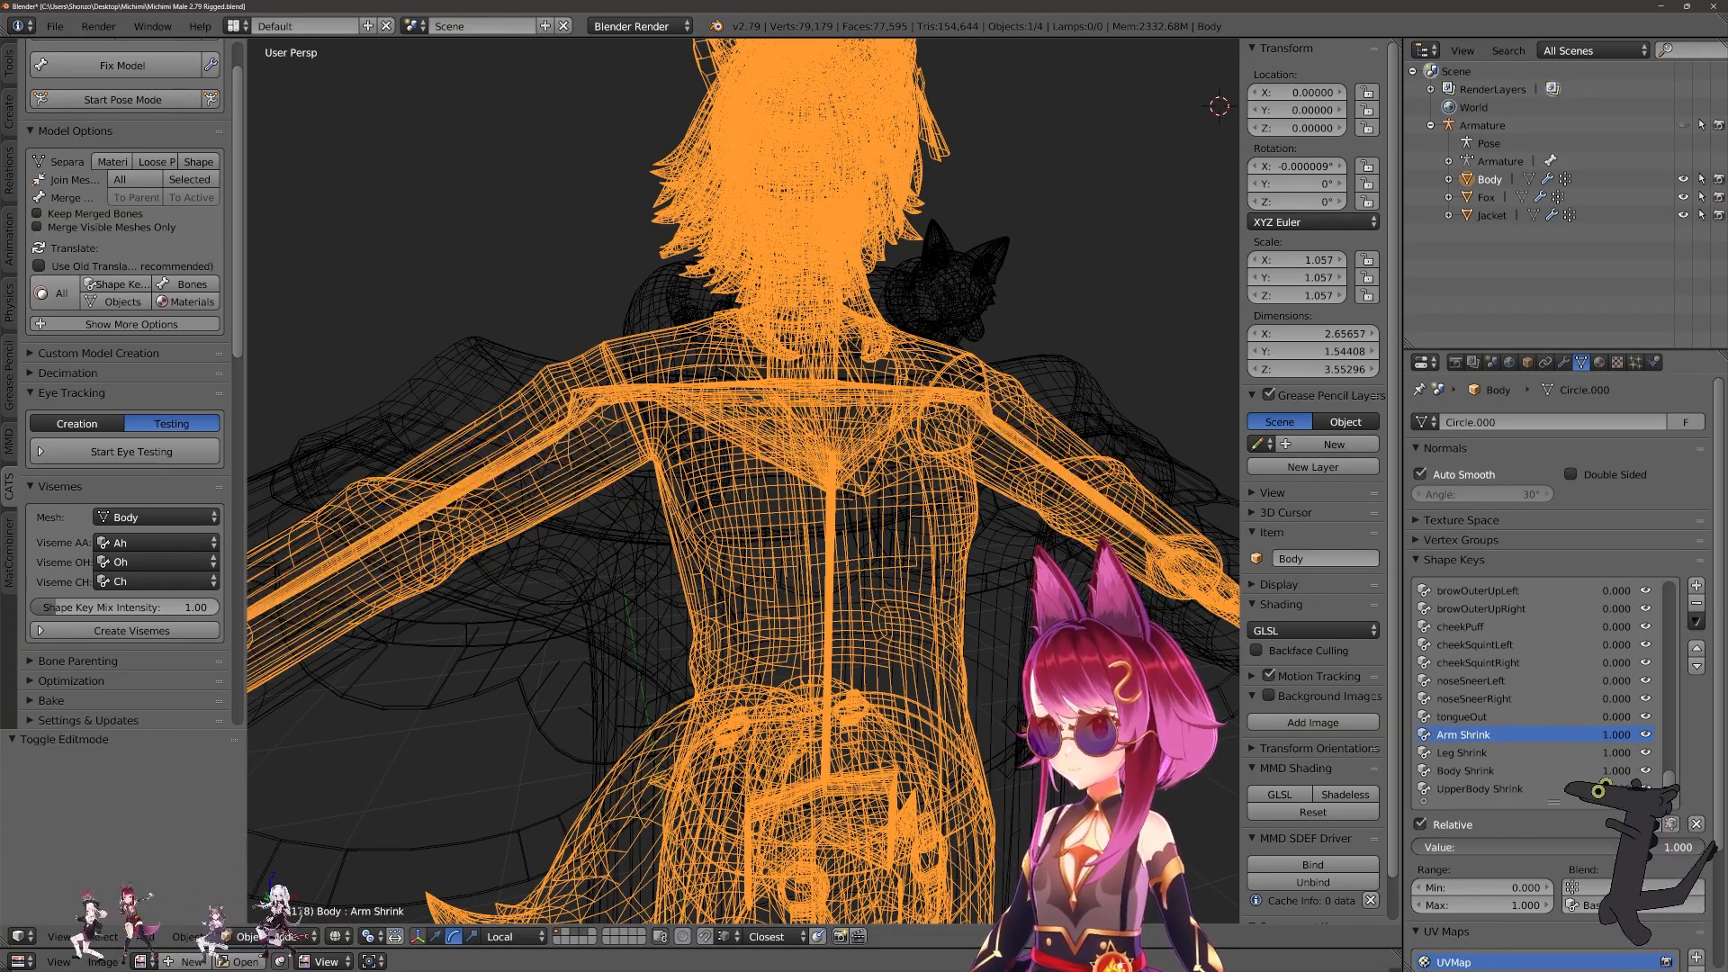
- Return the viewport to solid shading and switch back to Unity
{"action": "scroll", "coordinate": [567, 505], "scroll_direction": "down", "scroll_amount": 2}
{"action": "middle_click_drag", "start_coordinate": [567, 505], "coordinate": [598, 469], "text": "shift"}
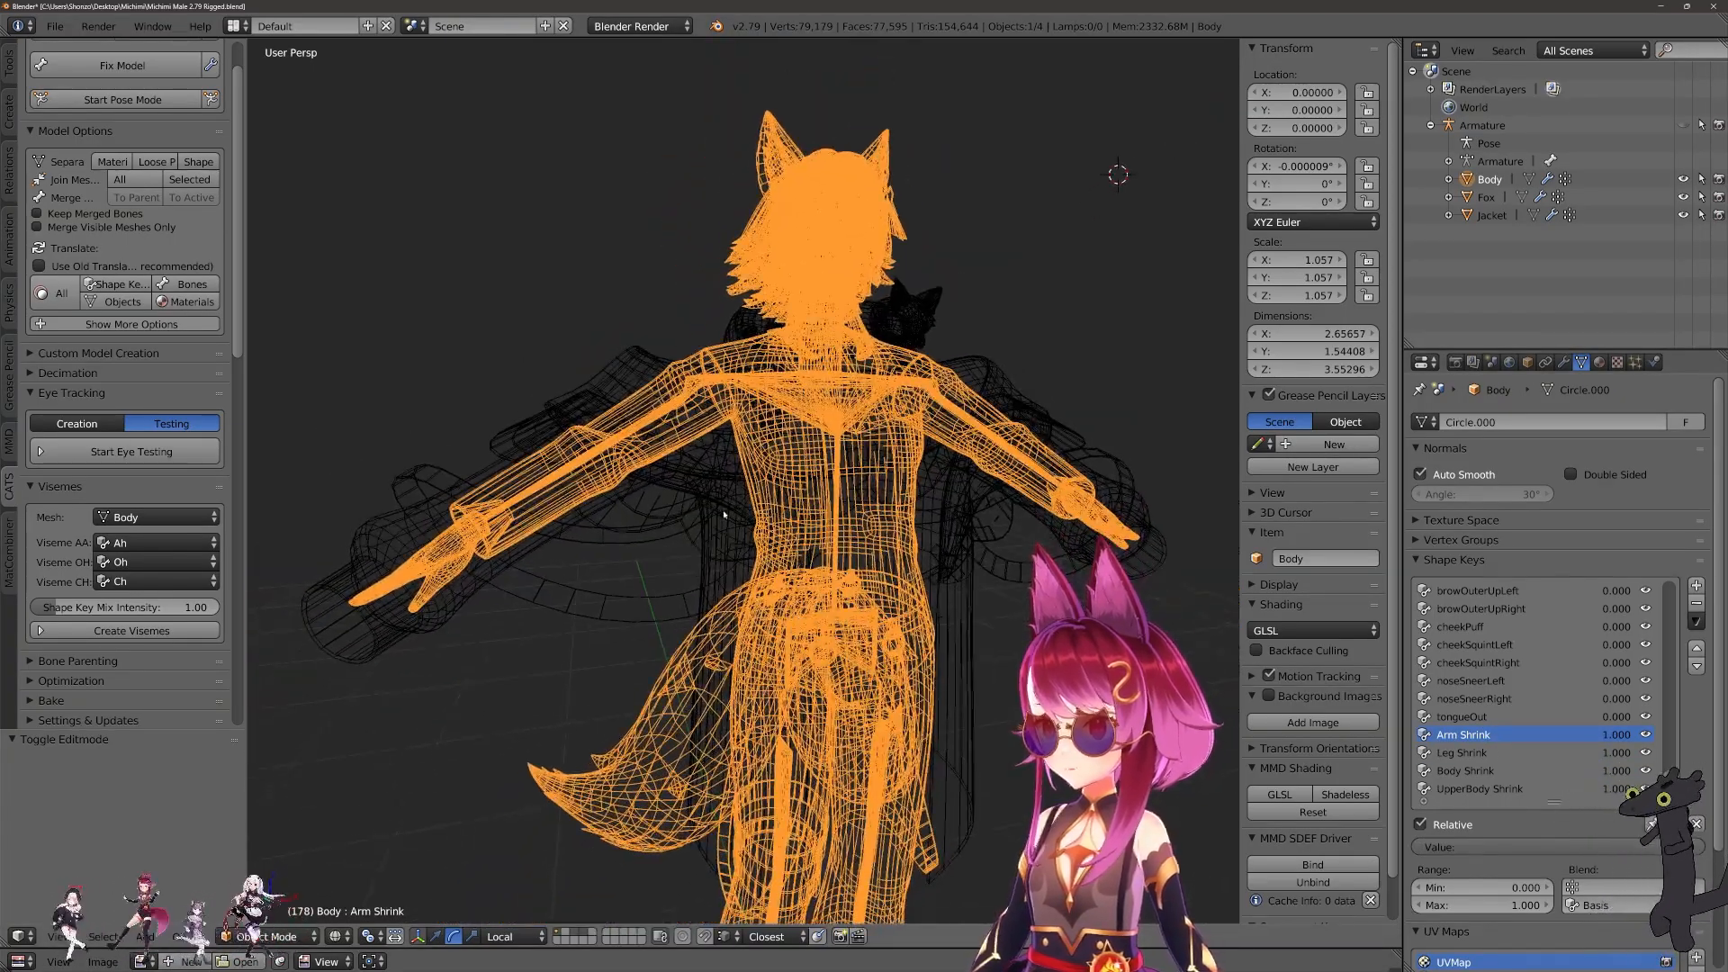
{"action": "key", "text": "z"}
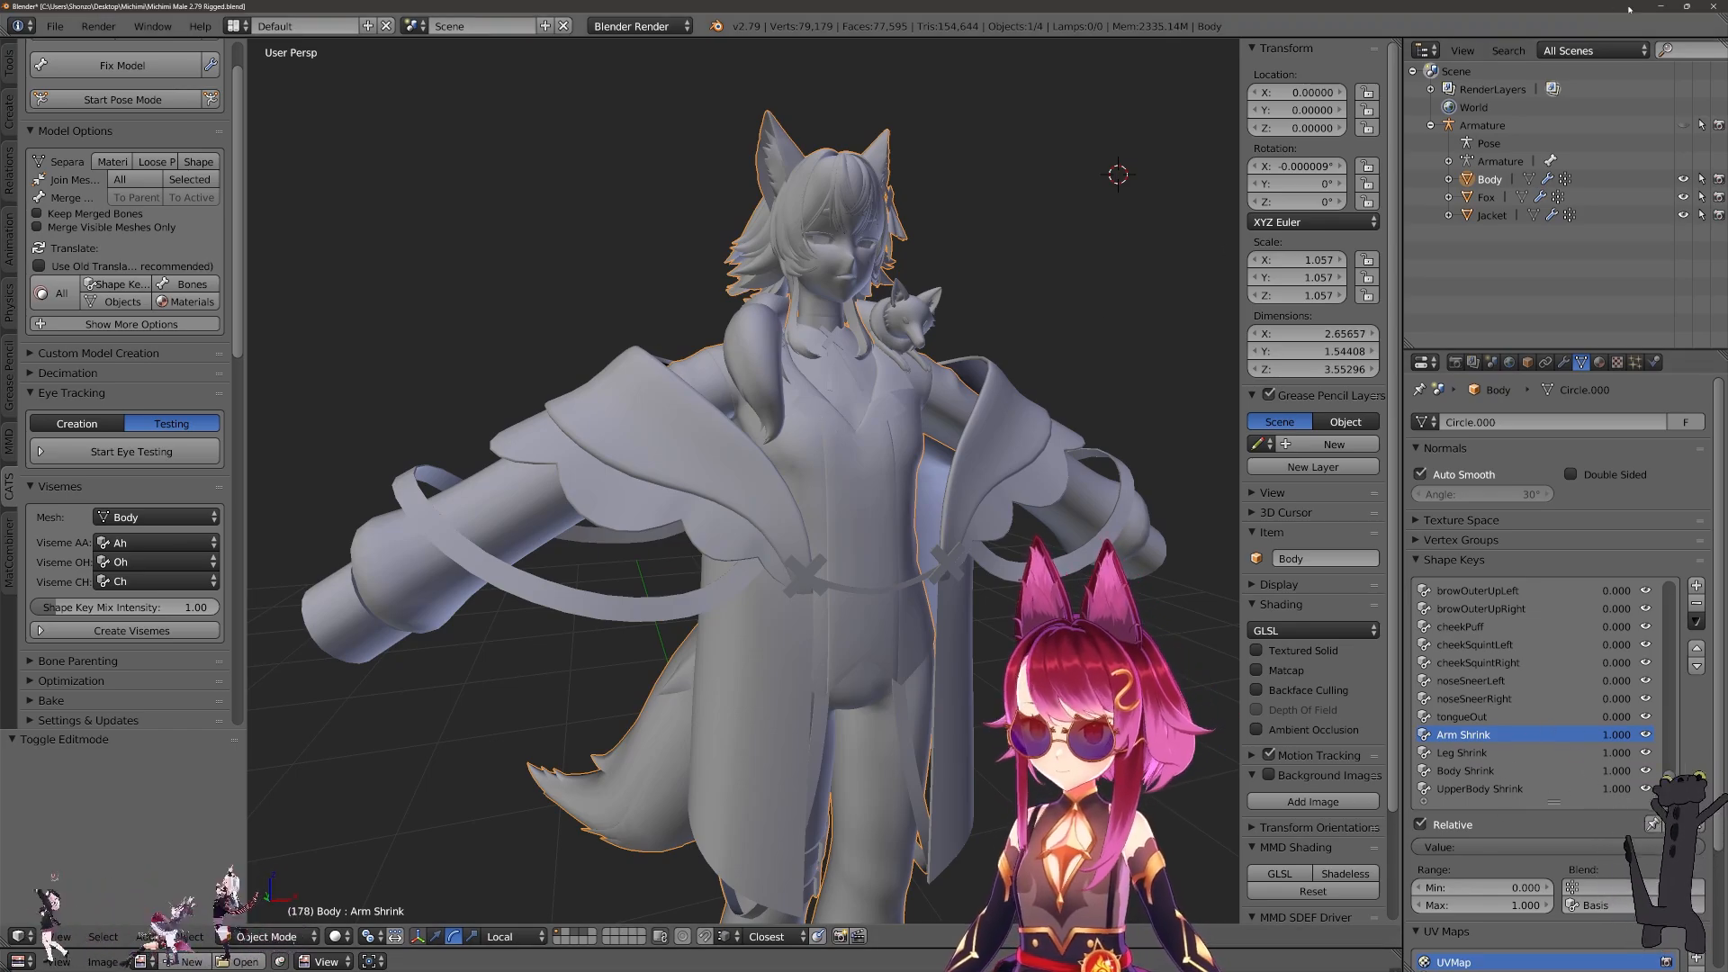
{"action": "key", "text": "alt+Tab"}
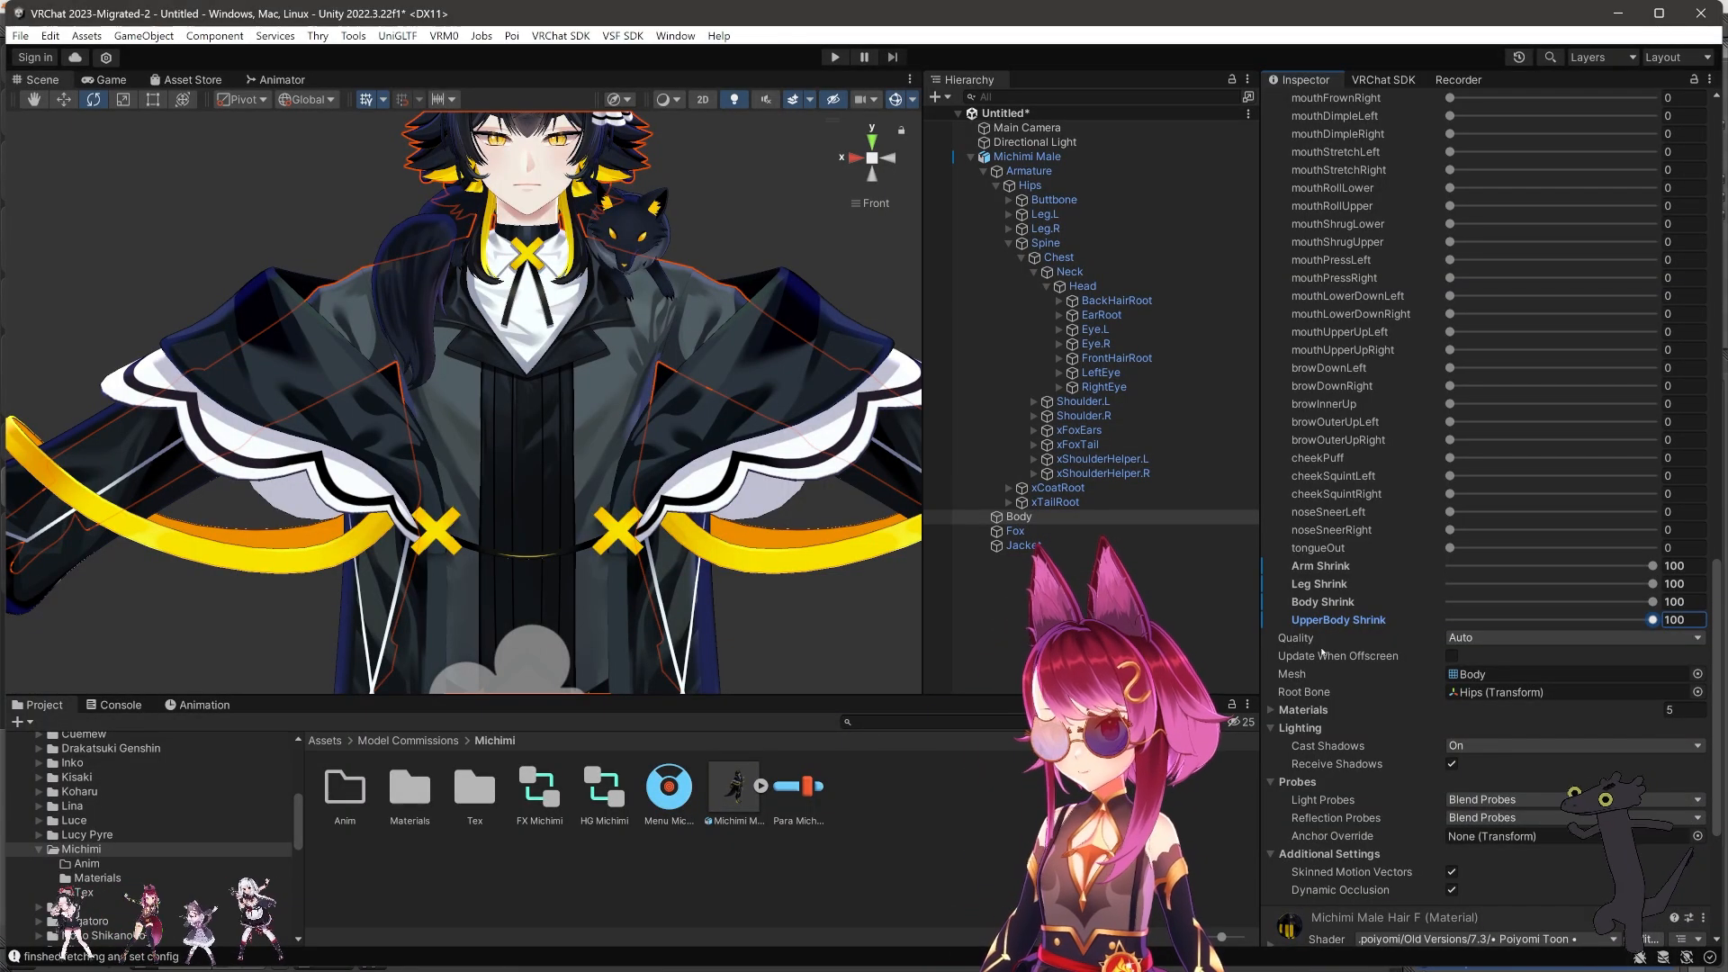
- Show Para Michimi's parameters in the Inspector after briefly checking the Menu Michimi menu
{"action": "left_click", "coordinate": [798, 787]}
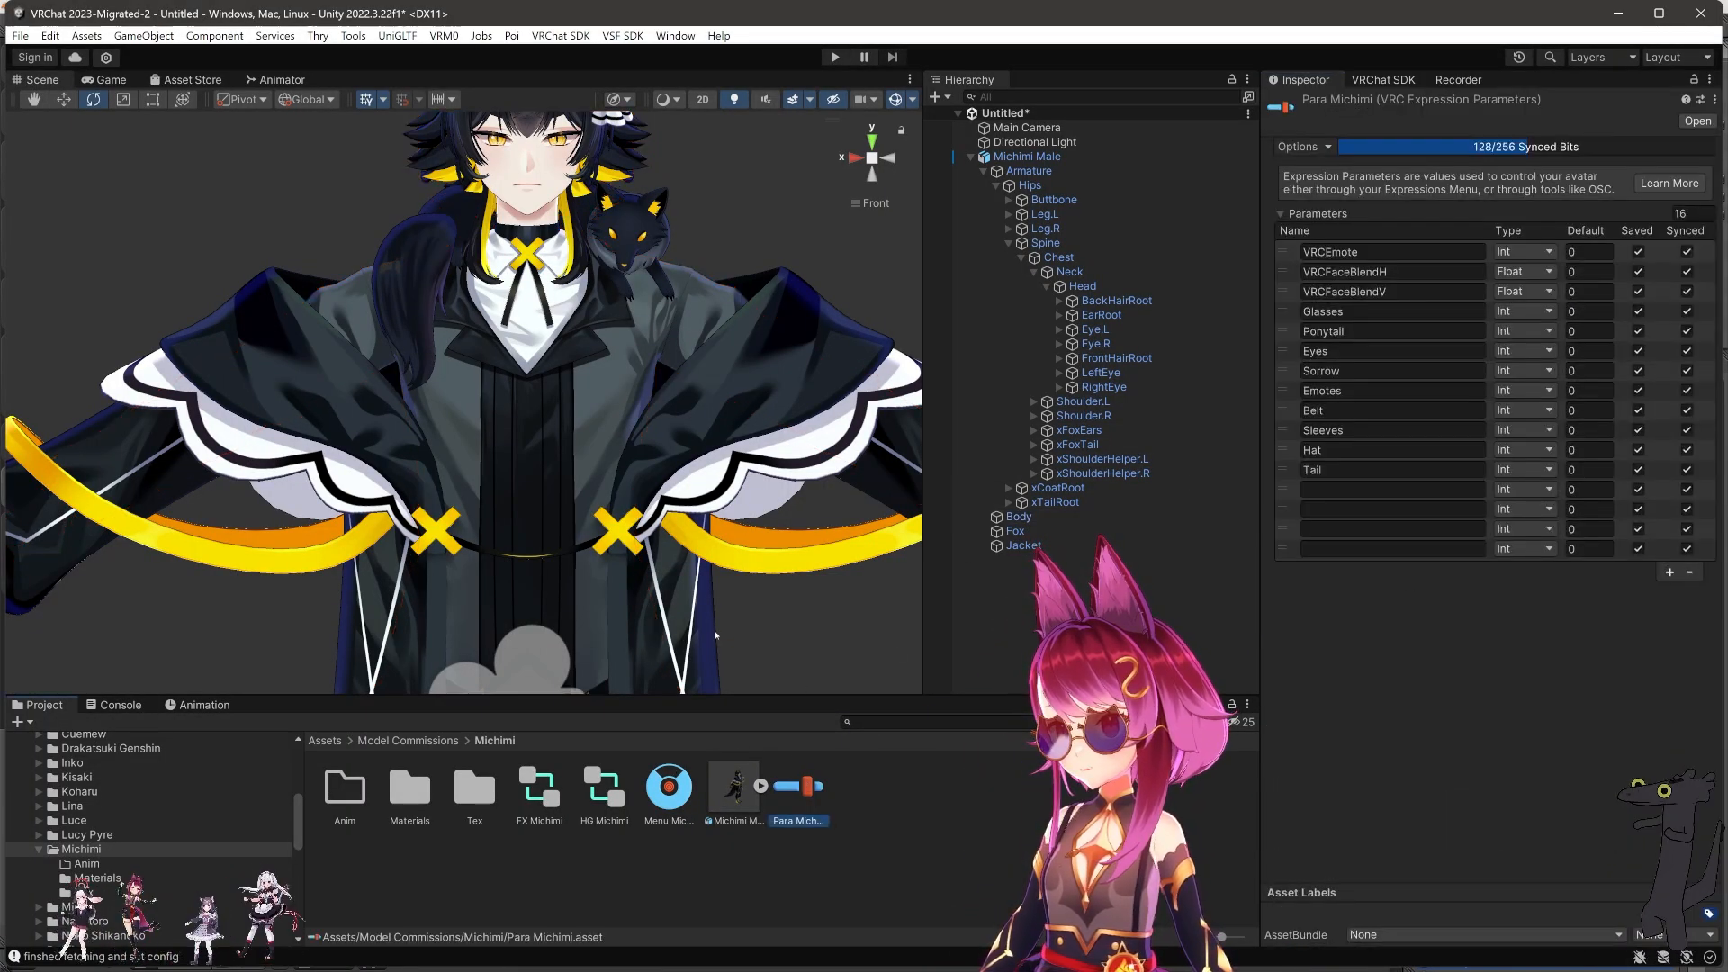
{"action": "scroll", "coordinate": [630, 472], "scroll_direction": "down", "scroll_amount": 3}
{"action": "scroll", "coordinate": [629, 472], "scroll_direction": "down", "scroll_amount": 3}
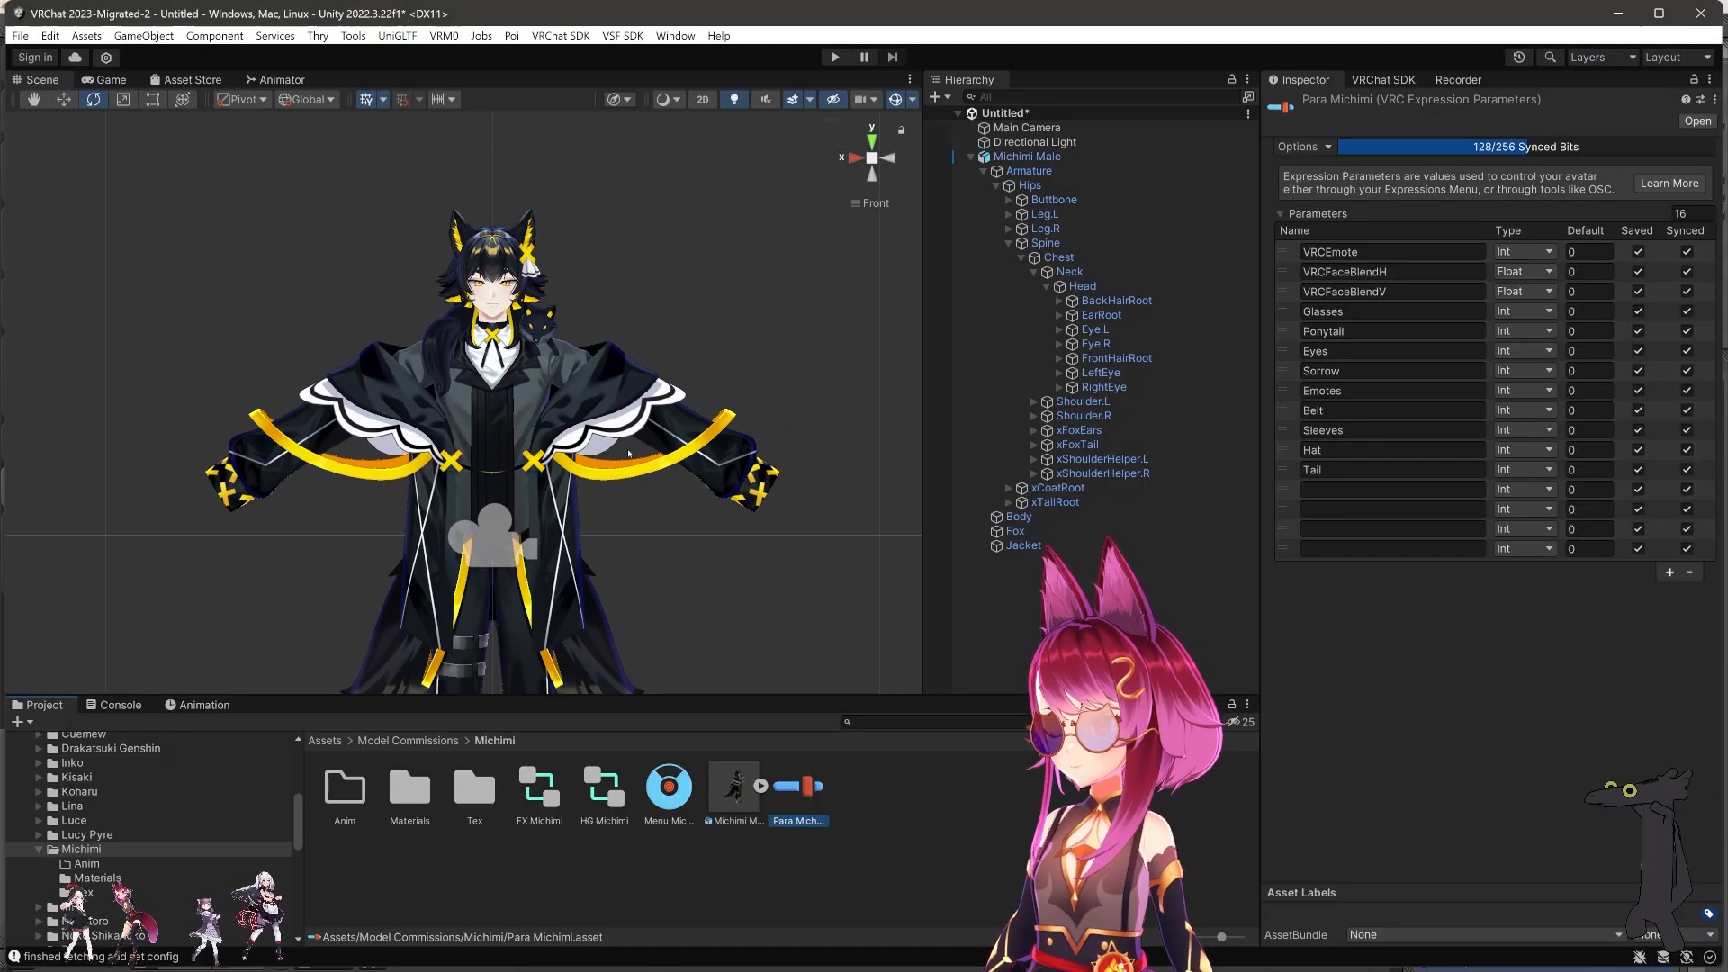
{"action": "scroll", "coordinate": [611, 490], "scroll_direction": "down", "scroll_amount": 1}
{"action": "middle_click_drag", "start_coordinate": [653, 633], "coordinate": [698, 581]}
{"action": "scroll", "coordinate": [667, 590], "scroll_direction": "up", "scroll_amount": 1}
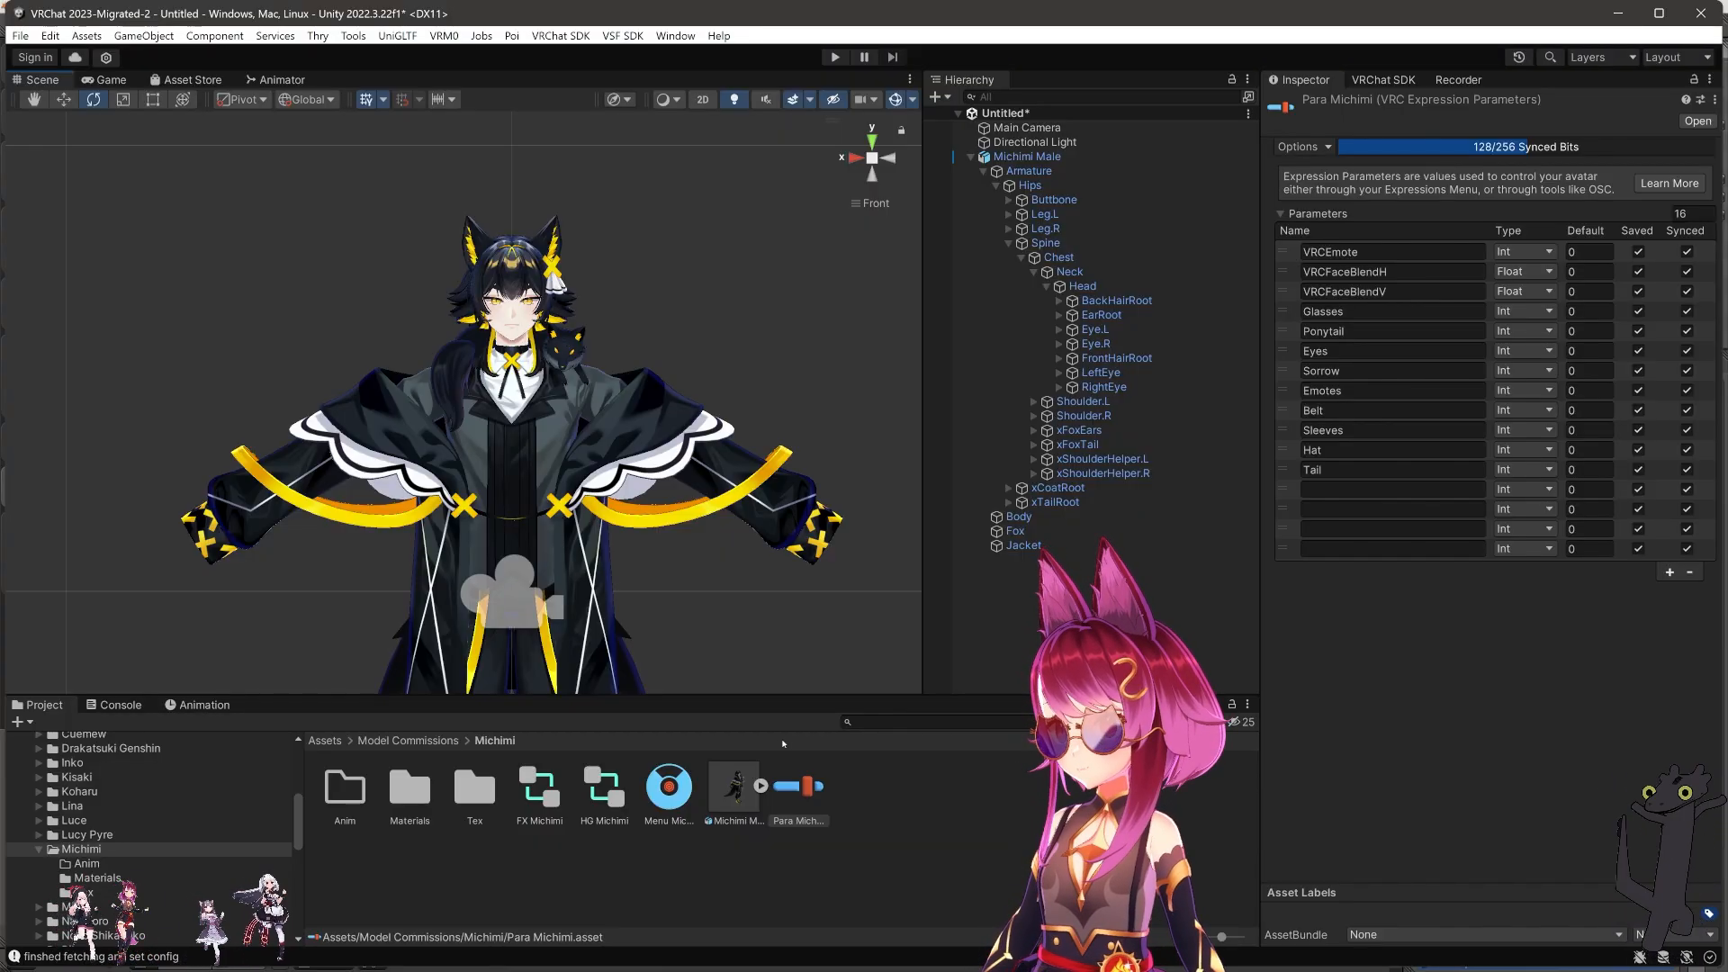
{"action": "left_click", "coordinate": [684, 794]}
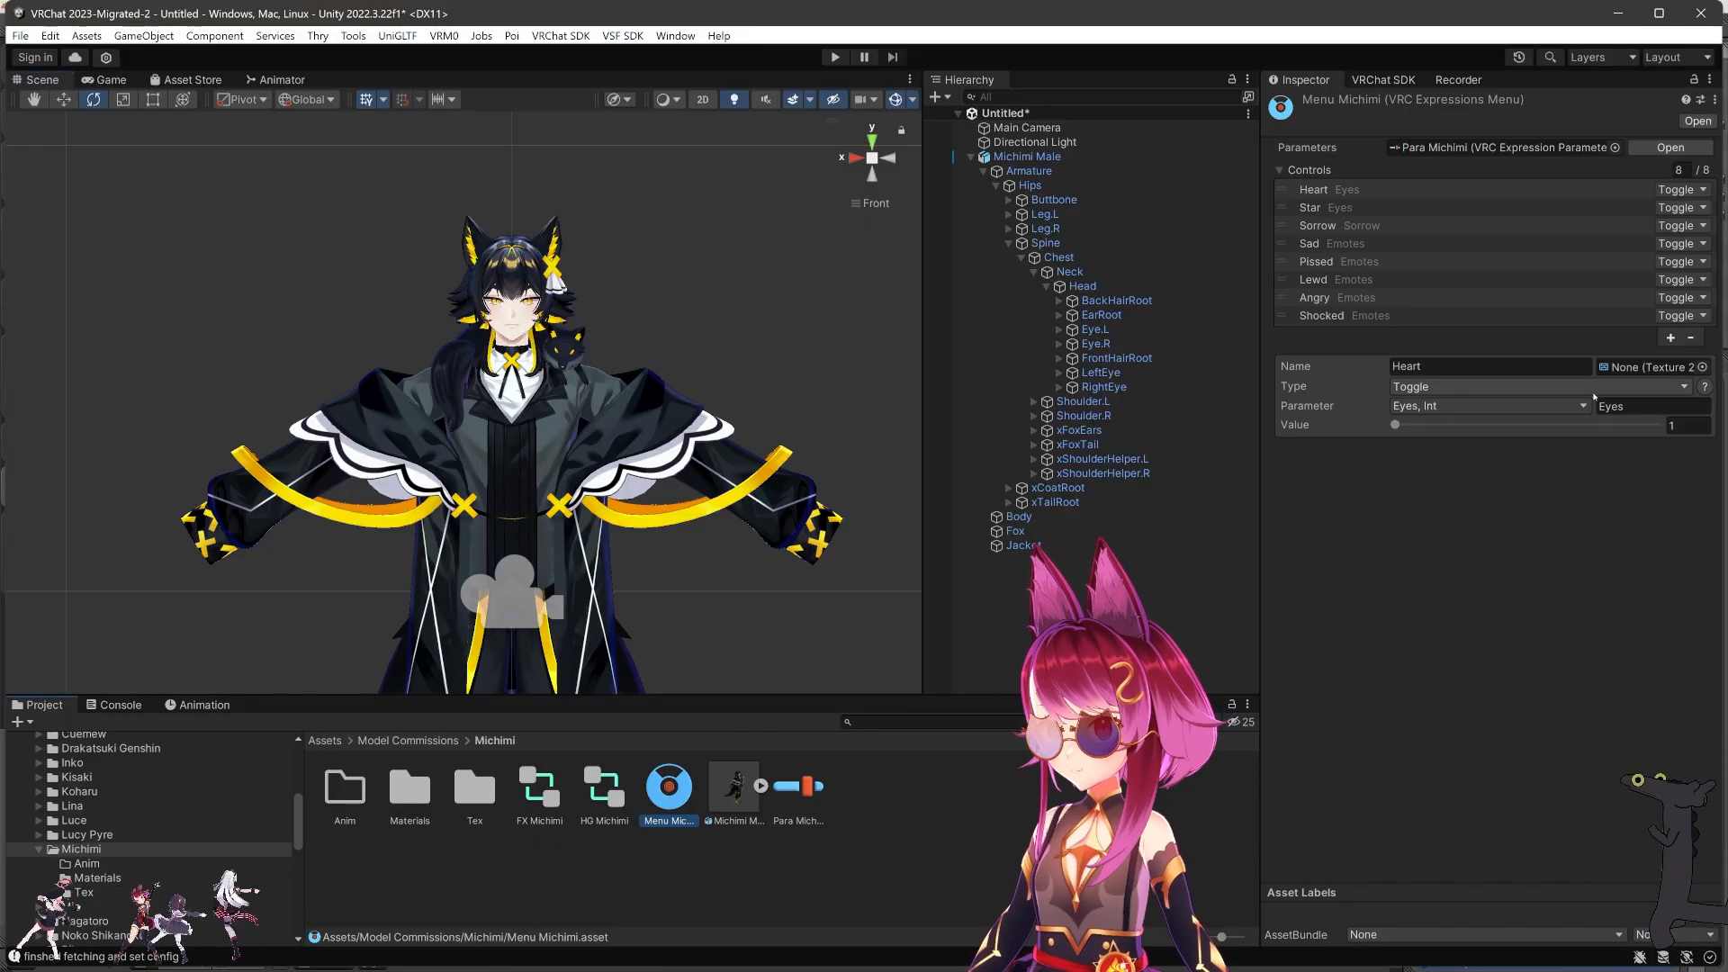
{"action": "left_click", "coordinate": [797, 787]}
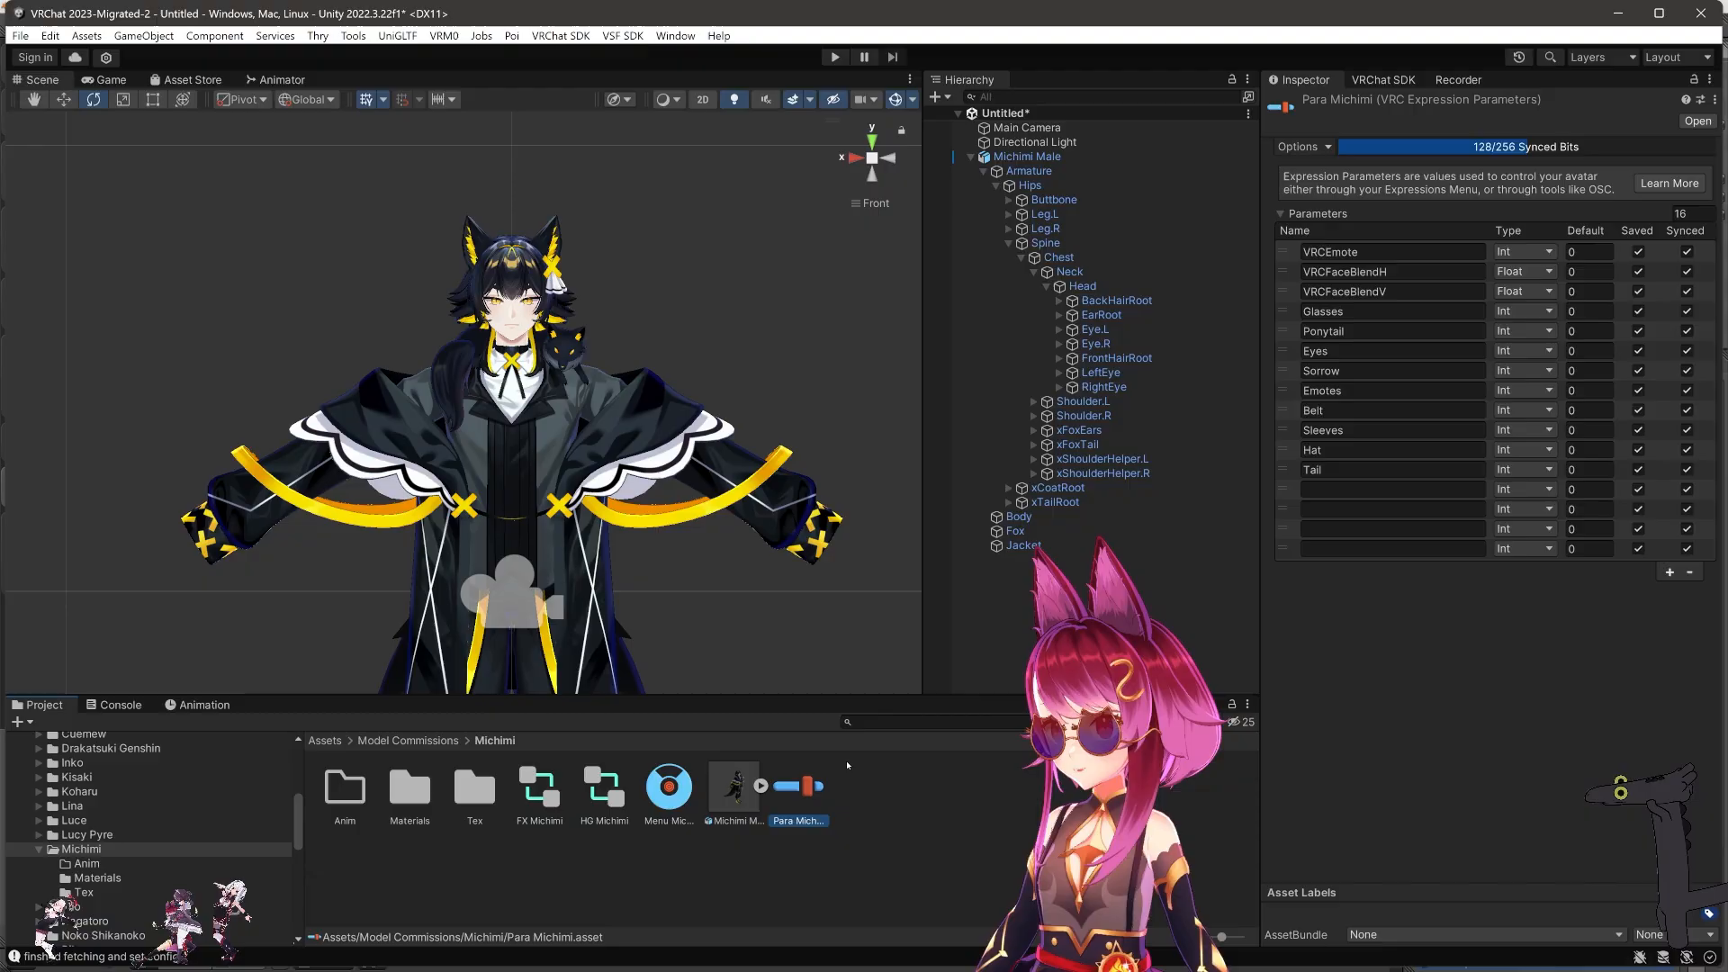
- Erase the old parameter names from Tail upward in Para Michimi
{"action": "left_click", "coordinate": [1366, 470]}
{"action": "key", "text": "BackSpace"}
{"action": "left_click", "coordinate": [1361, 451]}
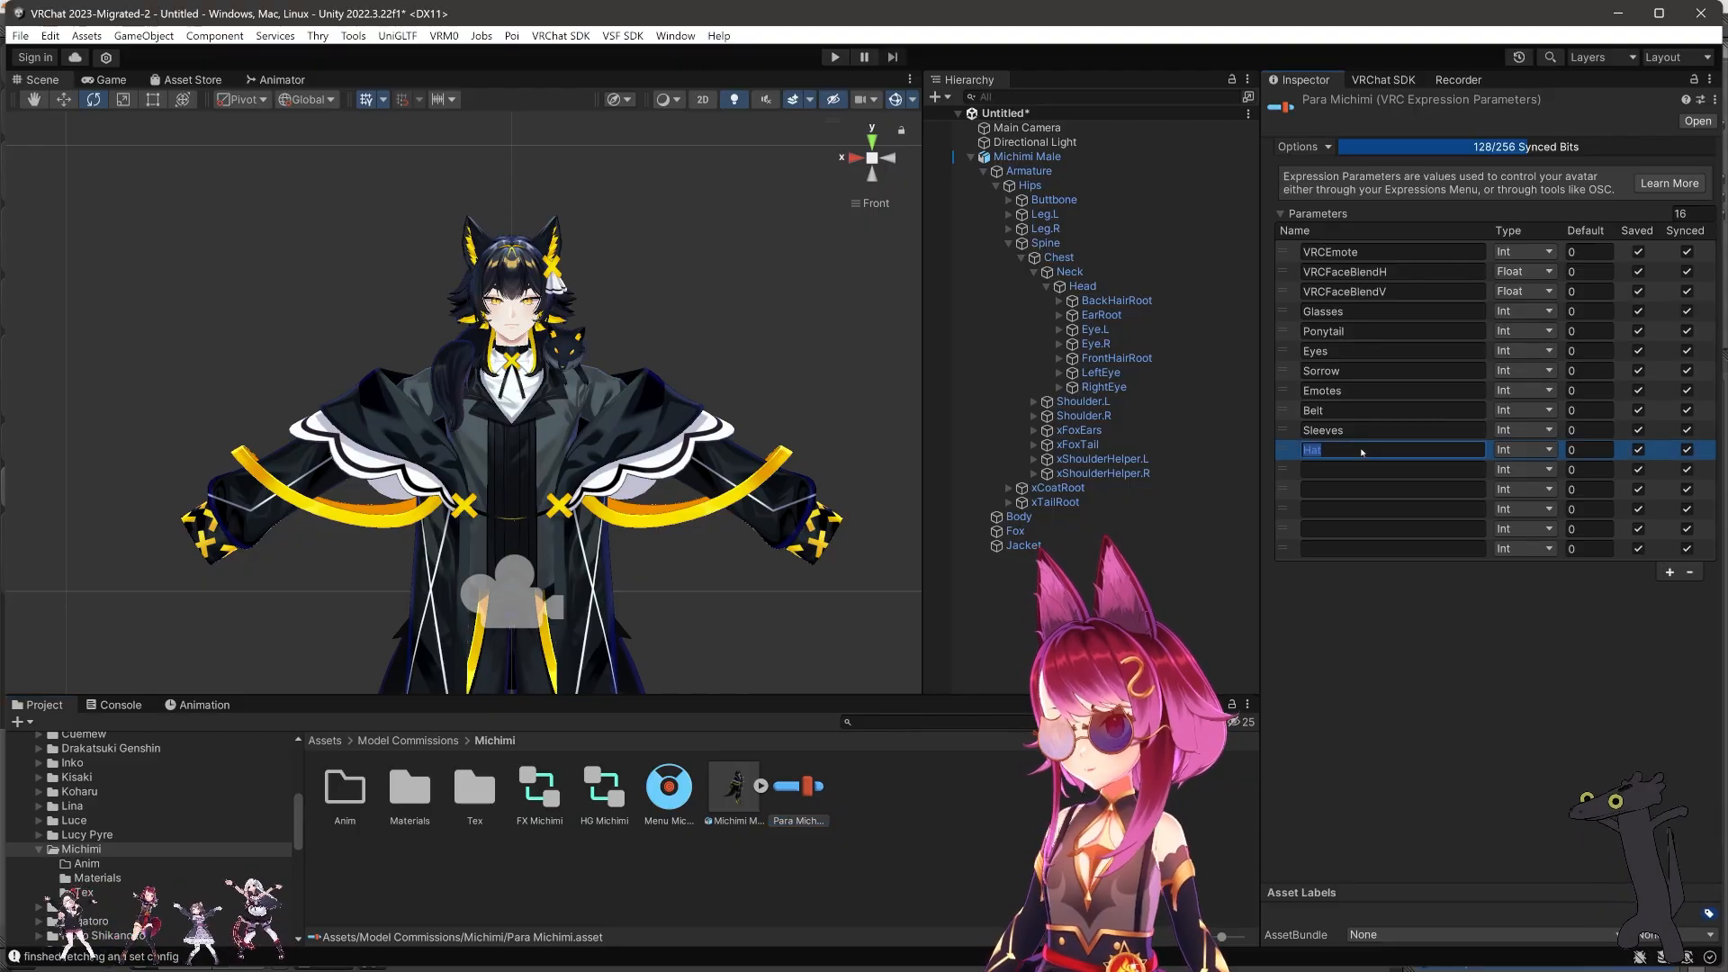
{"action": "key", "text": "BackSpace"}
{"action": "left_click", "coordinate": [1366, 429]}
{"action": "key", "text": "BackSpace"}
{"action": "left_click", "coordinate": [1370, 410]}
- Erase the remaining names from Emotes up to Glasses, then select the FX Michimi controller
{"action": "key", "text": "BackSpace"}
{"action": "key", "text": "BackSpace"}
{"action": "left_click", "coordinate": [1372, 370]}
{"action": "key", "text": "BackSpace"}
{"action": "left_click", "coordinate": [1370, 350]}
{"action": "key", "text": "BackSpace"}
{"action": "left_click", "coordinate": [1367, 330]}
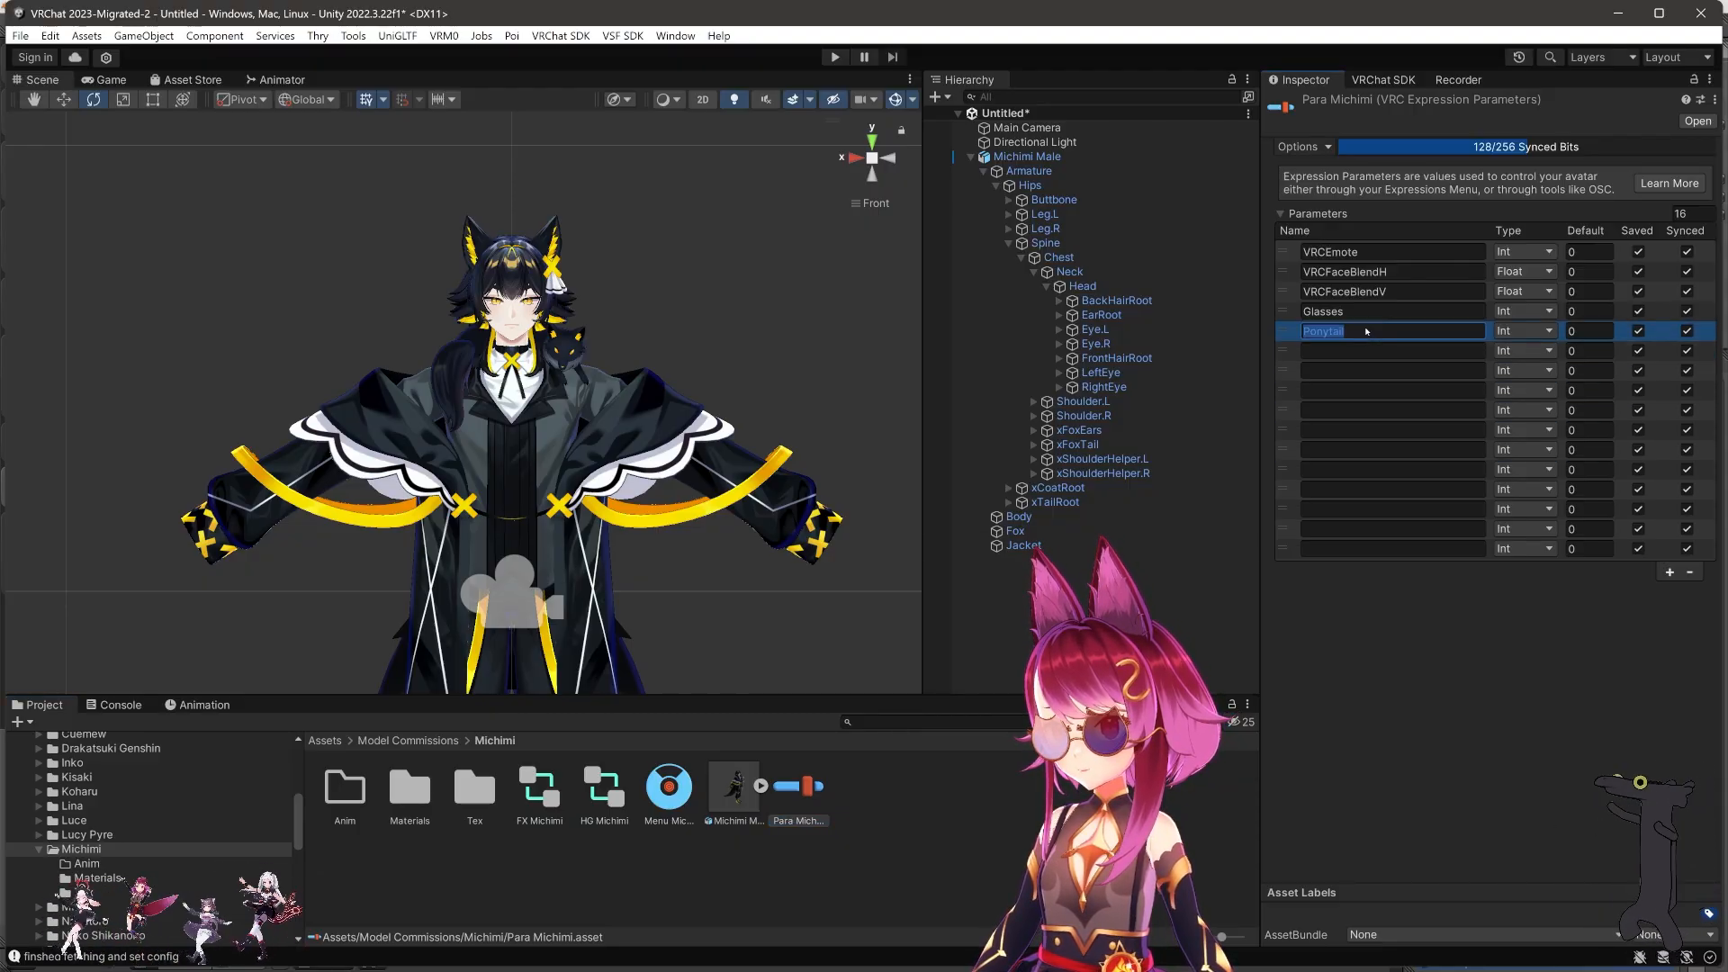
{"action": "left_click", "coordinate": [1364, 310]}
{"action": "key", "text": "BackSpace"}
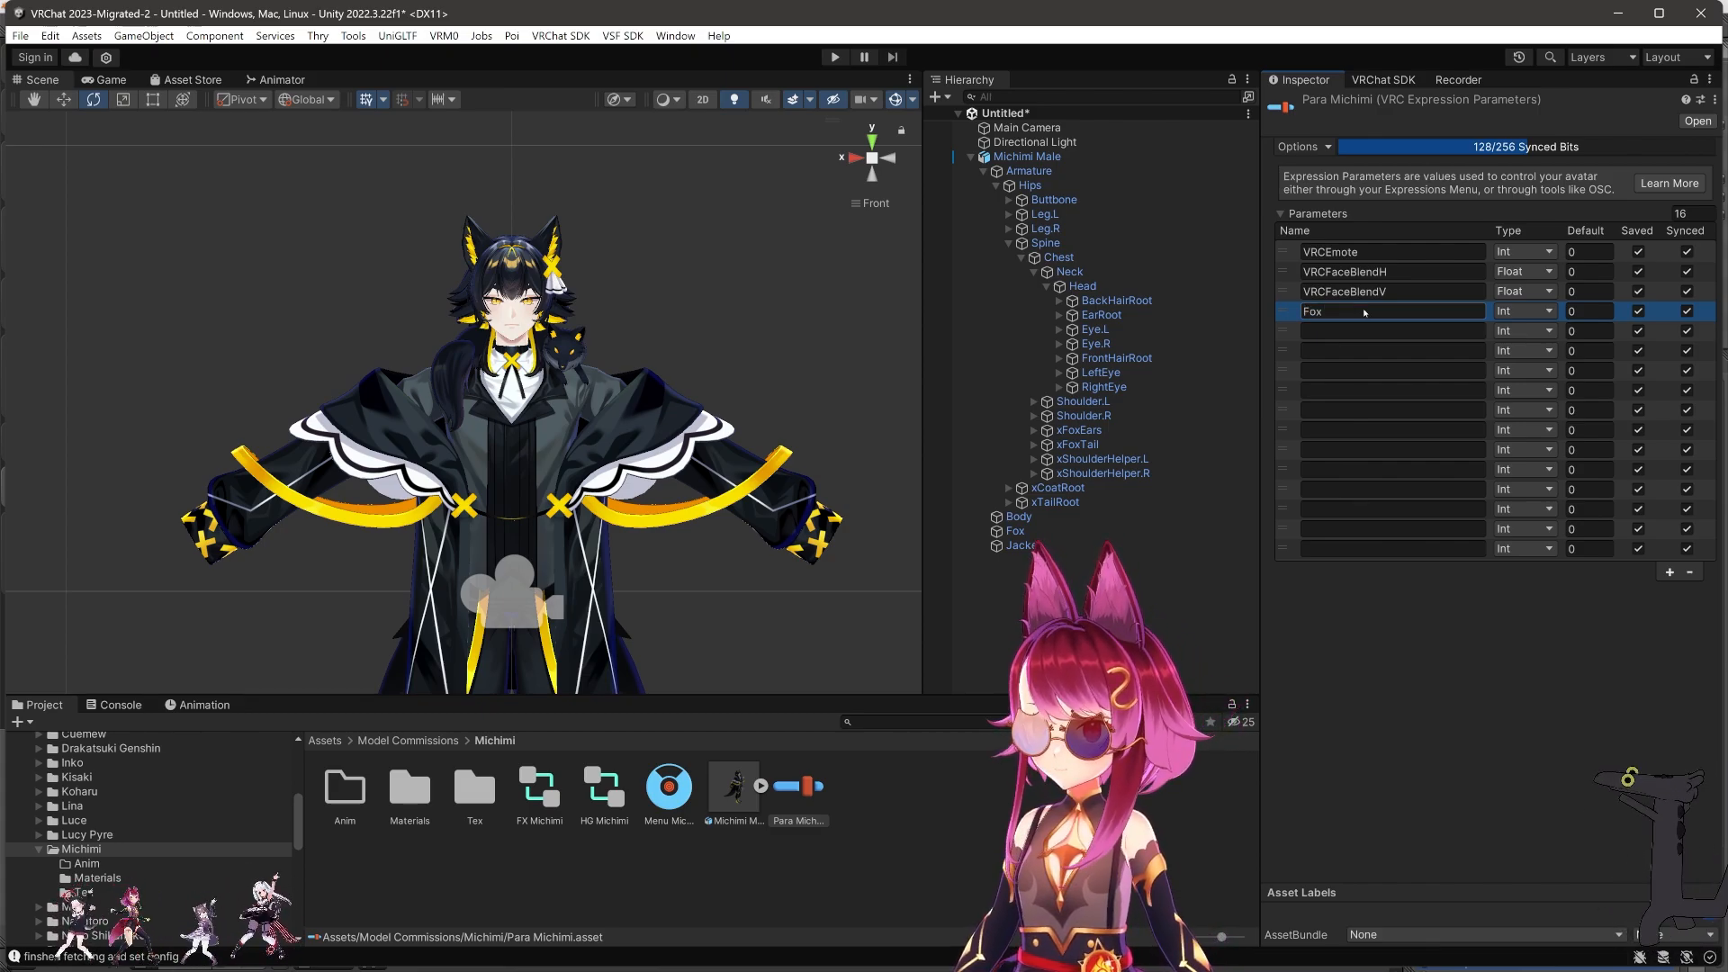
{"action": "left_click", "coordinate": [1334, 335]}
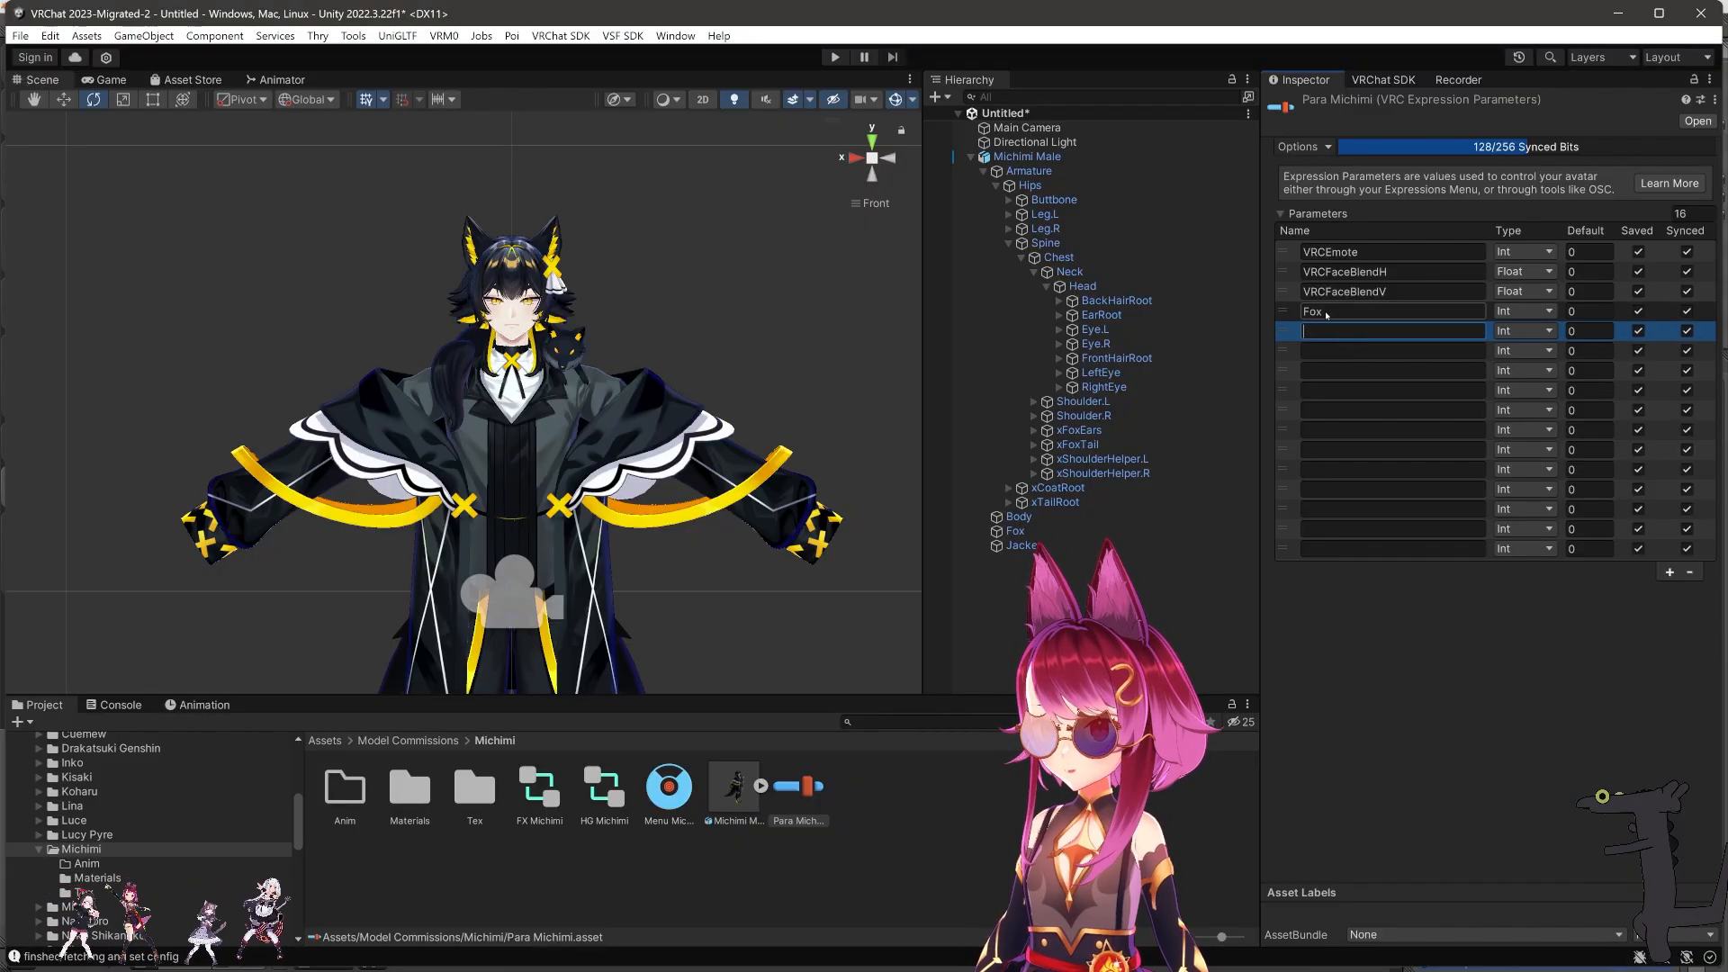
{"action": "left_click", "coordinate": [539, 789]}
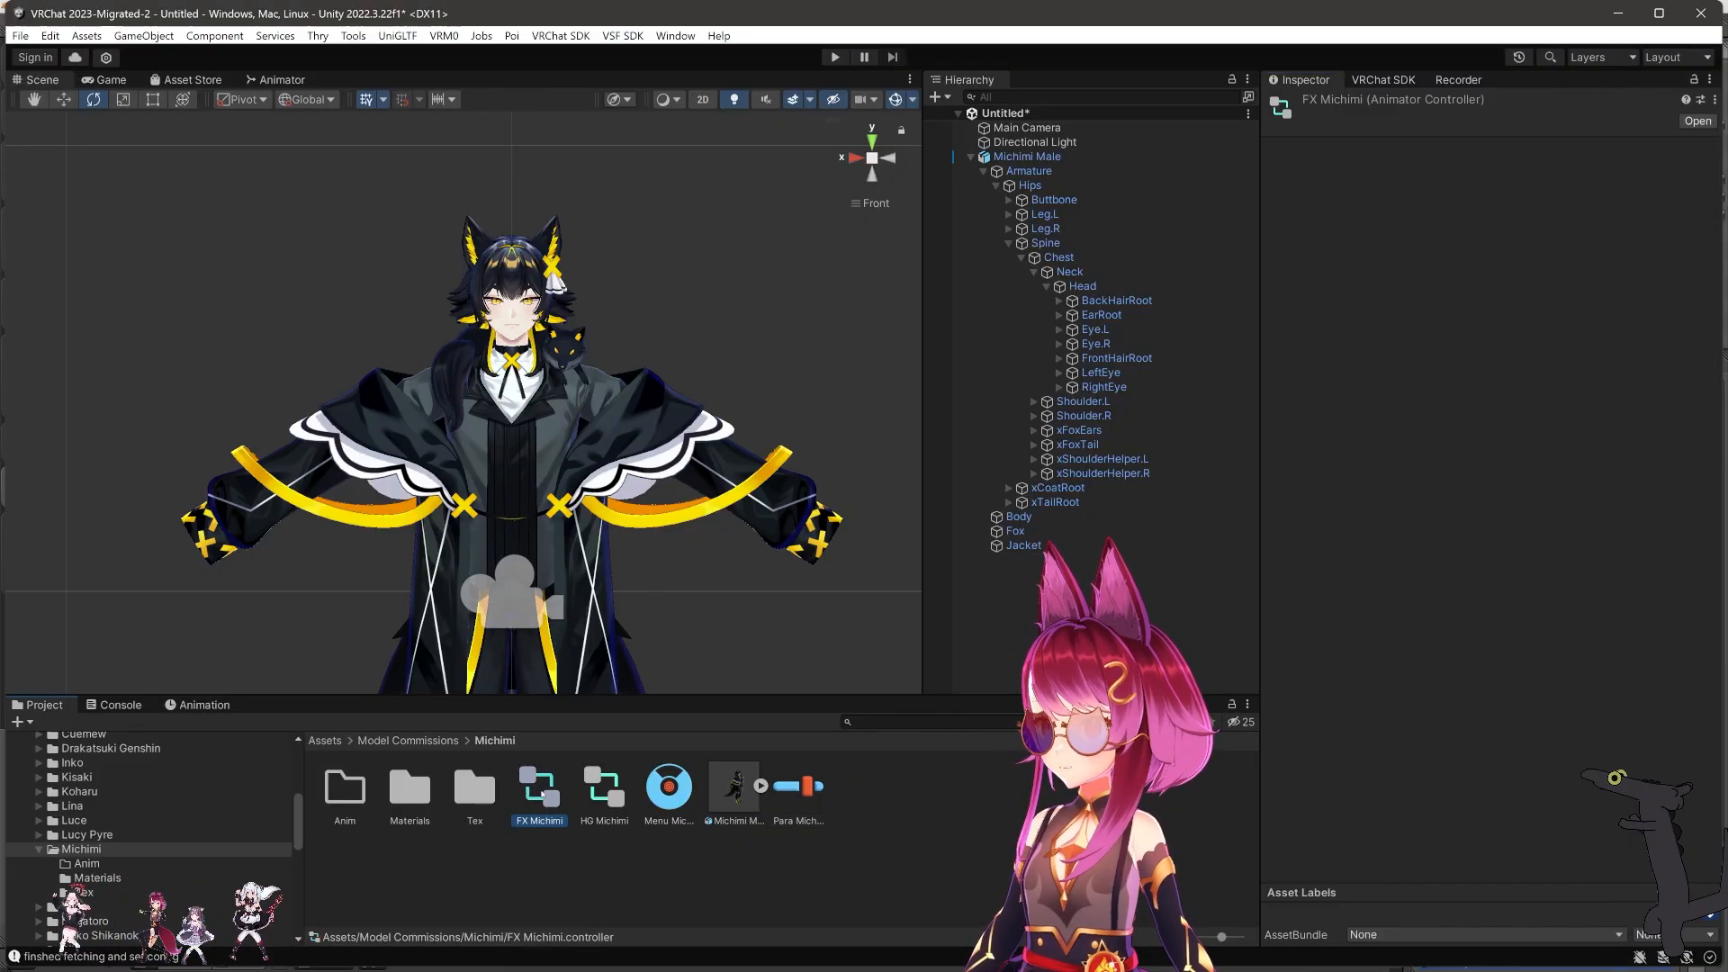
- Add Jacket and Emotes parameters below Fox in Para Michimi, with FX Michimi loaded in the Animator
{"action": "left_click", "coordinate": [277, 79]}
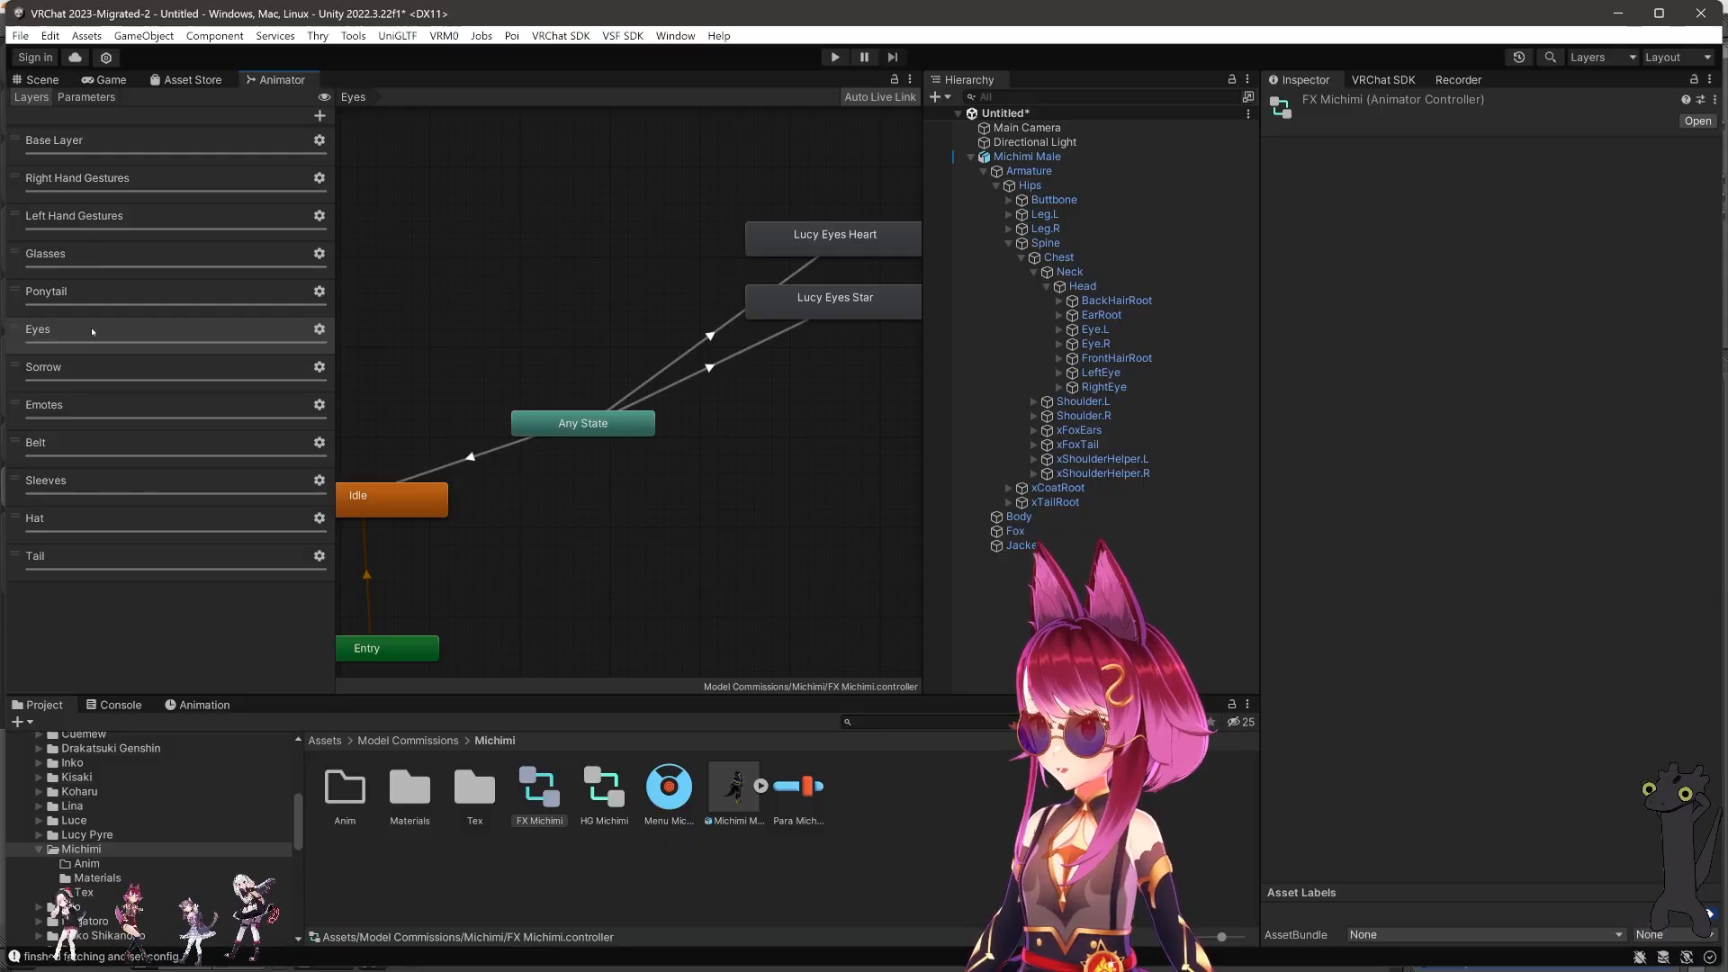
{"action": "left_click", "coordinate": [798, 787]}
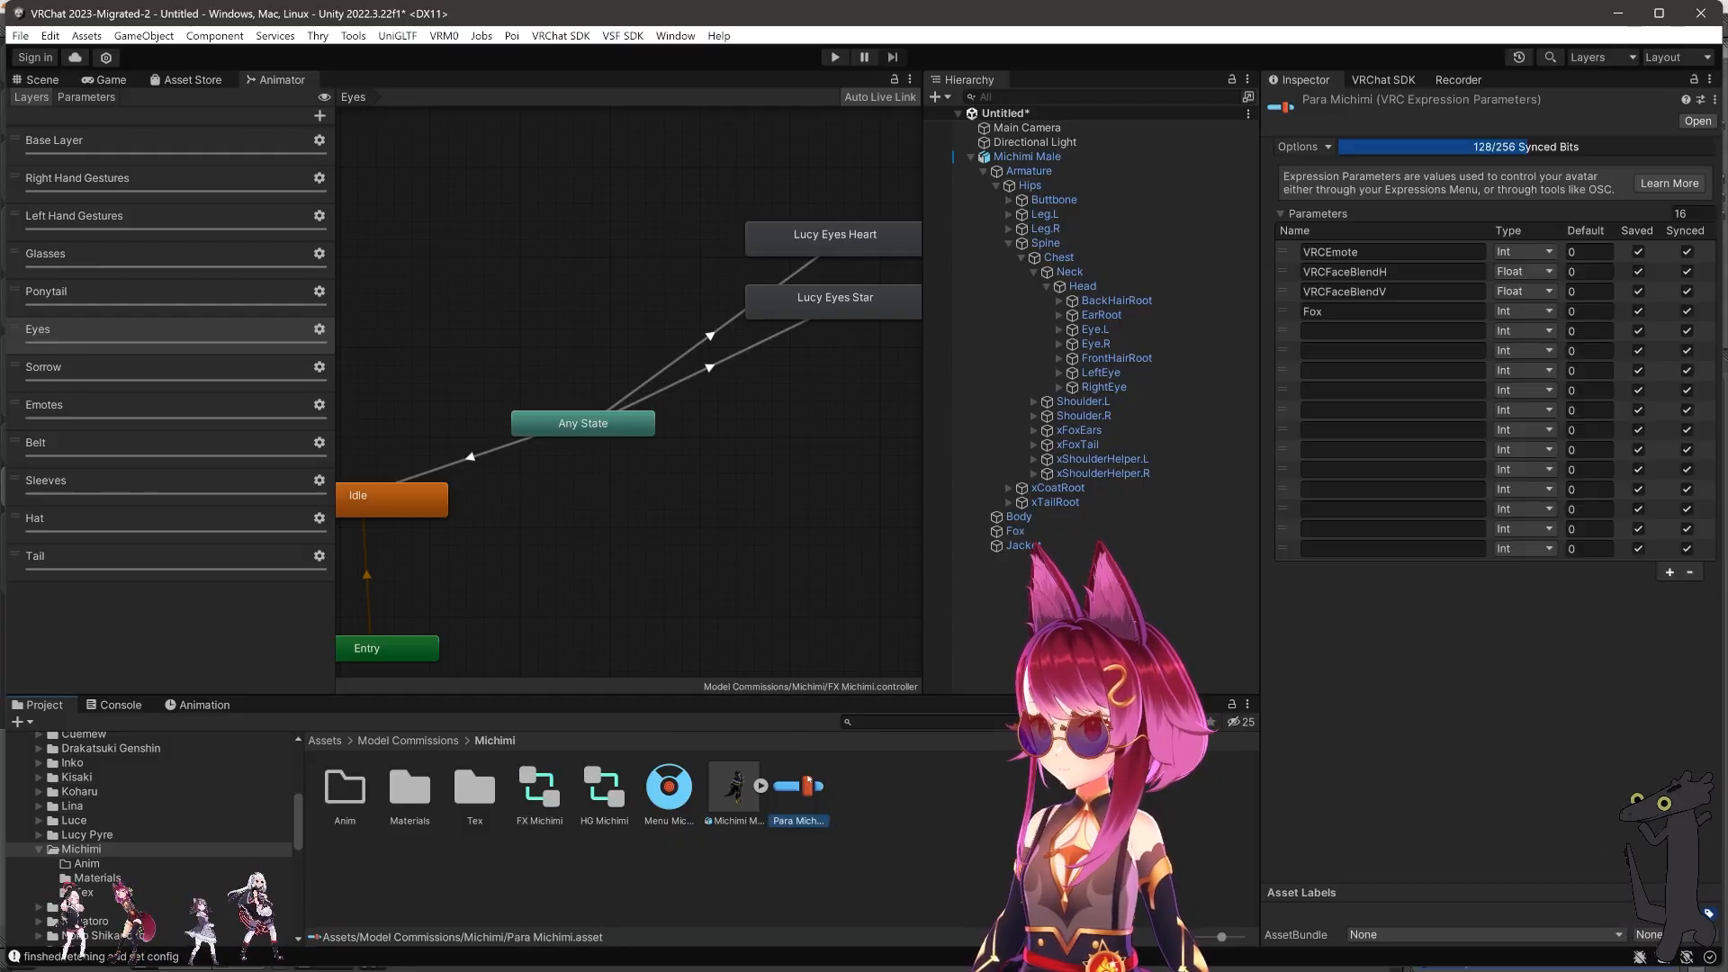
{"action": "left_click", "coordinate": [1334, 329]}
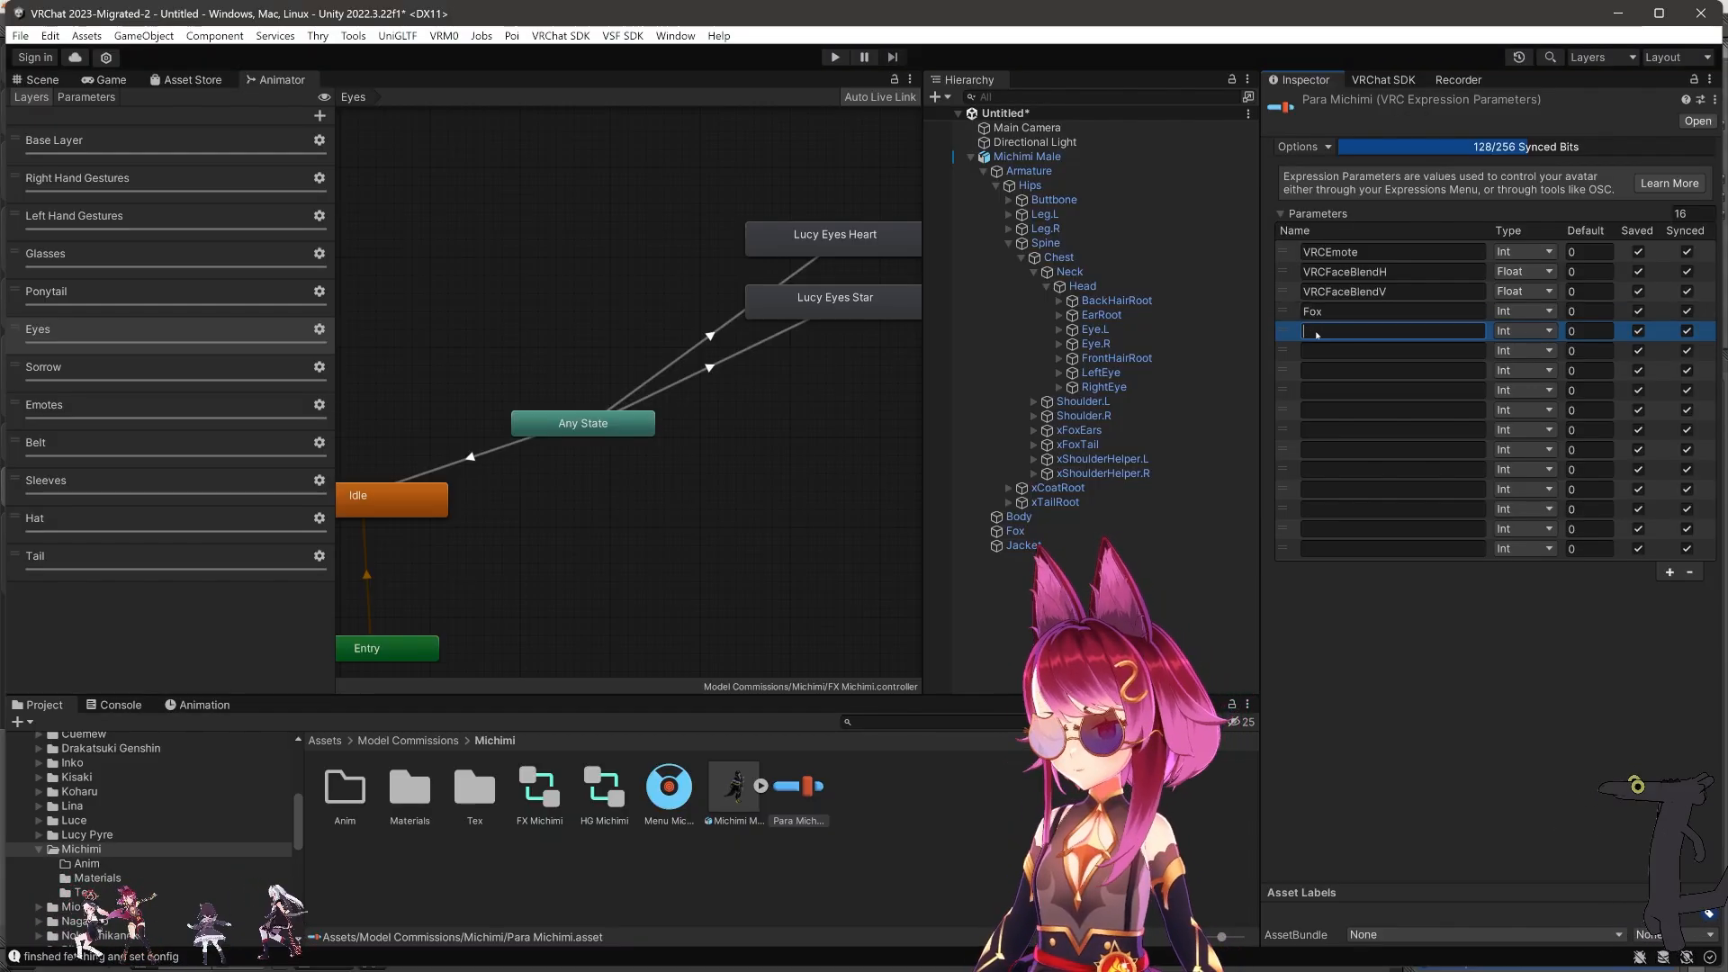
{"action": "type", "text": "Jacket"}
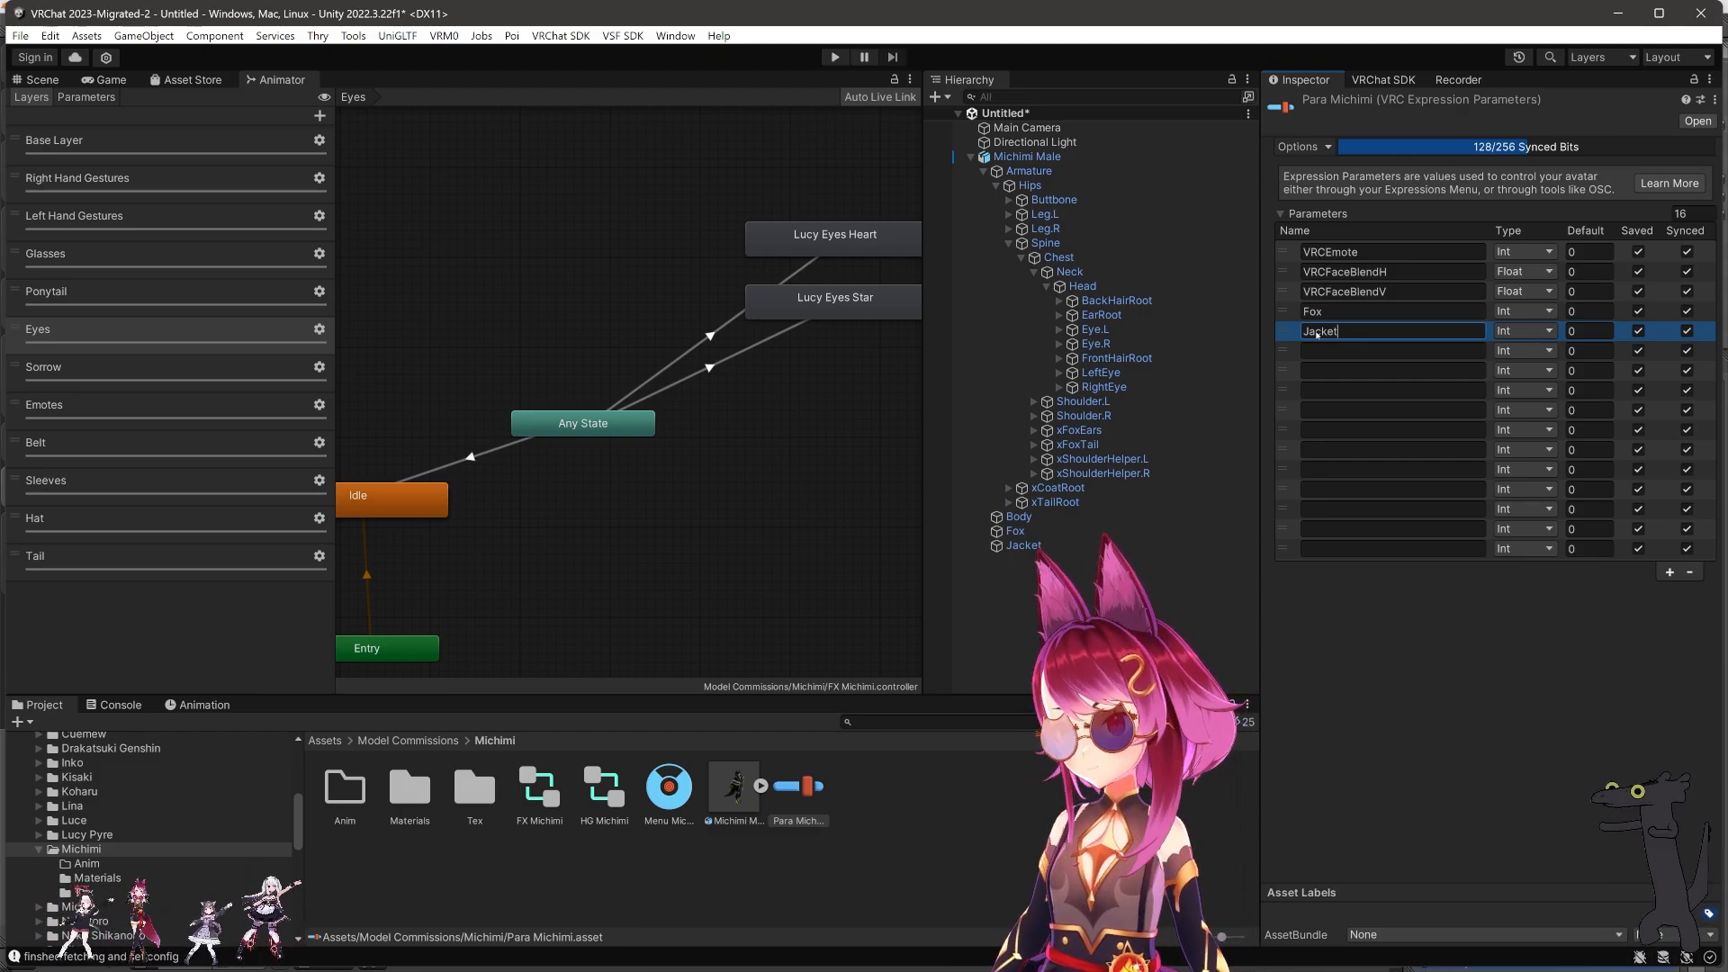
{"action": "left_click", "coordinate": [1376, 350]}
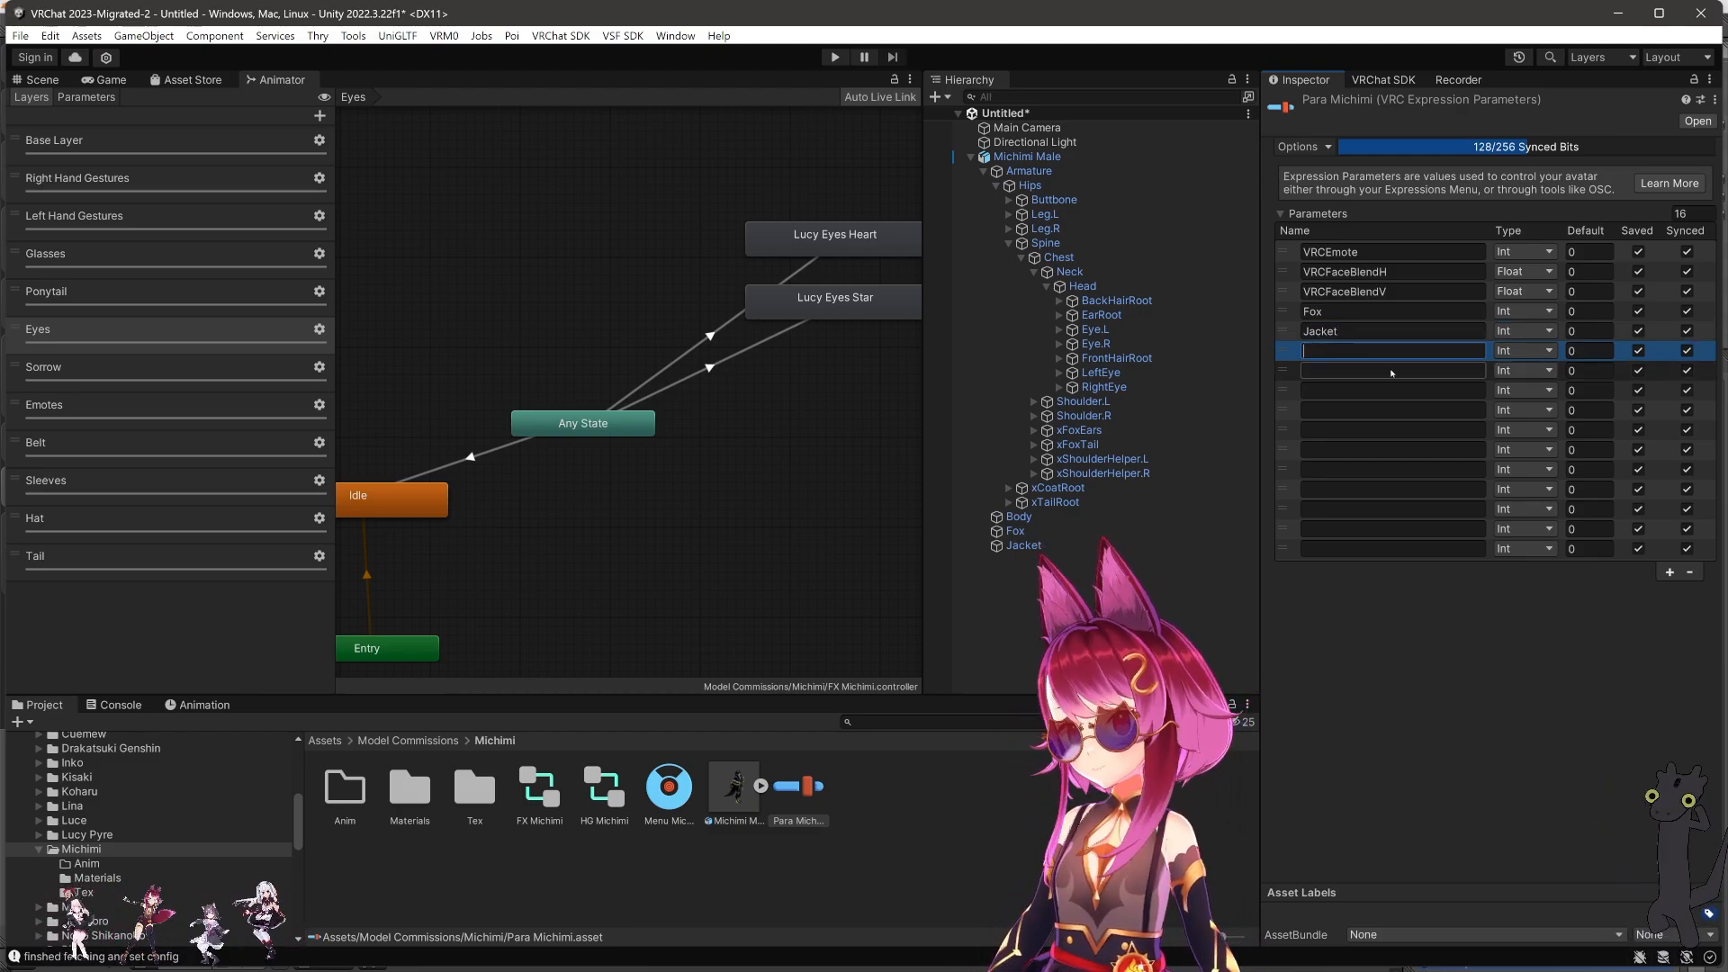
{"action": "type", "text": "Emotes"}
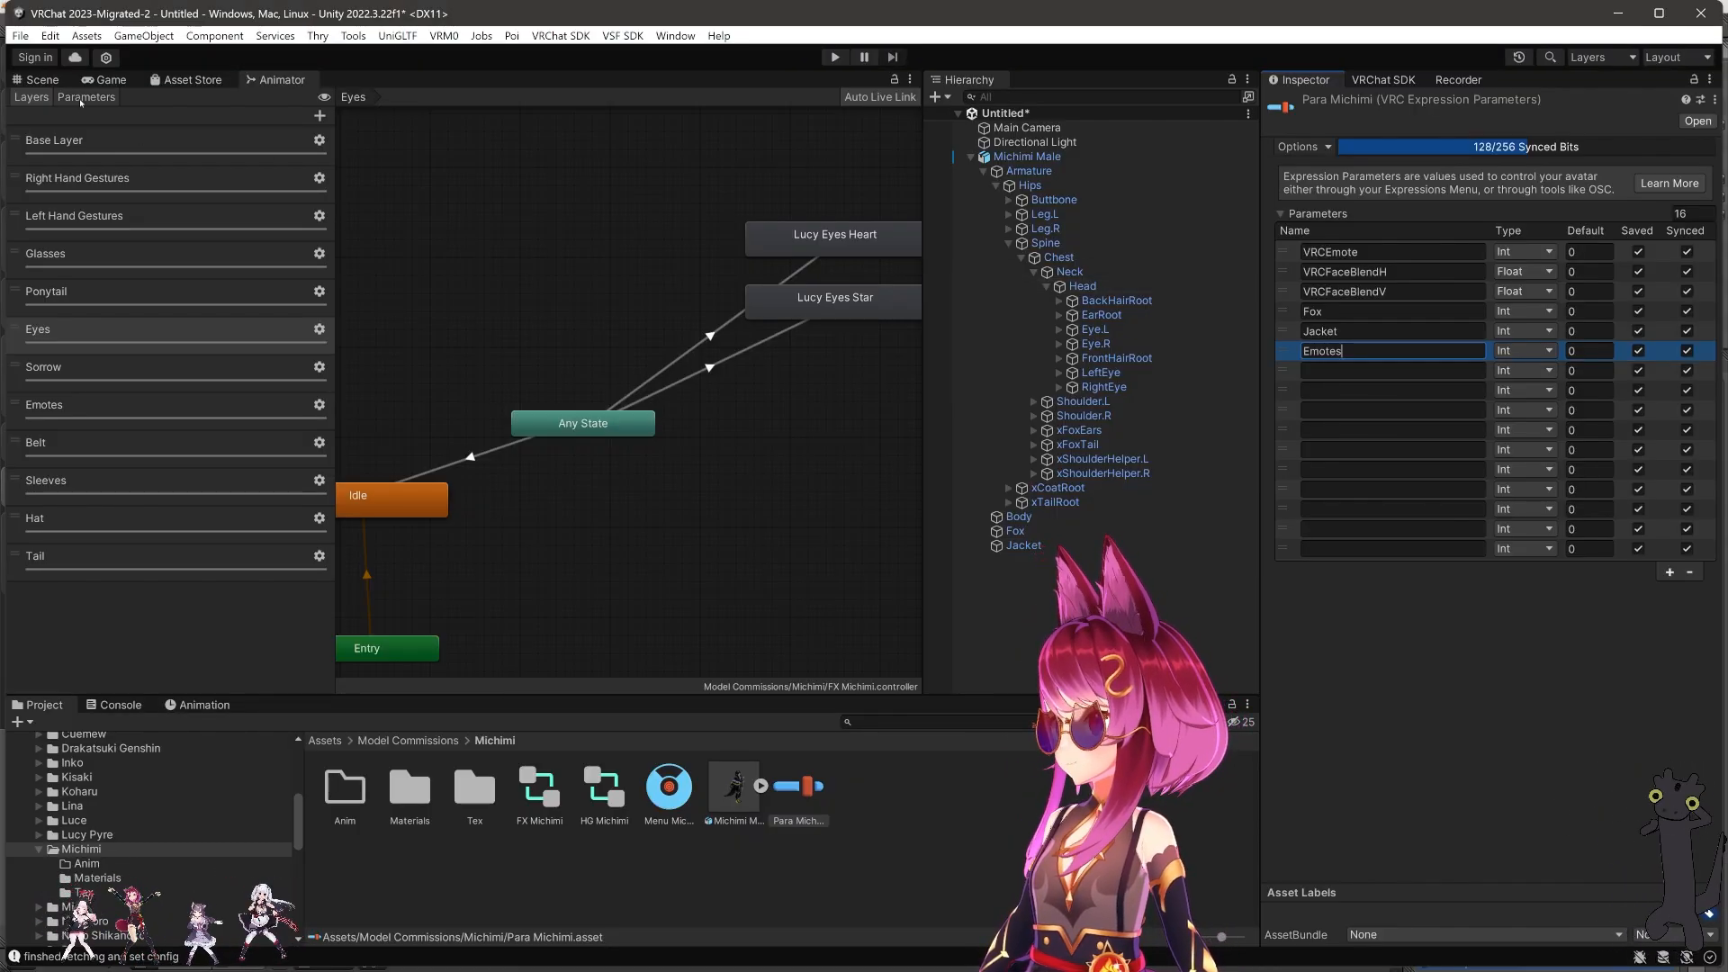
{"action": "left_click", "coordinate": [666, 846]}
{"action": "left_click", "coordinate": [539, 788]}
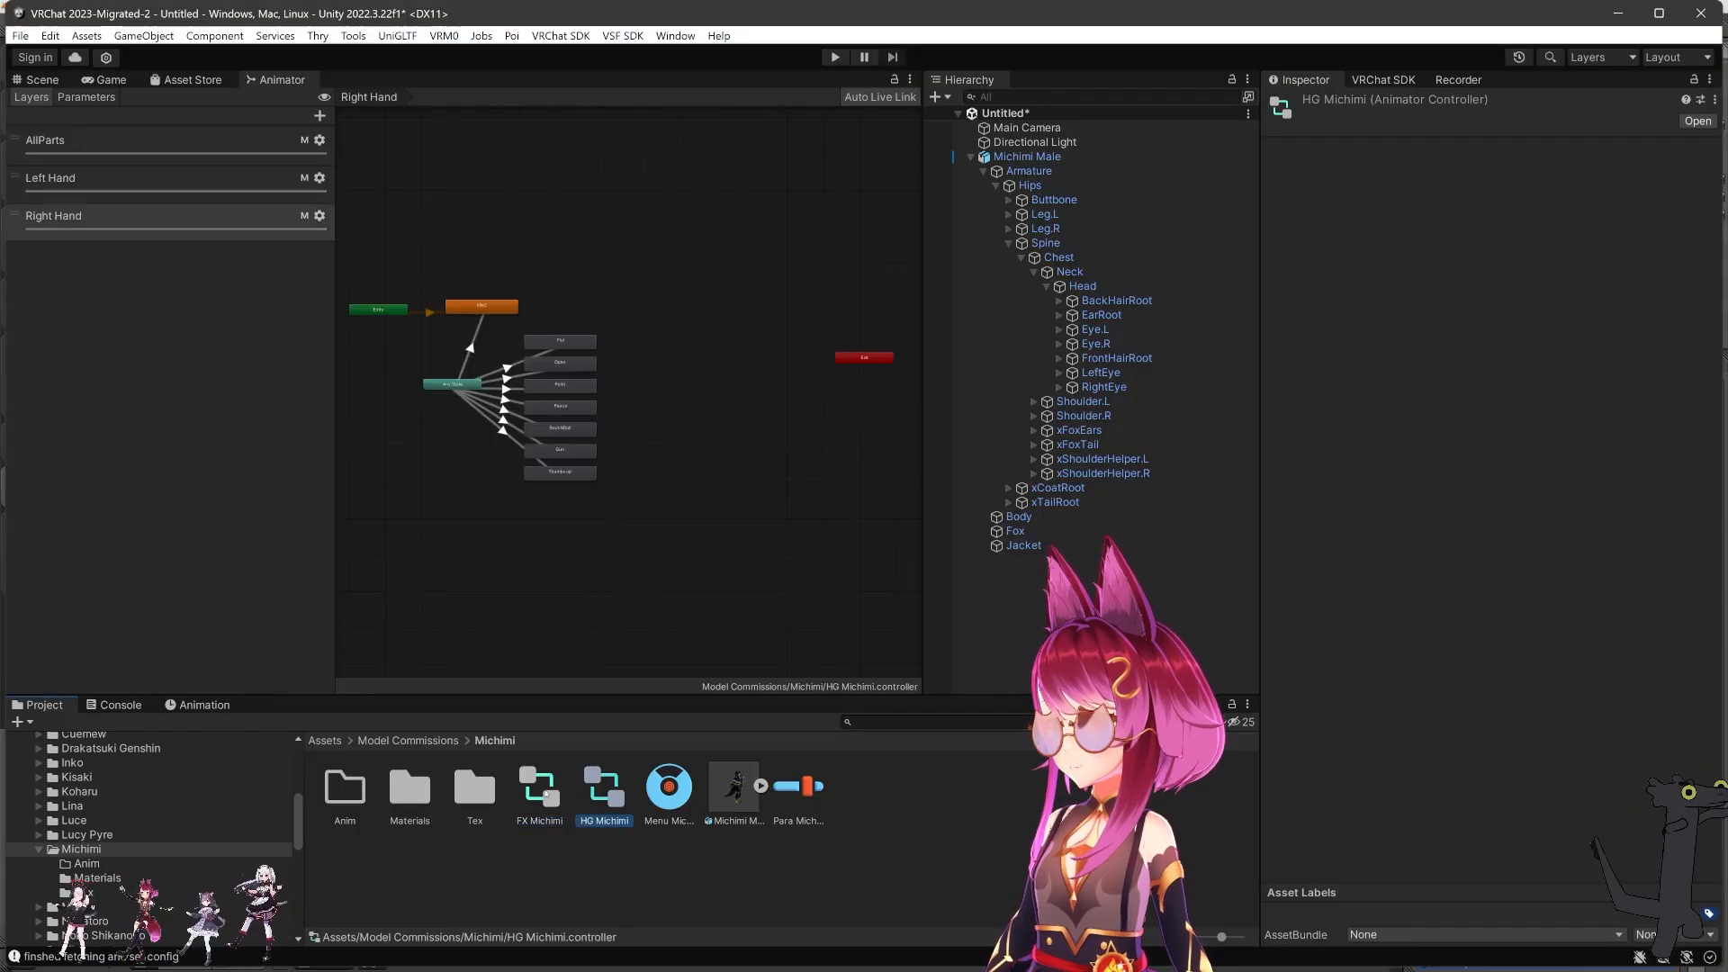
- Delete the Tail and Glasses parameters from the FX Michimi controller
{"action": "left_click", "coordinate": [111, 97]}
{"action": "left_click", "coordinate": [76, 382]}
{"action": "key", "text": "Delete"}
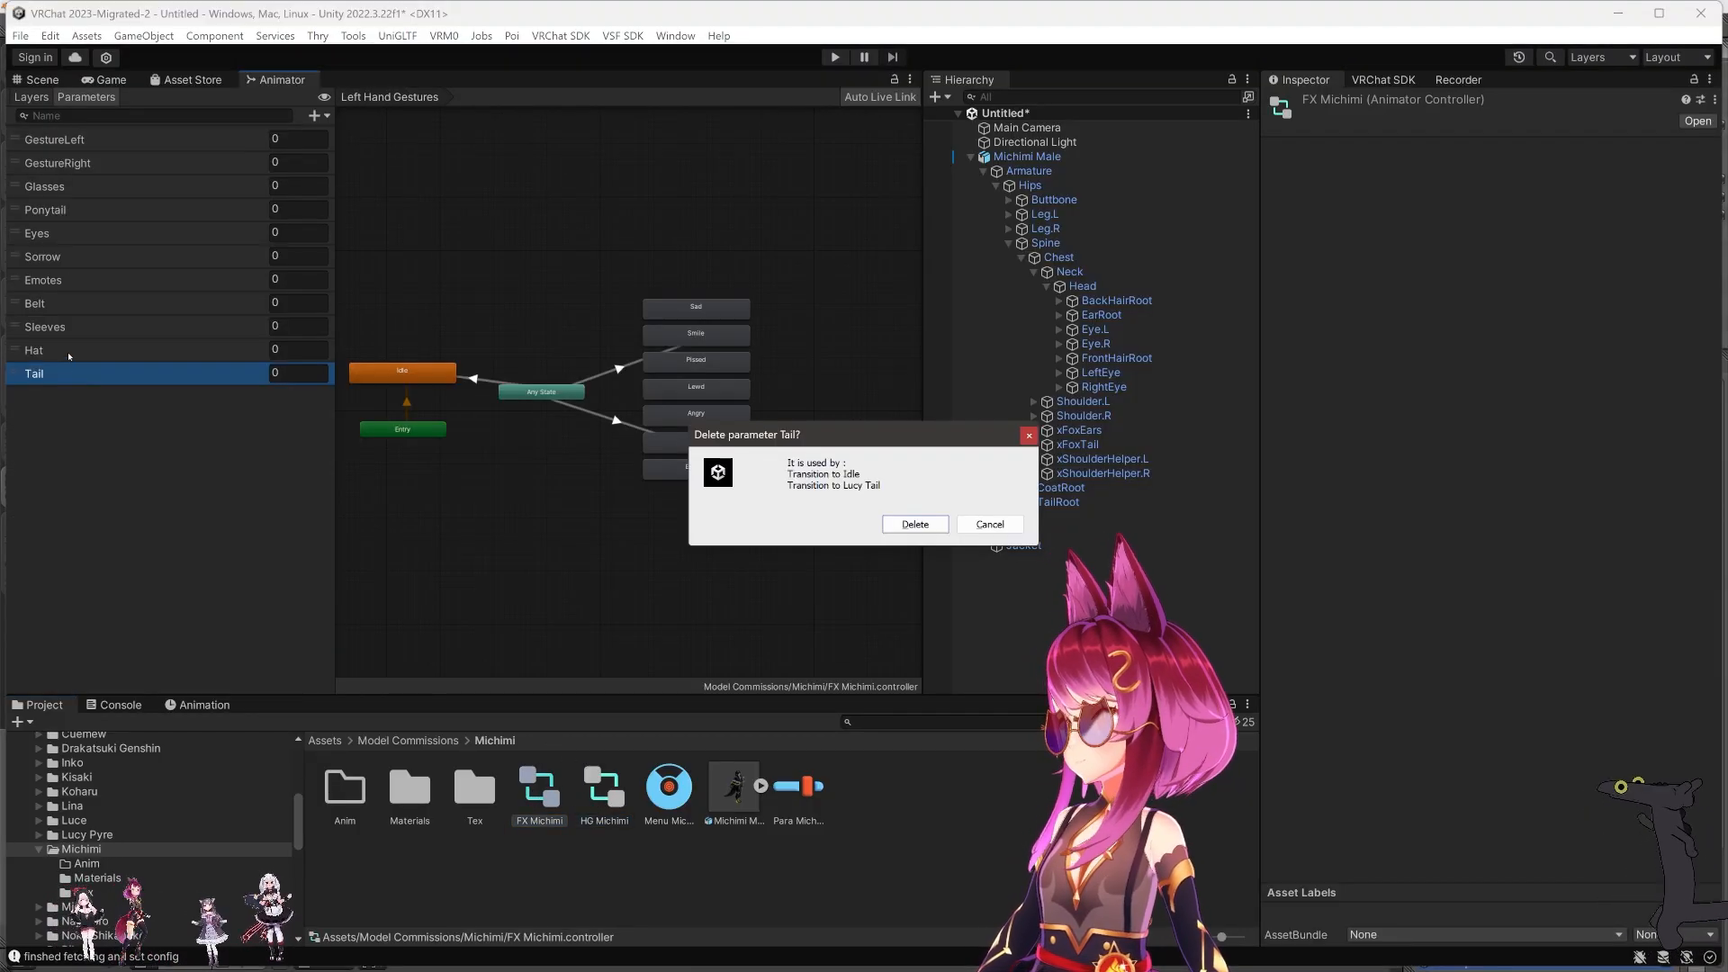
{"action": "key", "text": "Return"}
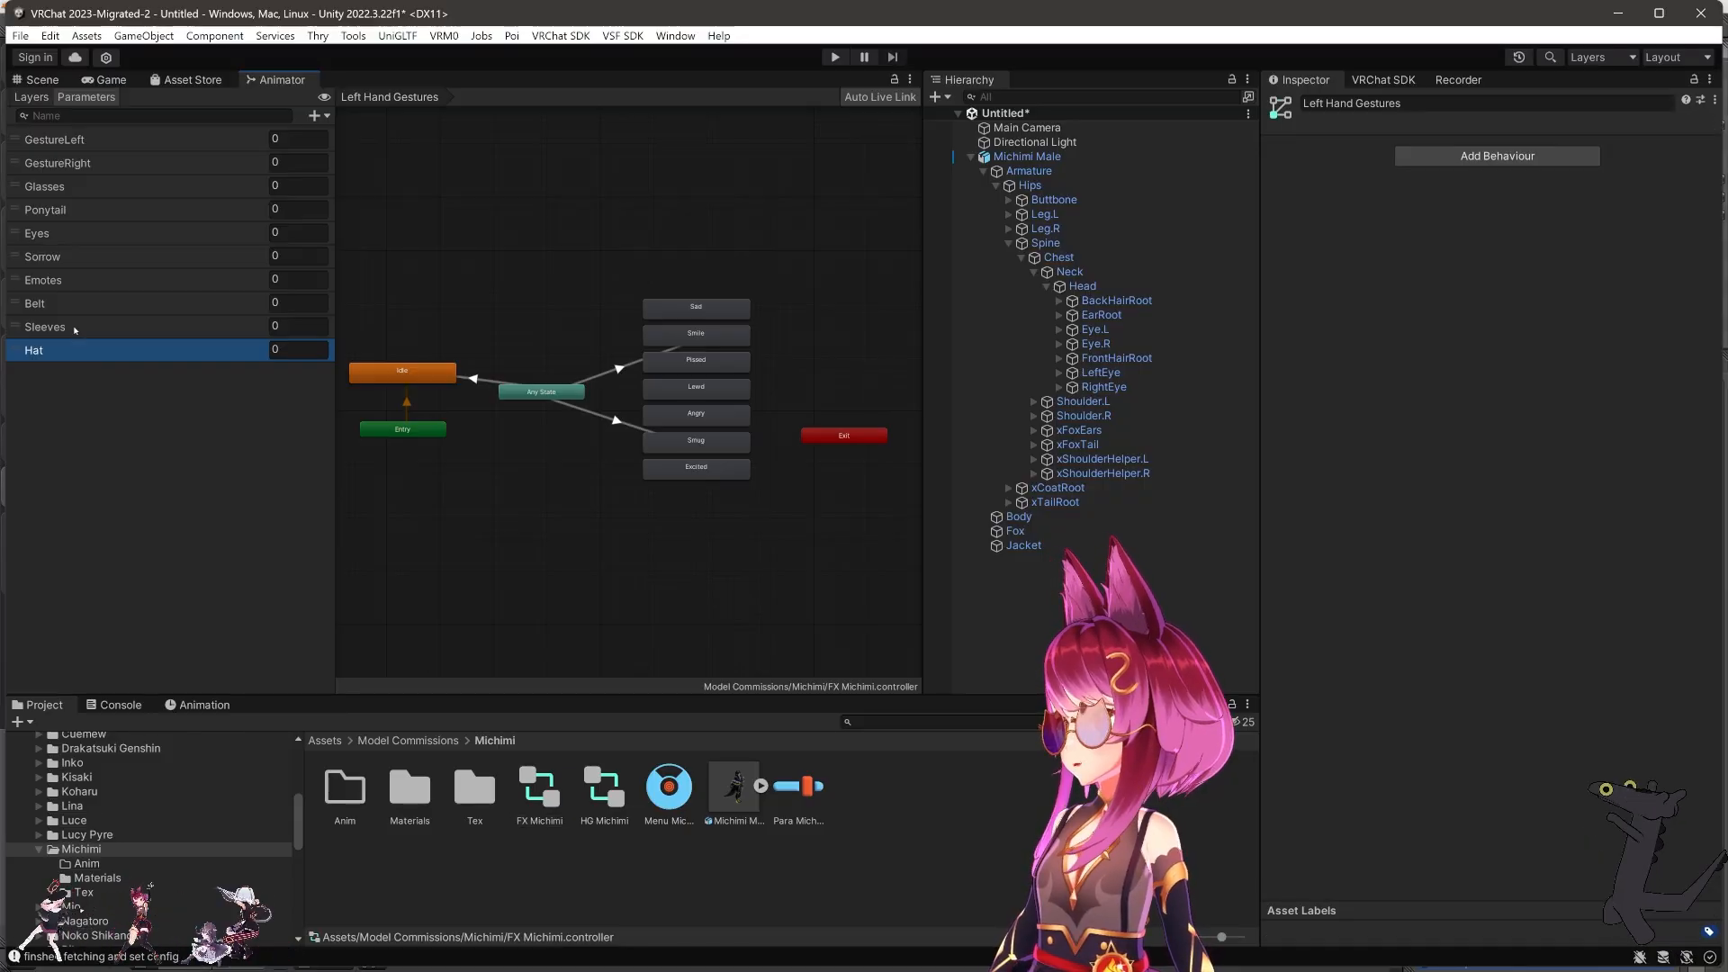
{"action": "left_click", "coordinate": [67, 327]}
{"action": "left_click", "coordinate": [56, 343]}
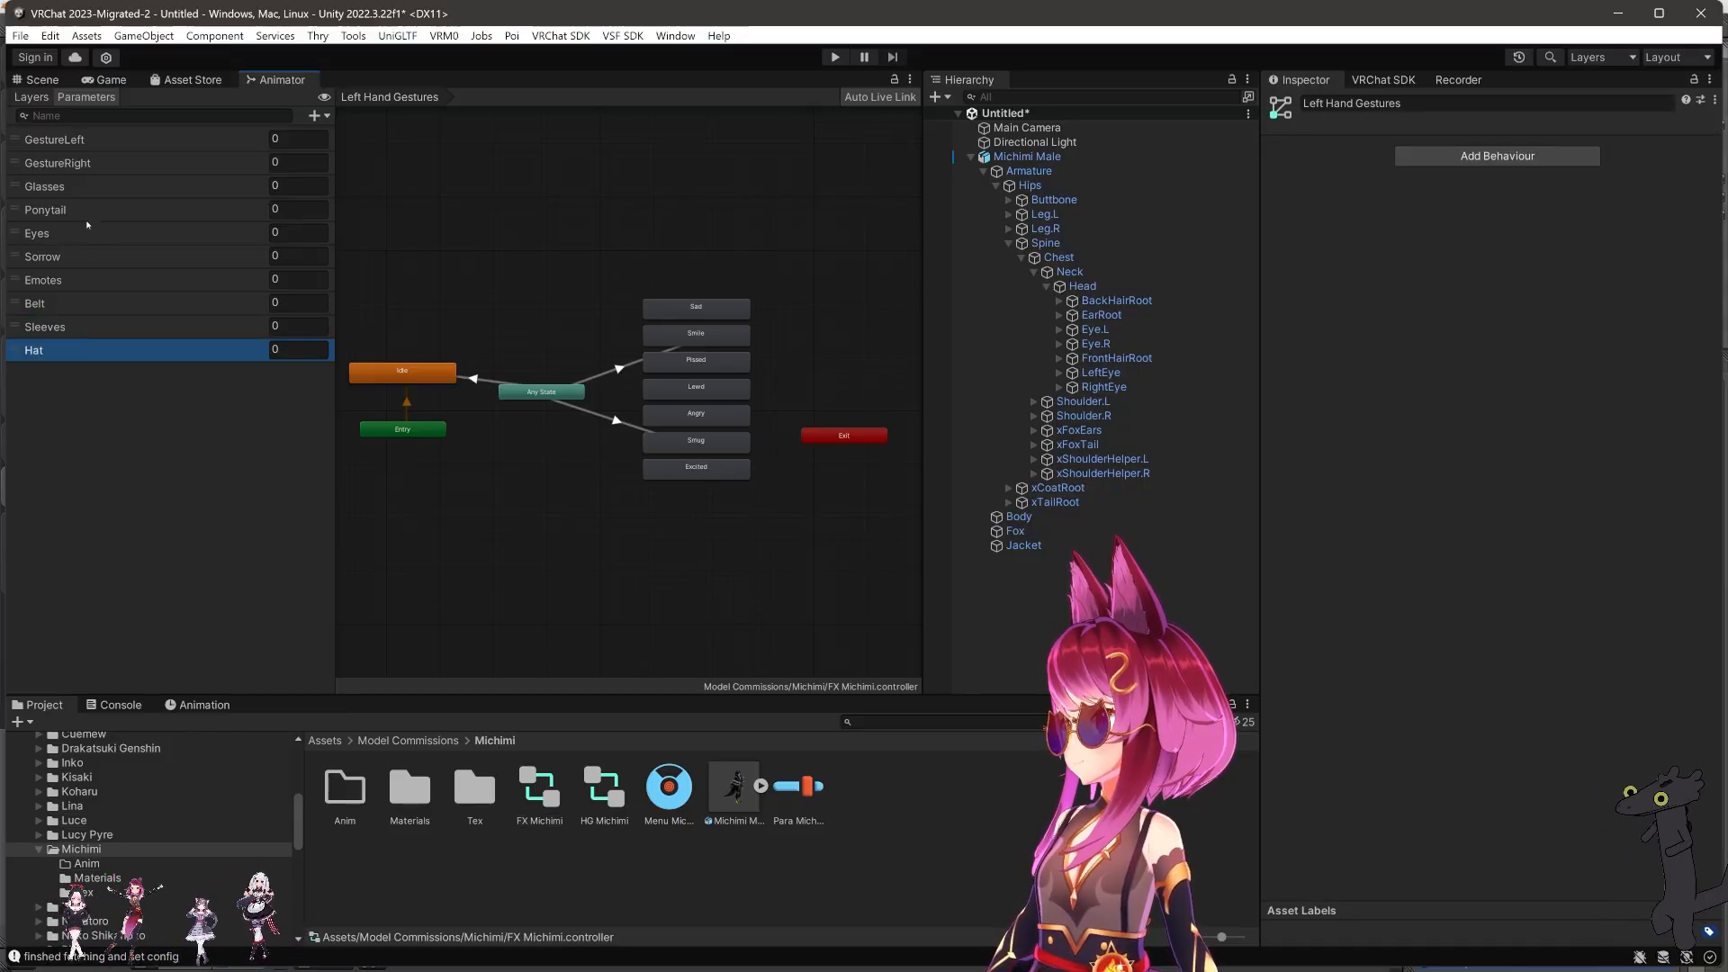
{"action": "left_click", "coordinate": [79, 191]}
{"action": "key", "text": "Delete"}
{"action": "key", "text": "Return"}
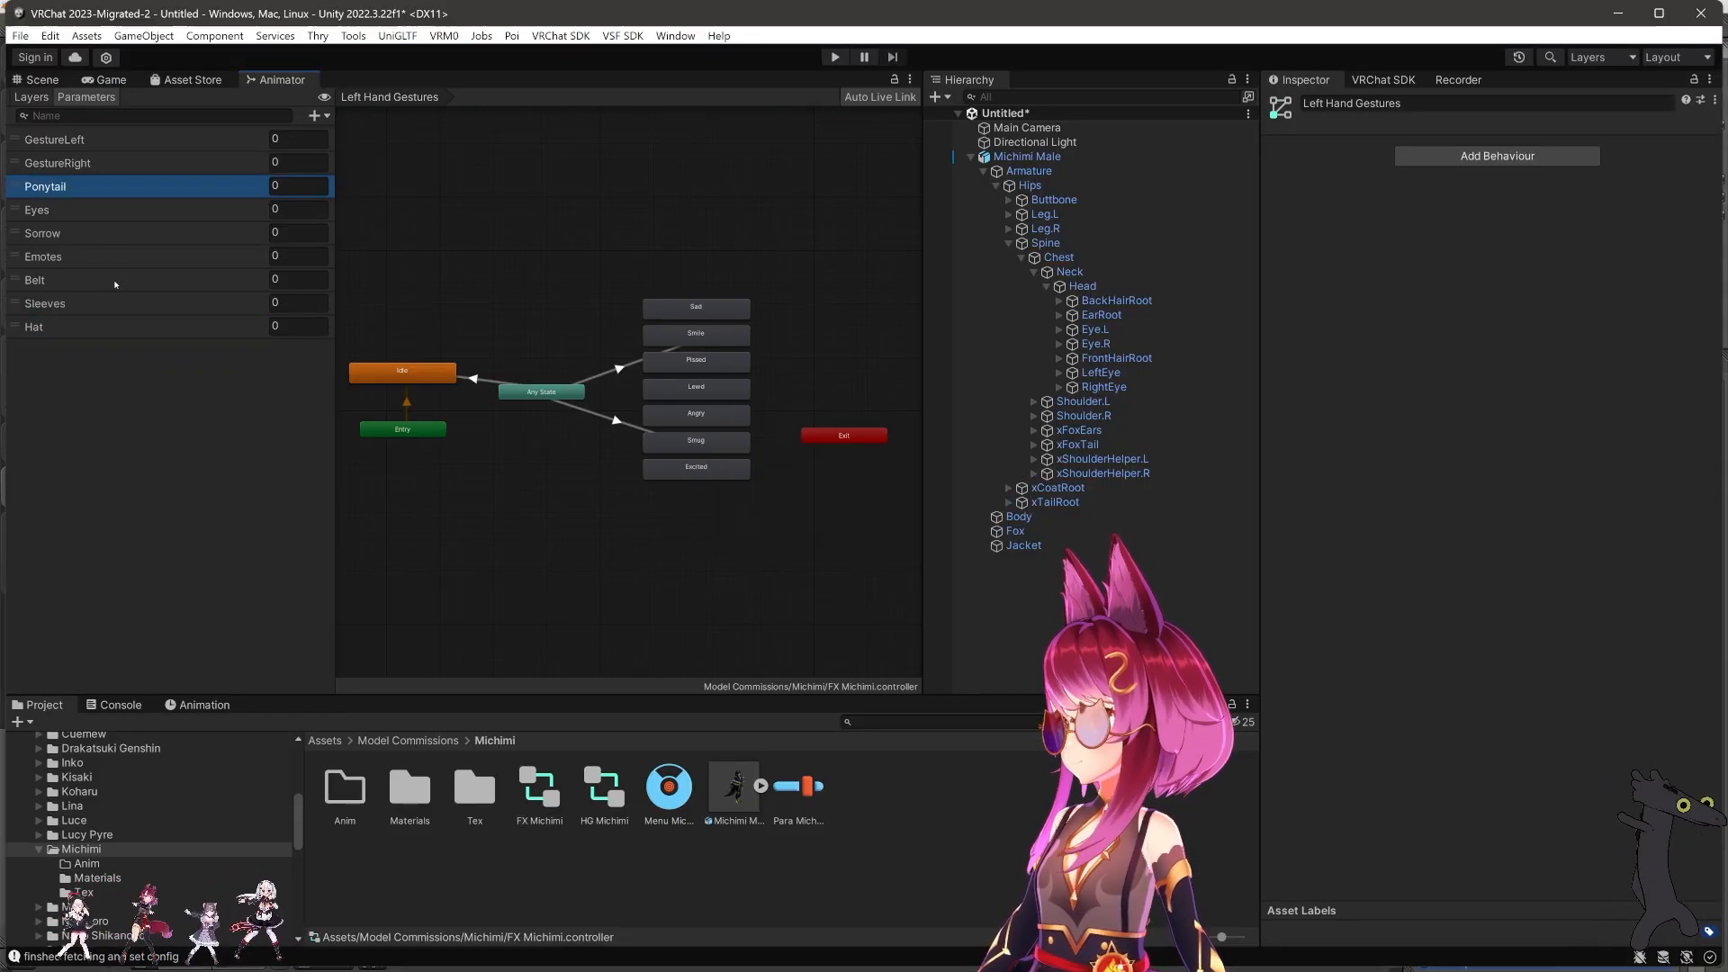
- Delete the Ponytail, Eyes, Sorrow, Emotes, Belt and Sleeves parameters too
{"action": "key", "text": "Delete"}
{"action": "key", "text": "Return"}
{"action": "key", "text": "Delete"}
{"action": "key", "text": "Return"}
{"action": "key", "text": "Delete"}
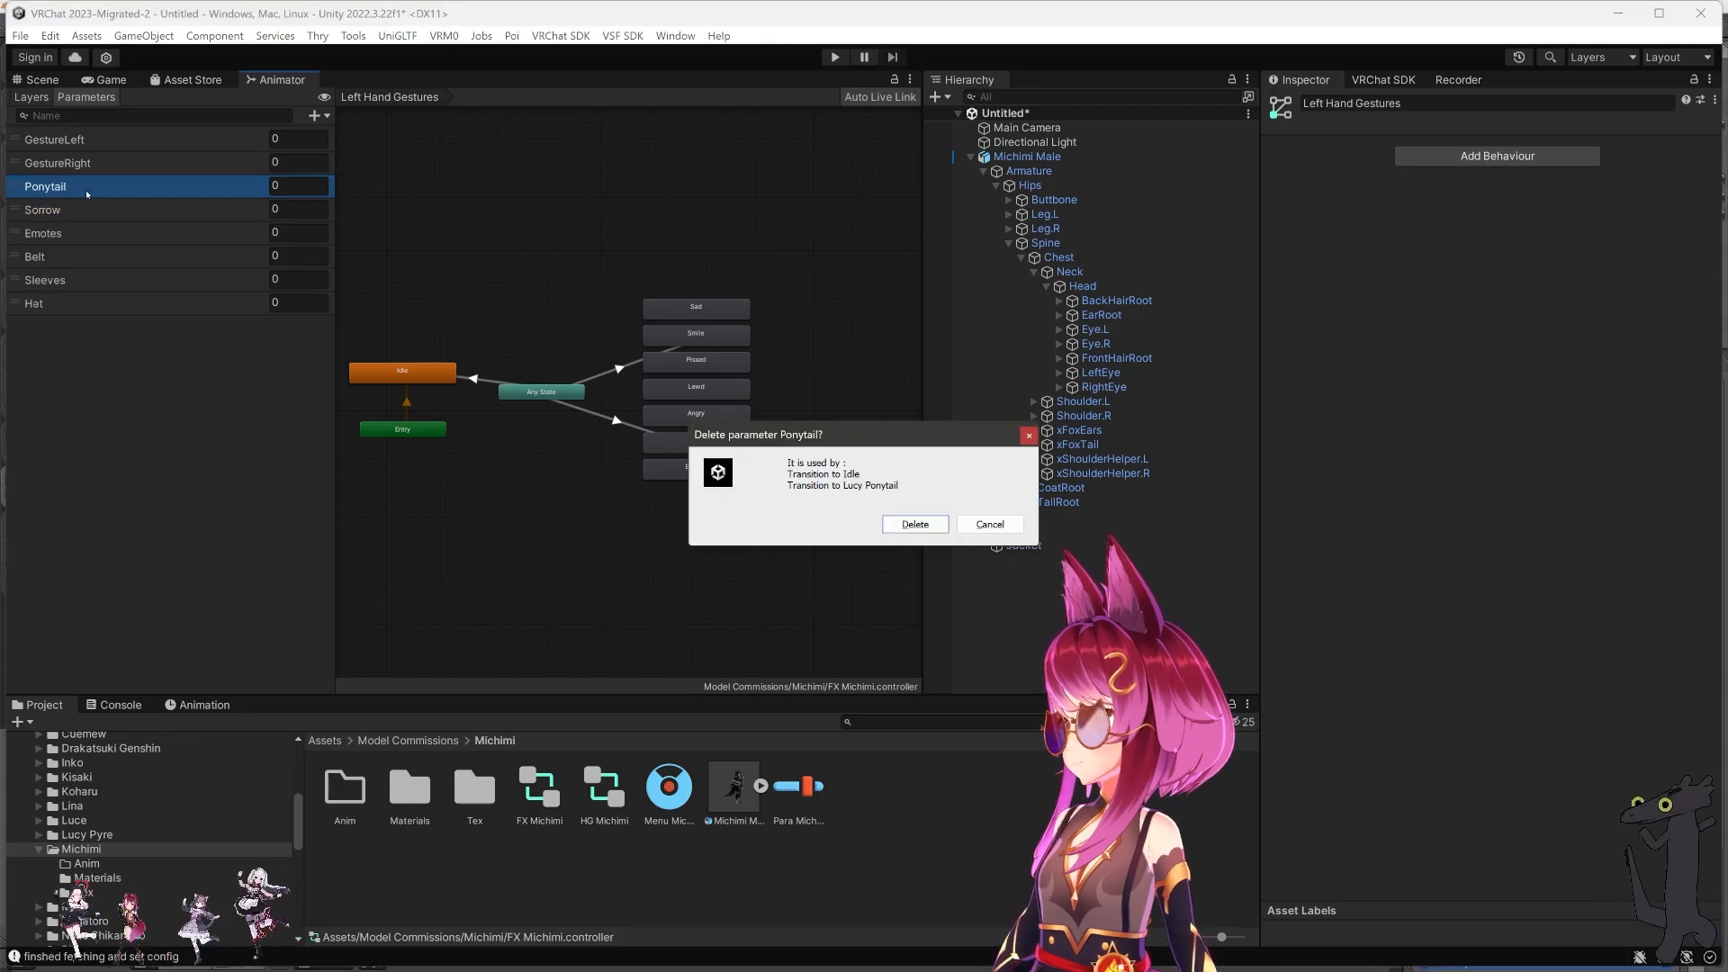
{"action": "key", "text": "Return"}
{"action": "key", "text": "Delete"}
{"action": "key", "text": "Return"}
{"action": "key", "text": "Delete"}
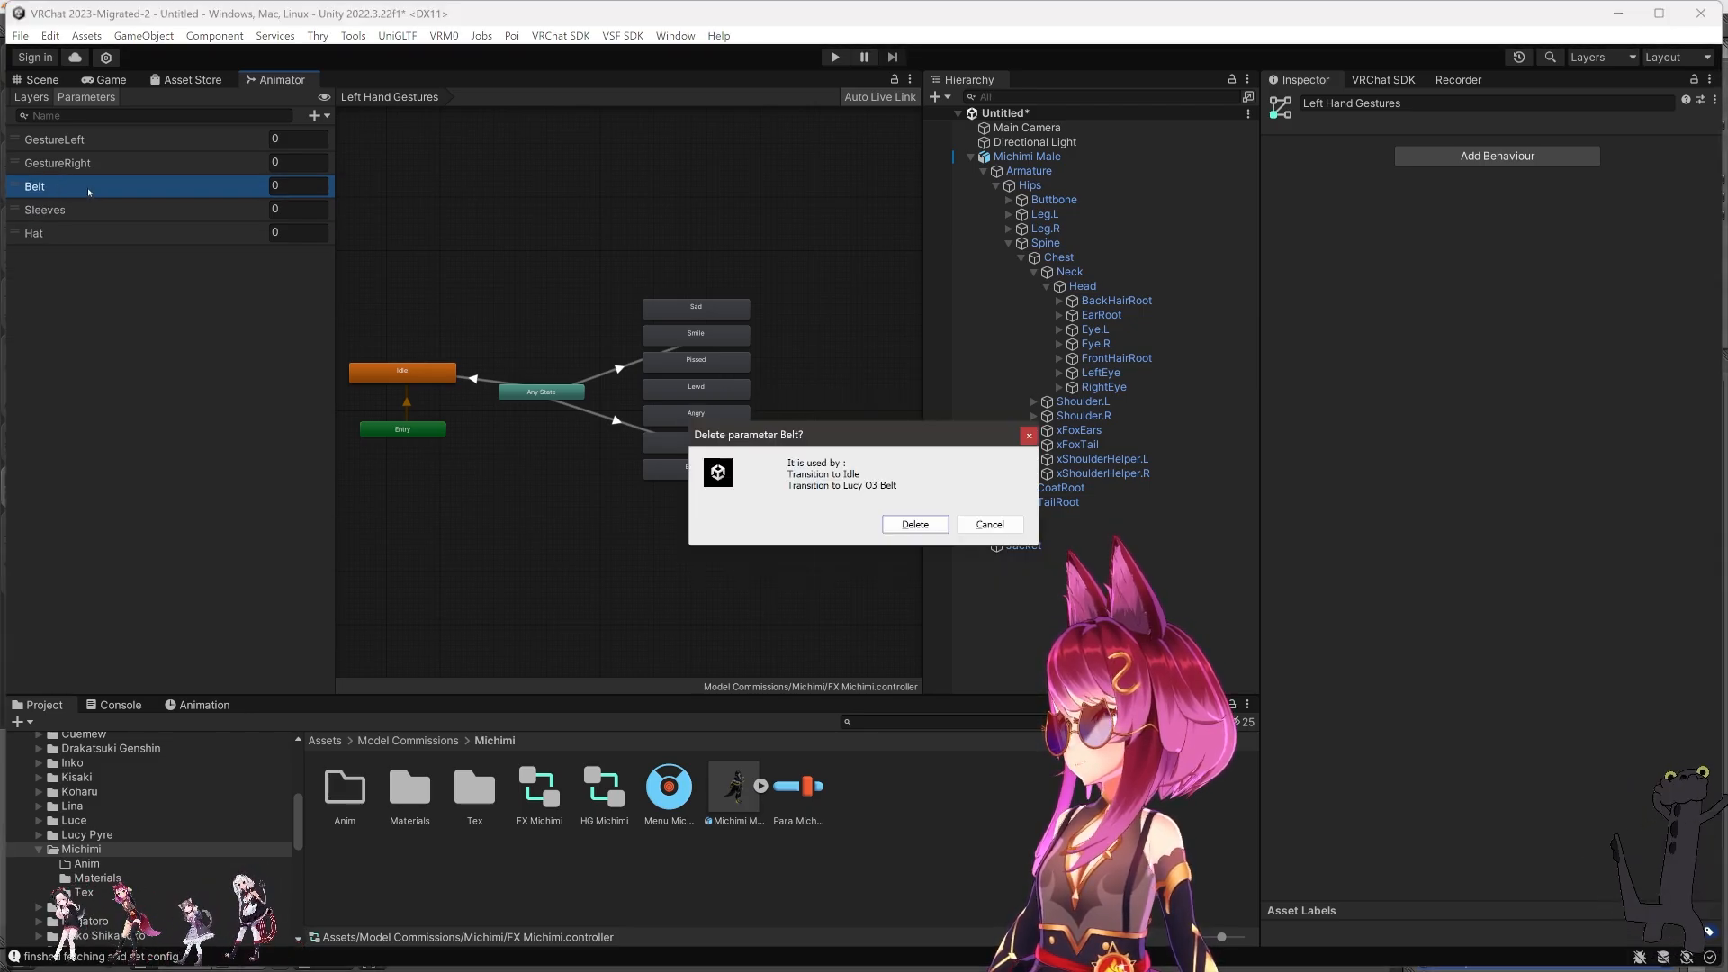
{"action": "key", "text": "Return"}
{"action": "key", "text": "Delete"}
{"action": "key", "text": "Return"}
- Remove the Hat layer from the controller's layer list
{"action": "key", "text": "Delete"}
{"action": "key", "text": "Return"}
{"action": "left_click", "coordinate": [31, 97]}
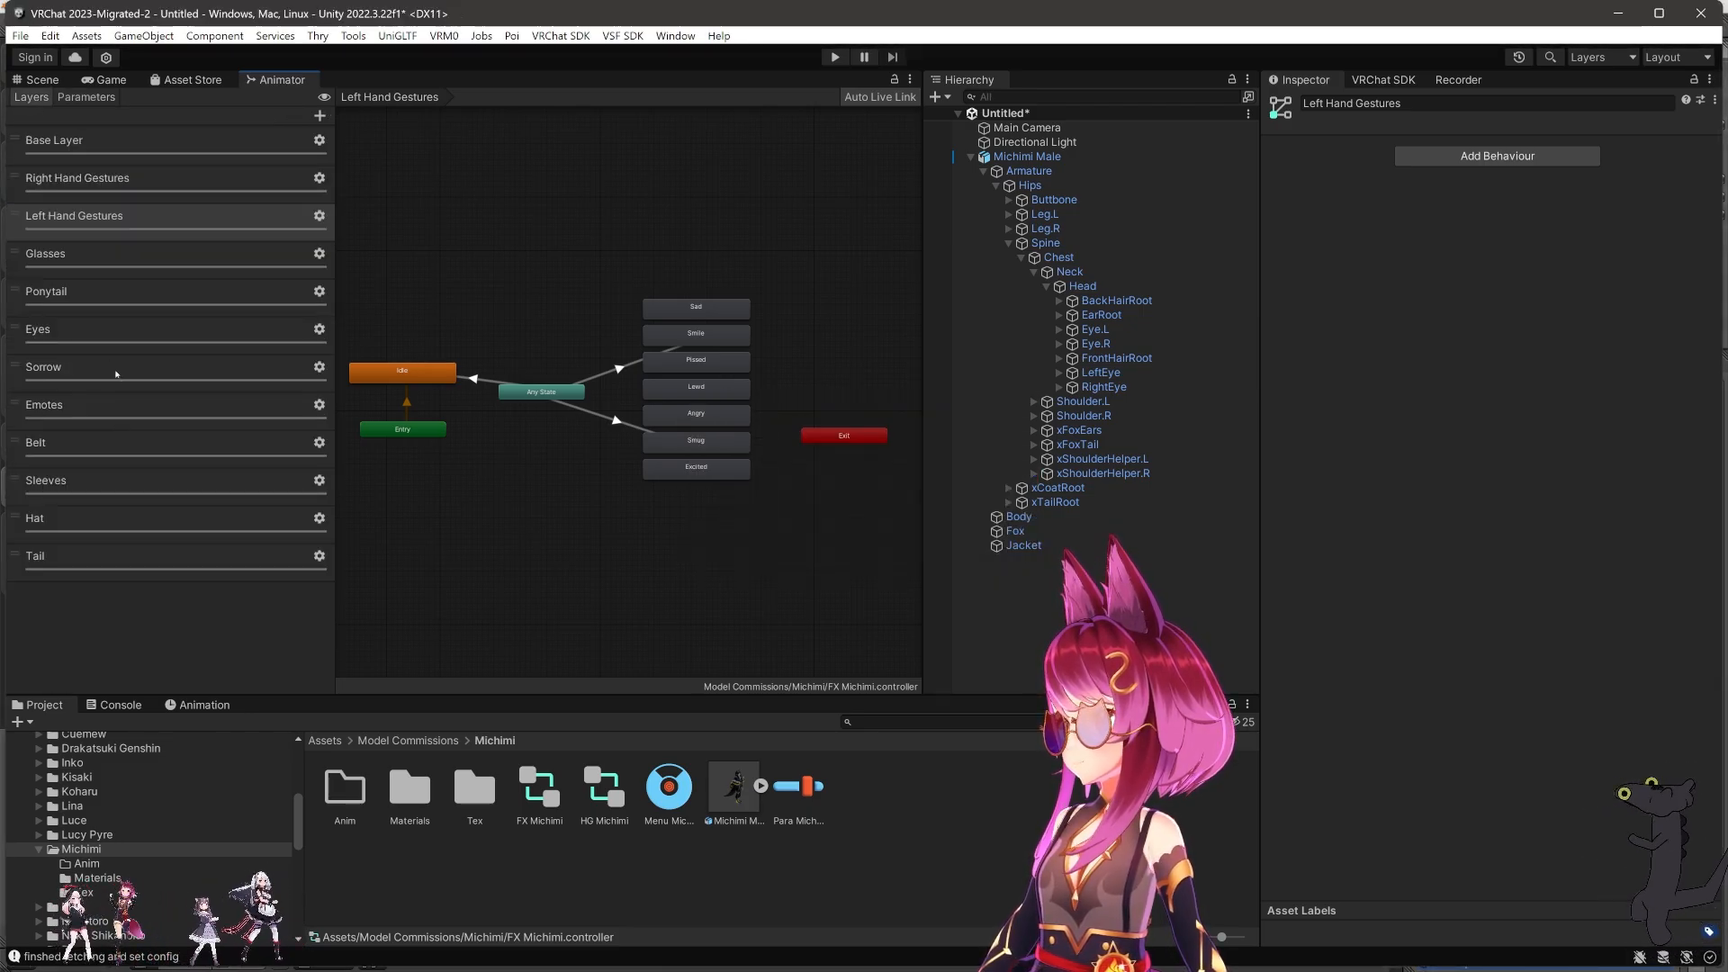
{"action": "left_click", "coordinate": [88, 526]}
{"action": "key", "text": "Delete"}
{"action": "key", "text": "Delete"}
{"action": "key", "text": "Delete"}
{"action": "key", "text": "Delete"}
{"action": "key", "text": "Delete"}
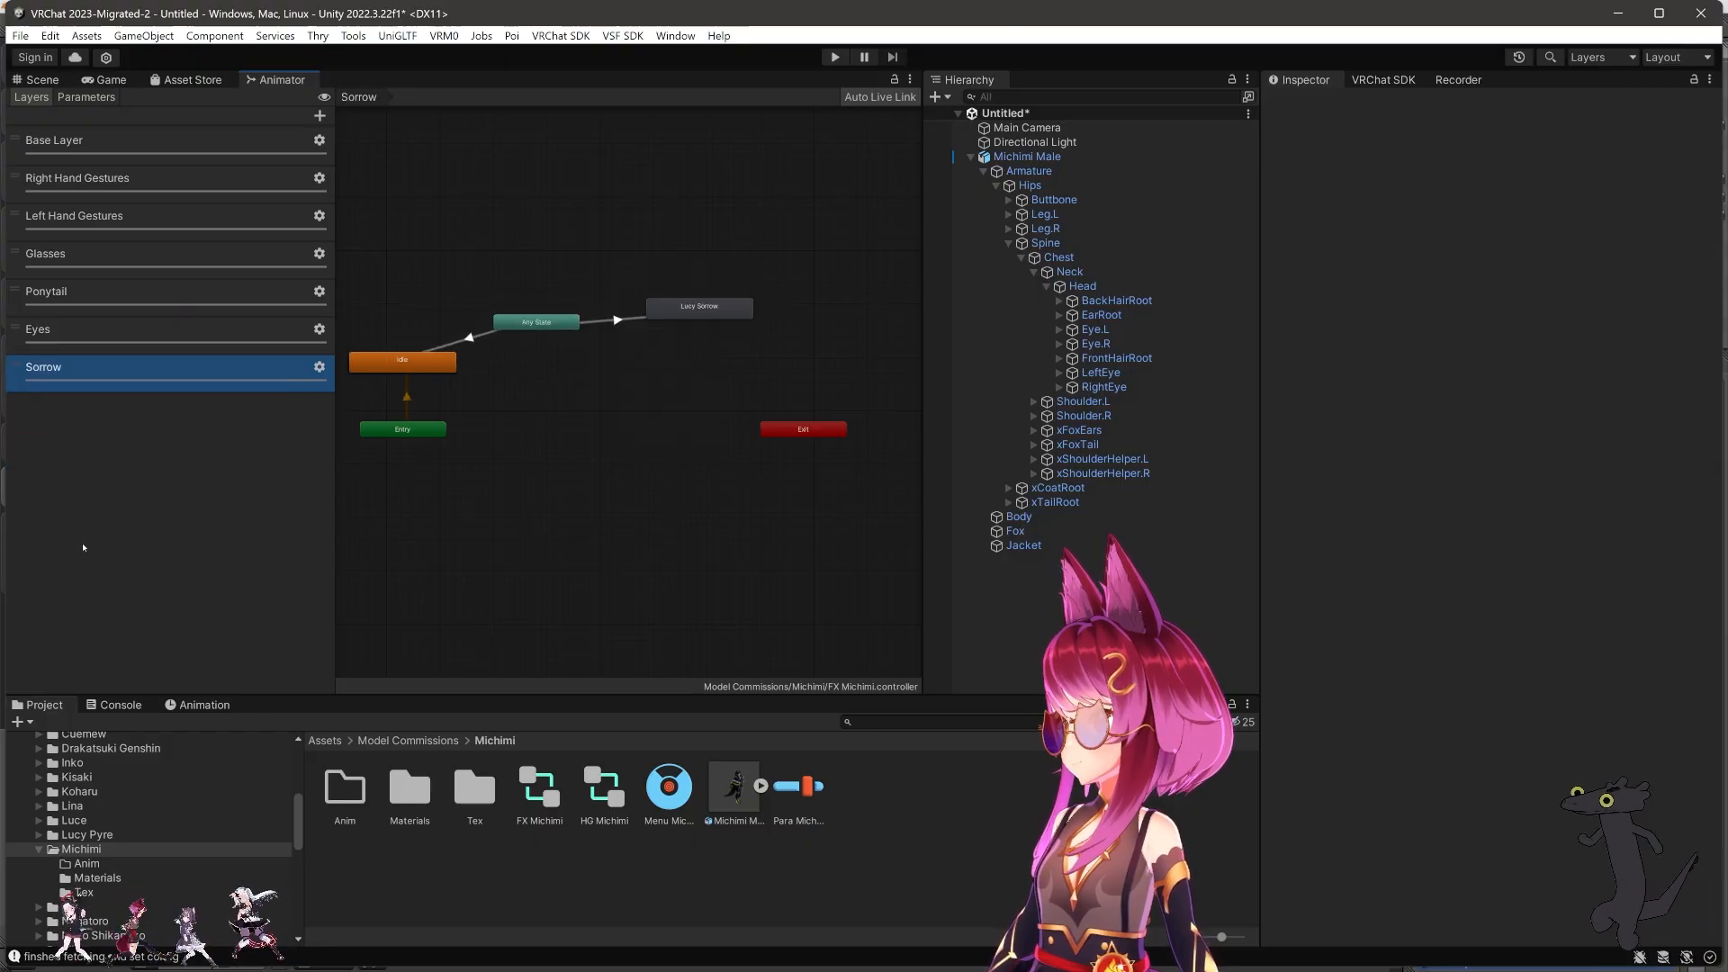
{"action": "key", "text": "Delete"}
{"action": "key", "text": "Delete"}
{"action": "key", "text": "Delete"}
{"action": "key", "text": "Delete"}
- Add three Int parameters named Fox, Jacket and Emotes to the FX controller
{"action": "left_click", "coordinate": [85, 96]}
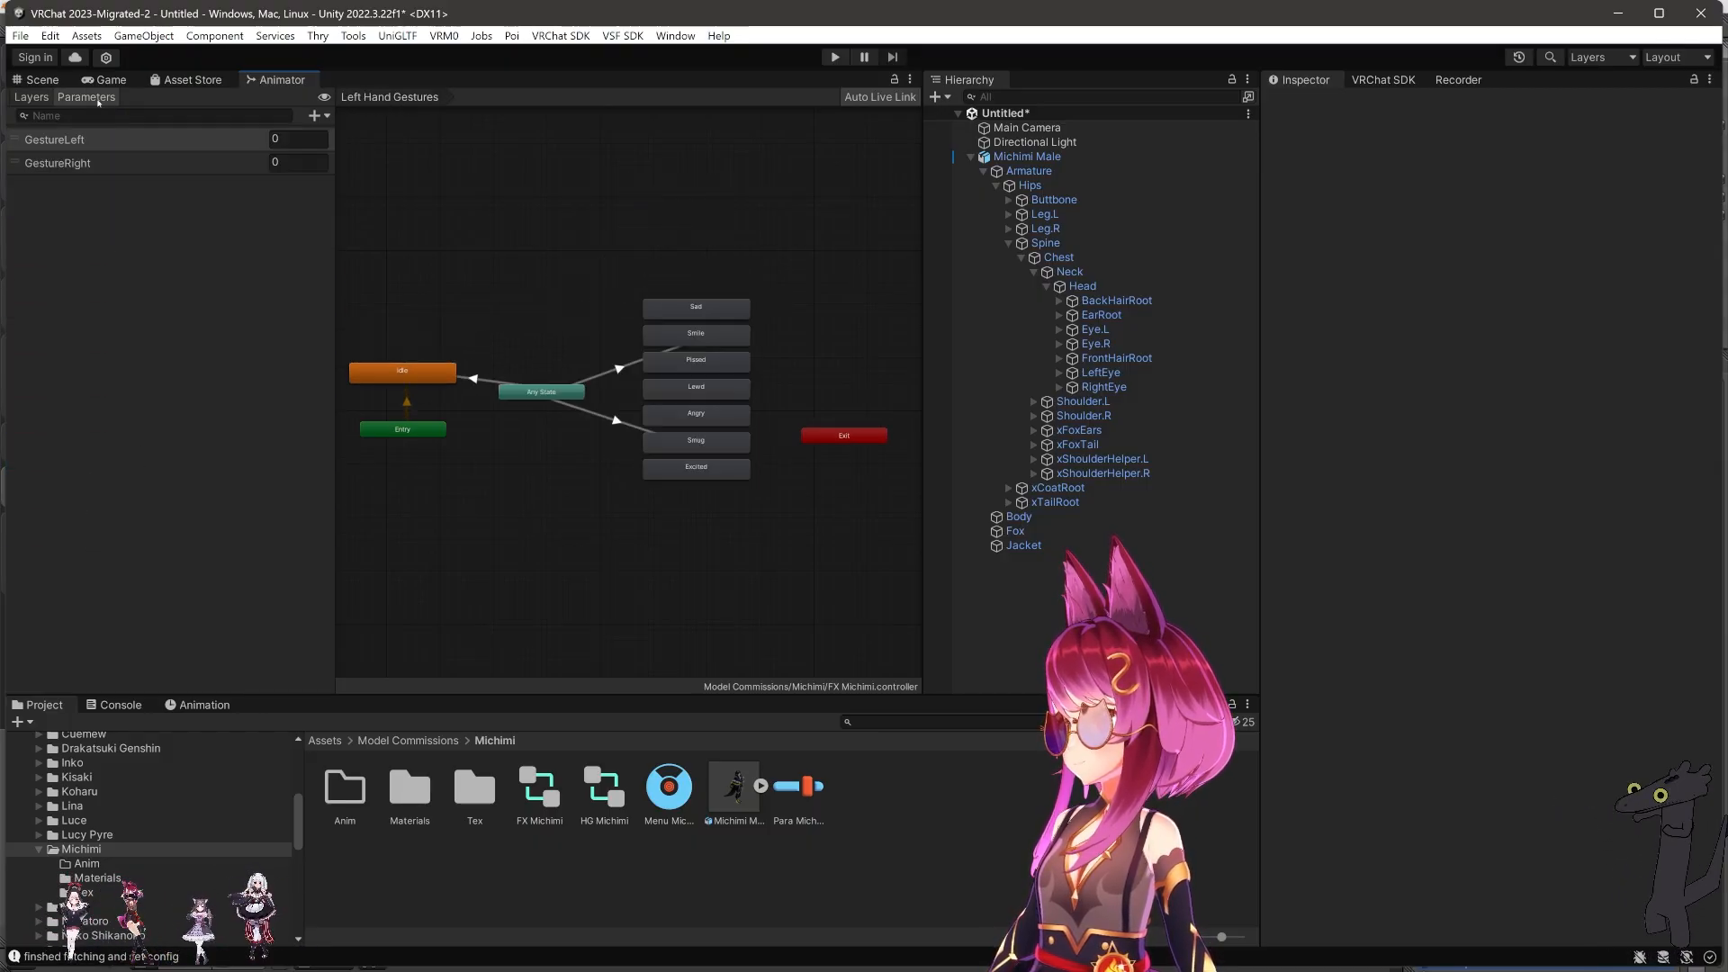
{"action": "left_click", "coordinate": [319, 117]}
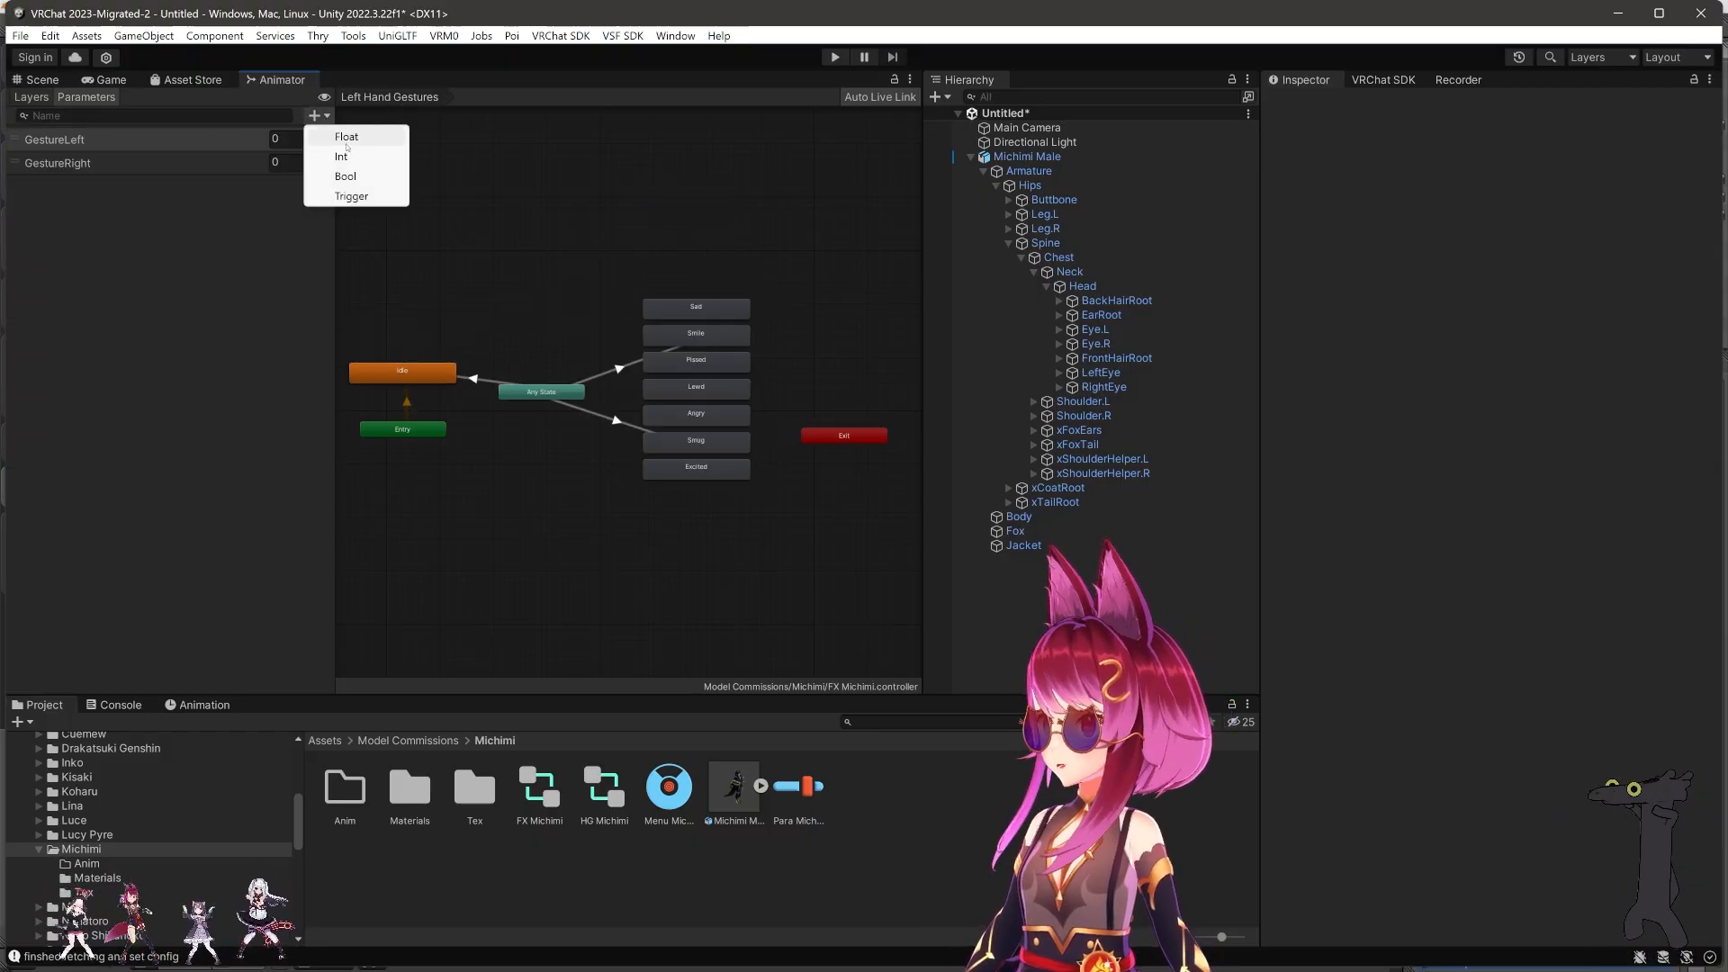
{"action": "left_click", "coordinate": [340, 154]}
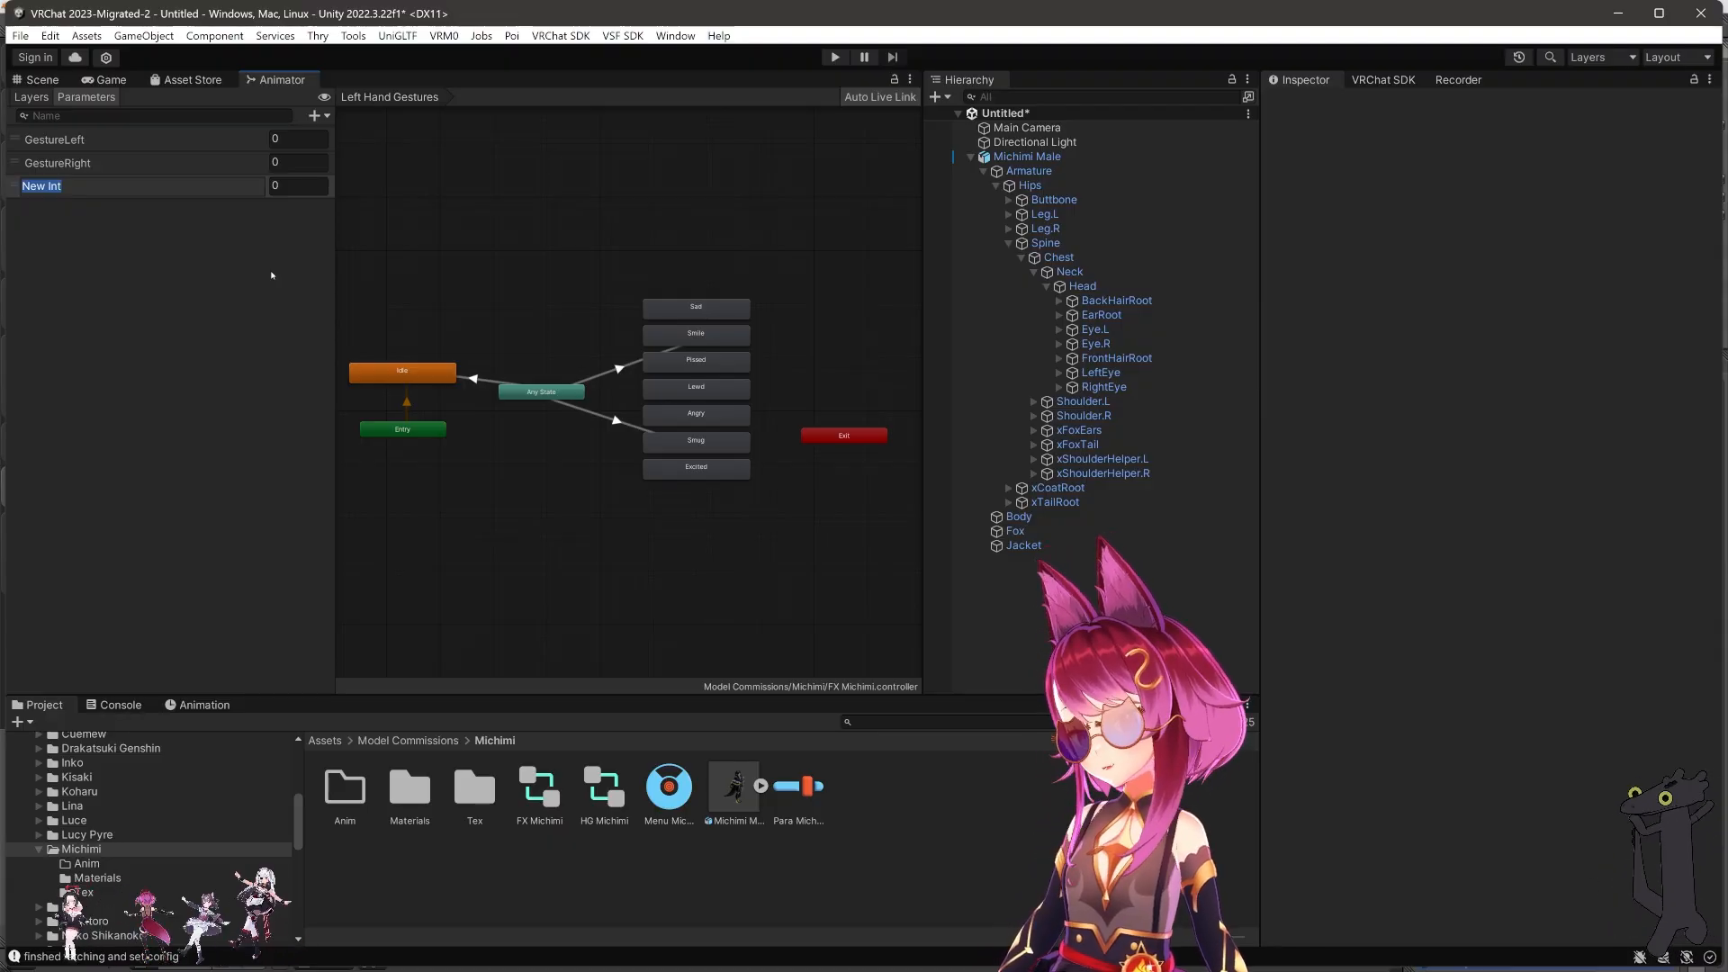
{"action": "type", "text": "Fox"}
{"action": "key", "text": "Return"}
{"action": "left_click", "coordinate": [314, 115]}
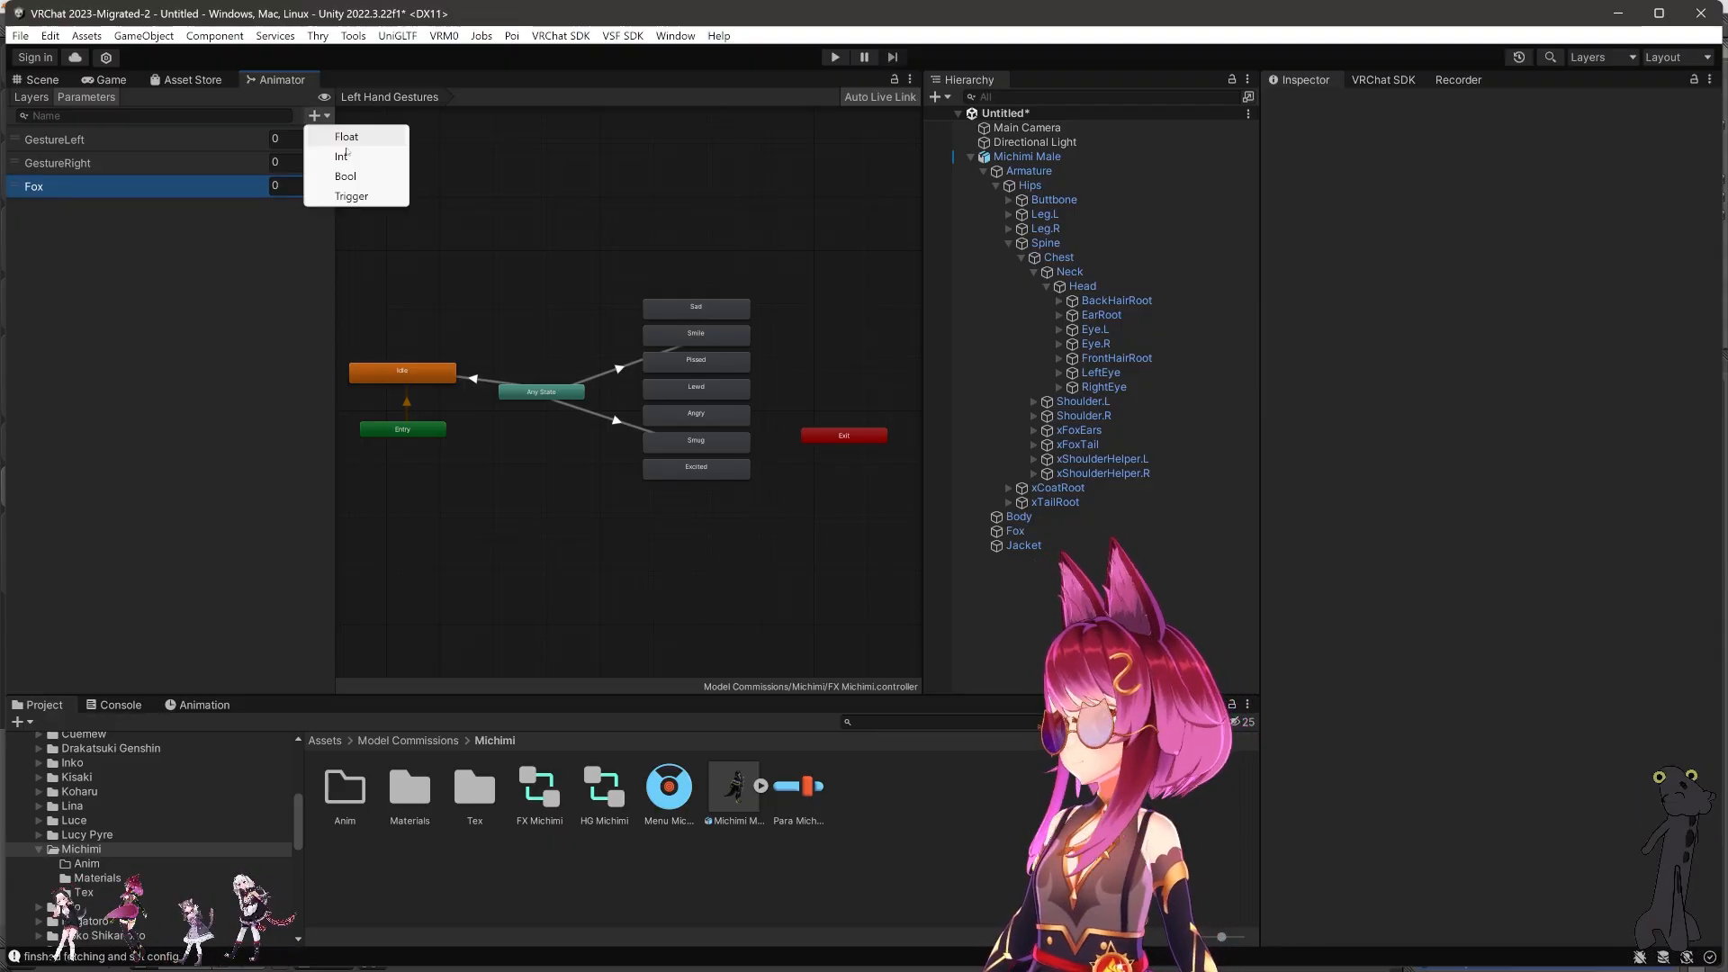
{"action": "left_click", "coordinate": [340, 153]}
{"action": "type", "text": "Jacket"}
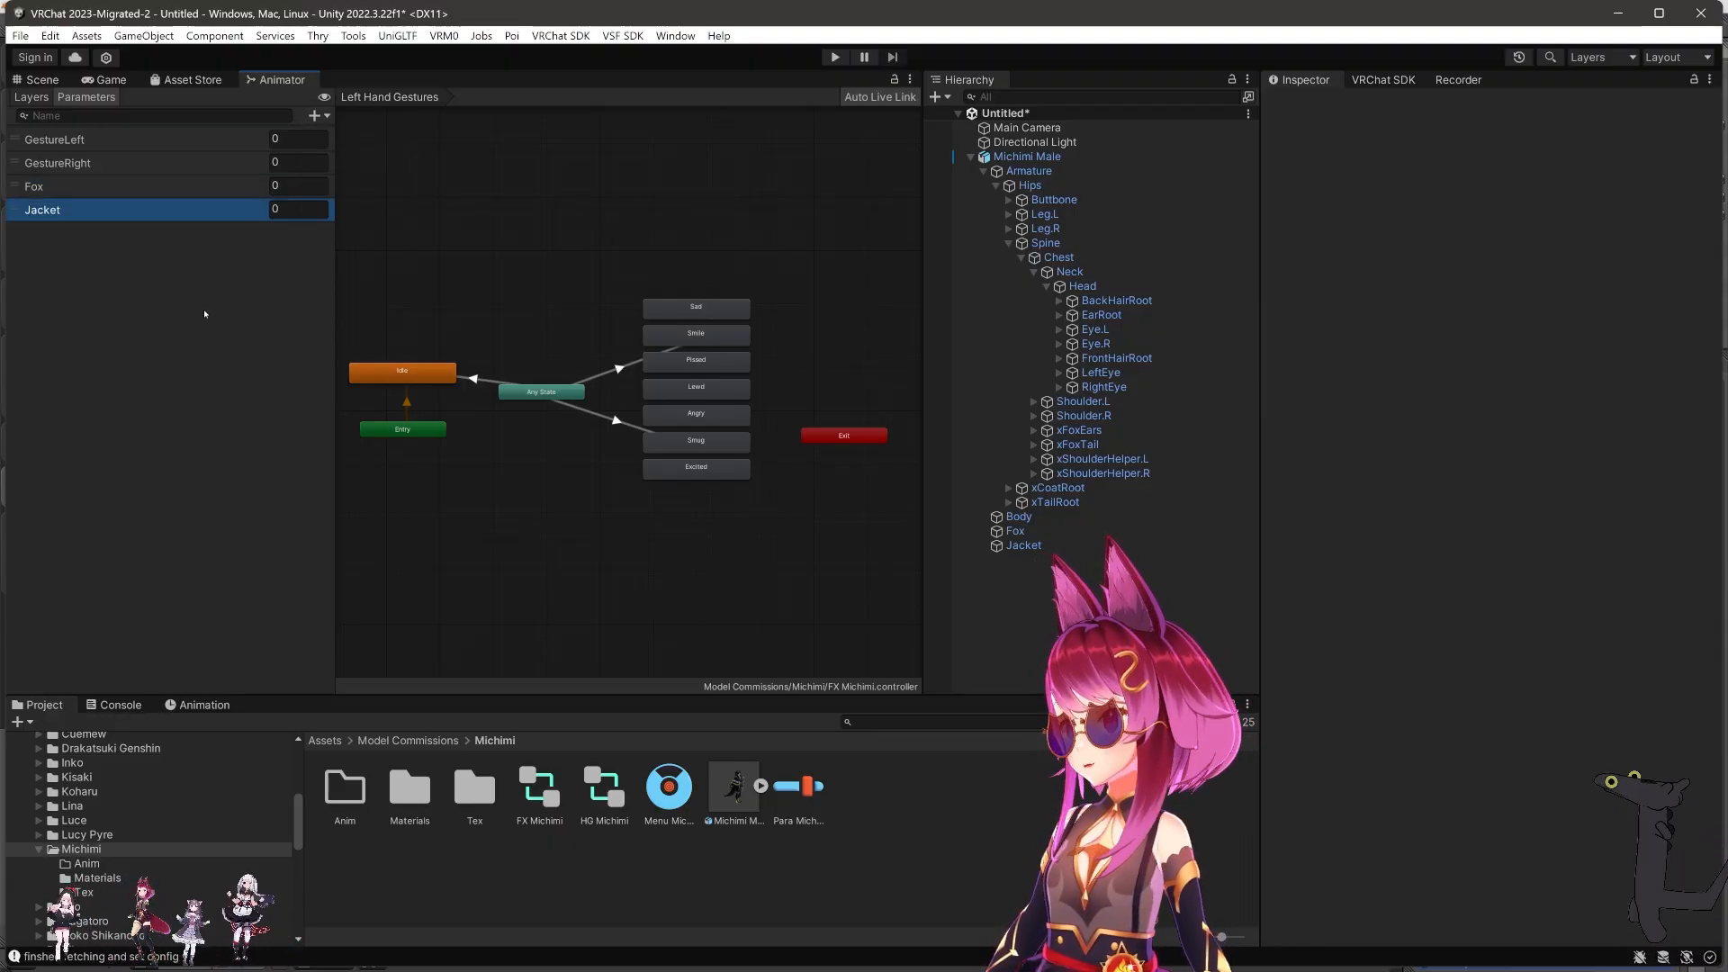
{"action": "key", "text": "Return"}
{"action": "left_click", "coordinate": [314, 115]}
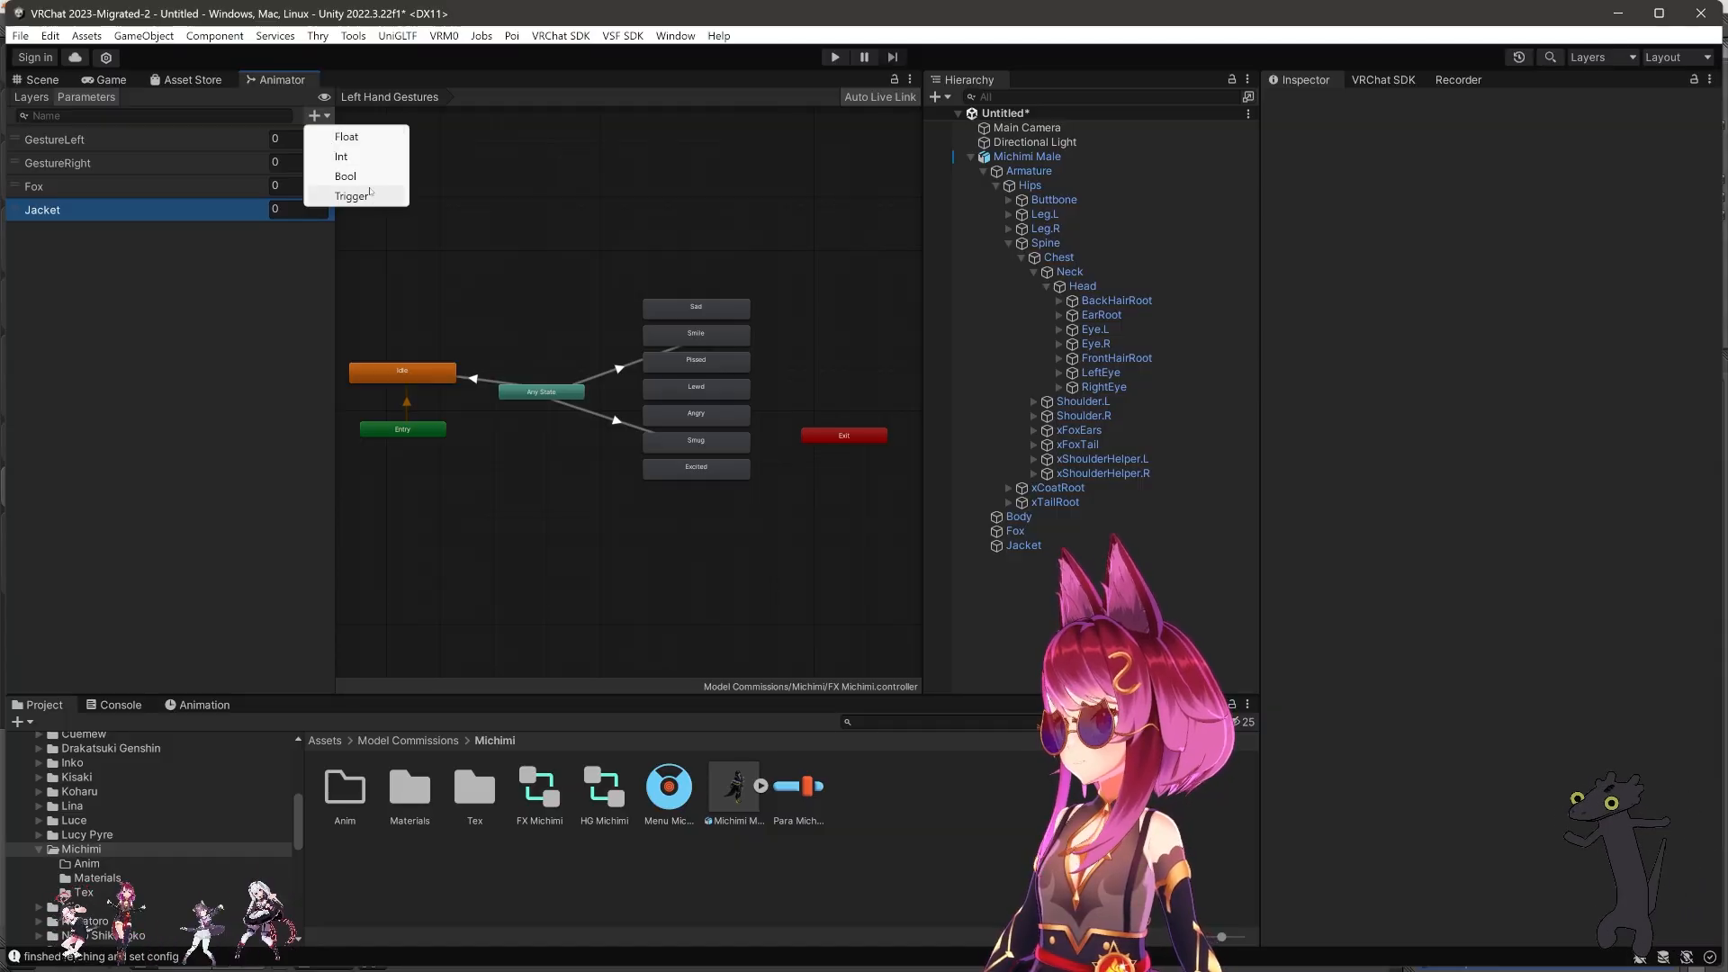
{"action": "left_click", "coordinate": [341, 157]}
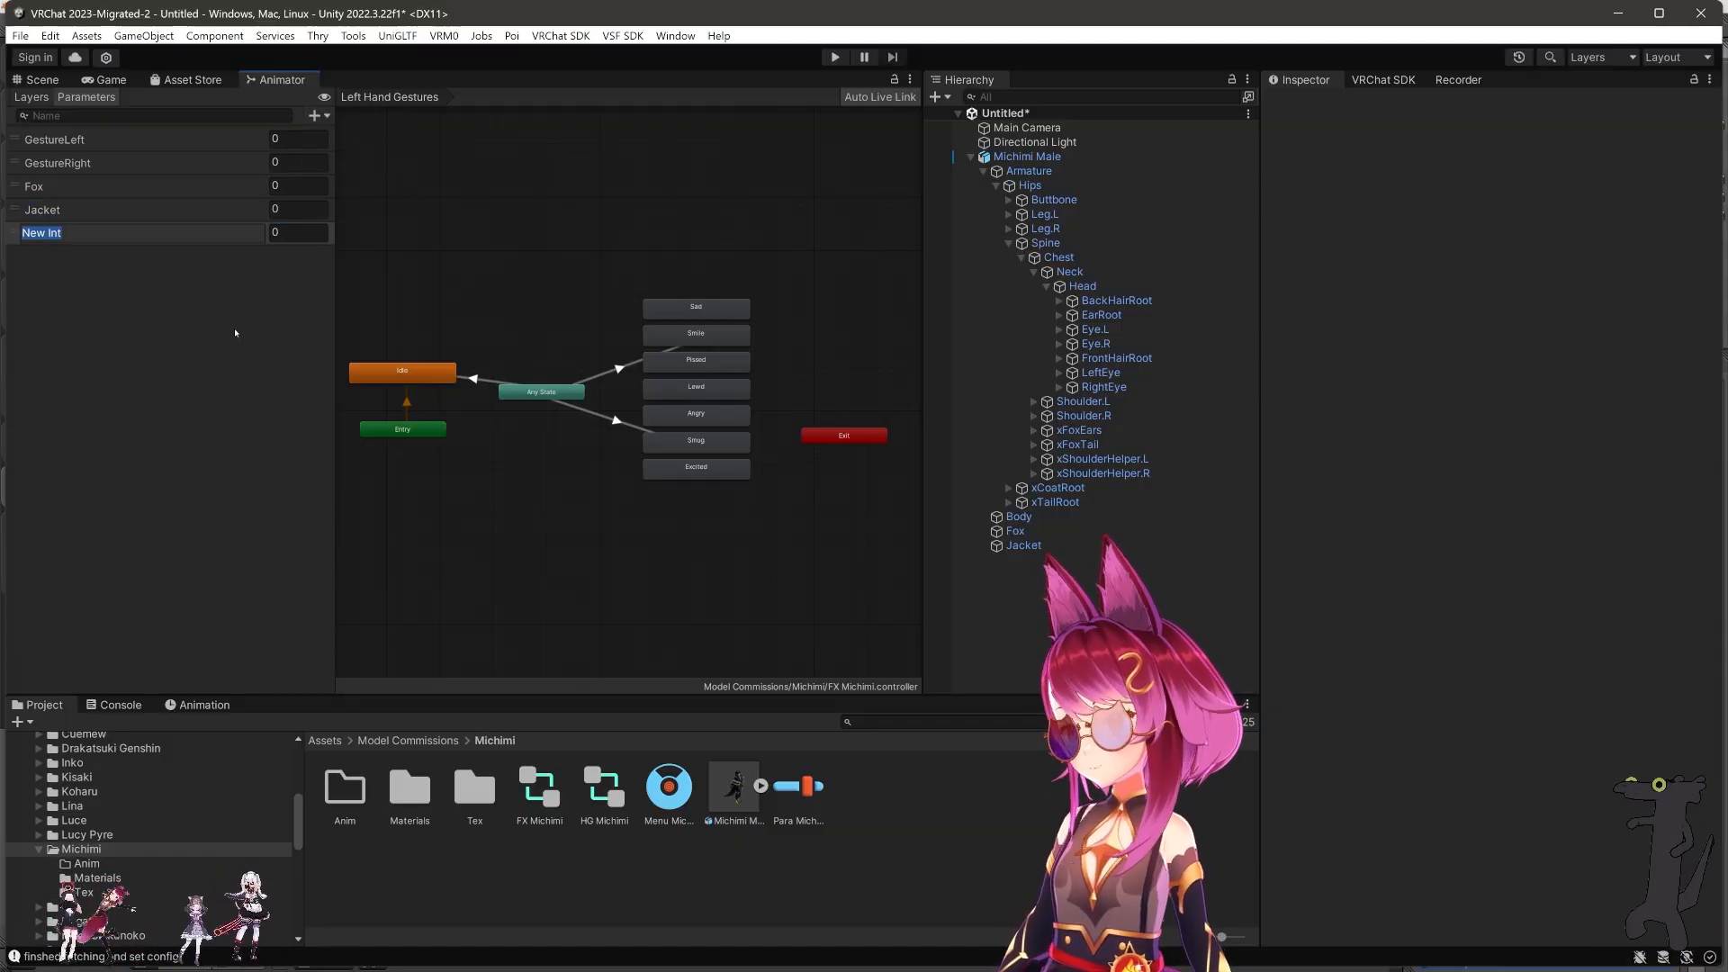
{"action": "type", "text": "Emotes"}
{"action": "key", "text": "Return"}
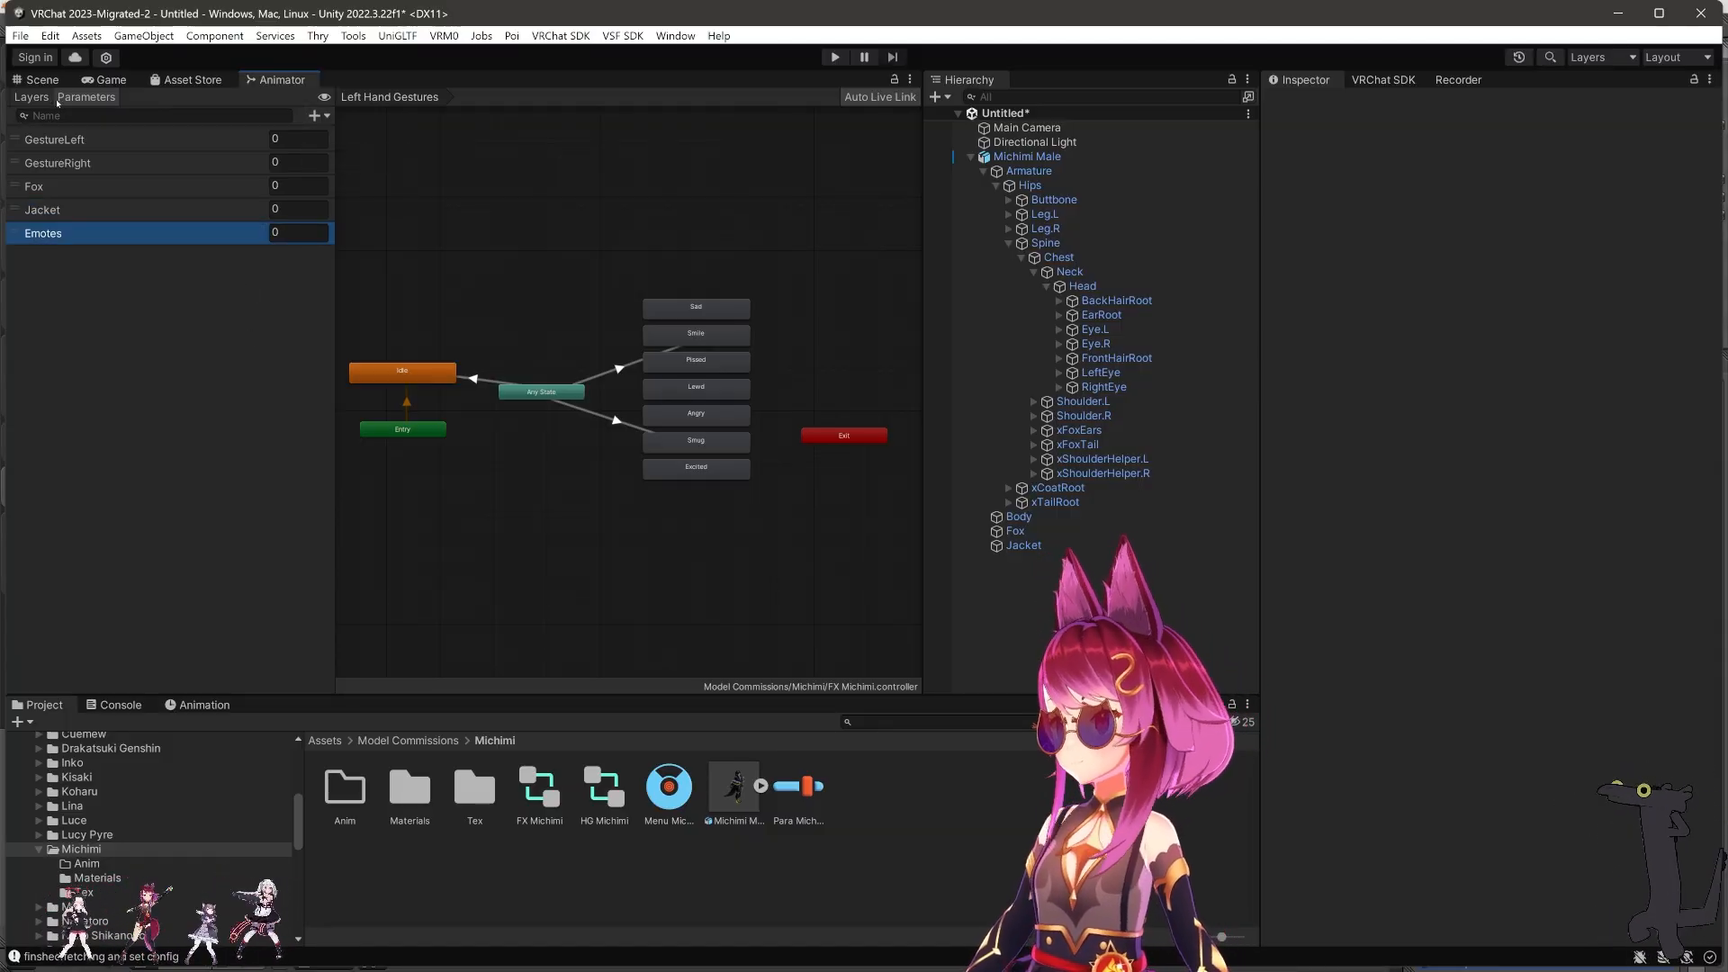
- Add layers named Fox, Jacket and Emotes below Left Hand Gestures
{"action": "left_click", "coordinate": [30, 96]}
{"action": "left_click", "coordinate": [320, 116]}
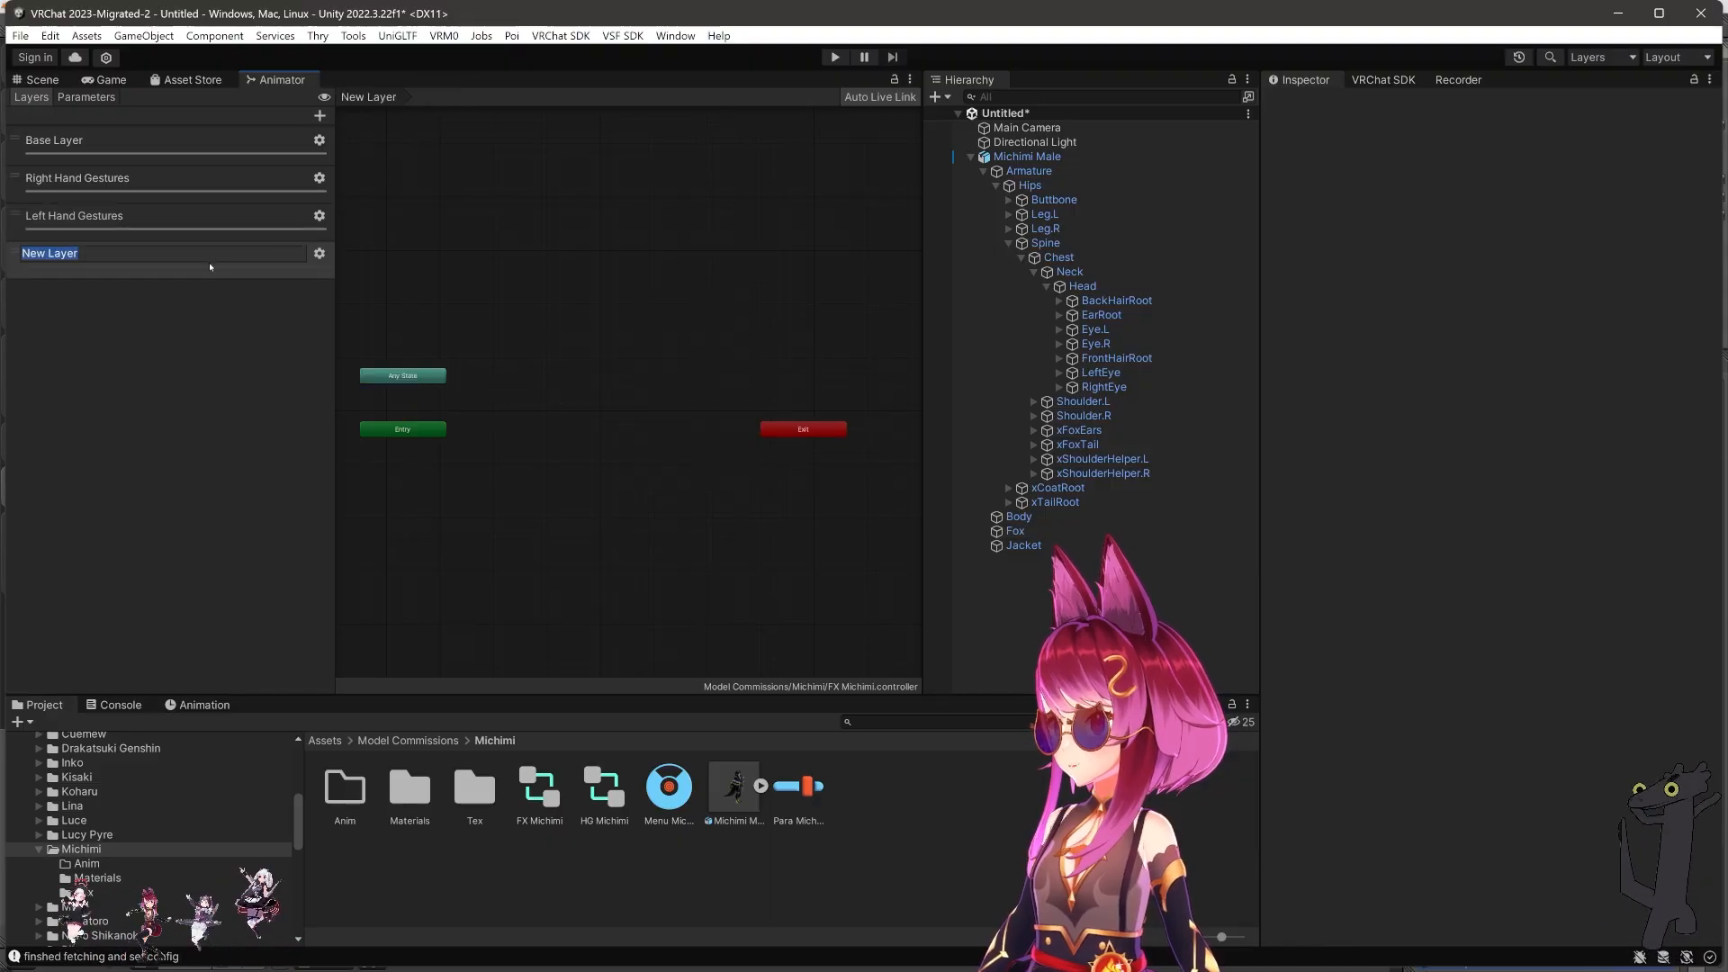
{"action": "type", "text": "Fox"}
{"action": "key", "text": "Return"}
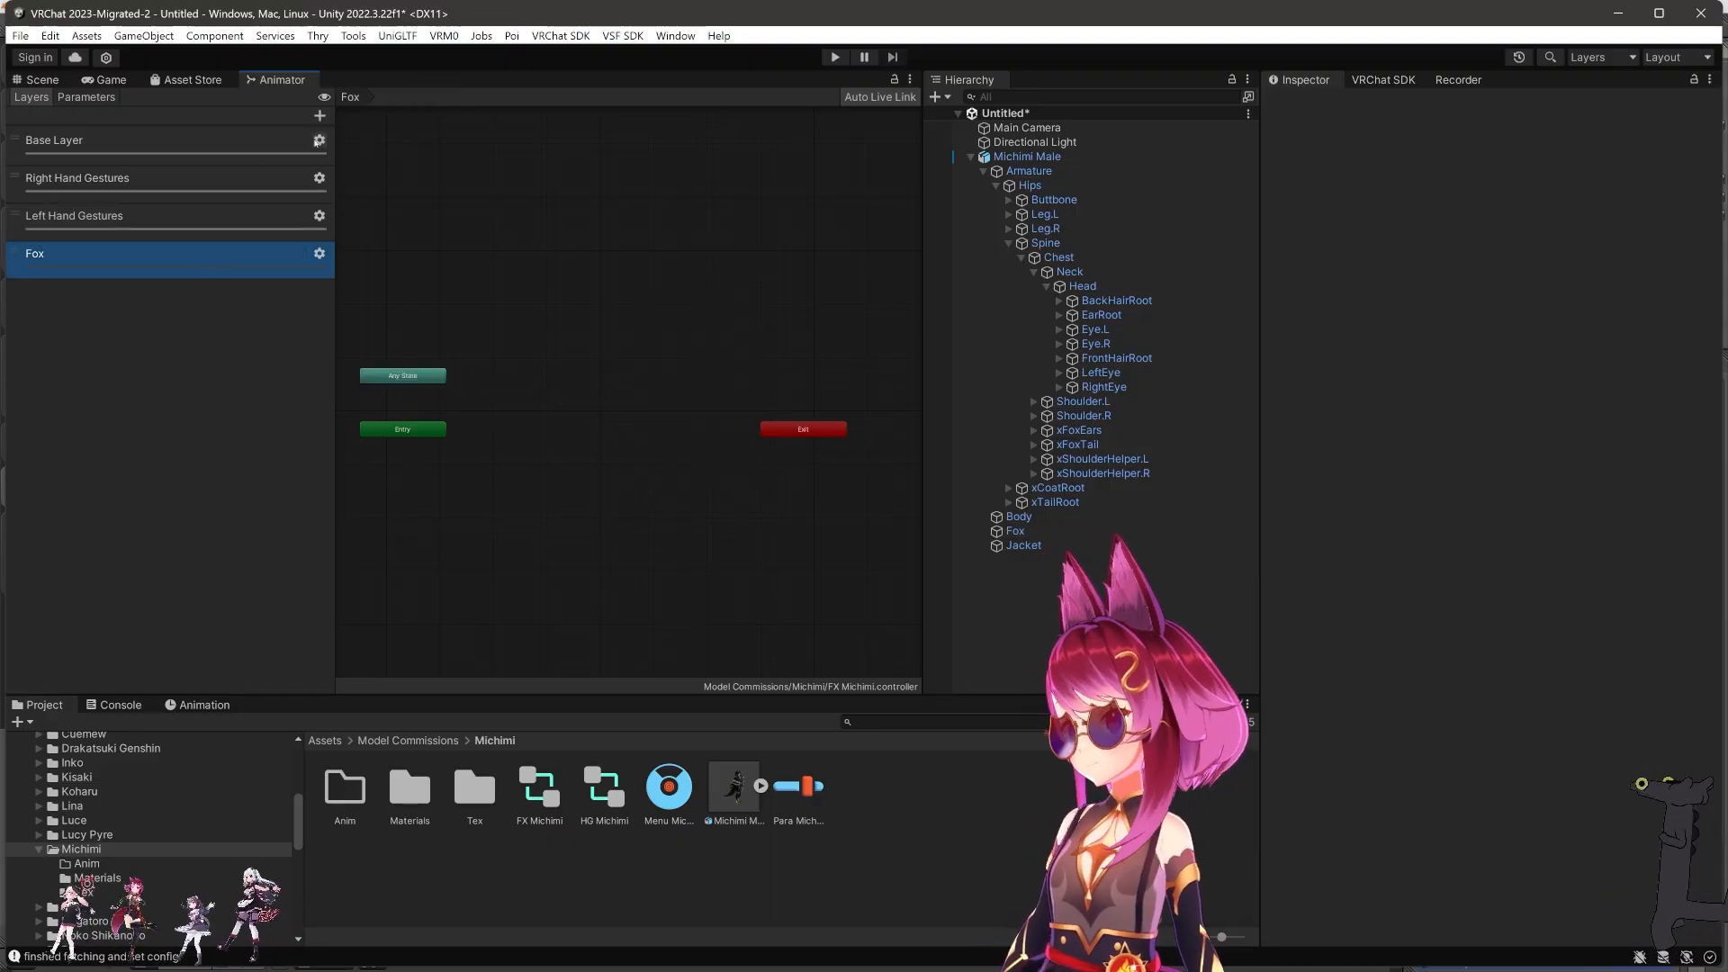
{"action": "left_click", "coordinate": [210, 266]}
{"action": "left_click", "coordinate": [319, 115]}
{"action": "type", "text": "Jacket"}
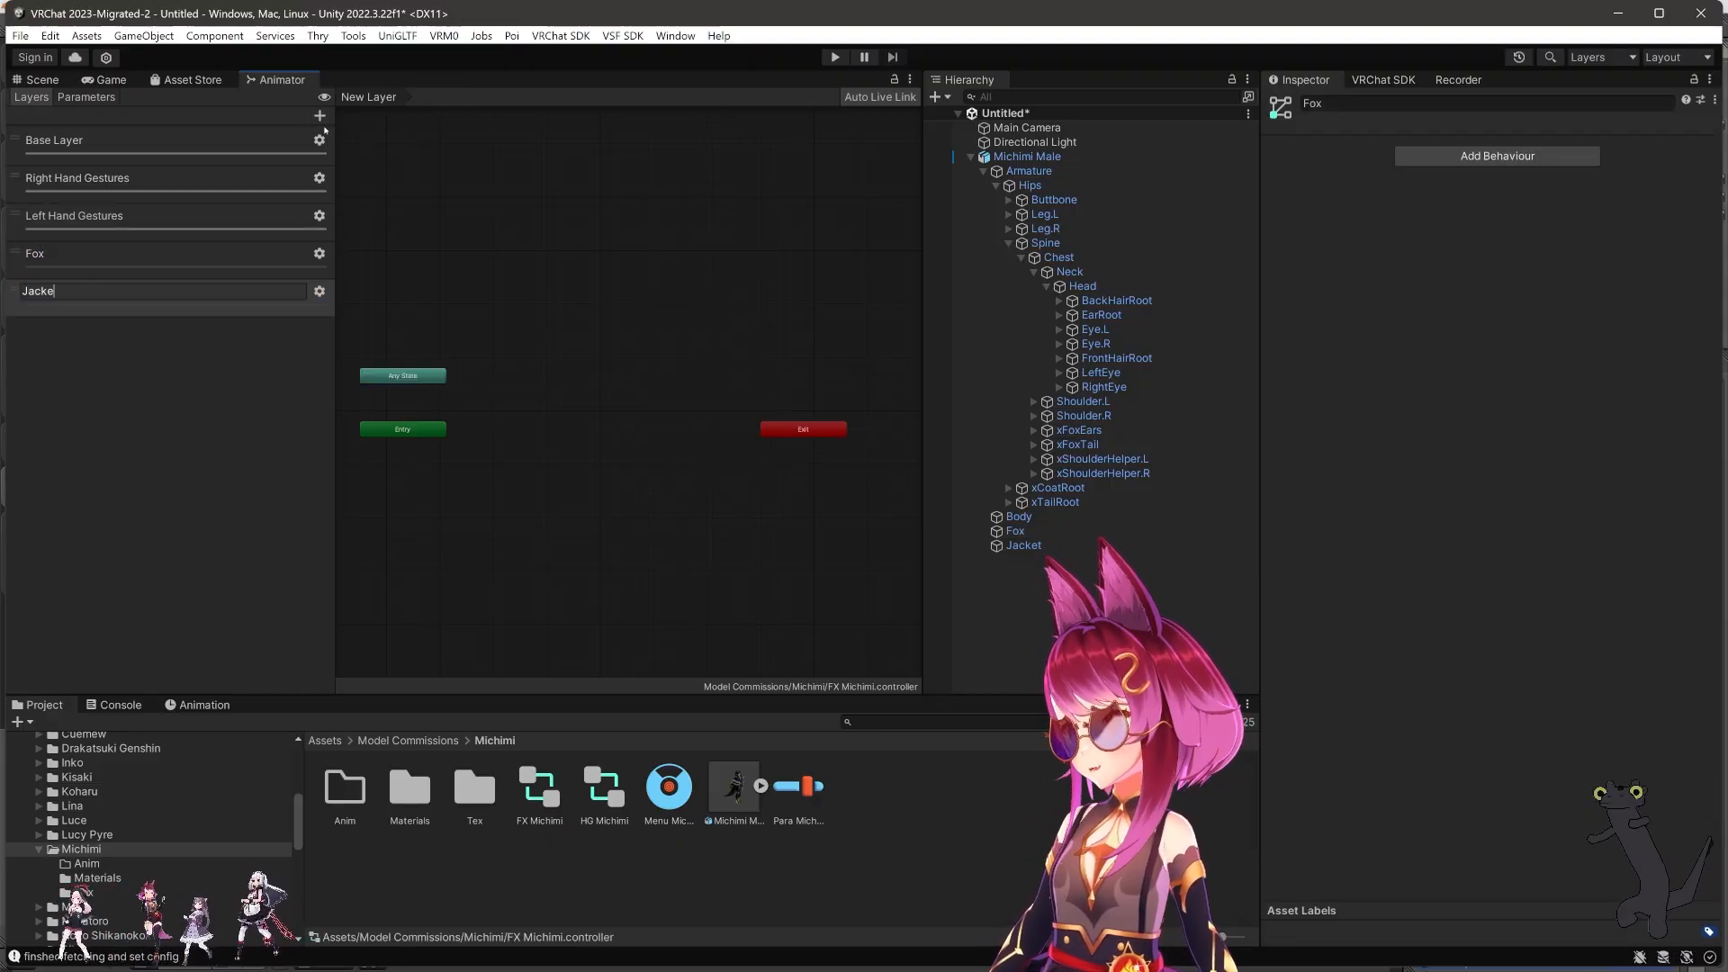
{"action": "key", "text": "Return"}
{"action": "left_click", "coordinate": [319, 116]}
{"action": "type", "text": "Emotes"}
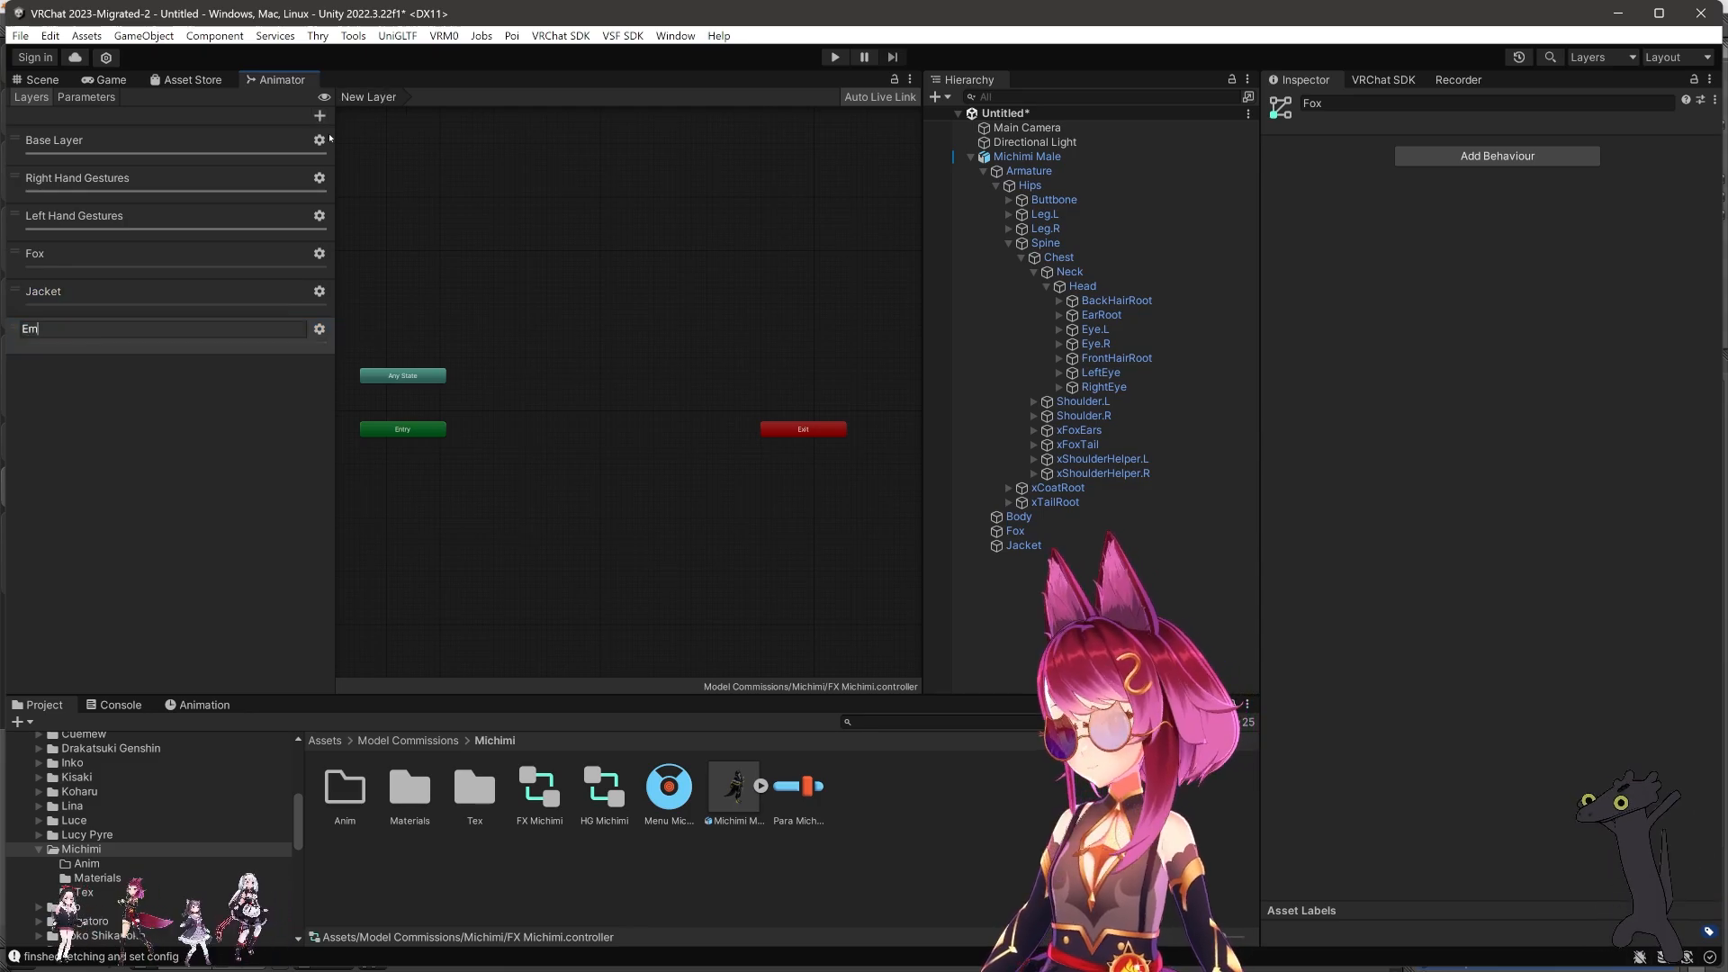
{"action": "key", "text": "Return"}
{"action": "left_click", "coordinate": [187, 227]}
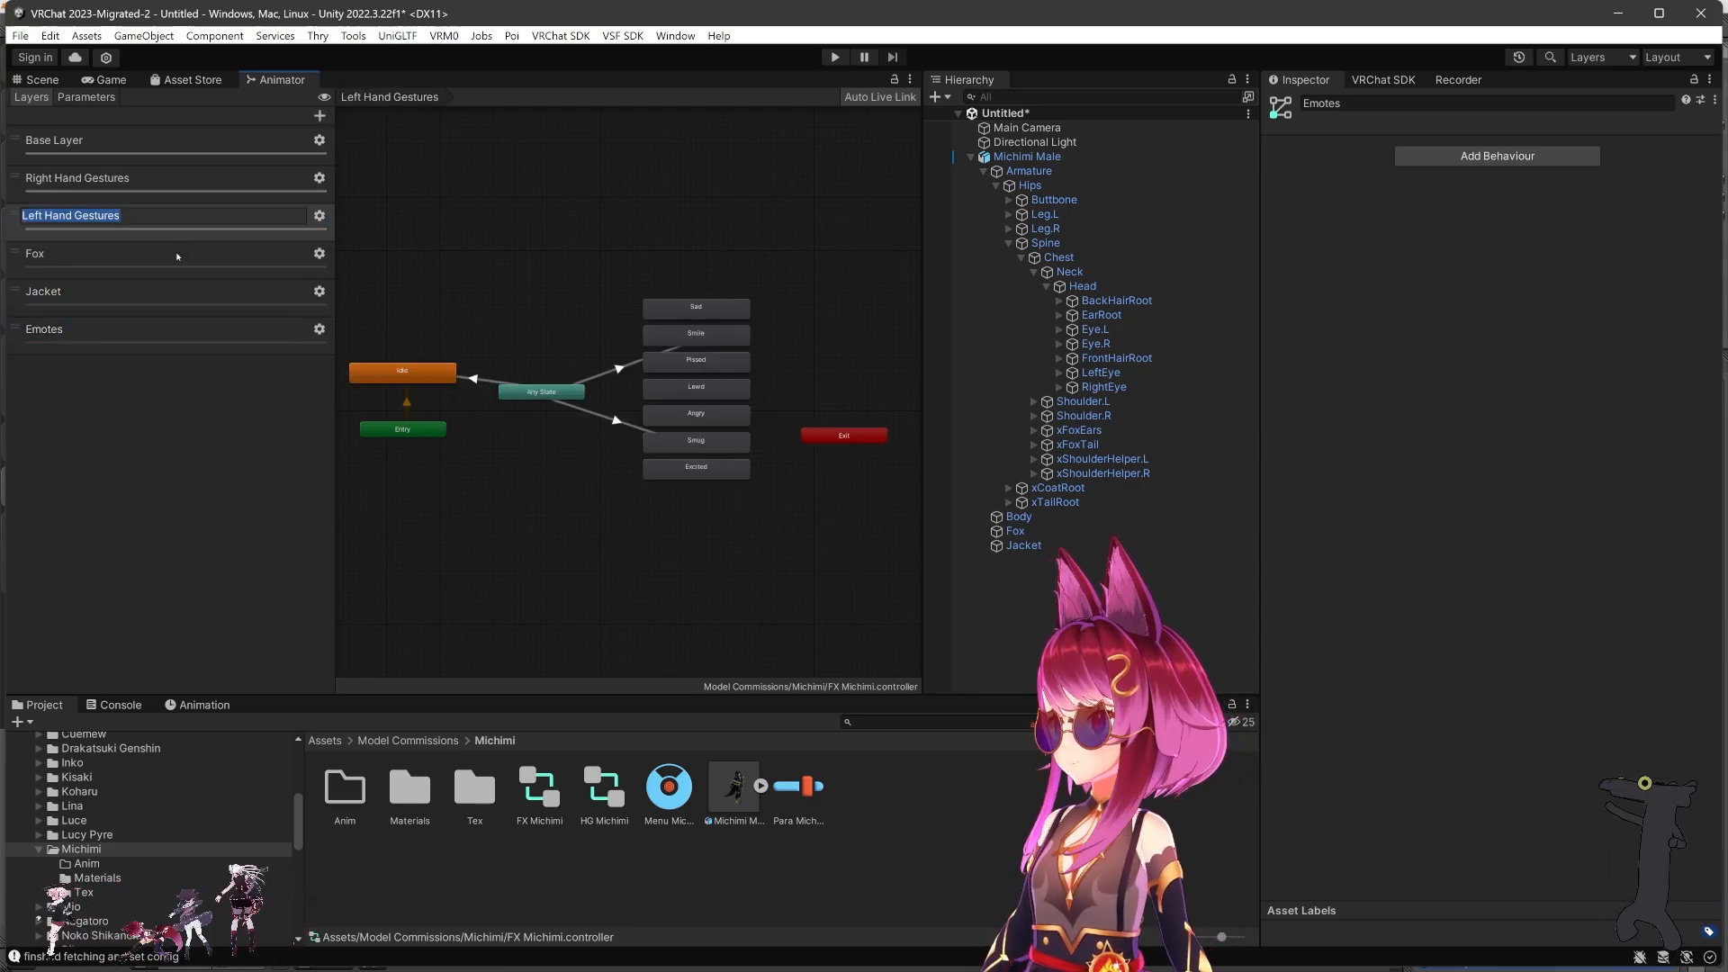
{"action": "left_click", "coordinate": [288, 257]}
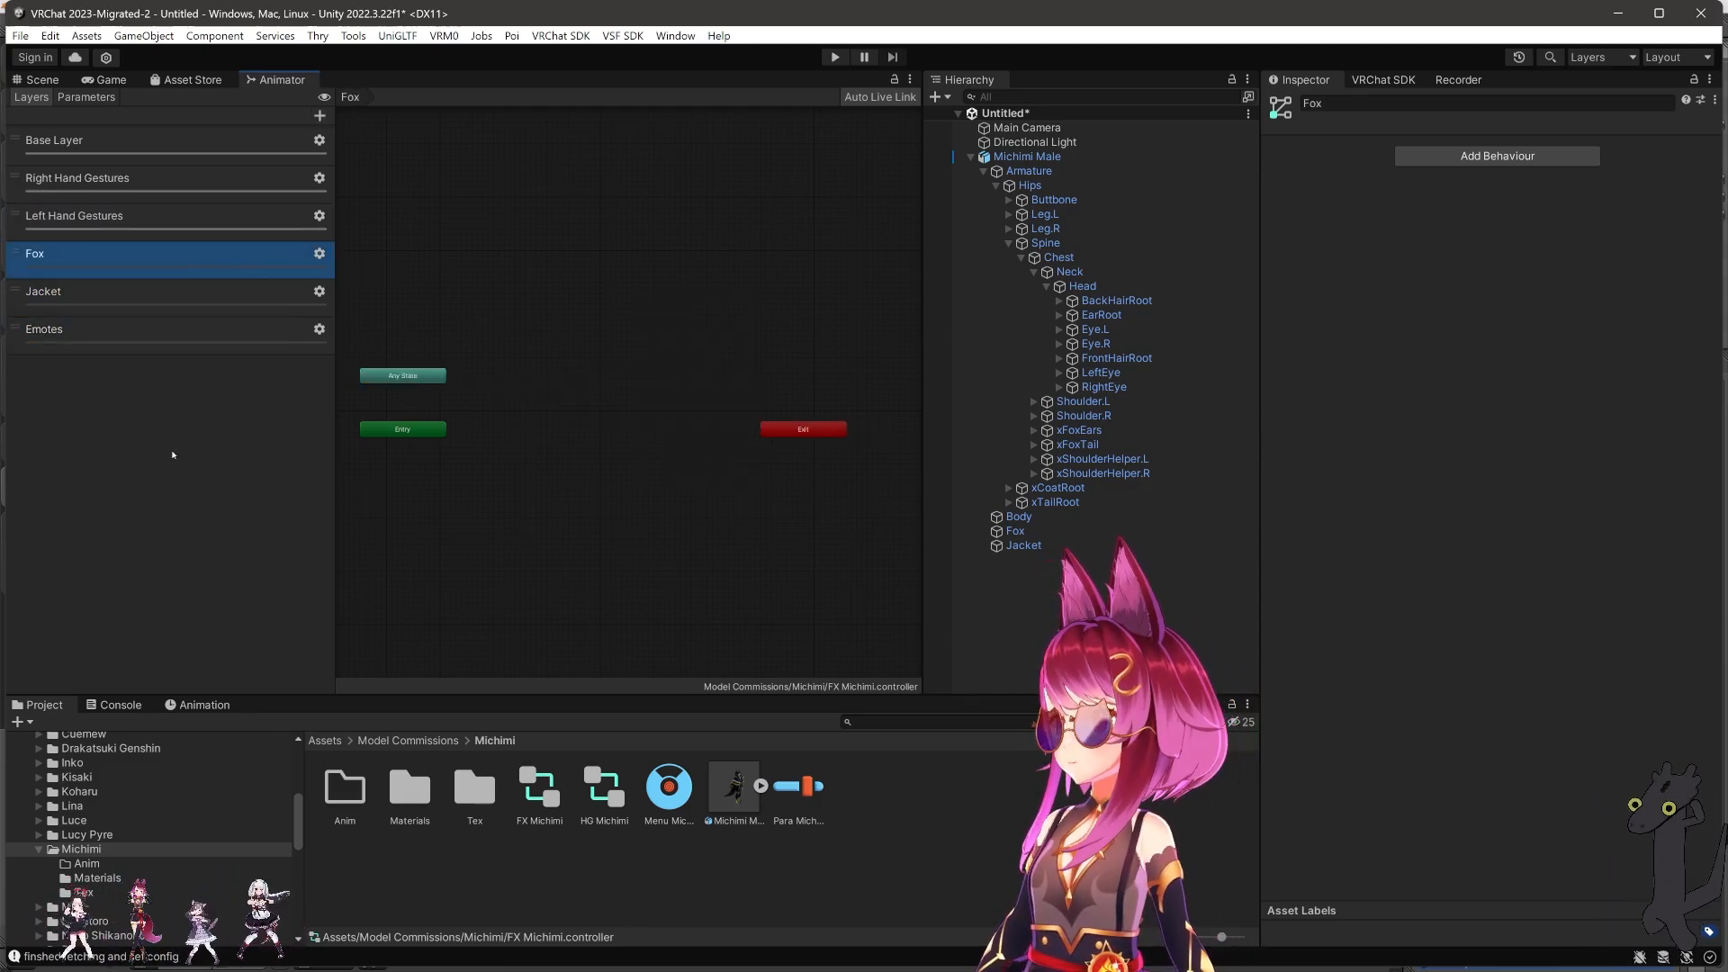
- Raise the weight of the Fox, Jacket and Emotes layers from 0 to 1
{"action": "left_click", "coordinate": [319, 255]}
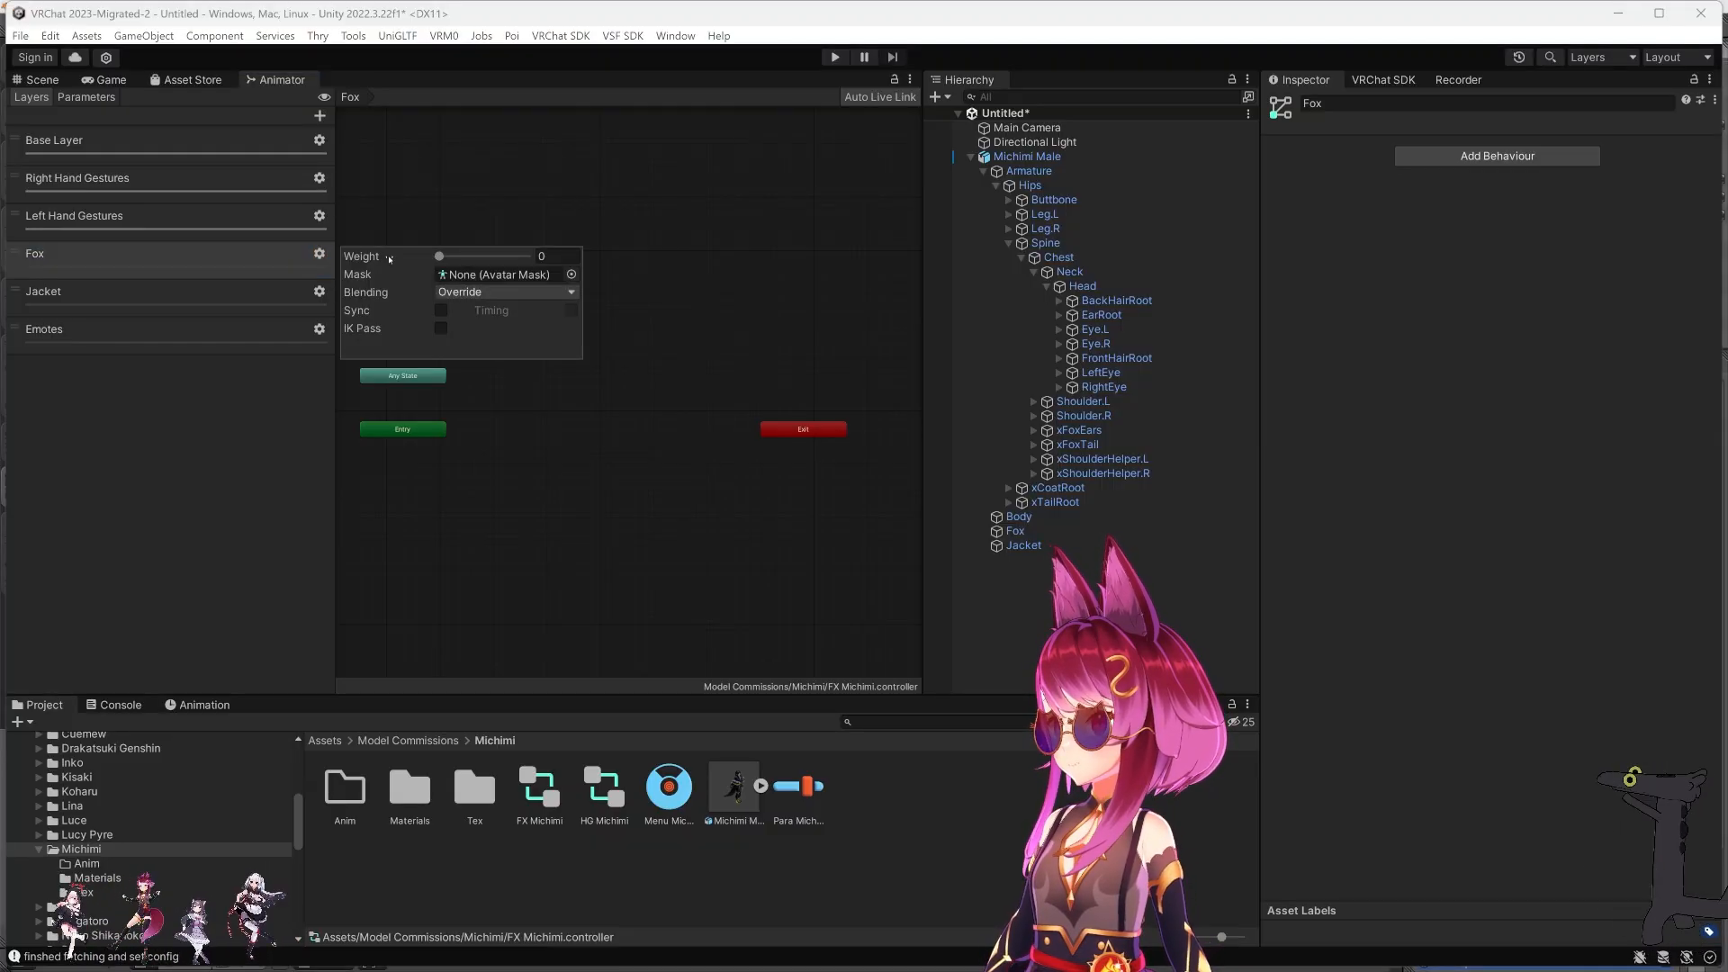
{"action": "left_click_drag", "start_coordinate": [441, 256], "coordinate": [622, 265]}
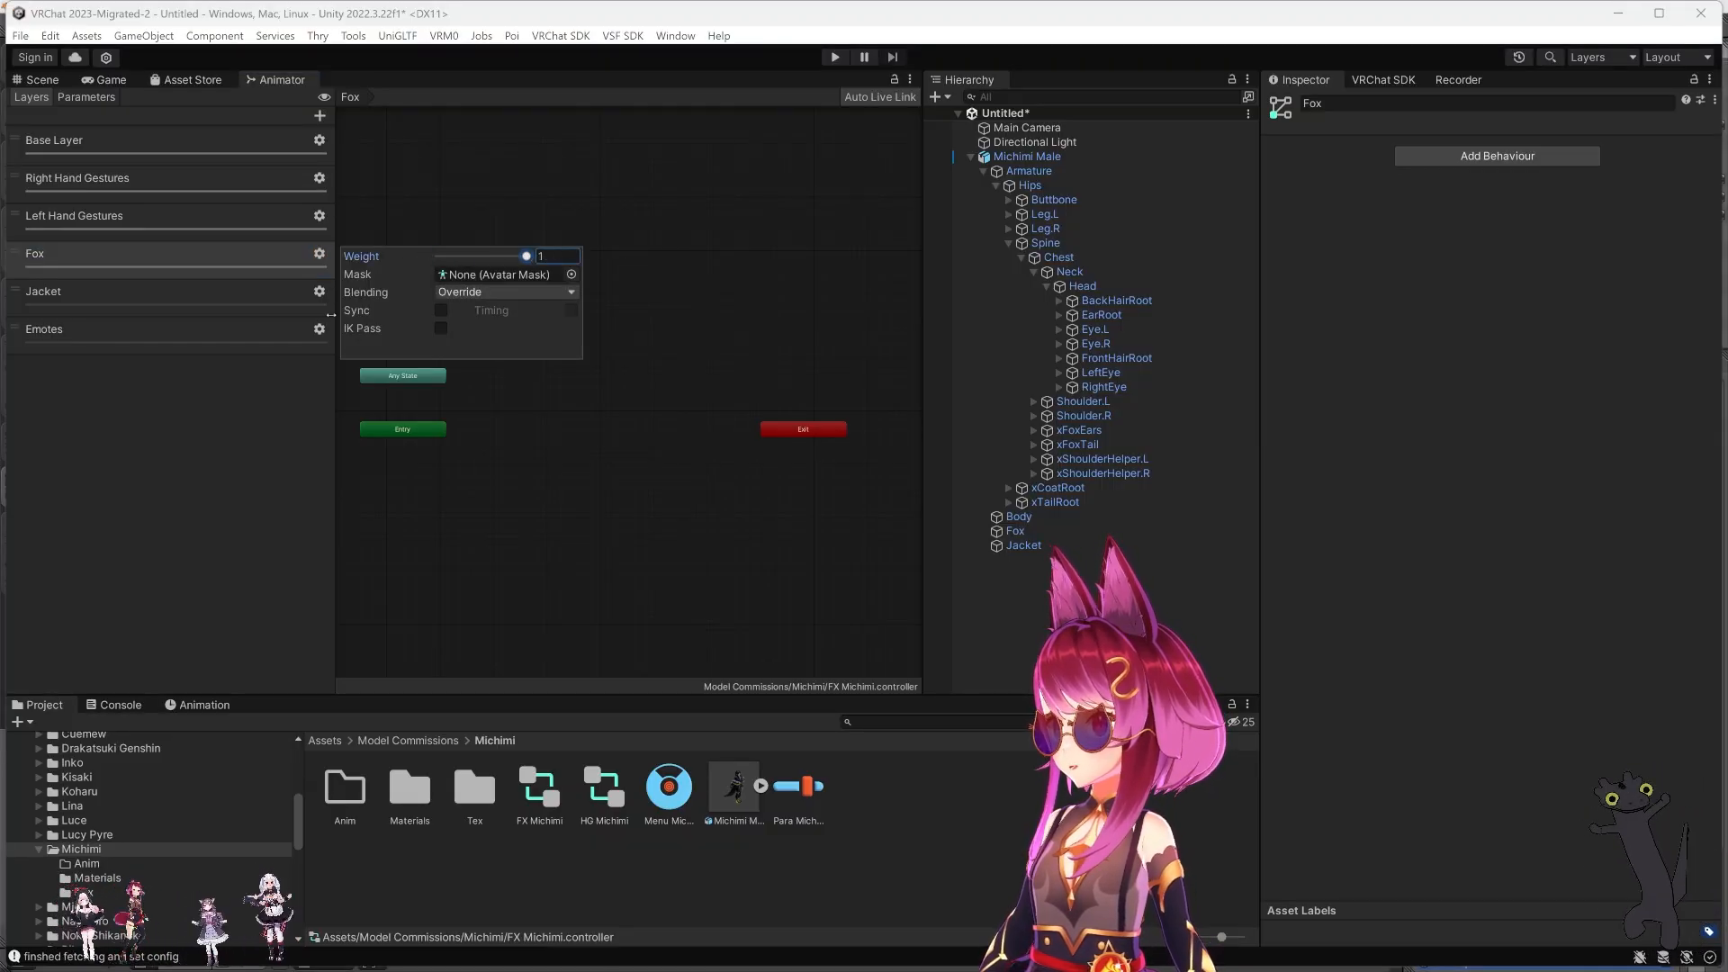
{"action": "left_click", "coordinate": [319, 292]}
{"action": "left_click_drag", "start_coordinate": [440, 293], "coordinate": [532, 299]}
{"action": "left_click", "coordinate": [319, 329]}
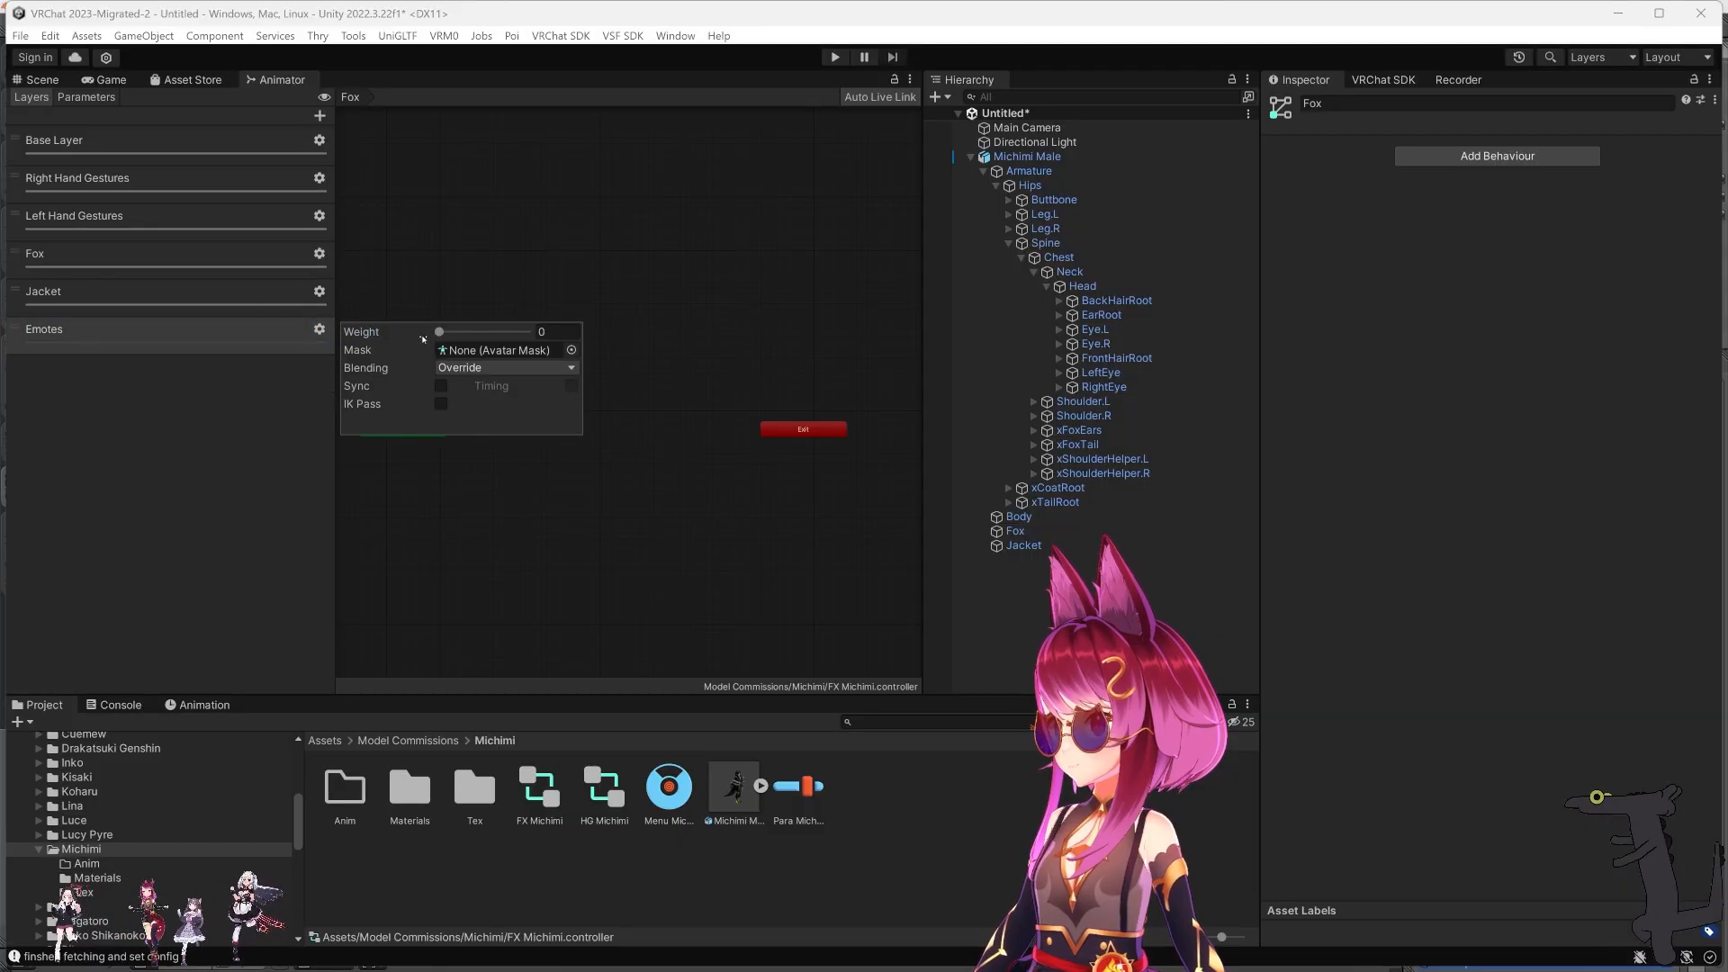
{"action": "left_click_drag", "start_coordinate": [440, 332], "coordinate": [586, 339]}
{"action": "left_click", "coordinate": [438, 246]}
{"action": "scroll", "coordinate": [473, 419], "scroll_direction": "down", "scroll_amount": 3}
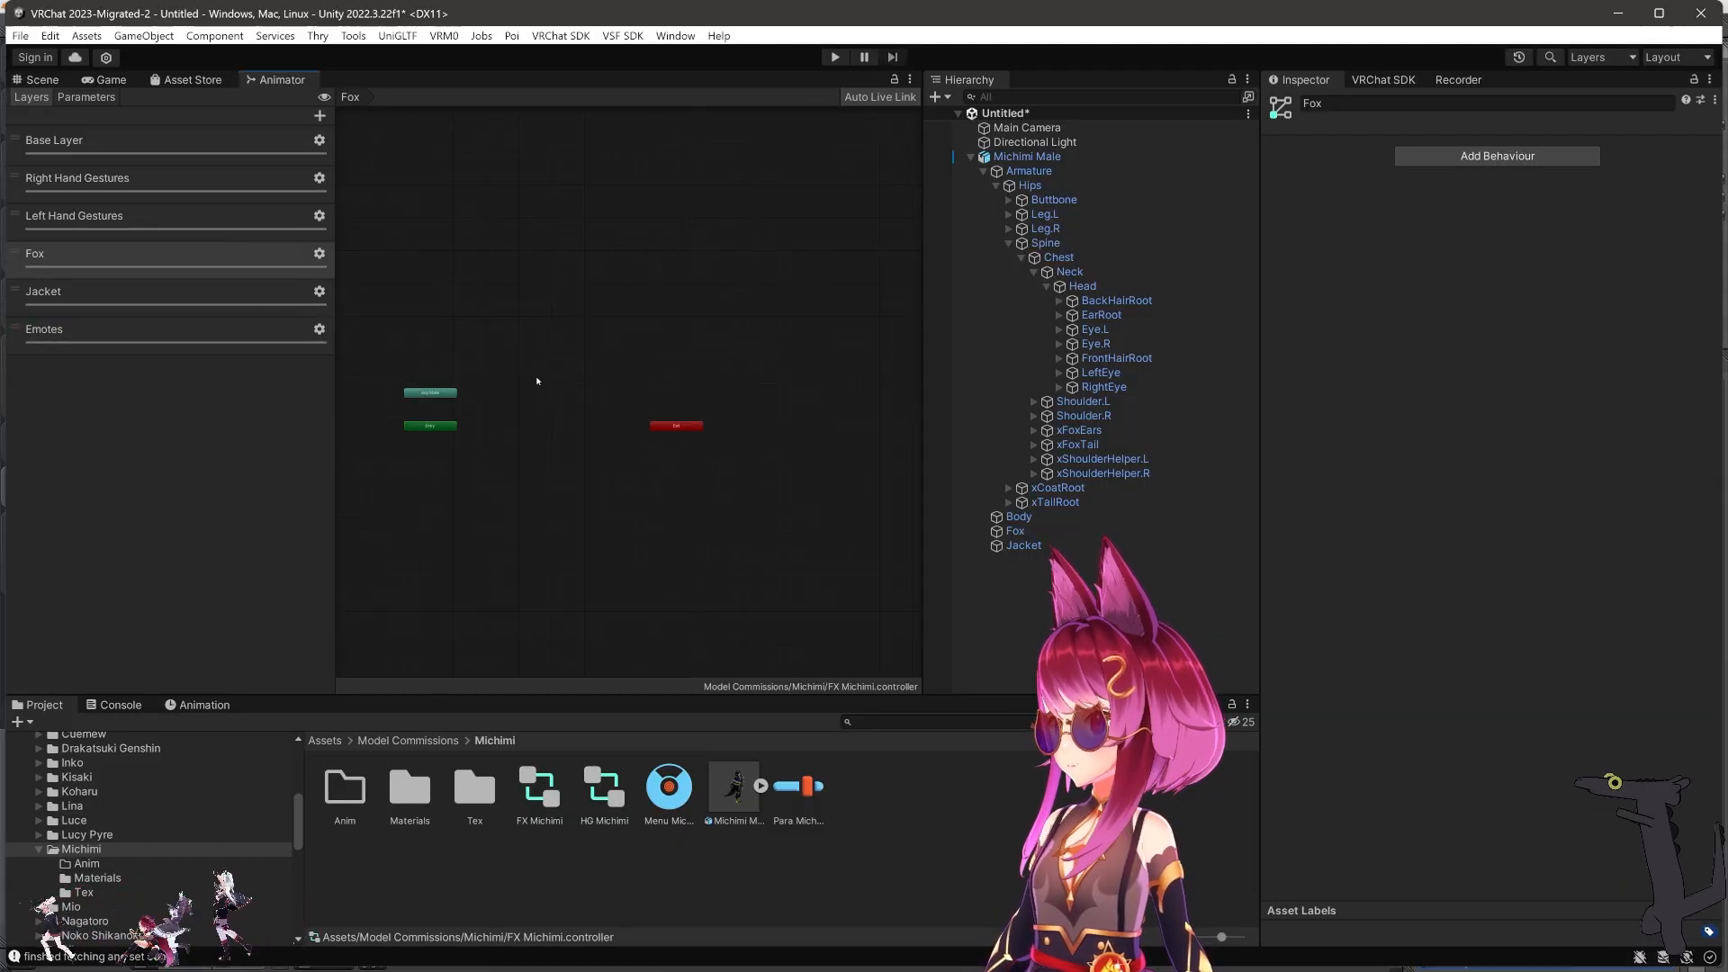
- In a perspective Scene view, frame the Michimi Male avatar and duplicate it
{"action": "left_click", "coordinate": [43, 80]}
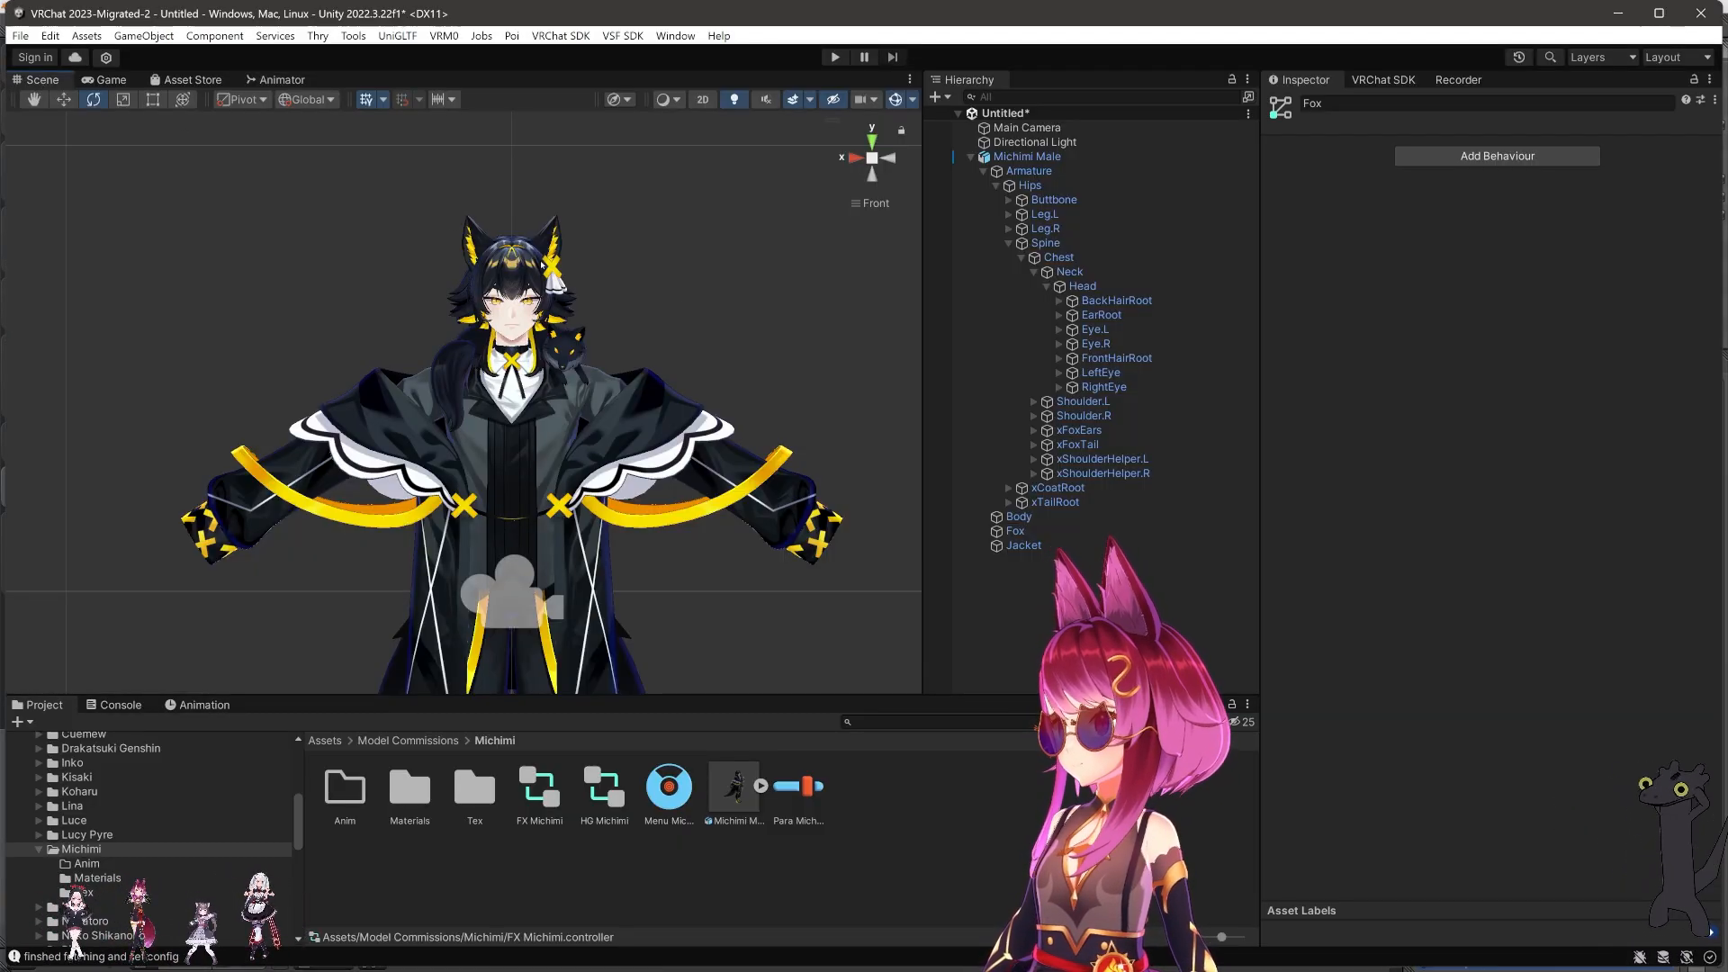
{"action": "right_click_drag", "start_coordinate": [778, 351], "coordinate": [801, 346]}
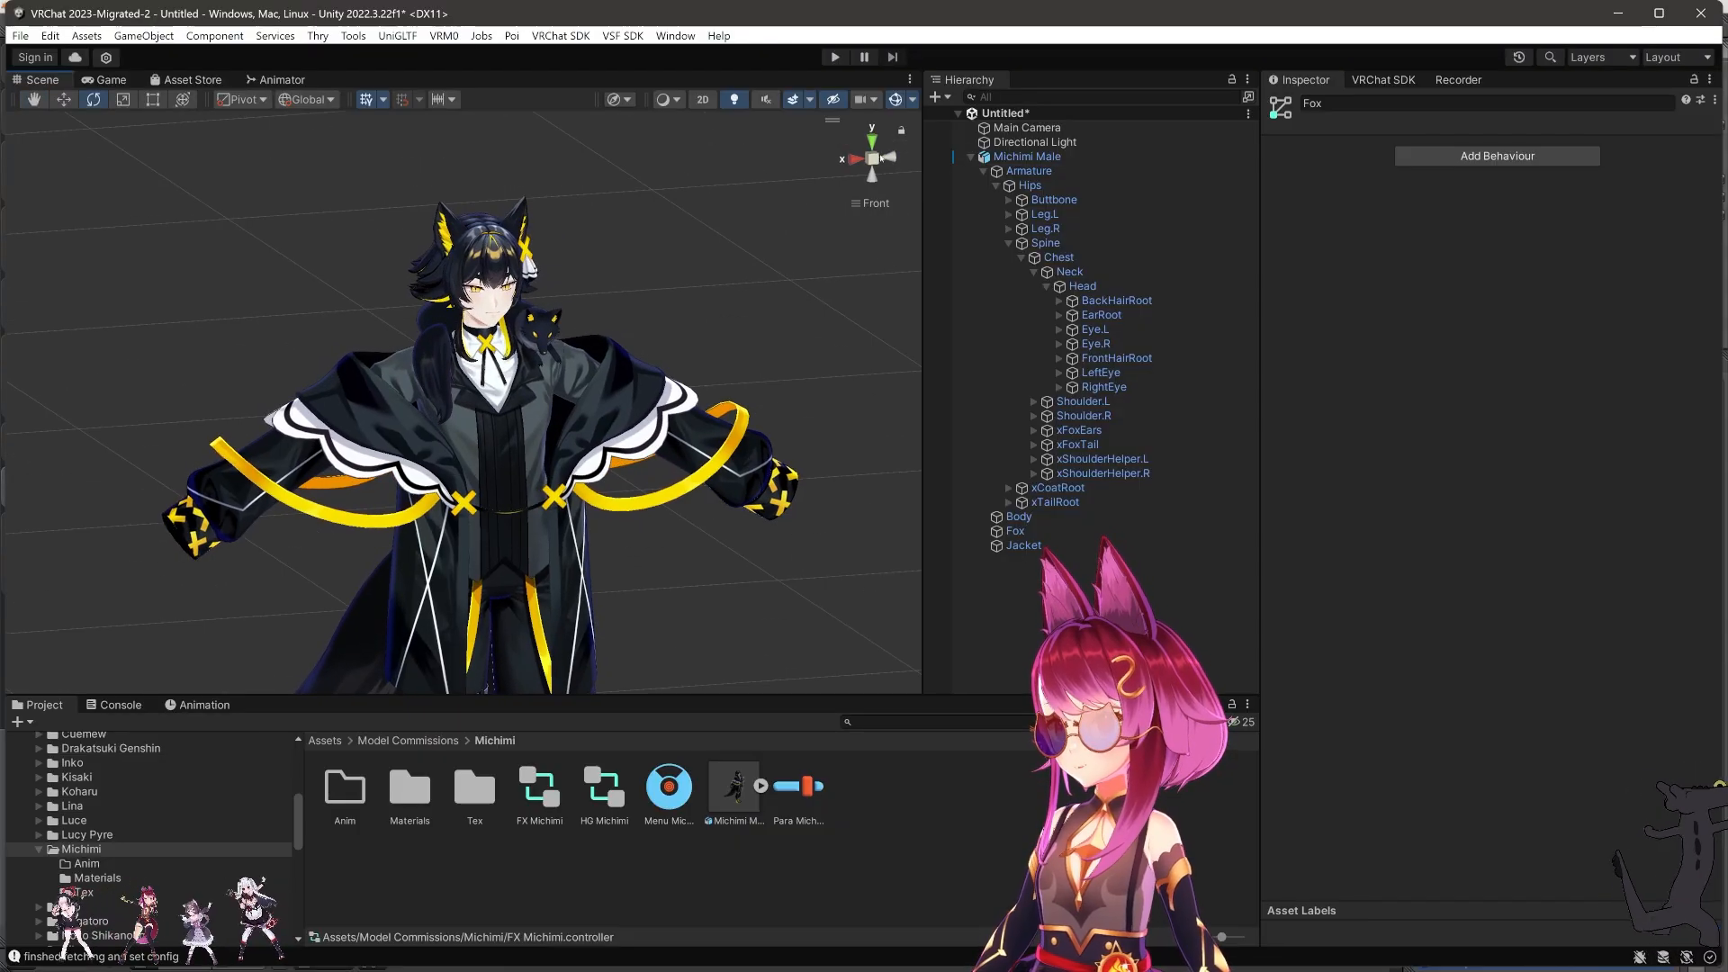
{"action": "left_click", "coordinate": [873, 158]}
{"action": "middle_click_drag", "start_coordinate": [668, 523], "coordinate": [624, 375]}
{"action": "double_click", "coordinate": [1026, 157]}
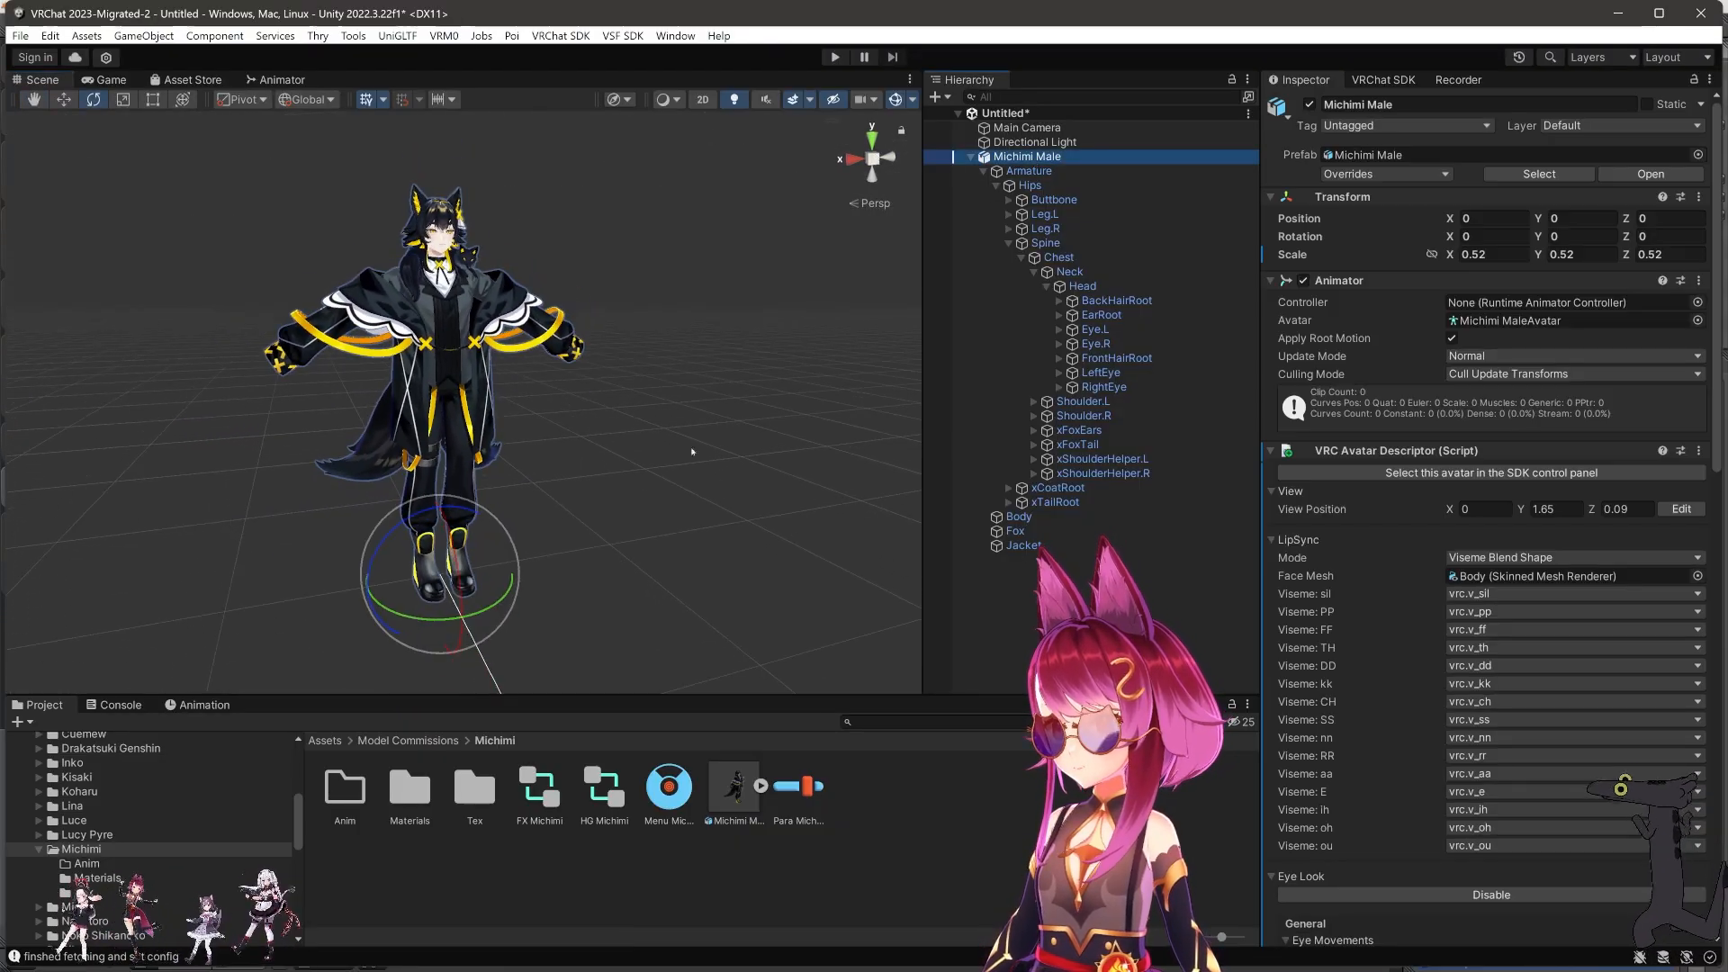
{"action": "key", "text": "ctrl+d"}
- Move the duplicate Michimi Male (1) along X to -2.533, beside the original
{"action": "key", "text": "w"}
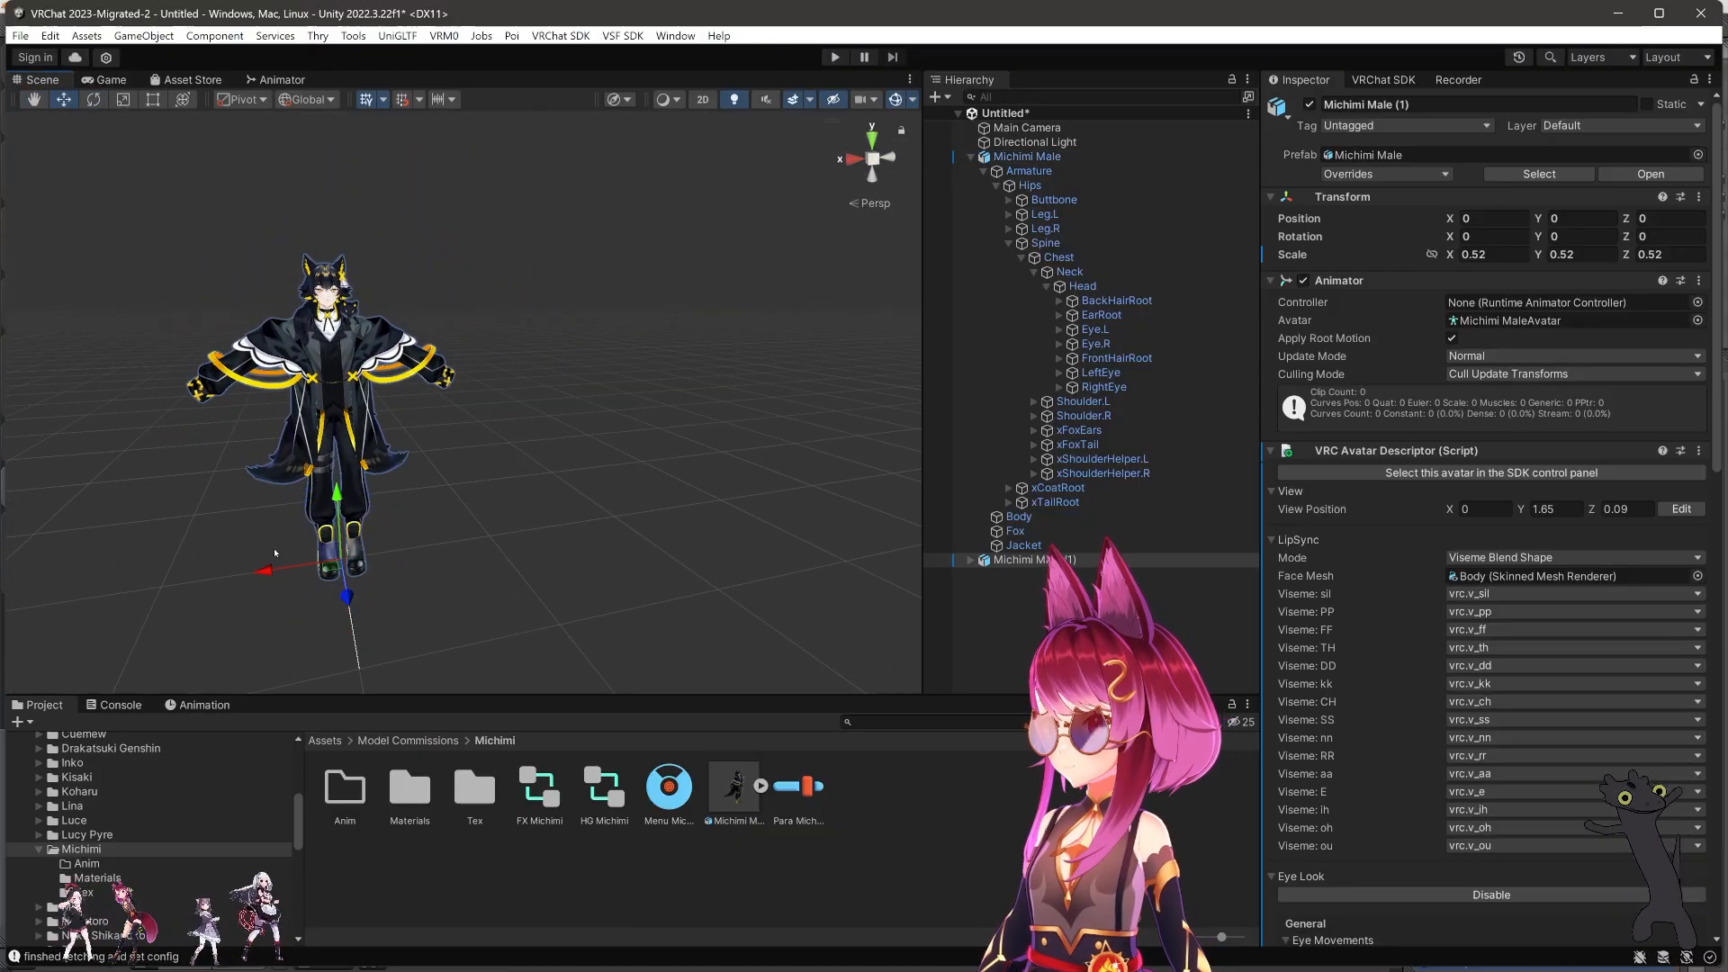
{"action": "left_click_drag", "start_coordinate": [301, 560], "coordinate": [562, 531]}
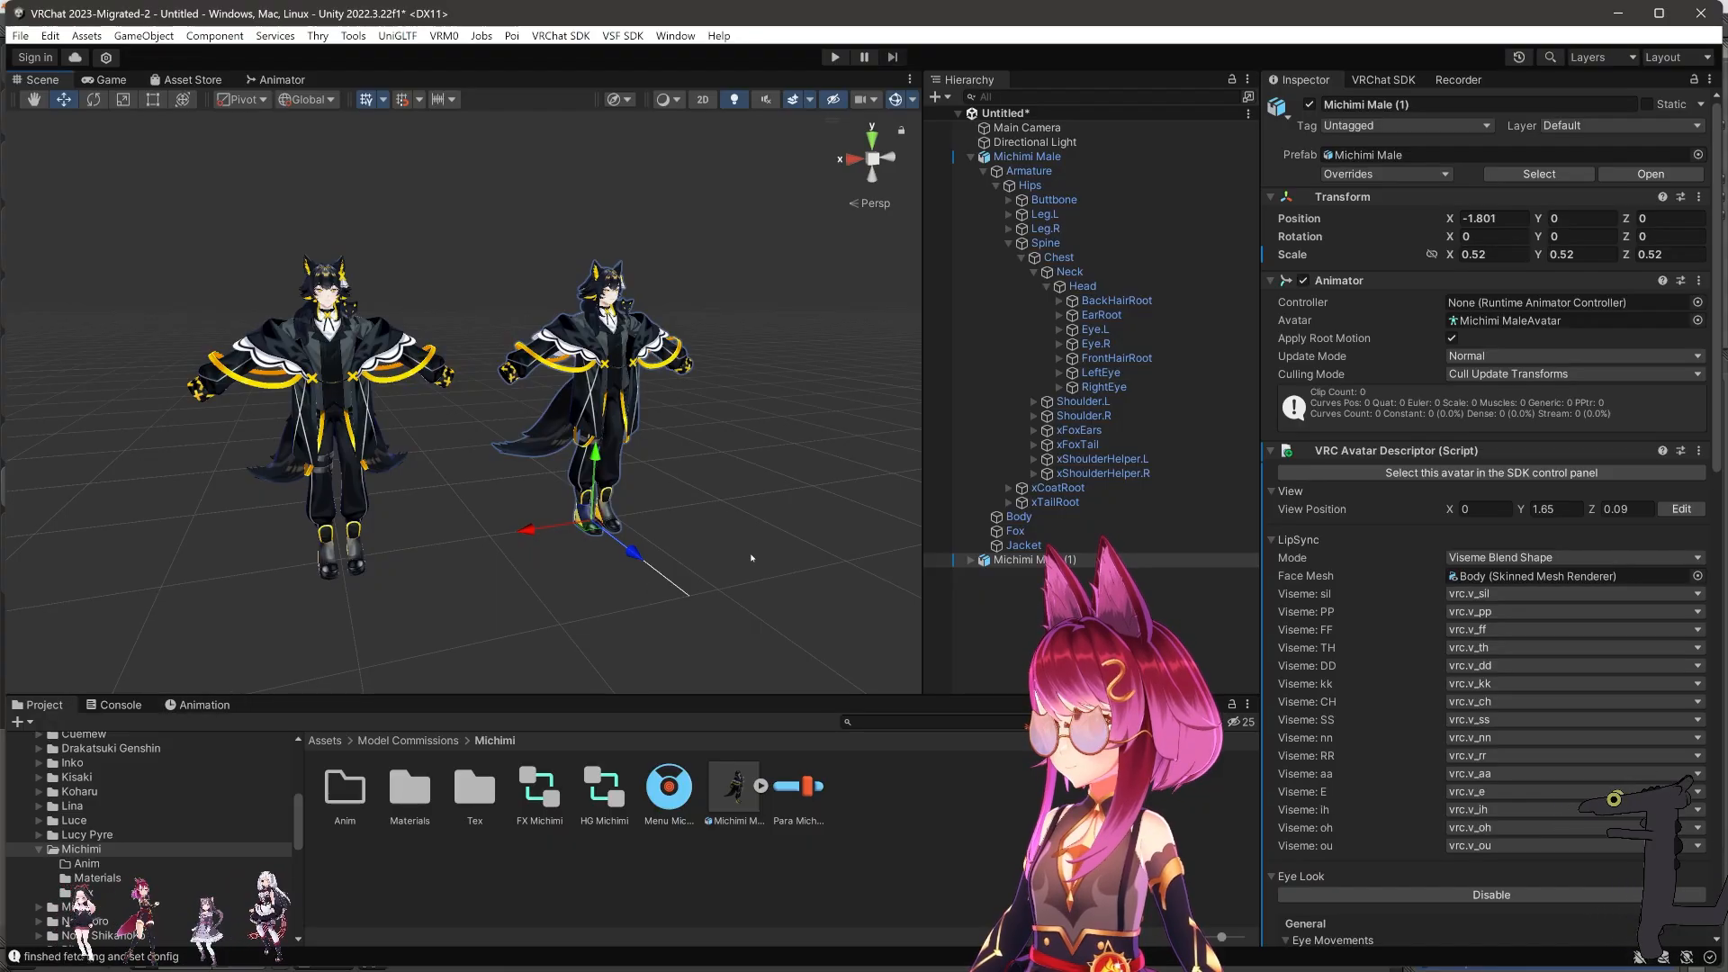
{"action": "scroll", "coordinate": [753, 555], "scroll_direction": "down", "scroll_amount": 2}
{"action": "middle_click_drag", "start_coordinate": [752, 555], "coordinate": [579, 567]}
{"action": "scroll", "coordinate": [579, 566], "scroll_direction": "up", "scroll_amount": 3}
{"action": "left_click_drag", "start_coordinate": [406, 537], "coordinate": [446, 534]}
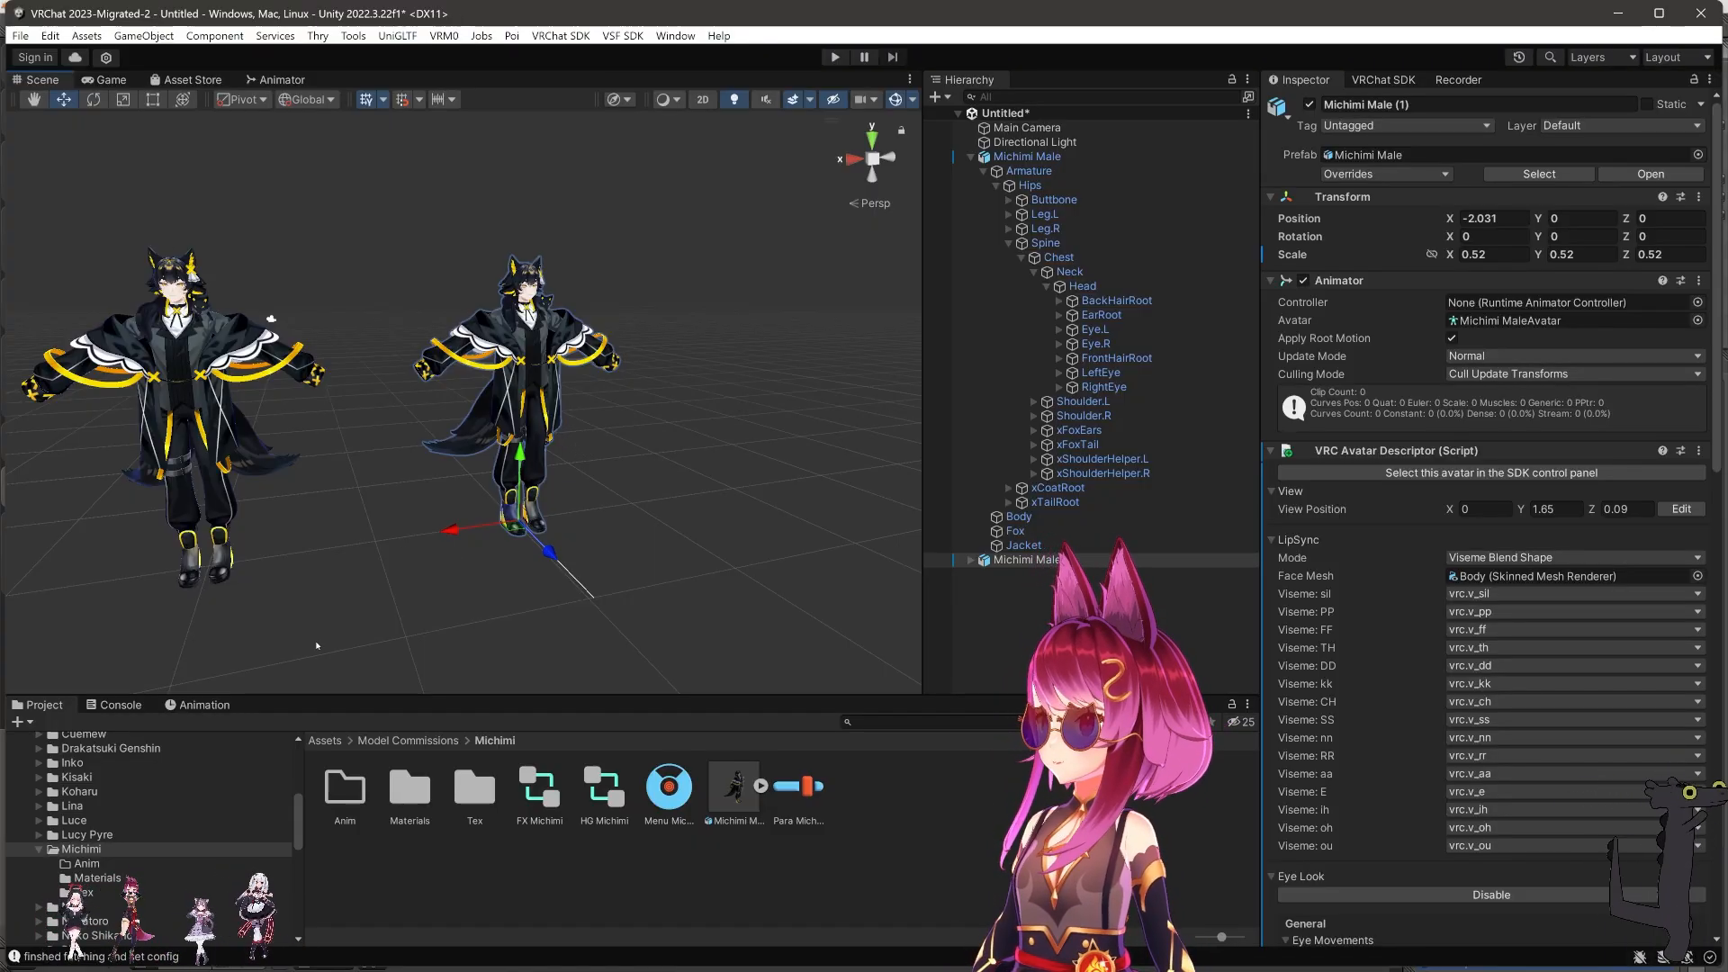
{"action": "left_click_drag", "start_coordinate": [452, 528], "coordinate": [520, 520]}
{"action": "middle_click_drag", "start_coordinate": [531, 565], "coordinate": [437, 538]}
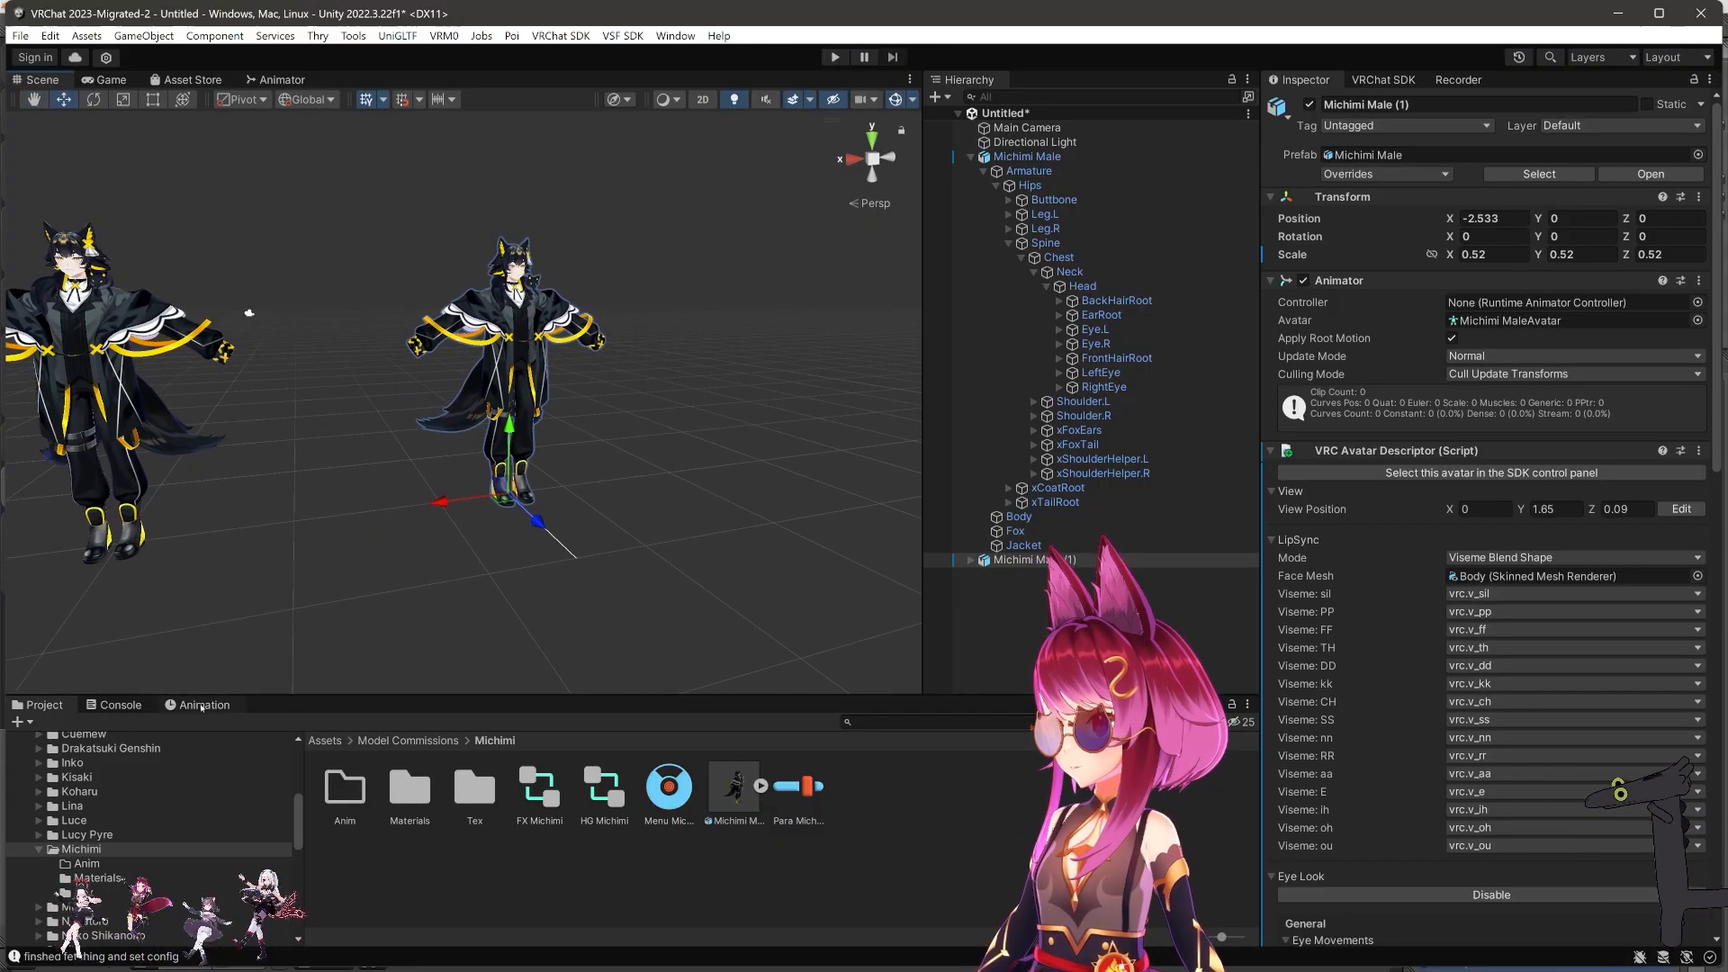
- Create a Michimi Fox onoff clip for Michimi Male (1), saved in the Anim folder
{"action": "left_click", "coordinate": [1026, 560]}
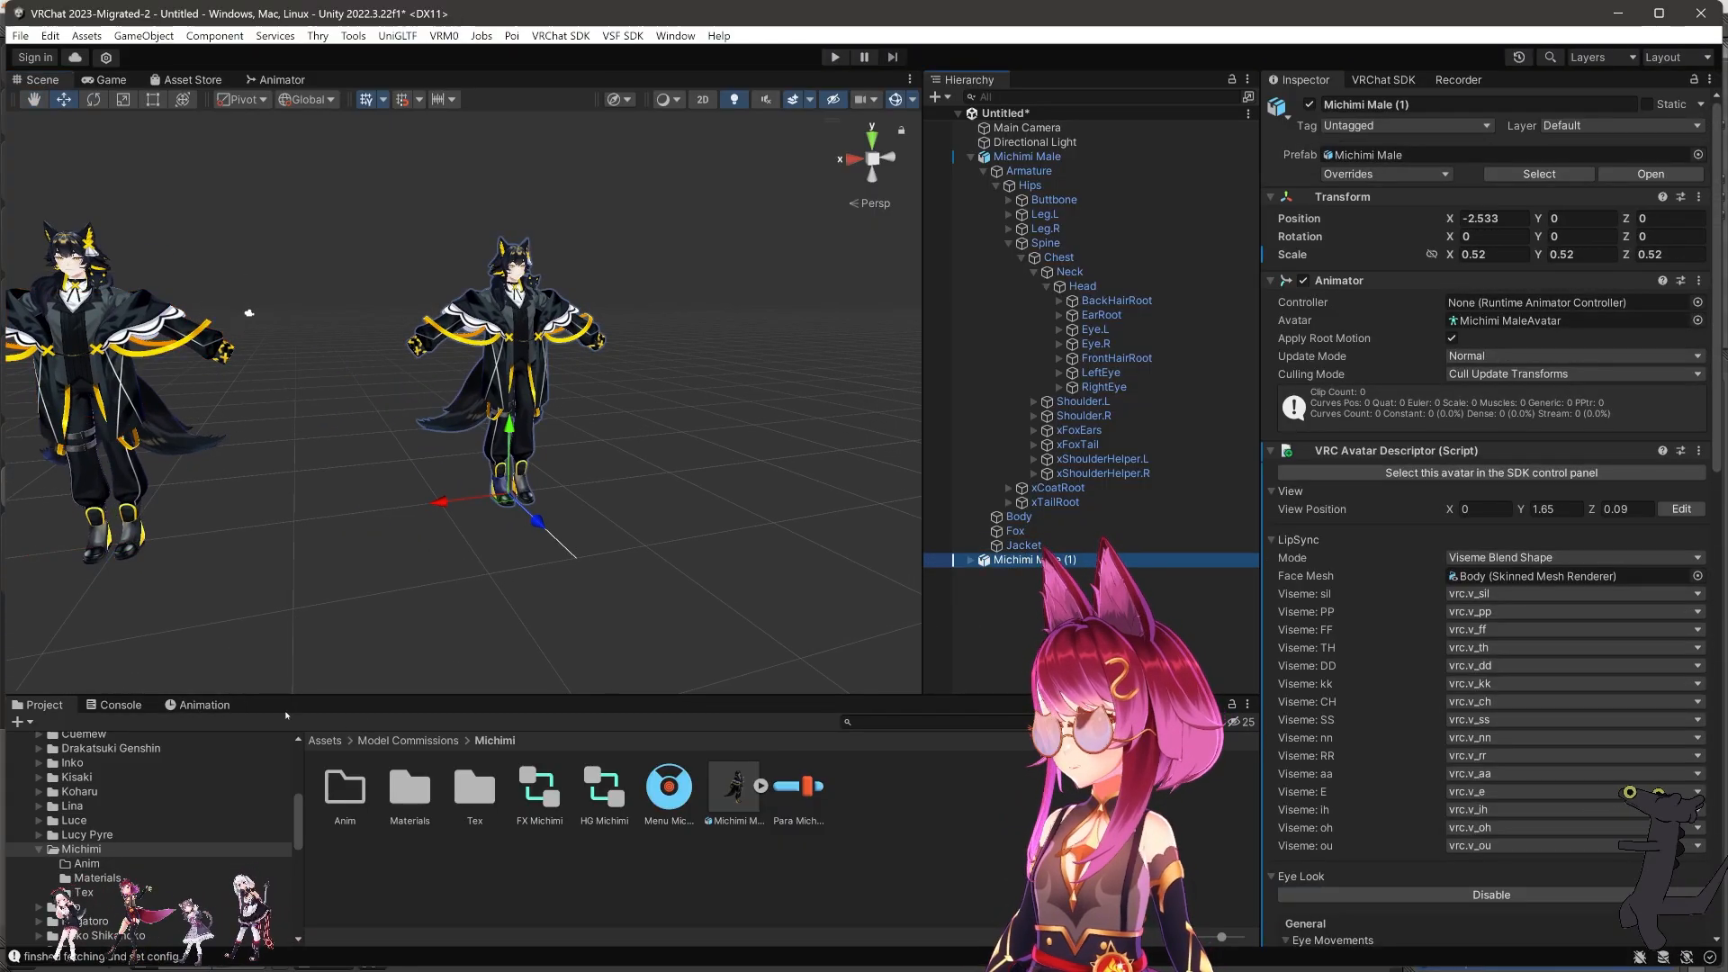
{"action": "left_click", "coordinate": [197, 704]}
{"action": "left_click", "coordinate": [782, 861]}
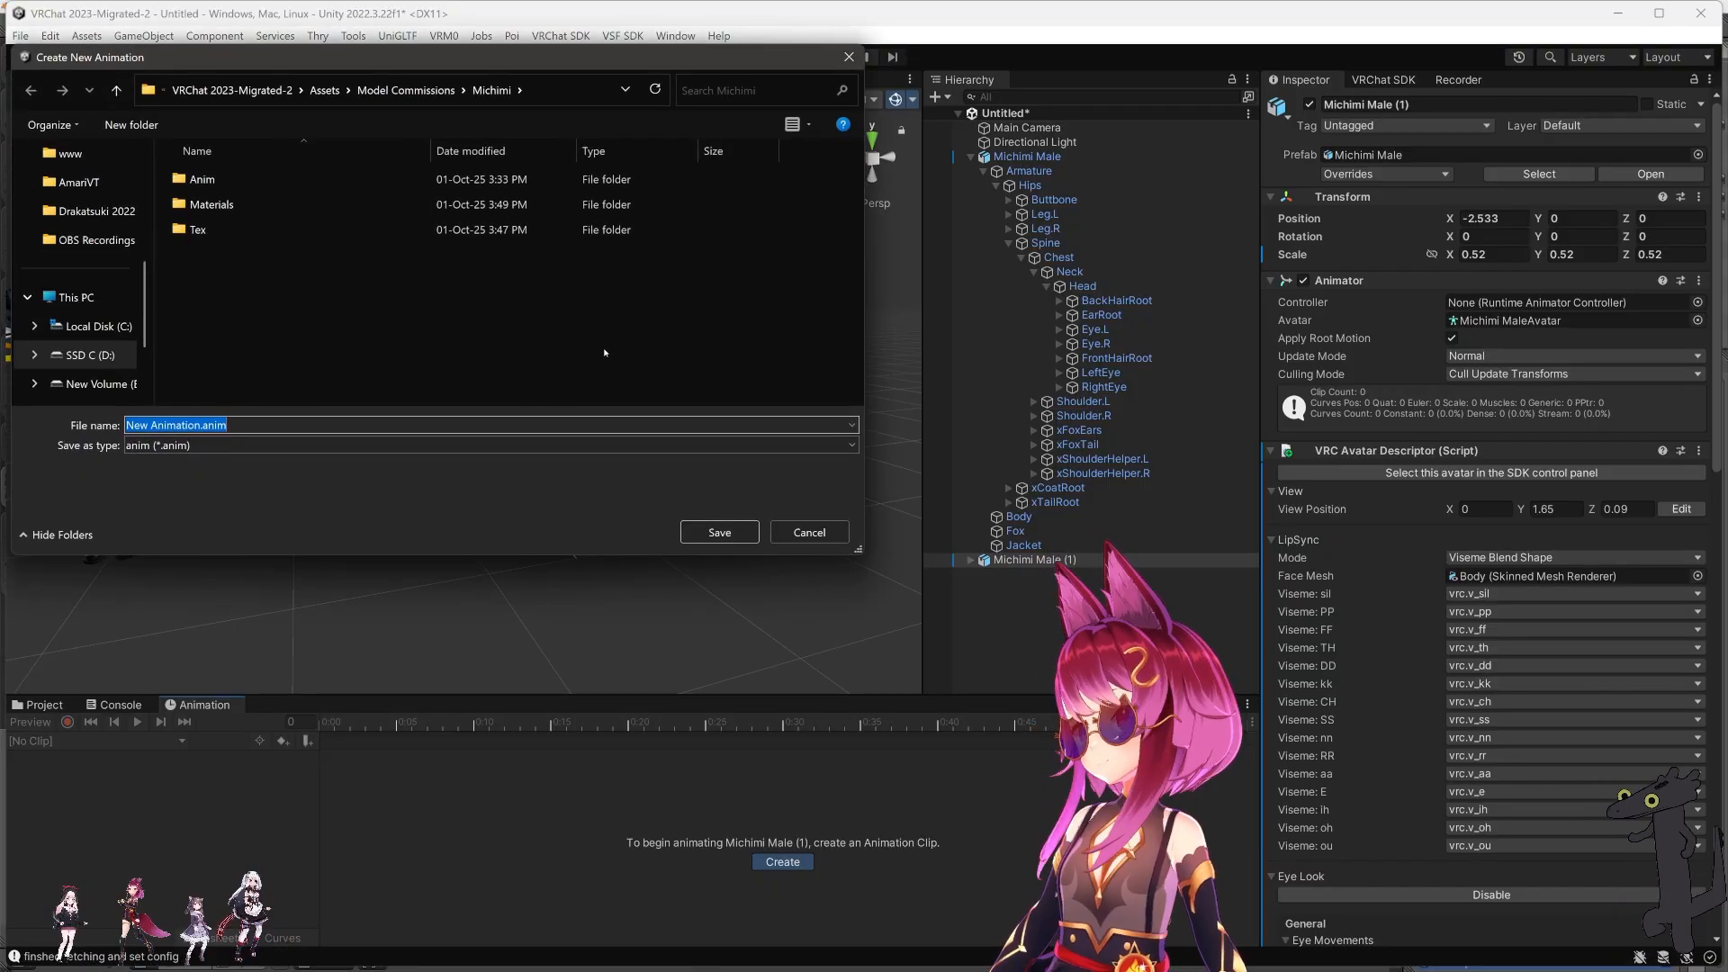
{"action": "double_click", "coordinate": [201, 179]}
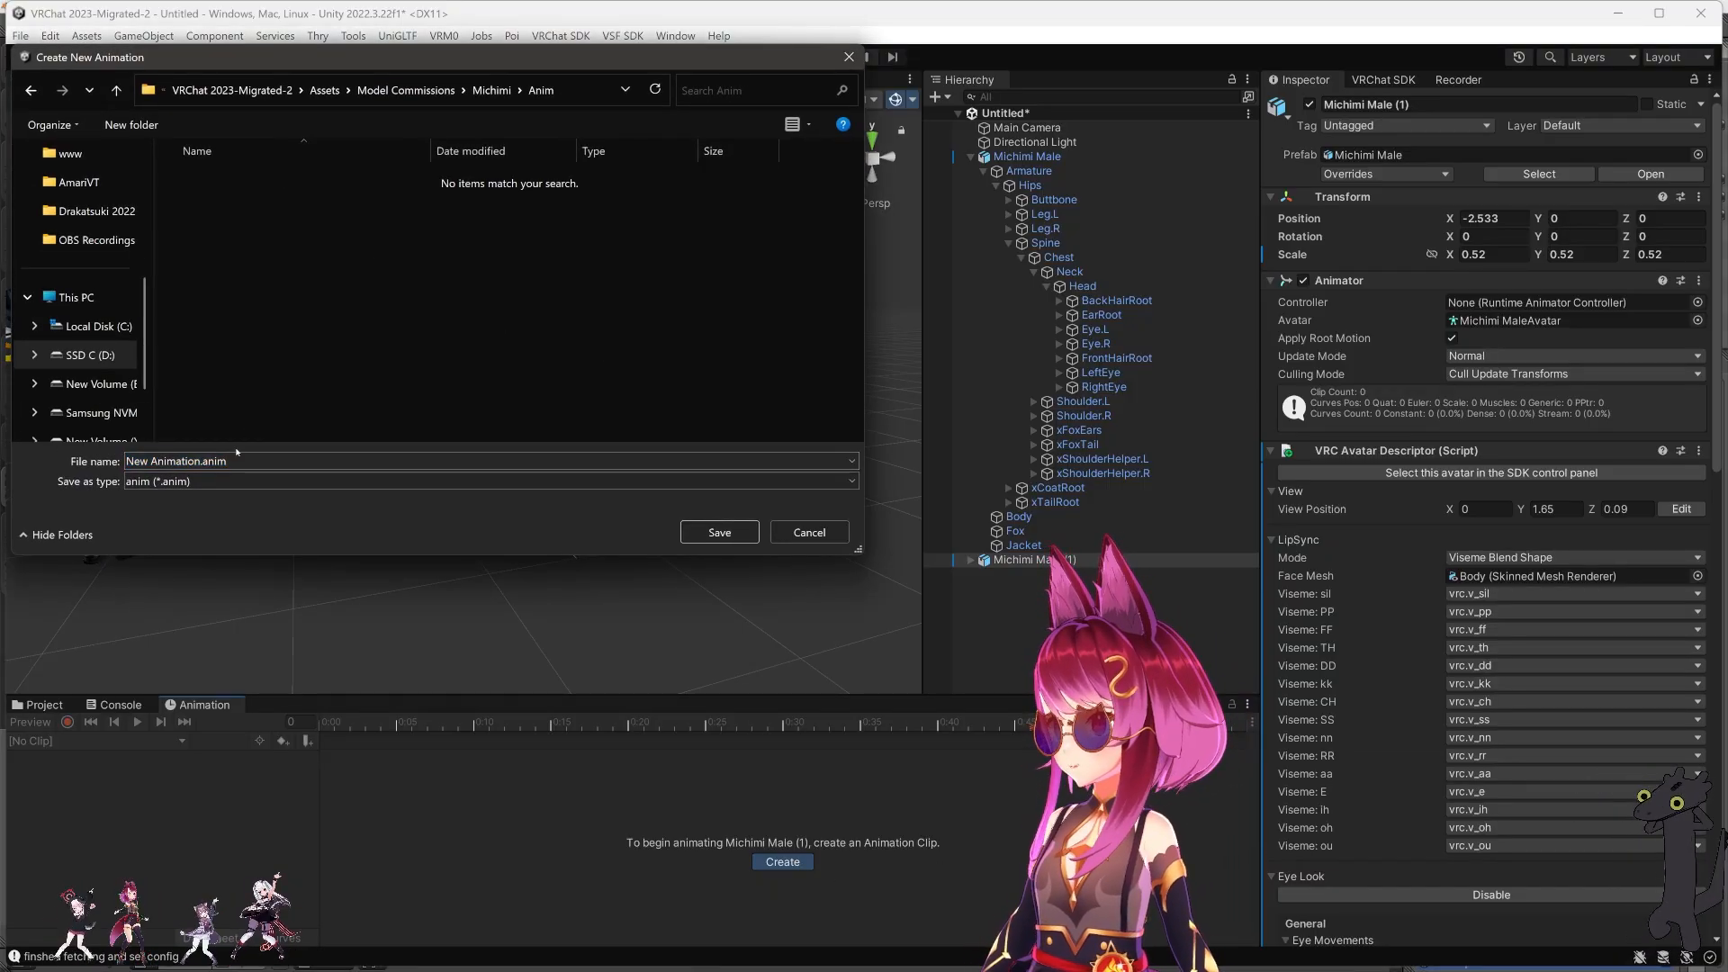
{"action": "type", "text": "Michimi Fox onoff"}
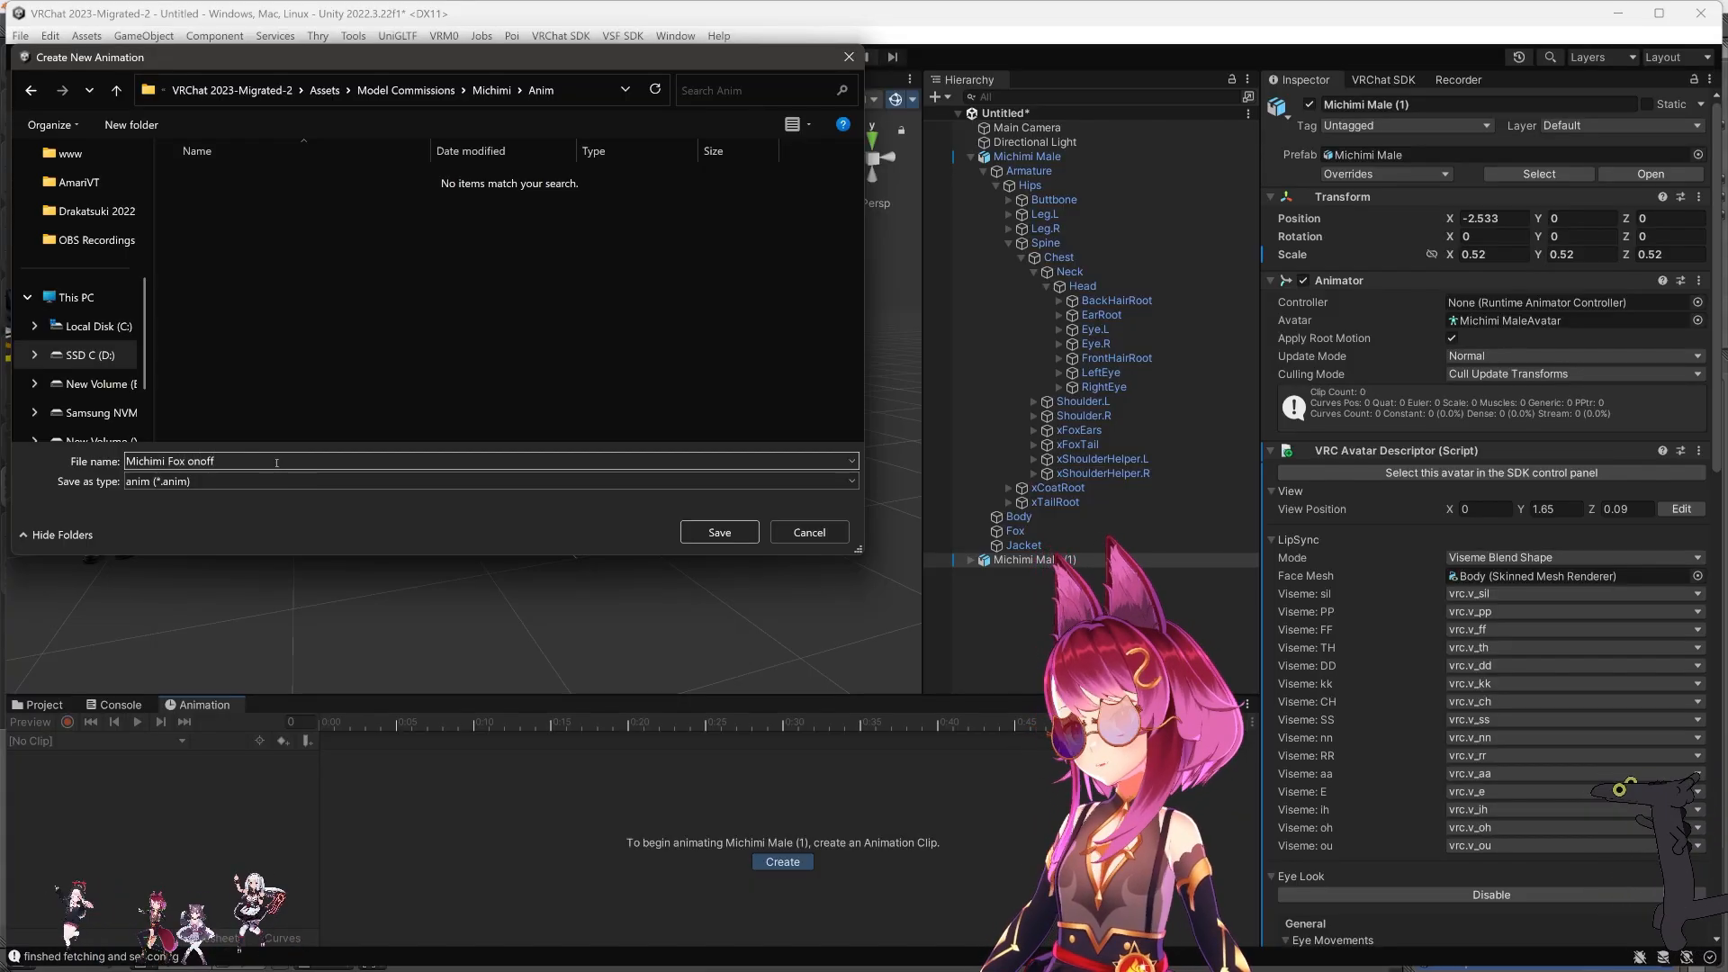
{"action": "left_click", "coordinate": [709, 533]}
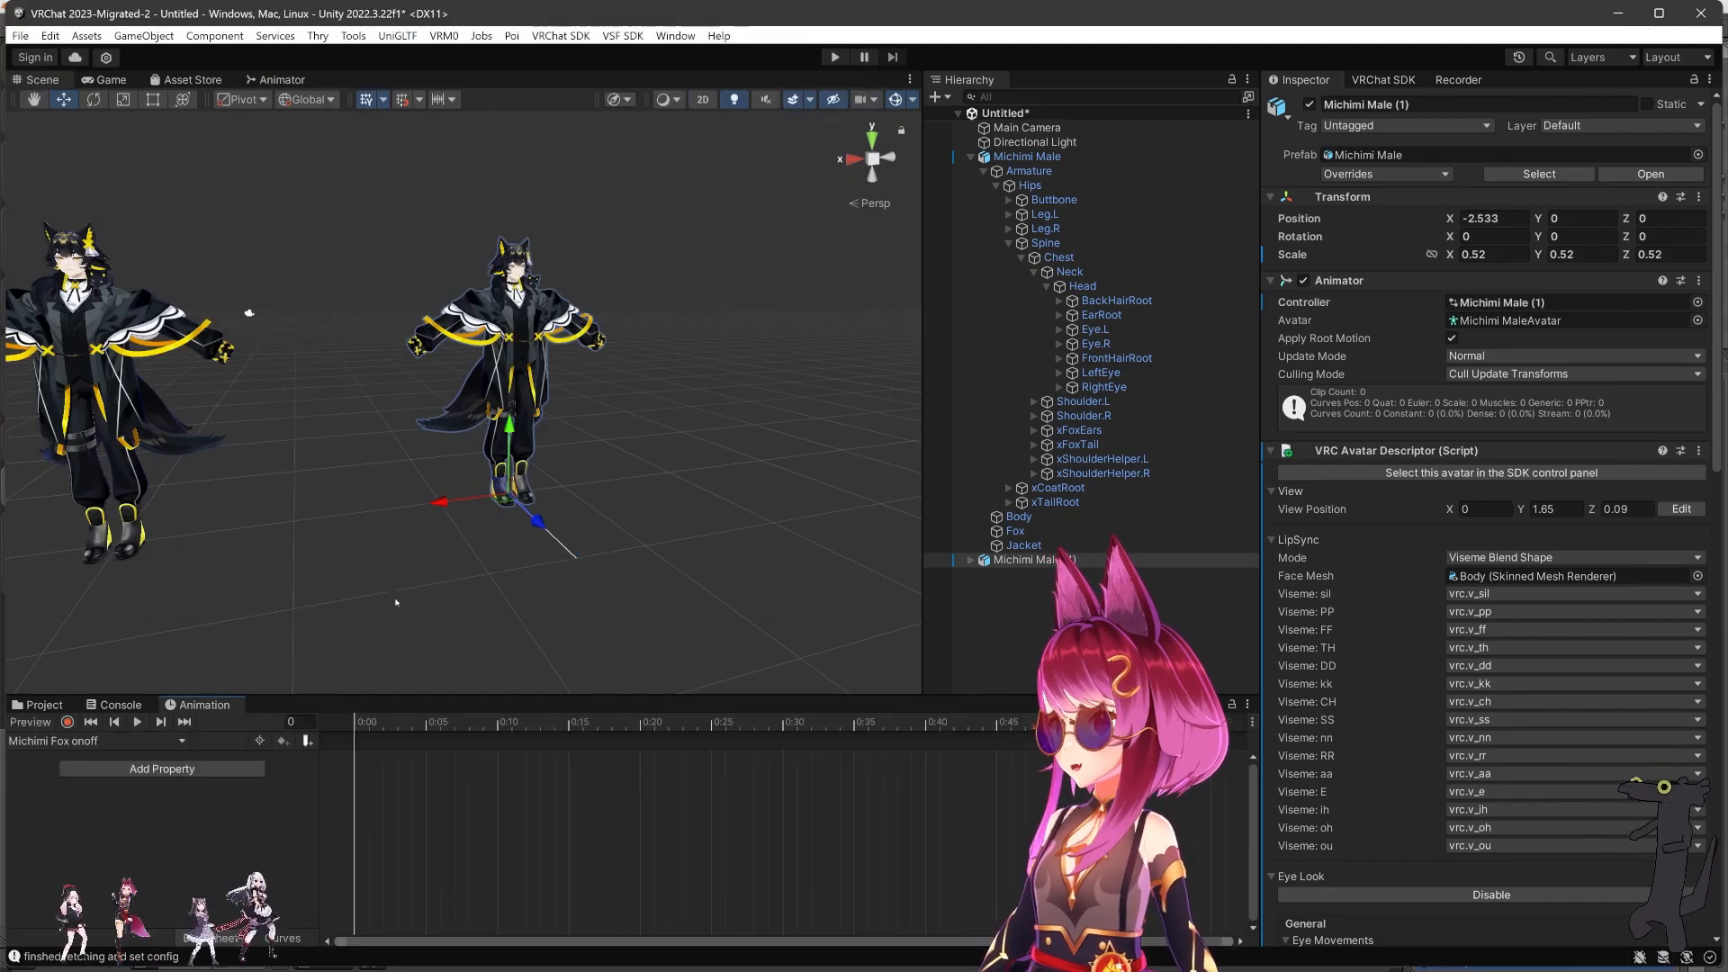
- Record a keyframe that switches off the duplicate's Fox object
{"action": "left_click", "coordinate": [376, 723]}
{"action": "key", "text": "f"}
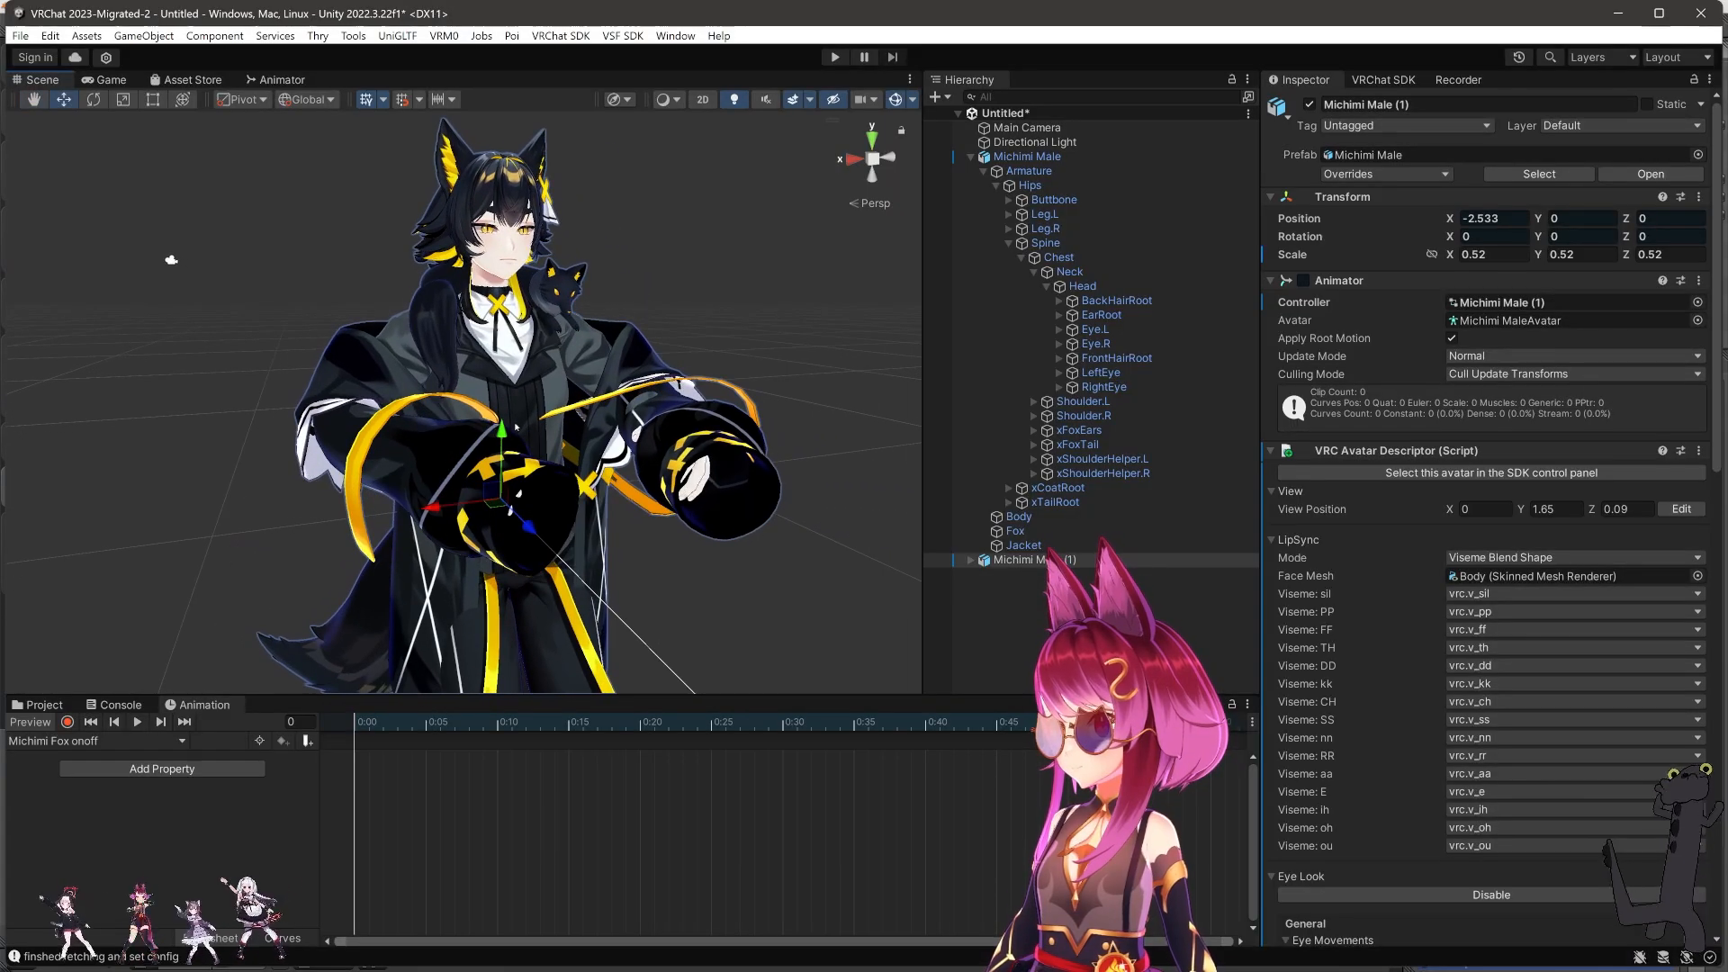
{"action": "left_click", "coordinate": [971, 559]}
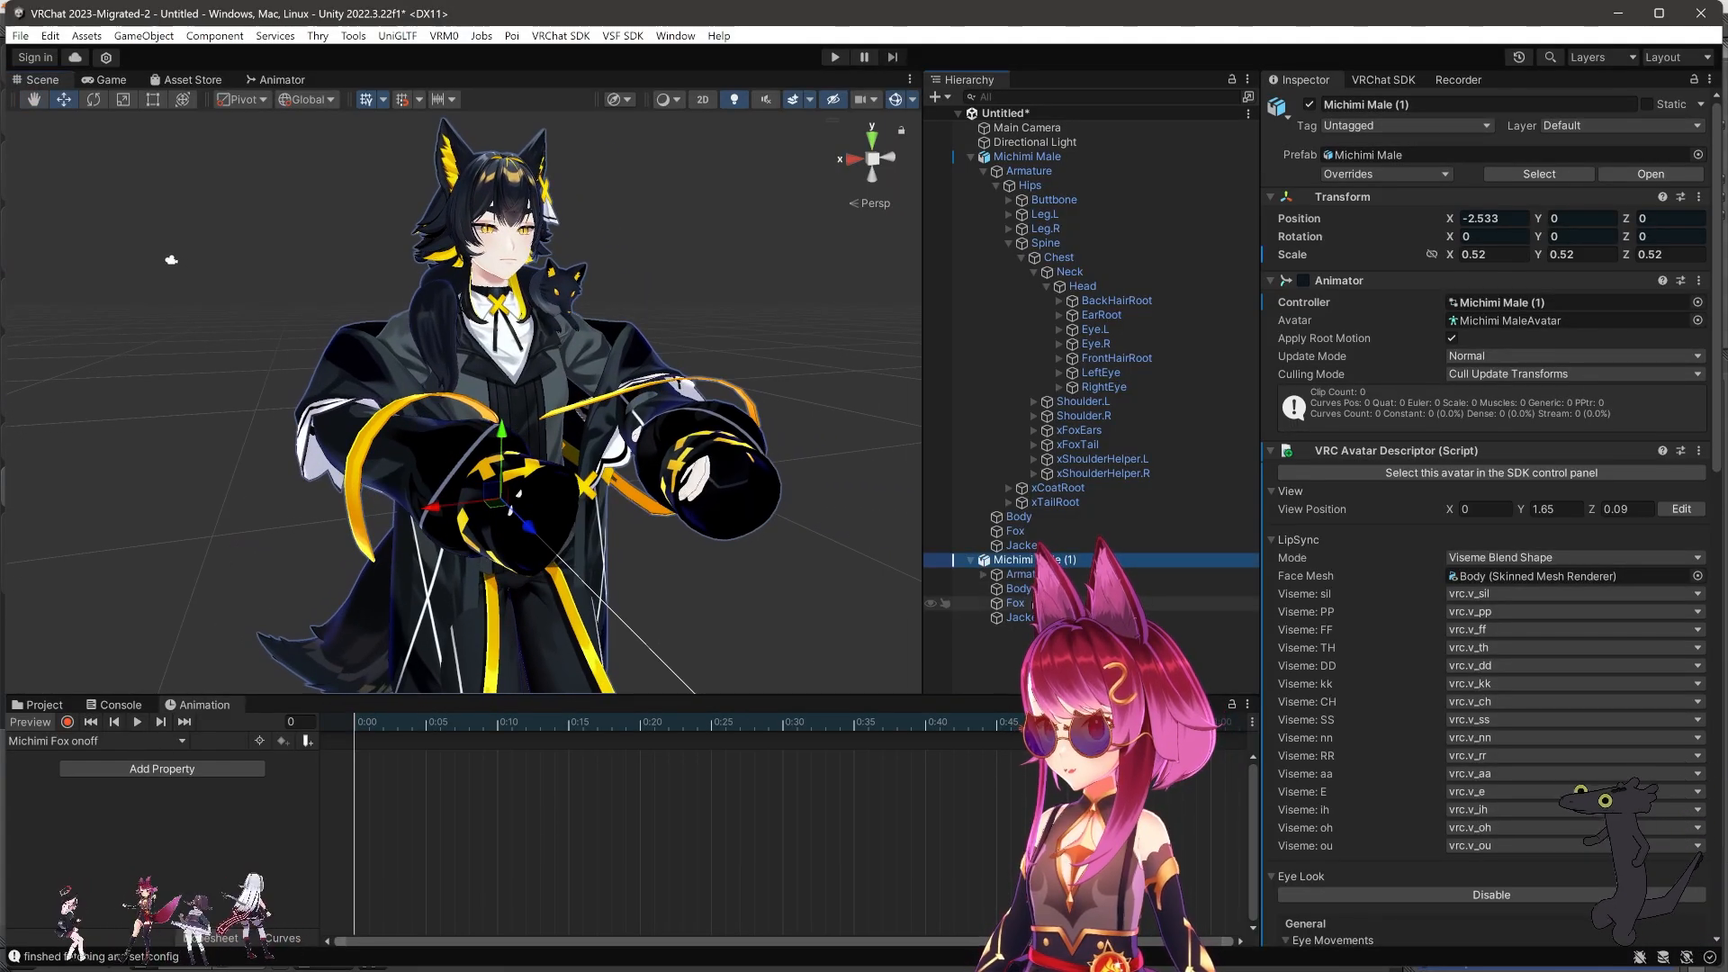
{"action": "left_click", "coordinate": [1015, 603]}
{"action": "left_click", "coordinate": [1027, 560]}
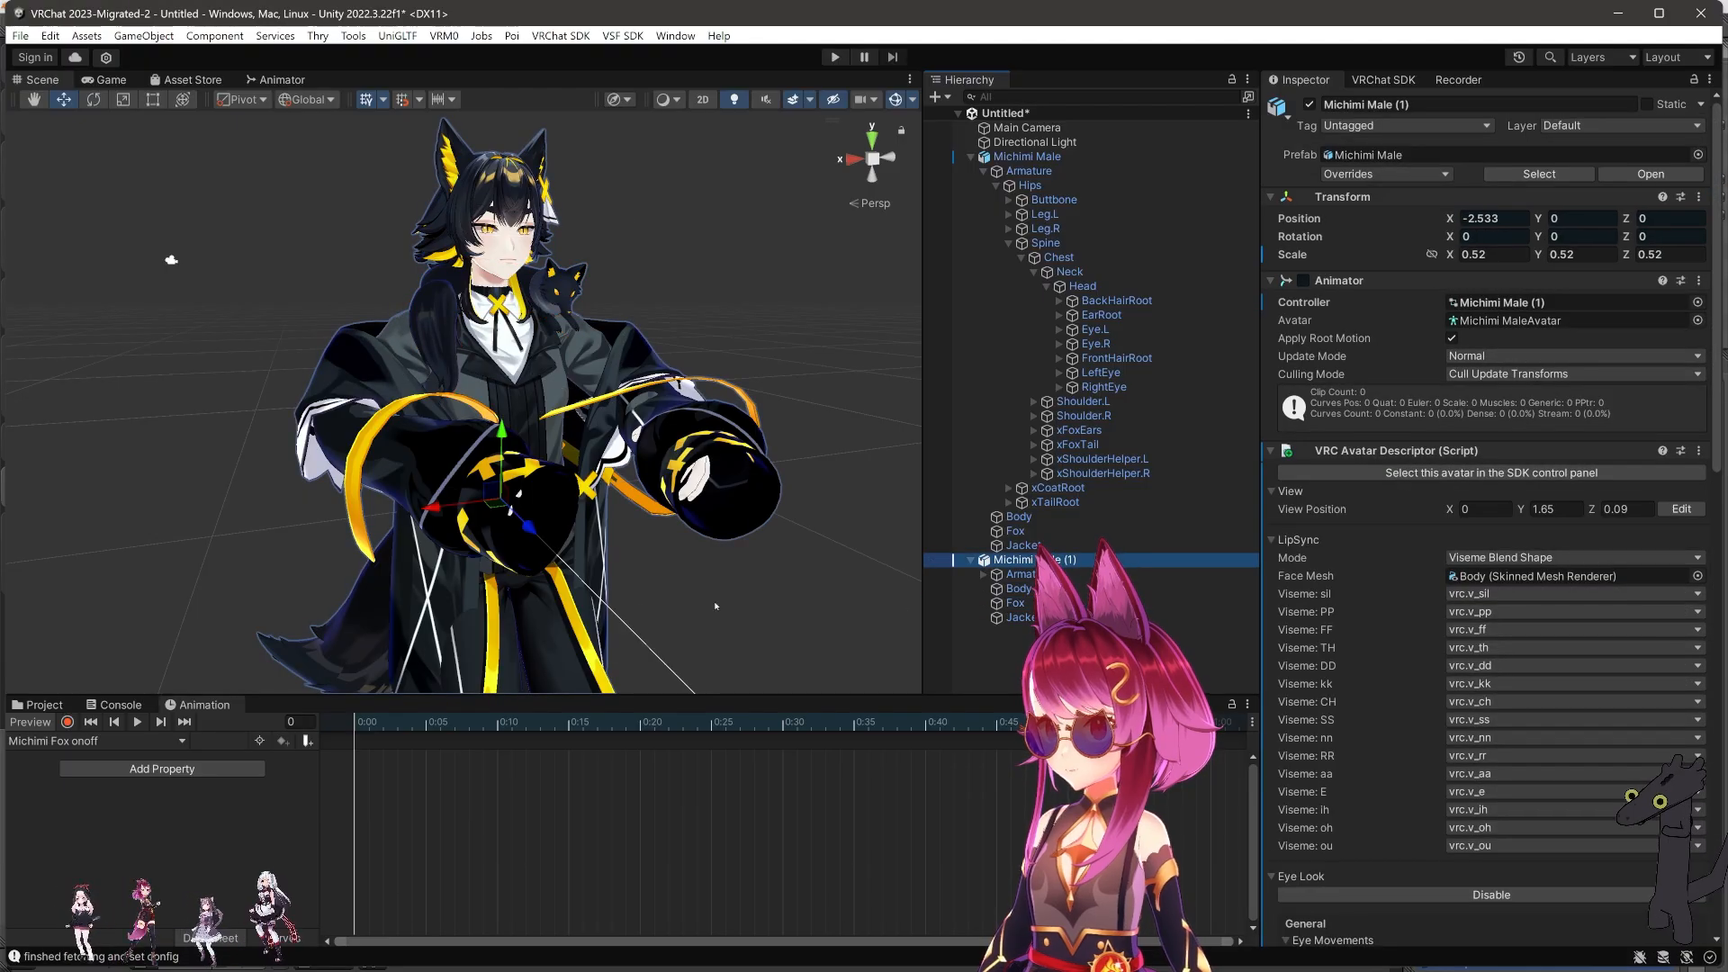
{"action": "middle_click_drag", "start_coordinate": [562, 442], "coordinate": [492, 435]}
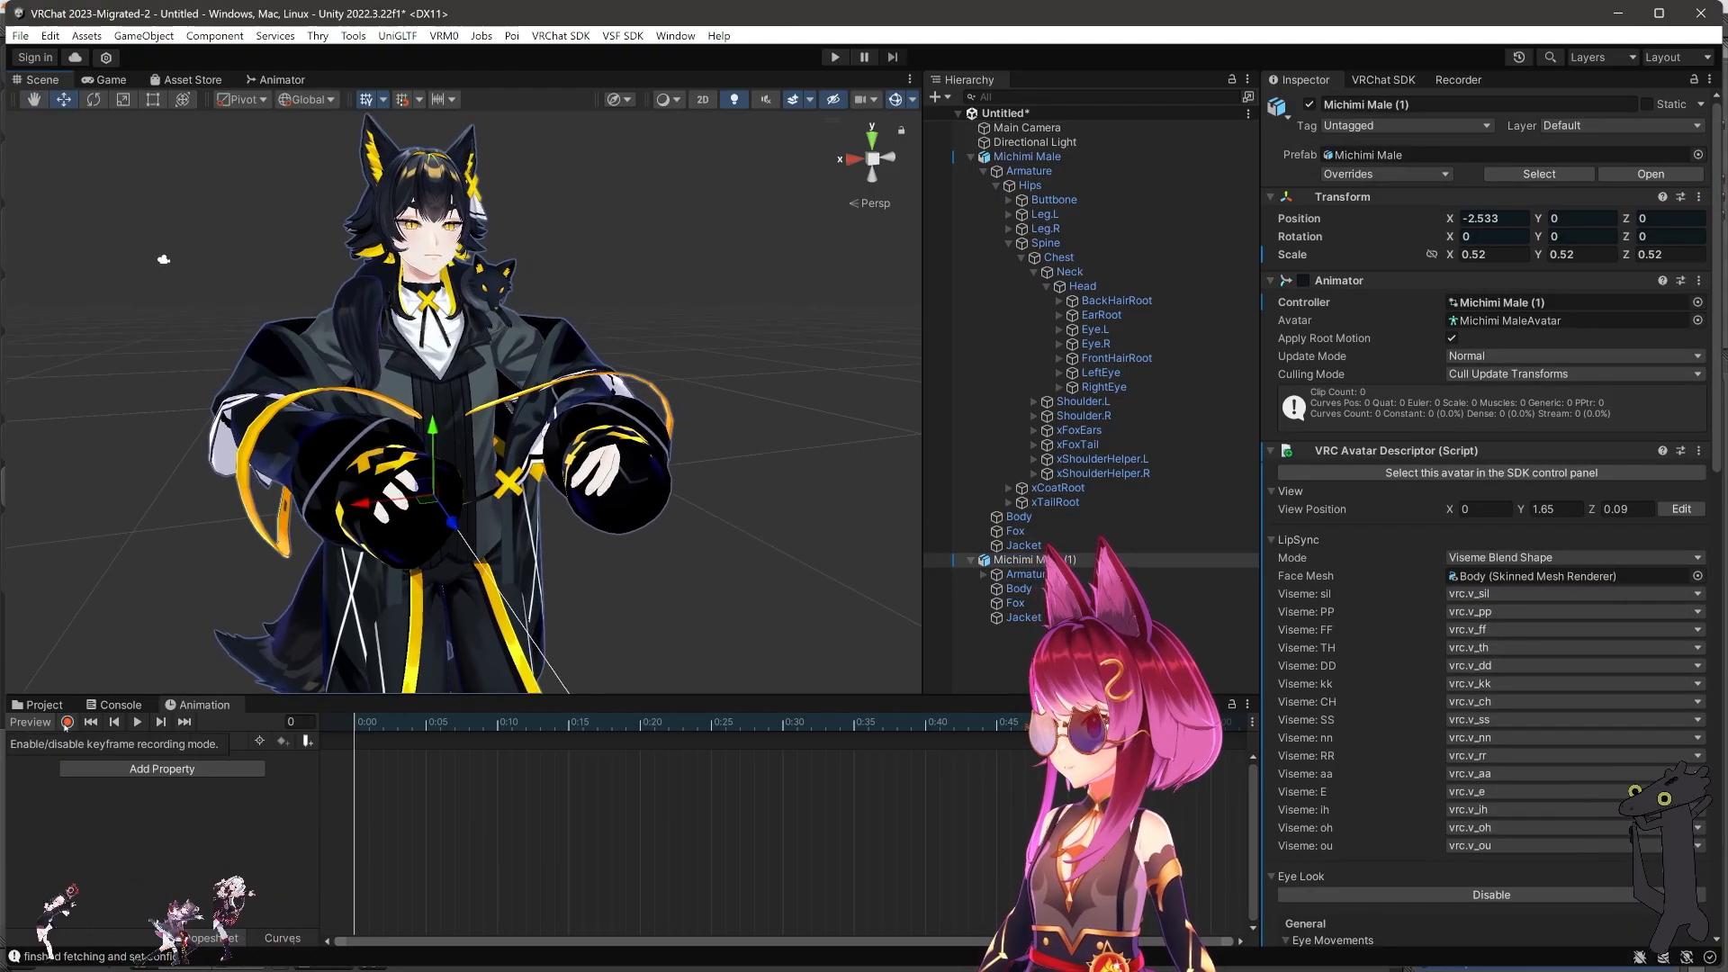
{"action": "left_click", "coordinate": [67, 721]}
{"action": "left_click", "coordinate": [1017, 603]}
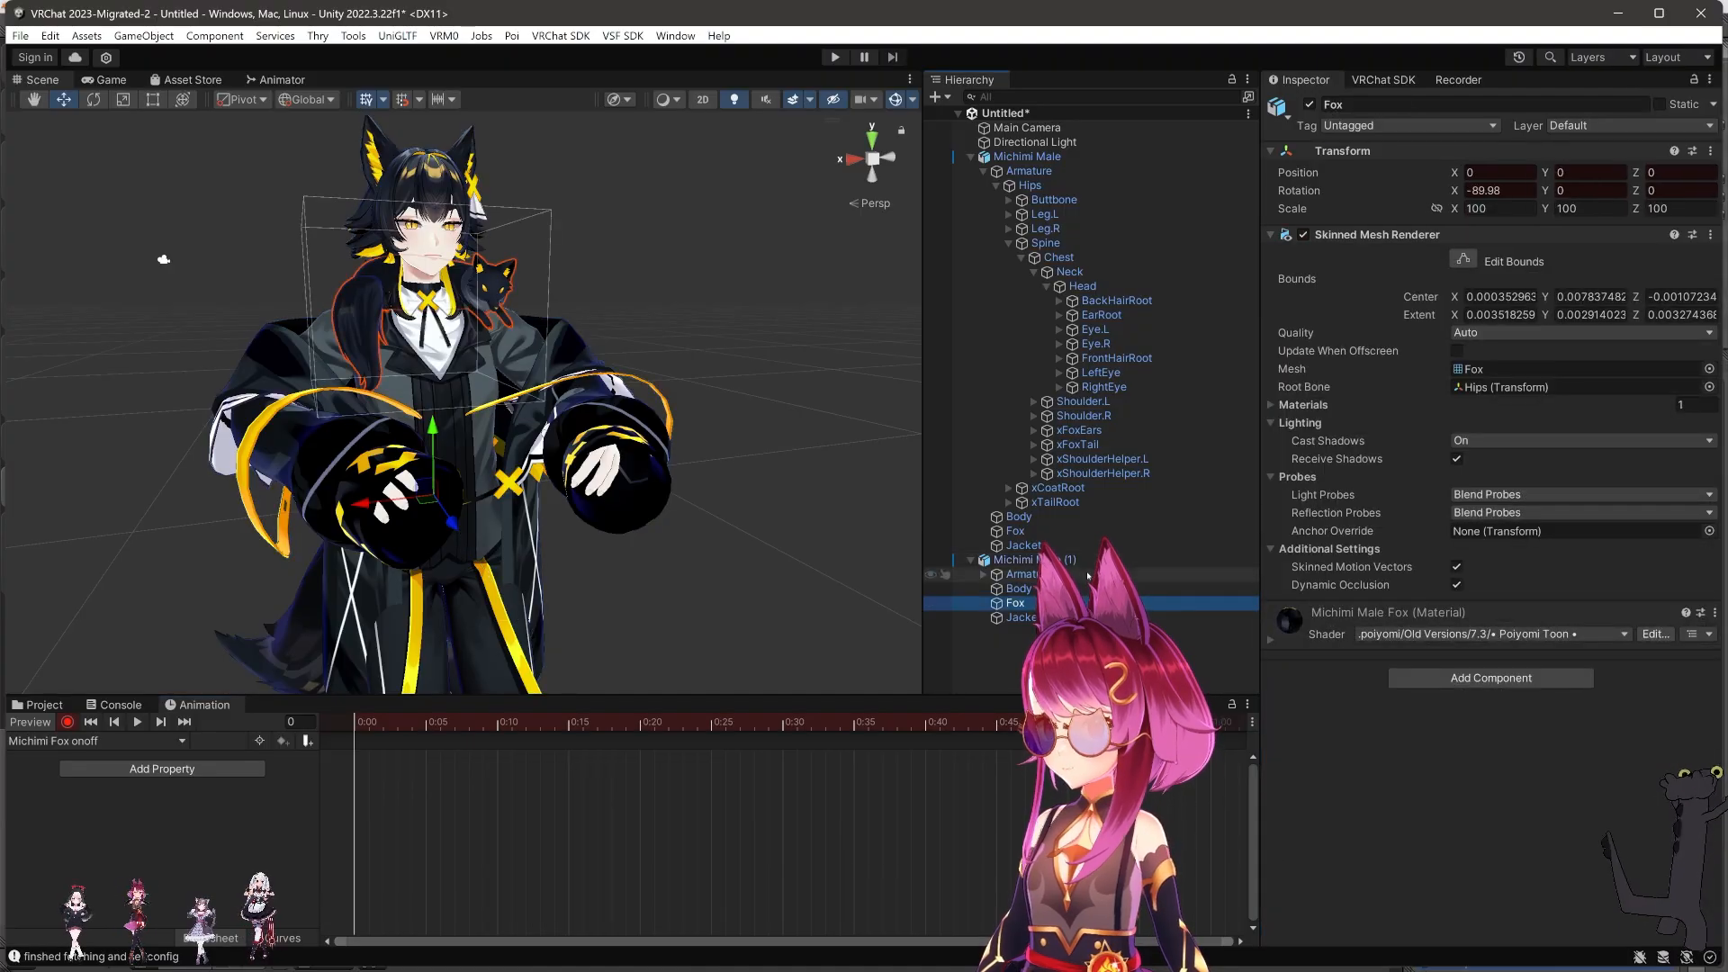
{"action": "left_click", "coordinate": [1309, 105]}
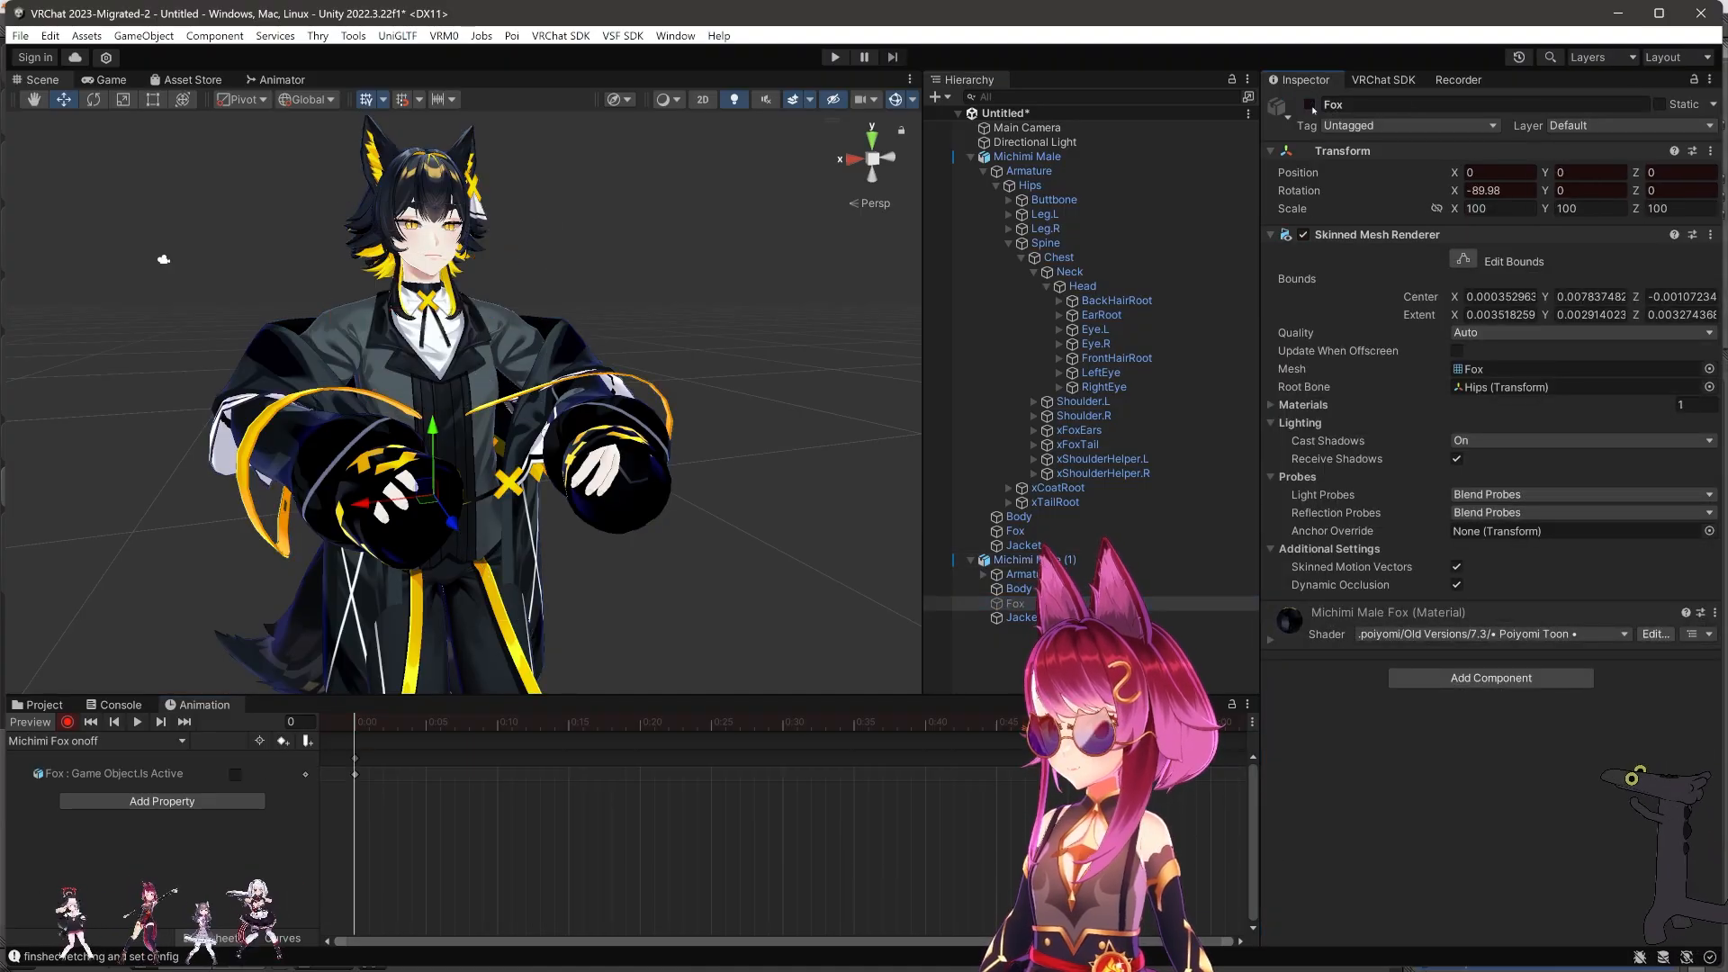
{"action": "left_click", "coordinate": [68, 723]}
- Show the Michimi Anim folder in the Project window
{"action": "scroll", "coordinate": [646, 345], "scroll_direction": "down", "scroll_amount": 2}
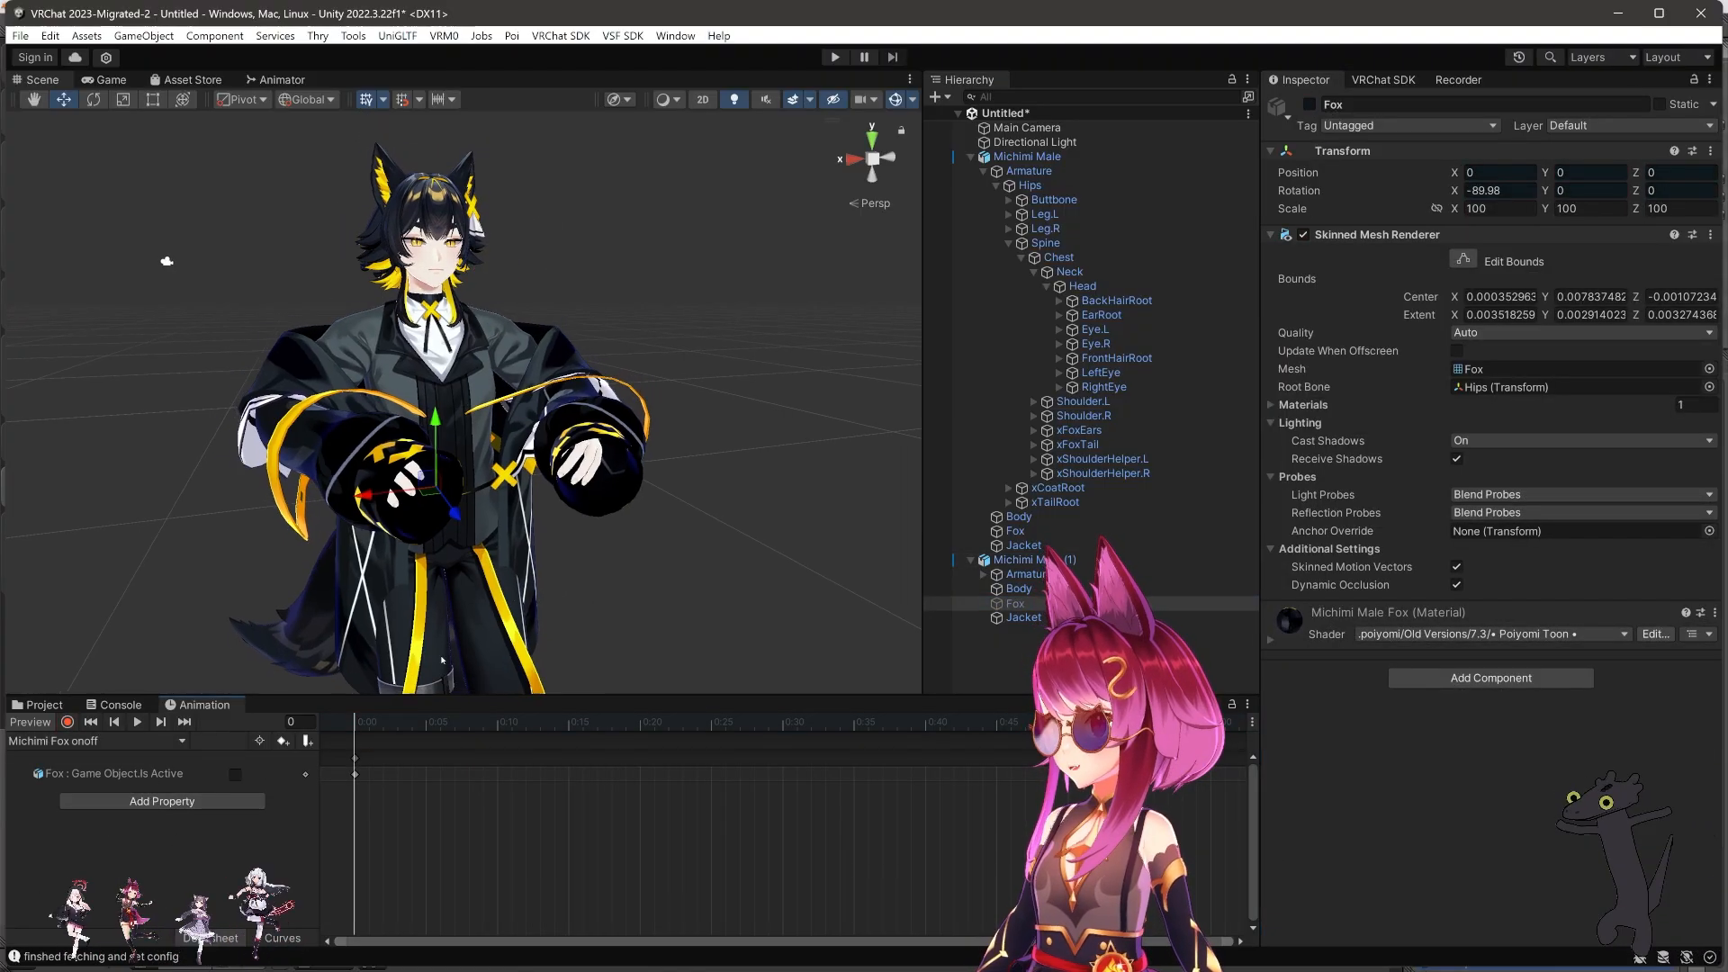
{"action": "scroll", "coordinate": [646, 345], "scroll_direction": "down", "scroll_amount": 3}
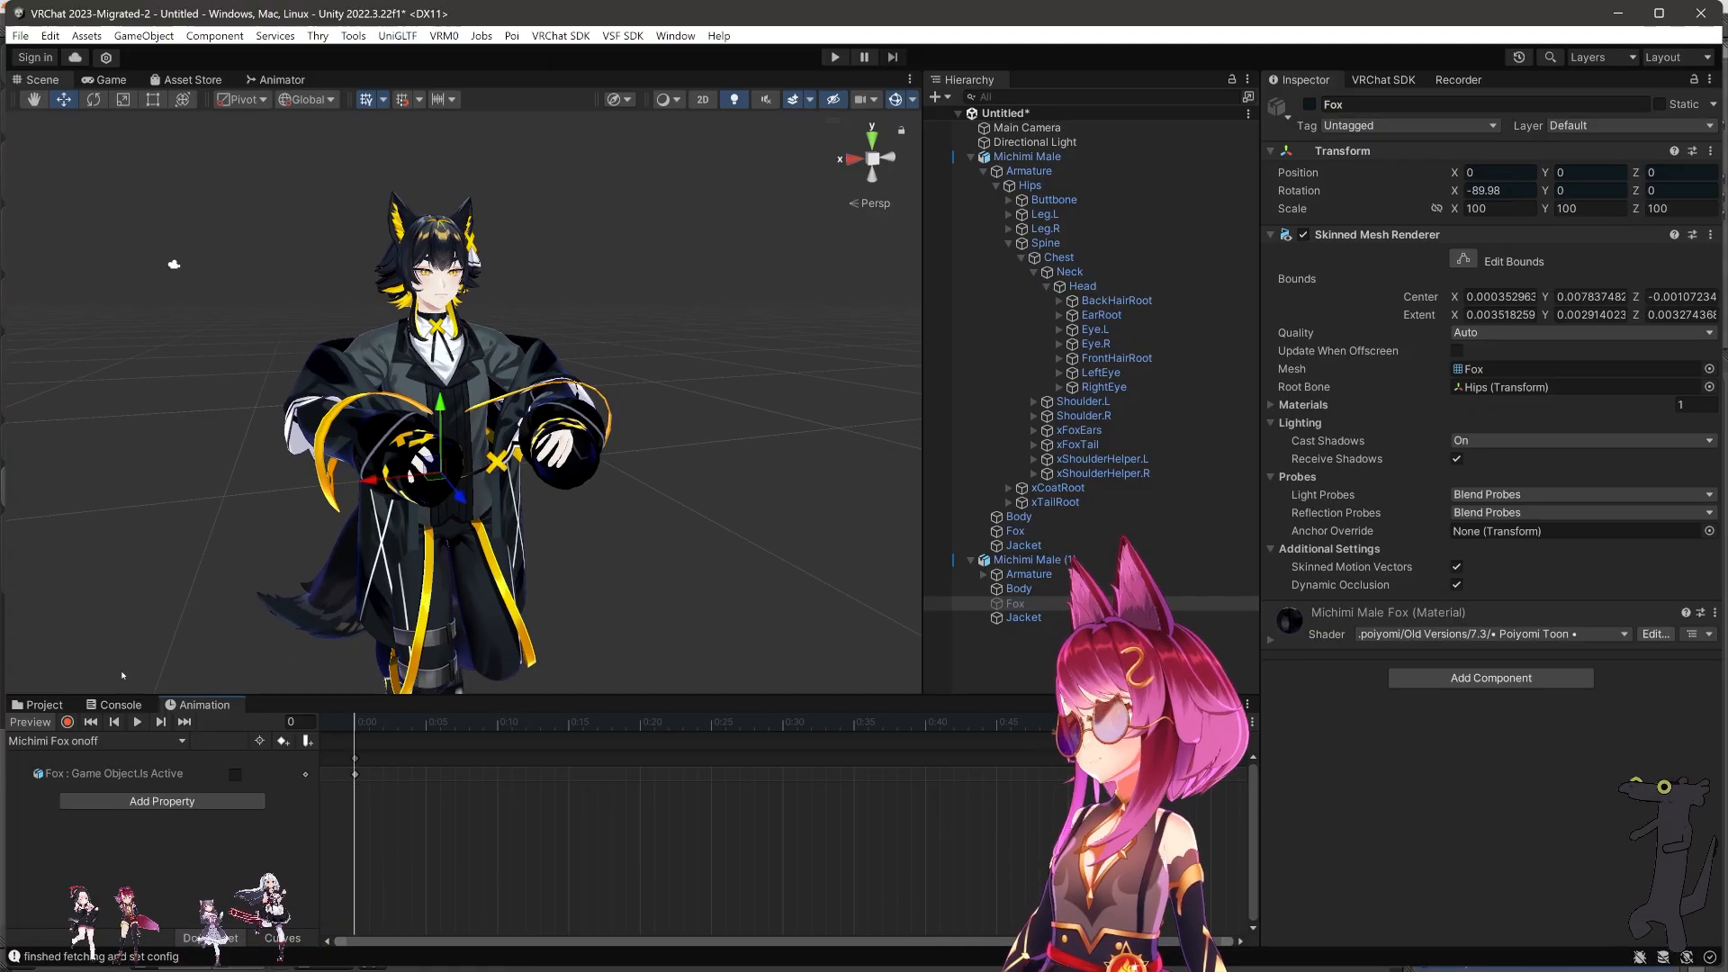
{"action": "left_click", "coordinate": [44, 706]}
{"action": "double_click", "coordinate": [344, 791]}
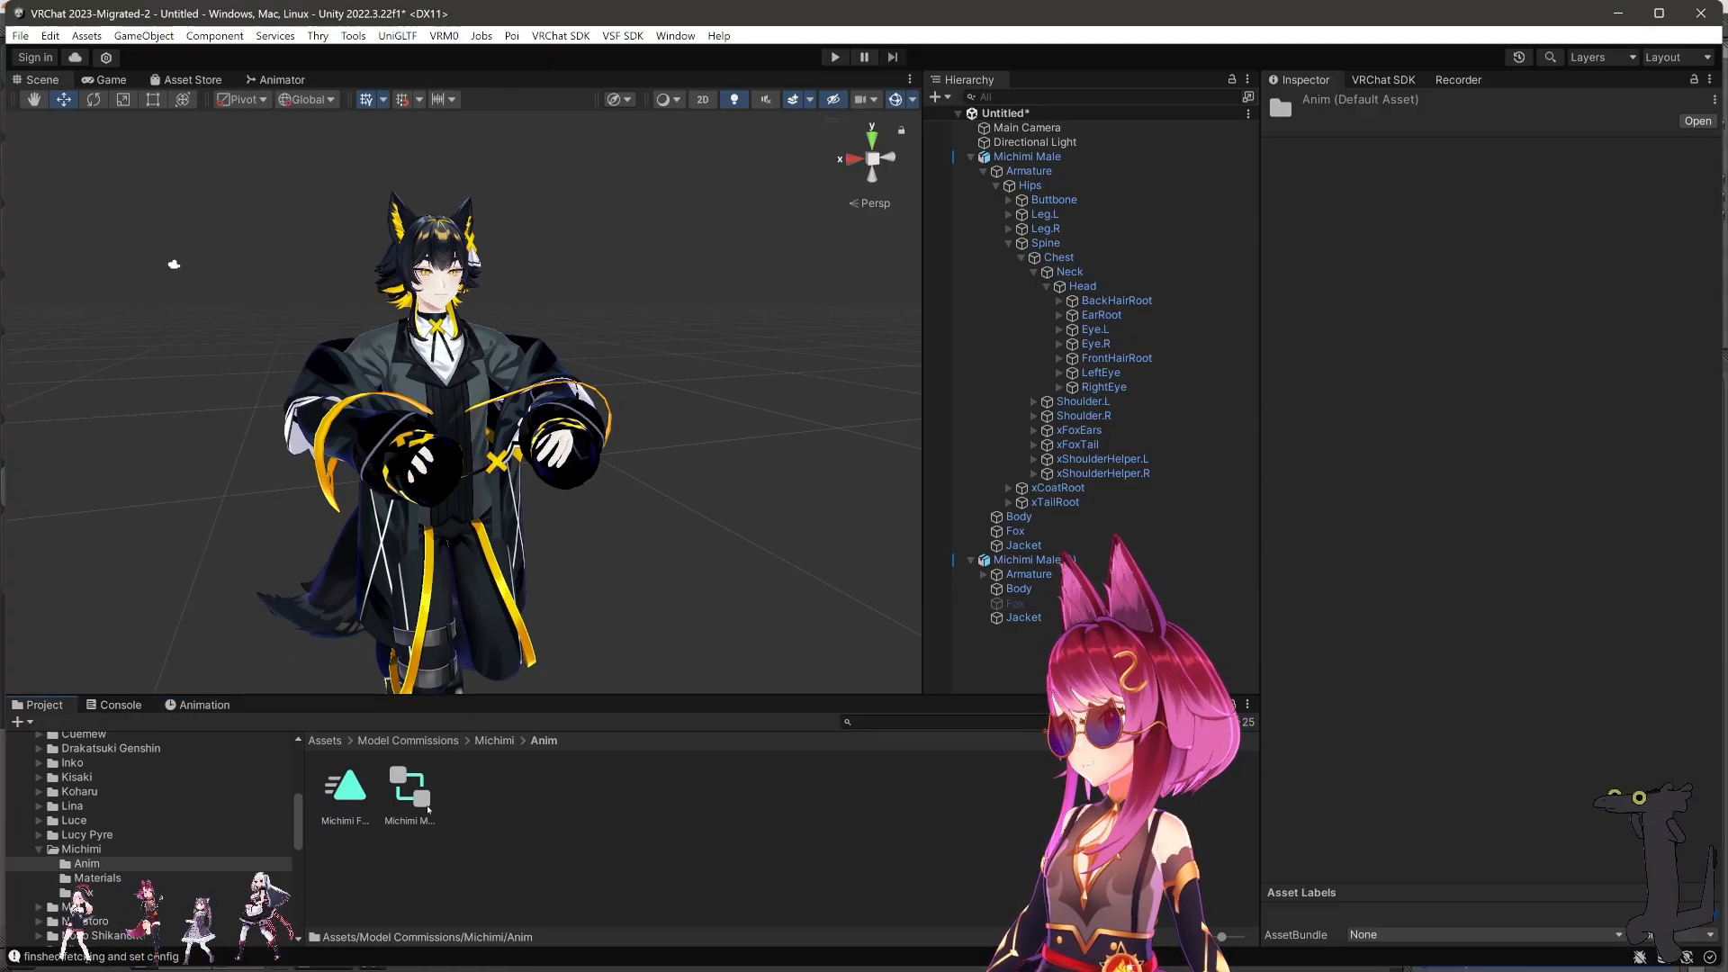
- Delete the auto-generated animator controller from the Anim folder
{"action": "left_click", "coordinate": [416, 796]}
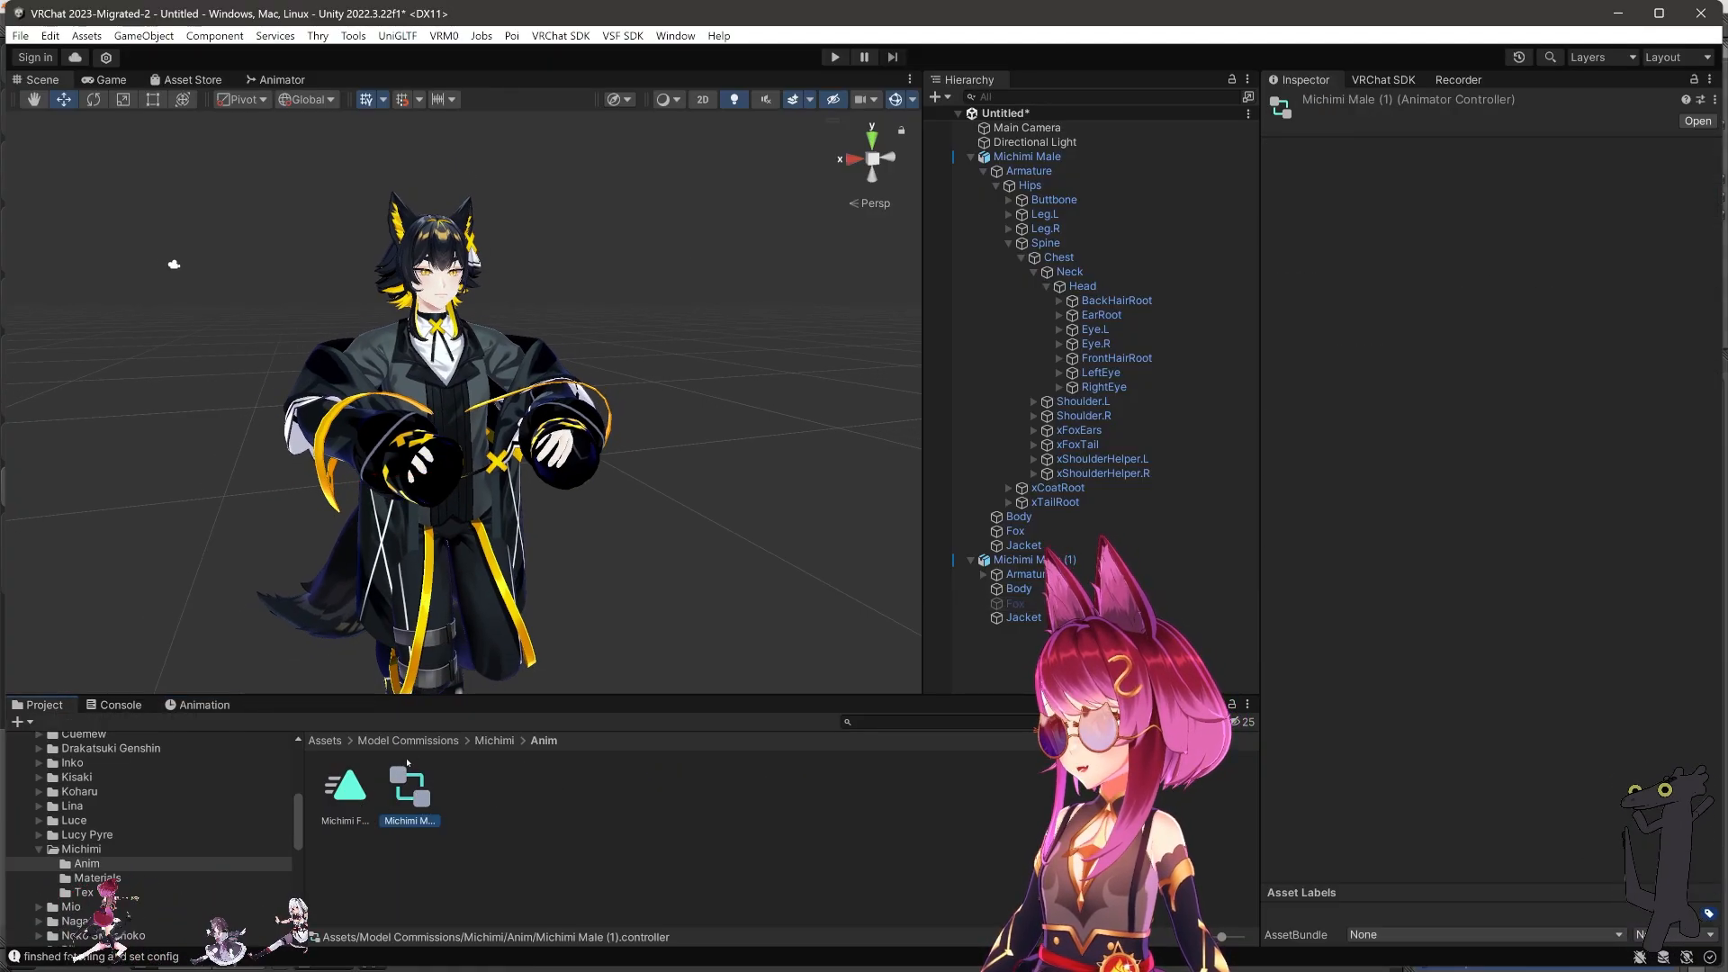
{"action": "left_click", "coordinate": [346, 788]}
{"action": "left_click", "coordinate": [409, 789]}
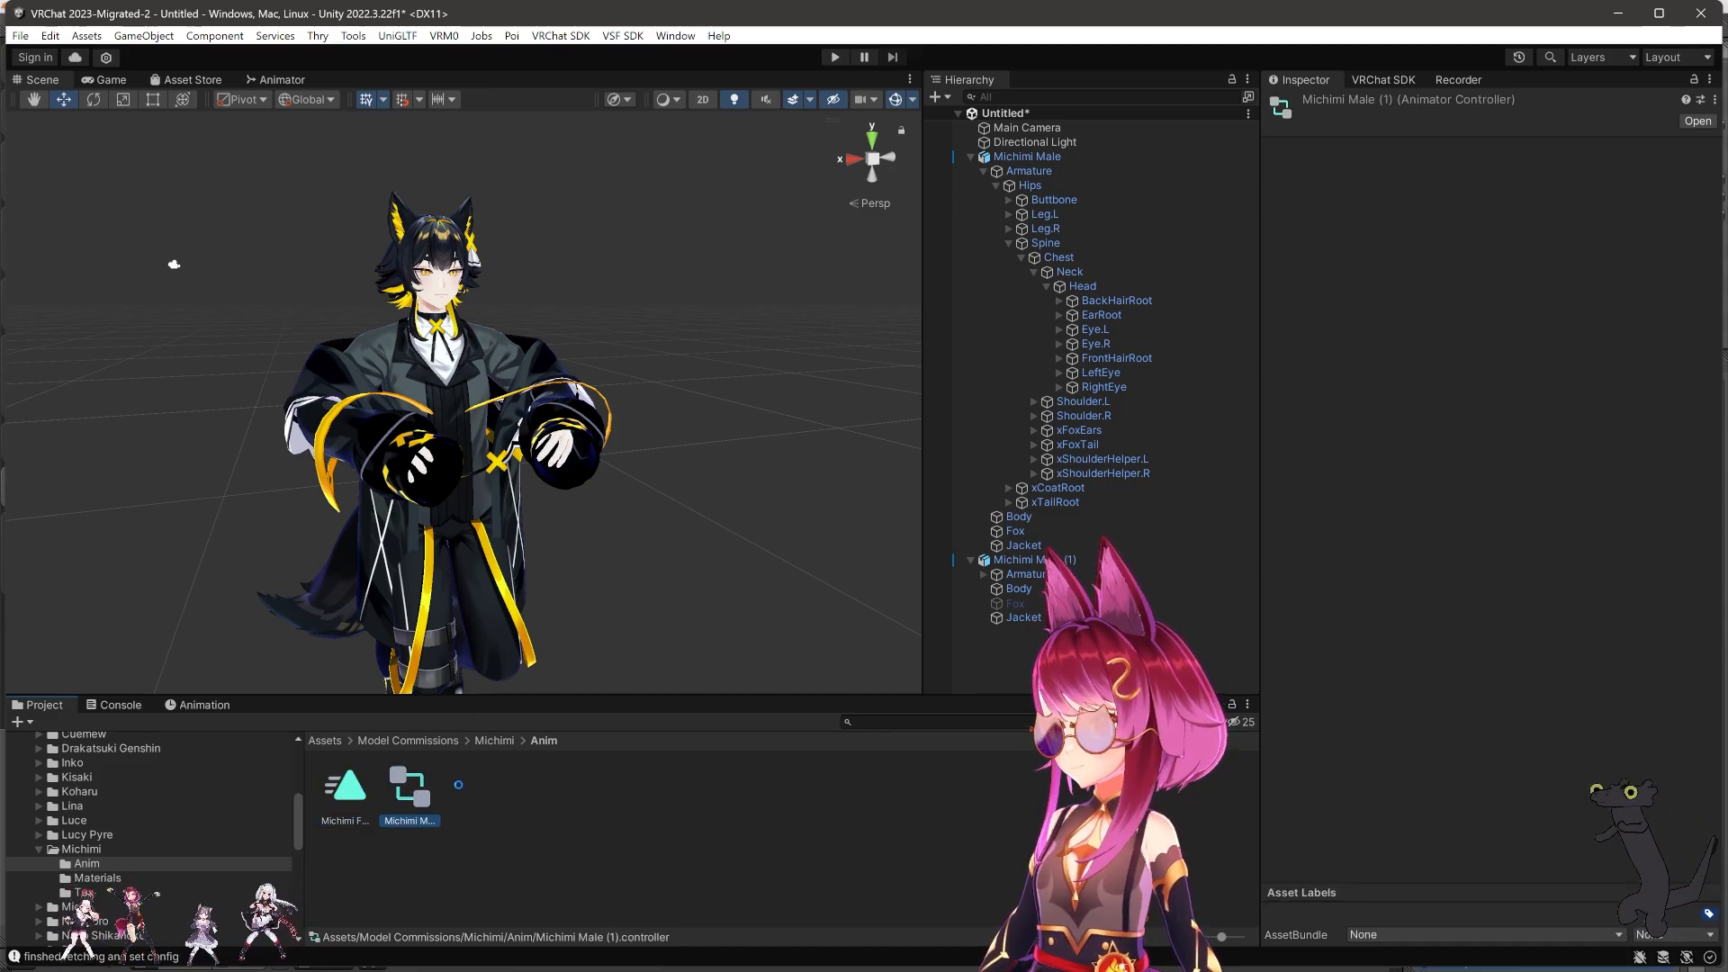
{"action": "key", "text": "Delete"}
- Create another animation clip and save it as Michimi Jacket onoff
{"action": "left_click", "coordinate": [209, 705]}
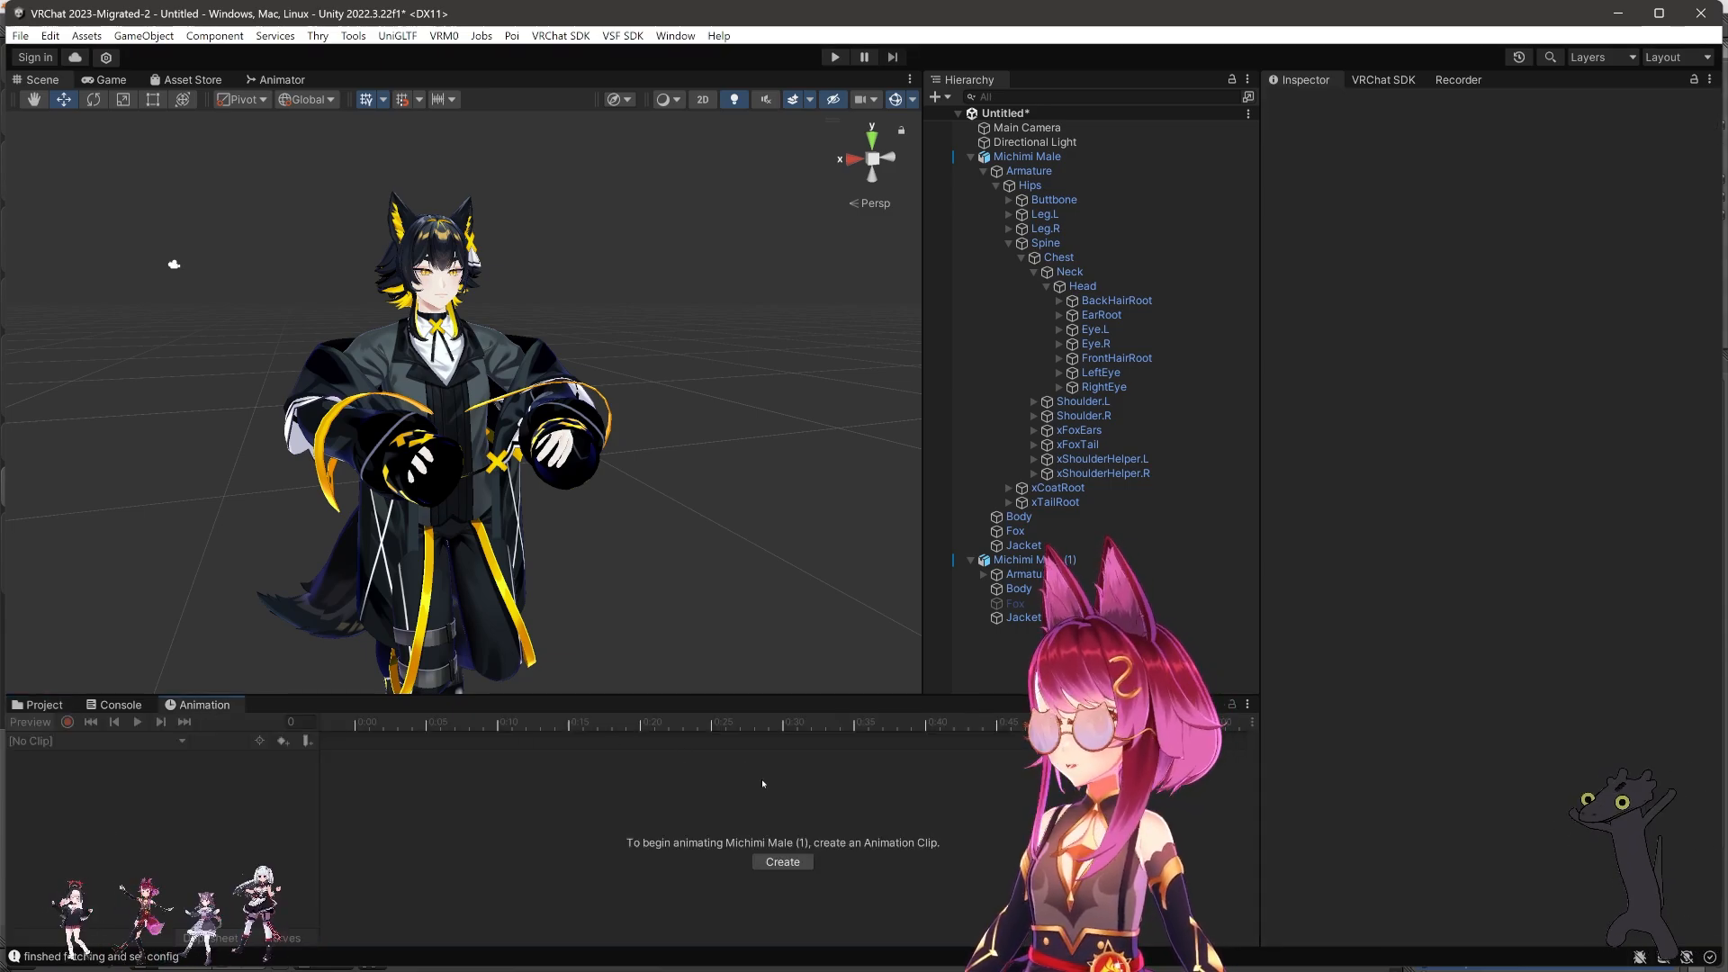
{"action": "left_click", "coordinate": [782, 862]}
{"action": "type", "text": "Mic"}
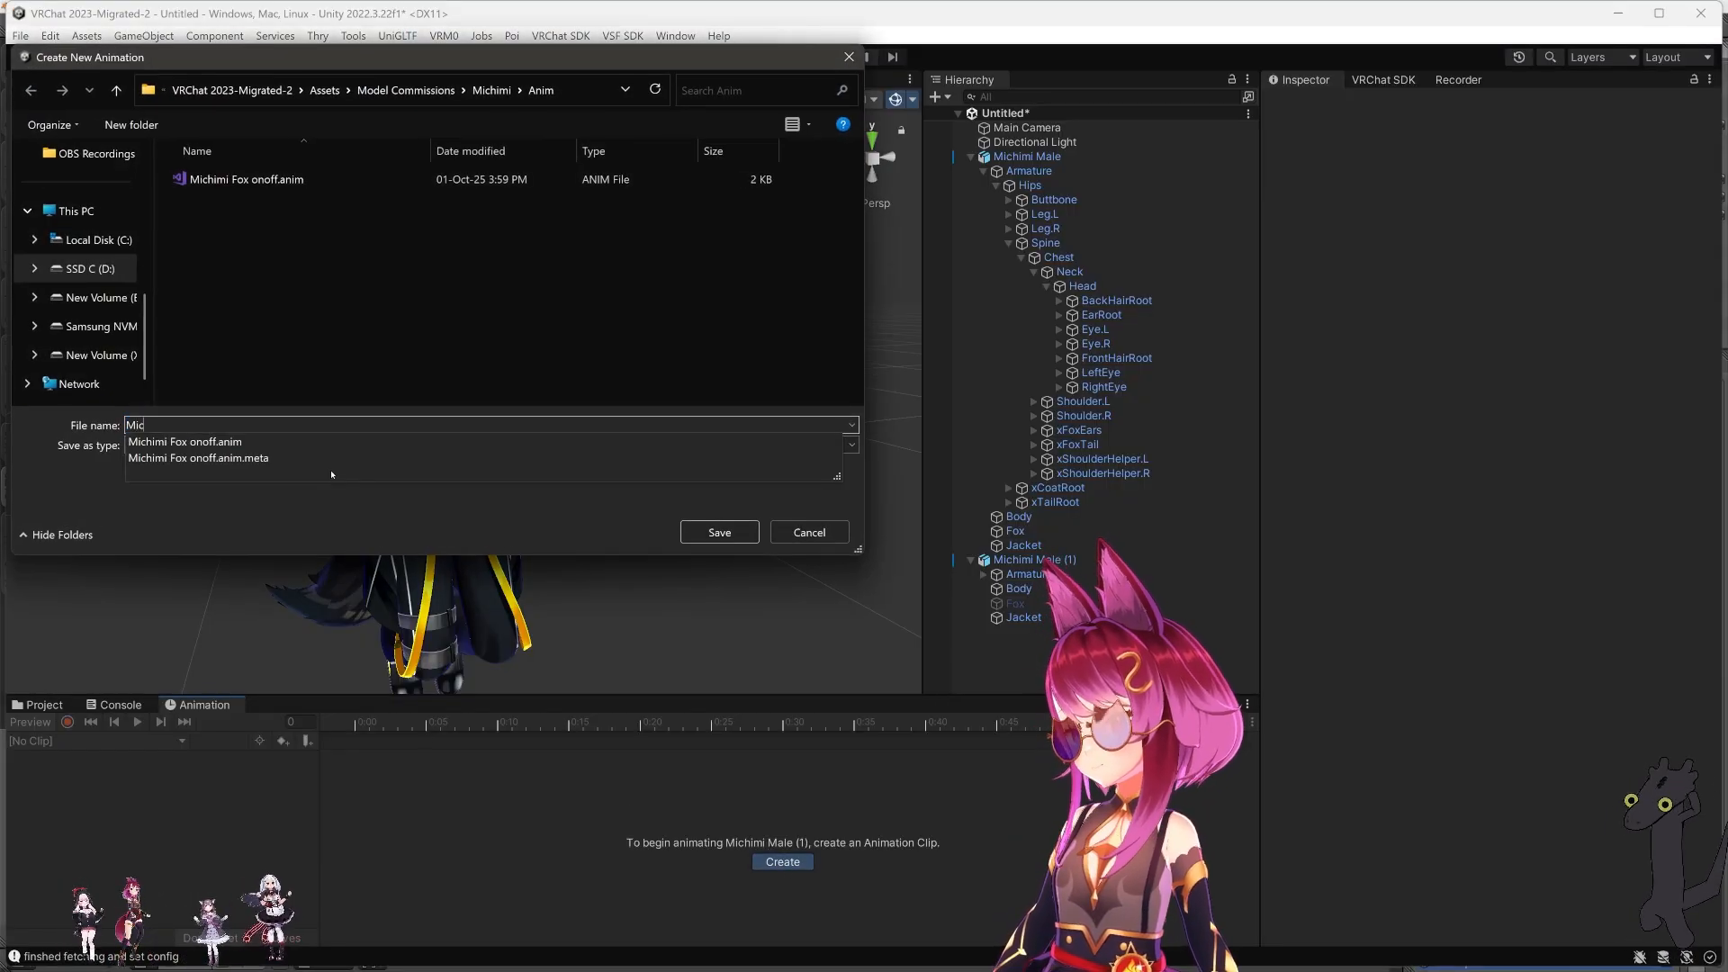
{"action": "type", "text": "himi Jac"}
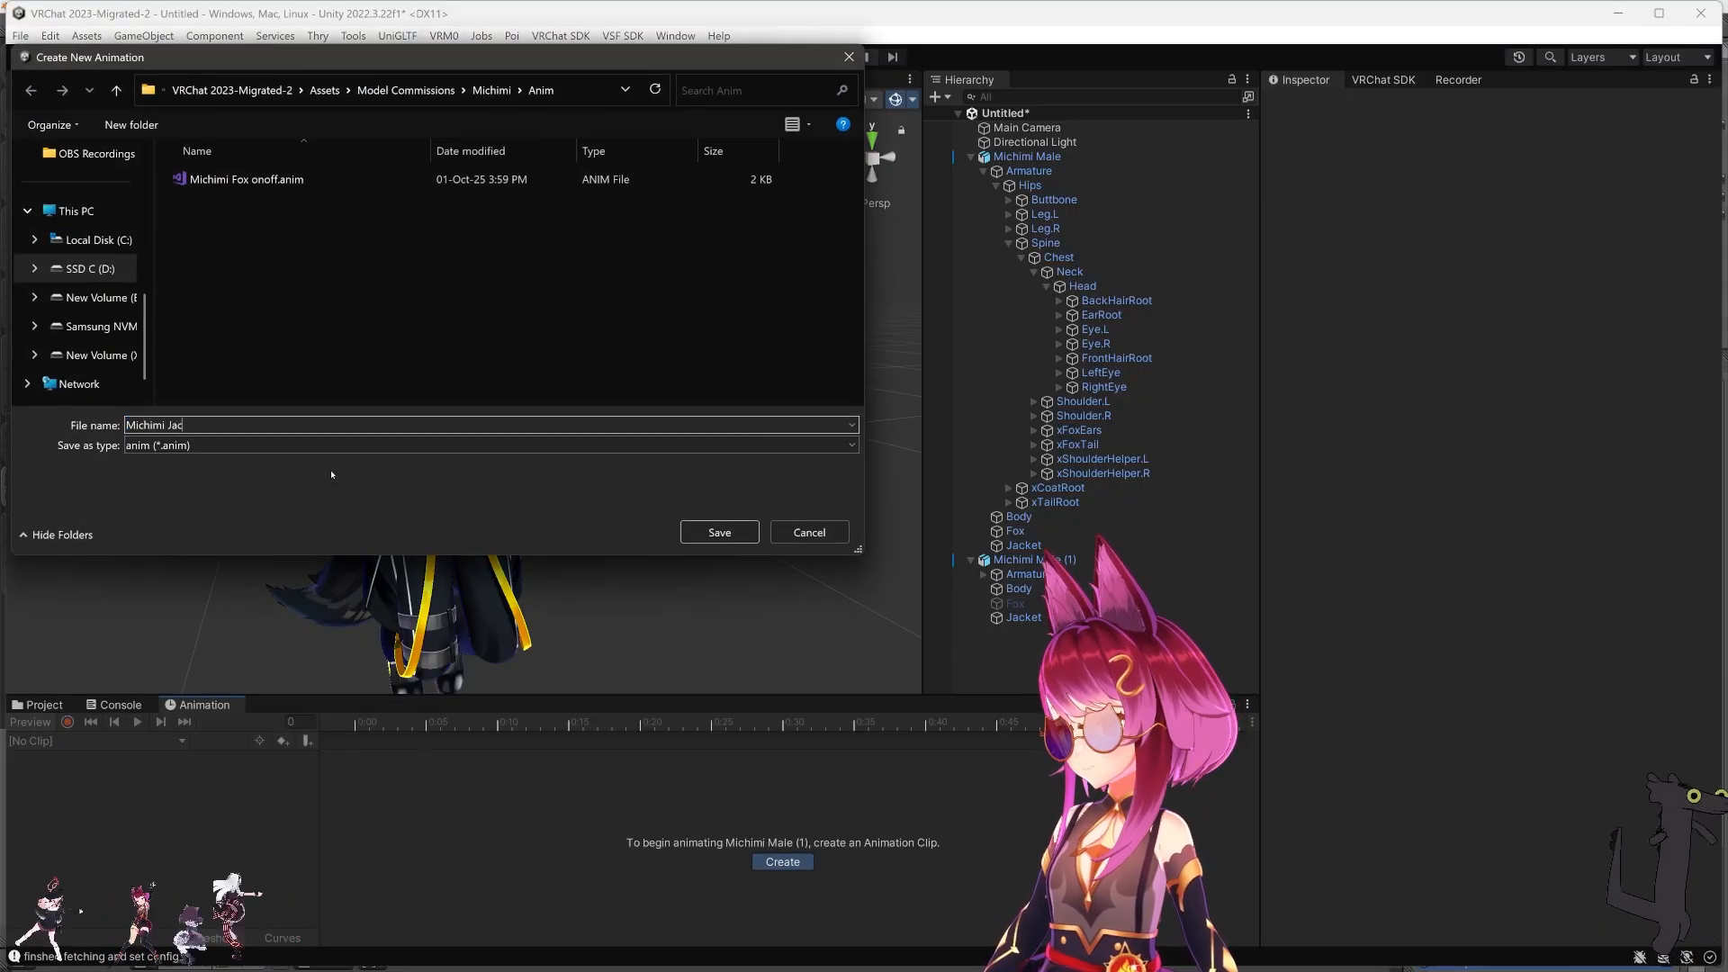
{"action": "type", "text": "ket onoff"}
{"action": "key", "text": "Return"}
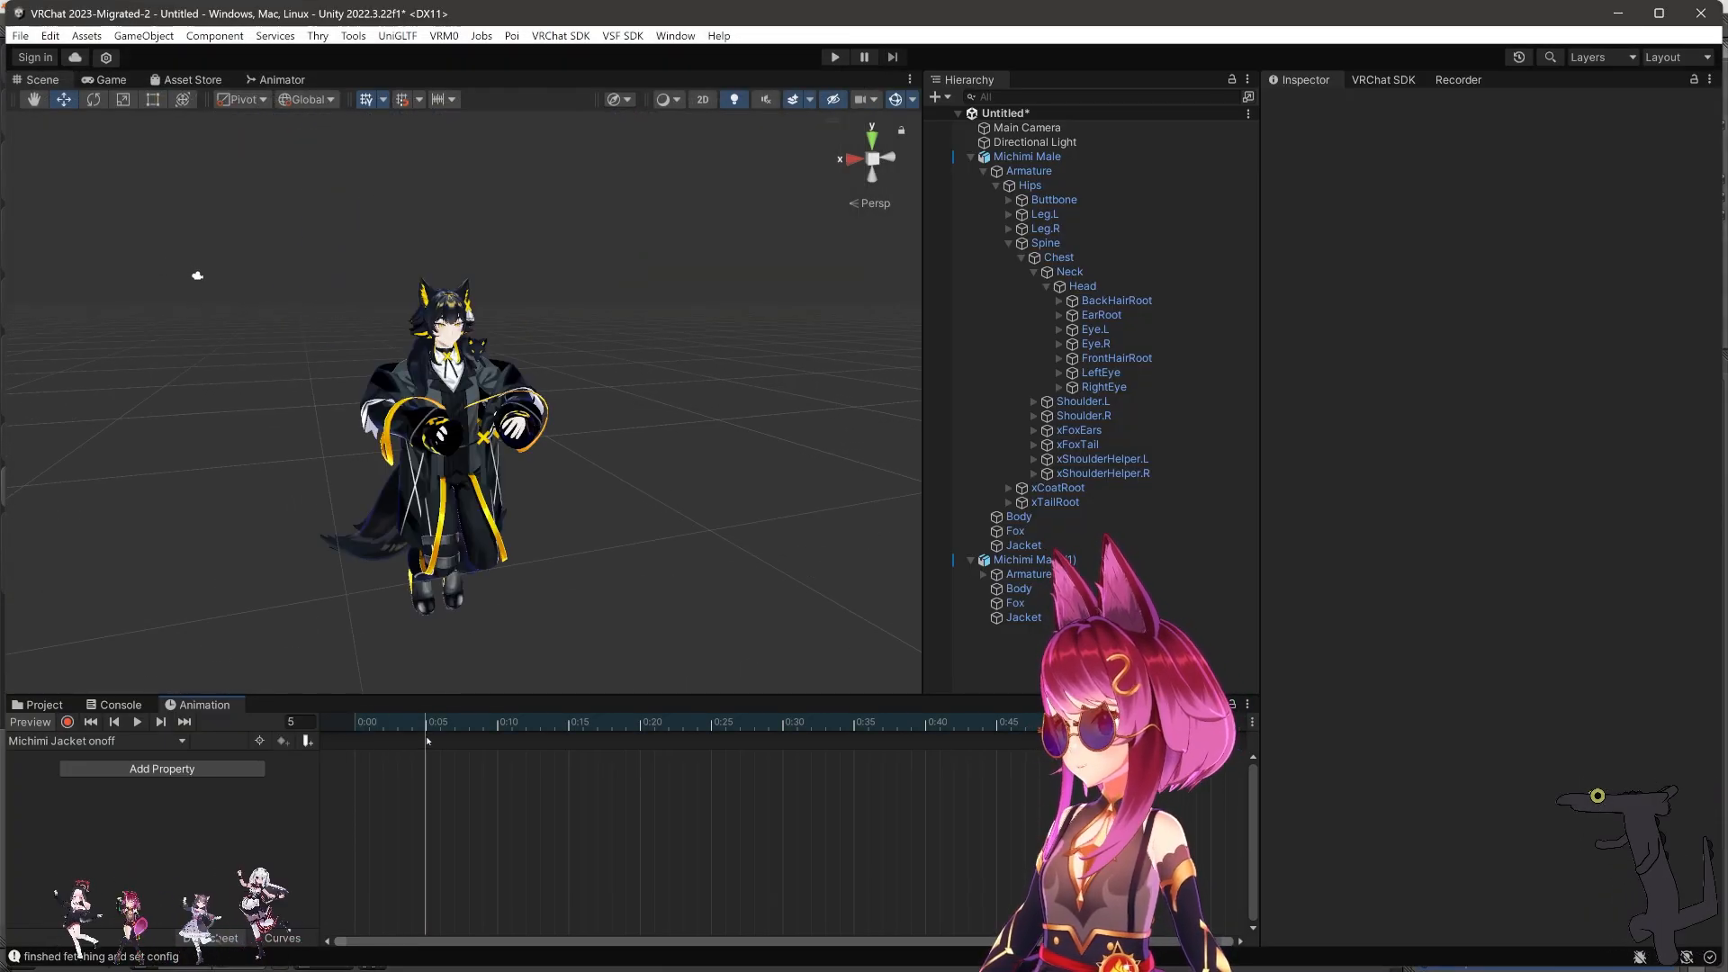
- Record a keyframe turning off the duplicate's Jacket, then return the playhead to frame 0
{"action": "scroll", "coordinate": [441, 422], "scroll_direction": "up", "scroll_amount": 6}
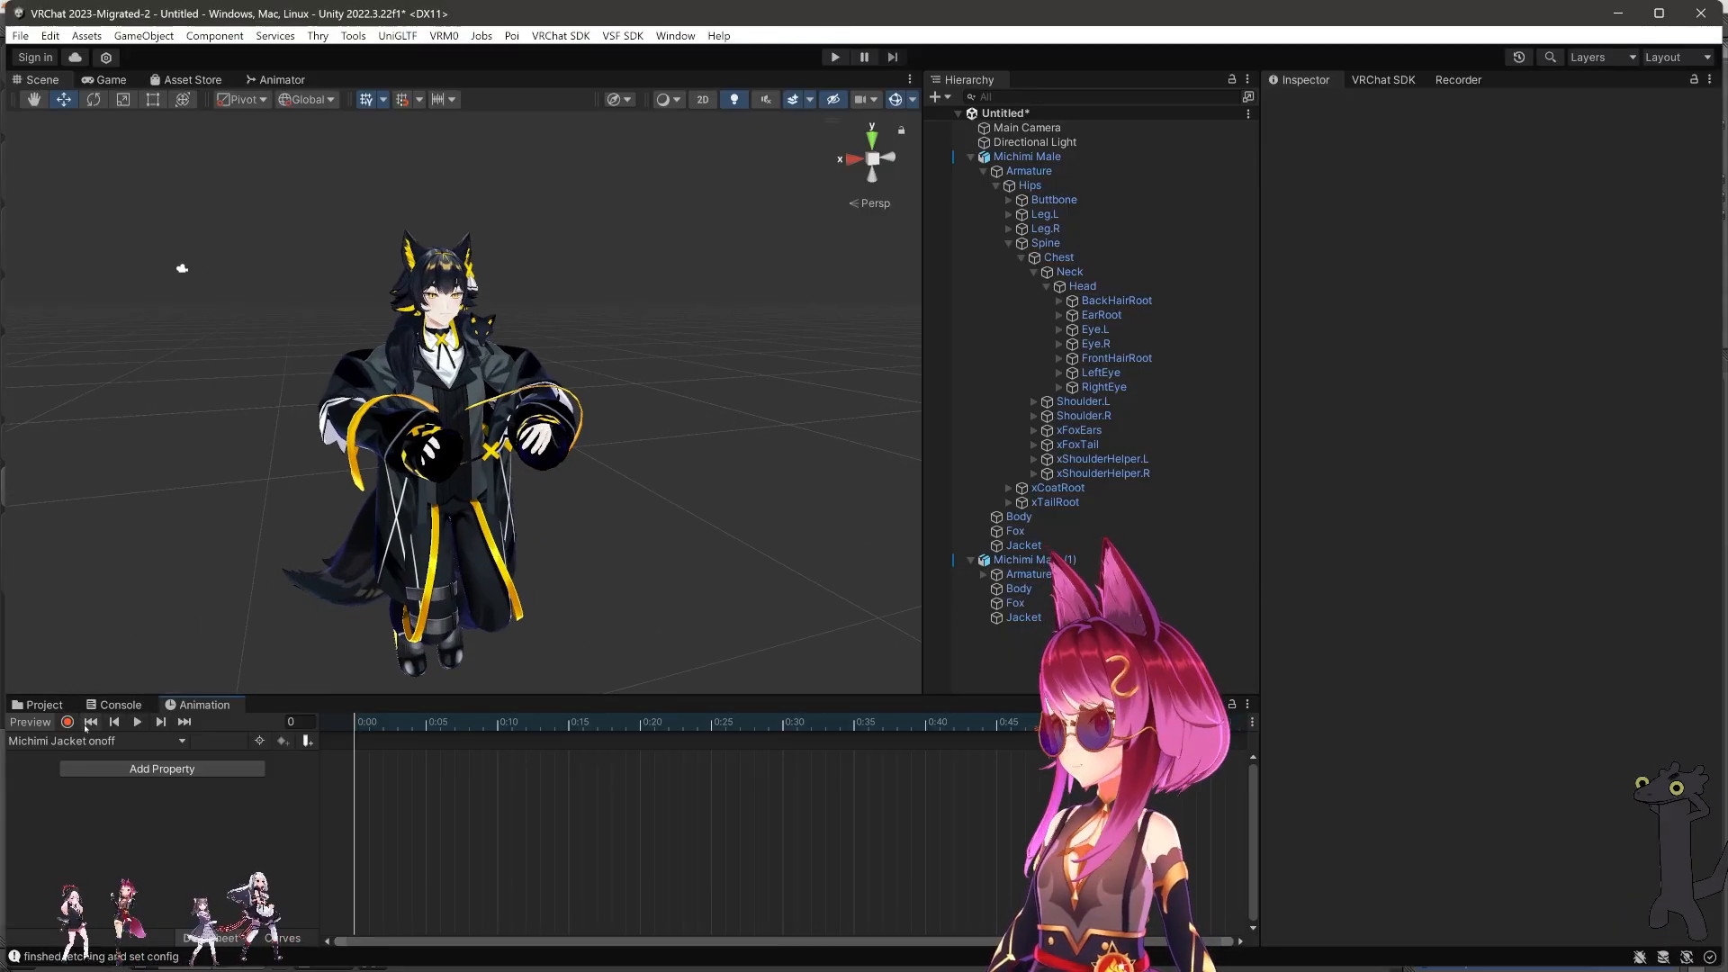
{"action": "left_click", "coordinate": [67, 721]}
{"action": "left_click", "coordinate": [1023, 617]}
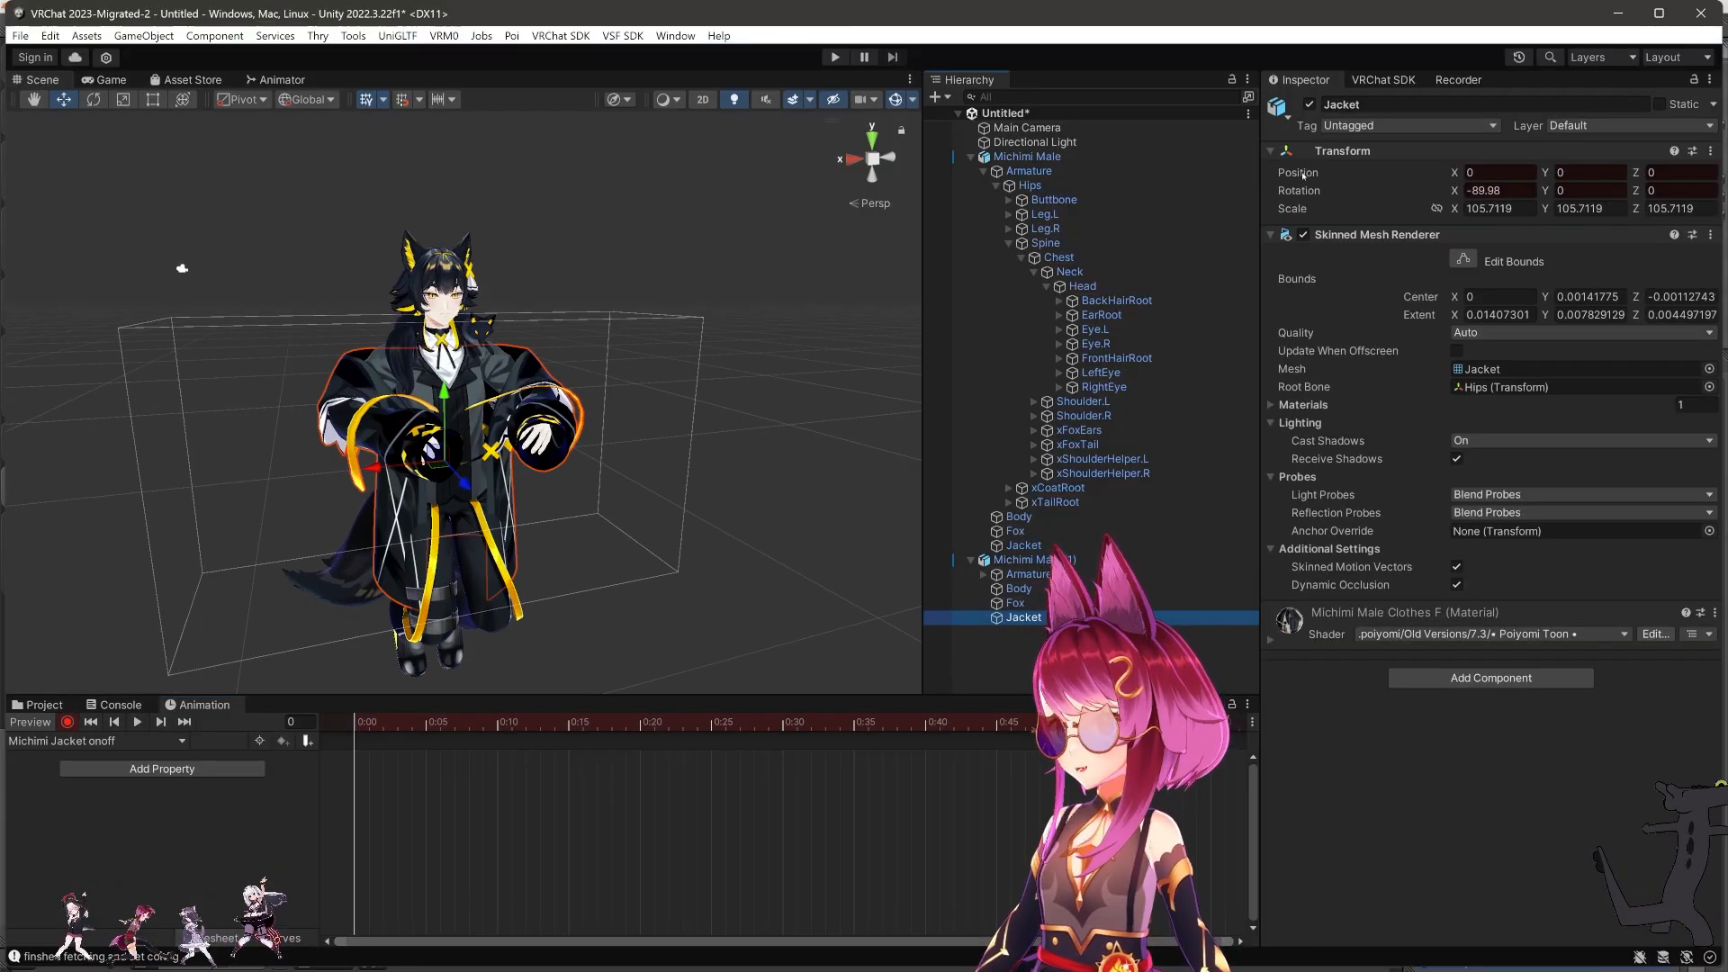
{"action": "left_click", "coordinate": [1309, 105]}
{"action": "left_click", "coordinate": [68, 722]}
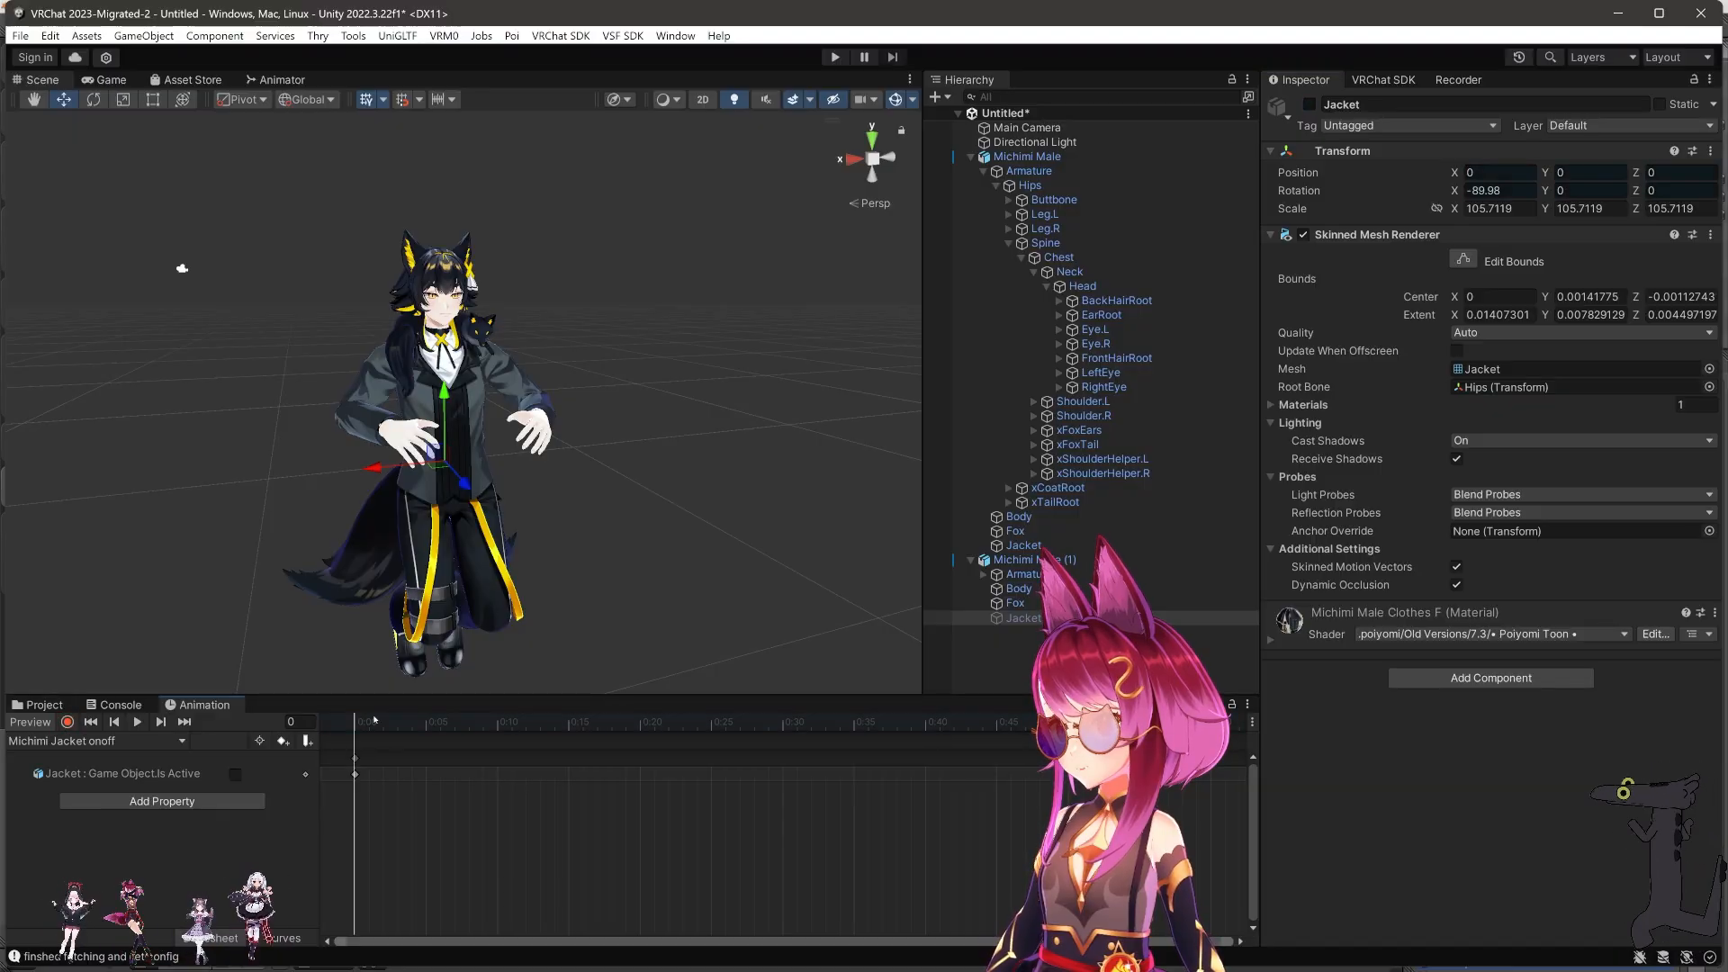
{"action": "left_click", "coordinate": [369, 725]}
{"action": "left_click", "coordinate": [355, 725]}
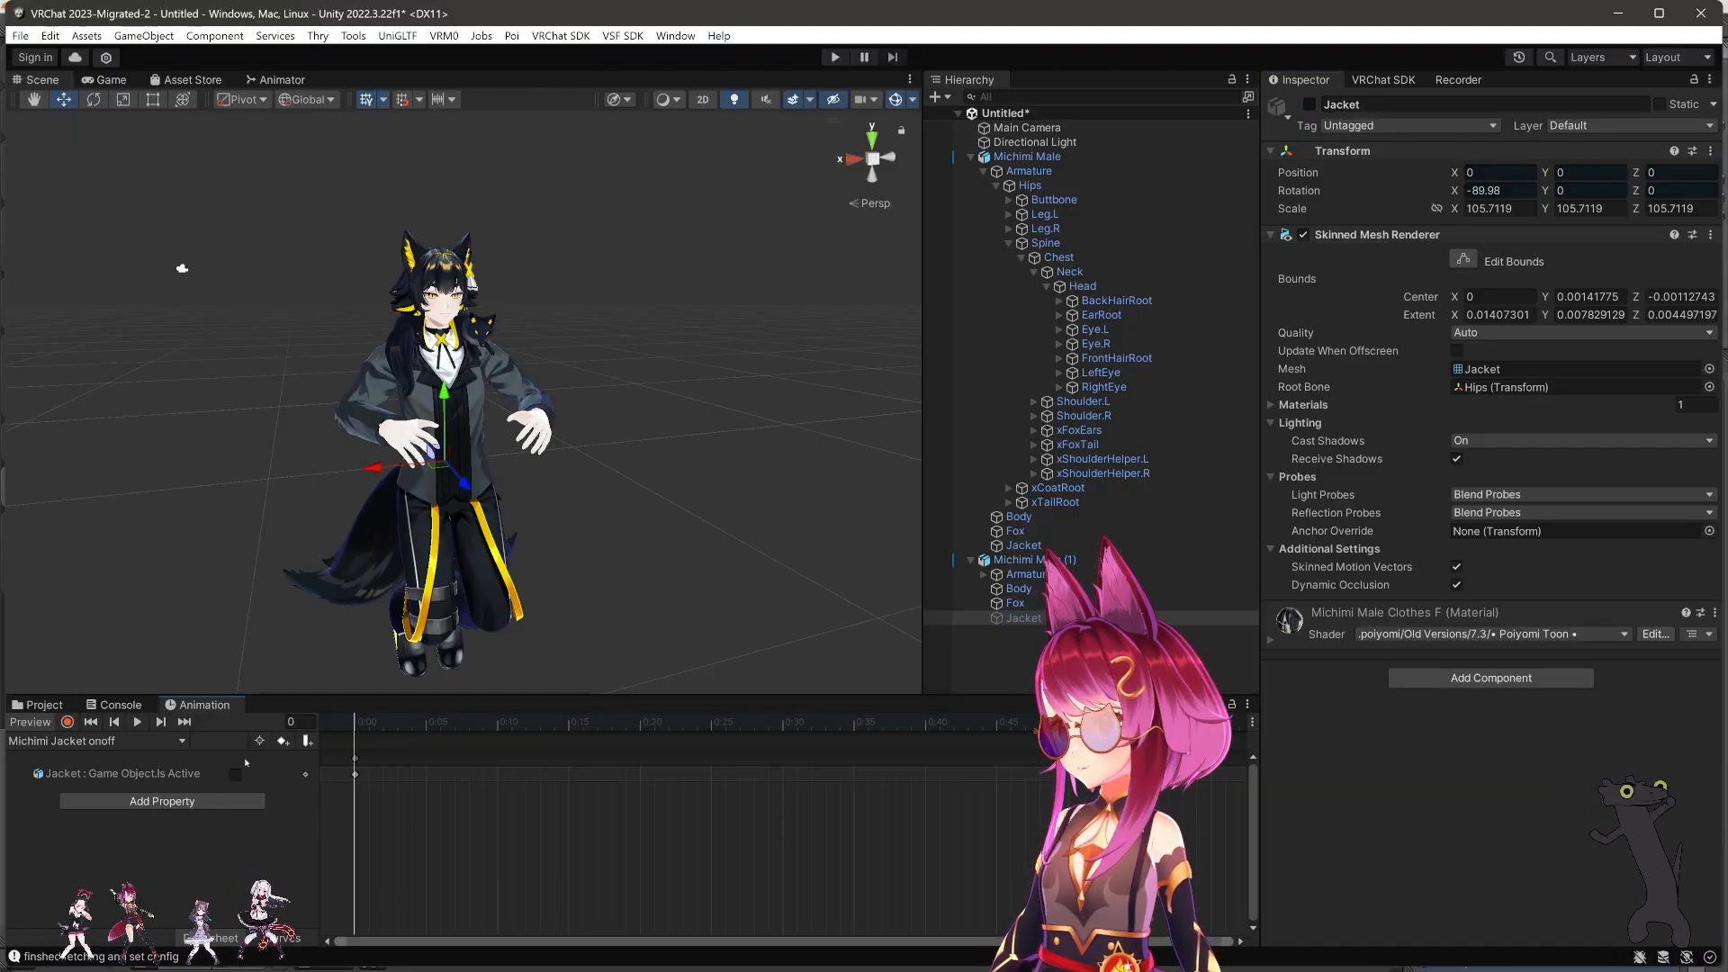
- Compare the default expression parameters and expressions menu assets
{"action": "left_click", "coordinate": [33, 707]}
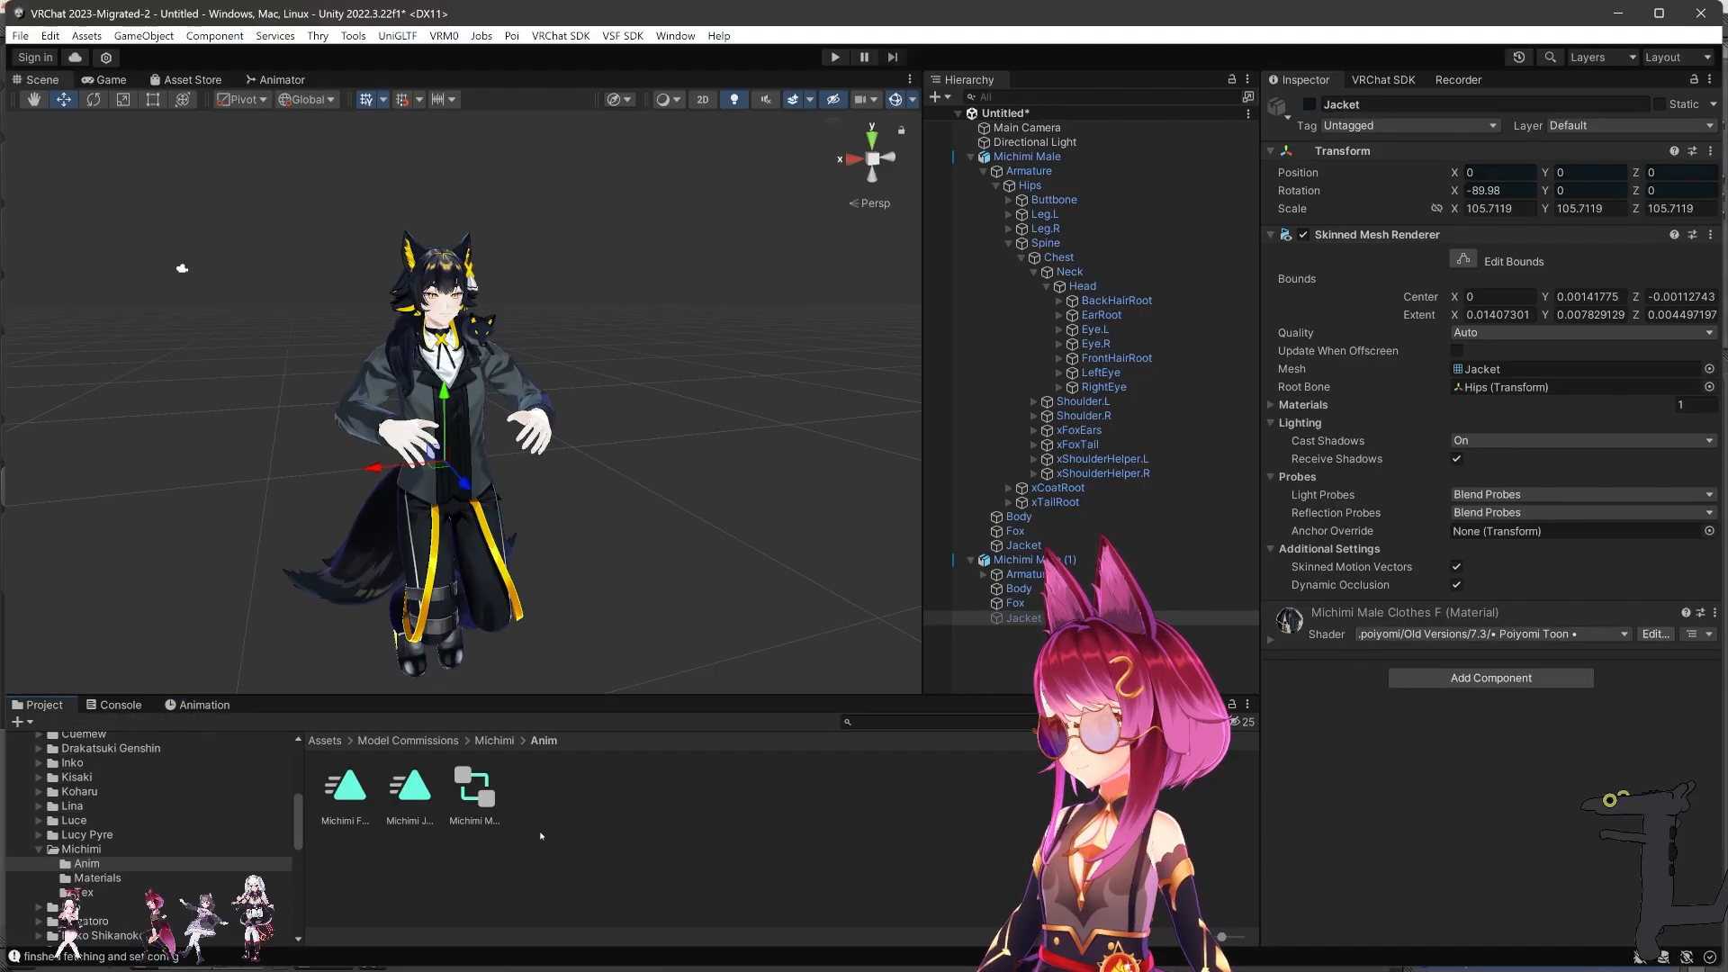
{"action": "left_click", "coordinate": [474, 790]}
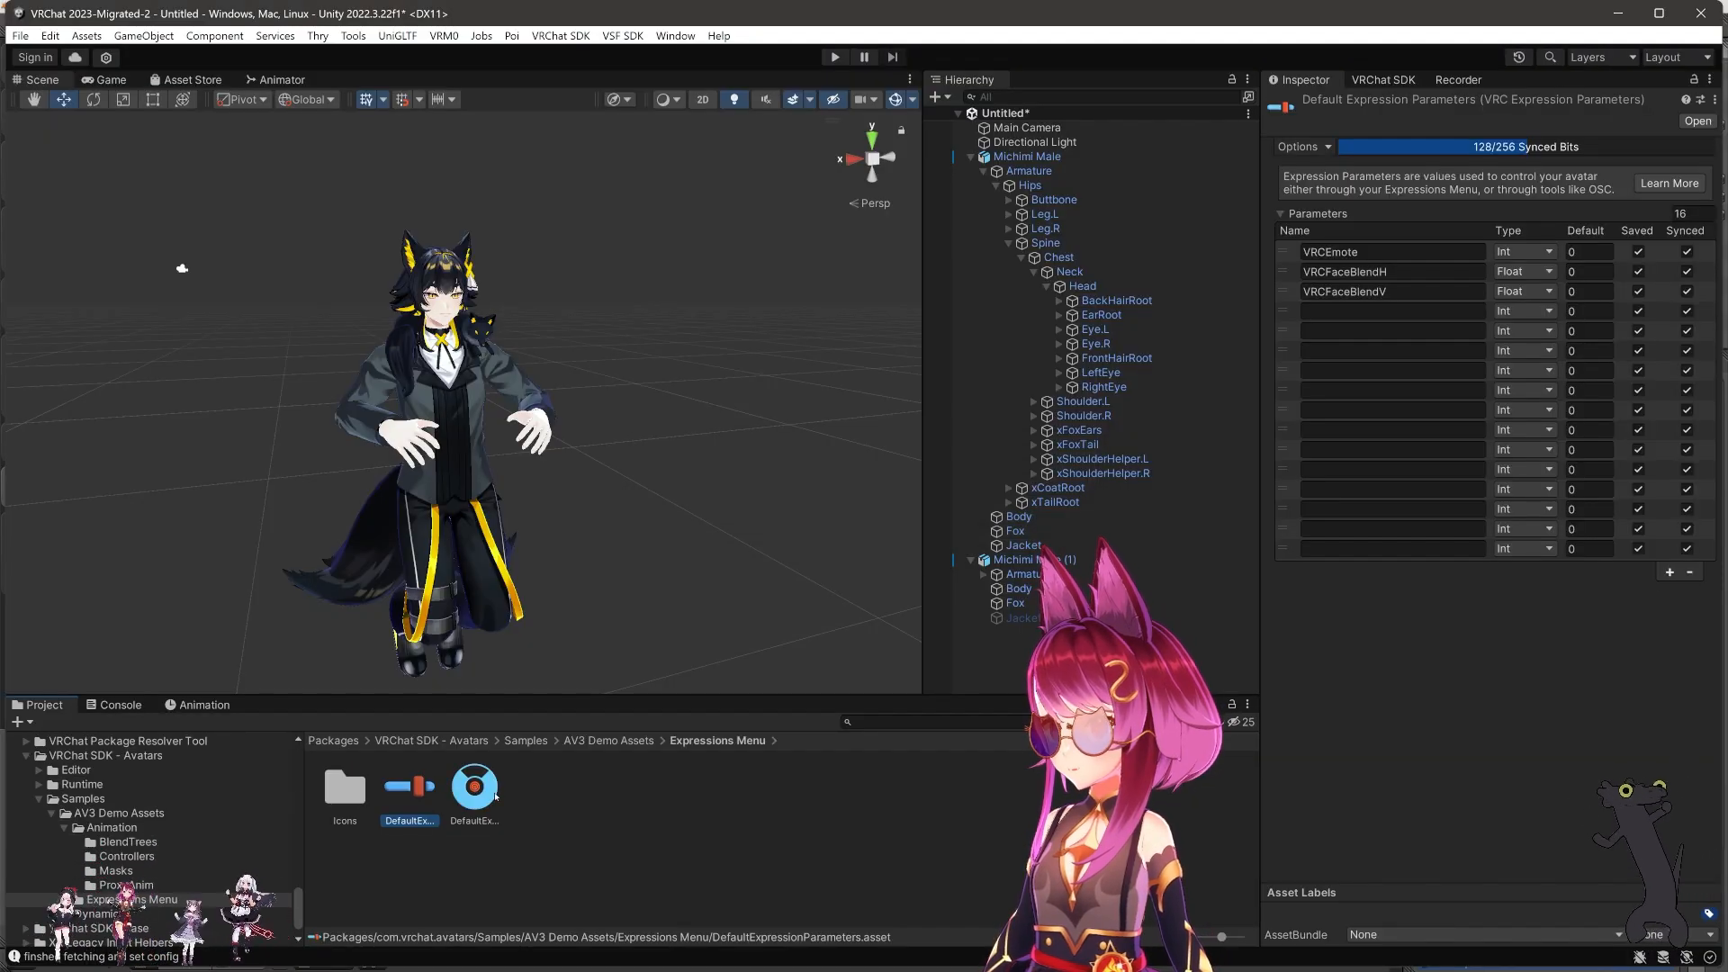
{"action": "left_click", "coordinate": [477, 788]}
{"action": "left_click", "coordinate": [396, 788]}
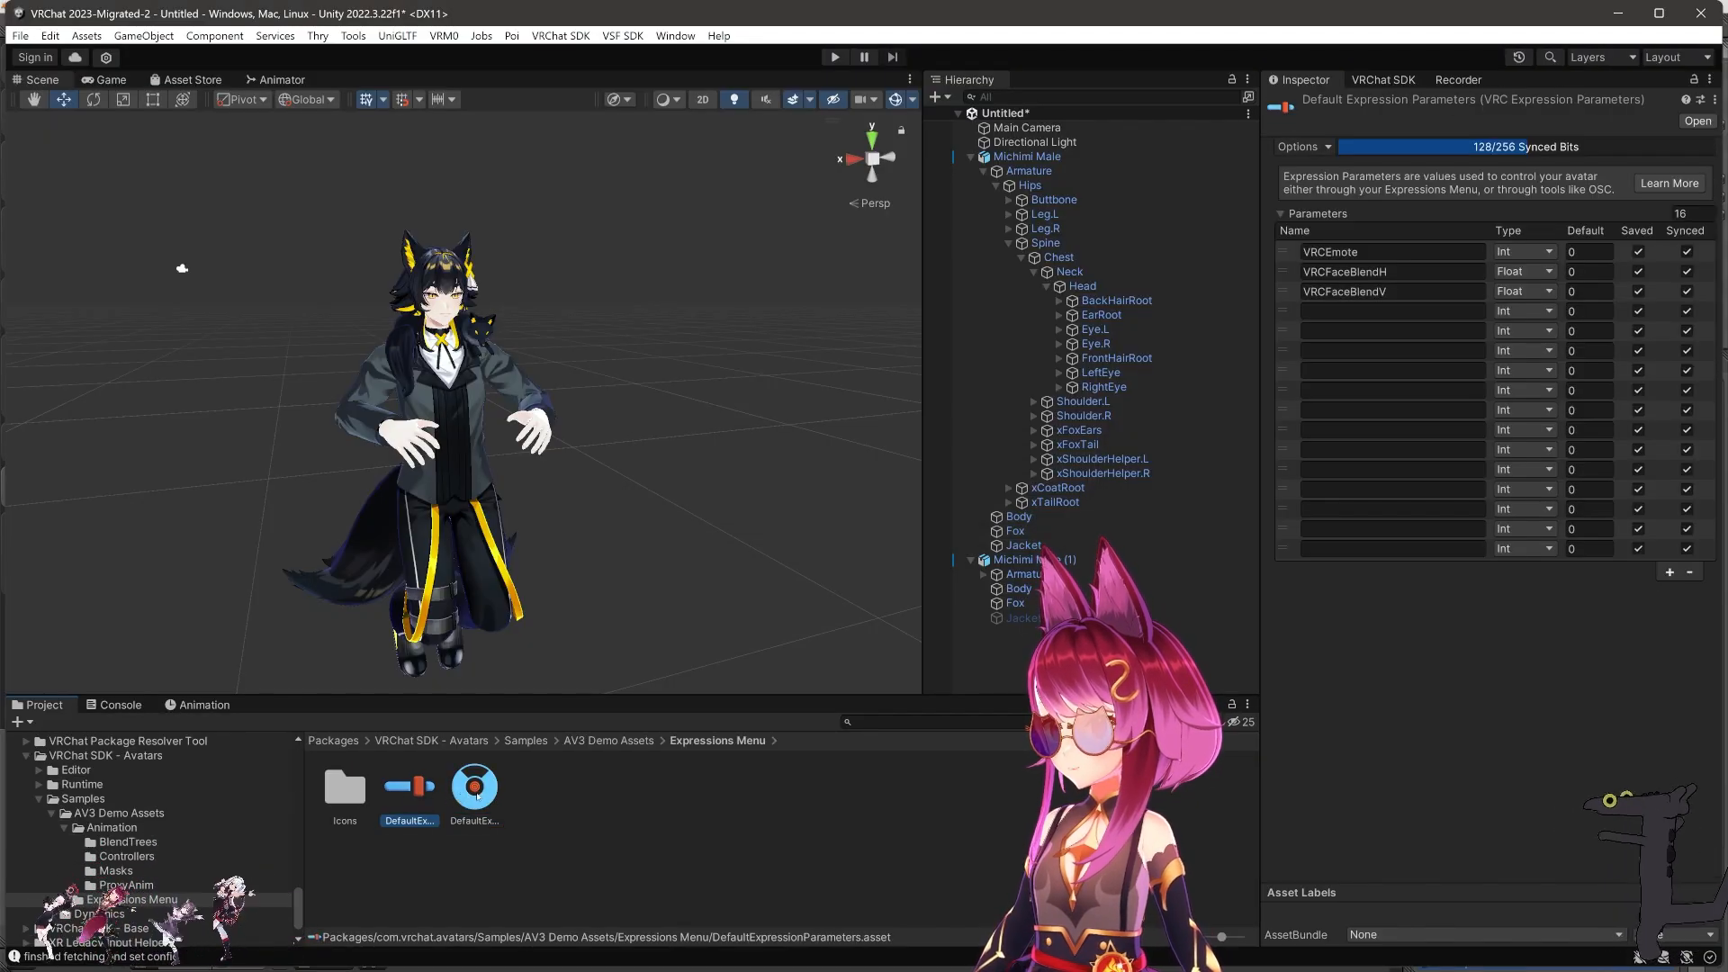
{"action": "left_click", "coordinate": [477, 796]}
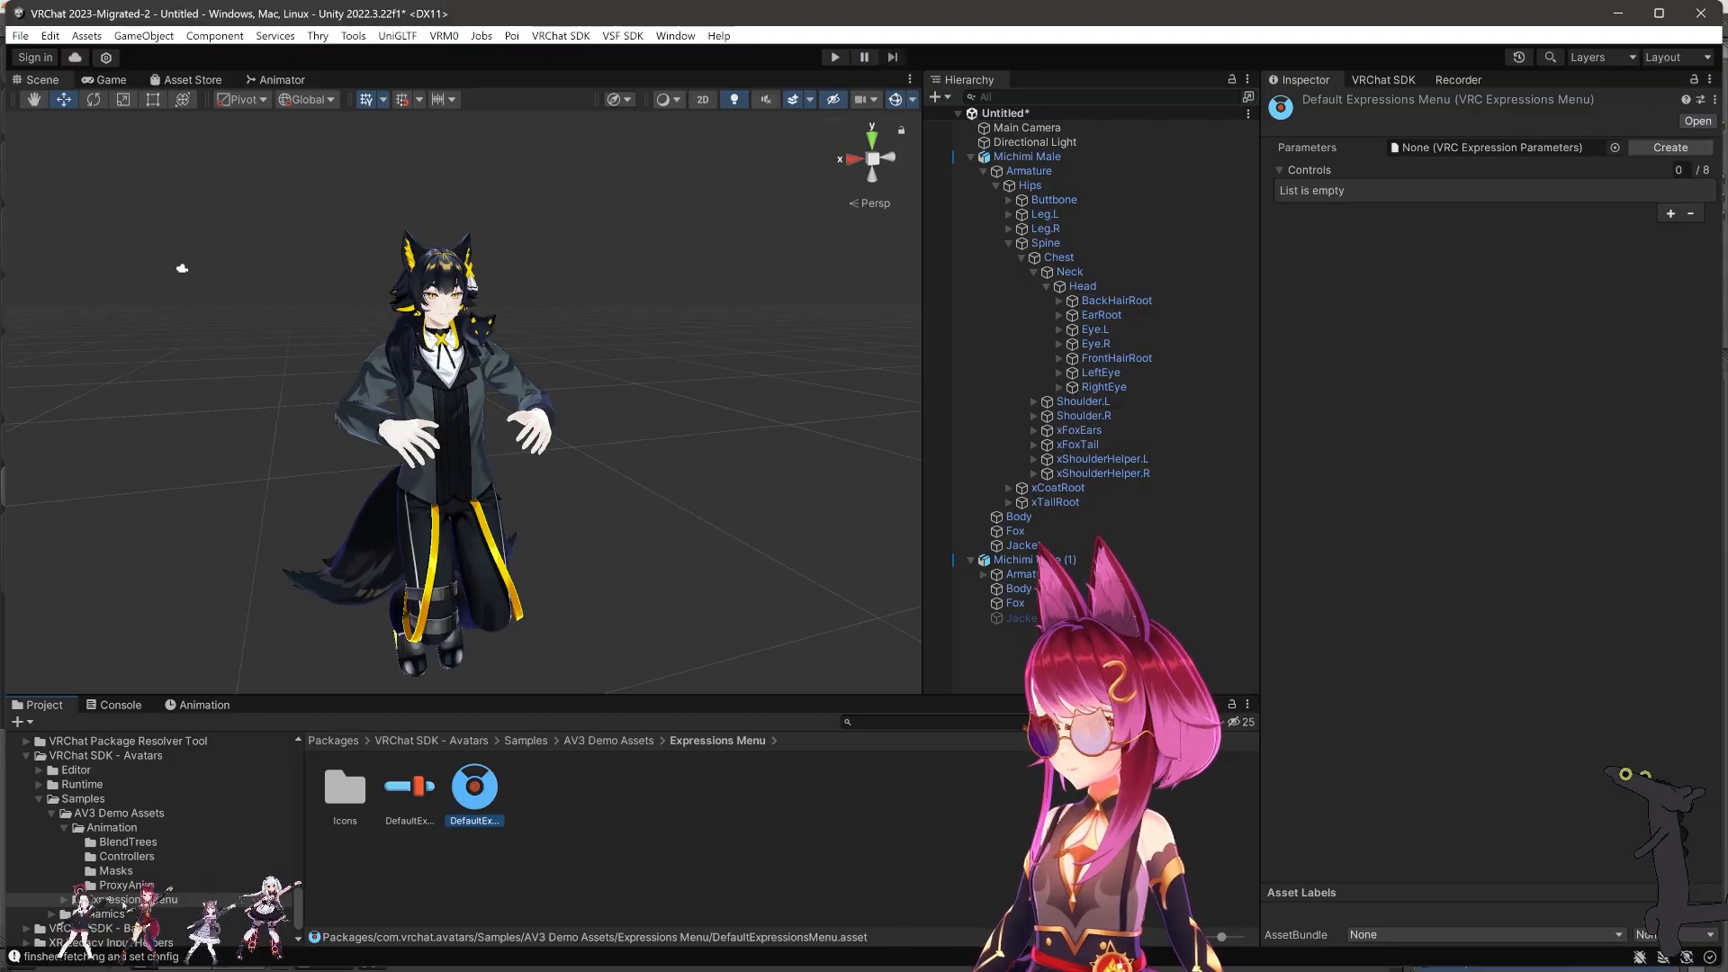
{"action": "left_click", "coordinate": [417, 784]}
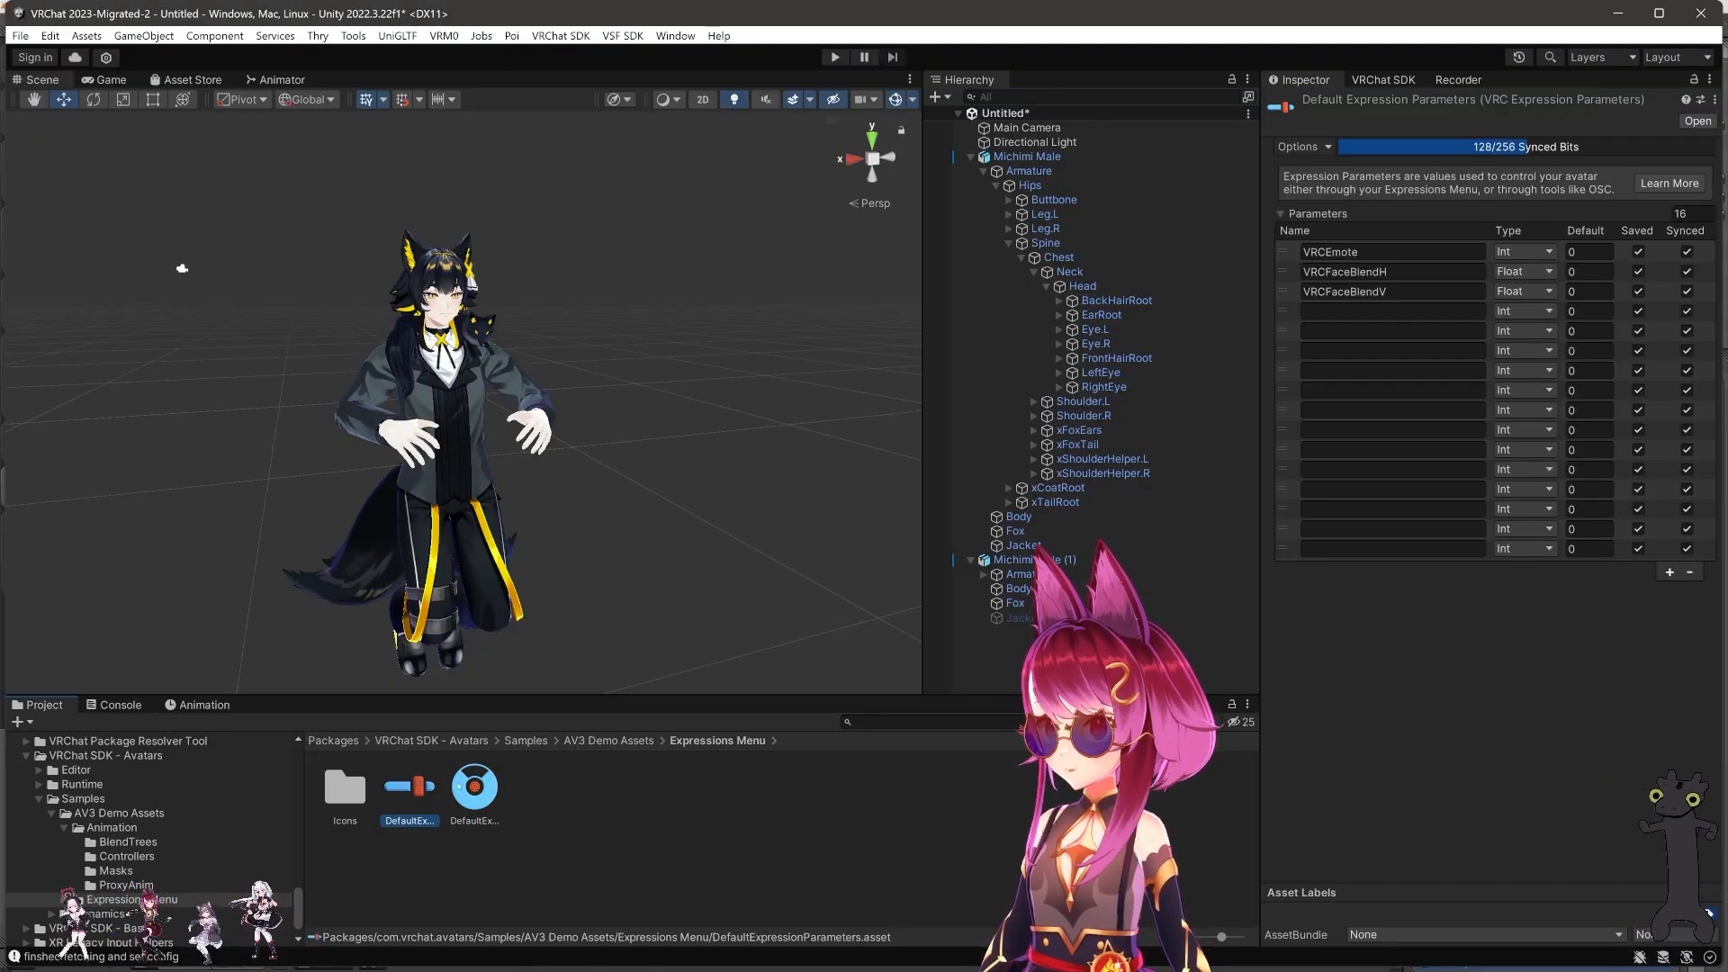
{"action": "left_click", "coordinate": [477, 787]}
{"action": "left_click", "coordinate": [411, 785]}
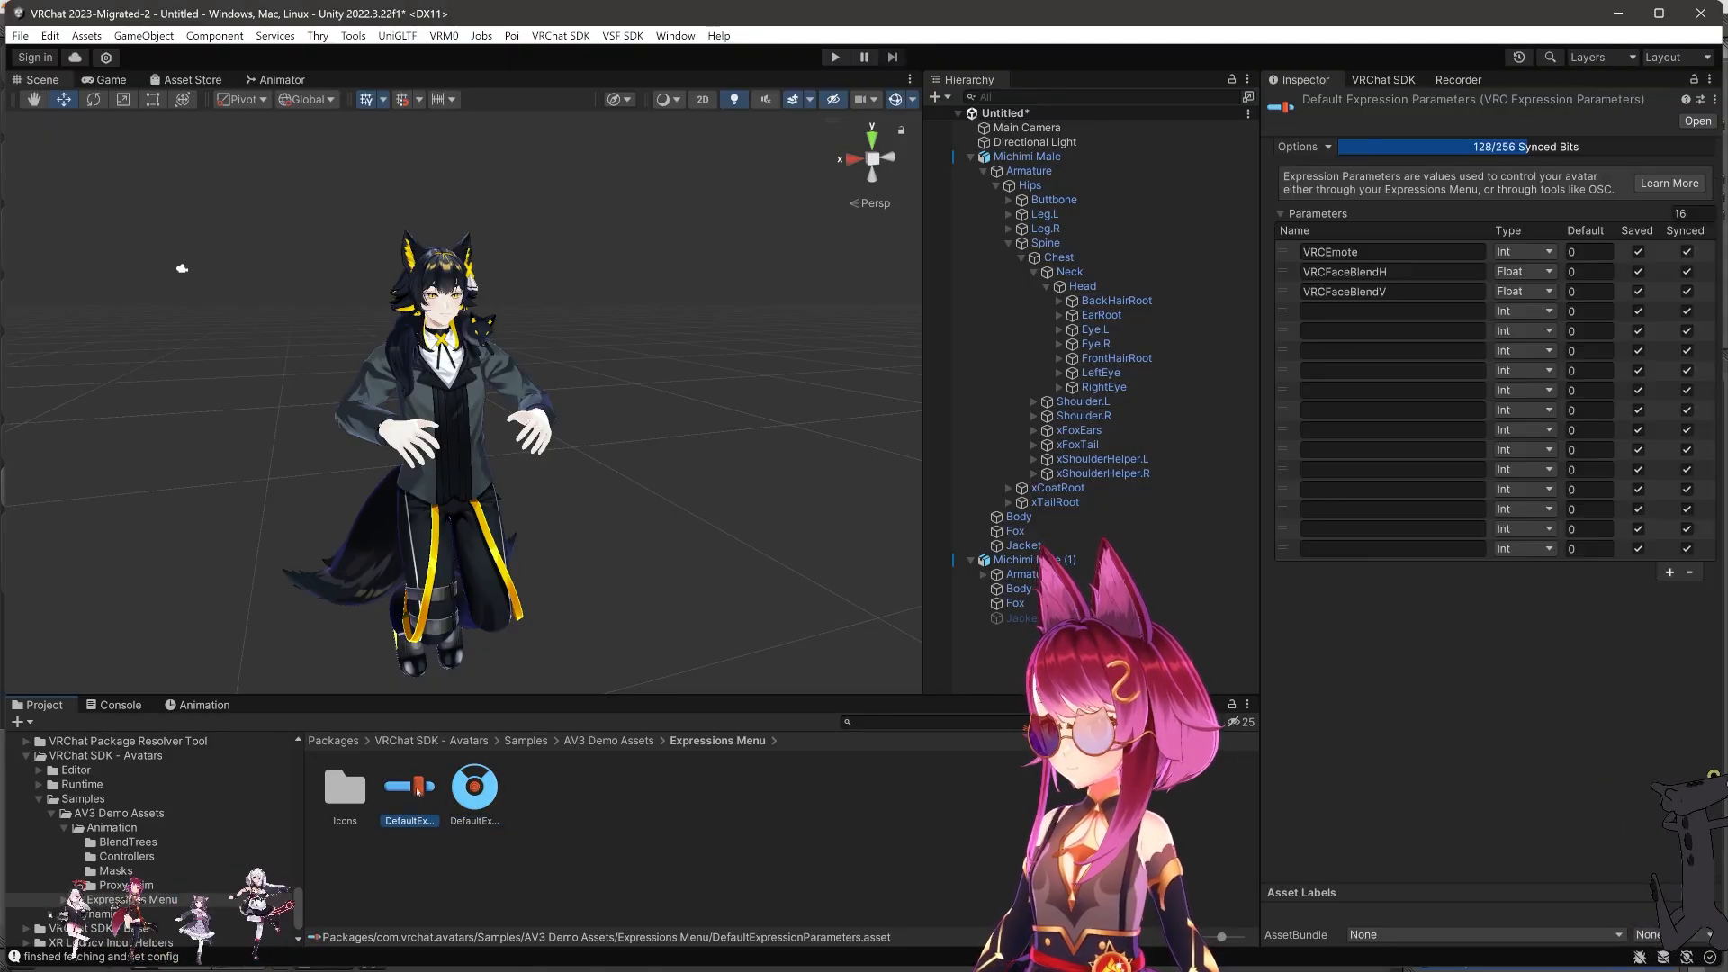
{"action": "left_click", "coordinate": [474, 786]}
{"action": "left_click", "coordinate": [411, 786]}
{"action": "left_click", "coordinate": [474, 785]}
{"action": "left_click", "coordinate": [412, 786]}
{"action": "left_click", "coordinate": [474, 786]}
{"action": "left_click", "coordinate": [550, 787]}
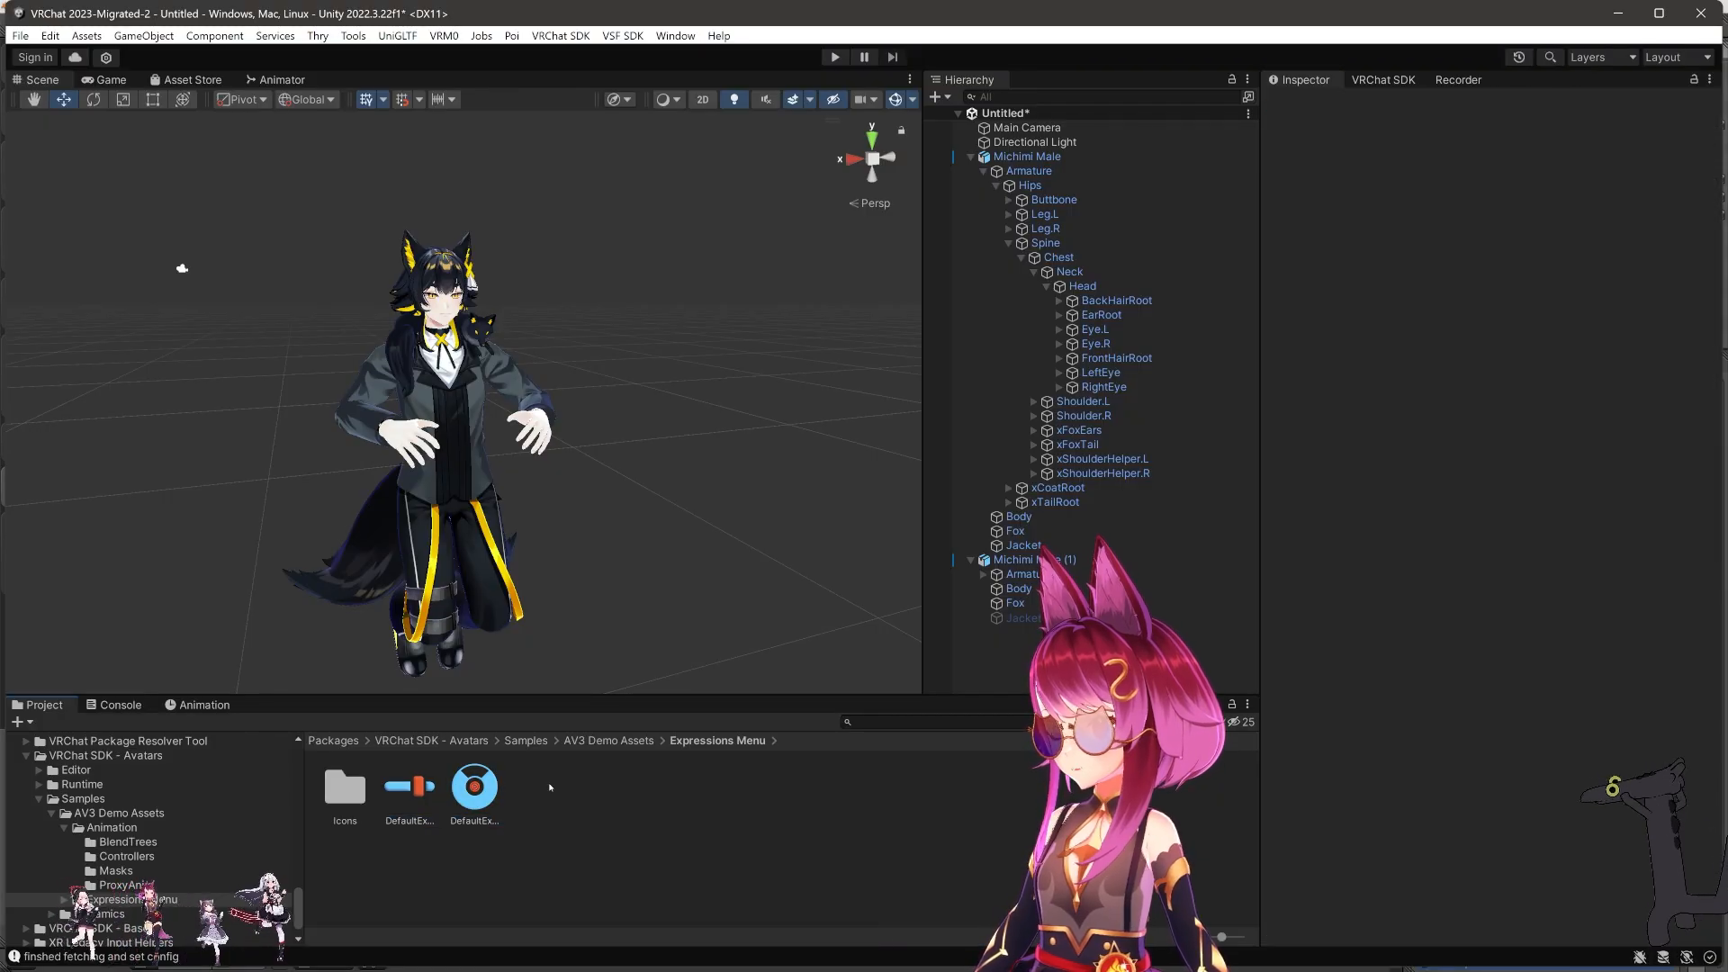
{"action": "left_click", "coordinate": [475, 785]}
{"action": "left_click", "coordinate": [412, 786]}
{"action": "left_click", "coordinate": [474, 786]}
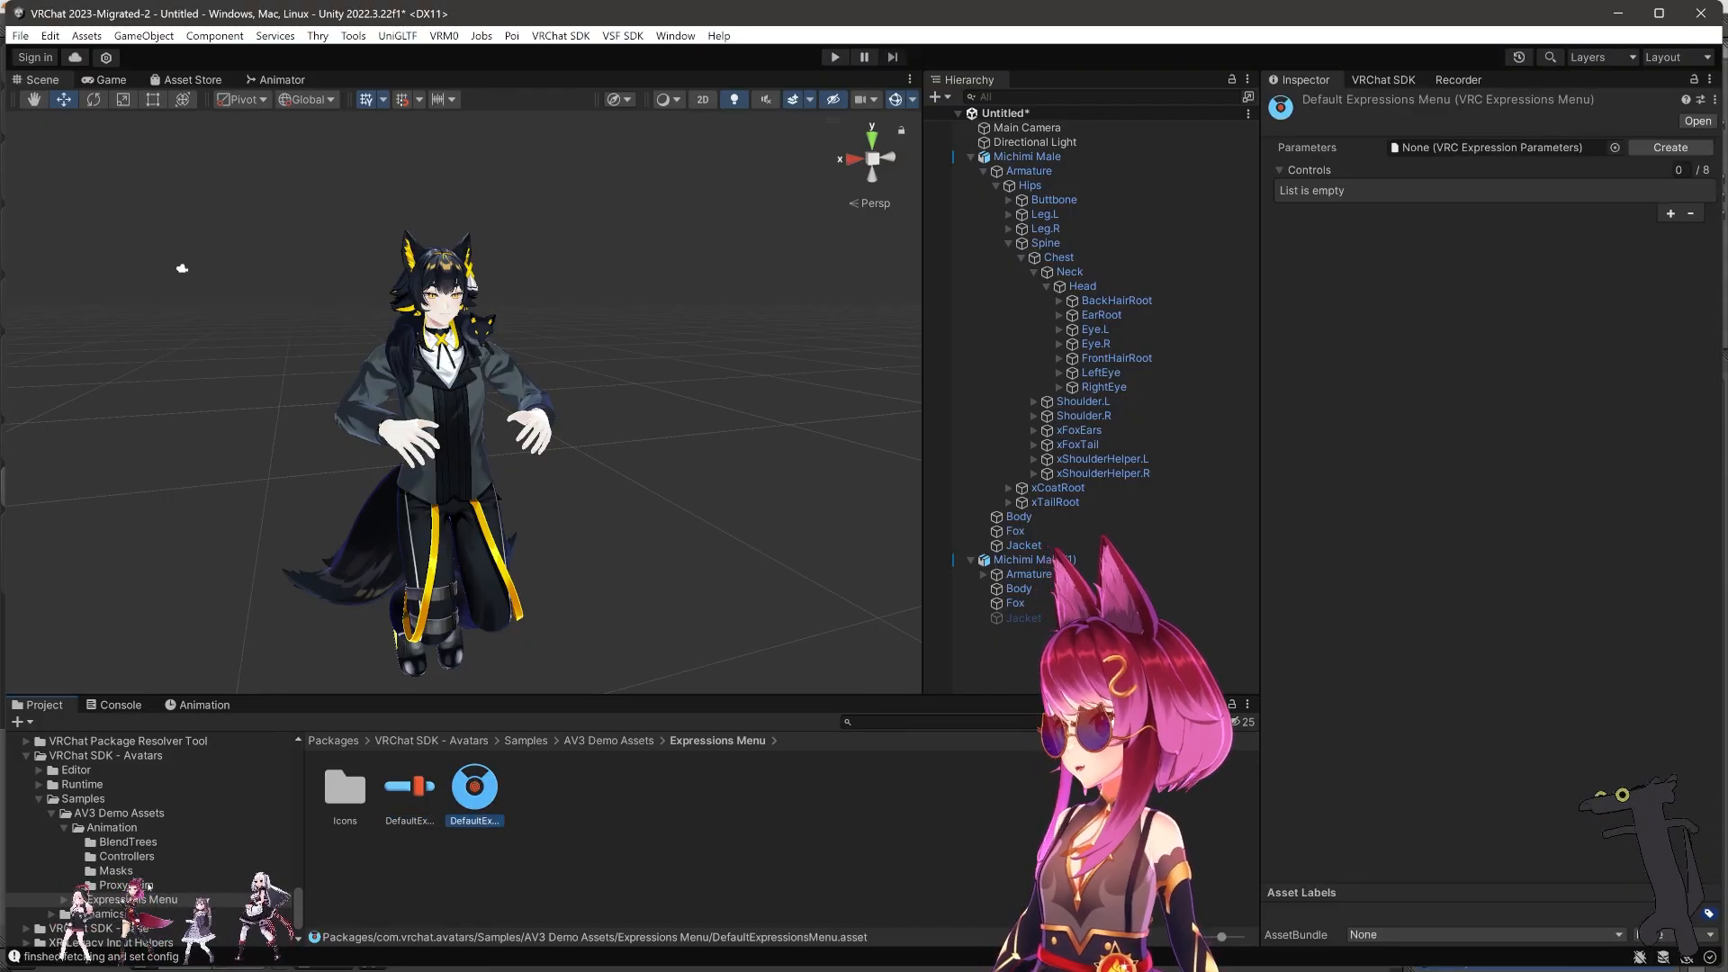
- Browse the demo proxy animations, Masks and Controllers folders
{"action": "left_click", "coordinate": [136, 883]}
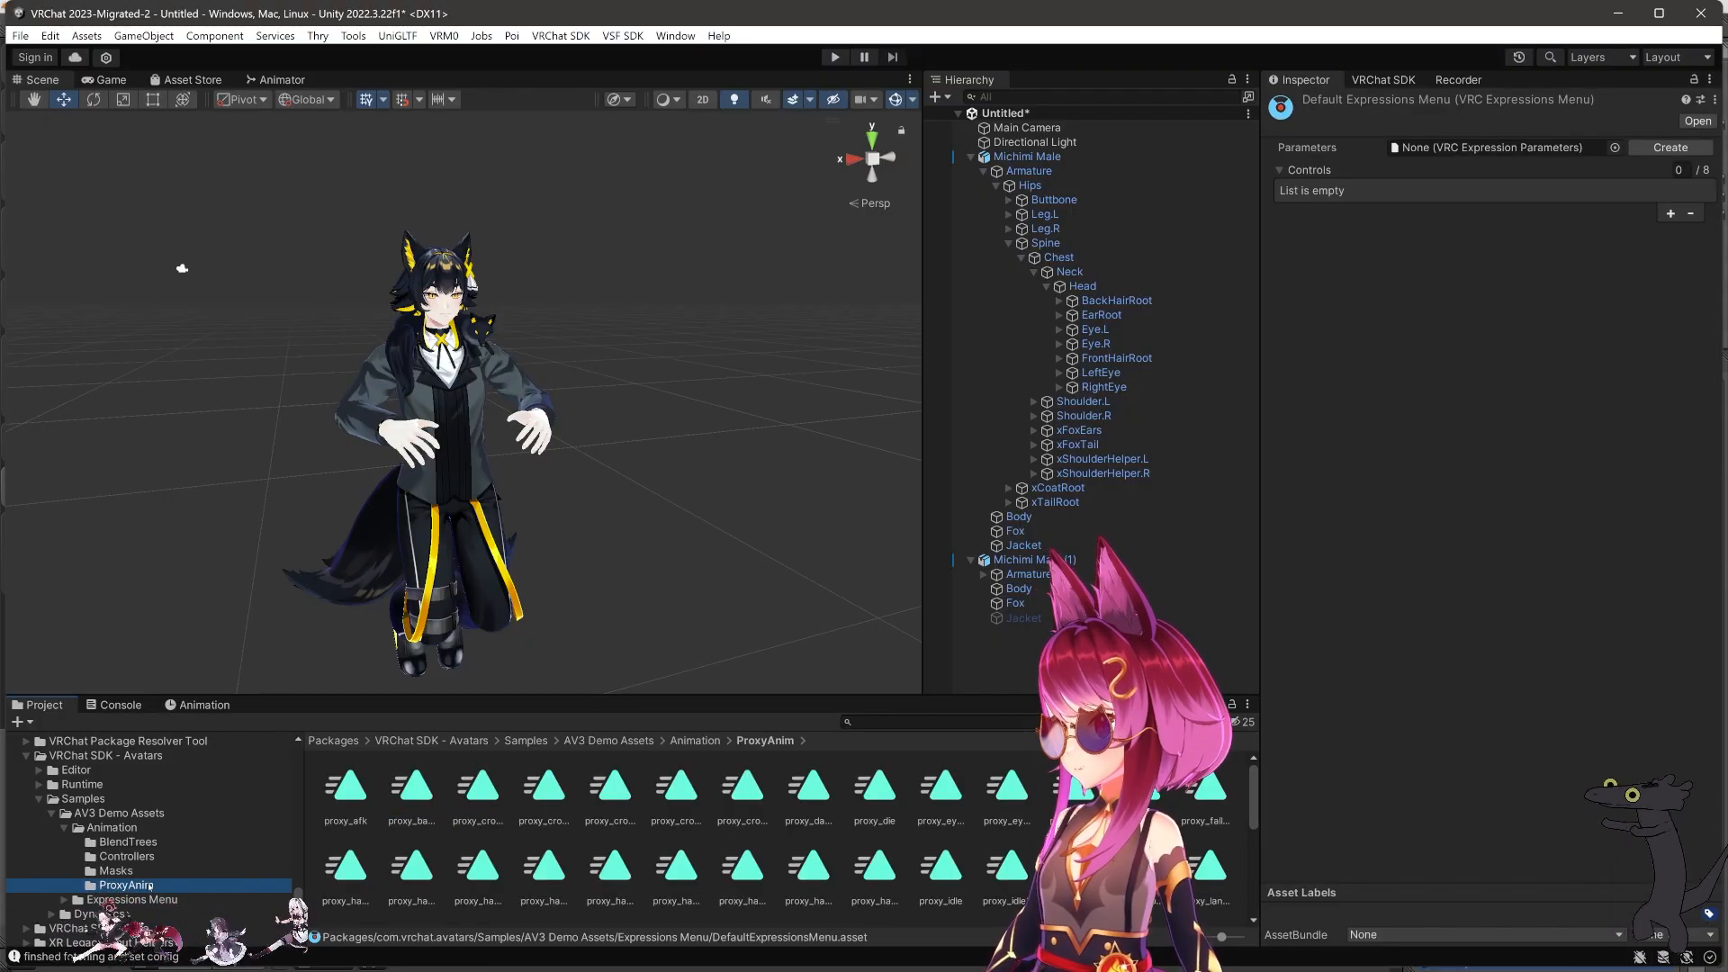
{"action": "left_click", "coordinate": [136, 871]}
{"action": "left_click", "coordinate": [145, 856]}
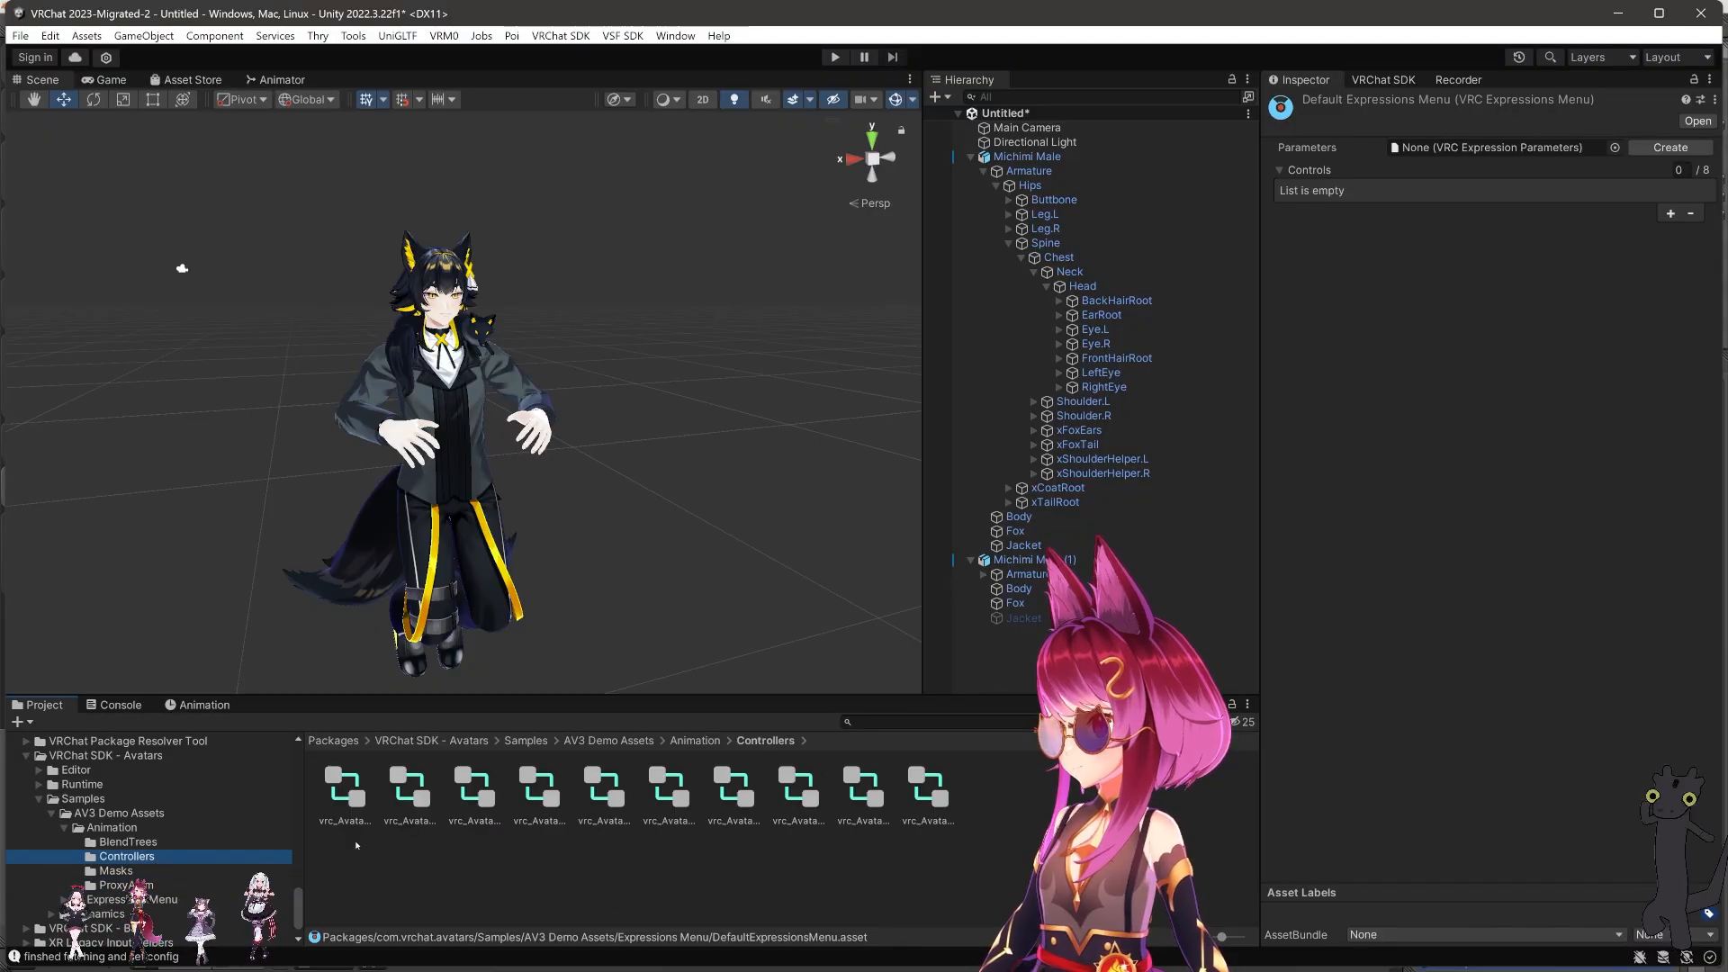
{"action": "key", "text": "ctrl+z"}
- Start a new animation clip for Michimi Male (1), typing 'Mic' as its name
{"action": "left_click", "coordinate": [205, 705]}
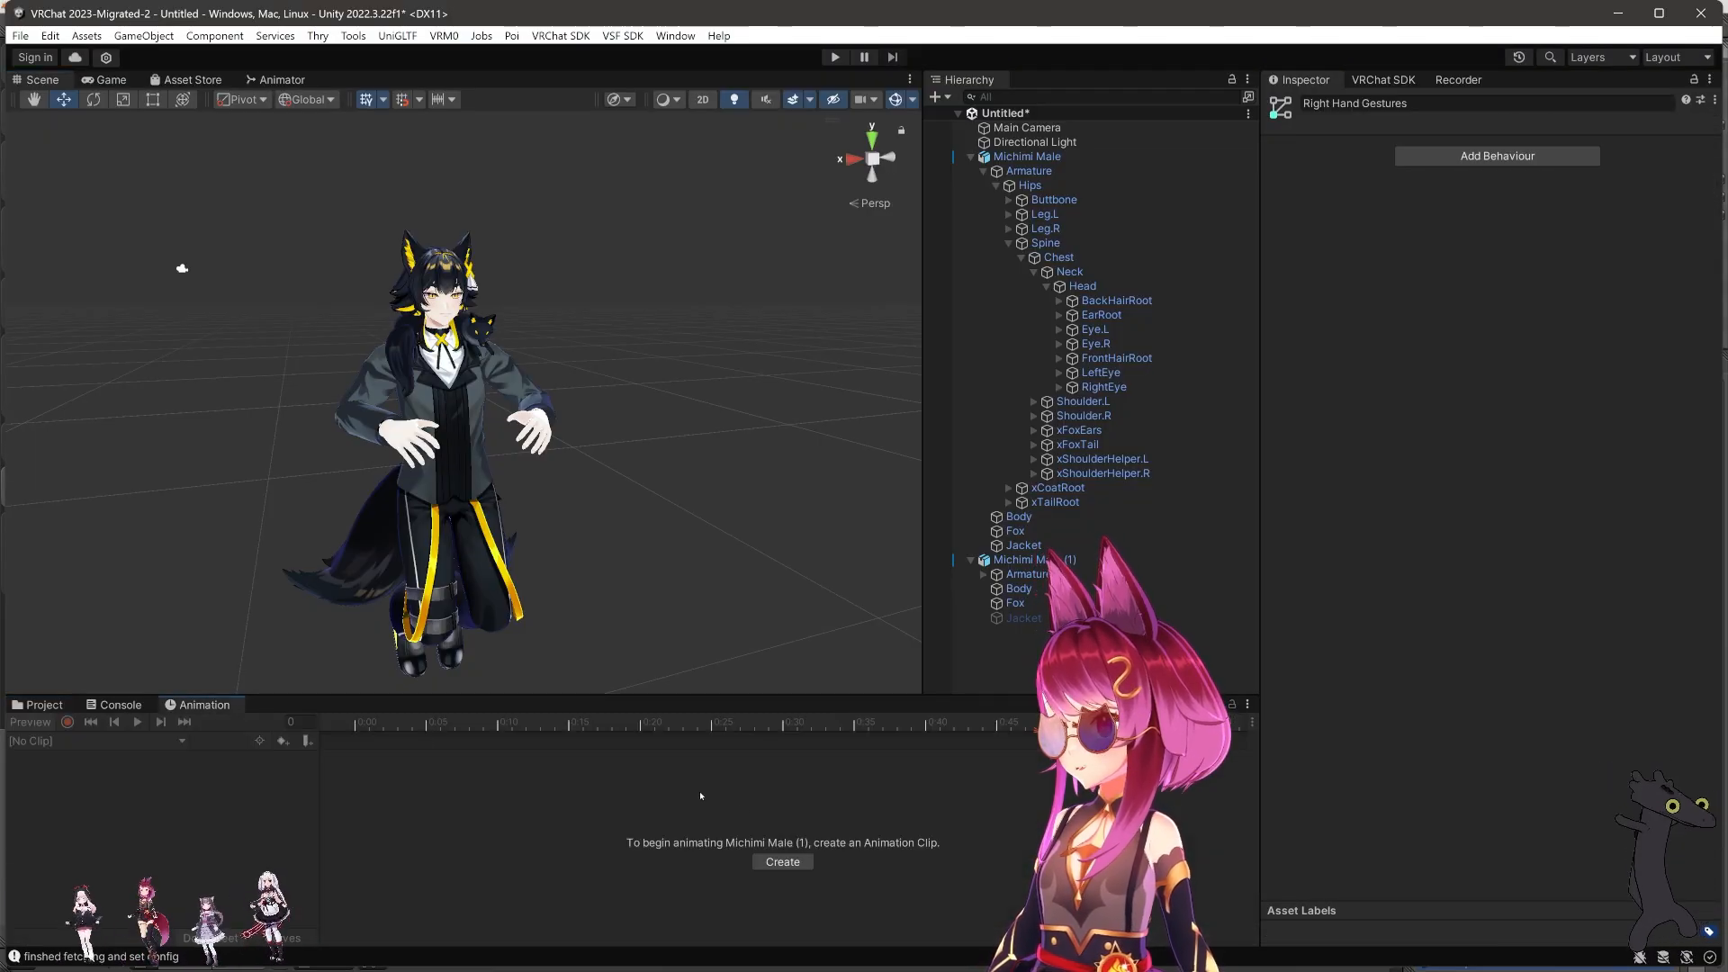
{"action": "left_click", "coordinate": [782, 861]}
{"action": "type", "text": "Mic"}
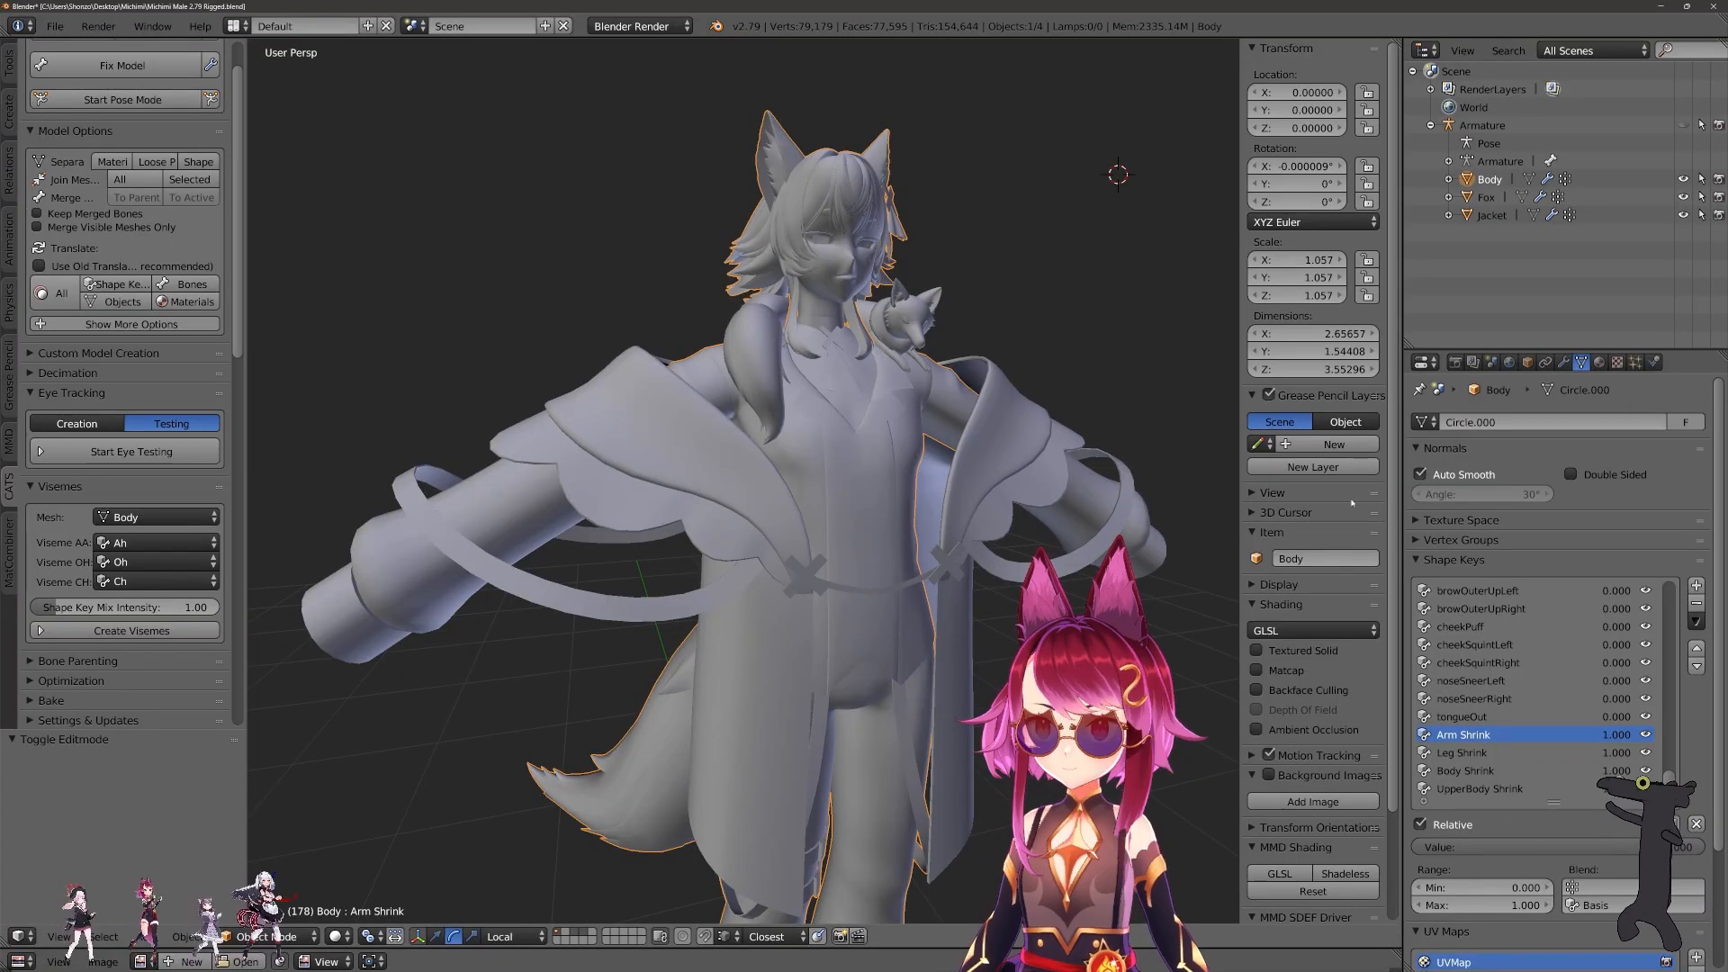
{"action": "scroll", "coordinate": [1583, 740], "scroll_direction": "up", "scroll_amount": 6}
{"action": "scroll", "coordinate": [1583, 740], "scroll_direction": "up", "scroll_amount": 10}
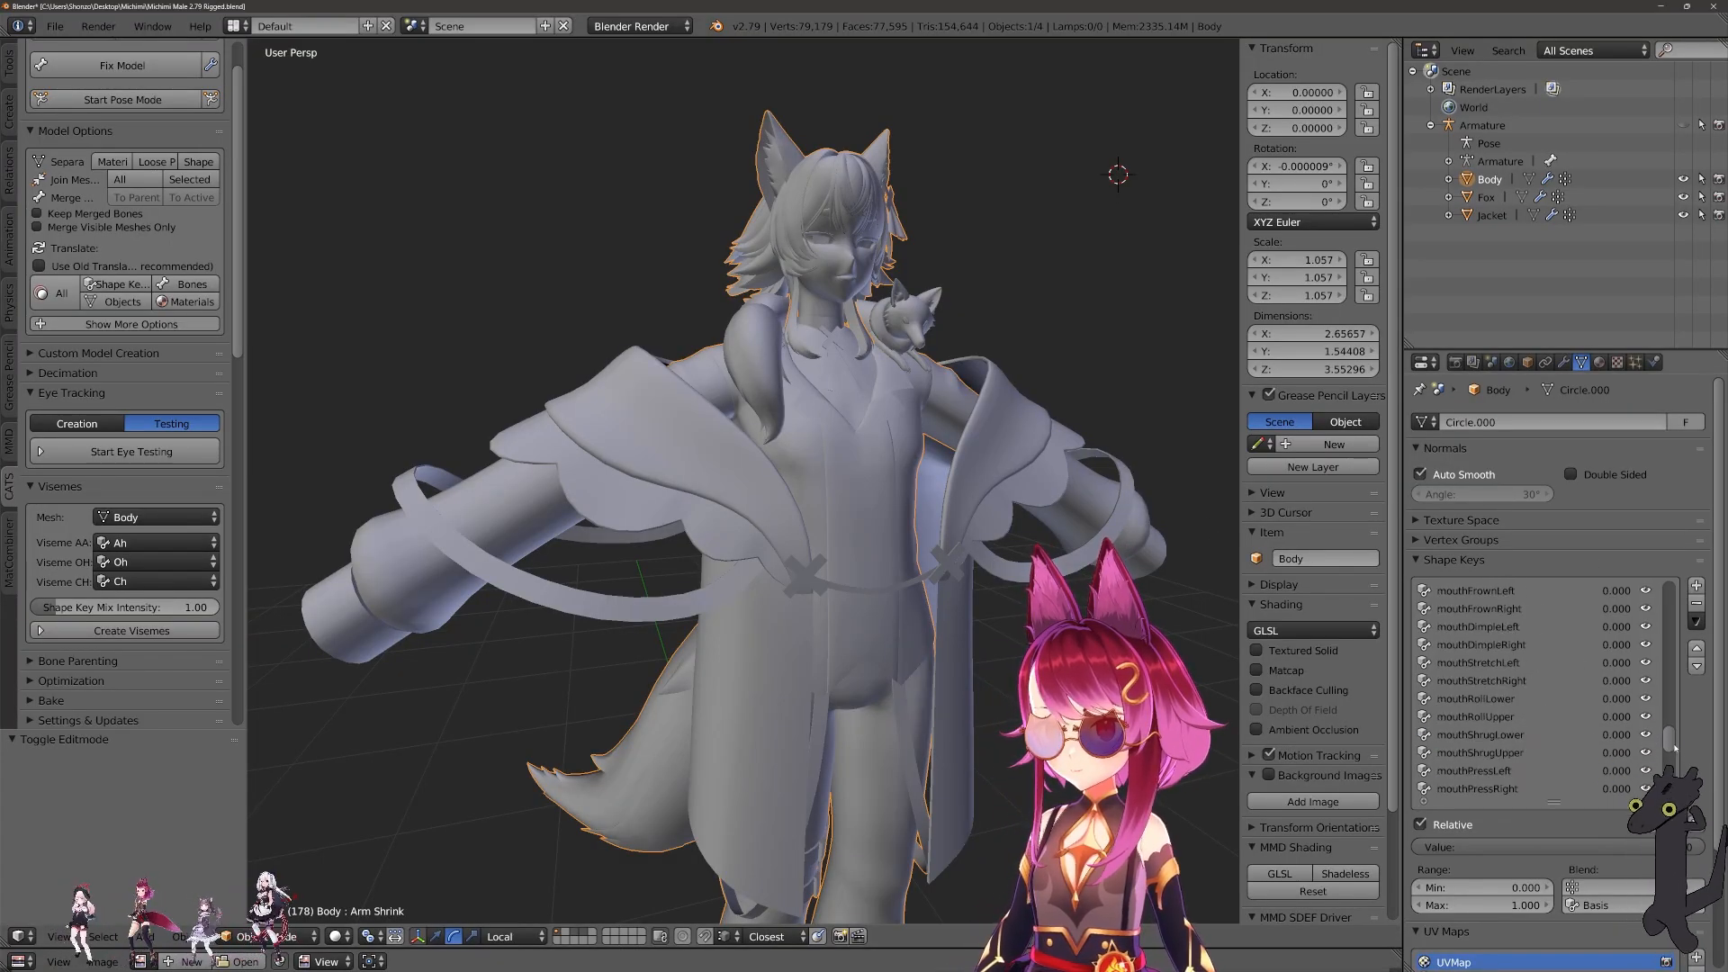
{"action": "scroll", "coordinate": [1679, 655], "scroll_direction": "down", "scroll_amount": 4}
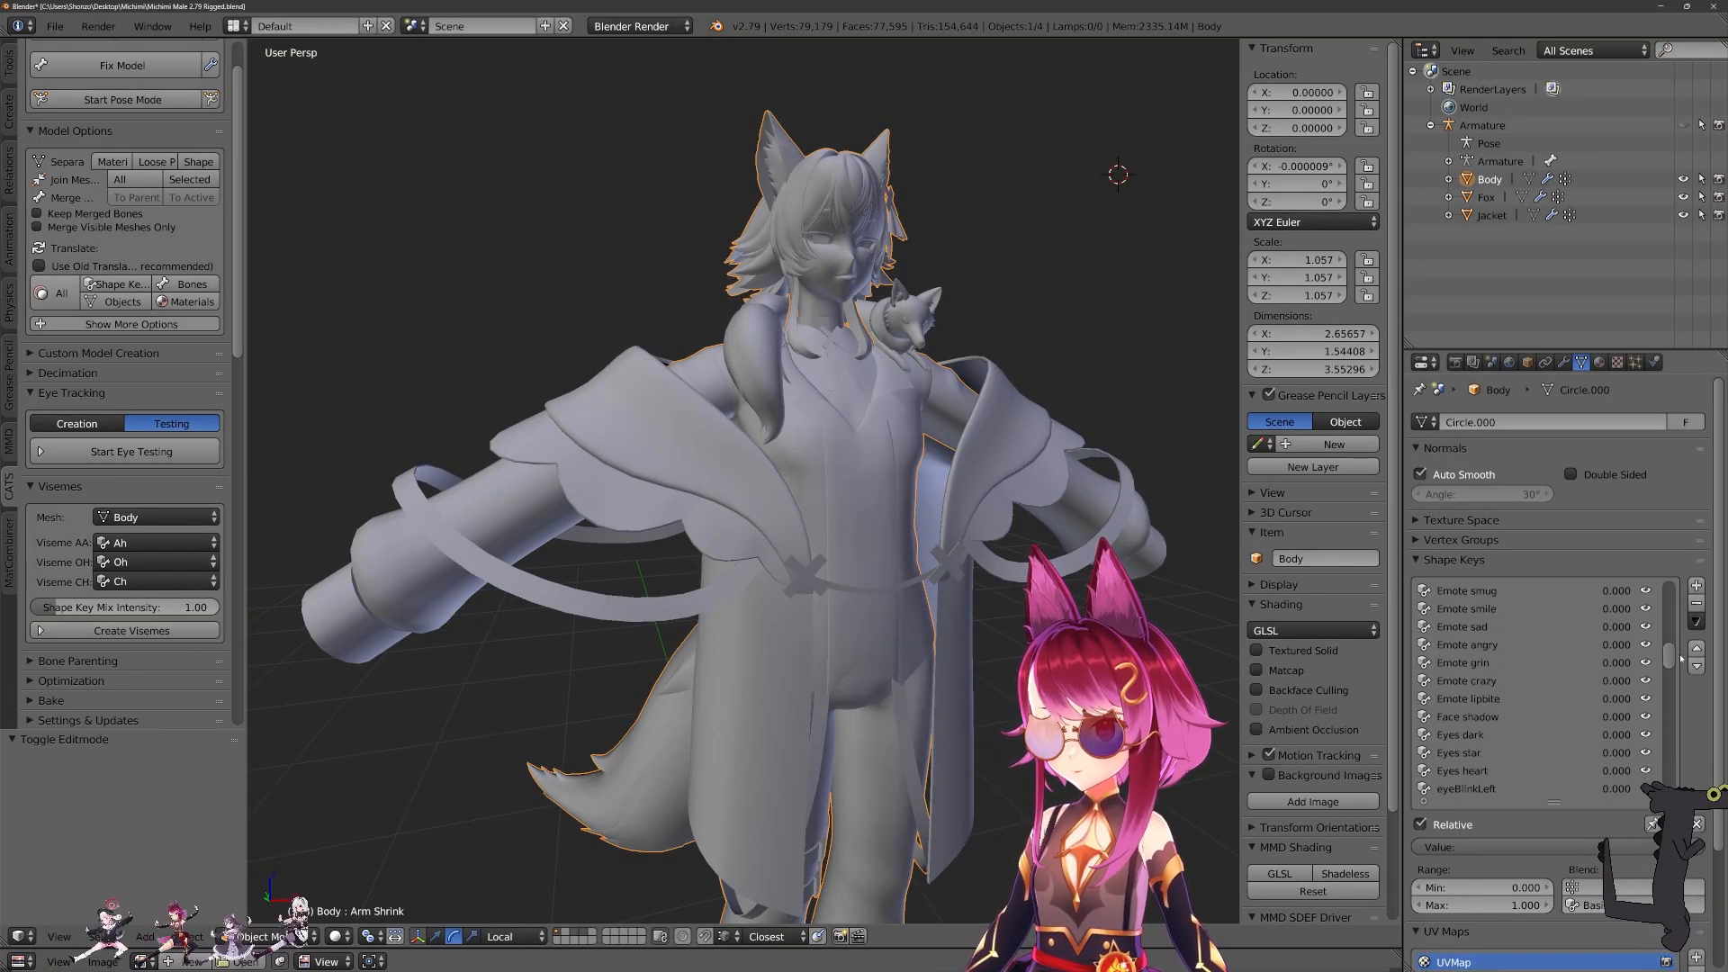
{"action": "scroll", "coordinate": [1495, 698], "scroll_direction": "up", "scroll_amount": 3}
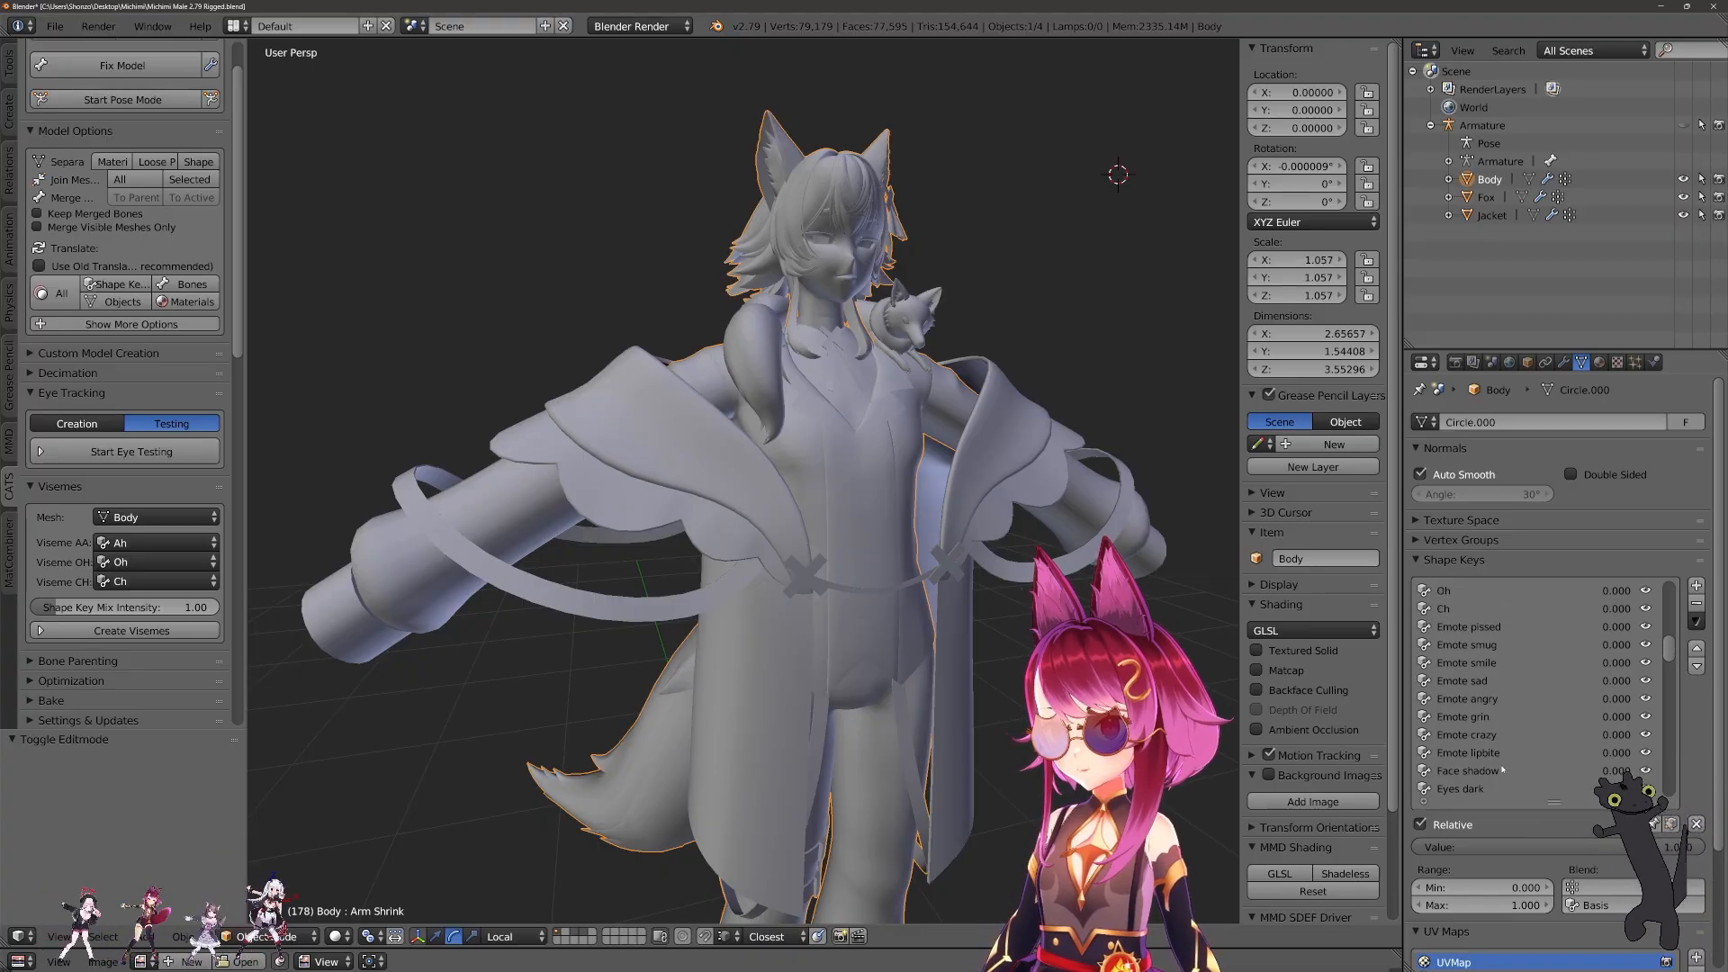
{"action": "scroll", "coordinate": [1493, 782], "scroll_direction": "down", "scroll_amount": 2}
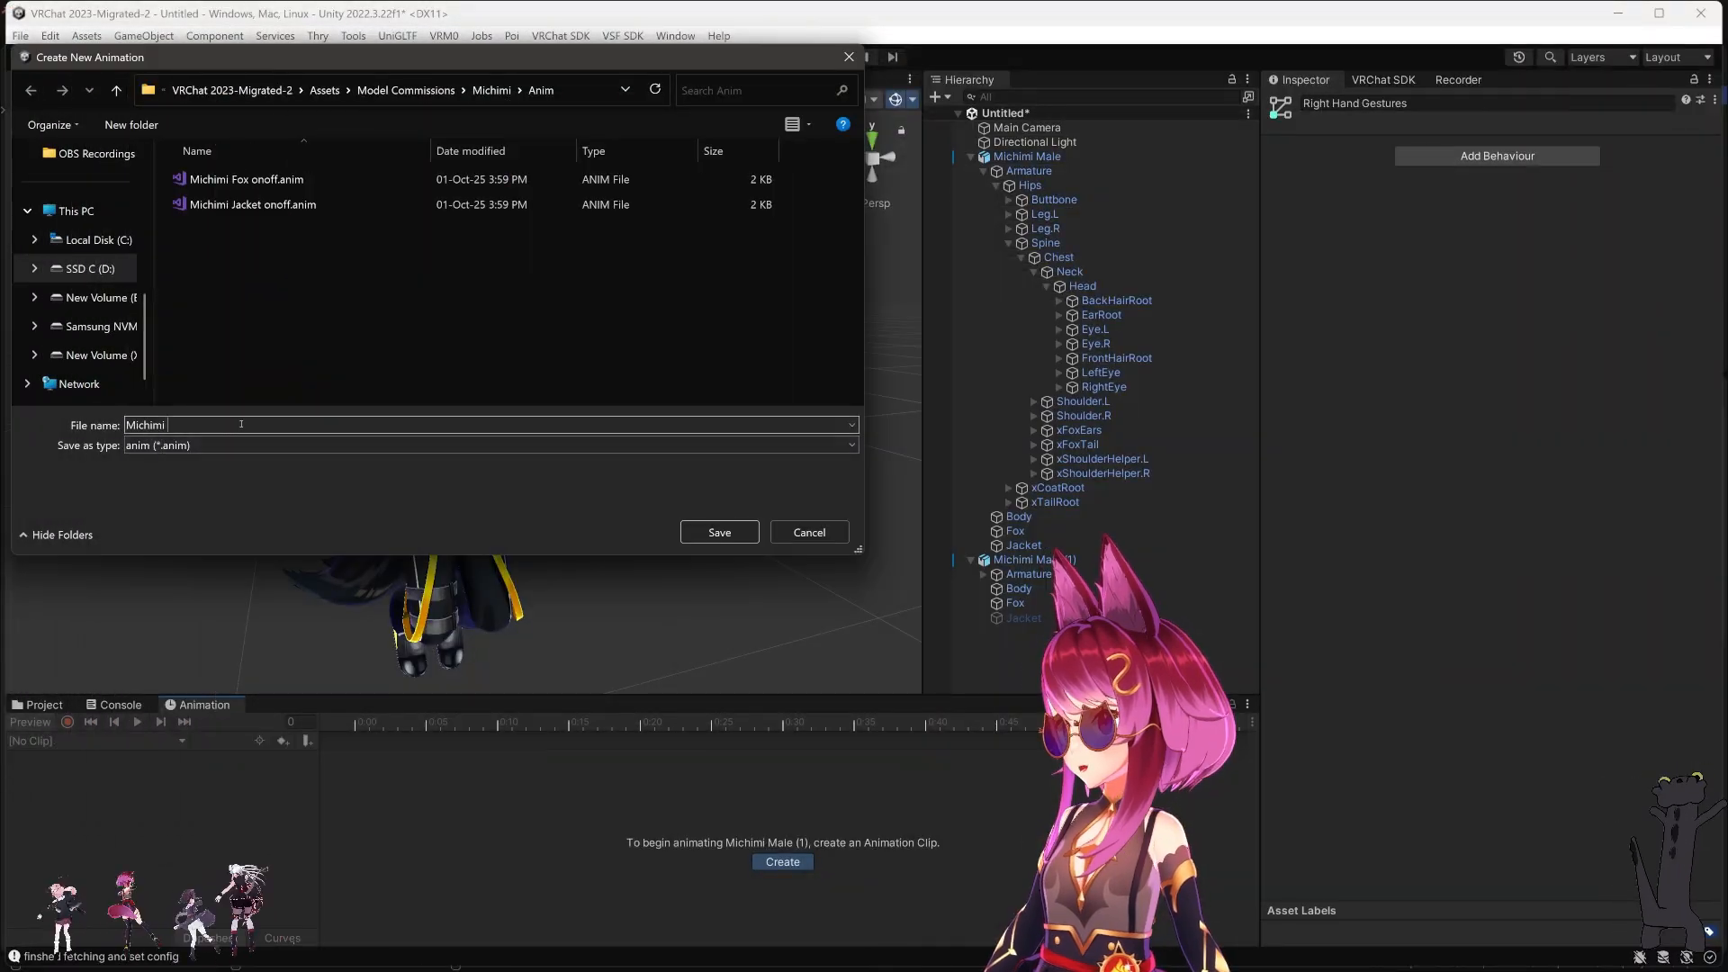
- Save the new clip as Michimi Emote sad
{"action": "type", "text": "Emote"}
{"action": "key", "text": "ctrl+a"}
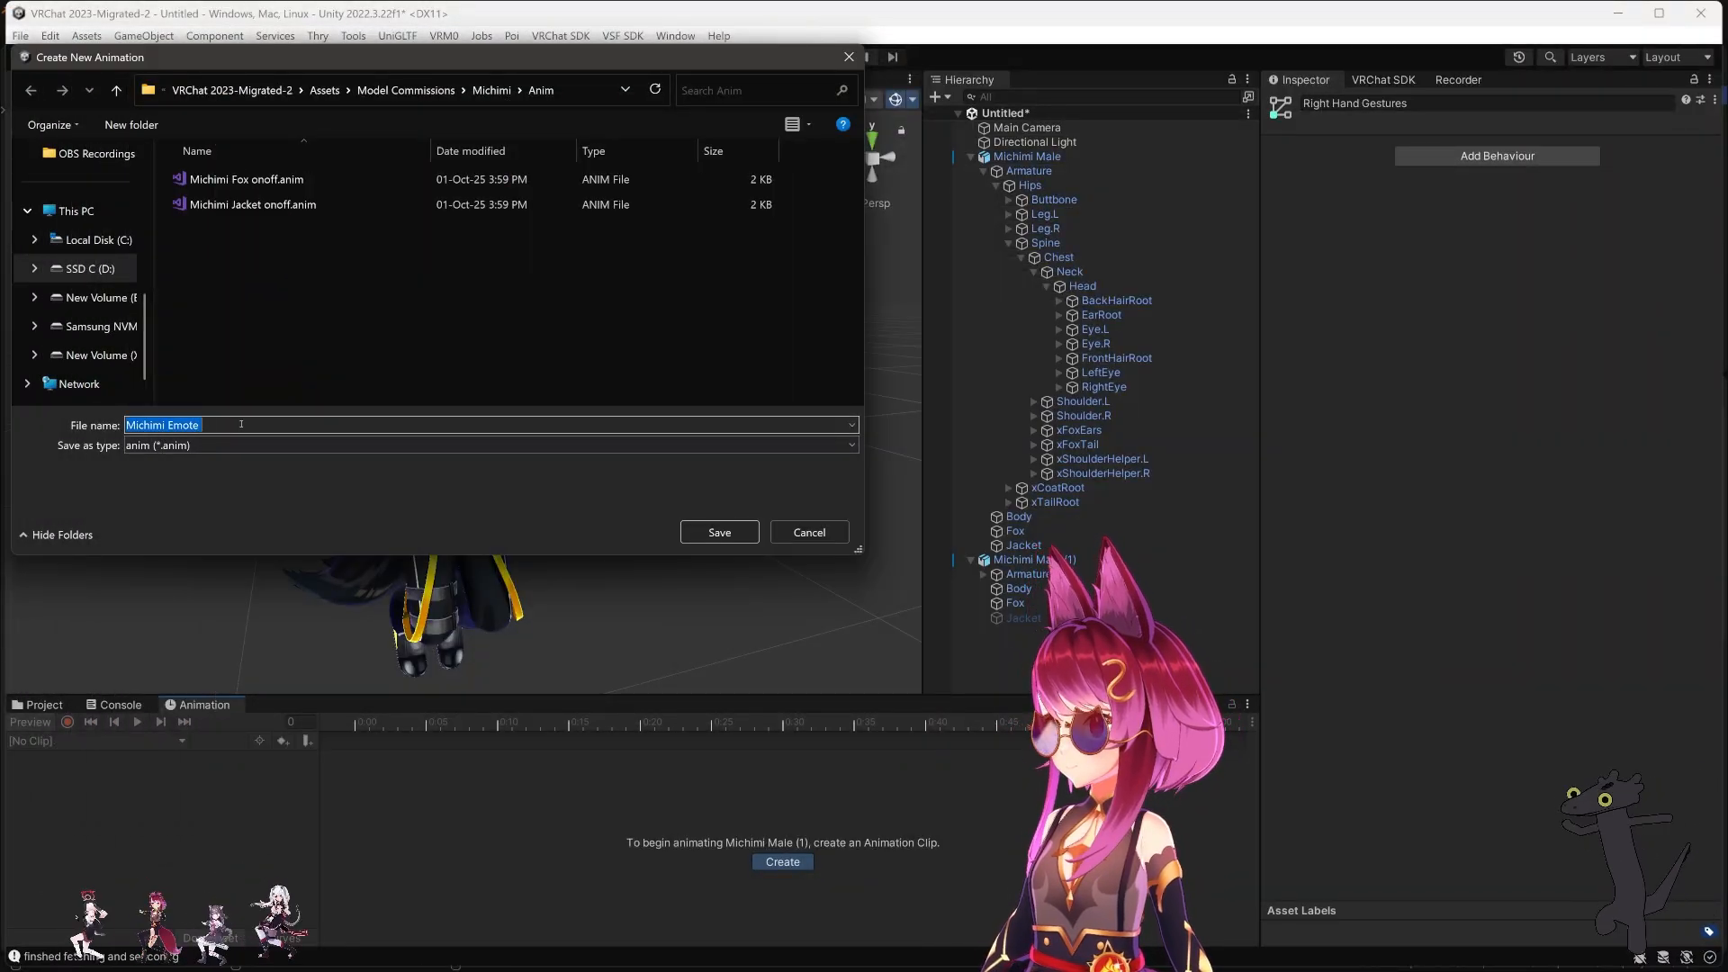
{"action": "left_click", "coordinate": [241, 423]}
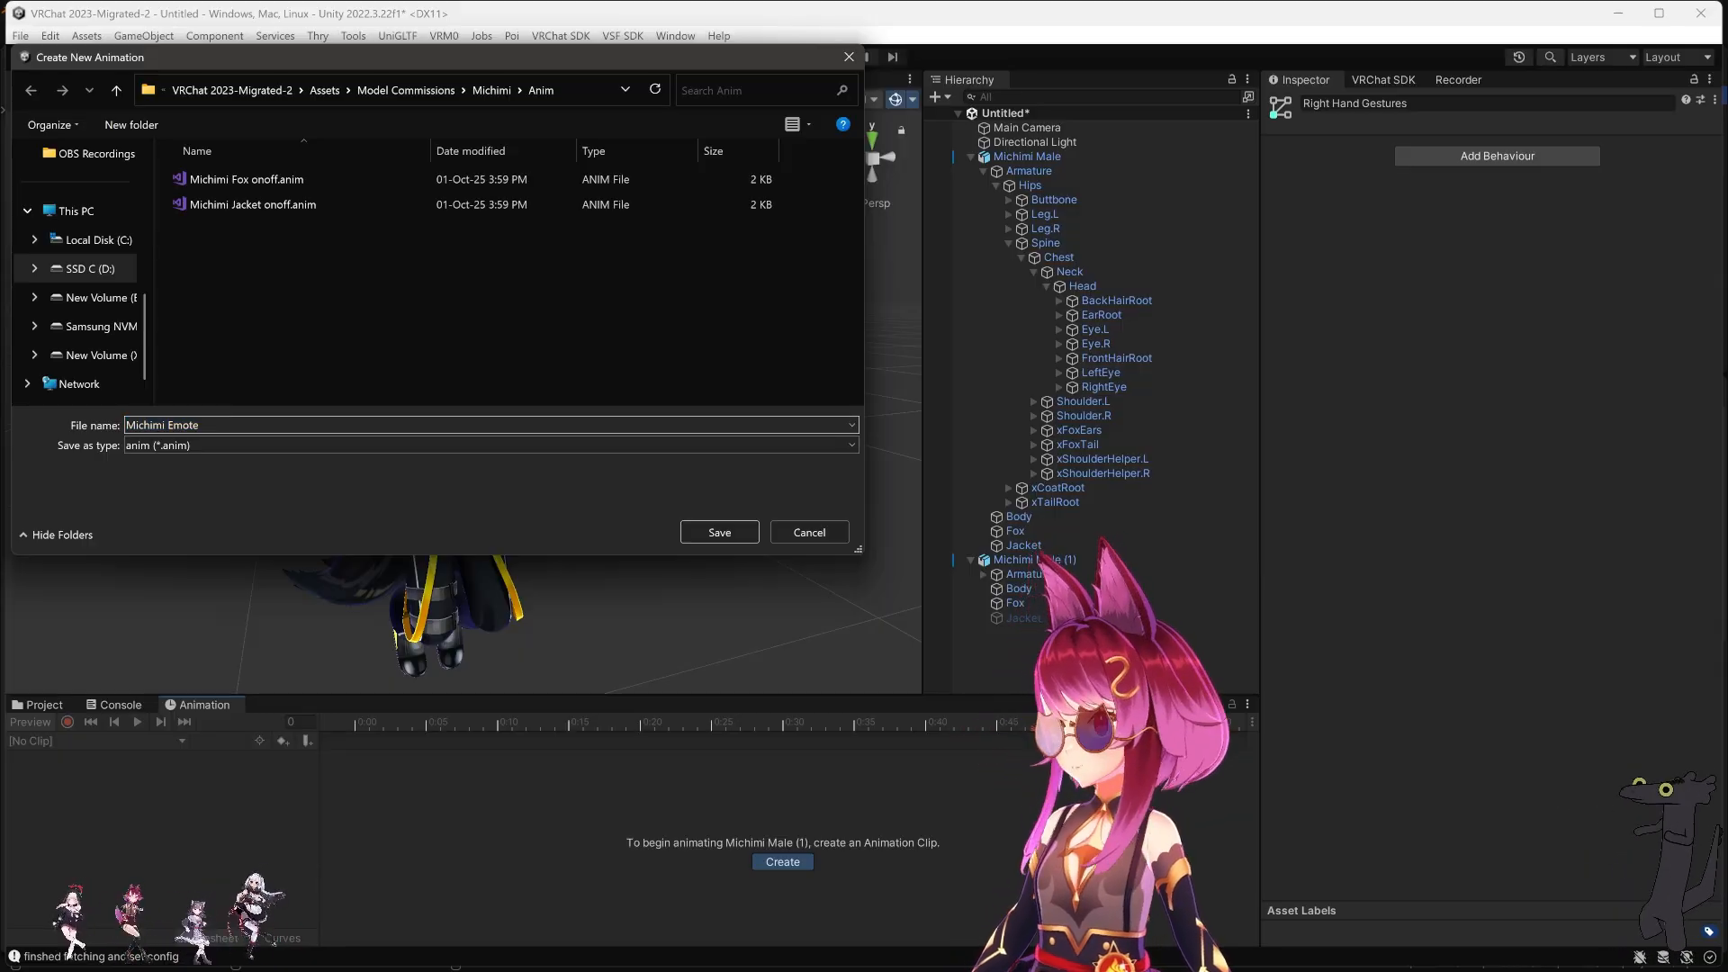
{"action": "type", "text": "sad"}
{"action": "key", "text": "Return"}
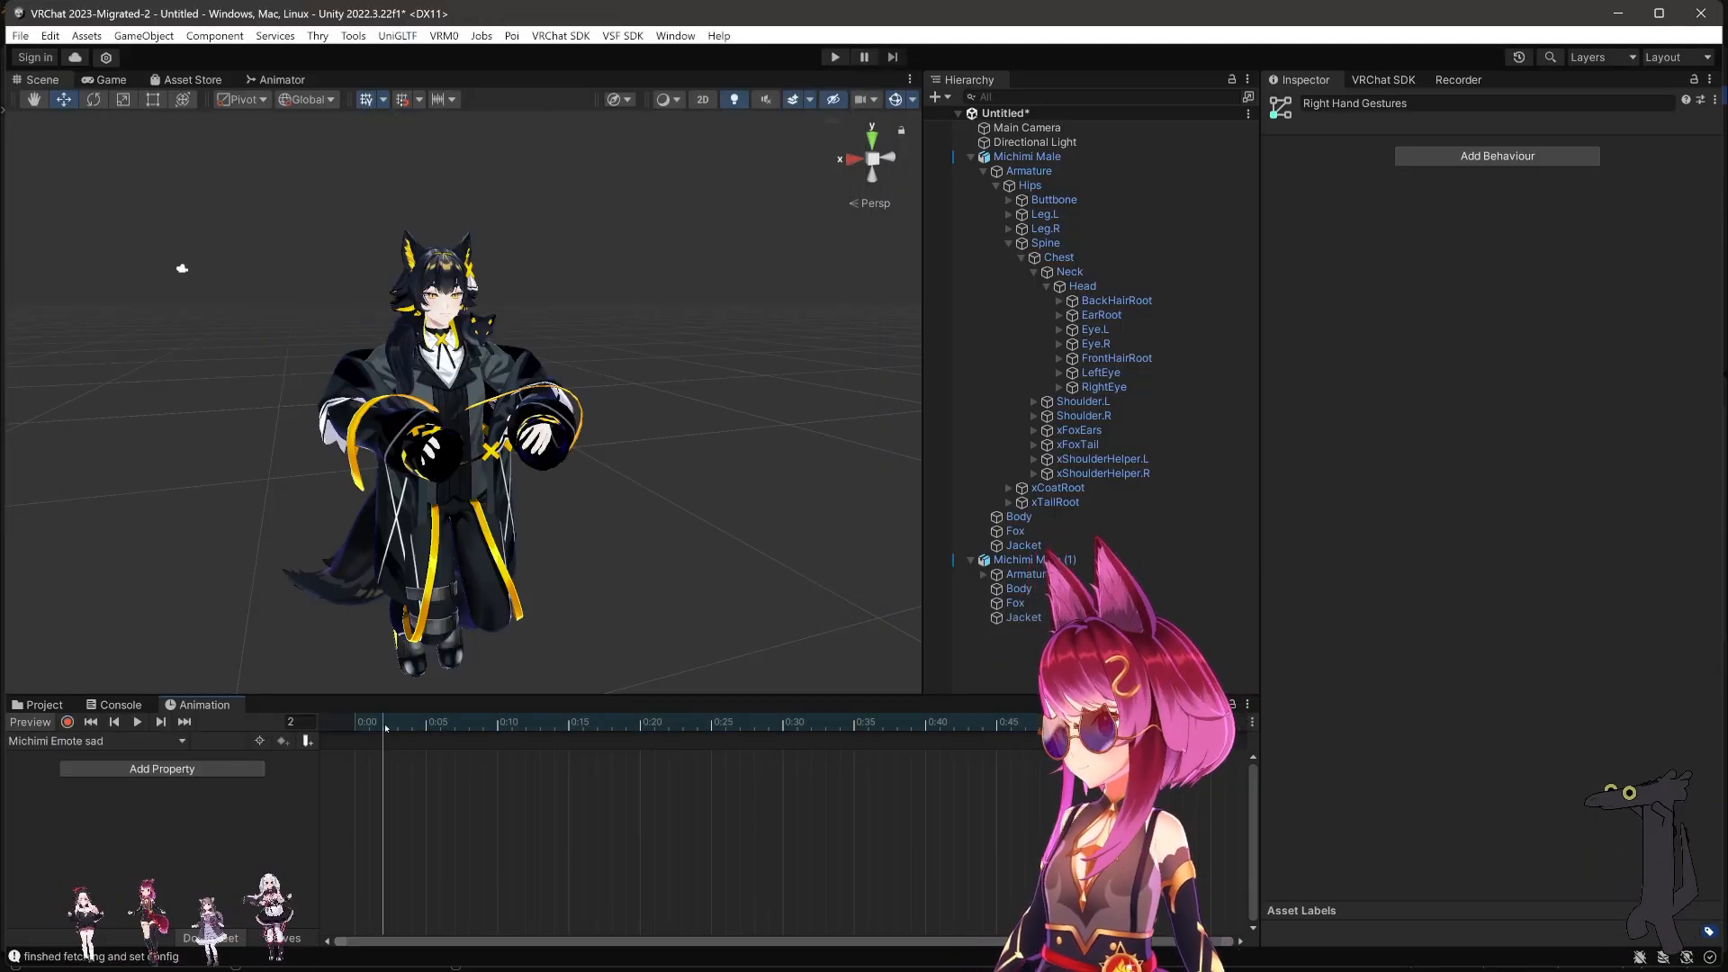
- Add the Body's Skinned Mesh Renderer Blend Shape.Emote sad property to the clip
{"action": "left_click", "coordinate": [212, 770]}
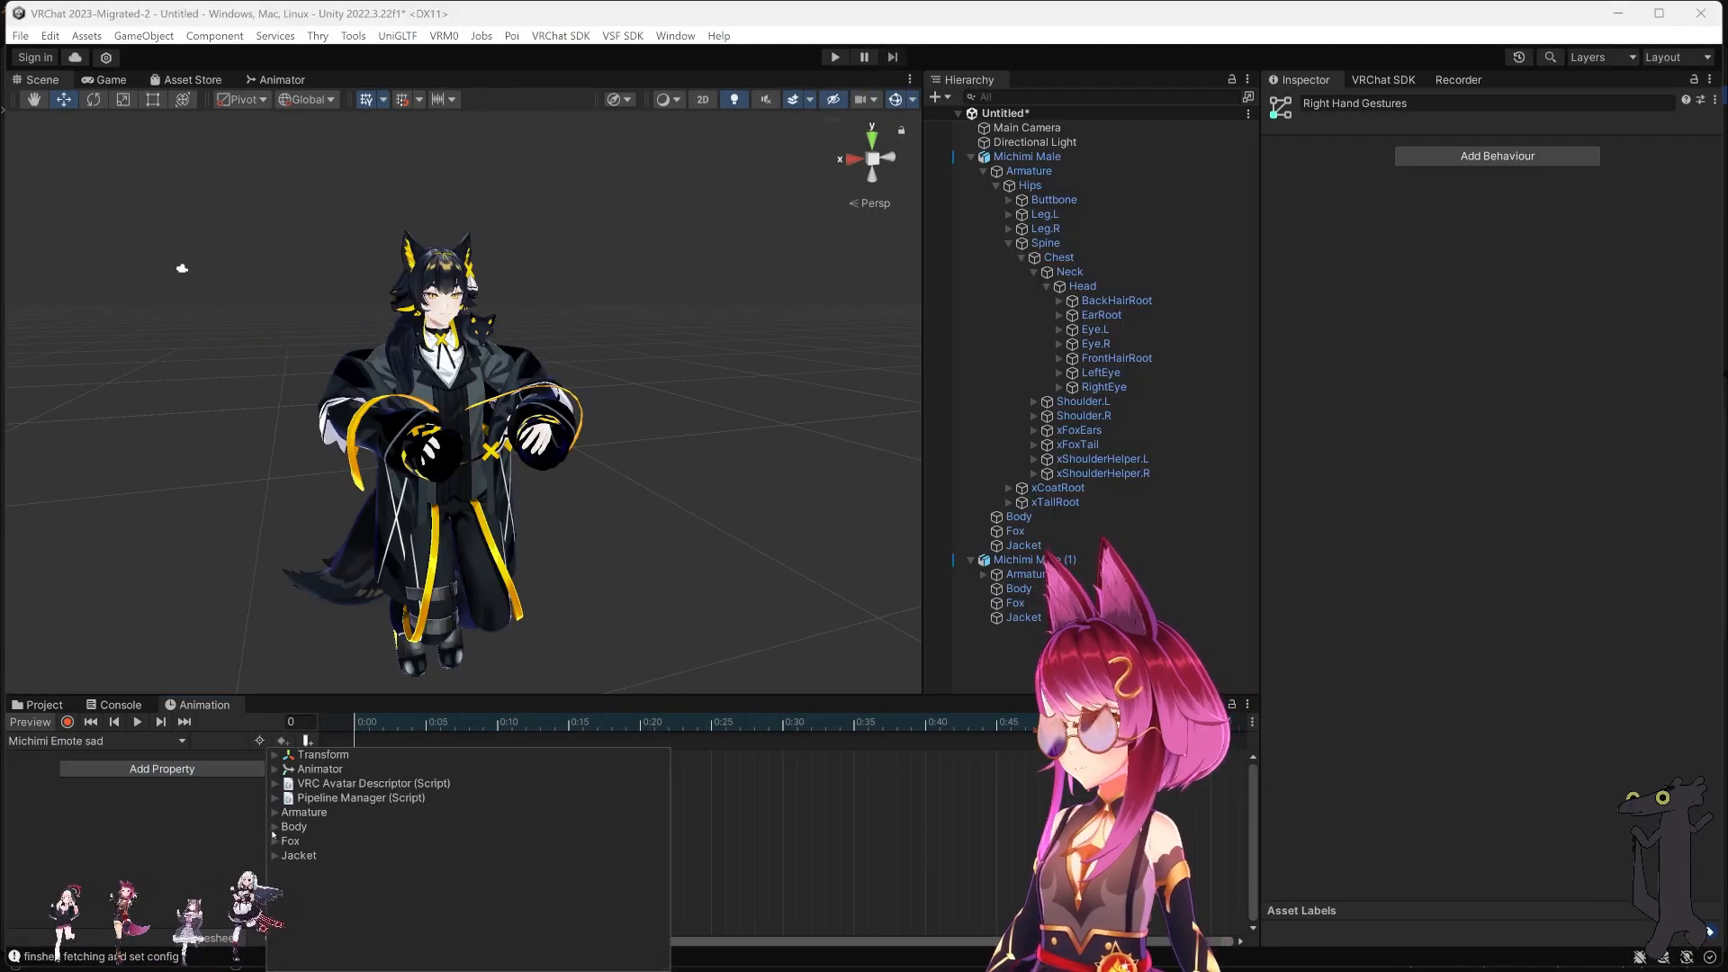
{"action": "left_click", "coordinate": [274, 828]}
{"action": "left_click", "coordinate": [287, 870]}
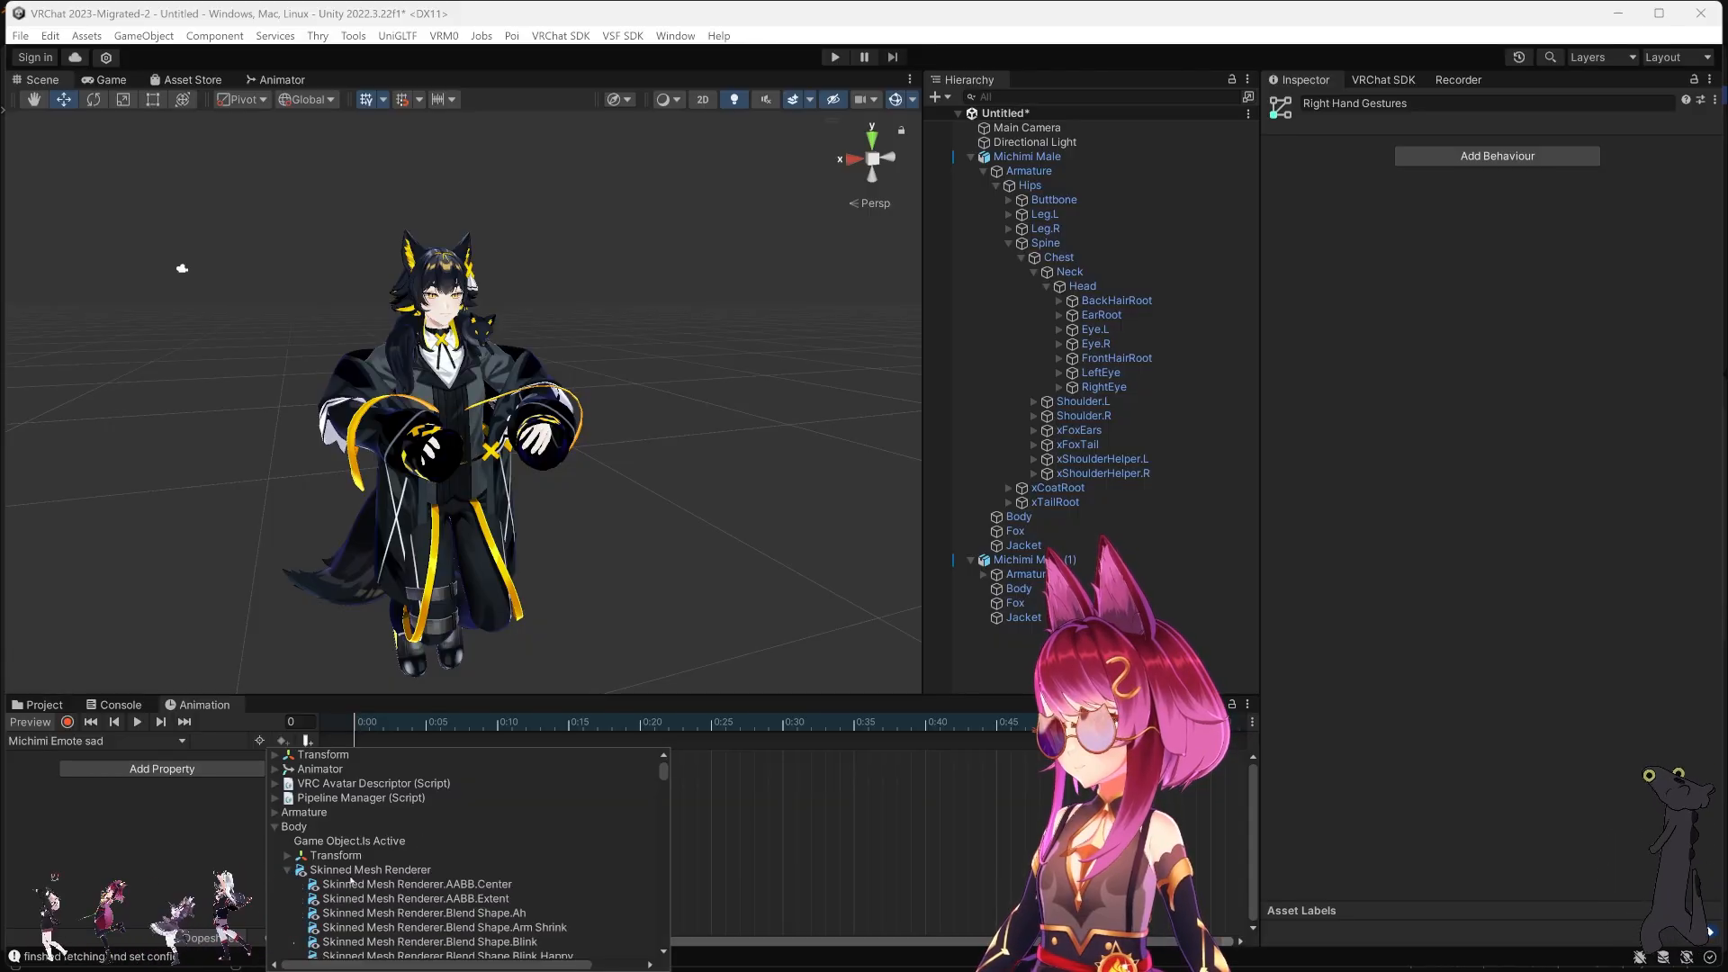
{"action": "scroll", "coordinate": [565, 831], "scroll_direction": "down", "scroll_amount": 5}
{"action": "scroll", "coordinate": [565, 831], "scroll_direction": "down", "scroll_amount": 7}
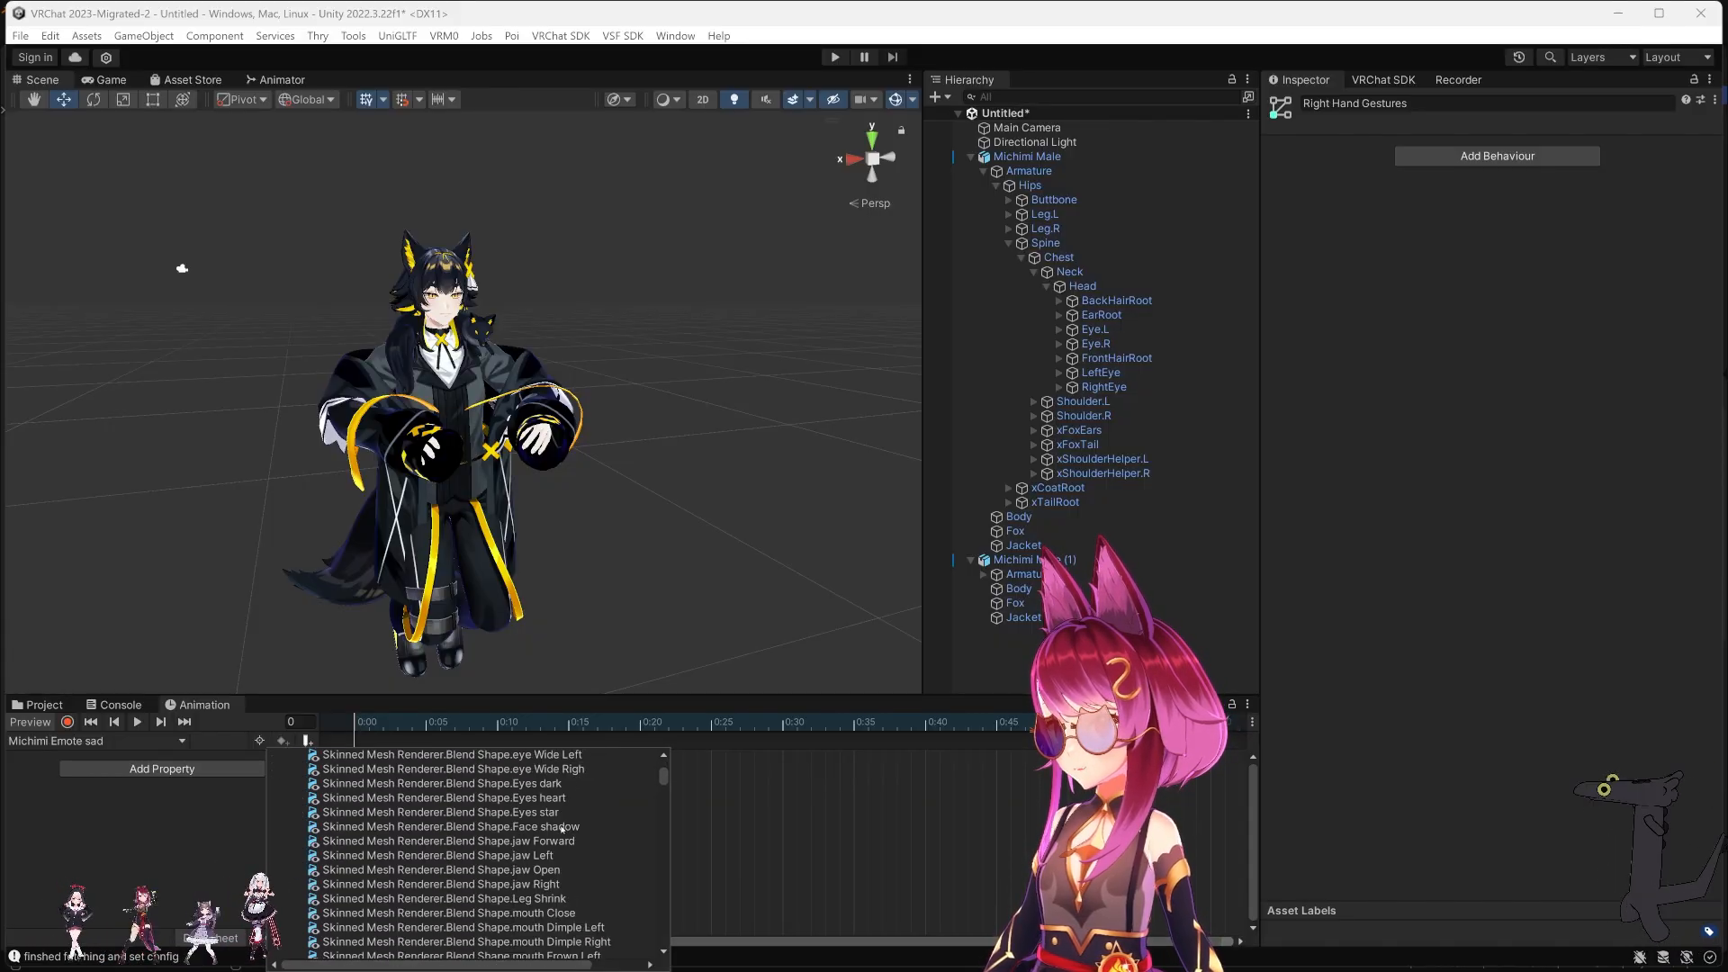
{"action": "scroll", "coordinate": [549, 835], "scroll_direction": "up", "scroll_amount": 10}
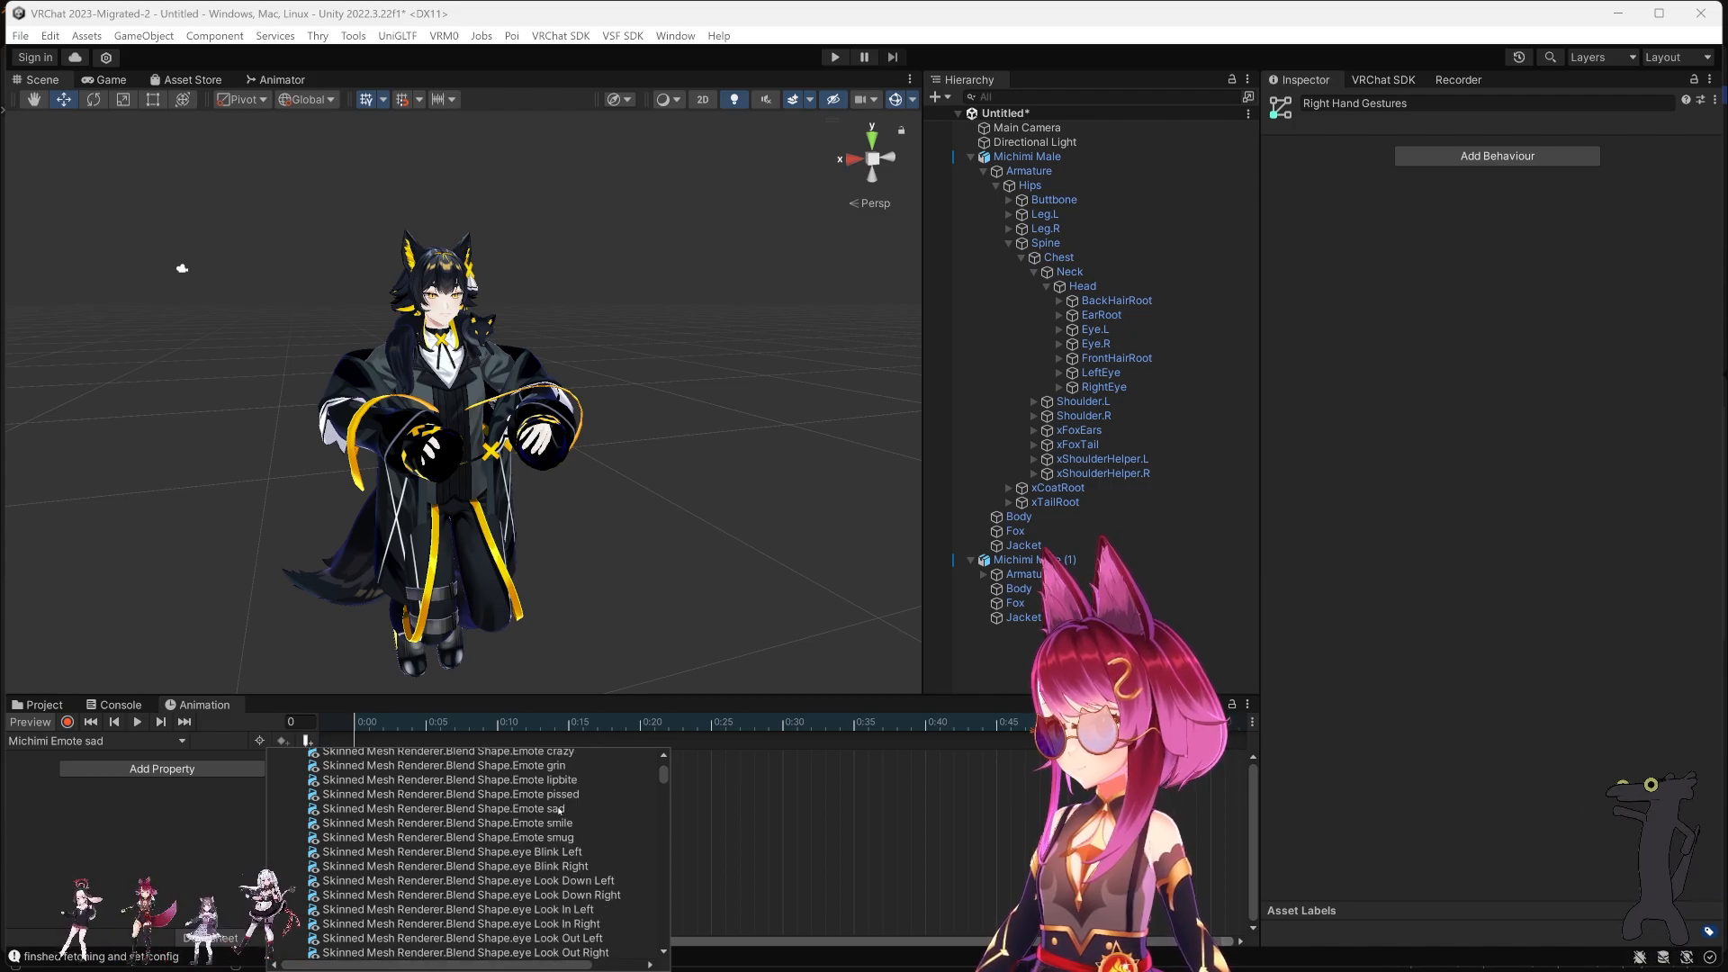
{"action": "double_click", "coordinate": [559, 808]}
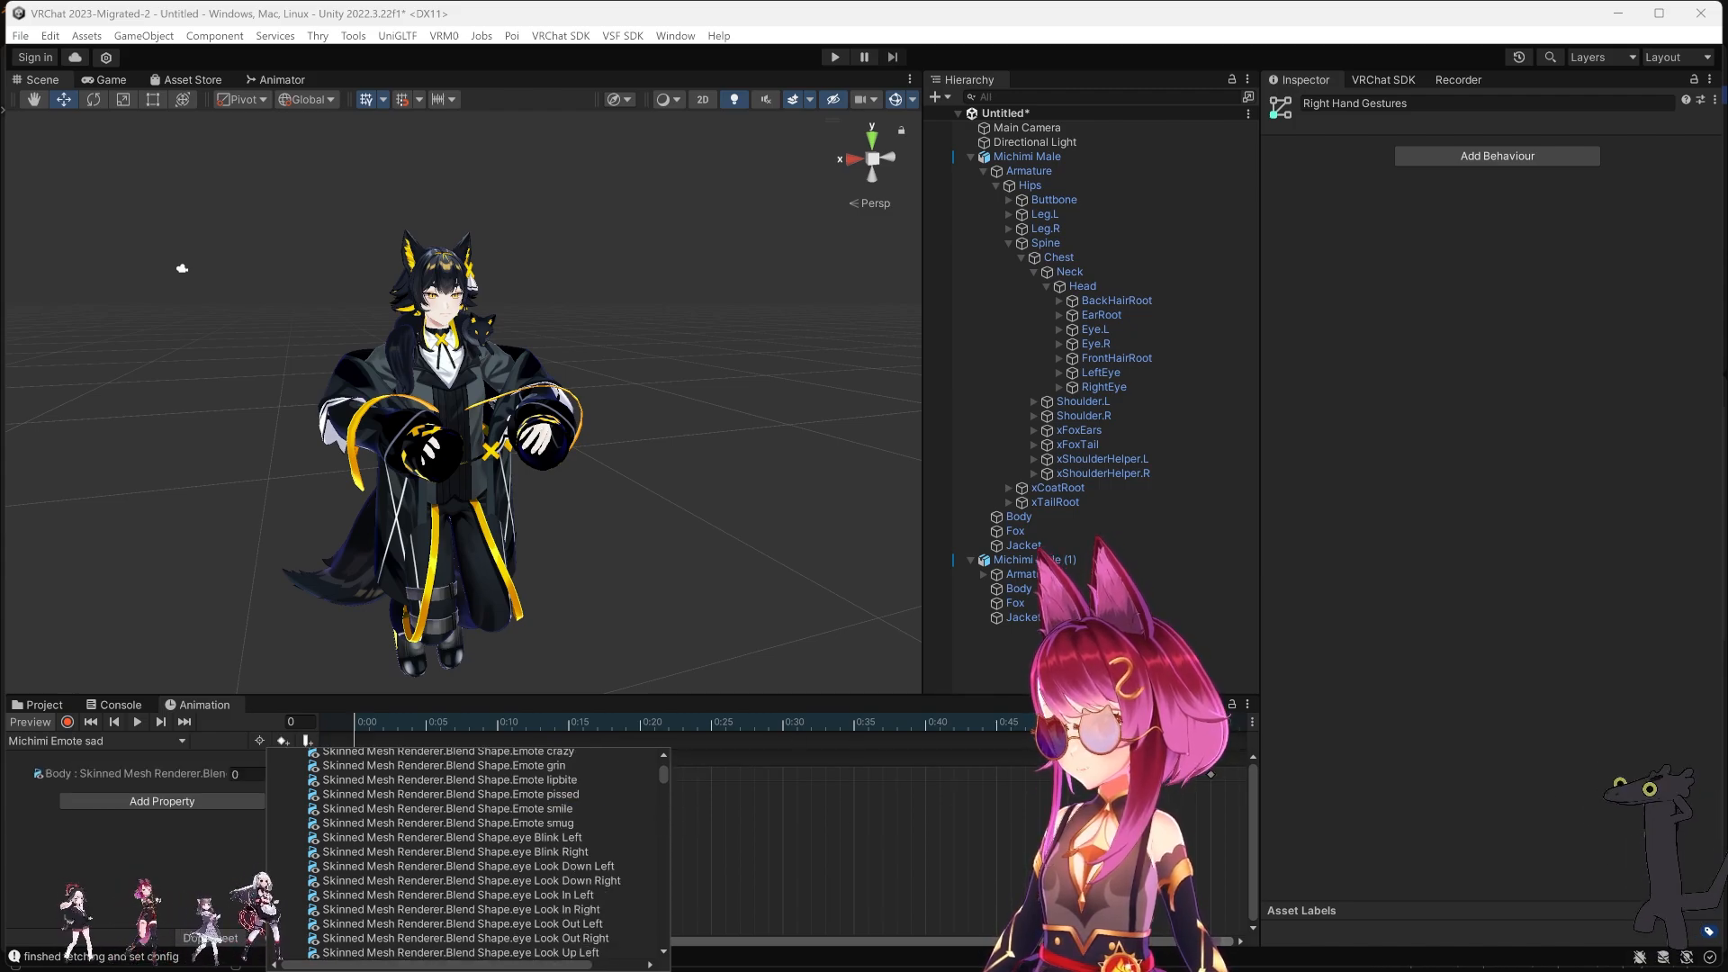
- Adjust the end keyframe, then select the keyframes at 0:00
{"action": "left_click", "coordinate": [1196, 774]}
{"action": "left_click_drag", "start_coordinate": [1210, 774], "coordinate": [355, 772]}
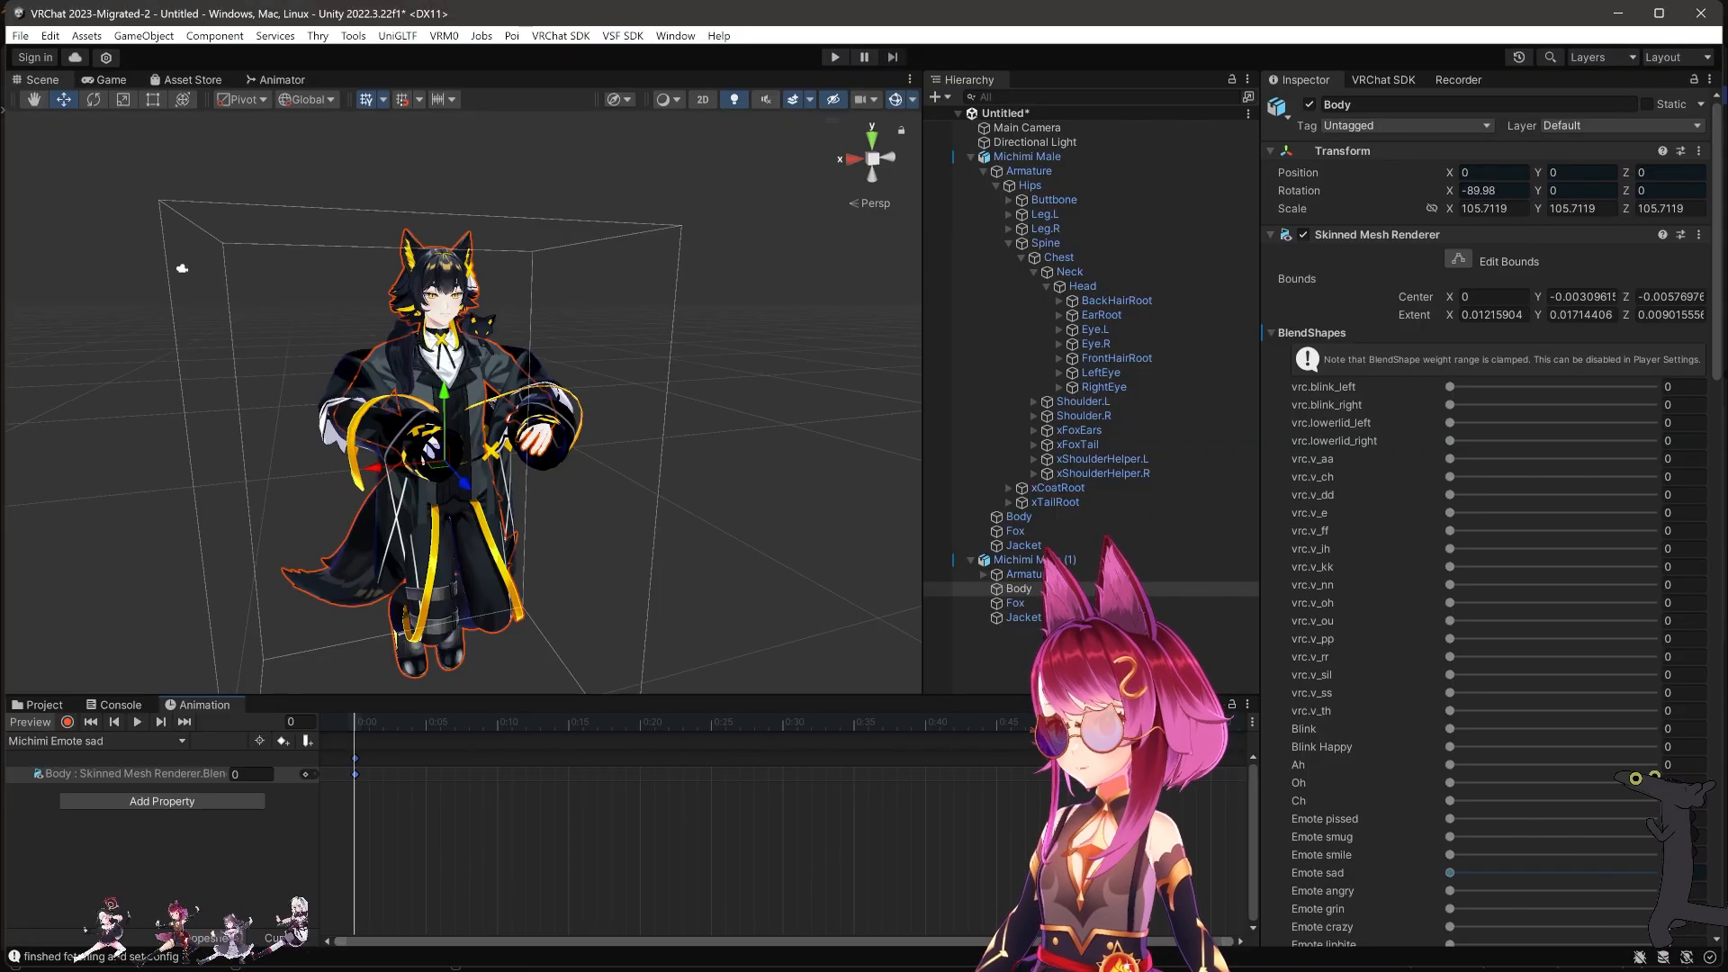
{"action": "key", "text": "ctrl+z"}
{"action": "left_click_drag", "start_coordinate": [1210, 774], "coordinate": [1197, 773]}
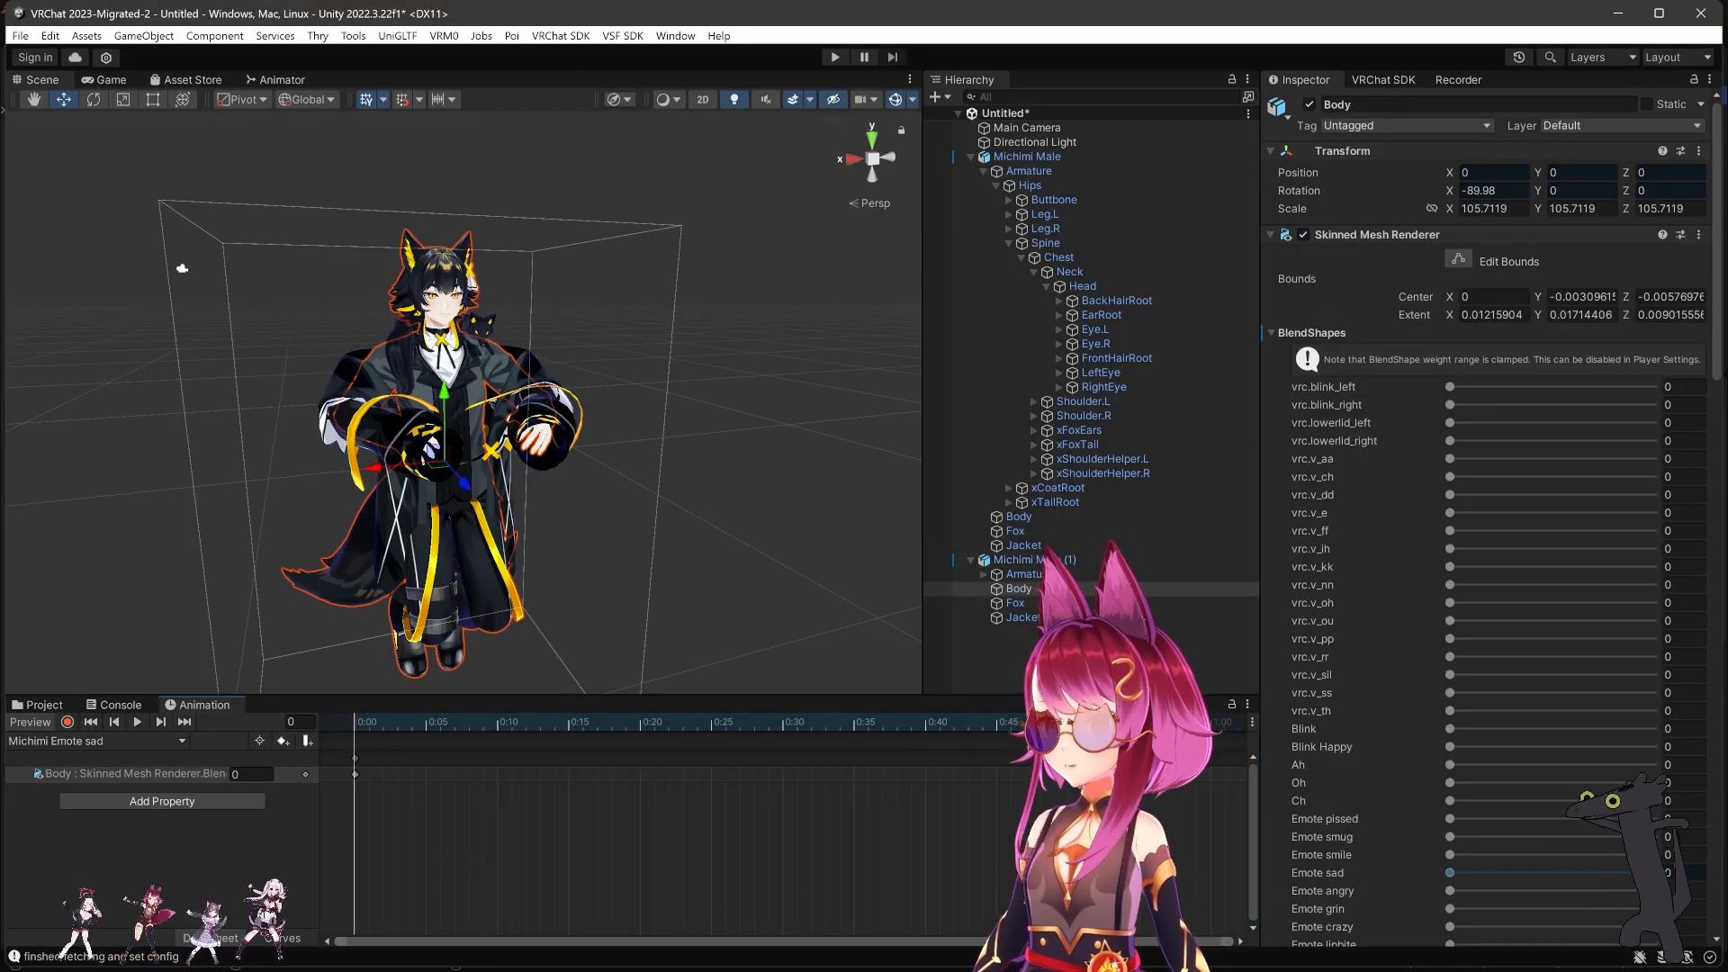
{"action": "left_click", "coordinate": [356, 760]}
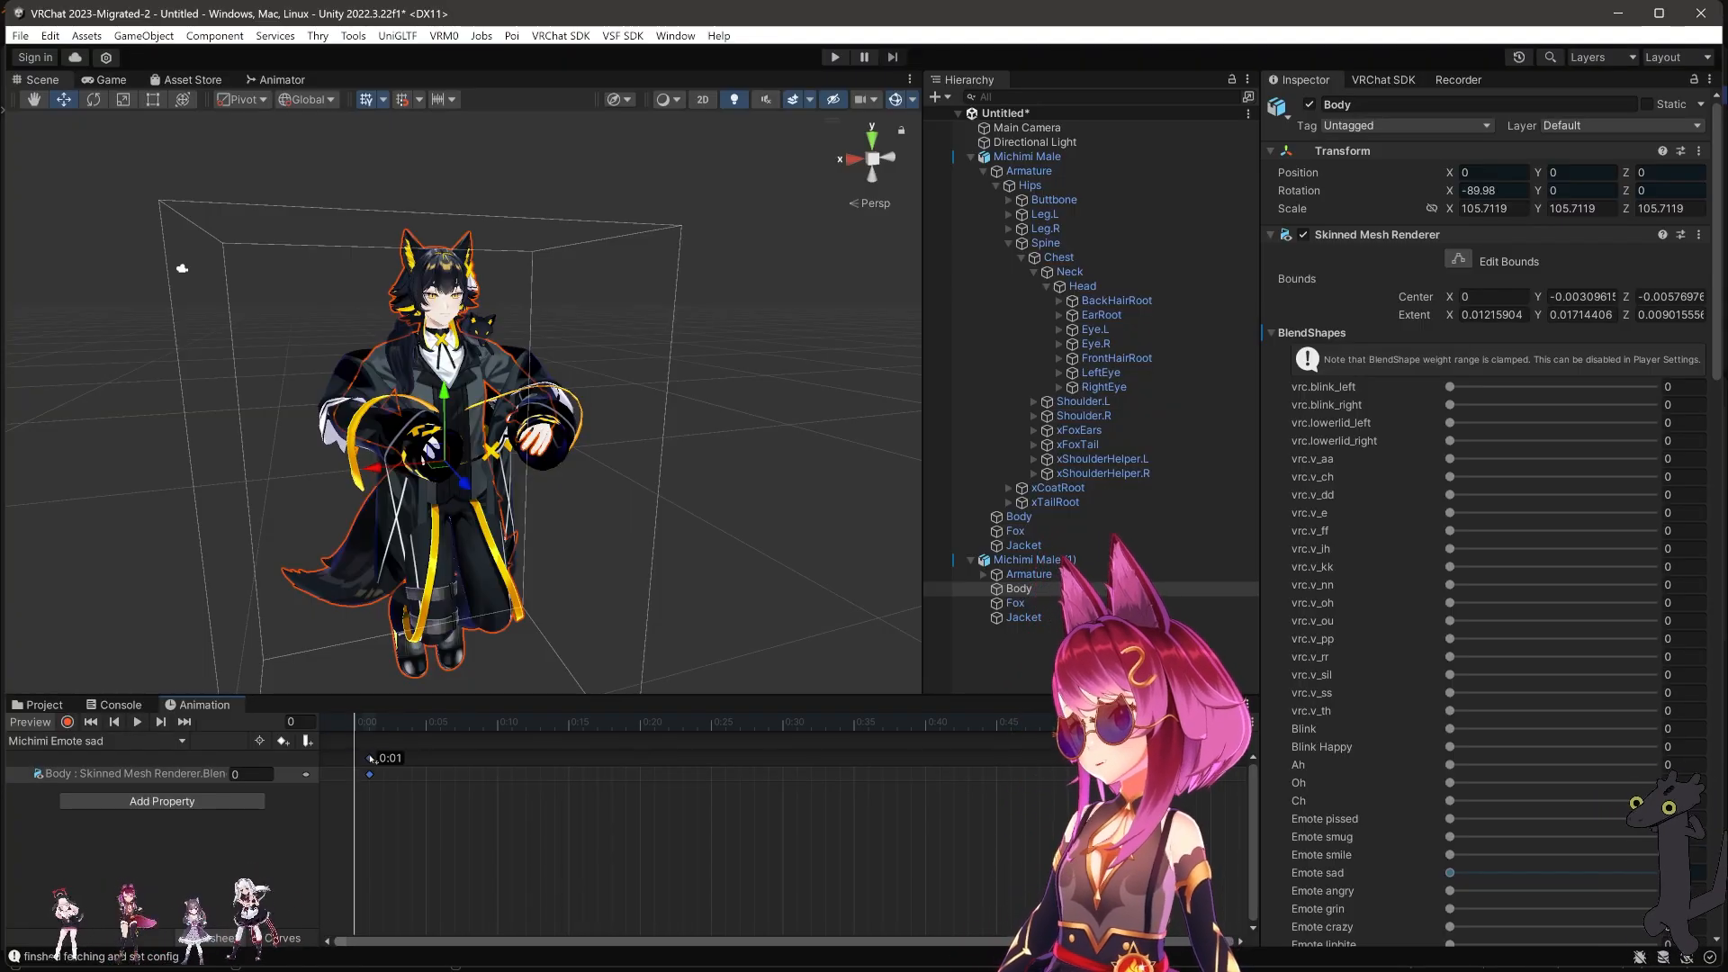
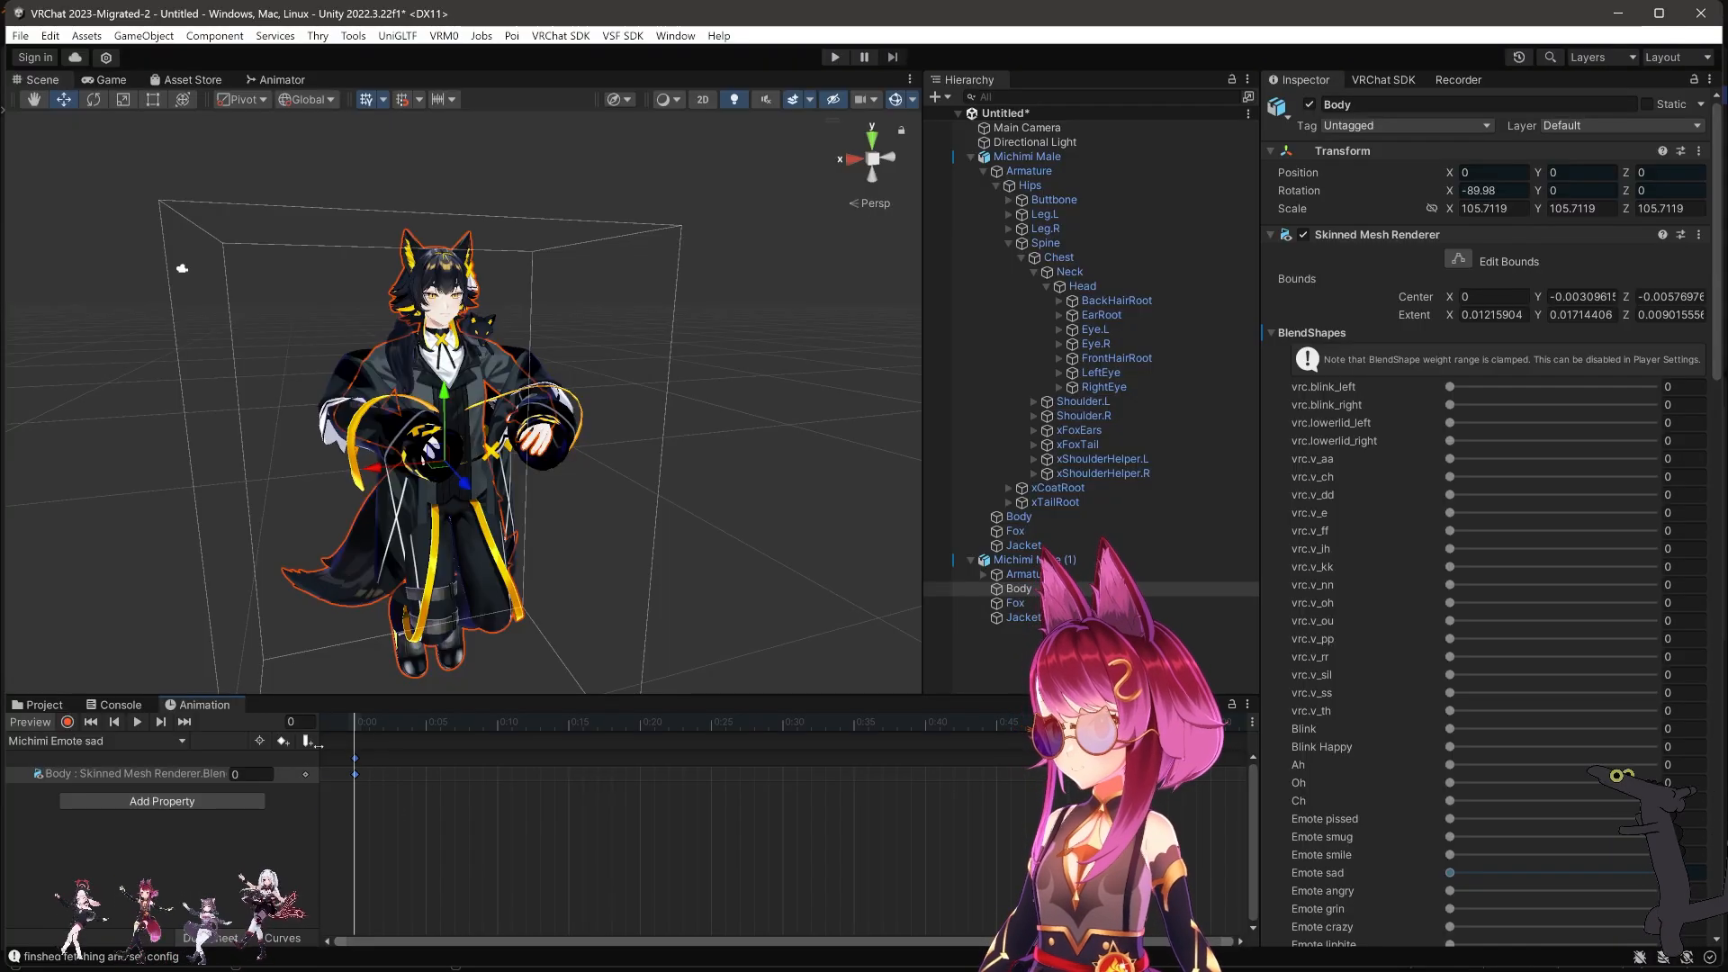
- Key the Body's Emote sad blend shape at 100, then show the Michimi folder assets
{"action": "left_click", "coordinate": [253, 772]}
{"action": "type", "text": "100"}
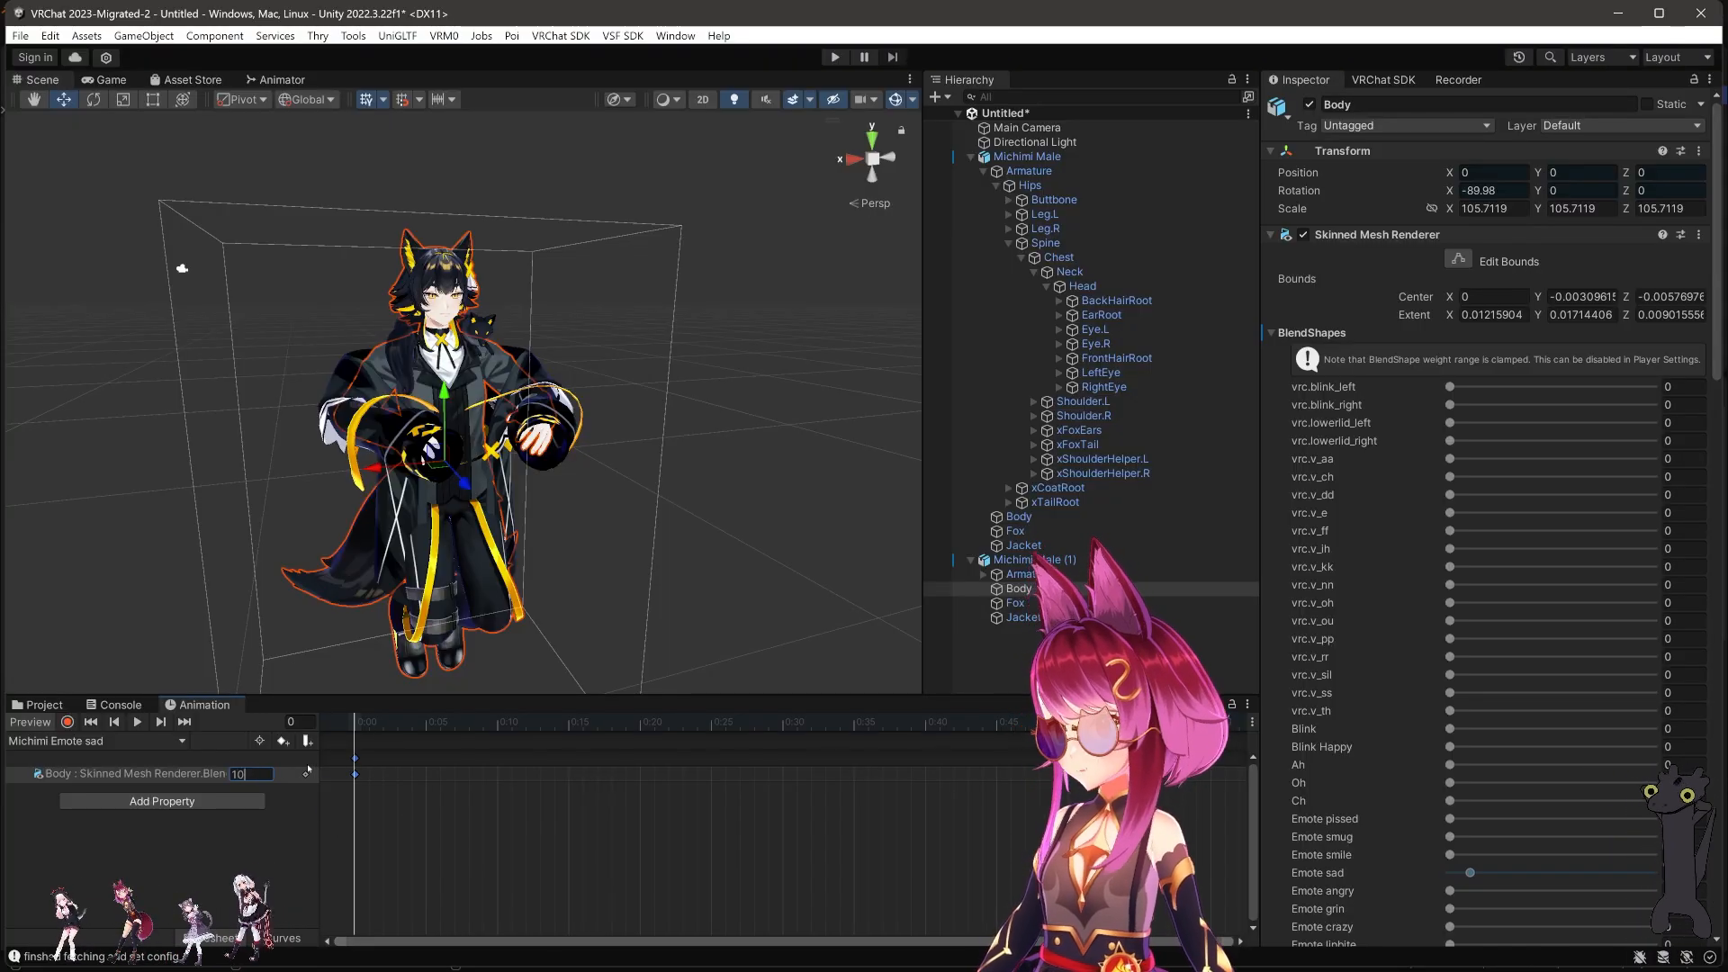
{"action": "scroll", "coordinate": [552, 626], "scroll_direction": "up", "scroll_amount": 10}
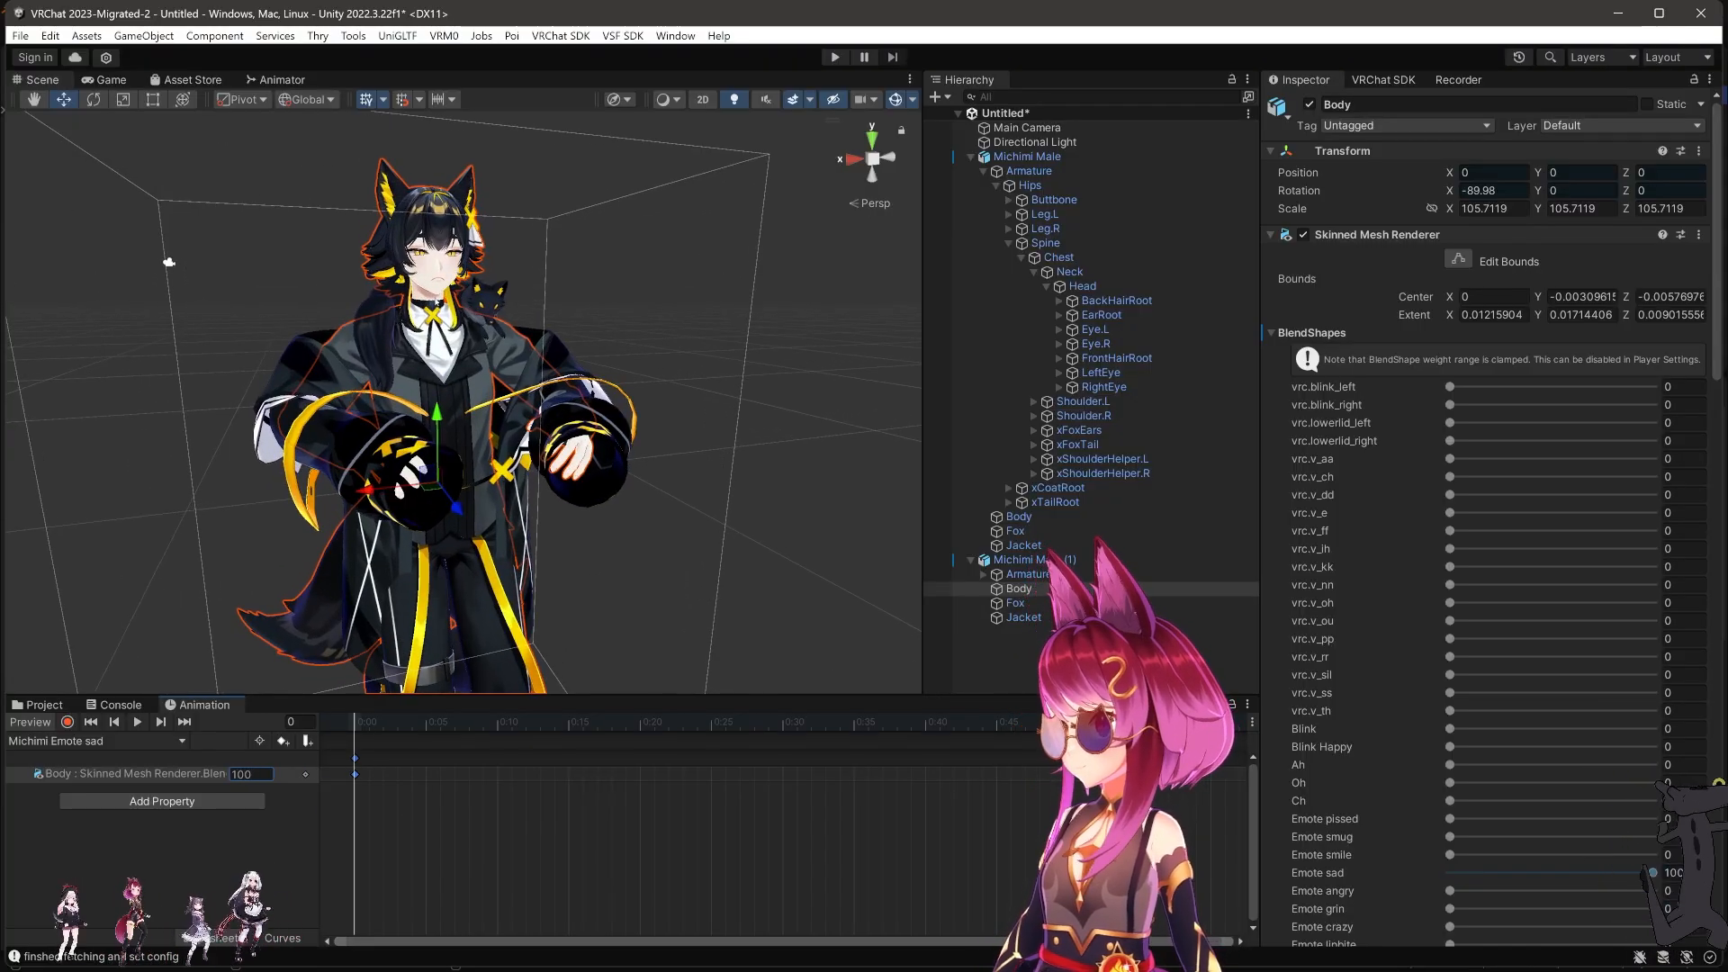
{"action": "scroll", "coordinate": [396, 689], "scroll_direction": "up", "scroll_amount": 6}
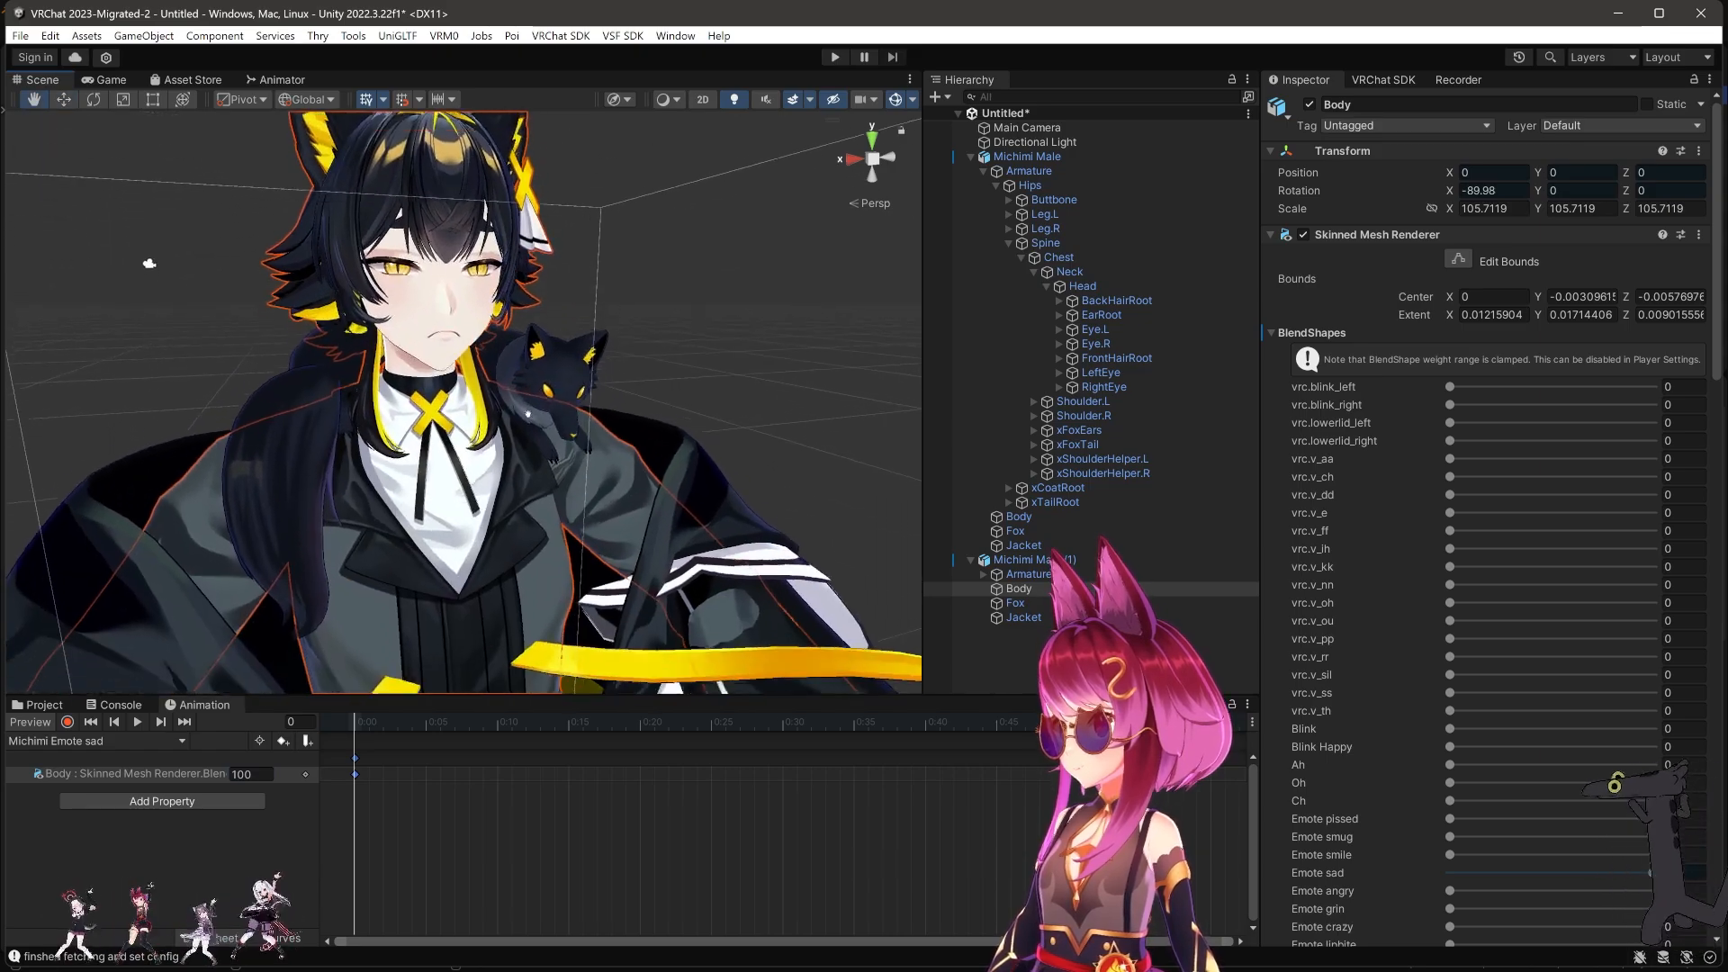
{"action": "left_click", "coordinate": [47, 706]}
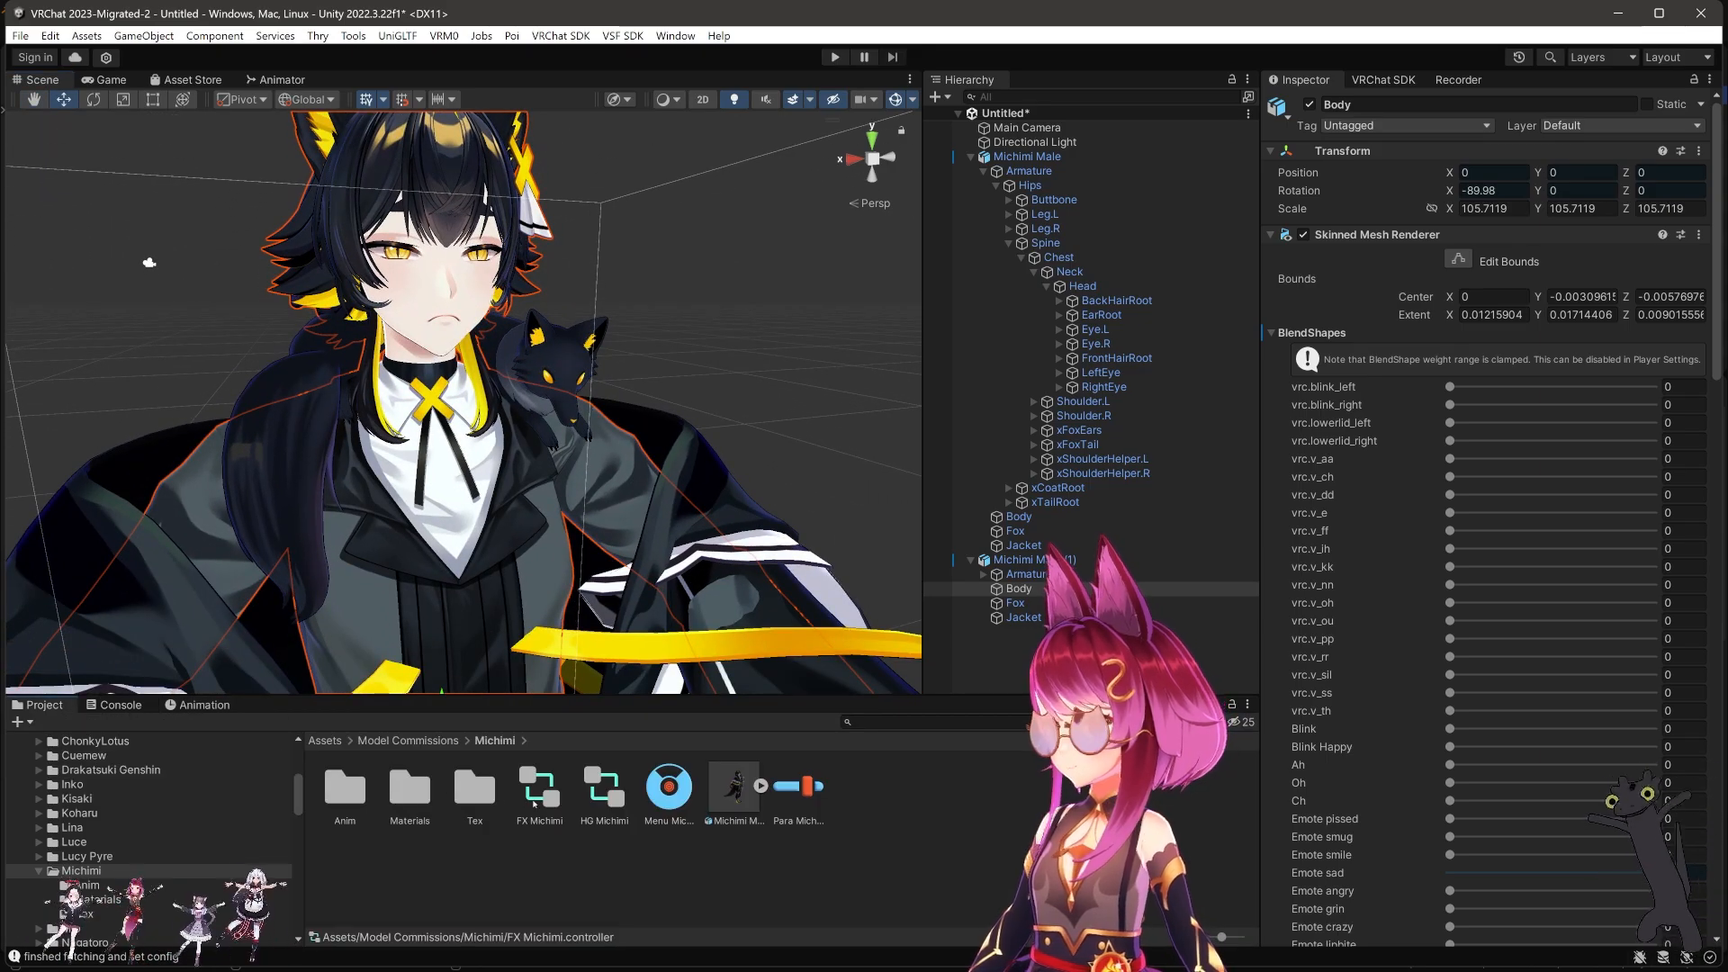
- Delete the auto-generated Michimi Male (1) controller from the Anim folder
{"action": "double_click", "coordinate": [345, 787]}
{"action": "left_click", "coordinate": [540, 790]}
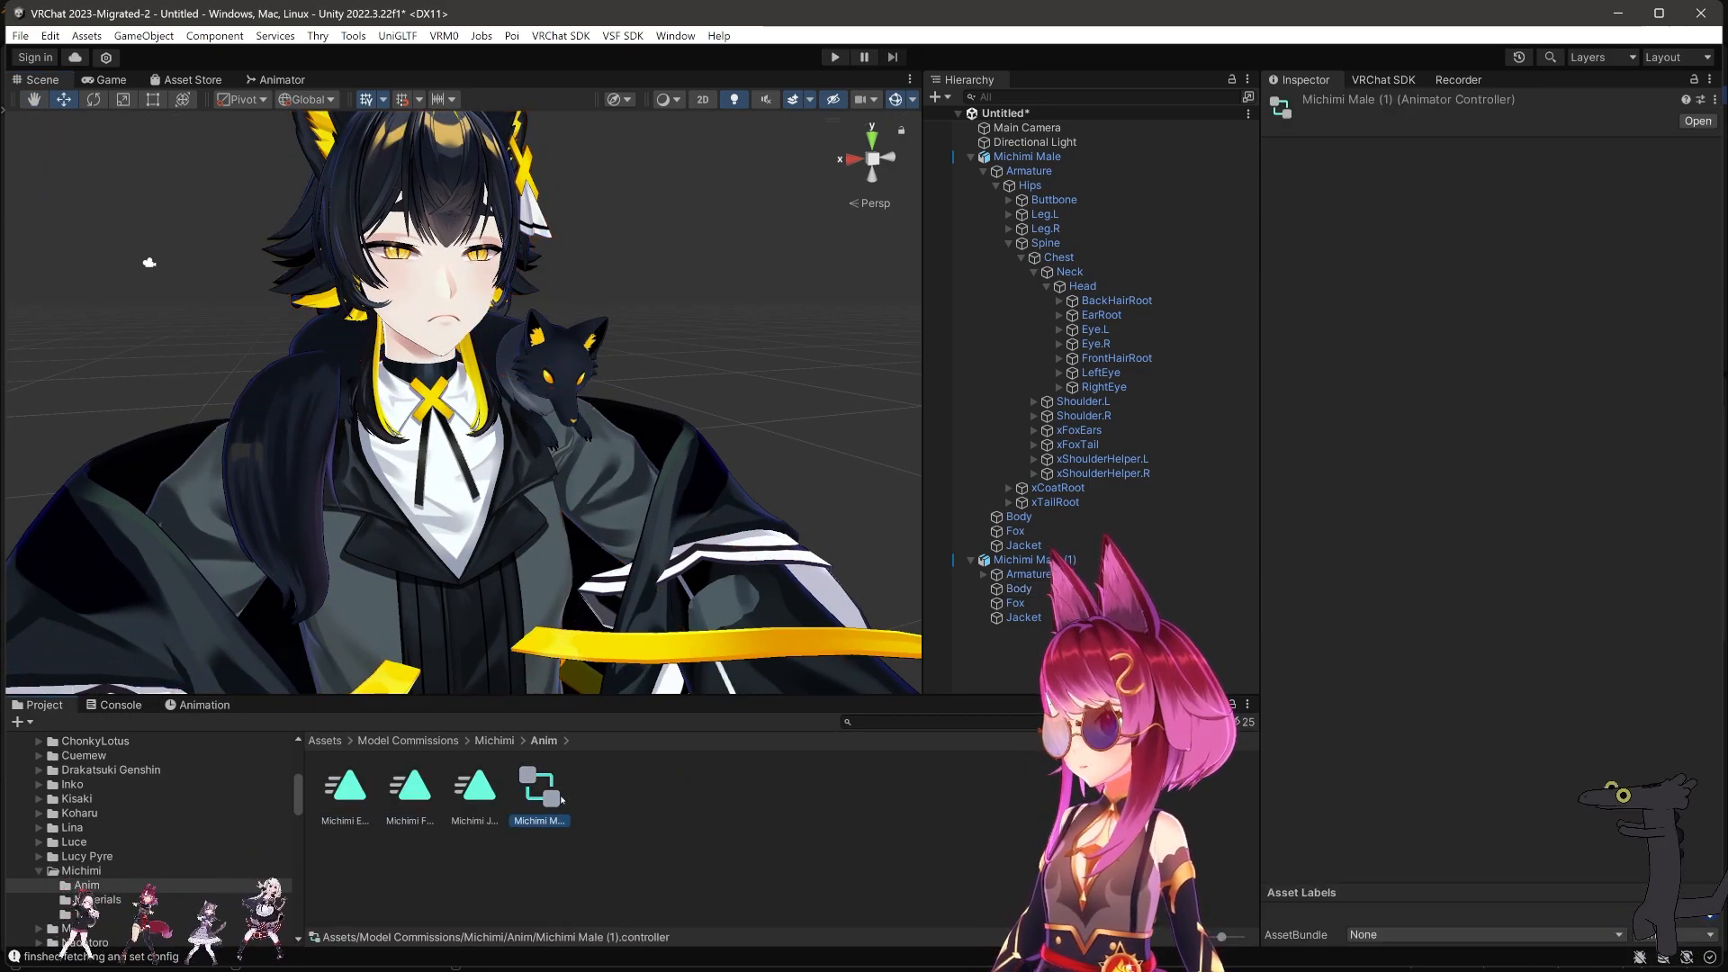
{"action": "key", "text": "Delete"}
{"action": "key", "text": "Return"}
- Create a new animation clip saved as Michimi Emote pissed
{"action": "left_click", "coordinate": [223, 706]}
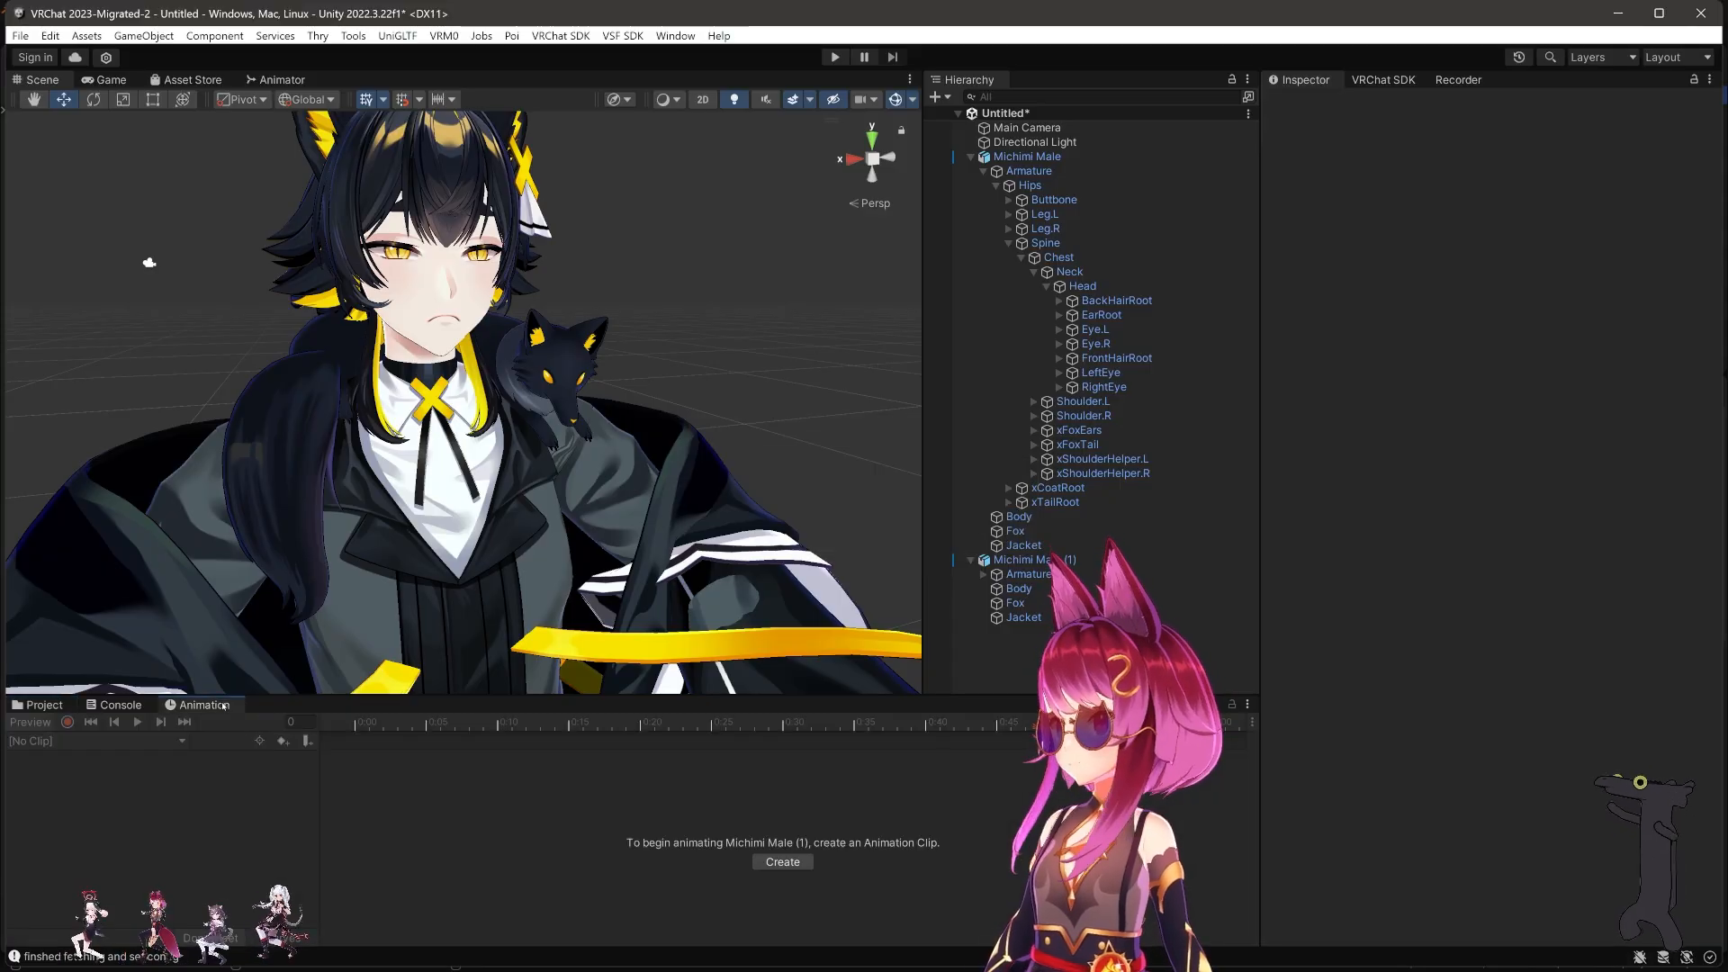
{"action": "left_click", "coordinate": [782, 861]}
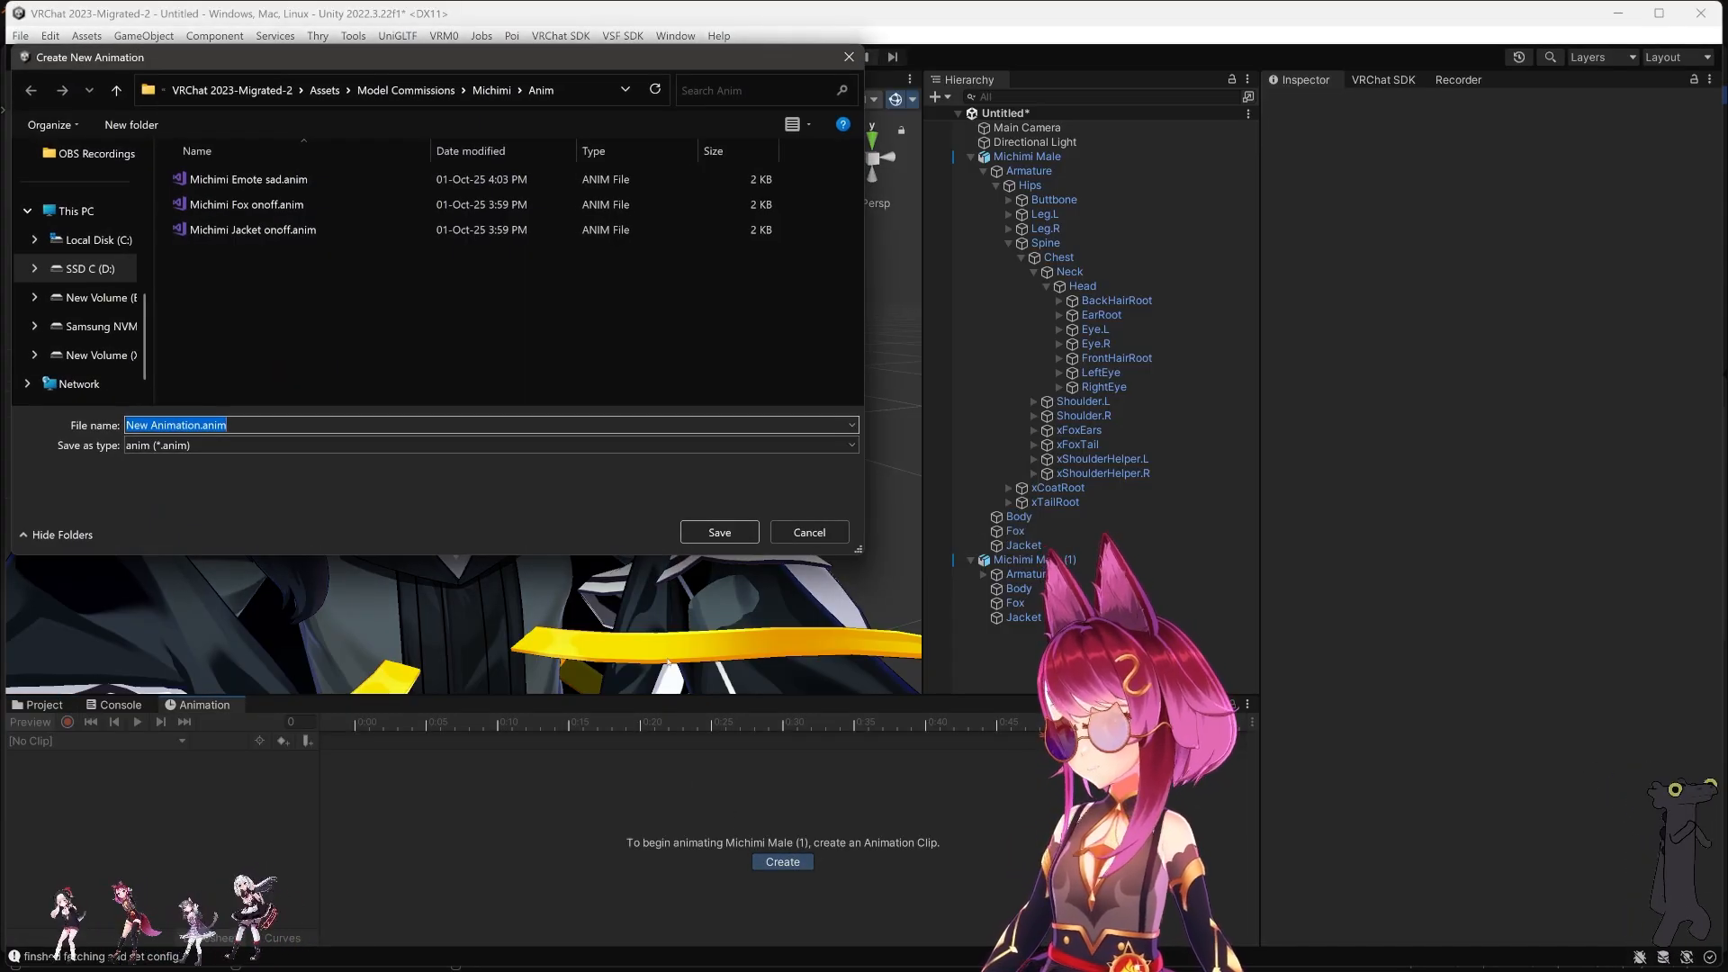
{"action": "type", "text": "Michimi Emote"}
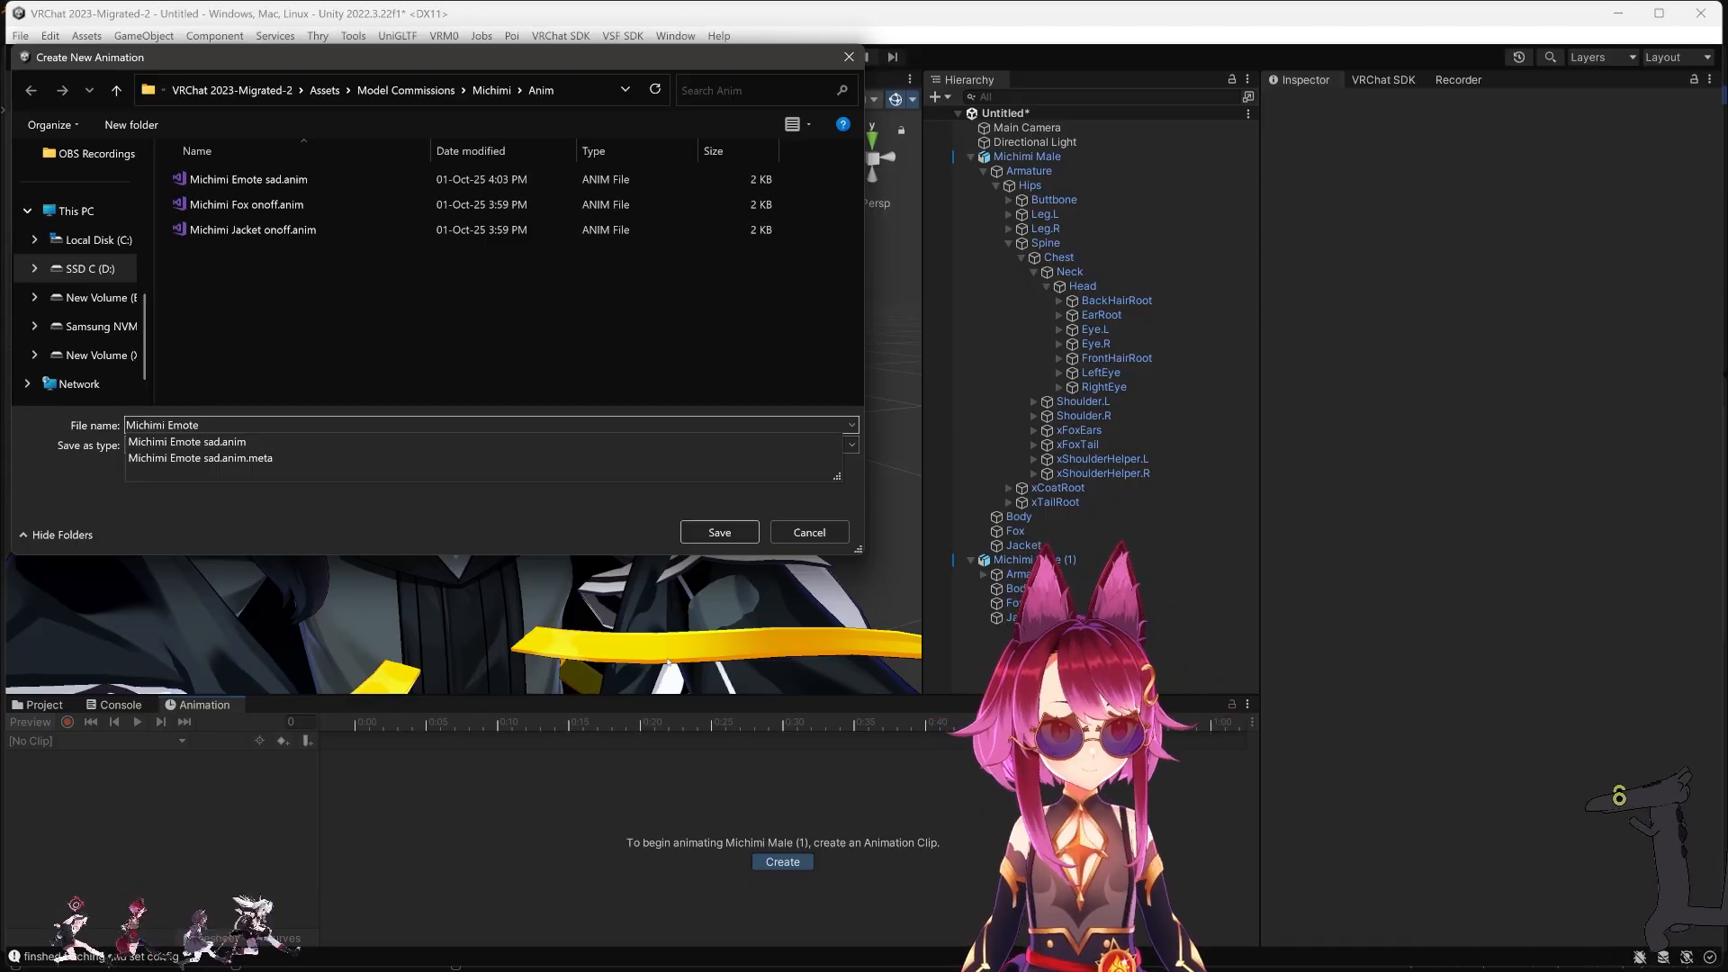
{"action": "type", "text": " pissed"}
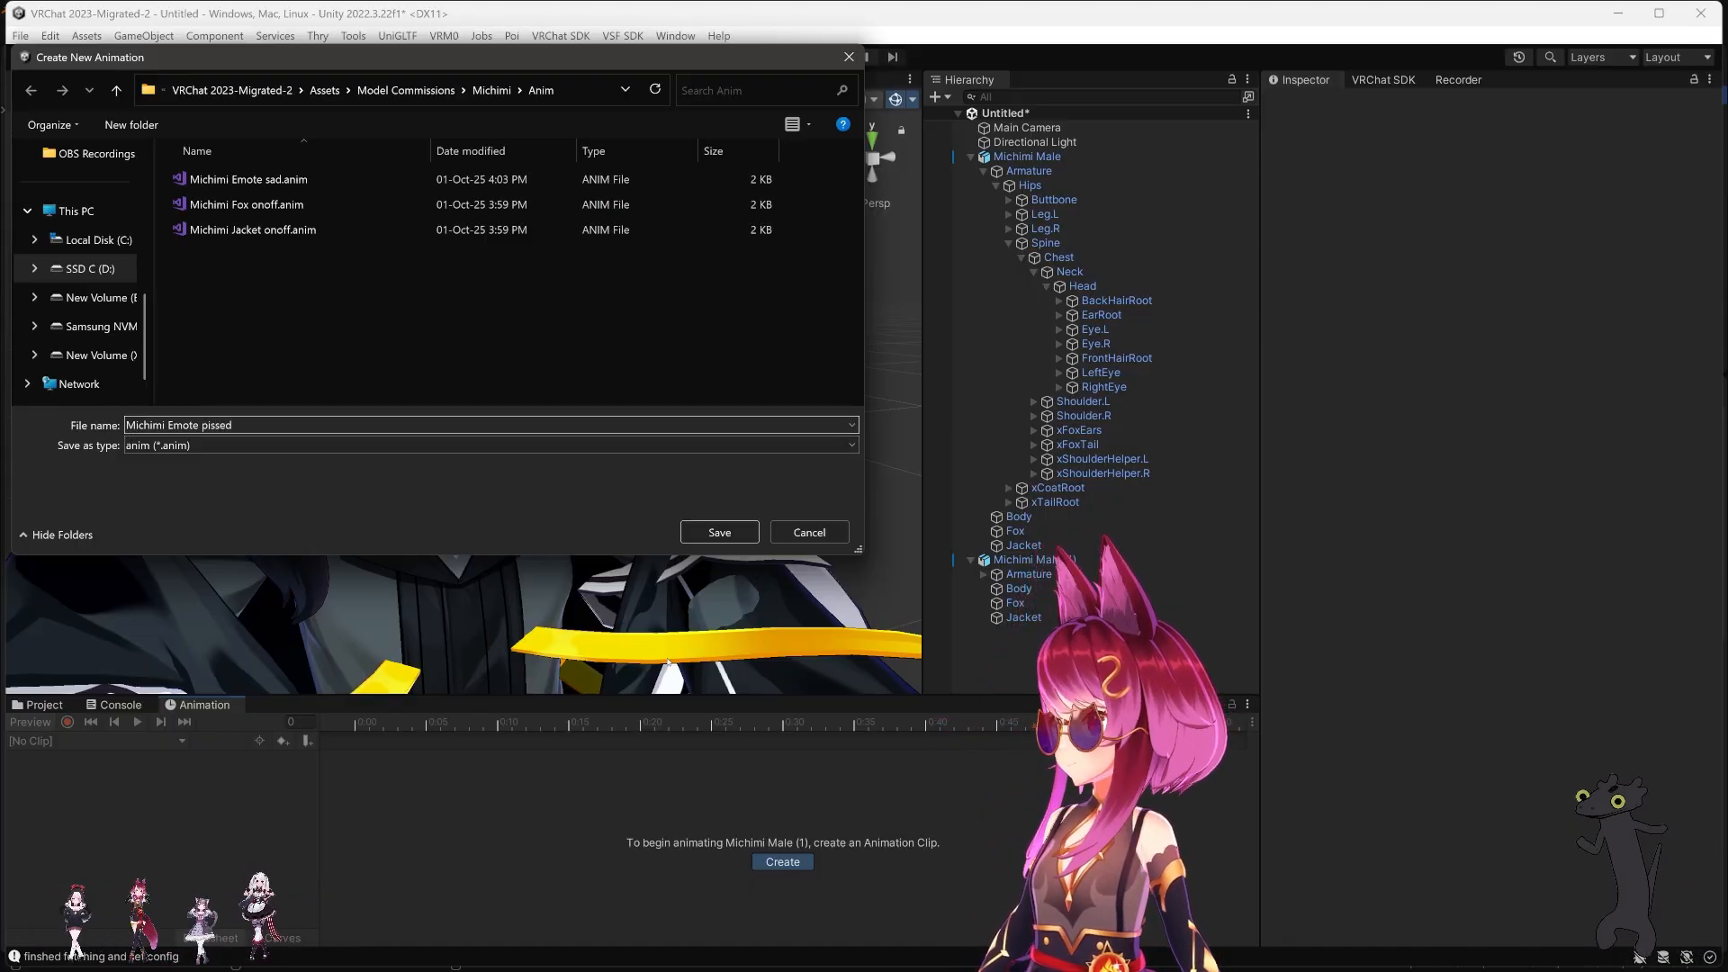
{"action": "key", "text": "Return"}
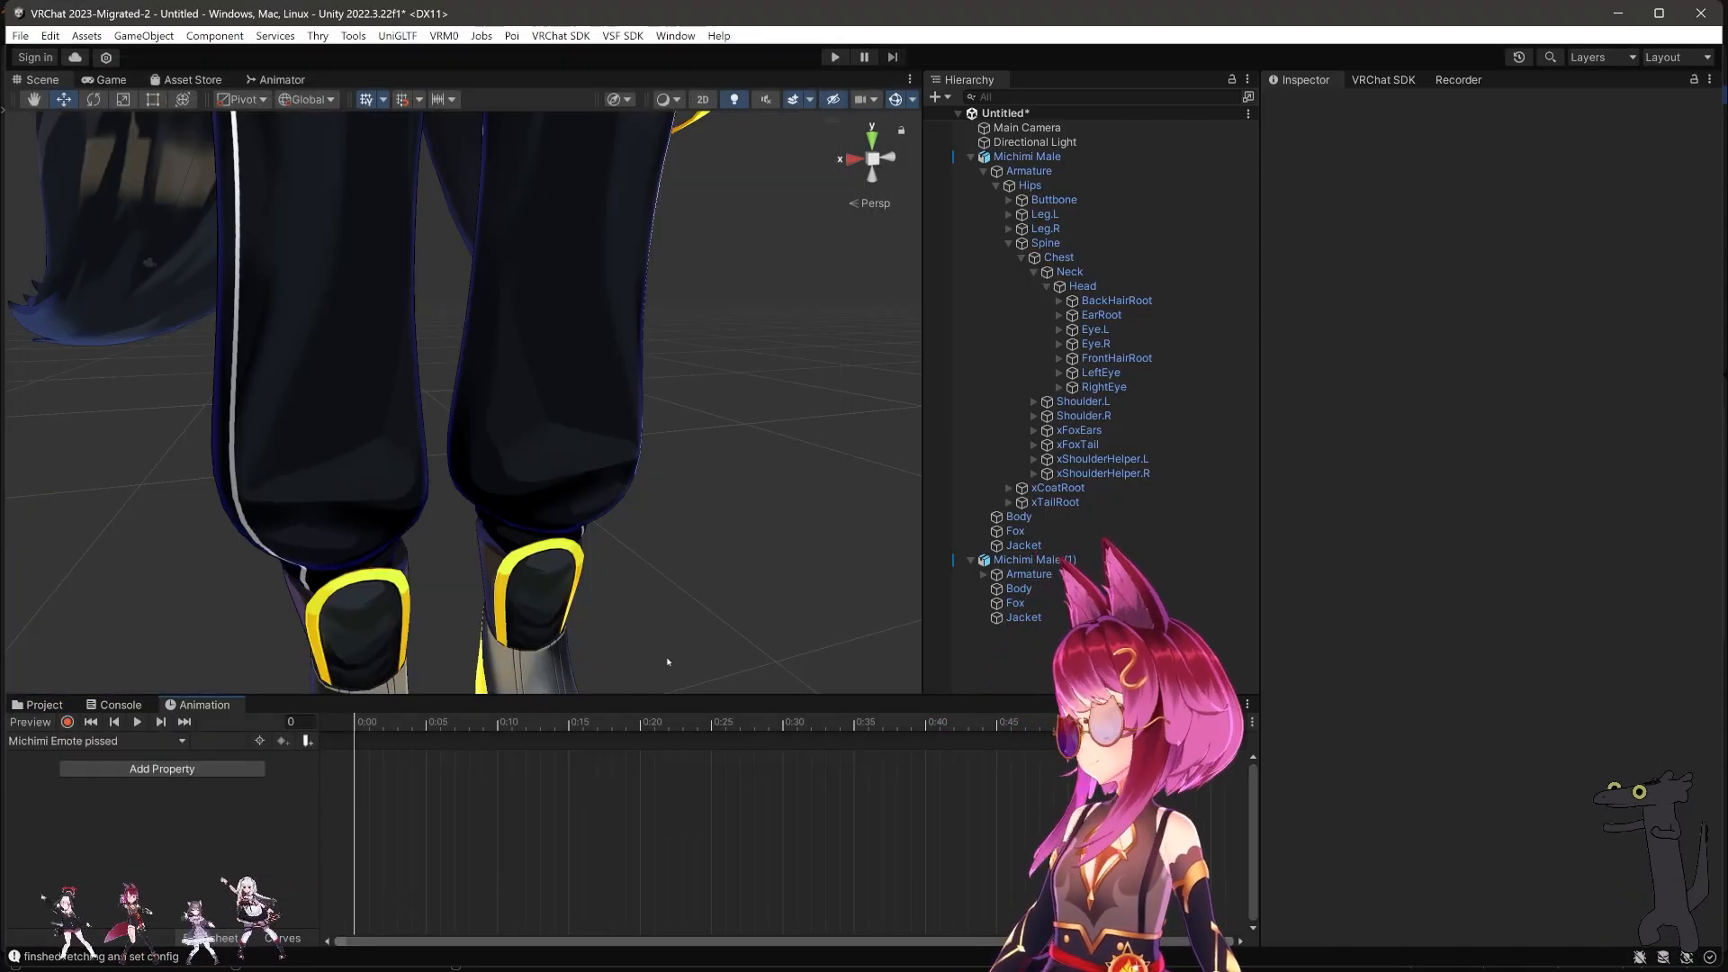
- Add the Body's Blend Shape.Emote pissed property at 100 and preview it on the avatar
{"action": "left_click", "coordinate": [212, 769]}
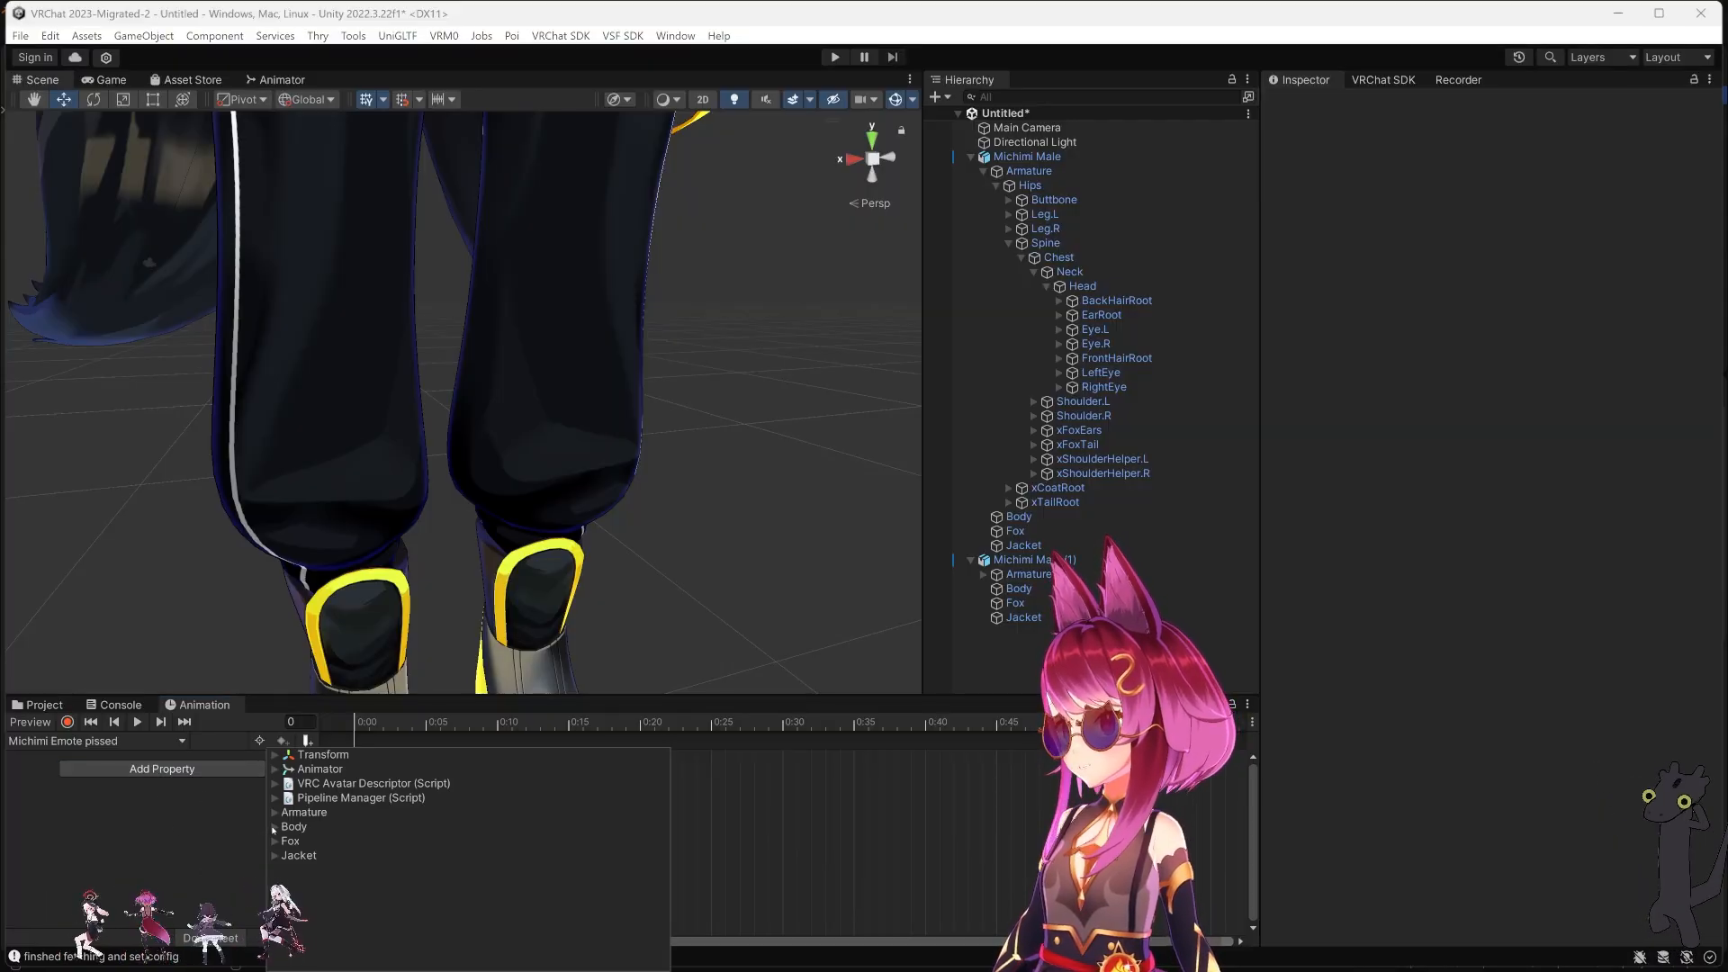
{"action": "left_click", "coordinate": [274, 827]}
{"action": "scroll", "coordinate": [497, 889], "scroll_direction": "down", "scroll_amount": 5}
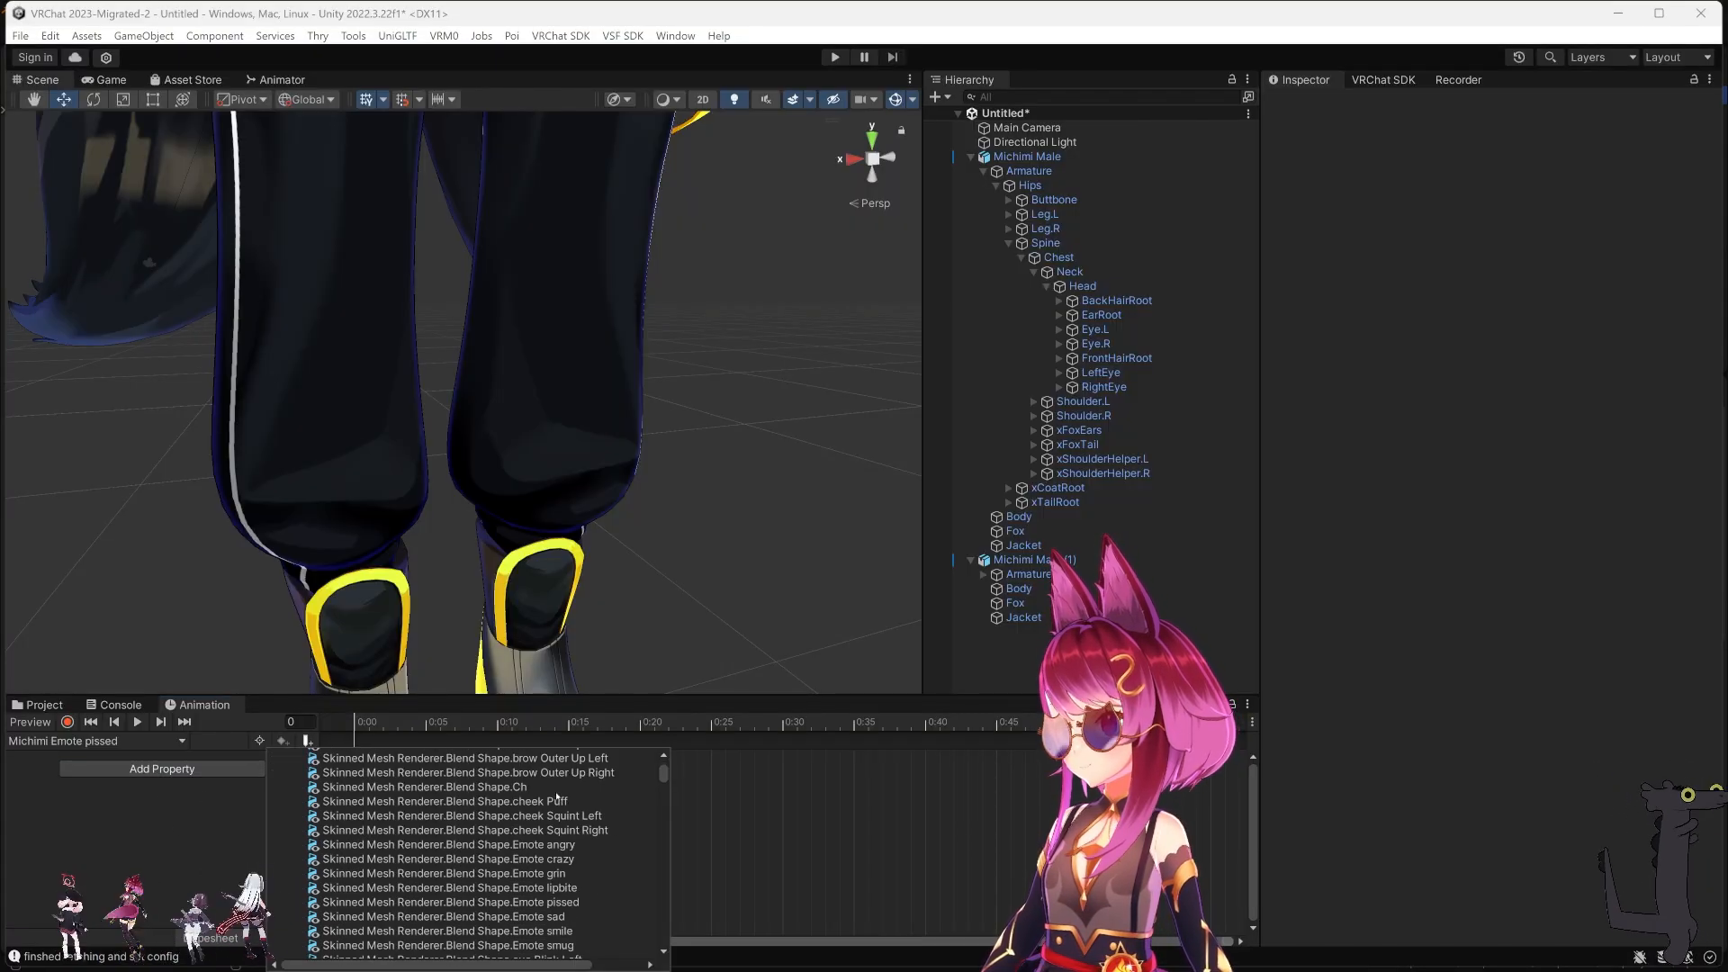
{"action": "scroll", "coordinate": [557, 795], "scroll_direction": "down", "scroll_amount": 3}
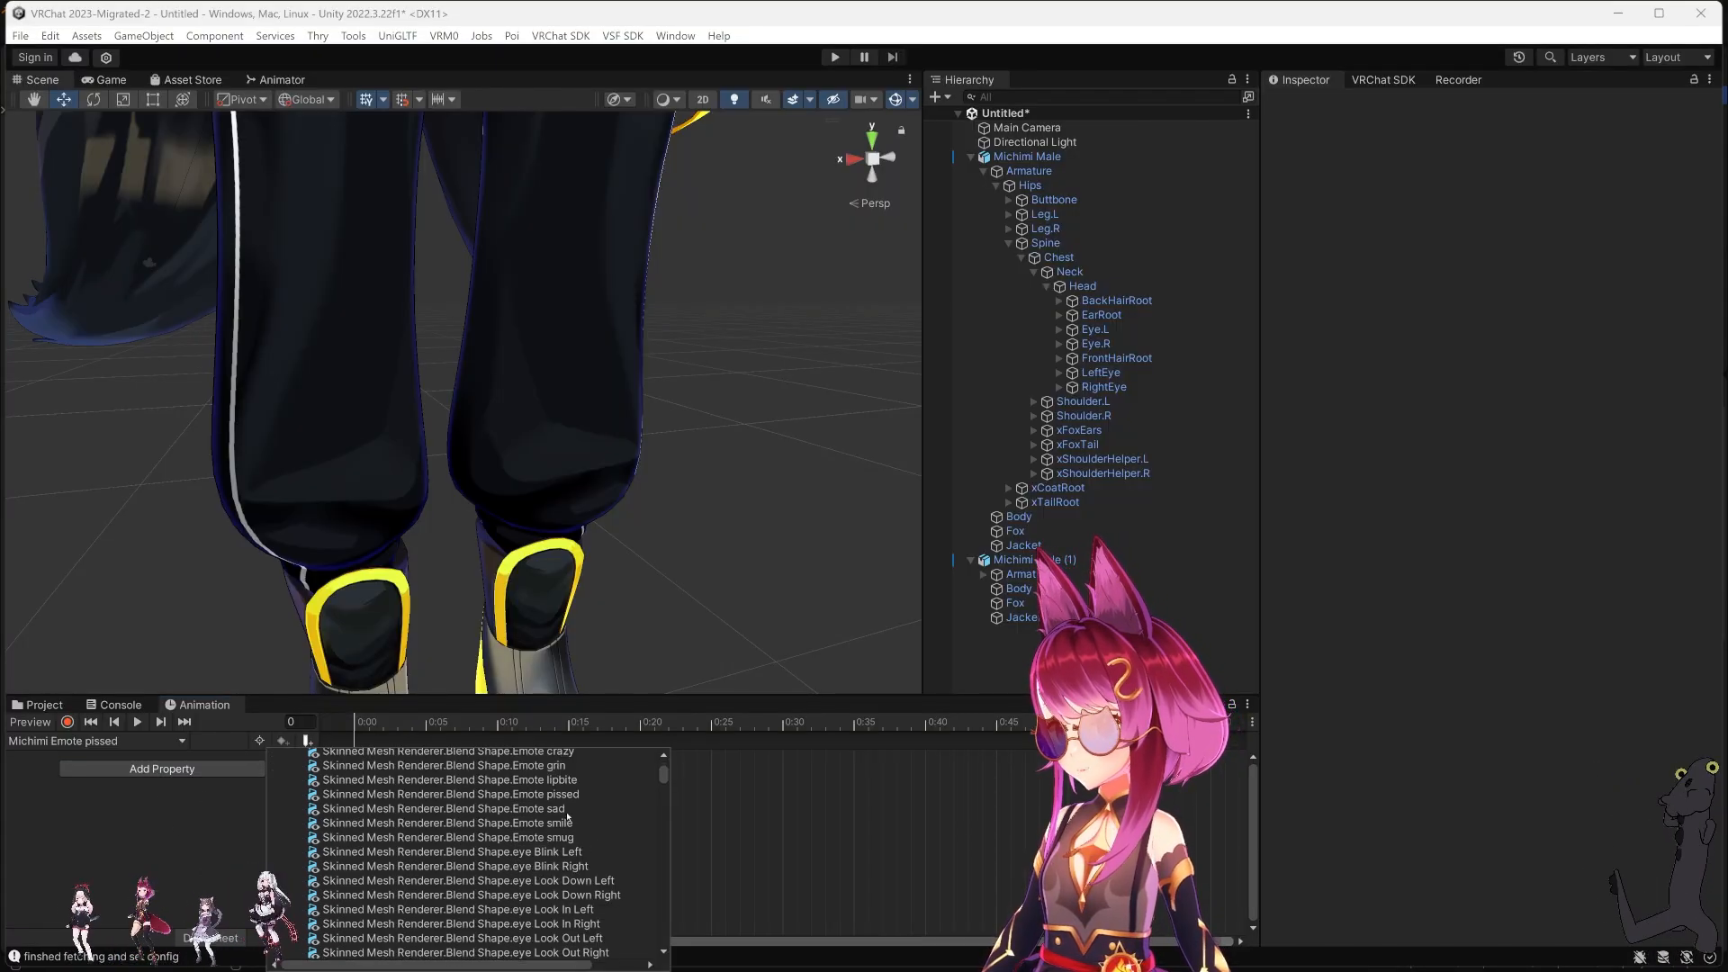
{"action": "left_click", "coordinate": [652, 793]}
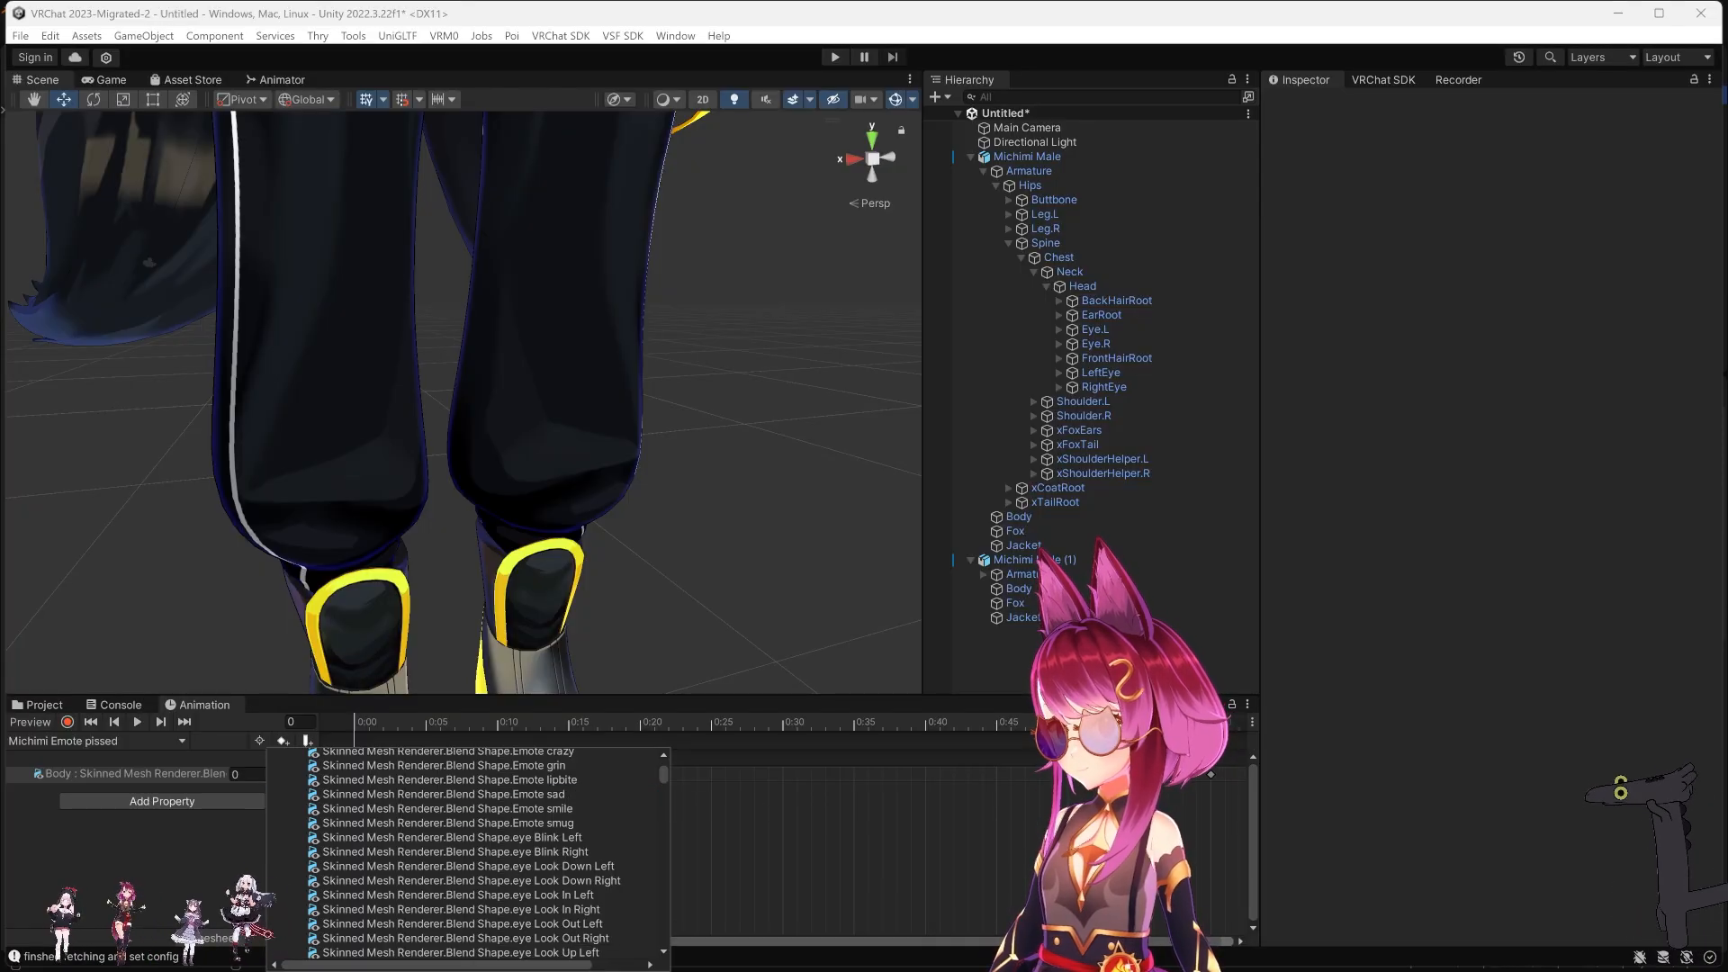
{"action": "left_click", "coordinate": [268, 773]}
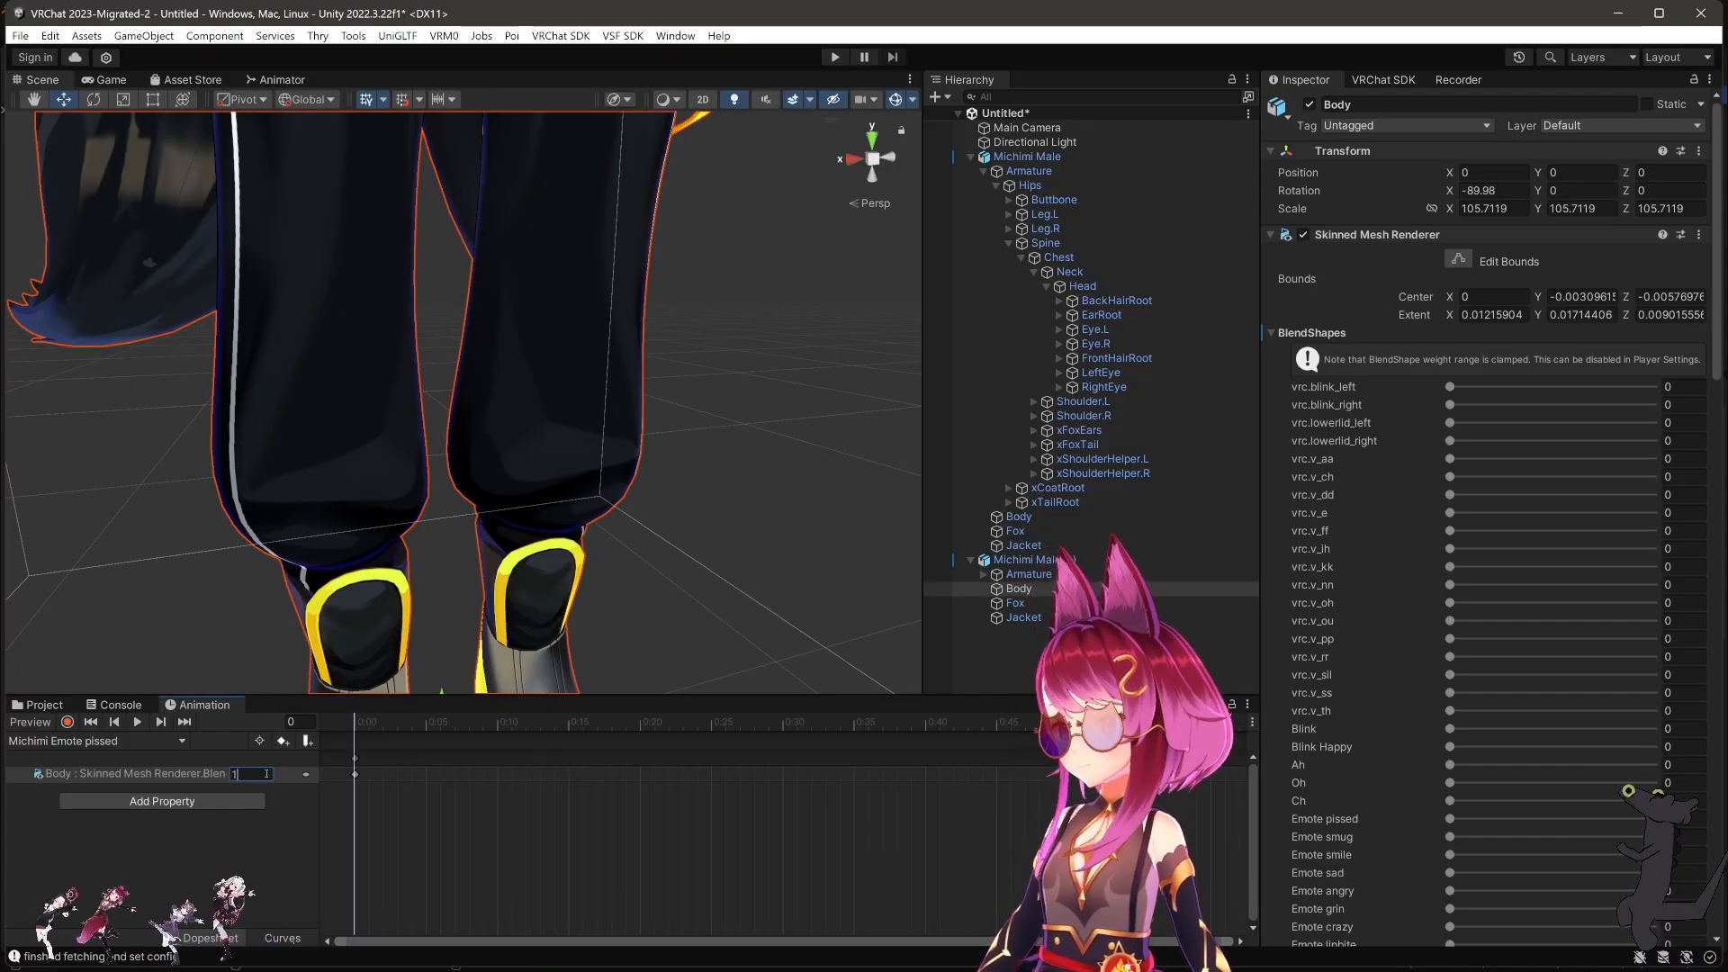
{"action": "left_click", "coordinate": [351, 720]}
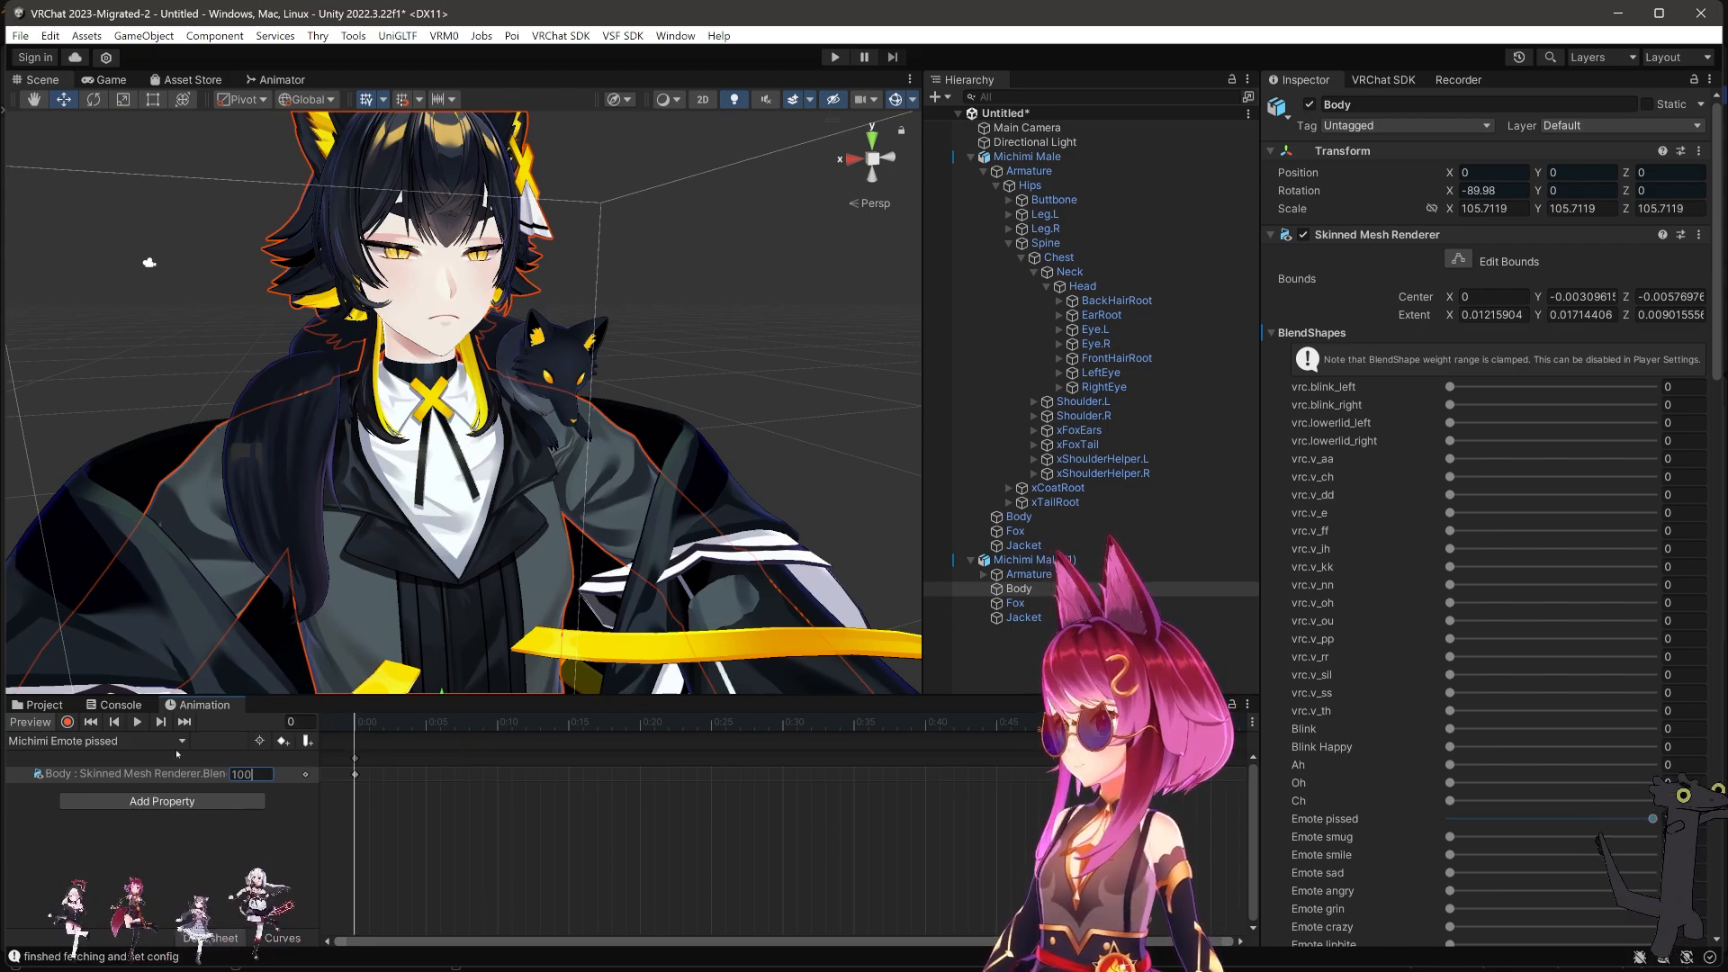
{"action": "left_click", "coordinate": [54, 707]}
{"action": "left_click", "coordinate": [601, 790]}
- Delete the extra controller and save a new clip as Michimi Emote smug
{"action": "key", "text": "Delete"}
{"action": "key", "text": "Return"}
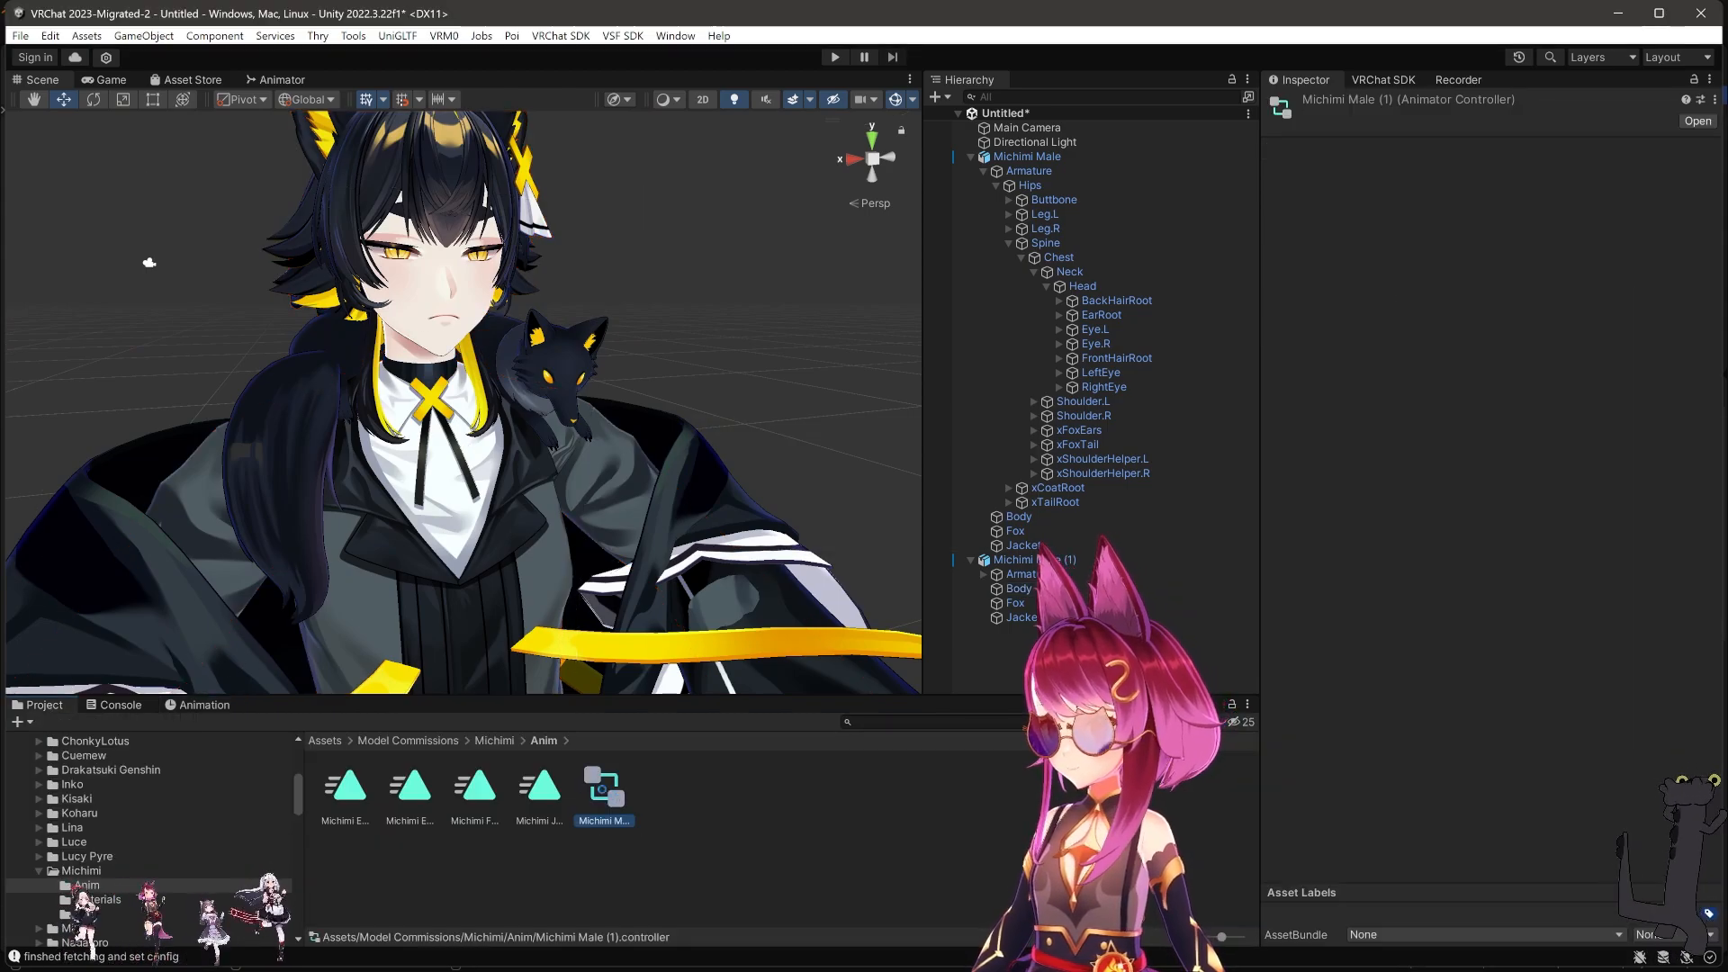
{"action": "left_click", "coordinate": [200, 705]}
{"action": "left_click", "coordinate": [782, 861]}
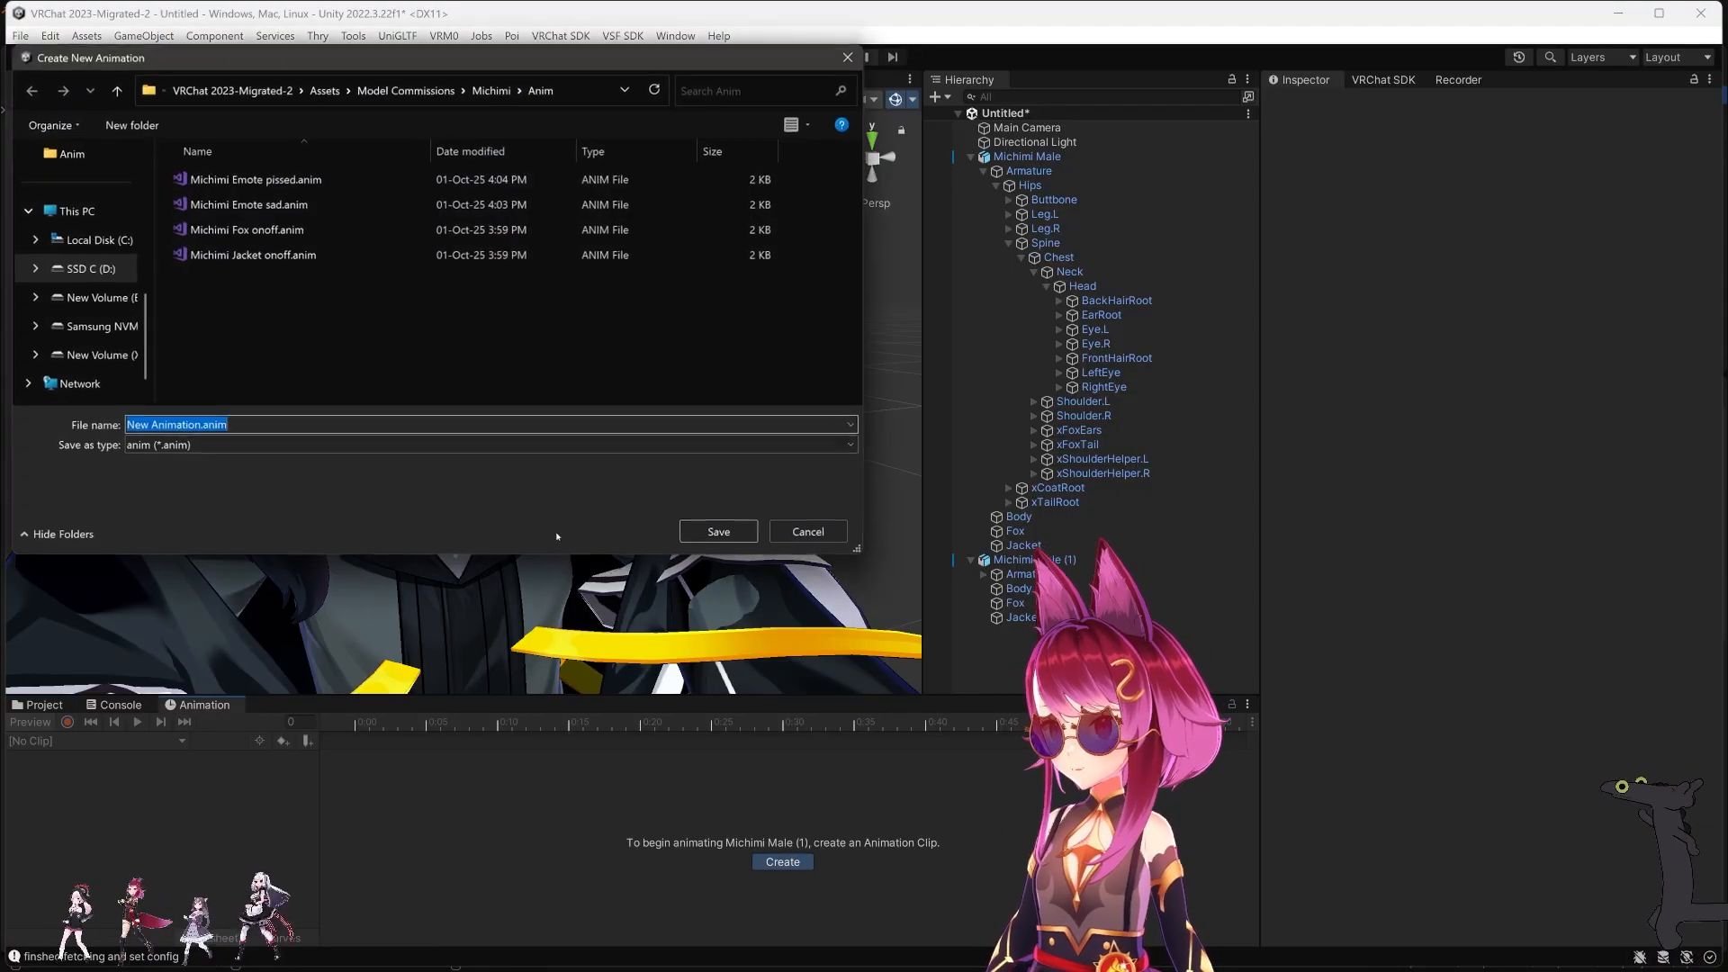
{"action": "type", "text": "Michimi Emote"}
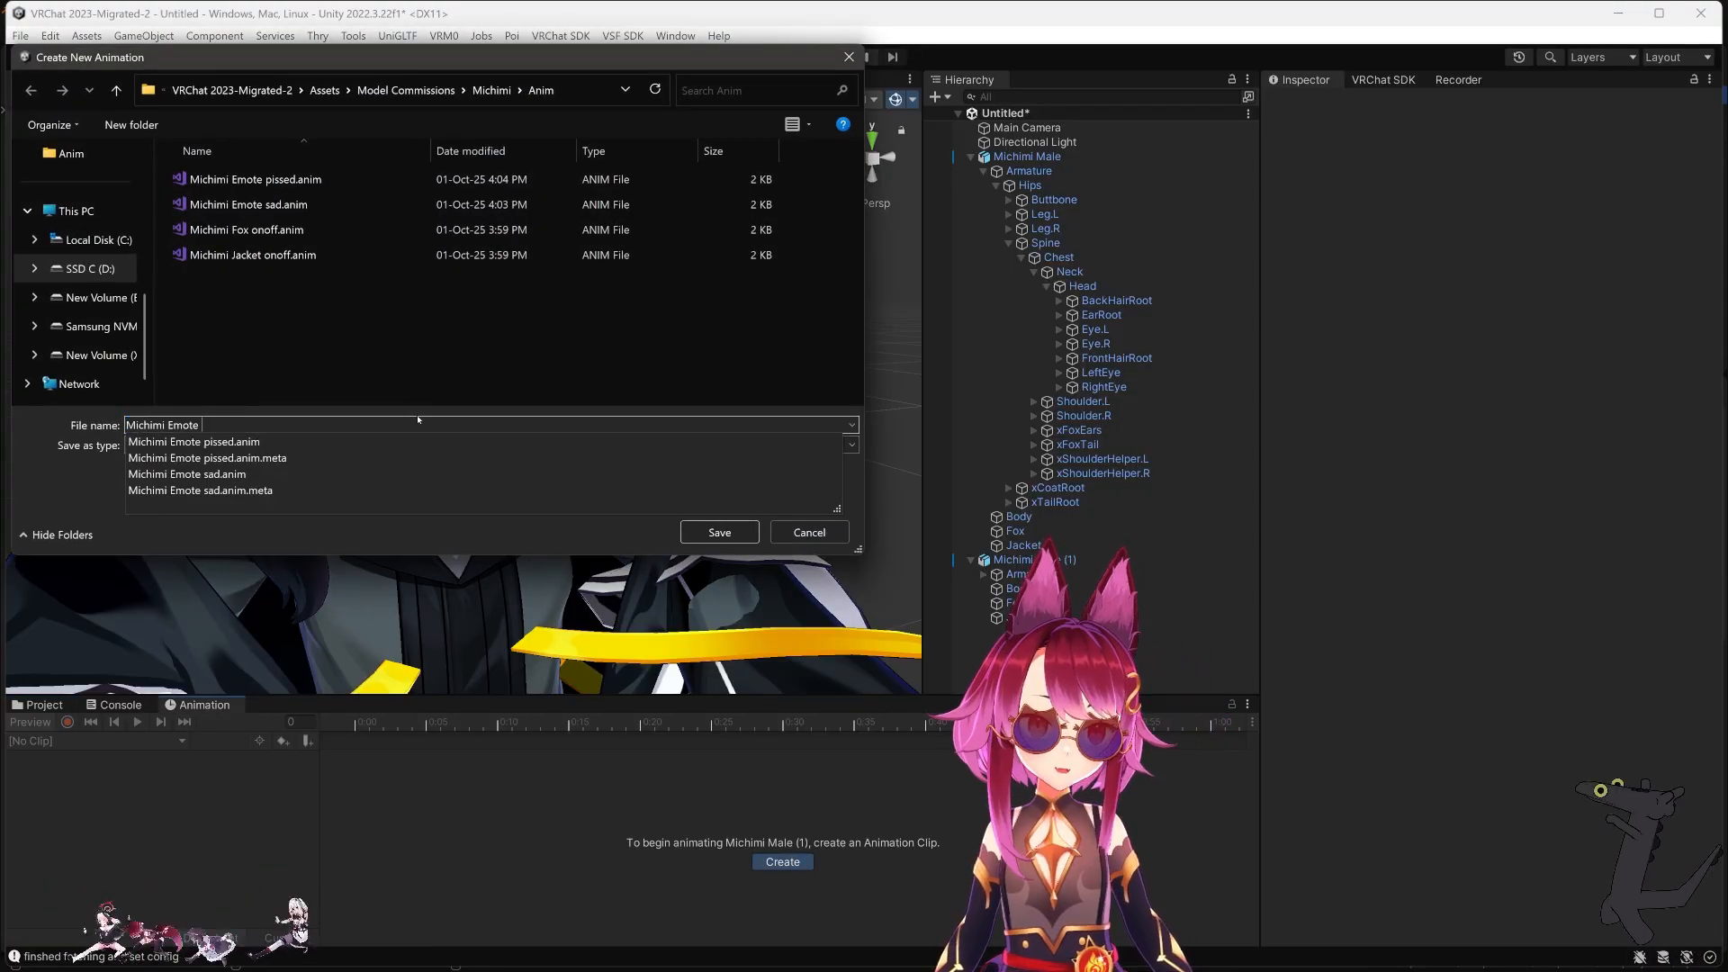
{"action": "type", "text": " smug"}
{"action": "key", "text": "Return"}
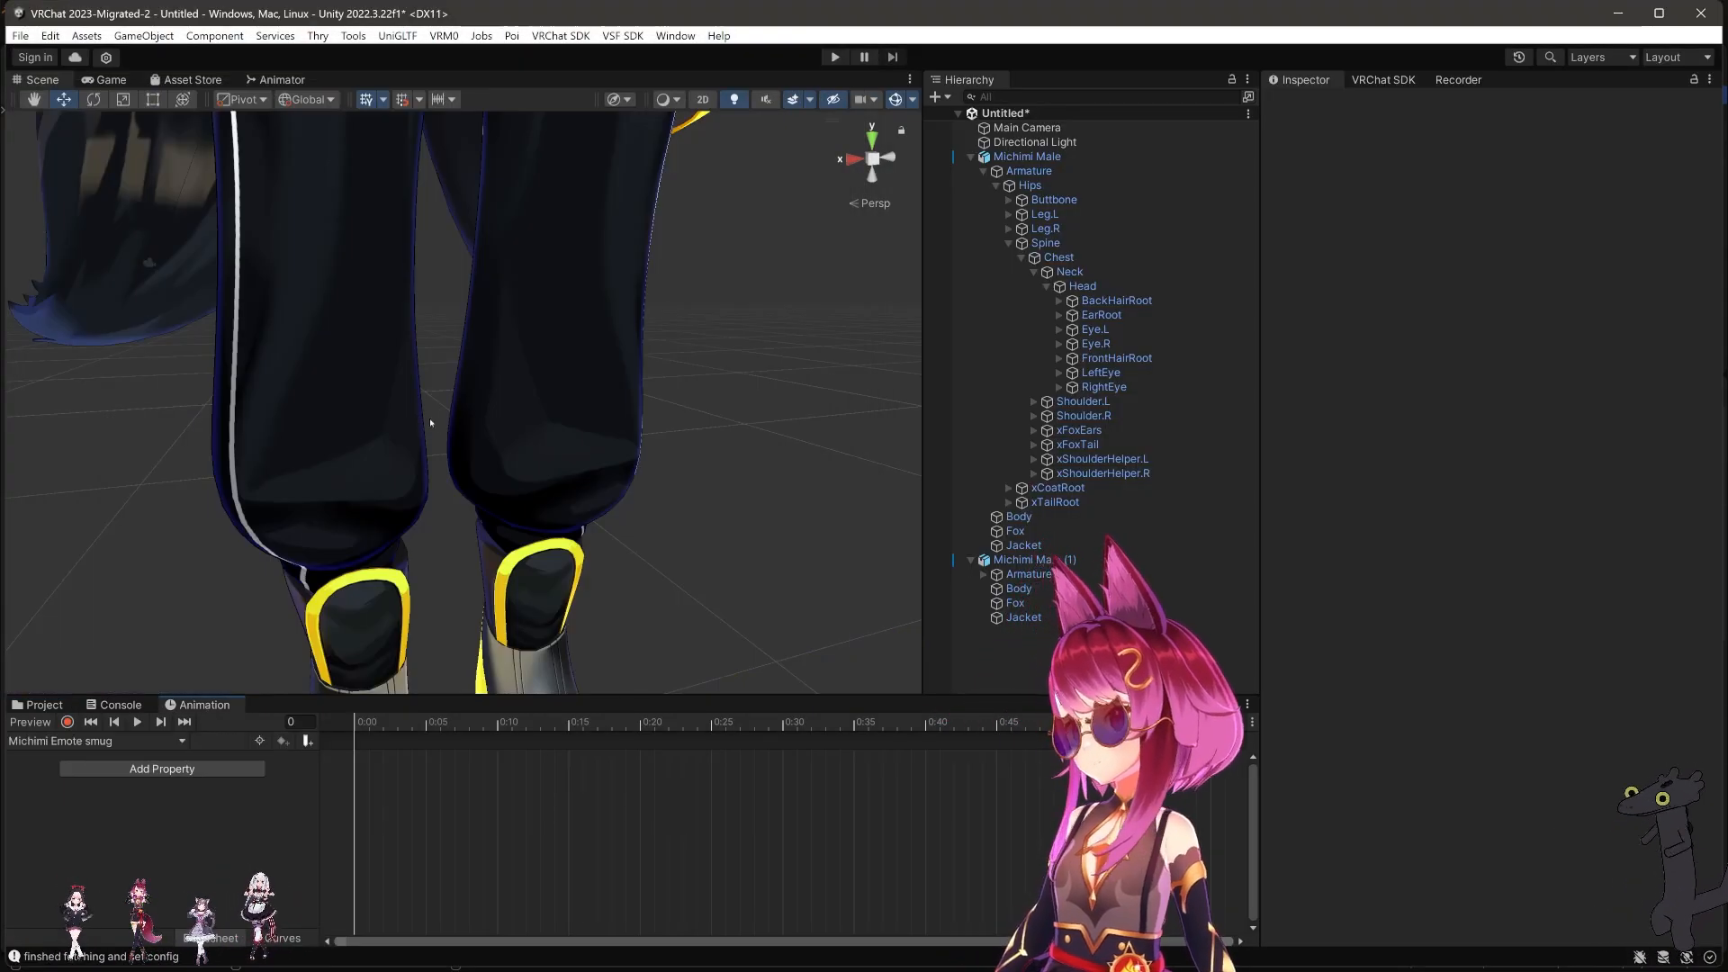
- Add the Body's Emote smug blend shape to the clip and key it at 100
{"action": "left_click", "coordinate": [198, 769]}
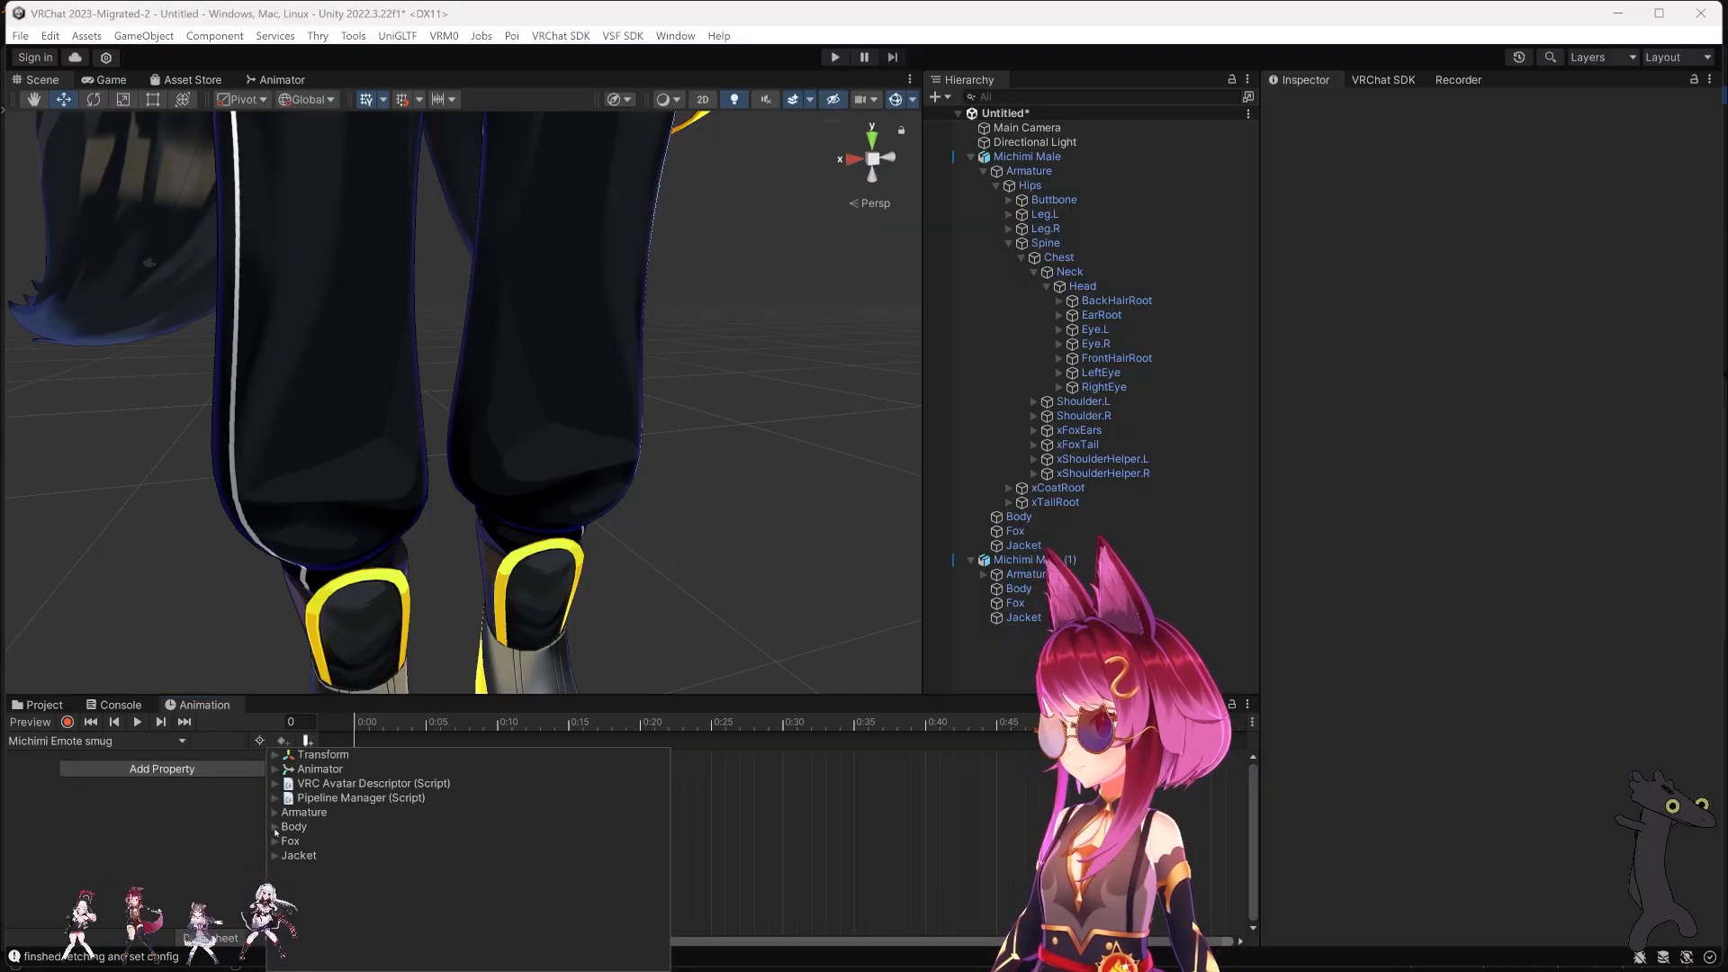
{"action": "left_click", "coordinate": [276, 832]}
{"action": "scroll", "coordinate": [580, 868], "scroll_direction": "down", "scroll_amount": 5}
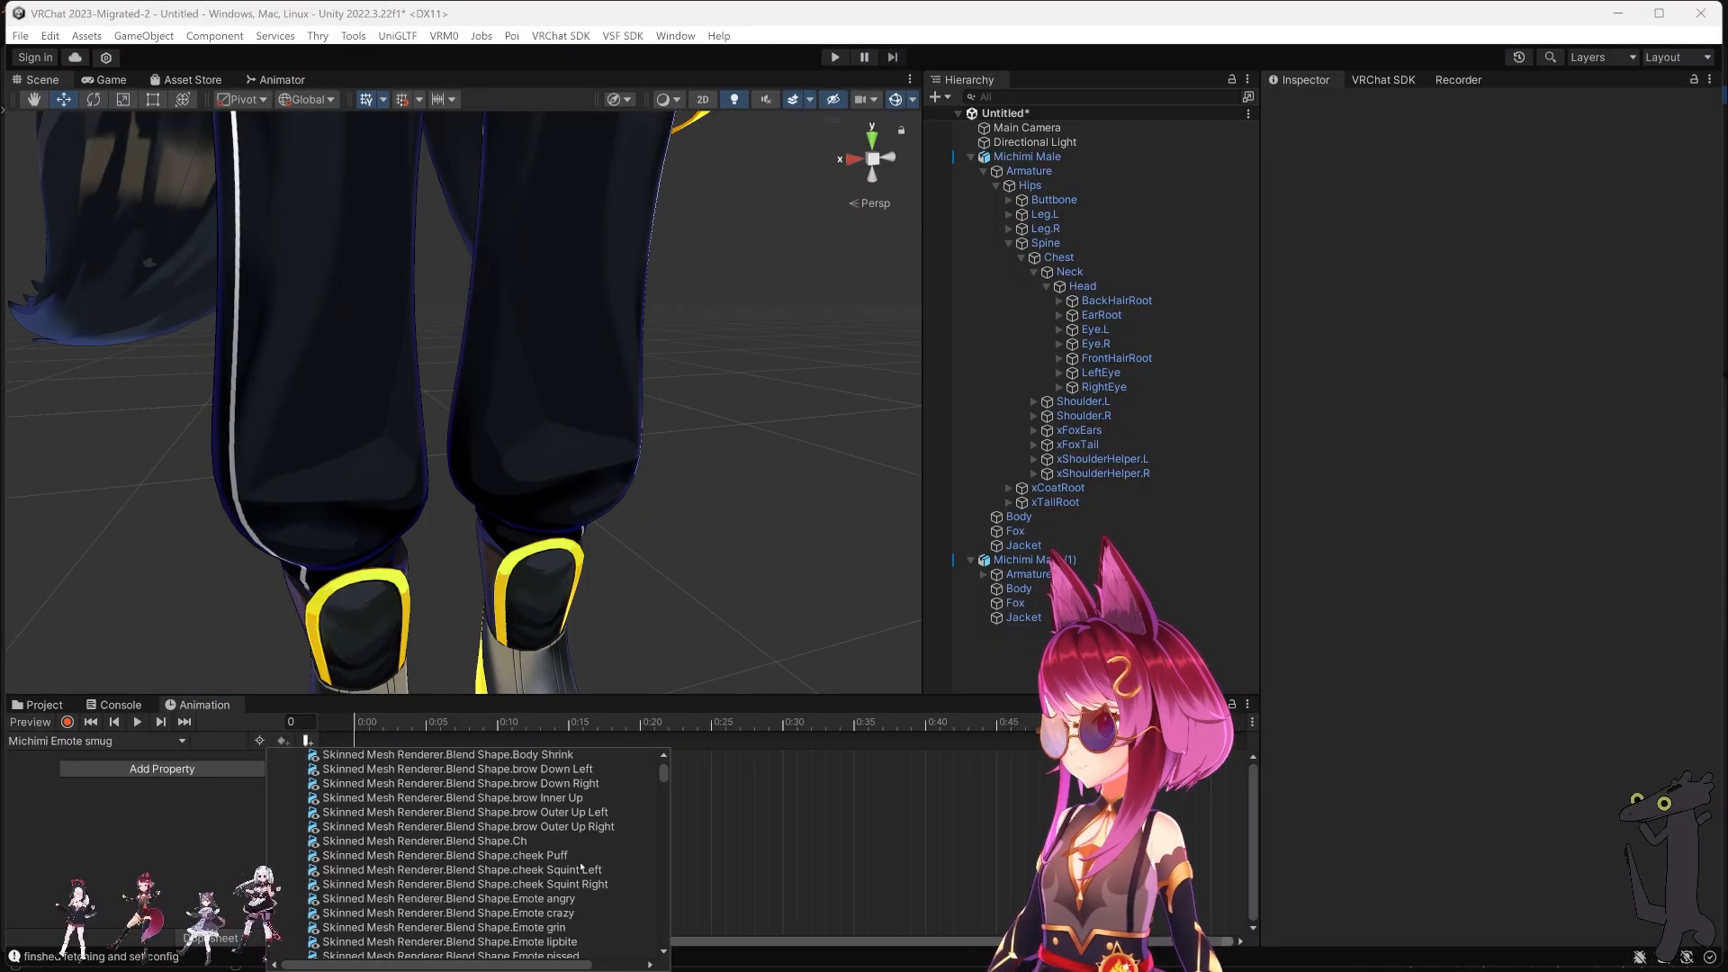
{"action": "scroll", "coordinate": [581, 868], "scroll_direction": "down", "scroll_amount": 2}
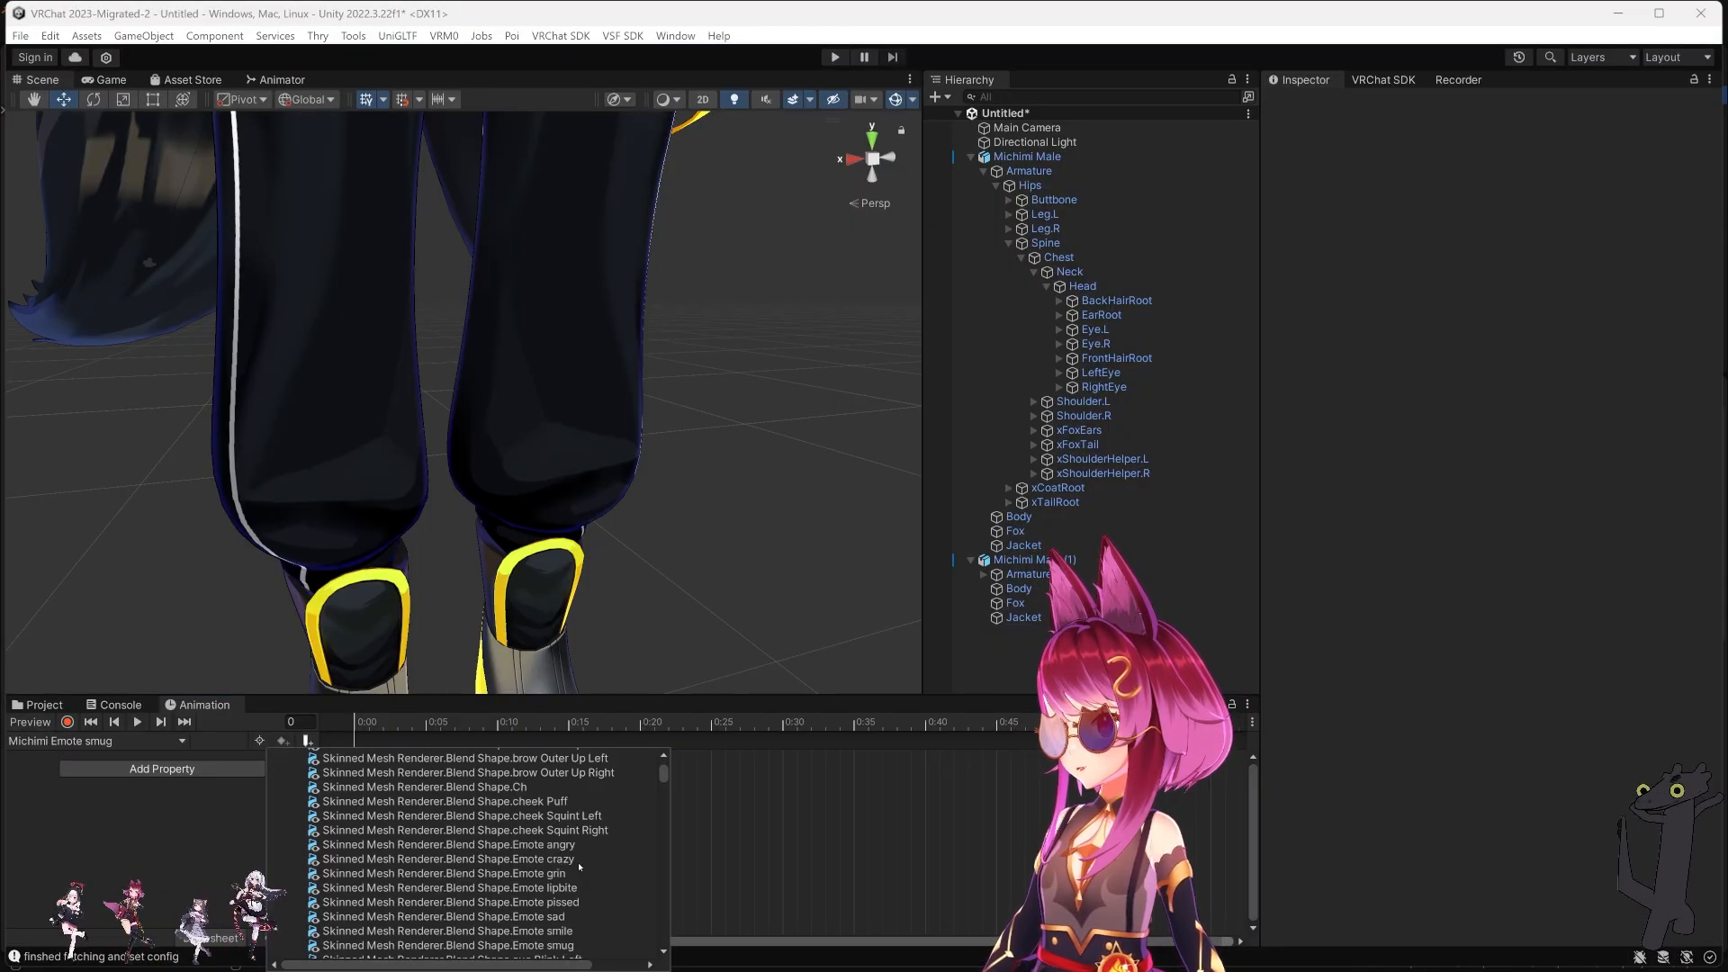
{"action": "left_click", "coordinate": [568, 945]}
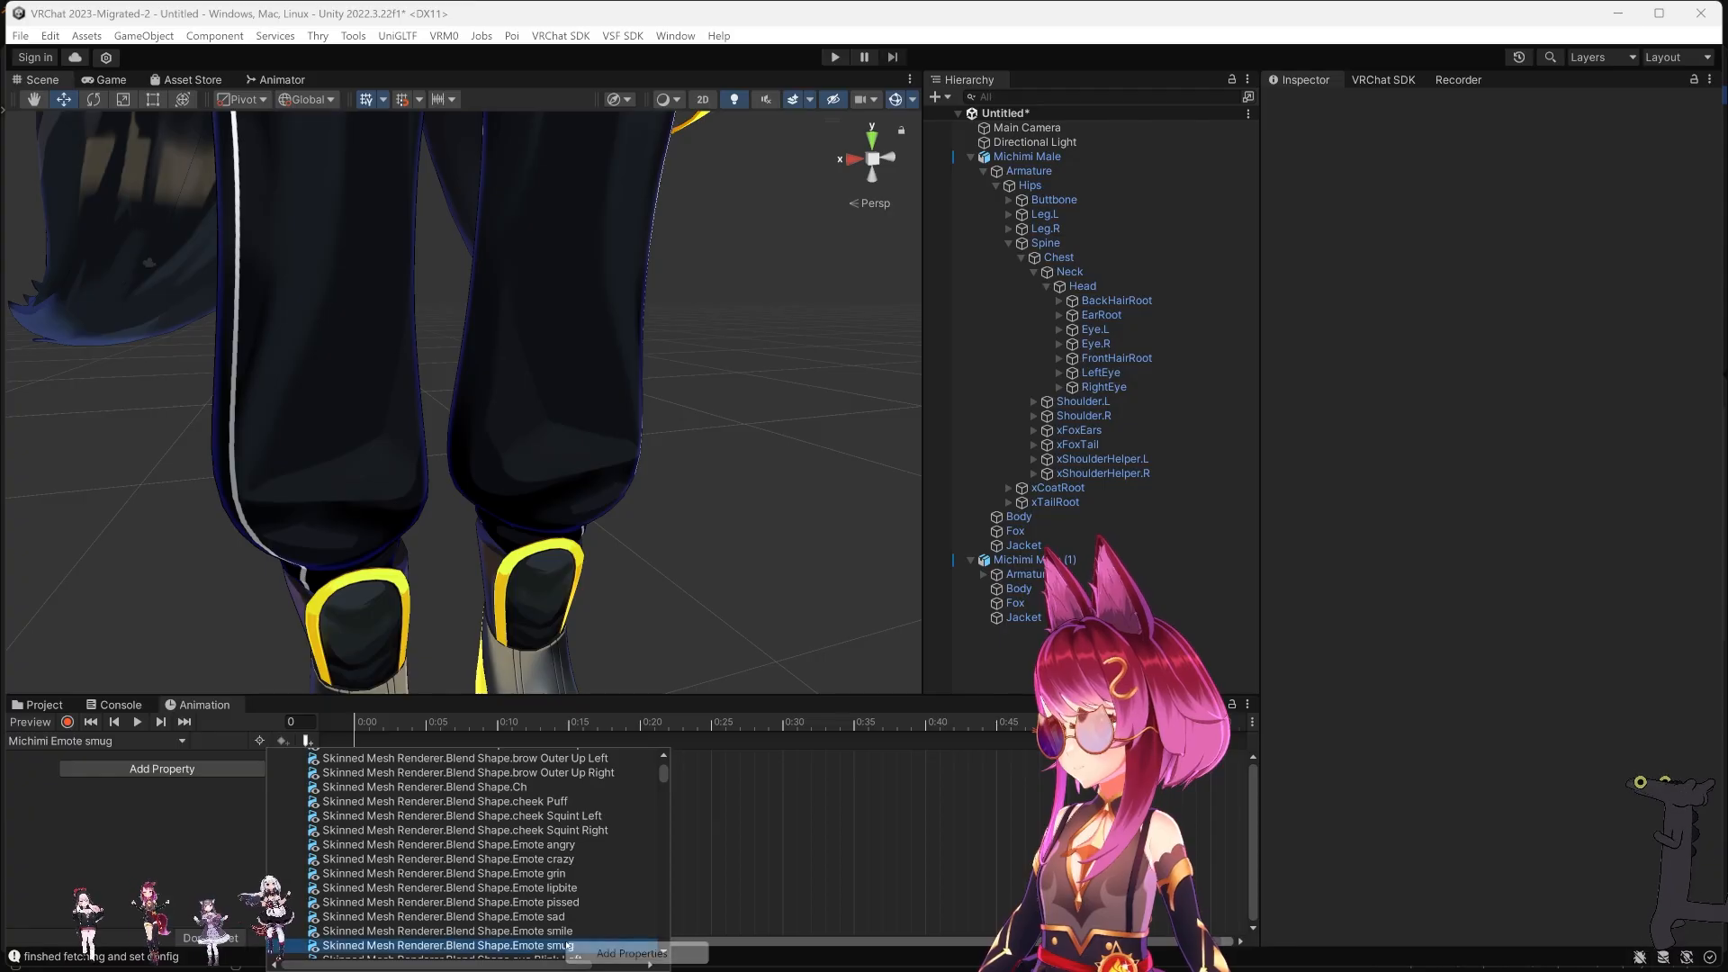
{"action": "left_click", "coordinate": [628, 952]}
{"action": "left_click", "coordinate": [248, 773]}
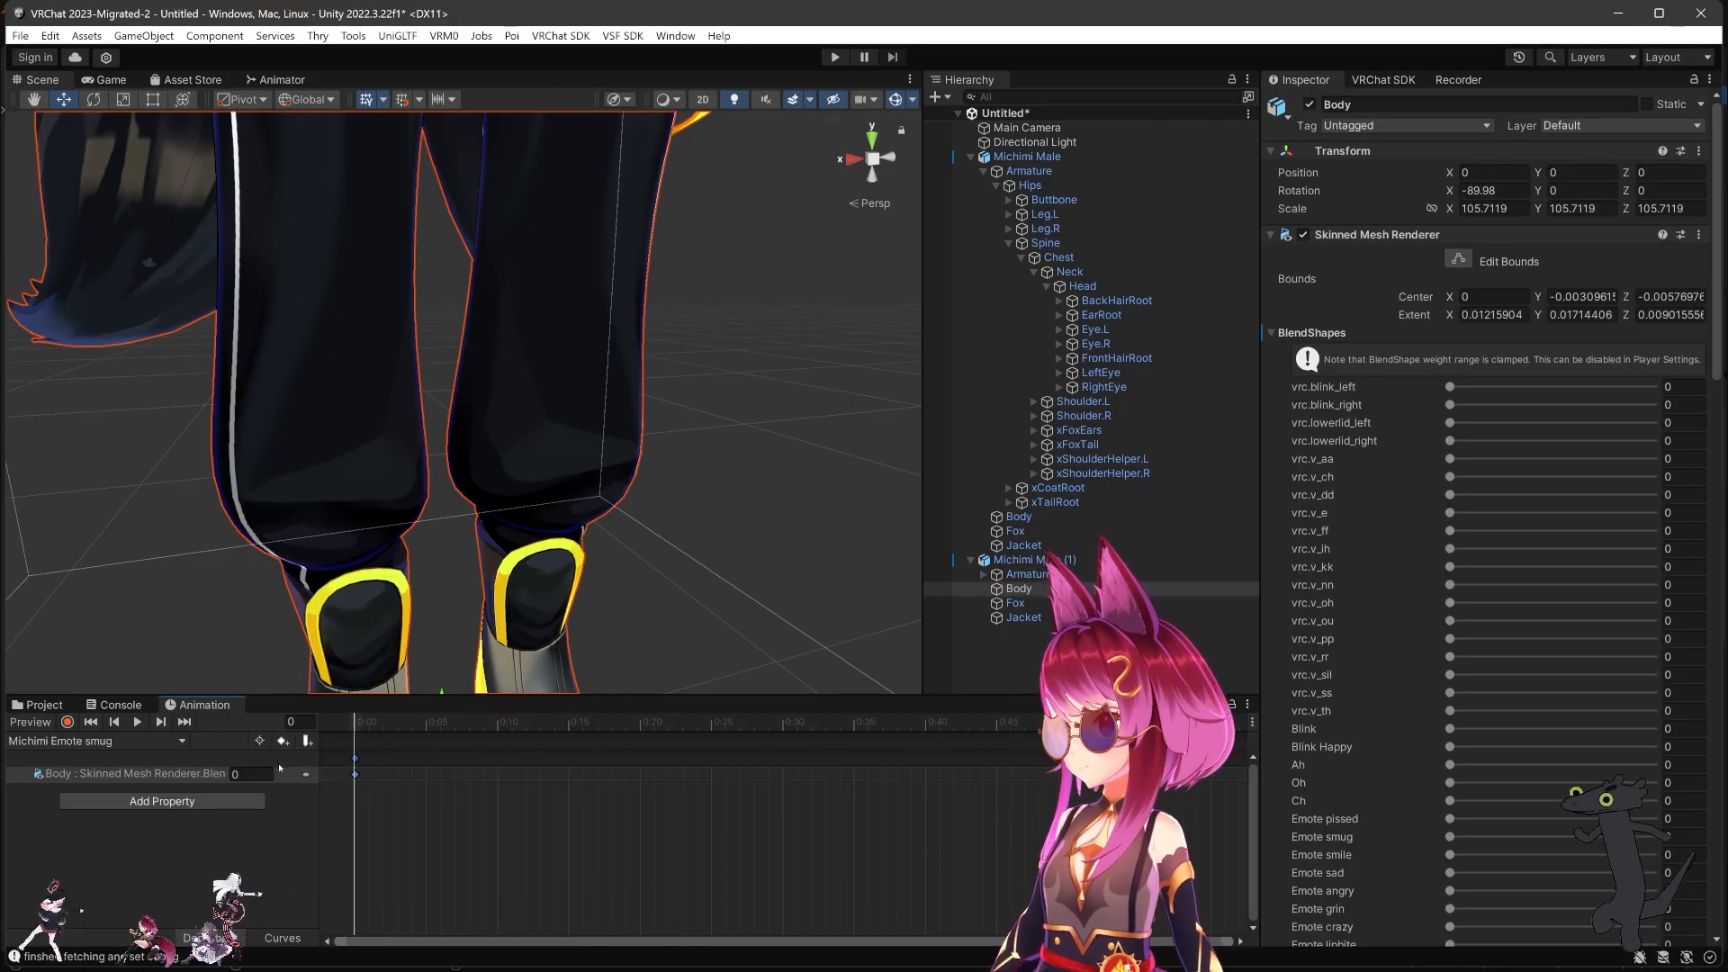
{"action": "type", "text": "100"}
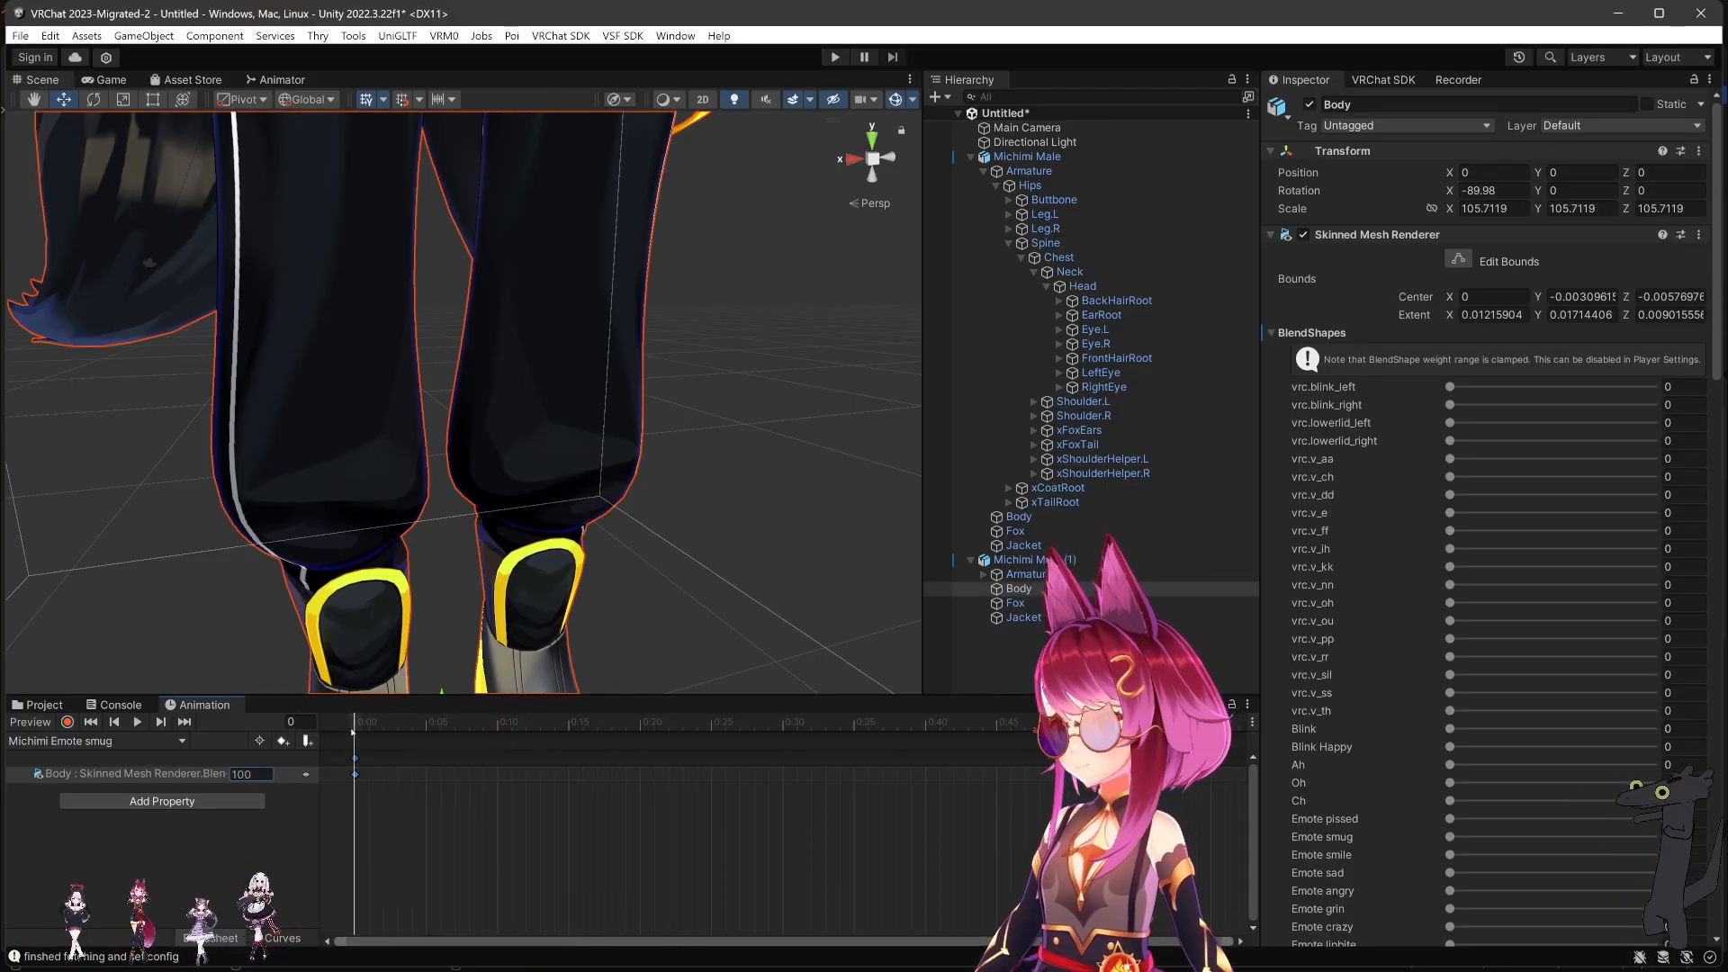
{"action": "key", "text": "Return"}
- Delete the newly generated controller from the Anim folder
{"action": "left_click", "coordinate": [65, 701]}
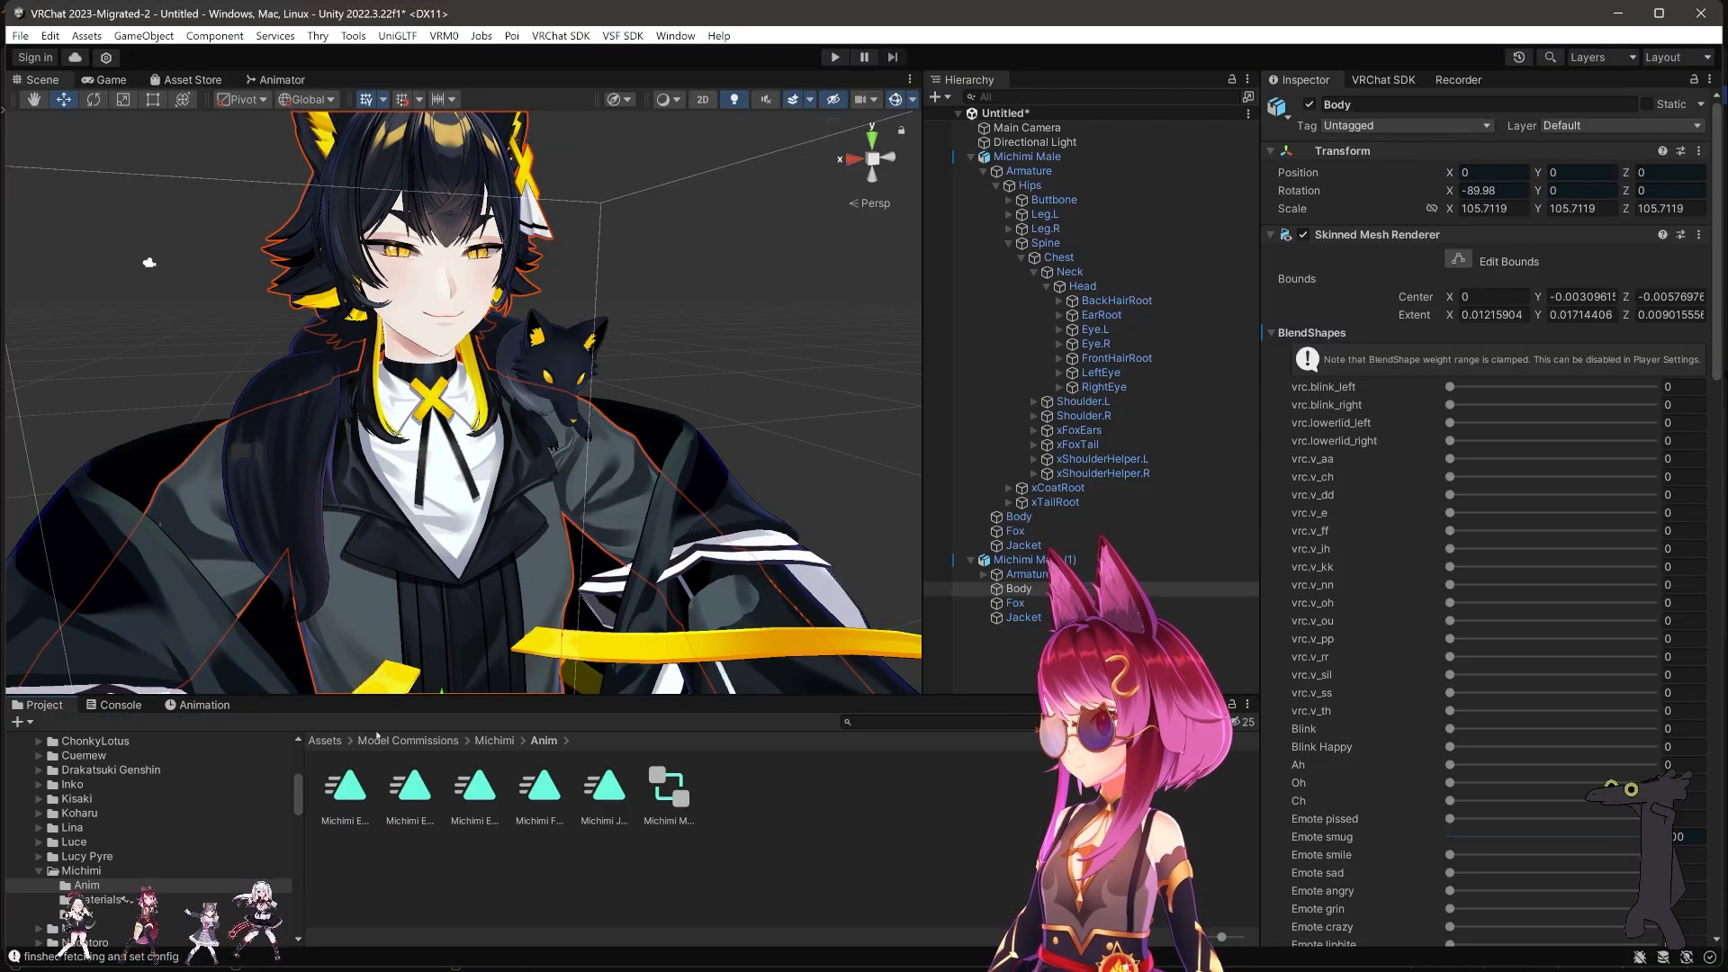
{"action": "left_click", "coordinate": [668, 788]}
{"action": "key", "text": "Delete"}
{"action": "key", "text": "Return"}
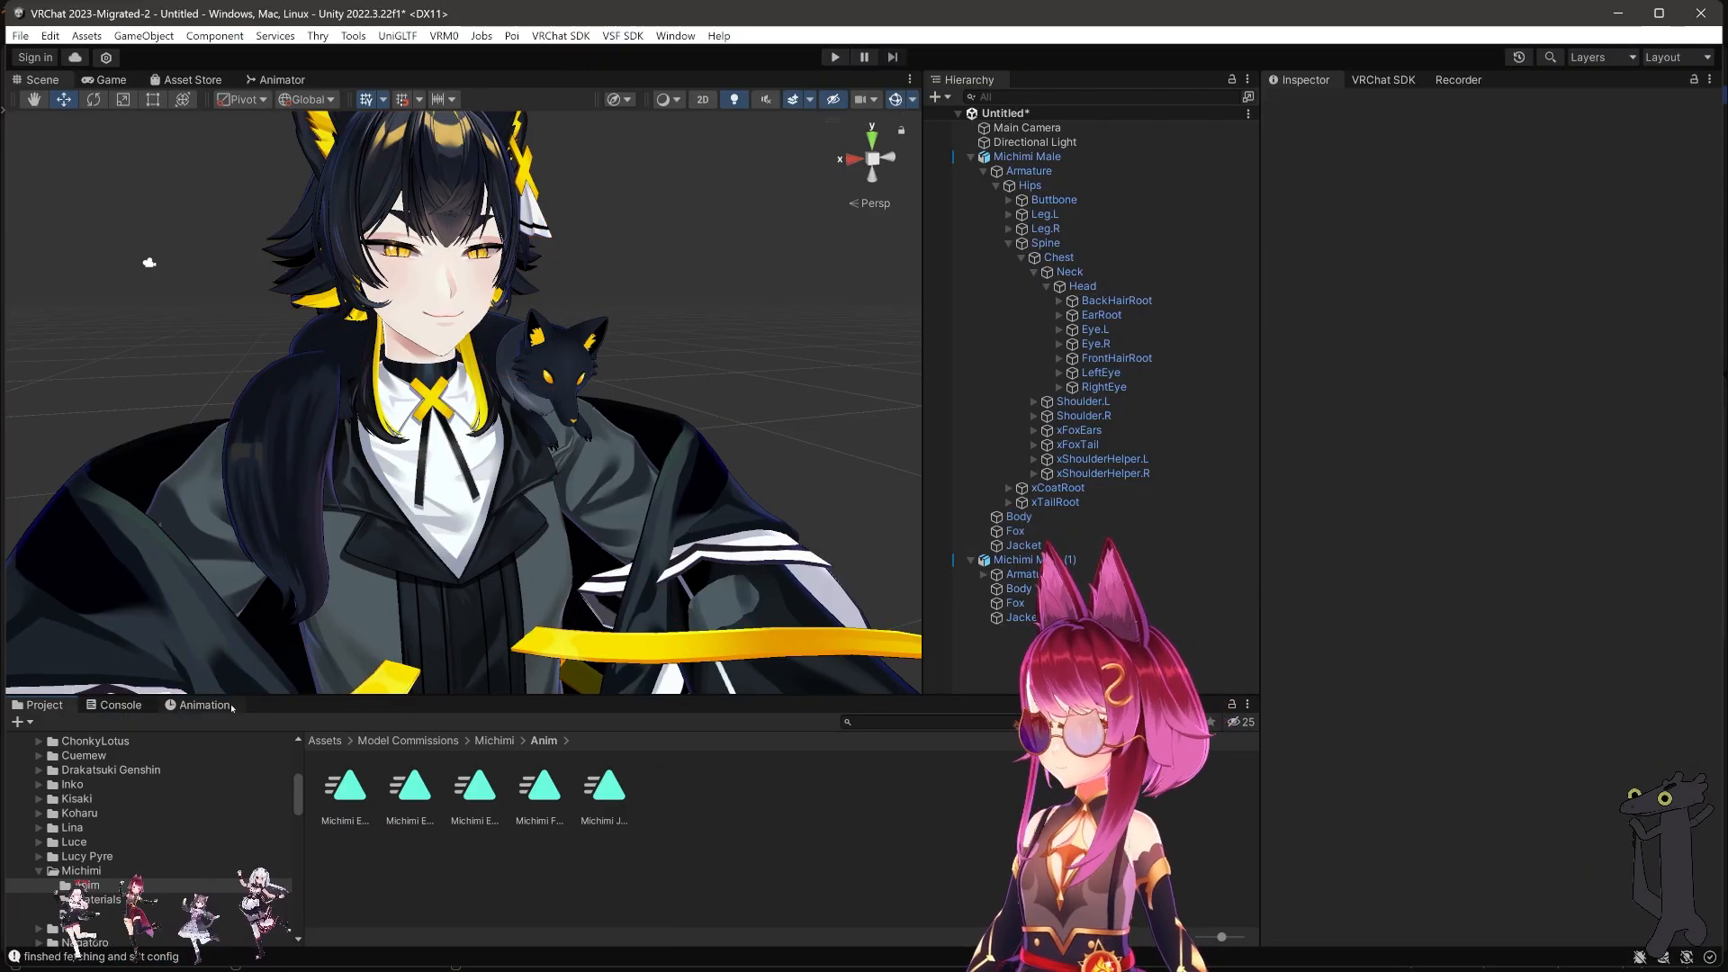
- Create a new animation clip saved as Michimi Emote smile
{"action": "left_click", "coordinate": [198, 704]}
{"action": "left_click", "coordinate": [782, 861]}
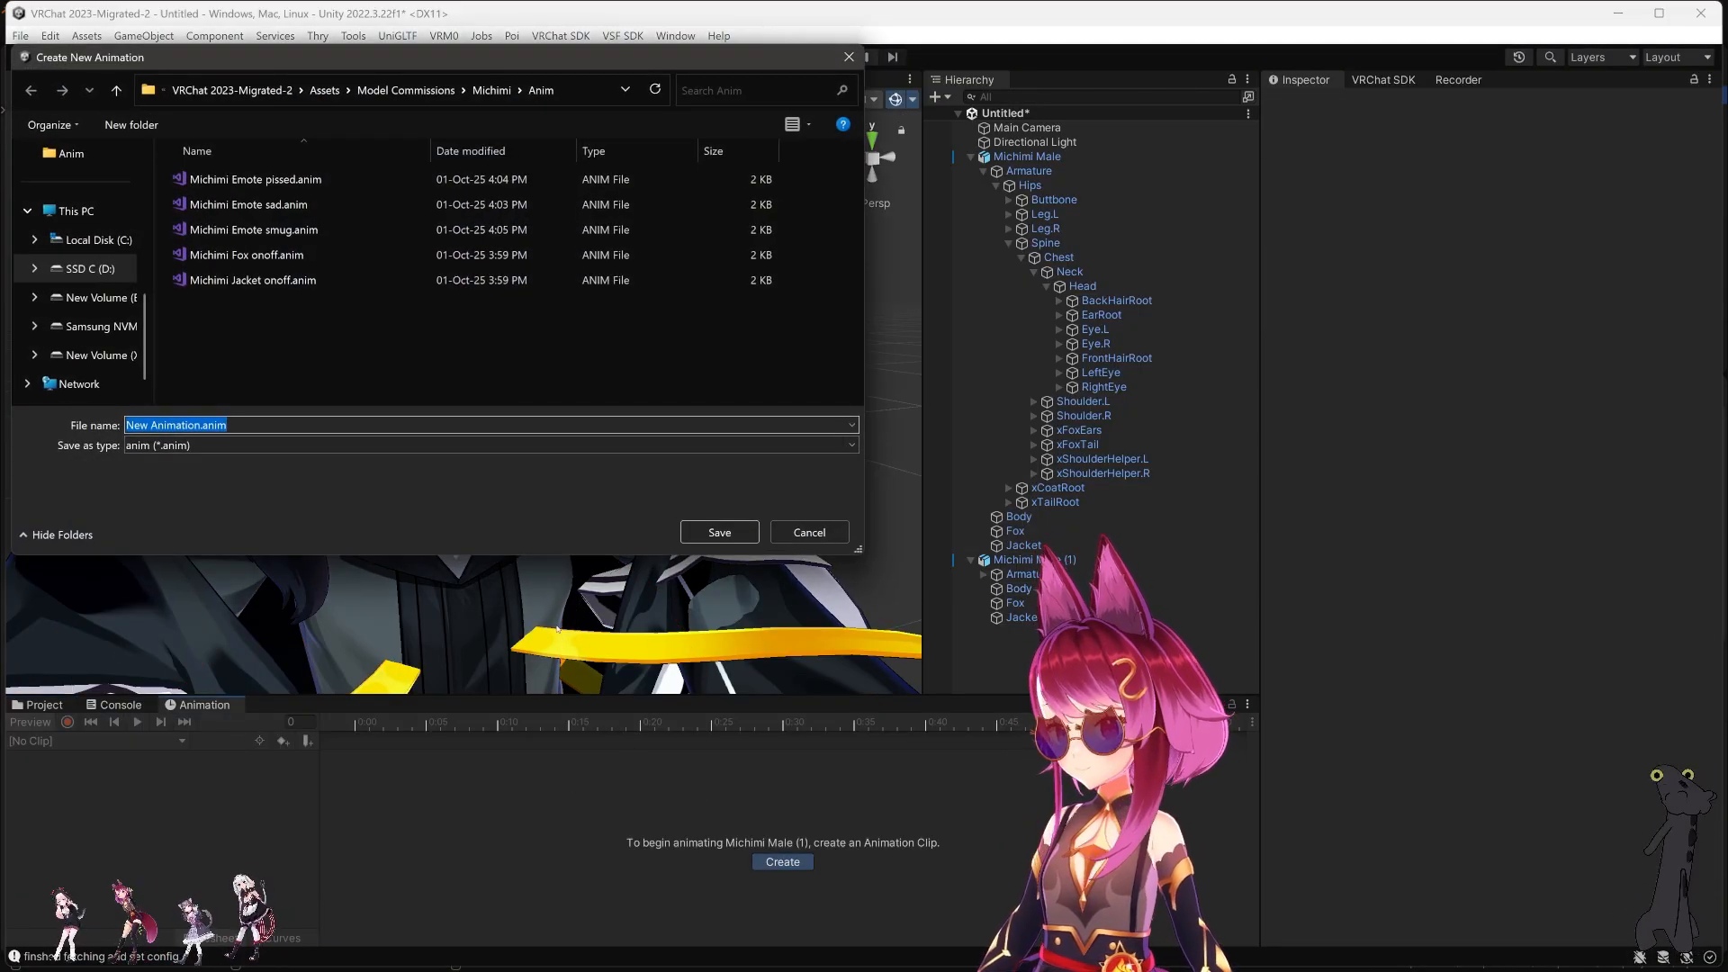
{"action": "type", "text": "Michimi Emote "}
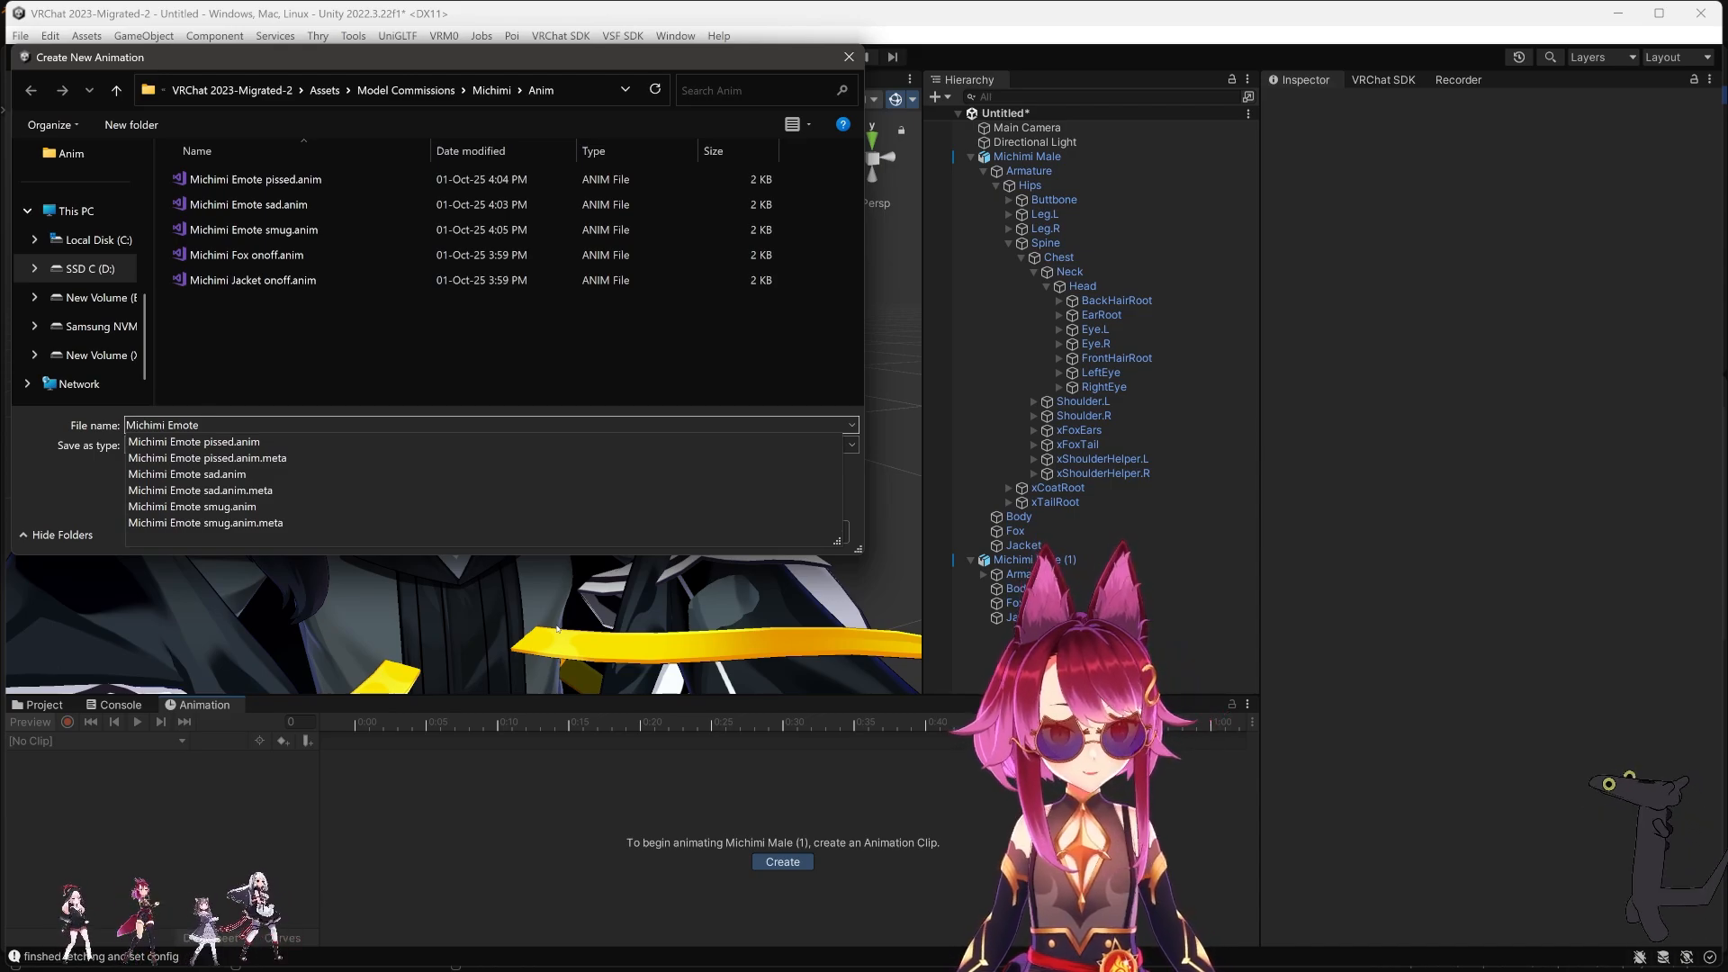
{"action": "type", "text": "smile"}
{"action": "key", "text": "Return"}
- Add the Emote smile blend shape to the clip and key it at 100
{"action": "left_click", "coordinate": [162, 768]}
{"action": "left_click", "coordinate": [276, 841]}
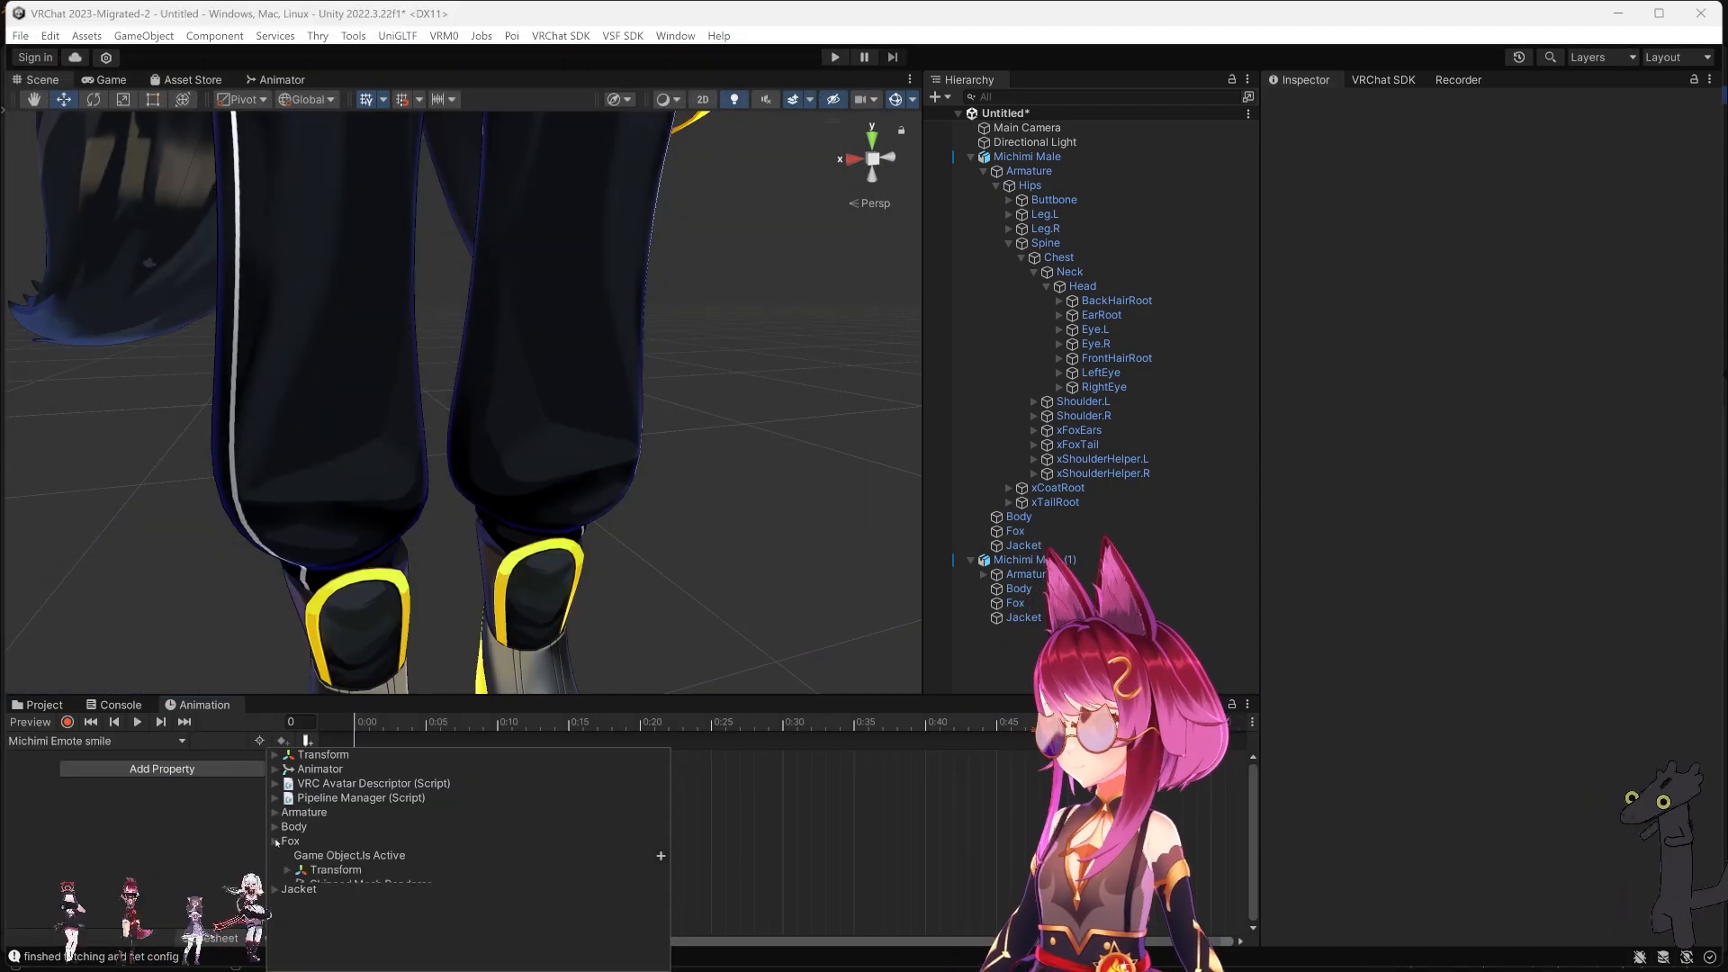
{"action": "scroll", "coordinate": [468, 855], "scroll_direction": "down", "scroll_amount": 1}
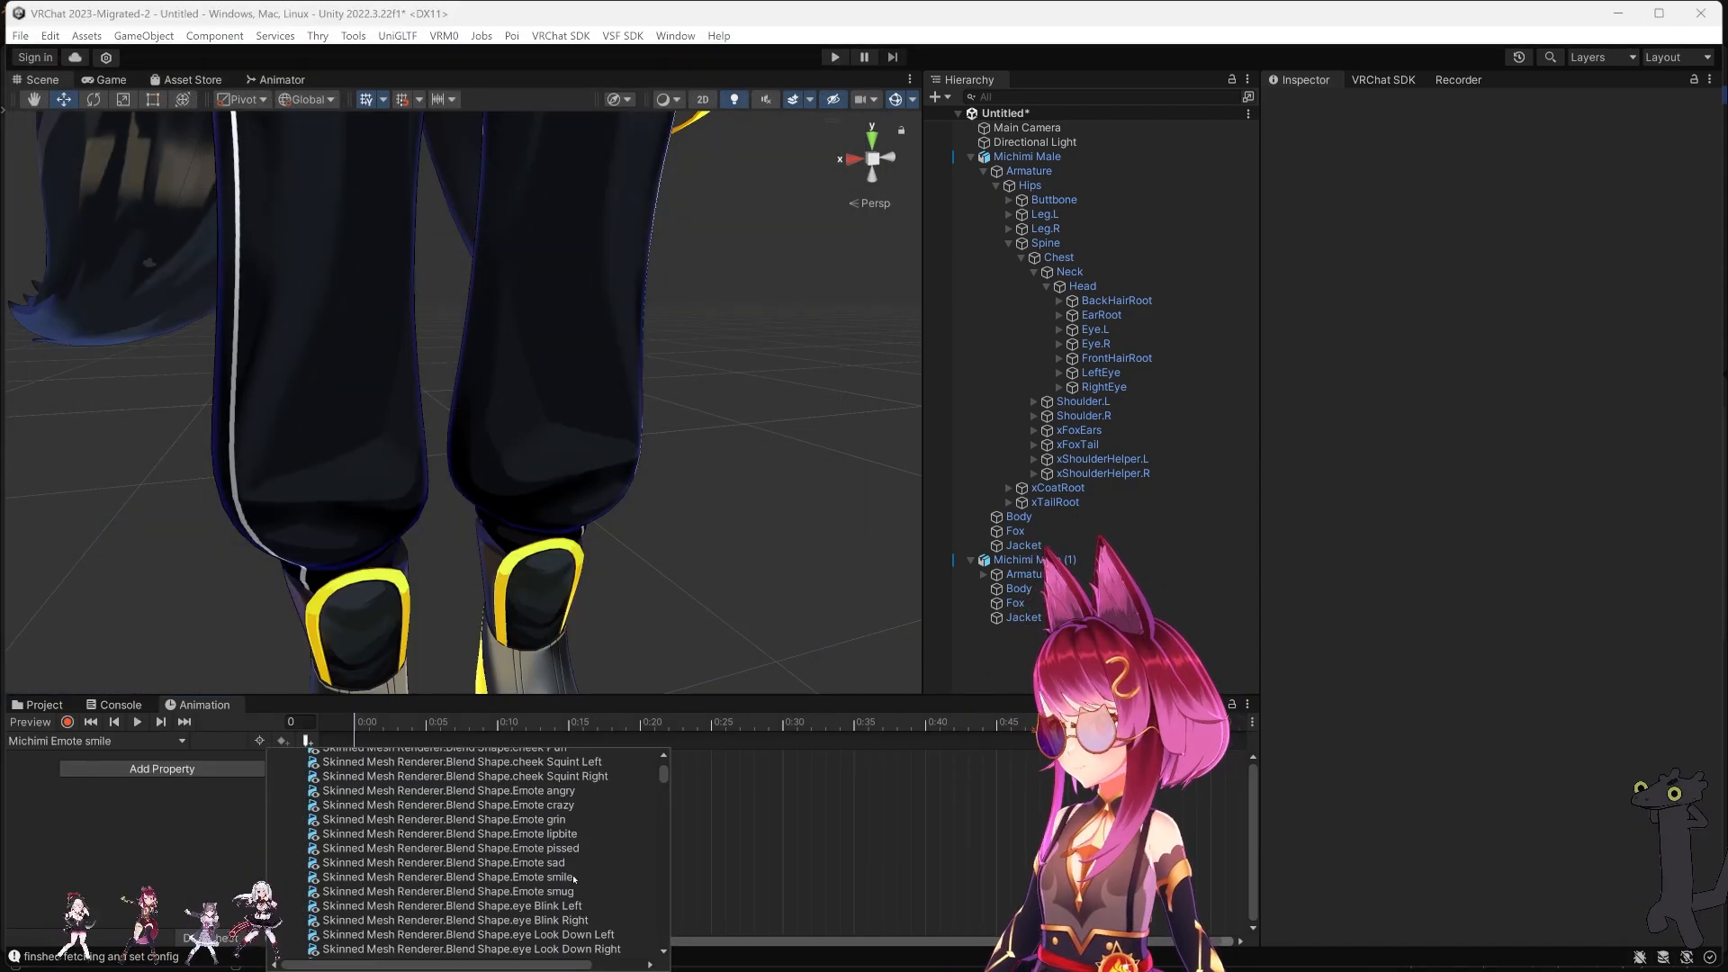
{"action": "left_click", "coordinate": [661, 898]}
{"action": "left_click", "coordinate": [1018, 588]}
{"action": "left_click", "coordinate": [245, 771]}
{"action": "type", "text": "100"}
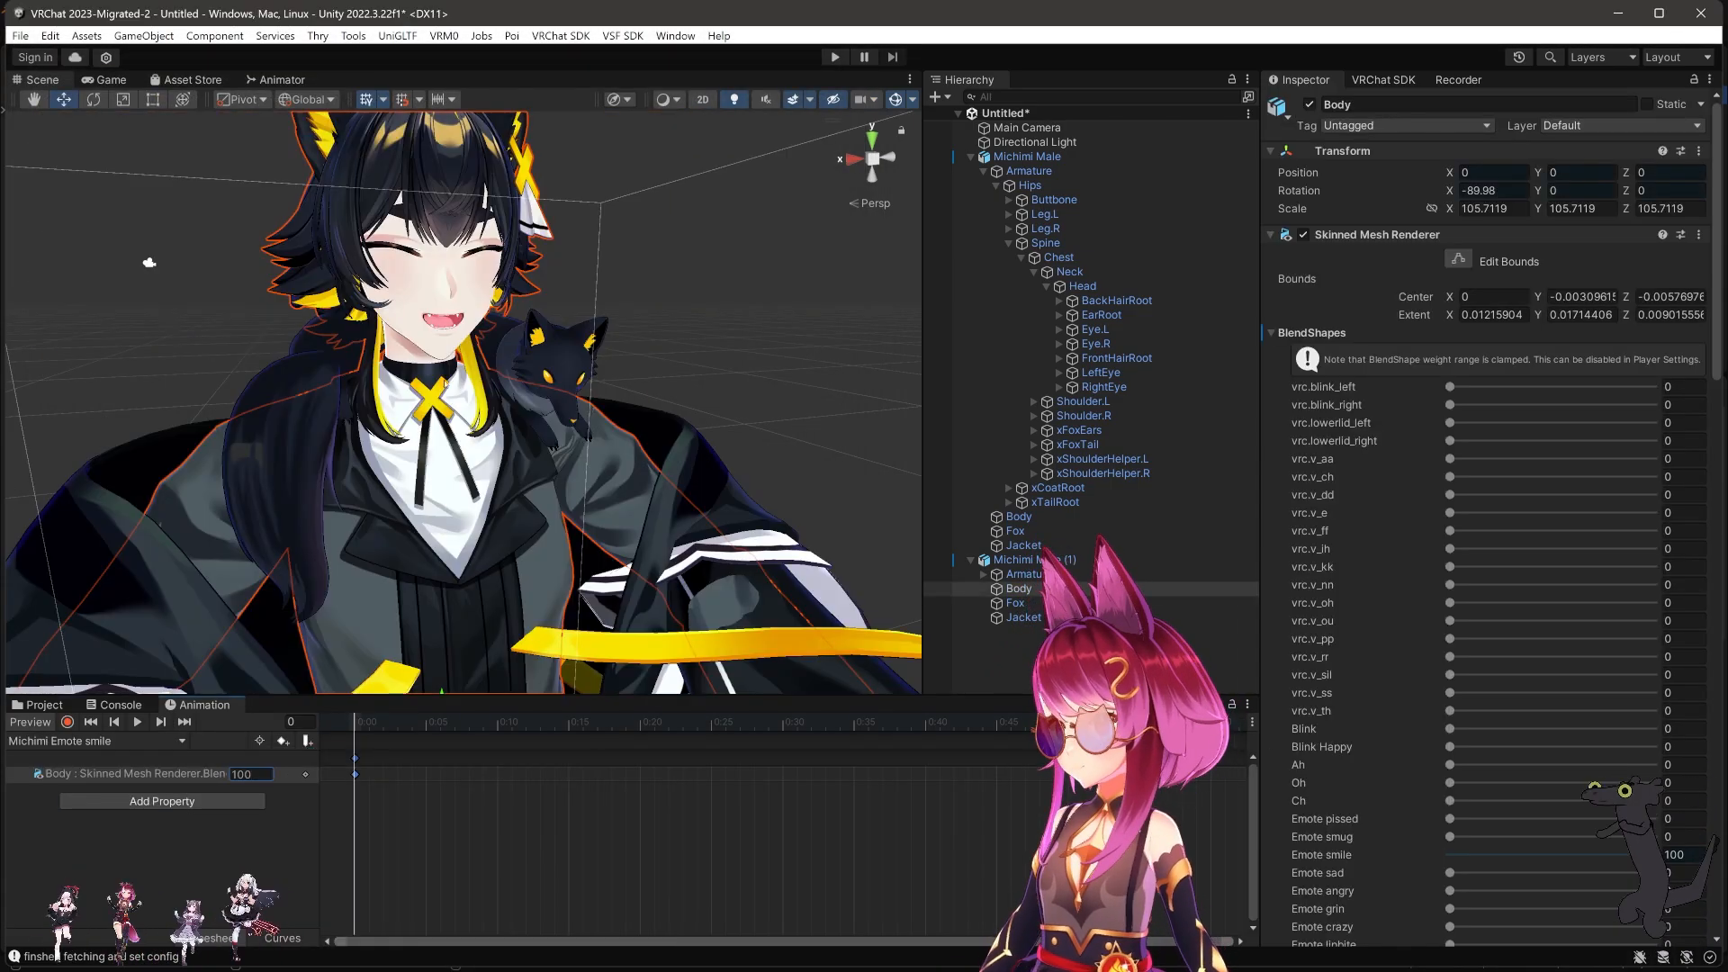
- Delete the auto-created controller asset in the Project window
{"action": "left_click", "coordinate": [44, 704]}
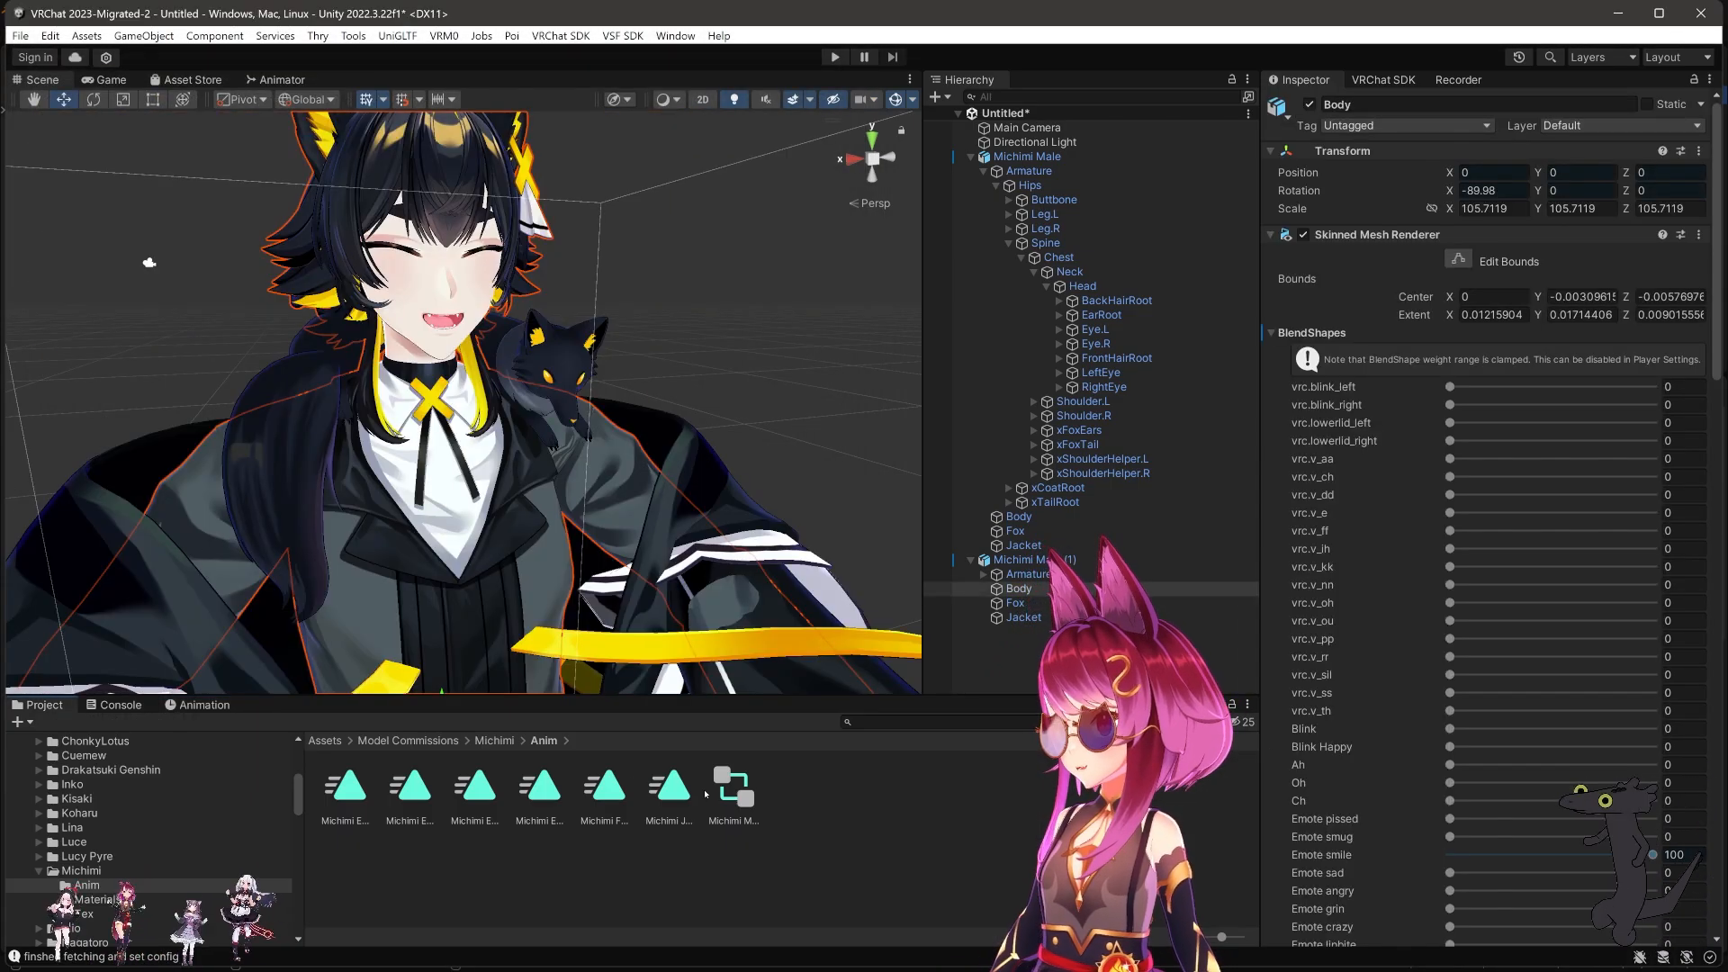
{"action": "left_click", "coordinate": [732, 790]}
{"action": "key", "text": "Delete"}
{"action": "key", "text": "Return"}
- Create a new animation clip saved as Michimi Emote angry
{"action": "left_click", "coordinate": [203, 704]}
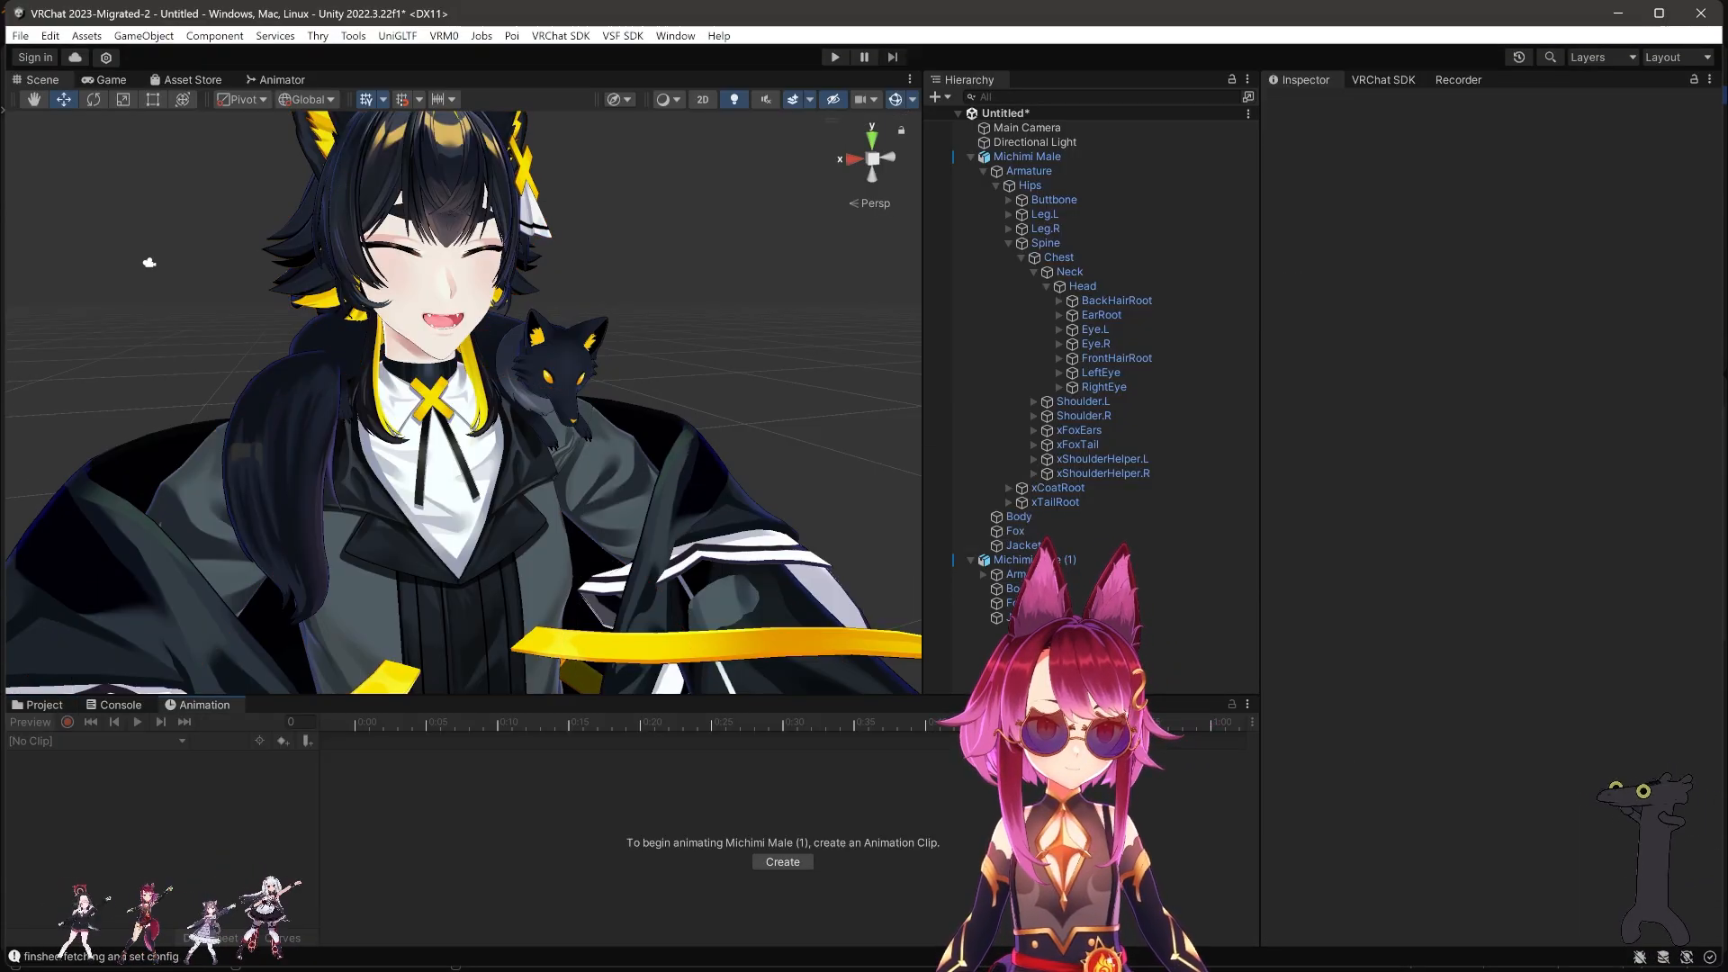
{"action": "left_click", "coordinate": [782, 862]}
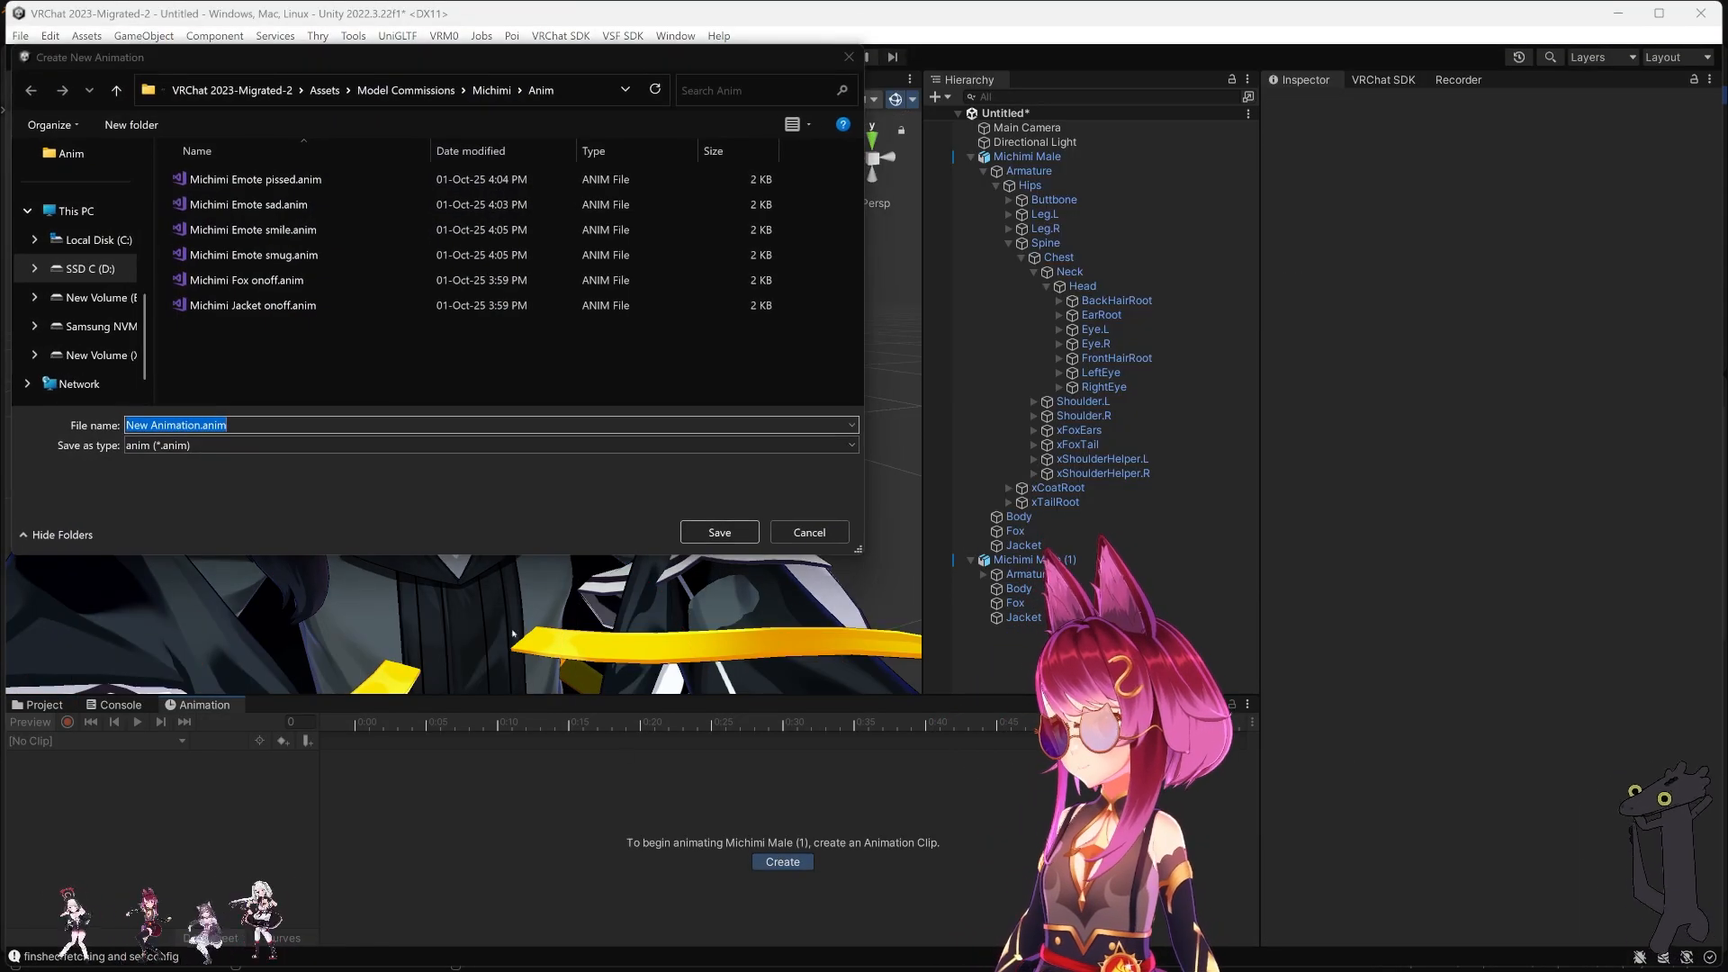
{"action": "type", "text": "Michimi Emote"}
{"action": "type", "text": "angry"}
{"action": "key", "text": "Return"}
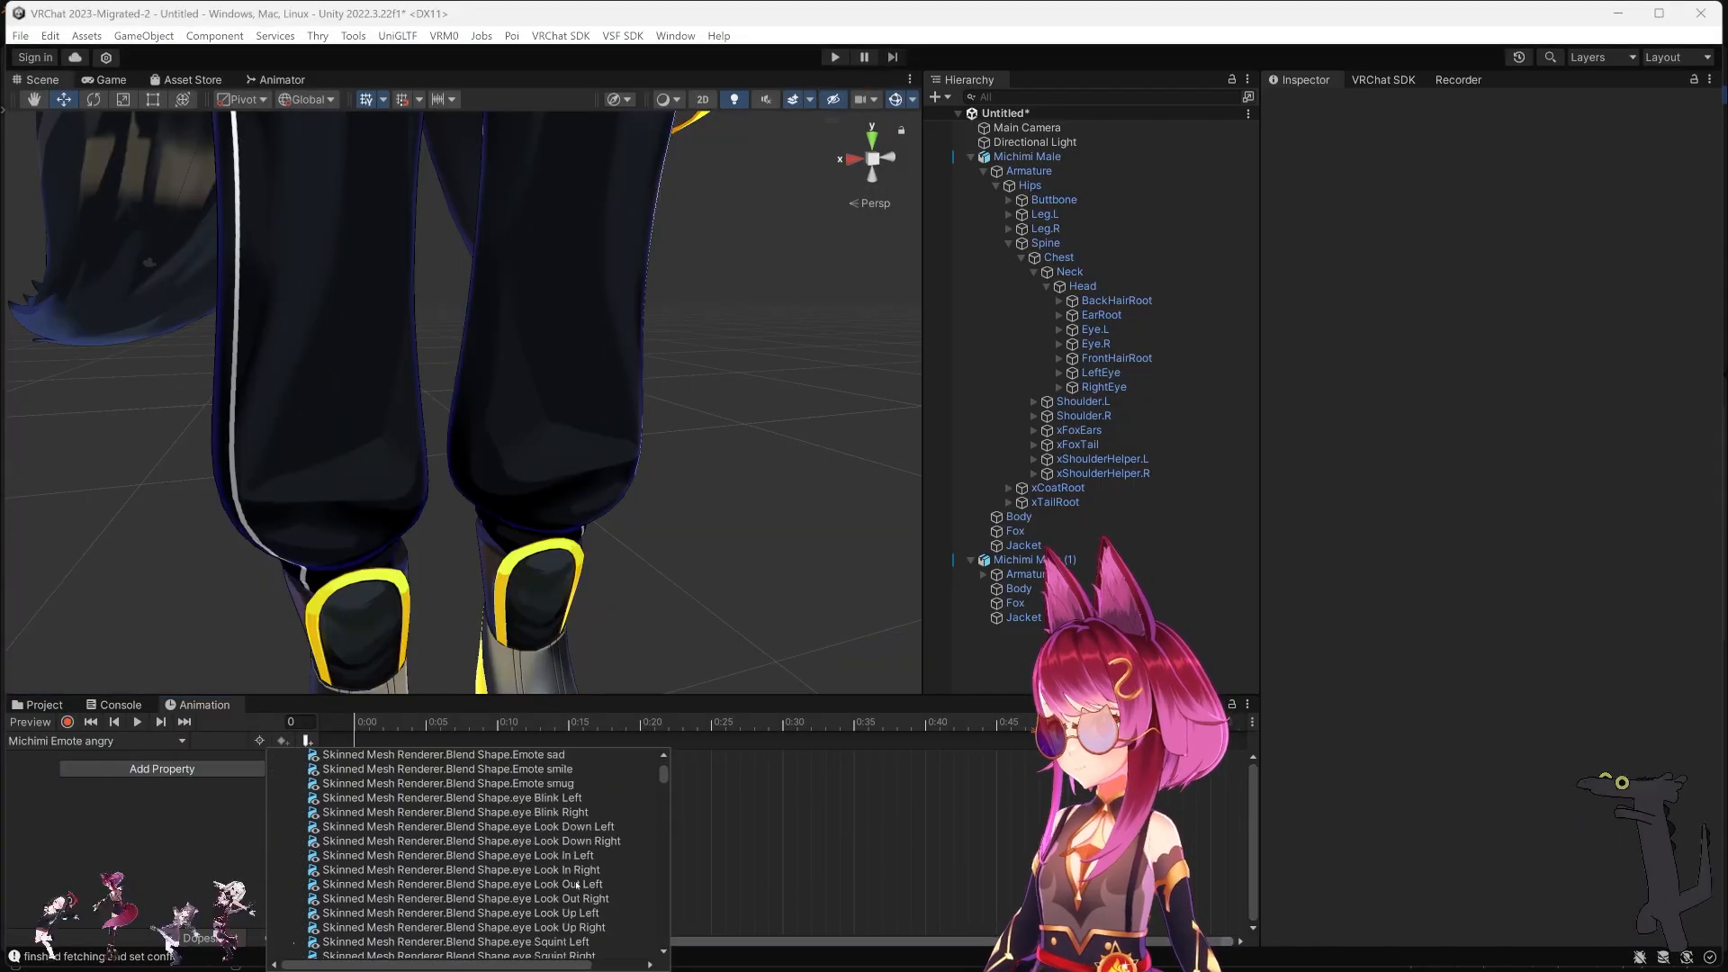
- Add the Body's Emote grin blend shape at 100 and frame the avatar's head
{"action": "left_click", "coordinate": [162, 768]}
{"action": "left_click", "coordinate": [295, 871]}
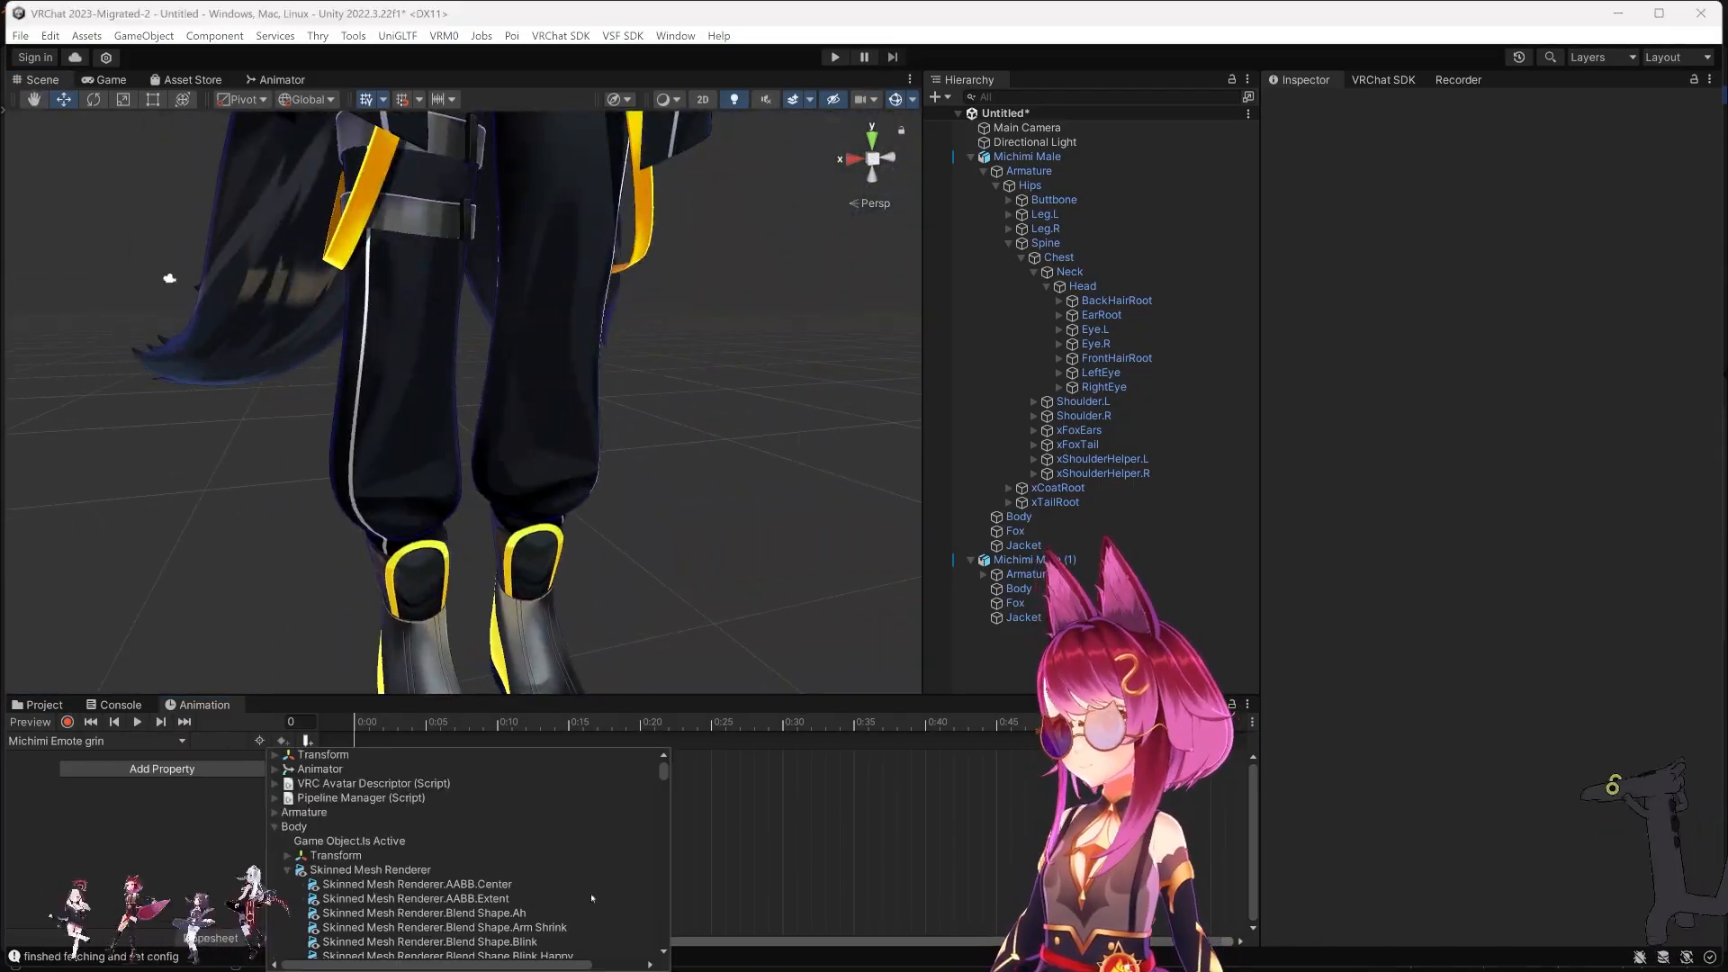
{"action": "scroll", "coordinate": [576, 877], "scroll_direction": "down", "scroll_amount": 8}
{"action": "right_click", "coordinate": [567, 871]}
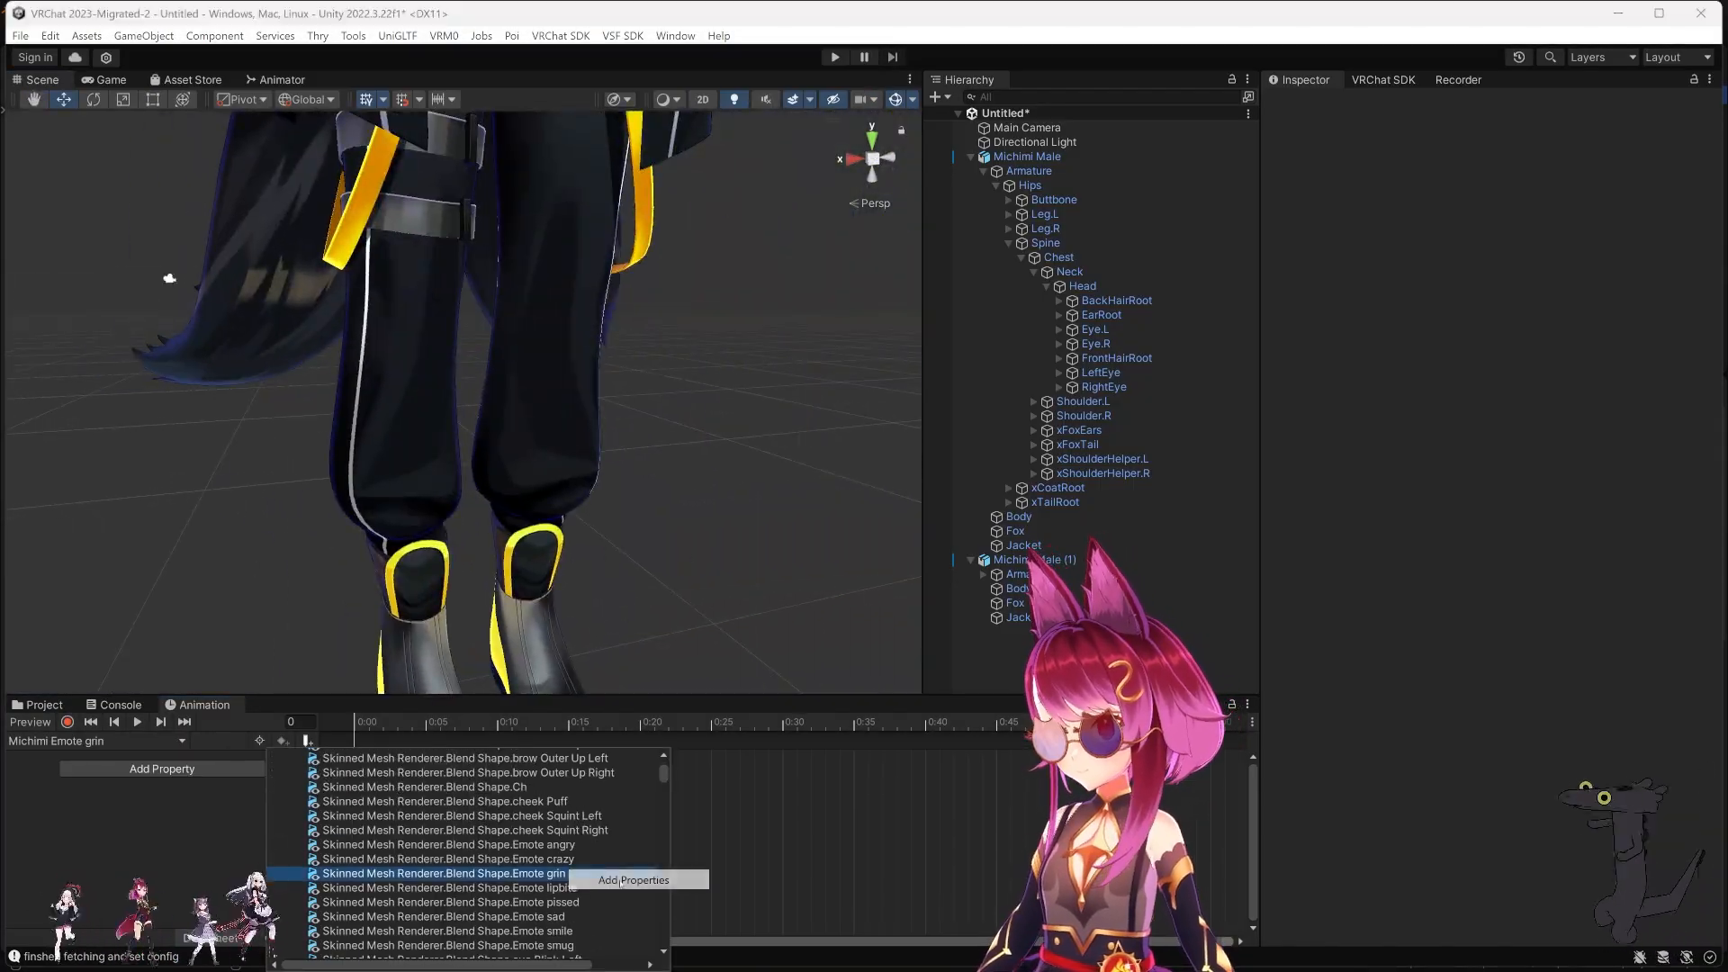
{"action": "left_click", "coordinate": [617, 879]}
{"action": "left_click", "coordinate": [251, 774]}
{"action": "type", "text": "100"}
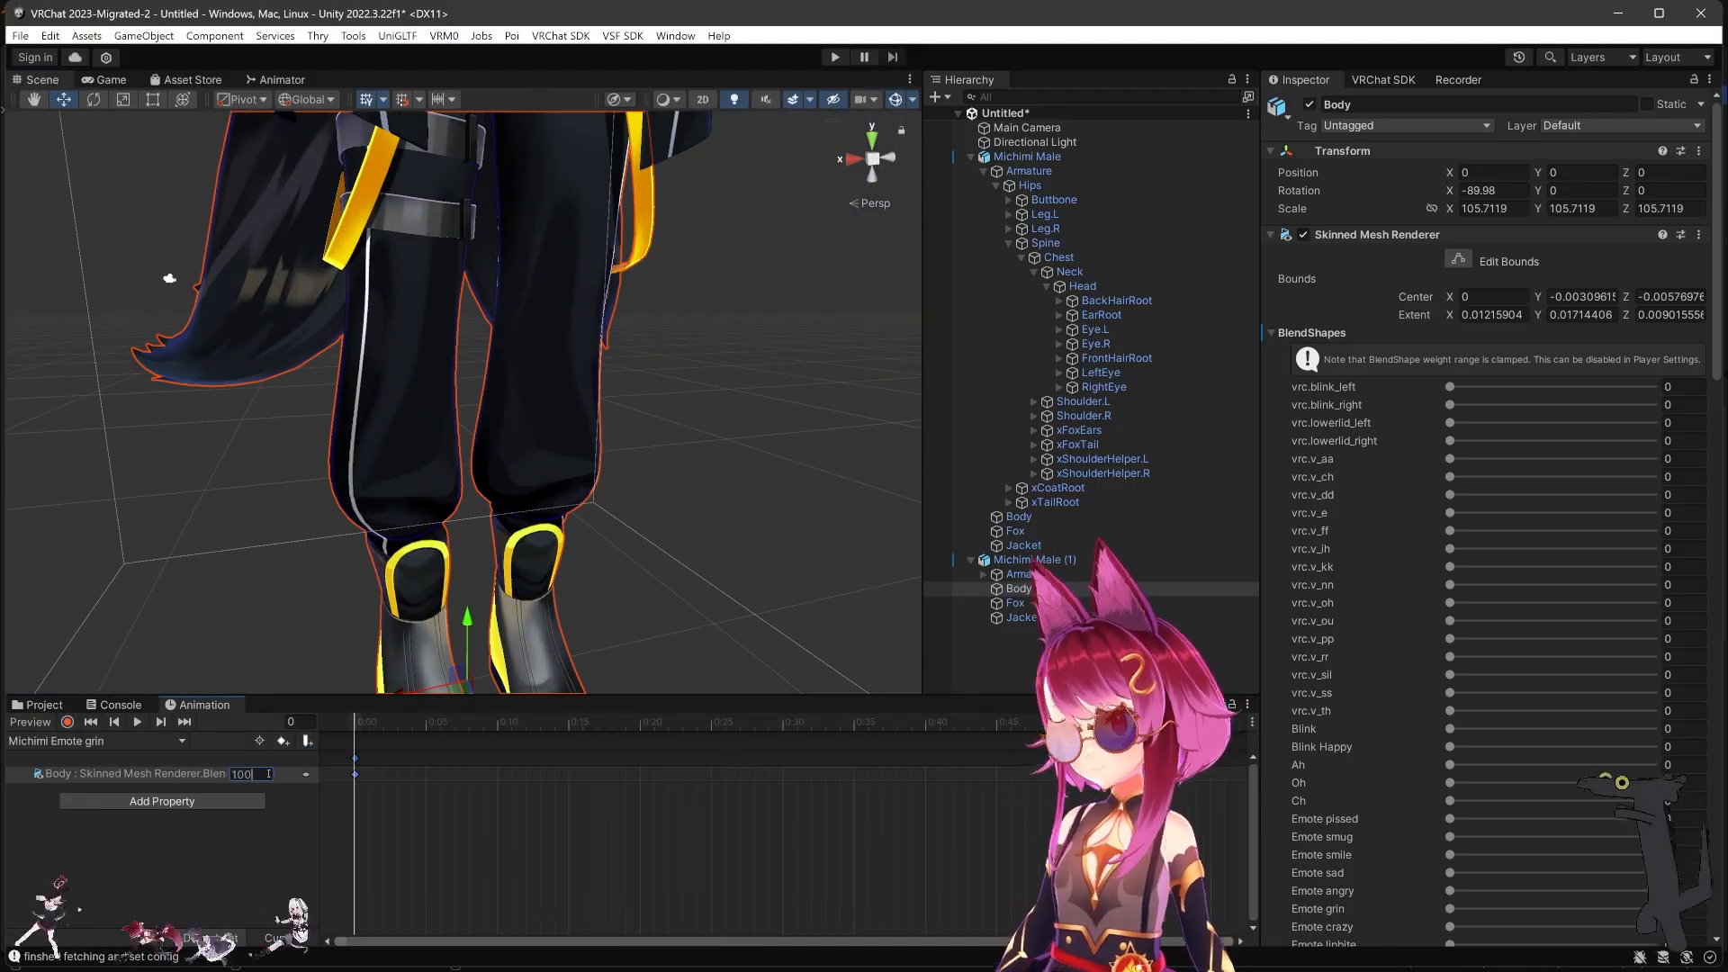
{"action": "right_click_drag", "start_coordinate": [504, 404], "coordinate": [805, 560]}
{"action": "key", "text": "s"}
{"action": "key", "text": "s"}
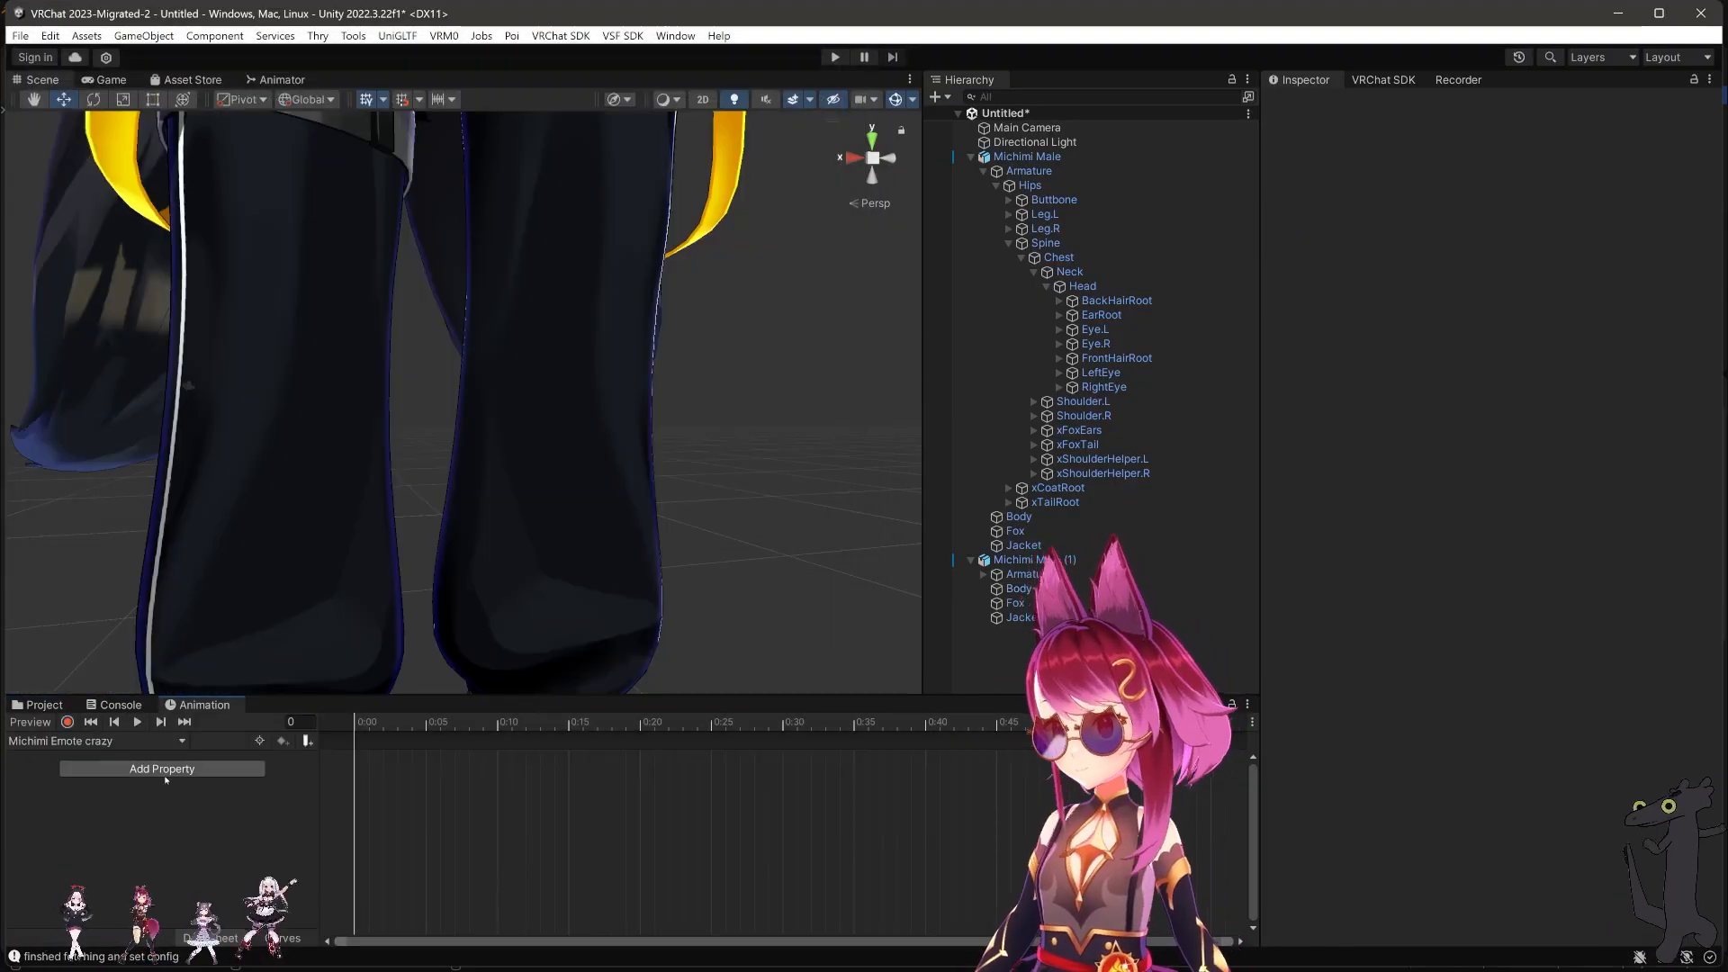
- Add the Body's Skinned Mesh Renderer Emote crazy blend shape at 100 and check the face
{"action": "left_click", "coordinate": [164, 770]}
{"action": "left_click", "coordinate": [273, 827]}
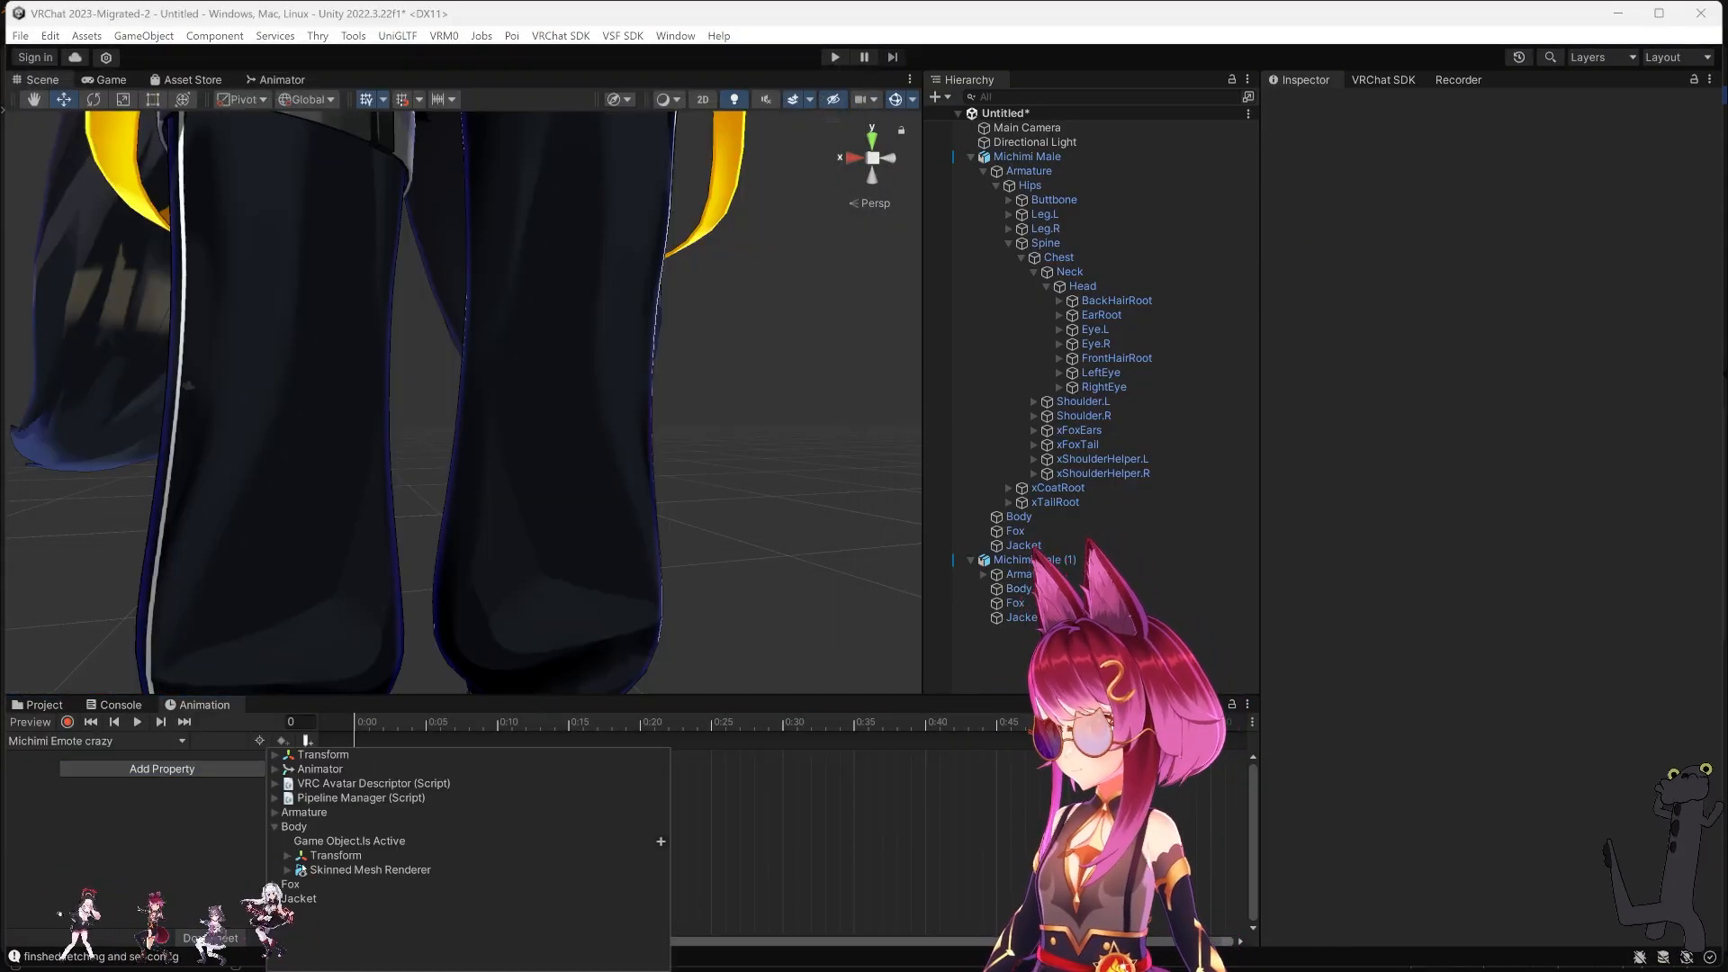
{"action": "left_click", "coordinate": [286, 867]}
{"action": "scroll", "coordinate": [568, 890], "scroll_direction": "down", "scroll_amount": 5}
{"action": "scroll", "coordinate": [568, 890], "scroll_direction": "down", "scroll_amount": 4}
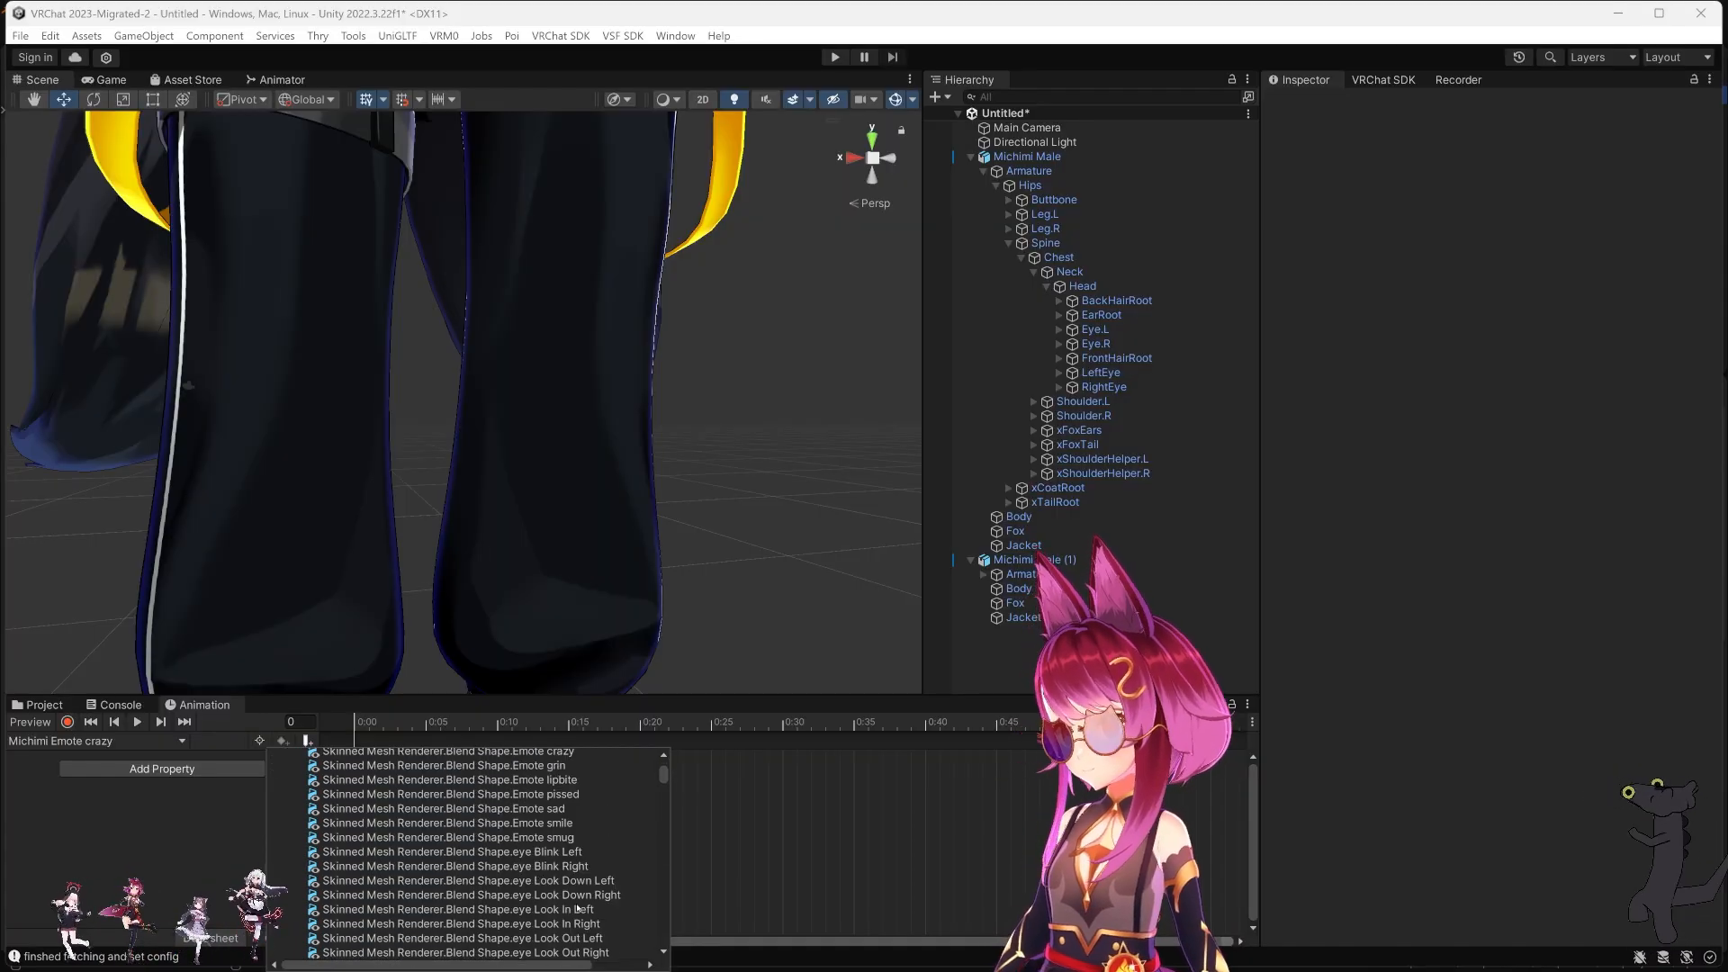
{"action": "scroll", "coordinate": [572, 795], "scroll_direction": "up", "scroll_amount": 1}
{"action": "double_click", "coordinate": [564, 806]}
{"action": "left_click", "coordinate": [243, 773]}
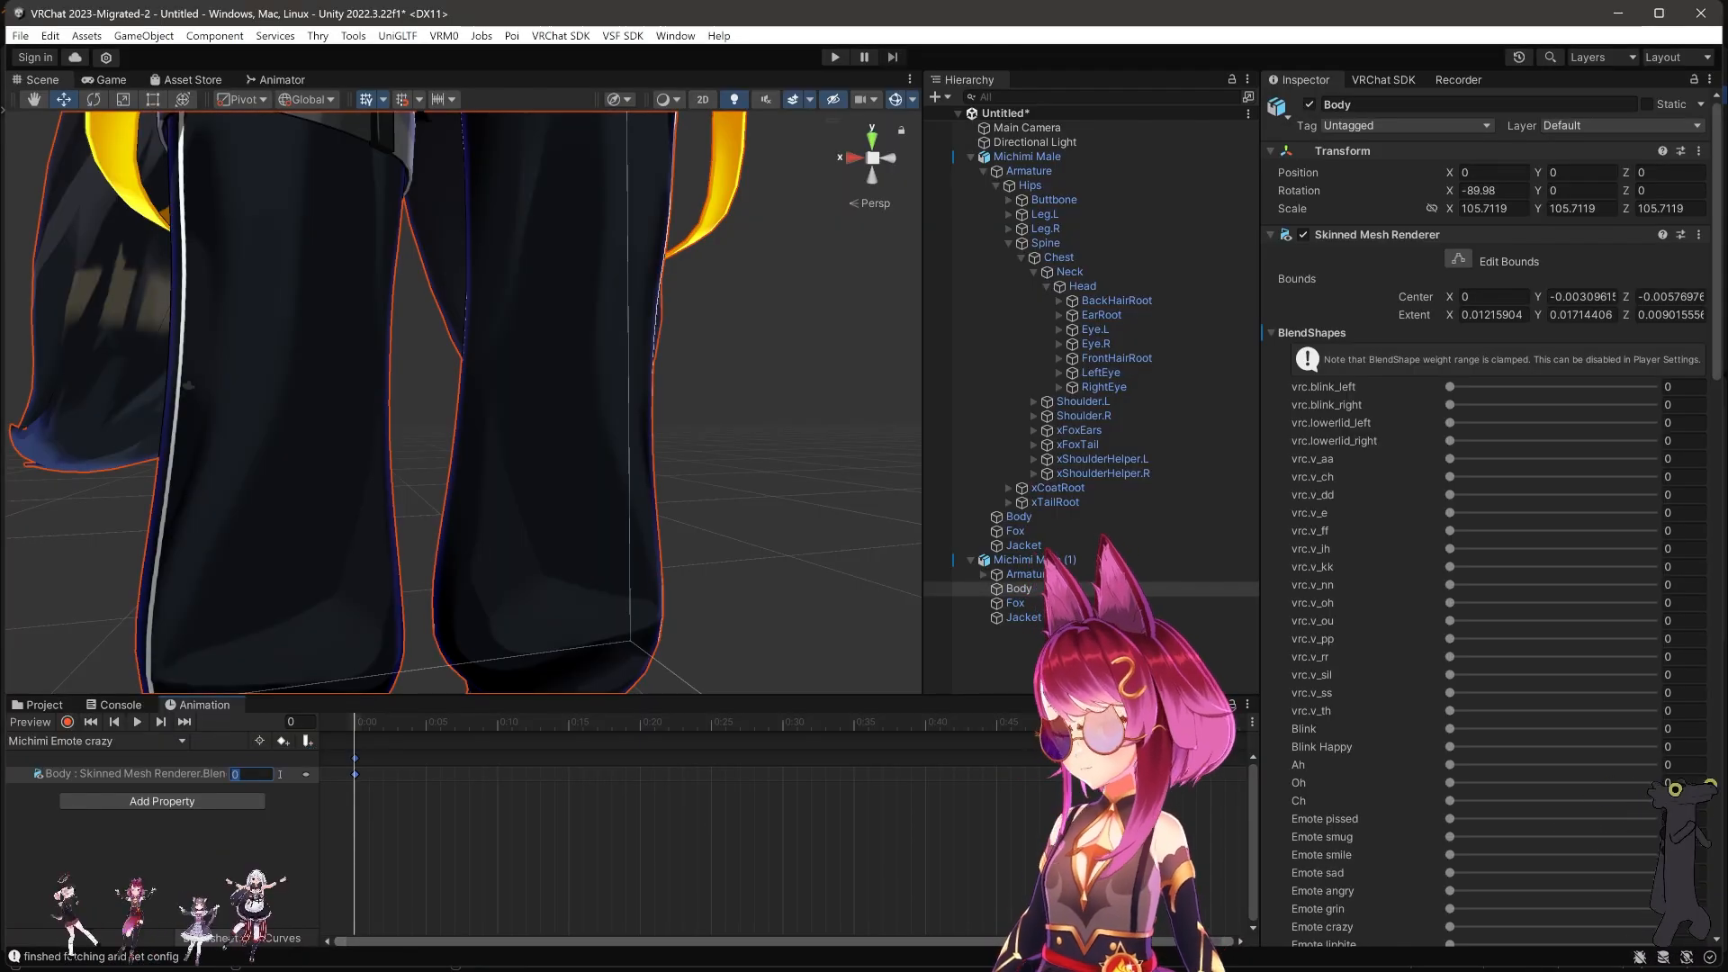
{"action": "type", "text": "100"}
{"action": "right_click_drag", "start_coordinate": [540, 358], "coordinate": [539, 351]}
{"action": "key", "text": "s"}
{"action": "left_click", "coordinate": [43, 704]}
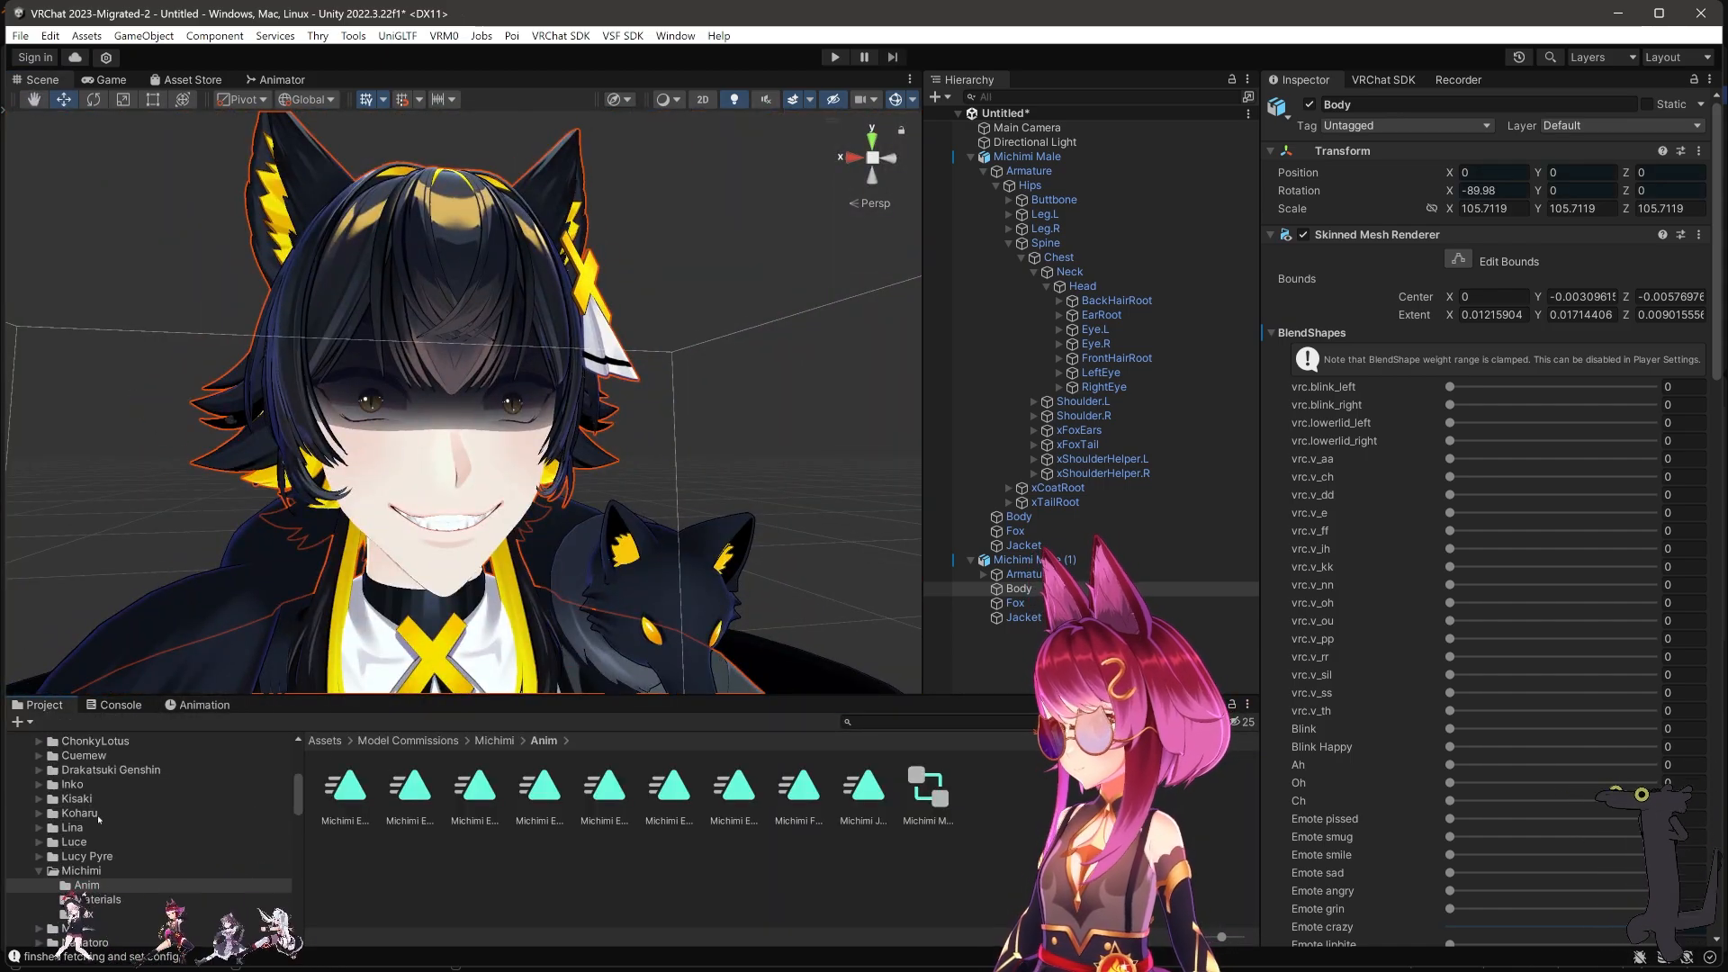
- Switch the Michimi Male Transparent material to Opaque, then back to Transparent
{"action": "left_click", "coordinate": [668, 788]}
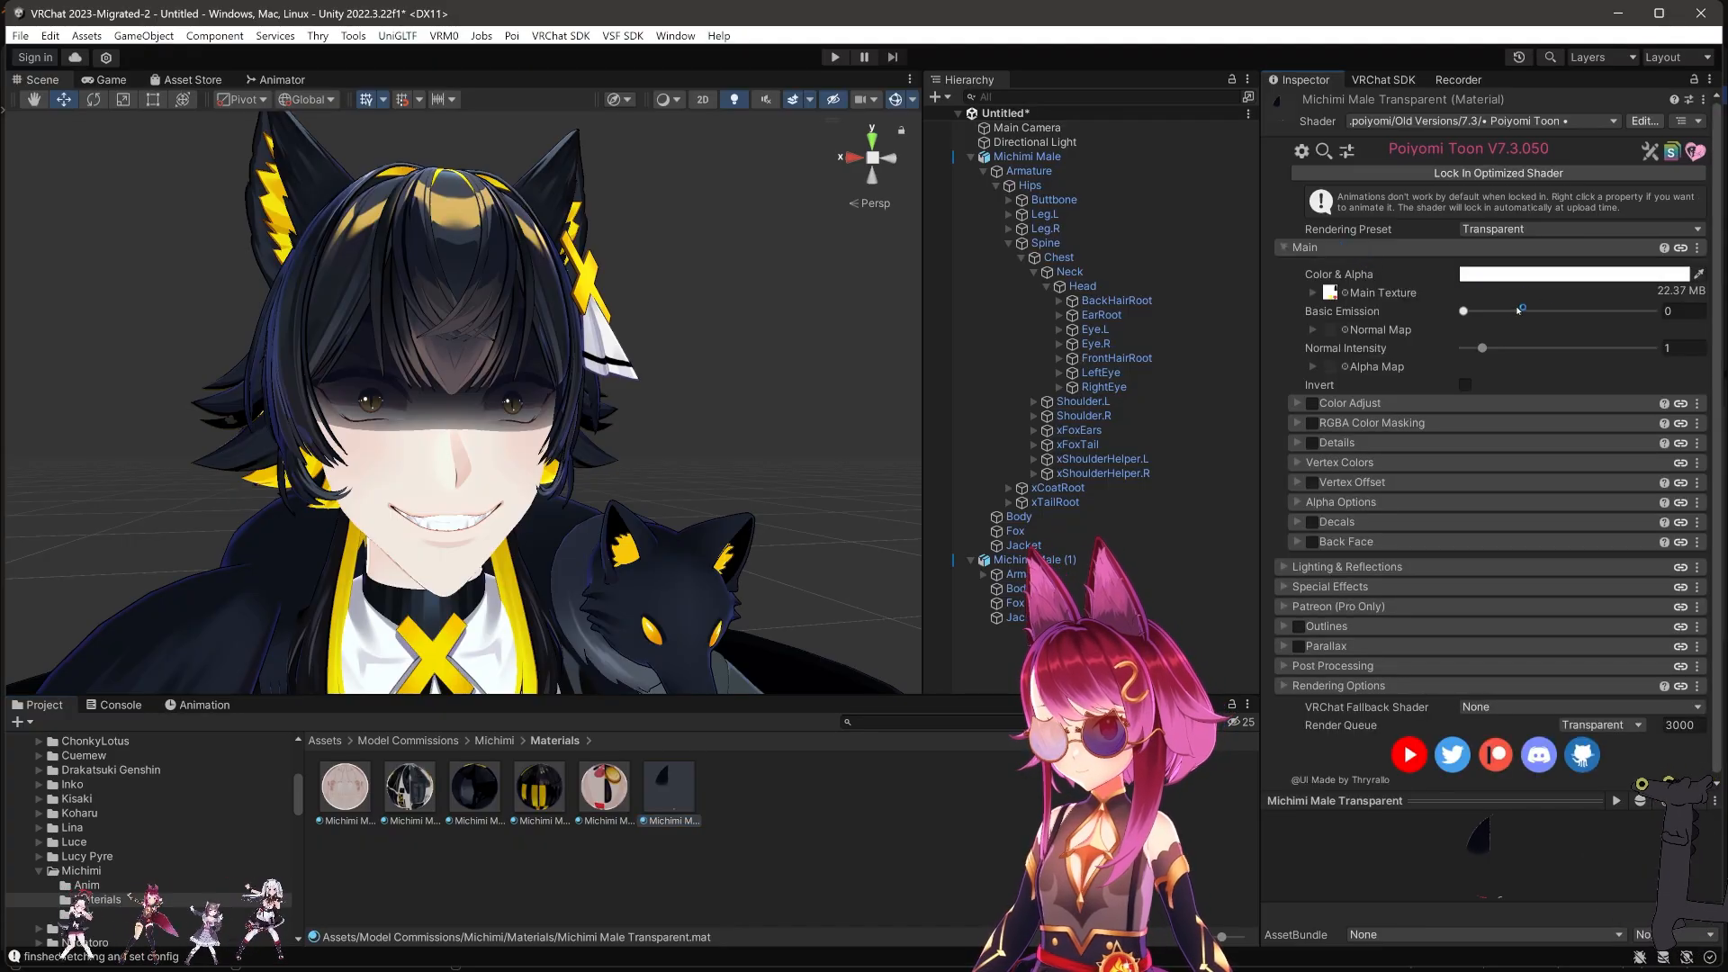
{"action": "left_click", "coordinate": [1494, 230]}
{"action": "left_click", "coordinate": [1512, 239]}
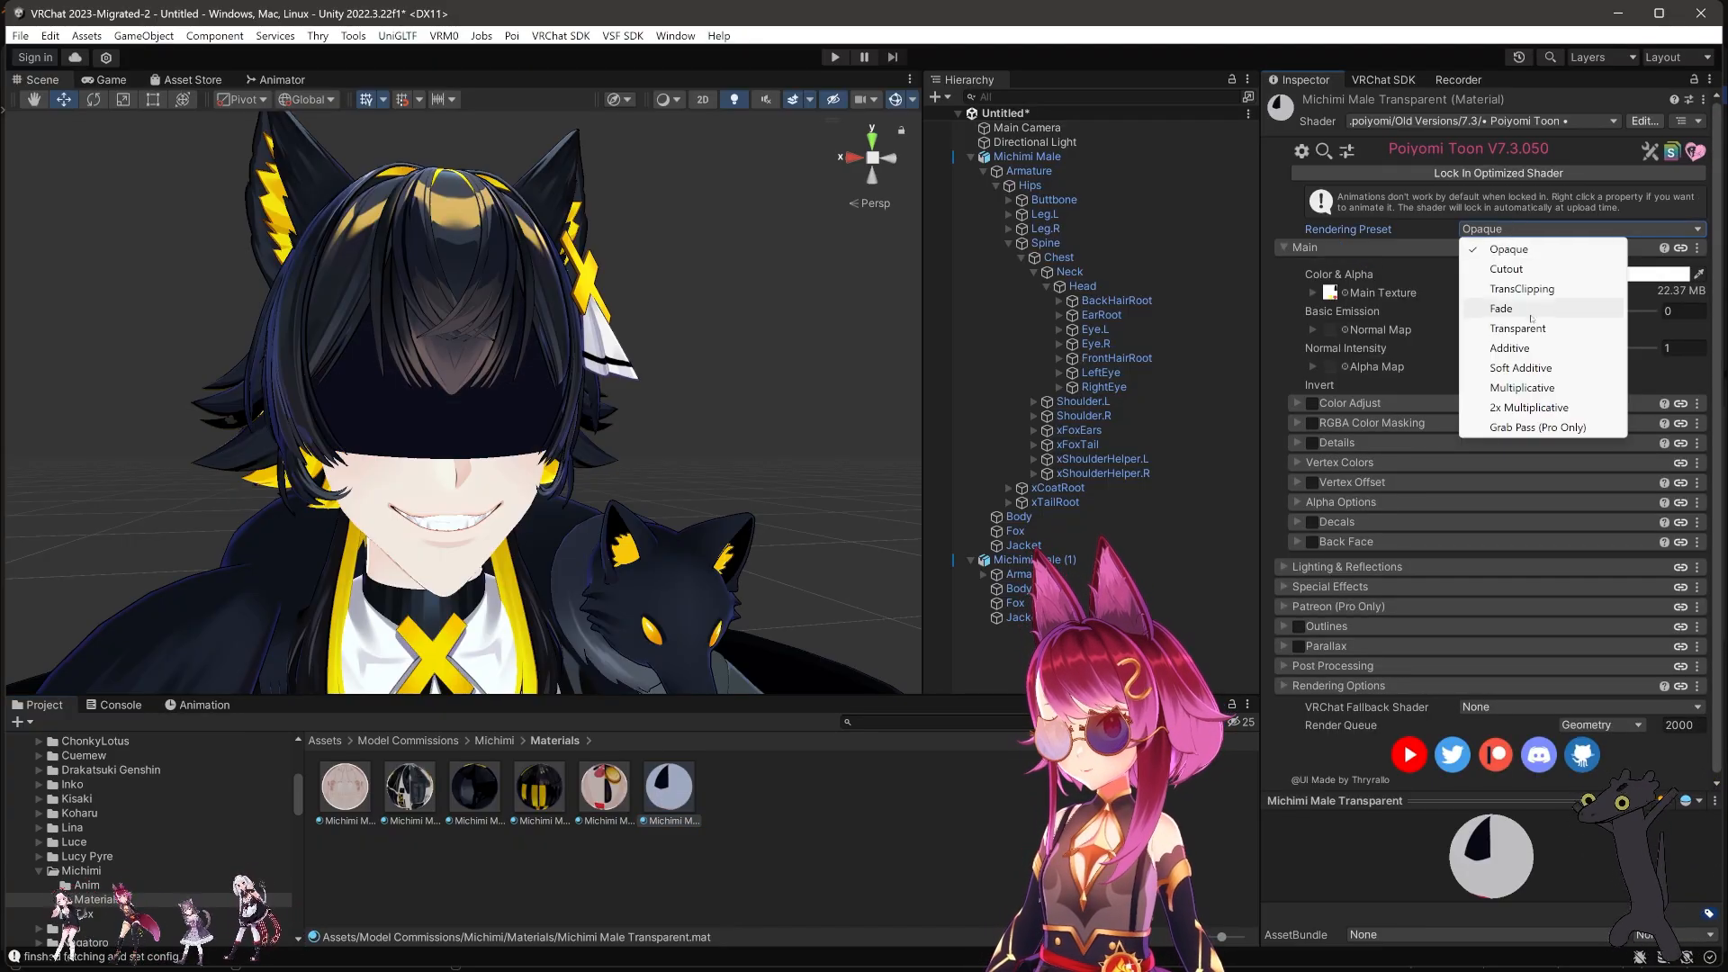
{"action": "left_click", "coordinate": [1512, 329]}
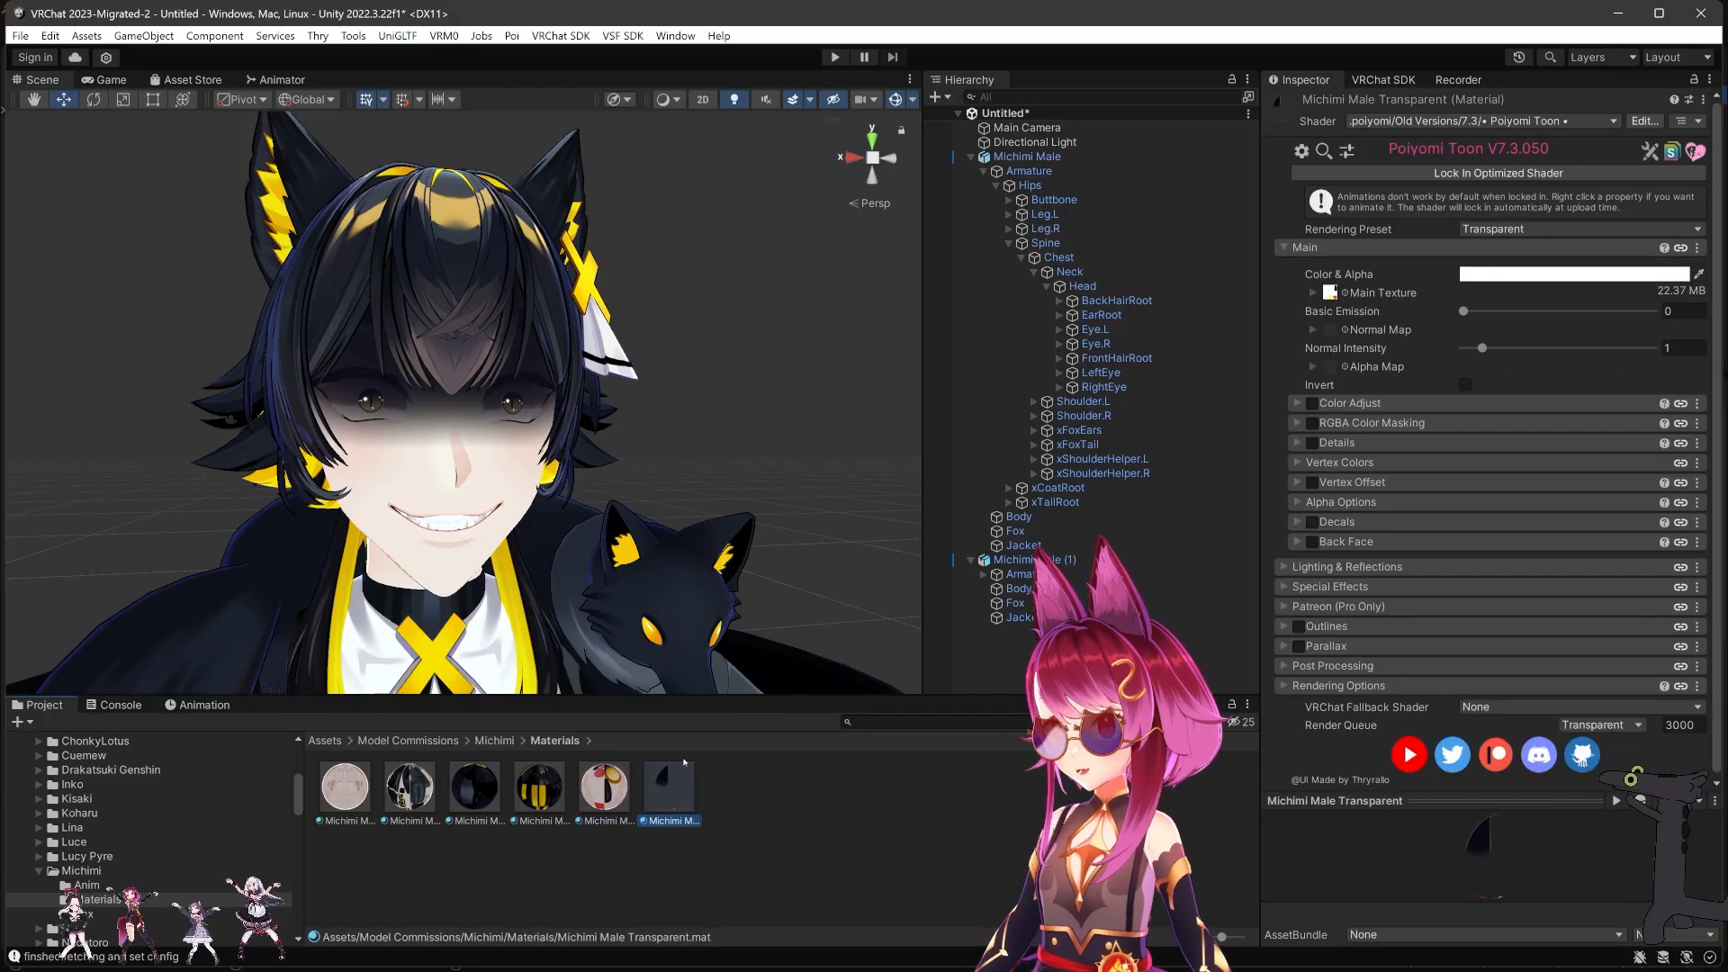
- Compare the Opaque preset once more, leave the material Transparent, and return to the Animation window
{"action": "left_click", "coordinate": [1489, 230]}
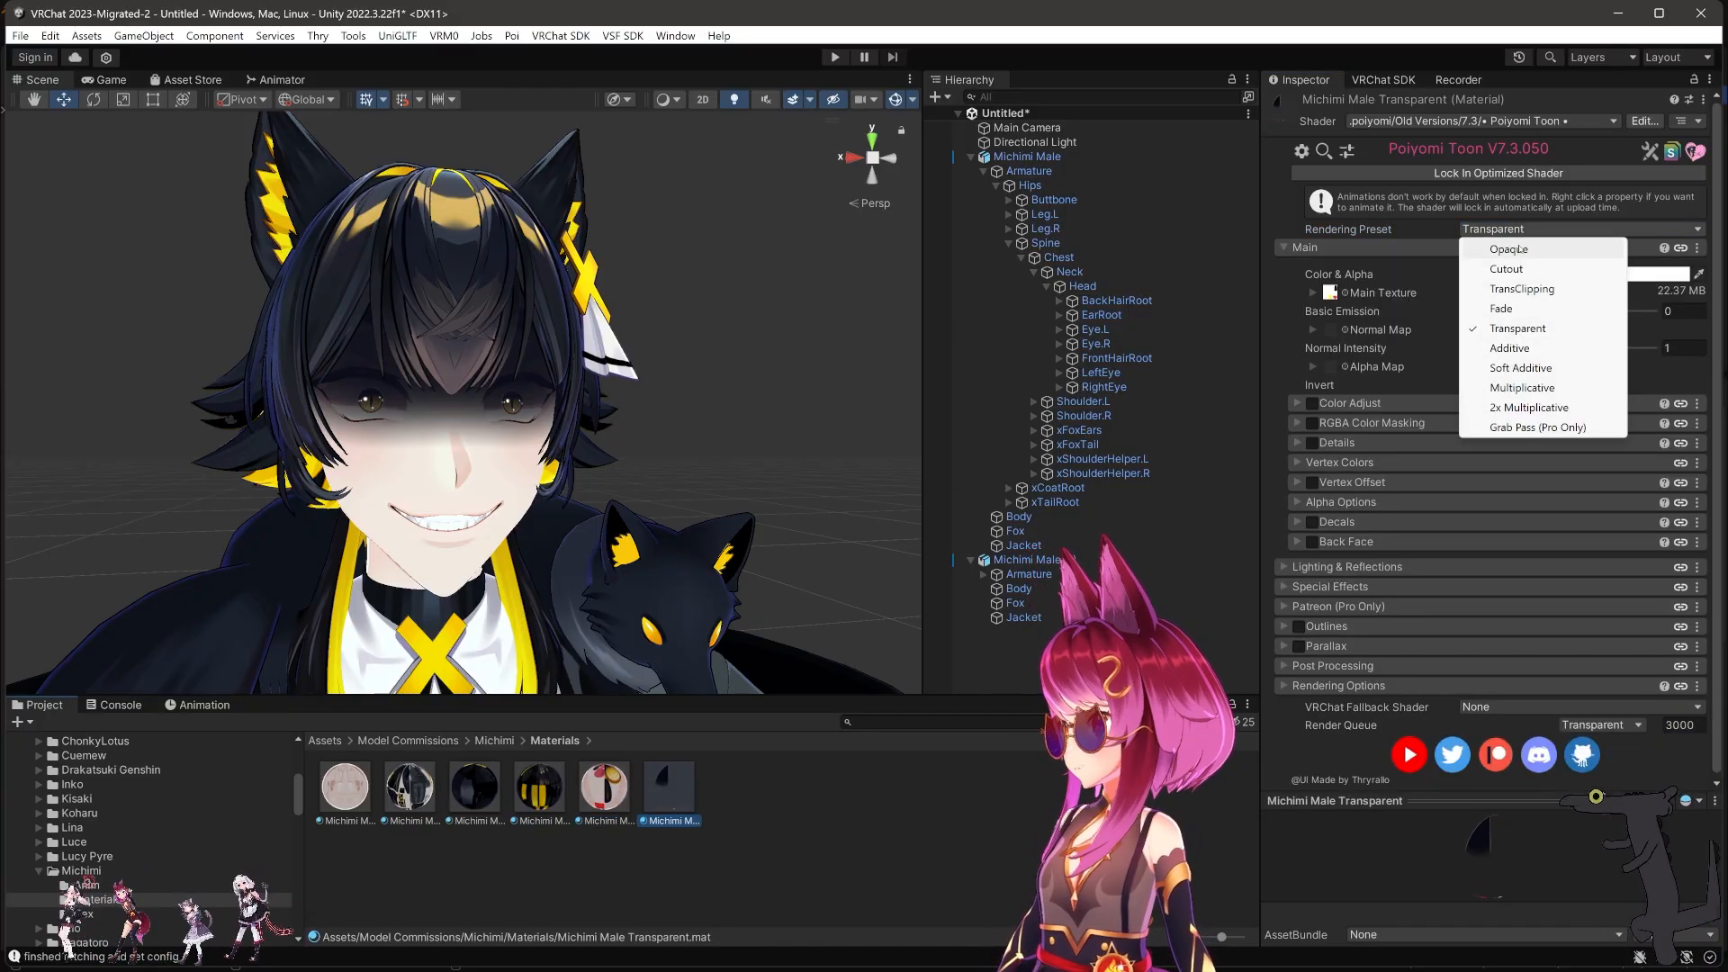
{"action": "left_click", "coordinate": [1509, 249]}
{"action": "left_click", "coordinate": [1511, 229]}
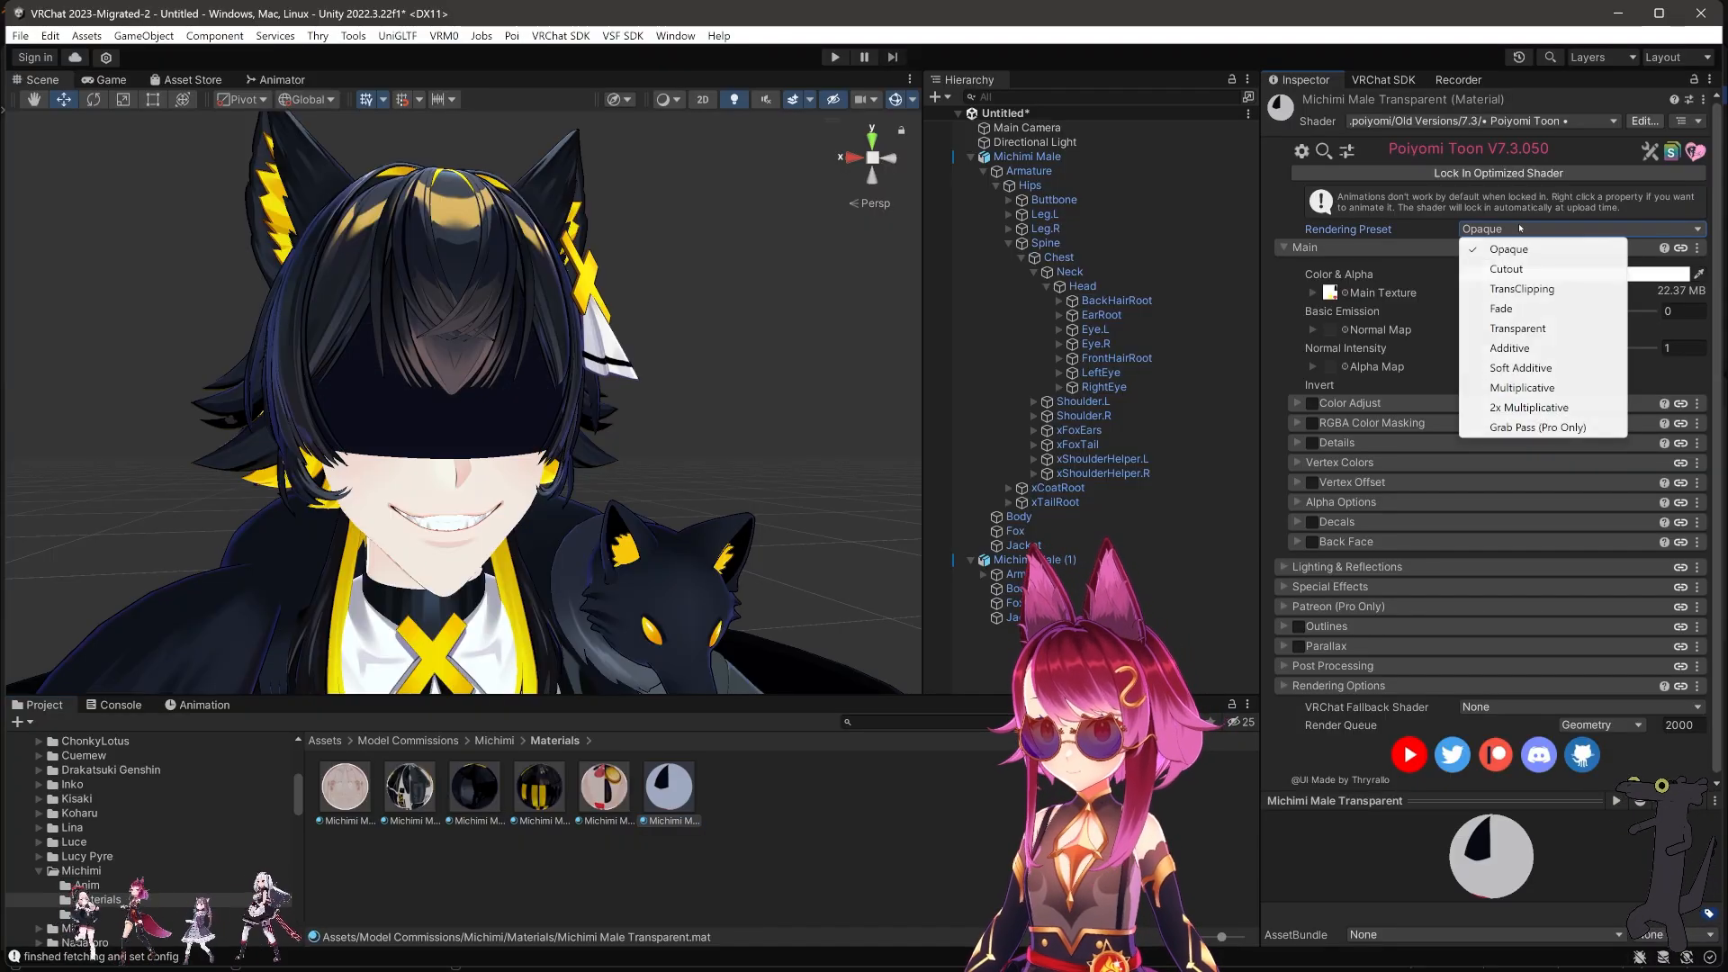
{"action": "left_click", "coordinate": [1520, 329]}
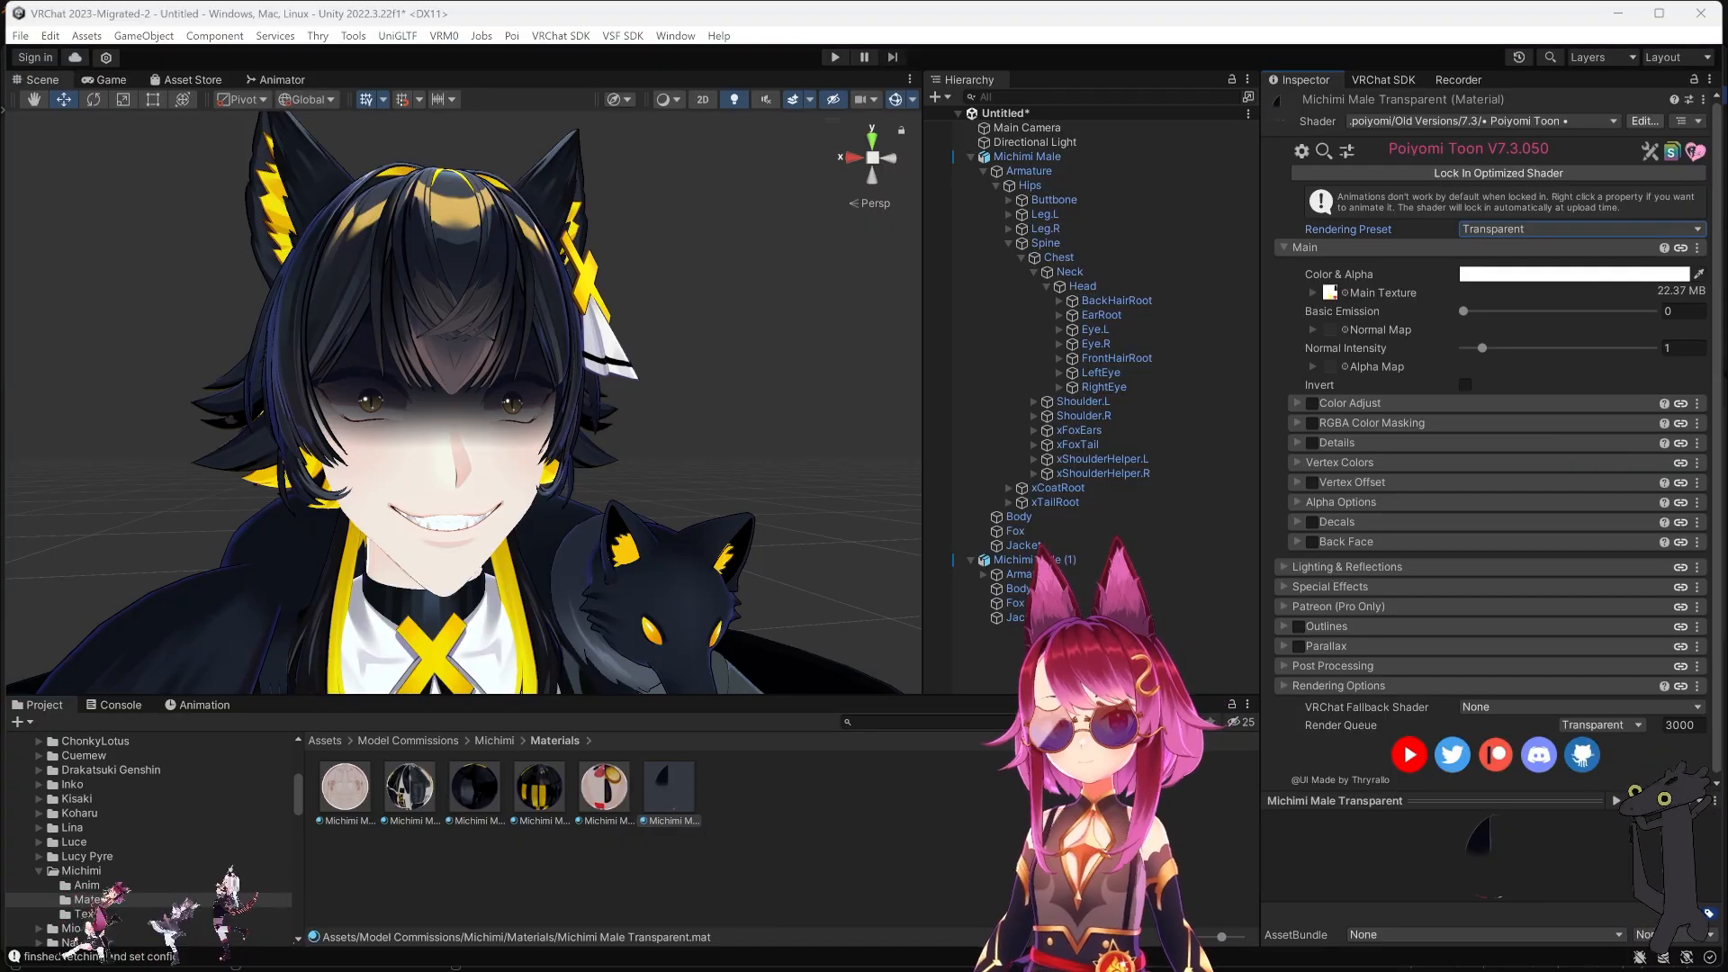
{"action": "left_click", "coordinate": [197, 704]}
{"action": "left_click", "coordinate": [44, 704]}
- Create a new animation clip saved as Michimi Emote lipbite
{"action": "left_click", "coordinate": [405, 863]}
{"action": "left_click", "coordinate": [203, 704]}
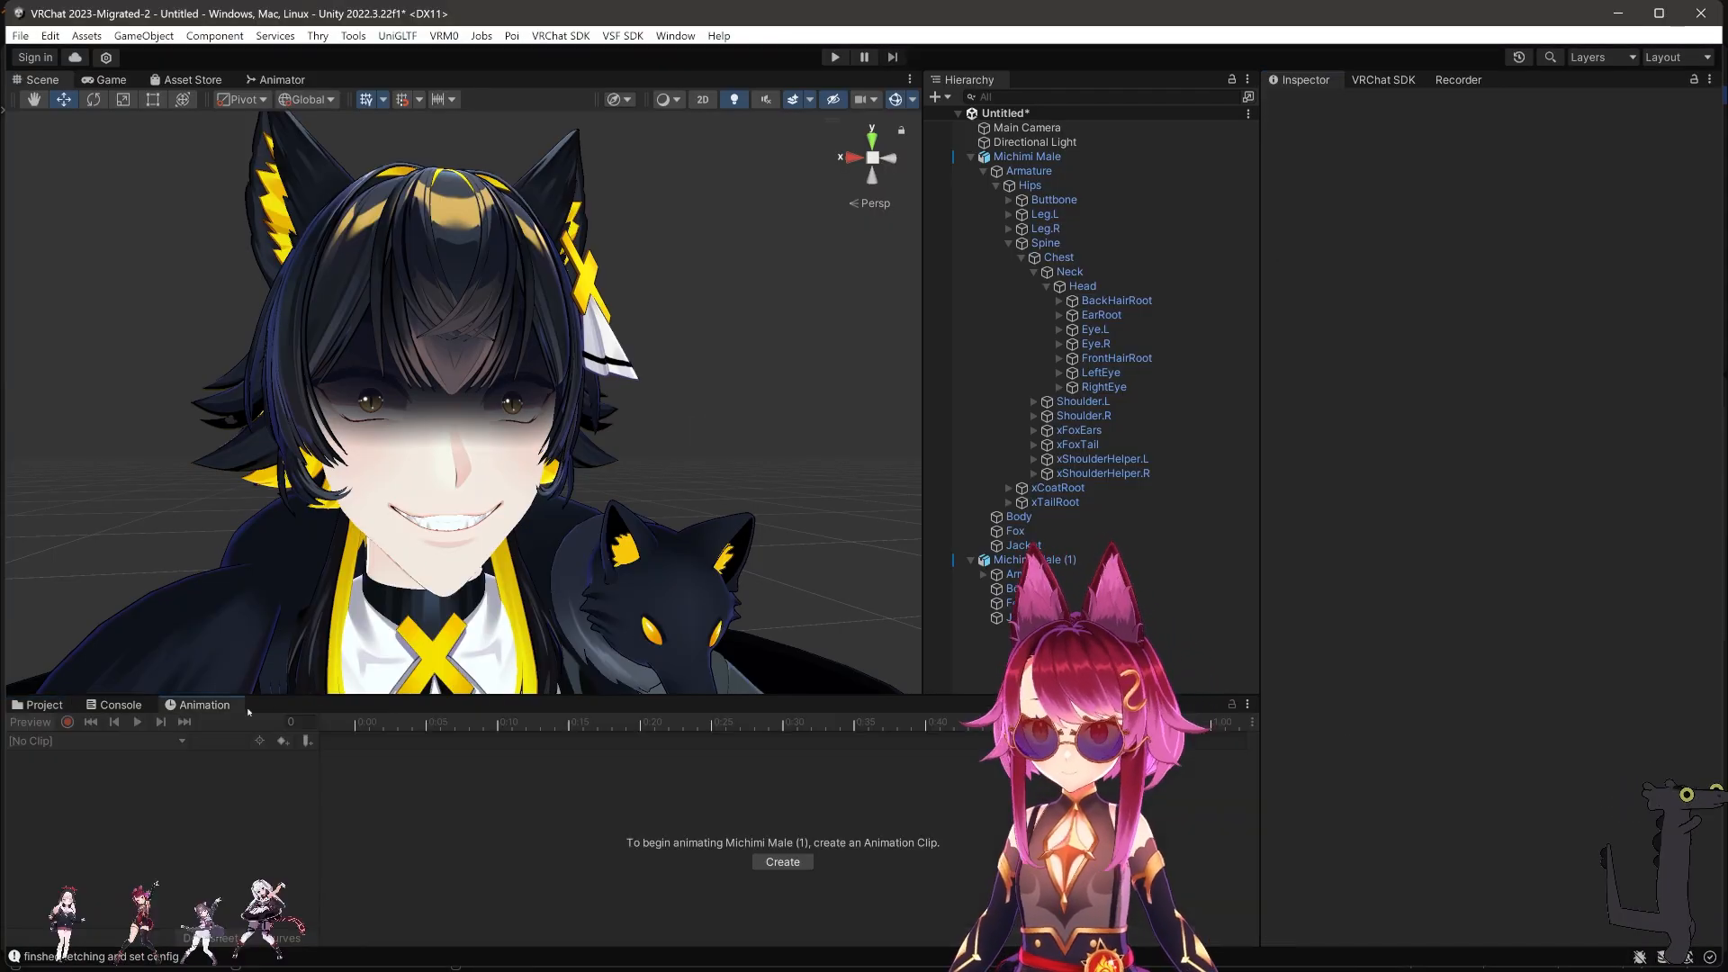
{"action": "left_click", "coordinate": [781, 861]}
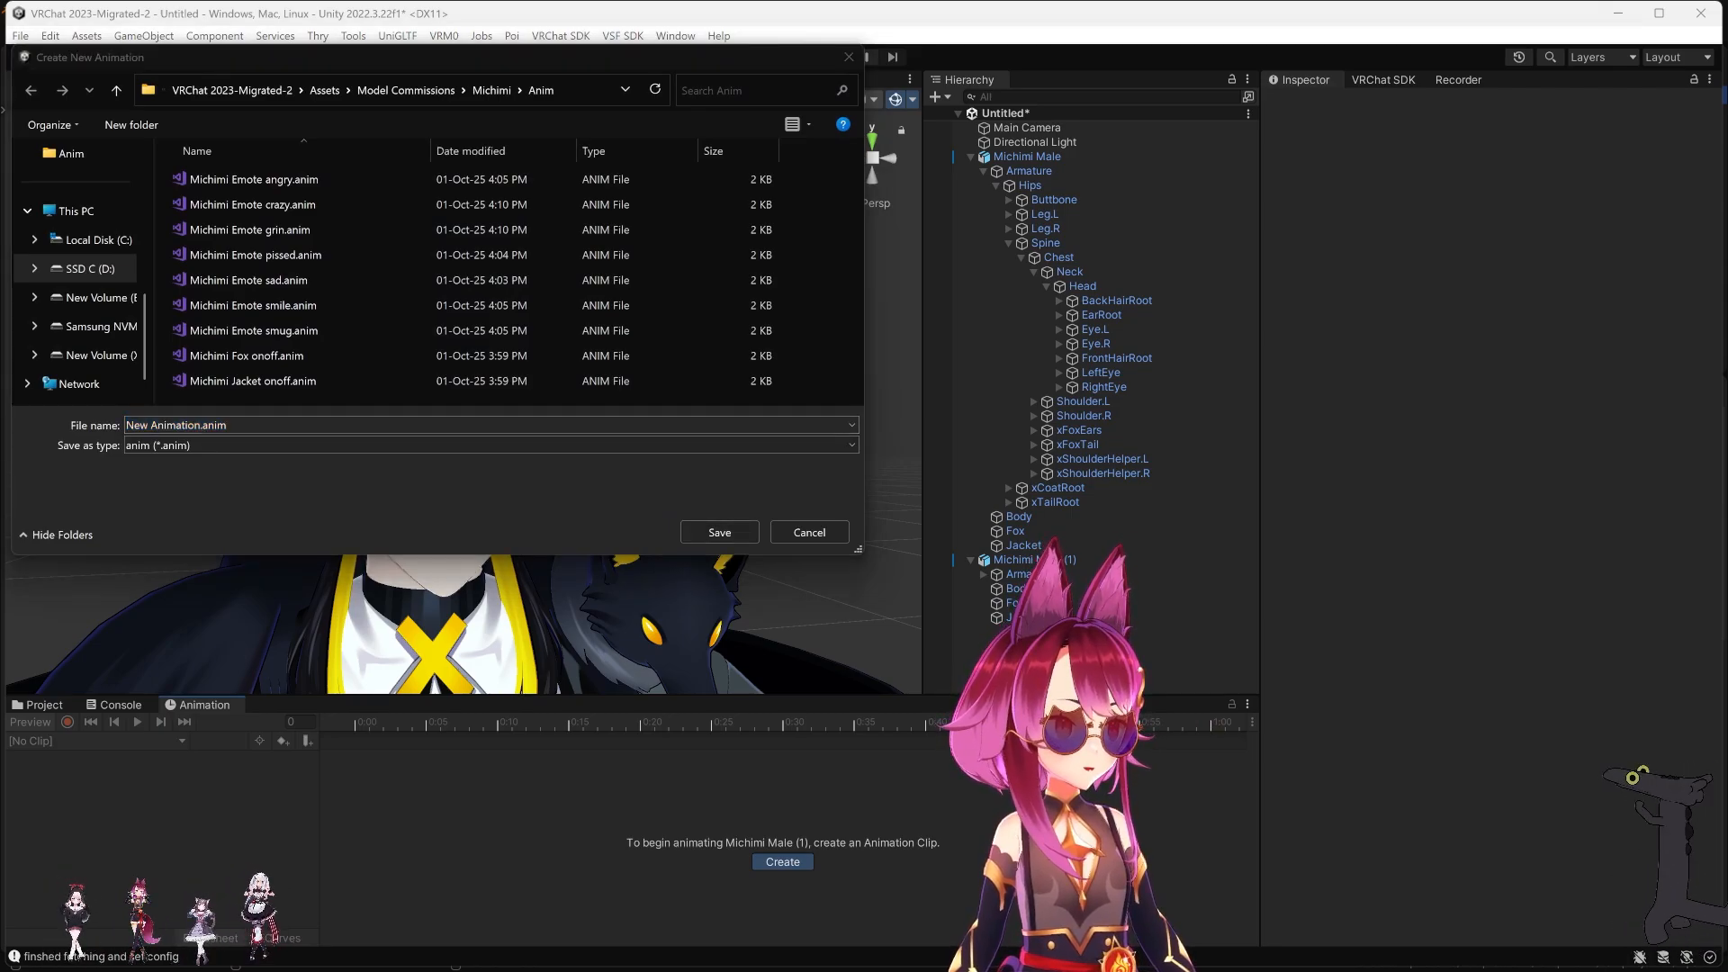
{"action": "left_click", "coordinate": [221, 431]}
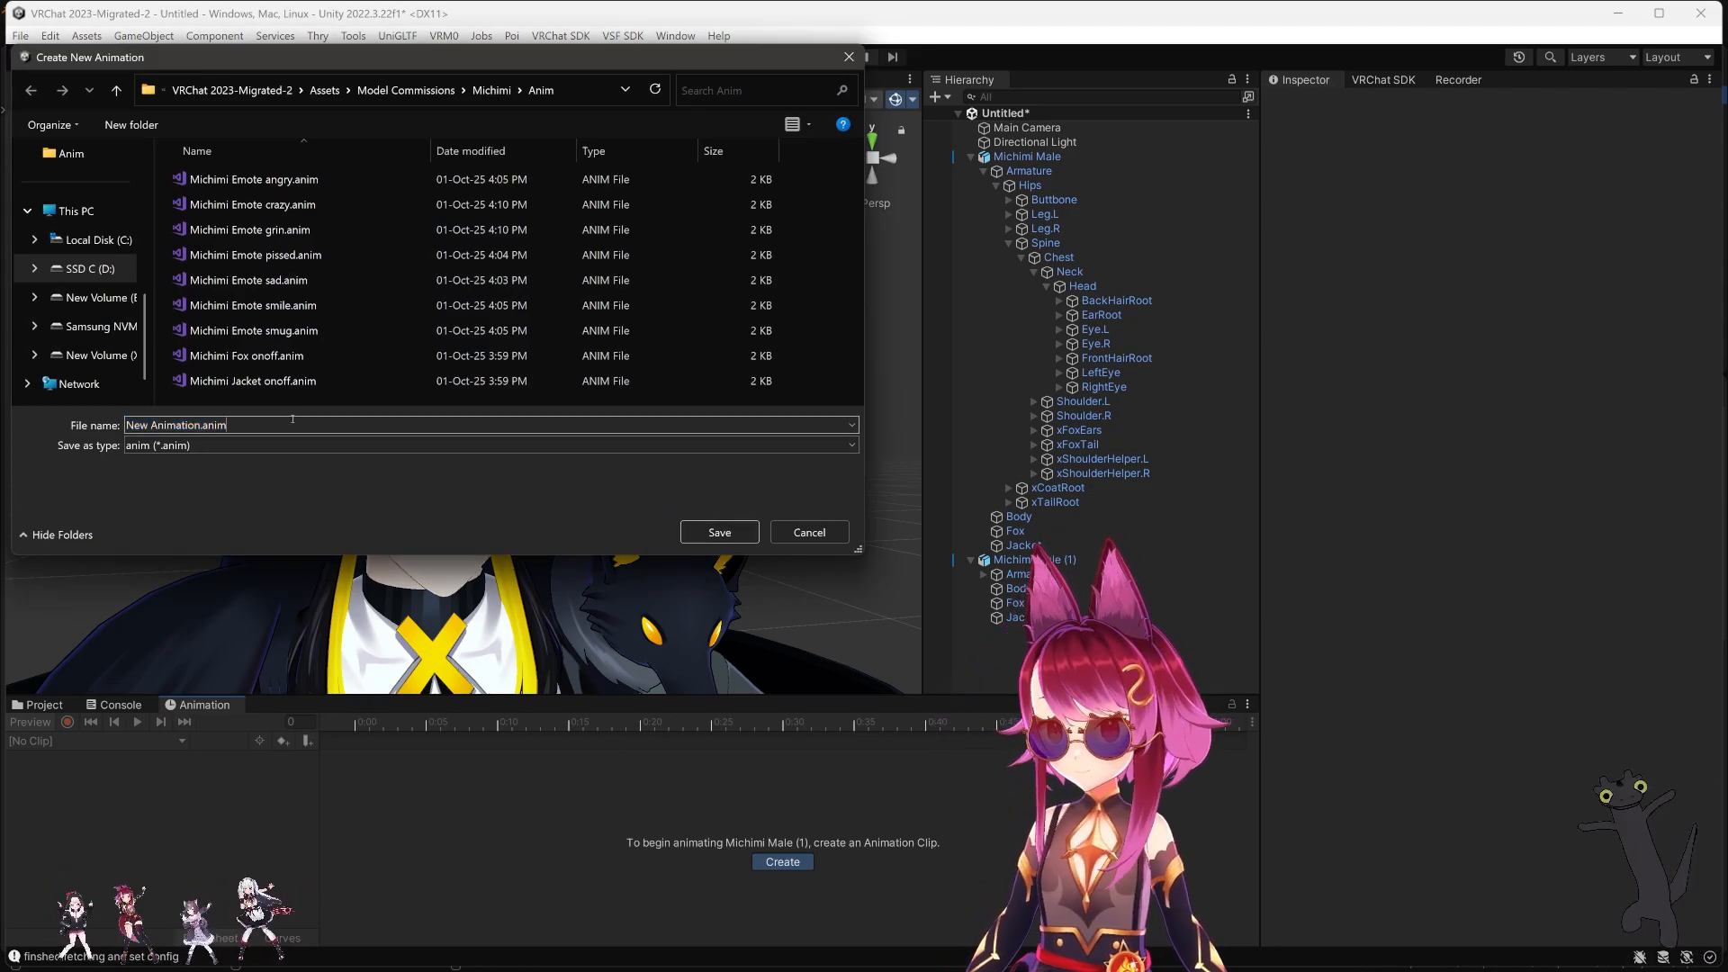
{"action": "type", "text": "Michimi Emote lipbite"}
{"action": "key", "text": "Return"}
- Add the Body's Emote lipbite blend shape to the clip and edit its key value
{"action": "left_click", "coordinate": [162, 769]}
{"action": "left_click", "coordinate": [274, 825]}
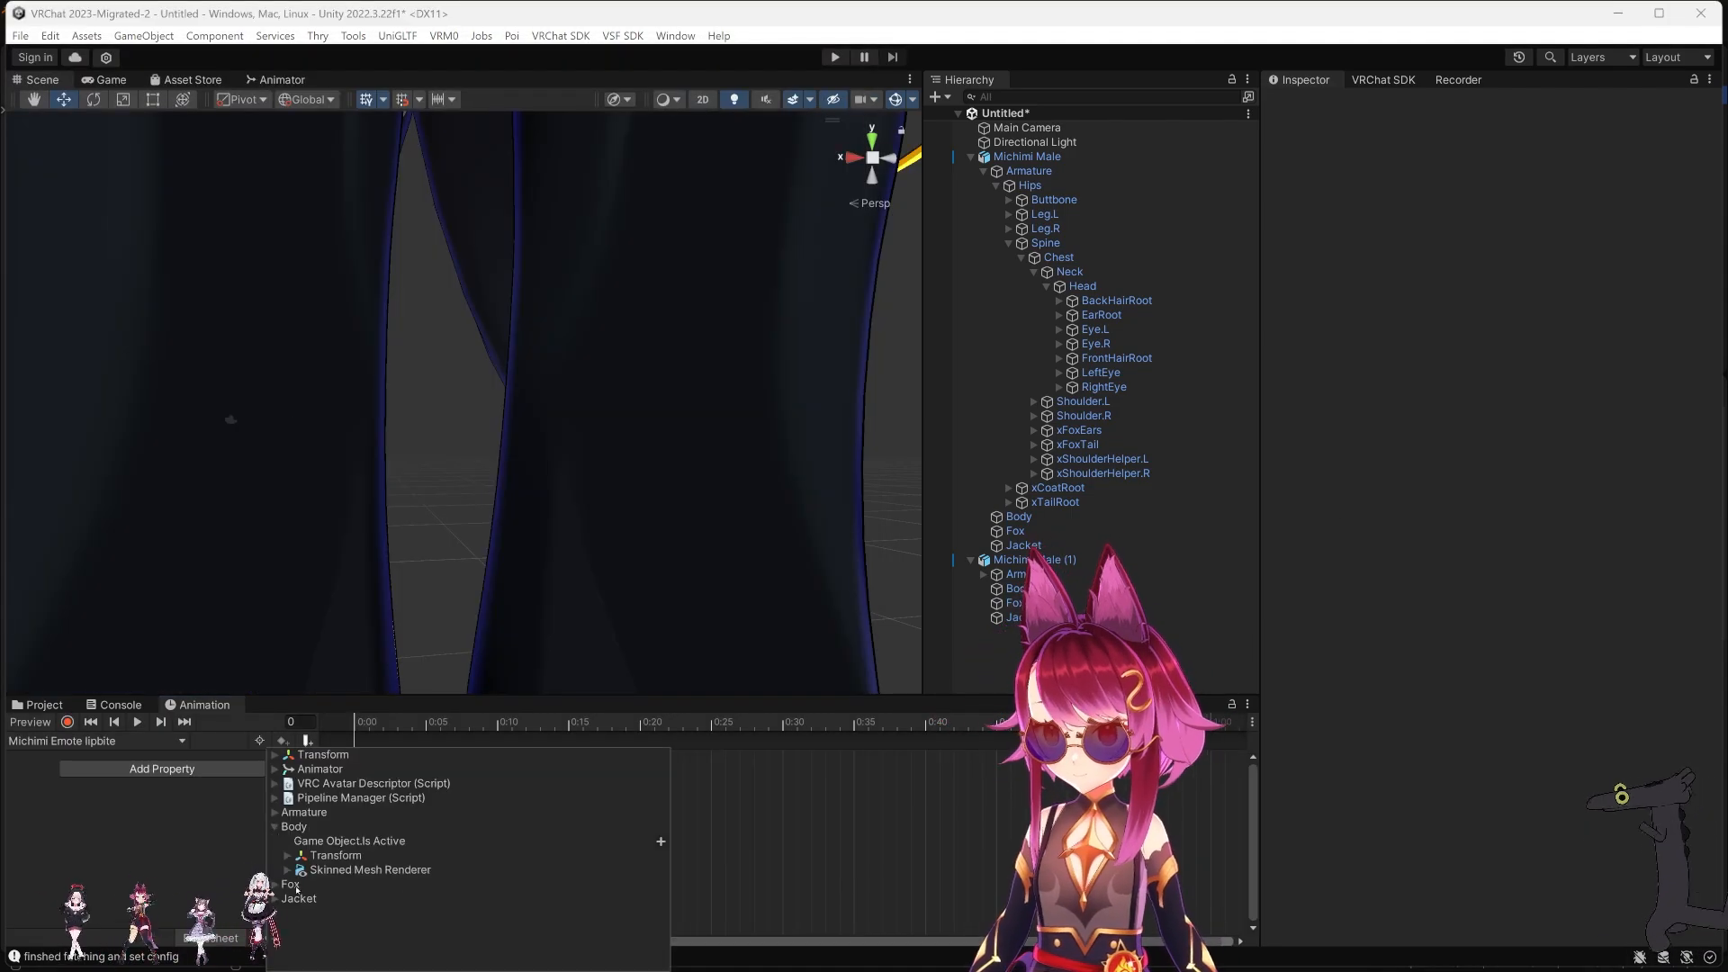
{"action": "left_click", "coordinate": [286, 871]}
{"action": "scroll", "coordinate": [575, 825], "scroll_direction": "down", "scroll_amount": 3}
{"action": "left_click", "coordinate": [657, 783]}
{"action": "left_click", "coordinate": [263, 773]}
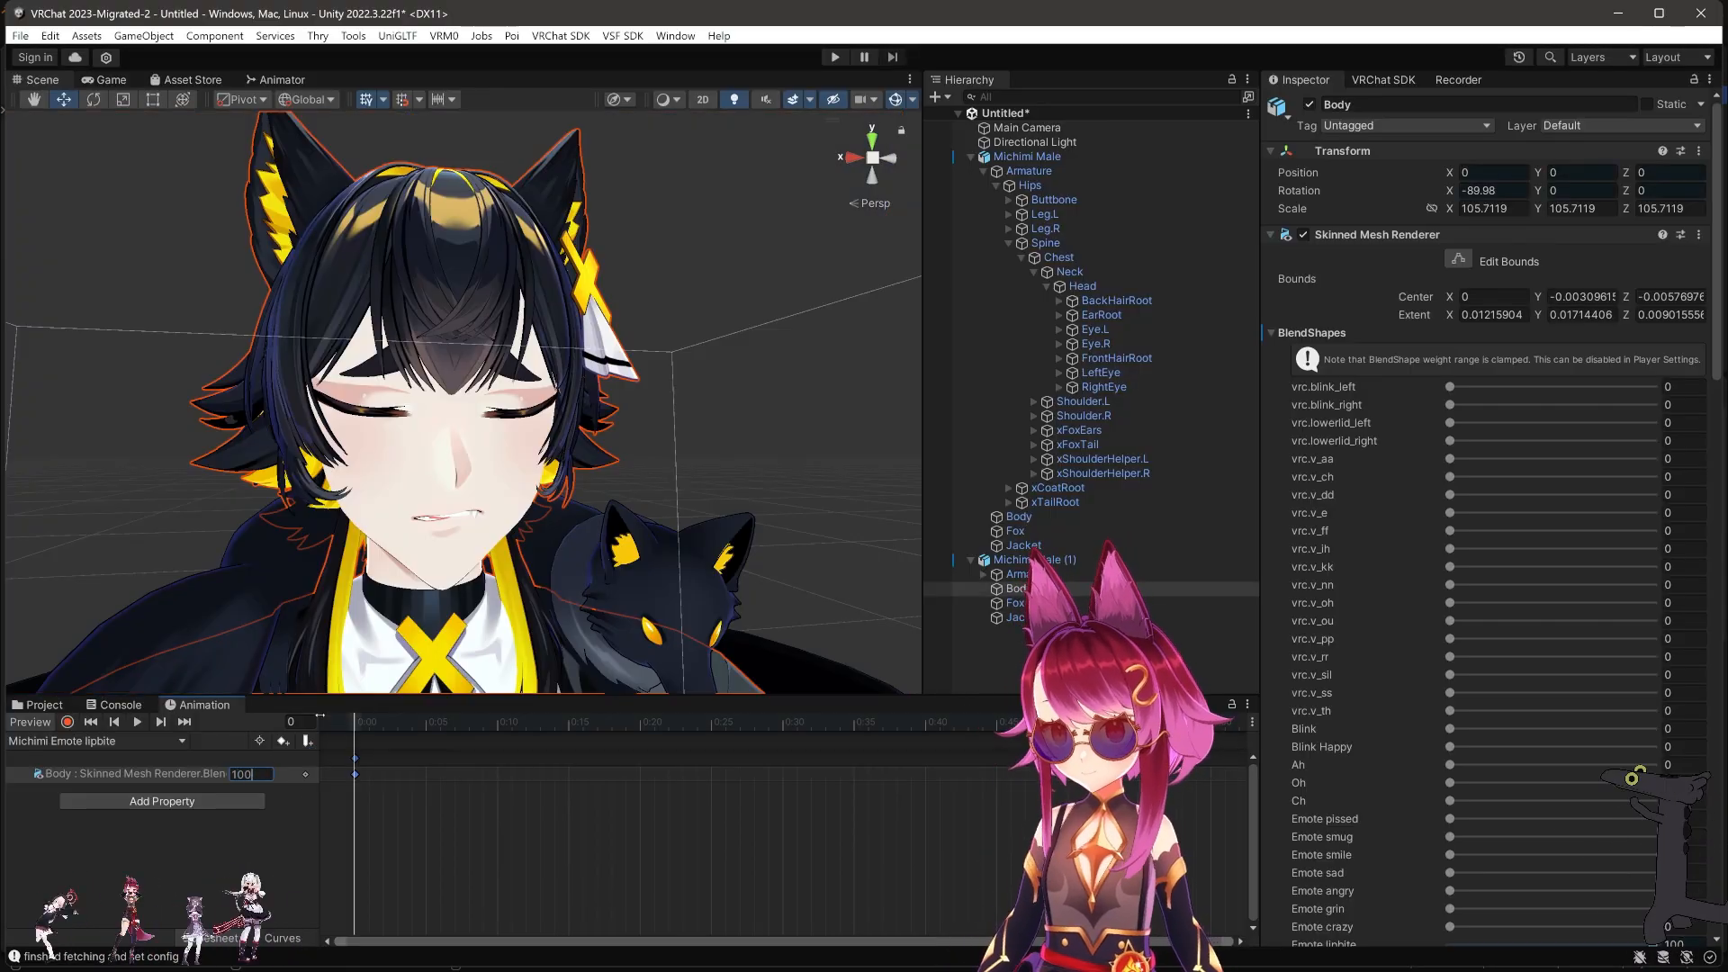
- Create Michimi Eyes clips keying the Eyes dark and Eyes star blend shapes
{"action": "left_click", "coordinate": [782, 862]}
{"action": "type", "text": "Michimi Eyes"}
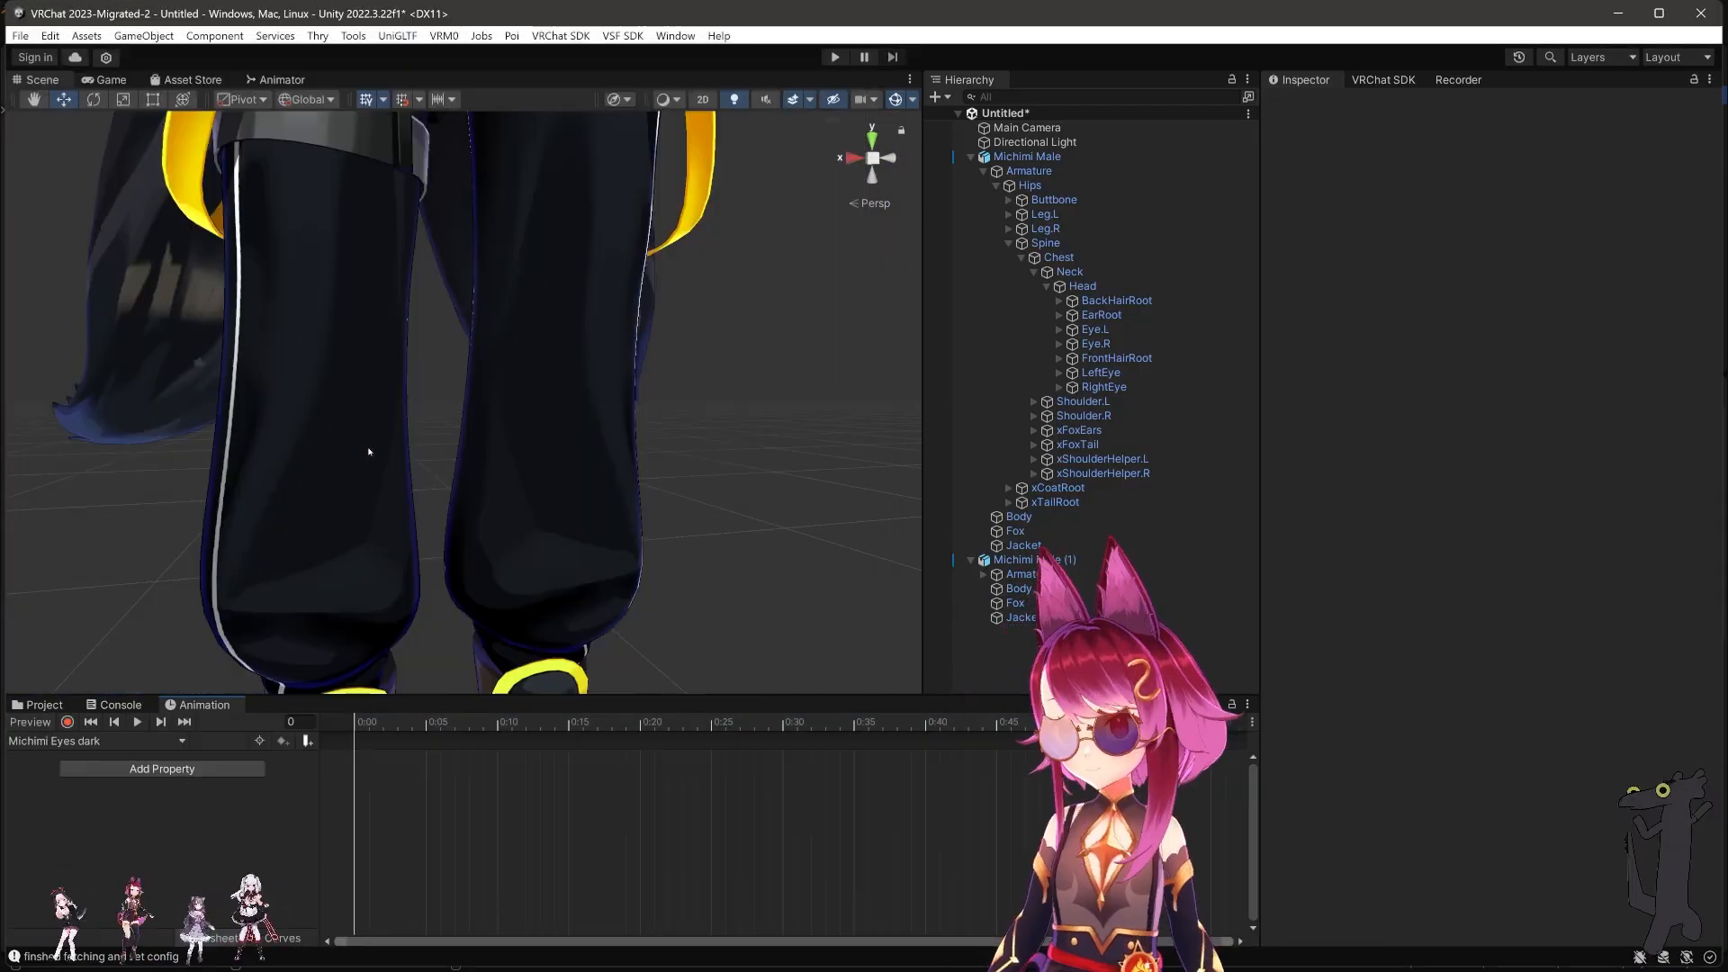
{"action": "left_click", "coordinate": [162, 768]}
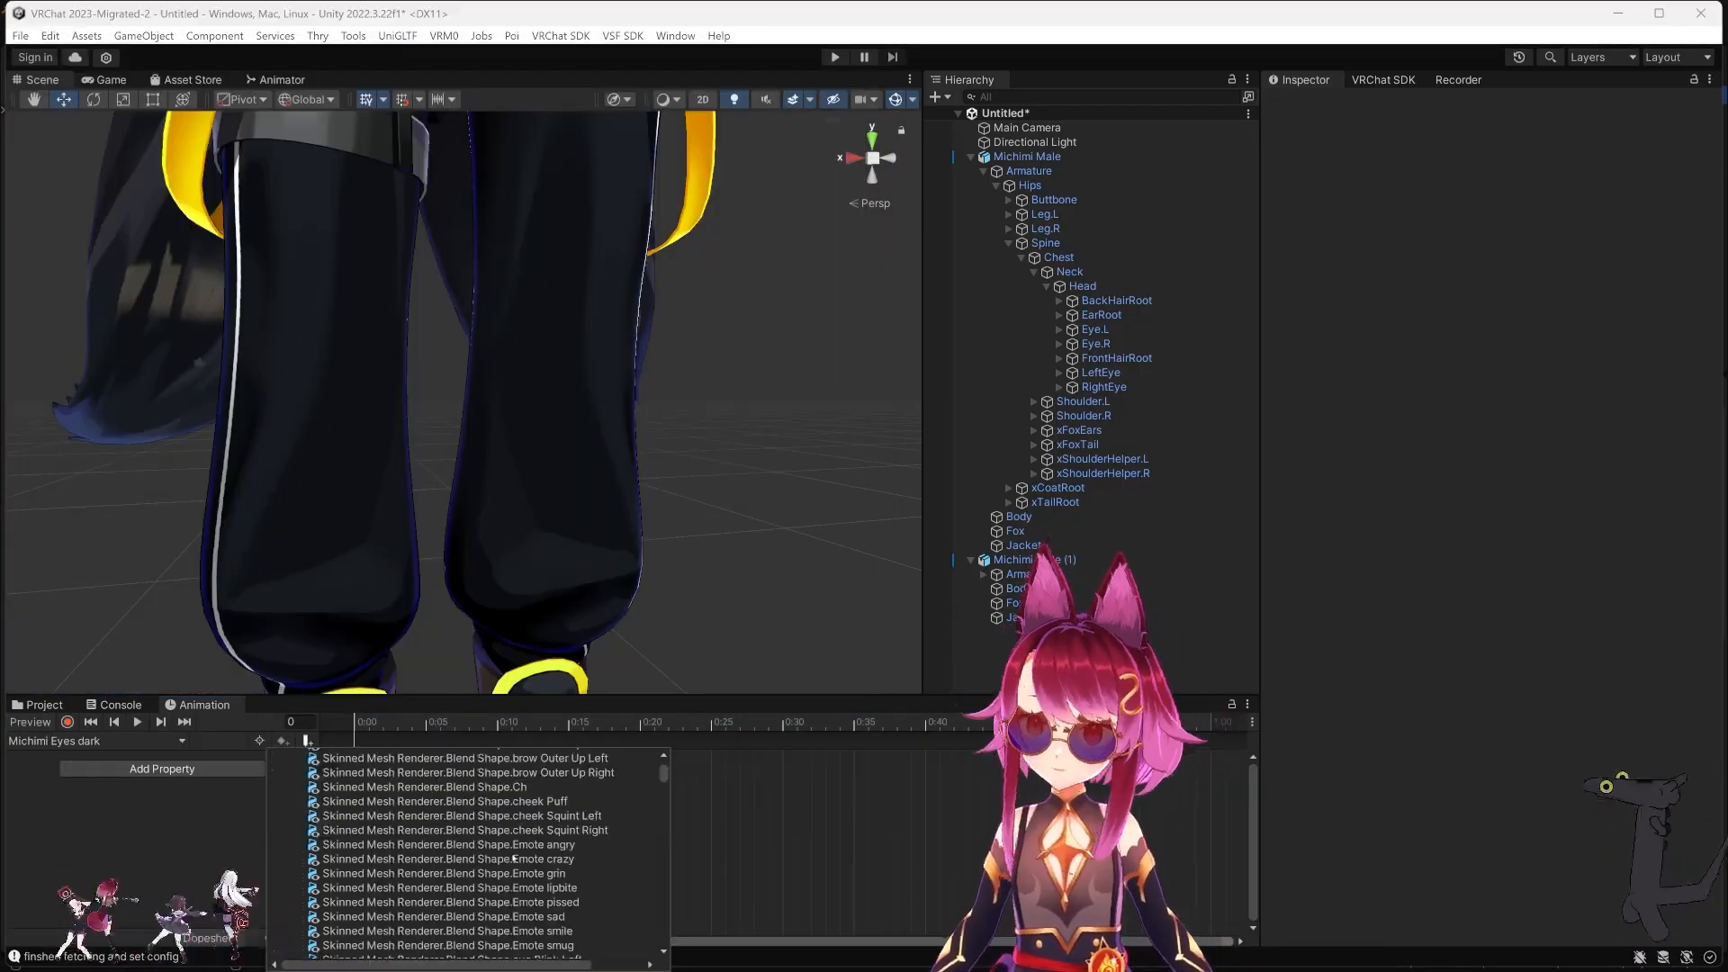
{"action": "scroll", "coordinate": [464, 854], "scroll_direction": "down", "scroll_amount": 2}
{"action": "left_click", "coordinate": [666, 897]}
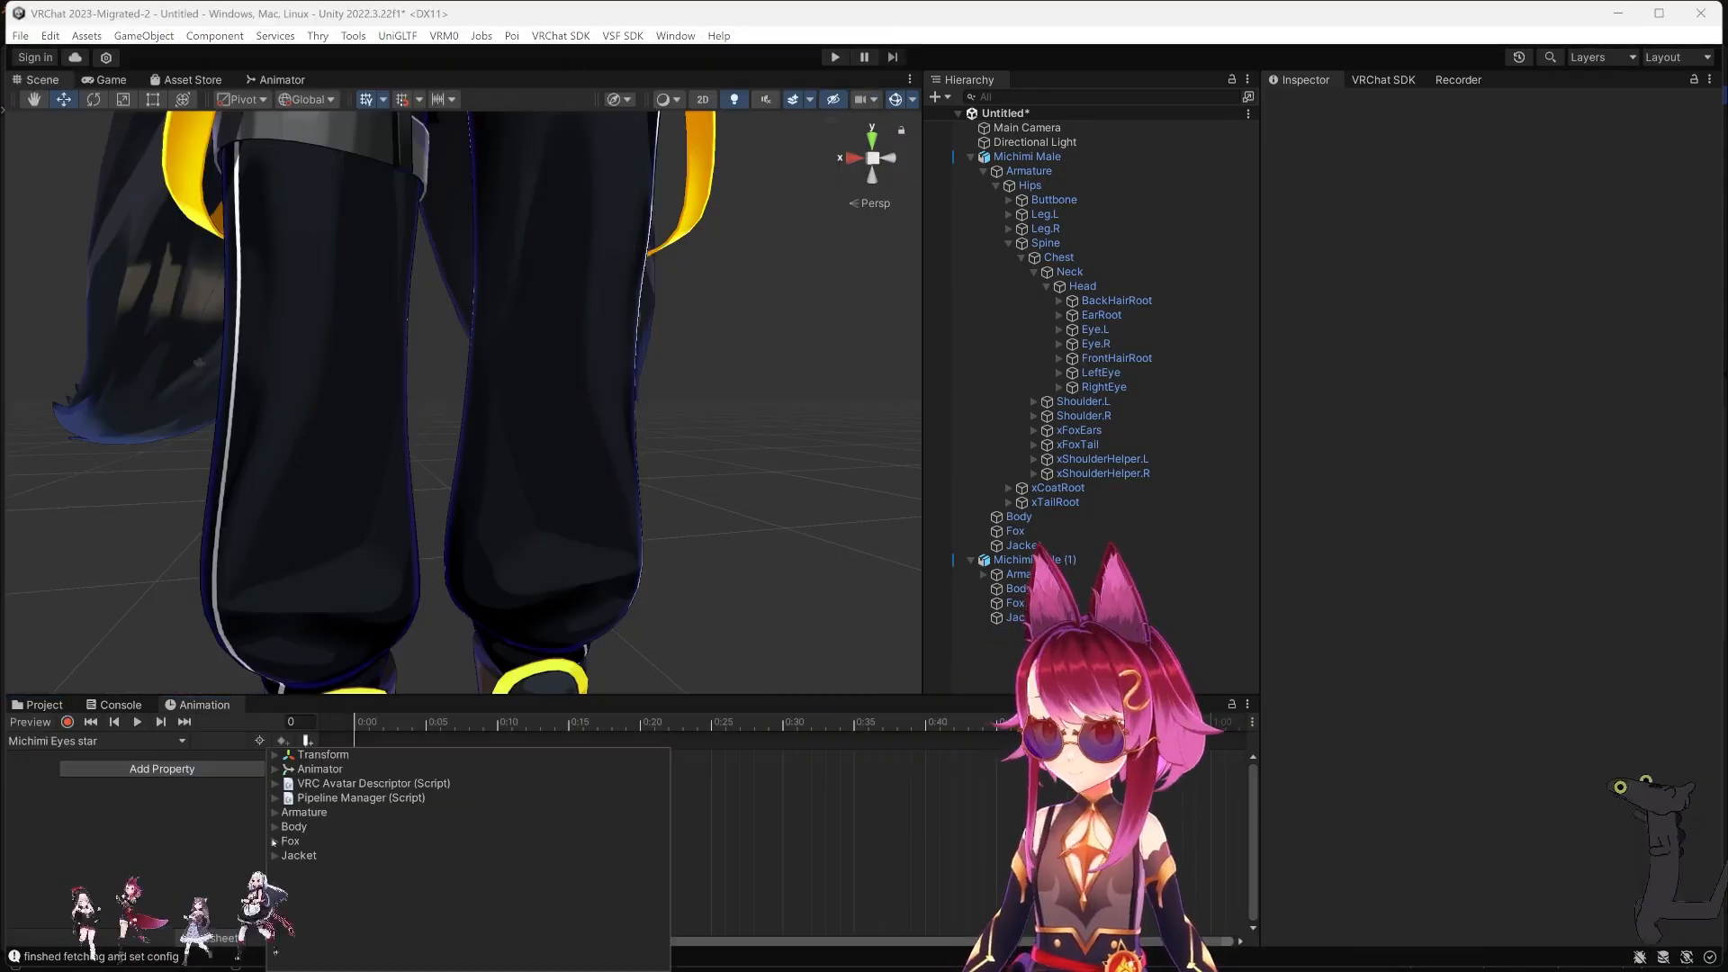
{"action": "left_click", "coordinate": [273, 841]}
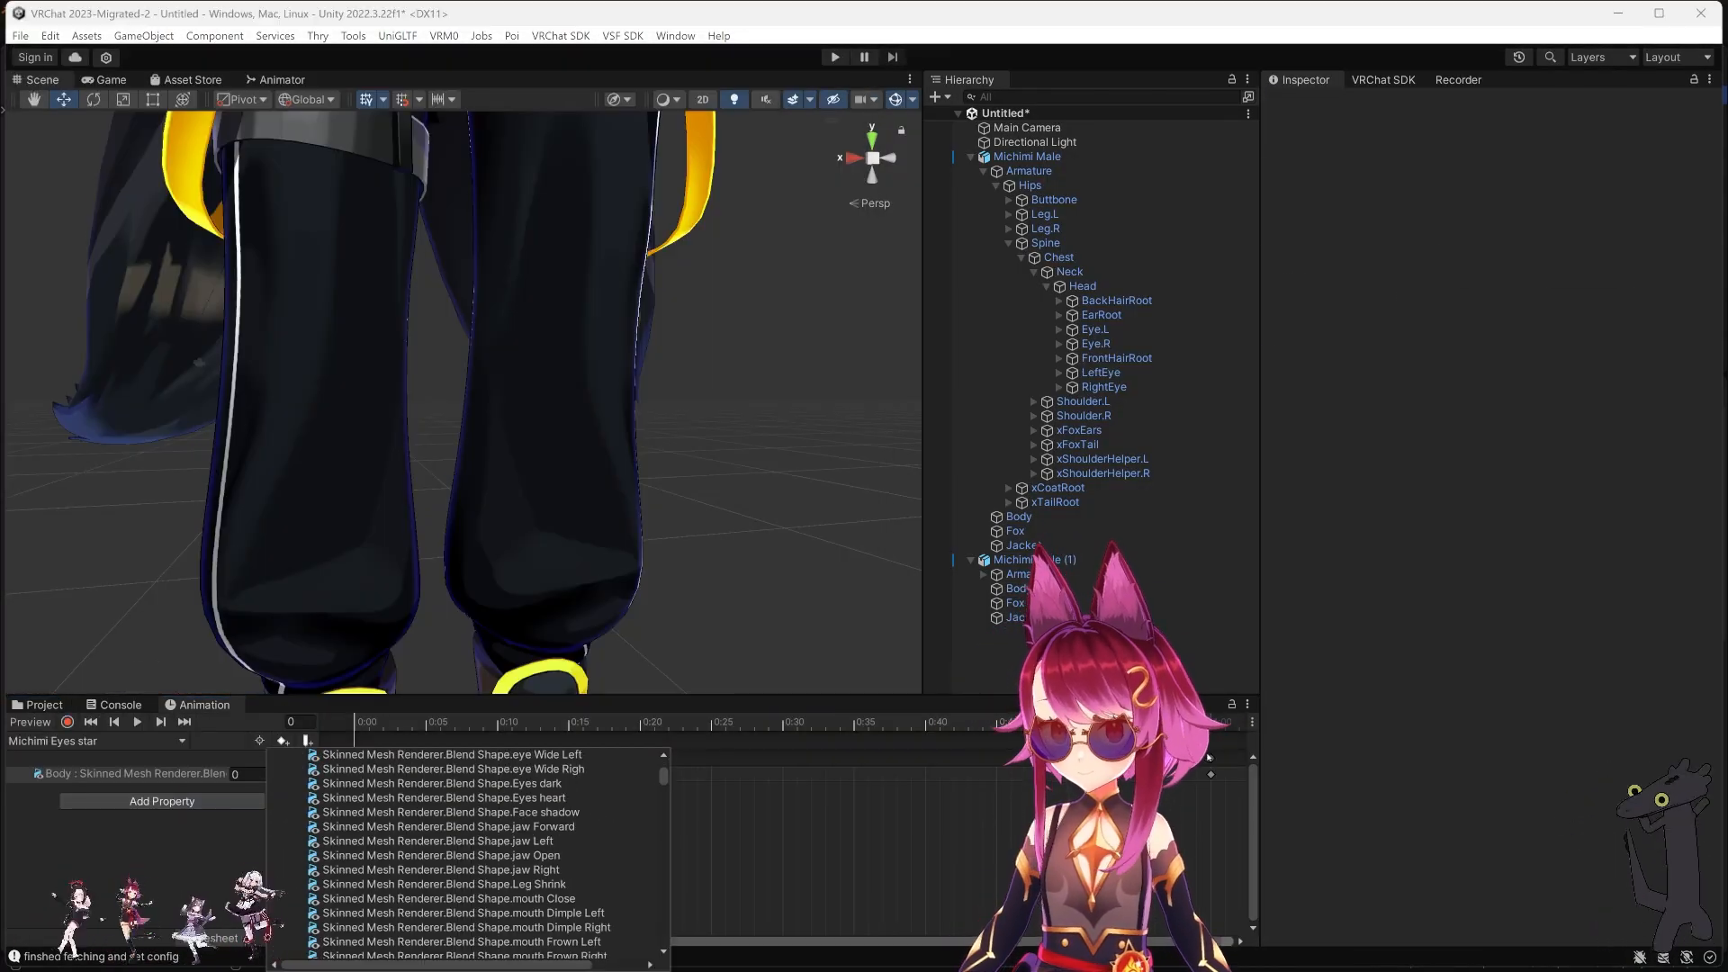
- Delete the leftover controller and save a new clip as Michimi Eyes heart
{"action": "key", "text": "Delete"}
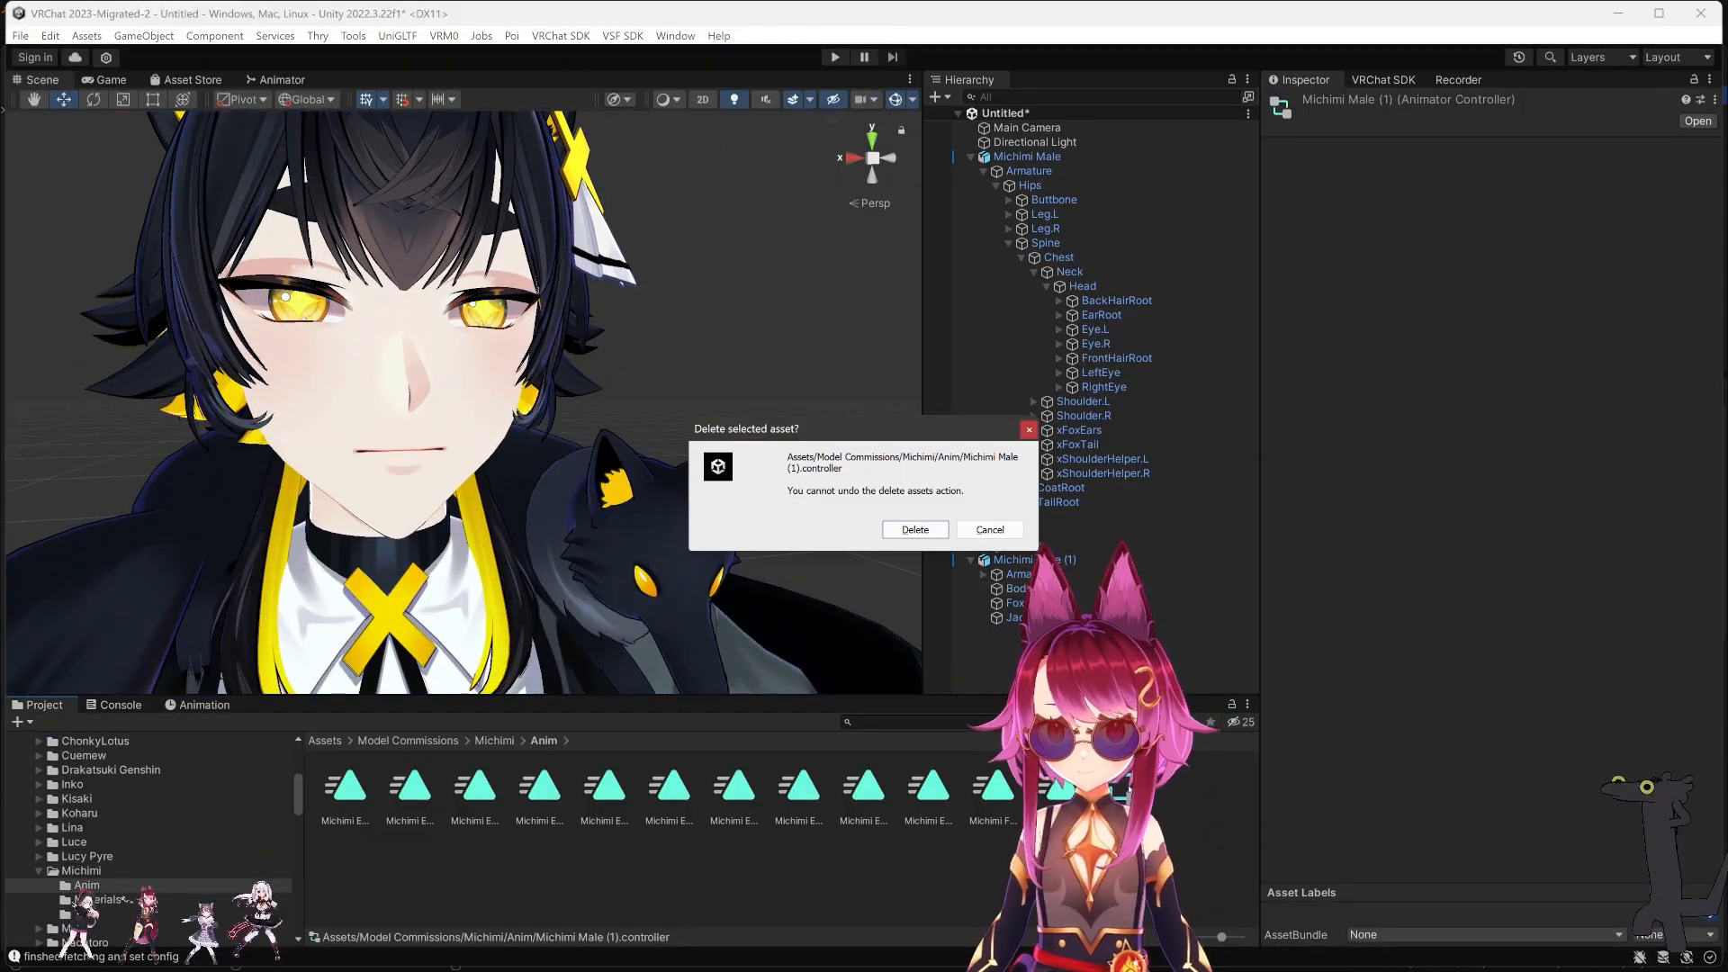
{"action": "key", "text": "Return"}
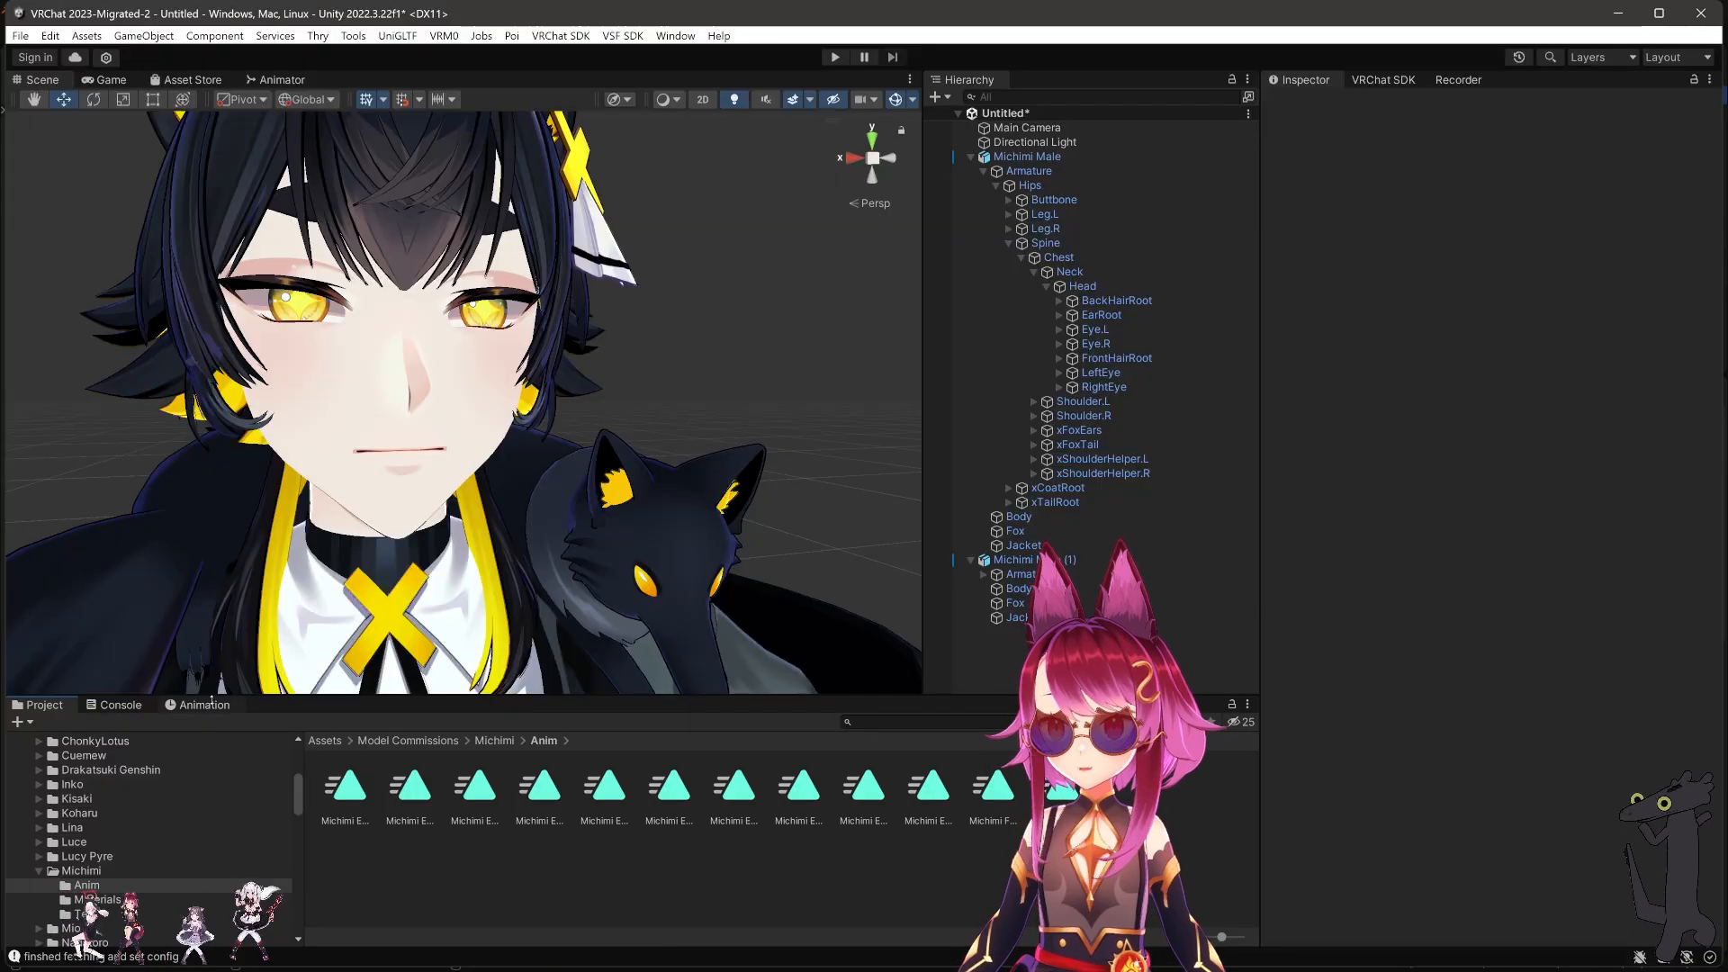
{"action": "left_click", "coordinate": [204, 705]}
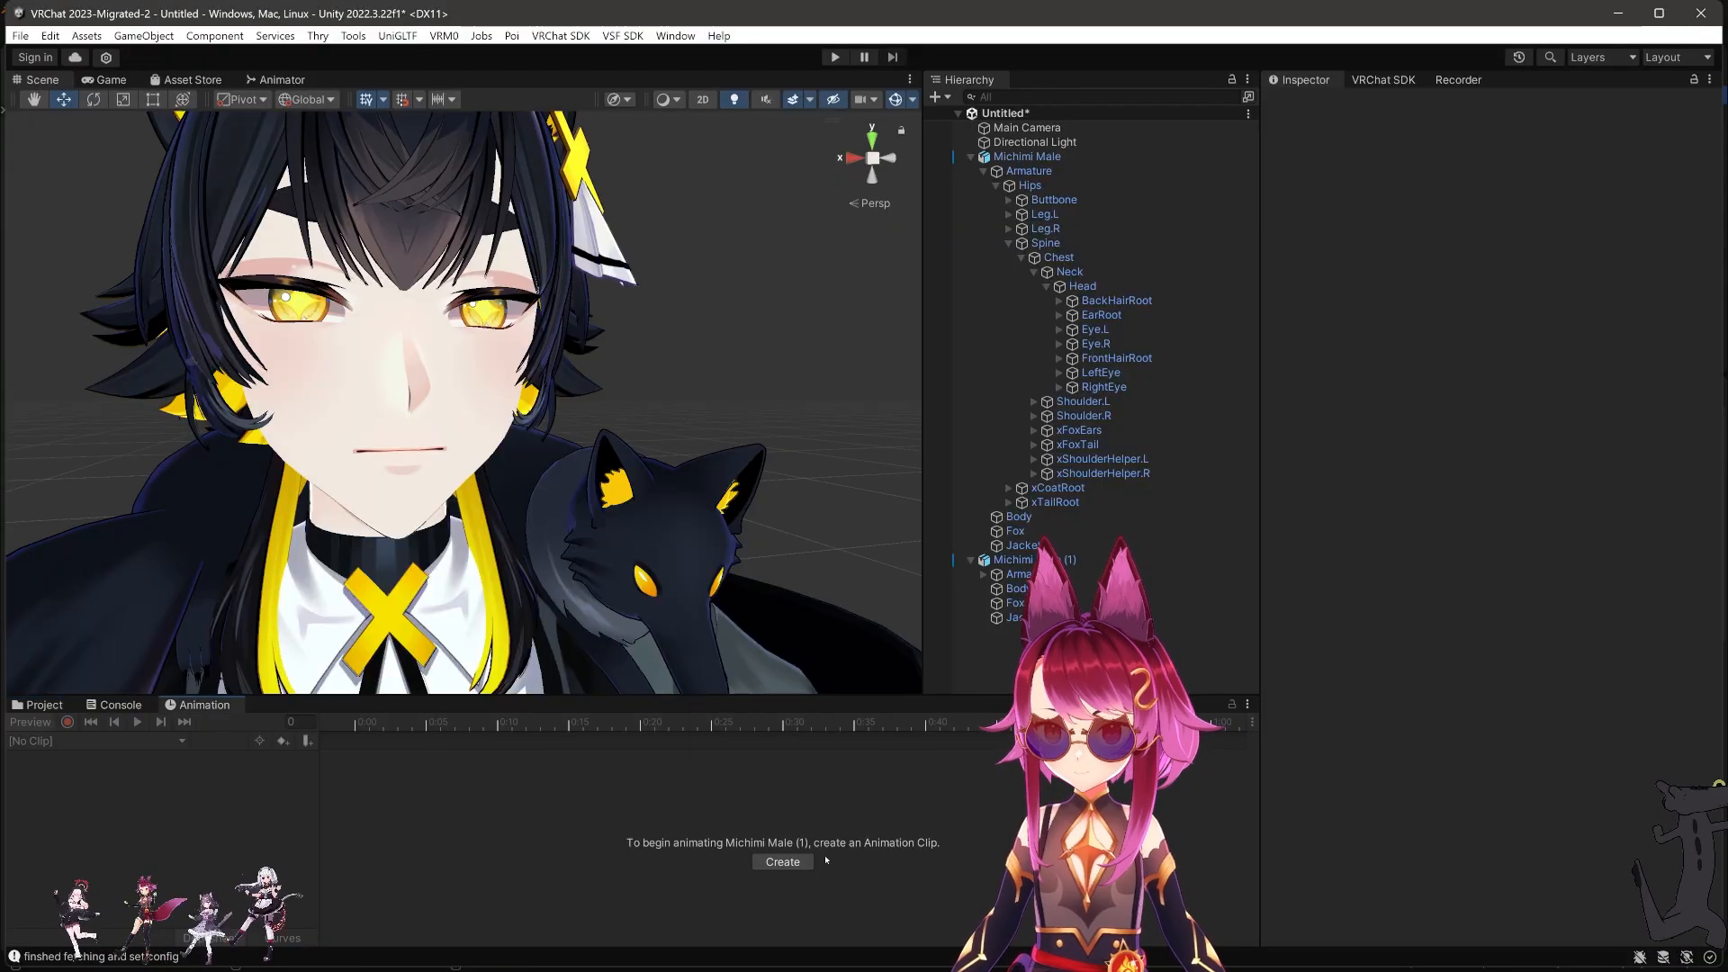
{"action": "left_click", "coordinate": [792, 861]}
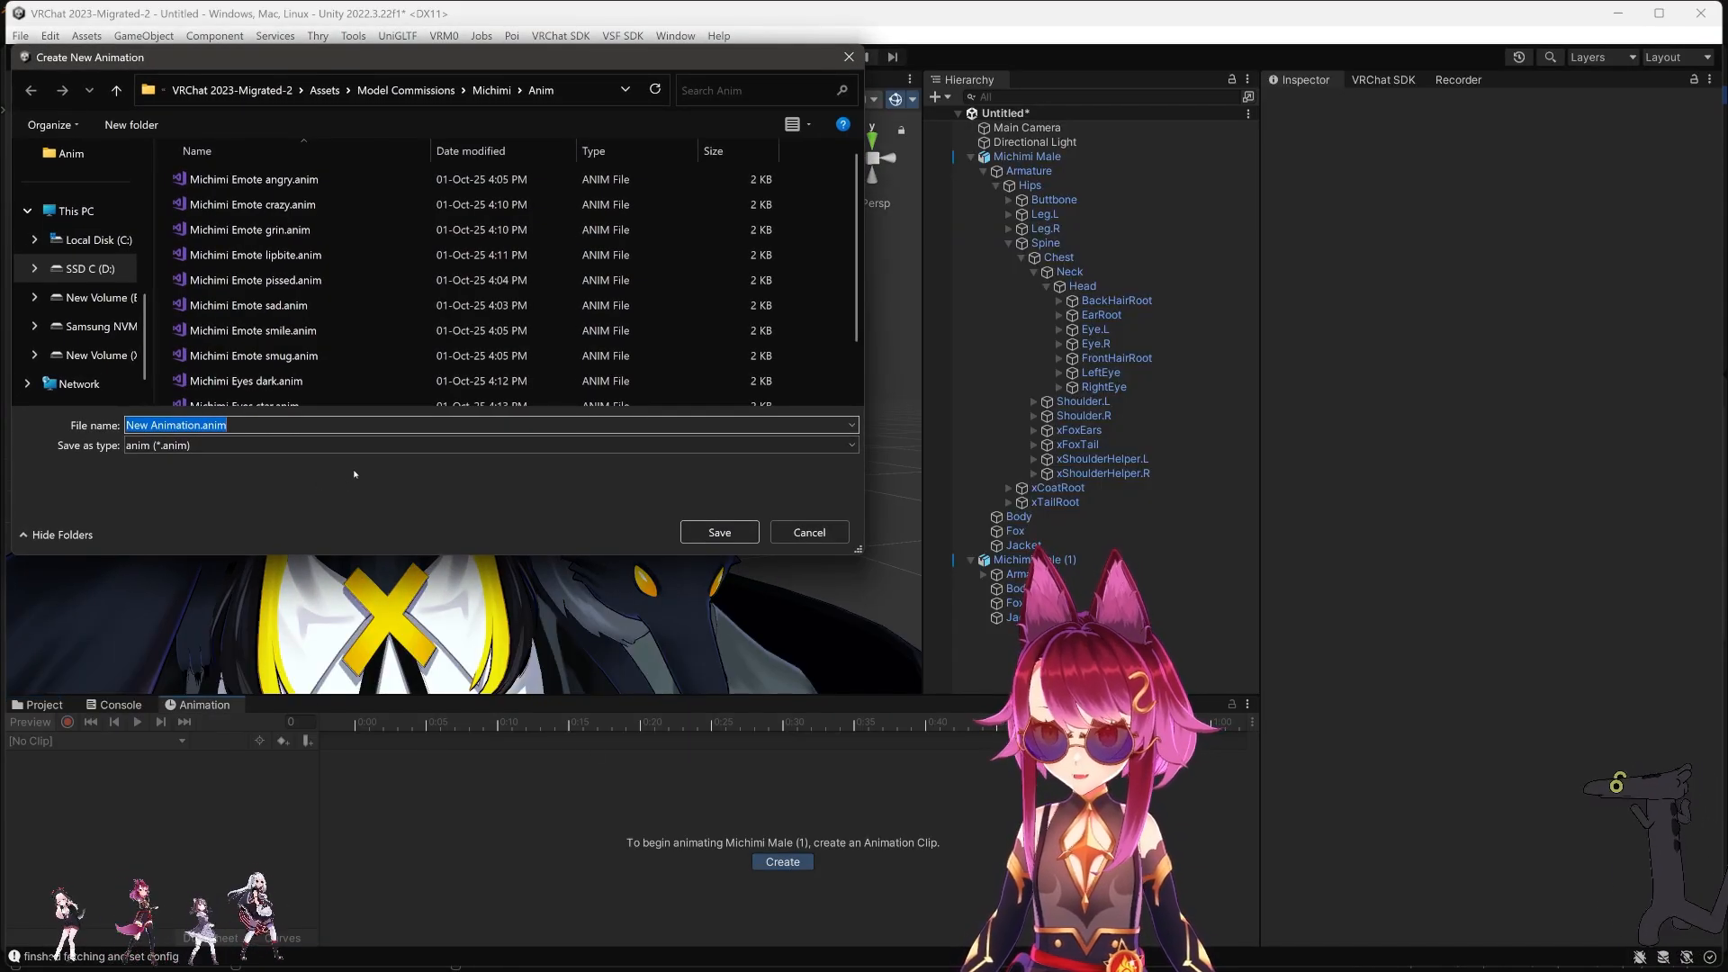
{"action": "type", "text": "Michimi Eyes heart"}
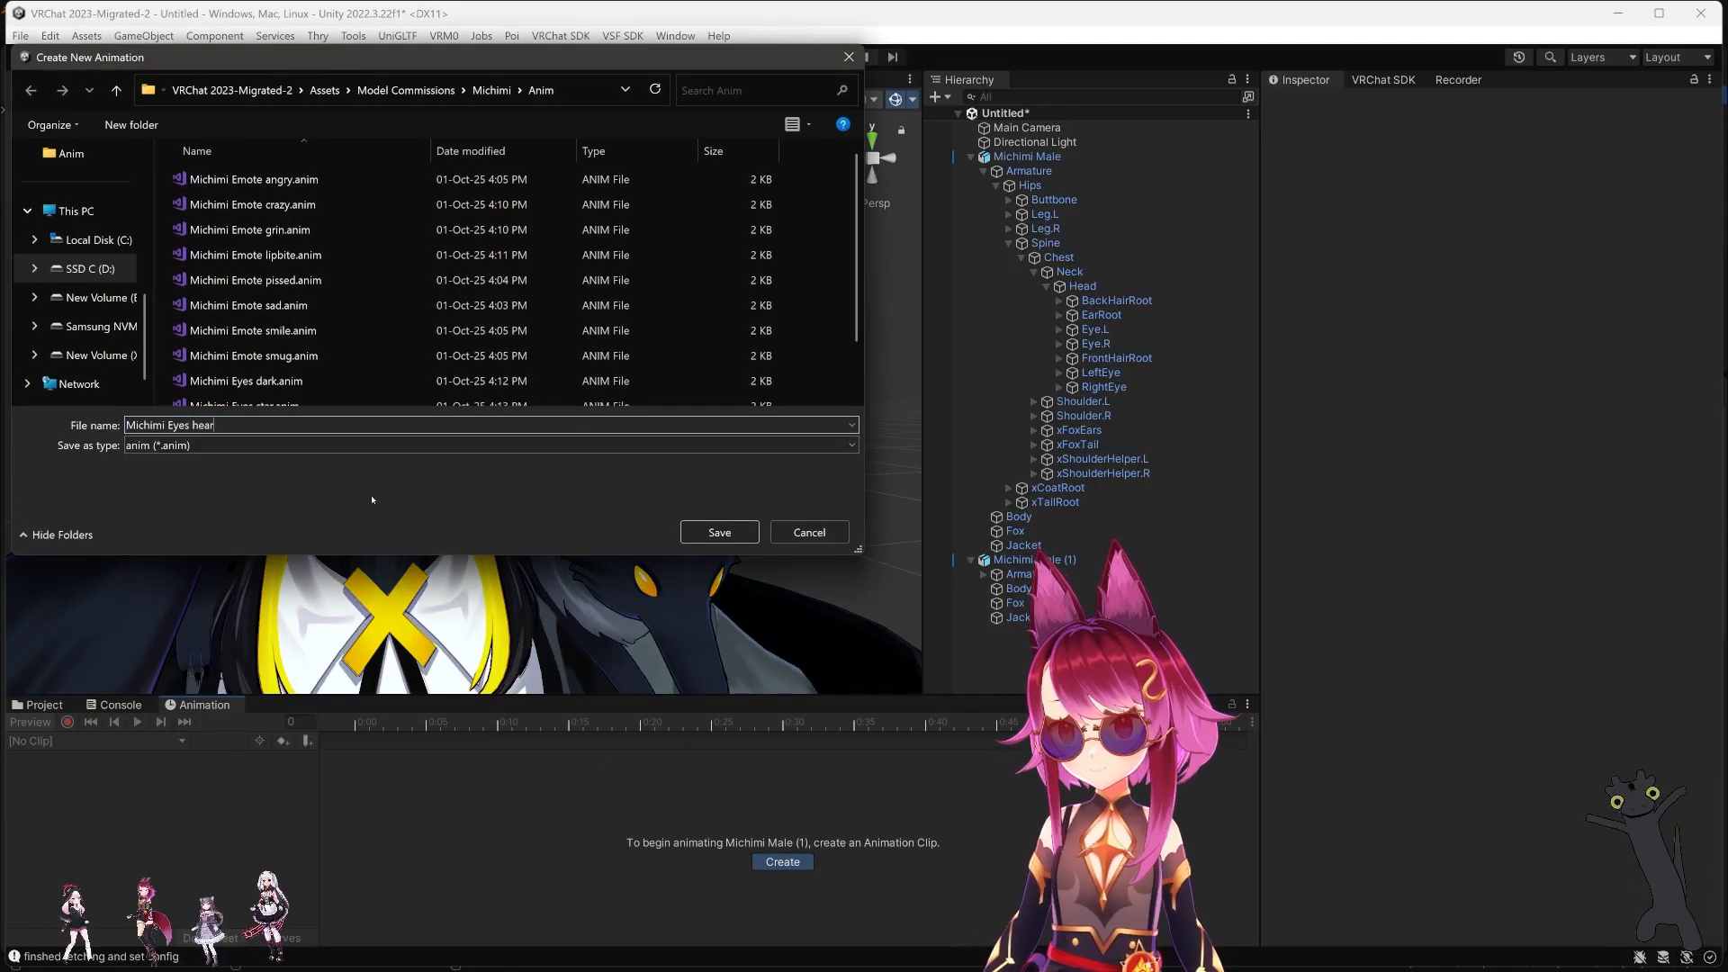
{"action": "key", "text": "Return"}
- Add the Body's Eyes heart blend shape to the clip and show the Michimi folder
{"action": "left_click", "coordinate": [216, 769]}
{"action": "left_click", "coordinate": [274, 828]}
{"action": "left_click", "coordinate": [286, 858]}
{"action": "scroll", "coordinate": [567, 885], "scroll_direction": "down", "scroll_amount": 4}
{"action": "scroll", "coordinate": [567, 886], "scroll_direction": "down", "scroll_amount": 5}
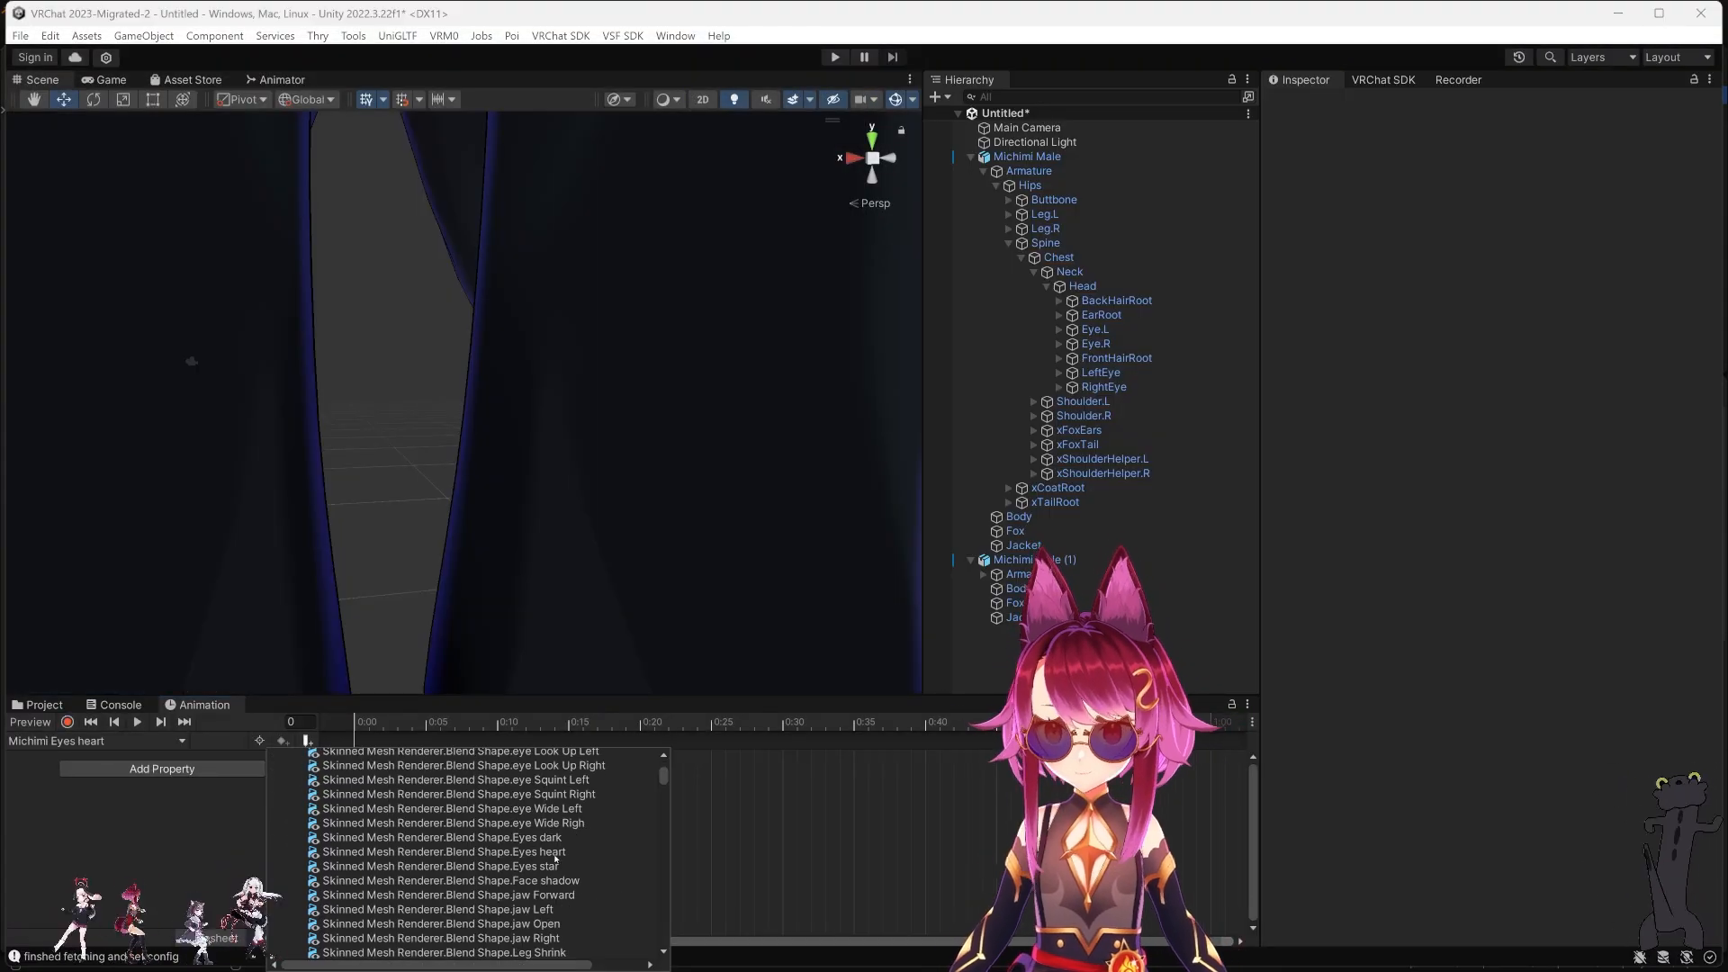
{"action": "double_click", "coordinate": [558, 855]}
{"action": "left_click", "coordinate": [258, 770]}
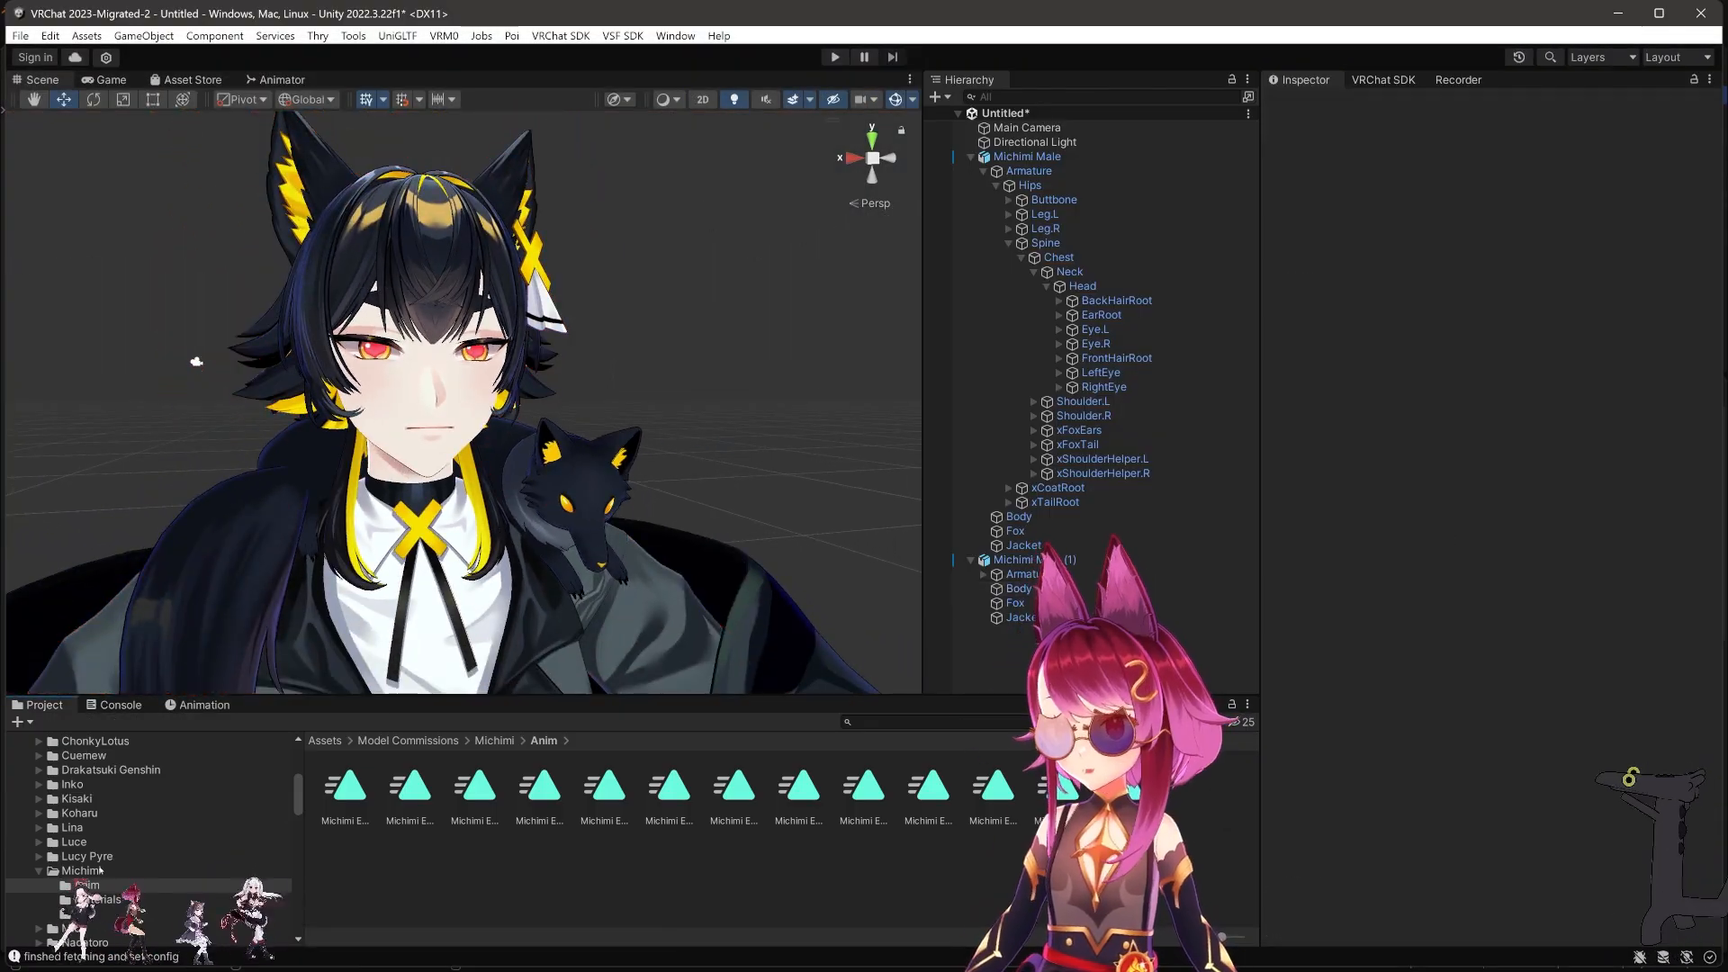
{"action": "left_click", "coordinate": [81, 870]}
{"action": "scroll", "coordinate": [616, 580], "scroll_direction": "down", "scroll_amount": 10}
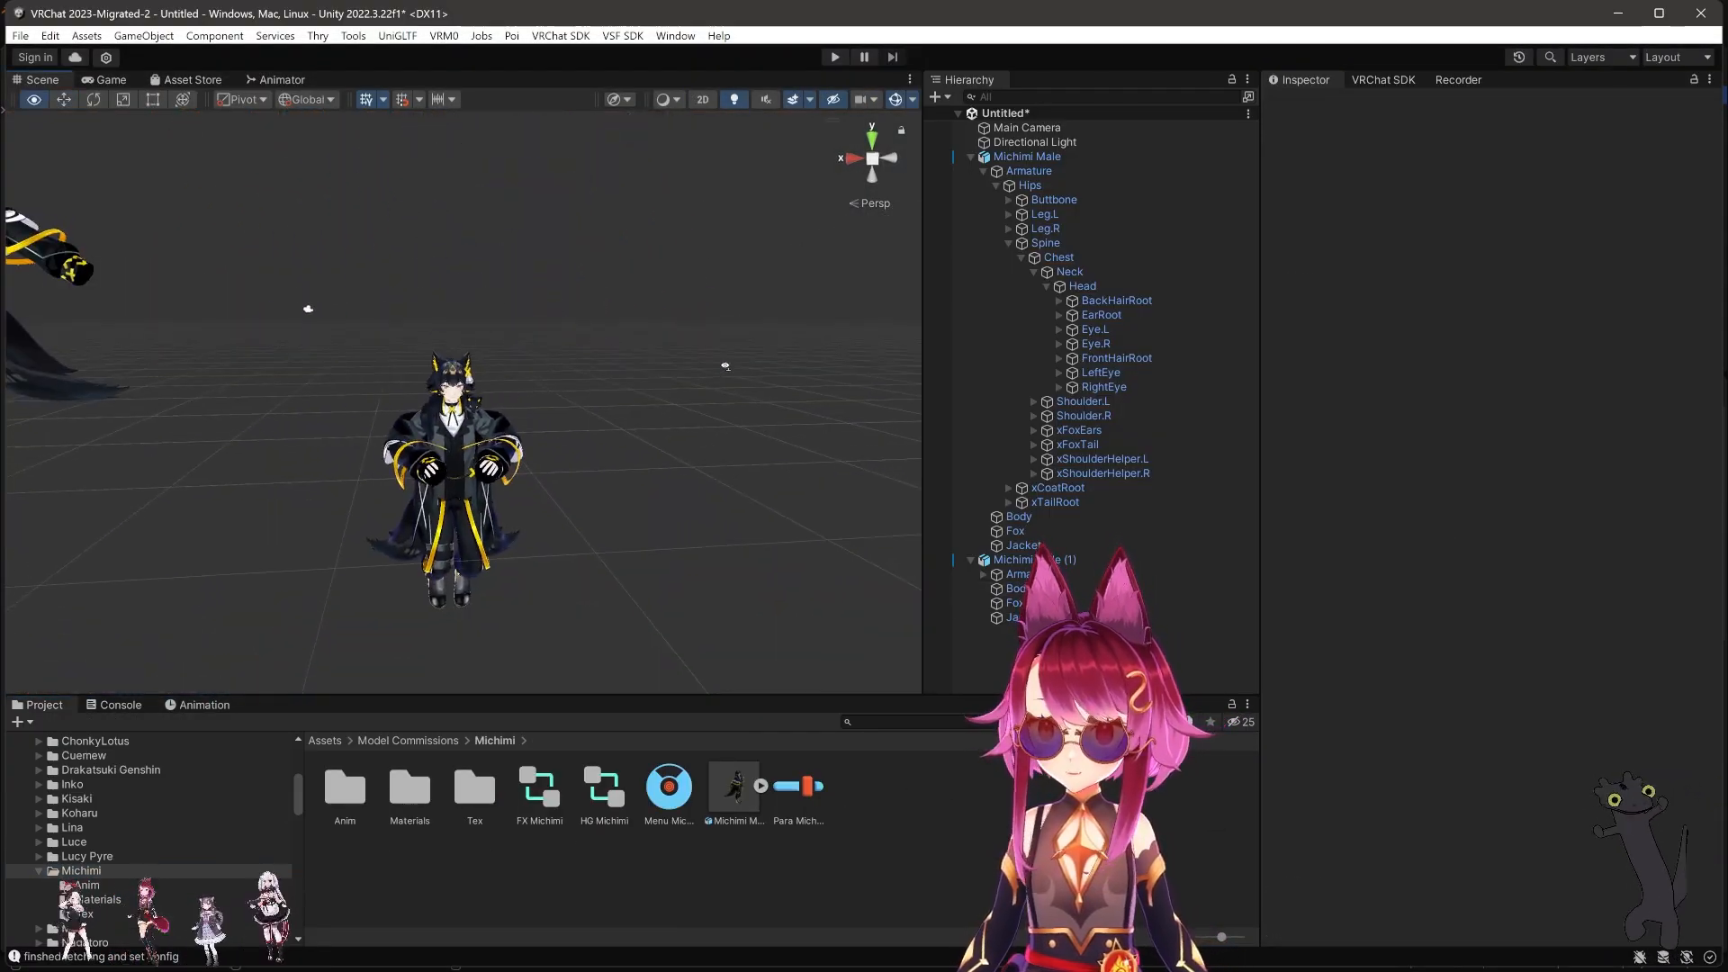
- Delete the Michimi Male duplicate and open the FX Michimi controller's Fox layer in the Animator
{"action": "left_click", "coordinate": [1074, 560]}
{"action": "key", "text": "Delete"}
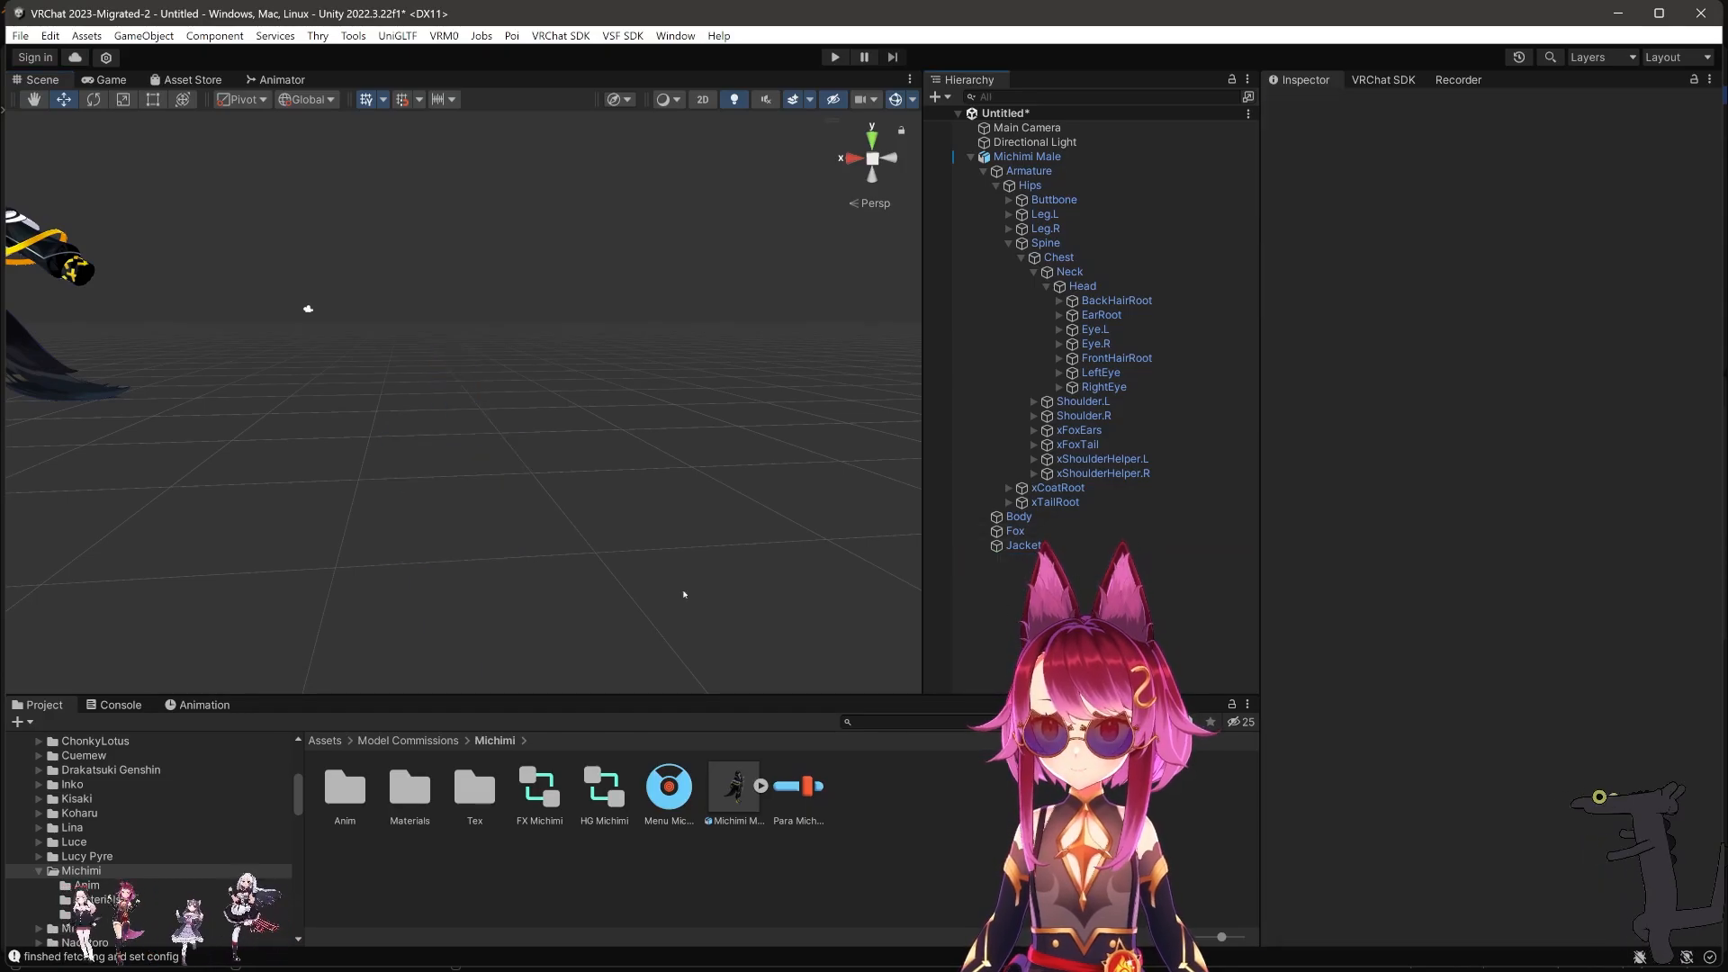
{"action": "left_click", "coordinate": [524, 793]}
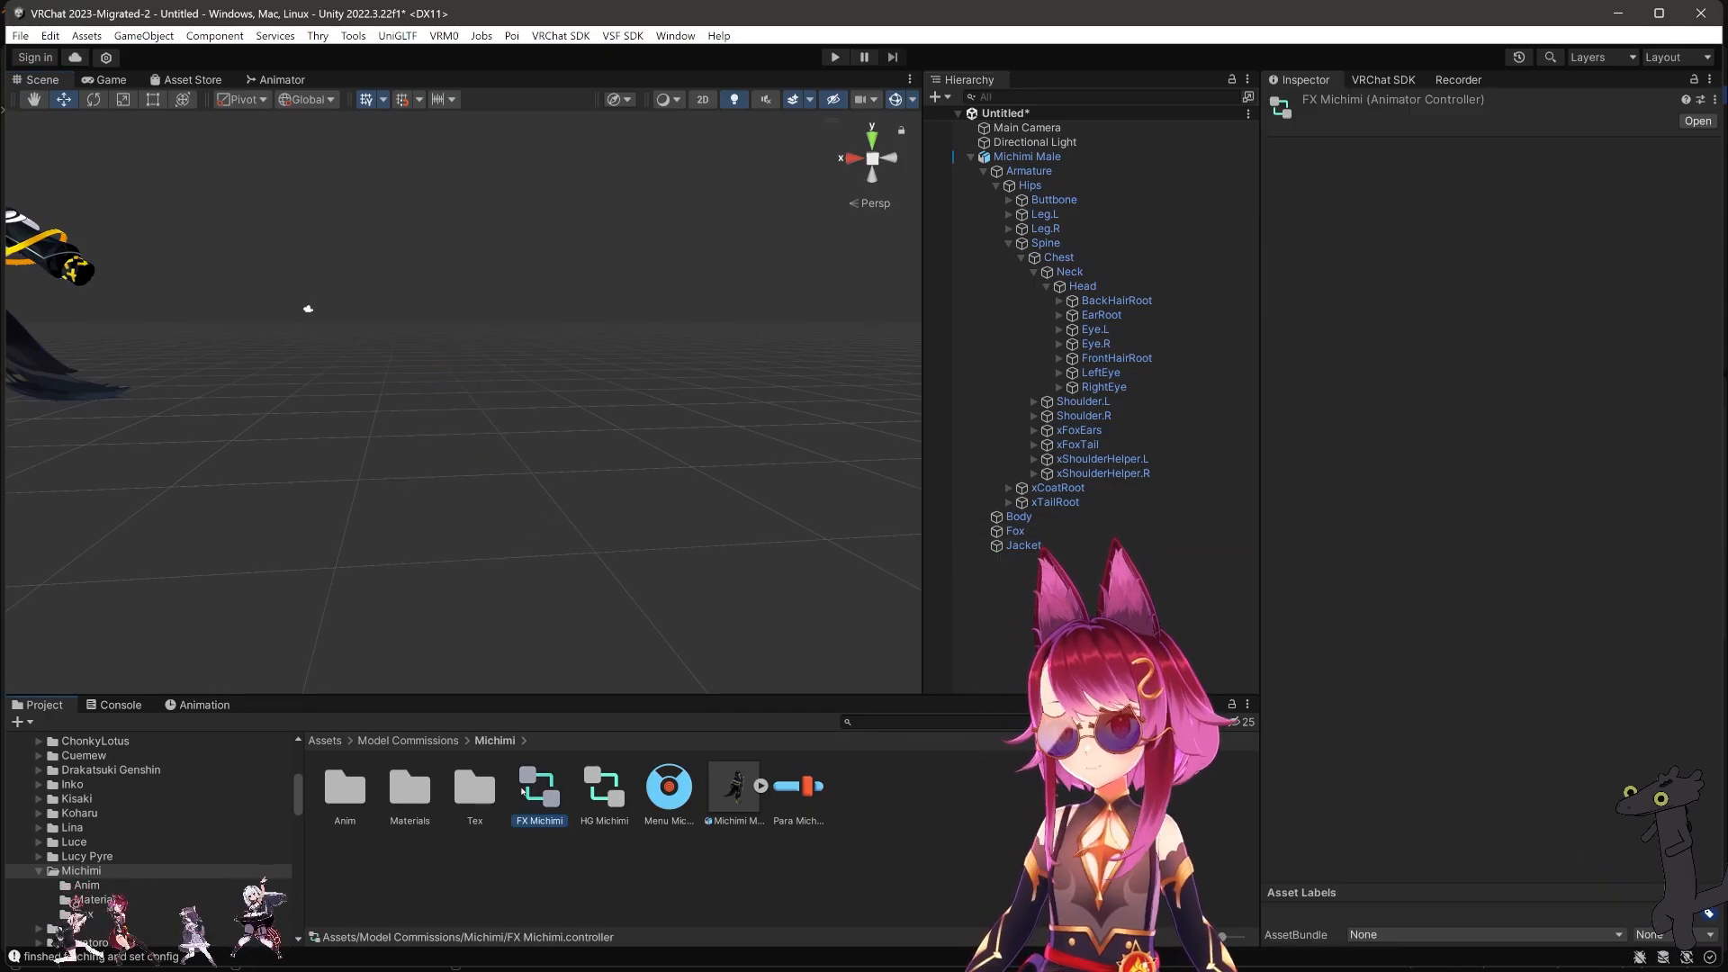
{"action": "left_click", "coordinate": [276, 79]}
{"action": "left_click", "coordinate": [171, 261]}
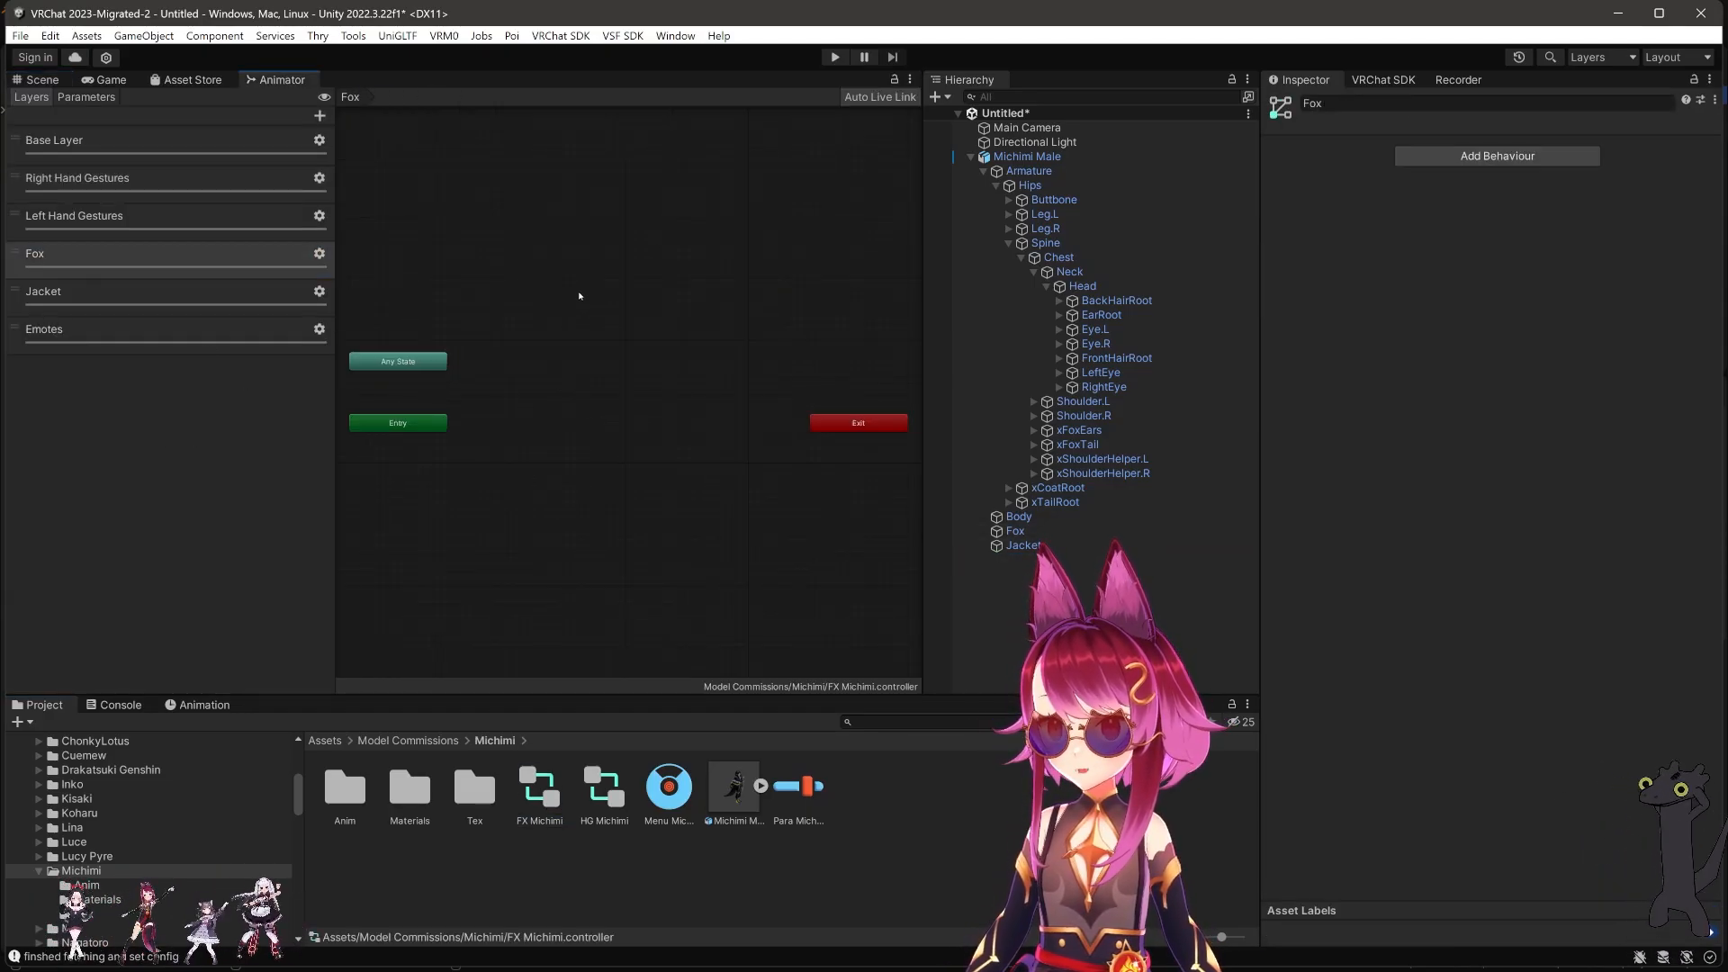
{"action": "right_click", "coordinate": [579, 294]}
{"action": "left_click", "coordinate": [432, 287]}
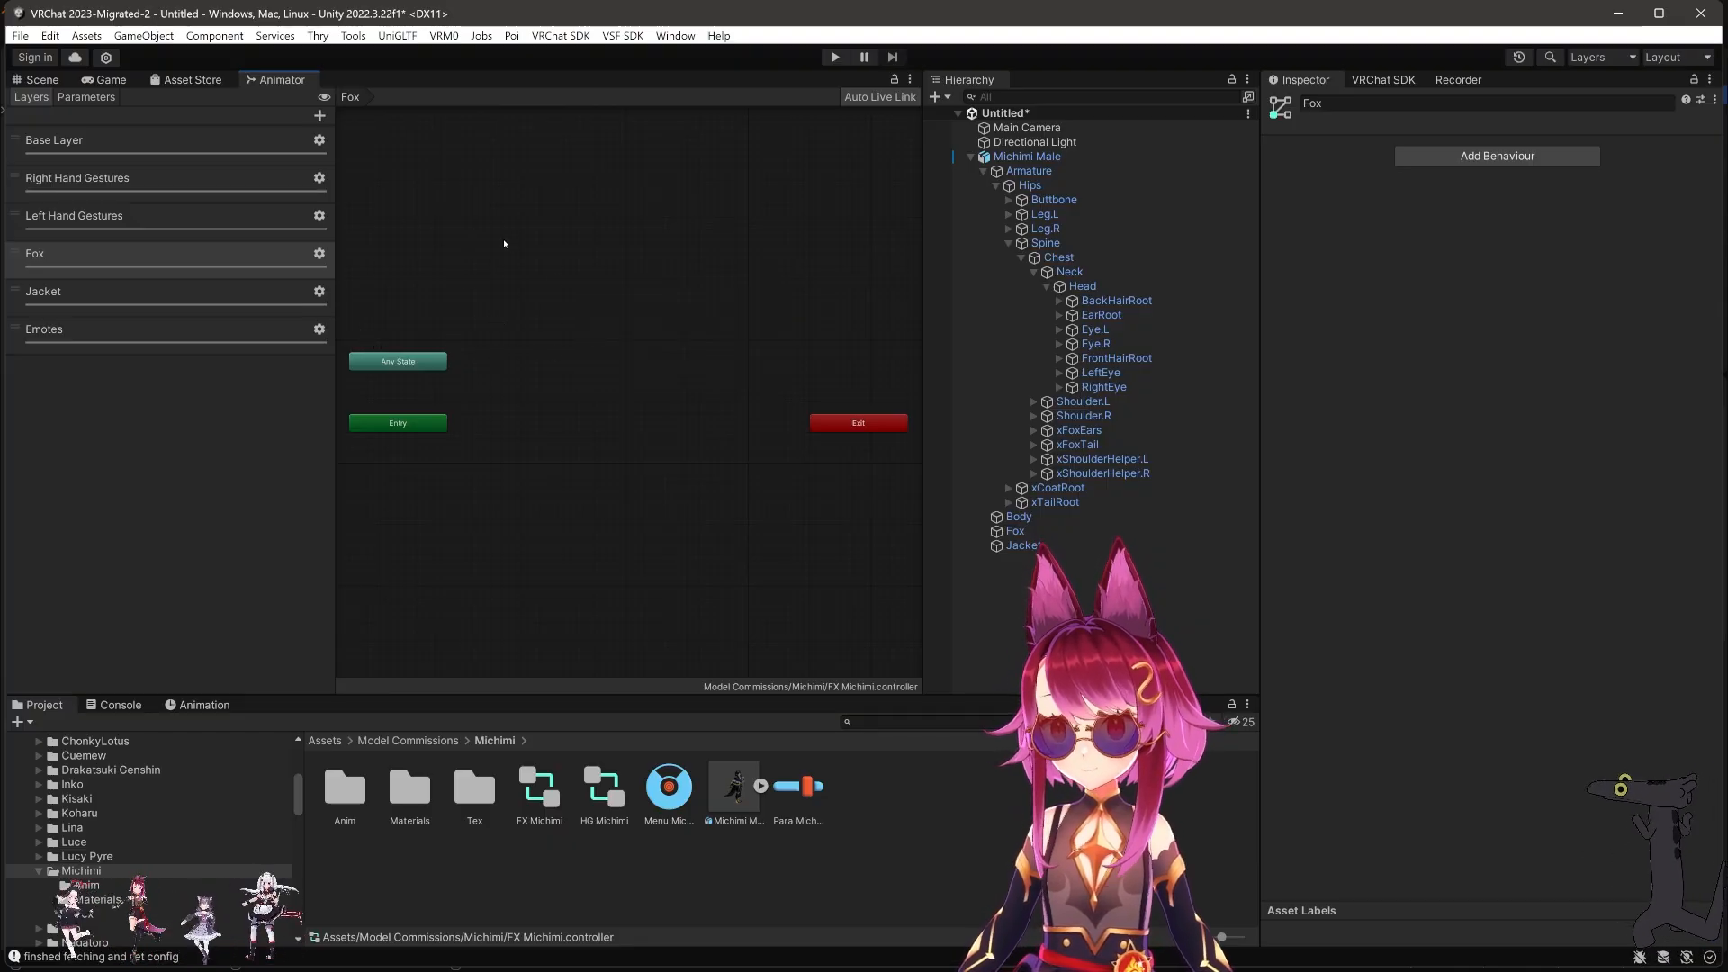
- Center the avatar's head and torso in the Scene view, then return to the Fox layer graph
{"action": "left_click", "coordinate": [33, 79]}
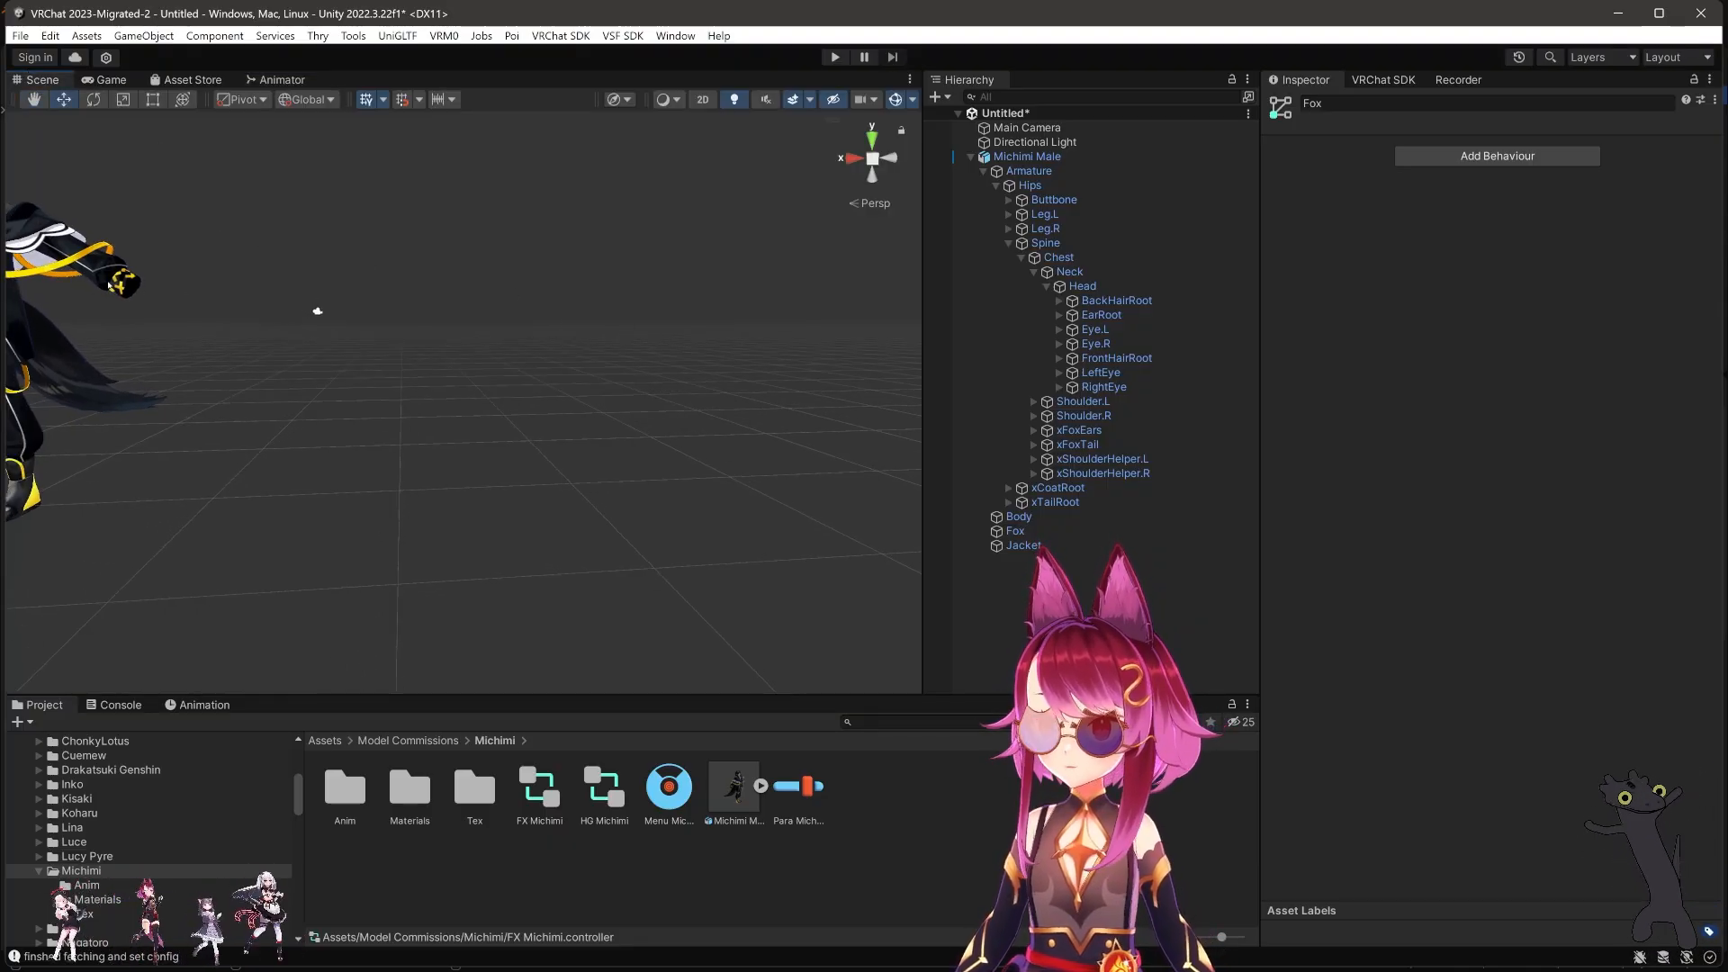
{"action": "middle_click_drag", "start_coordinate": [108, 285], "coordinate": [436, 443]}
{"action": "scroll", "coordinate": [319, 278], "scroll_direction": "up", "scroll_amount": 7}
{"action": "middle_click_drag", "start_coordinate": [180, 117], "coordinate": [326, 268]}
{"action": "scroll", "coordinate": [342, 314], "scroll_direction": "up", "scroll_amount": 7}
{"action": "middle_click_drag", "start_coordinate": [360, 359], "coordinate": [506, 355]}
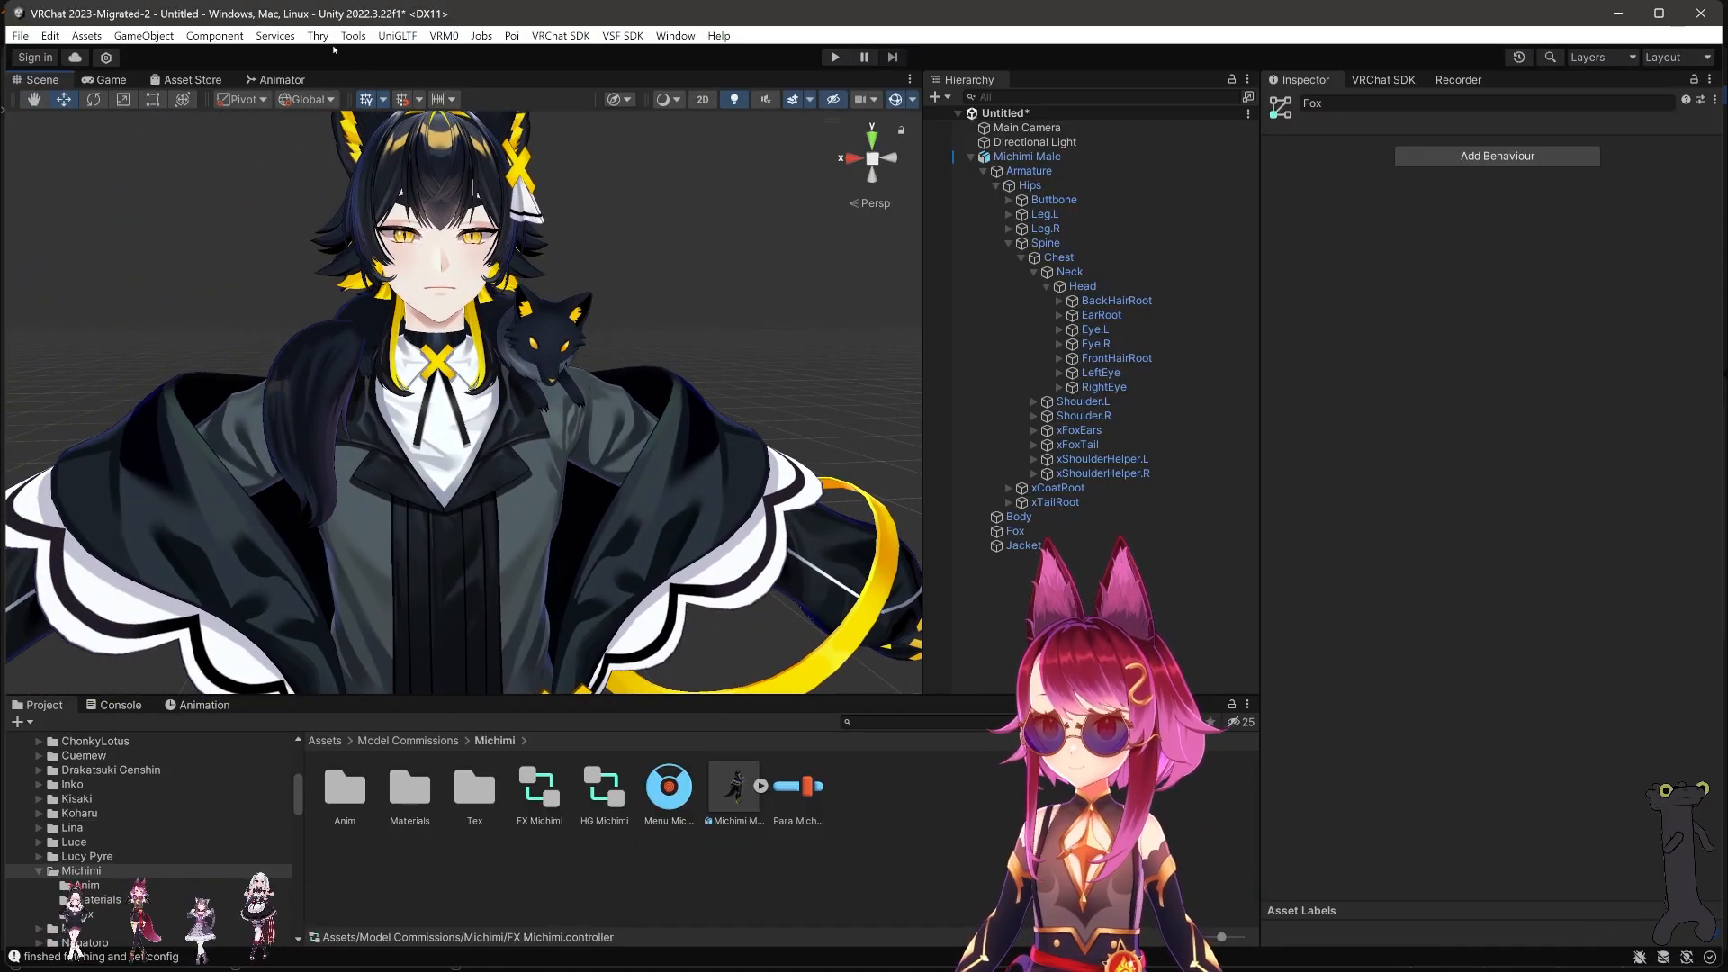
{"action": "left_click", "coordinate": [282, 79]}
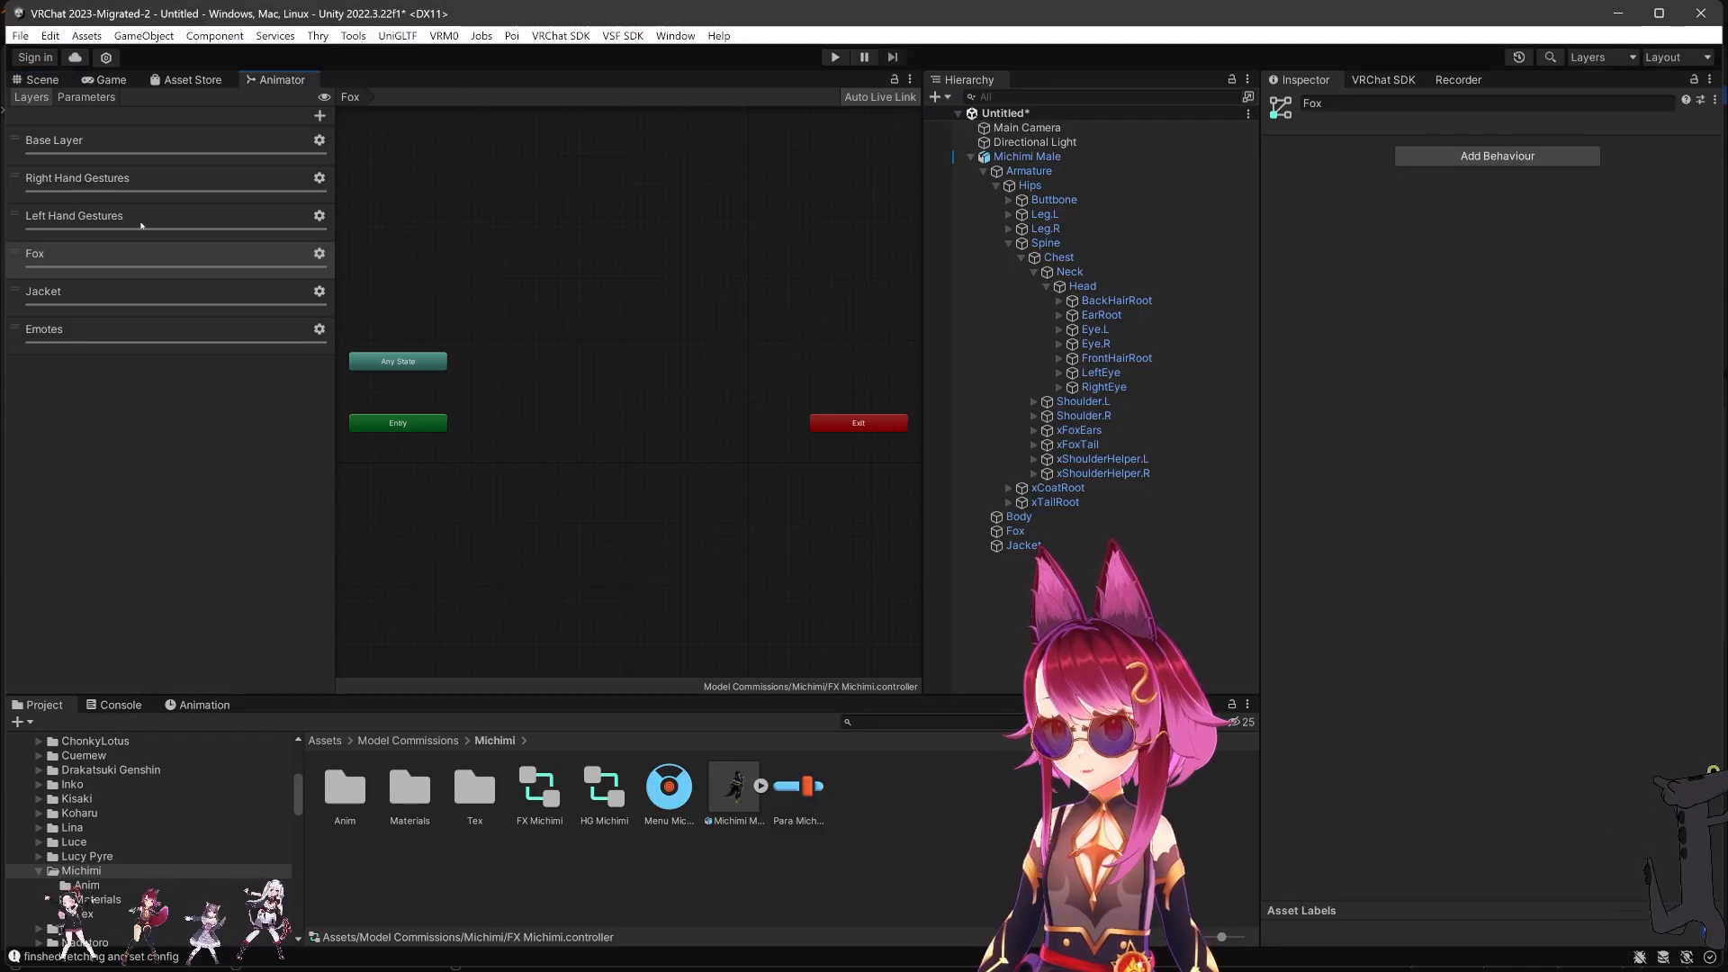
- Create an empty state in the Fox layer, rename it Idle, and reposition it
{"action": "right_click", "coordinate": [496, 307]}
{"action": "mouse_move", "coordinate": [540, 312]}
{"action": "left_click", "coordinate": [733, 312]}
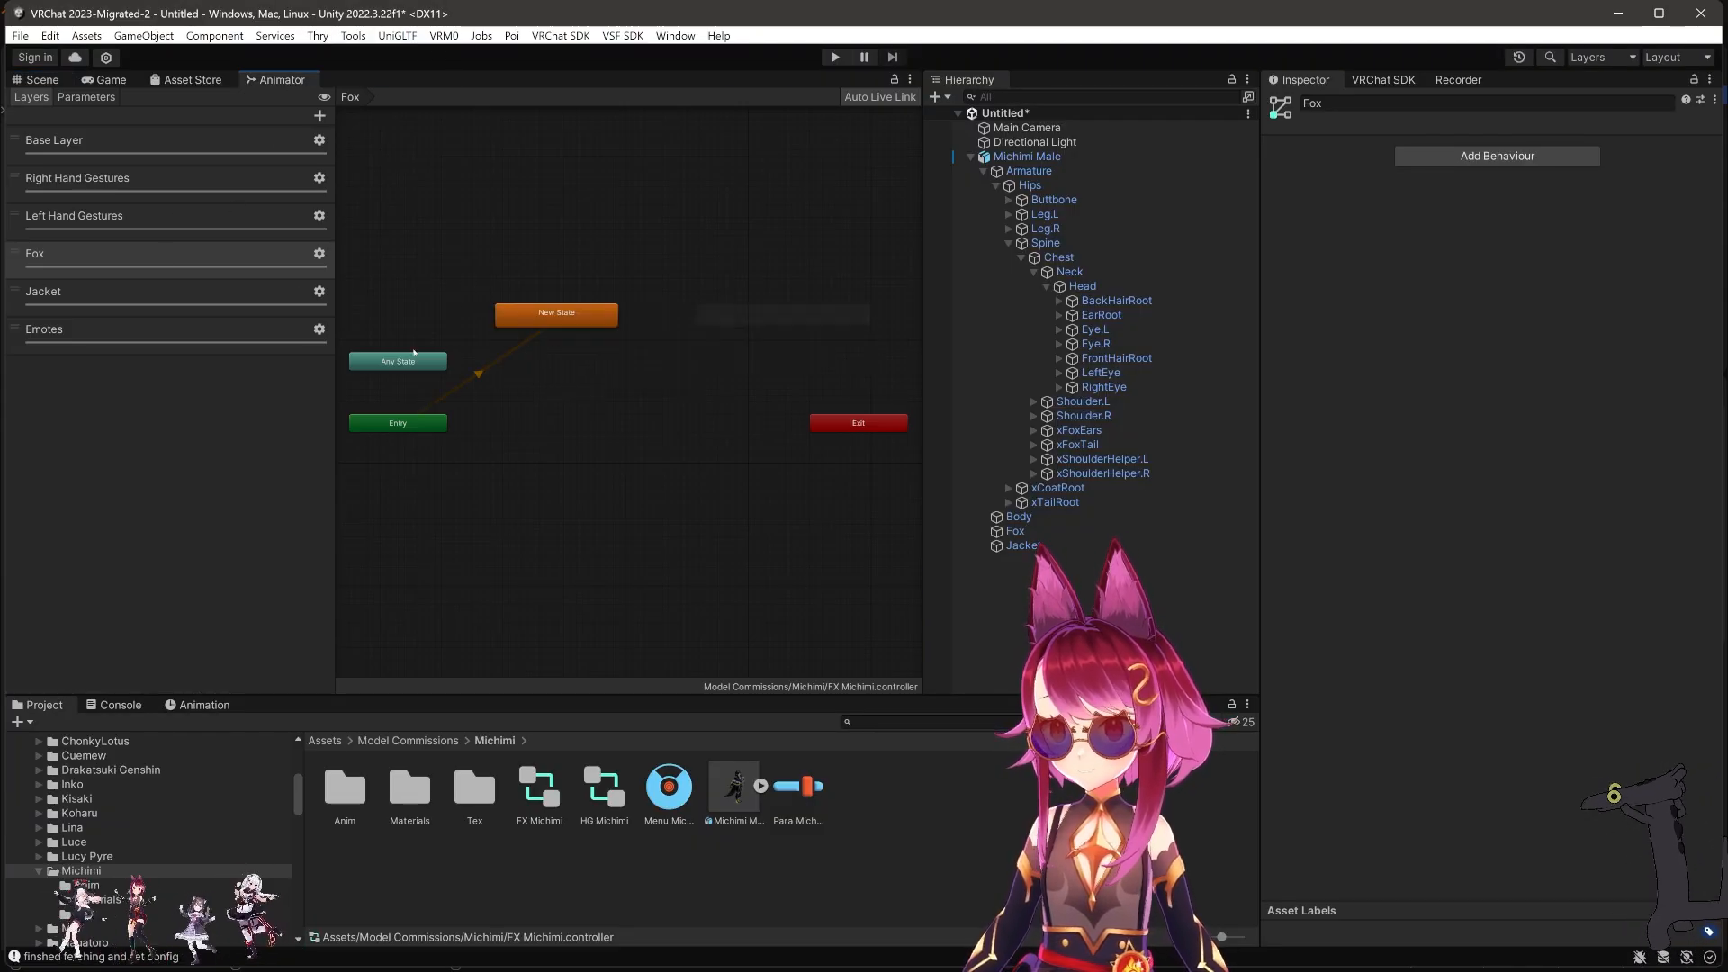
{"action": "scroll", "coordinate": [529, 383], "scroll_direction": "up", "scroll_amount": 1}
{"action": "scroll", "coordinate": [528, 384], "scroll_direction": "up", "scroll_amount": 1}
{"action": "left_click", "coordinate": [728, 357]}
{"action": "left_click", "coordinate": [1466, 106]}
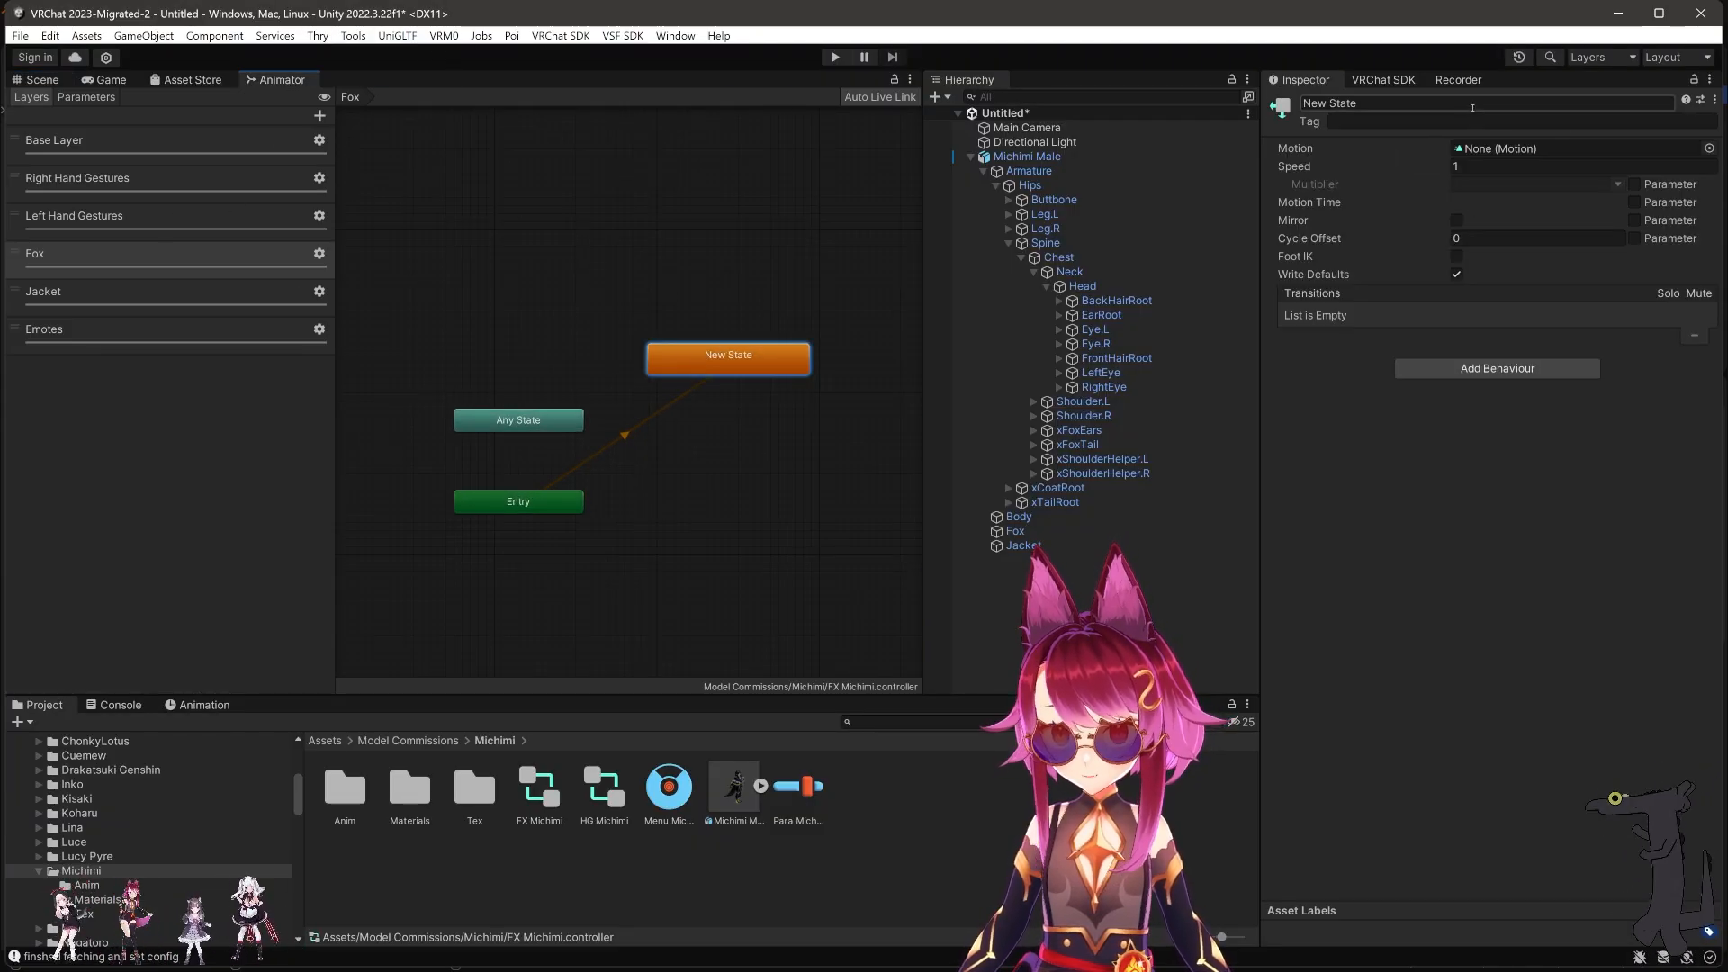
{"action": "type", "text": "Idle"}
{"action": "key", "text": "Return"}
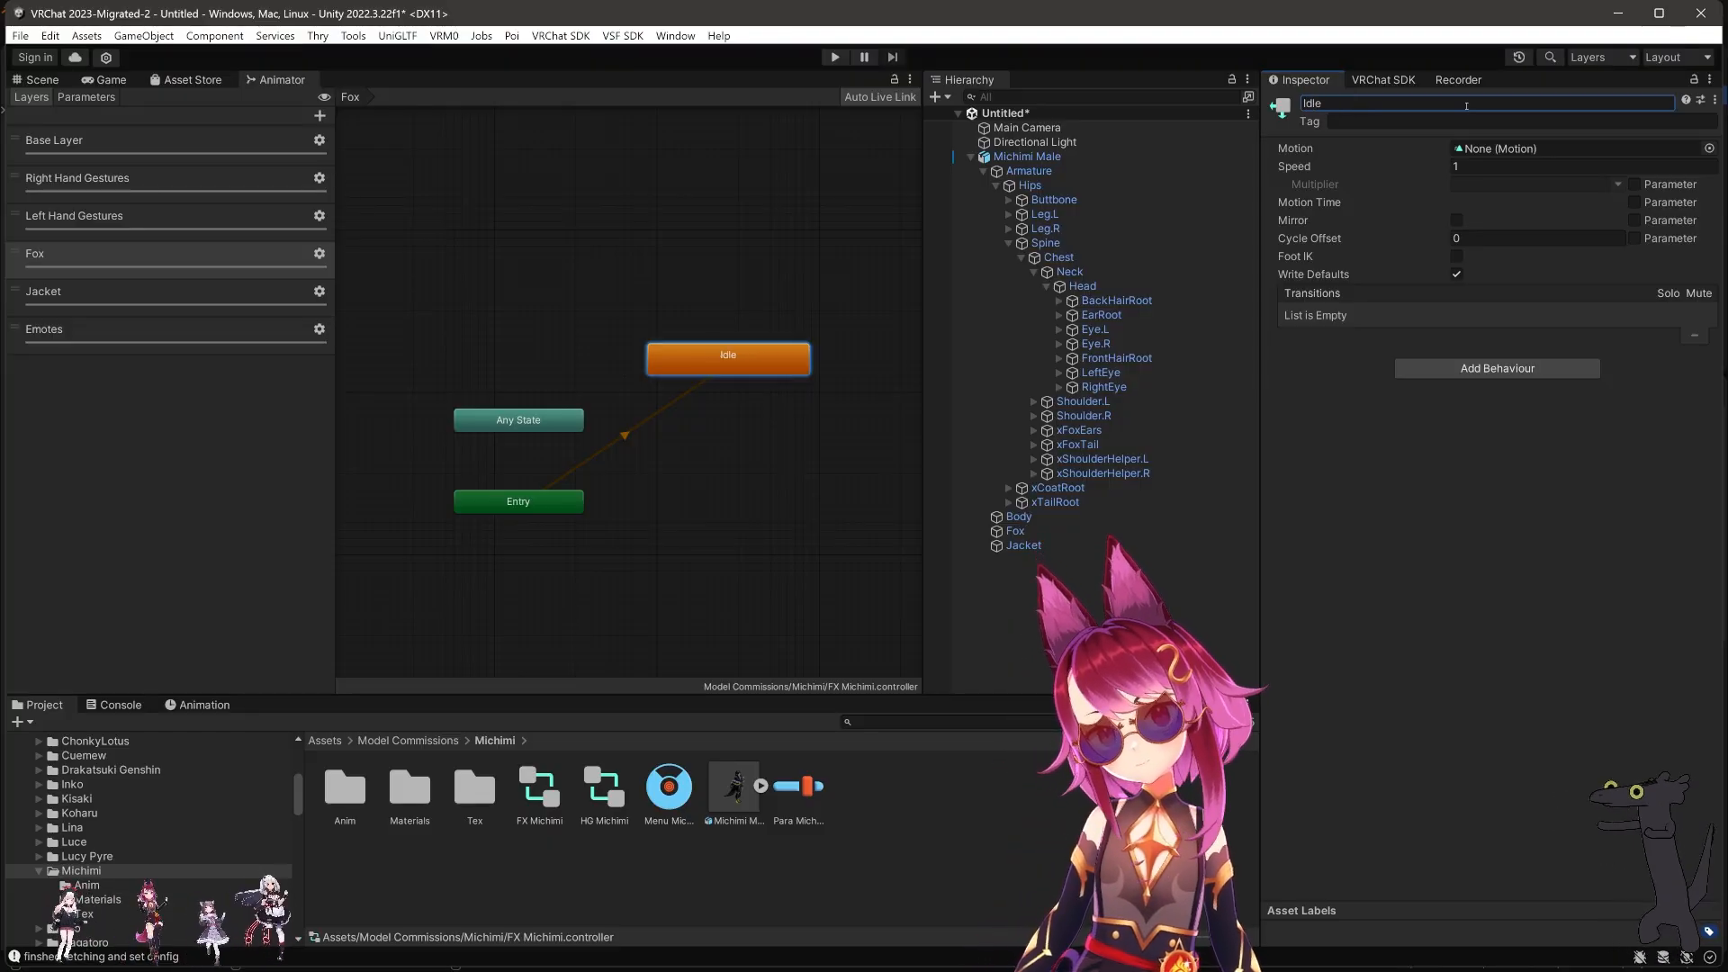
{"action": "mouse_move", "coordinate": [728, 360]}
{"action": "left_mouse_down"}
{"action": "mouse_move", "coordinate": [494, 377]}
{"action": "mouse_move", "coordinate": [736, 363]}
{"action": "mouse_move", "coordinate": [736, 330]}
{"action": "left_mouse_up"}
{"action": "left_click", "coordinate": [566, 375]}
- Drag Any State clear of Idle in the Emotes and Jacket layers, then return to Fox
{"action": "left_click", "coordinate": [225, 295]}
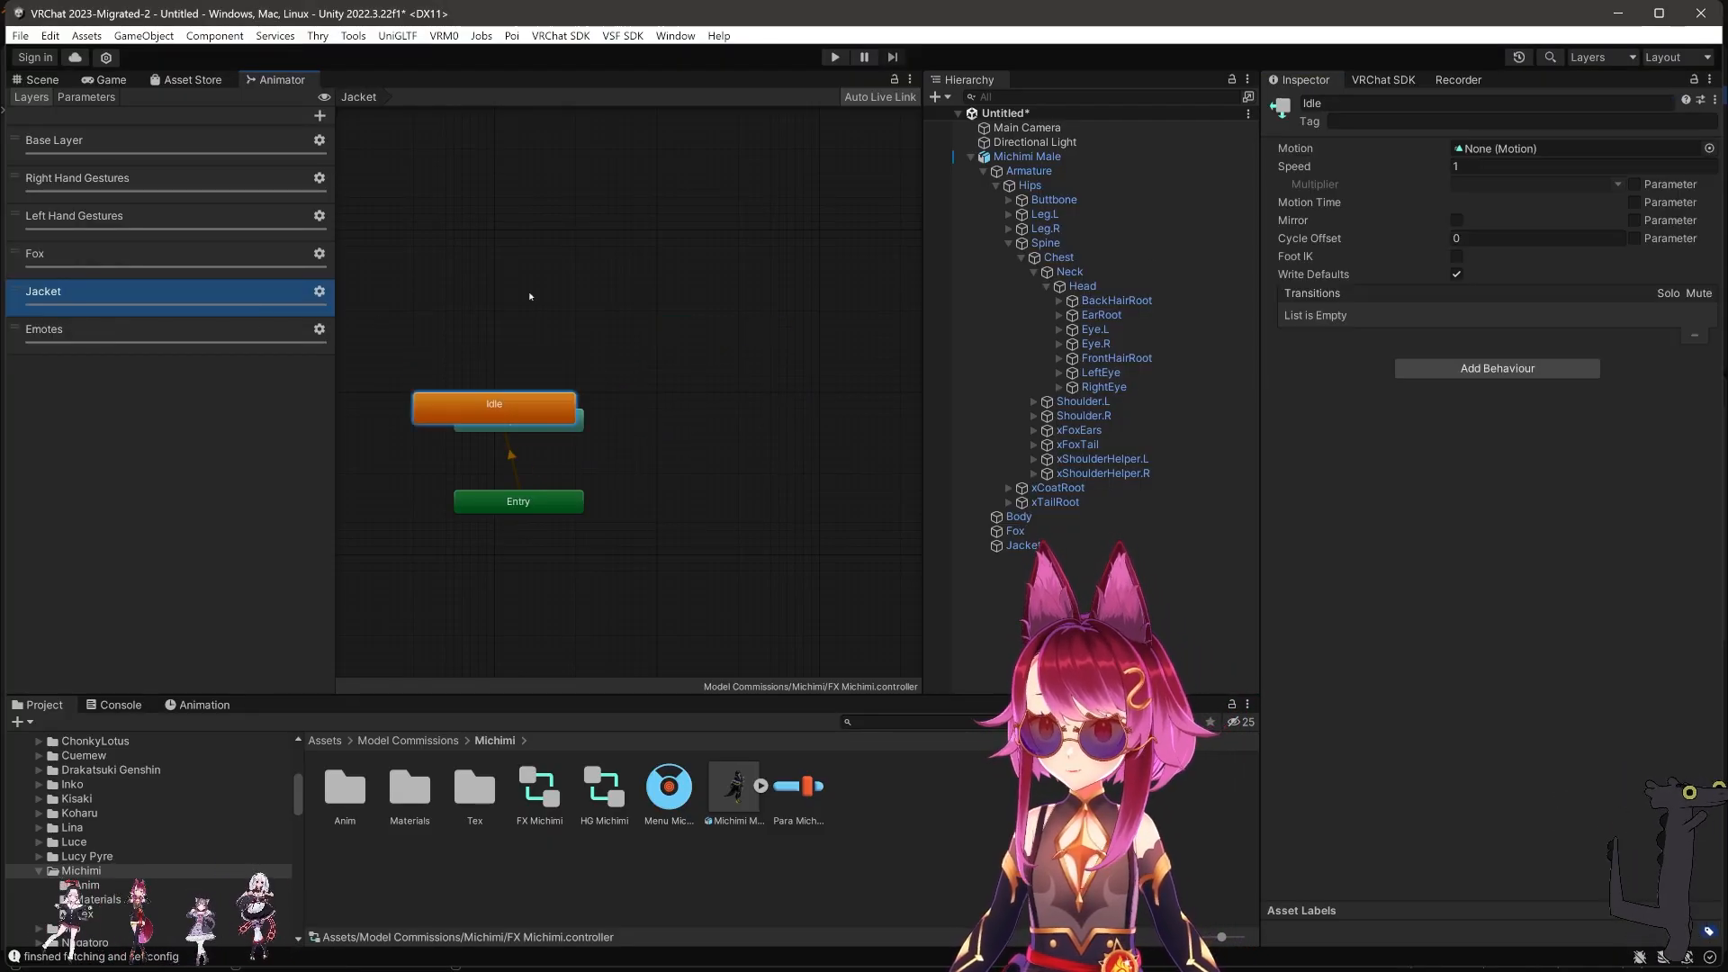
{"action": "left_click", "coordinate": [99, 335]}
{"action": "left_click_drag", "start_coordinate": [573, 430], "coordinate": [758, 360]}
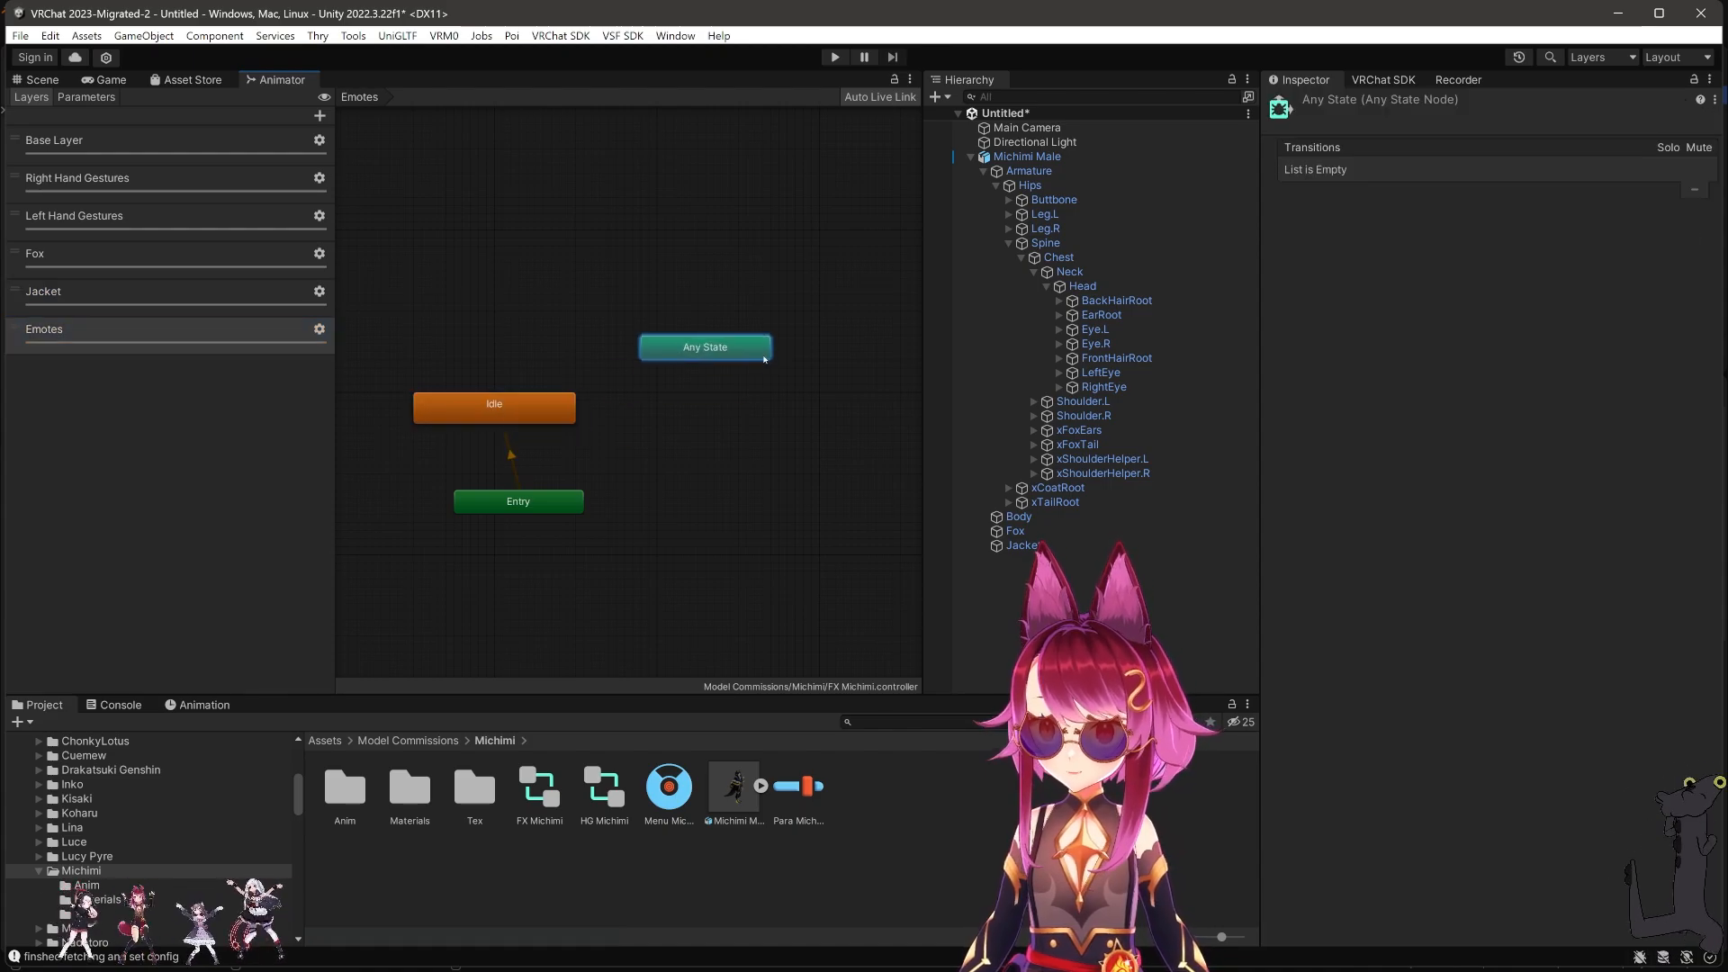
{"action": "left_click", "coordinate": [135, 291]}
{"action": "left_click_drag", "start_coordinate": [573, 428], "coordinate": [748, 356]}
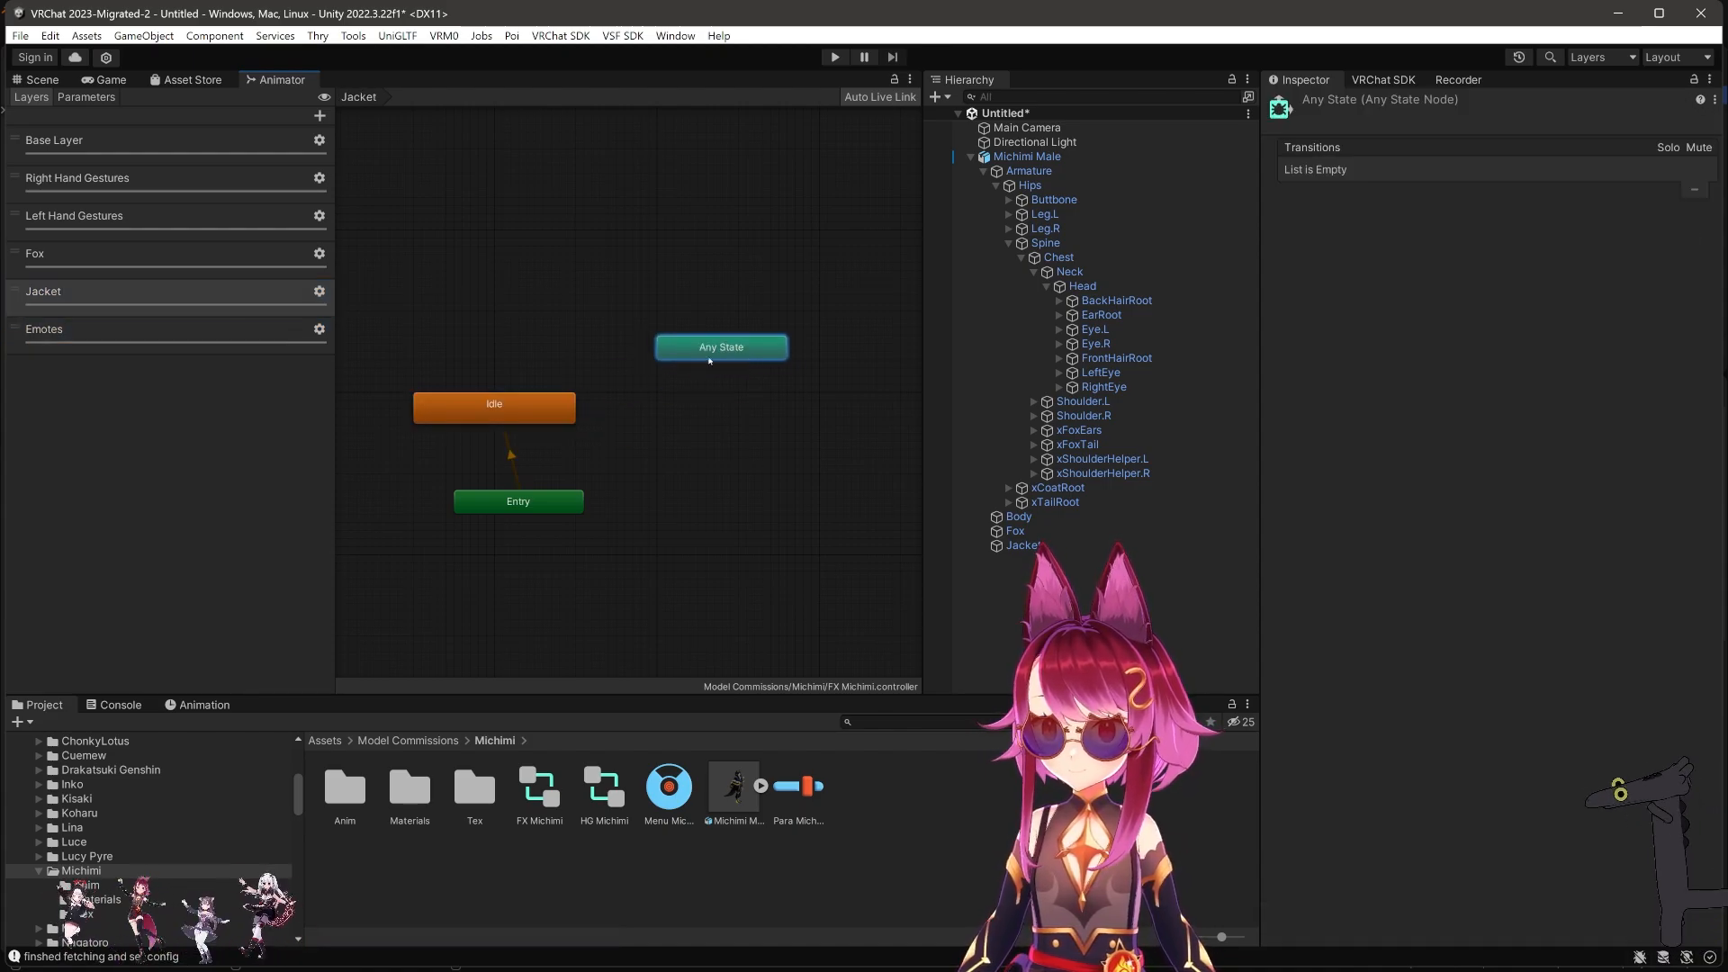
{"action": "left_click", "coordinate": [280, 263]}
{"action": "middle_click_drag", "start_coordinate": [385, 265], "coordinate": [366, 295]}
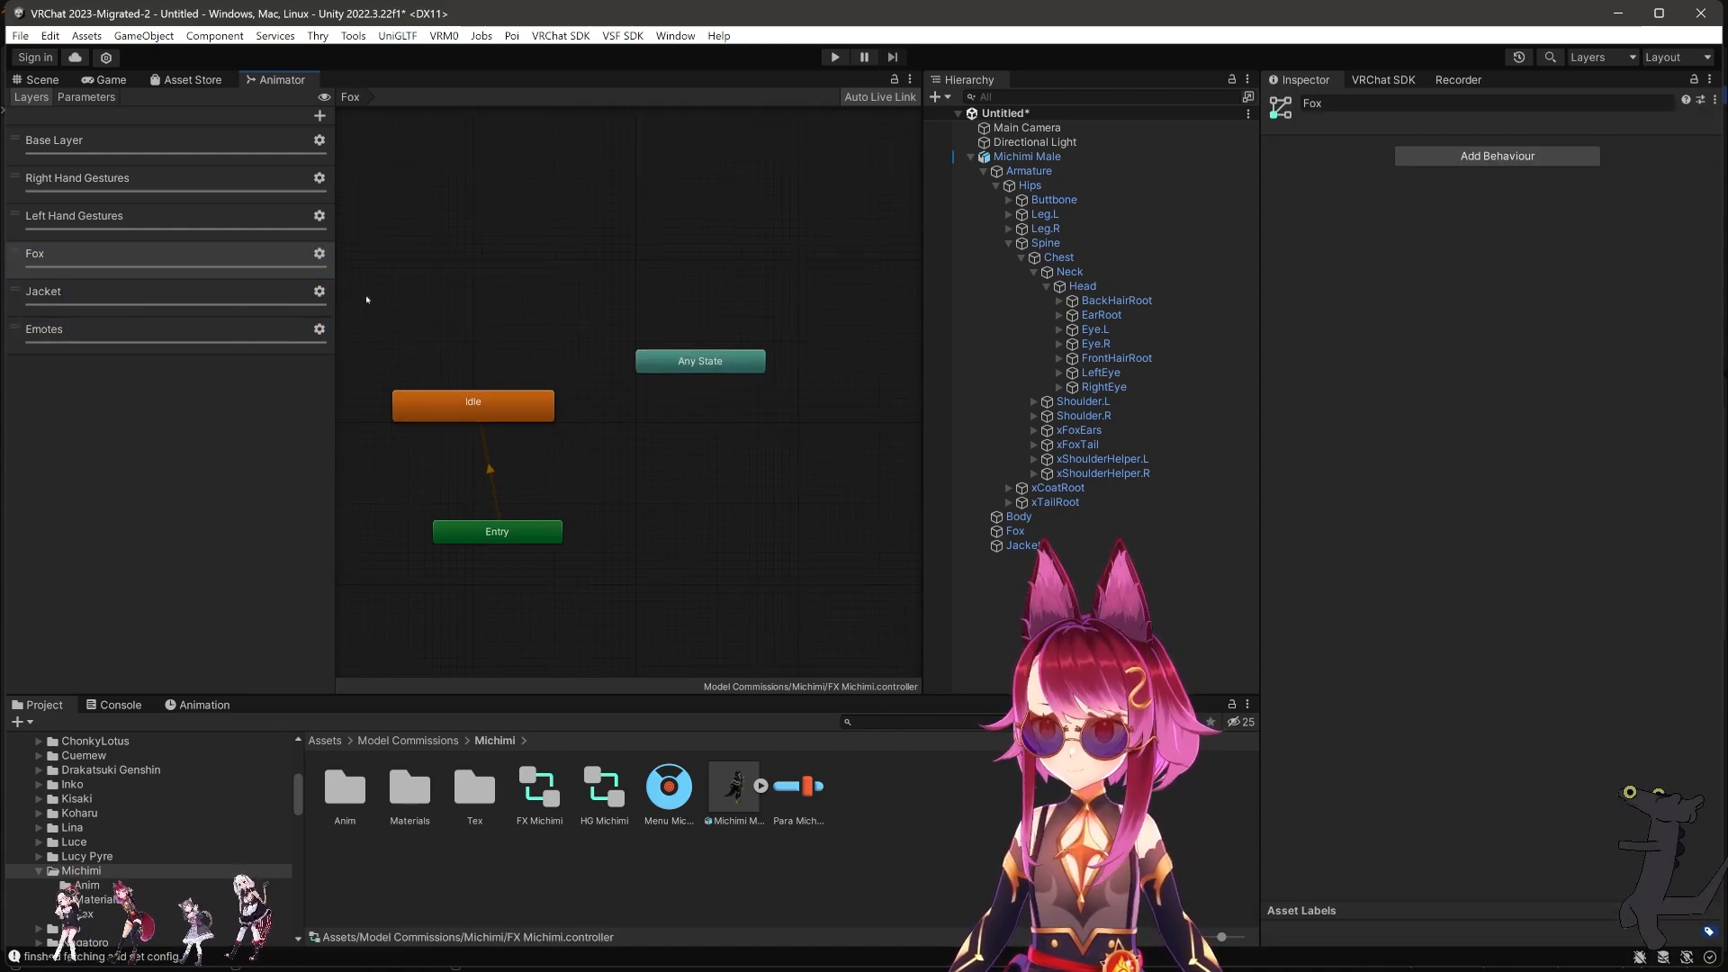
{"action": "left_click", "coordinate": [126, 253]}
{"action": "middle_click_drag", "start_coordinate": [467, 330], "coordinate": [451, 289]}
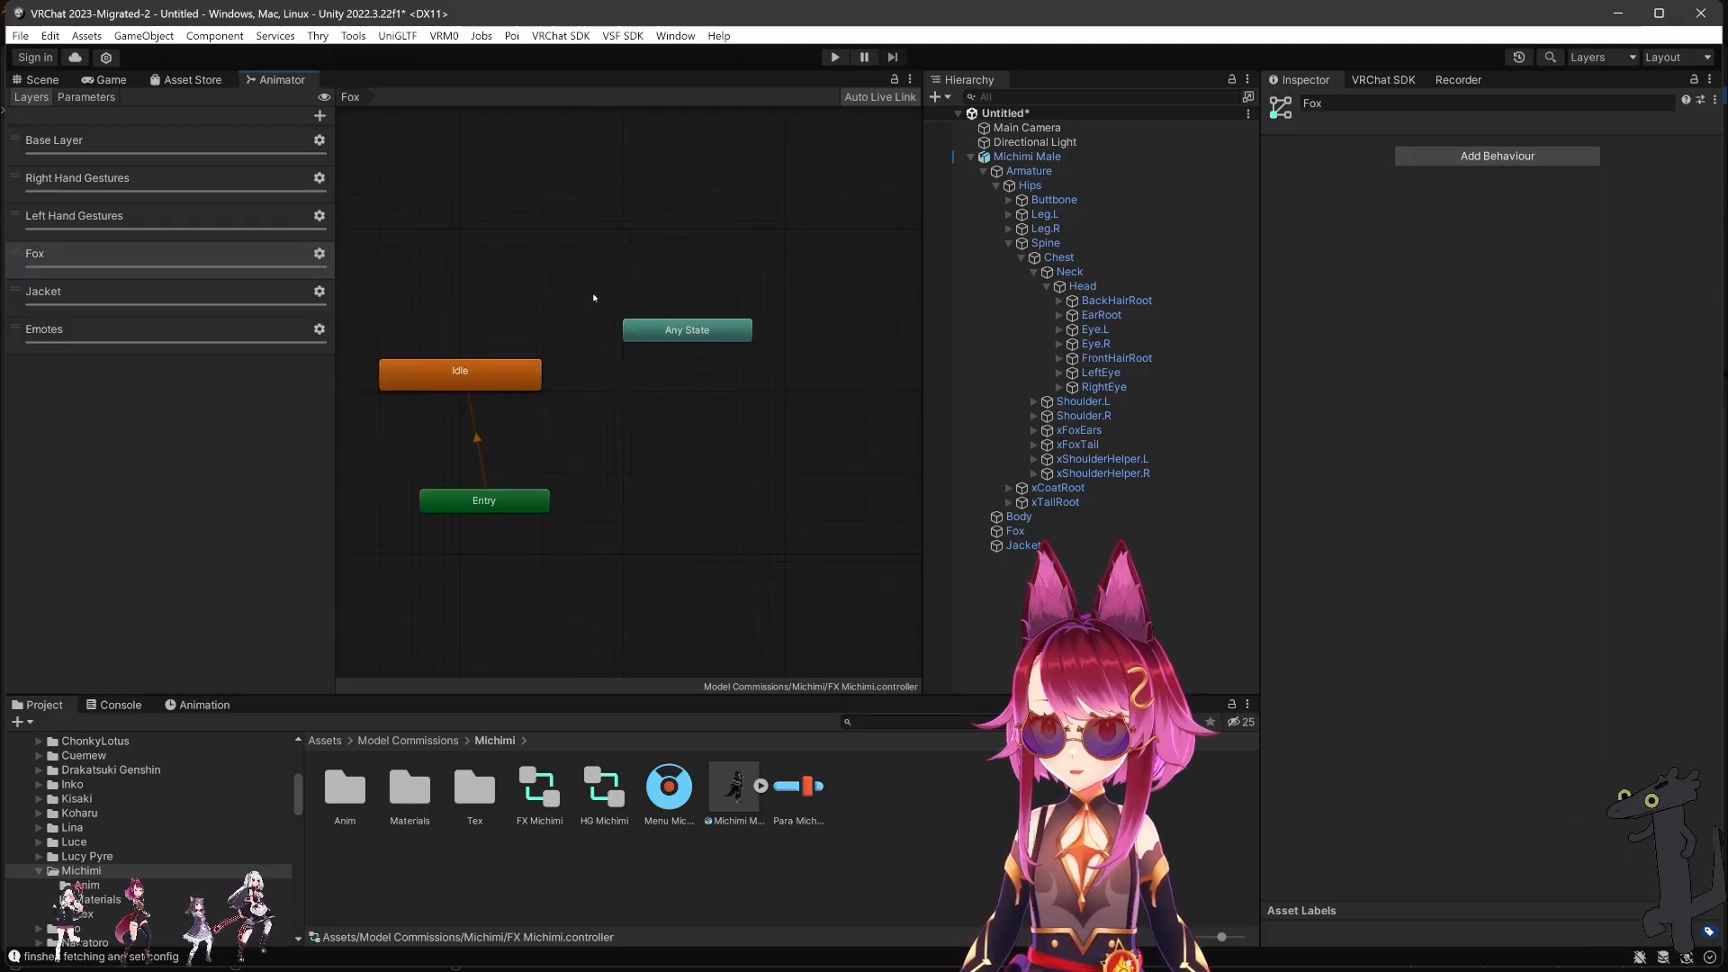
{"action": "middle_click_drag", "start_coordinate": [594, 297], "coordinate": [606, 330]}
{"action": "left_click", "coordinate": [693, 355]}
- Make an Any State to Idle transition with 0.1 s duration and Can Transition To Self off
{"action": "right_click", "coordinate": [693, 358]}
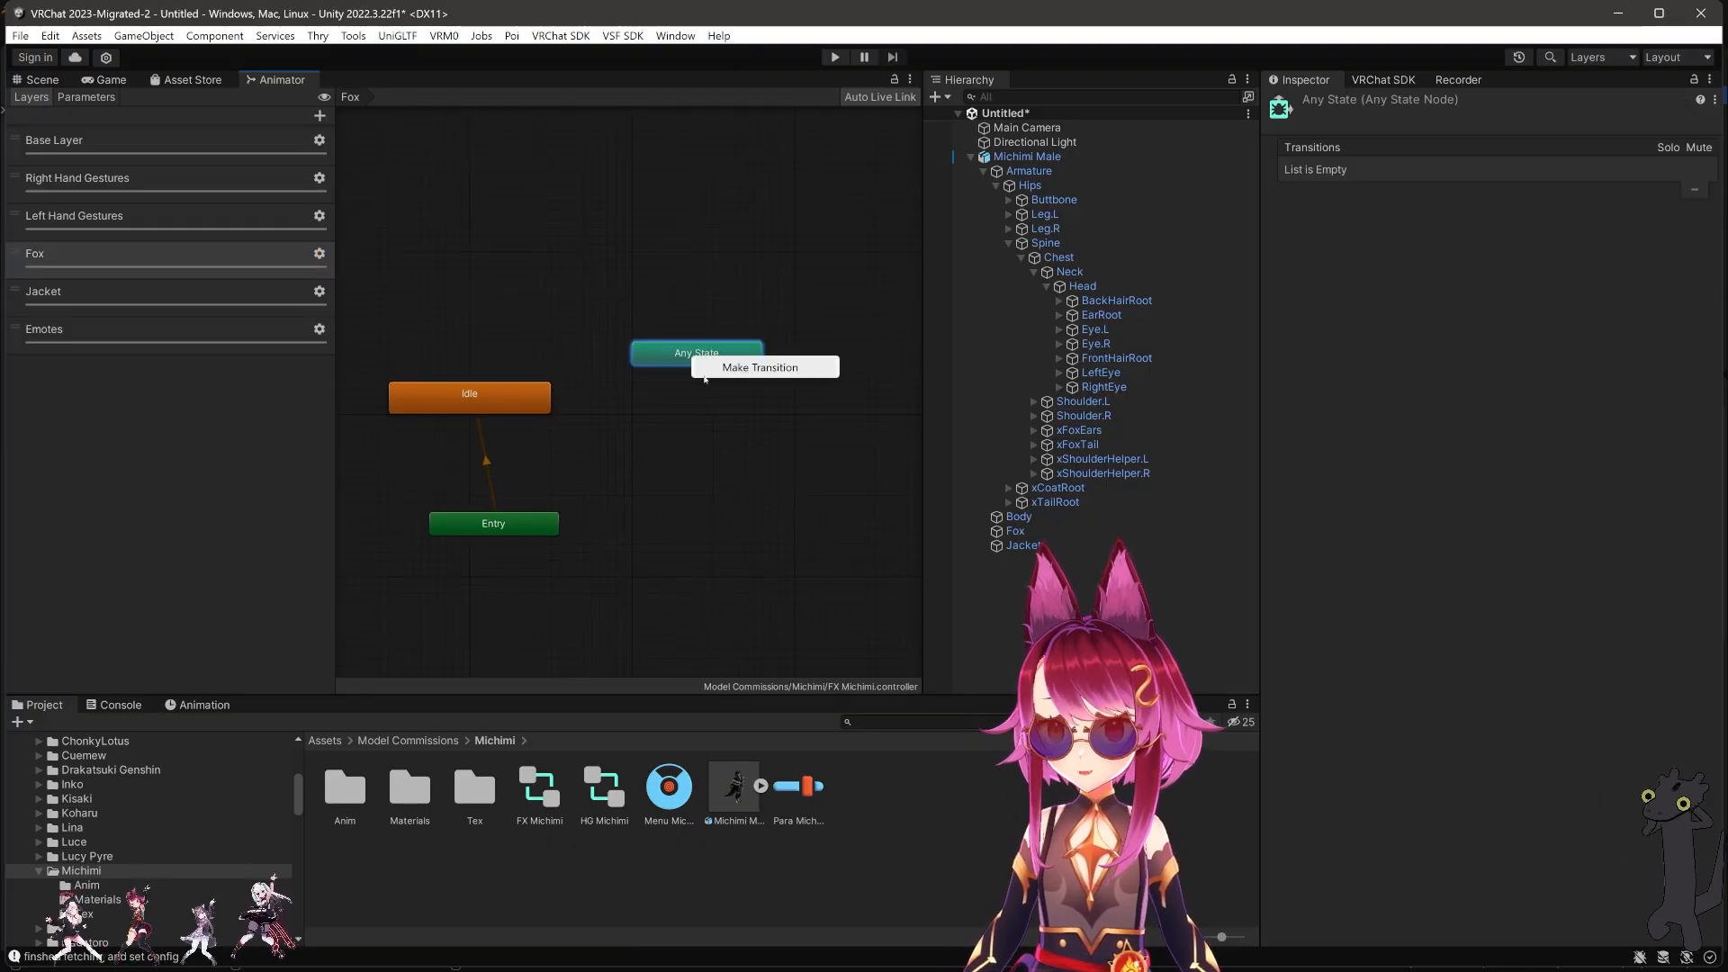
{"action": "left_click", "coordinate": [724, 369]}
{"action": "left_click", "coordinate": [481, 396]}
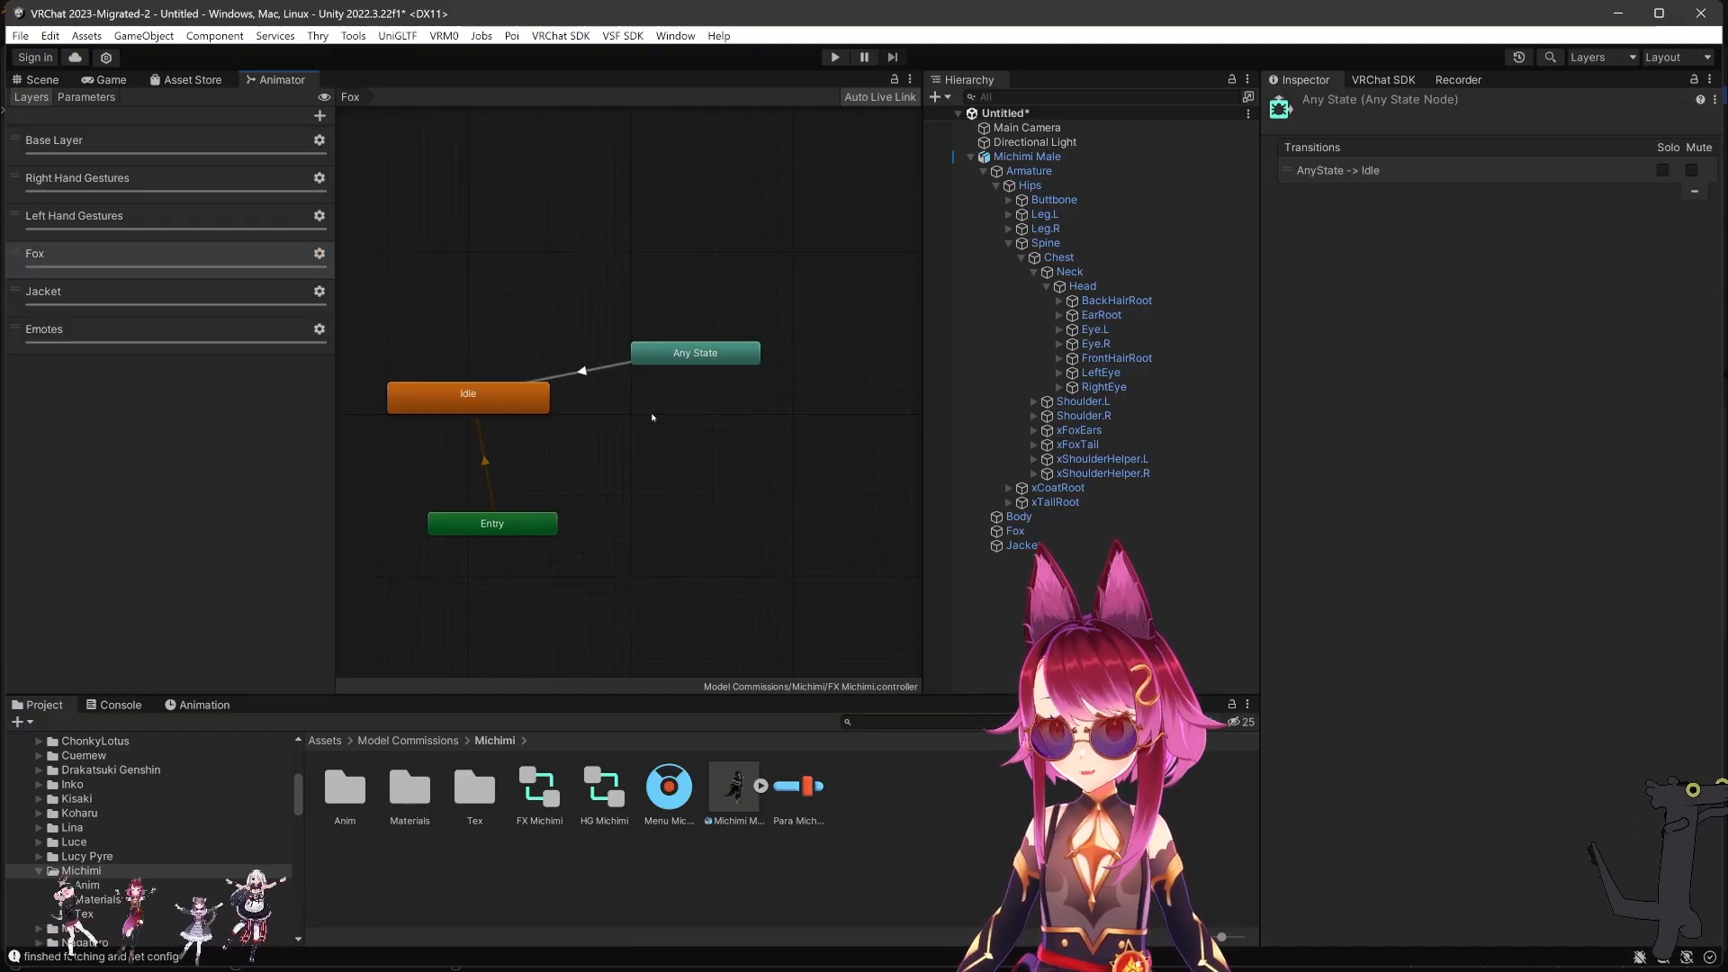
{"action": "middle_click_drag", "start_coordinate": [575, 382], "coordinate": [529, 390]}
{"action": "left_click", "coordinate": [509, 385]}
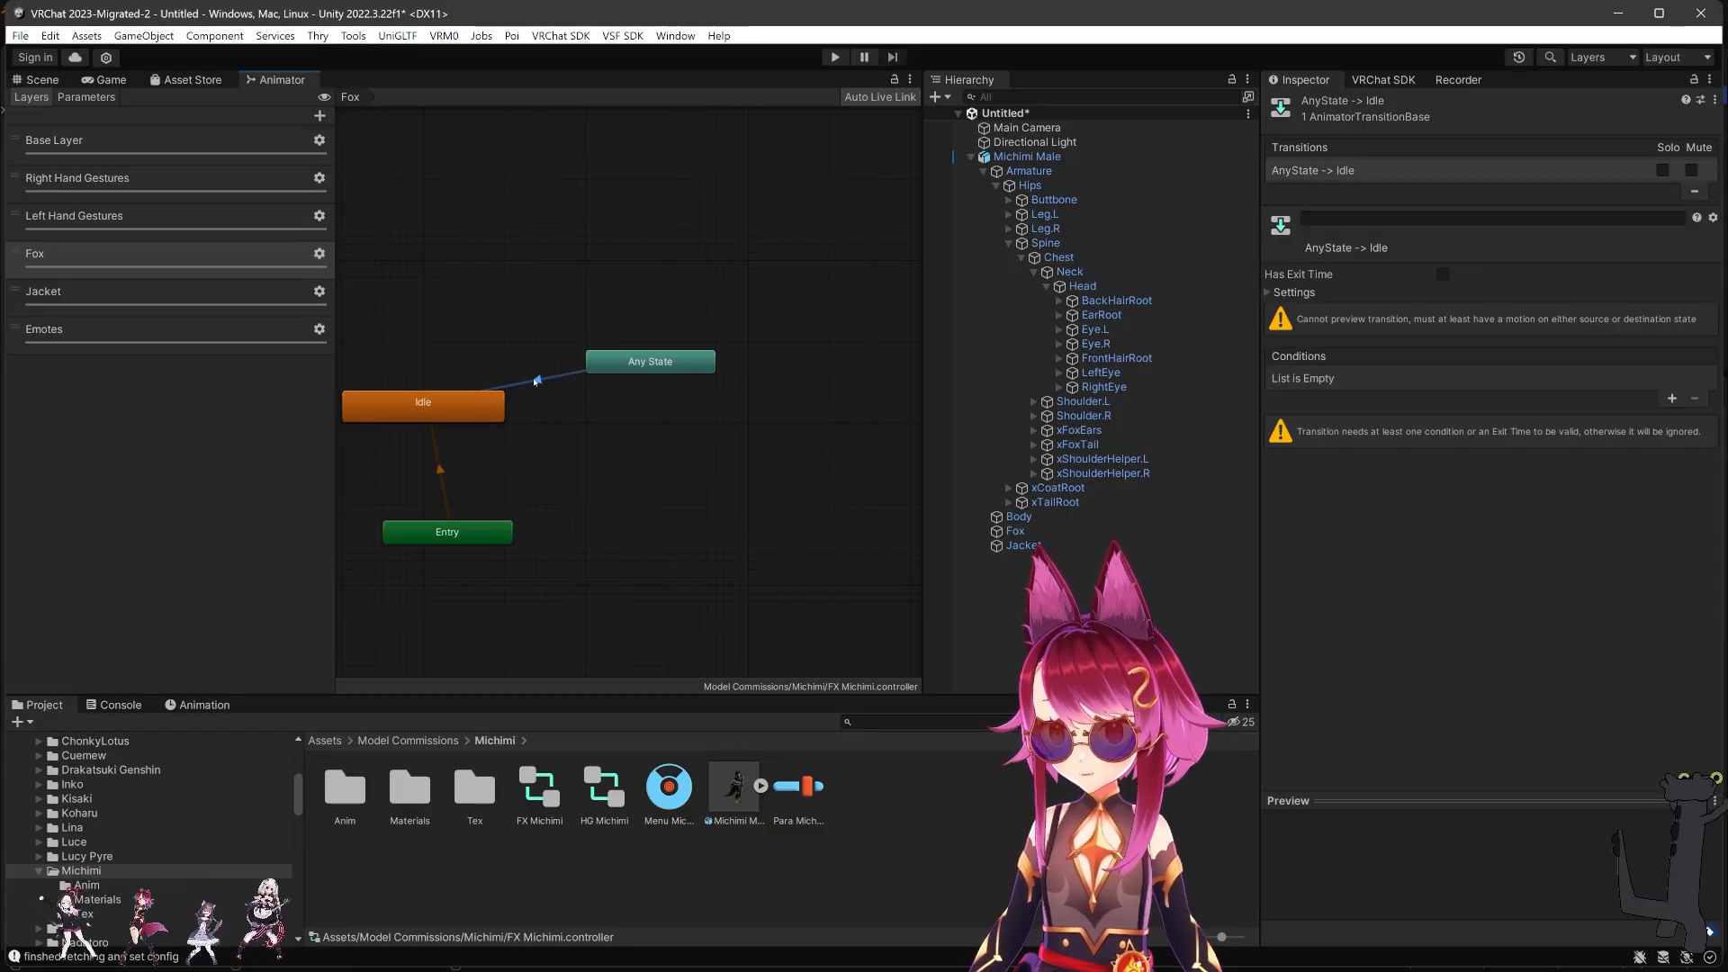
{"action": "left_click", "coordinate": [534, 381]}
{"action": "left_click", "coordinate": [537, 380]}
{"action": "left_click", "coordinate": [1320, 292]}
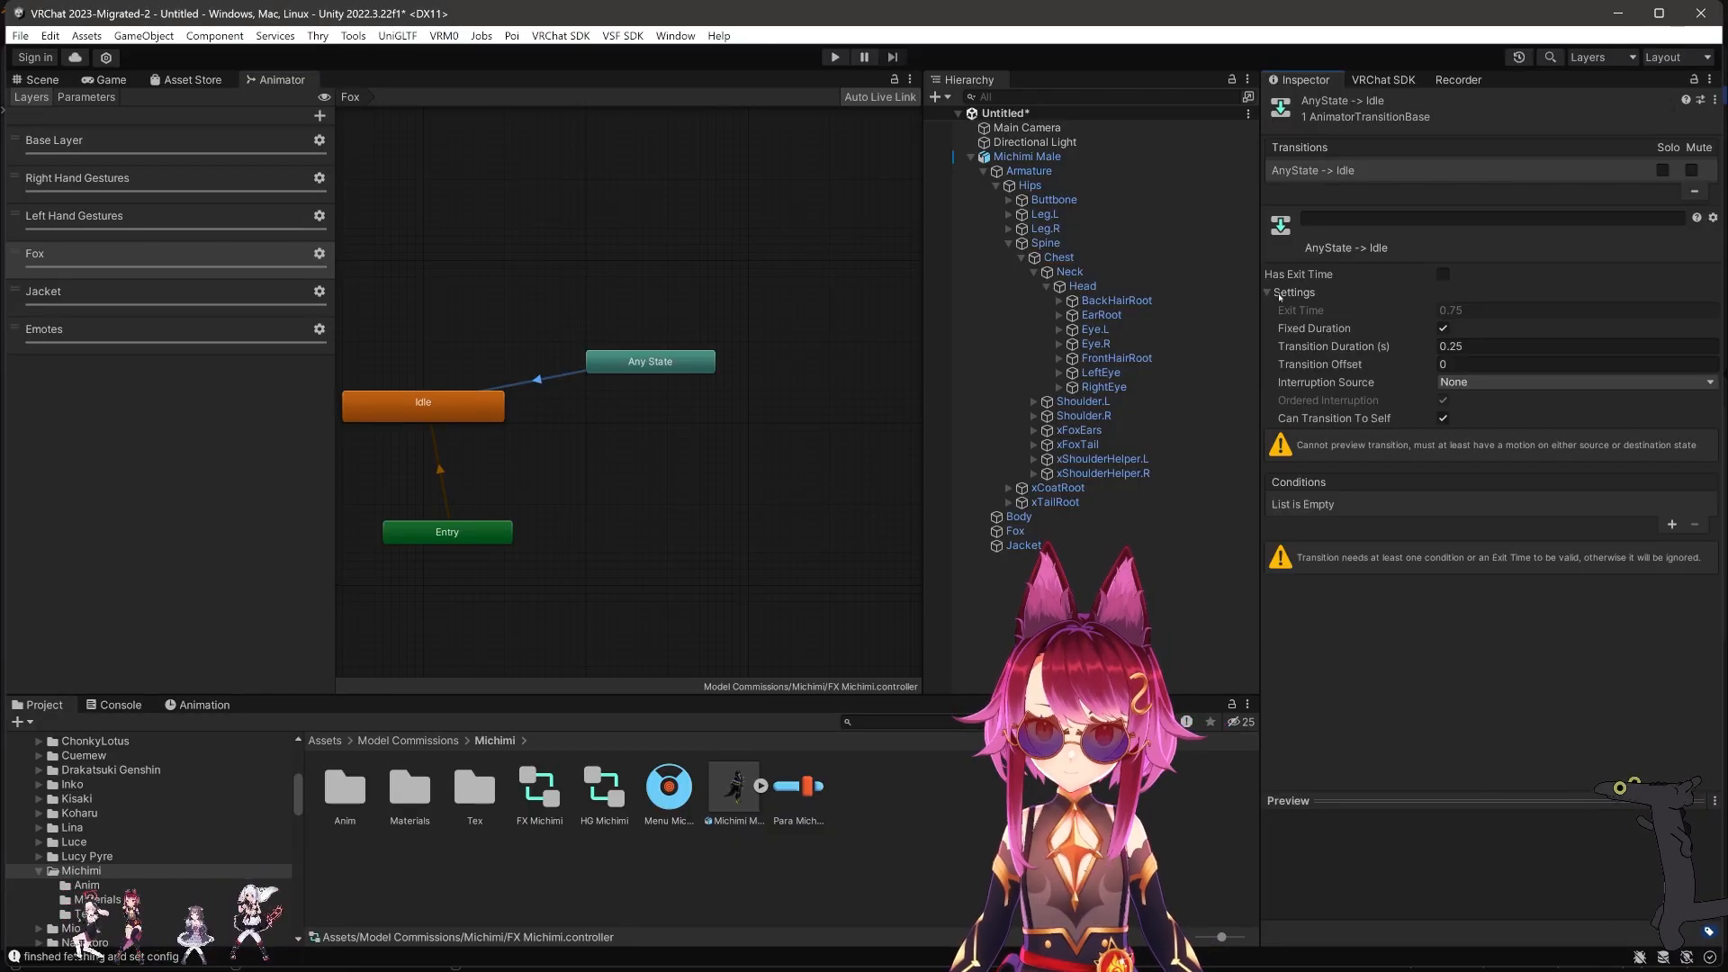
{"action": "left_click", "coordinate": [1480, 347]}
{"action": "type", "text": "0."}
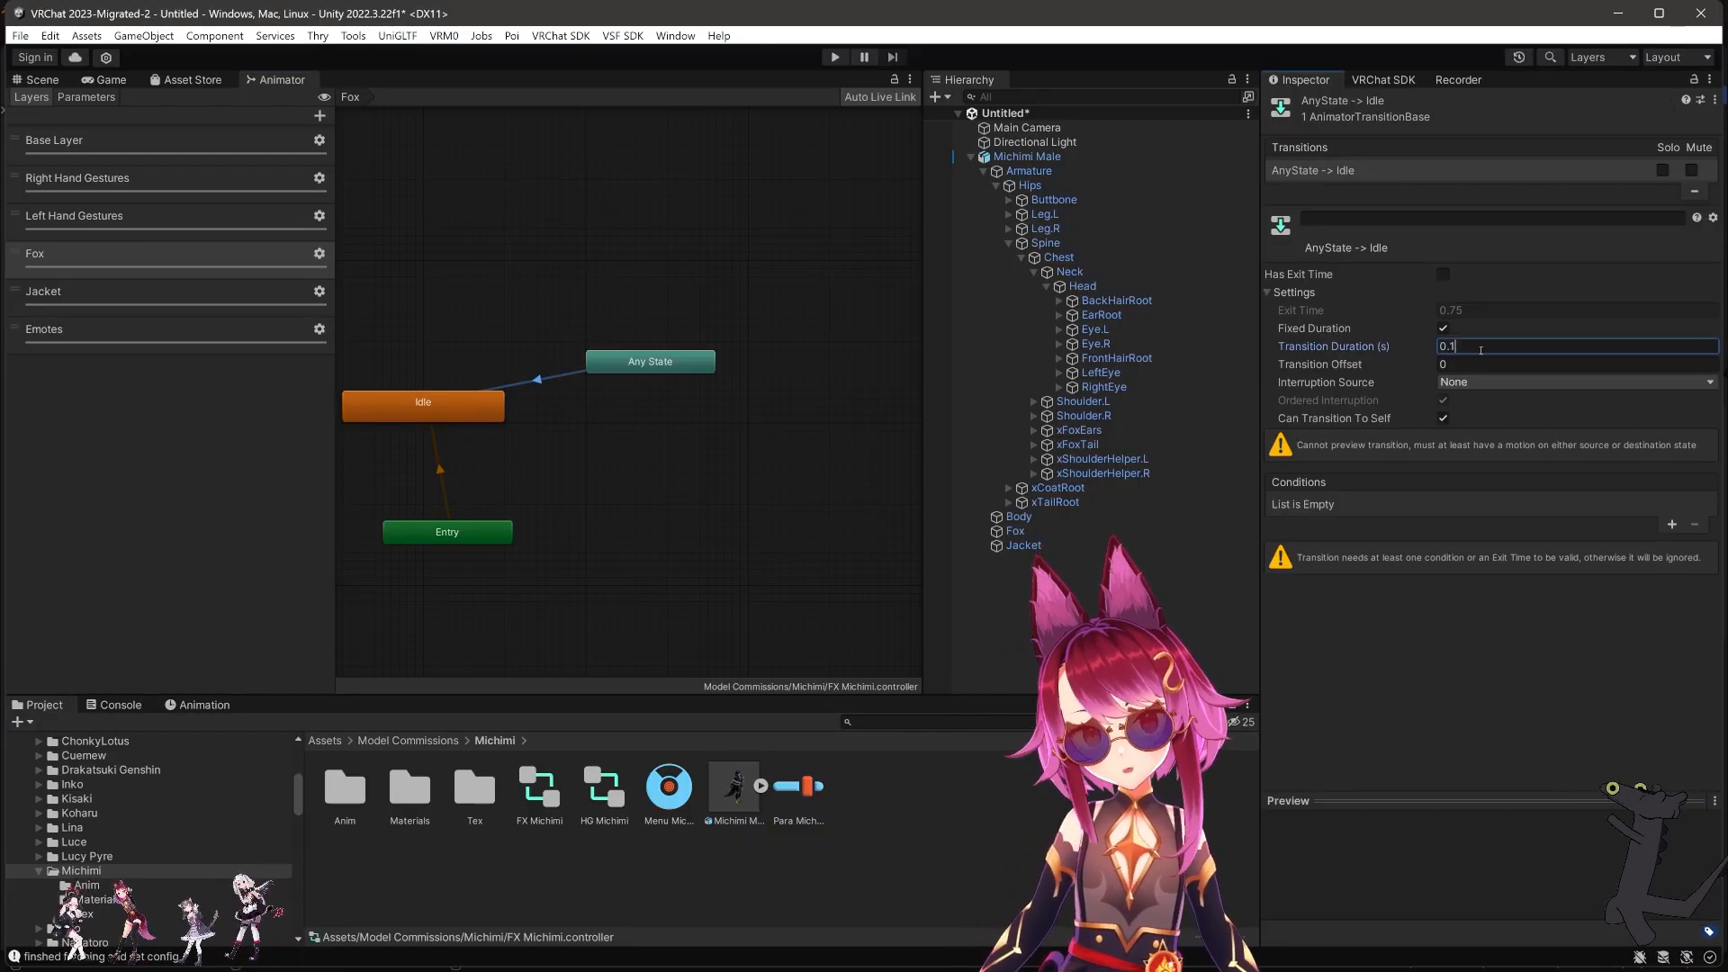
{"action": "left_click", "coordinate": [1440, 417]}
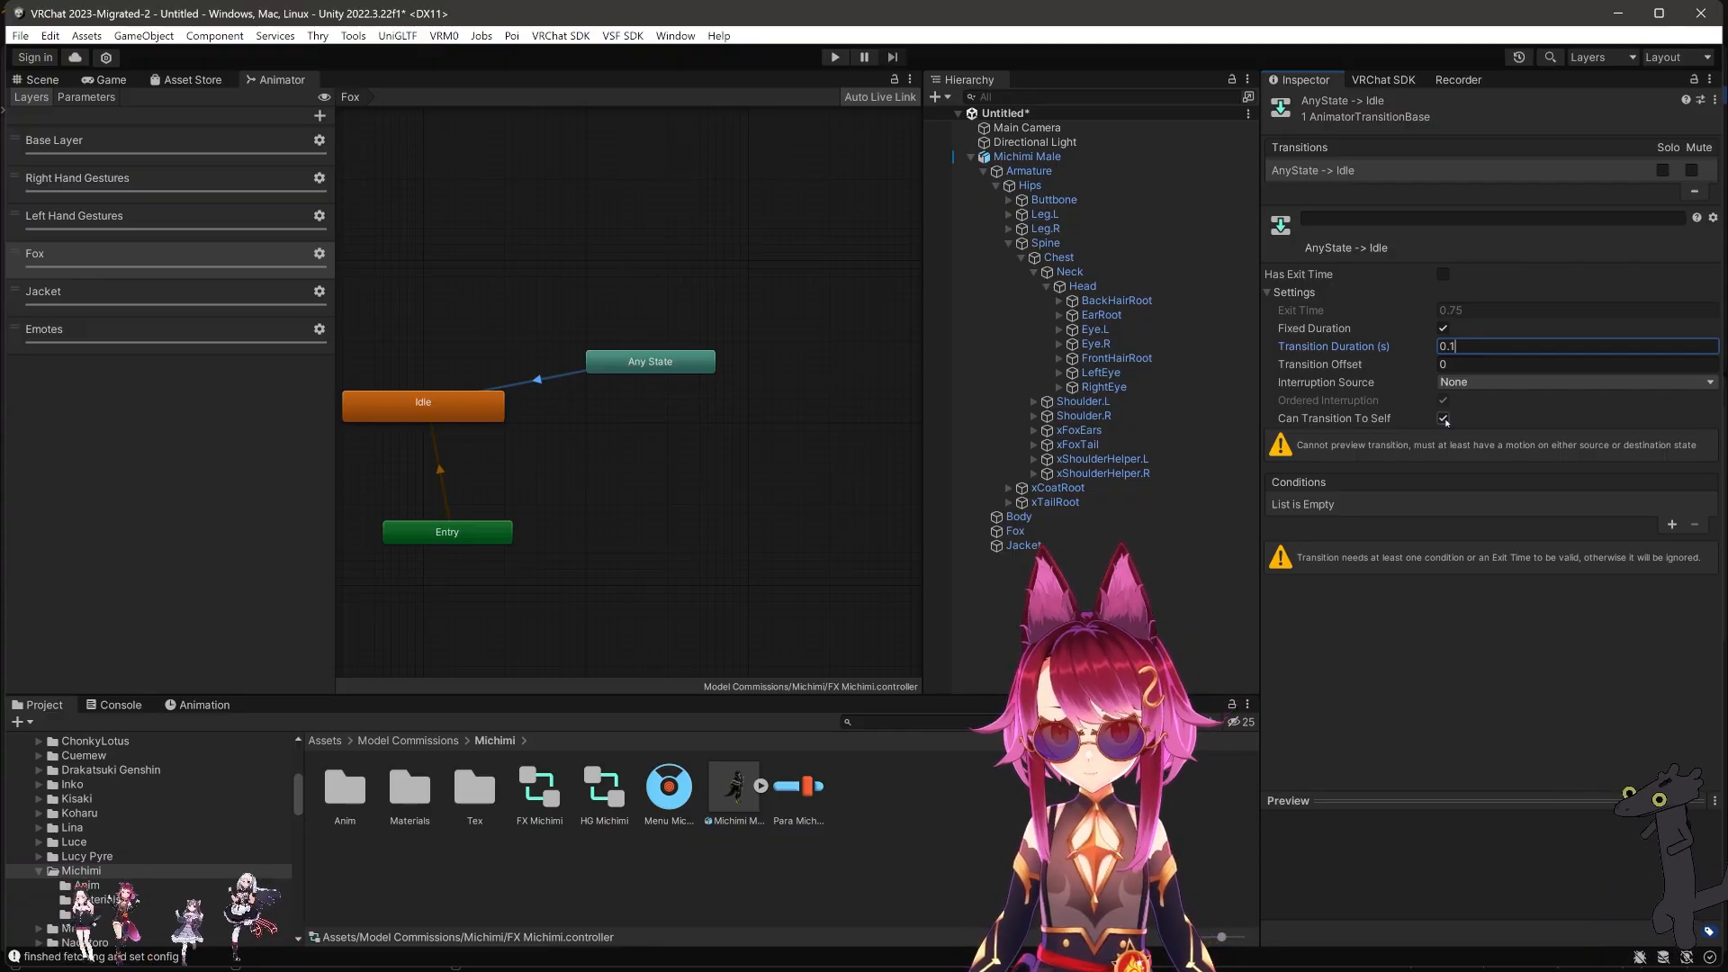
- Add the condition Fox Equals 0 to the Any State to Idle transition
{"action": "left_click", "coordinate": [1671, 524]}
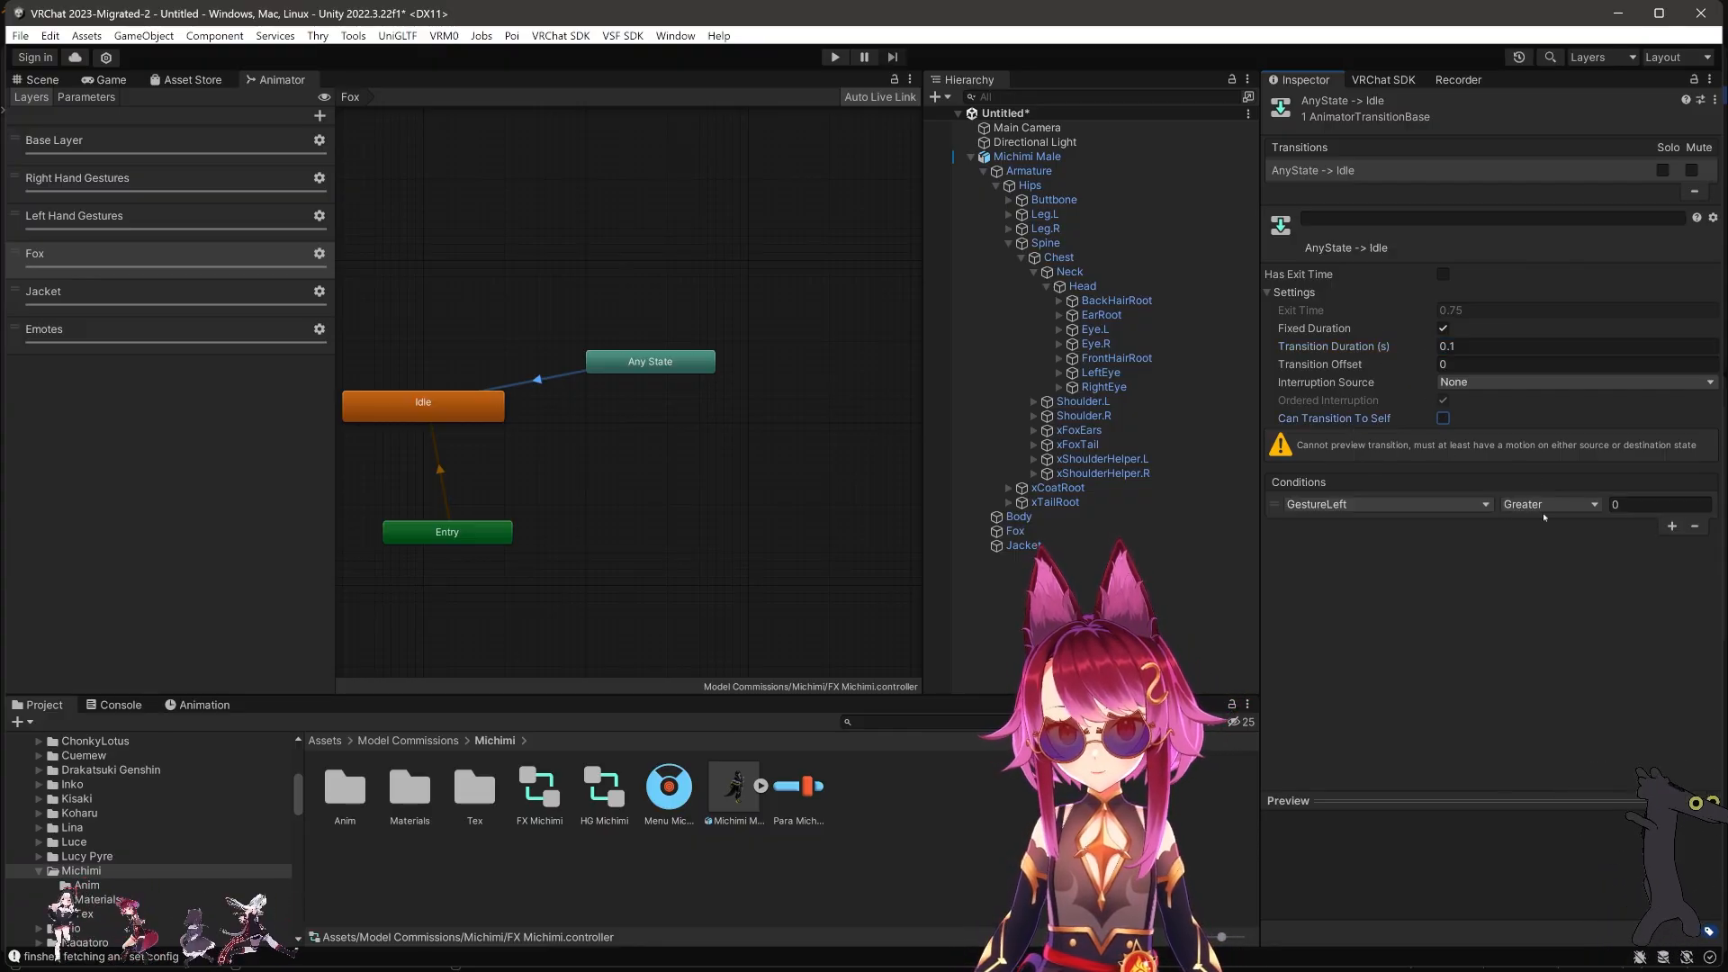
{"action": "left_click", "coordinate": [1357, 505]}
{"action": "left_click", "coordinate": [1310, 497]}
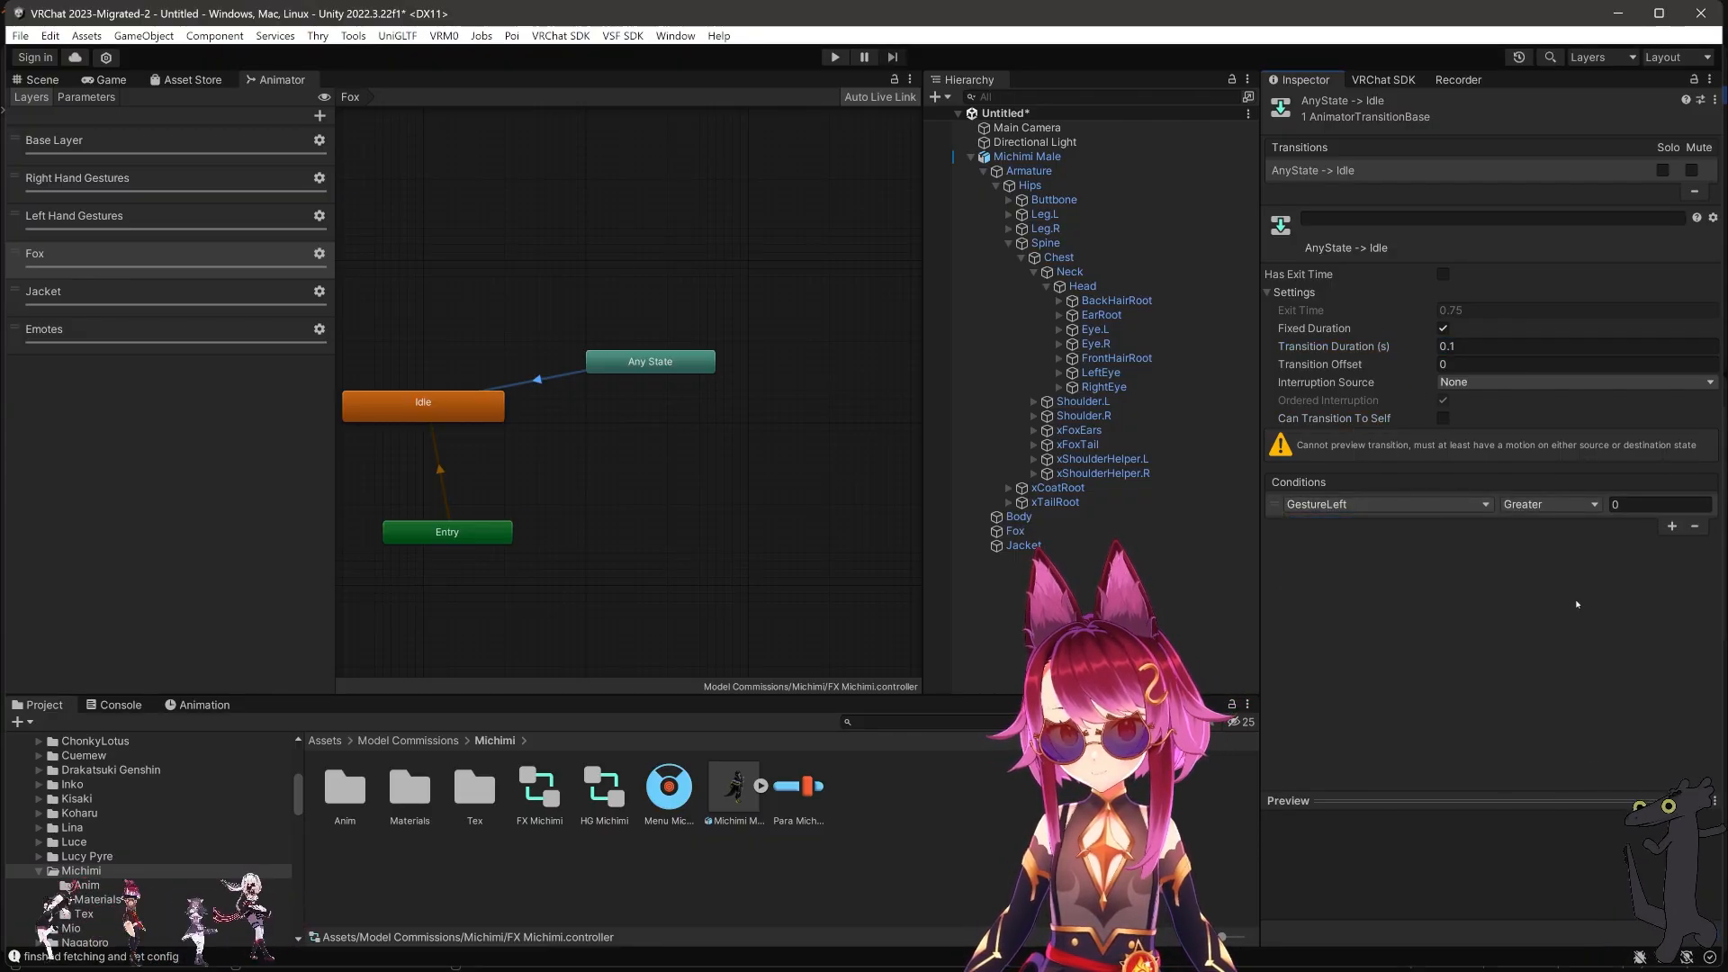
{"action": "left_click", "coordinate": [1695, 525]}
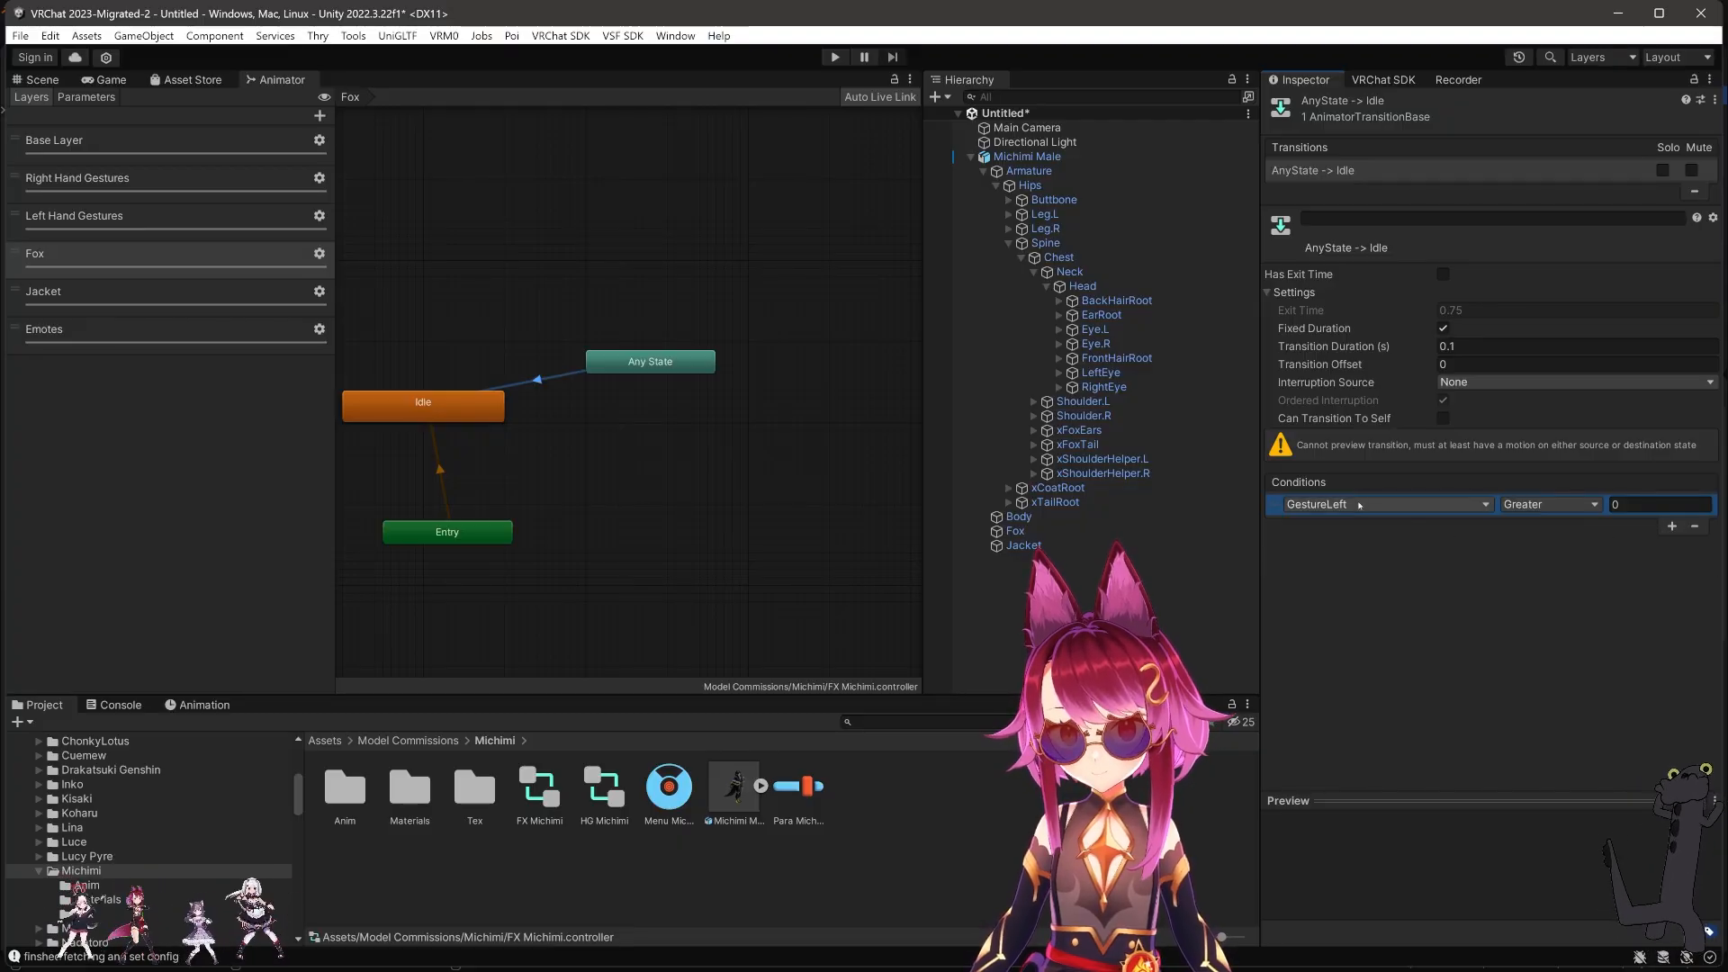
{"action": "left_click", "coordinate": [1386, 503]}
{"action": "left_click", "coordinate": [1321, 601]}
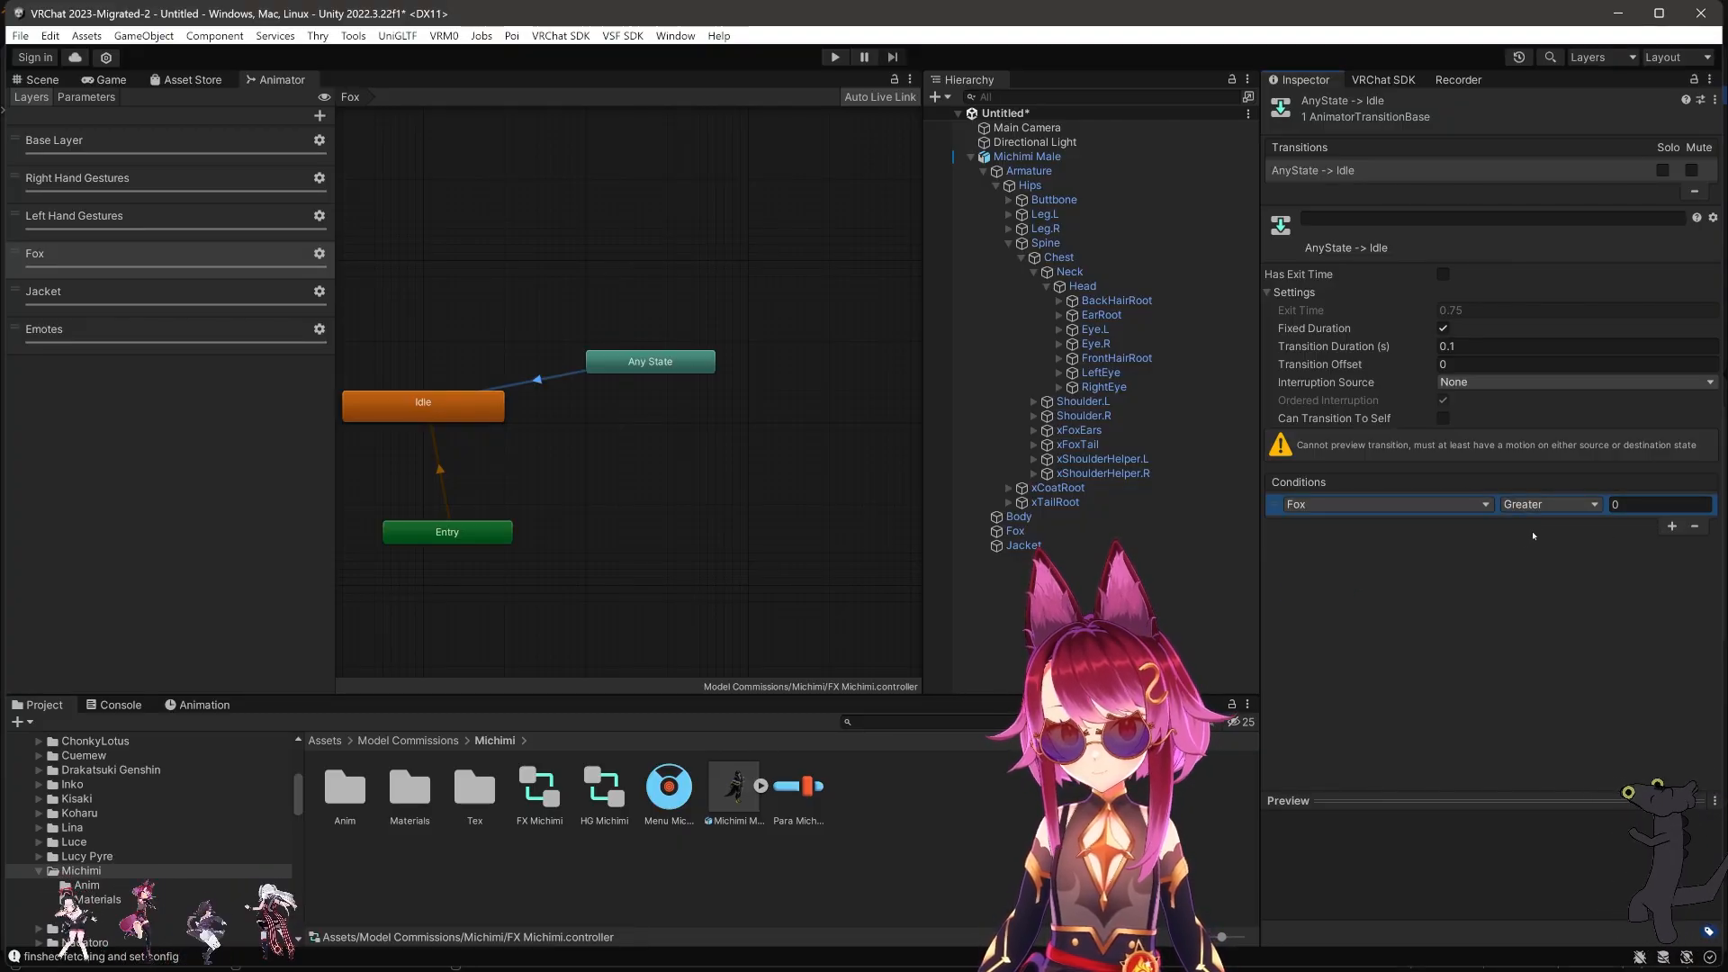
{"action": "left_click", "coordinate": [1548, 504]}
{"action": "left_click", "coordinate": [1534, 565]}
{"action": "left_click", "coordinate": [770, 445]}
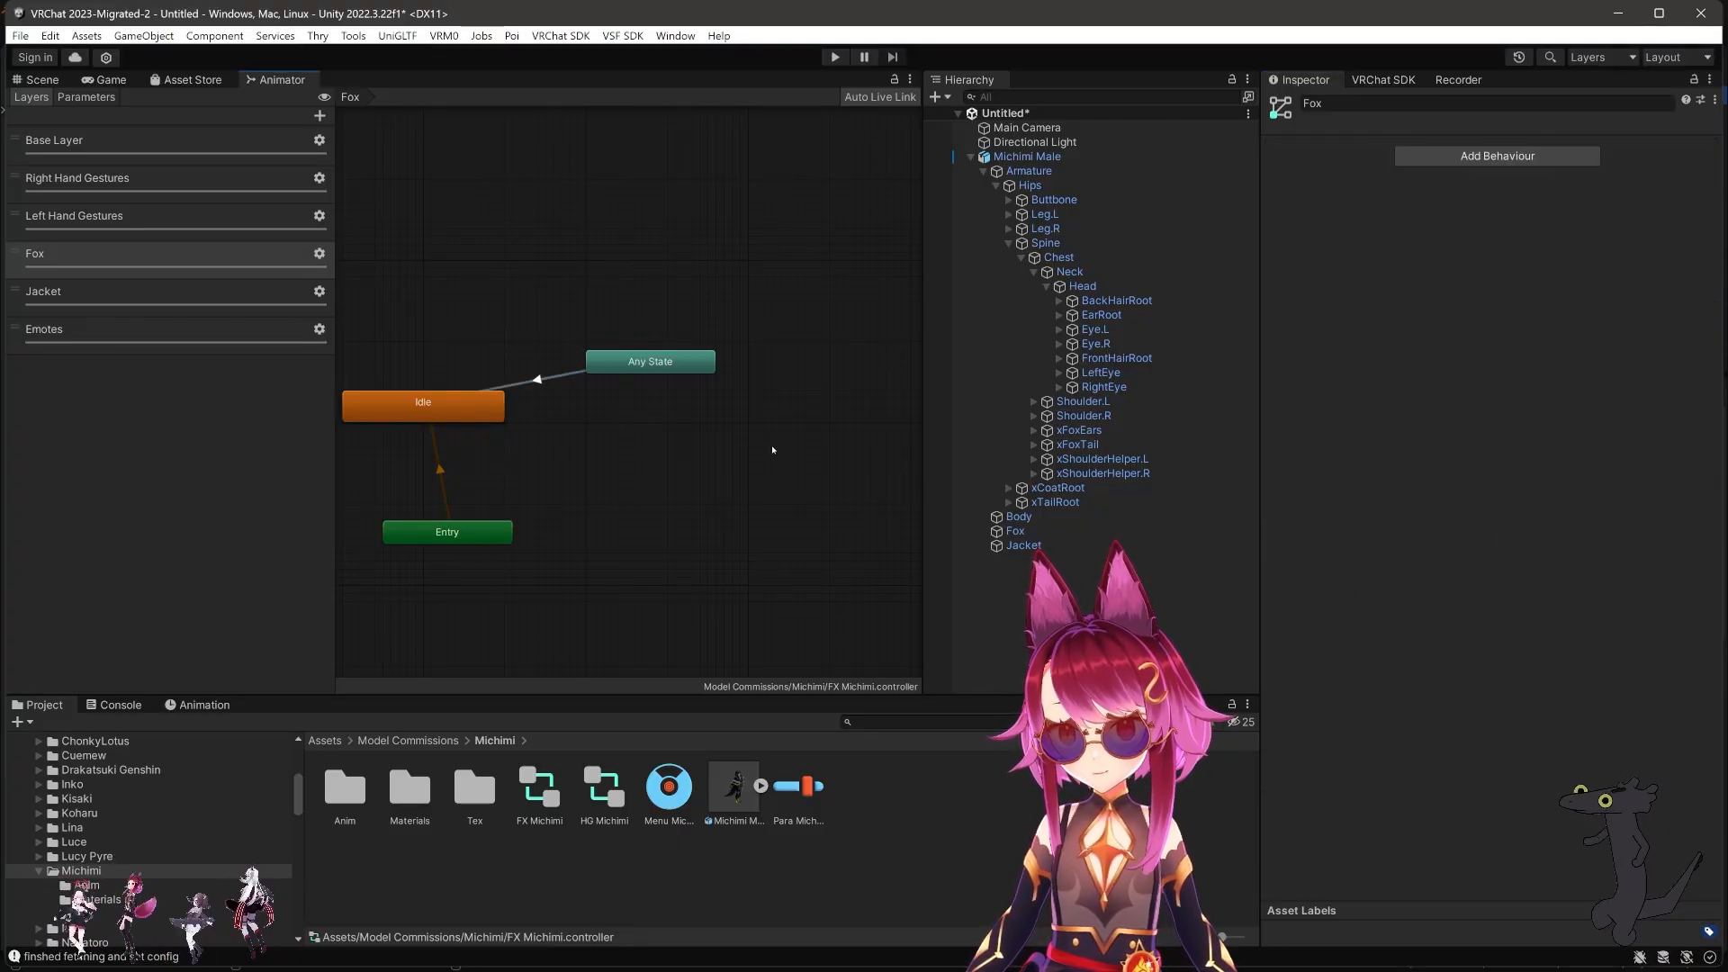
{"action": "scroll", "coordinate": [621, 540], "scroll_direction": "down", "scroll_amount": 3}
- Add the Michimi Fox onoff clip from the Anim folder as a state in the Fox graph
{"action": "double_click", "coordinate": [345, 788]}
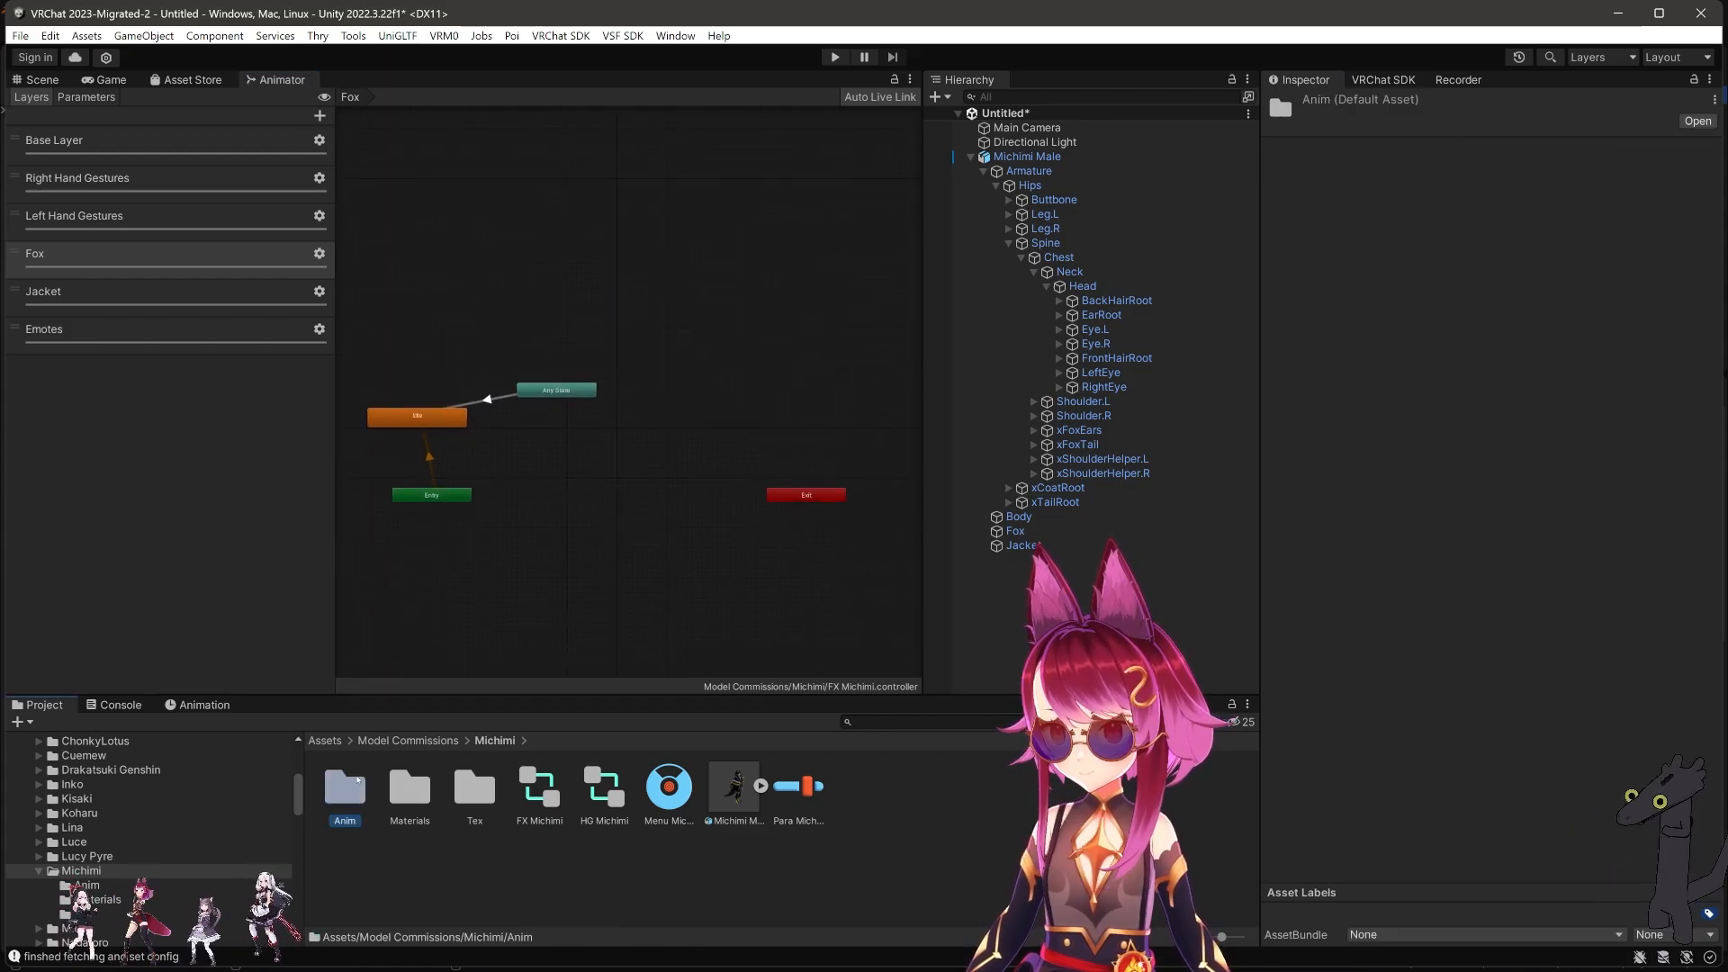
{"action": "scroll", "coordinate": [476, 840], "scroll_direction": "down", "scroll_amount": 5, "text": "ctrl"}
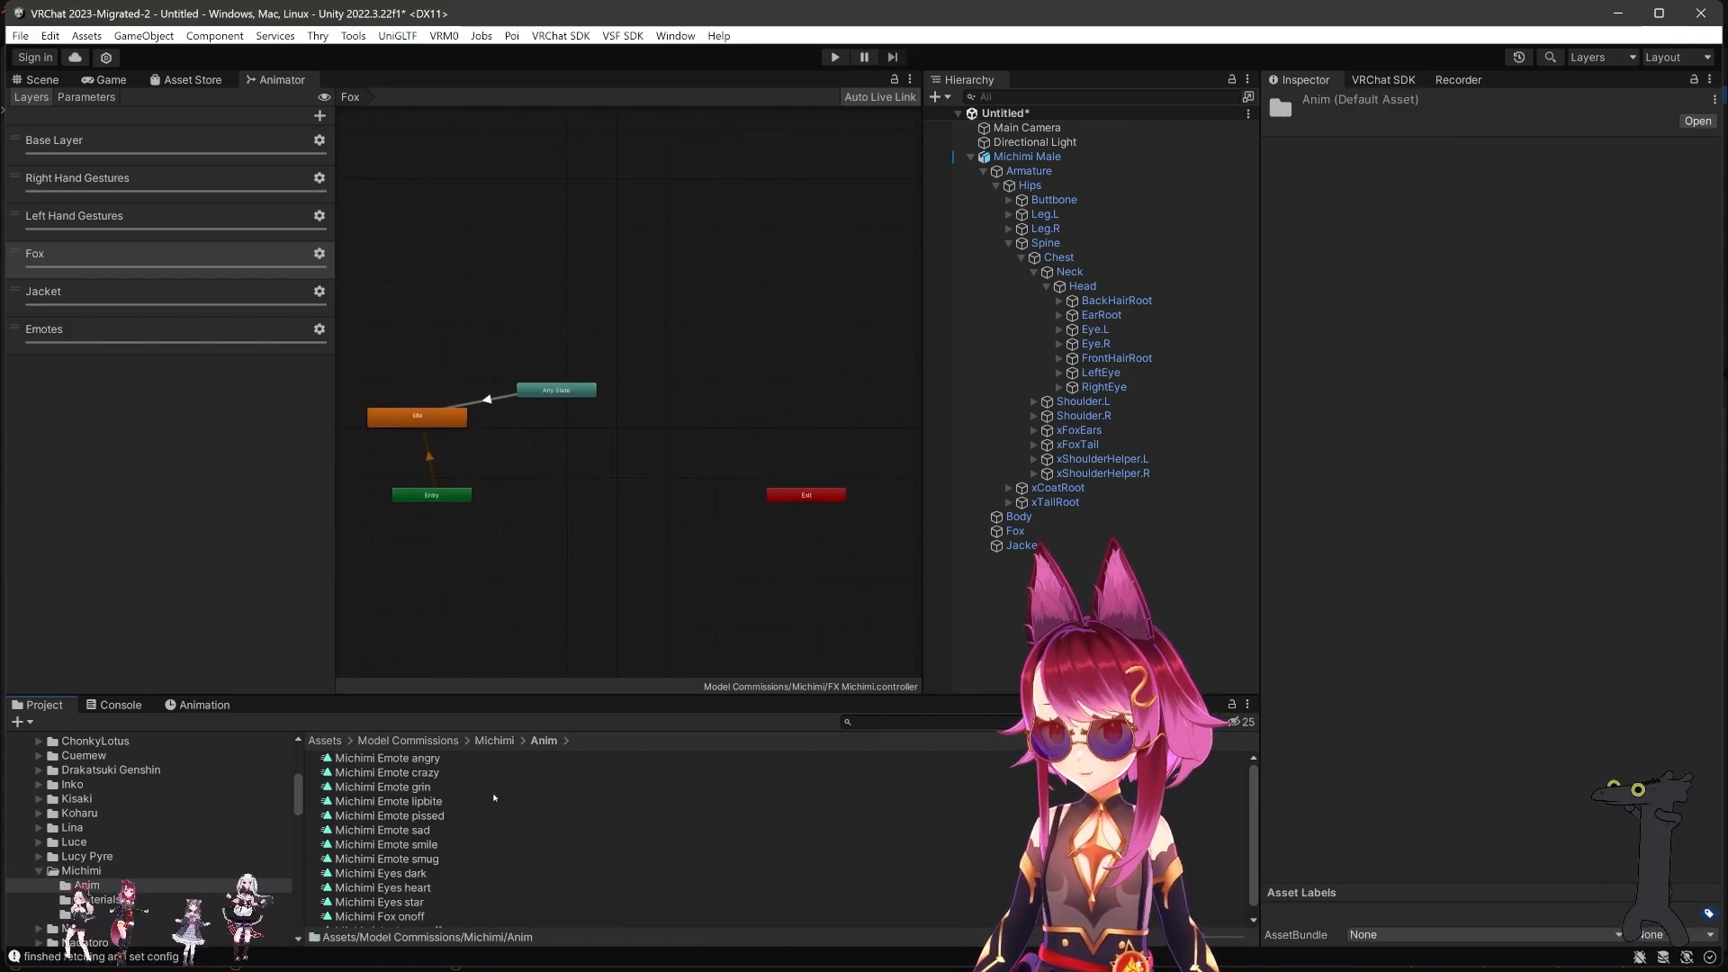
{"action": "scroll", "coordinate": [493, 797], "scroll_direction": "down", "scroll_amount": 1}
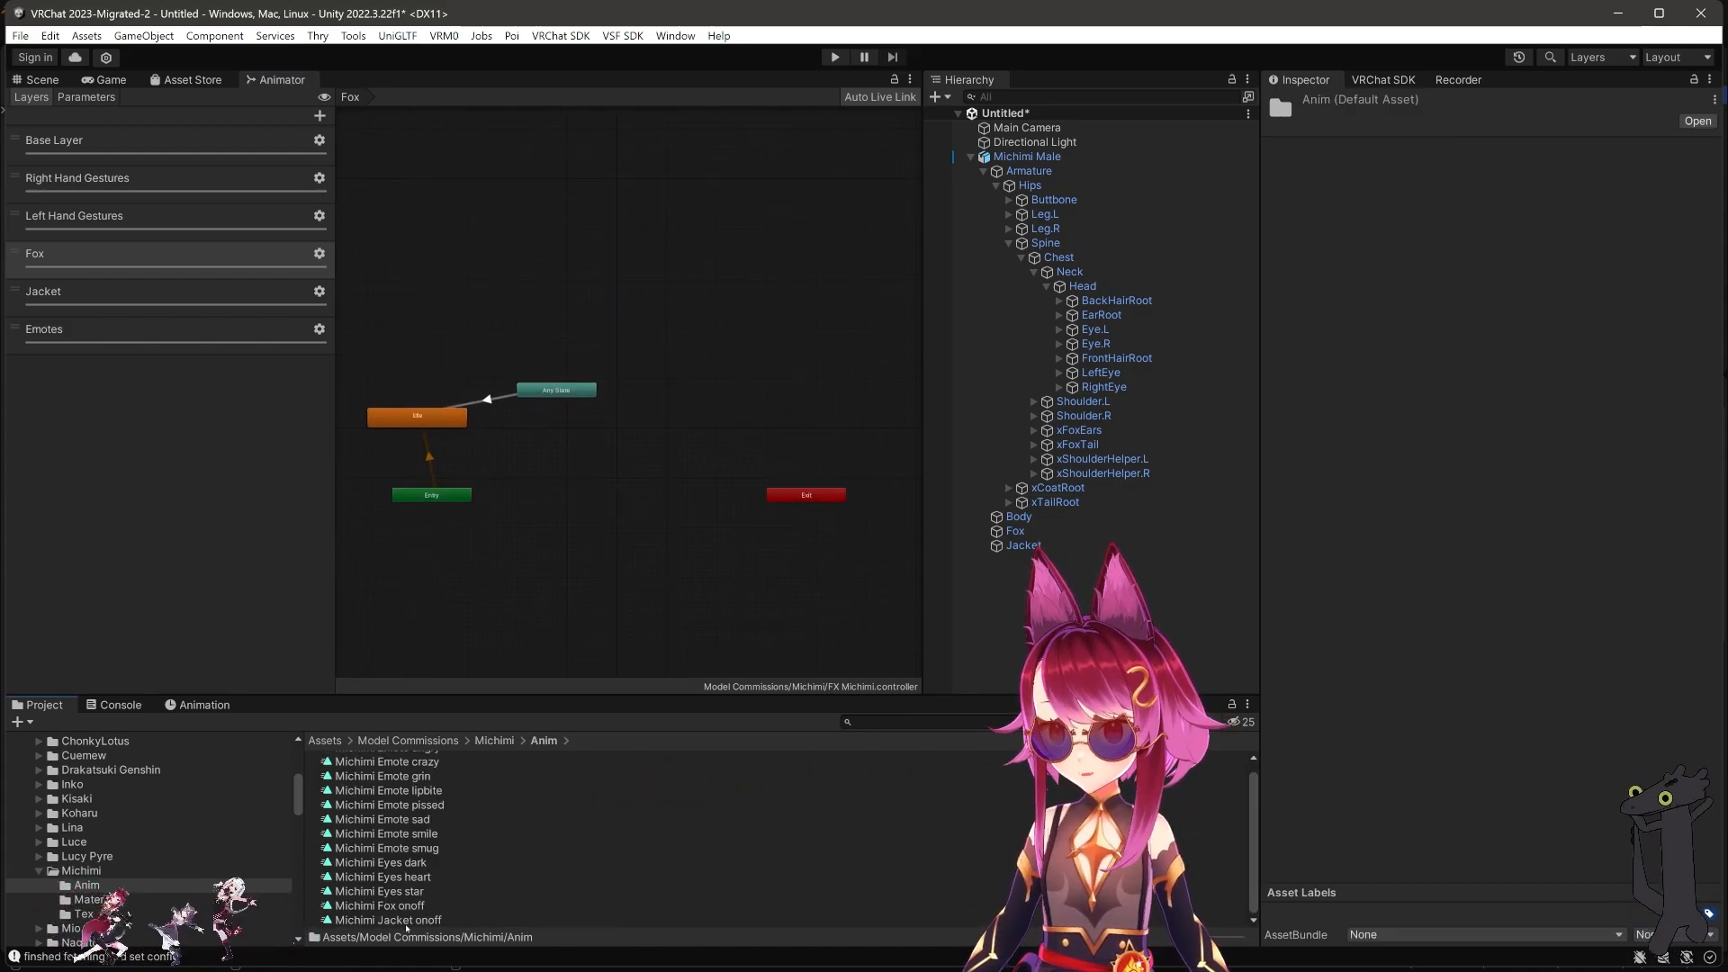
{"action": "scroll", "coordinate": [390, 911], "scroll_direction": "up", "scroll_amount": 1}
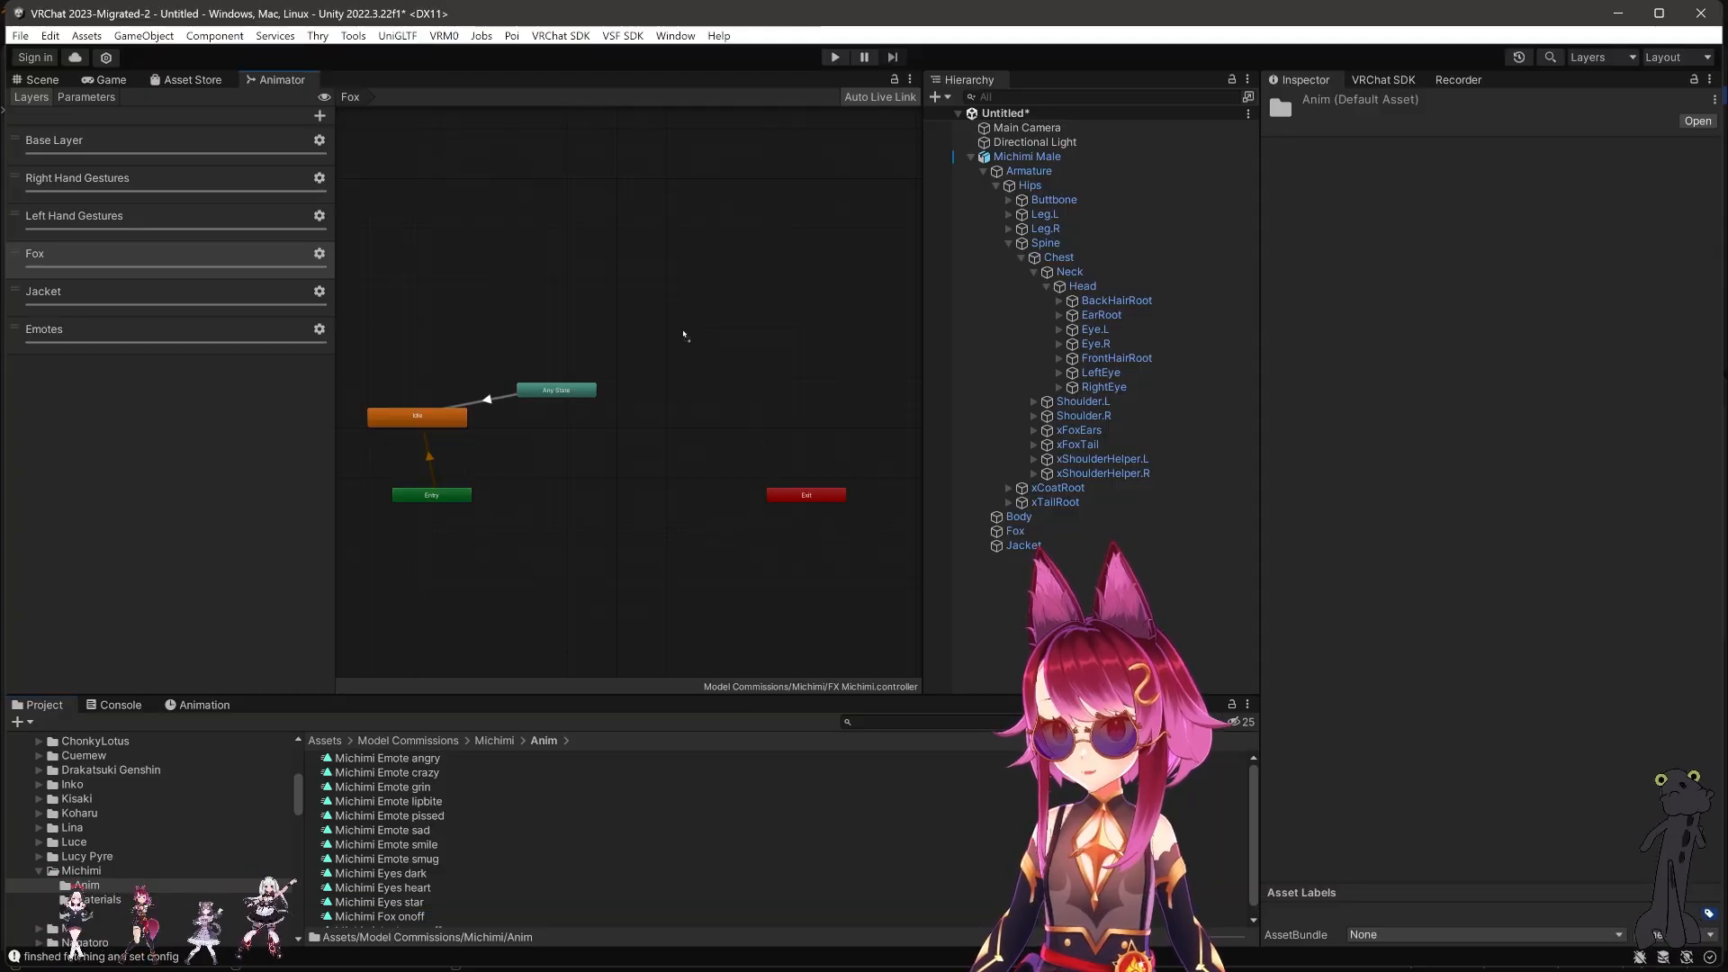
{"action": "left_click_drag", "start_coordinate": [709, 337], "coordinate": [708, 333]}
{"action": "scroll", "coordinate": [664, 423], "scroll_direction": "up", "scroll_amount": 4}
{"action": "scroll", "coordinate": [720, 385], "scroll_direction": "down", "scroll_amount": 3}
{"action": "middle_click_drag", "start_coordinate": [698, 397], "coordinate": [727, 405]}
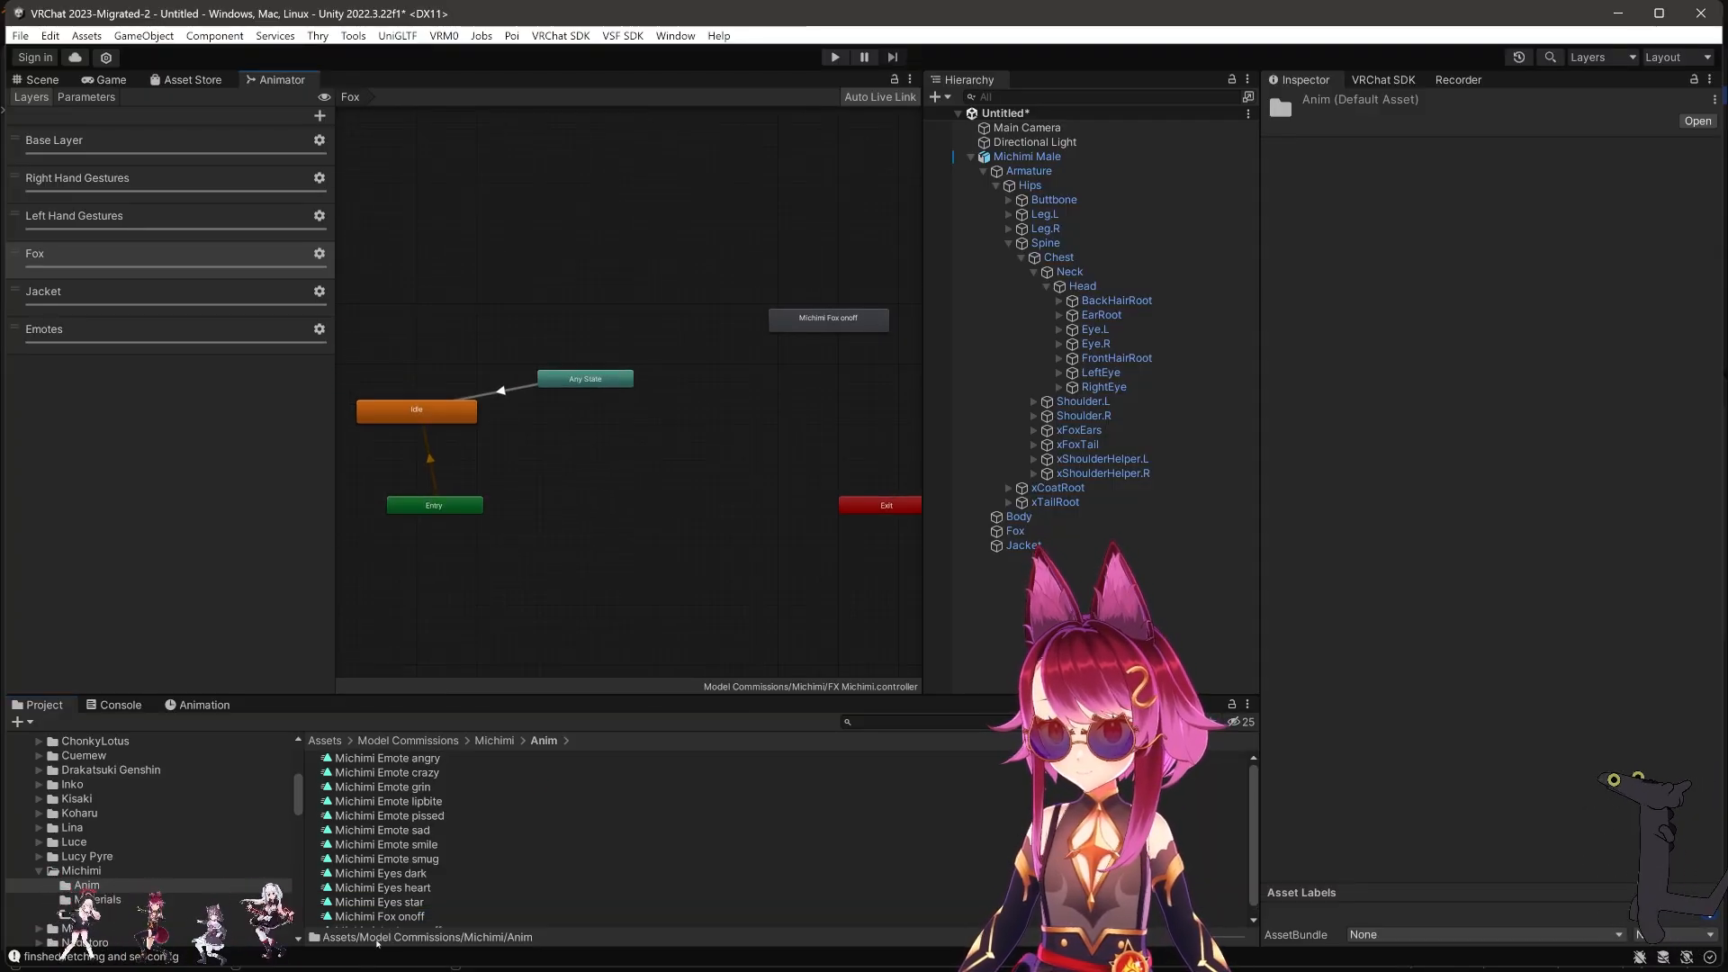
{"action": "left_click", "coordinate": [816, 339]}
{"action": "left_click_drag", "start_coordinate": [807, 332], "coordinate": [763, 351]}
{"action": "scroll", "coordinate": [383, 904], "scroll_direction": "down", "scroll_amount": 1}
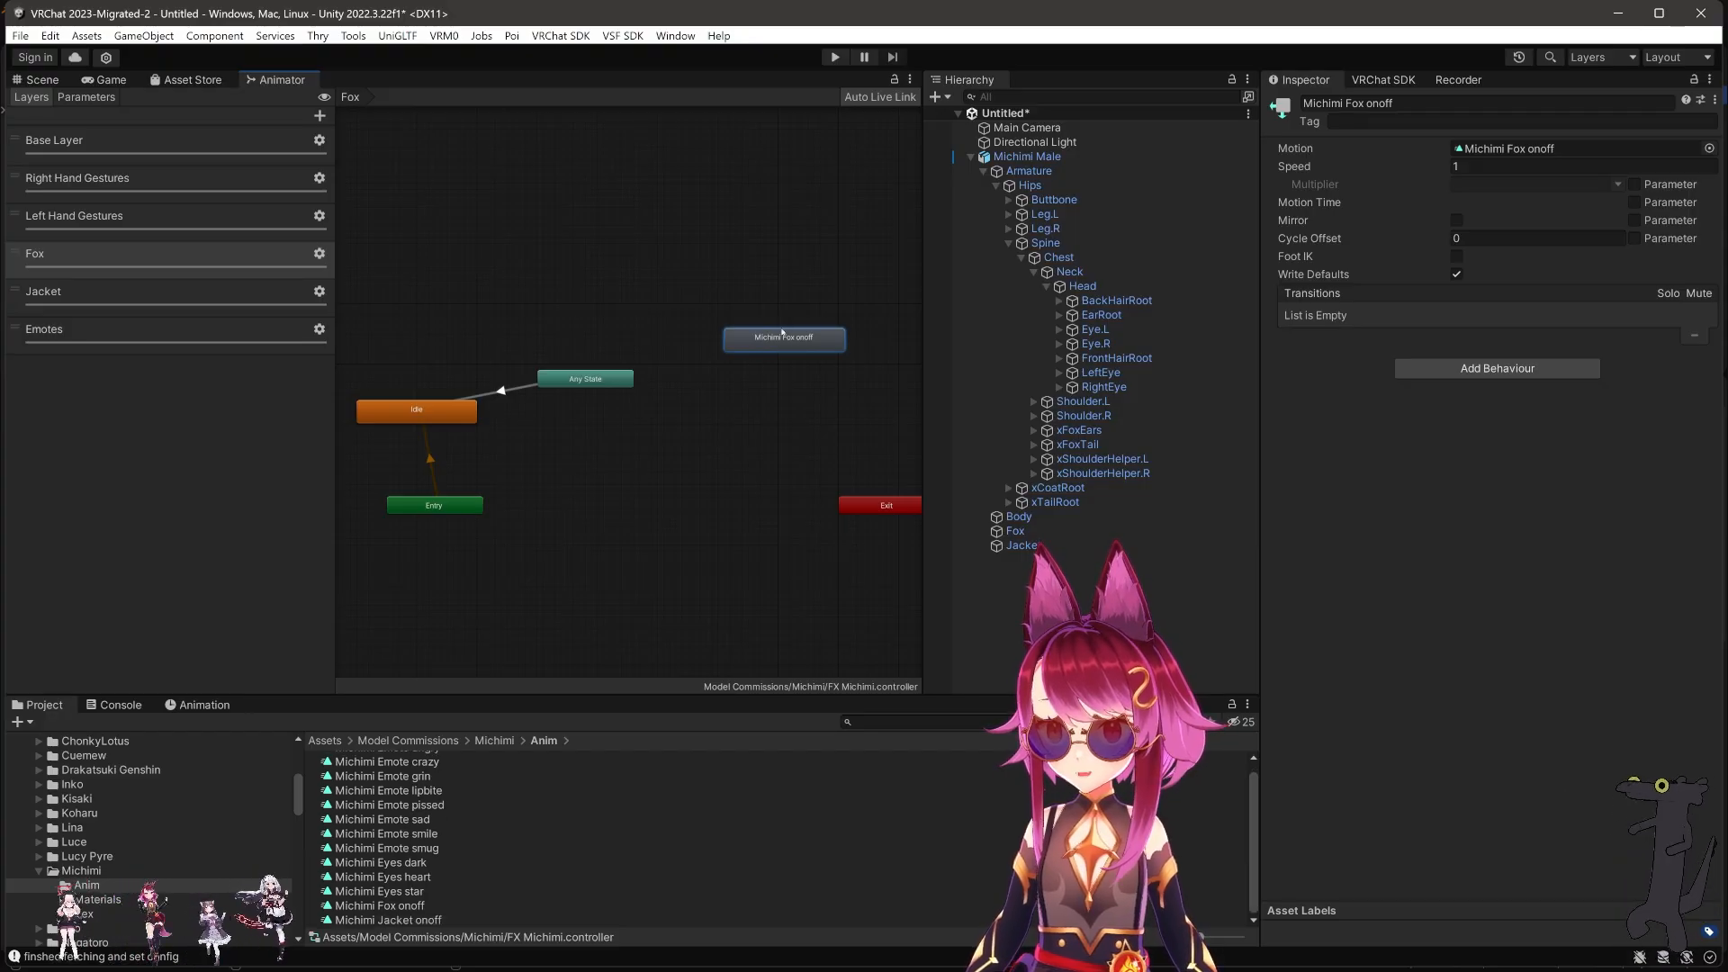
{"action": "middle_click_drag", "start_coordinate": [724, 365], "coordinate": [686, 380]}
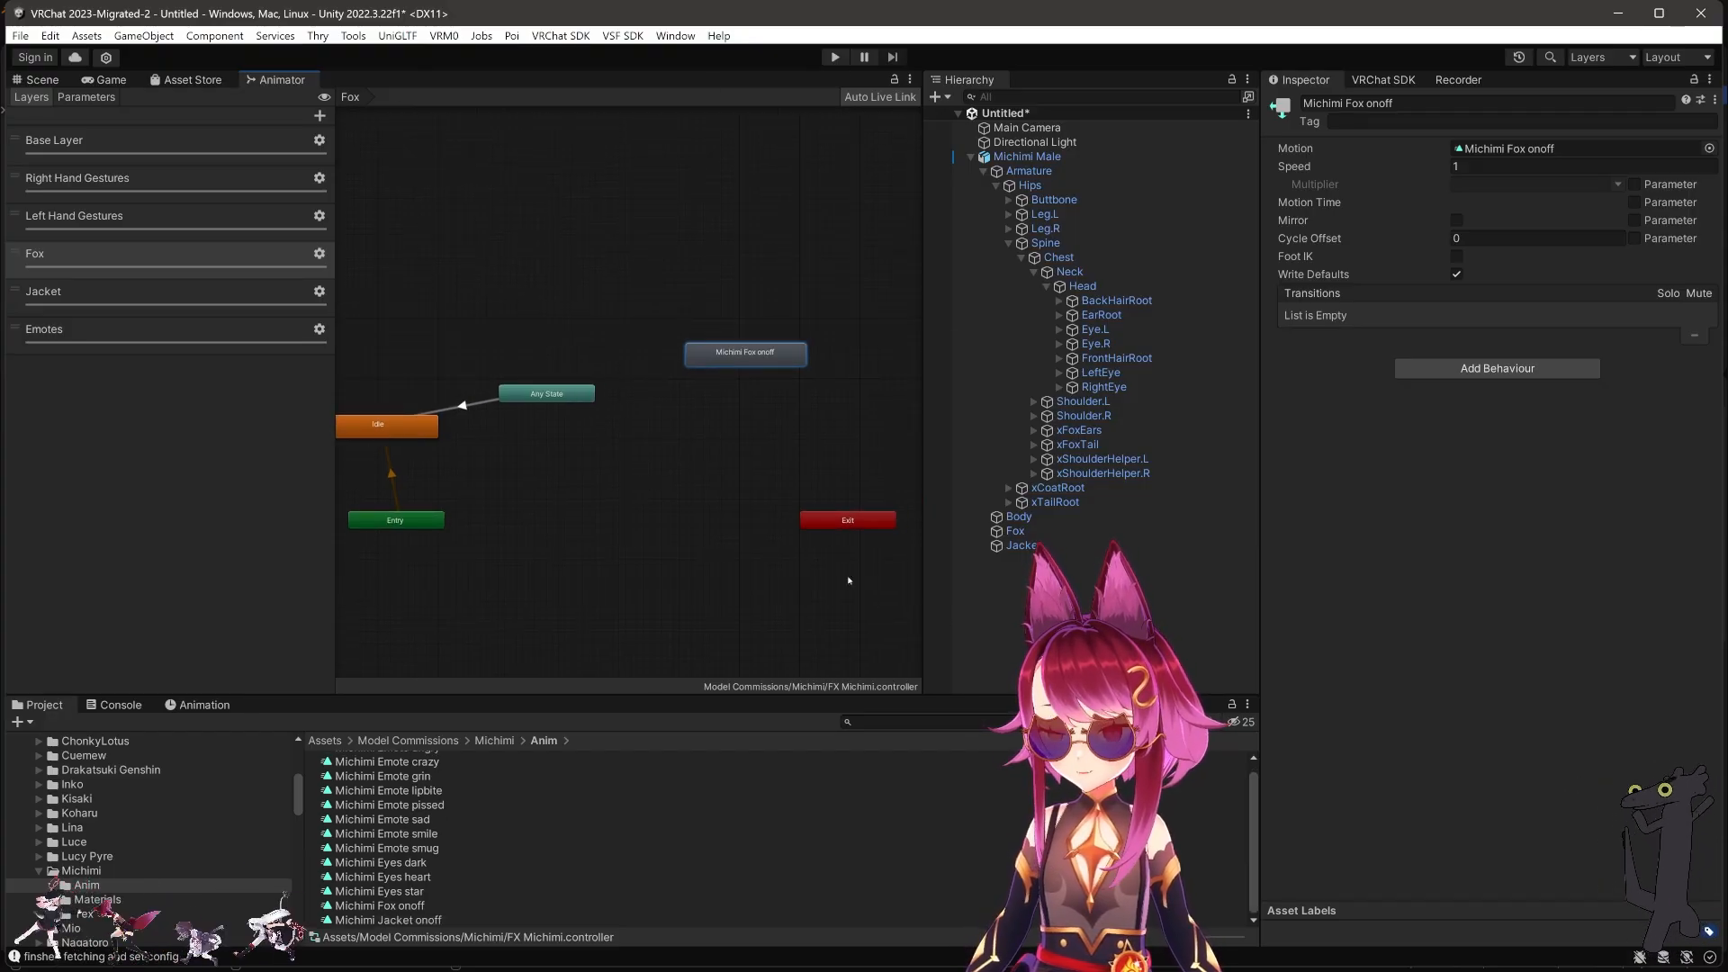
- Create an Any State to Michimi Fox onoff transition with 0.1 s duration, no self-transition
{"action": "left_click", "coordinate": [555, 400]}
{"action": "right_click", "coordinate": [555, 400]}
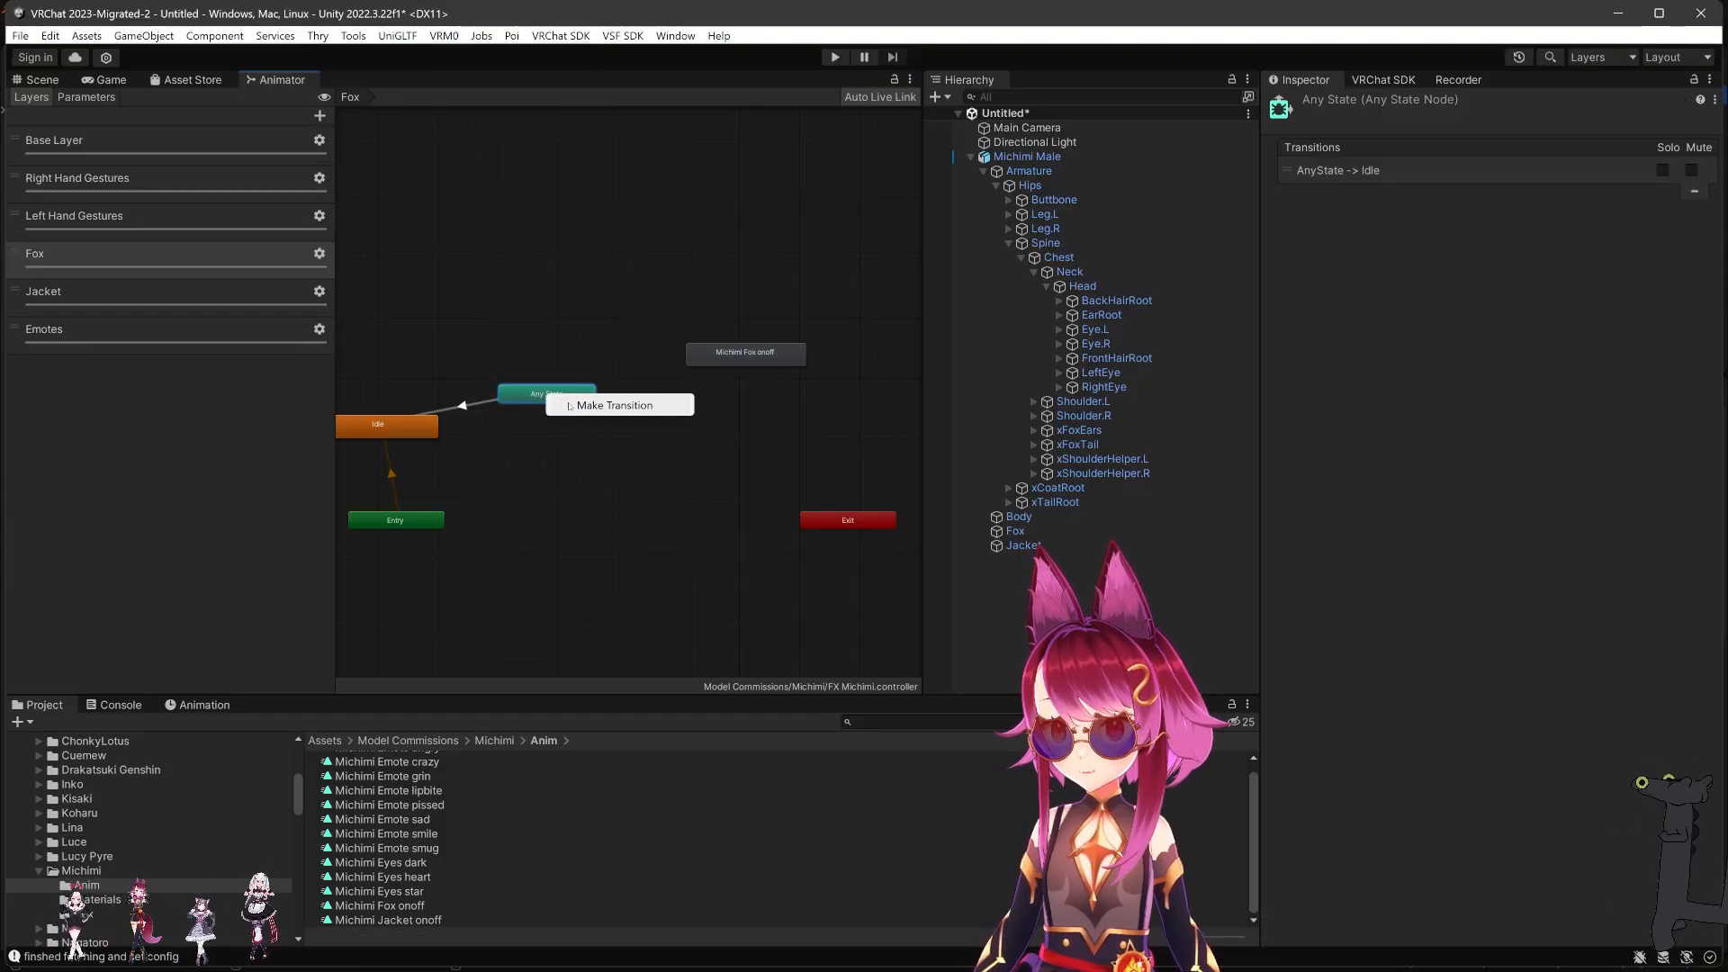
{"action": "left_click", "coordinate": [590, 403]}
{"action": "left_click", "coordinate": [719, 366]}
{"action": "left_click", "coordinate": [760, 360]}
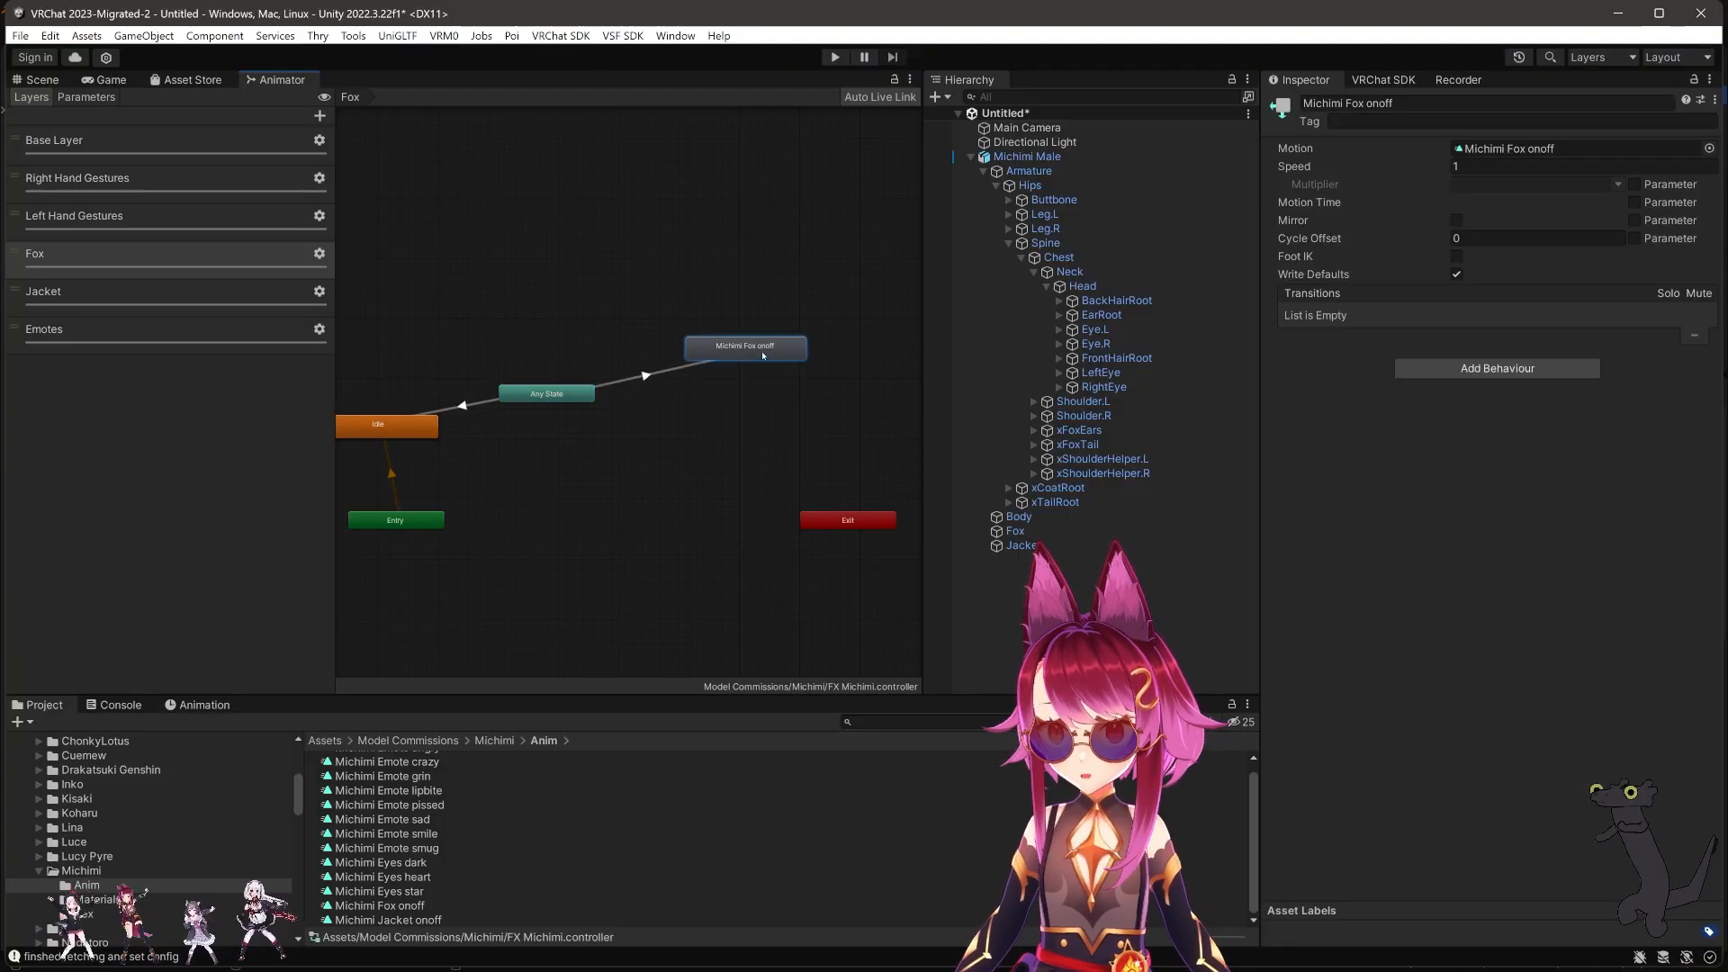
{"action": "left_click", "coordinate": [663, 380]}
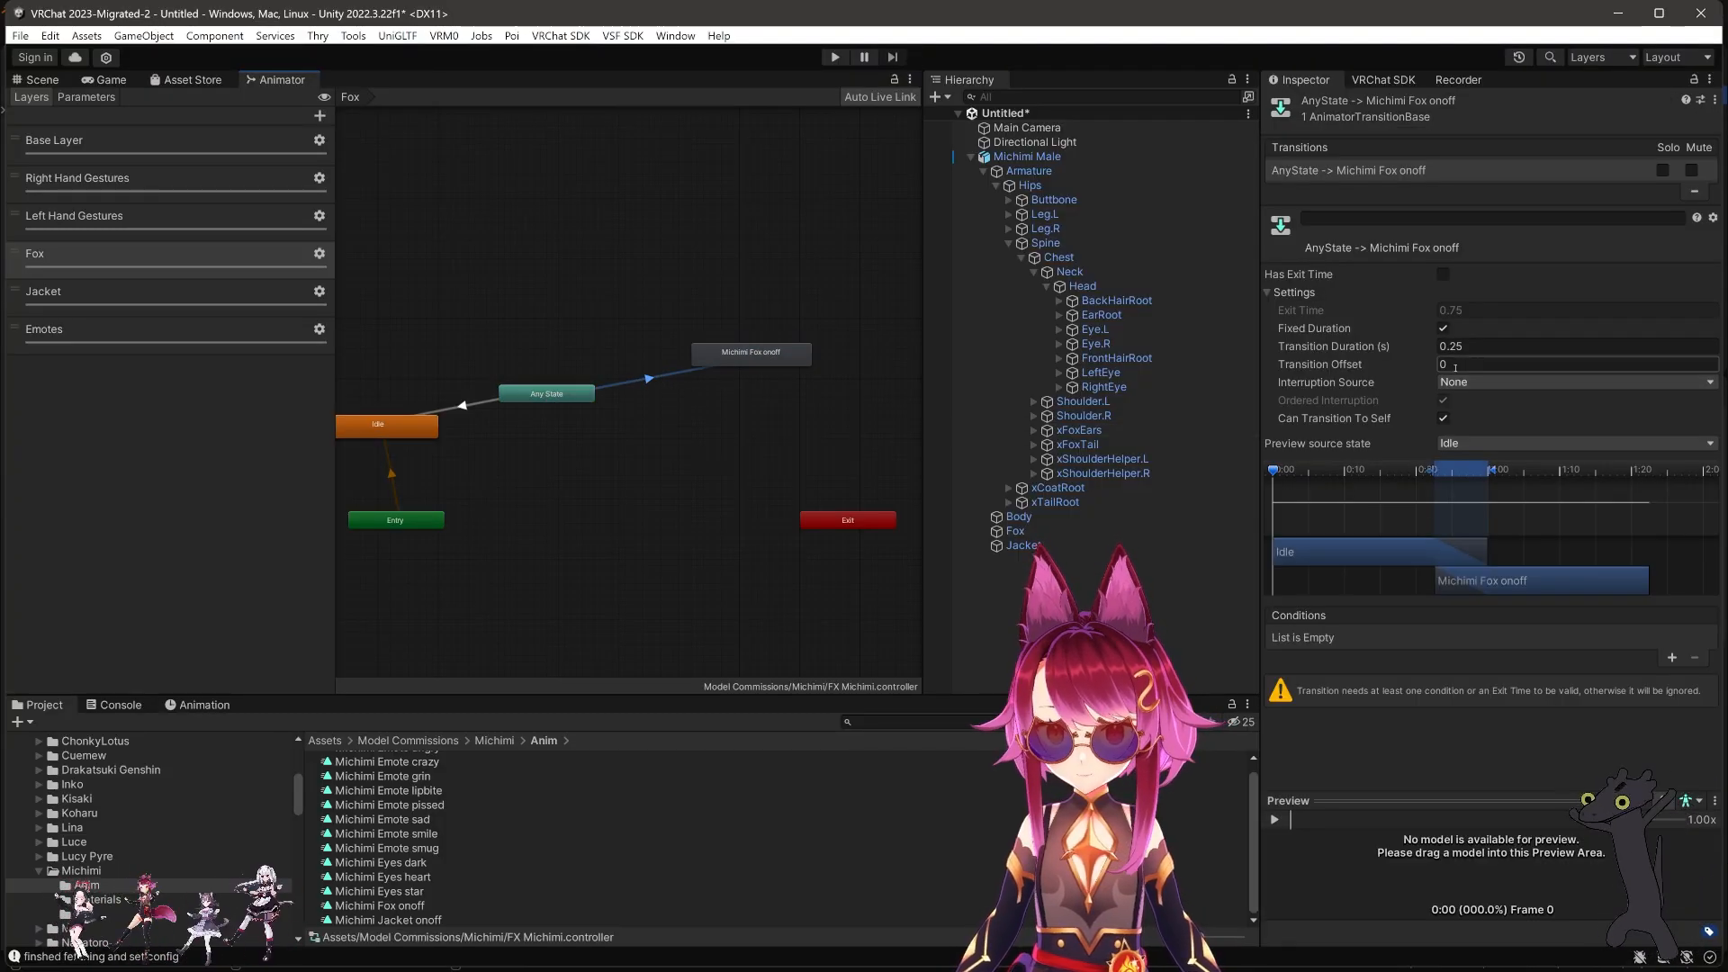
{"action": "left_click", "coordinate": [1480, 347]}
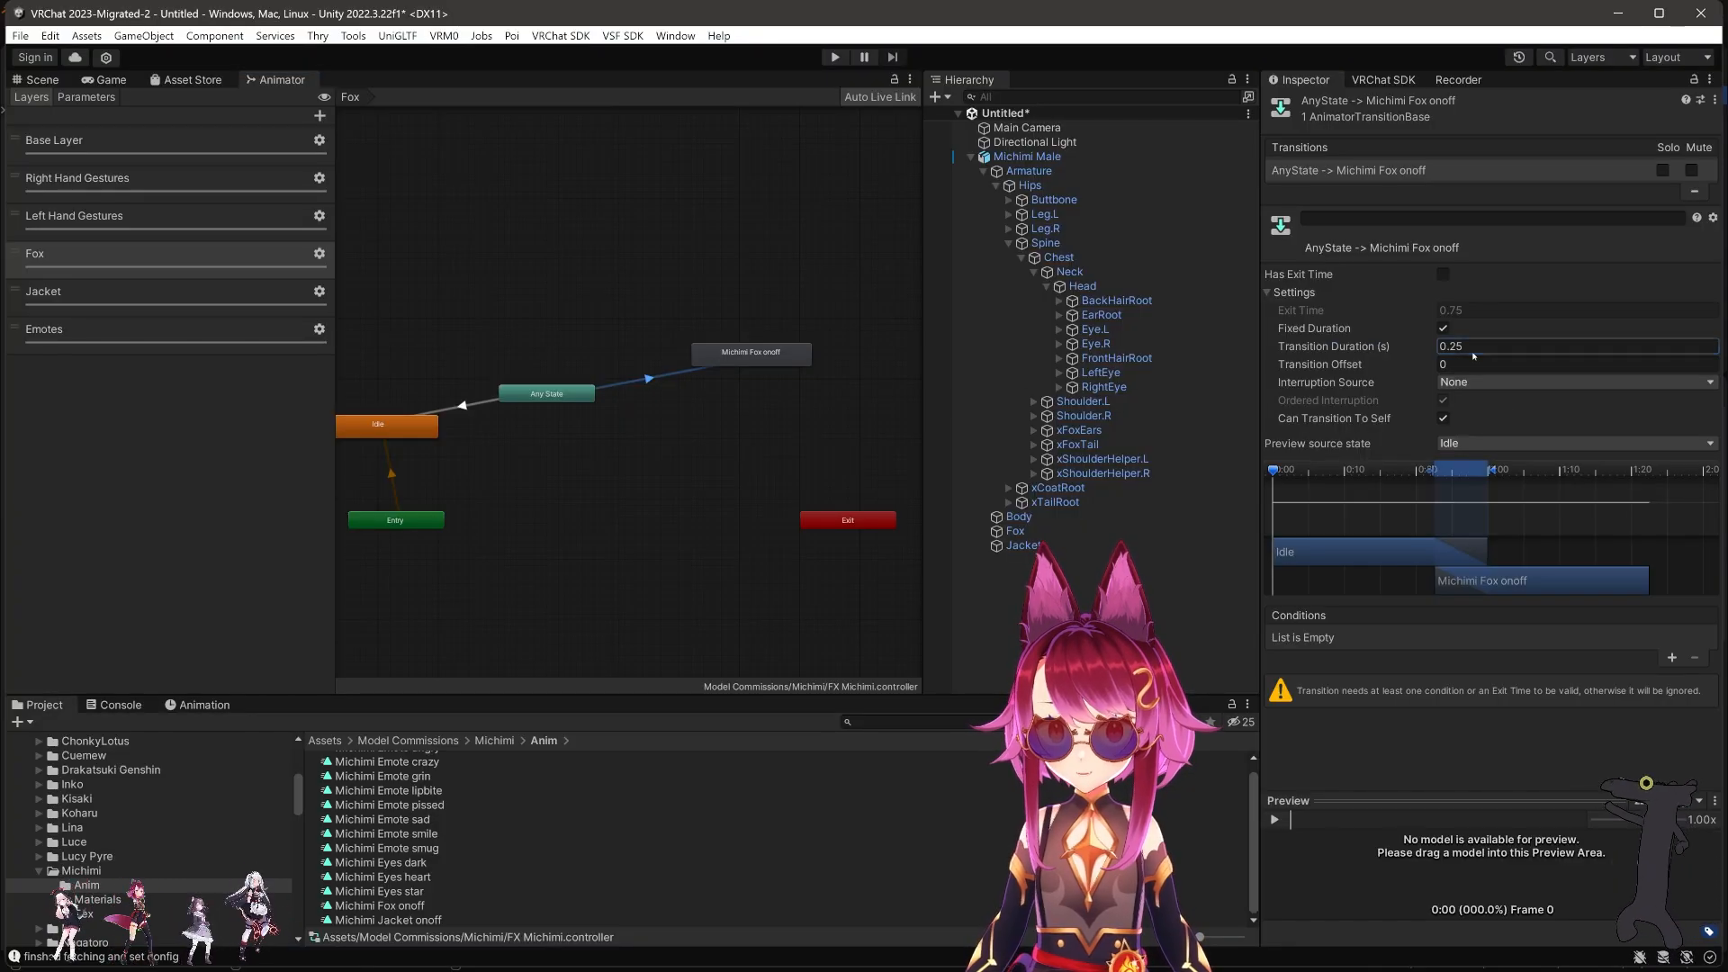
{"action": "type", "text": "0.1"}
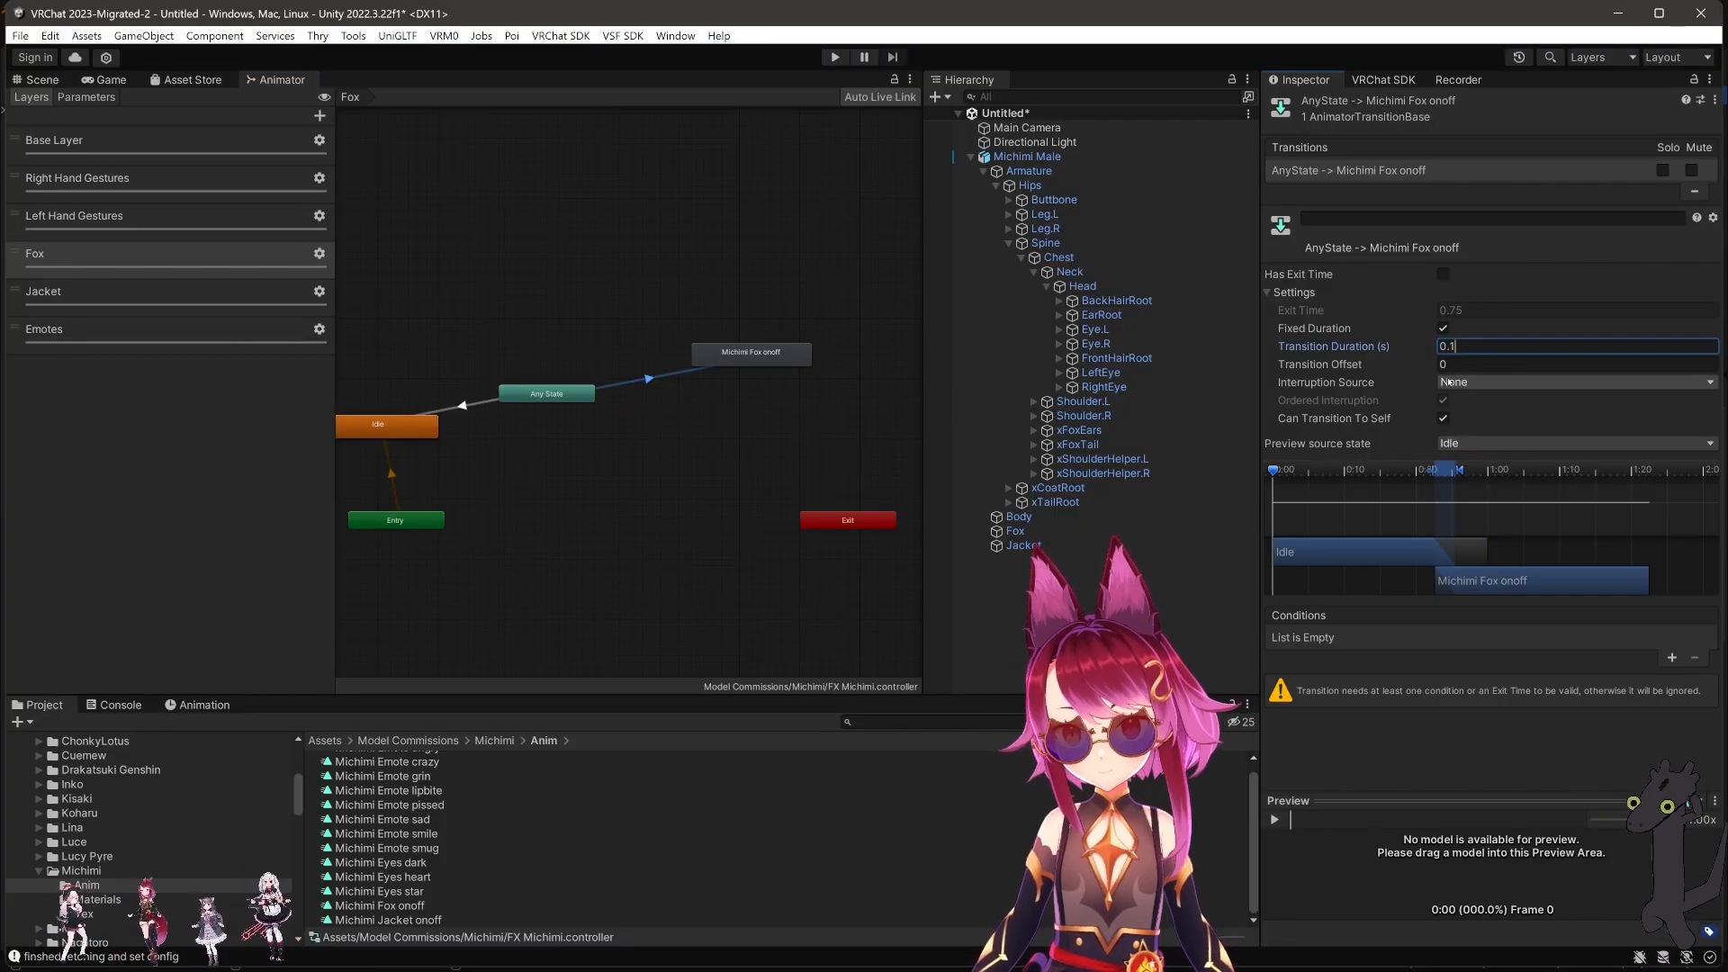
{"action": "left_click", "coordinate": [1444, 418]}
- Add the condition Fox Equals 1 to the Michimi Fox onoff transition
{"action": "left_click", "coordinate": [1671, 658]}
{"action": "left_click", "coordinate": [1386, 637]}
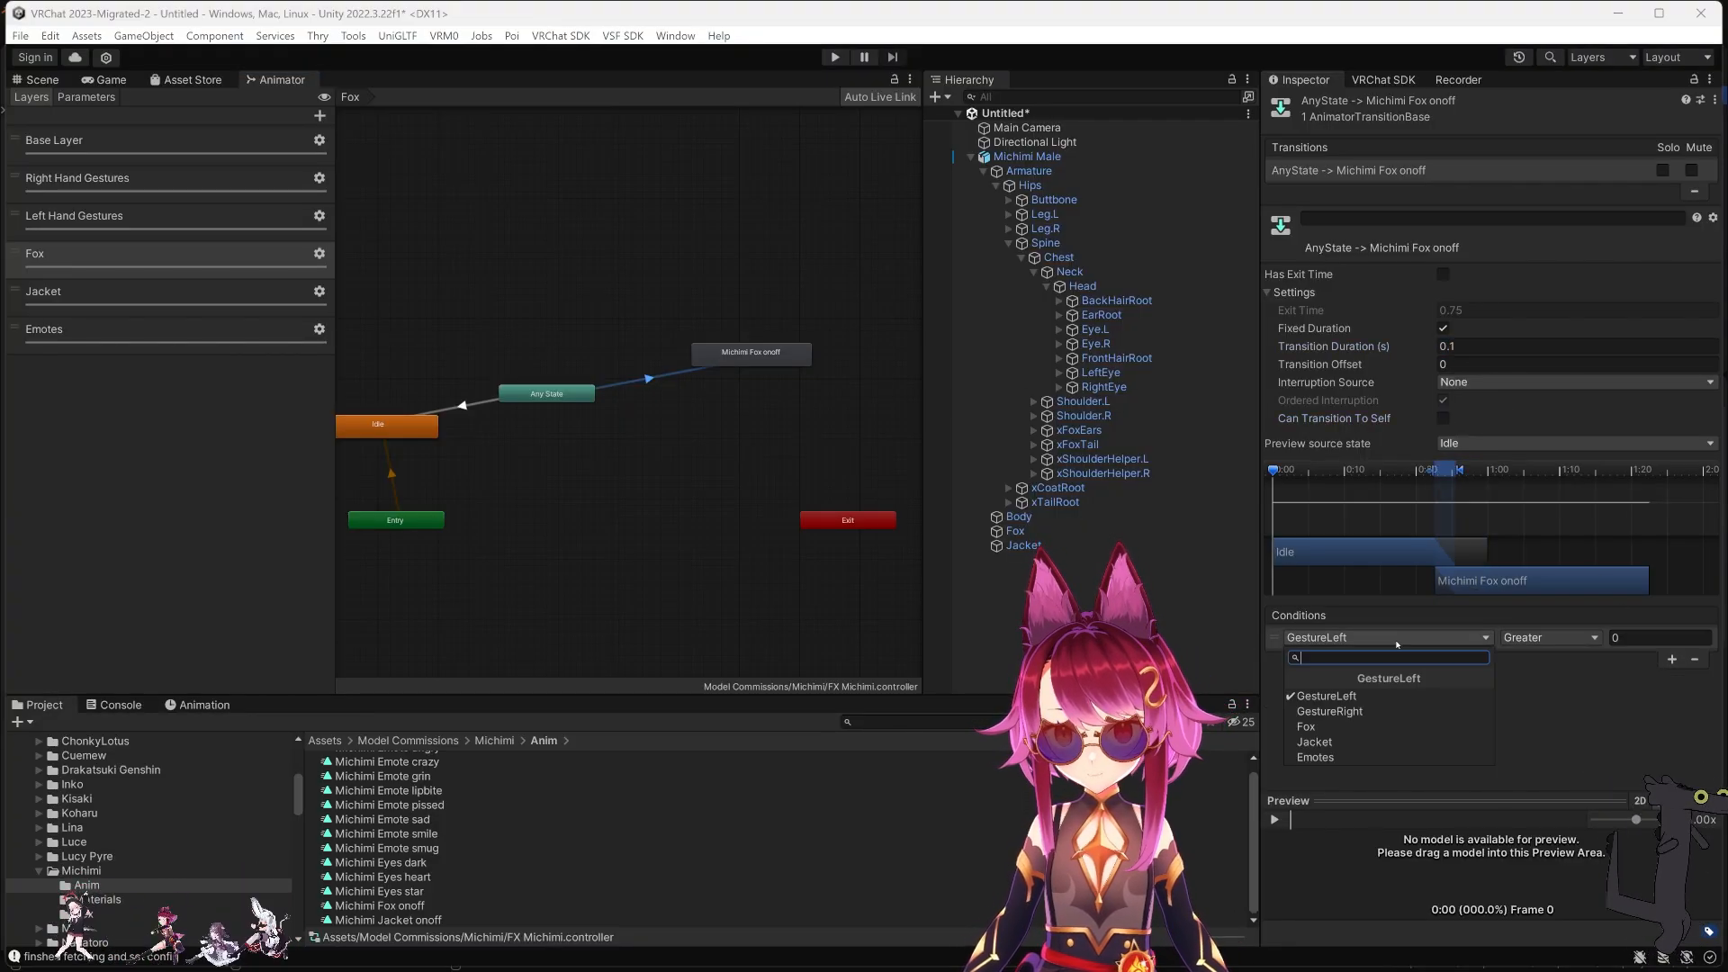
{"action": "left_click", "coordinate": [1355, 727]}
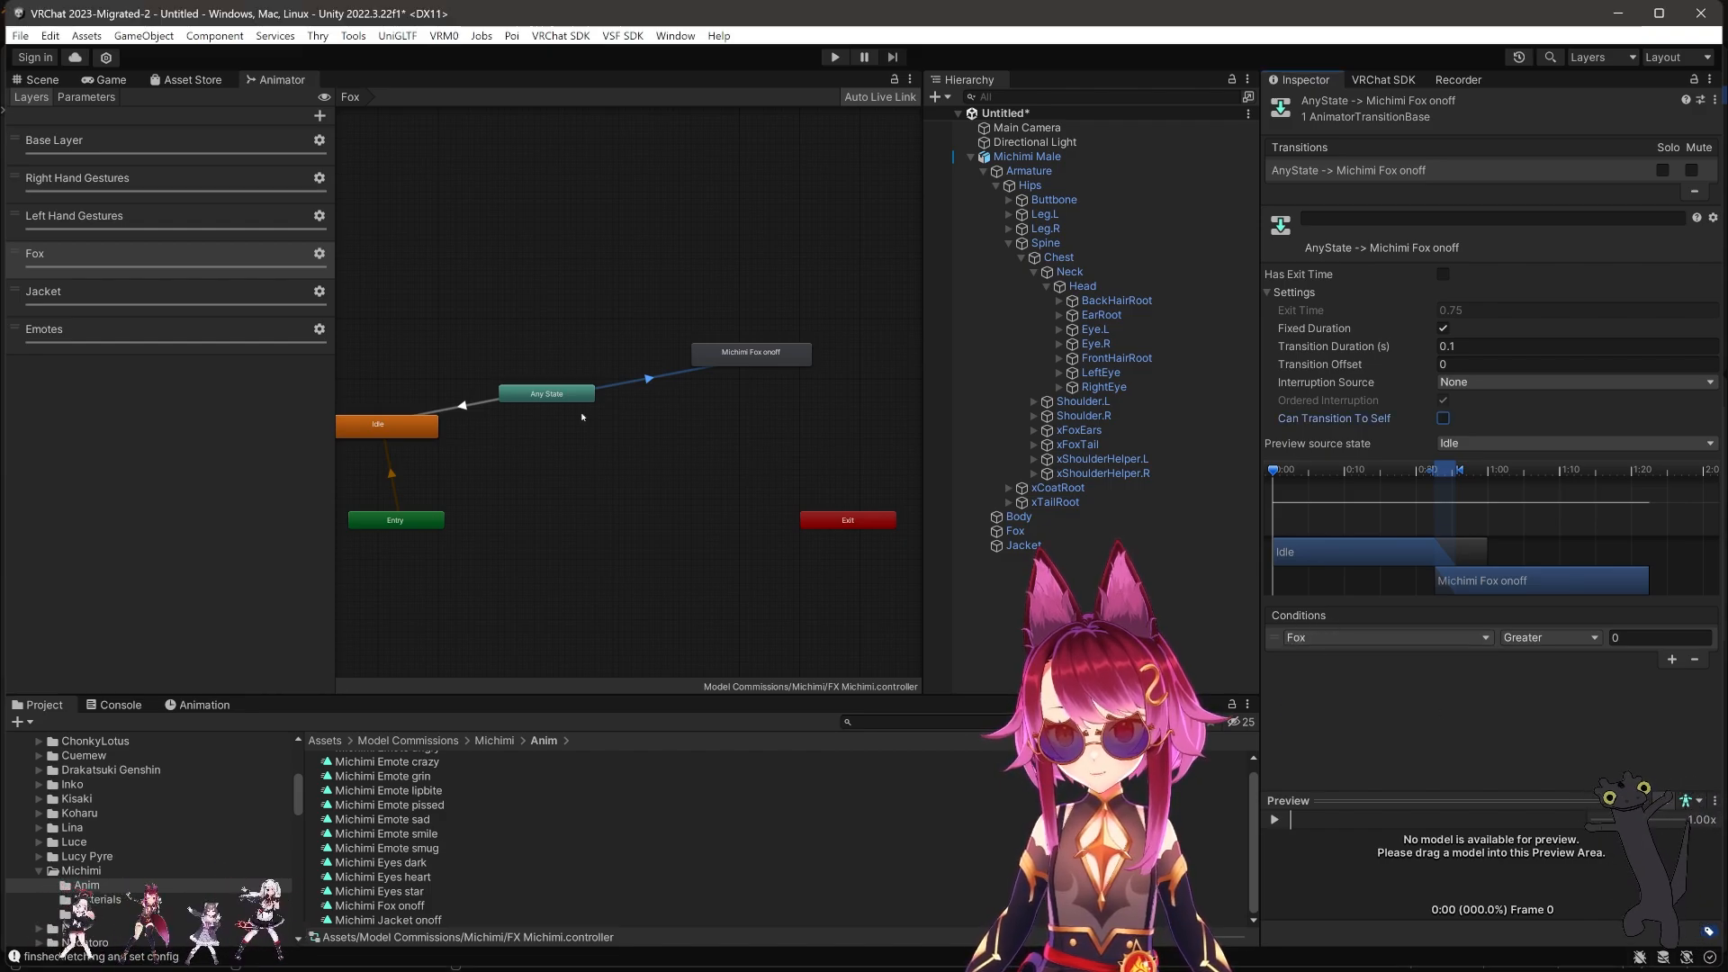
{"action": "left_click", "coordinate": [469, 406]}
{"action": "left_click", "coordinate": [660, 378]}
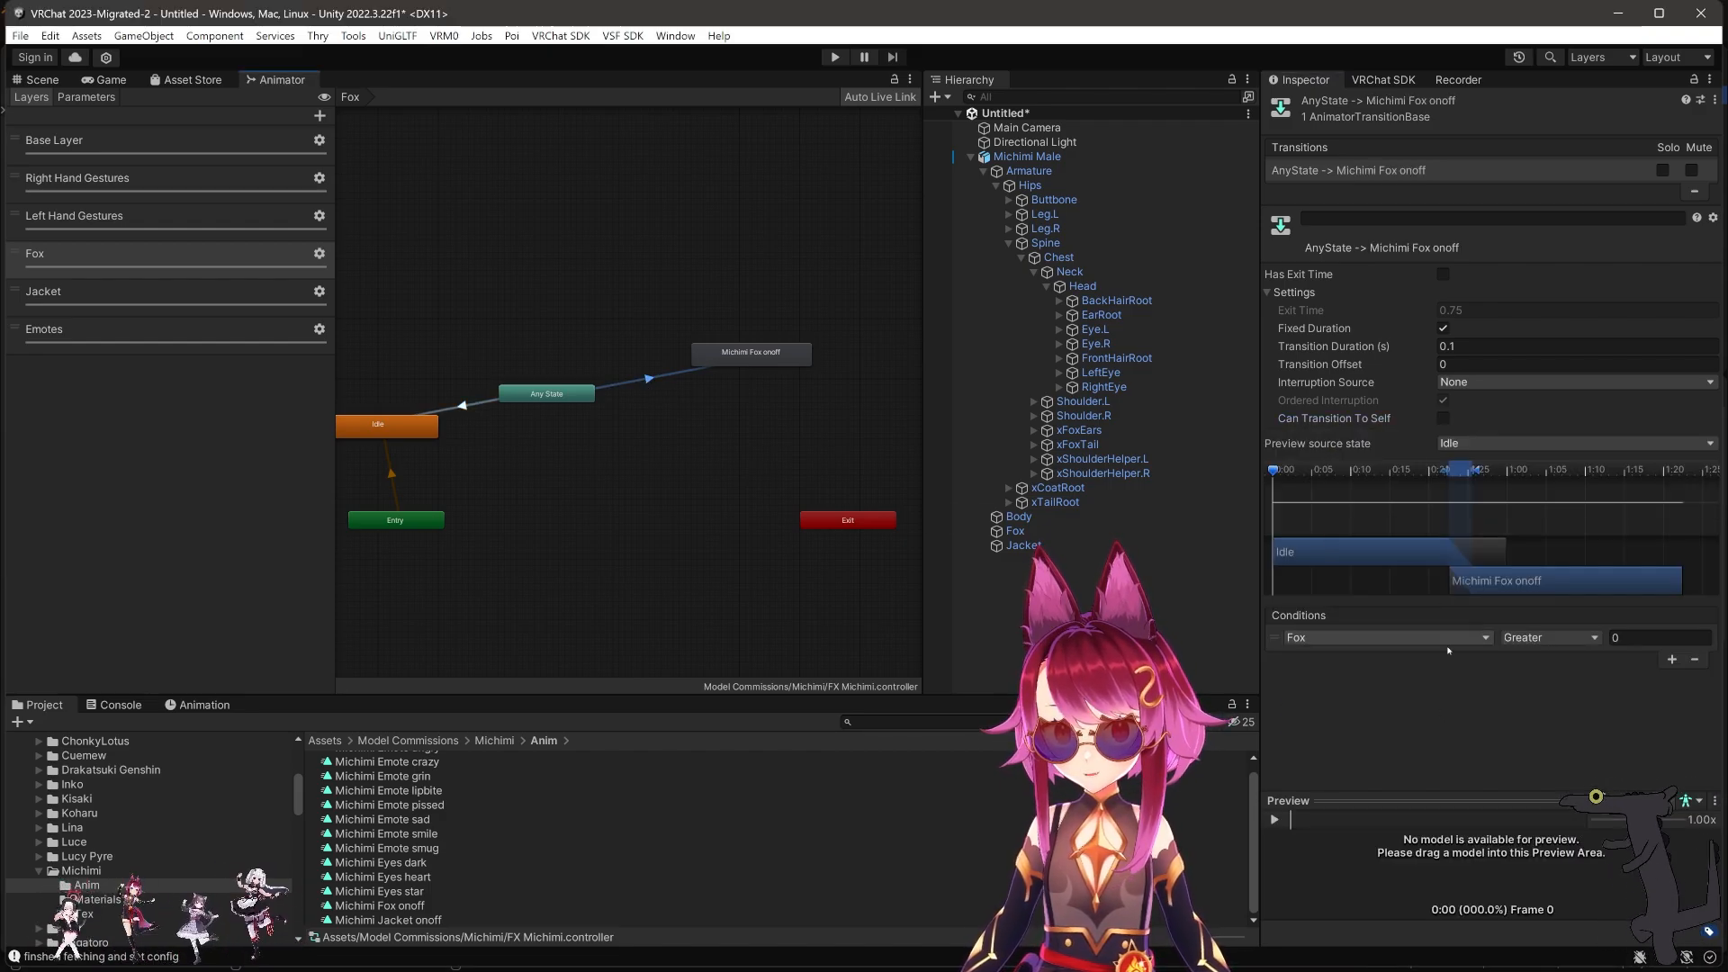
{"action": "left_click", "coordinate": [1549, 637]}
{"action": "left_click", "coordinate": [1543, 696]}
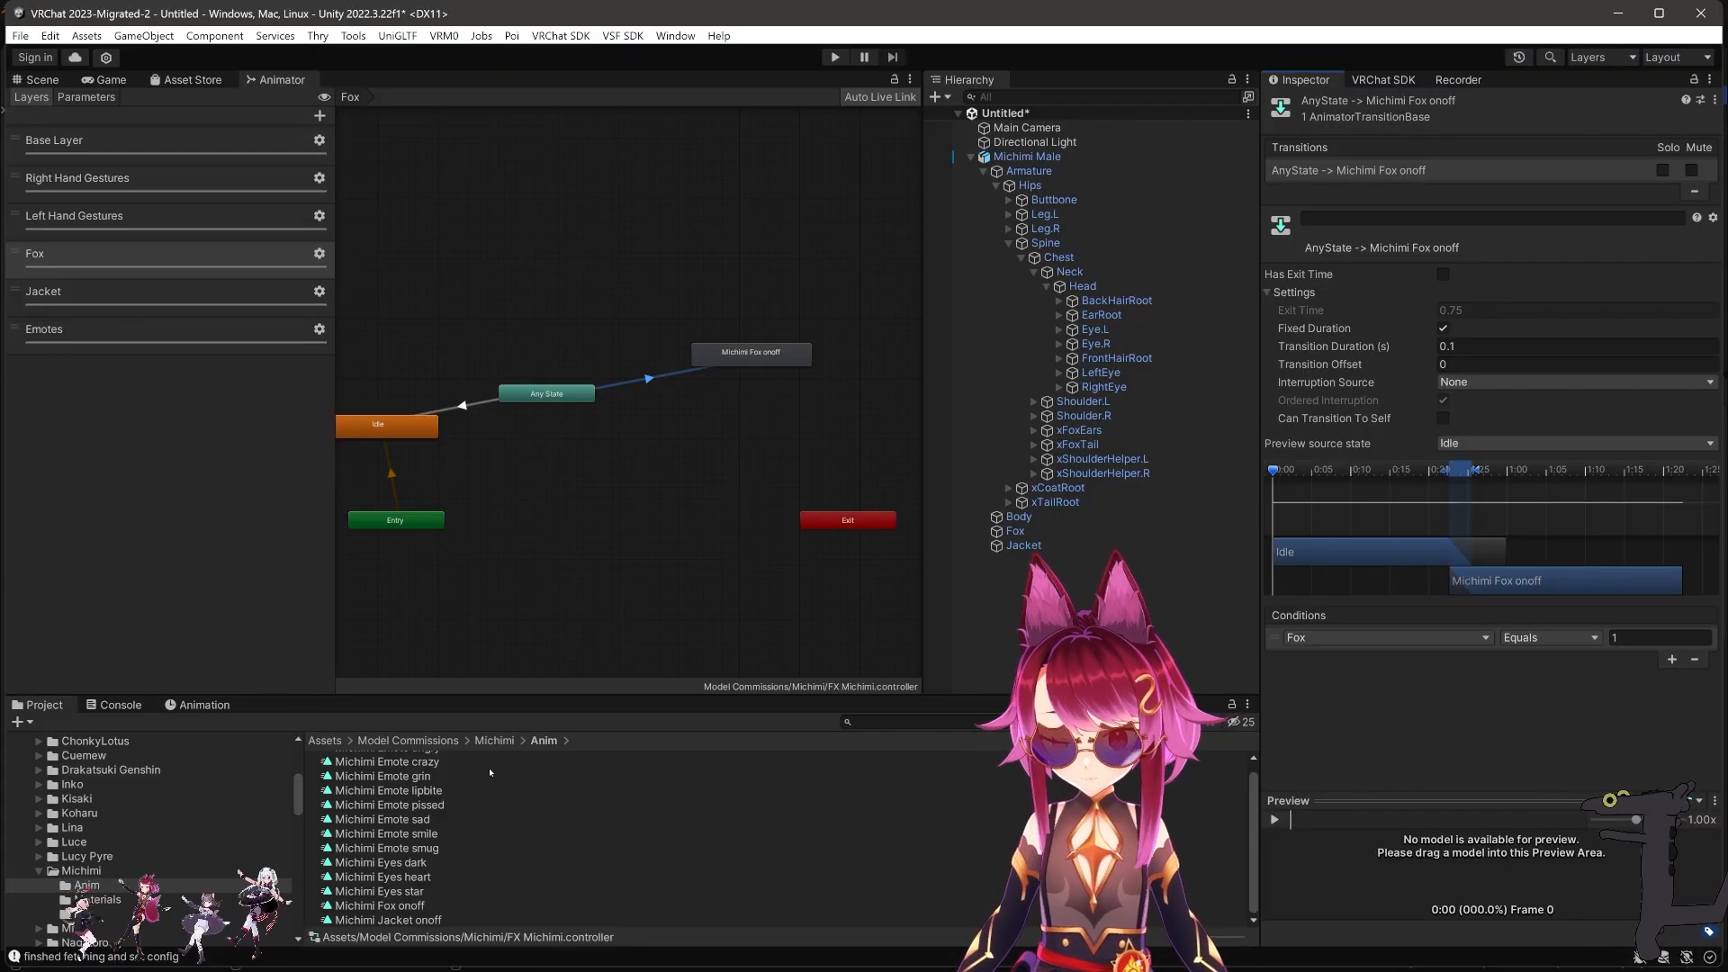
{"action": "left_click", "coordinate": [494, 741]}
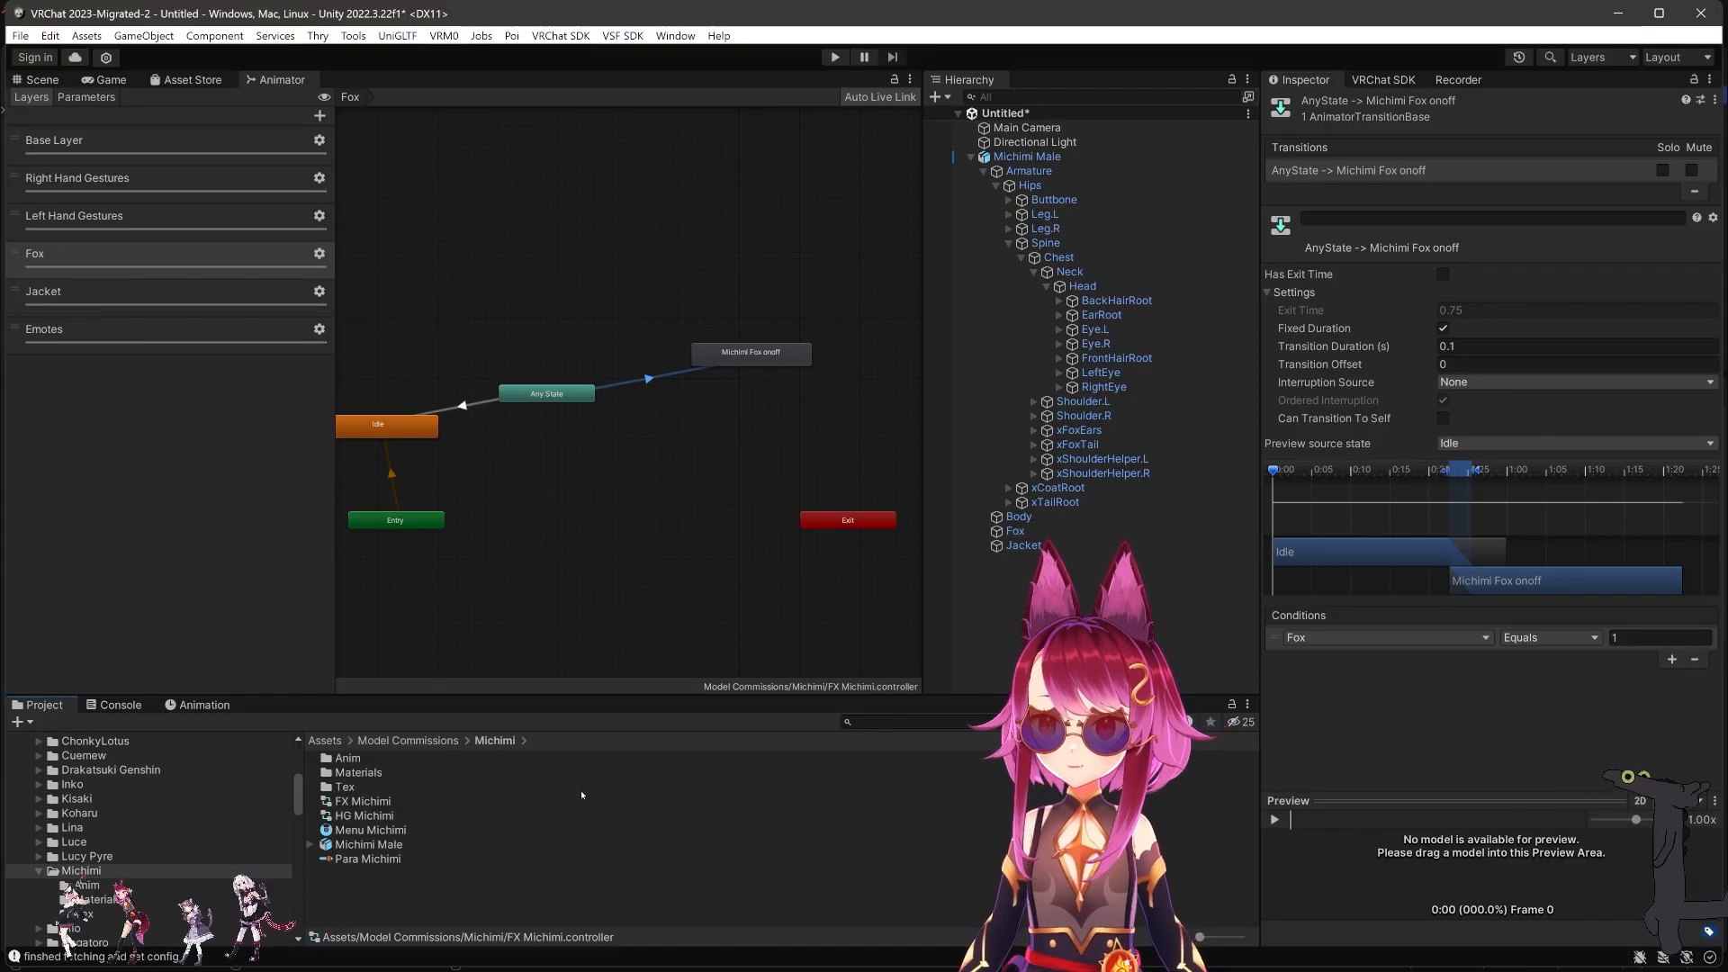
- Open Menu Michimi and remove all eight existing menu controls
{"action": "scroll", "coordinate": [484, 844], "scroll_direction": "up", "scroll_amount": 3, "text": "ctrl"}
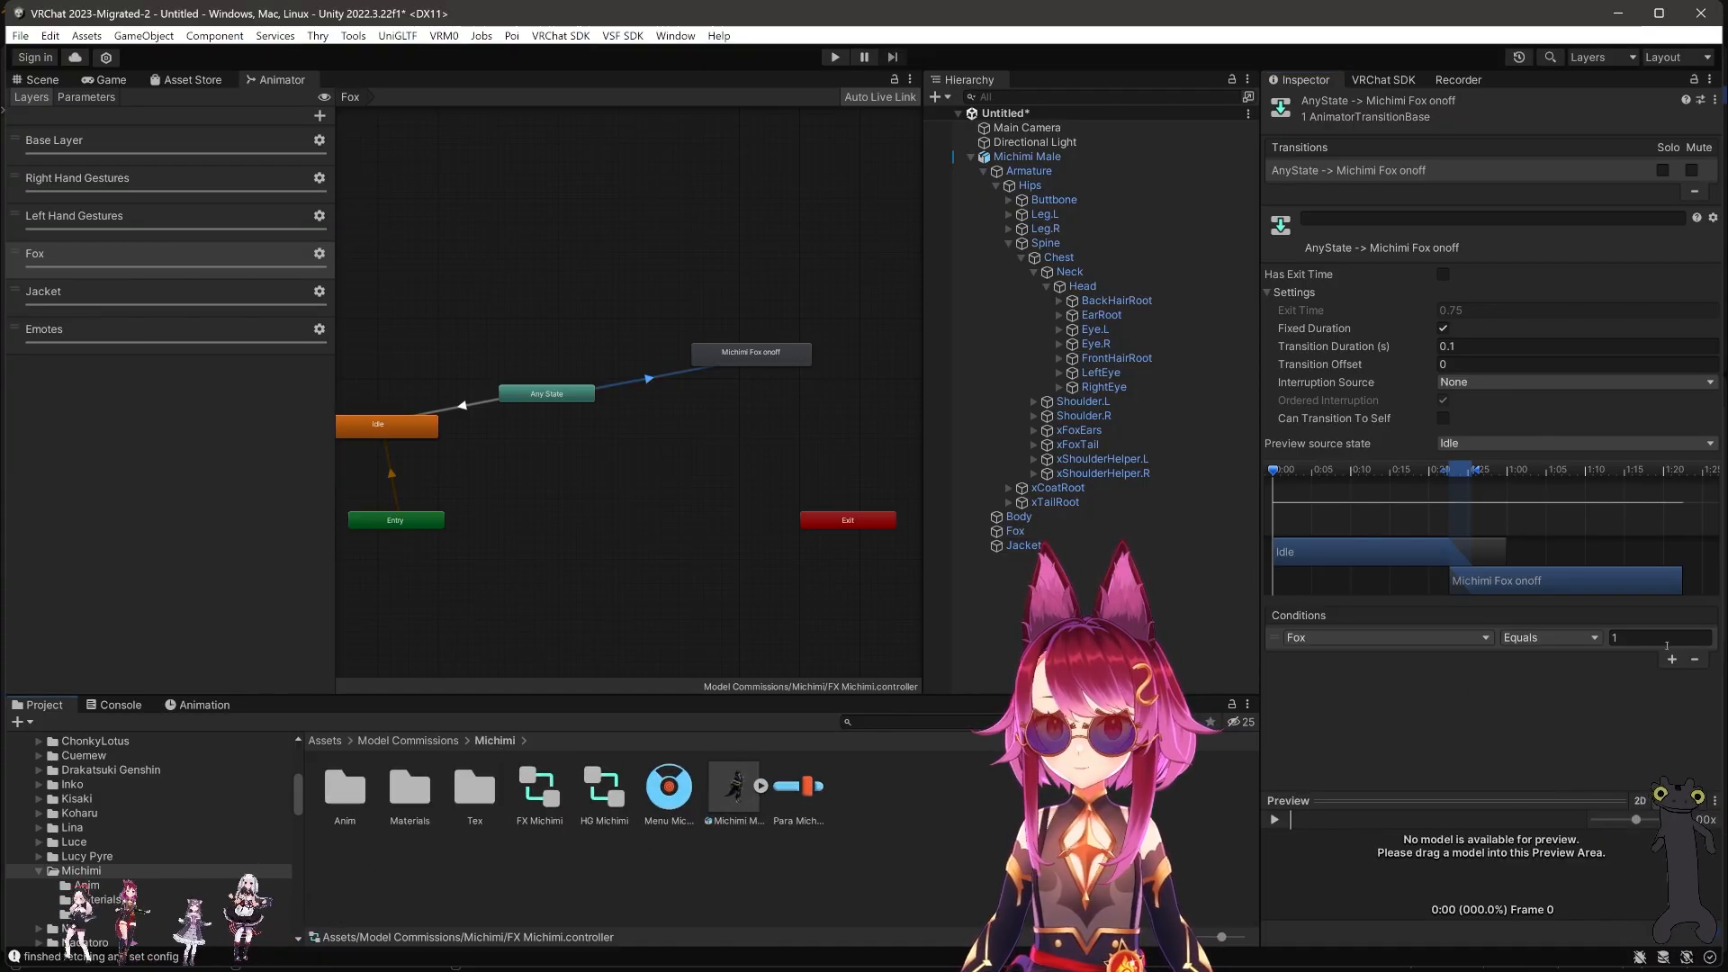
{"action": "left_click", "coordinate": [664, 776]}
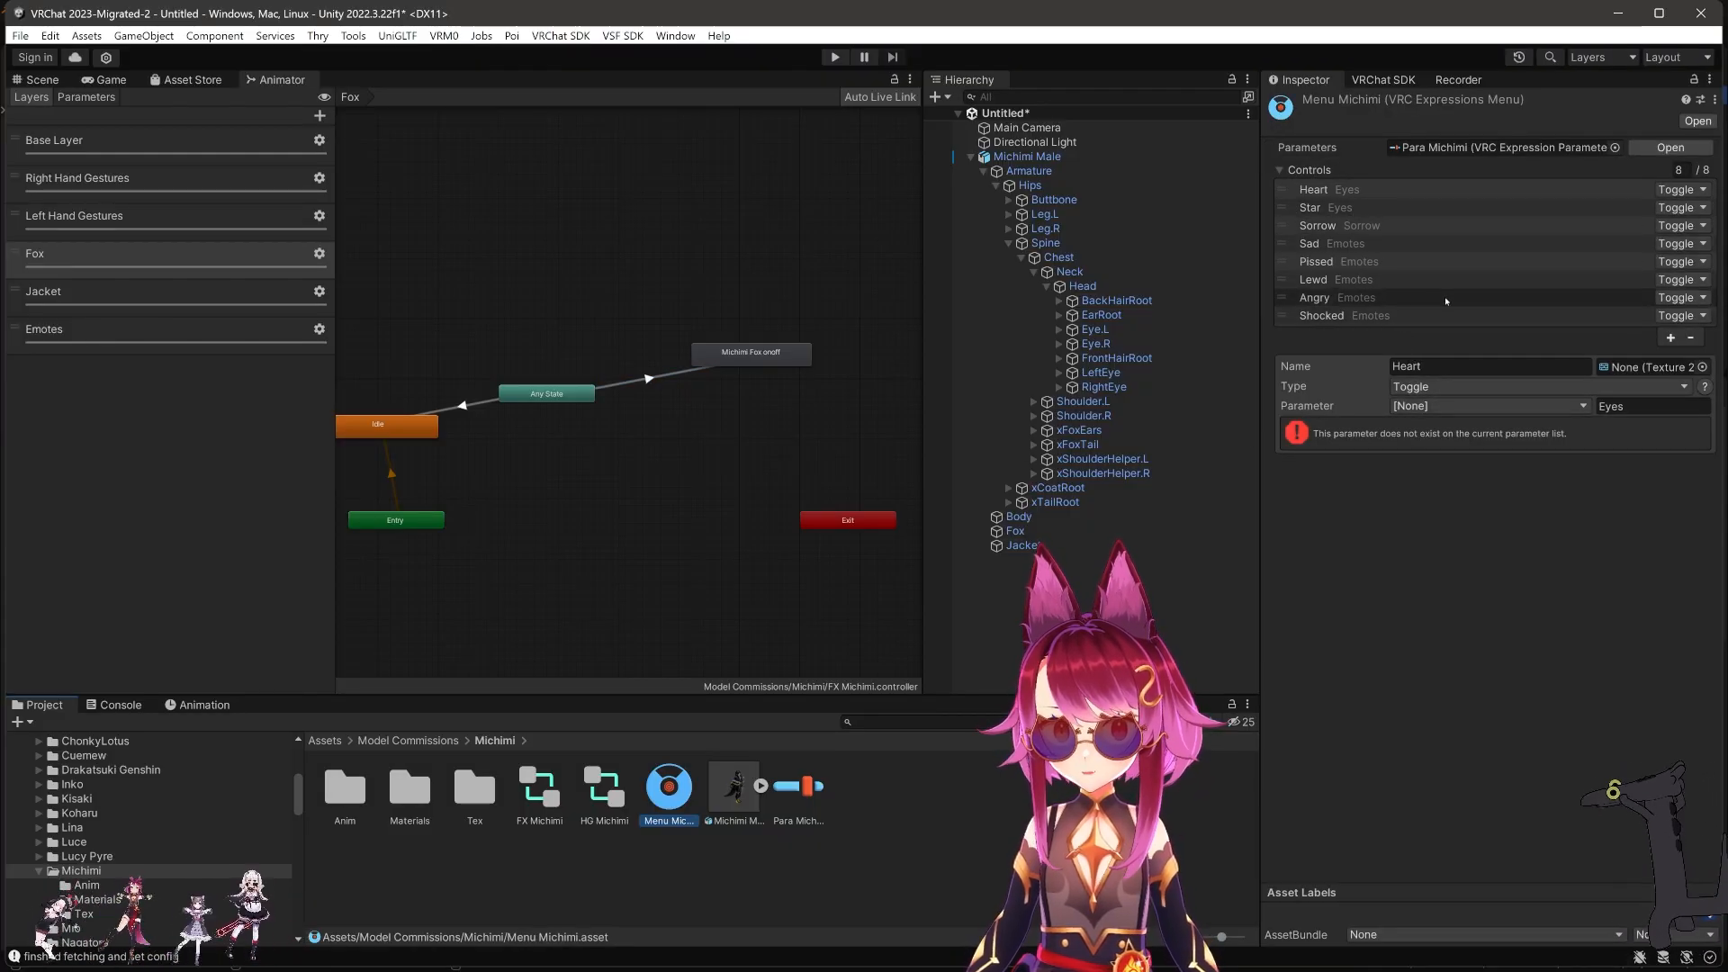
{"action": "left_click", "coordinate": [1690, 338]}
{"action": "left_click", "coordinate": [1691, 319]}
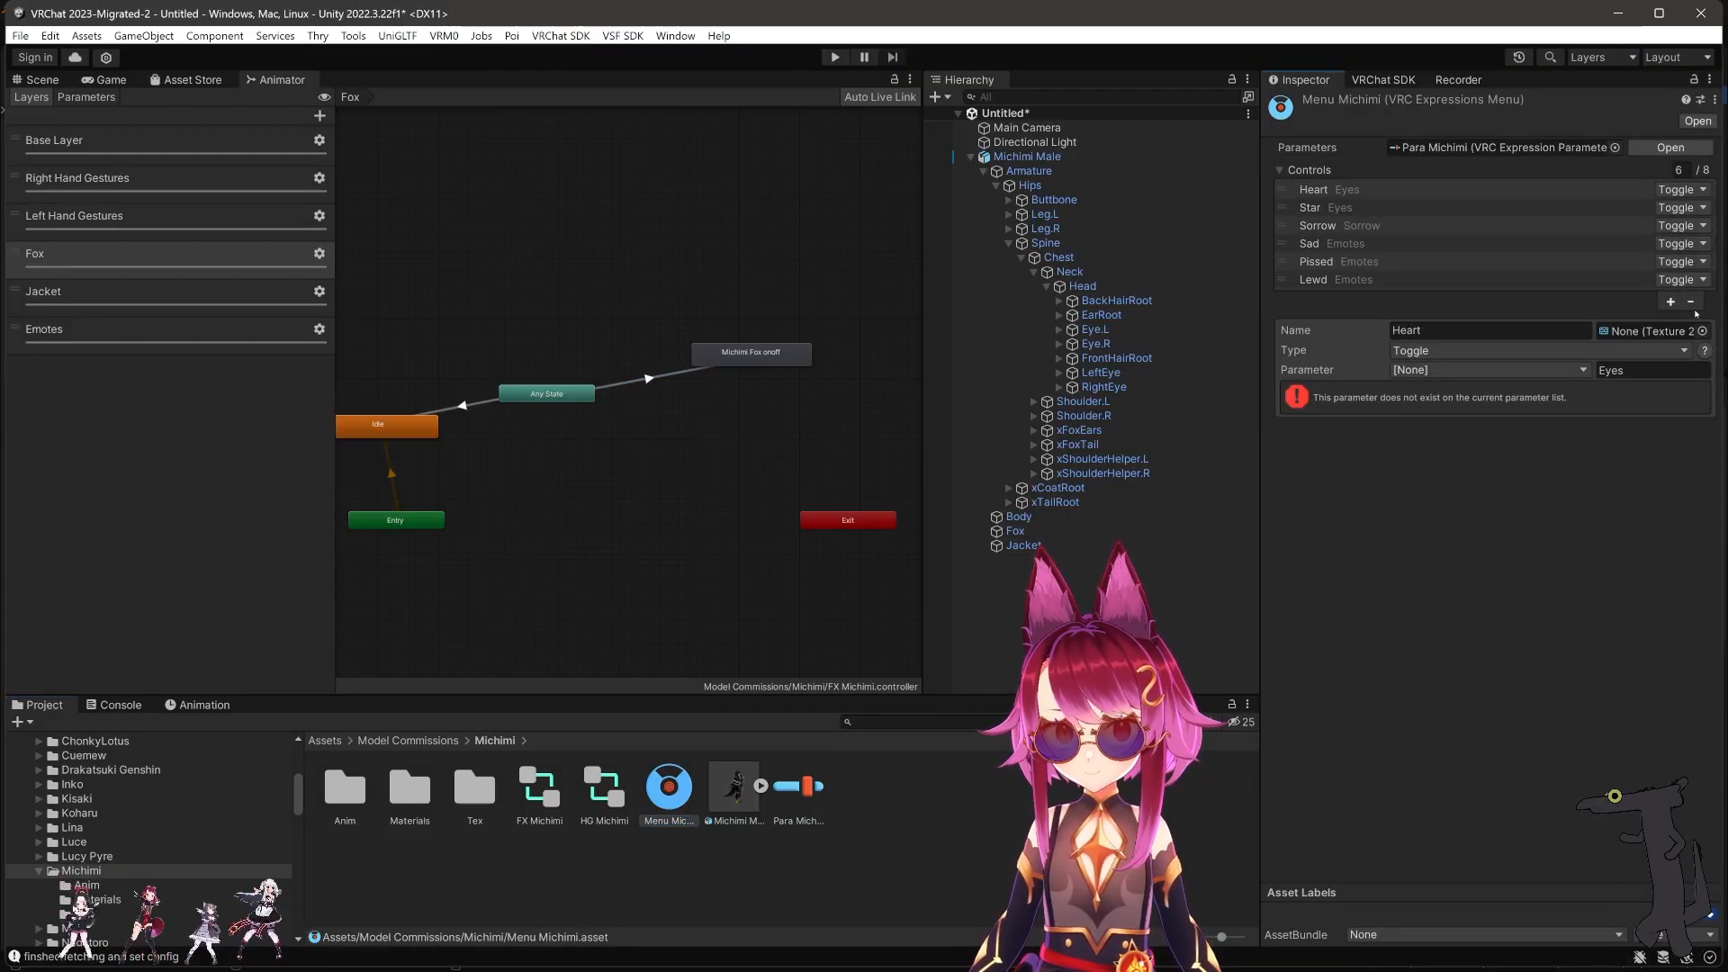
{"action": "left_click", "coordinate": [1692, 302]}
{"action": "left_click", "coordinate": [1692, 284]}
{"action": "left_click", "coordinate": [1692, 265]}
{"action": "left_click", "coordinate": [1692, 247]}
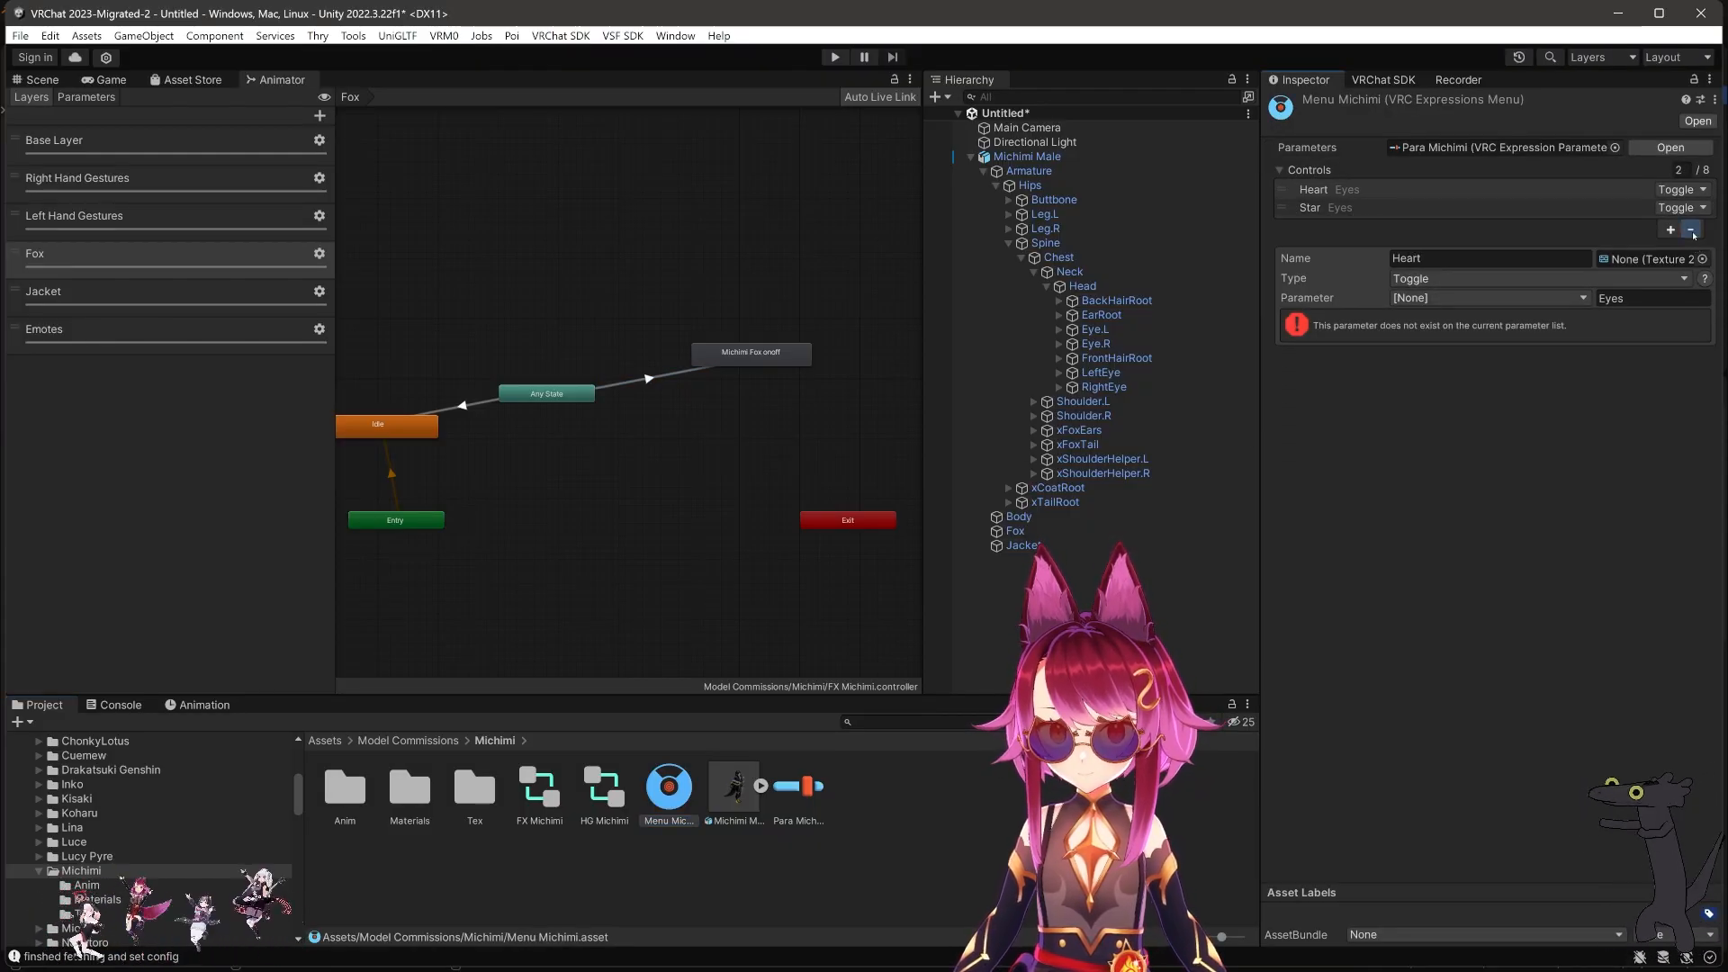
{"action": "left_click", "coordinate": [1692, 230]}
{"action": "left_click", "coordinate": [1691, 211]}
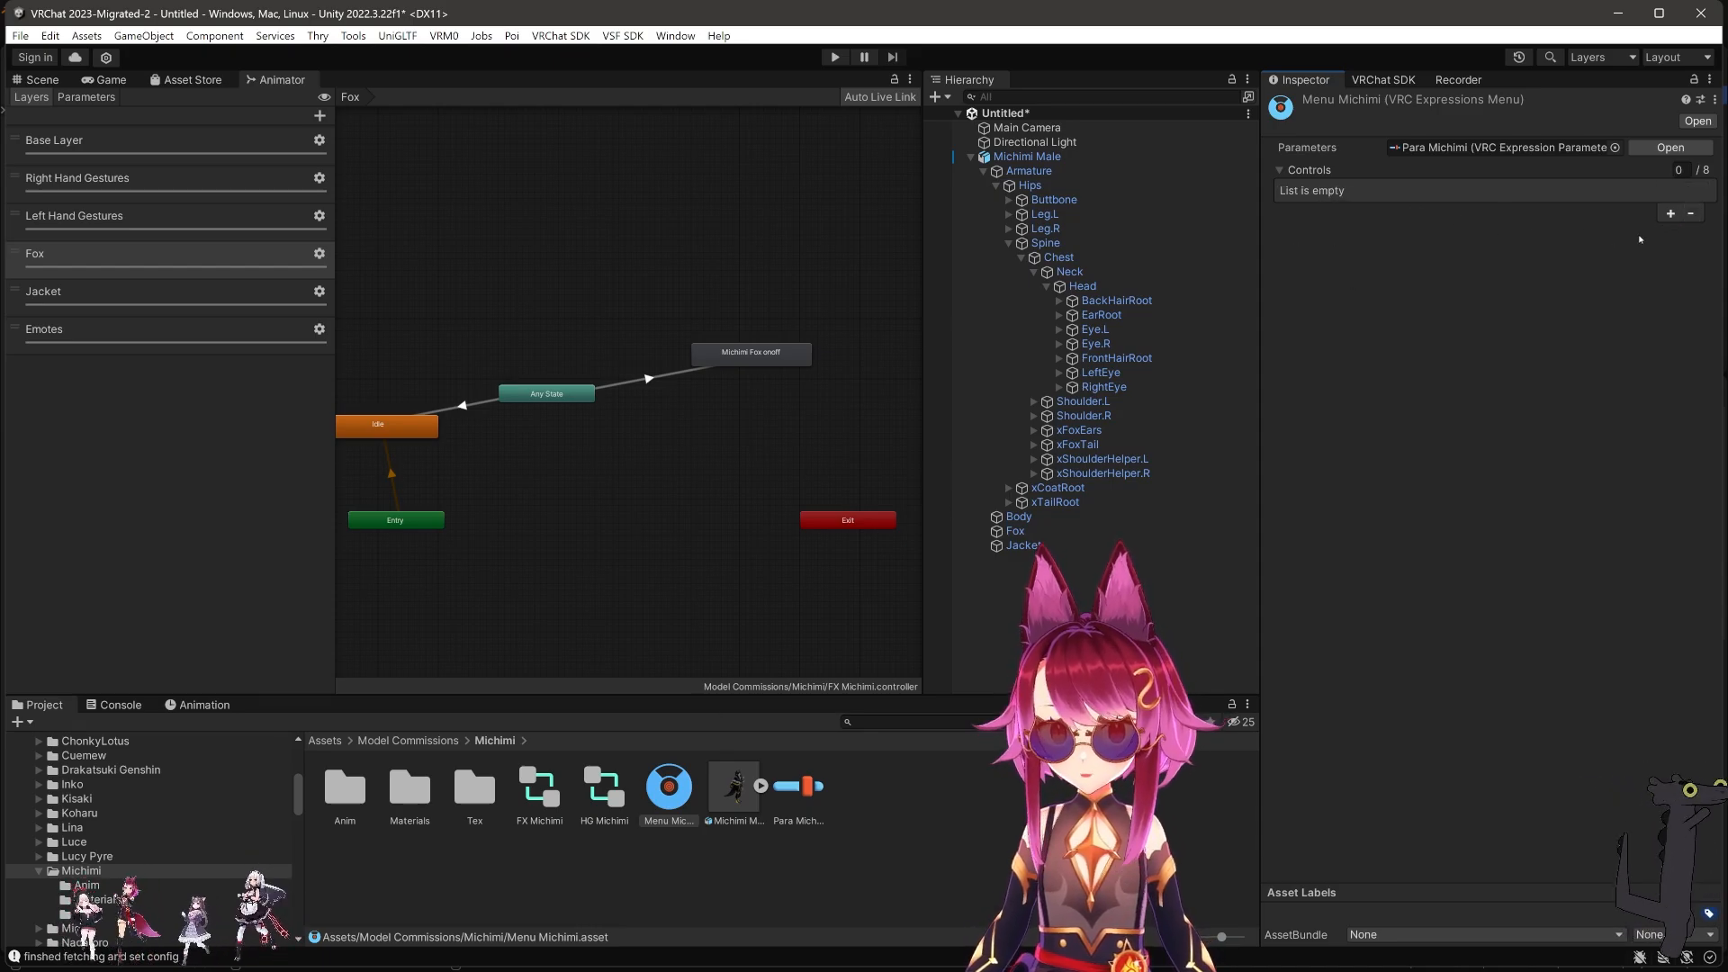
- Add a new control named Fox onoff, Type Toggle, driven by the Fox parameter
{"action": "left_click", "coordinate": [1670, 214]}
{"action": "left_click", "coordinate": [1511, 241]}
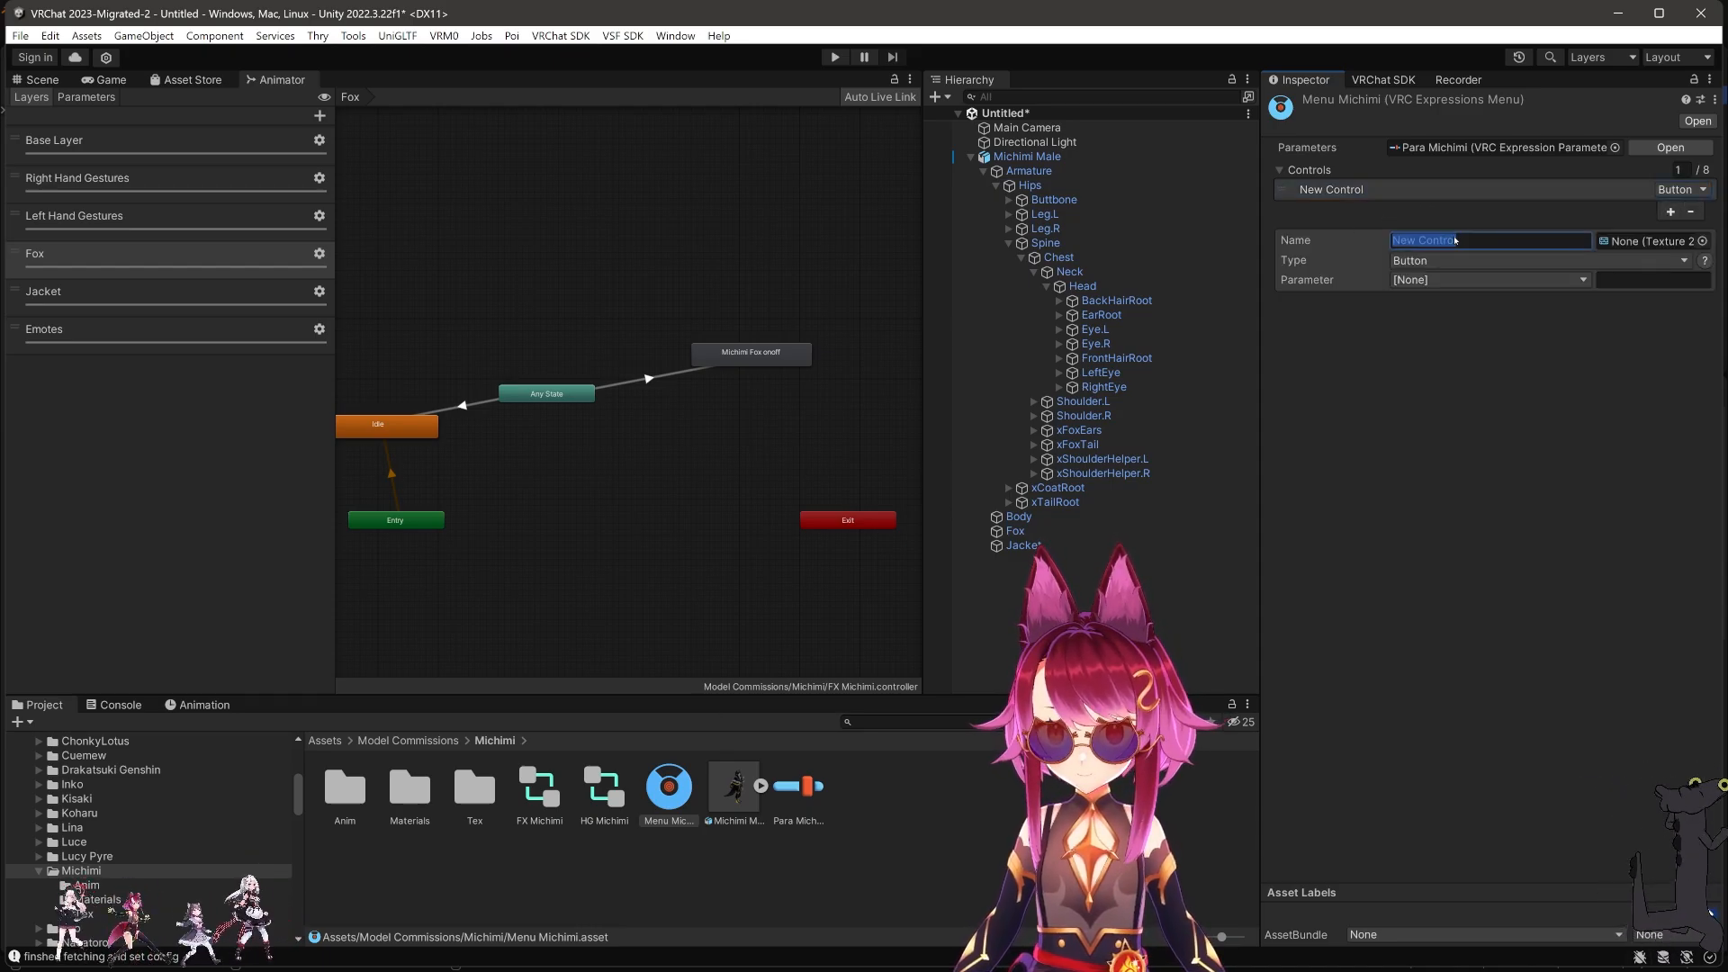
{"action": "type", "text": "Fox onoff"}
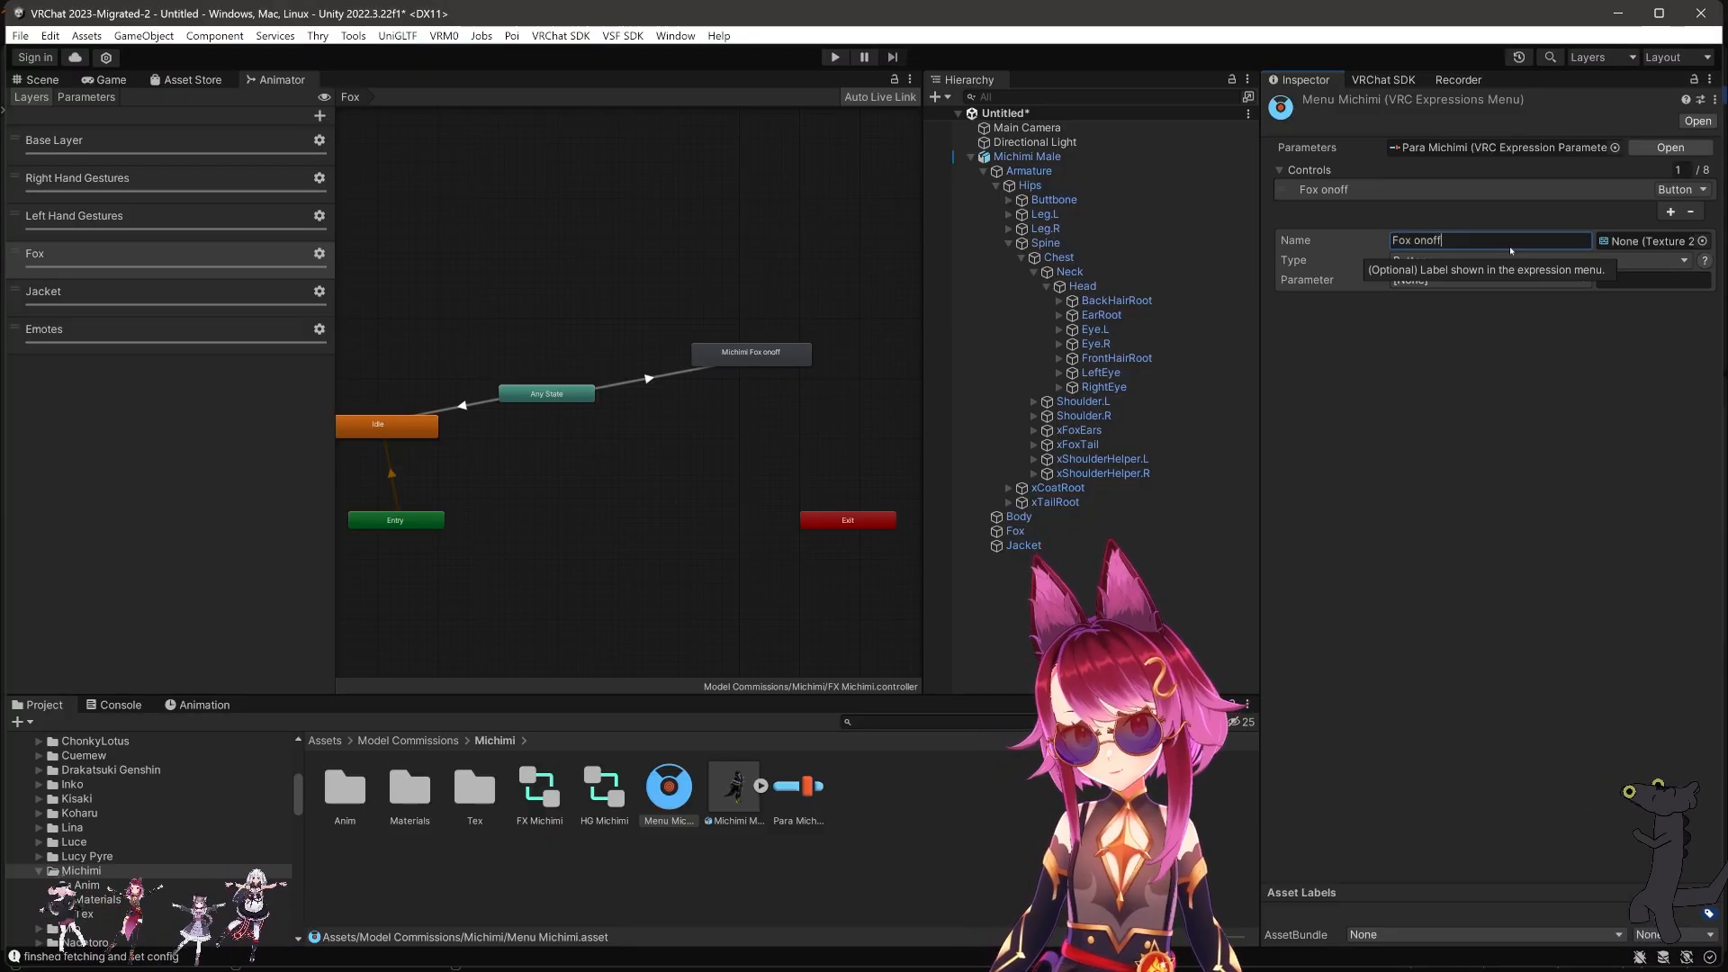
{"action": "left_click", "coordinate": [1505, 366]}
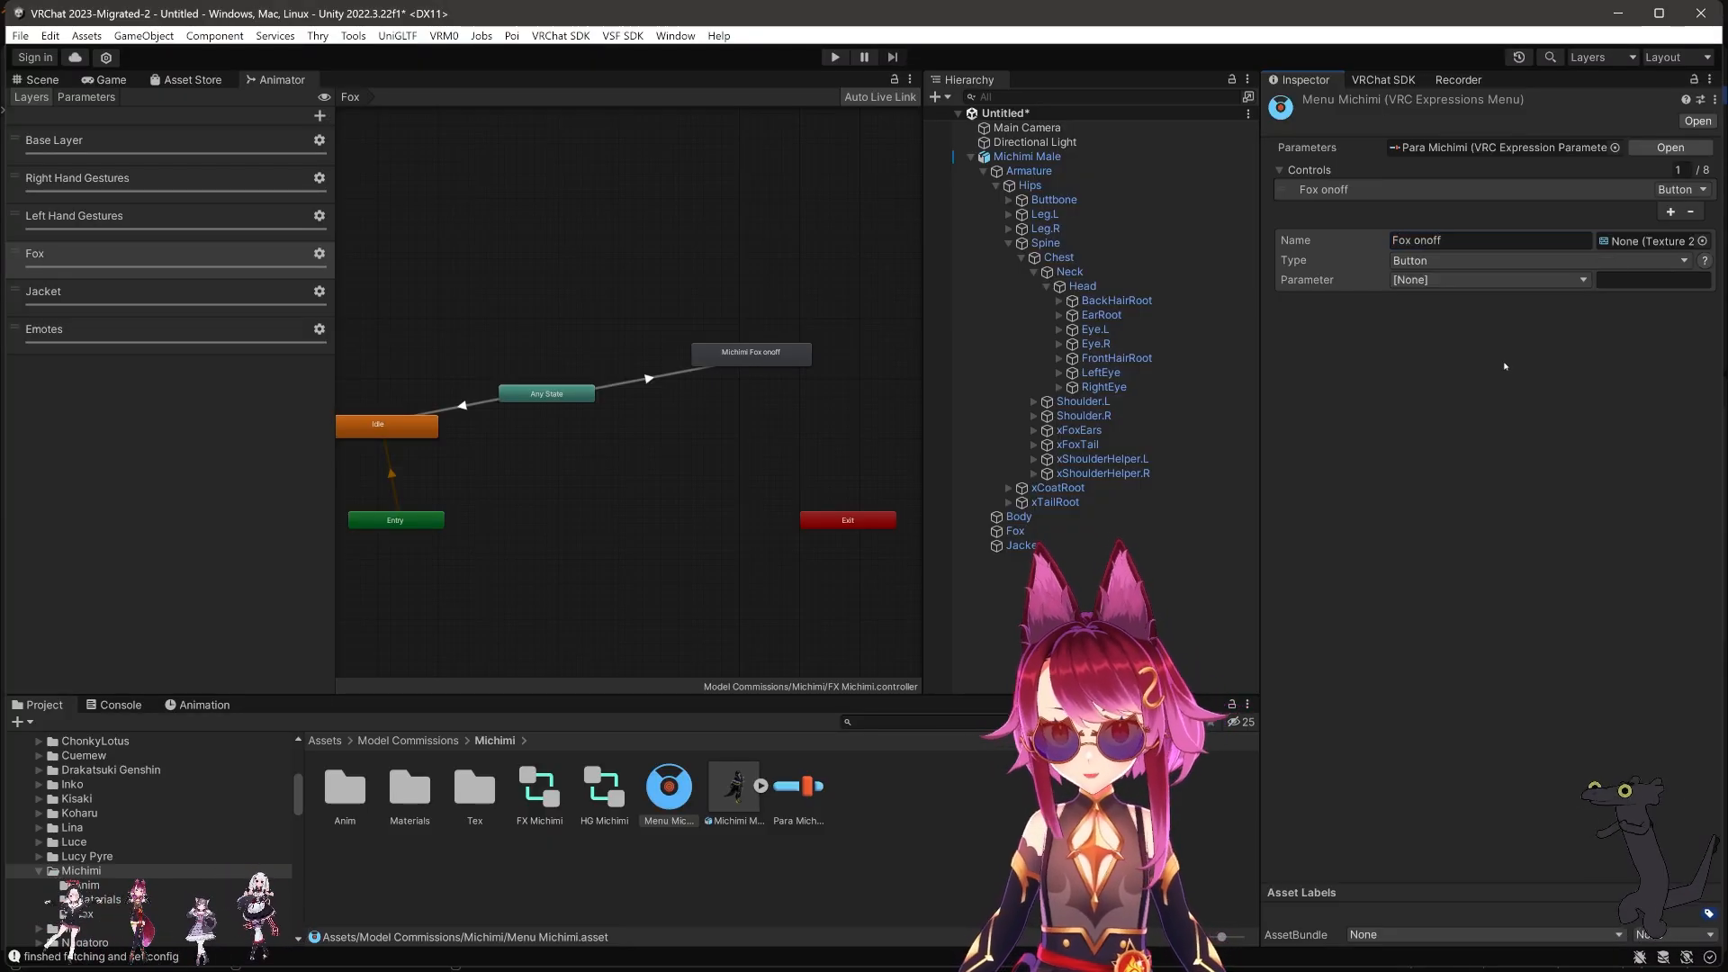
{"action": "left_click", "coordinate": [1402, 262]}
{"action": "left_click", "coordinate": [1442, 303]}
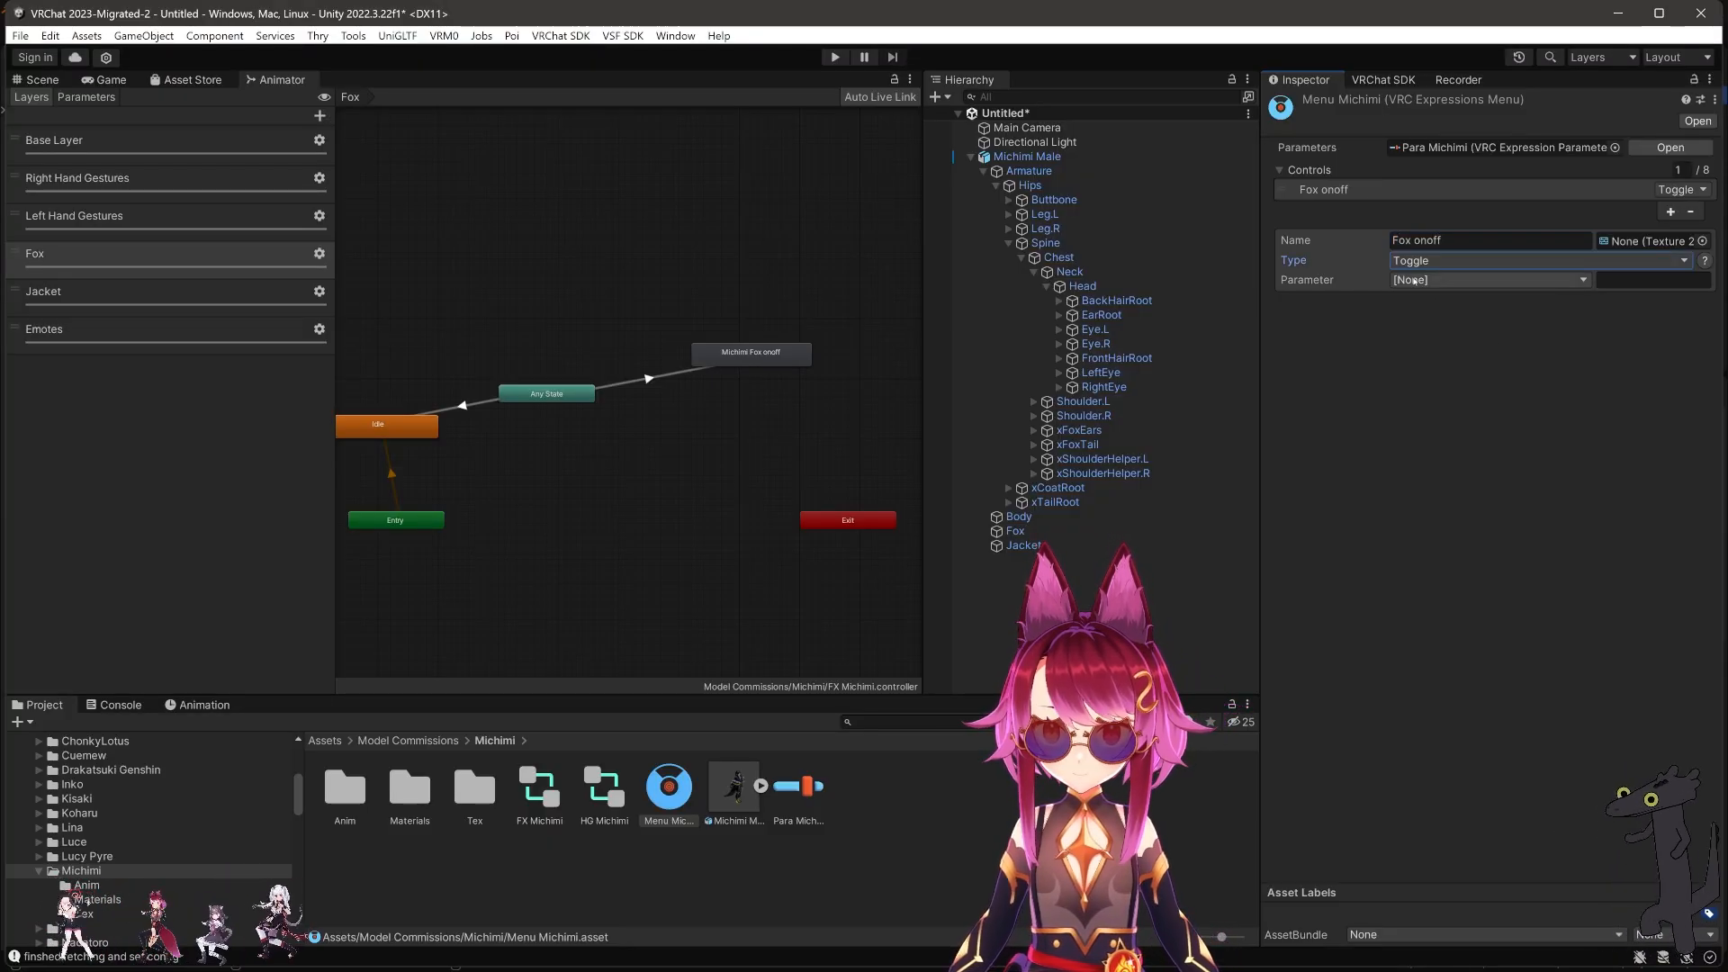
{"action": "left_click", "coordinate": [1412, 281]}
{"action": "left_click", "coordinate": [1439, 379]}
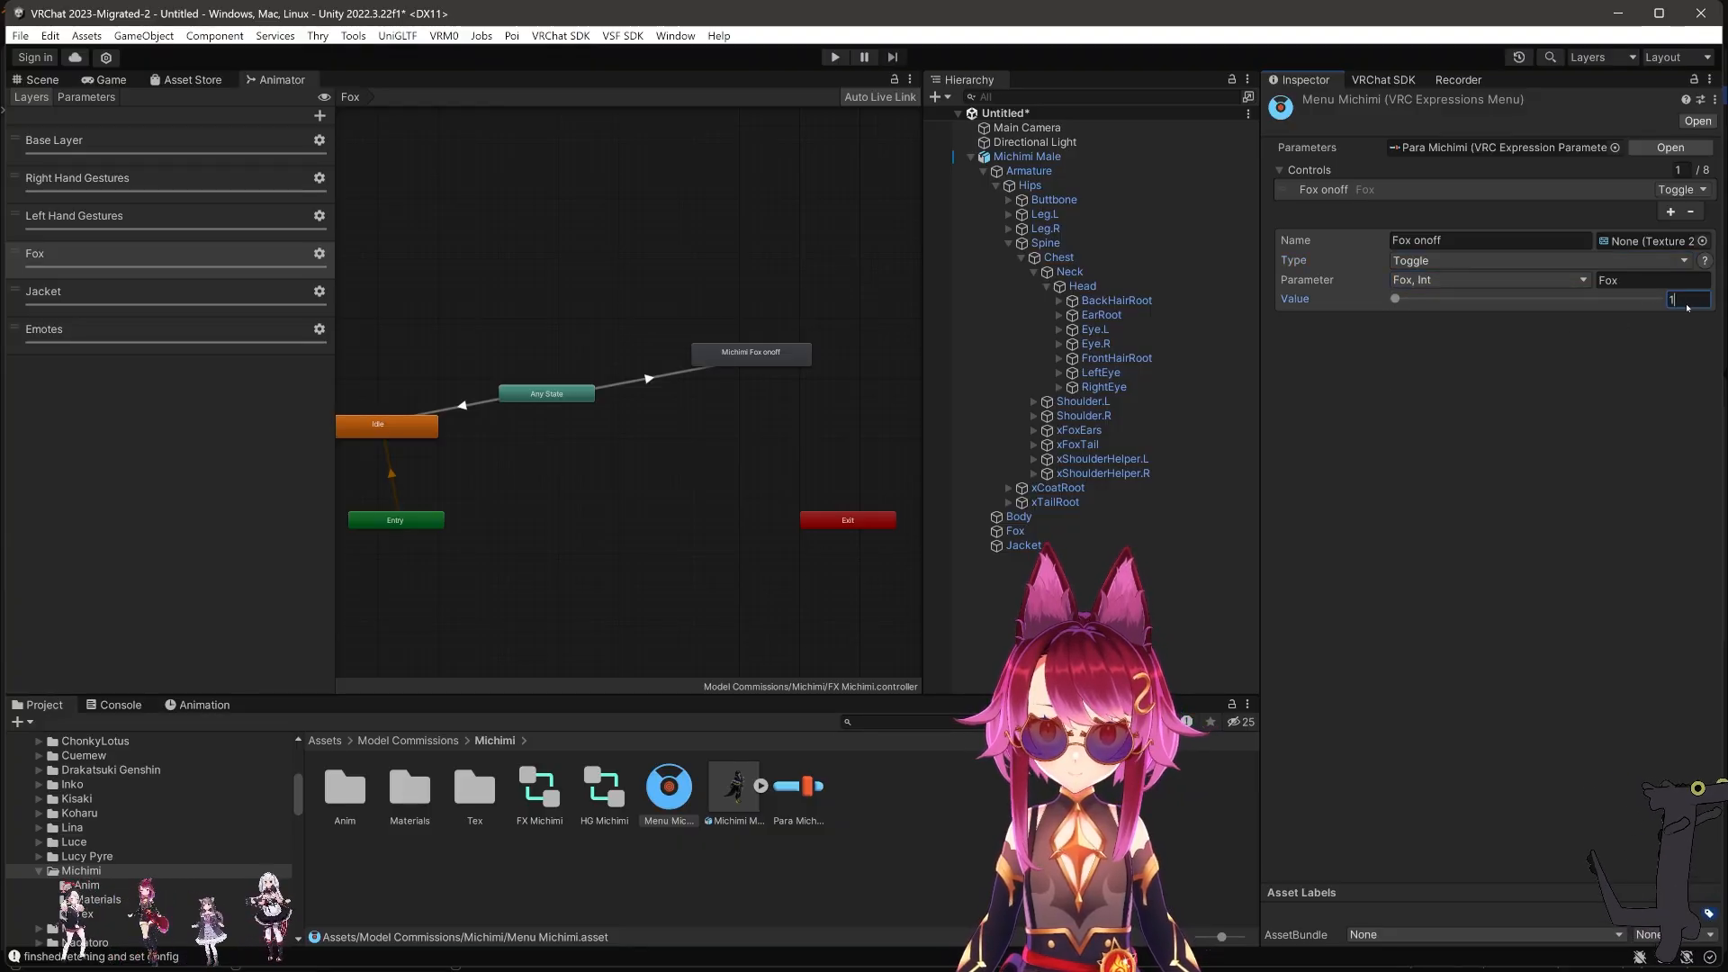
{"action": "left_click", "coordinate": [666, 373]}
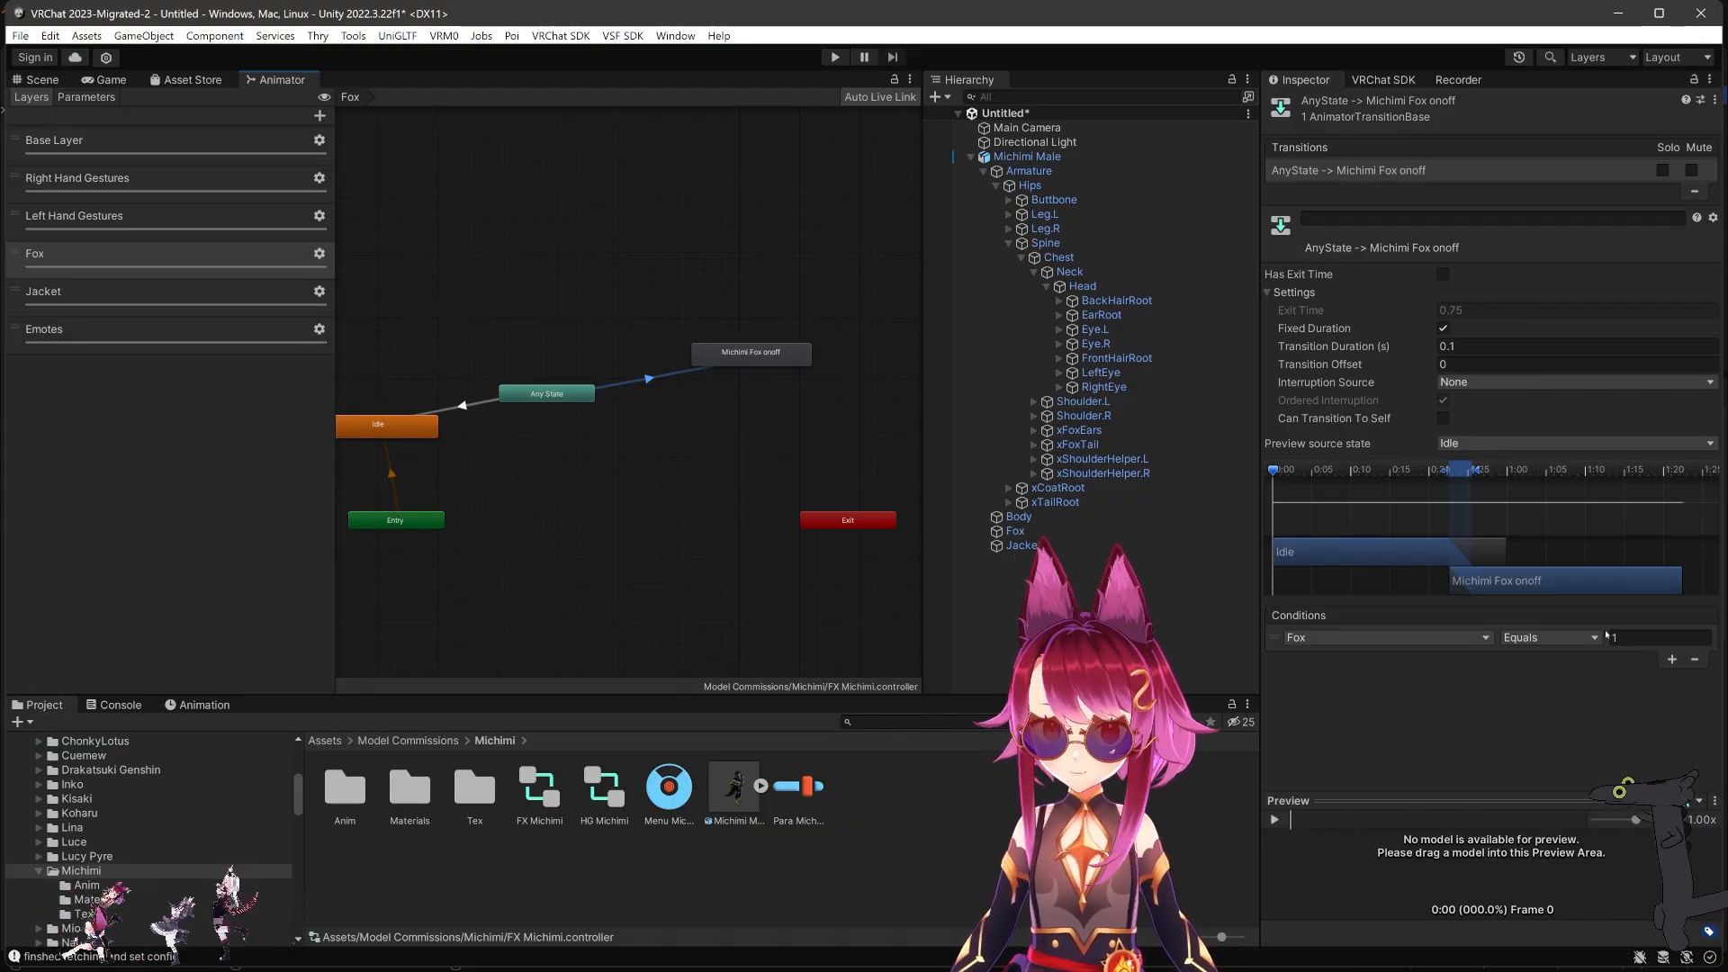
- Move the Michimi Fox onoff state higher in the Fox graph, then show the Jacket layer
{"action": "left_click", "coordinate": [1647, 637]}
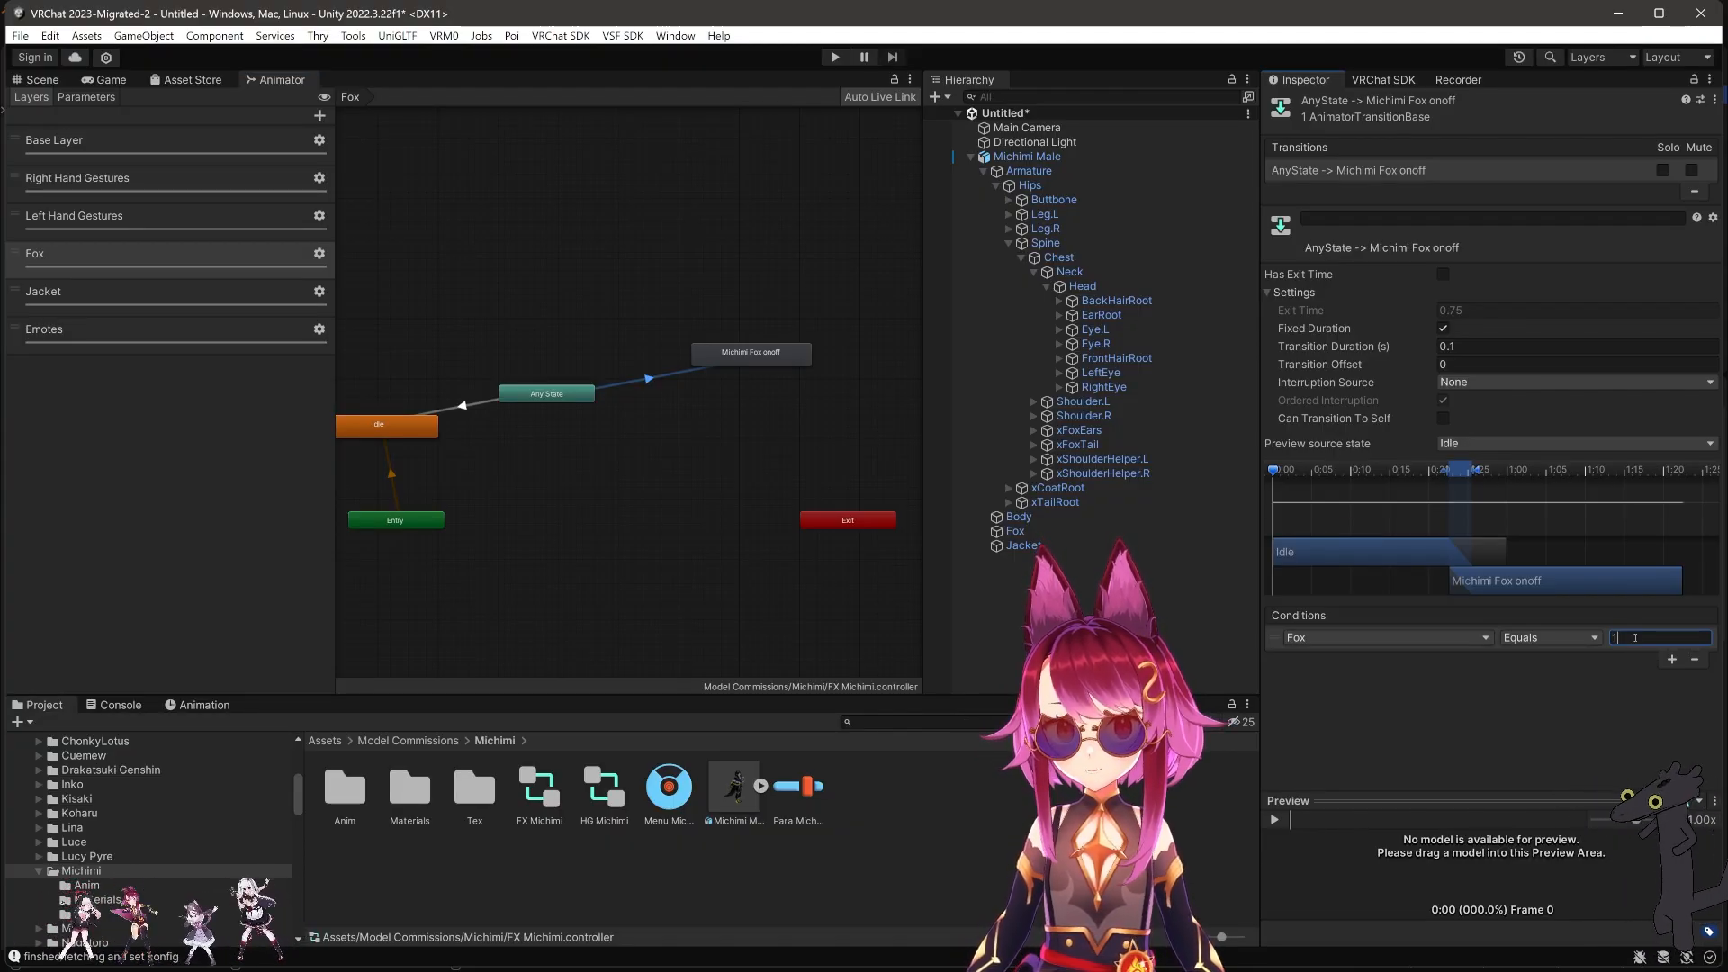
{"action": "left_click", "coordinate": [688, 795]}
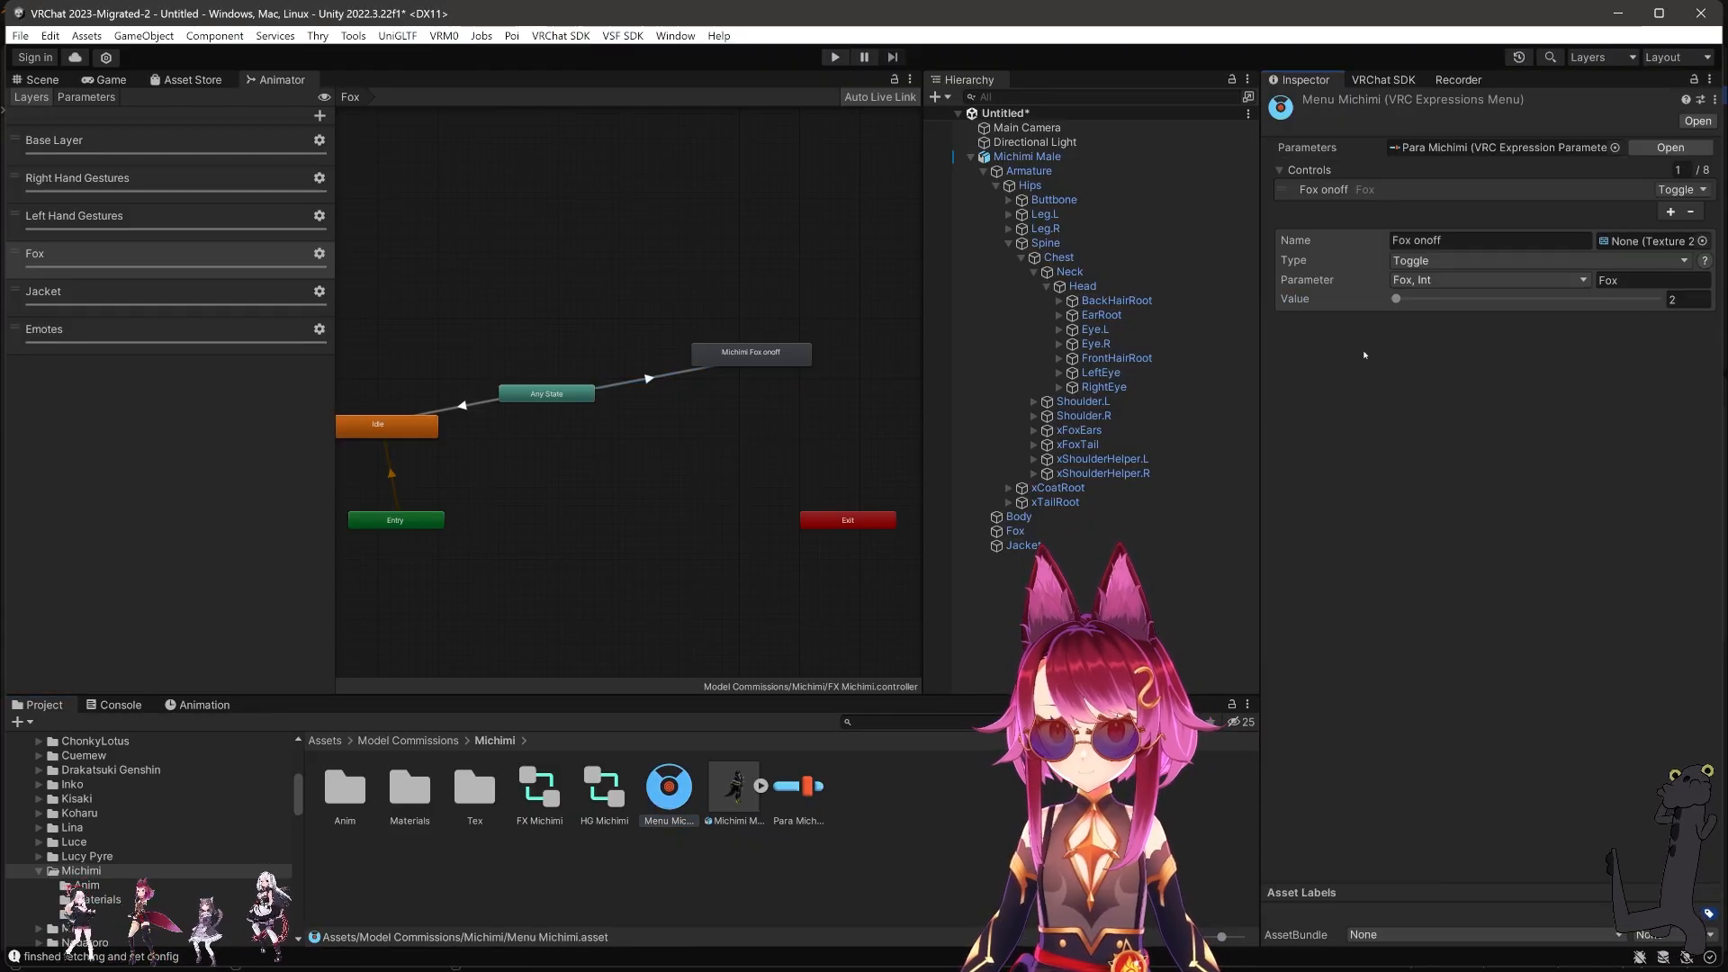
{"action": "middle_click_drag", "start_coordinate": [662, 455], "coordinate": [674, 490]}
{"action": "left_click_drag", "start_coordinate": [749, 397], "coordinate": [744, 361]}
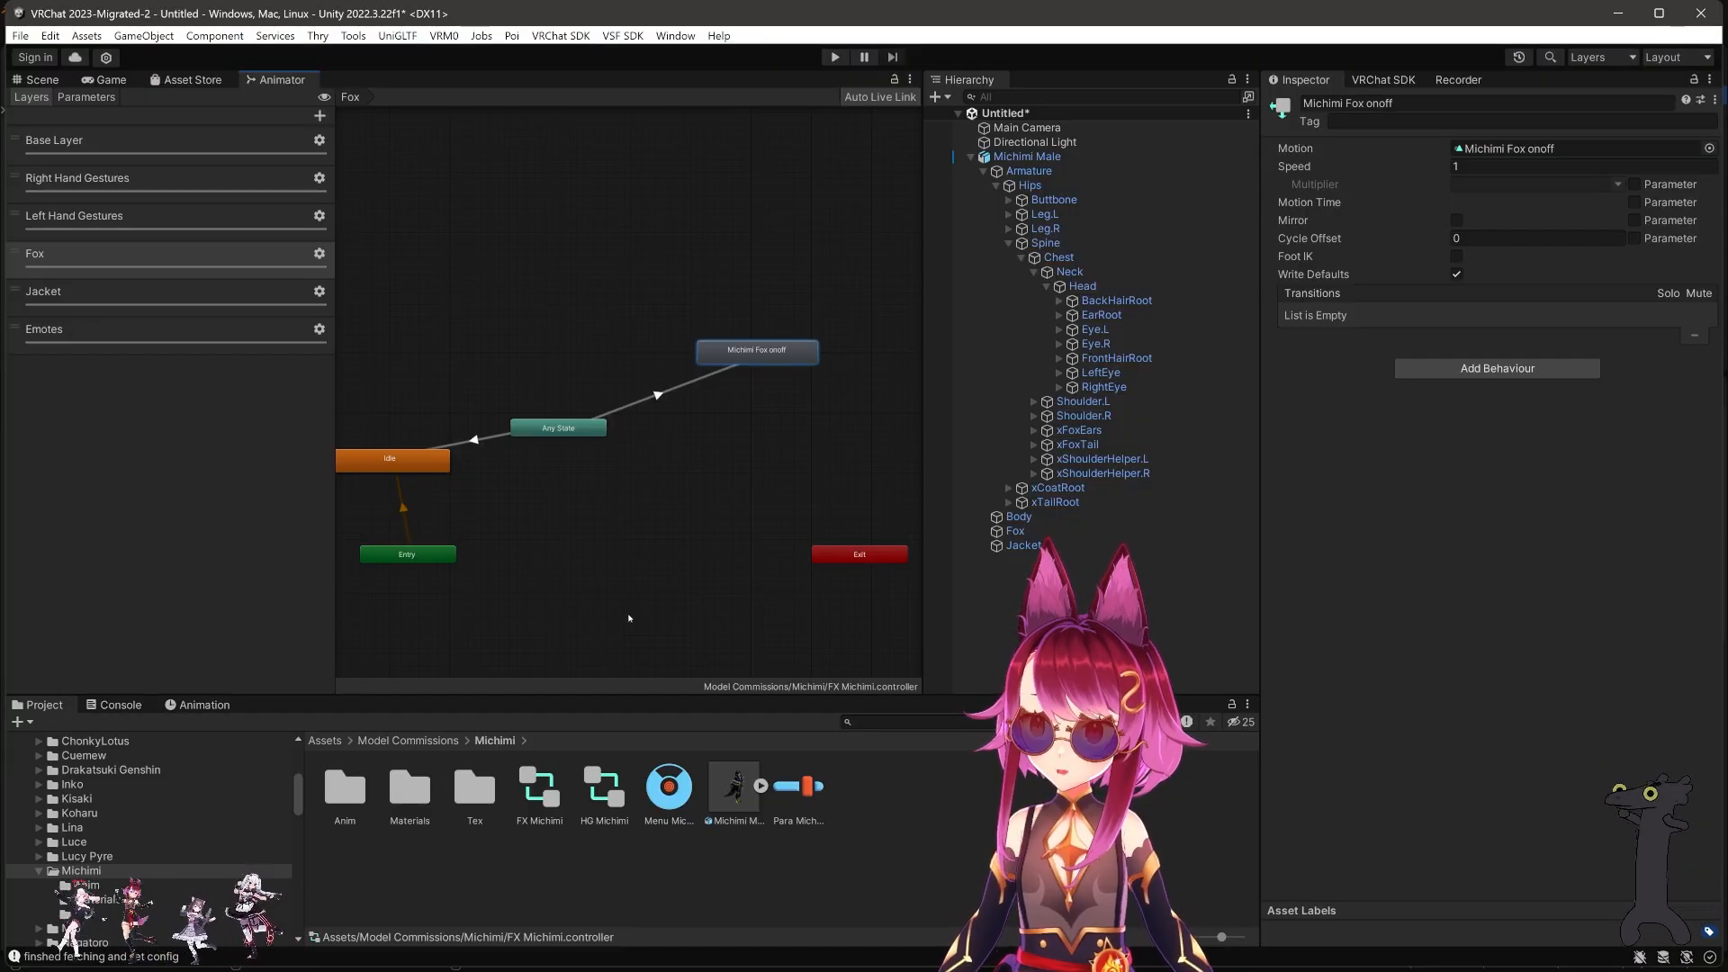
{"action": "left_click", "coordinate": [667, 474]}
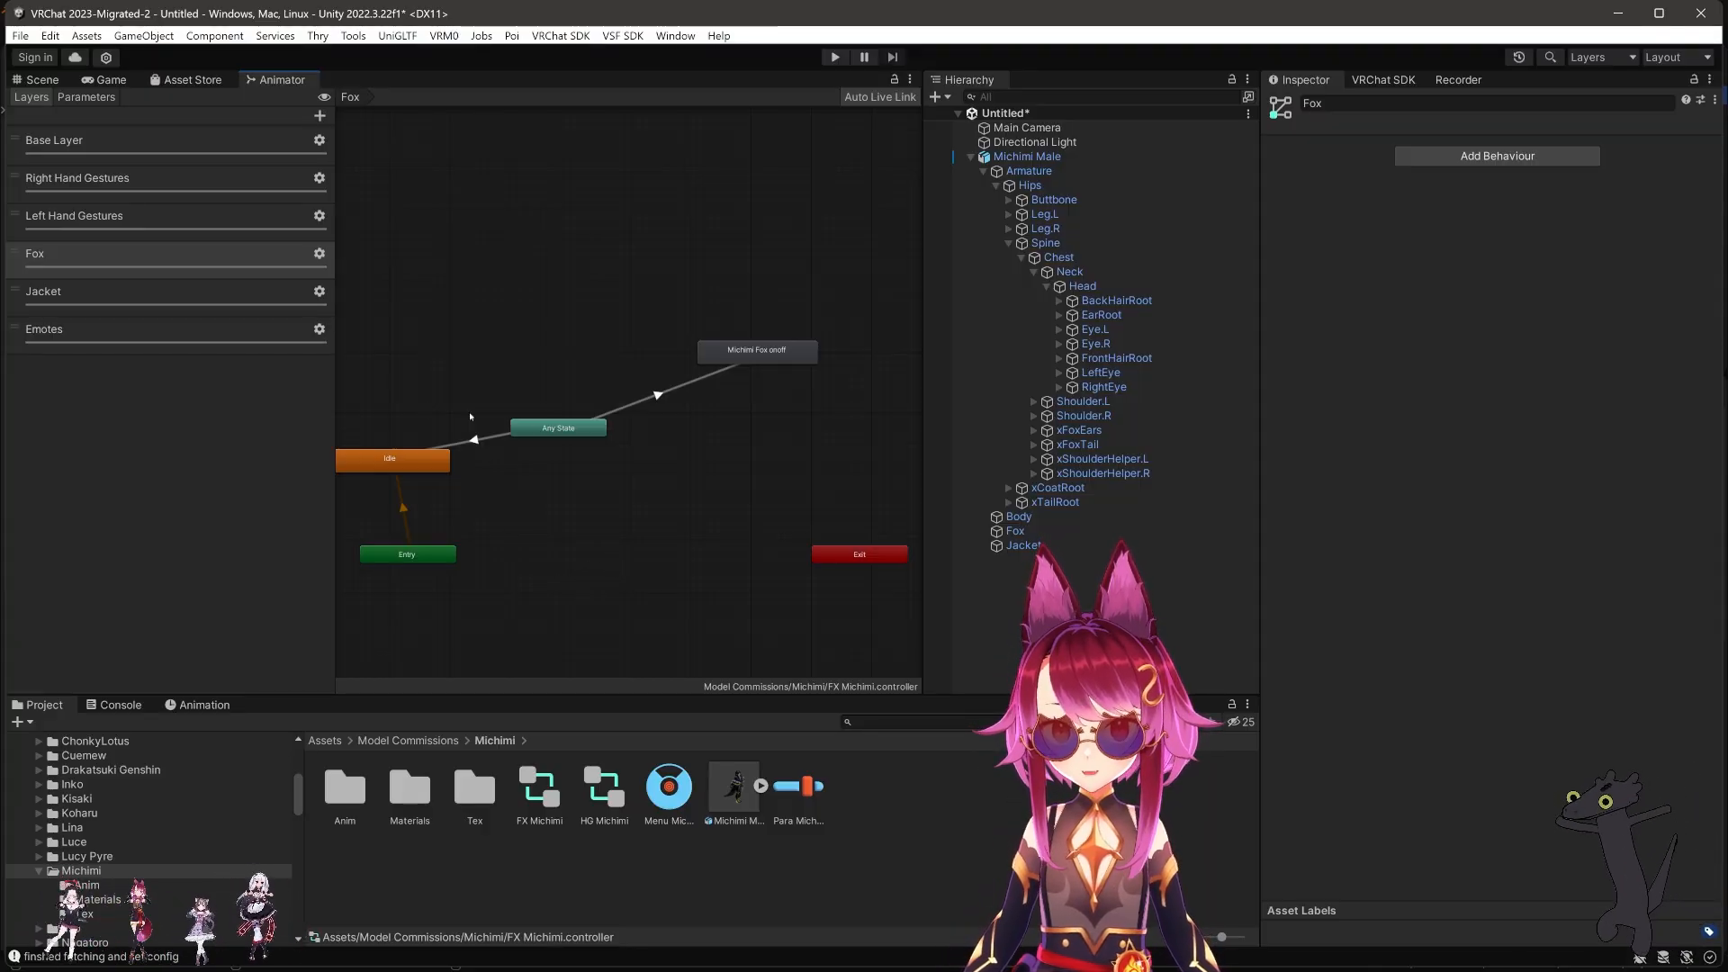
{"action": "left_click", "coordinate": [171, 290]}
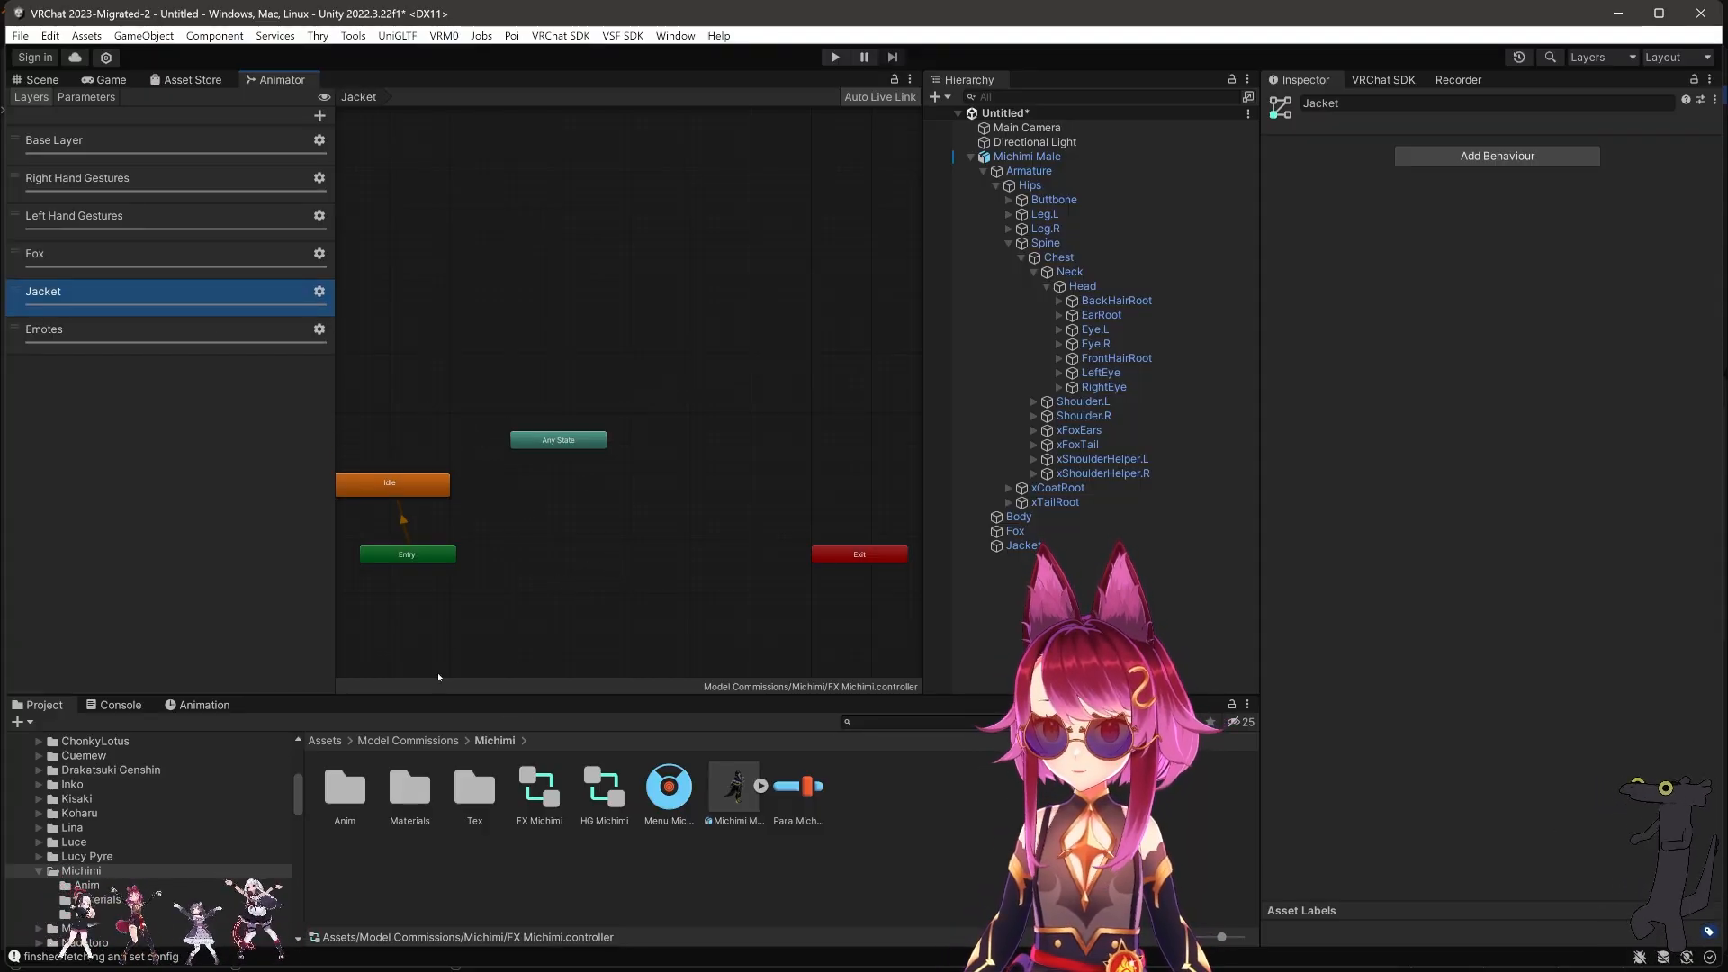
- Add the Michimi Jacket onoff clip from the Anim folder as a state in the Jacket layer
{"action": "left_click", "coordinate": [364, 789]}
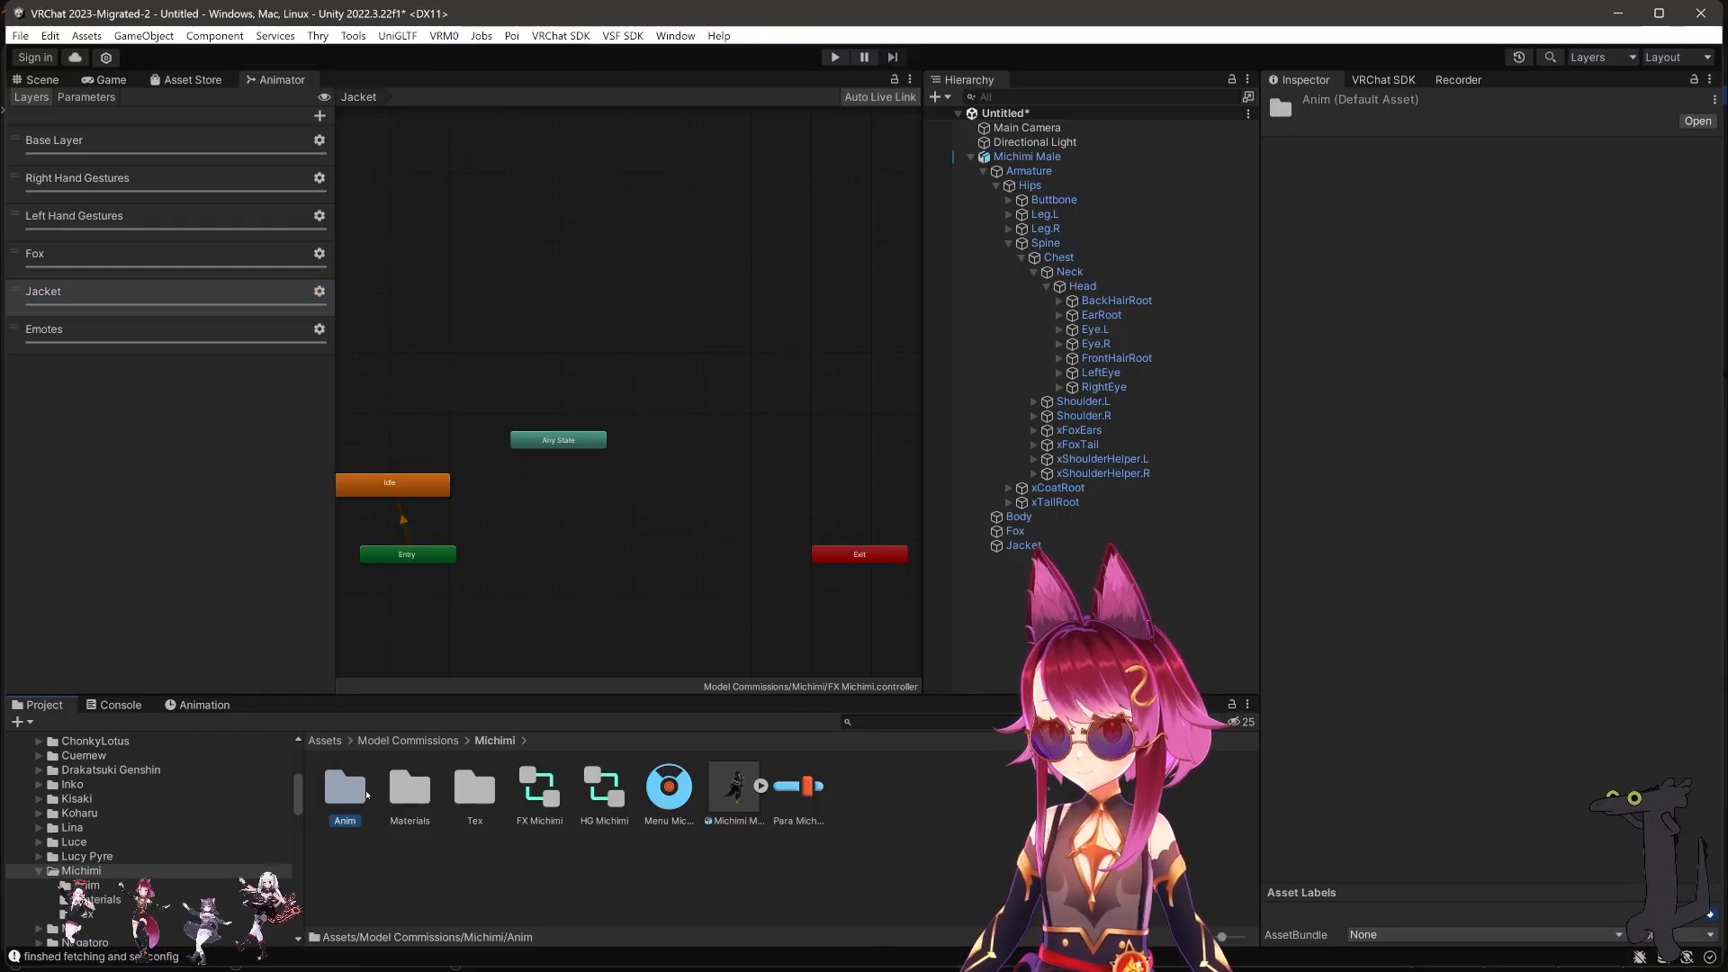
{"action": "double_click", "coordinate": [366, 789]}
{"action": "scroll", "coordinate": [488, 835], "scroll_direction": "down", "scroll_amount": 3, "text": "ctrl"}
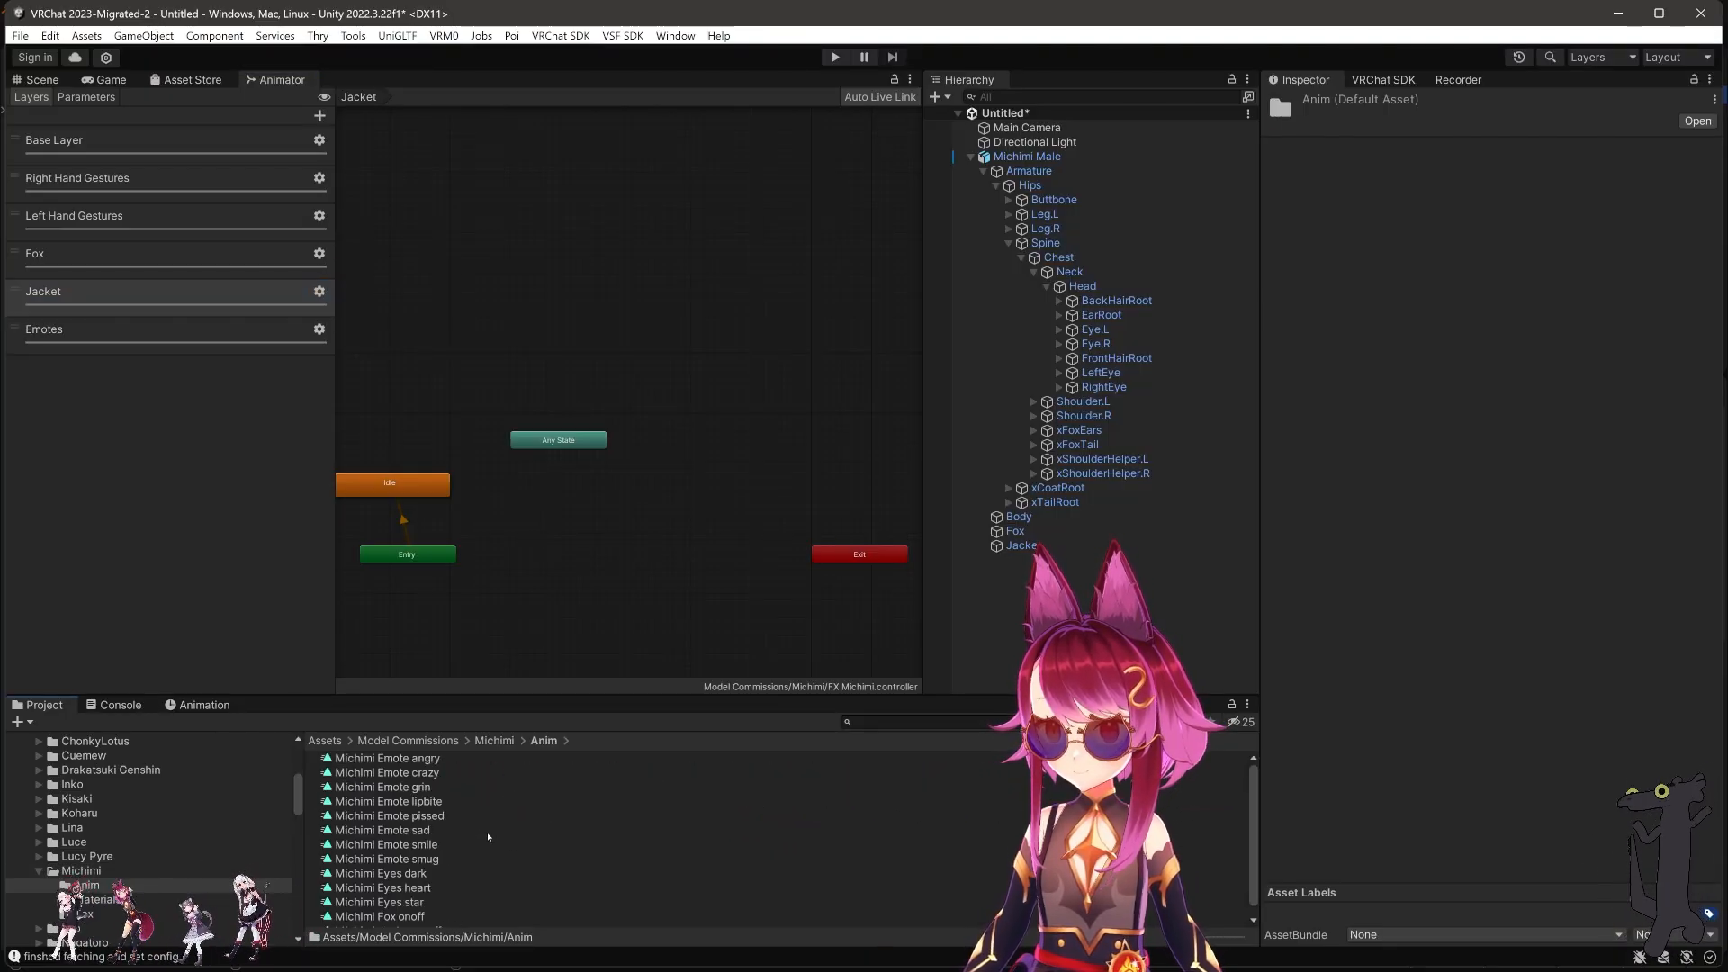
{"action": "left_click", "coordinate": [630, 617]}
{"action": "left_click_drag", "start_coordinate": [630, 617], "coordinate": [720, 415]}
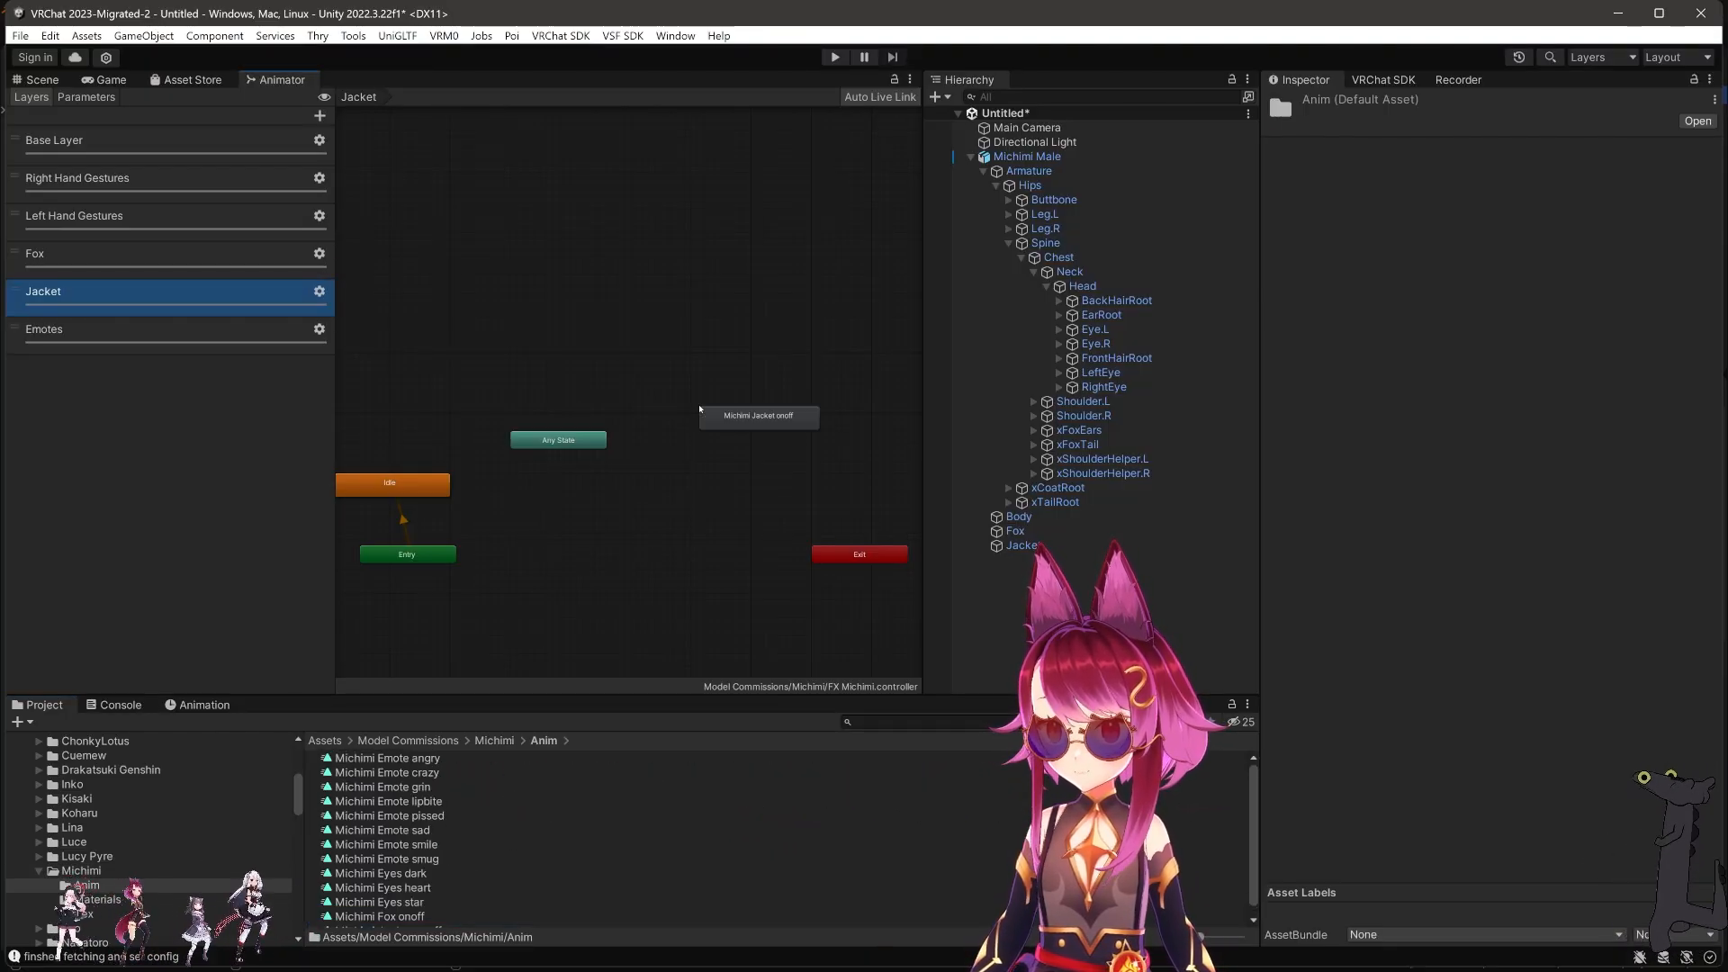
- Create Any State transitions to Idle and to Michimi Jacket onoff
{"action": "right_click", "coordinate": [542, 441]}
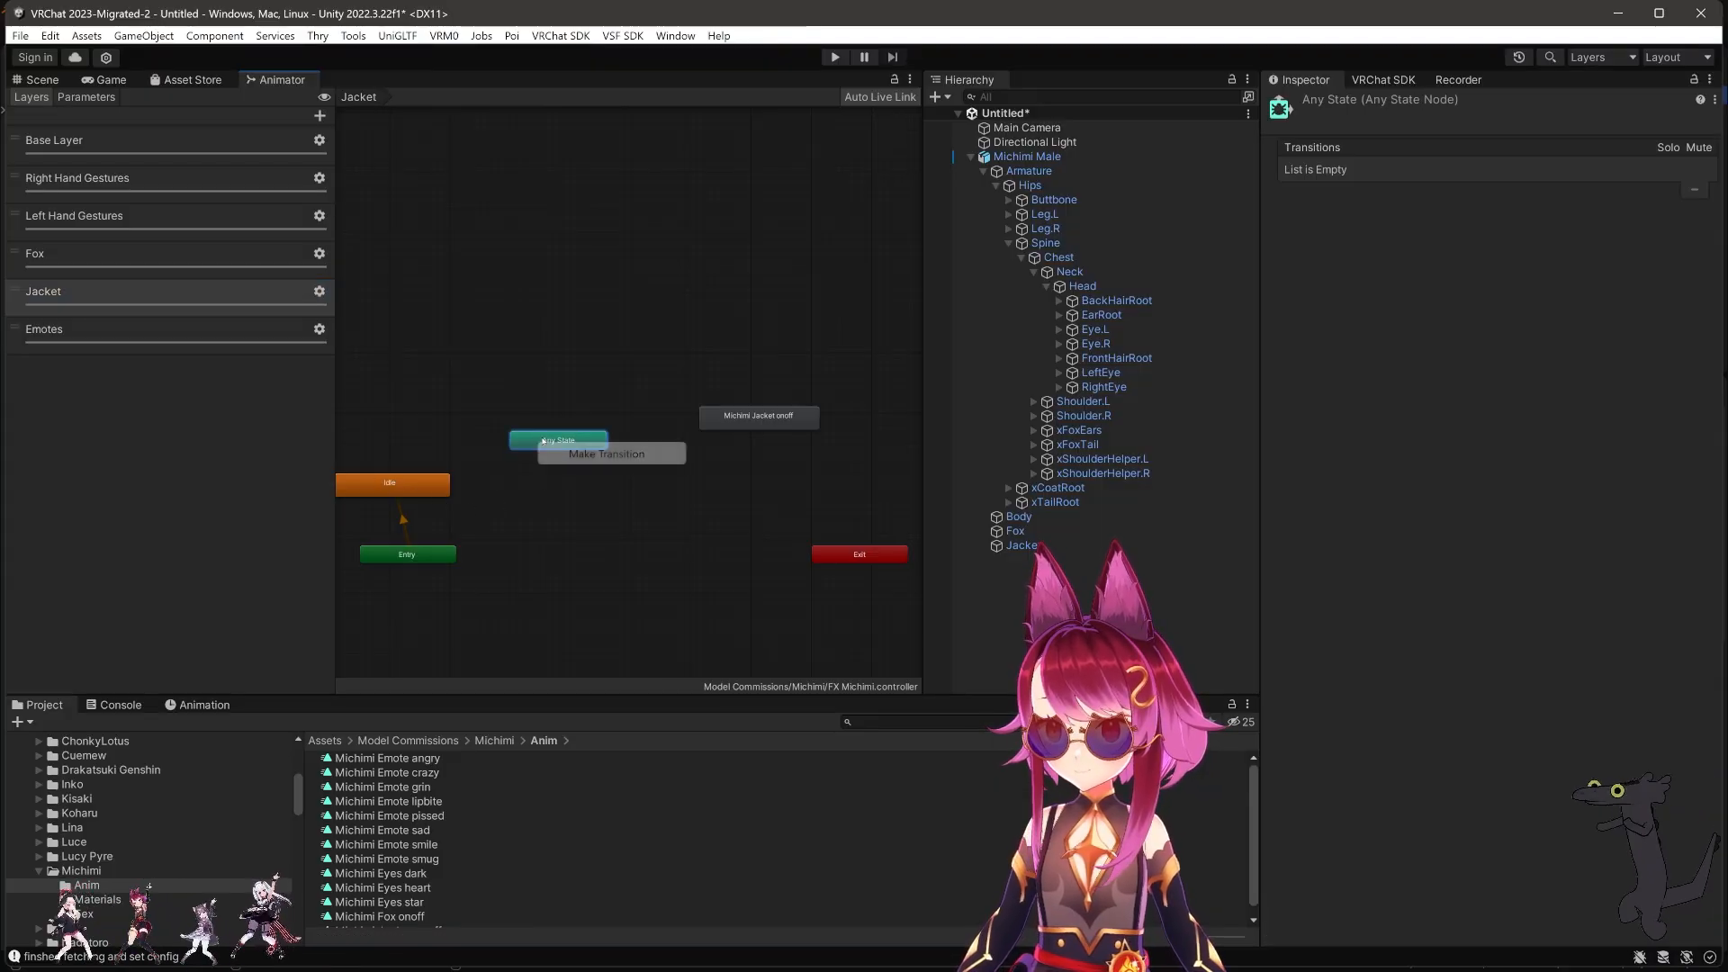
{"action": "left_click", "coordinate": [585, 448]}
{"action": "left_click", "coordinate": [389, 483]}
{"action": "right_click", "coordinate": [605, 440]}
{"action": "right_click", "coordinate": [558, 440]}
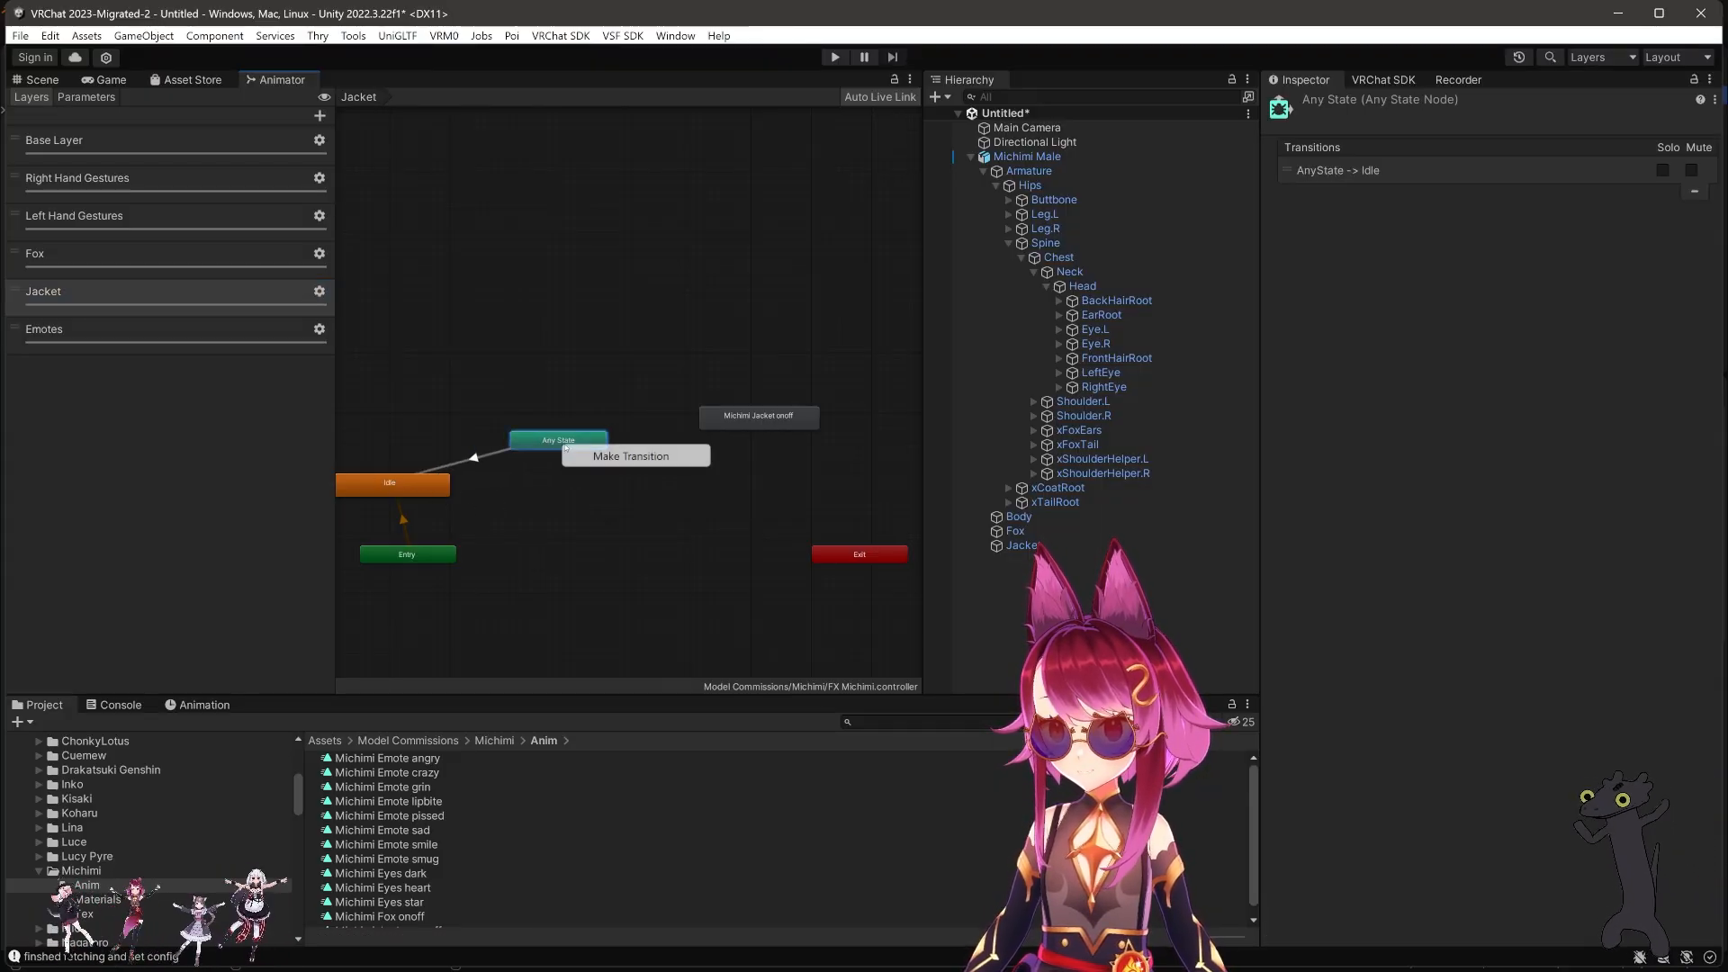
{"action": "left_click", "coordinate": [589, 451]}
{"action": "left_click", "coordinate": [759, 414]}
{"action": "scroll", "coordinate": [661, 579], "scroll_direction": "up", "scroll_amount": 2}
- Set the Any State to Idle transition: 0.1 s duration, no self-transition, Jacket Equals 0
{"action": "left_click", "coordinate": [612, 477]}
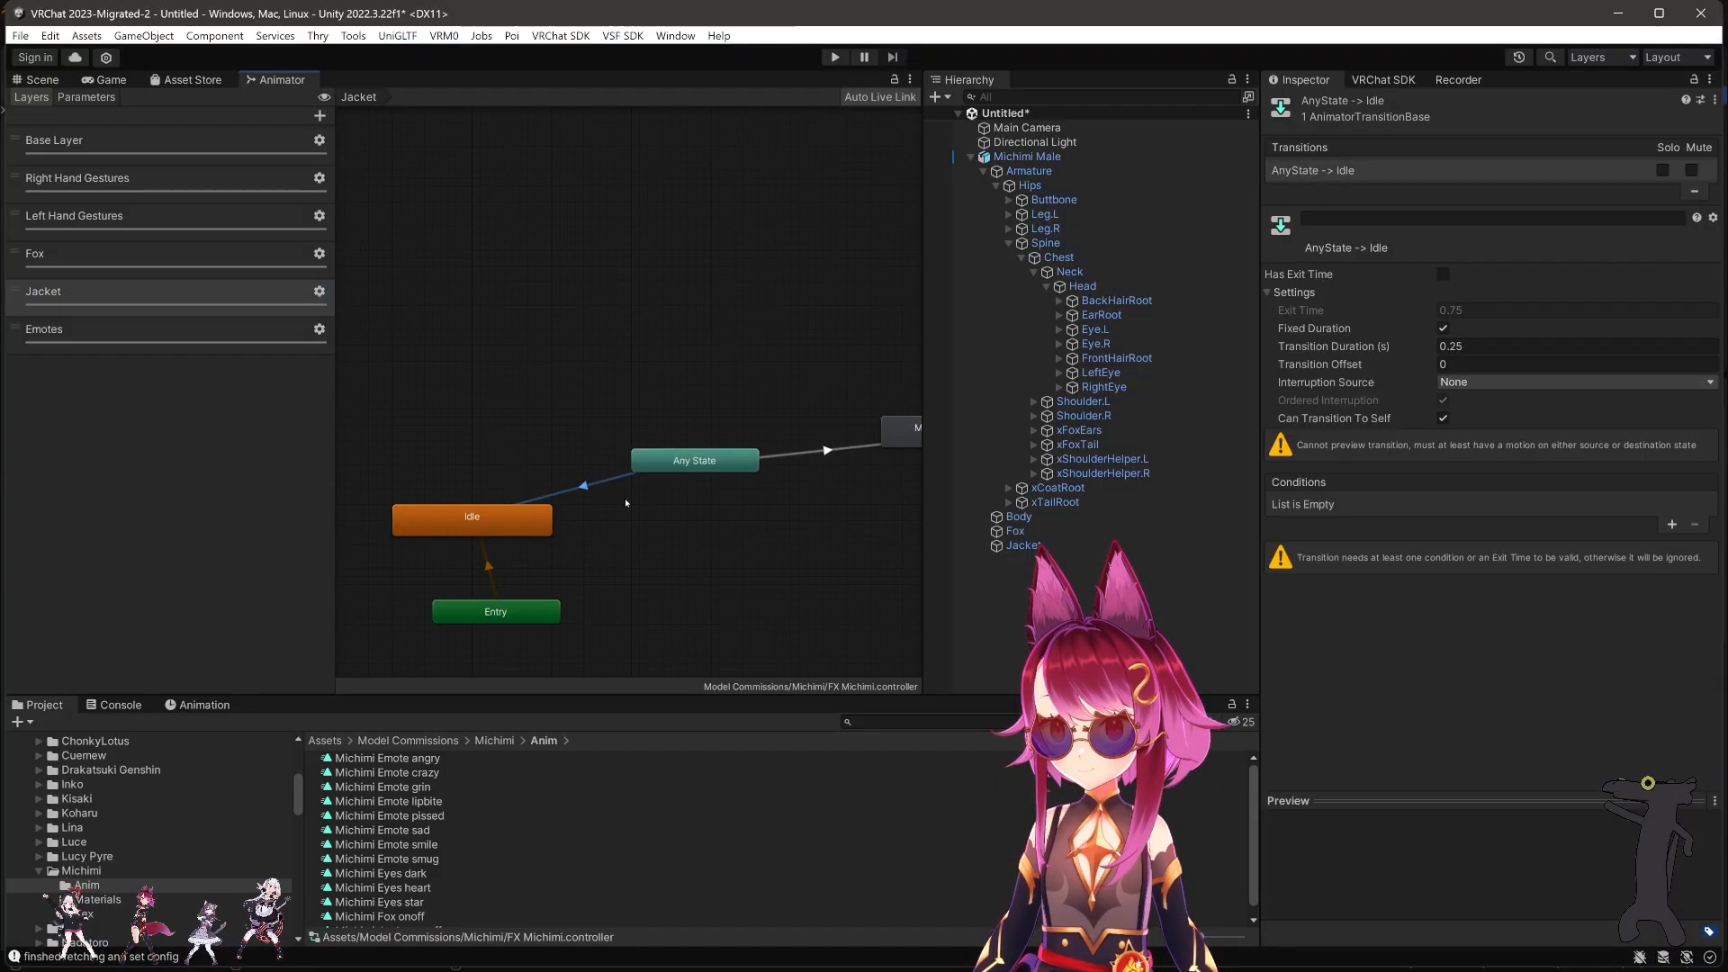
{"action": "left_click", "coordinate": [1479, 346]}
{"action": "type", "text": "0.1"}
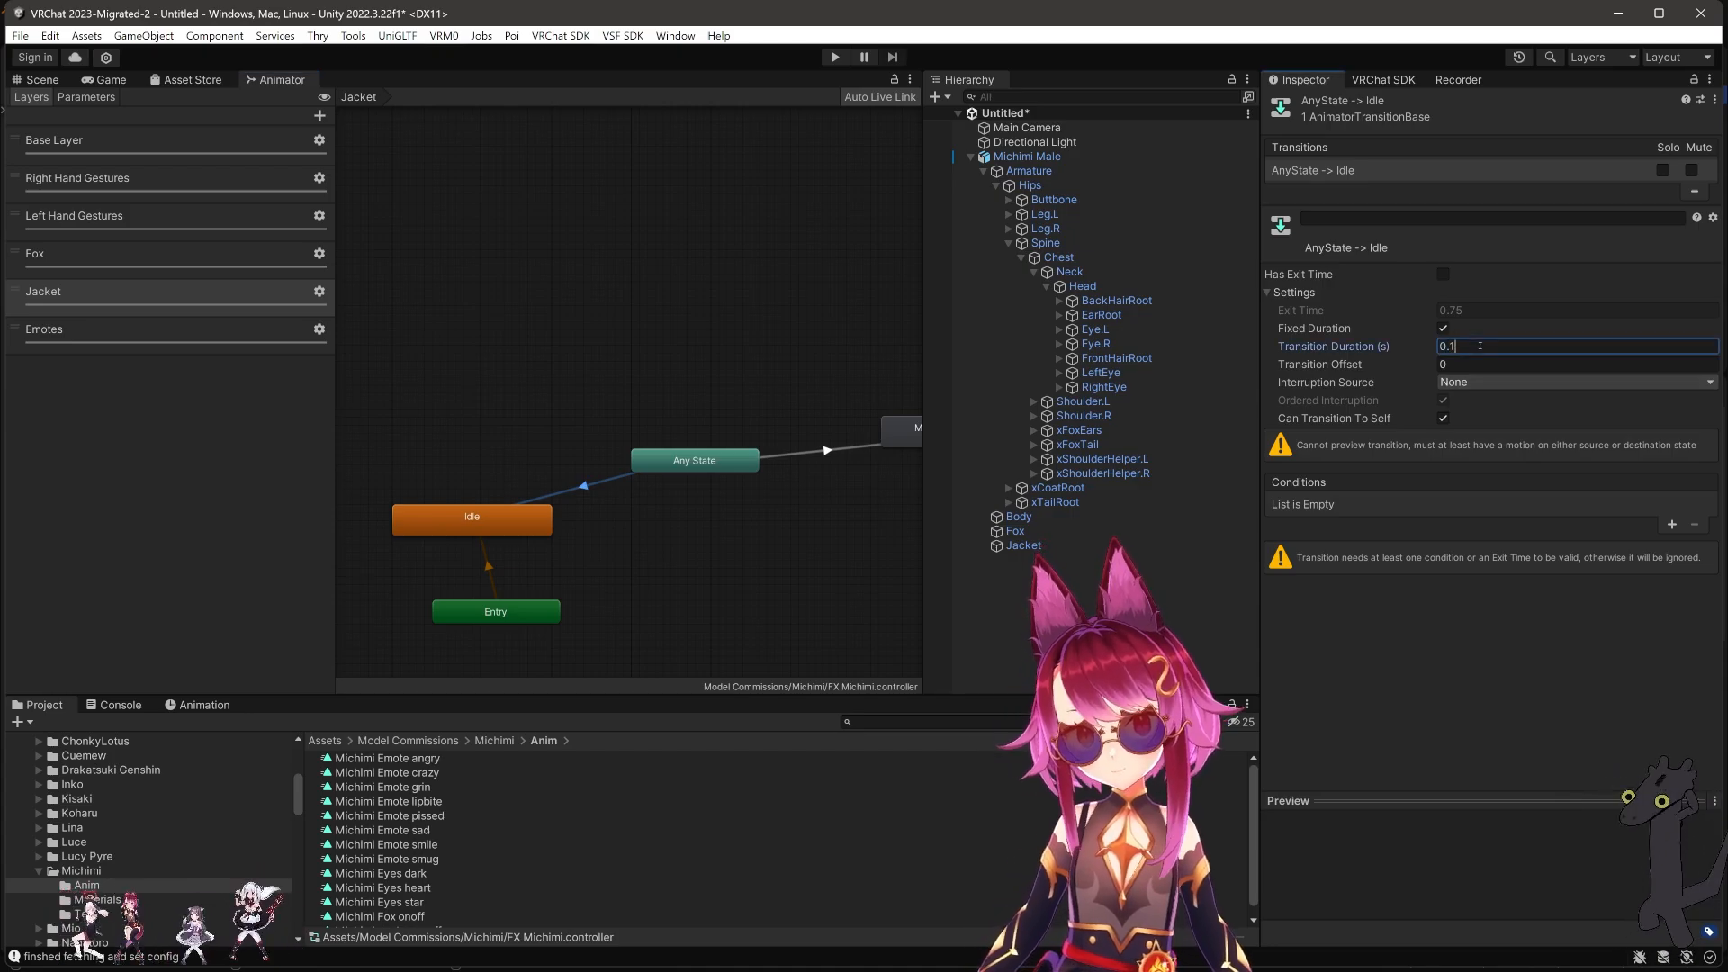
{"action": "left_click", "coordinate": [1442, 418]}
{"action": "left_click", "coordinate": [1670, 523]}
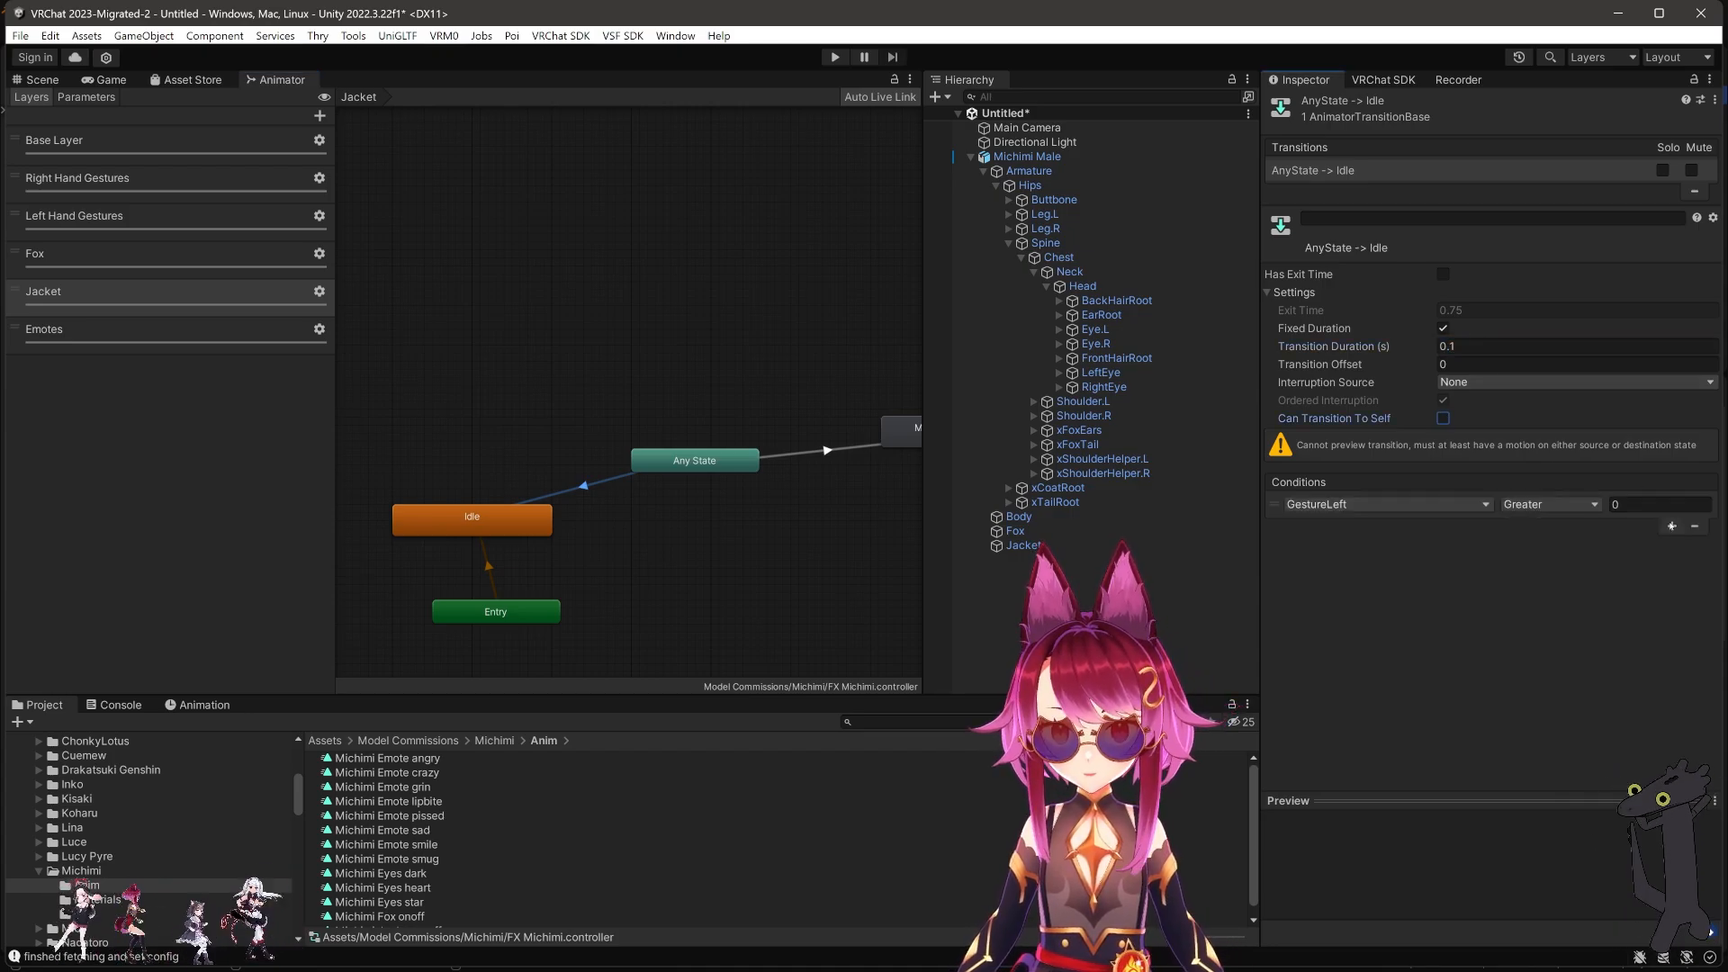
{"action": "left_click", "coordinate": [1375, 508]}
{"action": "left_click", "coordinate": [1331, 603]}
{"action": "left_click", "coordinate": [1559, 509]}
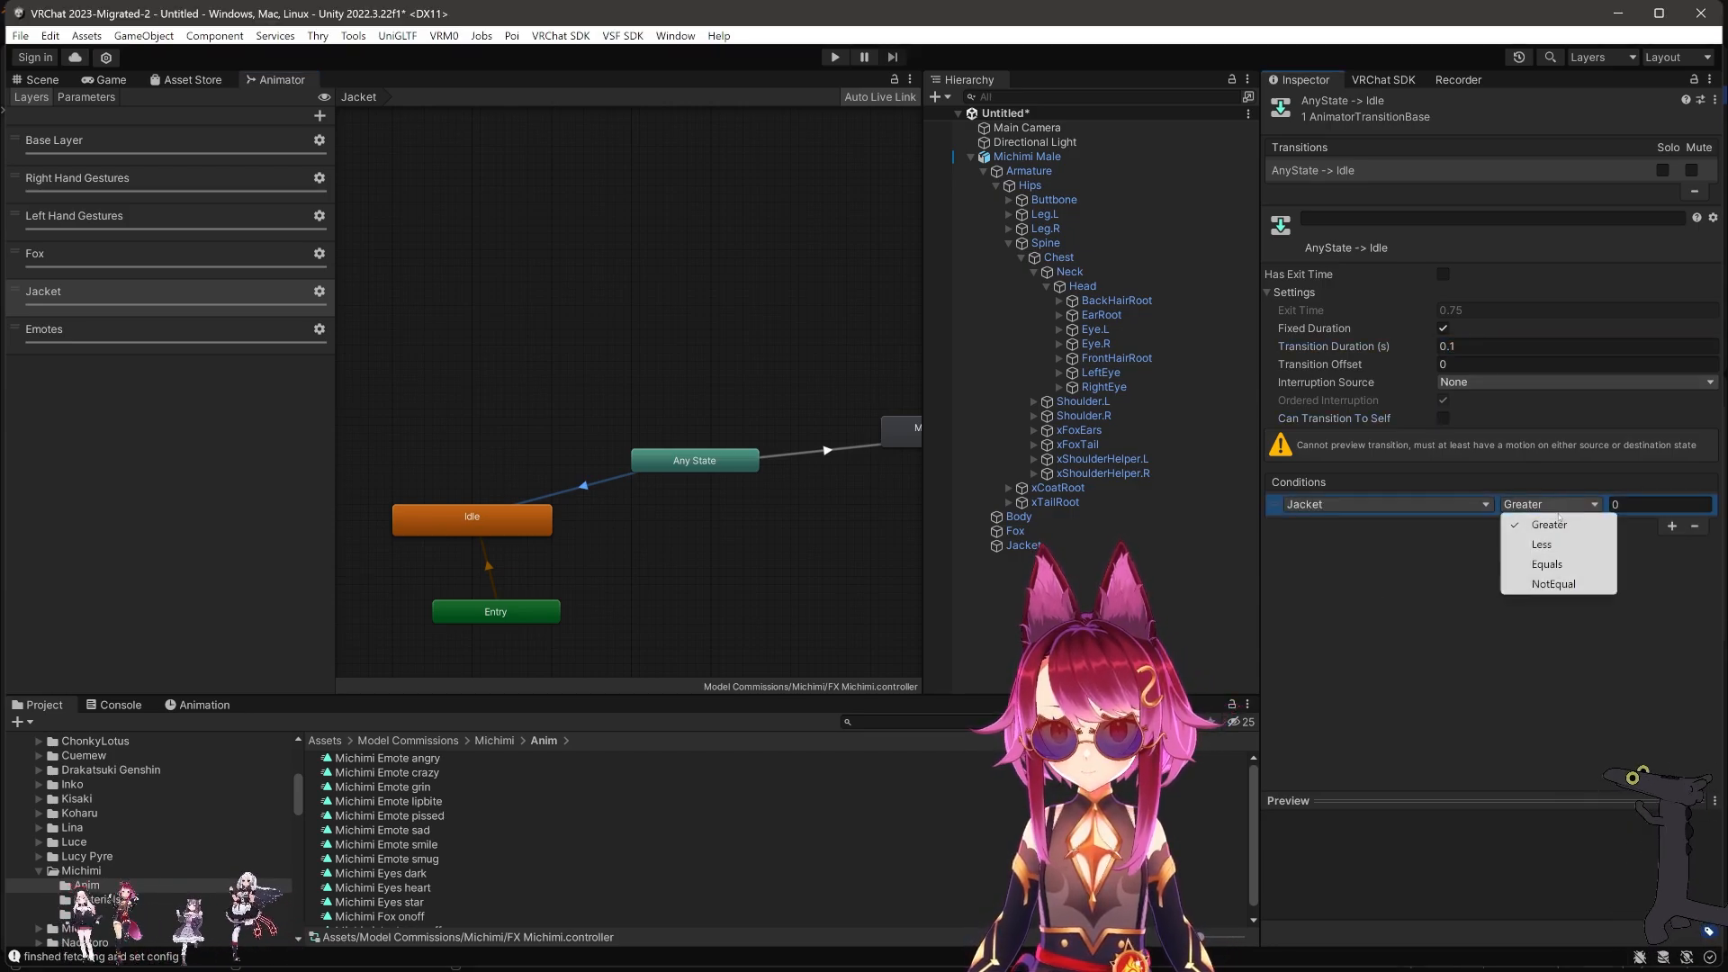
{"action": "left_click", "coordinate": [1547, 564]}
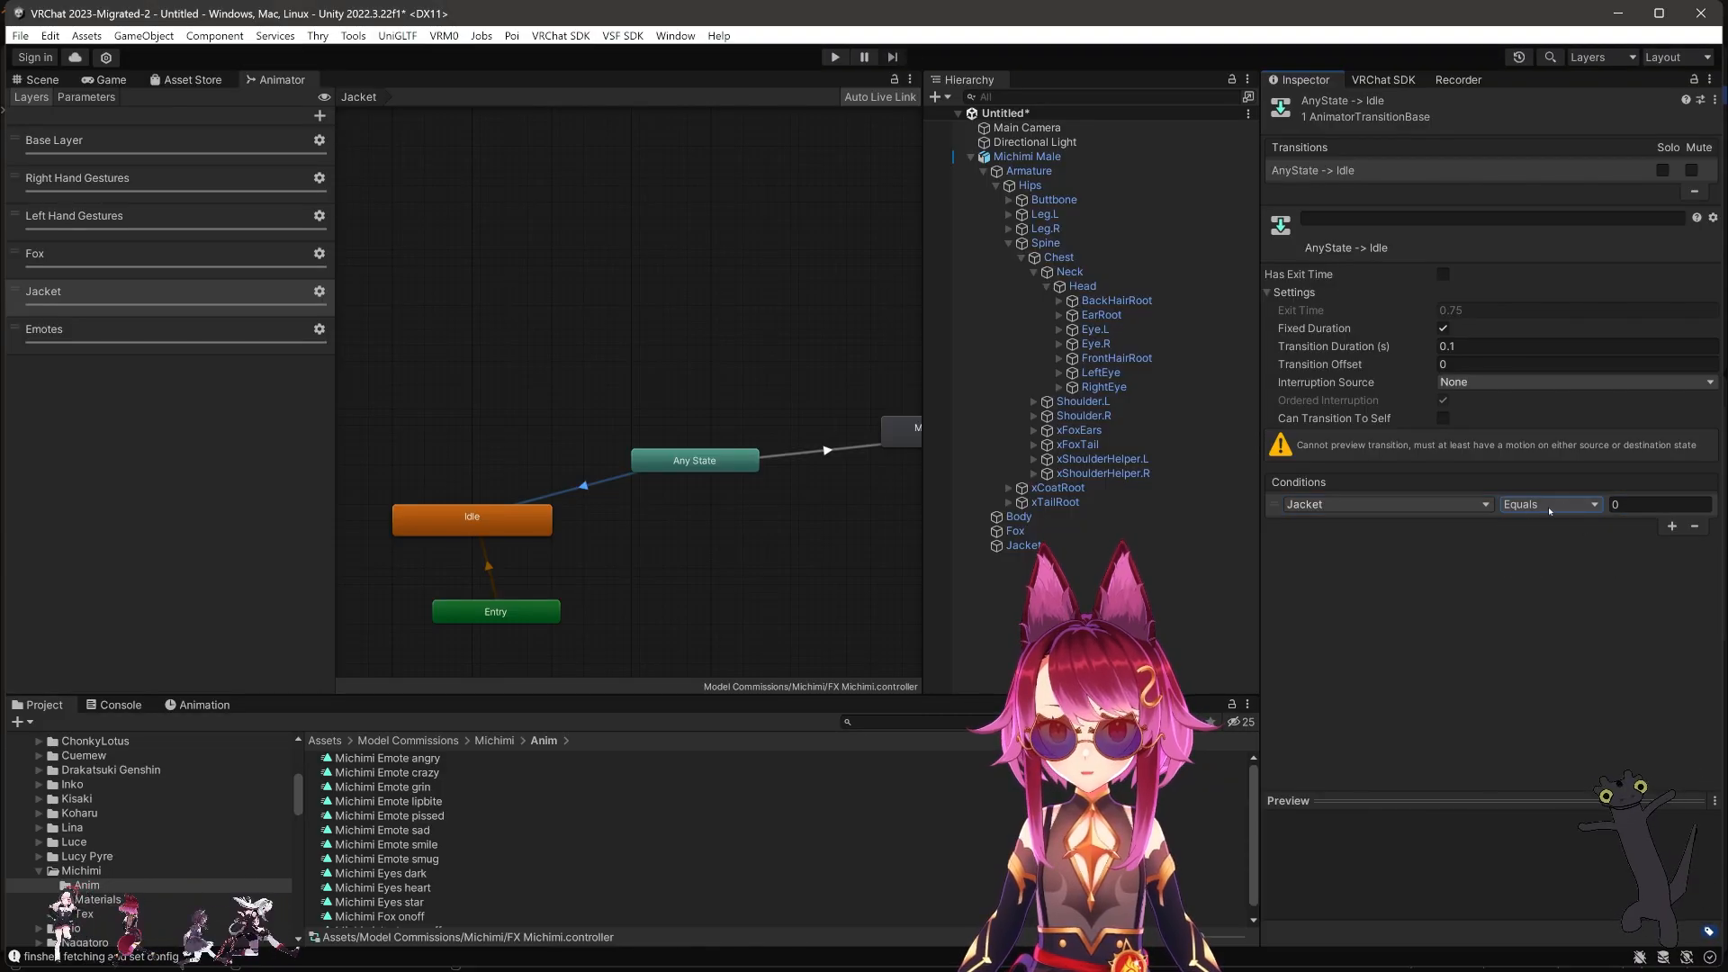
{"action": "left_click", "coordinate": [1549, 507]}
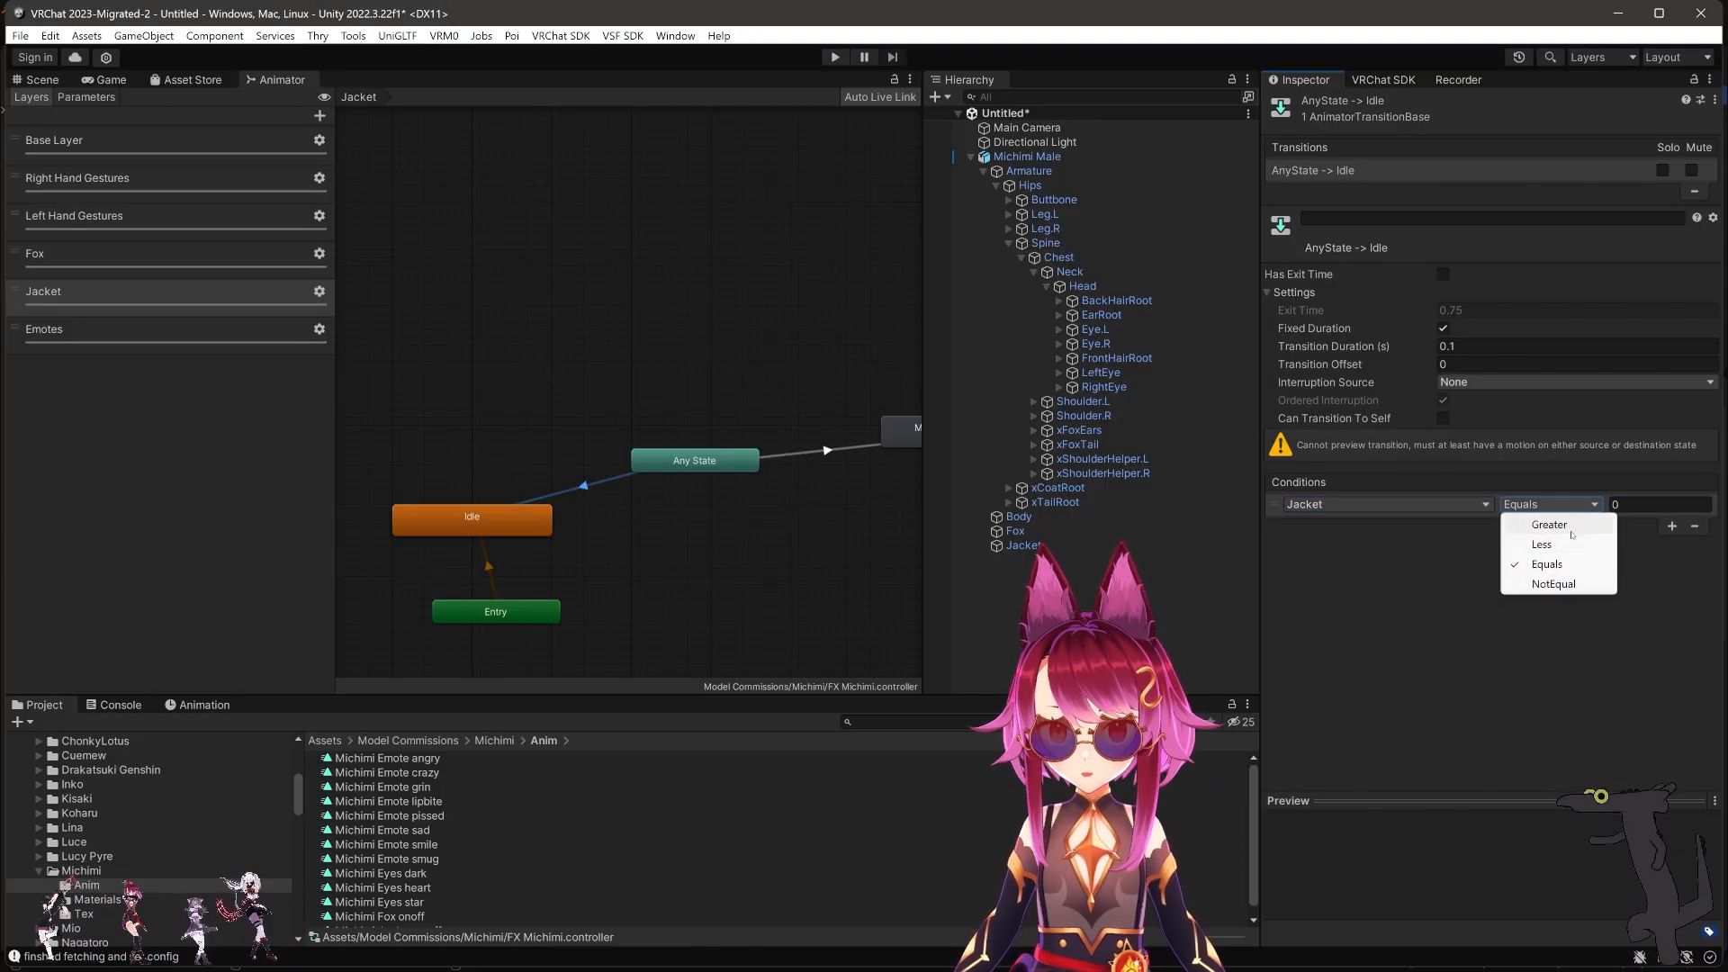
{"action": "left_click", "coordinate": [1547, 564]}
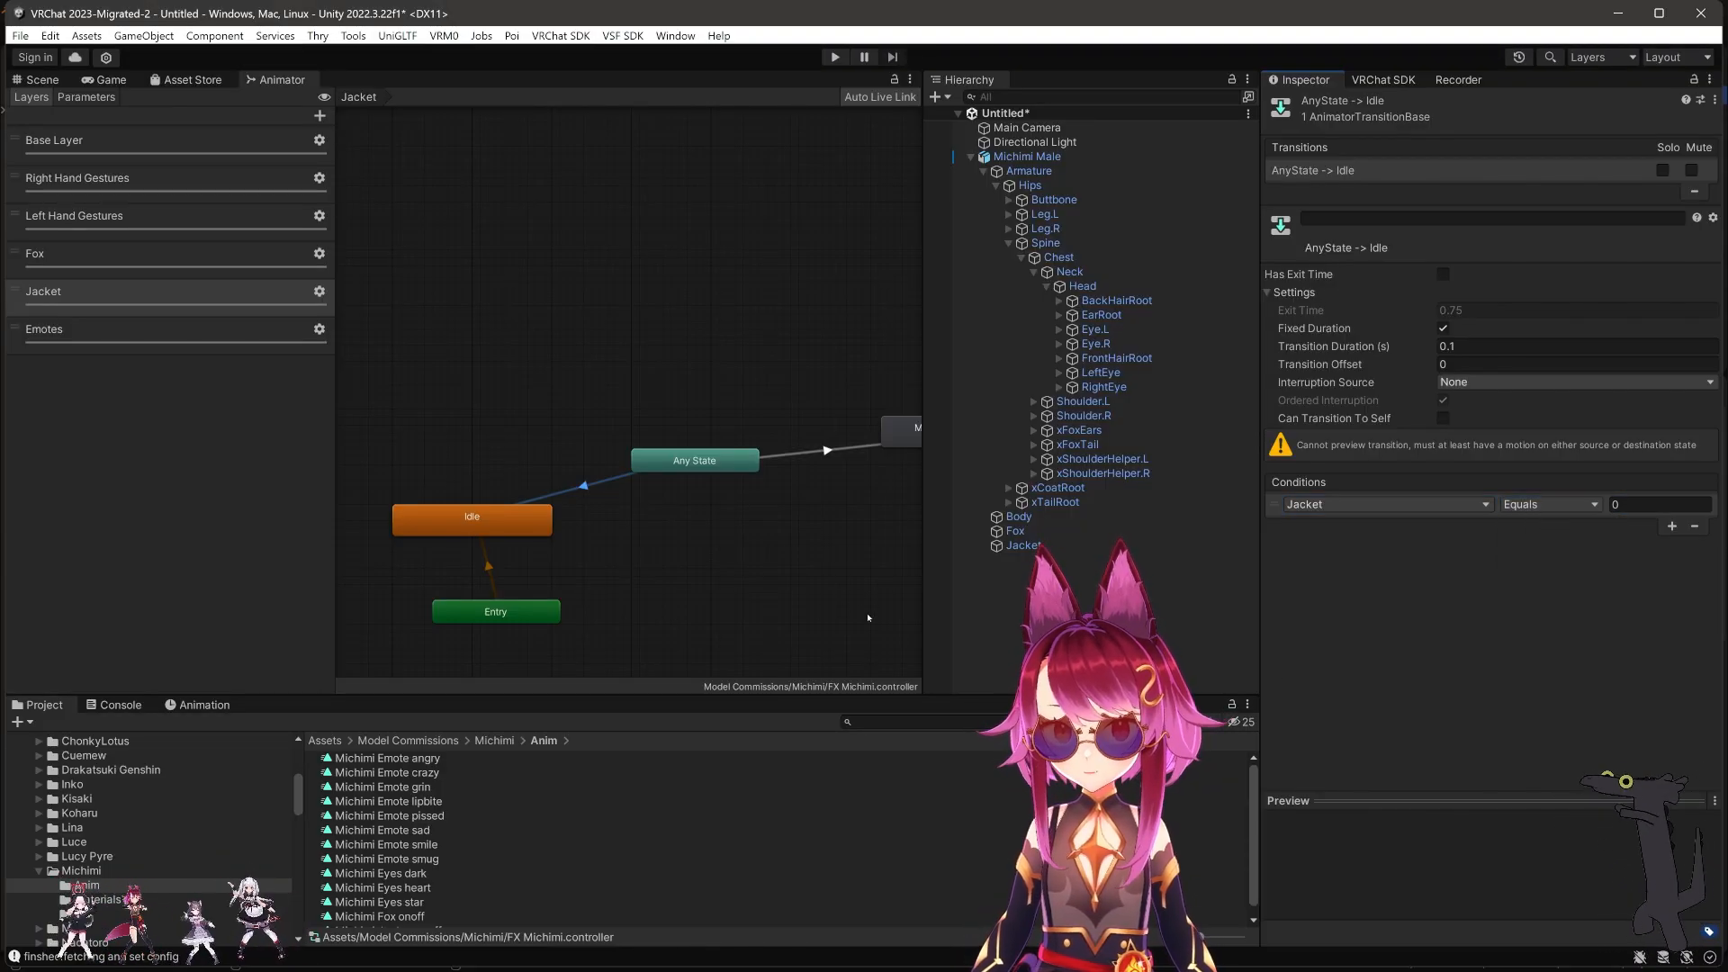
- Give the Any State to Michimi Jacket onoff transition 0.1 s duration and no self-transition
{"action": "middle_click_drag", "start_coordinate": [868, 618], "coordinate": [559, 624]}
{"action": "left_click", "coordinate": [518, 456]}
{"action": "left_click", "coordinate": [1472, 349]}
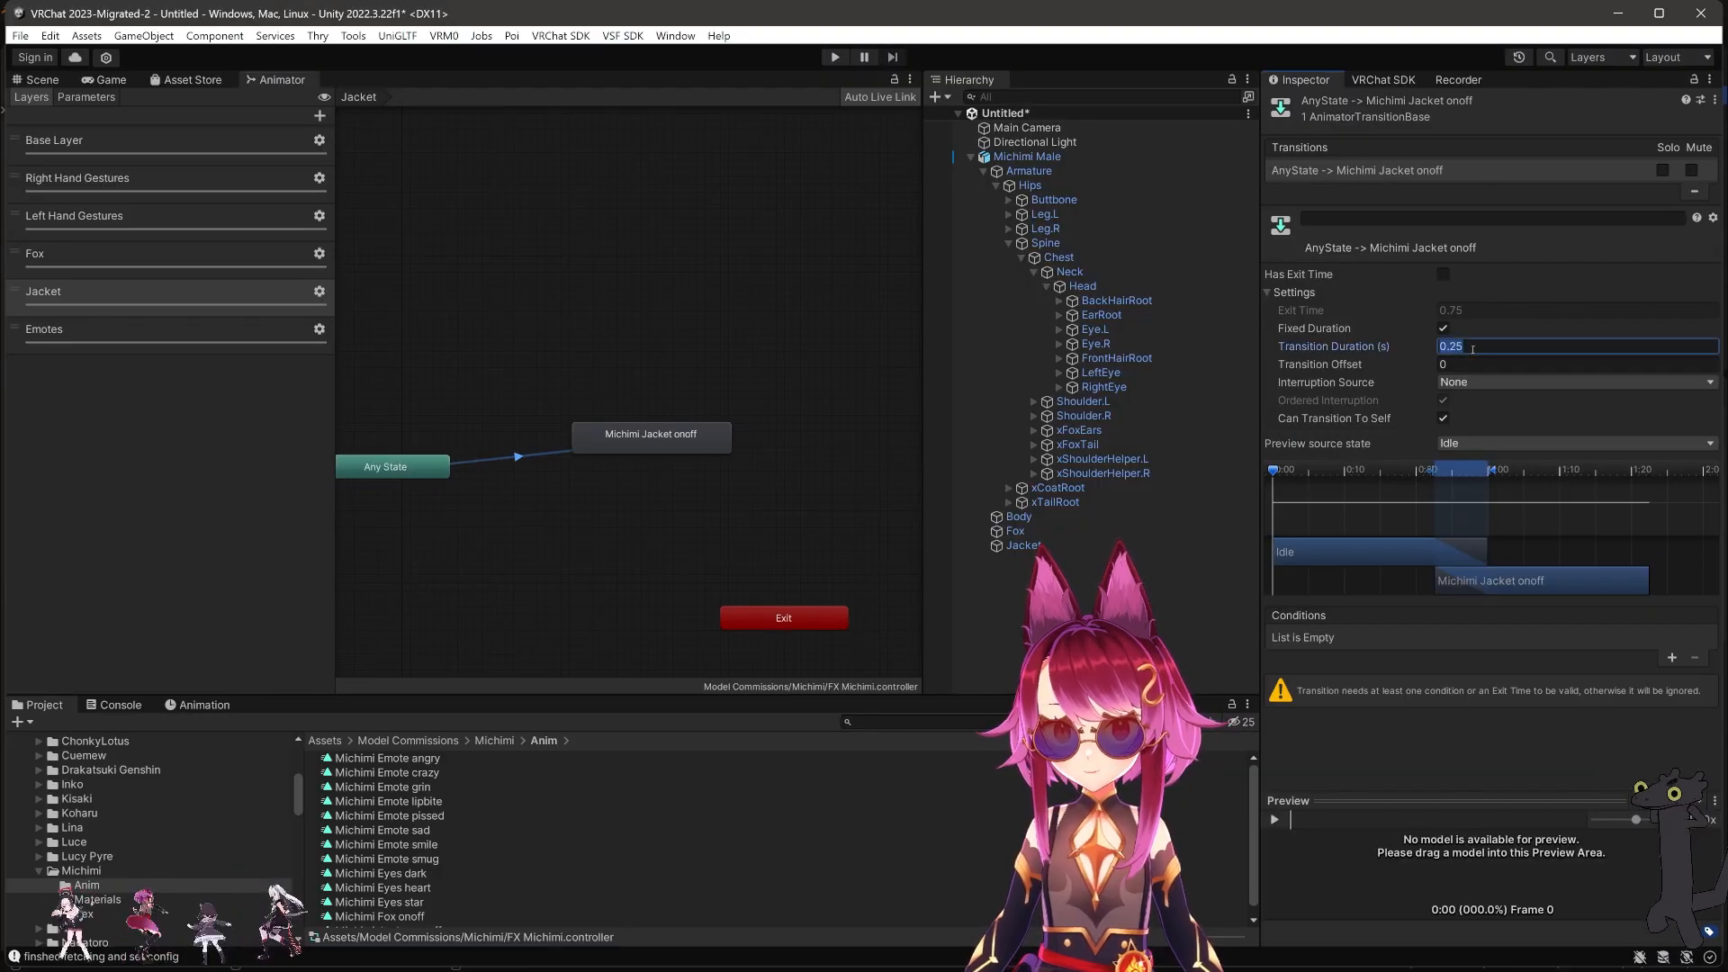
{"action": "type", "text": "0.1"}
{"action": "left_click", "coordinate": [1472, 419]}
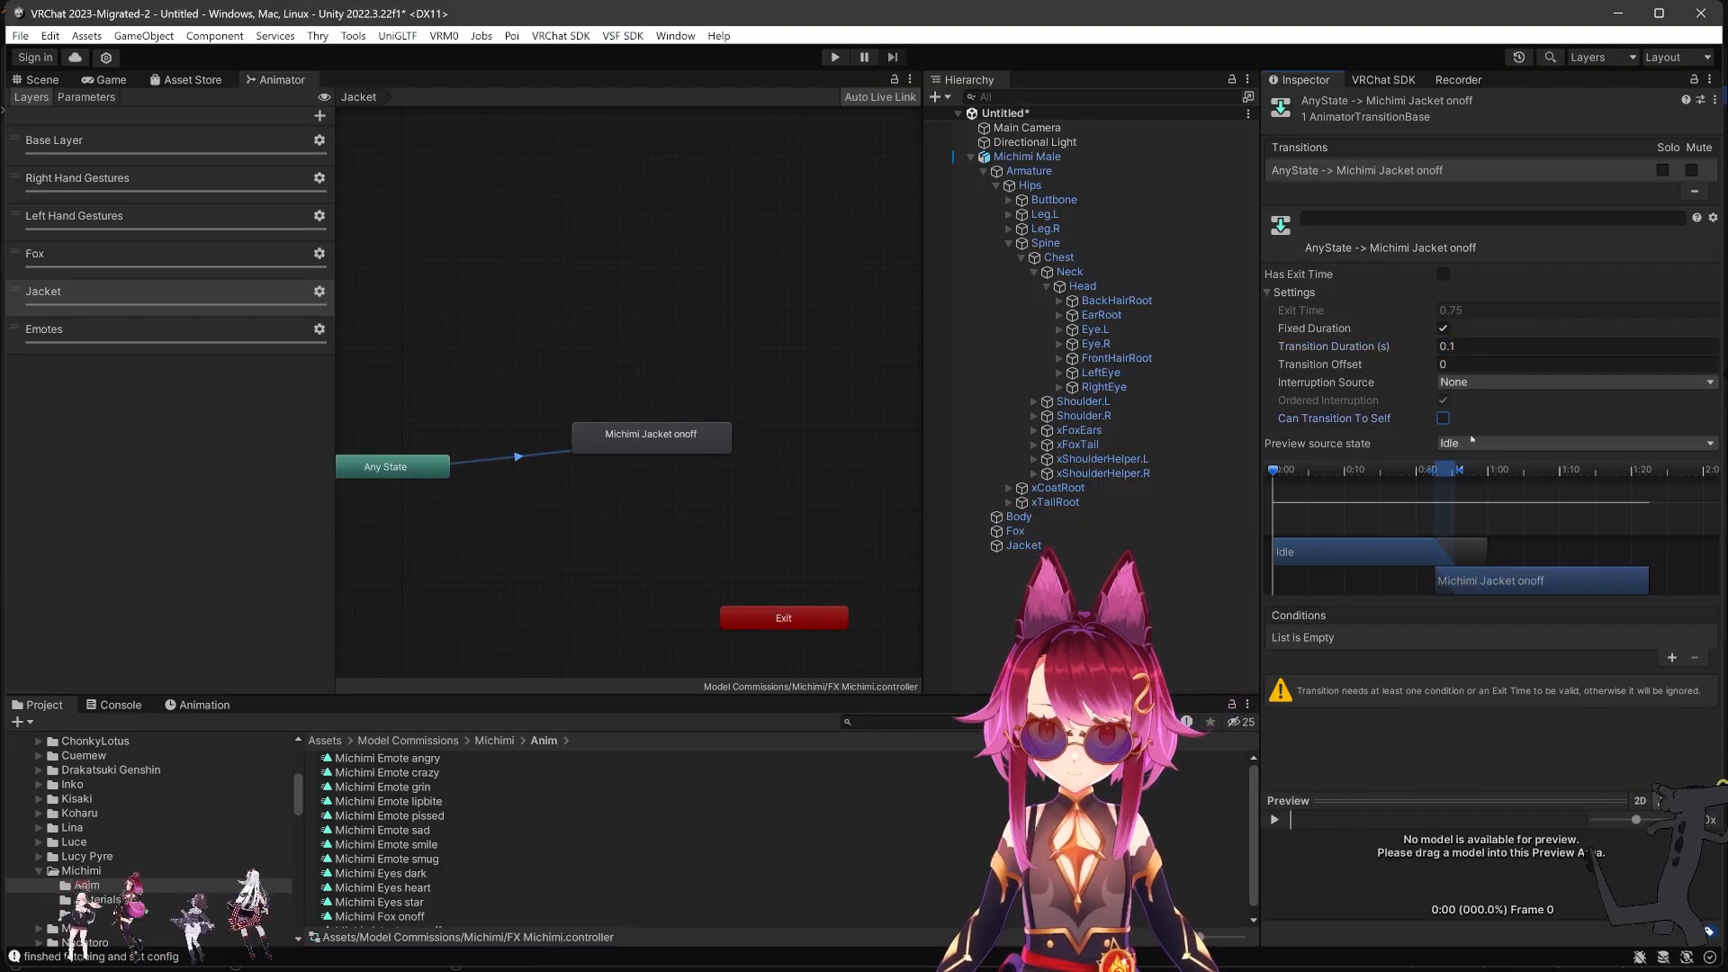
- Add the condition Jacket Equals 1 to the Michimi Jacket onoff transition
{"action": "left_click", "coordinate": [1671, 658]}
{"action": "left_click", "coordinate": [1358, 637]}
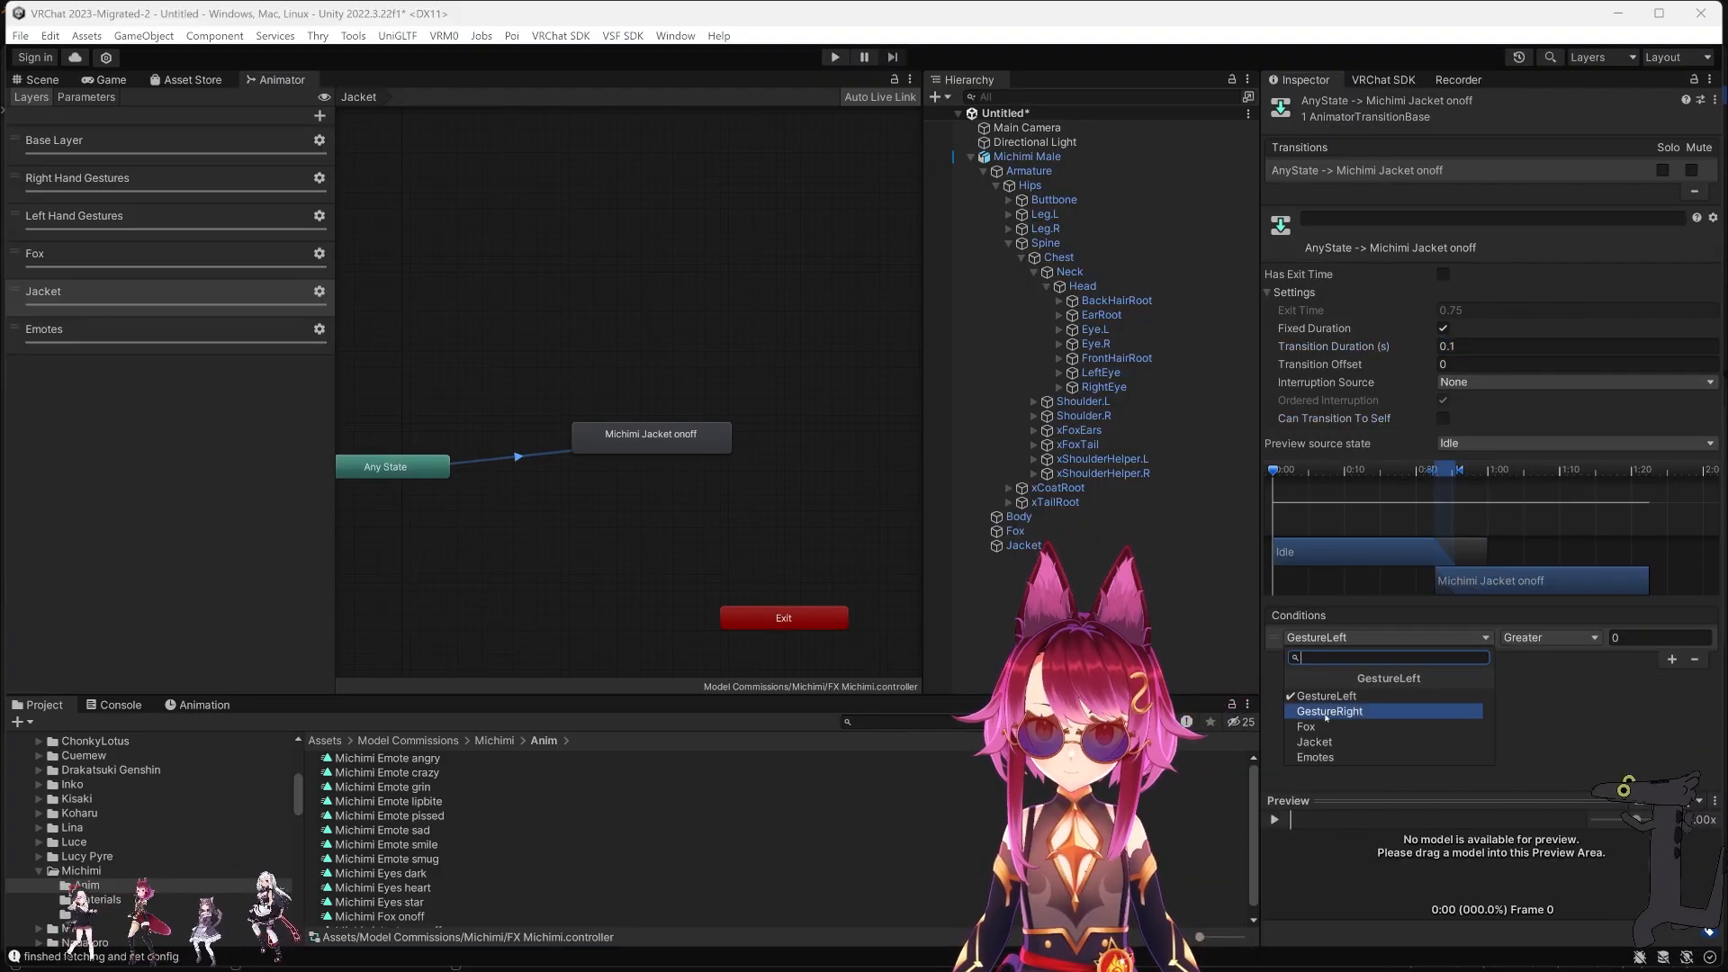
{"action": "left_click", "coordinate": [1330, 741]}
{"action": "left_click", "coordinate": [1552, 637]}
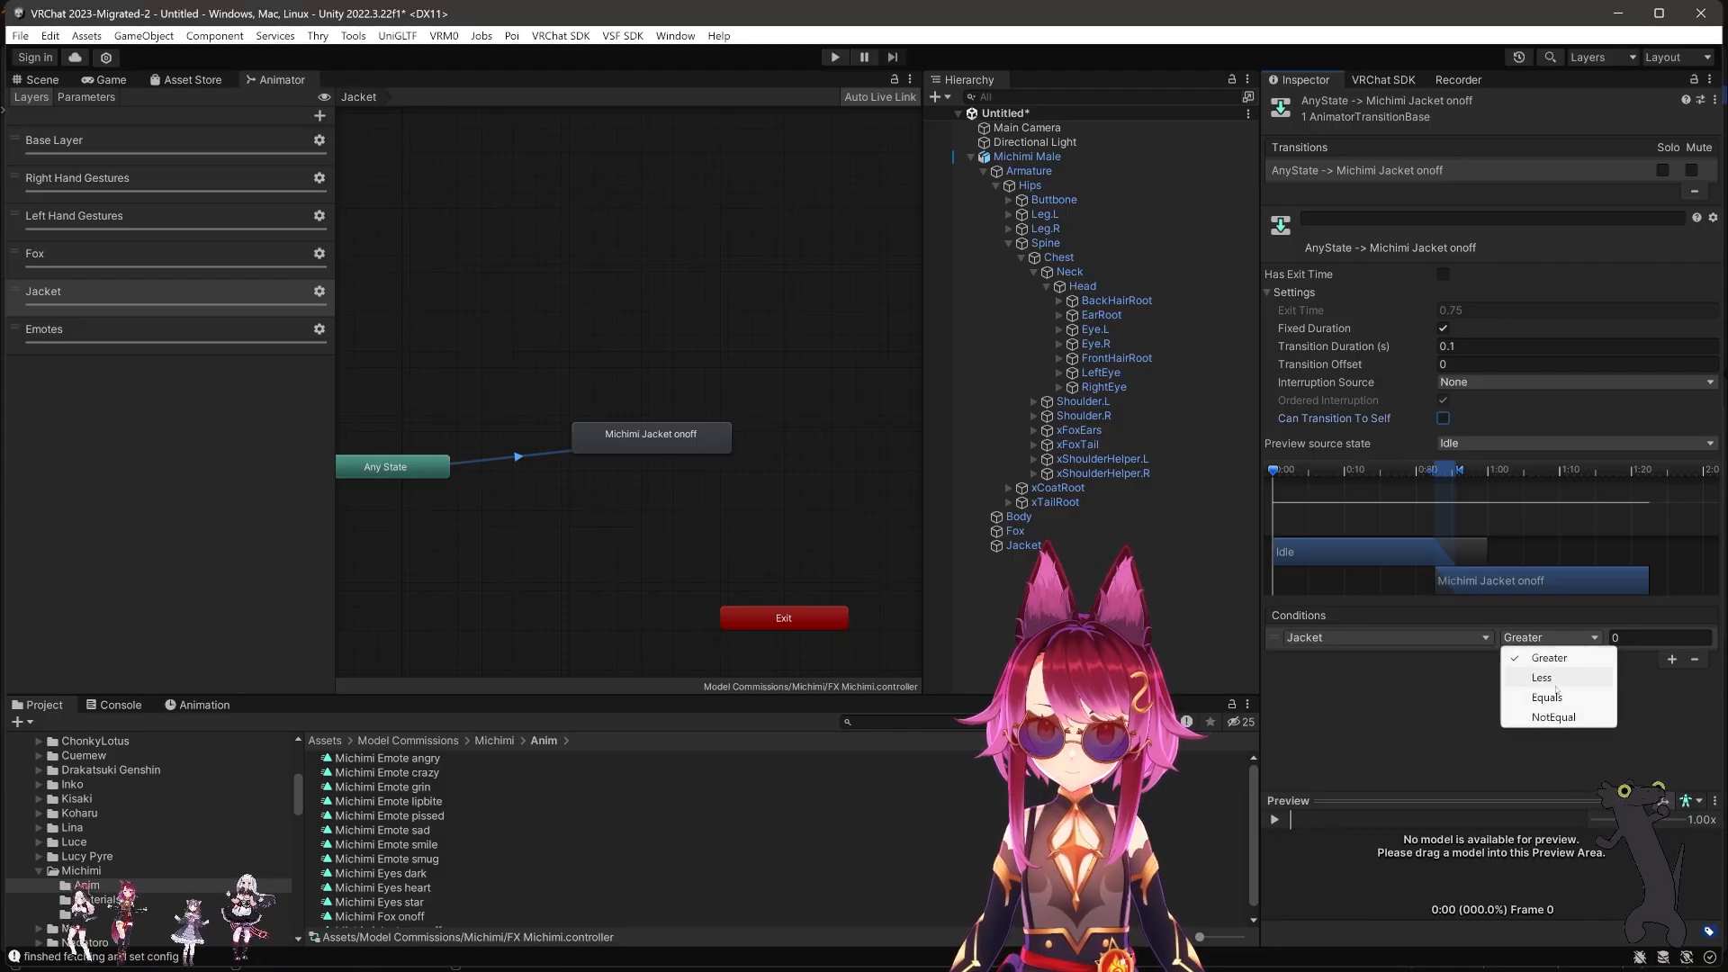
{"action": "left_click", "coordinate": [1565, 688]}
{"action": "left_click", "coordinate": [1660, 637]}
{"action": "type", "text": "1"}
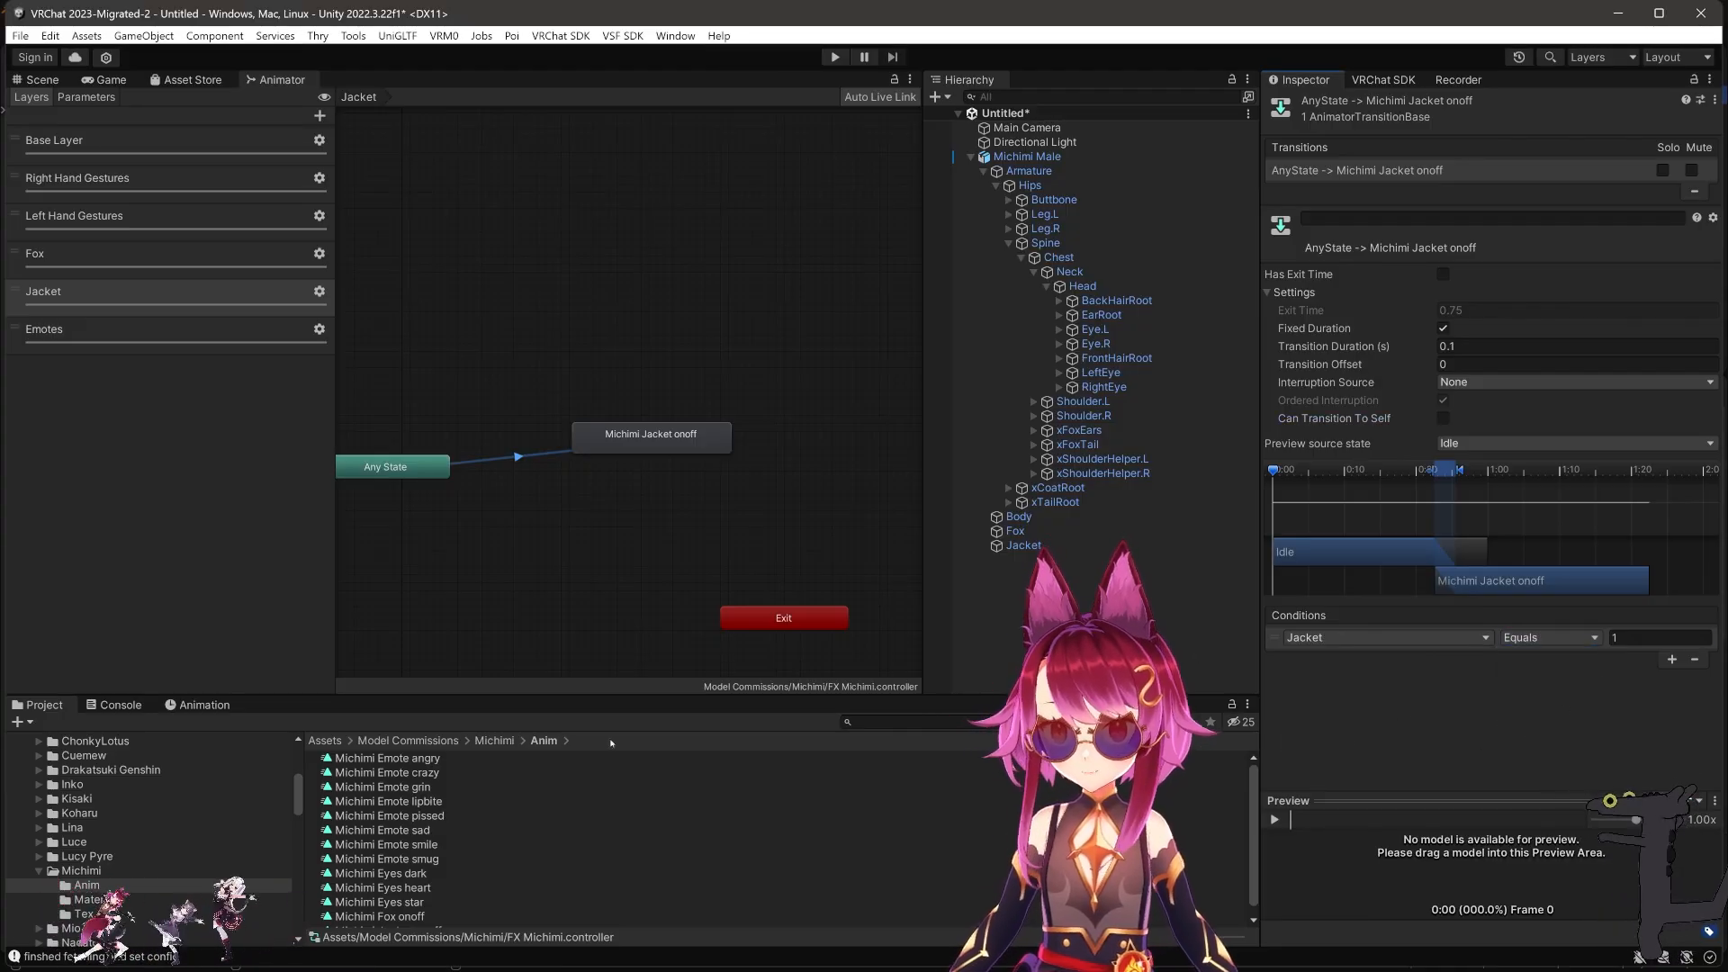
{"action": "left_click", "coordinate": [501, 742]}
{"action": "scroll", "coordinate": [450, 841], "scroll_direction": "up", "scroll_amount": 5, "text": "ctrl"}
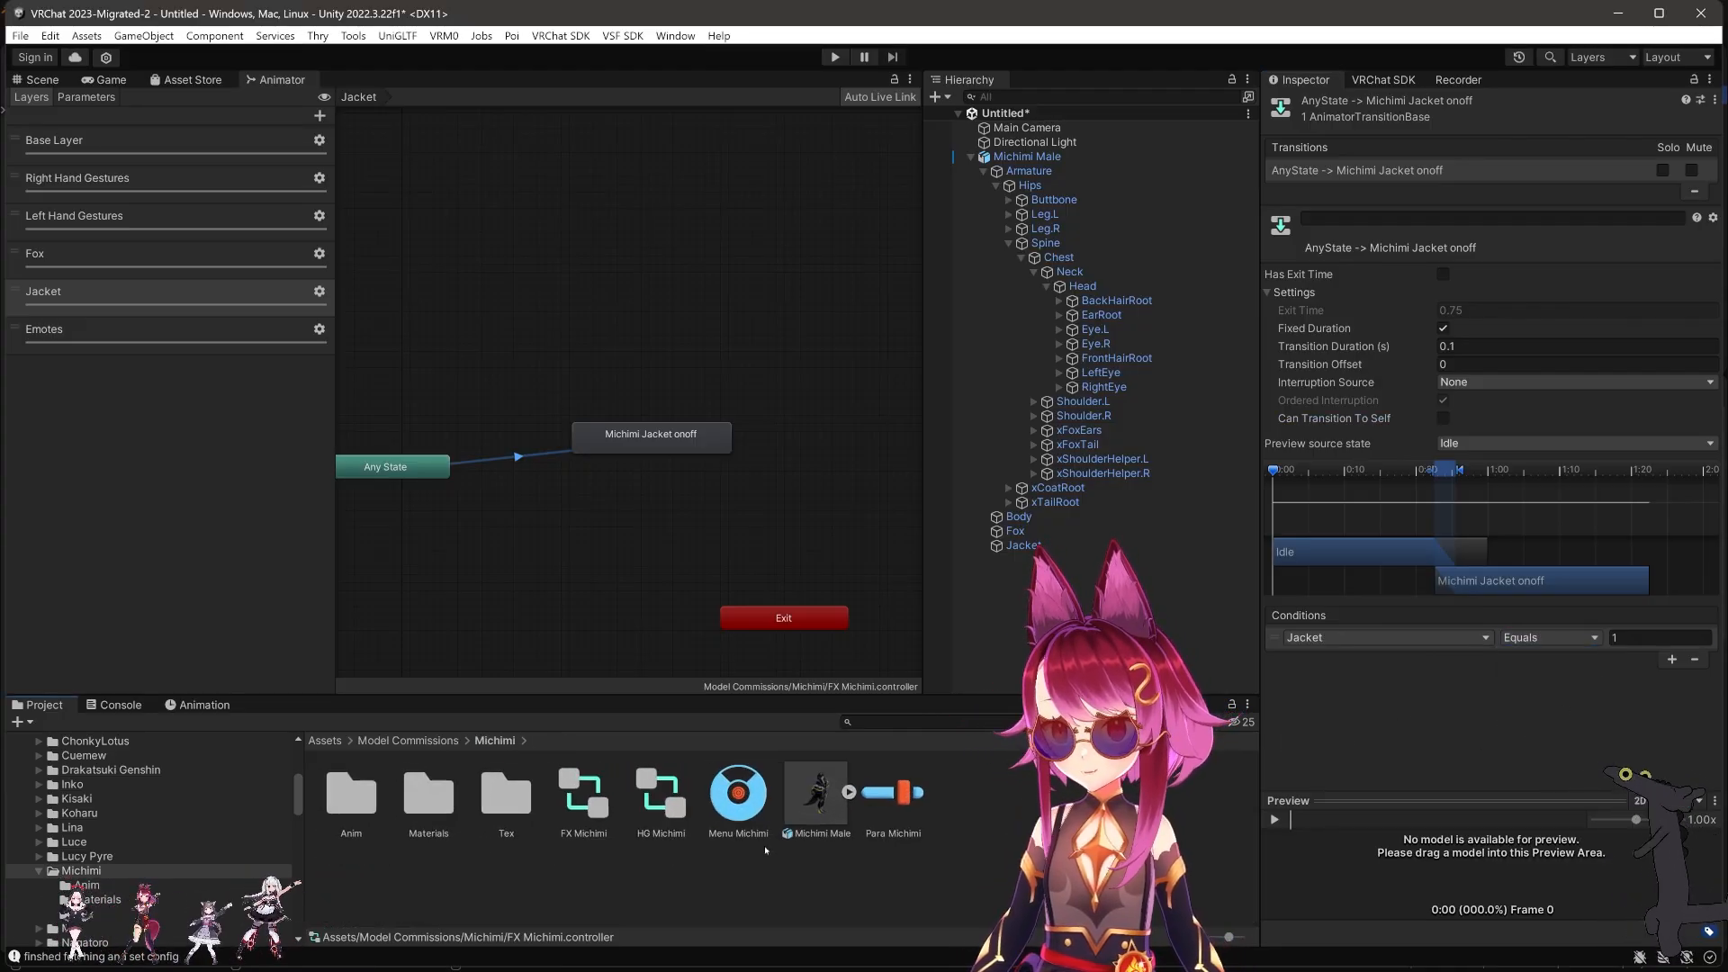
{"action": "scroll", "coordinate": [489, 428], "scroll_direction": "down", "scroll_amount": 5}
{"action": "middle_click_drag", "start_coordinate": [455, 482], "coordinate": [640, 503]}
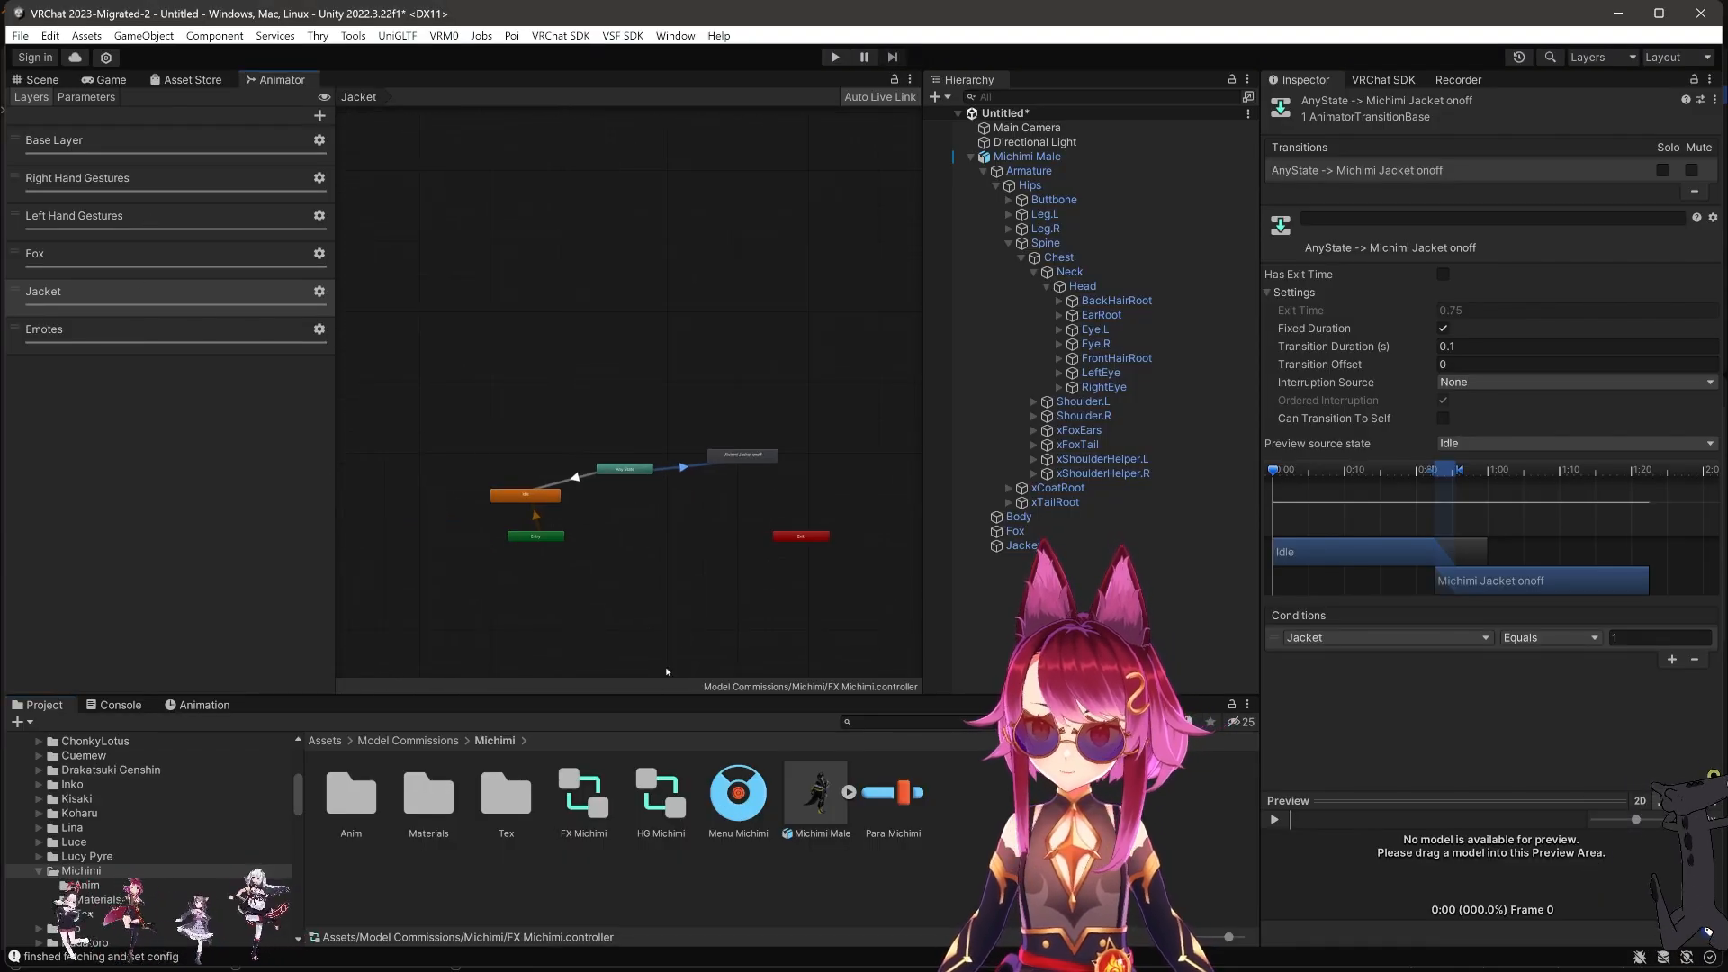
- Add a new control named 'Jacket onoff' to the Menu Michimi expressions menu
{"action": "left_click", "coordinate": [735, 791]}
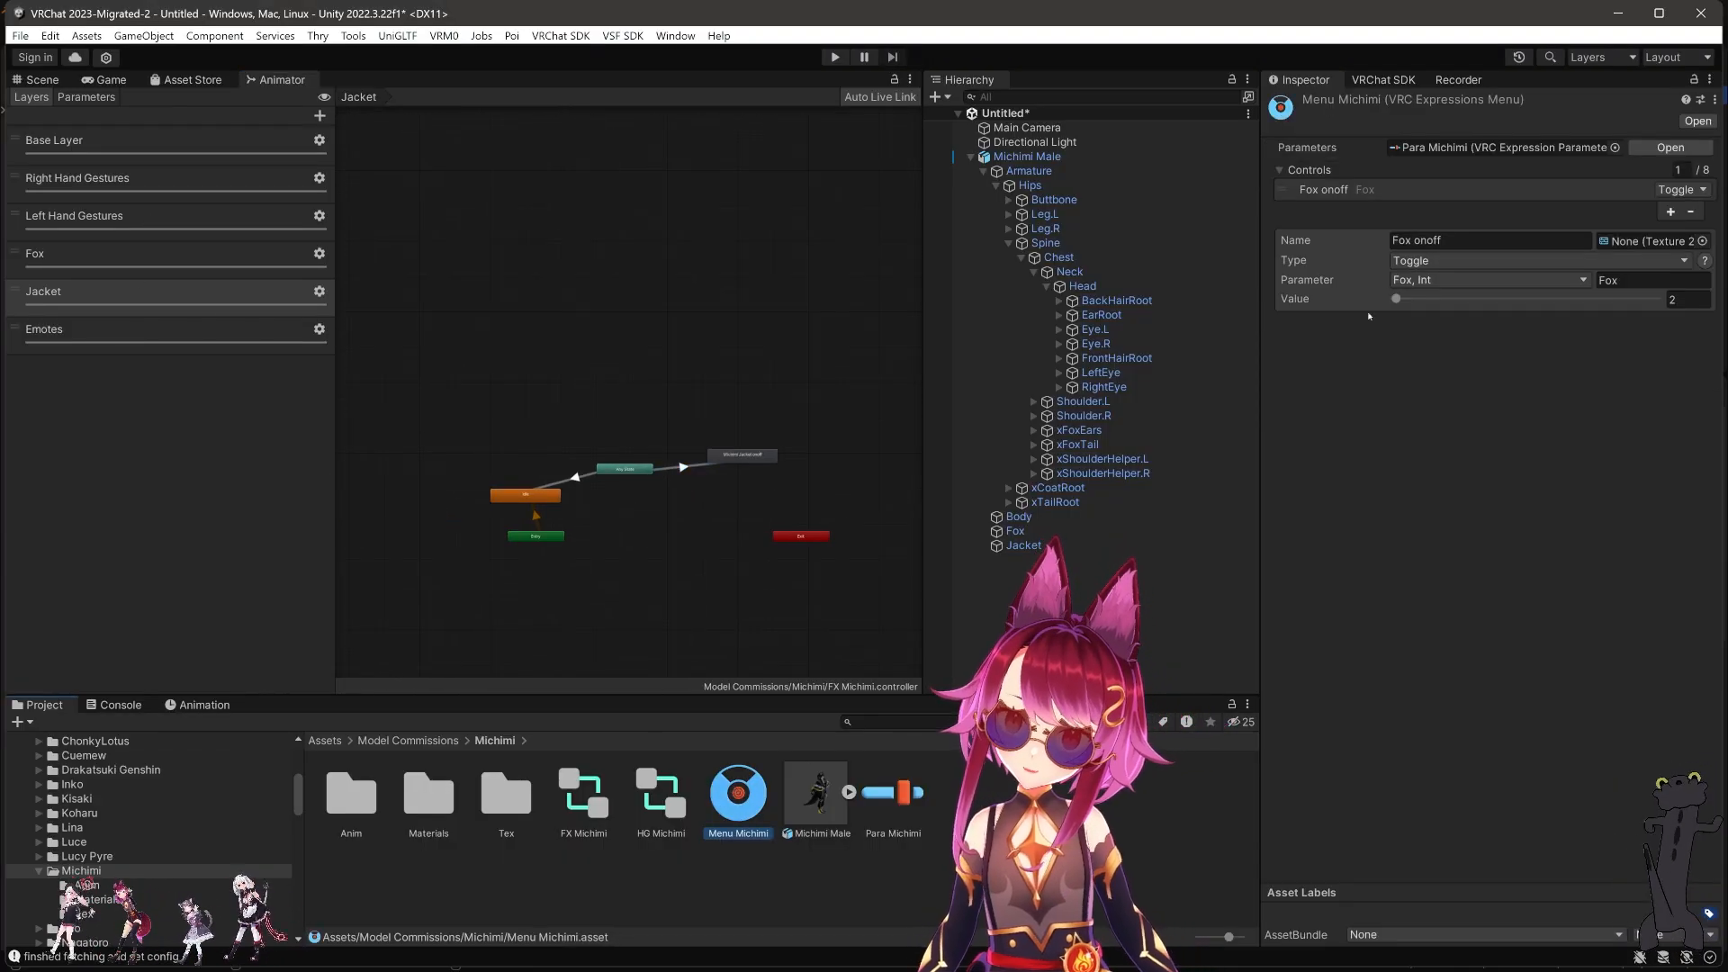
{"action": "left_click", "coordinate": [1669, 212]}
{"action": "left_click", "coordinate": [1515, 256]}
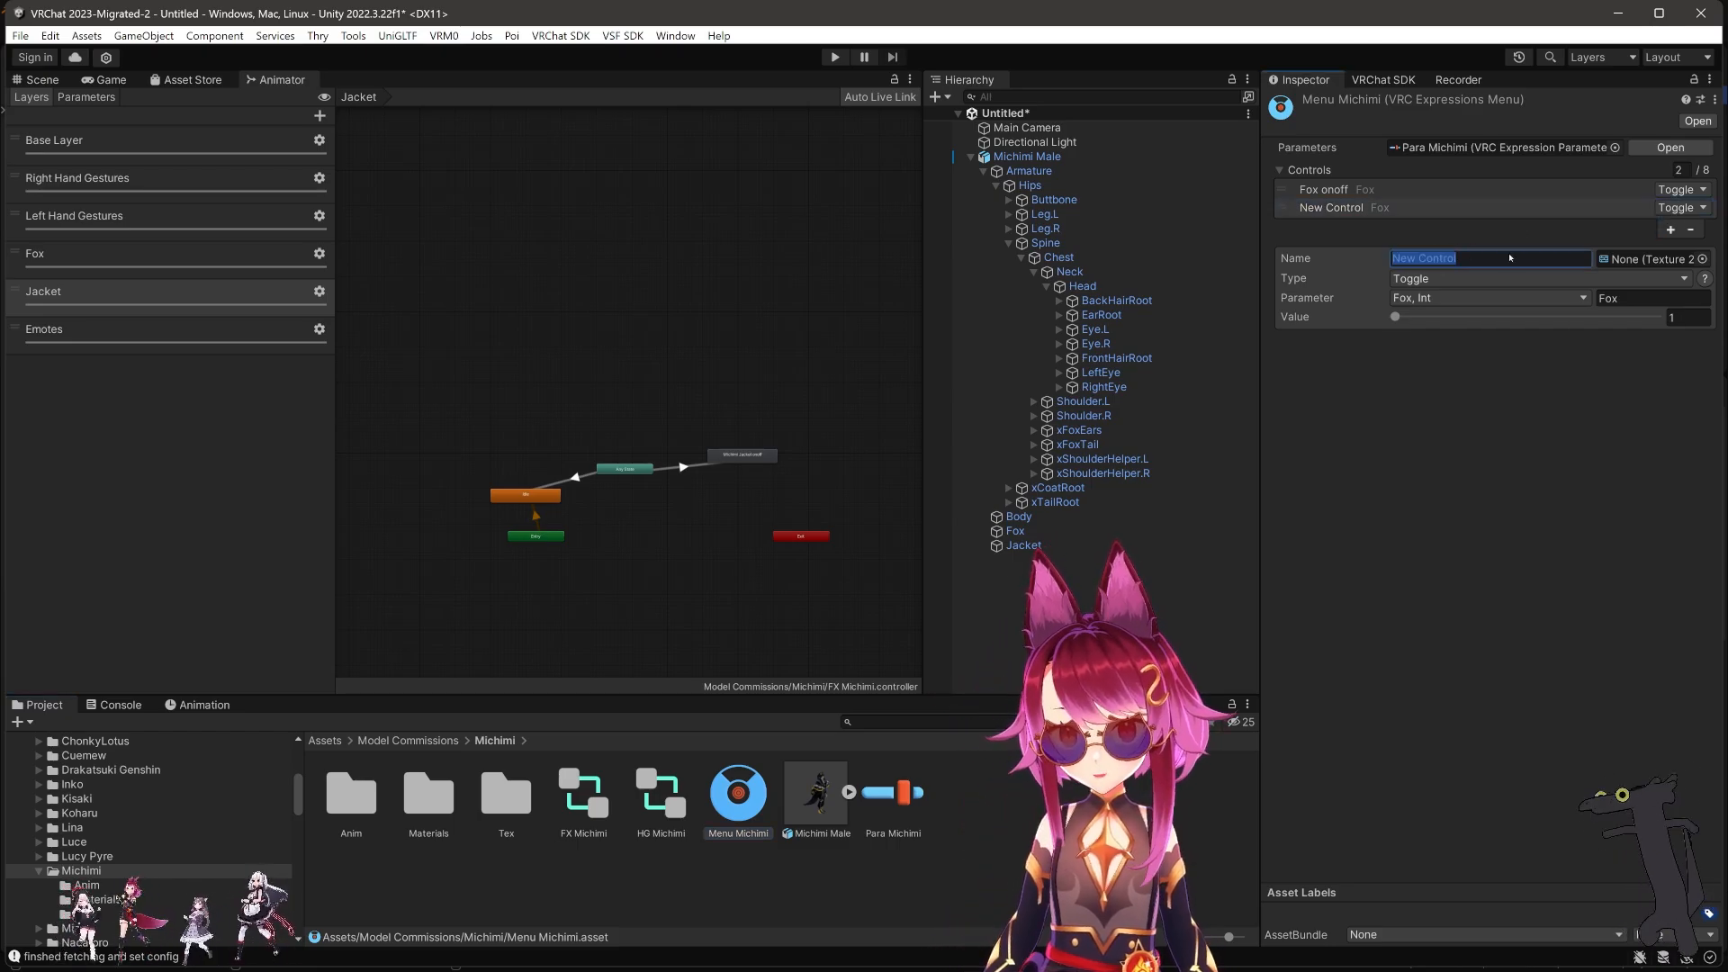
{"action": "type", "text": "Jacket"}
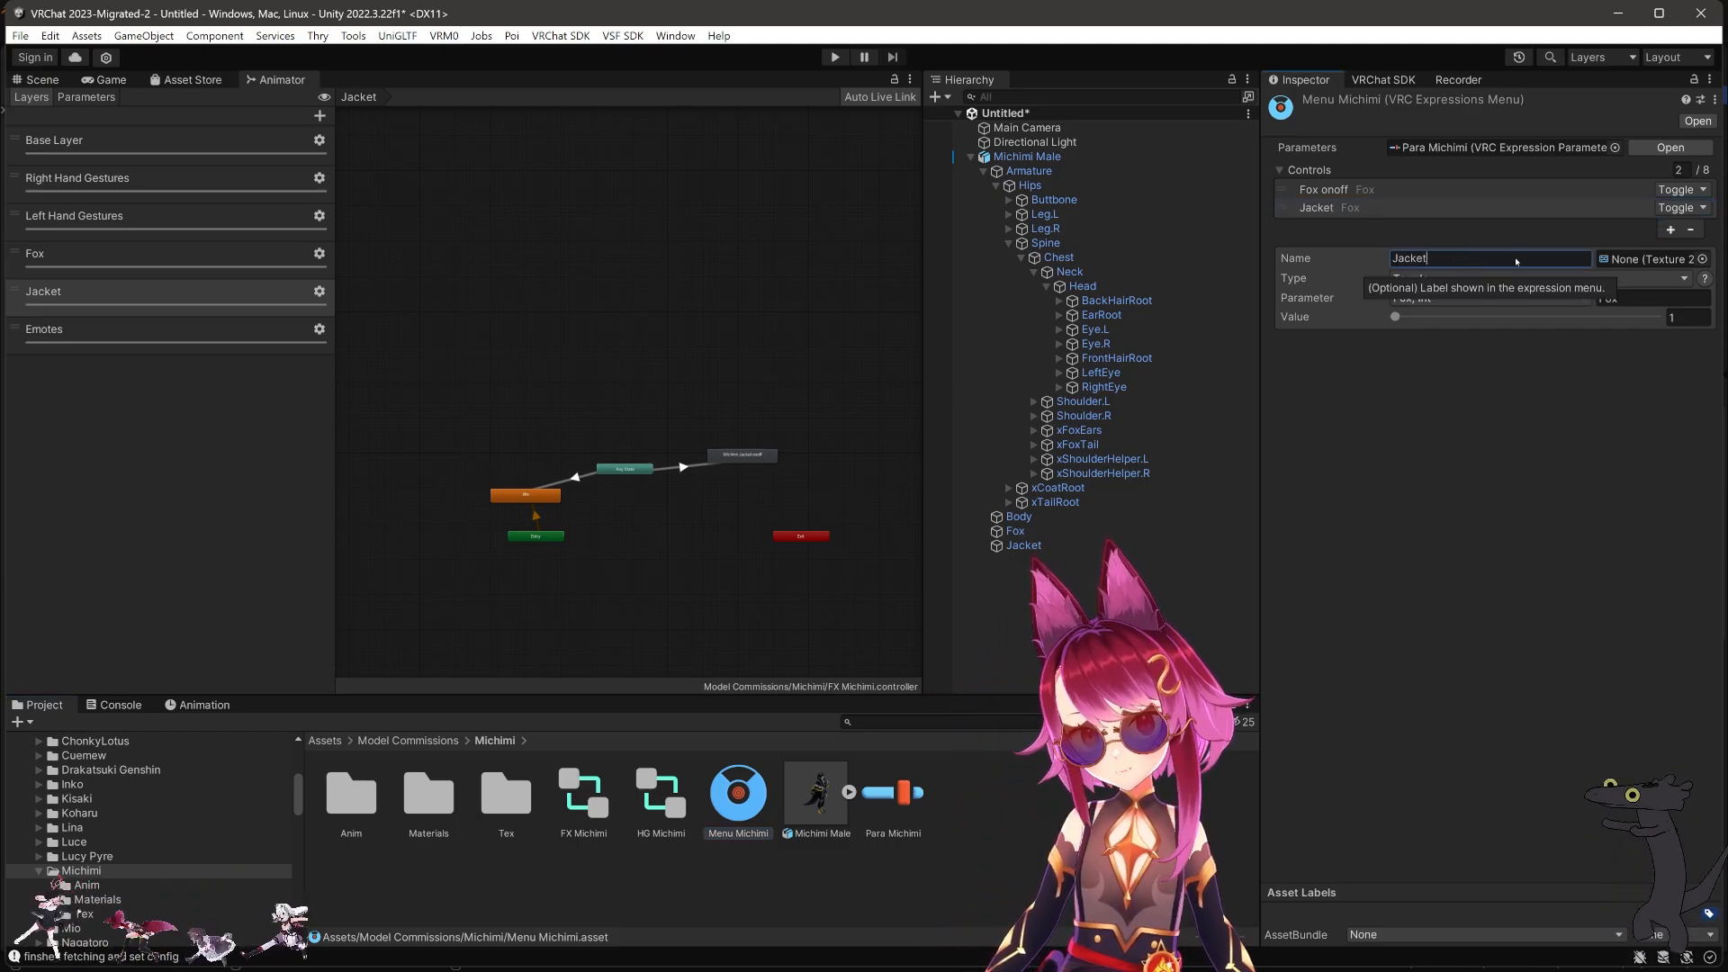
{"action": "type", "text": " onoff"}
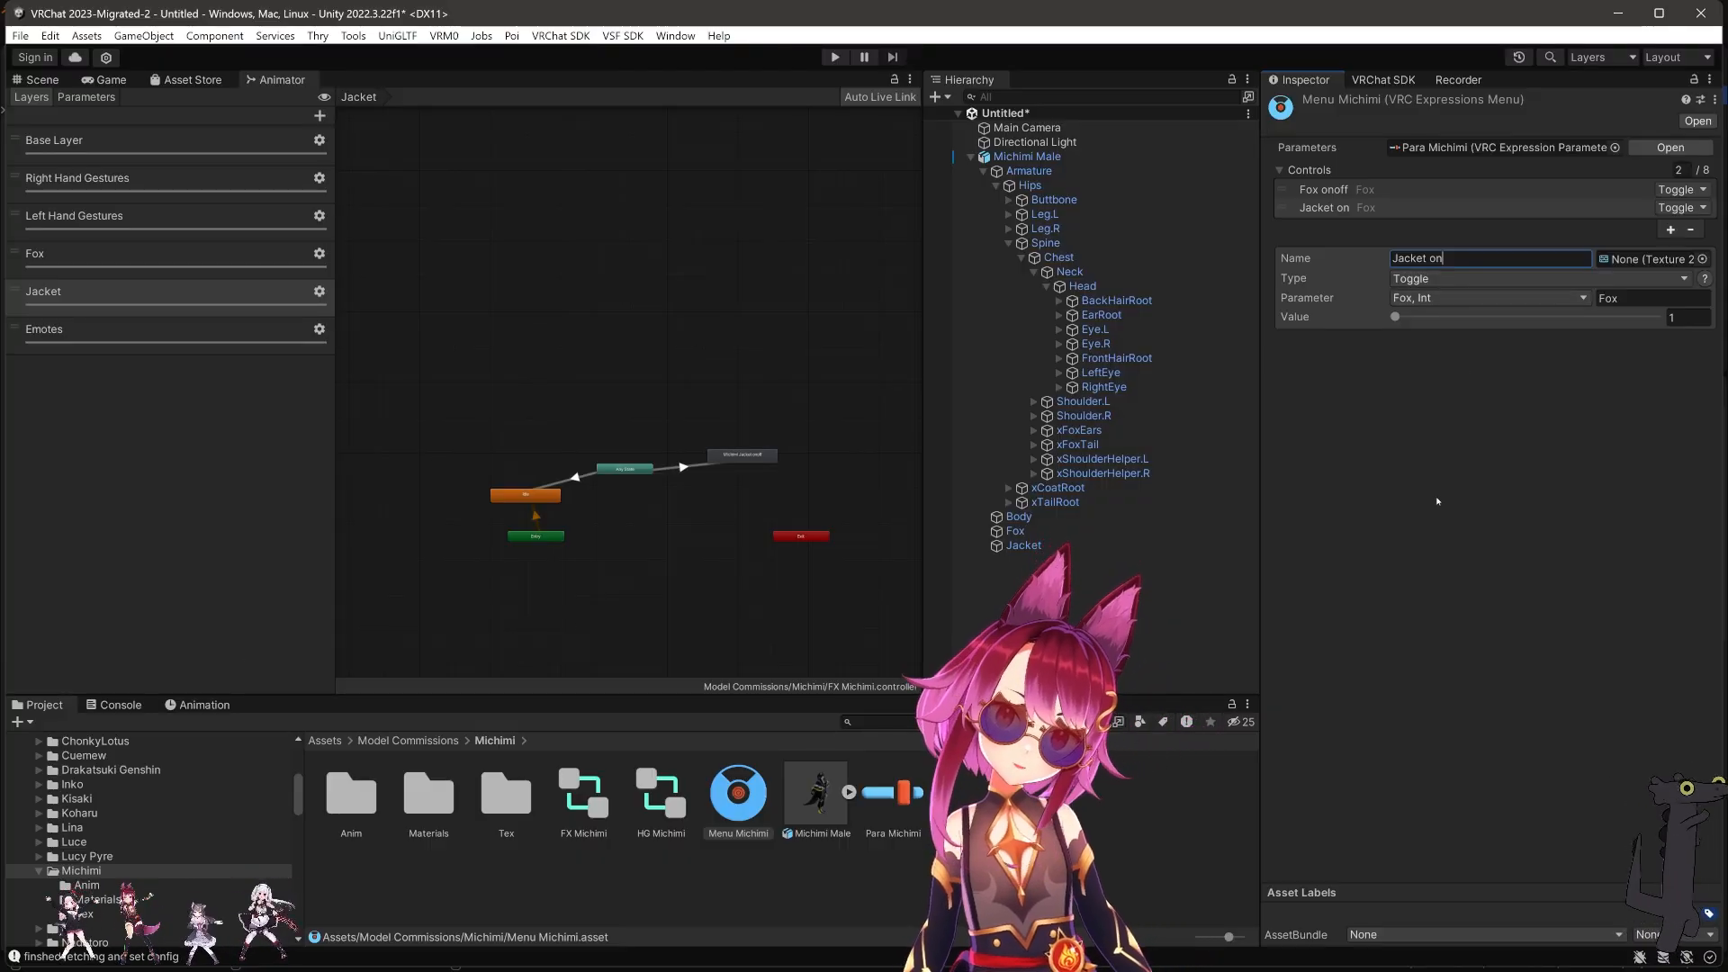
- Keep the control's type as Toggle and drive it with the Jacket parameter
{"action": "left_click", "coordinate": [1453, 280]}
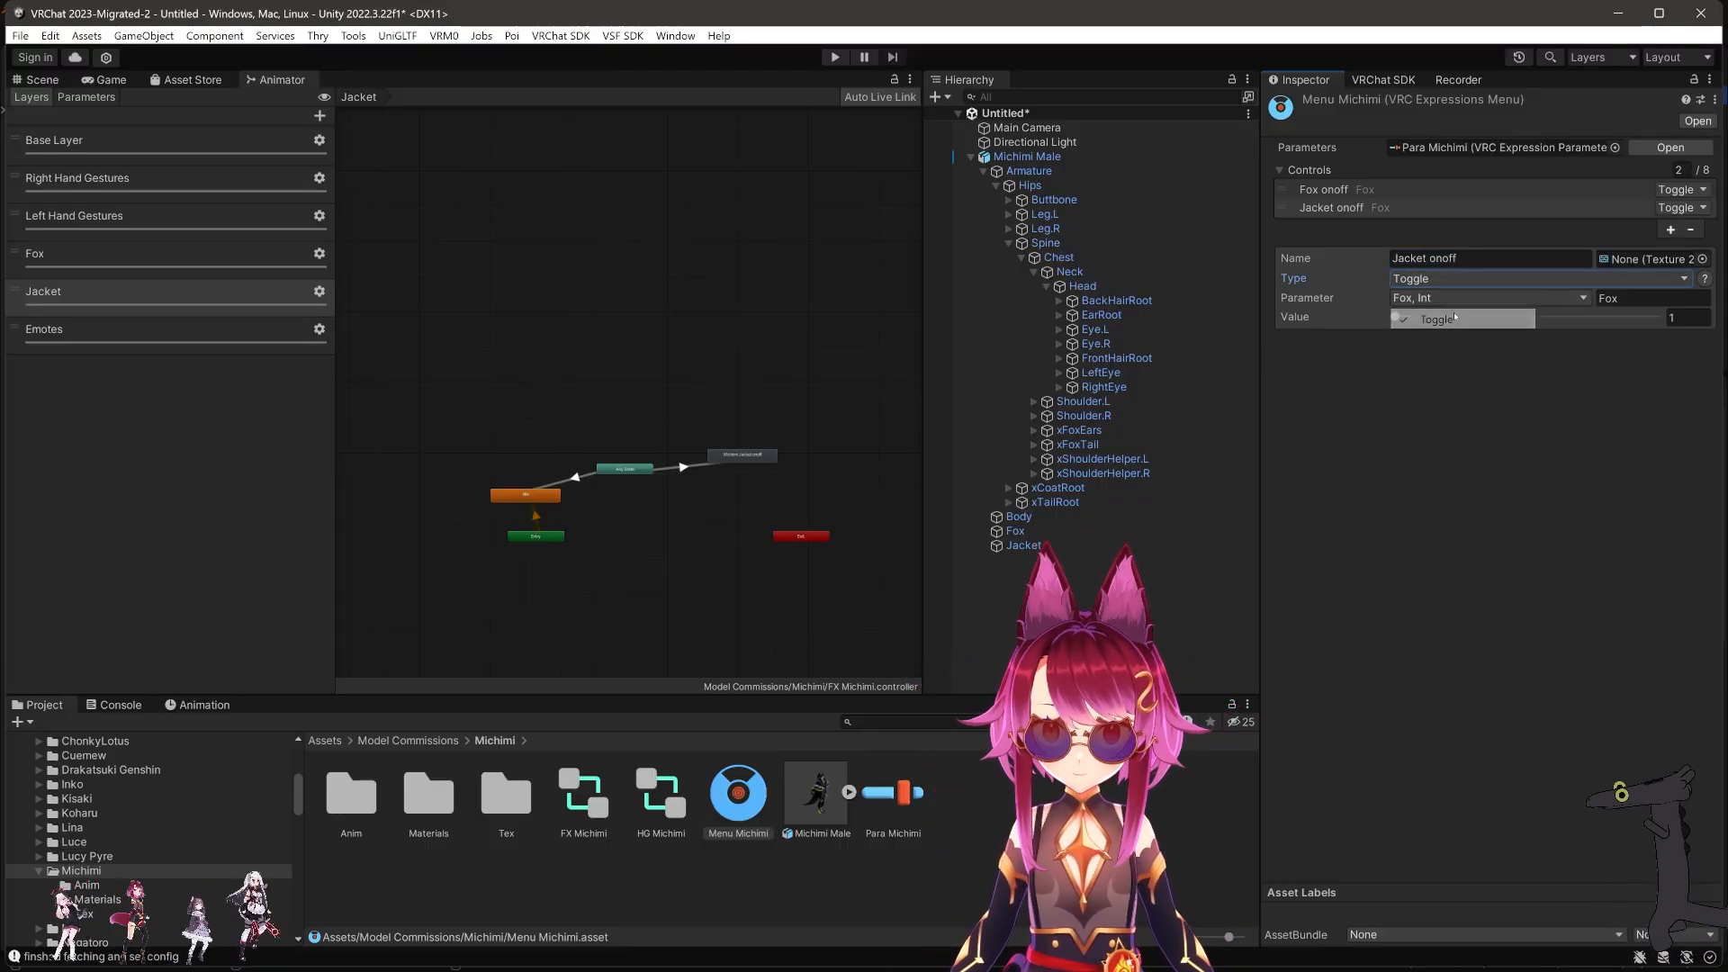
{"action": "left_click", "coordinate": [1451, 317]}
{"action": "left_click", "coordinate": [1444, 298]}
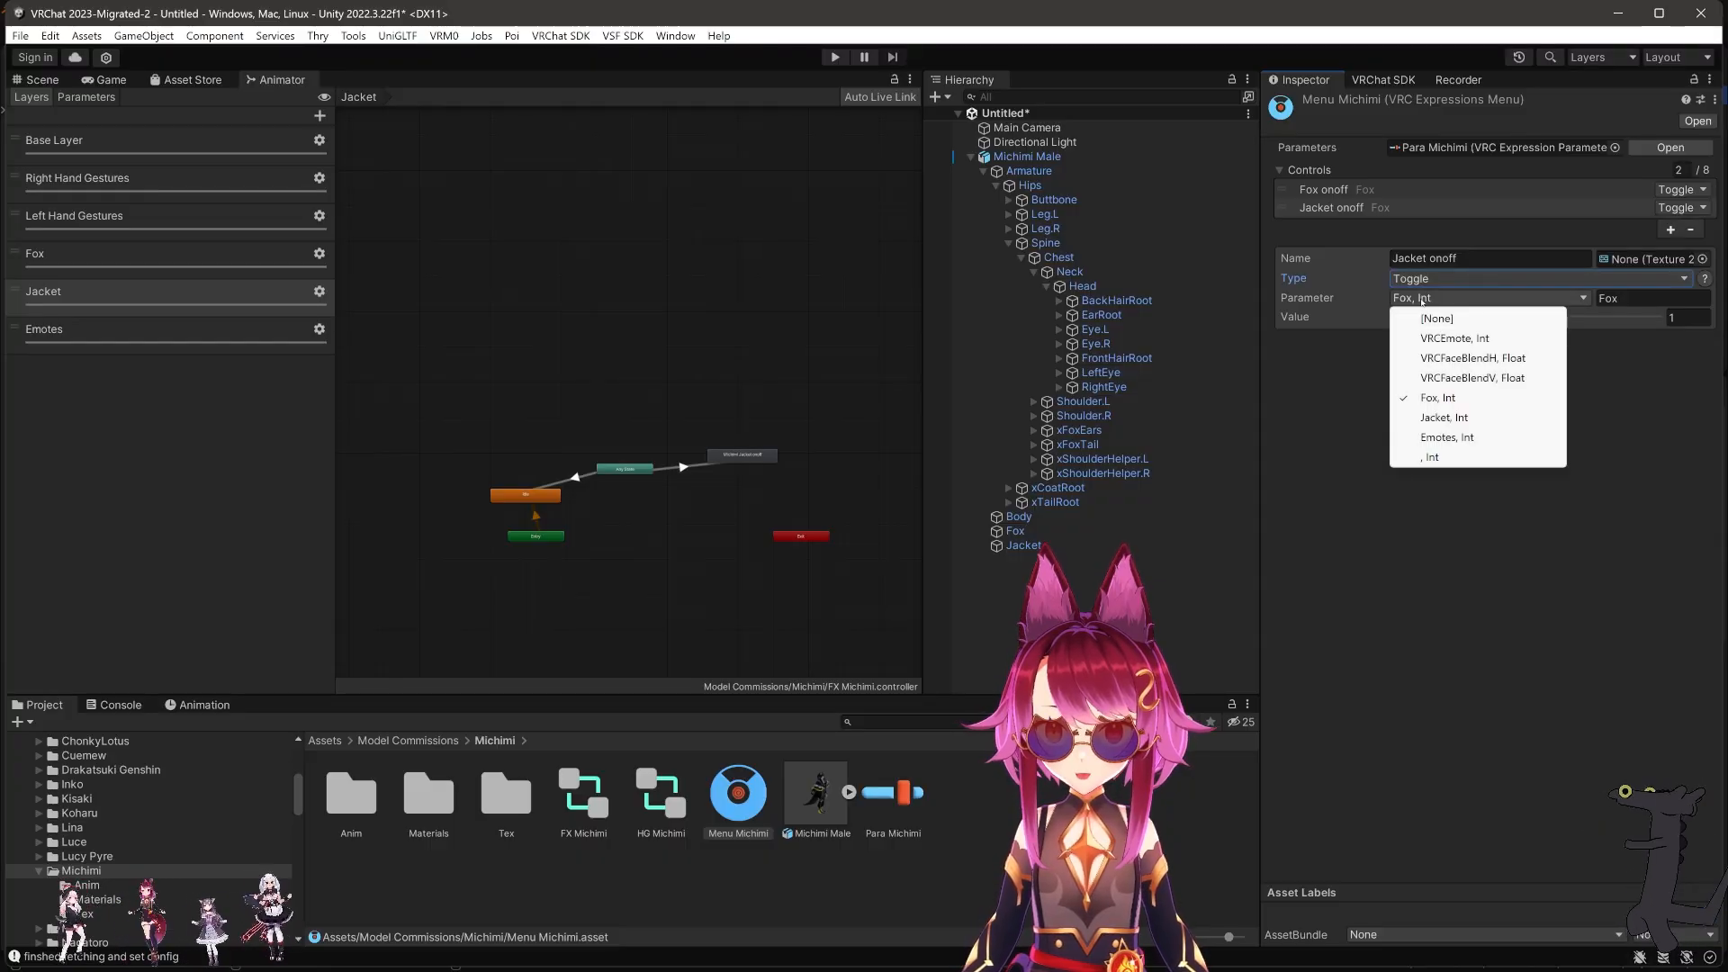
{"action": "left_click", "coordinate": [1449, 417]}
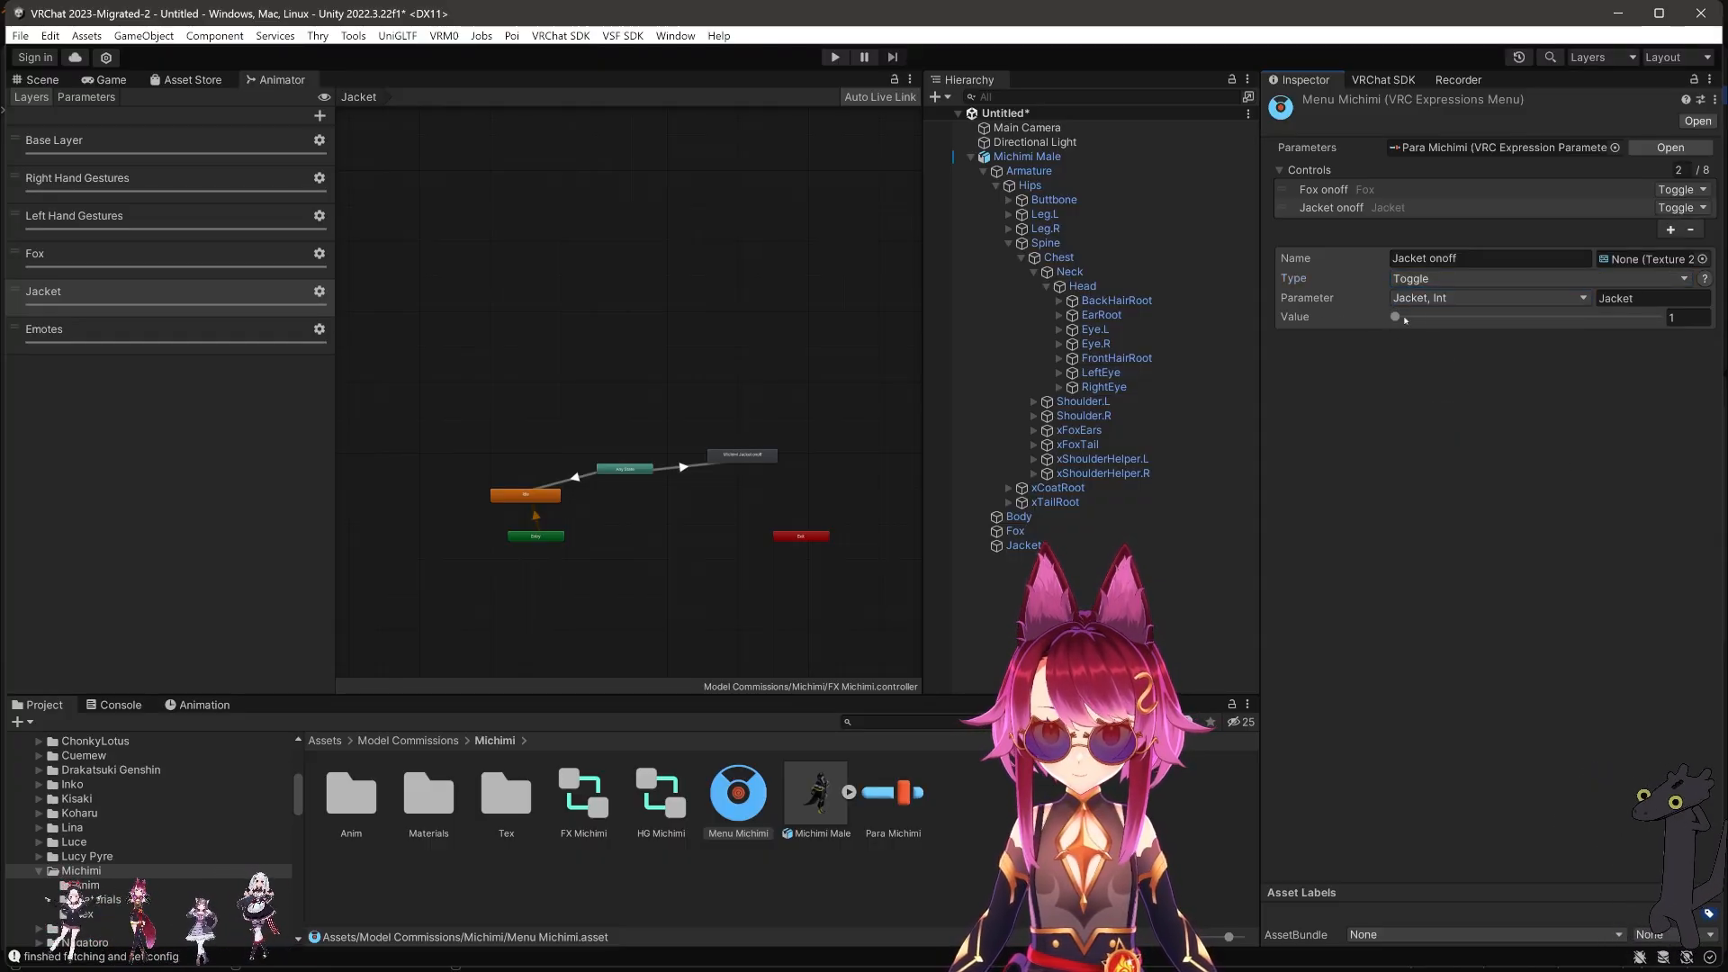
{"action": "left_click", "coordinate": [681, 467]}
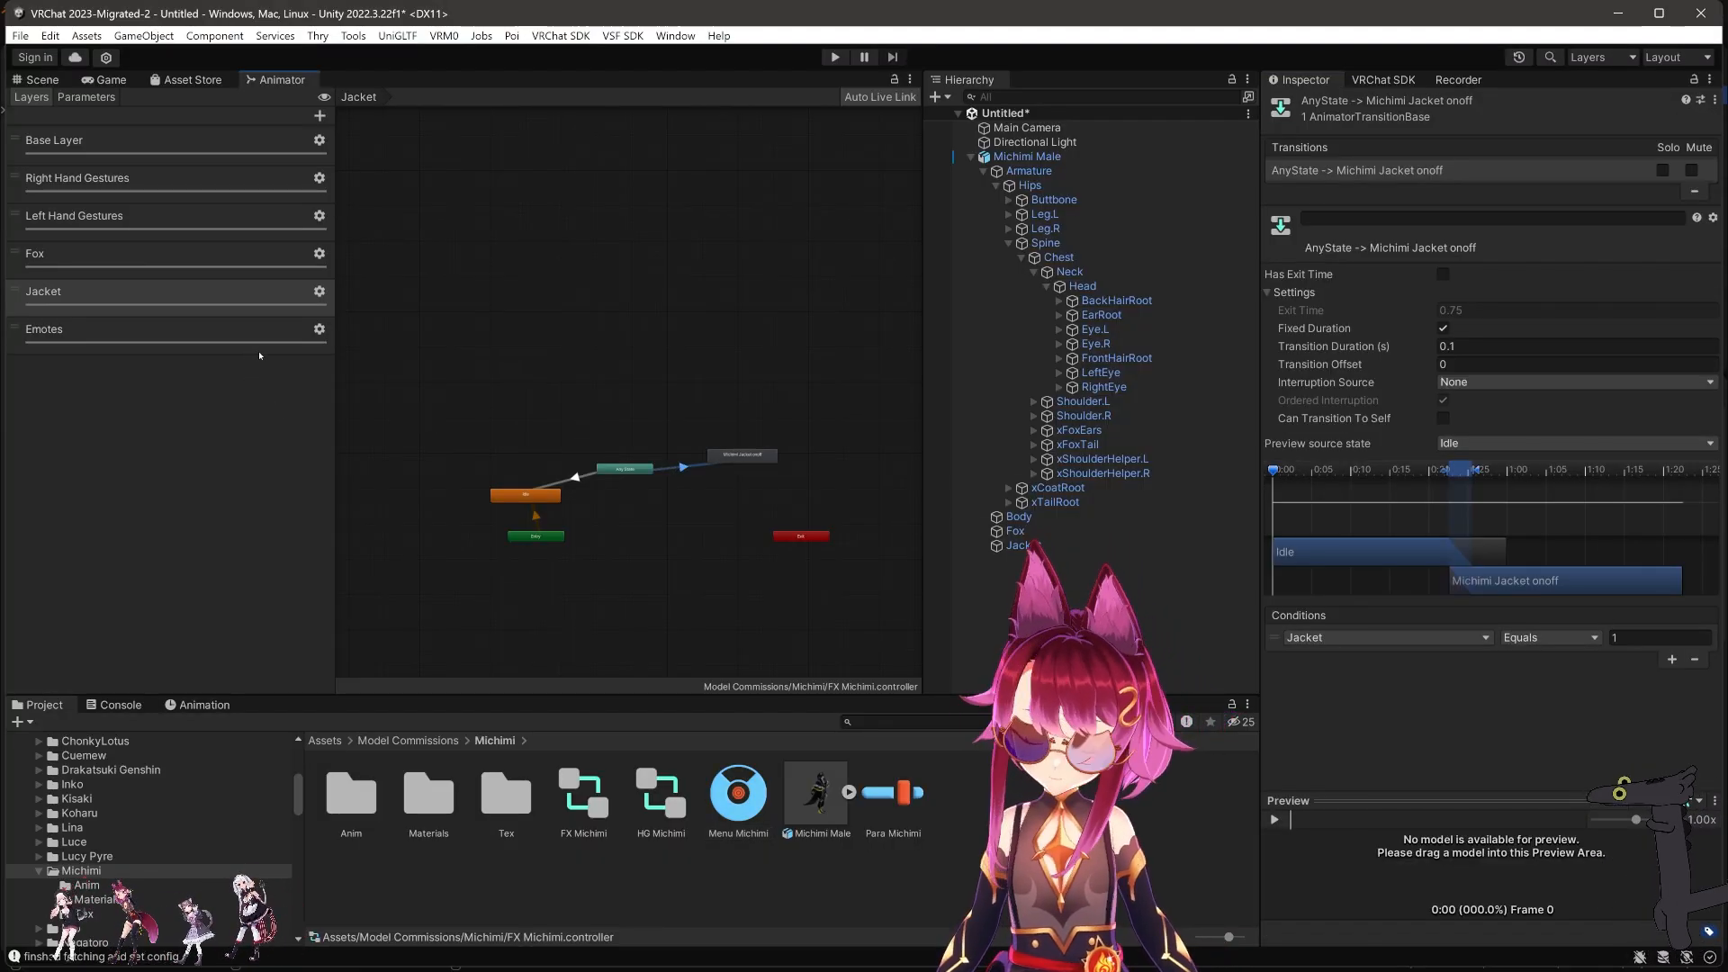
- Look through the Base Layer, Right Hand Gestures and Left Hand Gestures layers in the Animator
{"action": "left_click", "coordinate": [153, 179]}
{"action": "scroll", "coordinate": [673, 489], "scroll_direction": "up", "scroll_amount": 5}
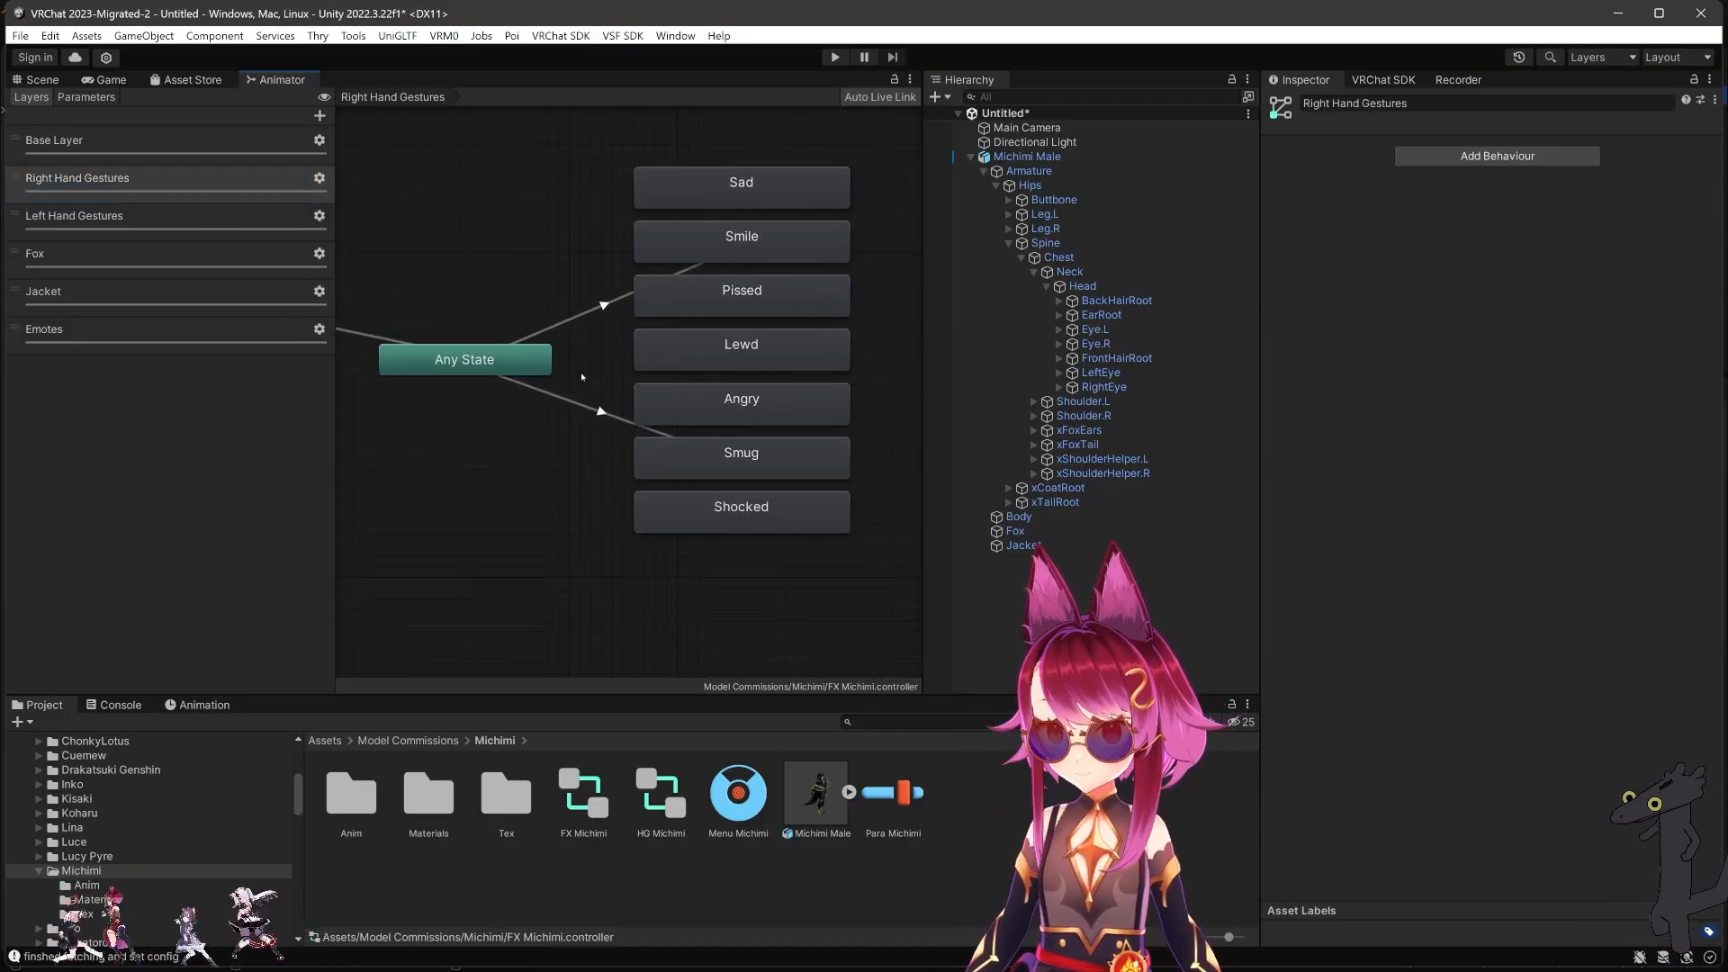
{"action": "scroll", "coordinate": [594, 459], "scroll_direction": "down", "scroll_amount": 5}
{"action": "scroll", "coordinate": [602, 484], "scroll_direction": "up", "scroll_amount": 2}
{"action": "scroll", "coordinate": [601, 484], "scroll_direction": "down", "scroll_amount": 2}
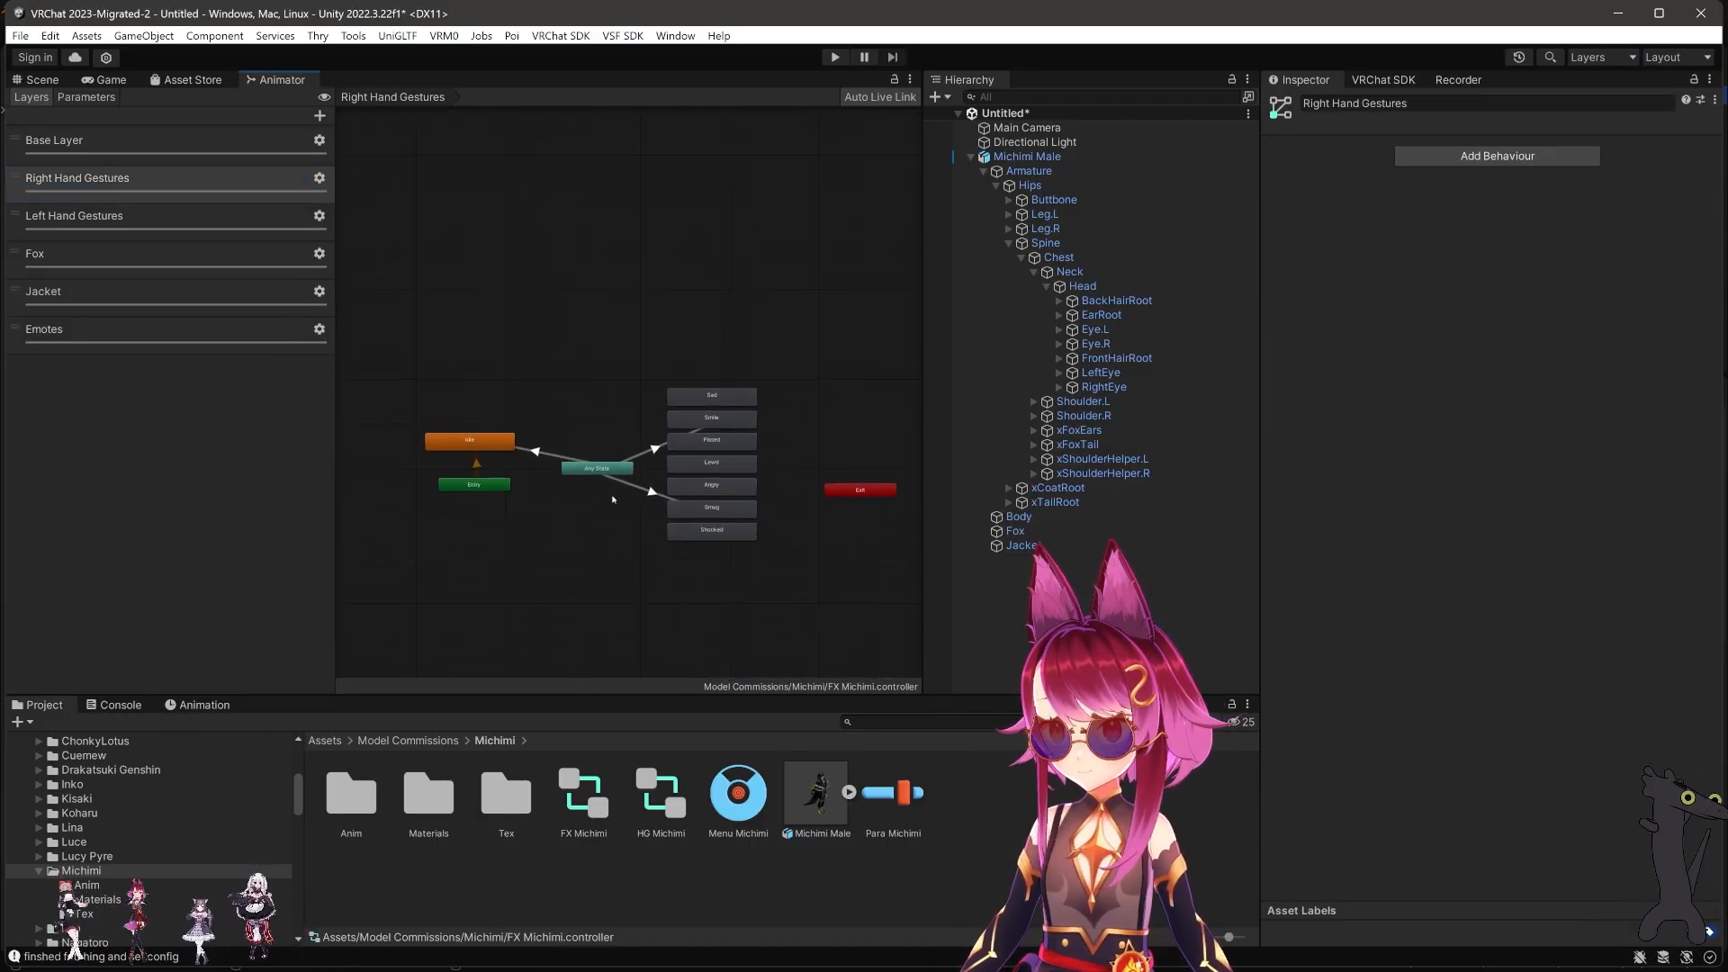
{"action": "left_click", "coordinate": [119, 144]}
{"action": "left_click", "coordinate": [119, 178]}
{"action": "left_click", "coordinate": [119, 216]}
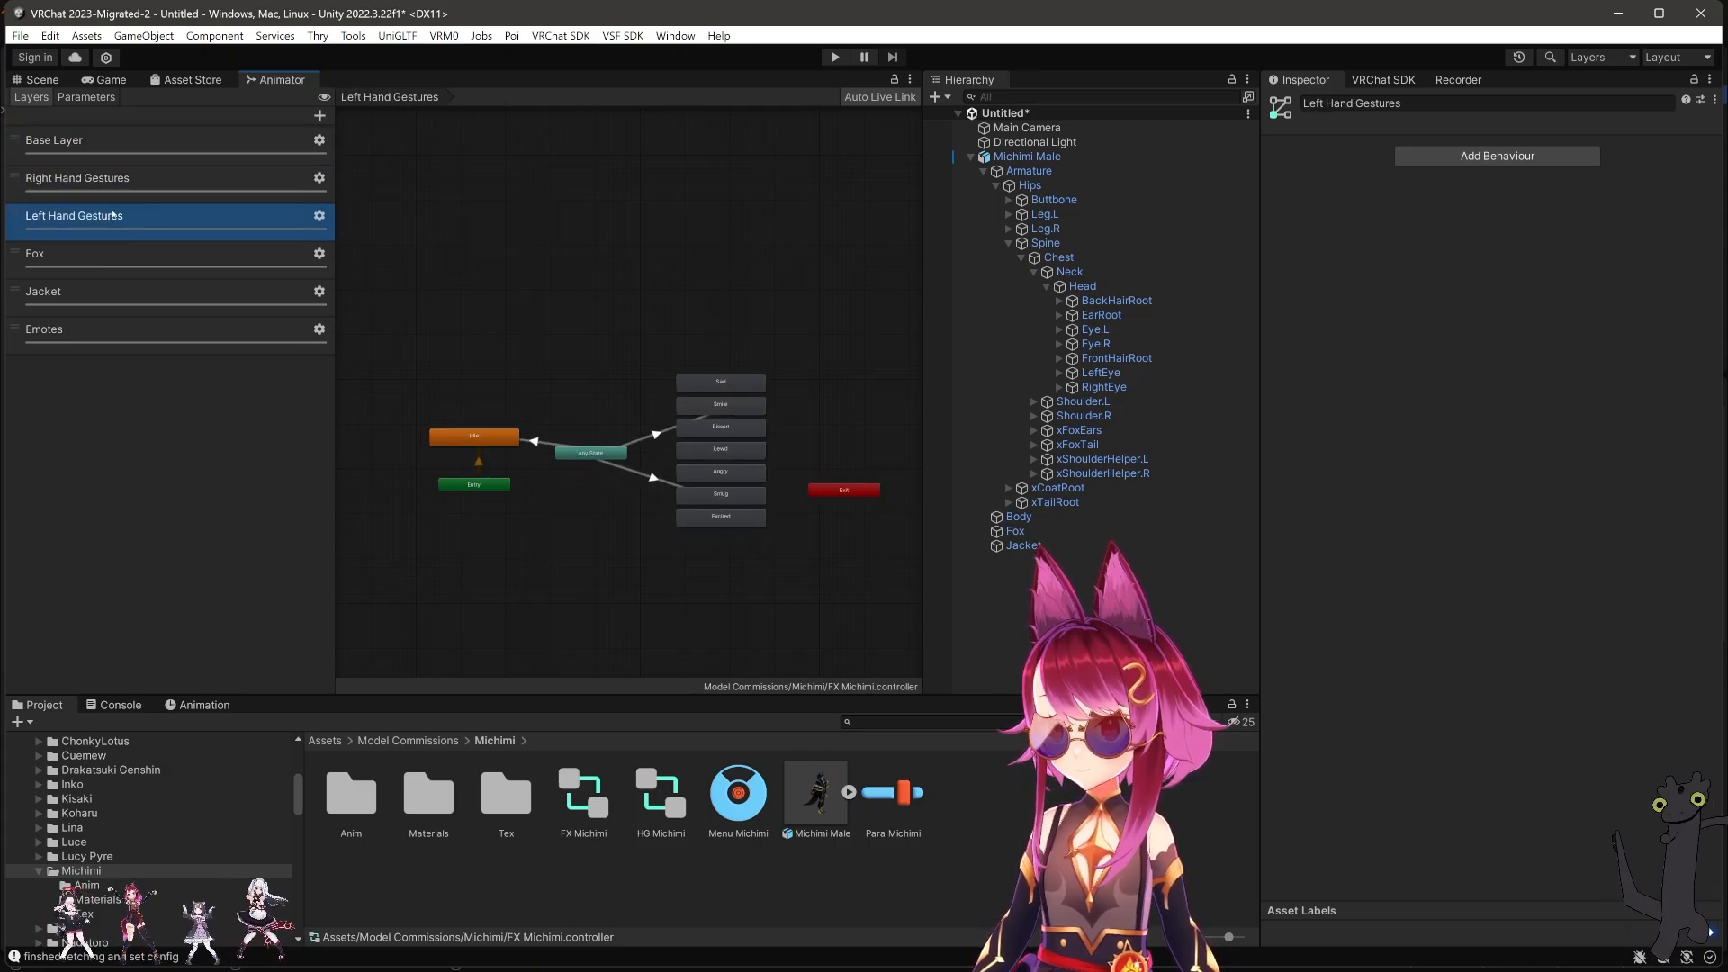
{"action": "left_click", "coordinate": [119, 149]}
{"action": "scroll", "coordinate": [484, 344], "scroll_direction": "down", "scroll_amount": 2}
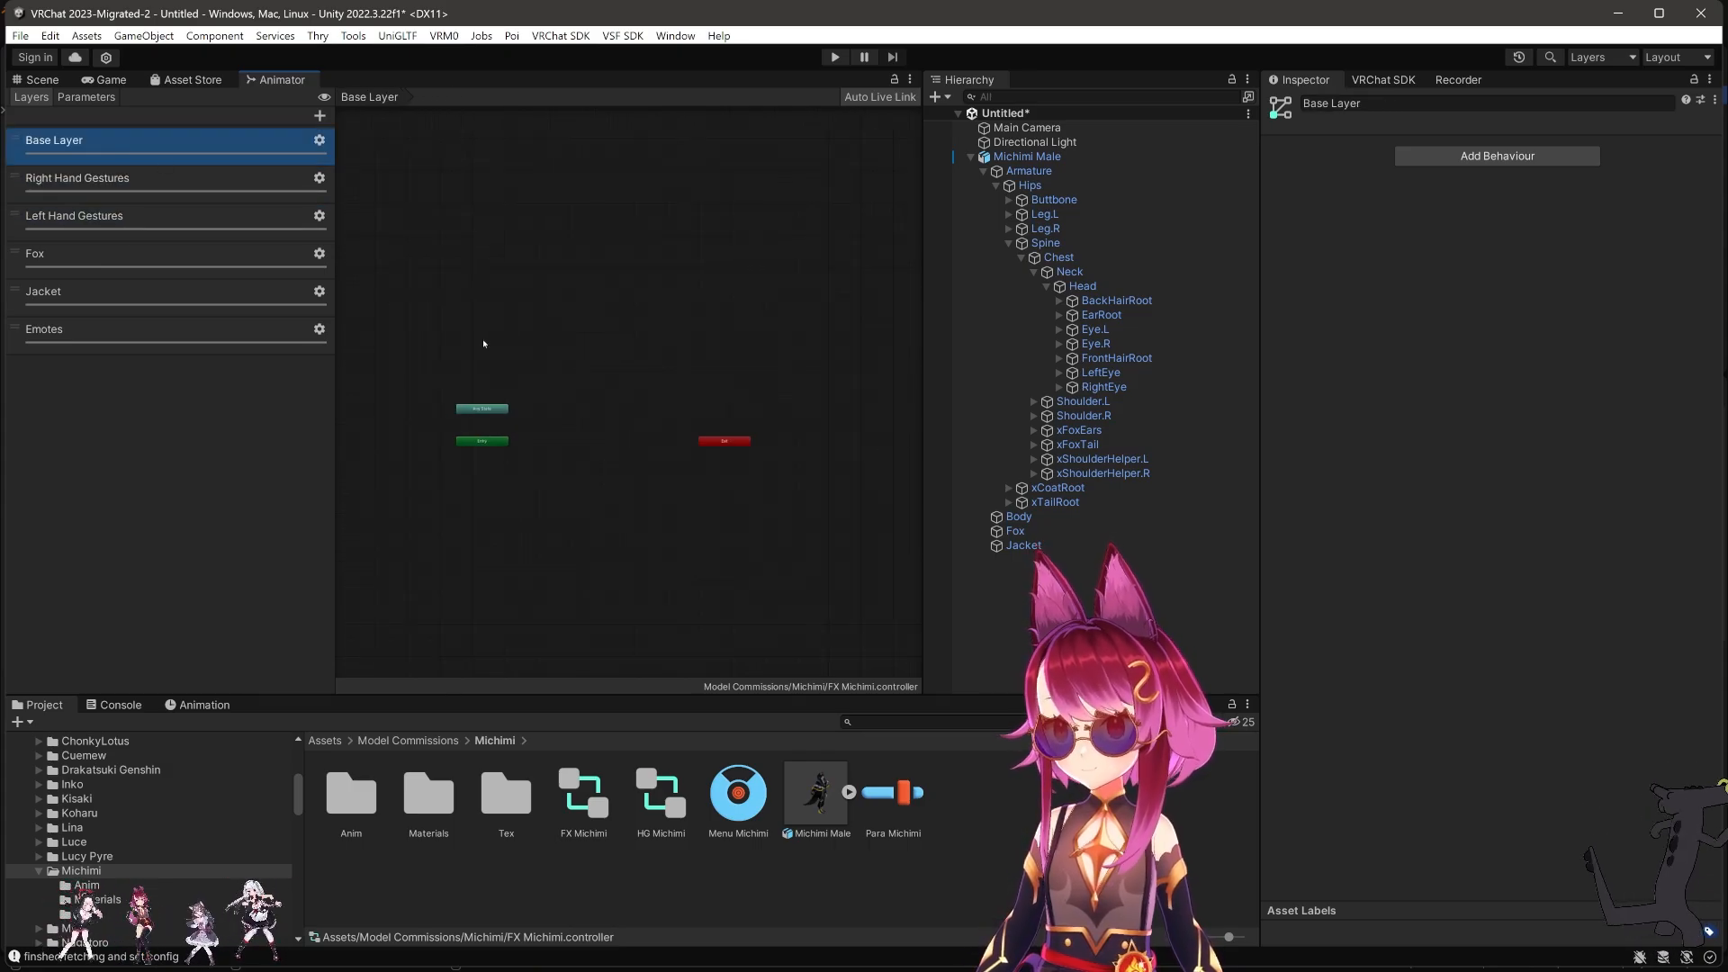
- Delete the seven gesture states, Sad through Shocked, from the Right Hand Gestures layer
{"action": "left_click", "coordinate": [100, 176]}
{"action": "scroll", "coordinate": [679, 279], "scroll_direction": "up", "scroll_amount": 4}
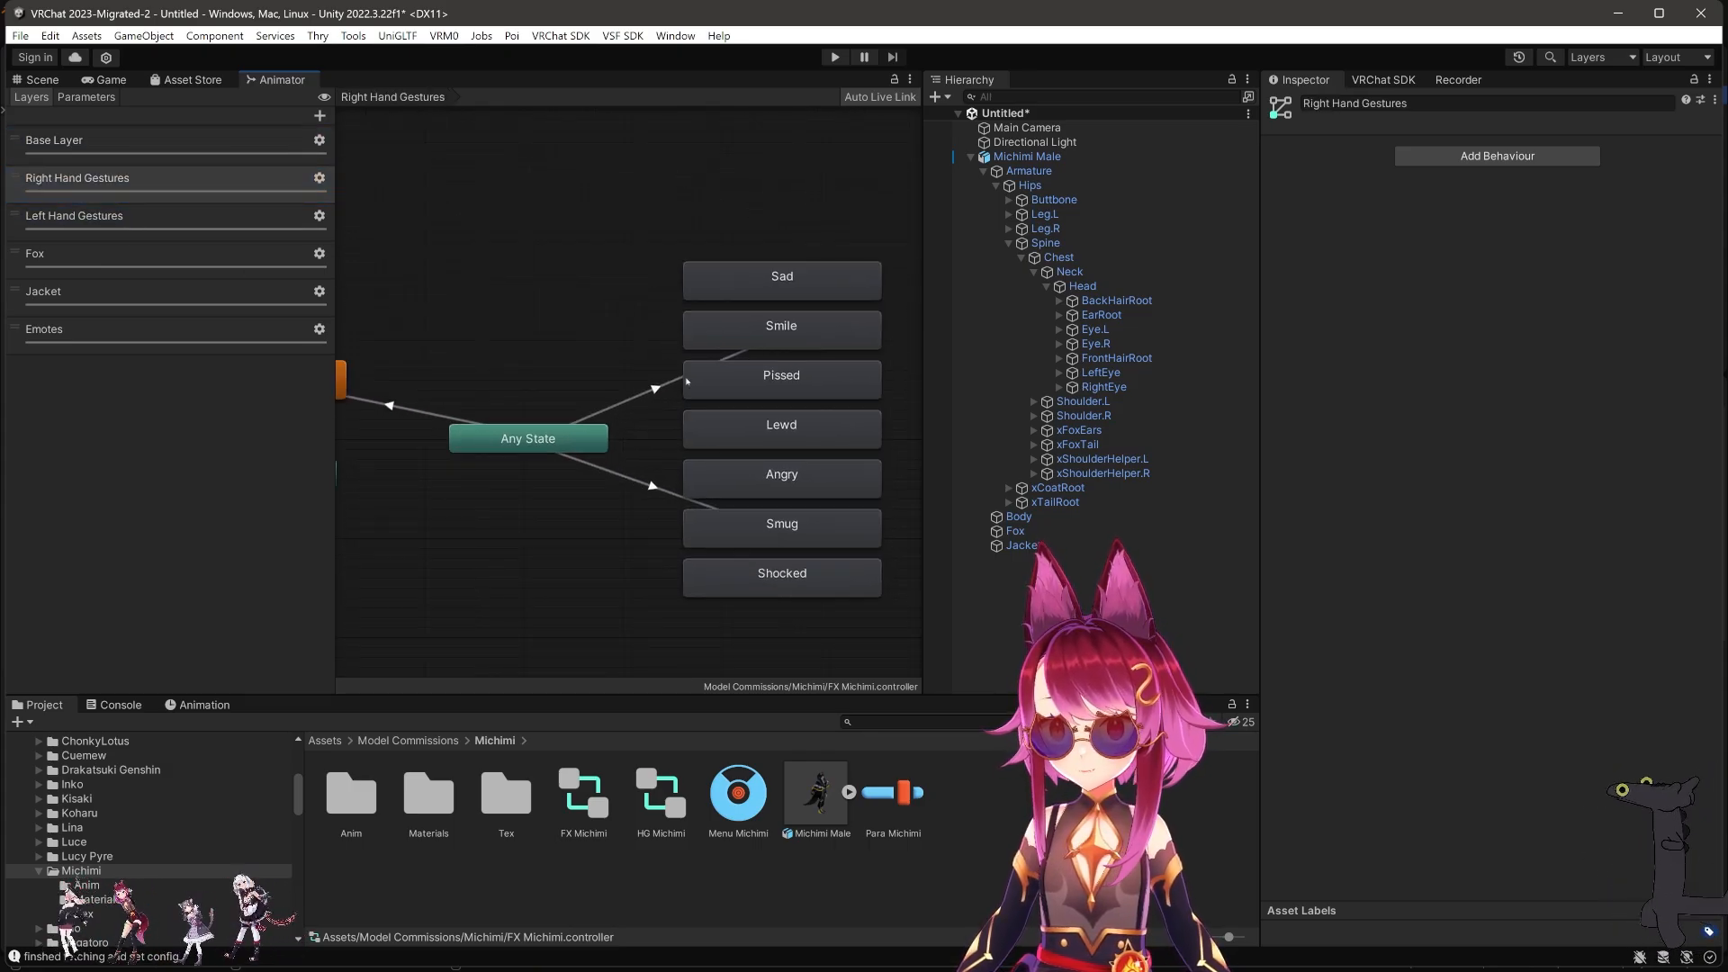
{"action": "scroll", "coordinate": [585, 323], "scroll_direction": "down", "scroll_amount": 3}
{"action": "left_click_drag", "start_coordinate": [583, 230], "coordinate": [747, 446]}
{"action": "key", "text": "Delete"}
- Delete all gesture states from the Left Hand Gestures layer, leaving only Idle
{"action": "left_click", "coordinate": [160, 234]}
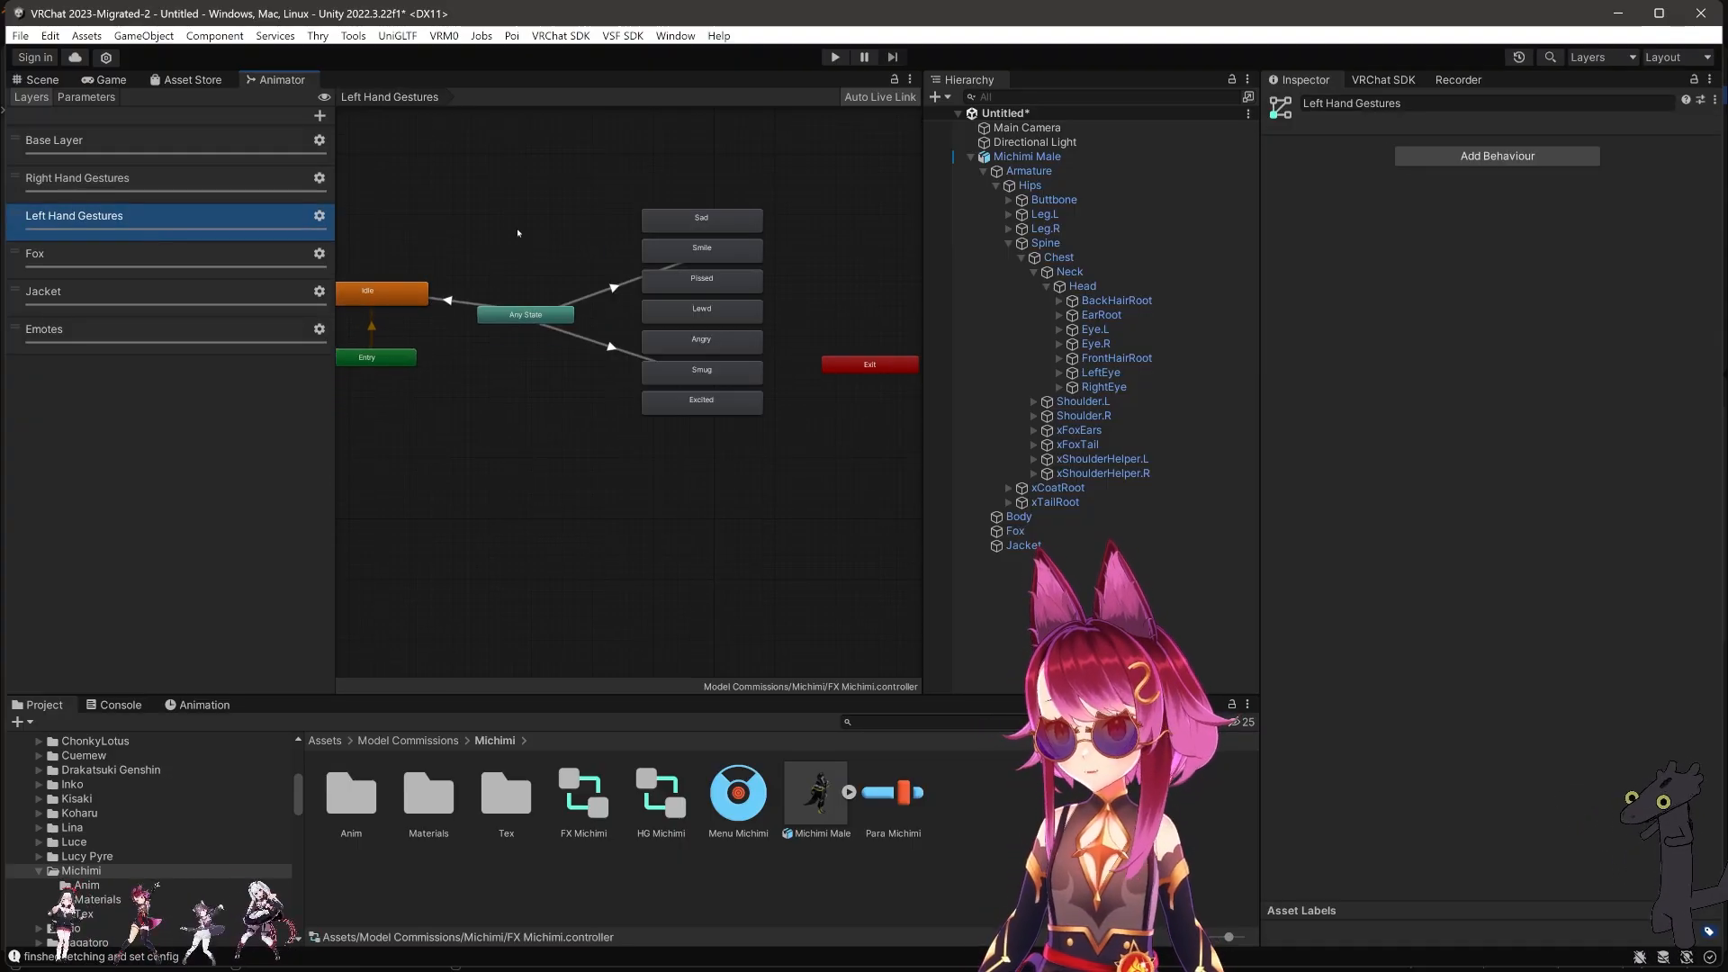
{"action": "left_click_drag", "start_coordinate": [652, 165], "coordinate": [747, 450]}
{"action": "key", "text": "Delete"}
{"action": "middle_click_drag", "start_coordinate": [533, 515], "coordinate": [620, 593]}
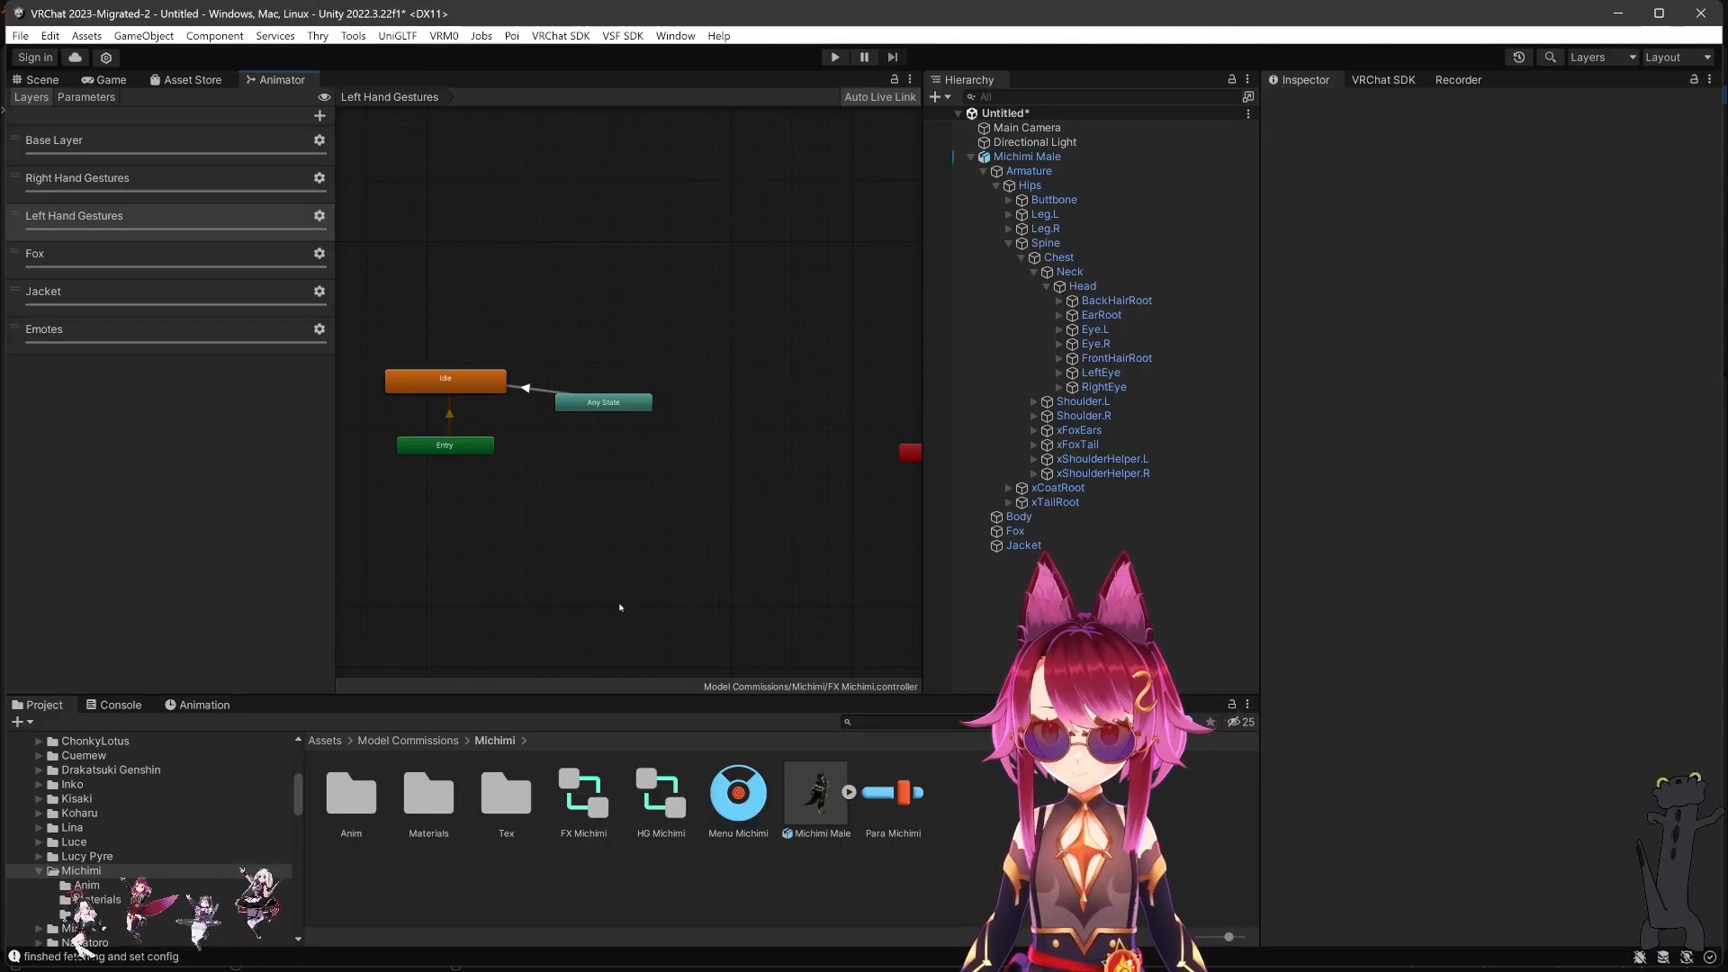
- Show HG Michimi's Left Hand layer with Entry, Any State and its gesture states in view
{"action": "left_click", "coordinate": [662, 794]}
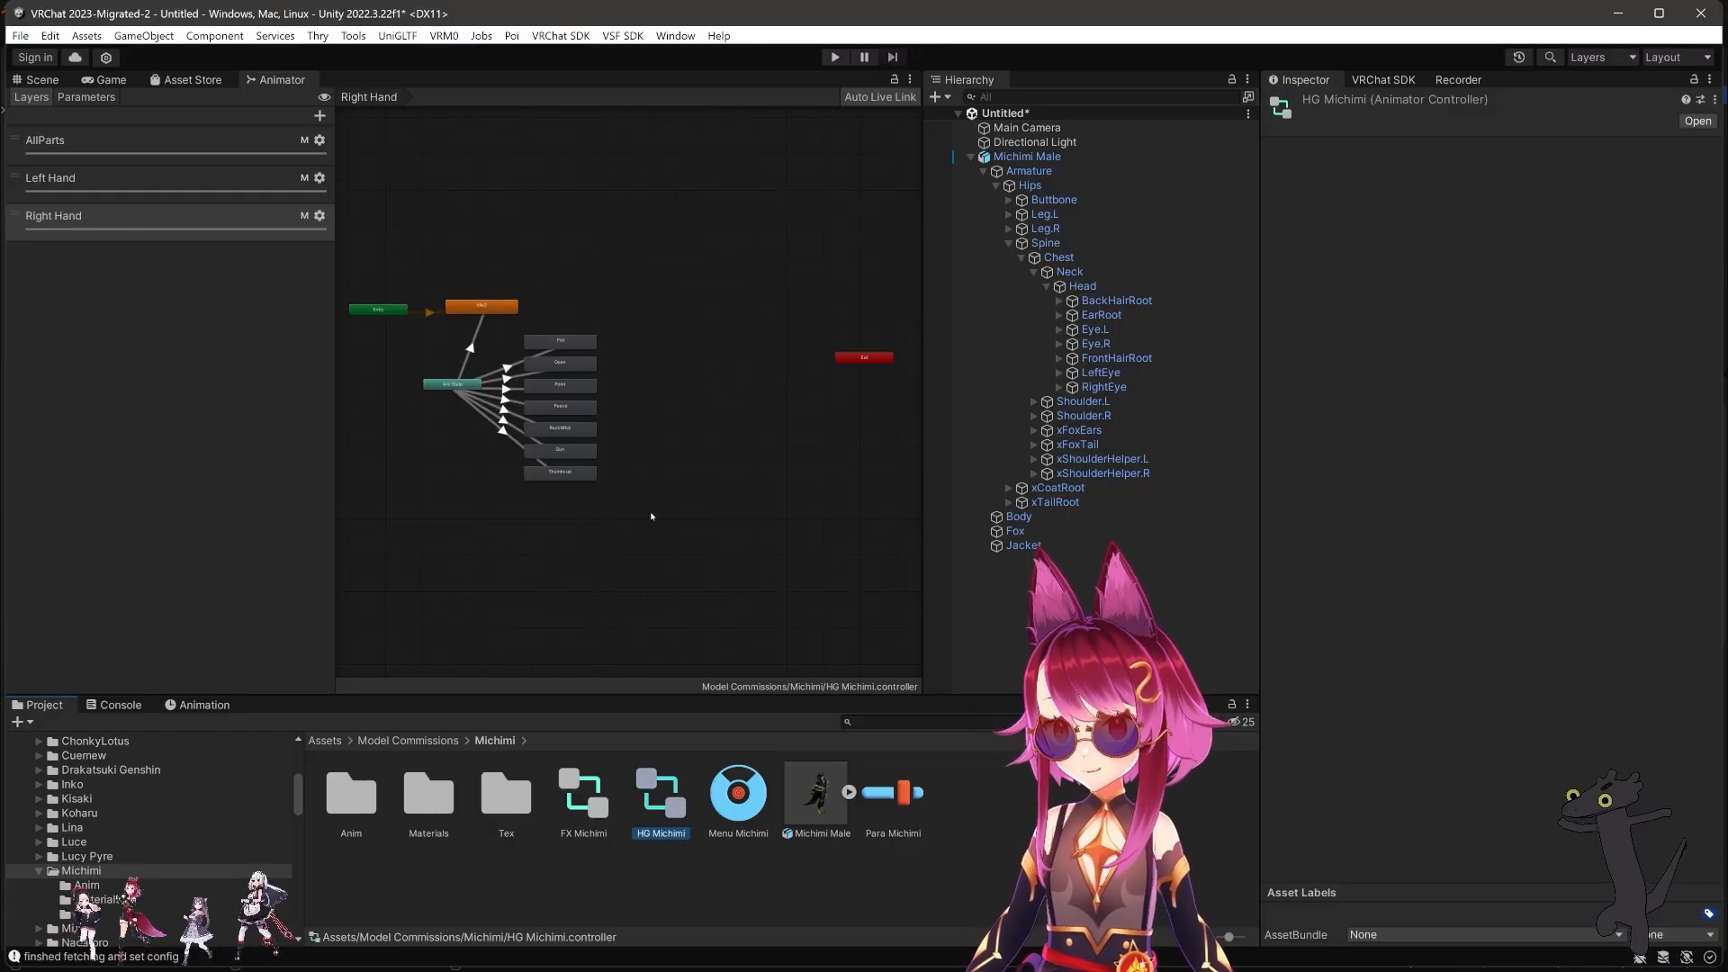
{"action": "scroll", "coordinate": [634, 574], "scroll_direction": "up", "scroll_amount": 5}
{"action": "left_click", "coordinate": [124, 191]}
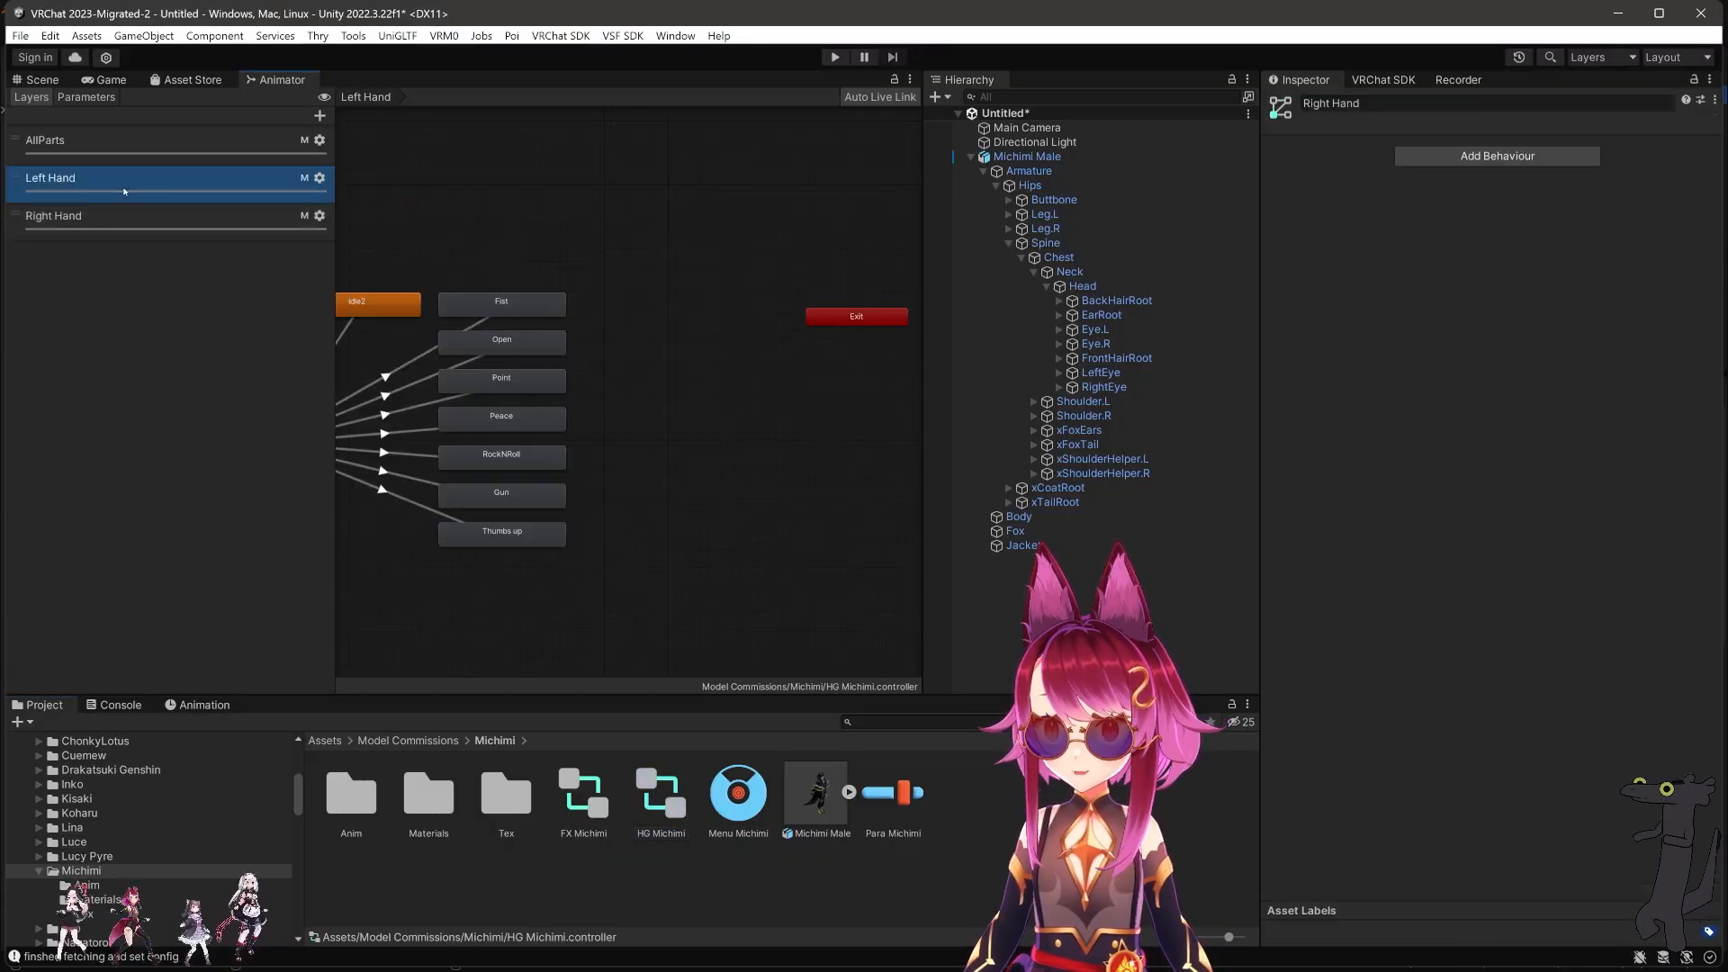
{"action": "middle_click_drag", "start_coordinate": [529, 458], "coordinate": [698, 490]}
{"action": "scroll", "coordinate": [698, 490], "scroll_direction": "up", "scroll_amount": 3}
{"action": "scroll", "coordinate": [700, 396], "scroll_direction": "down", "scroll_amount": 5}
{"action": "scroll", "coordinate": [610, 542], "scroll_direction": "up", "scroll_amount": 4}
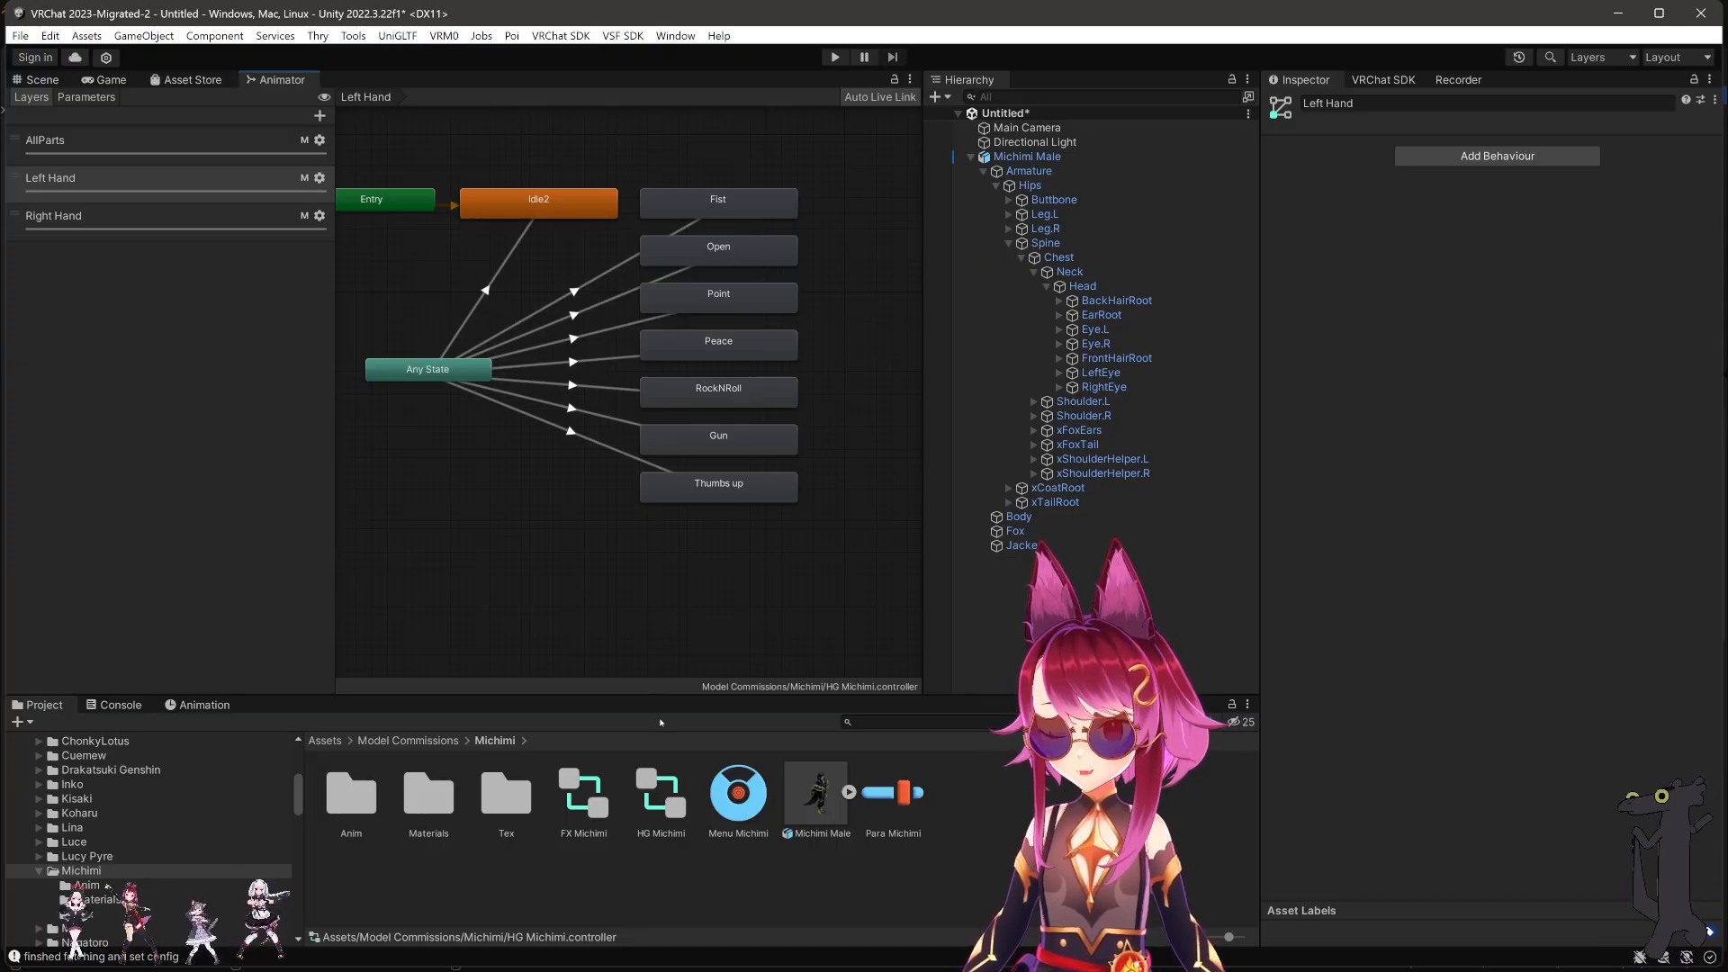
{"action": "middle_click_drag", "start_coordinate": [586, 557], "coordinate": [560, 582]}
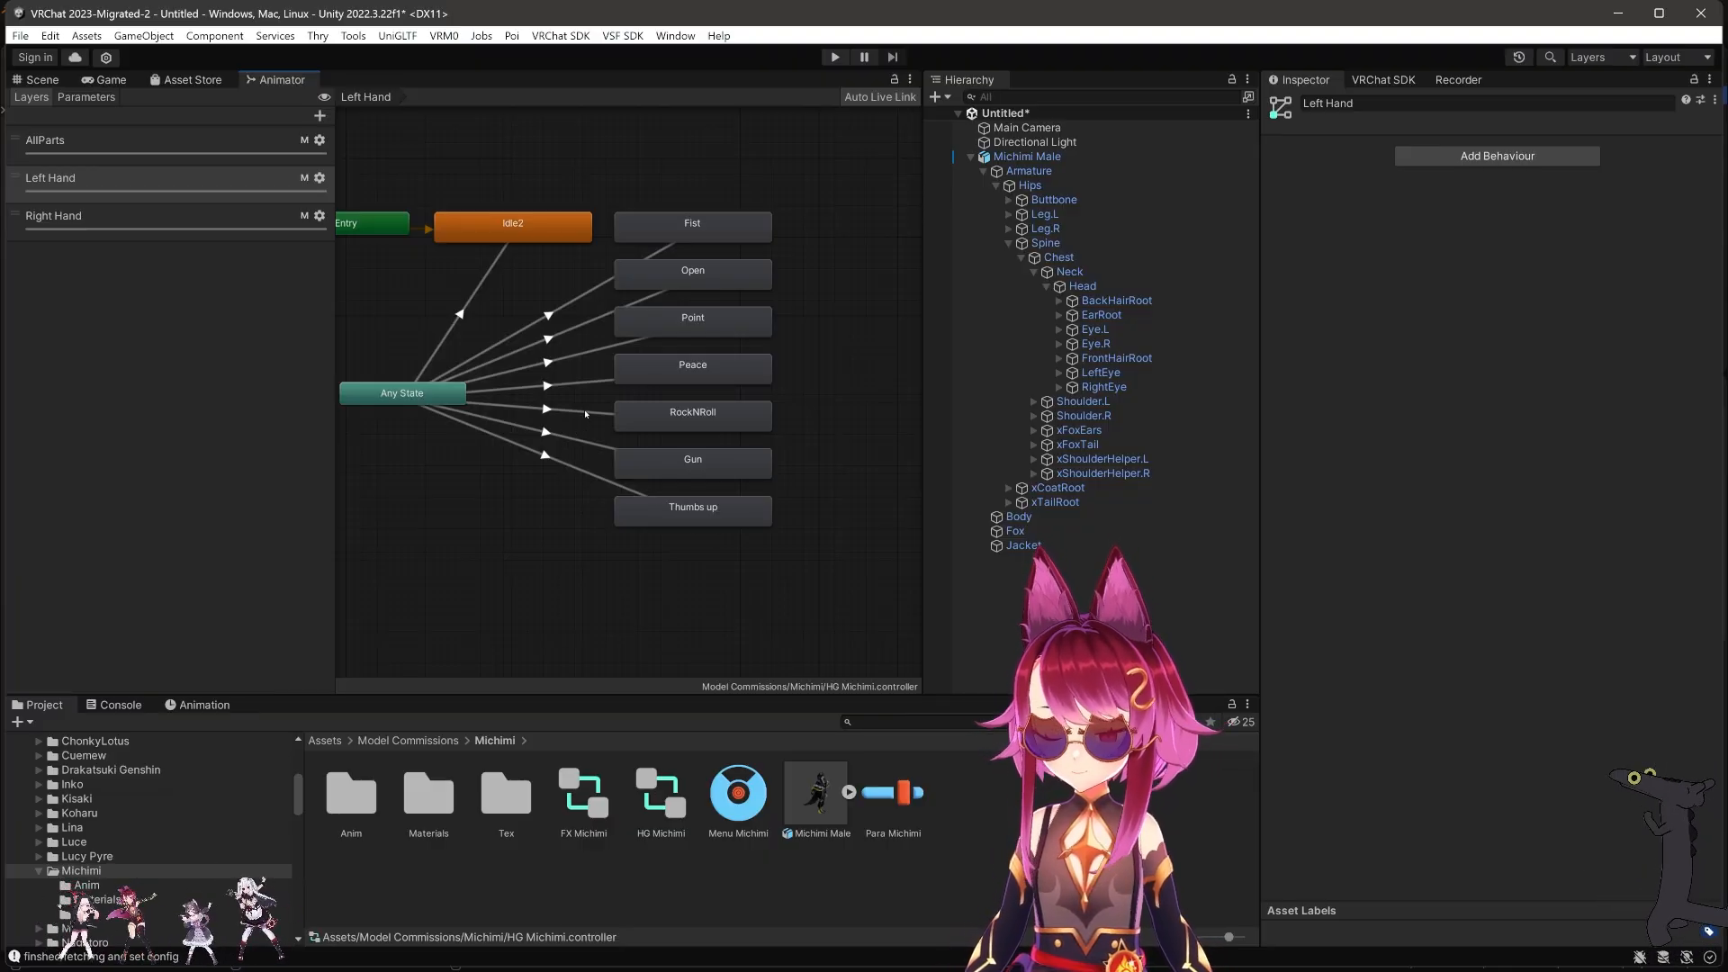
- Read the GestureLeft conditions on the Fist, Open, Point, Peace, RockNRoll, Gun and Thumbs up transitions
{"action": "left_click", "coordinate": [548, 317]}
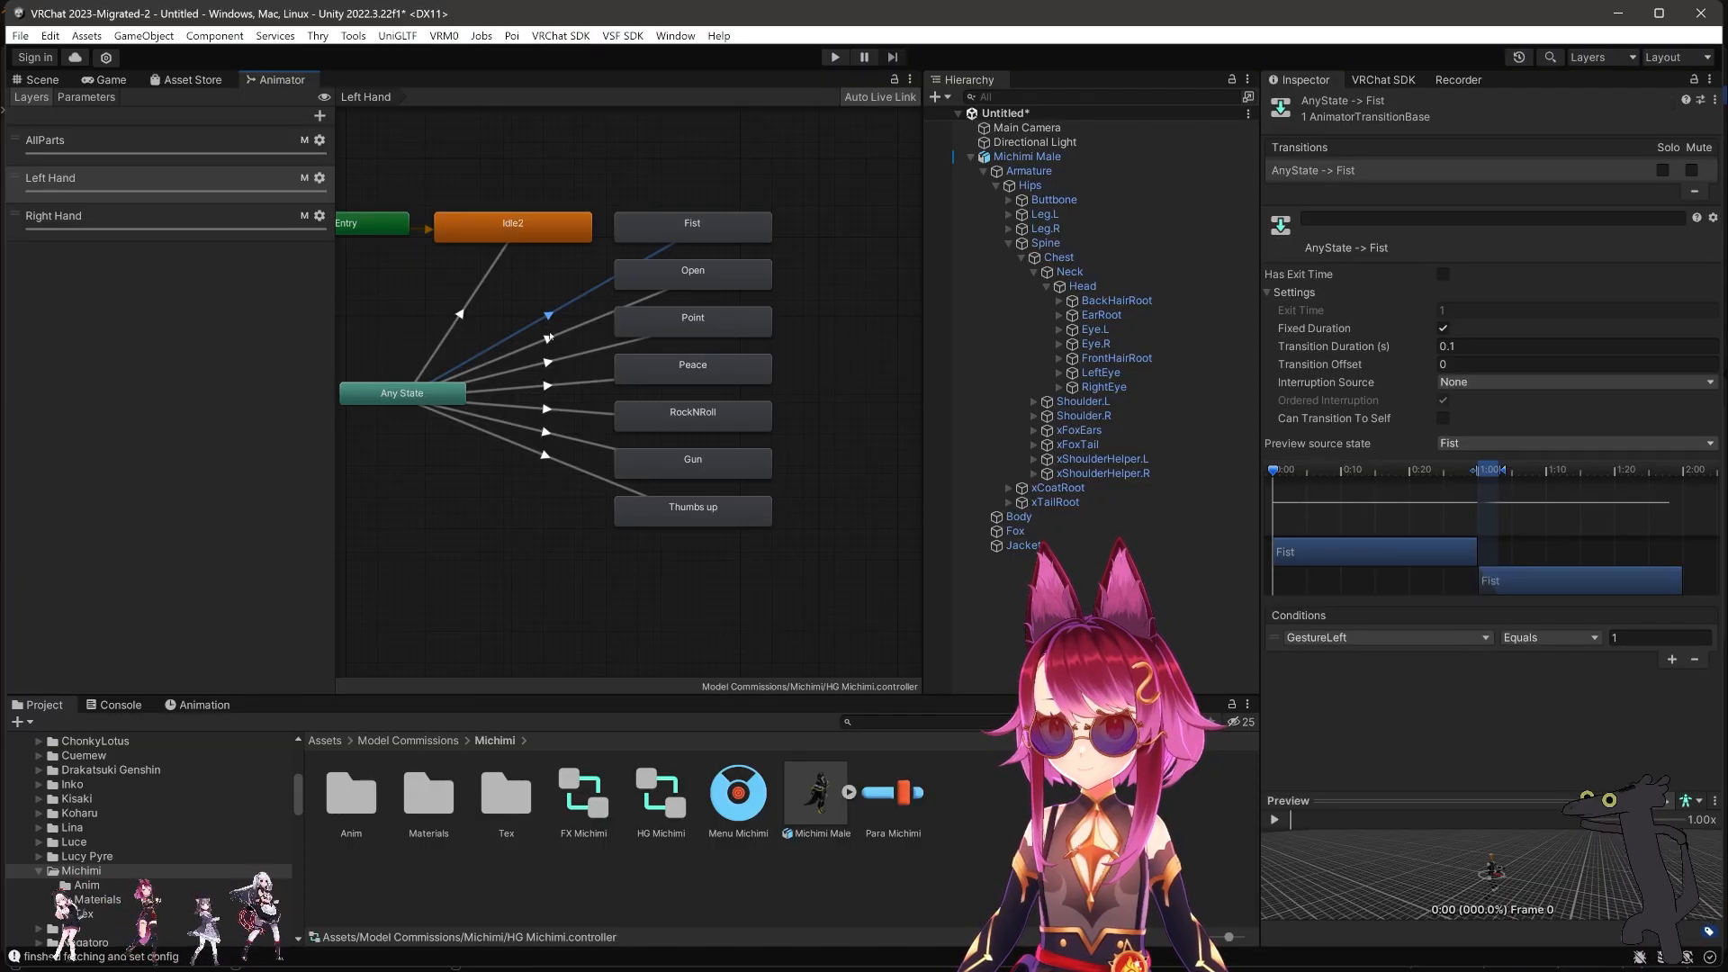
{"action": "left_click", "coordinate": [548, 340]}
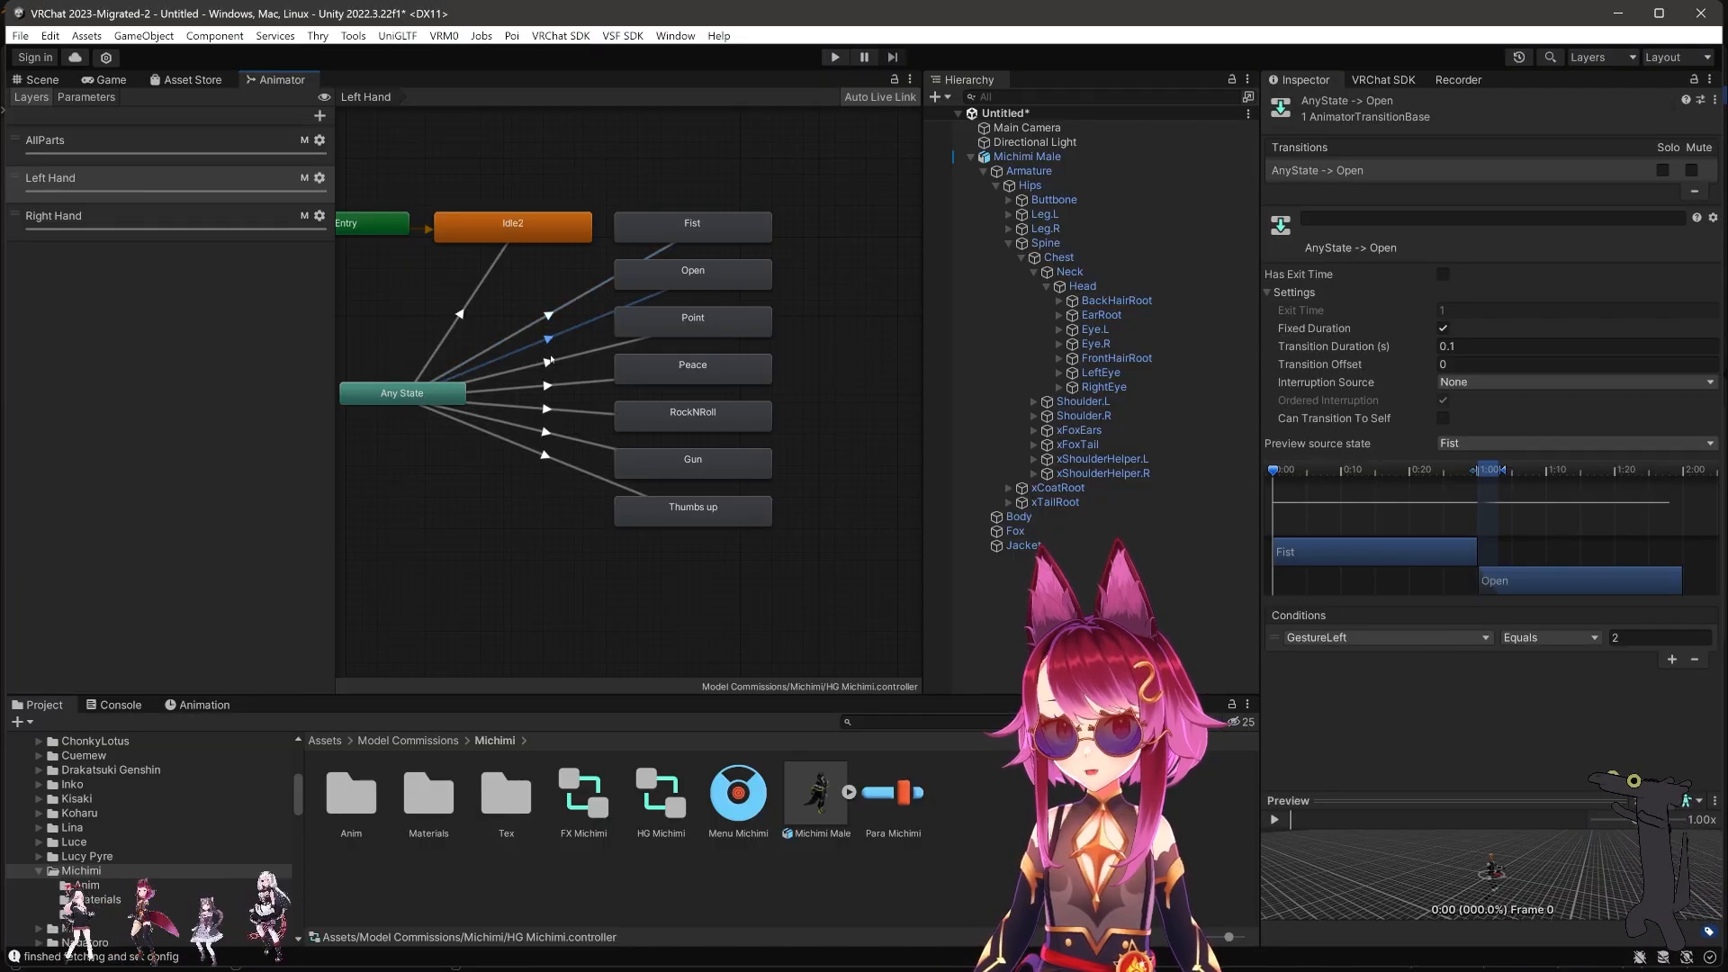
{"action": "left_click", "coordinate": [548, 363]}
{"action": "left_click", "coordinate": [549, 386]}
{"action": "left_click", "coordinate": [550, 409]}
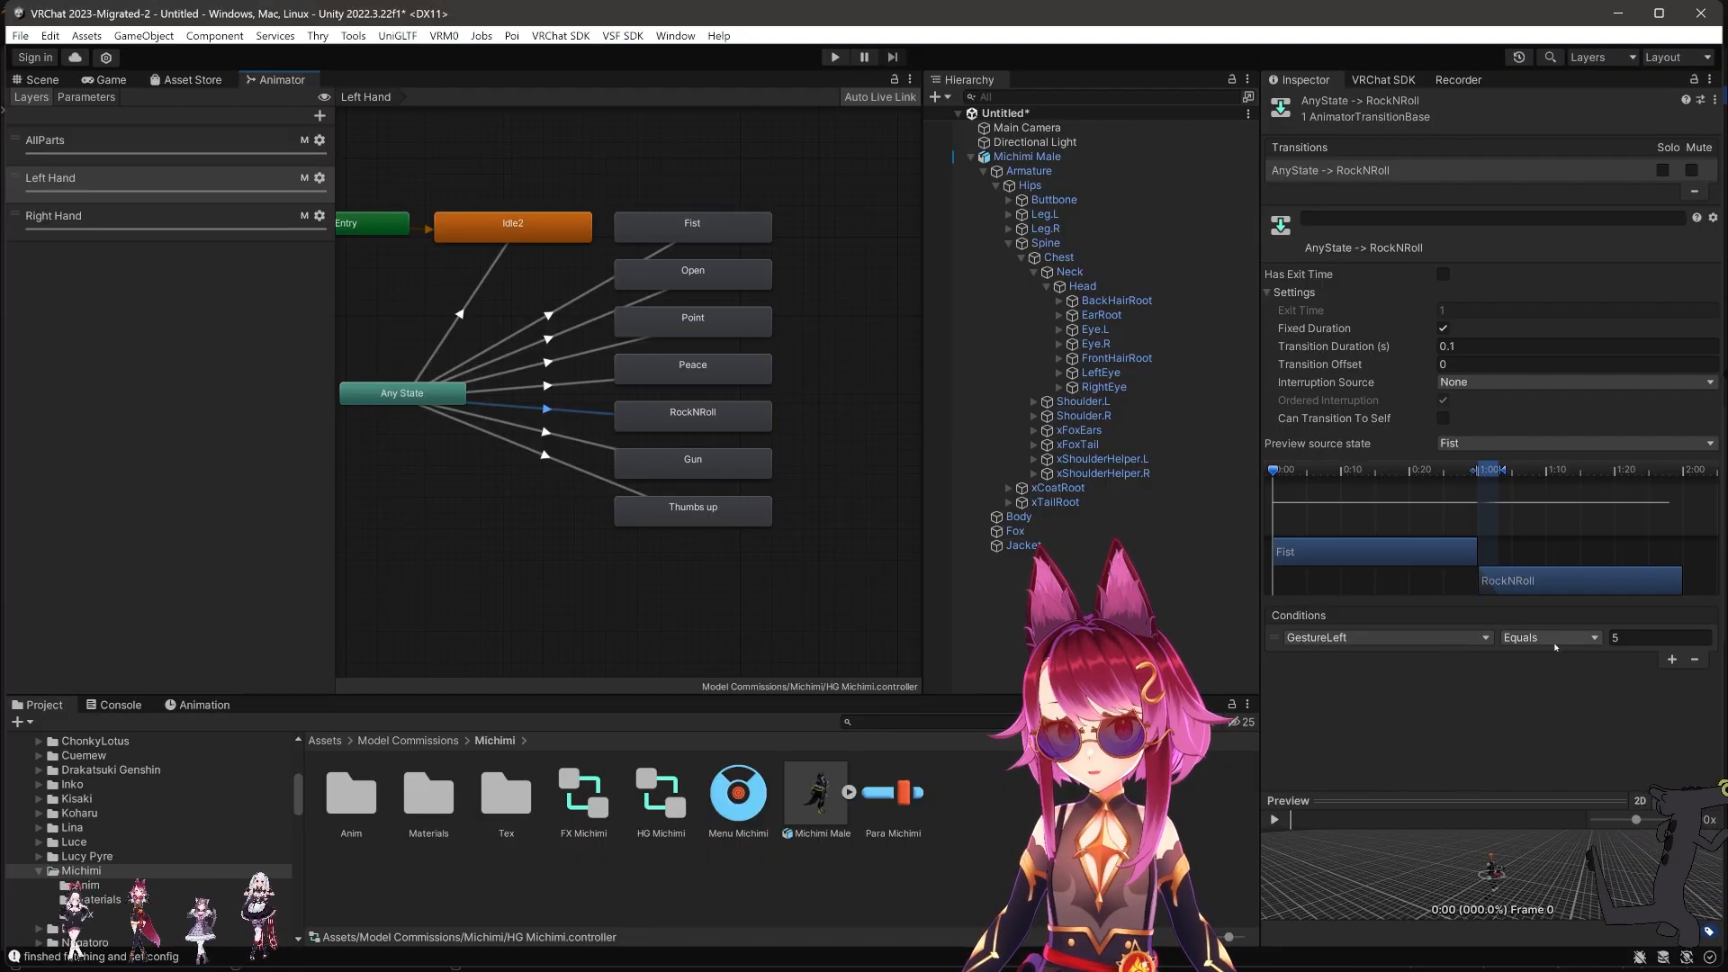
{"action": "left_click", "coordinate": [546, 433]}
{"action": "left_click", "coordinate": [545, 455]}
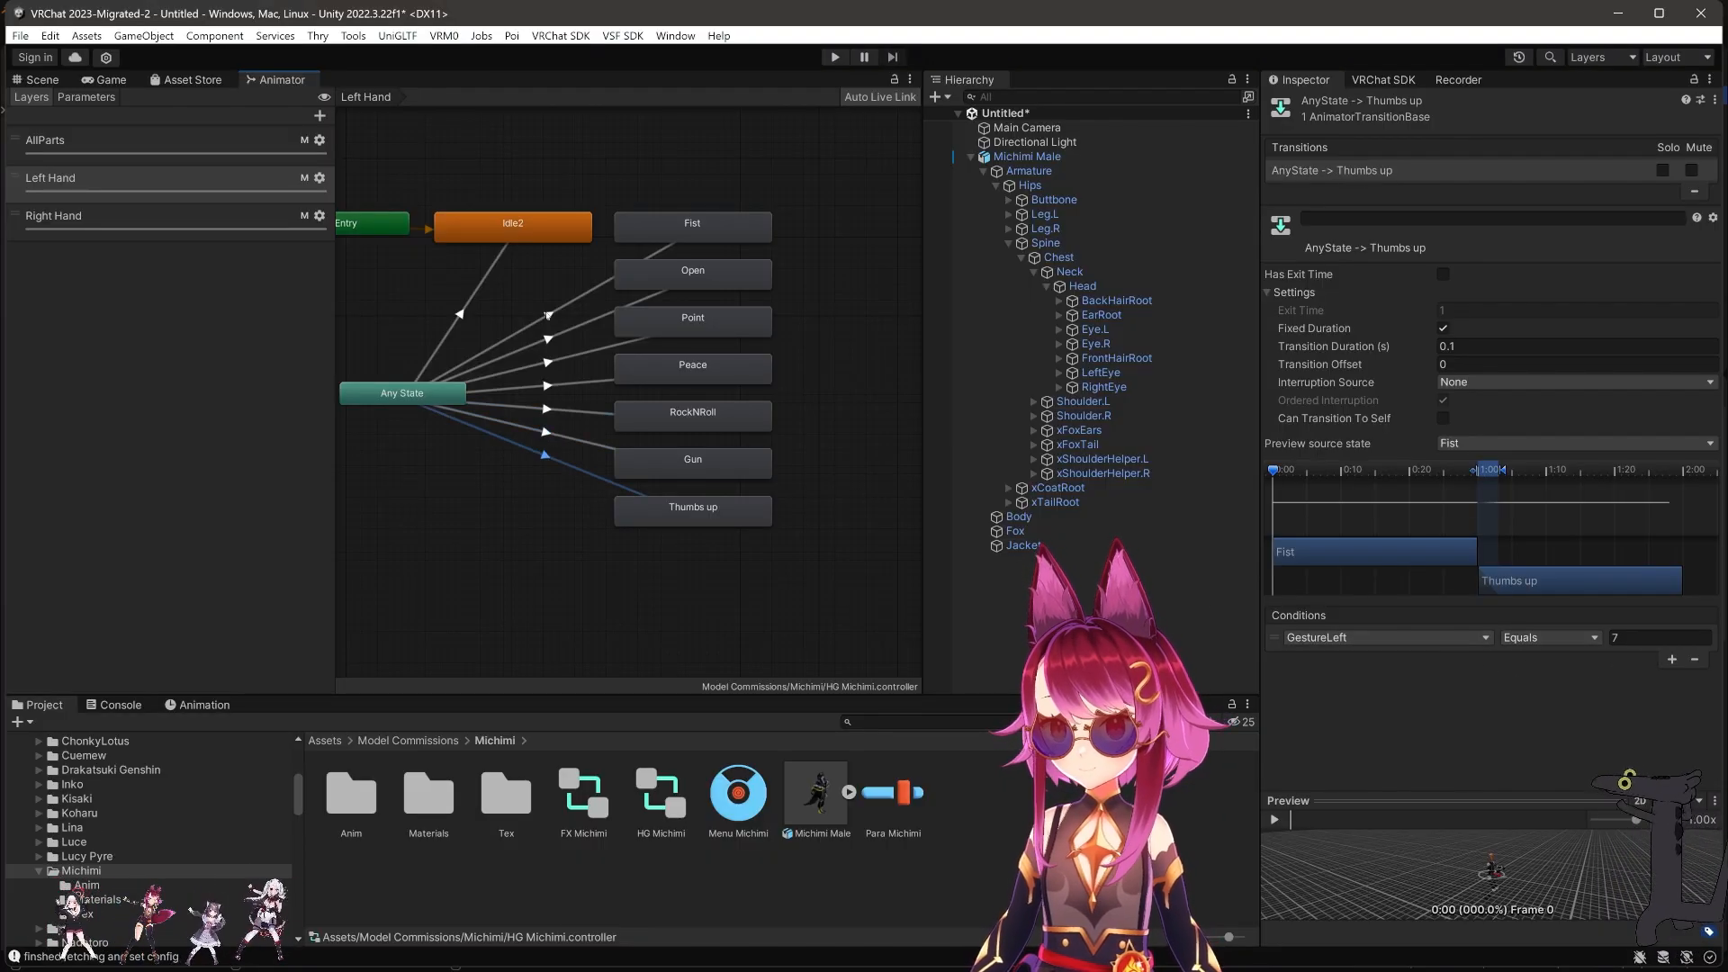
{"action": "left_click", "coordinate": [548, 316]}
- Show FX Michimi's Right Hand Gestures layer in the Animator, briefly checking HG Michimi again
{"action": "double_click", "coordinate": [587, 785]}
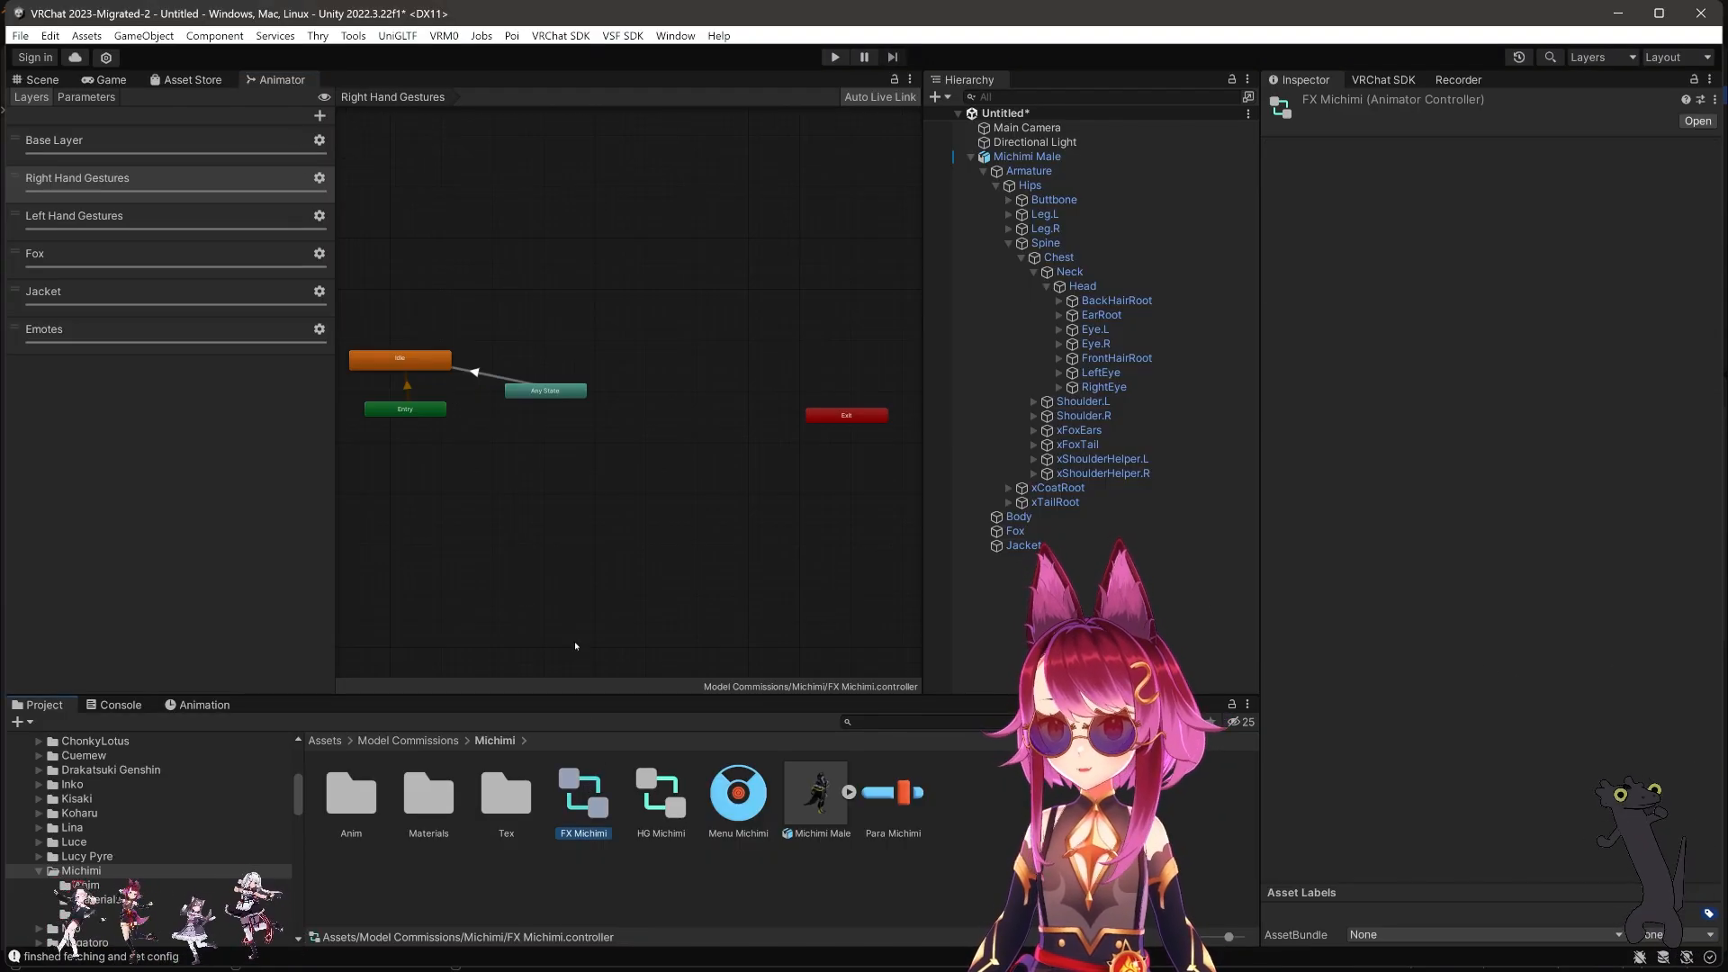
{"action": "left_click", "coordinate": [167, 180]}
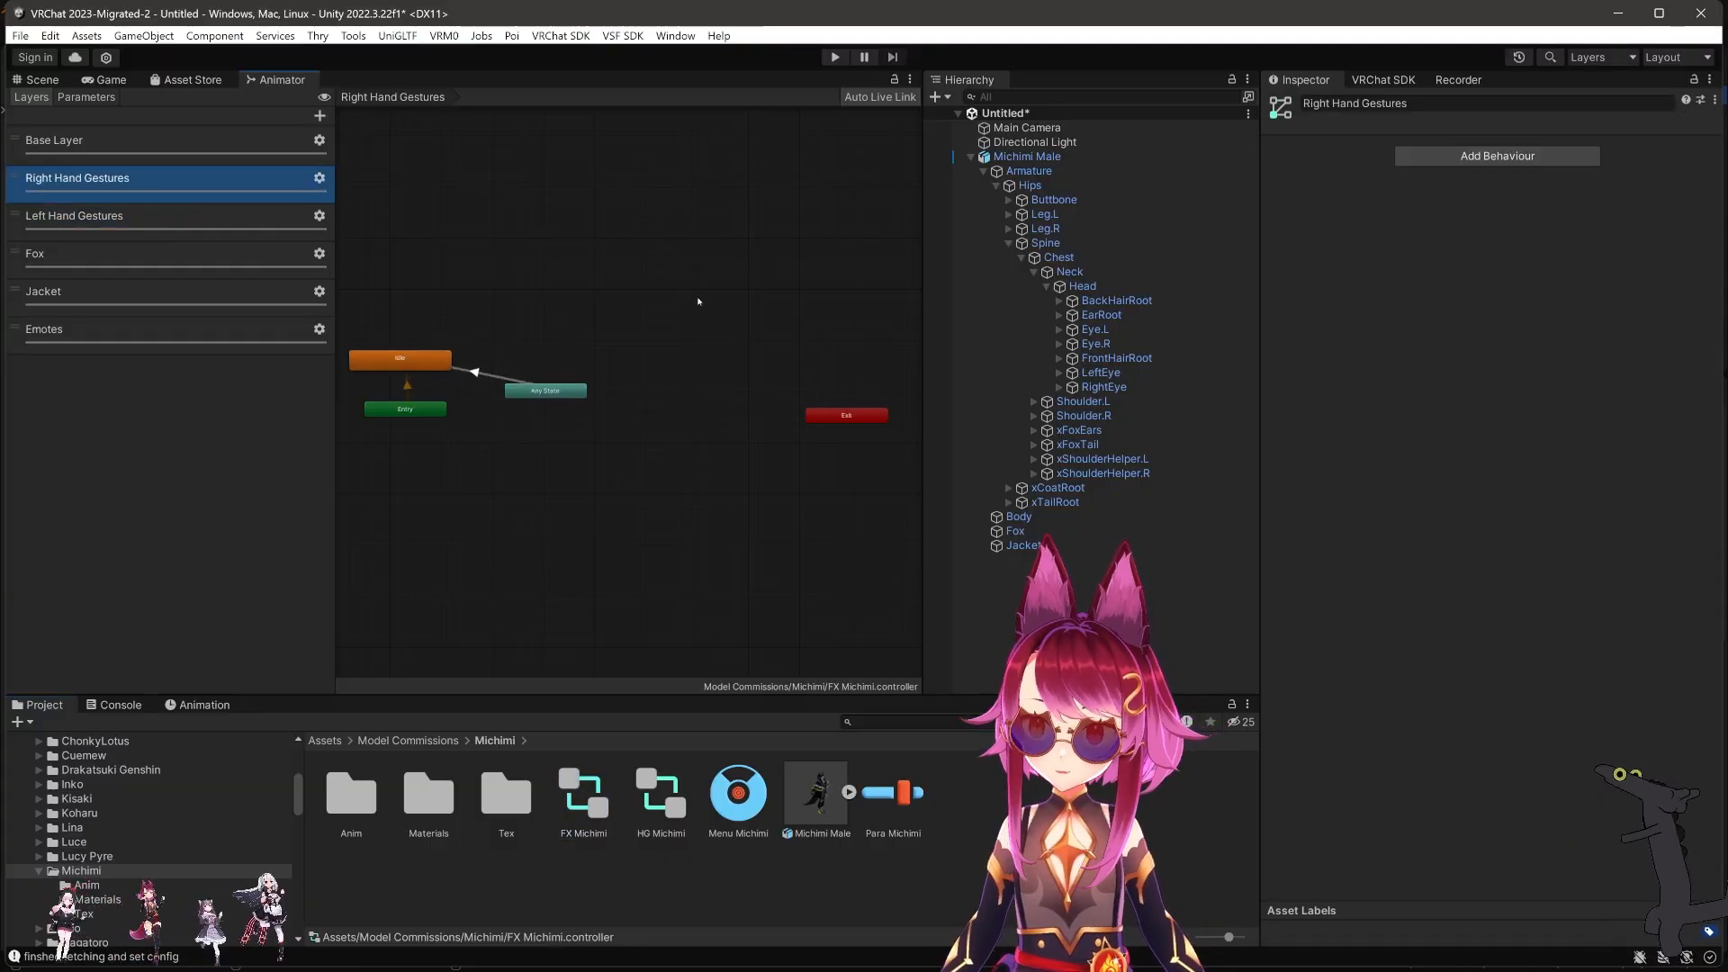
{"action": "scroll", "coordinate": [688, 449], "scroll_direction": "up", "scroll_amount": 2}
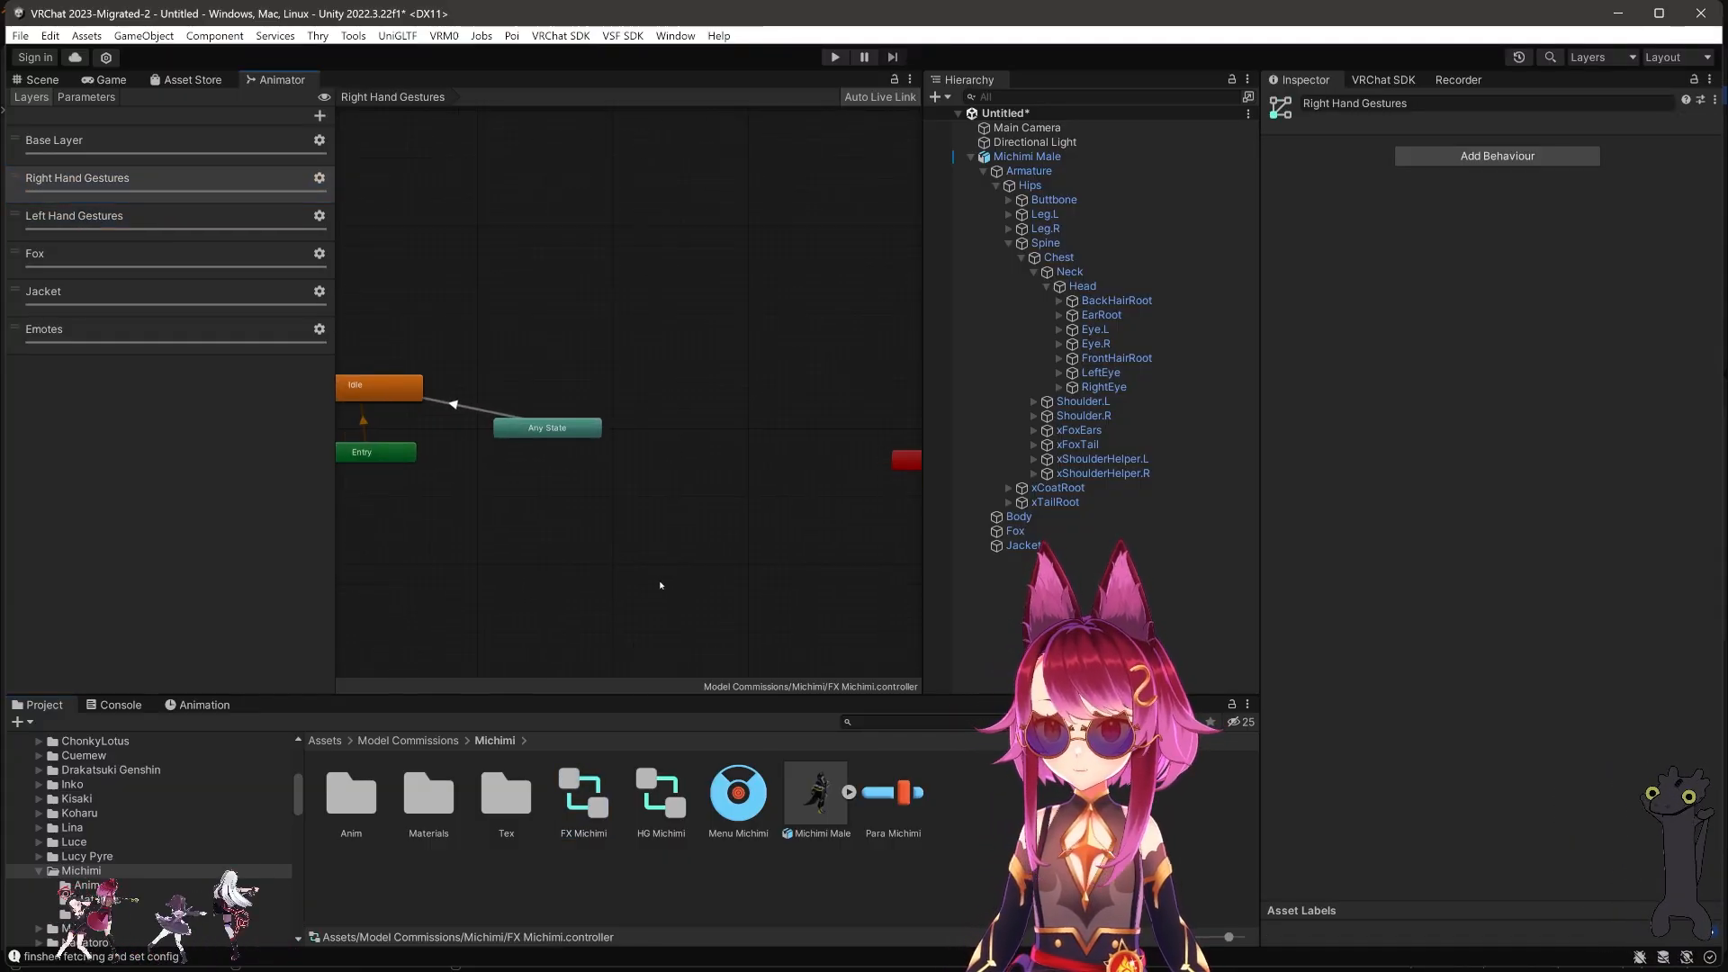
{"action": "left_click", "coordinate": [662, 791]}
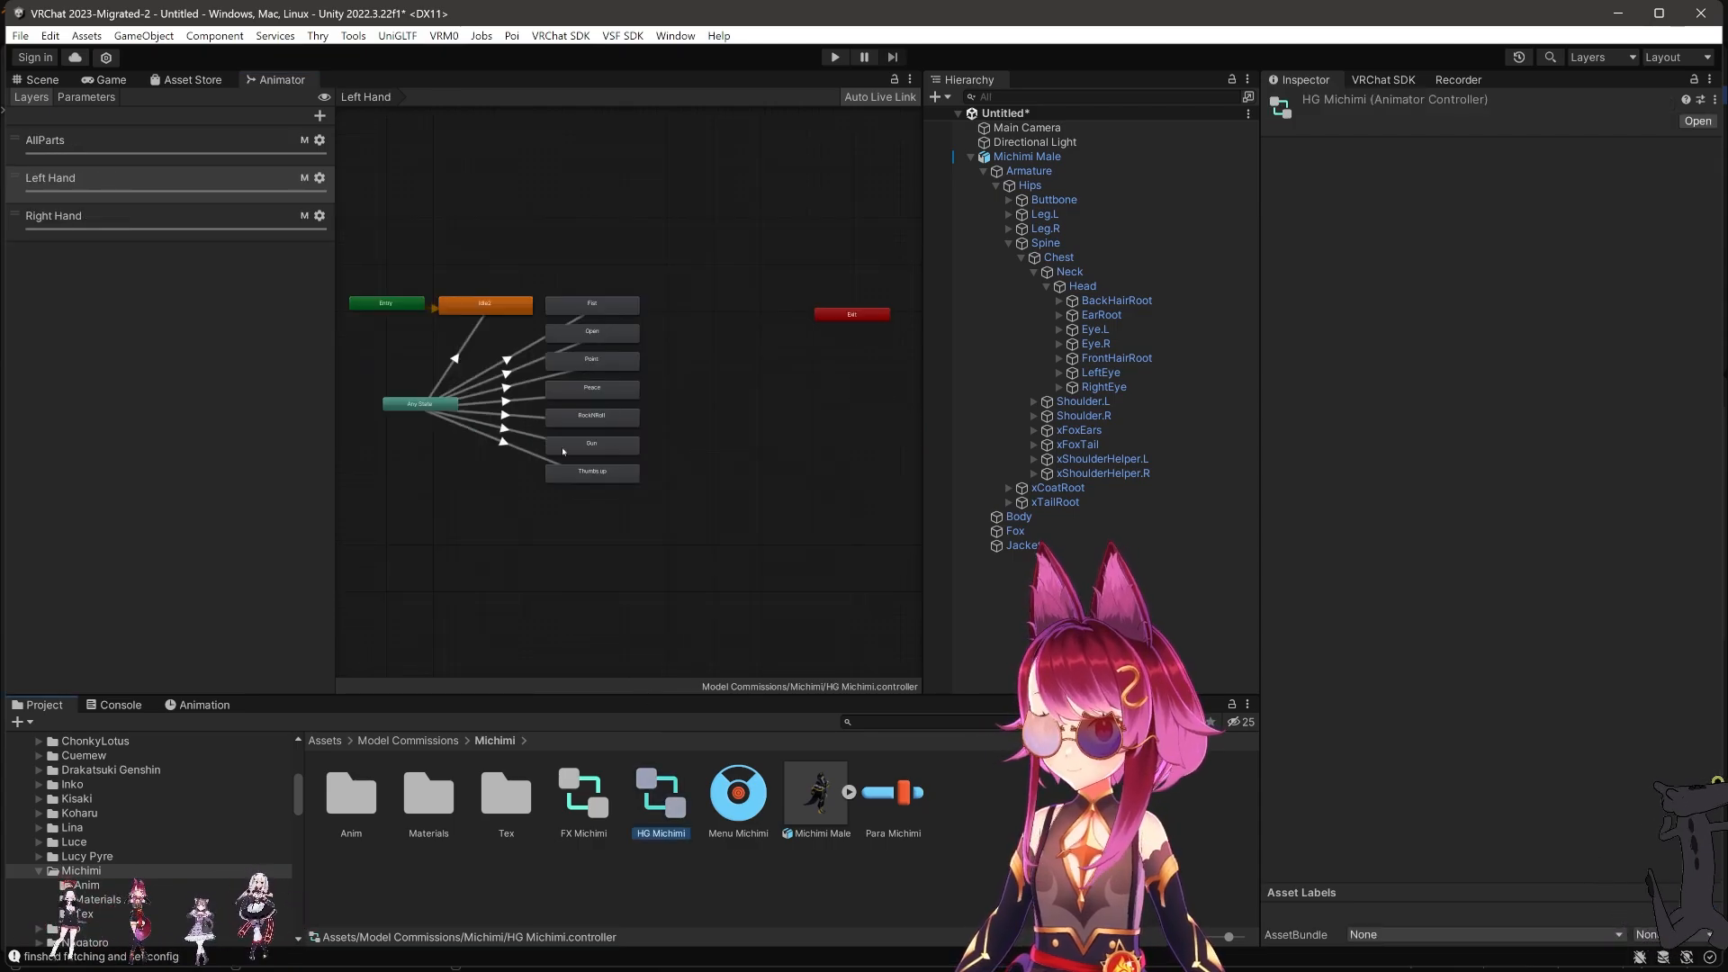
{"action": "left_click", "coordinate": [572, 789]}
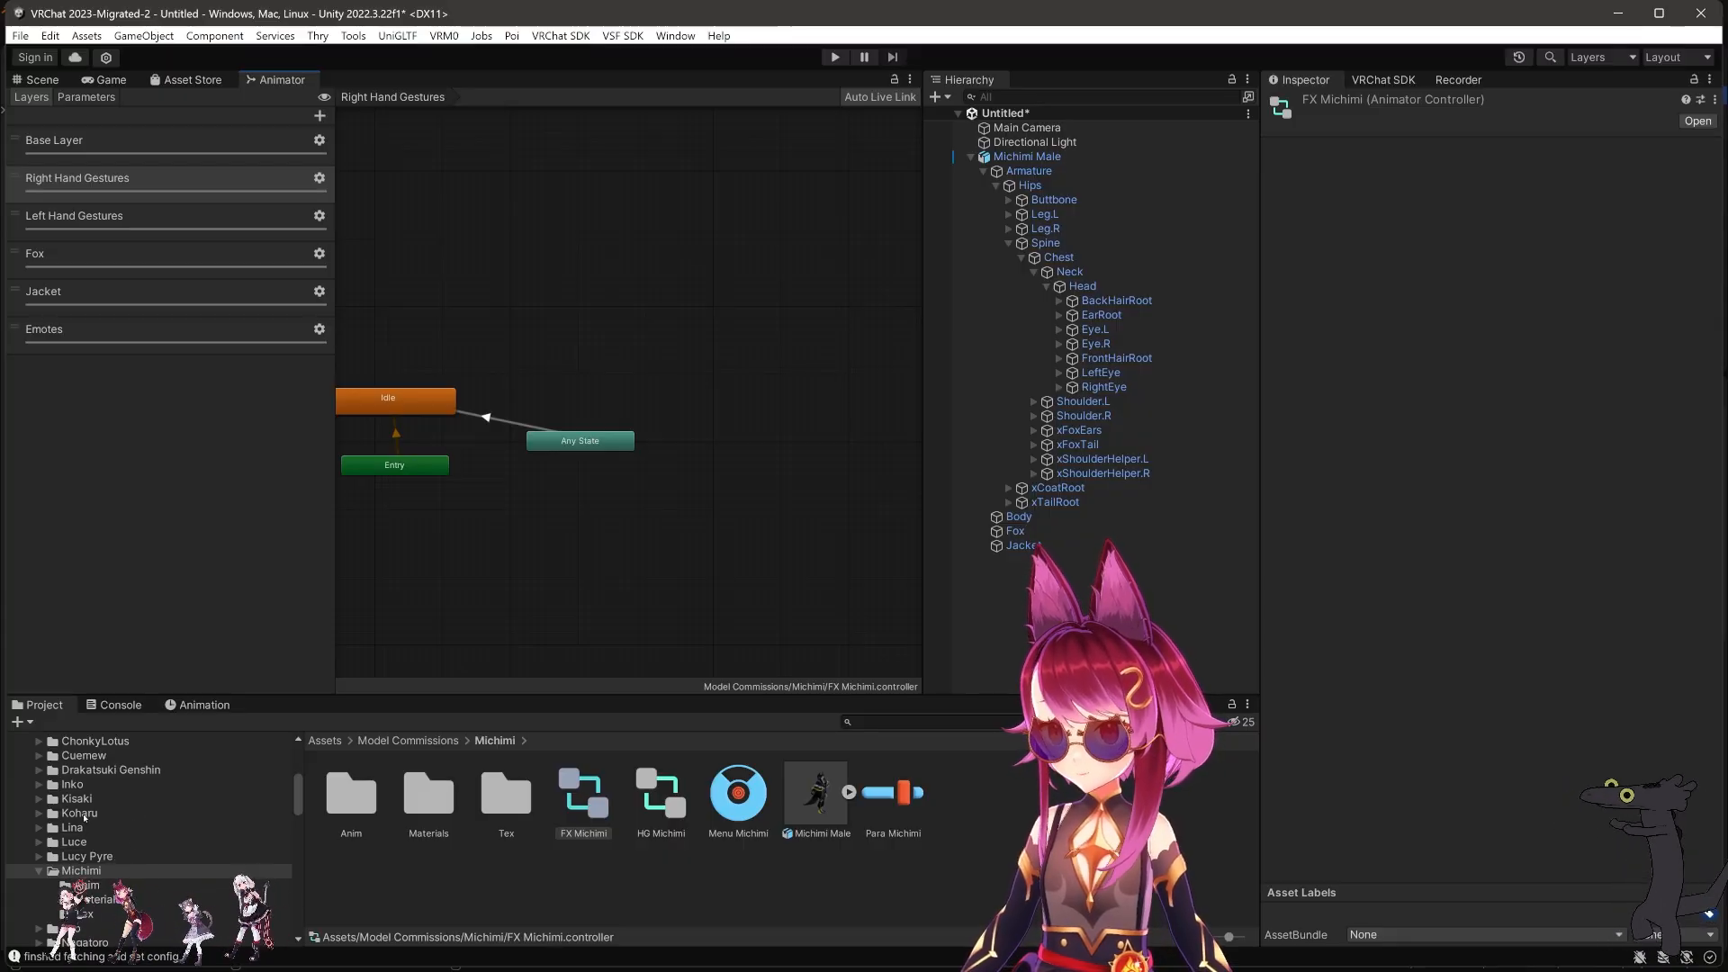
{"action": "scroll", "coordinate": [101, 816], "scroll_direction": "up", "scroll_amount": 3}
- Show the AmariVT folder and inspect FX Amari's emote states, including na 1
{"action": "left_click", "coordinate": [82, 780]}
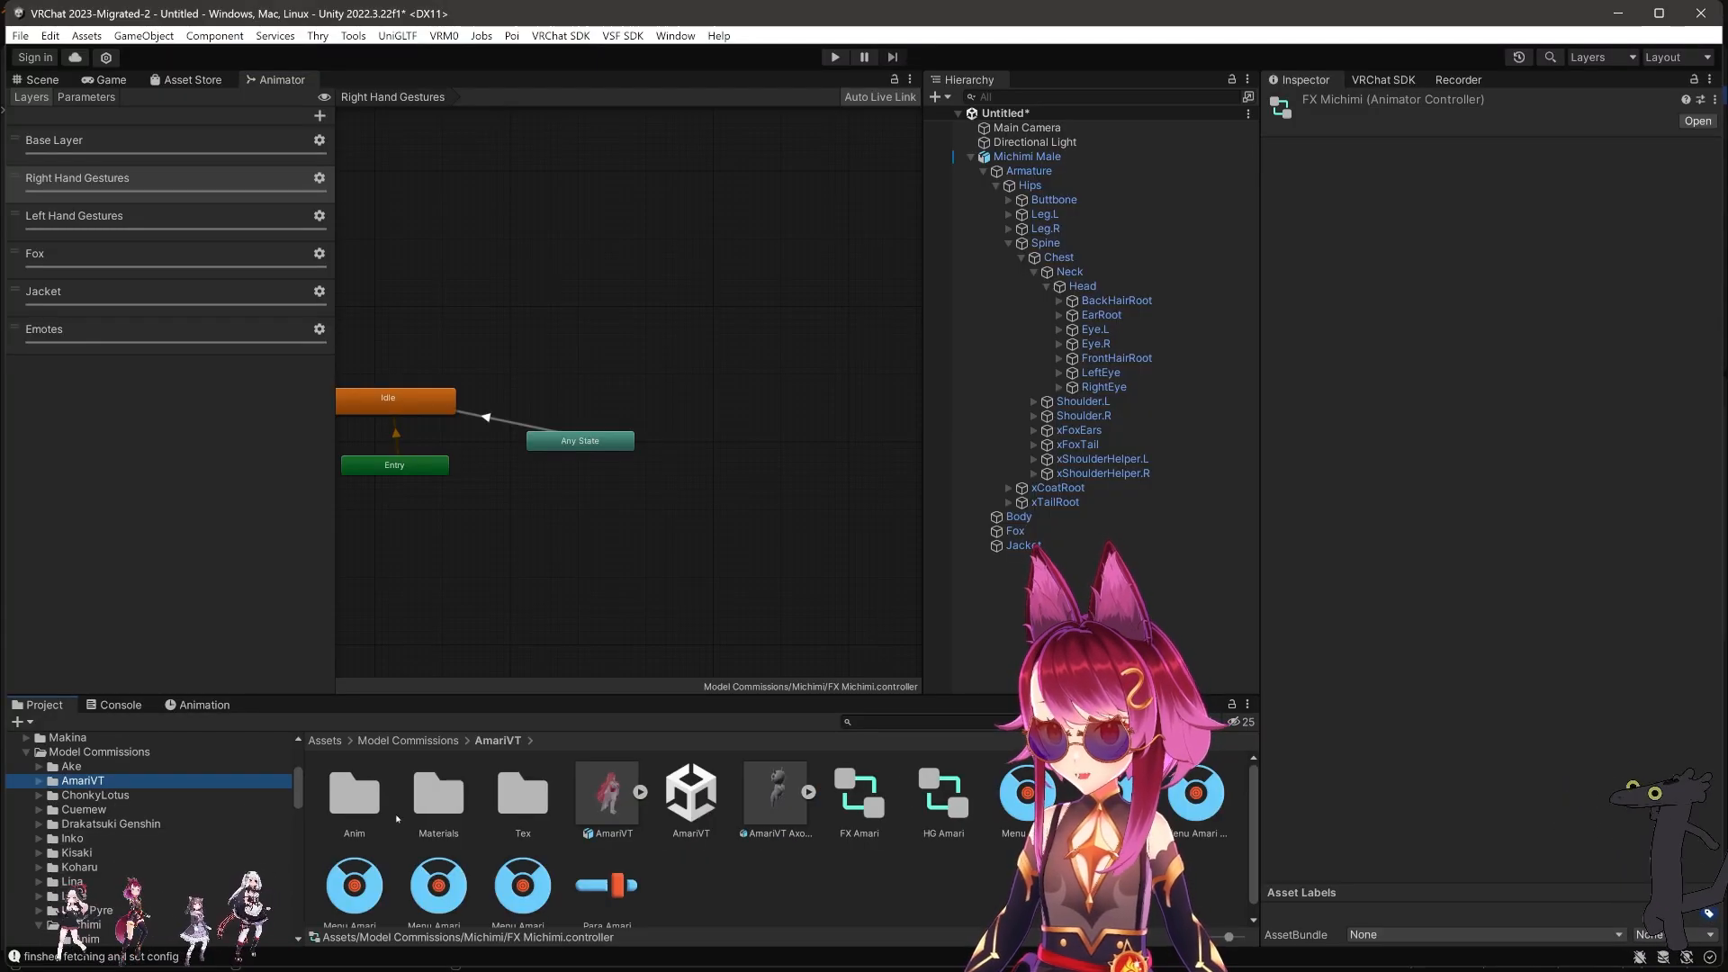
{"action": "left_click", "coordinate": [940, 791]}
{"action": "left_click", "coordinate": [859, 792]}
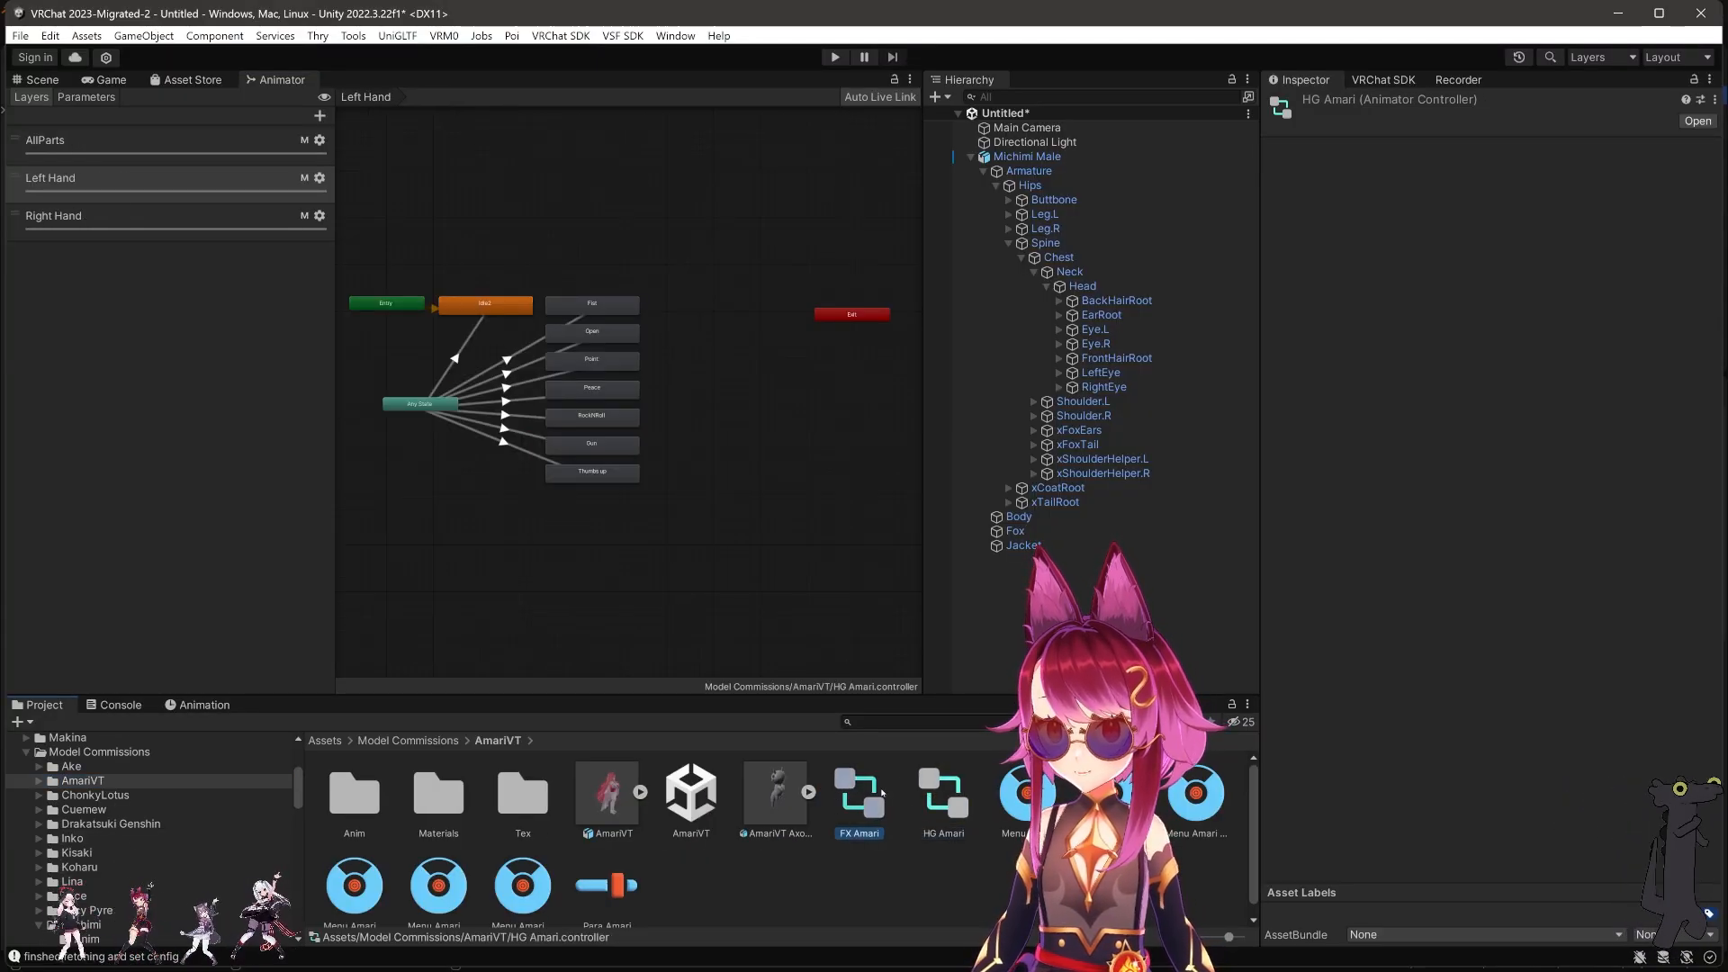
{"action": "scroll", "coordinate": [638, 544], "scroll_direction": "down", "scroll_amount": 3}
{"action": "middle_click_drag", "start_coordinate": [638, 545], "coordinate": [694, 605]}
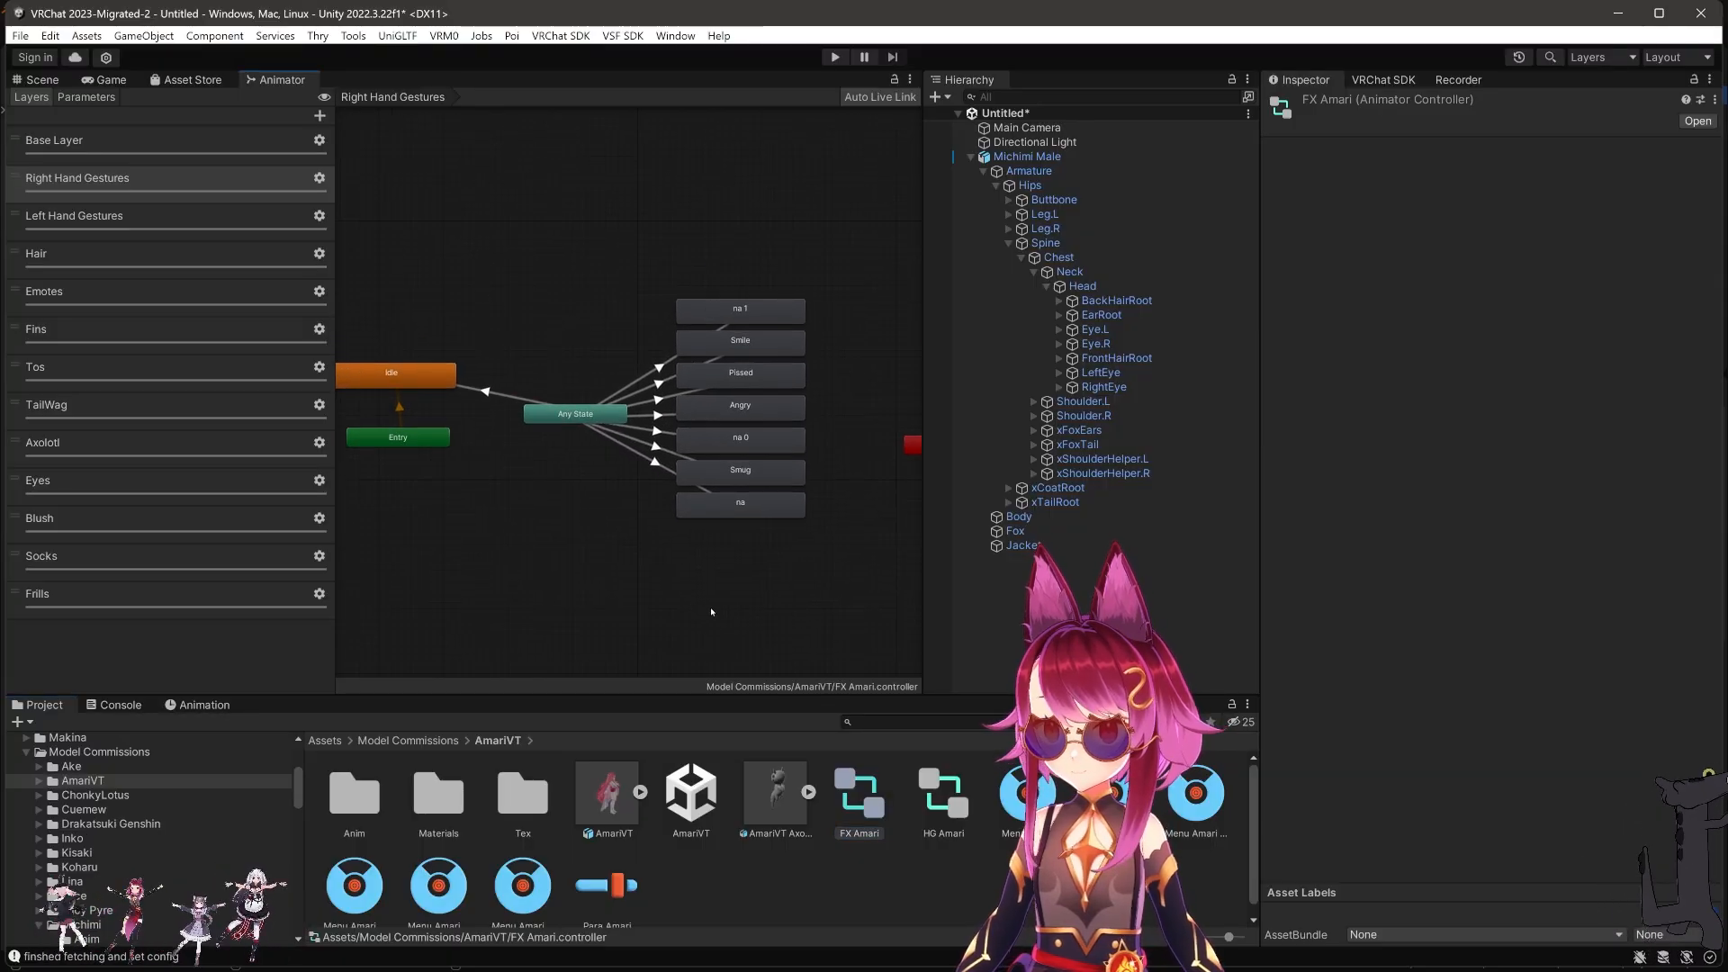
{"action": "scroll", "coordinate": [776, 585], "scroll_direction": "up", "scroll_amount": 3}
{"action": "middle_click_drag", "start_coordinate": [806, 369], "coordinate": [830, 430]}
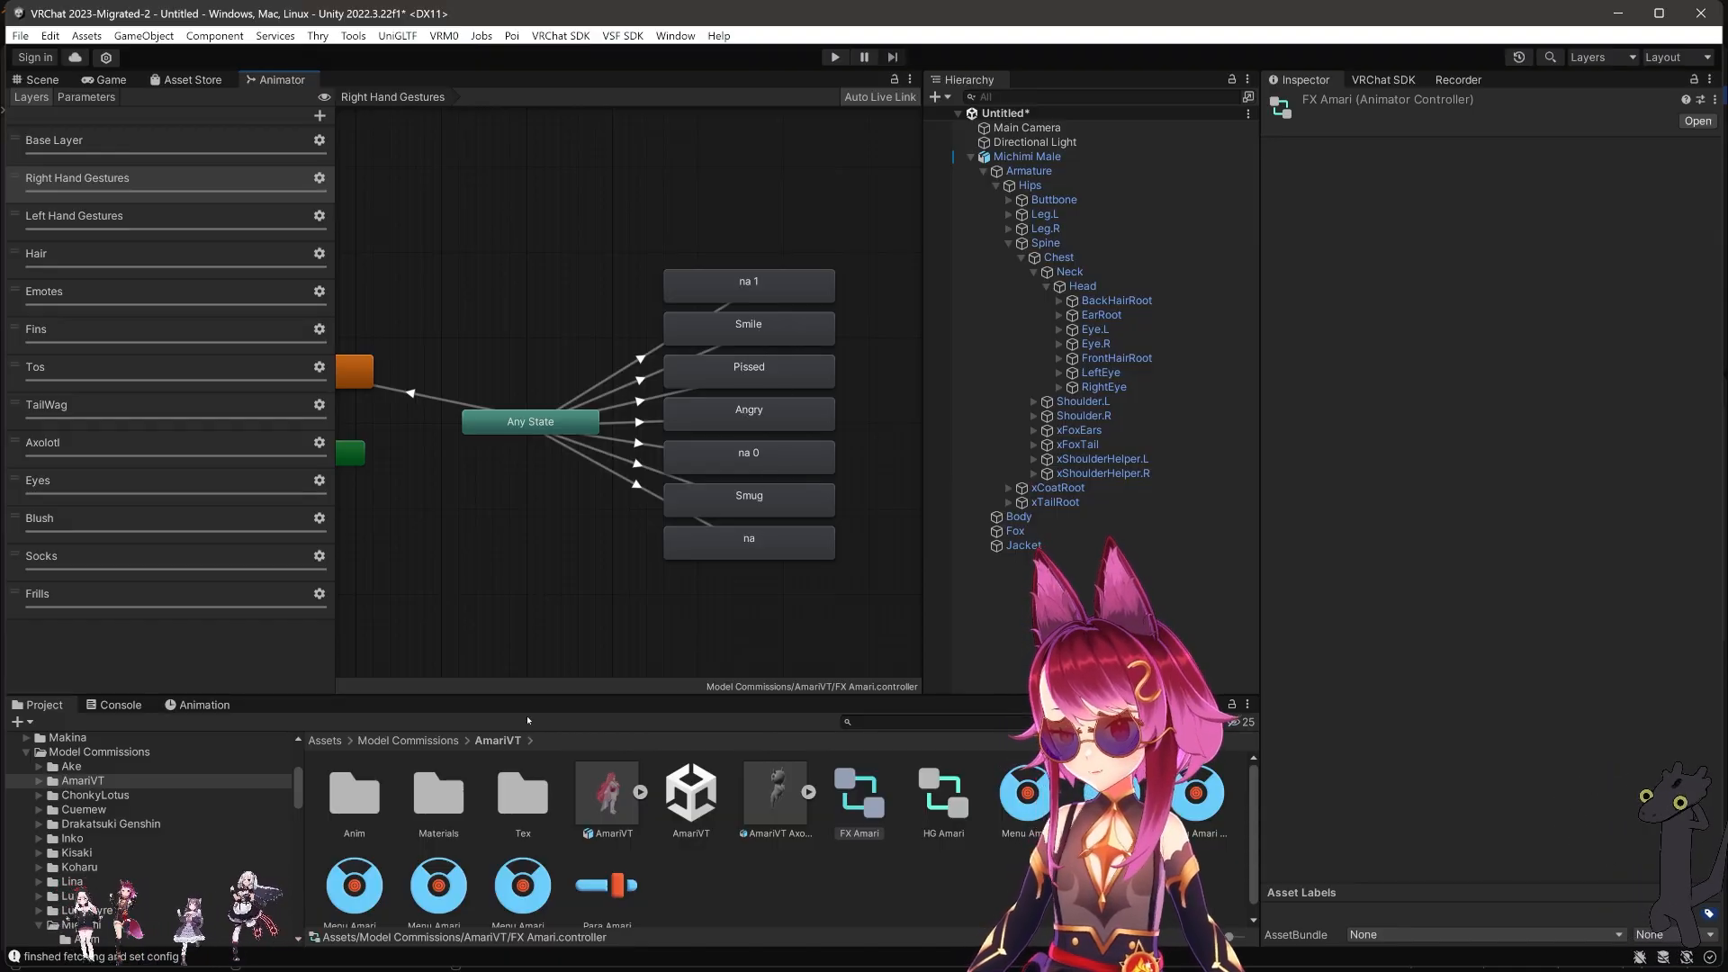
{"action": "left_click", "coordinate": [731, 339]}
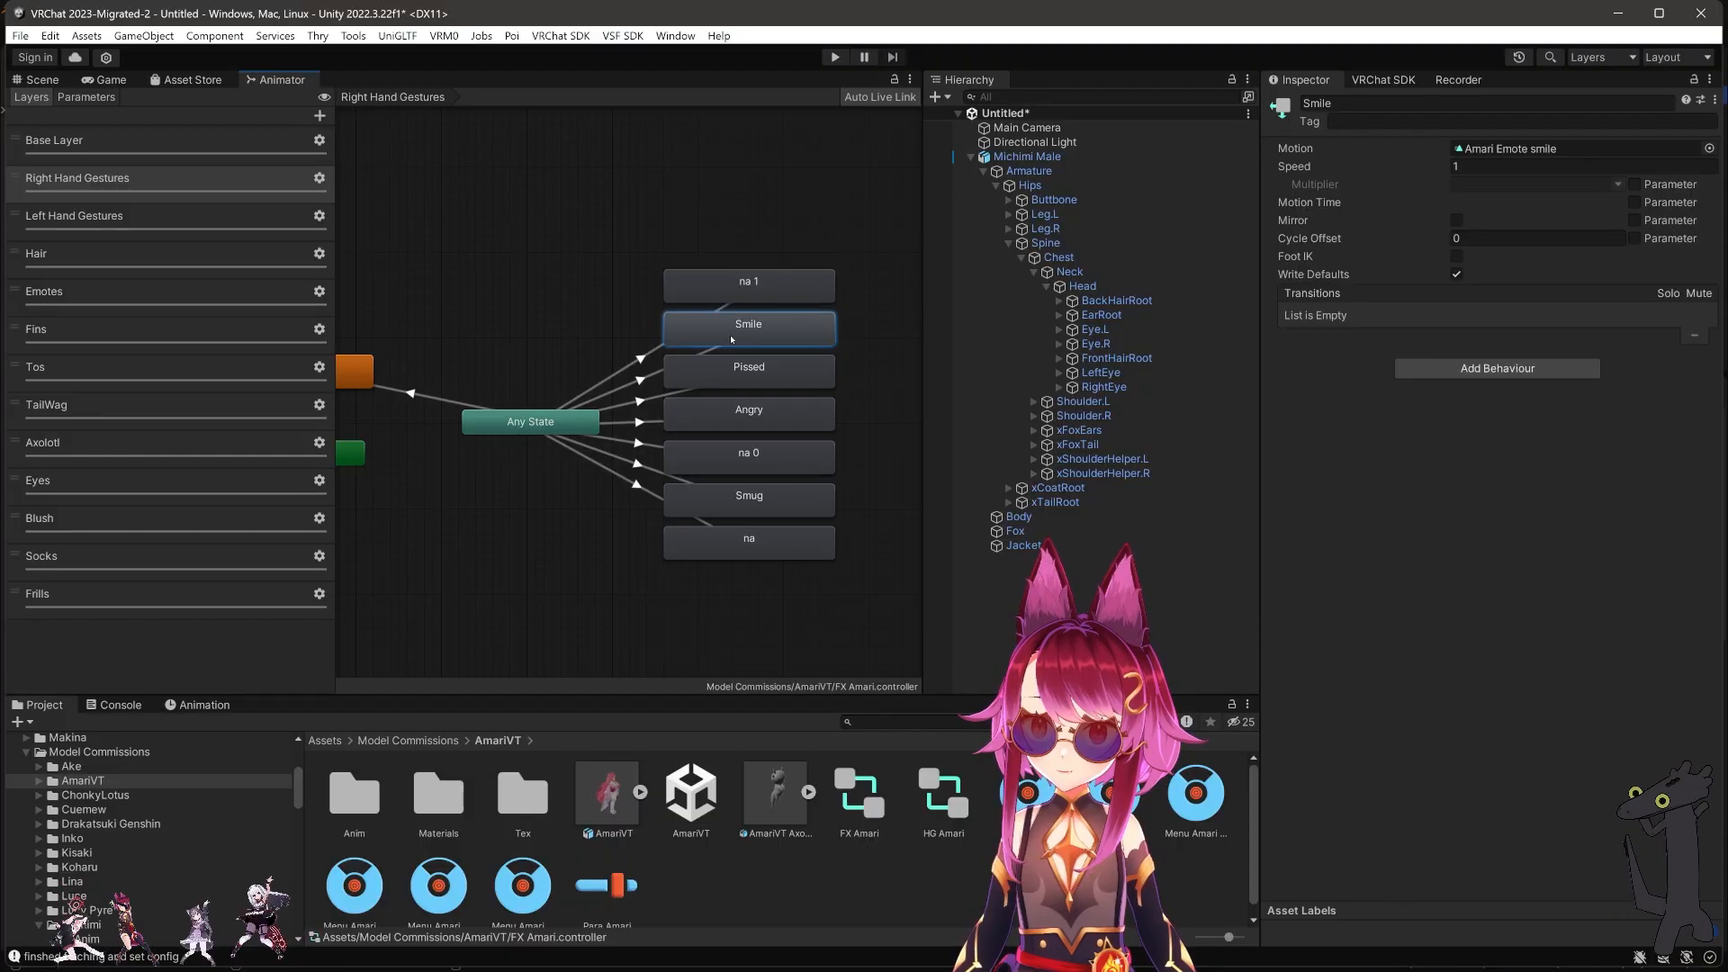
- Frame the Idle2 and entry states in HG Amari's Left Hand layer, then return to FX Amari
{"action": "left_click", "coordinate": [928, 790]}
{"action": "scroll", "coordinate": [603, 306], "scroll_direction": "up", "scroll_amount": 5}
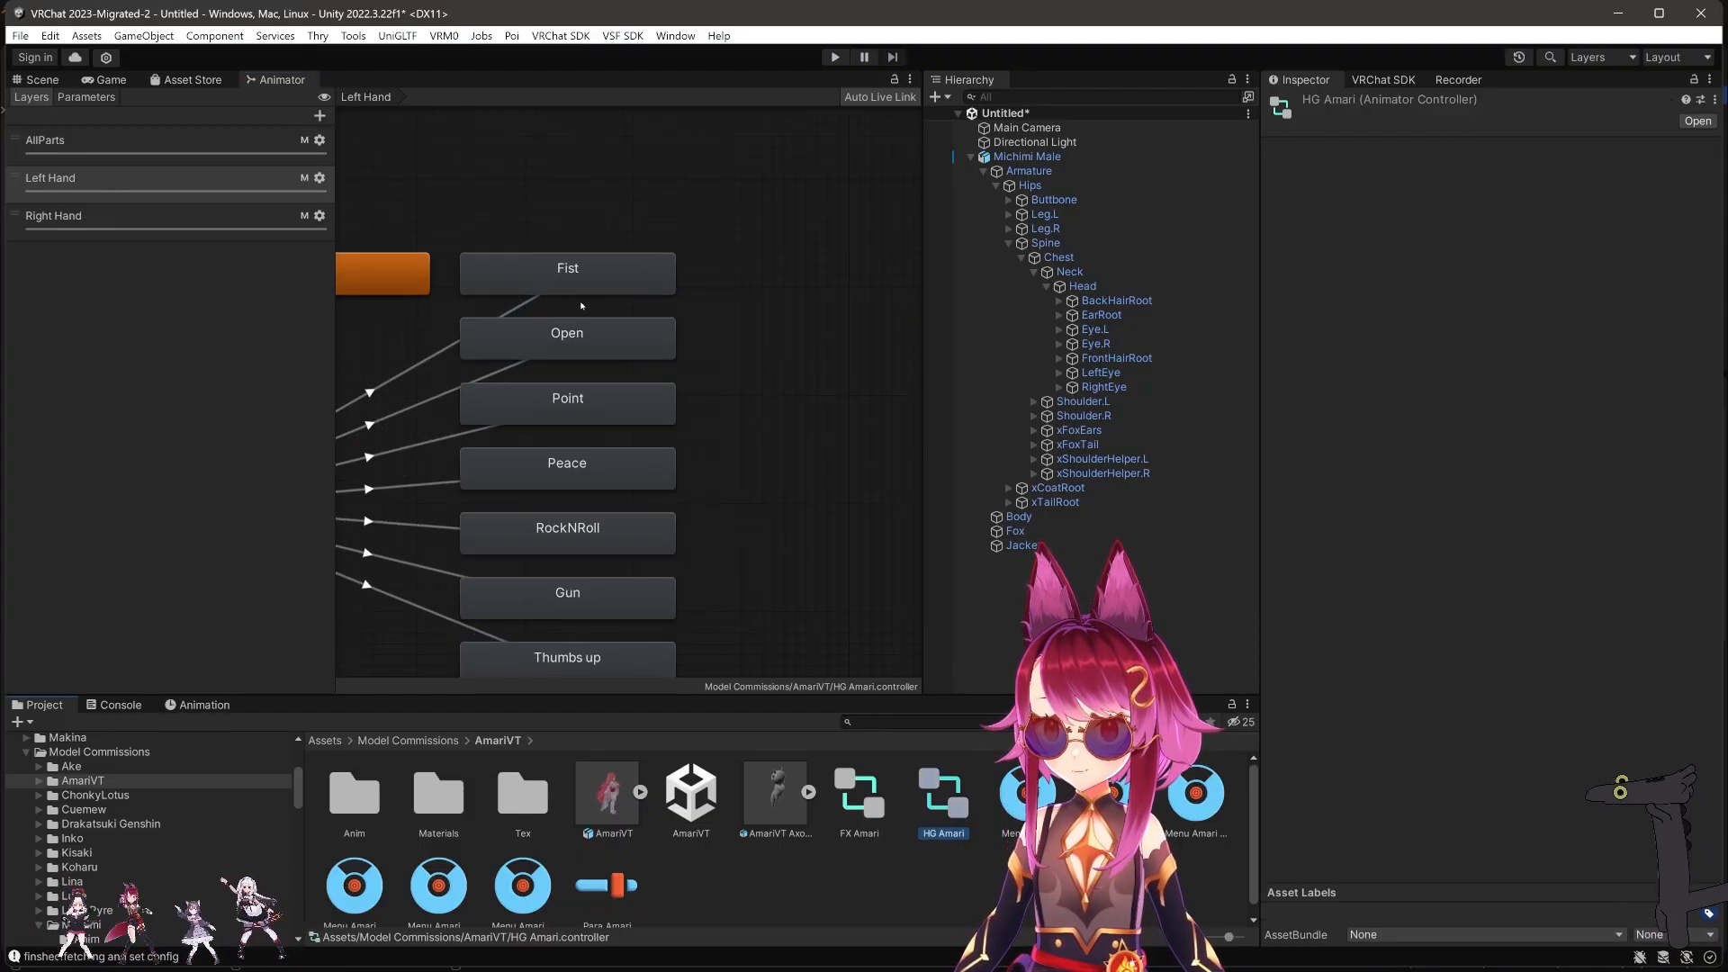
{"action": "middle_click_drag", "start_coordinate": [581, 306], "coordinate": [686, 279]}
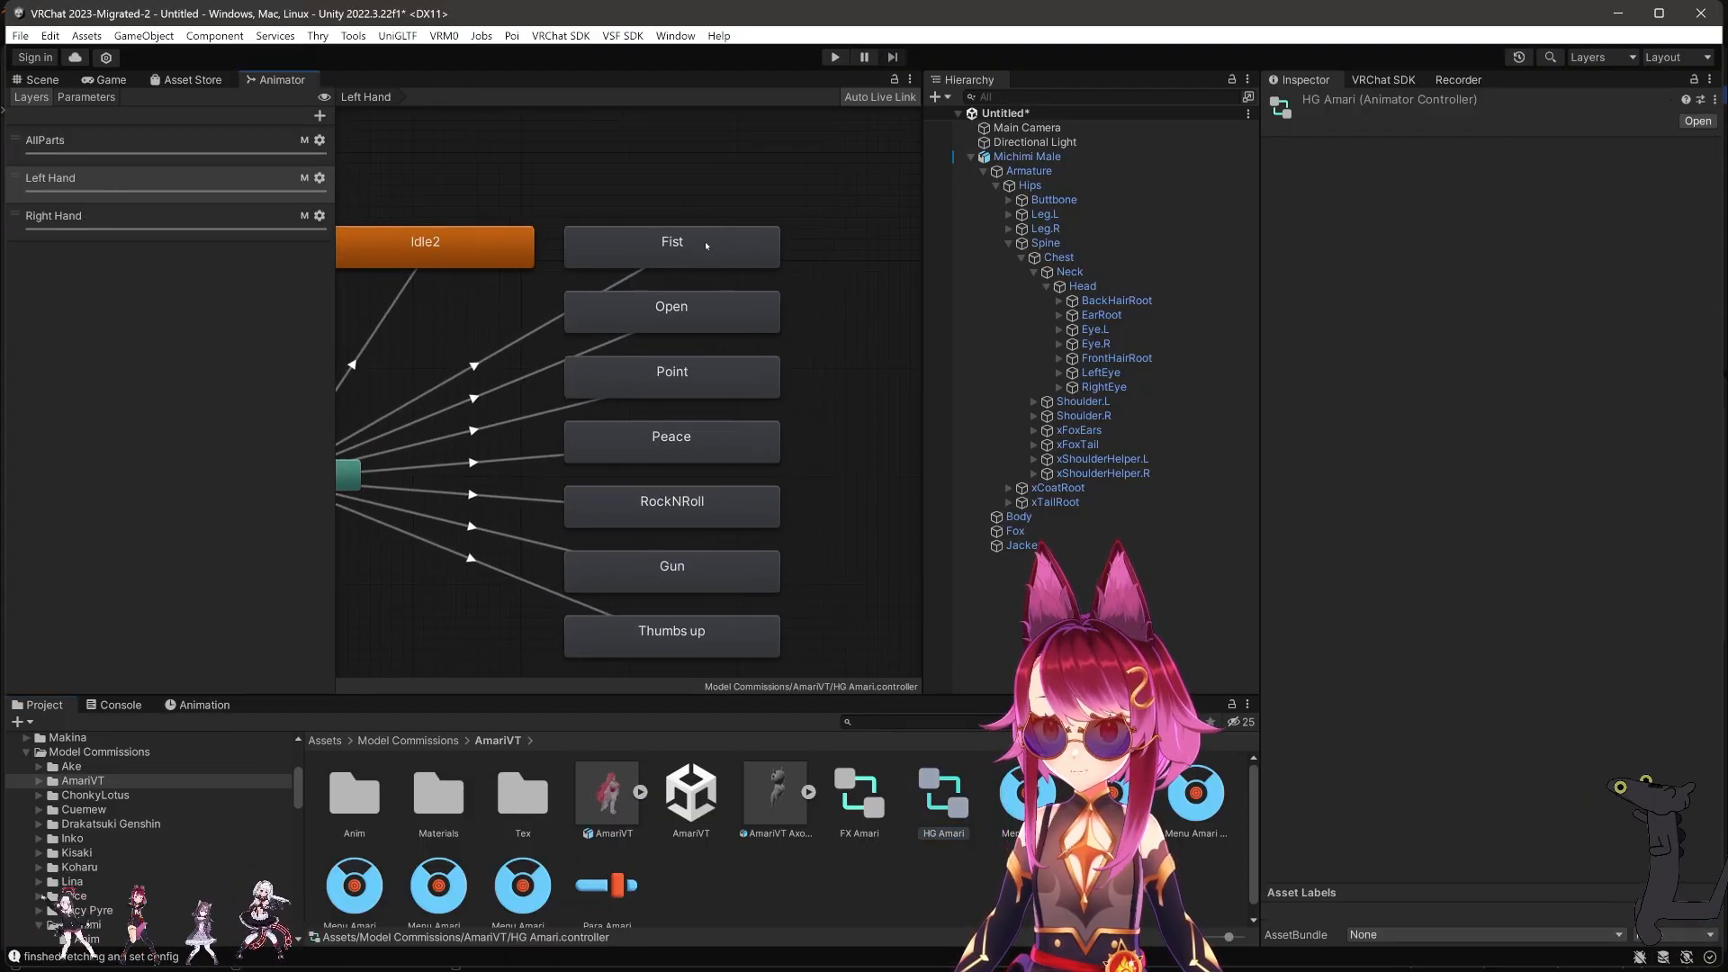
{"action": "left_click", "coordinate": [866, 782]}
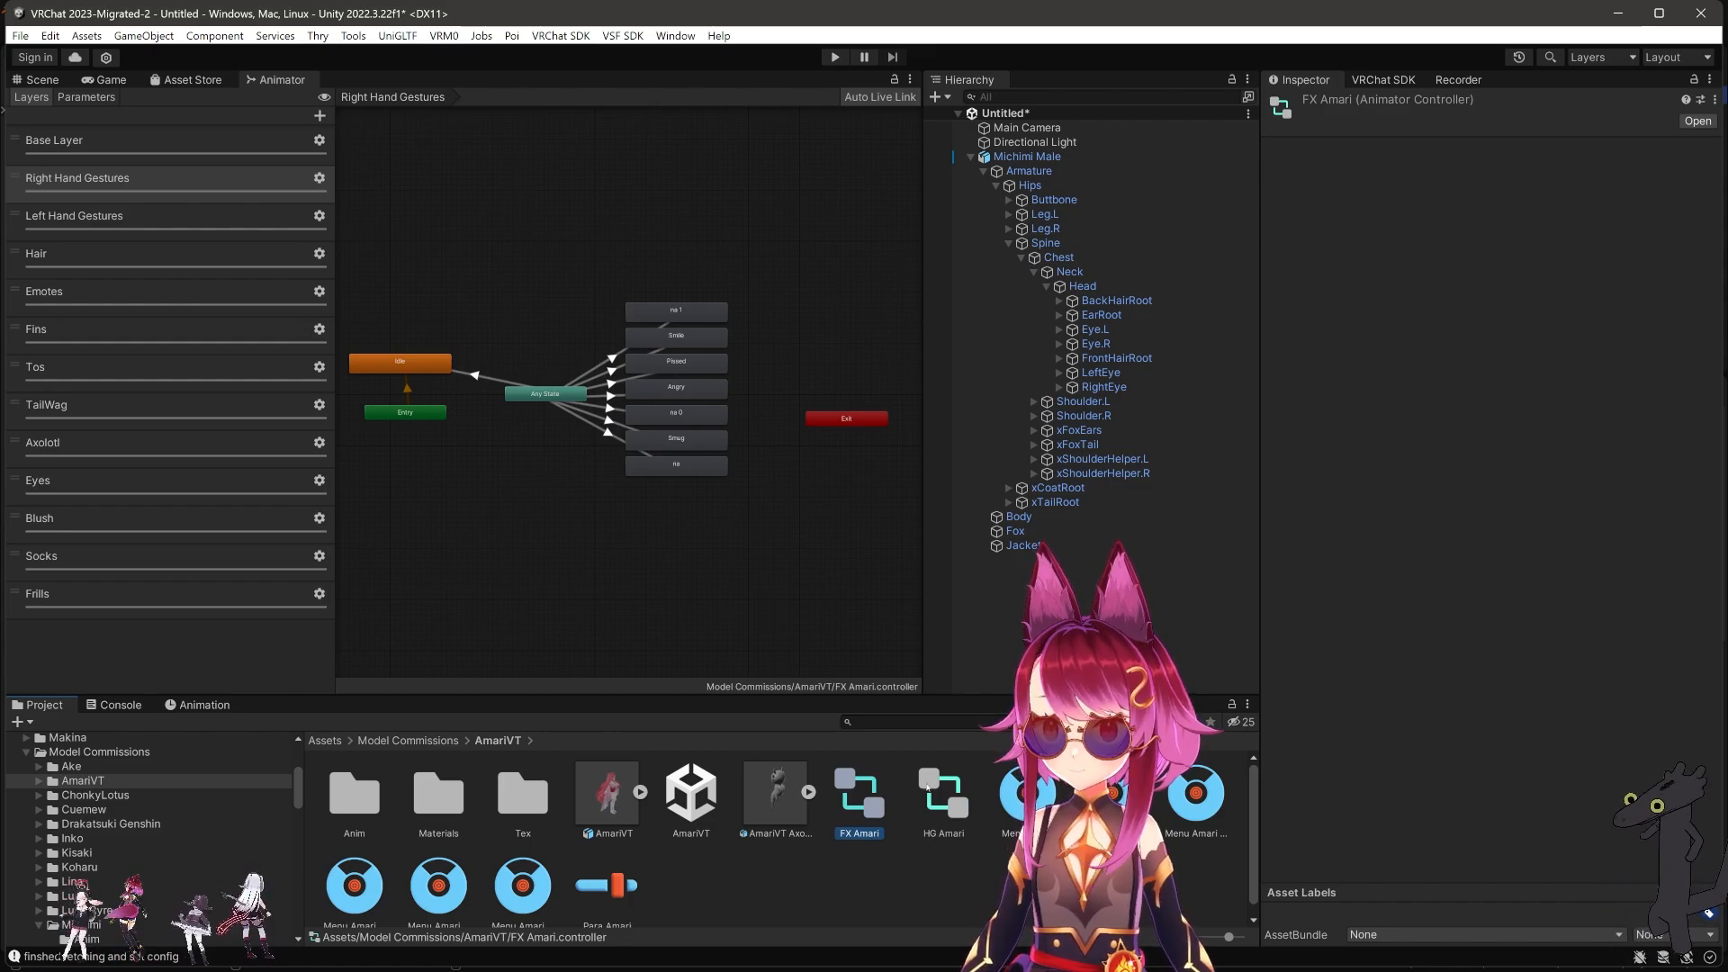
{"action": "left_click", "coordinate": [927, 789]}
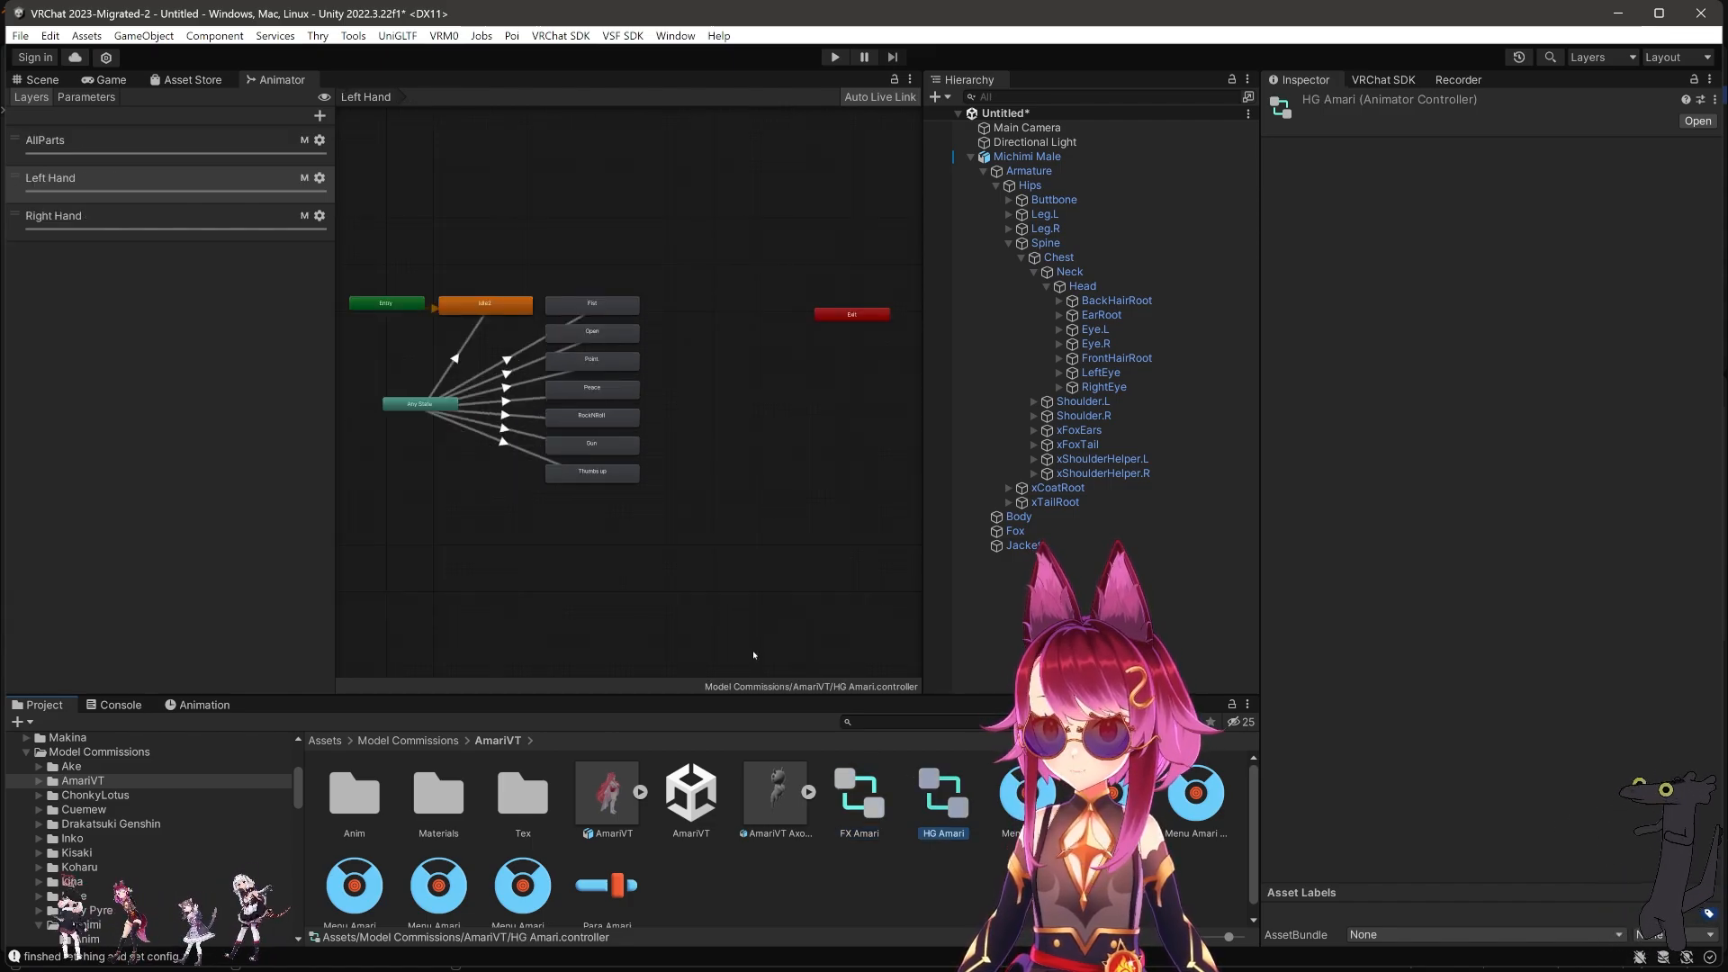
{"action": "left_click", "coordinate": [864, 786]}
{"action": "scroll", "coordinate": [694, 387], "scroll_direction": "up", "scroll_amount": 2}
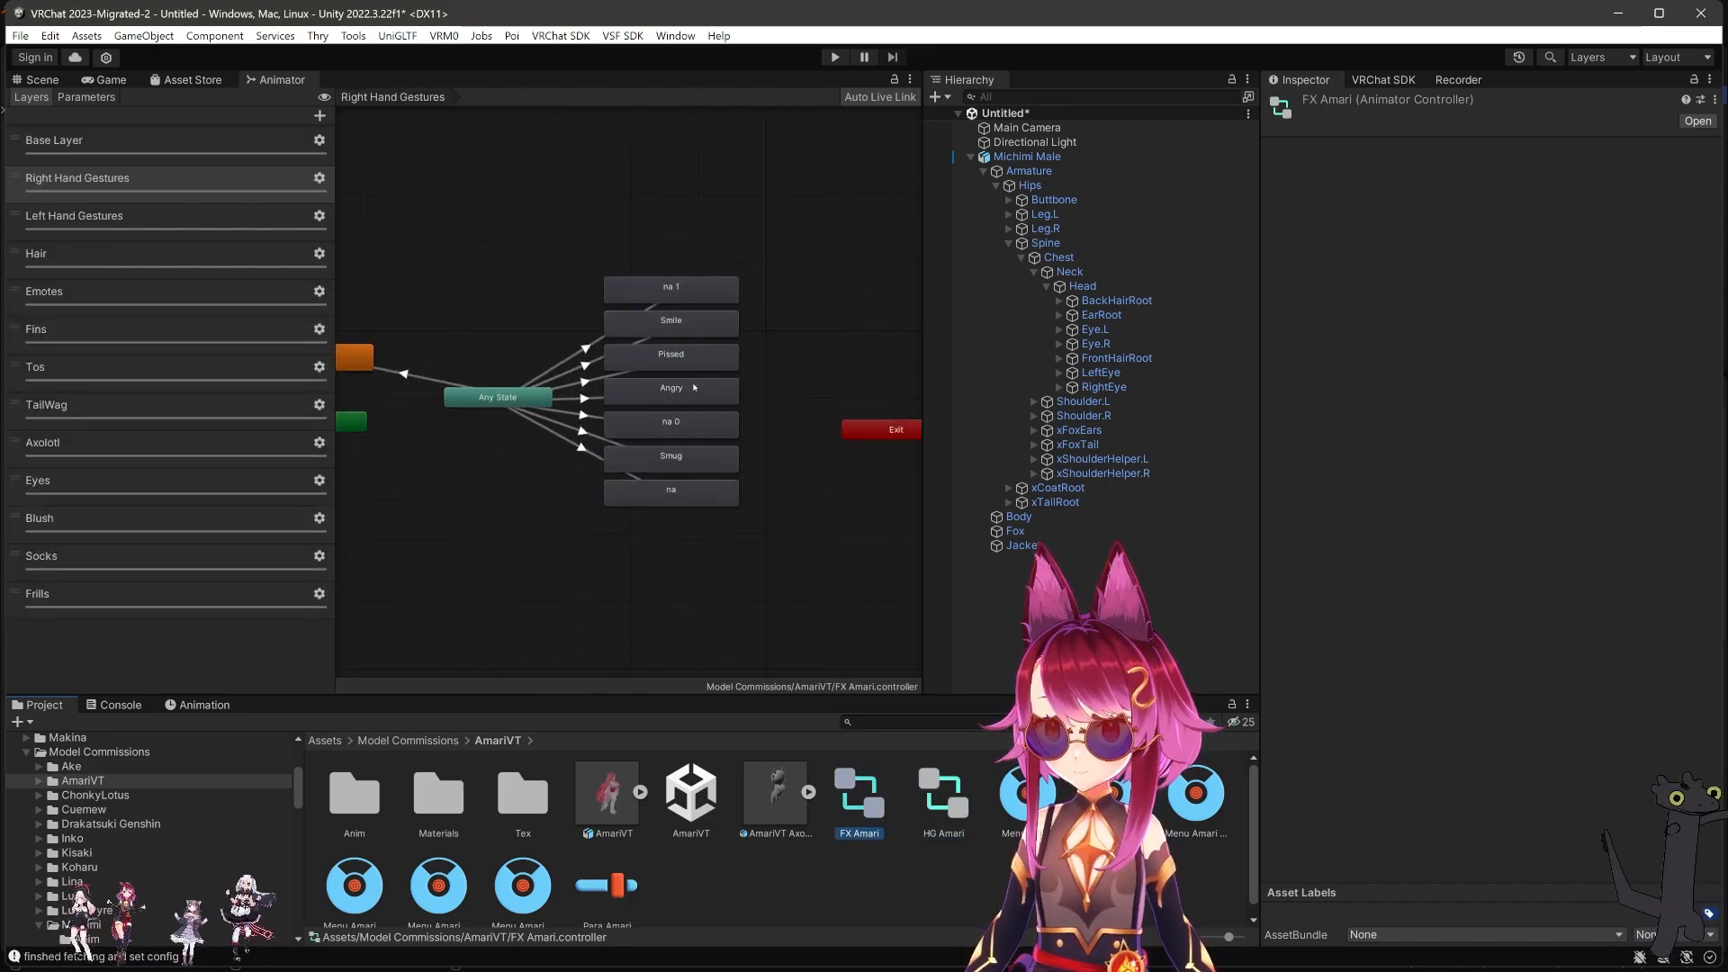
{"action": "scroll", "coordinate": [694, 387], "scroll_direction": "up", "scroll_amount": 2}
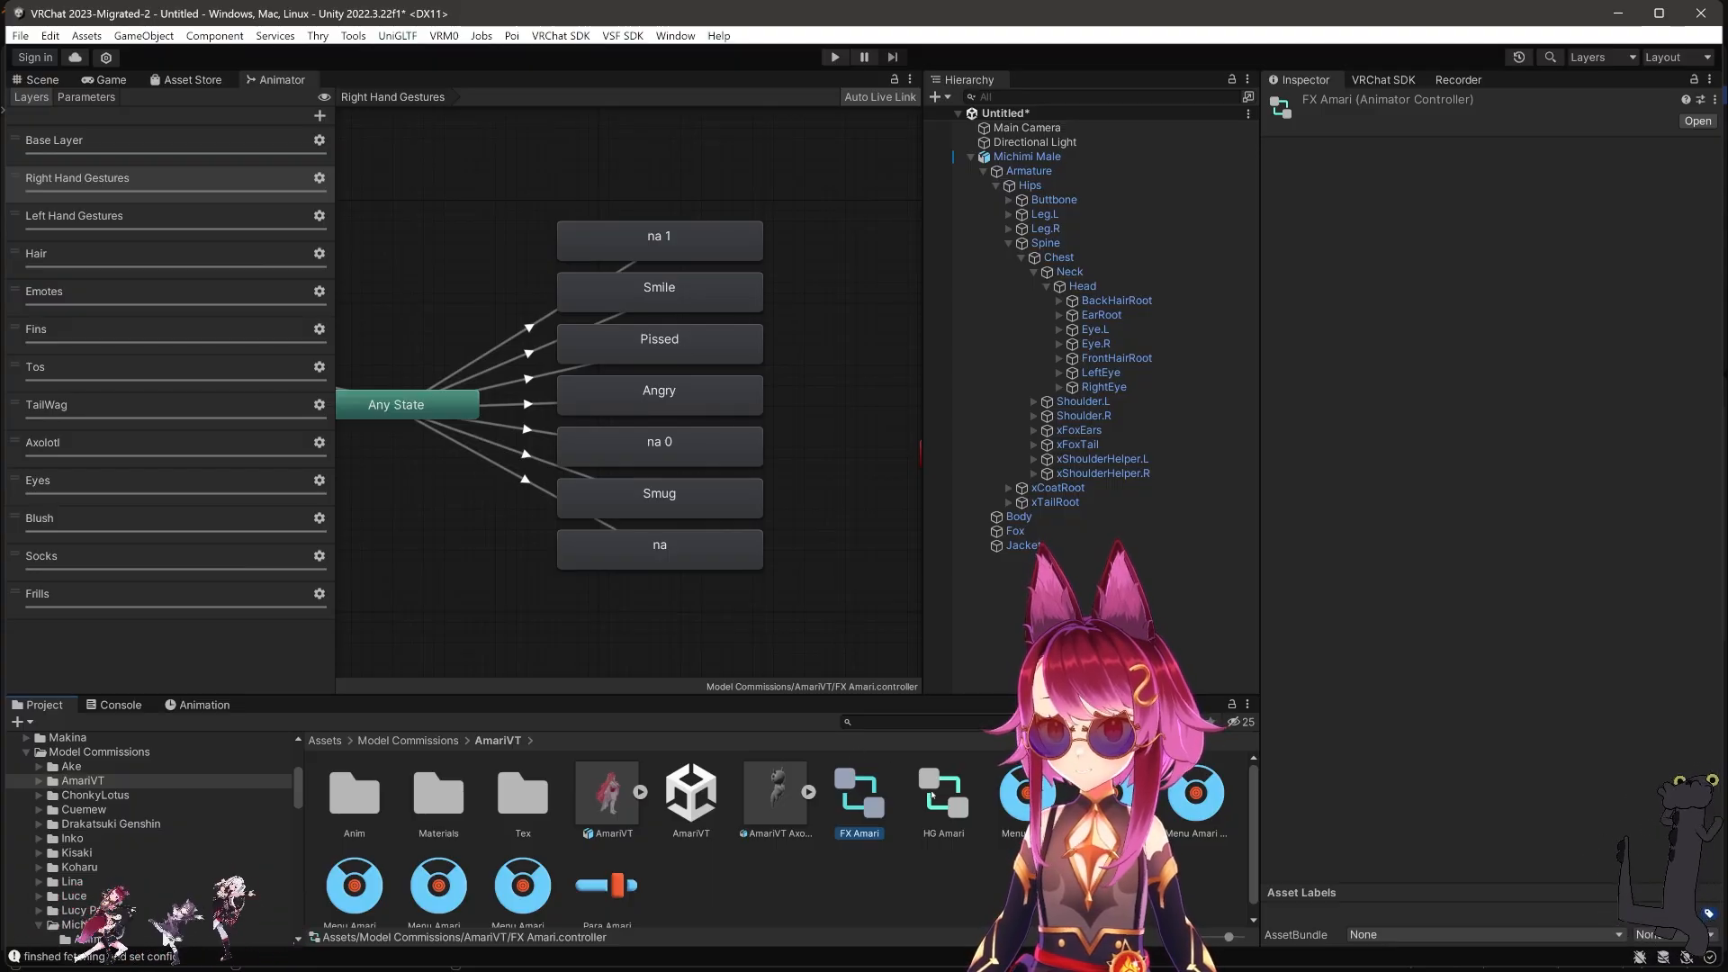
- Compare HG Amari's Left Hand layer with FX Amari's Right Hand Gestures layer several times
{"action": "left_click", "coordinate": [943, 789]}
{"action": "left_click", "coordinate": [862, 788]}
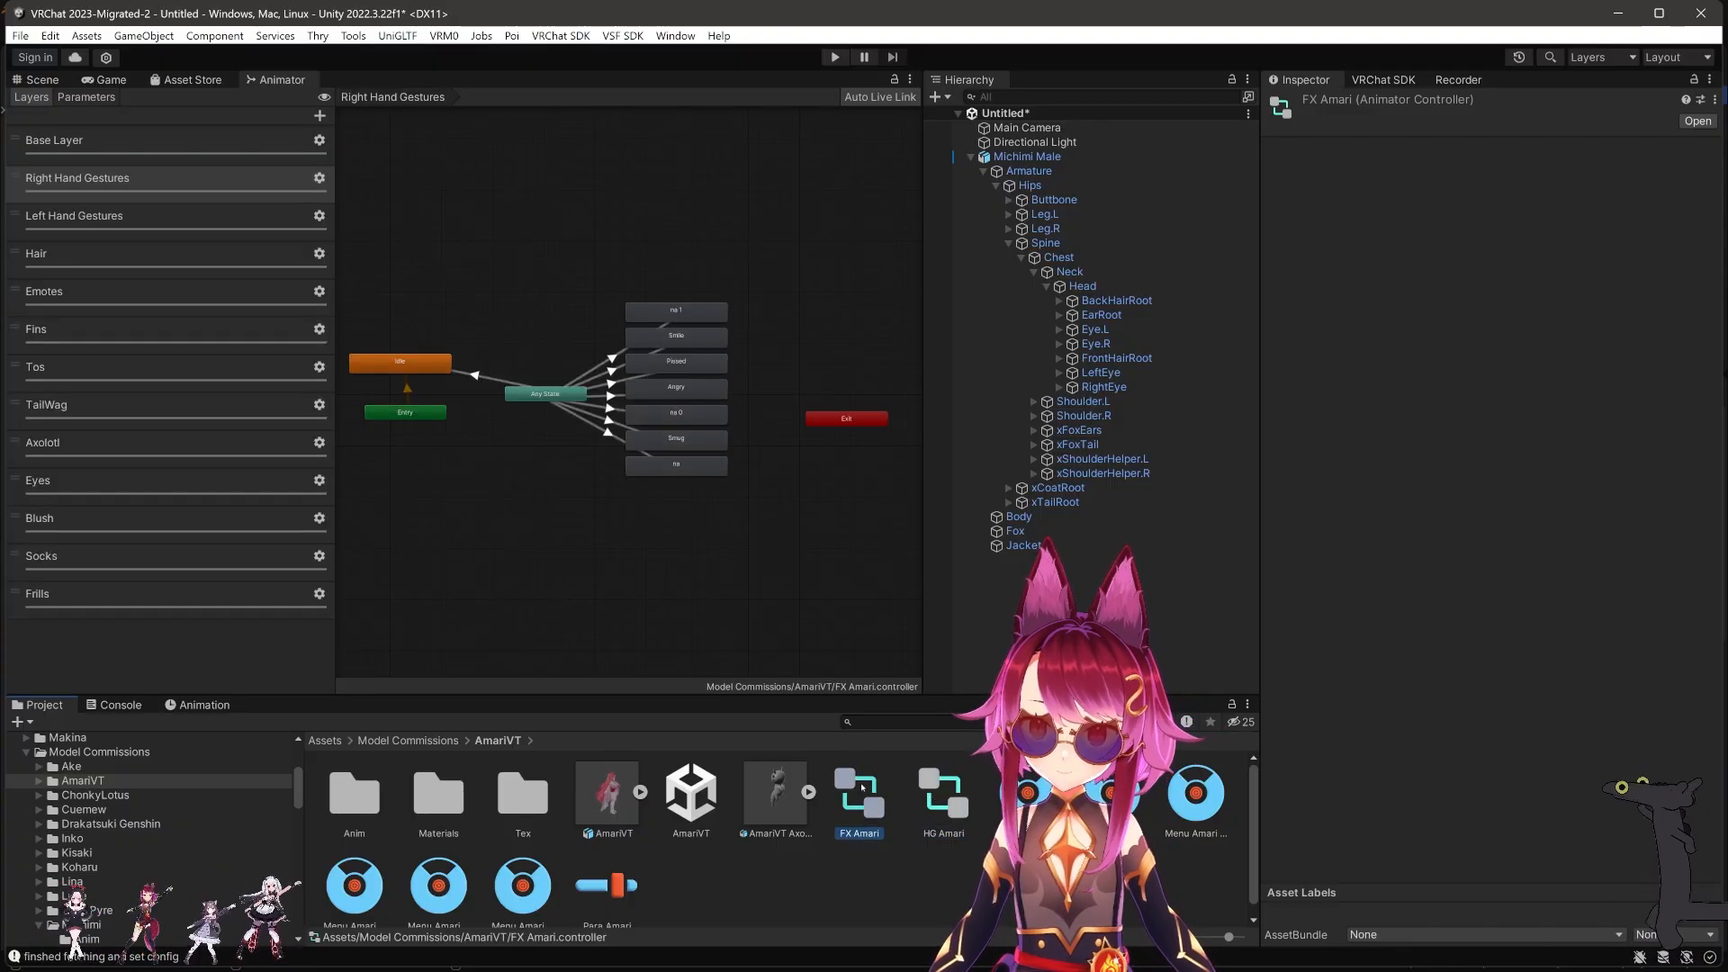
{"action": "left_click", "coordinate": [943, 789]}
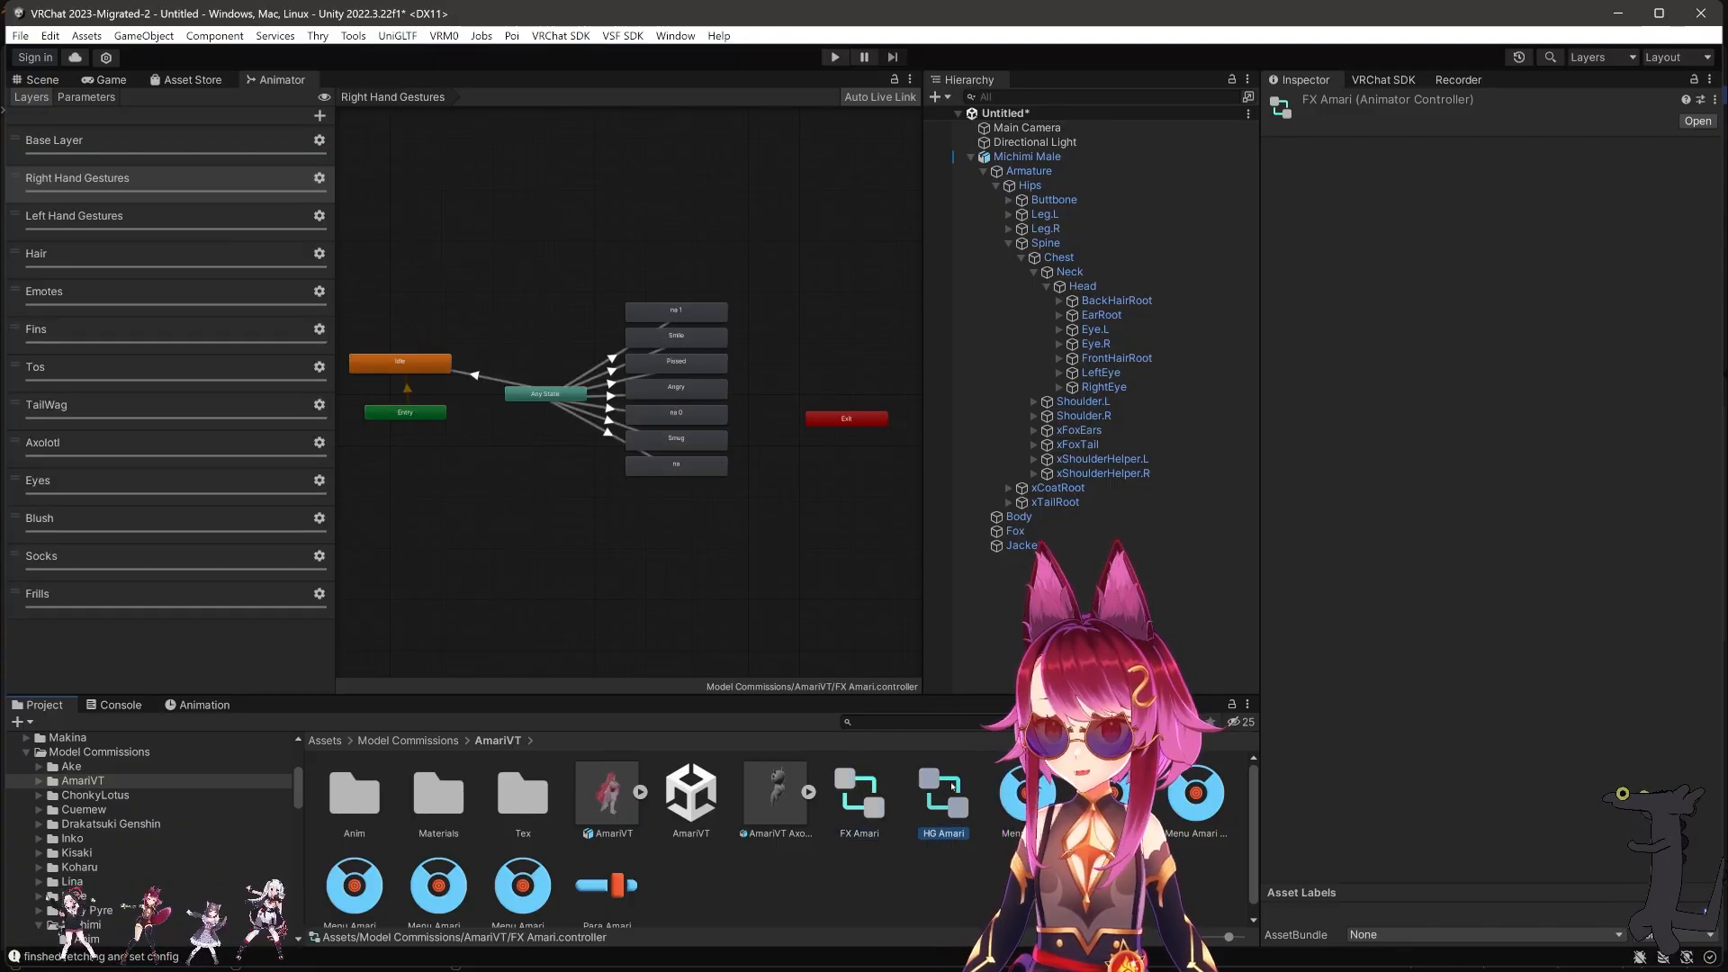
{"action": "left_click", "coordinate": [859, 789]}
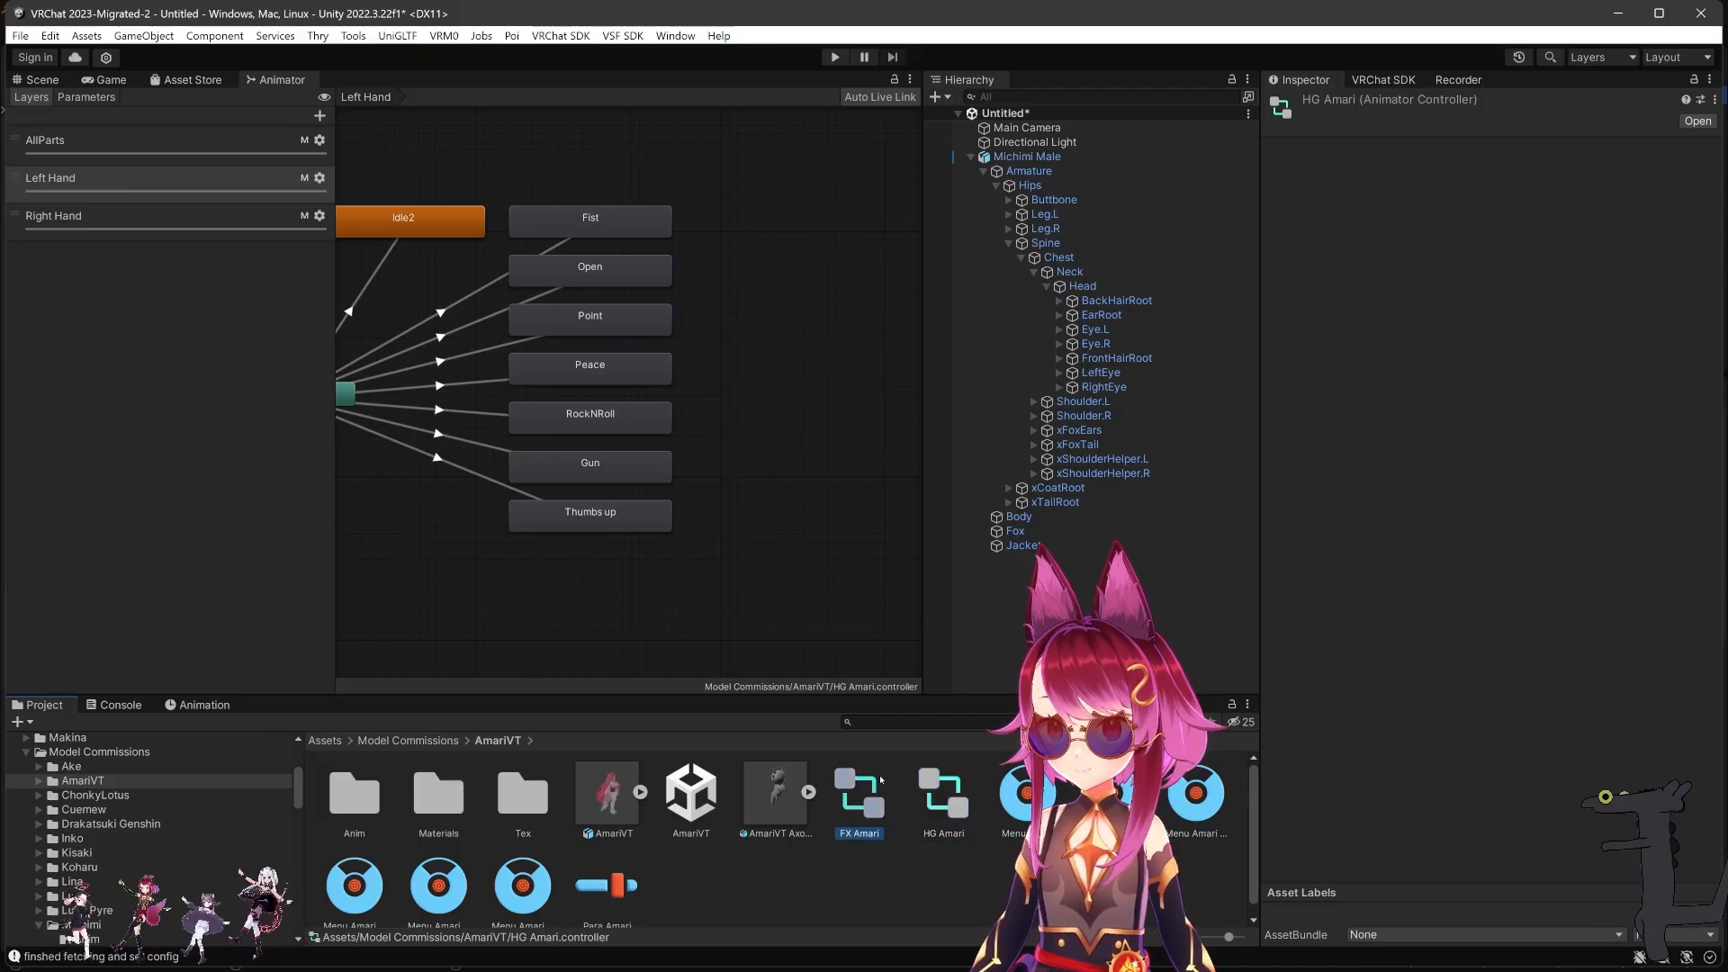
{"action": "left_click", "coordinate": [943, 789]}
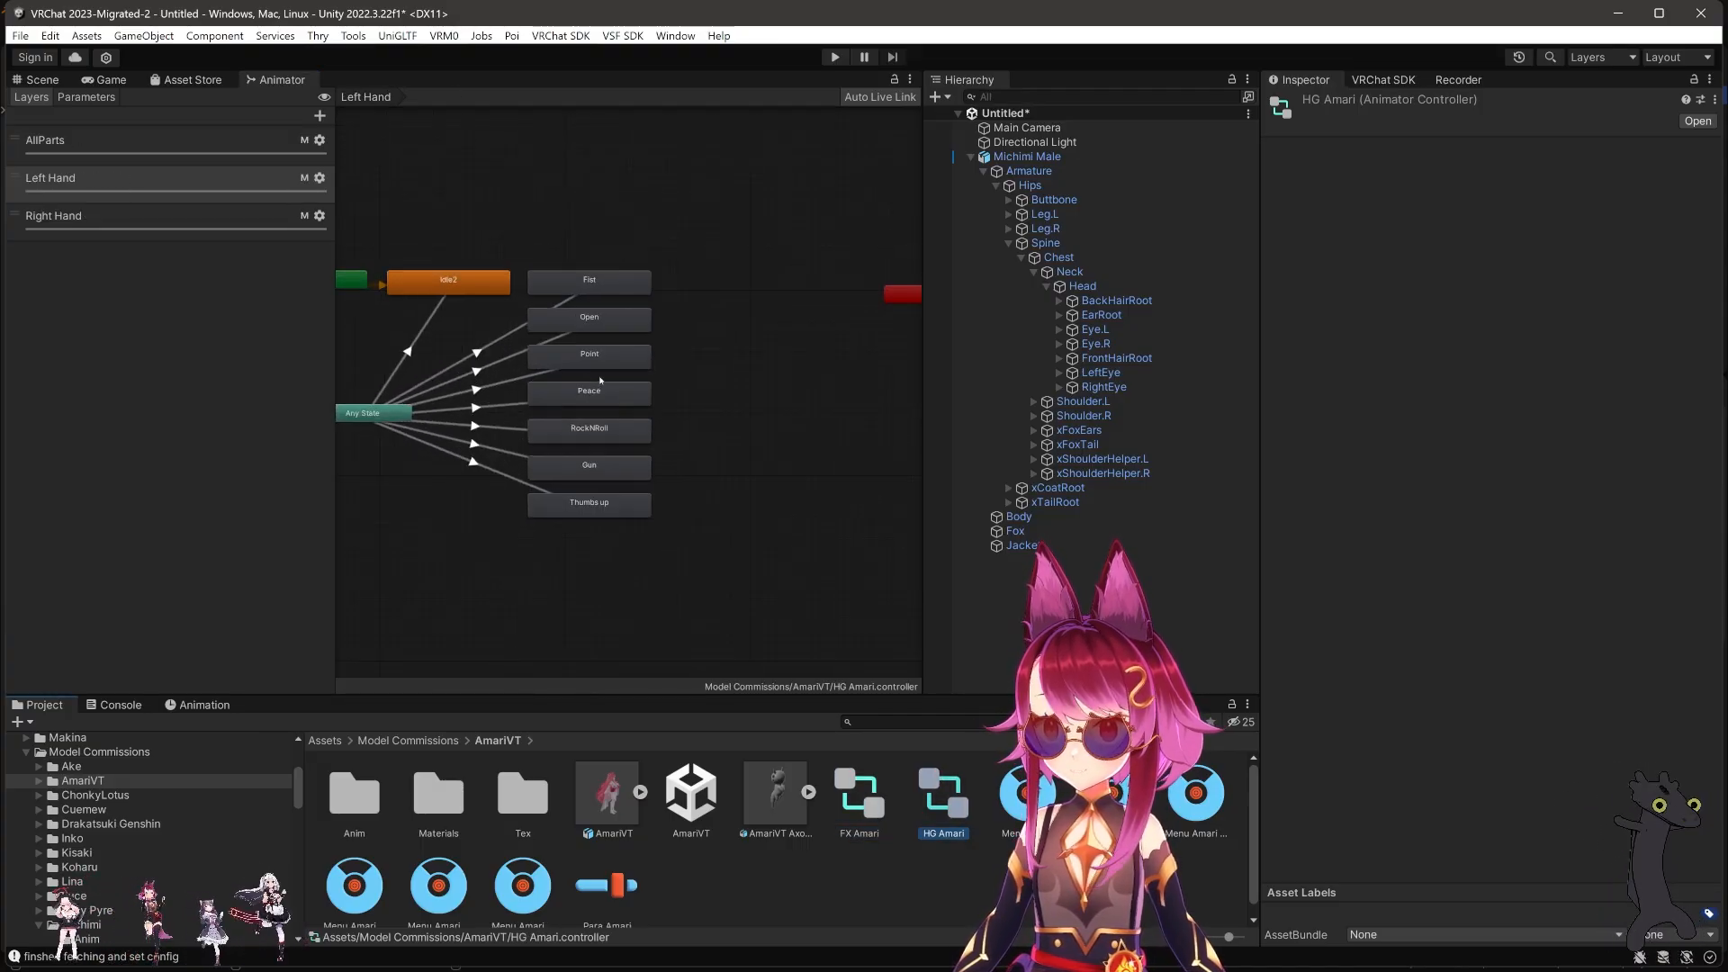
{"action": "left_click", "coordinate": [859, 789]}
{"action": "left_click", "coordinate": [949, 782]}
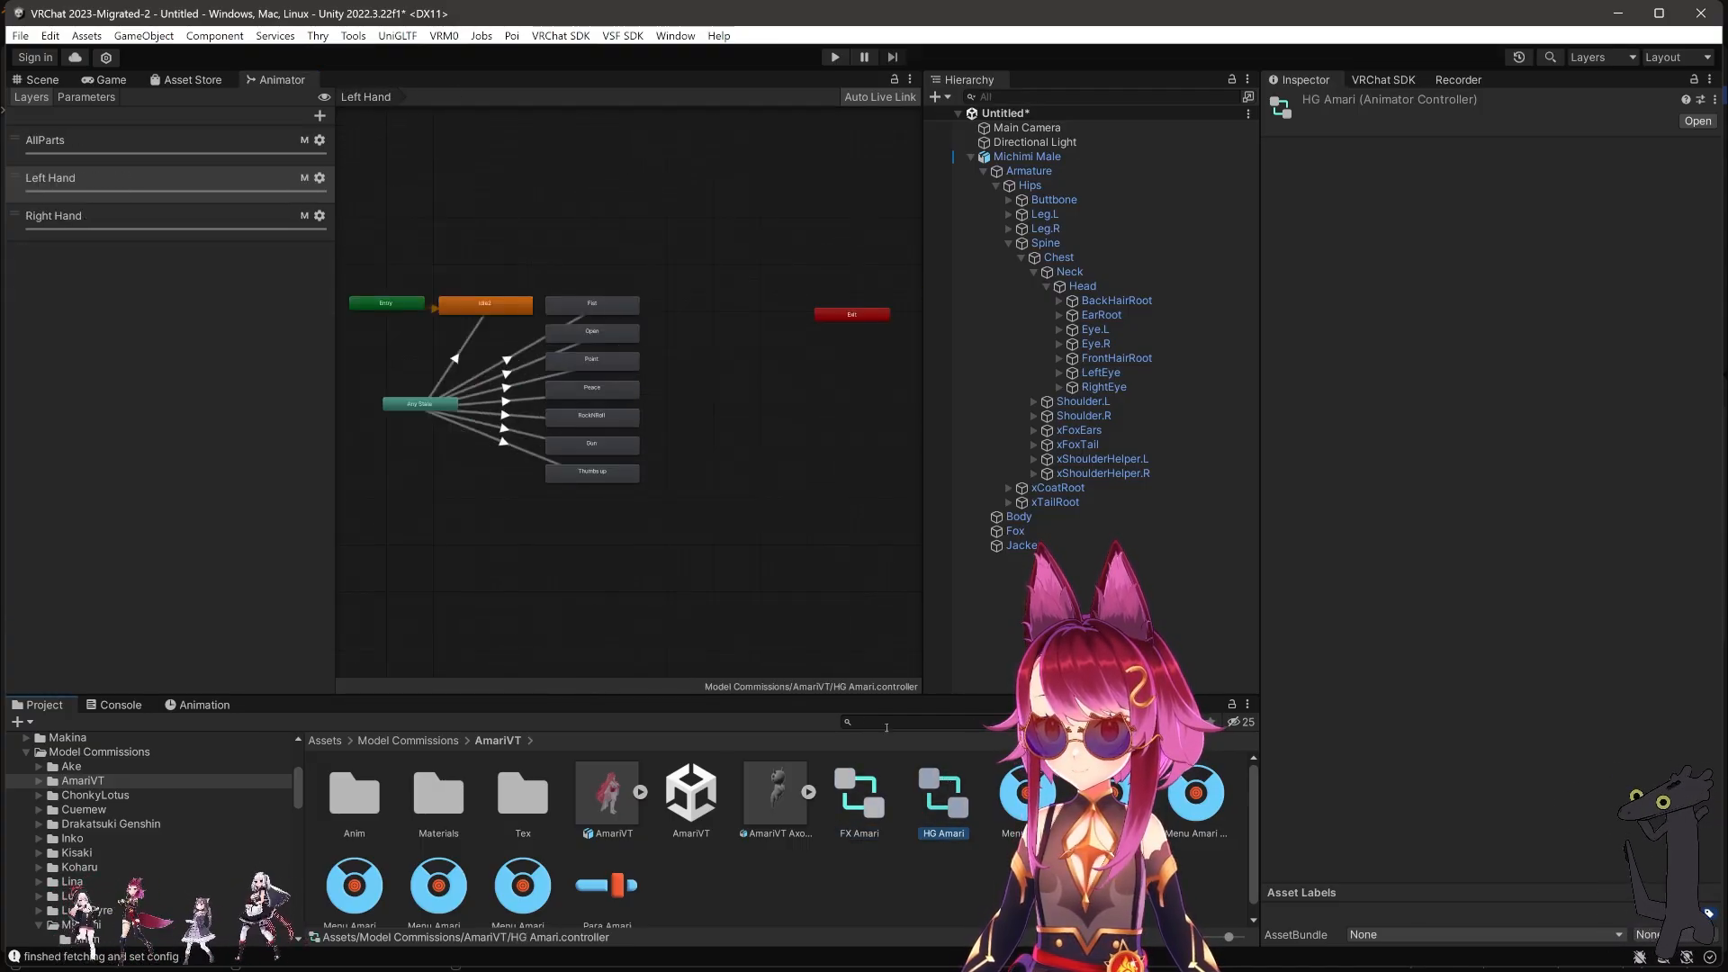
{"action": "left_click", "coordinate": [867, 779]}
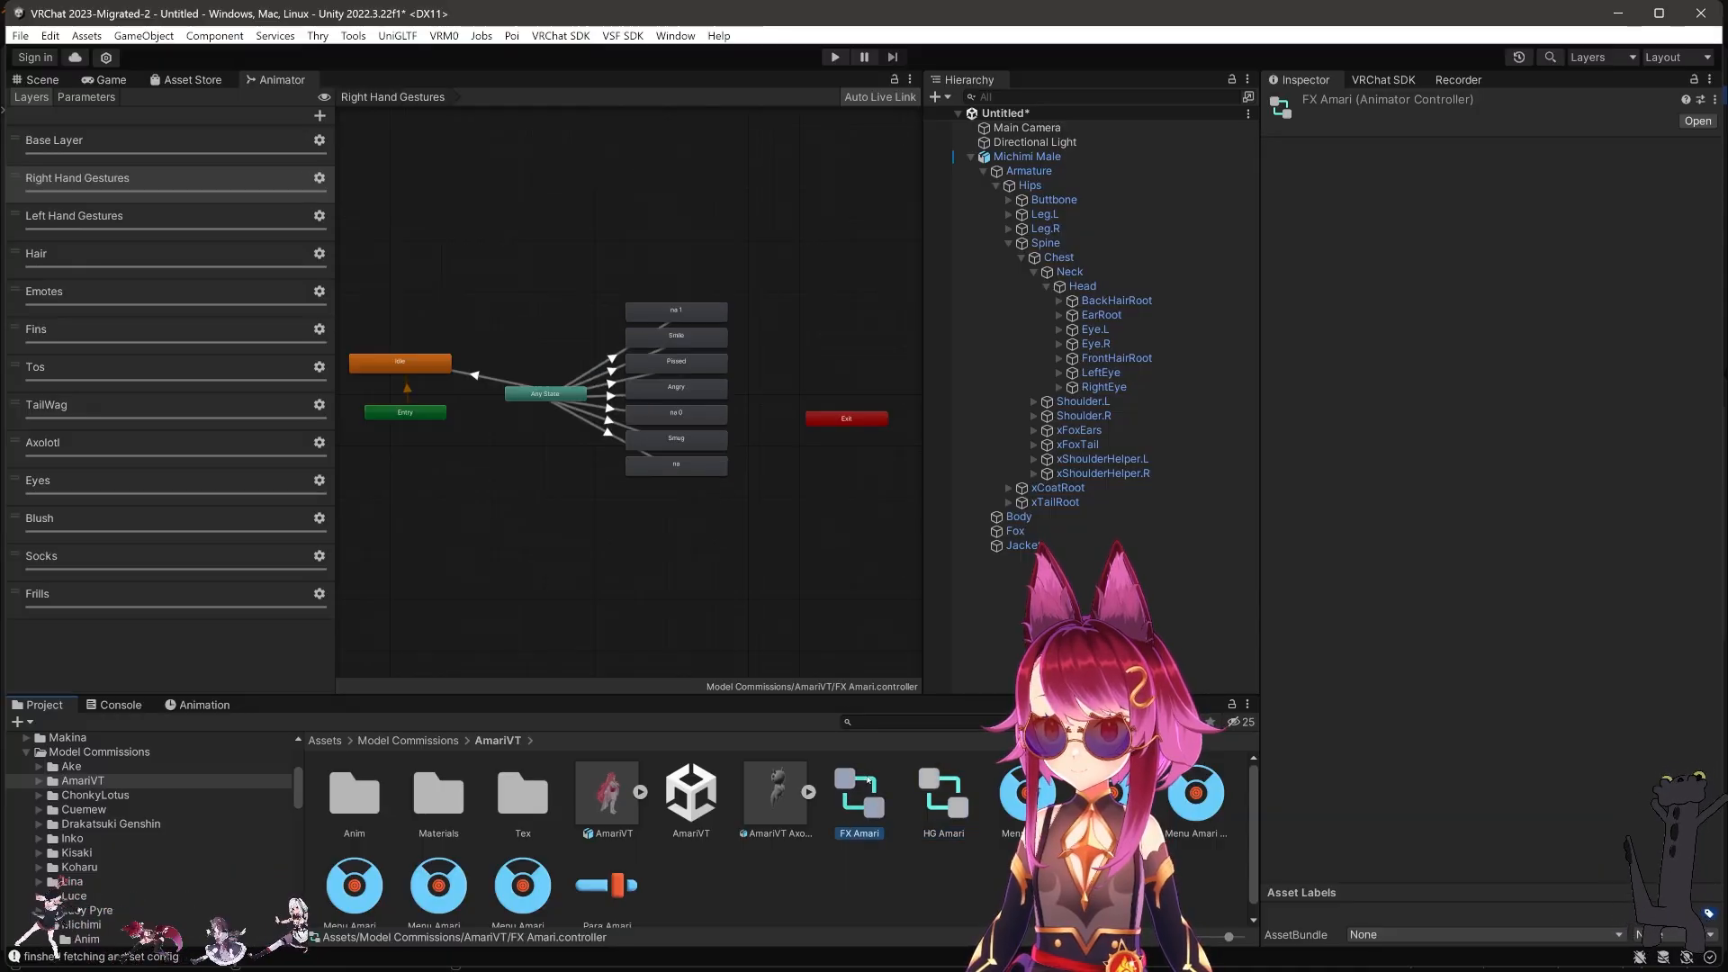
{"action": "left_click", "coordinate": [957, 792]}
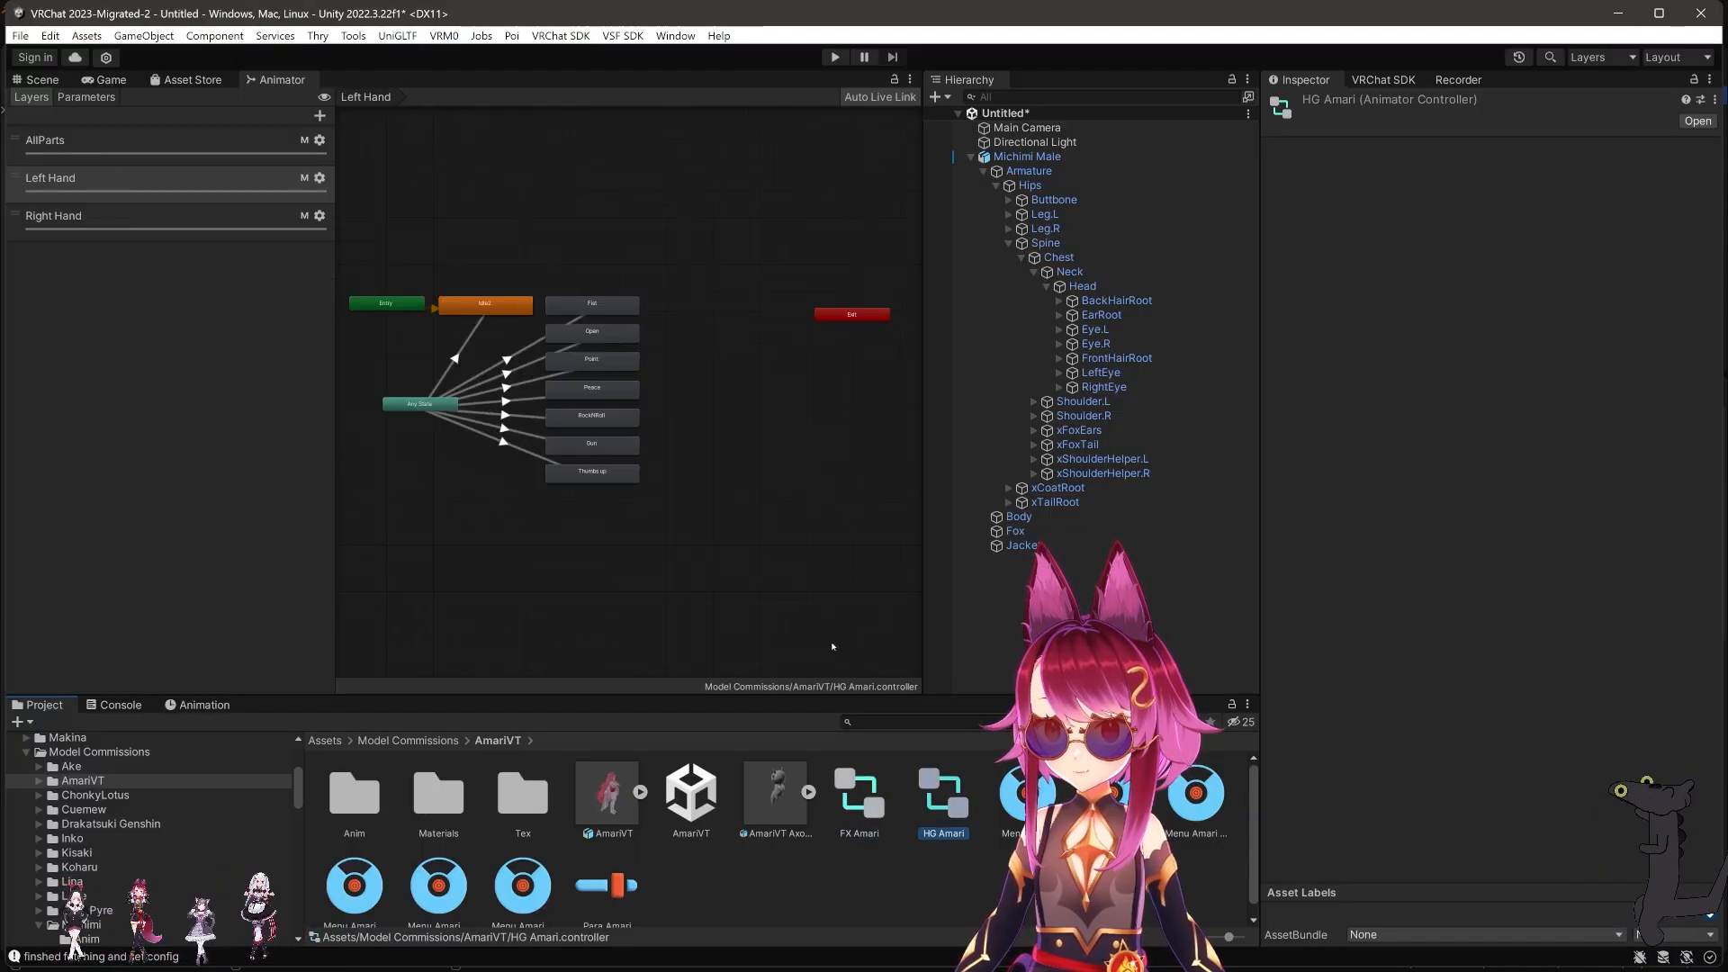
{"action": "left_click", "coordinate": [859, 791]}
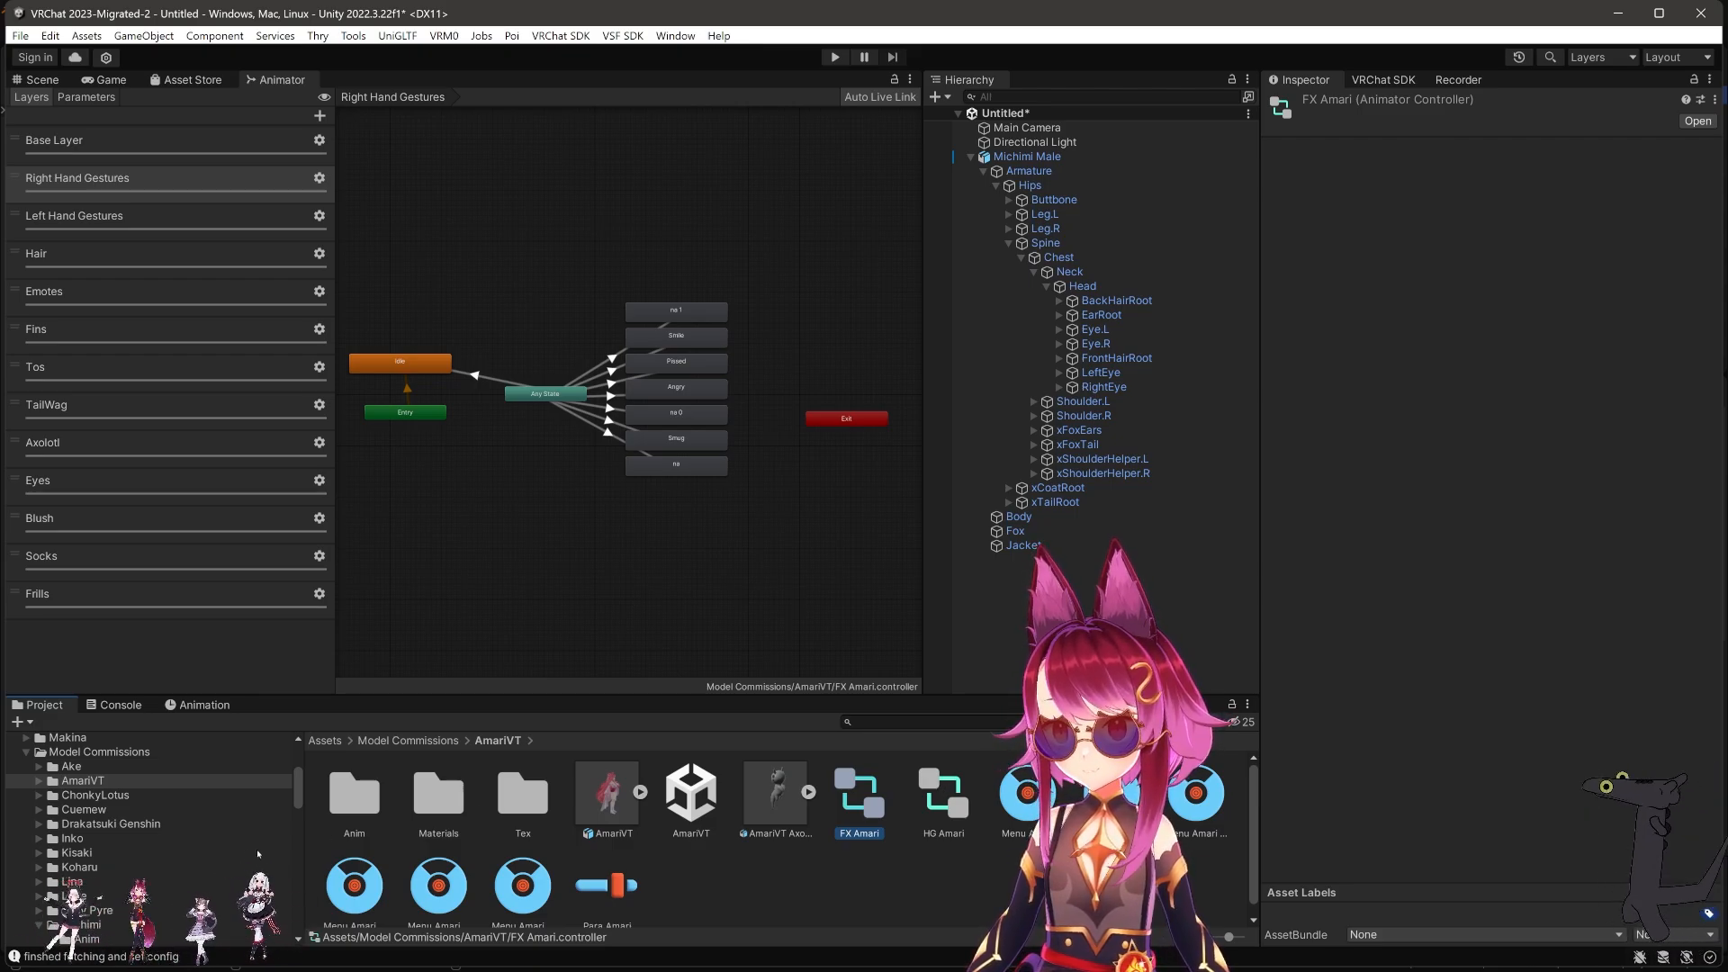
{"action": "scroll", "coordinate": [120, 863], "scroll_direction": "down", "scroll_amount": 3}
- Show FX Michimi in the Animator and open the Anim folder of emote clips
{"action": "left_click", "coordinate": [99, 817]}
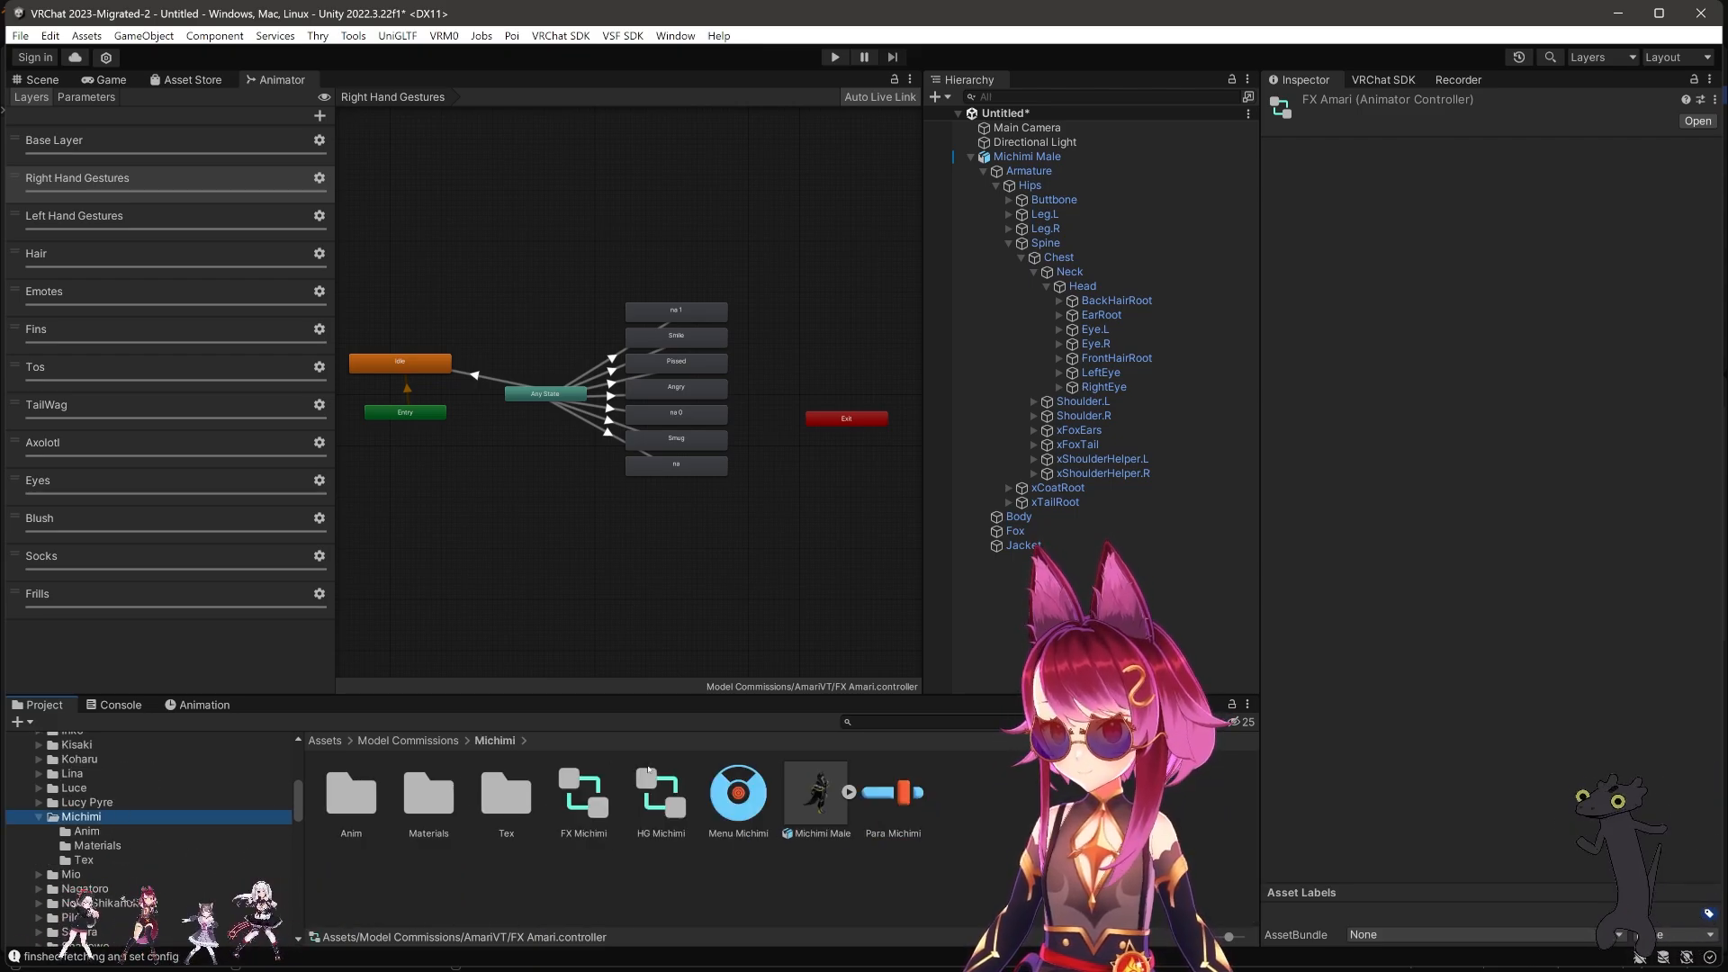
{"action": "left_click", "coordinate": [594, 774]}
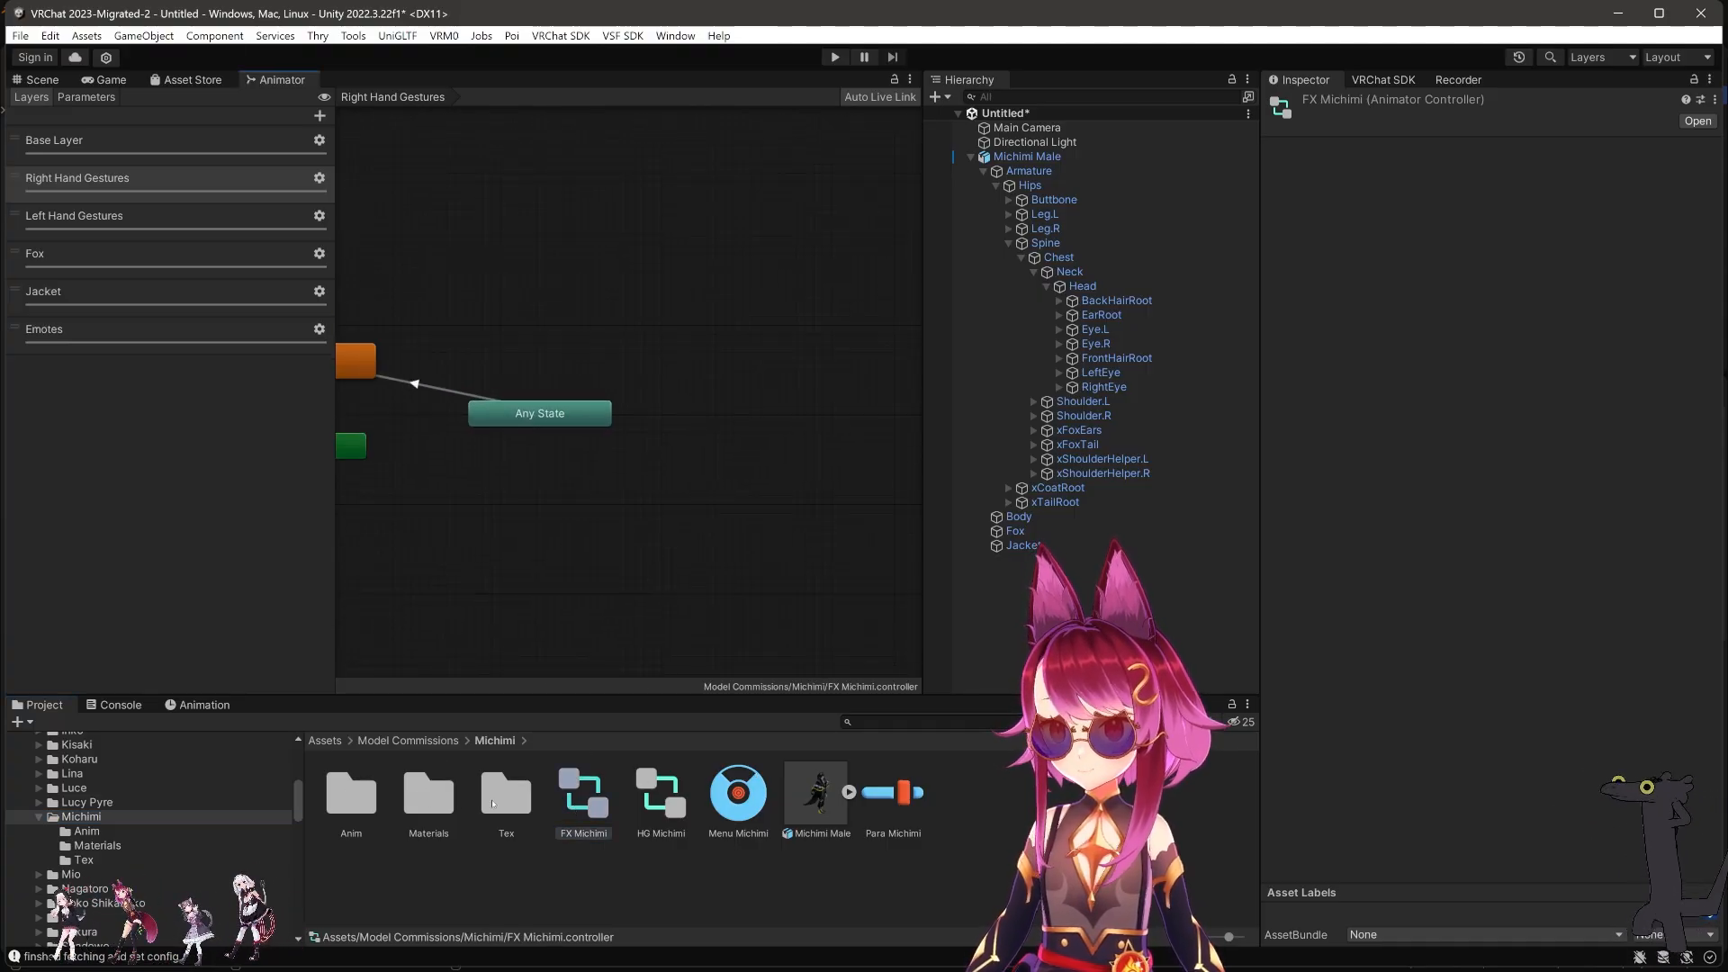
{"action": "double_click", "coordinate": [353, 792]}
{"action": "scroll", "coordinate": [560, 877], "scroll_direction": "down", "scroll_amount": 3, "text": "ctrl"}
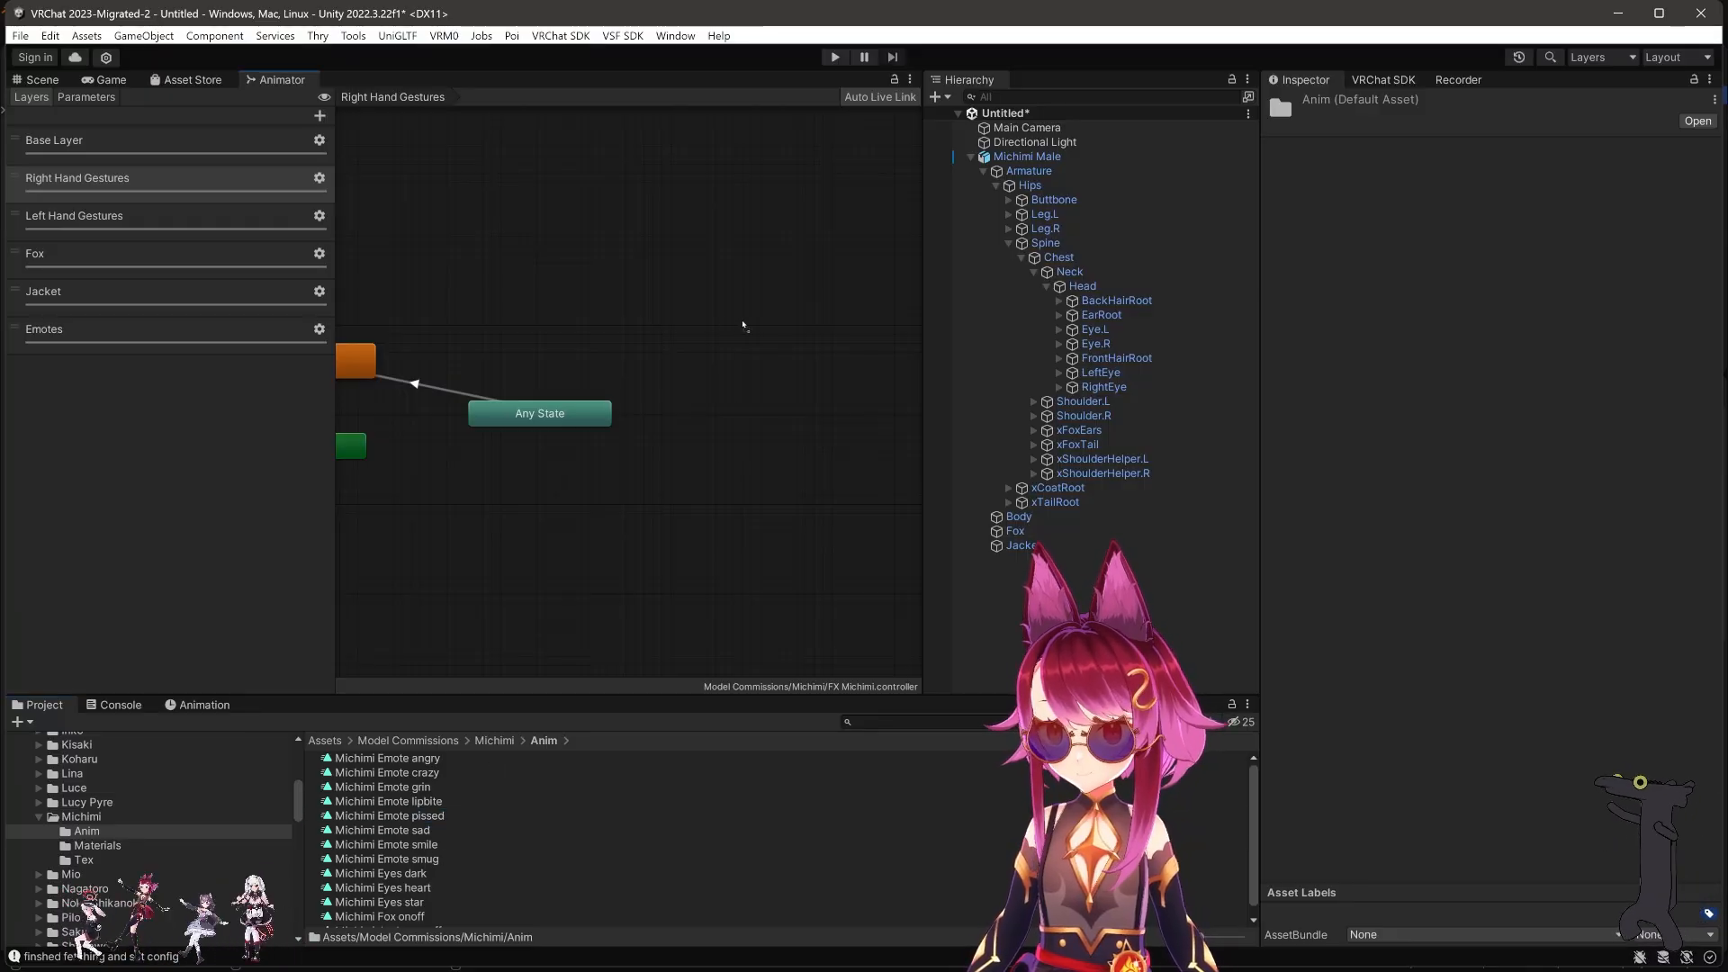
- Place a Michimi Emote pissed state in the Right Hand Gestures graph
{"action": "left_click_drag", "start_coordinate": [743, 324], "coordinate": [763, 321]}
{"action": "middle_click_drag", "start_coordinate": [782, 436], "coordinate": [702, 443]}
{"action": "left_click_drag", "start_coordinate": [727, 351], "coordinate": [676, 336]}
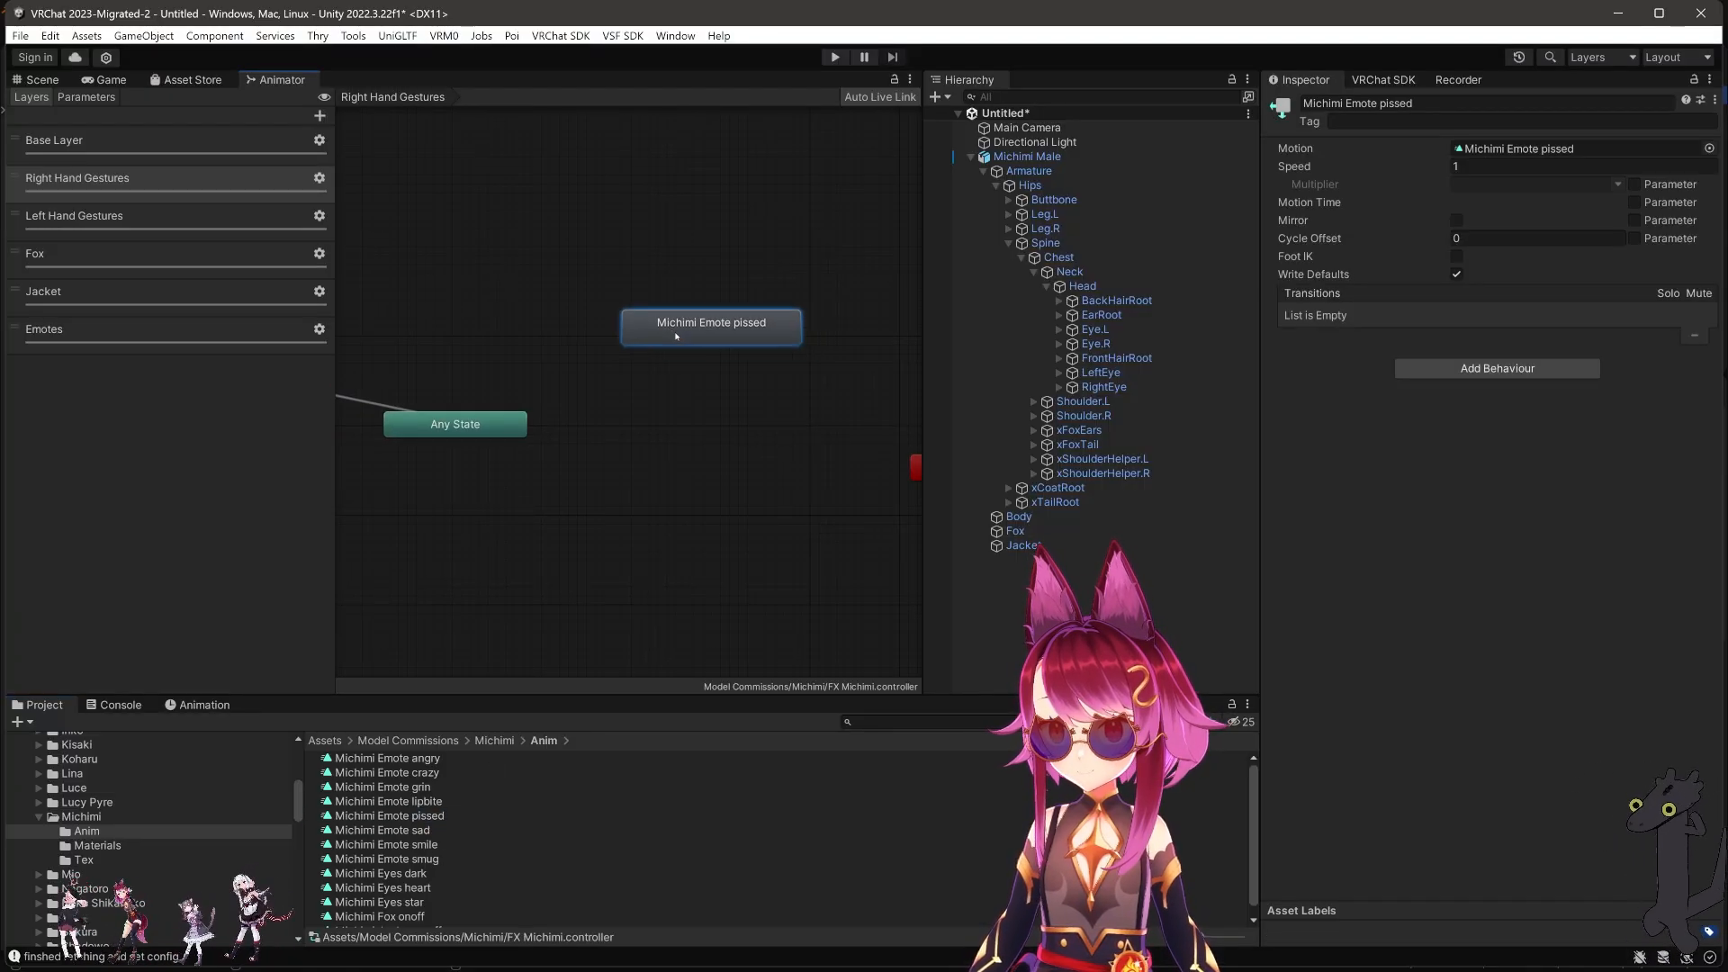
- Create an empty New State above the pissed state
{"action": "right_click", "coordinate": [677, 254]}
{"action": "mouse_move", "coordinate": [715, 259]}
{"action": "left_click", "coordinate": [900, 261]}
{"action": "left_click", "coordinate": [748, 272]}
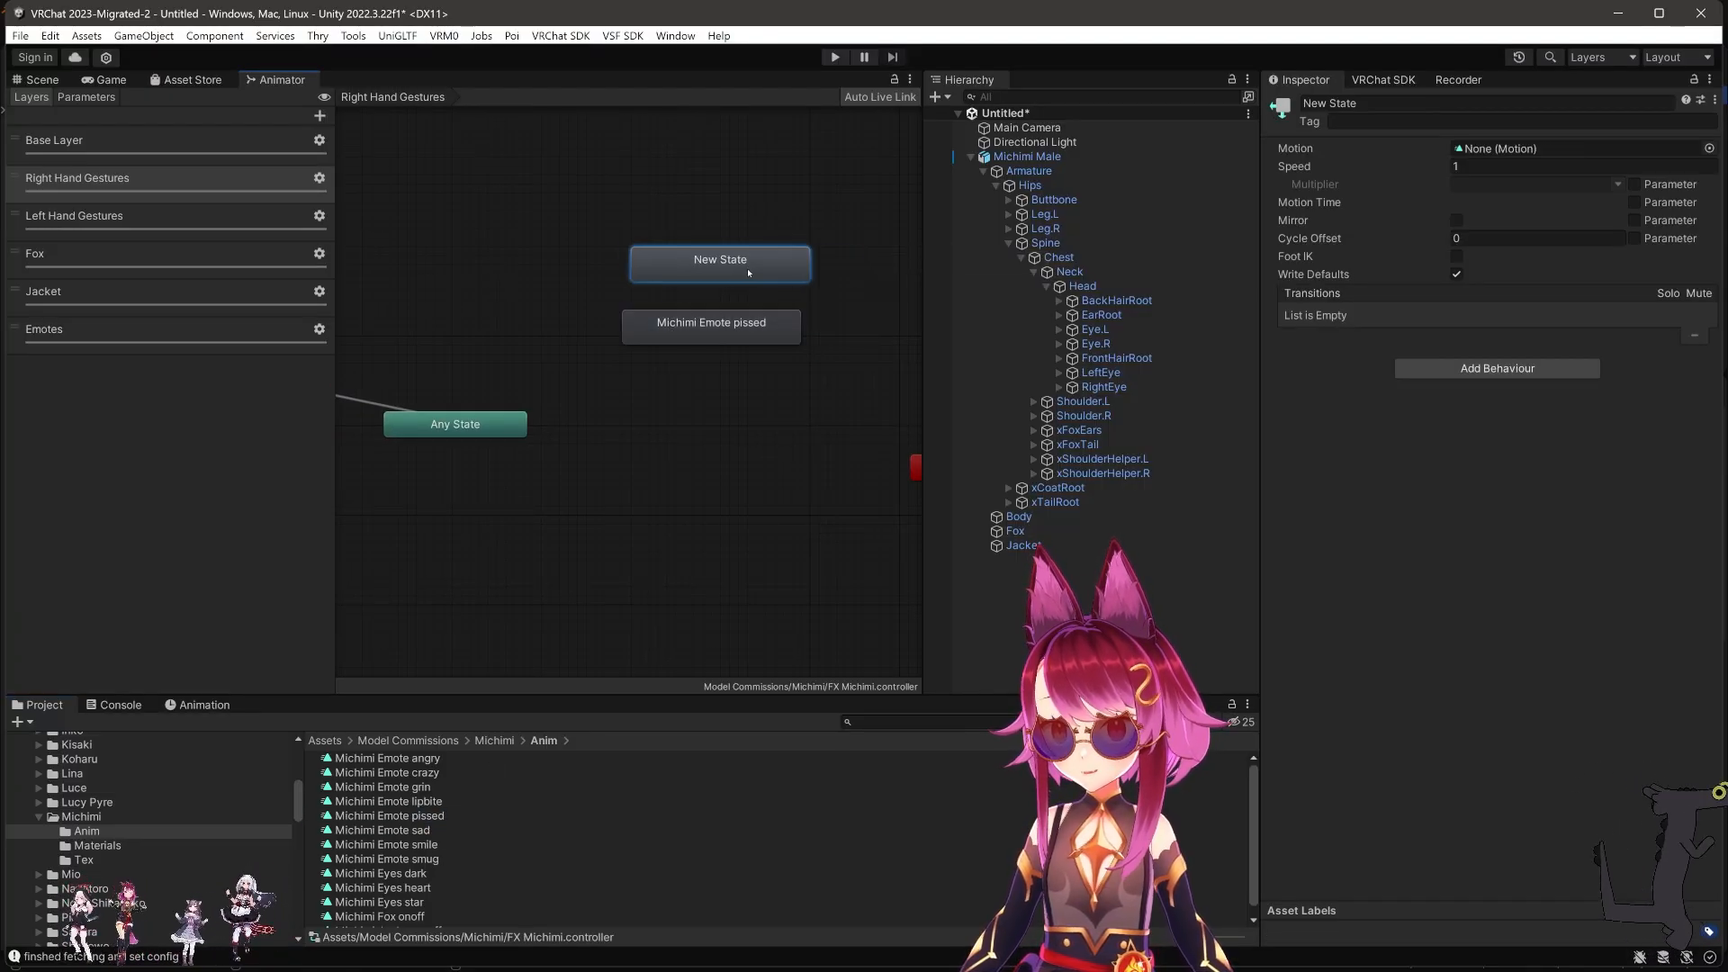
{"action": "left_click_drag", "start_coordinate": [748, 273], "coordinate": [748, 277]}
{"action": "middle_click_drag", "start_coordinate": [767, 413], "coordinate": [777, 361]}
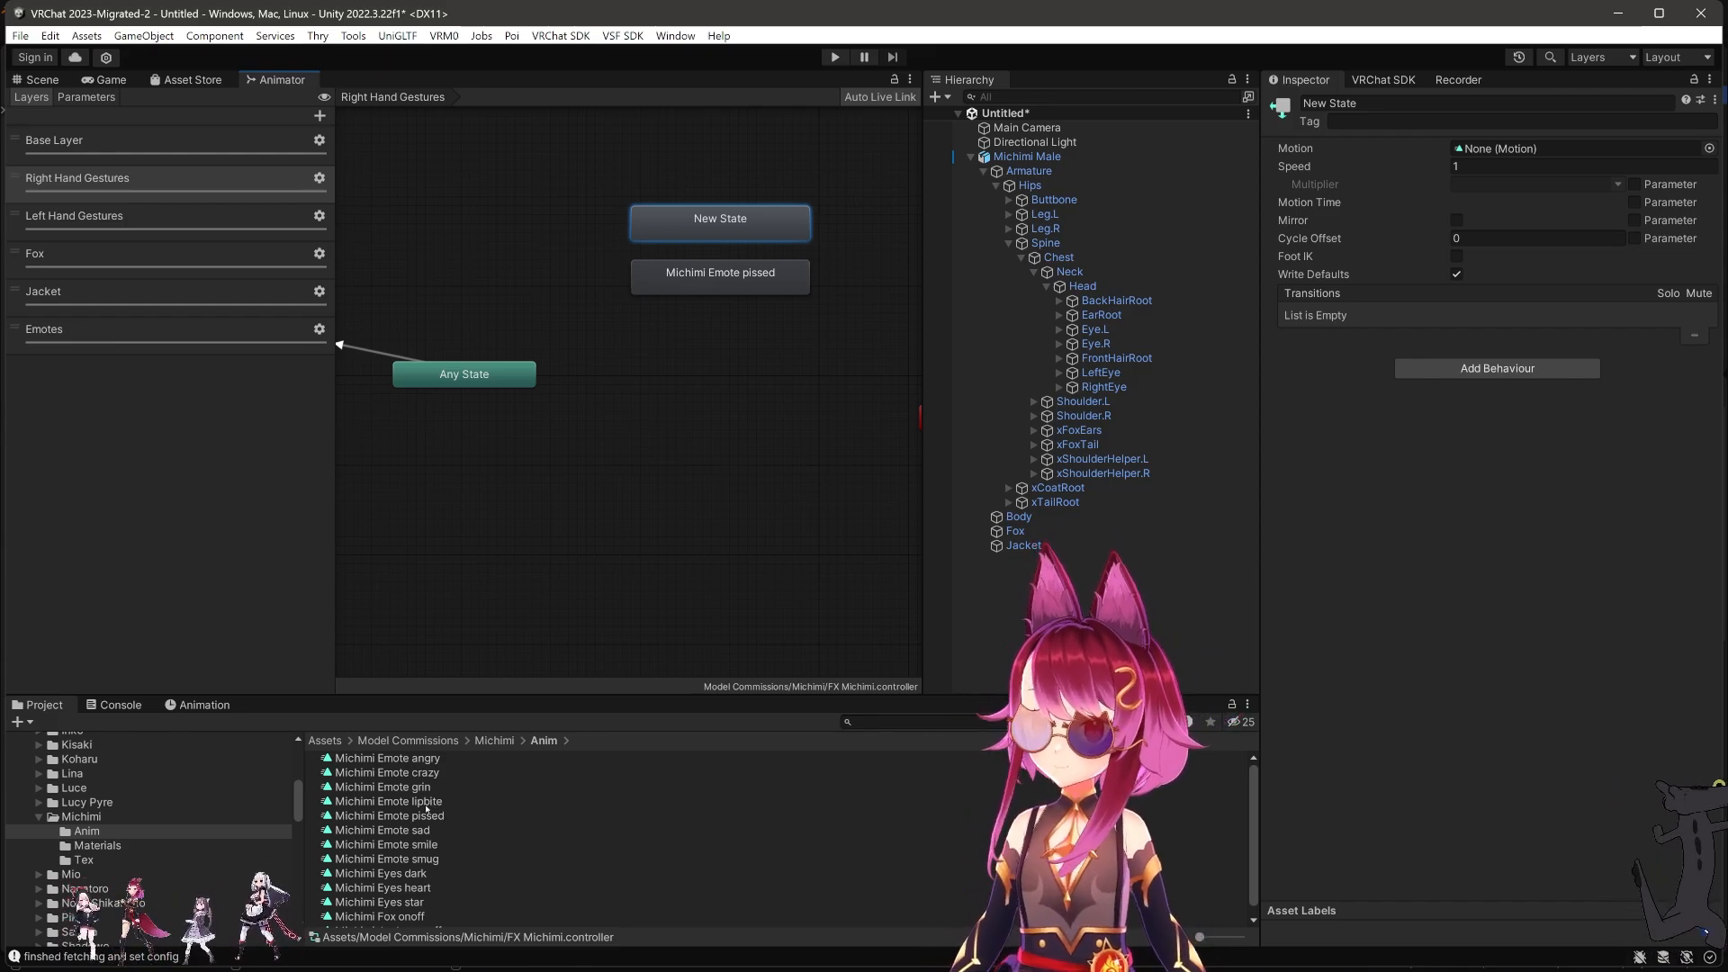
- Add Michimi Emote lipbite and smug states, placing smug between pissed and lipbite
{"action": "left_click_drag", "start_coordinate": [427, 806], "coordinate": [700, 395]}
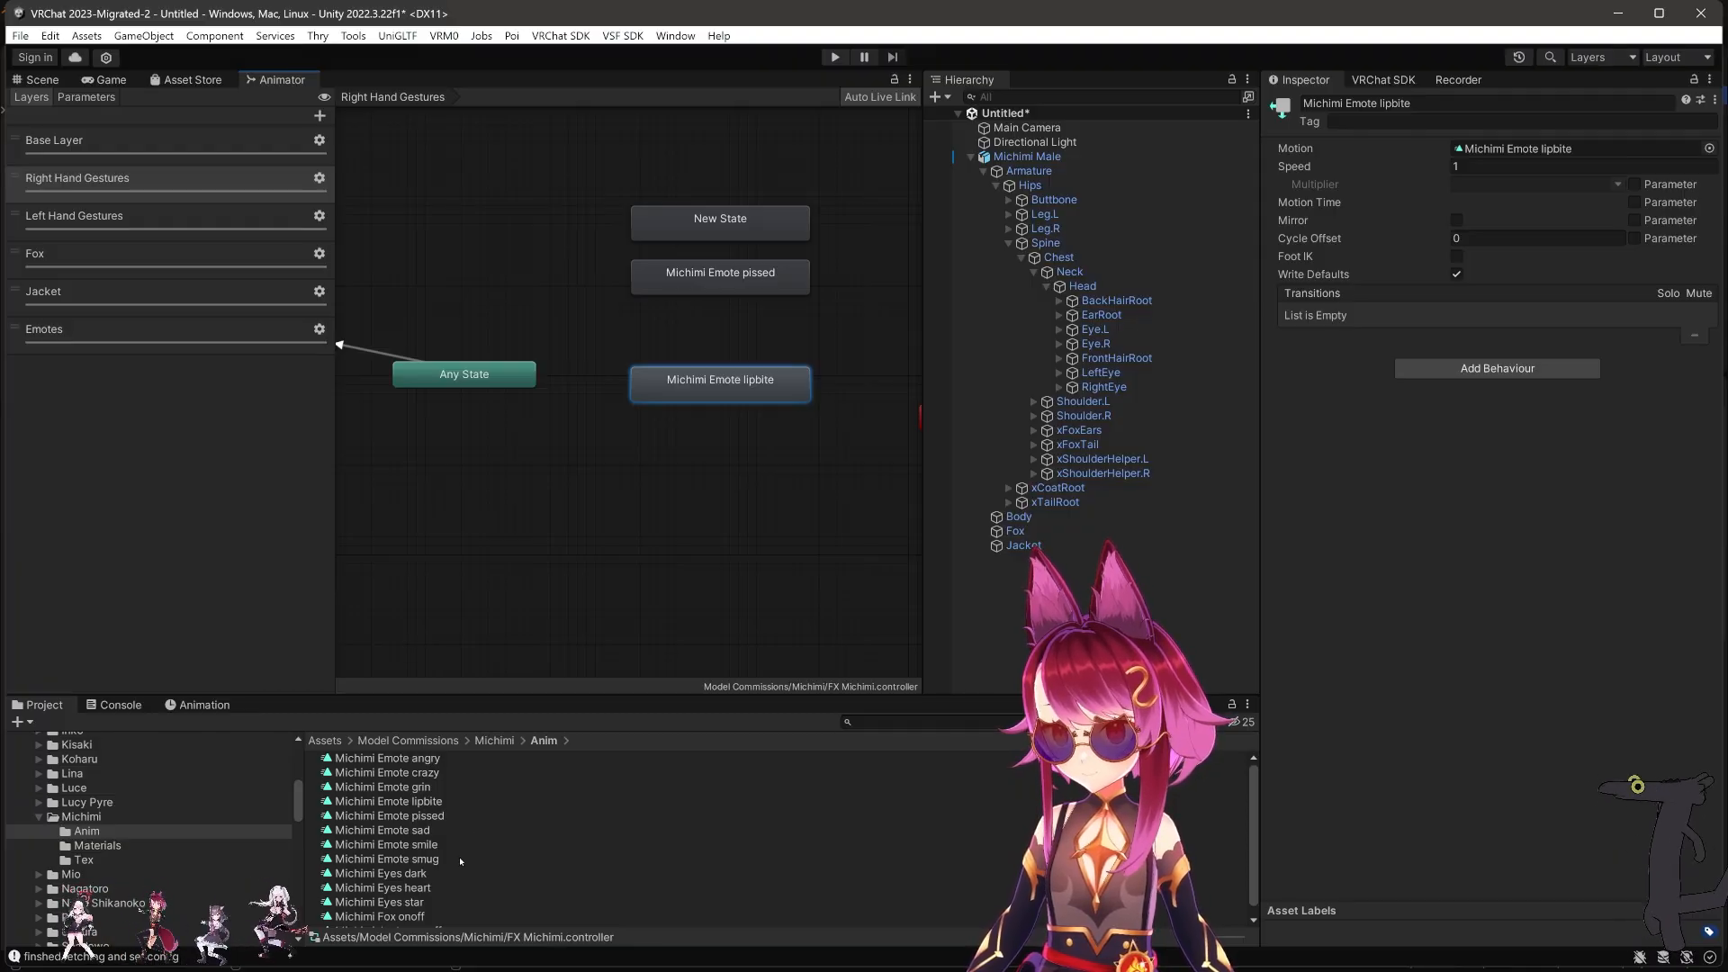
{"action": "left_click_drag", "start_coordinate": [698, 335], "coordinate": [698, 328]}
{"action": "left_click_drag", "start_coordinate": [745, 345], "coordinate": [678, 330]}
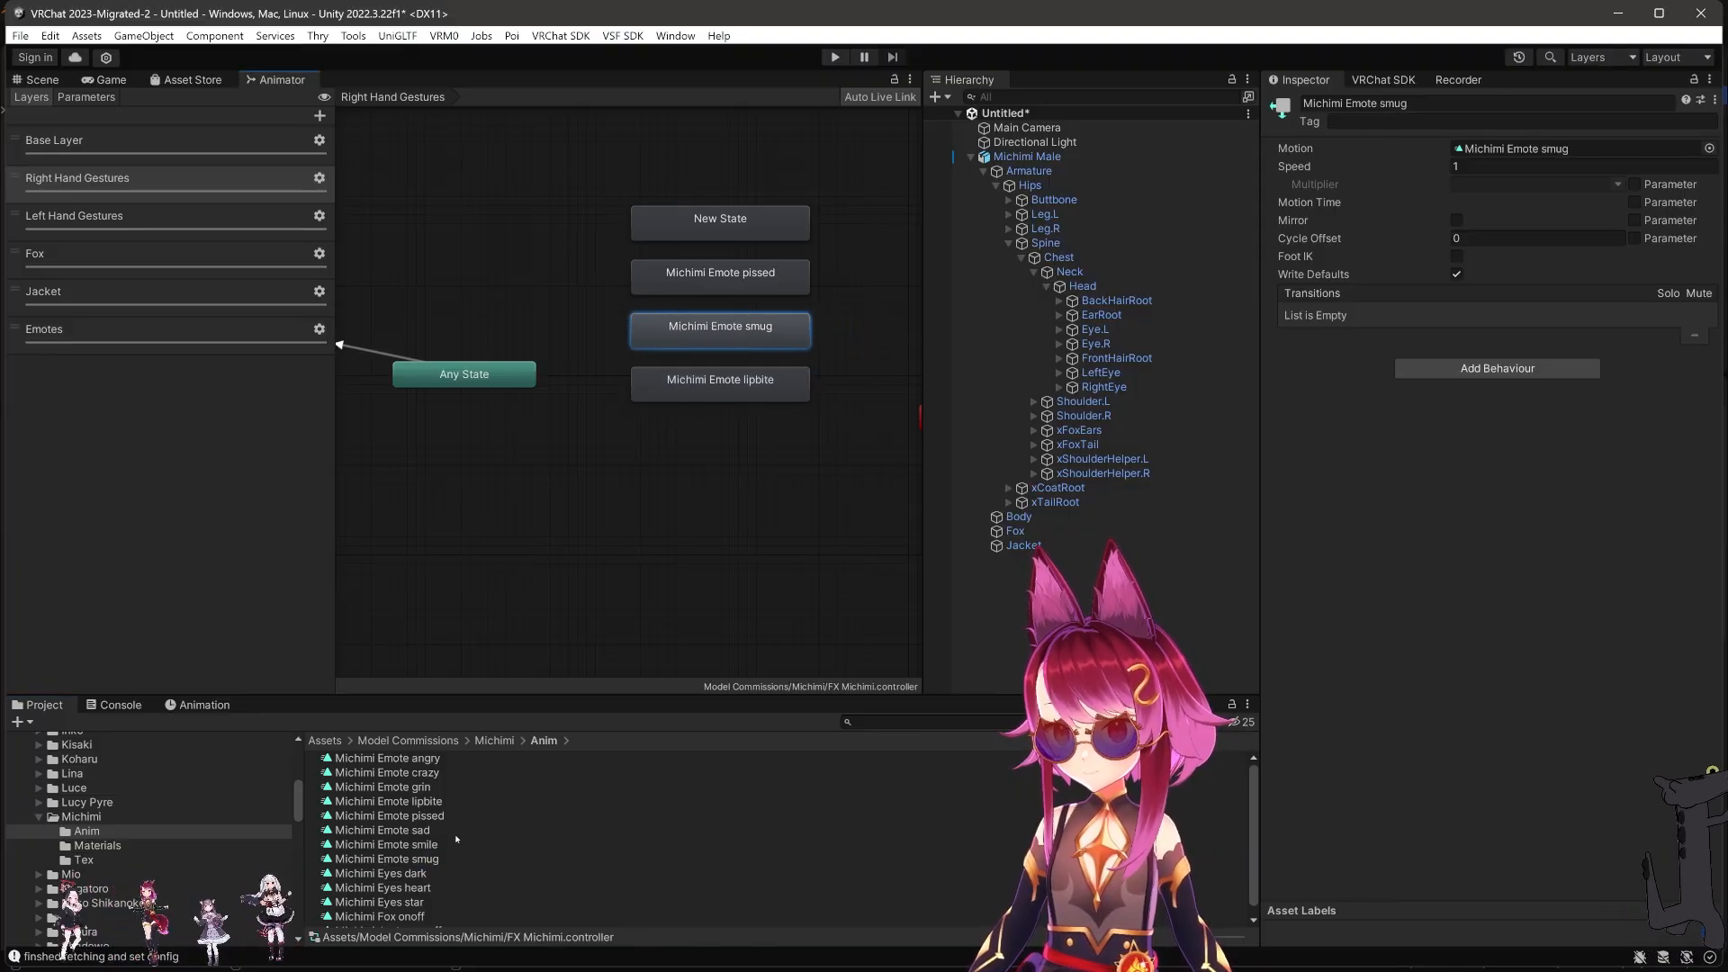
- Duplicate the empty state as New State 0 below lipbite, deleting the extra copy
{"action": "left_click", "coordinate": [720, 221]}
{"action": "key", "text": "ctrl+d"}
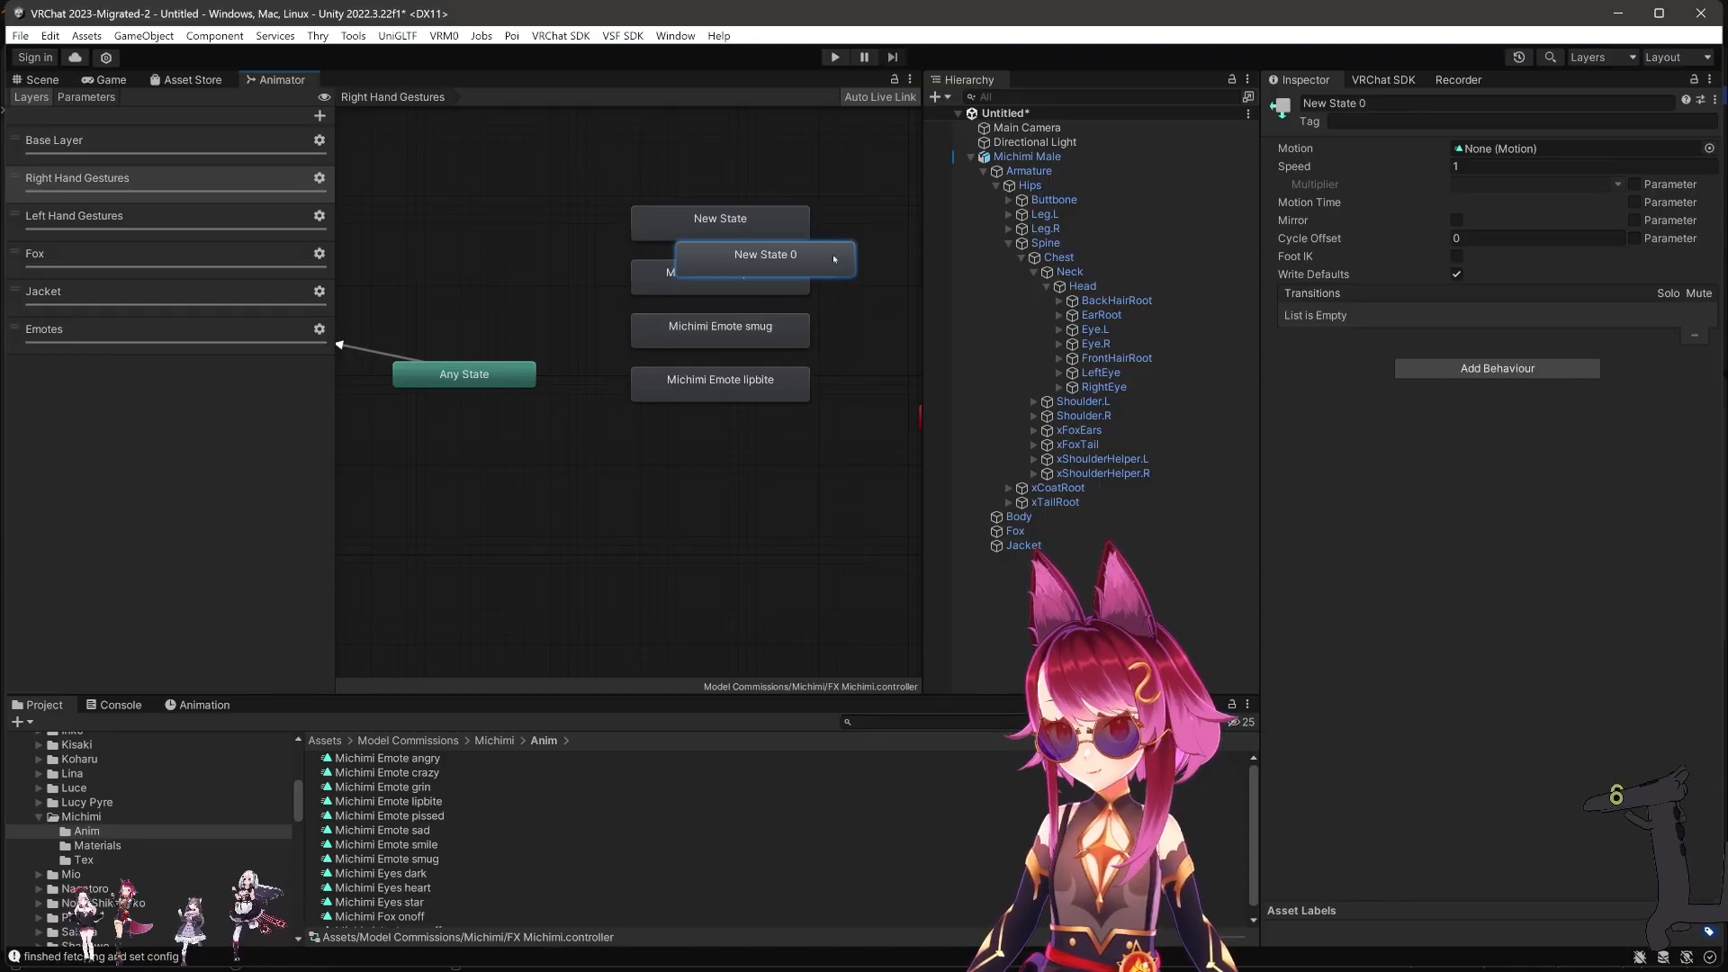
{"action": "left_click_drag", "start_coordinate": [839, 251], "coordinate": [795, 430]}
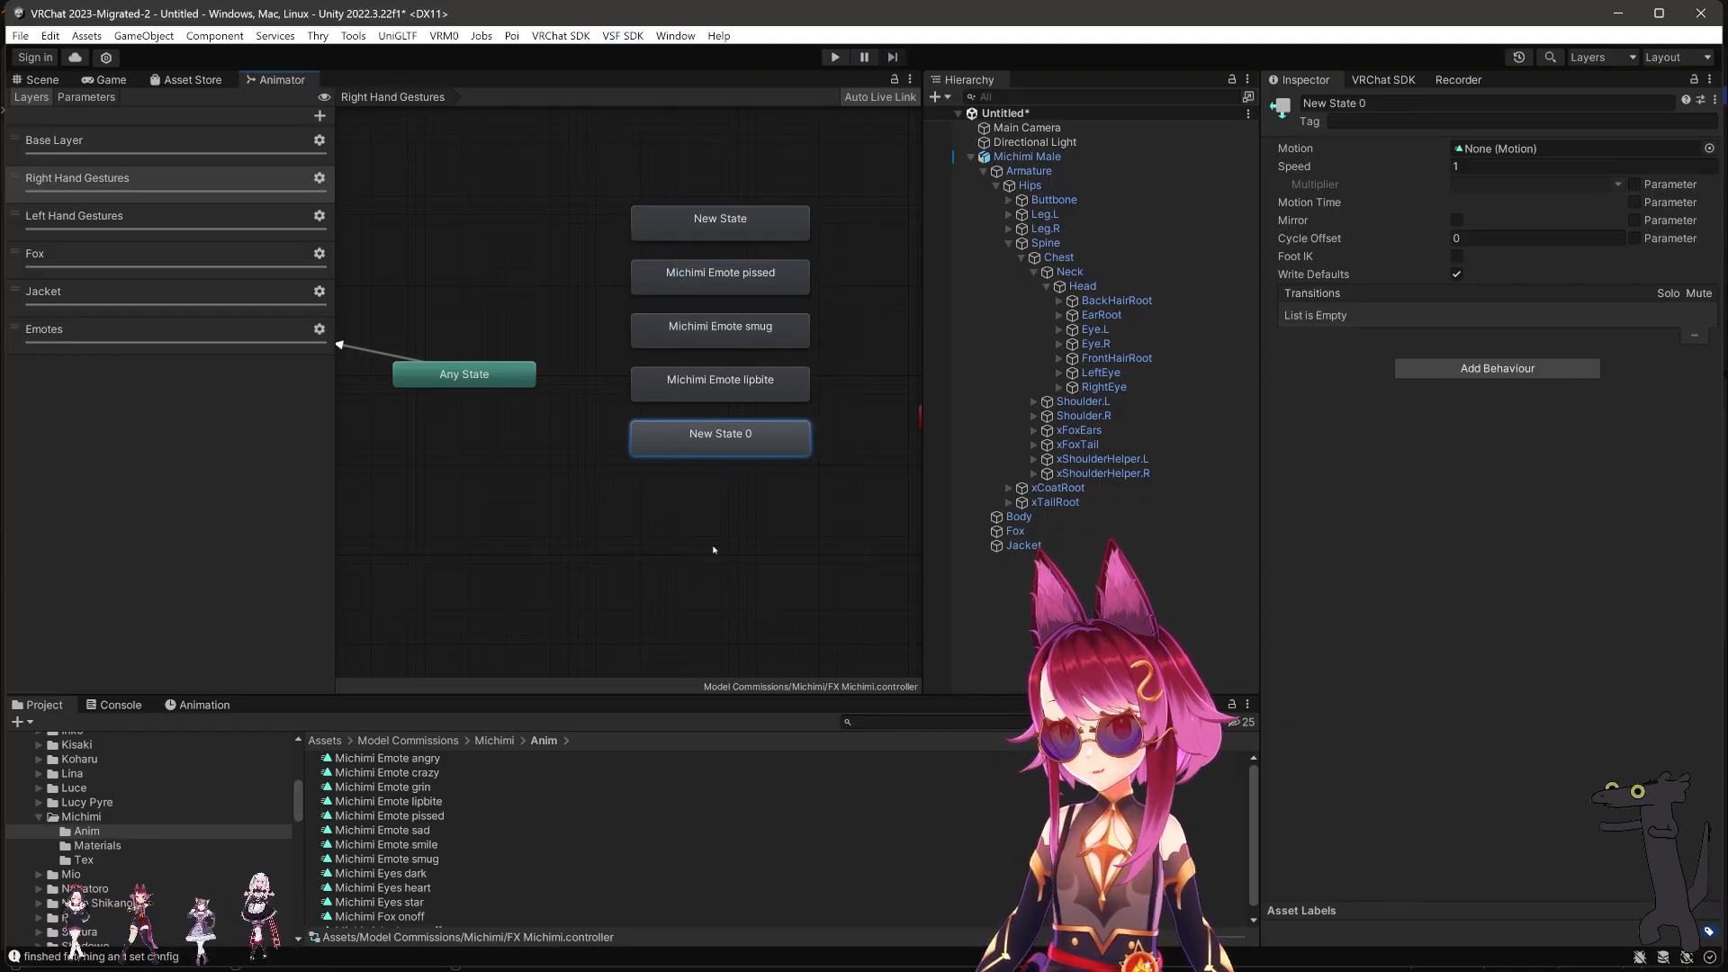
{"action": "middle_click_drag", "start_coordinate": [714, 593], "coordinate": [711, 544]}
{"action": "key", "text": "ctrl+d"}
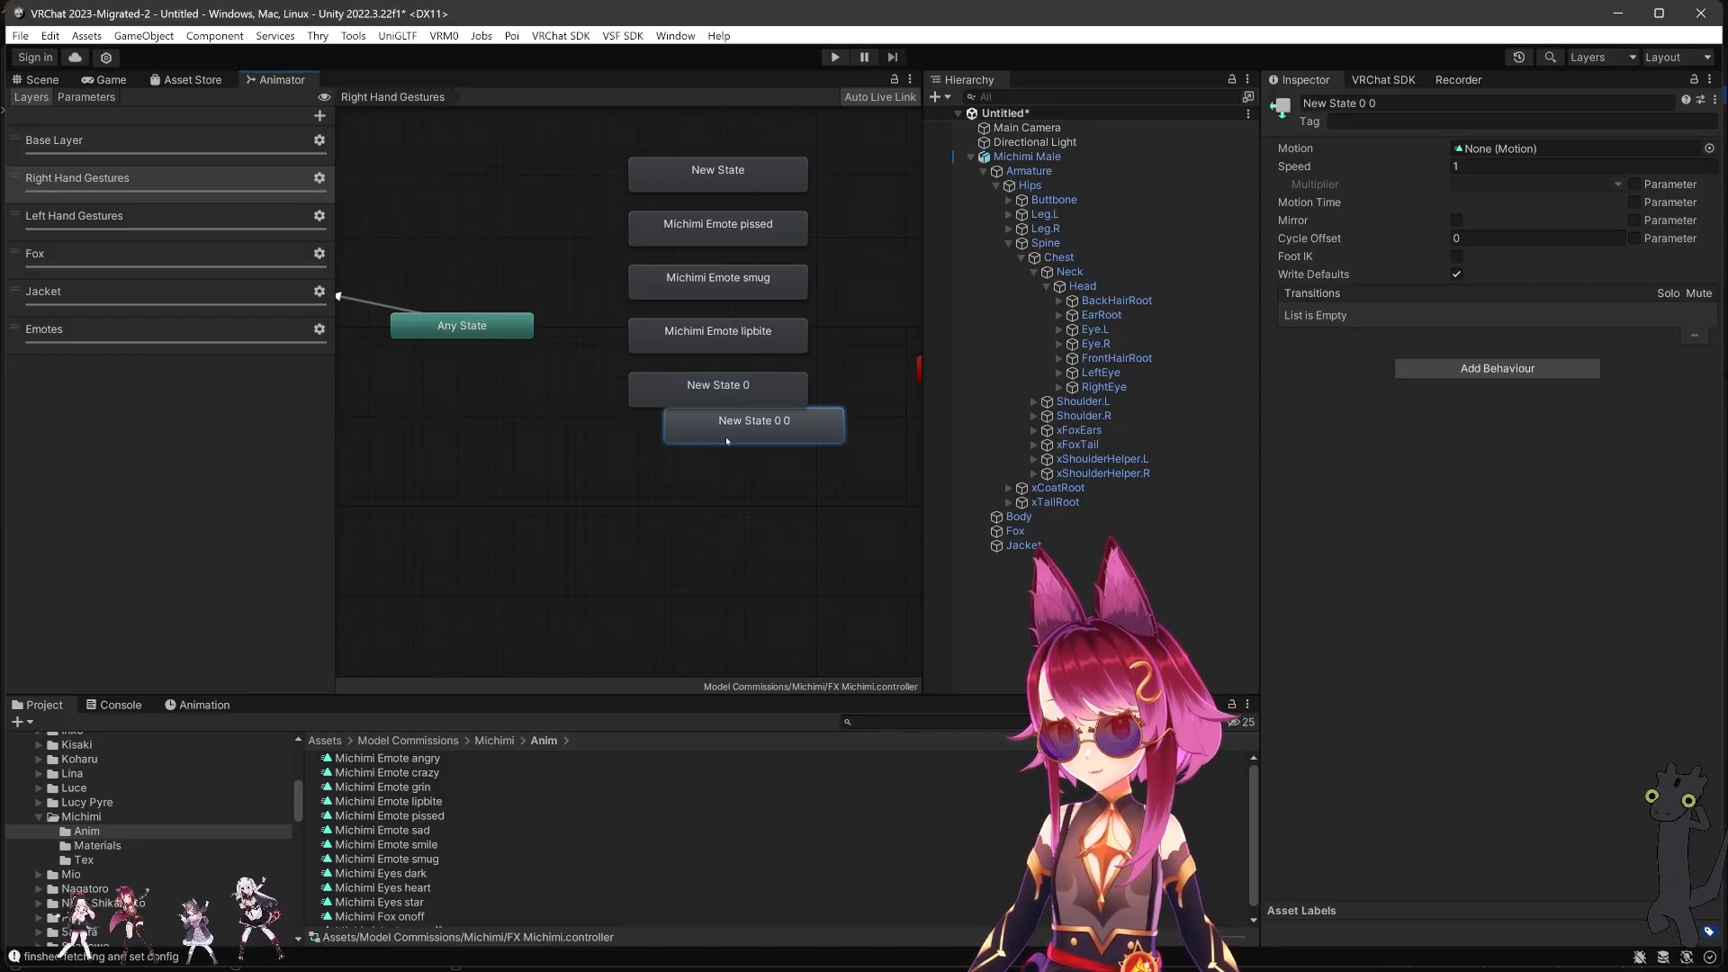
{"action": "left_click_drag", "start_coordinate": [710, 432], "coordinate": [691, 513]}
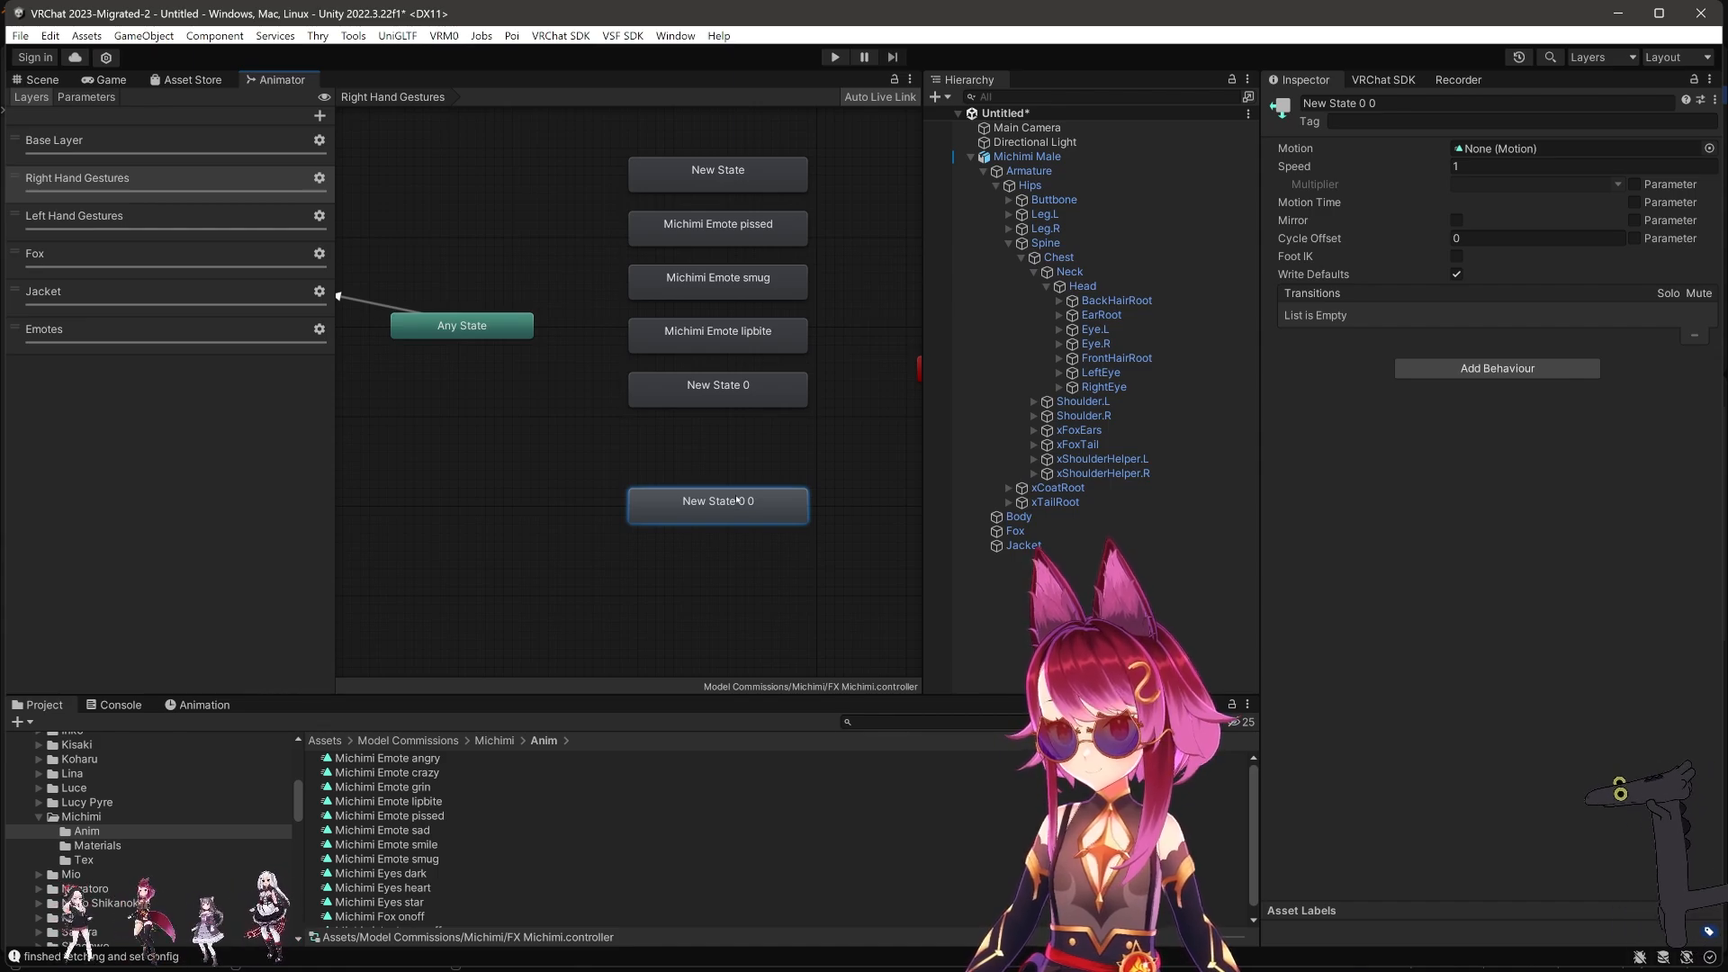
{"action": "key", "text": "Delete"}
{"action": "scroll", "coordinate": [129, 821], "scroll_direction": "up", "scroll_amount": 6}
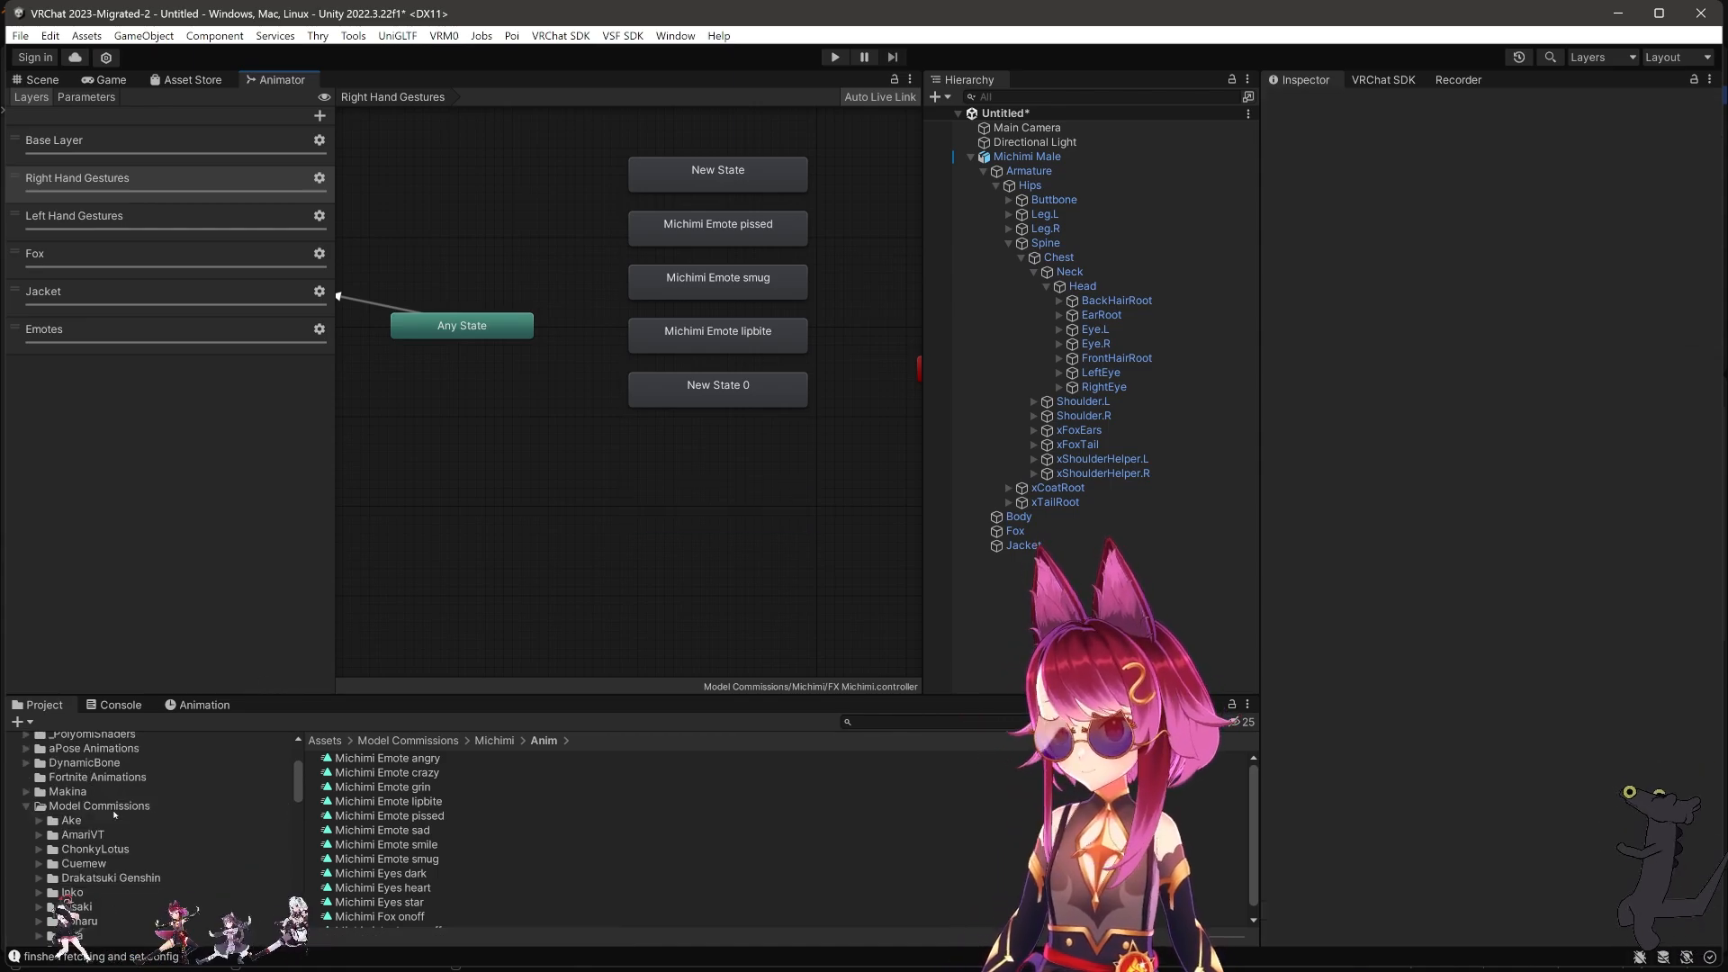
{"action": "left_click", "coordinate": [125, 834]}
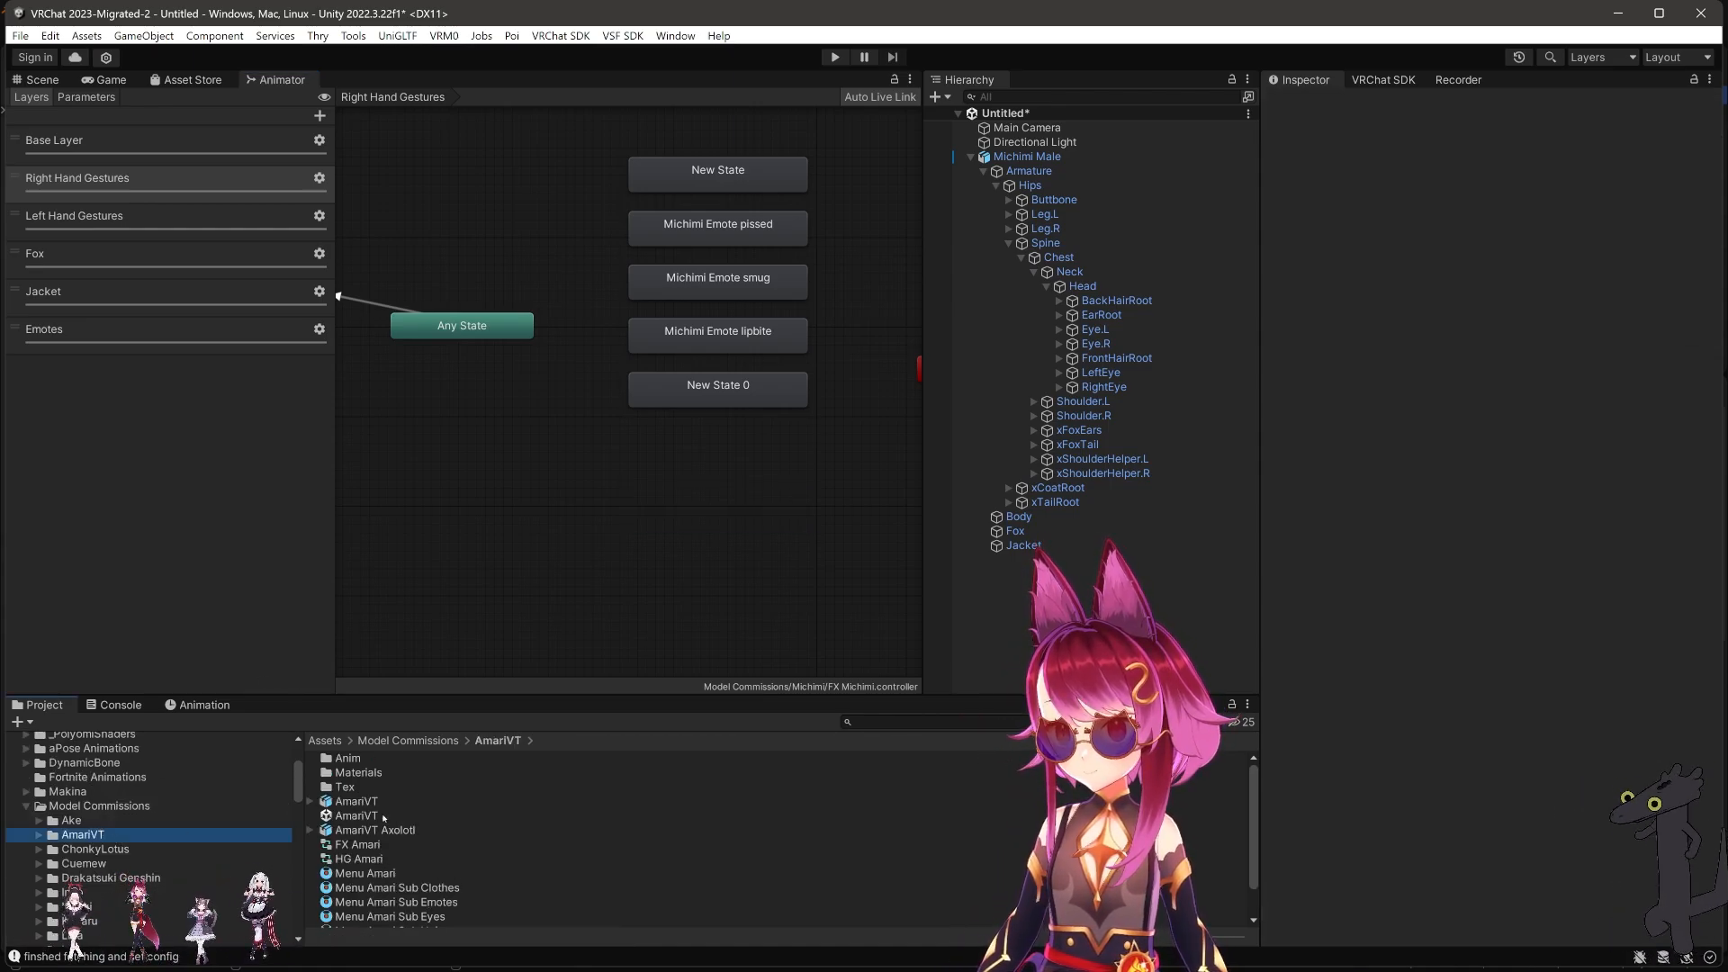
{"action": "left_click", "coordinate": [385, 846]}
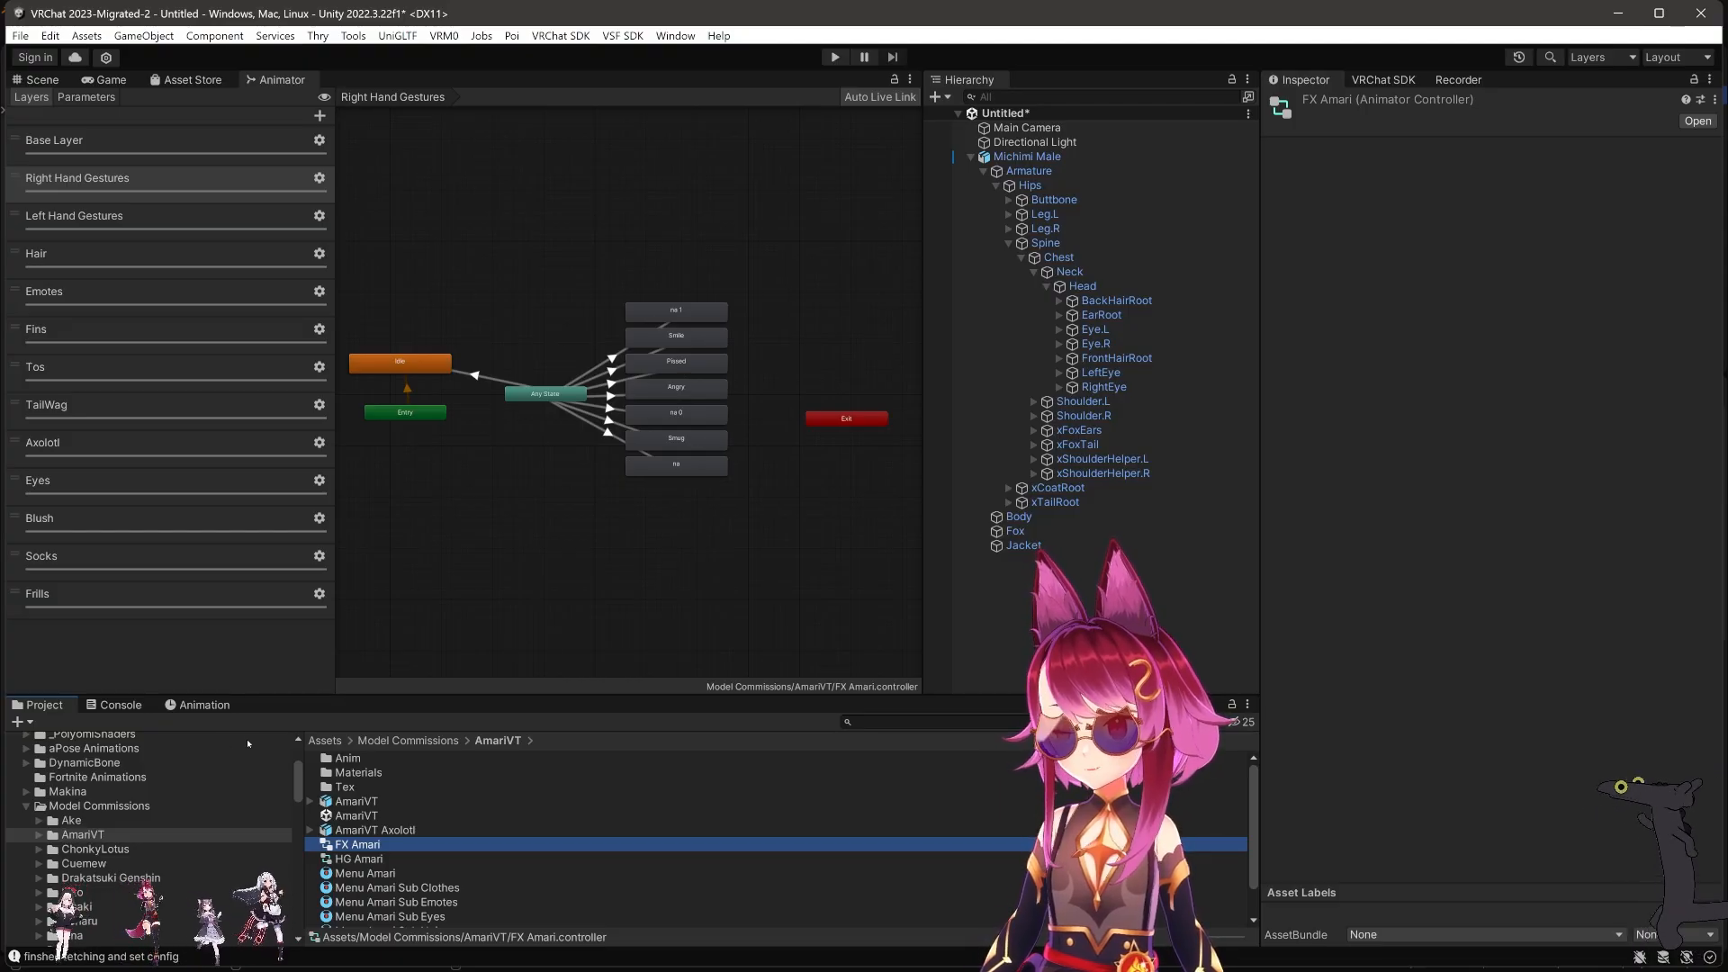
{"action": "scroll", "coordinate": [135, 841], "scroll_direction": "down", "scroll_amount": 4}
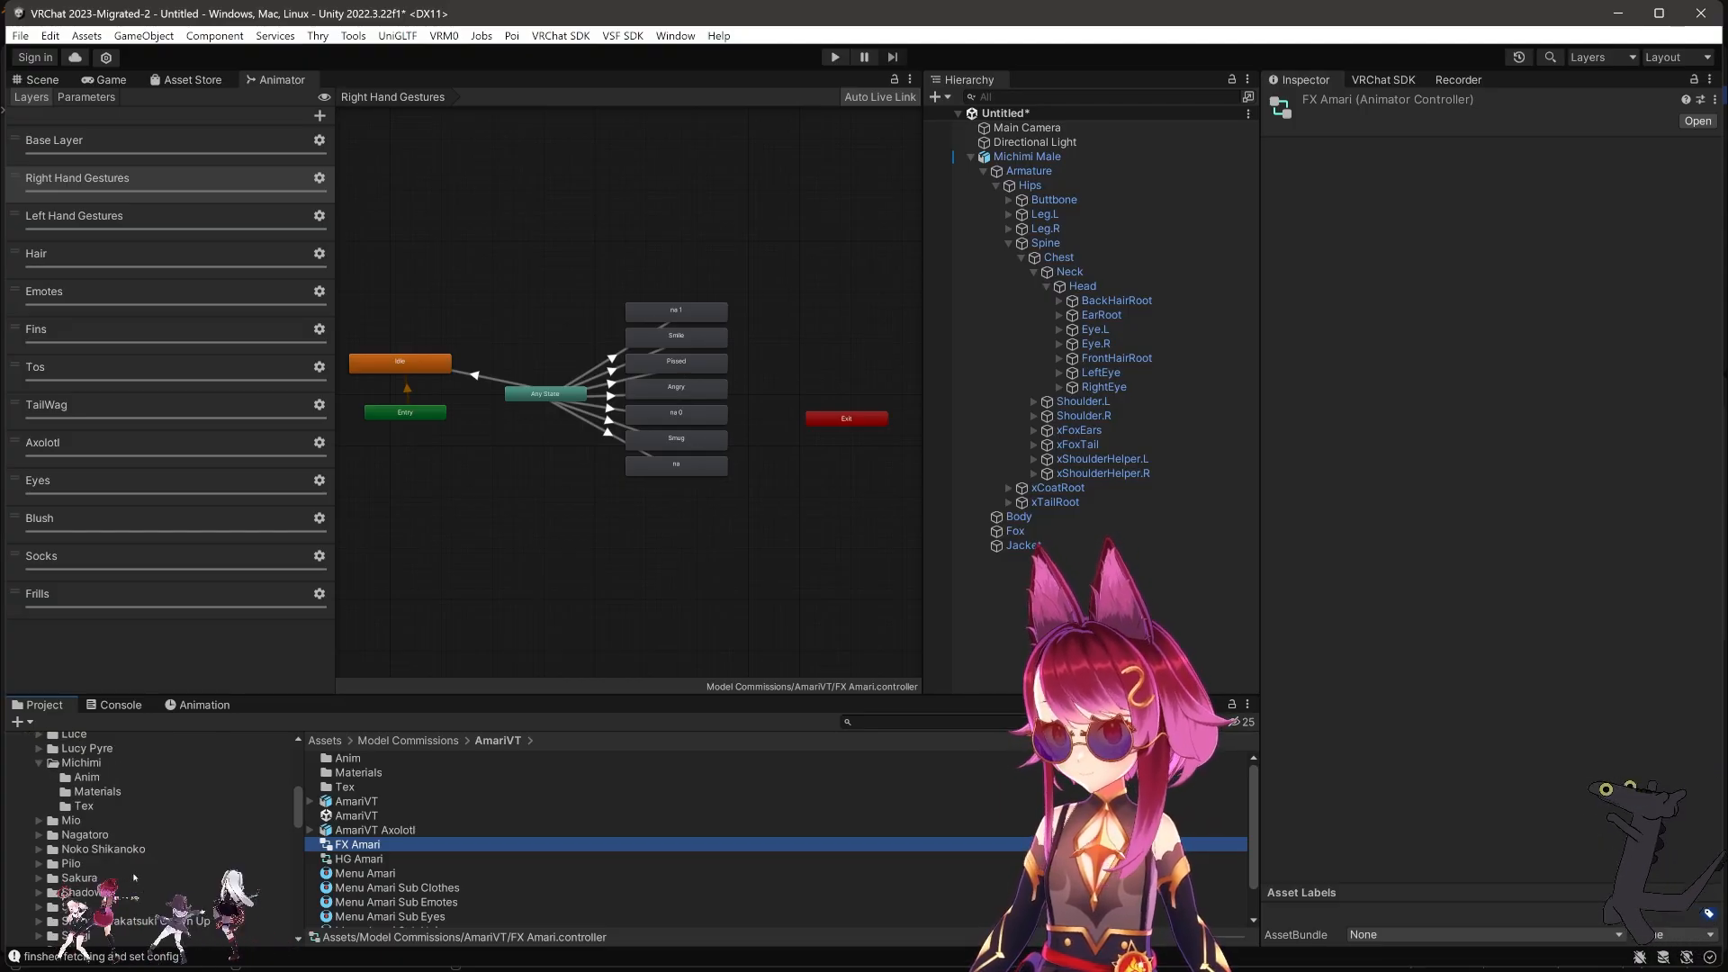
{"action": "left_click", "coordinate": [86, 816]}
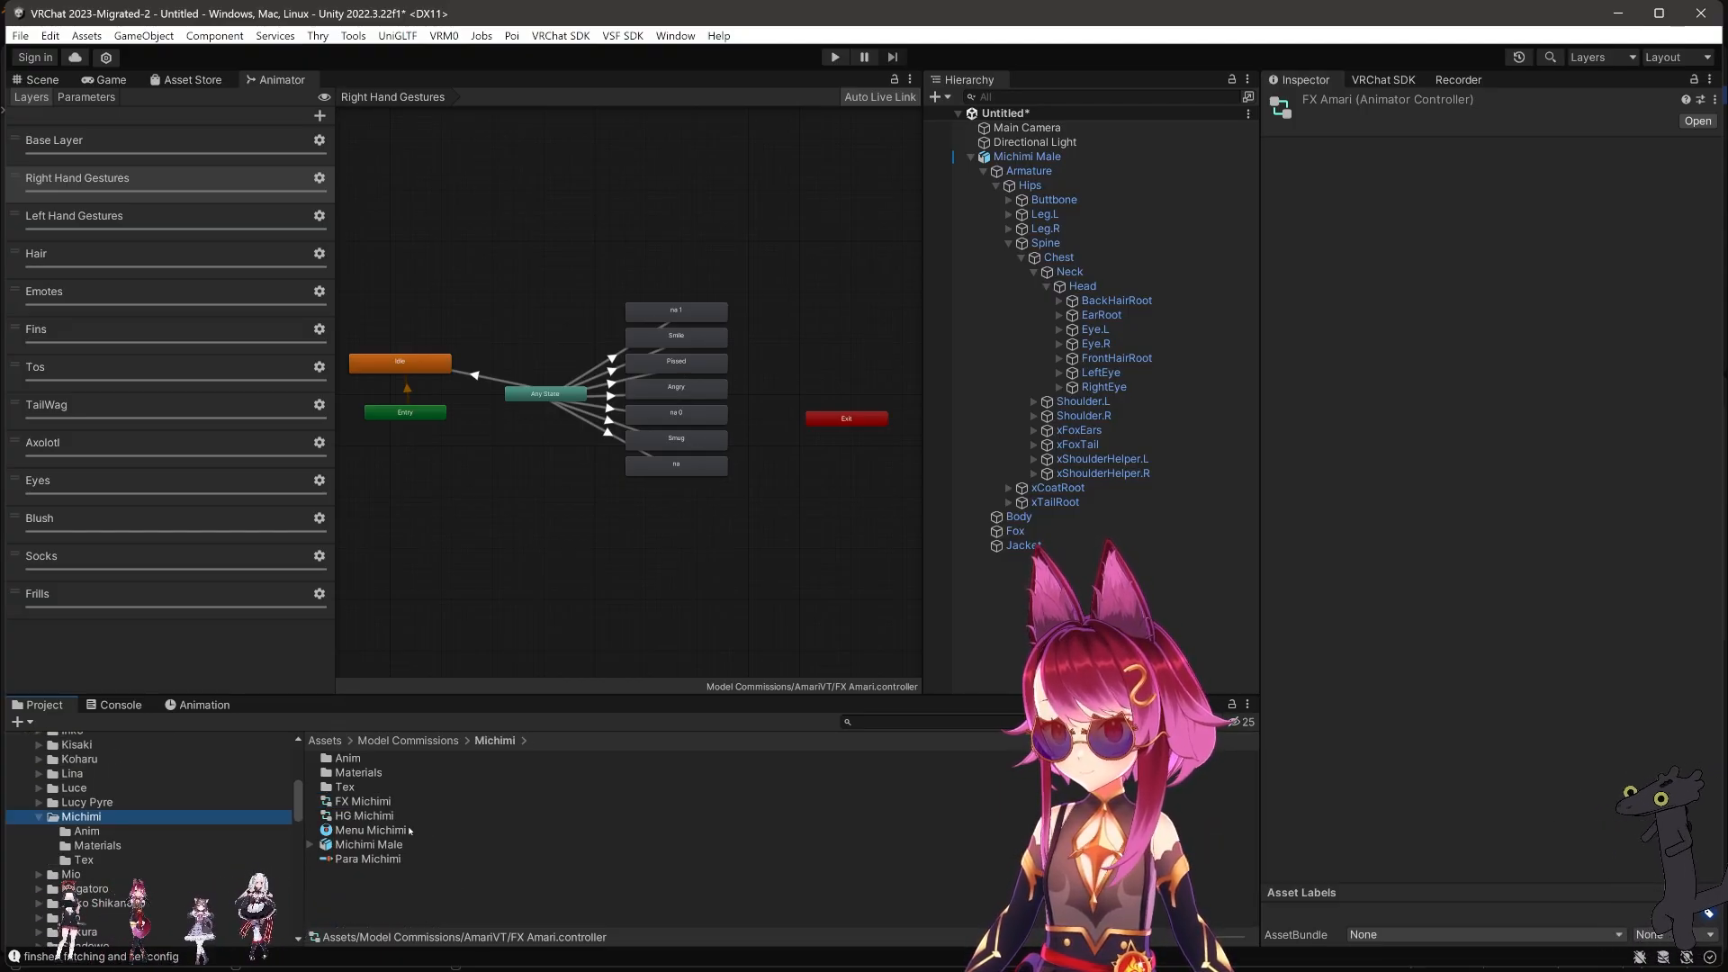
{"action": "double_click", "coordinate": [363, 801]}
- Duplicate New State 0 into New State 0 0 and move it below
{"action": "left_click", "coordinate": [700, 412]}
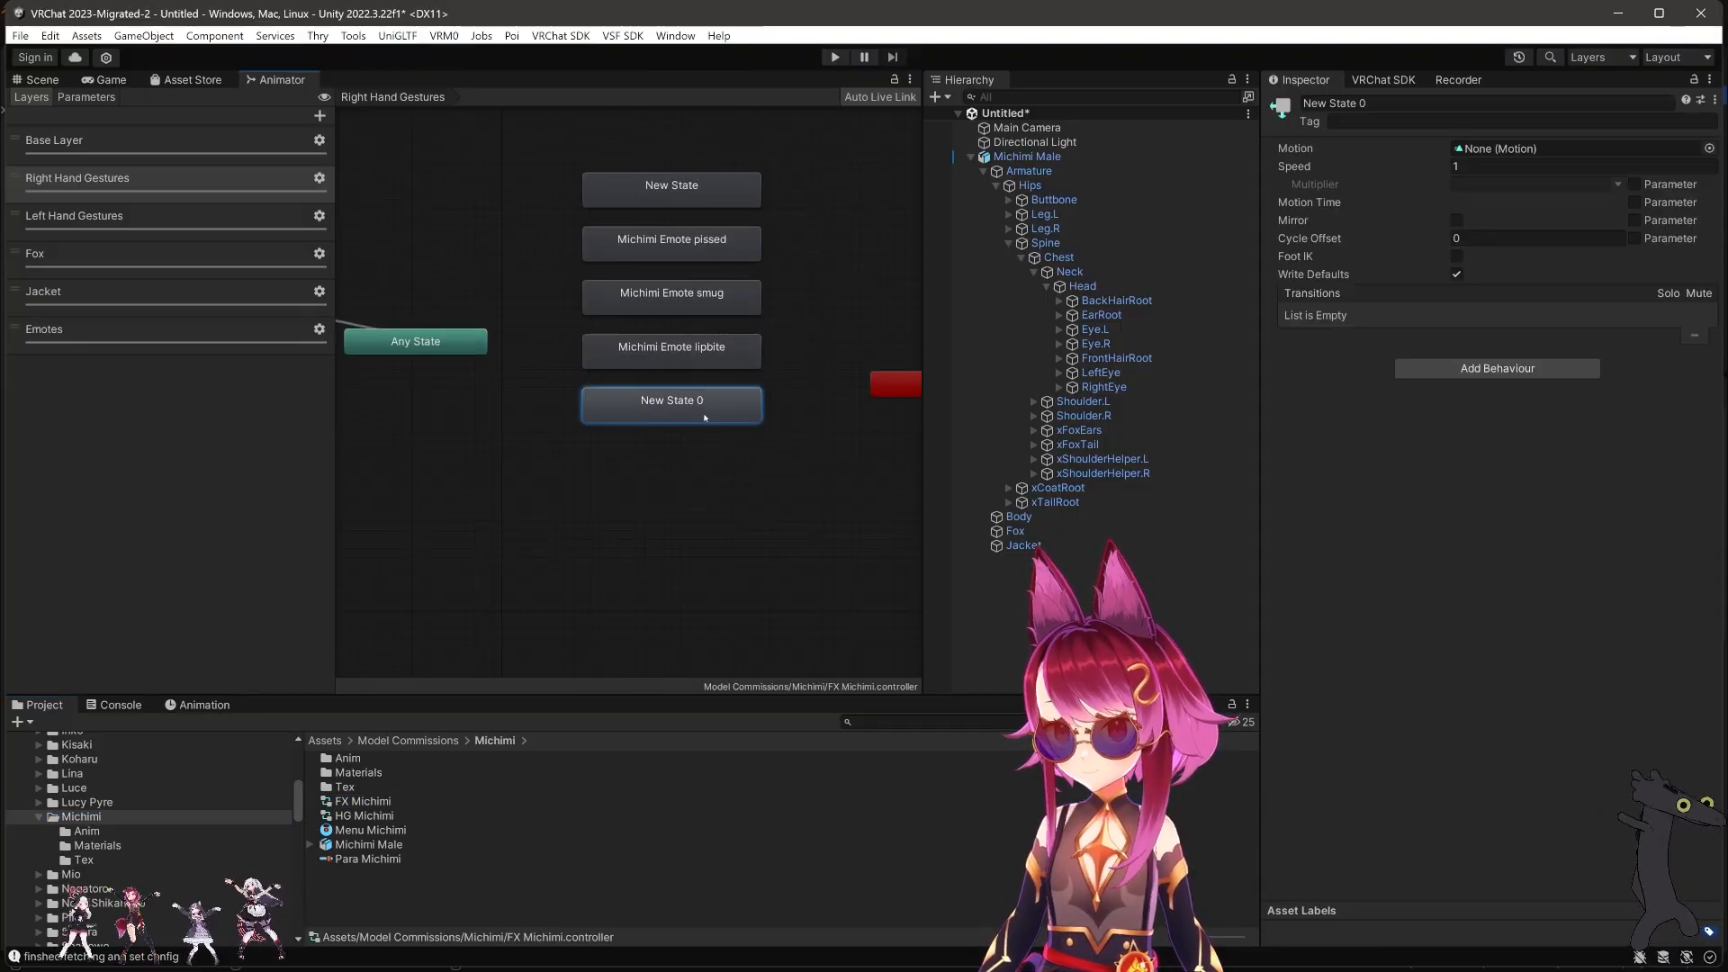
{"action": "key", "text": "ctrl+d"}
{"action": "left_click_drag", "start_coordinate": [715, 433], "coordinate": [667, 503]}
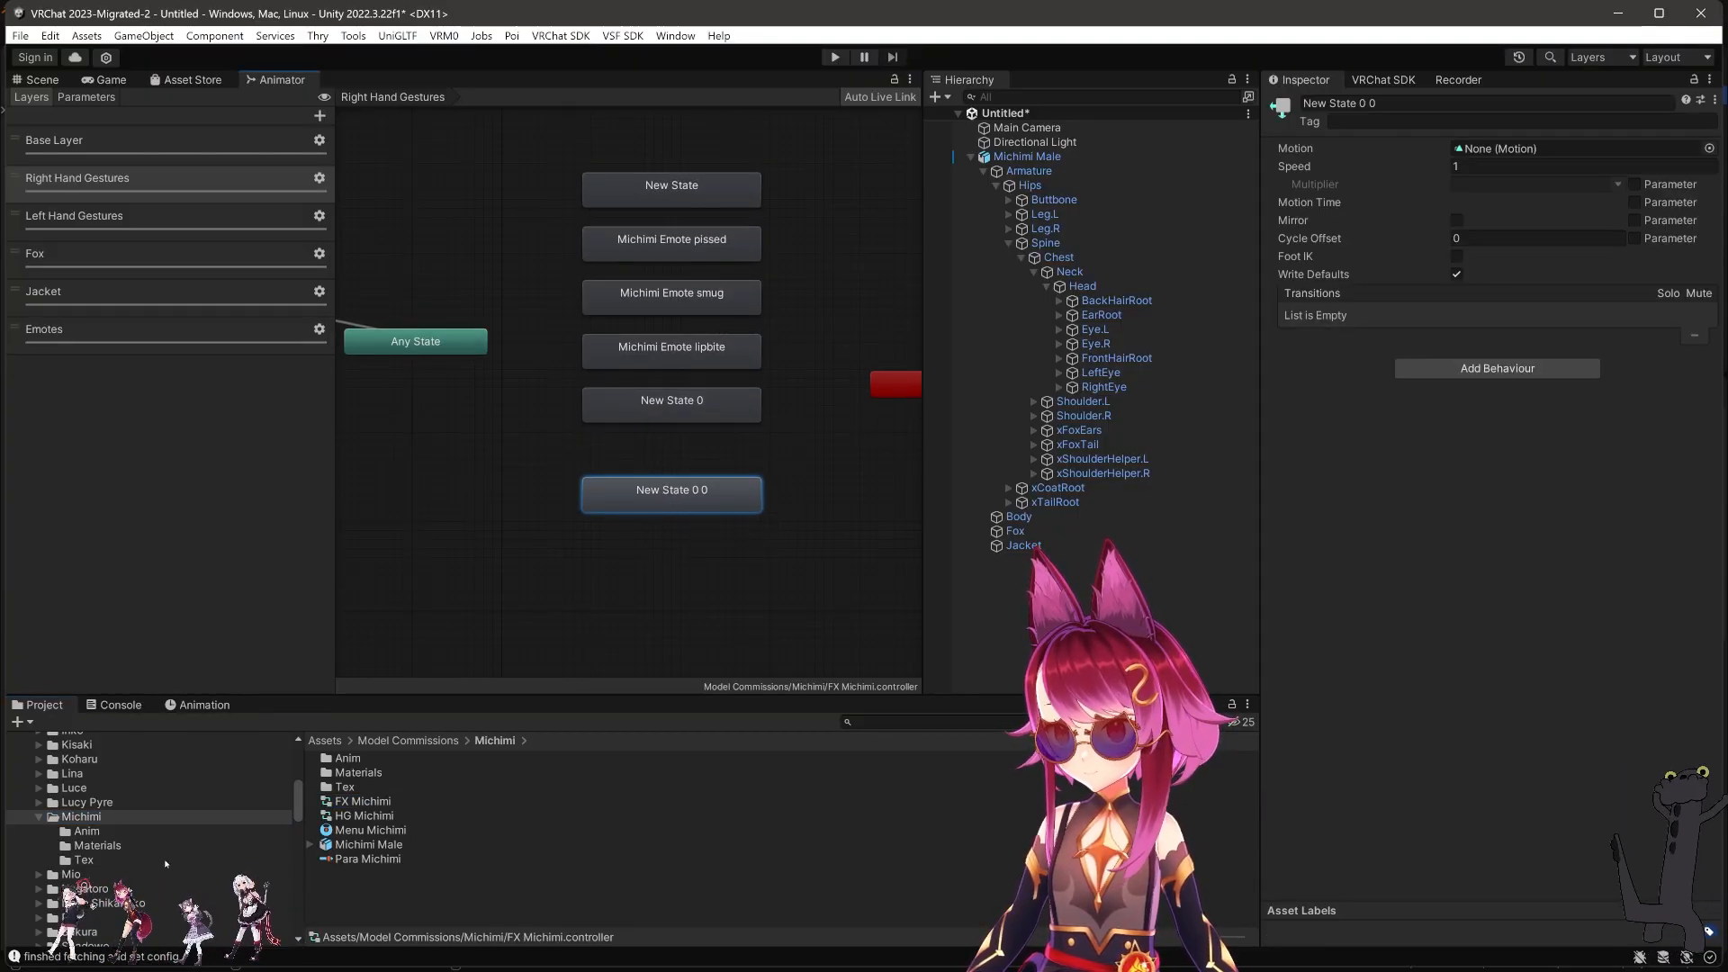
- Add a Michimi Emote angry state from the Anim folder and line up New State 0 0 beneath it
{"action": "left_click", "coordinate": [130, 833]}
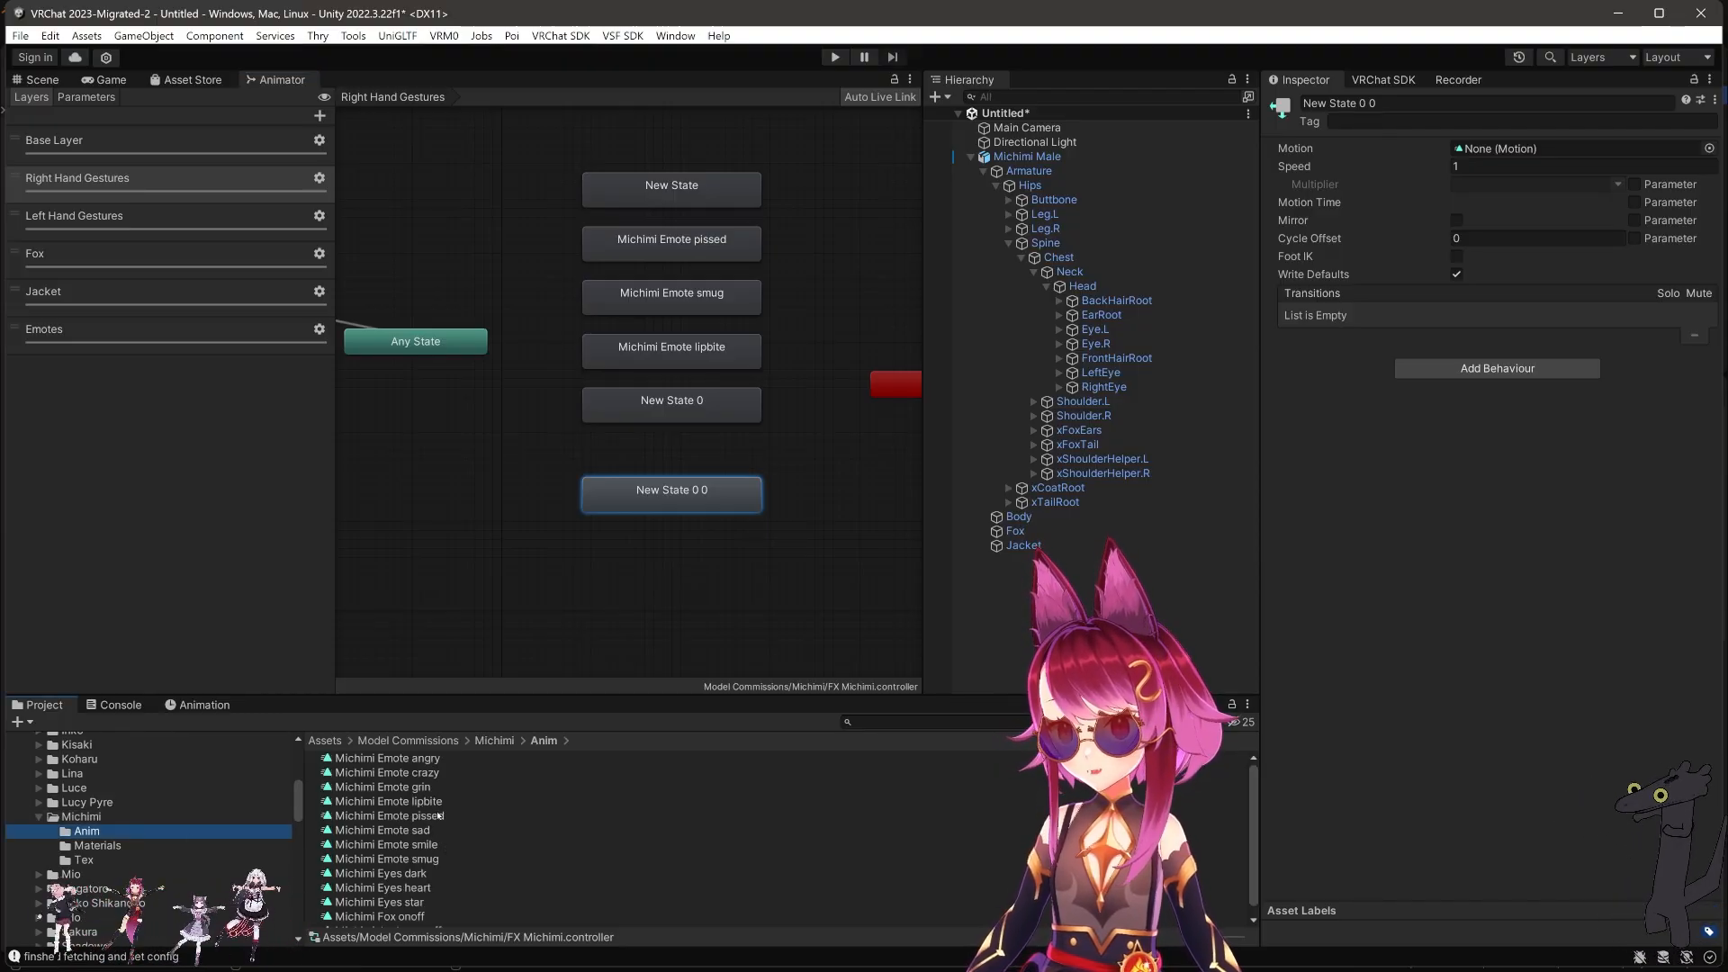
{"action": "left_click_drag", "start_coordinate": [427, 763], "coordinate": [631, 464]}
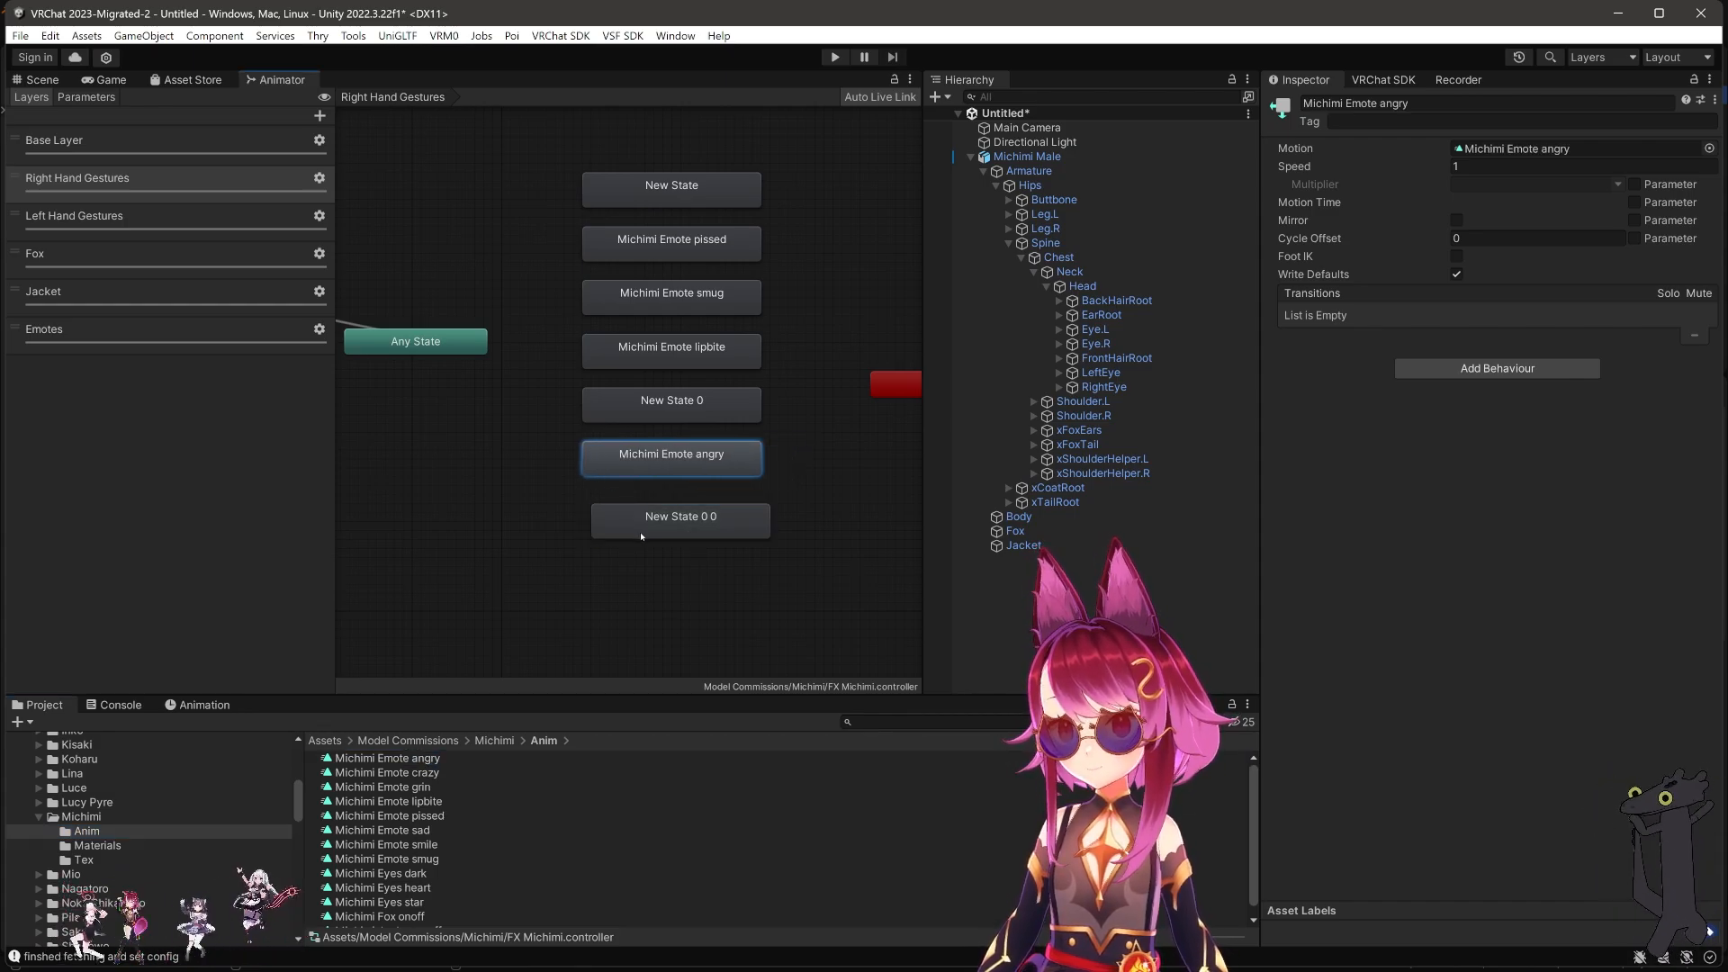
{"action": "left_click_drag", "start_coordinate": [642, 537], "coordinate": [633, 527]}
{"action": "scroll", "coordinate": [454, 493], "scroll_direction": "down", "scroll_amount": 1}
{"action": "middle_click_drag", "start_coordinate": [469, 504], "coordinate": [503, 584]}
{"action": "scroll", "coordinate": [567, 551], "scroll_direction": "down", "scroll_amount": 1}
{"action": "scroll", "coordinate": [557, 550], "scroll_direction": "up", "scroll_amount": 1}
- Add transitions from Any State to New State and Michimi Emote pissed
{"action": "left_click", "coordinate": [528, 452]}
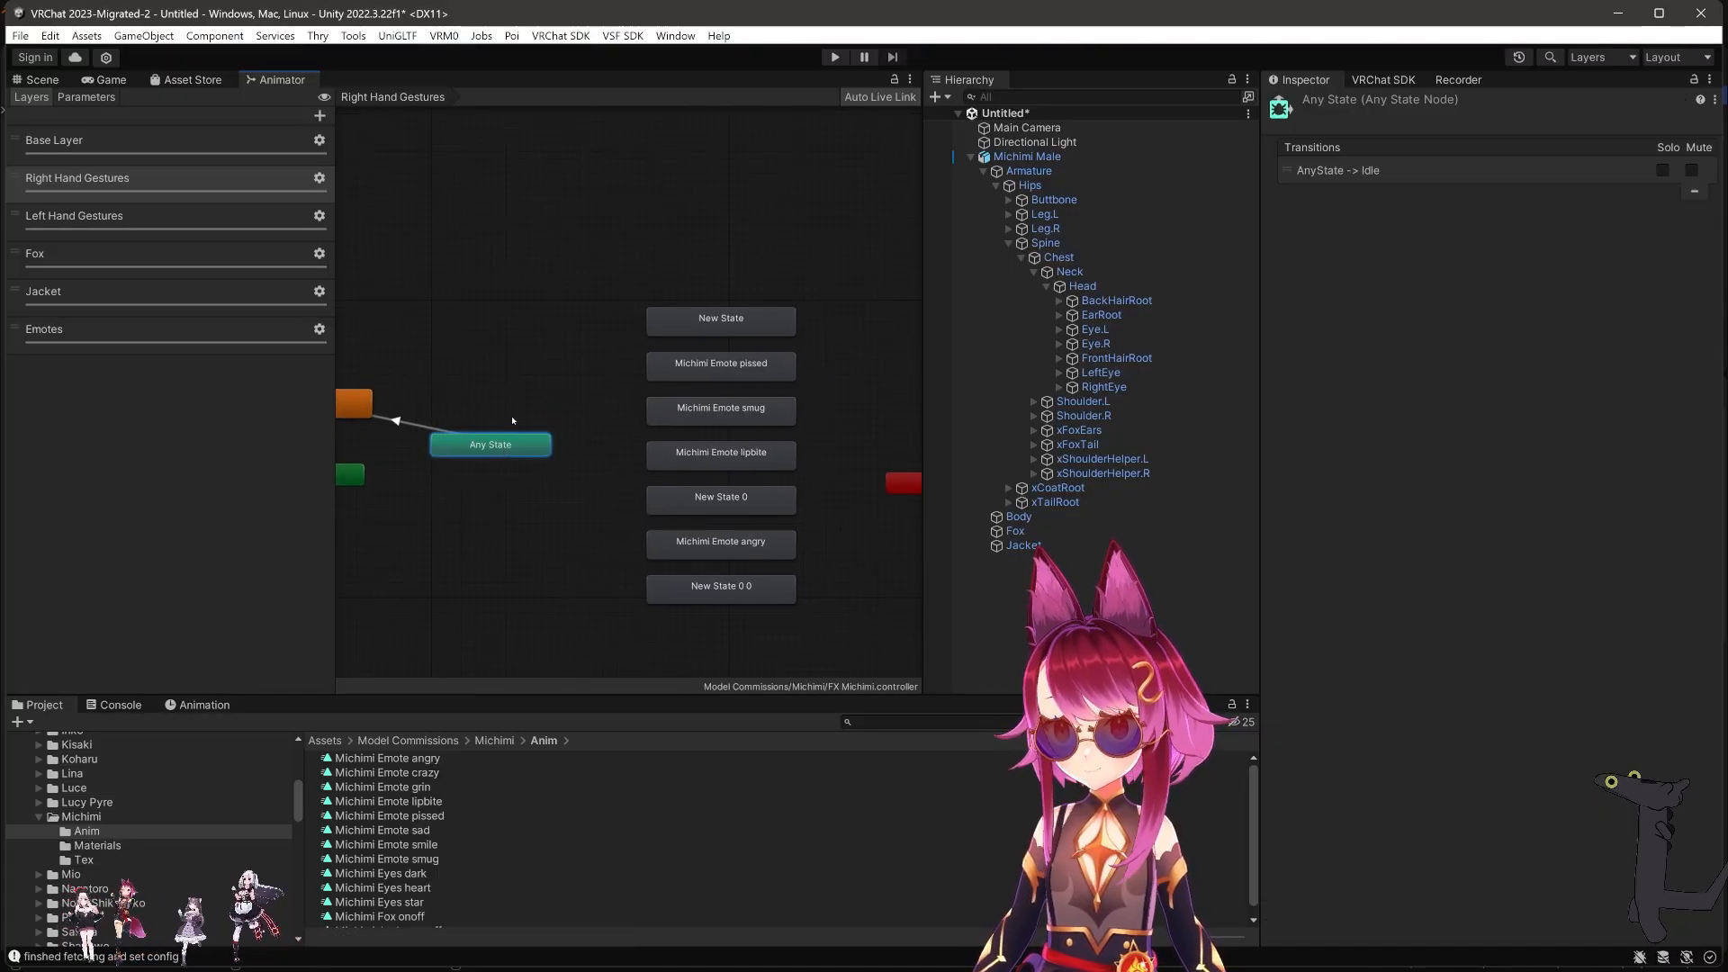
{"action": "scroll", "coordinate": [522, 450], "scroll_direction": "down", "scroll_amount": 2}
{"action": "right_click", "coordinate": [470, 420]}
{"action": "left_click", "coordinate": [512, 425]}
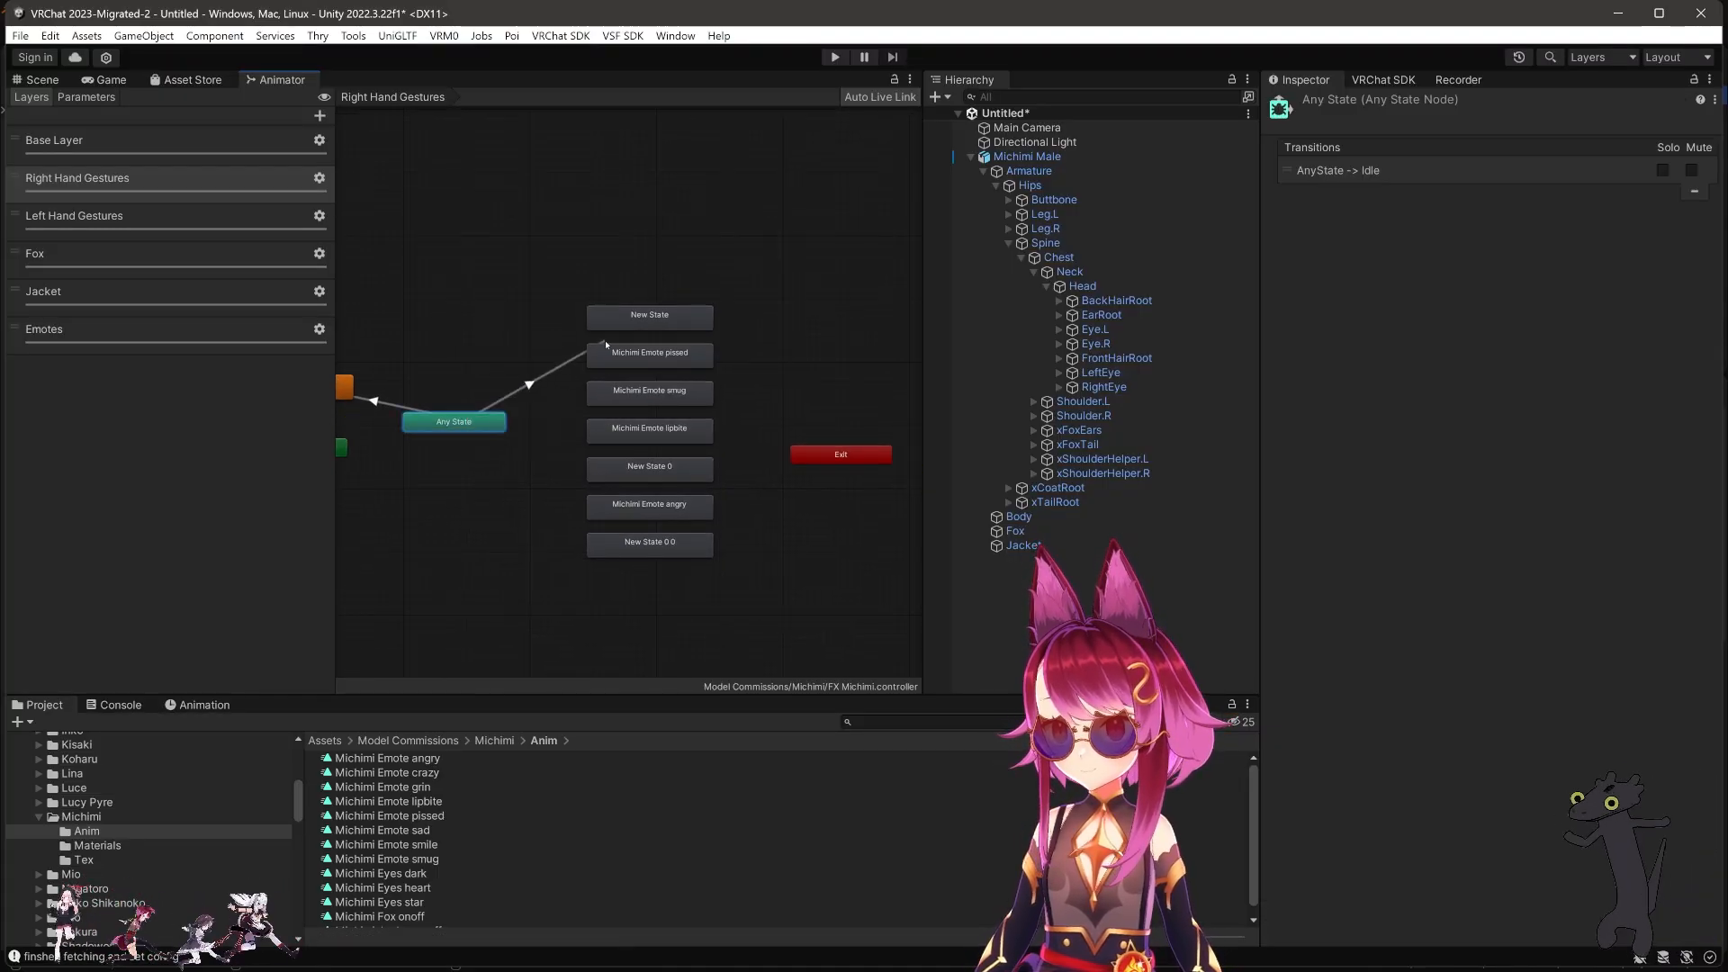
{"action": "right_click", "coordinate": [646, 316]}
{"action": "left_click", "coordinate": [649, 314]}
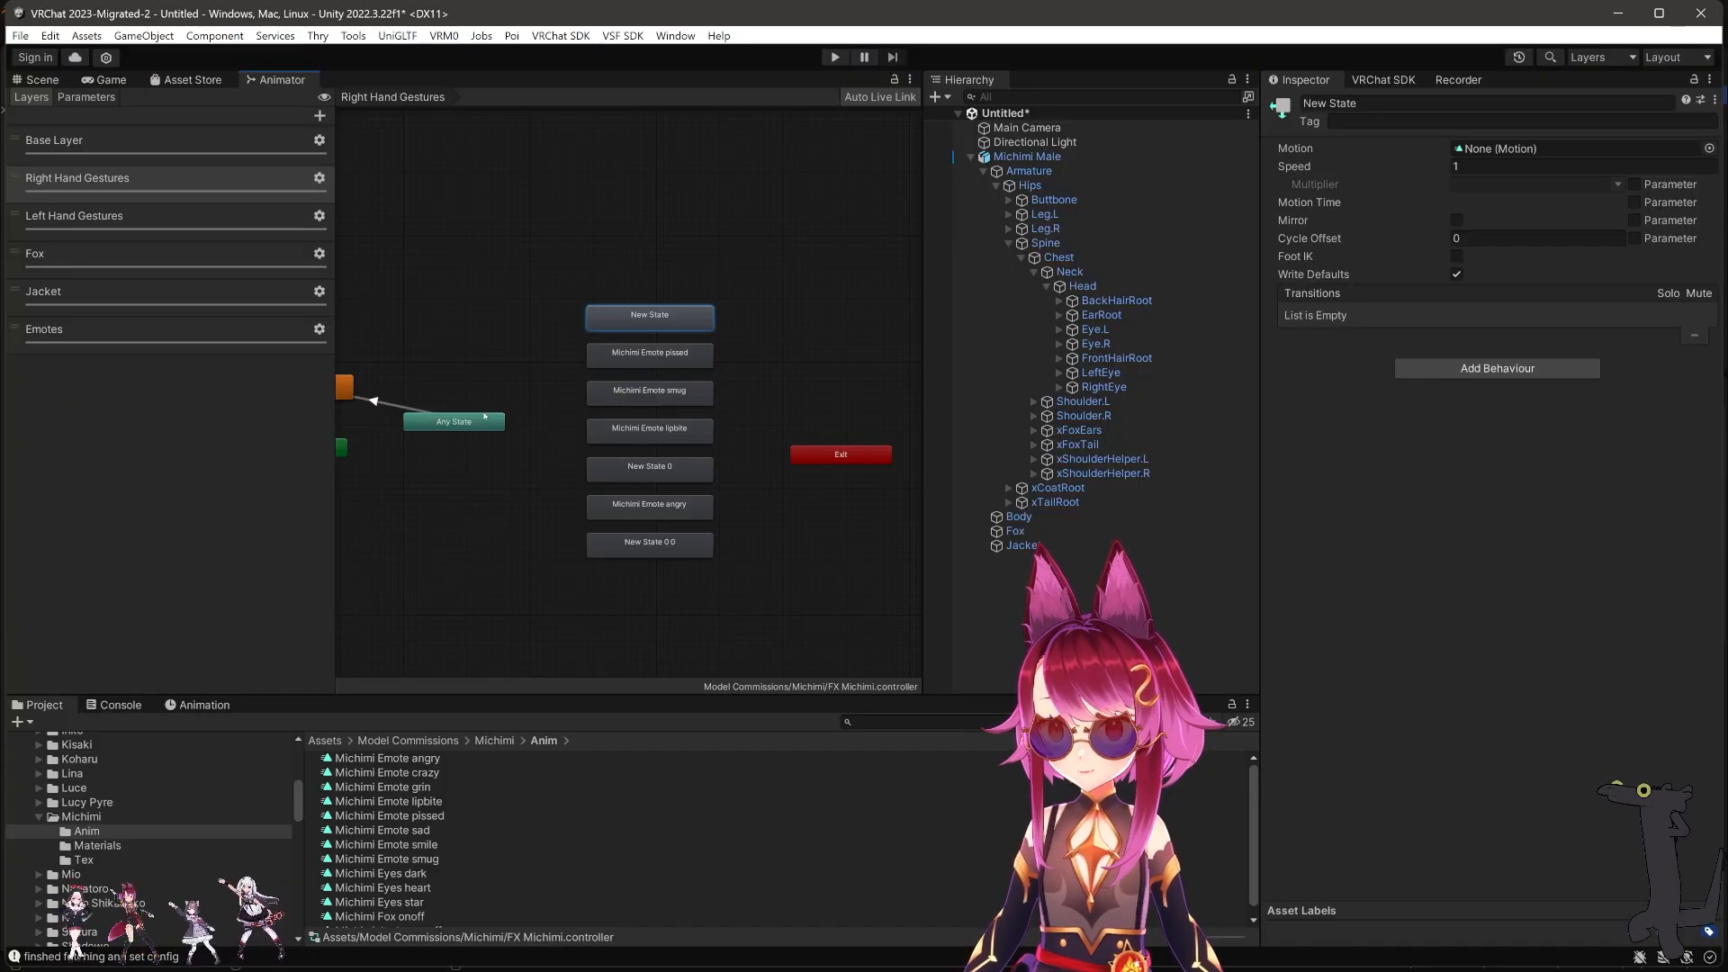
{"action": "left_click", "coordinate": [485, 417]}
{"action": "right_click", "coordinate": [484, 419]}
{"action": "left_click", "coordinate": [526, 430]}
{"action": "left_click", "coordinate": [648, 315]}
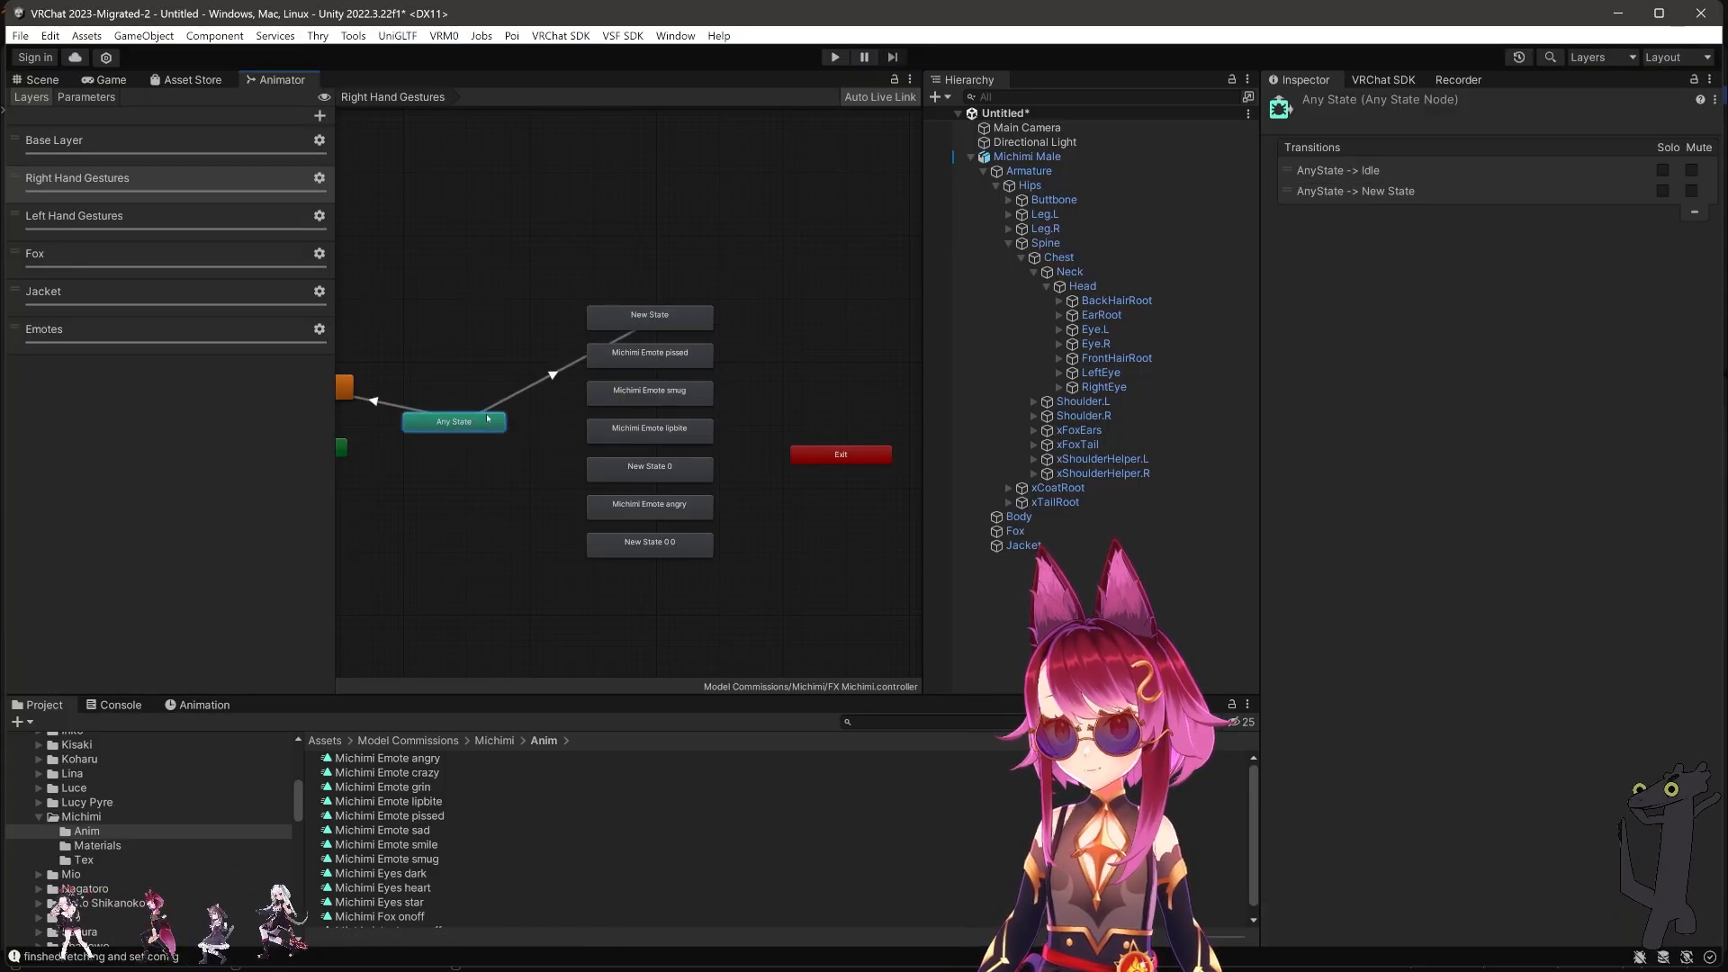
{"action": "right_click", "coordinate": [487, 418]}
{"action": "left_click", "coordinate": [525, 430]}
{"action": "left_click", "coordinate": [649, 352]}
- Add Any State transitions to Michimi Emote smug, Michimi Emote lipbite and New State 0
{"action": "right_click", "coordinate": [490, 421]}
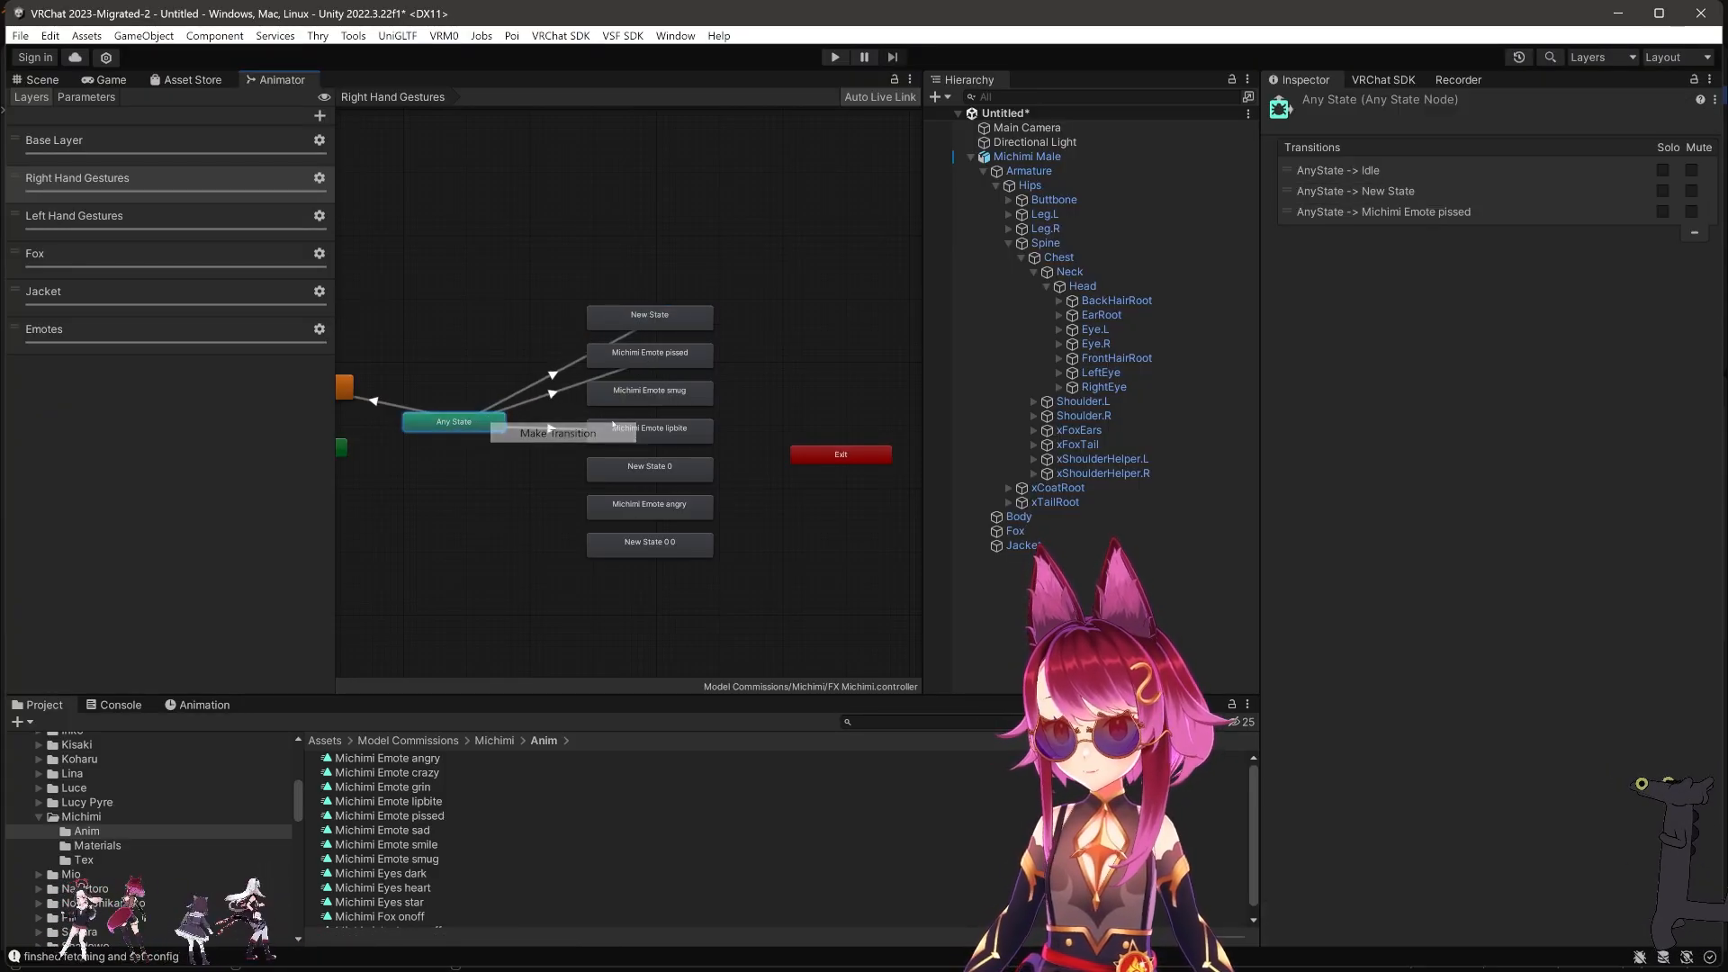
{"action": "left_click", "coordinate": [613, 430]}
{"action": "left_click", "coordinate": [649, 390]}
{"action": "right_click", "coordinate": [488, 423]}
{"action": "left_click", "coordinate": [557, 438]}
{"action": "left_click", "coordinate": [649, 428]}
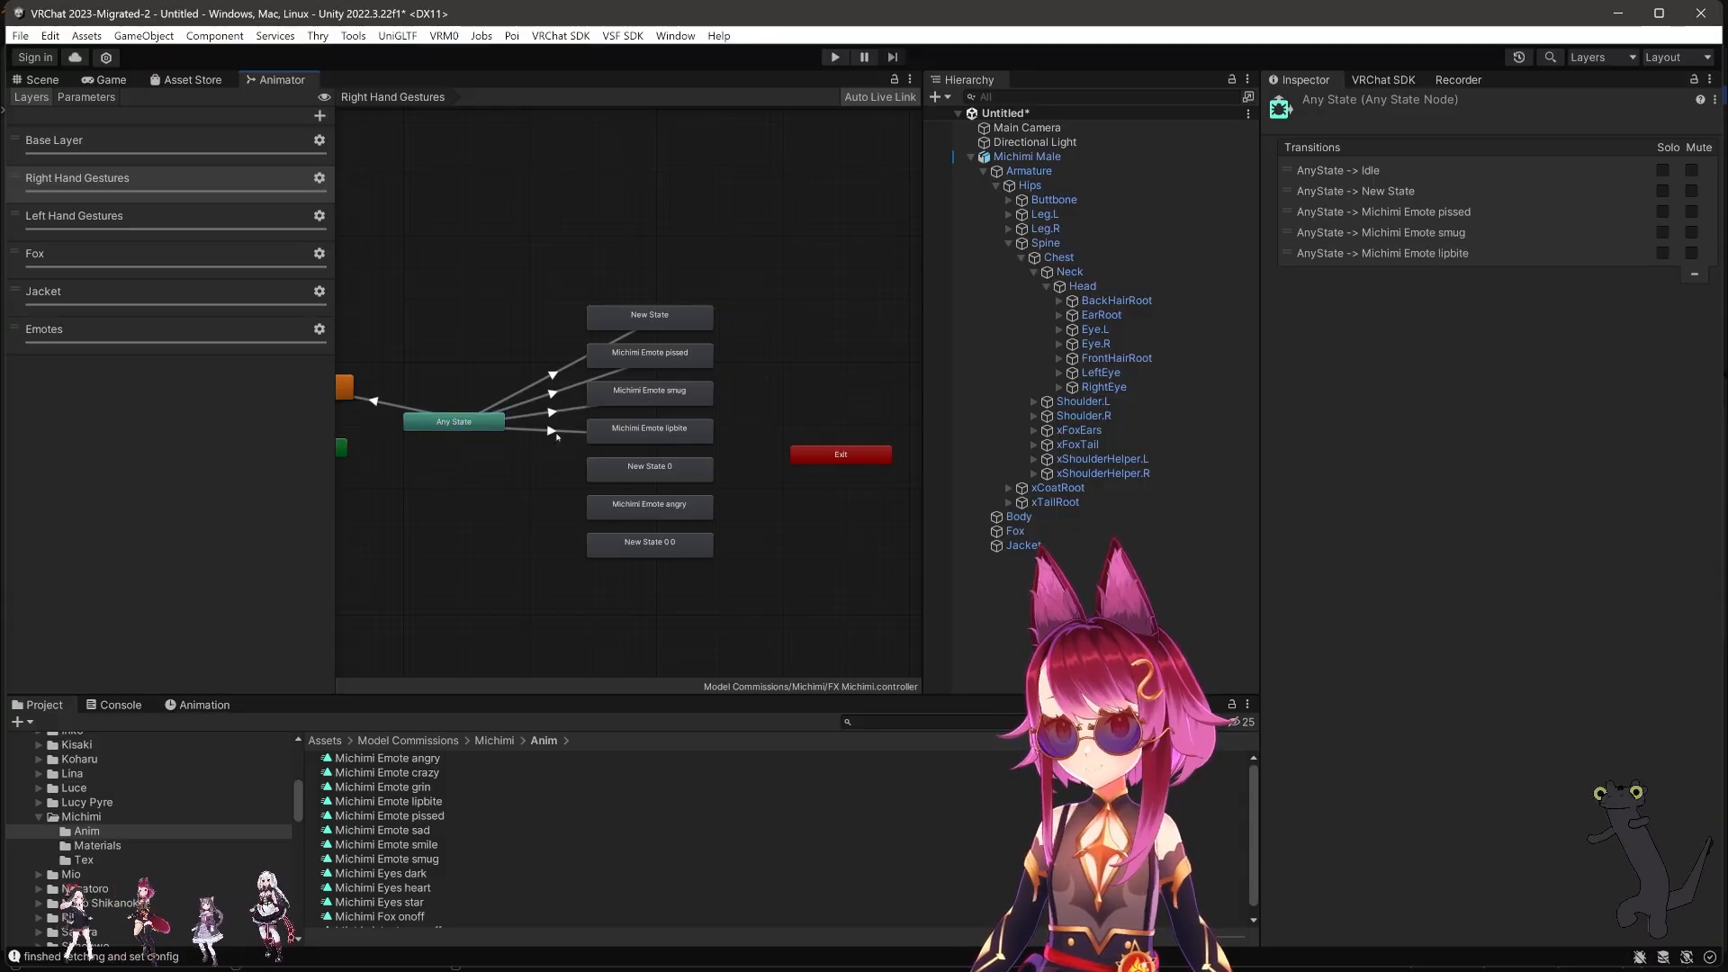
{"action": "right_click", "coordinate": [496, 419]}
{"action": "left_click", "coordinate": [551, 432]}
{"action": "left_click", "coordinate": [648, 466]}
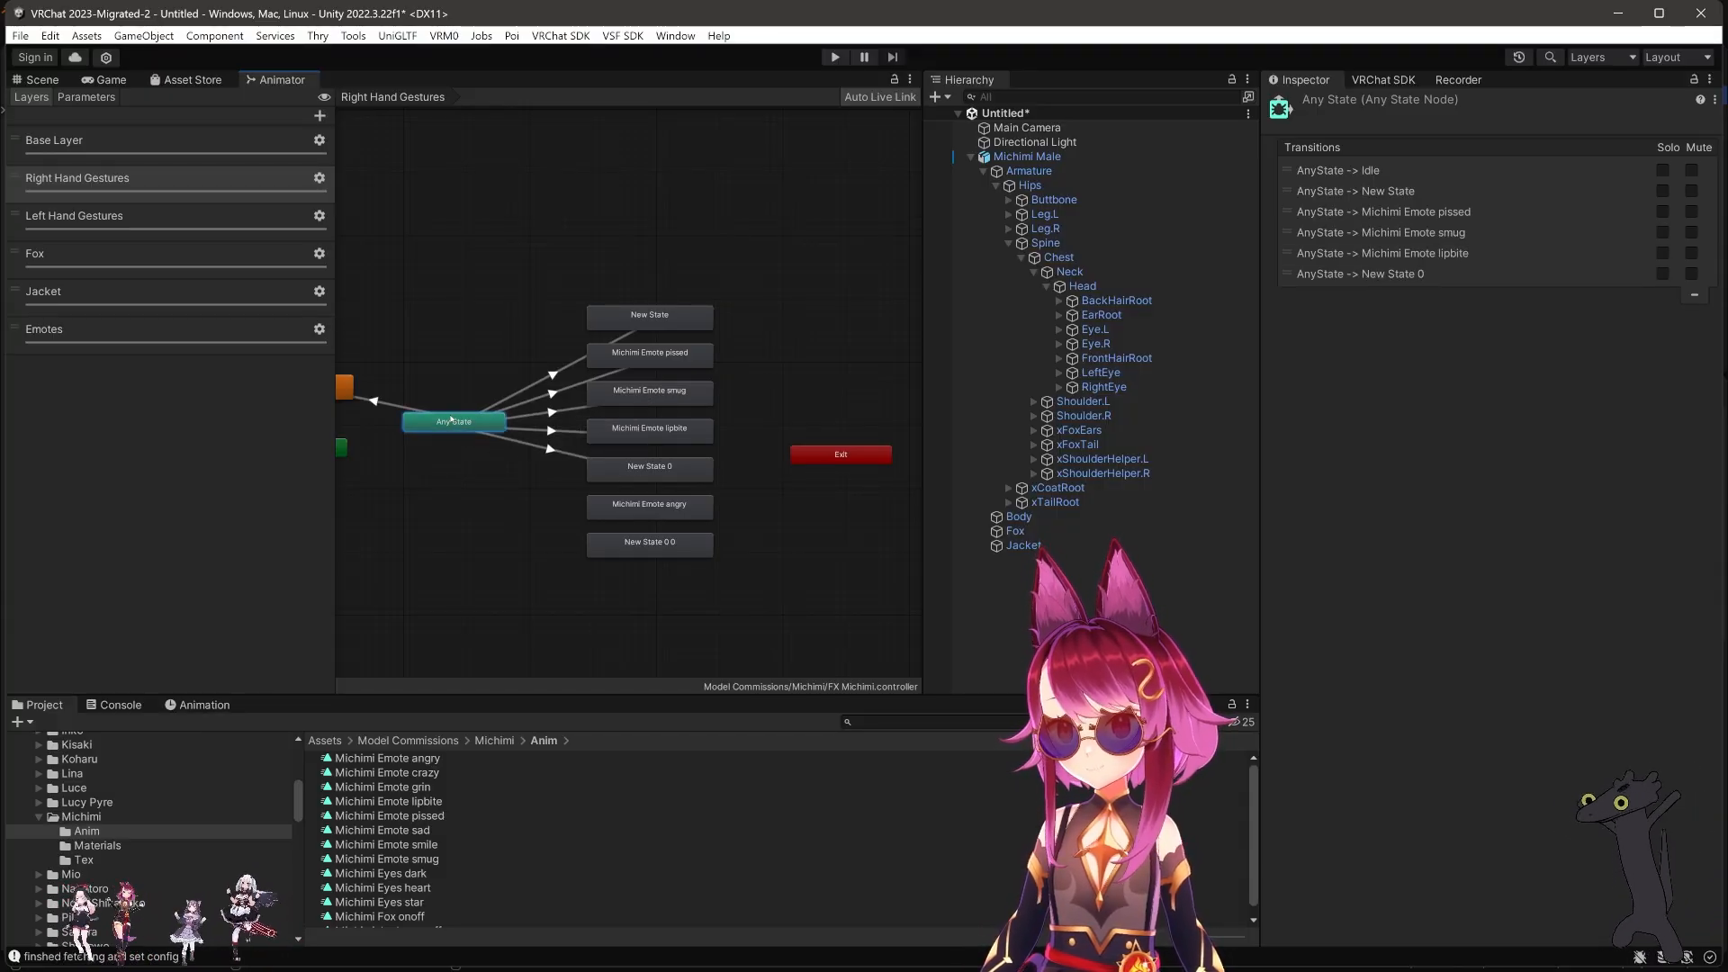
- Add Any State transitions to Michimi Emote angry and New State 0 0
{"action": "right_click", "coordinate": [497, 424]}
{"action": "left_click", "coordinate": [540, 436]}
{"action": "left_click", "coordinate": [648, 503]}
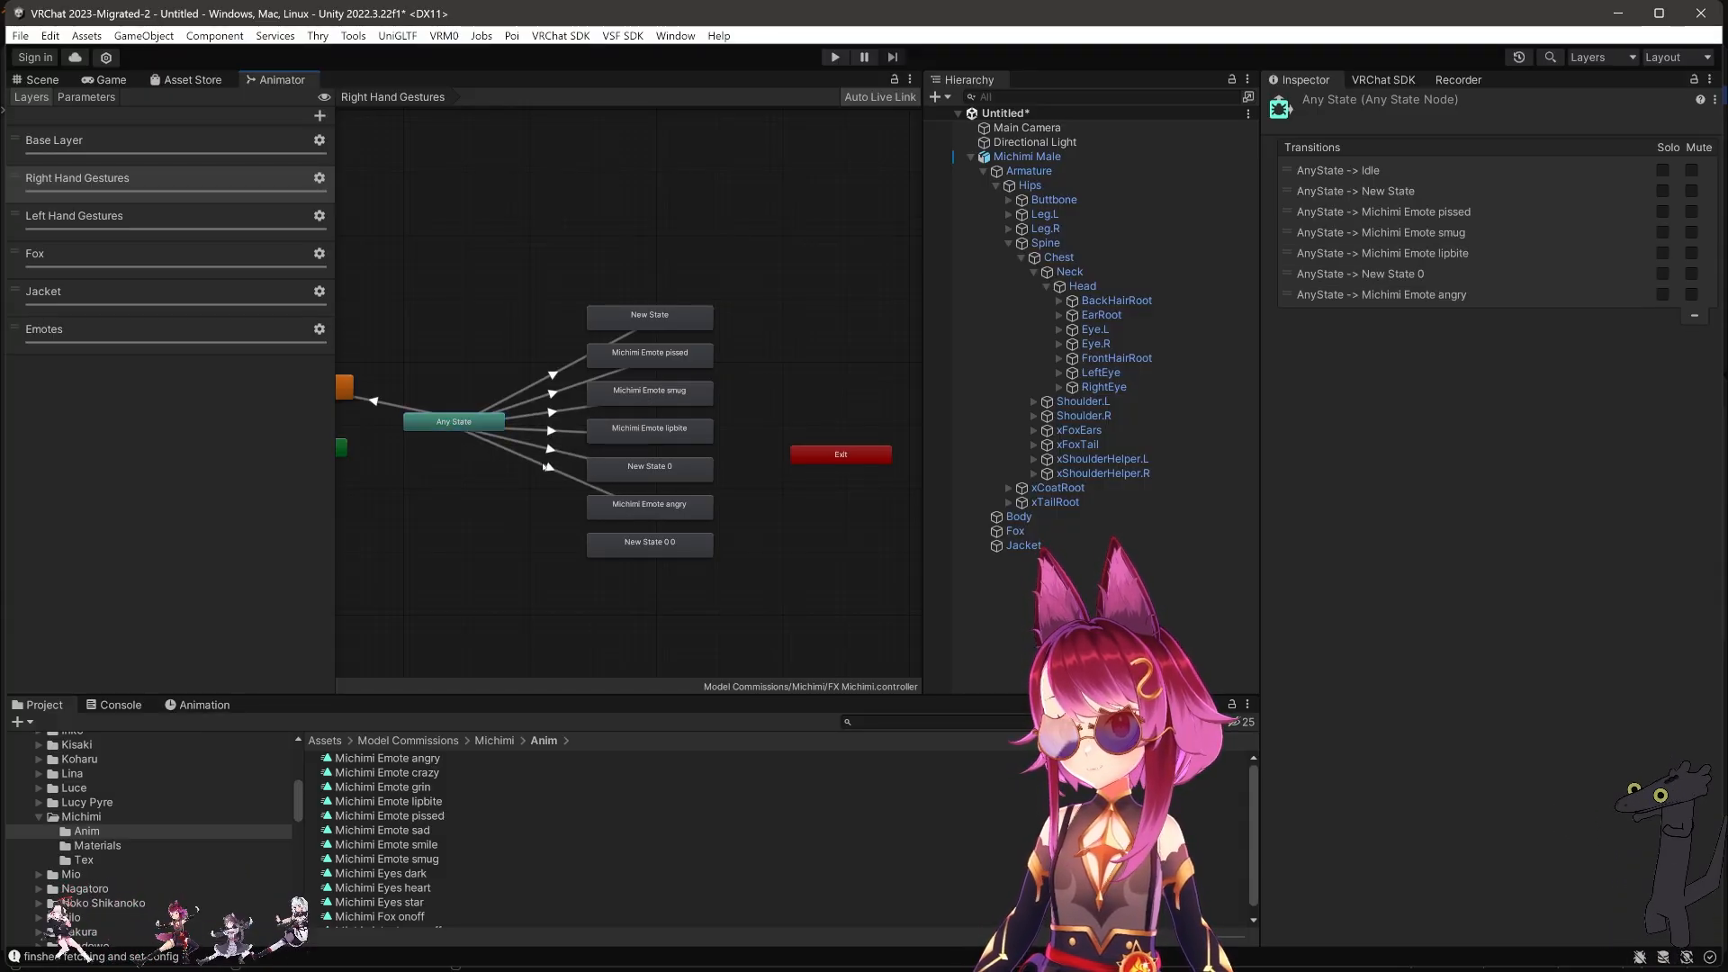
{"action": "right_click", "coordinate": [479, 421]}
{"action": "left_click", "coordinate": [549, 434]}
{"action": "left_click", "coordinate": [648, 542]}
- Select the Any State transitions into New State and Michimi Emote pissed
{"action": "left_click", "coordinate": [566, 546]}
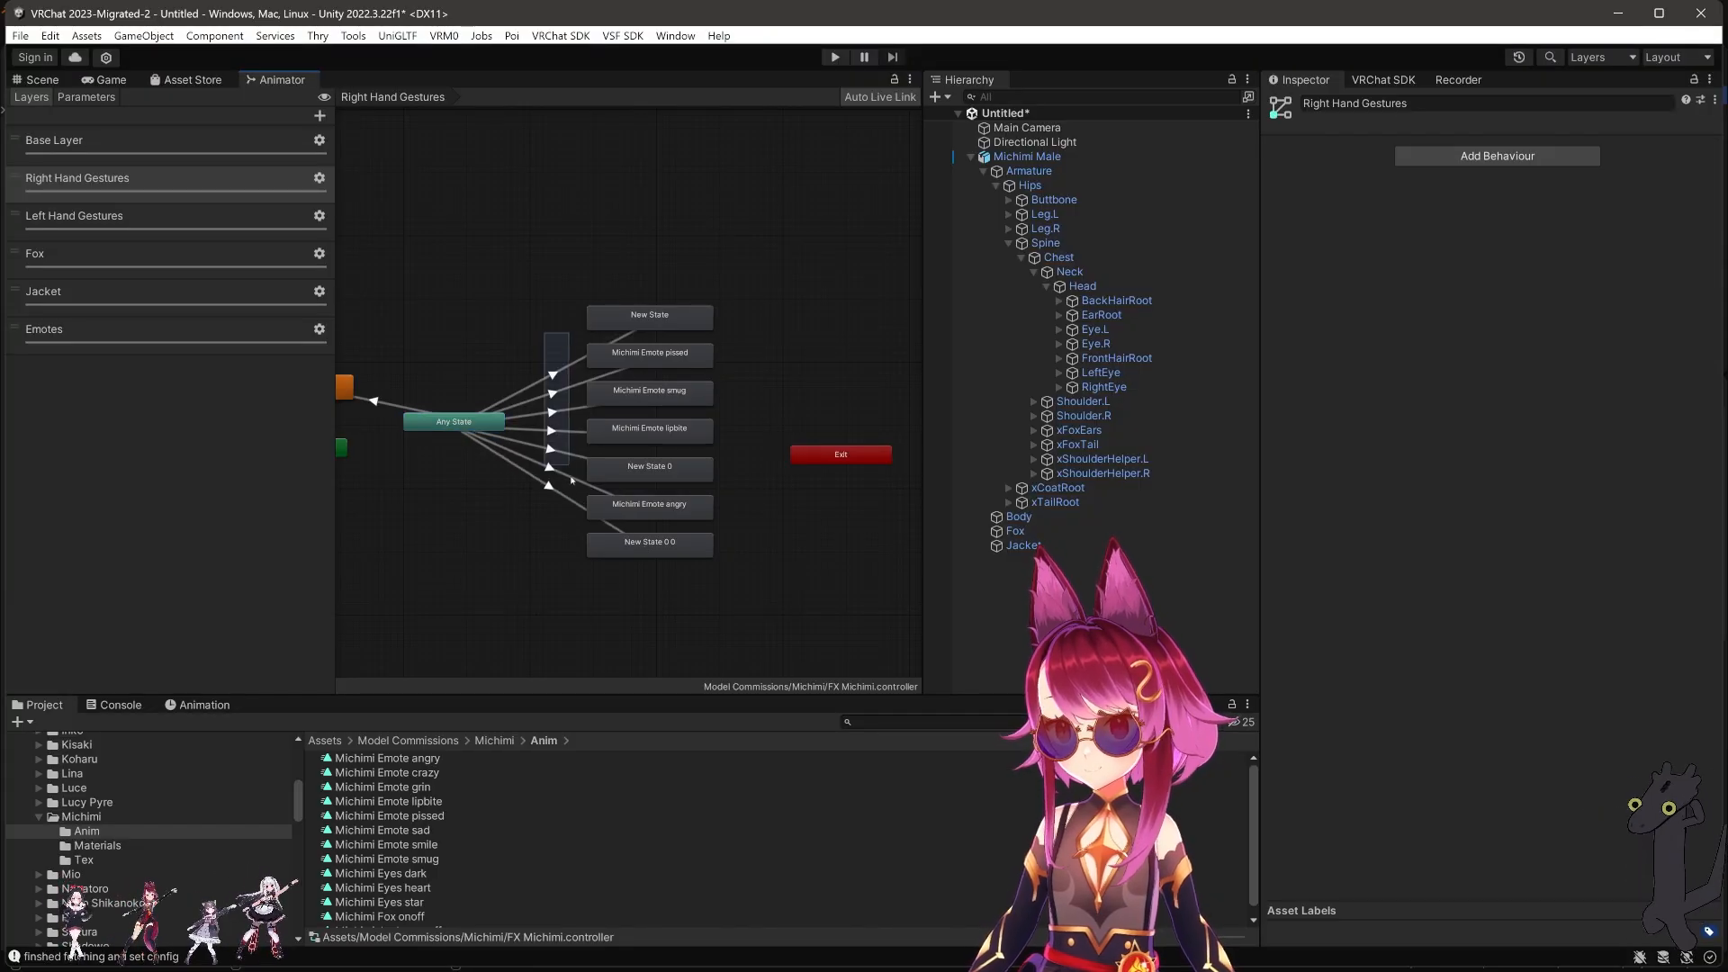
{"action": "left_click", "coordinate": [552, 412]}
{"action": "left_click", "coordinate": [552, 374]}
- Select all the Any State transitions together and set their transition duration to 0.1
{"action": "left_click", "coordinate": [552, 393], "text": "shift"}
{"action": "left_click", "coordinate": [552, 412], "text": "shift"}
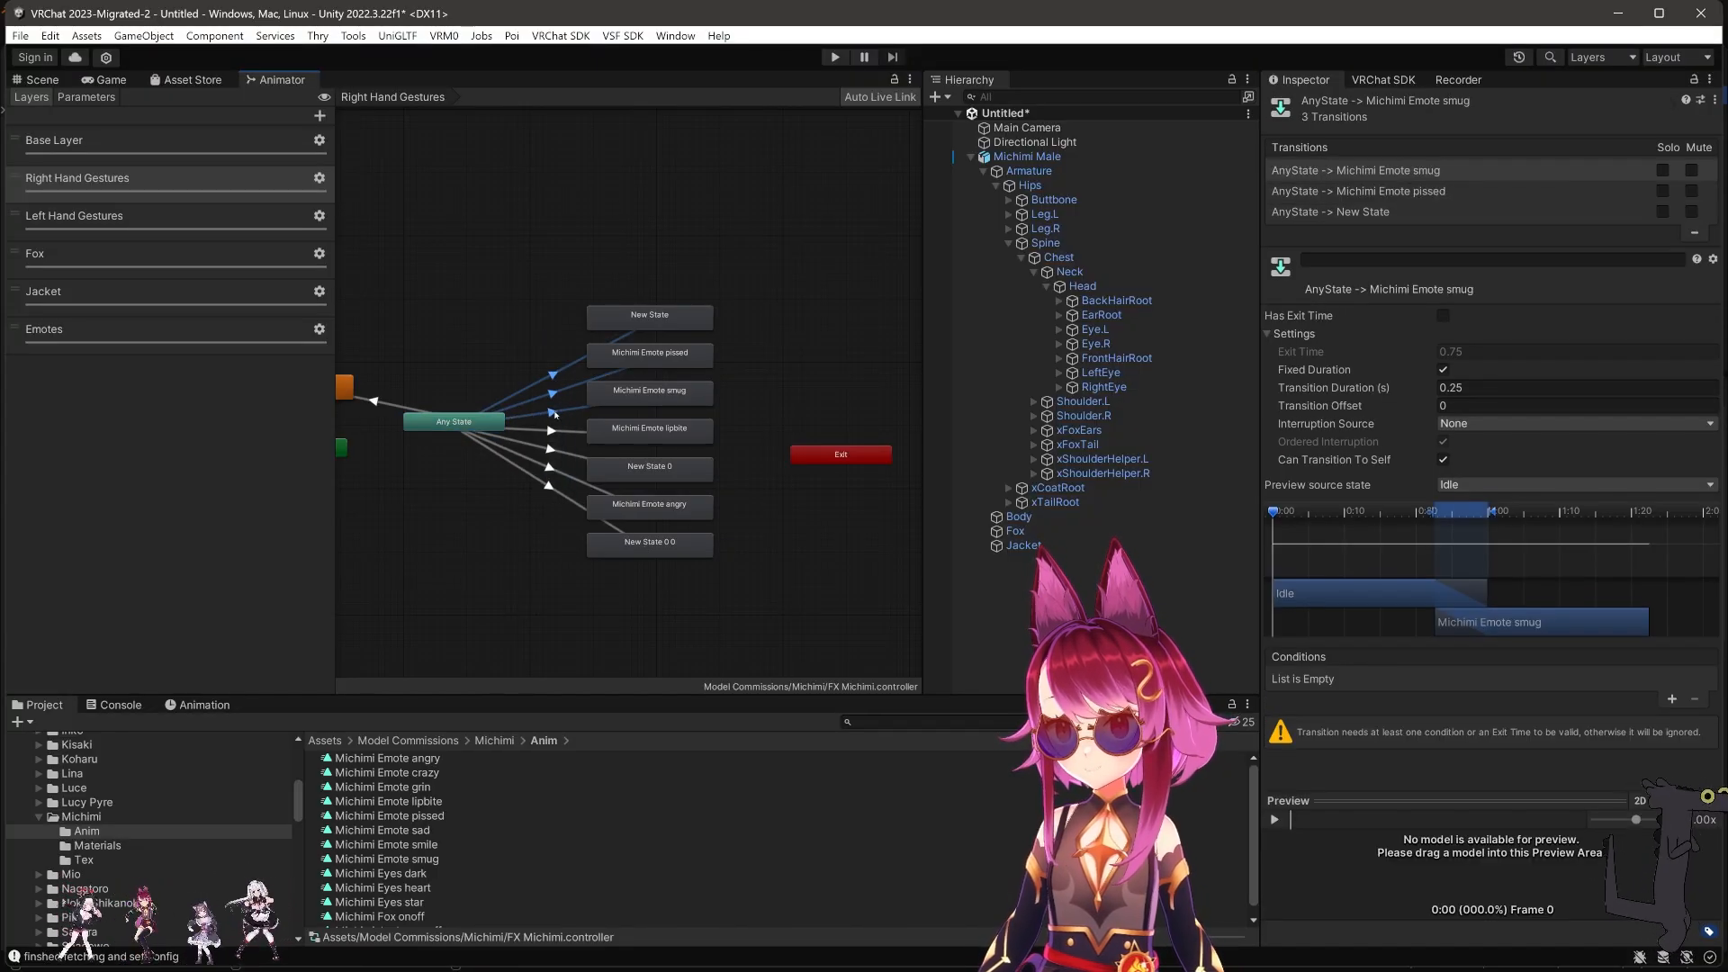
{"action": "left_click", "coordinate": [551, 435], "text": "shift"}
{"action": "left_click", "coordinate": [551, 391]}
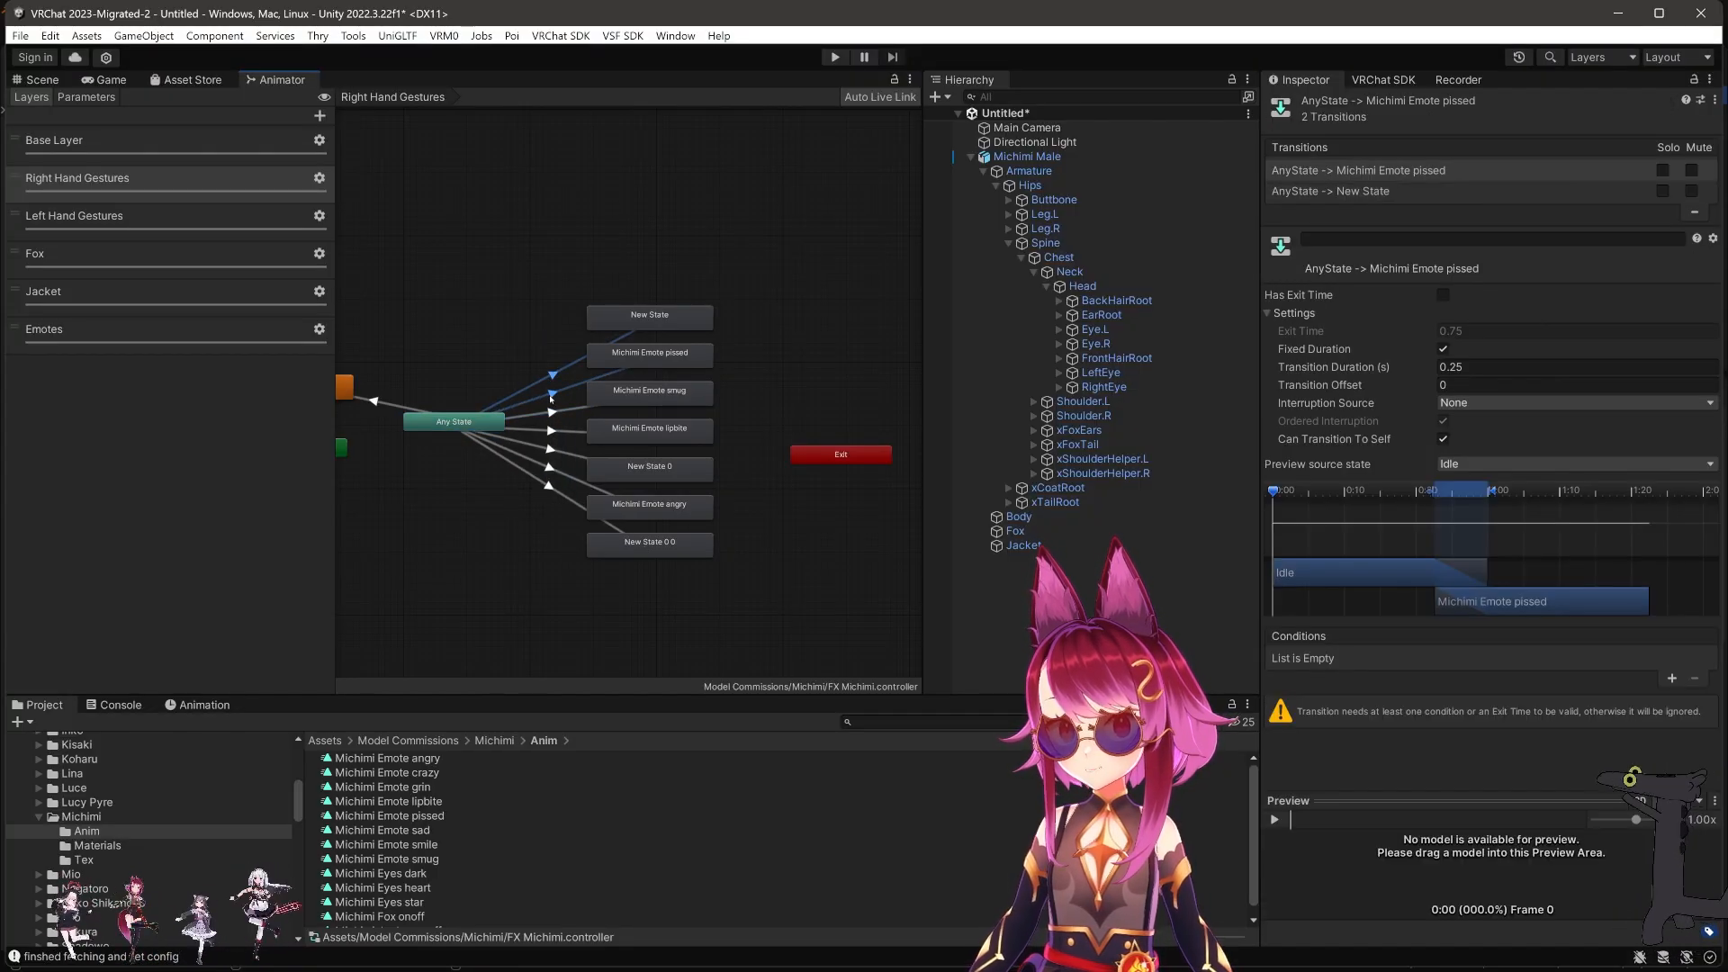
{"action": "left_click", "coordinate": [551, 412], "text": "shift"}
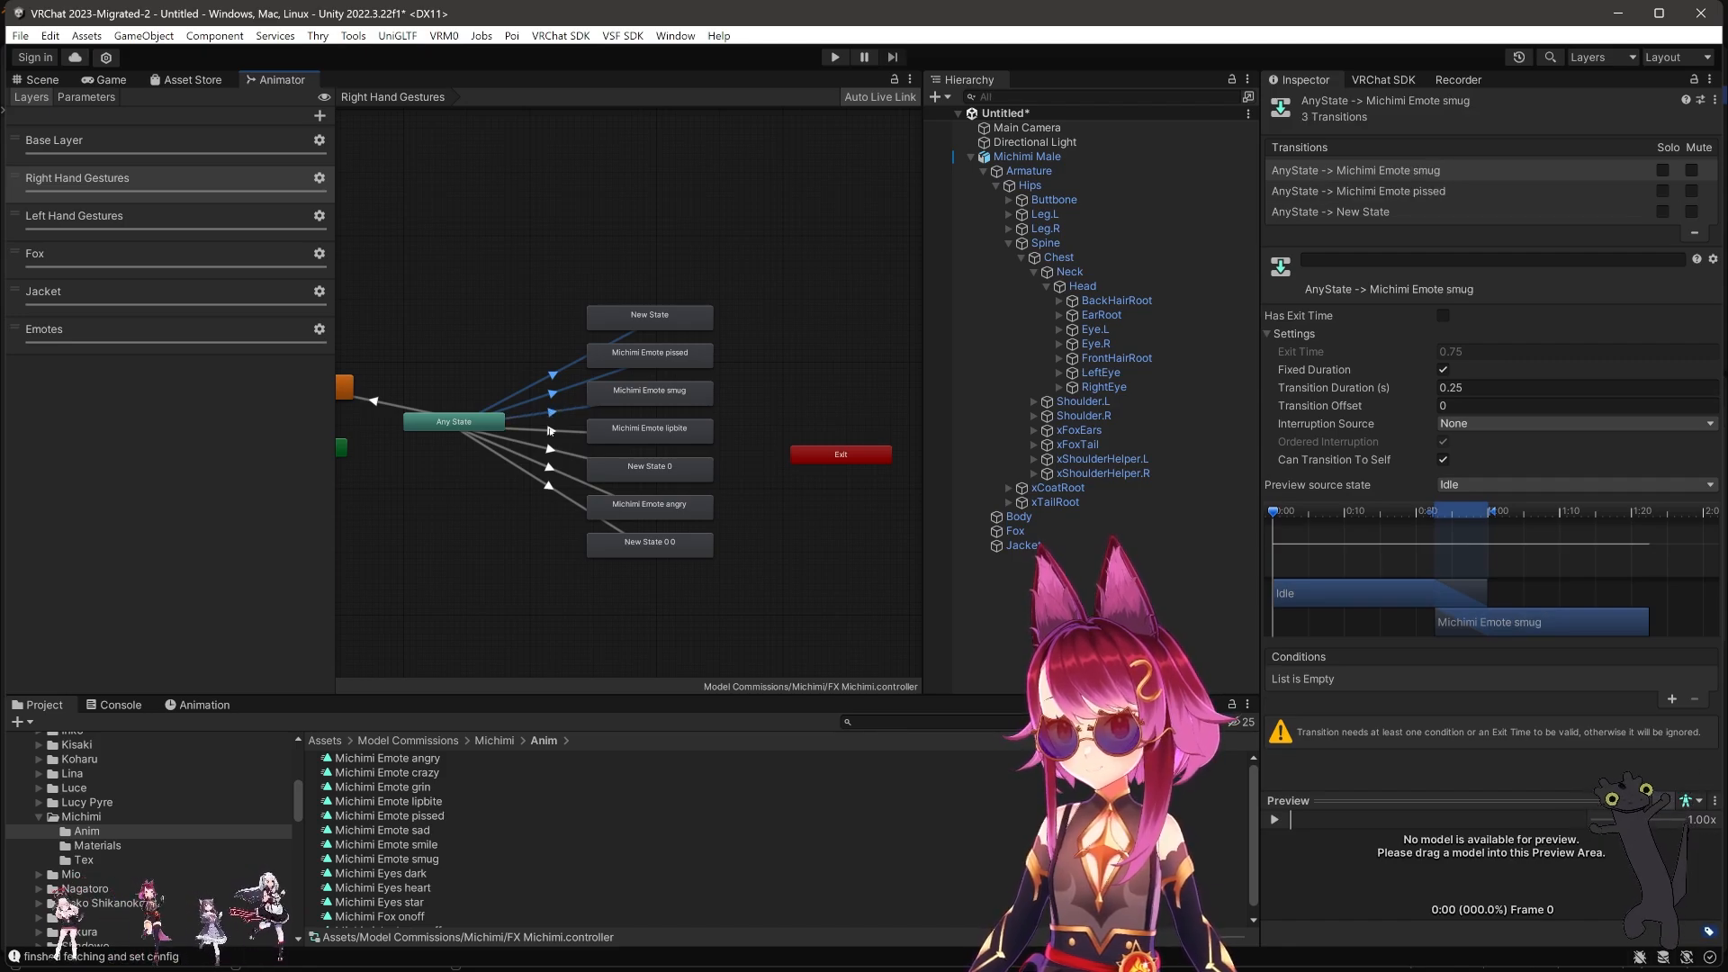
{"action": "left_click", "coordinate": [550, 430], "text": "shift"}
{"action": "left_click", "coordinate": [550, 448], "text": "shift"}
{"action": "left_click", "coordinate": [549, 467], "text": "shift"}
{"action": "left_click", "coordinate": [548, 487], "text": "shift"}
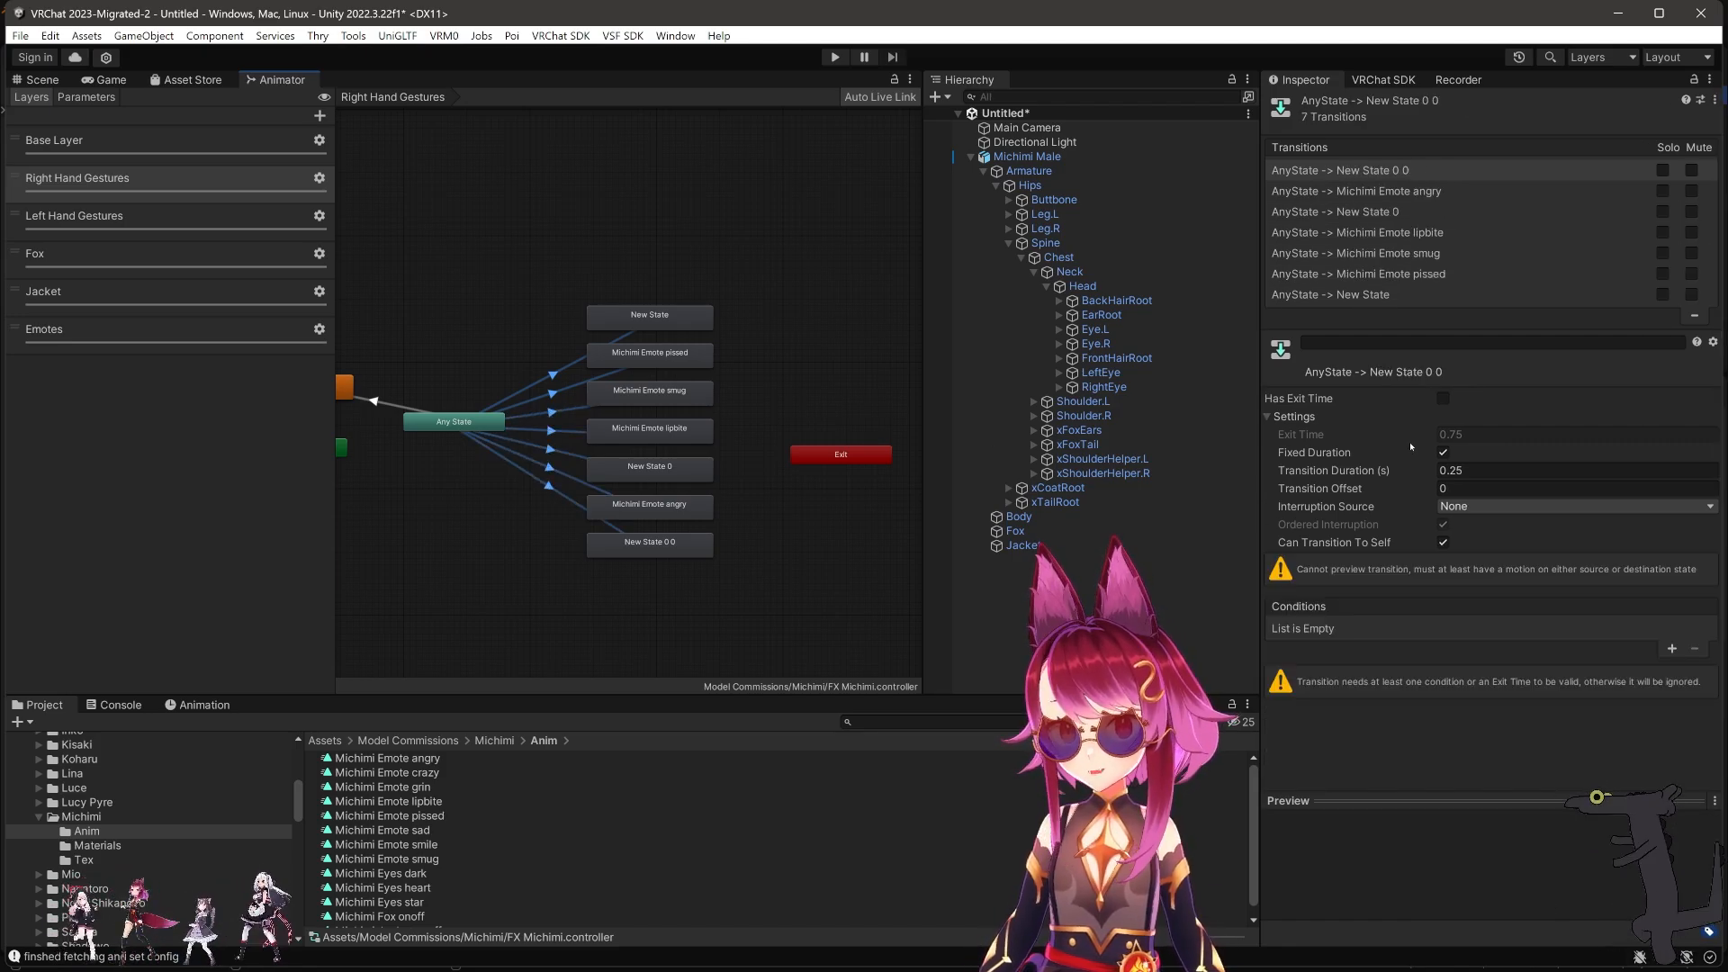
{"action": "left_click", "coordinate": [1488, 477]}
{"action": "type", "text": "0.1"}
{"action": "key", "text": "Tab"}
{"action": "key", "text": "Tab"}
{"action": "key", "text": "Tab"}
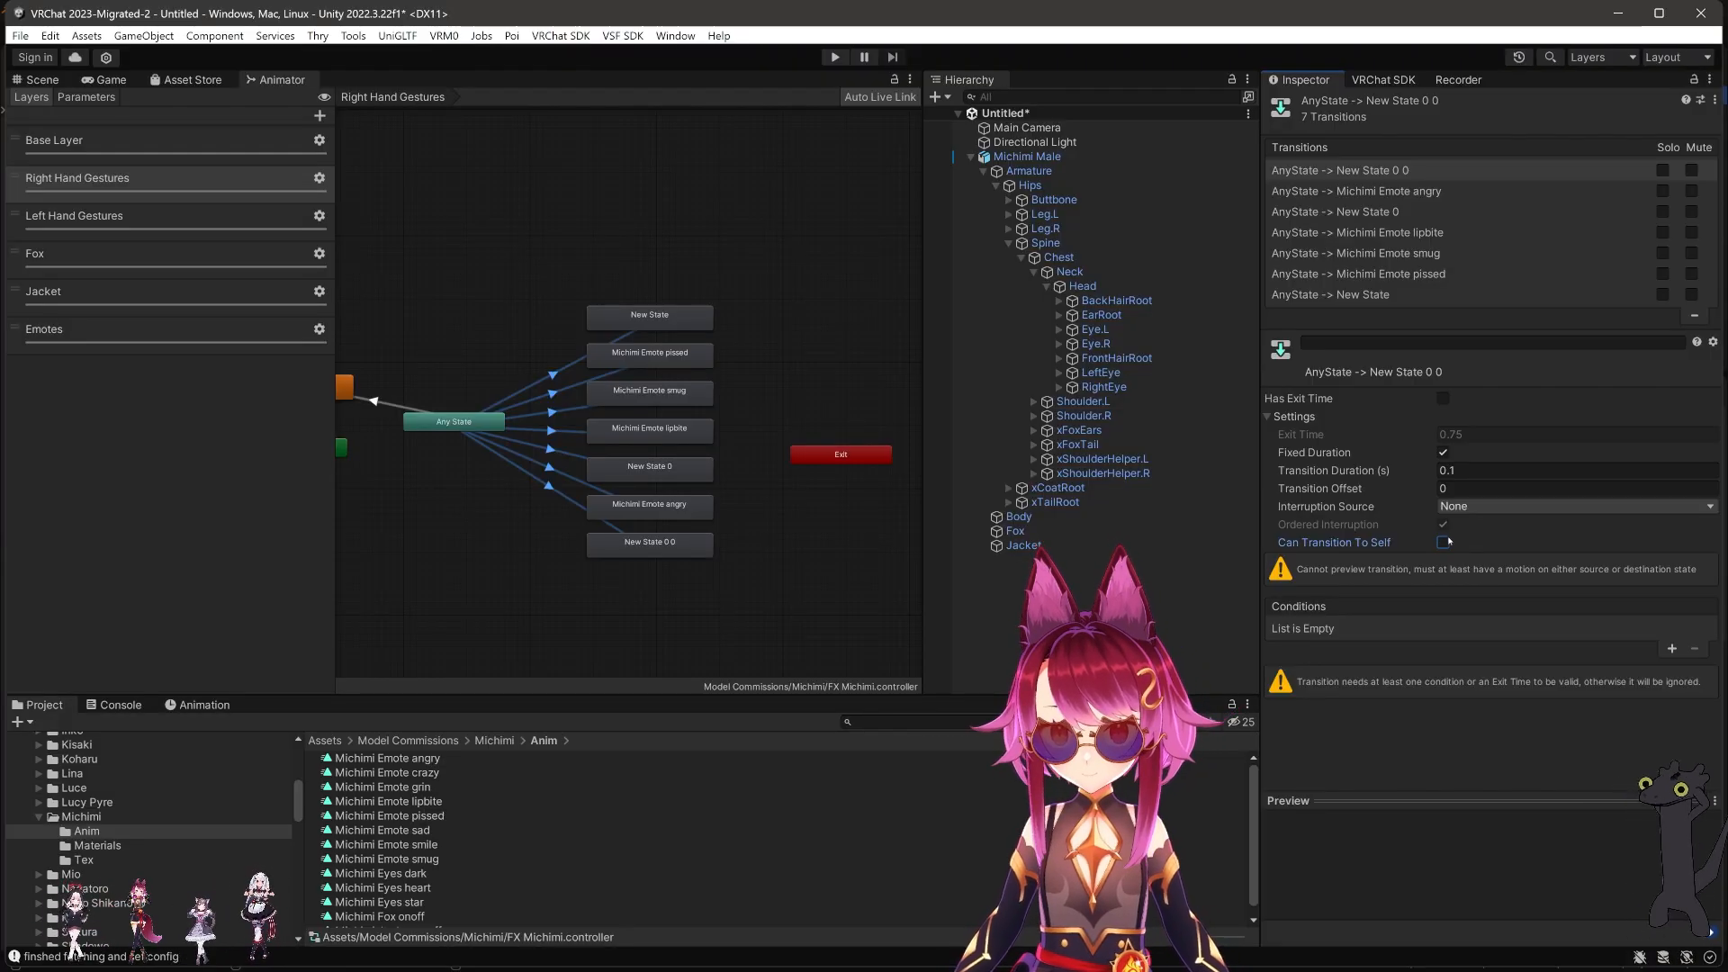
- Give the New State transition 0.1 duration, no self-transition, and a GestureRight Equals 1 condition
{"action": "left_click", "coordinate": [501, 245]}
{"action": "left_click", "coordinate": [559, 396]}
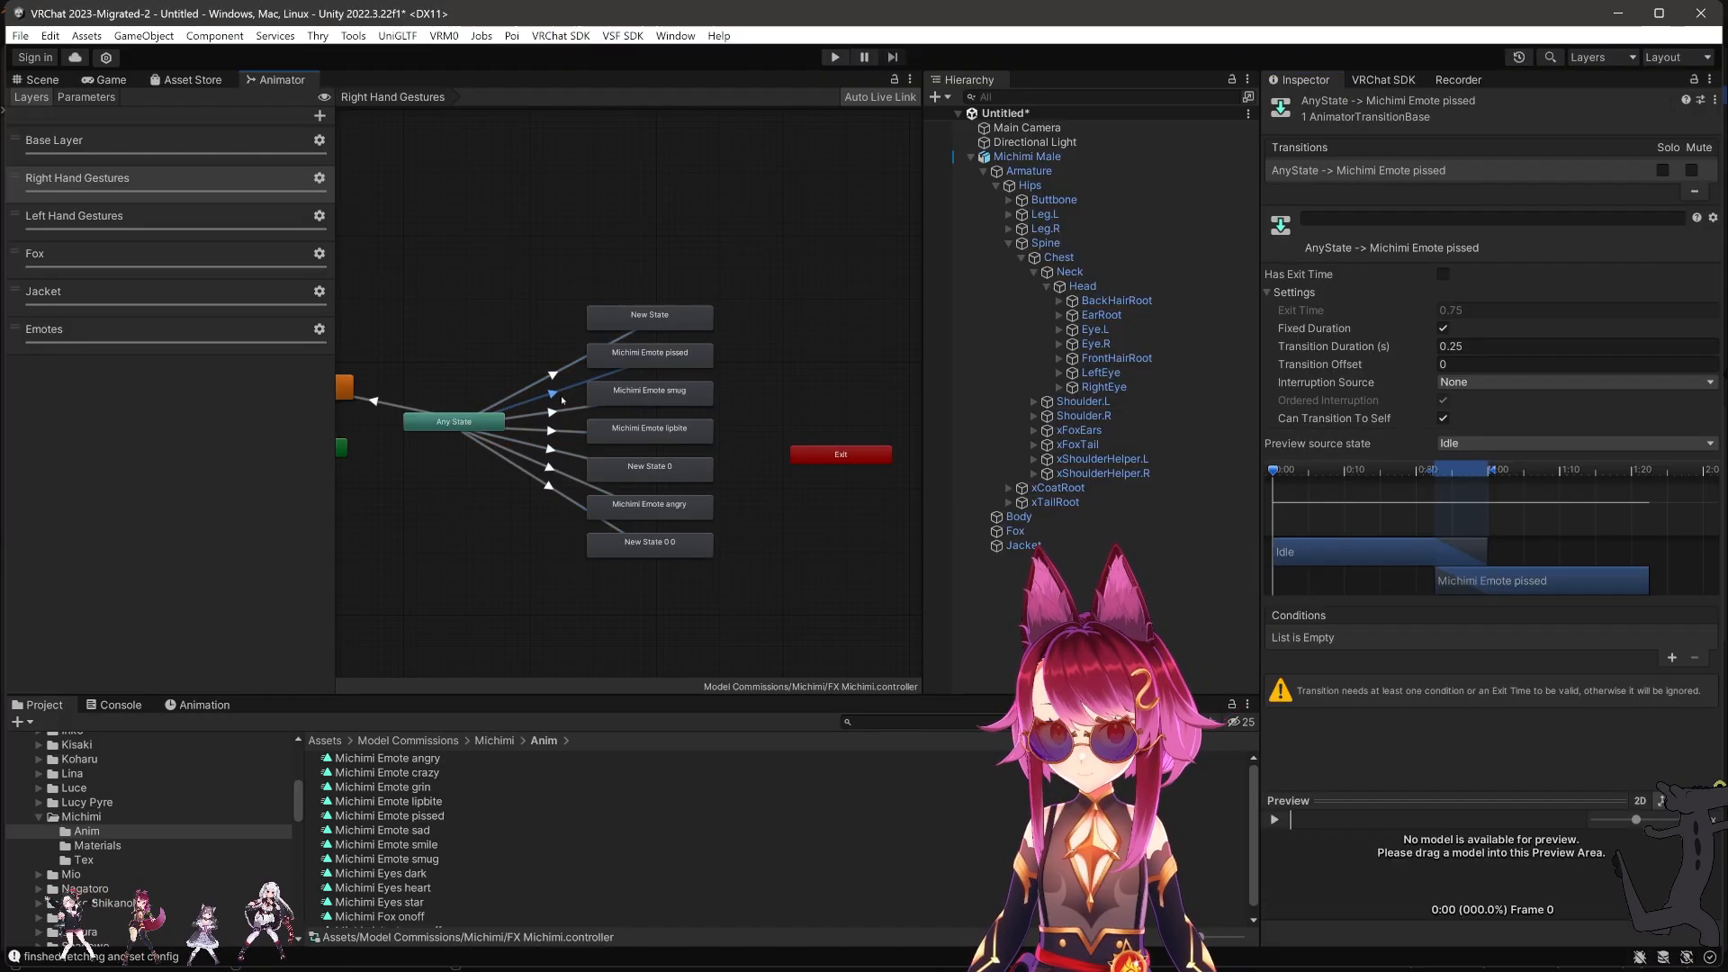
{"action": "left_click", "coordinate": [549, 487]}
{"action": "left_click", "coordinate": [552, 375]}
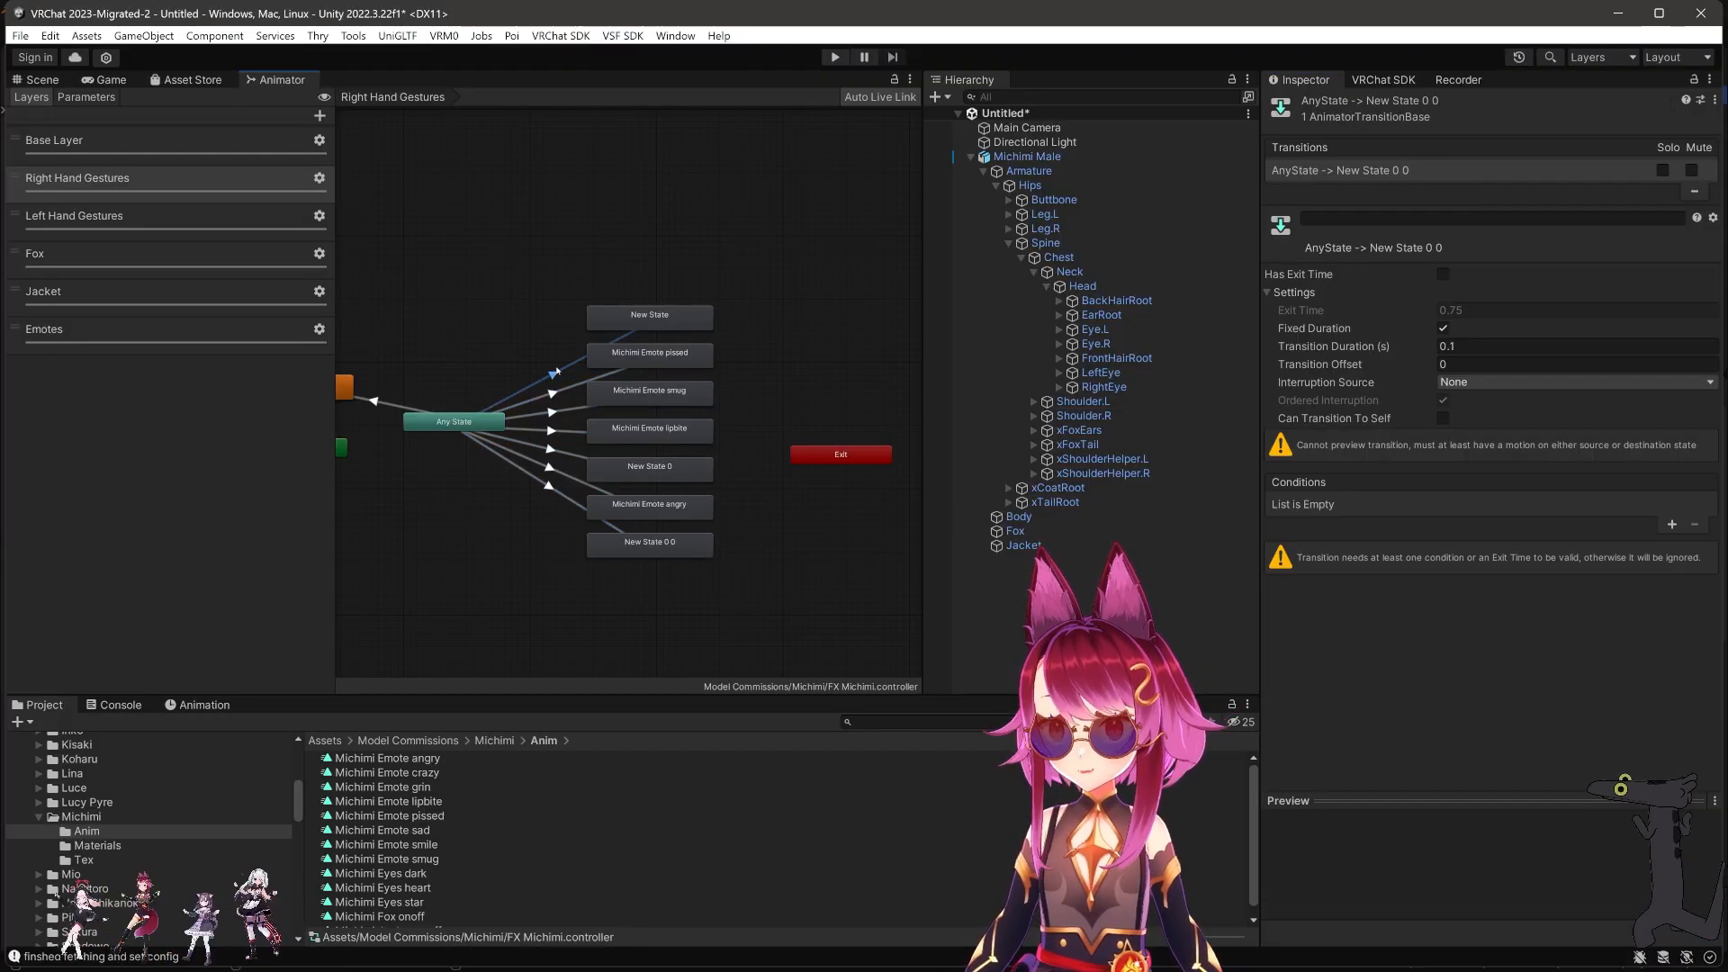
{"action": "left_click", "coordinate": [1492, 351]}
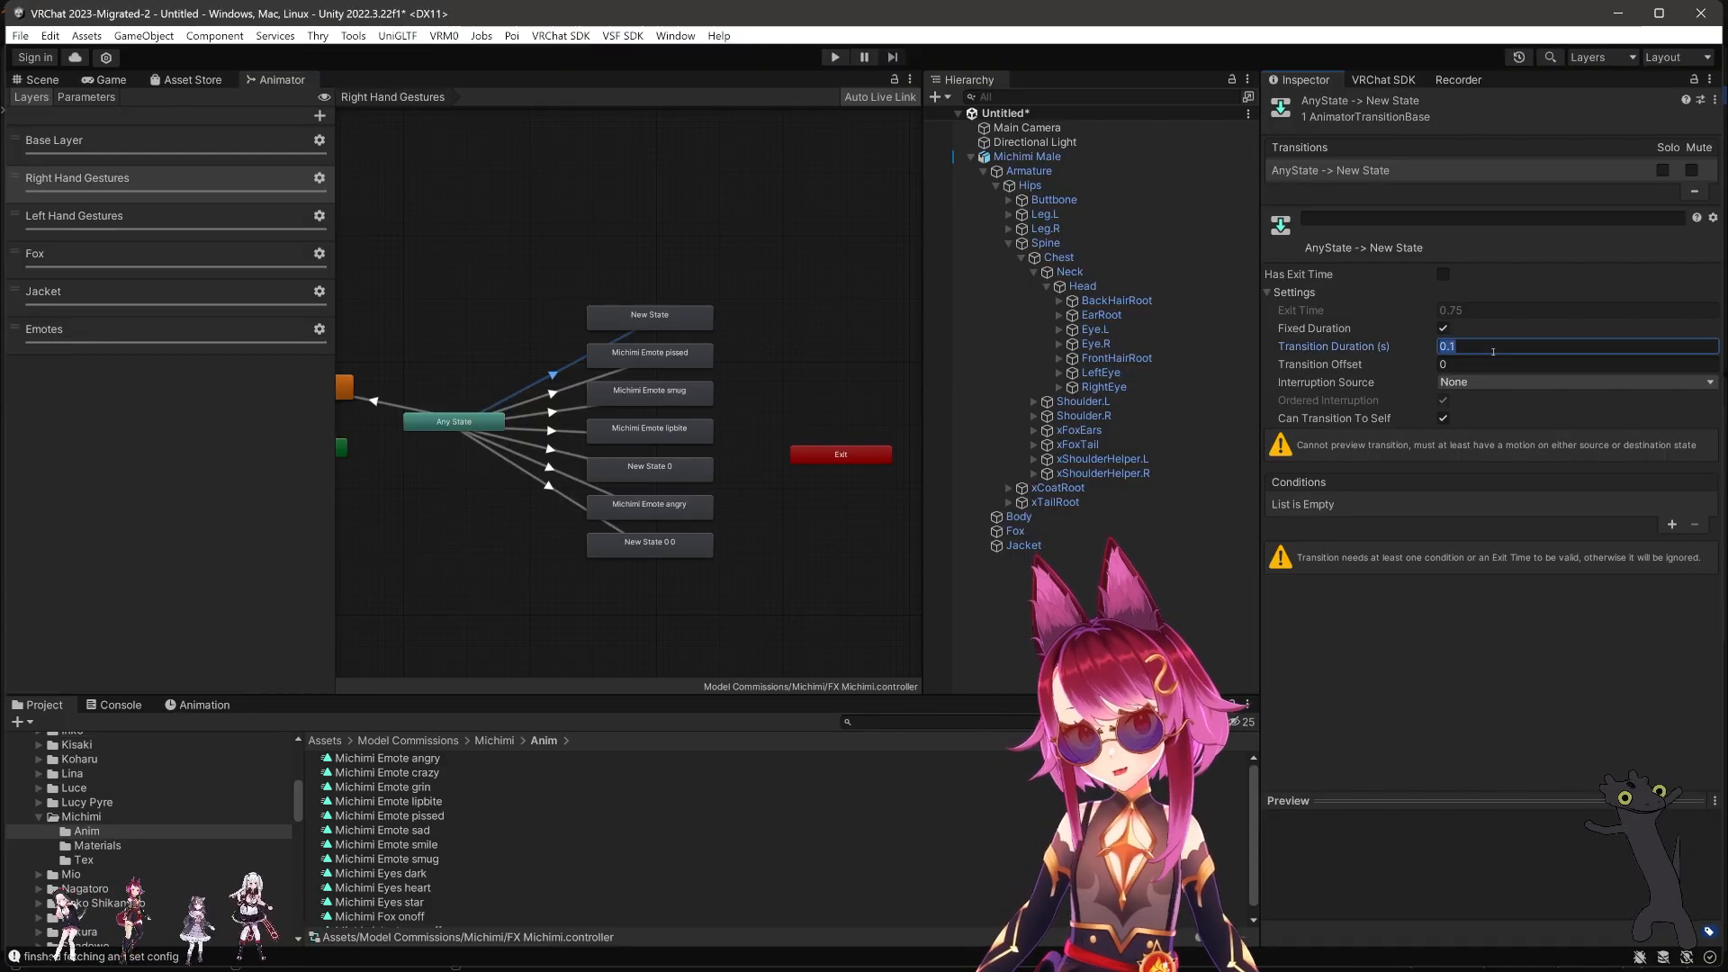
{"action": "type", "text": "0.1"}
{"action": "left_click", "coordinate": [1442, 418]}
{"action": "left_click", "coordinate": [1671, 525]}
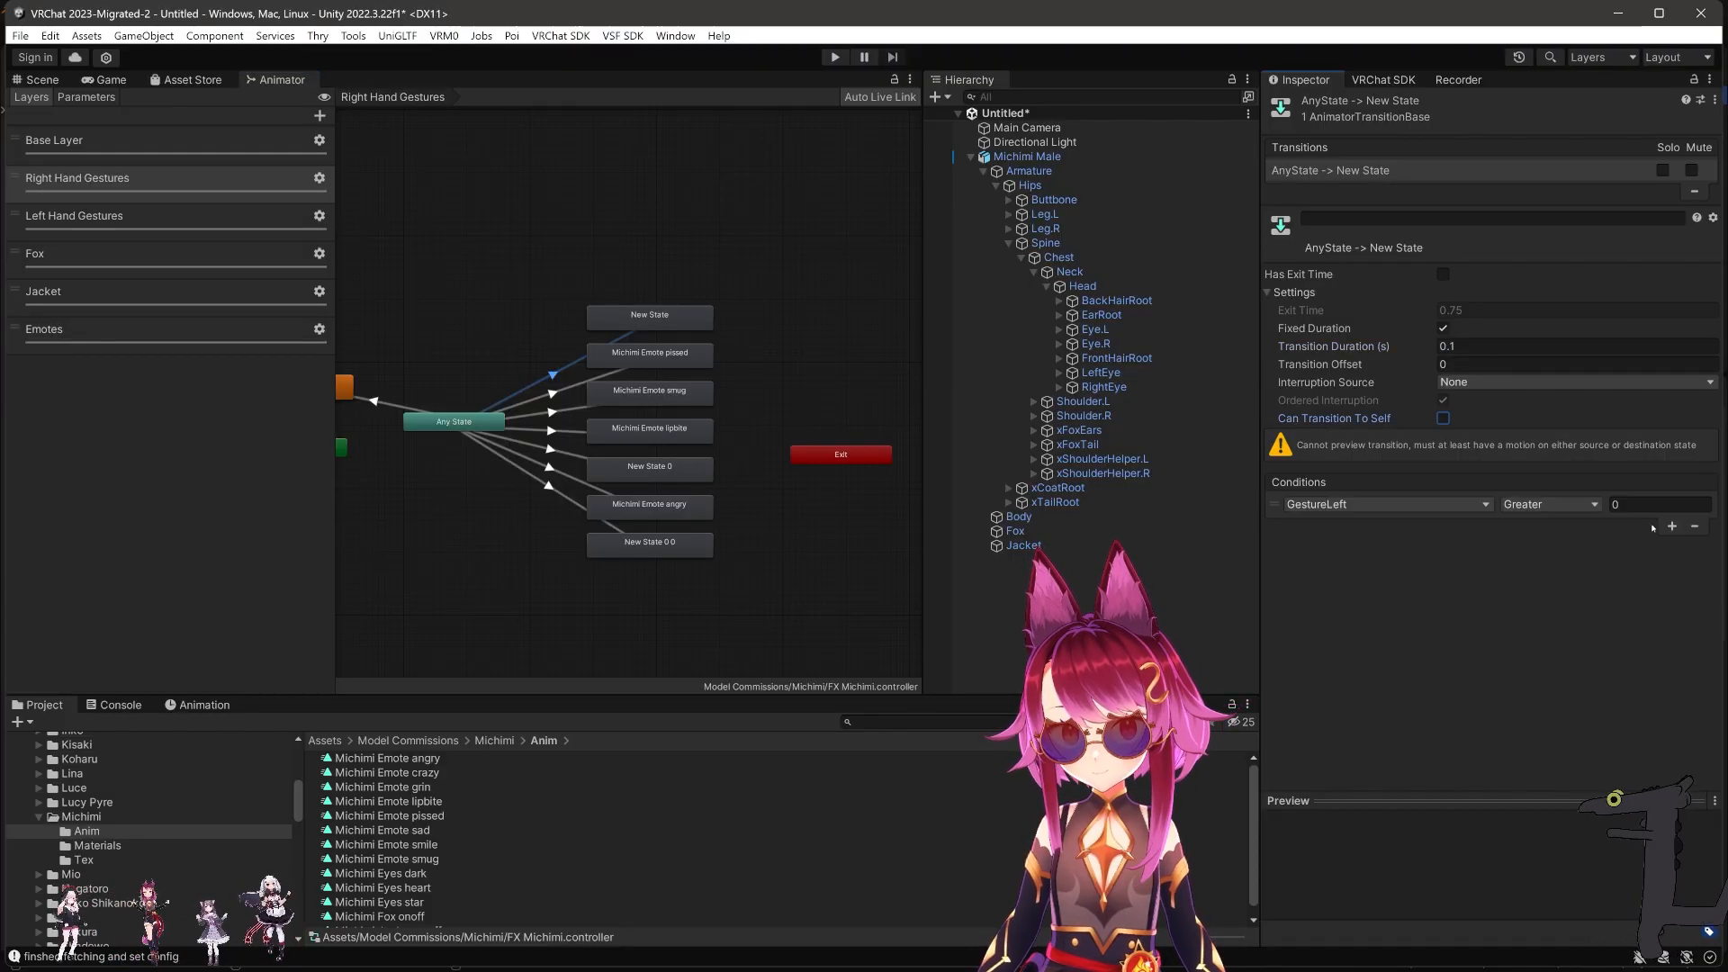
{"action": "left_click", "coordinate": [1349, 505]}
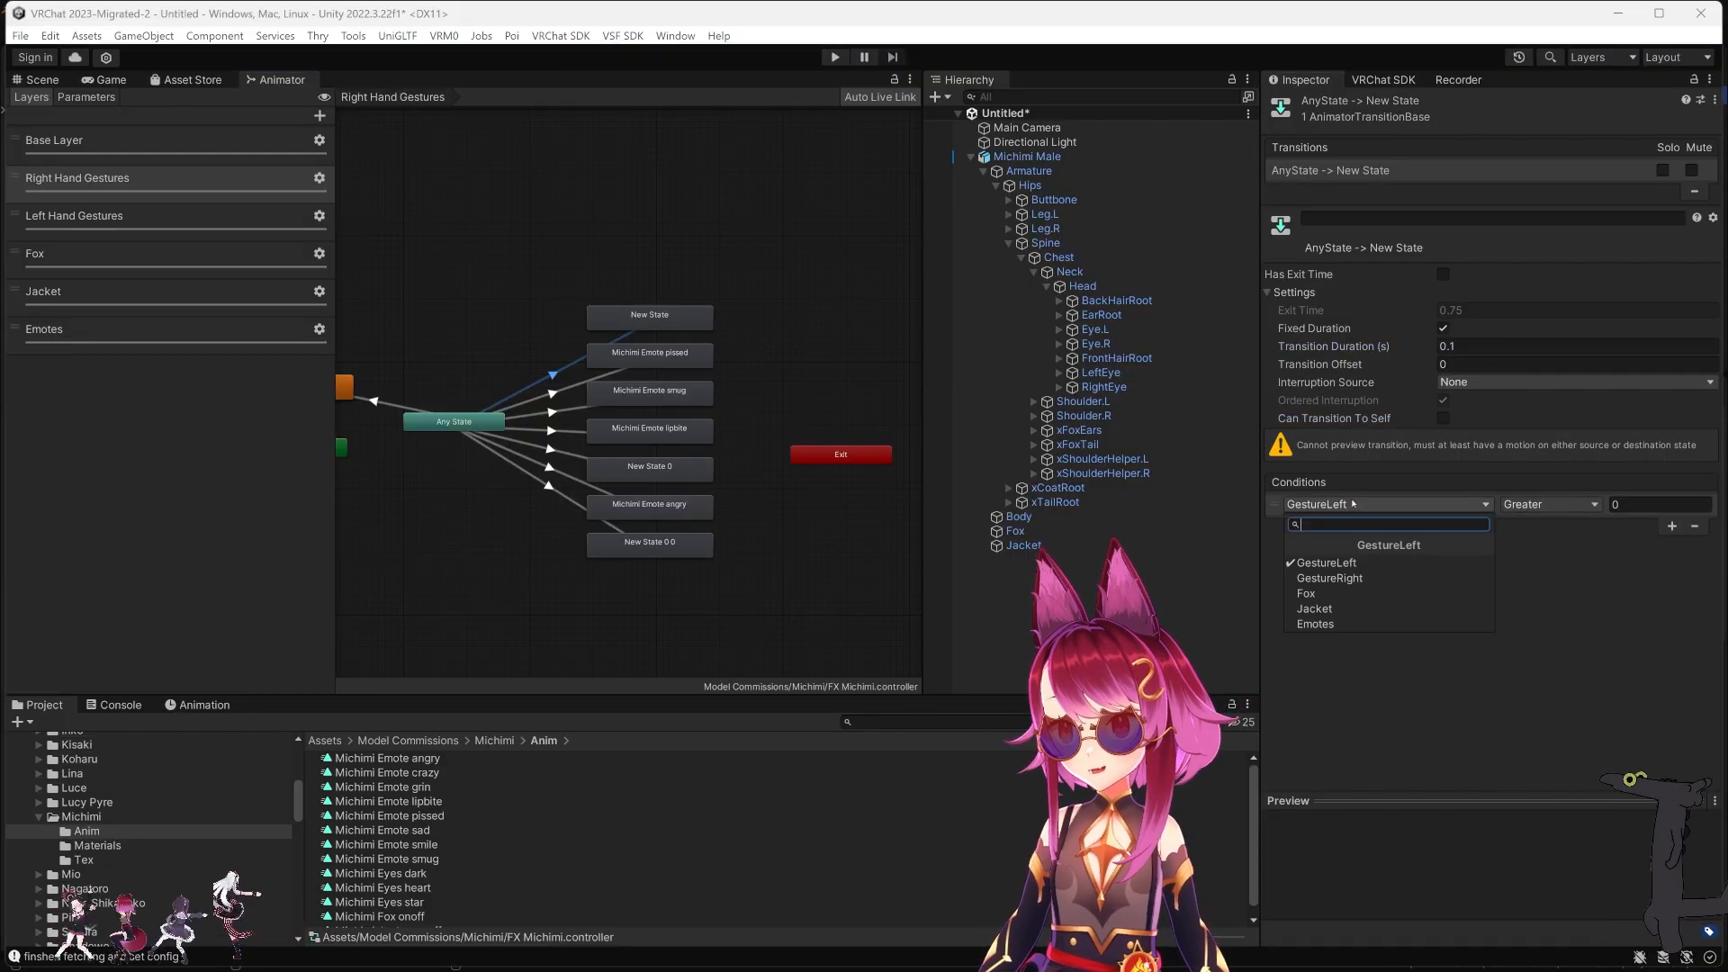
{"action": "left_click", "coordinate": [1357, 579]}
{"action": "left_click", "coordinate": [1549, 504]}
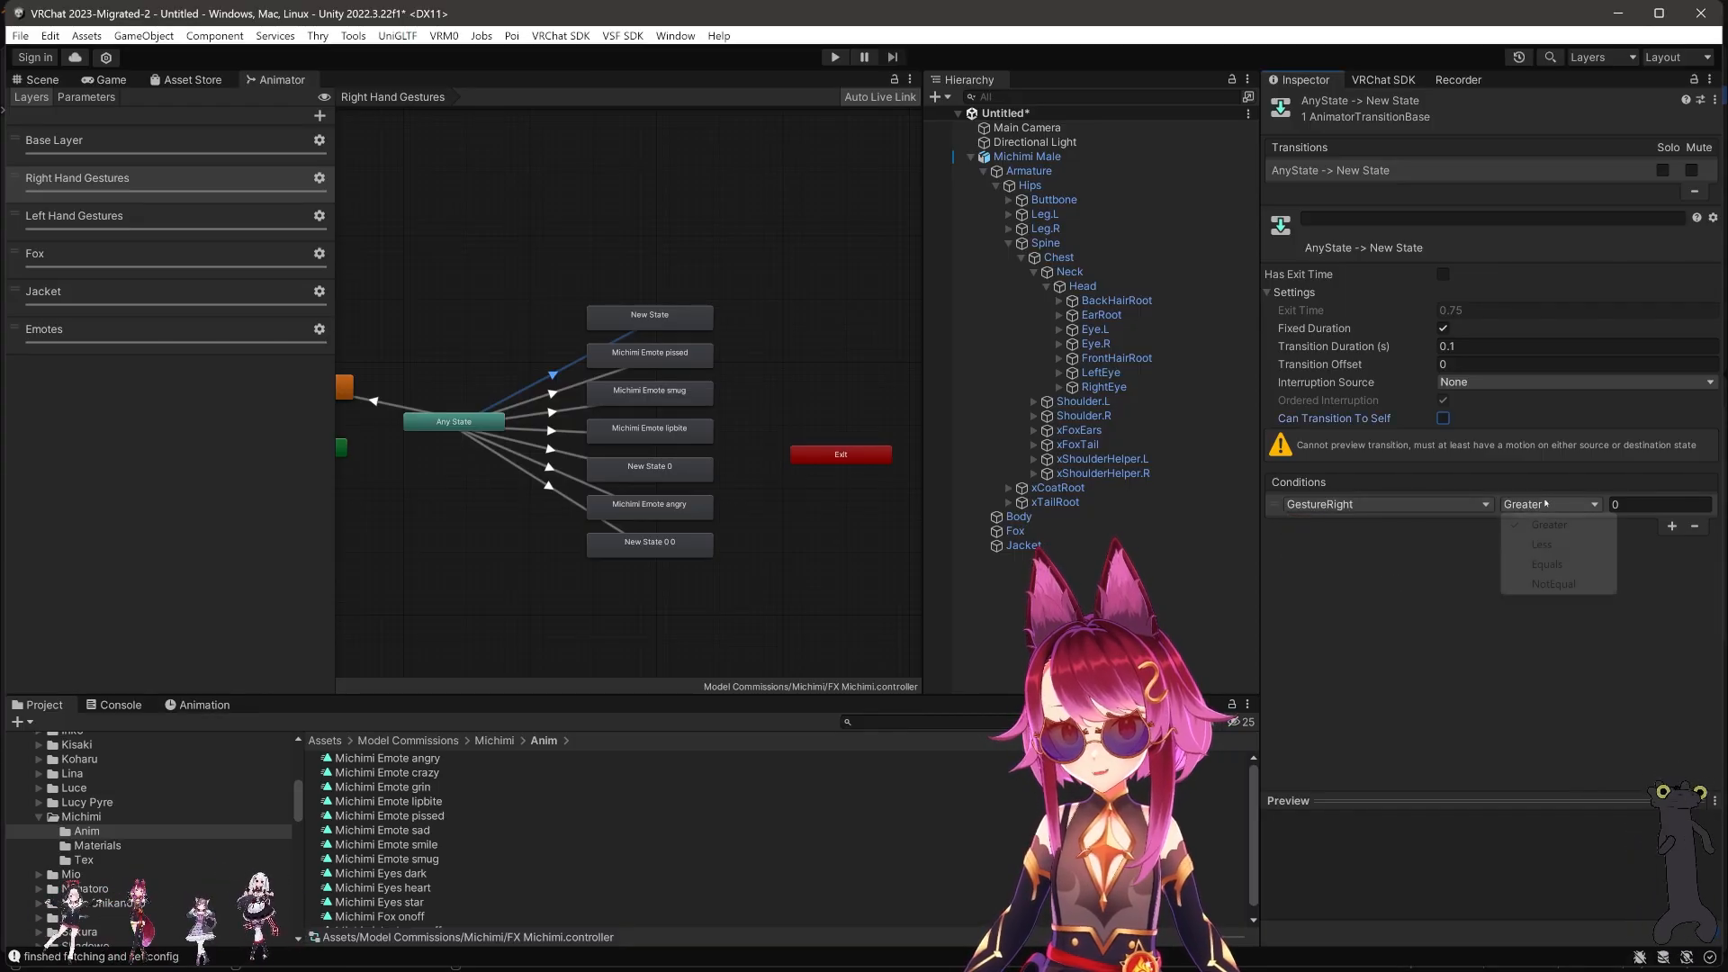
{"action": "left_click", "coordinate": [1547, 564]}
{"action": "left_click", "coordinate": [1627, 506]}
{"action": "type", "text": "1"}
{"action": "left_click", "coordinate": [1581, 569]}
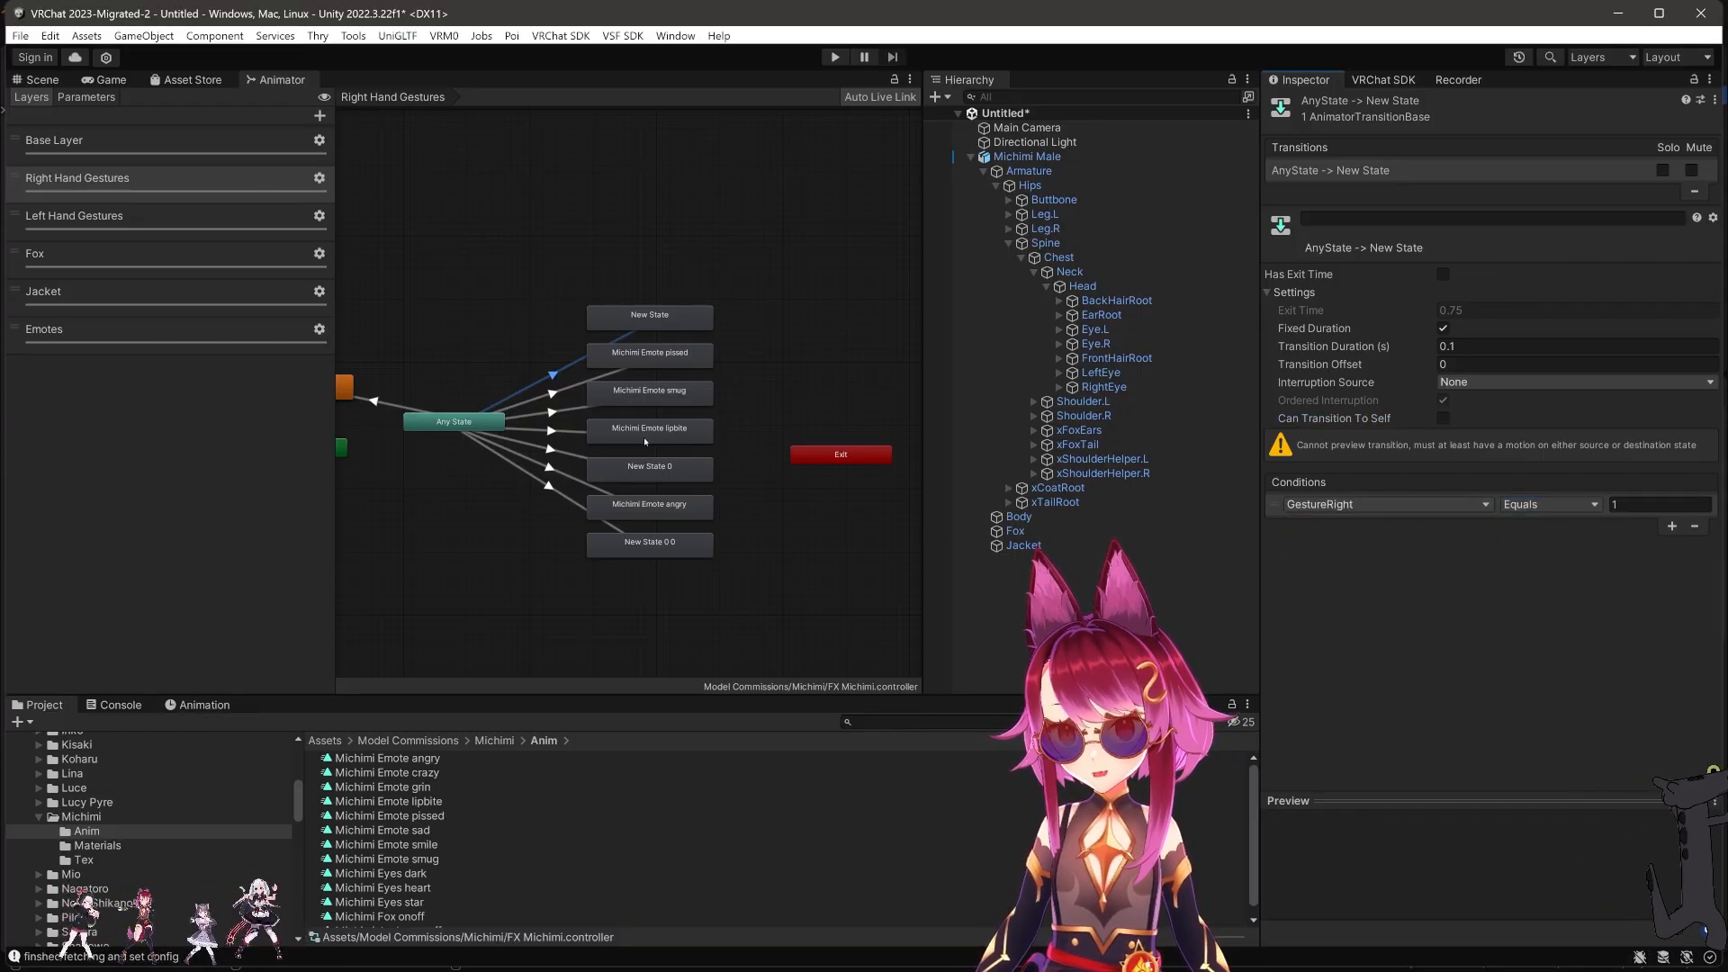
- Add a GestureRight Equals condition with value 1 to the Michimi Emote pissed transition
{"action": "left_click", "coordinate": [552, 394]}
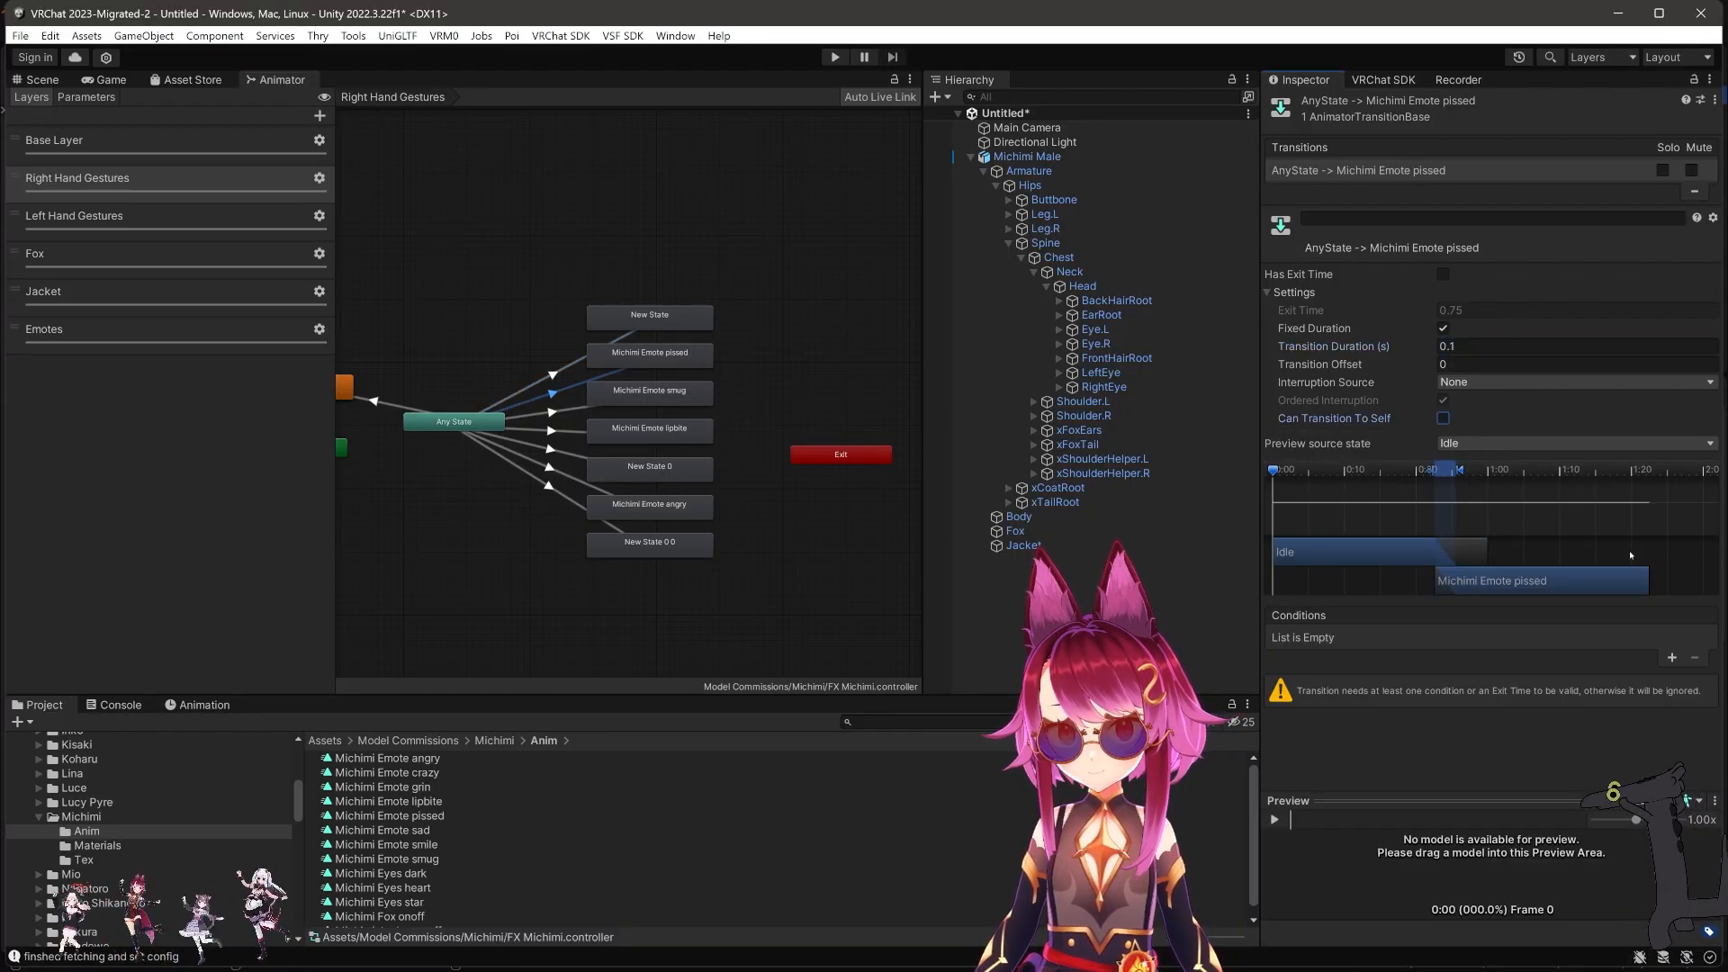
{"action": "left_click", "coordinate": [1670, 657]}
{"action": "left_click", "coordinate": [1368, 638]}
{"action": "left_click", "coordinate": [1350, 710]}
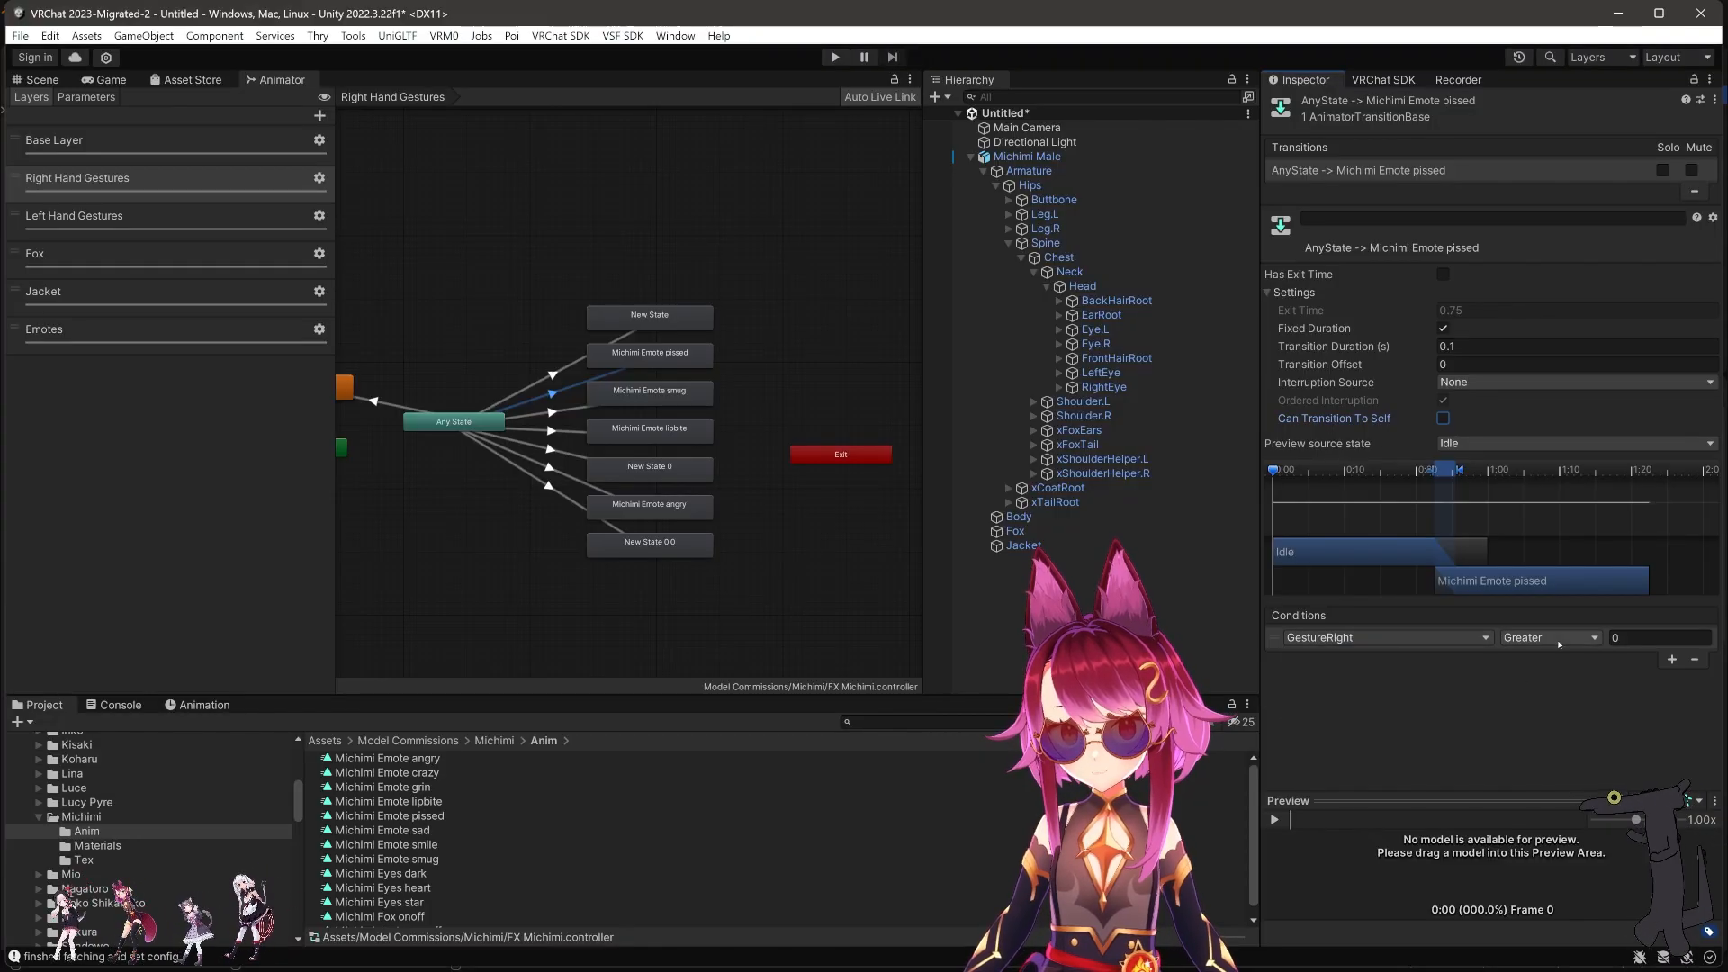
{"action": "left_click", "coordinate": [1556, 639]}
{"action": "left_click", "coordinate": [1547, 697]}
{"action": "left_click", "coordinate": [1660, 637]}
{"action": "type", "text": "1"}
{"action": "left_click", "coordinate": [1562, 689]}
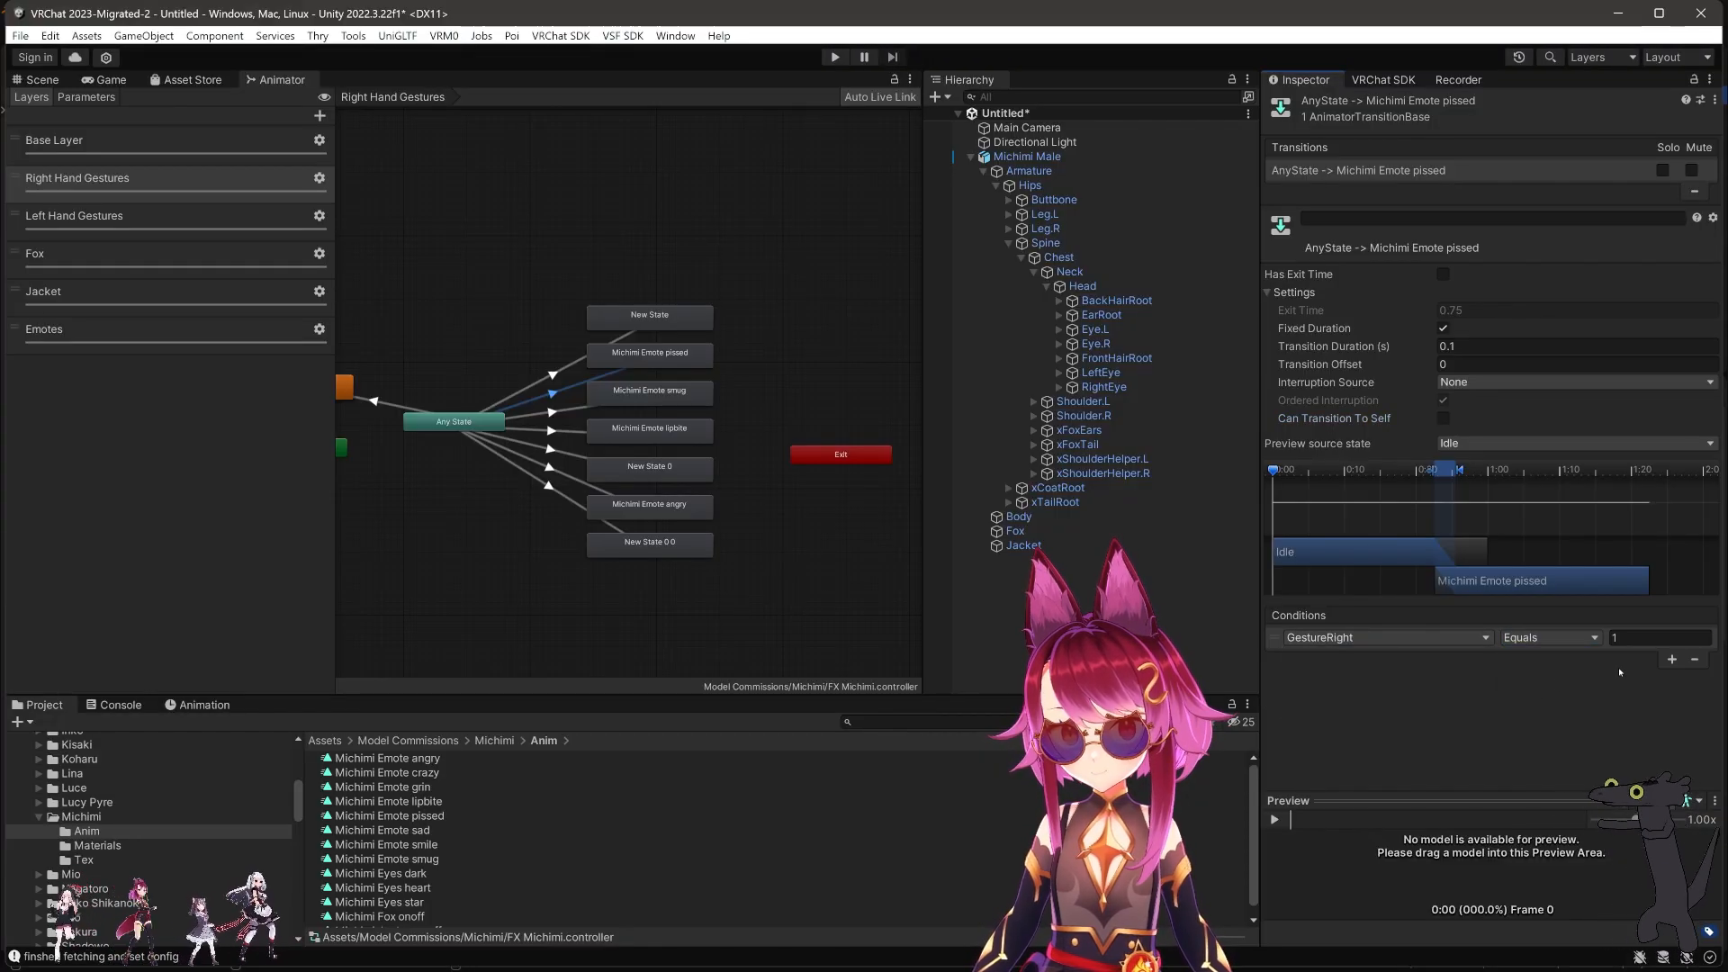
- Give the smug transition a GestureRight Equals 3 condition, 0.1 duration and no self-transition
{"action": "left_click", "coordinate": [550, 412]}
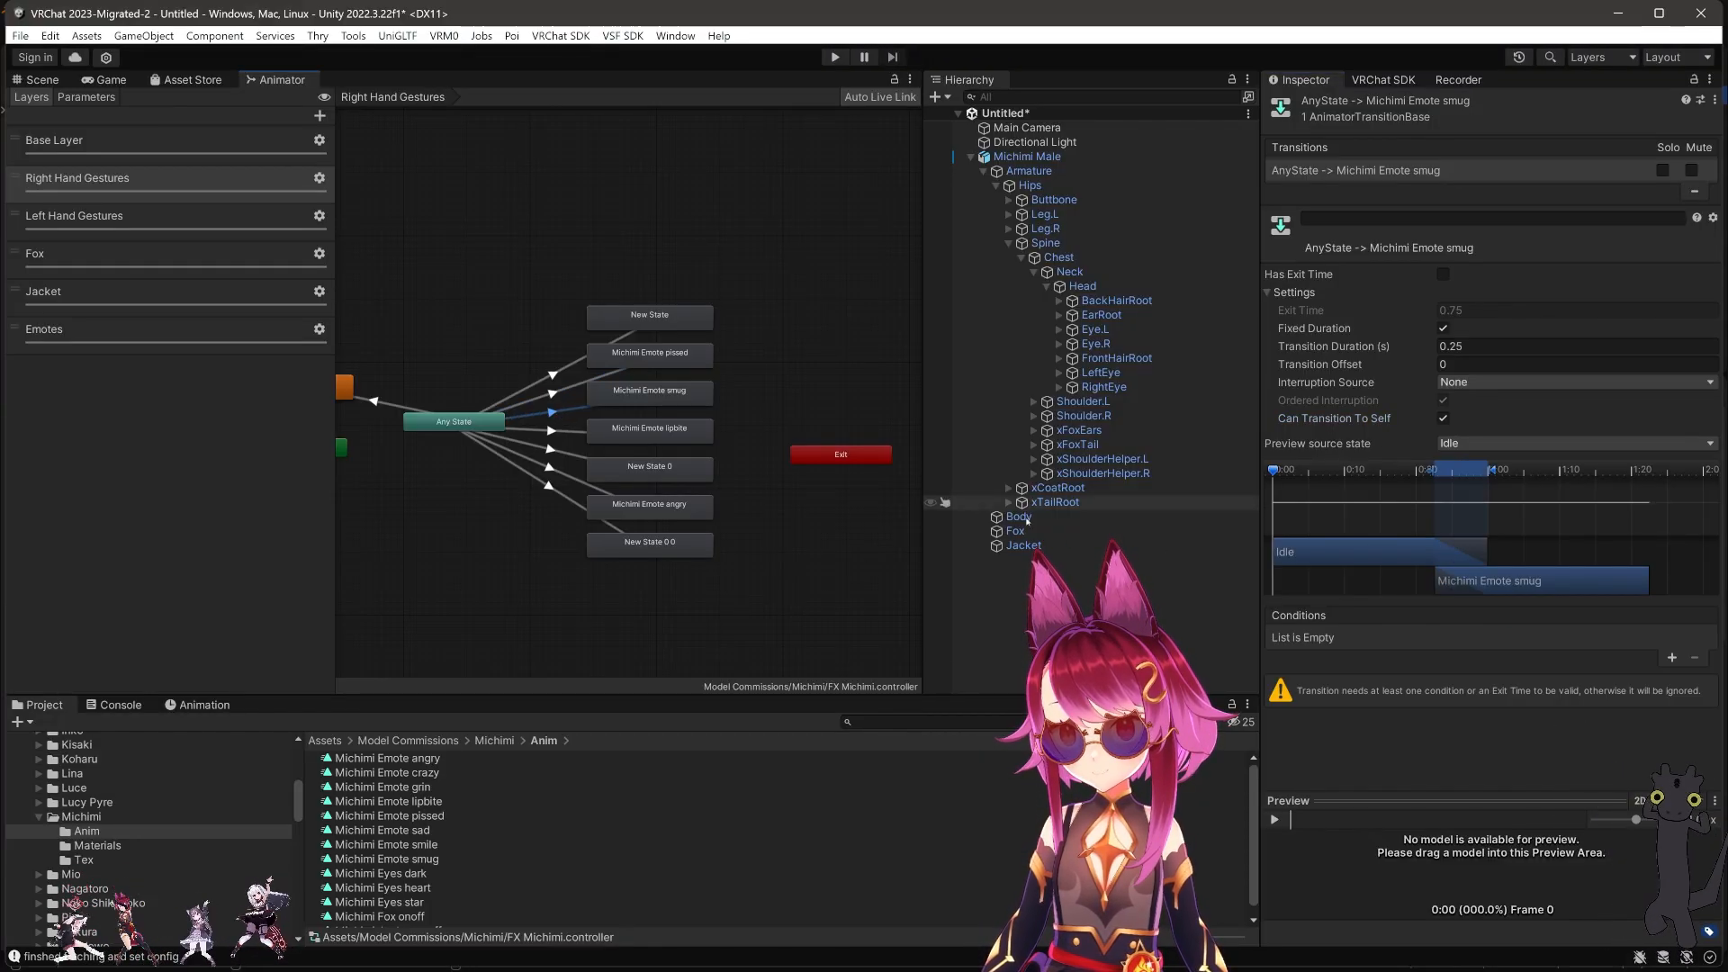
{"action": "left_click", "coordinate": [1671, 657]}
{"action": "left_click", "coordinate": [1550, 637]}
{"action": "left_click", "coordinate": [1557, 679]}
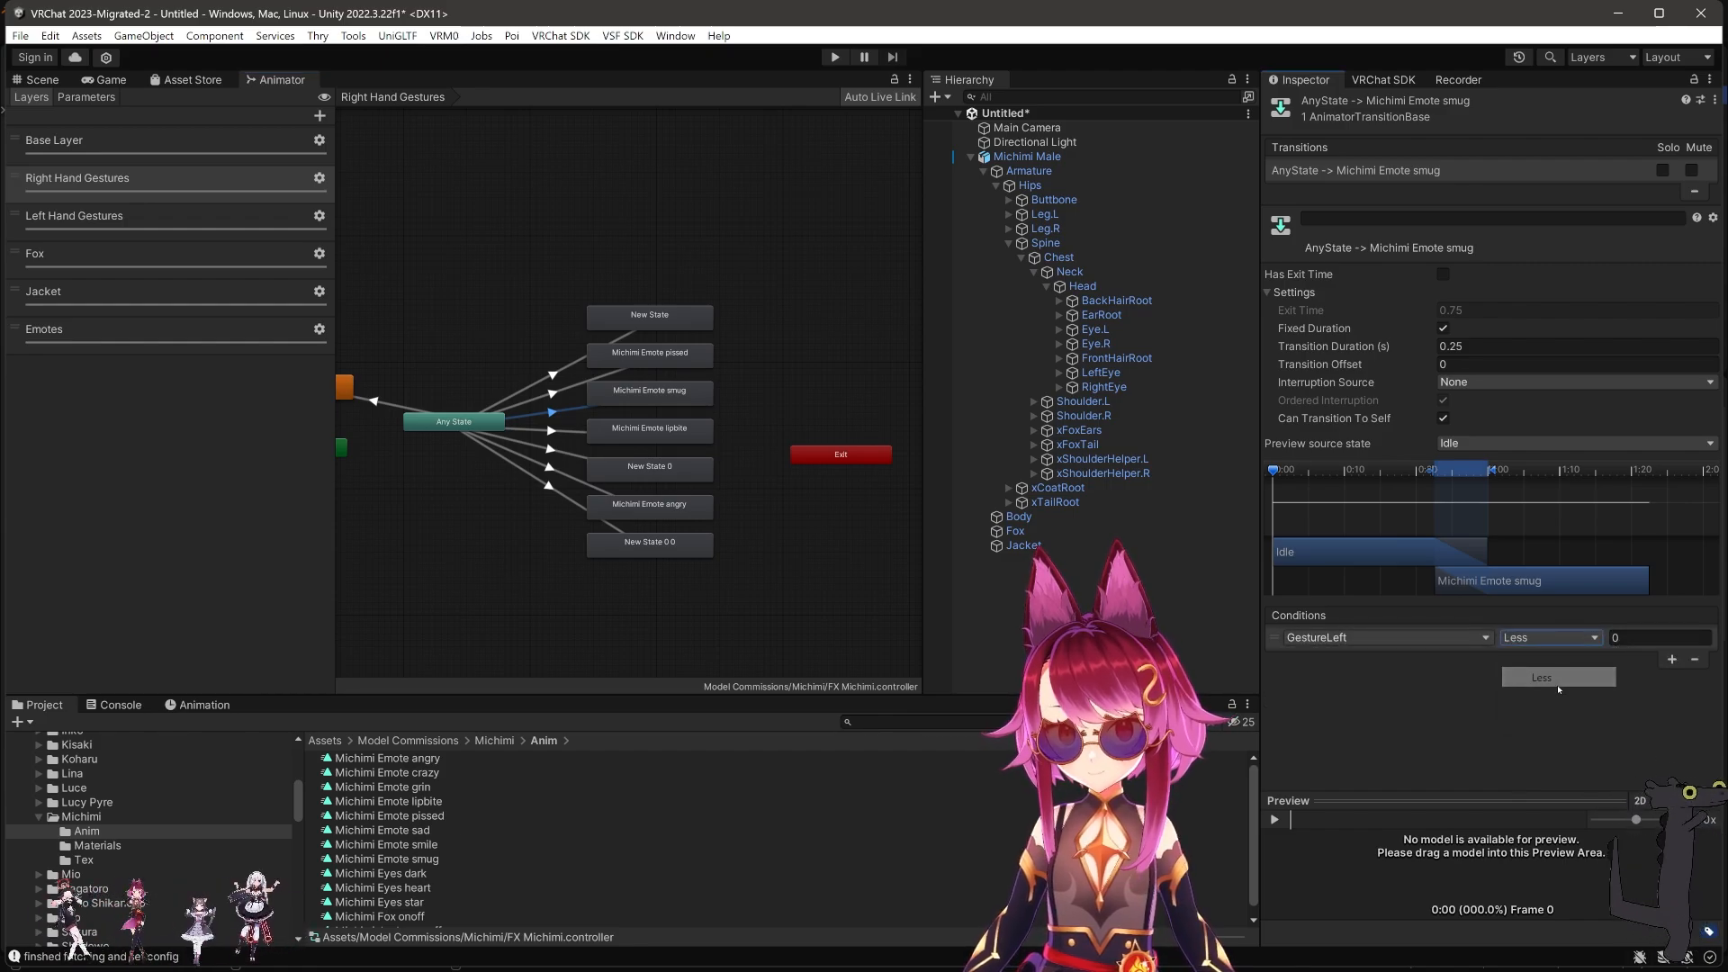
{"action": "left_click", "coordinate": [1549, 637]}
{"action": "left_click", "coordinate": [1546, 698]}
{"action": "left_click", "coordinate": [1377, 637]}
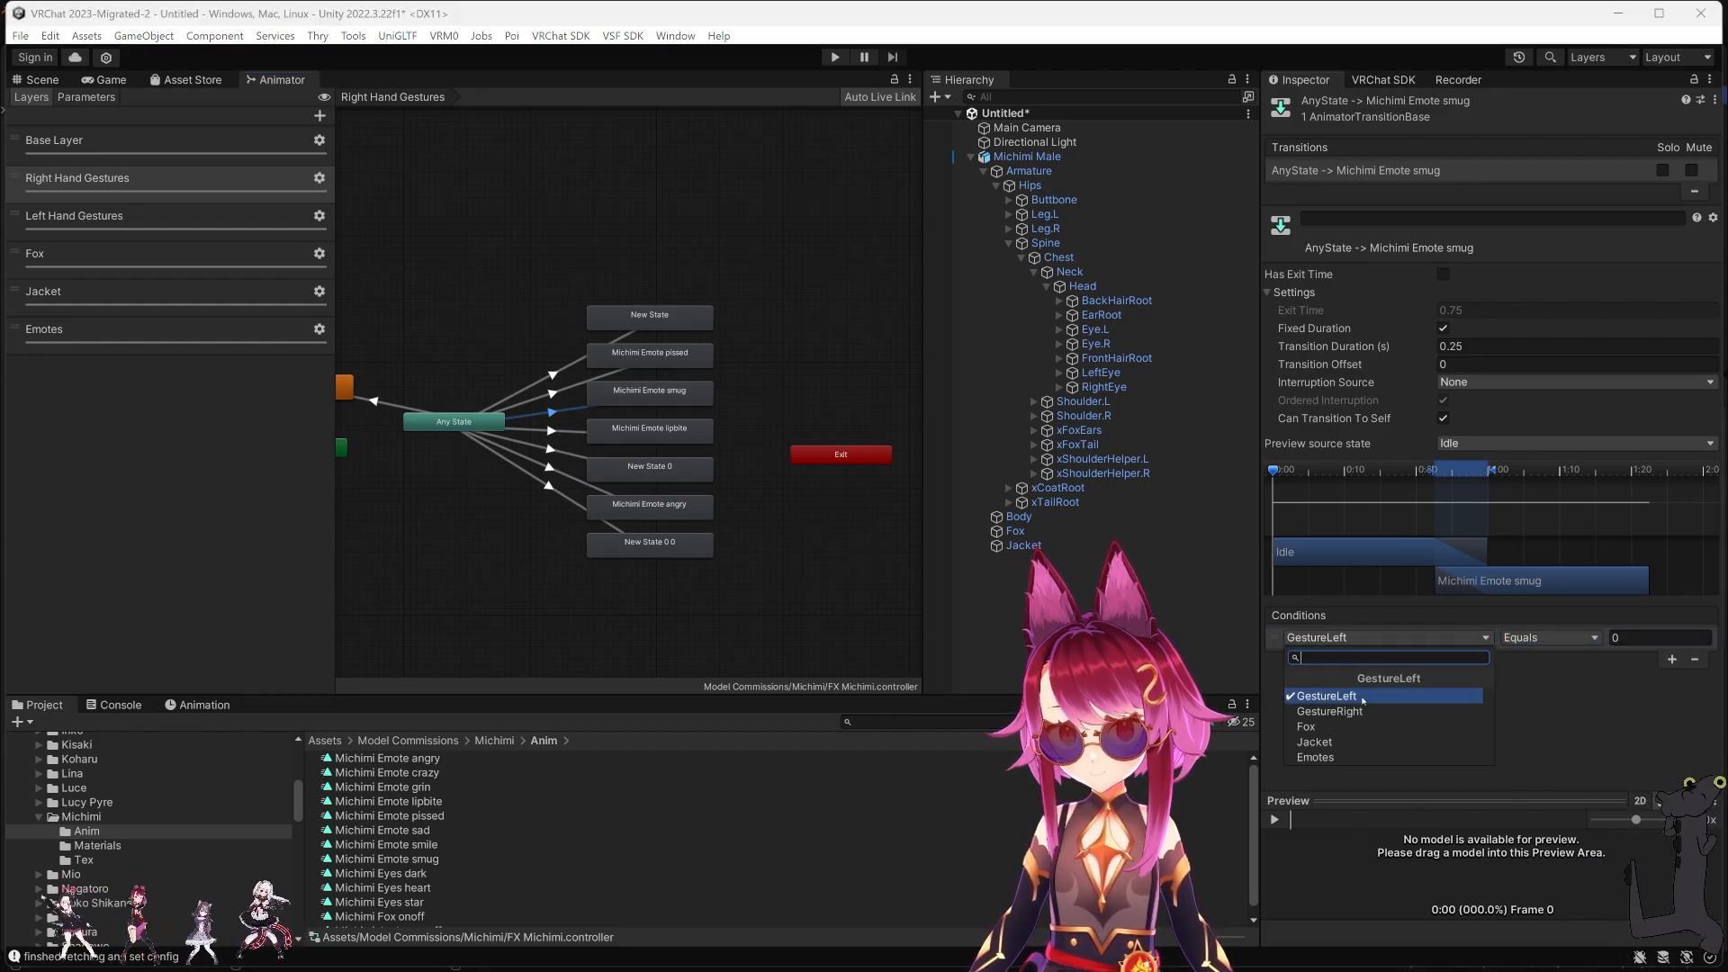
{"action": "left_click", "coordinate": [1330, 711]}
{"action": "left_click", "coordinate": [1652, 638]}
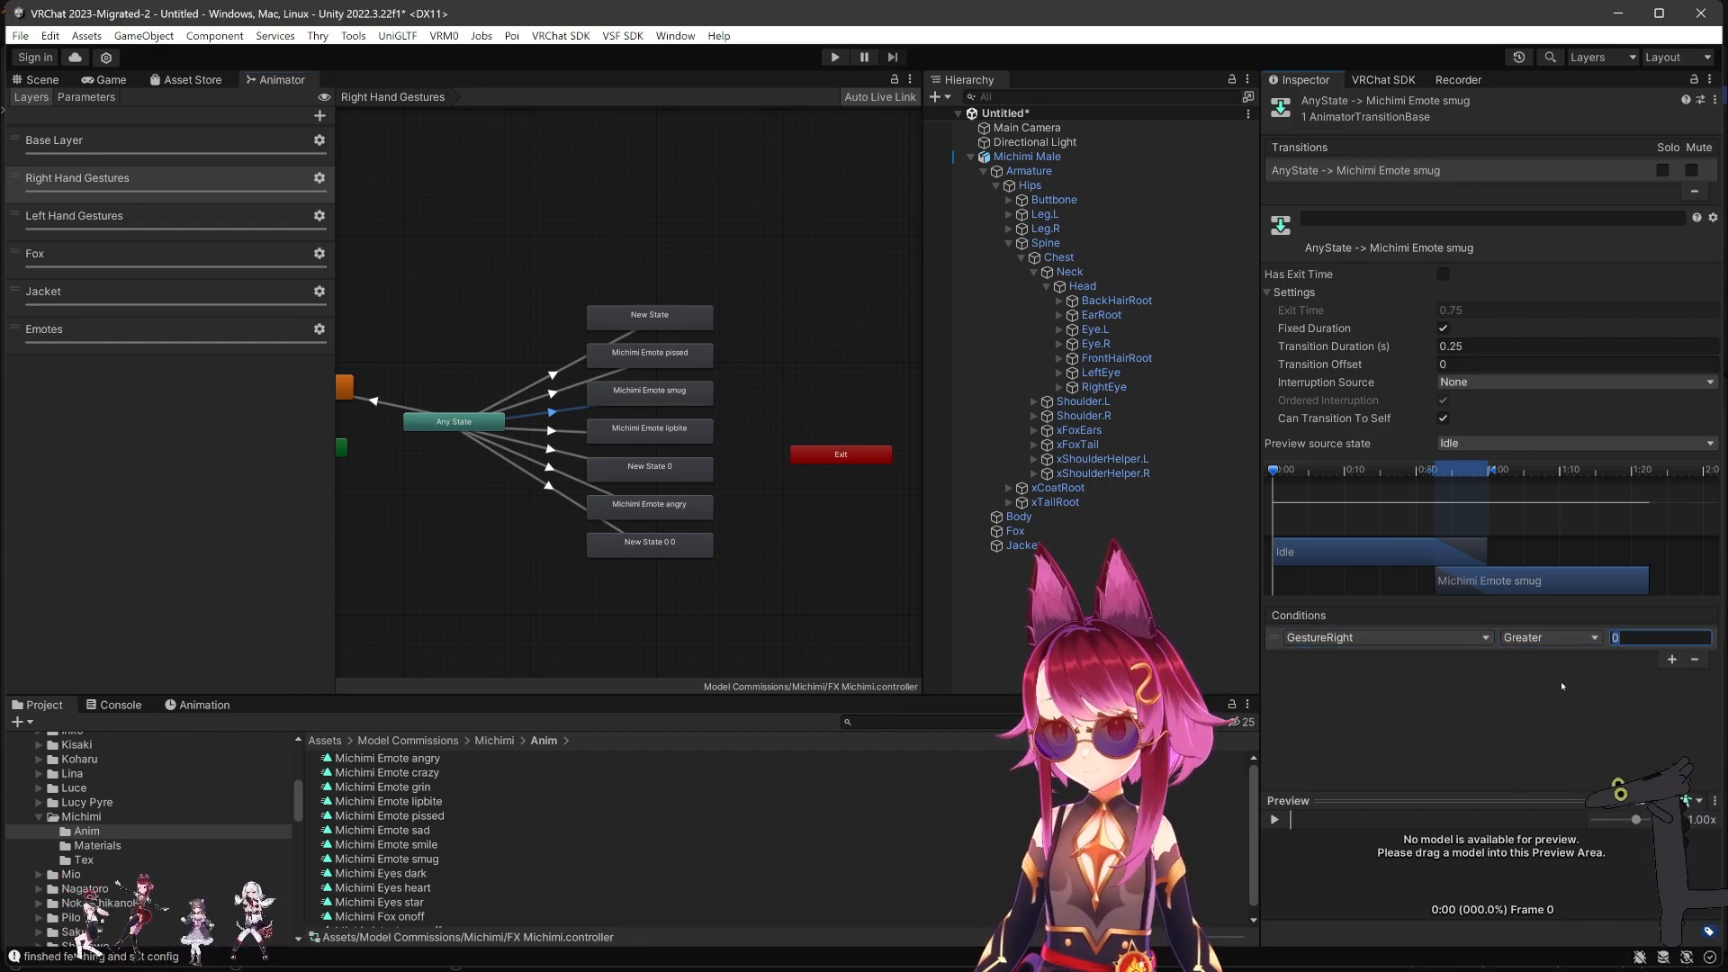
{"action": "type", "text": "3"}
{"action": "key", "text": "Return"}
{"action": "left_click", "coordinate": [1476, 346]}
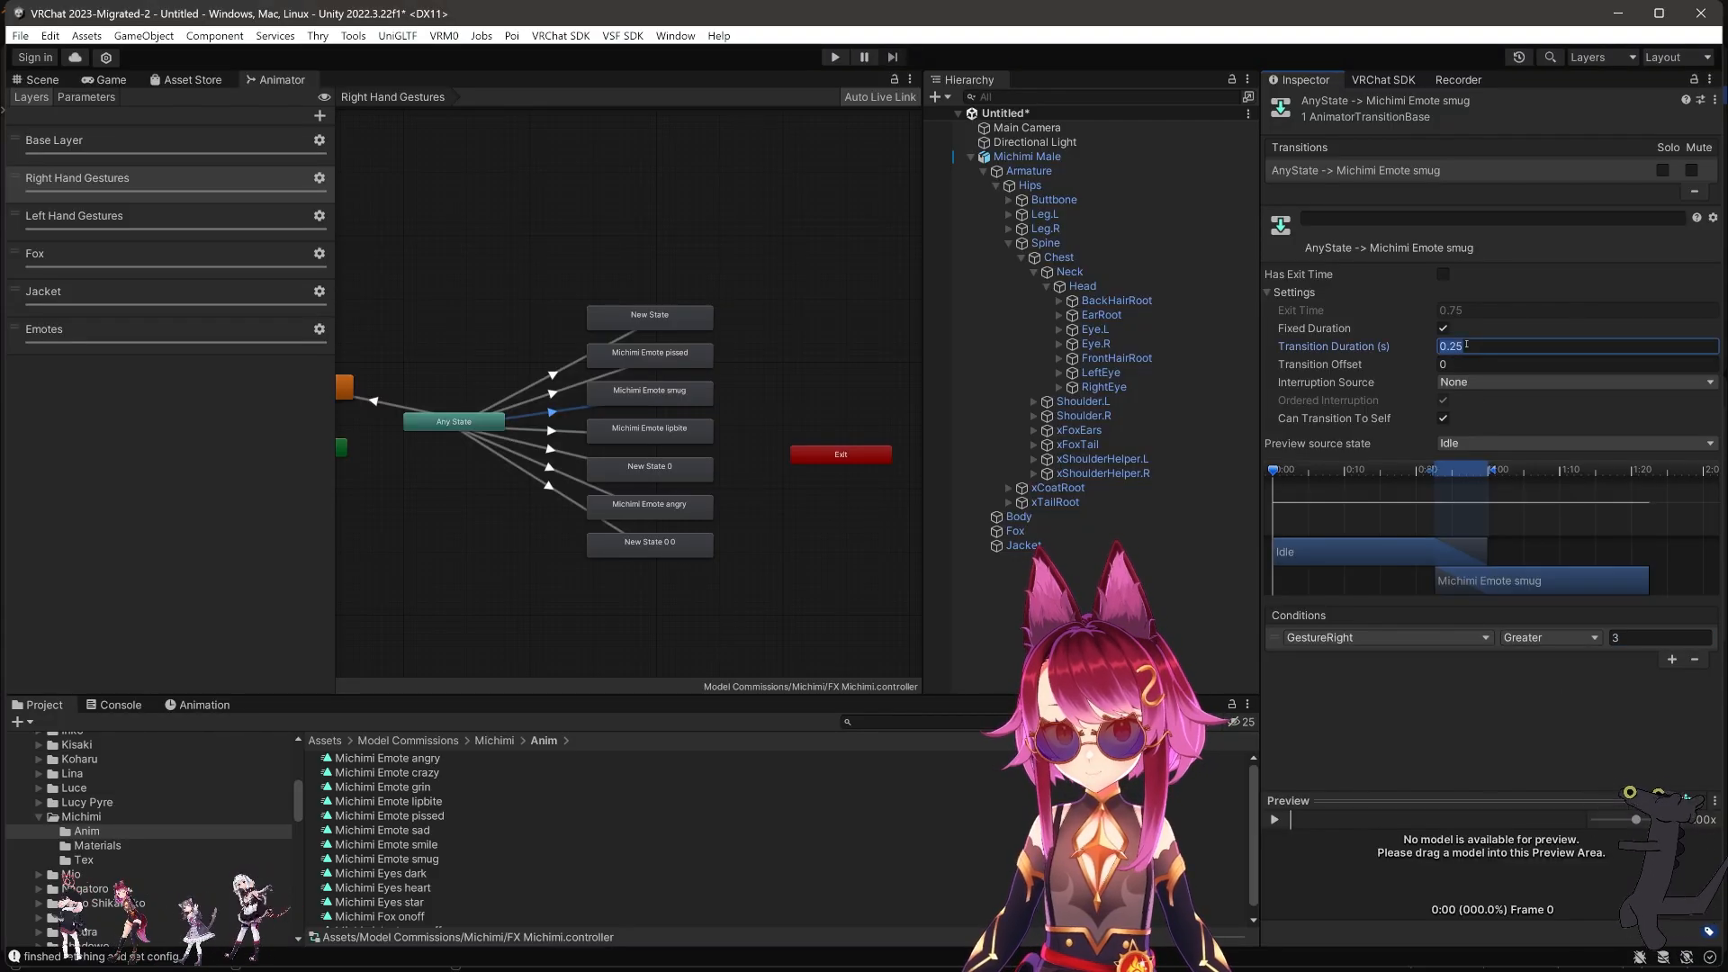
{"action": "type", "text": "0.1"}
{"action": "key", "text": "Return"}
{"action": "left_click", "coordinate": [1442, 418]}
- Give the lipbite transition 0.1 duration, no self-transition and a GestureRight Equals condition
{"action": "left_click", "coordinate": [567, 426]}
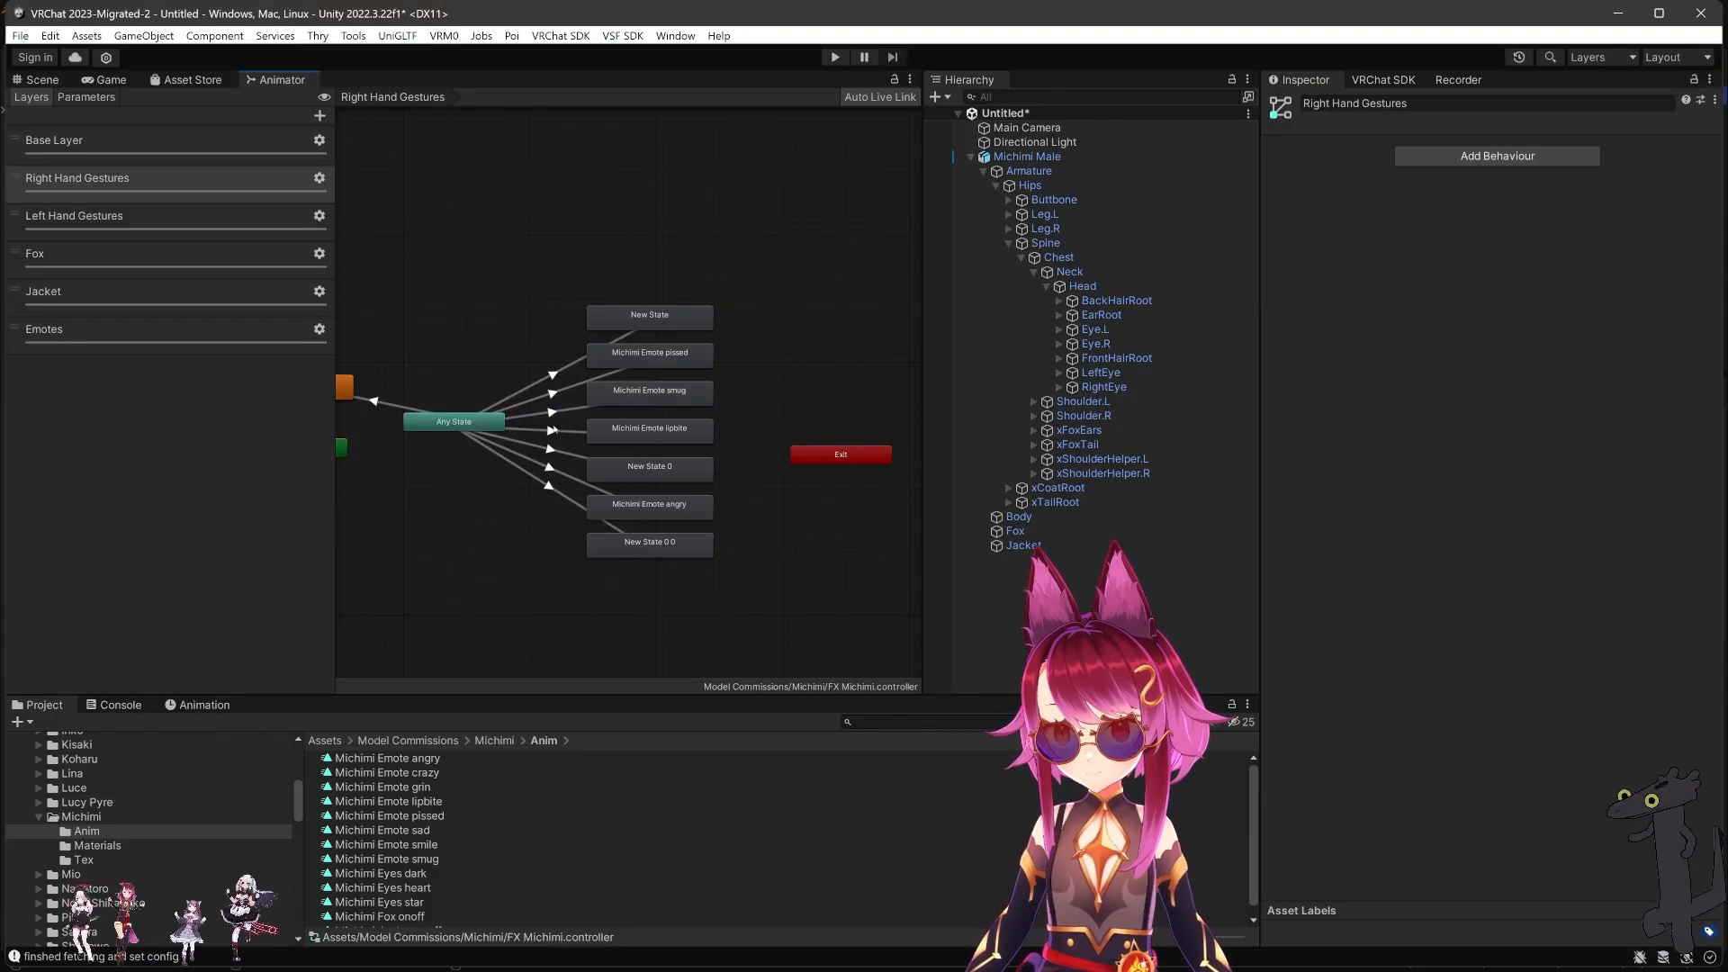
{"action": "left_click", "coordinate": [576, 431]}
{"action": "left_click", "coordinate": [1476, 345]}
{"action": "type", "text": "0.1"}
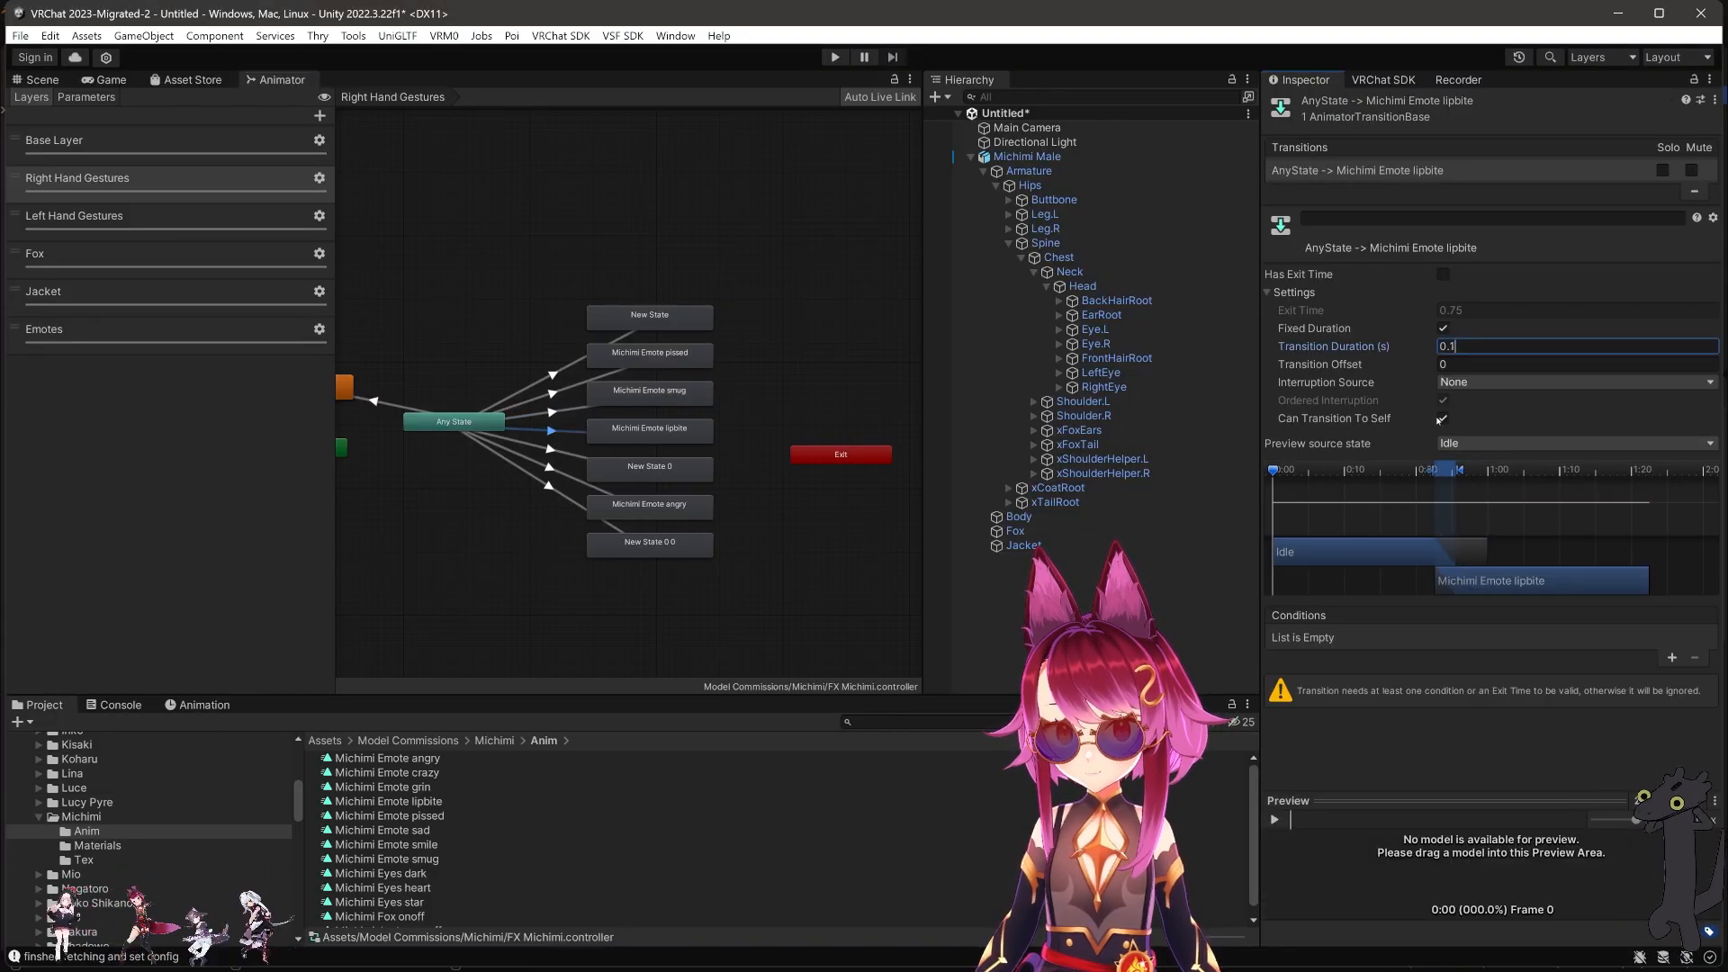
{"action": "left_click", "coordinate": [1443, 417]}
{"action": "left_click", "coordinate": [1671, 658]}
{"action": "left_click", "coordinate": [1386, 637]}
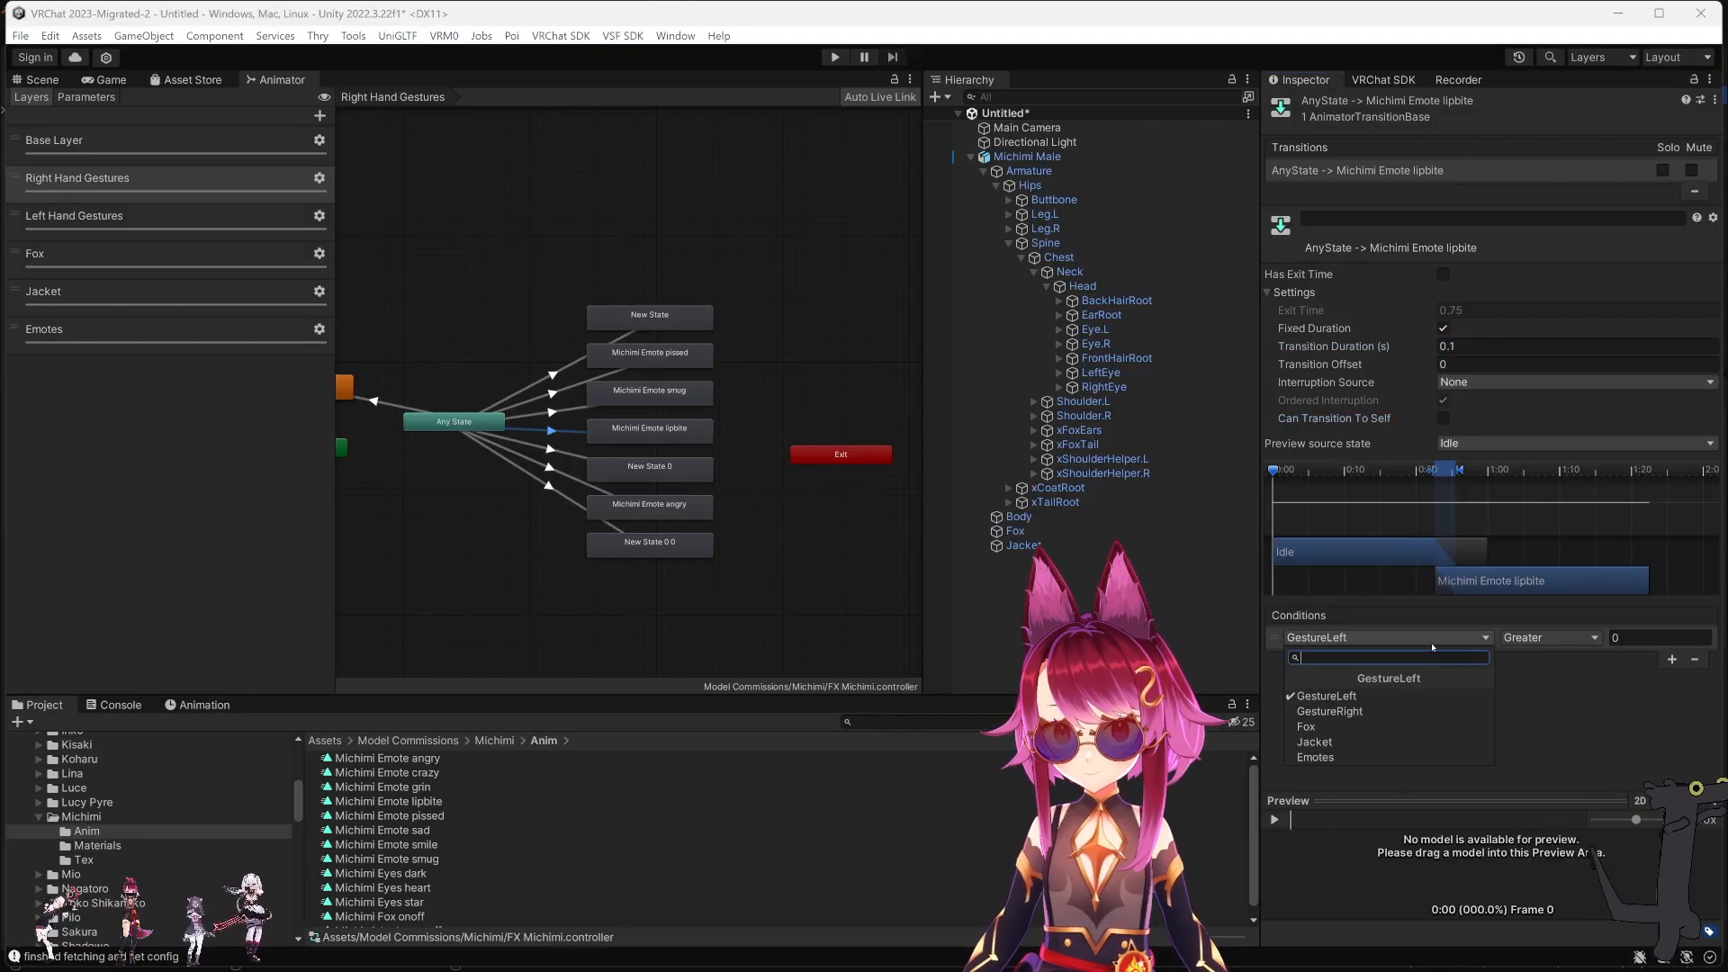
{"action": "left_click", "coordinate": [1379, 711]}
{"action": "left_click", "coordinate": [1550, 637]}
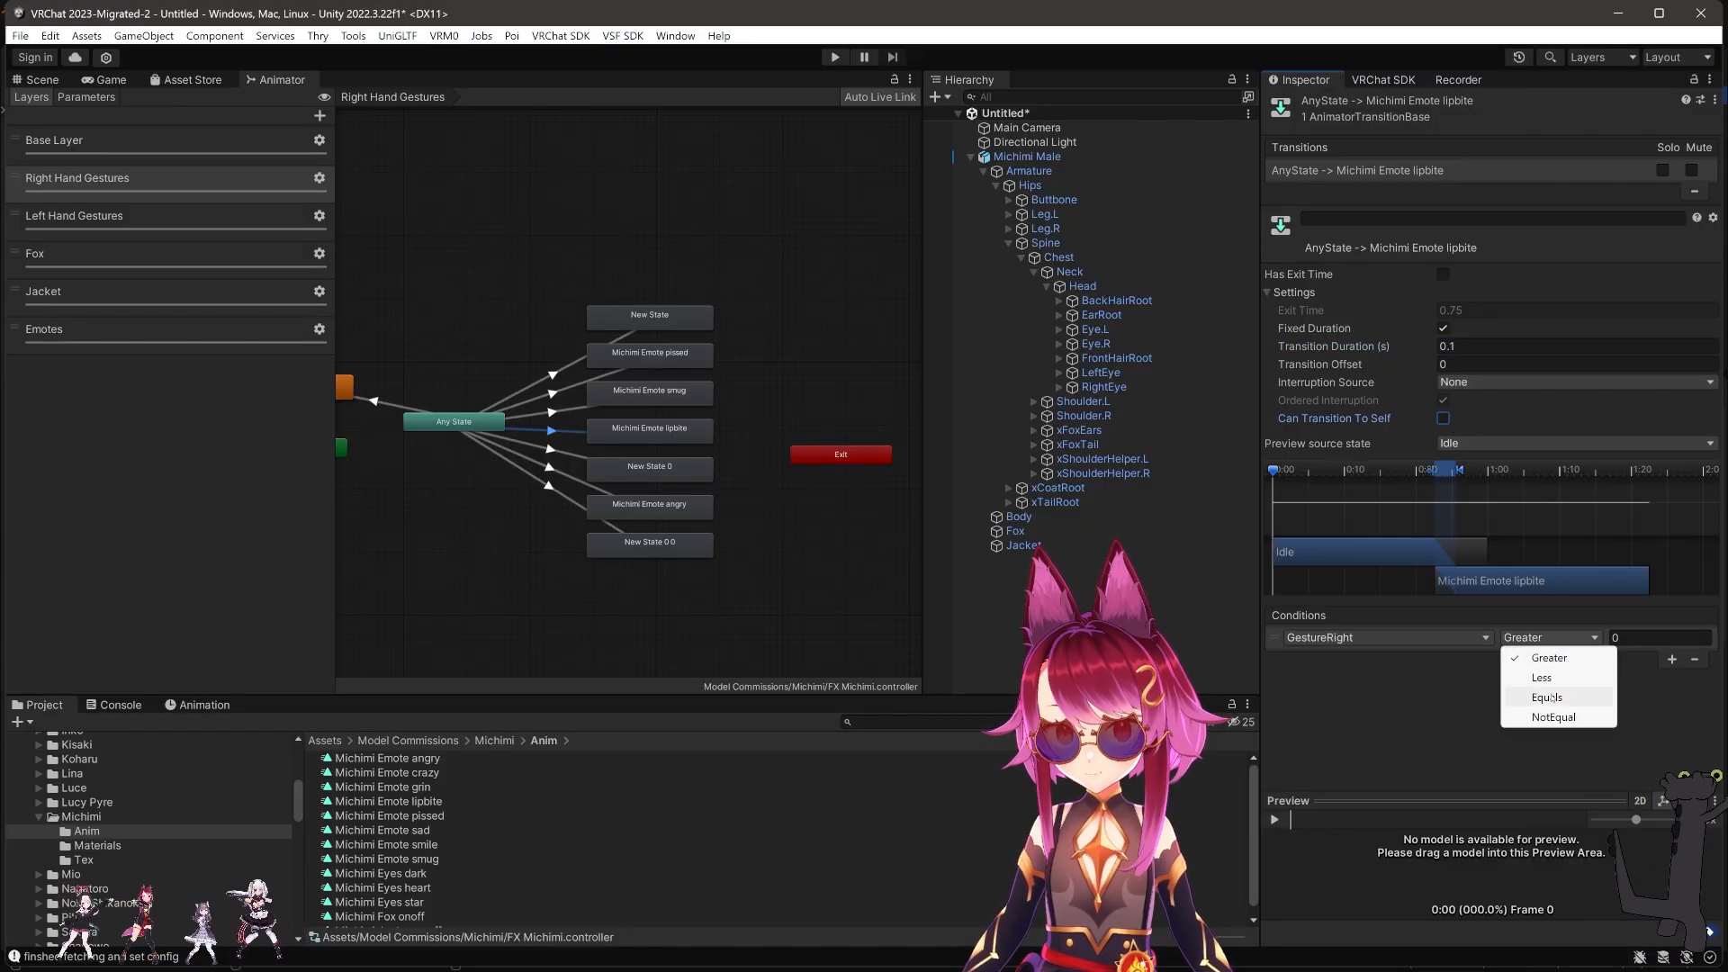
{"action": "left_click", "coordinate": [1548, 695]}
{"action": "left_click", "coordinate": [1637, 641]}
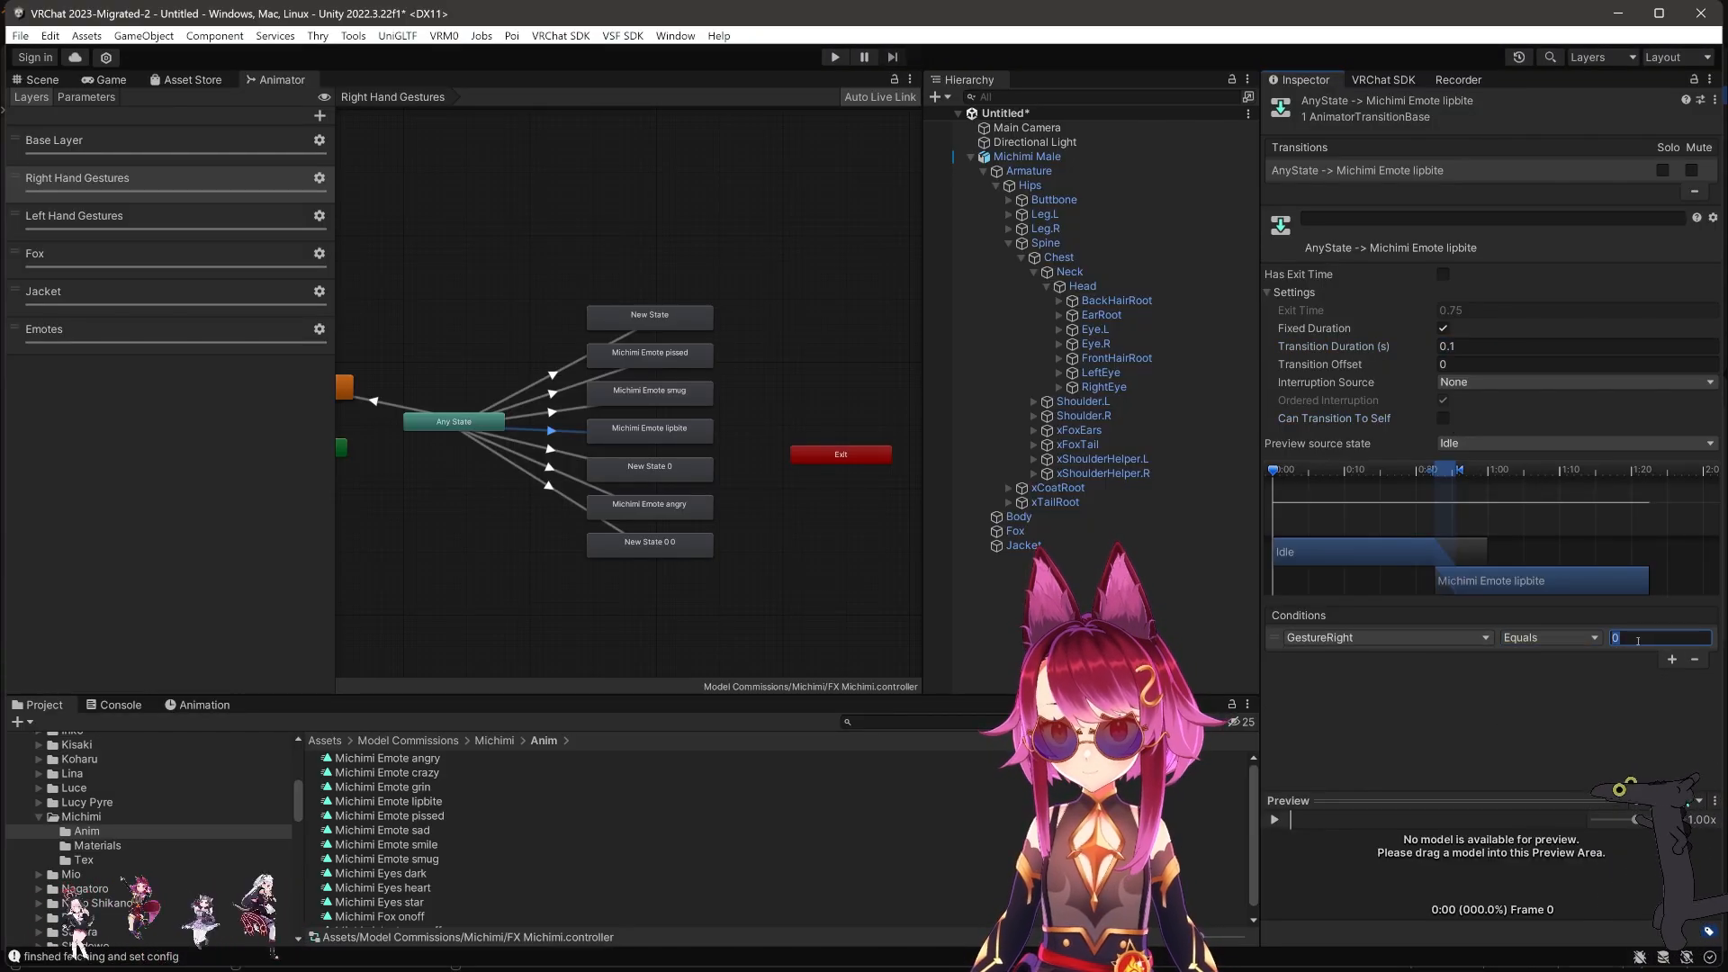
- Set the New State 0 transition to 0.1 duration with a GestureRight Equals condition
{"action": "left_click", "coordinate": [545, 446]}
{"action": "left_click", "coordinate": [1455, 347]}
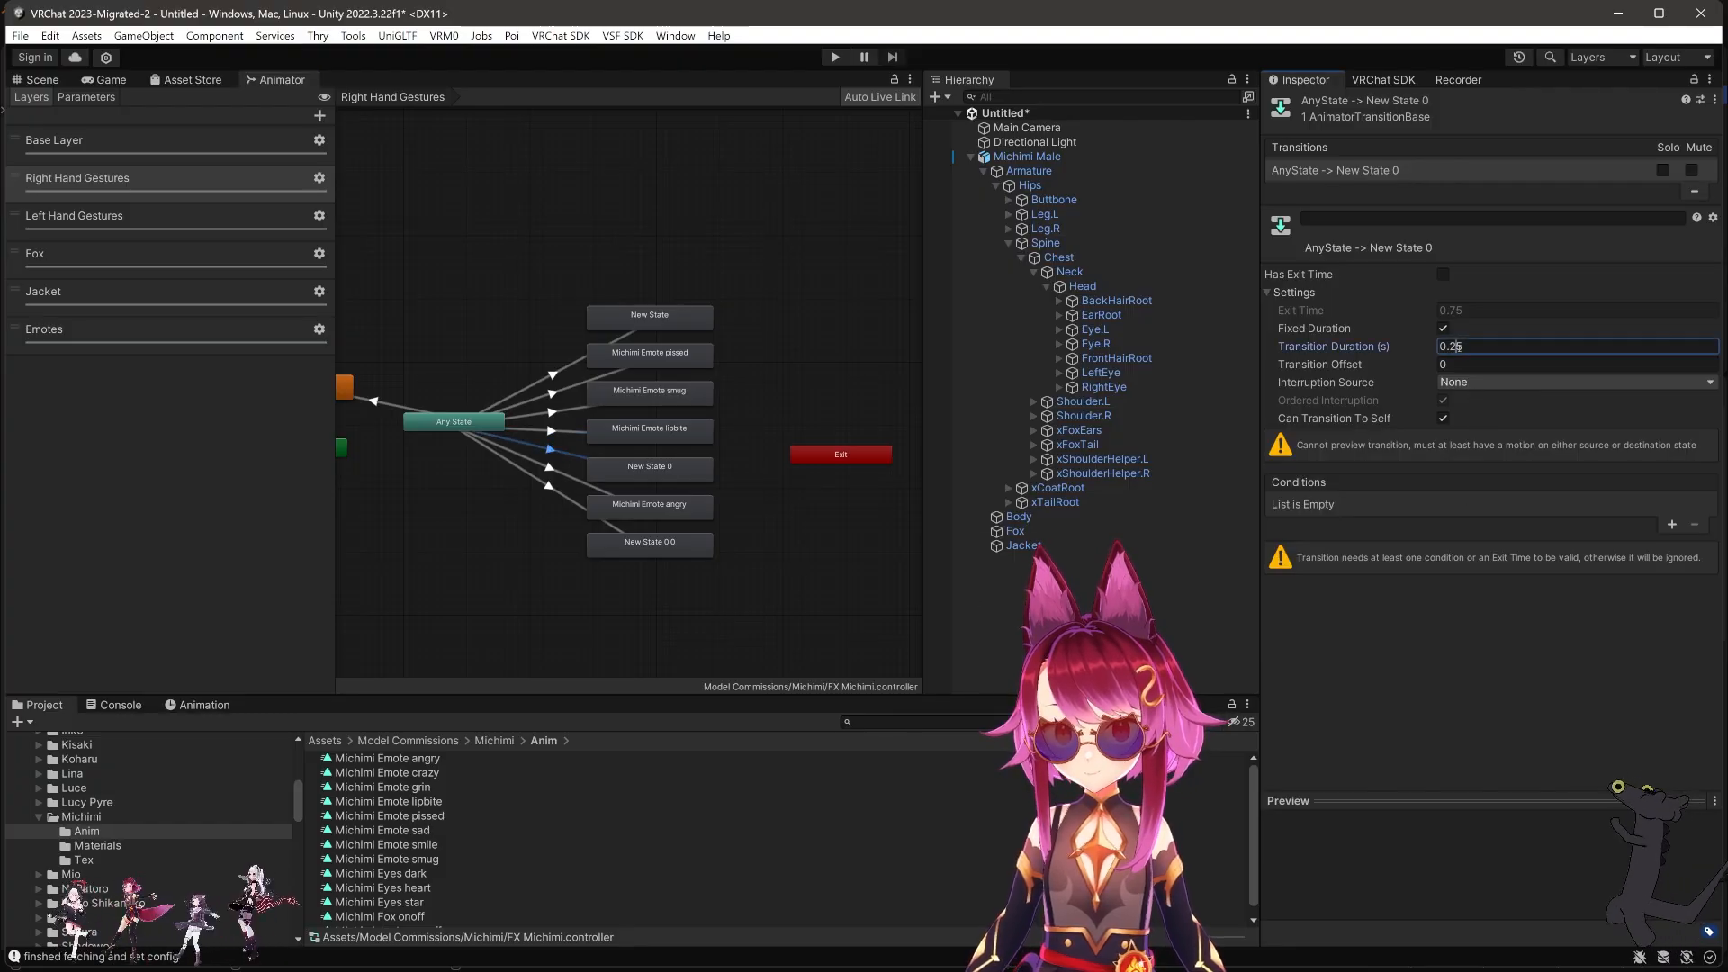
{"action": "type", "text": "0.1"}
{"action": "key", "text": "Return"}
{"action": "left_click", "coordinate": [1671, 525]}
{"action": "left_click", "coordinate": [1372, 504]}
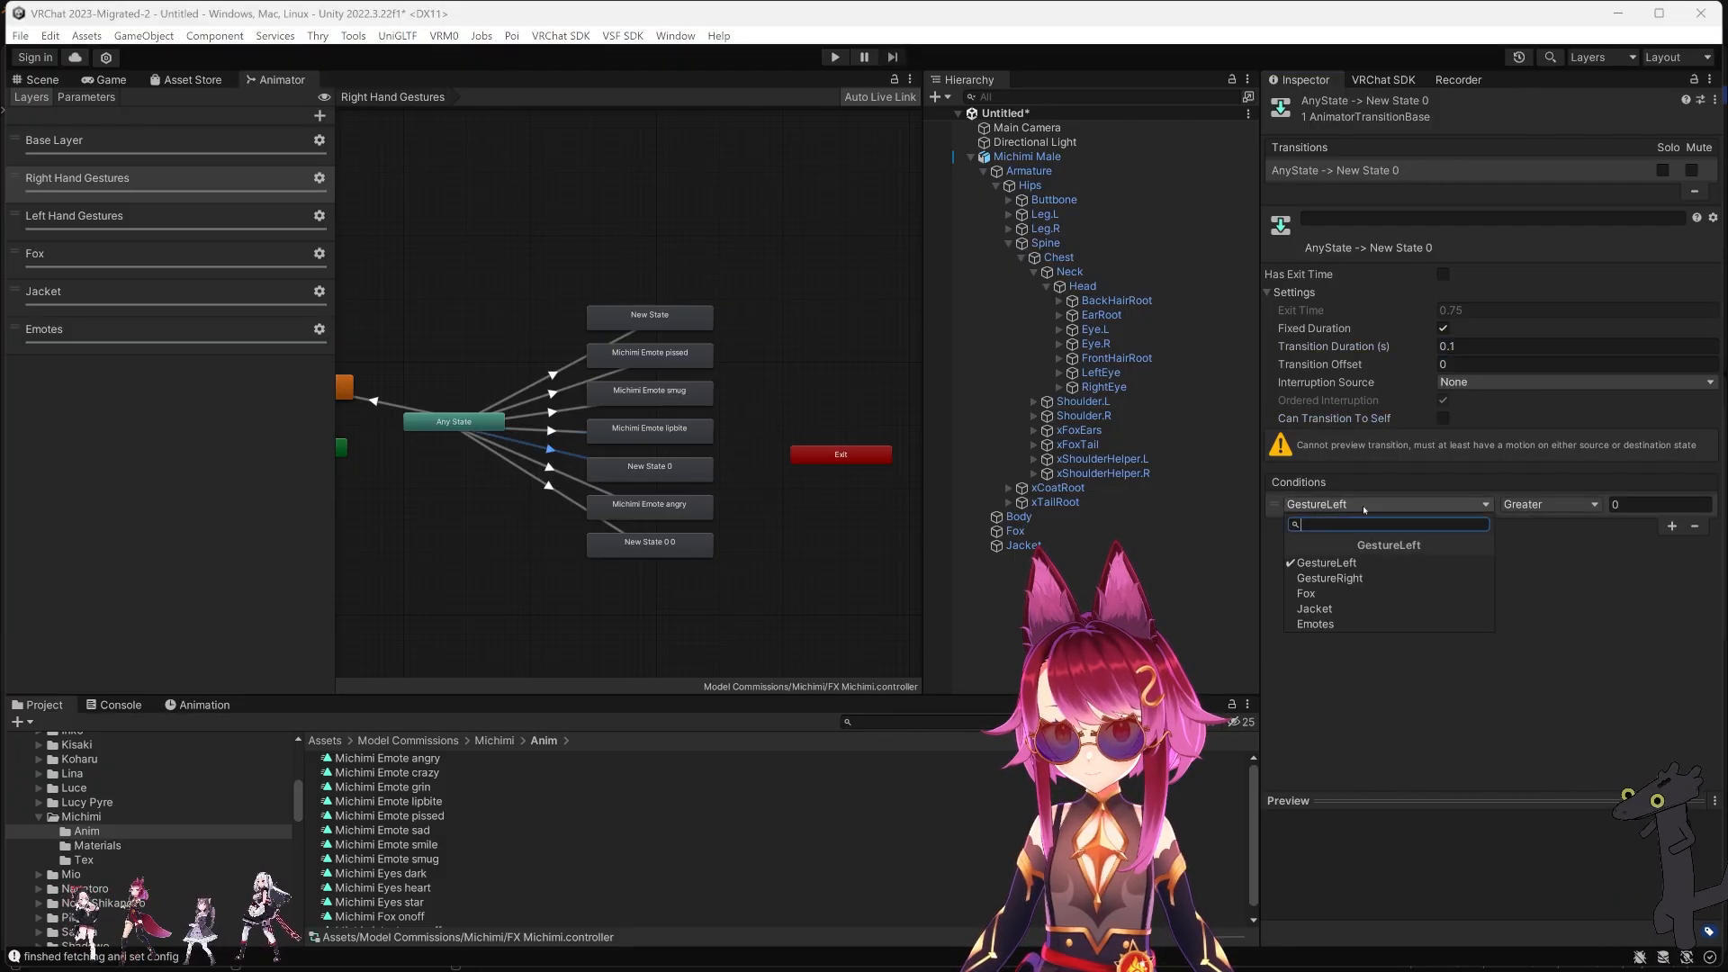
{"action": "left_click", "coordinate": [1332, 578]}
{"action": "left_click", "coordinate": [1548, 505]}
{"action": "left_click", "coordinate": [1547, 564]}
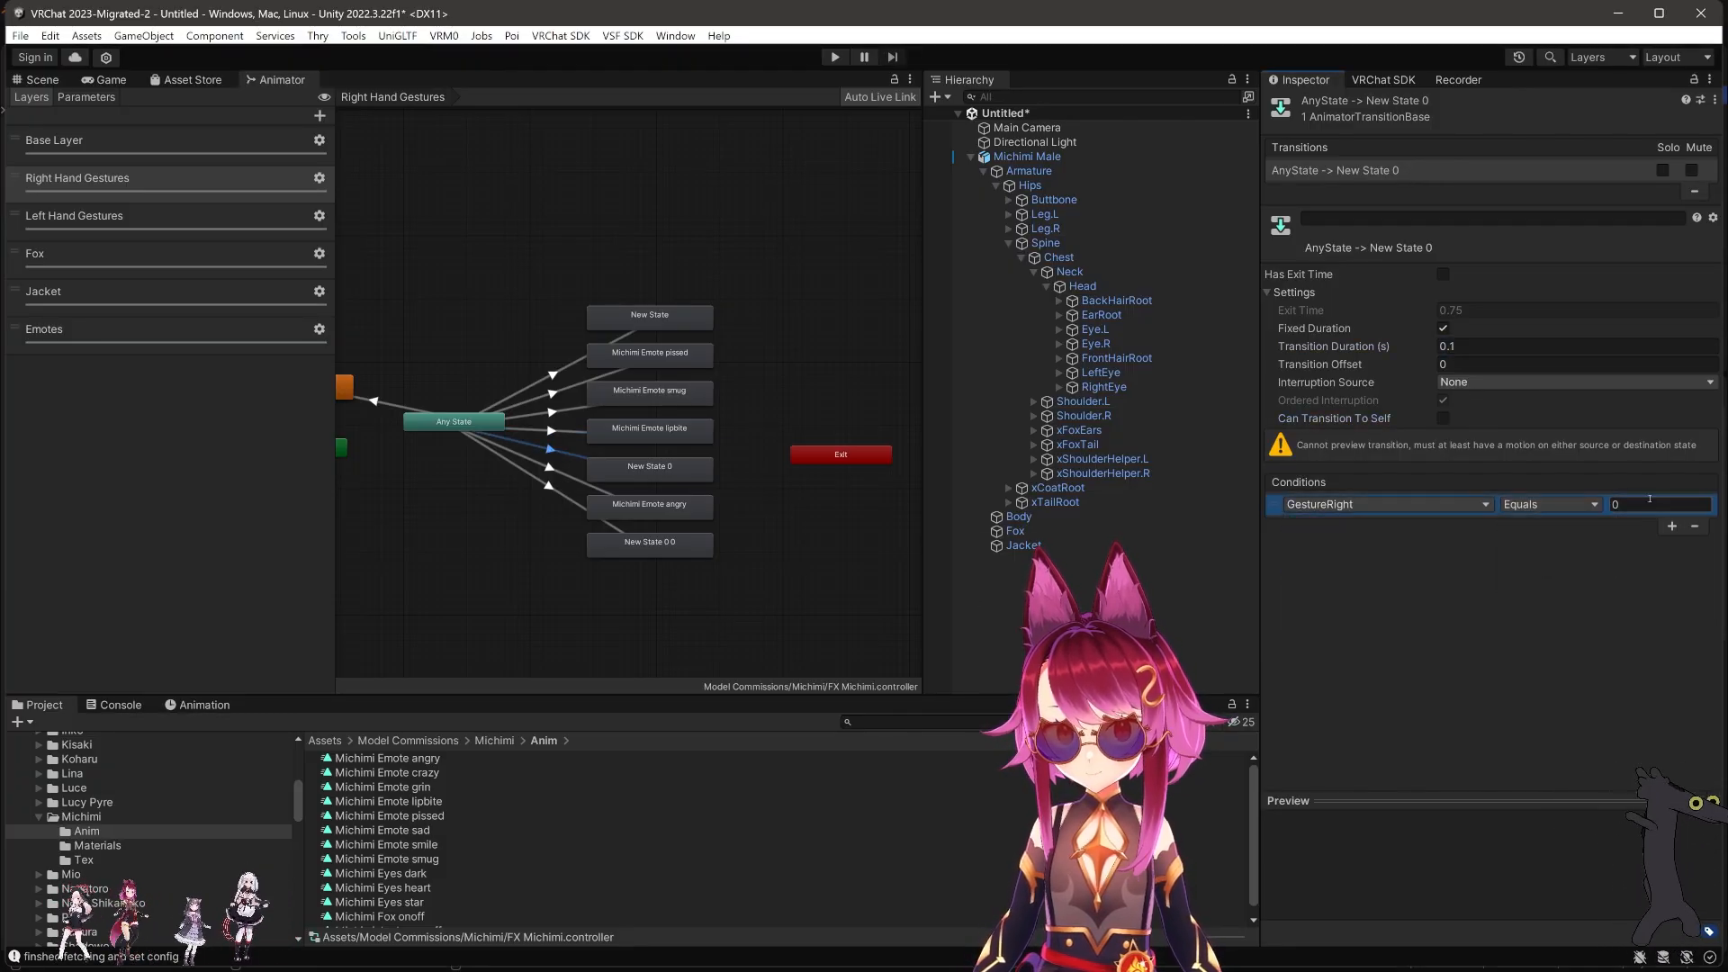
- Give the angry transition 0.1 duration, no self-transition and a GestureRight Equals condition
{"action": "left_click", "coordinate": [581, 497]}
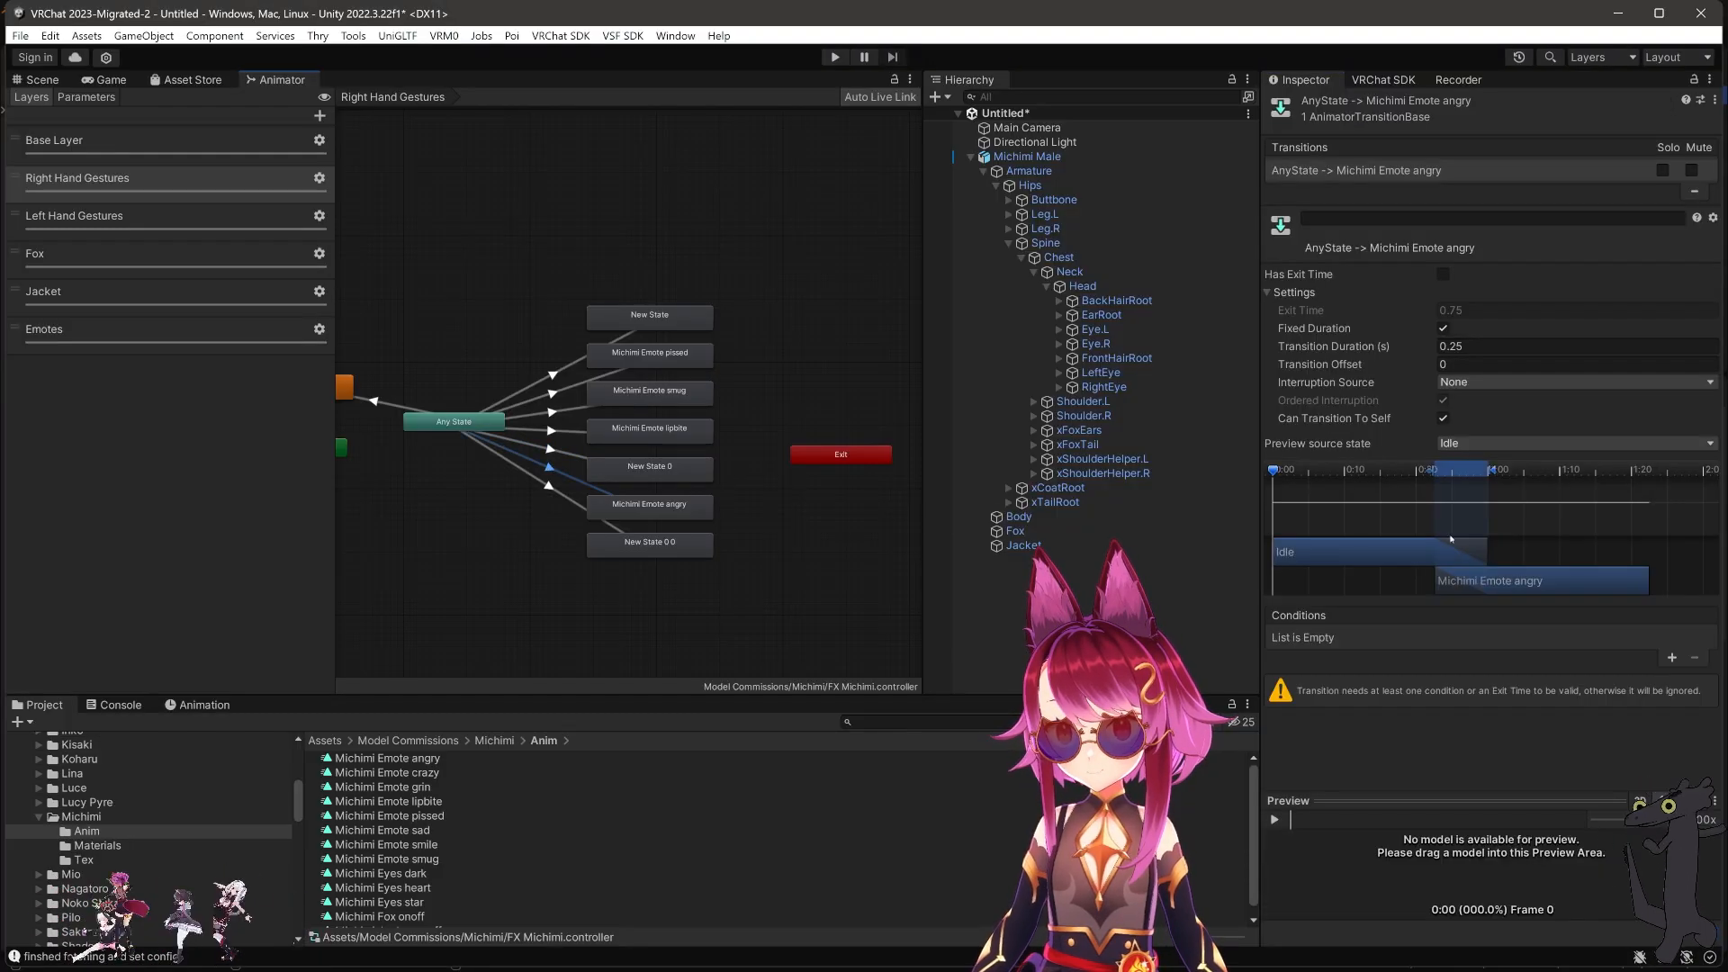
{"action": "left_click", "coordinate": [1457, 347]}
{"action": "type", "text": "0.1"}
{"action": "left_click", "coordinate": [1443, 418]}
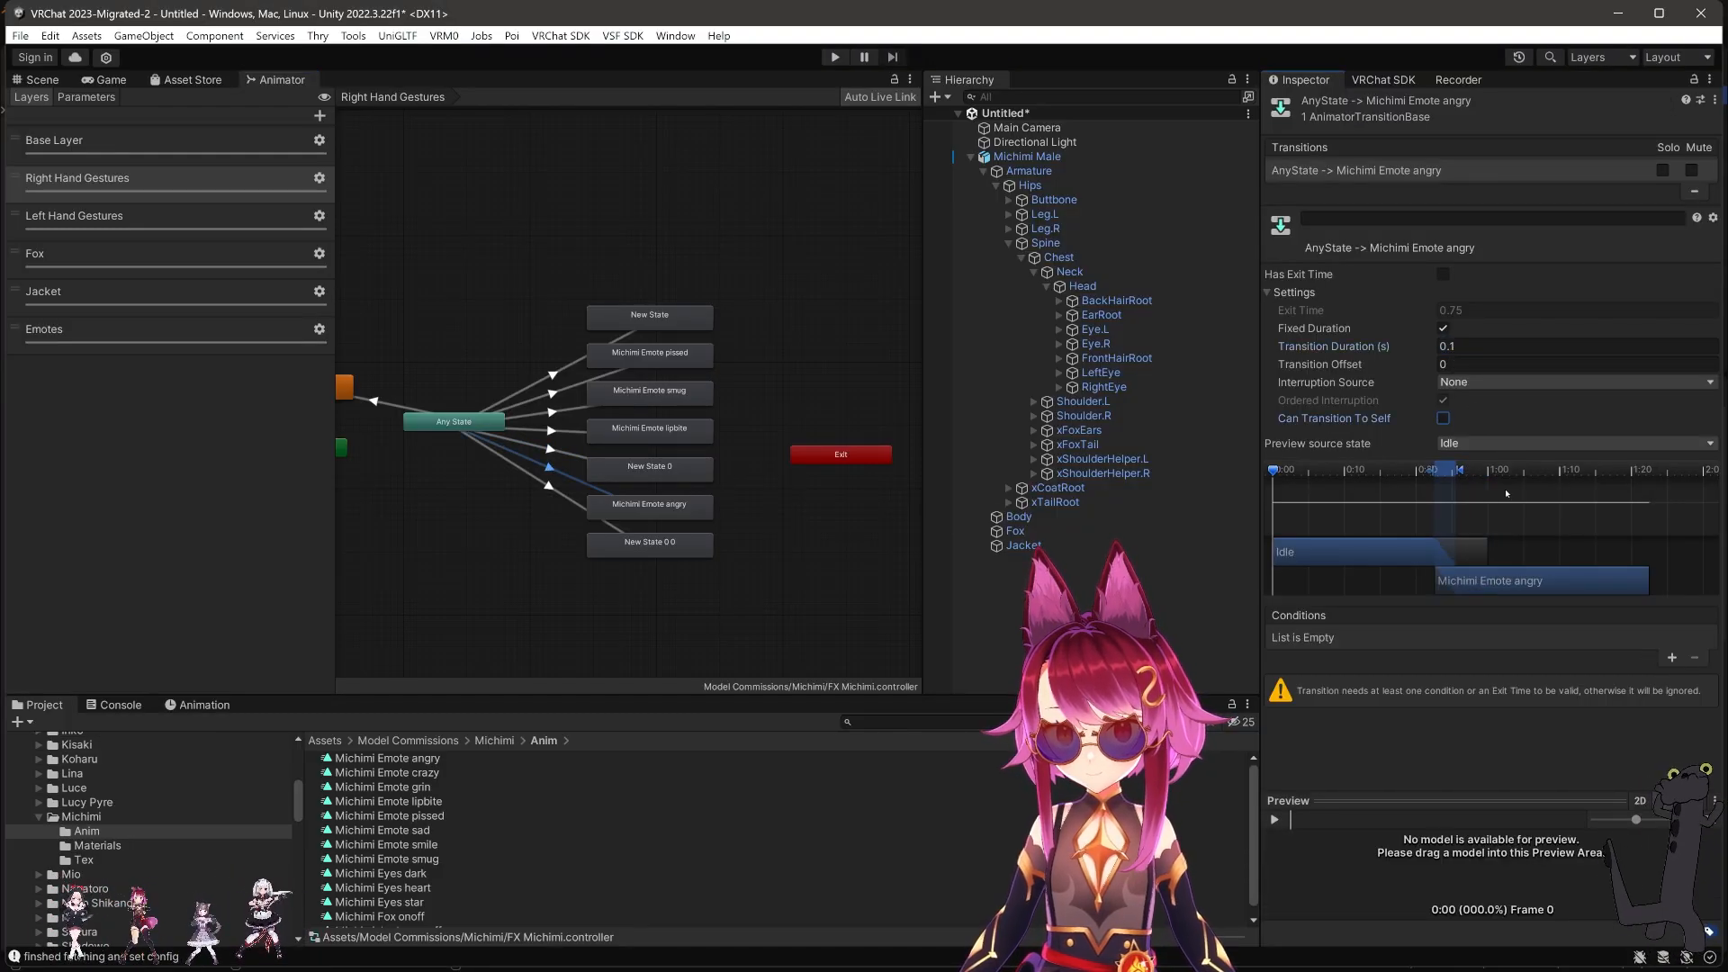
{"action": "left_click", "coordinate": [1670, 657]}
{"action": "left_click", "coordinate": [1386, 637]}
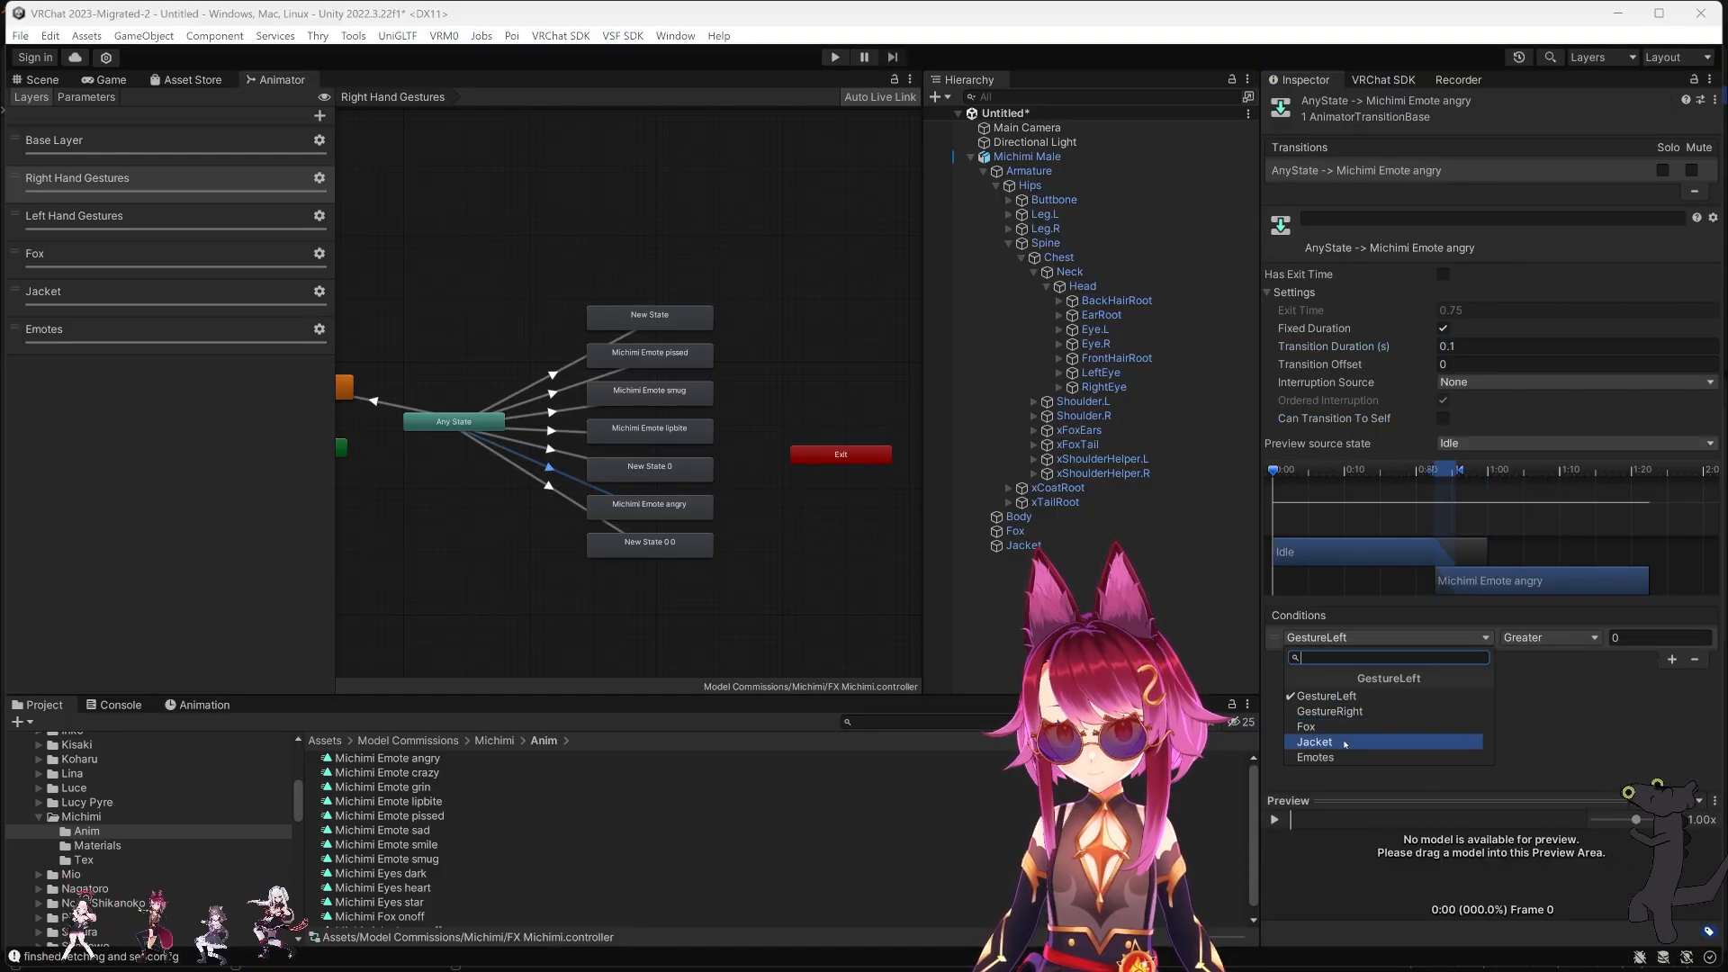
{"action": "left_click", "coordinate": [1356, 711]}
{"action": "left_click", "coordinate": [1549, 637]}
{"action": "left_click", "coordinate": [1529, 697]}
{"action": "left_click", "coordinate": [1647, 638]}
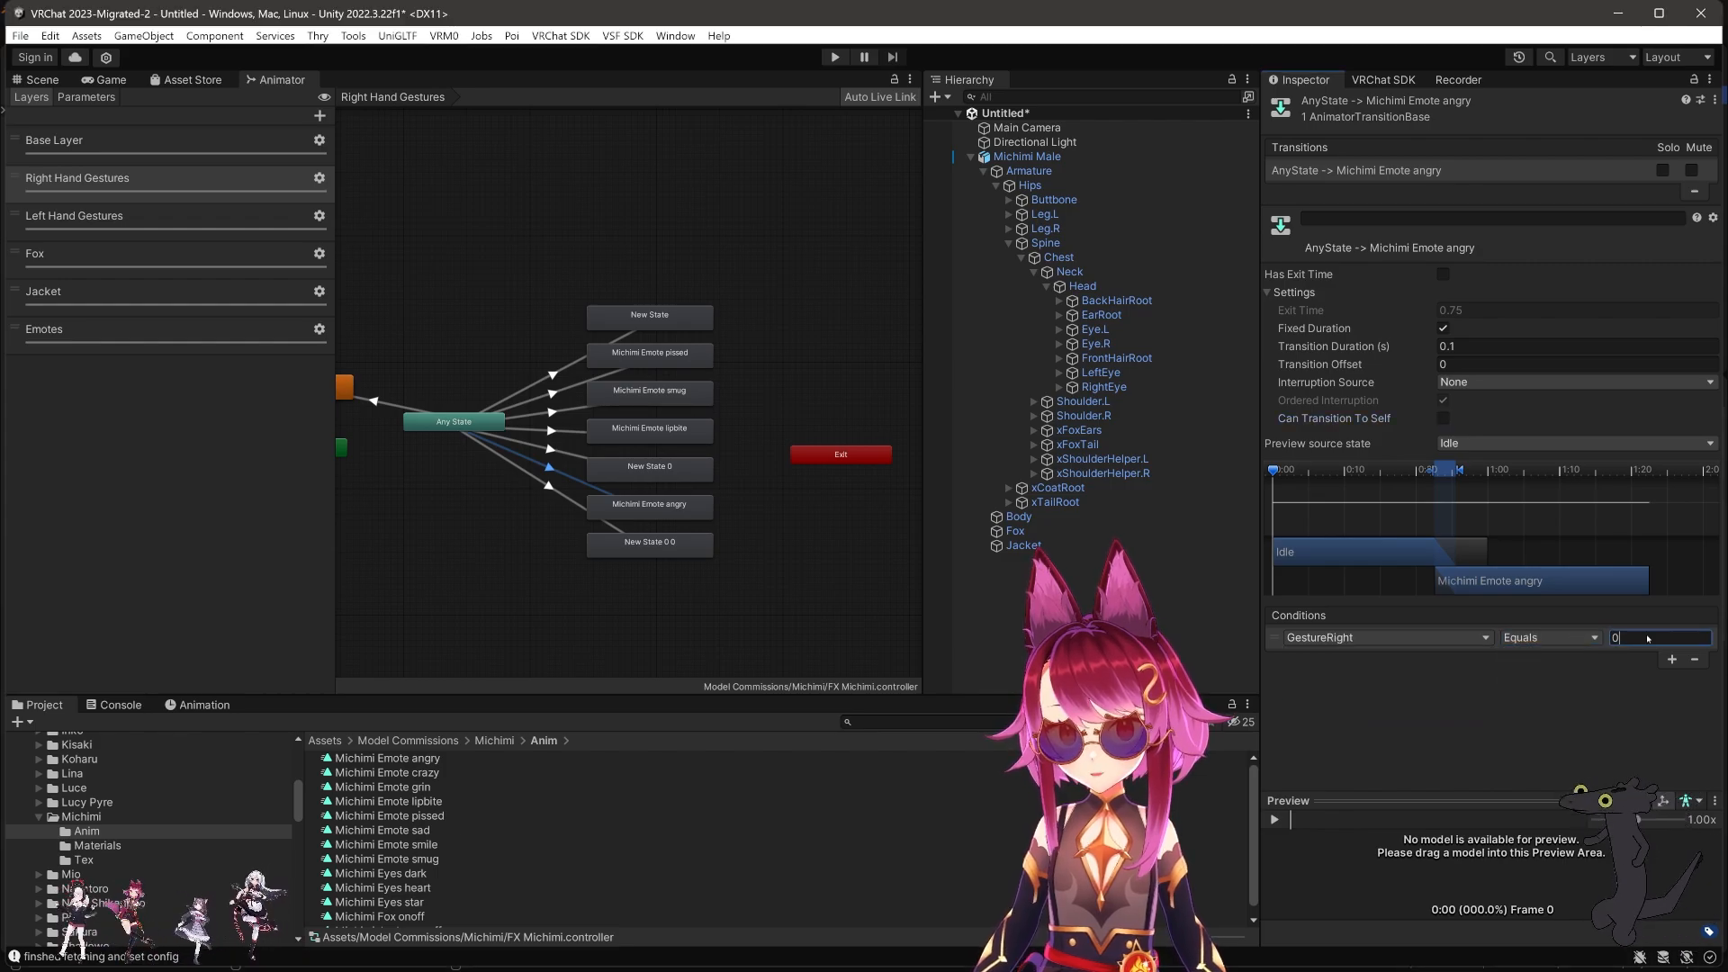
- Add a GestureRight Equals 7 condition to the New State 0 0 transition
{"action": "left_click", "coordinate": [547, 483]}
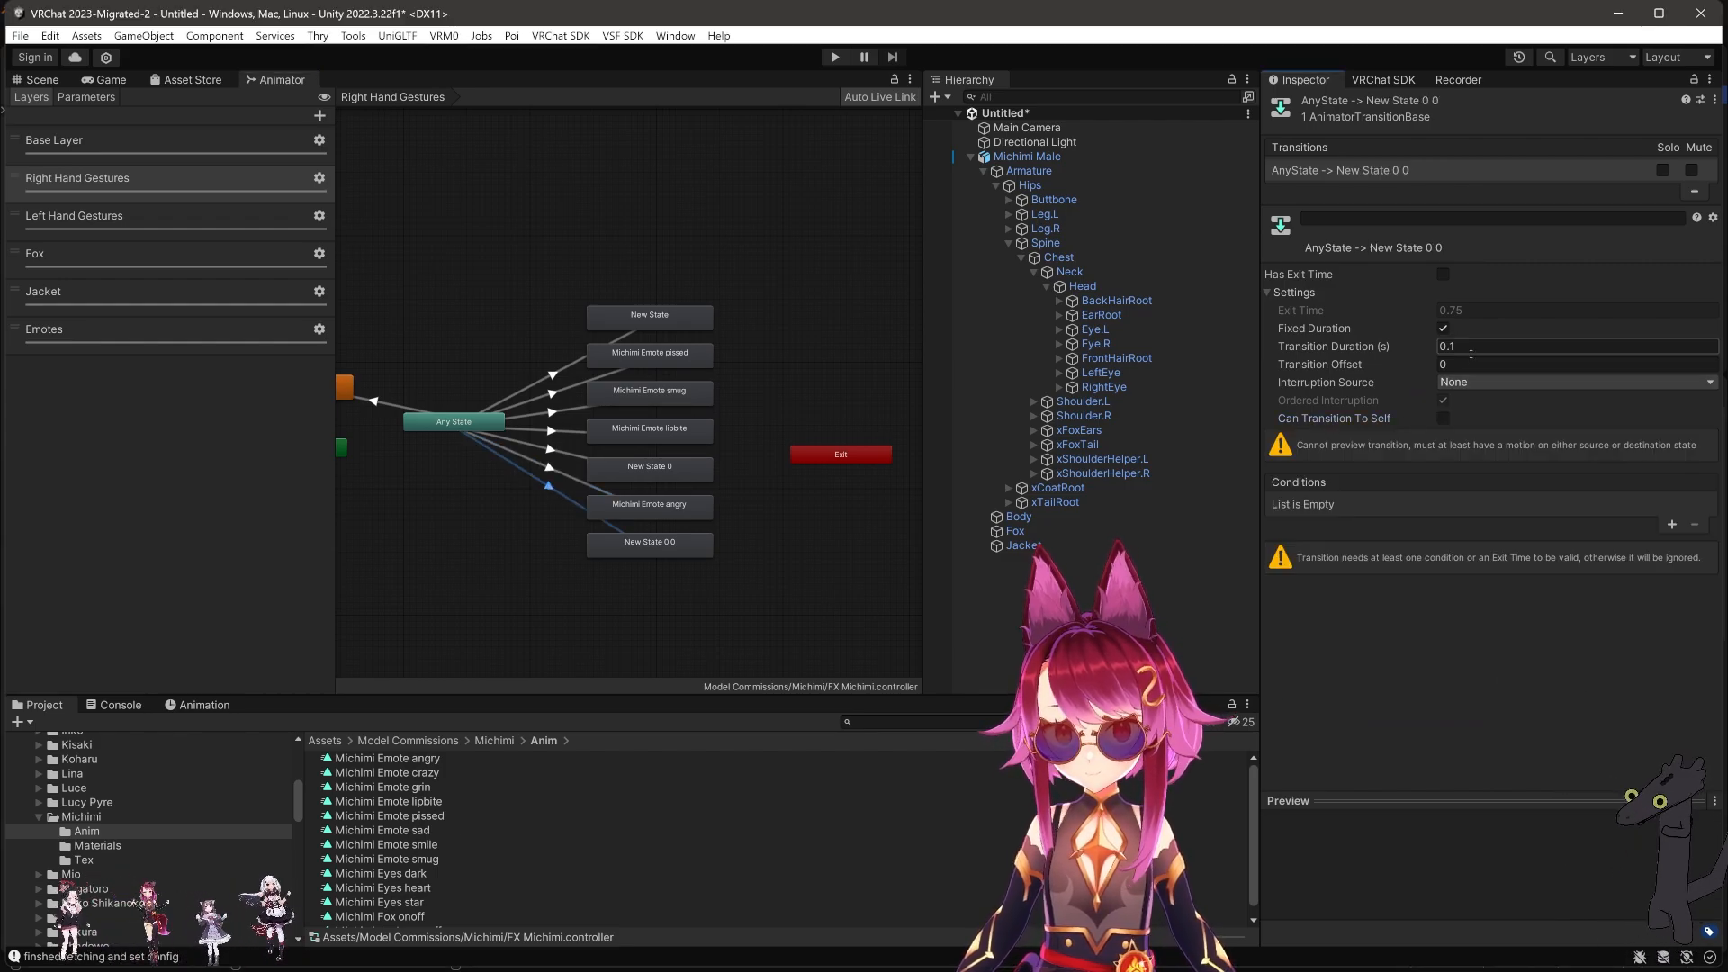
{"action": "left_click", "coordinate": [1670, 524]}
{"action": "left_click", "coordinate": [1385, 504]}
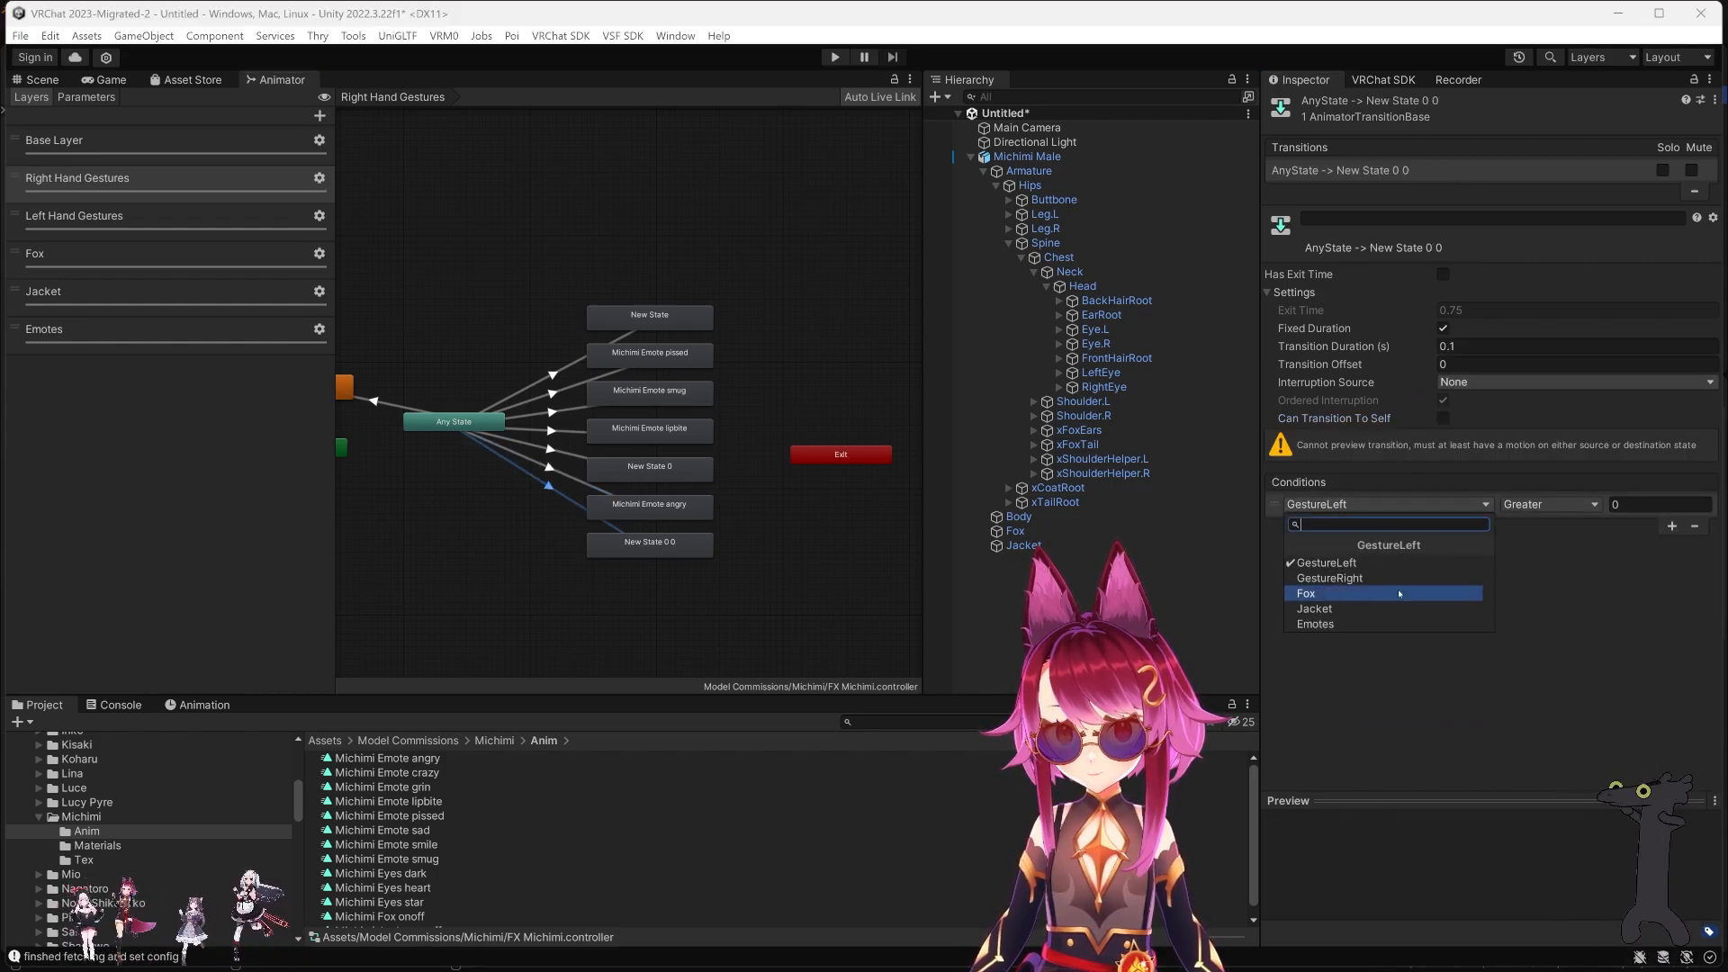
{"action": "left_click", "coordinate": [1354, 578]}
{"action": "left_click", "coordinate": [1548, 503]}
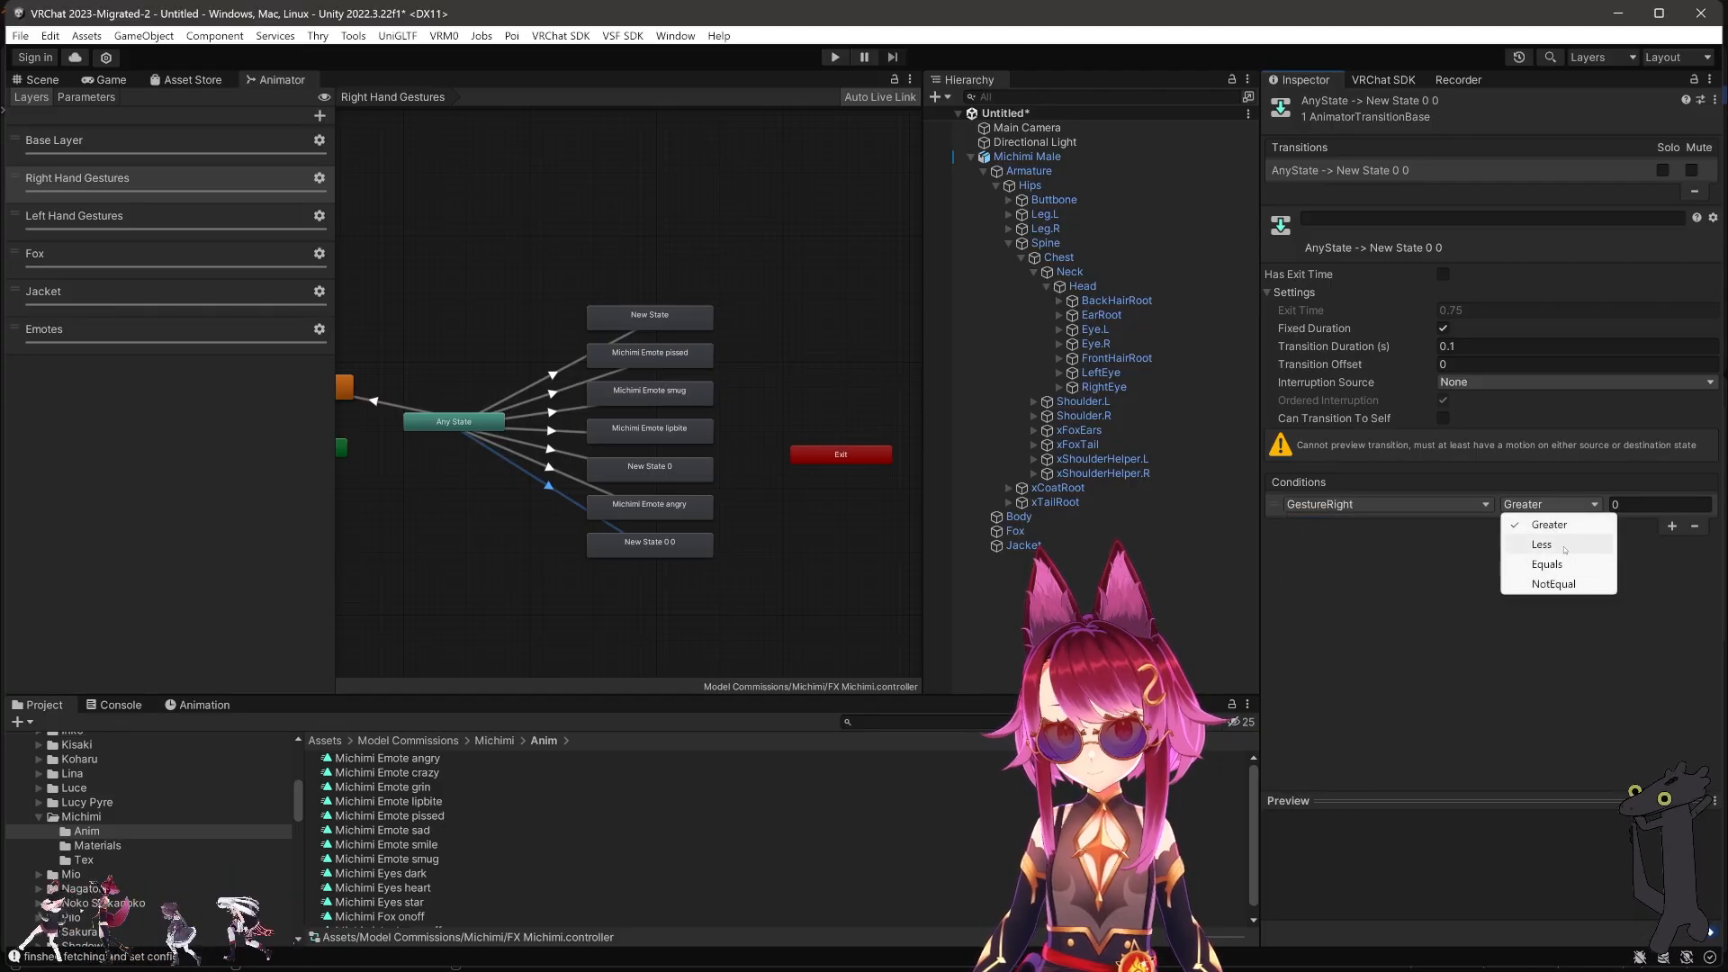
{"action": "left_click", "coordinate": [1541, 564]}
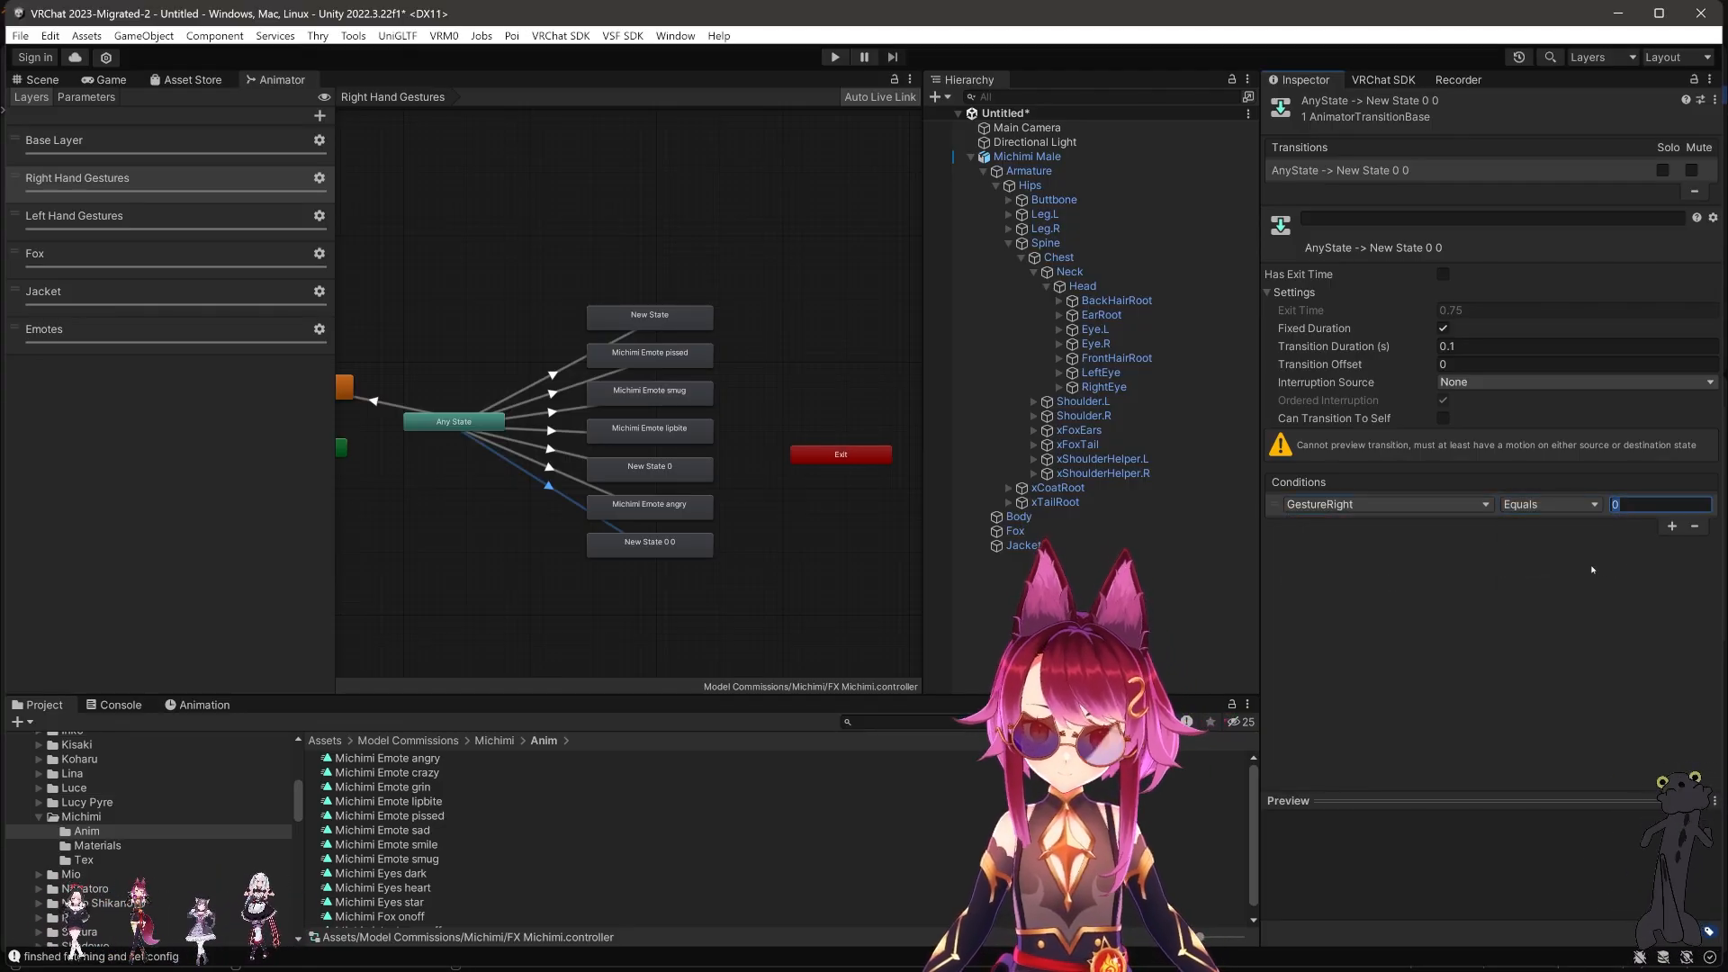
{"action": "type", "text": "7"}
{"action": "key", "text": "Return"}
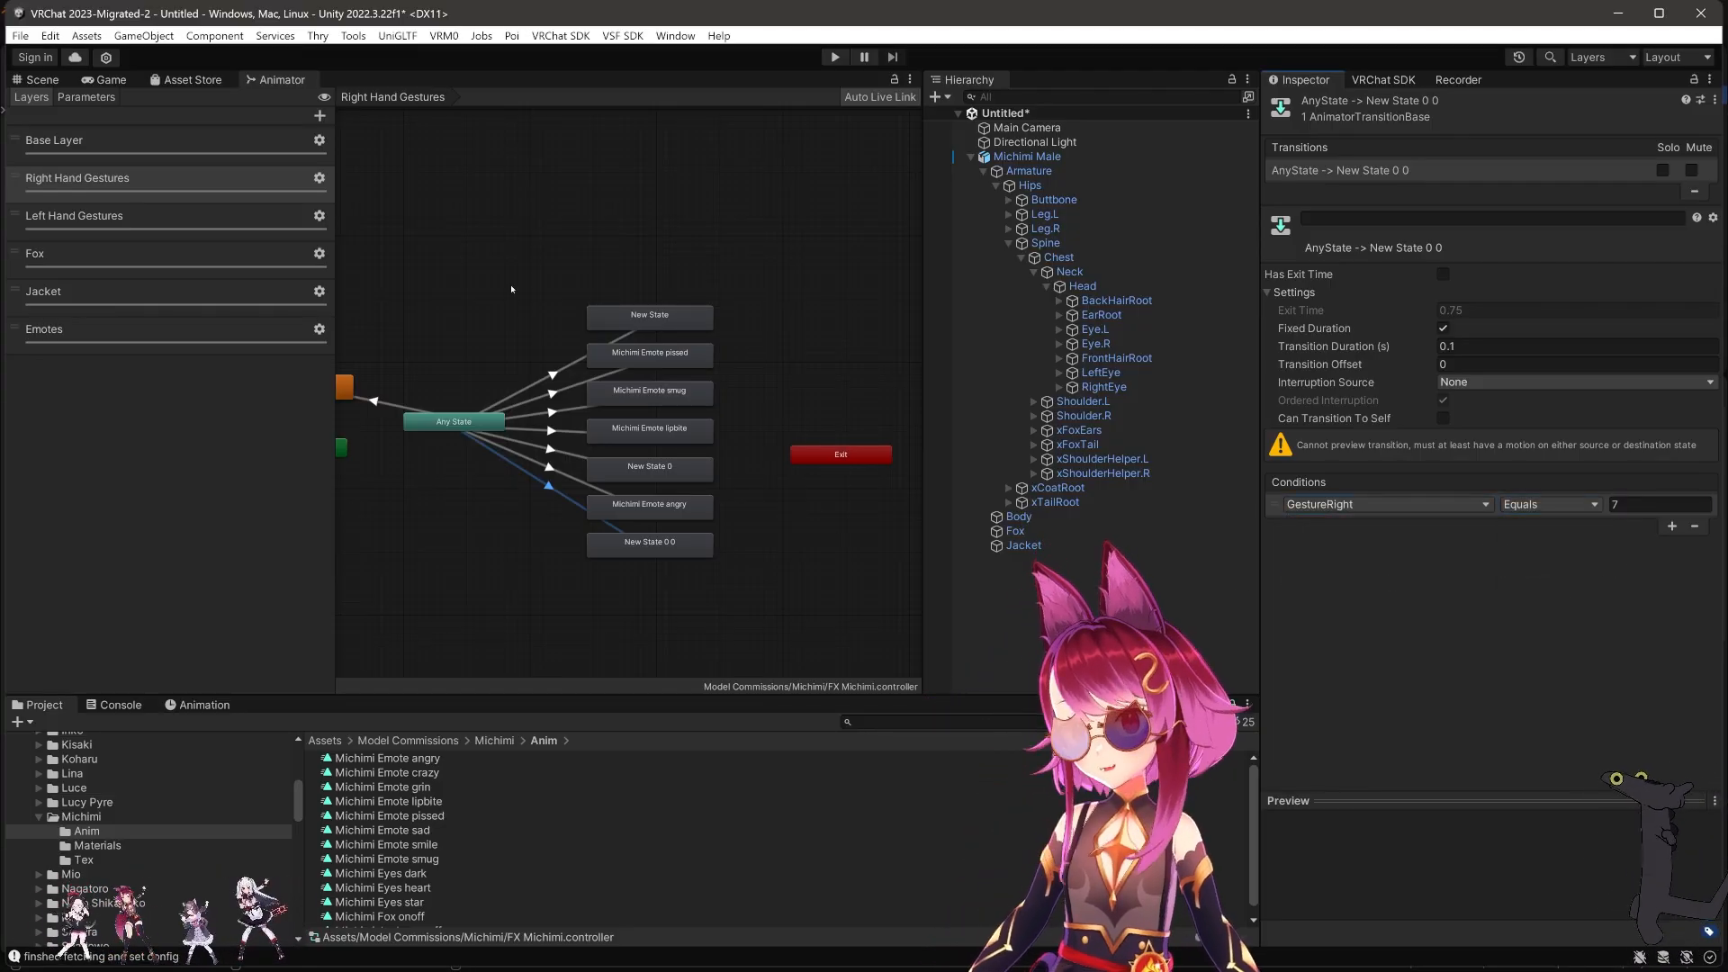
{"action": "left_click", "coordinate": [511, 288]}
- Paste the Right Hand Gestures states and transitions into Left Hand Gestures, moving the seven states clear of Any State
{"action": "left_click", "coordinate": [264, 207]}
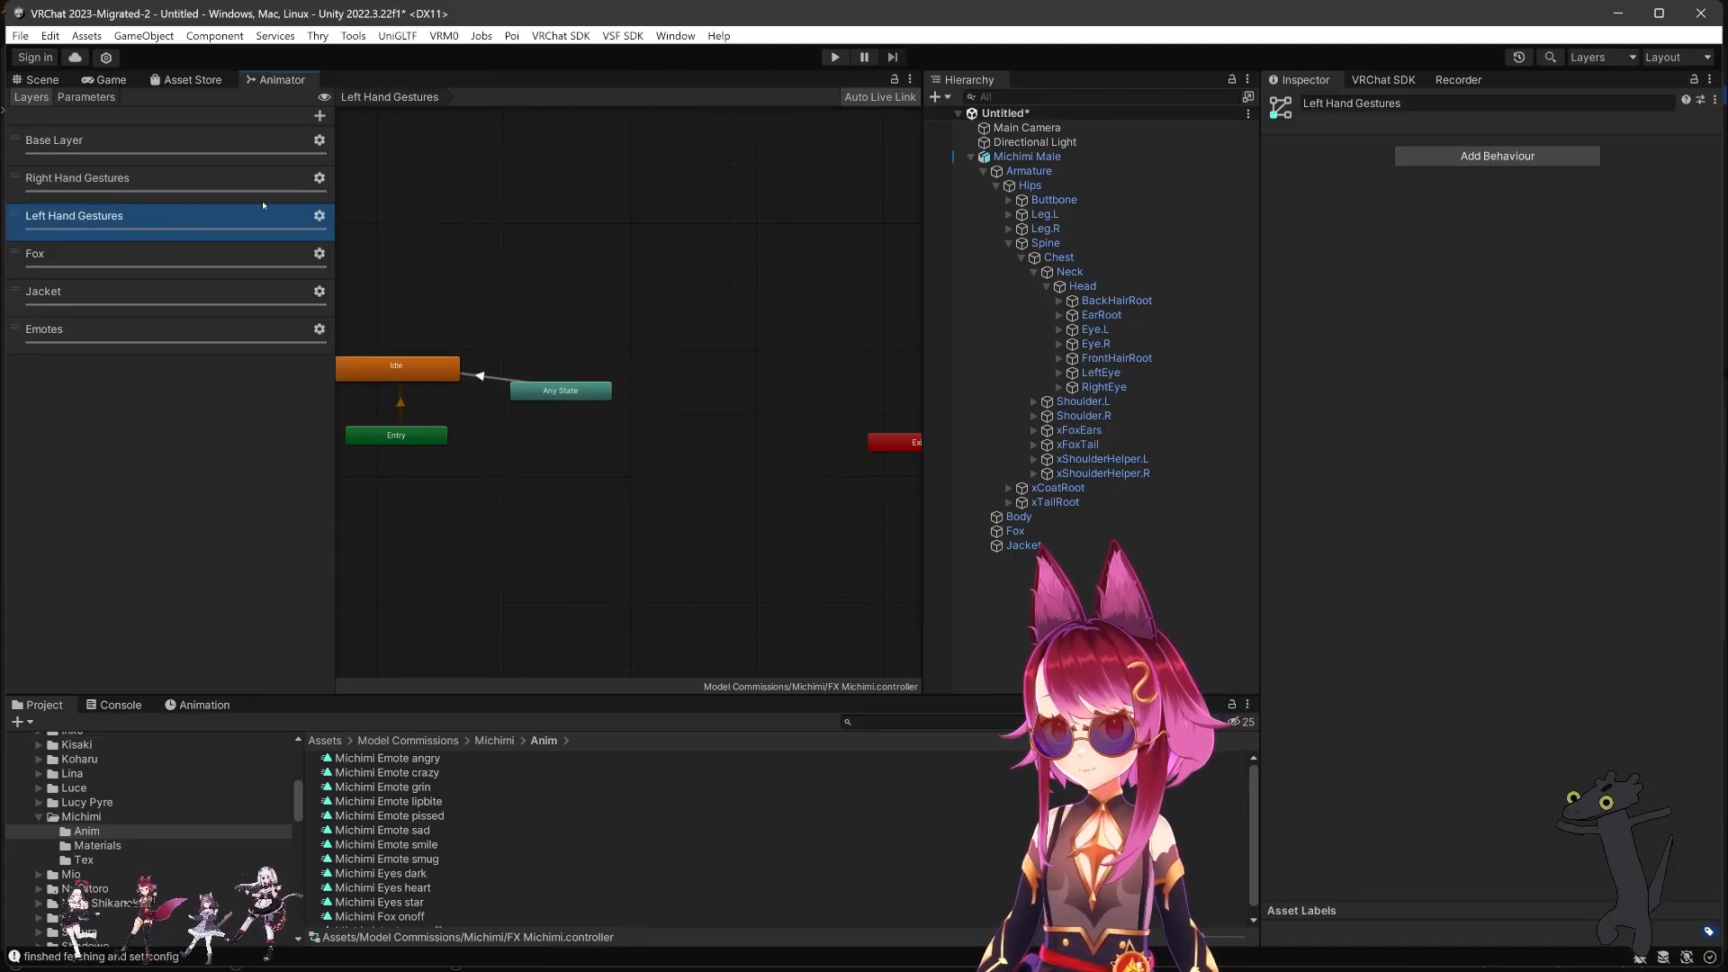
{"action": "left_click", "coordinate": [261, 180]}
{"action": "left_click_drag", "start_coordinate": [578, 278], "coordinate": [771, 577]}
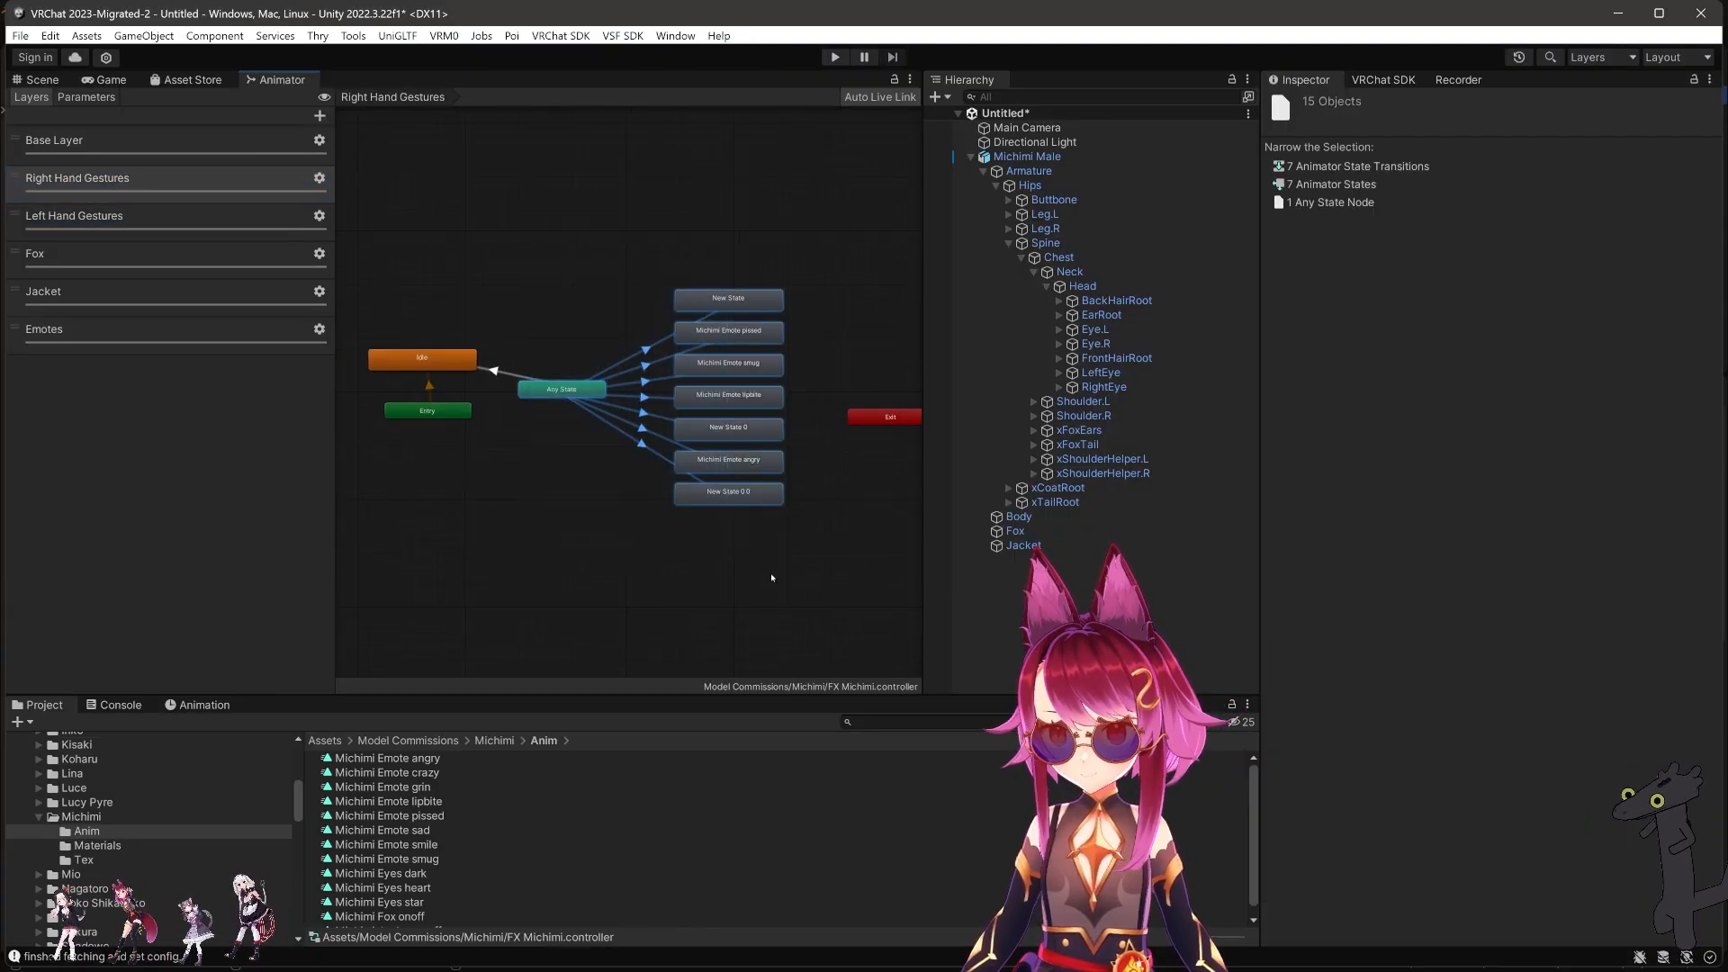
{"action": "left_click", "coordinate": [183, 229]}
{"action": "key", "text": "ctrl+v"}
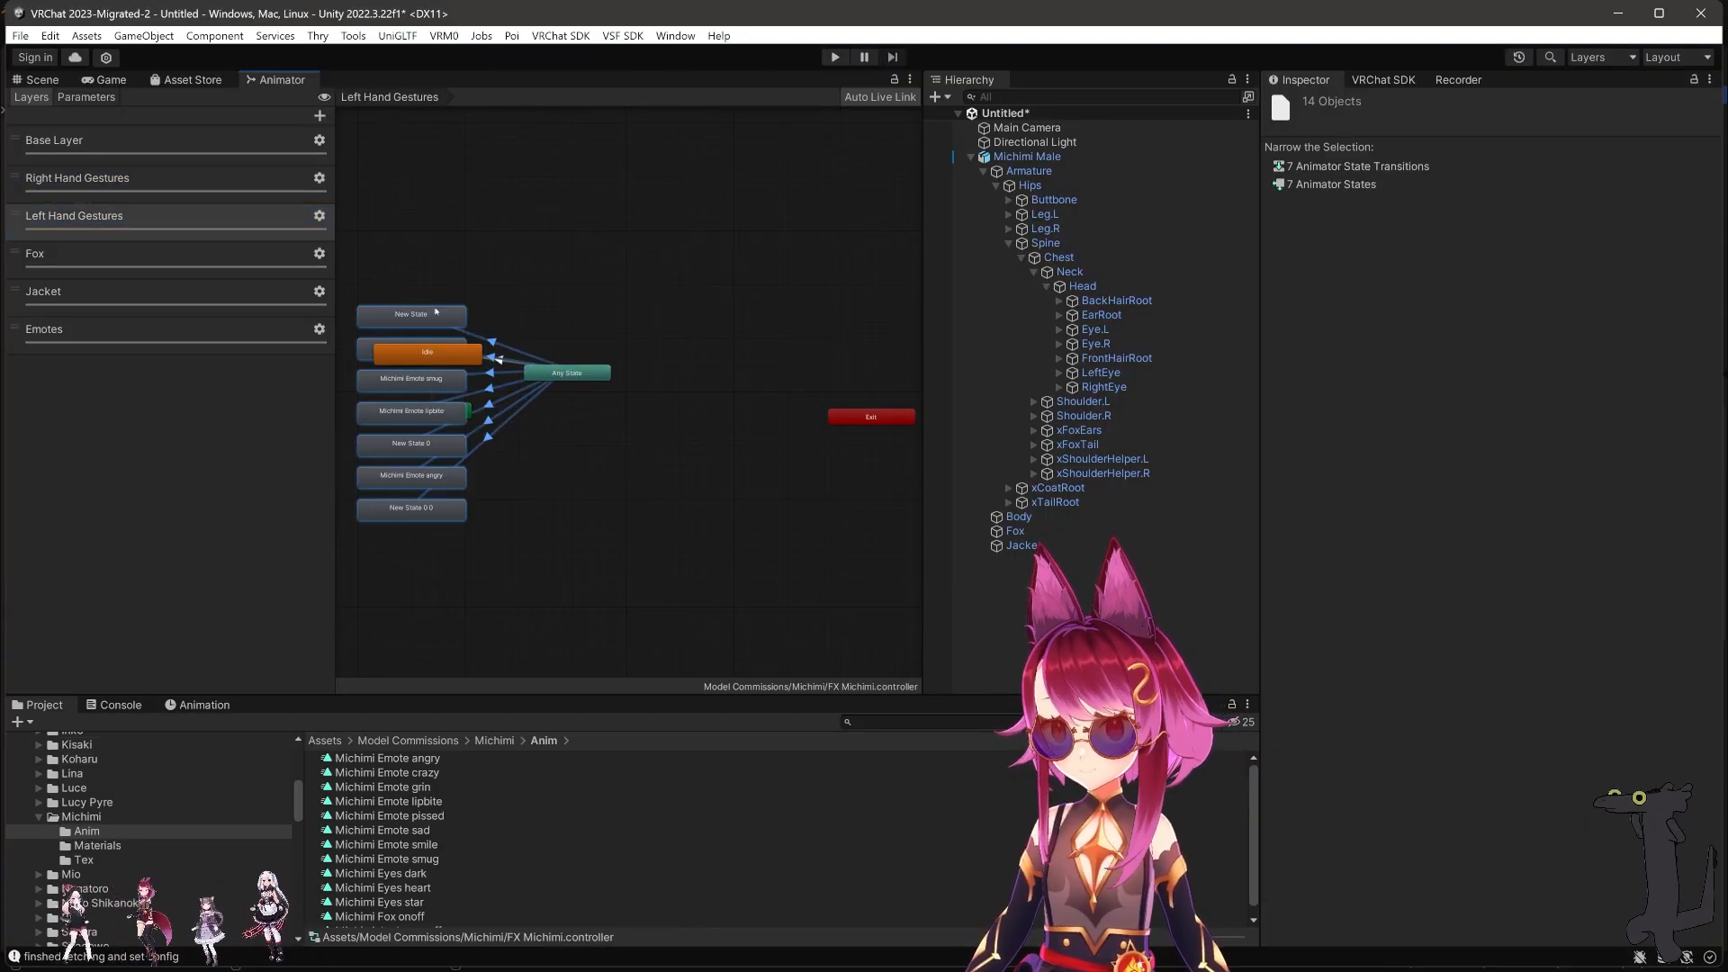
{"action": "left_click_drag", "start_coordinate": [351, 251], "coordinate": [360, 558]}
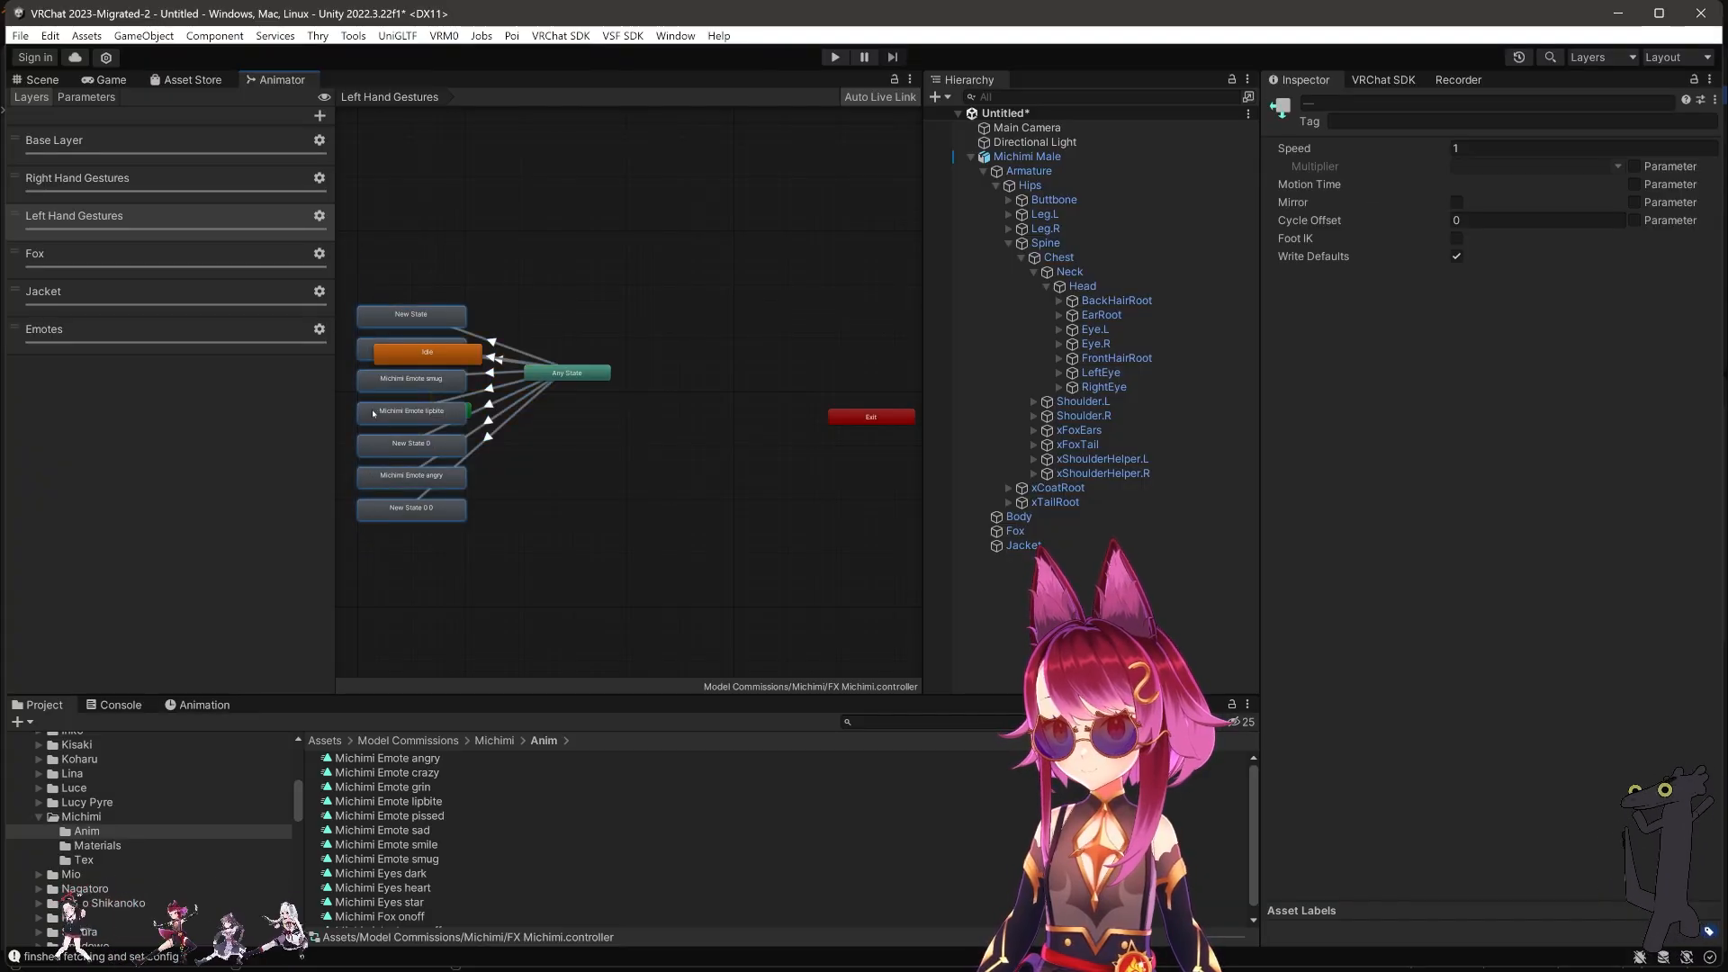
{"action": "left_click_drag", "start_coordinate": [373, 413], "coordinate": [690, 417]}
{"action": "scroll", "coordinate": [607, 328], "scroll_direction": "up", "scroll_amount": 5}
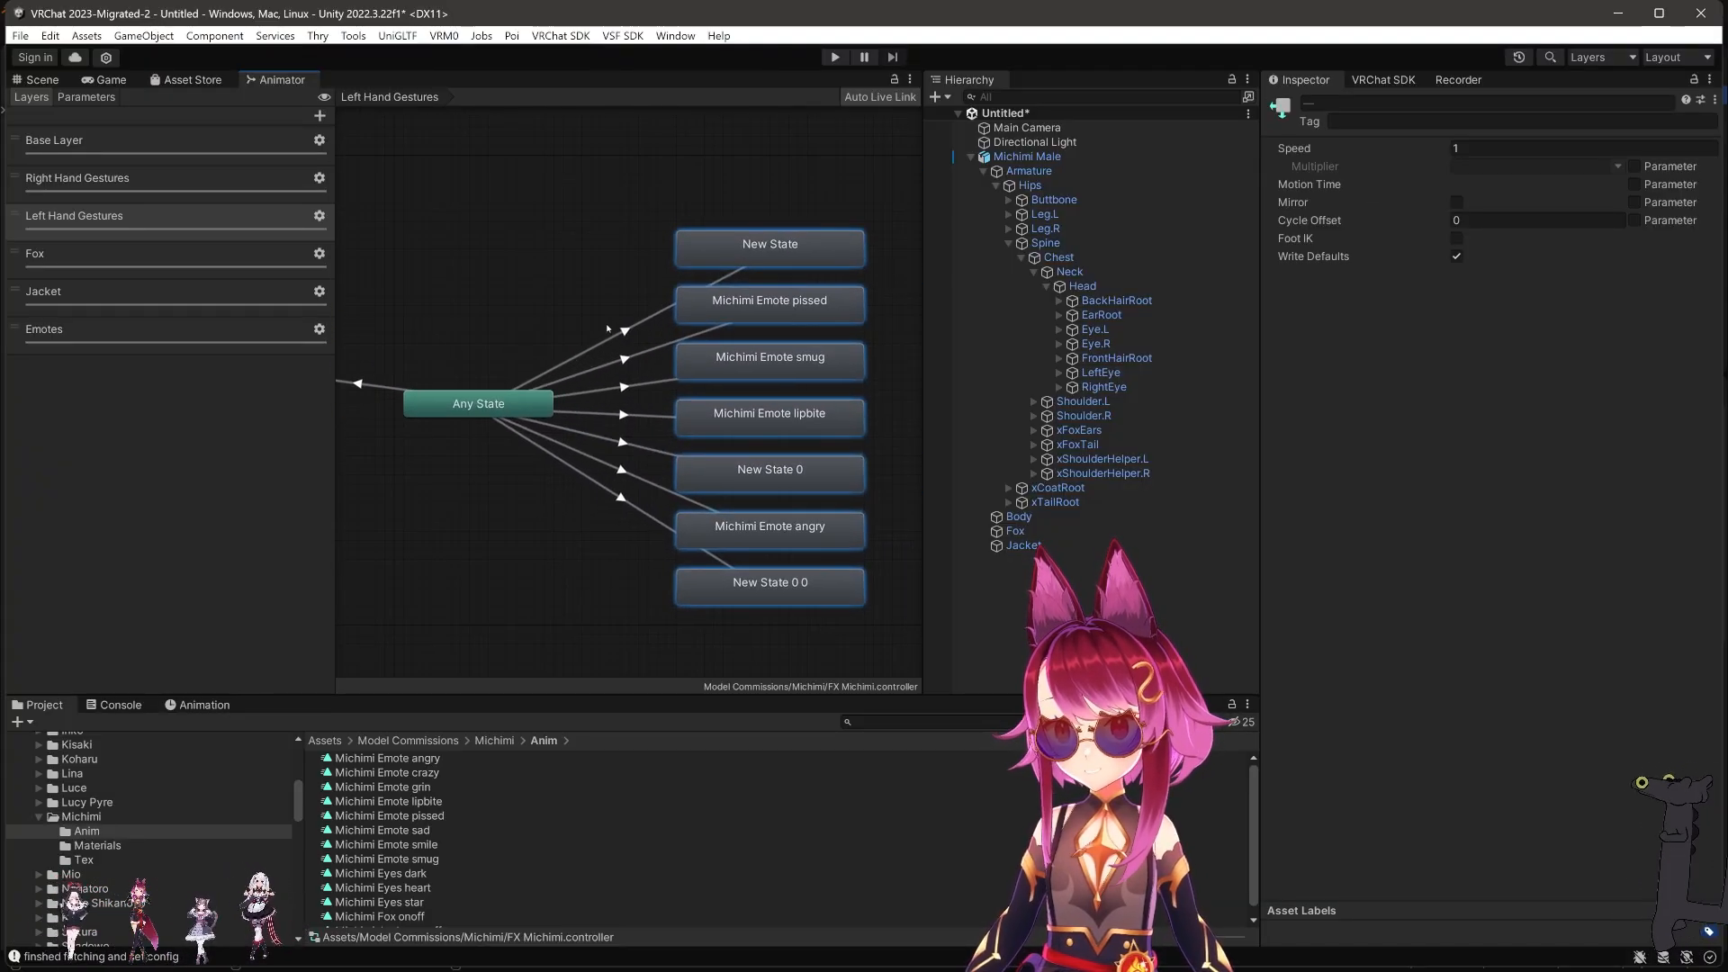
- Set the transitions into New State and Michimi Emote pissed to GestureLeft Equals 1 and 2
{"action": "left_click", "coordinate": [622, 333]}
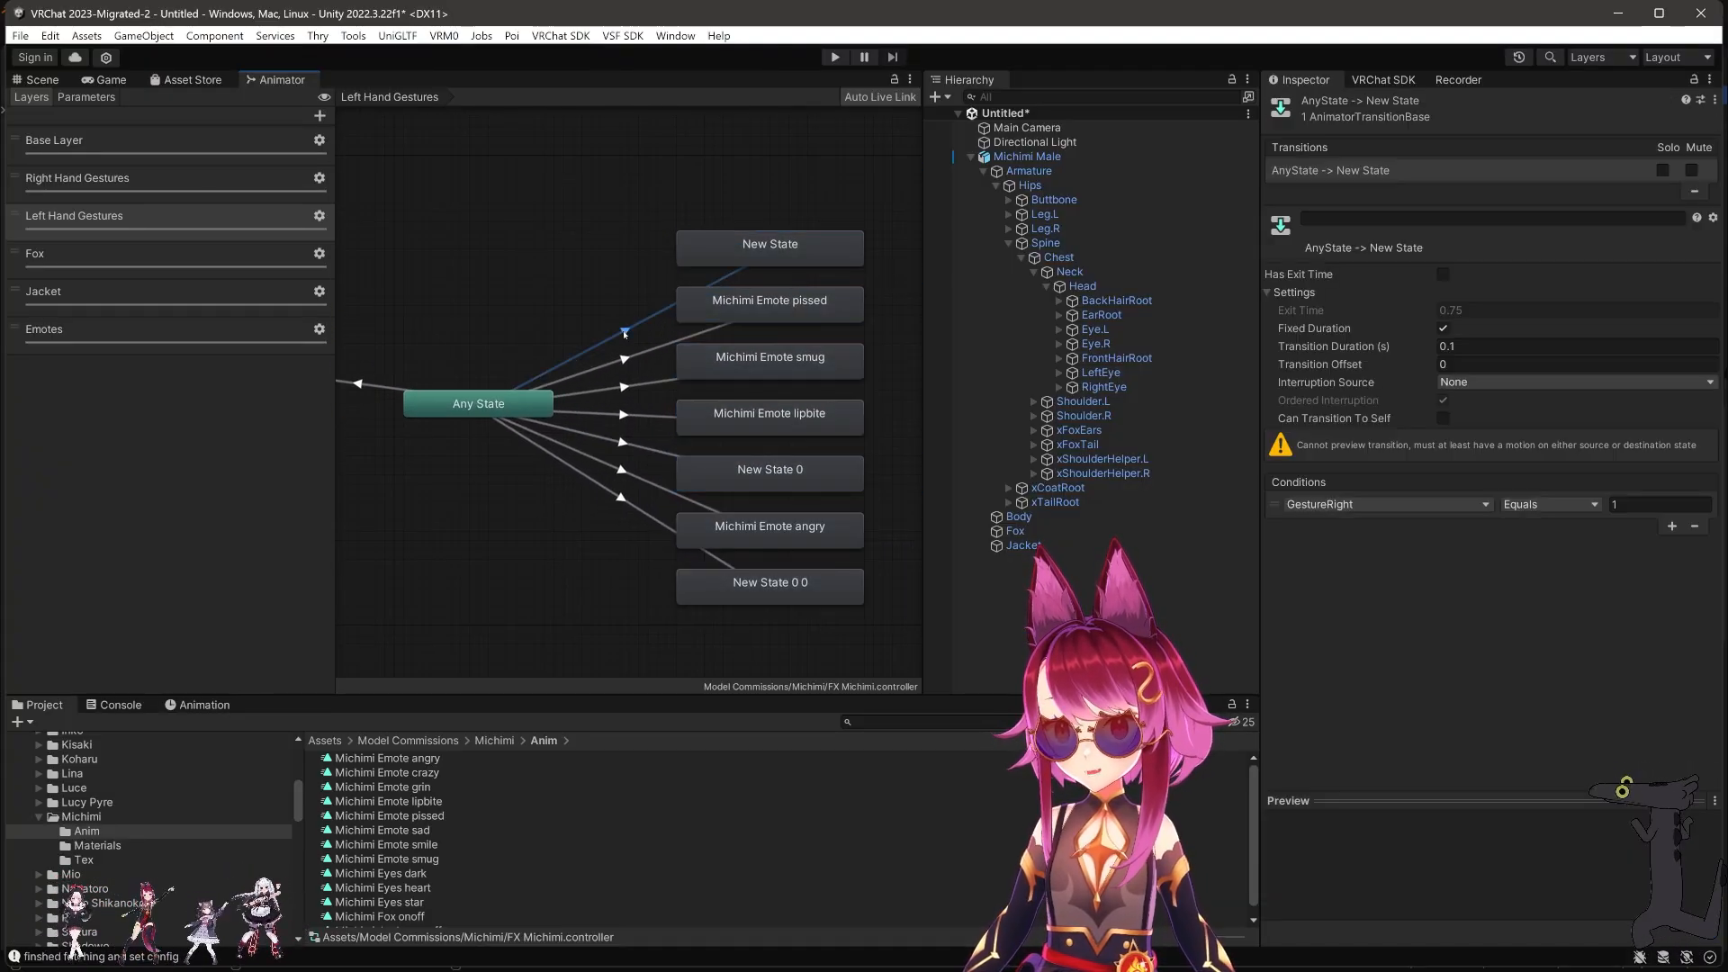
{"action": "left_click", "coordinate": [1371, 506]}
{"action": "left_click", "coordinate": [1332, 565]}
{"action": "left_click", "coordinate": [1548, 504]}
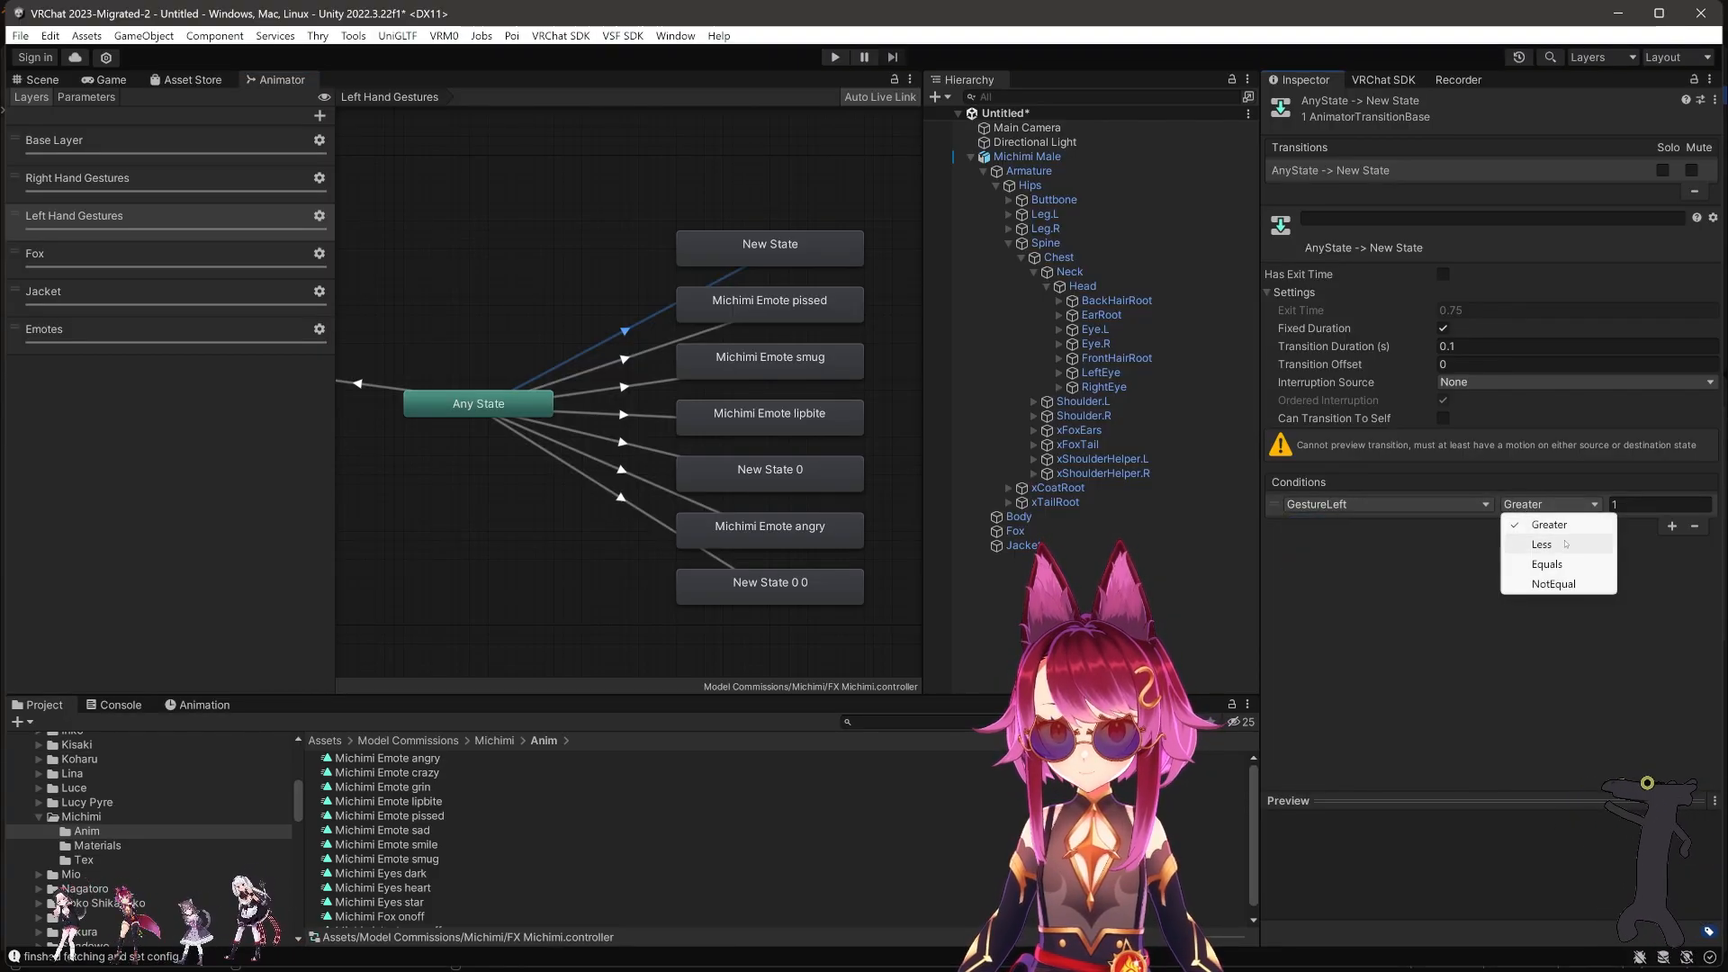
{"action": "left_click", "coordinate": [1563, 563]}
{"action": "left_click", "coordinate": [625, 360]}
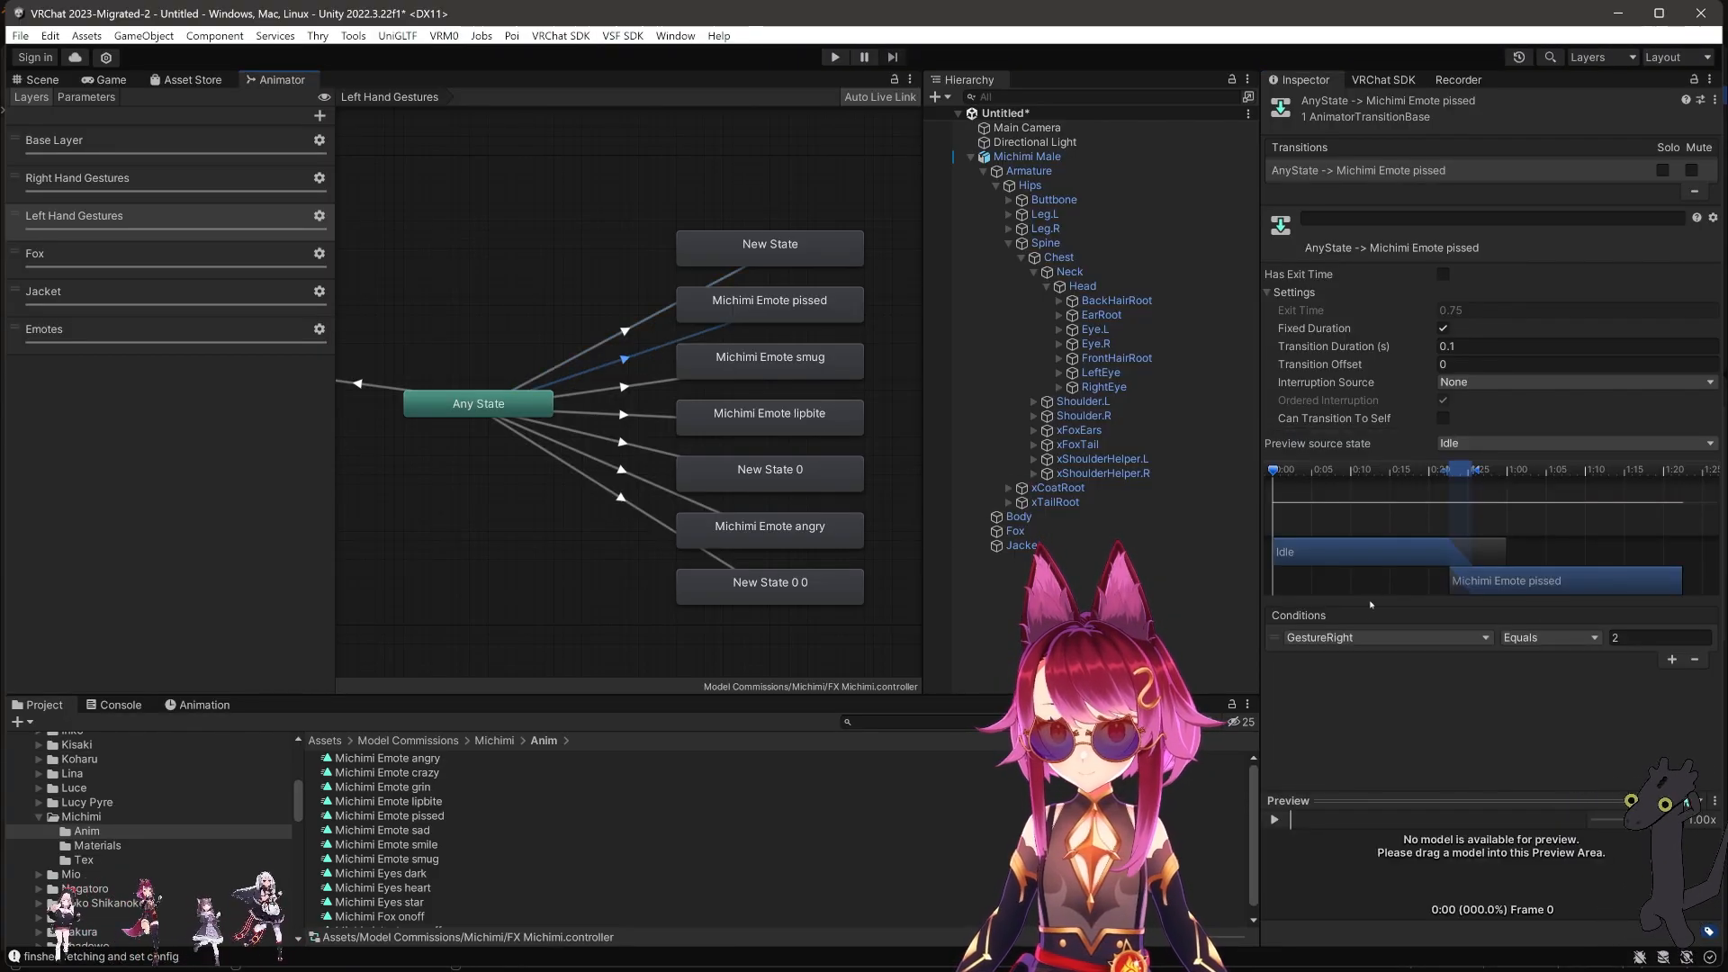
{"action": "left_click", "coordinate": [1386, 637]}
{"action": "left_click", "coordinate": [1363, 706]}
{"action": "left_click", "coordinate": [1547, 638]}
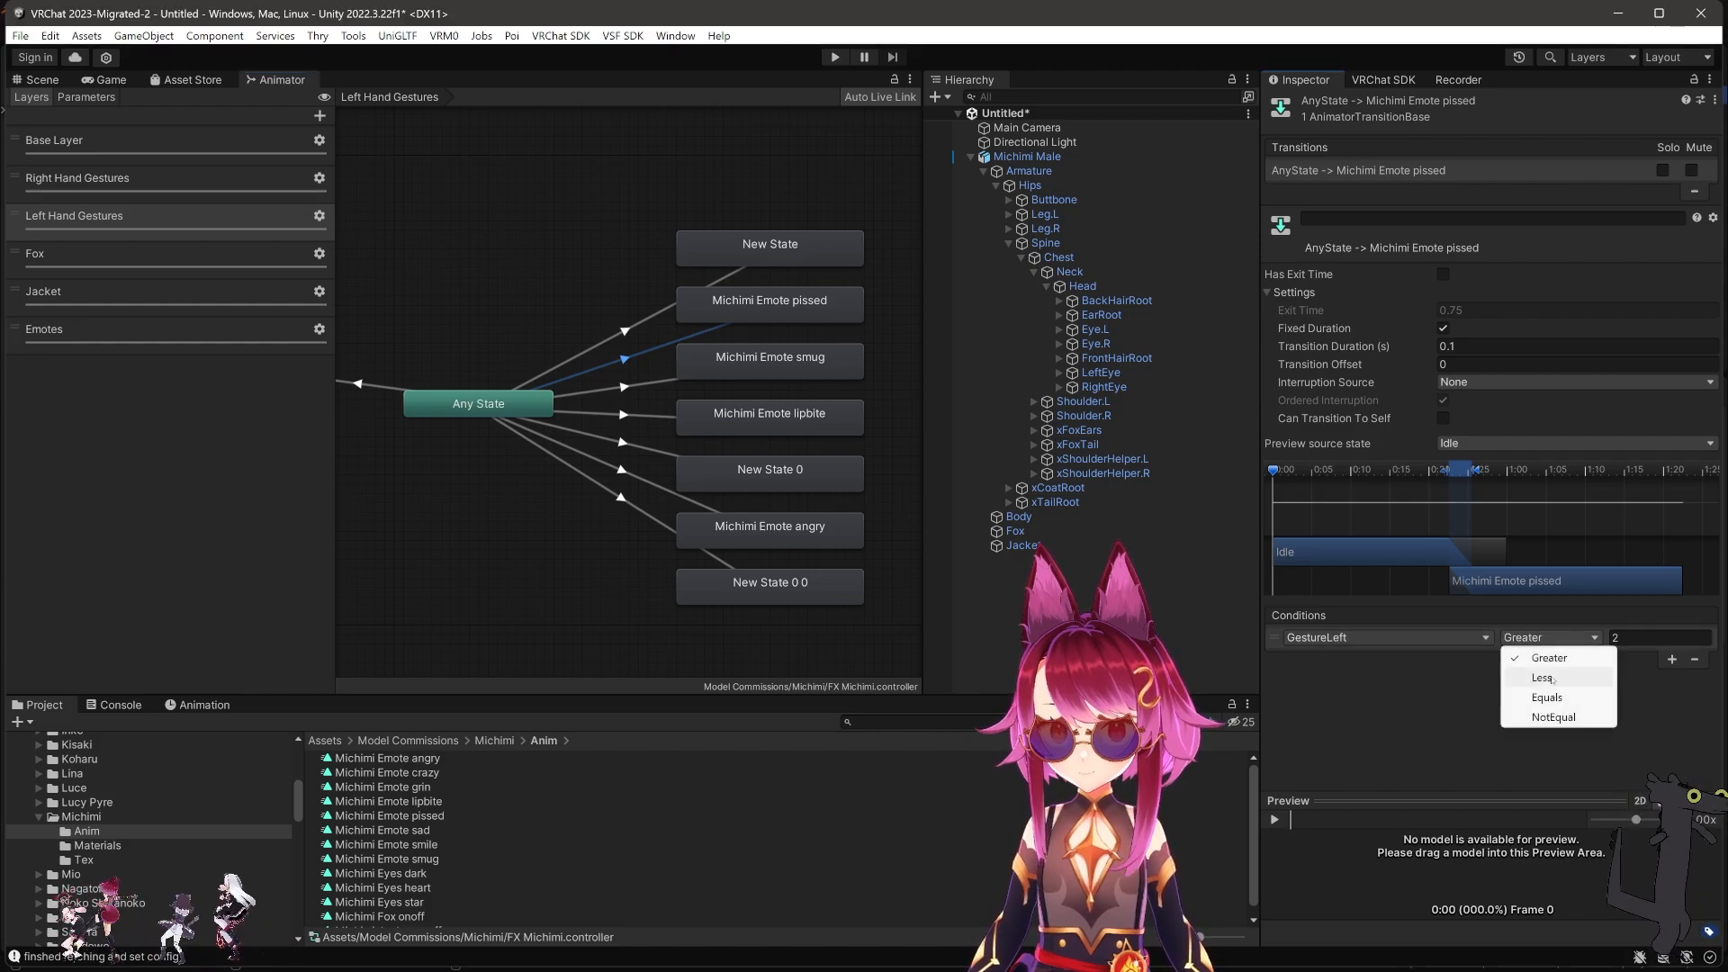
{"action": "left_click", "coordinate": [1542, 677]}
{"action": "left_click", "coordinate": [1547, 637]}
{"action": "left_click", "coordinate": [1546, 697]}
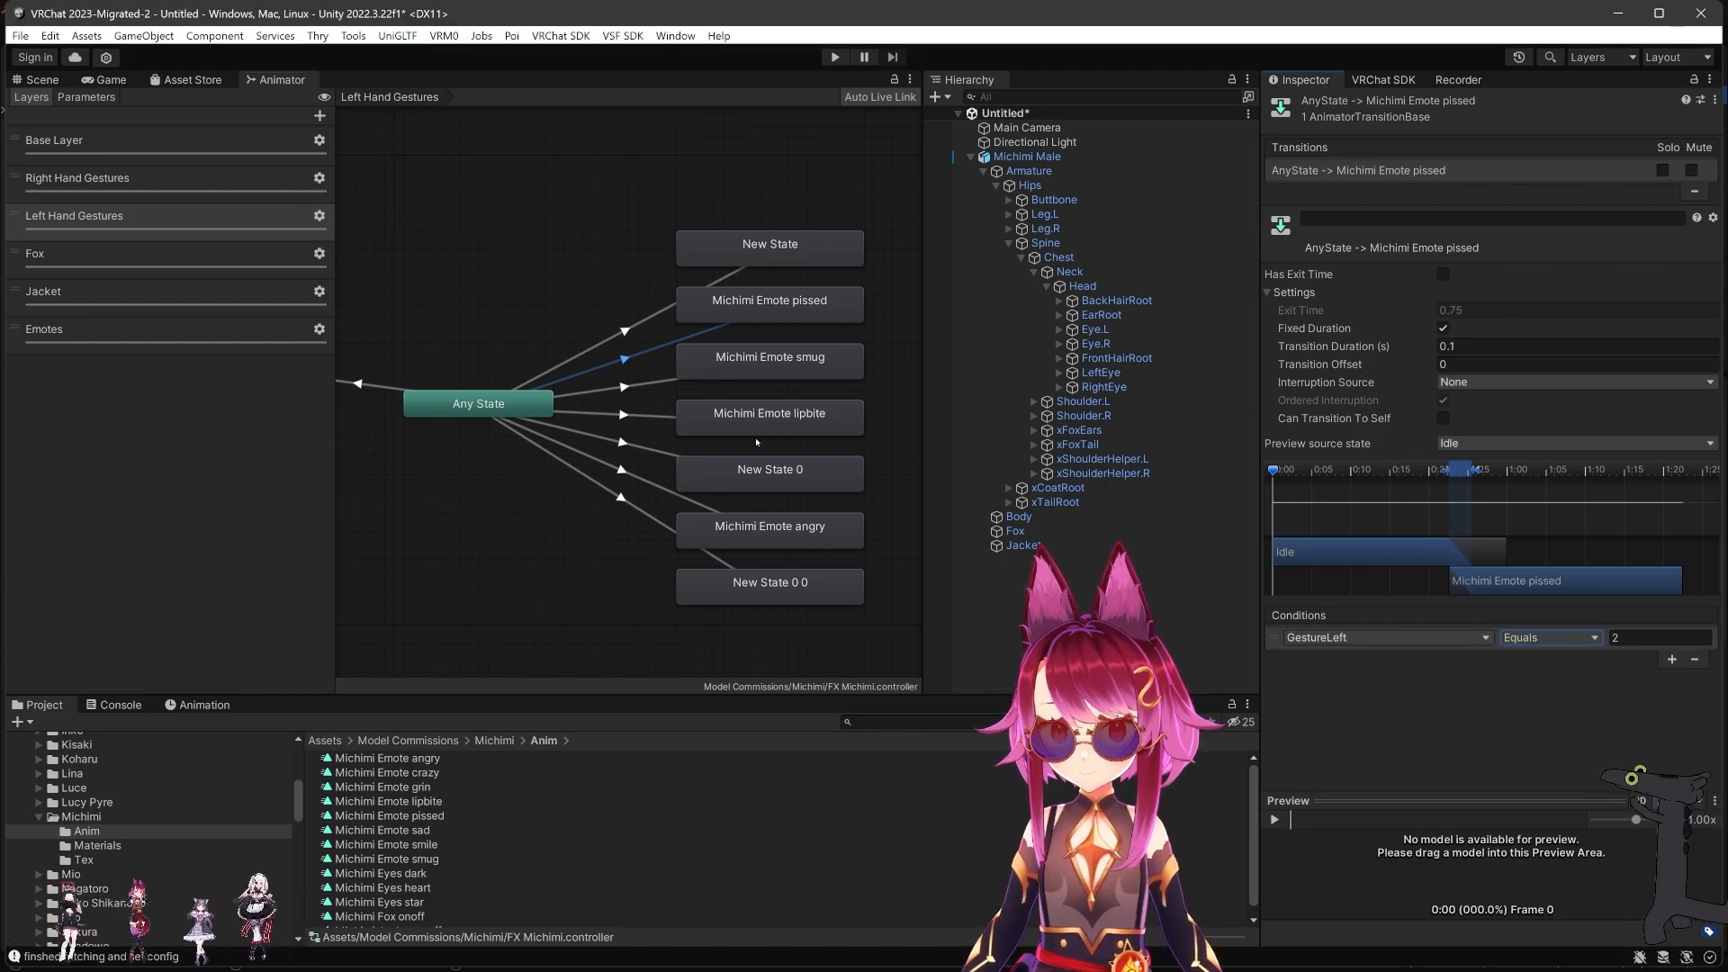
- Set the transitions into Michimi Emote smug and lipbite to GestureLeft Equals 3 and 4
{"action": "left_click", "coordinate": [622, 389]}
{"action": "left_click", "coordinate": [1385, 638]}
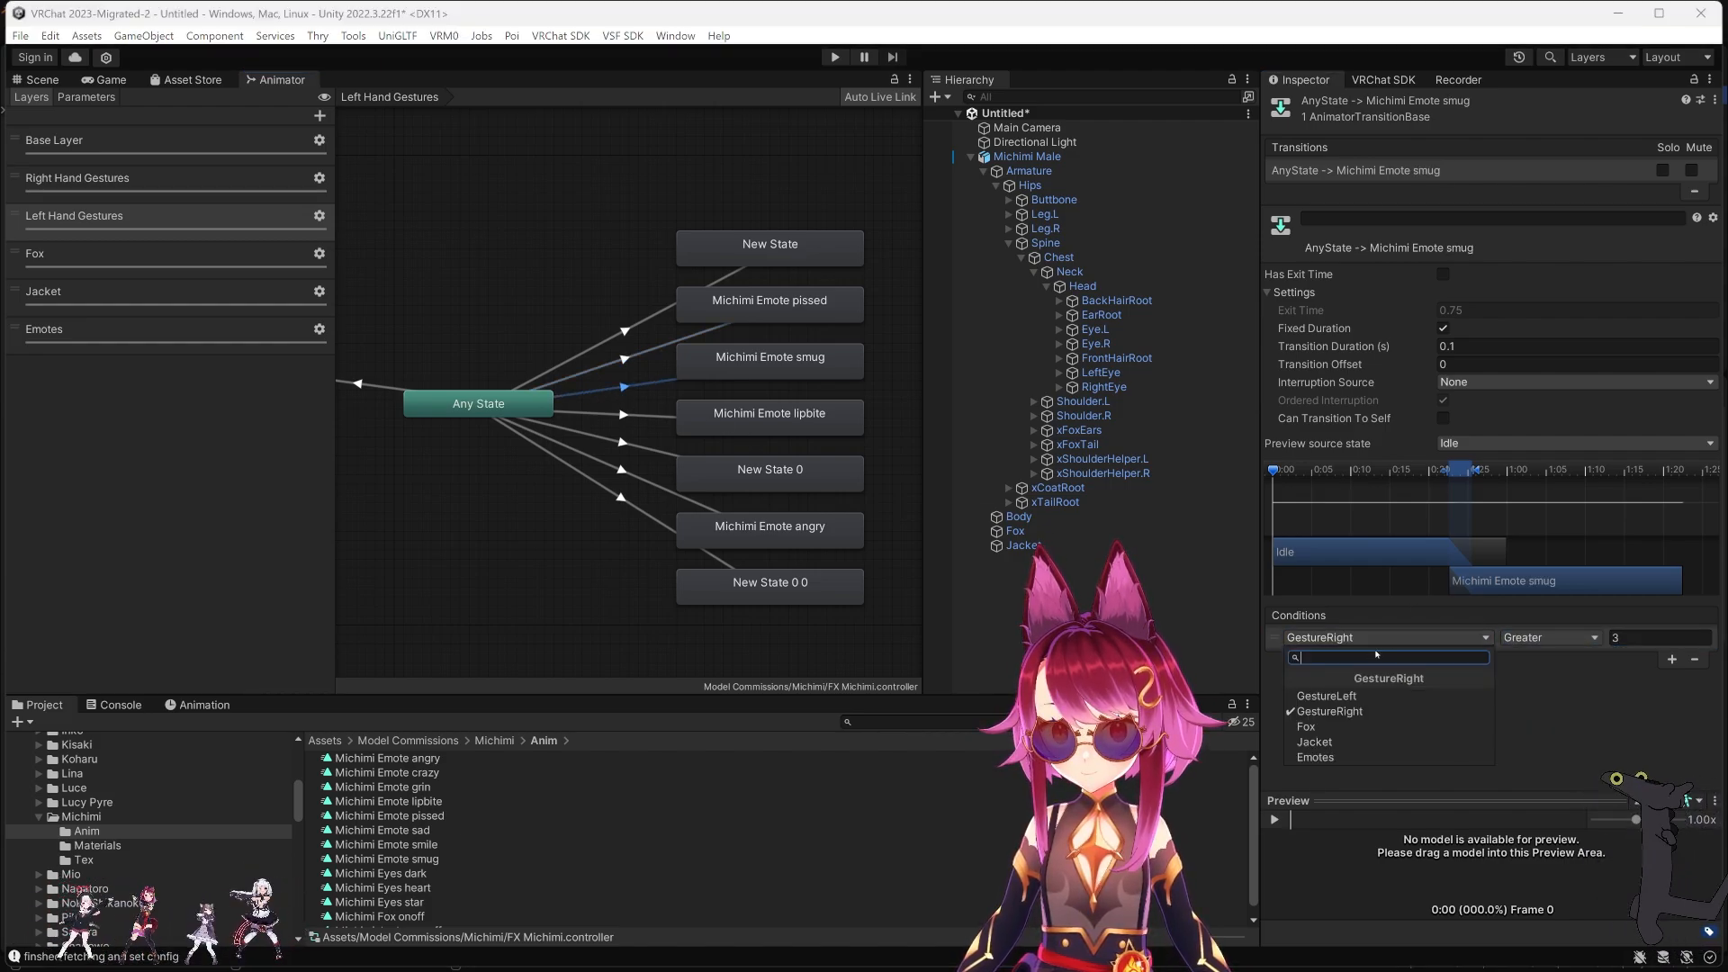
{"action": "left_click", "coordinate": [1332, 696]}
{"action": "left_click", "coordinate": [1548, 637]}
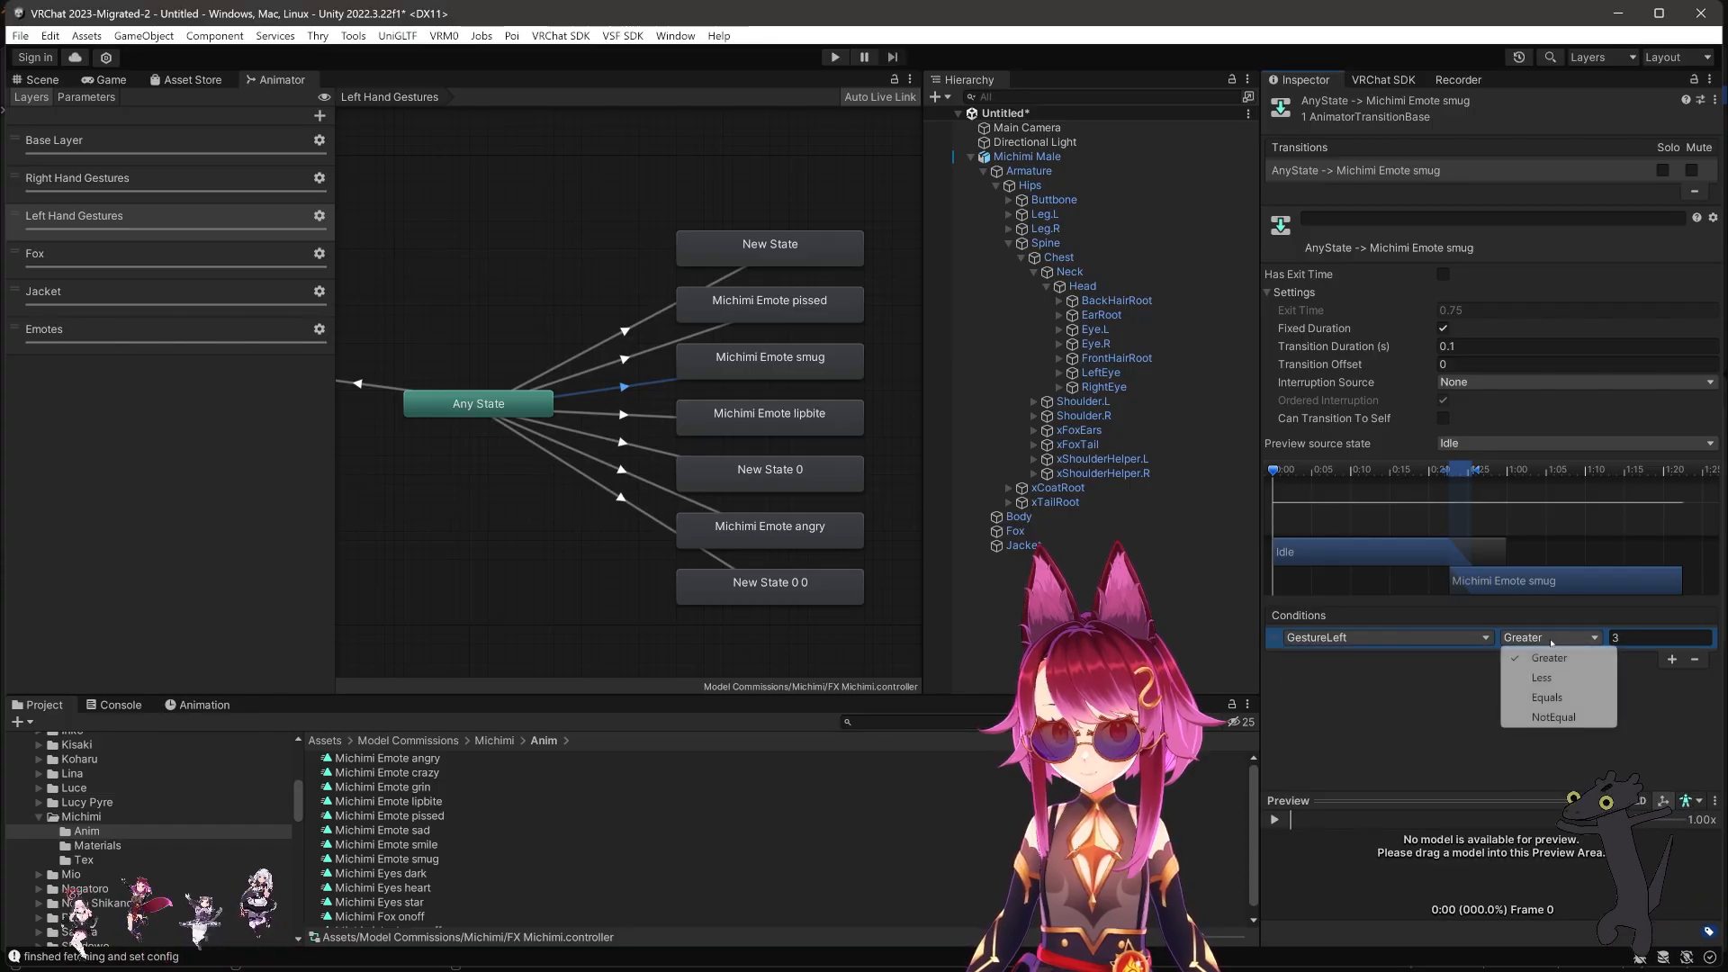
{"action": "left_click", "coordinate": [1547, 697]}
{"action": "left_click", "coordinate": [622, 415]}
{"action": "left_click", "coordinate": [1386, 637]}
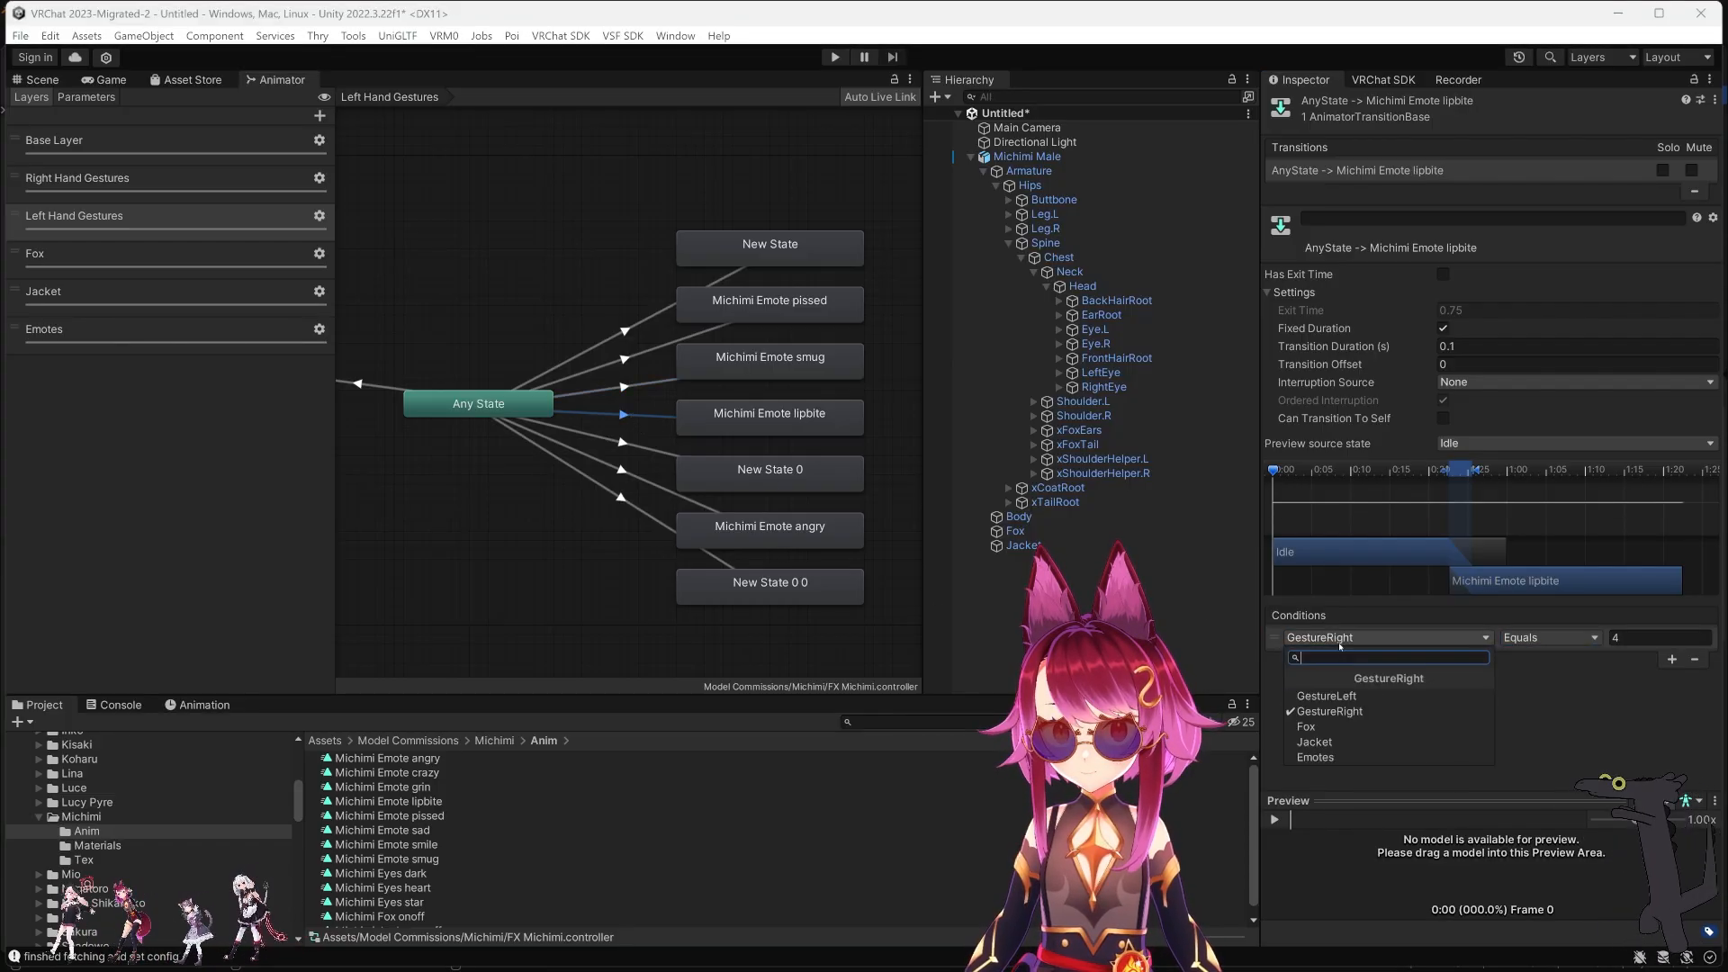
{"action": "left_click", "coordinate": [1436, 693]}
{"action": "left_click", "coordinate": [1548, 638]}
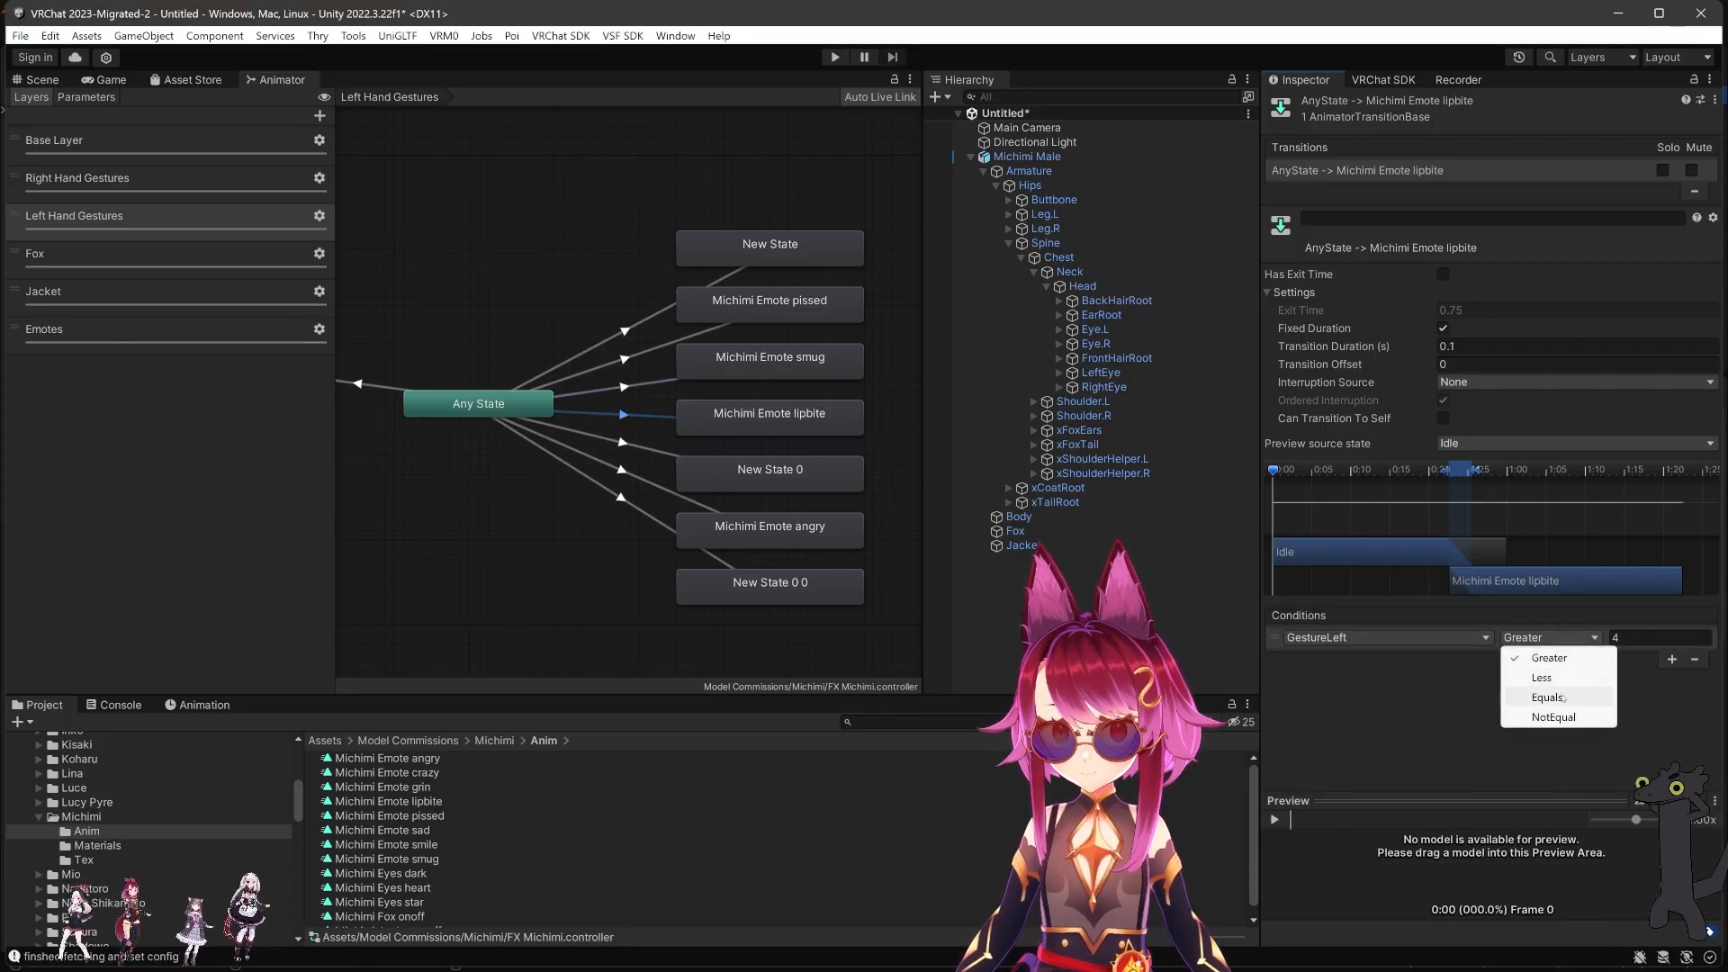
{"action": "left_click", "coordinate": [1547, 697]}
- Set the transitions into New State 0, Michimi Emote angry and New State 0 0 to GestureLeft Equals 5, 6, 7
{"action": "left_click", "coordinate": [622, 442]}
{"action": "left_click", "coordinate": [1372, 504]}
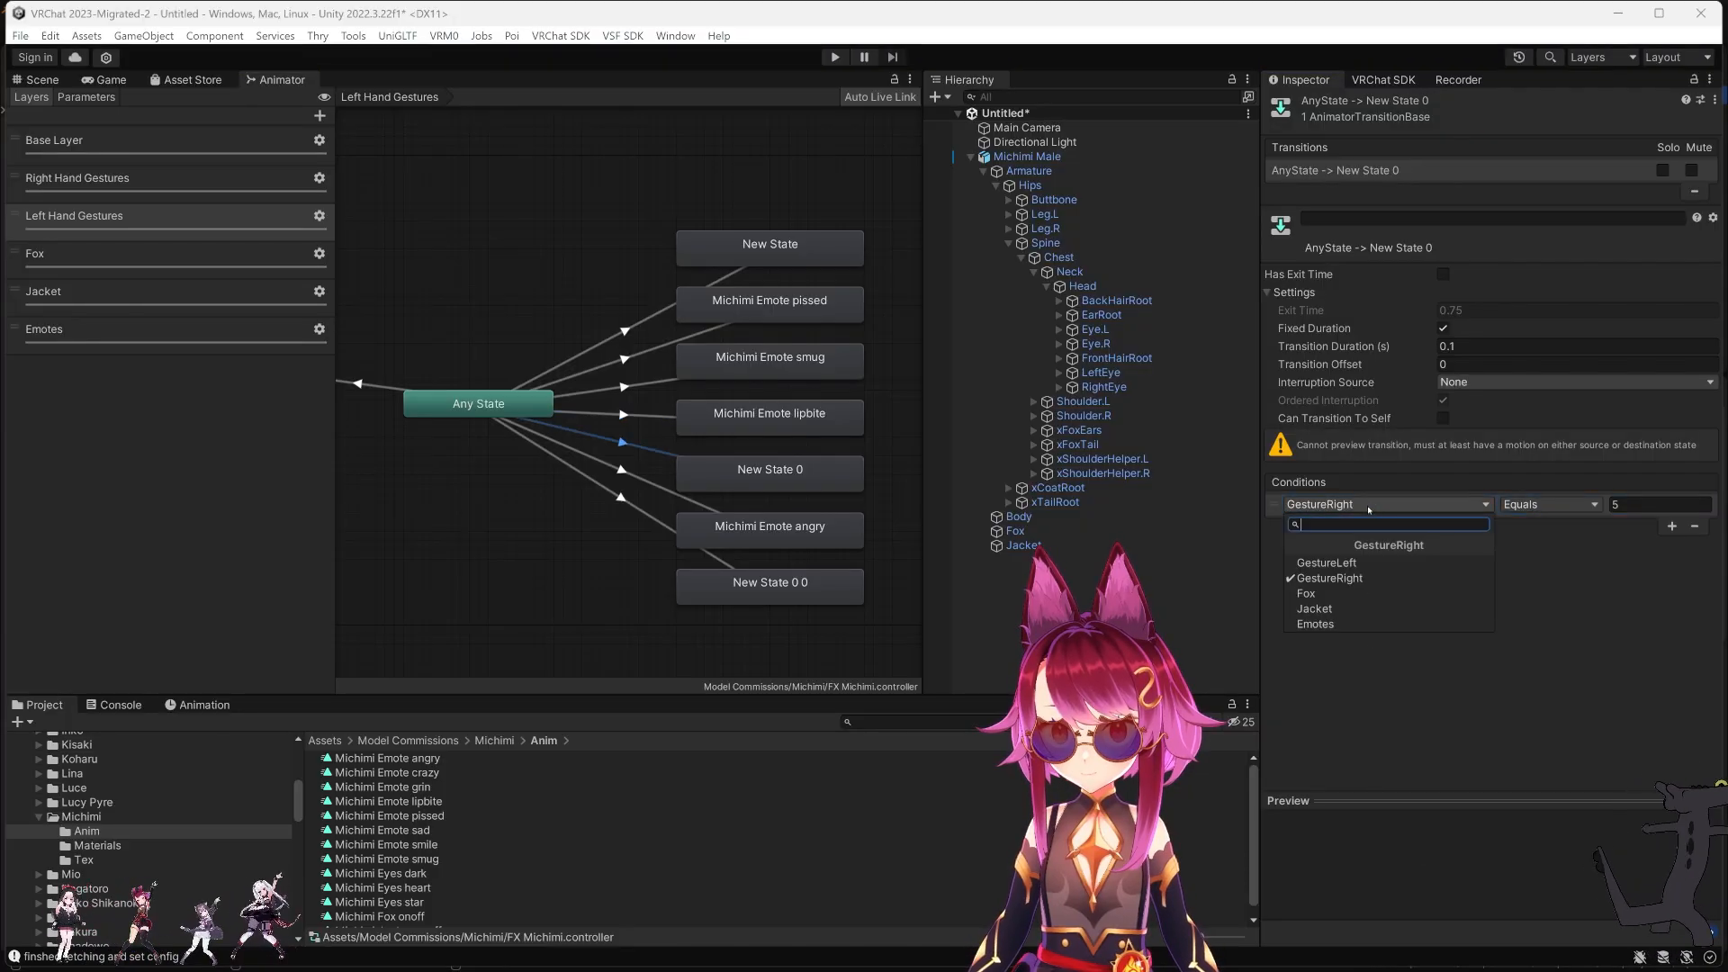
{"action": "left_click", "coordinate": [1332, 559]}
{"action": "left_click", "coordinate": [1548, 504]}
{"action": "left_click", "coordinate": [1547, 565]}
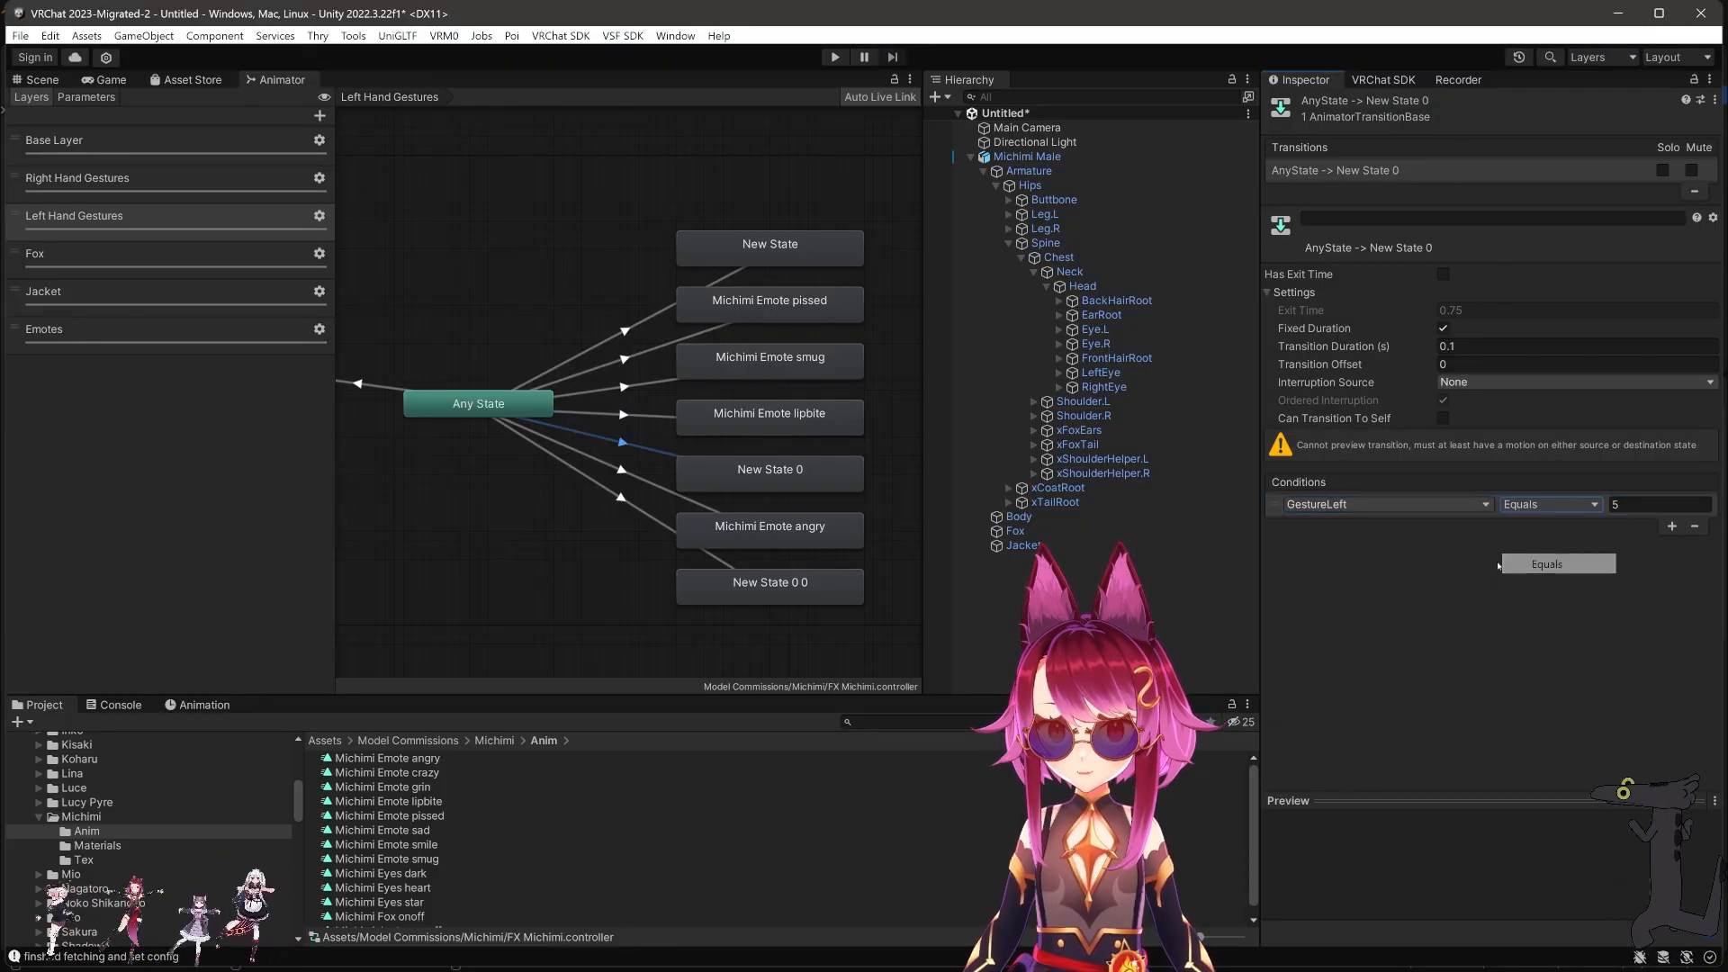
{"action": "left_click", "coordinate": [622, 470]}
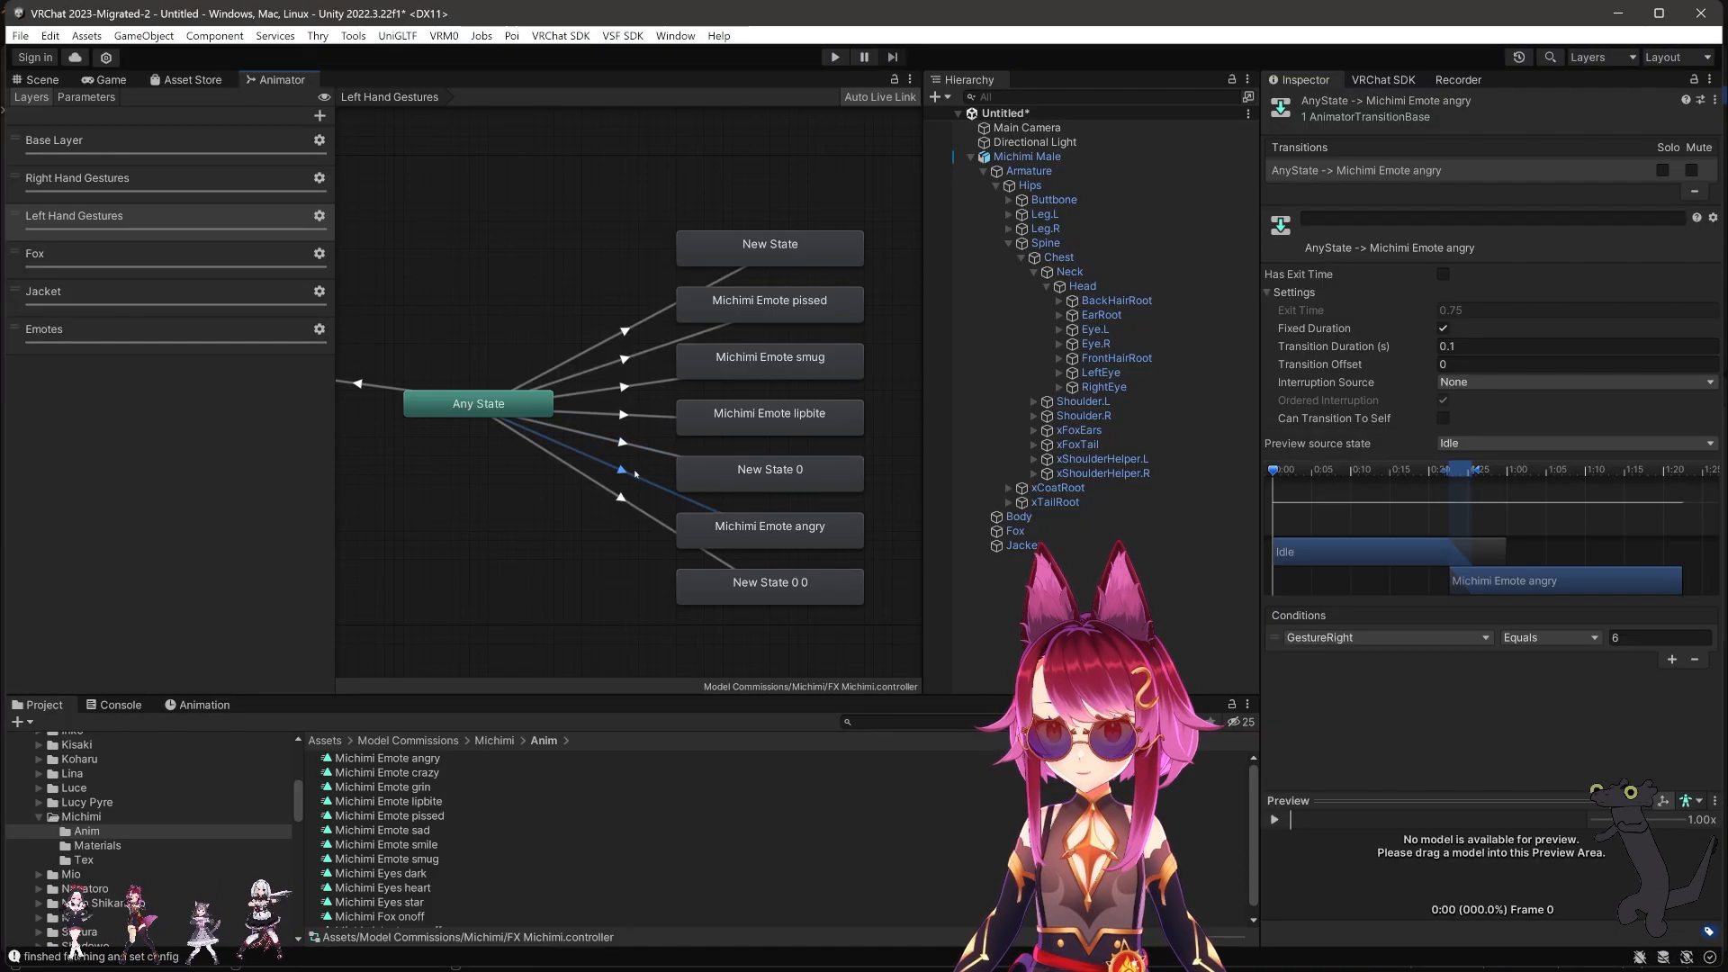
{"action": "left_click", "coordinate": [1347, 639]}
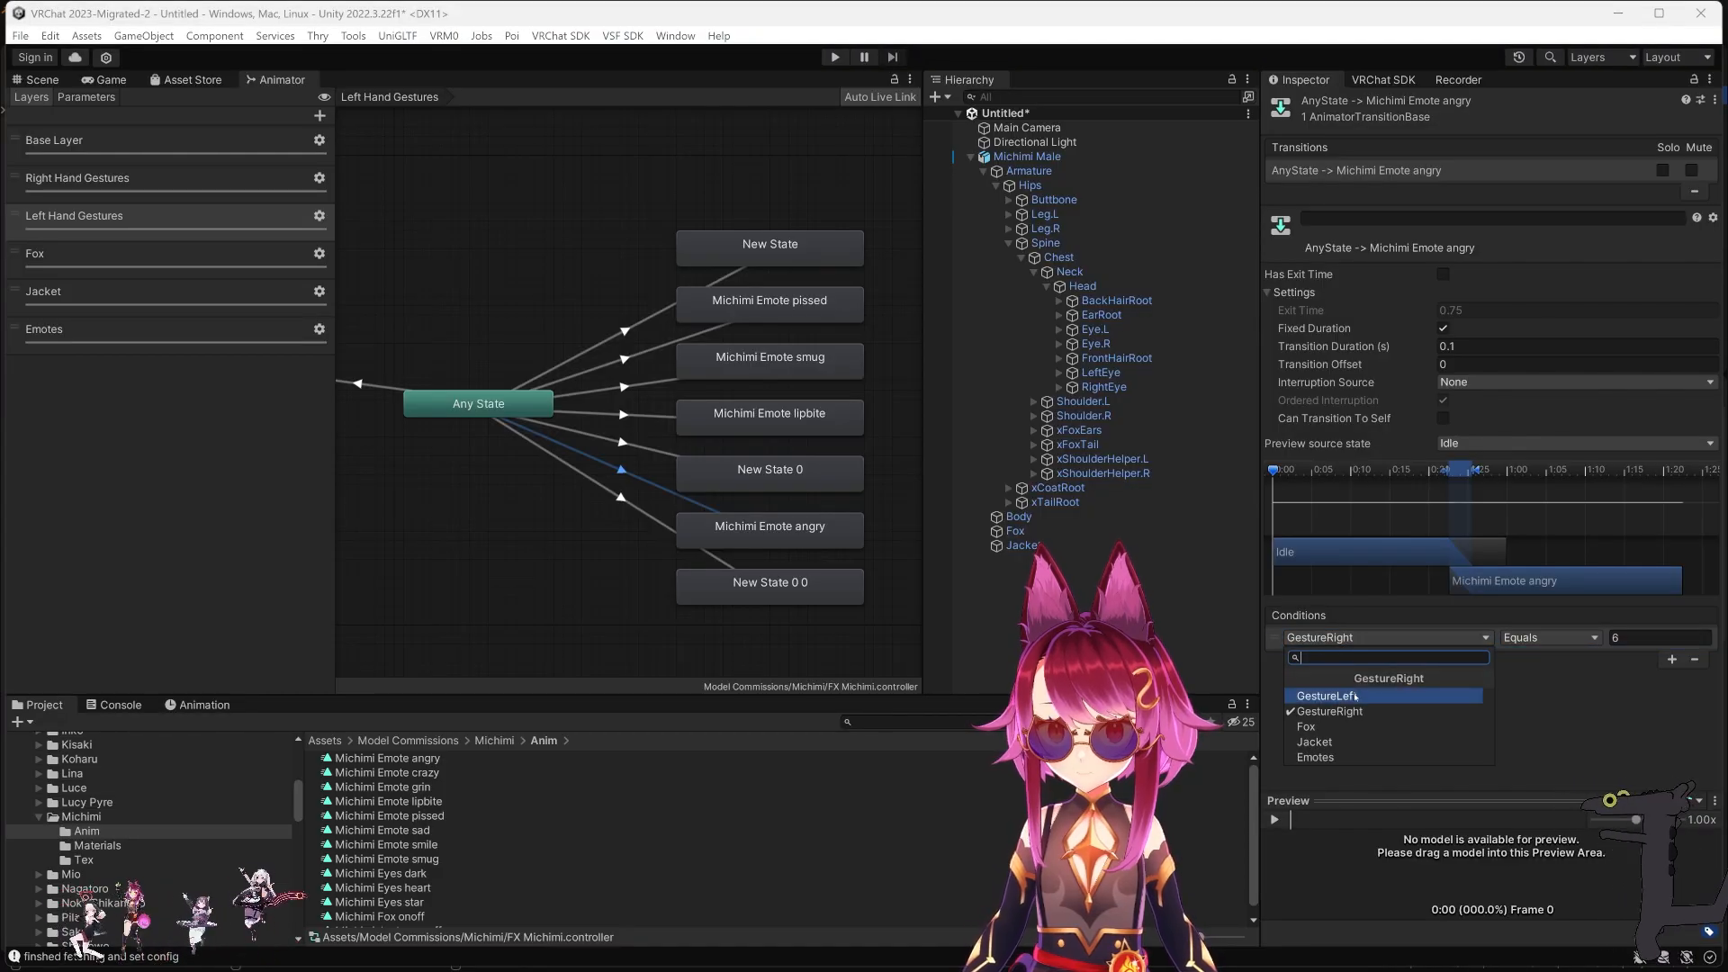
{"action": "left_click", "coordinate": [1326, 695]}
{"action": "left_click", "coordinate": [1548, 637]}
{"action": "left_click", "coordinate": [1547, 698]}
{"action": "left_click", "coordinate": [621, 497]}
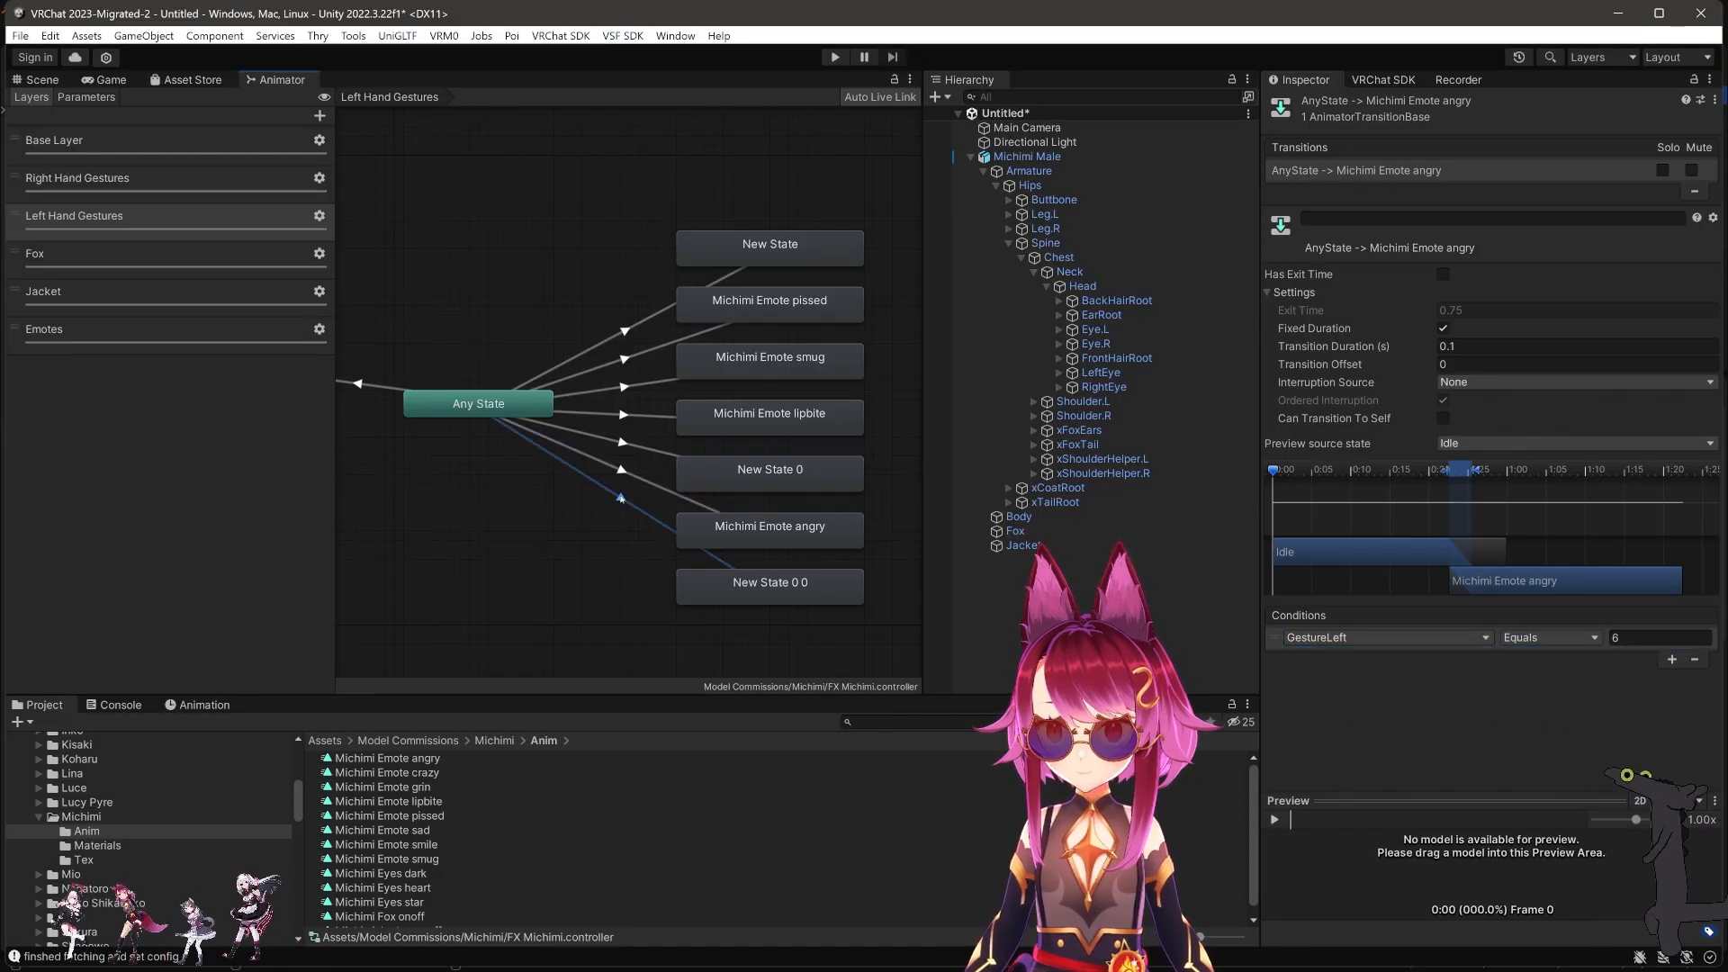
{"action": "left_click", "coordinate": [1386, 504]}
{"action": "left_click", "coordinate": [1327, 562]}
{"action": "left_click", "coordinate": [1547, 504]}
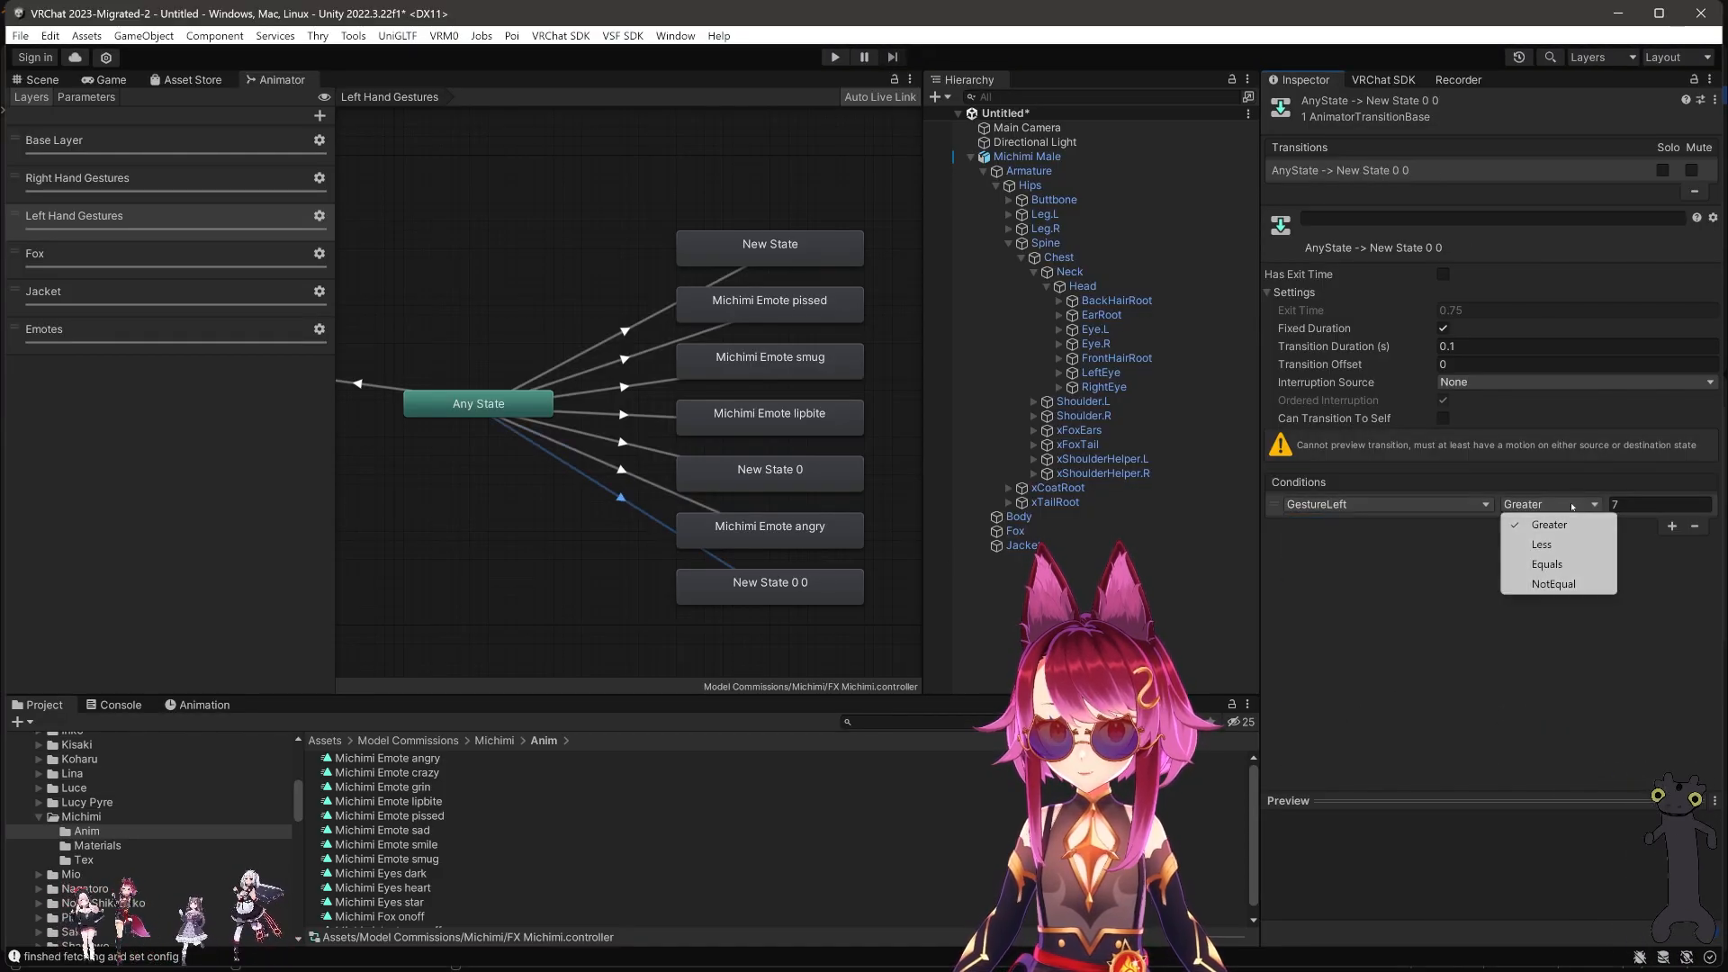
{"action": "left_click", "coordinate": [1544, 564]}
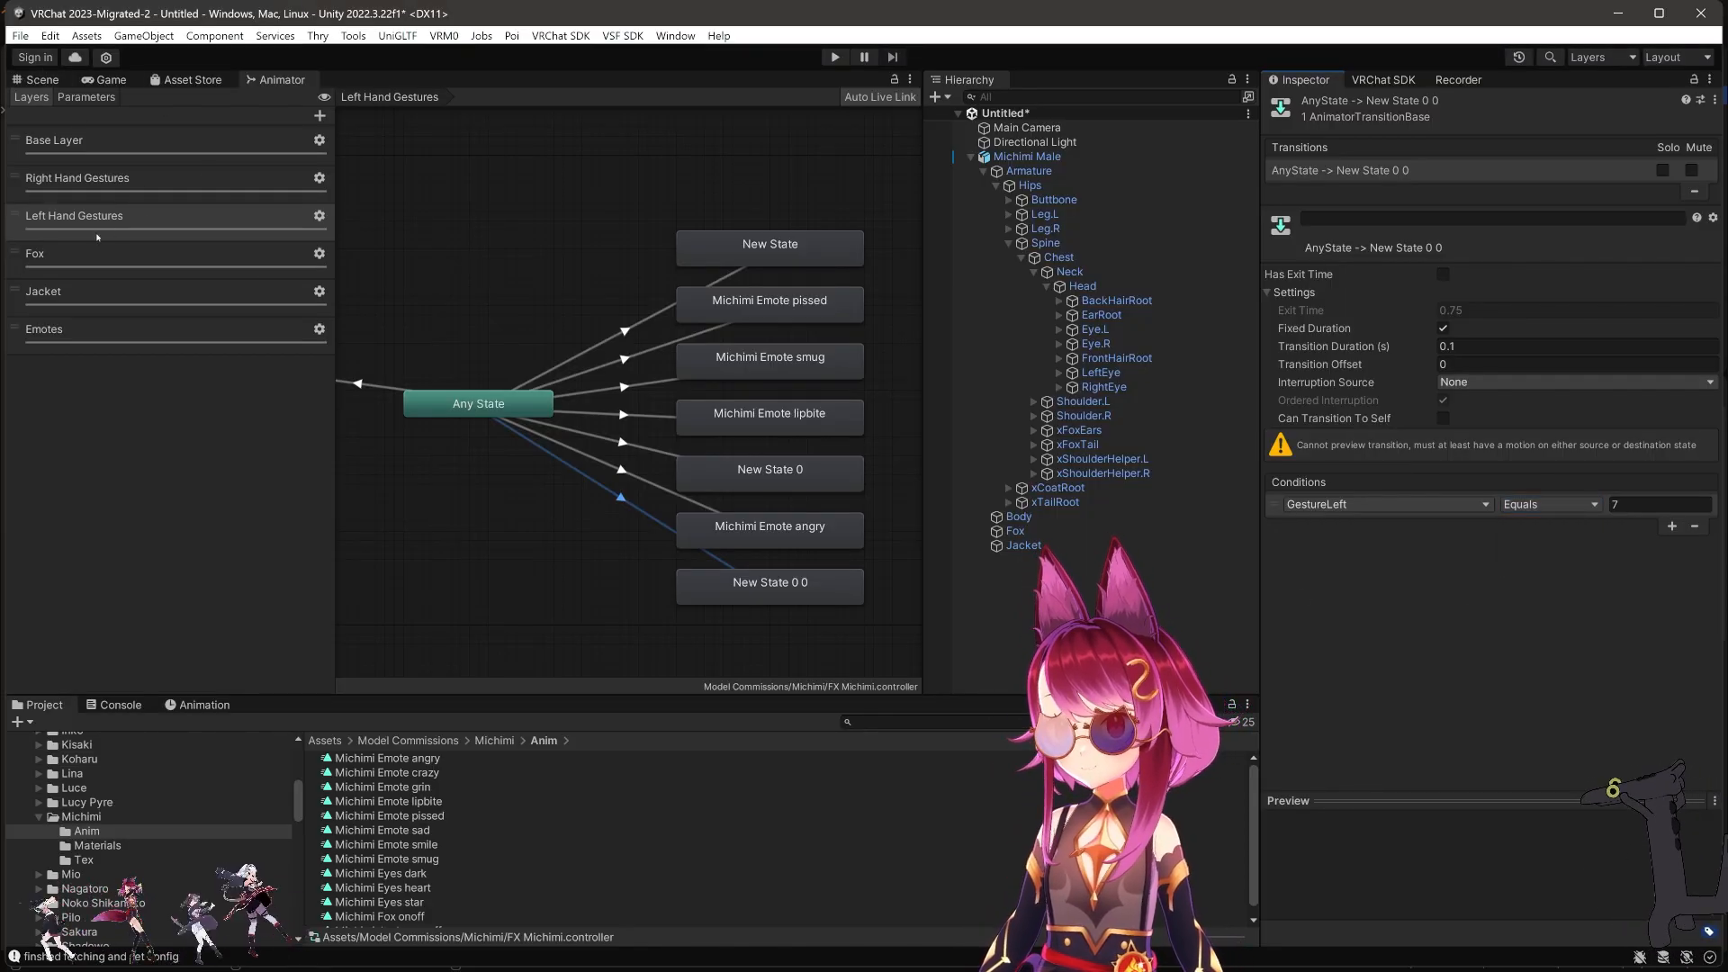
- Save the scene as 'Michimi' in Assets/Model Commissions/Michimi
{"action": "left_click", "coordinate": [43, 80]}
{"action": "scroll", "coordinate": [527, 630], "scroll_direction": "up", "scroll_amount": 3}
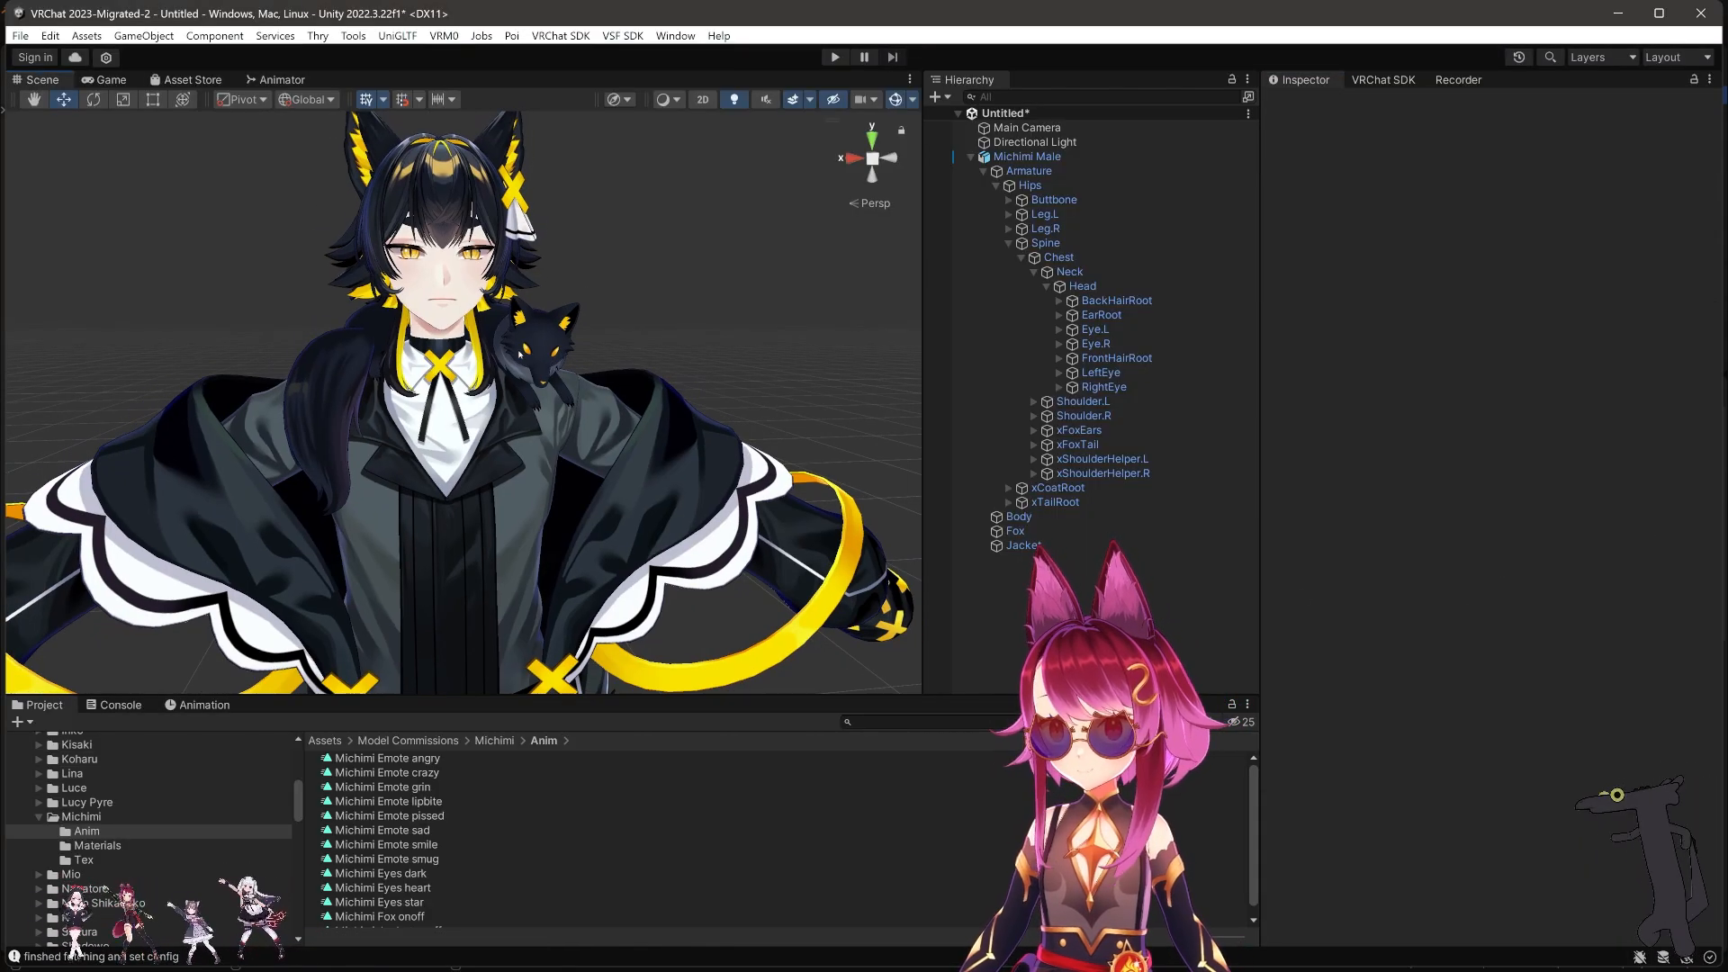
{"action": "key", "text": "ctrl+s"}
{"action": "left_click", "coordinate": [790, 520]}
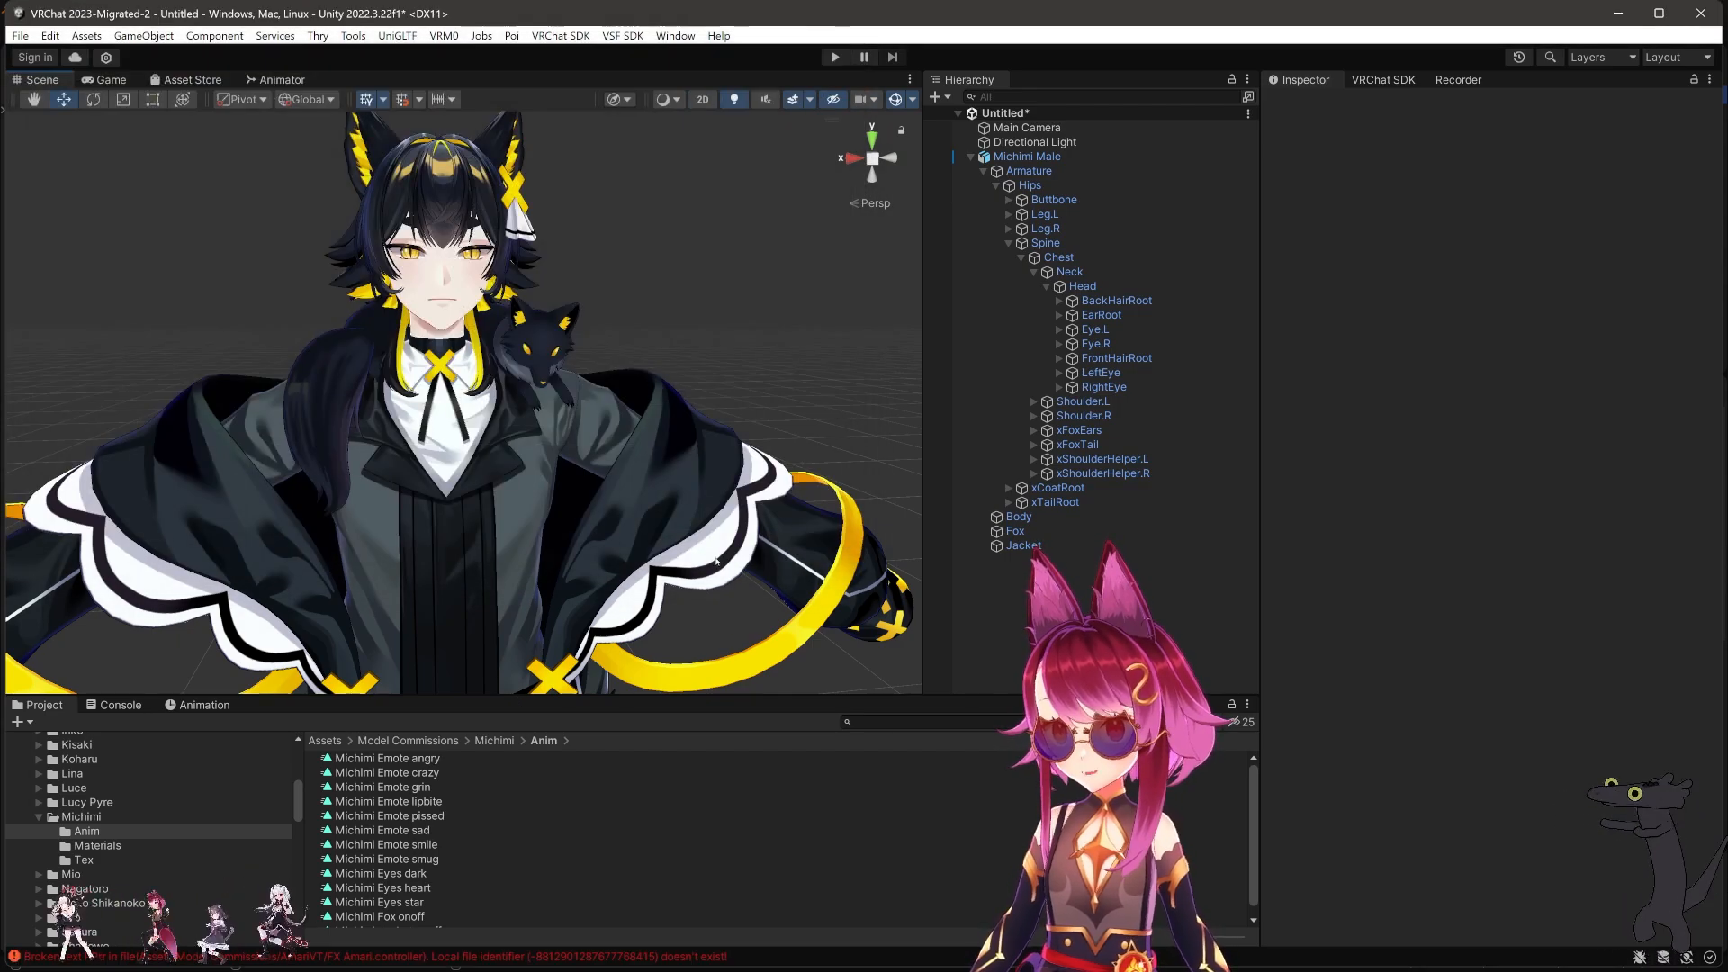
{"action": "key", "text": "ctrl+s"}
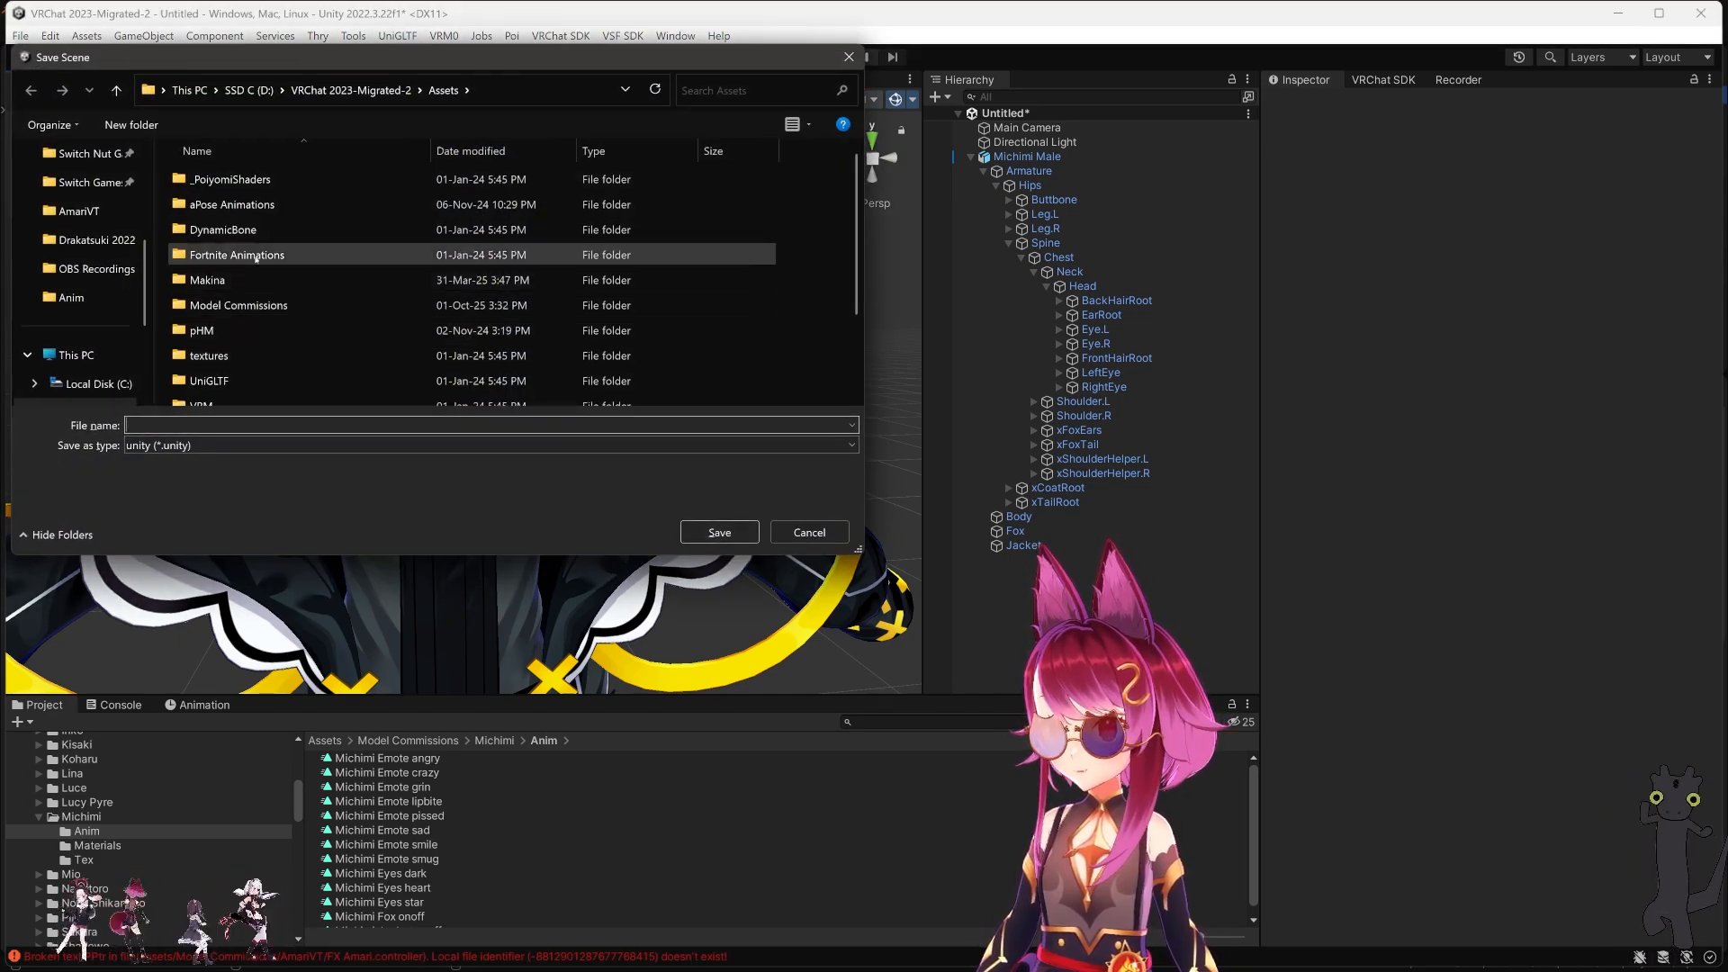
{"action": "left_click", "coordinate": [270, 255]}
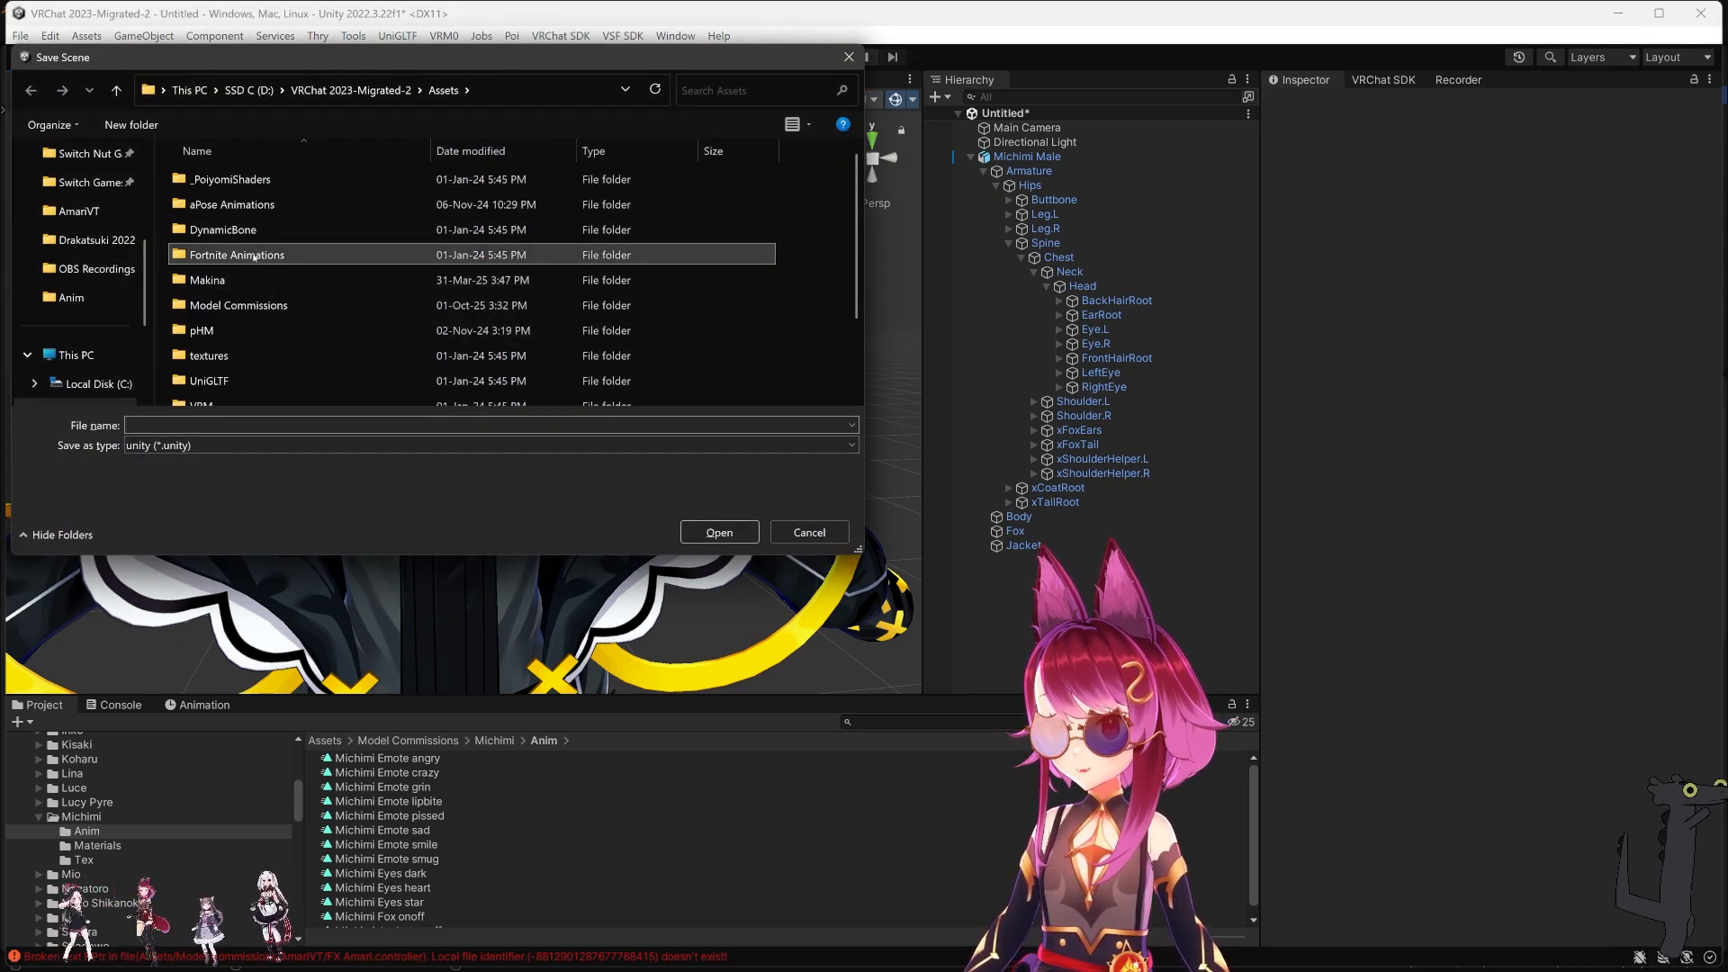
{"action": "double_click", "coordinate": [252, 305]}
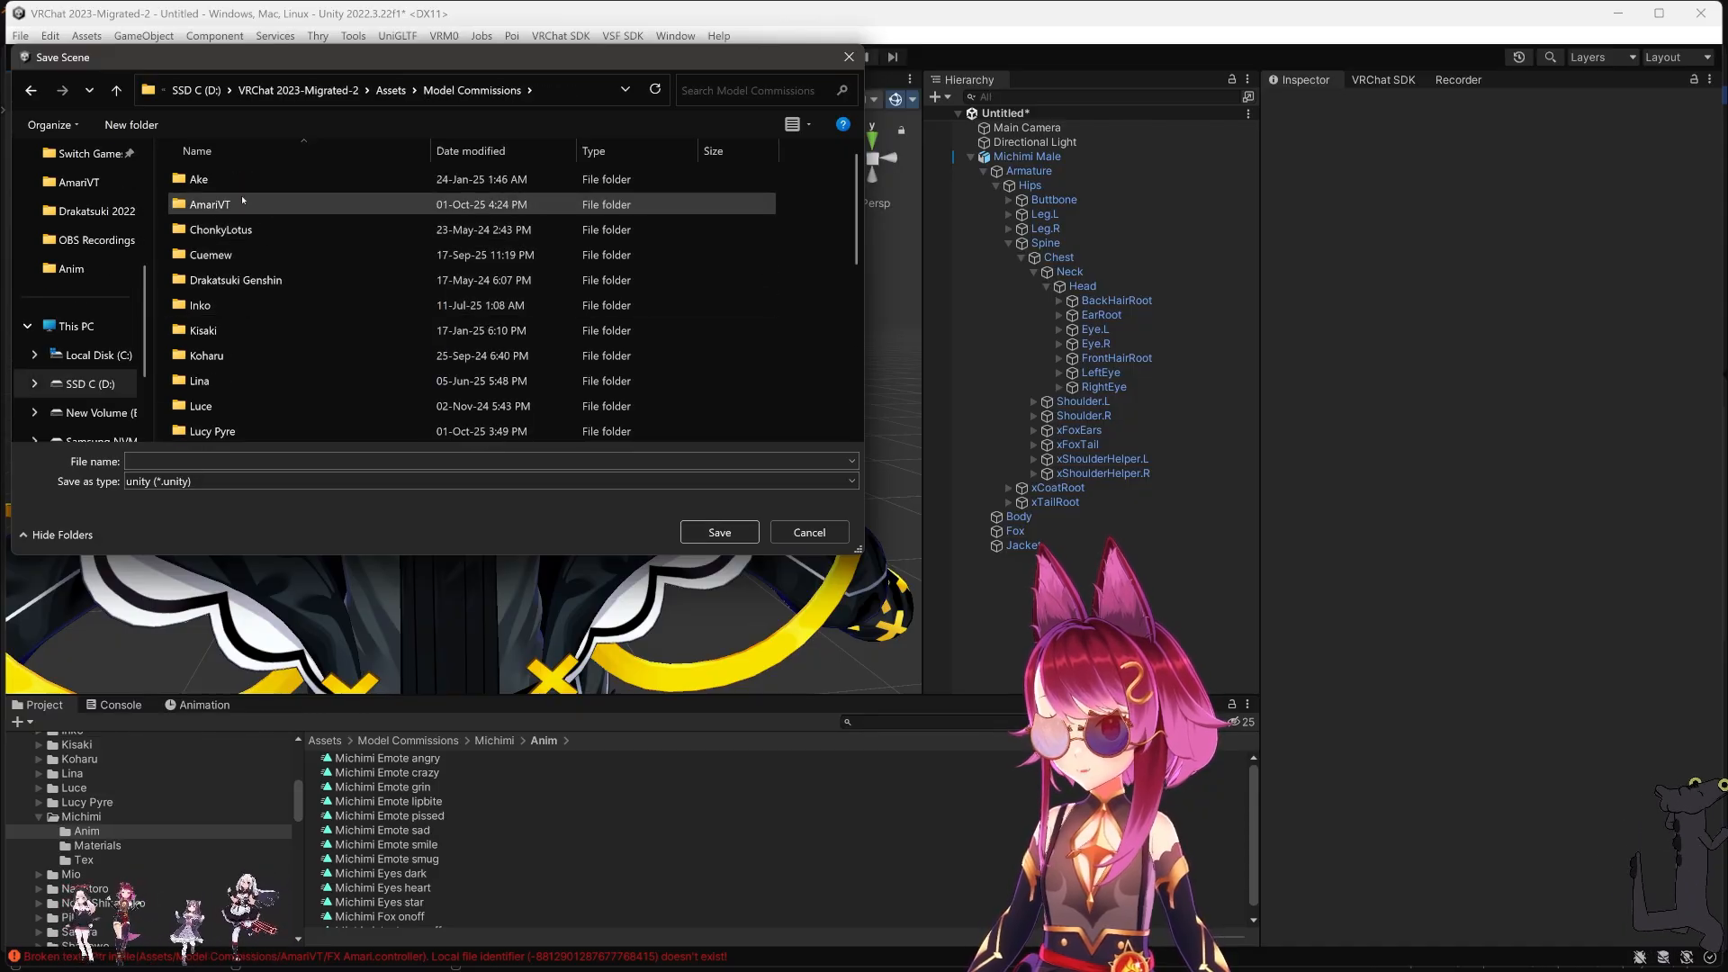
{"action": "scroll", "coordinate": [256, 330], "scroll_direction": "down", "scroll_amount": 1}
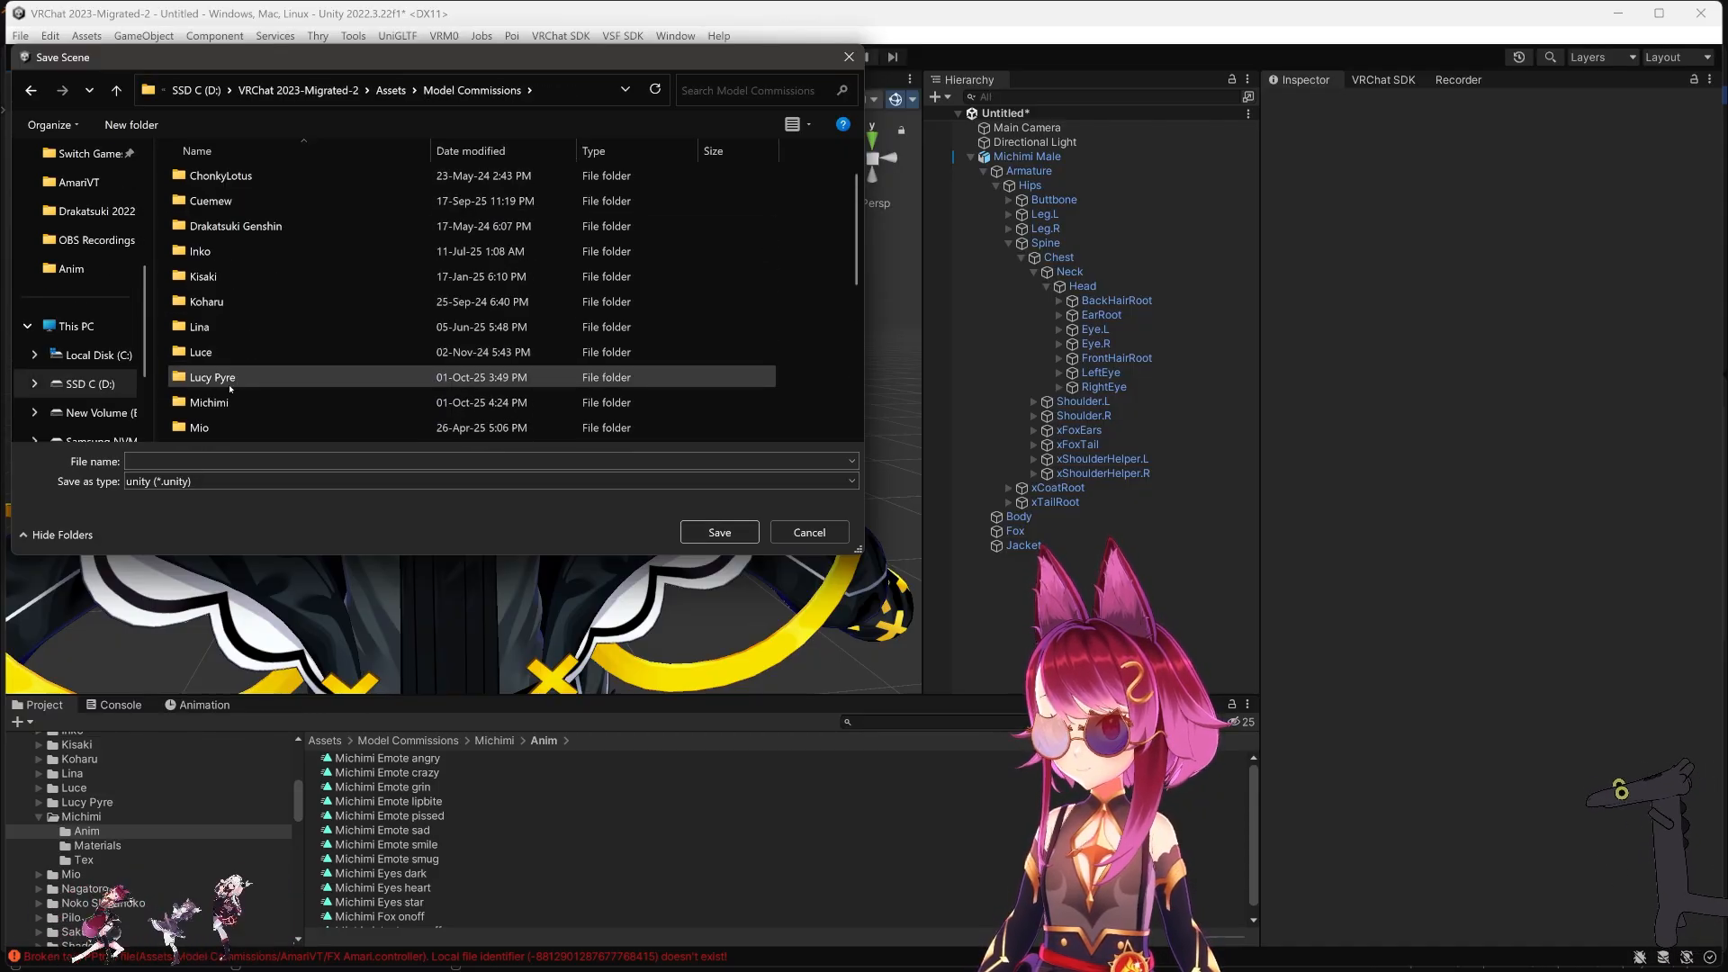
{"action": "left_click", "coordinate": [297, 403]}
{"action": "left_click", "coordinate": [719, 531]}
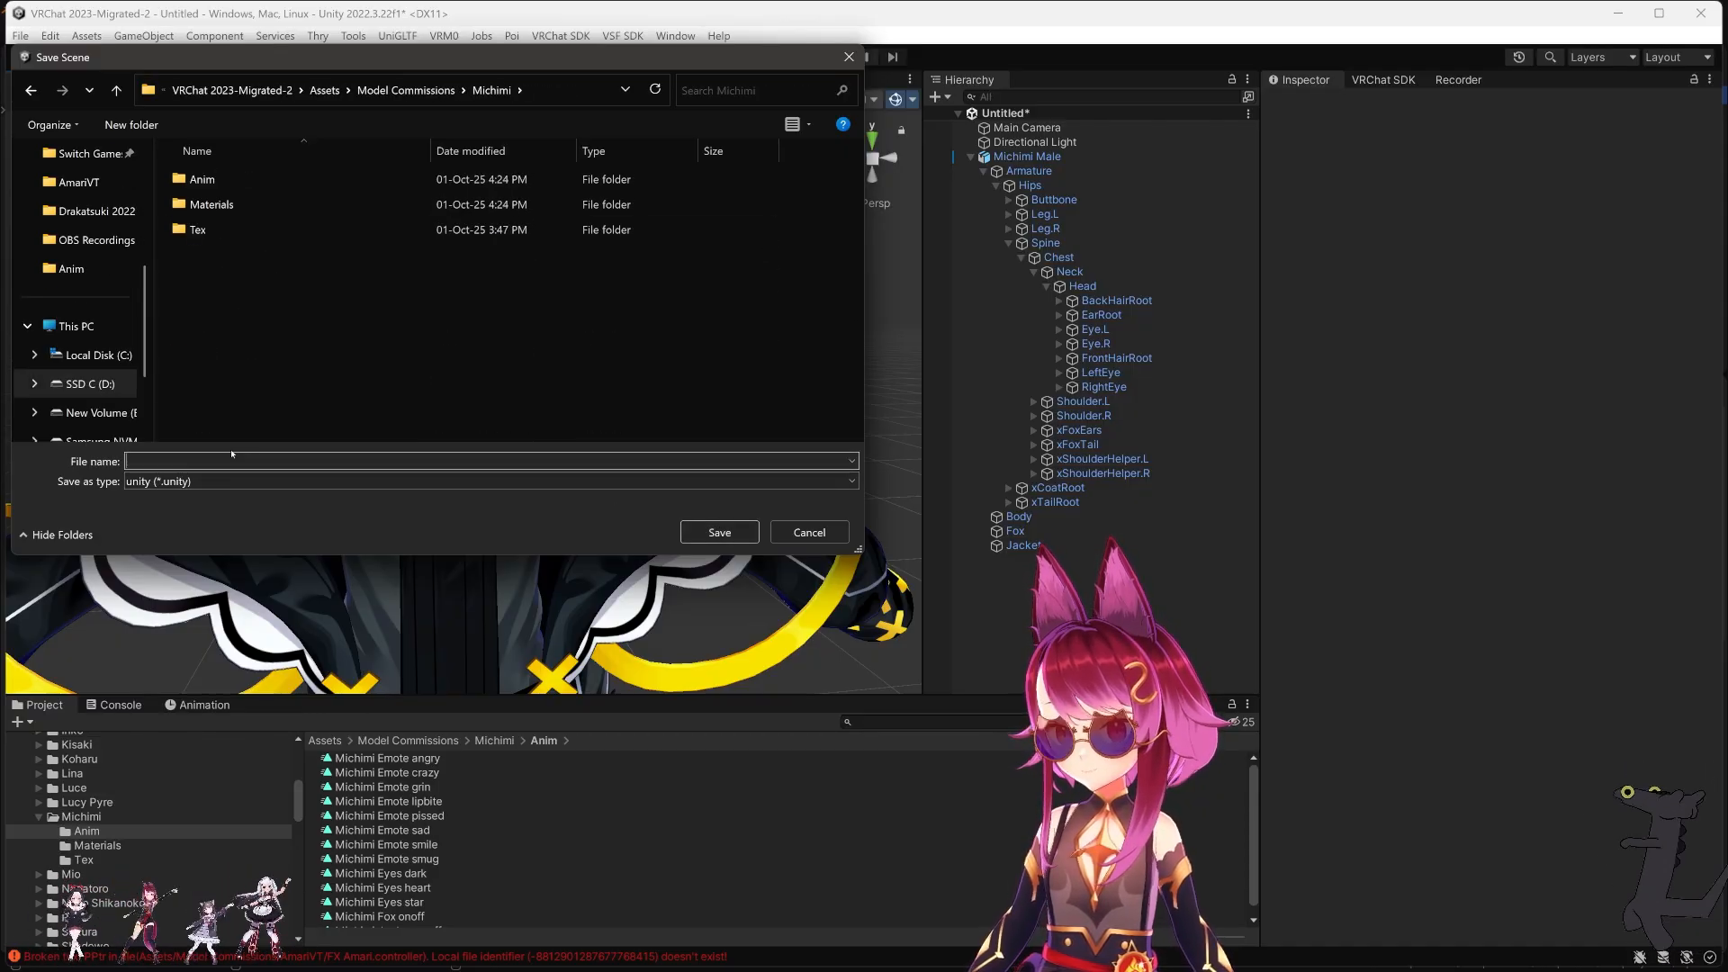
{"action": "type", "text": "Michimi"}
{"action": "key", "text": "Return"}
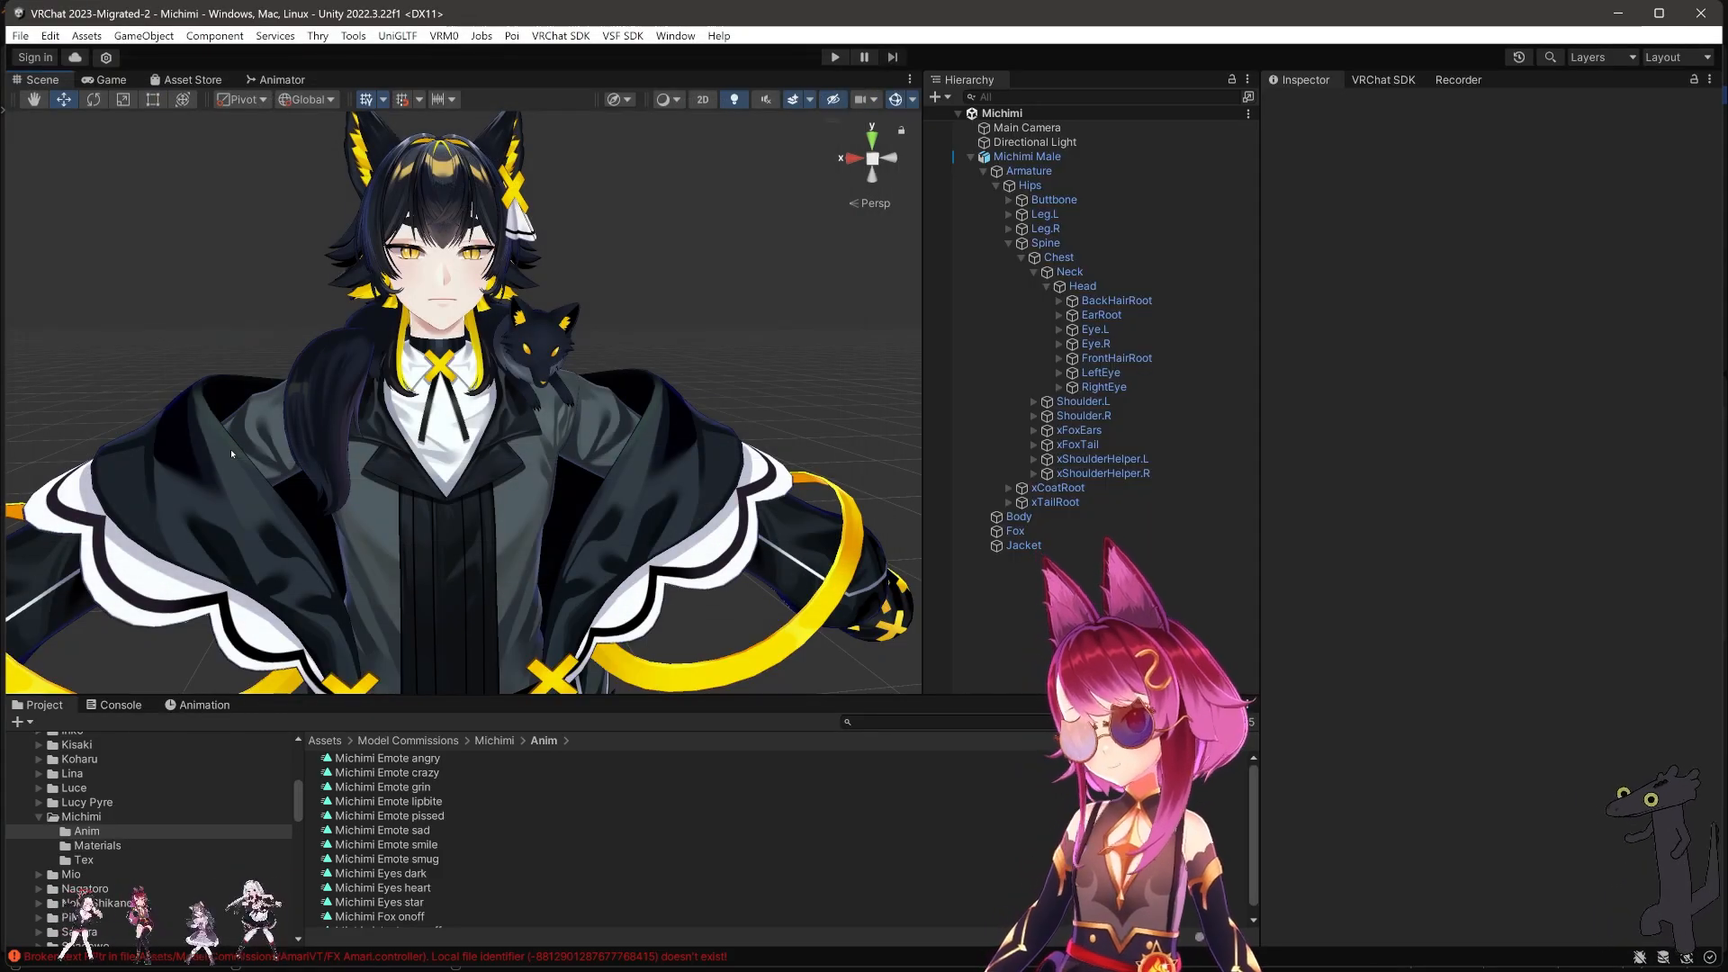
- Open the Menu Michimi expressions menu from the Michimi folder's assets
{"action": "left_click", "coordinate": [494, 740]}
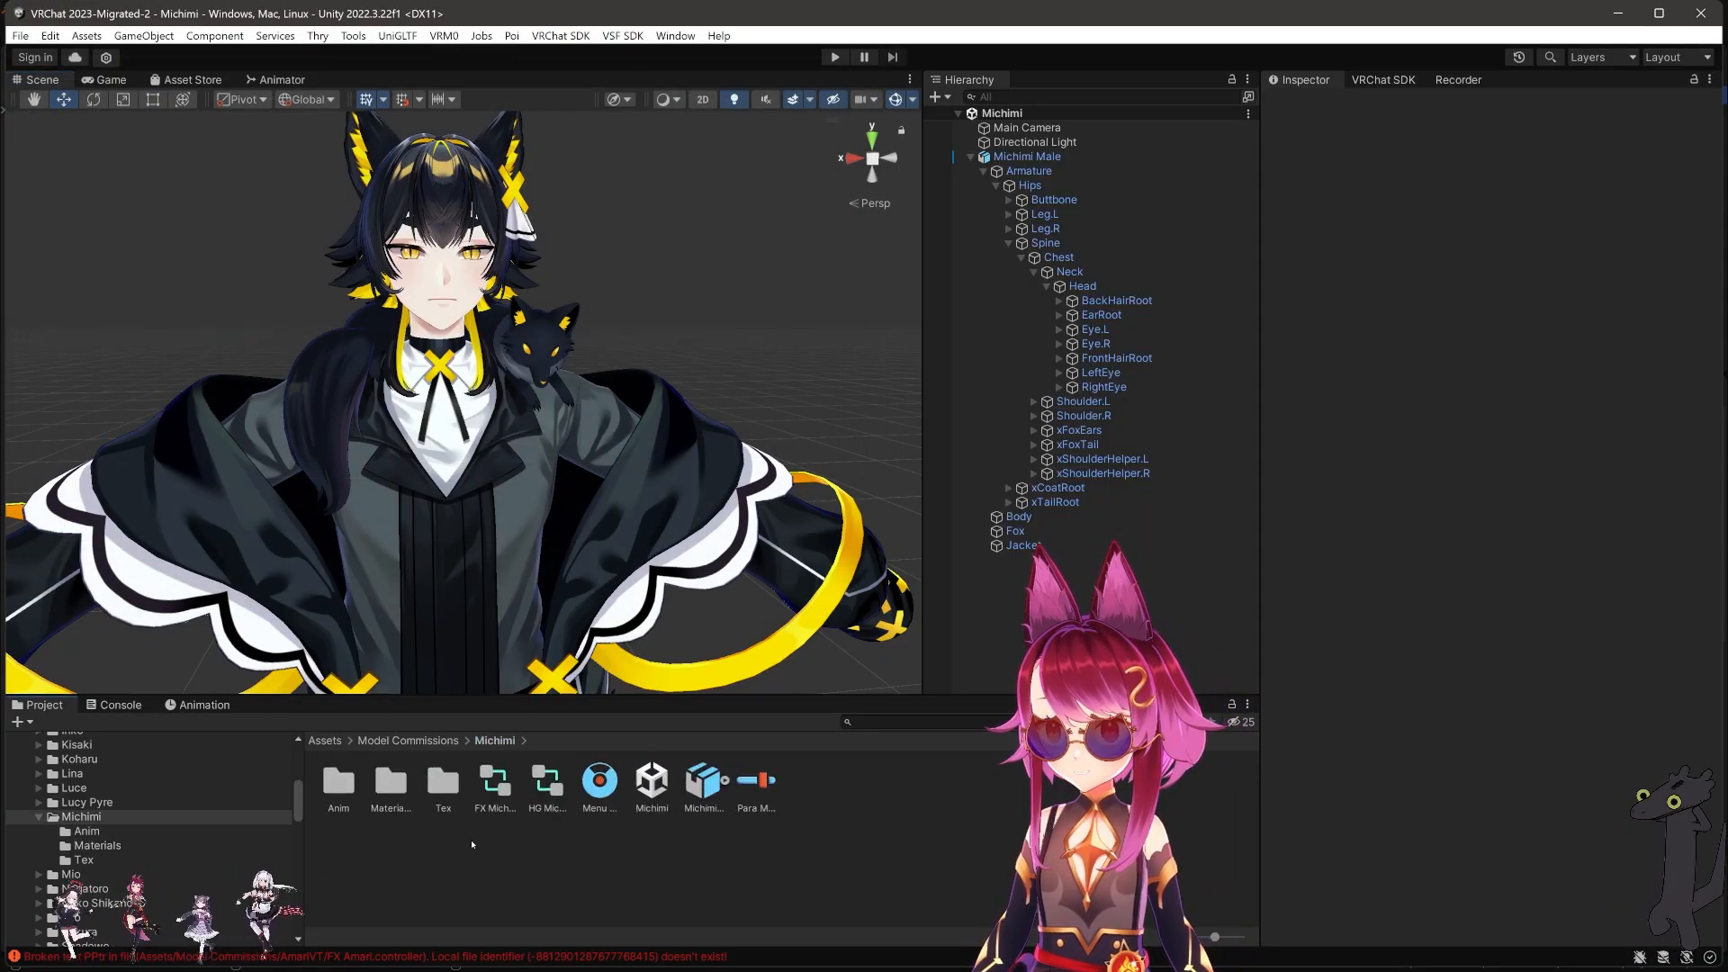
{"action": "left_click", "coordinate": [1026, 157]}
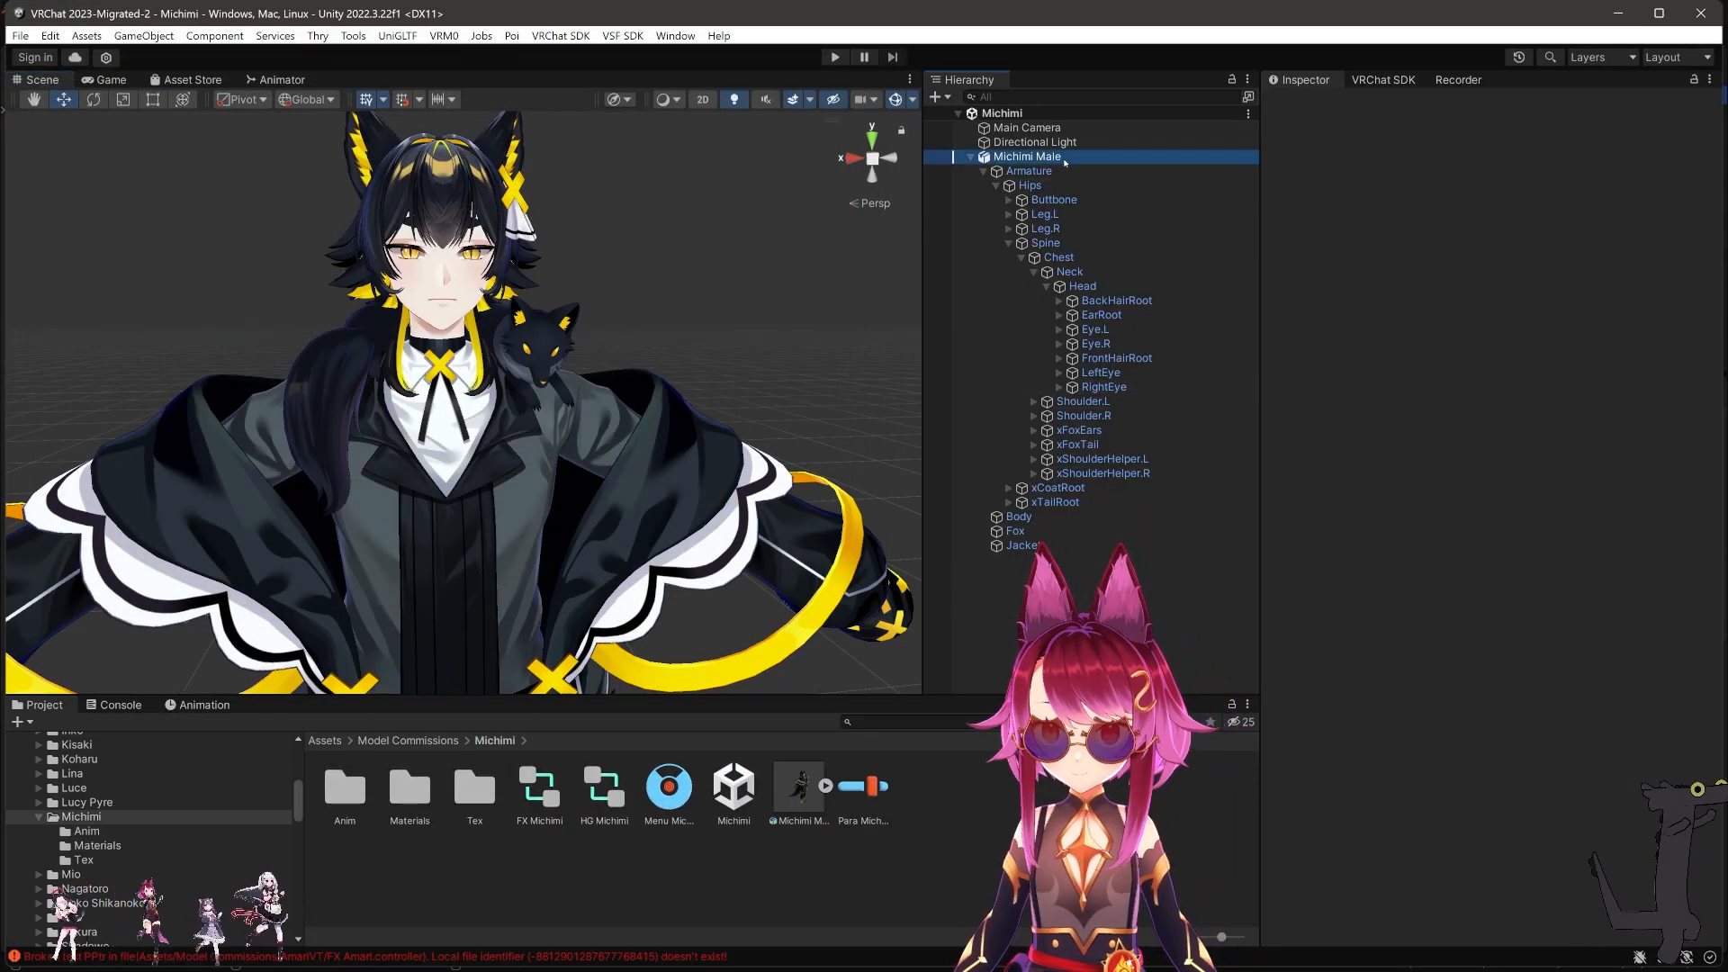
{"action": "left_click", "coordinate": [689, 781]}
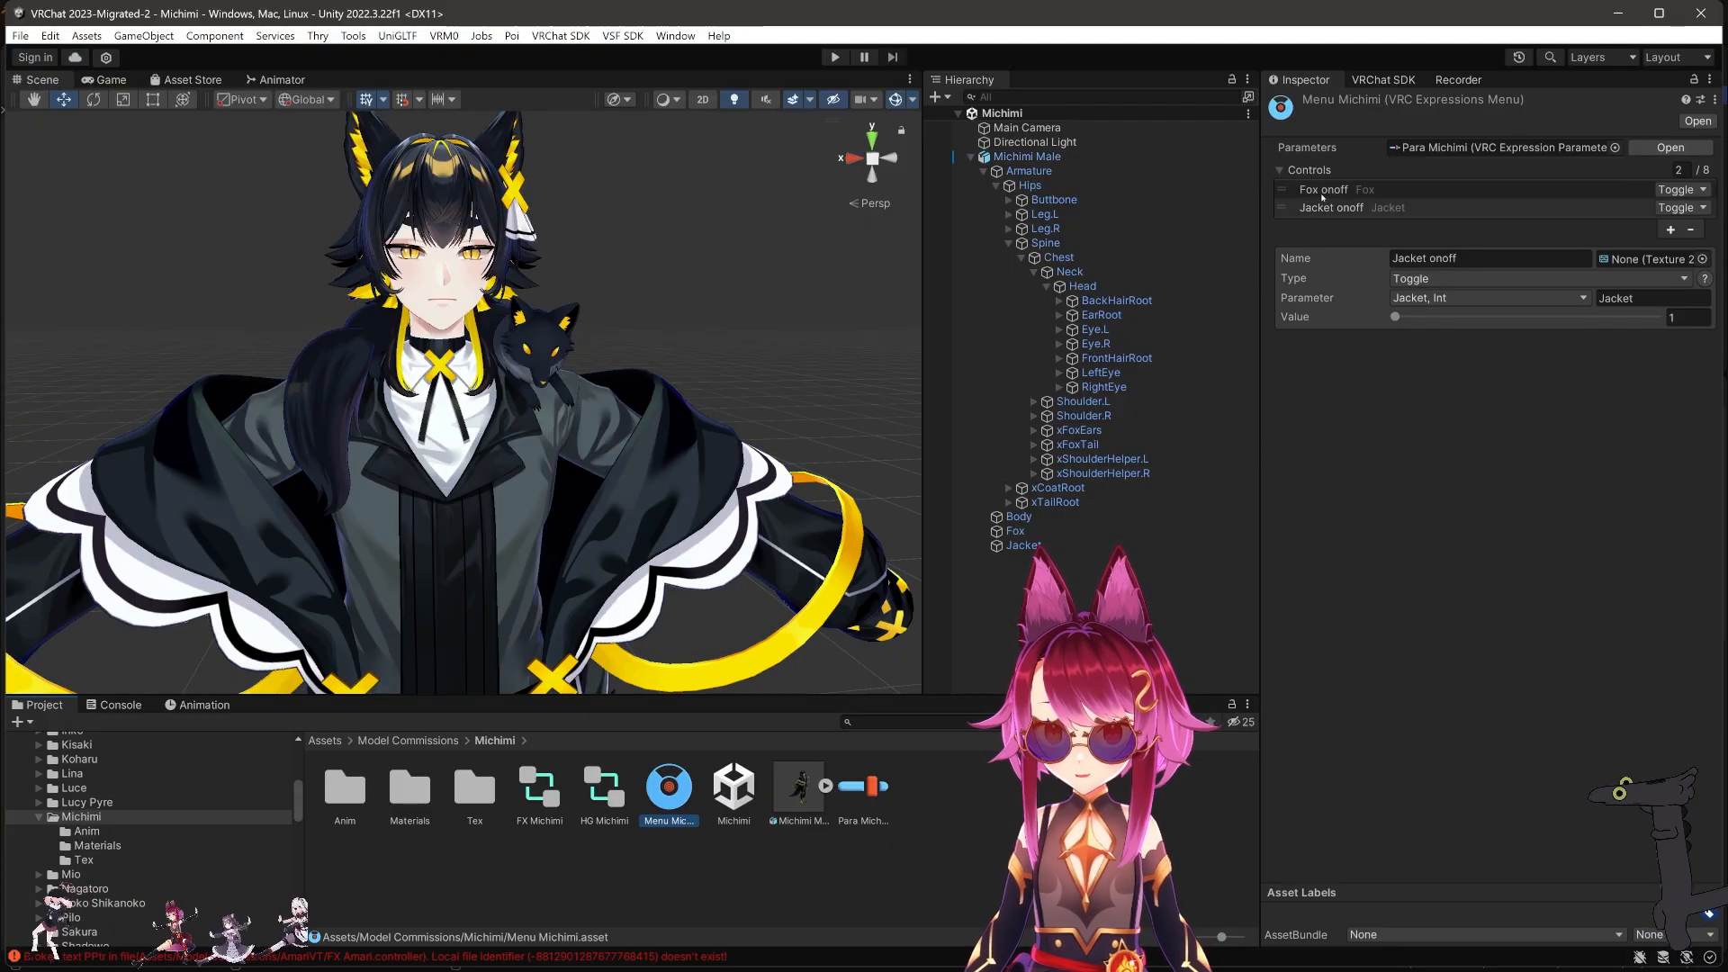
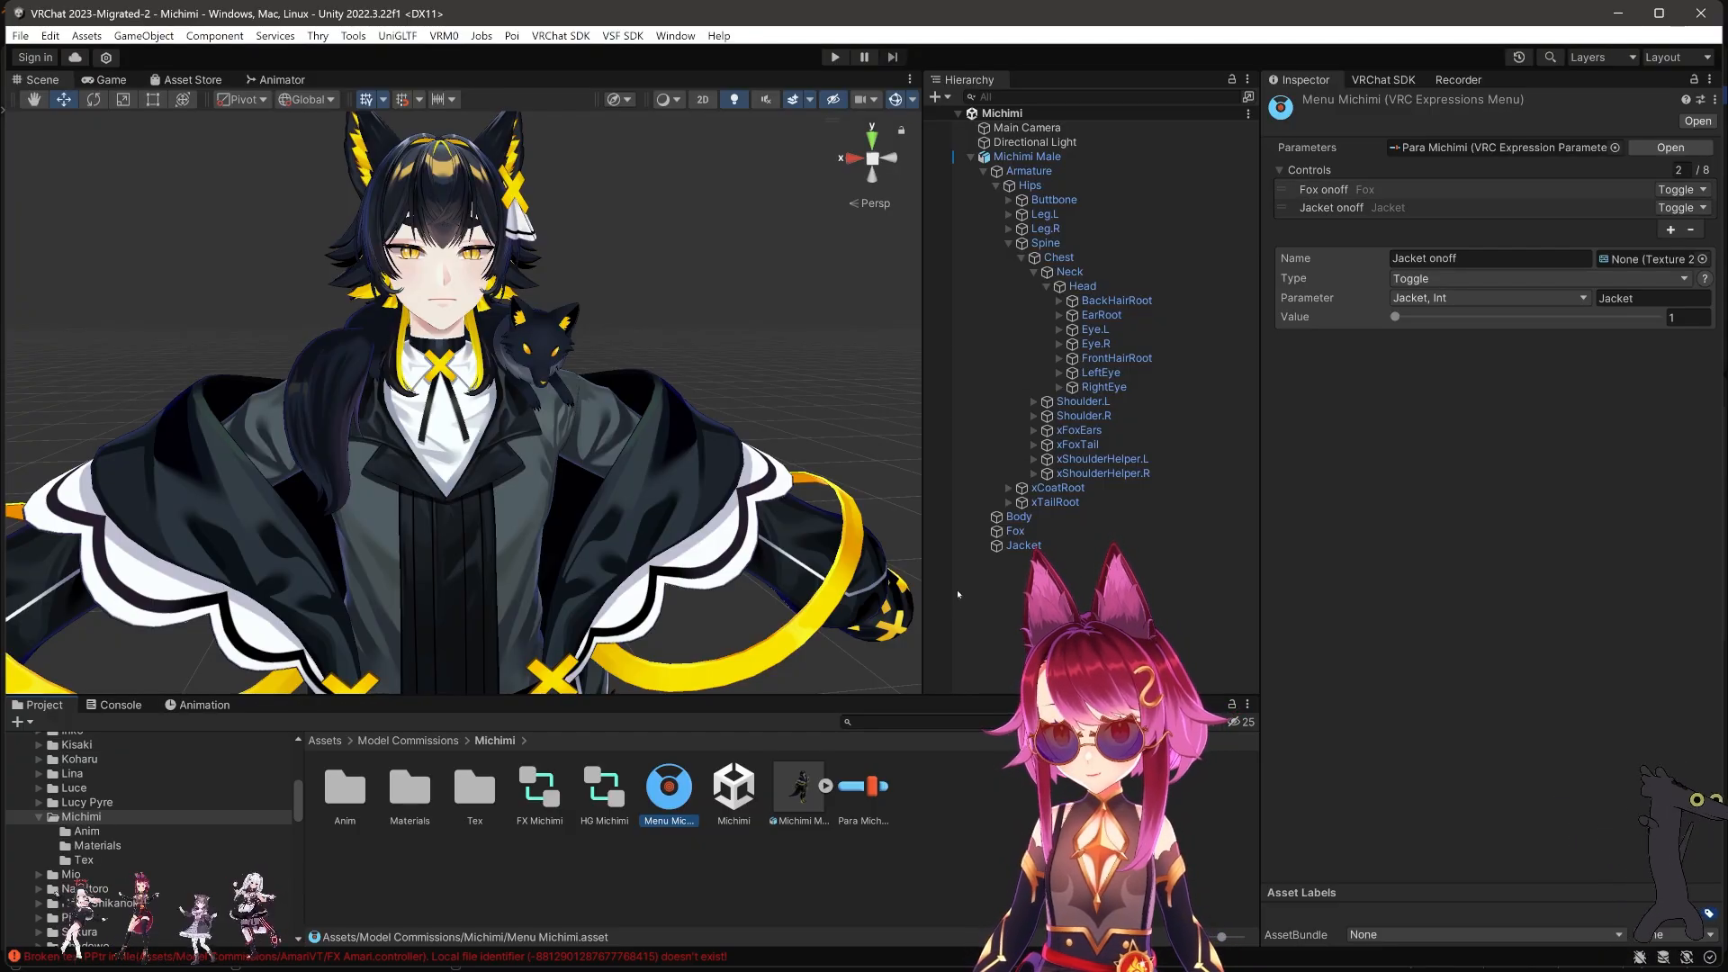
- Open the FX Michimi controller in the Animator to see its Fox, Jacket and Emotes layers
{"action": "scroll", "coordinate": [764, 432], "scroll_direction": "down", "scroll_amount": 4}
{"action": "middle_click_drag", "start_coordinate": [764, 432], "coordinate": [772, 361]}
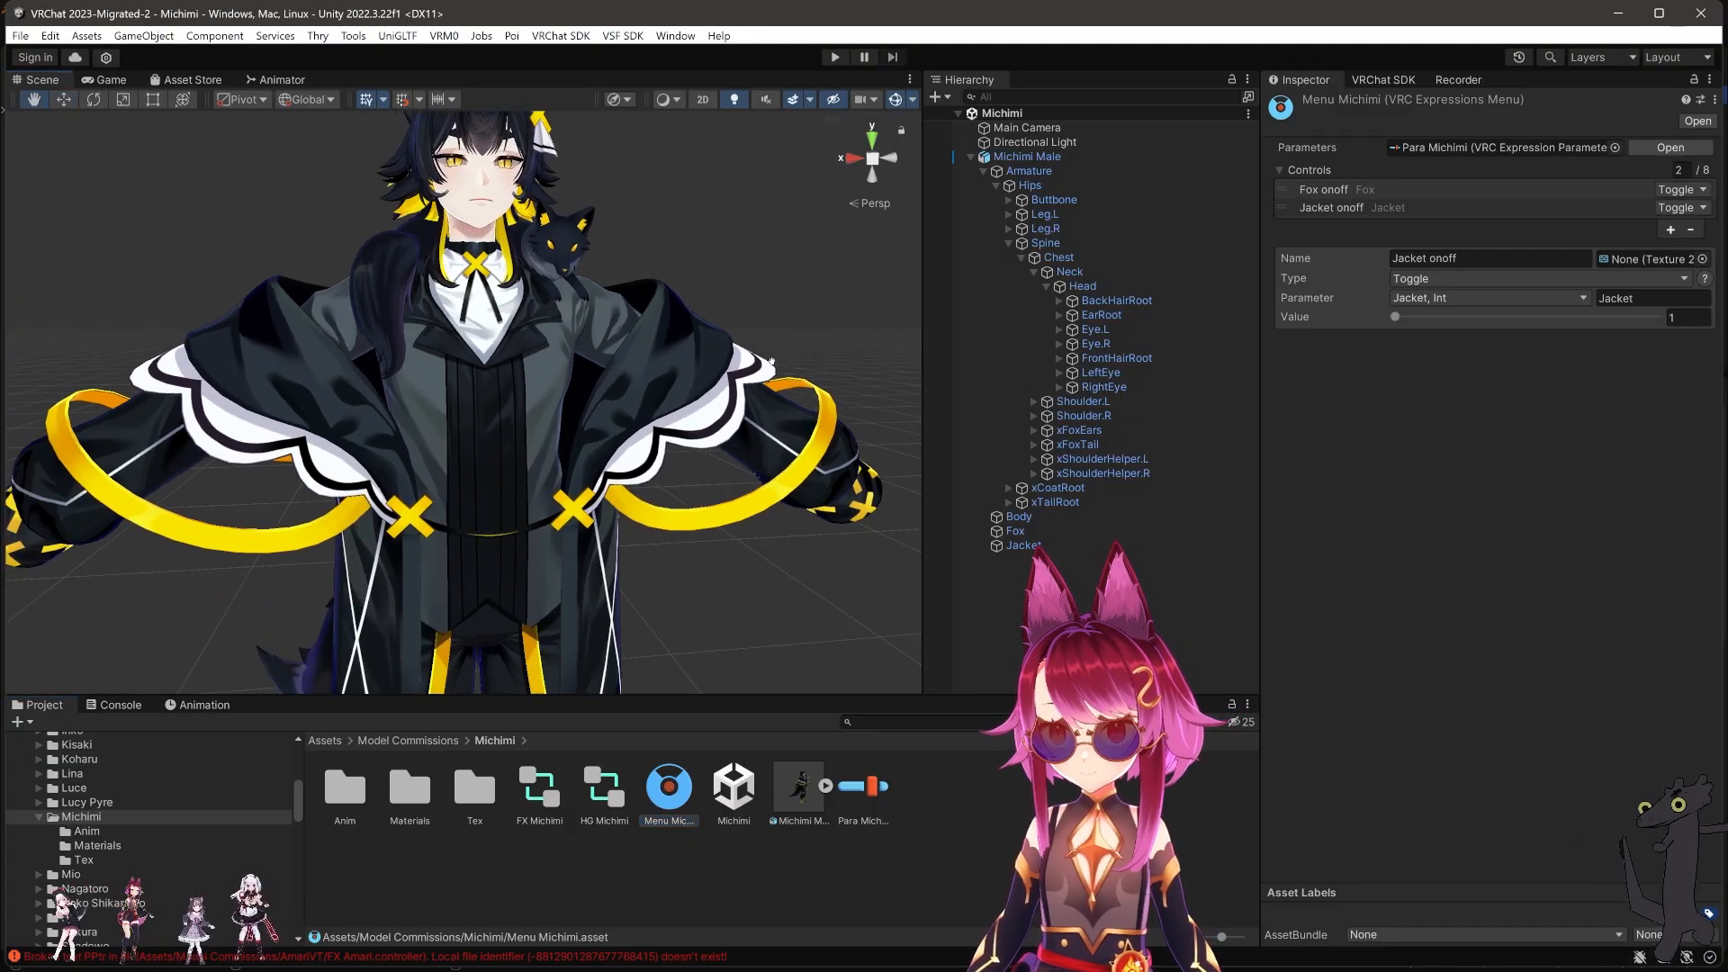
{"action": "left_click", "coordinate": [539, 789]}
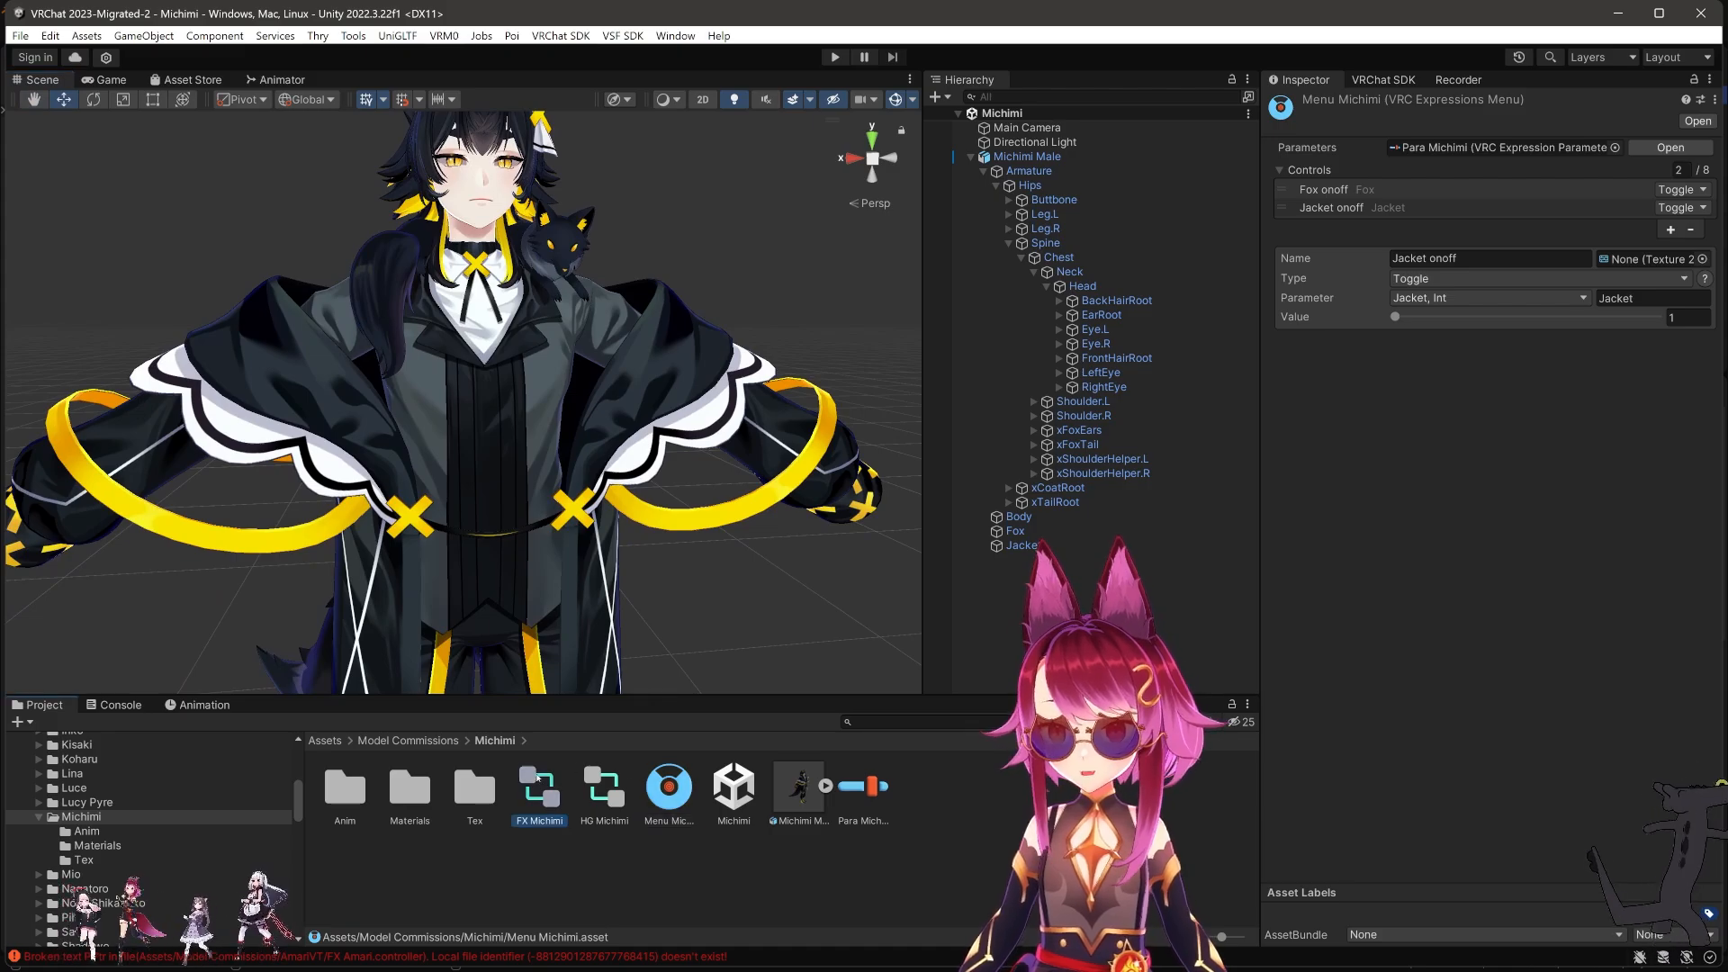
{"action": "left_click", "coordinate": [279, 79]}
- Compare the Emotes layer with the Left Hand Gestures layer's states, then return to Emotes
{"action": "left_click", "coordinate": [54, 329]}
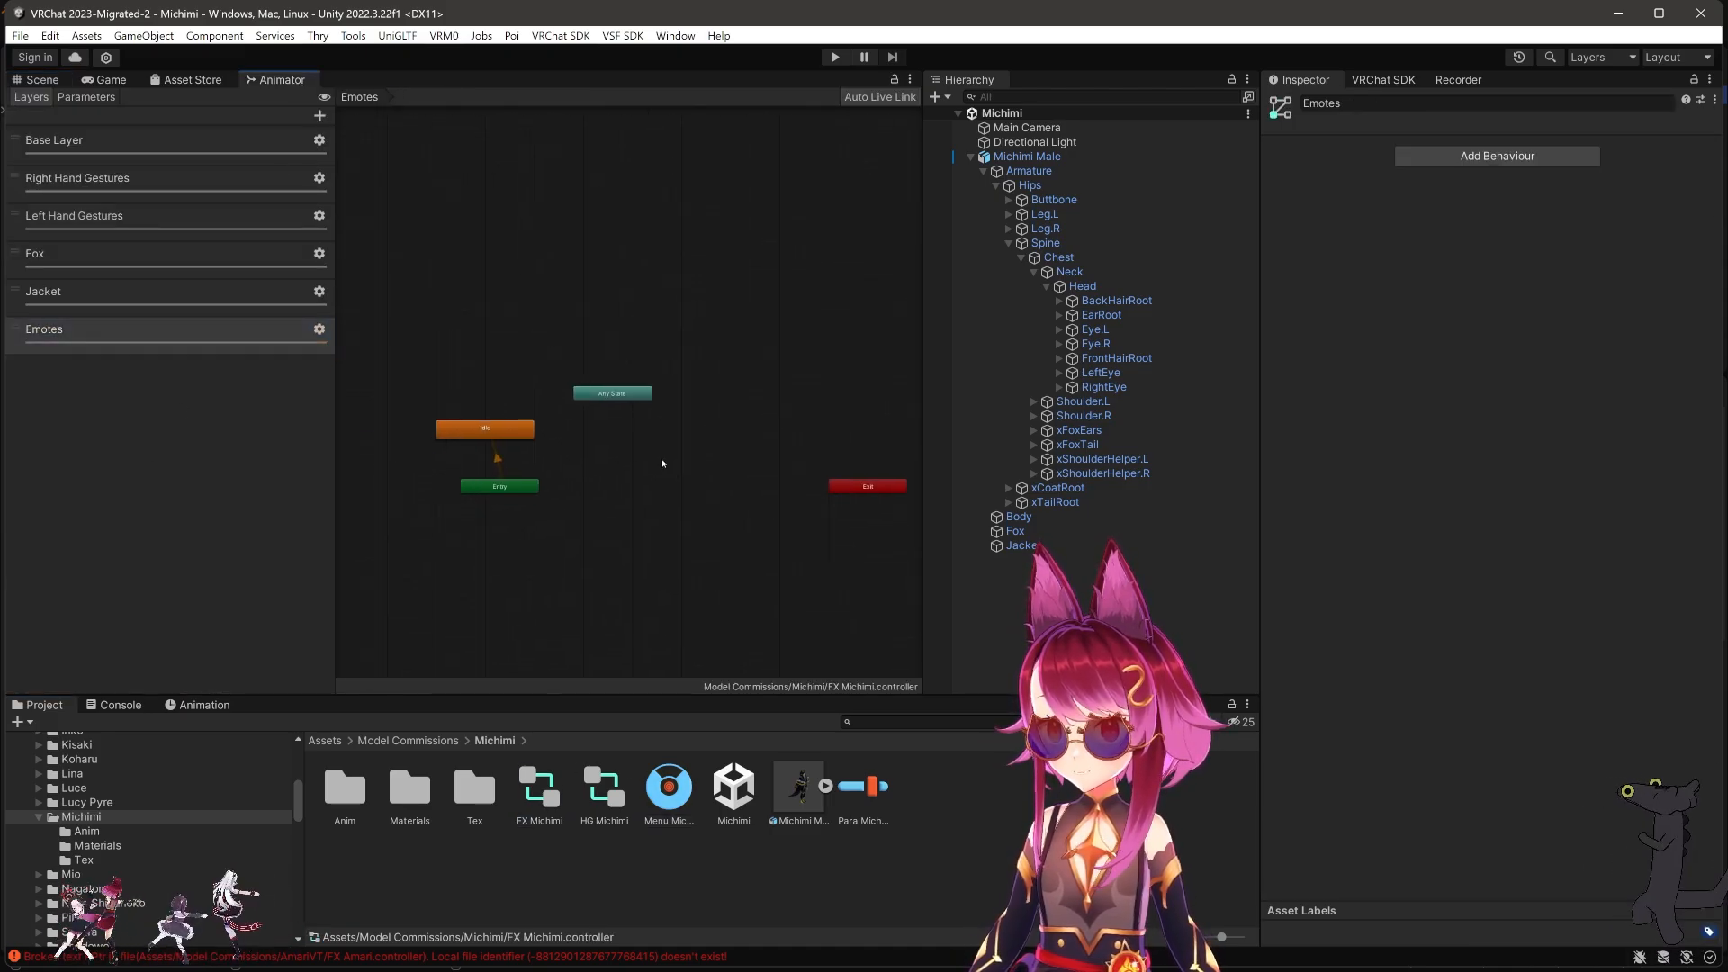
{"action": "scroll", "coordinate": [661, 463], "scroll_direction": "up", "scroll_amount": 2}
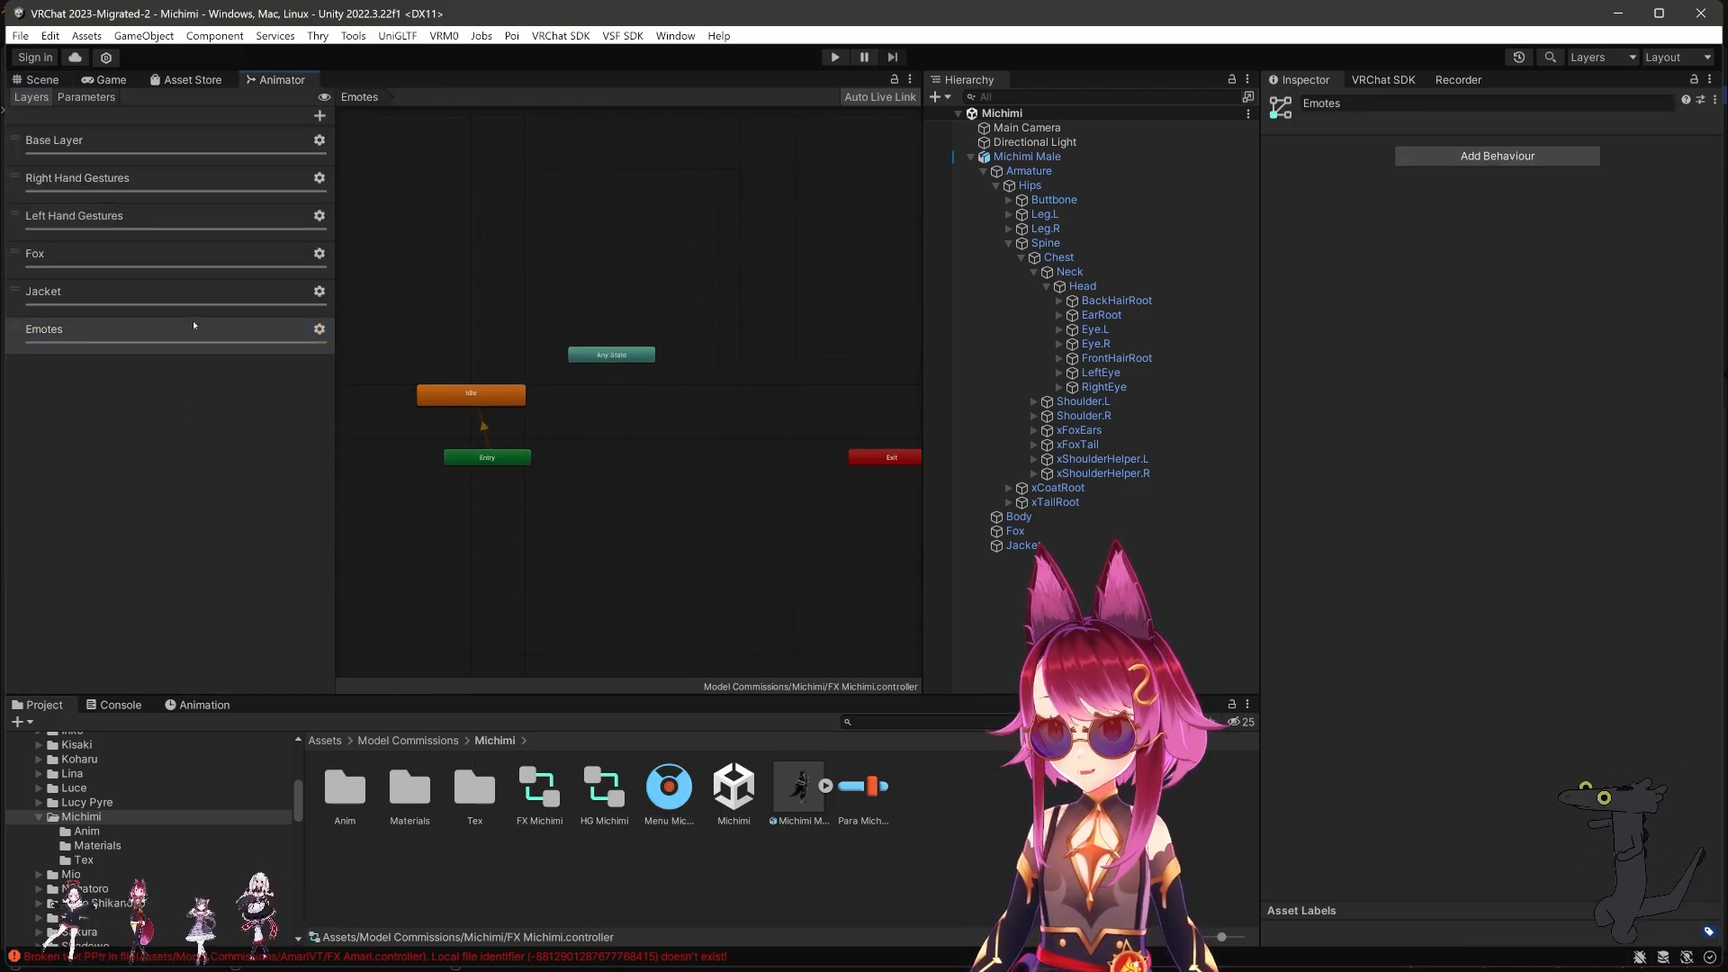
{"action": "left_click", "coordinate": [160, 212]}
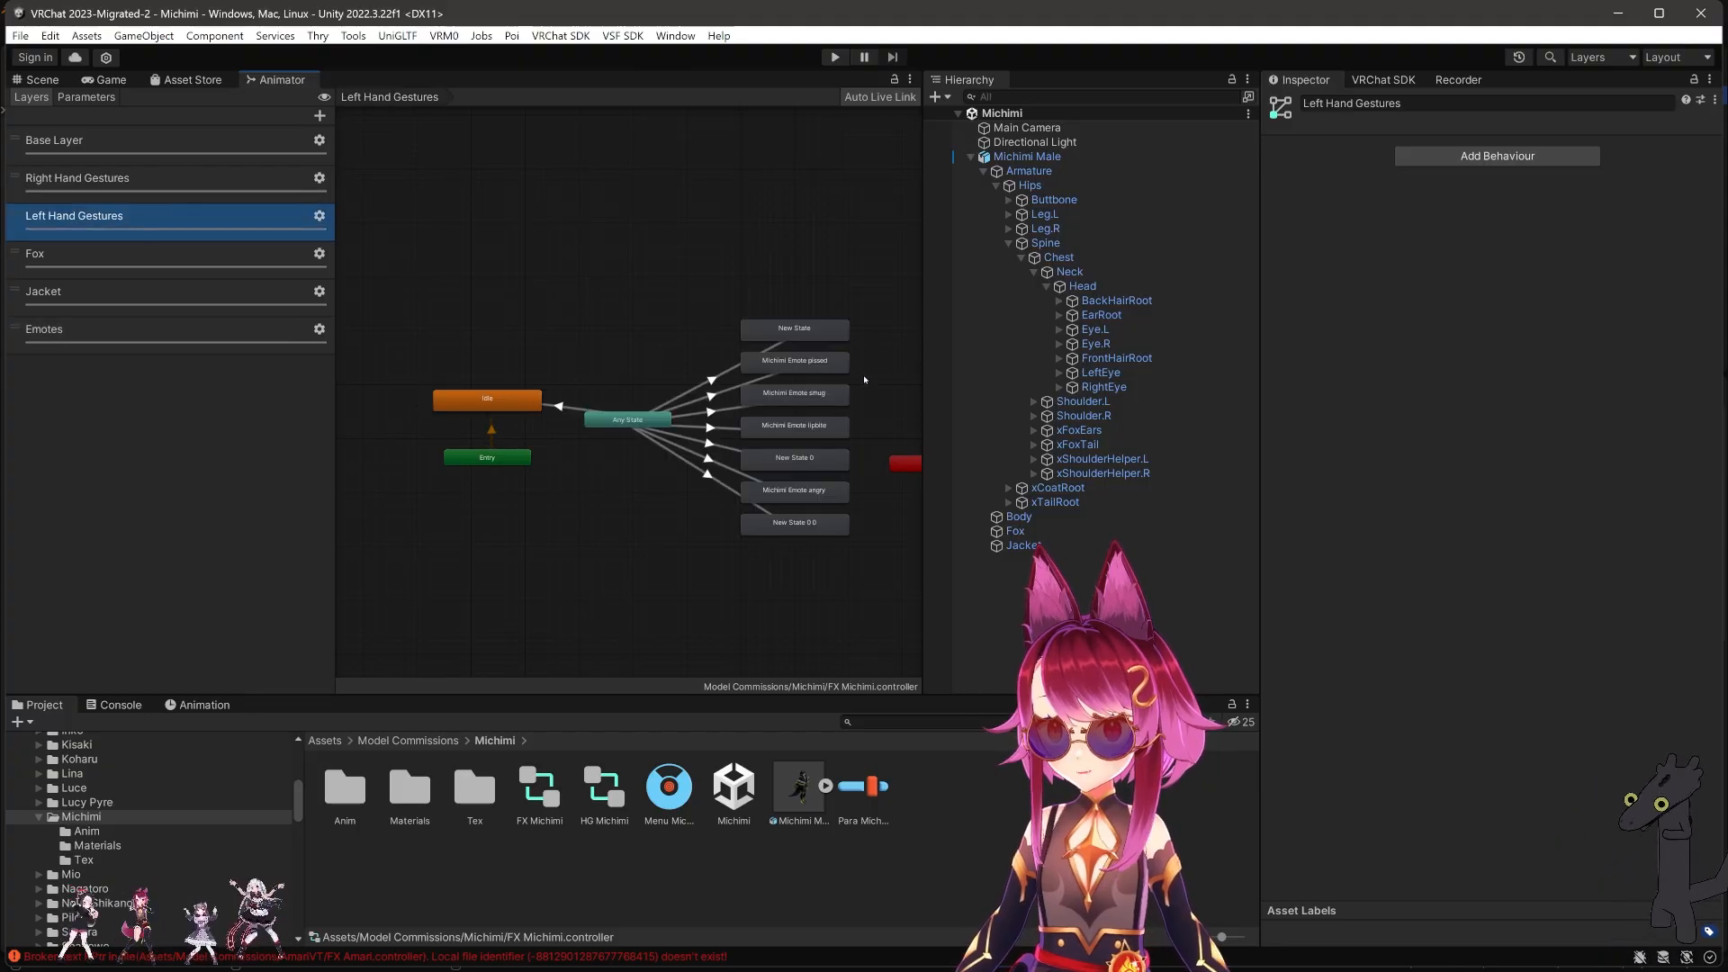
{"action": "scroll", "coordinate": [839, 374], "scroll_direction": "up", "scroll_amount": 2}
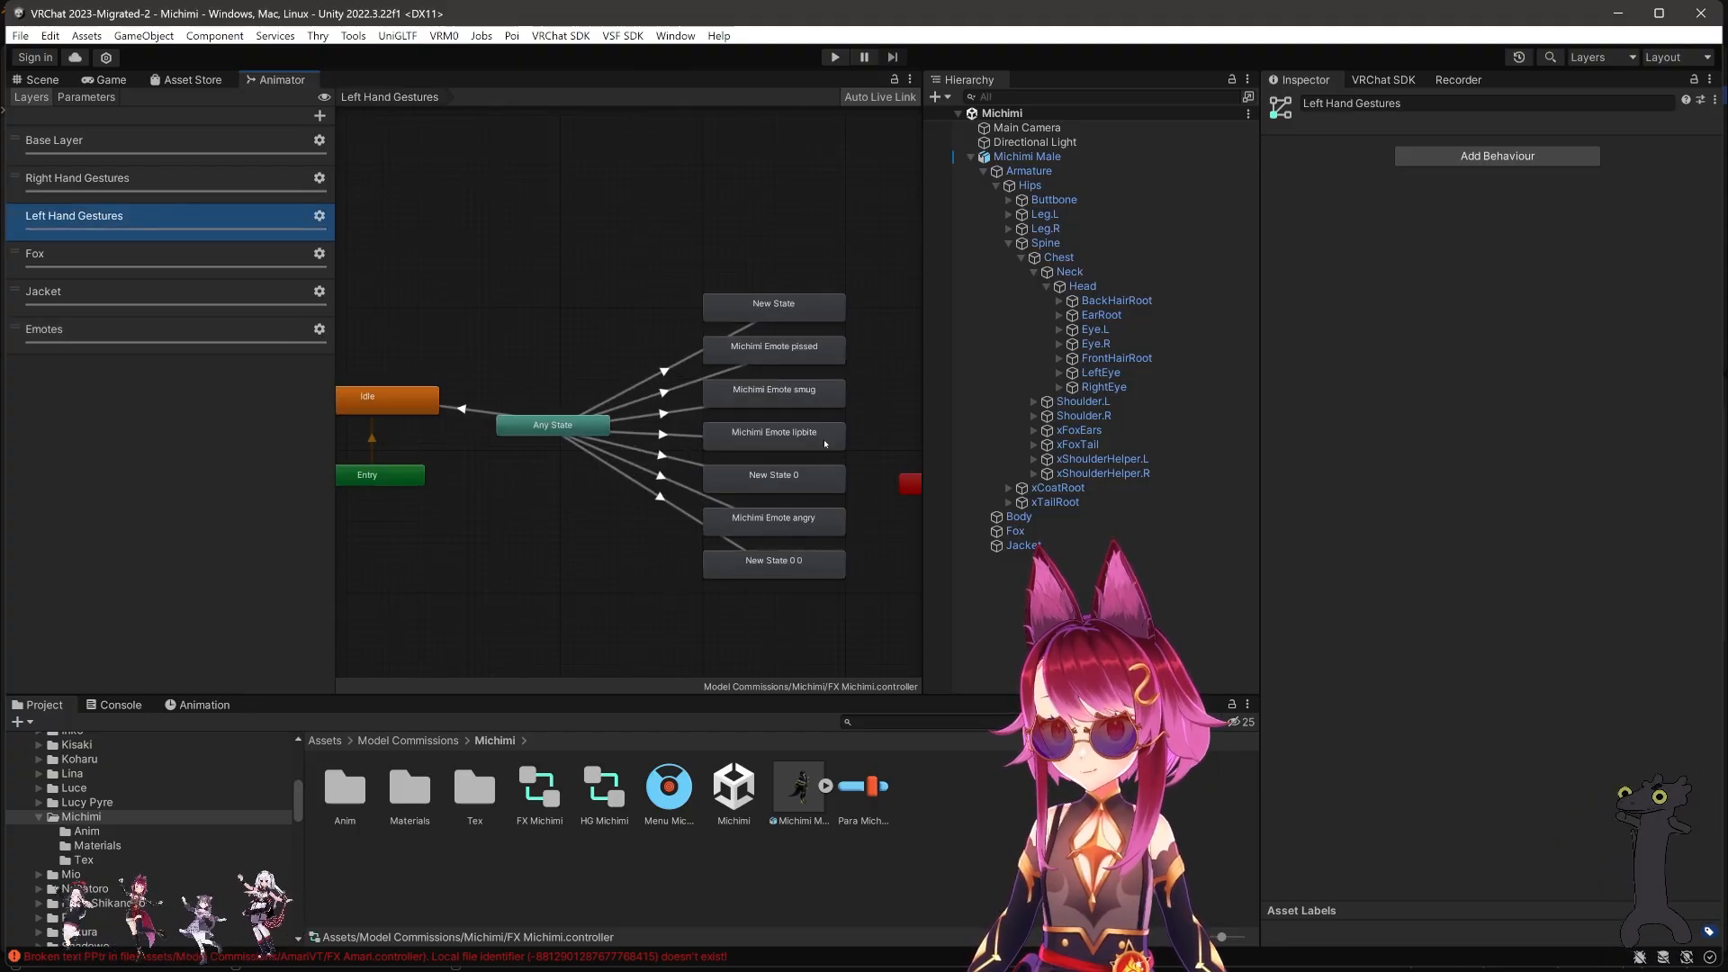
{"action": "left_click", "coordinate": [102, 337]}
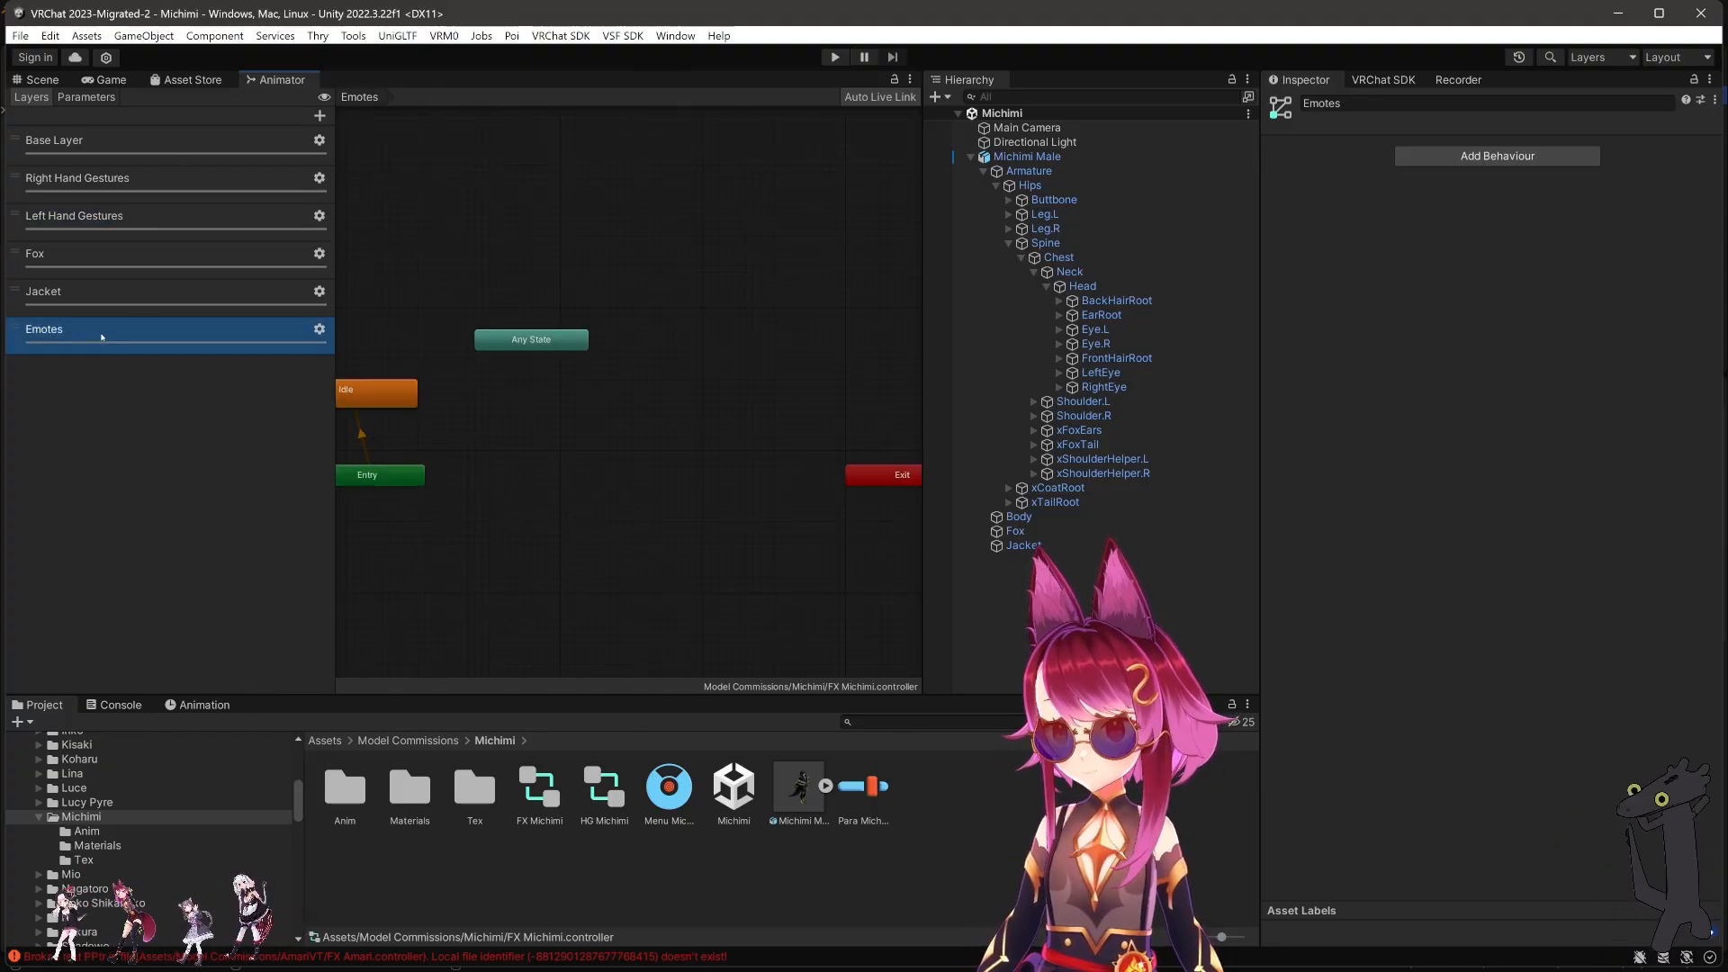
{"action": "scroll", "coordinate": [520, 452], "scroll_direction": "down", "scroll_amount": 2}
- From the Anim folder, add Michimi Emote crazy, grin, sad and smile states to Emotes and arrange them
{"action": "double_click", "coordinate": [344, 789]}
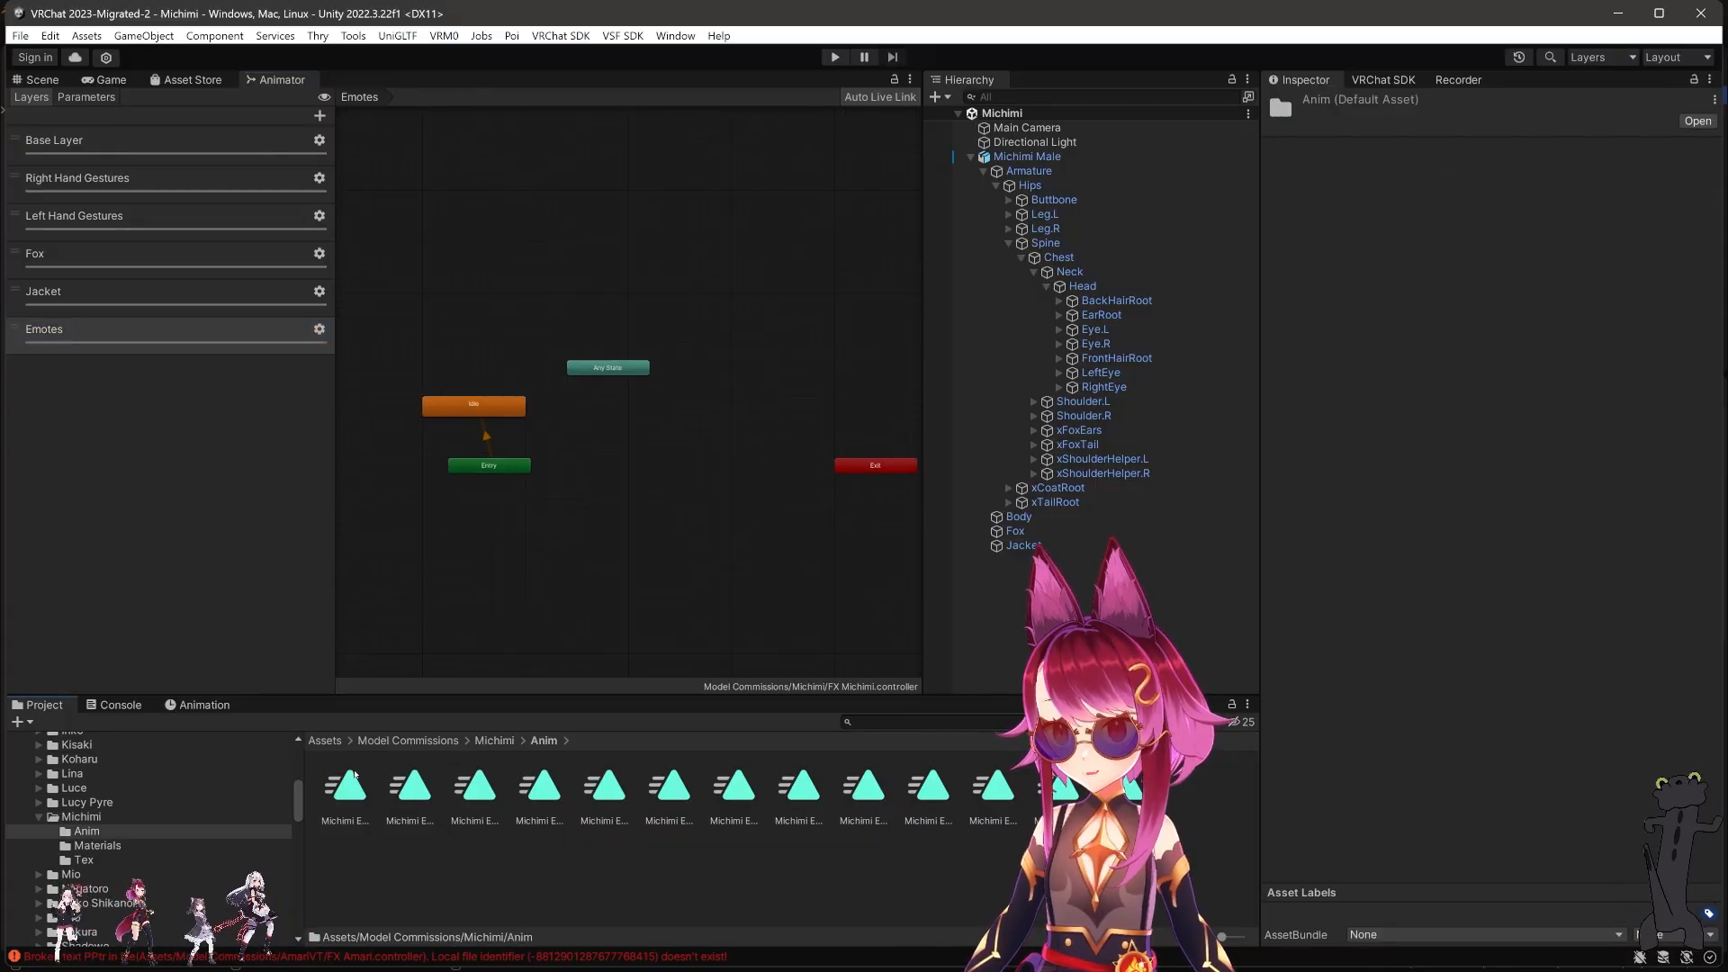
{"action": "scroll", "coordinate": [468, 850], "scroll_direction": "down", "scroll_amount": 5, "text": "ctrl"}
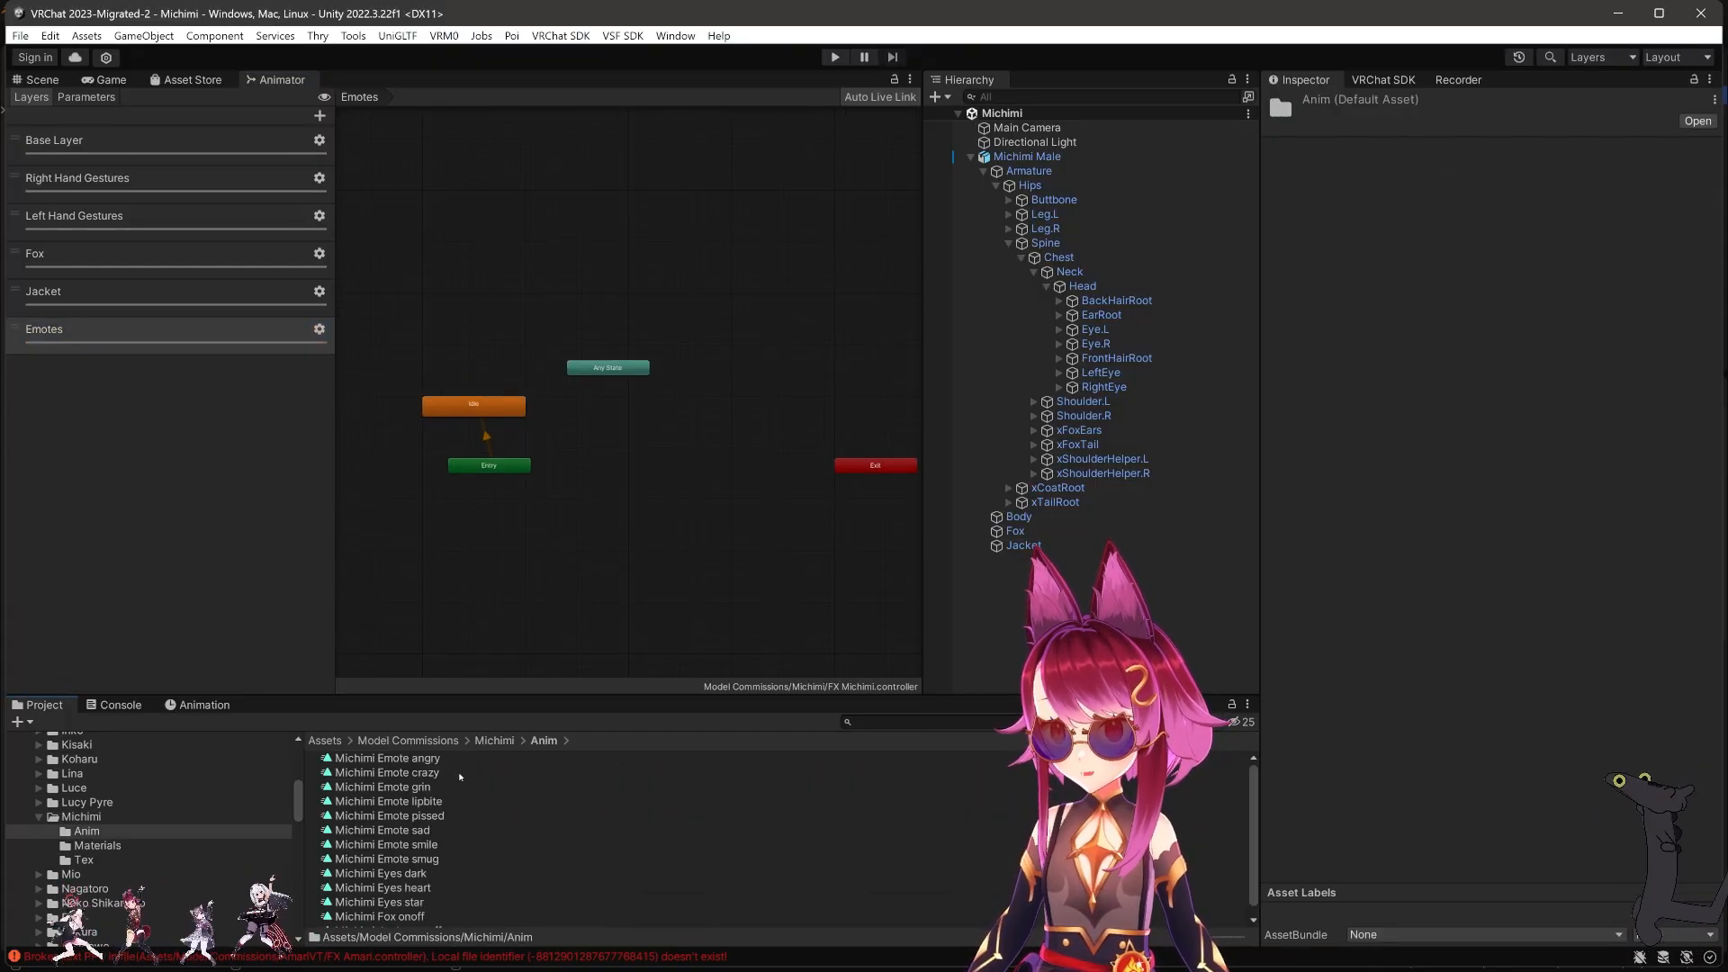
{"action": "left_click_drag", "start_coordinate": [733, 331], "coordinate": [731, 324]}
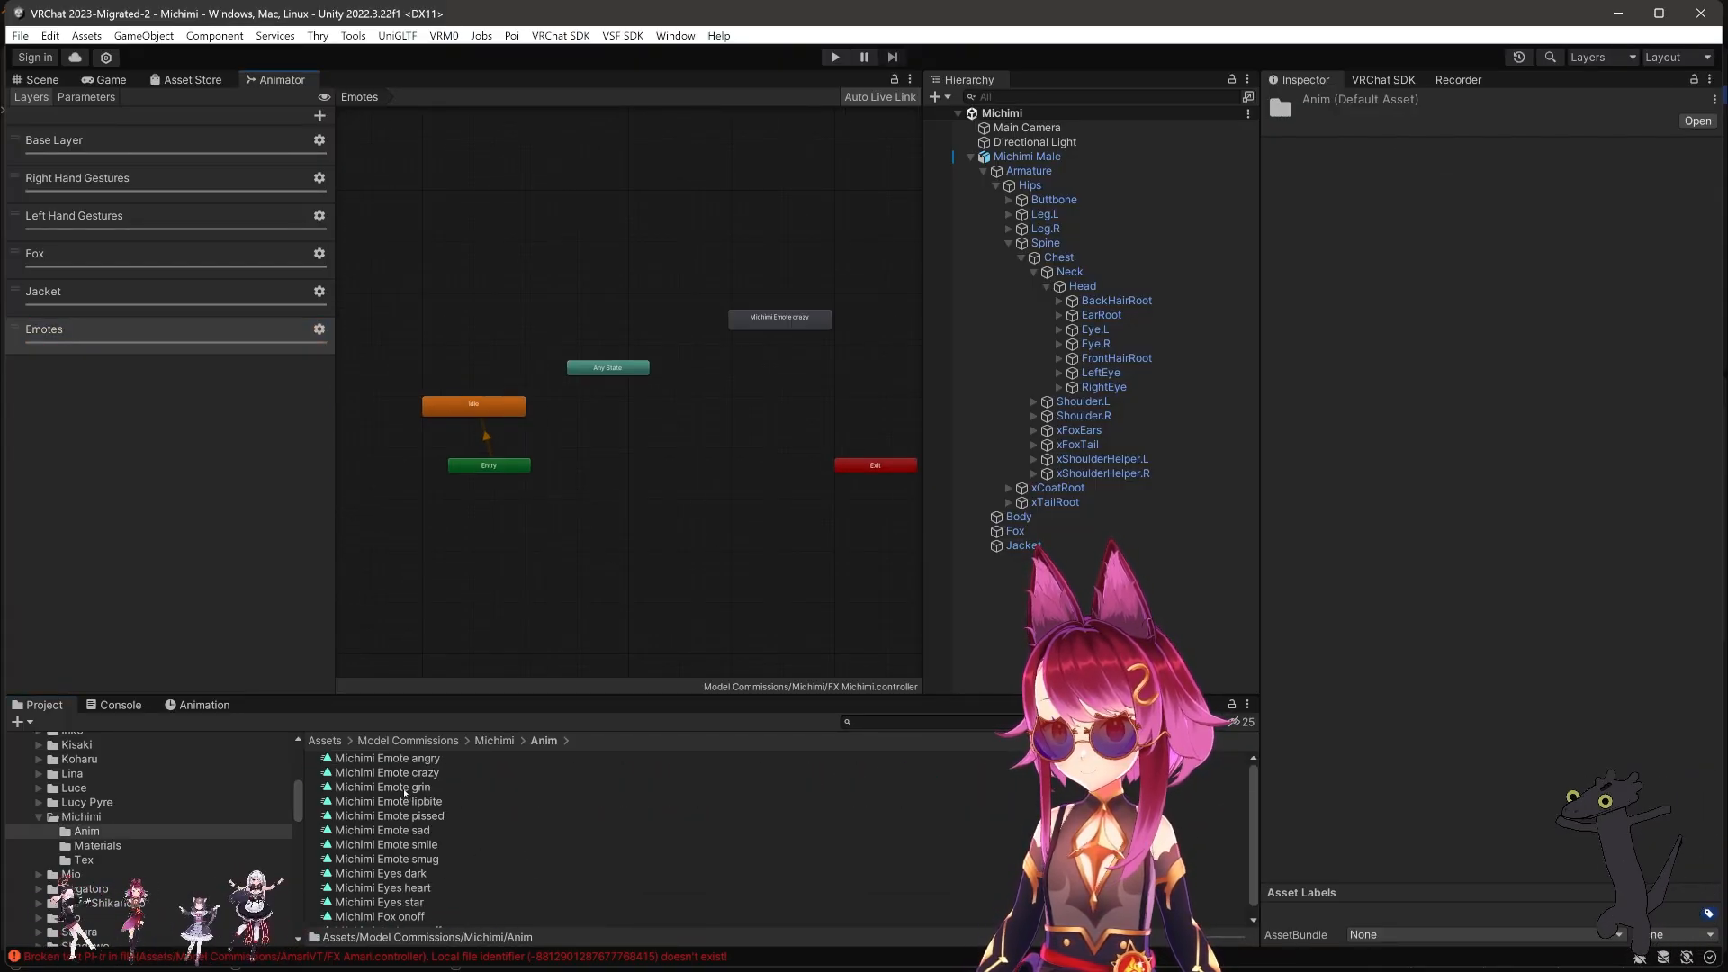
{"action": "left_click_drag", "start_coordinate": [405, 792], "coordinate": [718, 411]}
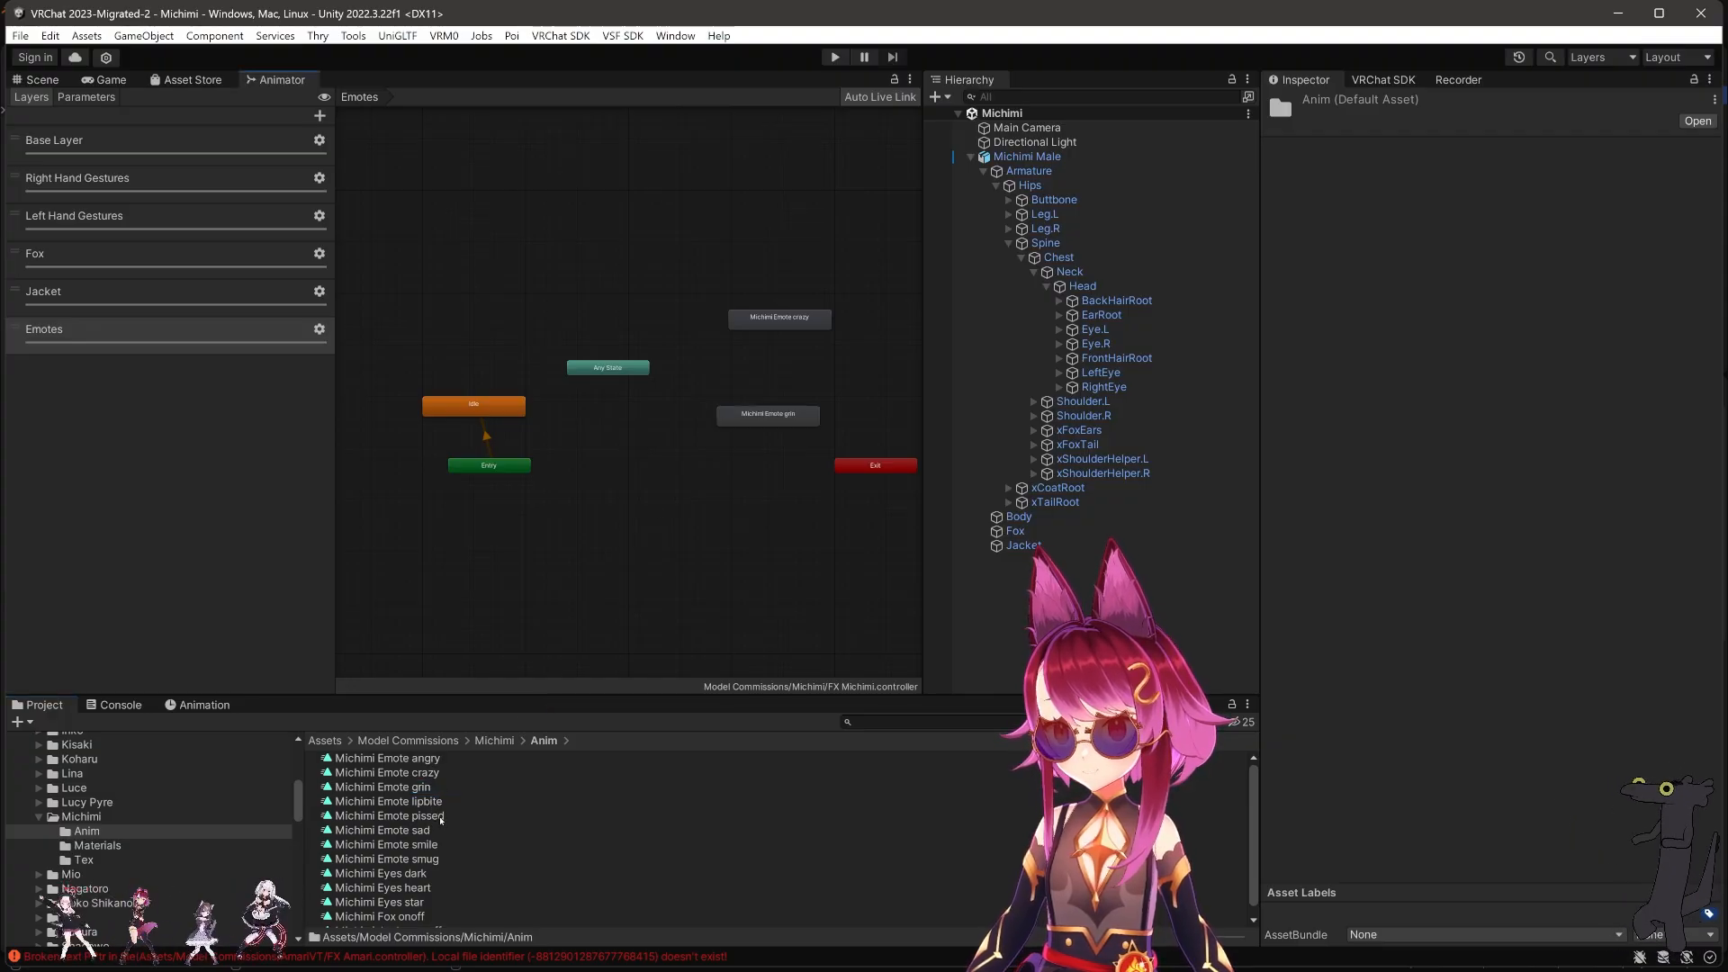
{"action": "left_click_drag", "start_coordinate": [438, 824], "coordinate": [628, 553]}
{"action": "left_click_drag", "start_coordinate": [708, 477], "coordinate": [708, 472]}
{"action": "left_click_drag", "start_coordinate": [793, 317], "coordinate": [729, 280]}
{"action": "left_click_drag", "start_coordinate": [756, 417], "coordinate": [745, 341]}
{"action": "left_click_drag", "start_coordinate": [754, 488], "coordinate": [736, 398]}
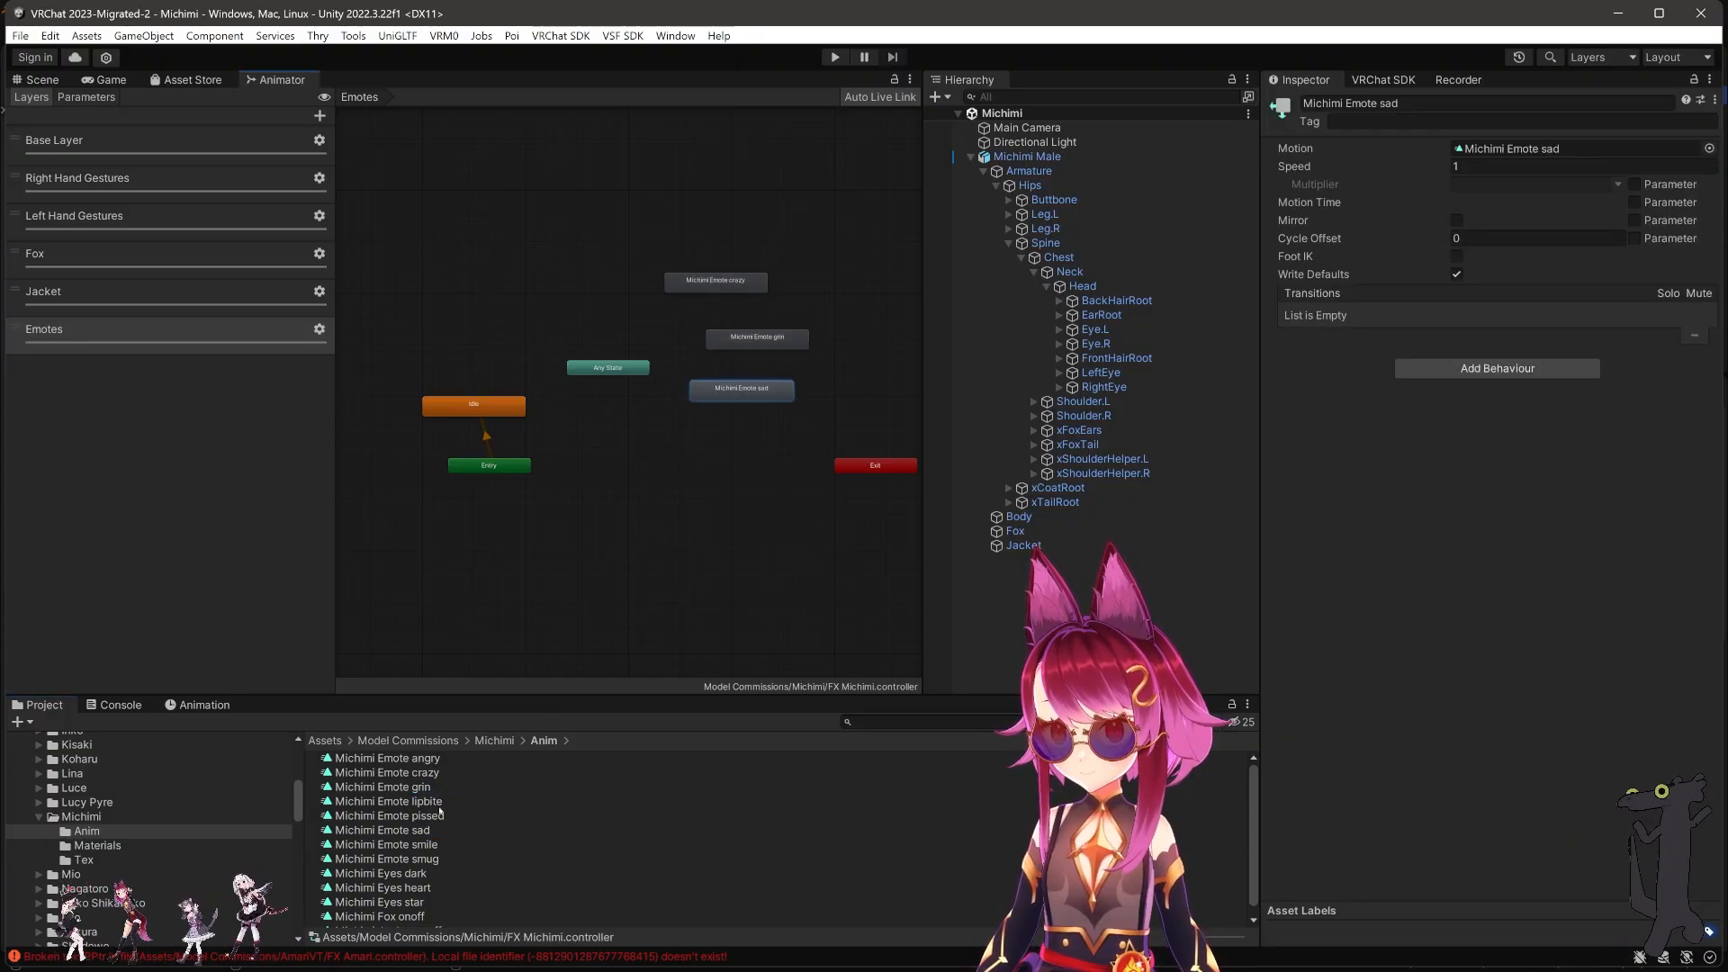
{"action": "left_click", "coordinate": [440, 844]}
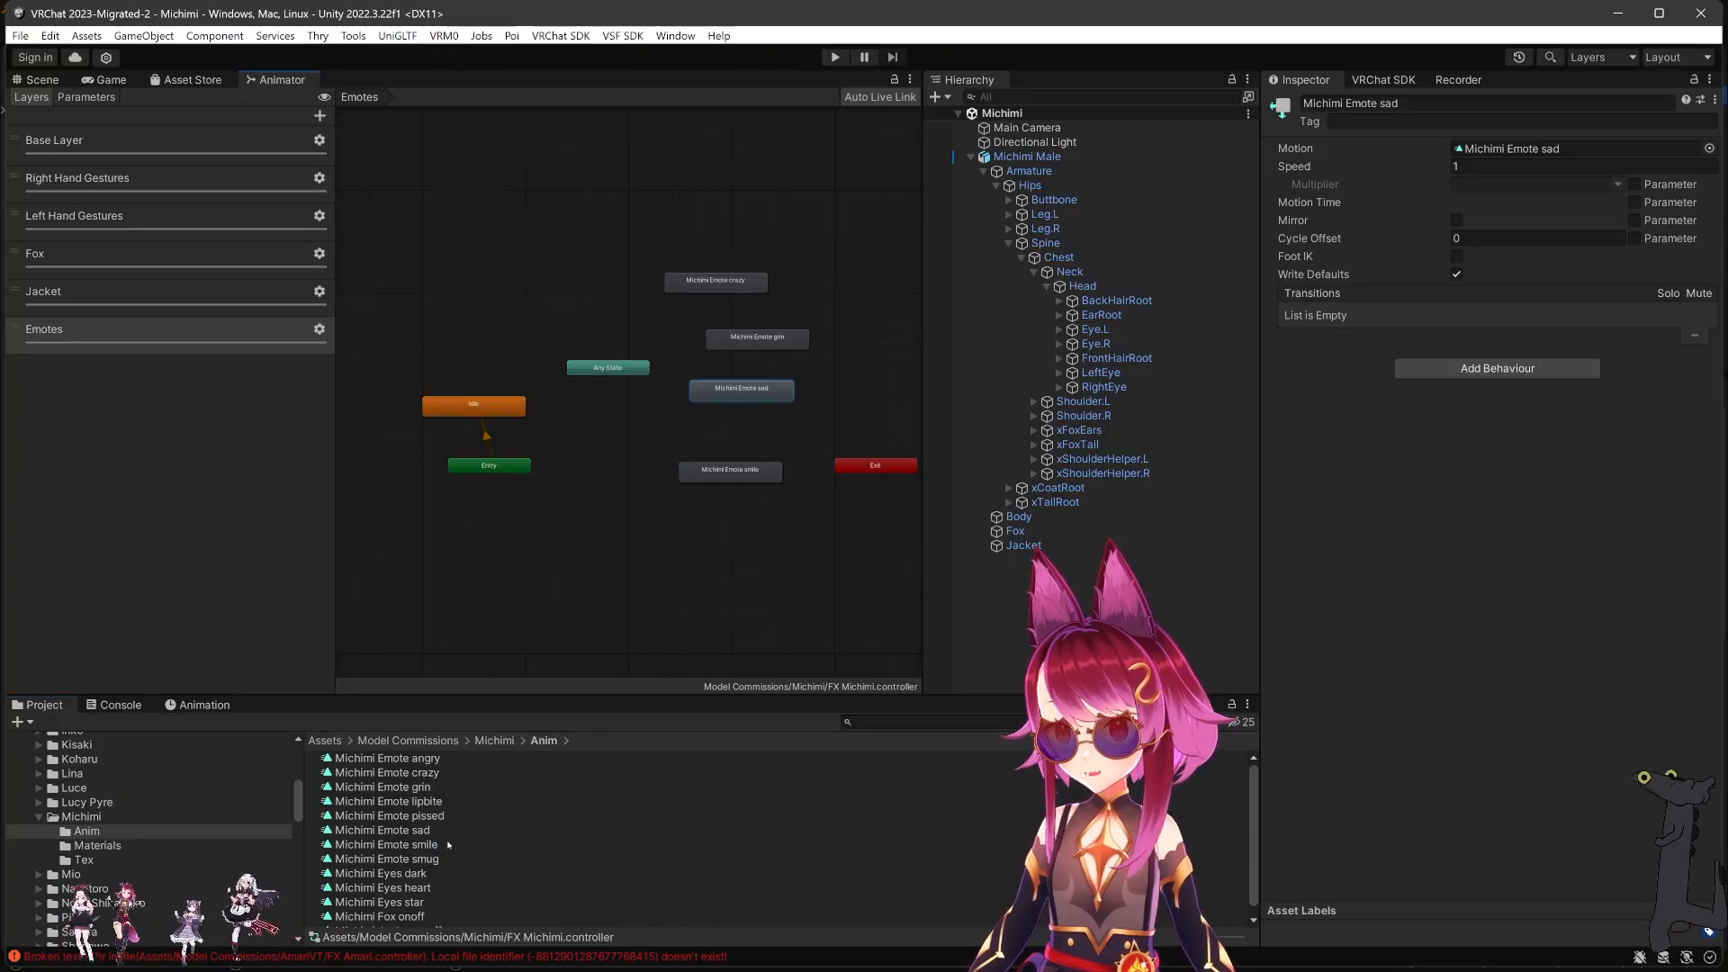
- Check the Right Hand Gestures and Jacket layers, then return to the Emotes layer
{"action": "left_click", "coordinate": [157, 189]}
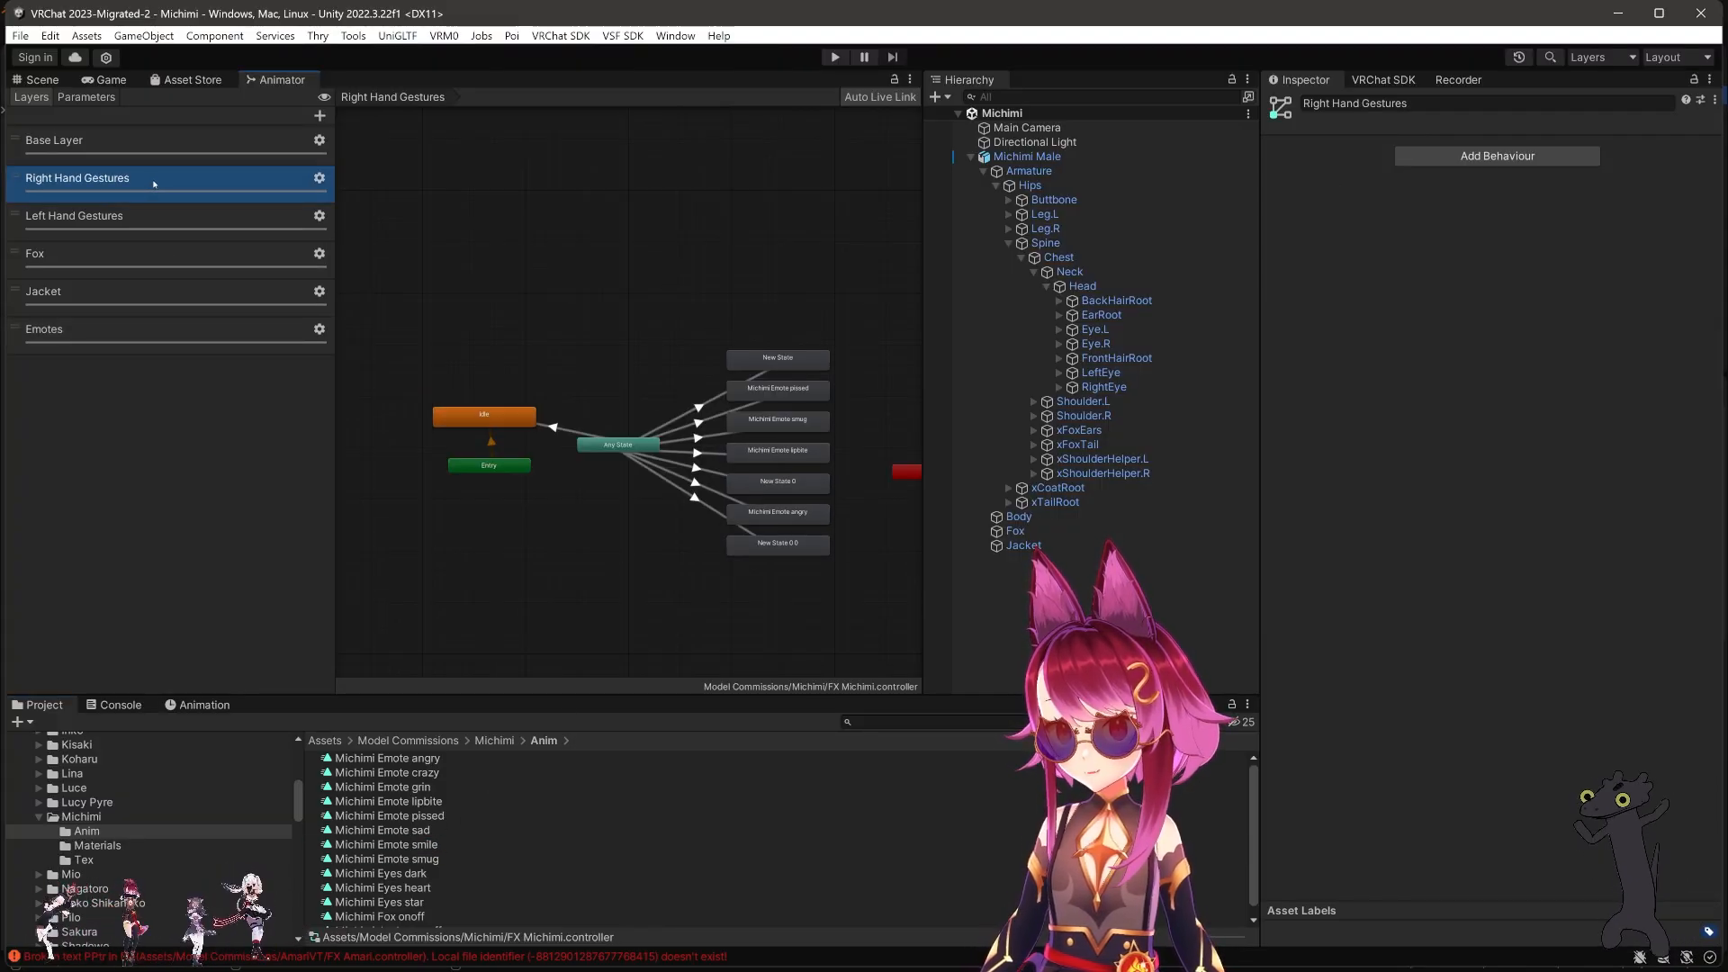
{"action": "left_click", "coordinate": [115, 297]}
{"action": "left_click", "coordinate": [112, 330]}
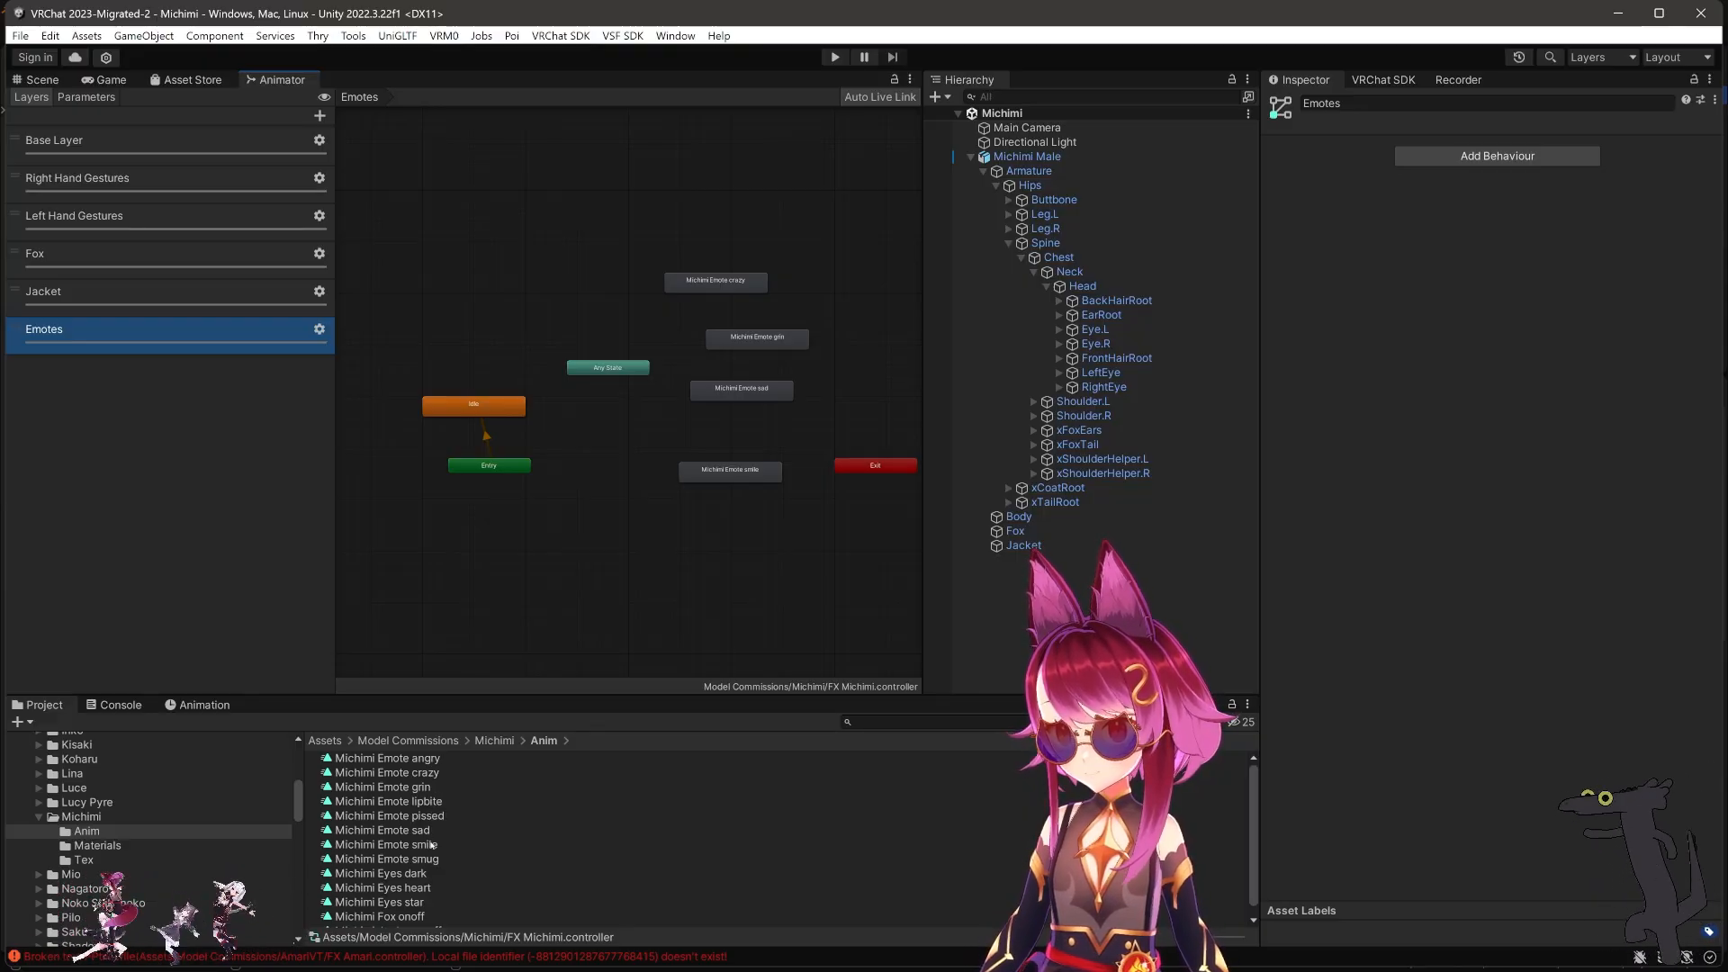
{"action": "scroll", "coordinate": [436, 872], "scroll_direction": "down", "scroll_amount": 1}
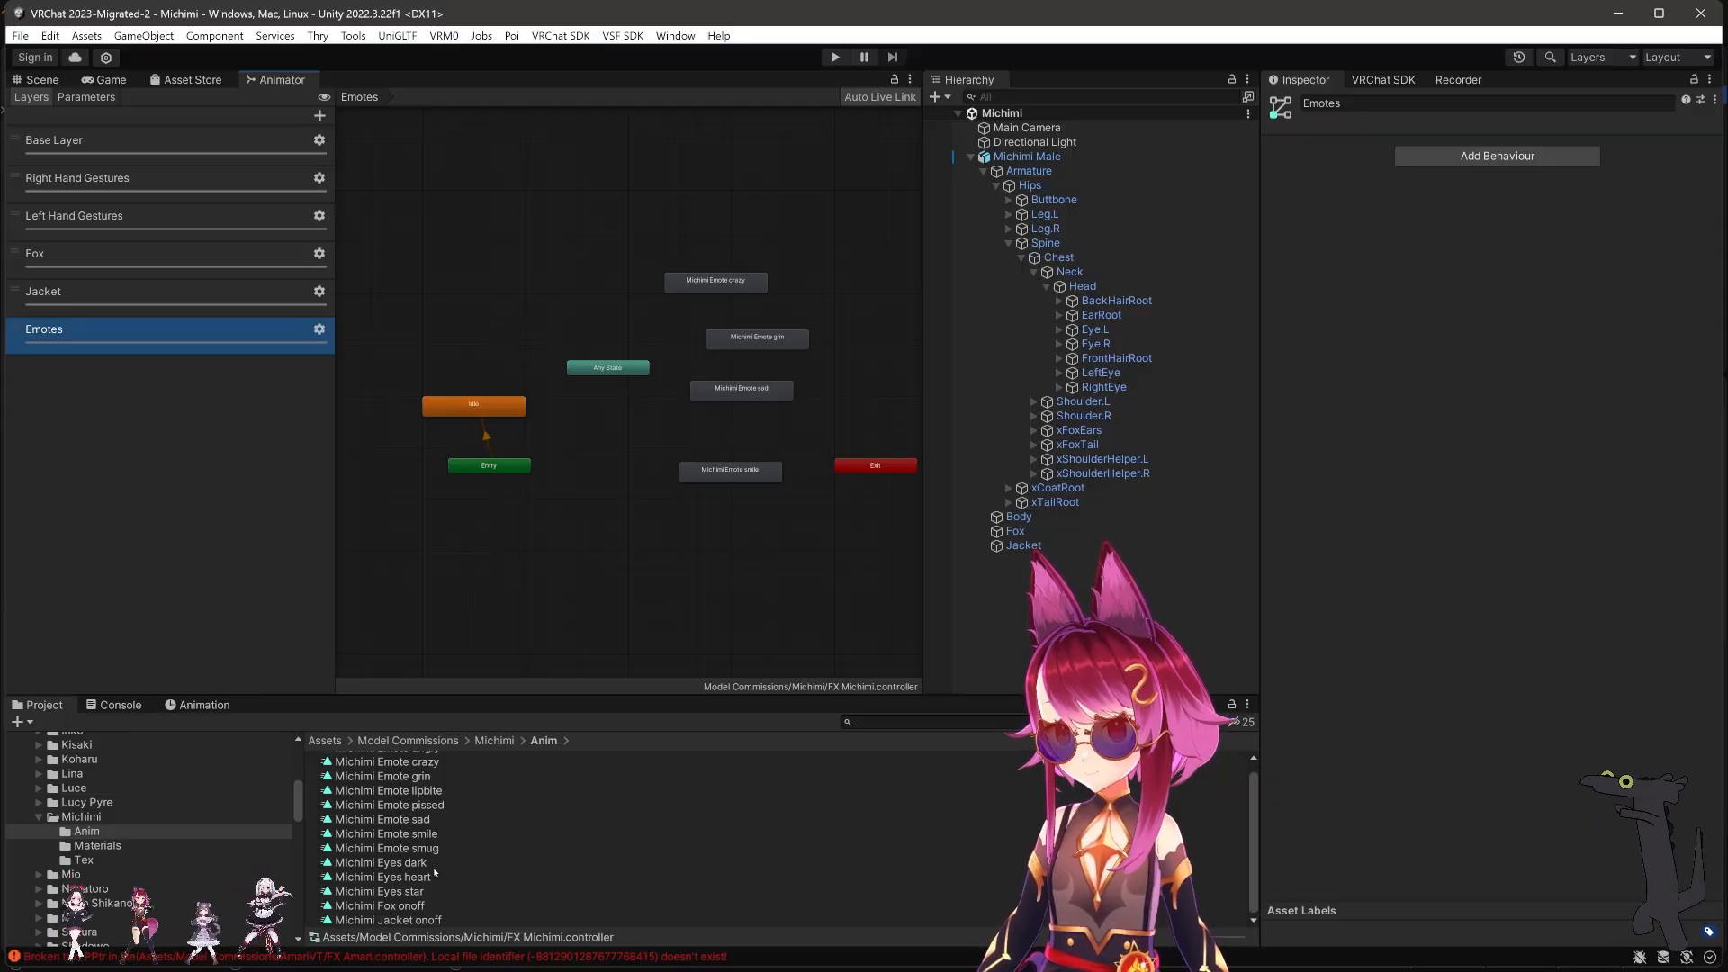
{"action": "scroll", "coordinate": [433, 873], "scroll_direction": "up", "scroll_amount": 1}
{"action": "scroll", "coordinate": [588, 482], "scroll_direction": "up", "scroll_amount": 3}
- Make transitions from Any State to Idle, Michimi Emote crazy and Michimi Emote grin
{"action": "middle_click_drag", "start_coordinate": [615, 321], "coordinate": [650, 482]}
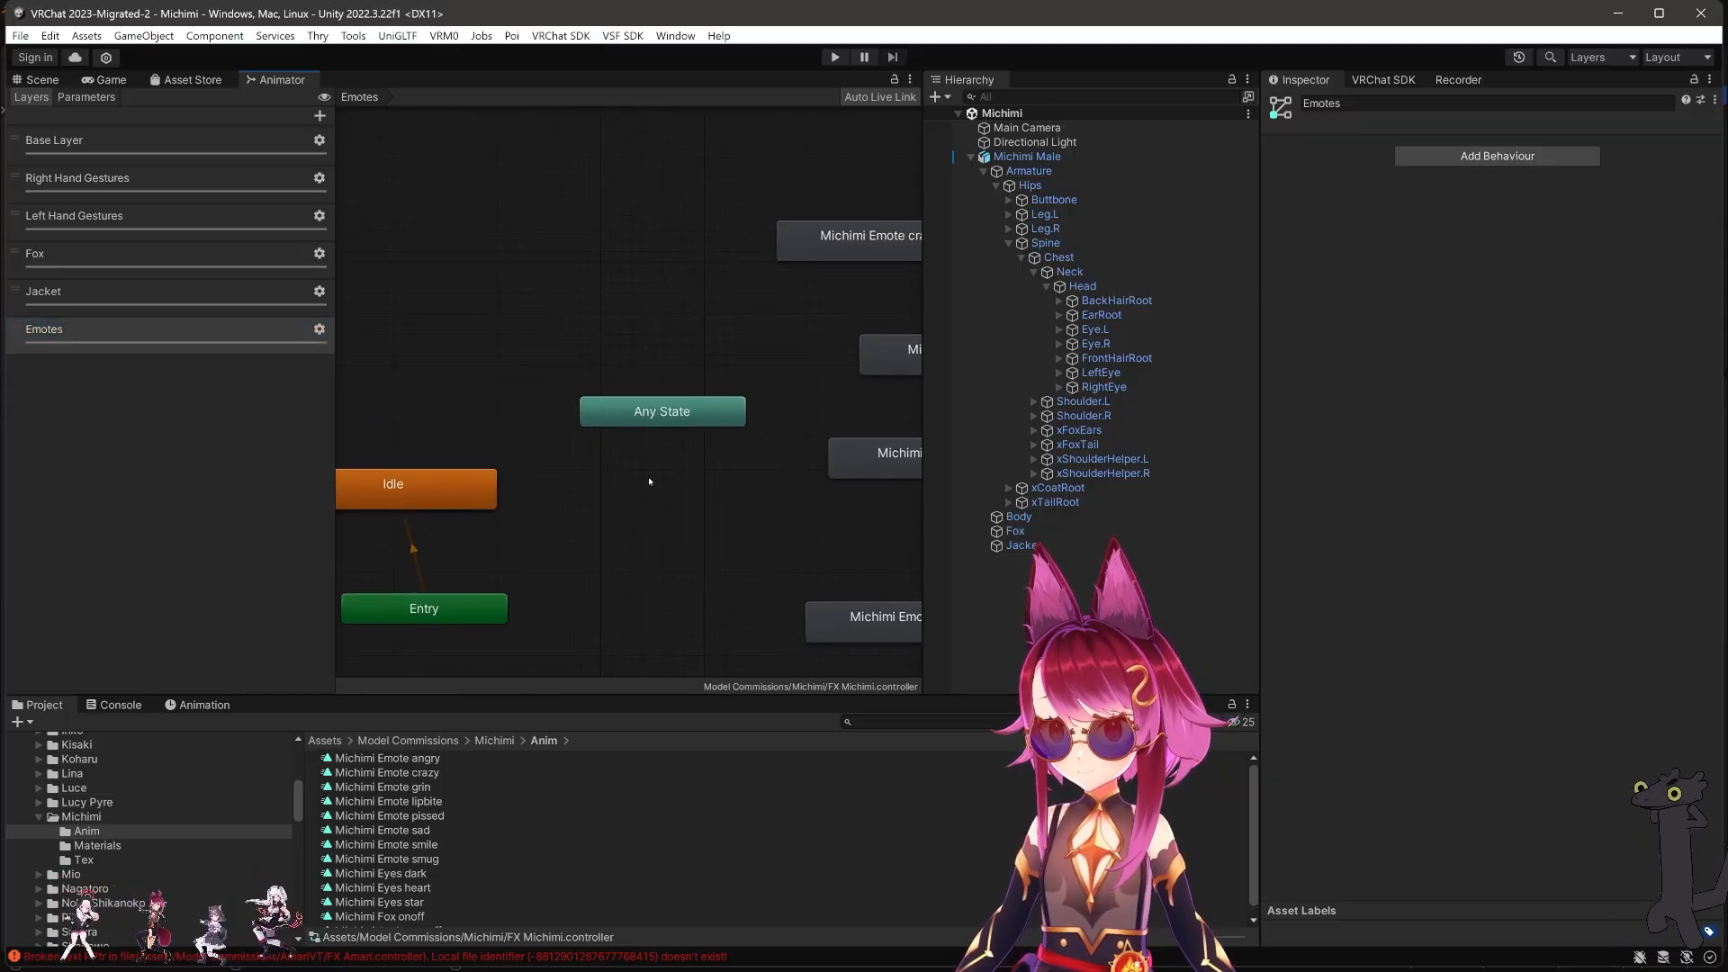
{"action": "right_click", "coordinate": [655, 421]}
{"action": "left_click", "coordinate": [677, 431]}
{"action": "left_click", "coordinate": [477, 486]}
{"action": "scroll", "coordinate": [677, 473], "scroll_direction": "down", "scroll_amount": 3}
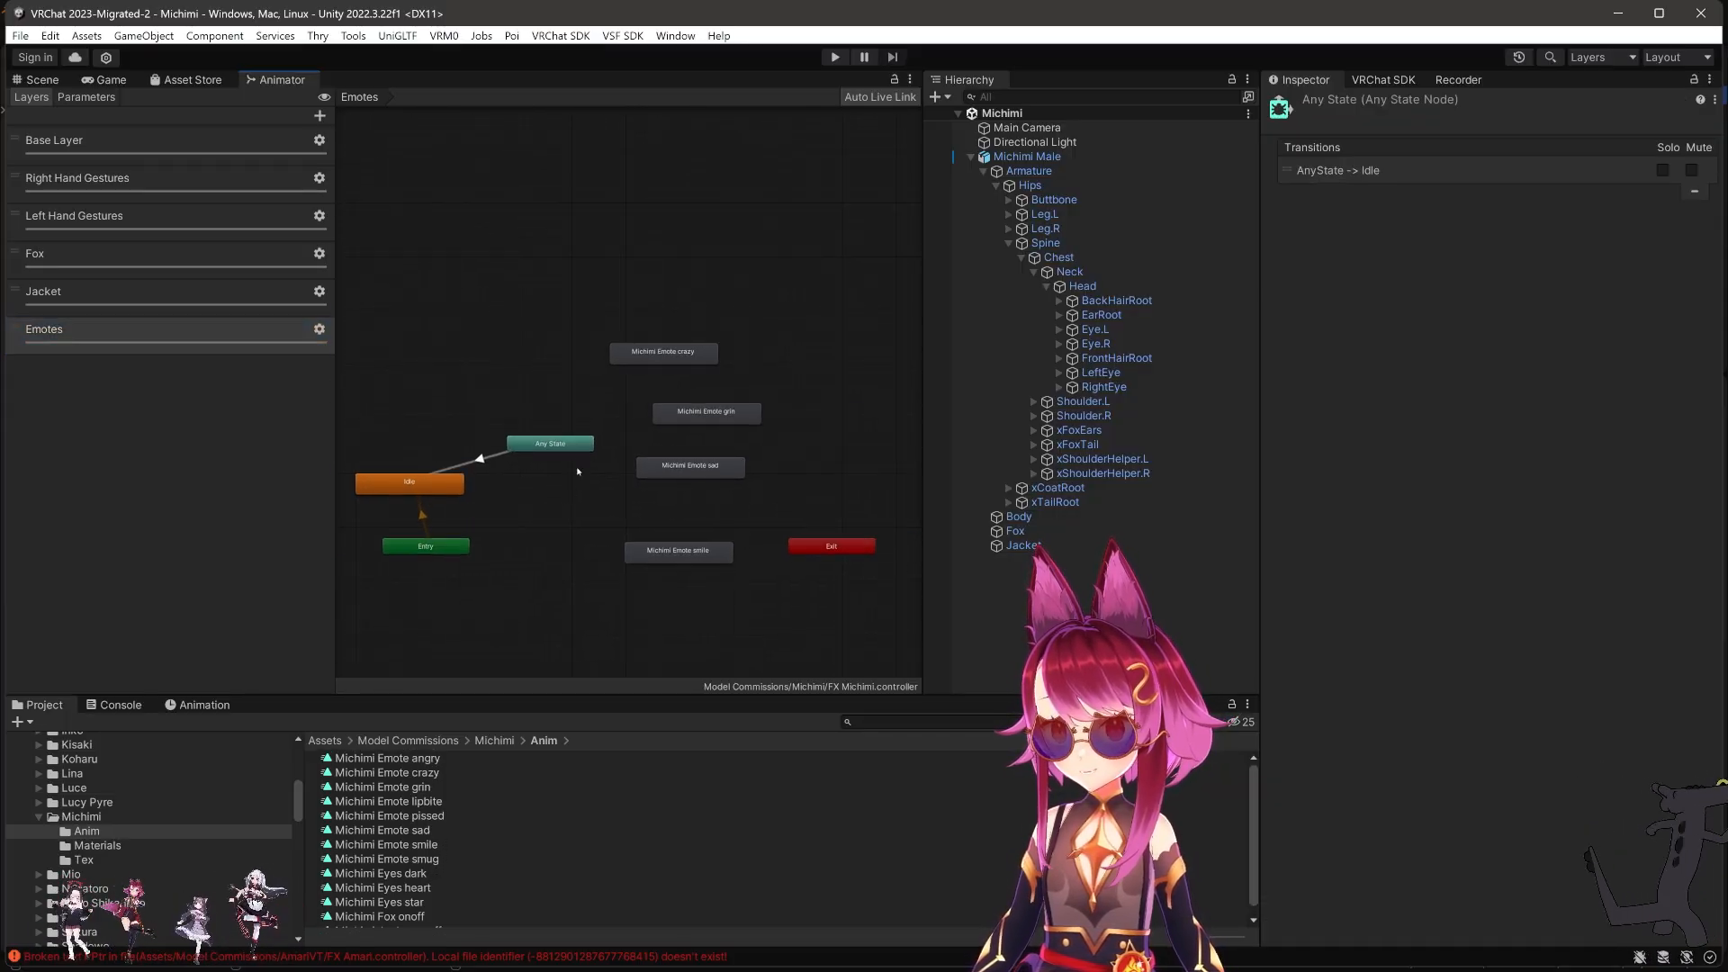
{"action": "right_click", "coordinate": [585, 445]}
{"action": "left_click", "coordinate": [639, 456]}
{"action": "left_click", "coordinate": [654, 360]}
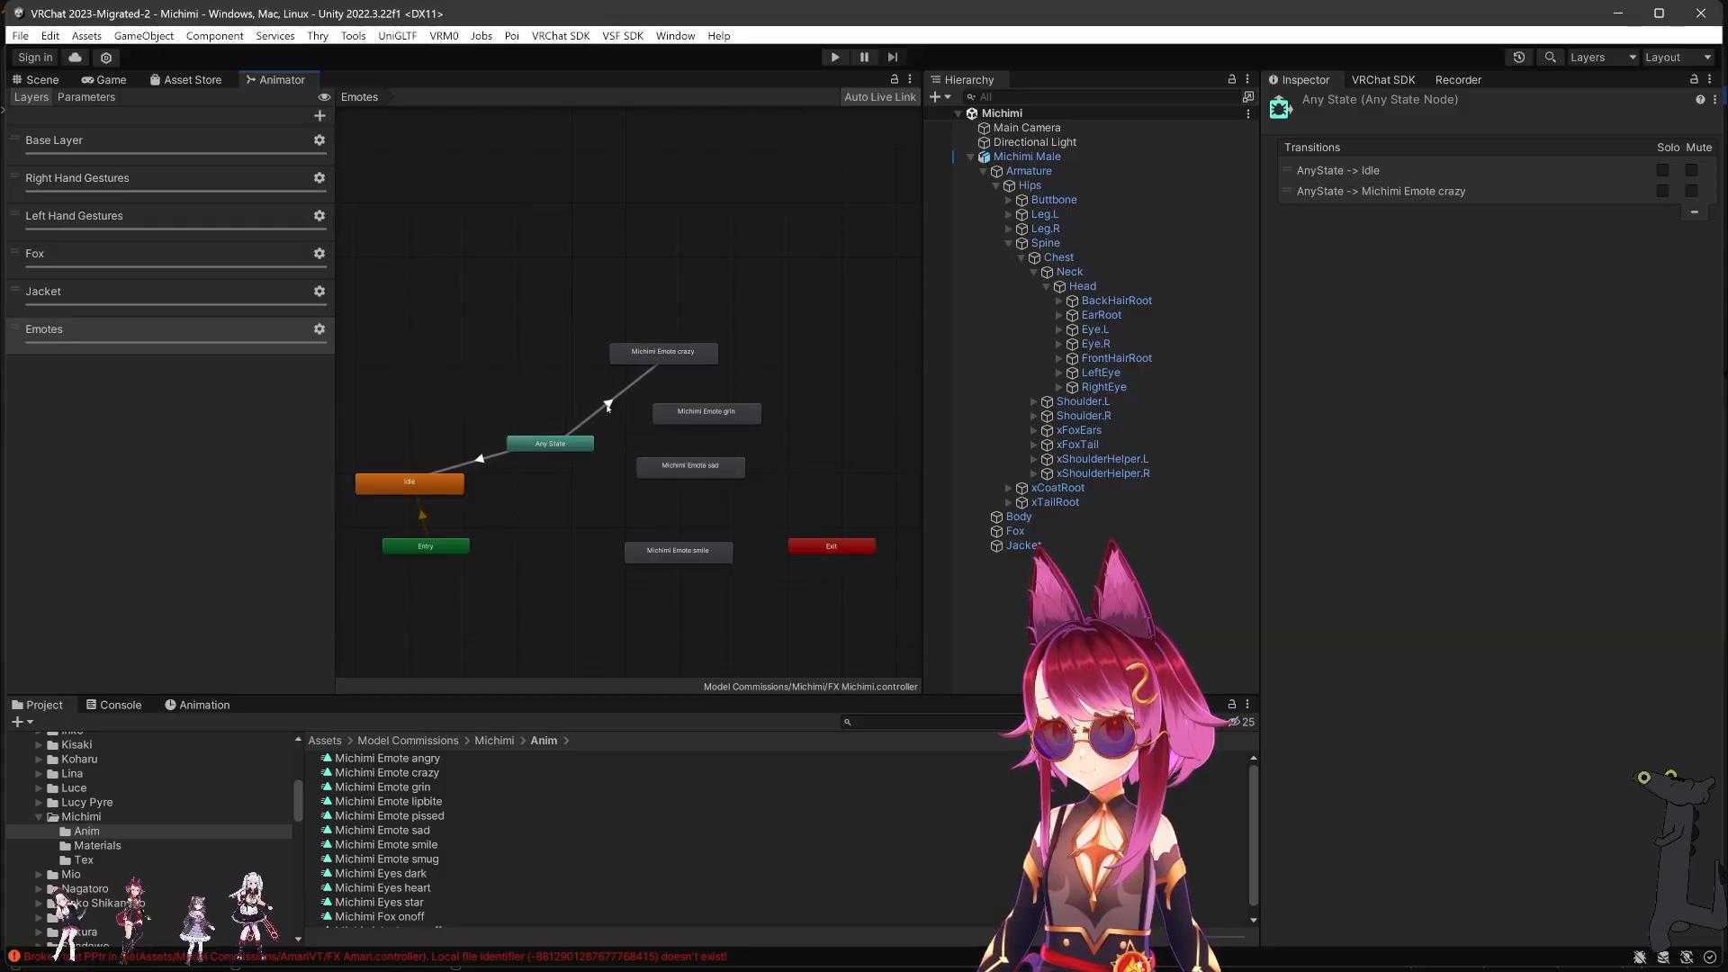
{"action": "right_click", "coordinate": [566, 447]}
{"action": "left_click", "coordinate": [680, 418]}
{"action": "left_click", "coordinate": [620, 449]}
{"action": "left_click", "coordinate": [565, 447]}
{"action": "right_click", "coordinate": [564, 447]}
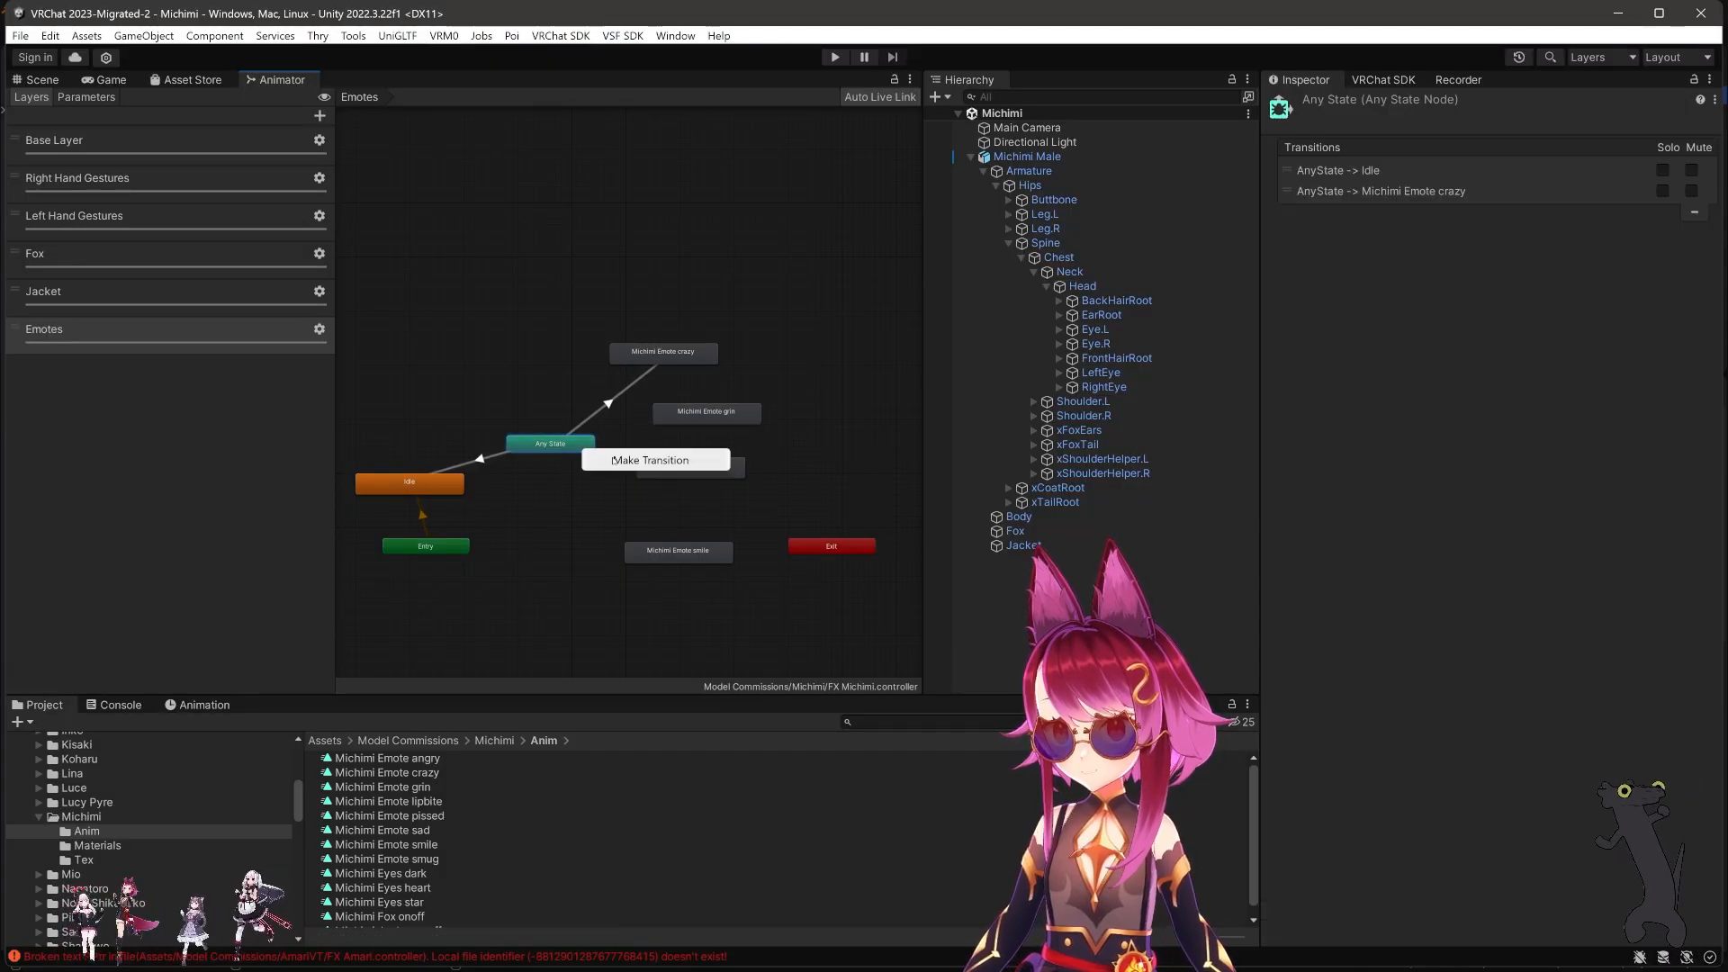
{"action": "left_click", "coordinate": [653, 459]}
{"action": "left_click", "coordinate": [690, 413]}
- Add the remaining Any State transitions to the sad and smile emote states
{"action": "right_click", "coordinate": [557, 446]}
{"action": "left_click", "coordinate": [612, 457]}
{"action": "left_click", "coordinate": [684, 415]}
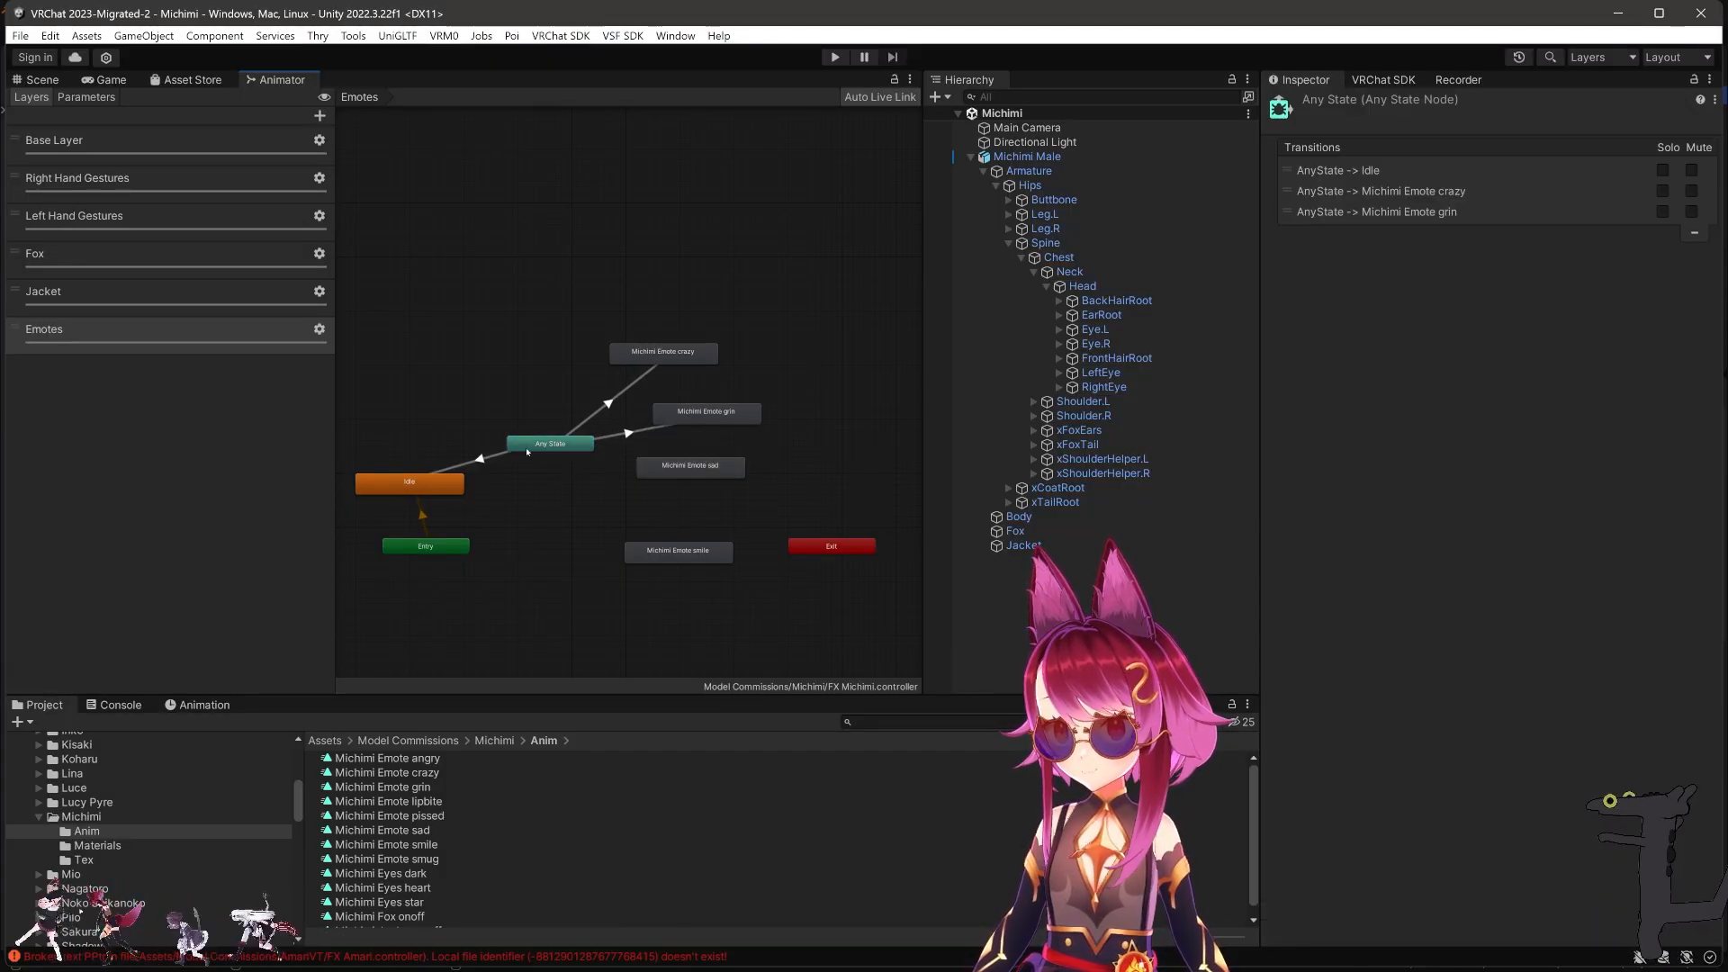
{"action": "right_click", "coordinate": [511, 450]}
{"action": "left_click", "coordinate": [554, 448]}
{"action": "right_click", "coordinate": [555, 447]}
{"action": "left_click", "coordinate": [610, 460]}
{"action": "left_click", "coordinate": [657, 465]}
{"action": "left_click", "coordinate": [547, 445]}
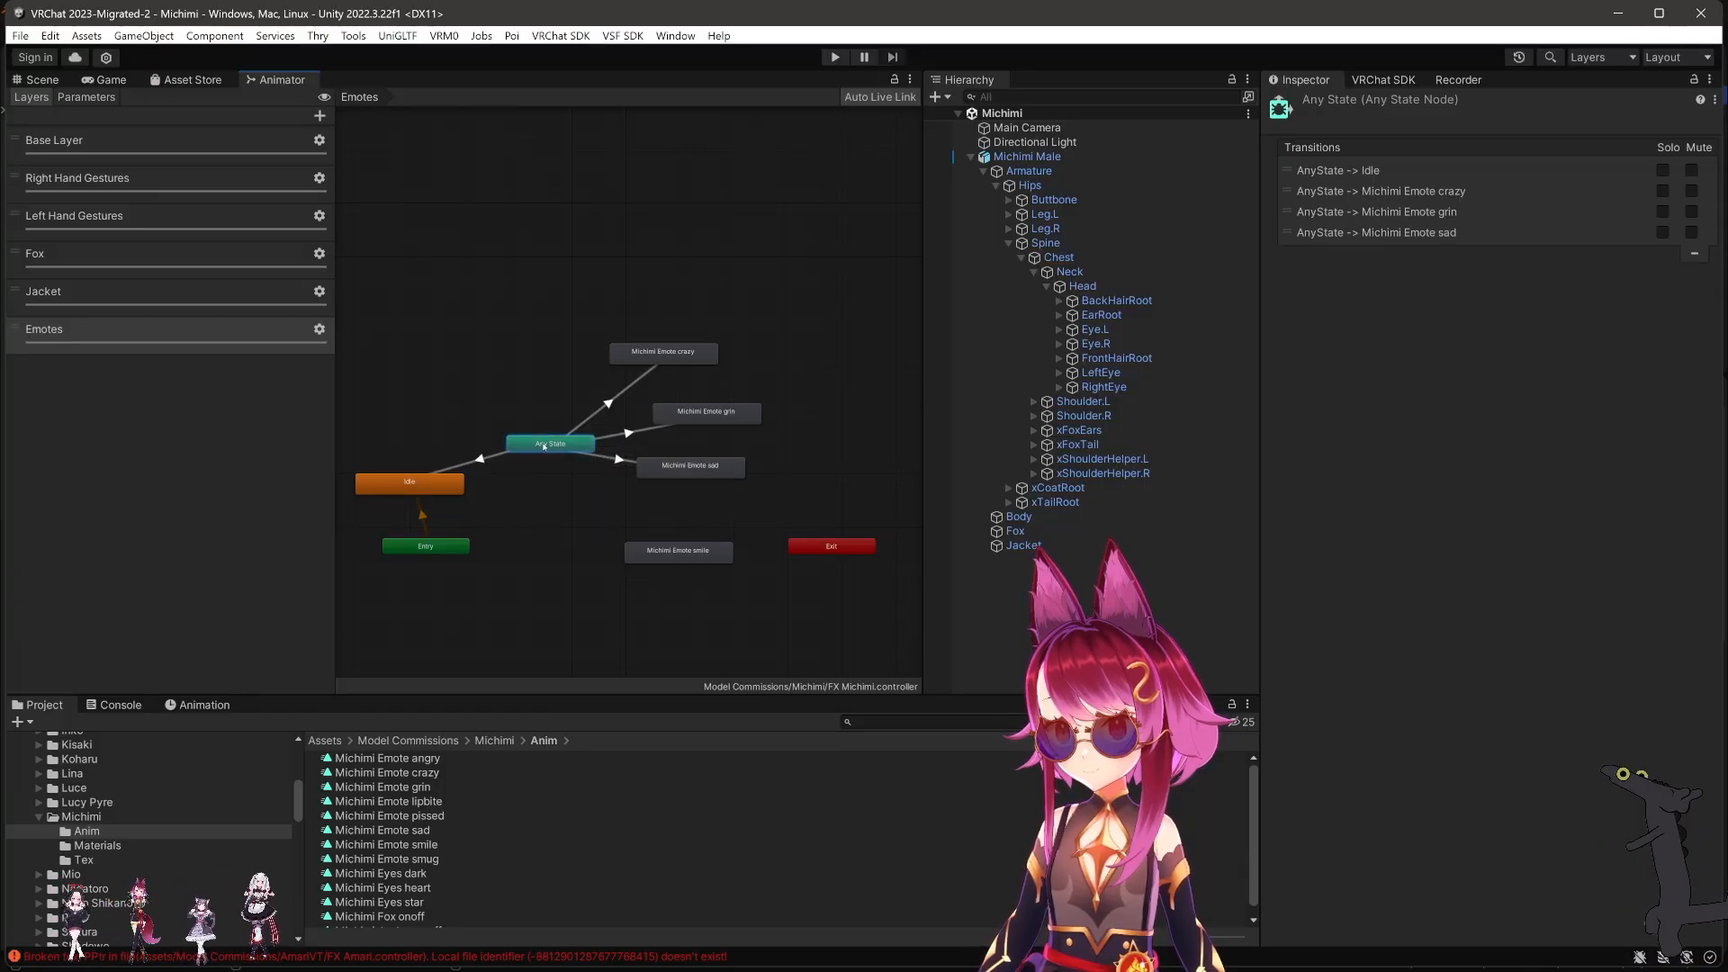
{"action": "right_click", "coordinate": [544, 445]}
{"action": "left_click", "coordinate": [612, 457]}
{"action": "left_click", "coordinate": [679, 551]}
- Tidy the smile, grin and sad state nodes into a neat column beside crazy
{"action": "left_click_drag", "start_coordinate": [678, 552], "coordinate": [679, 514]}
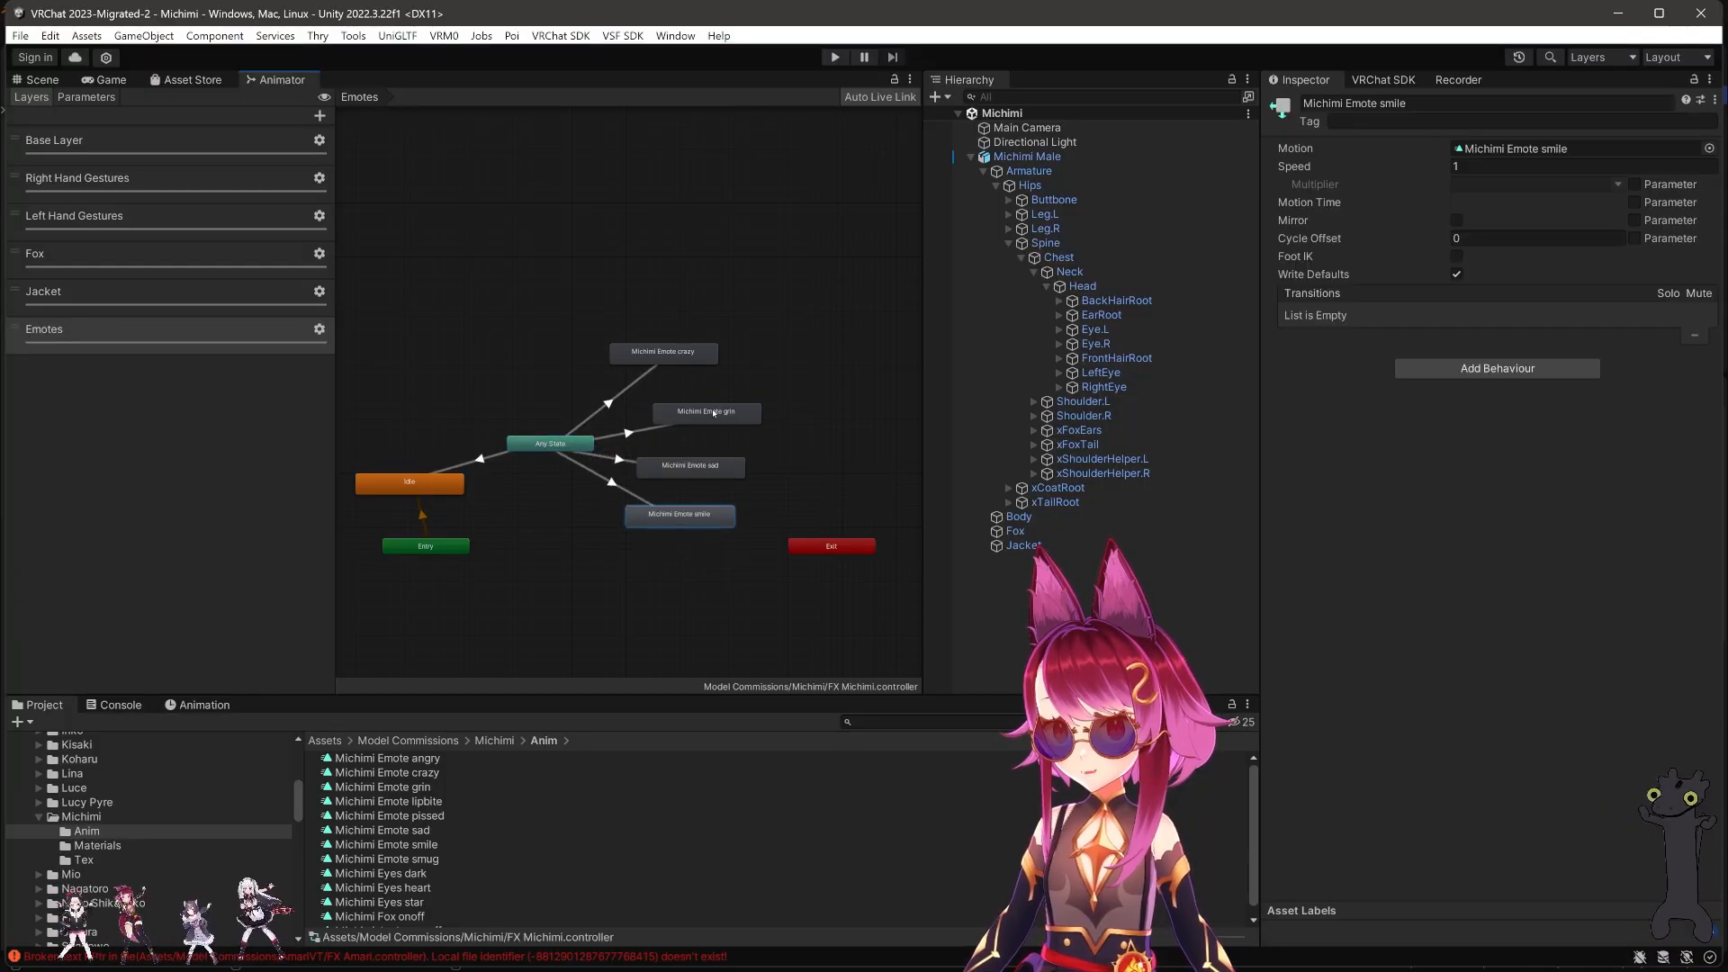
{"action": "left_click_drag", "start_coordinate": [717, 413], "coordinate": [715, 466]}
{"action": "left_click", "coordinate": [680, 522]}
{"action": "left_click_drag", "start_coordinate": [679, 529], "coordinate": [663, 529]}
{"action": "left_click", "coordinate": [697, 354]}
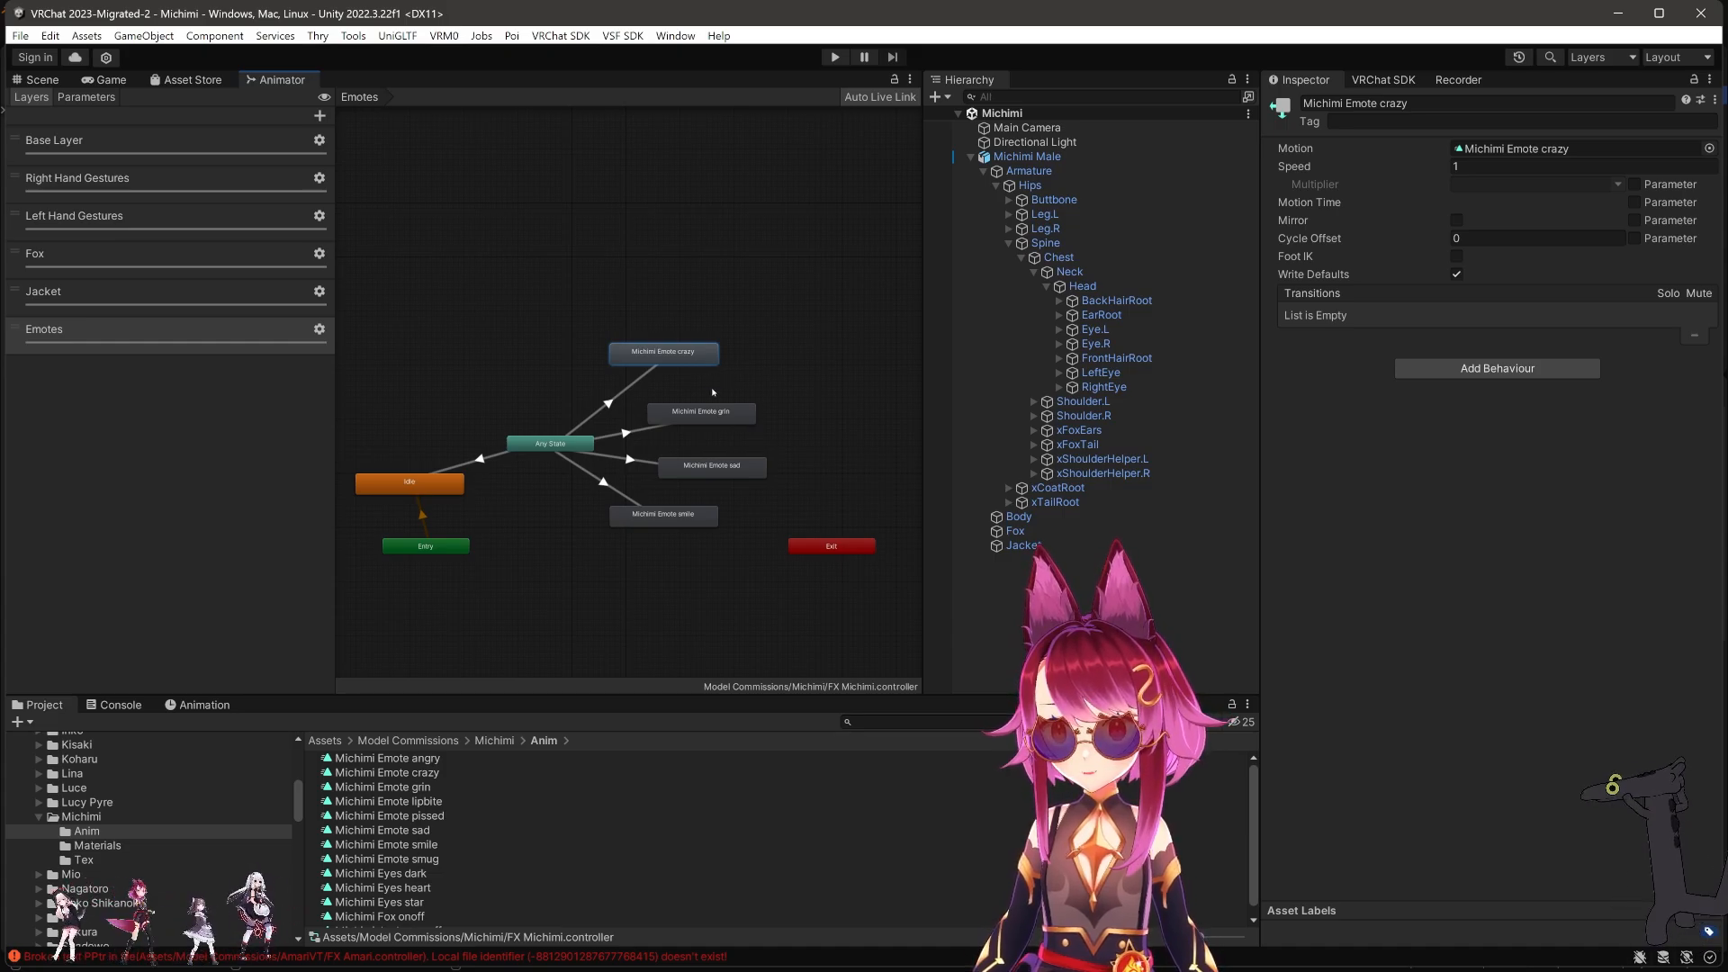
- Give the Any State to Idle transition 0.1 duration, no self-transition, and condition Emotes Equals 0
{"action": "left_click", "coordinate": [479, 458]}
{"action": "left_click", "coordinate": [1466, 347]}
{"action": "type", "text": "0.1"}
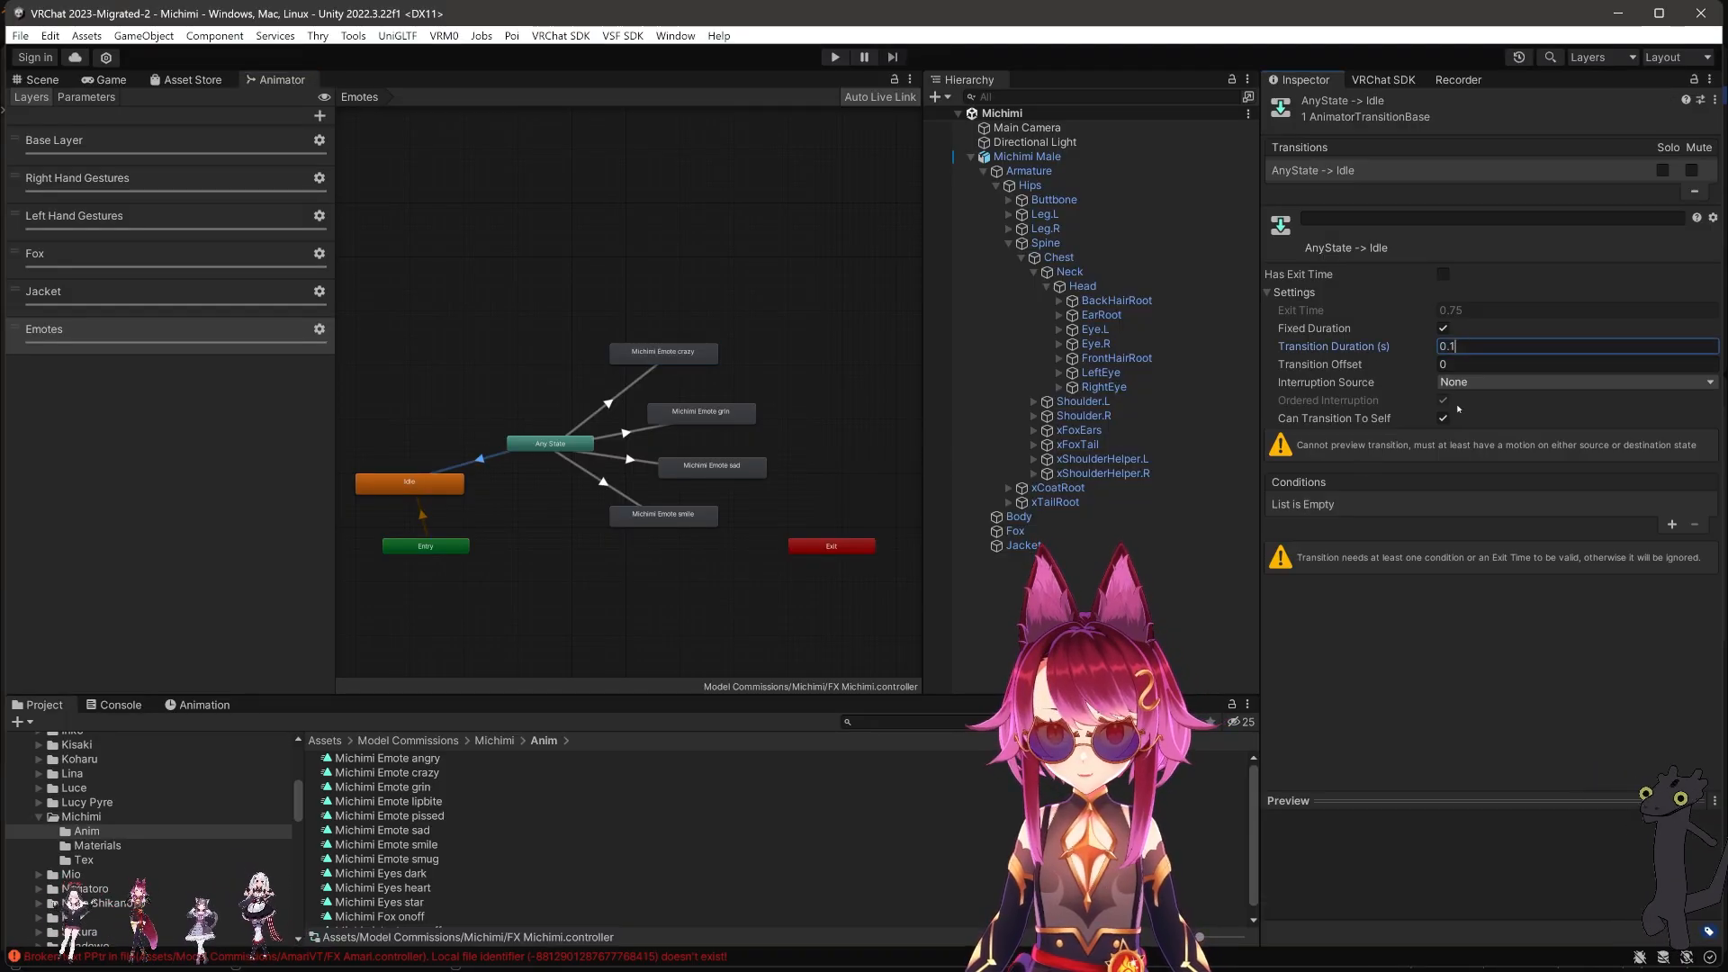
{"action": "left_click", "coordinate": [1443, 418]}
{"action": "left_click", "coordinate": [1669, 524]}
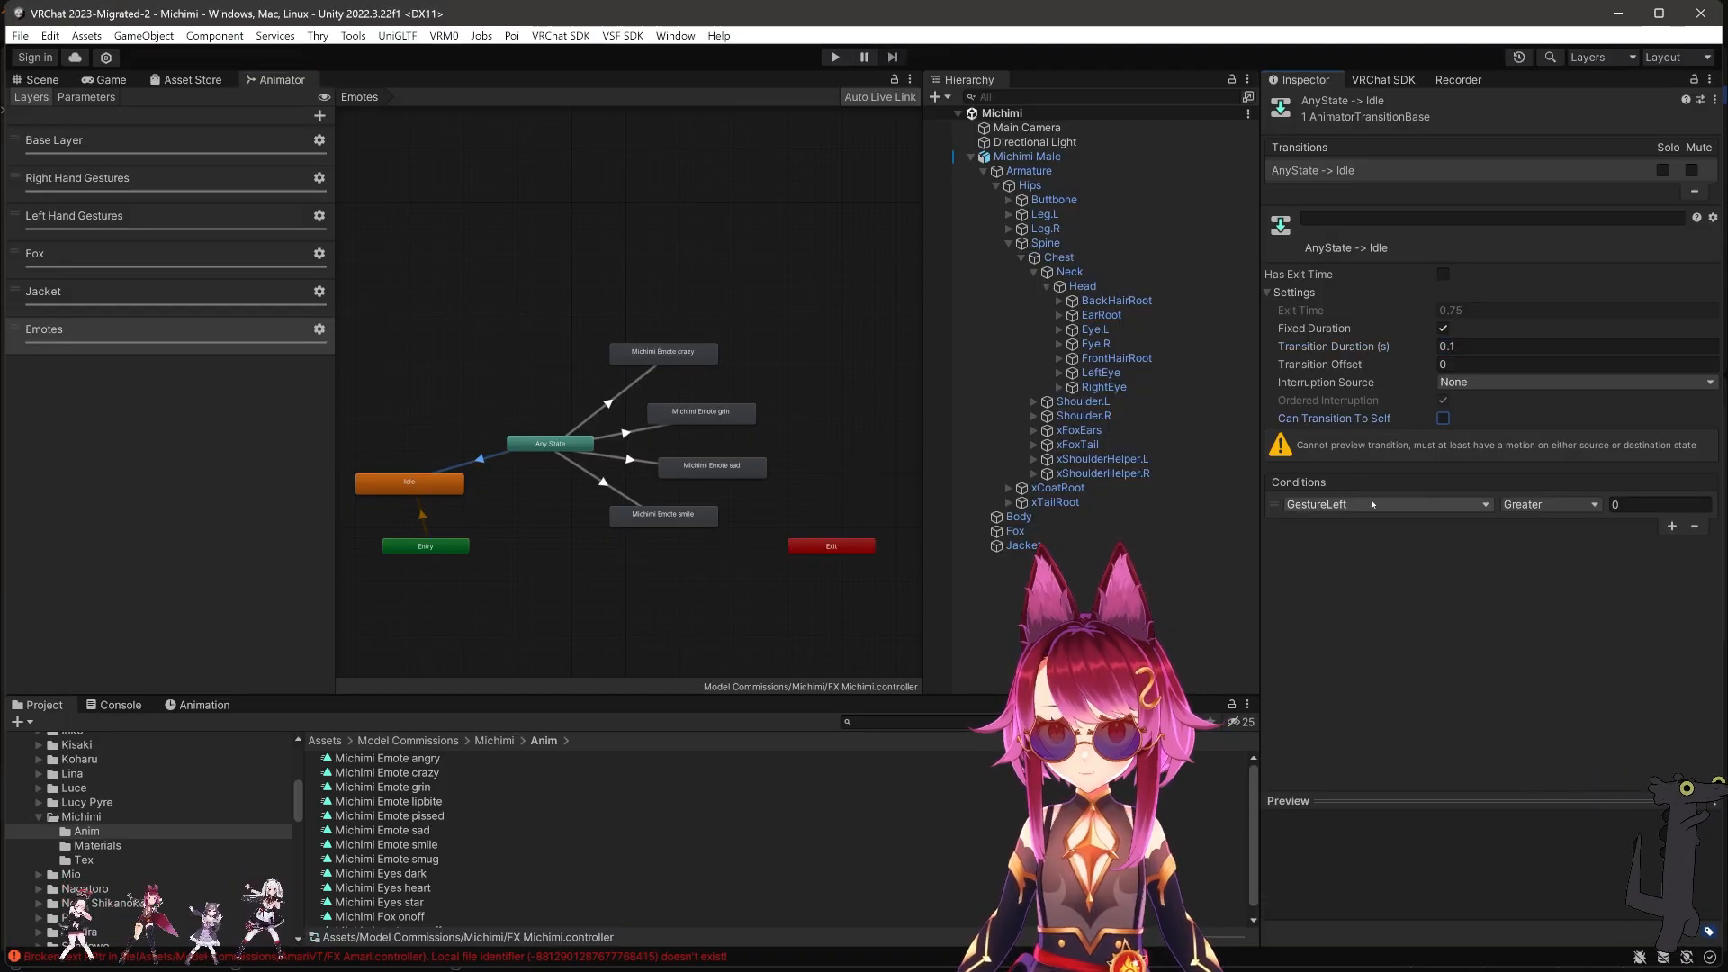
{"action": "left_click", "coordinate": [1367, 504]}
{"action": "left_click", "coordinate": [1340, 623]}
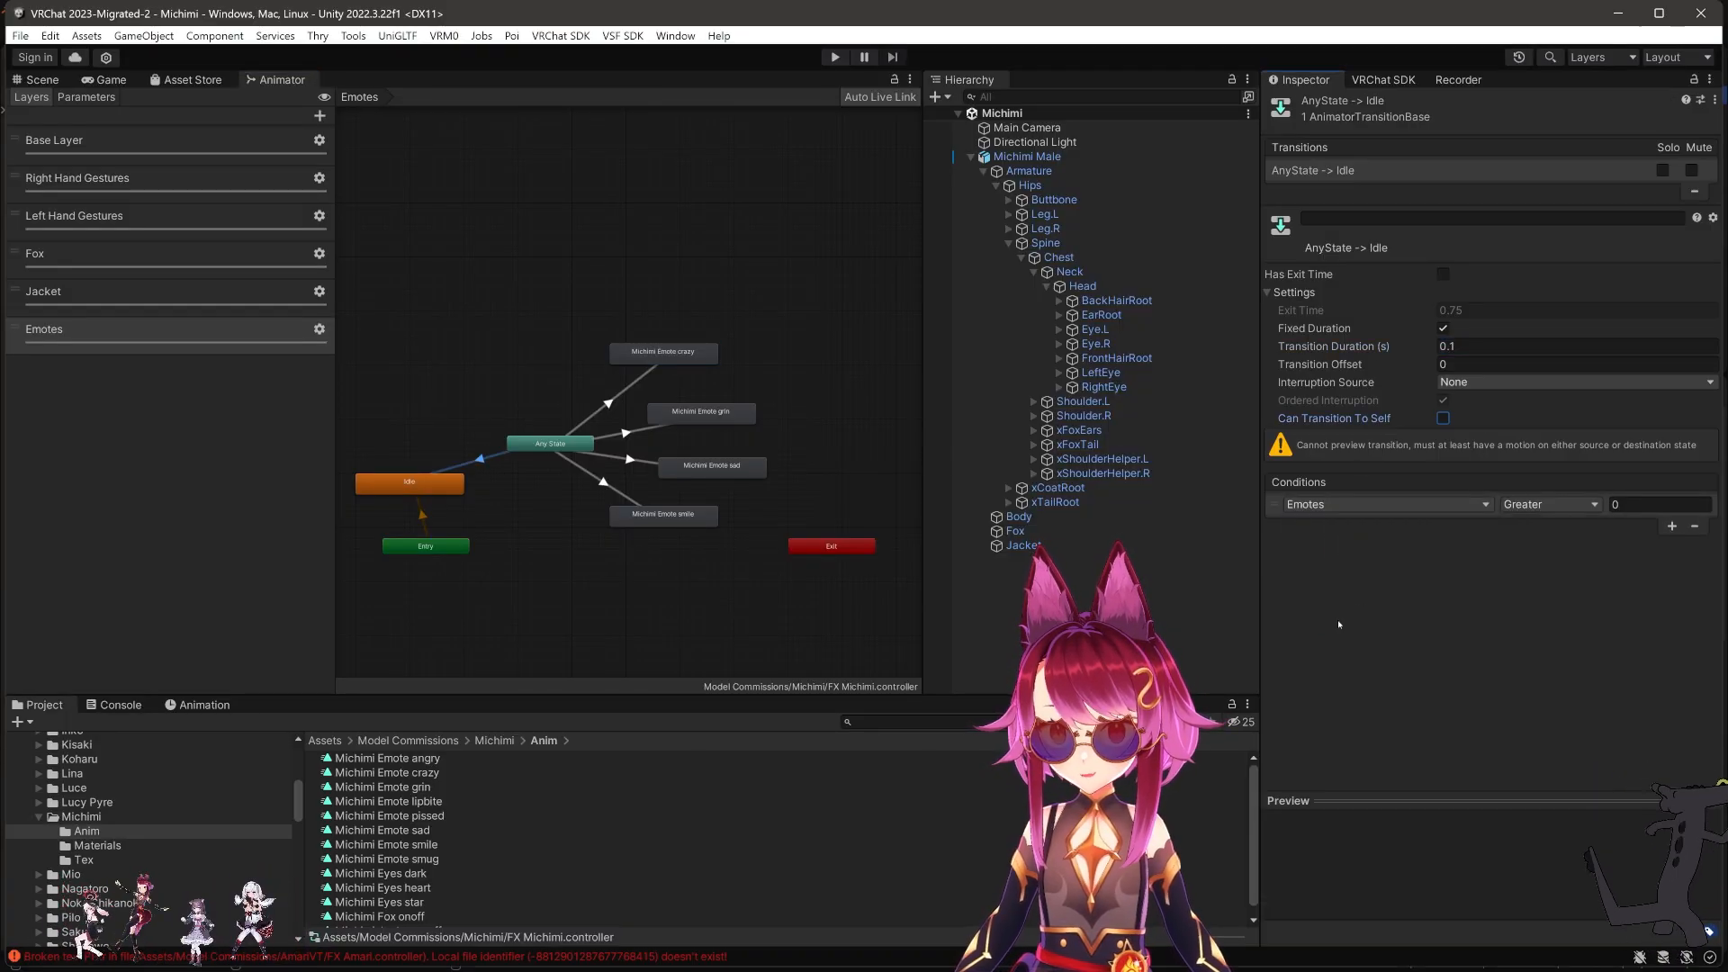
{"action": "left_click", "coordinate": [1549, 504]}
{"action": "left_click", "coordinate": [1558, 564]}
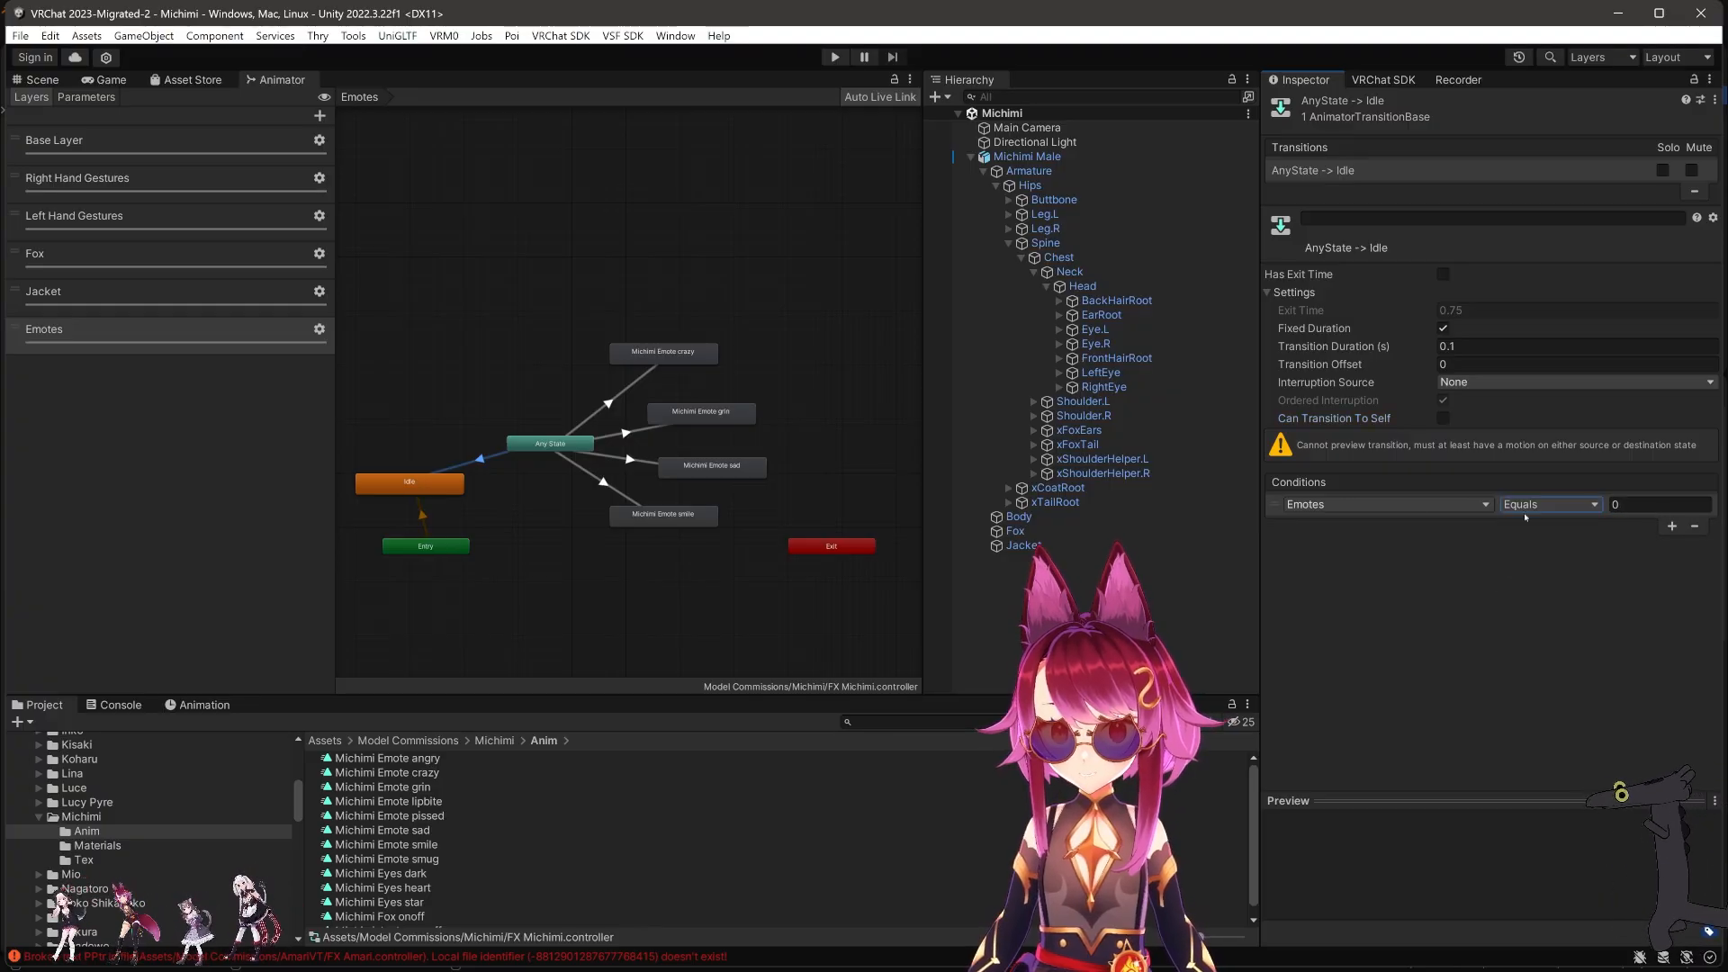
- Set the crazy transition to 0.1 duration with condition Emotes Equals 1
{"action": "scroll", "coordinate": [500, 477], "scroll_direction": "up", "scroll_amount": 4}
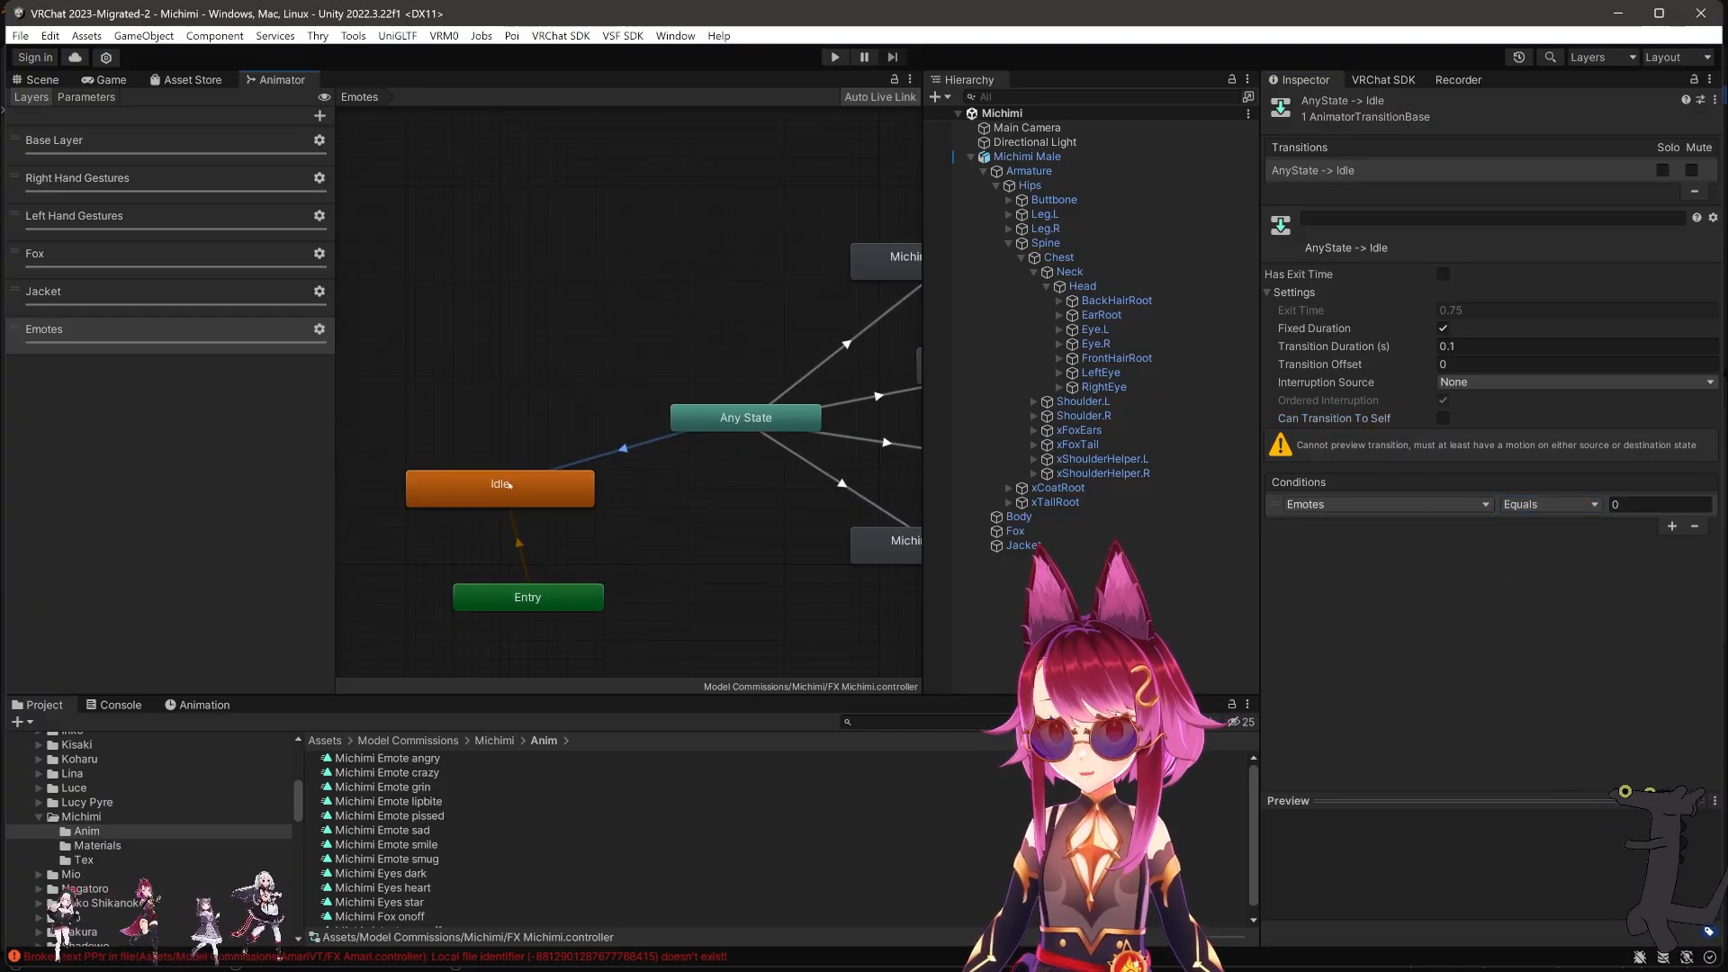
{"action": "left_click", "coordinate": [585, 489]}
{"action": "scroll", "coordinate": [467, 460], "scroll_direction": "down", "scroll_amount": 3}
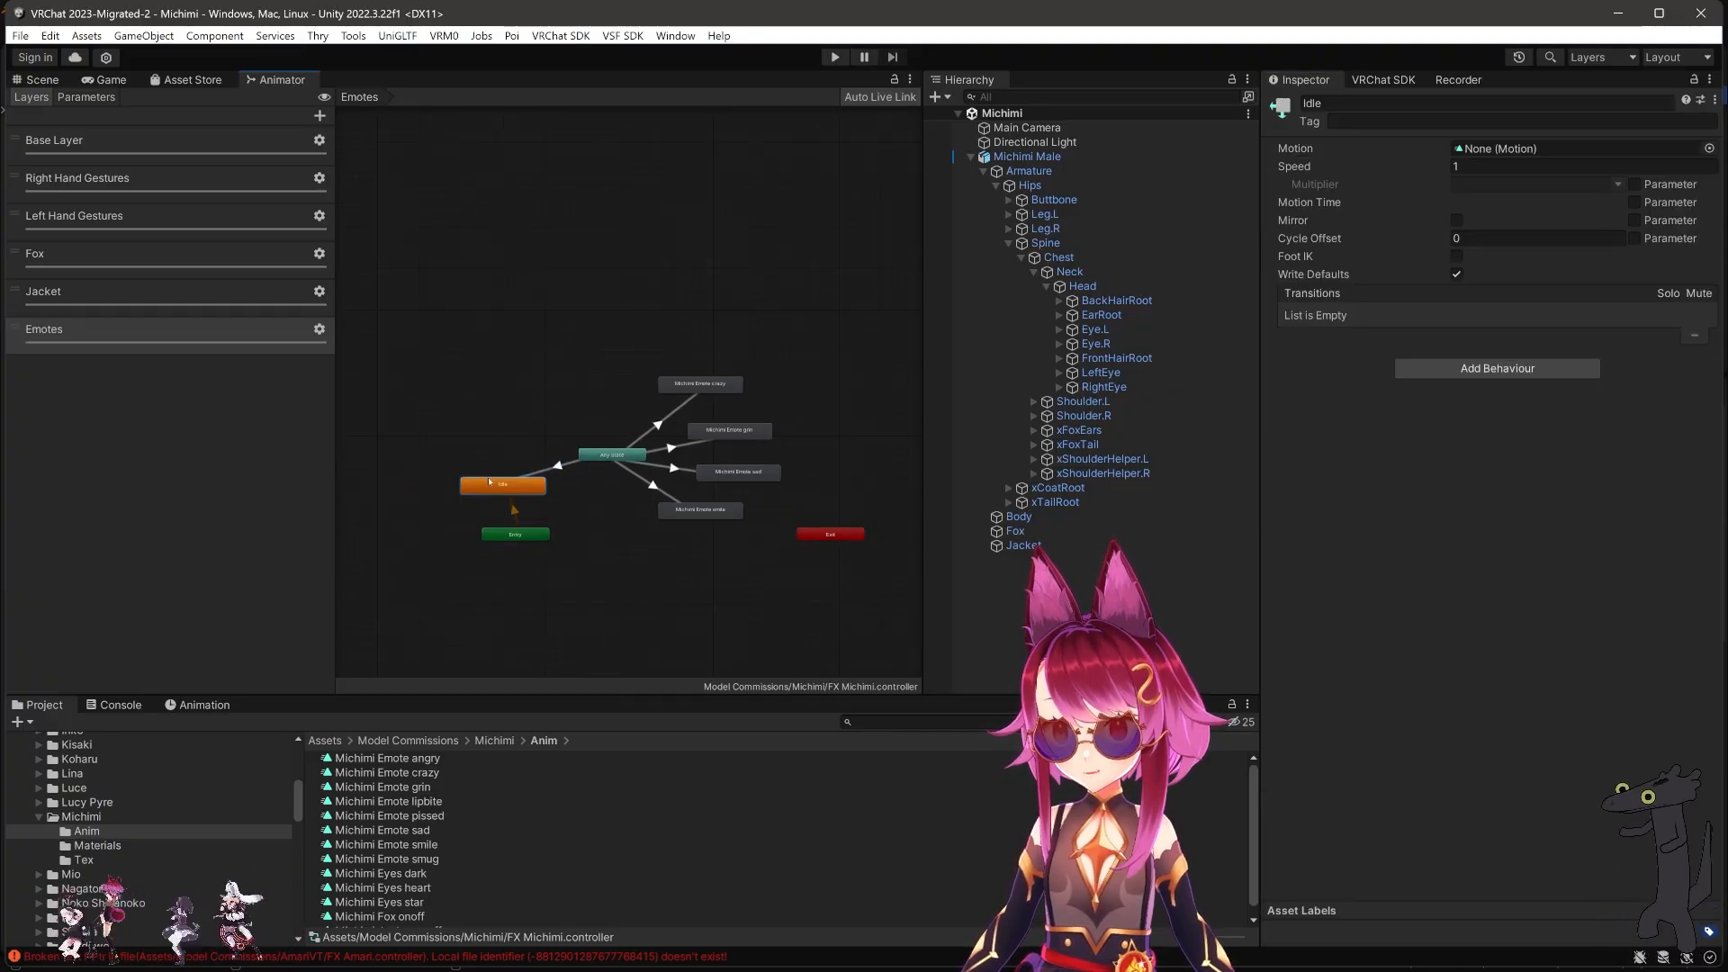
{"action": "scroll", "coordinate": [624, 389], "scroll_direction": "up", "scroll_amount": 2}
{"action": "middle_click_drag", "start_coordinate": [758, 603], "coordinate": [618, 626]}
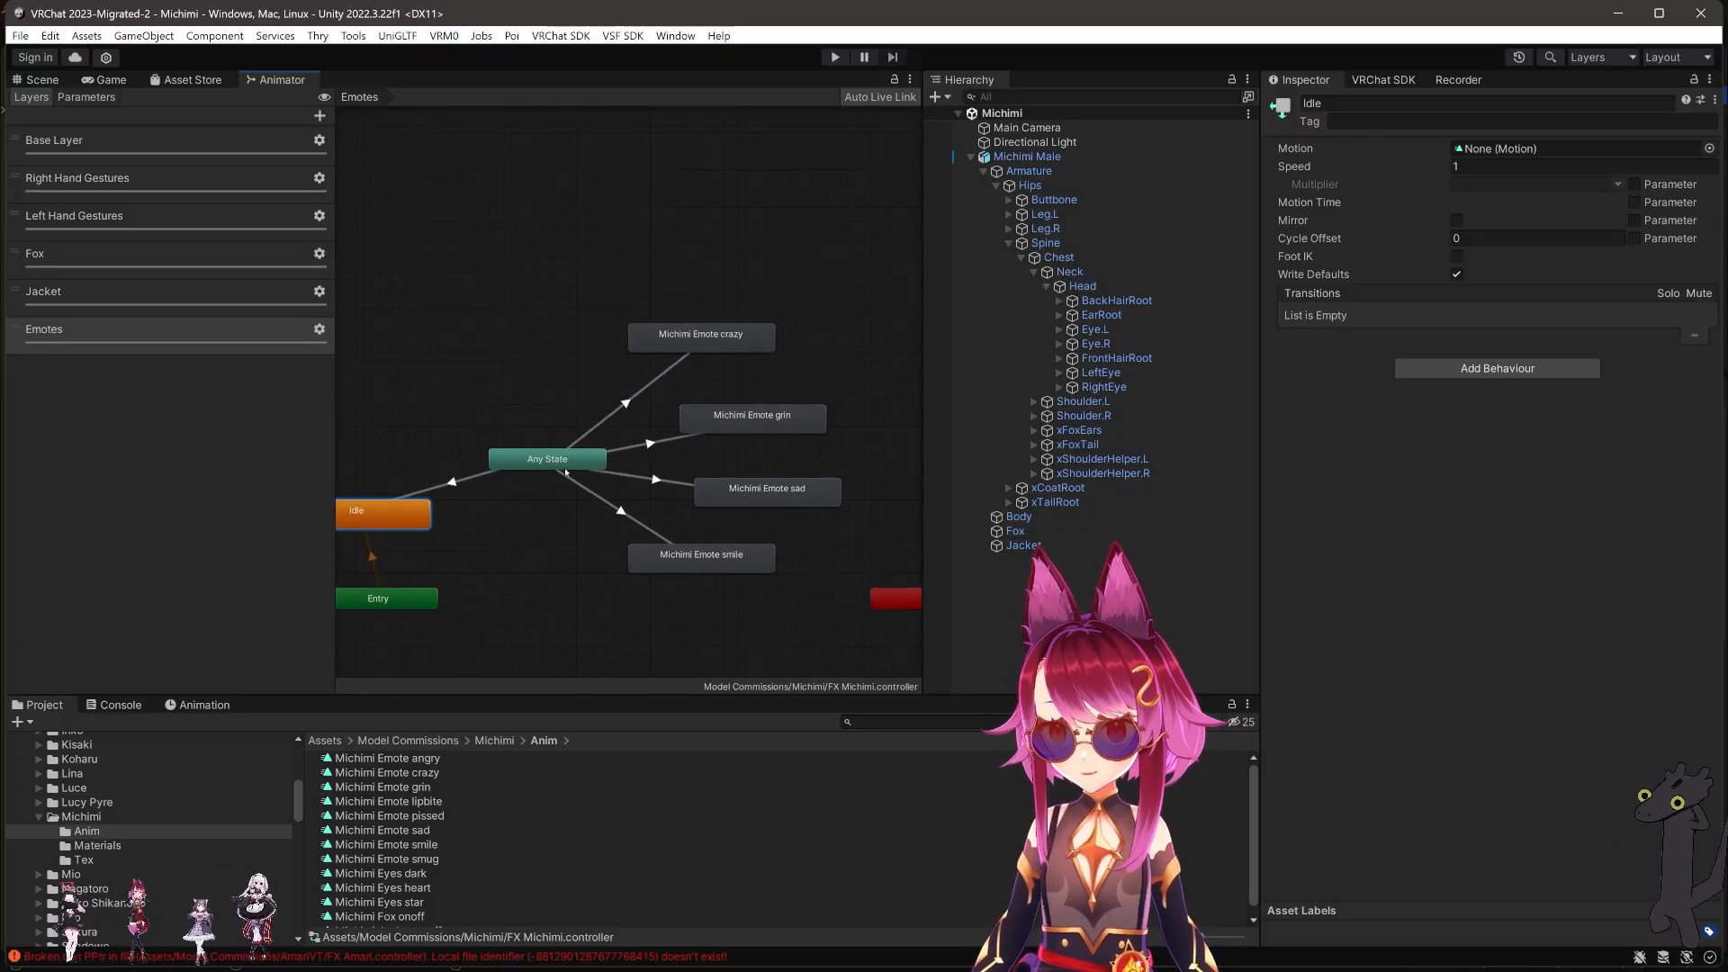
{"action": "left_click", "coordinate": [544, 459]}
{"action": "middle_click_drag", "start_coordinate": [548, 547], "coordinate": [489, 502]}
{"action": "left_click", "coordinate": [563, 358]}
{"action": "left_click", "coordinate": [1484, 346]}
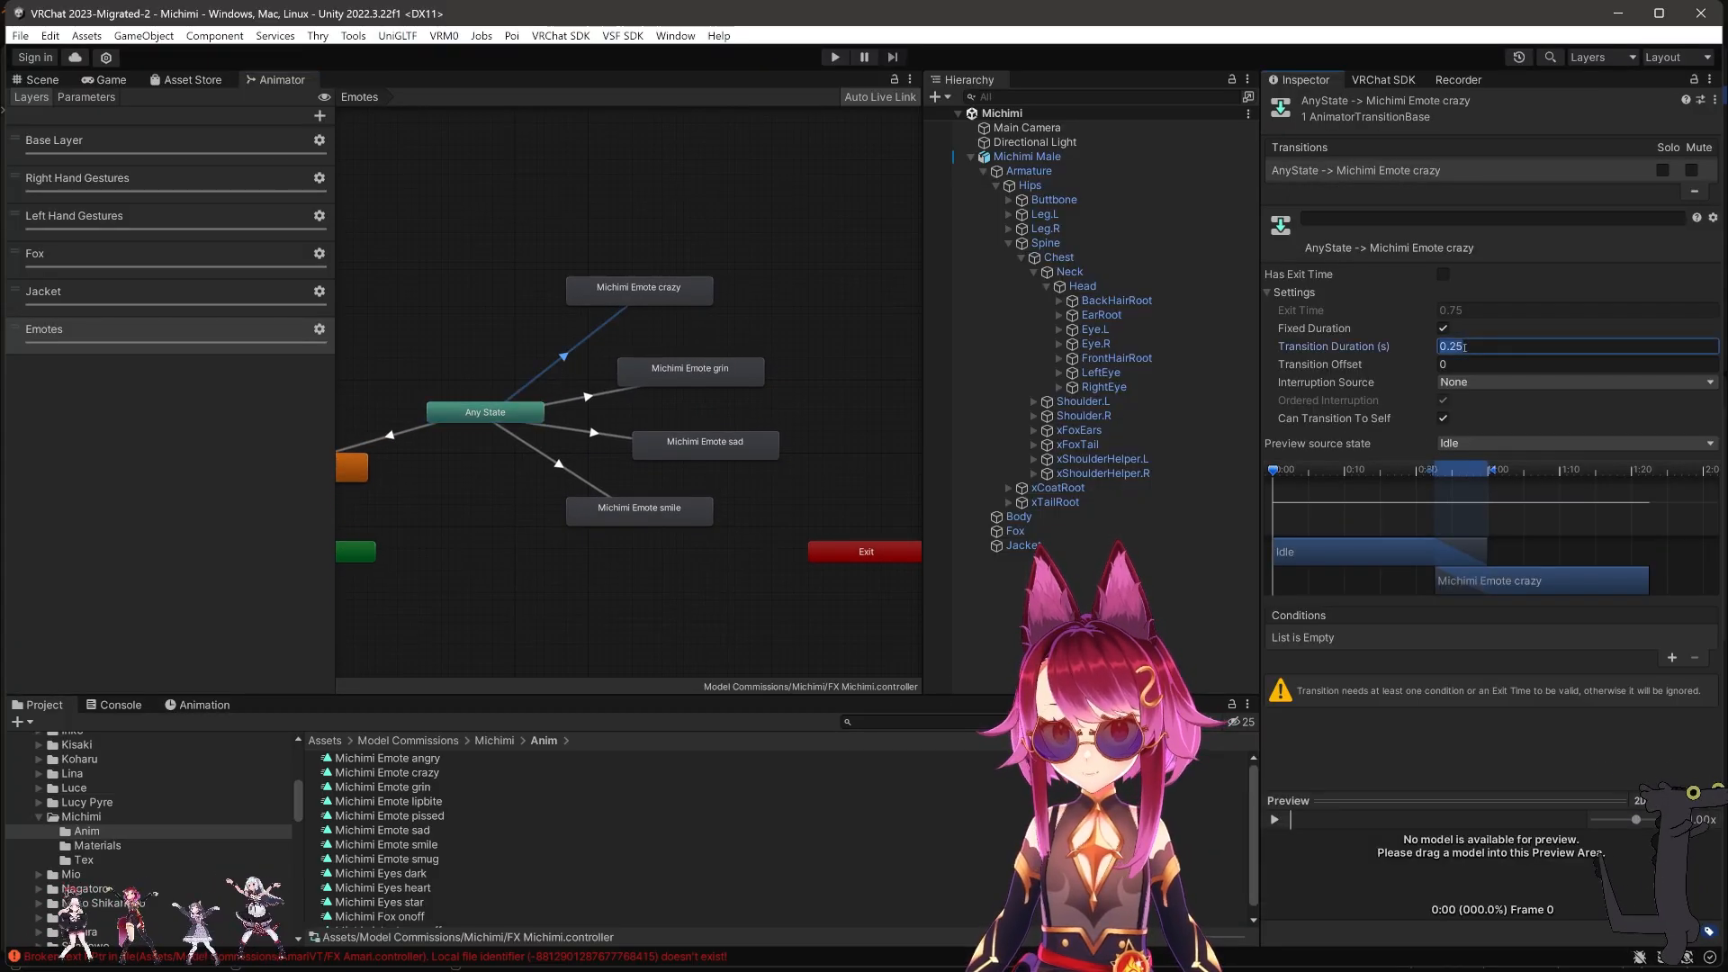
{"action": "type", "text": "0.1"}
{"action": "left_click", "coordinate": [1442, 417]}
{"action": "left_click", "coordinate": [1671, 658]}
{"action": "left_click", "coordinate": [1385, 637]}
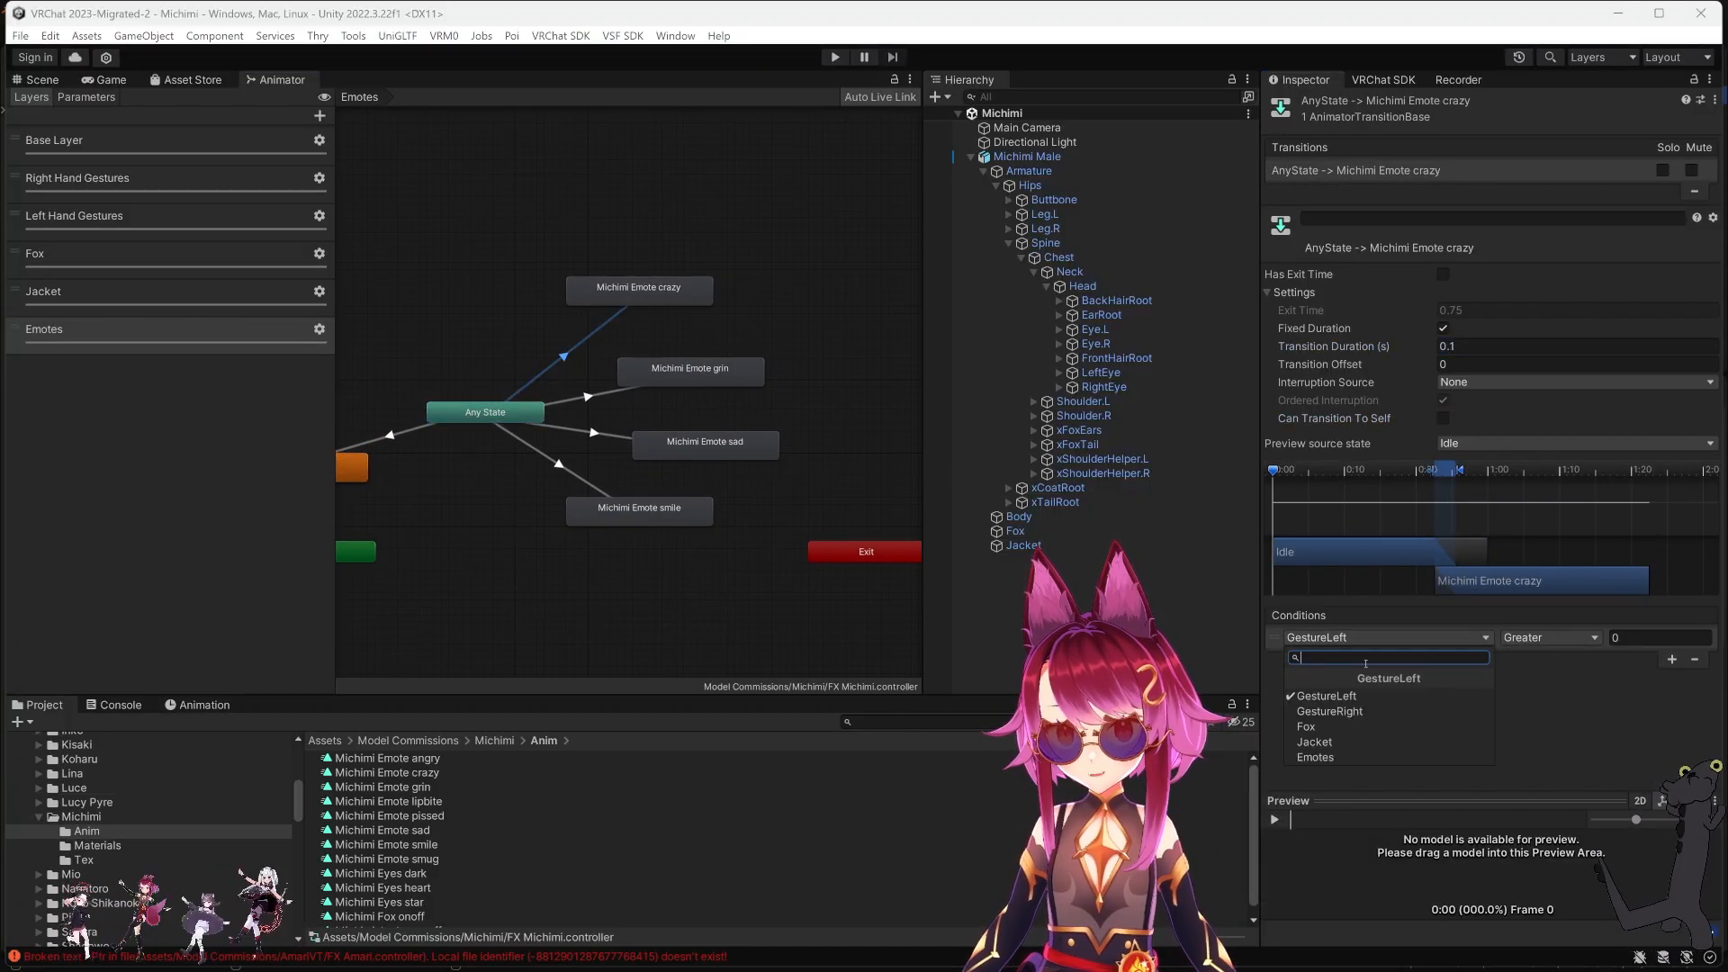
{"action": "left_click", "coordinate": [1349, 754]}
{"action": "left_click", "coordinate": [1548, 637]}
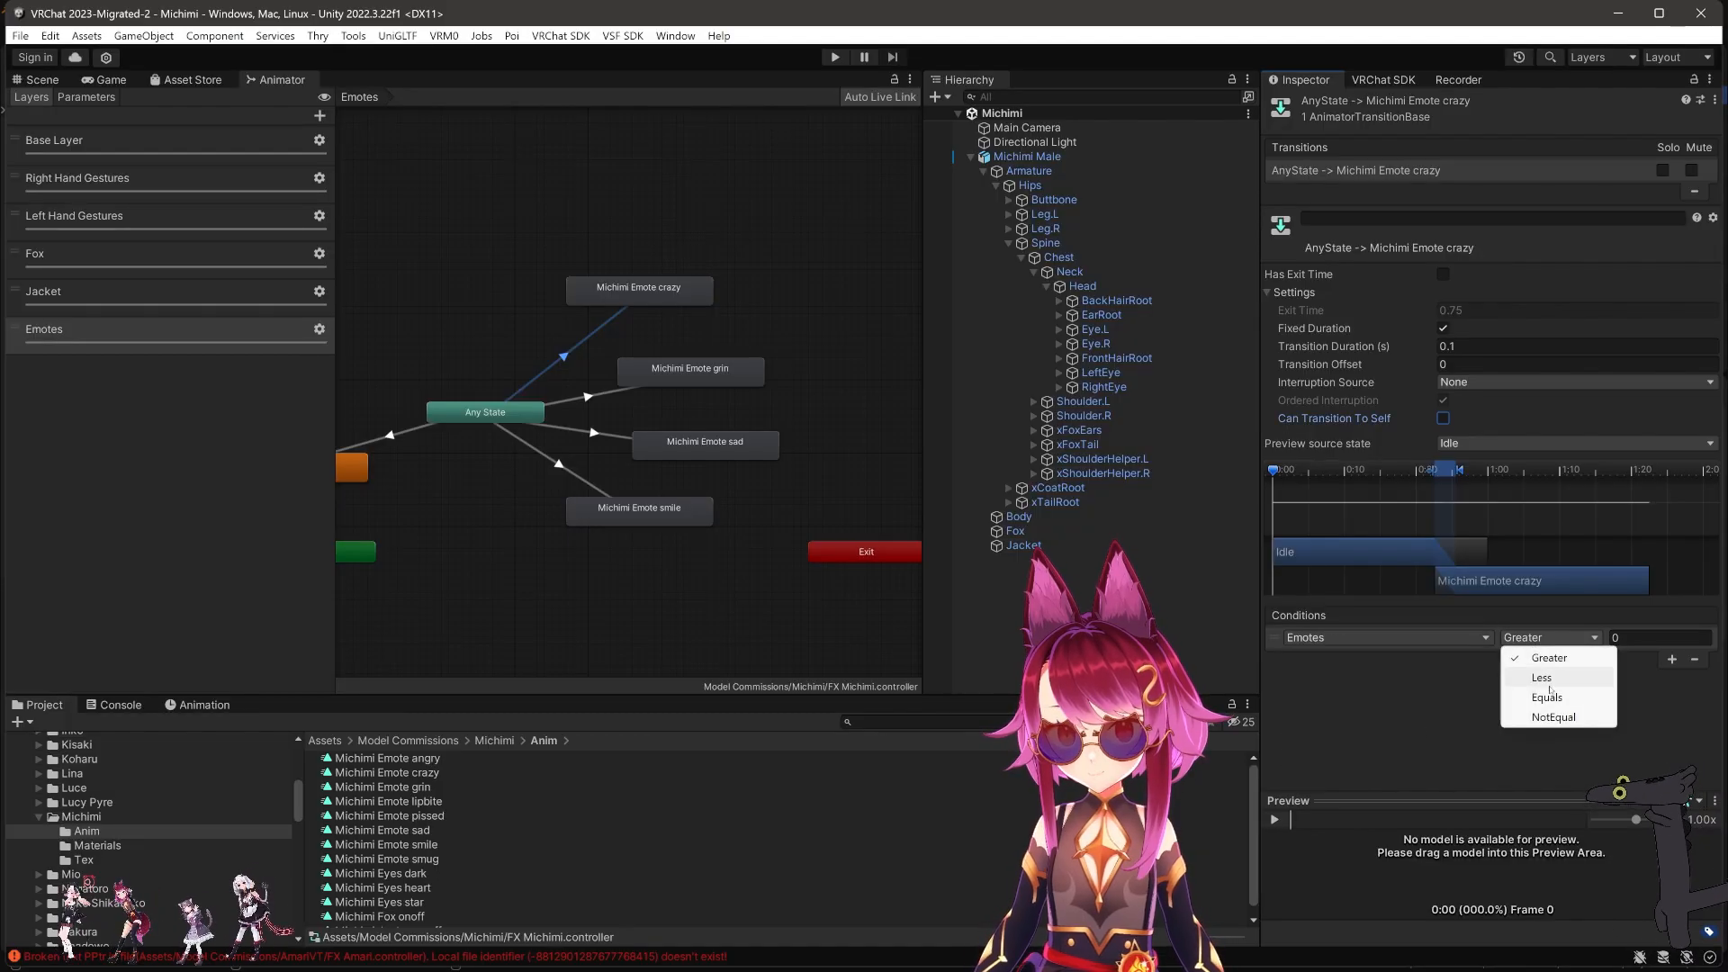
{"action": "left_click", "coordinate": [1529, 697]}
{"action": "left_click", "coordinate": [1660, 637]}
{"action": "type", "text": "1"}
{"action": "left_click", "coordinate": [1394, 704]}
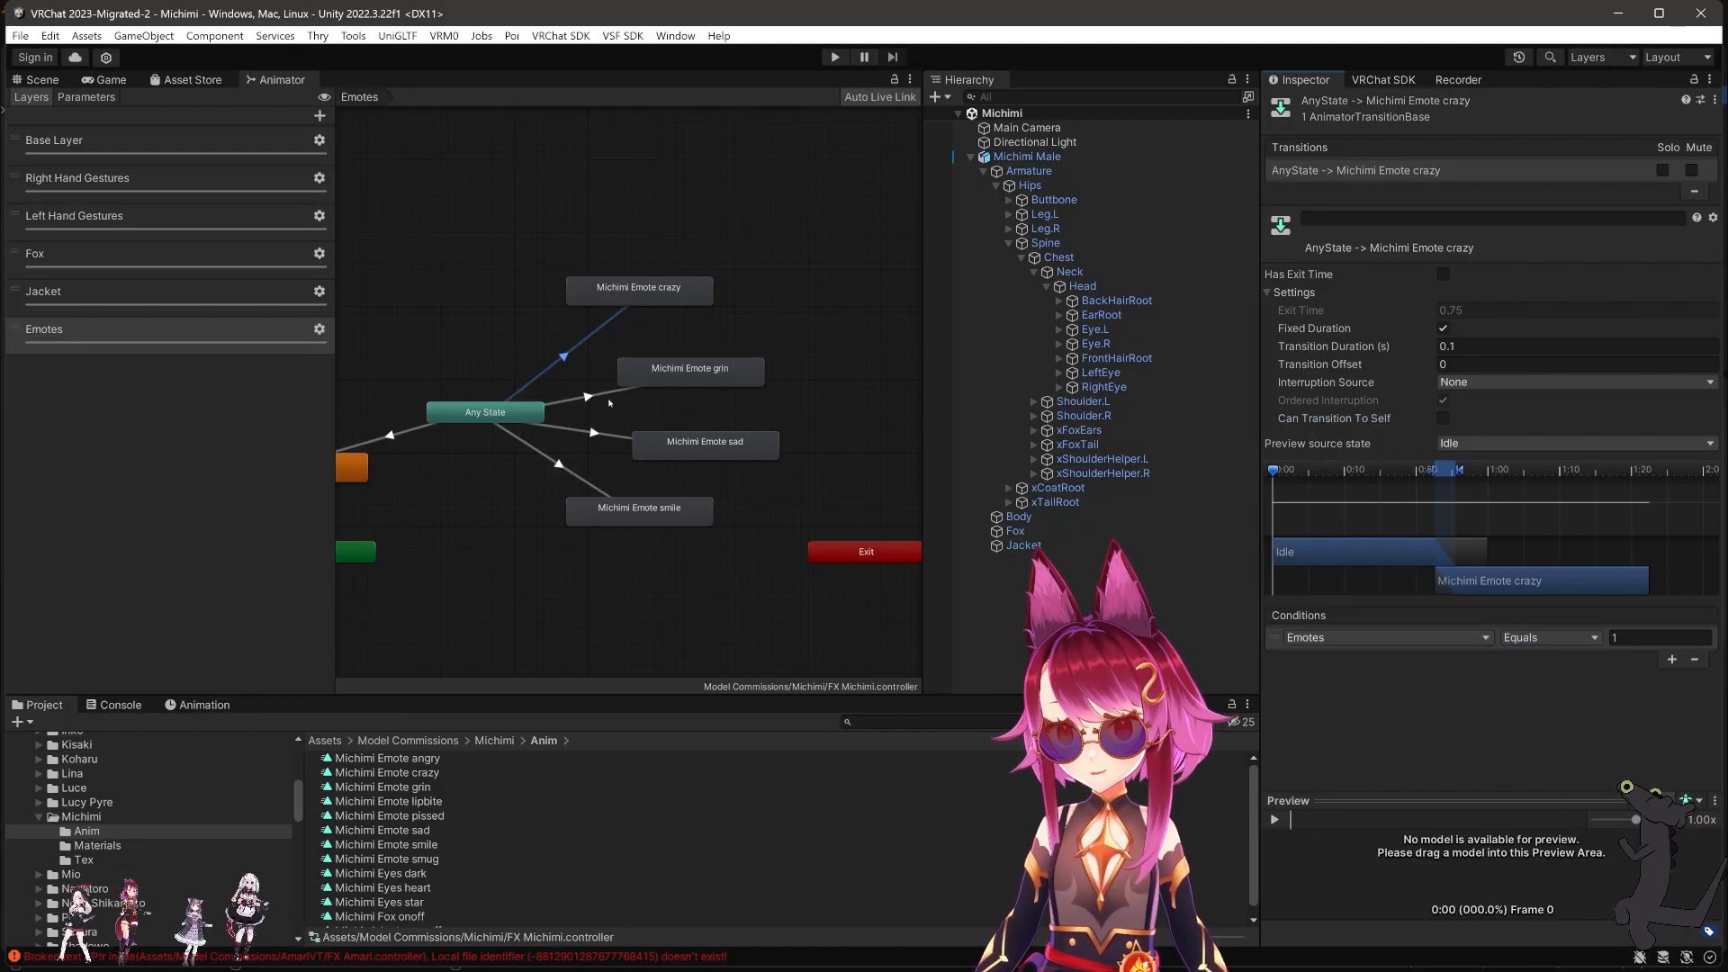
- Set the grin transition to 0.1 duration, no self-transition, and Emotes Equals 2
{"action": "left_click", "coordinate": [609, 397]}
{"action": "left_click", "coordinate": [1485, 346]}
{"action": "type", "text": "0.1"}
{"action": "left_click", "coordinate": [1443, 417]}
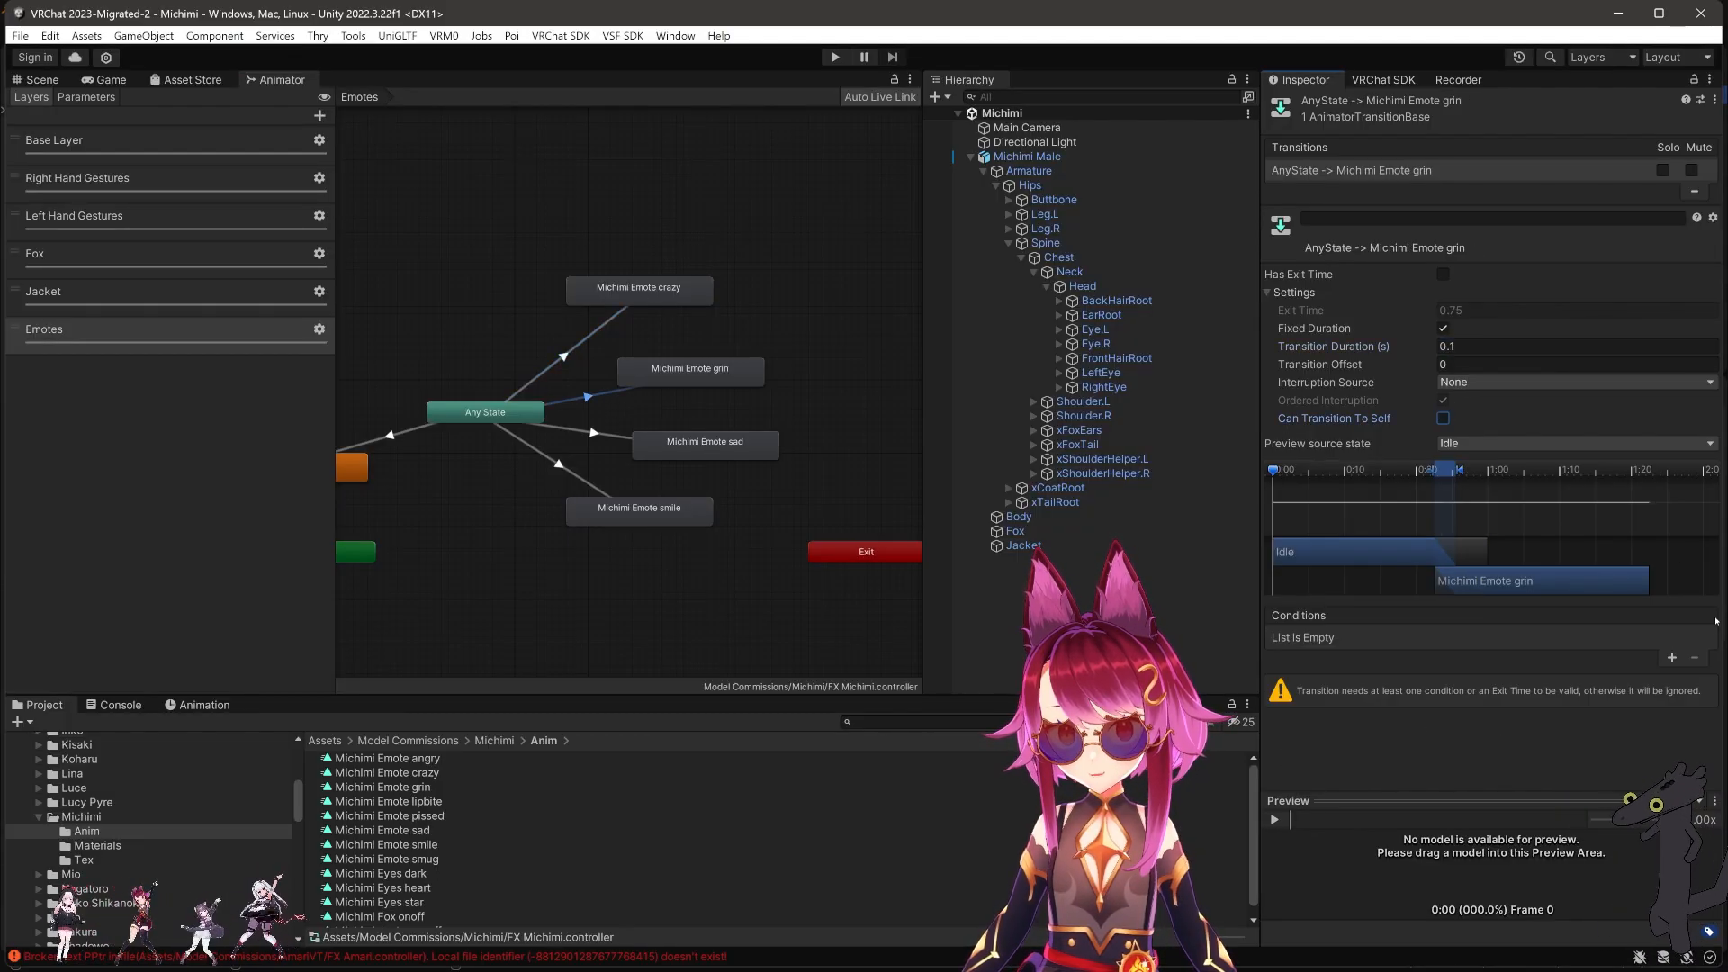
{"action": "left_click", "coordinate": [1671, 658]}
{"action": "left_click", "coordinate": [1385, 637]}
{"action": "left_click", "coordinate": [1349, 756]}
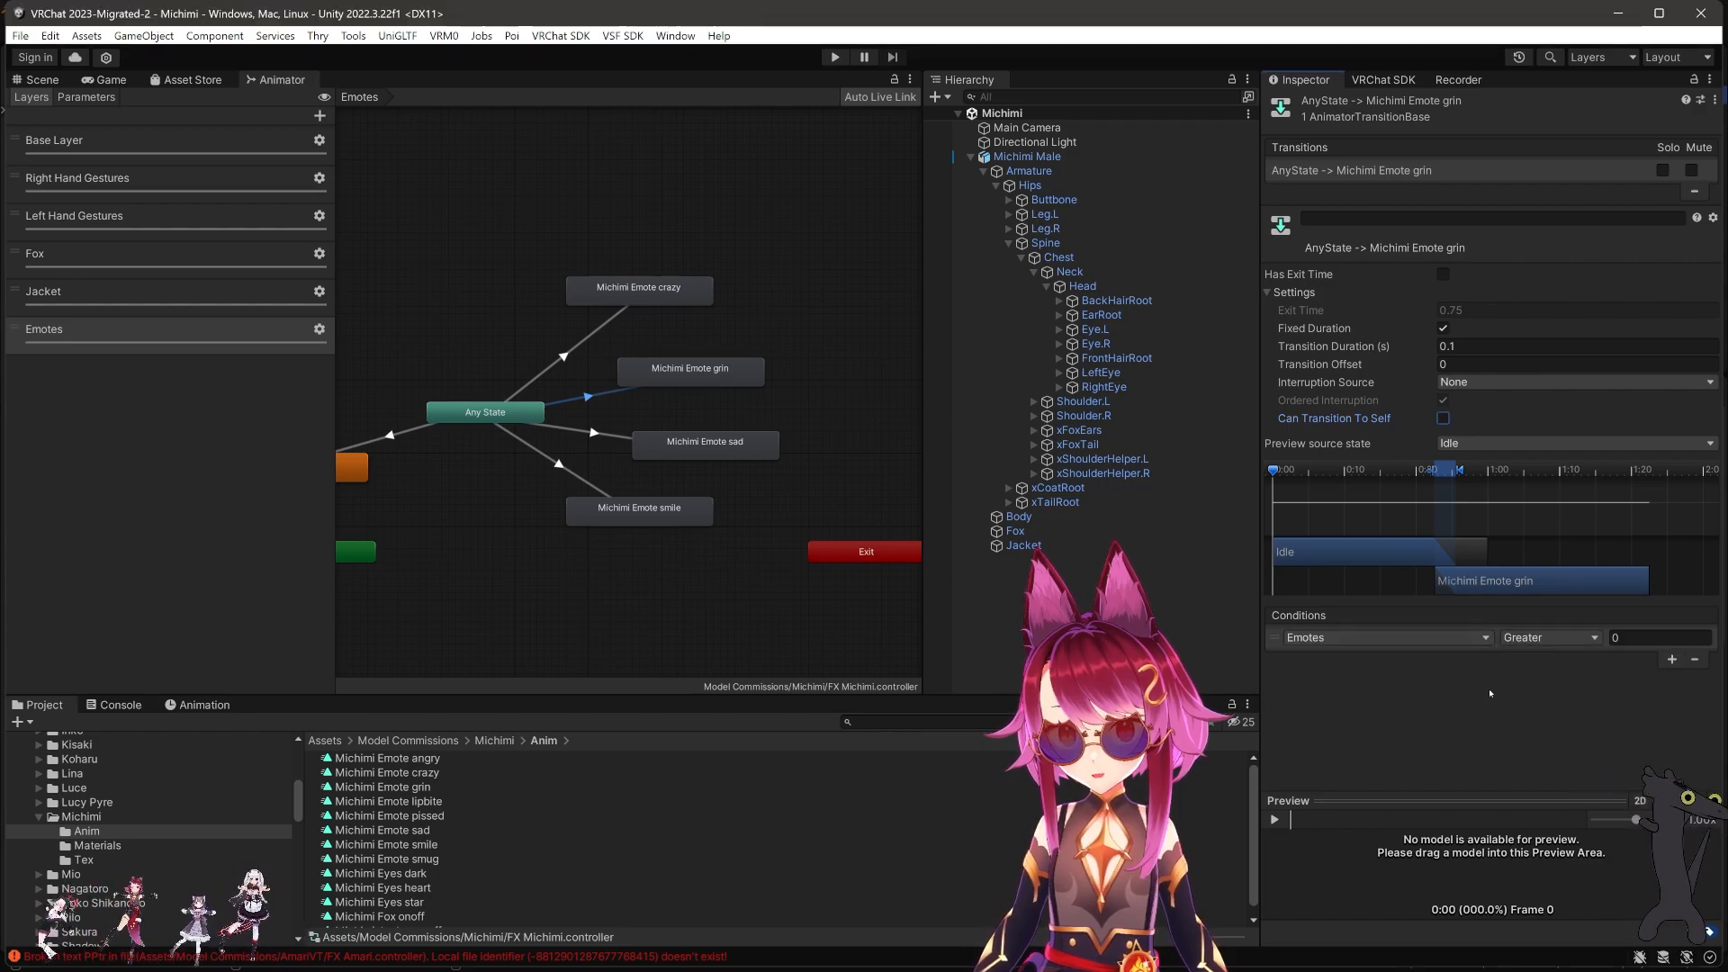
{"action": "left_click", "coordinate": [1547, 637]}
{"action": "left_click", "coordinate": [1530, 696]}
{"action": "left_click", "coordinate": [1660, 637]}
{"action": "type", "text": "2"}
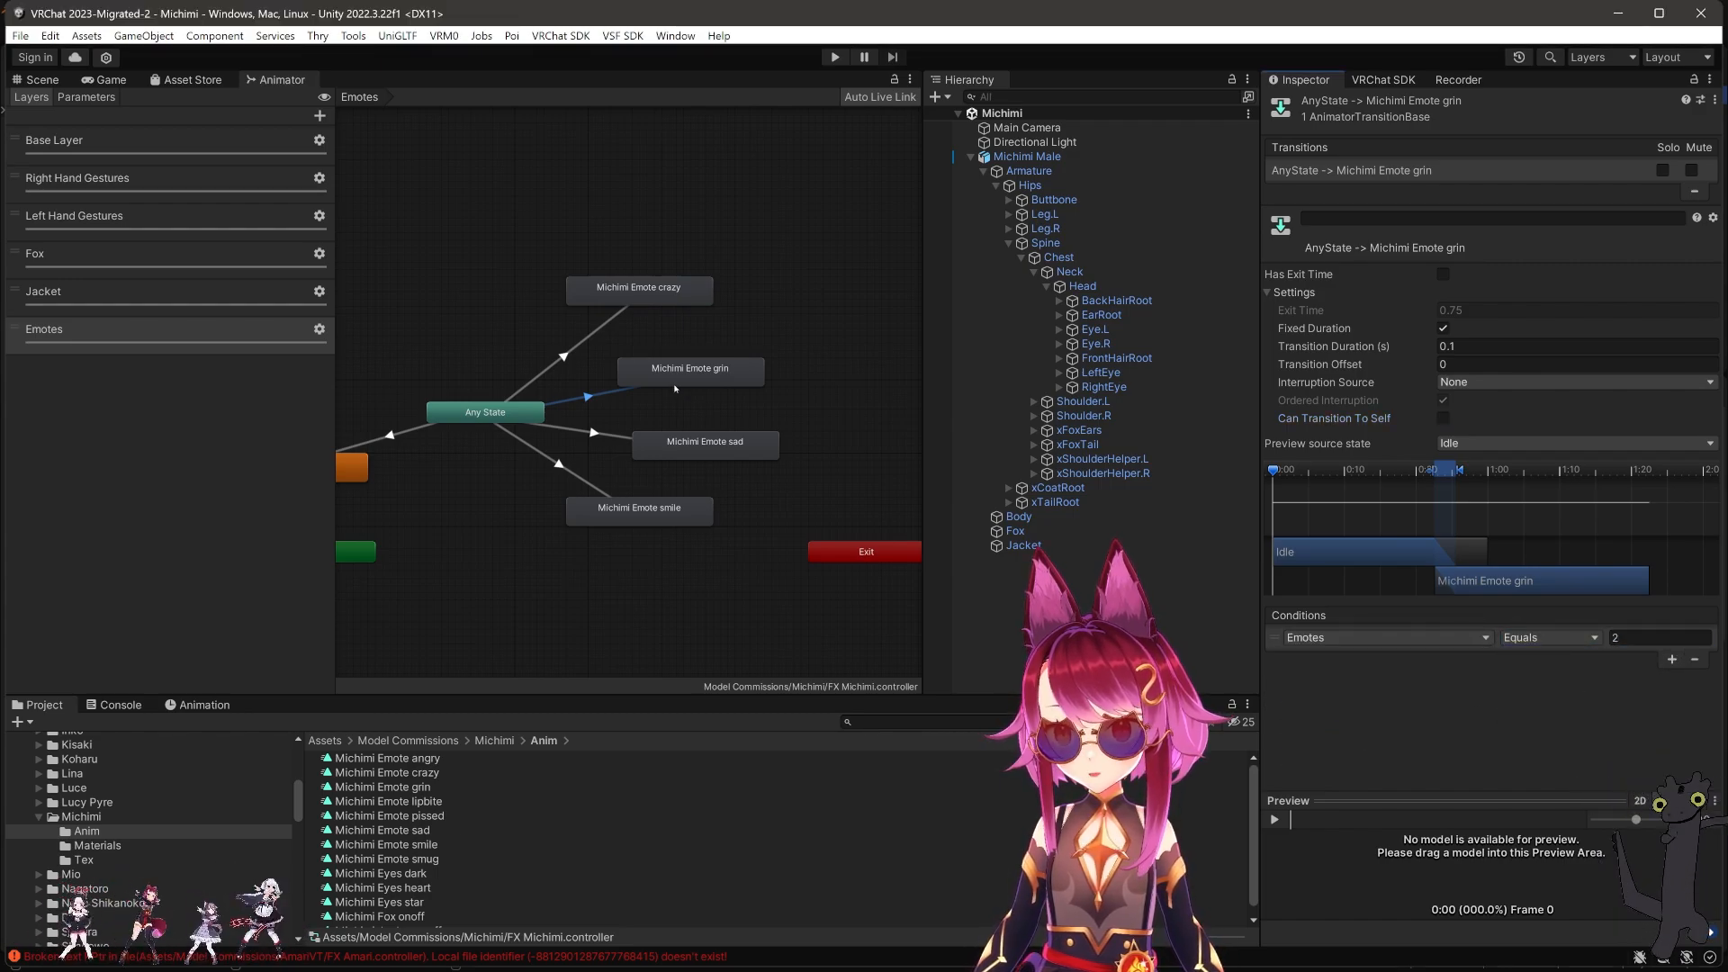
- Nudge the grin and sad states right and give the sad transition condition Emotes Equals 3
{"action": "left_click_drag", "start_coordinate": [699, 377], "coordinate": [724, 378]}
{"action": "left_click_drag", "start_coordinate": [675, 439], "coordinate": [697, 447]}
{"action": "right_click", "coordinate": [595, 442]}
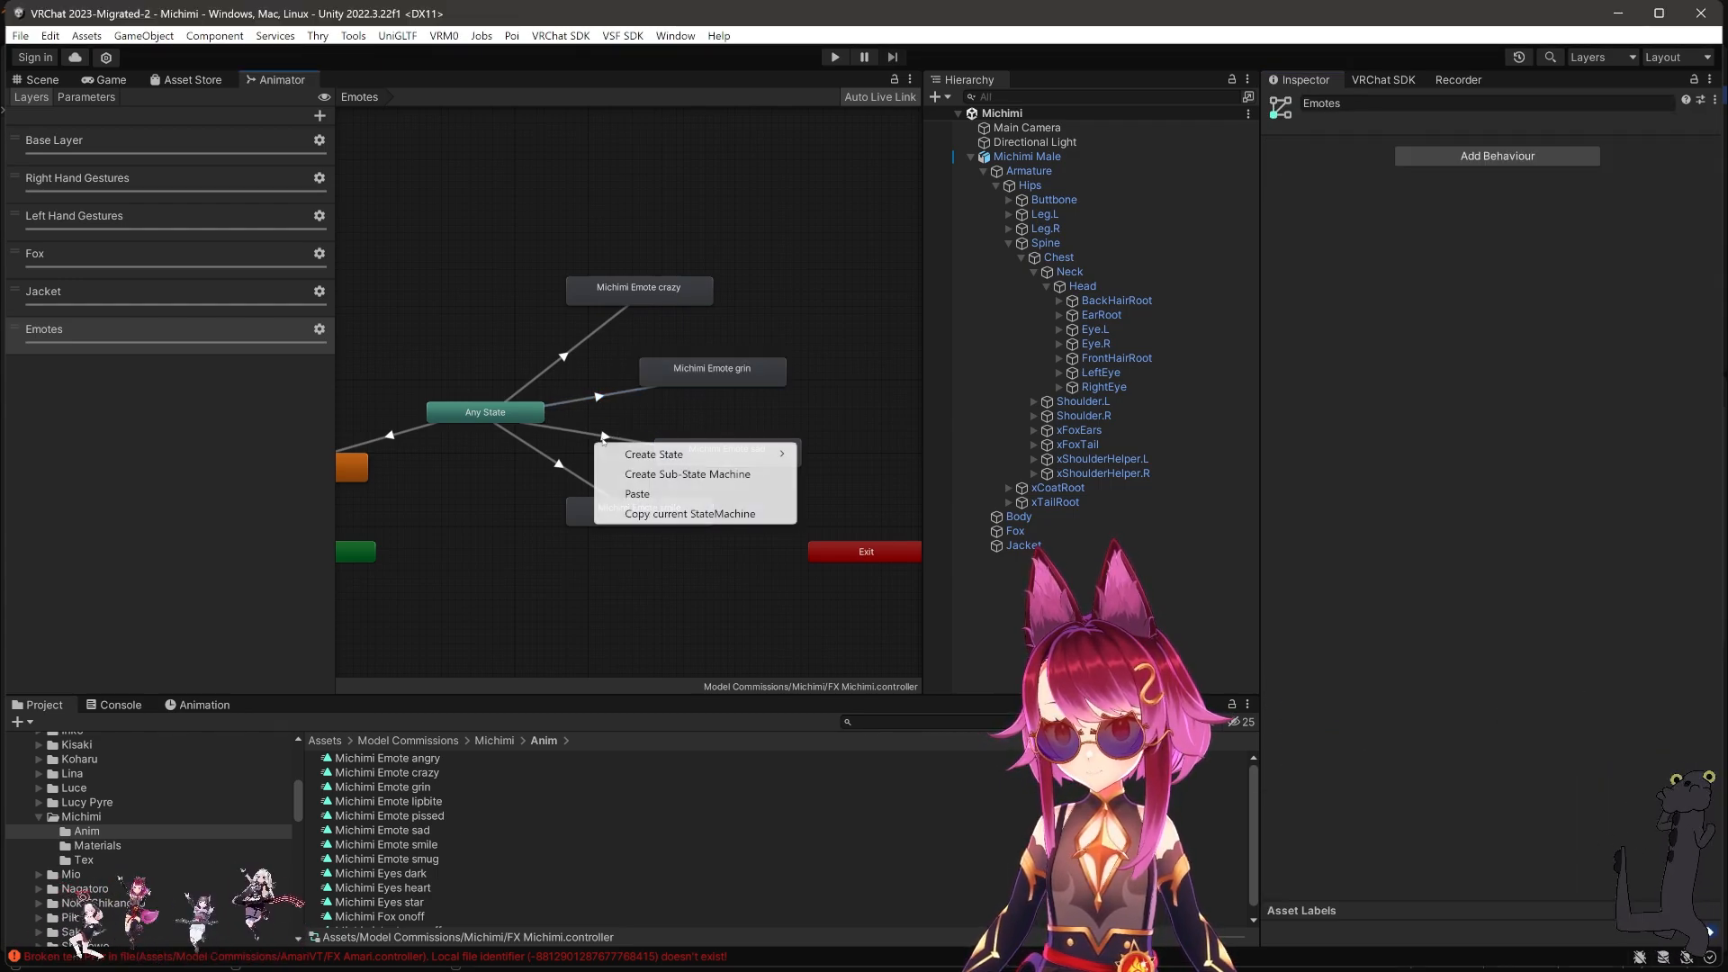
{"action": "left_click", "coordinate": [603, 439]}
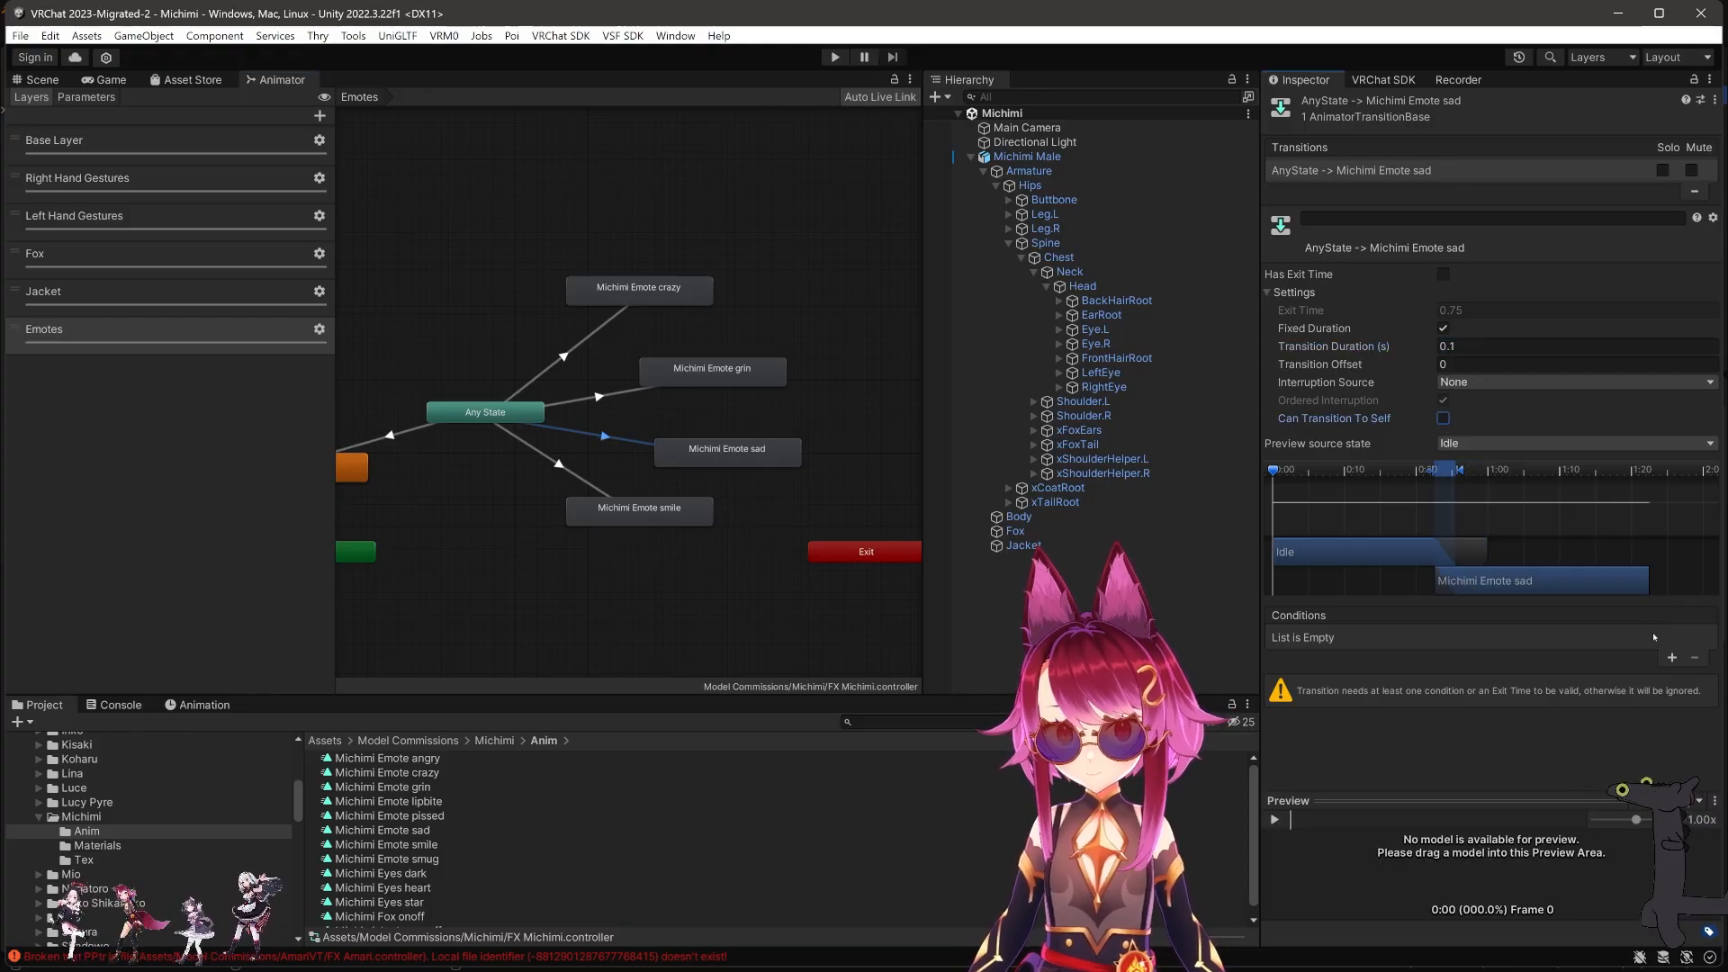
{"action": "left_click", "coordinate": [1671, 657]}
{"action": "left_click", "coordinate": [1440, 637]}
{"action": "left_click", "coordinate": [1440, 756]}
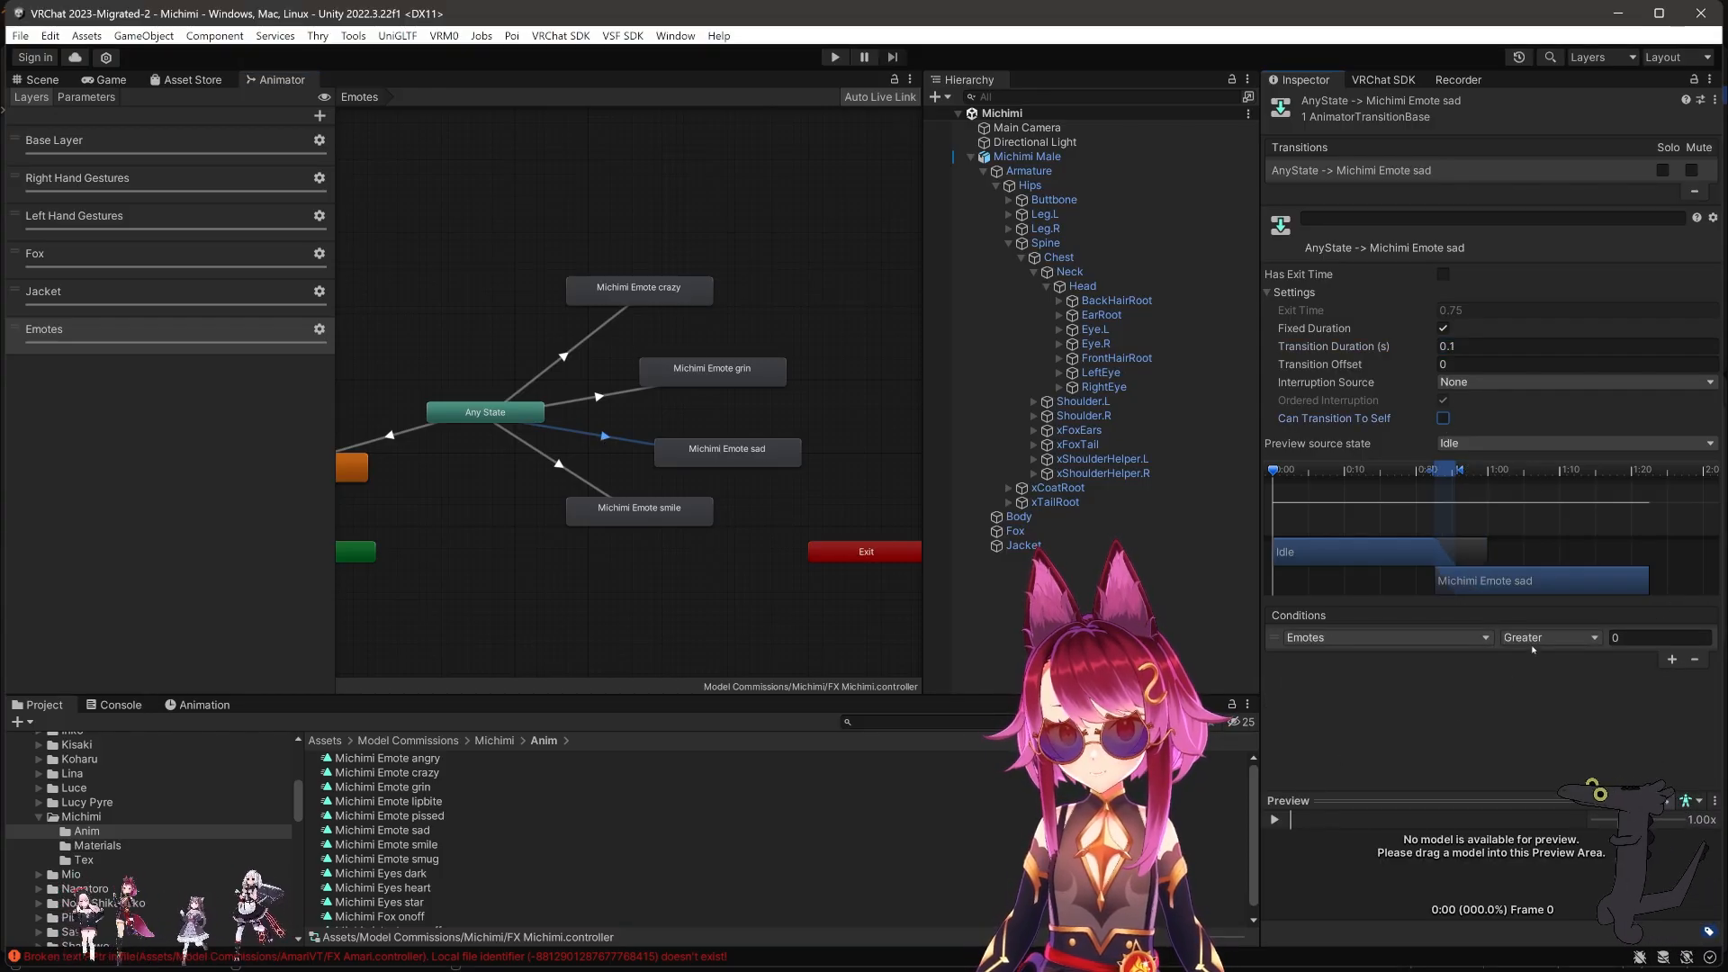
{"action": "left_click", "coordinate": [1539, 638]}
{"action": "left_click", "coordinate": [1546, 699]}
{"action": "left_click", "coordinate": [1633, 638]}
{"action": "type", "text": "3"}
{"action": "left_click", "coordinate": [1505, 723]}
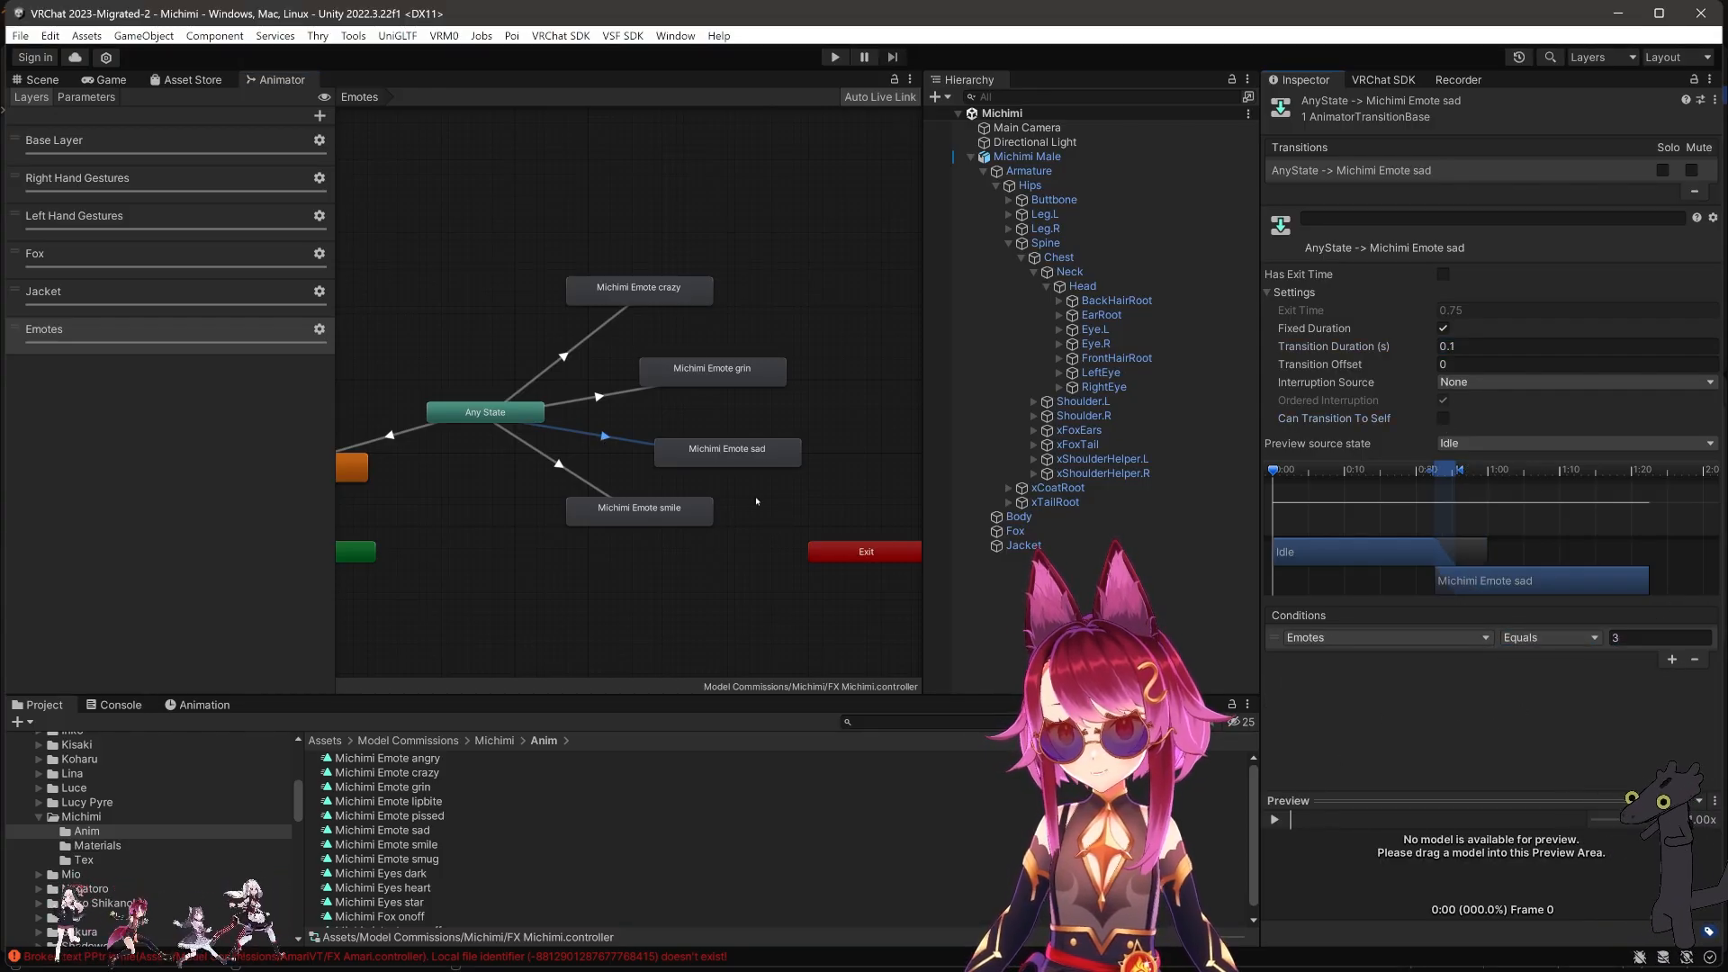
- Set the smile transition to 0.1 duration, no self-transition, and Emotes Equals 4
{"action": "left_click", "coordinate": [548, 465]}
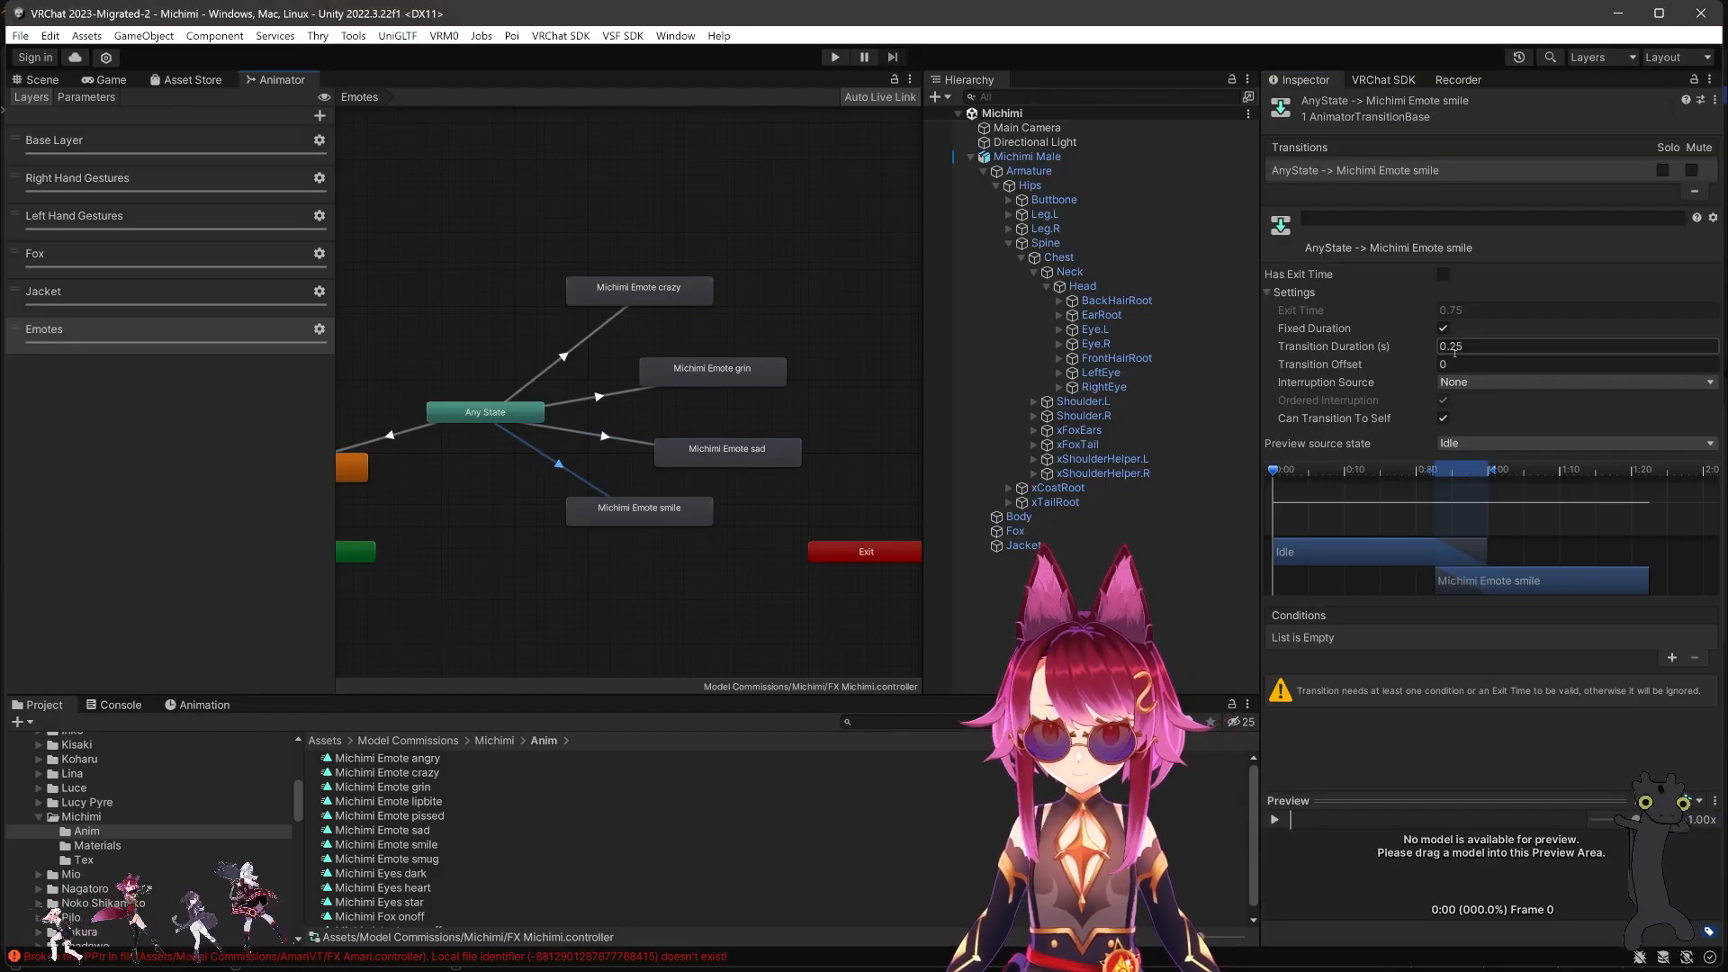
{"action": "left_click", "coordinate": [1443, 418]}
{"action": "left_click", "coordinate": [1465, 347]}
{"action": "type", "text": "0.1"}
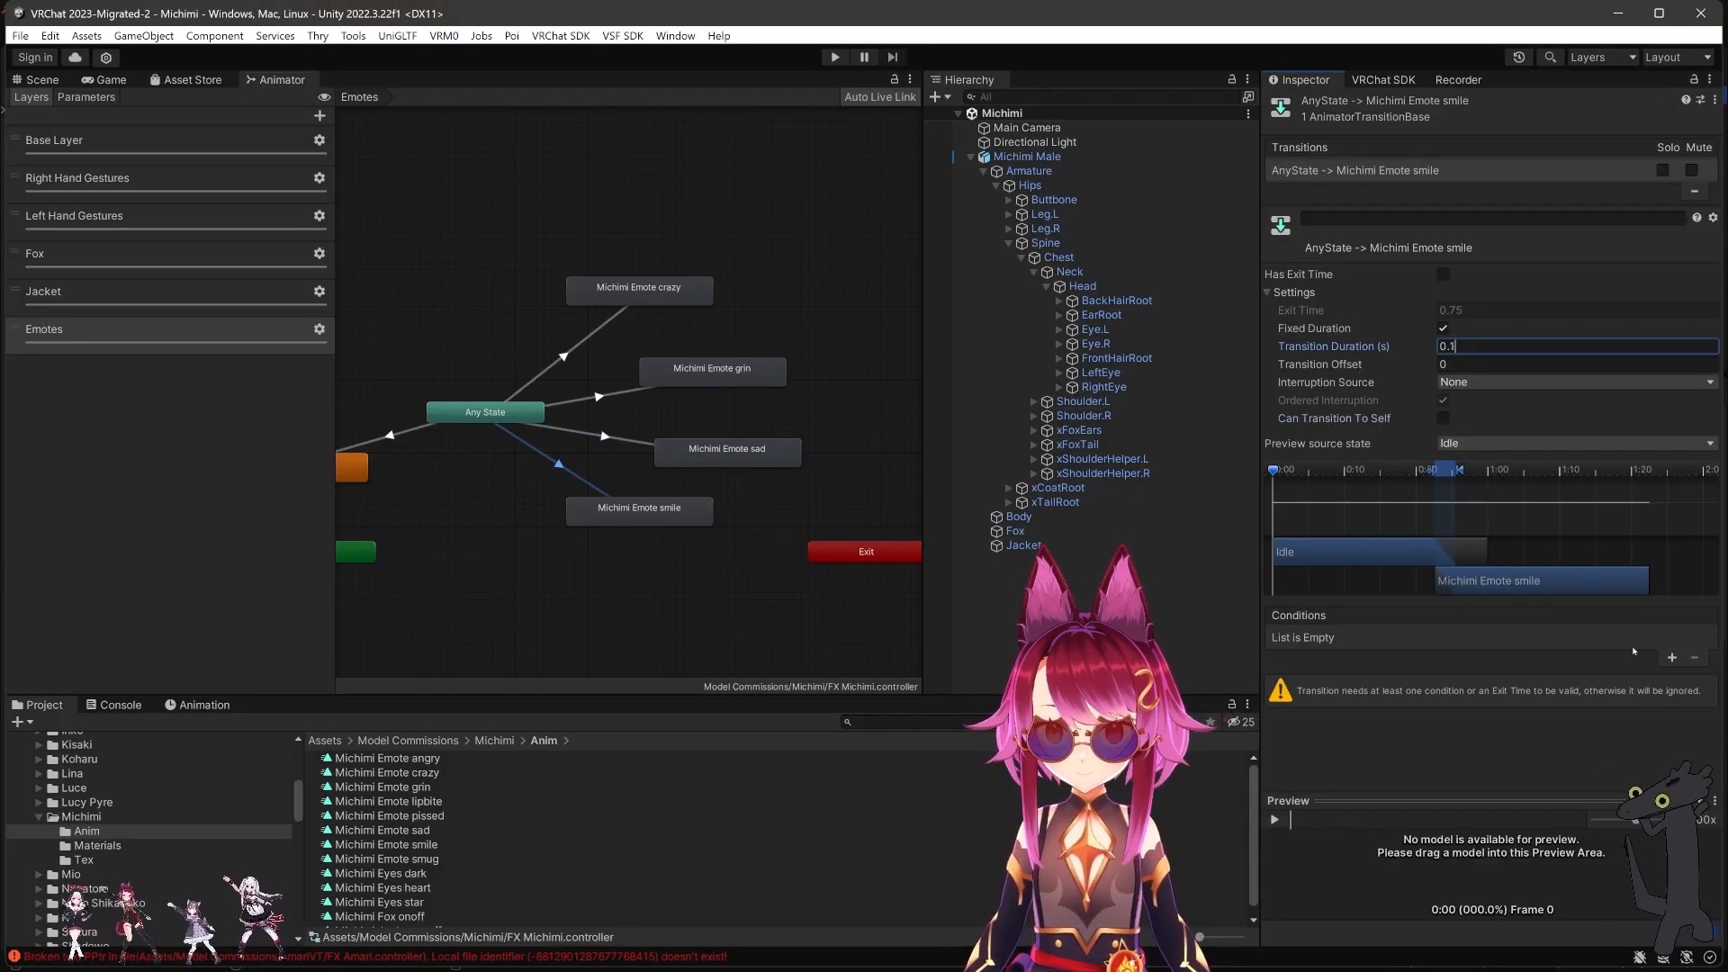
{"action": "left_click", "coordinate": [1671, 658]}
{"action": "left_click", "coordinate": [1386, 637]}
{"action": "left_click", "coordinate": [1314, 757]}
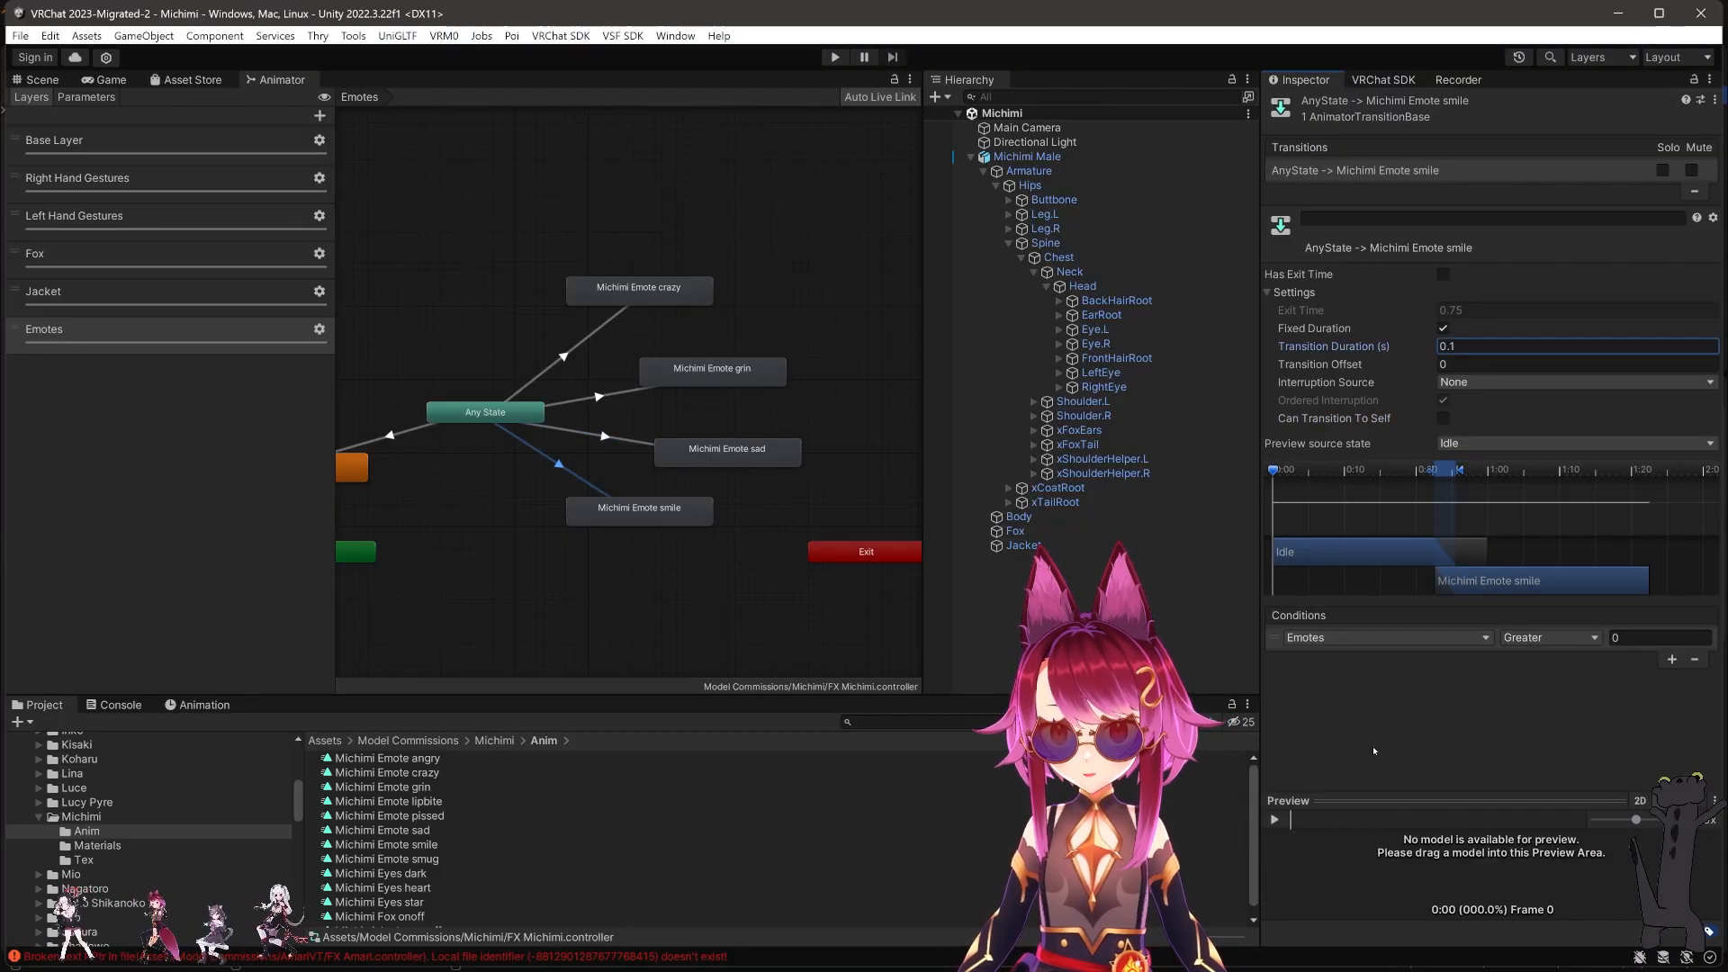
{"action": "left_click", "coordinate": [1549, 637]}
{"action": "left_click", "coordinate": [1548, 696]}
{"action": "type", "text": "4"}
{"action": "key", "text": "Return"}
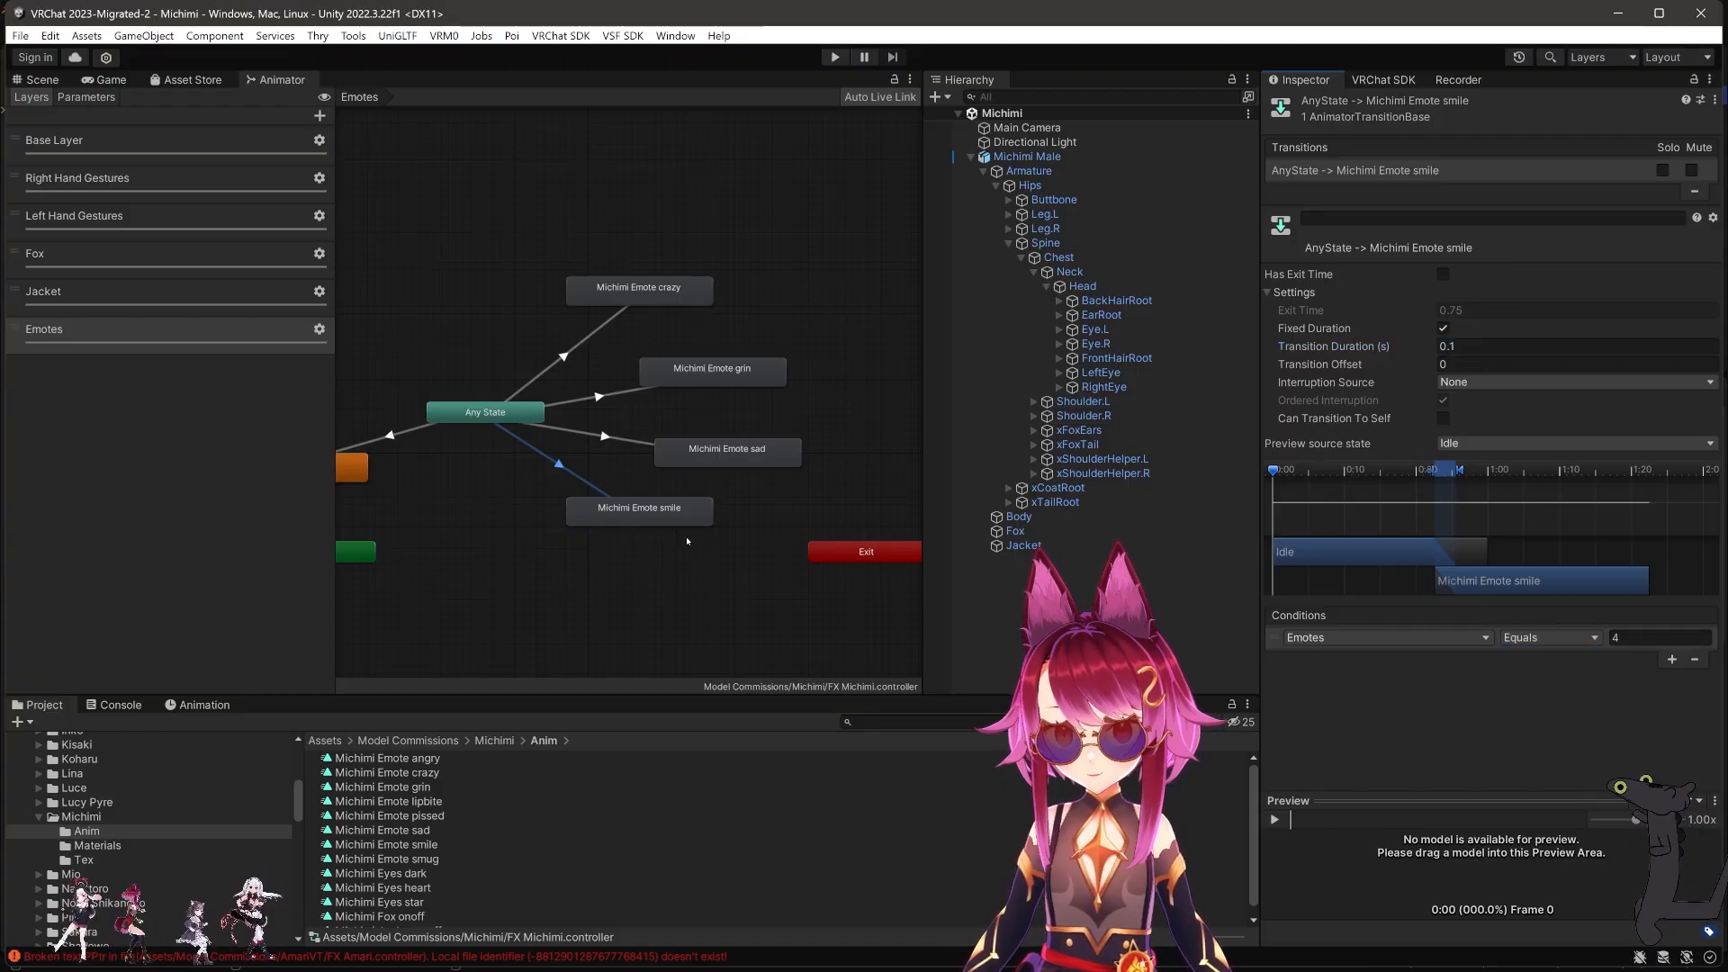
- Zoom out over the emotes graph, then select Menu Michimi in the Michimi folder
{"action": "scroll", "coordinate": [664, 580], "scroll_direction": "down", "scroll_amount": 3}
{"action": "middle_click_drag", "start_coordinate": [564, 611], "coordinate": [617, 561]}
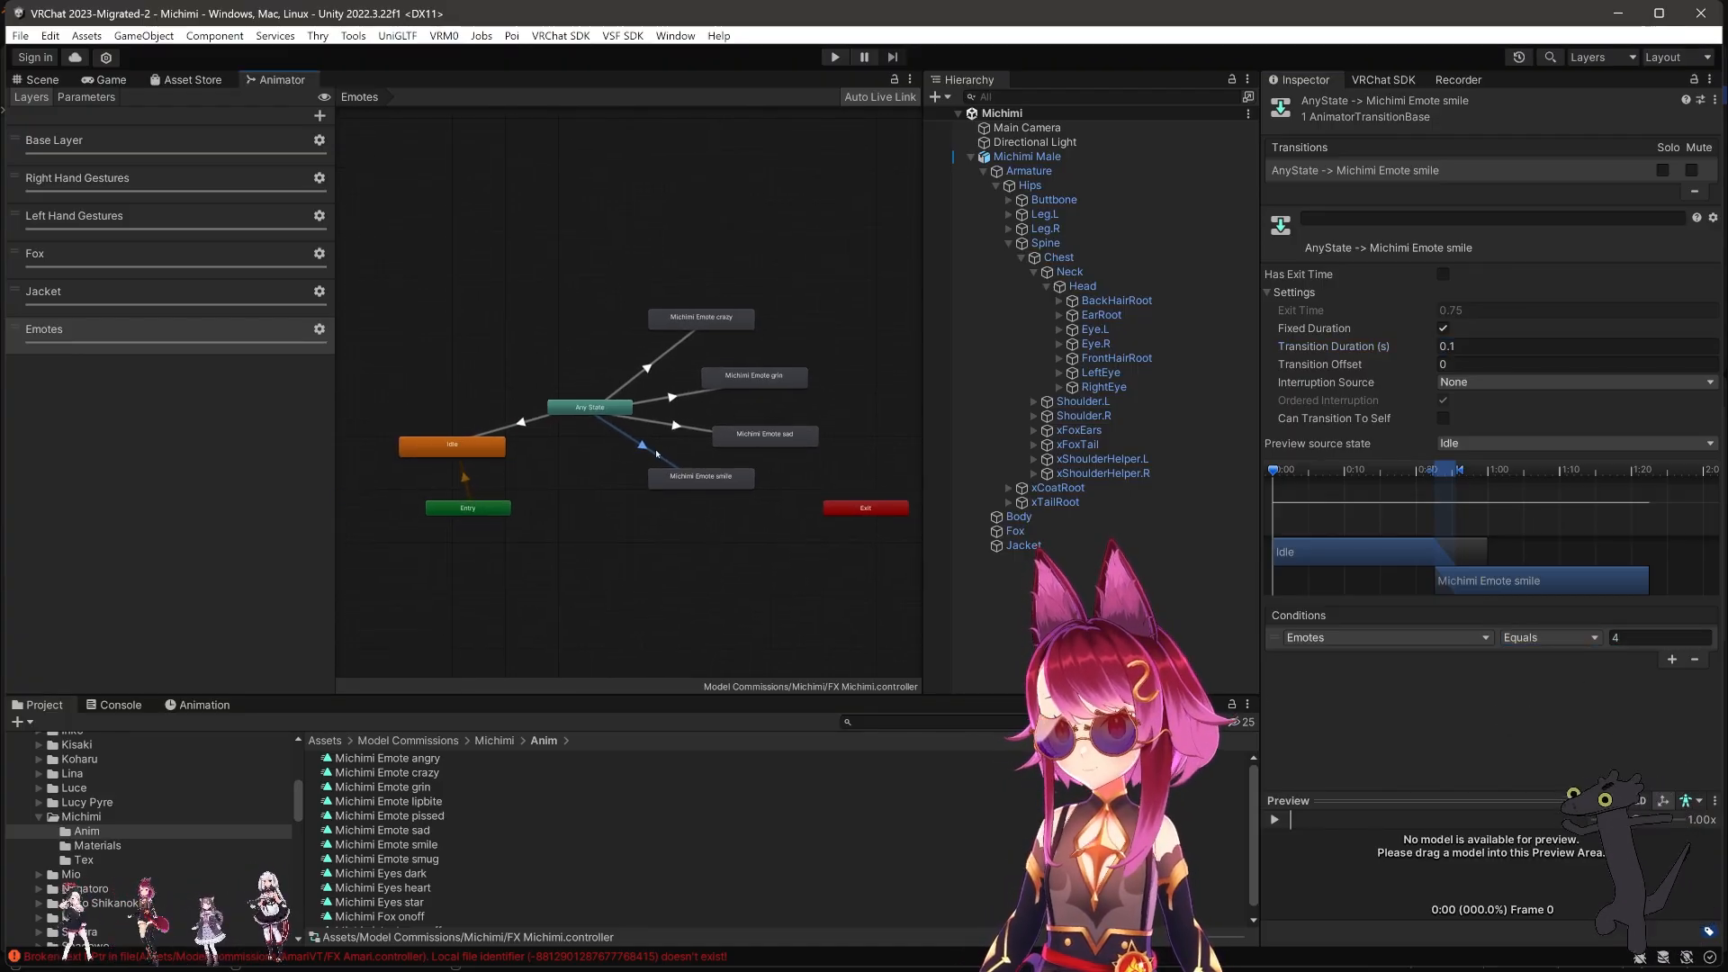
{"action": "scroll", "coordinate": [538, 764], "scroll_direction": "up", "scroll_amount": 3, "text": "ctrl"}
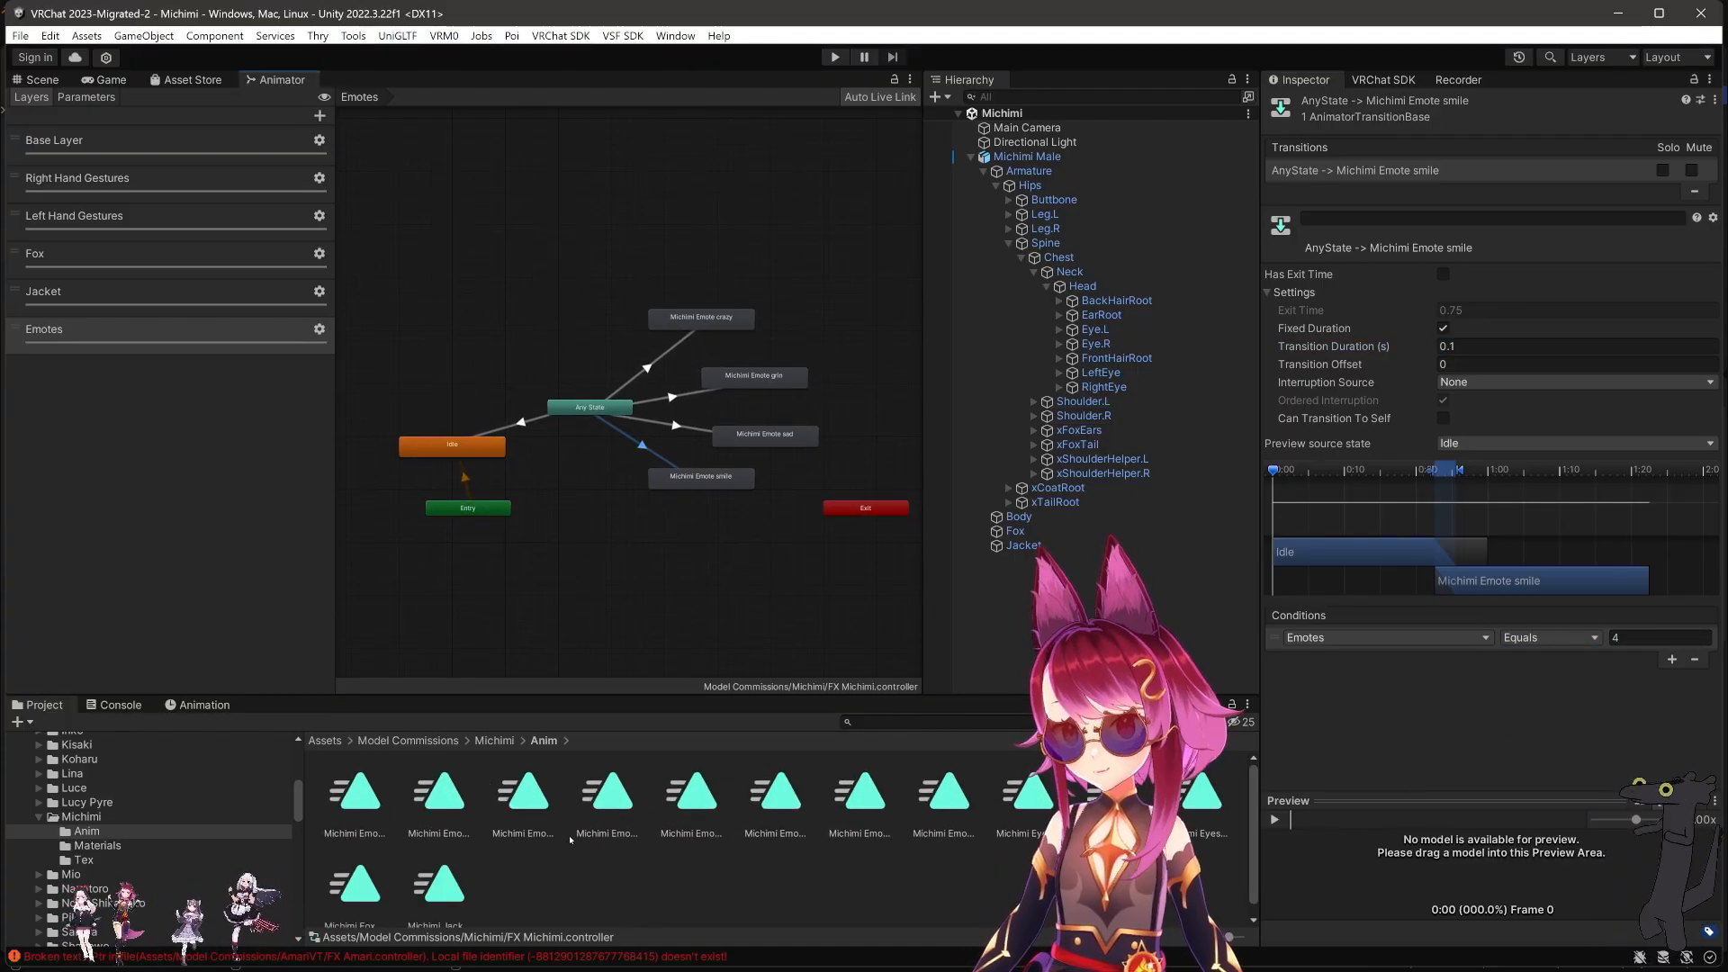
{"action": "left_click", "coordinate": [495, 741]}
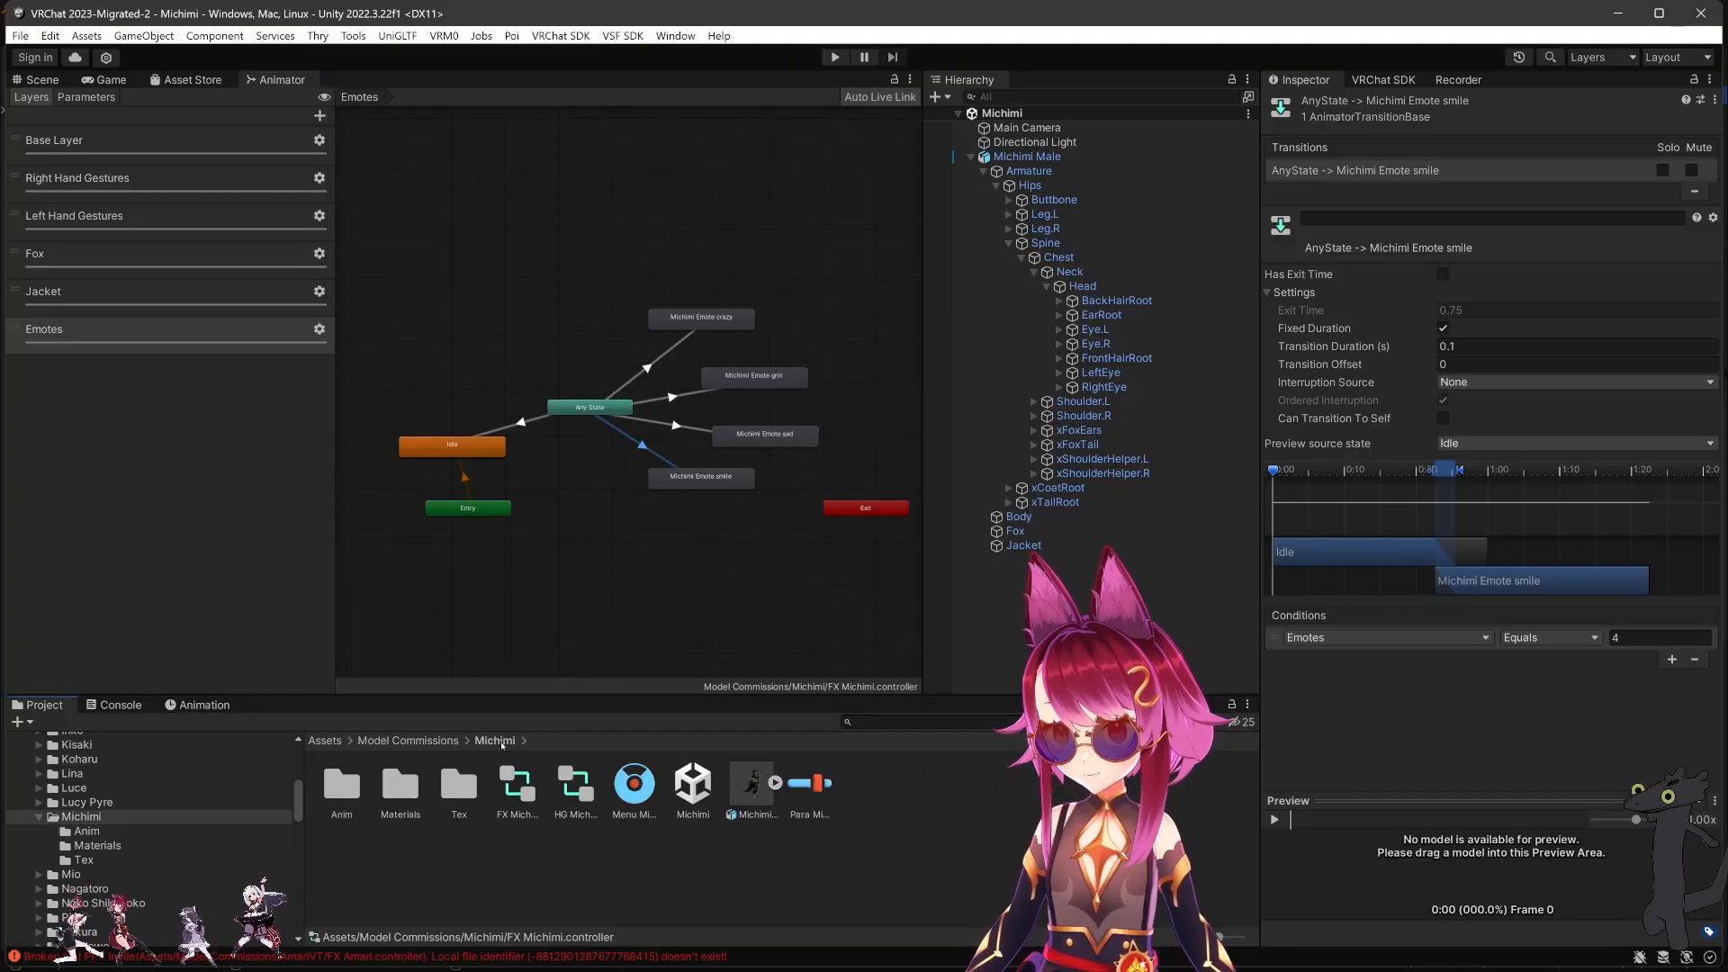
{"action": "left_click", "coordinate": [651, 782]}
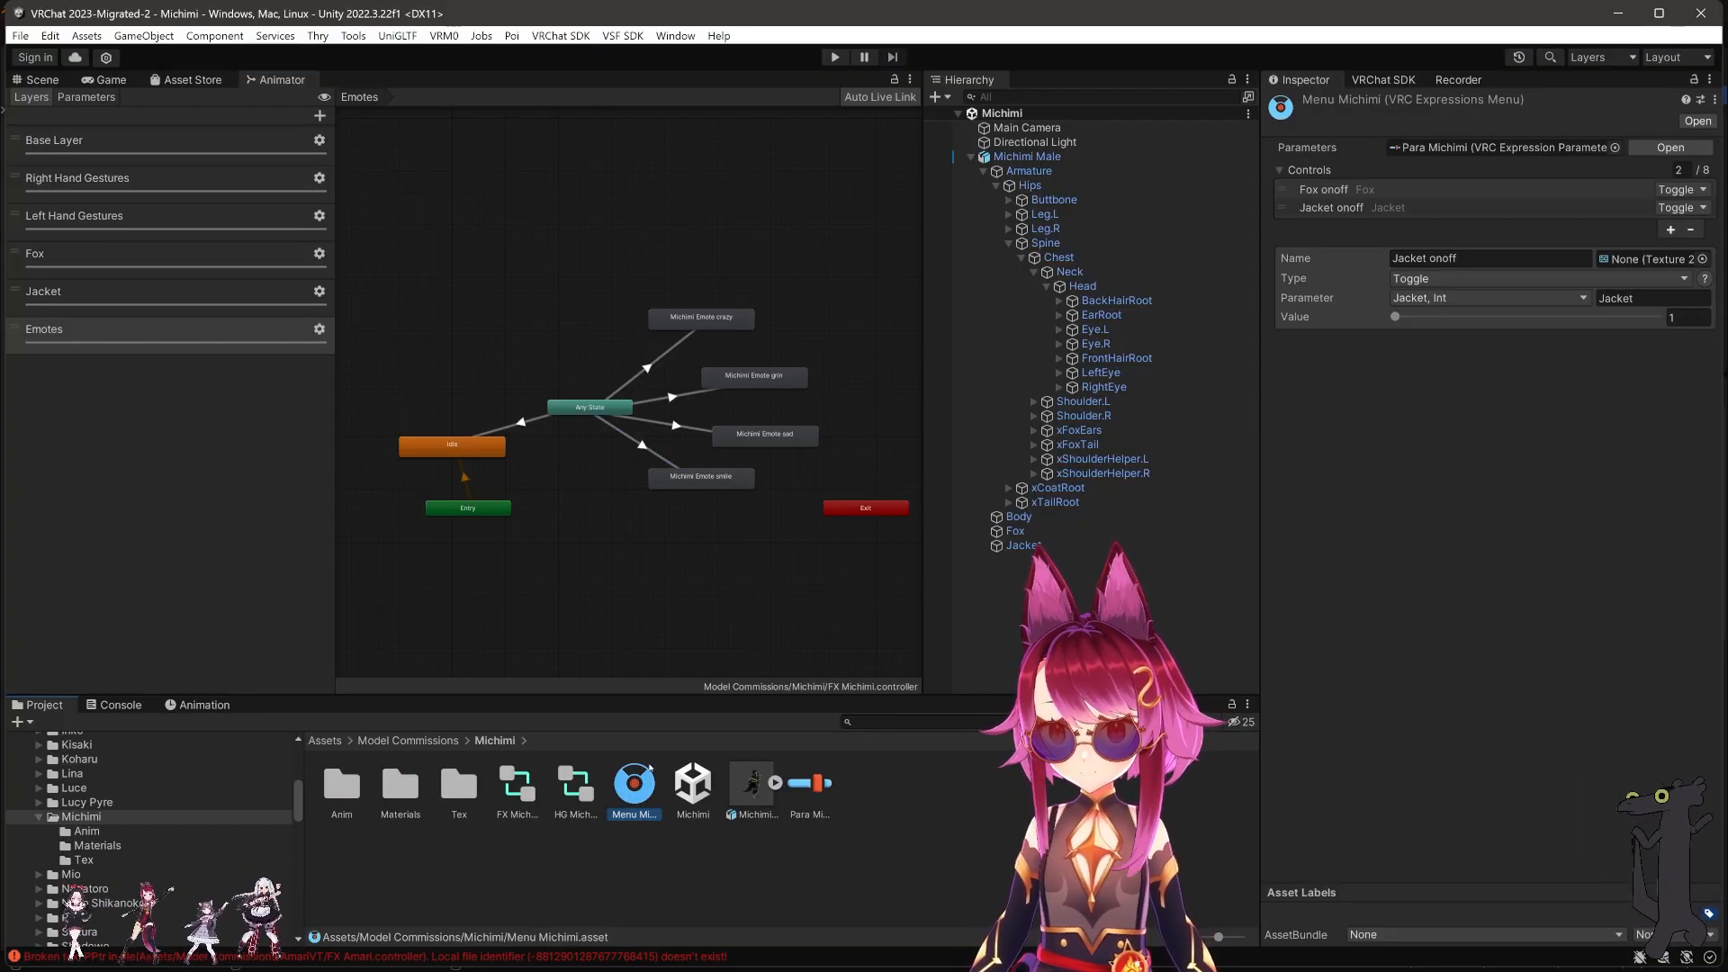
- Duplicate Menu Michimi and rename the copy 'Menu Michimi Emotes sub'
{"action": "left_click", "coordinate": [692, 782]}
{"action": "left_click", "coordinate": [635, 782]}
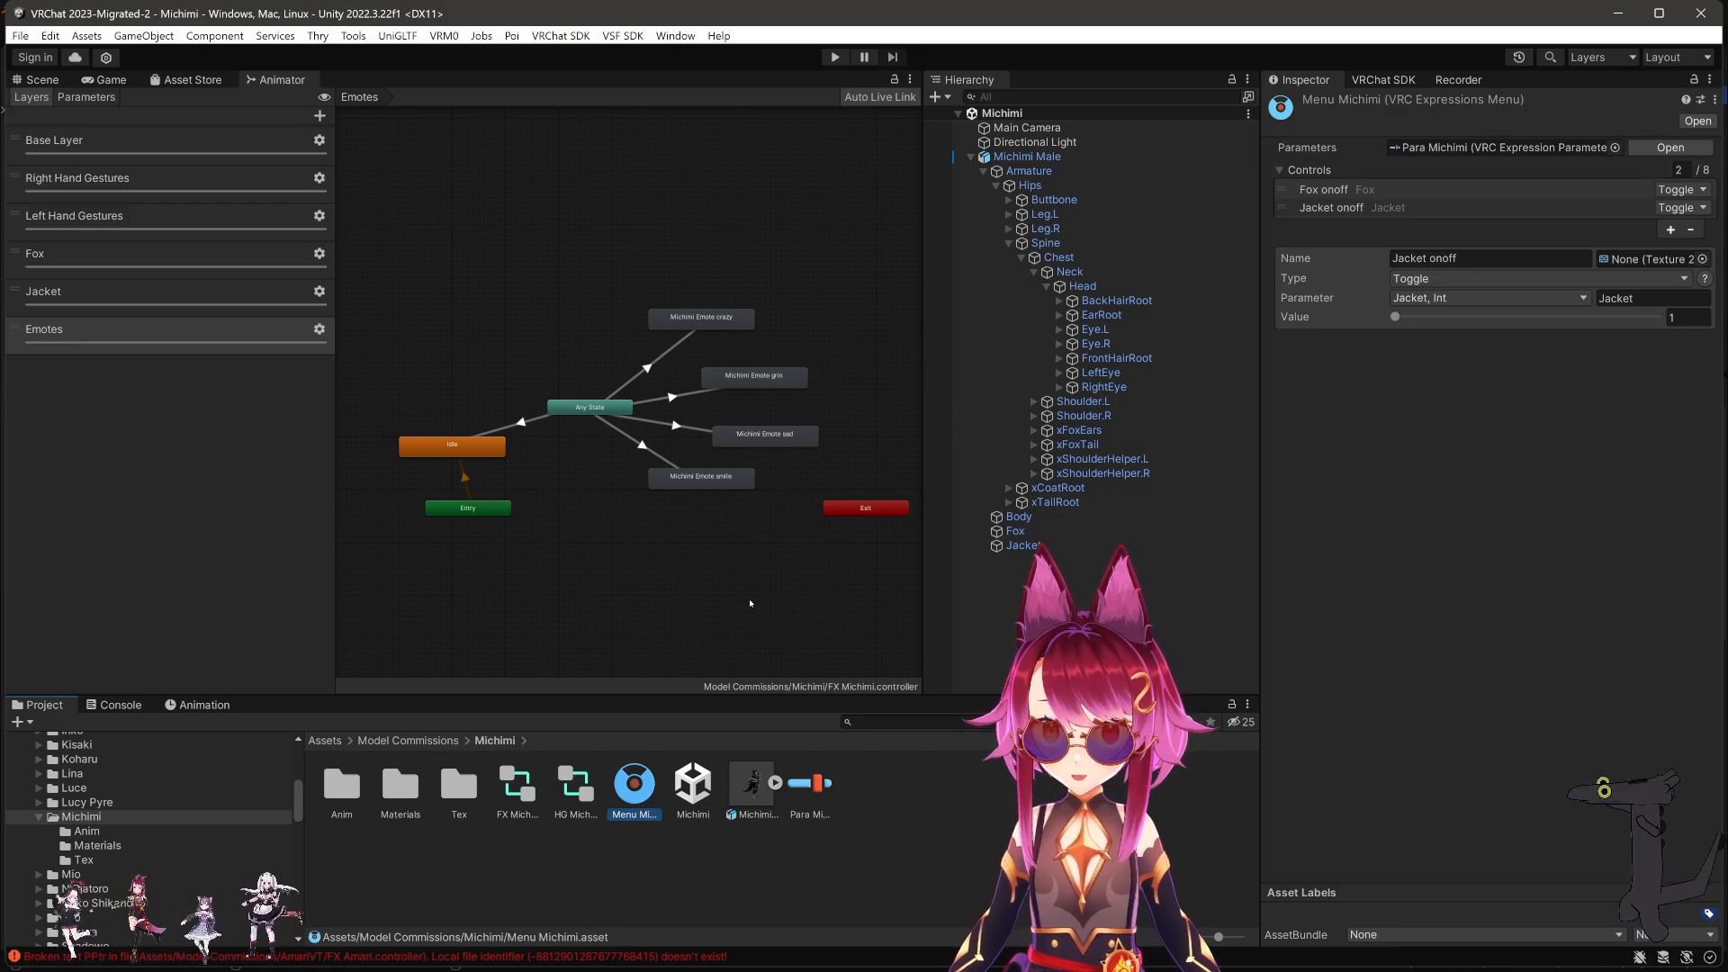
{"action": "key", "text": "ctrl+d"}
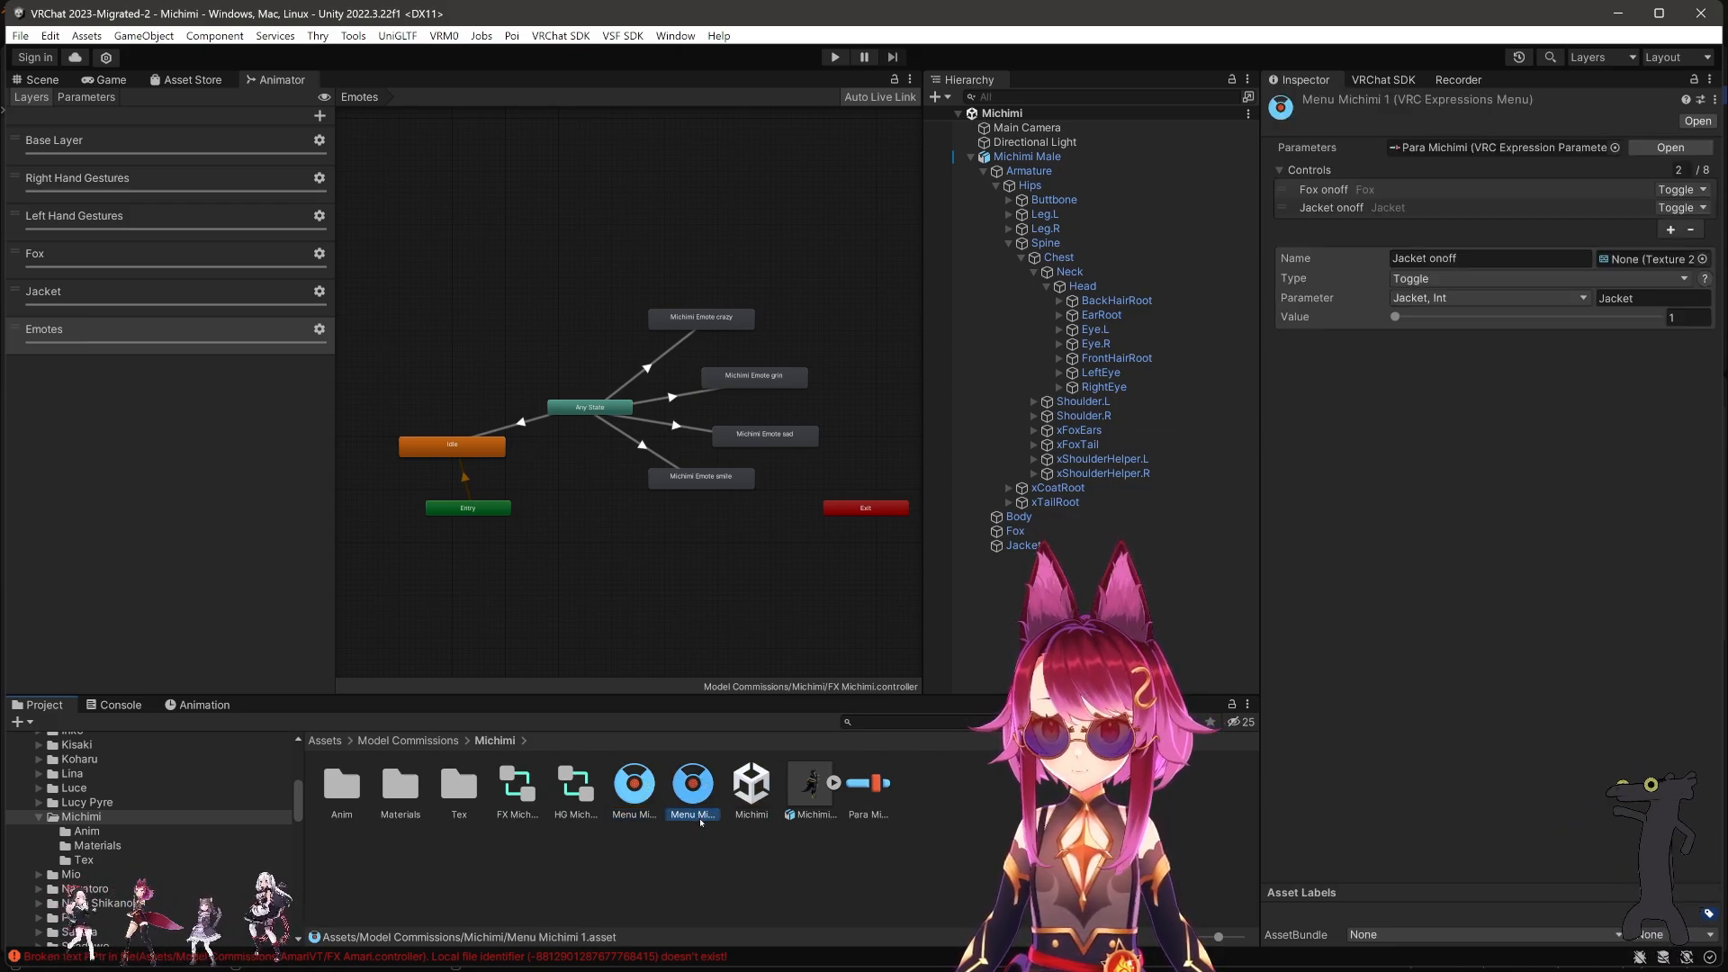
{"action": "left_click", "coordinate": [701, 815]}
{"action": "key", "text": "Right"}
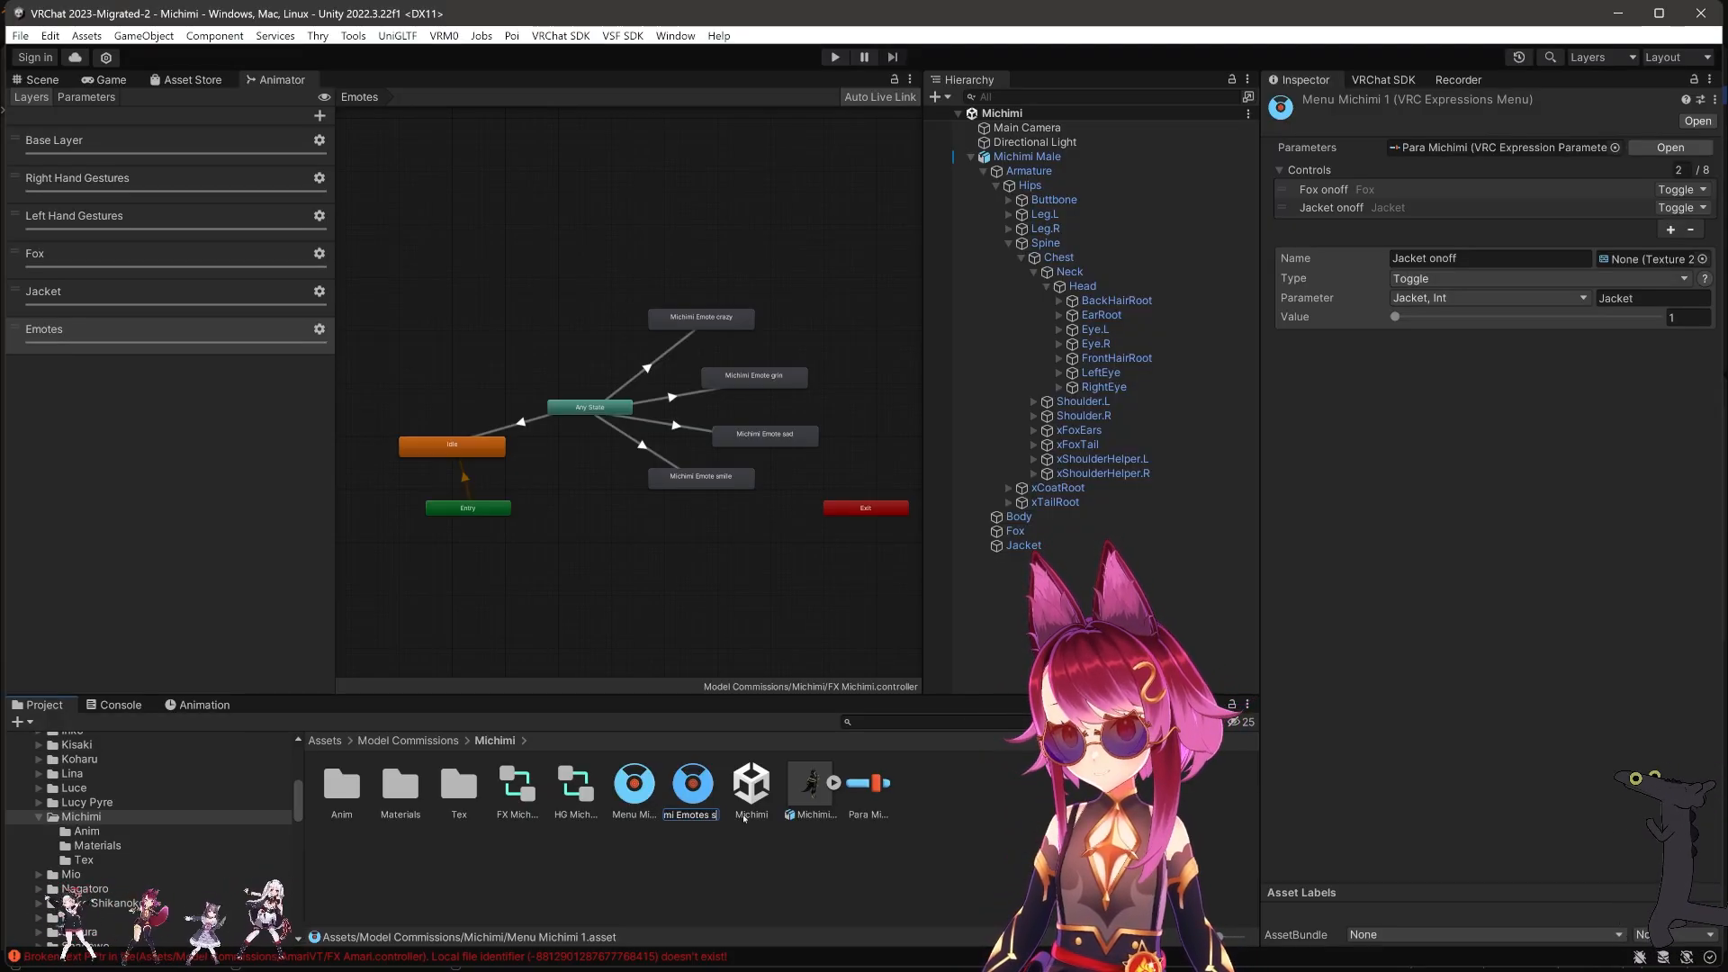
{"action": "key", "text": "Return"}
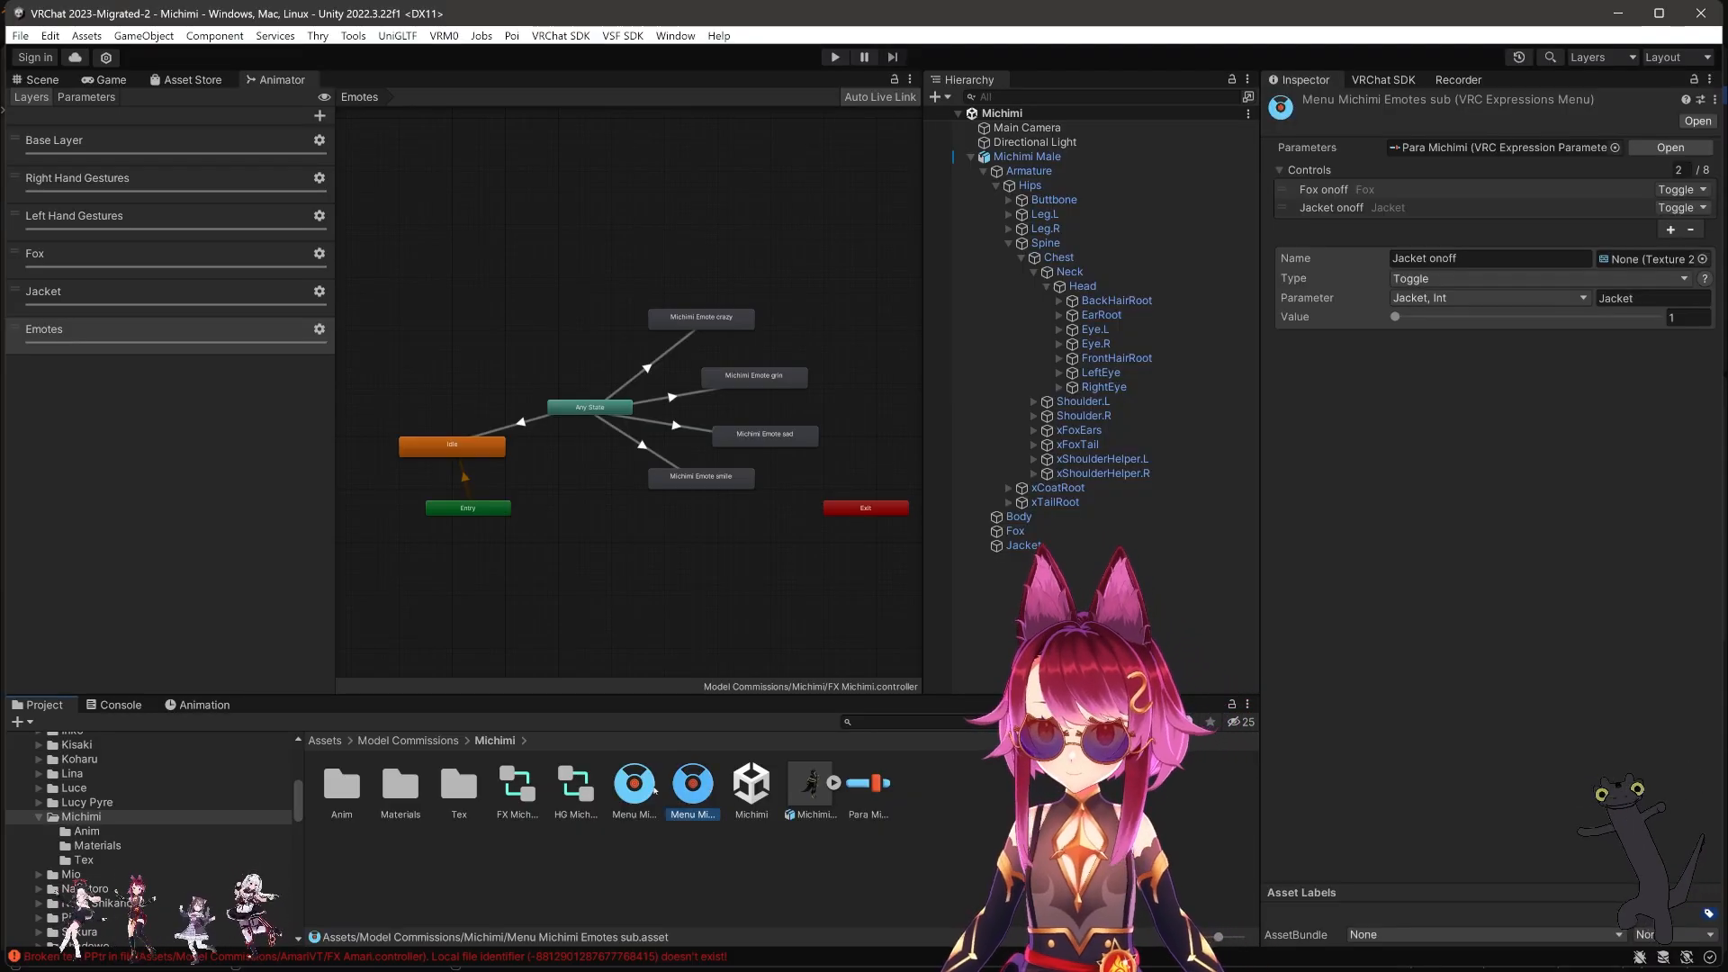
- Add a new control to Menu Michimi and set its type to Sub Menu
{"action": "left_click", "coordinate": [1669, 230]}
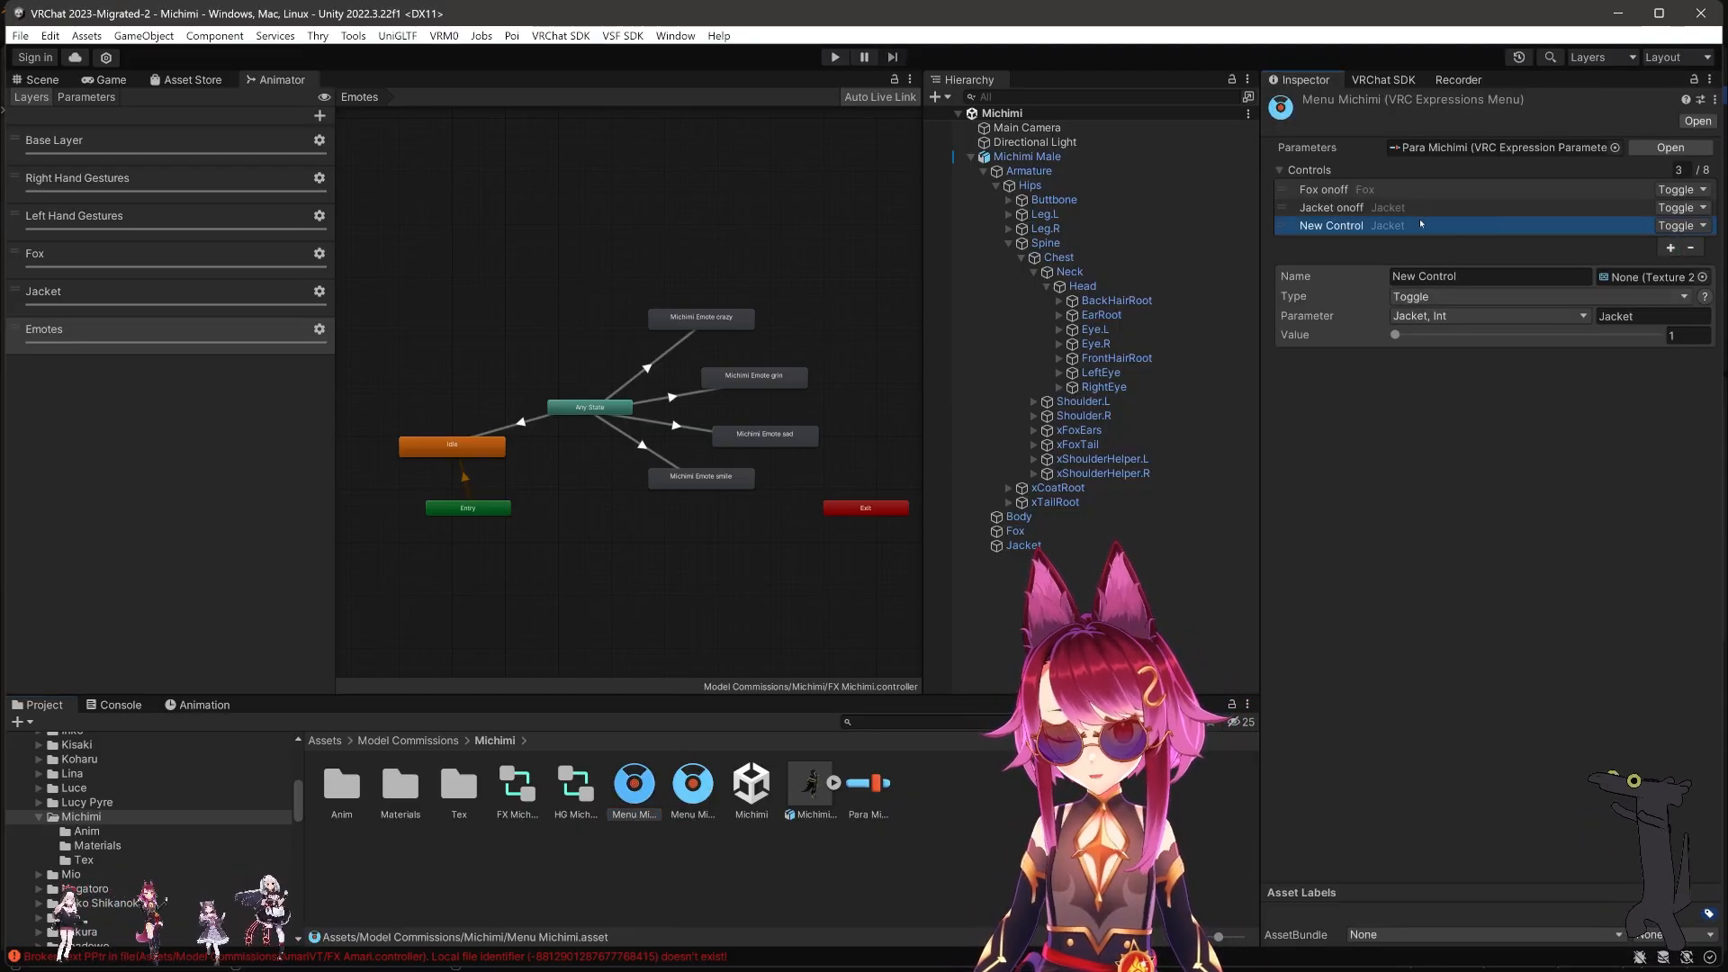
{"action": "left_click", "coordinate": [1519, 277]}
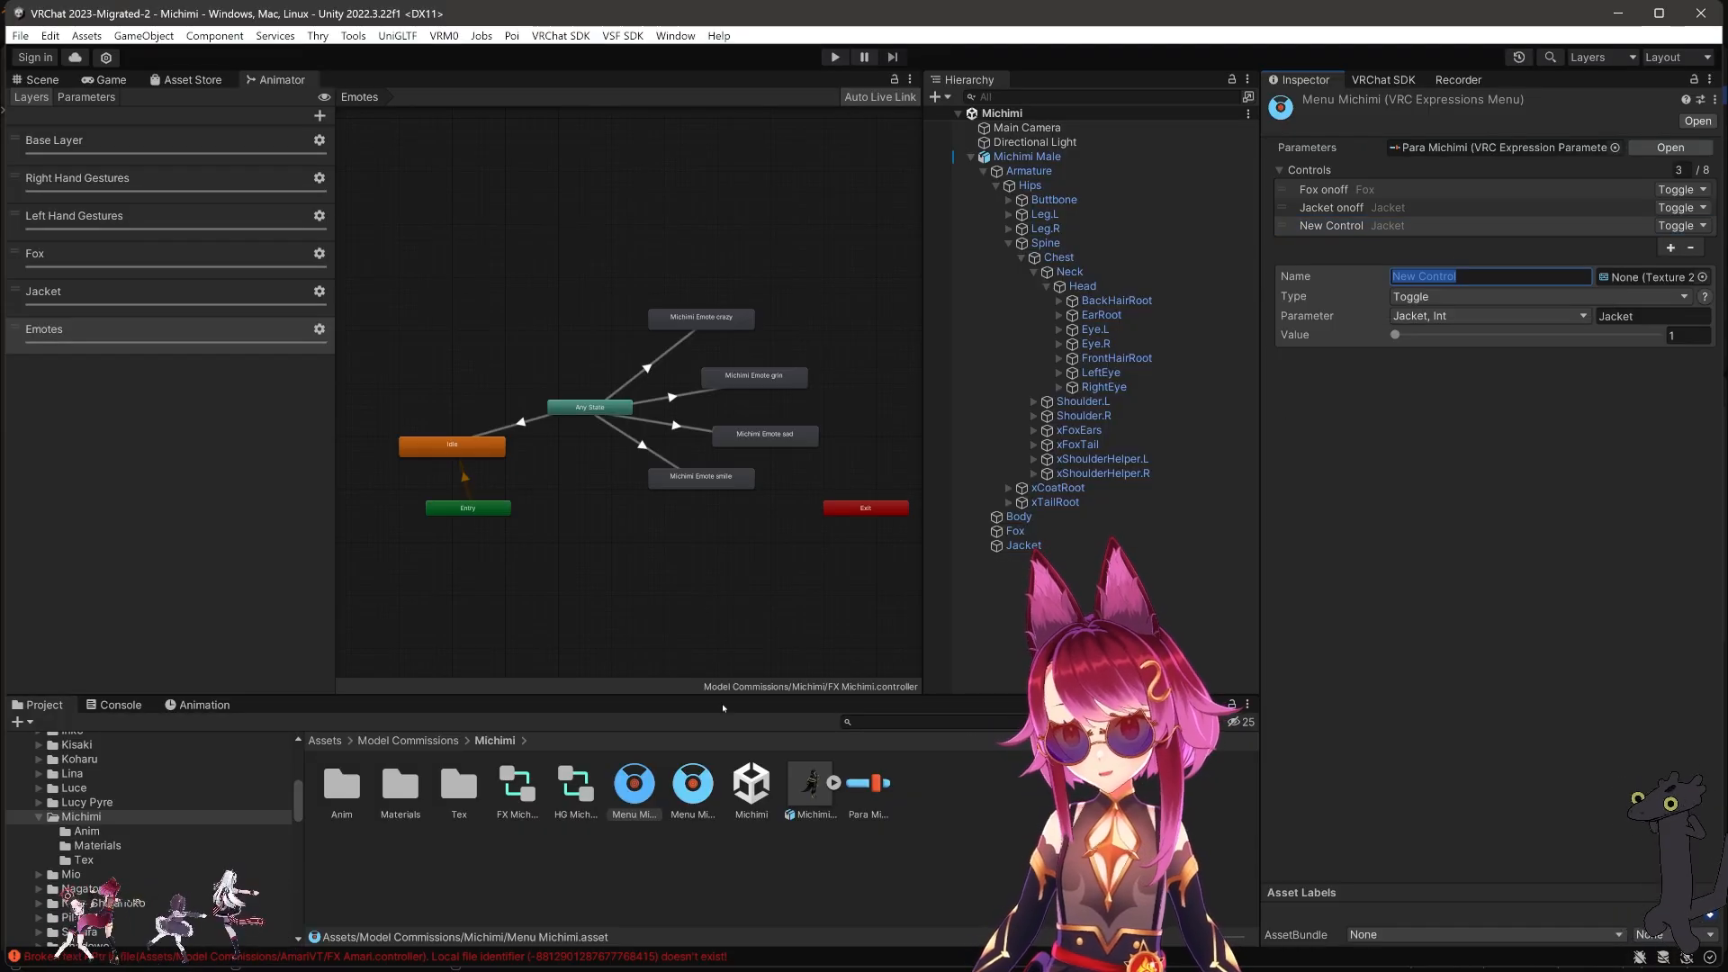
{"action": "left_click", "coordinate": [664, 786]}
{"action": "left_click", "coordinate": [698, 789]}
{"action": "left_click", "coordinate": [643, 788]}
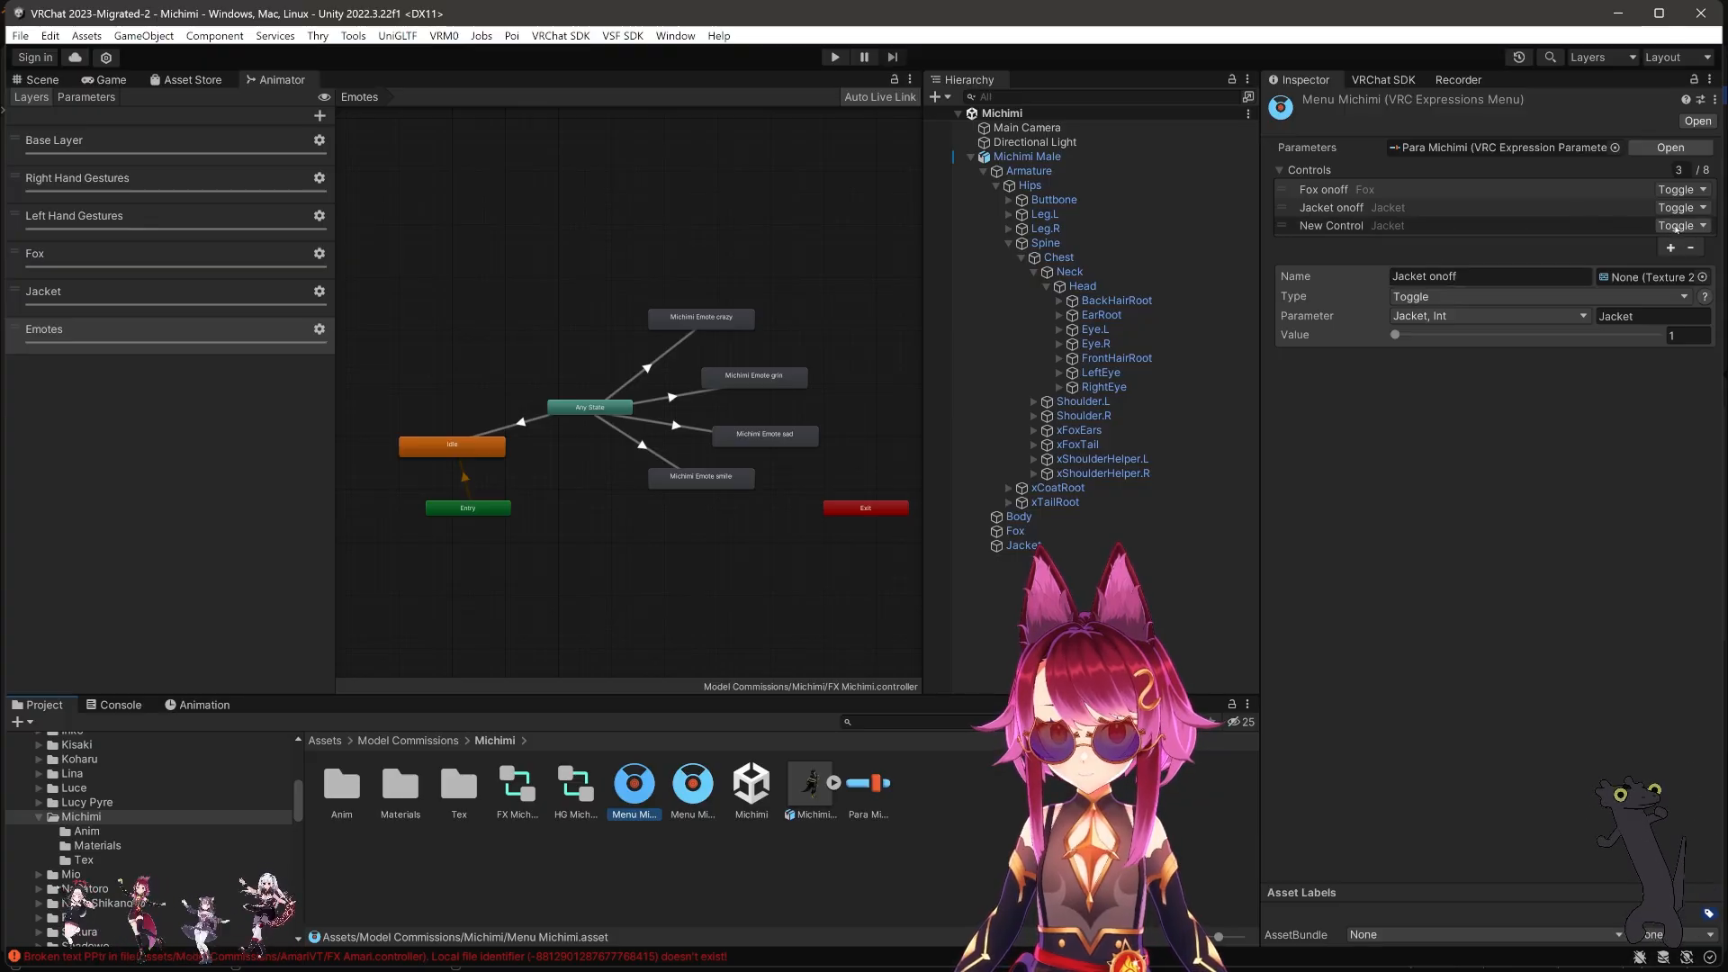
{"action": "left_click", "coordinate": [1453, 297]}
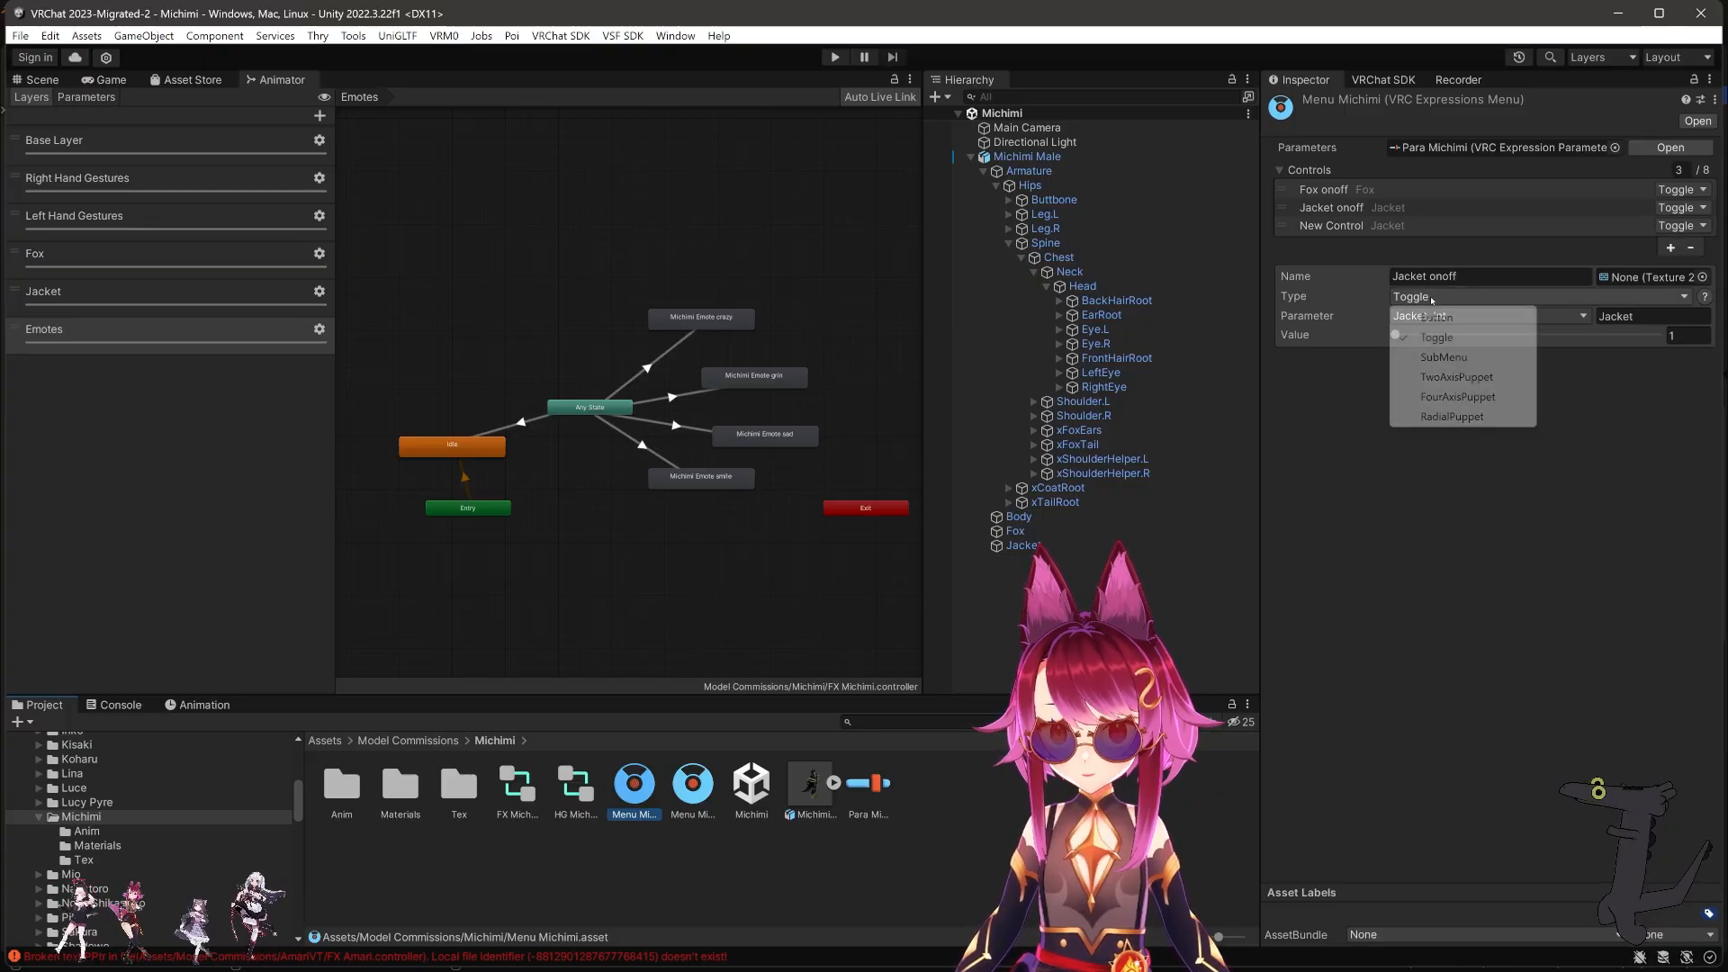
{"action": "left_click", "coordinate": [1444, 357]}
- Name the control Emotes, link Menu Michimi Emotes sub as its submenu, and use the Emotes parameter
{"action": "left_click", "coordinate": [1485, 276]}
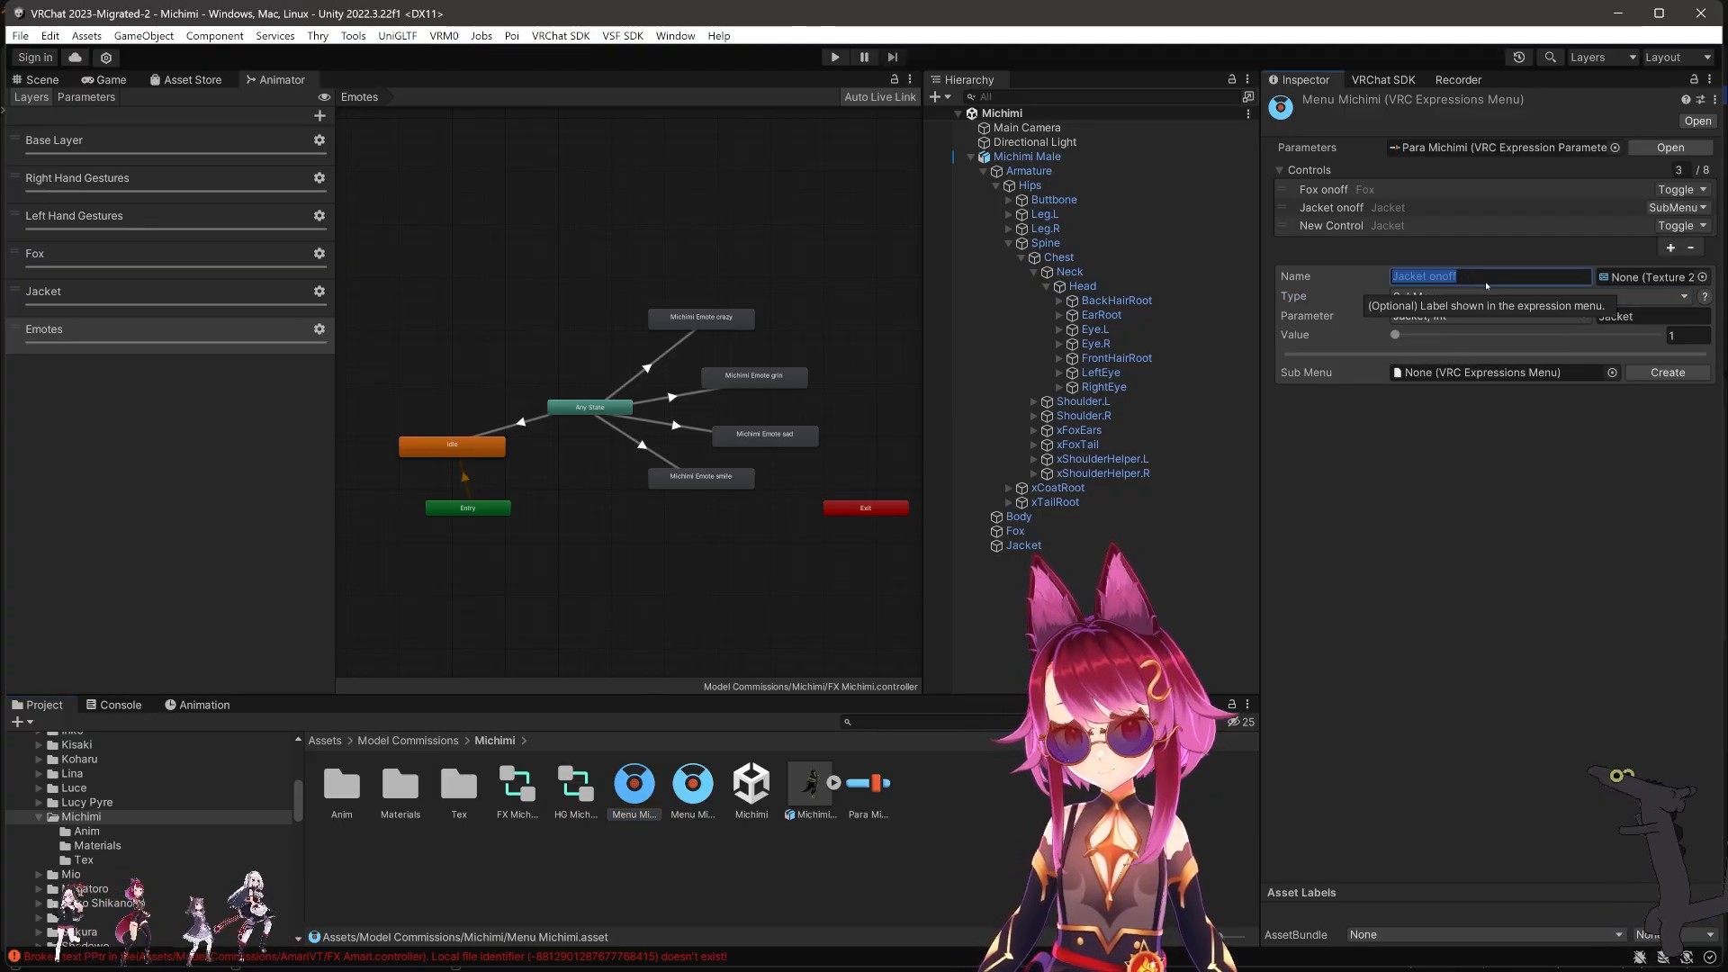
{"action": "type", "text": "Emotes"}
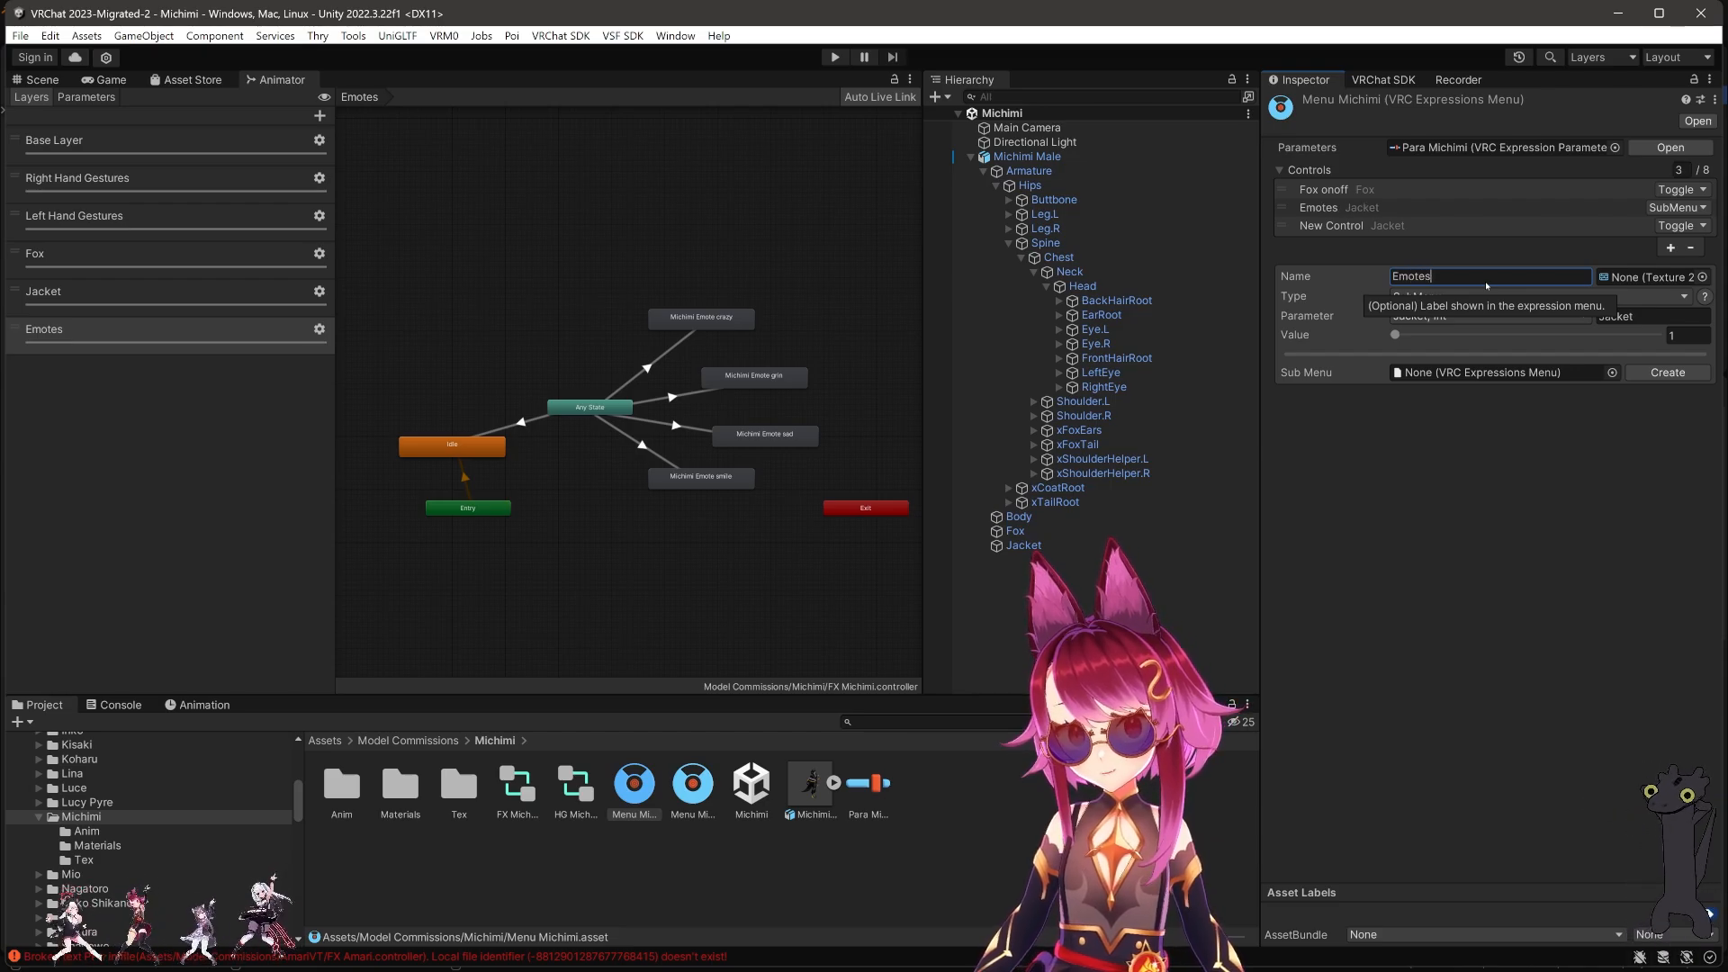
{"action": "key", "text": "Return"}
{"action": "type", "text": "Extra"}
{"action": "key", "text": "Return"}
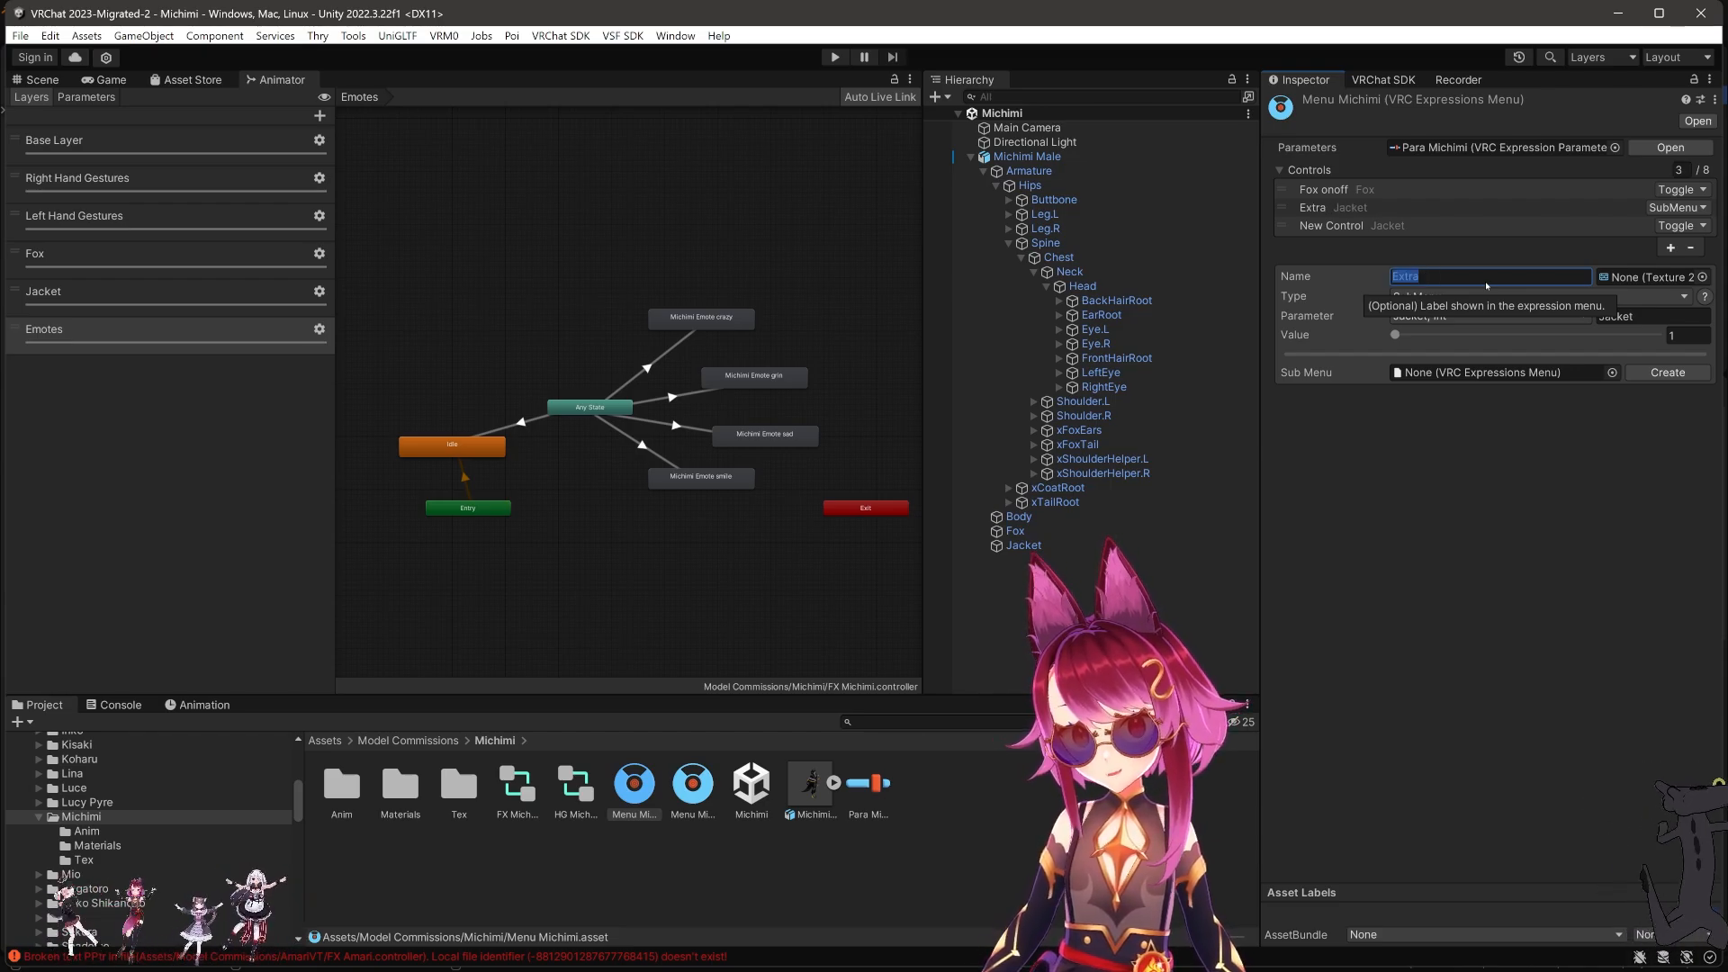
{"action": "type", "text": "Emotes"}
{"action": "key", "text": "Return"}
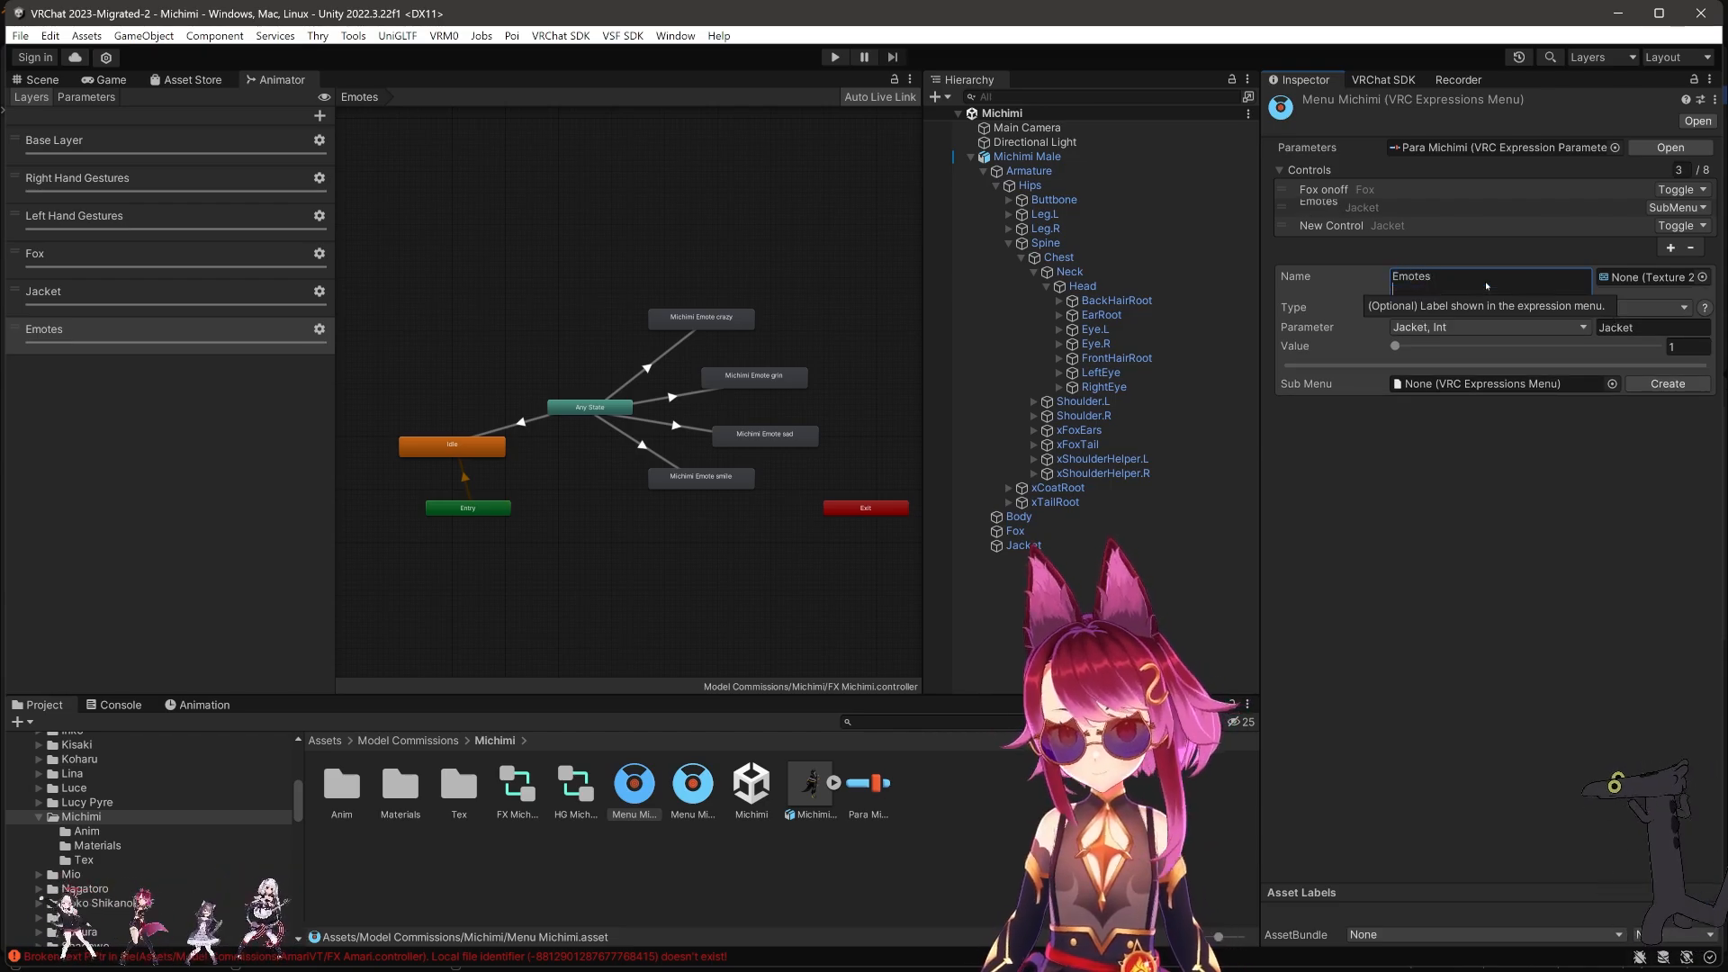
{"action": "key", "text": "BackSpace"}
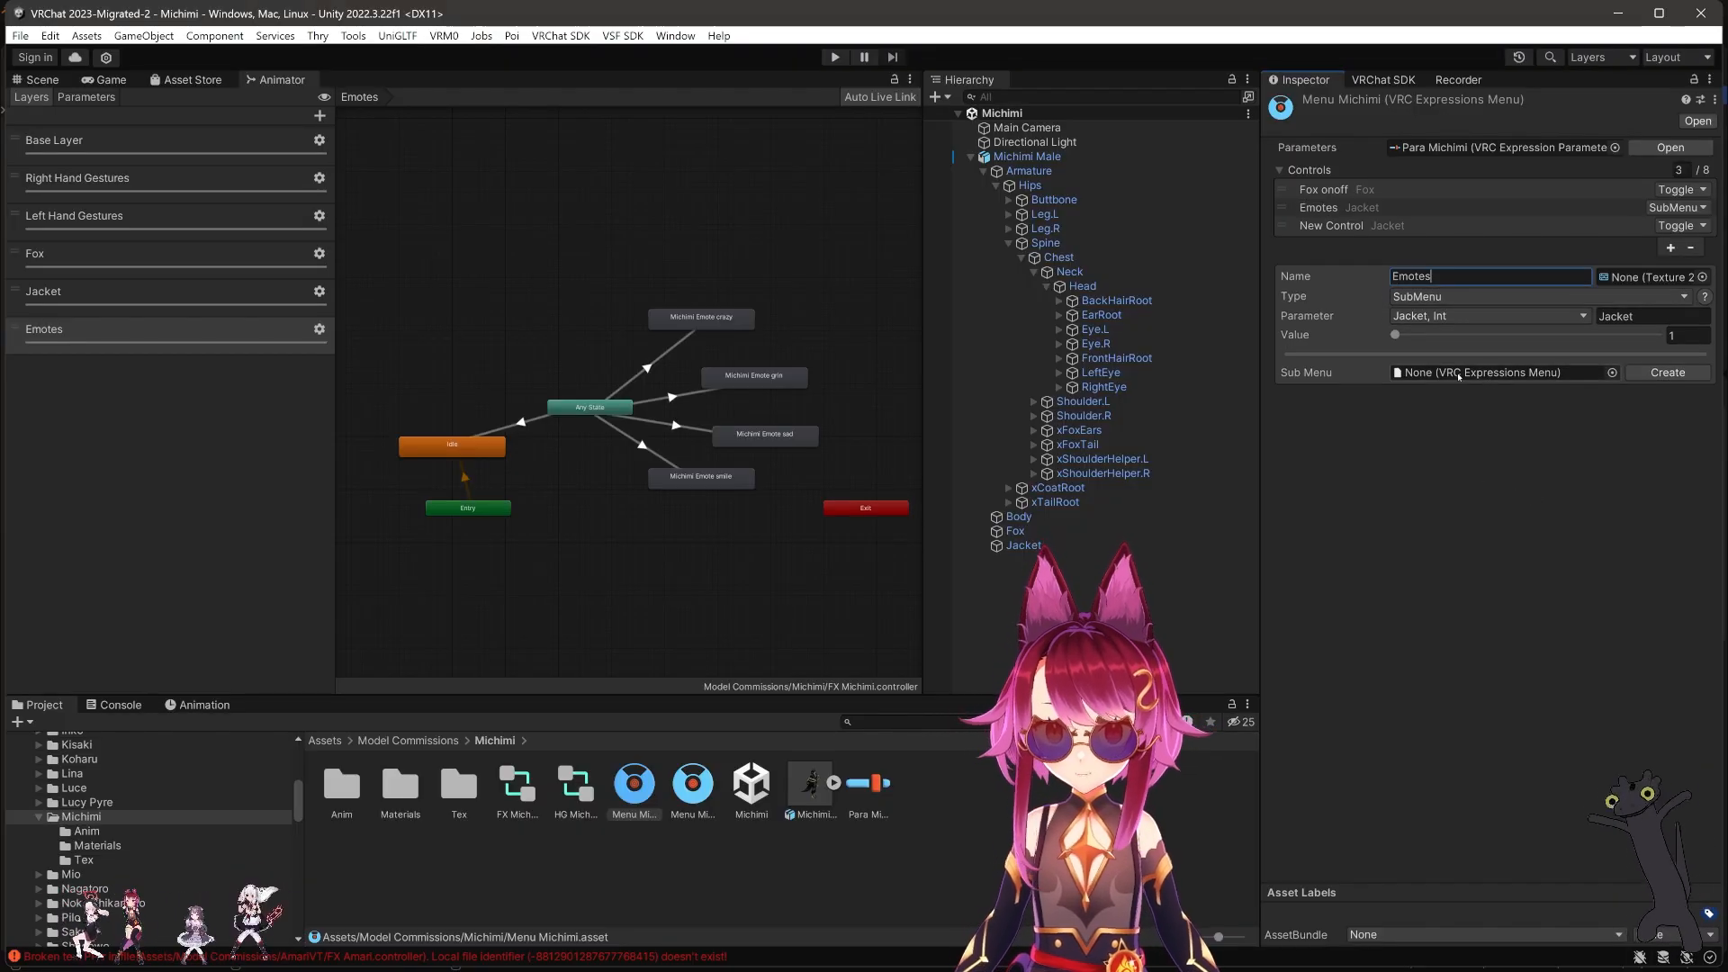
{"action": "left_click_drag", "start_coordinate": [686, 789], "coordinate": [1472, 377]}
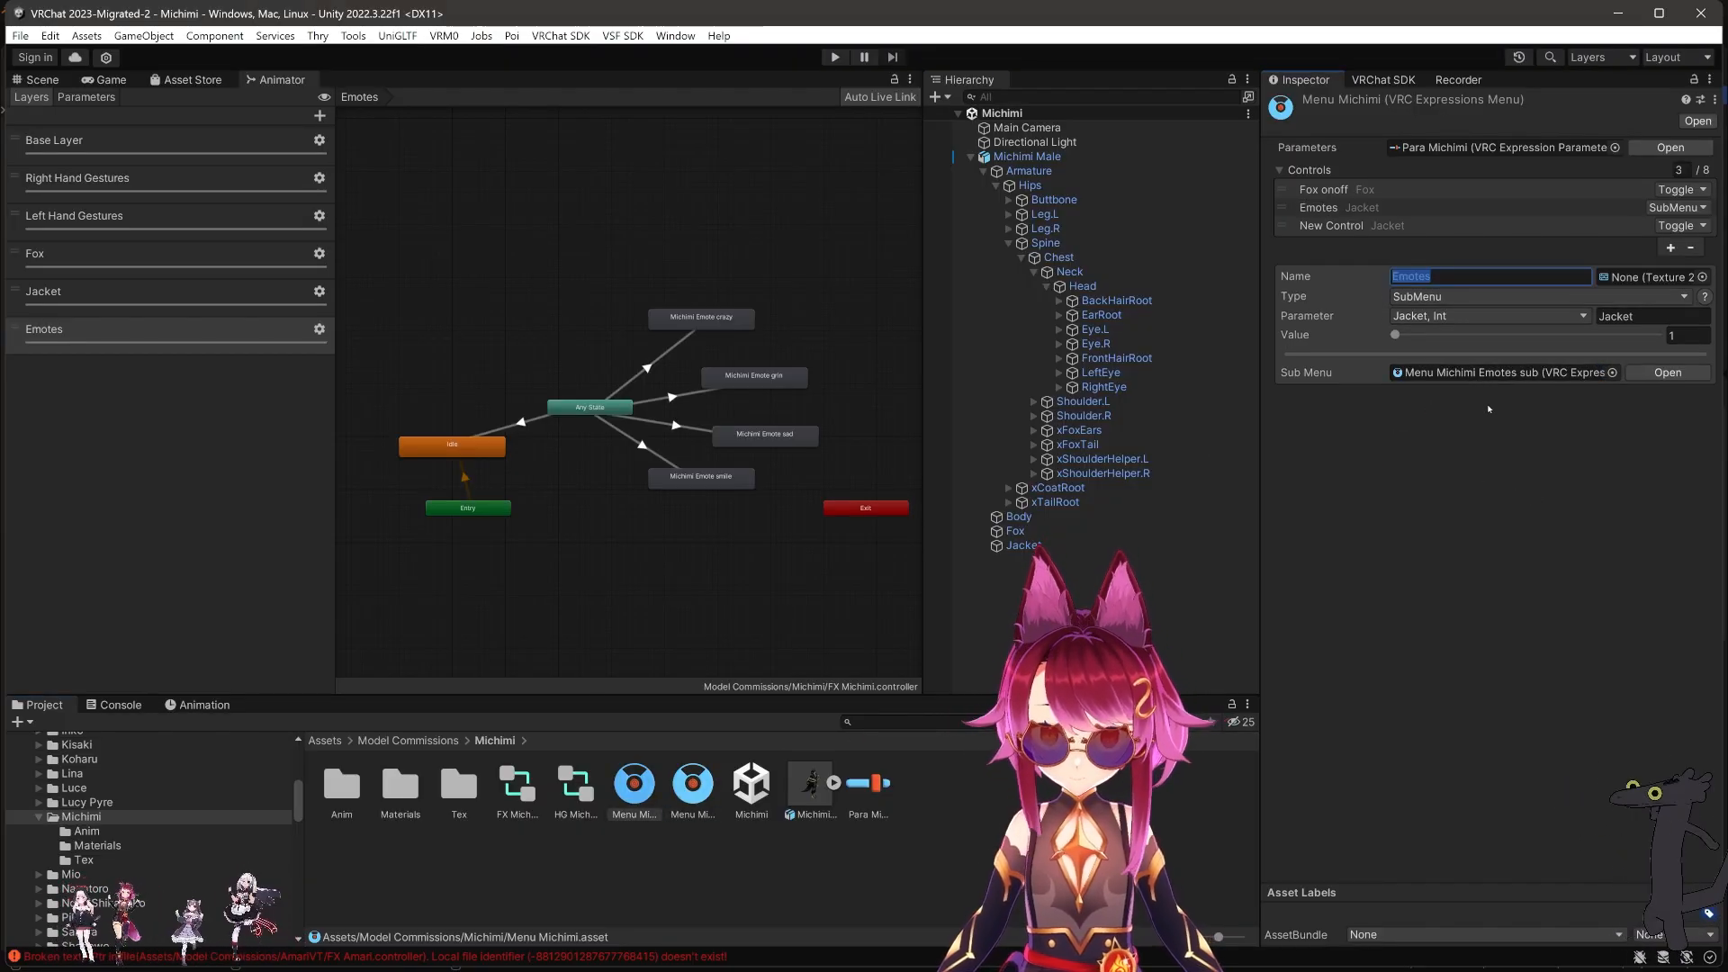
{"action": "left_click", "coordinate": [1485, 315]}
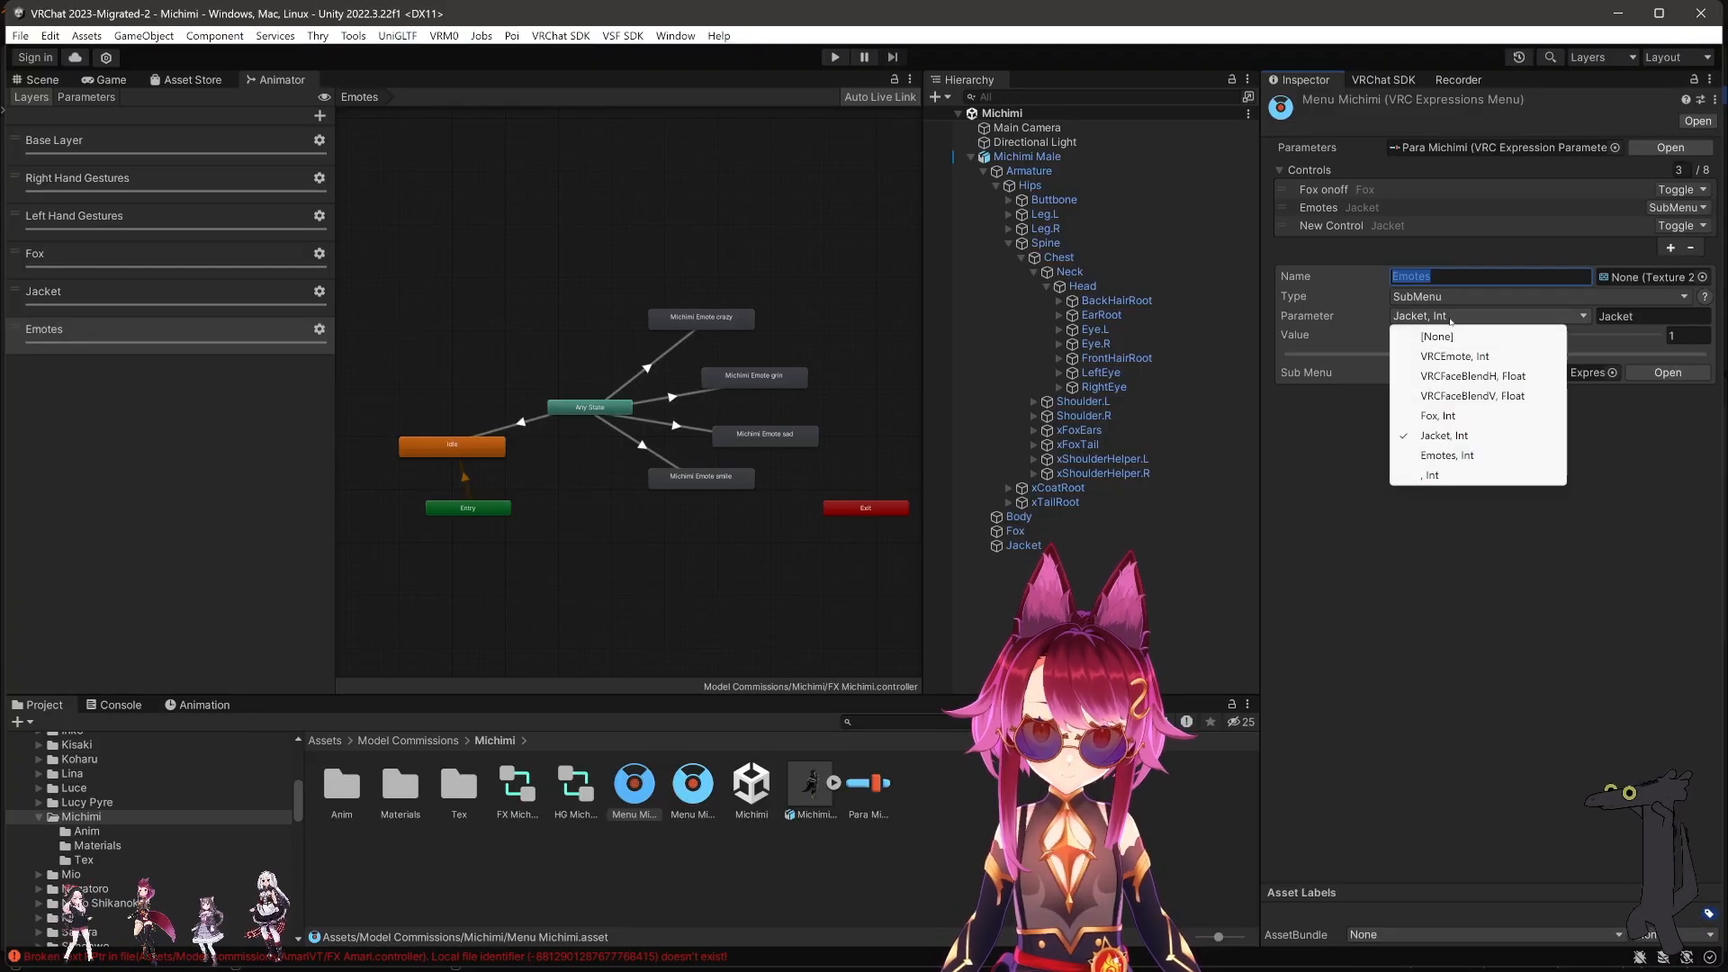
{"action": "left_click", "coordinate": [1445, 454]}
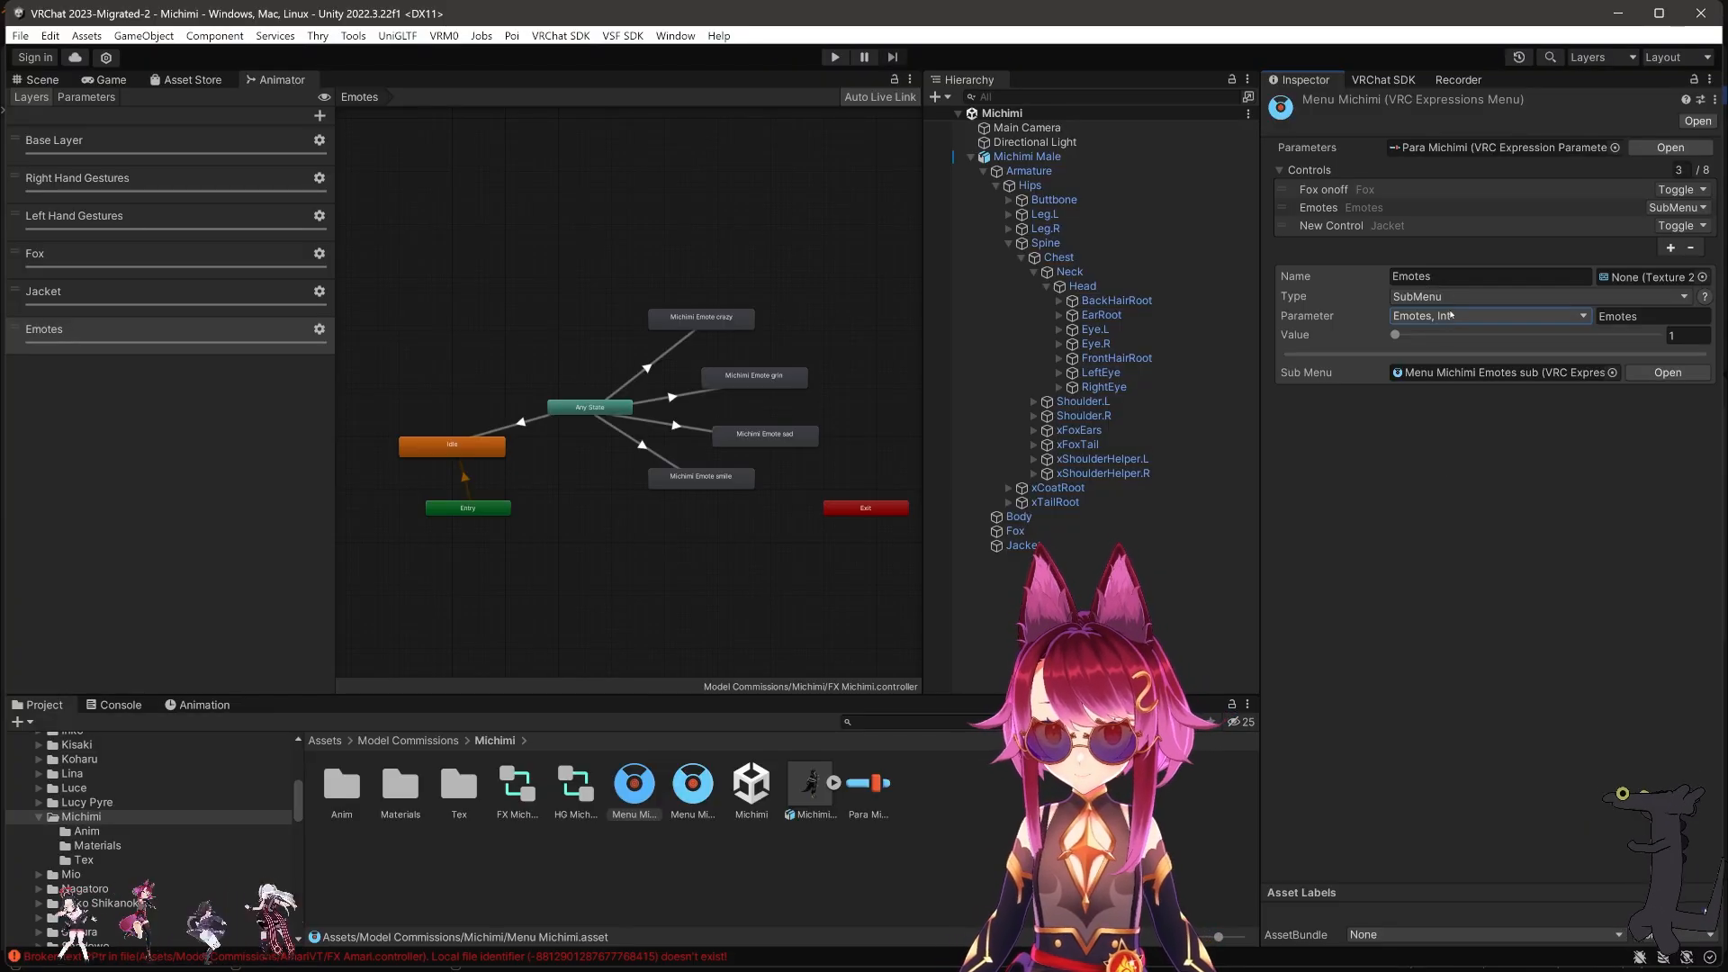
- Rename New Control to Jacket and move it above the Emotes control
{"action": "left_click", "coordinate": [1338, 229]}
{"action": "left_click", "coordinate": [1339, 208]}
{"action": "left_click", "coordinate": [1341, 227]}
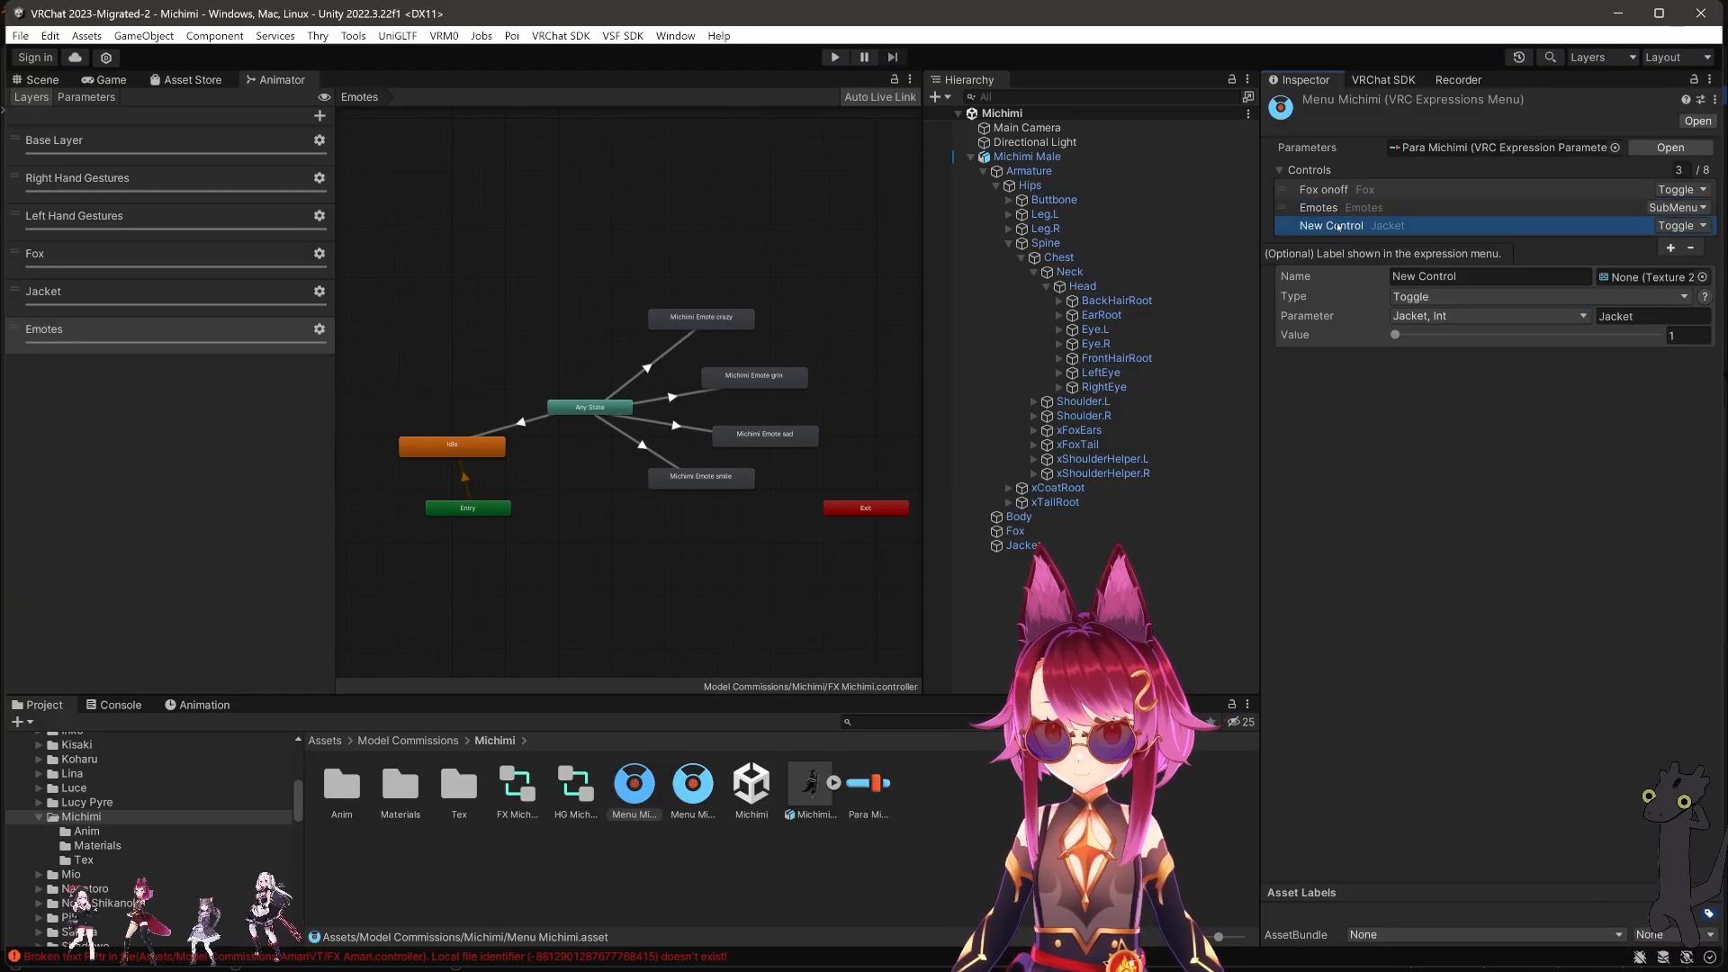
{"action": "left_click", "coordinate": [1427, 278]}
{"action": "type", "text": "Jacket"}
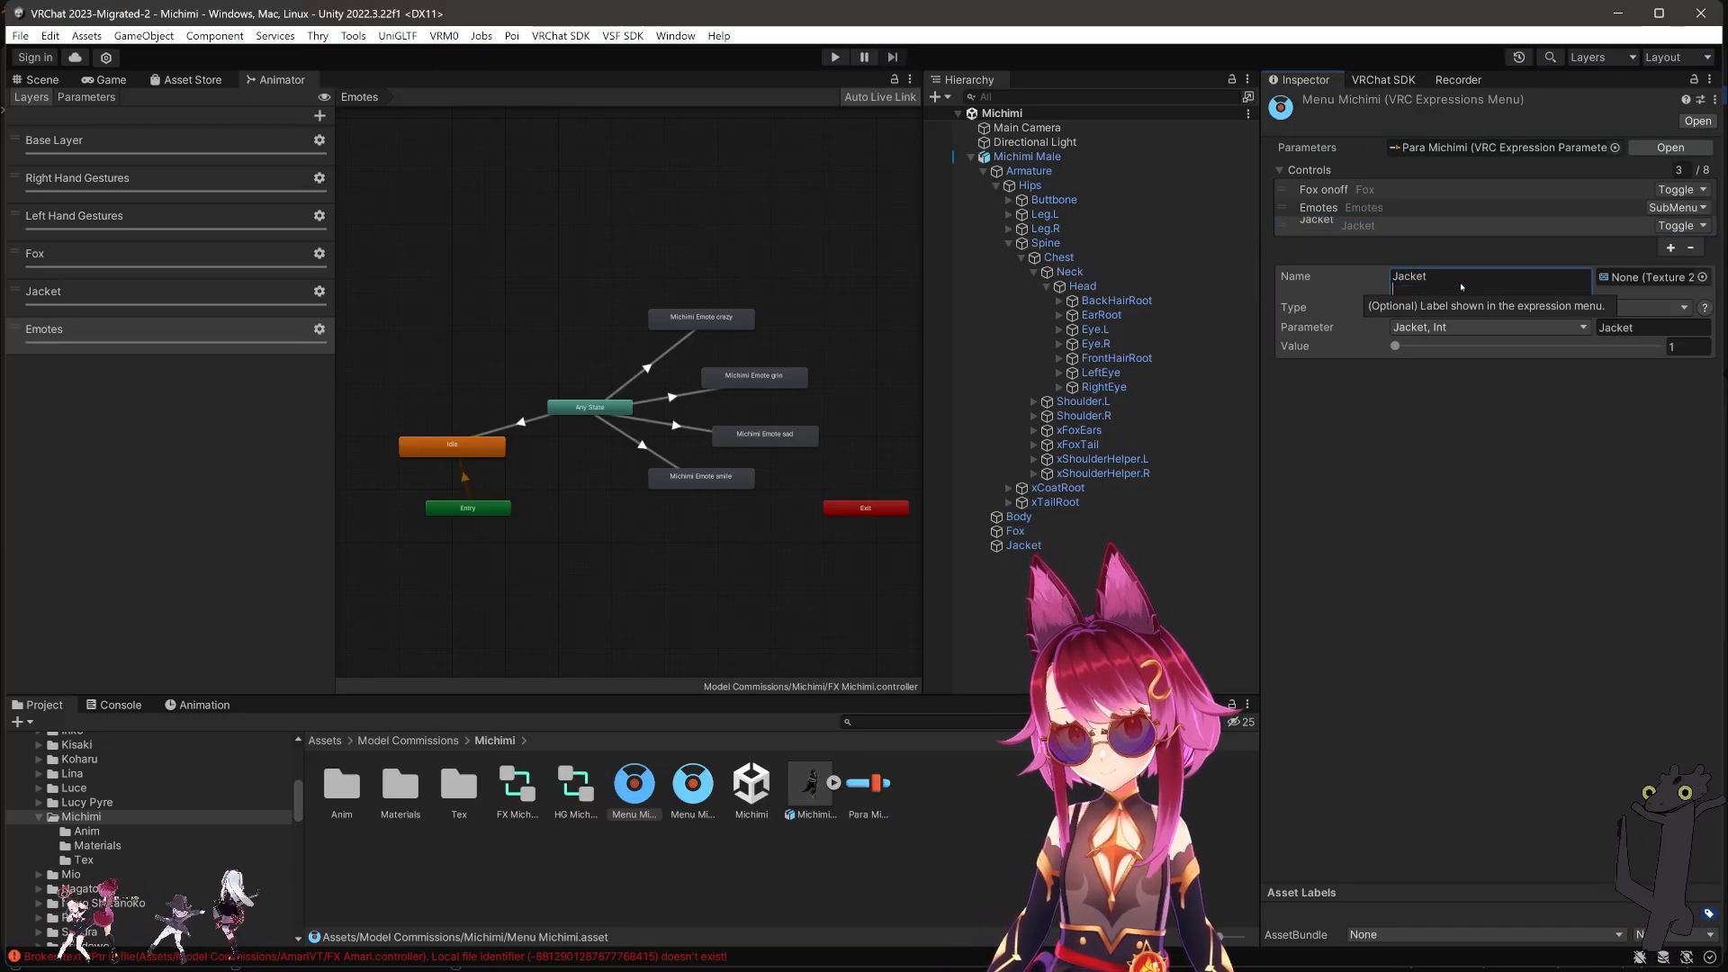
{"action": "left_click", "coordinate": [1476, 469]}
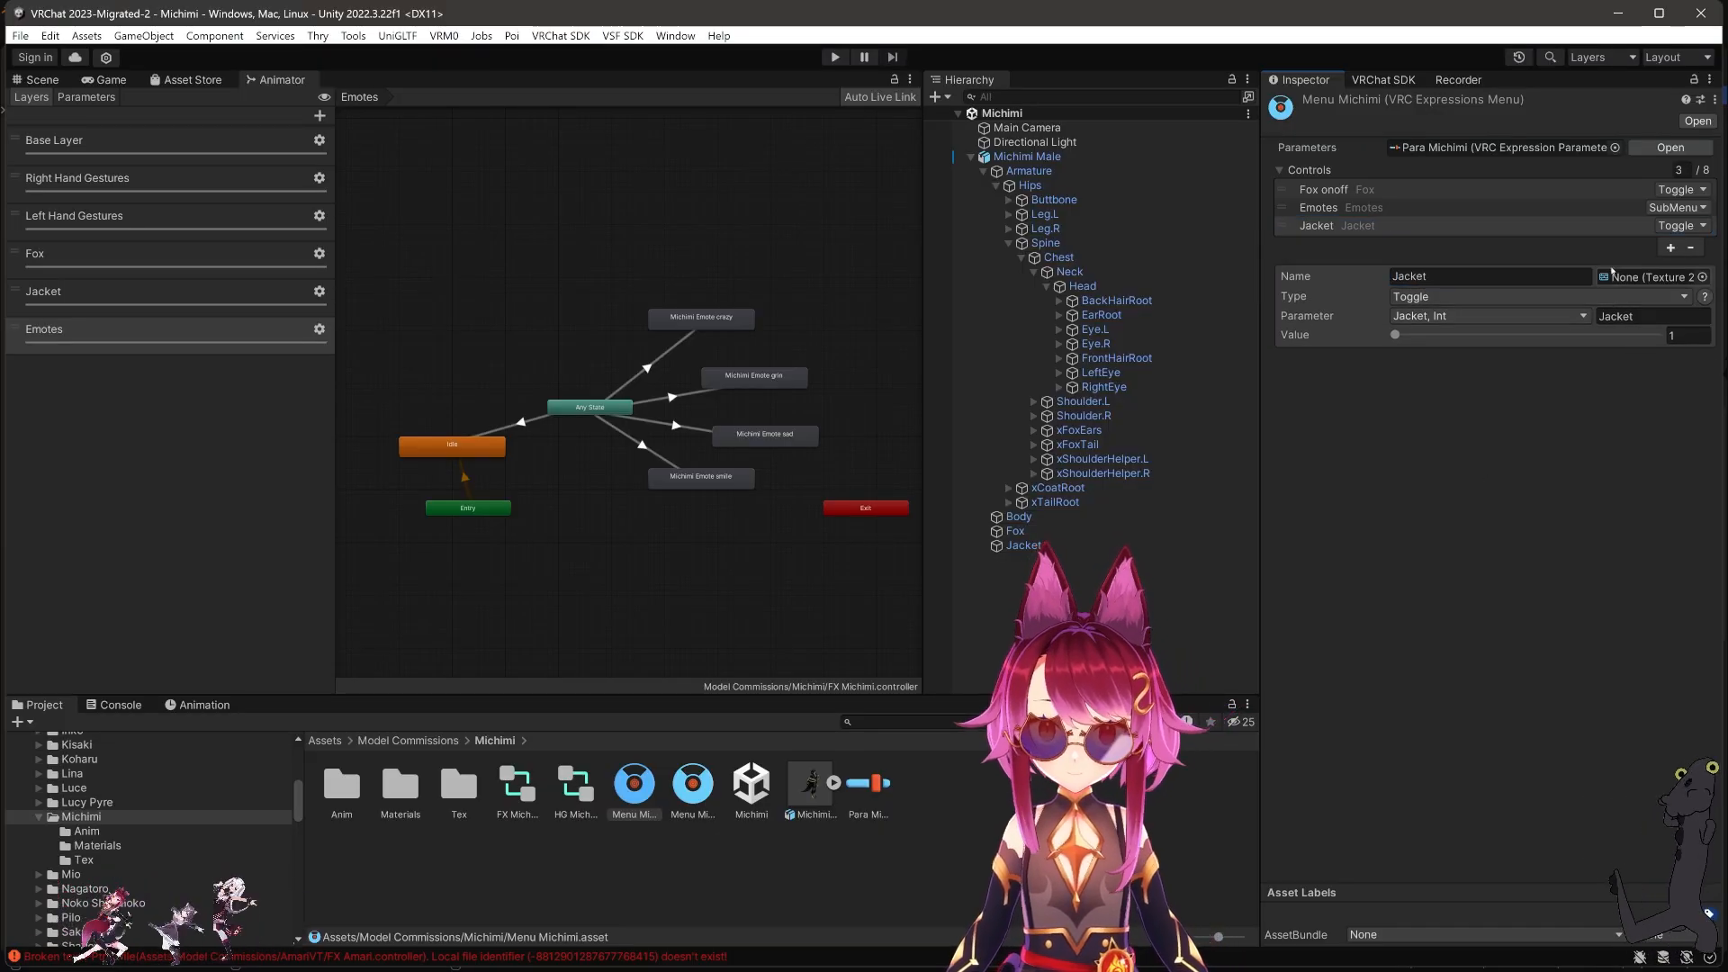
{"action": "left_click", "coordinate": [1290, 230]}
{"action": "left_click_drag", "start_coordinate": [1290, 233], "coordinate": [1292, 209]}
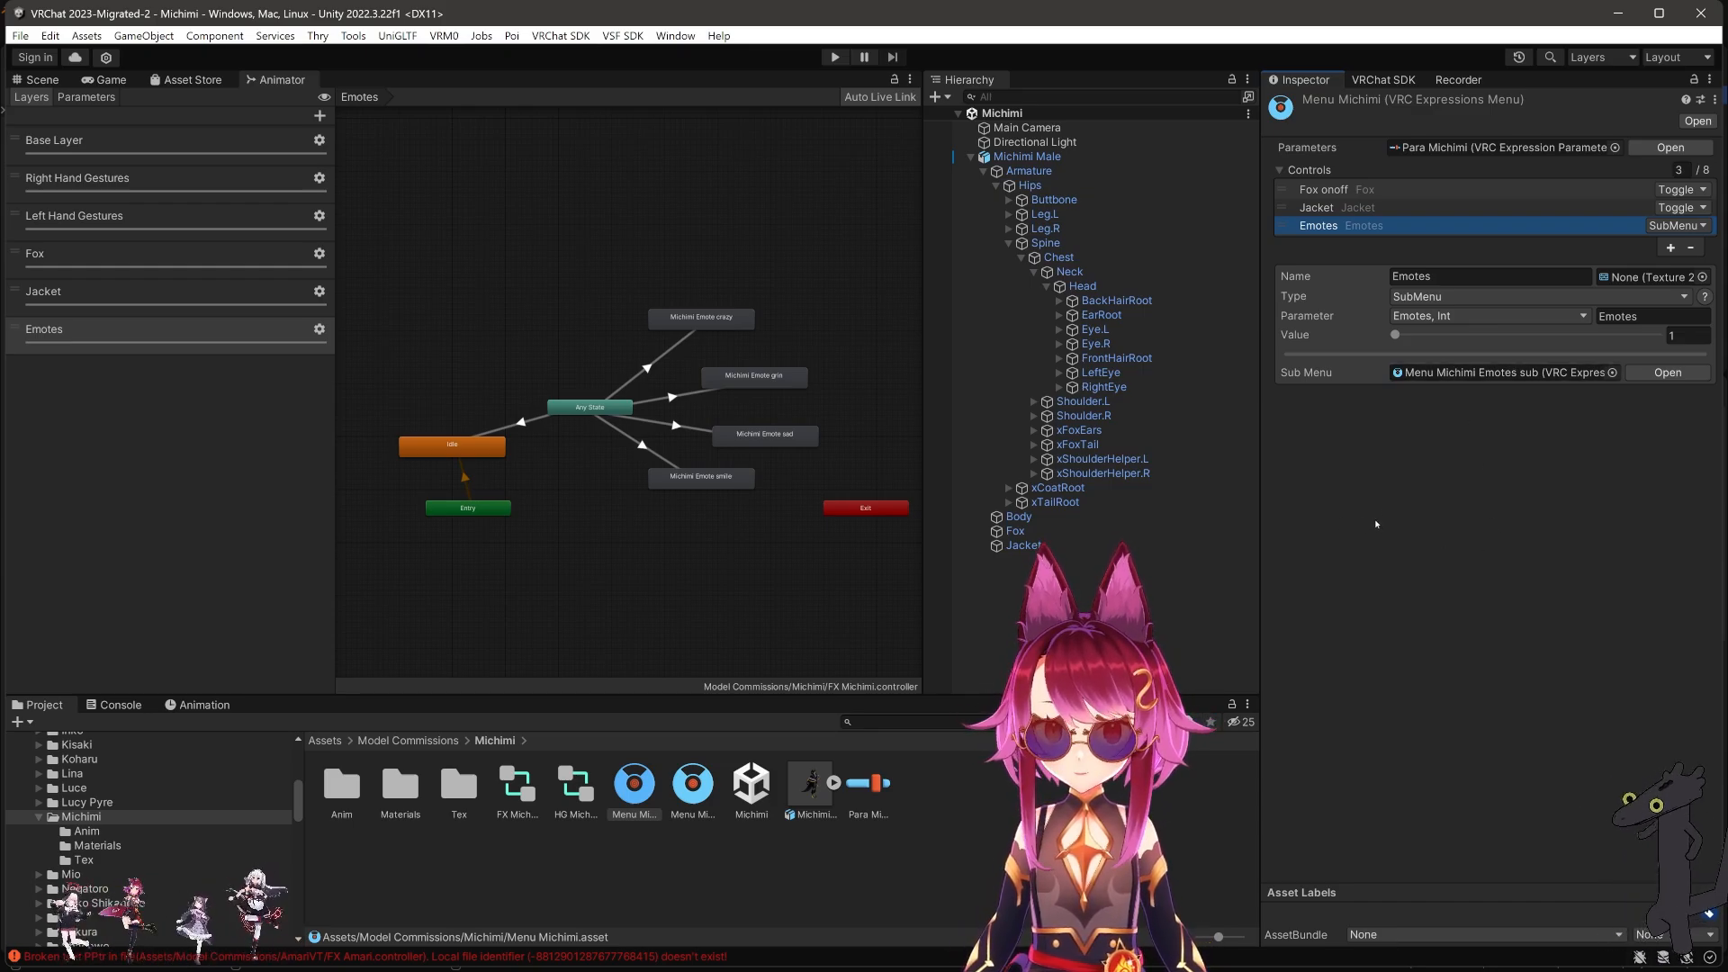
- In Menu Michimi Emotes sub, replace Fox onoff and Jacket onoff with a Crazy toggle on Emotes
{"action": "left_click", "coordinate": [695, 784]}
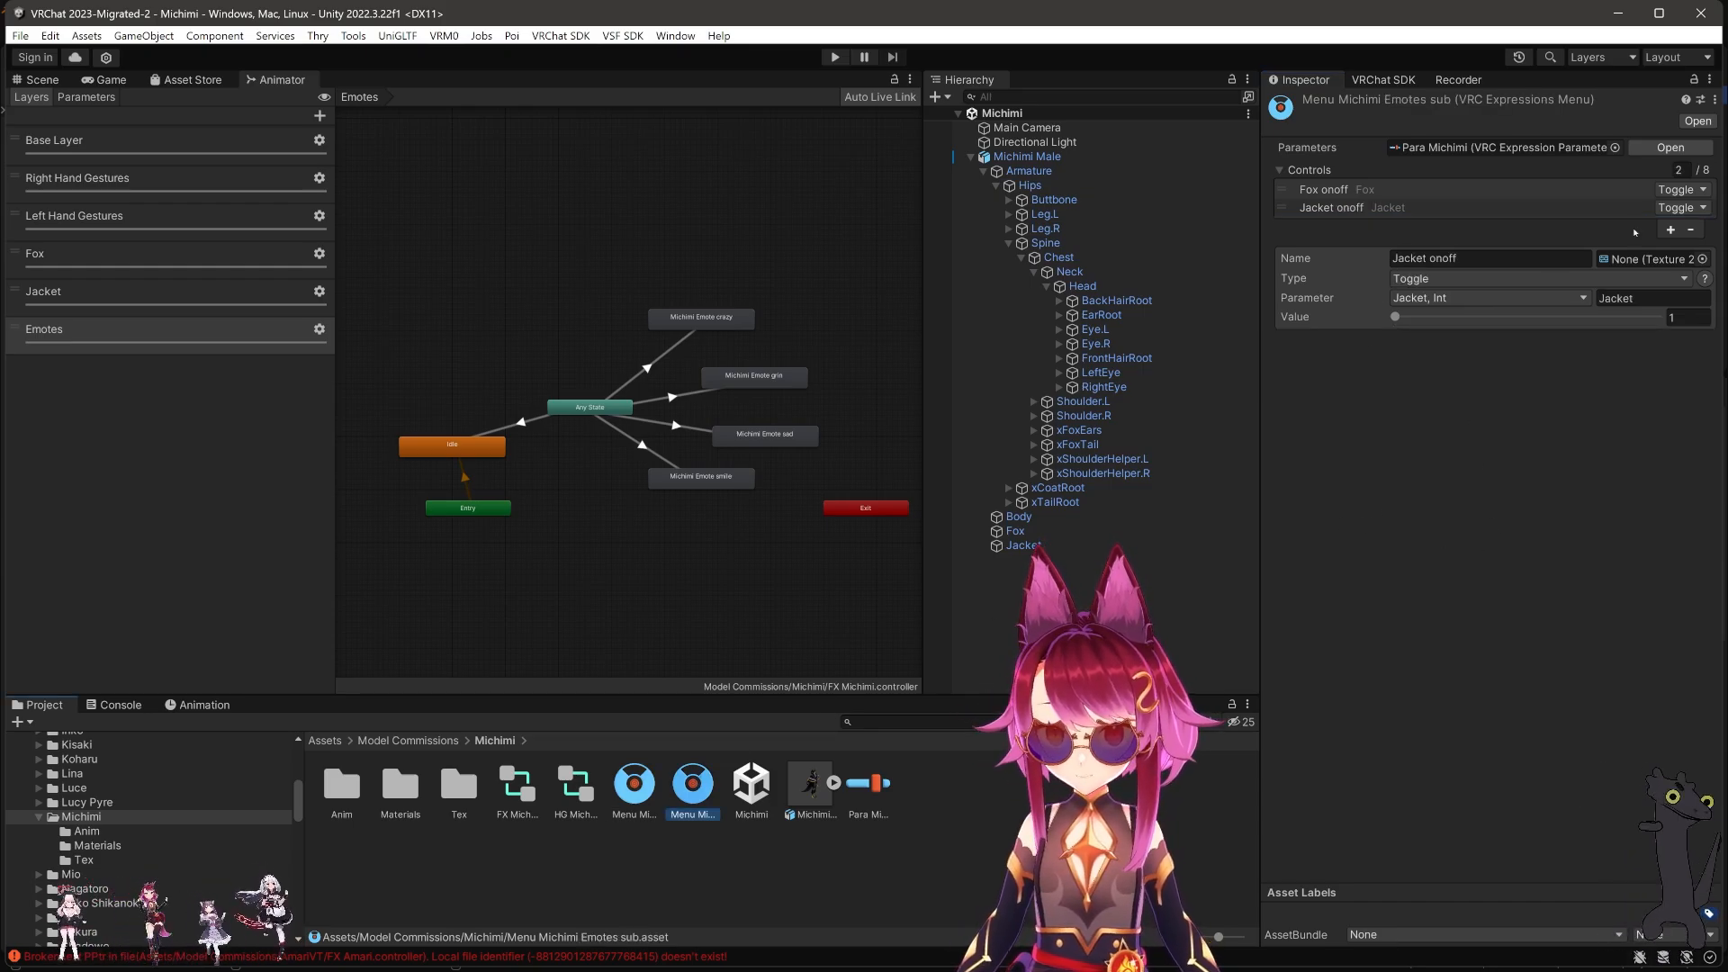
{"action": "left_click", "coordinate": [1689, 229]}
{"action": "left_click", "coordinate": [1689, 213]}
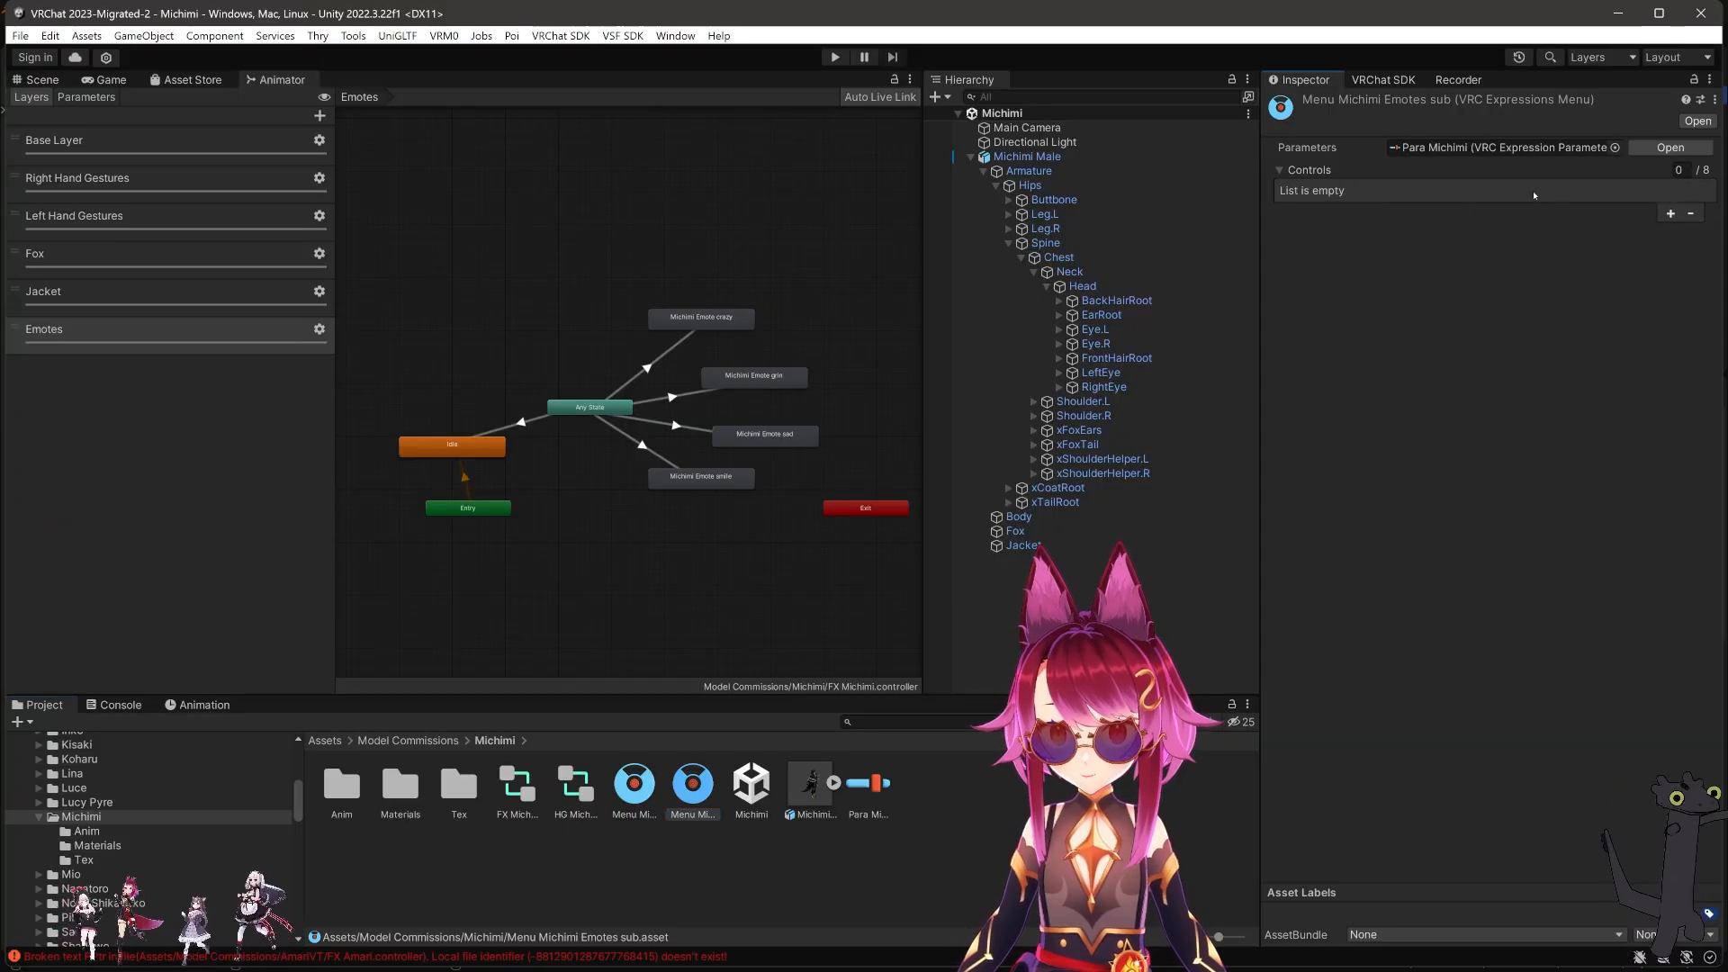
{"action": "left_click", "coordinate": [1670, 213]}
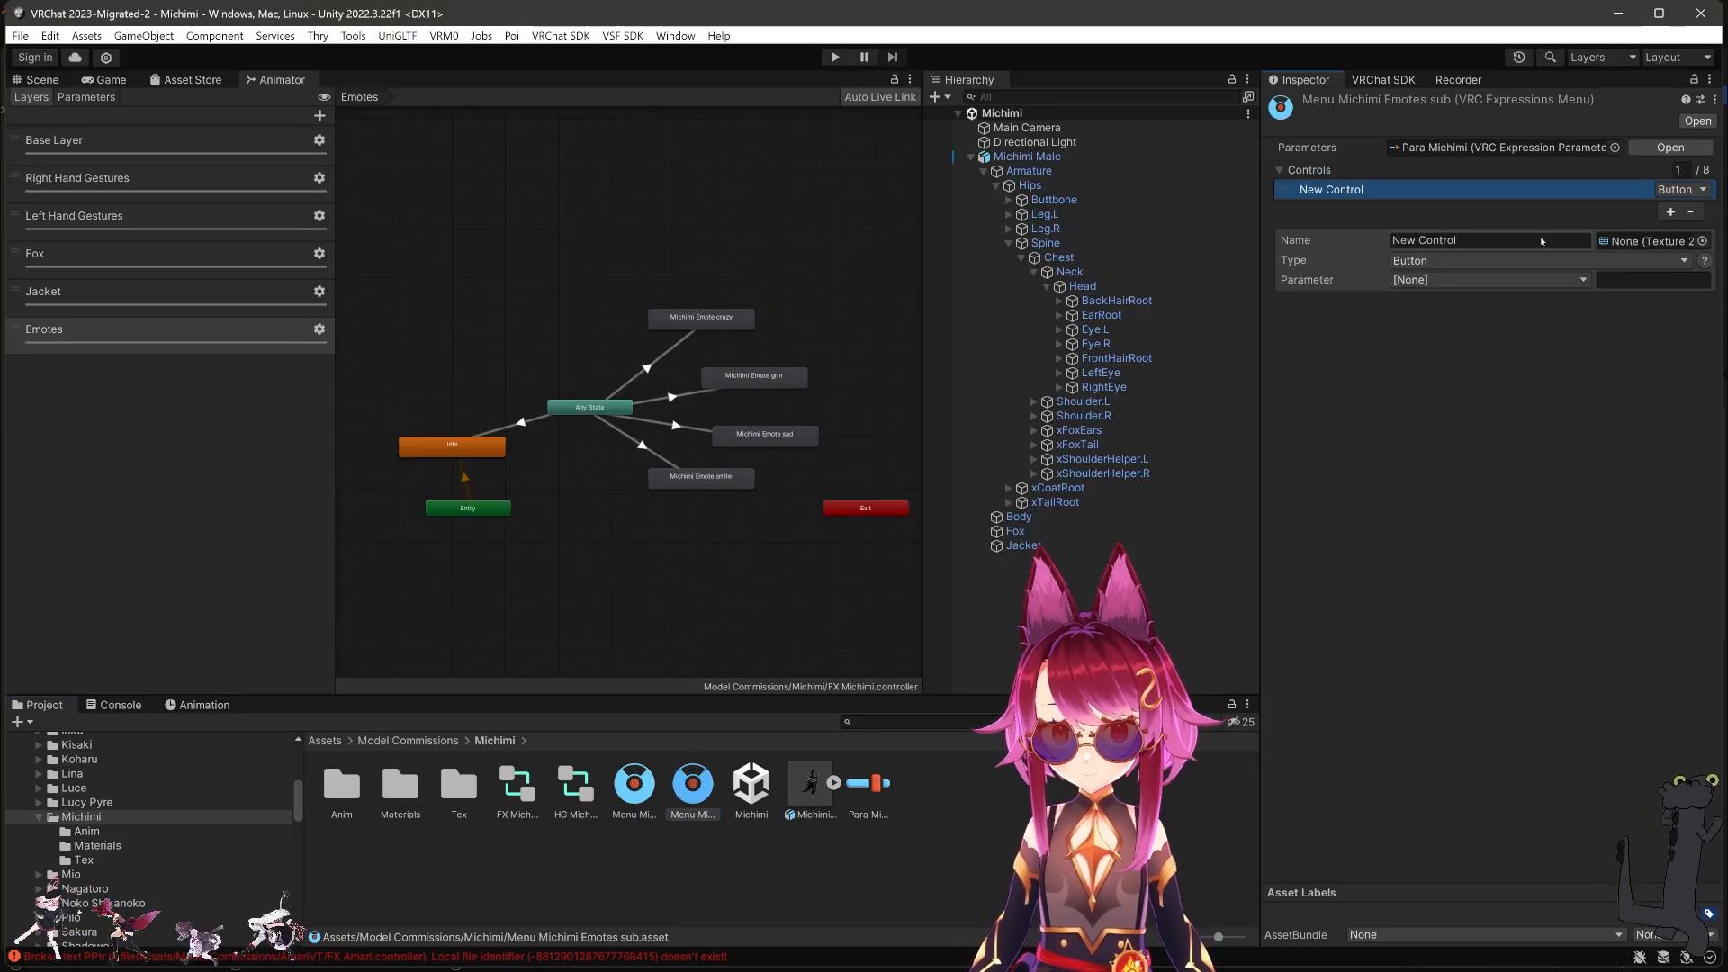
{"action": "left_click", "coordinate": [1458, 244]}
{"action": "type", "text": "C"}
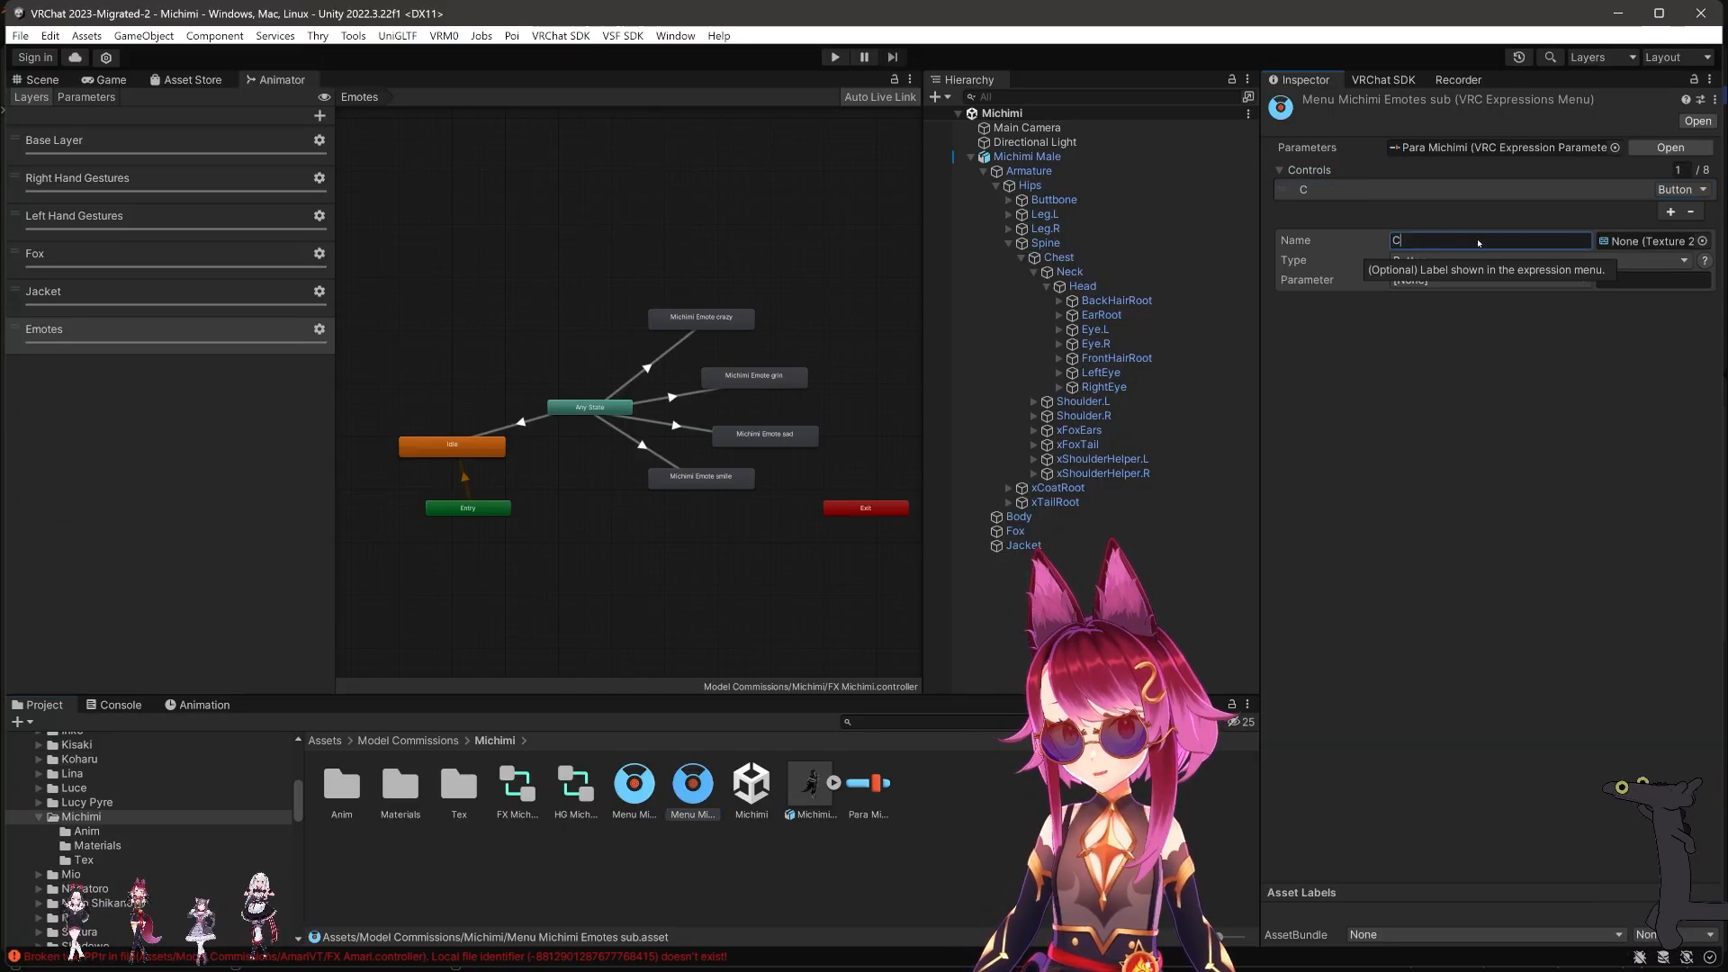
{"action": "type", "text": "razy"}
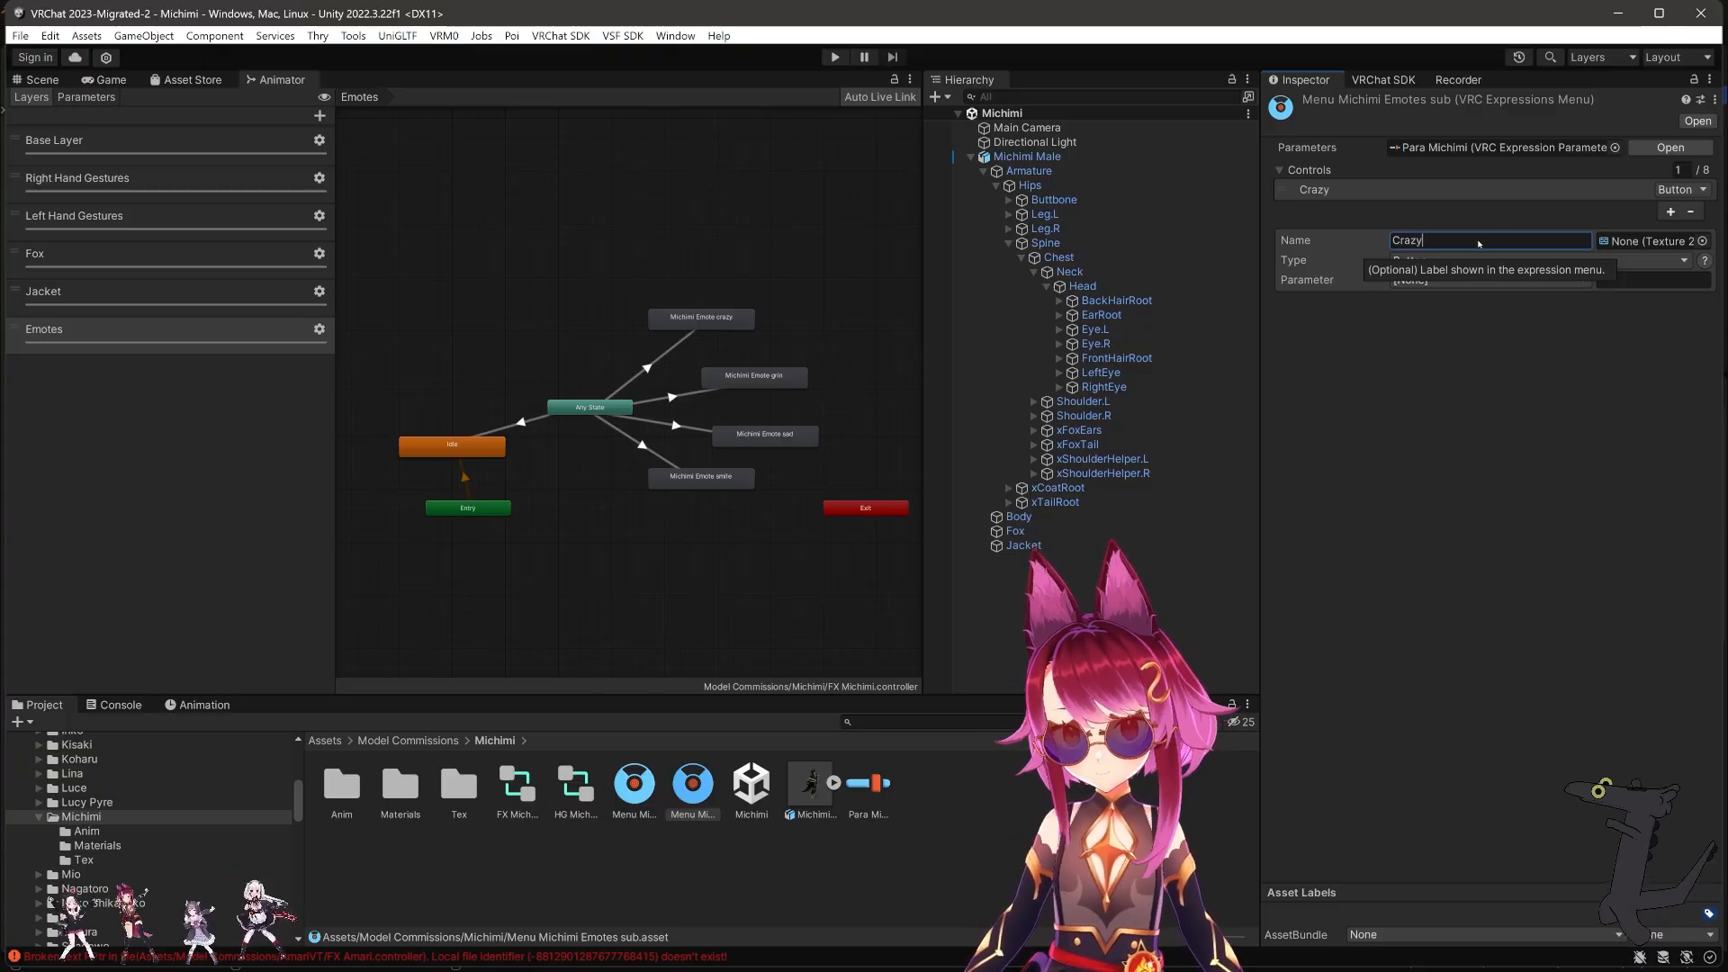
{"action": "left_click", "coordinate": [1476, 261]}
{"action": "left_click", "coordinate": [1439, 300]}
{"action": "left_click", "coordinate": [1467, 280]}
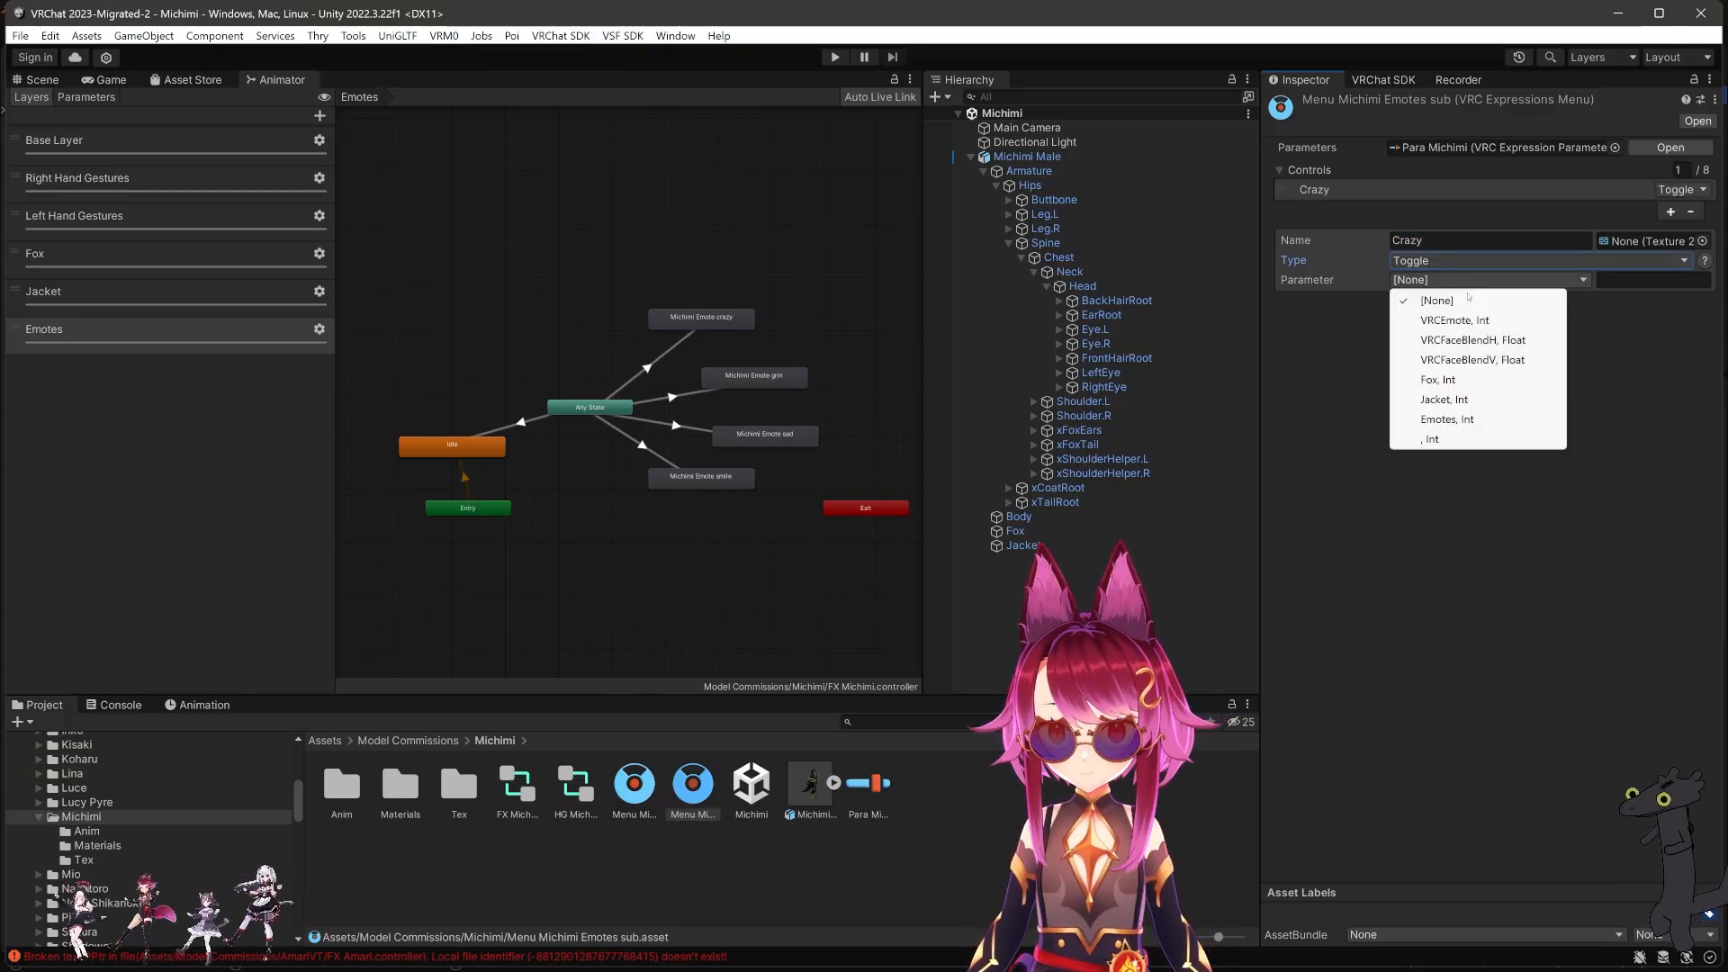
{"action": "left_click", "coordinate": [1448, 419]}
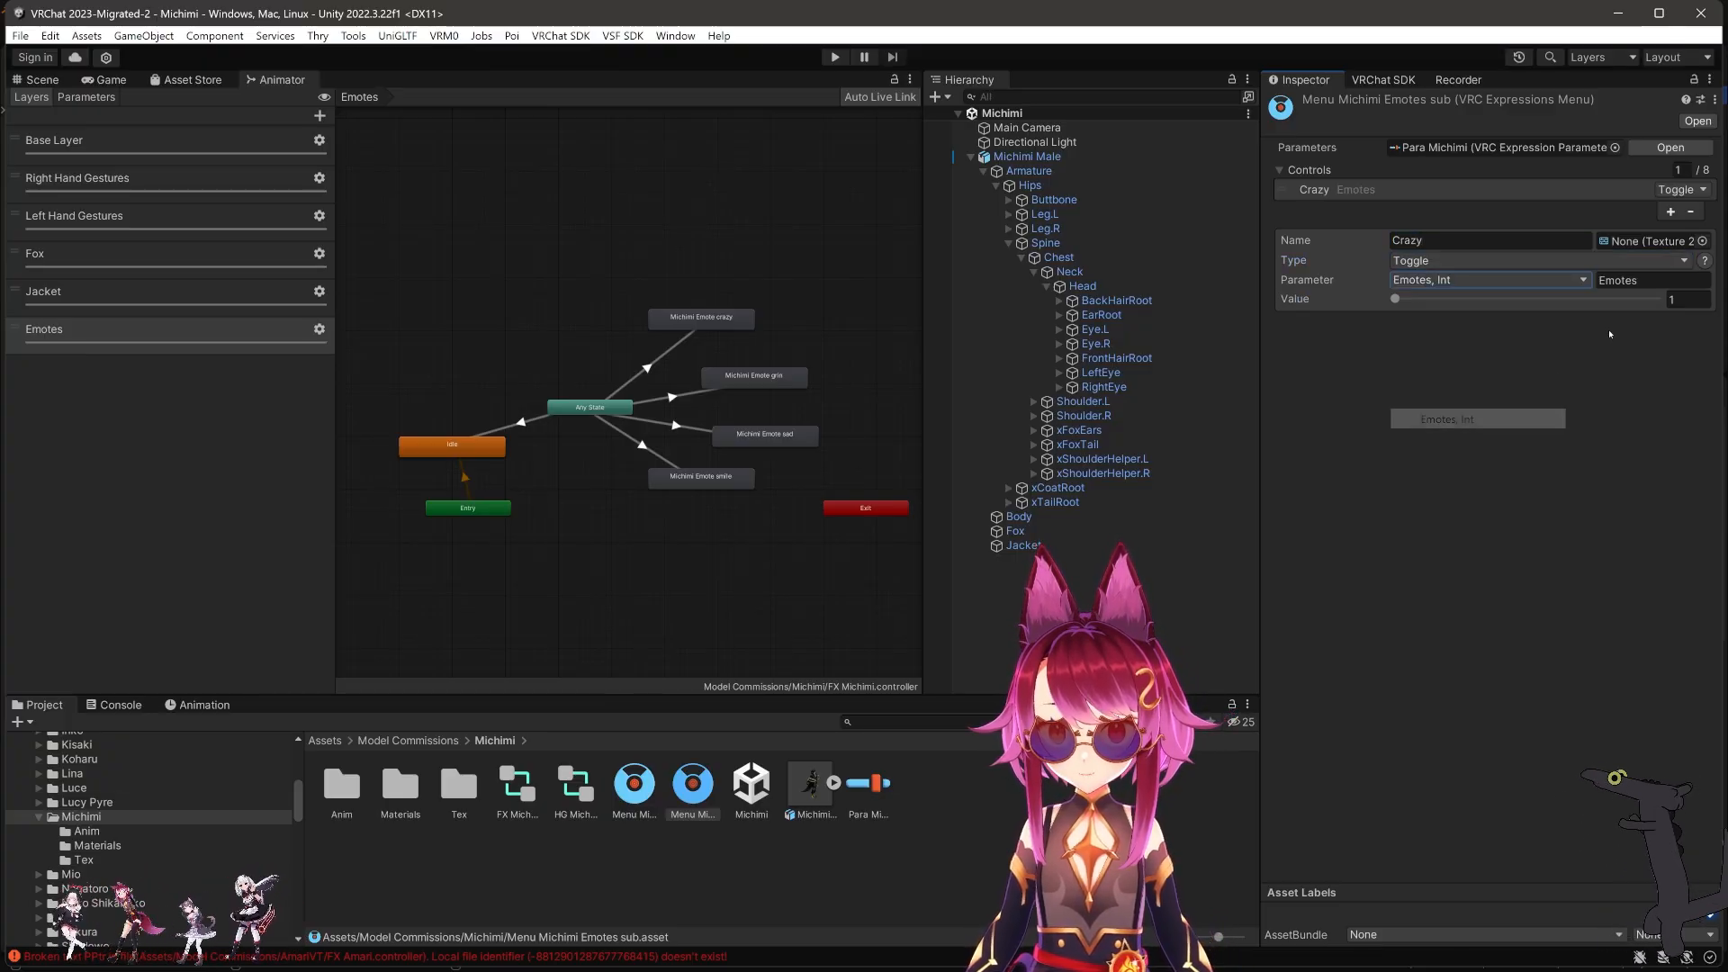
- Add three more emote controls and make the second a Grin toggle with value 2
{"action": "left_click", "coordinate": [1670, 211]}
{"action": "left_click", "coordinate": [1670, 230]}
{"action": "left_click", "coordinate": [1670, 248]}
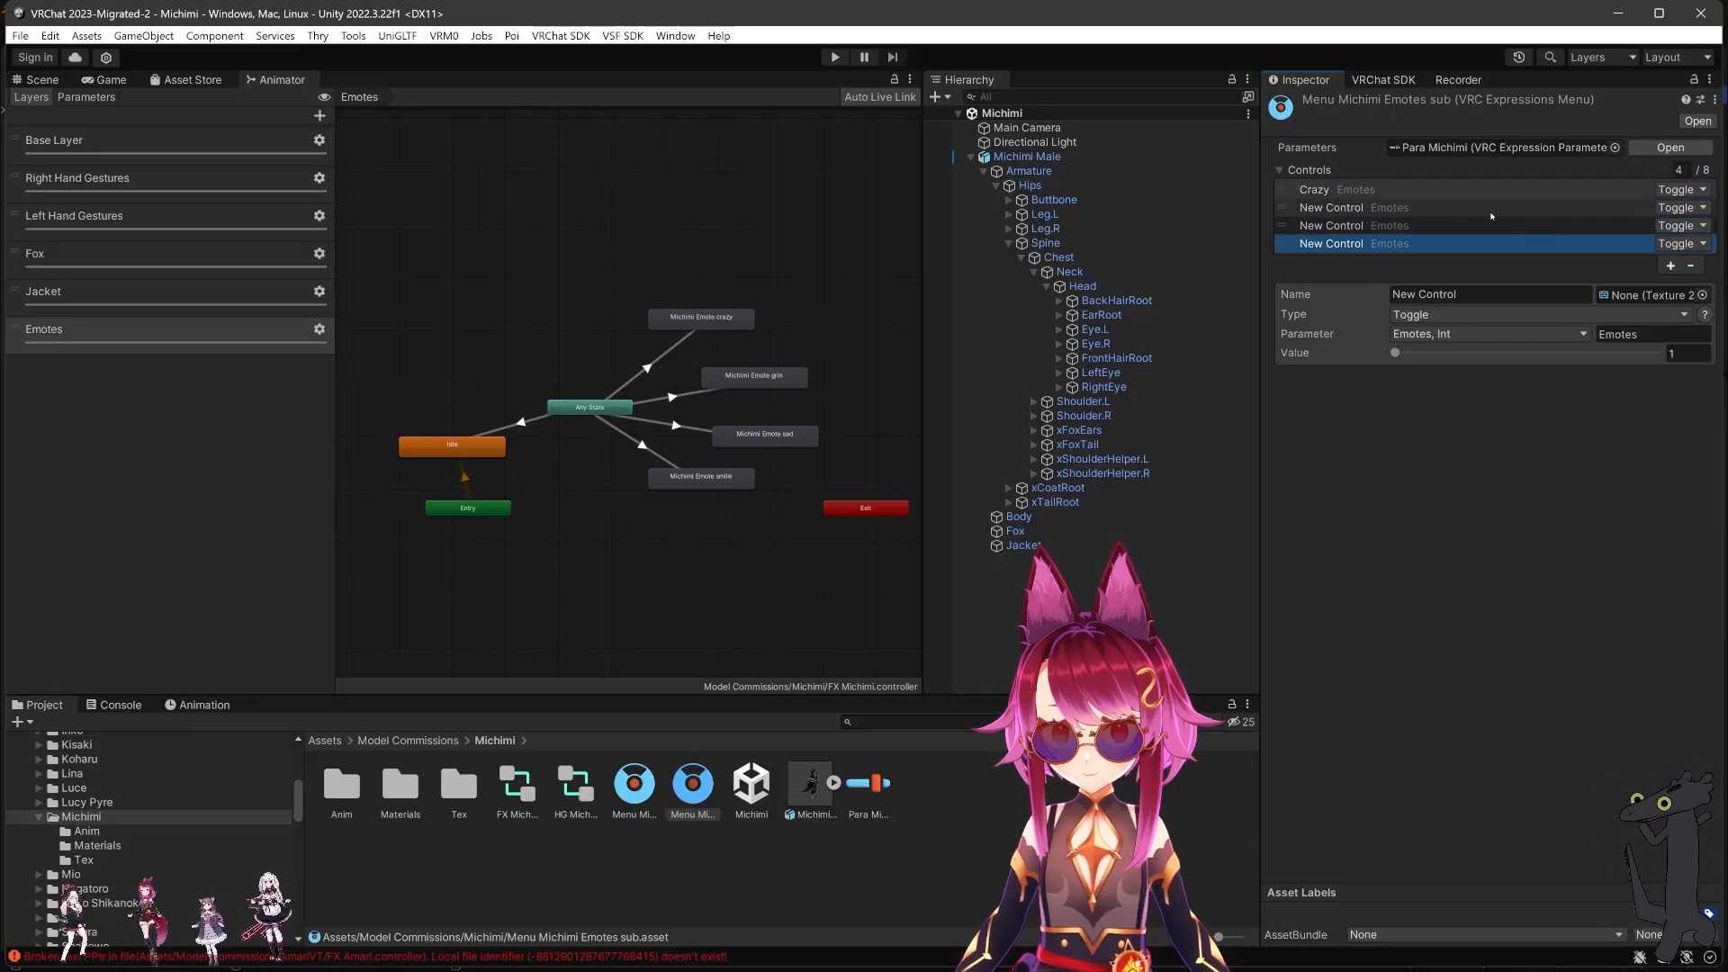
{"action": "left_click", "coordinate": [1486, 208]}
{"action": "left_click", "coordinate": [1476, 296]}
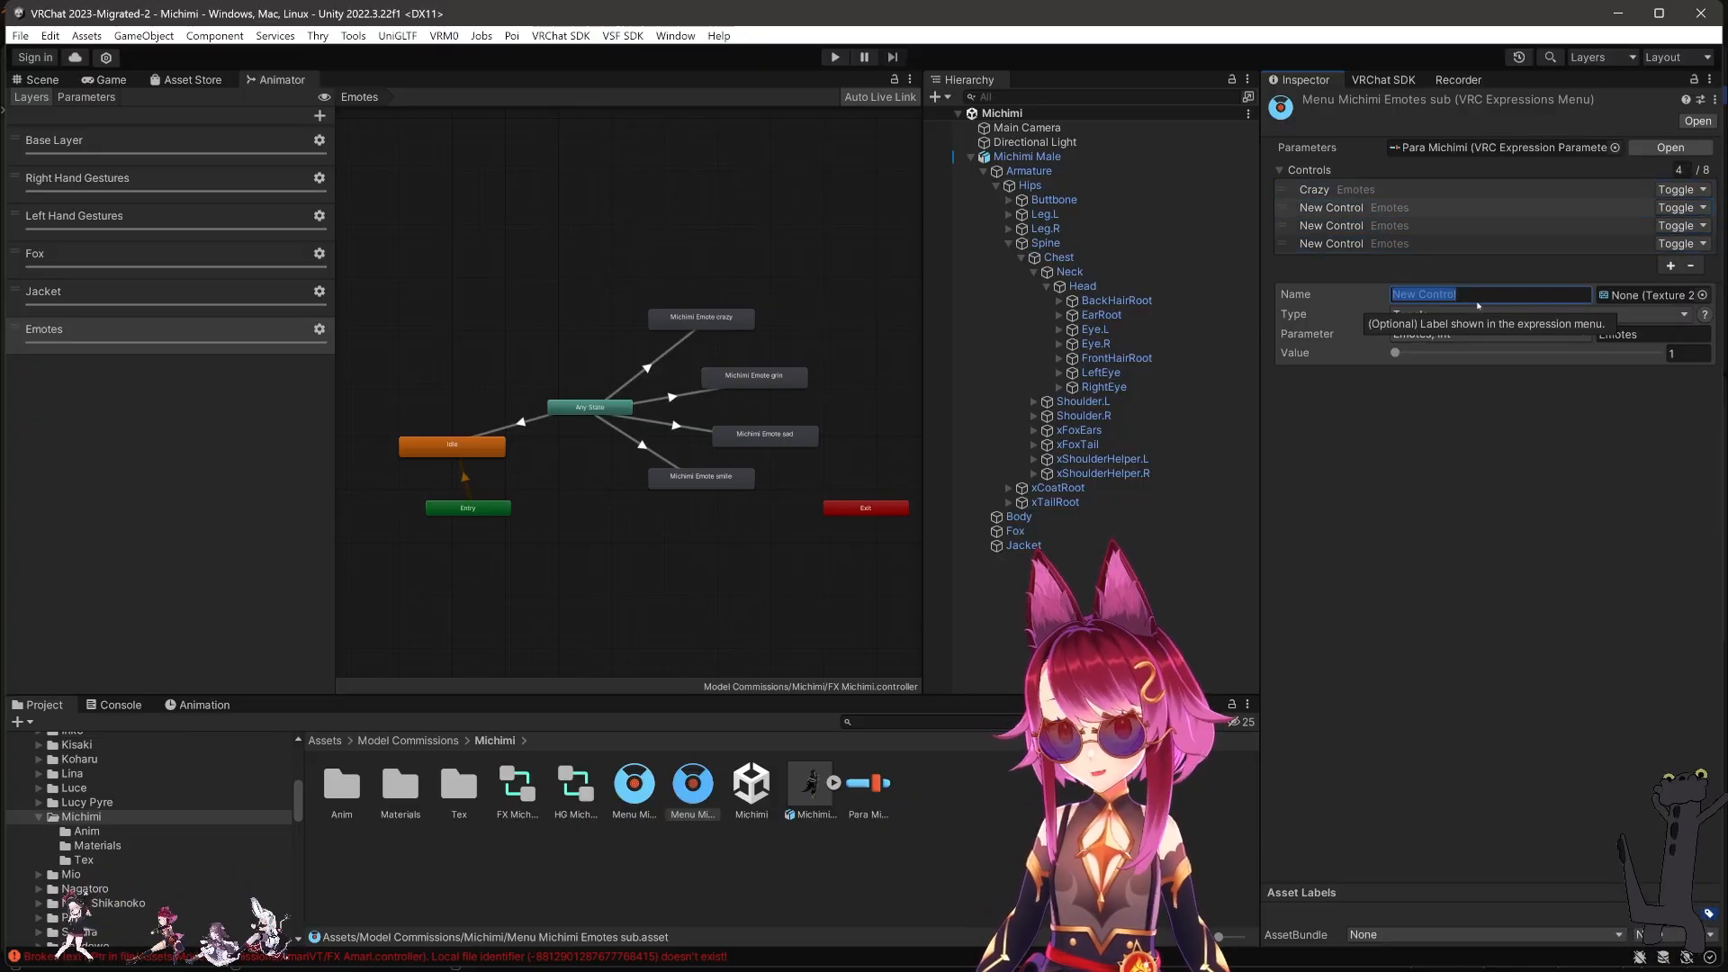
{"action": "type", "text": "Grin"}
{"action": "left_click", "coordinate": [1474, 389]}
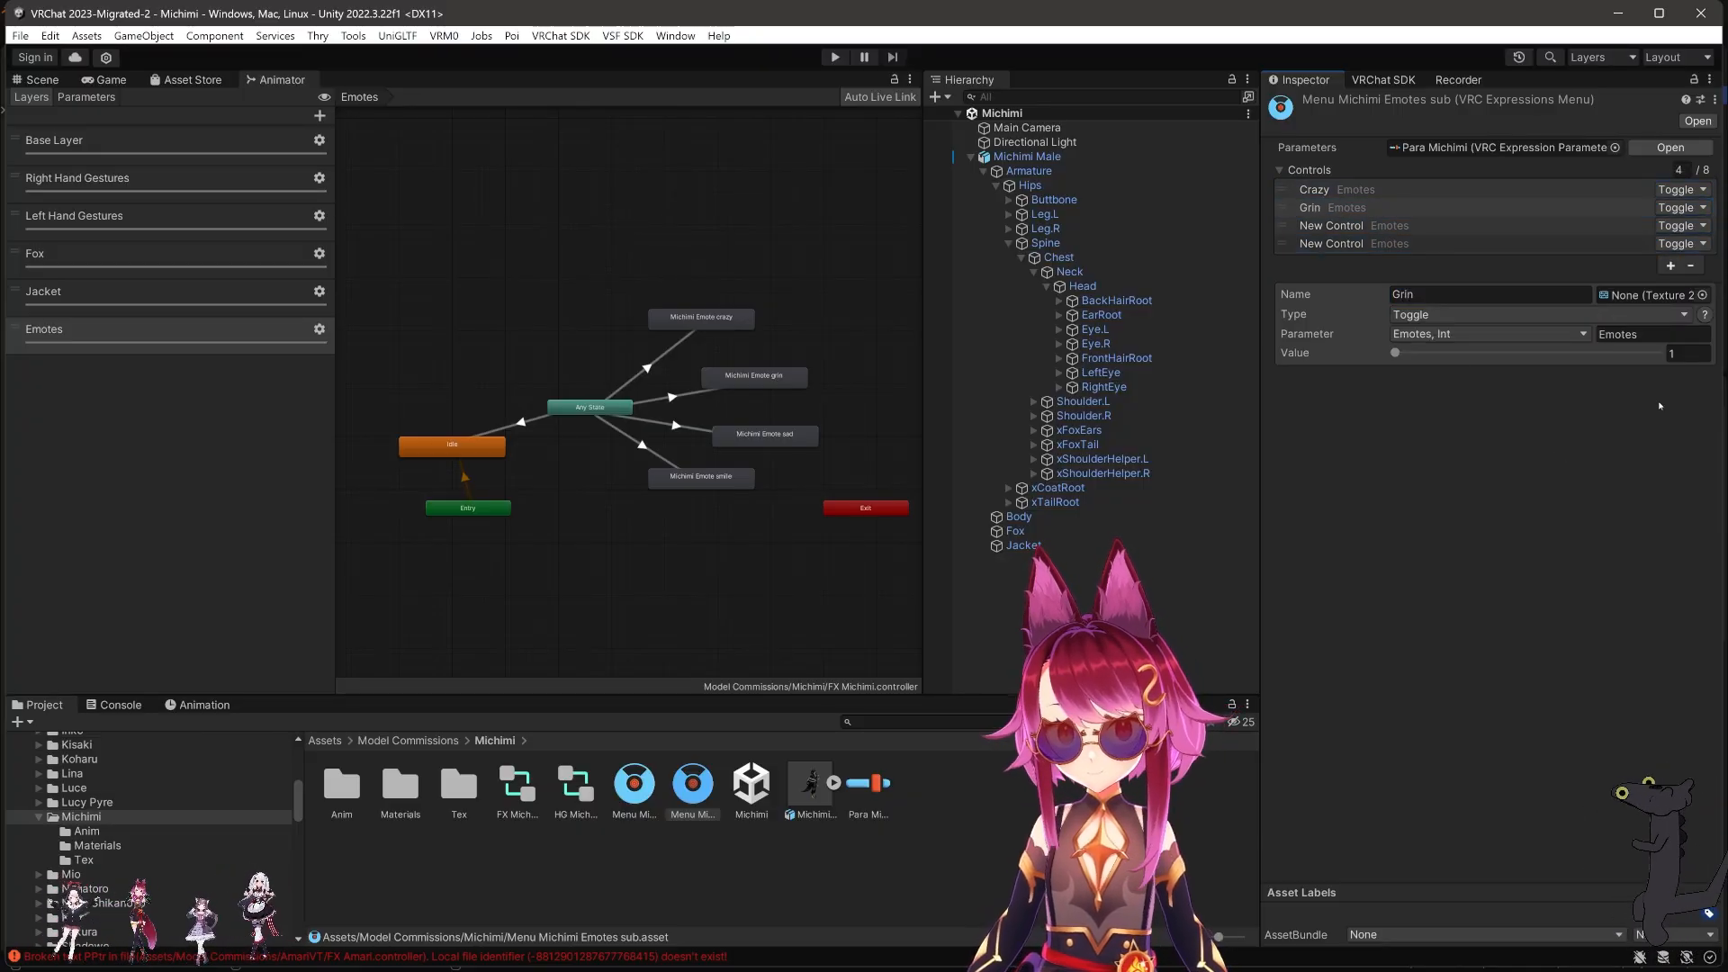
{"action": "left_click", "coordinate": [1674, 355]}
{"action": "type", "text": "2"}
{"action": "left_click", "coordinate": [1661, 410]}
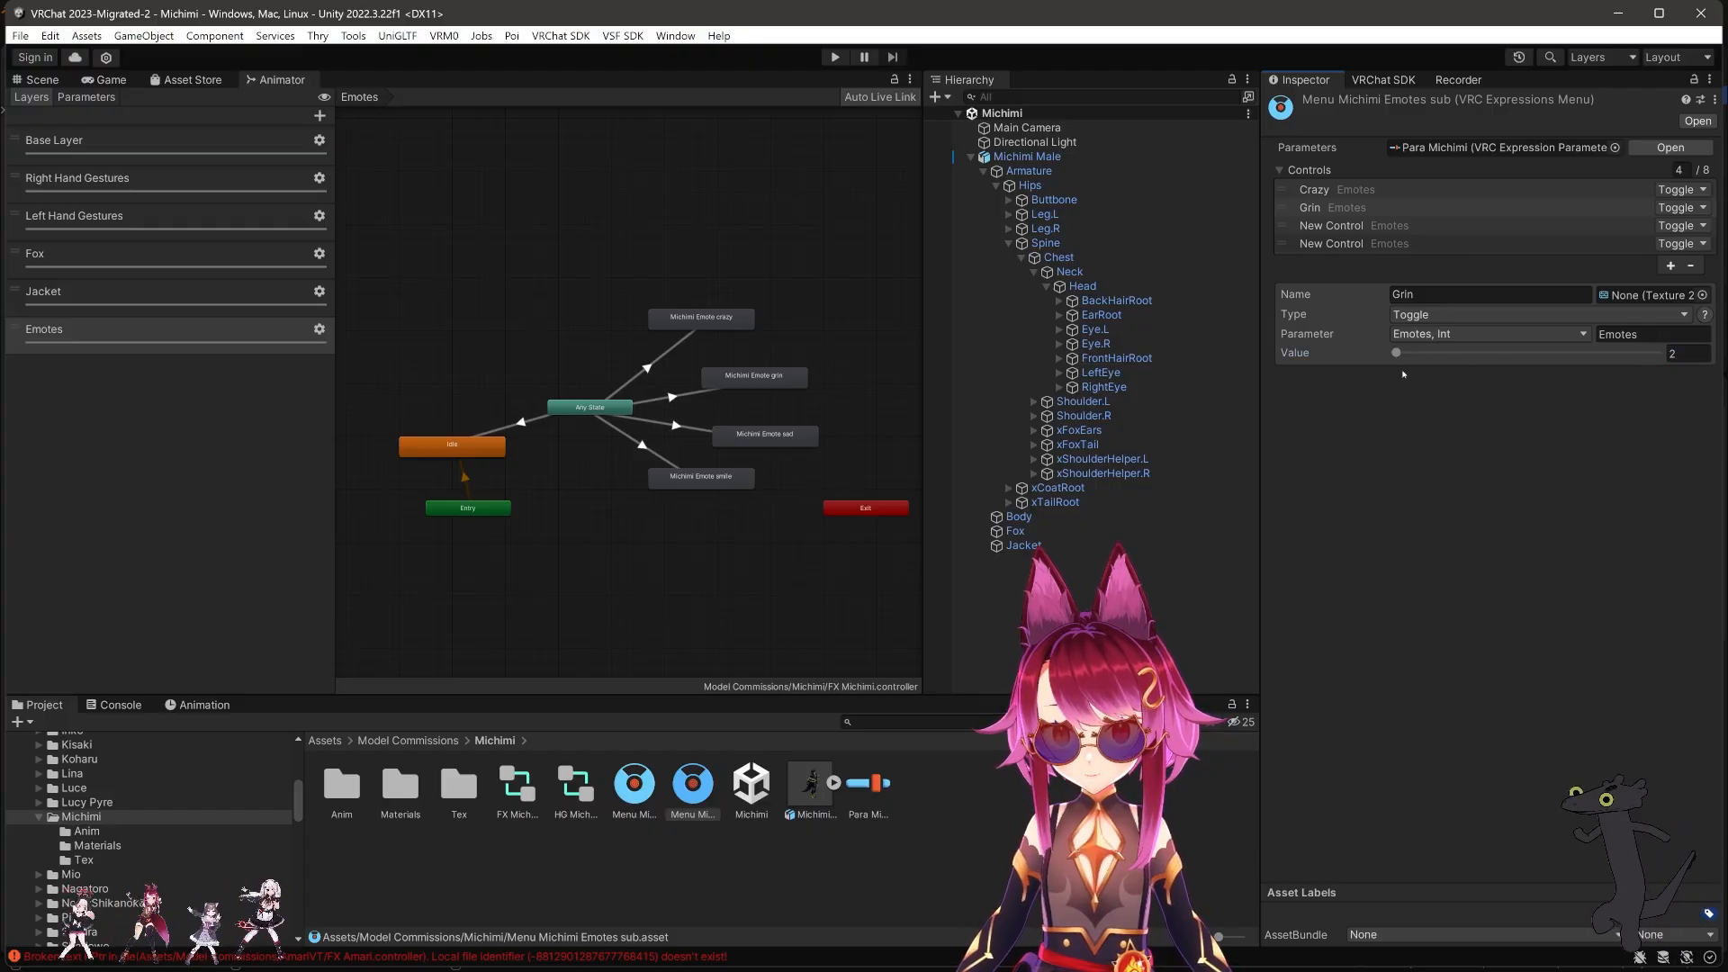
{"action": "left_click", "coordinate": [675, 404]}
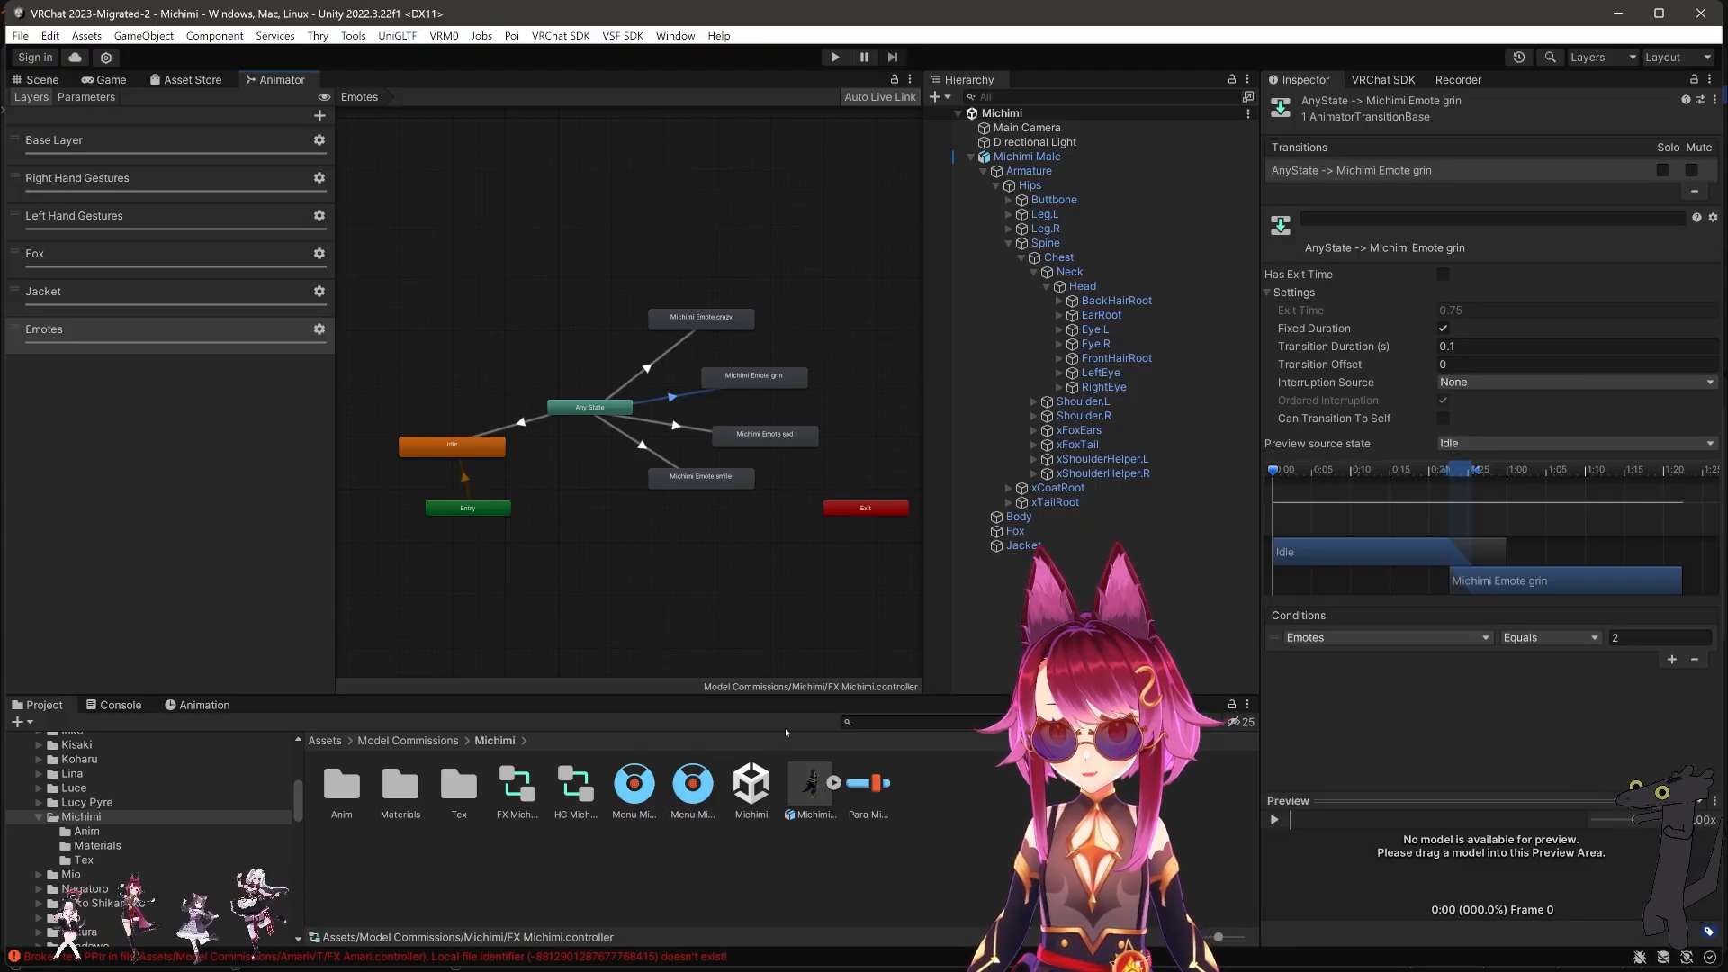
{"action": "left_click", "coordinate": [678, 776]}
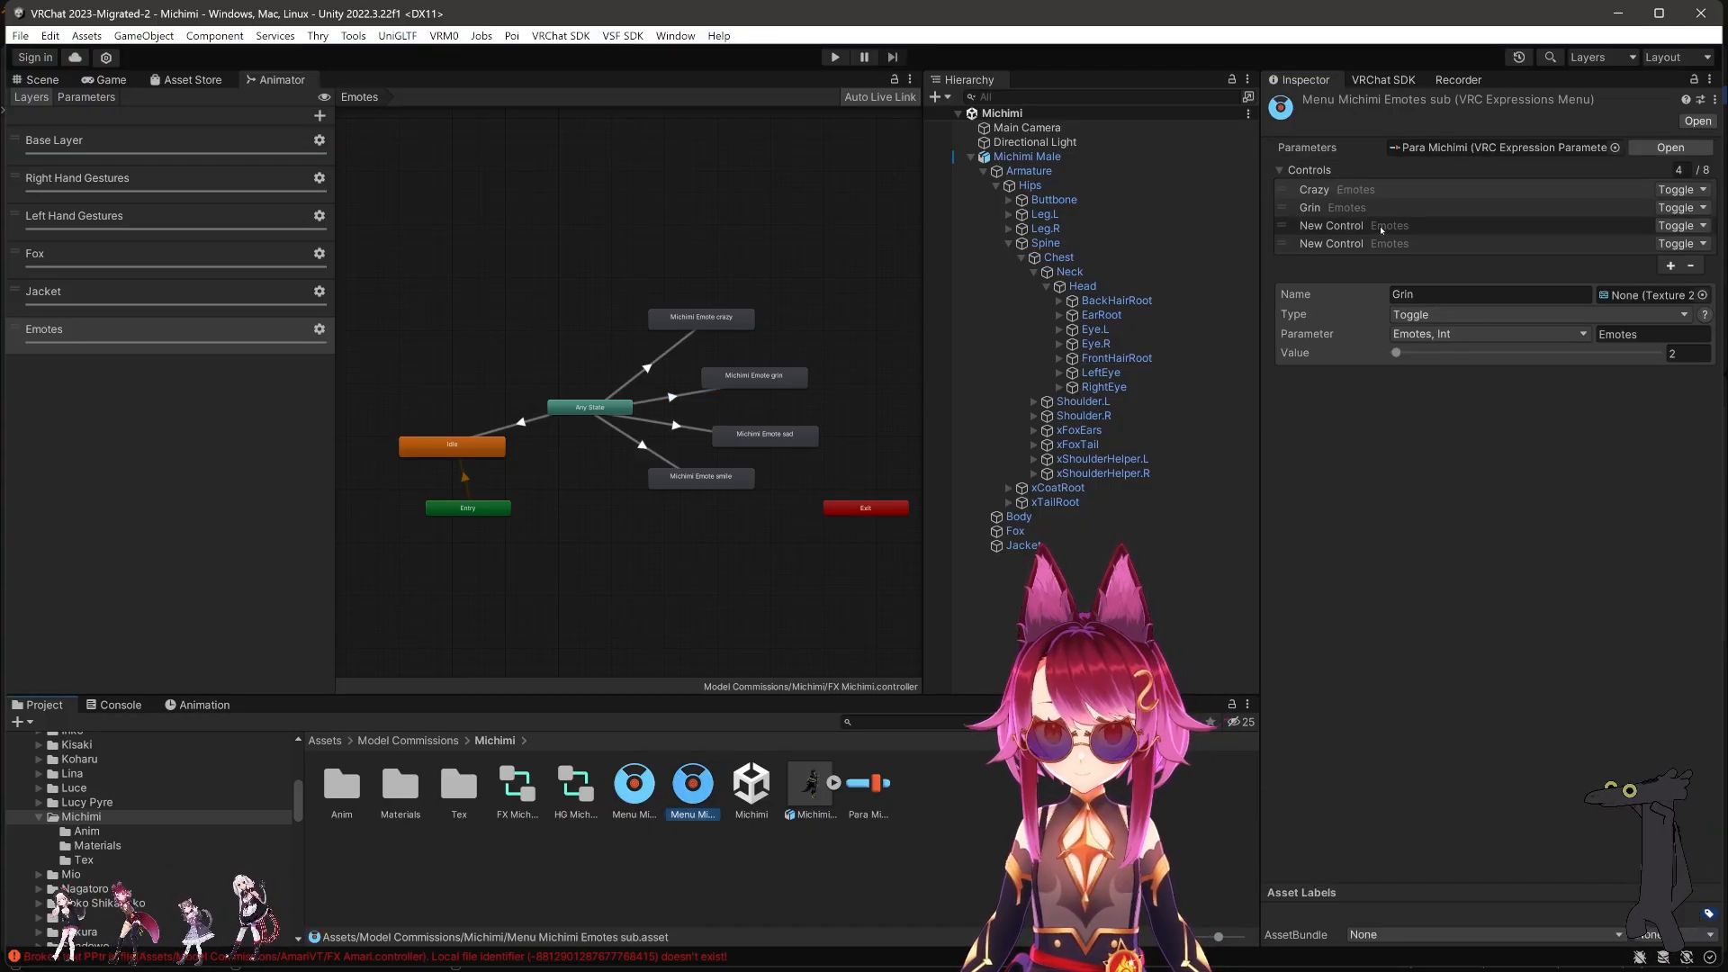
- Name the third control Sad and give it Emotes value 3
{"action": "left_click", "coordinate": [1440, 226]}
{"action": "left_click", "coordinate": [1468, 295]}
{"action": "type", "text": "Sad"}
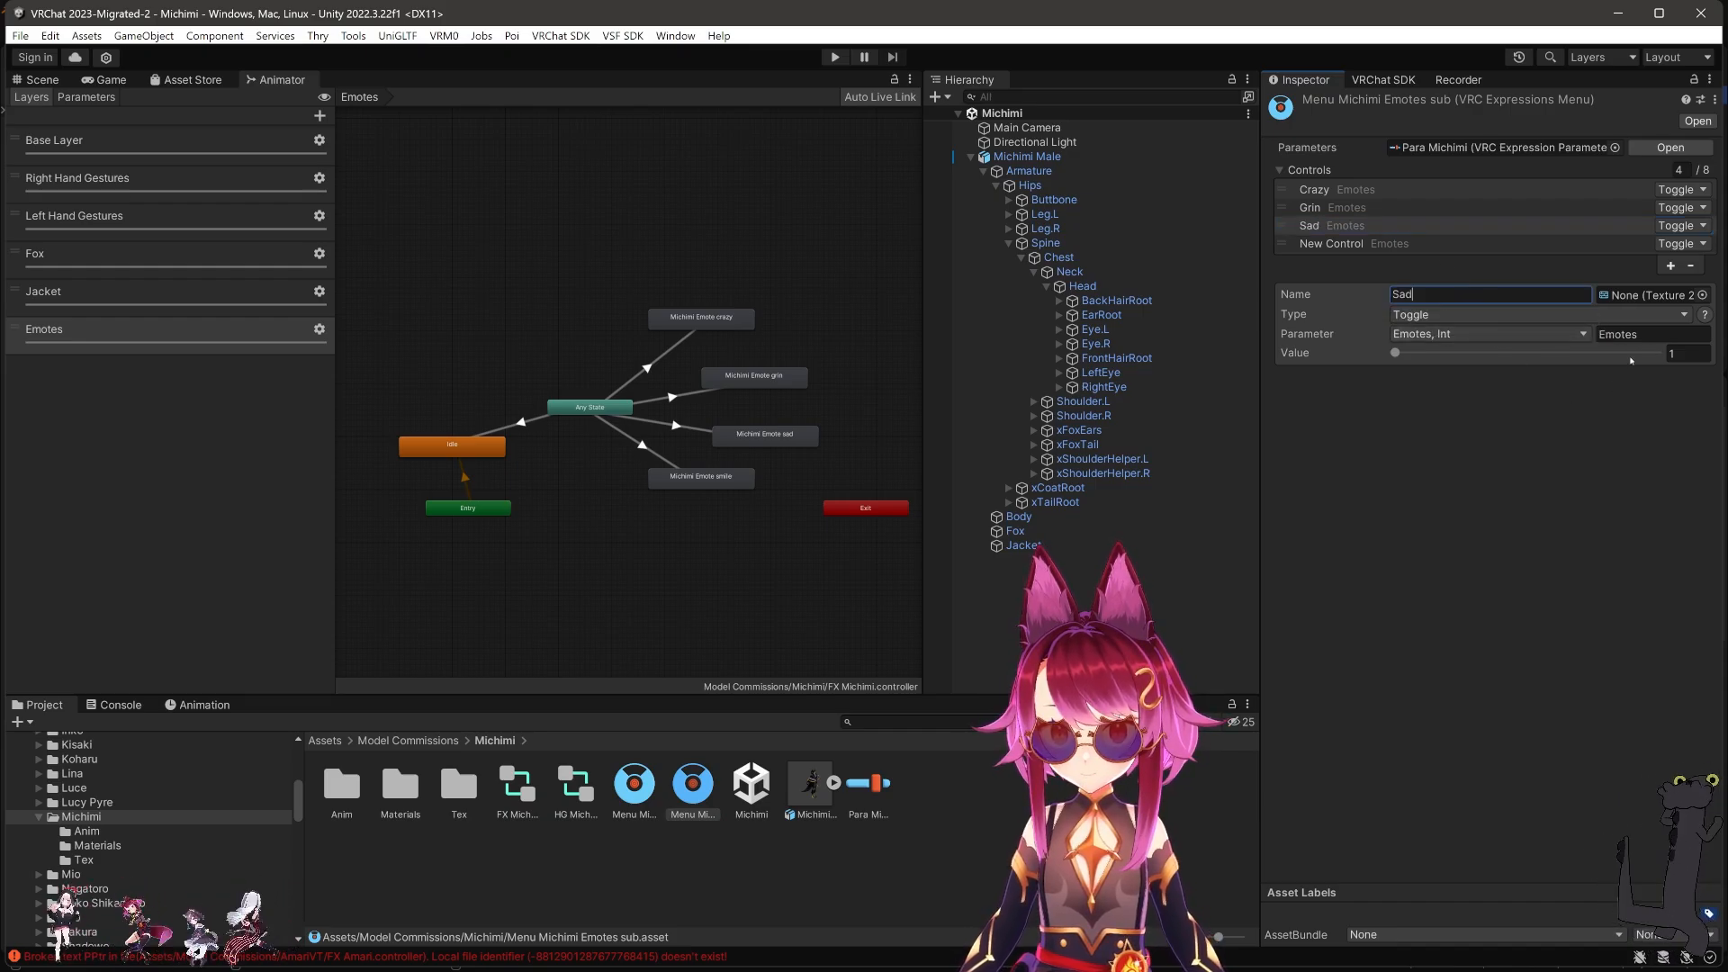
{"action": "left_click", "coordinate": [1687, 352]}
{"action": "type", "text": "3"}
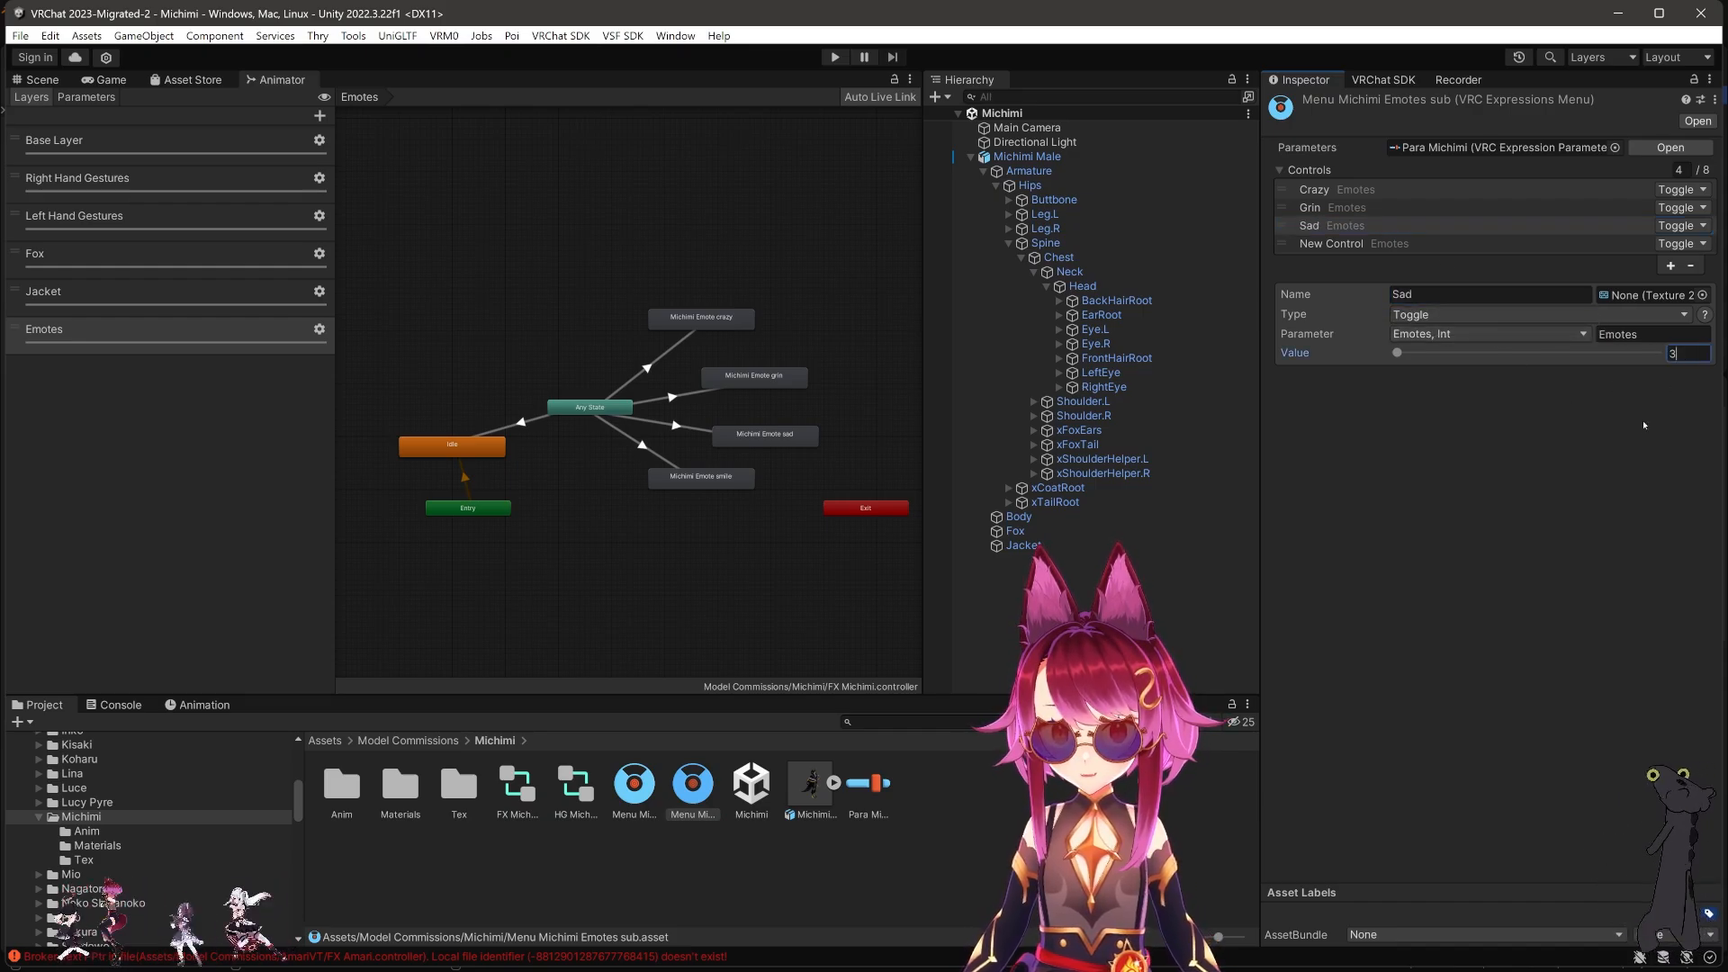
{"action": "key", "text": "Return"}
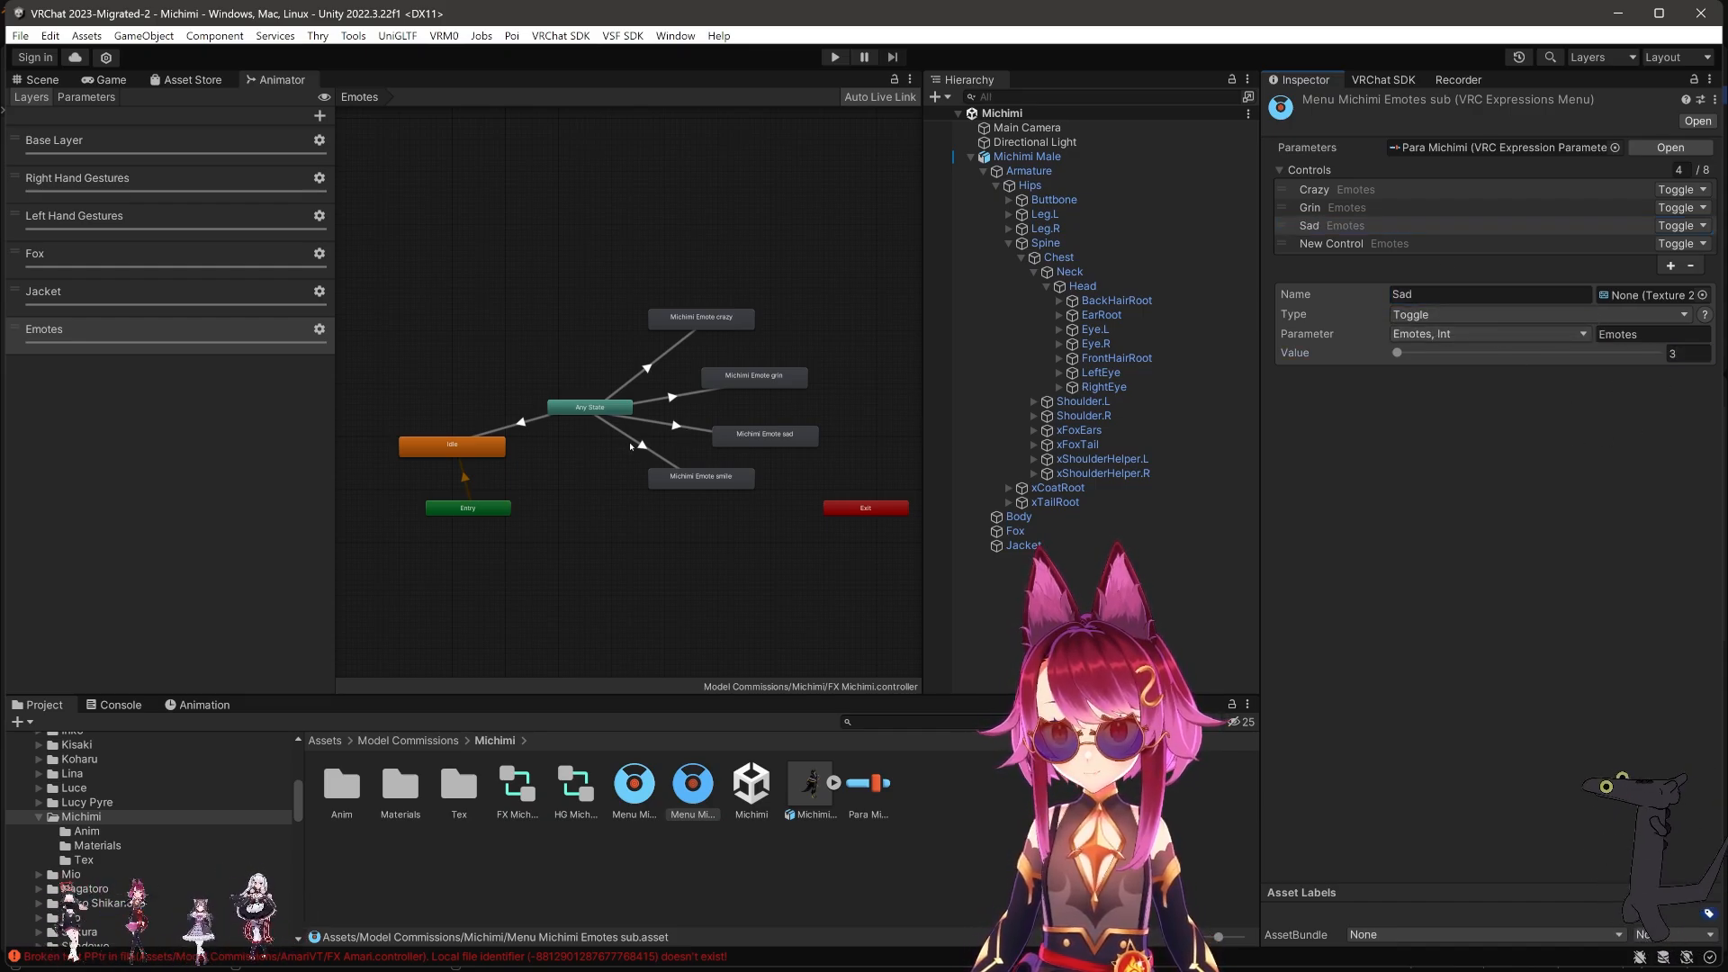
{"action": "left_click", "coordinate": [632, 444]}
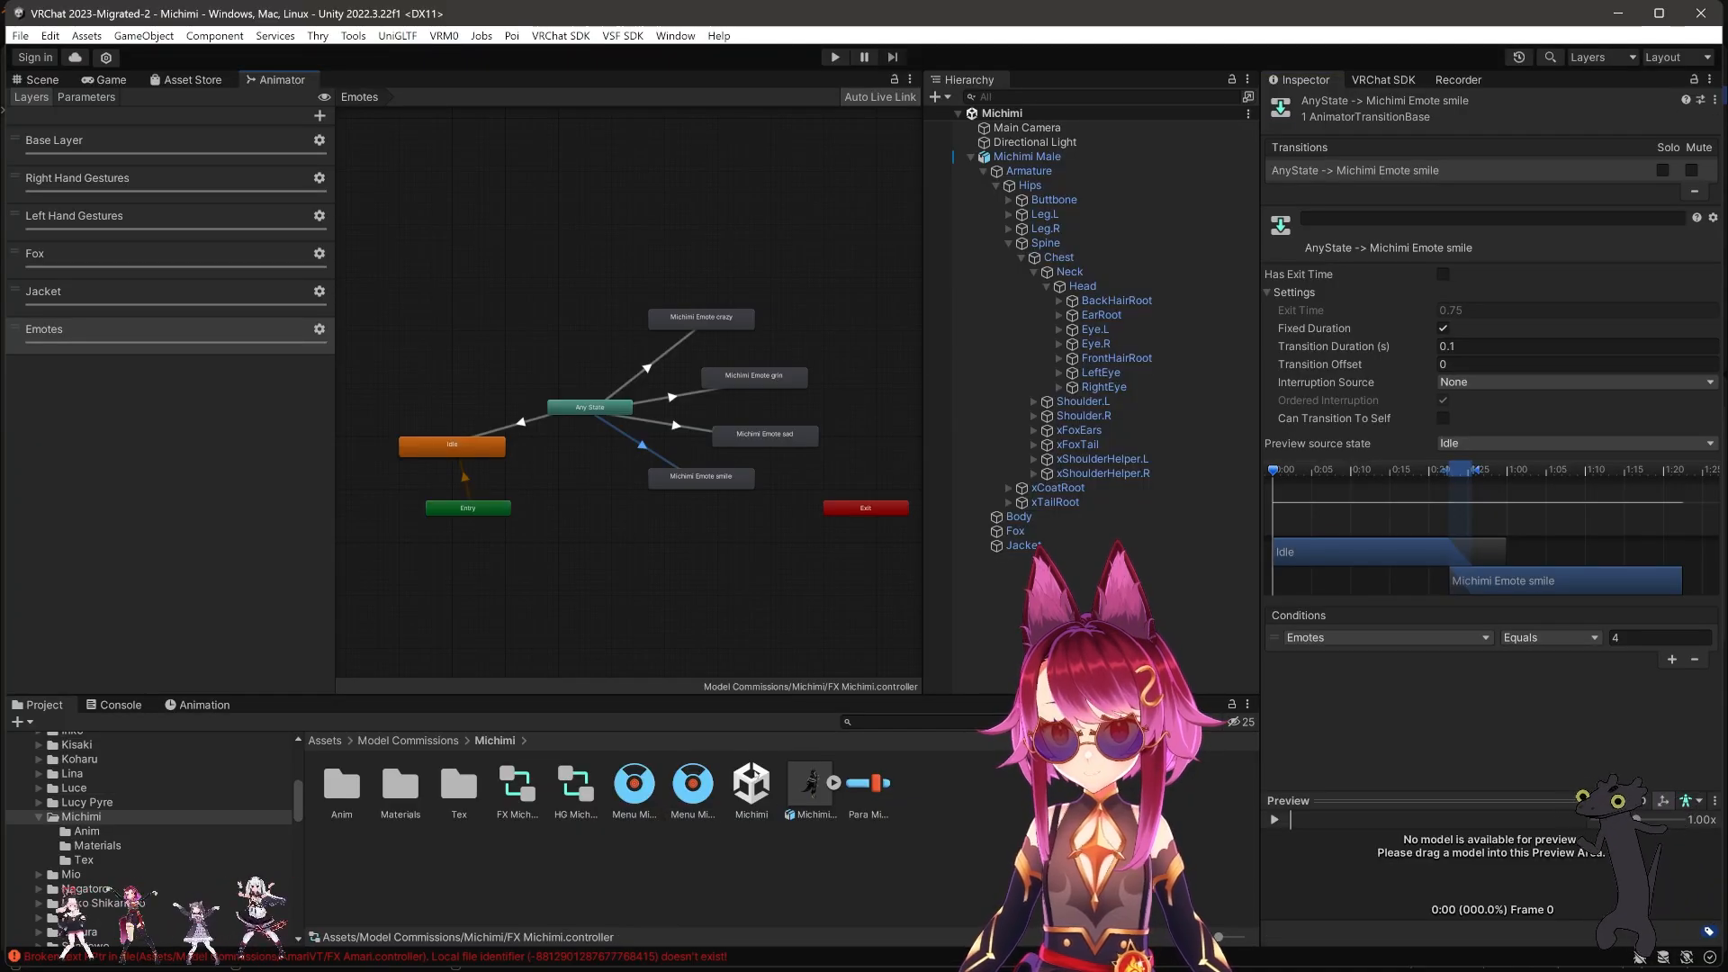
{"action": "left_click", "coordinate": [754, 772]}
{"action": "left_click", "coordinate": [833, 783]}
{"action": "left_click", "coordinate": [693, 785]}
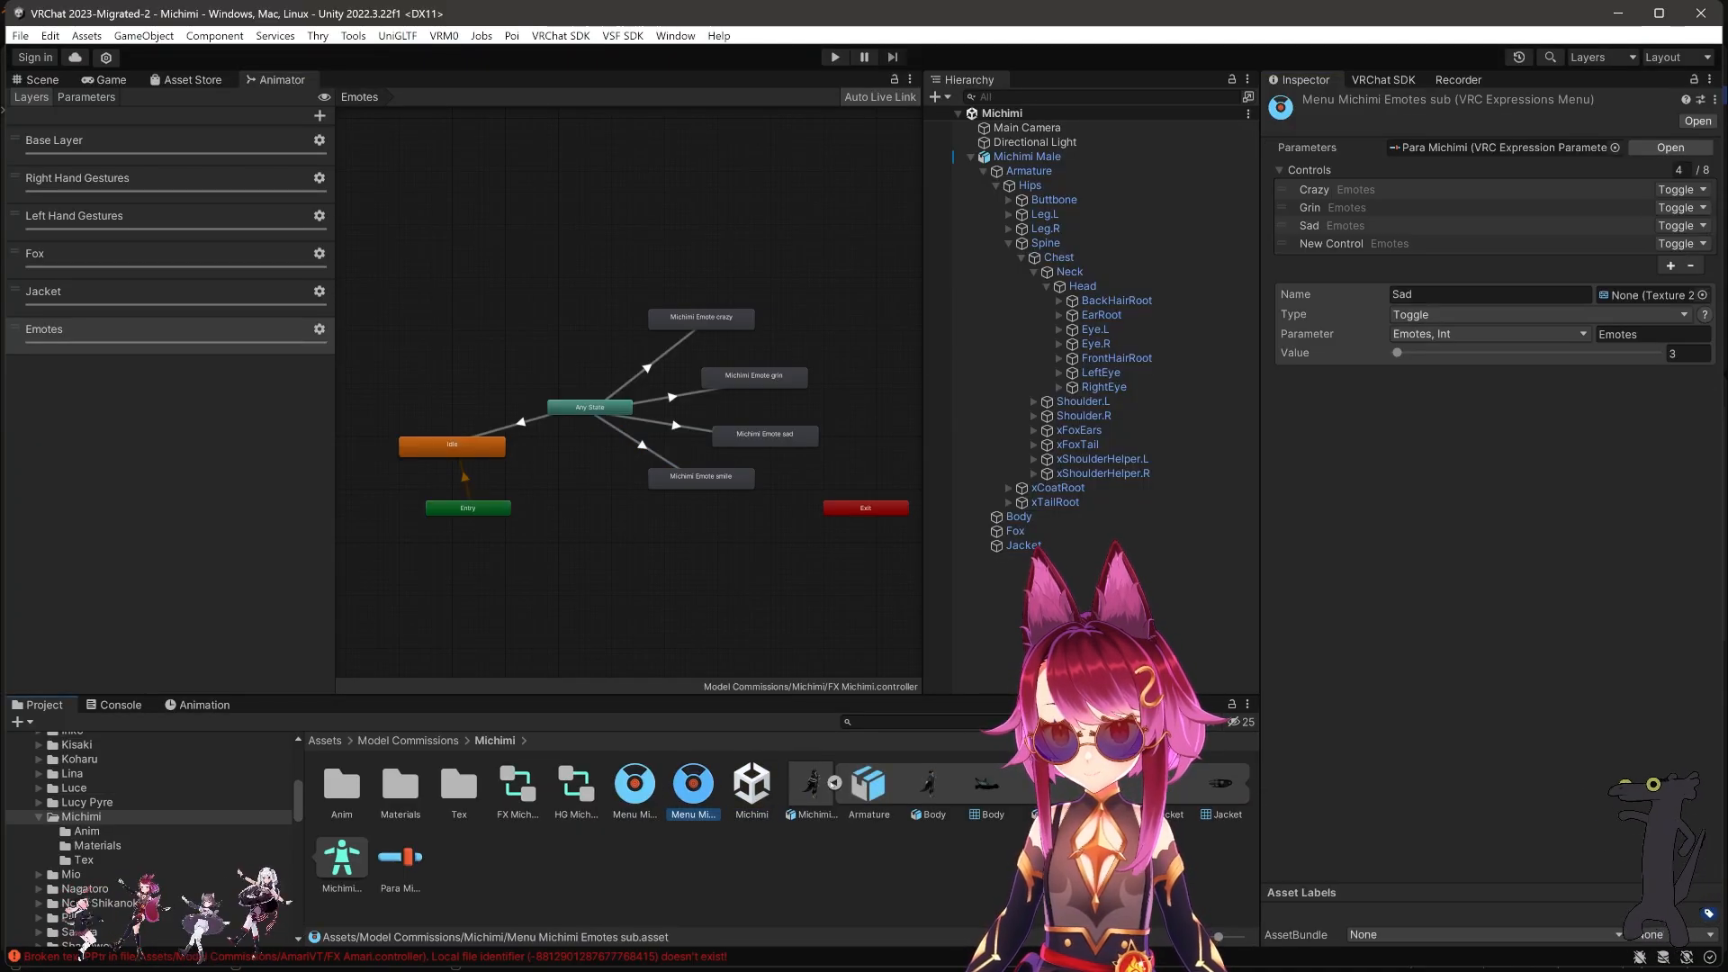
{"action": "left_click", "coordinate": [833, 783]}
- Name the fourth control Smile with value 4, then check all four emote toggles
{"action": "left_click", "coordinate": [1332, 243]}
{"action": "left_click", "coordinate": [1478, 297]}
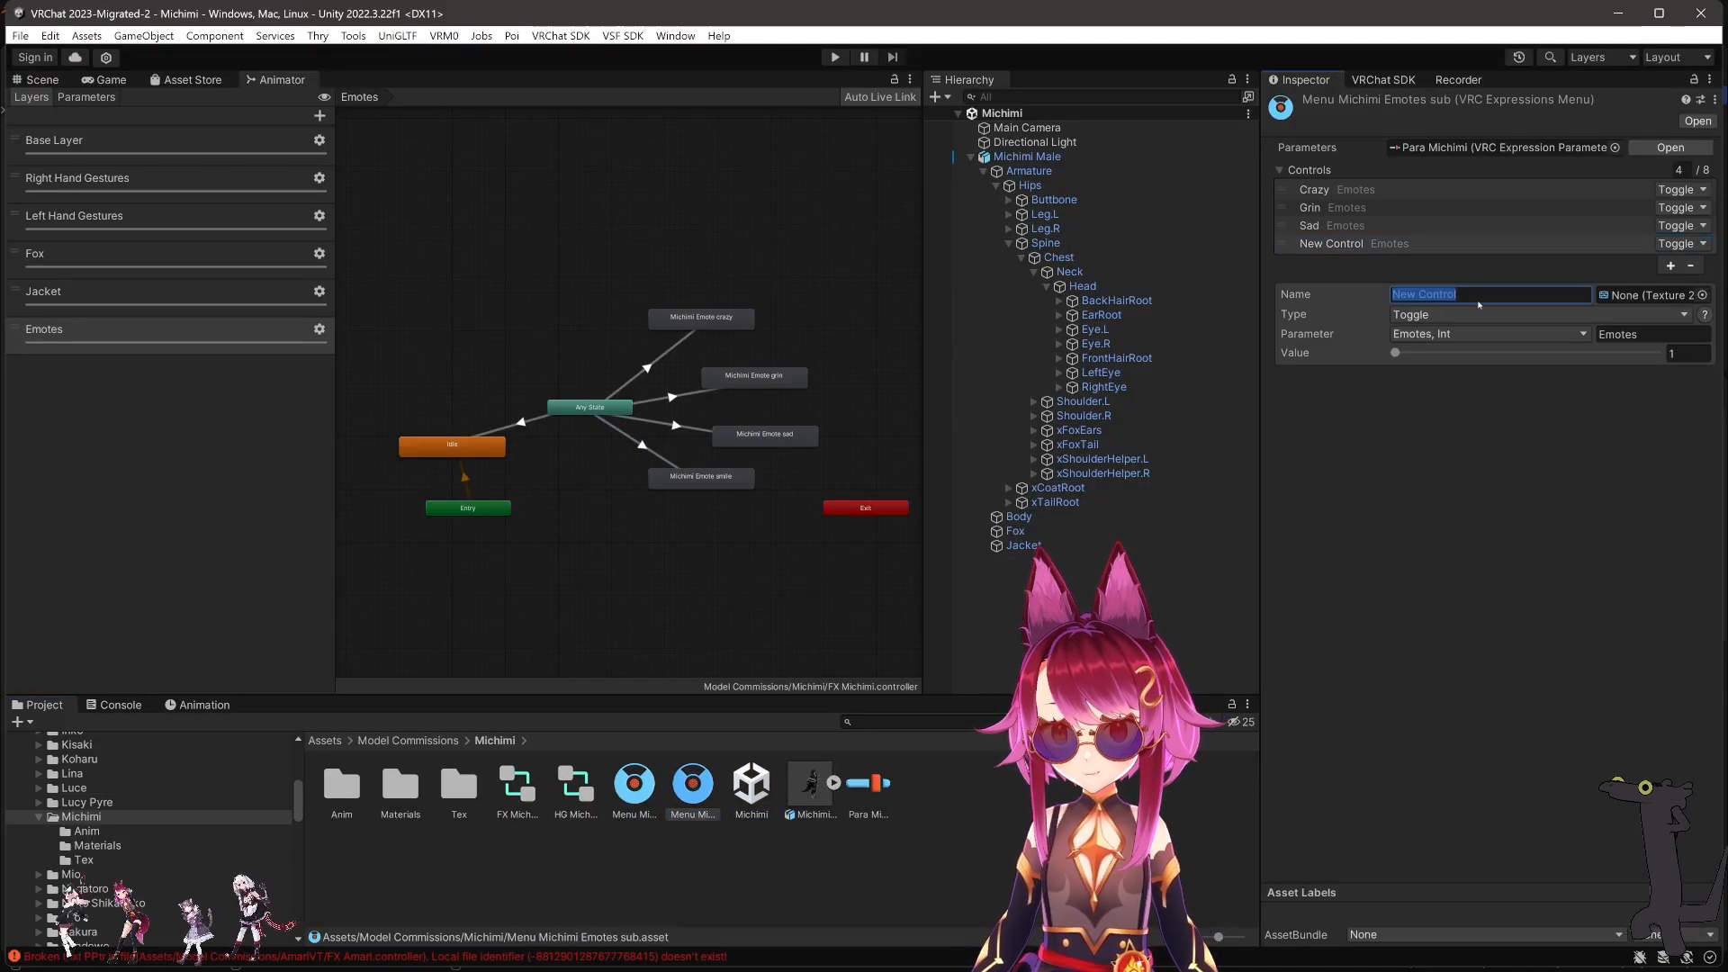
{"action": "type", "text": "Smile"}
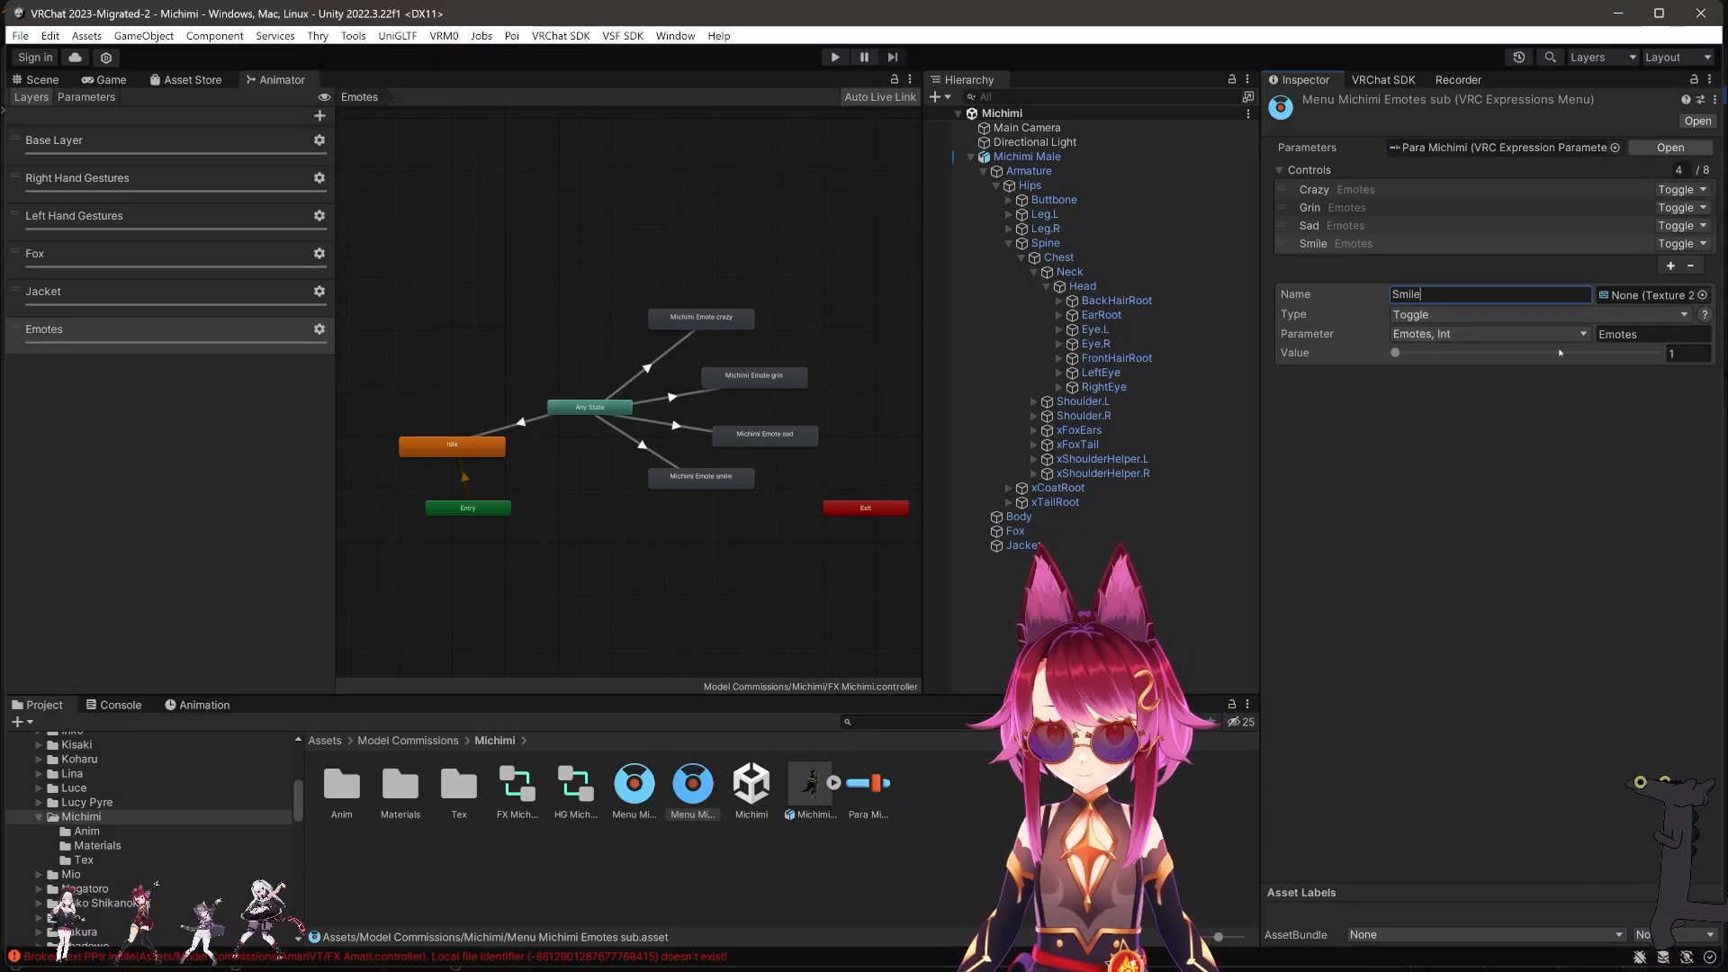
{"action": "left_click", "coordinate": [1675, 353]}
{"action": "type", "text": "4"}
{"action": "left_click", "coordinate": [1476, 363]}
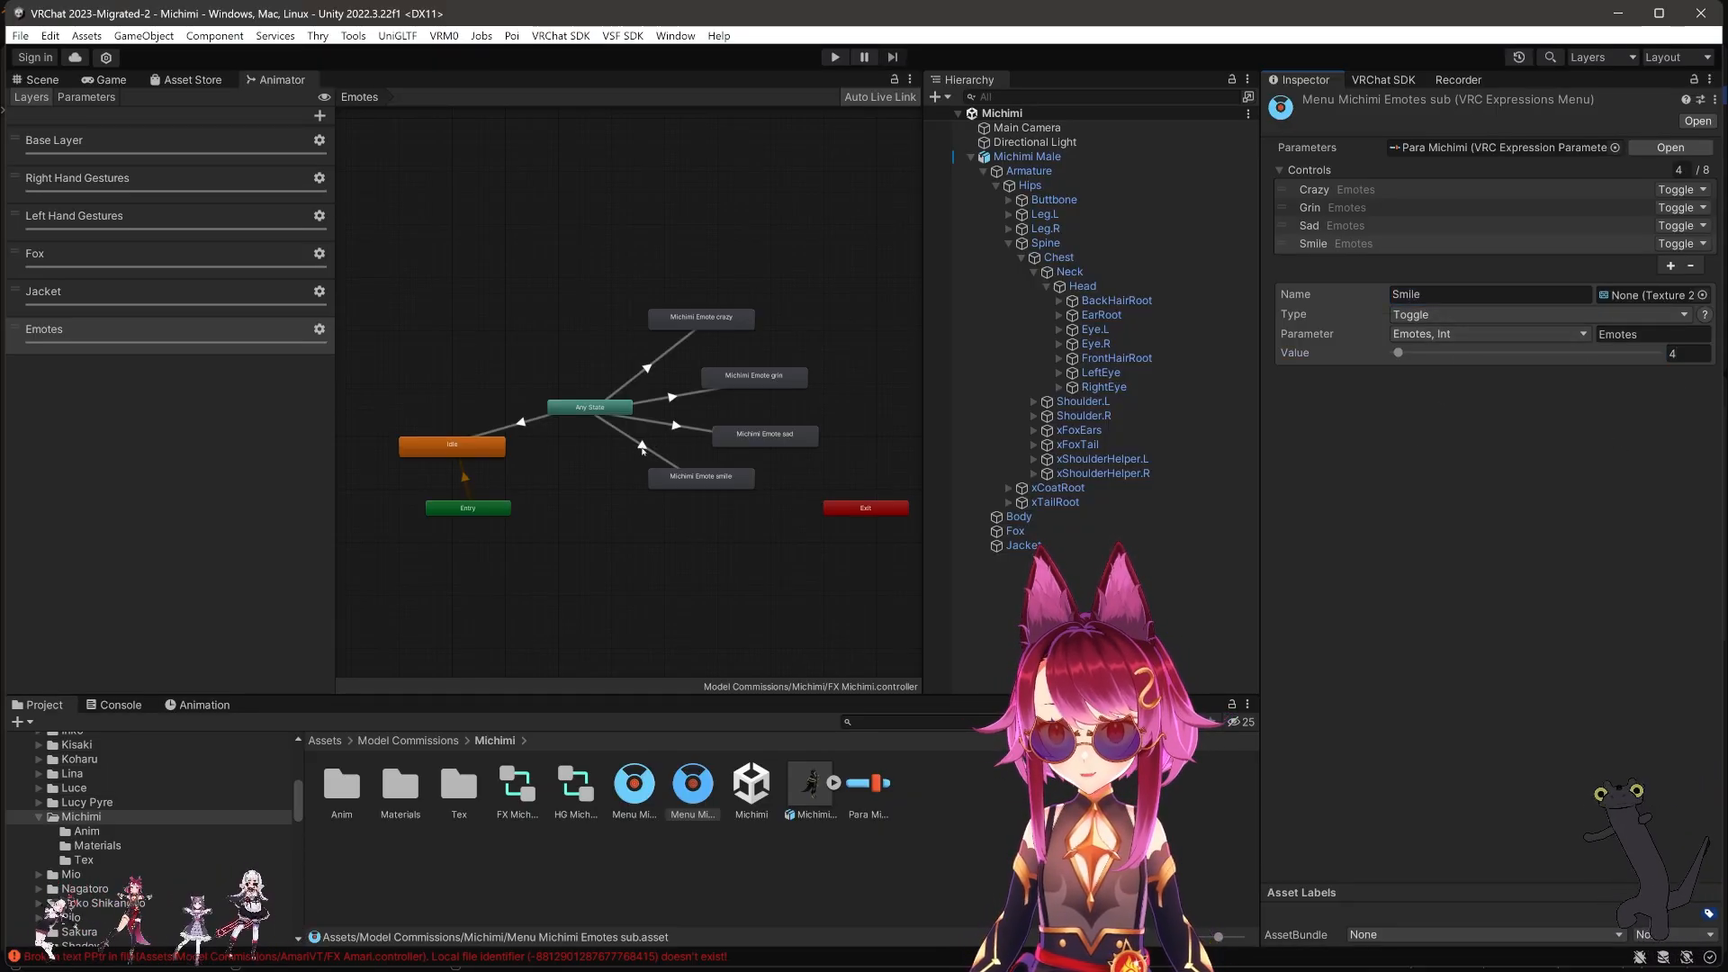
{"action": "left_click", "coordinate": [1360, 190]}
{"action": "left_click", "coordinate": [1367, 208]}
{"action": "left_click", "coordinate": [1375, 226]}
{"action": "left_click", "coordinate": [1385, 242]}
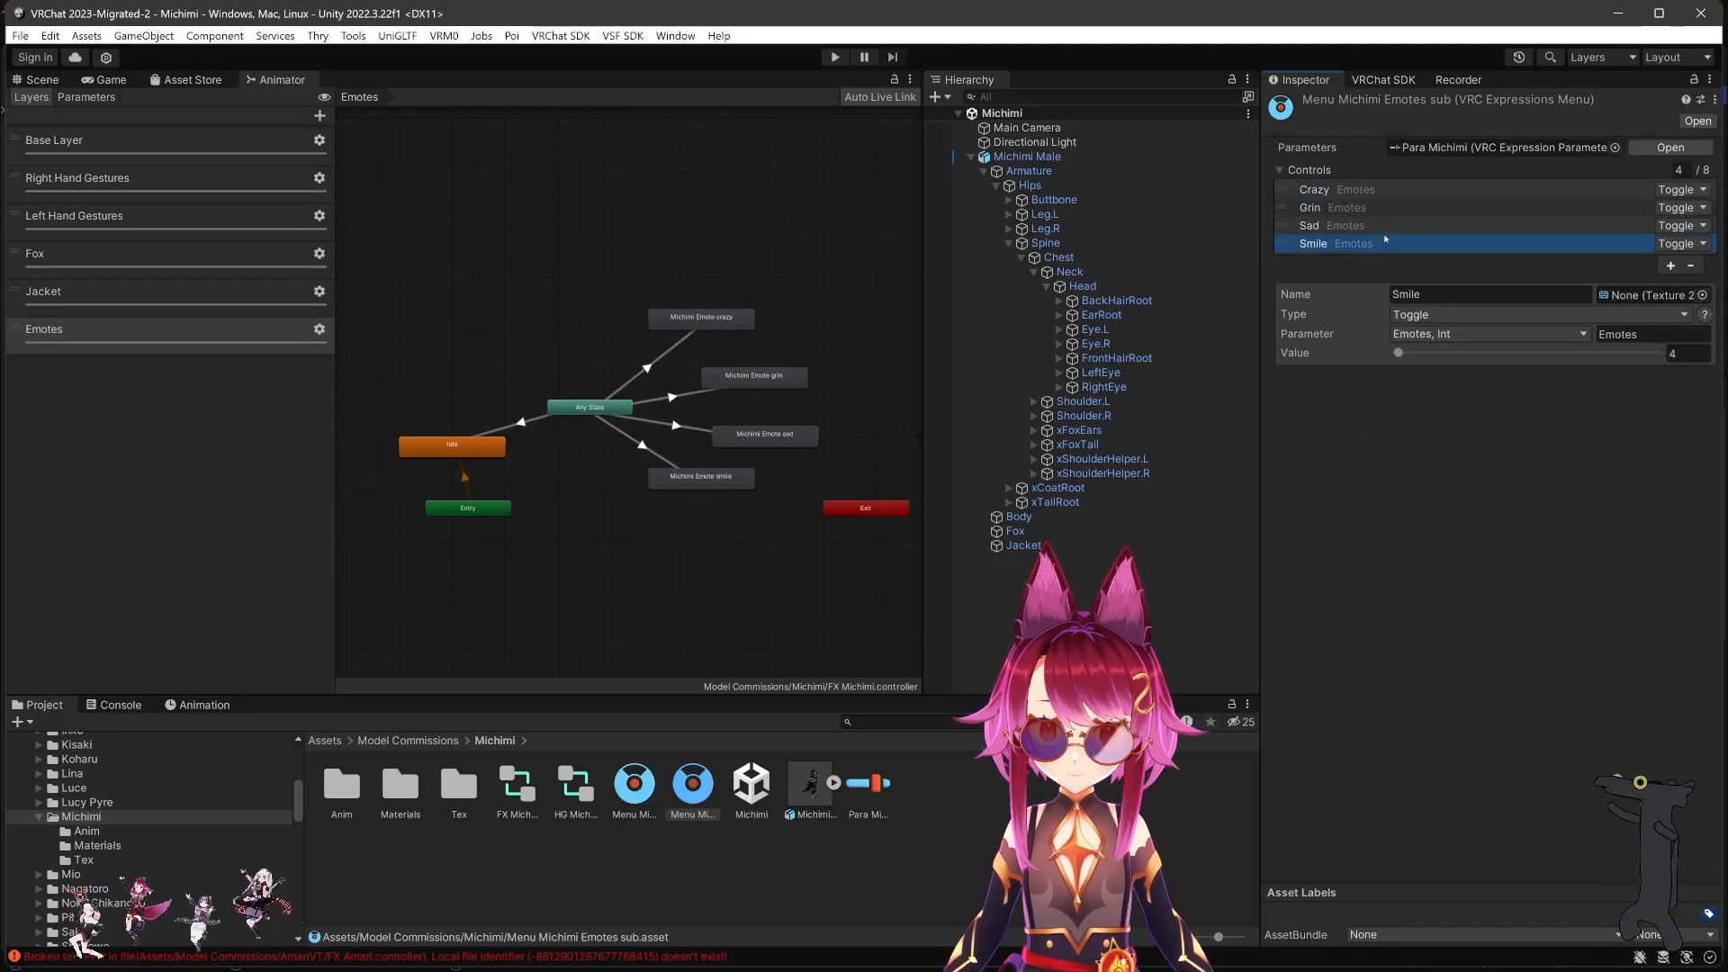
{"action": "left_click", "coordinate": [1387, 431]}
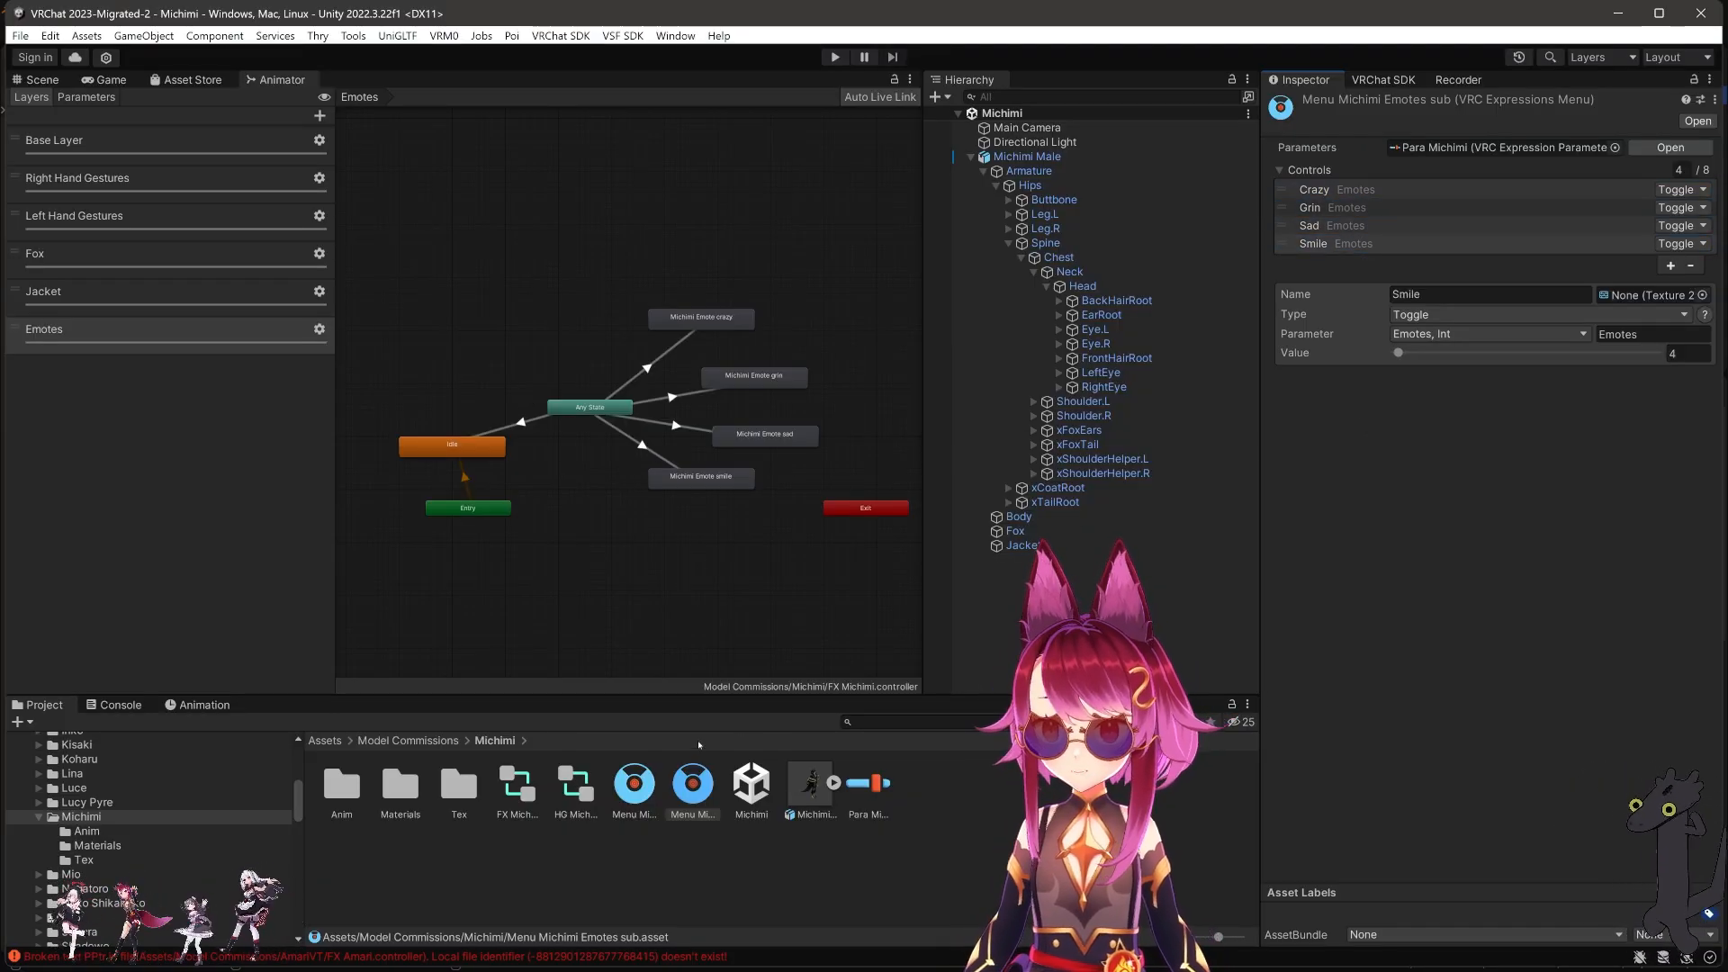
- Review the main Michimi menu, the Emotes submenu, and the Michimi Male import settings
{"action": "left_click", "coordinate": [634, 784]}
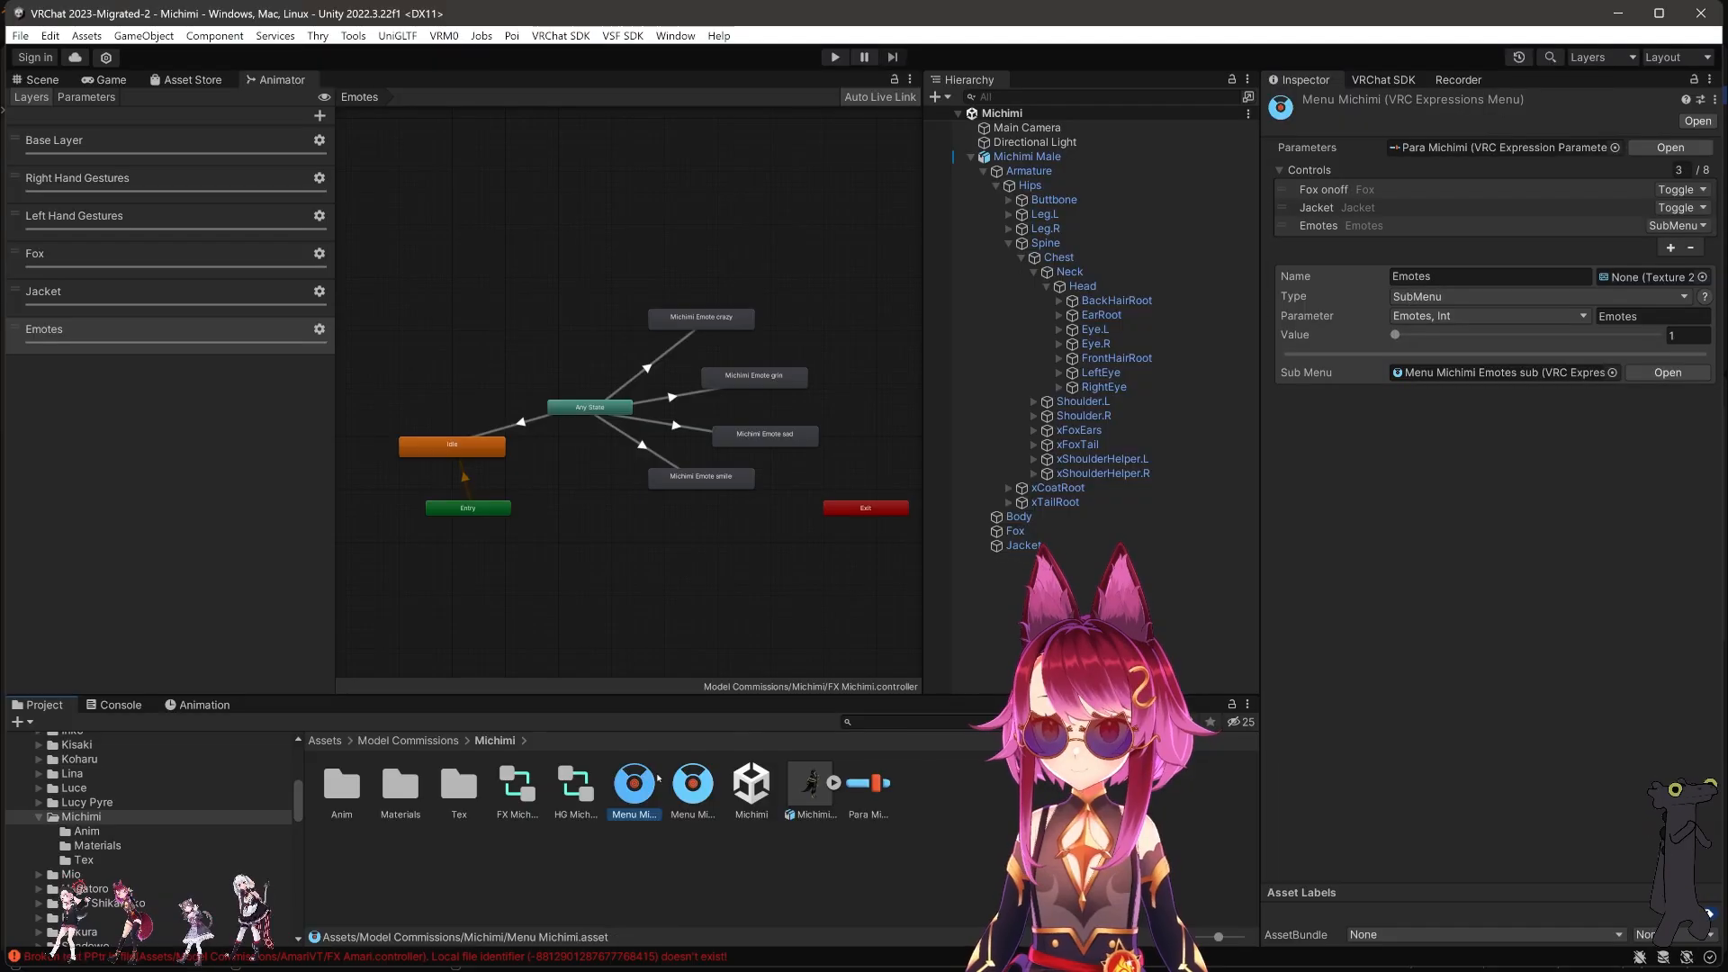
{"action": "double_click", "coordinate": [1330, 226]}
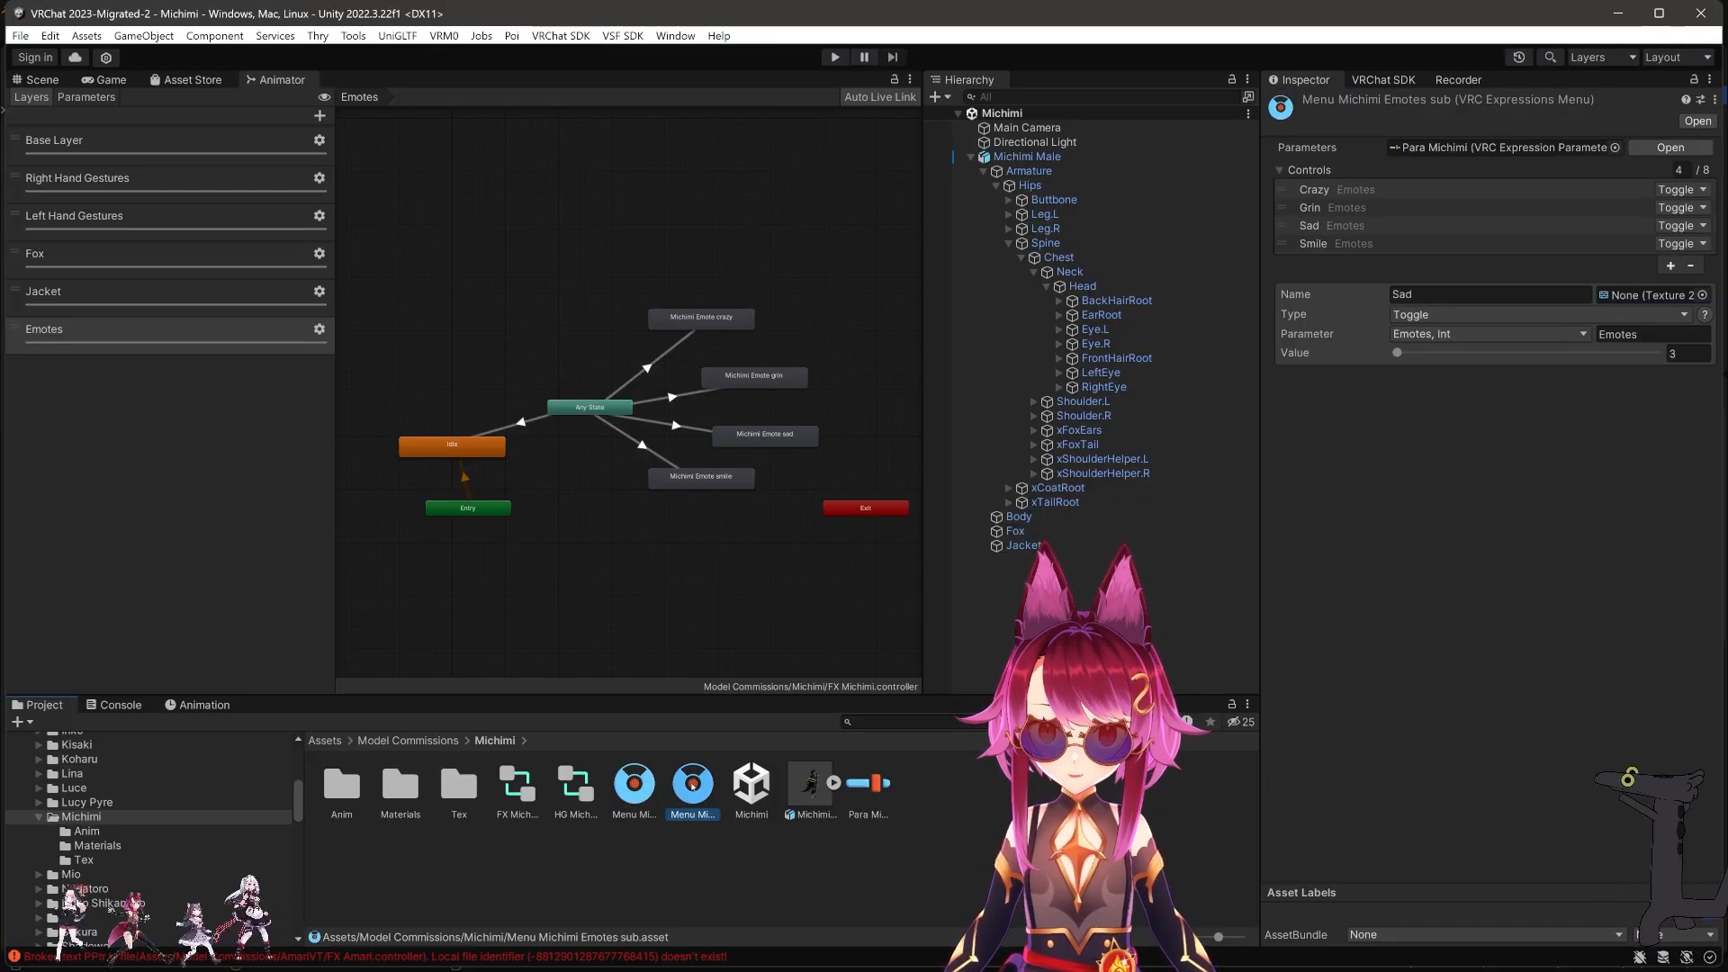
{"action": "left_click", "coordinate": [634, 785]}
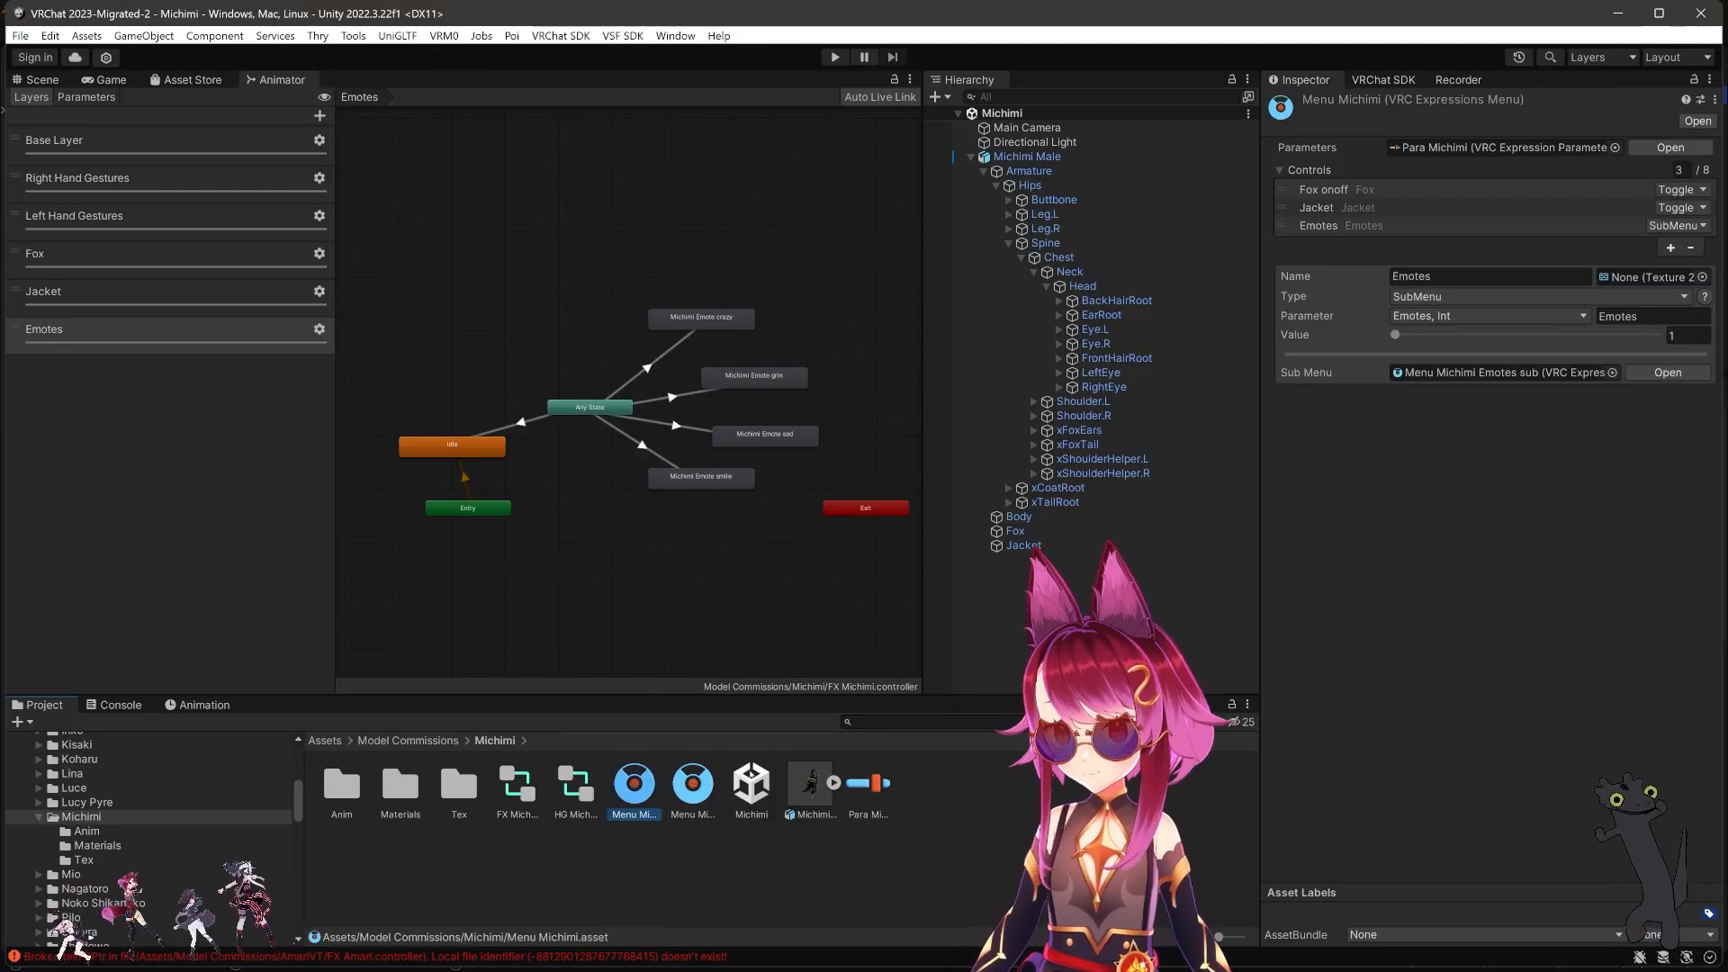
{"action": "left_click", "coordinate": [811, 784]}
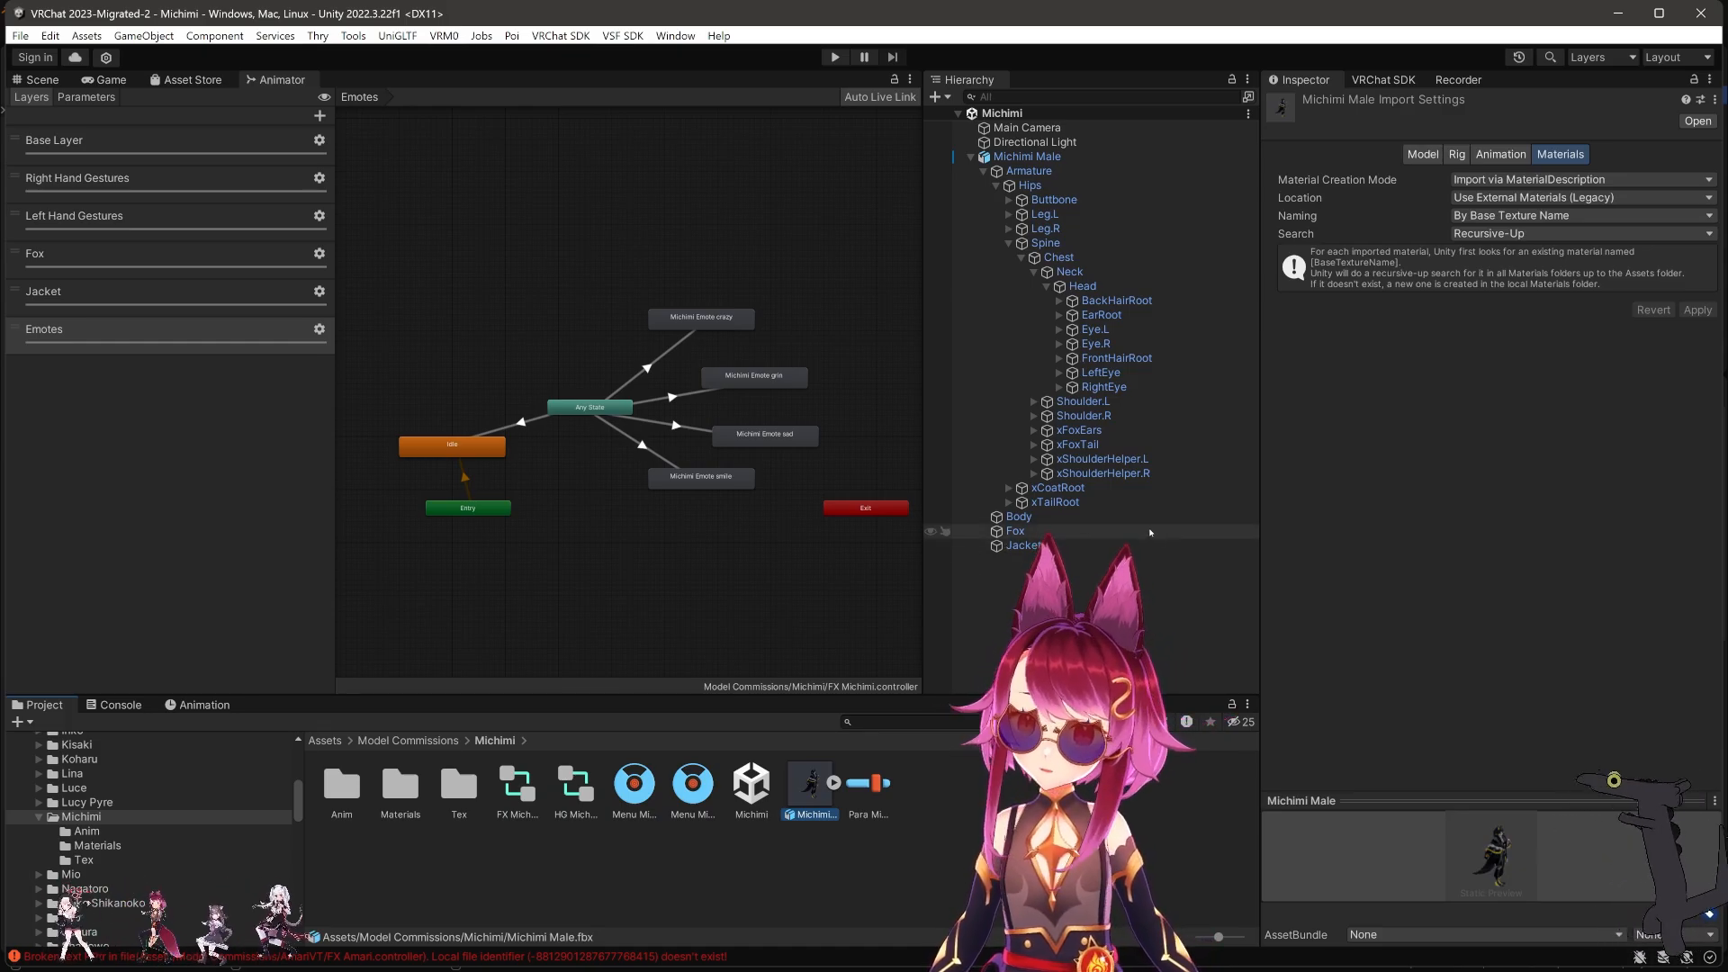
- Assign FX Michimi as Michimi Male's FX playable layer and review the menu assets
{"action": "left_click", "coordinate": [1058, 157]}
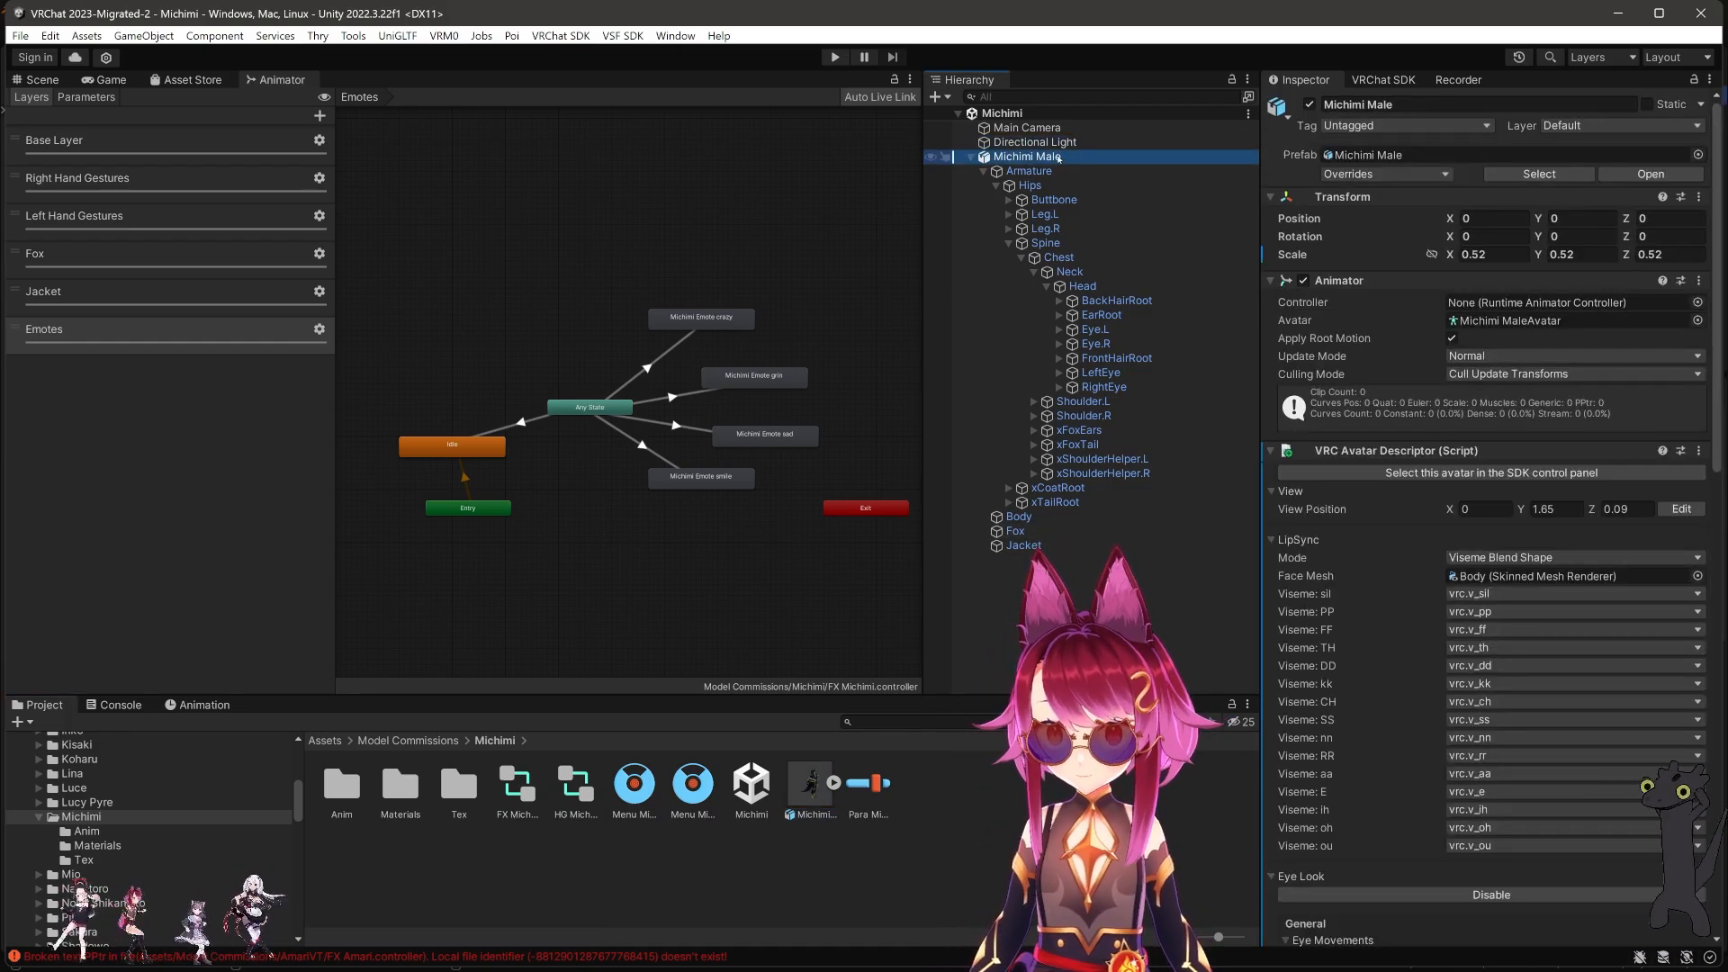
{"action": "scroll", "coordinate": [1512, 497], "scroll_direction": "down", "scroll_amount": 20}
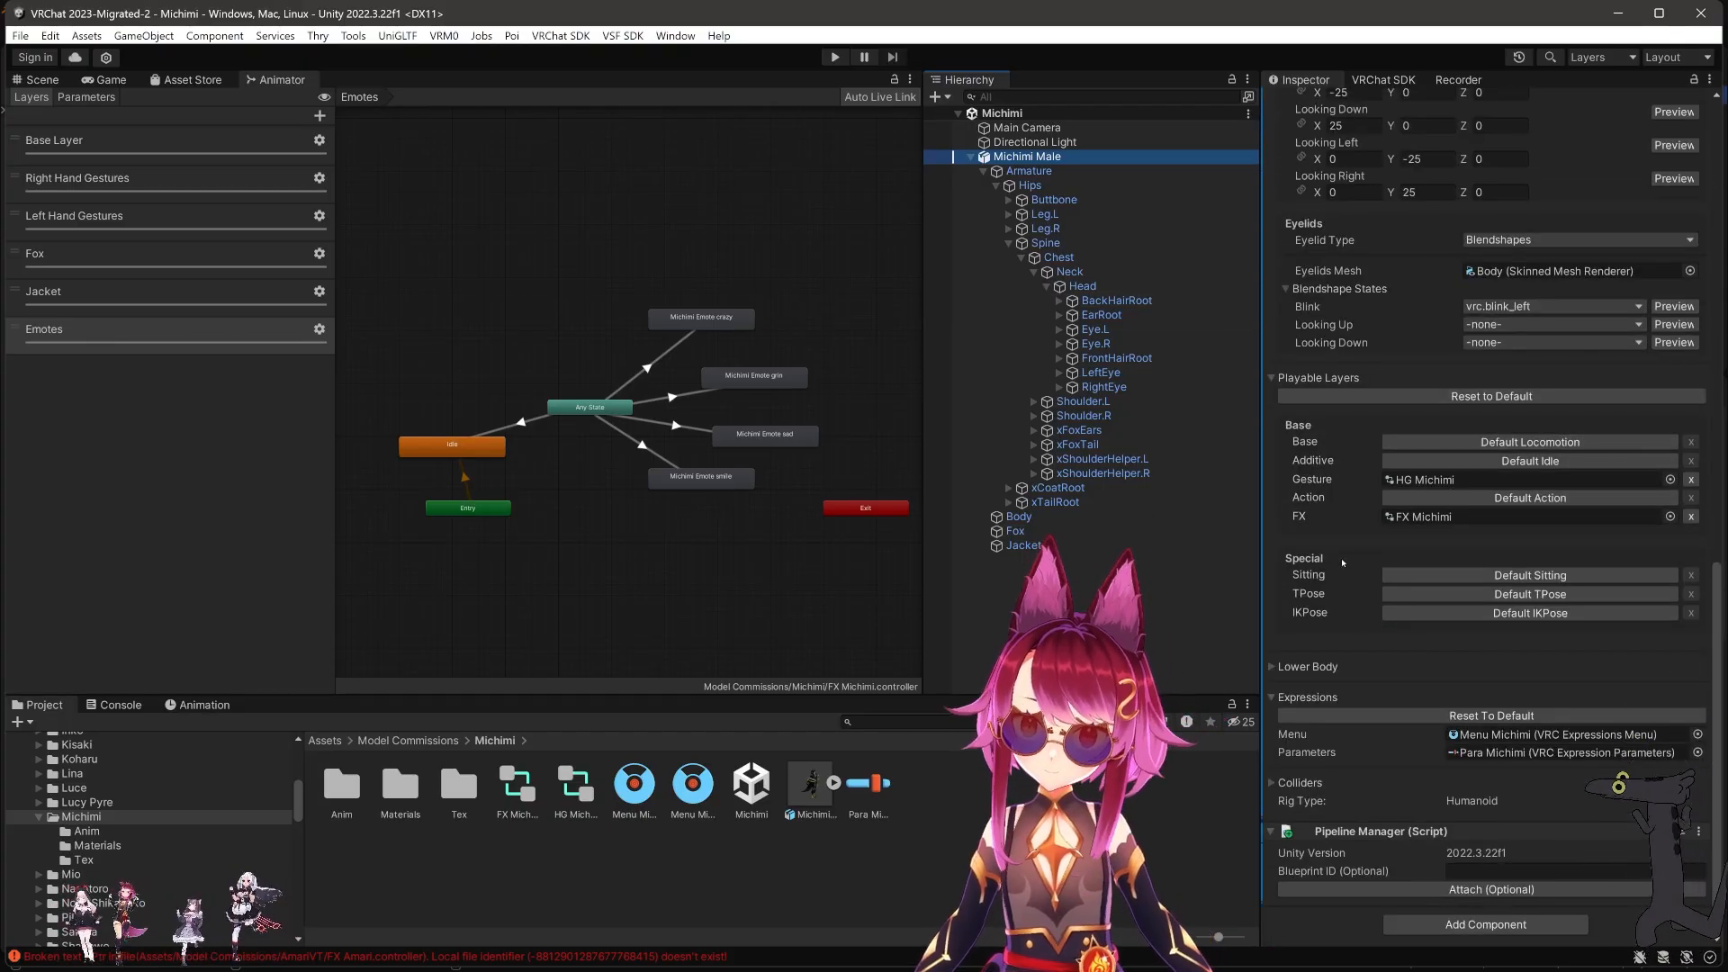
{"action": "left_click_drag", "start_coordinate": [512, 779], "coordinate": [1409, 516]}
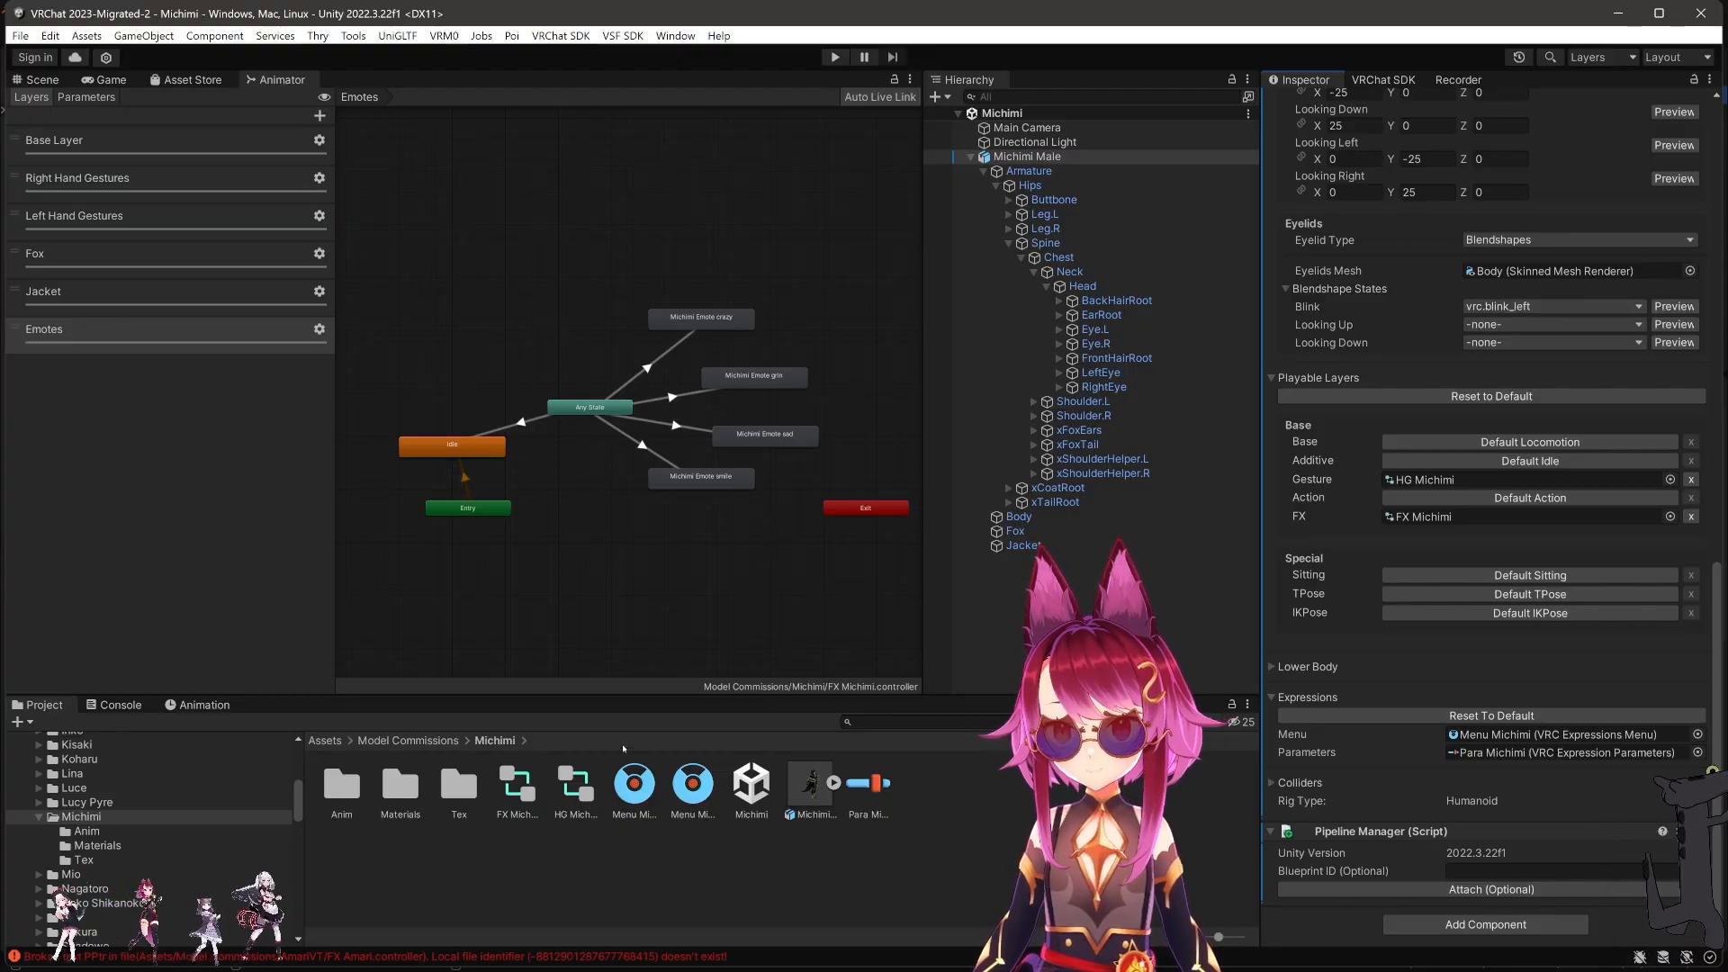
{"action": "left_click", "coordinate": [628, 789]}
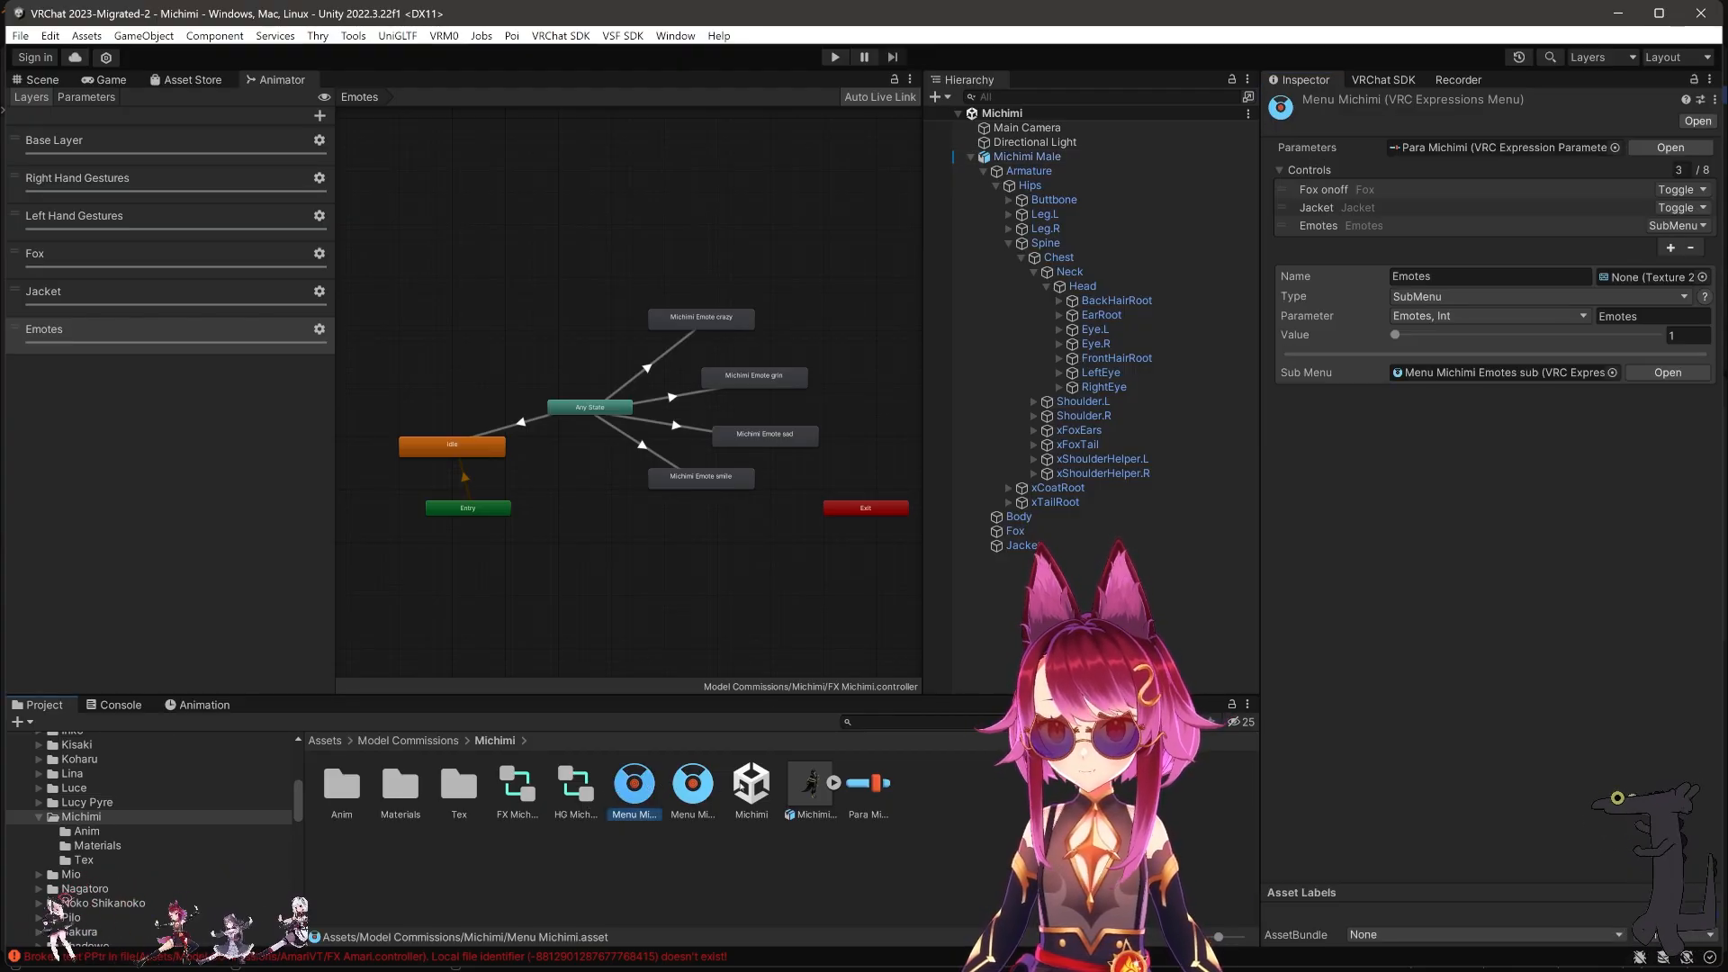
{"action": "left_click", "coordinate": [695, 796]}
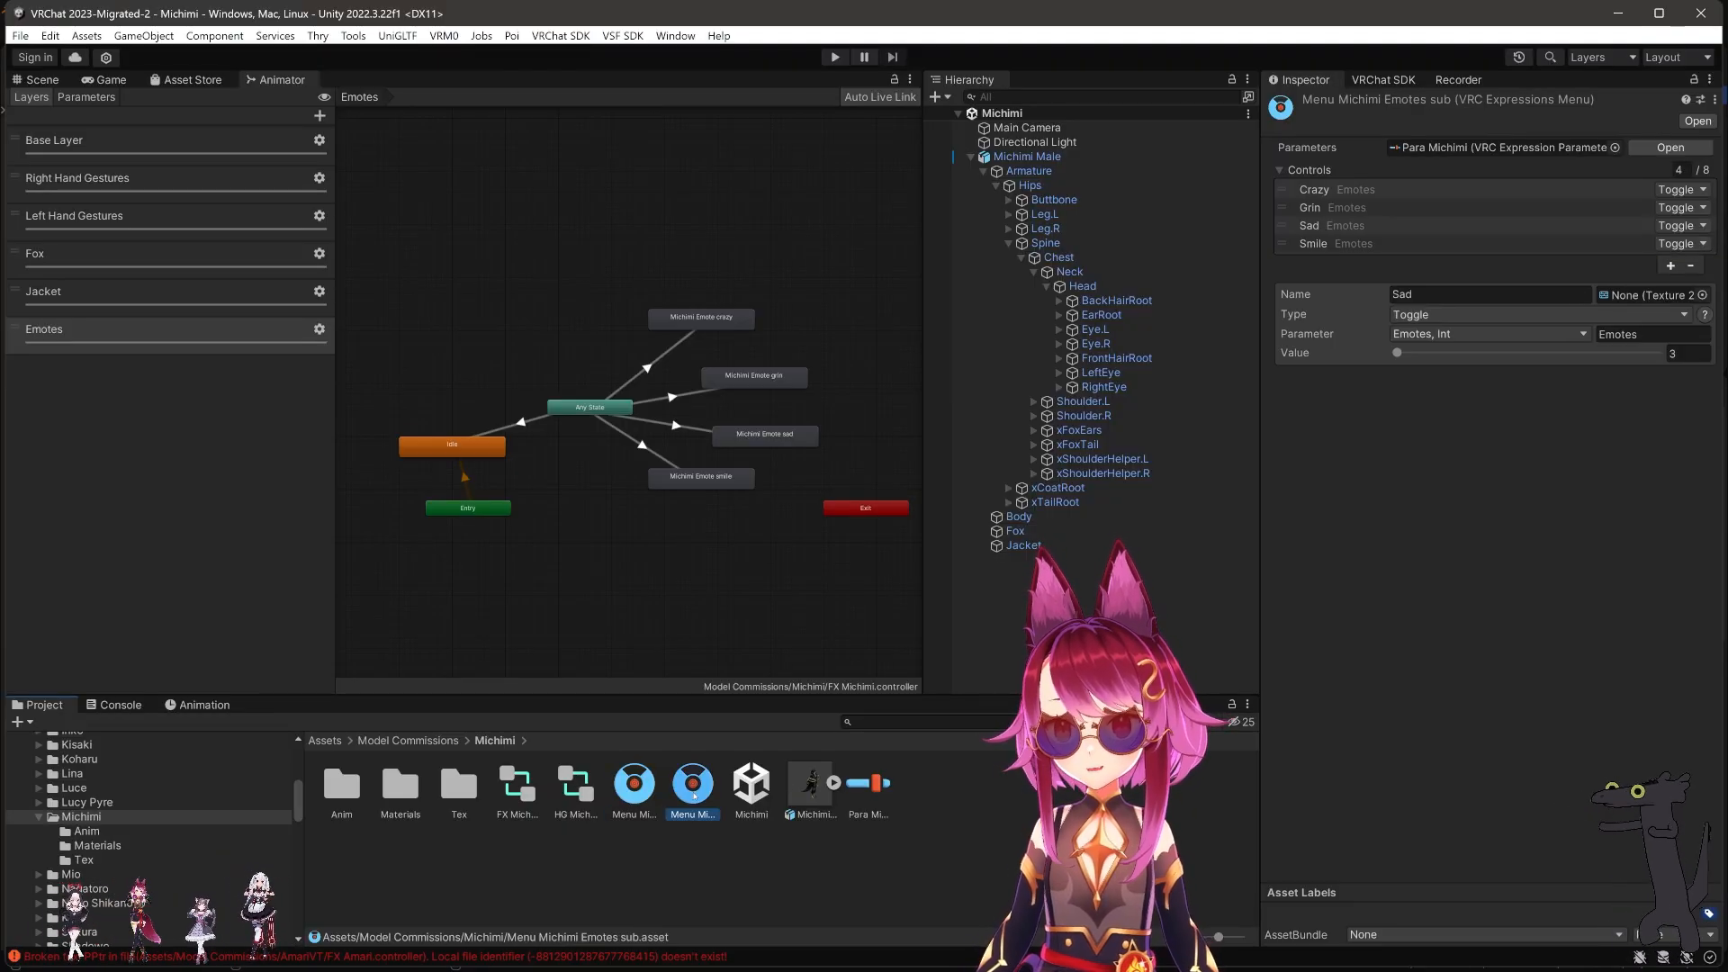
{"action": "left_click", "coordinate": [672, 865]}
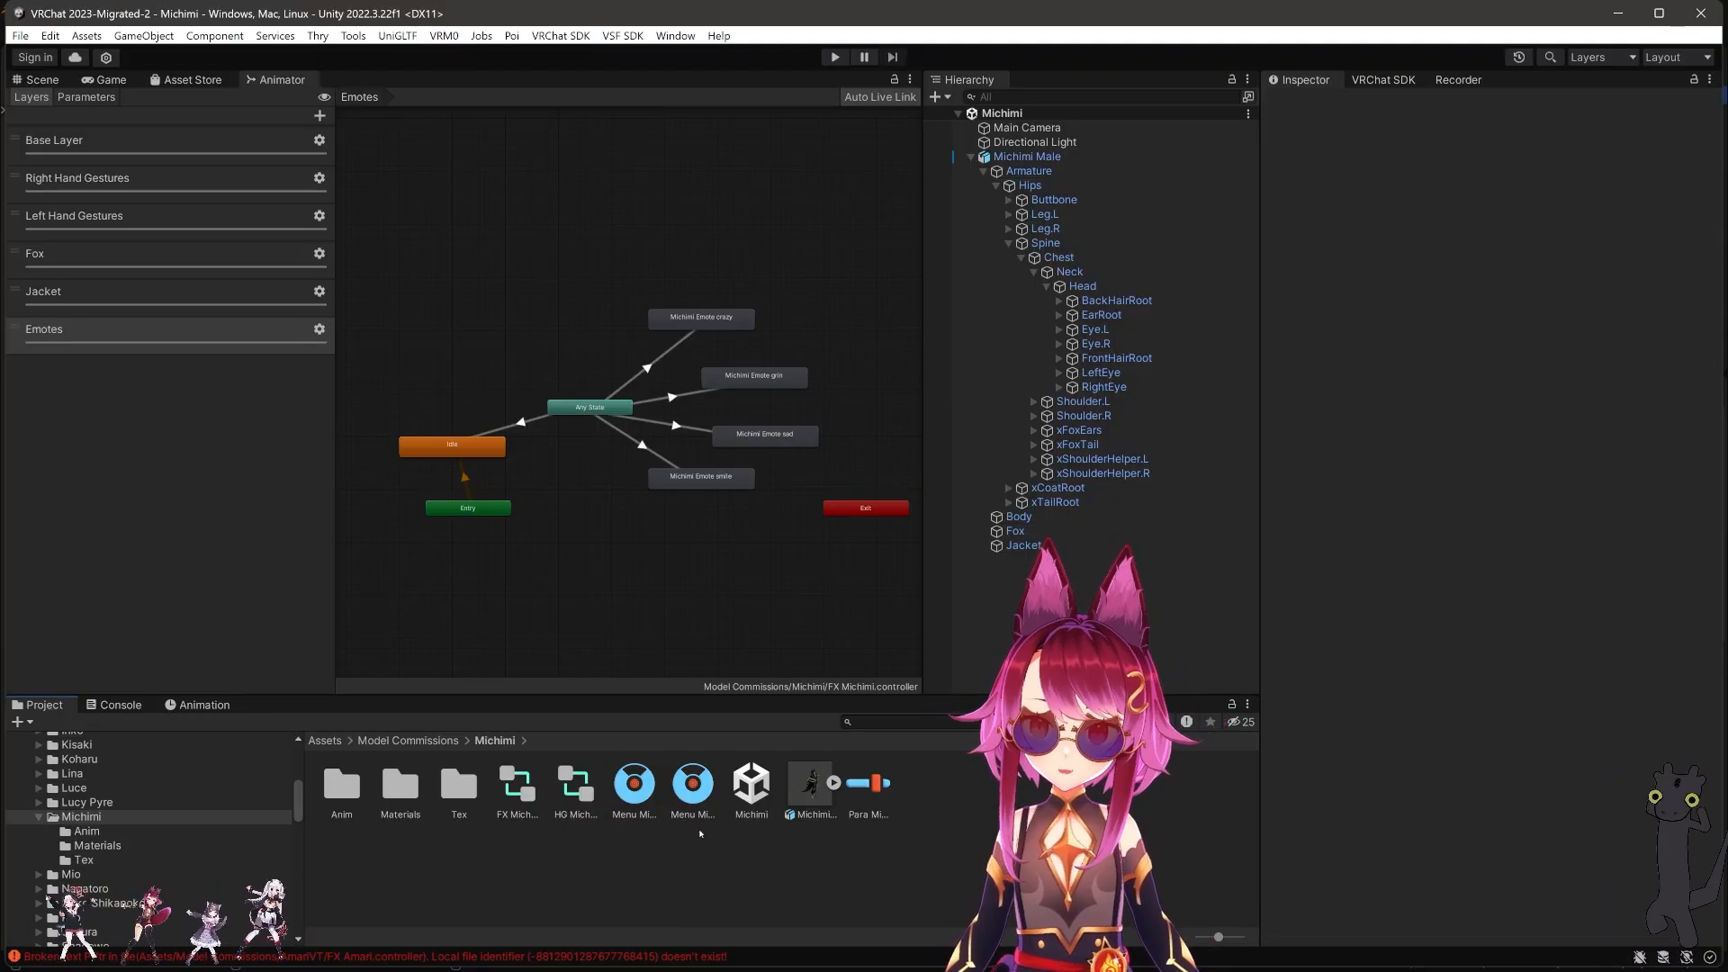
{"action": "left_click", "coordinate": [639, 788]}
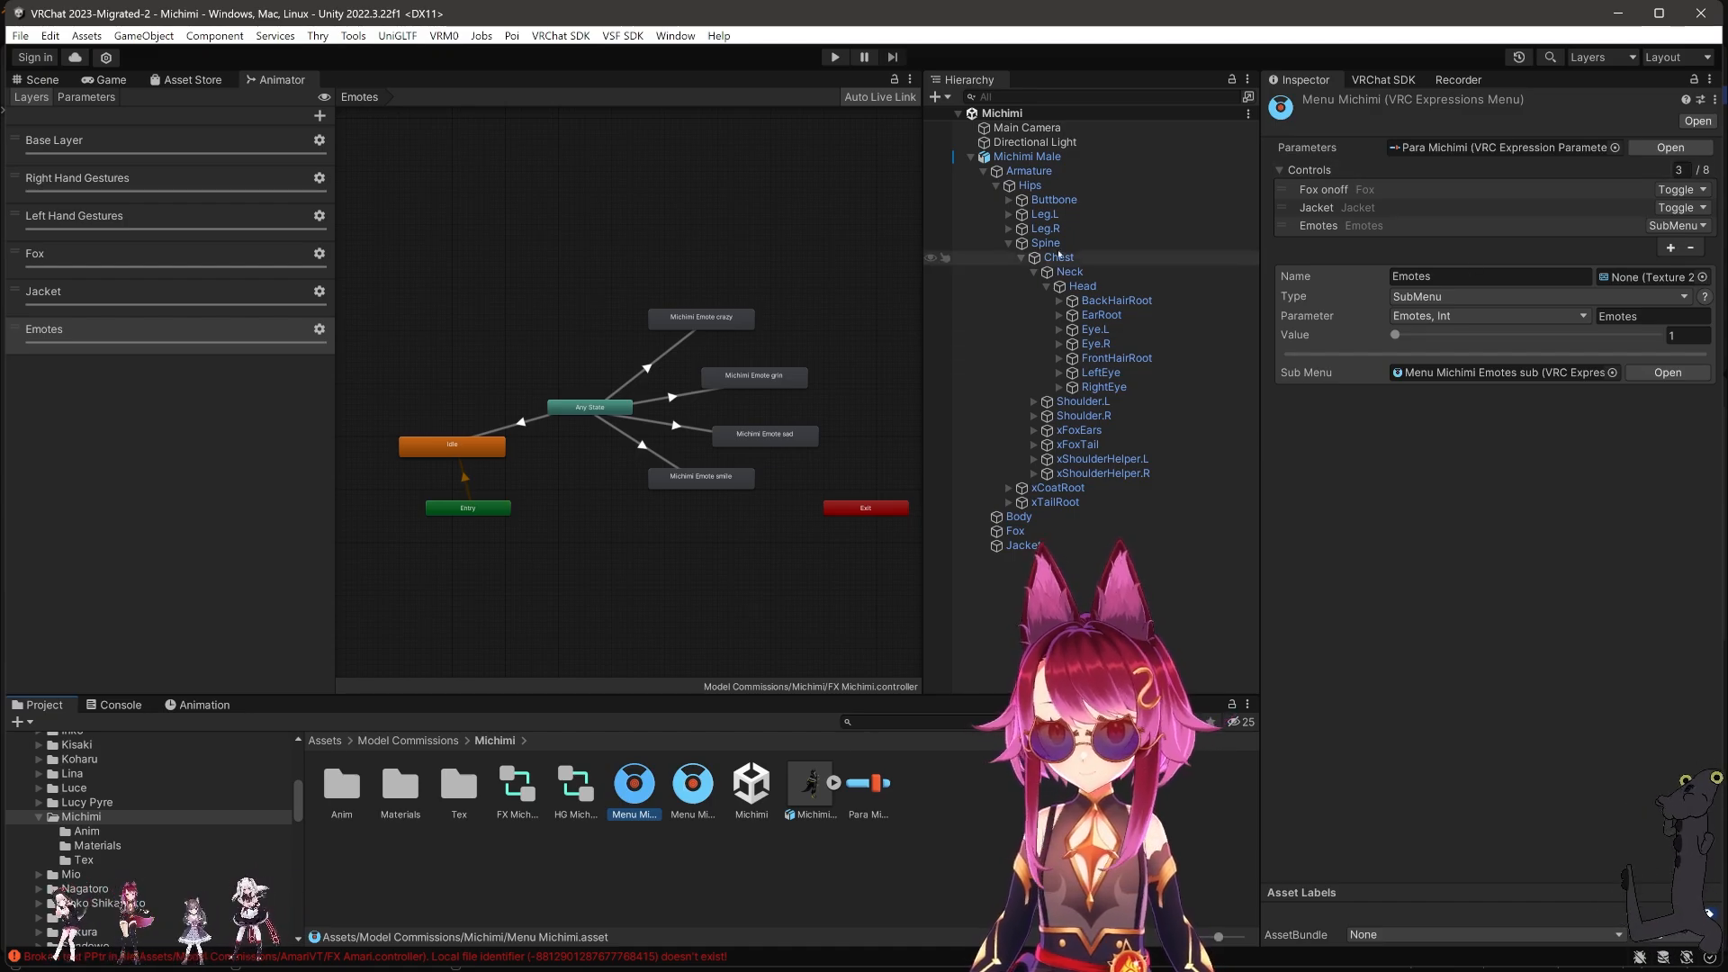
- Drag Menu Michimi into the Michimi Male descriptor's Expressions and return to the Scene view
{"action": "left_click", "coordinate": [1028, 170]}
{"action": "left_click", "coordinate": [1027, 156]}
{"action": "scroll", "coordinate": [1438, 533], "scroll_direction": "down", "scroll_amount": 10}
{"action": "scroll", "coordinate": [1439, 532], "scroll_direction": "down", "scroll_amount": 7}
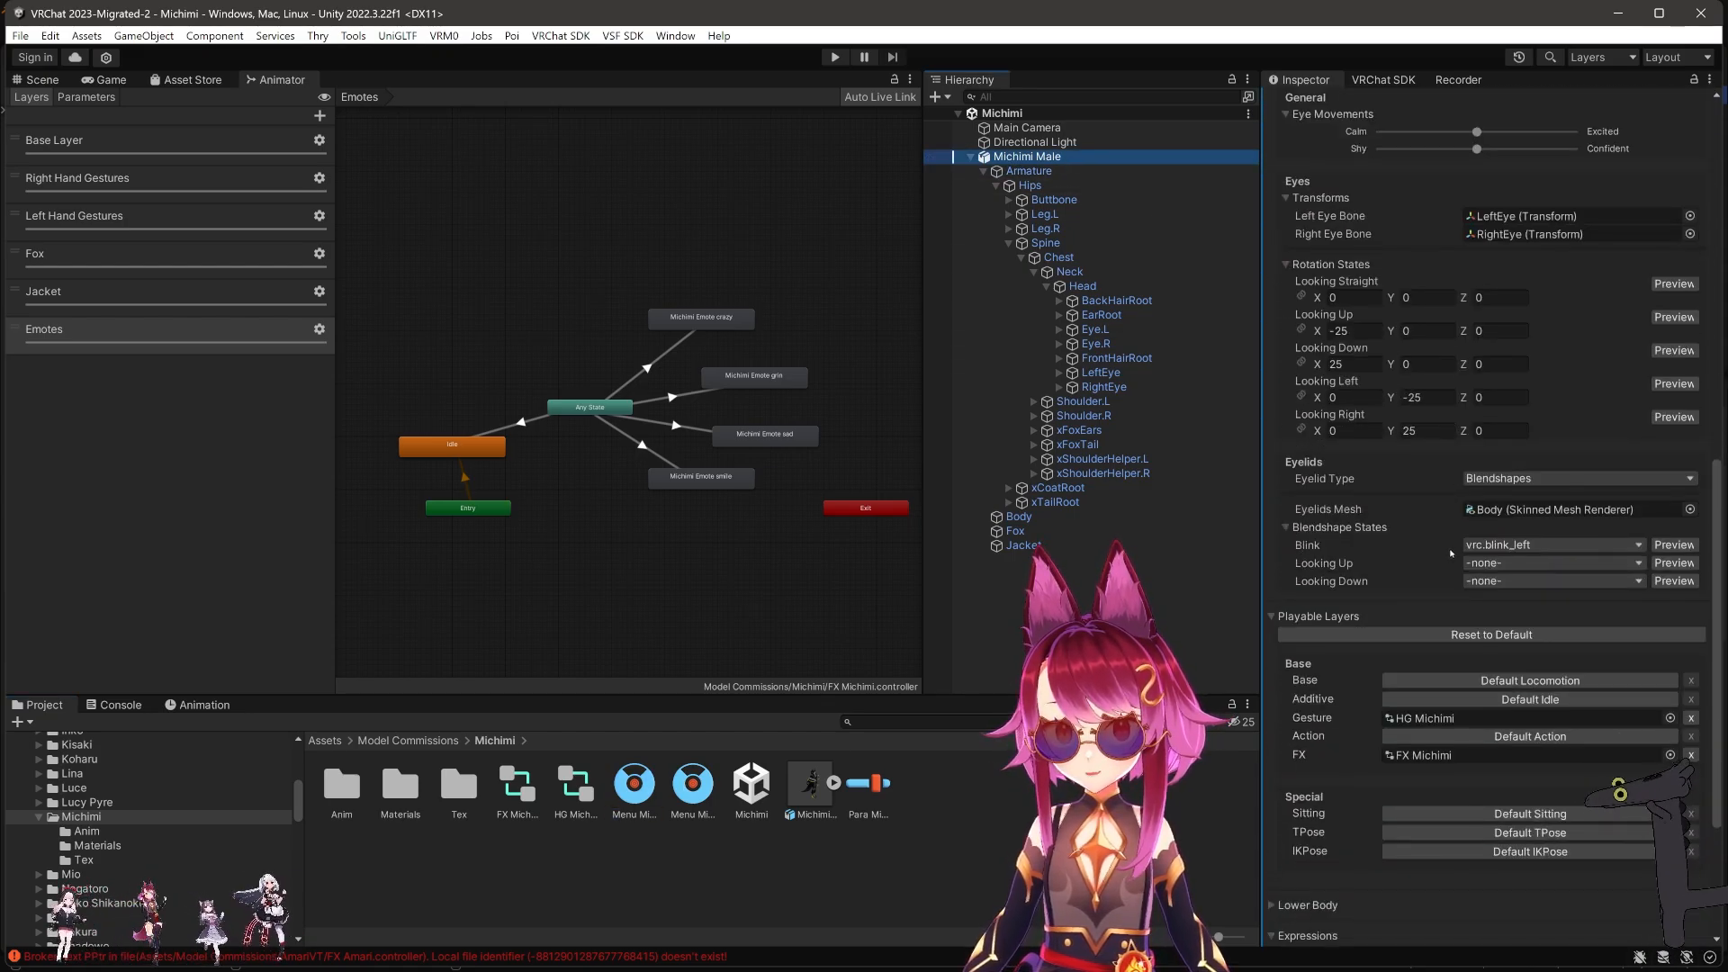
{"action": "left_click_drag", "start_coordinate": [635, 785], "coordinate": [1472, 734]}
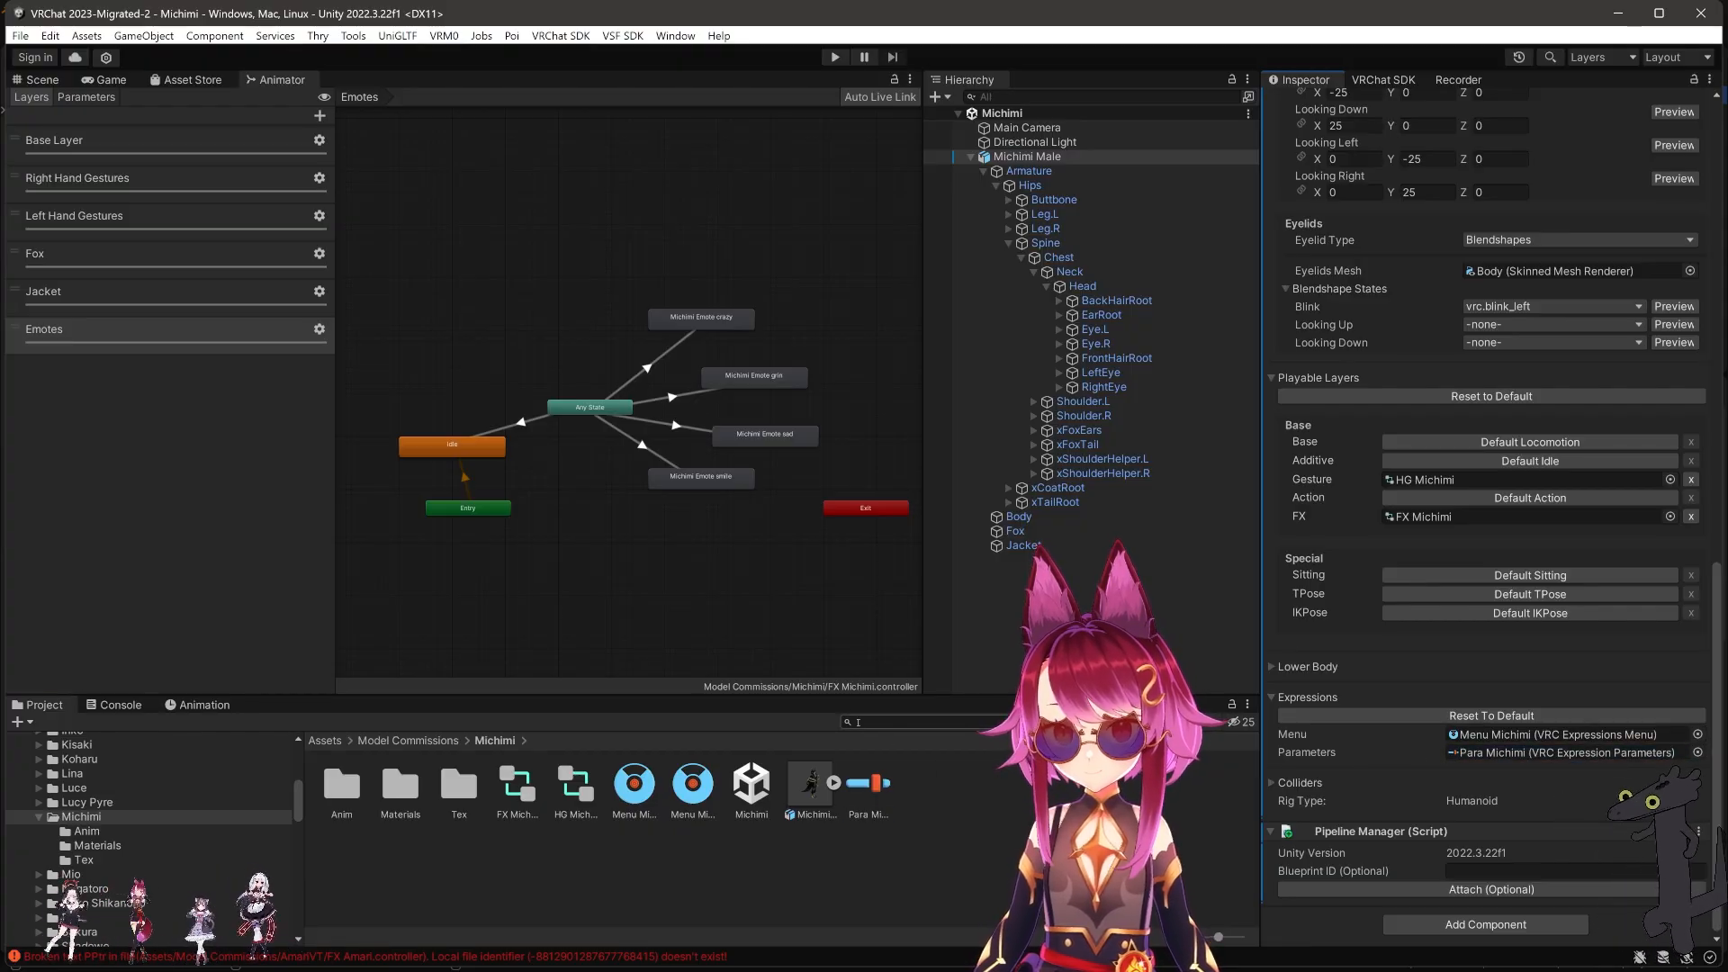
{"action": "left_click", "coordinate": [38, 79]}
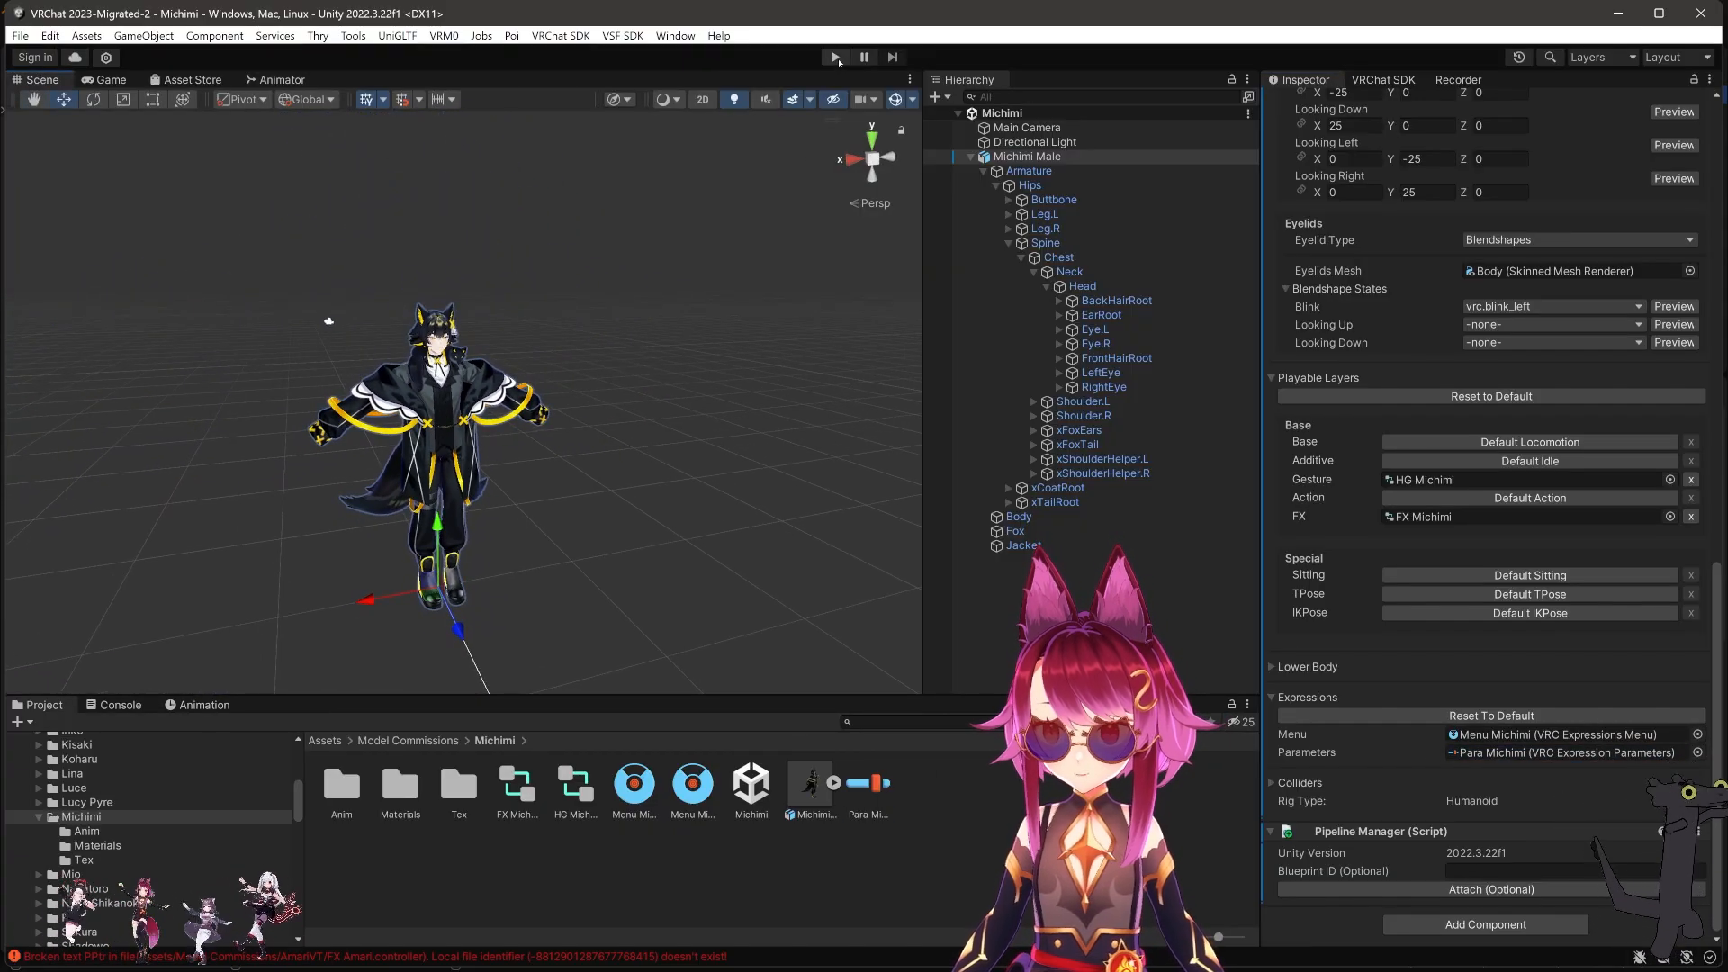
- Enter play mode and frame the Michimi Male avatar front-on in the Scene view
{"action": "left_click", "coordinate": [835, 58]}
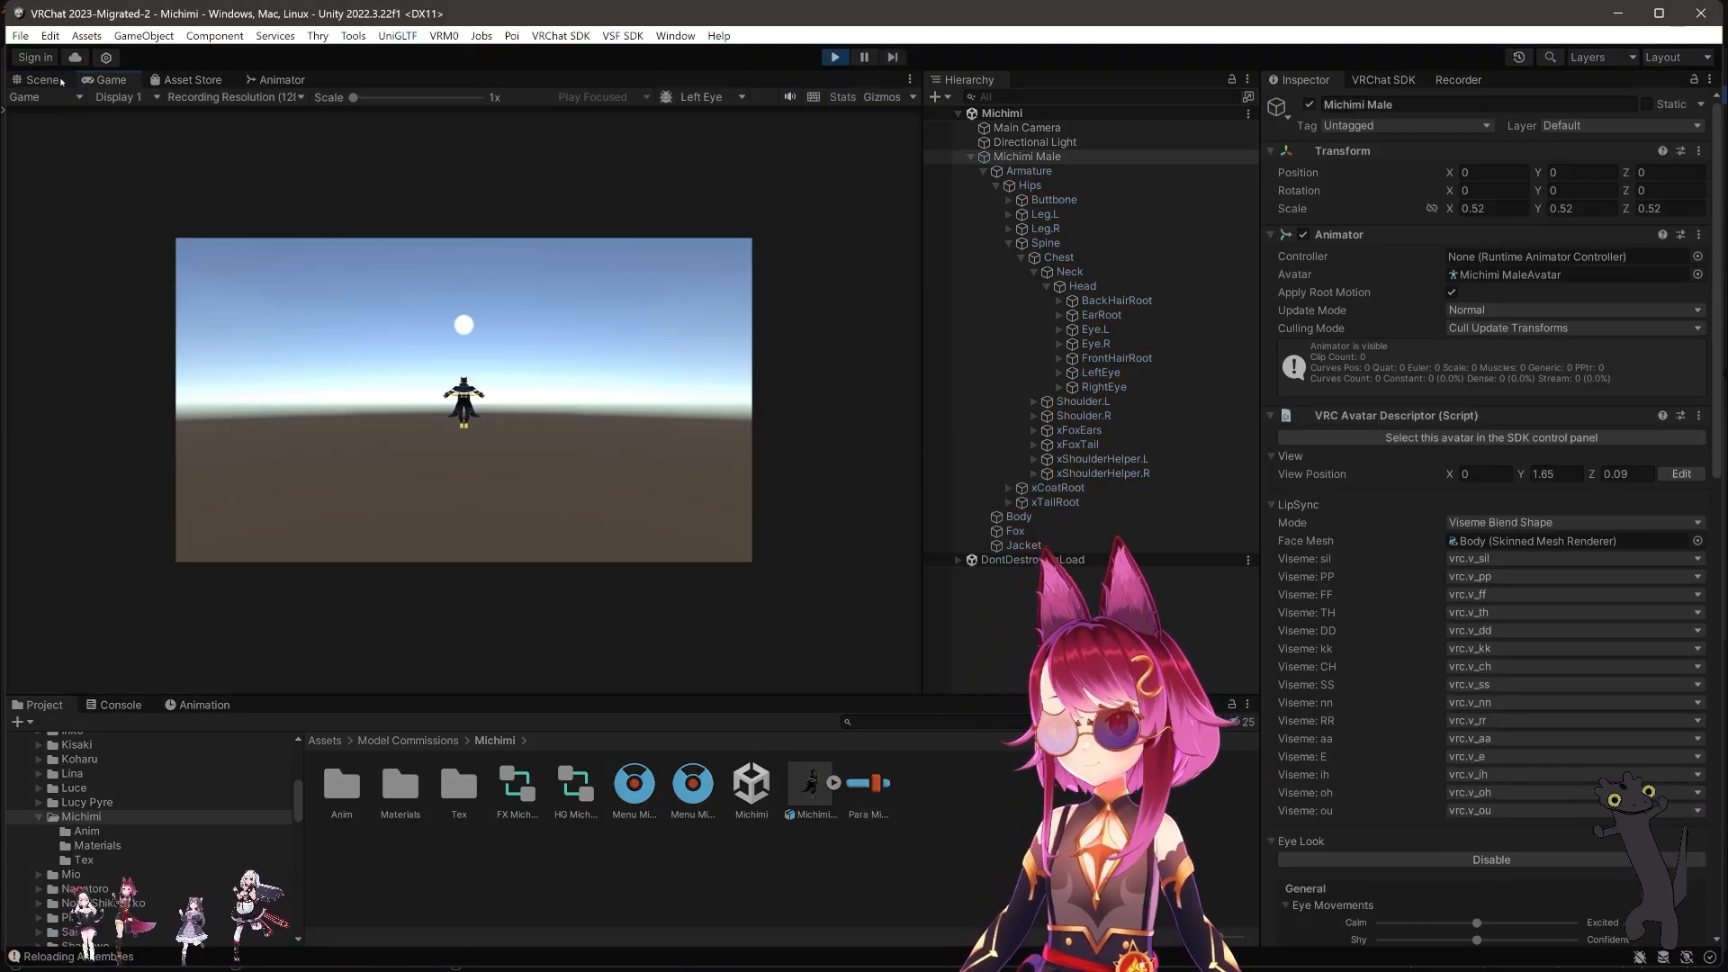
{"action": "left_click", "coordinate": [42, 80]}
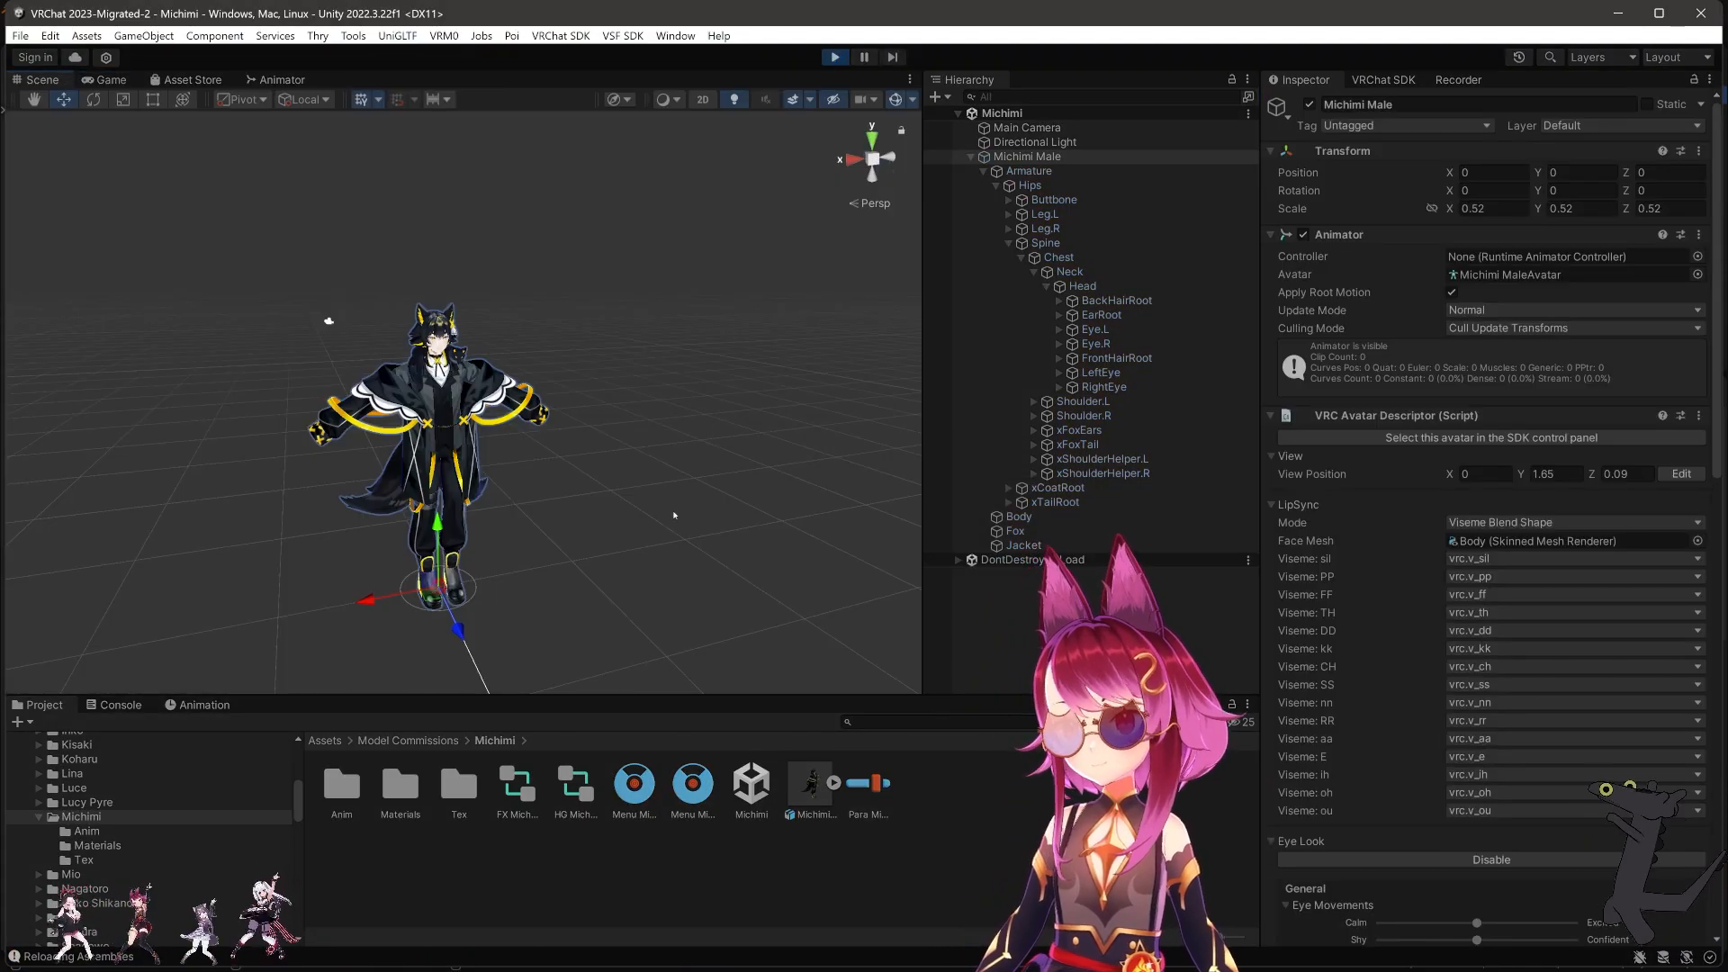
{"action": "key", "text": "f"}
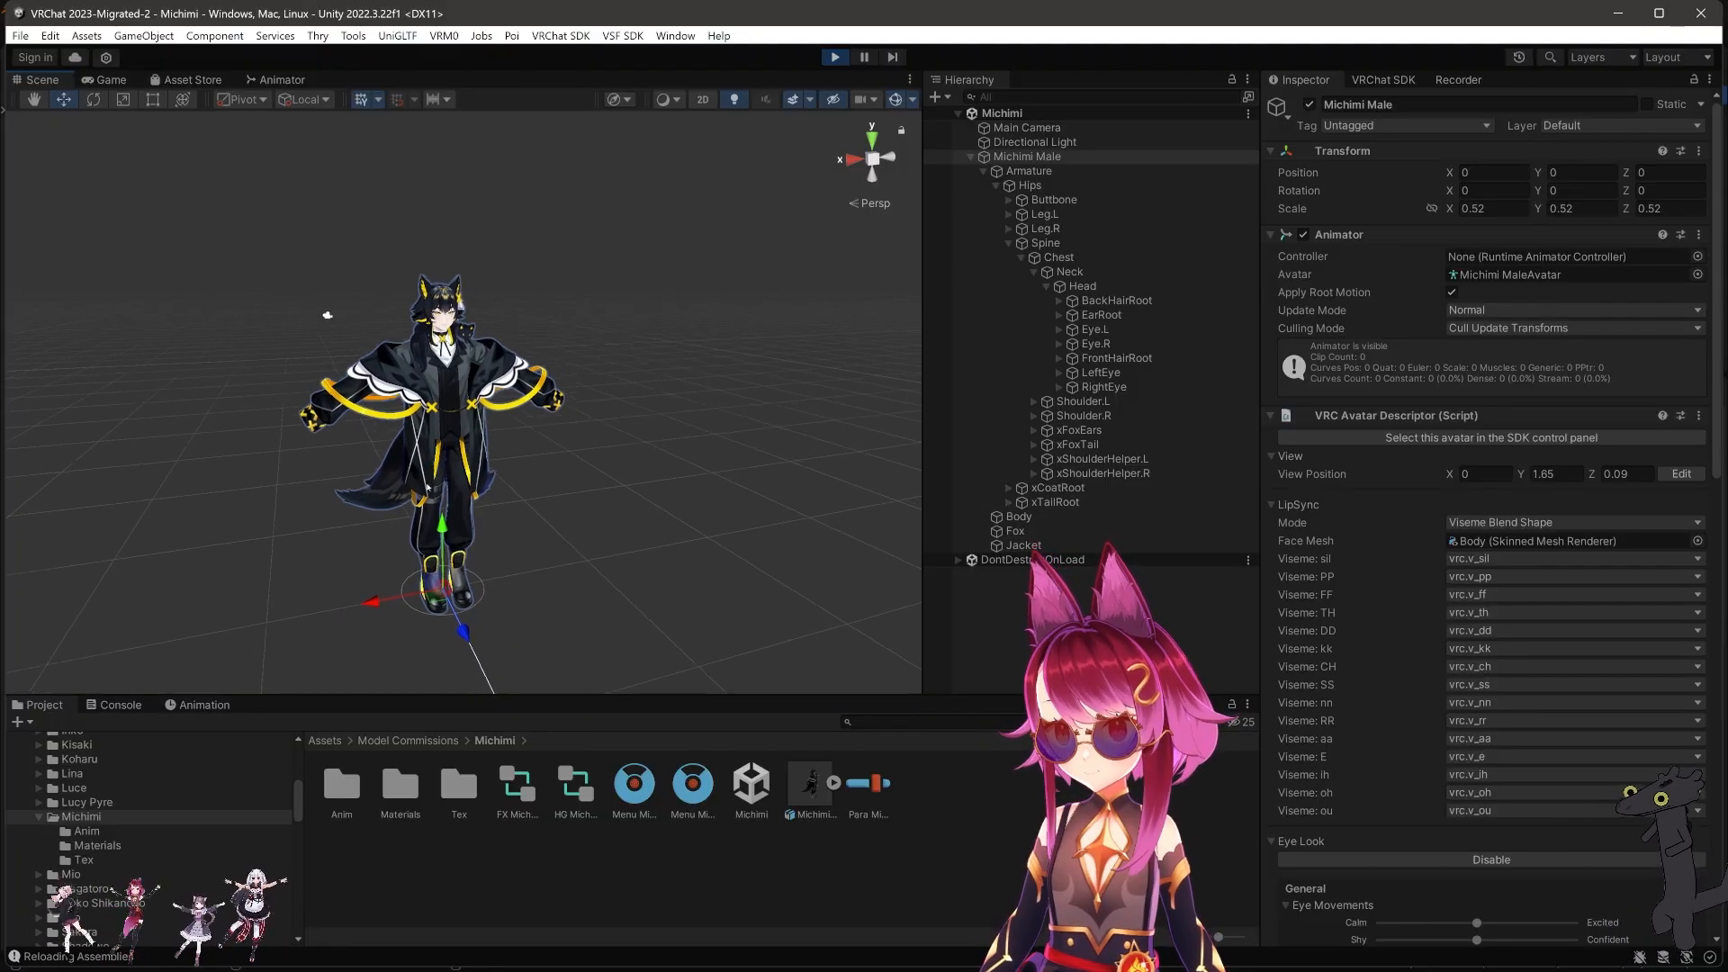
{"action": "left_click_drag", "start_coordinate": [694, 413], "coordinate": [594, 477], "text": "alt"}
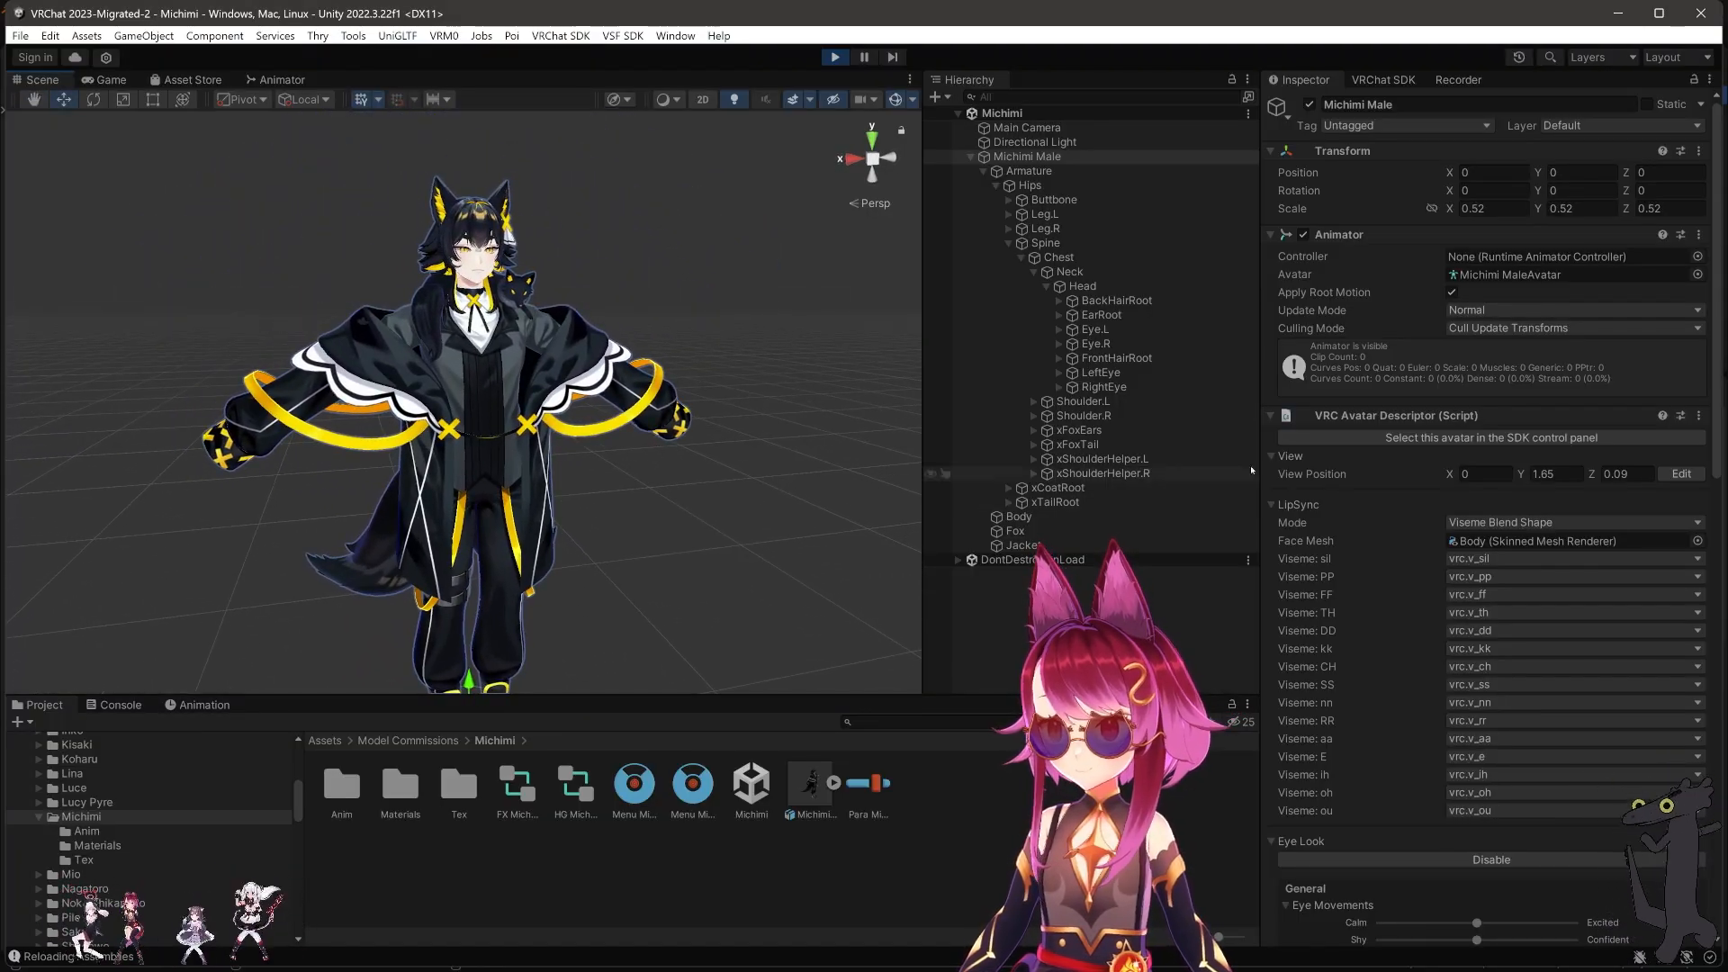
{"action": "scroll", "coordinate": [1635, 515], "scroll_direction": "down", "scroll_amount": 10}
{"action": "scroll", "coordinate": [1635, 514], "scroll_direction": "down", "scroll_amount": 10}
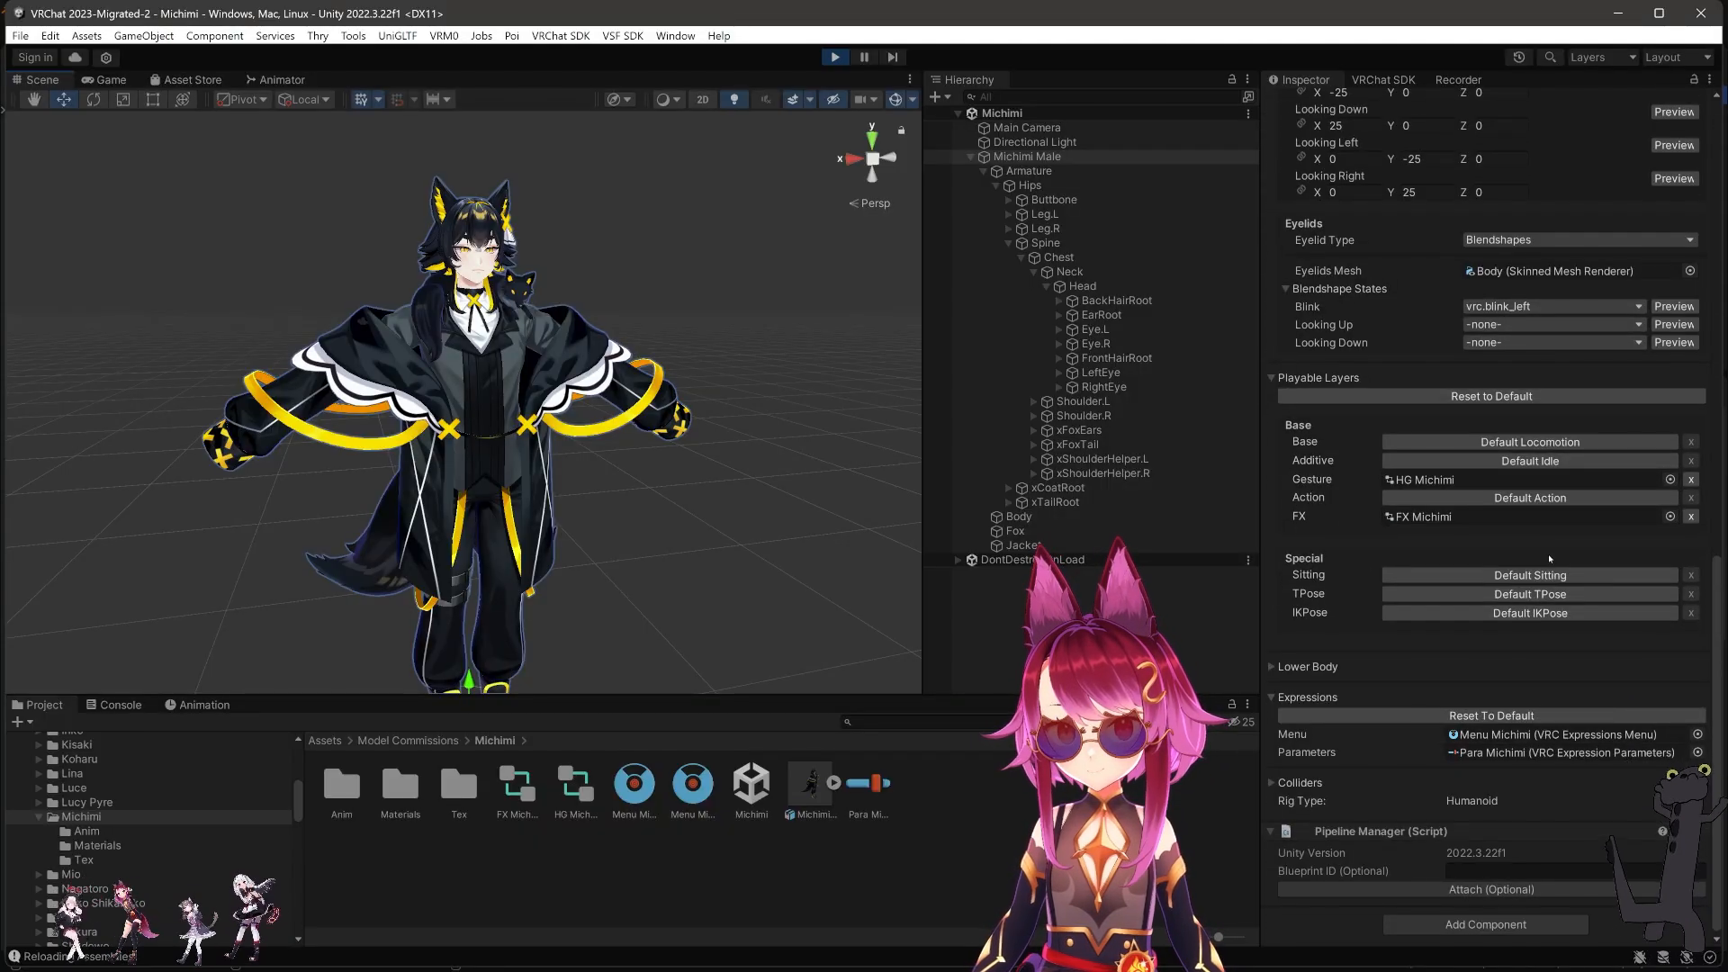
- Add a Gesture Manager to the scene via the 'ges' component search
{"action": "left_click", "coordinate": [1455, 932]}
{"action": "type", "text": "gest"}
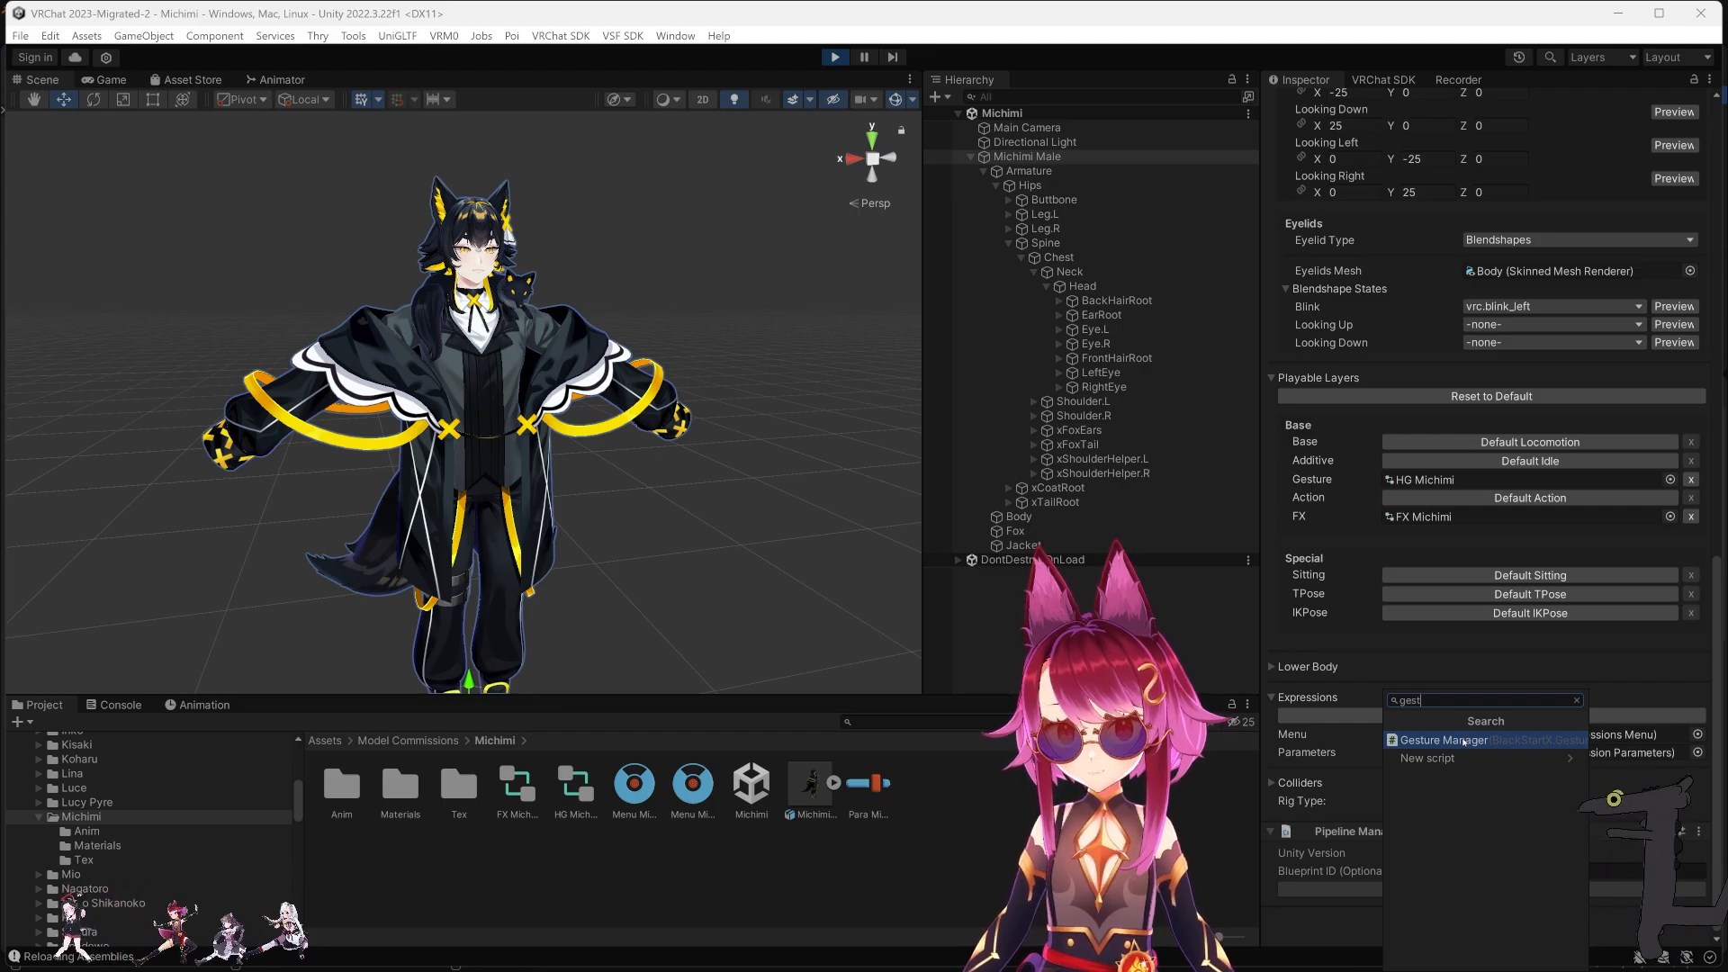
{"action": "left_click", "coordinate": [1476, 740]}
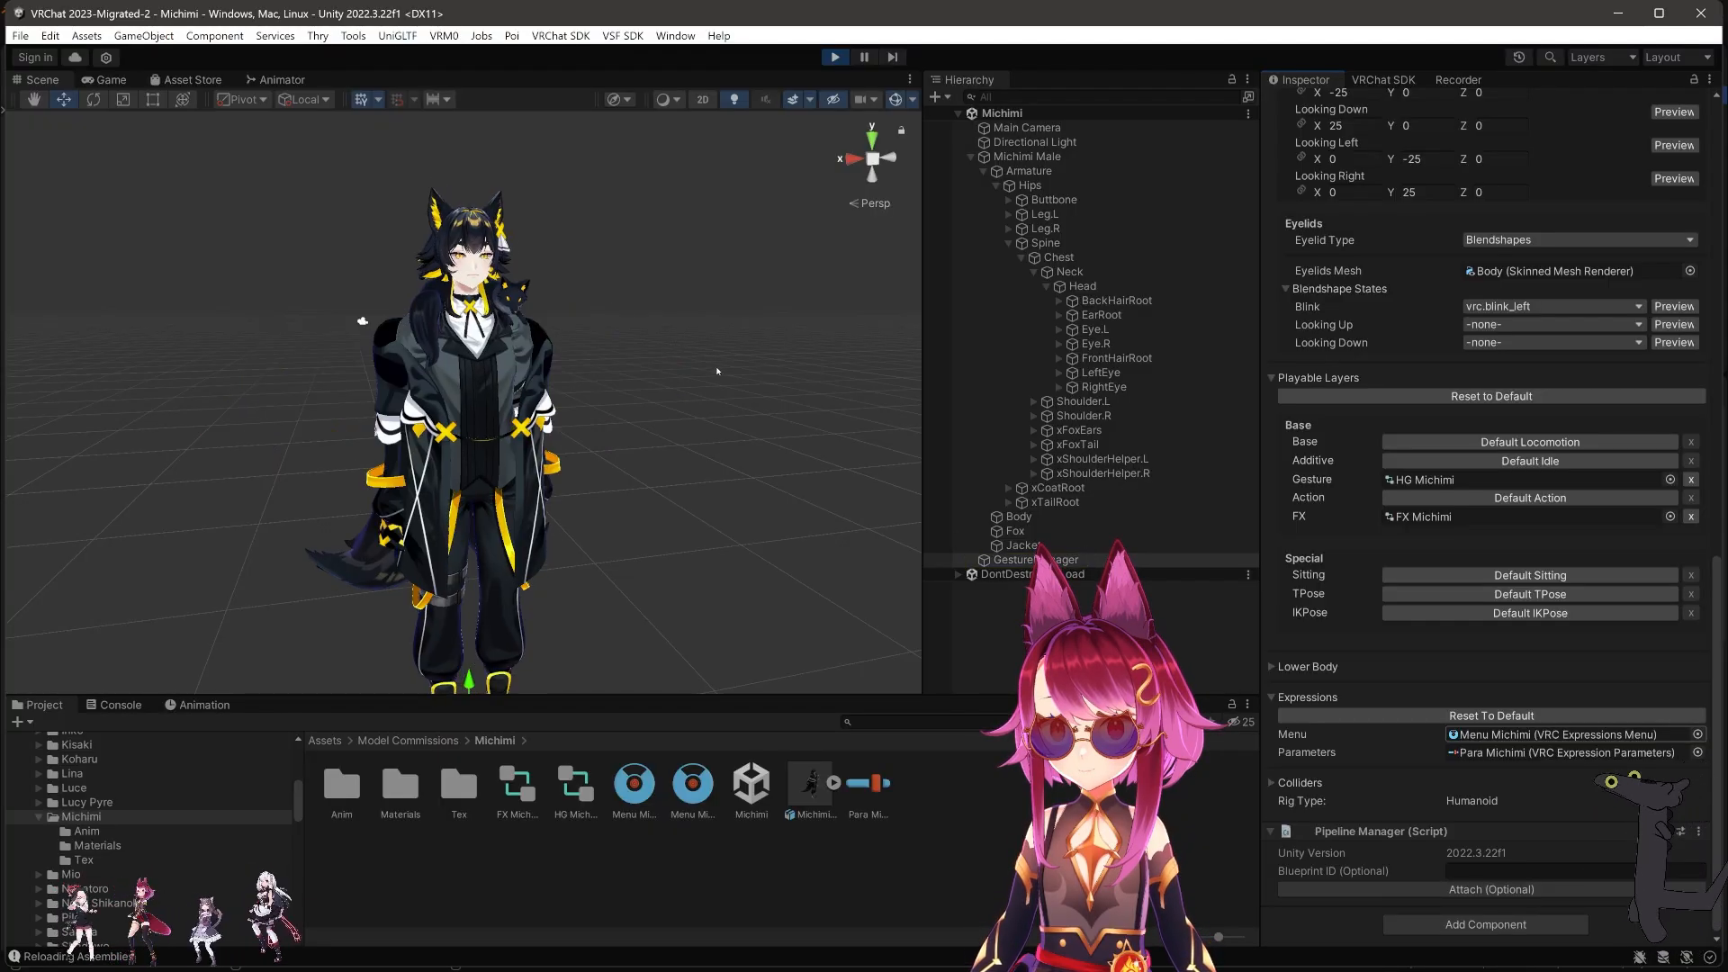
- Orbit to a front view of the avatar and open its Expressions menu in Gesture Manager
{"action": "scroll", "coordinate": [489, 385], "scroll_direction": "up", "scroll_amount": 6}
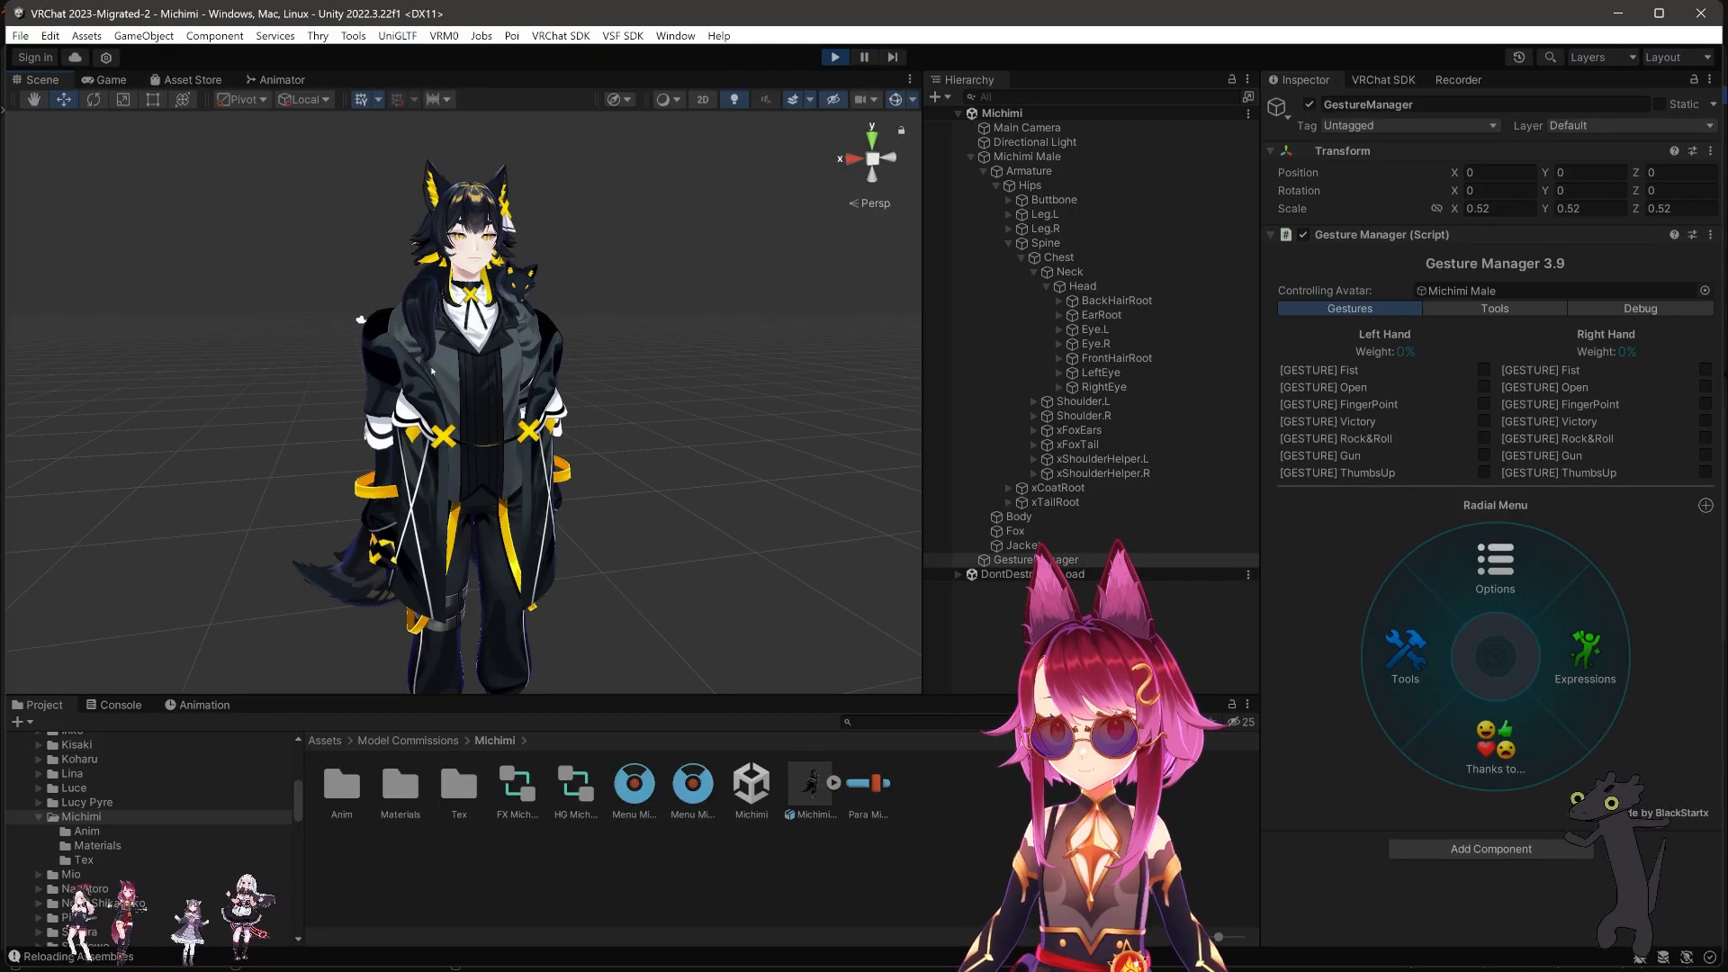
{"action": "mouse_move", "coordinate": [489, 385]}
{"action": "left_mouse_down", "text": "alt"}
{"action": "mouse_move", "coordinate": [531, 419]}
{"action": "mouse_move", "coordinate": [664, 460]}
{"action": "mouse_move", "coordinate": [864, 462]}
{"action": "mouse_move", "coordinate": [543, 397]}
{"action": "mouse_move", "coordinate": [519, 368]}
{"action": "left_mouse_up", "text": "alt"}
{"action": "middle_click_drag", "start_coordinate": [519, 368], "coordinate": [523, 433]}
{"action": "scroll", "coordinate": [523, 433], "scroll_direction": "up", "scroll_amount": 2}
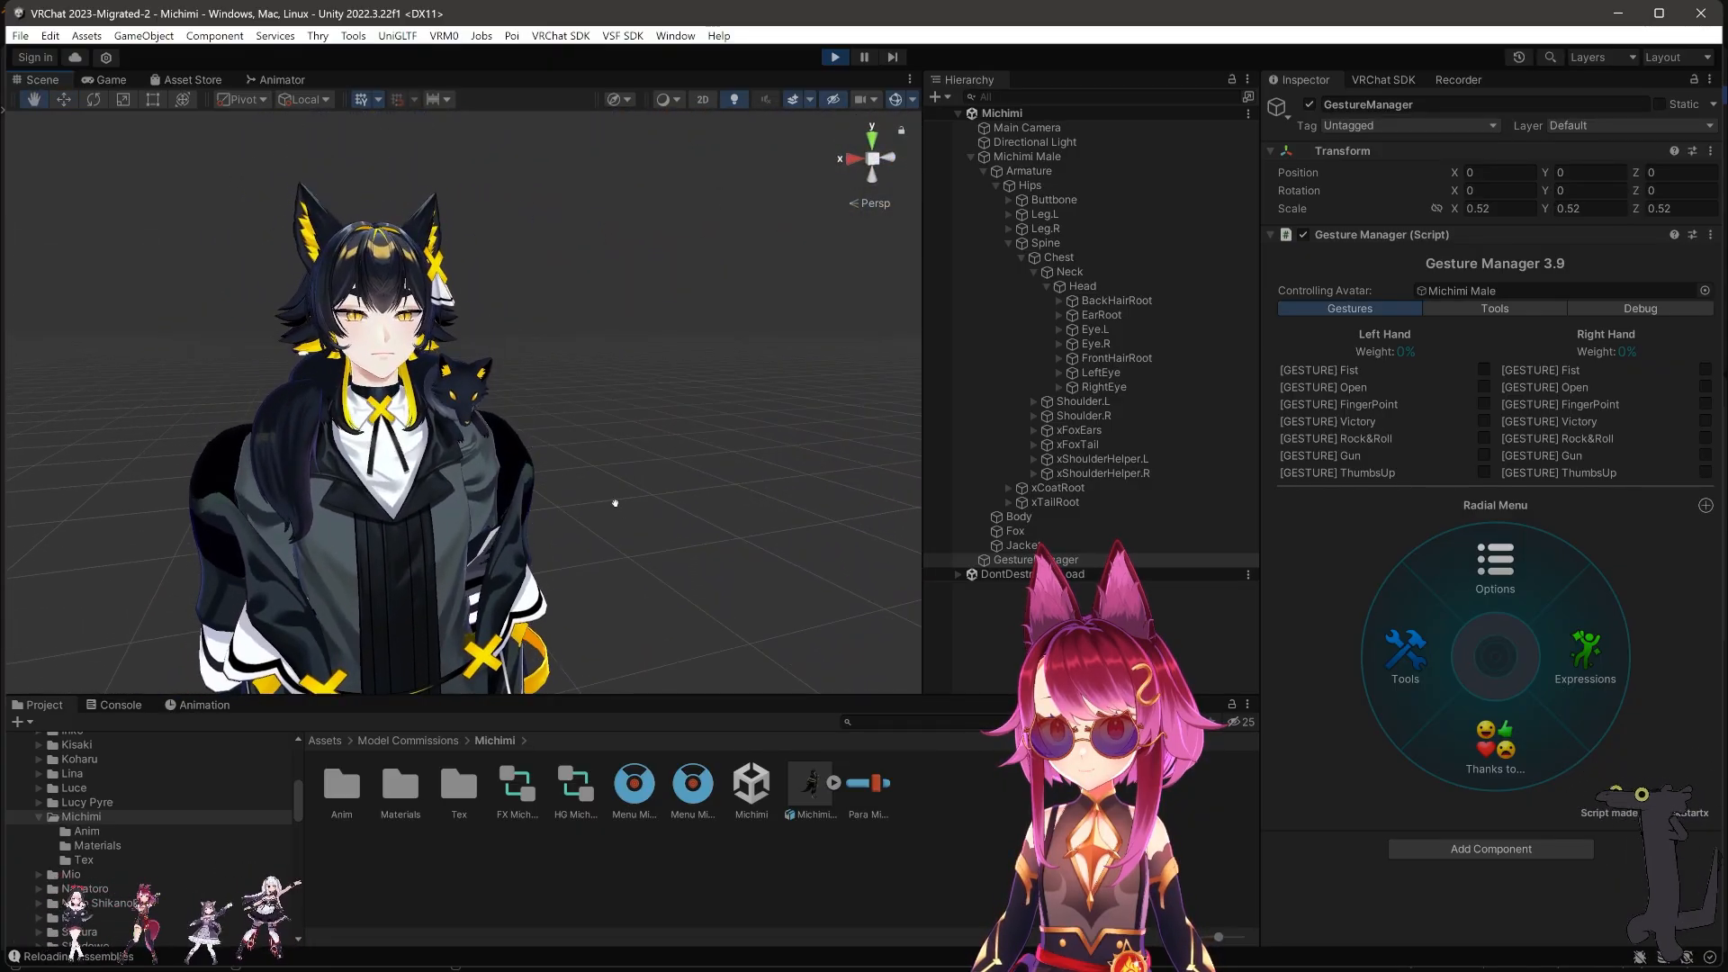
{"action": "left_click", "coordinate": [1585, 650]}
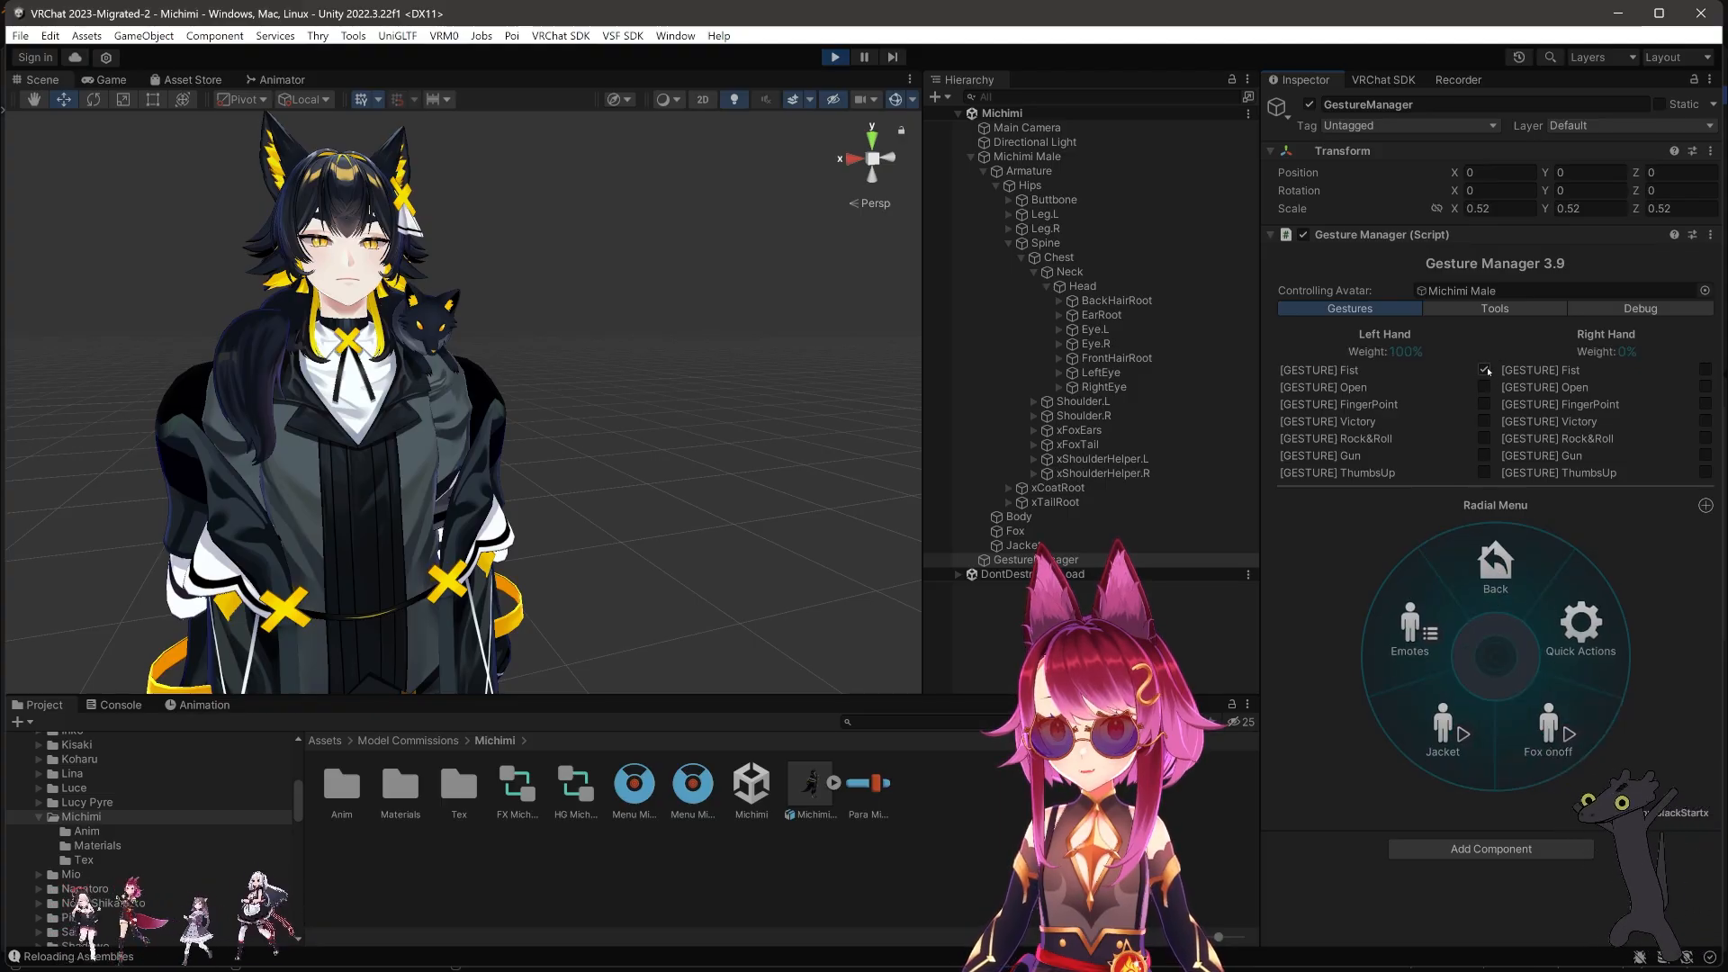
{"action": "middle_click_drag", "start_coordinate": [540, 630], "coordinate": [540, 674]}
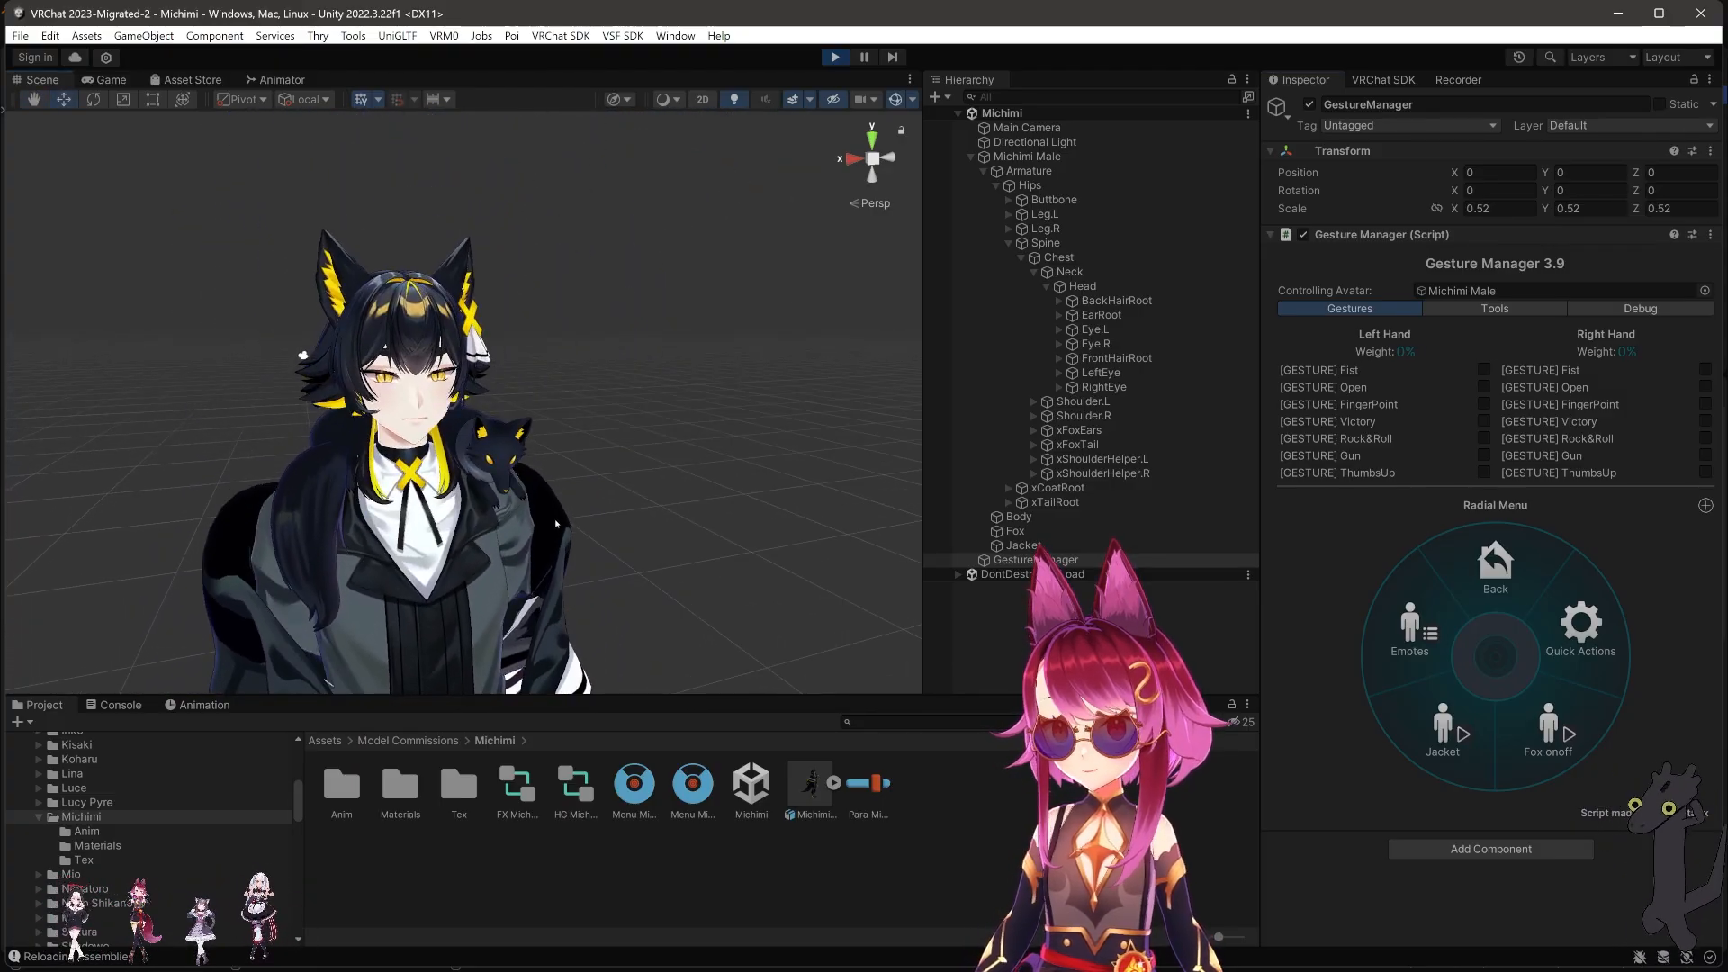
{"action": "scroll", "coordinate": [463, 402], "scroll_direction": "up", "scroll_amount": 2}
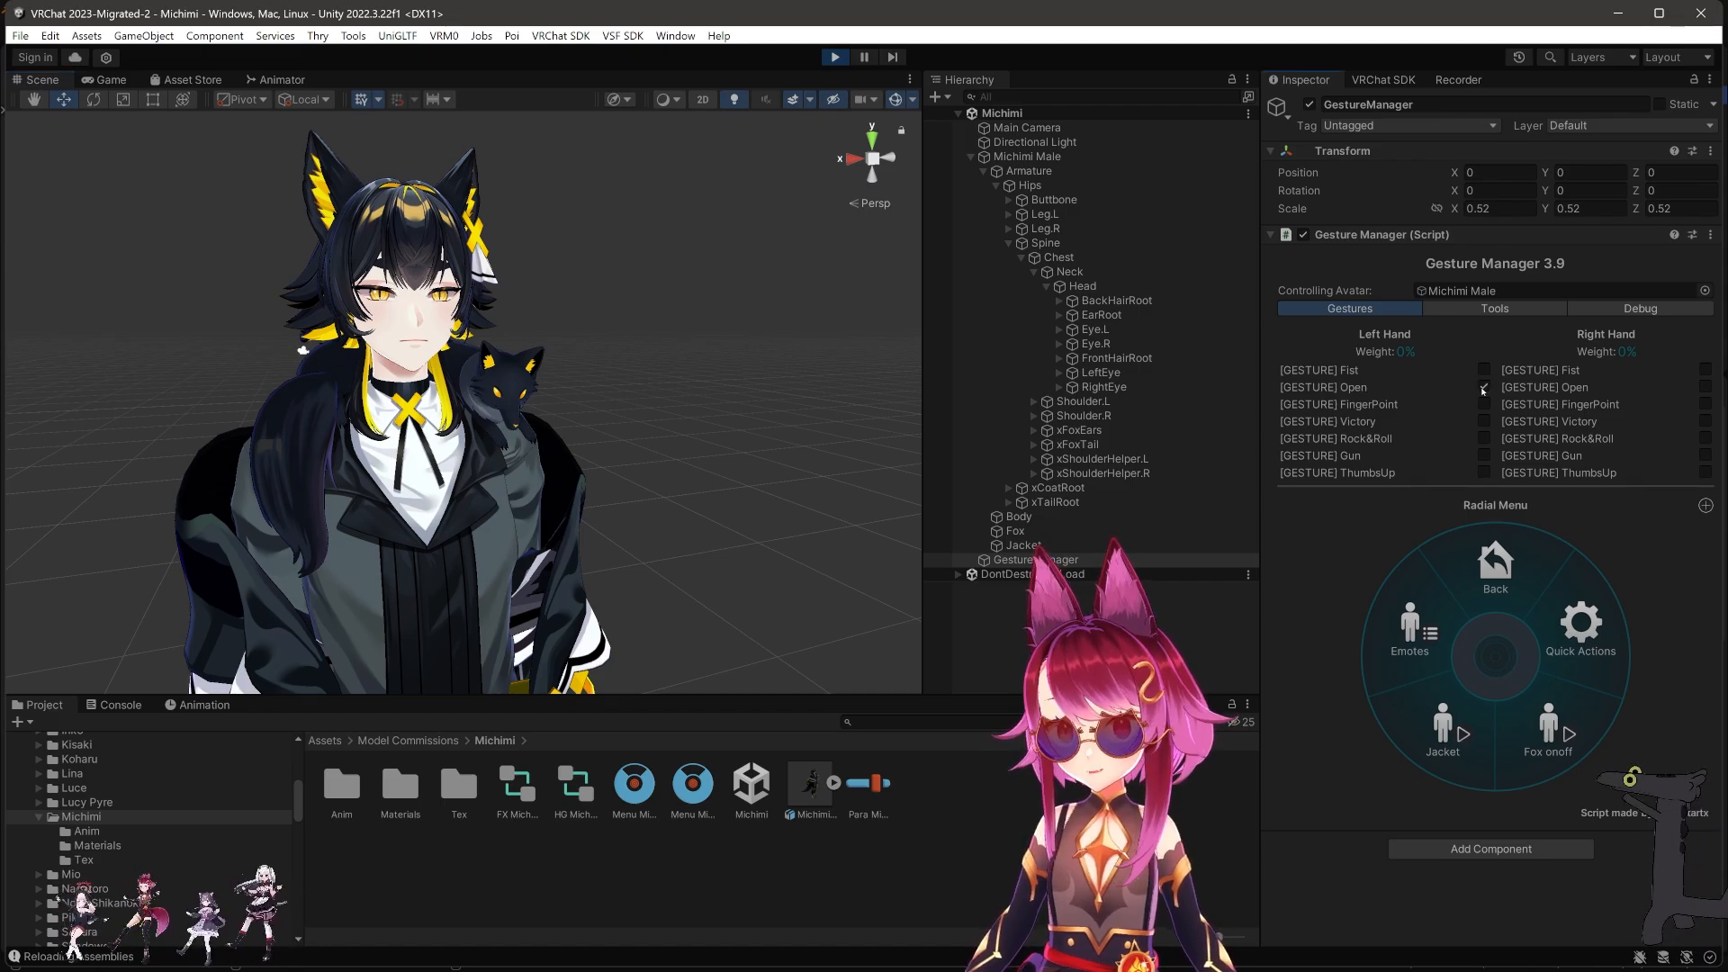
- Preview the left-hand Open, FingerPoint, Victory and Gun gesture expressions in turn
{"action": "left_click", "coordinate": [1484, 388]}
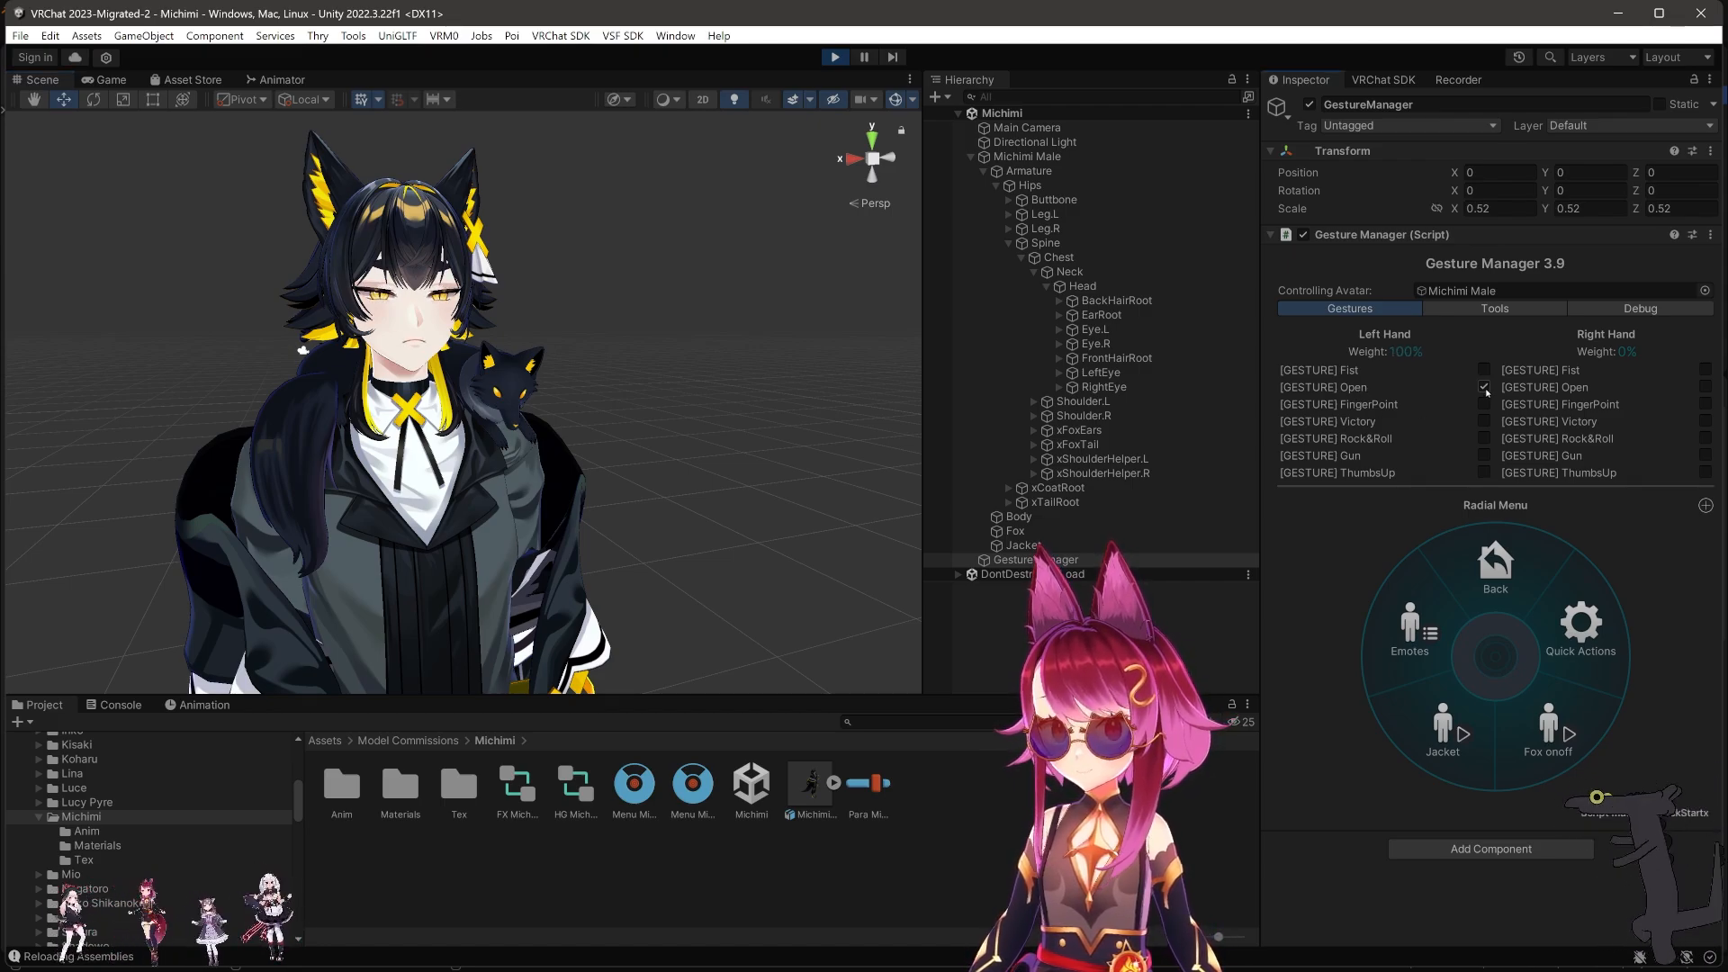
{"action": "scroll", "coordinate": [680, 489], "scroll_direction": "up", "scroll_amount": 5}
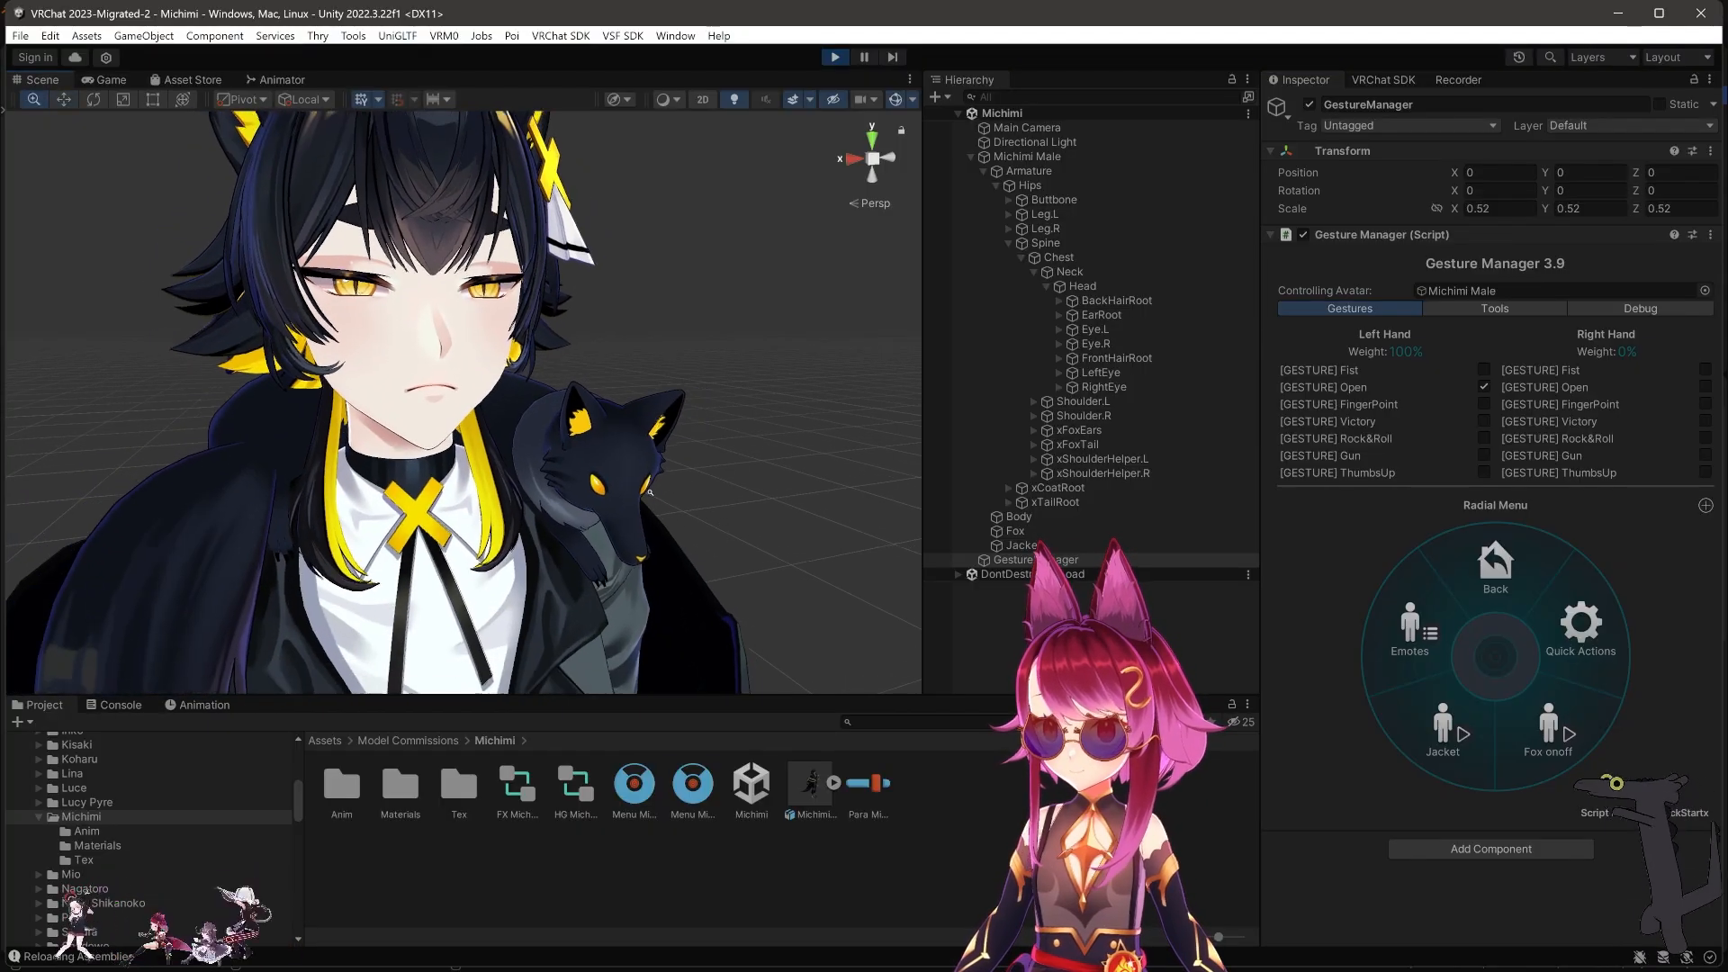
{"action": "left_click", "coordinate": [1483, 388]}
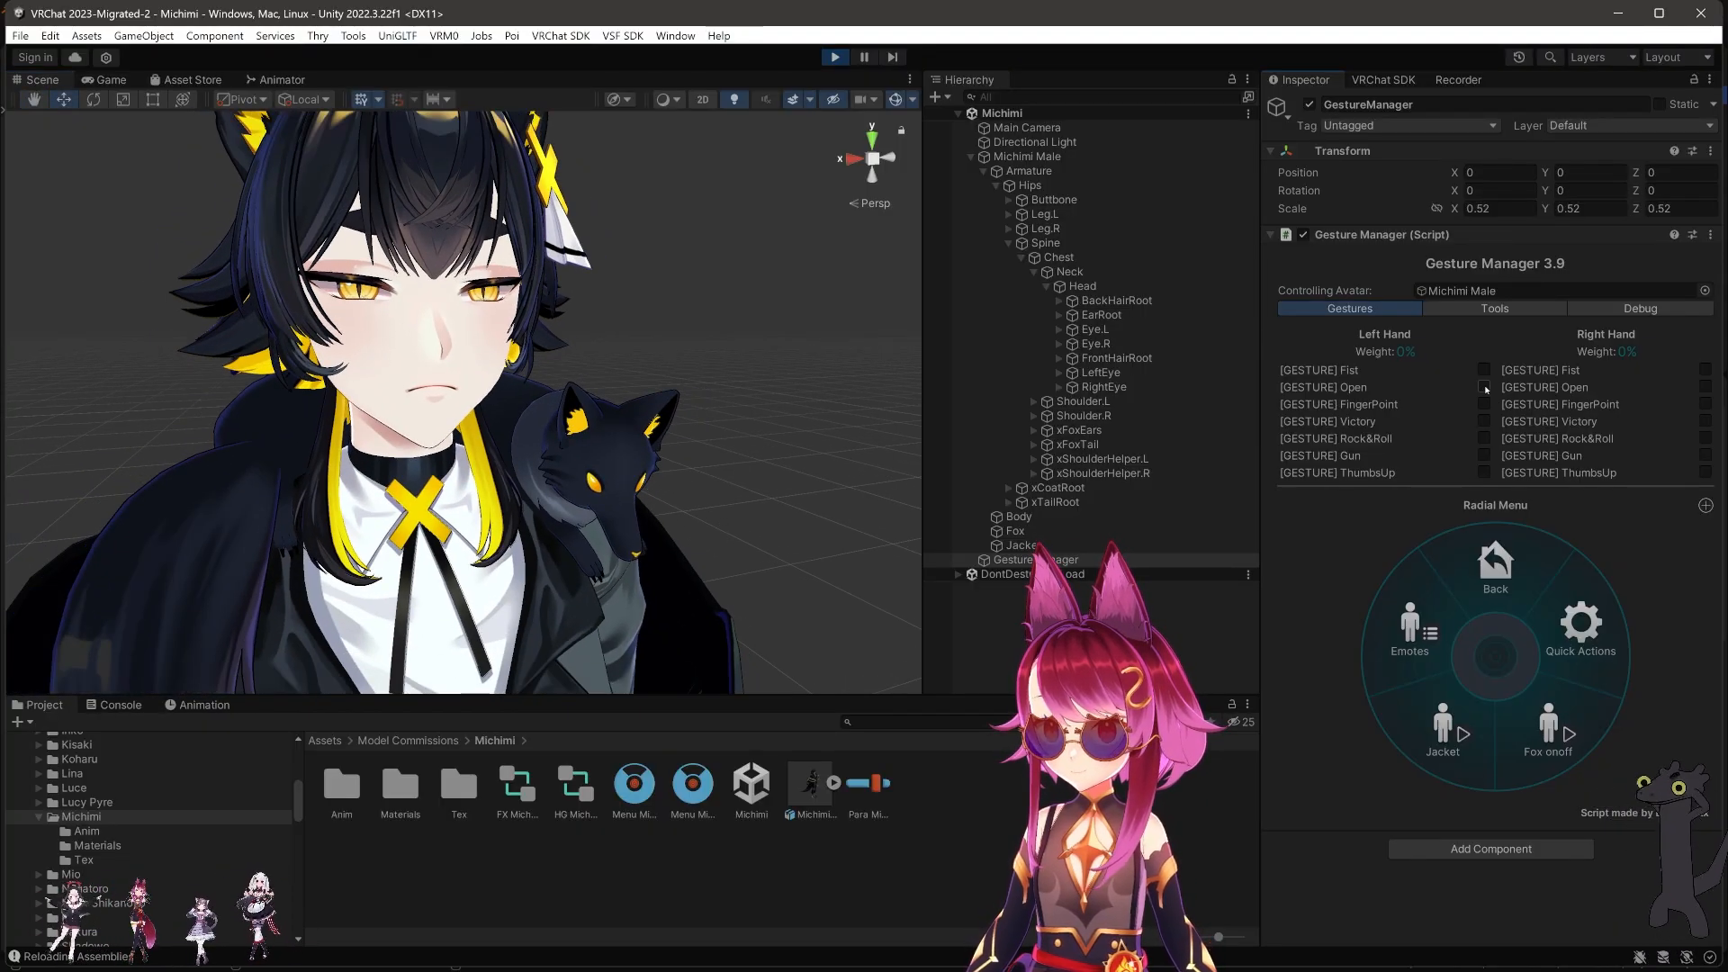
{"action": "left_click", "coordinate": [1484, 404]}
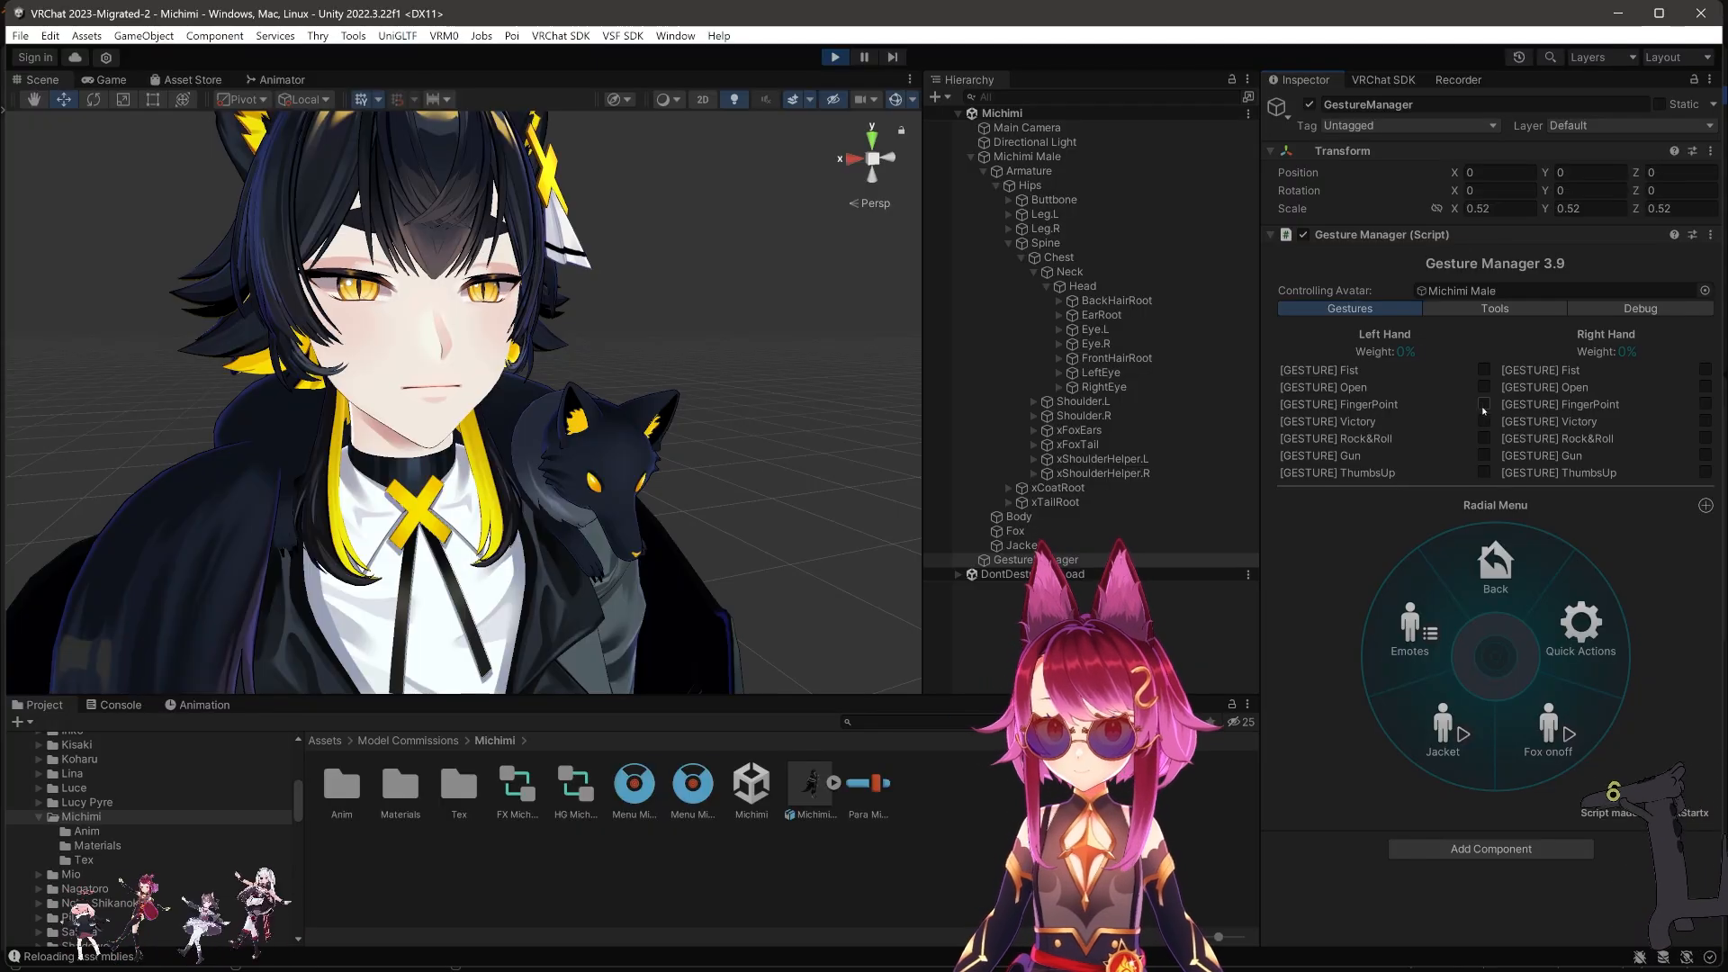
{"action": "left_click", "coordinate": [1484, 421]}
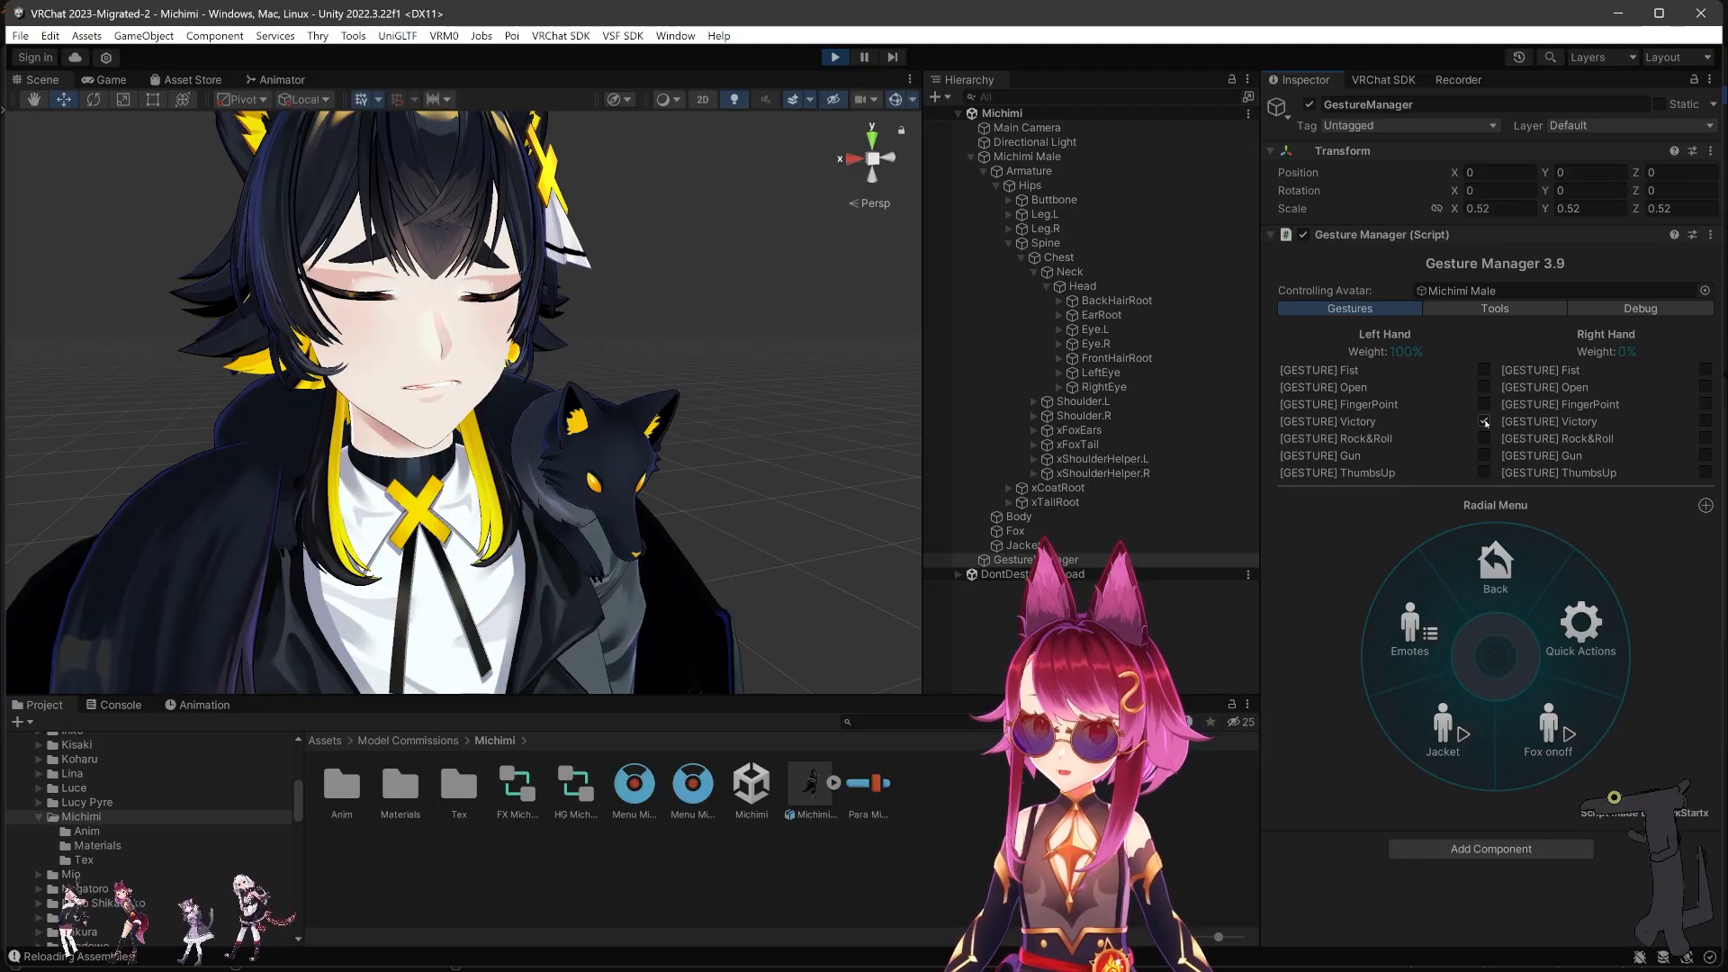
{"action": "left_click", "coordinate": [1484, 455]}
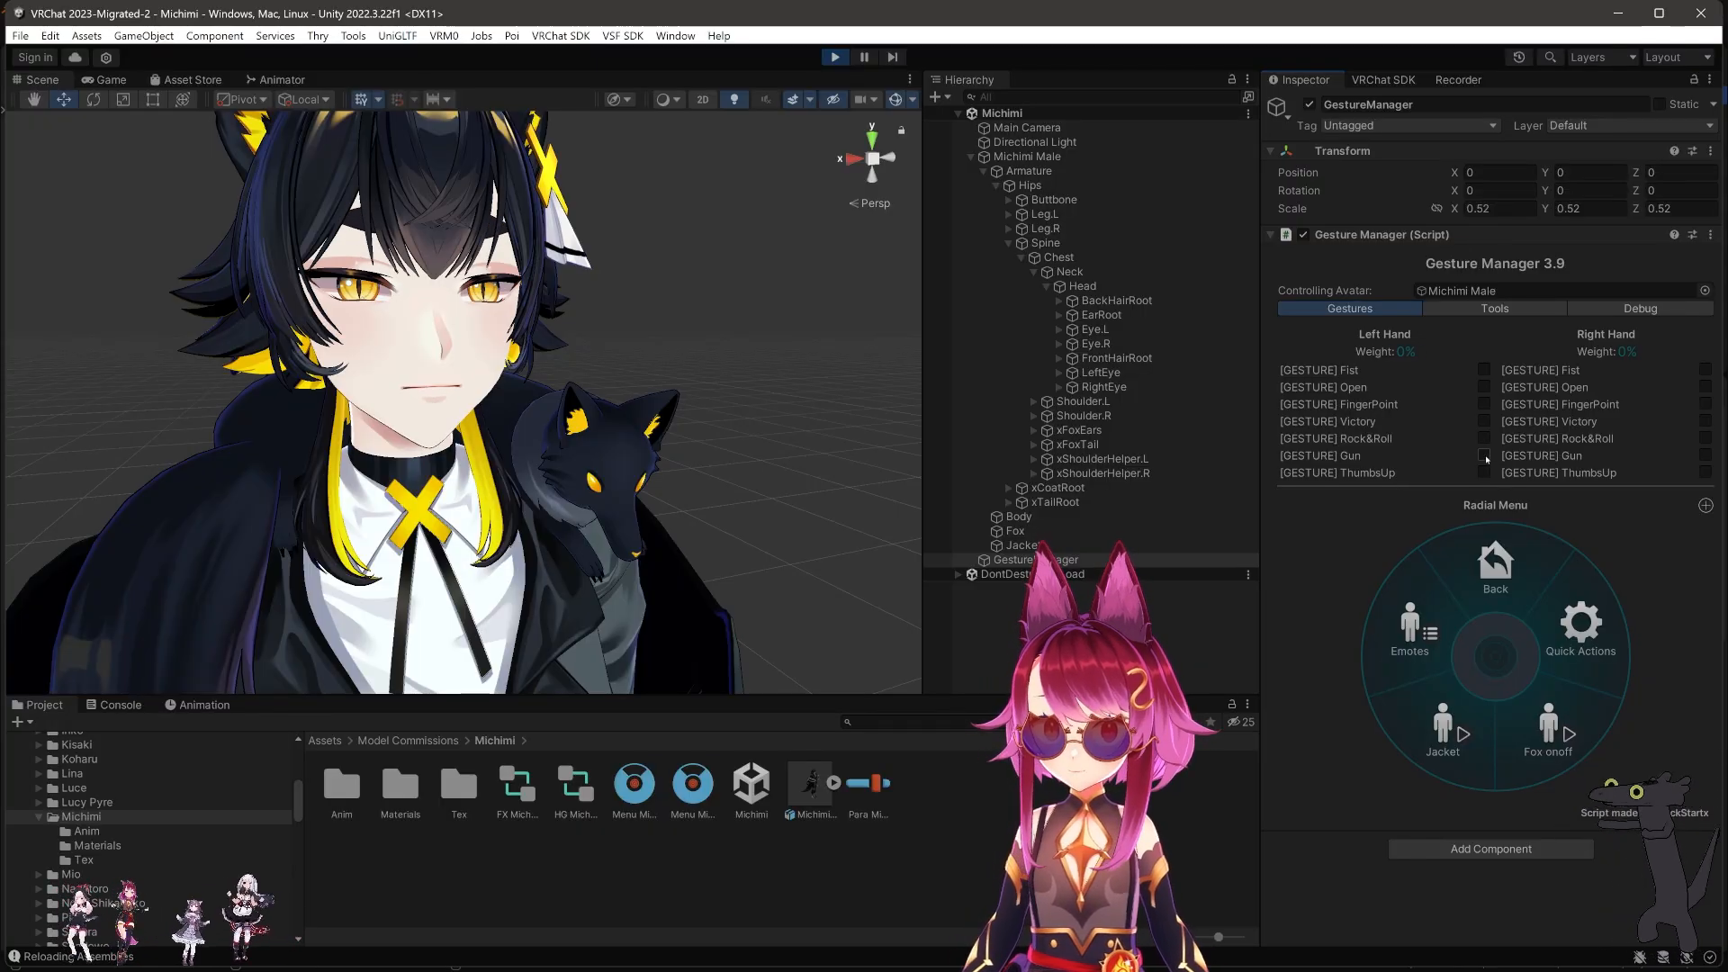
- Clear the Gun gesture and toggle Fox onoff off, on, and off again
{"action": "left_click", "coordinate": [1483, 456]}
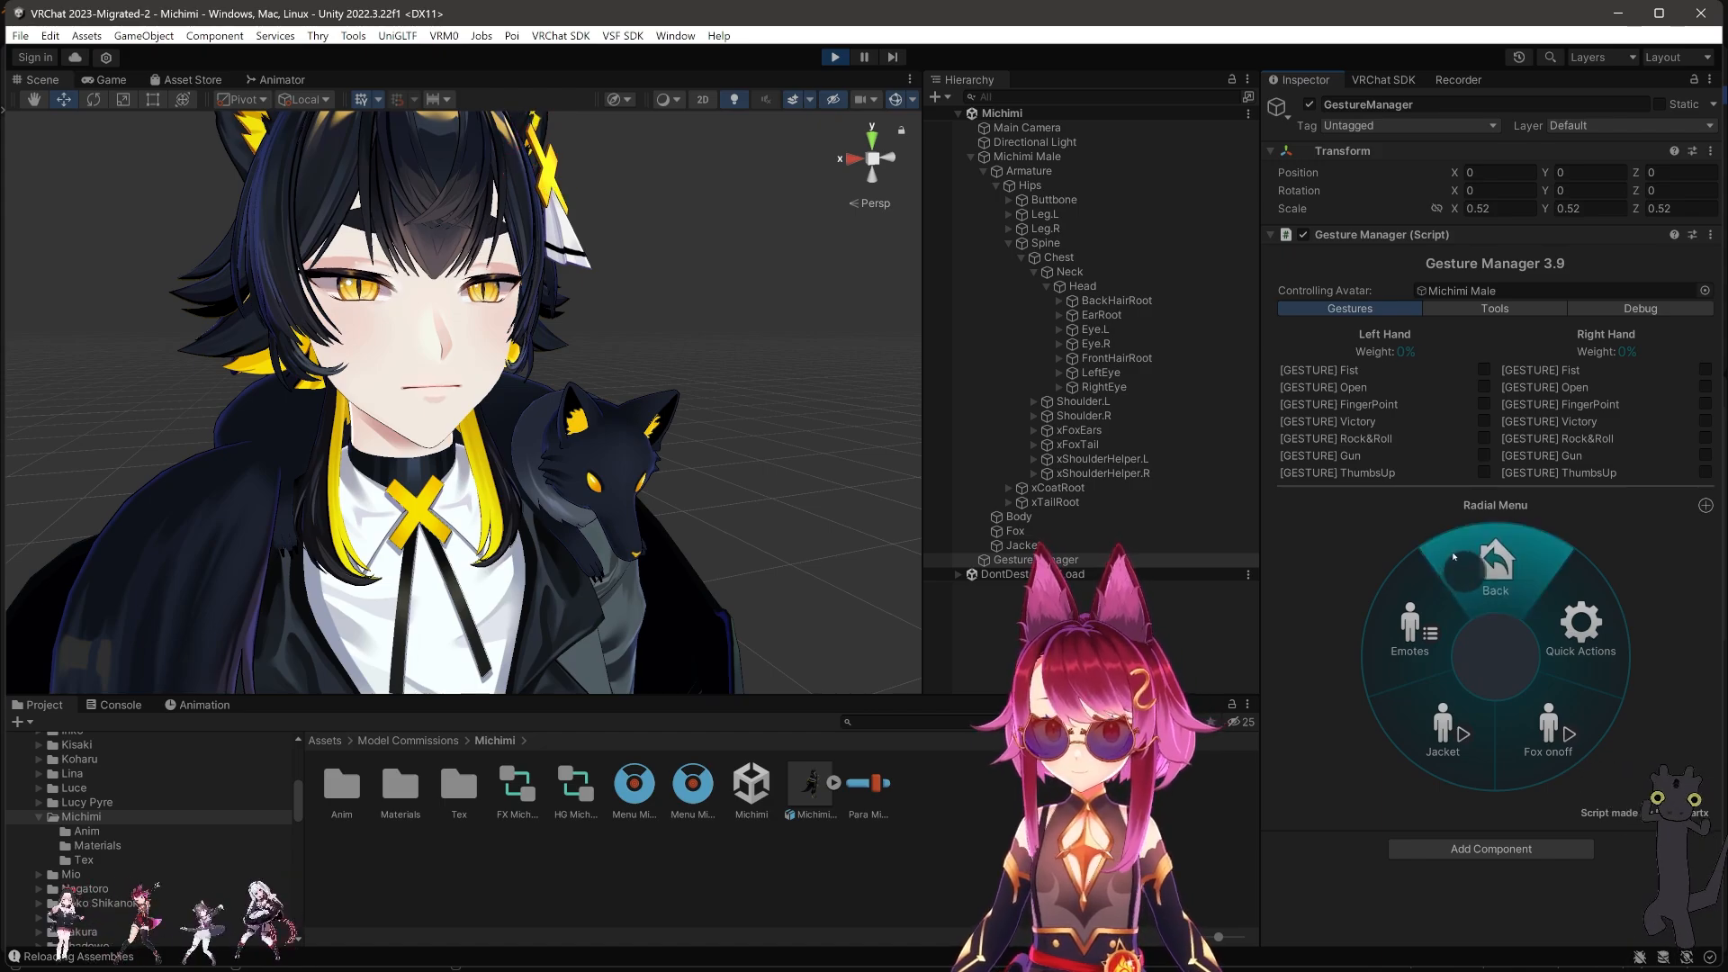
{"action": "scroll", "coordinate": [560, 515], "scroll_direction": "down", "scroll_amount": 5}
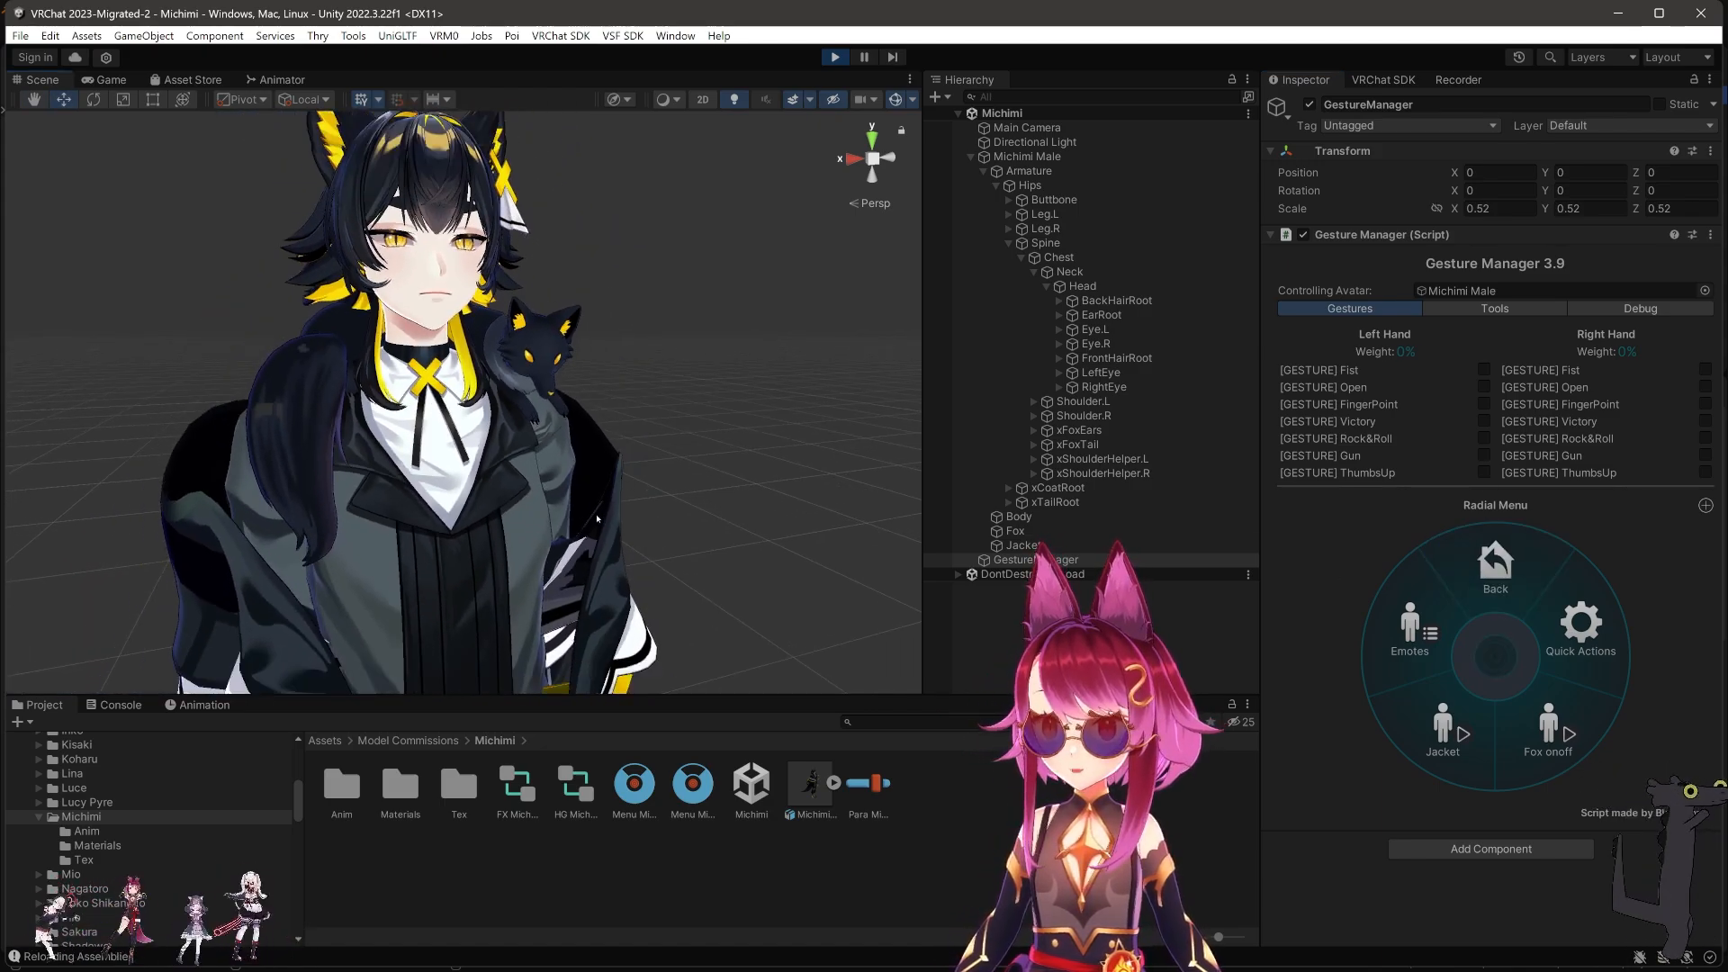
{"action": "left_click", "coordinate": [1548, 727]}
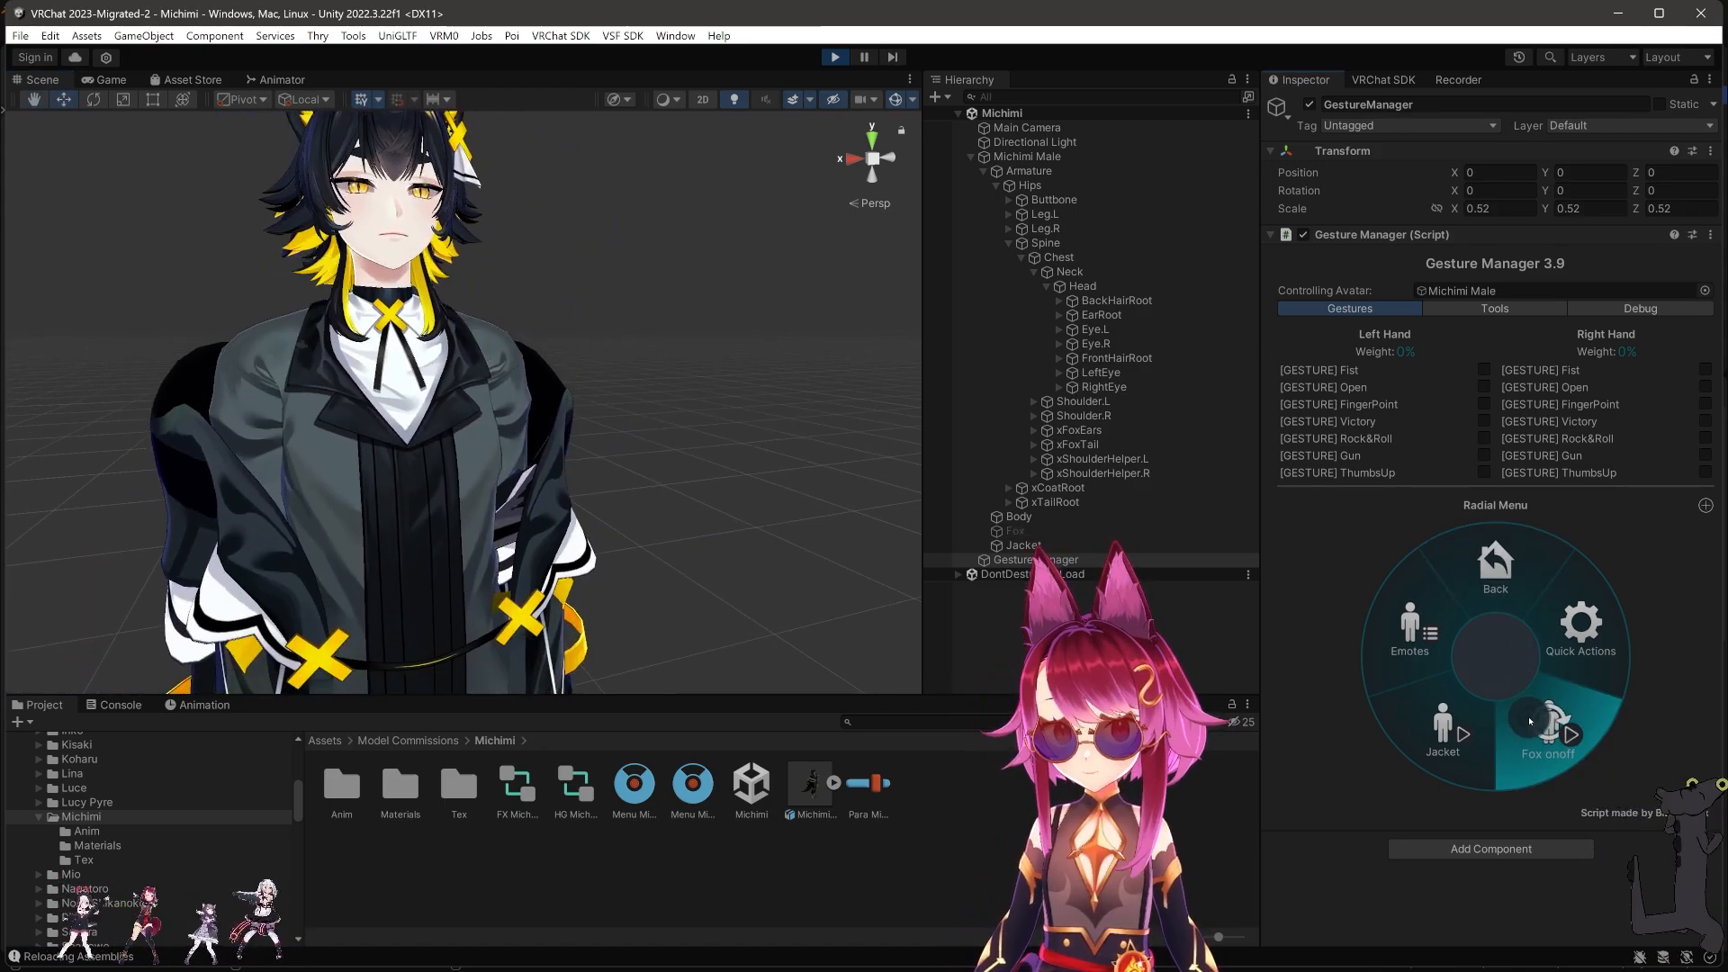
{"action": "scroll", "coordinate": [423, 401], "scroll_direction": "down", "scroll_amount": 3}
{"action": "left_click", "coordinate": [1543, 727]}
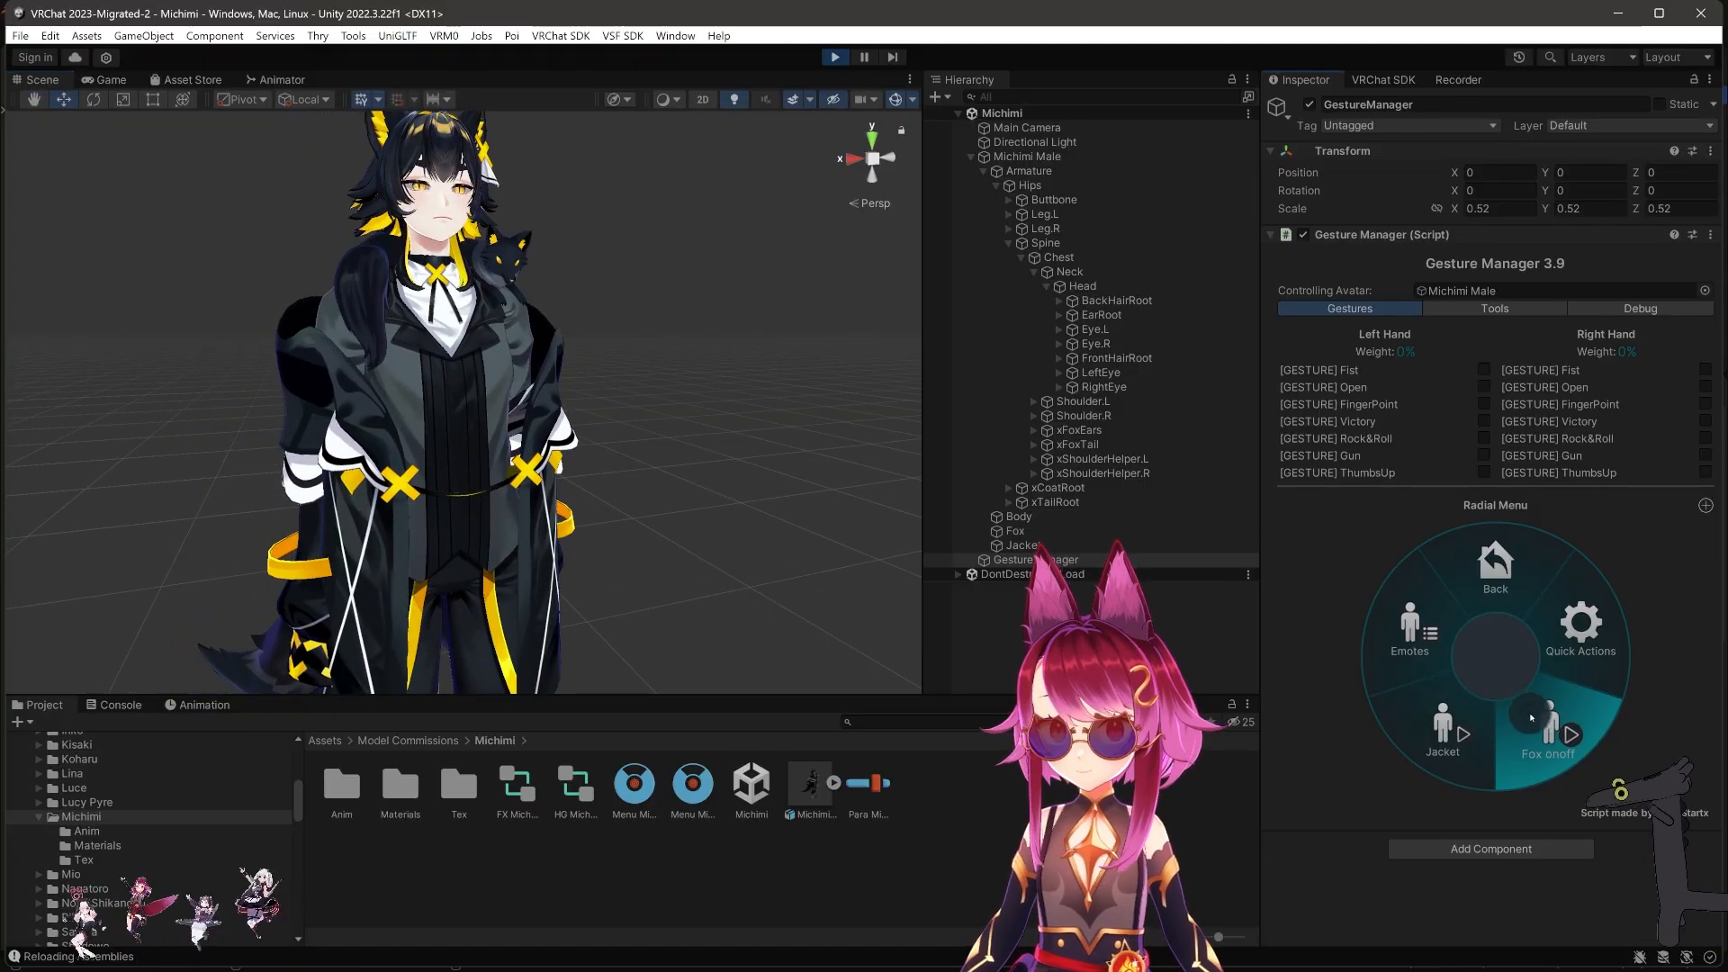
{"action": "left_click", "coordinate": [1538, 728]}
{"action": "mouse_move", "coordinate": [450, 433]}
{"action": "left_mouse_down", "text": "alt"}
{"action": "mouse_move", "coordinate": [634, 434]}
{"action": "mouse_move", "coordinate": [449, 448]}
{"action": "left_mouse_up", "text": "alt"}
{"action": "scroll", "coordinate": [637, 448], "scroll_direction": "up", "scroll_amount": 3}
- Toggle the Jacket and Fox on and off, then open FX Michimi's layers in the Animator
{"action": "left_click", "coordinate": [1444, 722]}
{"action": "scroll", "coordinate": [705, 610], "scroll_direction": "down", "scroll_amount": 2}
{"action": "middle_click_drag", "start_coordinate": [706, 610], "coordinate": [653, 585]}
{"action": "scroll", "coordinate": [702, 613], "scroll_direction": "down", "scroll_amount": 2}
{"action": "scroll", "coordinate": [702, 613], "scroll_direction": "up", "scroll_amount": 2}
{"action": "left_click", "coordinate": [1442, 727]}
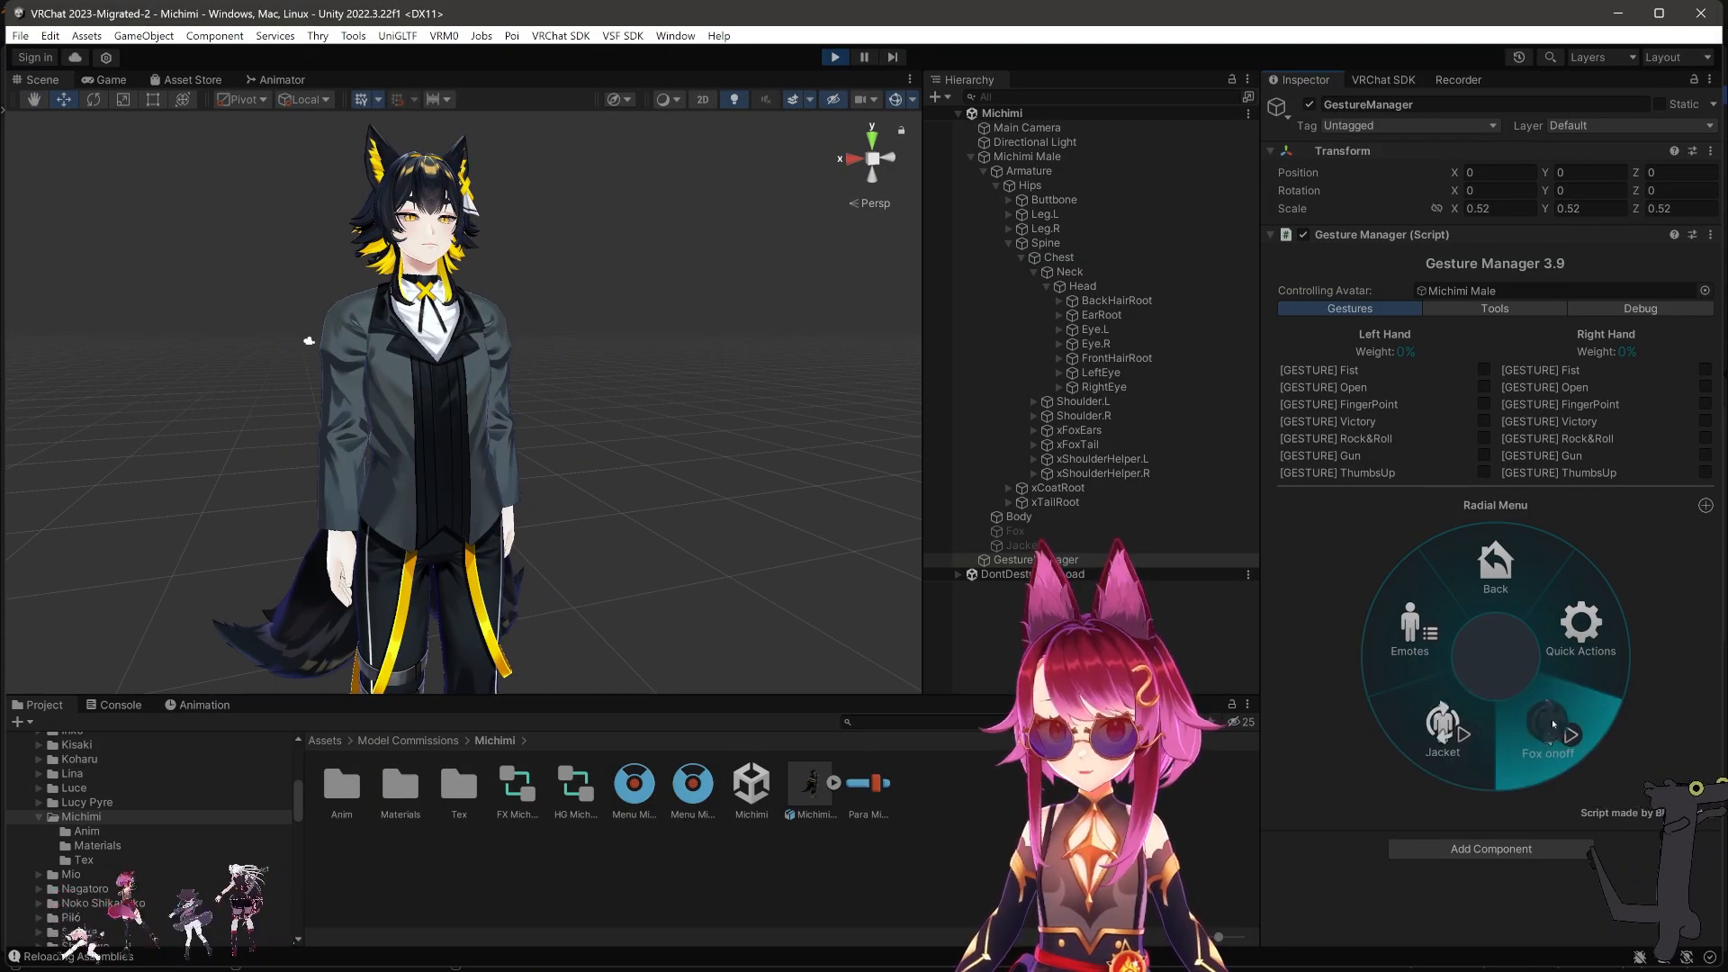
{"action": "left_click", "coordinate": [1460, 729]}
{"action": "left_click", "coordinate": [1552, 727]}
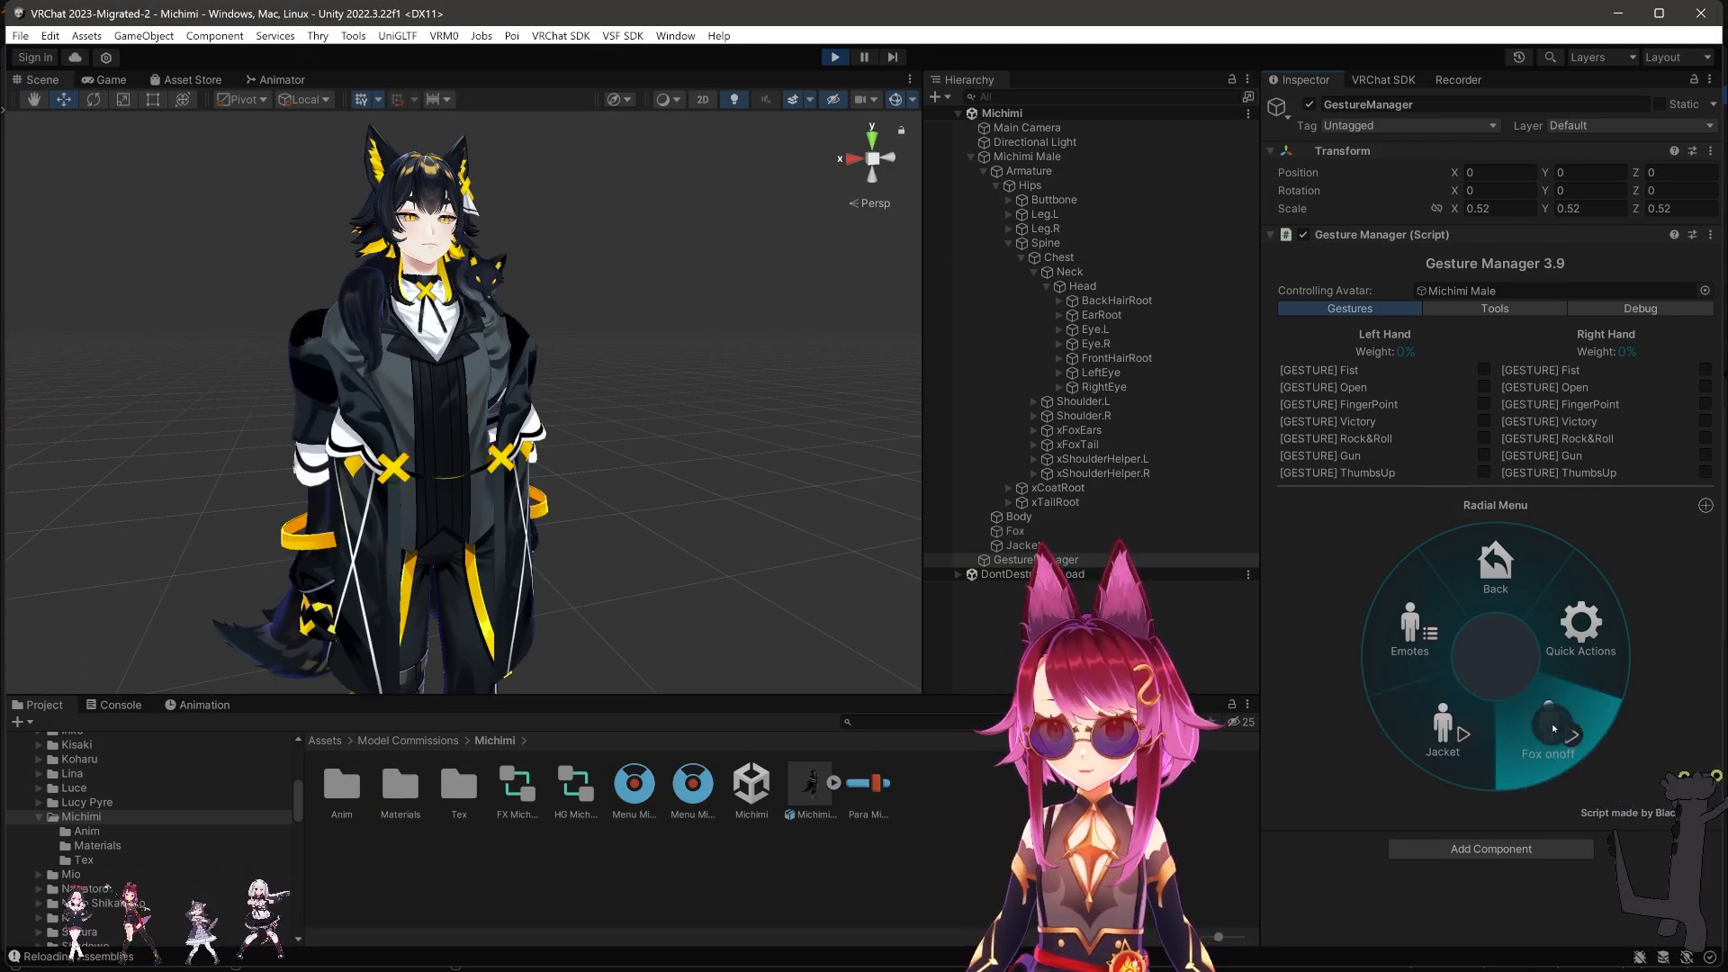
{"action": "left_click", "coordinate": [1552, 727]}
{"action": "left_click", "coordinate": [1447, 731]}
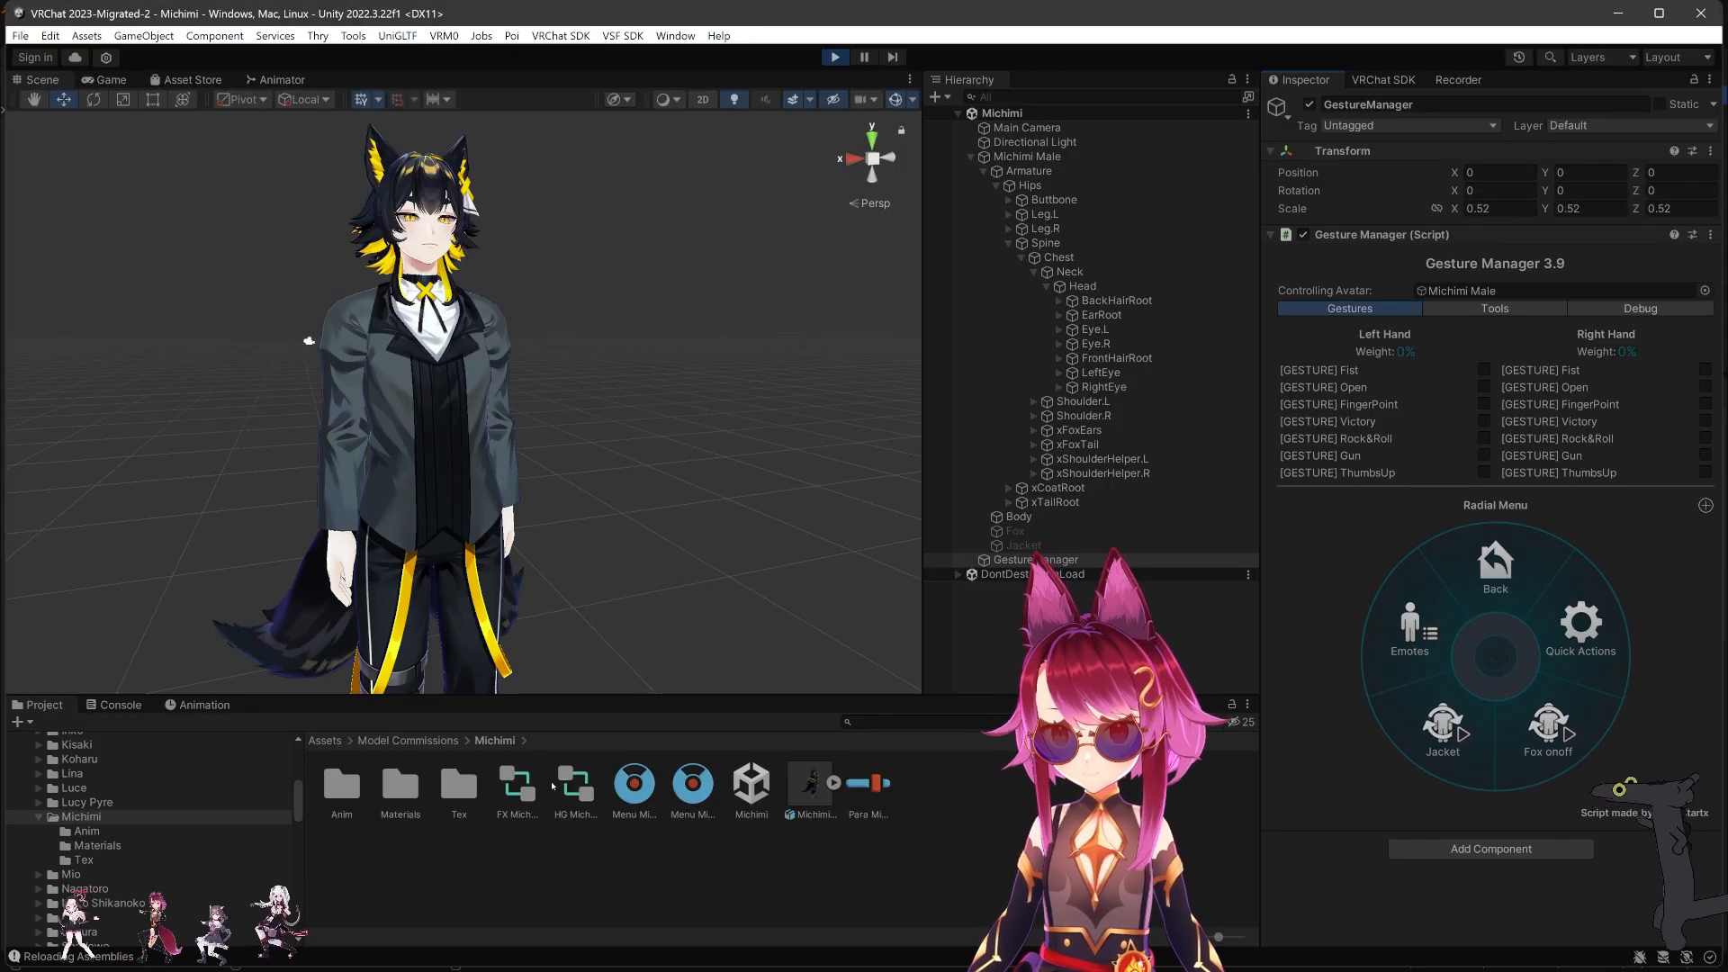
{"action": "left_click", "coordinate": [521, 788]}
{"action": "left_click", "coordinate": [264, 79]}
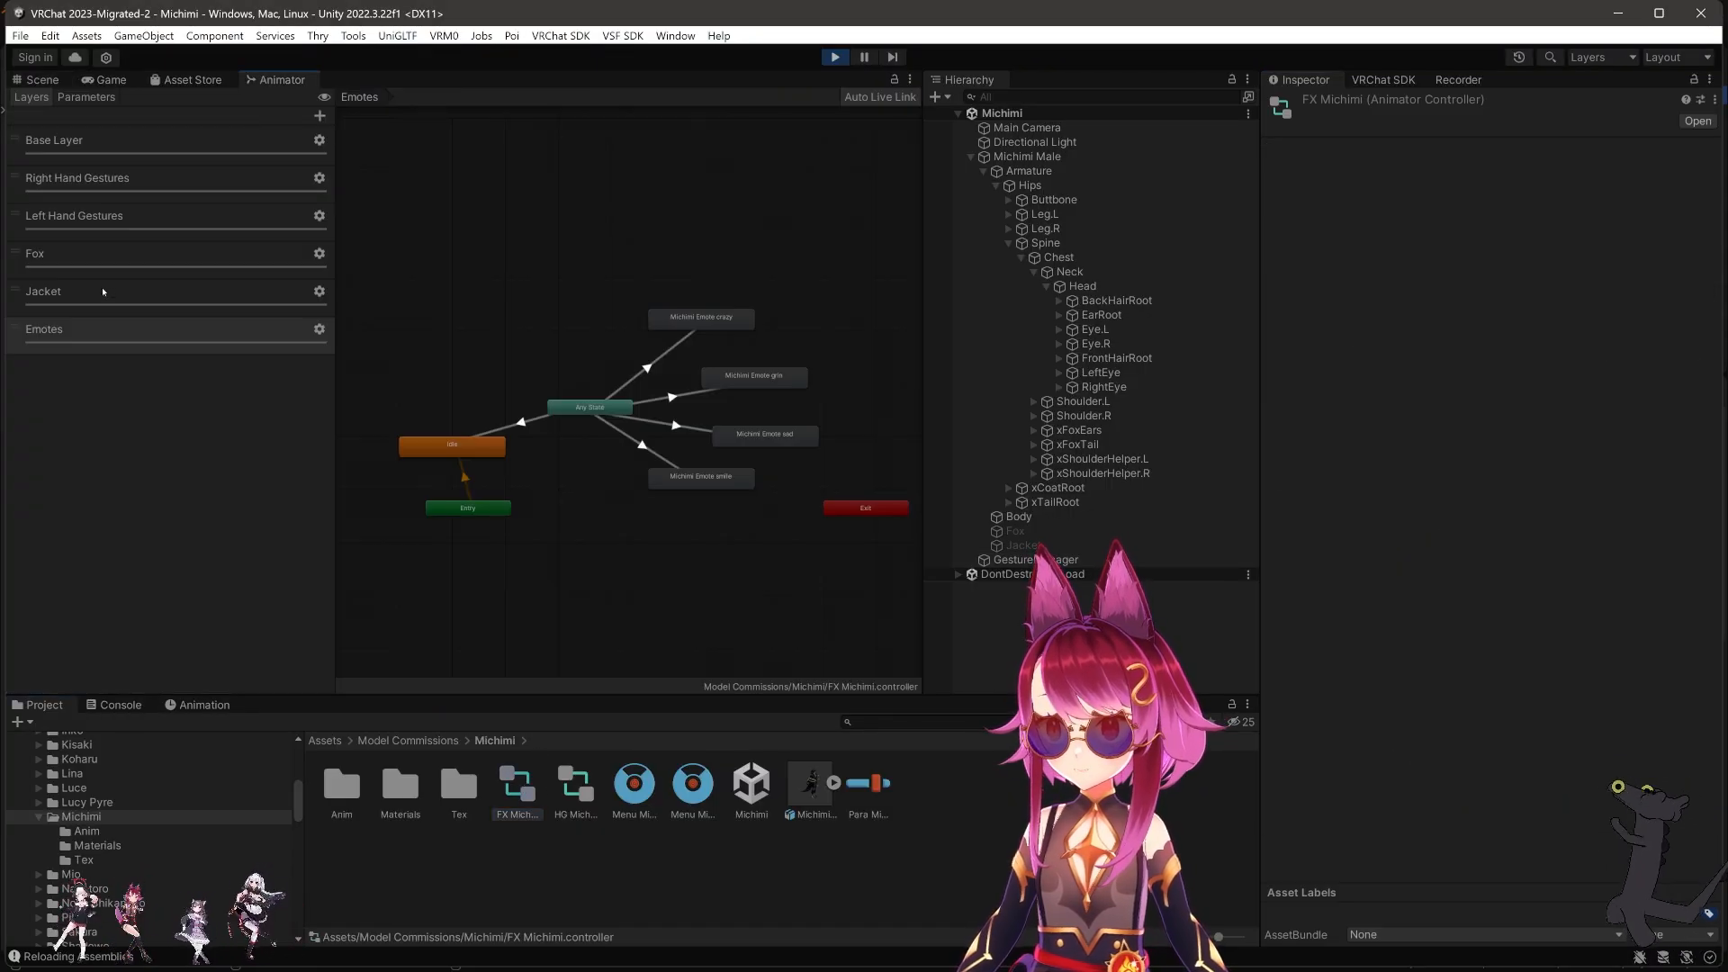
- Flip between the Fox and Jacket layers and check the Para Michimi parameter list
{"action": "left_click", "coordinate": [82, 262]}
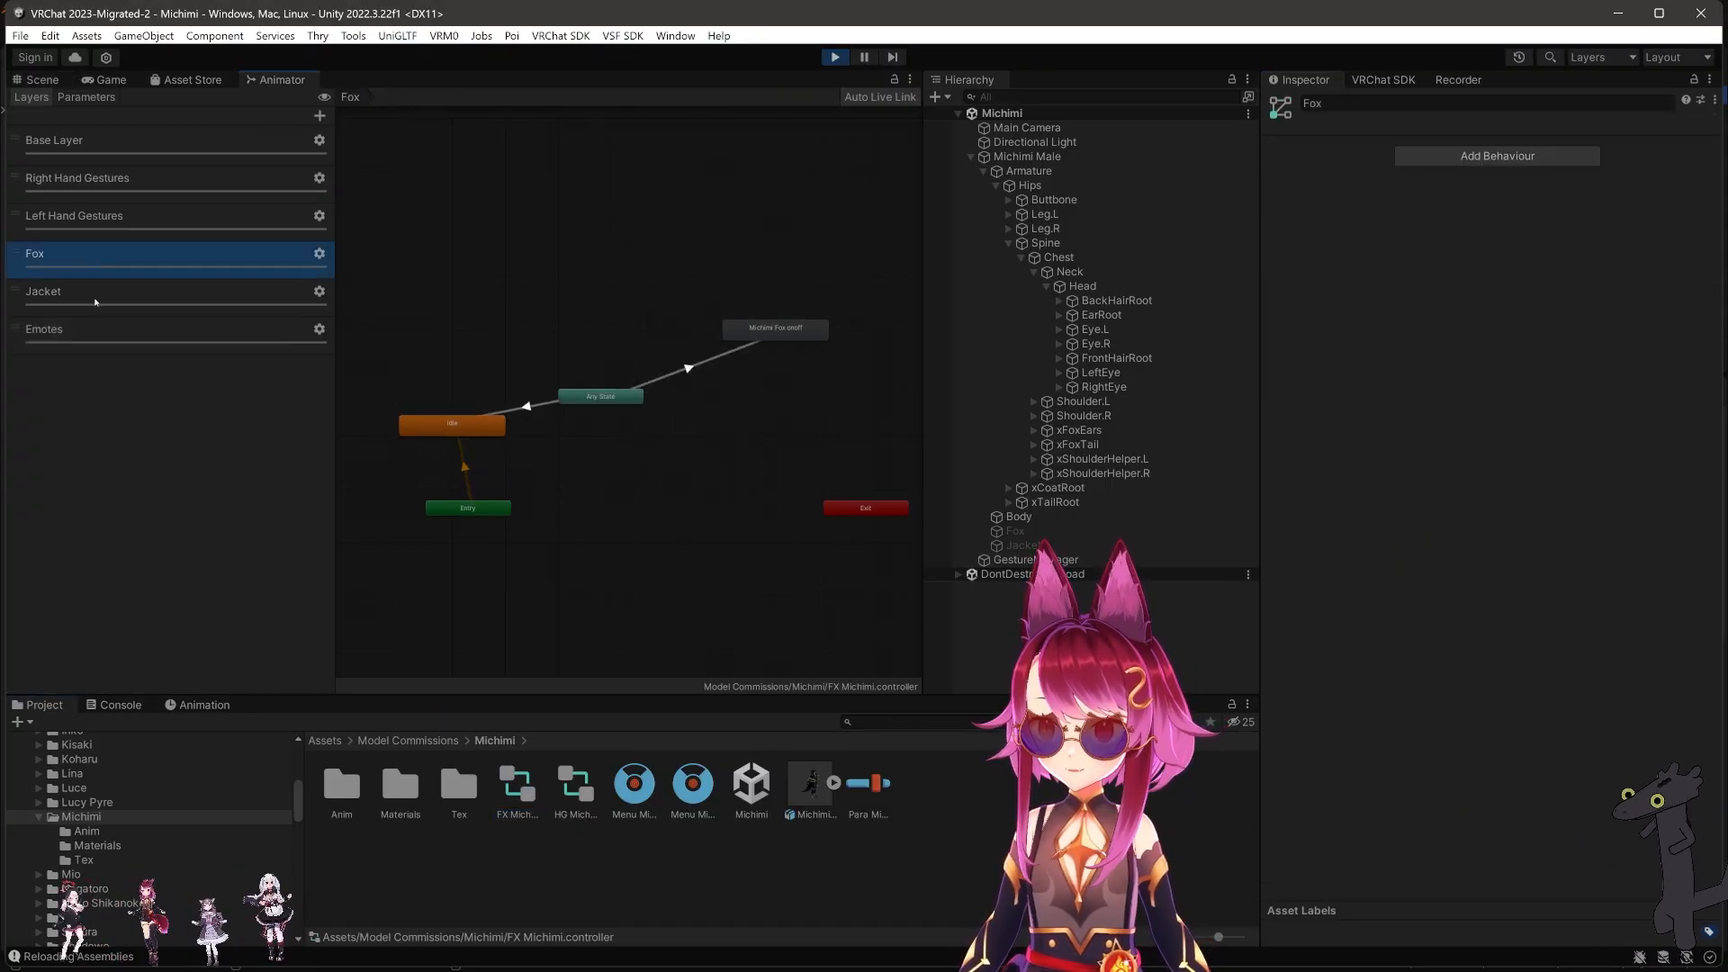
{"action": "left_click", "coordinate": [85, 291]}
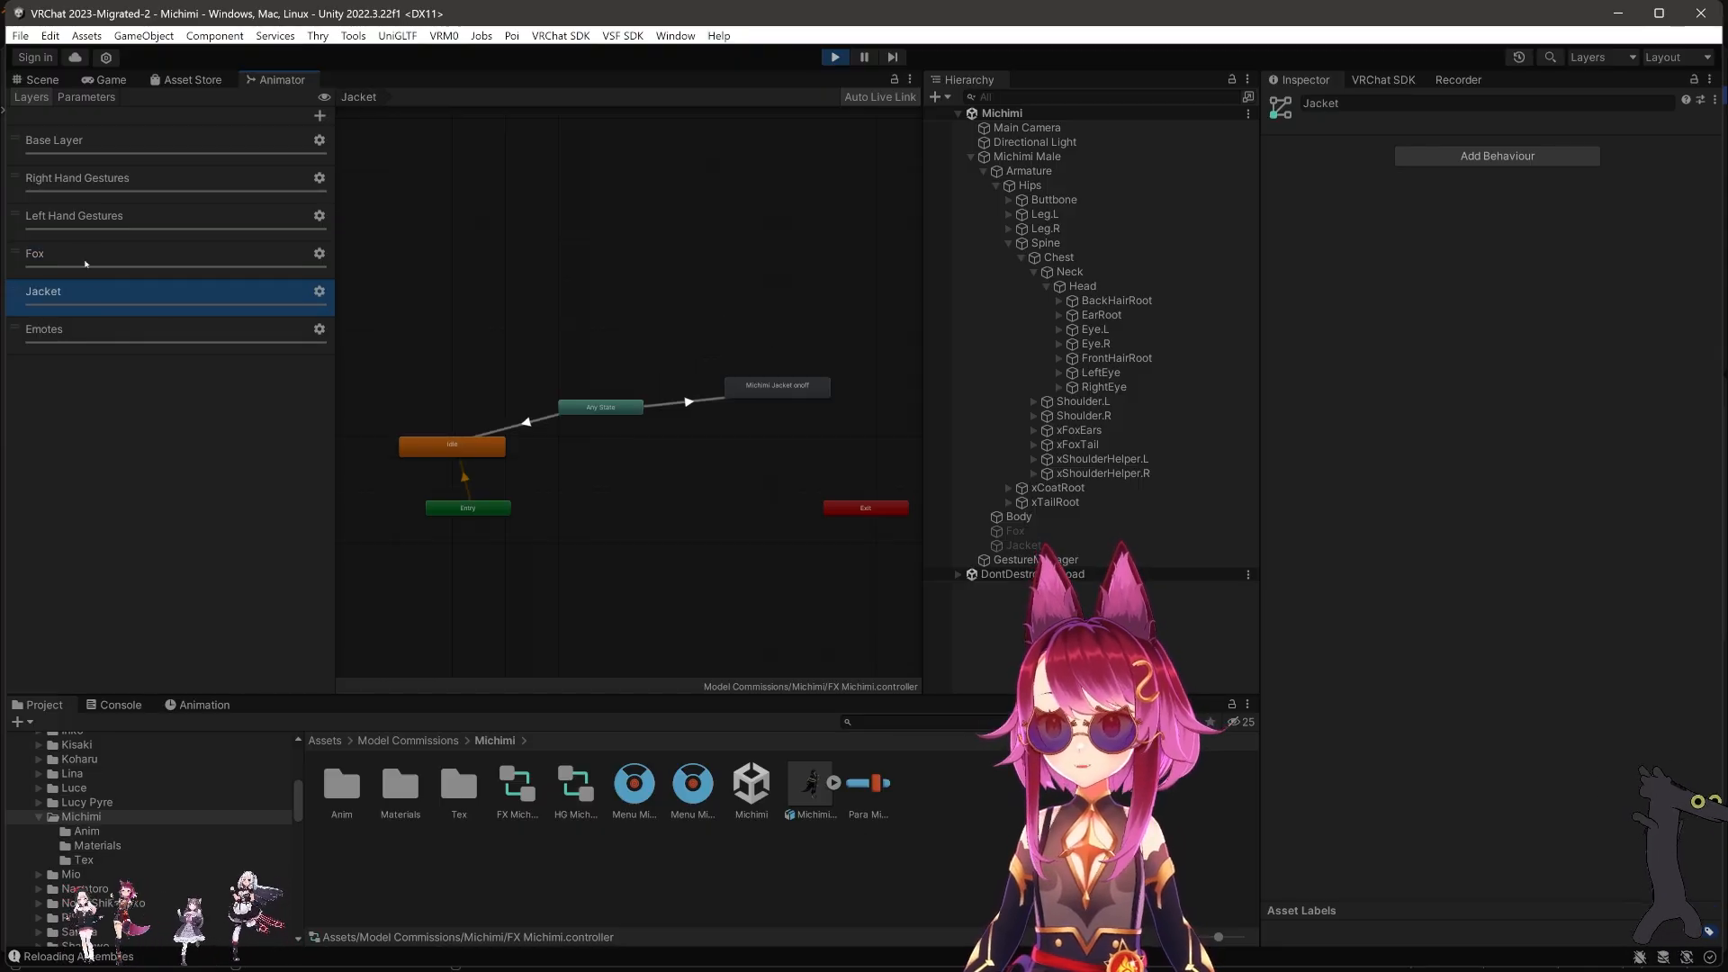
{"action": "left_click", "coordinate": [90, 256]}
{"action": "left_click", "coordinate": [88, 291]}
{"action": "left_click", "coordinate": [95, 255]}
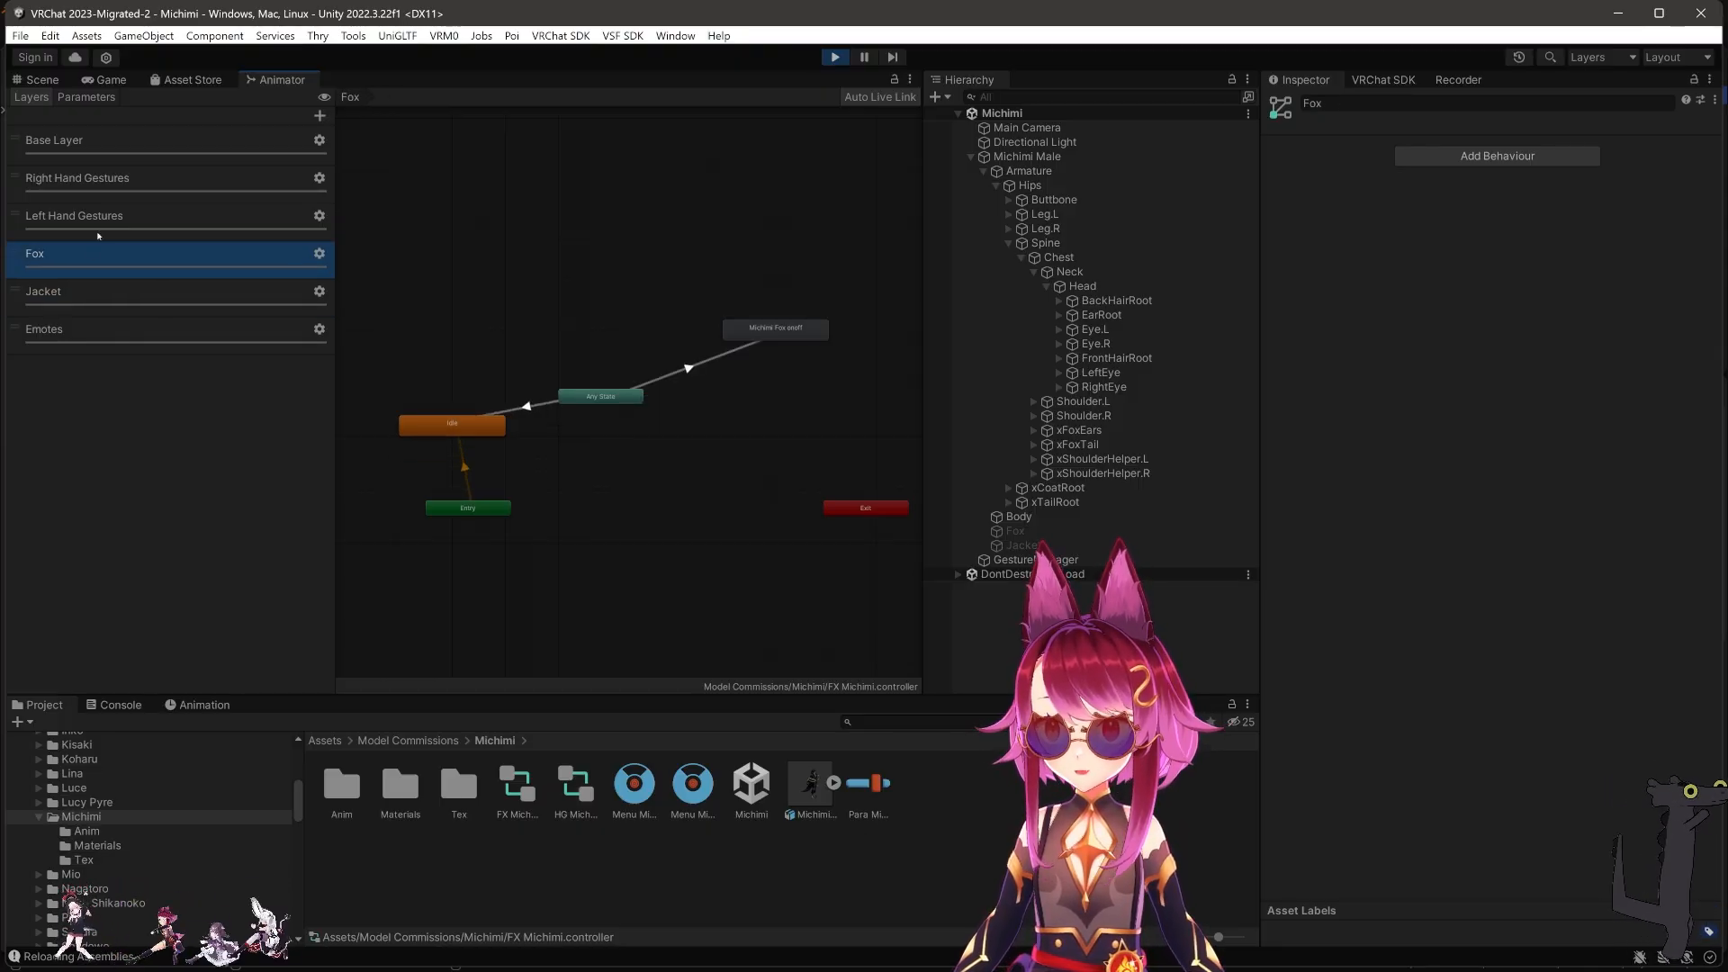
{"action": "left_click", "coordinate": [105, 97]}
{"action": "left_click", "coordinate": [32, 96]}
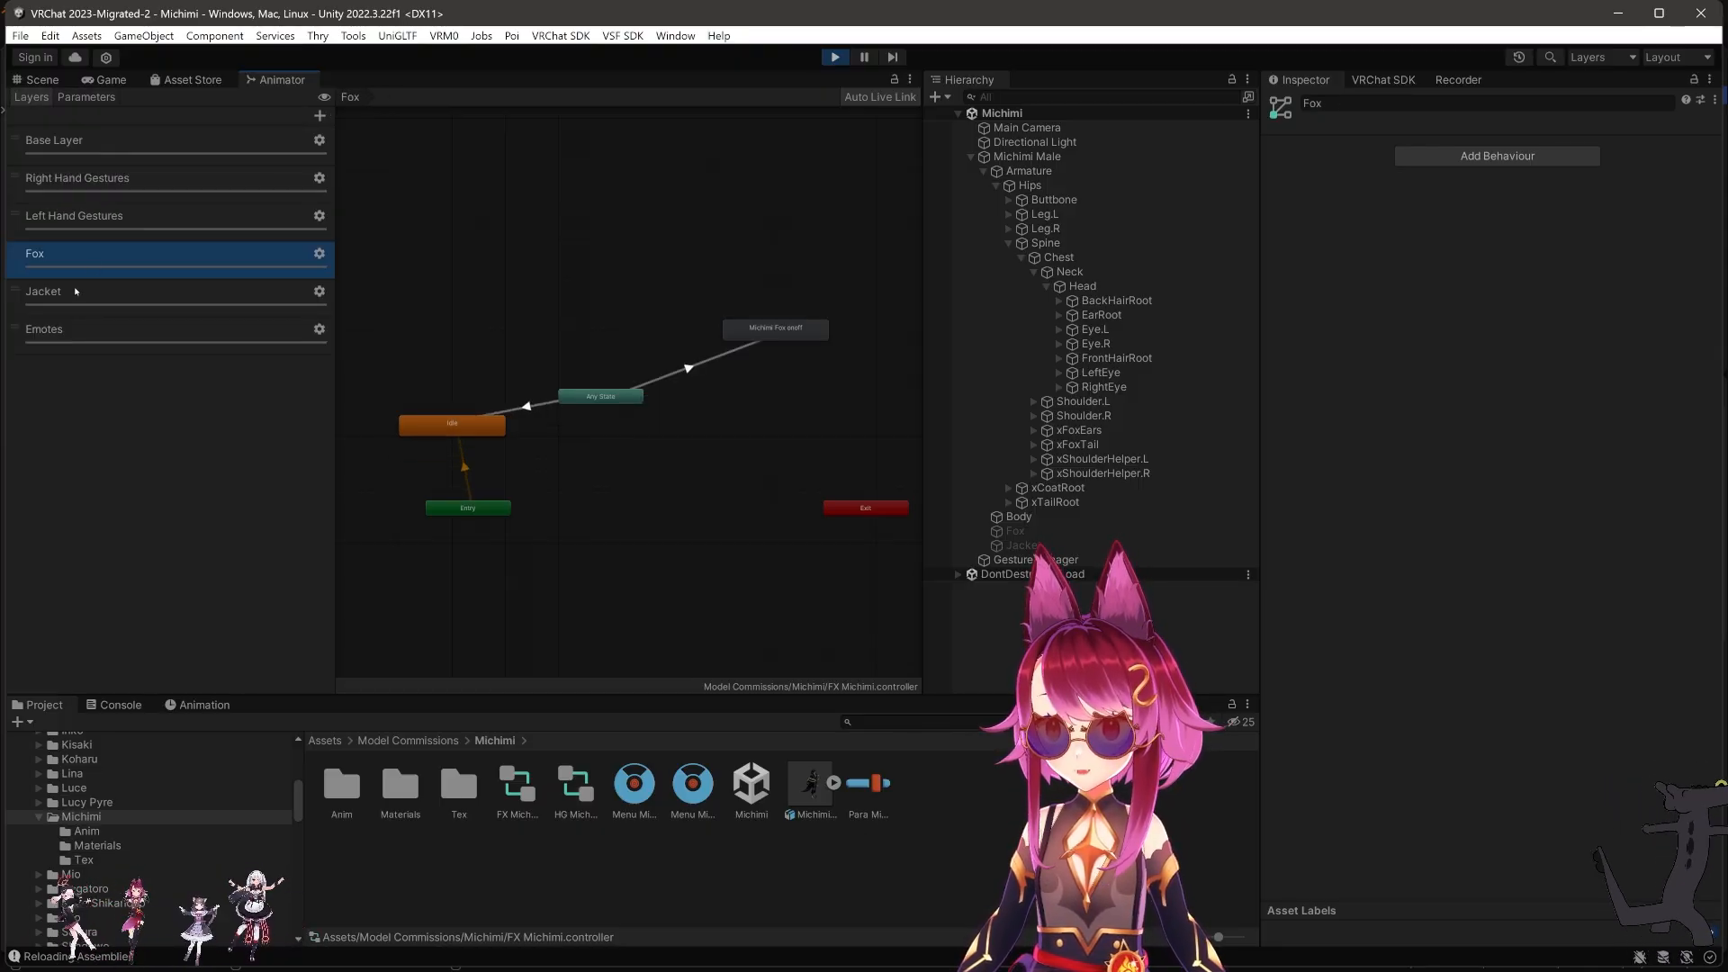
{"action": "left_click", "coordinate": [870, 782]}
{"action": "left_click", "coordinate": [108, 97]}
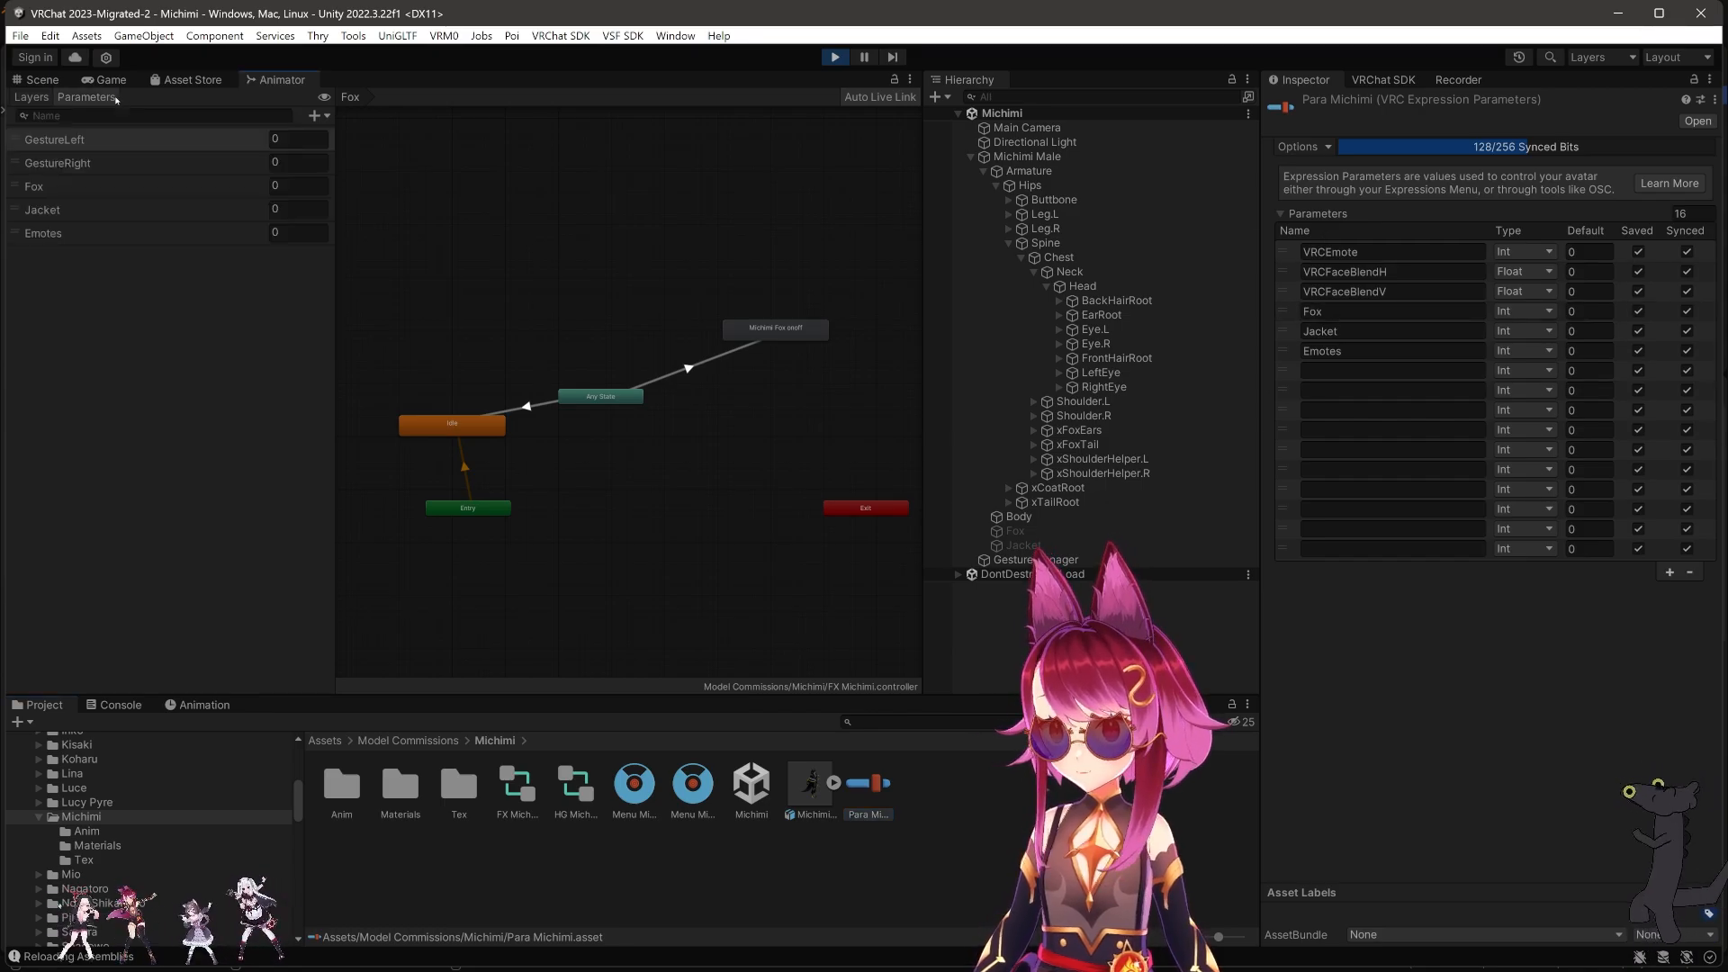
{"action": "left_click", "coordinate": [33, 98]}
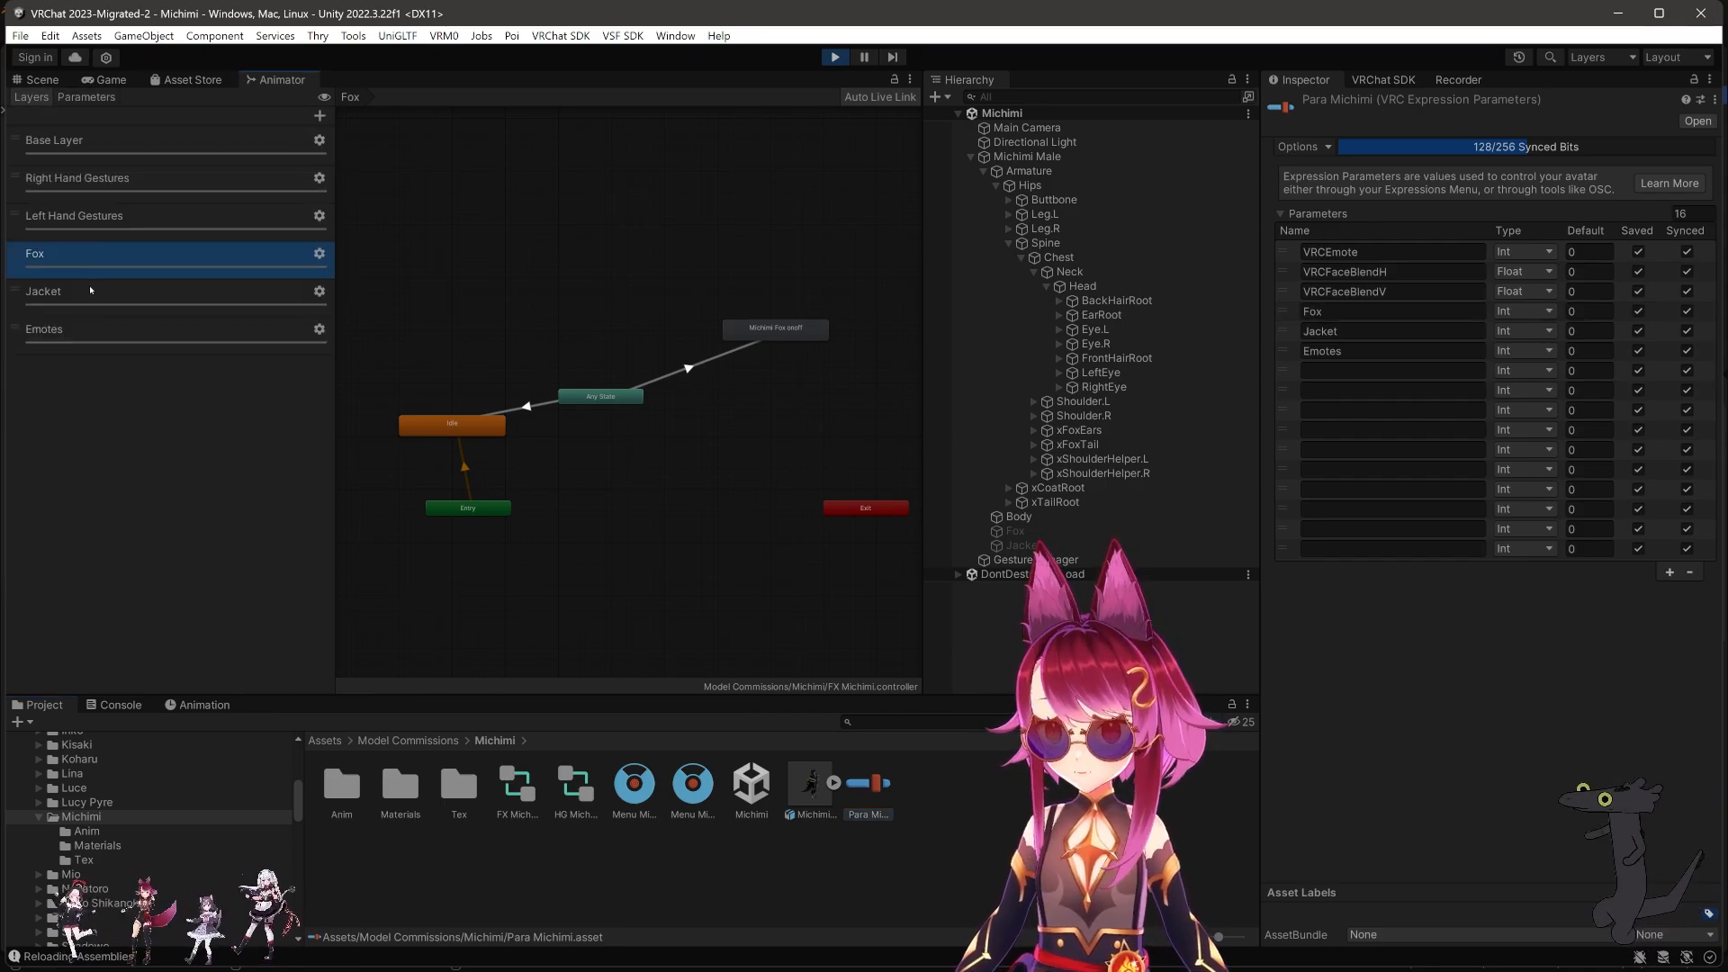
- Nudge the Michimi Jacket onoff state slightly higher in the Jacket layer, then return to Fox
{"action": "left_click", "coordinate": [591, 359]}
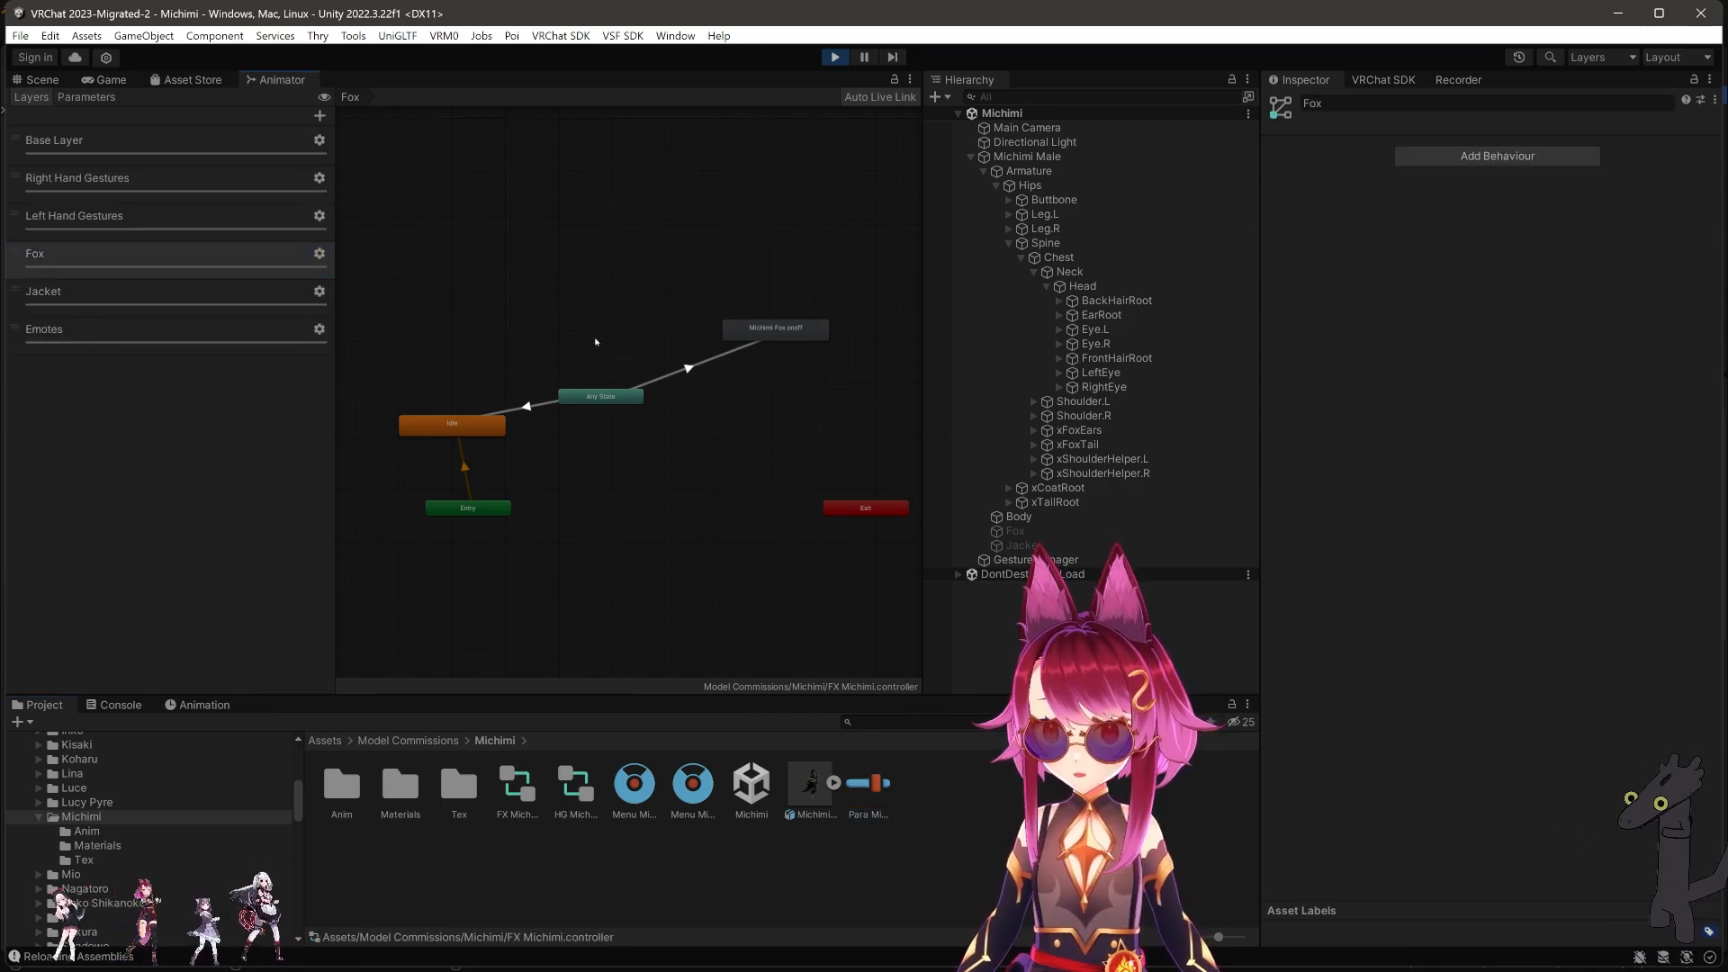
{"action": "left_click", "coordinate": [140, 297]}
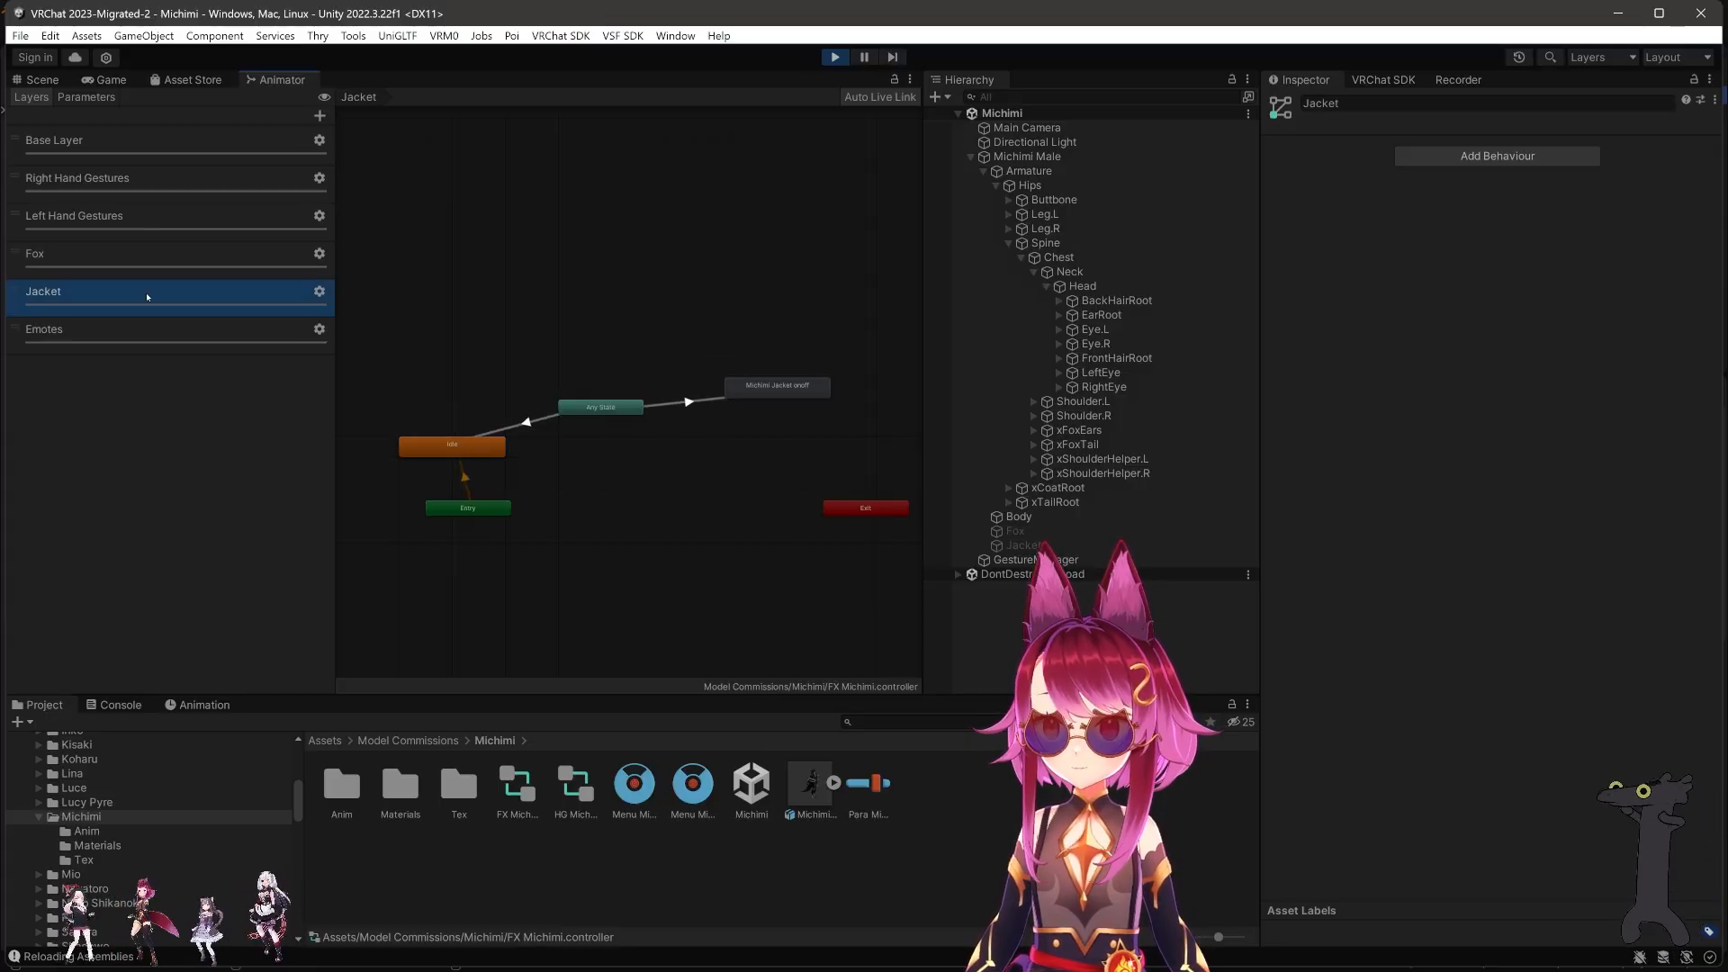
{"action": "left_click_drag", "start_coordinate": [760, 388], "coordinate": [759, 340]}
{"action": "left_click", "coordinate": [781, 431]}
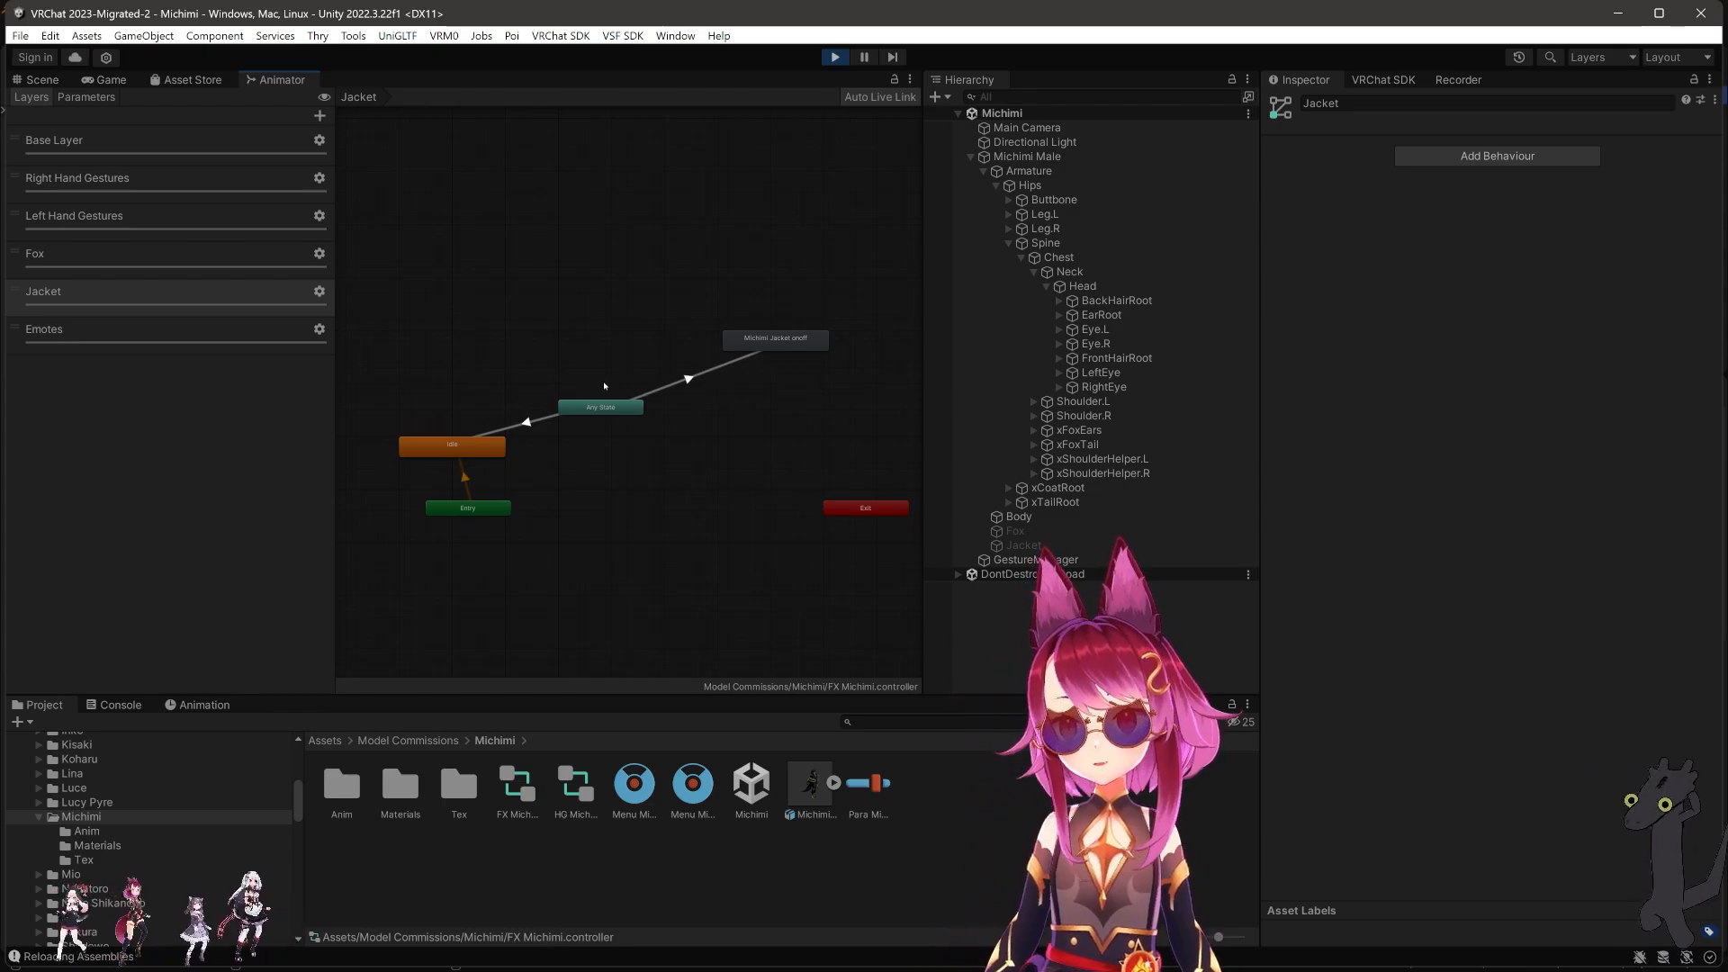
{"action": "left_click", "coordinate": [148, 261]}
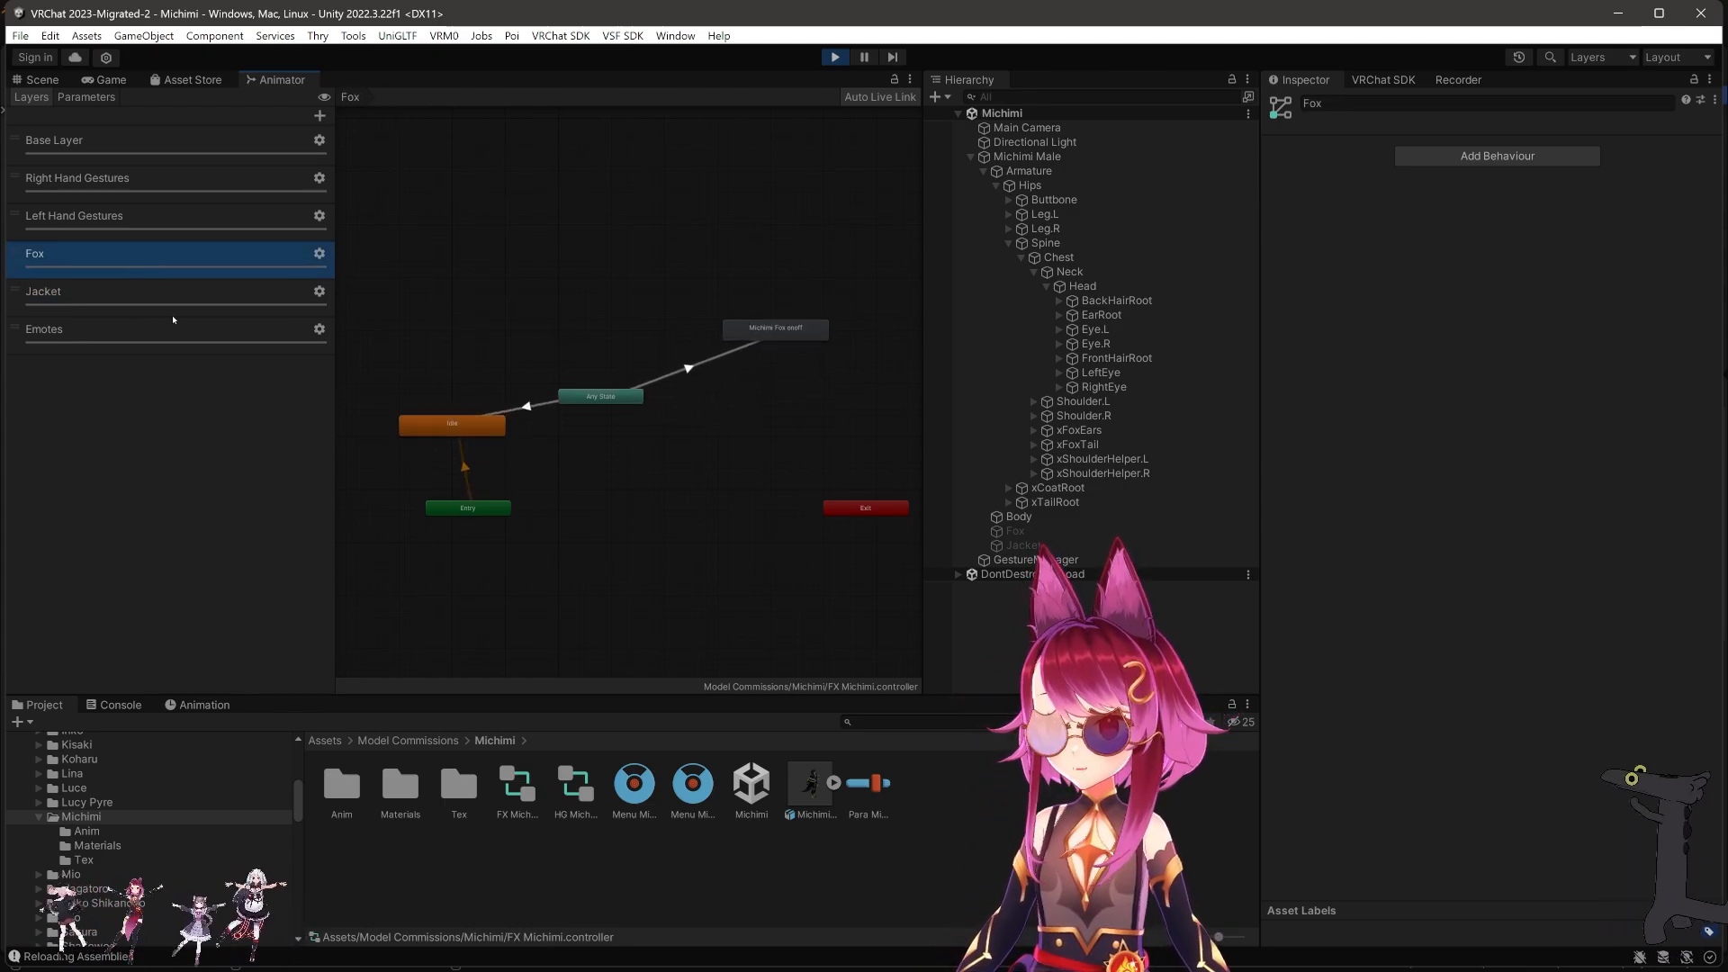
{"action": "left_click", "coordinate": [48, 79]}
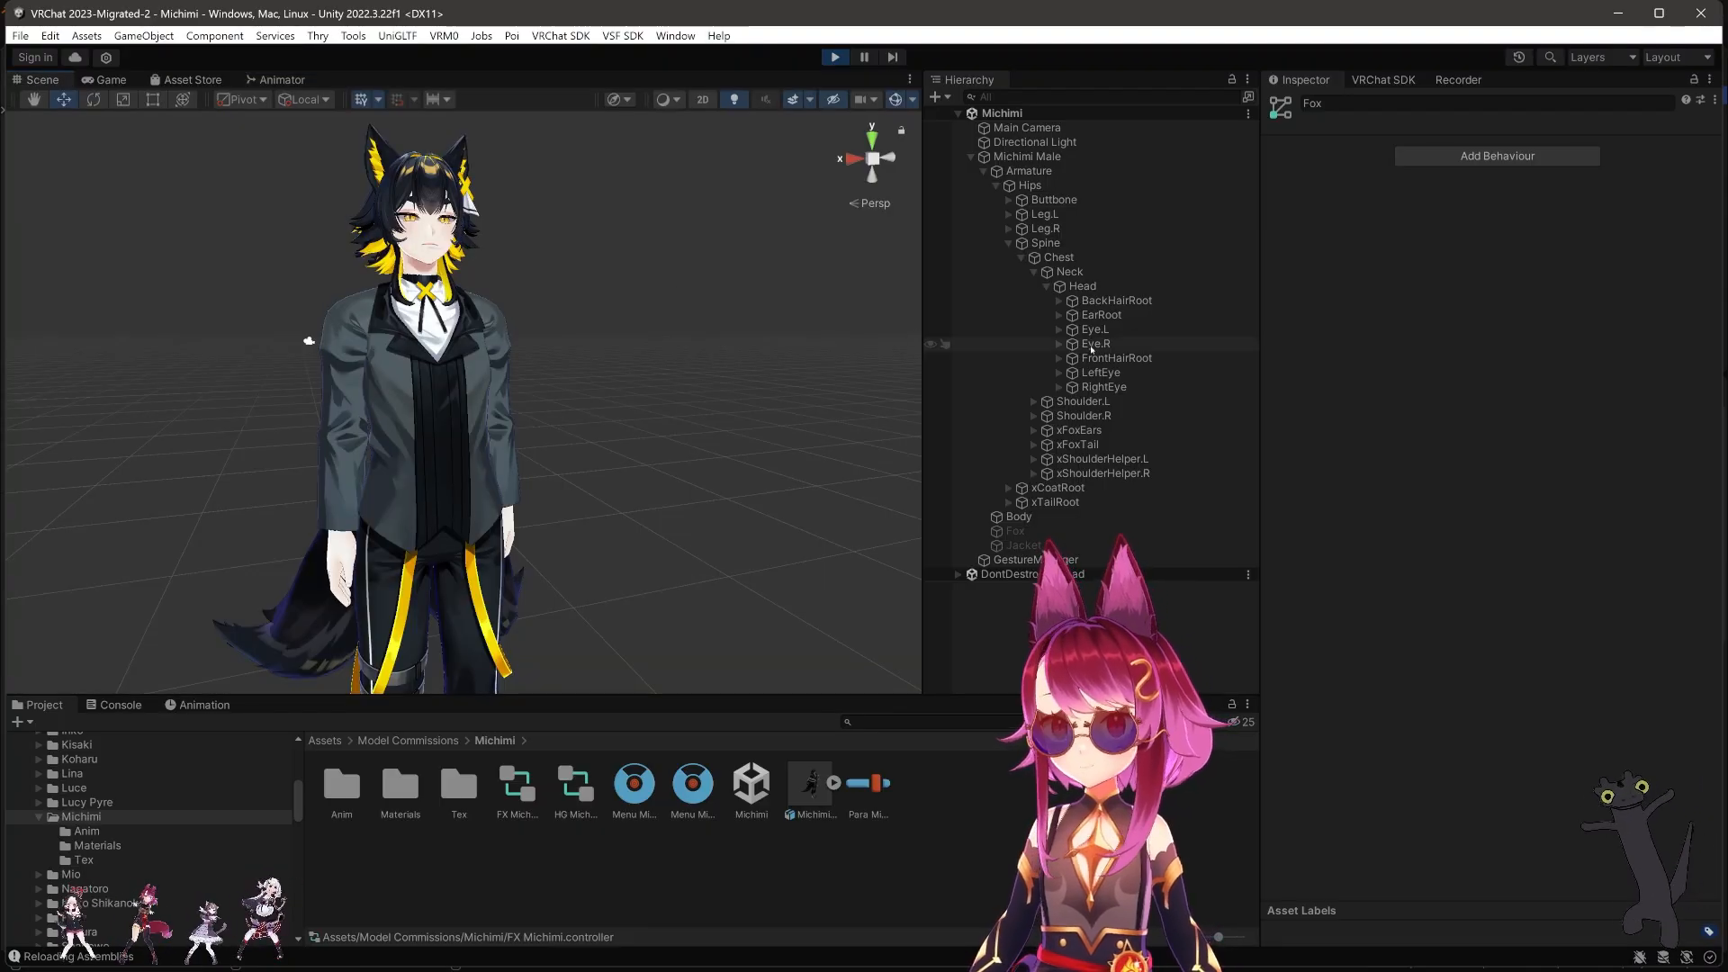
{"action": "left_click", "coordinate": [1034, 560]}
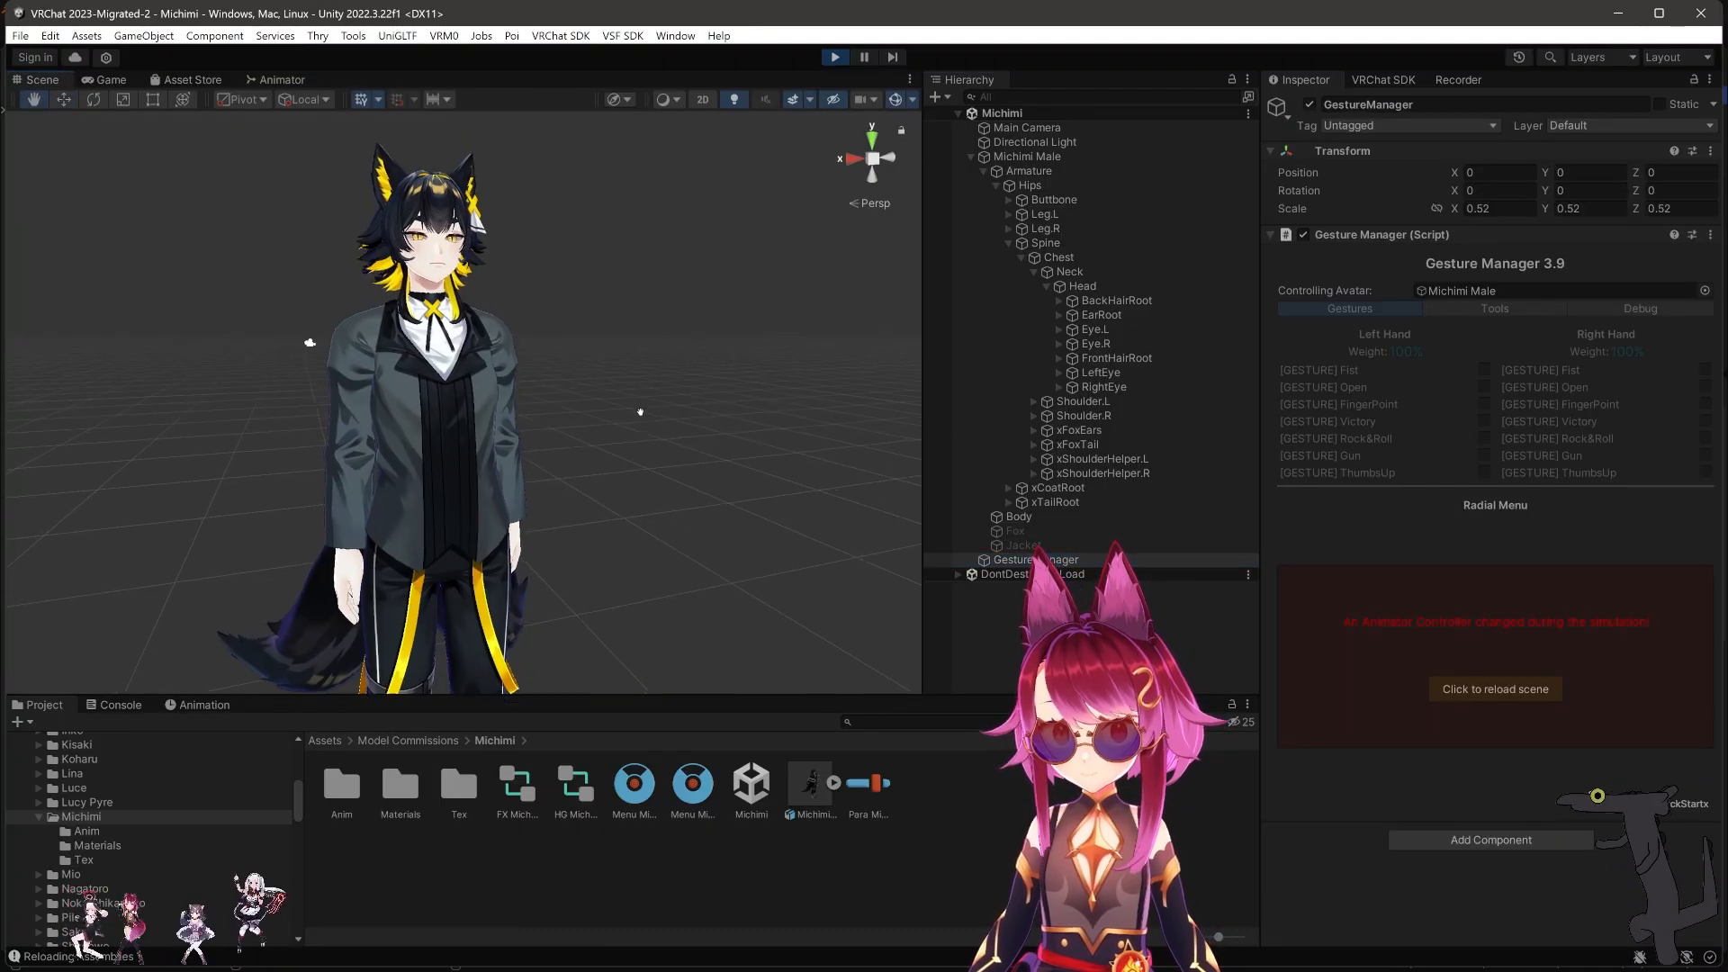
{"action": "left_click", "coordinate": [941, 157]}
{"action": "scroll", "coordinate": [1489, 549], "scroll_direction": "down", "scroll_amount": 5}
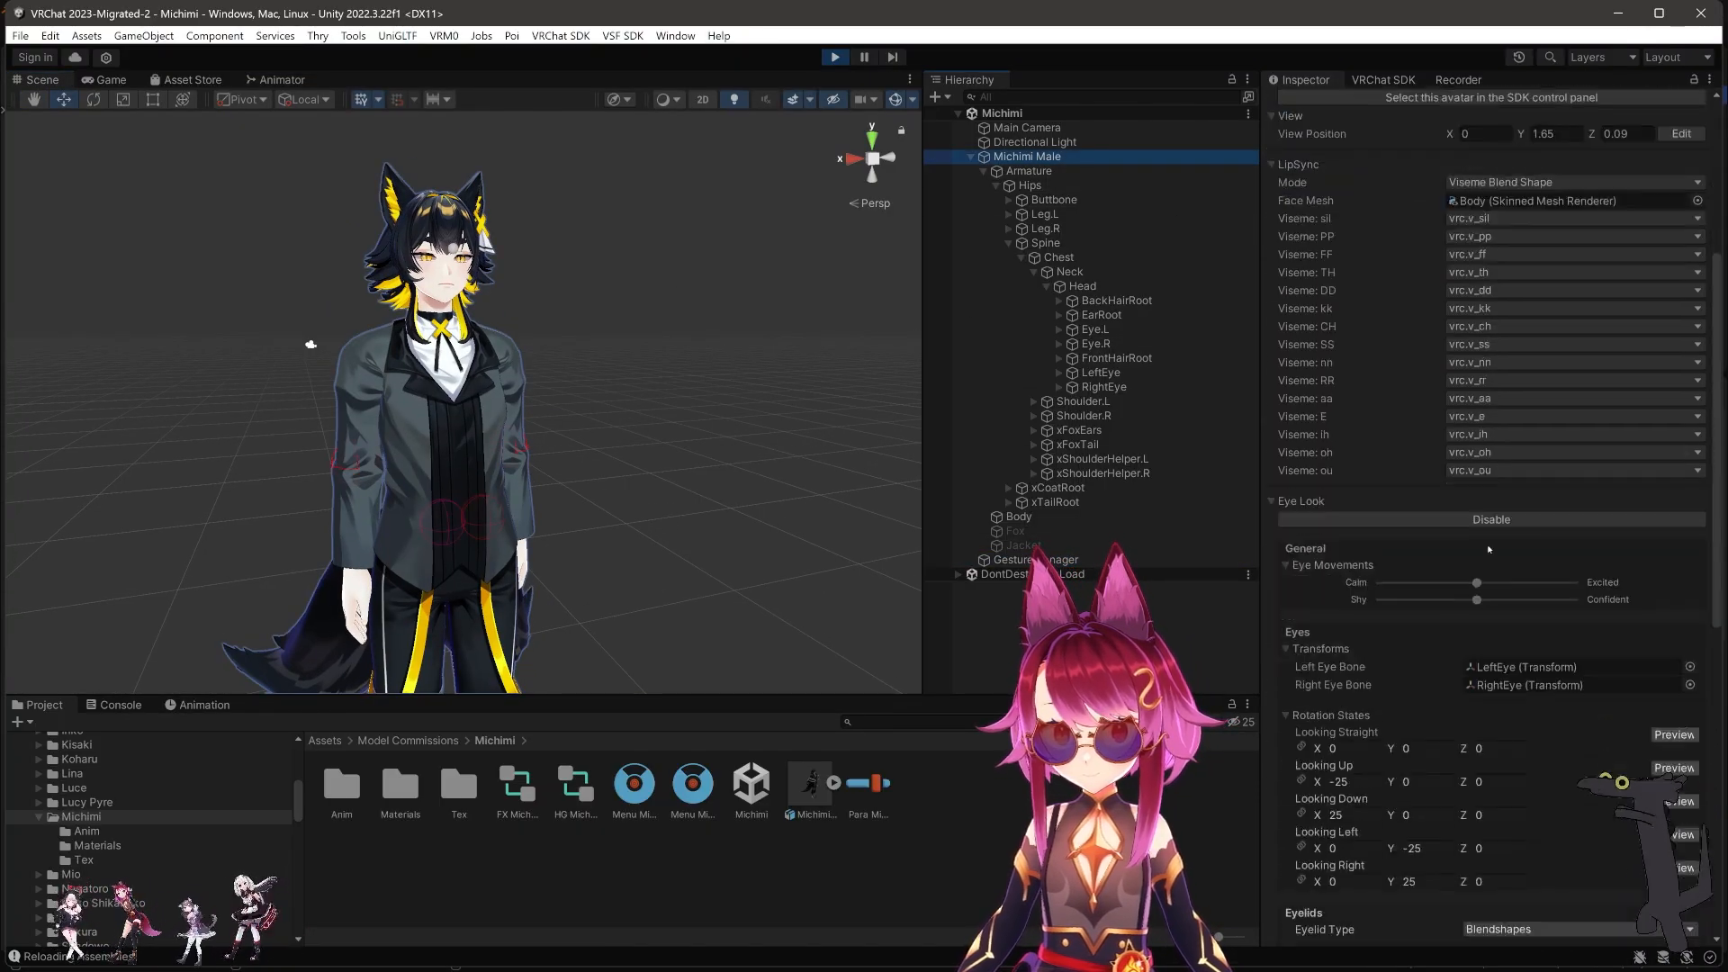
{"action": "scroll", "coordinate": [1488, 549], "scroll_direction": "down", "scroll_amount": 6}
{"action": "left_click", "coordinate": [1068, 547]}
{"action": "left_click", "coordinate": [1068, 559]}
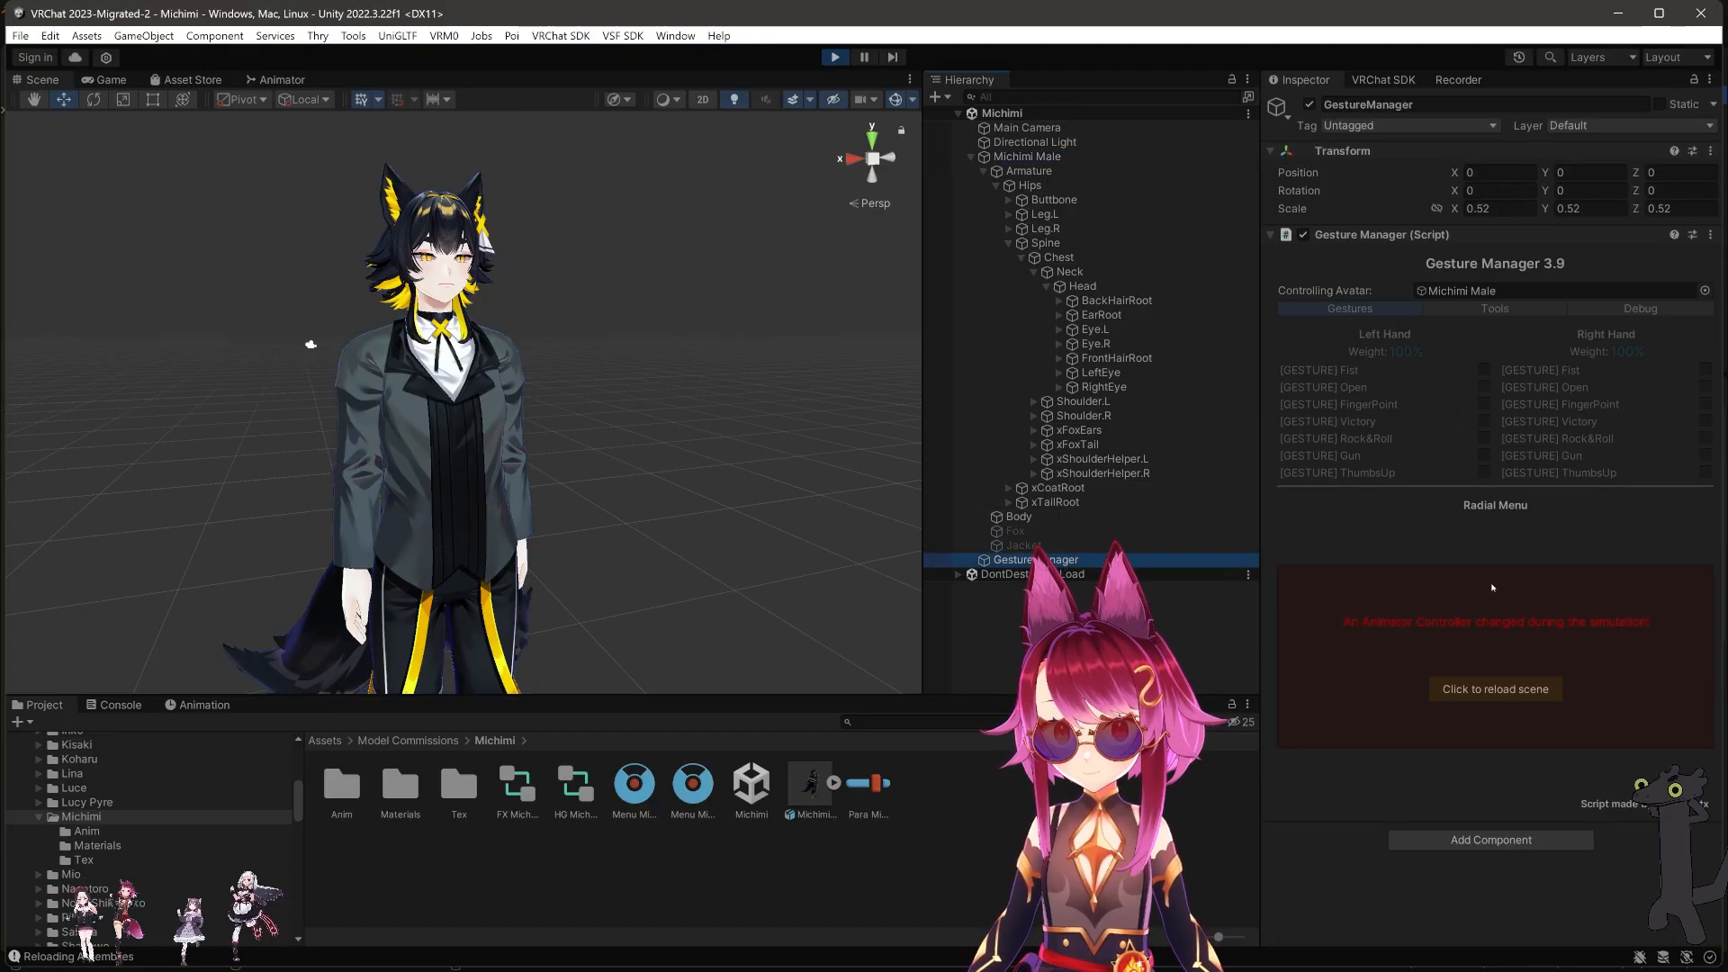
{"action": "left_click", "coordinate": [1525, 689]}
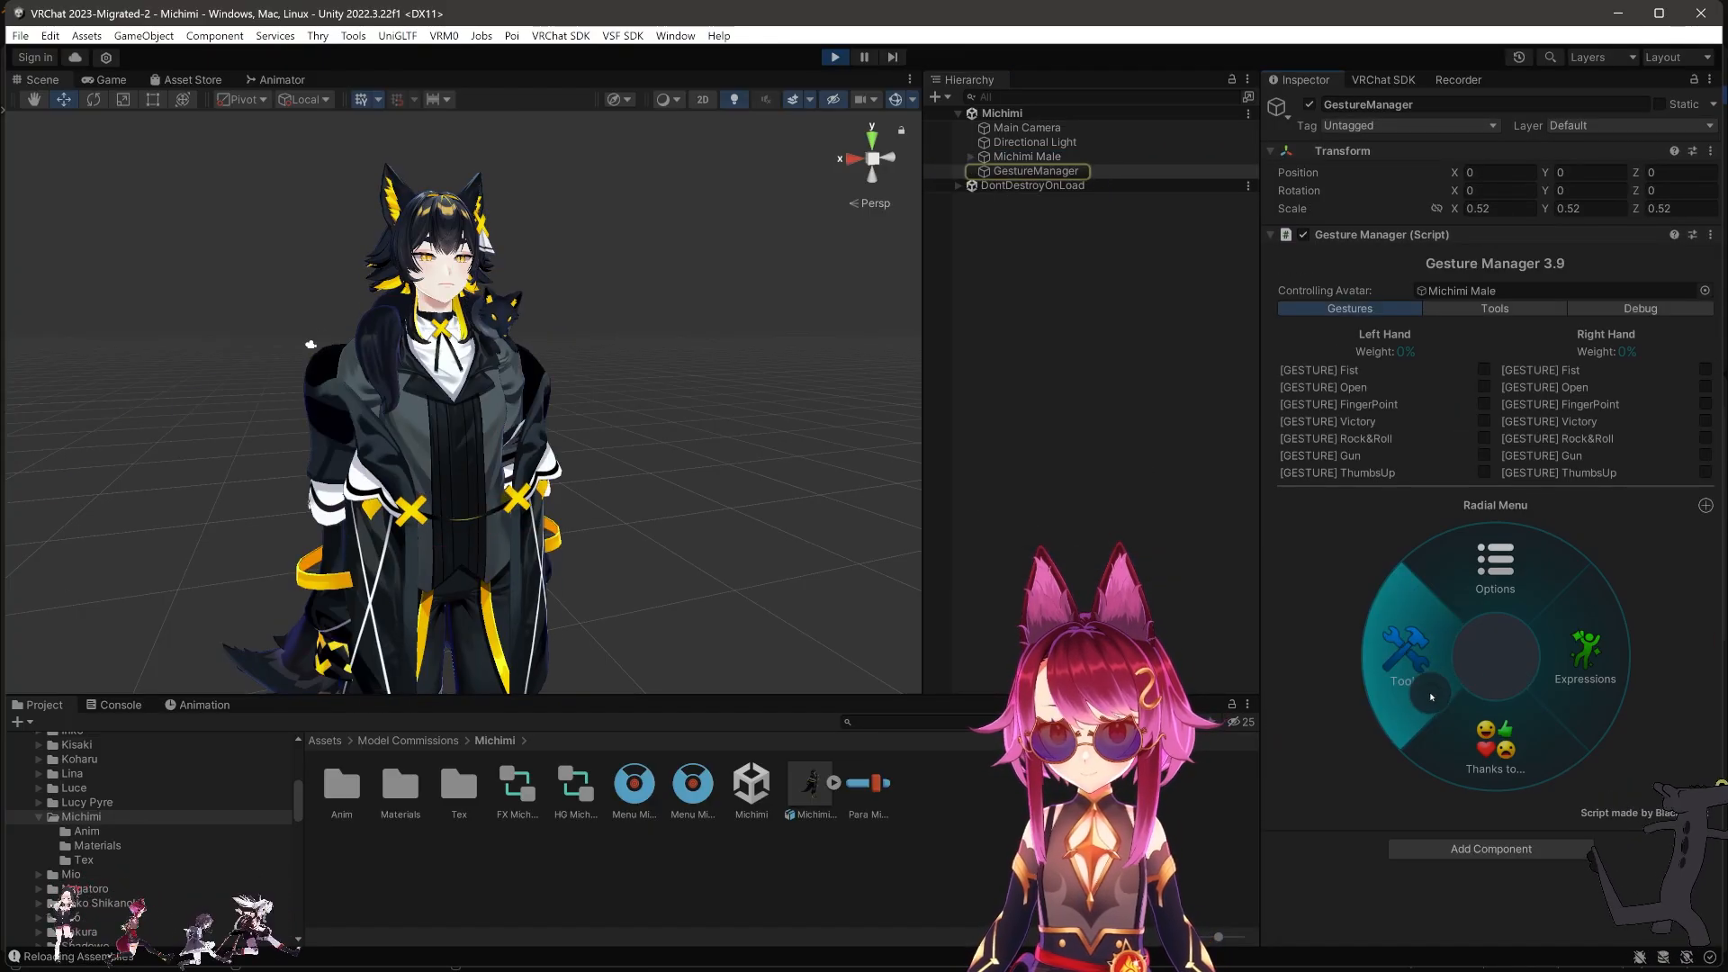
{"action": "left_click", "coordinate": [1564, 644]}
{"action": "left_click", "coordinate": [1442, 724]}
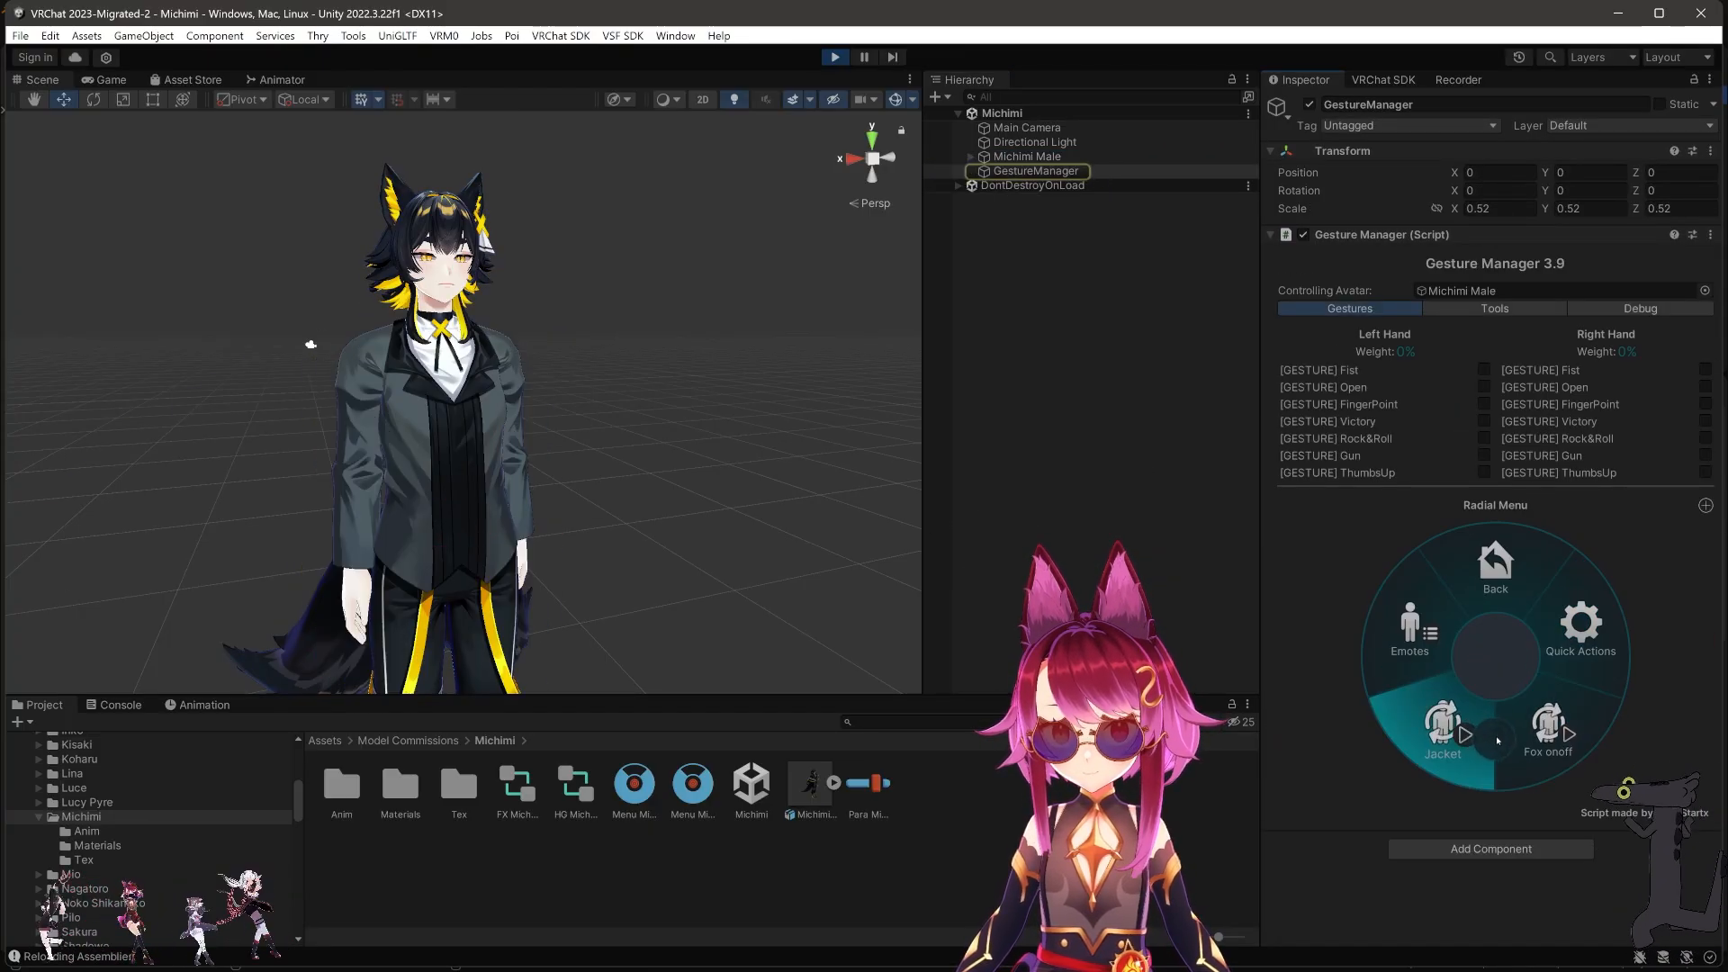
{"action": "scroll", "coordinate": [640, 561], "scroll_direction": "up", "scroll_amount": 4}
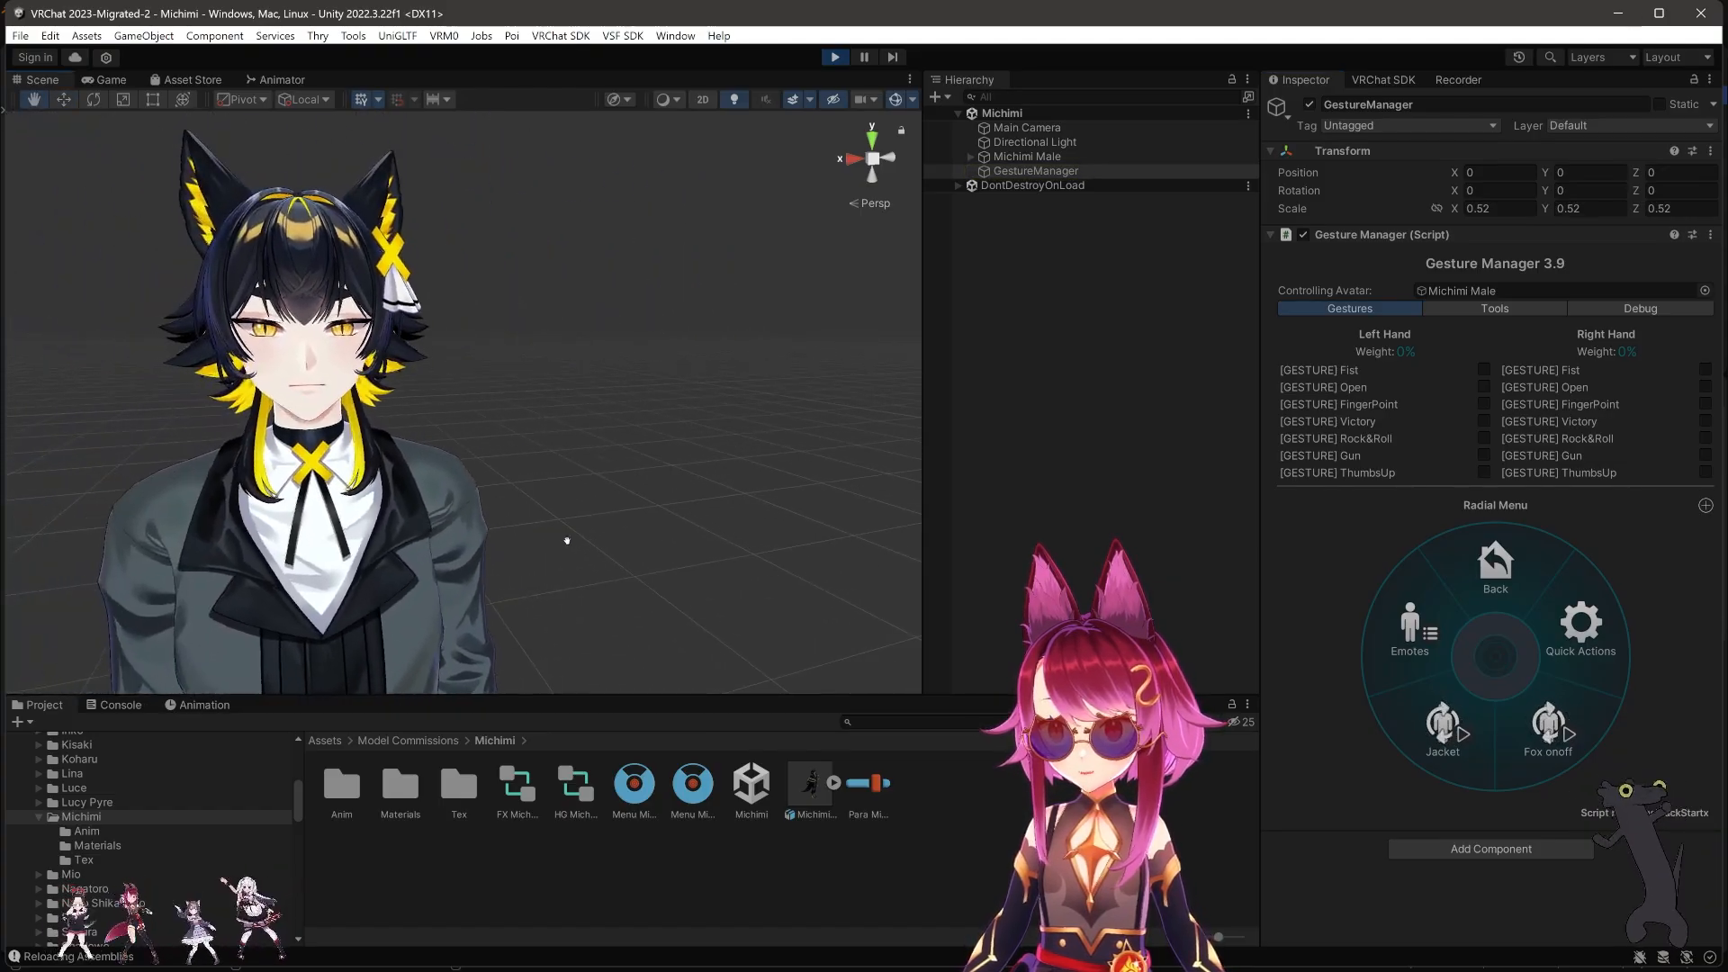
{"action": "left_click", "coordinate": [1413, 630]}
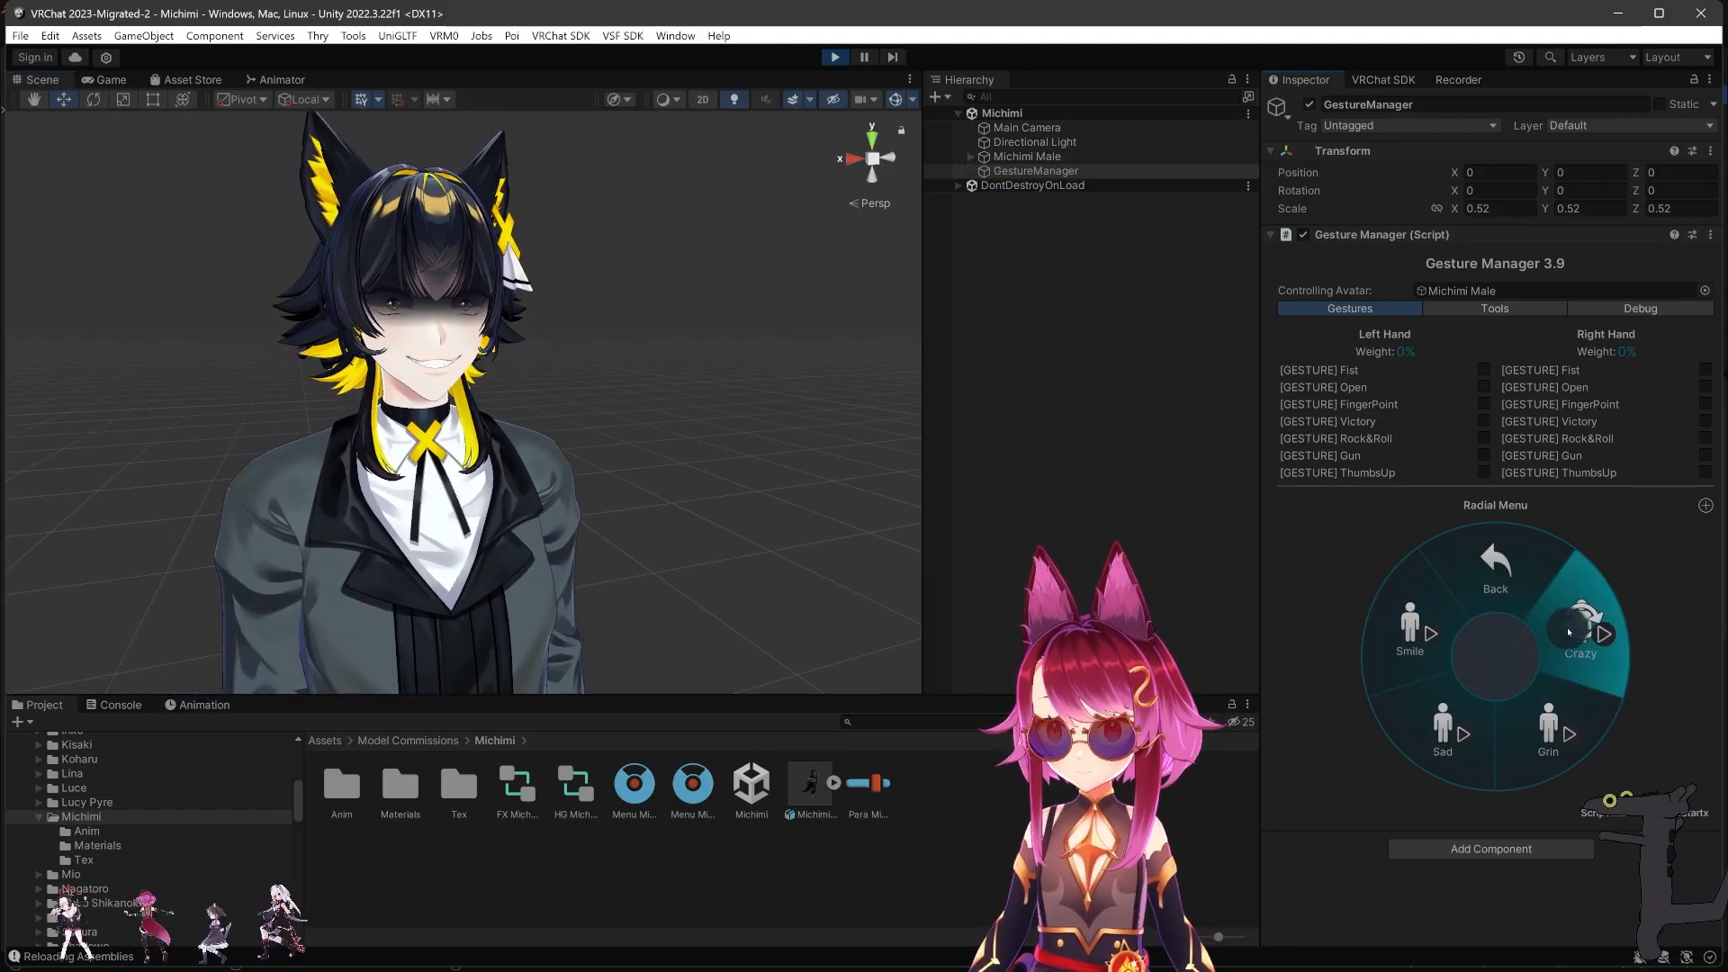
{"action": "left_click", "coordinate": [1495, 565]}
{"action": "left_click", "coordinate": [1421, 641]}
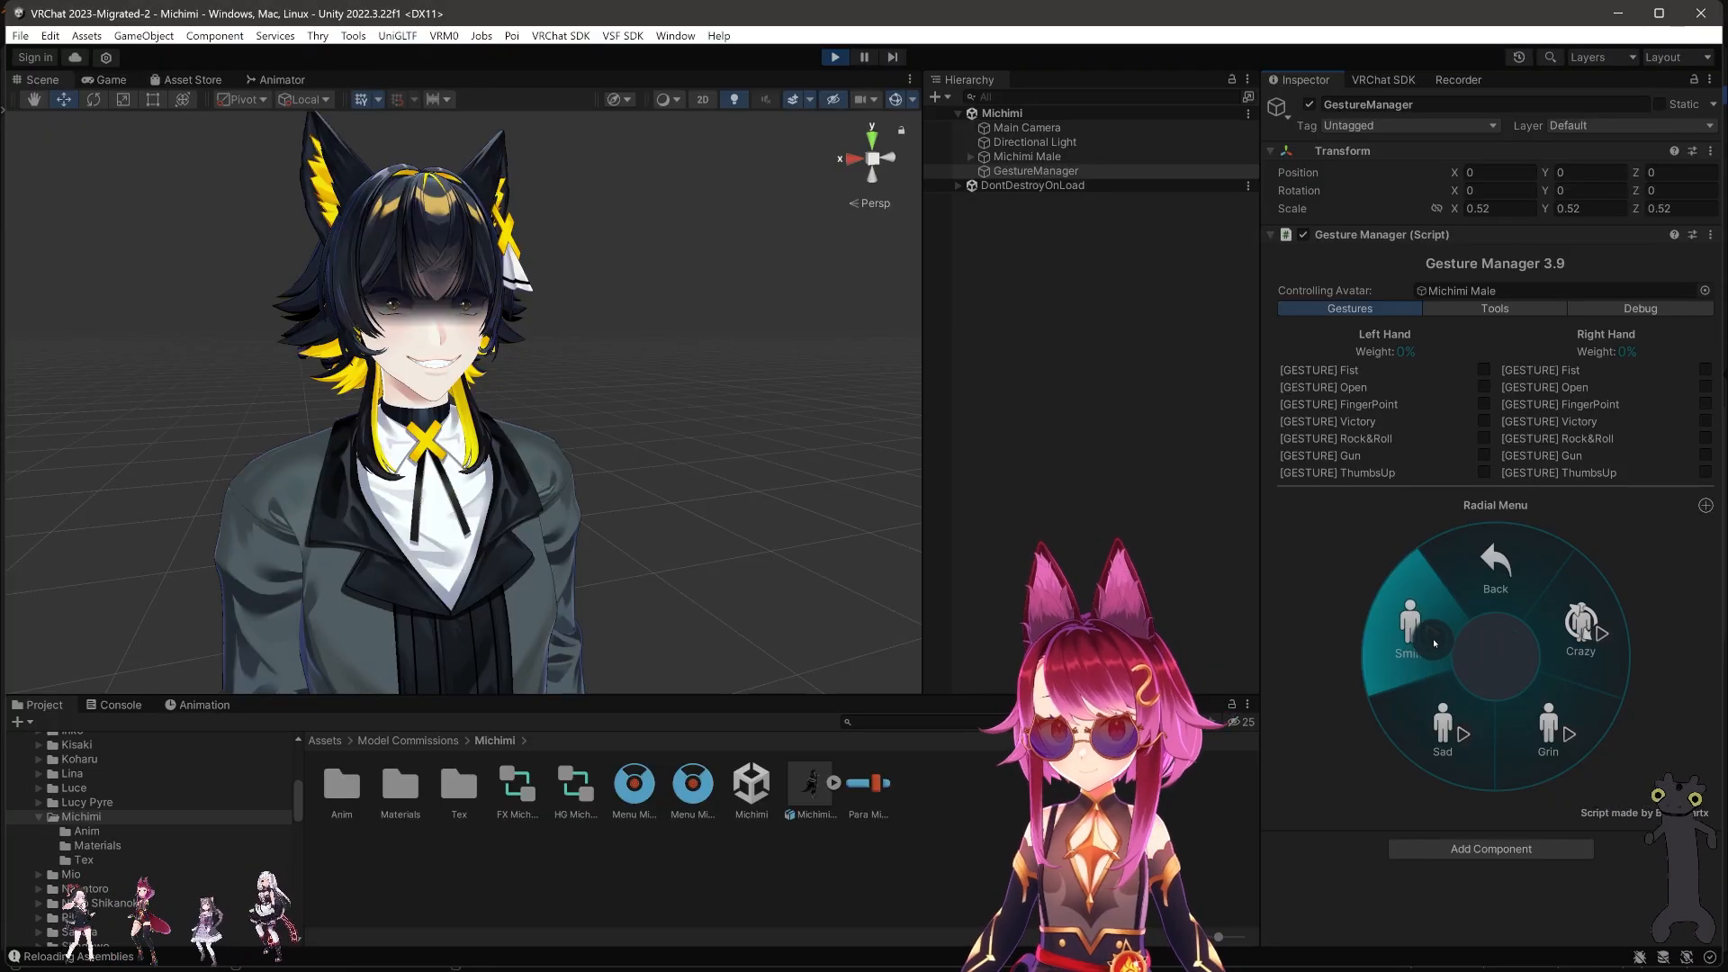
{"action": "left_click", "coordinate": [1494, 565]}
{"action": "left_click", "coordinate": [1434, 647]}
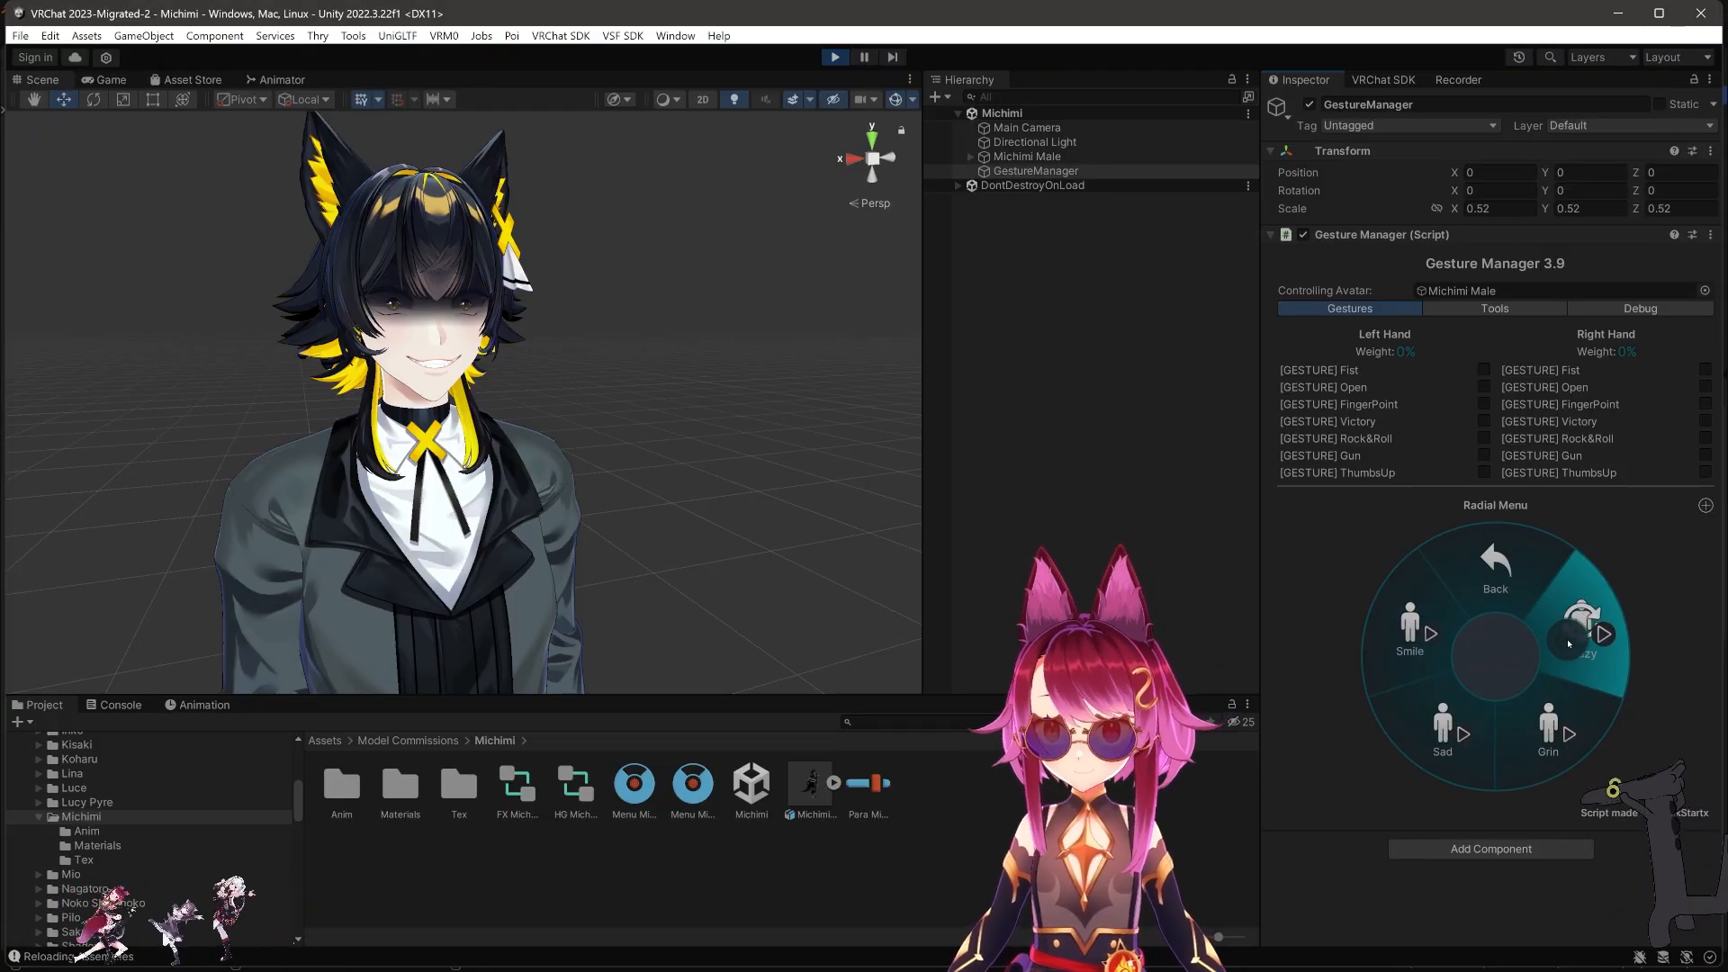
{"action": "left_click", "coordinate": [1501, 569]}
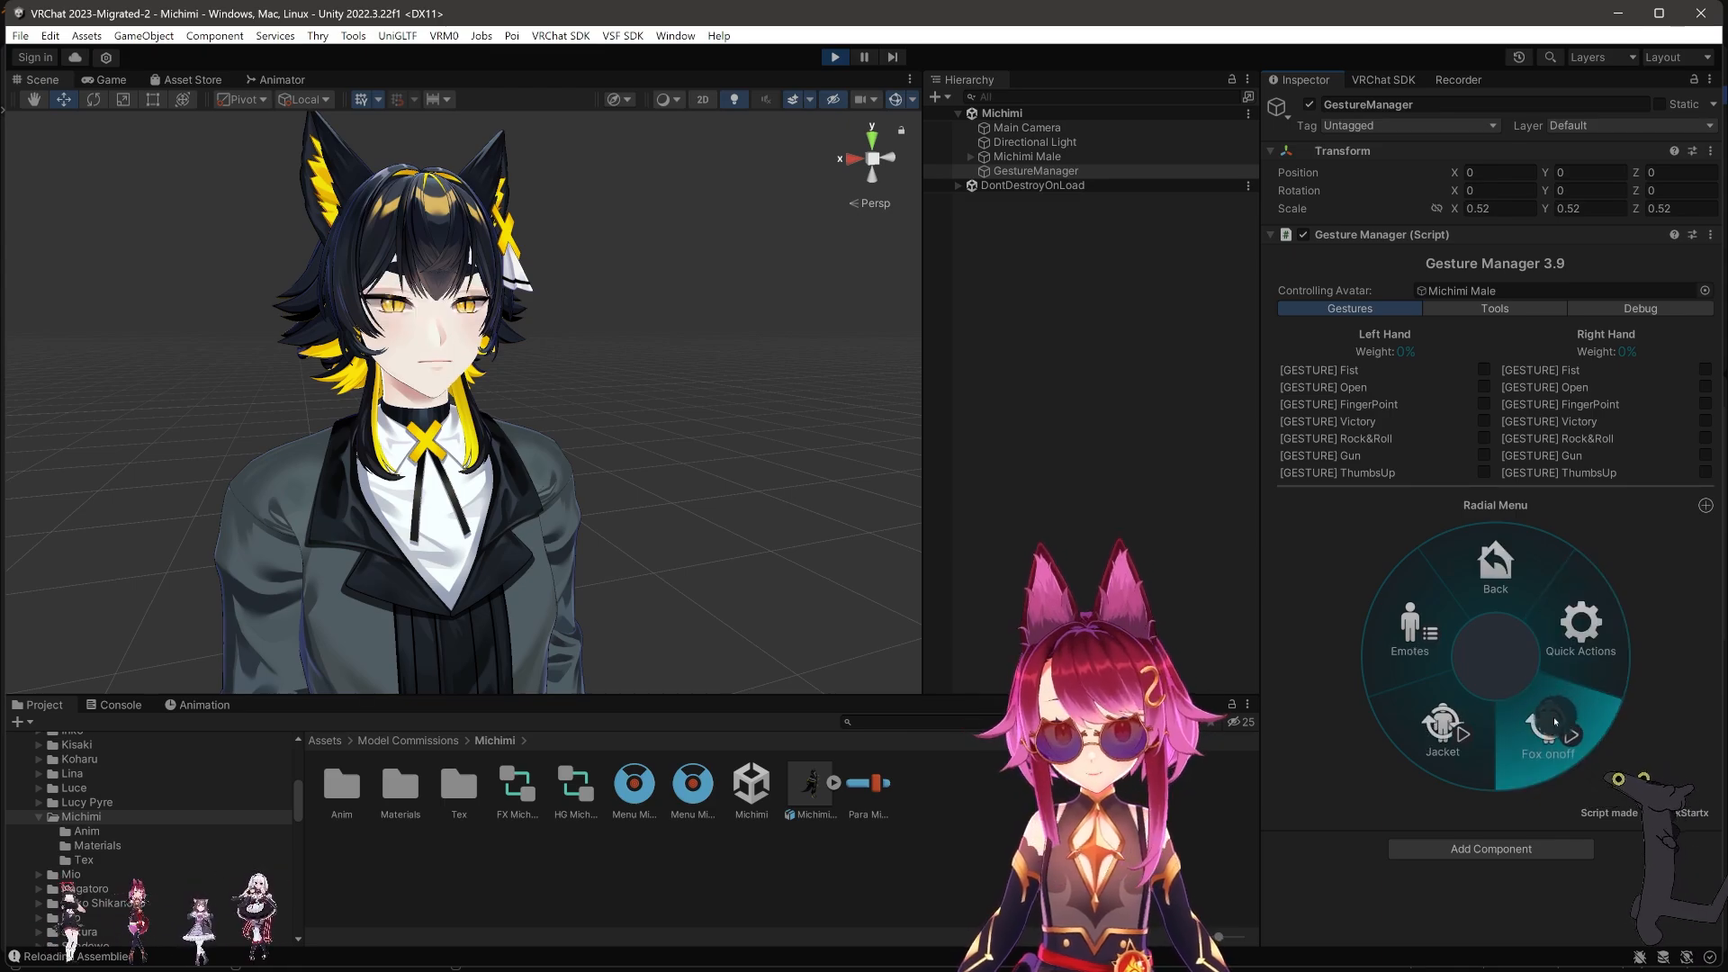
{"action": "left_click", "coordinate": [1428, 637]}
{"action": "left_click", "coordinate": [1495, 569]}
{"action": "left_click", "coordinate": [1427, 634]}
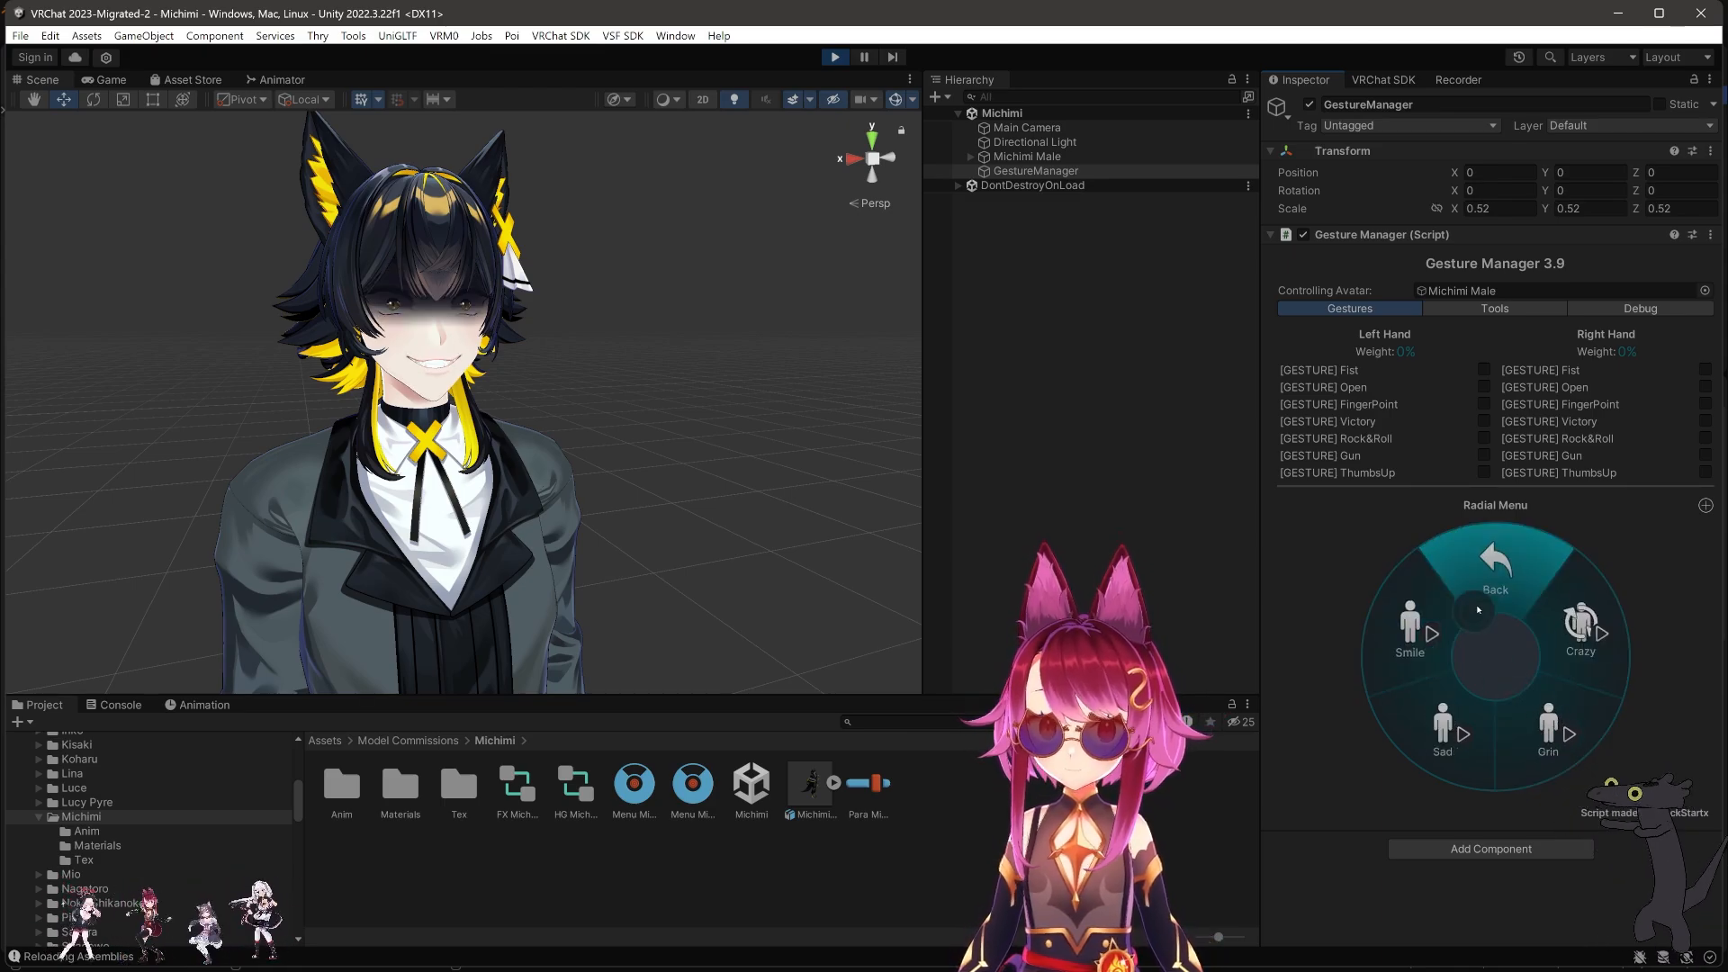
{"action": "left_click", "coordinate": [1495, 585]}
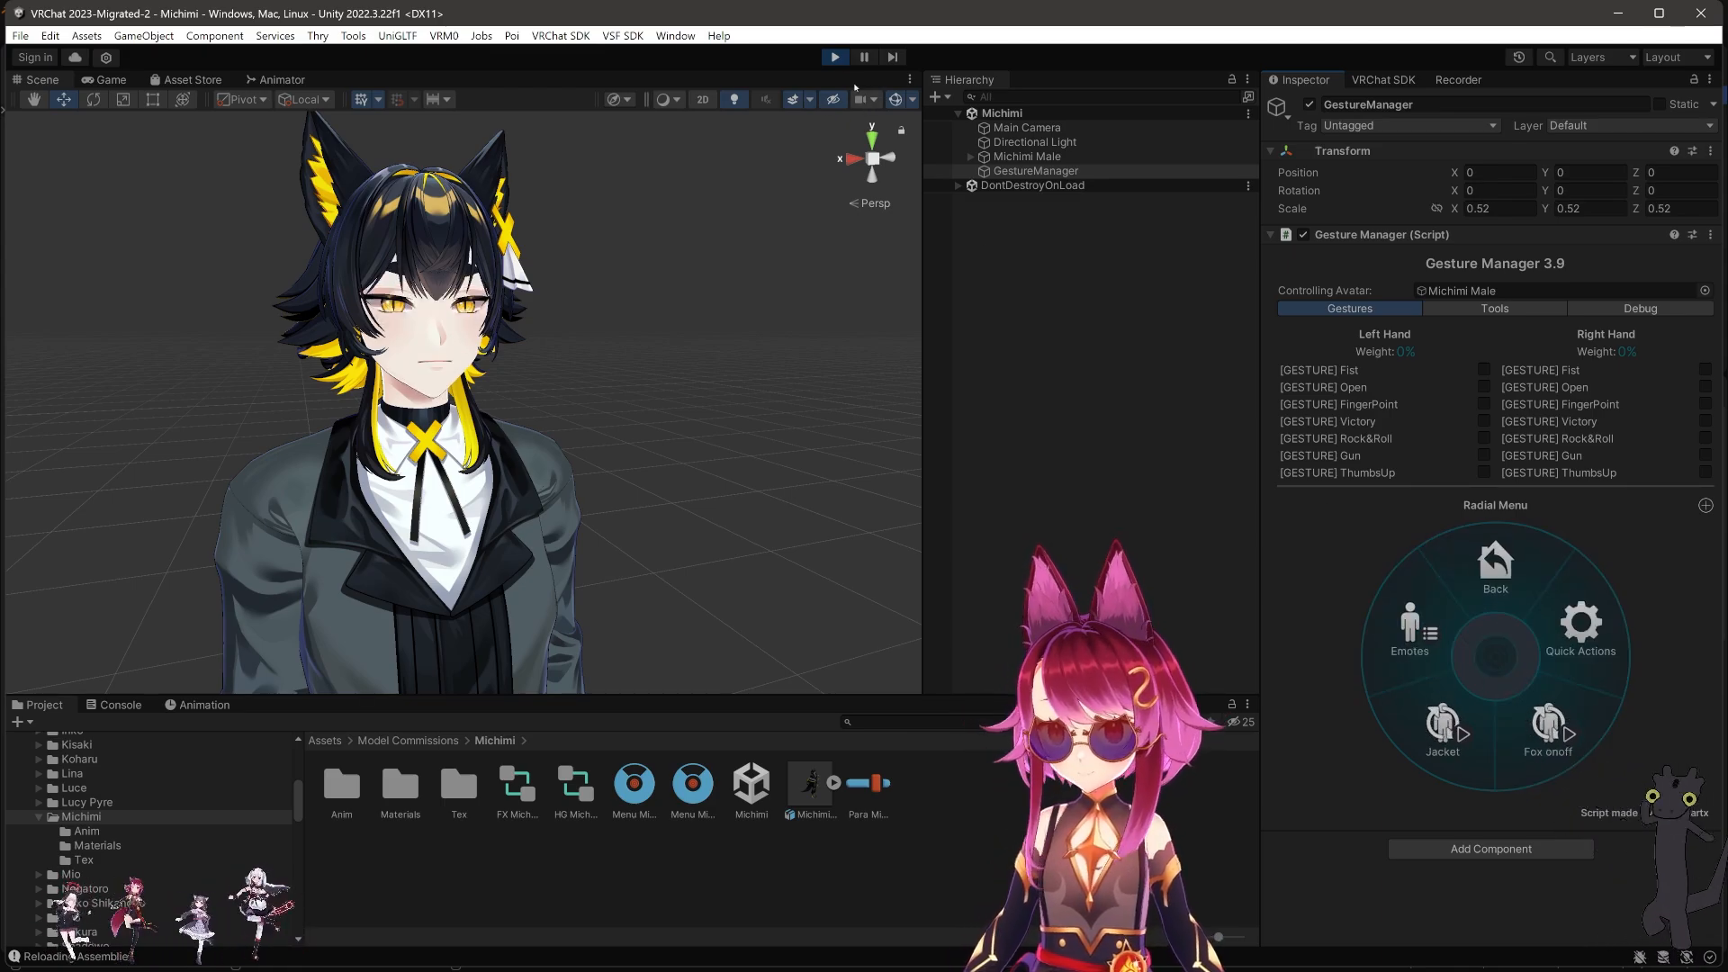
{"action": "left_click", "coordinate": [834, 57]}
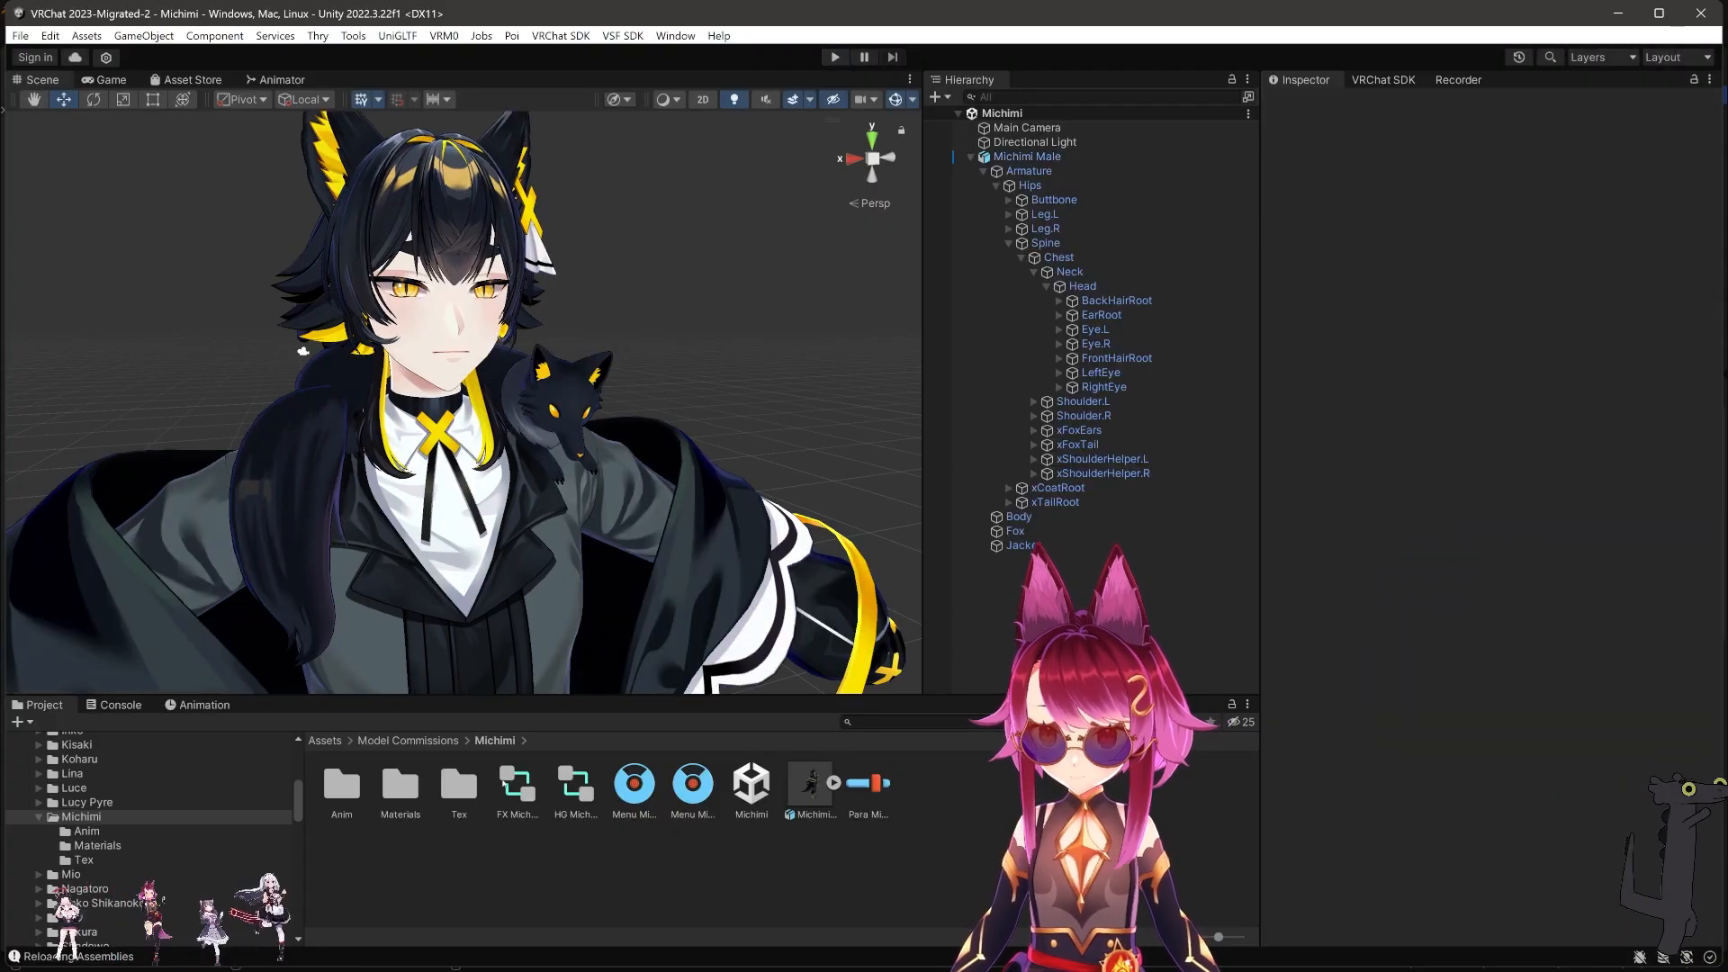
- Look over the HG Michimi controller and the Michimi Emotes menu, then select Menu Michimi
{"action": "left_click", "coordinate": [573, 788]}
{"action": "left_click", "coordinate": [692, 785]}
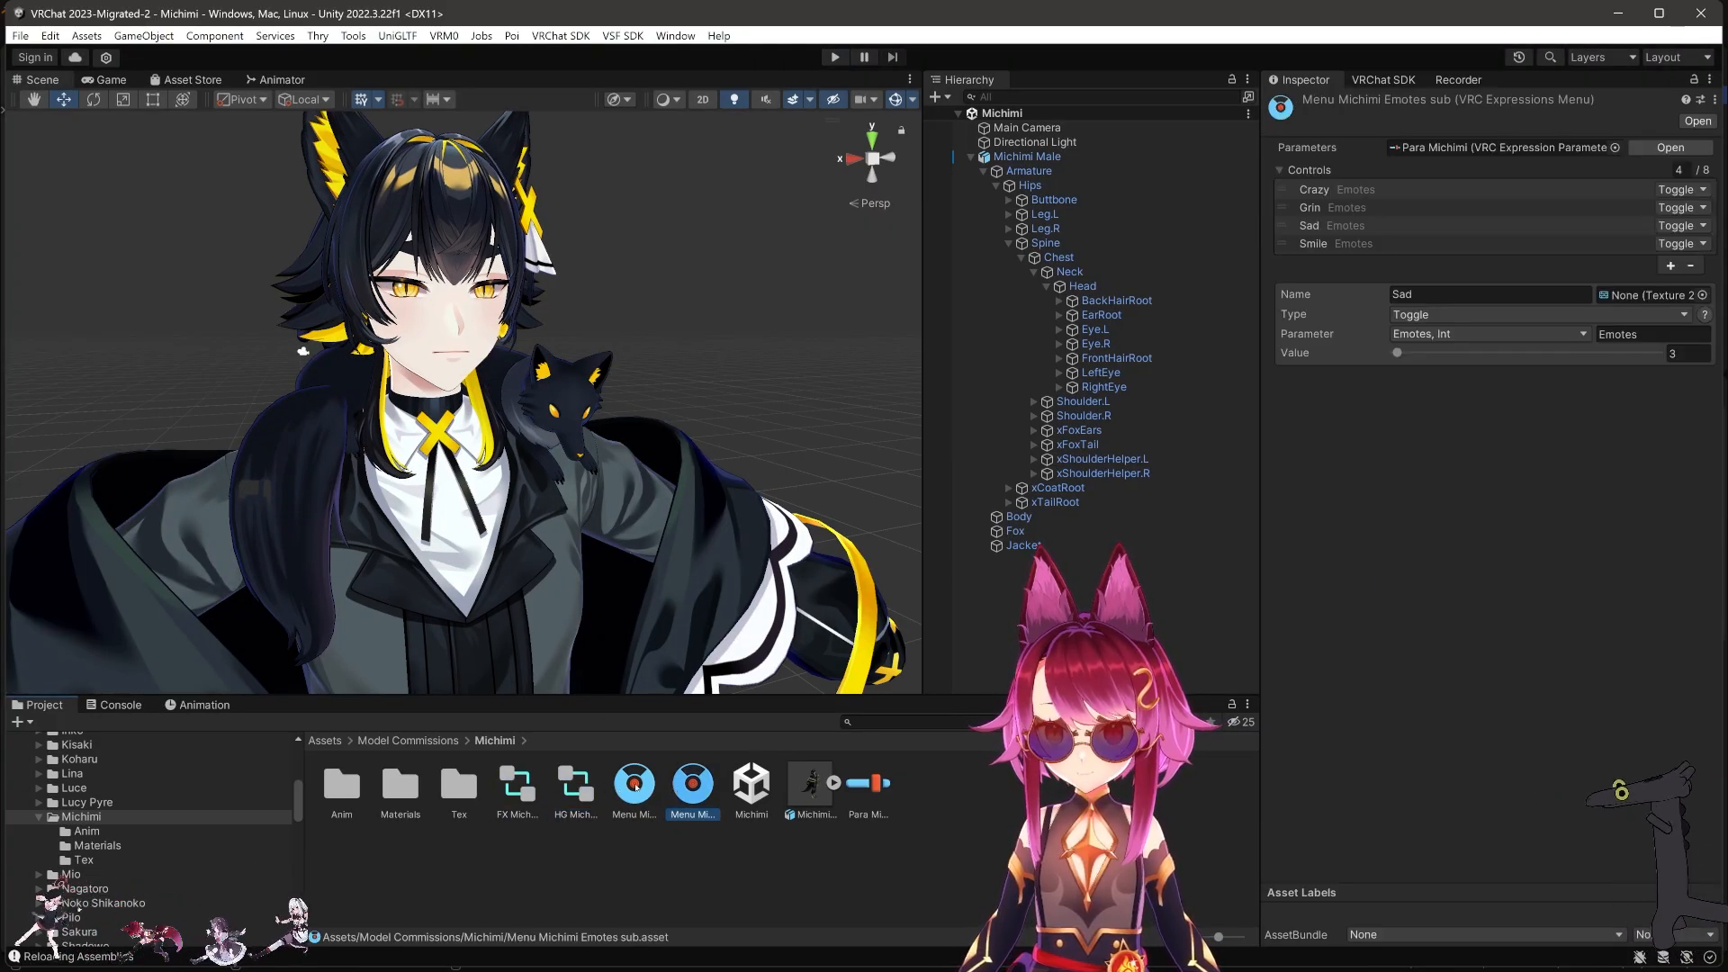
{"action": "left_click", "coordinate": [635, 788]}
- Set the Emotes entry's Parameter to [None] and start play mode again
{"action": "left_click", "coordinate": [1339, 232]}
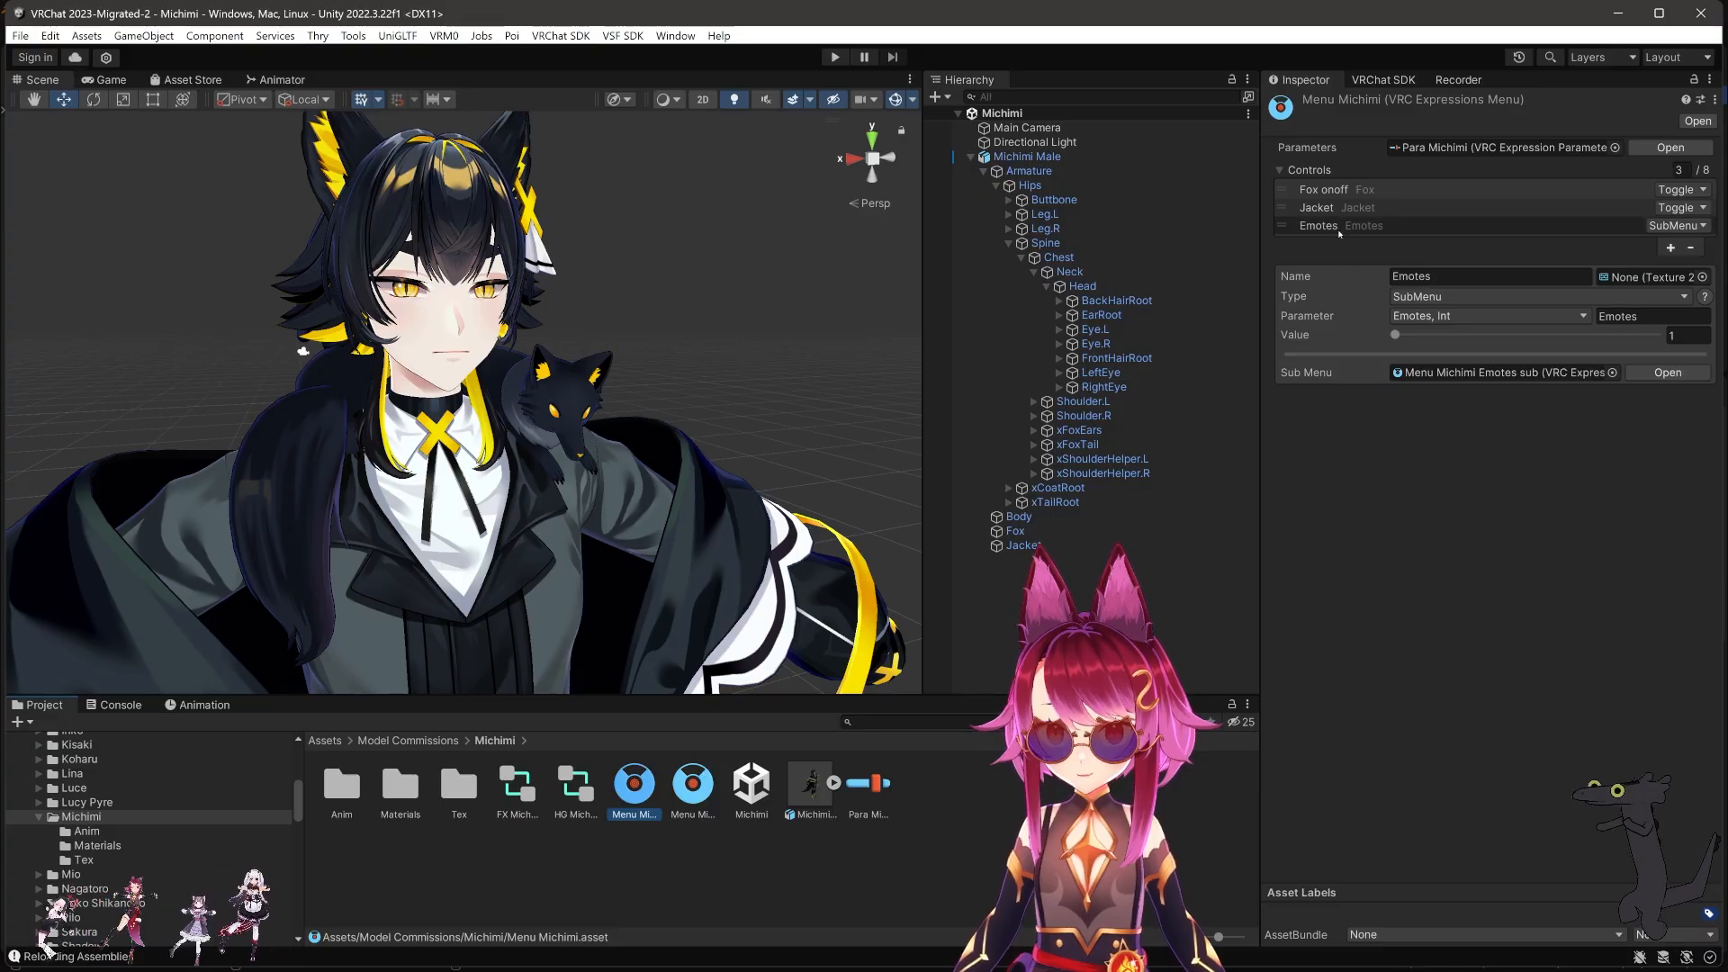
{"action": "left_click", "coordinate": [1485, 315]}
{"action": "left_click", "coordinate": [1463, 337]}
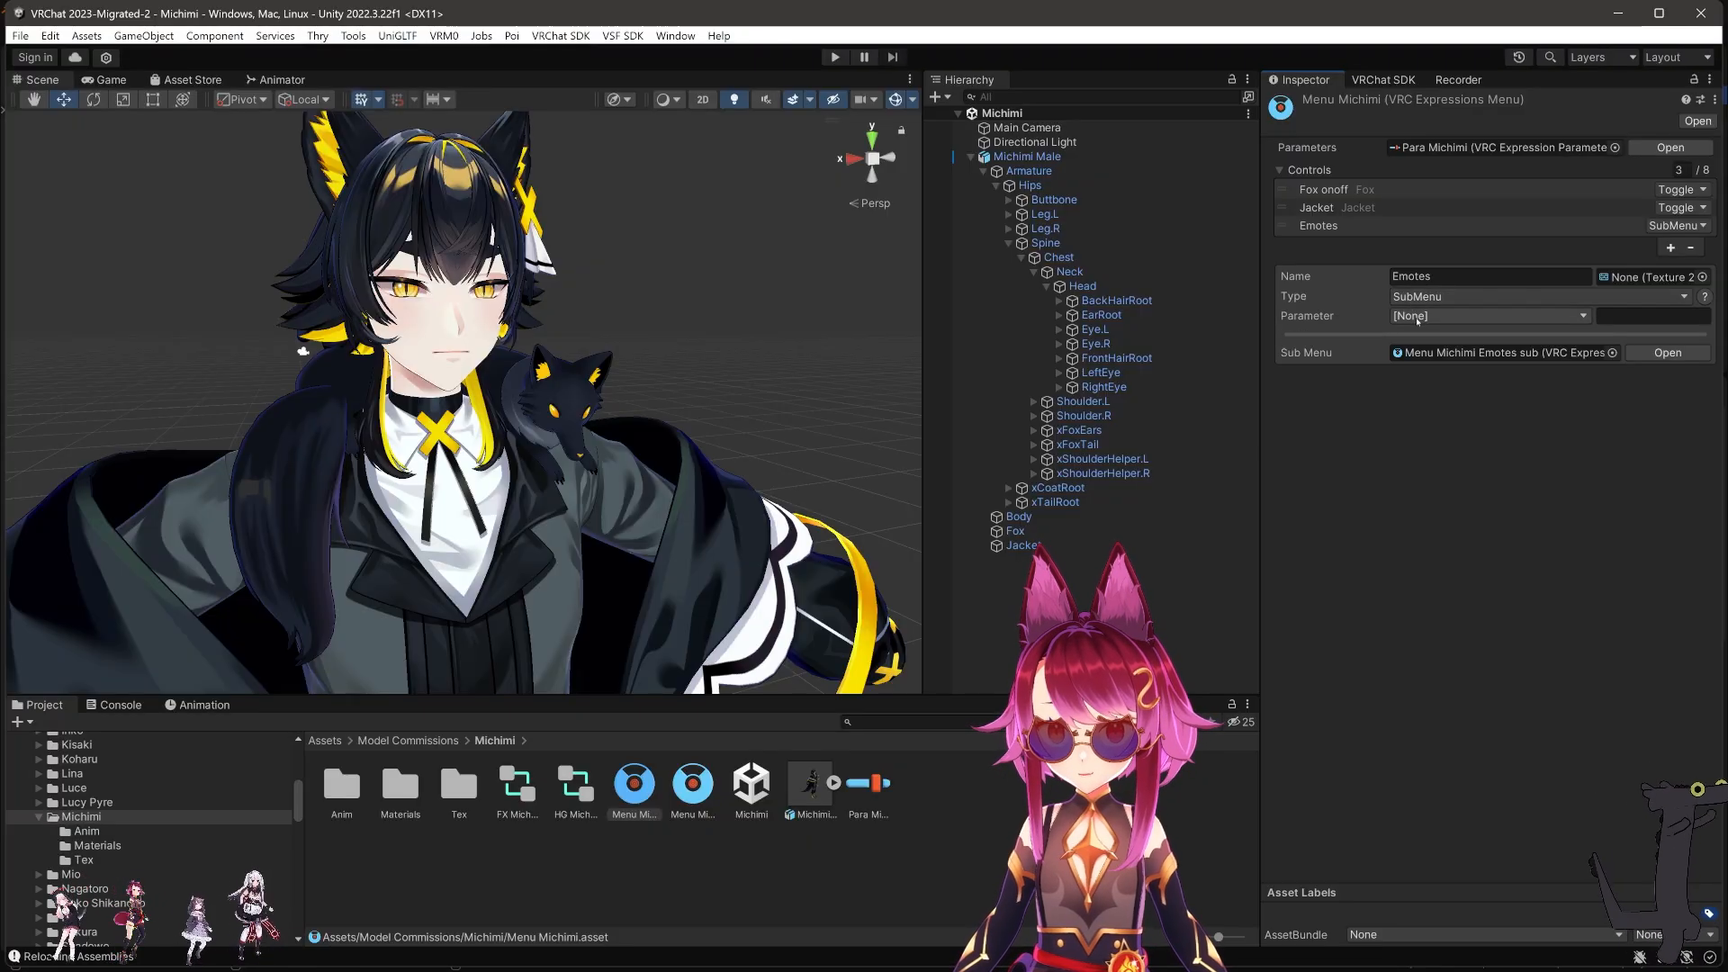
{"action": "left_click", "coordinate": [1416, 320]}
{"action": "left_click", "coordinate": [1458, 570]}
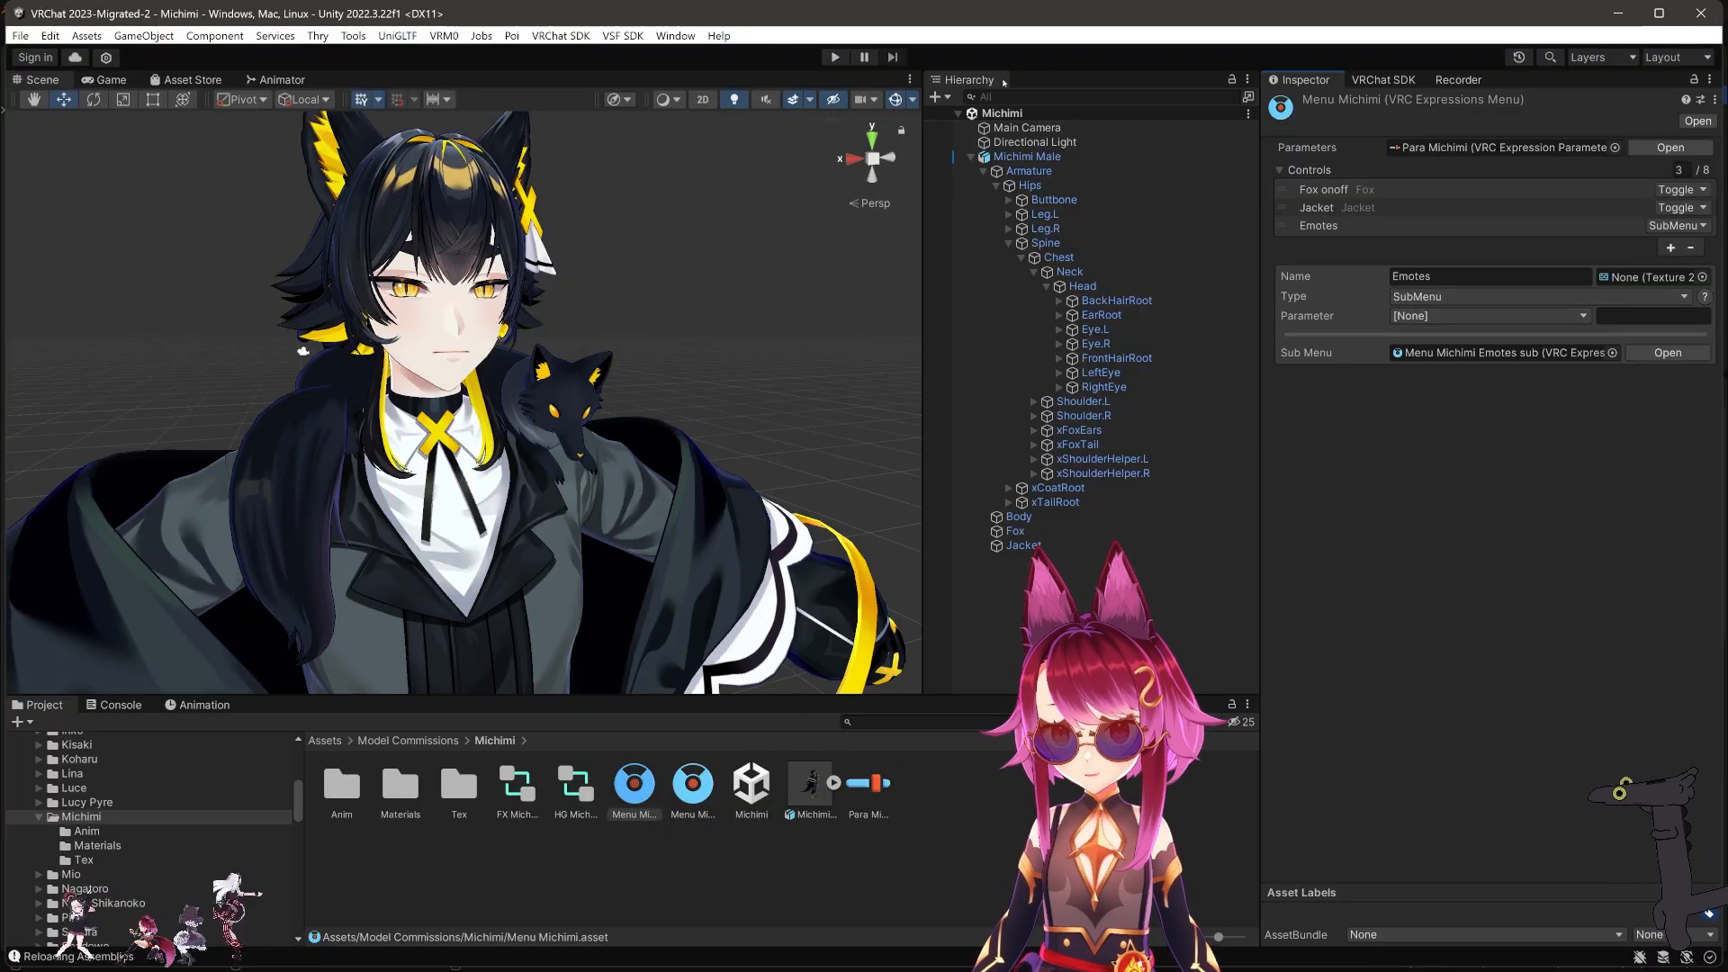
{"action": "left_click", "coordinate": [842, 59]}
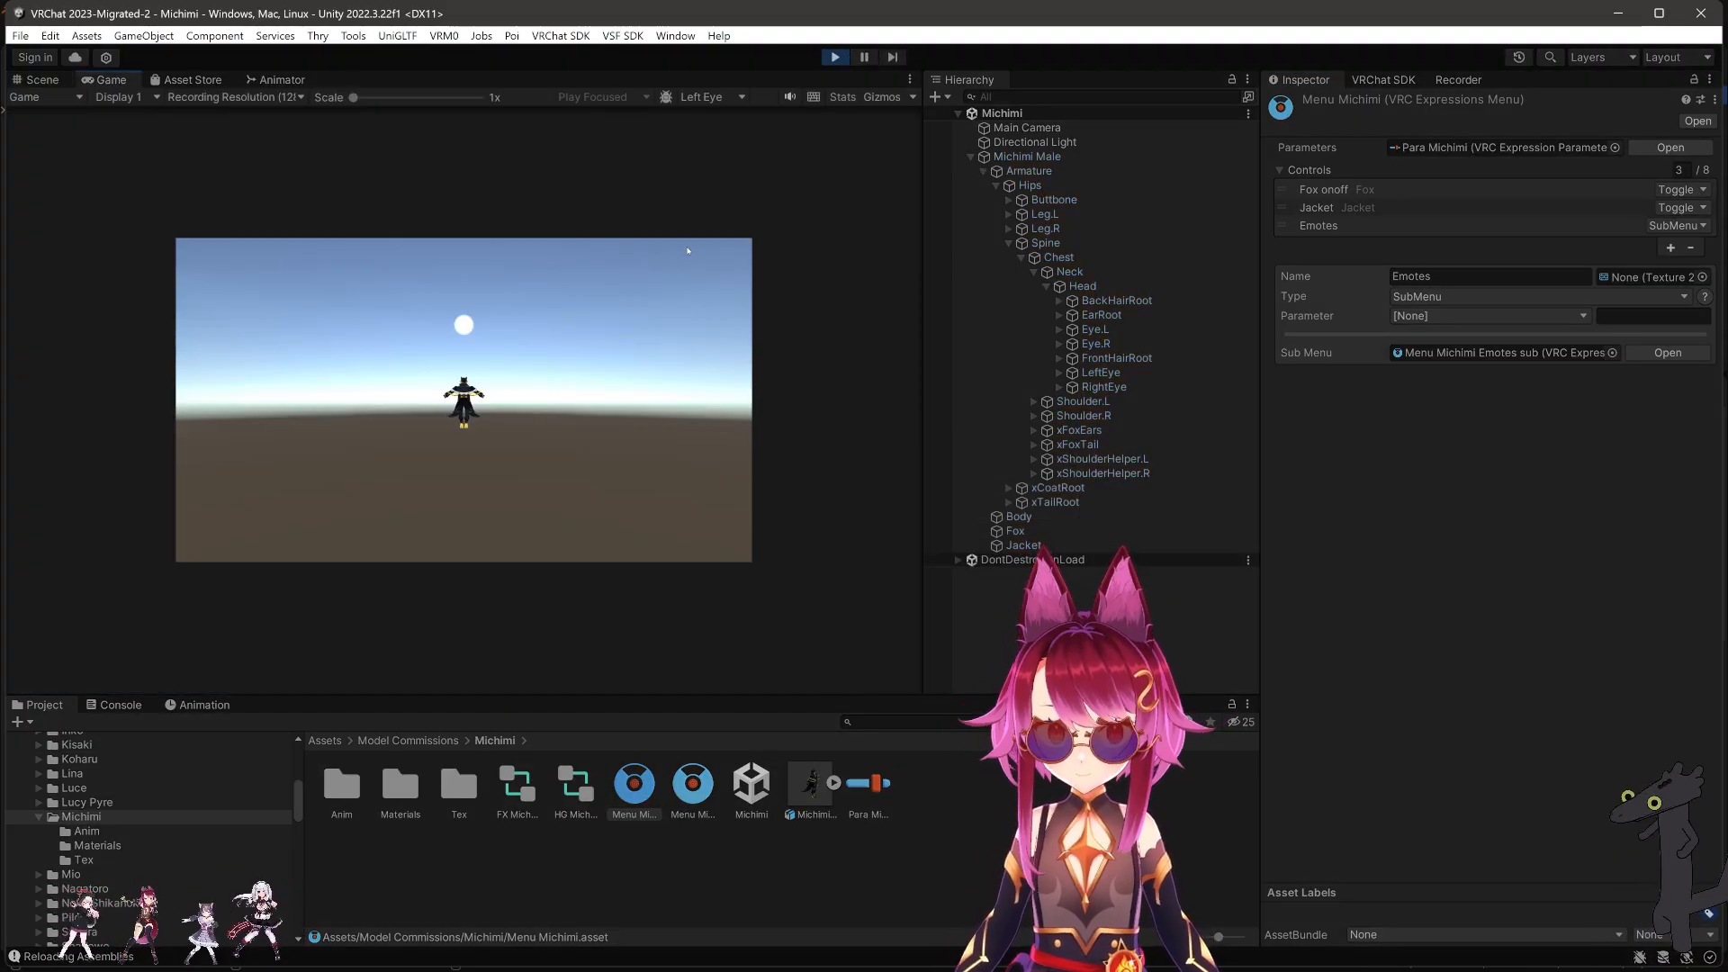
- Add a Gesture Manager to the Michimi Male avatar via the component search 'gest'
{"action": "left_click", "coordinate": [38, 79]}
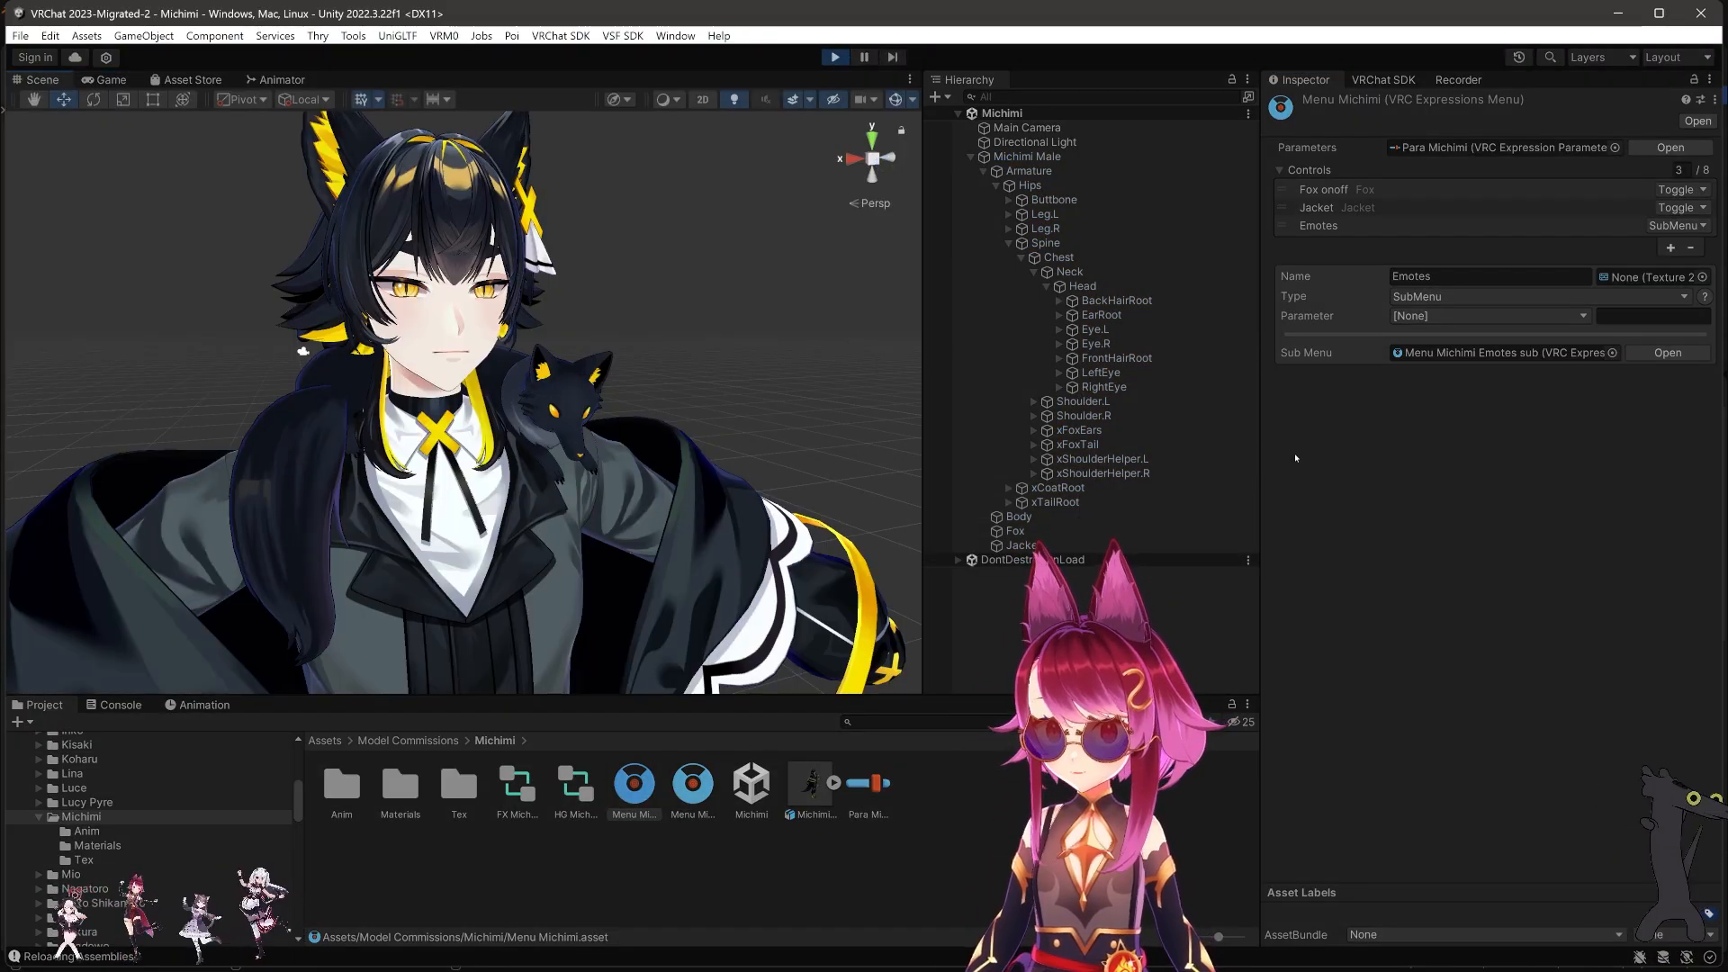
{"action": "left_click", "coordinate": [1026, 157]}
{"action": "scroll", "coordinate": [1508, 646], "scroll_direction": "down", "scroll_amount": 10}
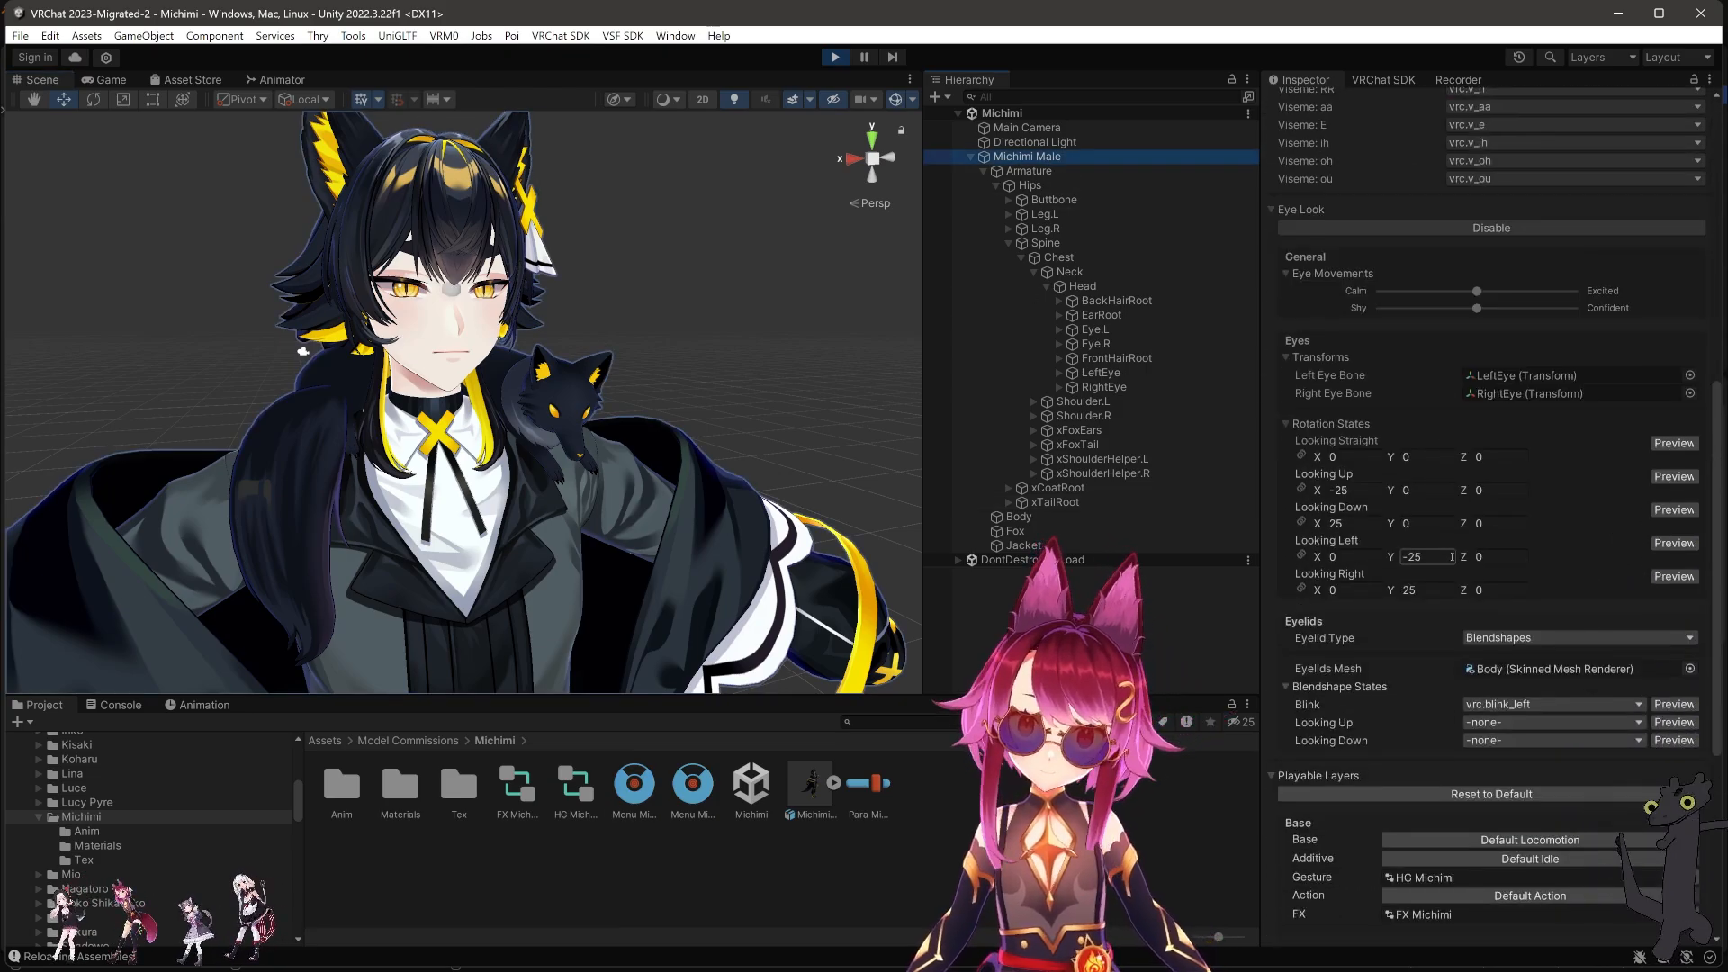
{"action": "left_click", "coordinate": [1485, 924]}
{"action": "type", "text": "g"}
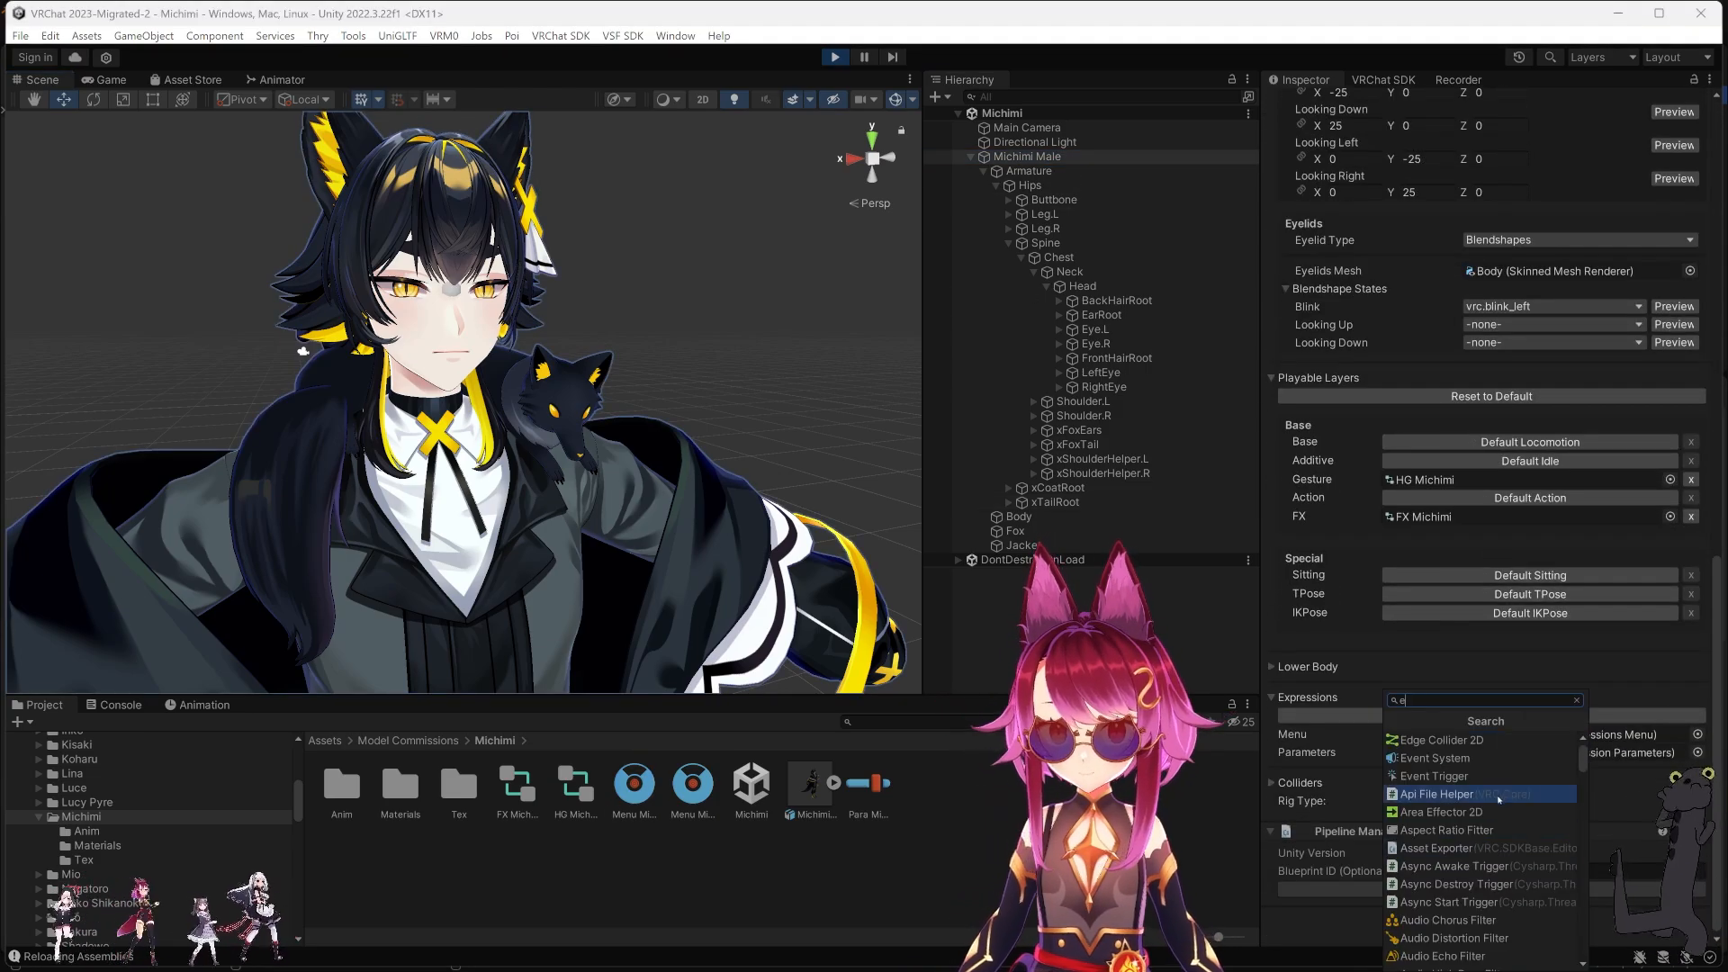
{"action": "type", "text": "est"}
{"action": "left_click", "coordinate": [1483, 741]}
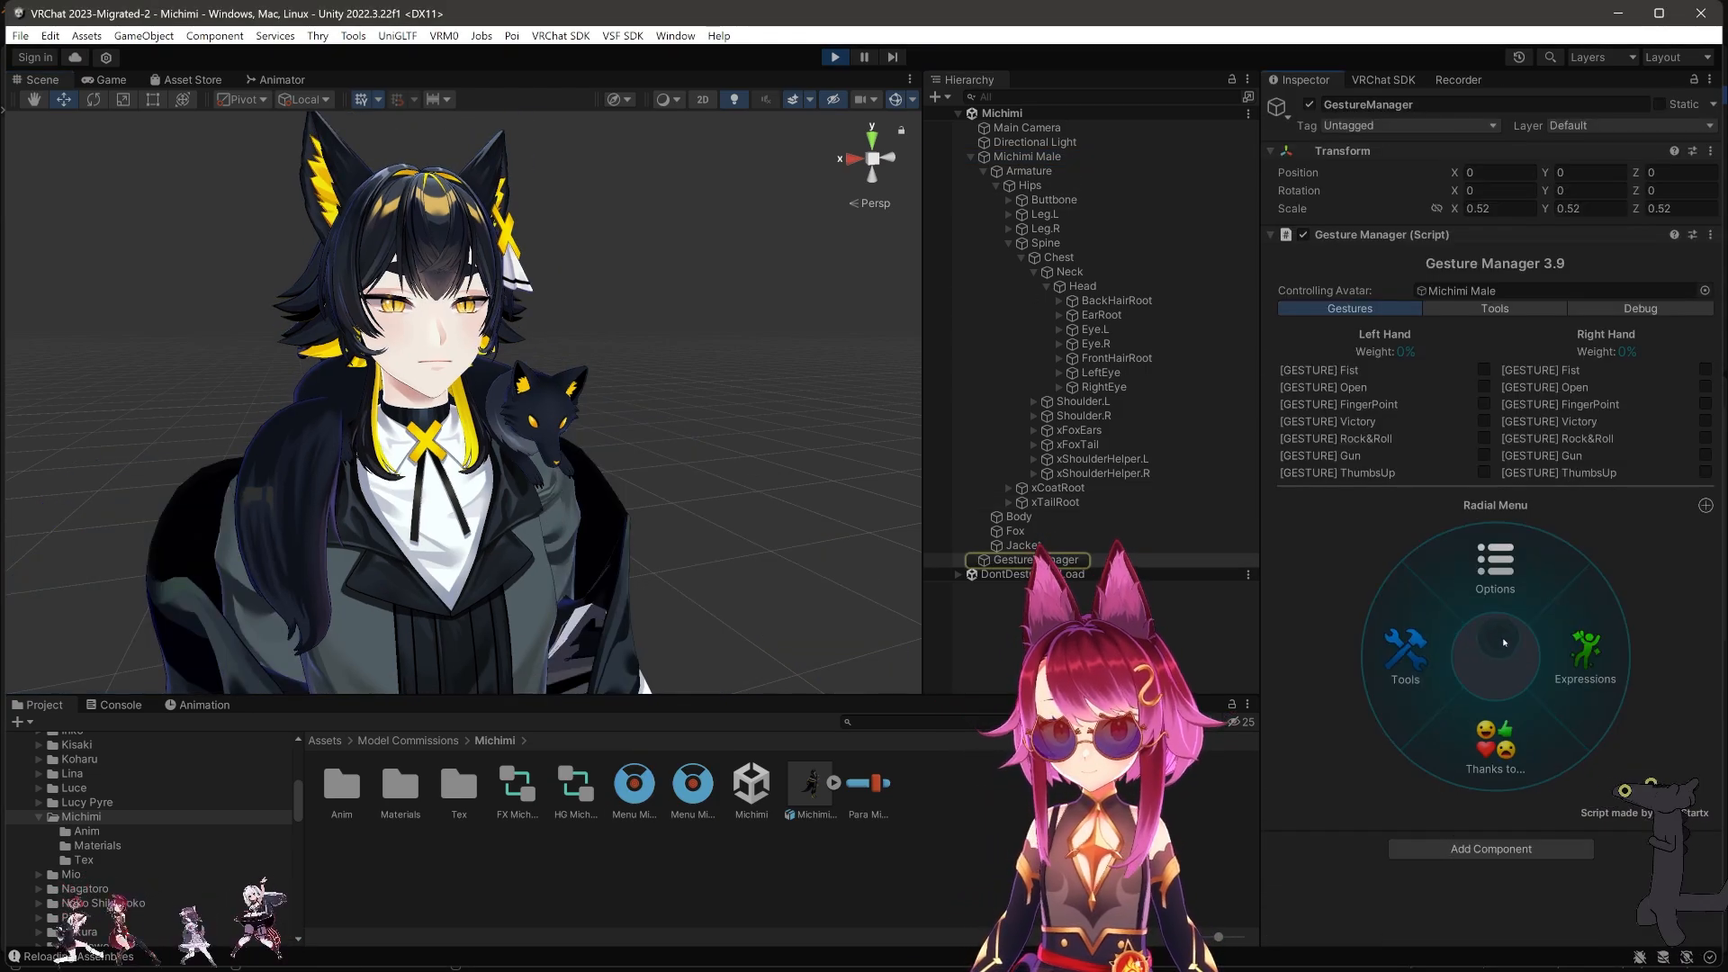
- Trigger the Sad, Crazy and Smile emotes under Expressions > Emotes, then stop play mode
{"action": "left_click", "coordinate": [1570, 649]}
{"action": "left_click", "coordinate": [1417, 652]}
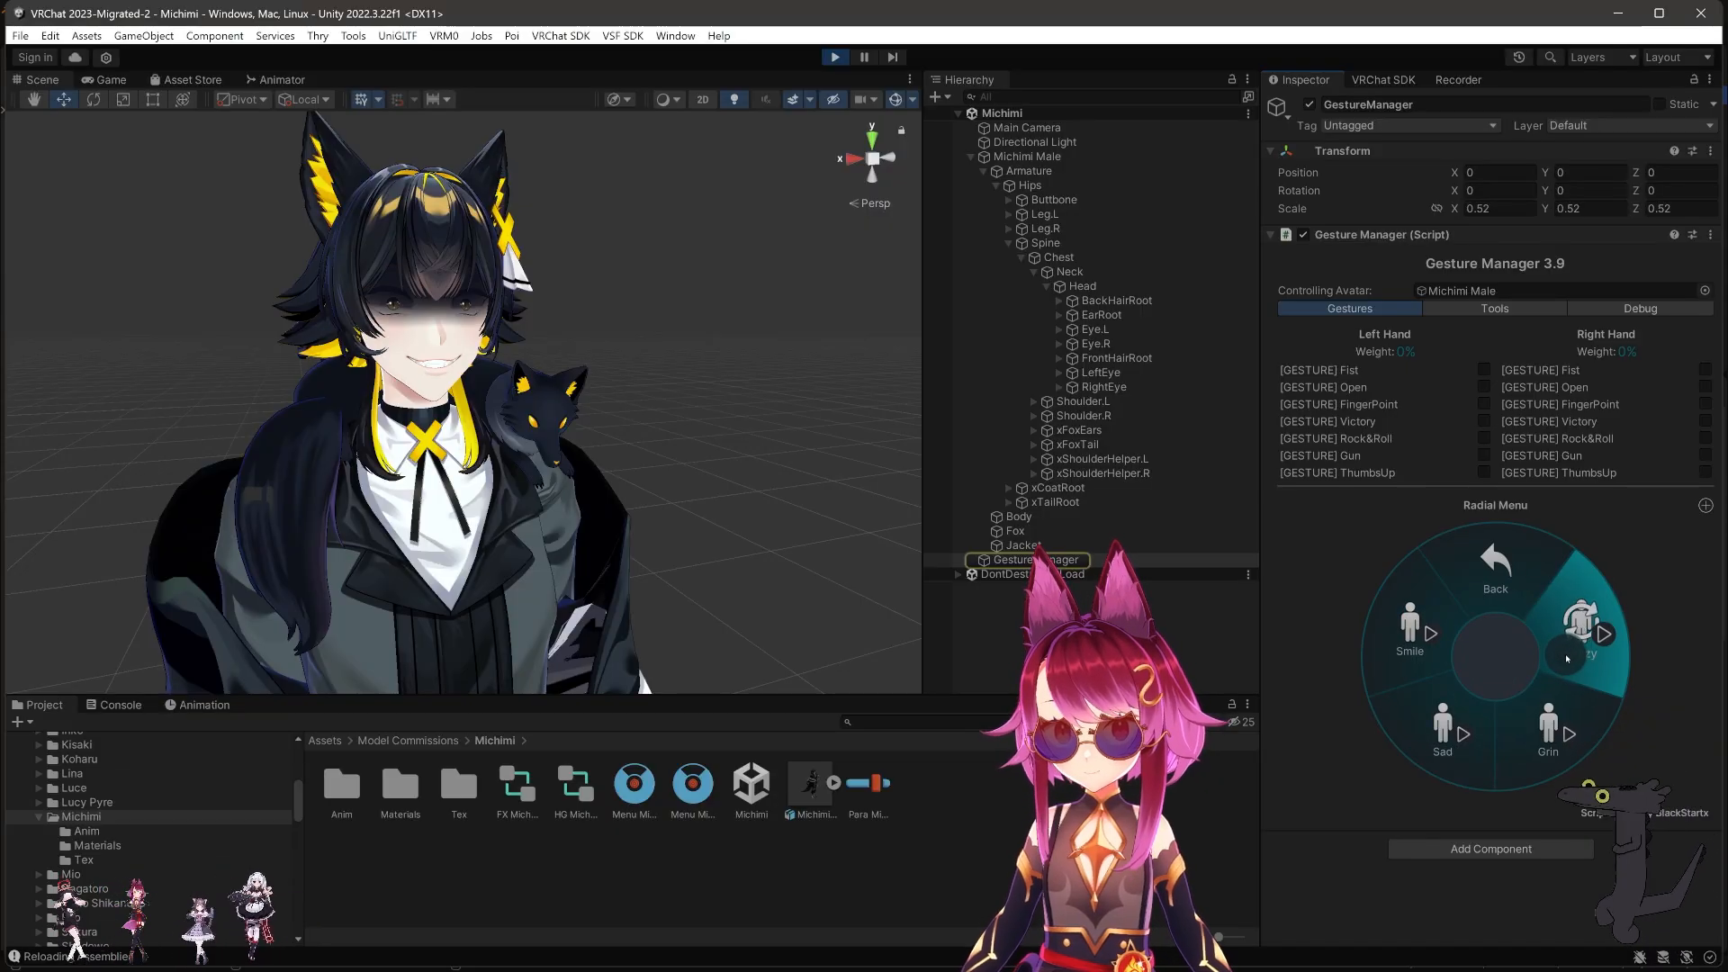
{"action": "left_click", "coordinate": [1440, 704]}
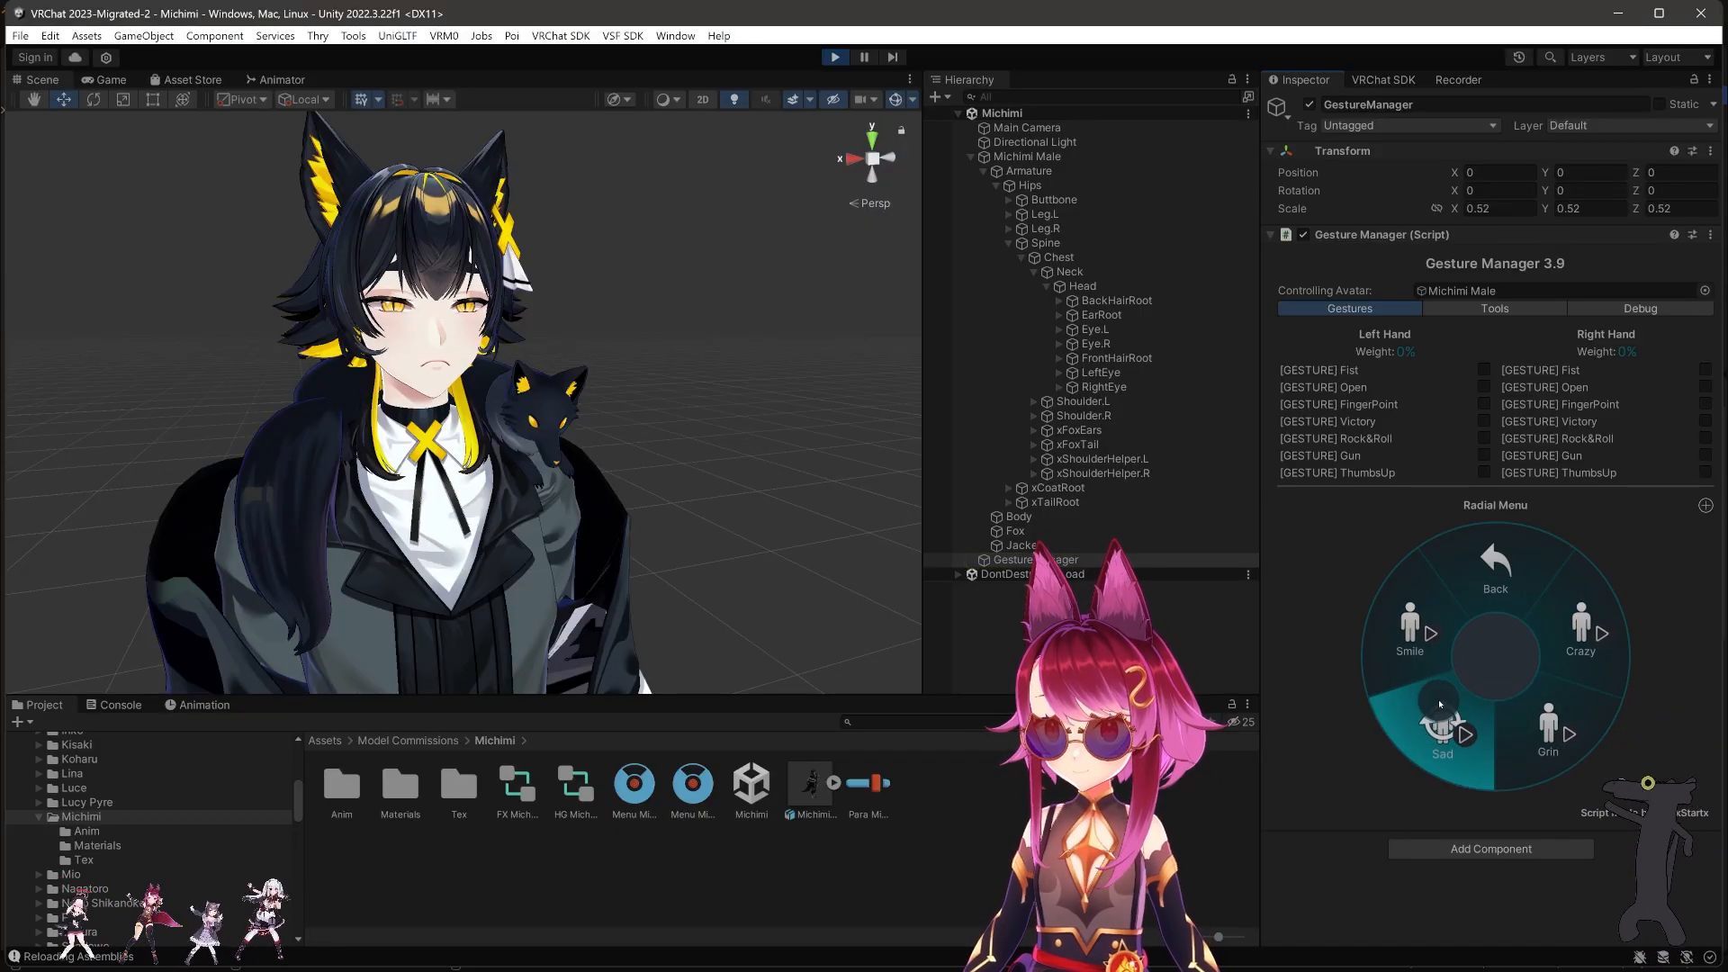
{"action": "left_click", "coordinate": [1560, 638]}
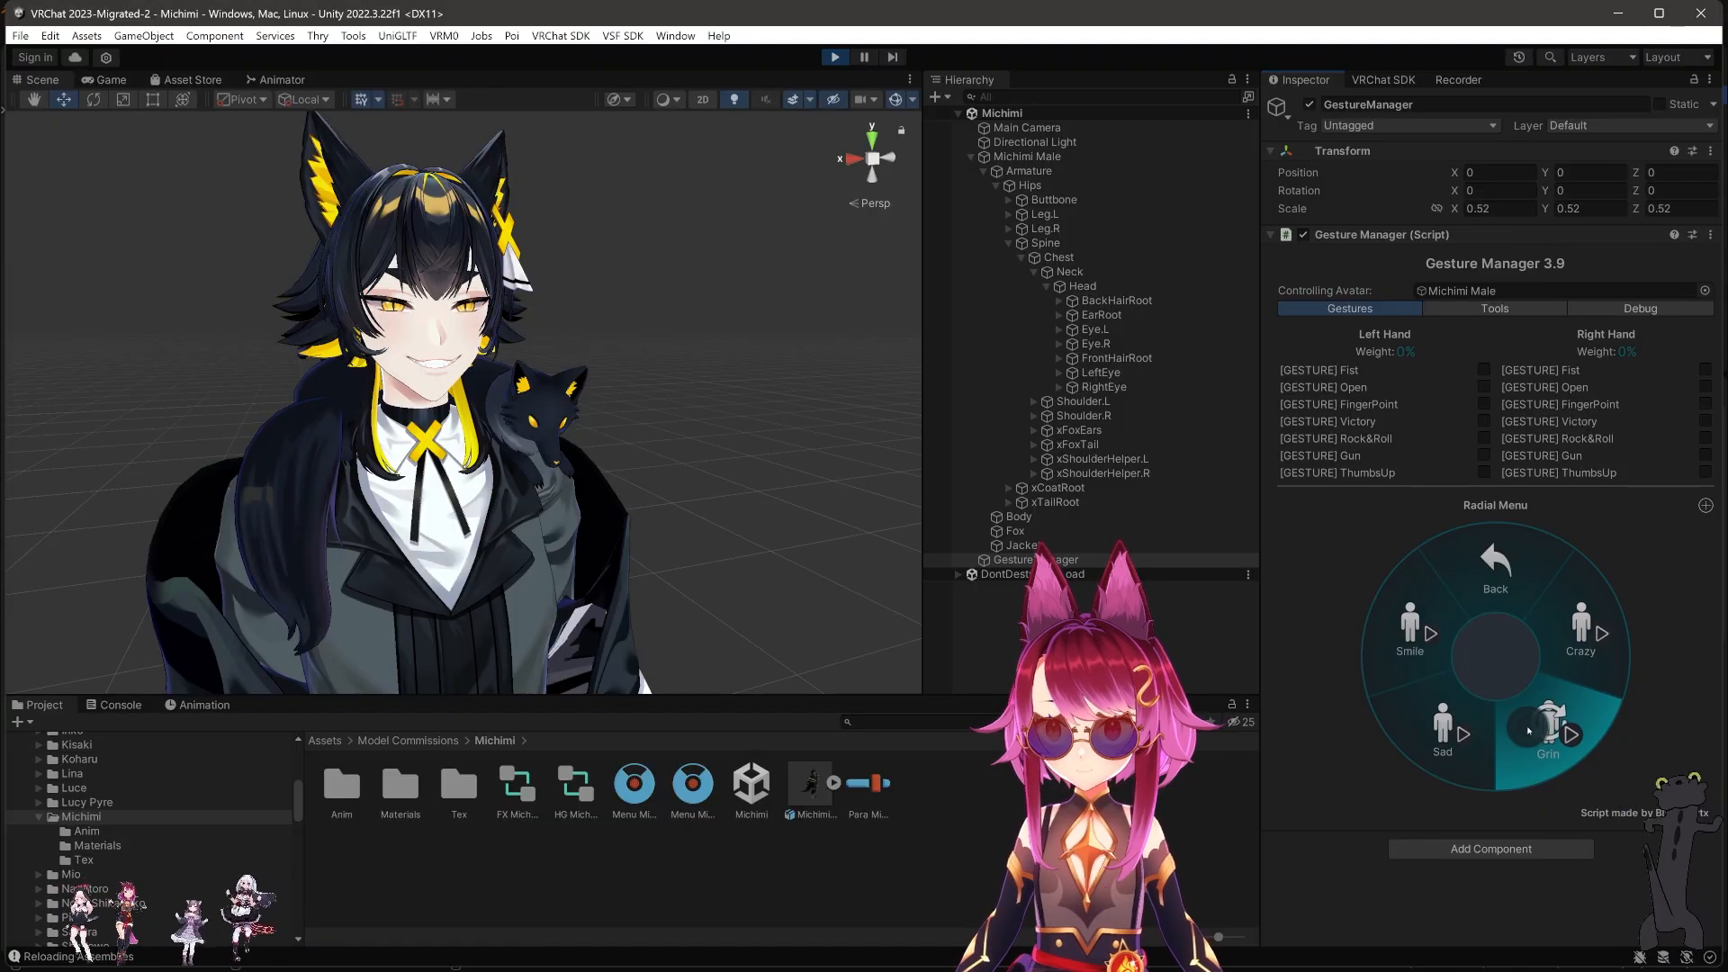
{"action": "left_click", "coordinate": [1403, 663]}
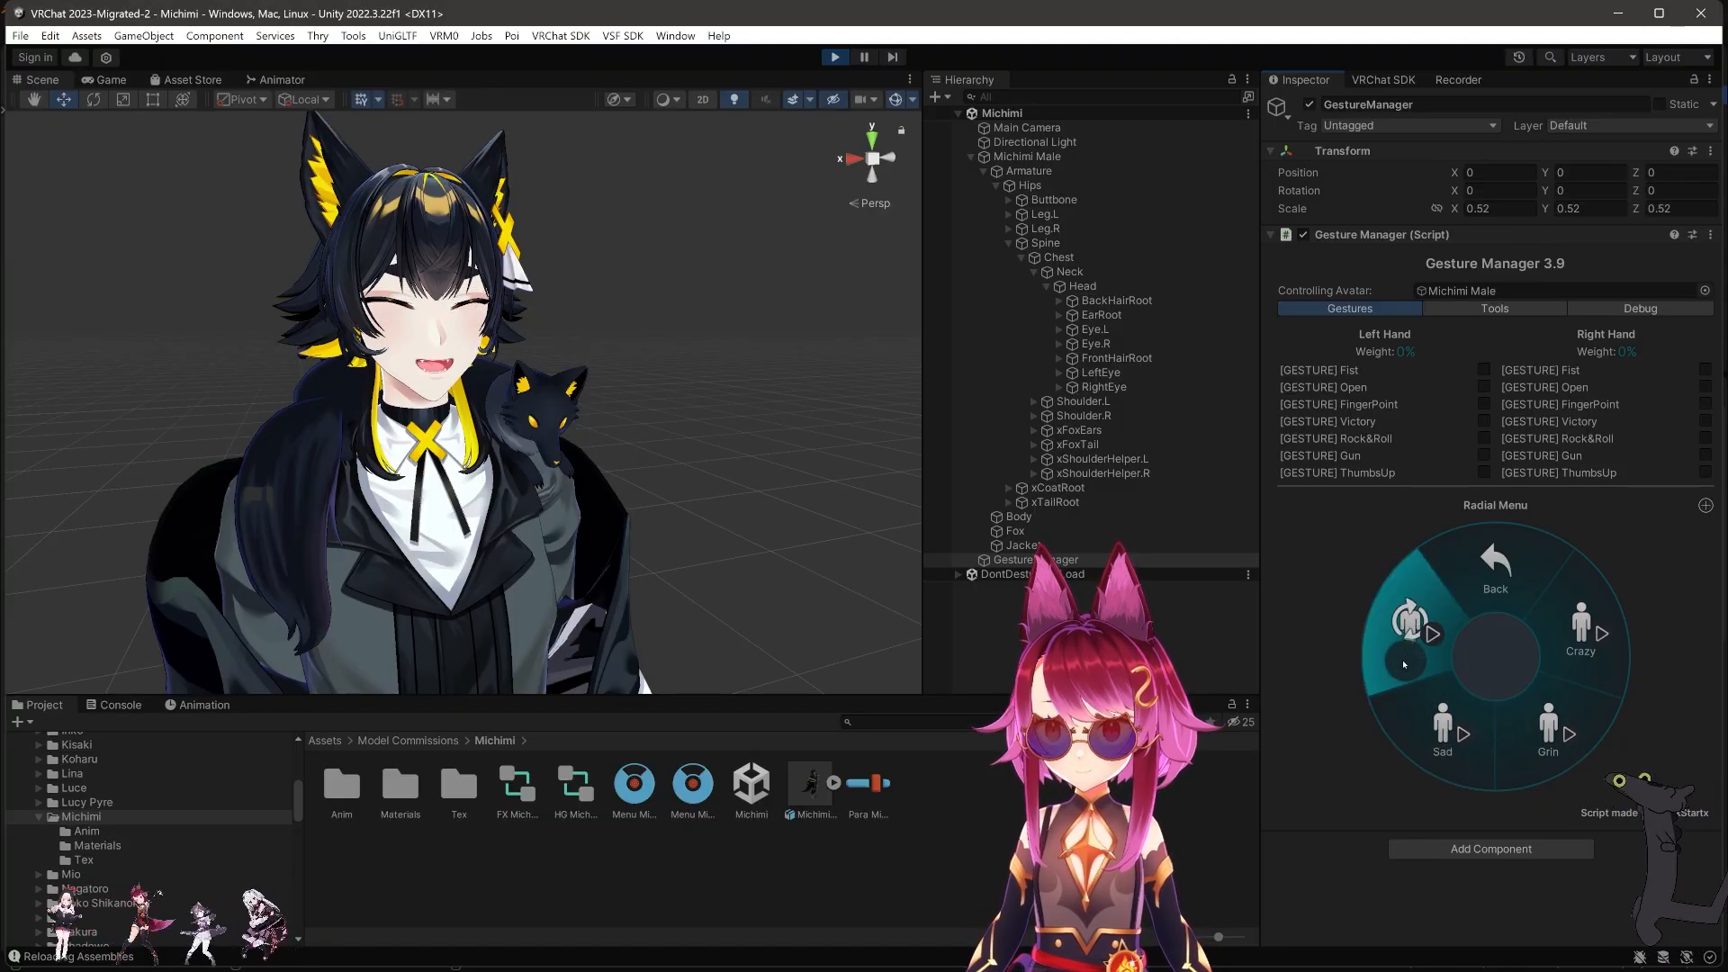
{"action": "left_click", "coordinate": [1581, 630]}
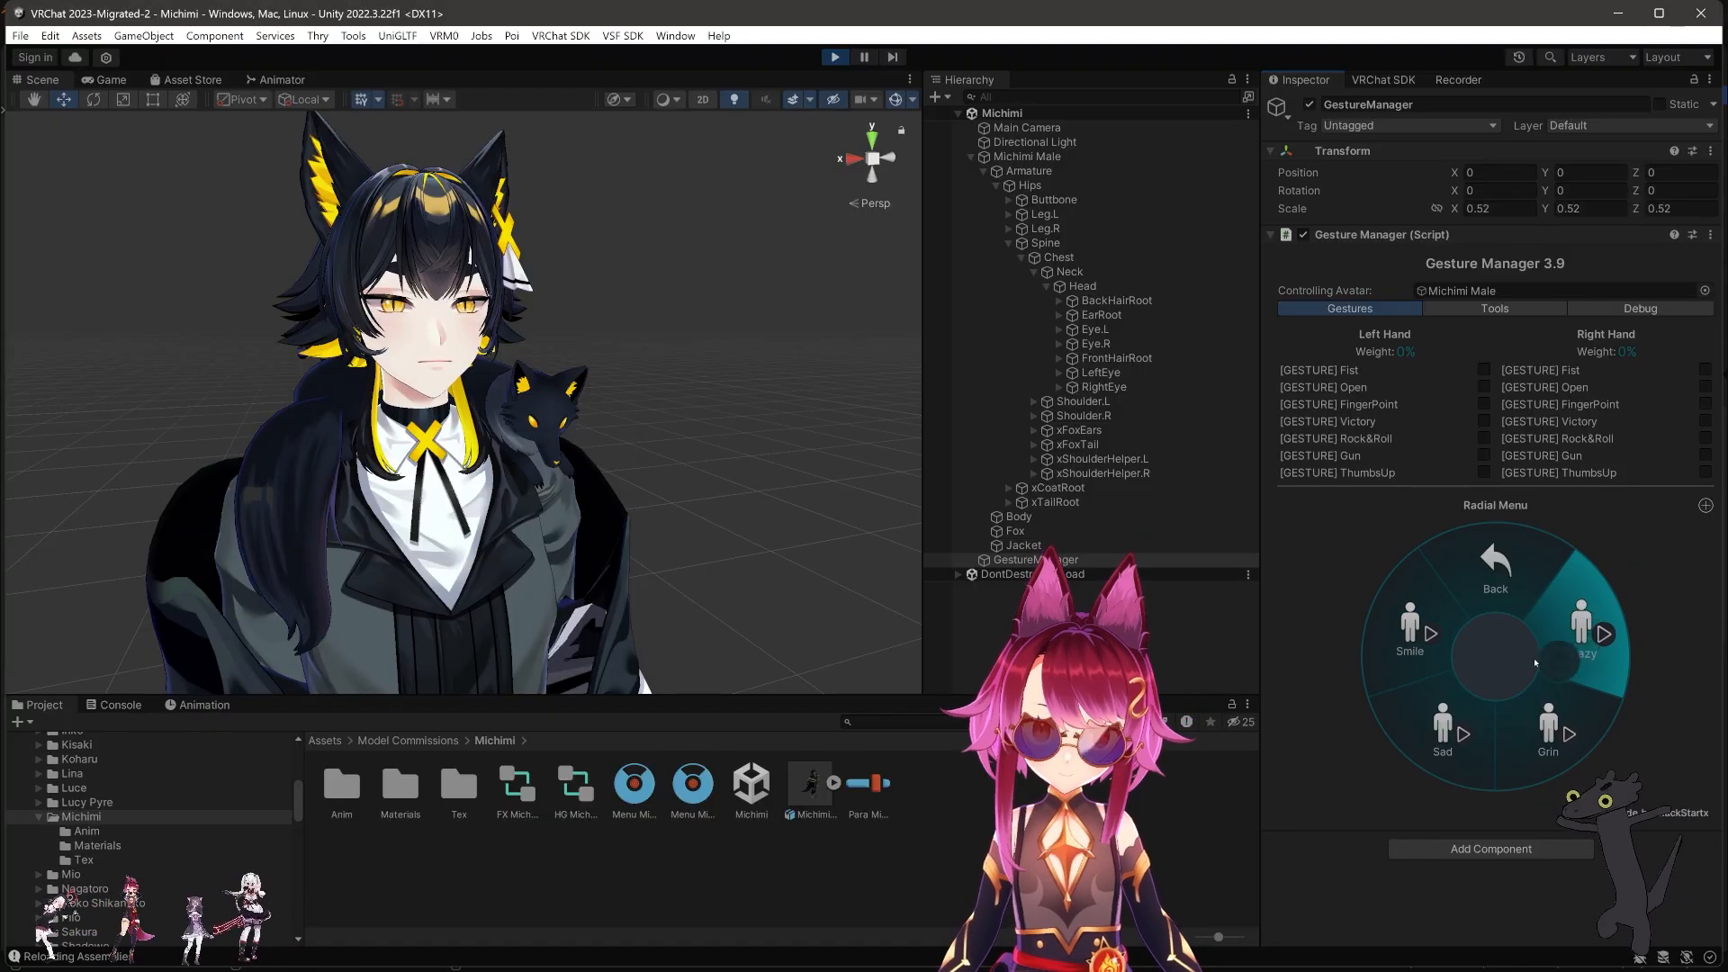
{"action": "left_click", "coordinate": [1494, 597]}
{"action": "left_click", "coordinate": [835, 56]}
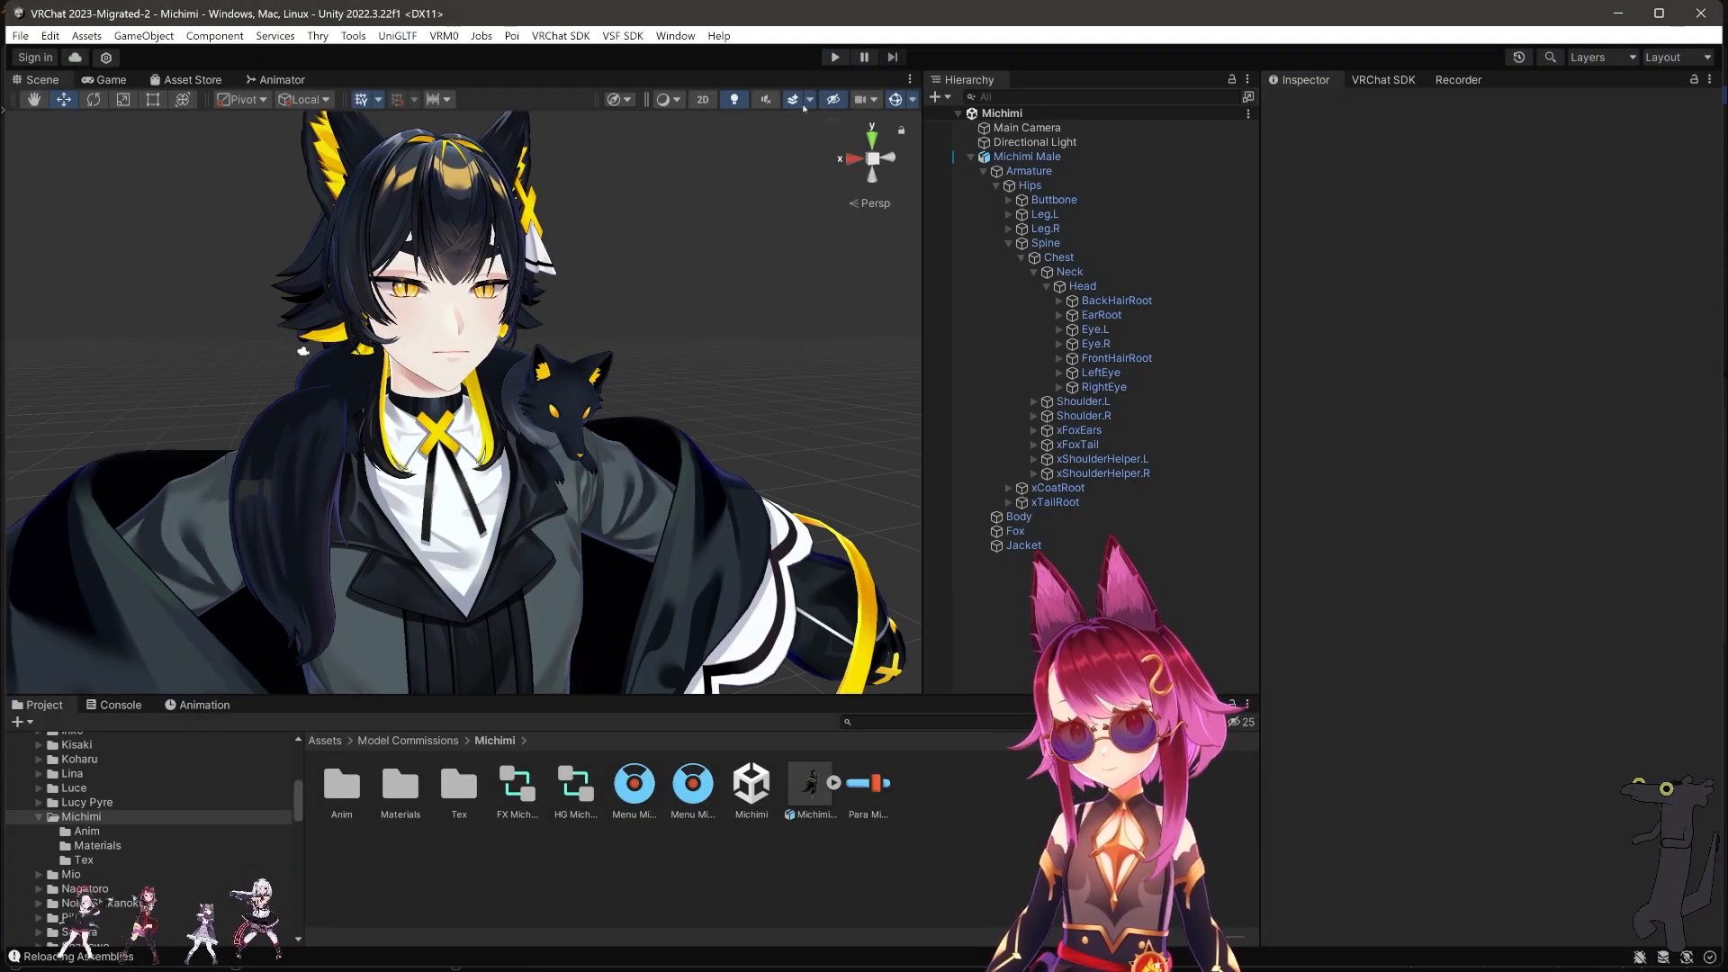
- Fly and zoom around the Michimi Male avatar, then select the FX Michimi animator controller
{"action": "scroll", "coordinate": [509, 399], "scroll_direction": "down", "scroll_amount": 7}
{"action": "middle_click_drag", "start_coordinate": [508, 398], "coordinate": [453, 323]}
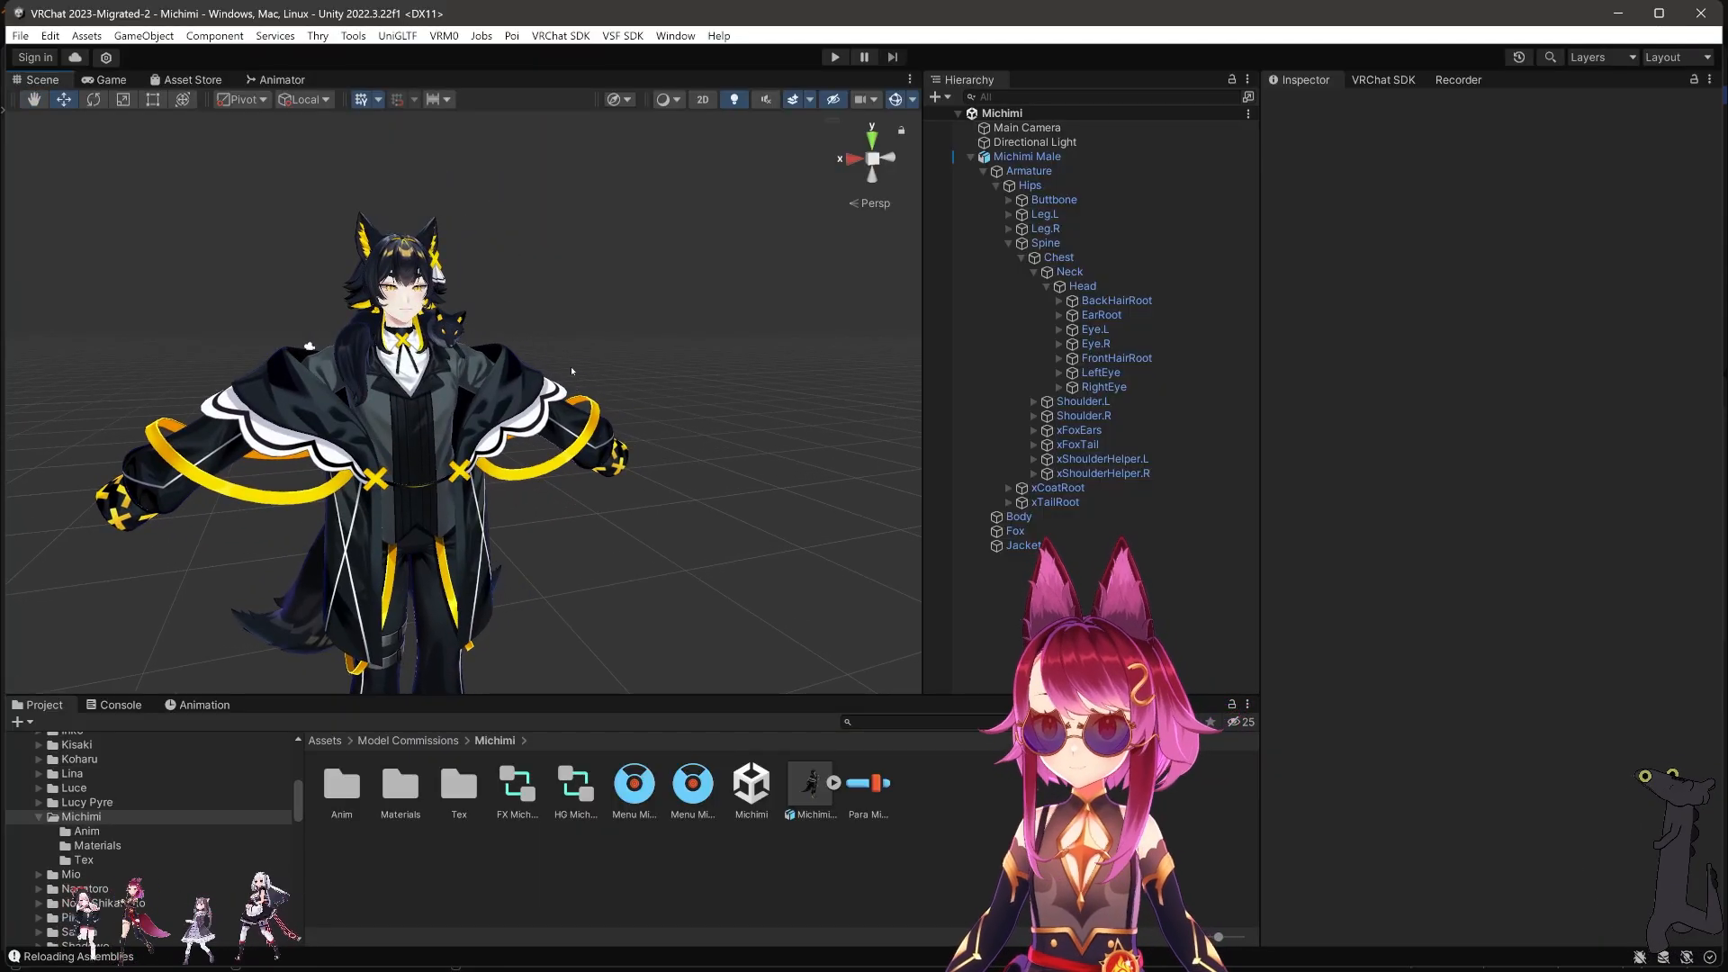
{"action": "key", "text": "w"}
{"action": "mouse_move", "coordinate": [586, 383]}
{"action": "right_mouse_down"}
{"action": "mouse_move", "coordinate": [563, 367]}
{"action": "mouse_move", "coordinate": [578, 375]}
{"action": "right_mouse_up"}
{"action": "key", "text": "d"}
{"action": "key", "text": "a"}
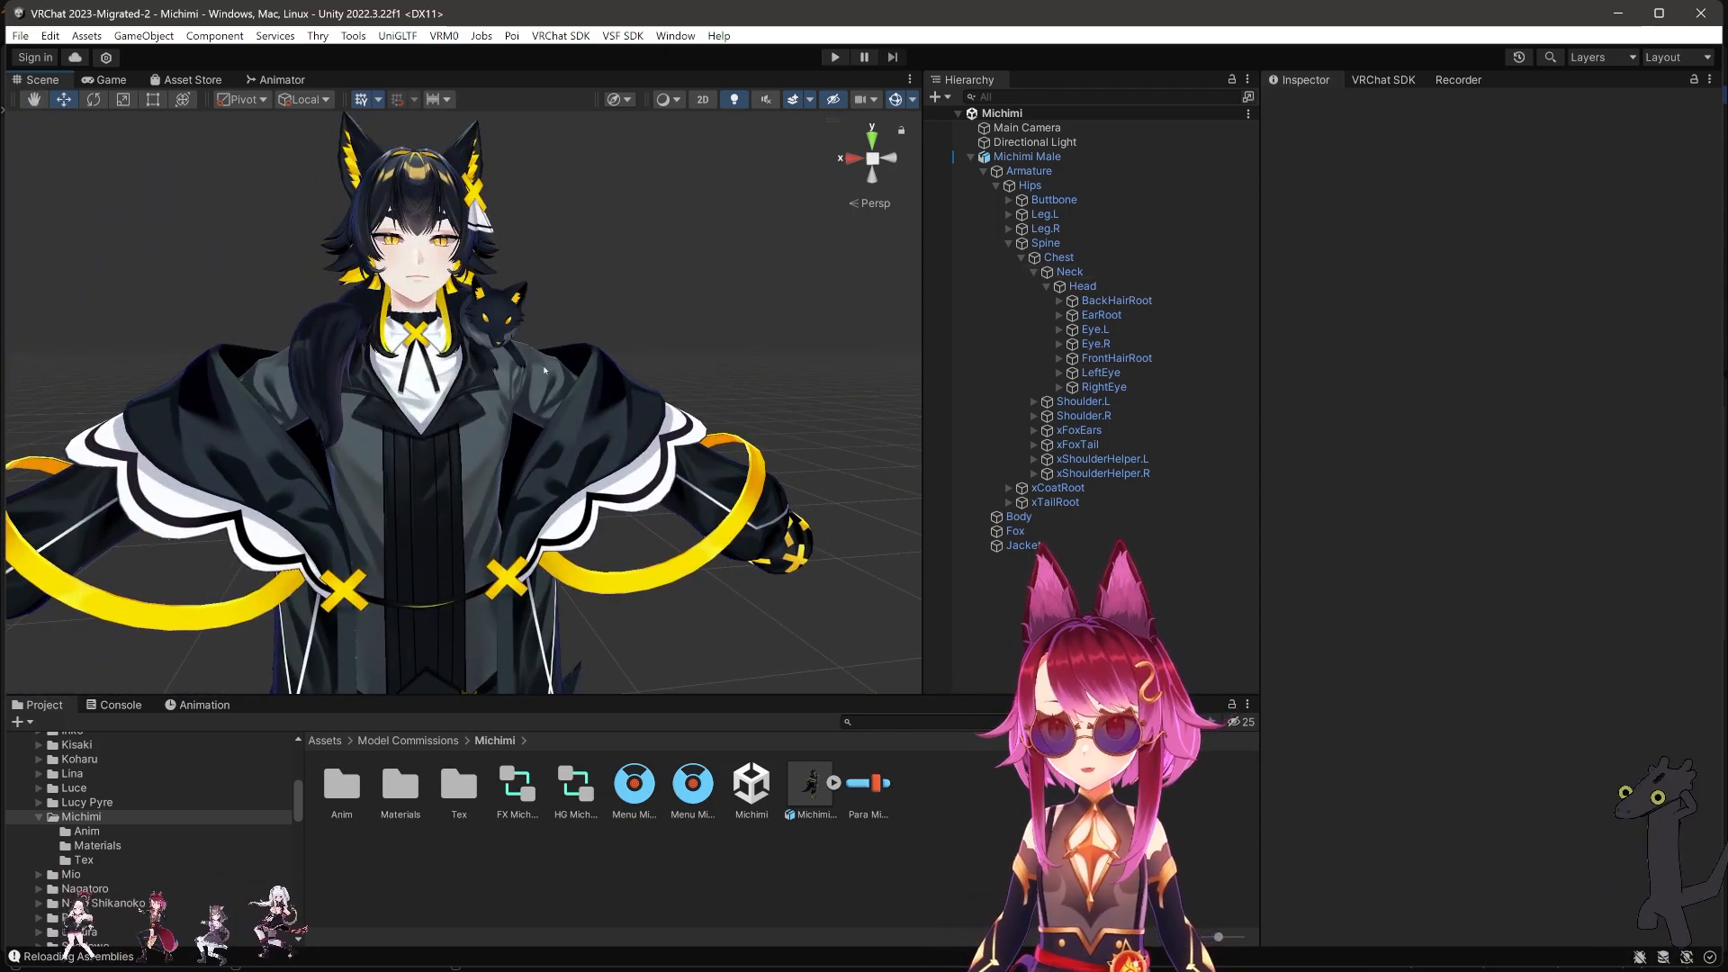
{"action": "middle_click_drag", "start_coordinate": [429, 427], "coordinate": [443, 472]}
{"action": "scroll", "coordinate": [443, 472], "scroll_direction": "up", "scroll_amount": 5}
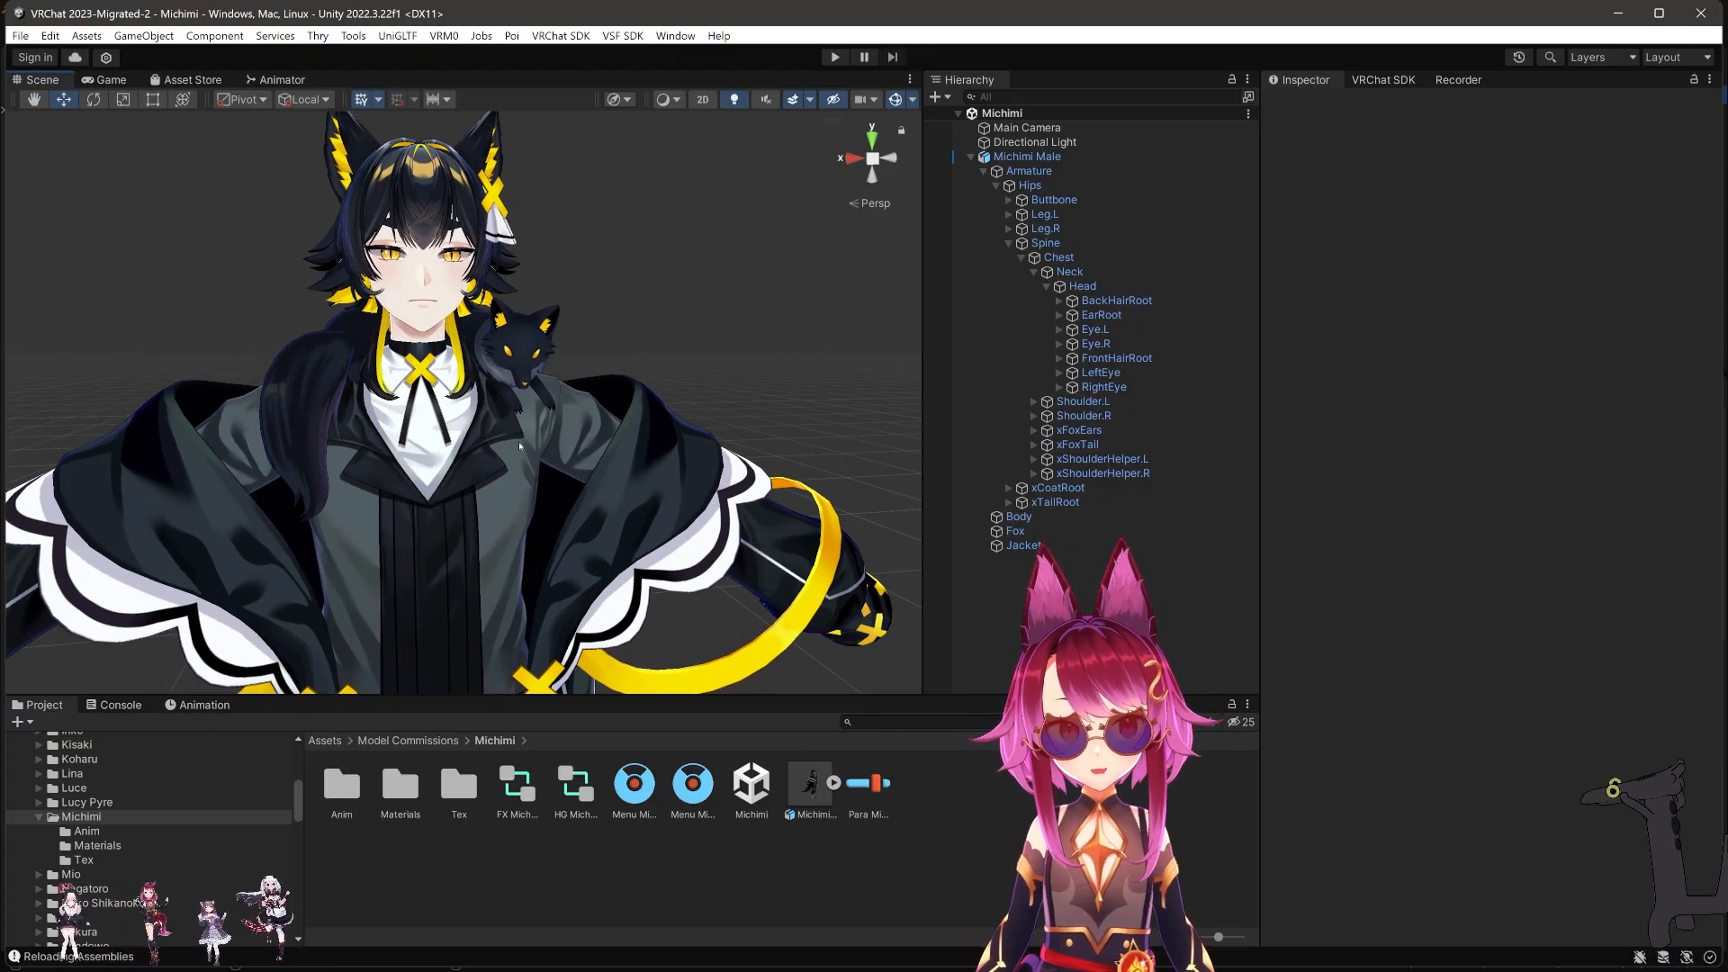
{"action": "left_click", "coordinate": [518, 785]}
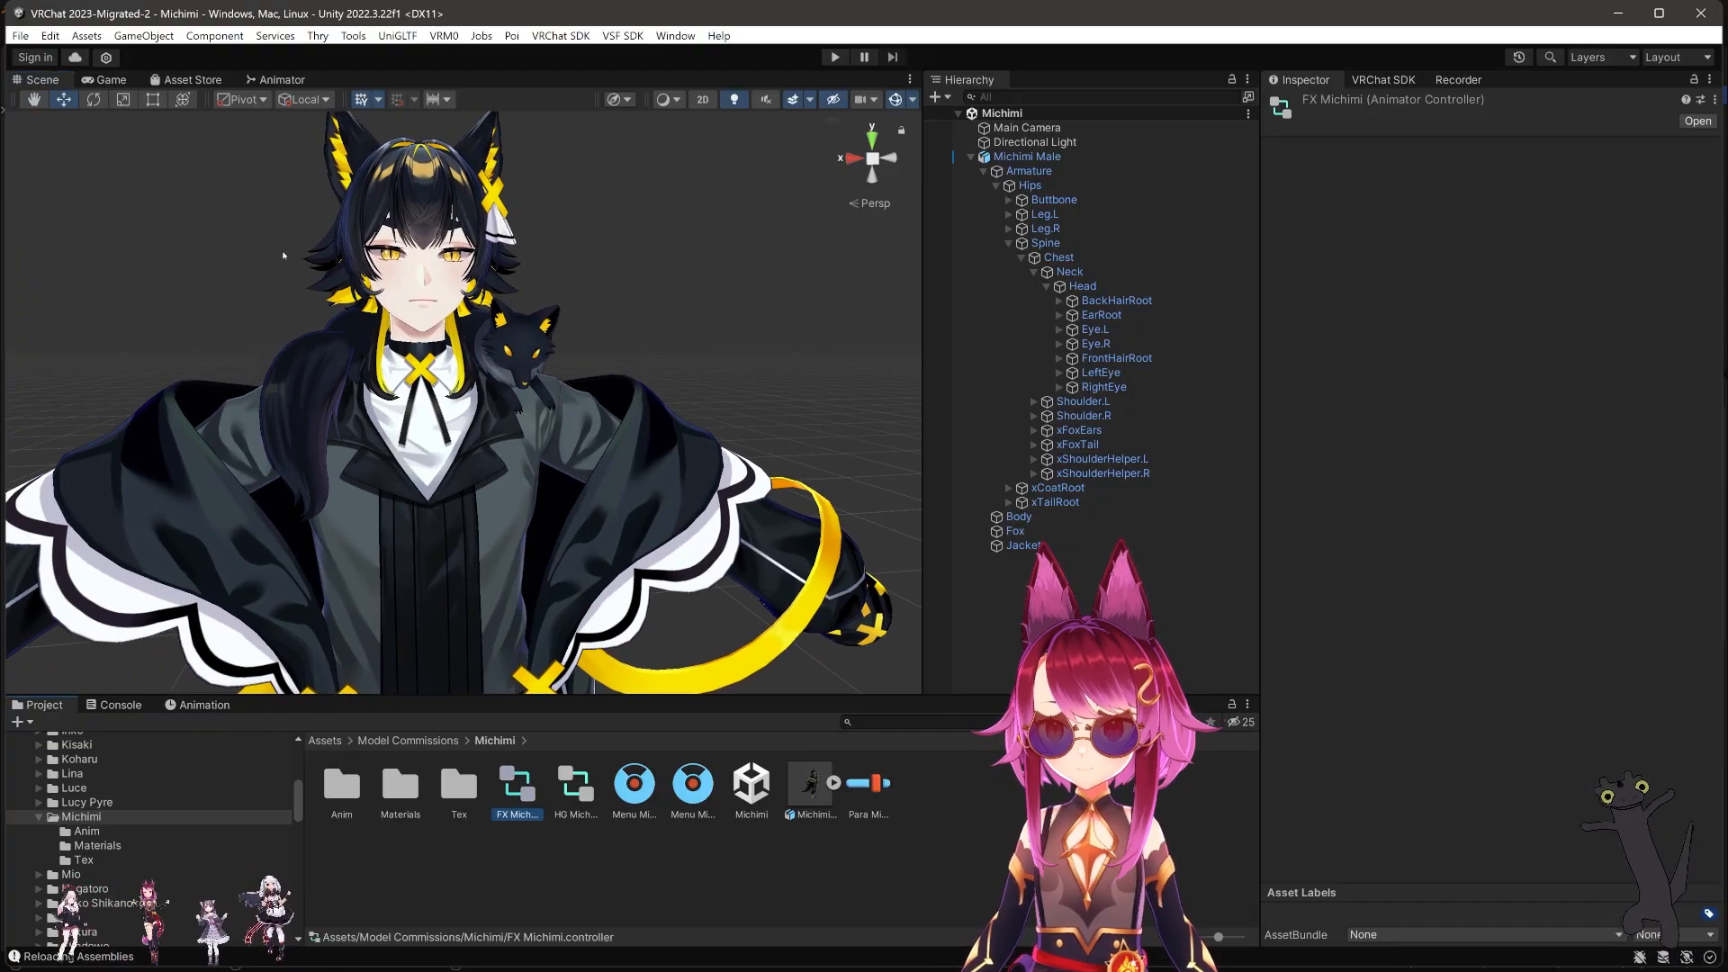
- In FX Michimi, confirm the Any State to Michimi Fox onoff transition stays on Fox Equals 2
{"action": "left_click", "coordinate": [276, 79]}
{"action": "left_click", "coordinate": [540, 428]}
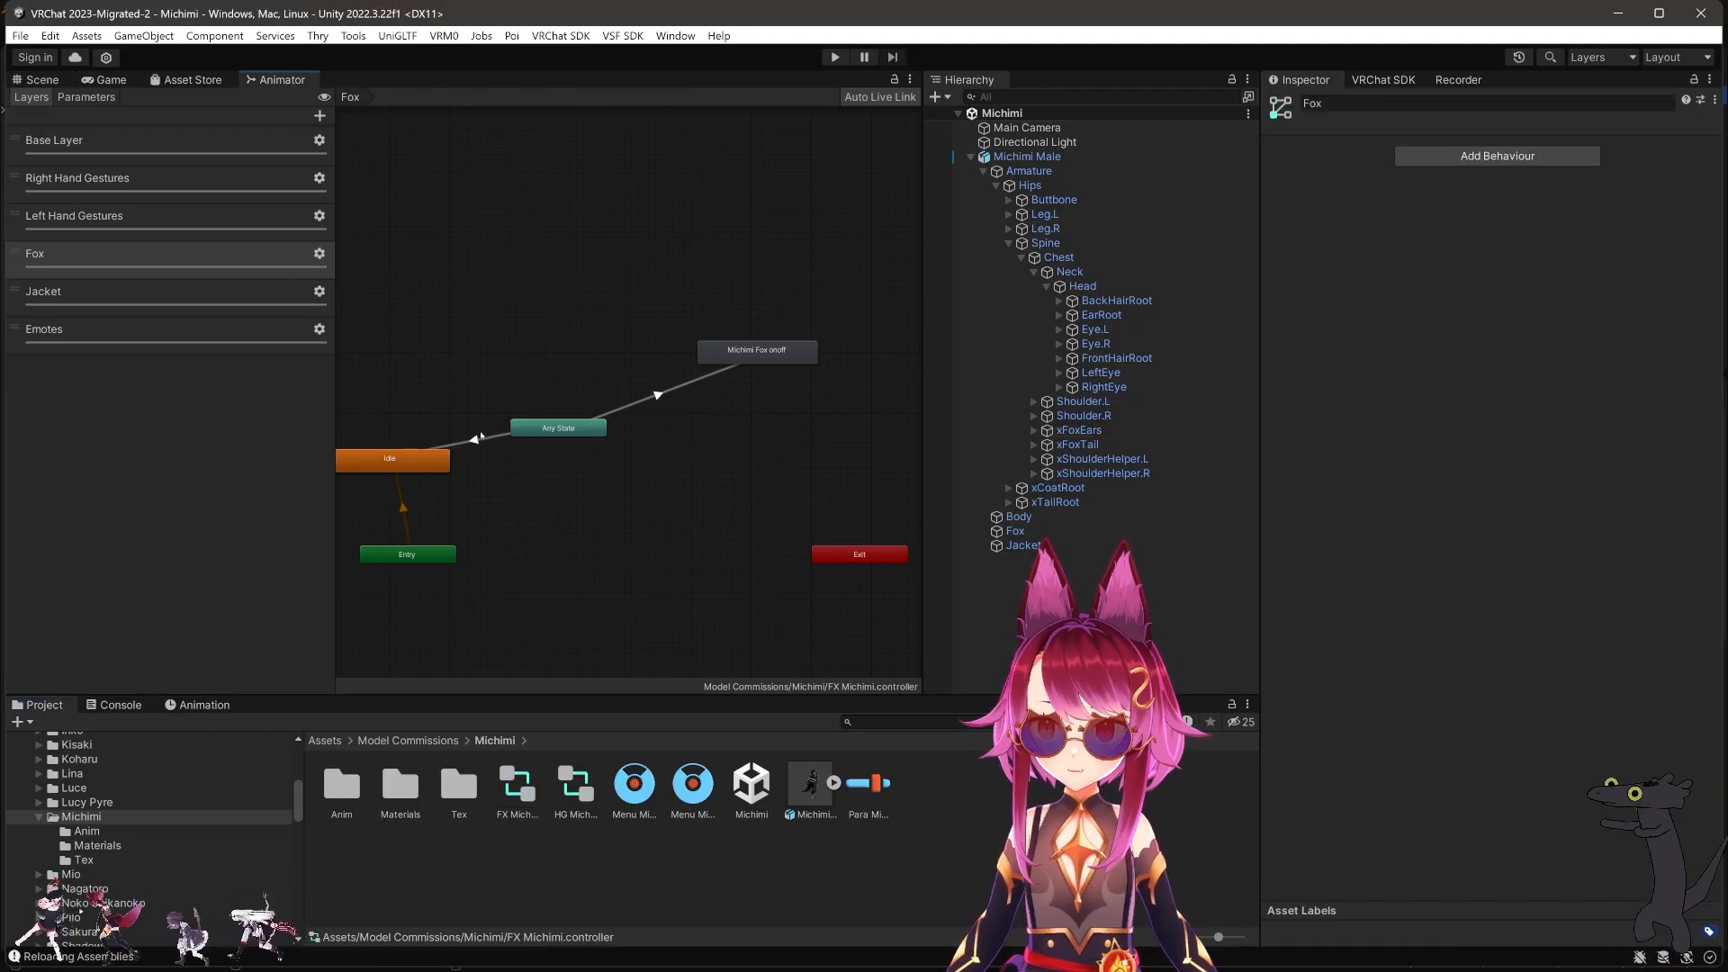
{"action": "left_click", "coordinate": [657, 395]}
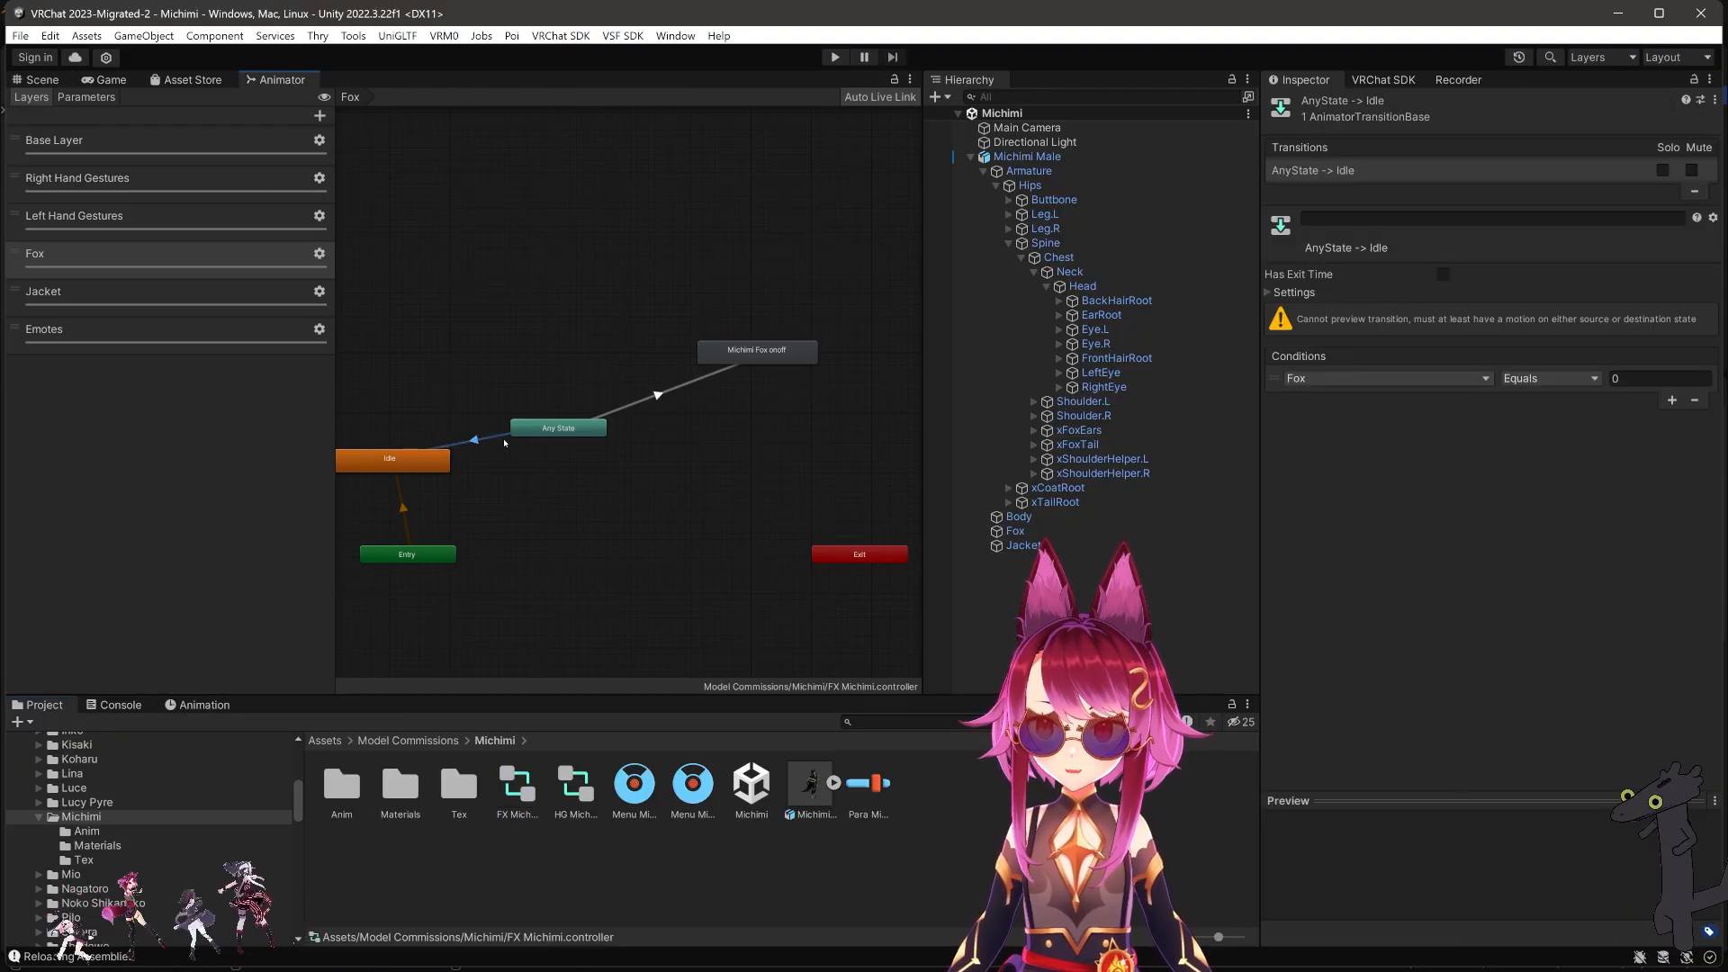
{"action": "left_click", "coordinate": [701, 443]}
{"action": "left_click", "coordinate": [669, 391]}
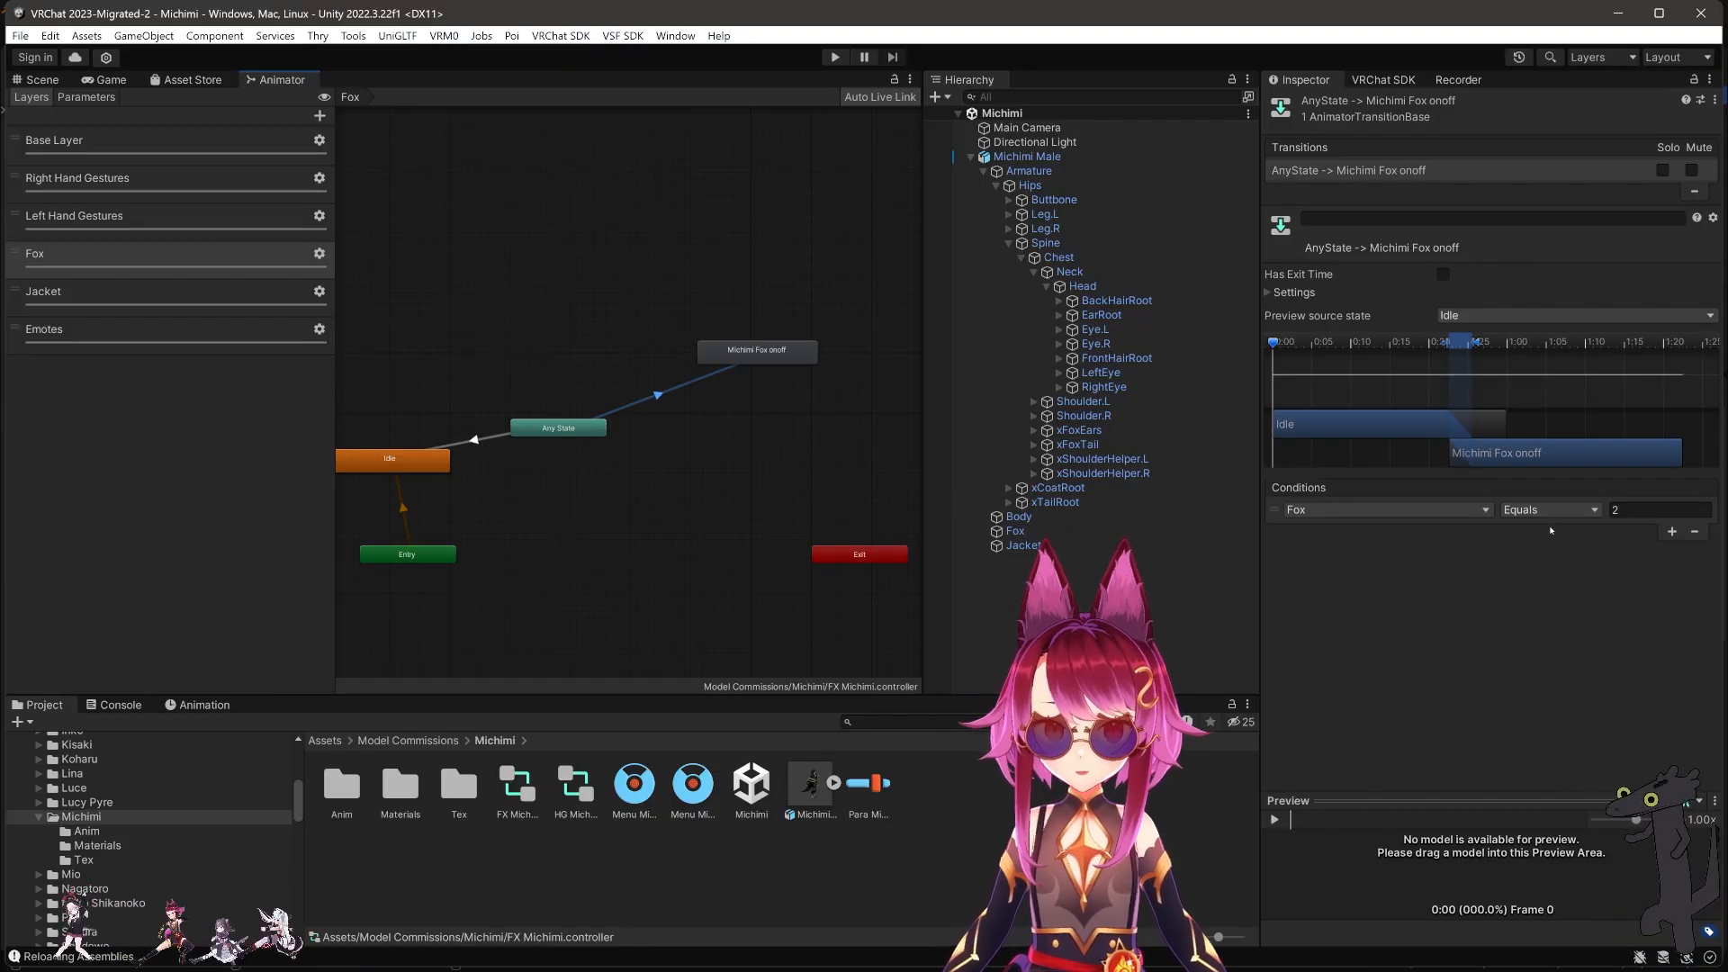
{"action": "left_click", "coordinate": [1629, 510]}
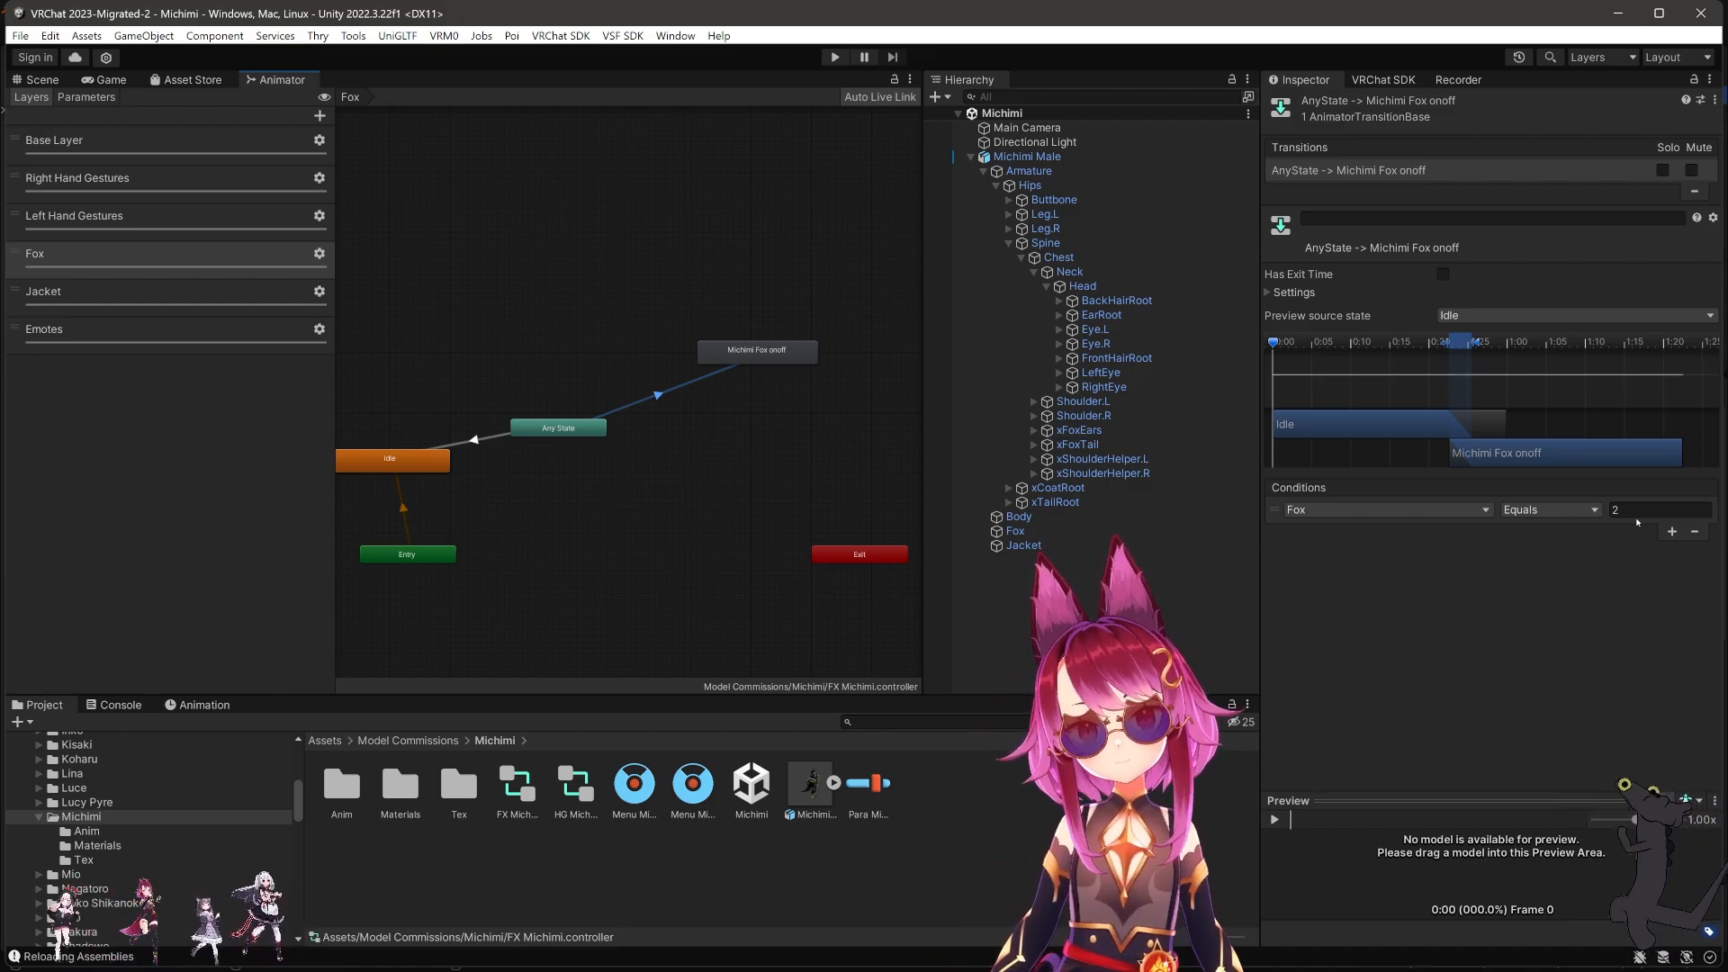
{"action": "left_click", "coordinate": [1566, 510]}
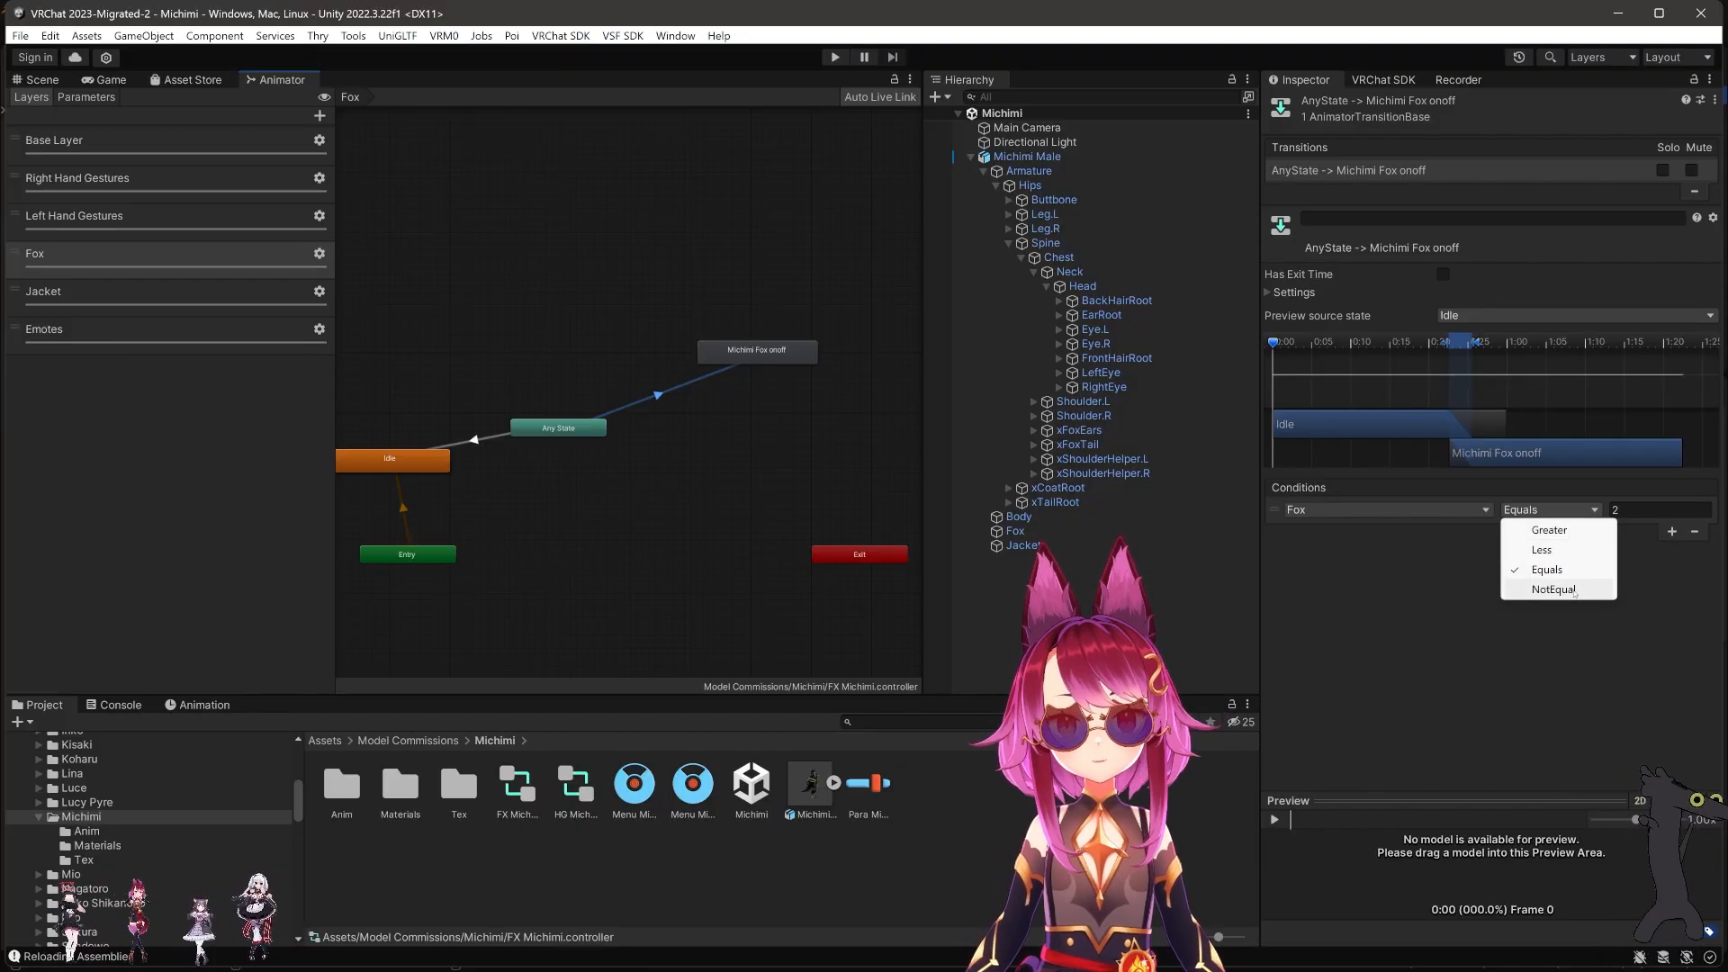
{"action": "left_click", "coordinate": [1432, 590]}
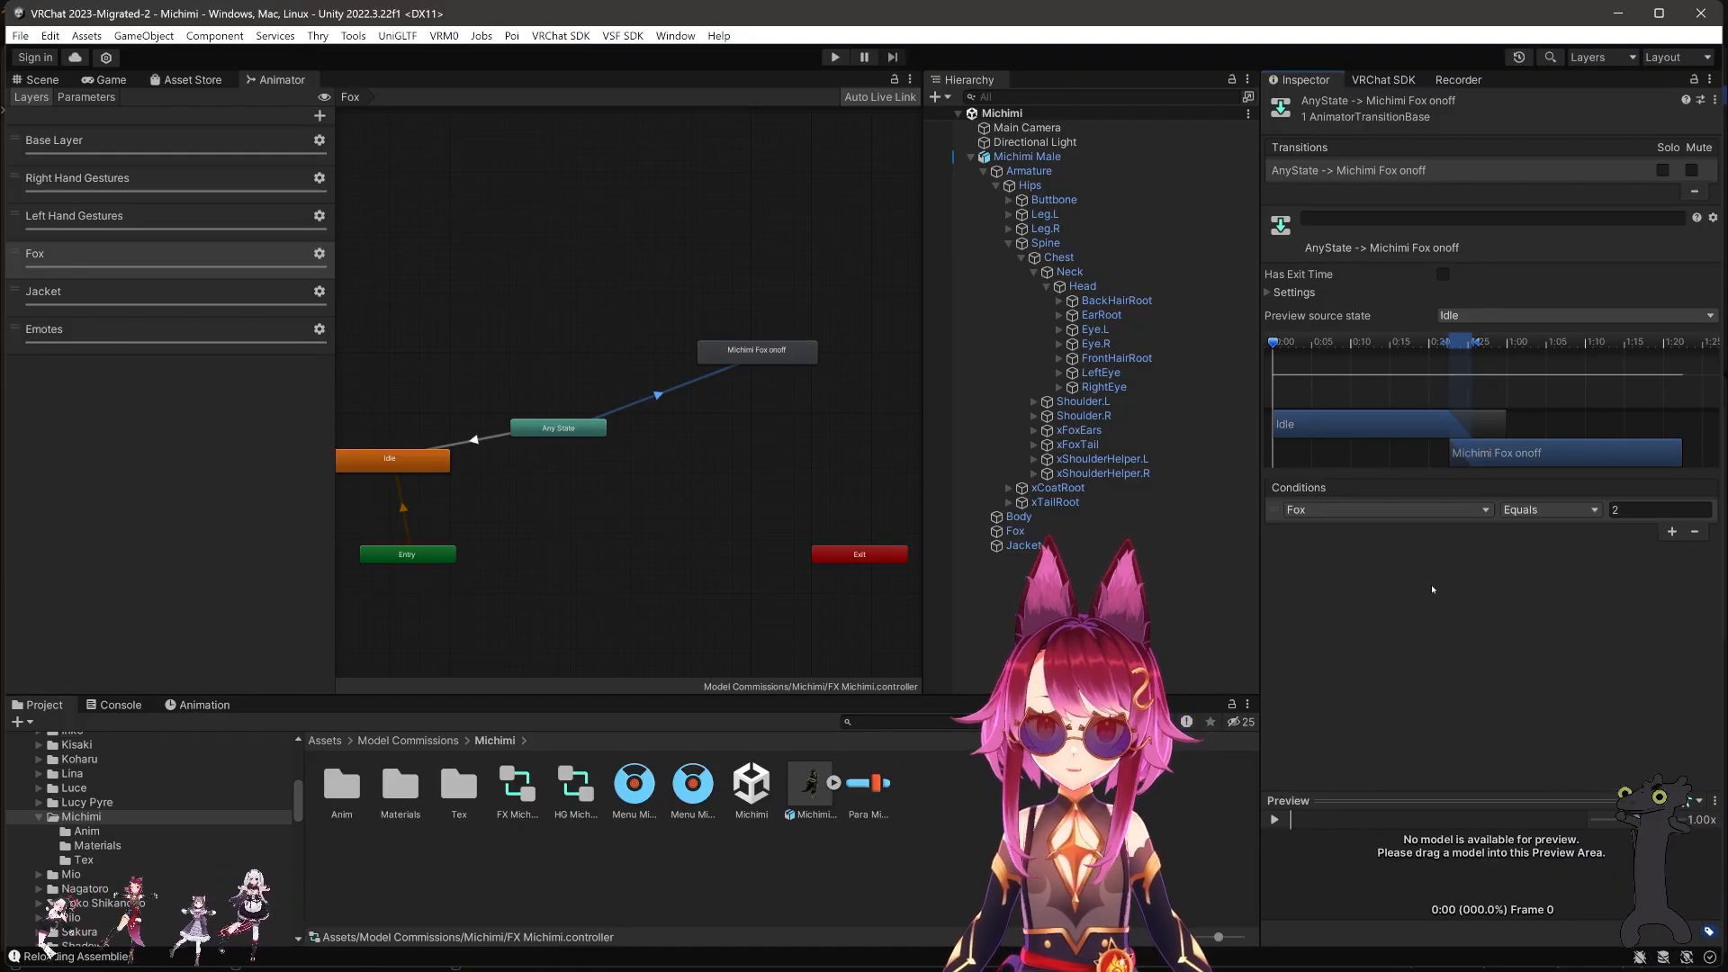
{"action": "left_click", "coordinate": [1565, 509]}
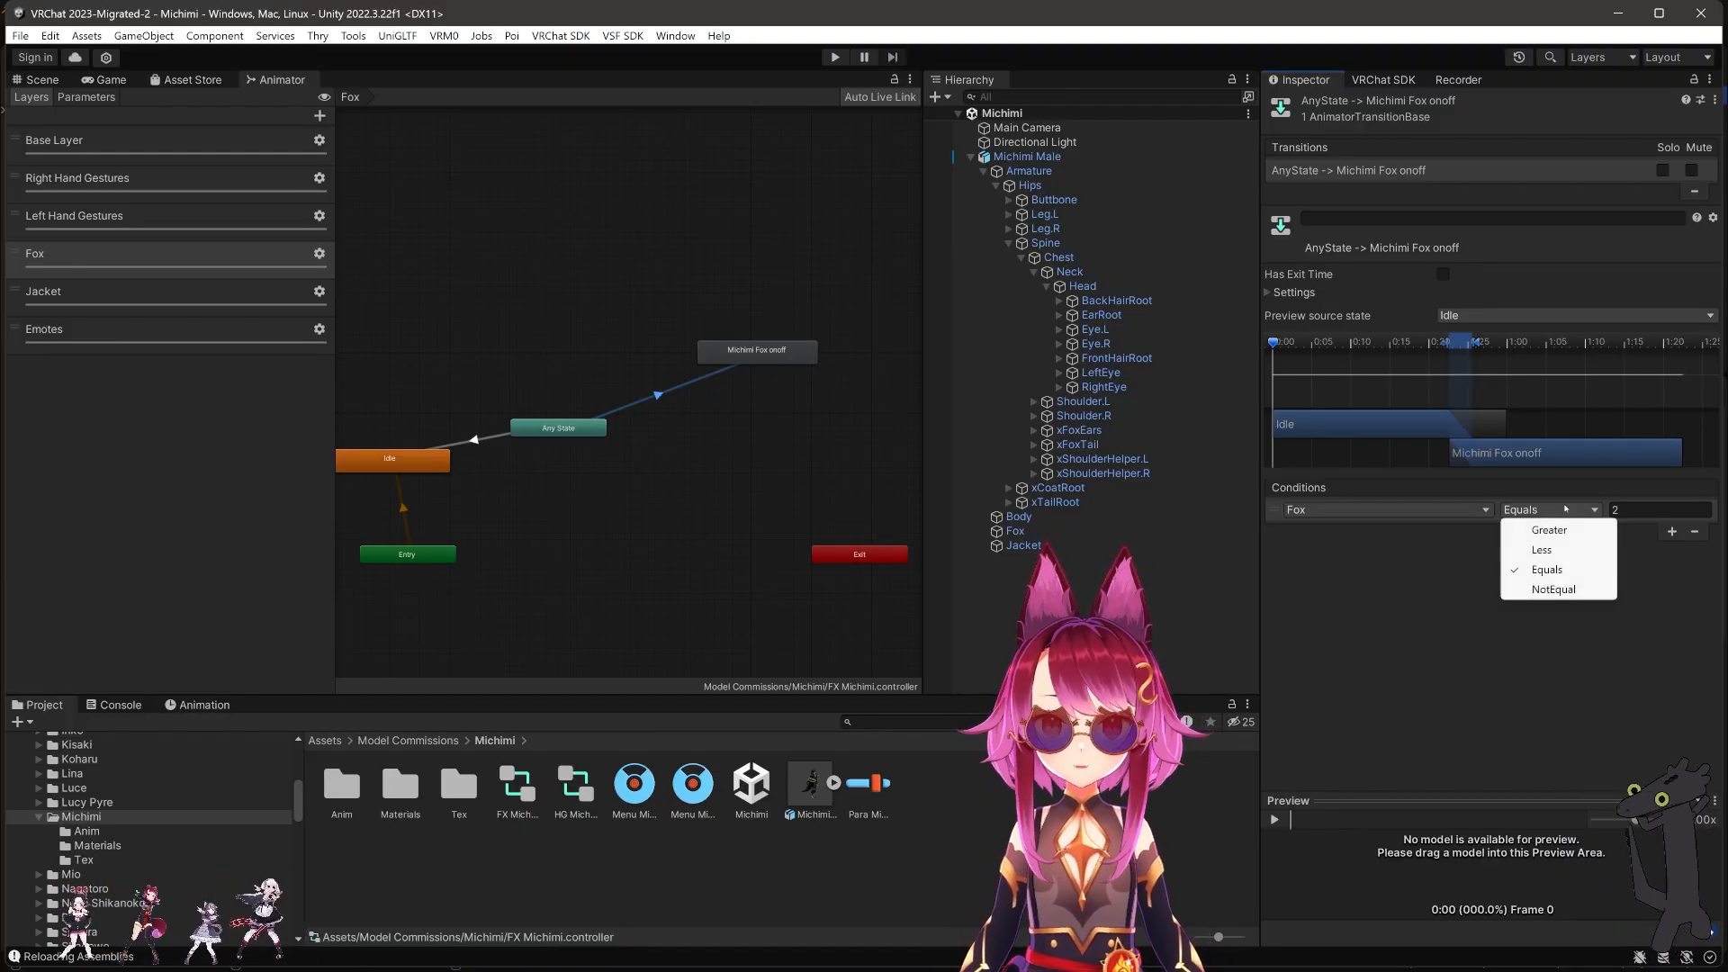
{"action": "left_click", "coordinate": [1437, 544]}
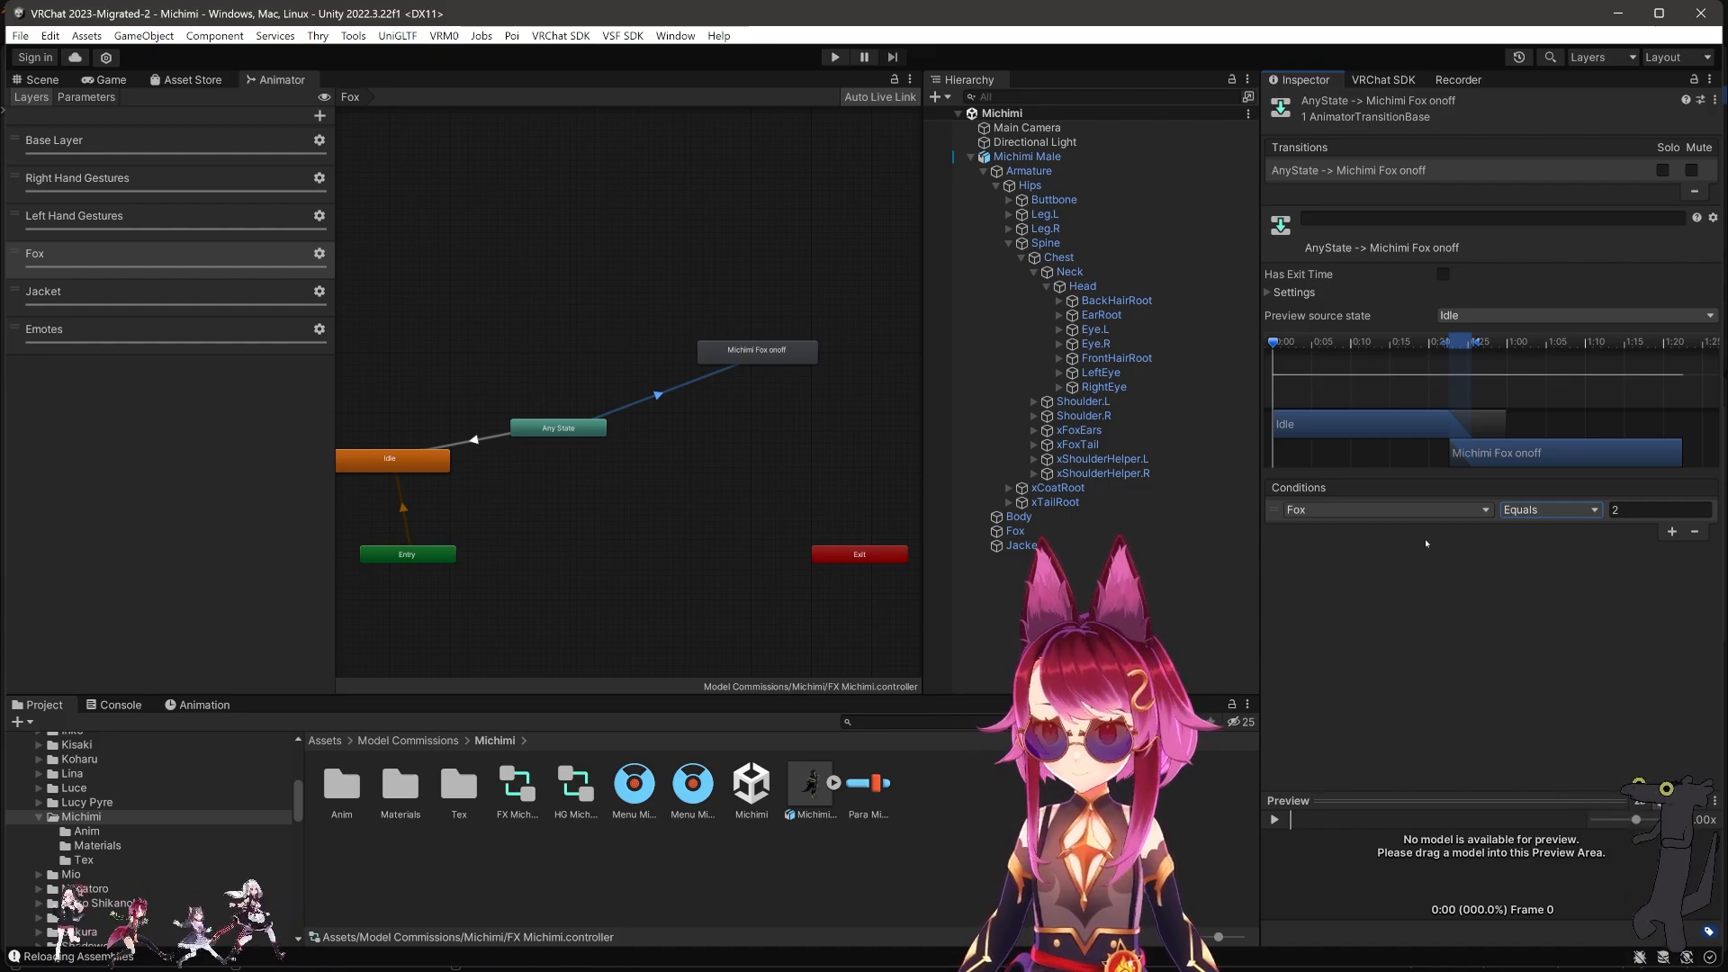
- Expand both arms' Shoulder, Arm and Elbow bones and pick WristHelper.L to receive a new component
{"action": "key", "text": "ctrl+1"}
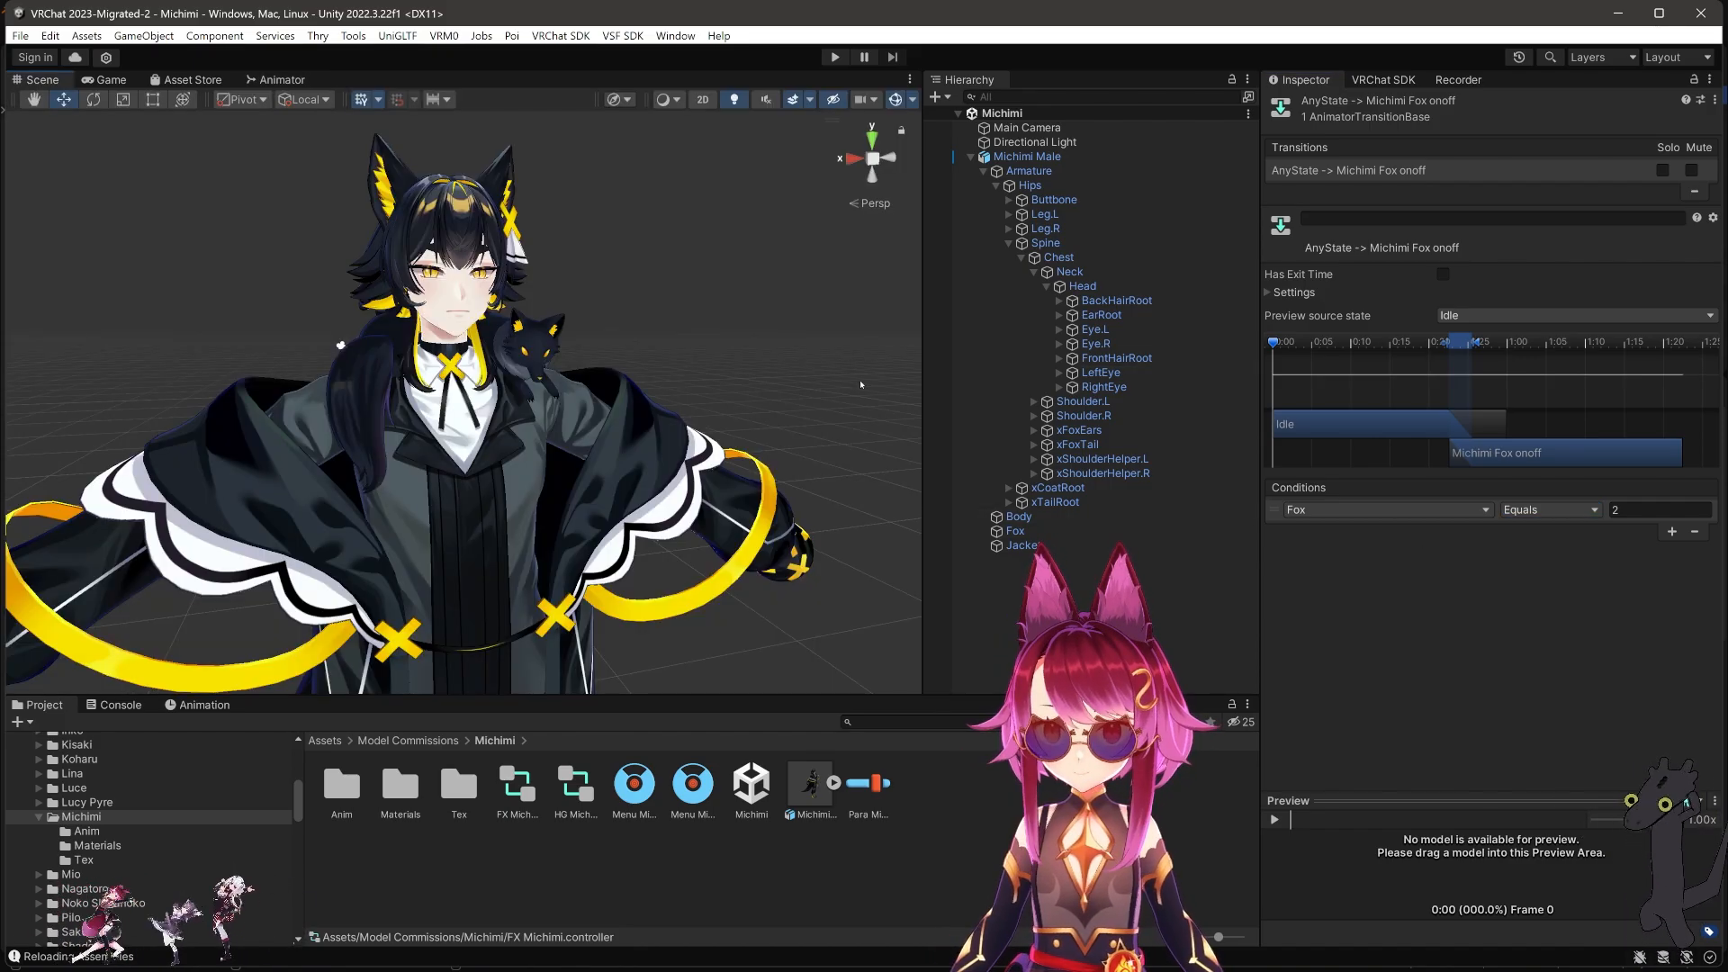
{"action": "right_click_drag", "start_coordinate": [849, 405], "coordinate": [830, 406]}
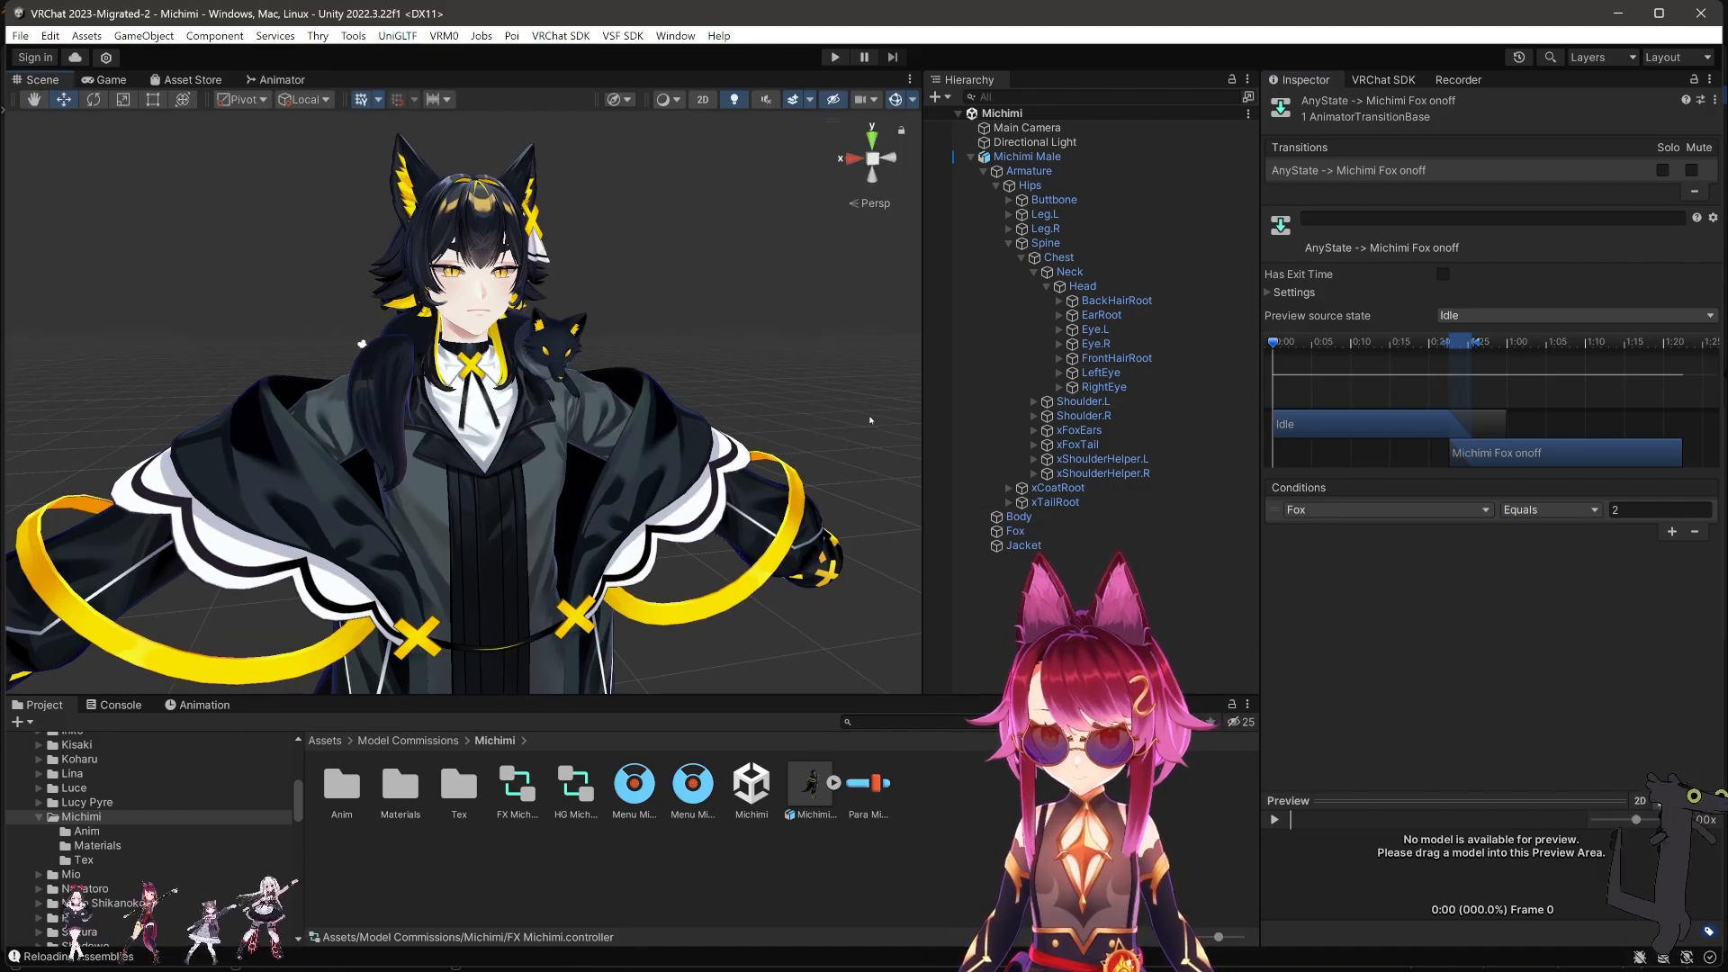
{"action": "left_click", "coordinate": [1033, 401]}
{"action": "left_click", "coordinate": [1045, 416]}
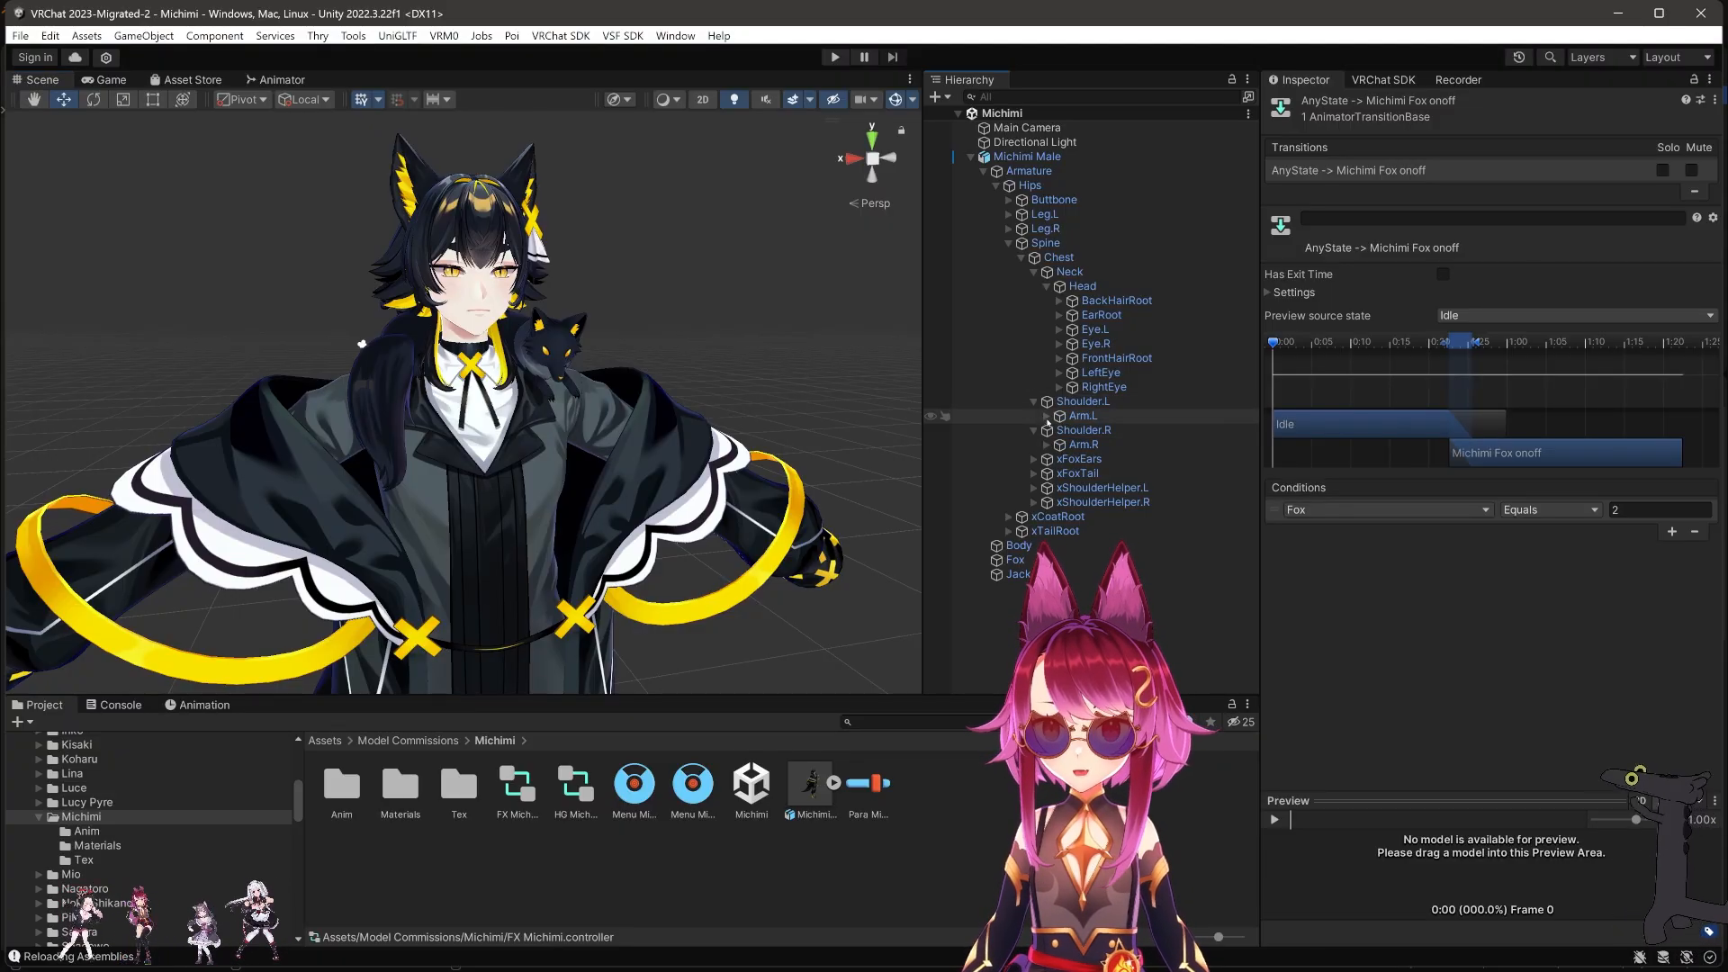
{"action": "left_click", "coordinate": [1033, 459]}
{"action": "left_click", "coordinate": [1046, 473]}
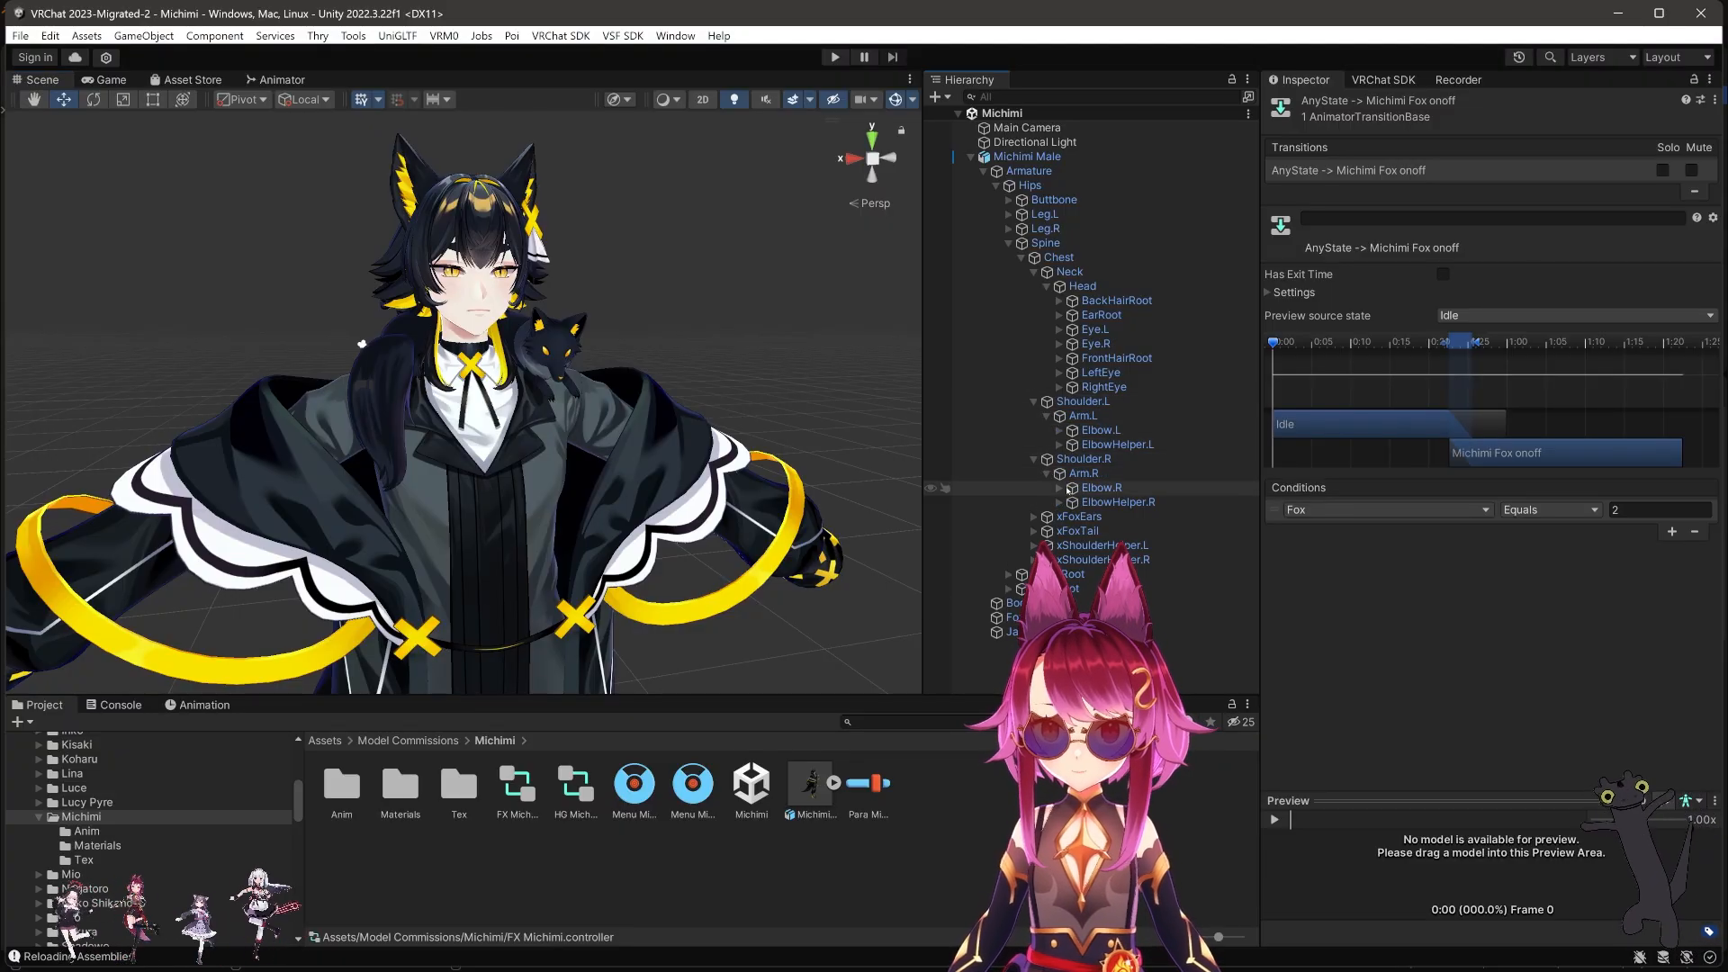
{"action": "left_click", "coordinate": [1060, 488]}
{"action": "left_click", "coordinate": [1059, 430]}
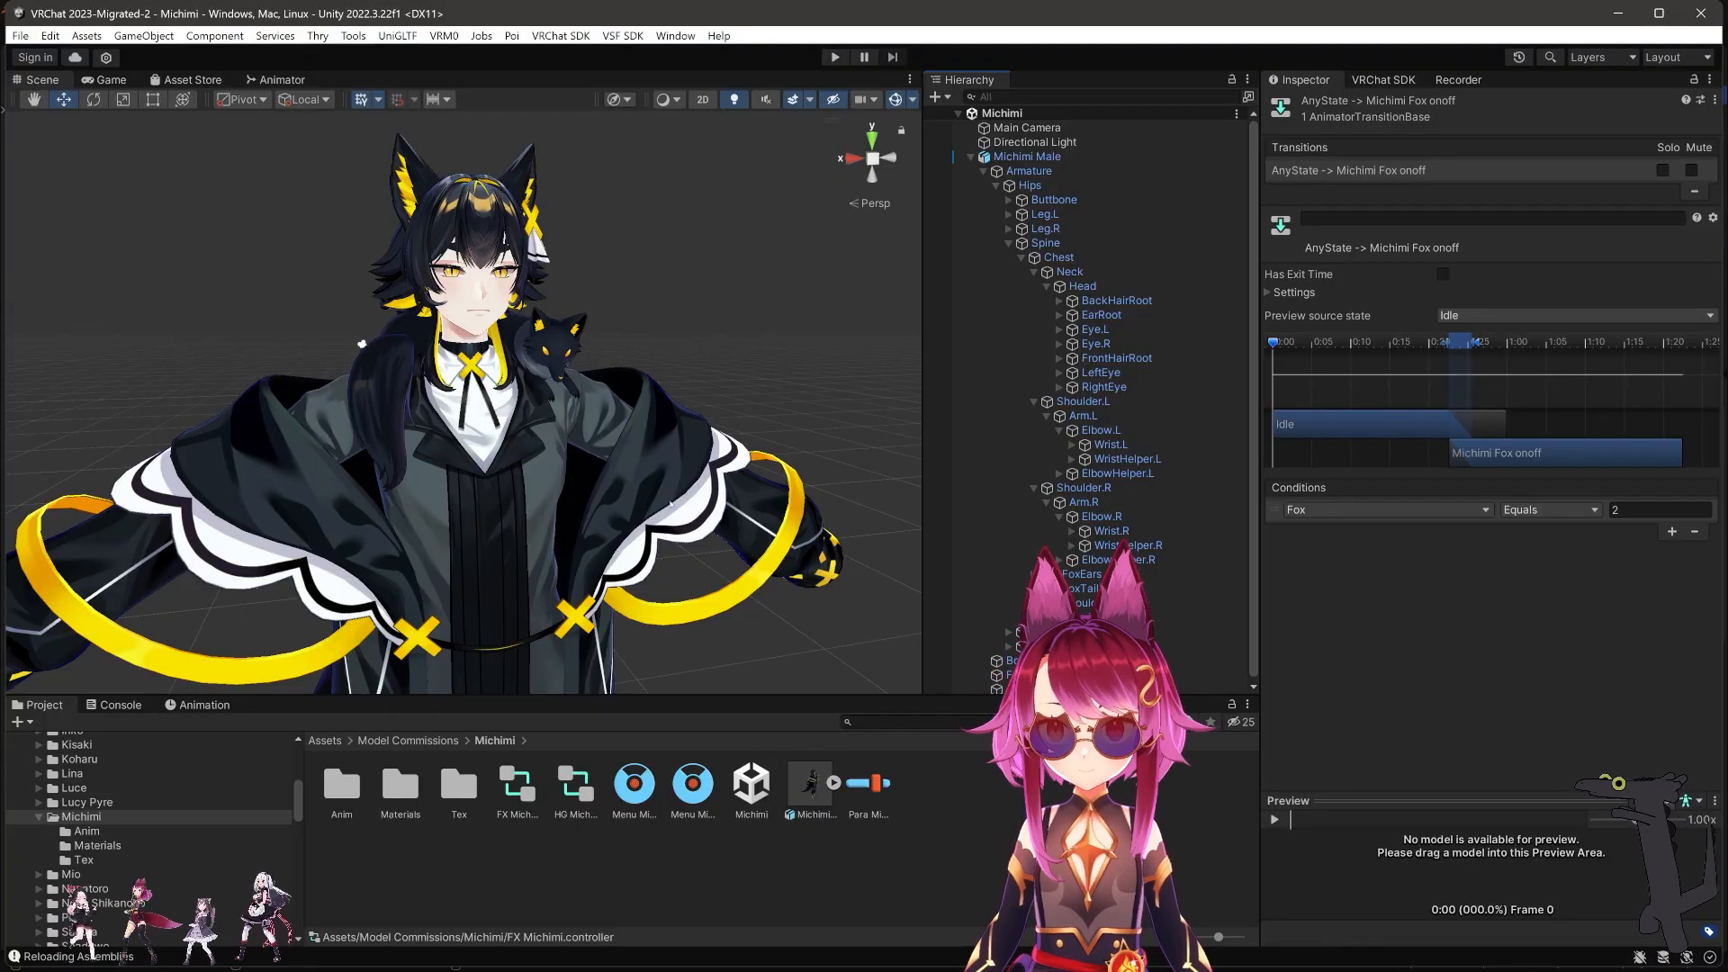
{"action": "middle_click_drag", "start_coordinate": [454, 592], "coordinate": [435, 509]}
{"action": "left_click", "coordinate": [1125, 459]}
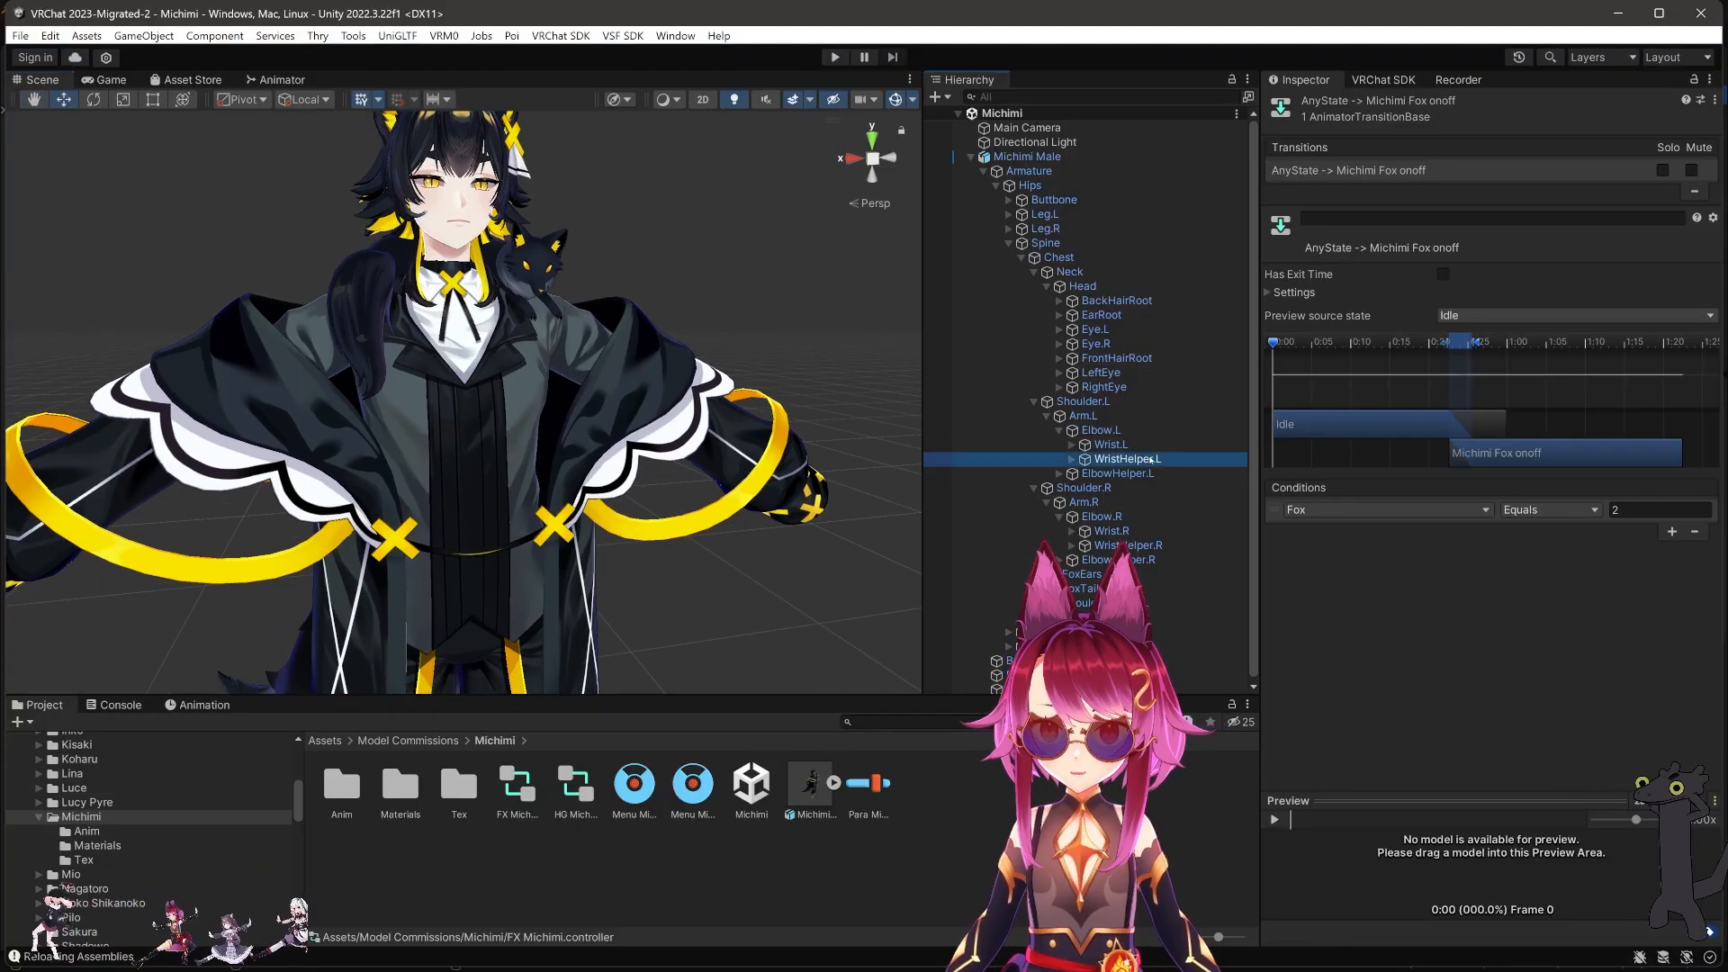
{"action": "left_click", "coordinate": [1433, 248]}
- Add a VRC Rotation Constraint component to WristHelper.L by searching 'rotati'
{"action": "type", "text": "r"}
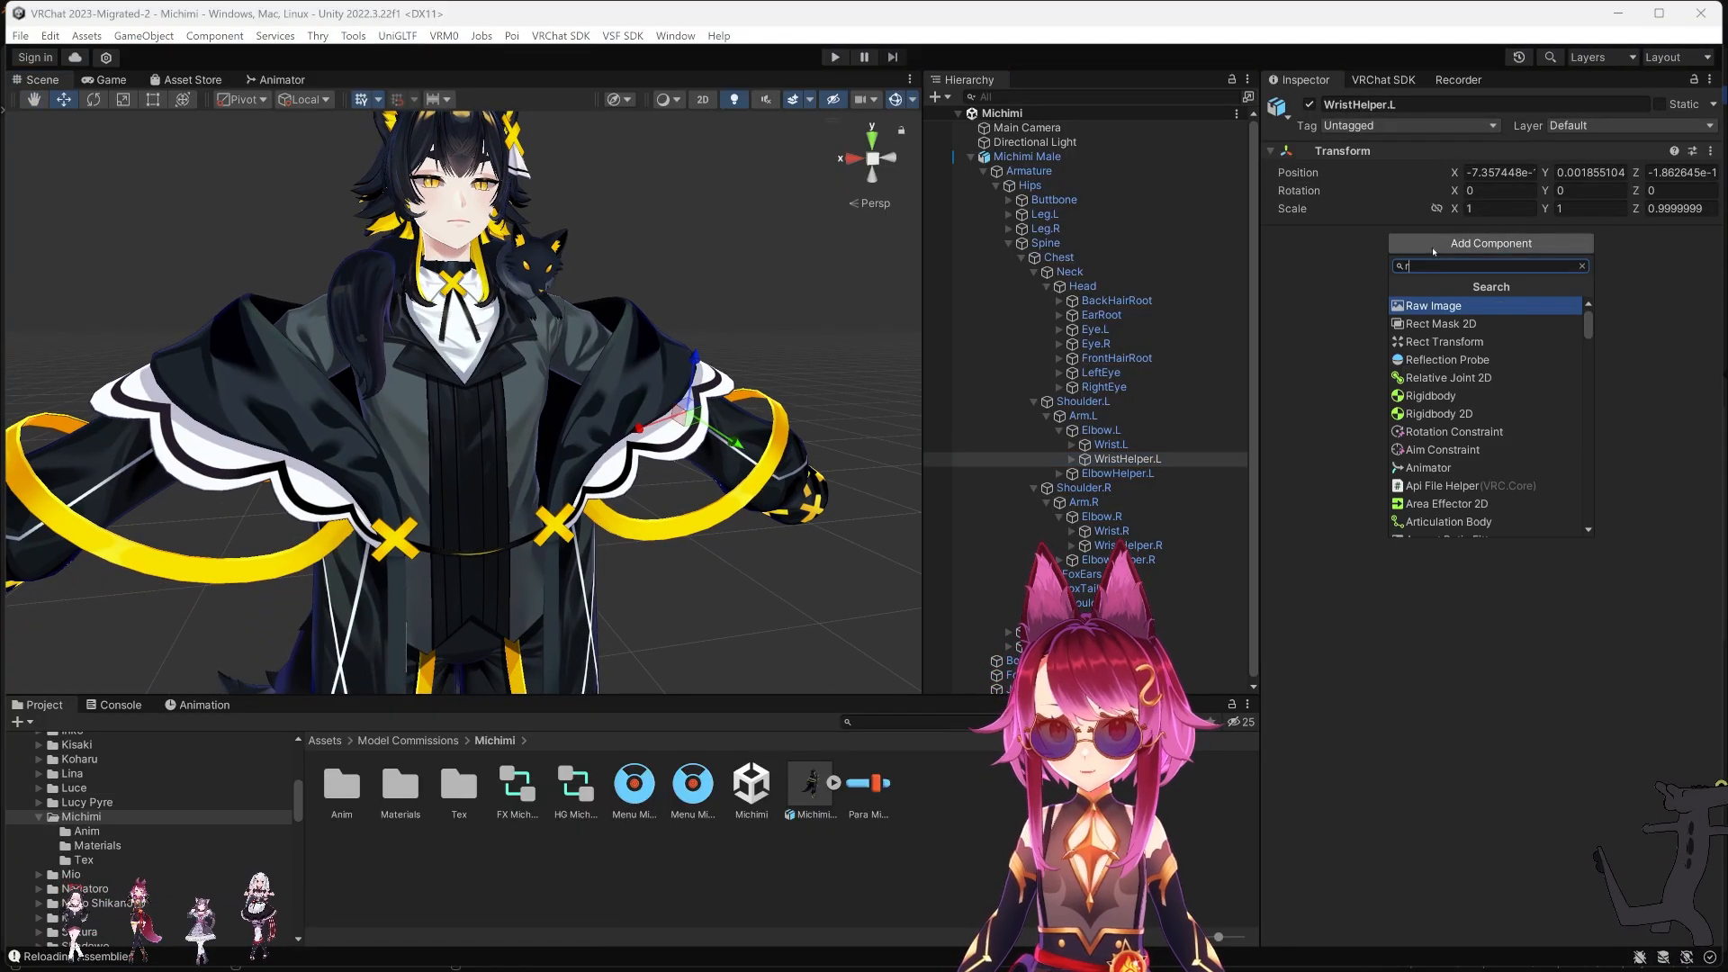
{"action": "type", "text": "otation"}
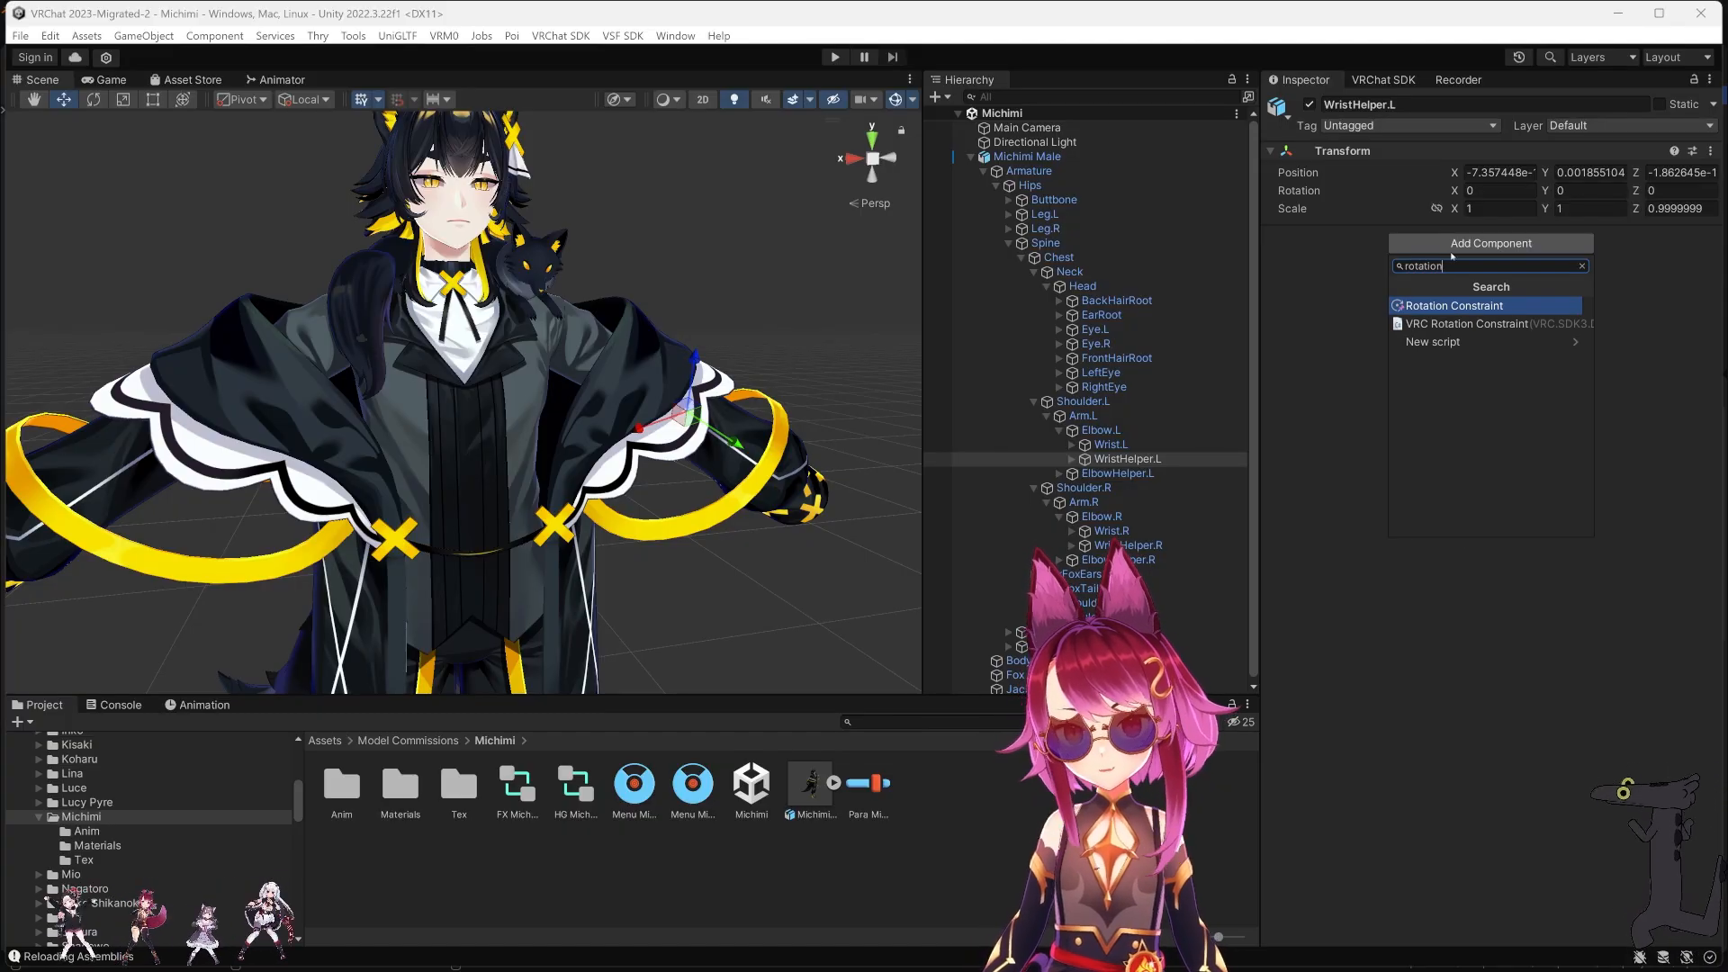
{"action": "left_click", "coordinate": [1463, 324]}
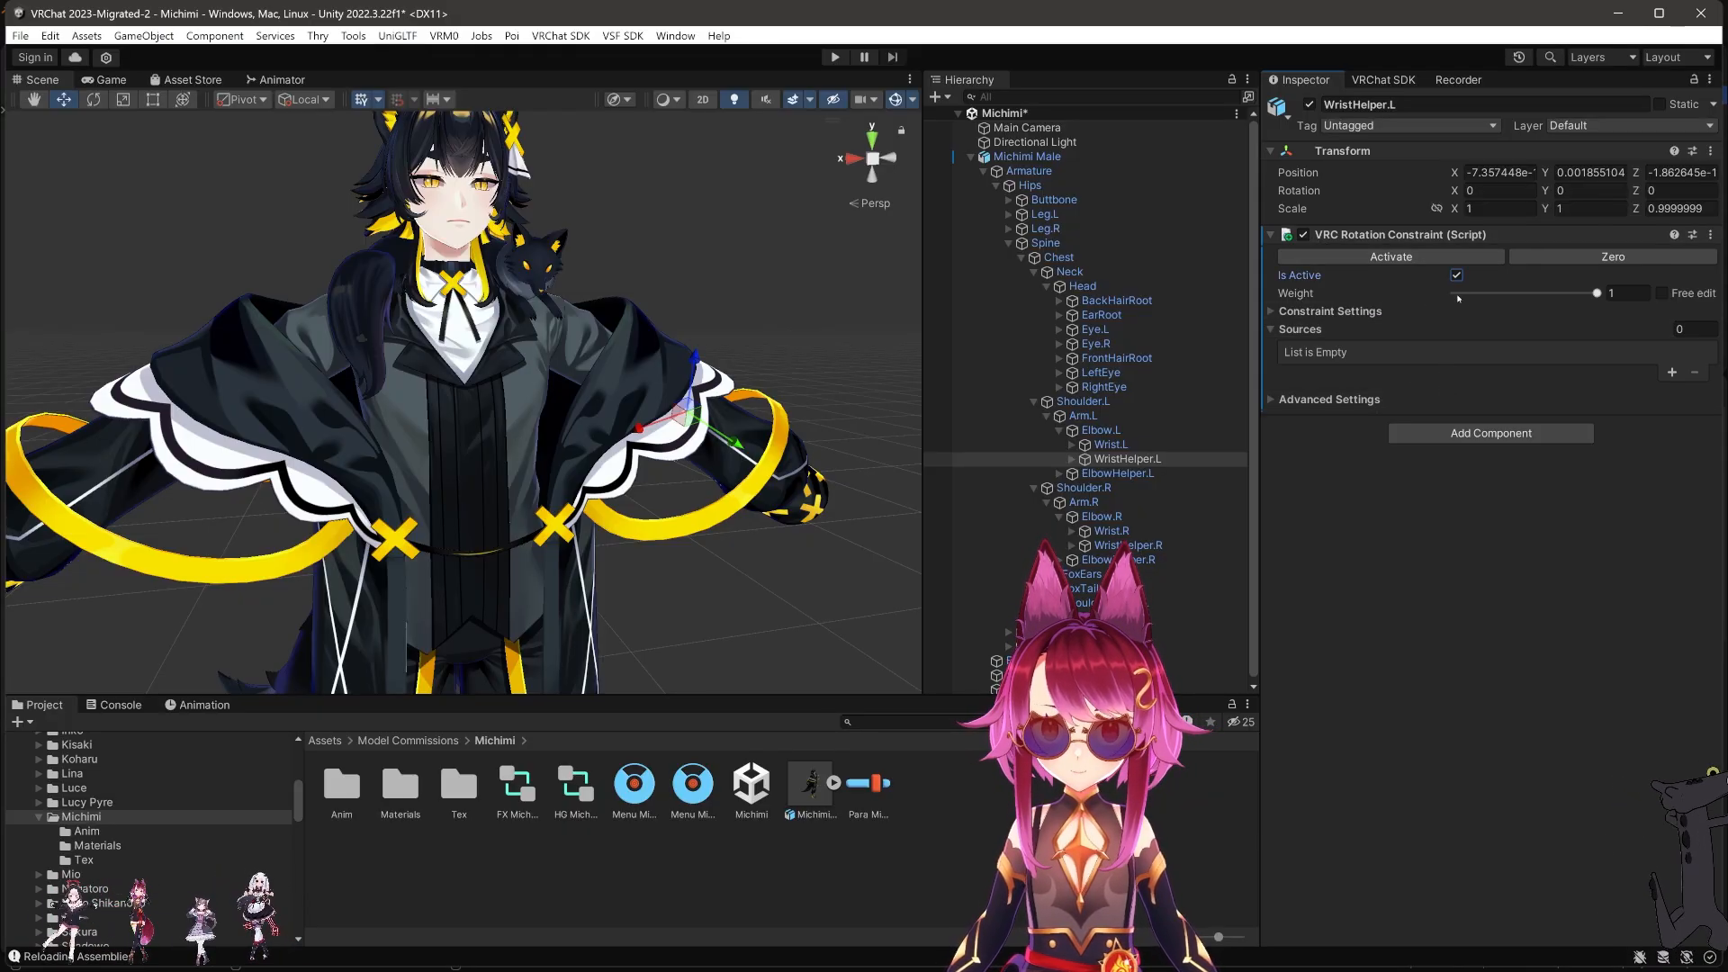
{"action": "left_click", "coordinate": [1322, 311]}
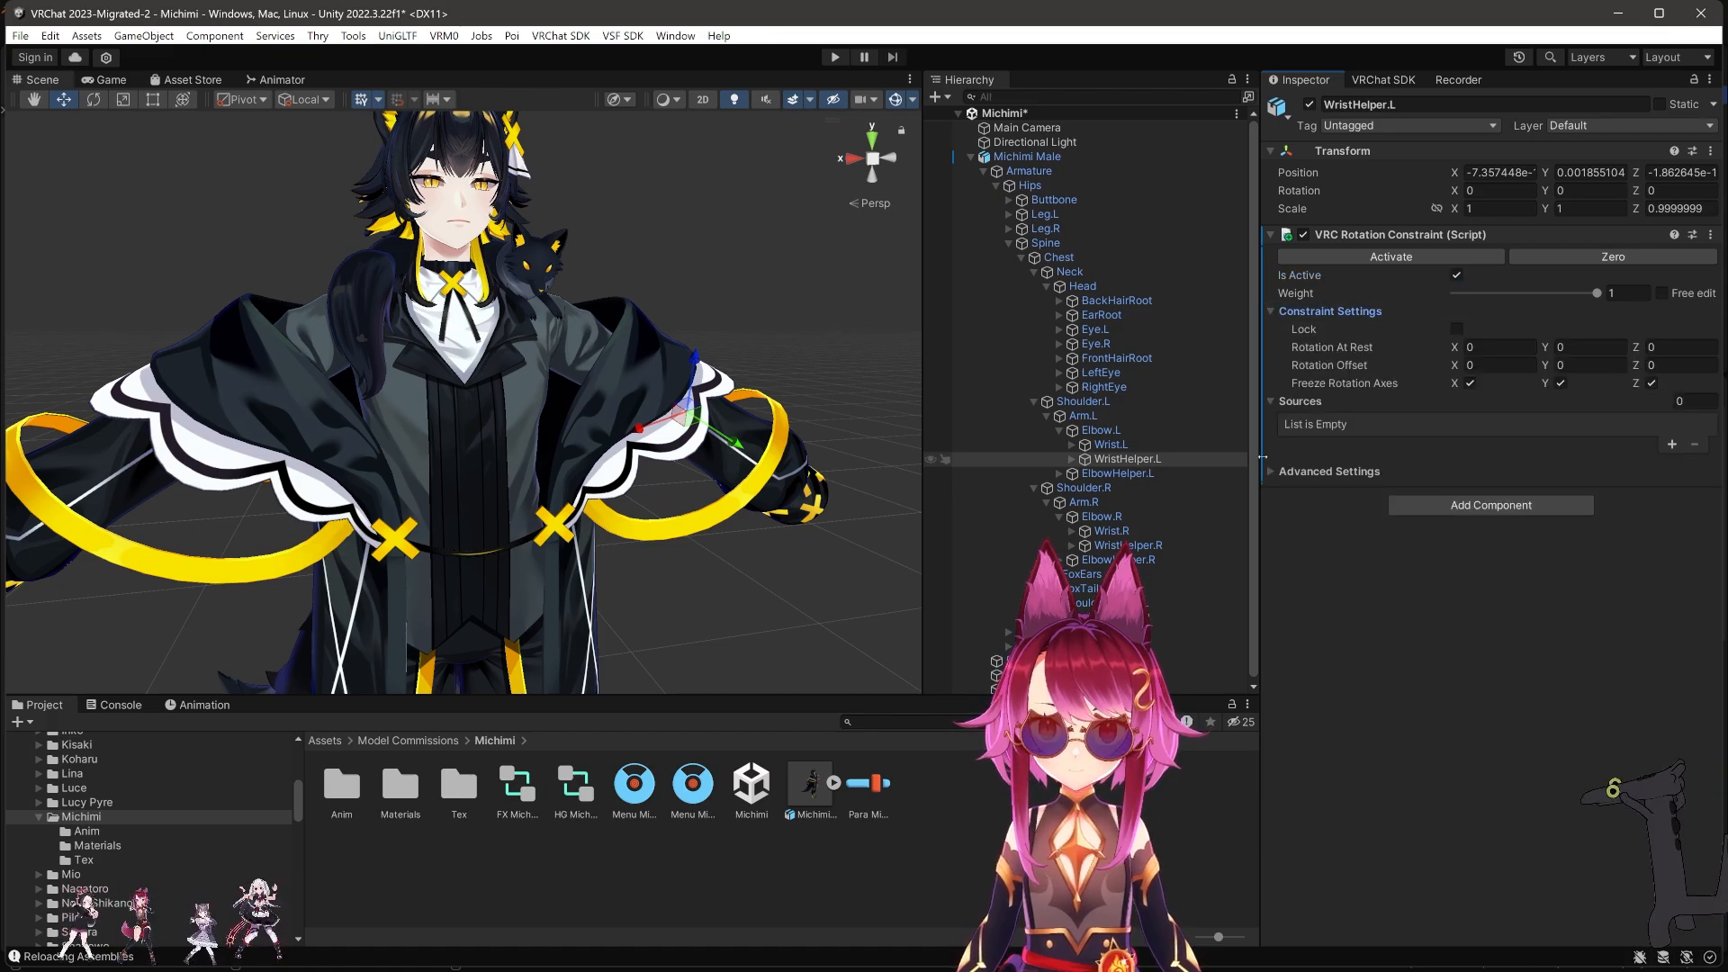
- Make Wrist.L the constraint's source with weight 0.5, then bring Blender to the front
{"action": "left_click", "coordinate": [1671, 445]}
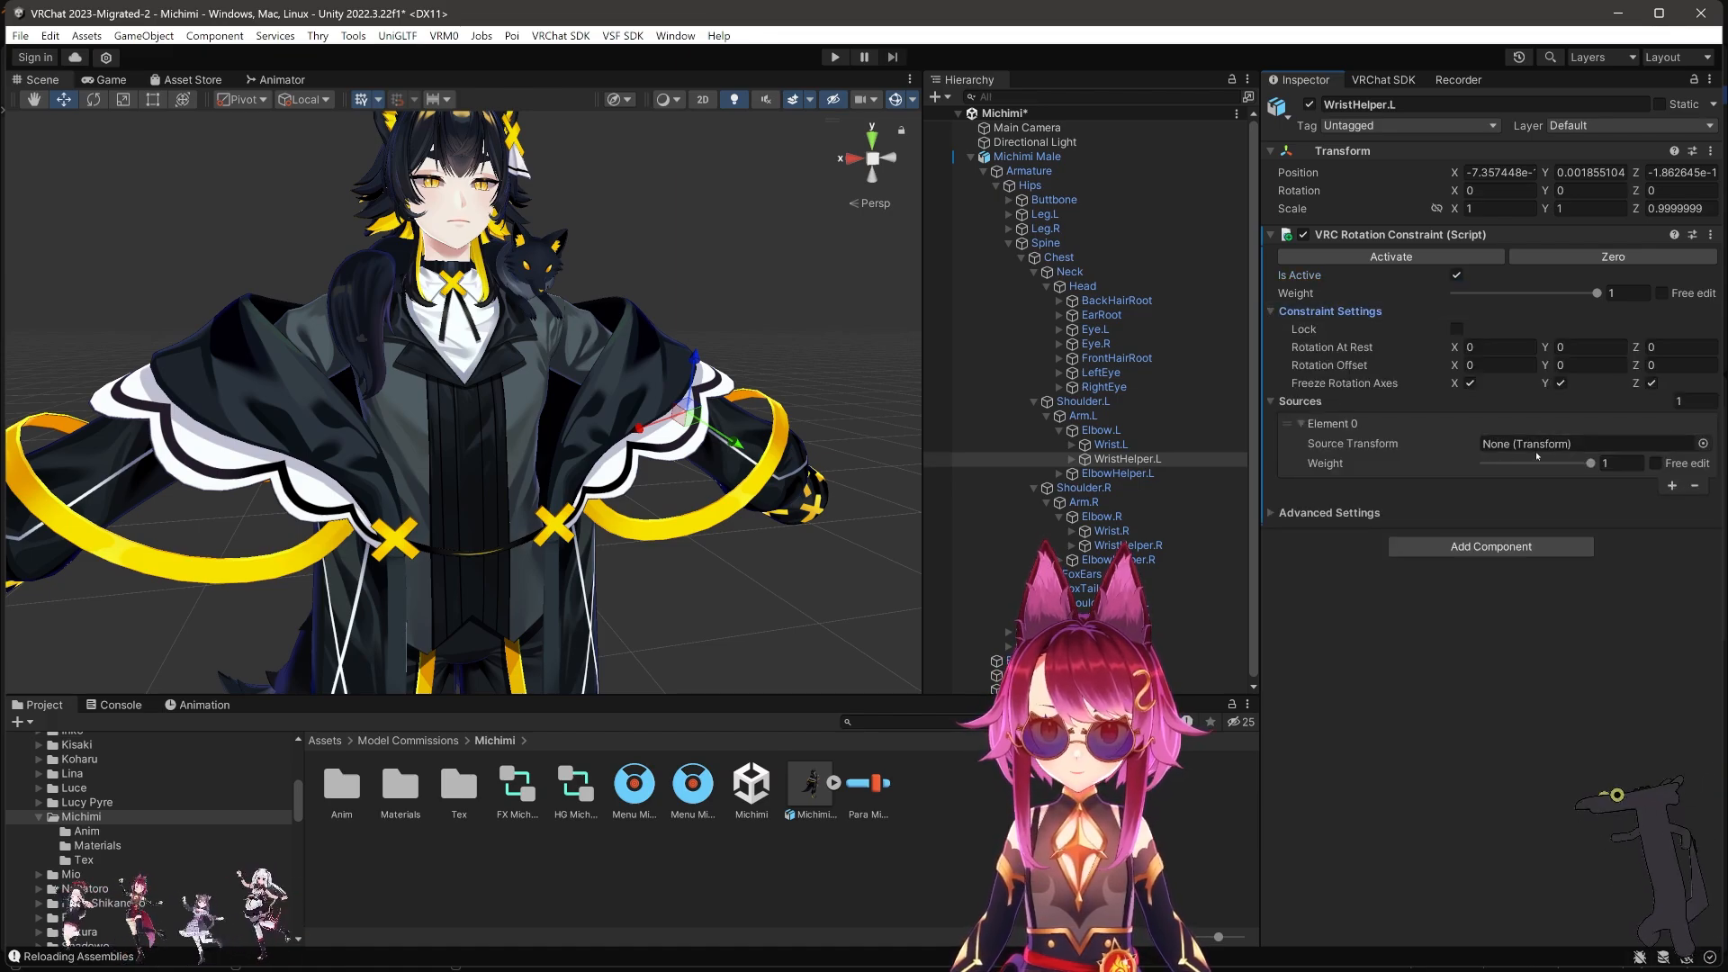
{"action": "left_click_drag", "start_coordinate": [1110, 445], "coordinate": [1584, 443]}
{"action": "left_click", "coordinate": [1625, 292]}
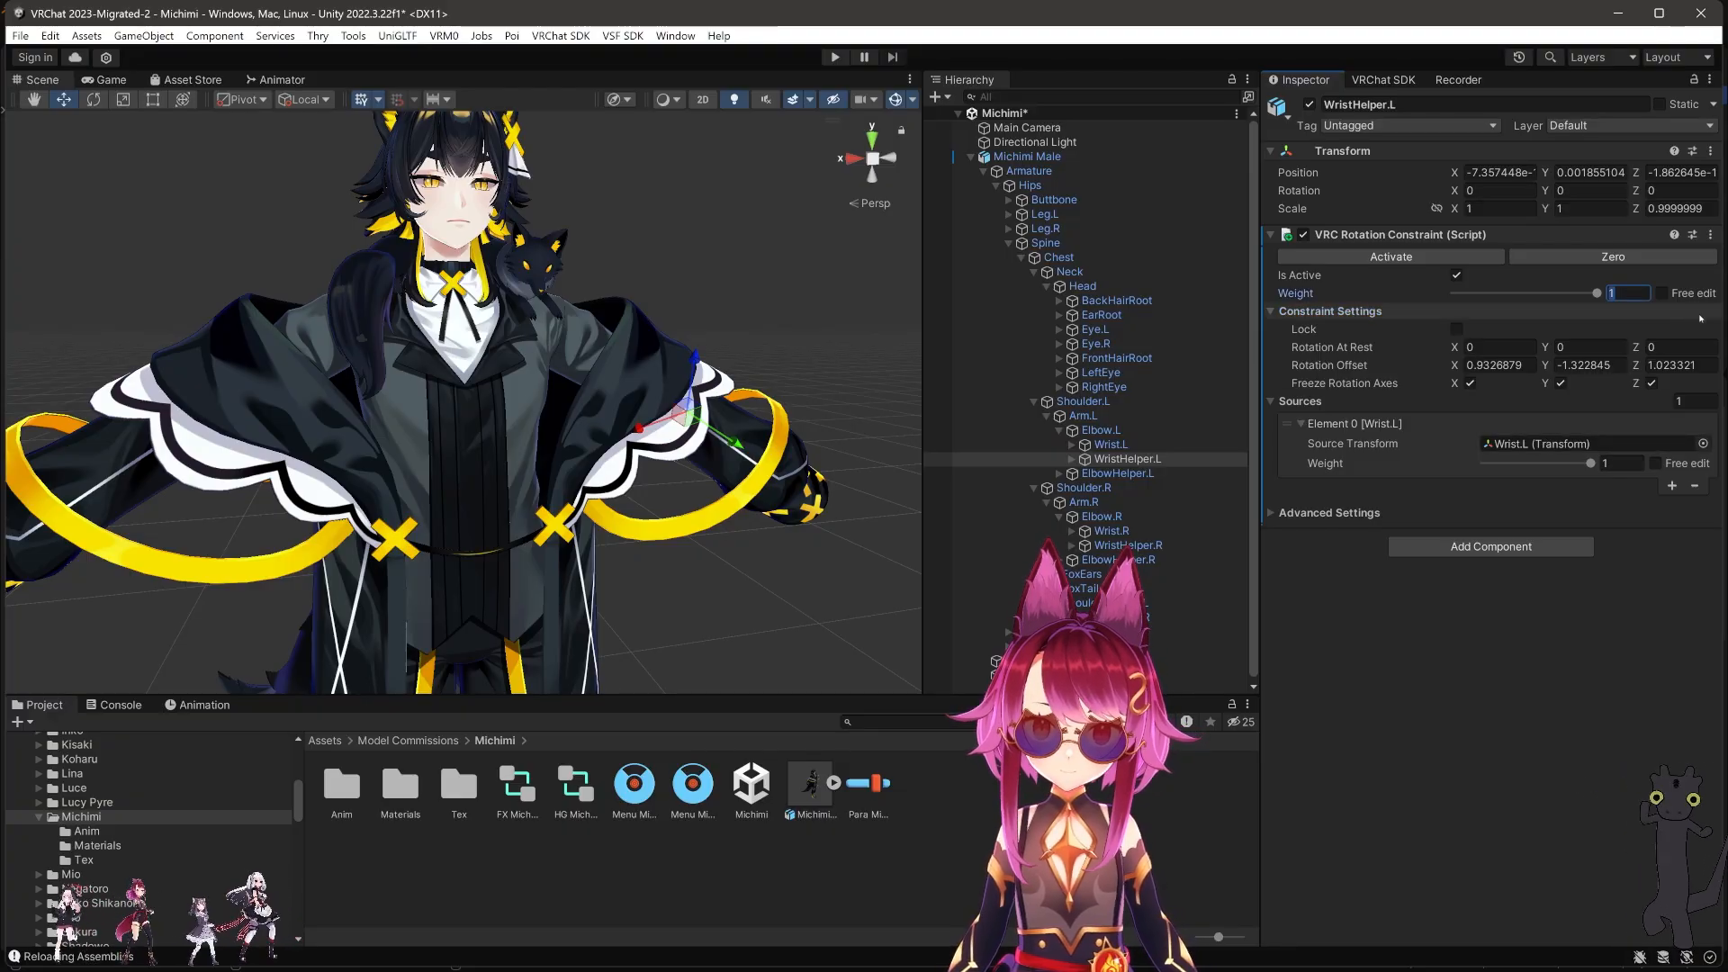
{"action": "type", "text": "0.5"}
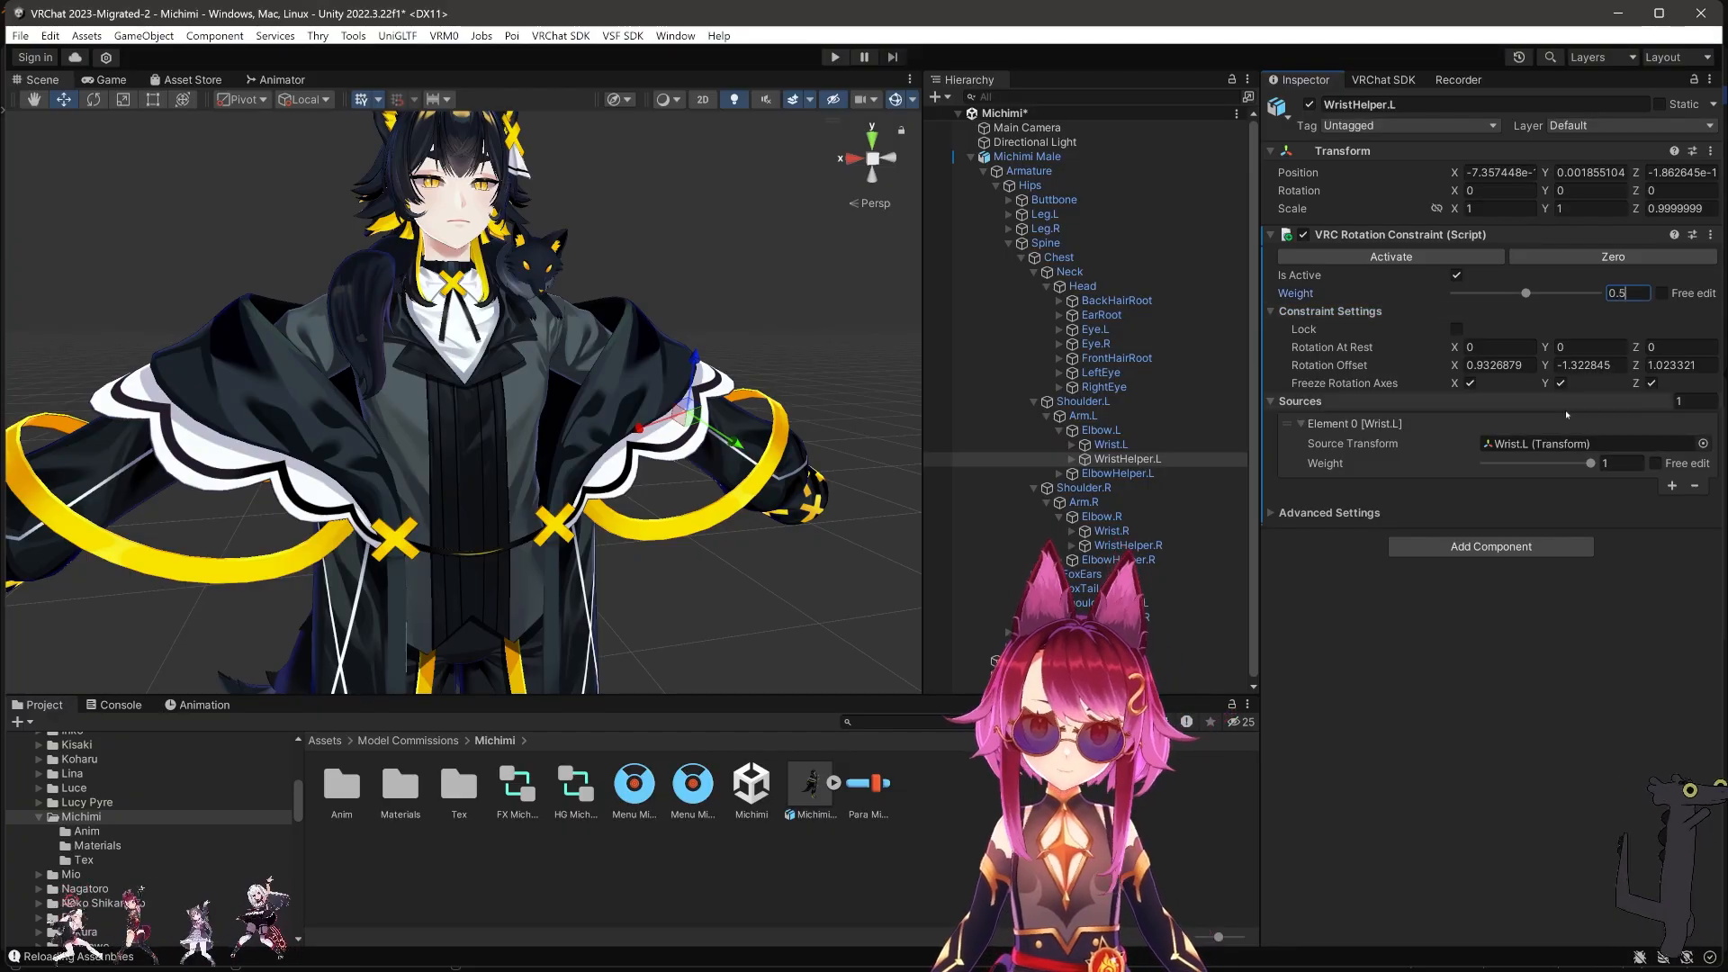
{"action": "left_click_drag", "start_coordinate": [1590, 463], "coordinate": [1537, 463]}
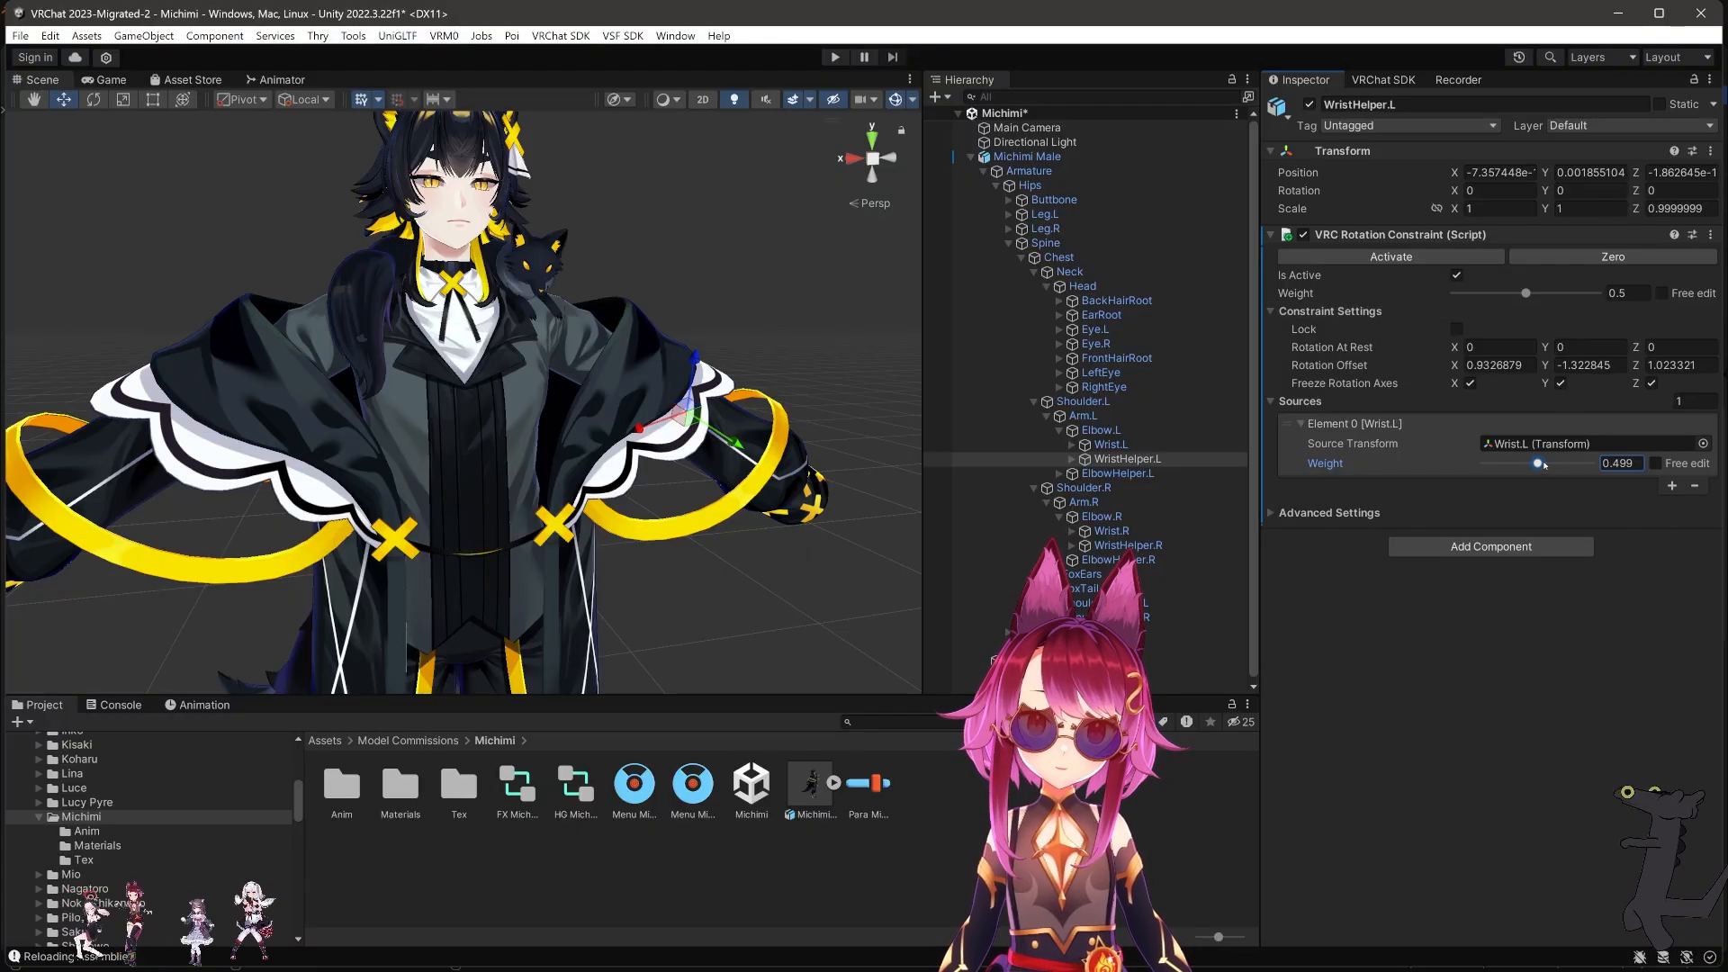
{"action": "left_click_drag", "start_coordinate": [1539, 463], "coordinate": [1590, 463]}
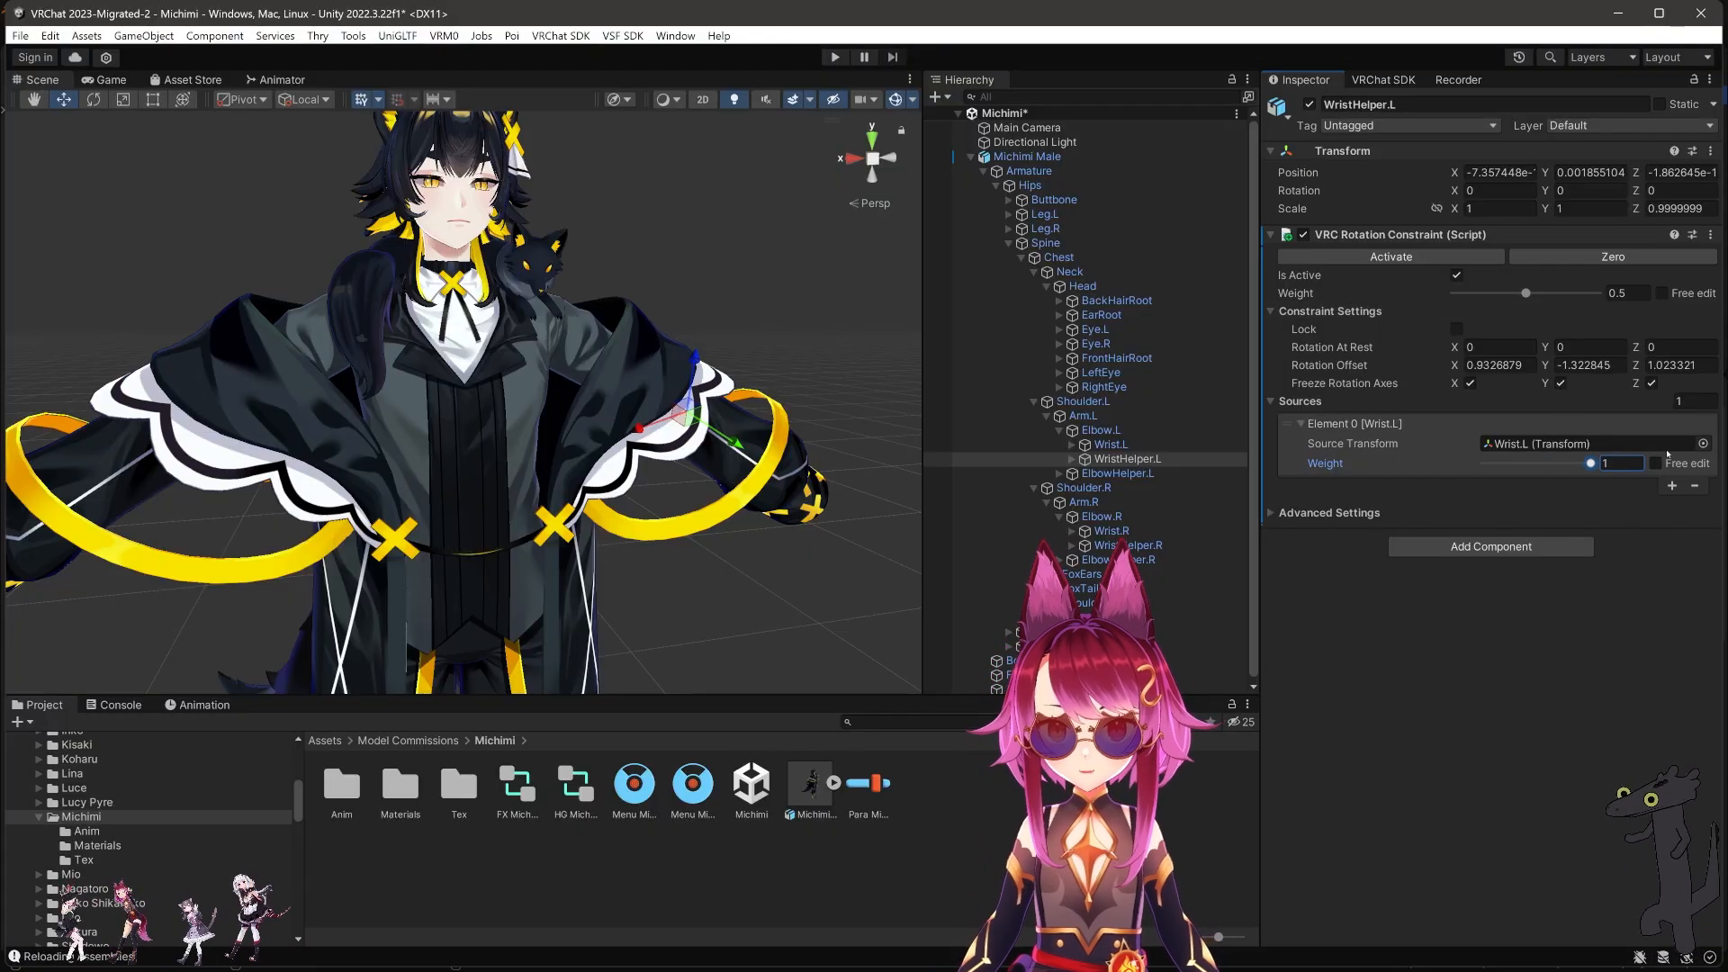
{"action": "left_click_drag", "start_coordinate": [1726, 504], "coordinate": [1090, 117]}
{"action": "scroll", "coordinate": [651, 523], "scroll_direction": "up", "scroll_amount": 3}
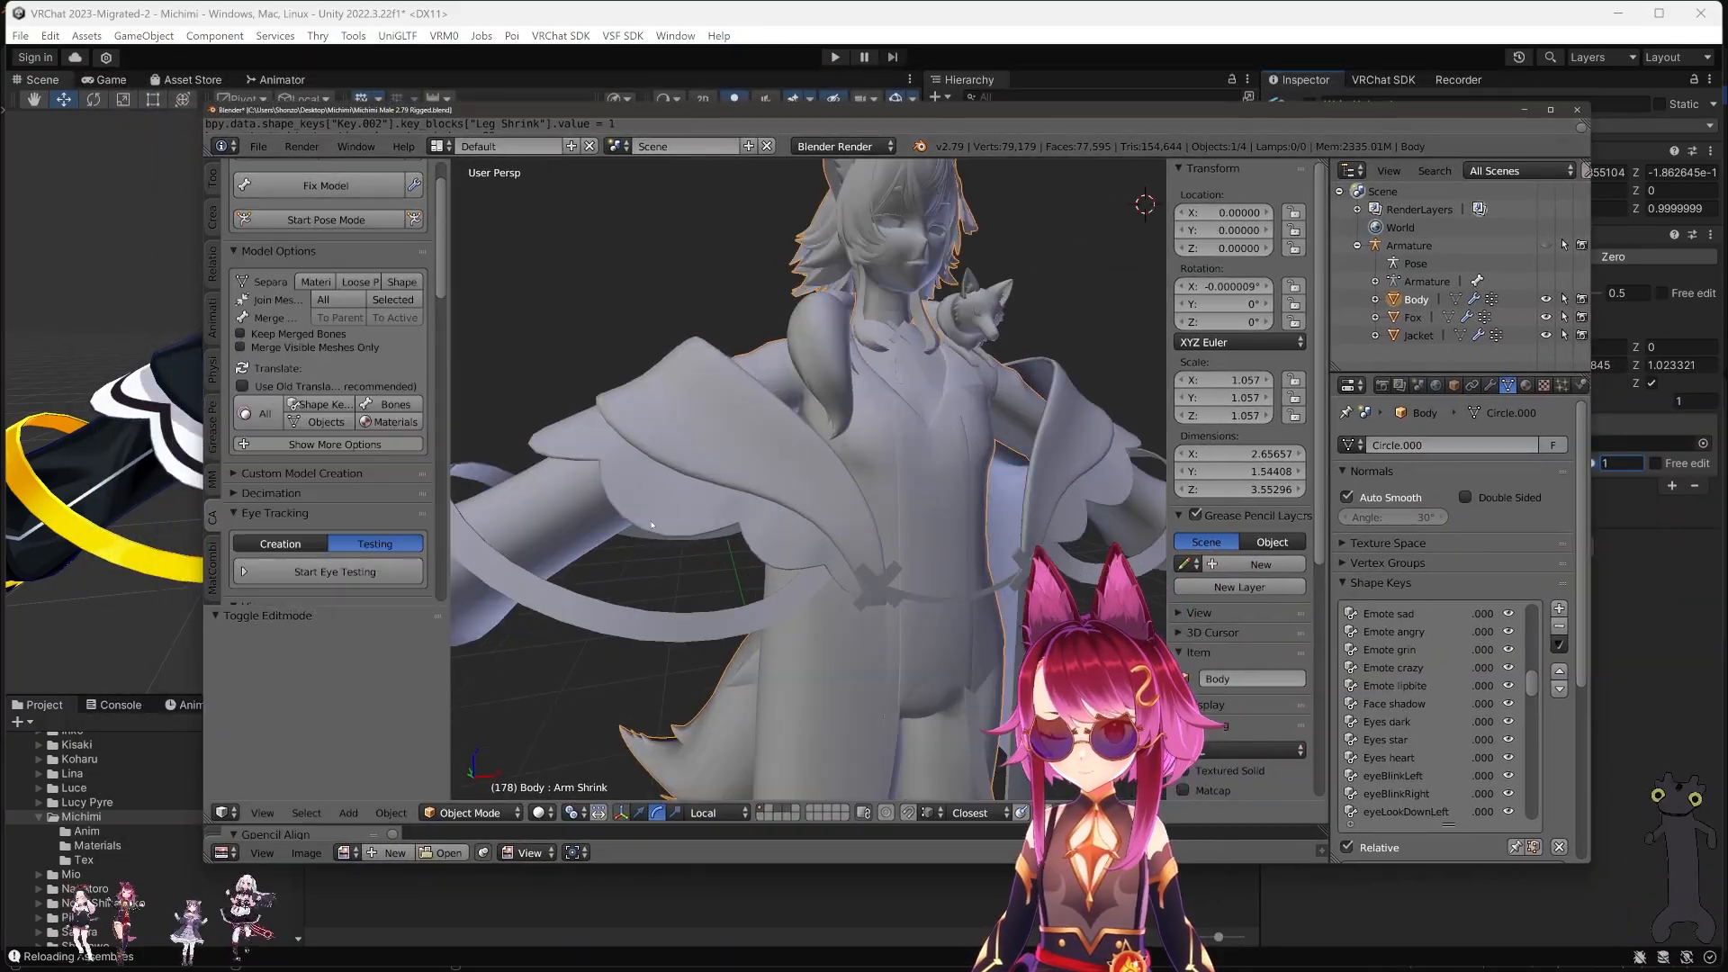
- Hide the jacket in Blender's viewport to expose the arm
{"action": "right_click", "coordinate": [697, 514]}
{"action": "key", "text": "h"}
{"action": "scroll", "coordinate": [698, 515], "scroll_direction": "down", "scroll_amount": 1}
{"action": "middle_click_drag", "start_coordinate": [698, 540], "coordinate": [844, 489], "text": "shift"}
{"action": "key", "text": "alt+h"}
{"action": "key", "text": "a"}
{"action": "right_click", "coordinate": [781, 493]}
{"action": "key", "text": "h"}
{"action": "scroll", "coordinate": [740, 510], "scroll_direction": "up", "scroll_amount": 3}
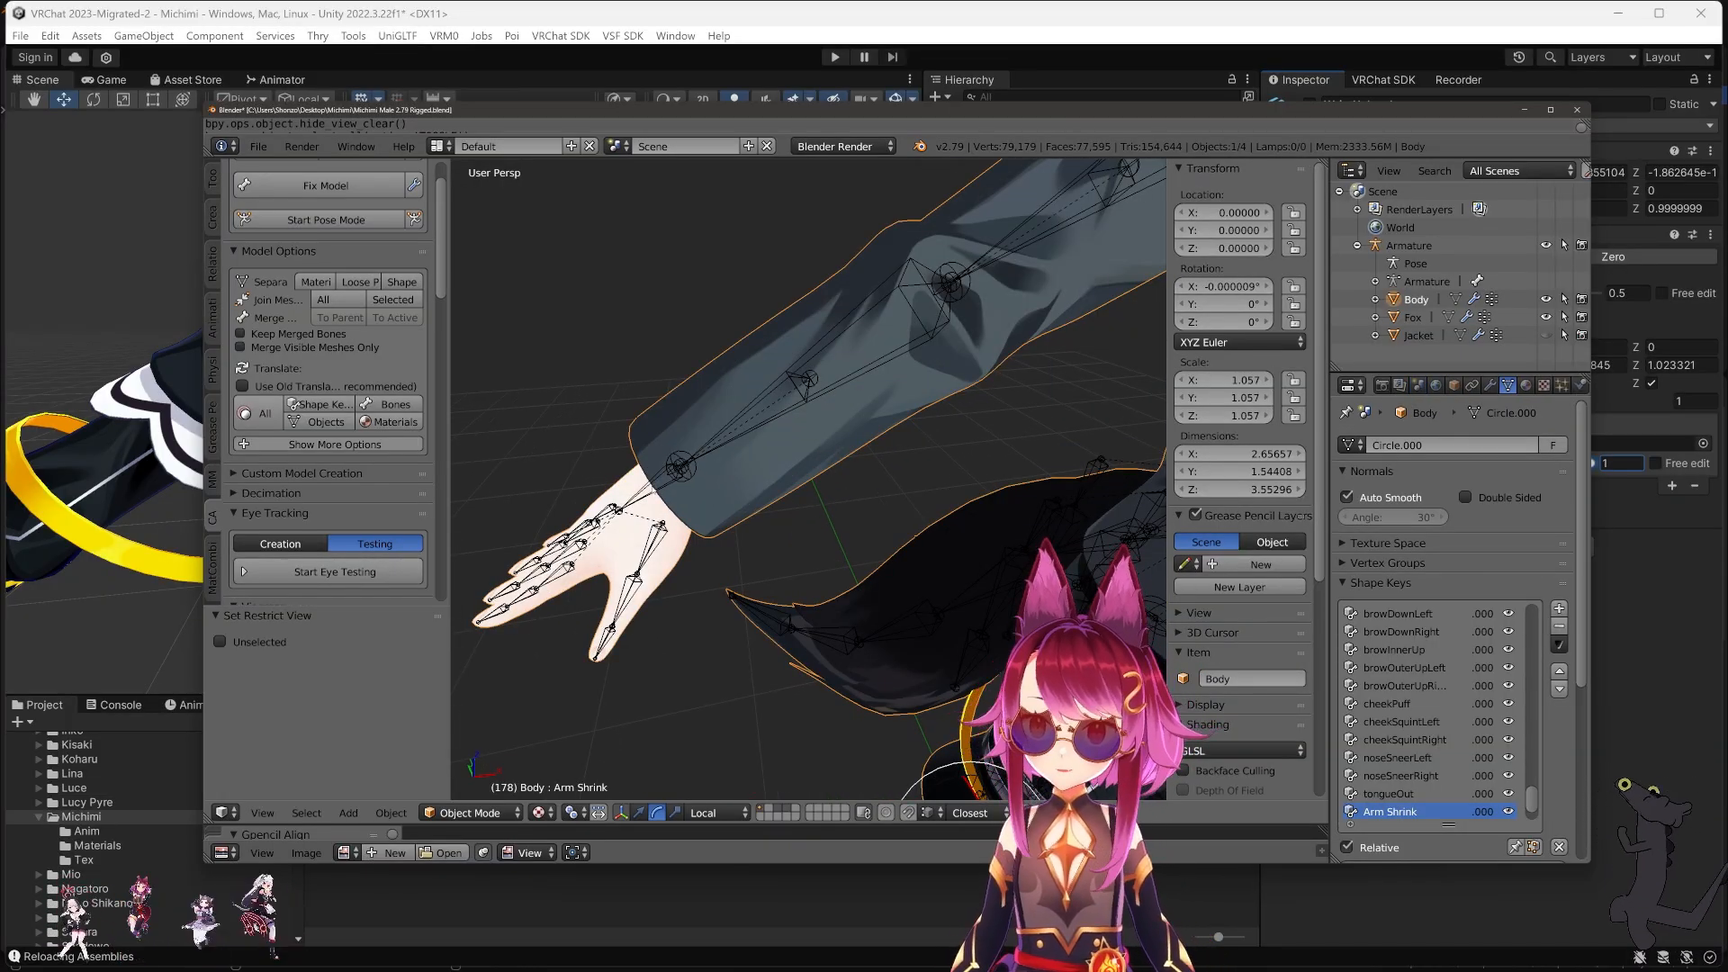
- Put the armature in pose mode and test-rotate Wrist.R a few times, cancelling each
{"action": "right_click", "coordinate": [651, 493]}
{"action": "key", "text": "ctrl+Tab"}
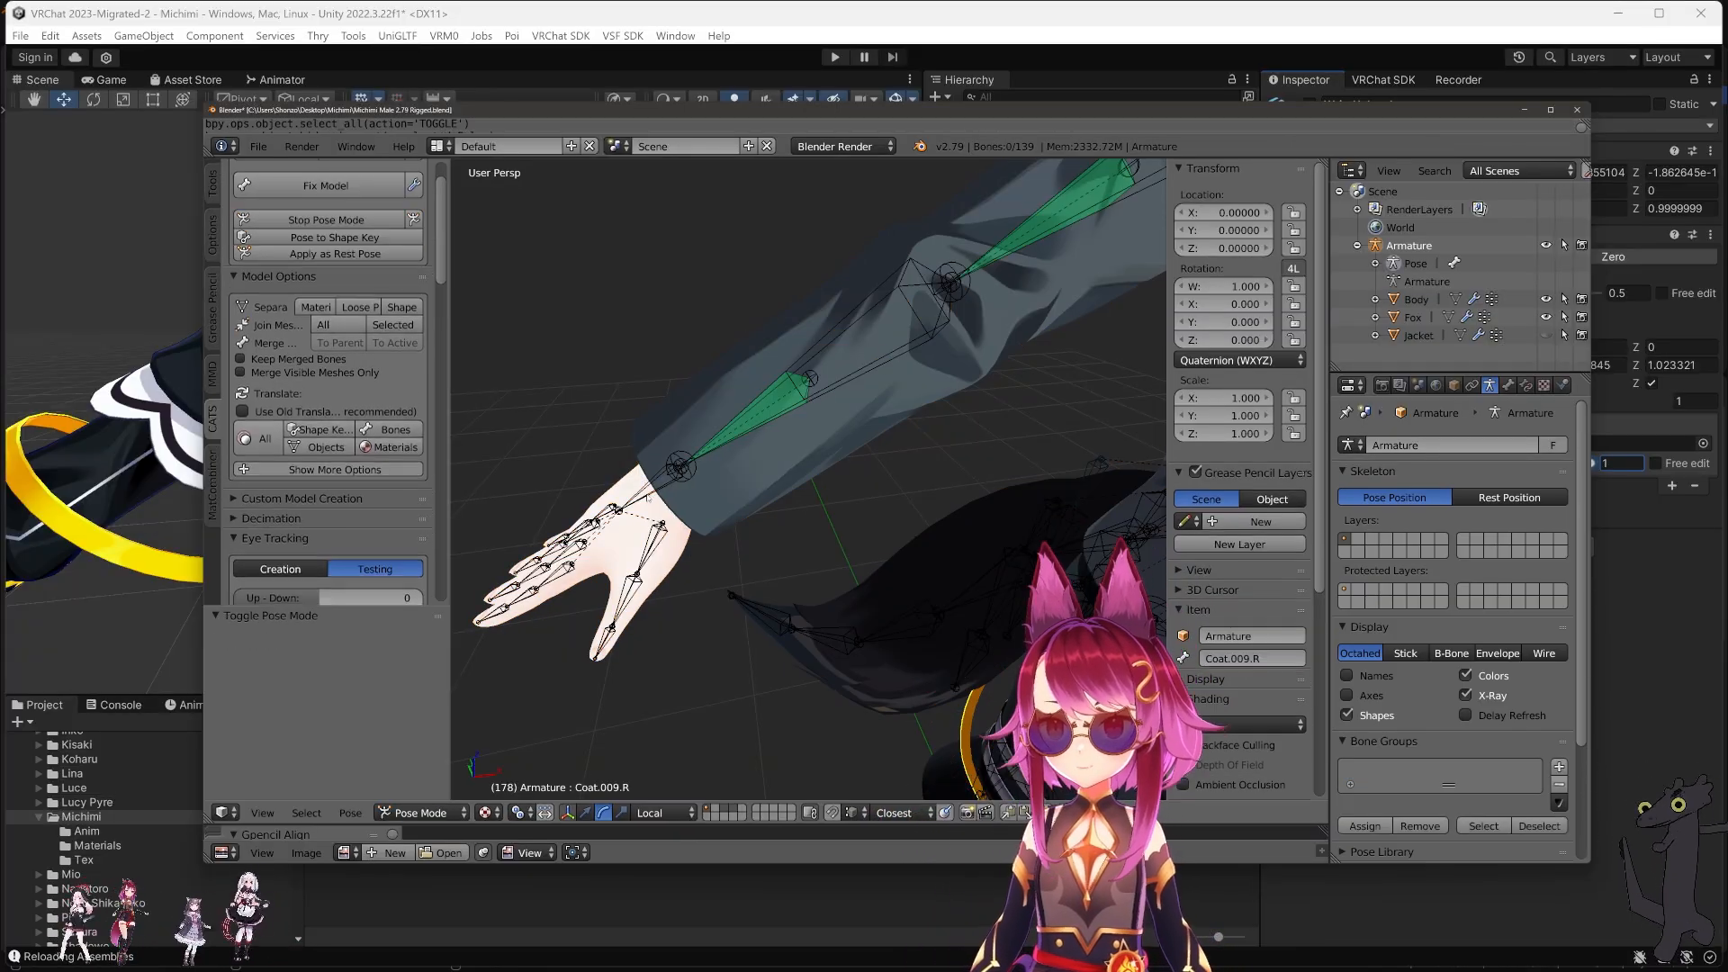
{"action": "right_click", "coordinate": [655, 489]}
{"action": "middle_click_drag", "start_coordinate": [682, 526], "coordinate": [735, 516], "text": "shift"}
{"action": "key", "text": "r"}
{"action": "key", "text": "r"}
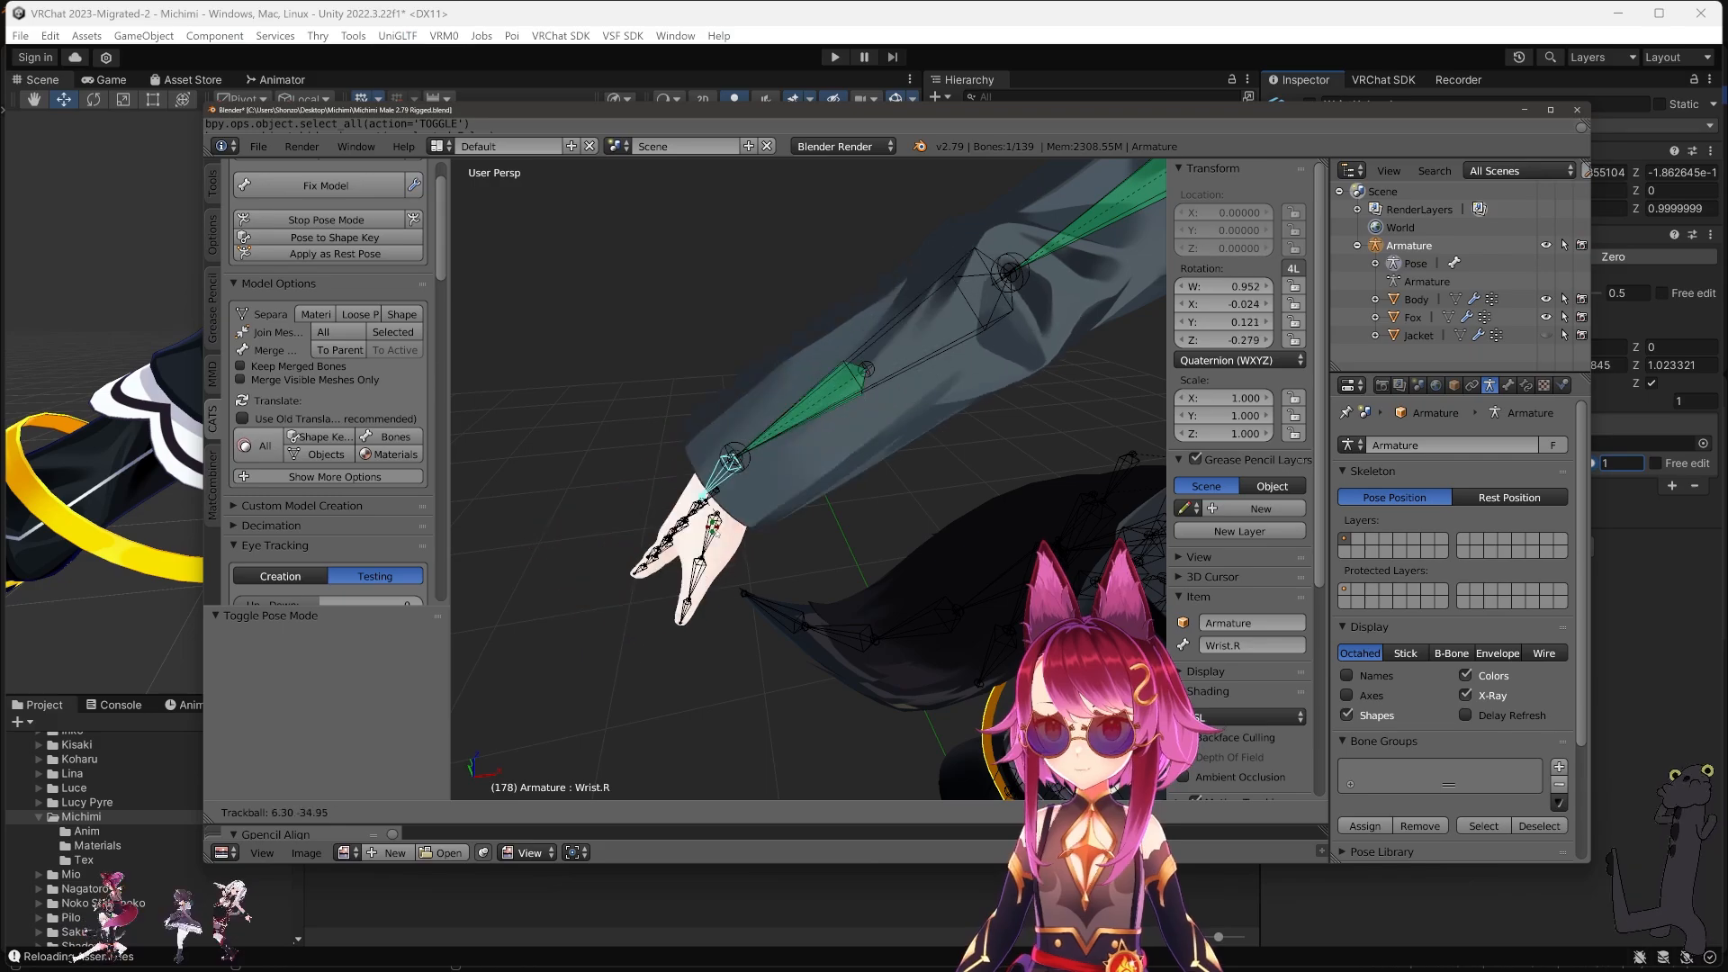
{"action": "right_click", "coordinate": [726, 457]}
{"action": "scroll", "coordinate": [727, 458], "scroll_direction": "down", "scroll_amount": 4}
{"action": "key", "text": "r"}
{"action": "key", "text": "r"}
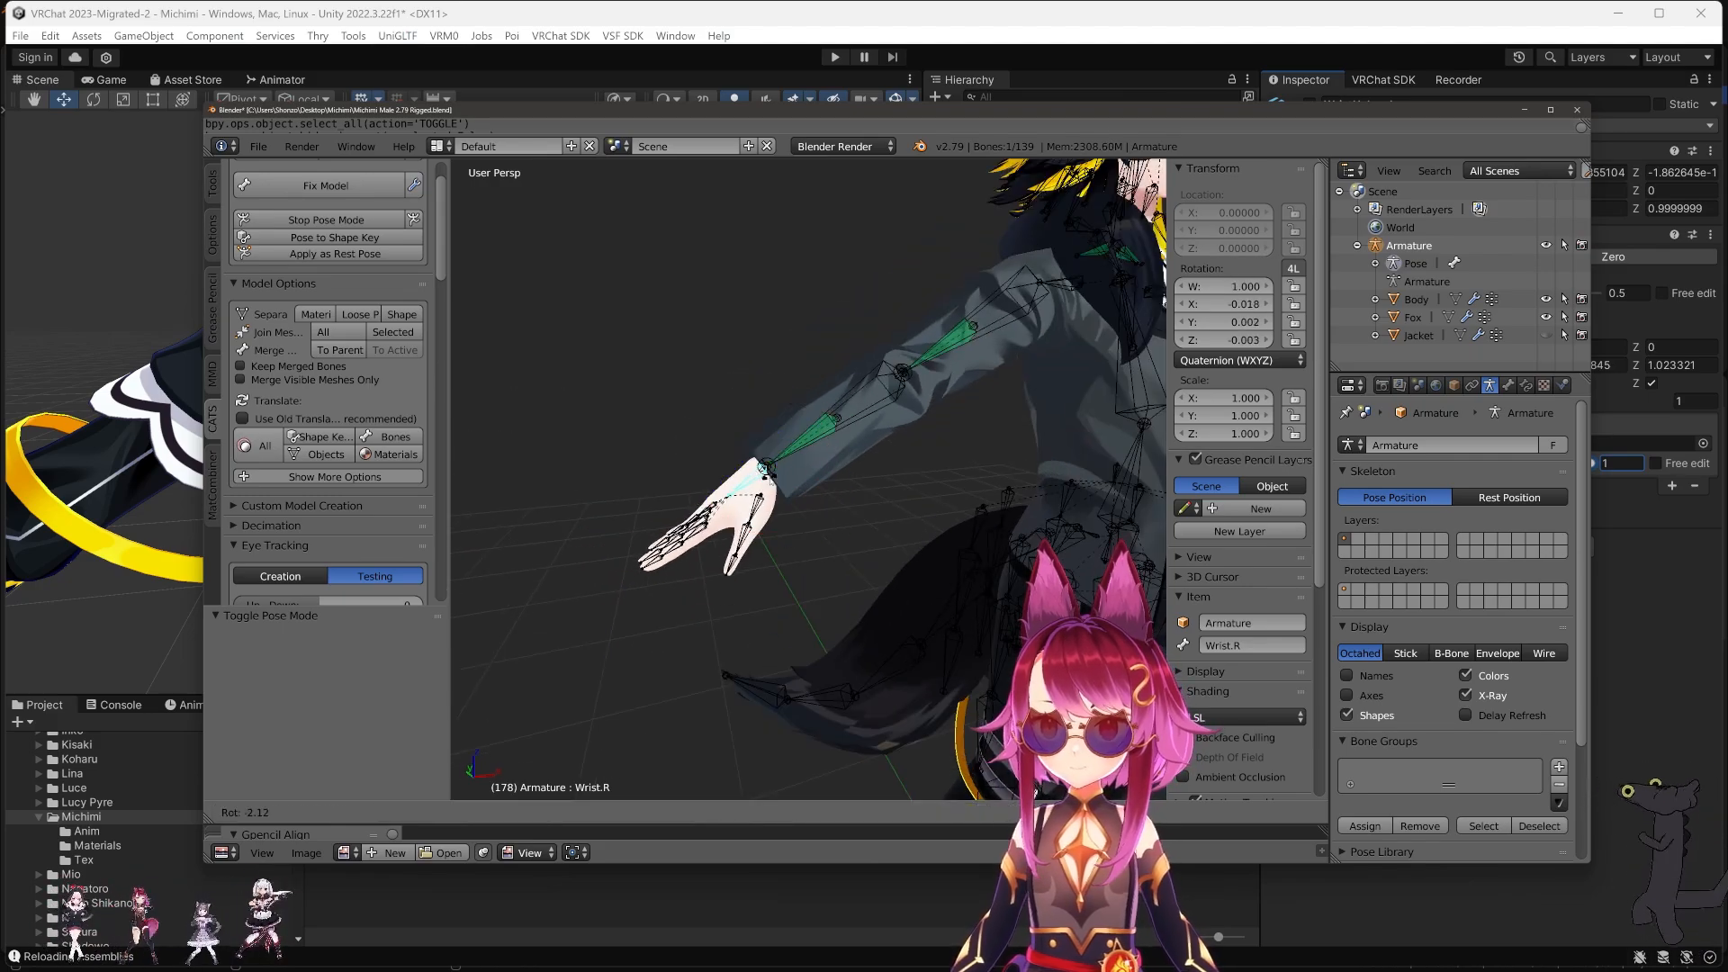
{"action": "right_click", "coordinate": [820, 520]}
{"action": "scroll", "coordinate": [810, 509], "scroll_direction": "up", "scroll_amount": 4}
{"action": "middle_click_drag", "start_coordinate": [783, 463], "coordinate": [775, 490]}
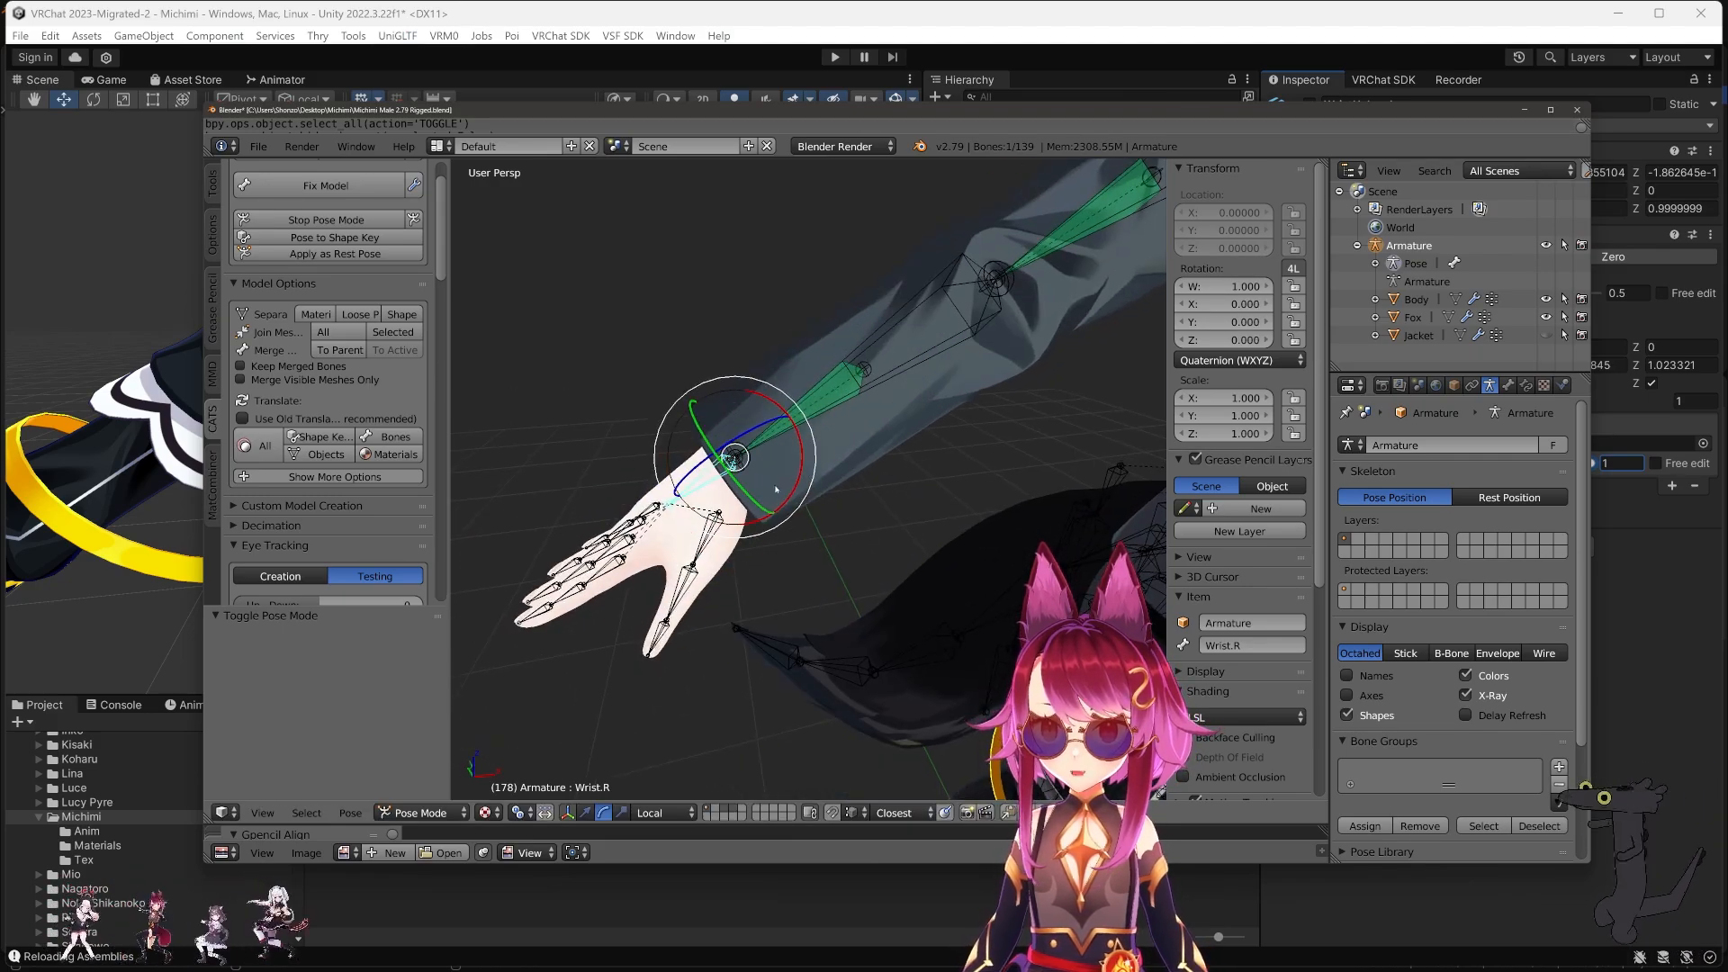
{"action": "key", "text": "r"}
{"action": "key", "text": "r"}
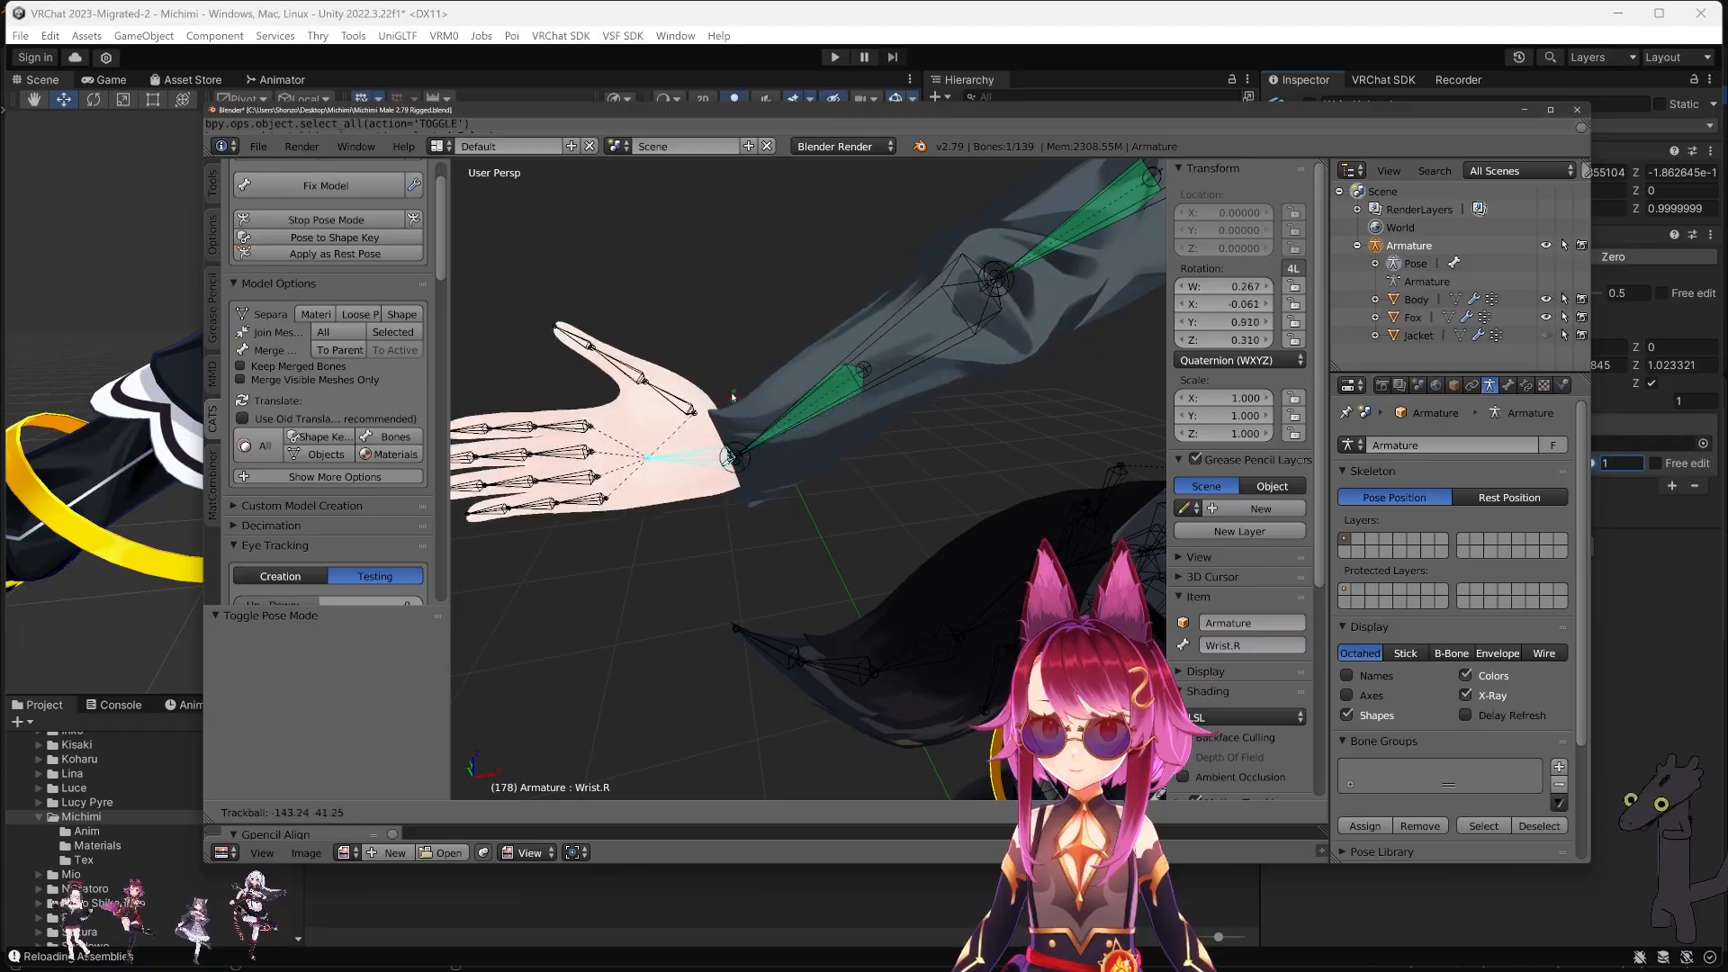
{"action": "right_click", "coordinate": [826, 547]}
- Inspect WristHelper.R's Copy Rotation constraint and rotate Wrist.R to watch the helper follow
{"action": "right_click", "coordinate": [836, 466]}
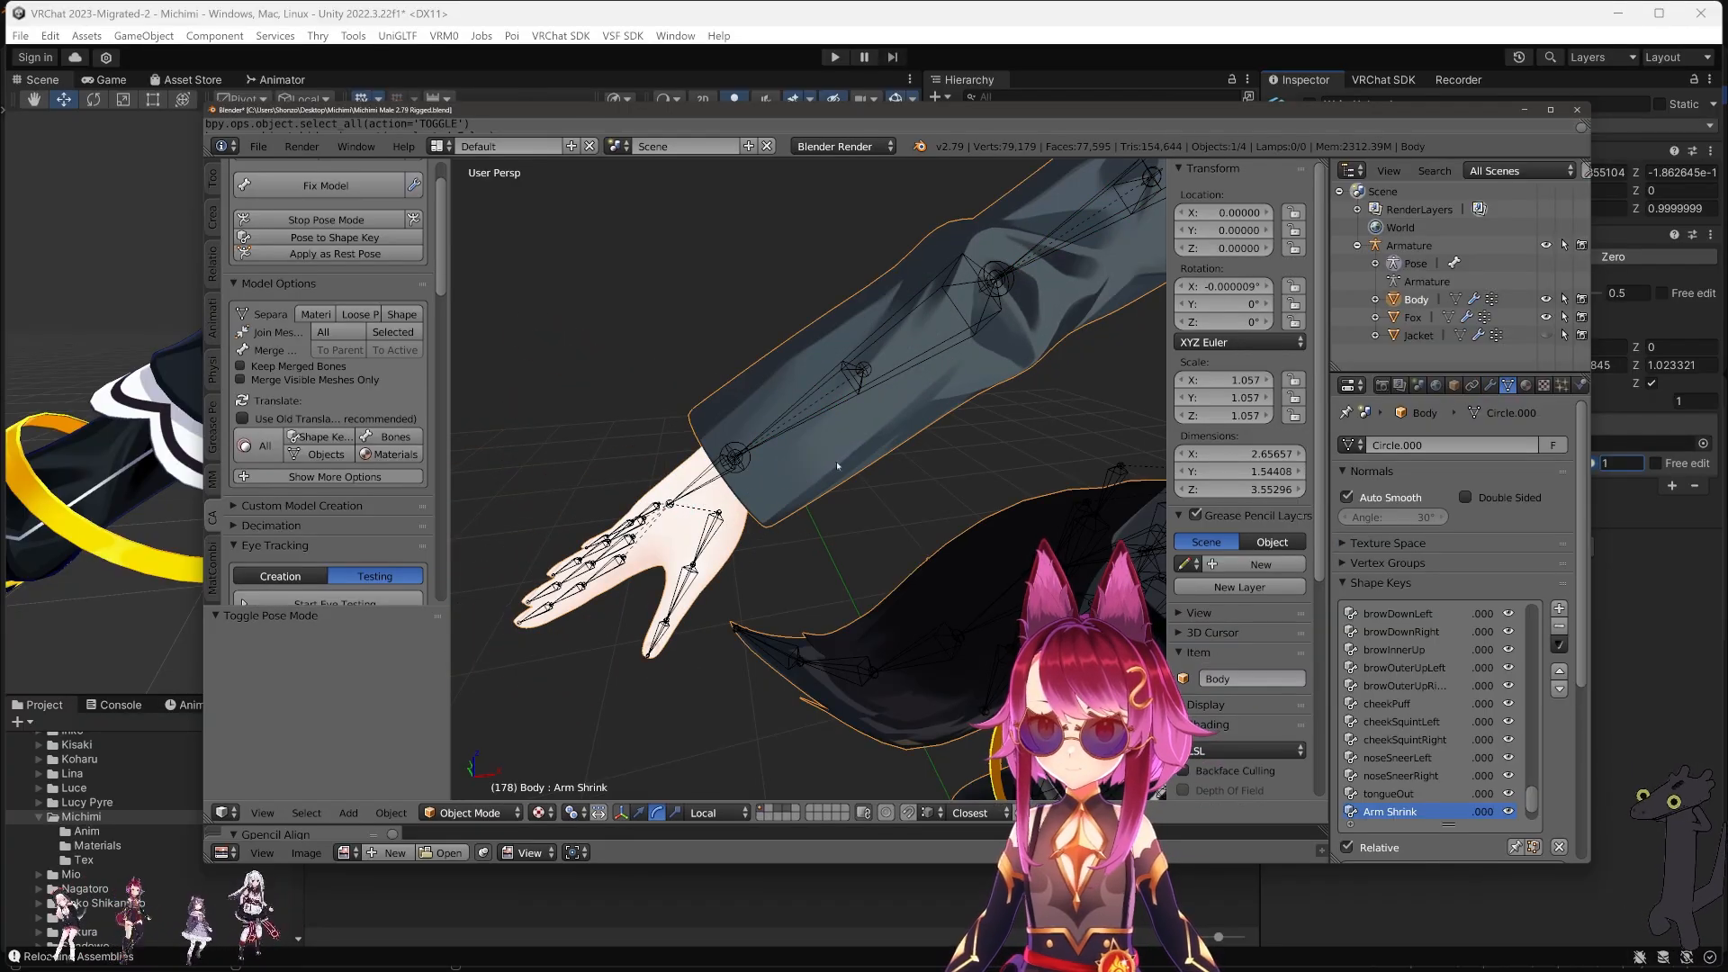
{"action": "right_click", "coordinate": [866, 372]}
{"action": "left_click", "coordinate": [1525, 385]}
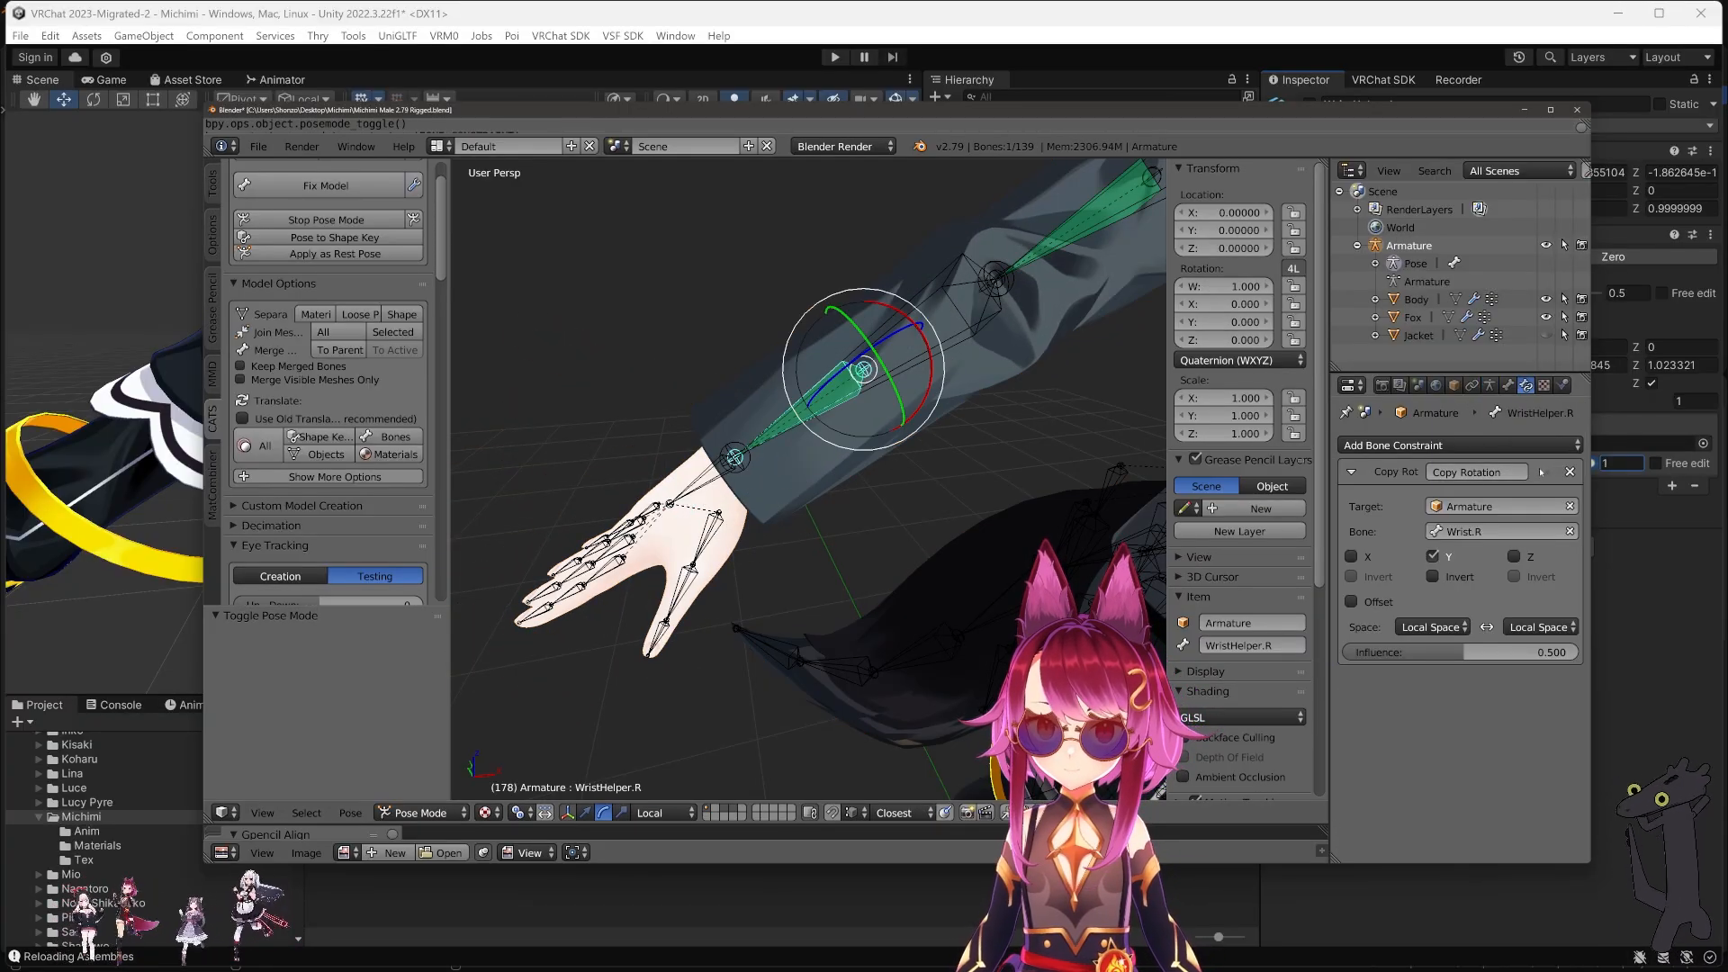
{"action": "right_click", "coordinate": [767, 496]}
{"action": "key", "text": "r"}
{"action": "key", "text": "r"}
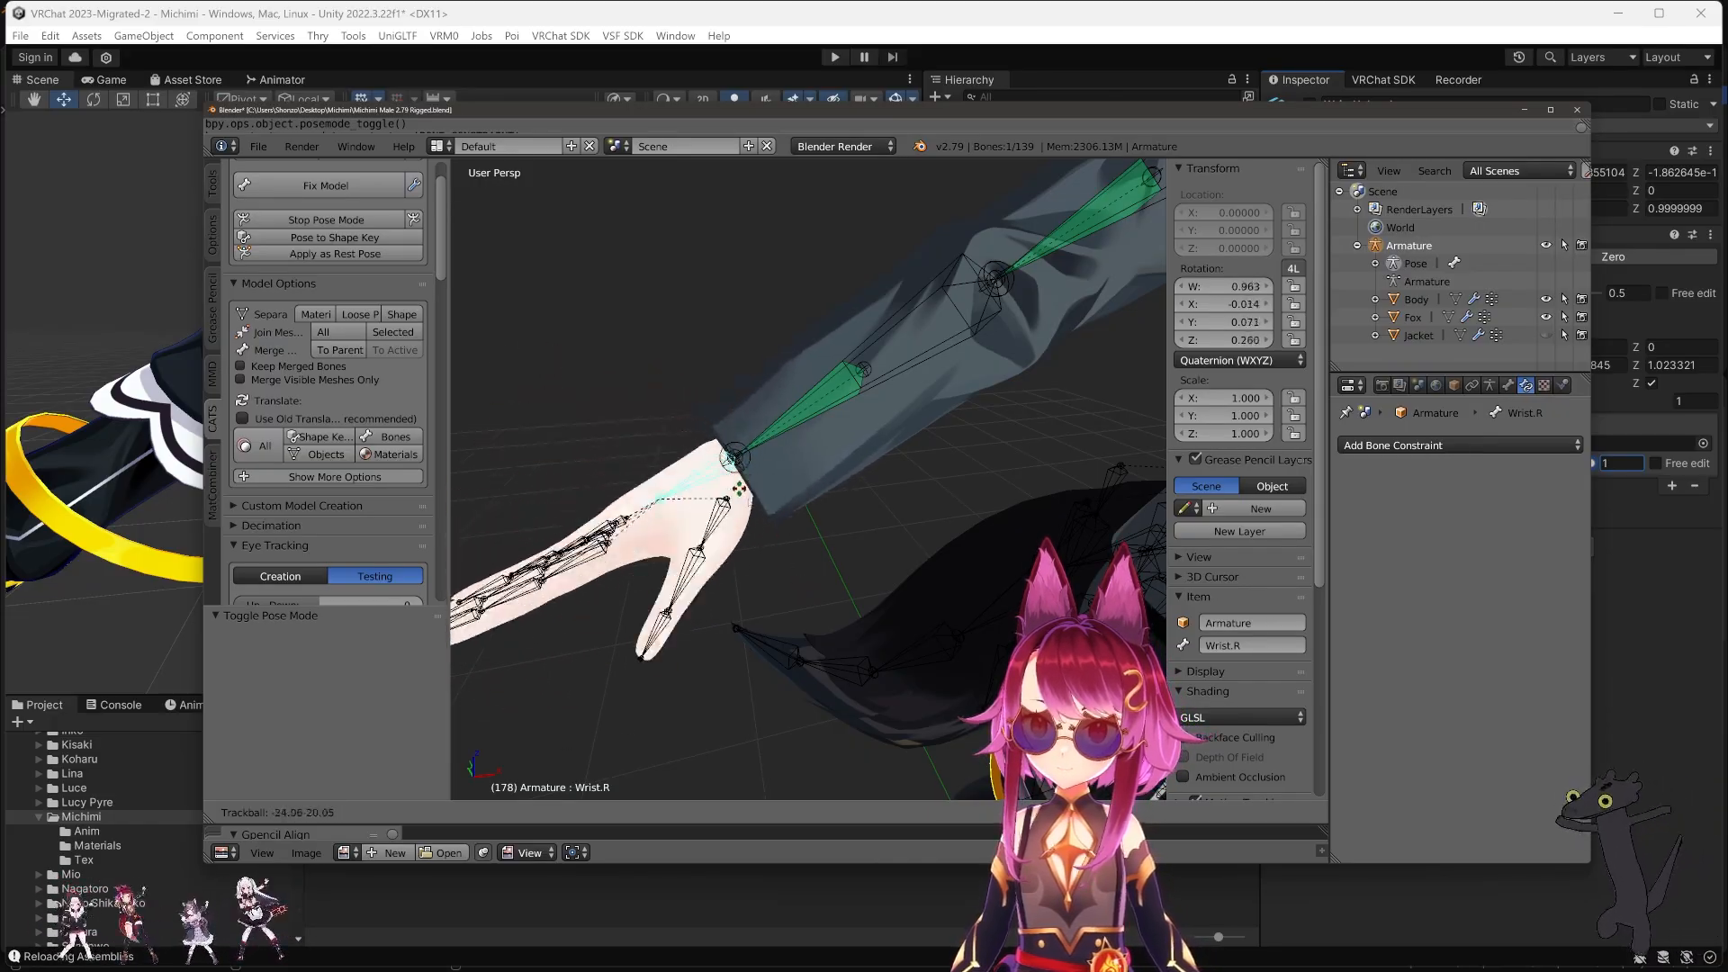
{"action": "right_click", "coordinate": [824, 590]}
{"action": "middle_click_drag", "start_coordinate": [825, 591], "coordinate": [1012, 674]}
{"action": "key", "text": "r"}
{"action": "key", "text": "r"}
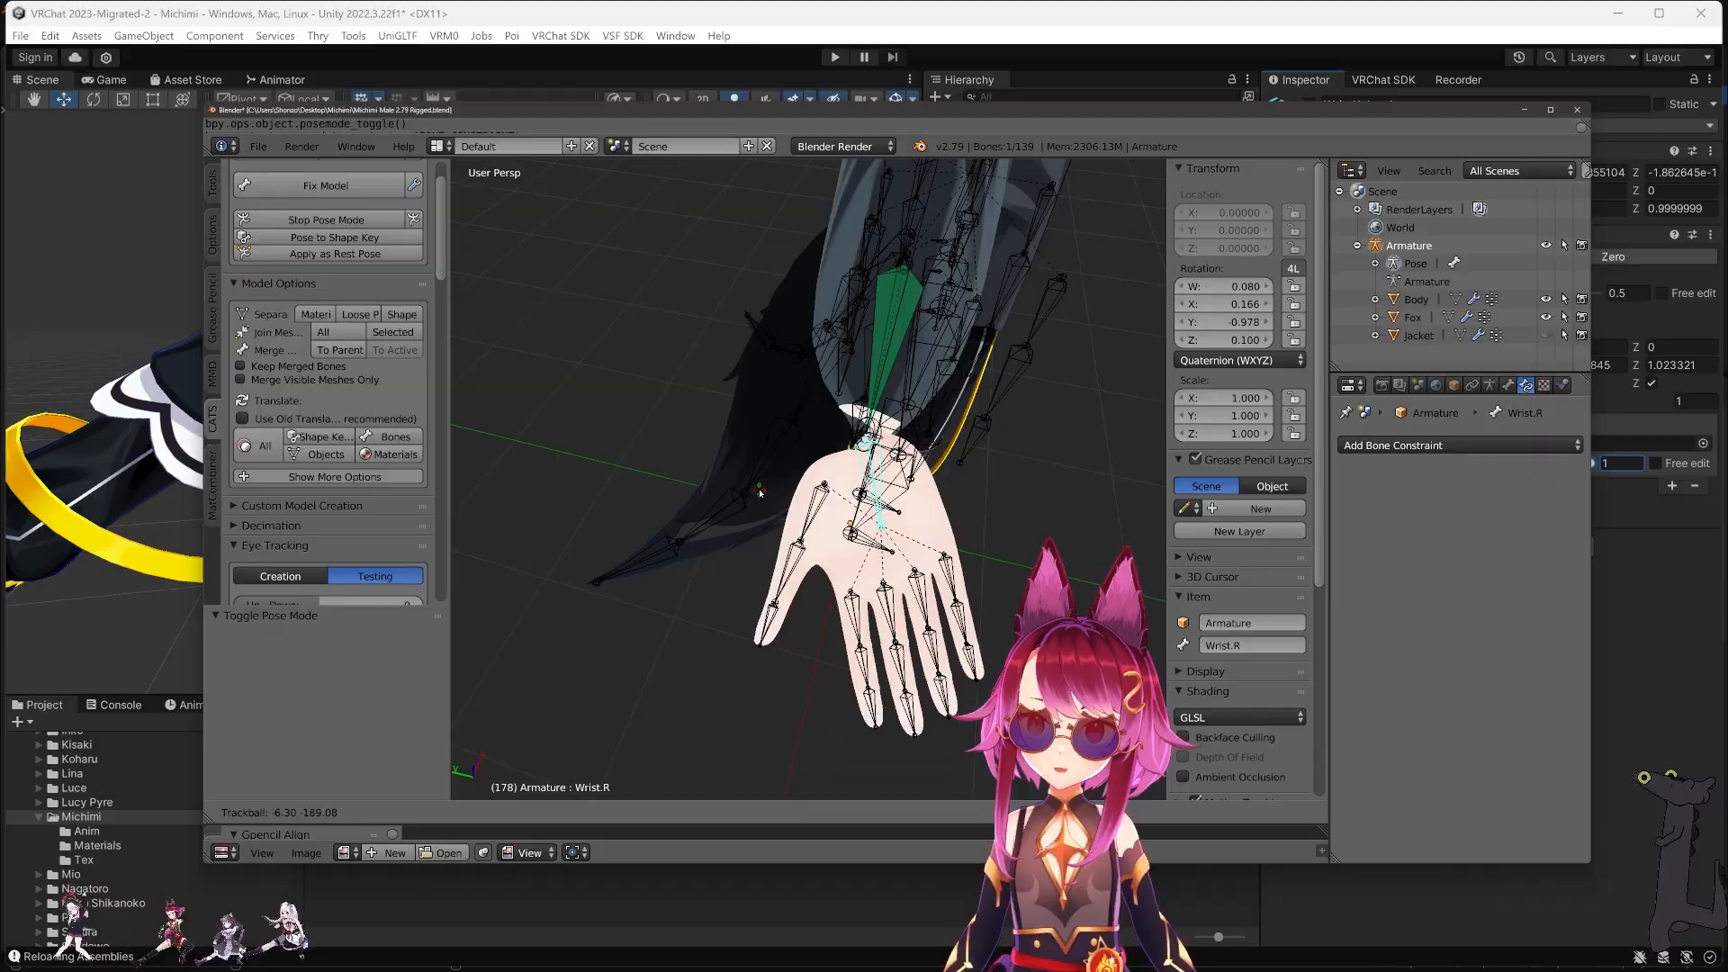
{"action": "right_click", "coordinate": [1034, 498]}
{"action": "middle_click_drag", "start_coordinate": [1034, 497], "coordinate": [882, 369]}
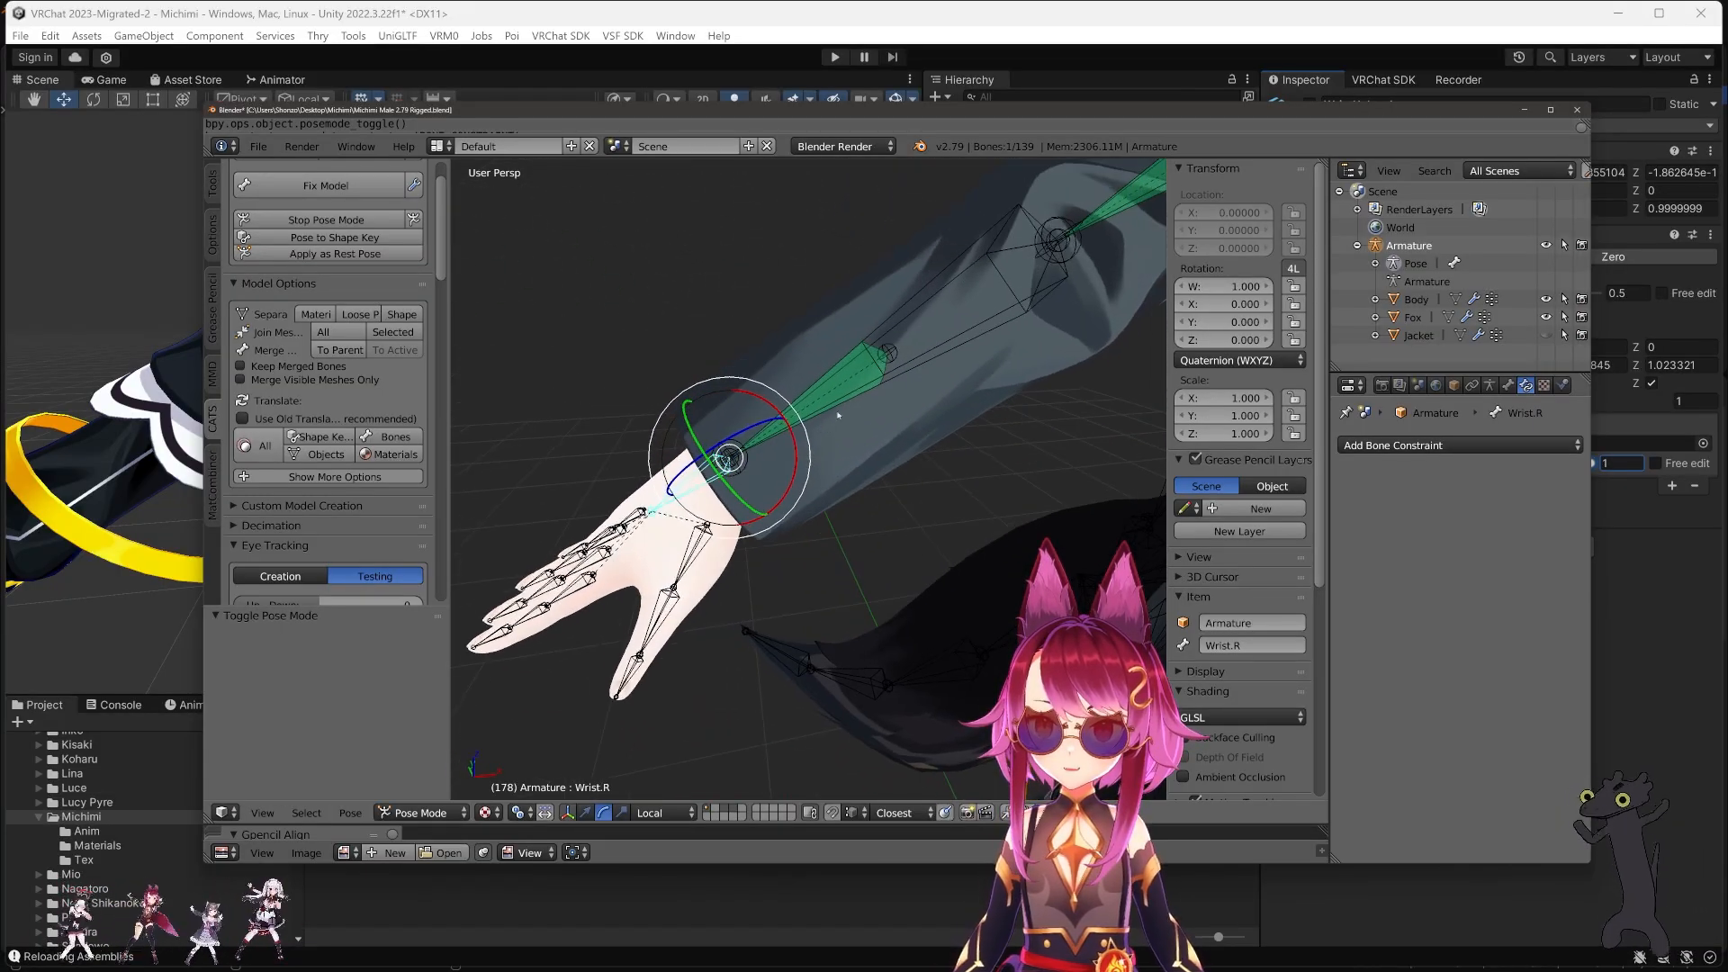
{"action": "right_click", "coordinate": [869, 365]}
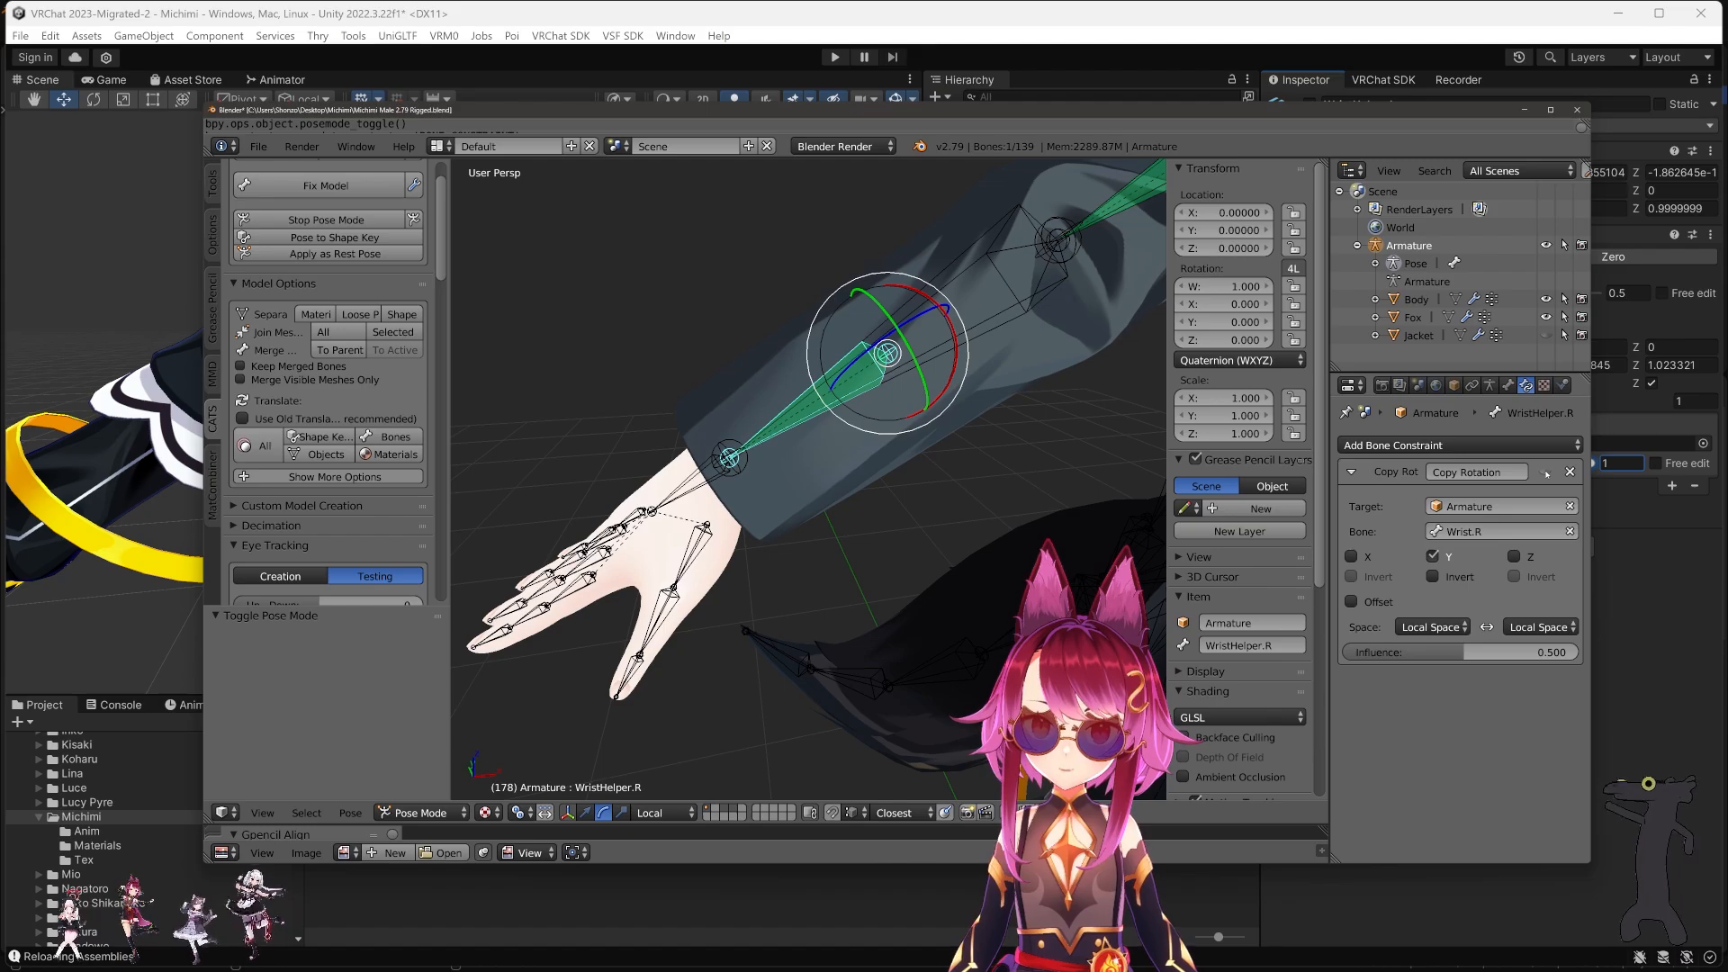
- Check the Body mesh's forearm bone weights in weight paint mode
{"action": "middle_click_drag", "start_coordinate": [914, 375], "coordinate": [808, 416]}
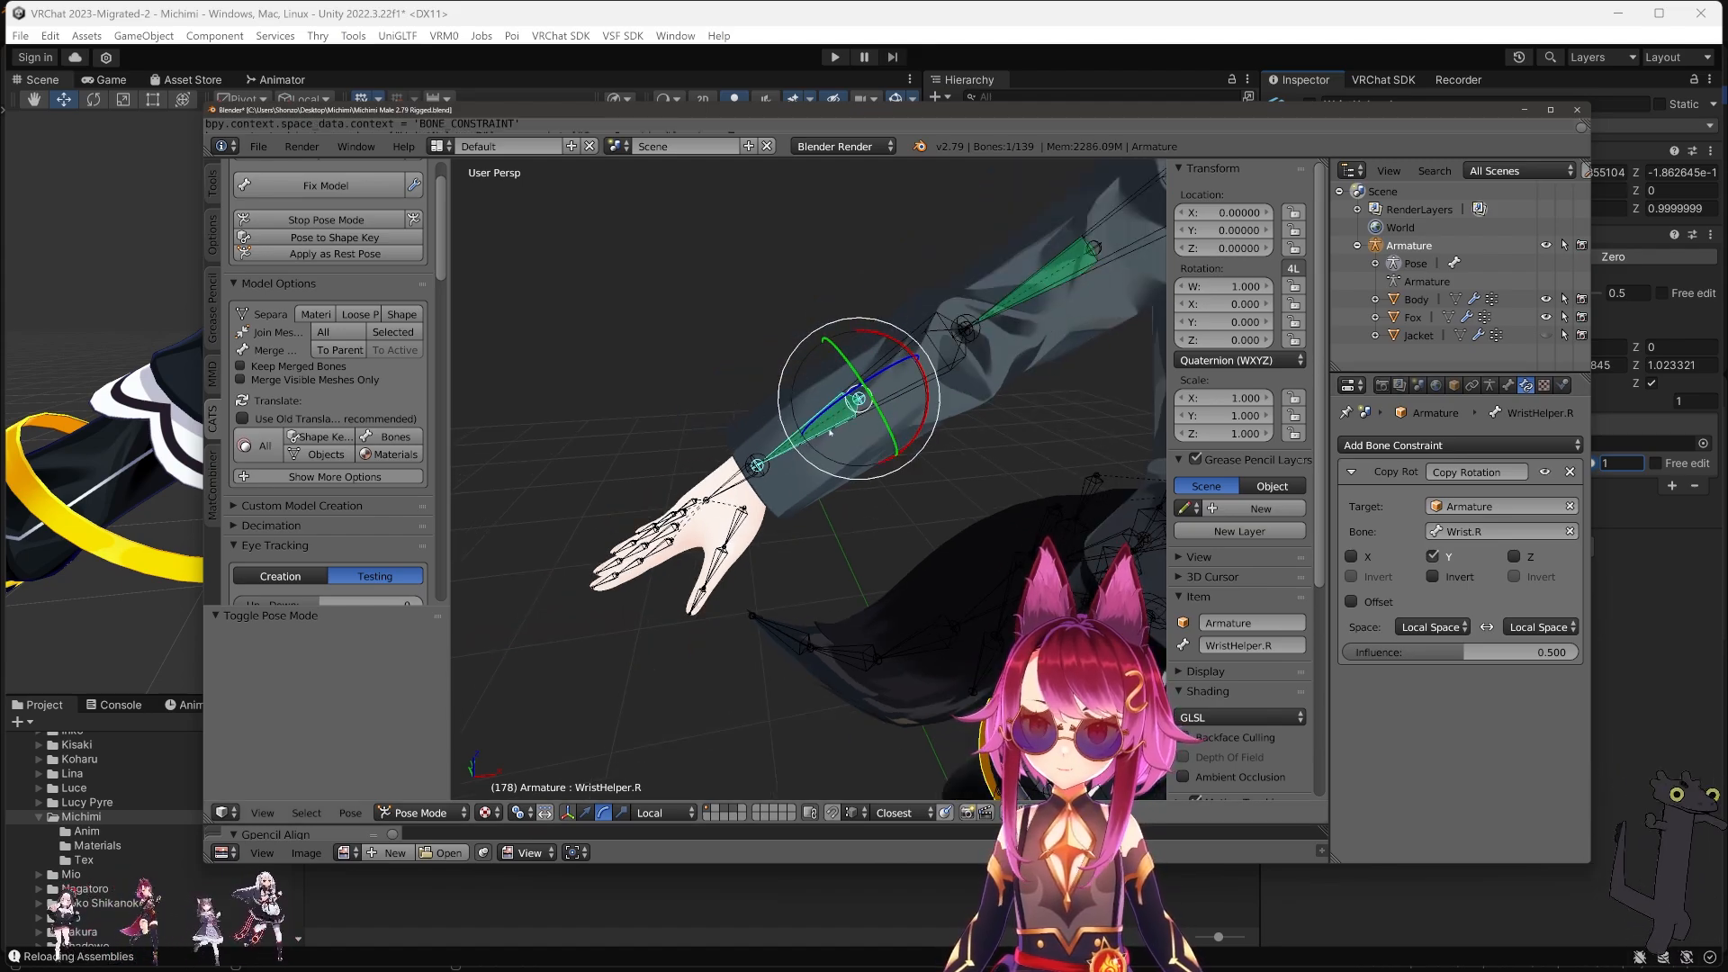
{"action": "middle_click_drag", "start_coordinate": [830, 433], "coordinate": [793, 426], "text": "shift"}
{"action": "right_click", "coordinate": [792, 425]}
{"action": "key", "text": "ctrl+Tab"}
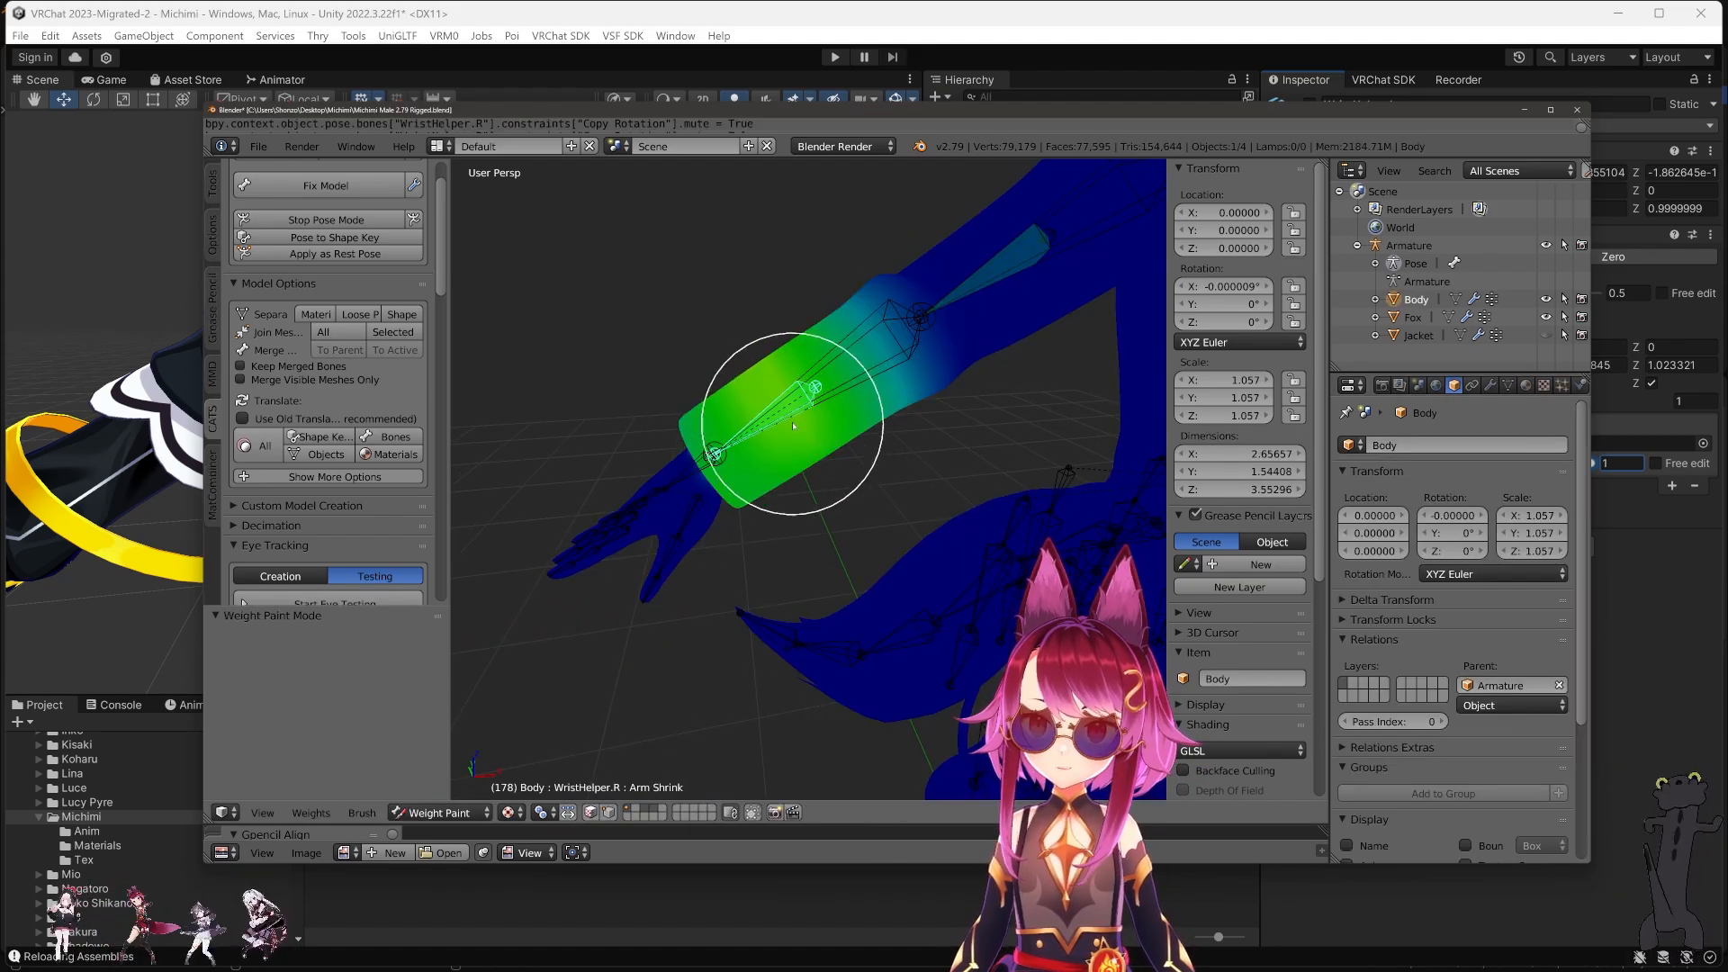
{"action": "right_click", "coordinate": [860, 342], "text": "ctrl"}
{"action": "key", "text": "ctrl+Tab"}
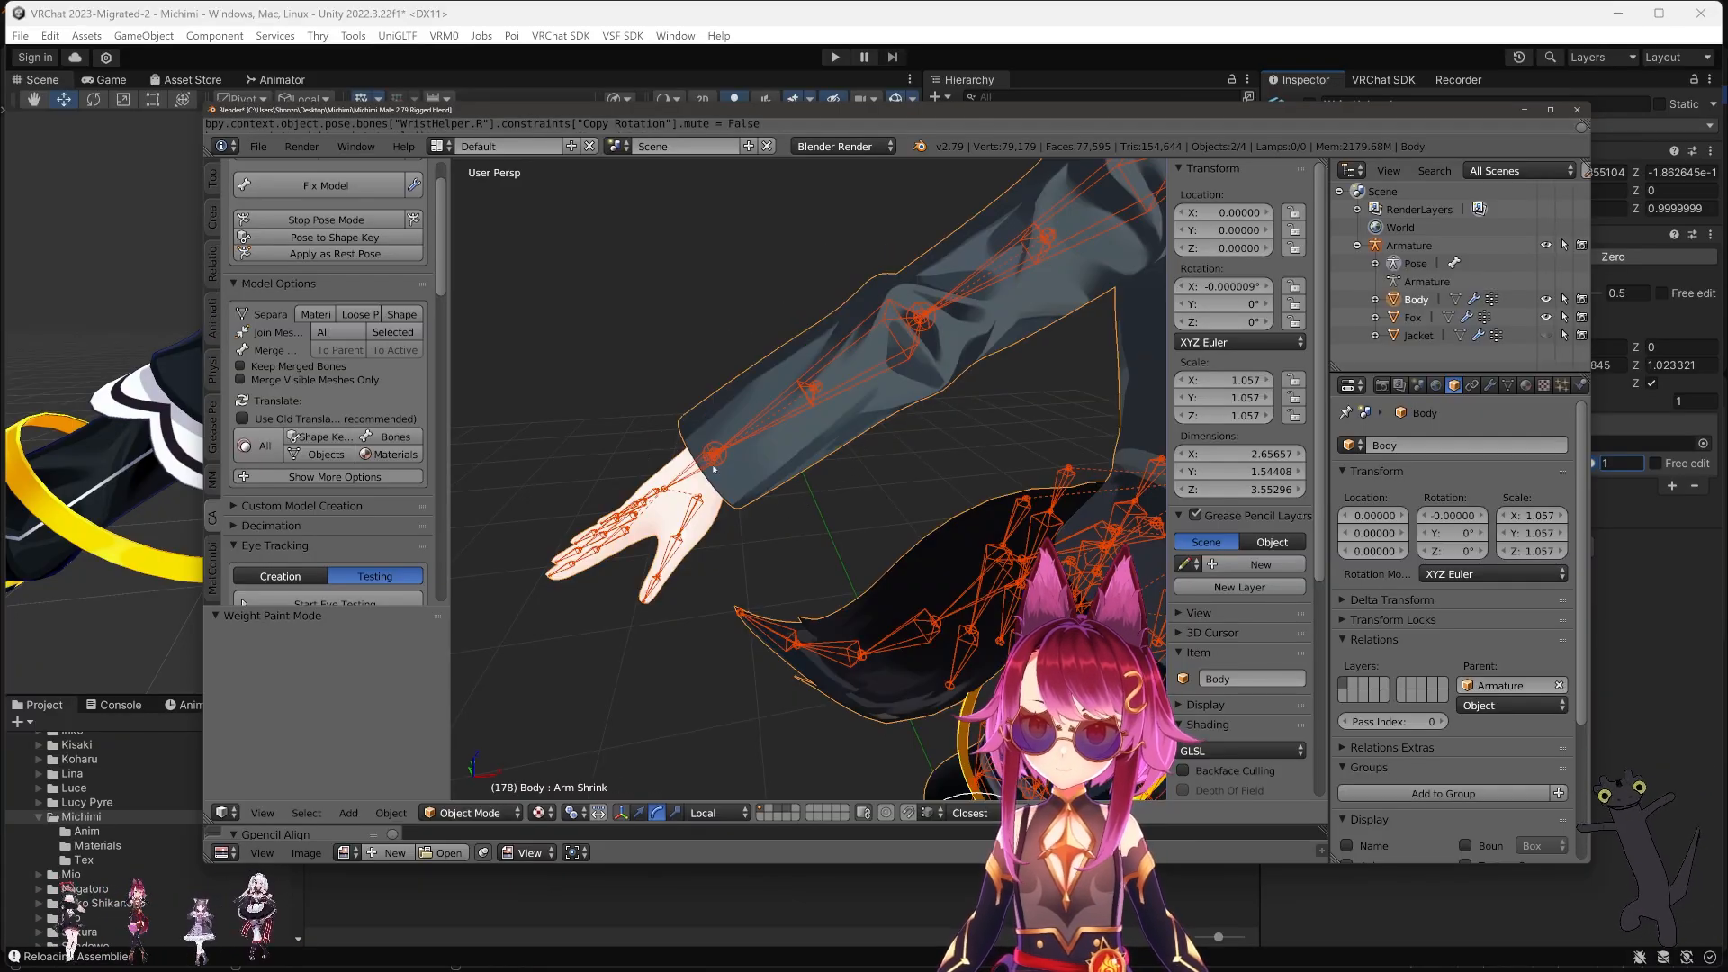
- Test-rotate Wrist.R once more, then move Blender aside and frame WristHelper.L in Unity
{"action": "right_click", "coordinate": [693, 466]}
{"action": "scroll", "coordinate": [752, 532], "scroll_direction": "up", "scroll_amount": 1}
{"action": "key", "text": "r"}
{"action": "key", "text": "r"}
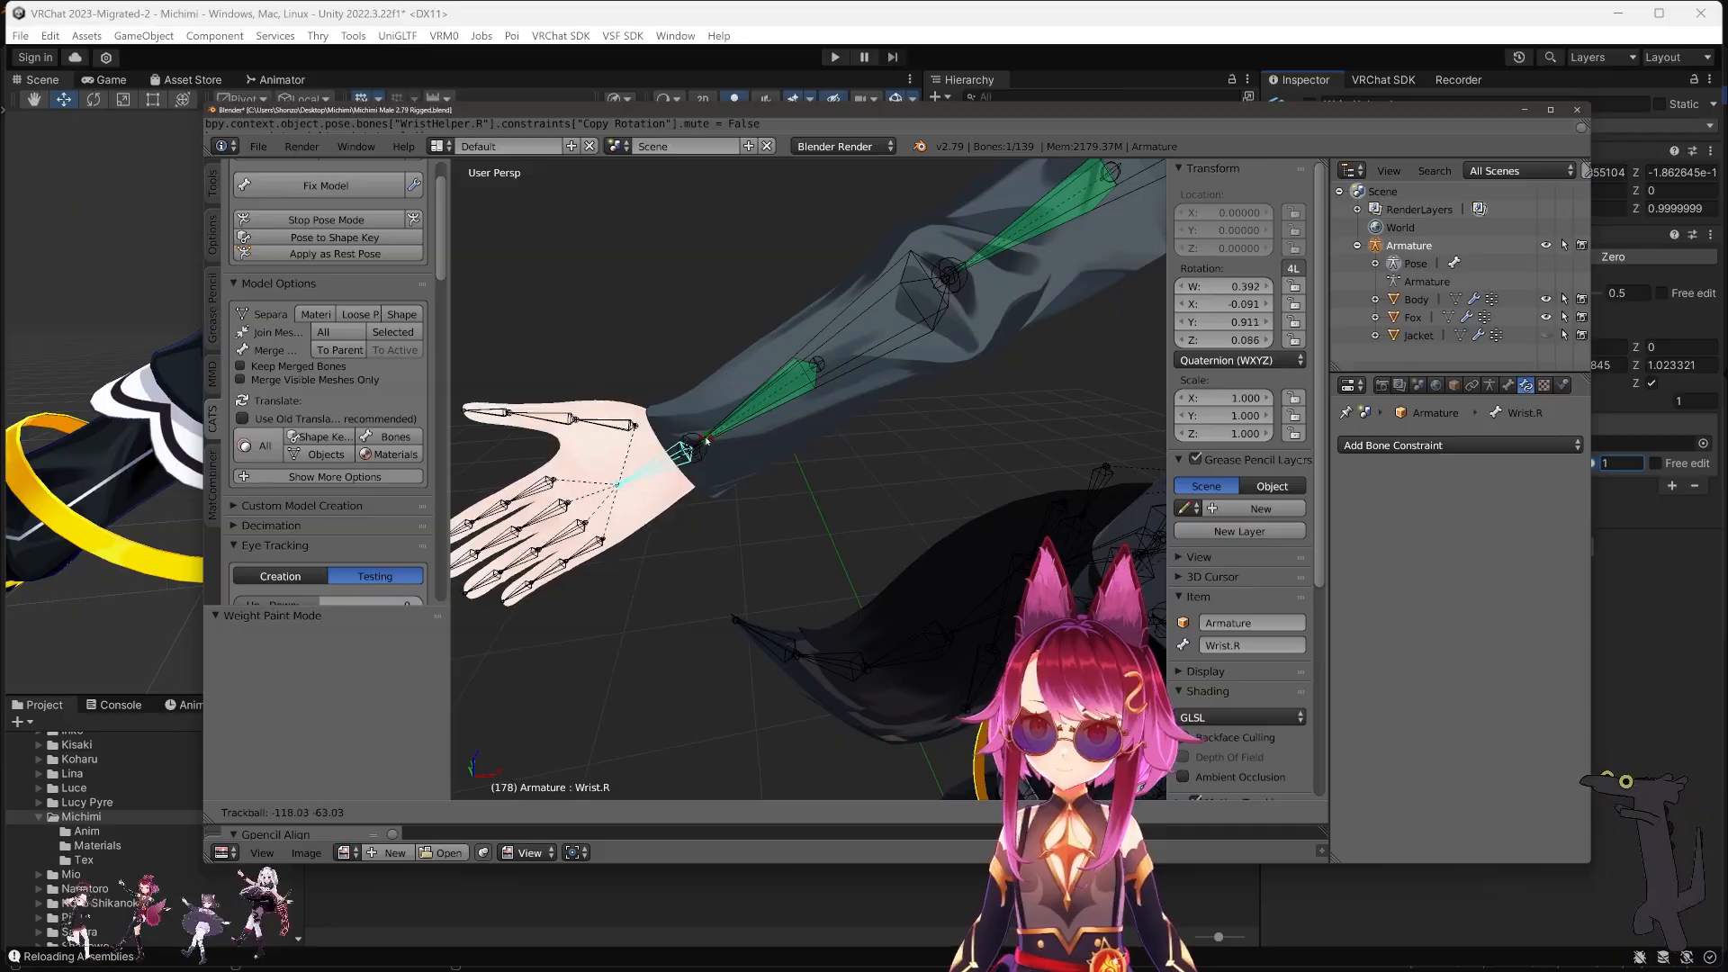
{"action": "key", "text": "Escape"}
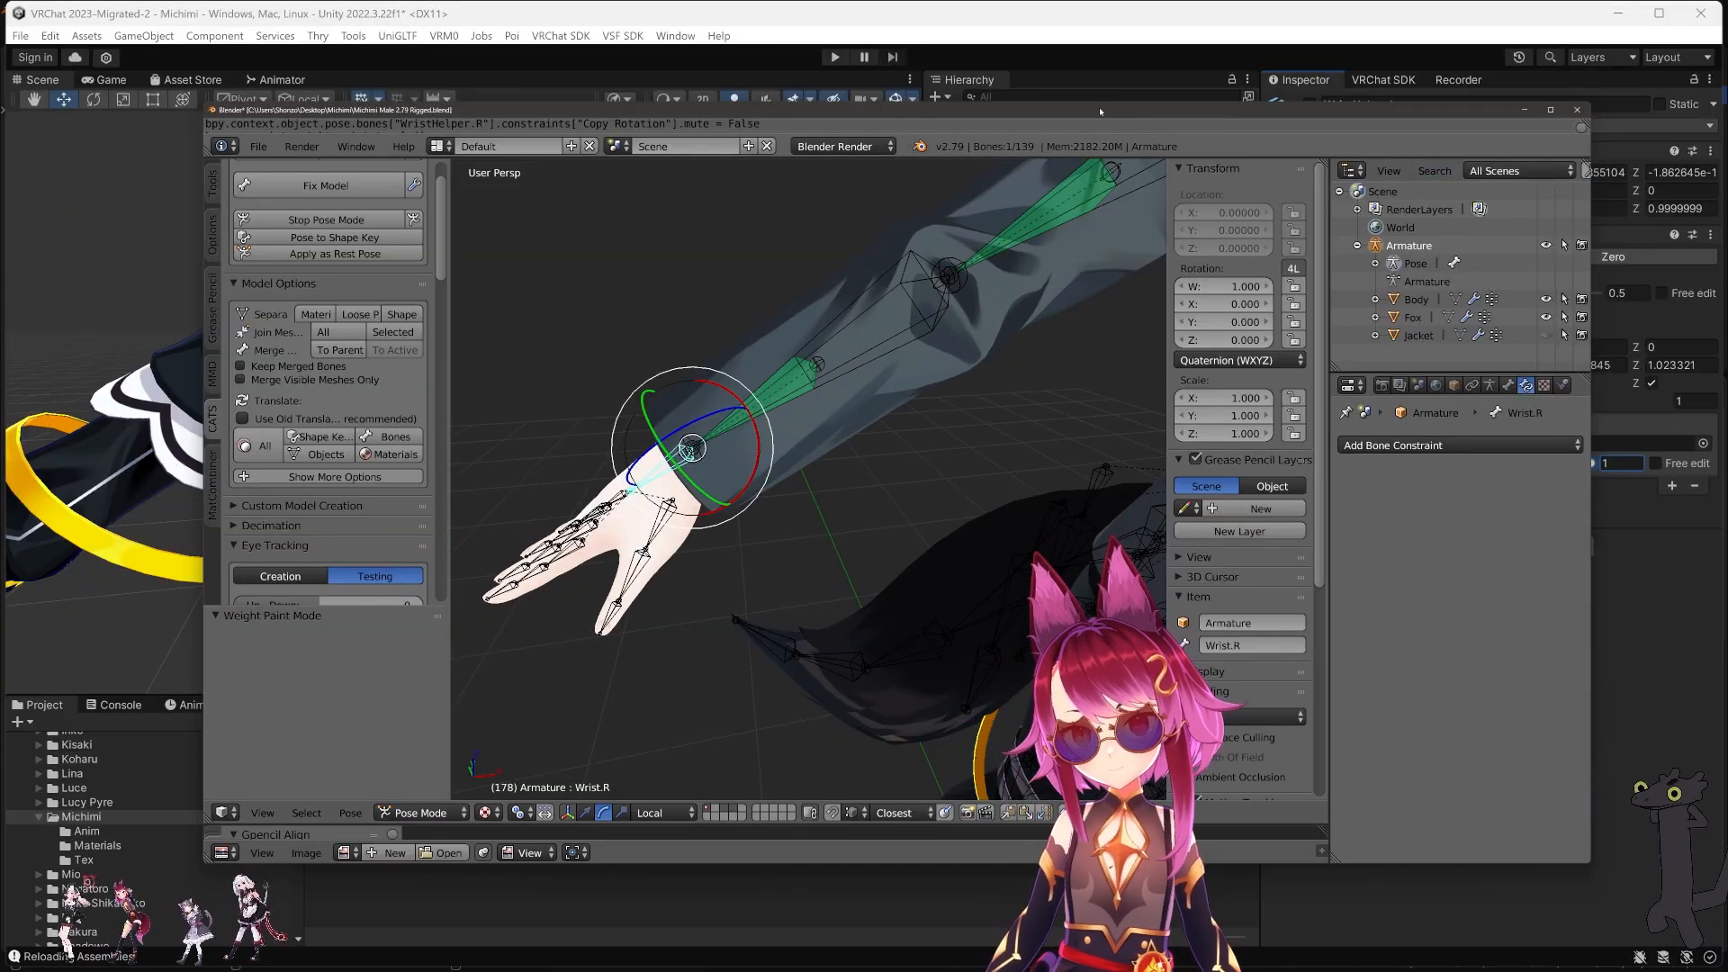
{"action": "left_click_drag", "start_coordinate": [1100, 112], "coordinate": [1727, 337]}
{"action": "key", "text": "f"}
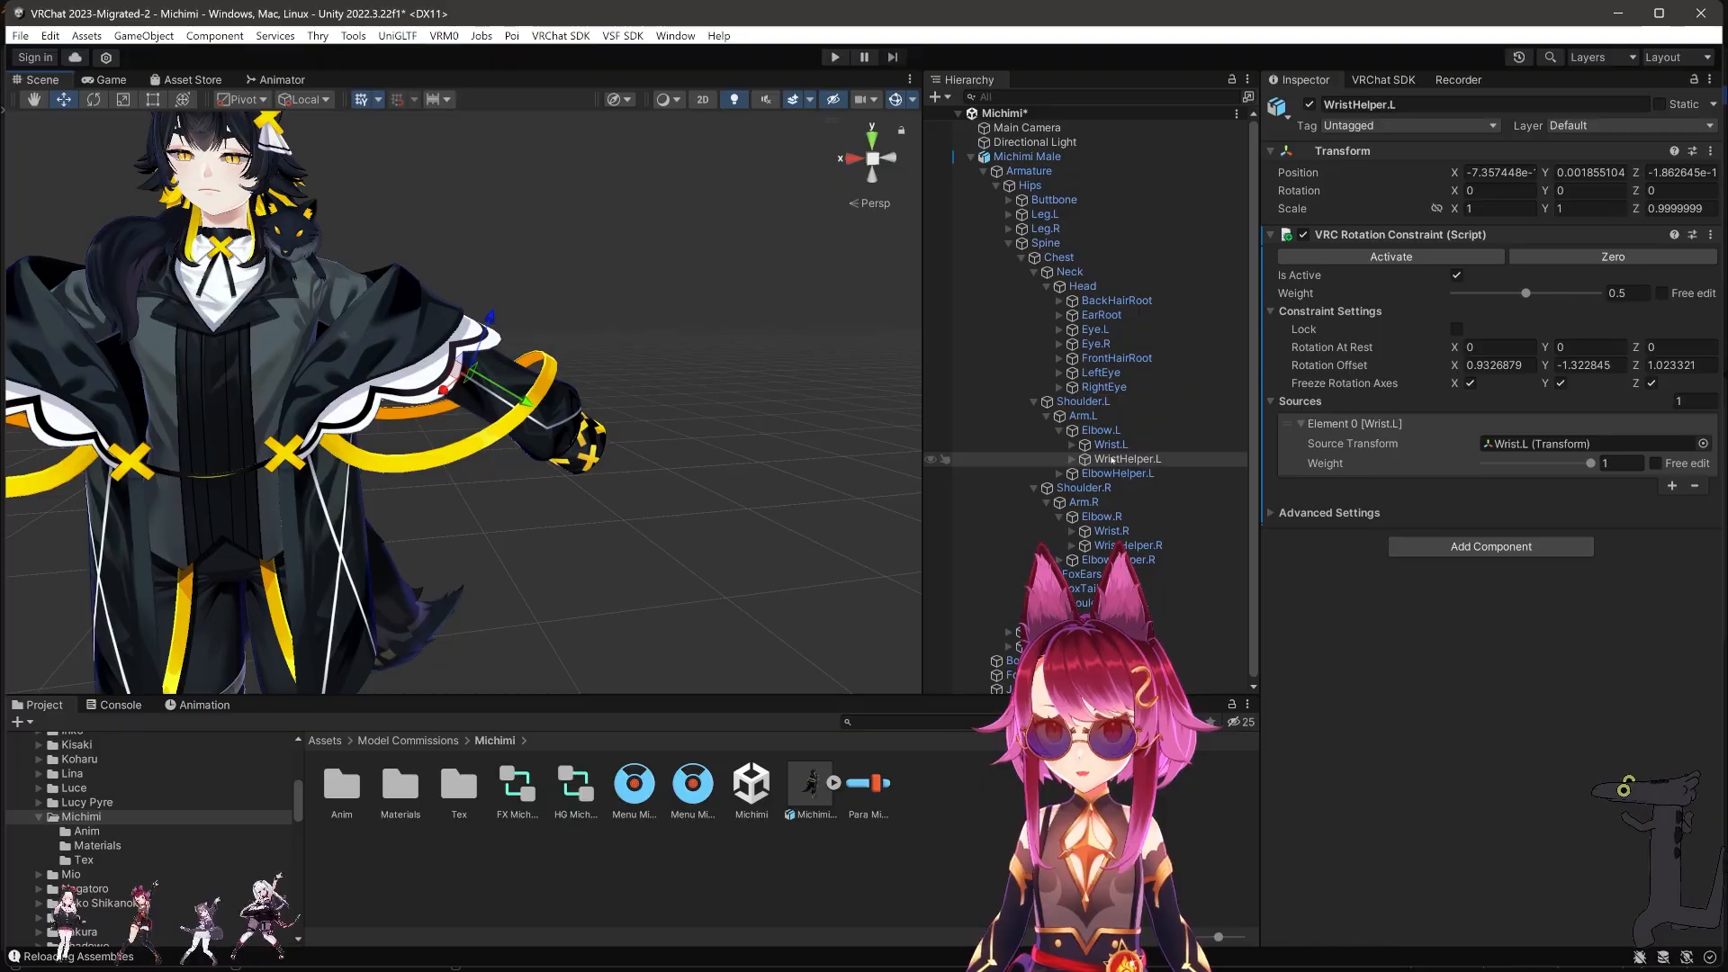
- Drag Wrist.L into the Source Transform of WristHelper.L's rotation constraint
{"action": "middle_click_drag", "start_coordinate": [691, 398], "coordinate": [642, 420]}
{"action": "scroll", "coordinate": [638, 432], "scroll_direction": "up", "scroll_amount": 10}
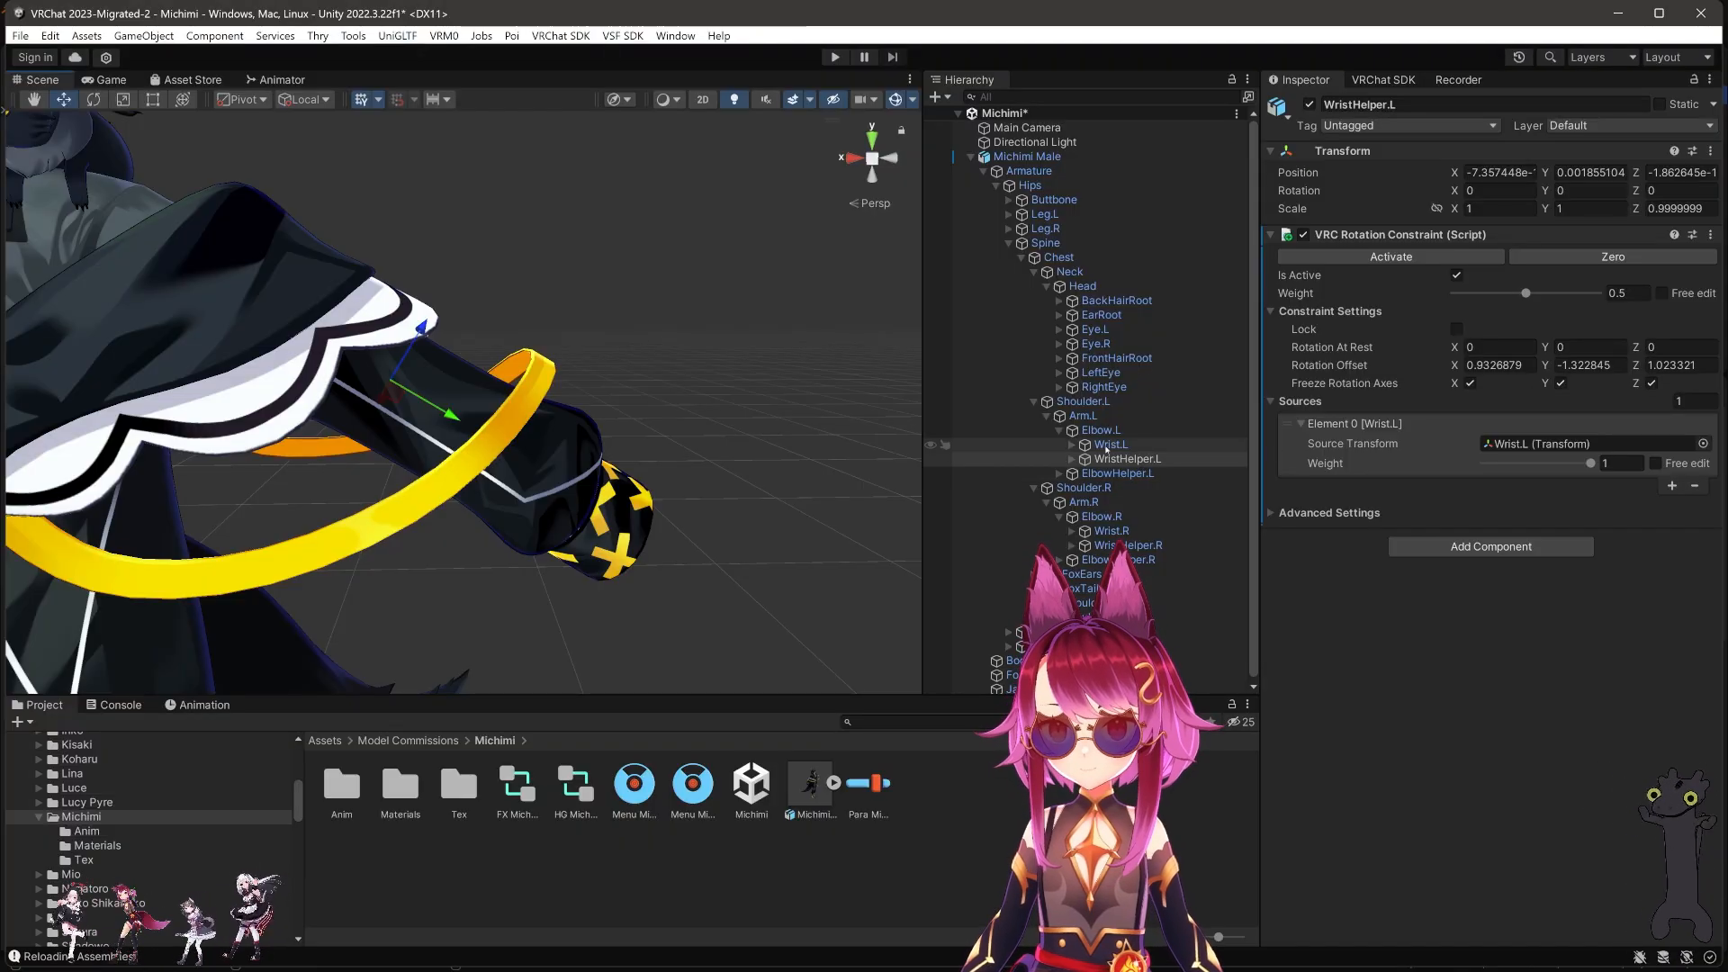
{"action": "left_click_drag", "start_coordinate": [1106, 449], "coordinate": [1273, 445]}
{"action": "left_click_drag", "start_coordinate": [1562, 446], "coordinate": [1562, 447]}
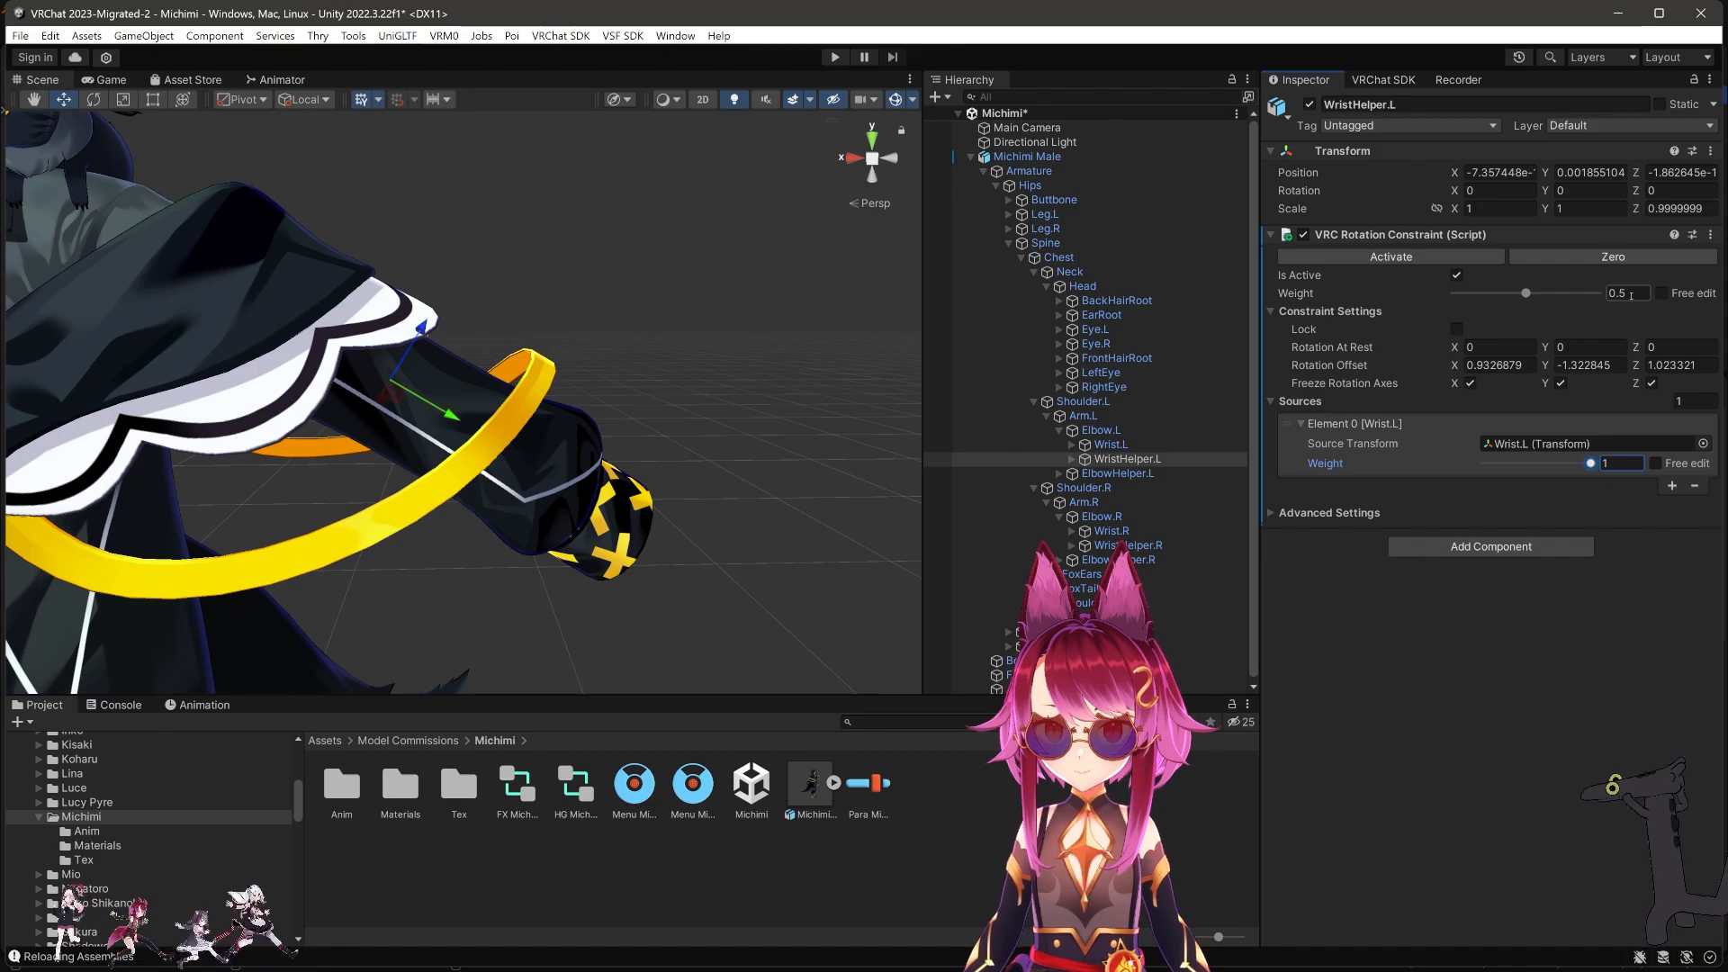
- Copy the VRC Rotation Constraint component and select ElbowHelper.L
{"action": "right_click", "coordinate": [1350, 241]}
{"action": "left_click", "coordinate": [1394, 335]}
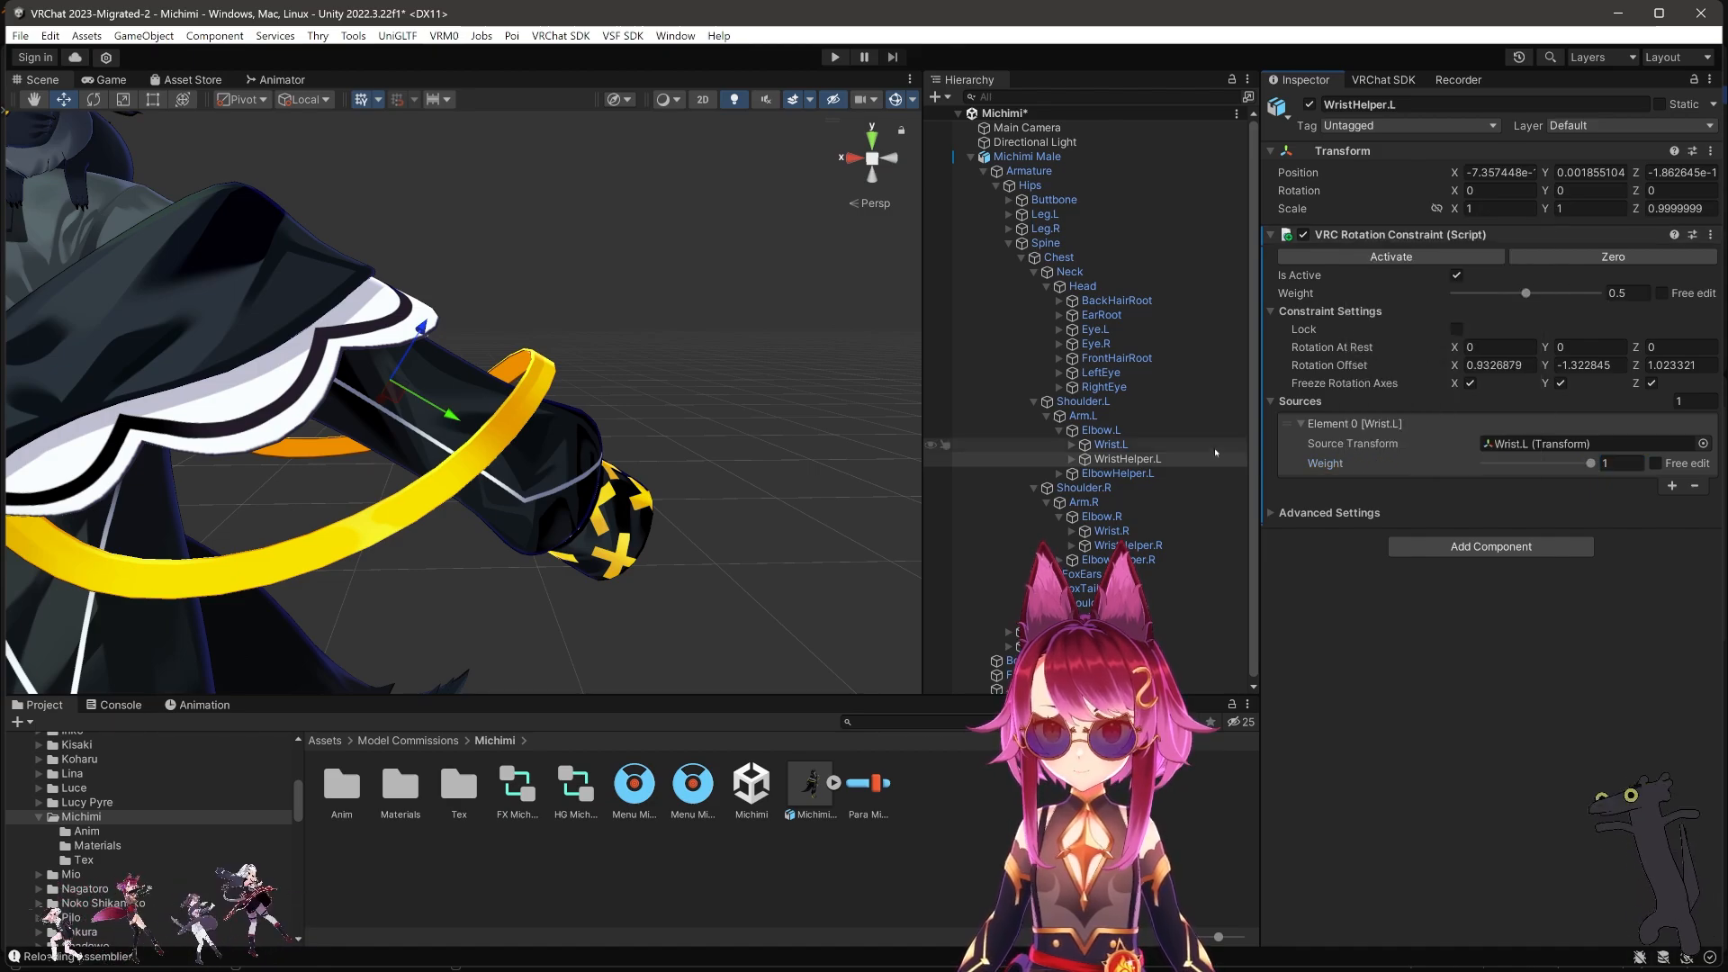
{"action": "left_click", "coordinate": [1130, 474]}
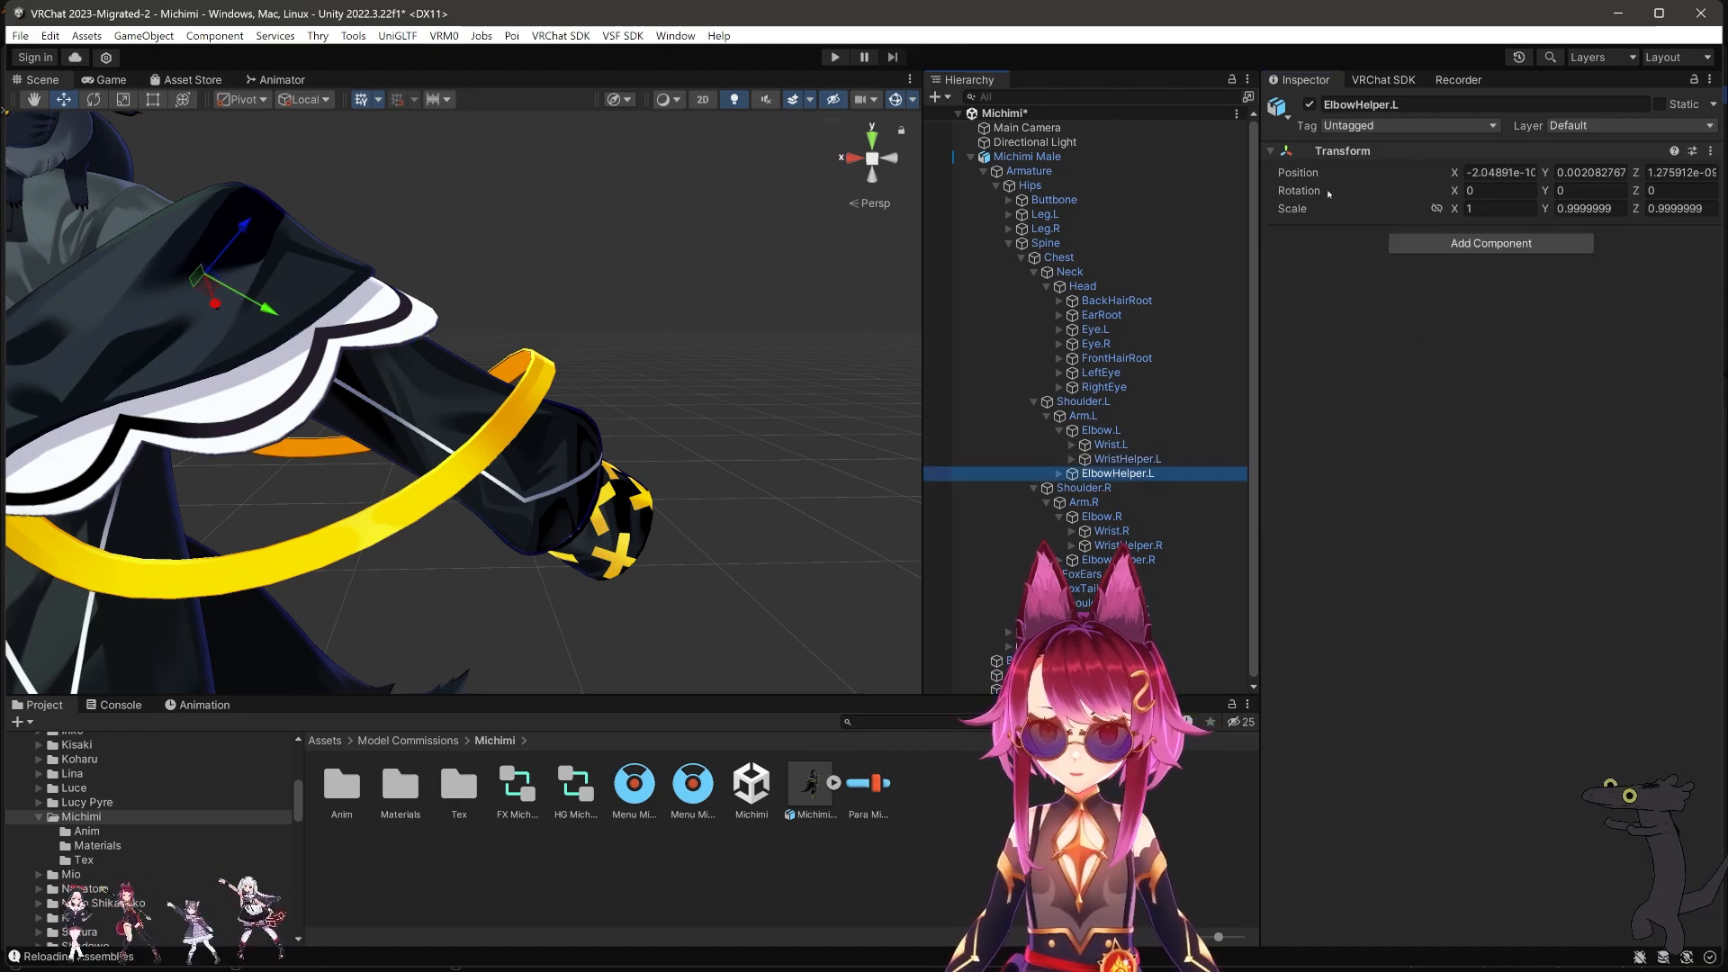
- Paste the rotation constraint as a new component onto ElbowHelper.L
{"action": "right_click", "coordinate": [1343, 152]}
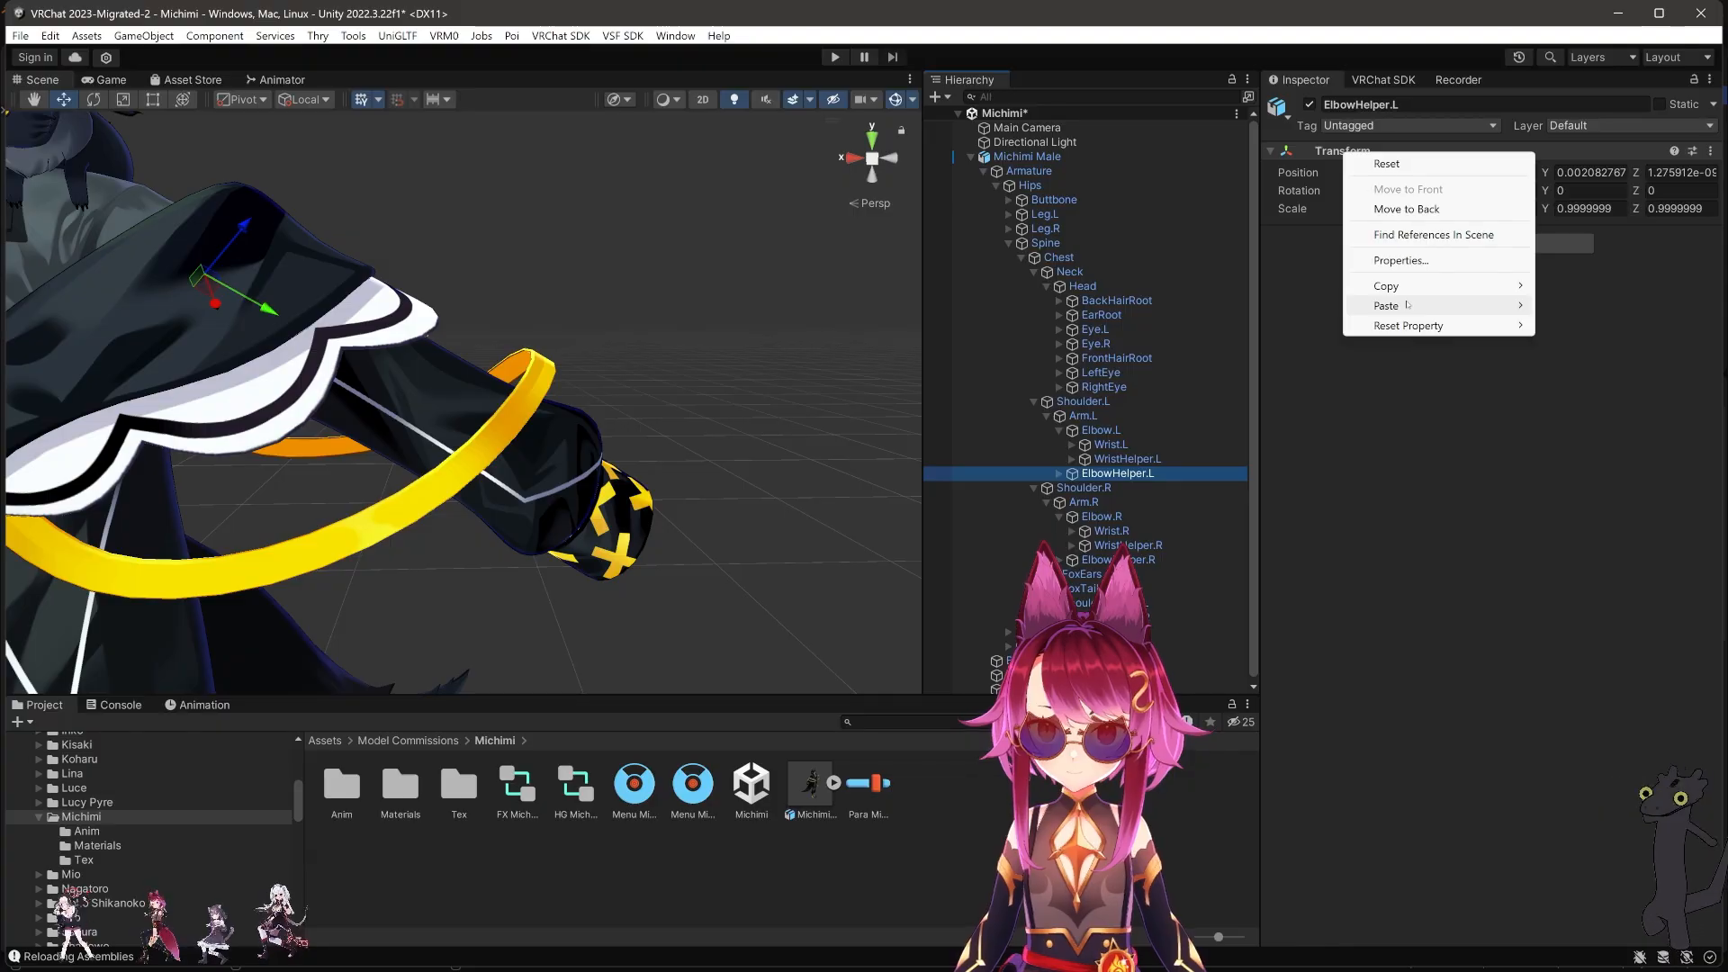
{"action": "mouse_move", "coordinate": [1407, 305]}
{"action": "left_click", "coordinate": [1590, 397]}
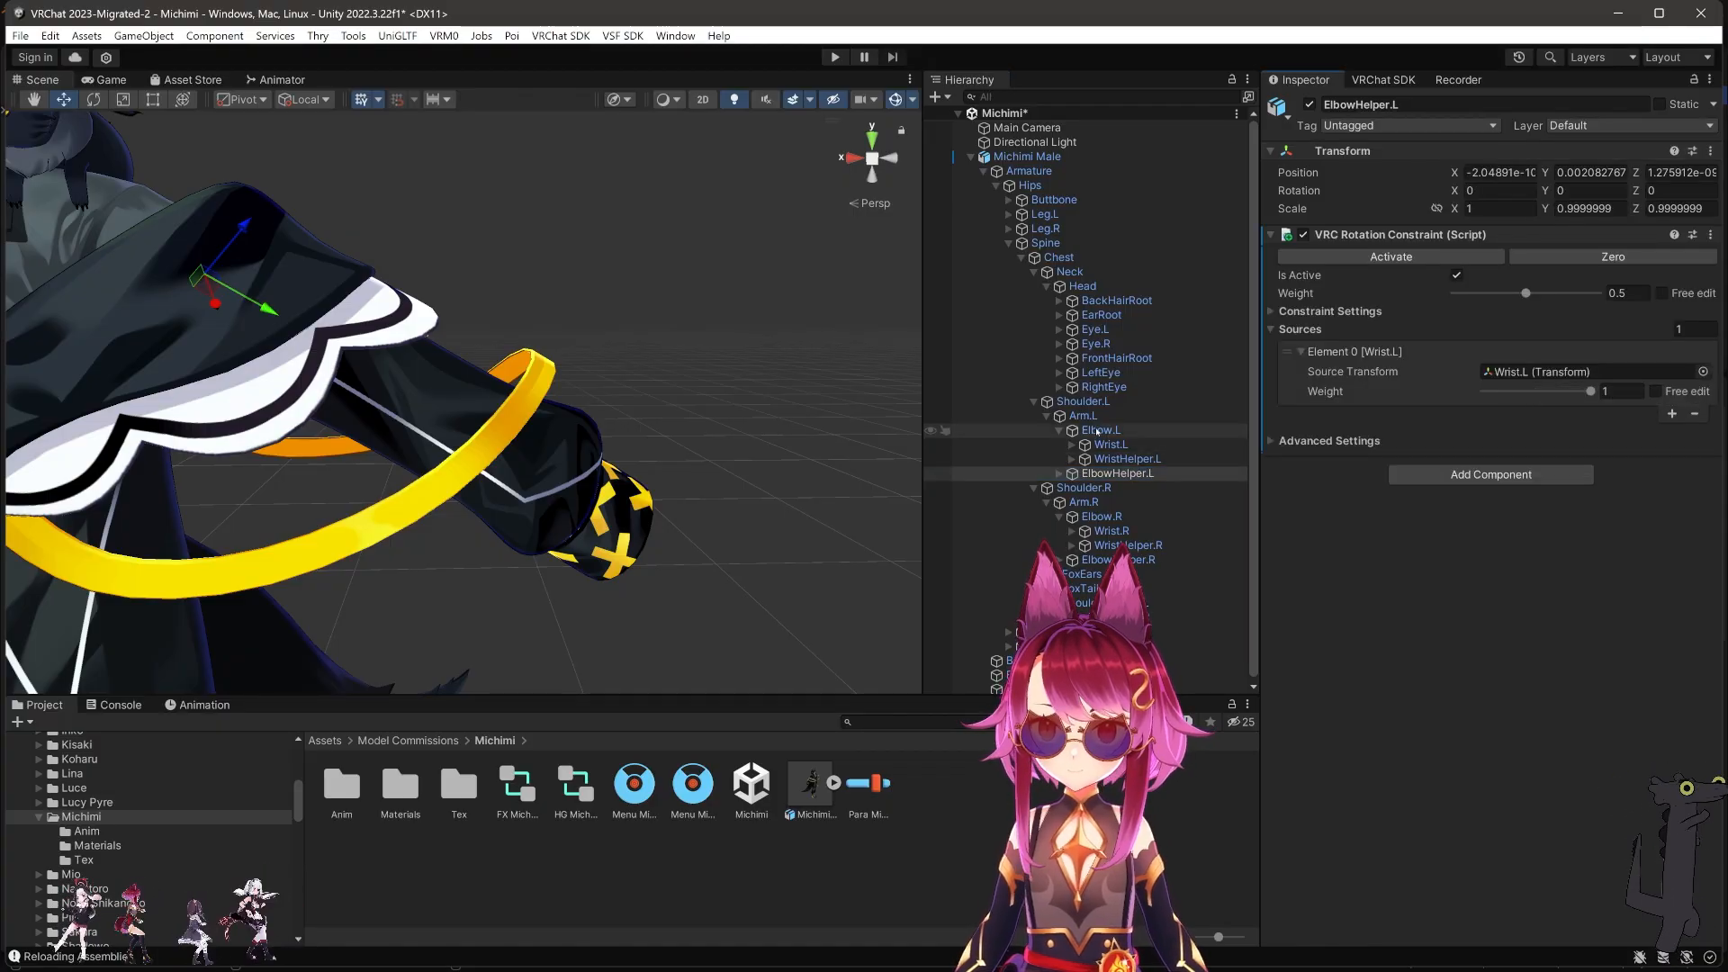
- Paste the rotation constraint onto WristHelper.R with Wrist.R as its source
{"action": "left_click", "coordinate": [1156, 545]}
{"action": "right_click", "coordinate": [1341, 150]}
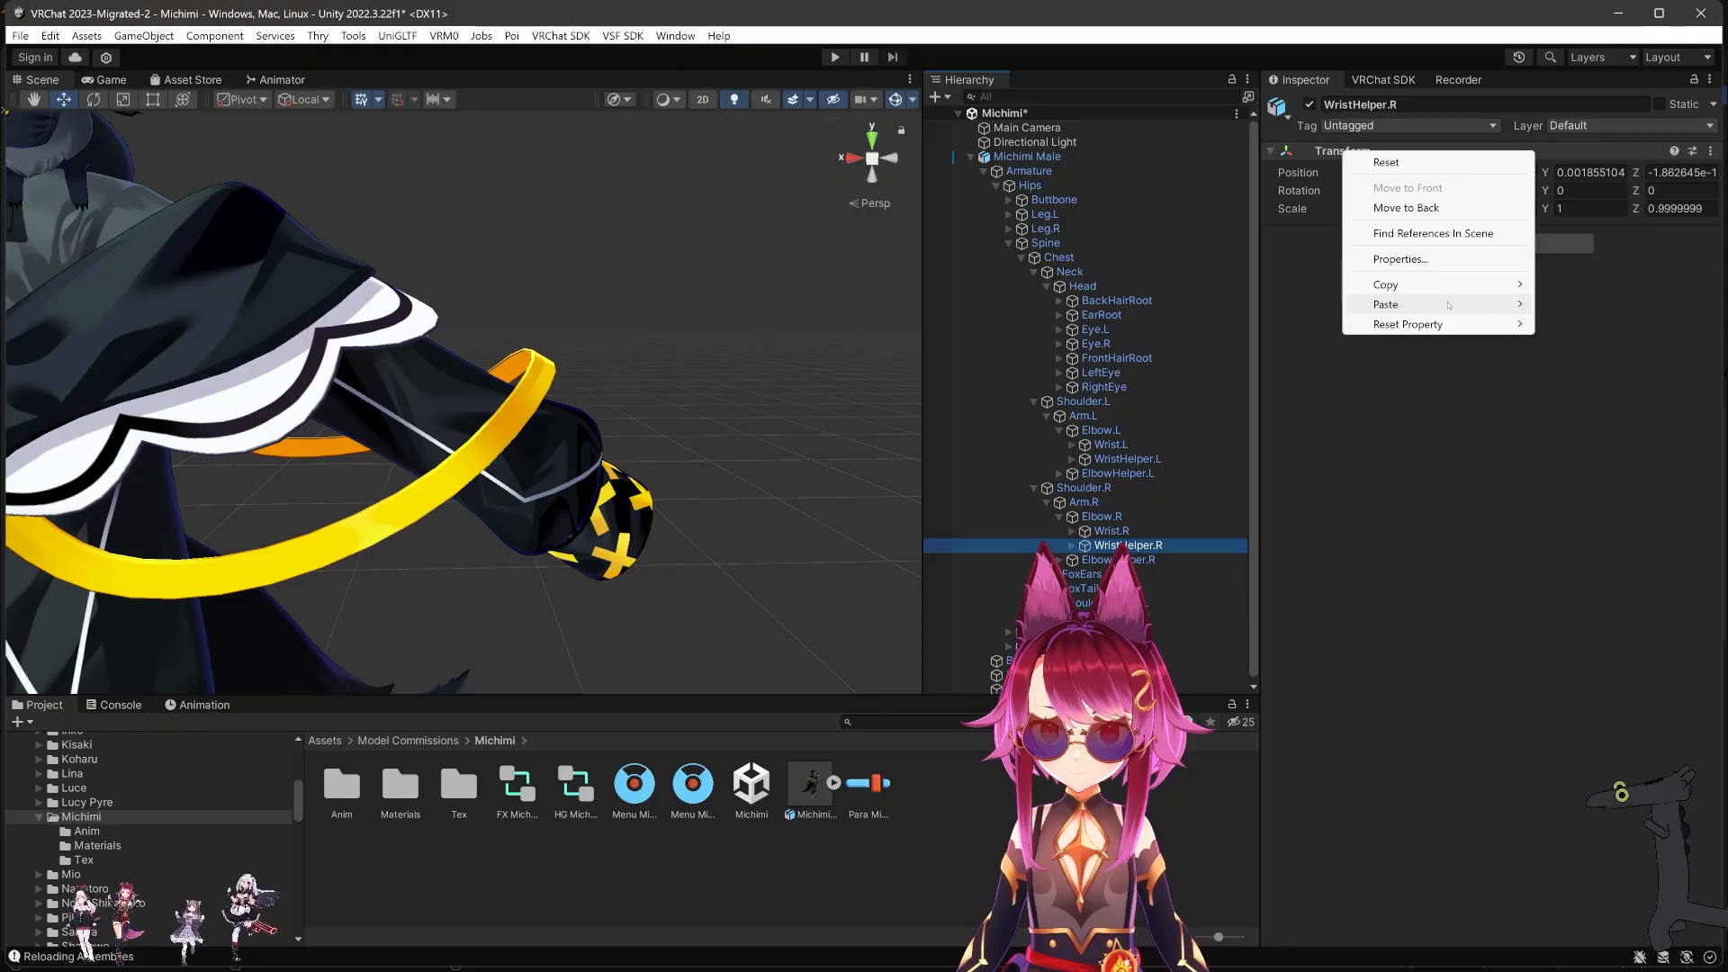
{"action": "mouse_move", "coordinate": [1406, 305]}
{"action": "left_click", "coordinate": [1610, 395]}
{"action": "left_click_drag", "start_coordinate": [1123, 533], "coordinate": [1586, 372]}
- Paste the rotation constraint onto ElbowHelper.R and set its source field
{"action": "left_click", "coordinate": [1118, 560]}
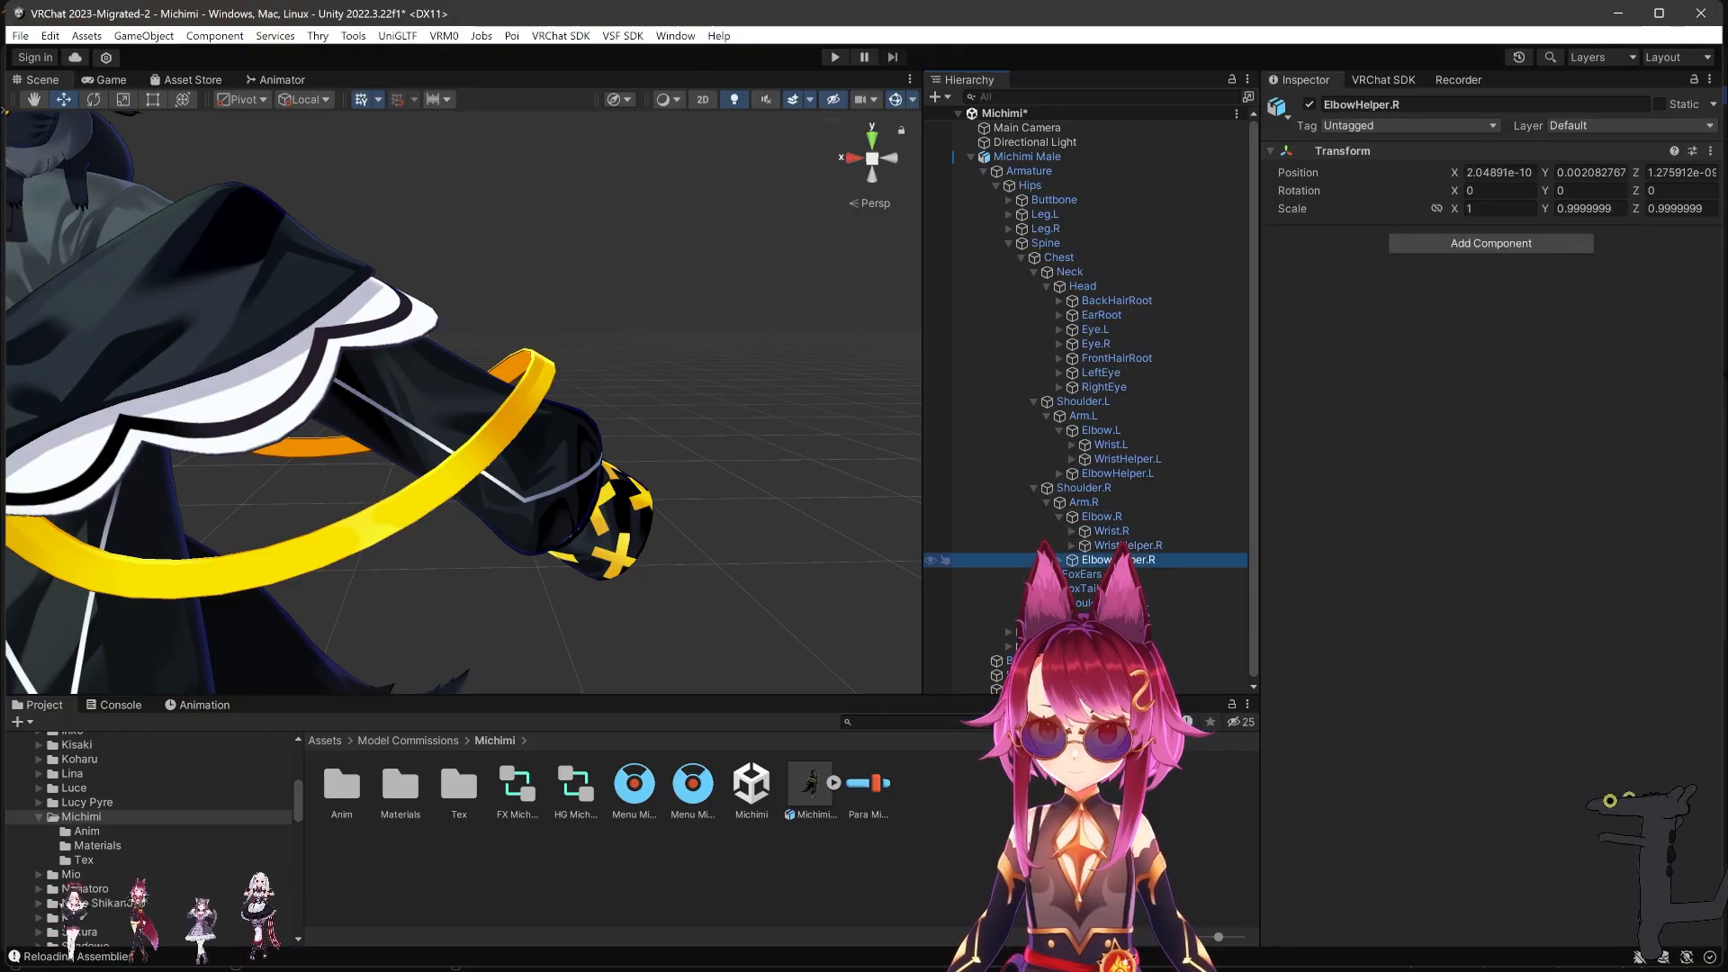
{"action": "right_click", "coordinate": [1354, 149]}
{"action": "mouse_move", "coordinate": [1407, 303]}
{"action": "left_click", "coordinate": [1611, 393]}
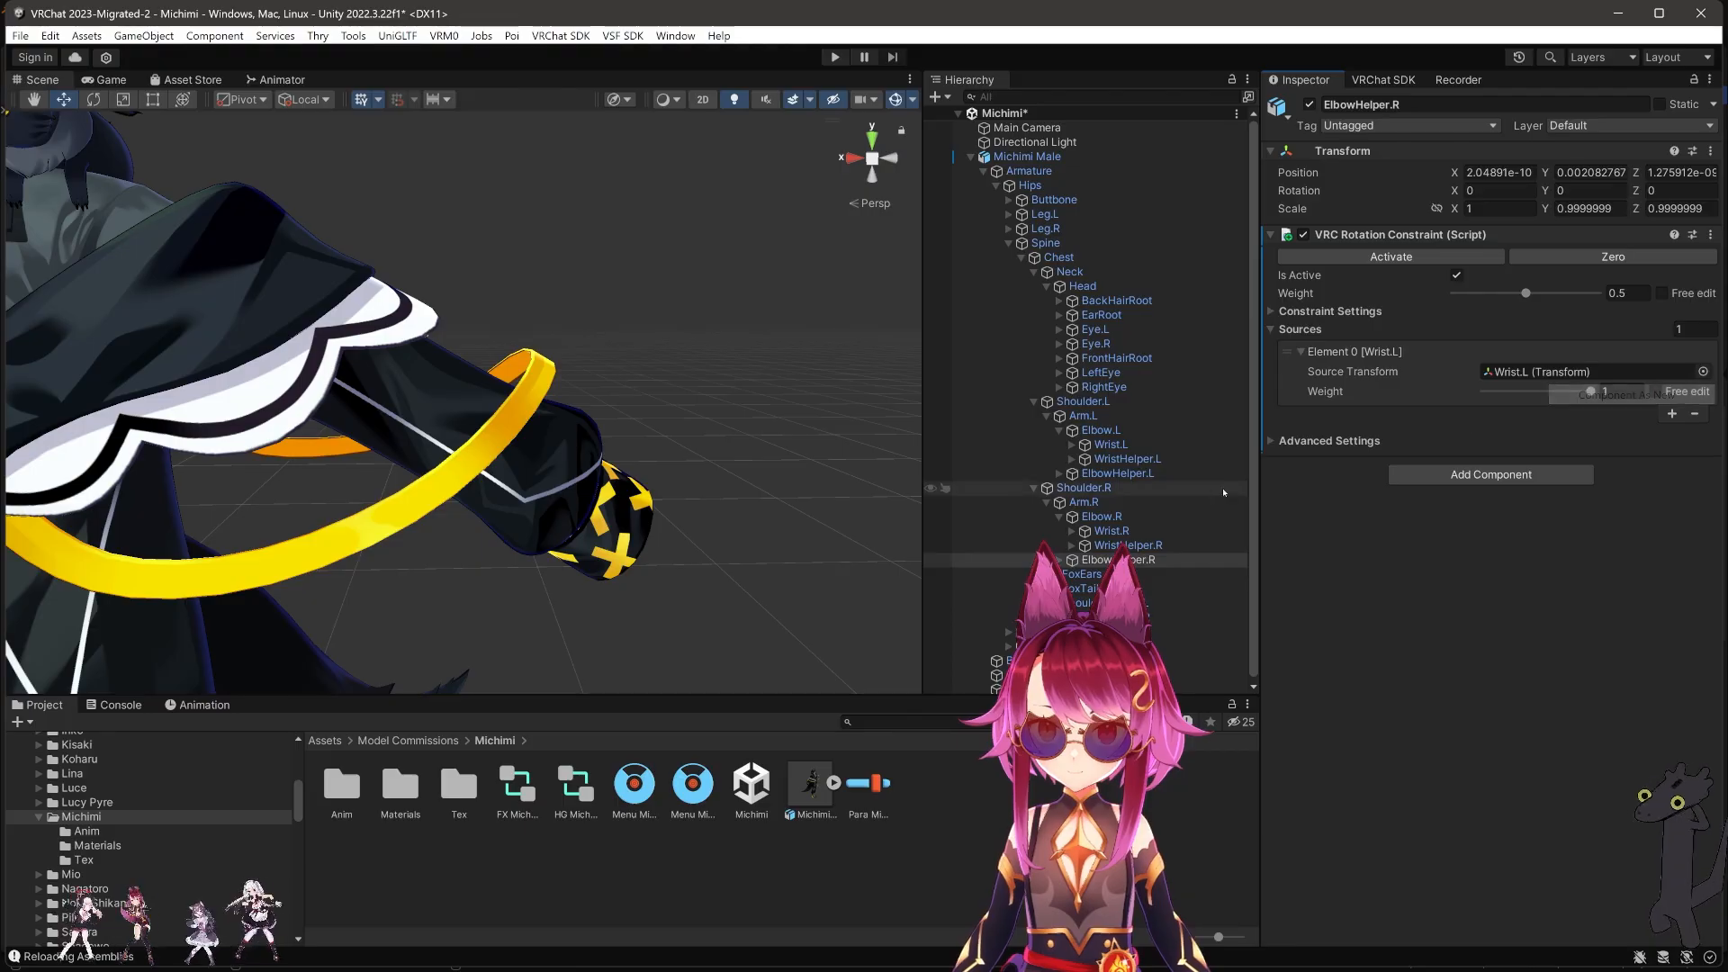
{"action": "left_click", "coordinate": [1500, 376]}
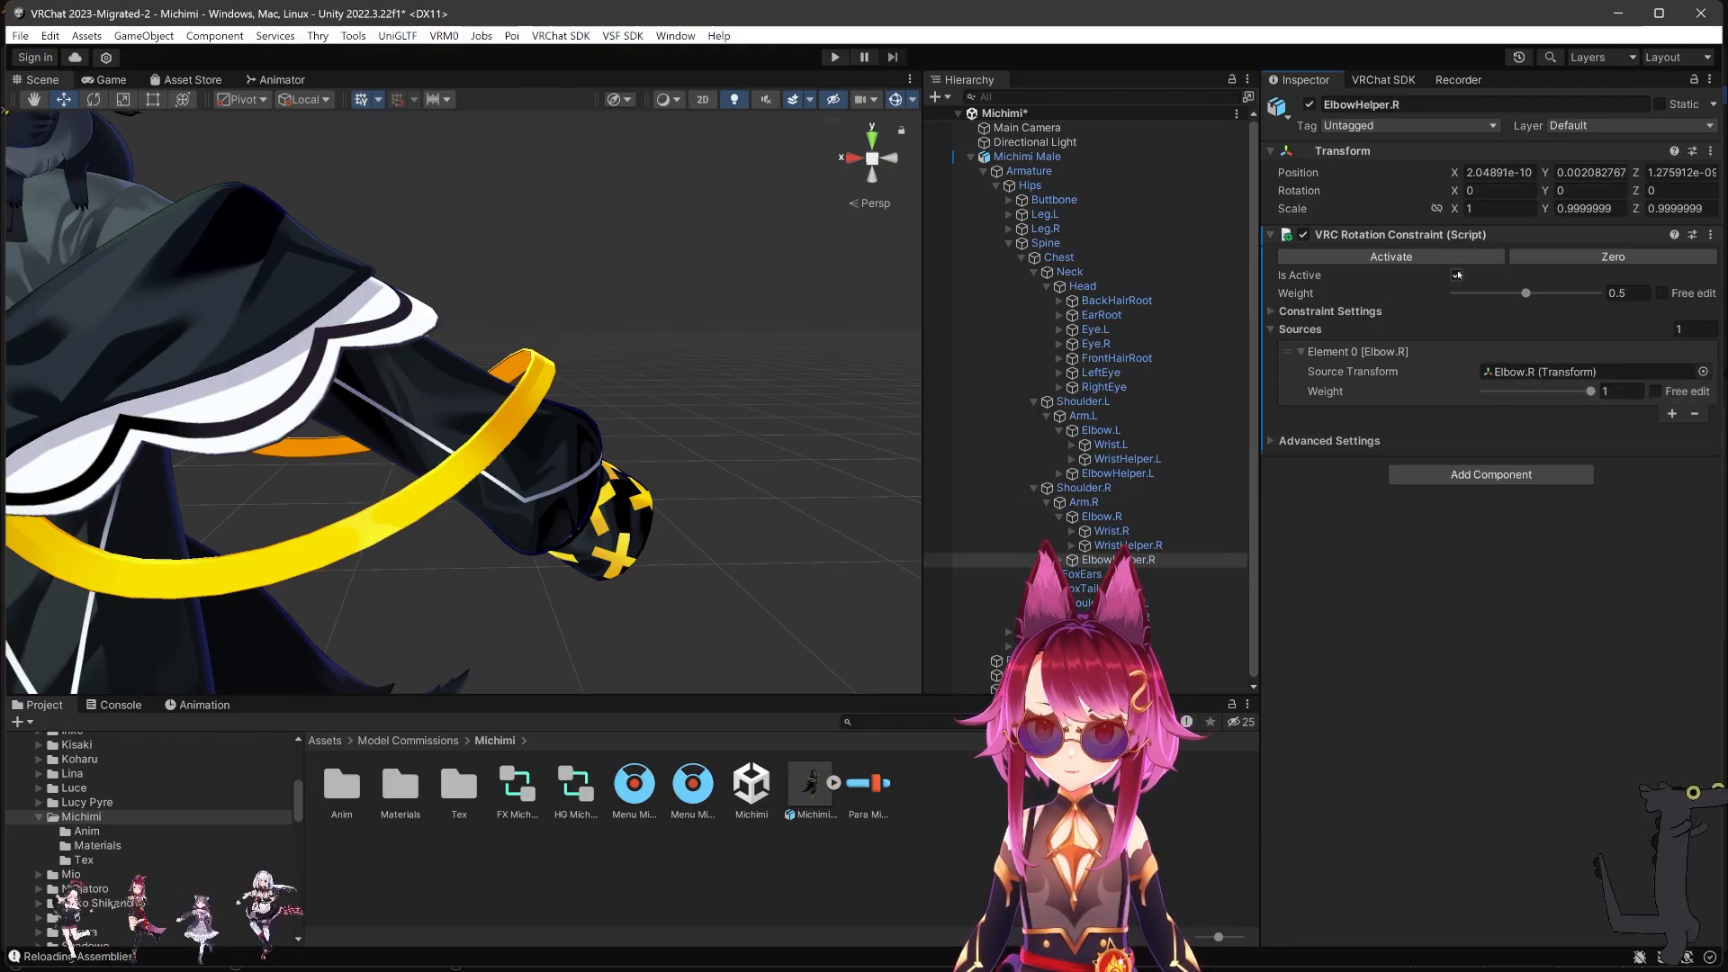
- Review the constraint settings on WristHelper.L, ElbowHelper.L, WristHelper.R and ElbowHelper.R
{"action": "left_click", "coordinate": [1126, 460]}
{"action": "left_click", "coordinate": [1274, 310]}
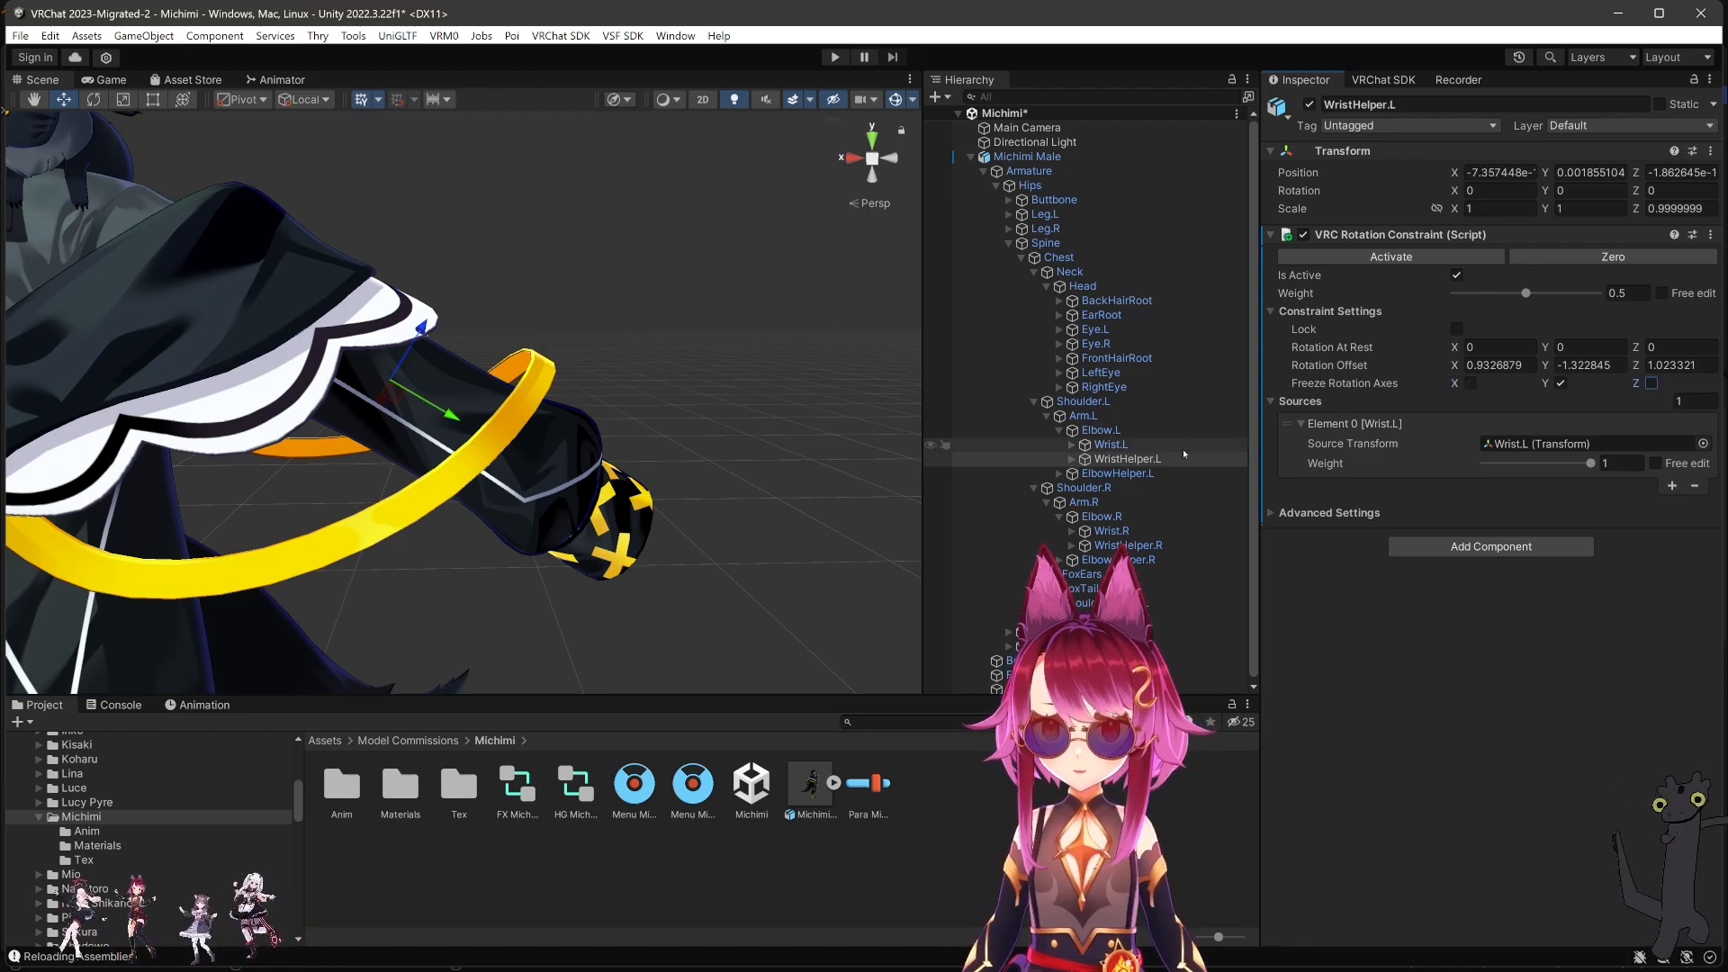
{"action": "left_click", "coordinate": [1136, 473]}
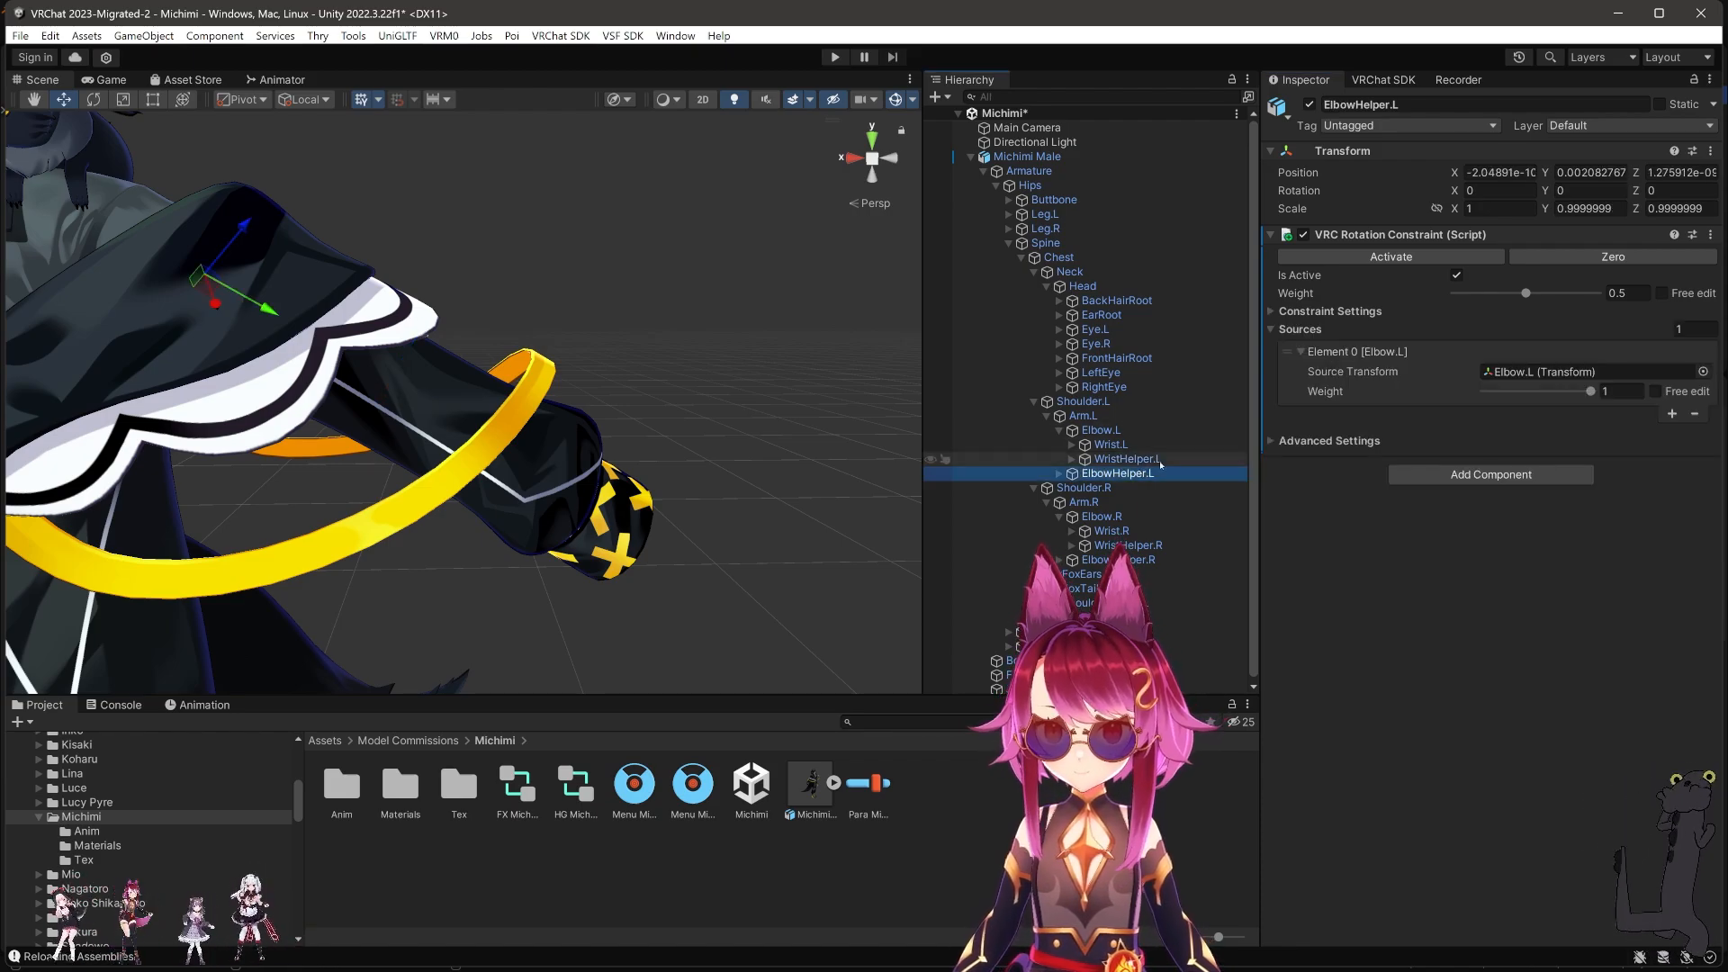
{"action": "left_click", "coordinate": [1323, 311]}
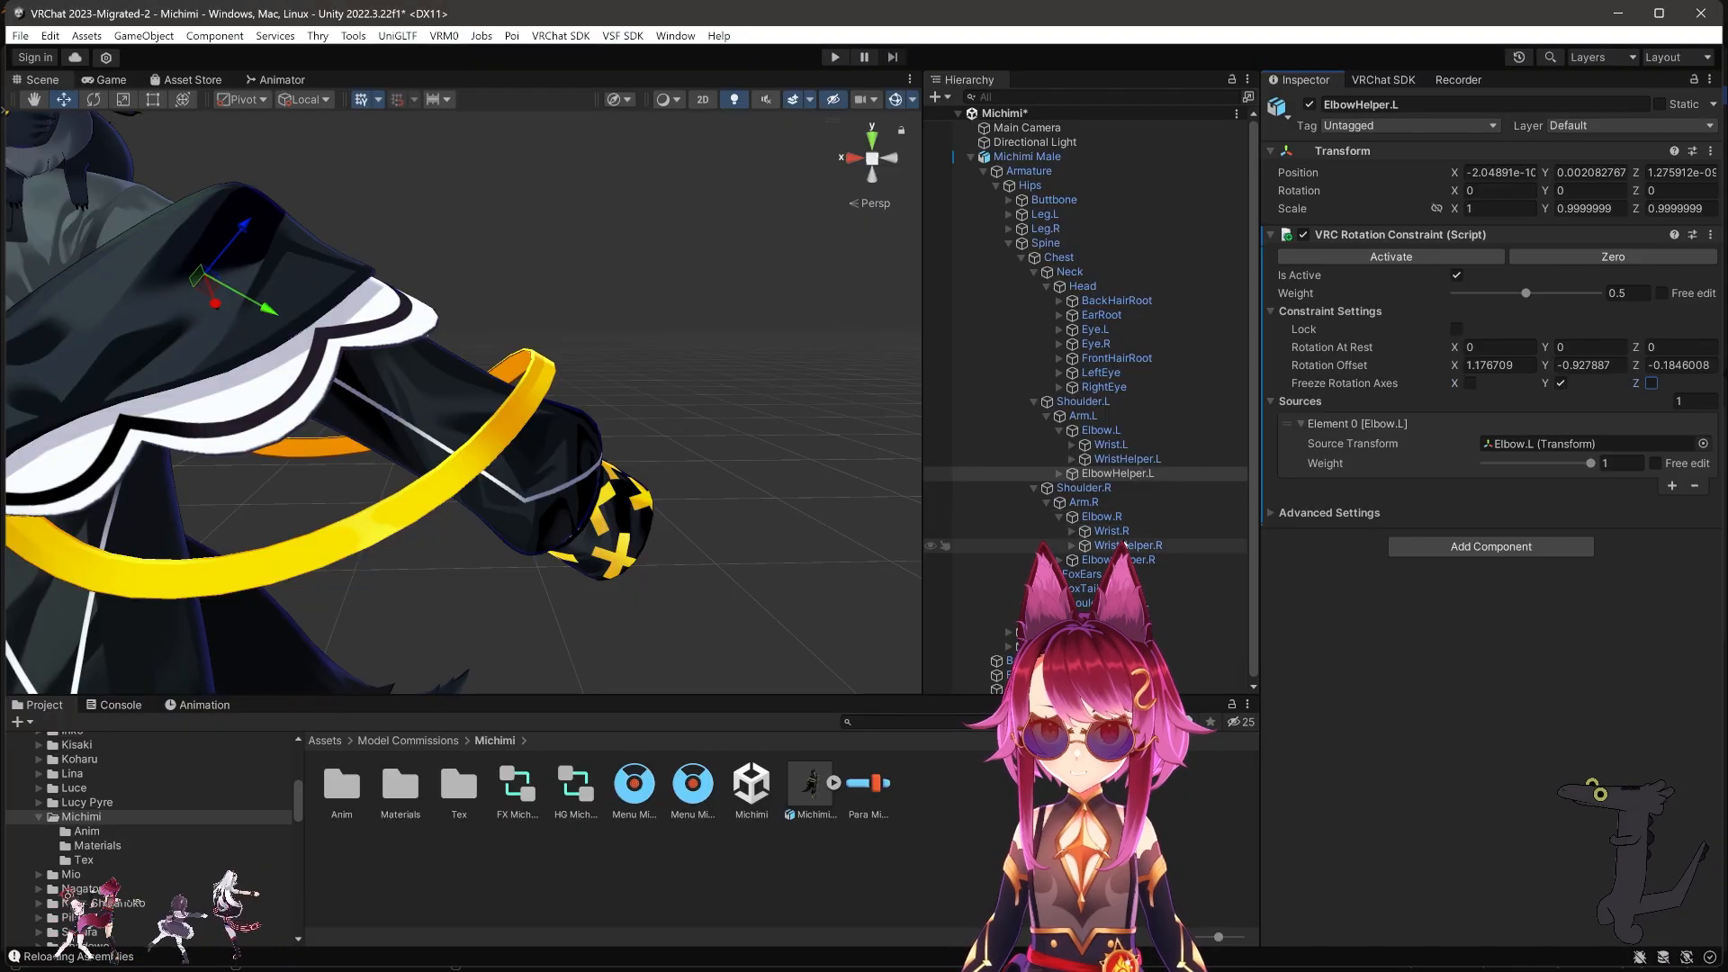
{"action": "left_click", "coordinate": [1127, 545]}
{"action": "left_click", "coordinate": [1330, 310]}
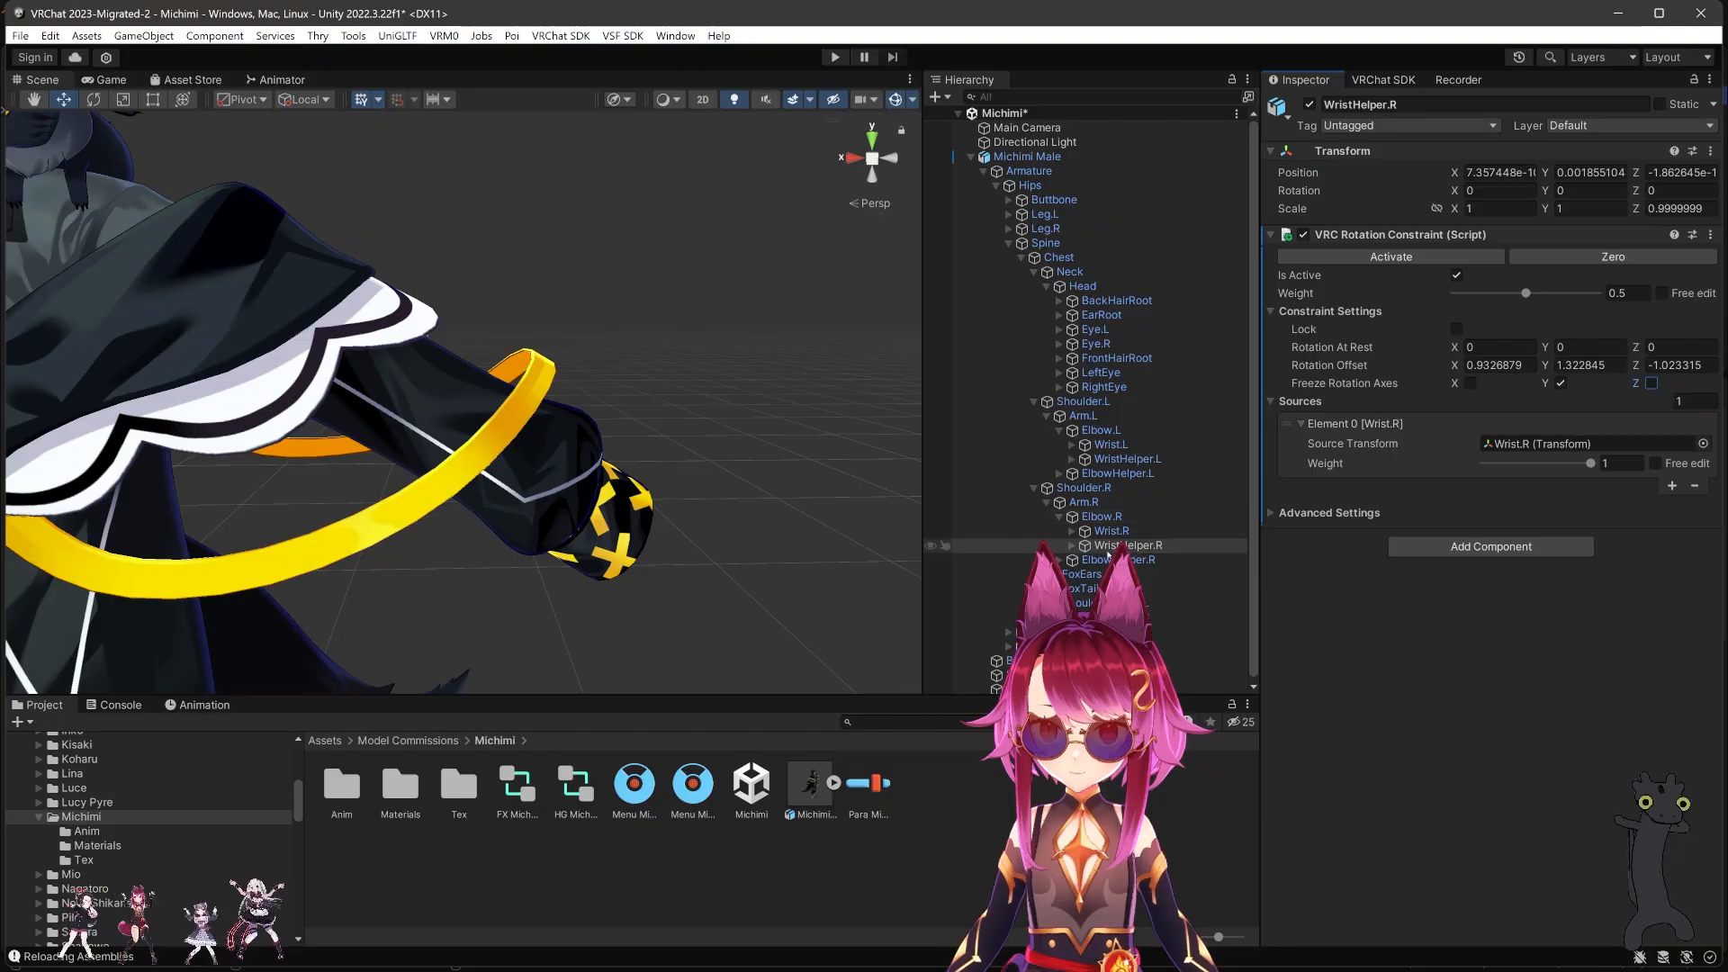
{"action": "left_click", "coordinate": [1115, 560]}
{"action": "left_click", "coordinate": [1330, 311]}
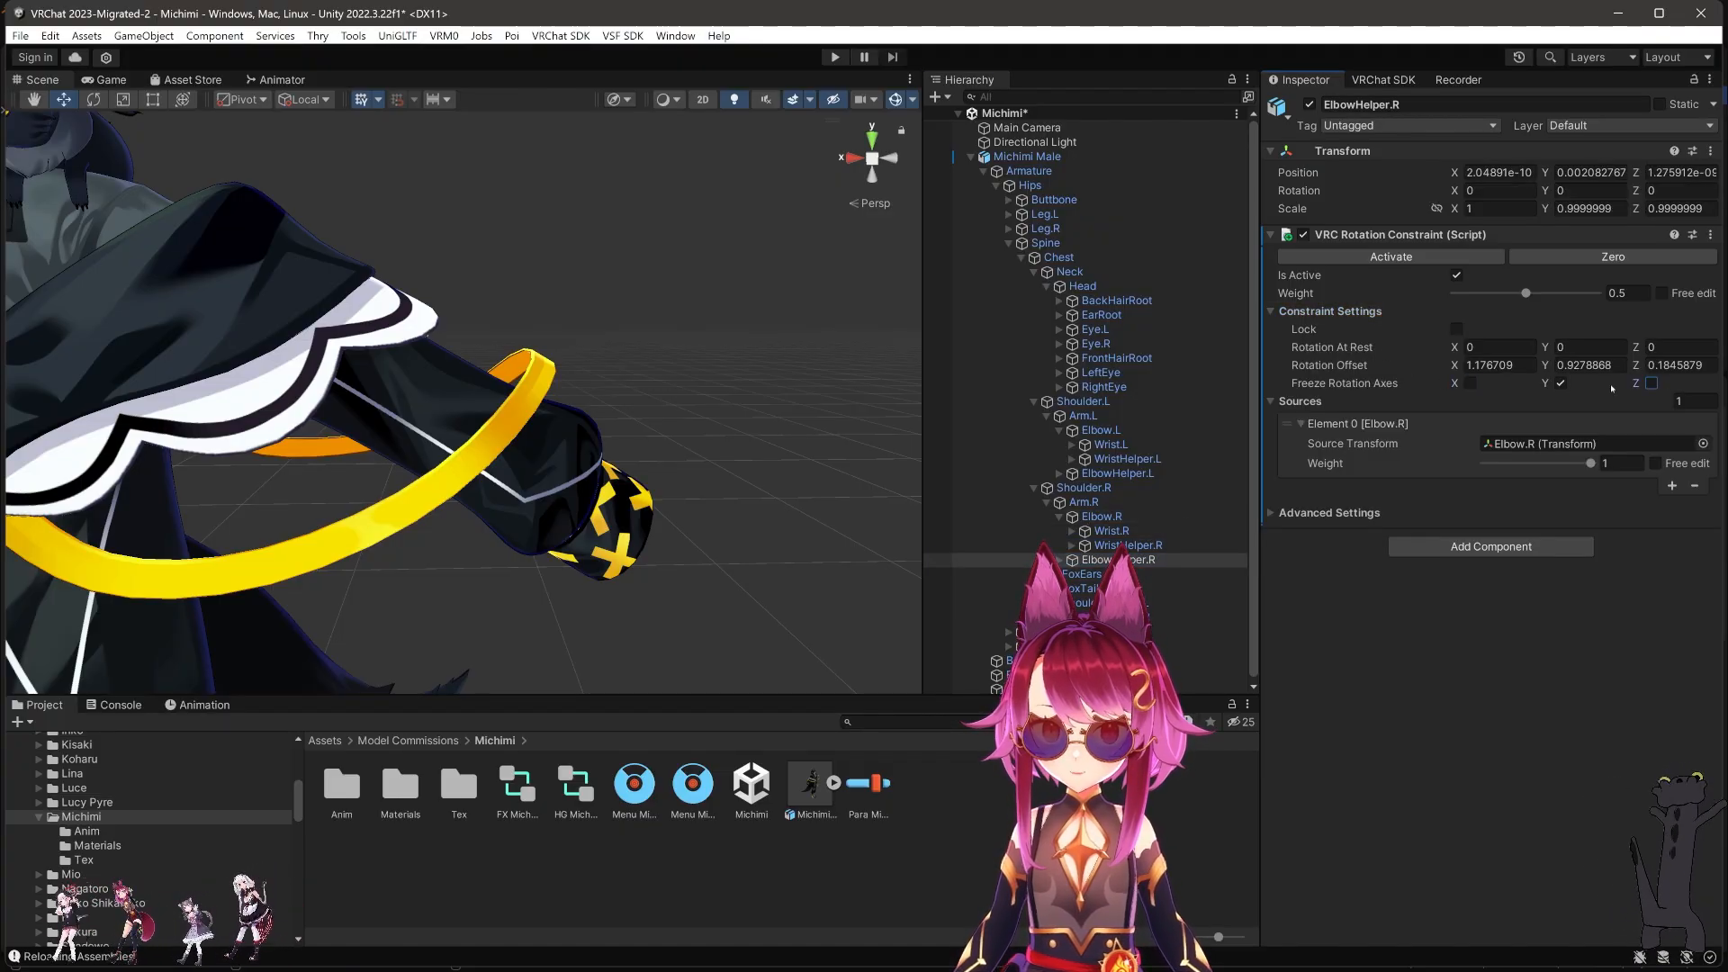
{"action": "left_click", "coordinate": [698, 349]}
{"action": "middle_click_drag", "start_coordinate": [666, 356], "coordinate": [810, 378]}
- Enter play mode and twist the right wrist to test its helper constraint
{"action": "scroll", "coordinate": [667, 356], "scroll_direction": "down", "scroll_amount": 4}
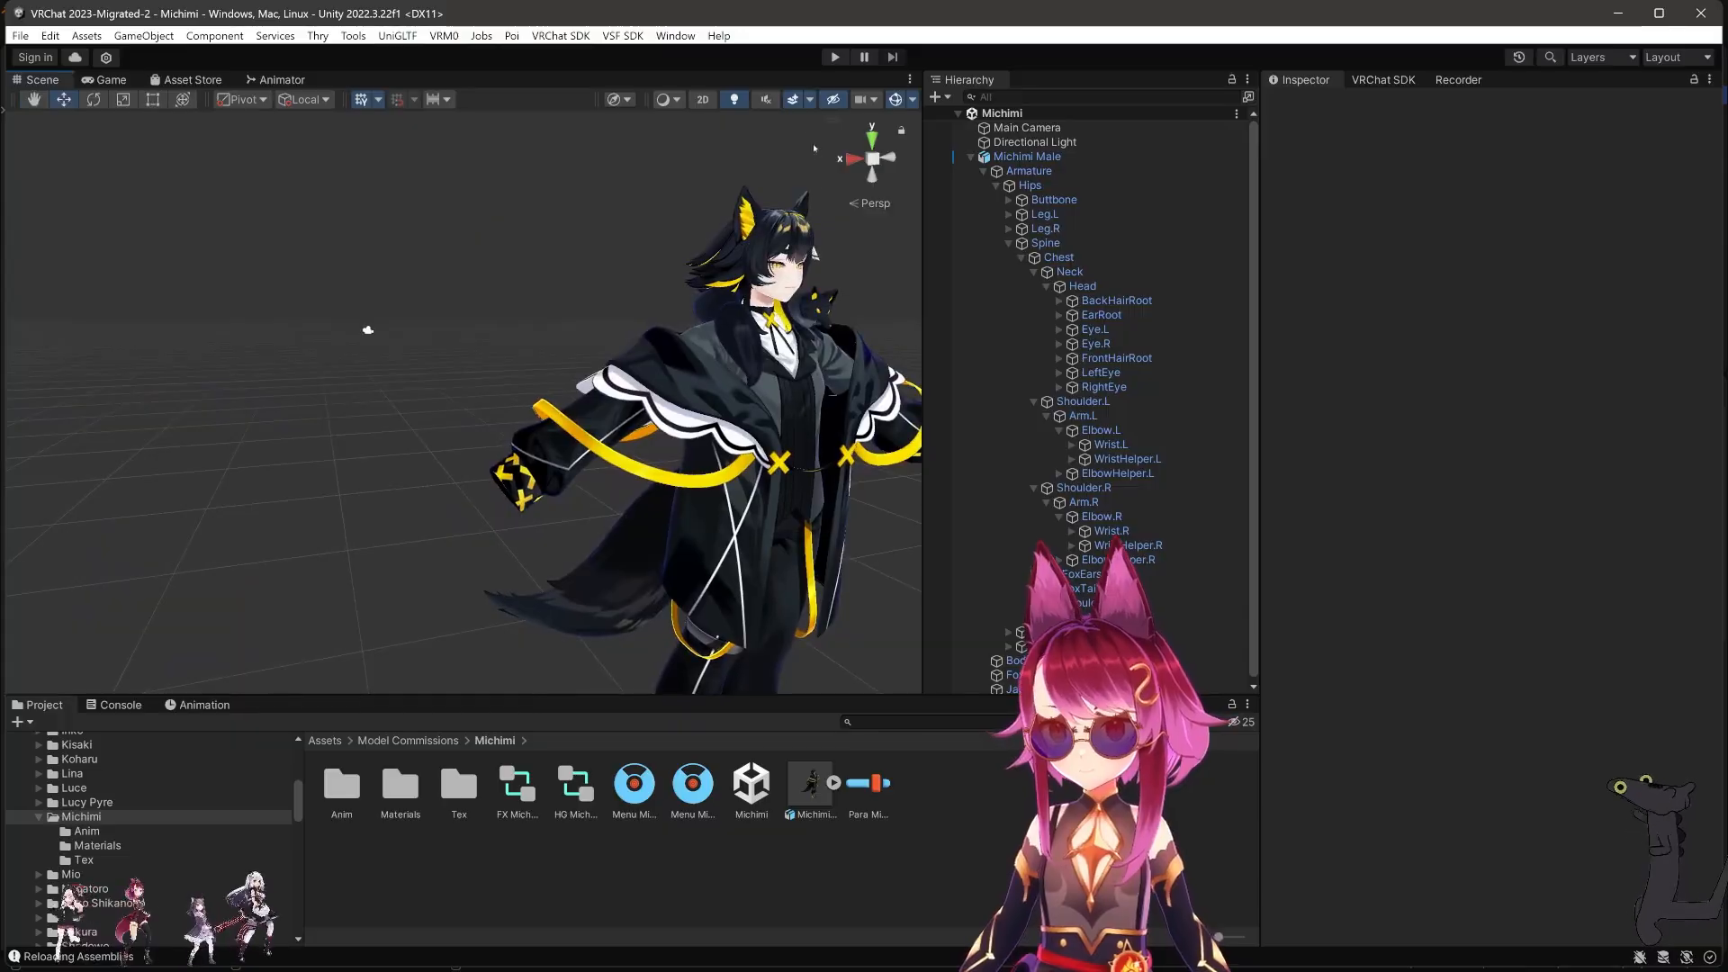
{"action": "left_click", "coordinate": [835, 57]}
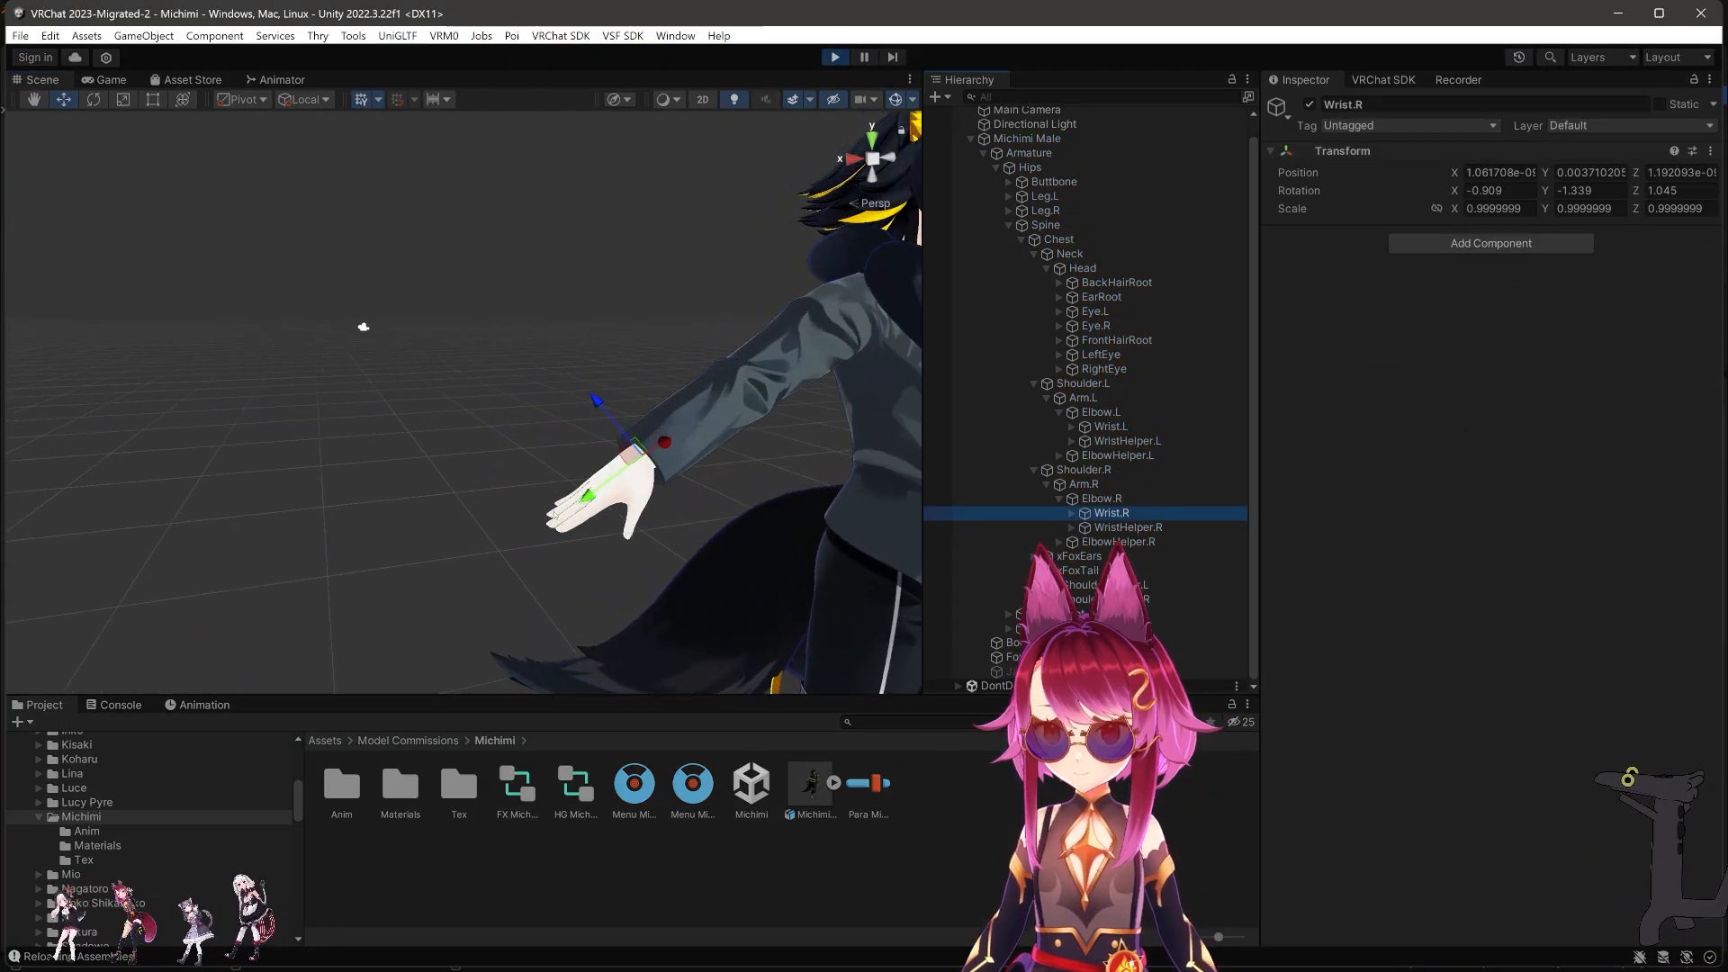
{"action": "scroll", "coordinate": [554, 515], "scroll_direction": "up", "scroll_amount": 3}
{"action": "left_click_drag", "start_coordinate": [830, 560], "coordinate": [774, 555], "text": "alt"}
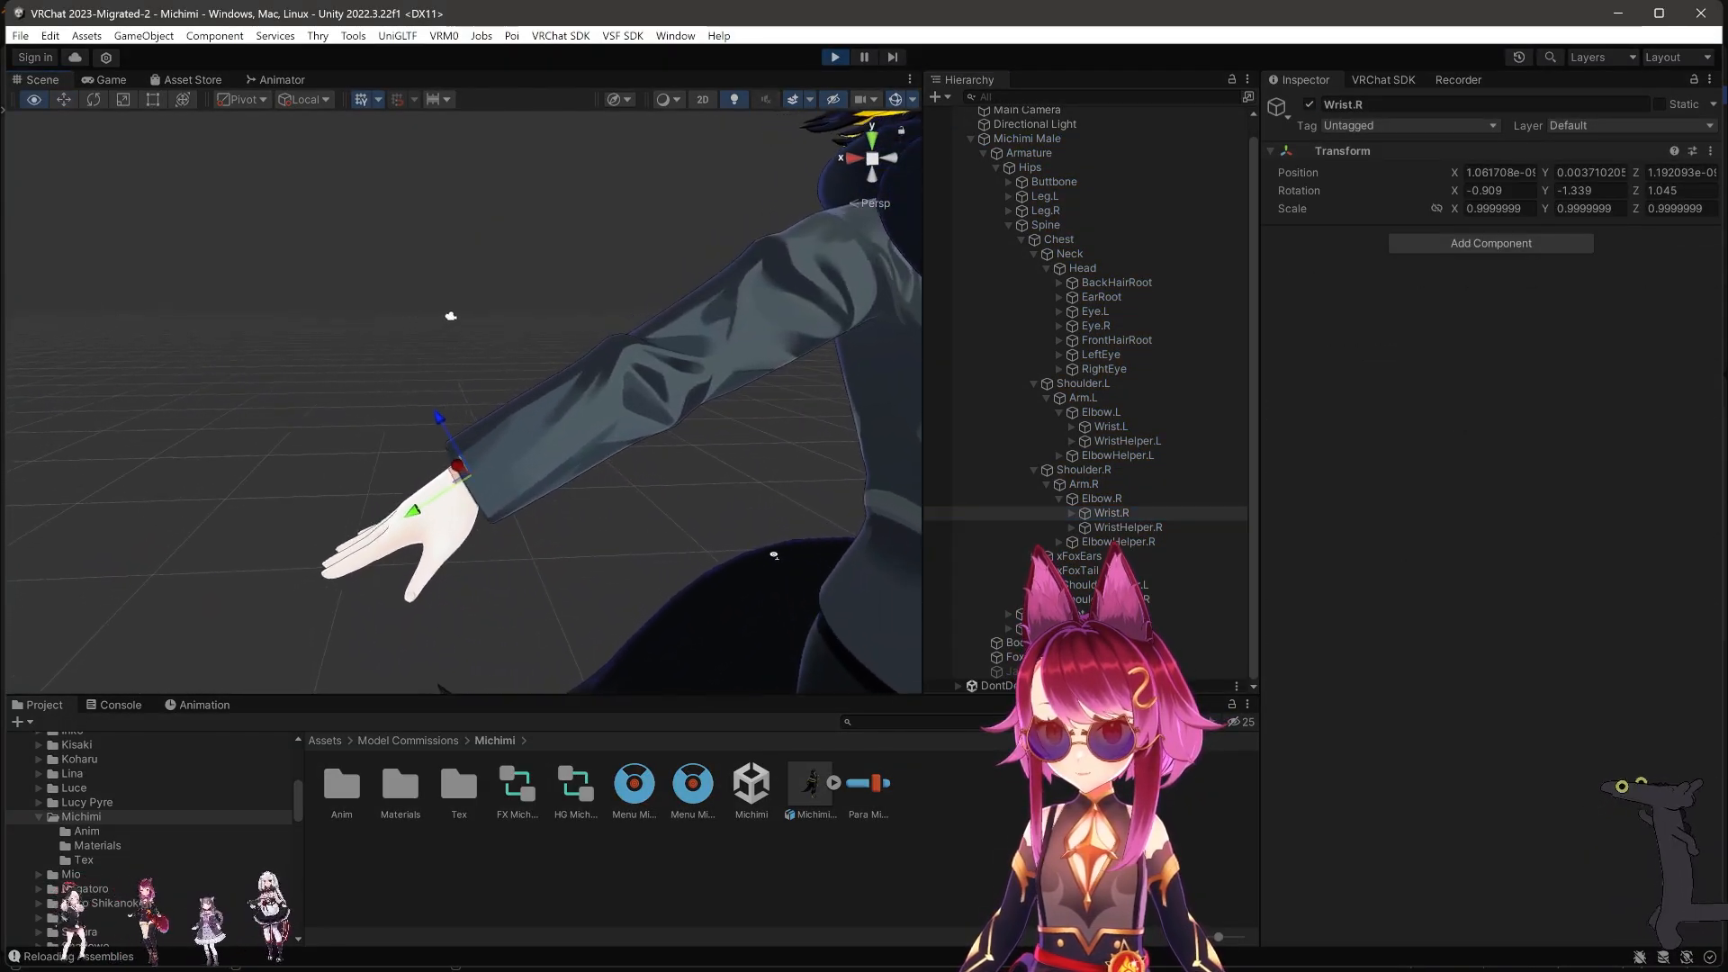
{"action": "mouse_move", "coordinate": [621, 504]}
{"action": "middle_mouse_down"}
{"action": "mouse_move", "coordinate": [619, 536]}
{"action": "mouse_move", "coordinate": [607, 474]}
{"action": "middle_mouse_up"}
{"action": "scroll", "coordinate": [610, 475], "scroll_direction": "up", "scroll_amount": 1}
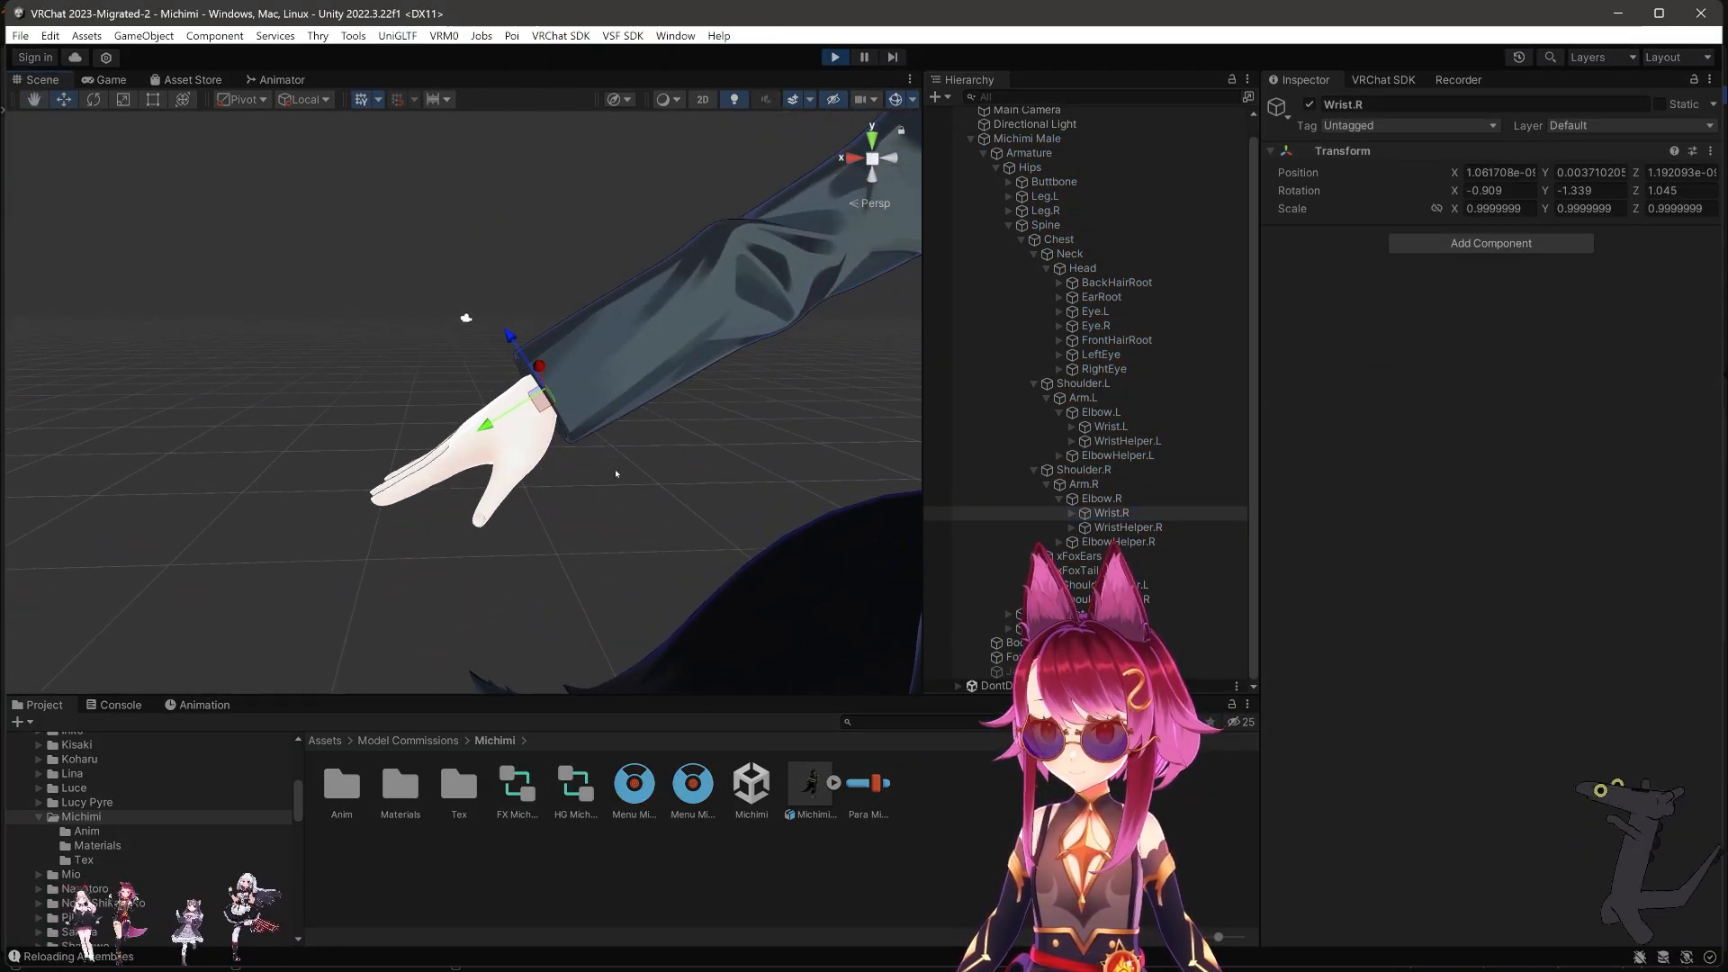
{"action": "left_click_drag", "start_coordinate": [594, 443], "coordinate": [565, 298]}
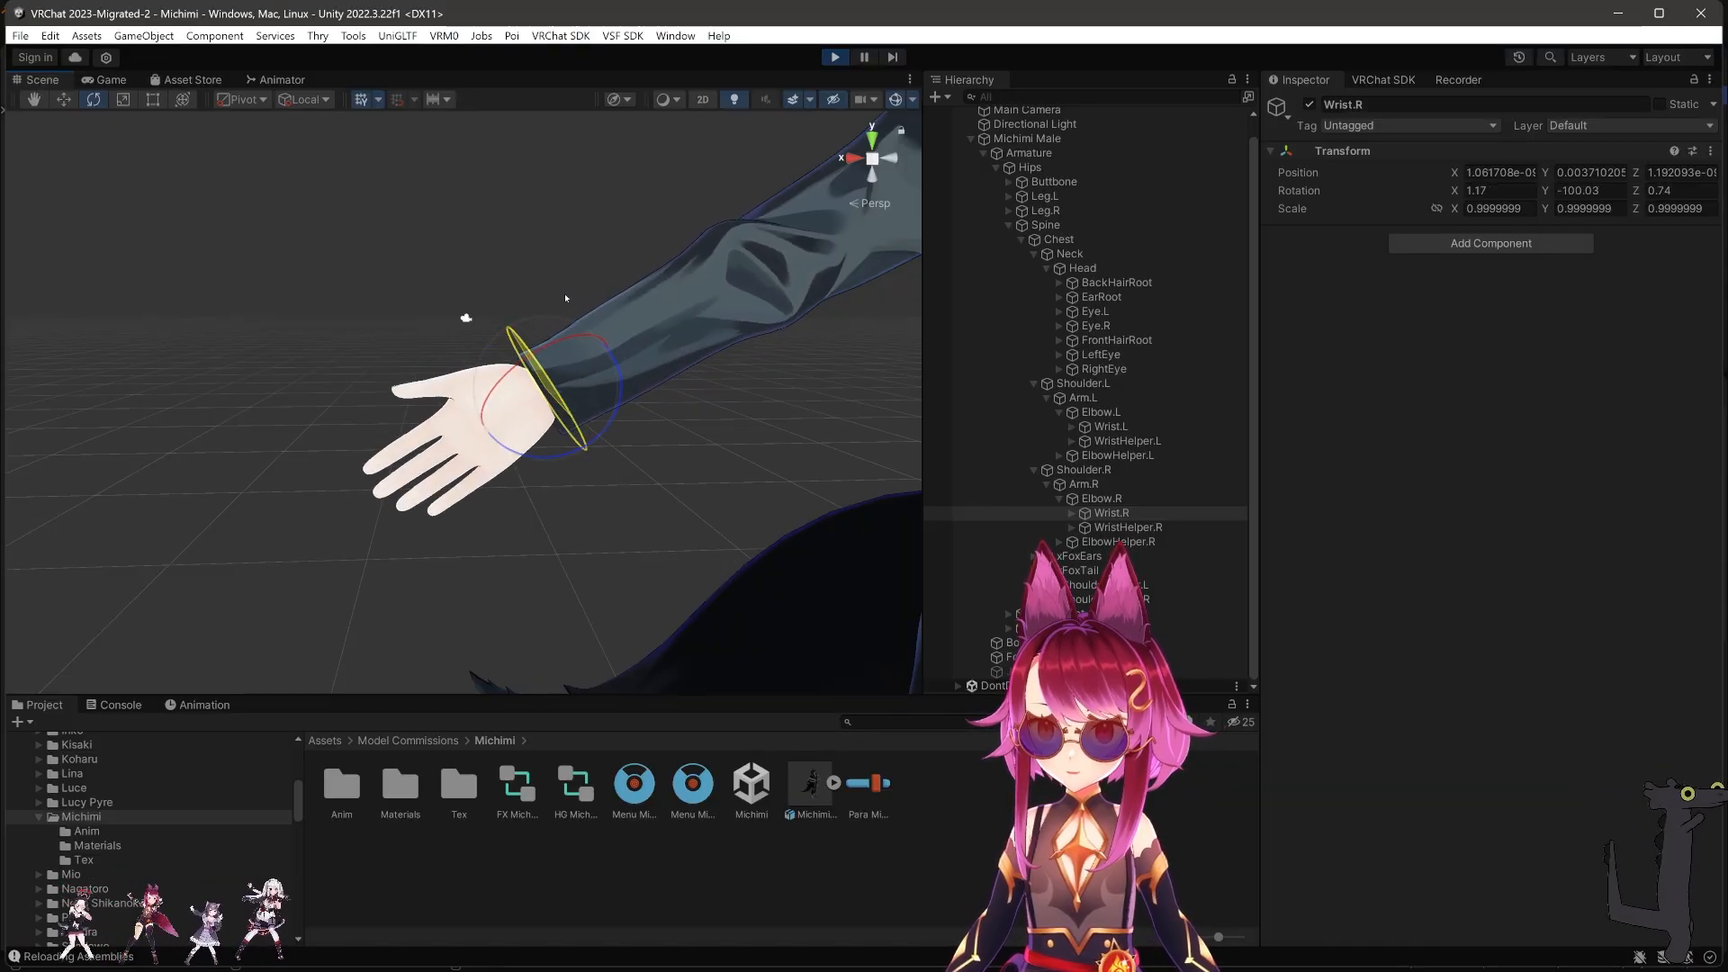
- Frame Elbow.R and twist the right forearm both ways to check deformation
{"action": "left_click", "coordinate": [1100, 498]}
{"action": "key", "text": "f"}
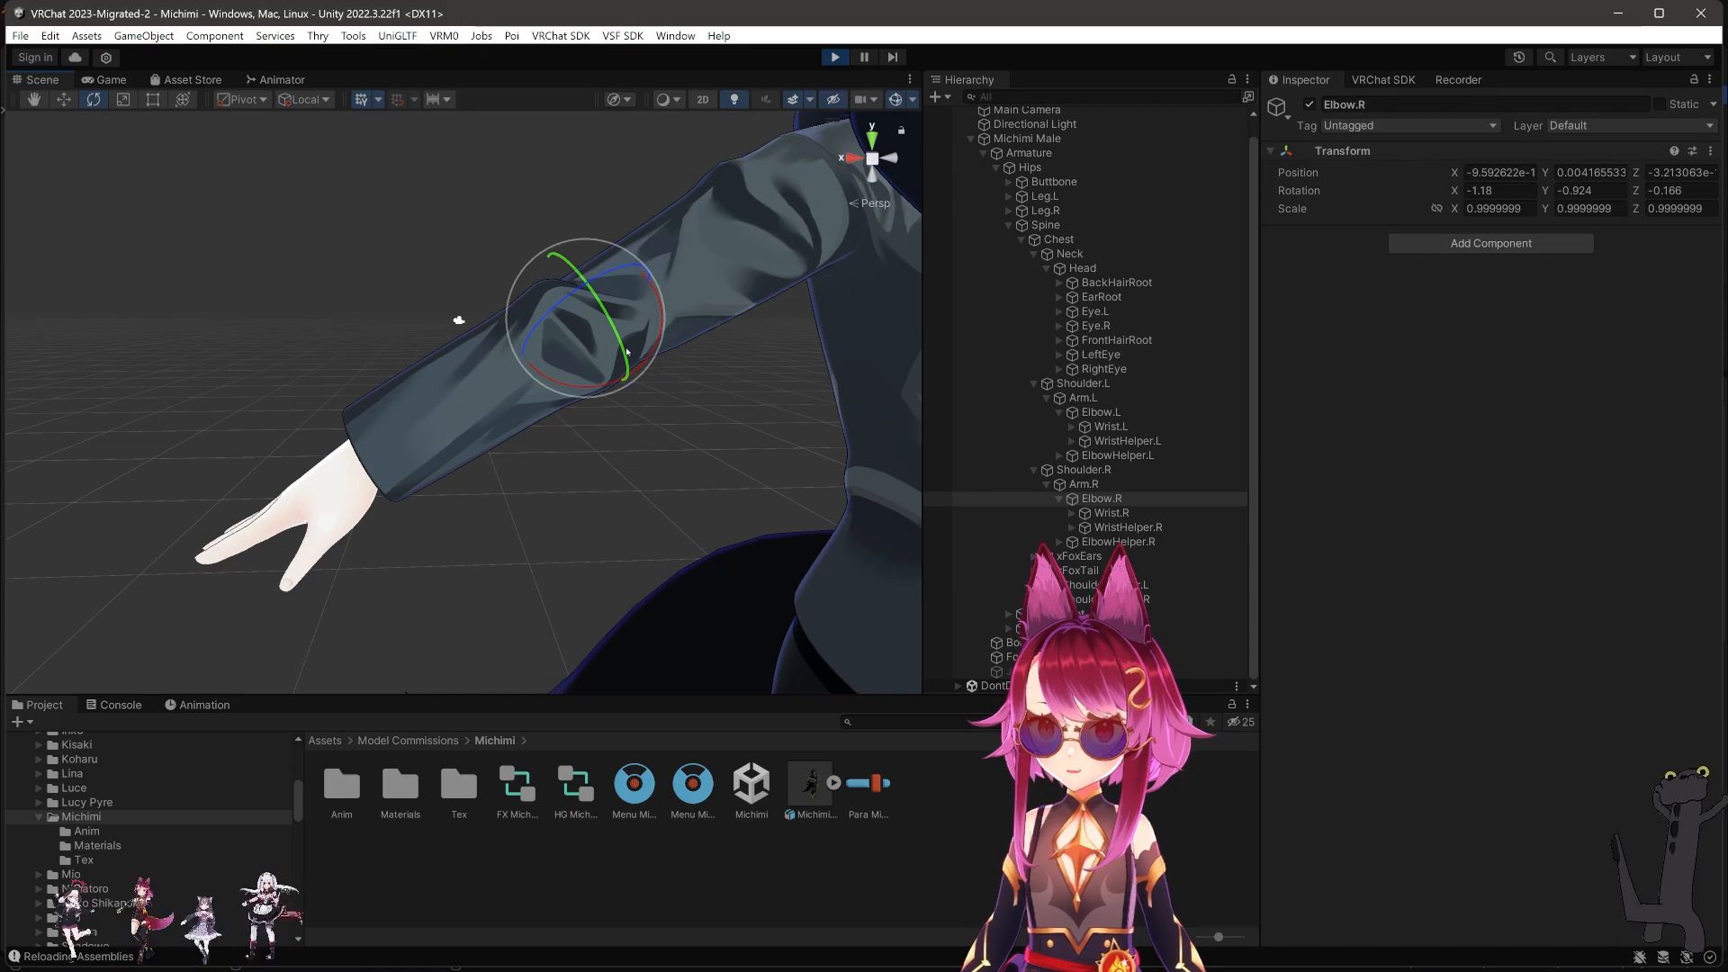
{"action": "left_click_drag", "start_coordinate": [627, 351], "coordinate": [655, 242]}
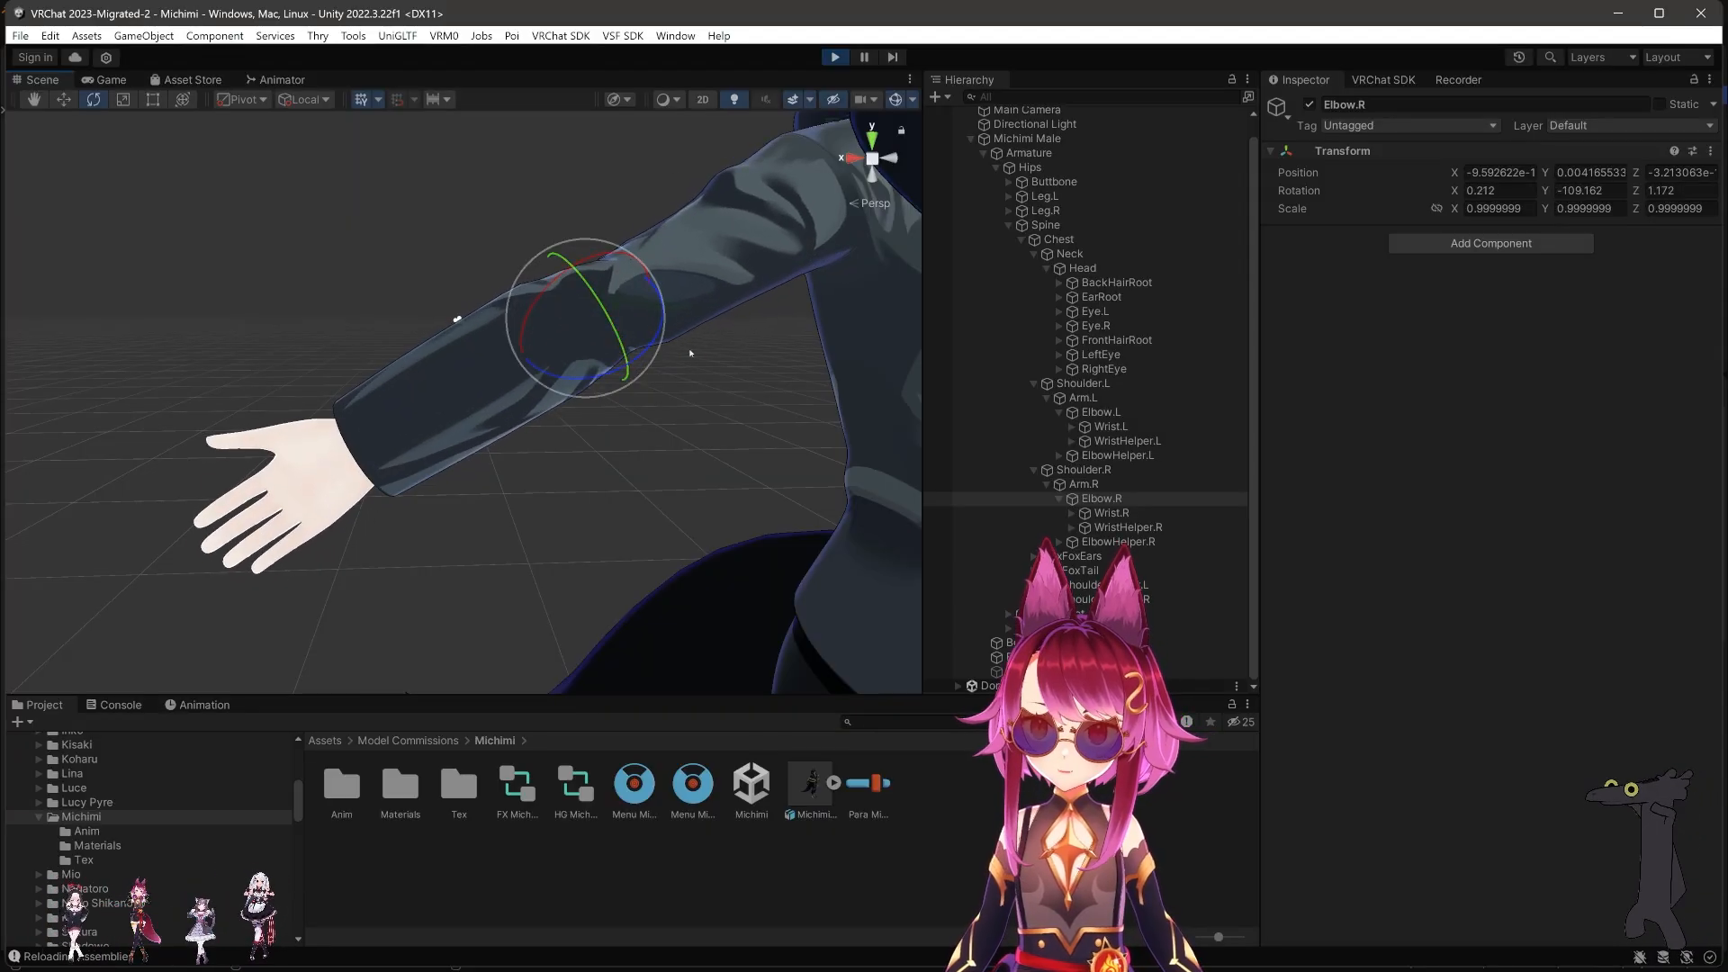
{"action": "left_click_drag", "start_coordinate": [606, 306], "coordinate": [678, 363]}
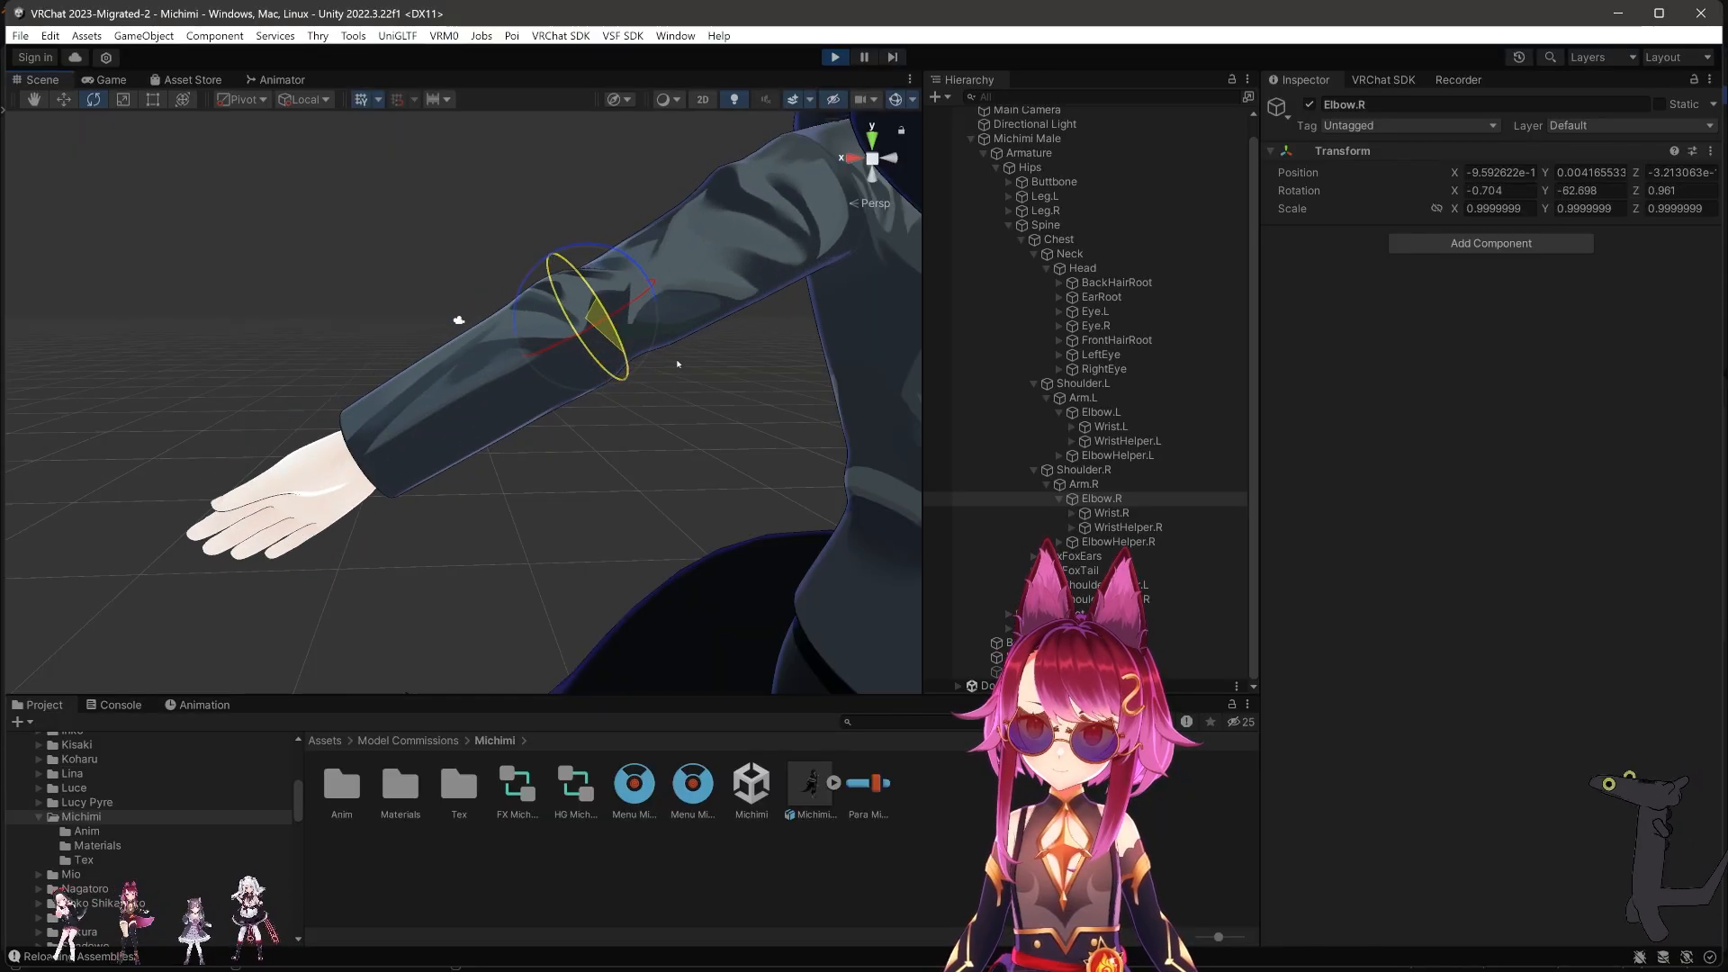
{"action": "middle_click_drag", "start_coordinate": [496, 463], "coordinate": [602, 440]}
{"action": "mouse_move", "coordinate": [602, 440]}
{"action": "left_mouse_down", "text": "alt"}
{"action": "mouse_move", "coordinate": [848, 531]}
{"action": "mouse_move", "coordinate": [620, 445]}
{"action": "left_mouse_up", "text": "alt"}
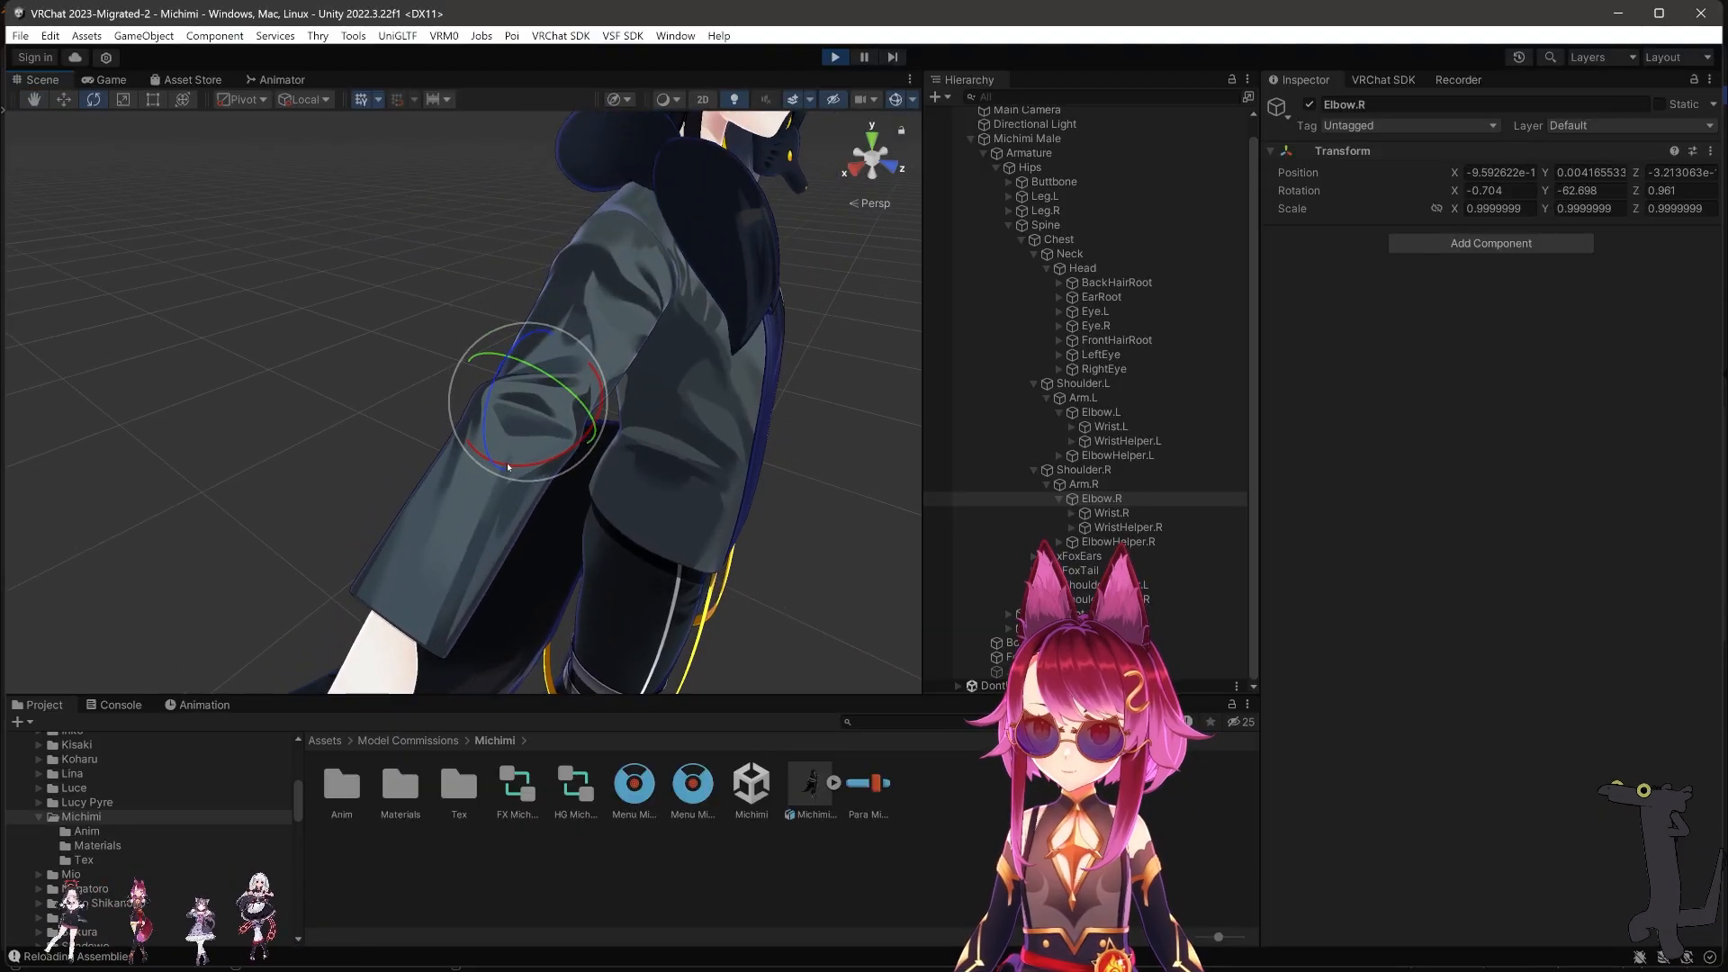
{"action": "left_click_drag", "start_coordinate": [506, 467], "coordinate": [611, 302]}
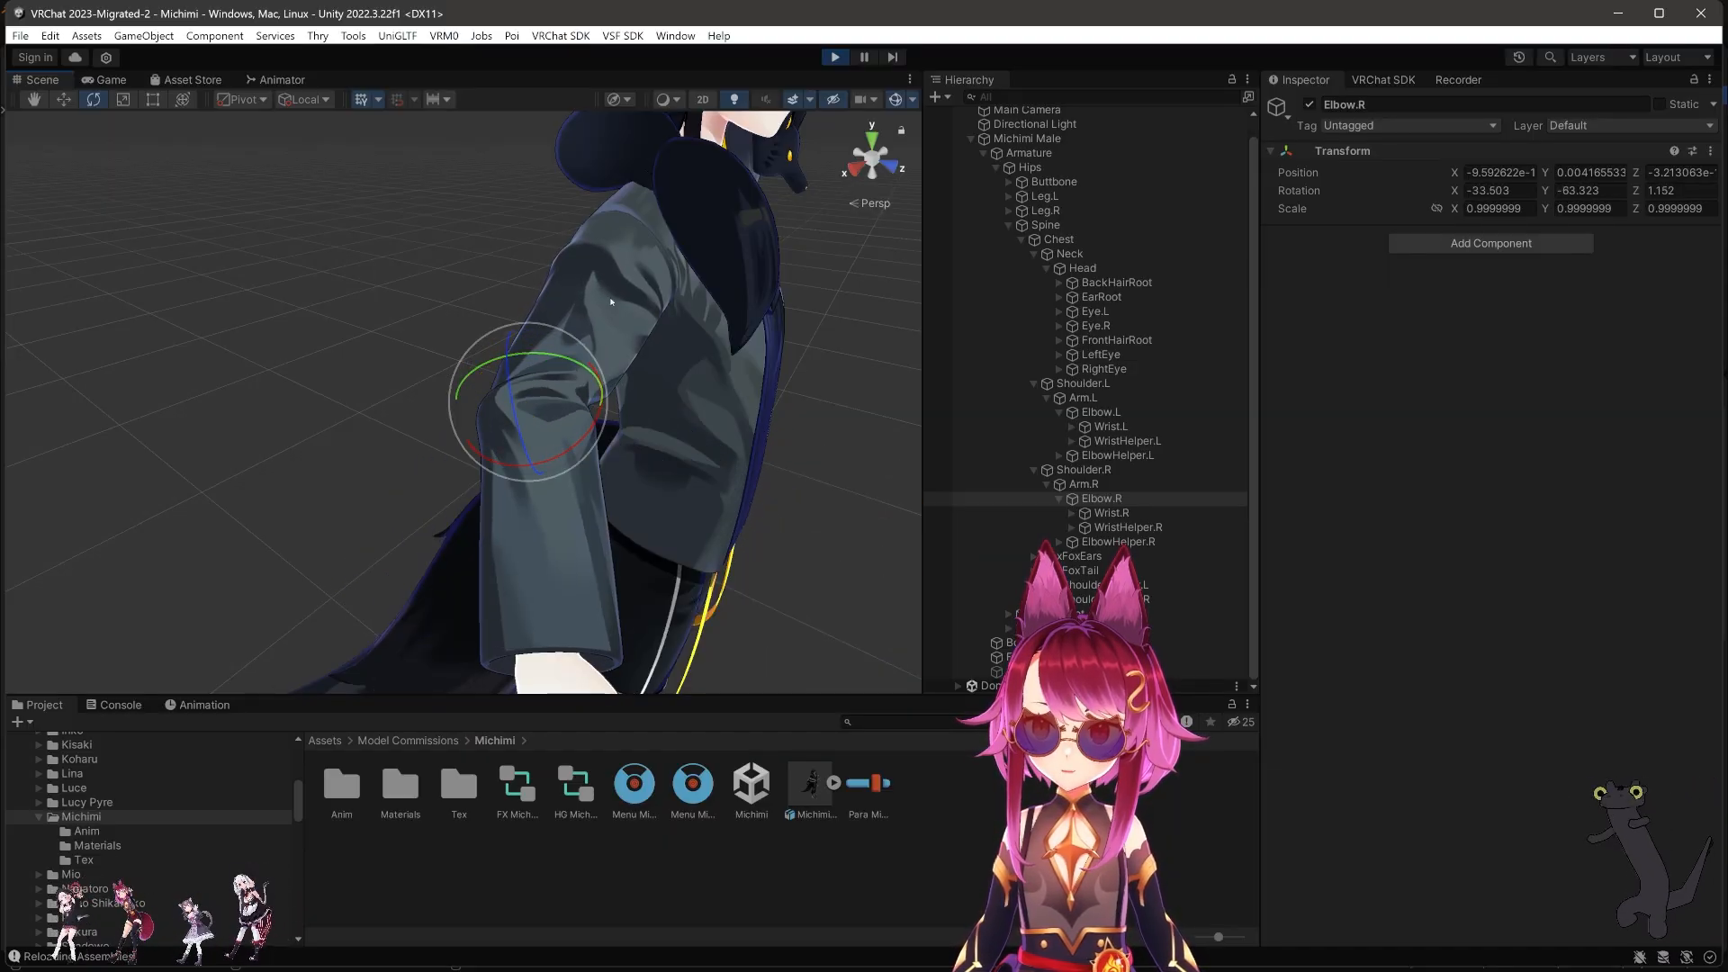
{"action": "left_click_drag", "start_coordinate": [559, 449], "coordinate": [599, 440]}
- Undo the last bend, then rotate Elbow.R to X -6.02, Y 19.603, Z -33.038
{"action": "key", "text": "ctrl+z"}
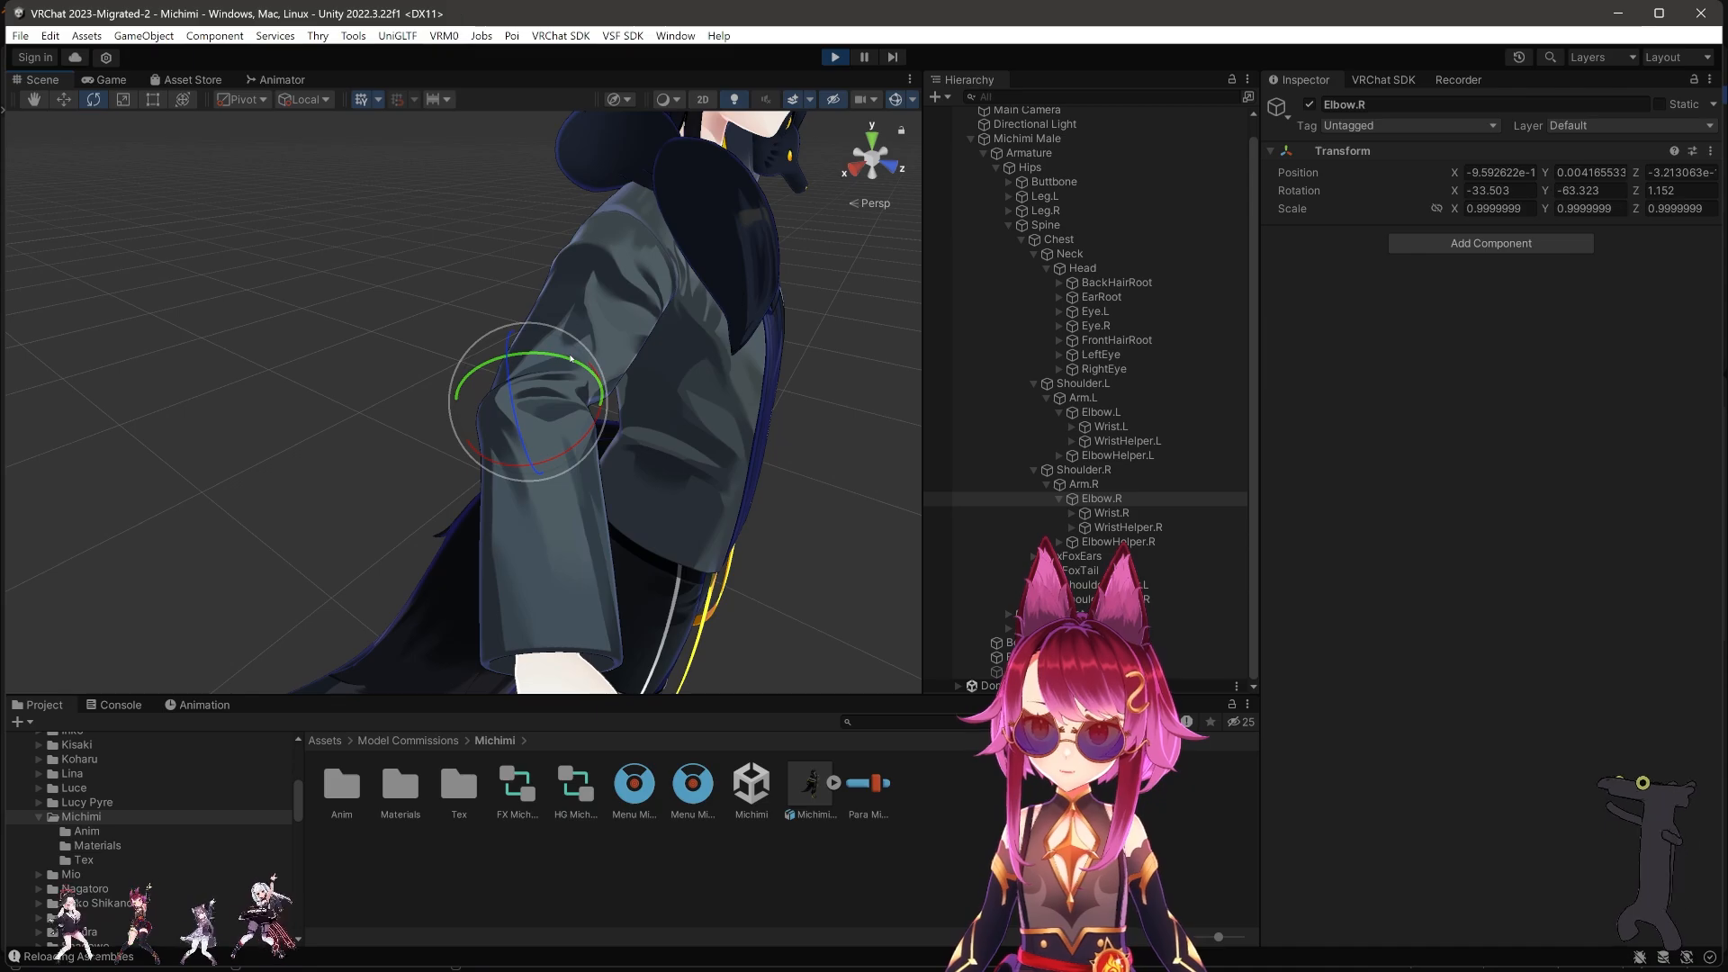
{"action": "left_click_drag", "start_coordinate": [576, 361], "coordinate": [655, 406]}
{"action": "scroll", "coordinate": [625, 468], "scroll_direction": "down", "scroll_amount": 2}
{"action": "middle_click_drag", "start_coordinate": [625, 468], "coordinate": [569, 232]}
{"action": "scroll", "coordinate": [809, 163], "scroll_direction": "down", "scroll_amount": 2}
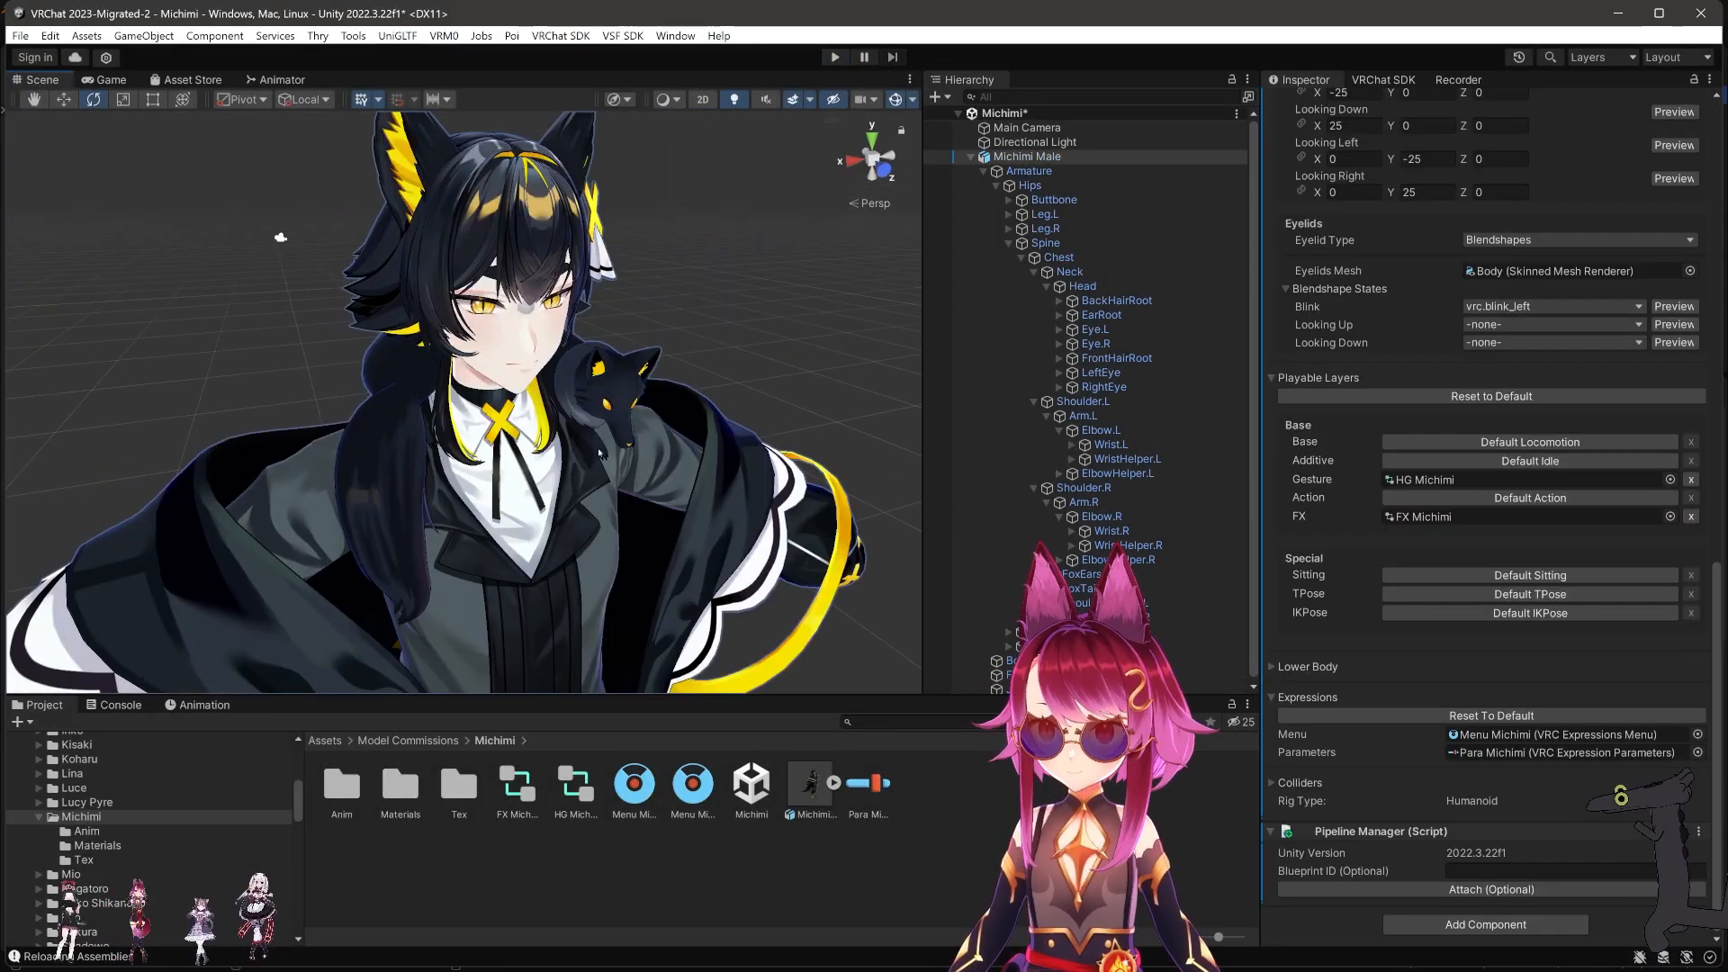
- Frame the whole Michimi Male model, then deselect it
{"action": "scroll", "coordinate": [672, 497], "scroll_direction": "down", "scroll_amount": 2}
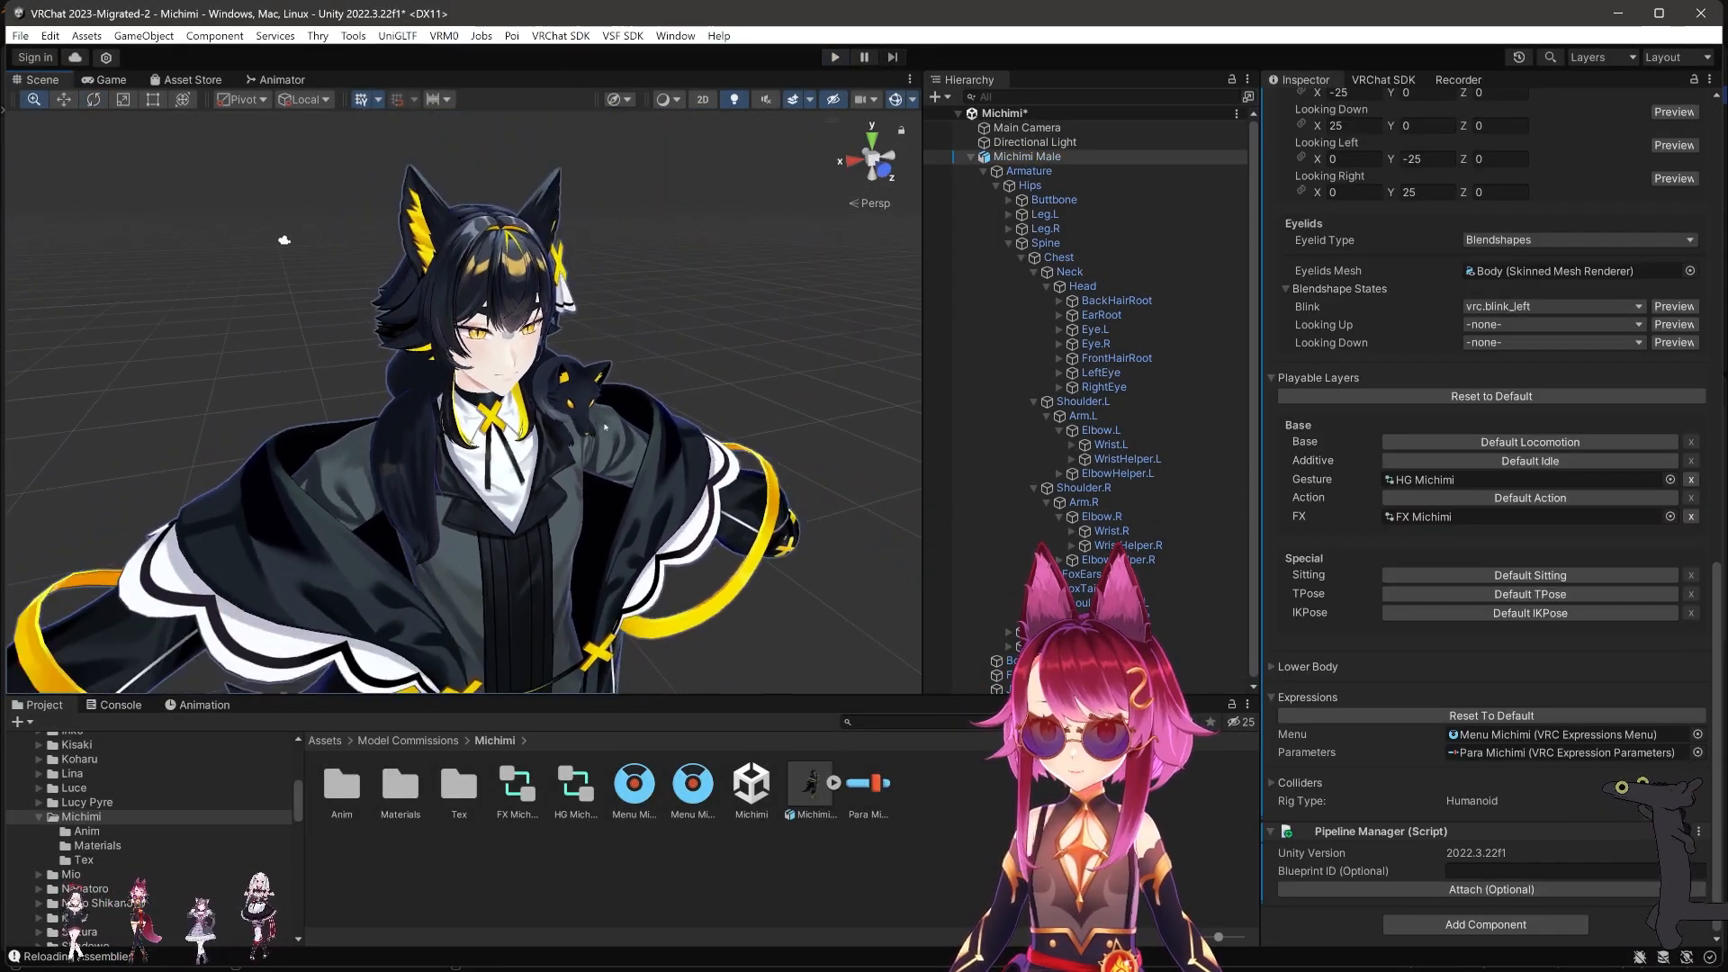
{"action": "right_click_drag", "start_coordinate": [707, 576], "coordinate": [671, 496]}
{"action": "middle_click_drag", "start_coordinate": [671, 496], "coordinate": [648, 442]}
{"action": "right_click_drag", "start_coordinate": [648, 443], "coordinate": [678, 475], "text": "alt"}
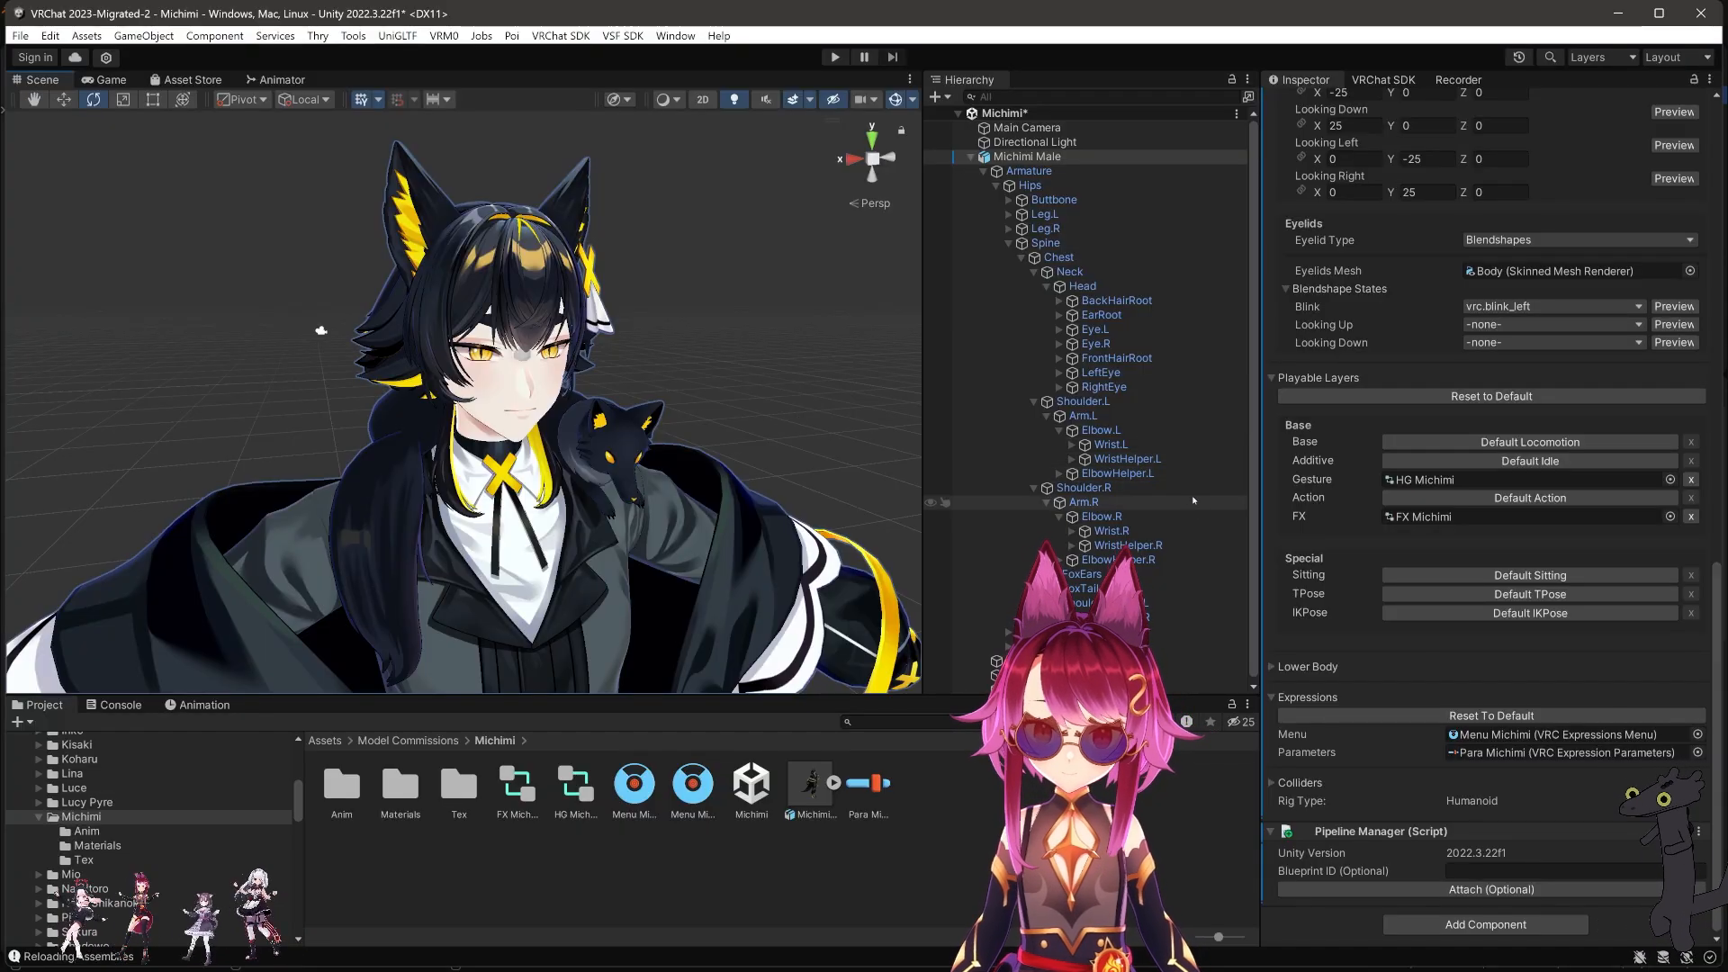
{"action": "key", "text": "f"}
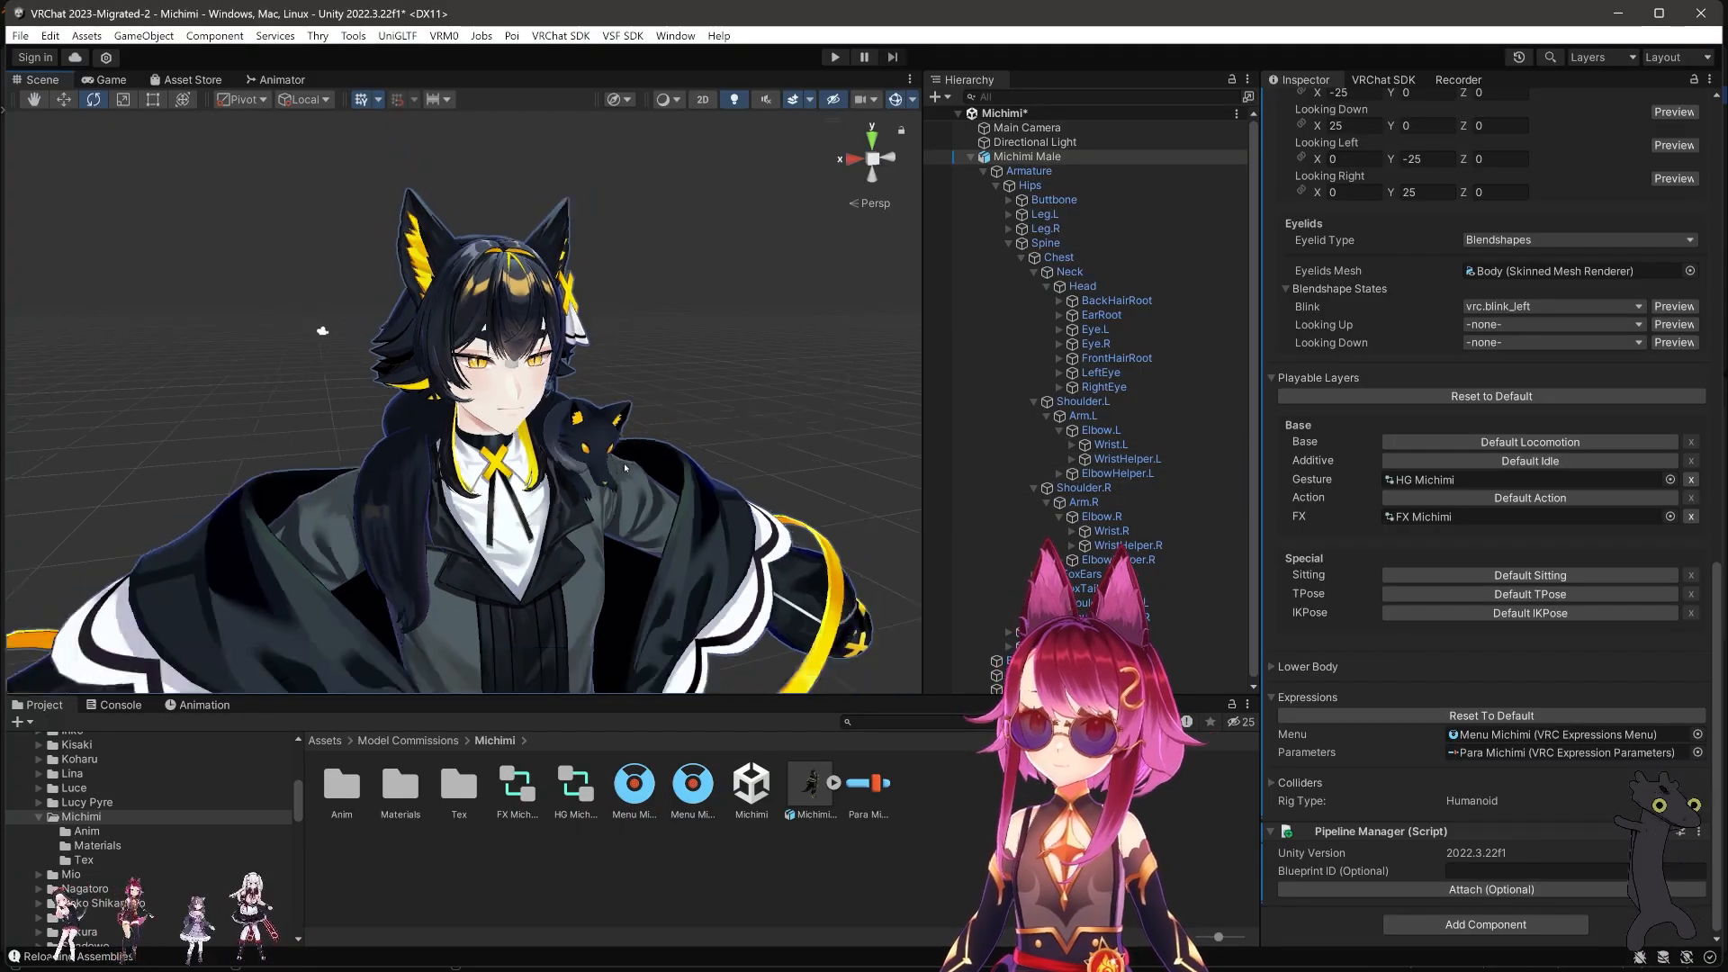
{"action": "left_click", "coordinate": [644, 450]}
{"action": "scroll", "coordinate": [640, 459], "scroll_direction": "down", "scroll_amount": 2}
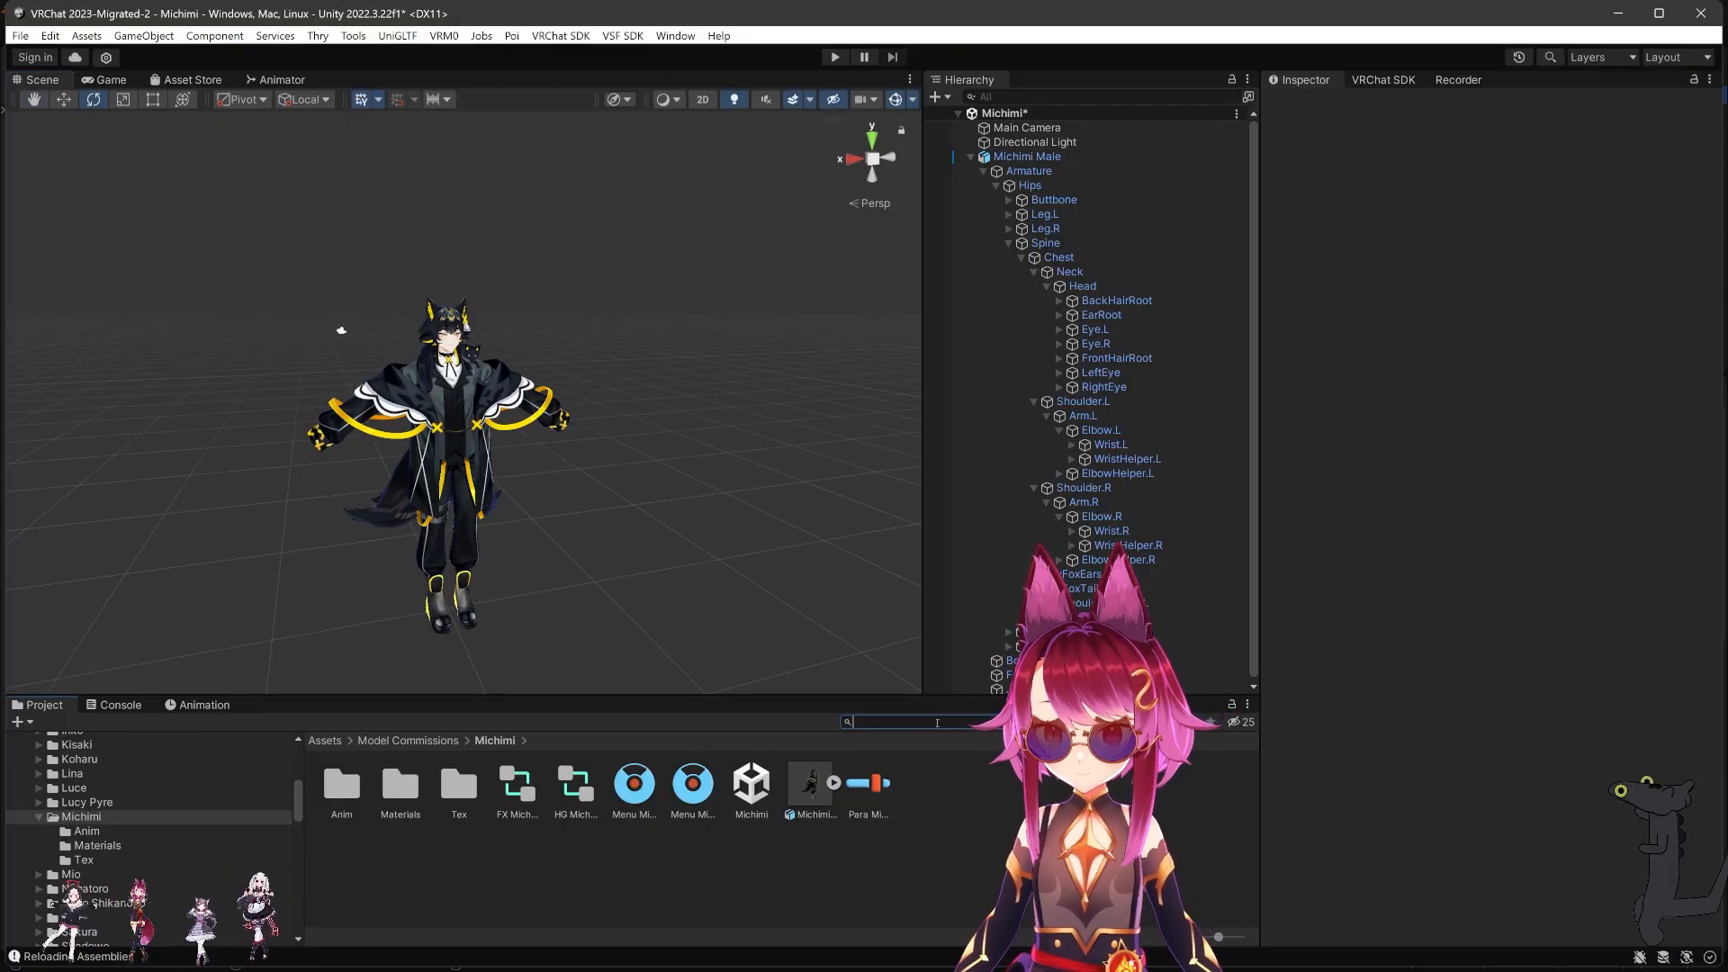
- Search the Project for 'pre' and place the Inko prefab beside Michimi
{"action": "key", "text": "BackSpace"}
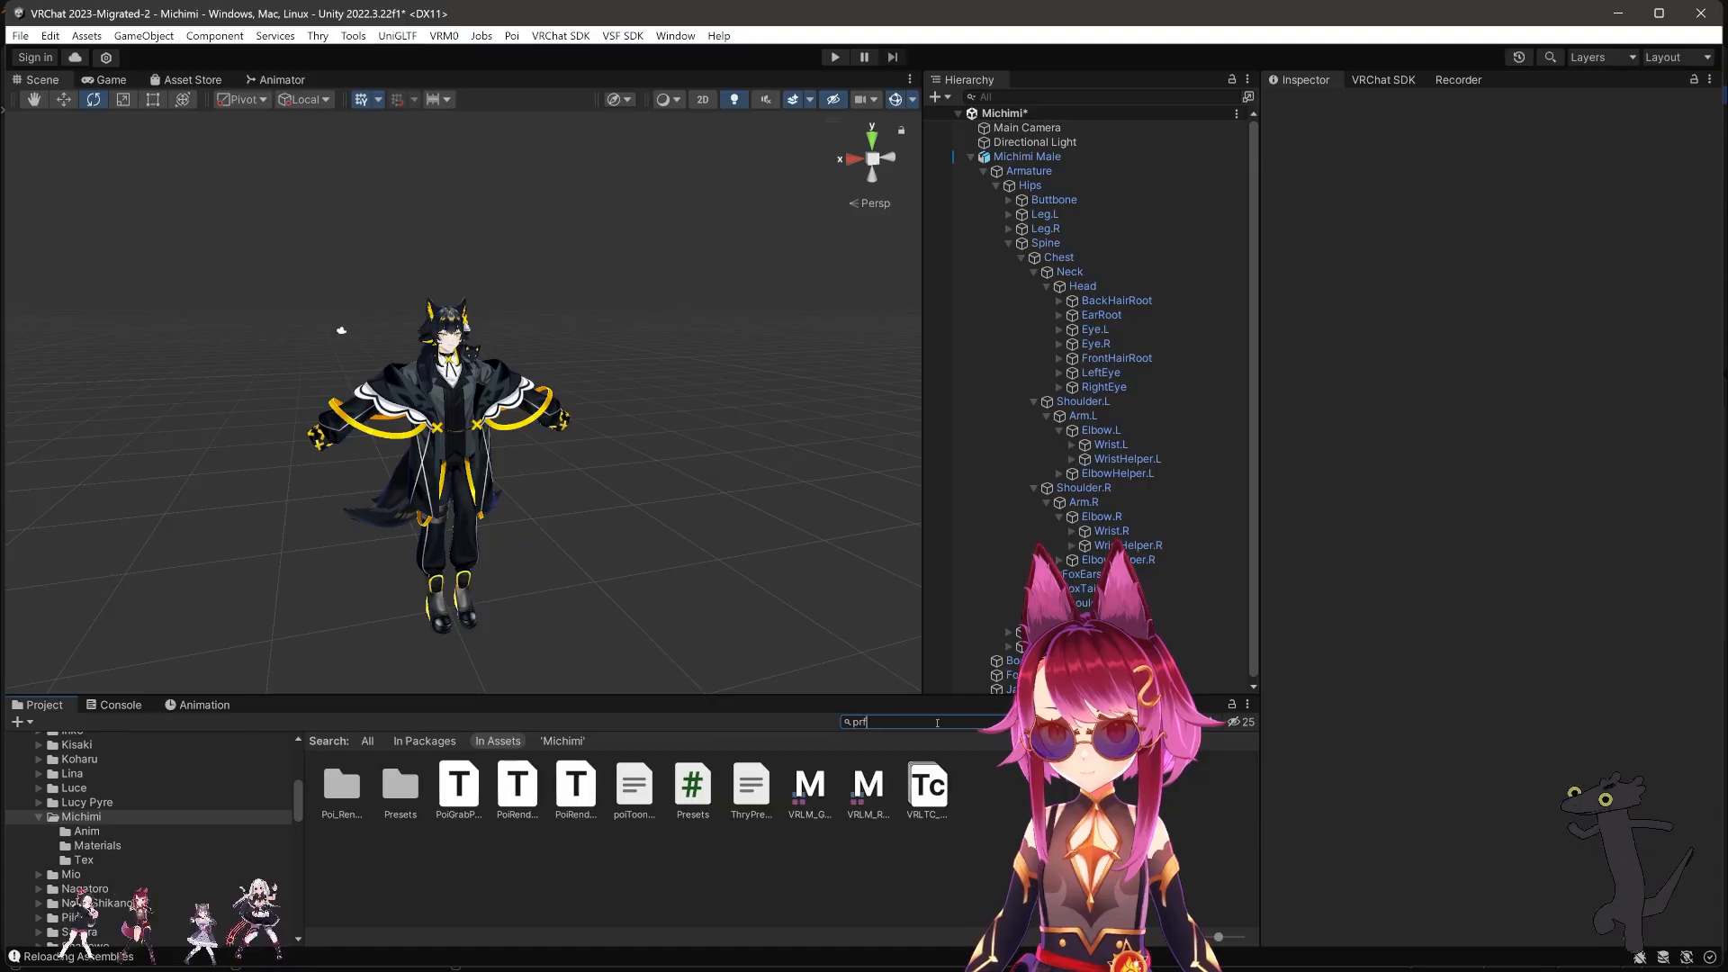
{"action": "key", "text": "BackSpace"}
{"action": "type", "text": "e"}
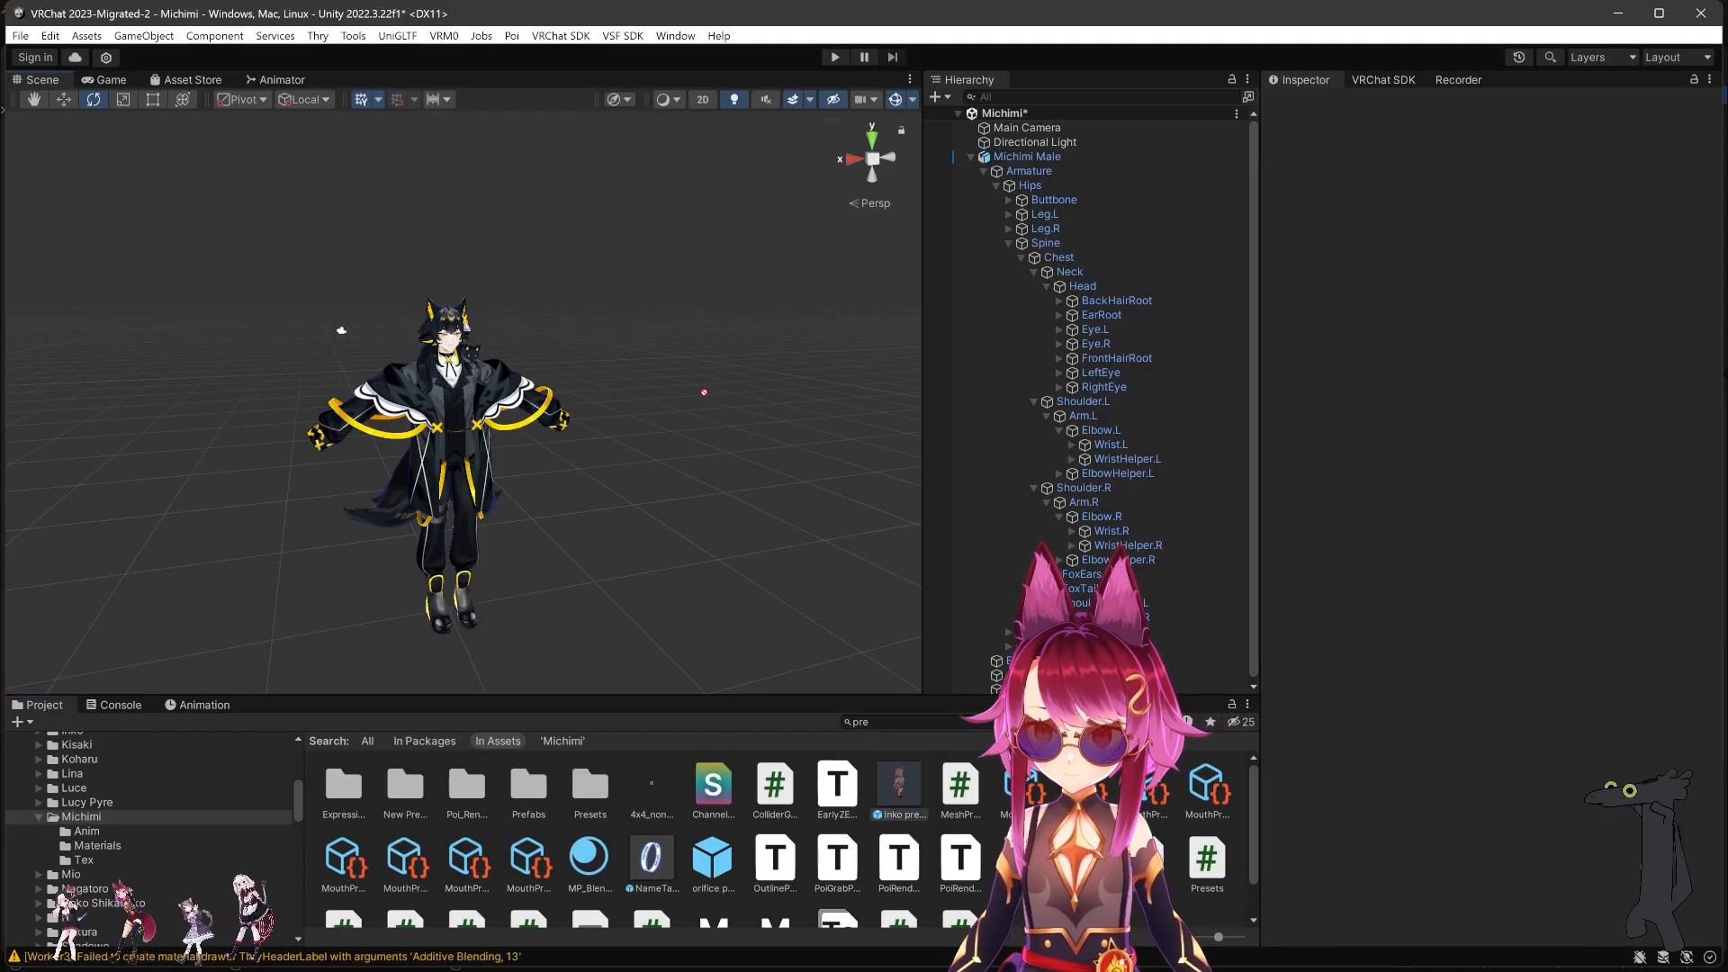
{"action": "left_click_drag", "start_coordinate": [704, 391], "coordinate": [232, 632]}
{"action": "scroll", "coordinate": [765, 490], "scroll_direction": "down", "scroll_amount": 3}
{"action": "middle_click_drag", "start_coordinate": [391, 540], "coordinate": [467, 505]}
- Expand Inko's hierarchy down through its Armature bone chain
{"action": "scroll", "coordinate": [602, 493], "scroll_direction": "up", "scroll_amount": 3}
{"action": "scroll", "coordinate": [534, 502], "scroll_direction": "up", "scroll_amount": 3}
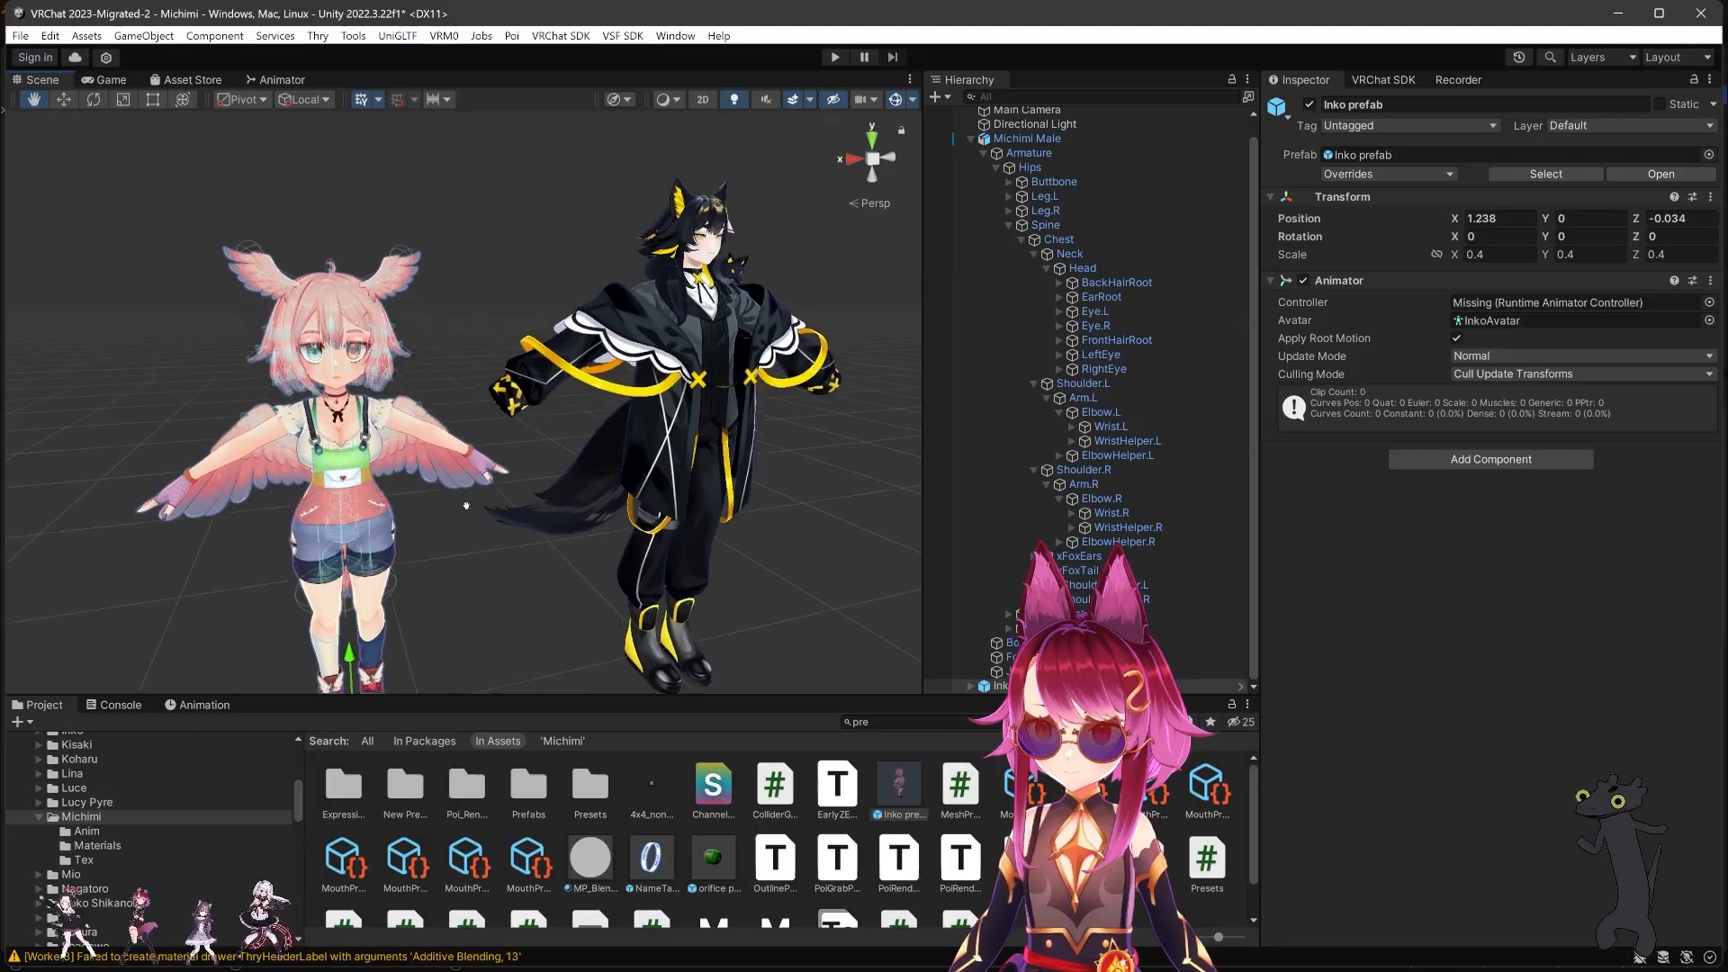
{"action": "scroll", "coordinate": [467, 505], "scroll_direction": "up", "scroll_amount": 2}
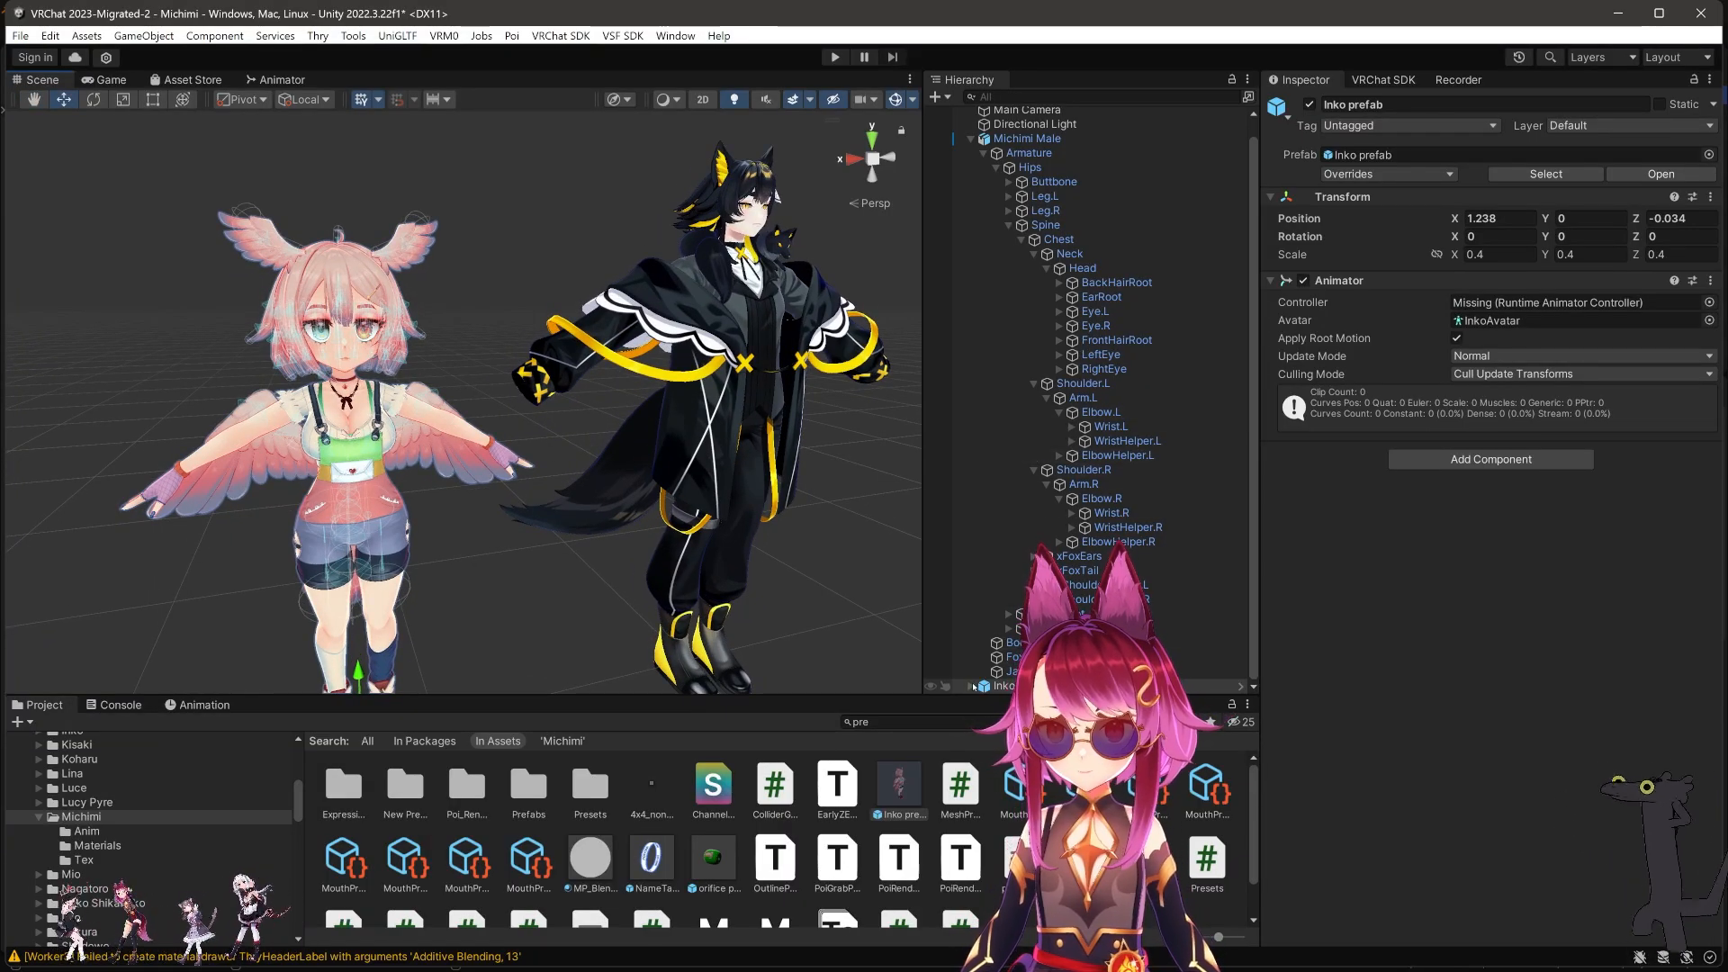
{"action": "left_click", "coordinate": [970, 685]}
{"action": "scroll", "coordinate": [981, 639], "scroll_direction": "down", "scroll_amount": 1}
{"action": "left_click", "coordinate": [983, 658]}
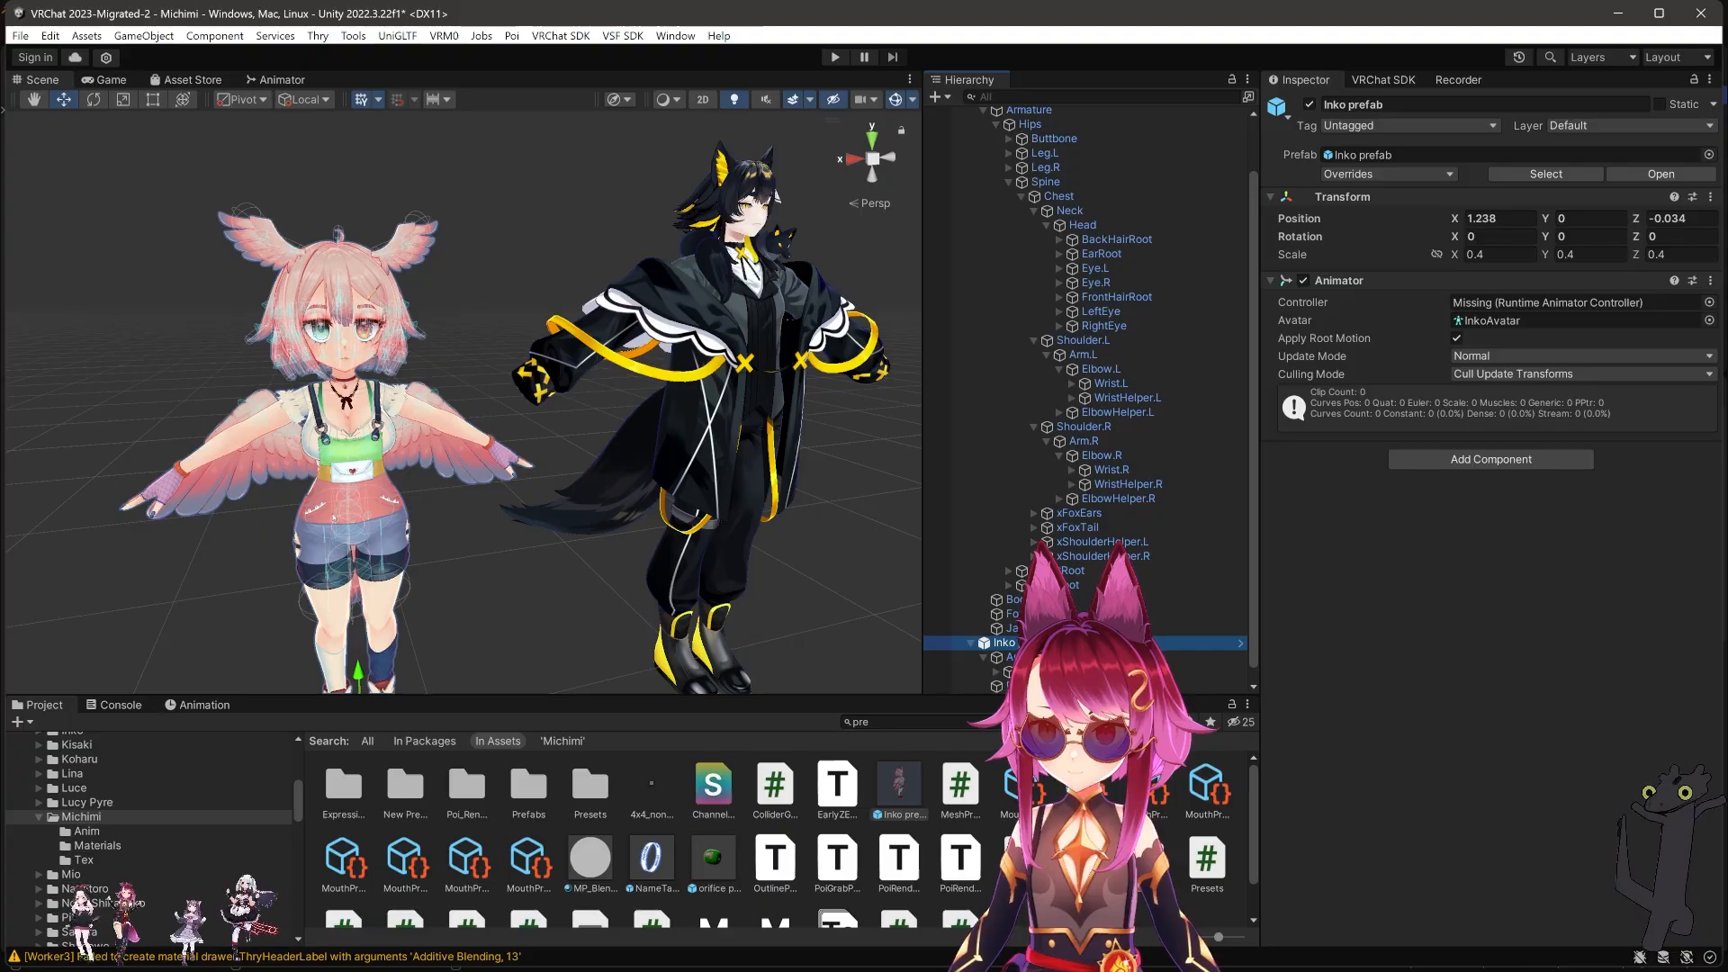
{"action": "scroll", "coordinate": [463, 401], "scroll_direction": "down", "scroll_amount": 2}
{"action": "middle_click_drag", "start_coordinate": [540, 504], "coordinate": [551, 383]}
{"action": "scroll", "coordinate": [1007, 527], "scroll_direction": "down", "scroll_amount": 1}
{"action": "left_click", "coordinate": [995, 657]}
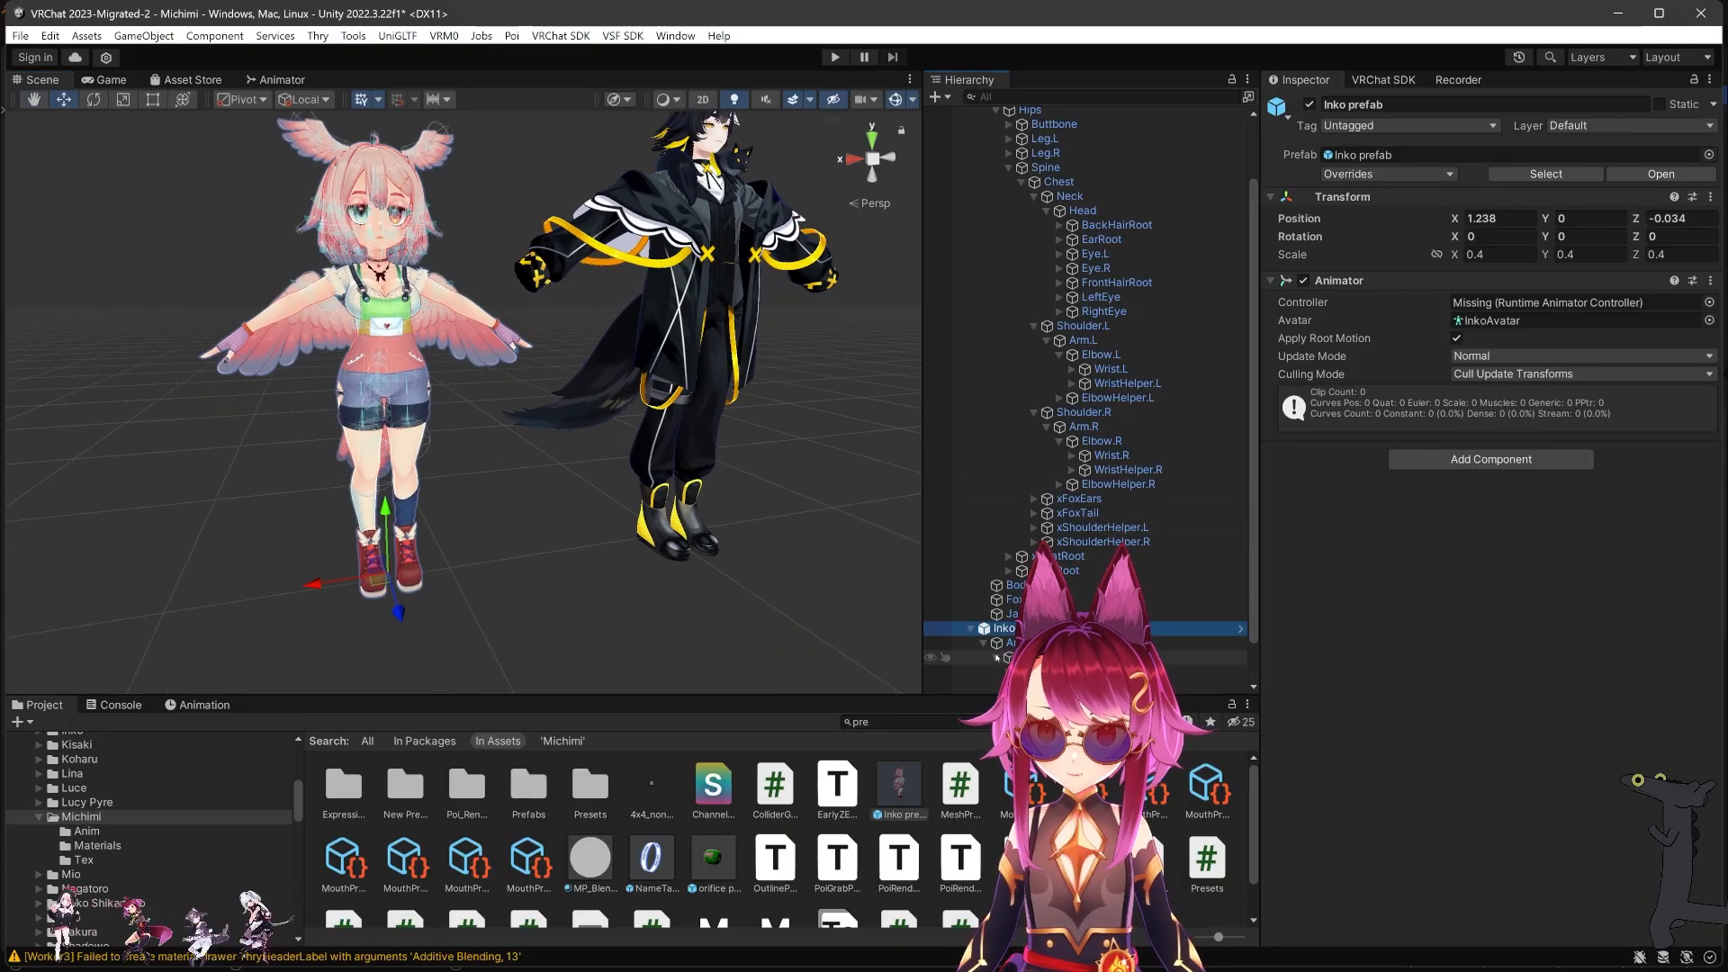
{"action": "scroll", "coordinate": [1084, 396], "scroll_direction": "down", "scroll_amount": 2}
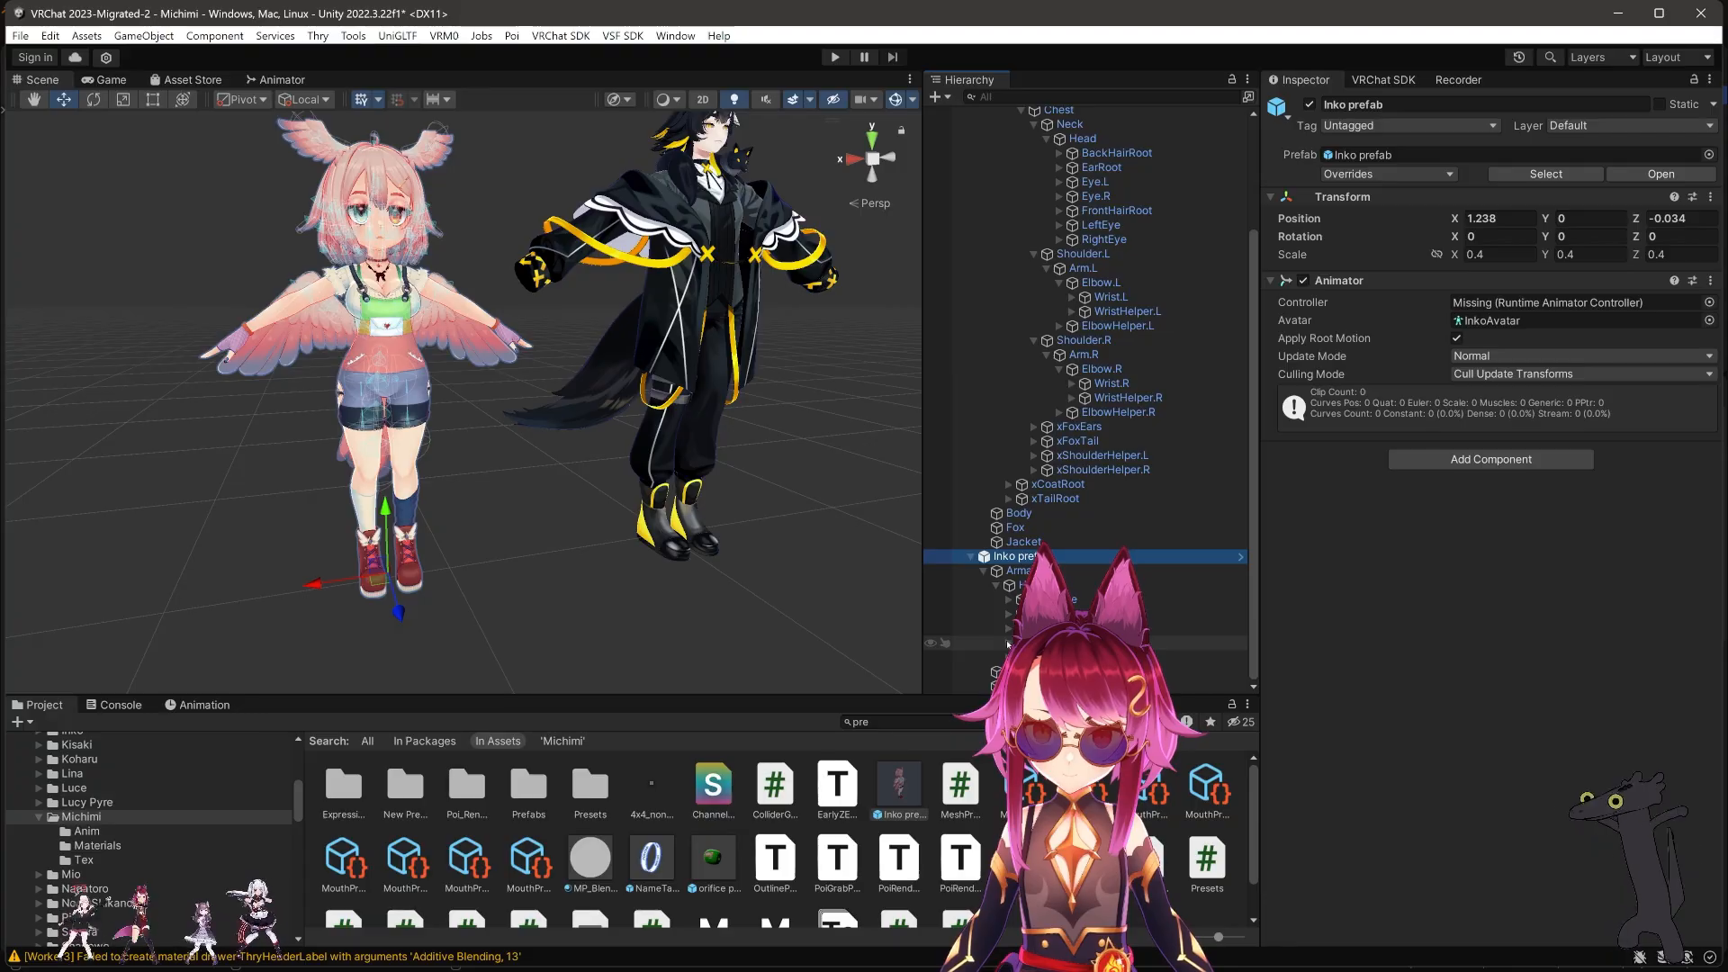
{"action": "left_click", "coordinate": [1020, 657]}
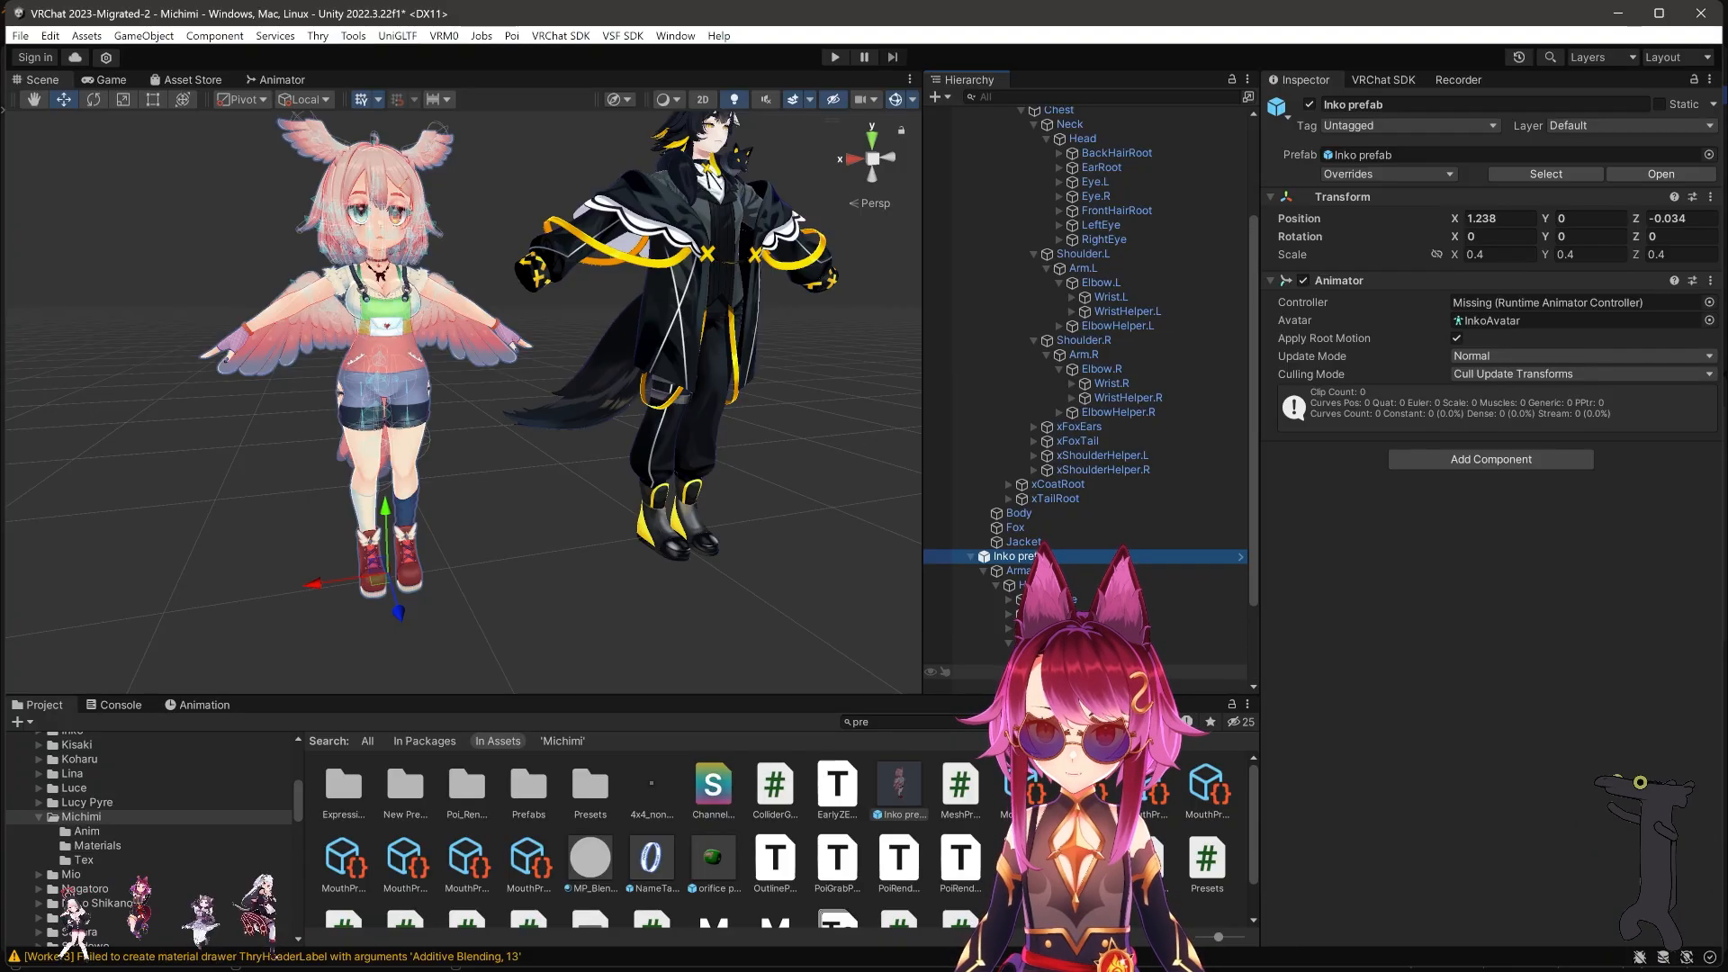
- Select Inko's FrontHairRoot under Neck and Head and copy its VRC Phys Bone
{"action": "scroll", "coordinate": [1020, 672], "scroll_direction": "down", "scroll_amount": 3}
{"action": "left_click", "coordinate": [1033, 599]}
{"action": "left_click", "coordinate": [1079, 613]}
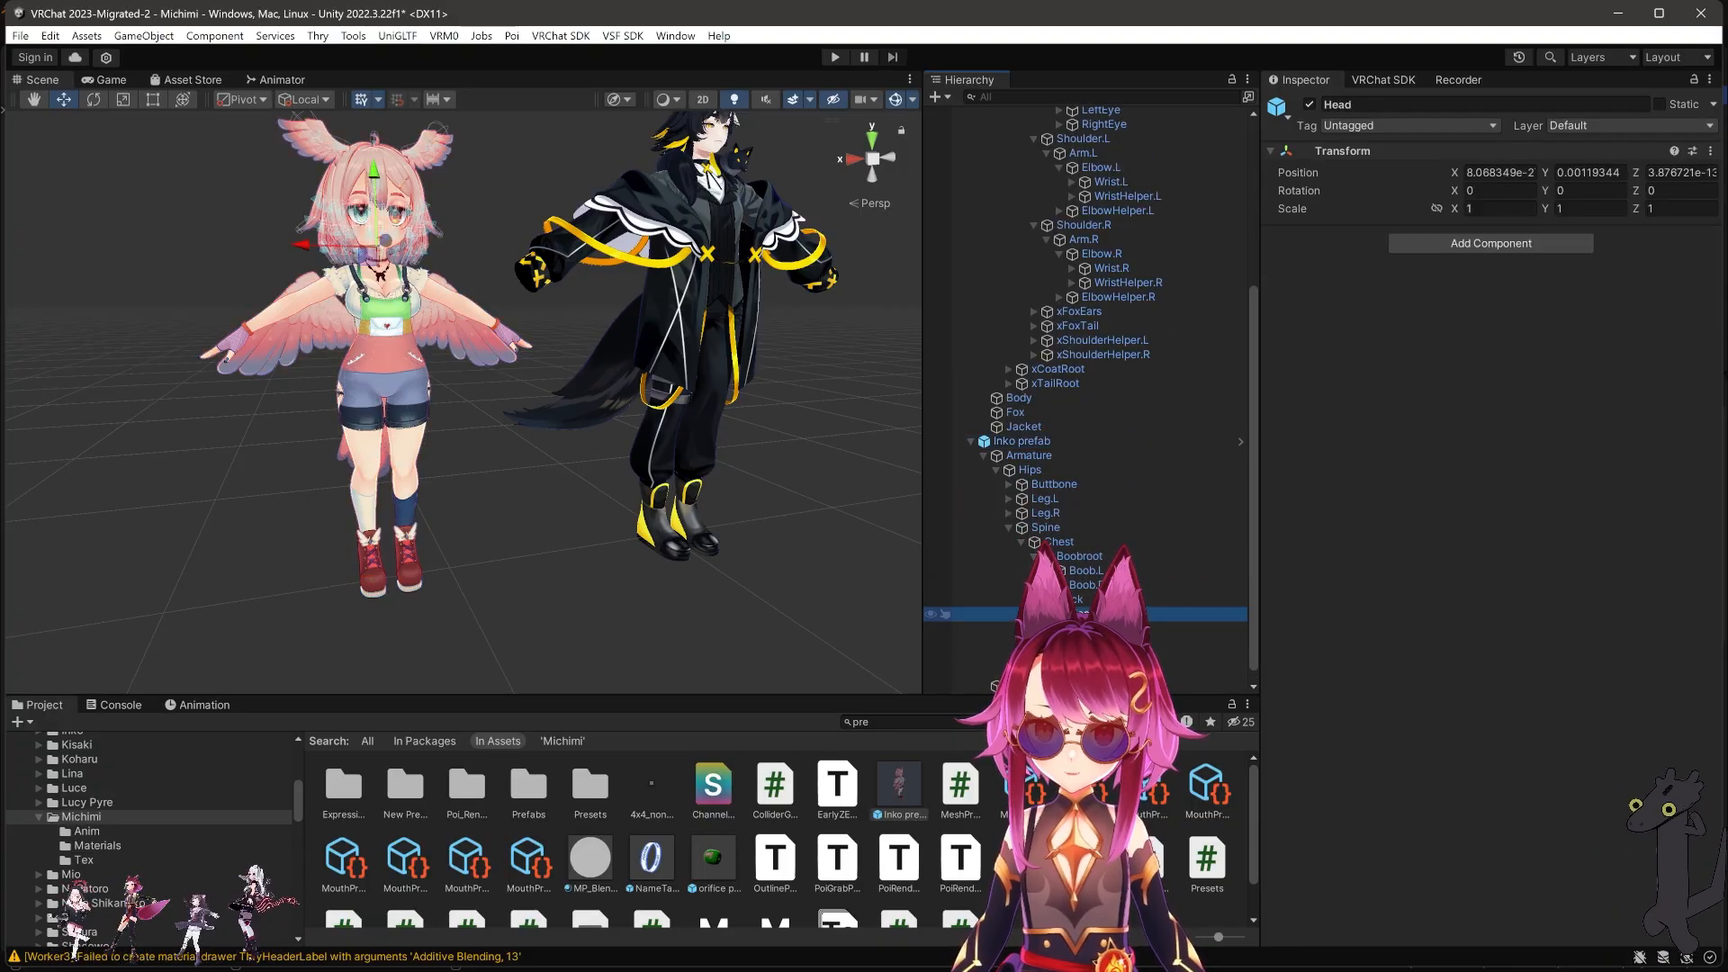
{"action": "scroll", "coordinate": [1158, 559], "scroll_direction": "down", "scroll_amount": 4}
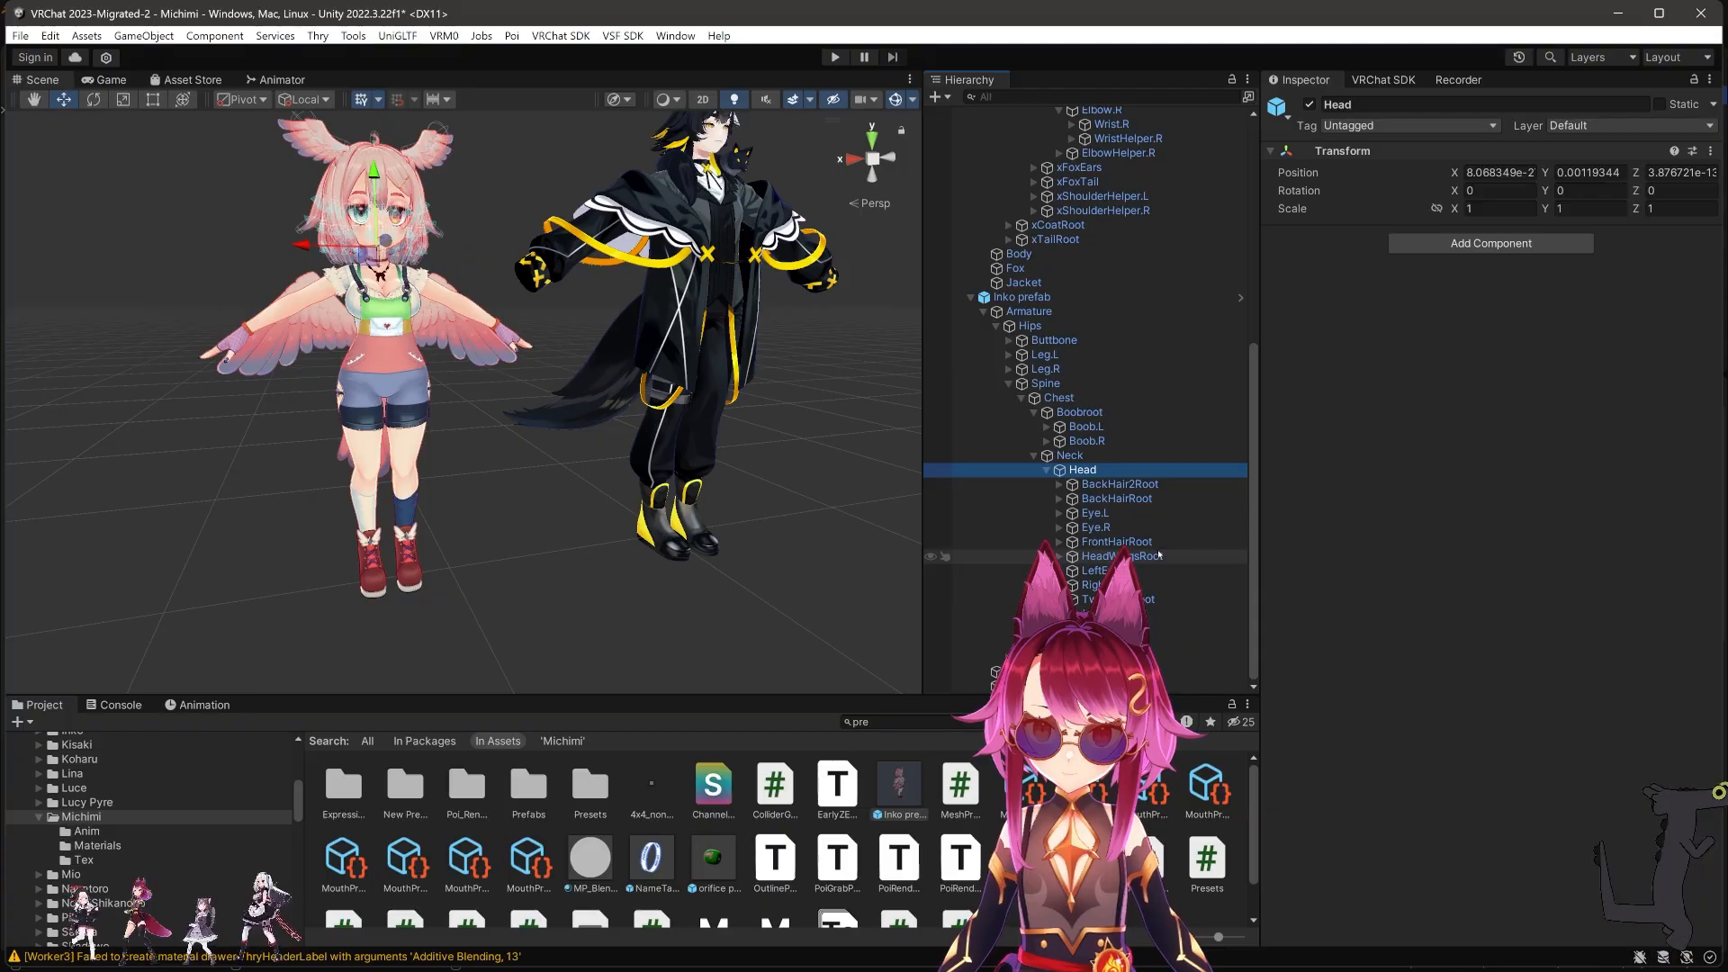
{"action": "double_click", "coordinate": [1120, 541]}
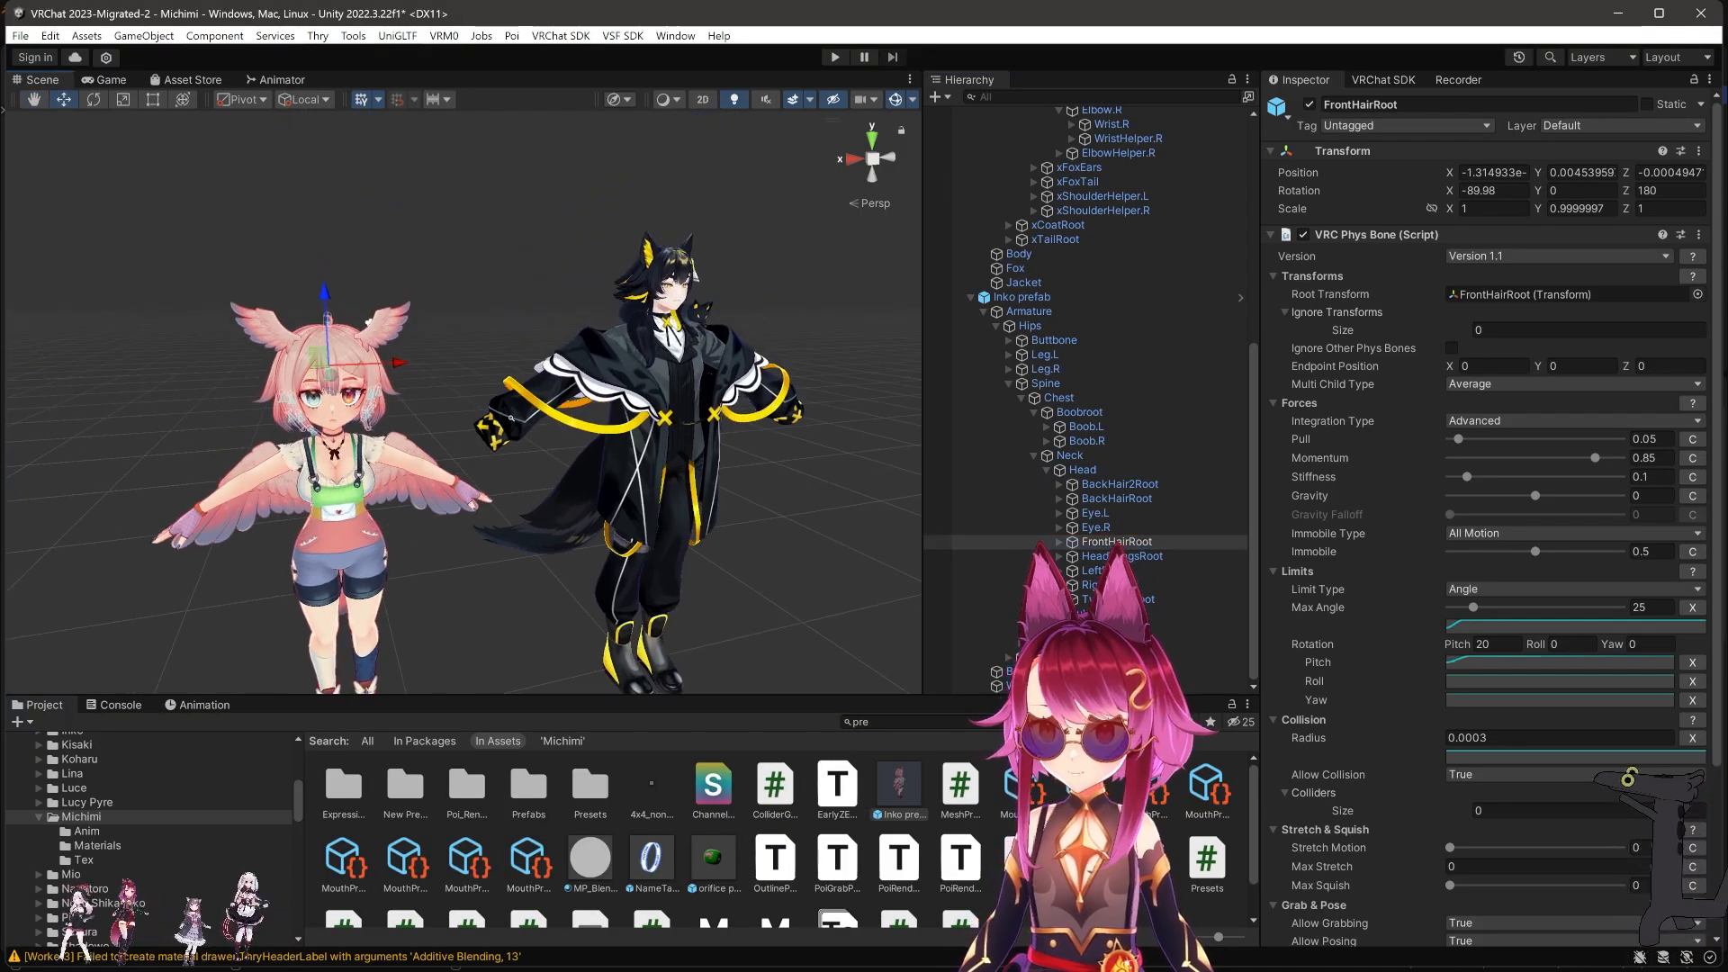
{"action": "right_click", "coordinate": [1375, 234]}
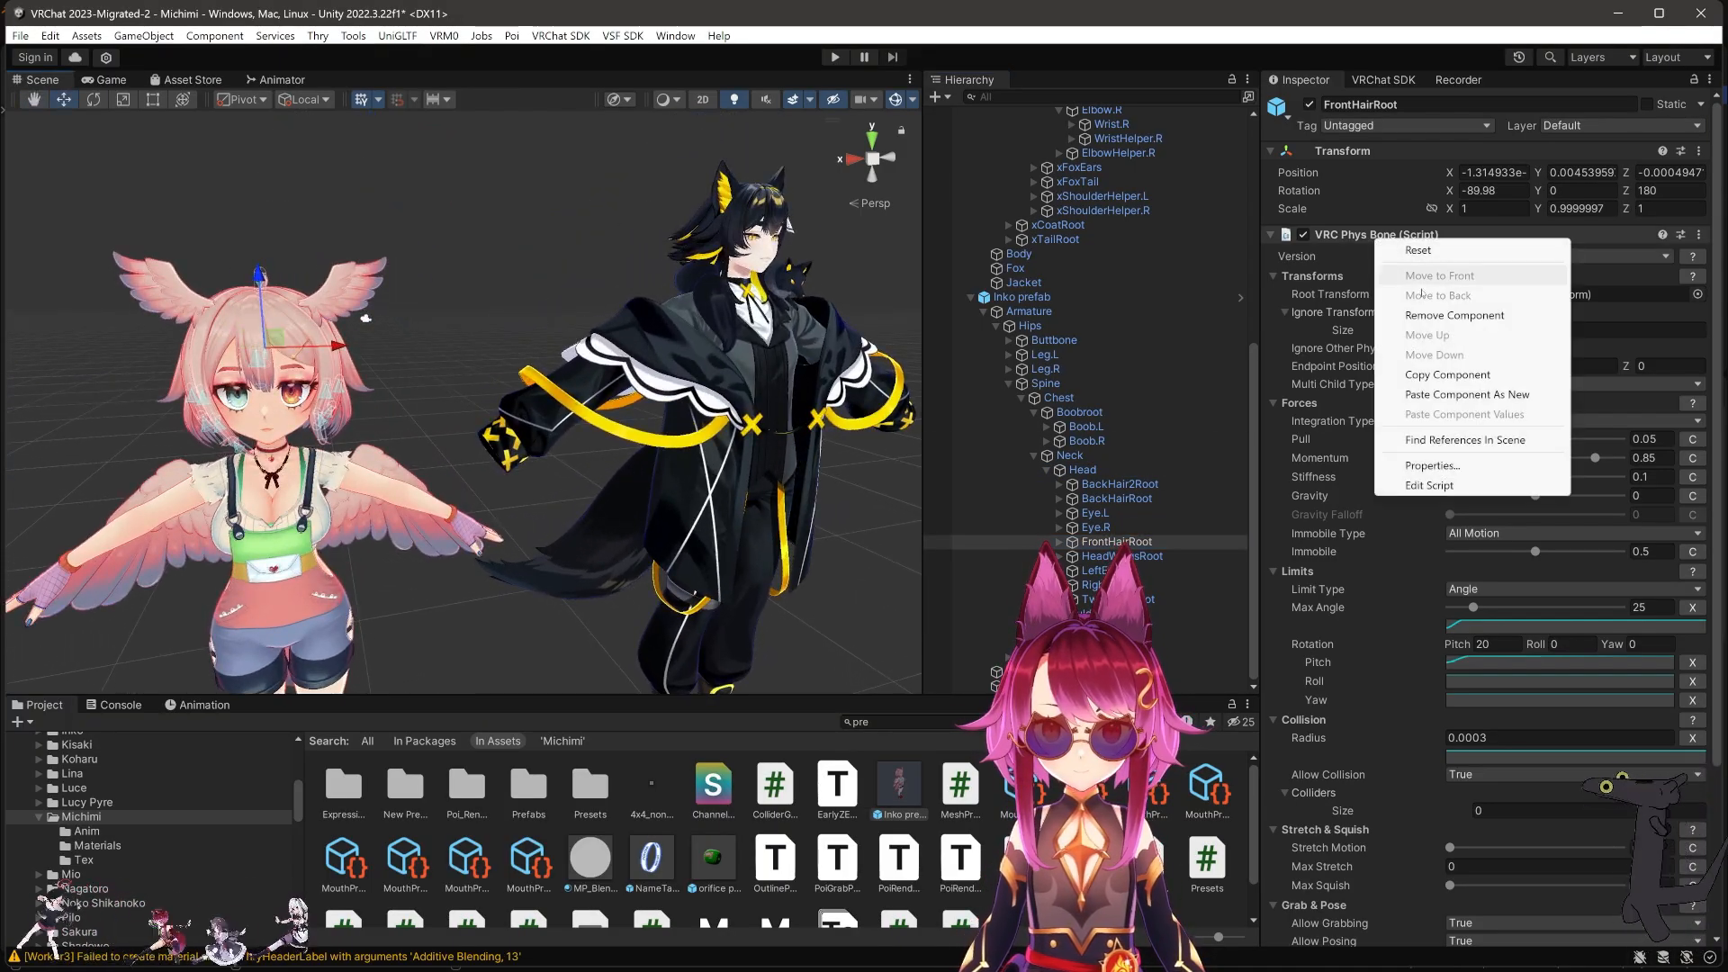
{"action": "left_click", "coordinate": [1437, 375]}
- Paste the phys bone onto Michimi's FrontHairRoot with integration type Advanced
{"action": "scroll", "coordinate": [1087, 220], "scroll_direction": "up", "scroll_amount": 10}
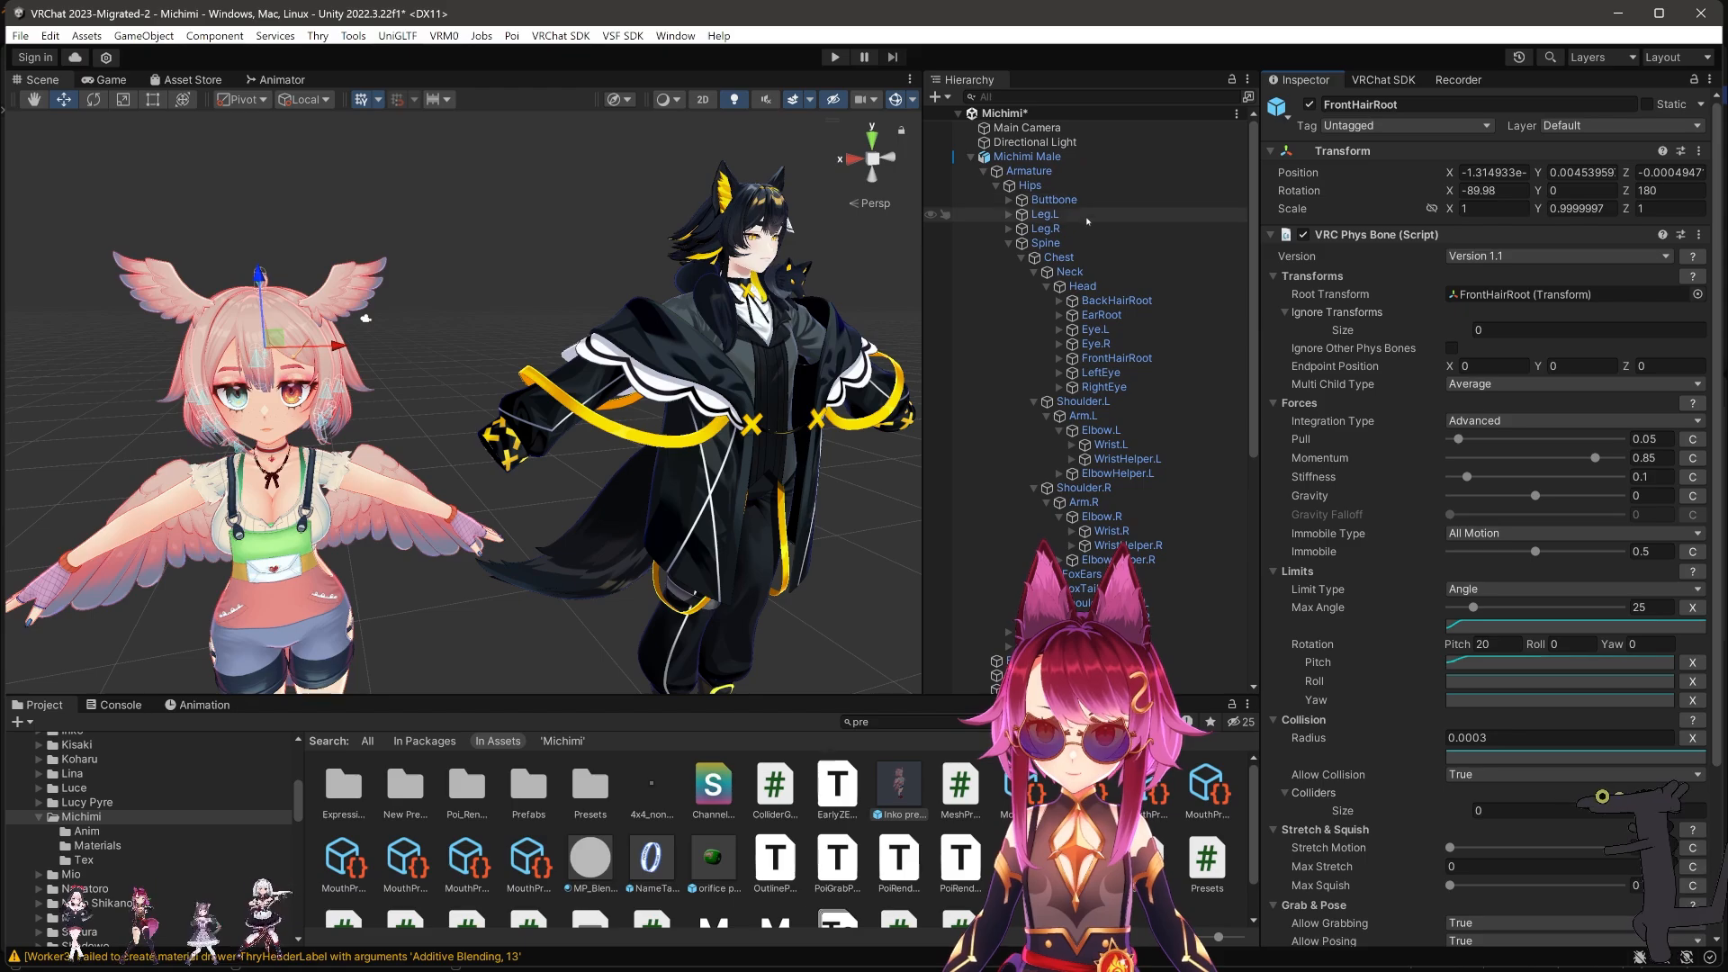
{"action": "left_click", "coordinate": [1150, 357]}
{"action": "right_click", "coordinate": [1345, 152]}
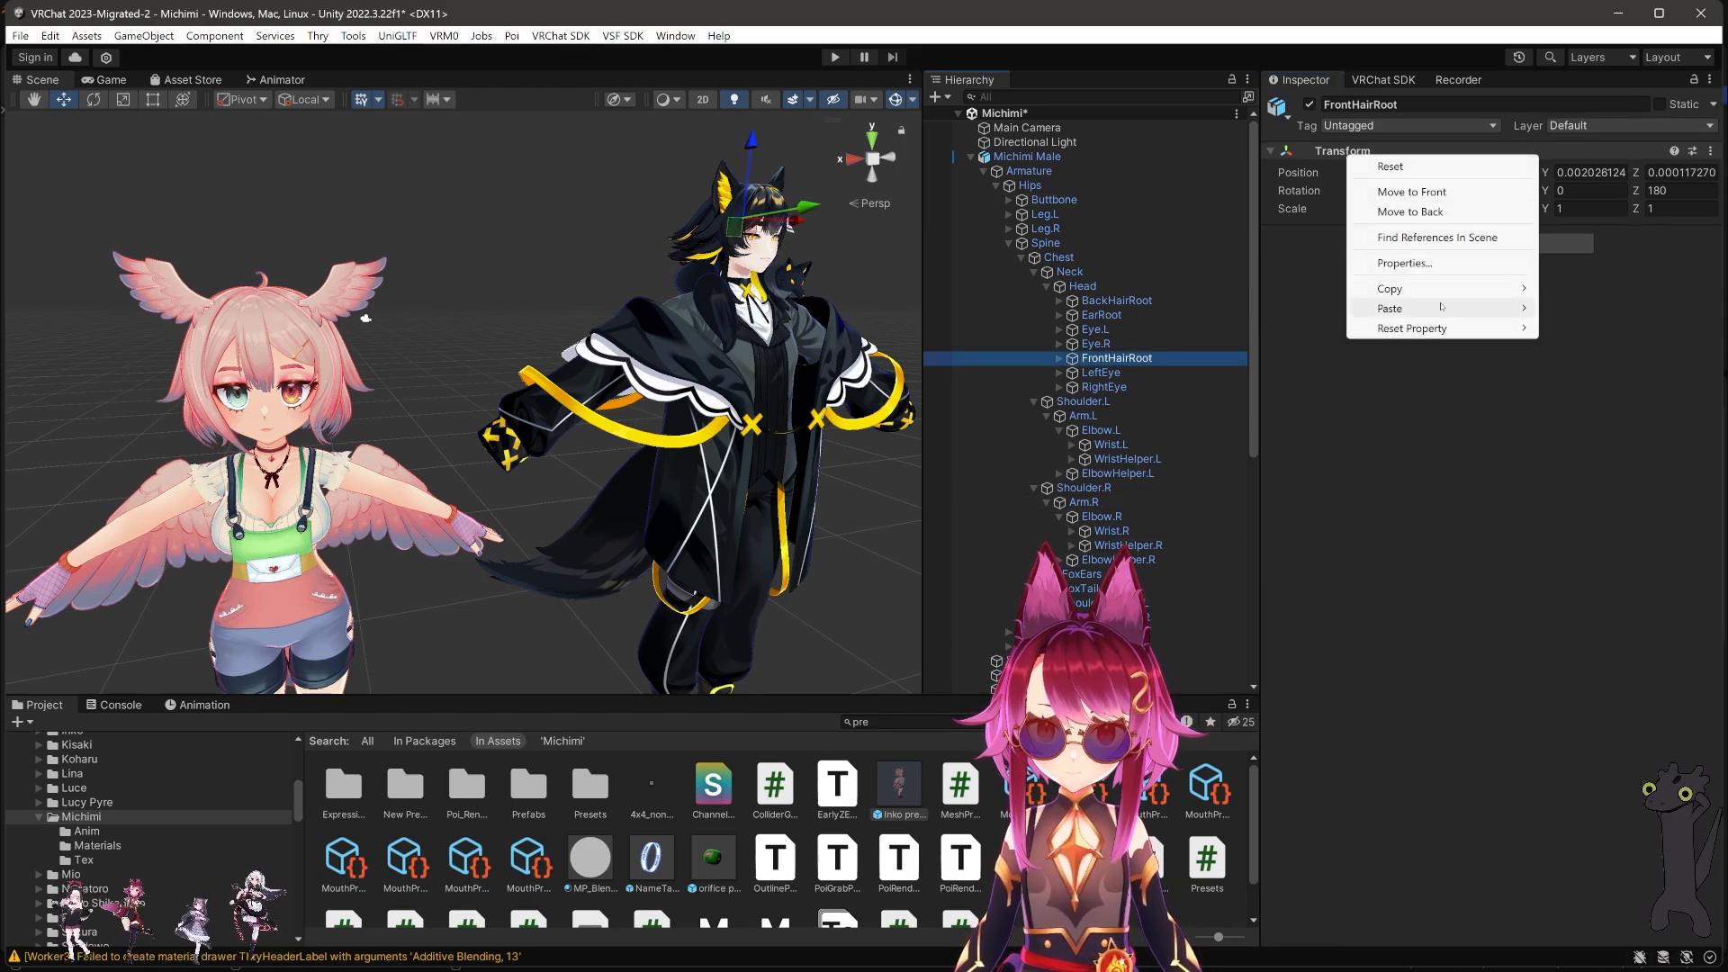
{"action": "mouse_move", "coordinate": [1404, 307]}
{"action": "left_click", "coordinate": [1597, 398]}
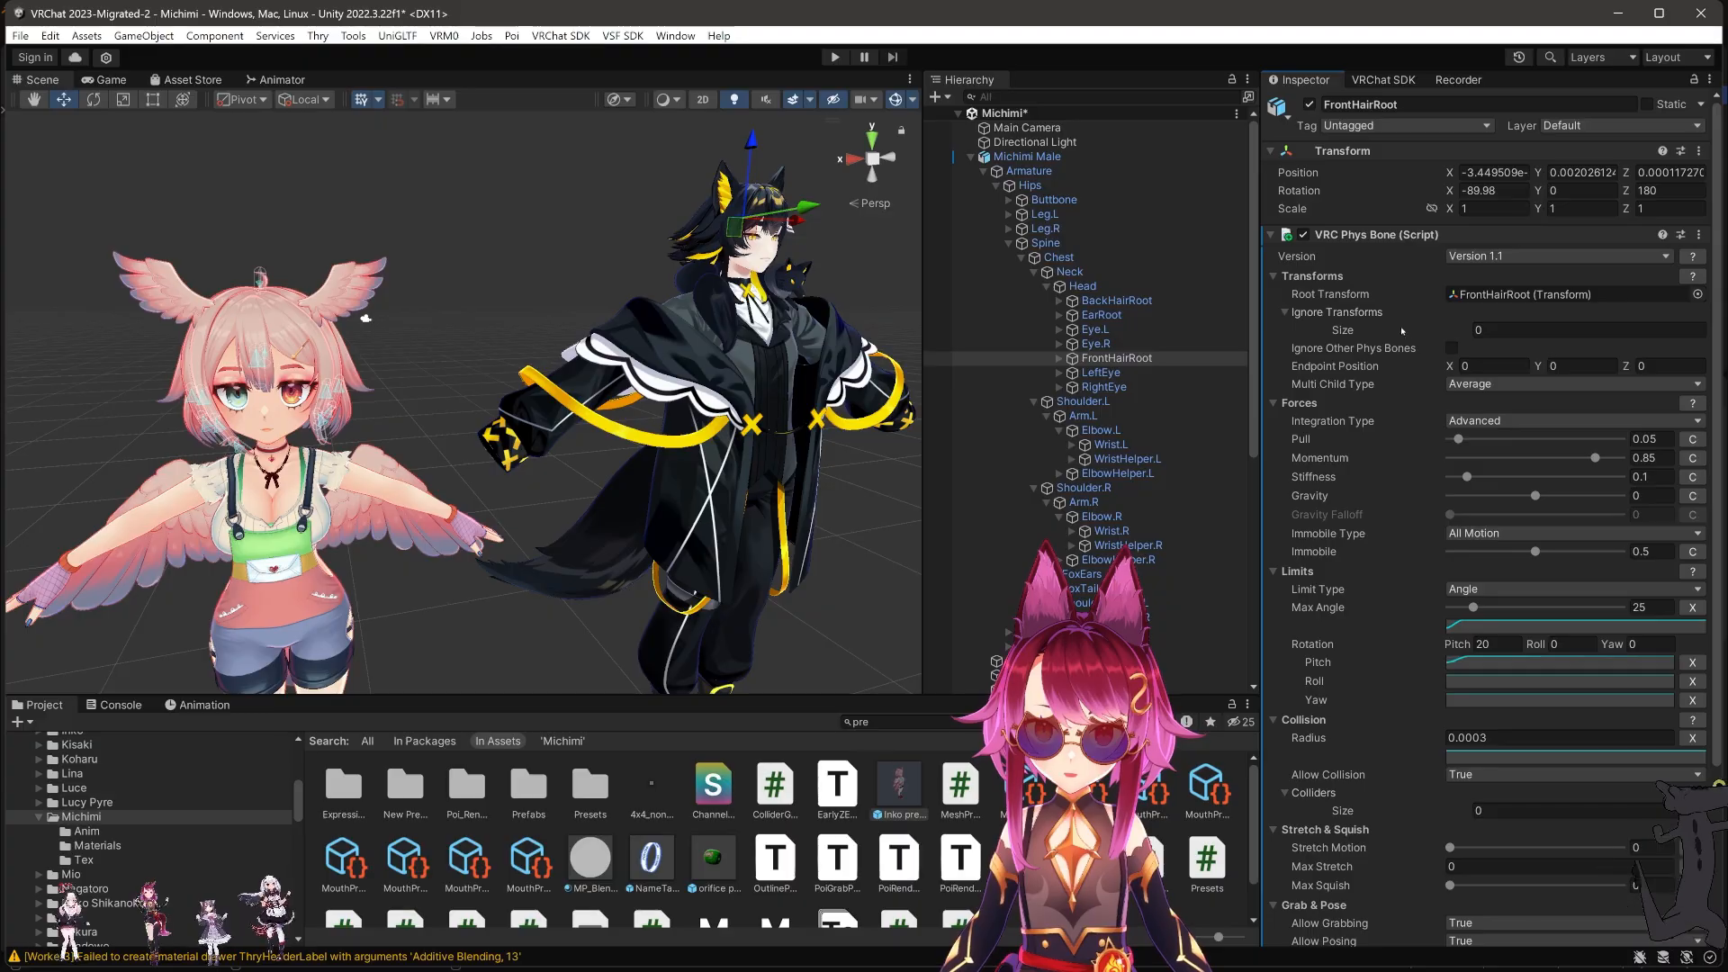
{"action": "left_click", "coordinate": [1485, 421]}
{"action": "left_click", "coordinate": [1501, 441]}
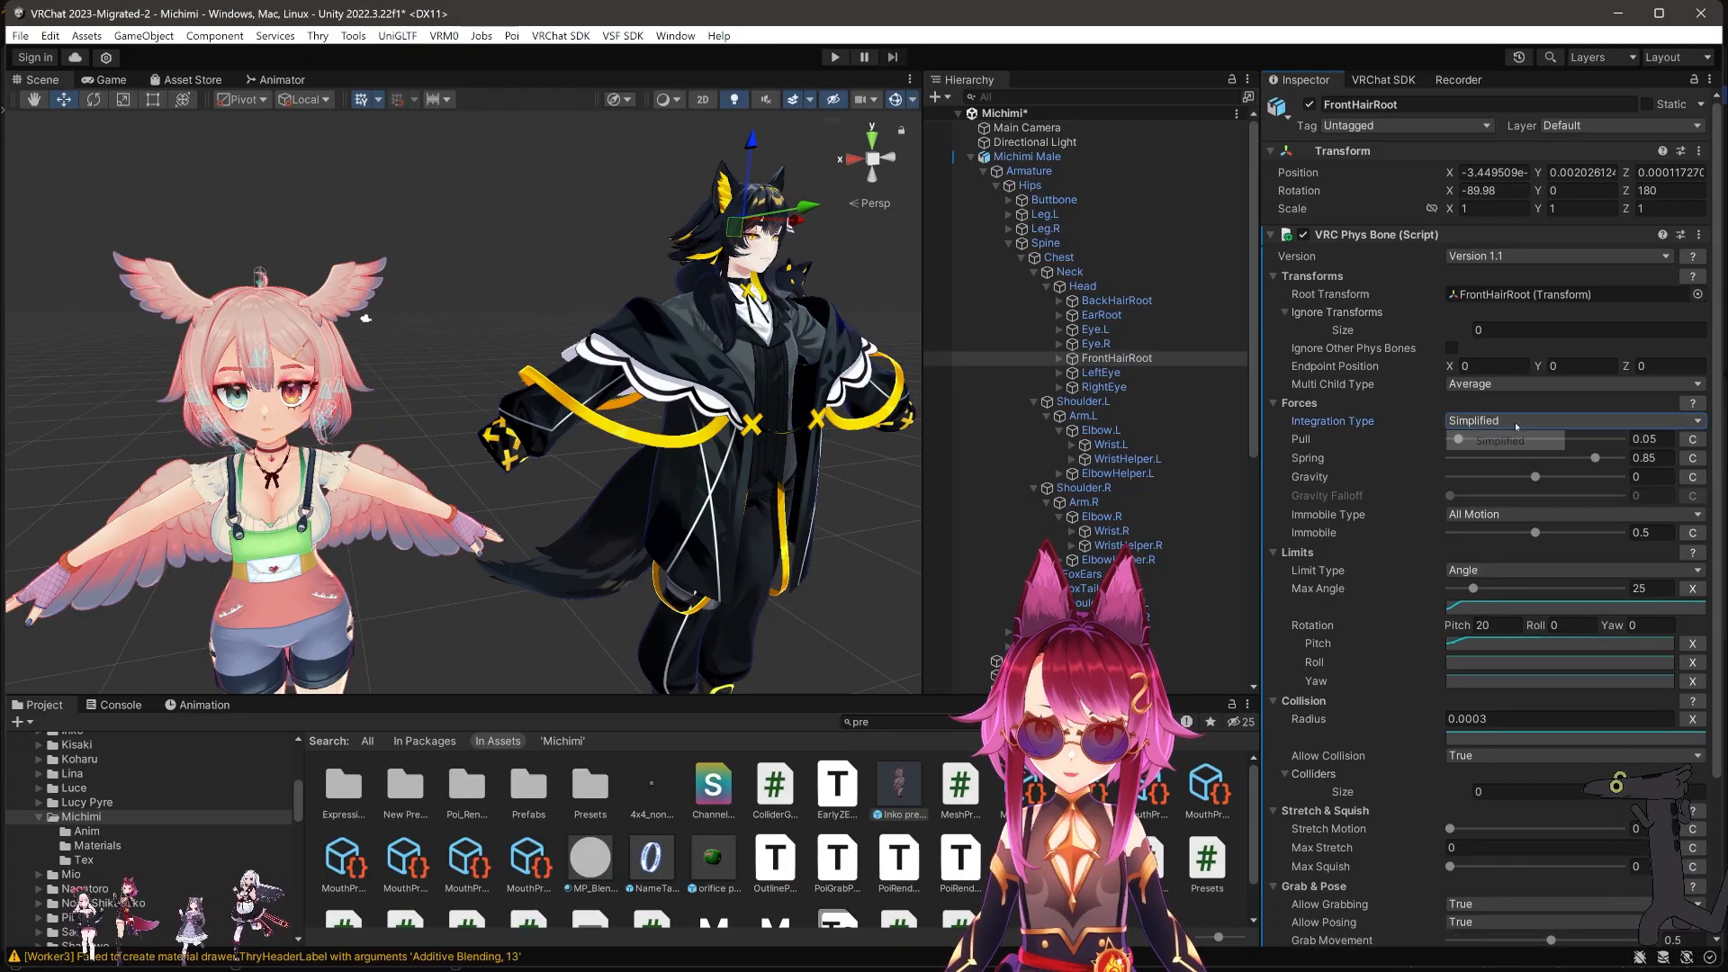
{"action": "left_click", "coordinate": [1514, 420]}
{"action": "left_click", "coordinate": [1522, 457]}
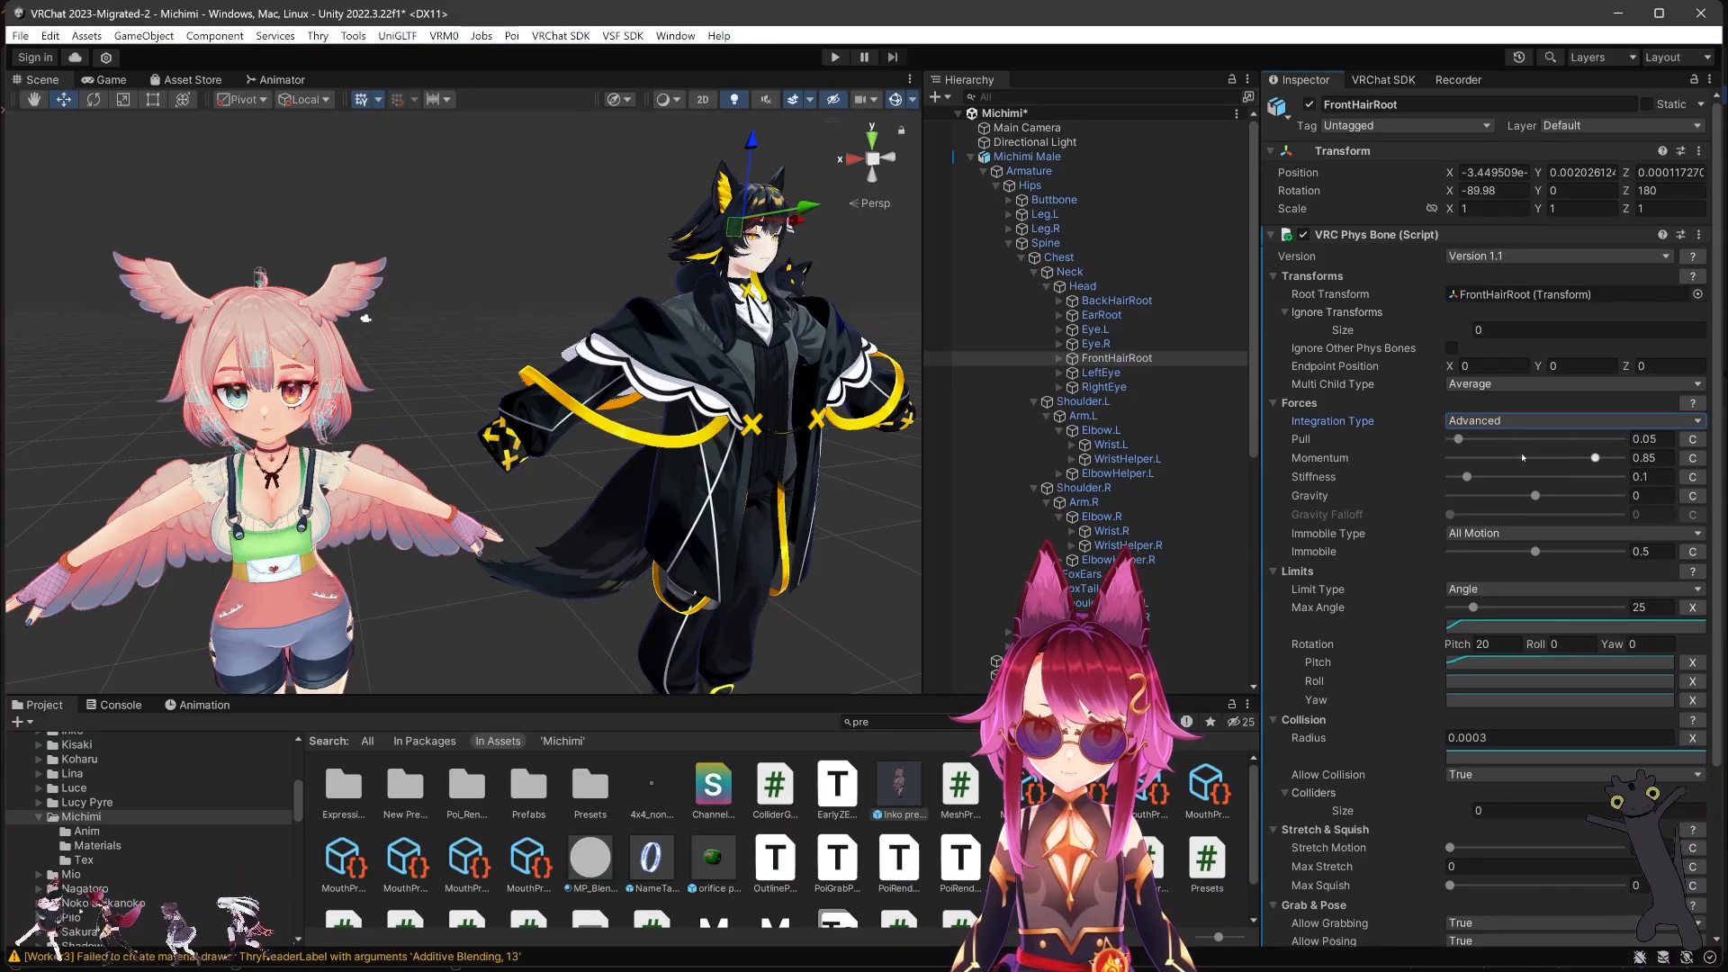
{"action": "key", "text": "f"}
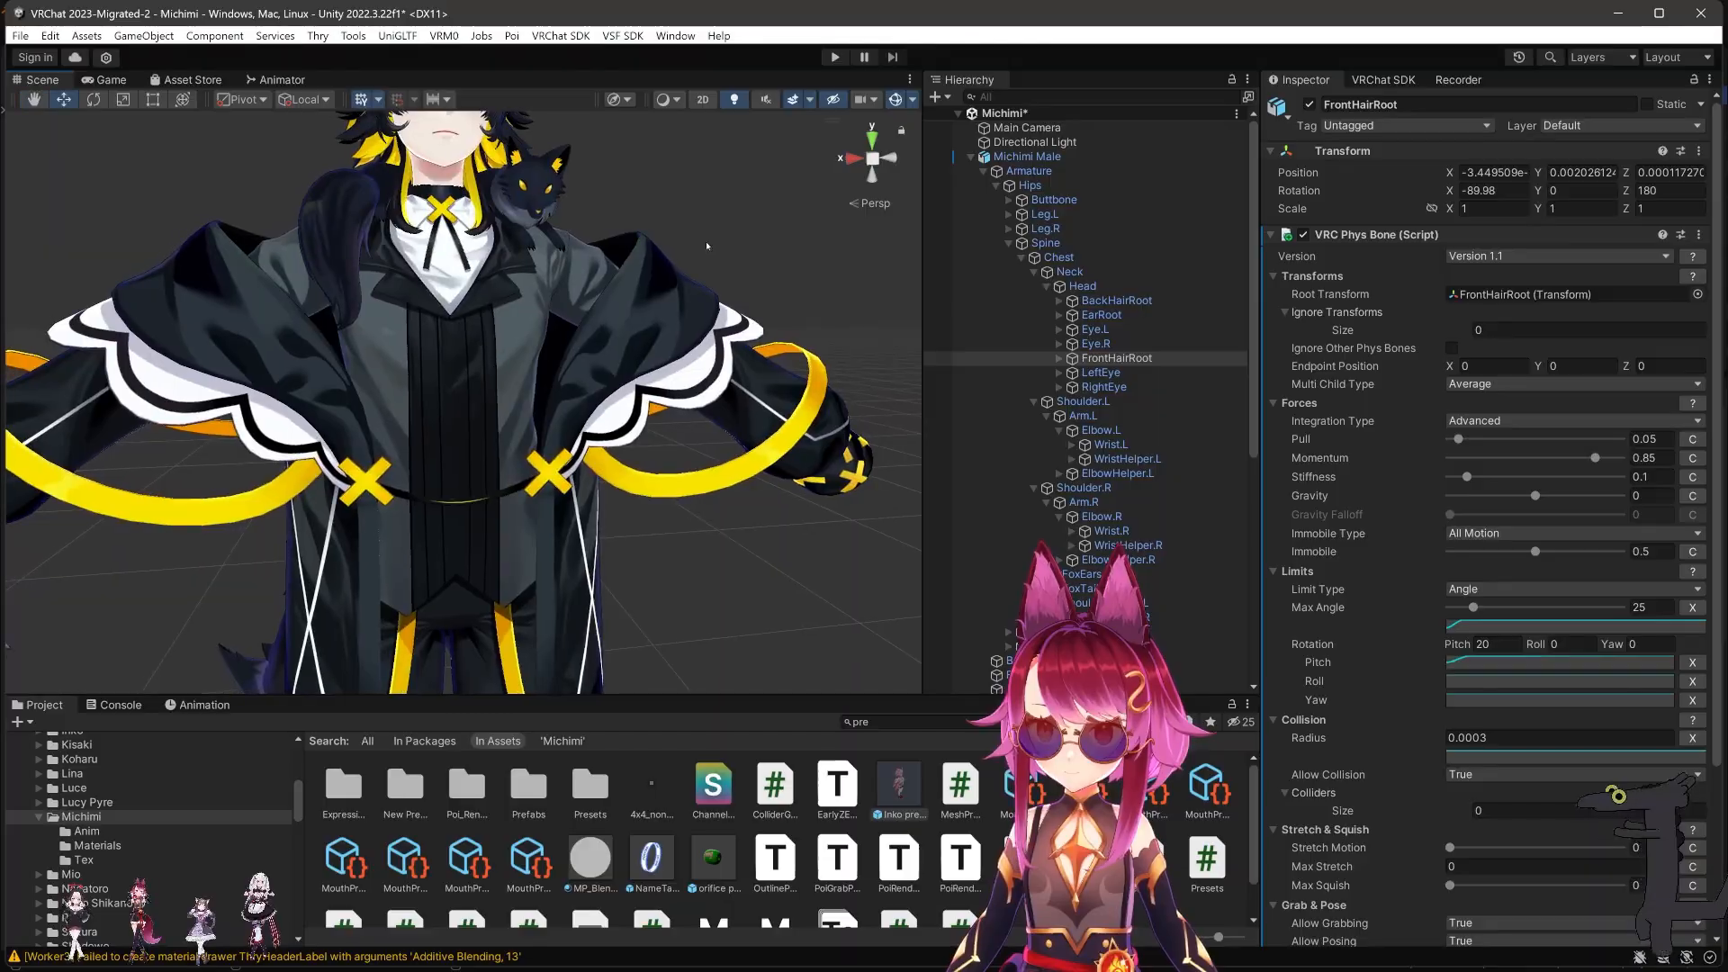
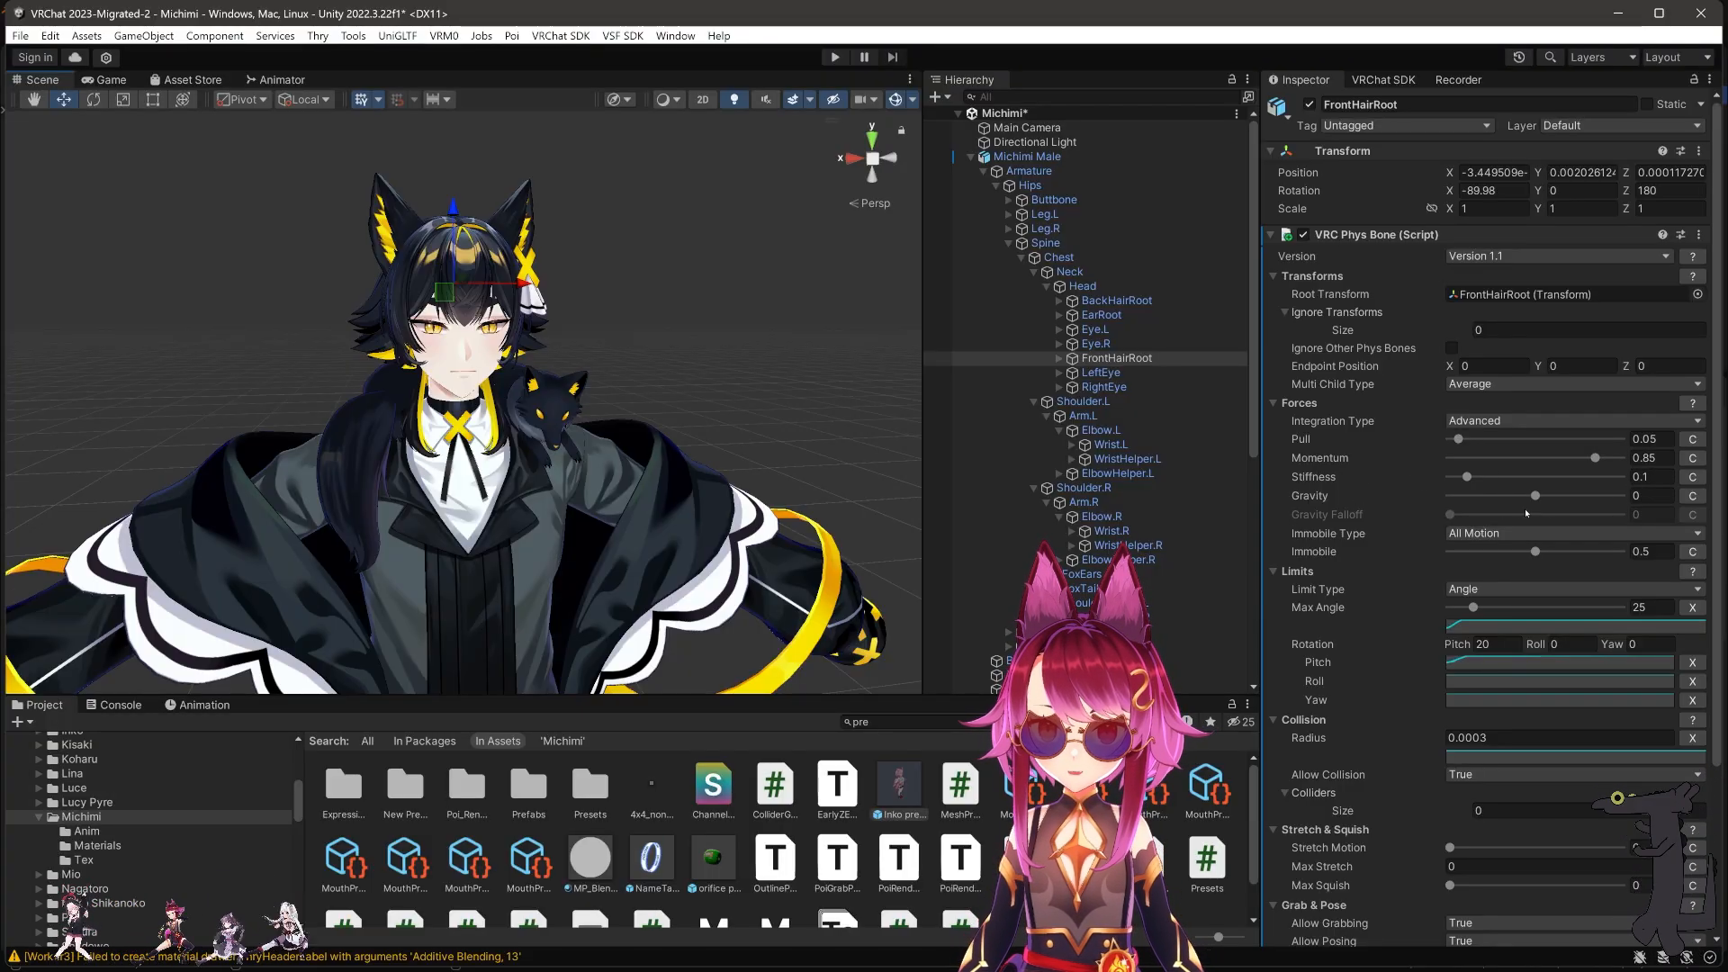
- Remove the Max Angle curve and set the Rotation Pitch to 0
{"action": "scroll", "coordinate": [1403, 550], "scroll_direction": "down", "scroll_amount": 3}
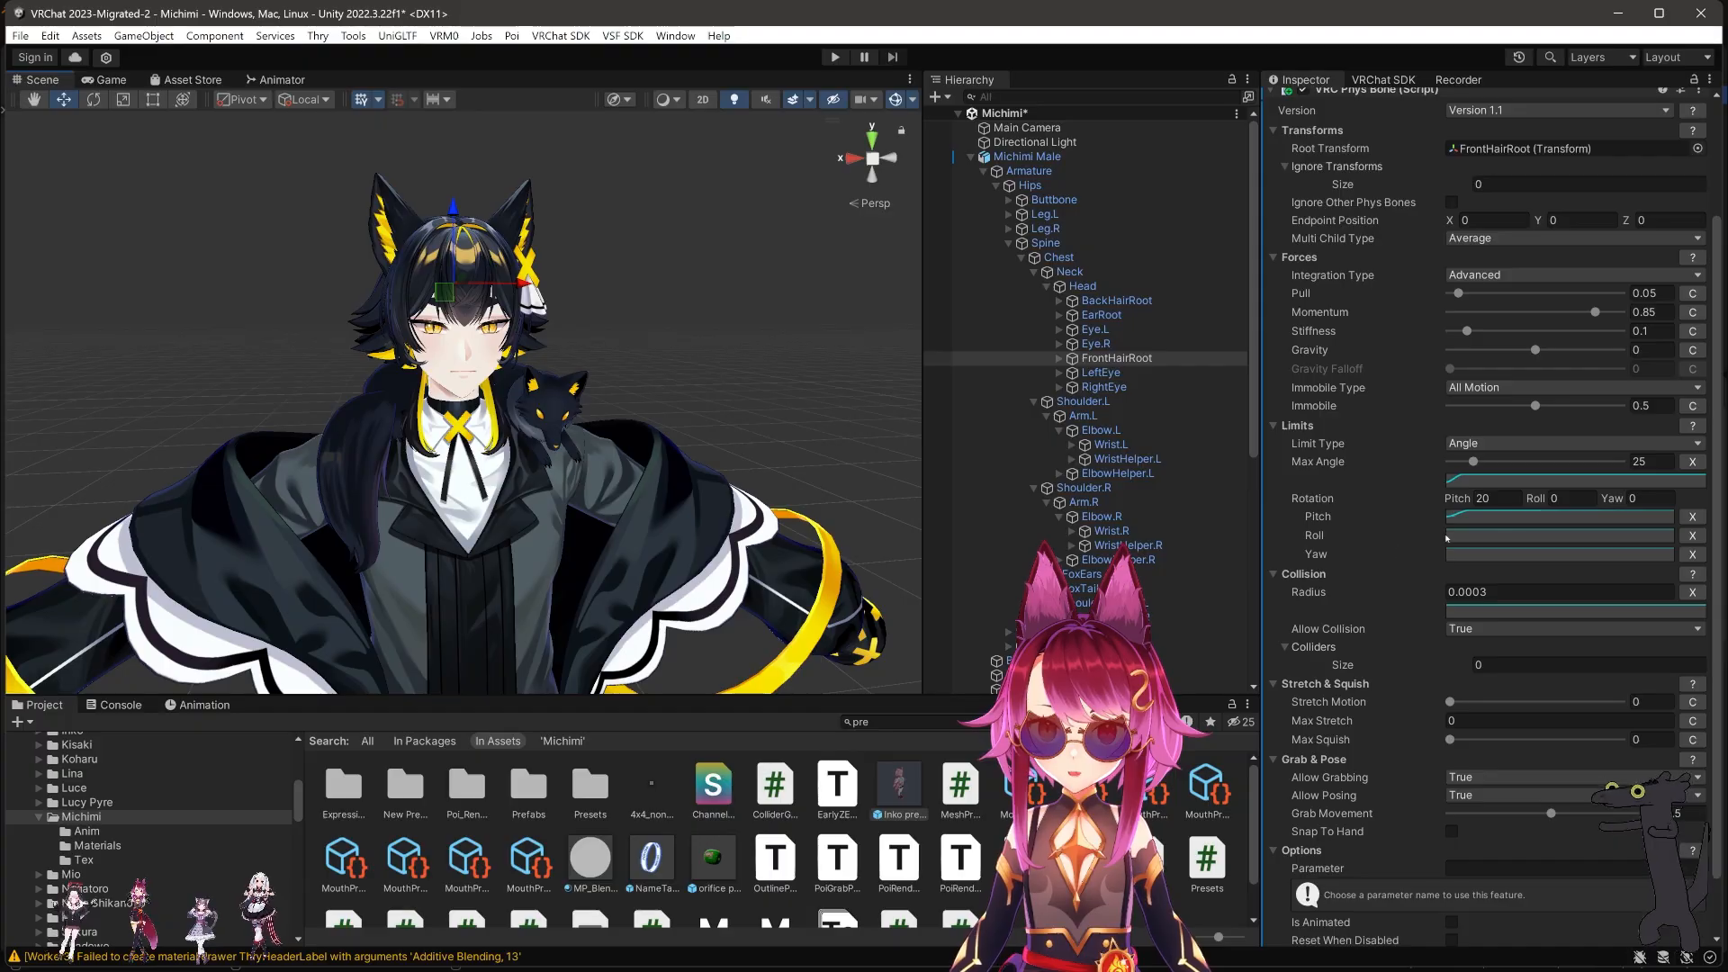
{"action": "left_click", "coordinate": [1691, 462]}
{"action": "left_click", "coordinate": [1692, 498]}
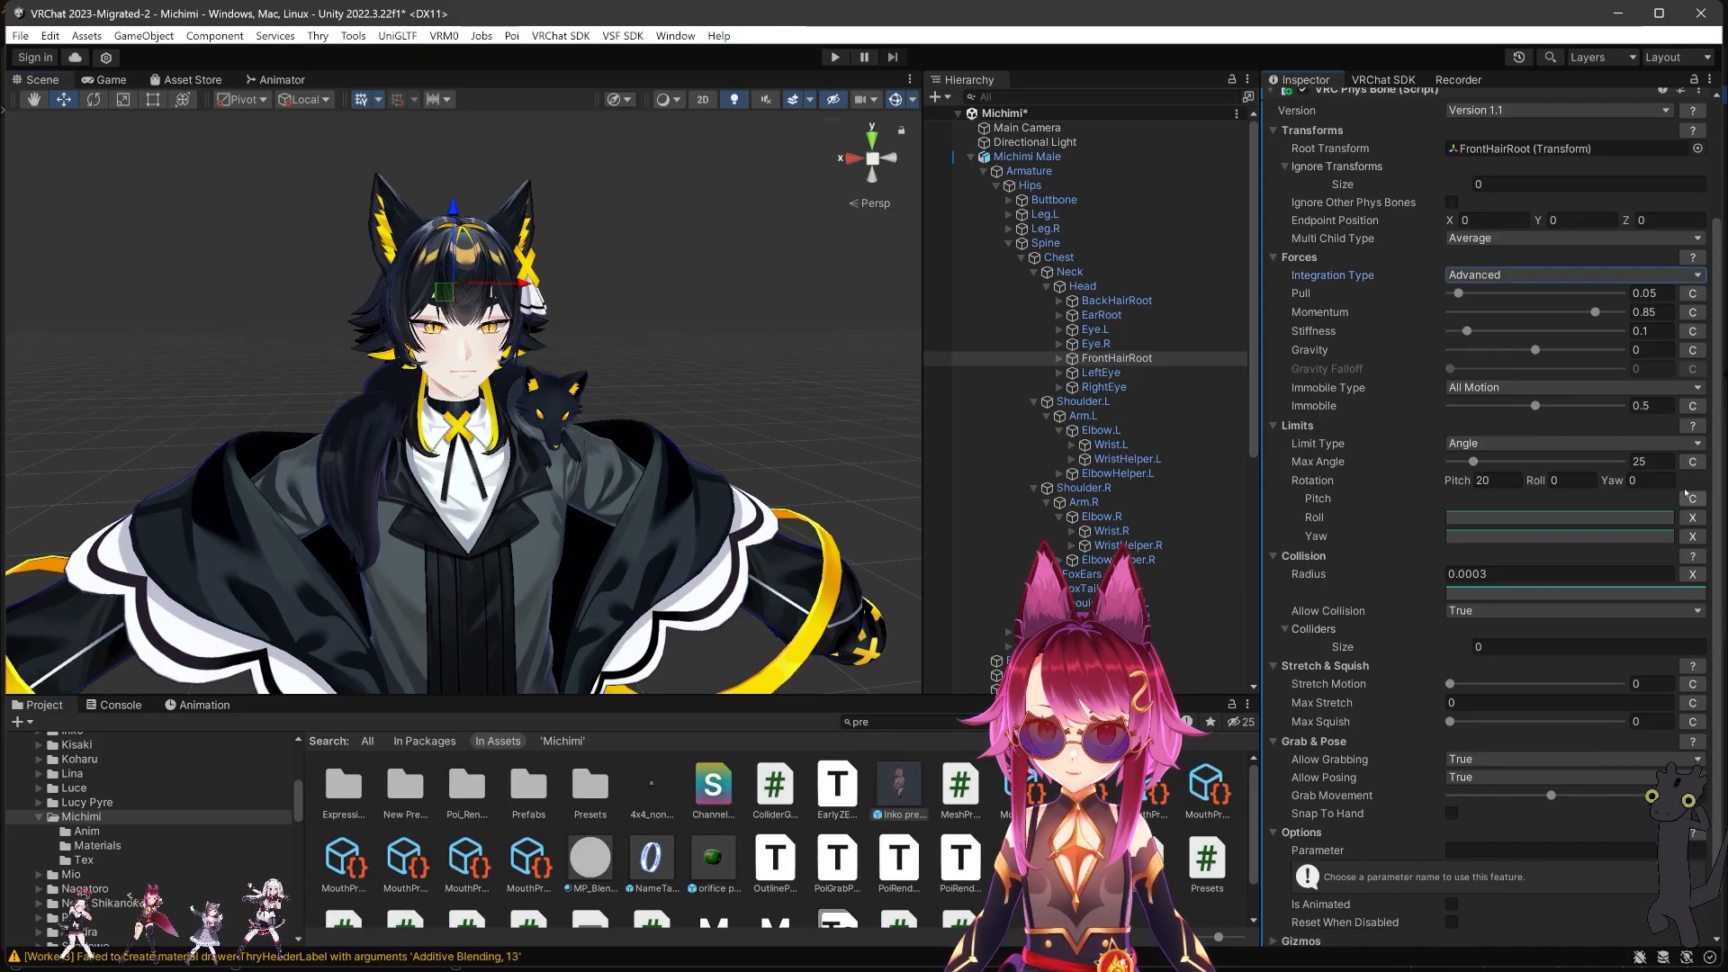
{"action": "left_click", "coordinate": [1651, 461]}
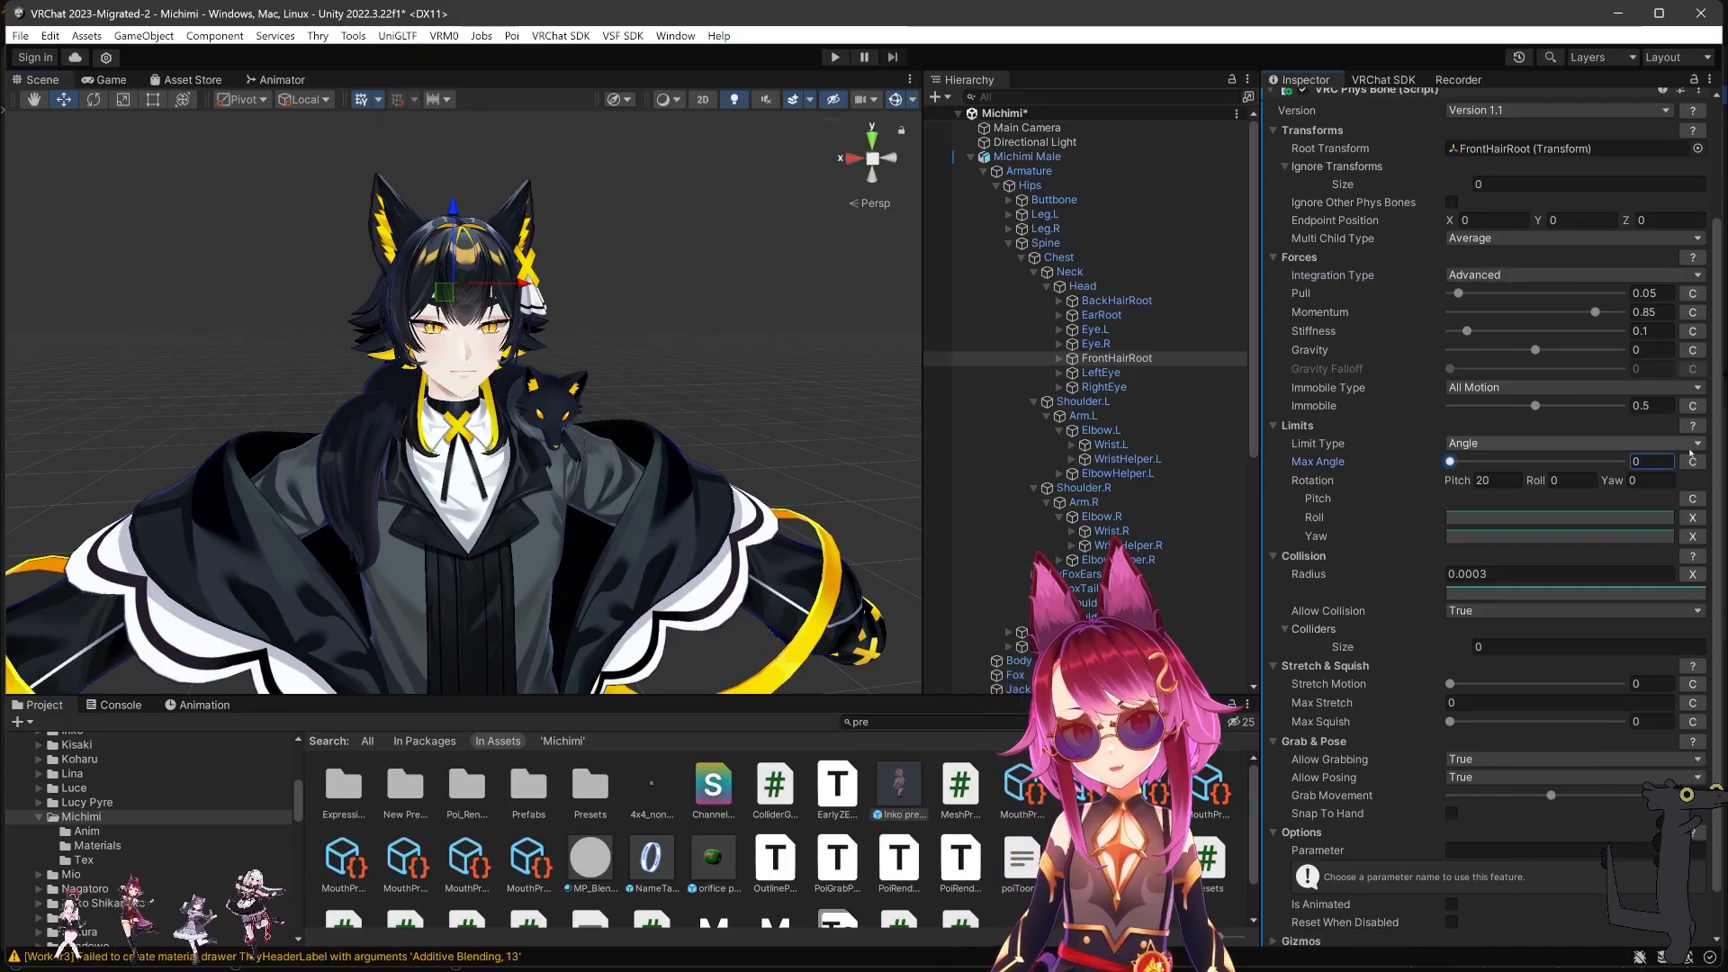
{"action": "left_click", "coordinate": [1692, 499]}
{"action": "left_click", "coordinate": [1494, 480]}
{"action": "type", "text": "0"}
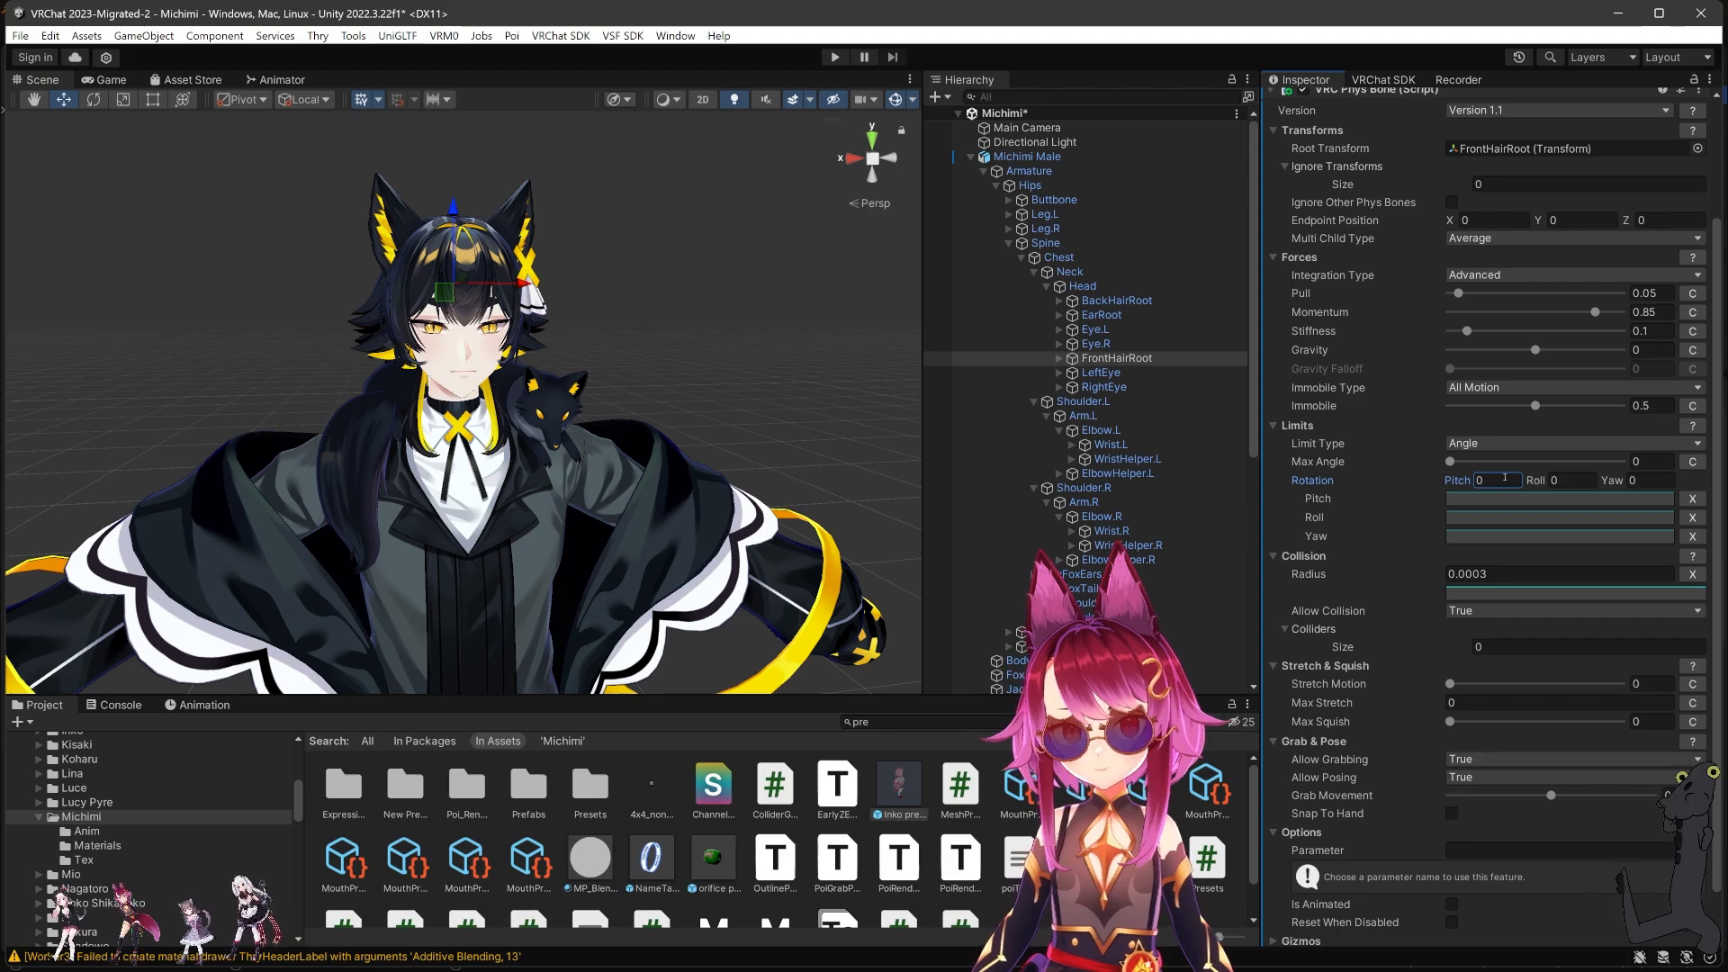
- Assign FrontHairRoot as the Phys Bone root and set Max Angle to 25
{"action": "middle_click_drag", "start_coordinate": [760, 279], "coordinate": [644, 324]}
{"action": "scroll", "coordinate": [644, 324], "scroll_direction": "up", "scroll_amount": 5}
{"action": "scroll", "coordinate": [651, 328], "scroll_direction": "down", "scroll_amount": 4}
{"action": "left_click_drag", "start_coordinate": [652, 328], "coordinate": [744, 352], "text": "alt"}
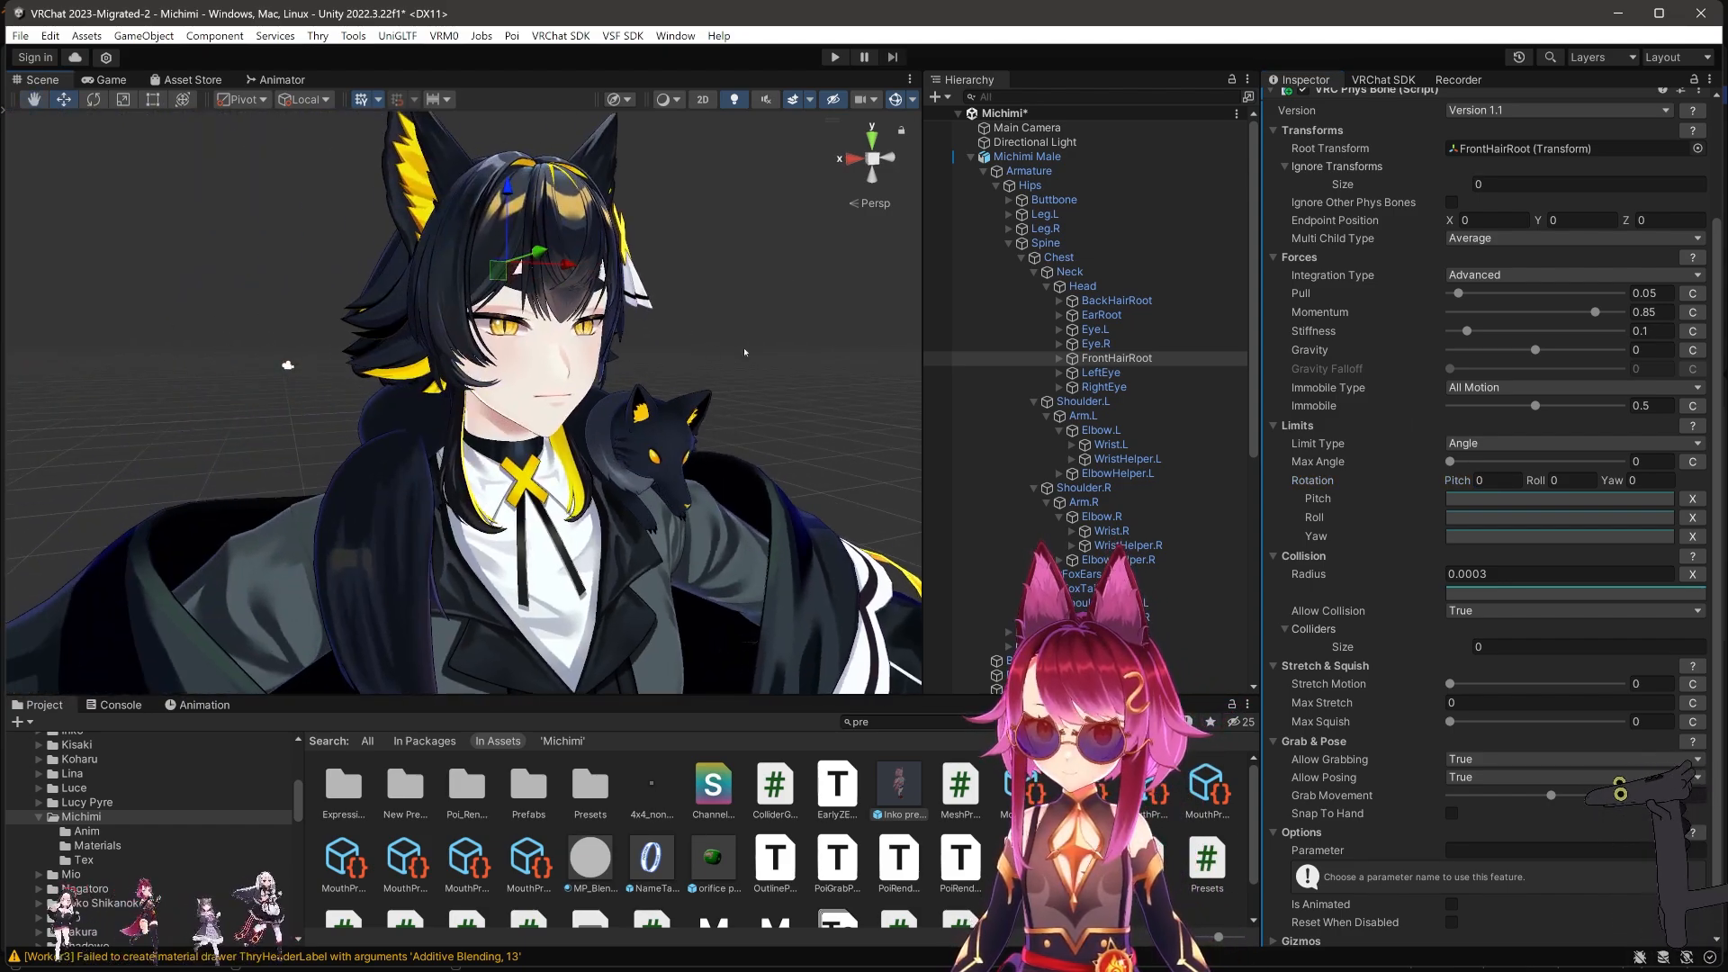
{"action": "scroll", "coordinate": [1510, 228], "scroll_direction": "up", "scroll_amount": 3}
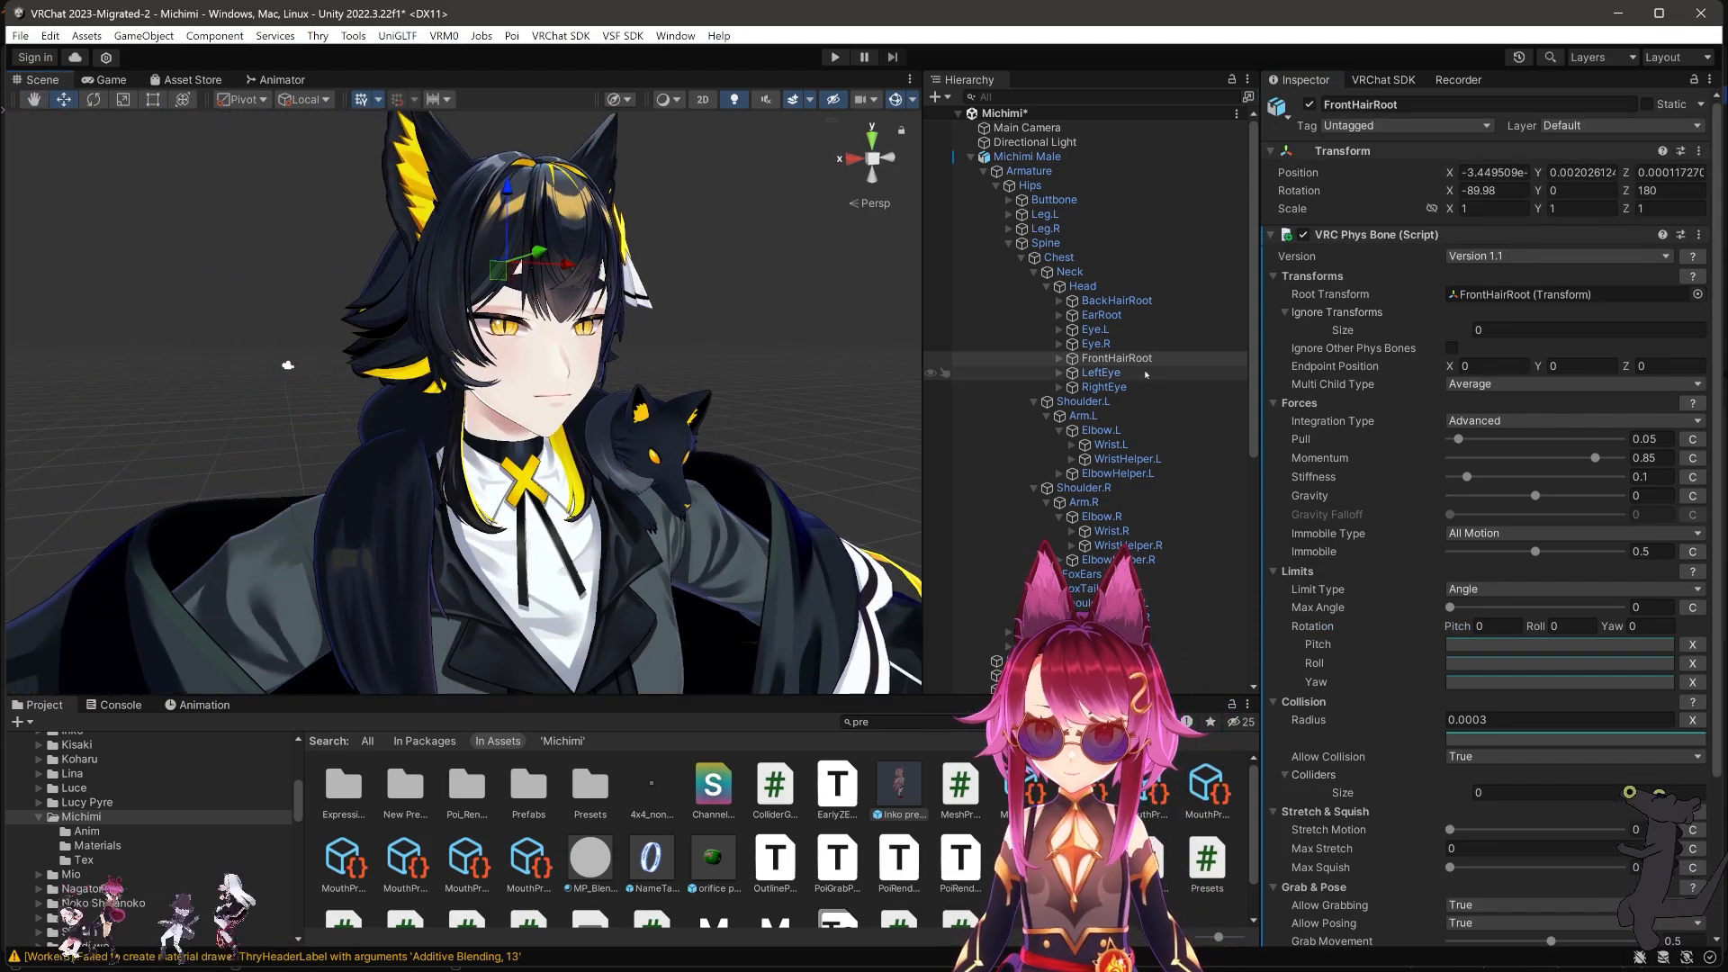
{"action": "left_click_drag", "start_coordinate": [1132, 359], "coordinate": [1516, 294]}
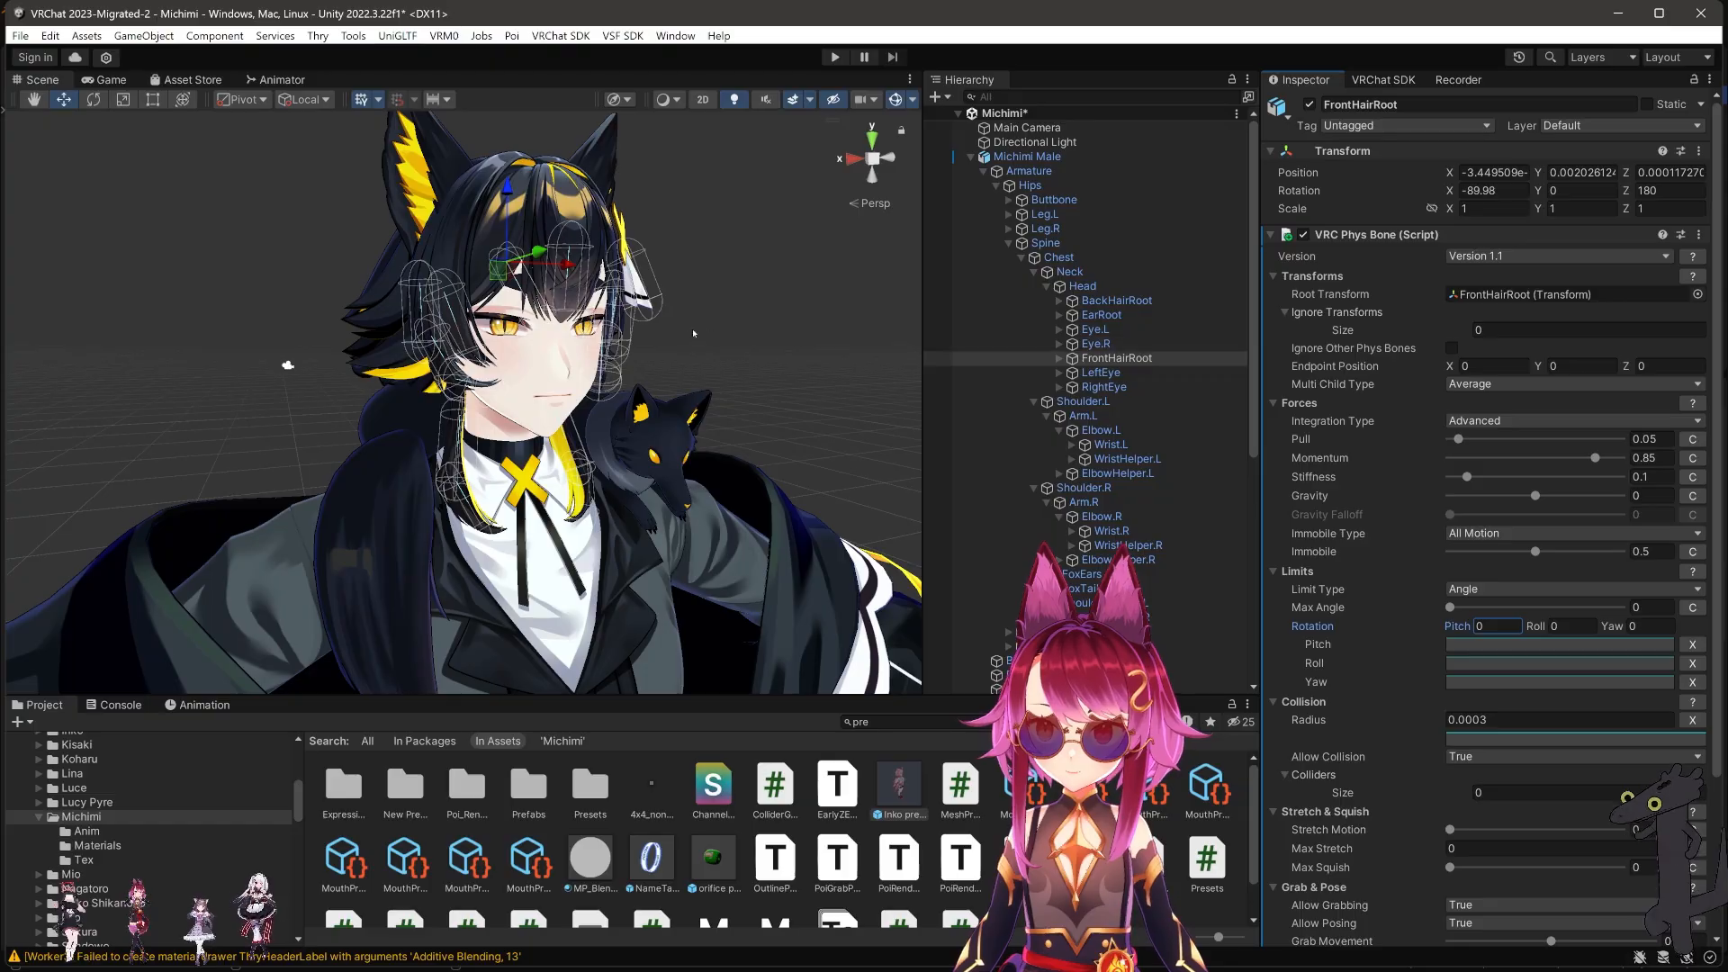
{"action": "scroll", "coordinate": [644, 256], "scroll_direction": "up", "scroll_amount": 4}
{"action": "middle_click_drag", "start_coordinate": [644, 255], "coordinate": [710, 340]}
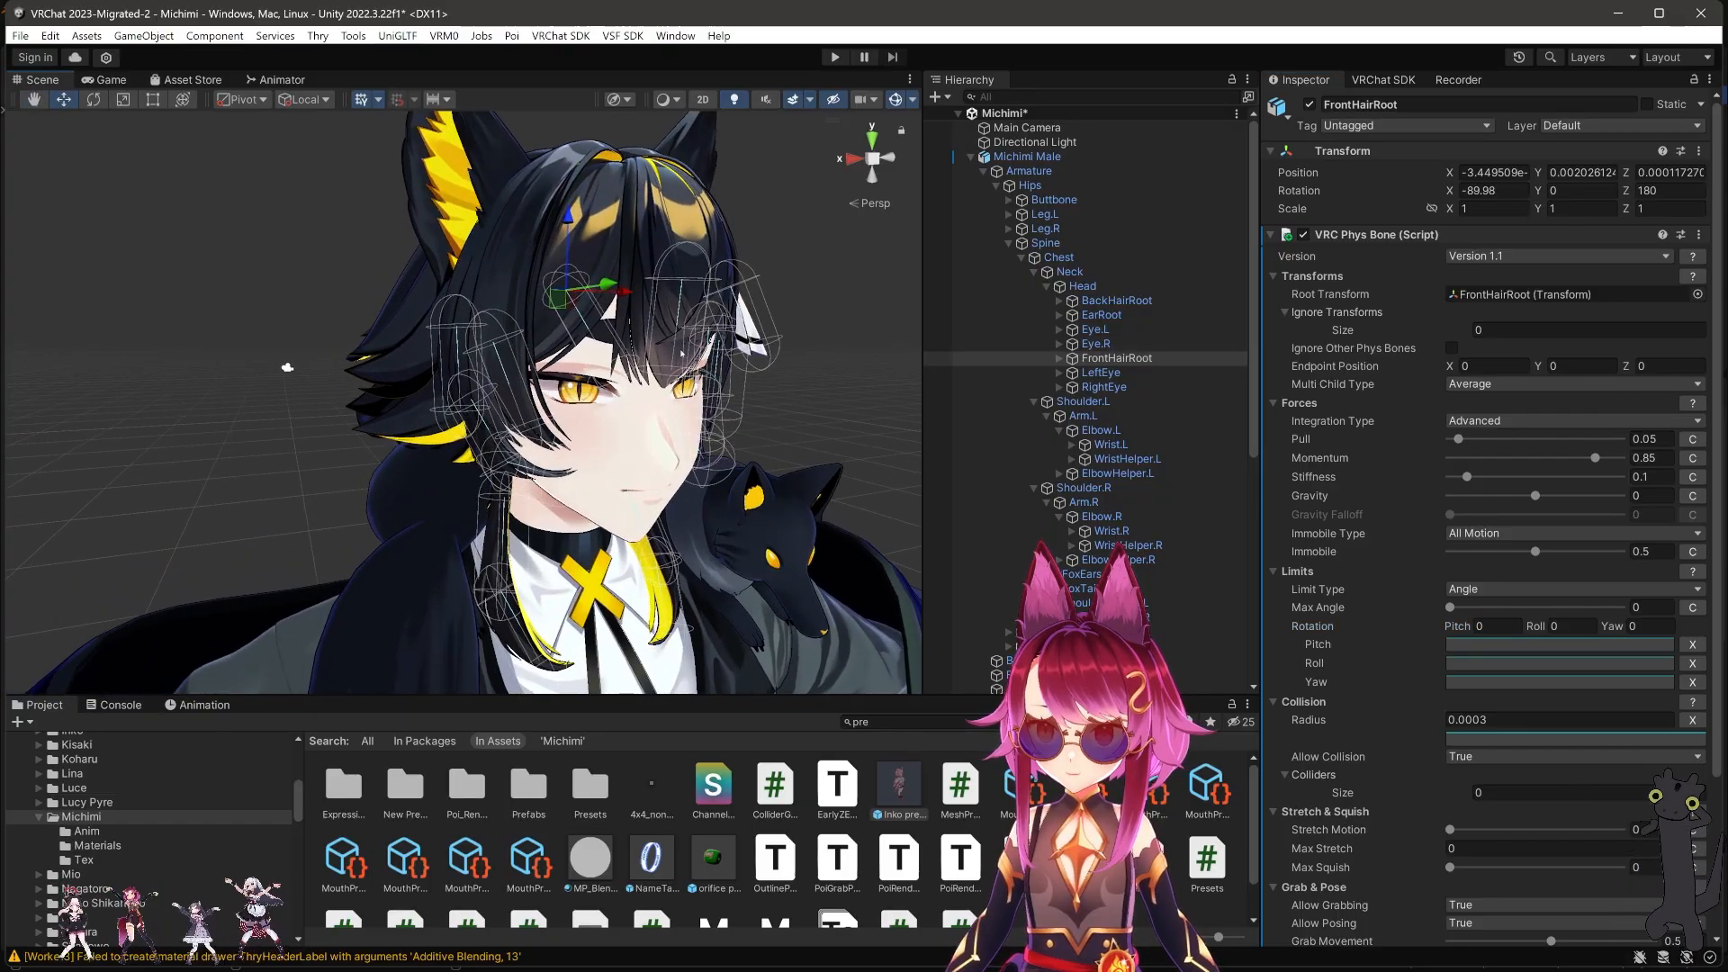
{"action": "left_click_drag", "start_coordinate": [710, 339], "coordinate": [560, 329], "text": "alt"}
{"action": "middle_click_drag", "start_coordinate": [560, 329], "coordinate": [664, 350]}
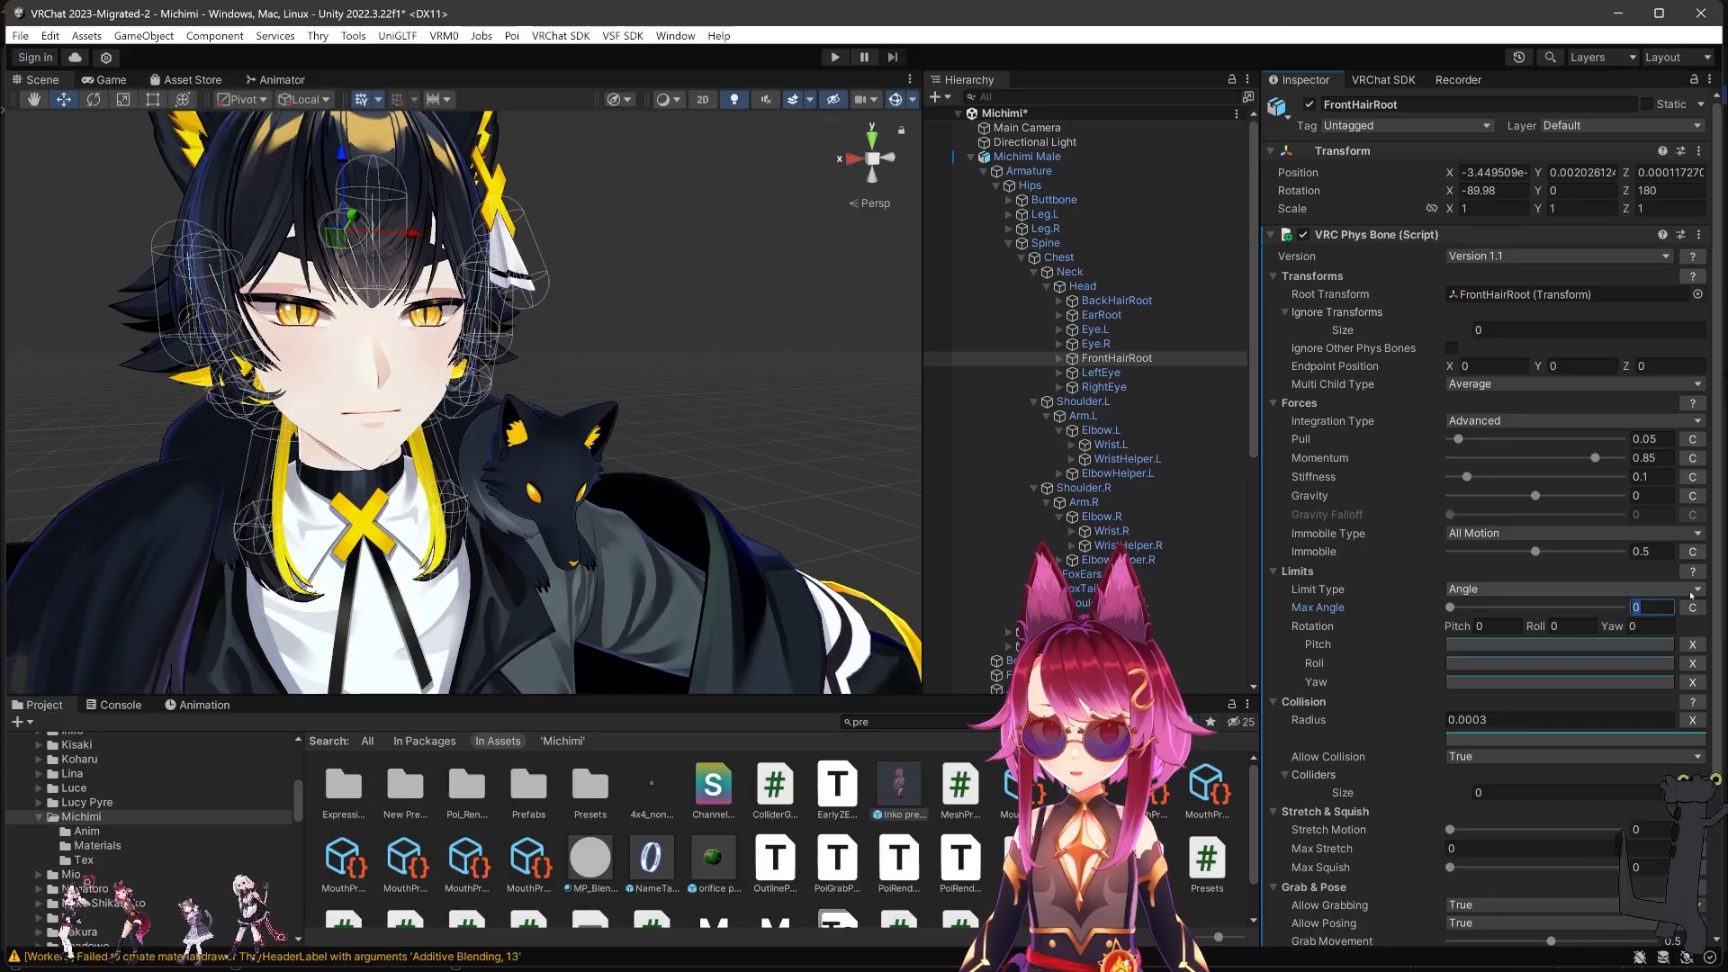
{"action": "type", "text": "25"}
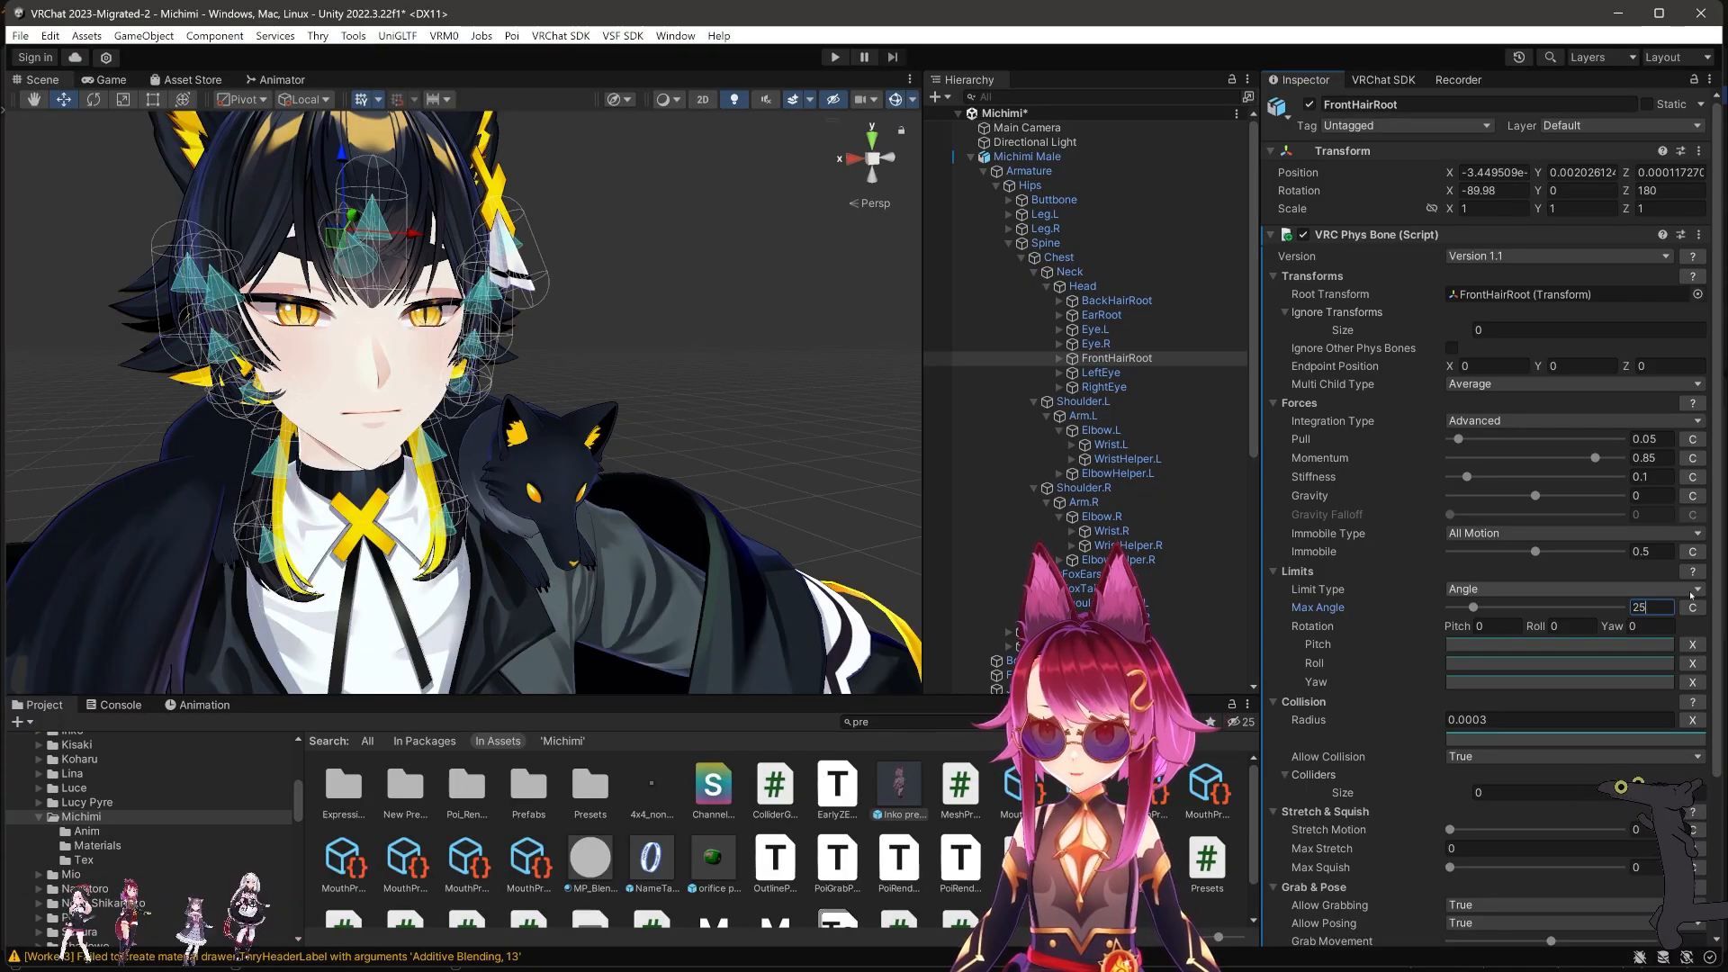
{"action": "left_click_drag", "start_coordinate": [629, 297], "coordinate": [155, 271], "text": "alt"}
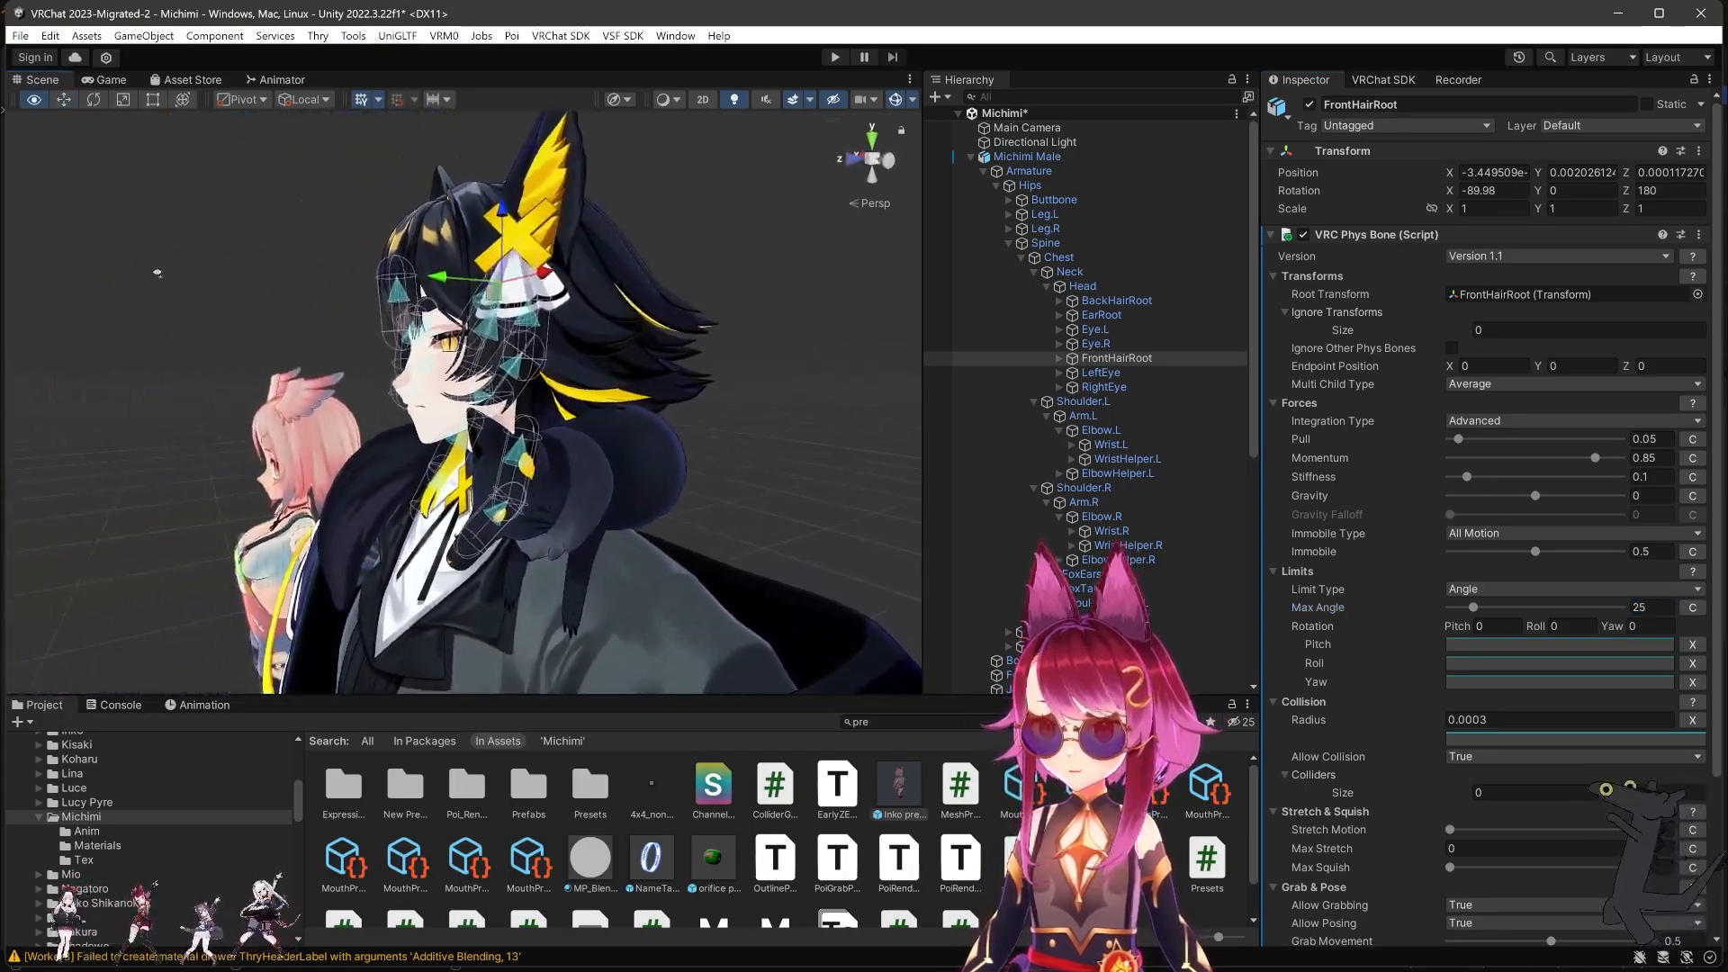
{"action": "middle_click_drag", "start_coordinate": [387, 324], "coordinate": [432, 459]}
{"action": "right_click_drag", "start_coordinate": [432, 459], "coordinate": [578, 501], "text": "alt"}
{"action": "middle_click_drag", "start_coordinate": [578, 501], "coordinate": [589, 299]}
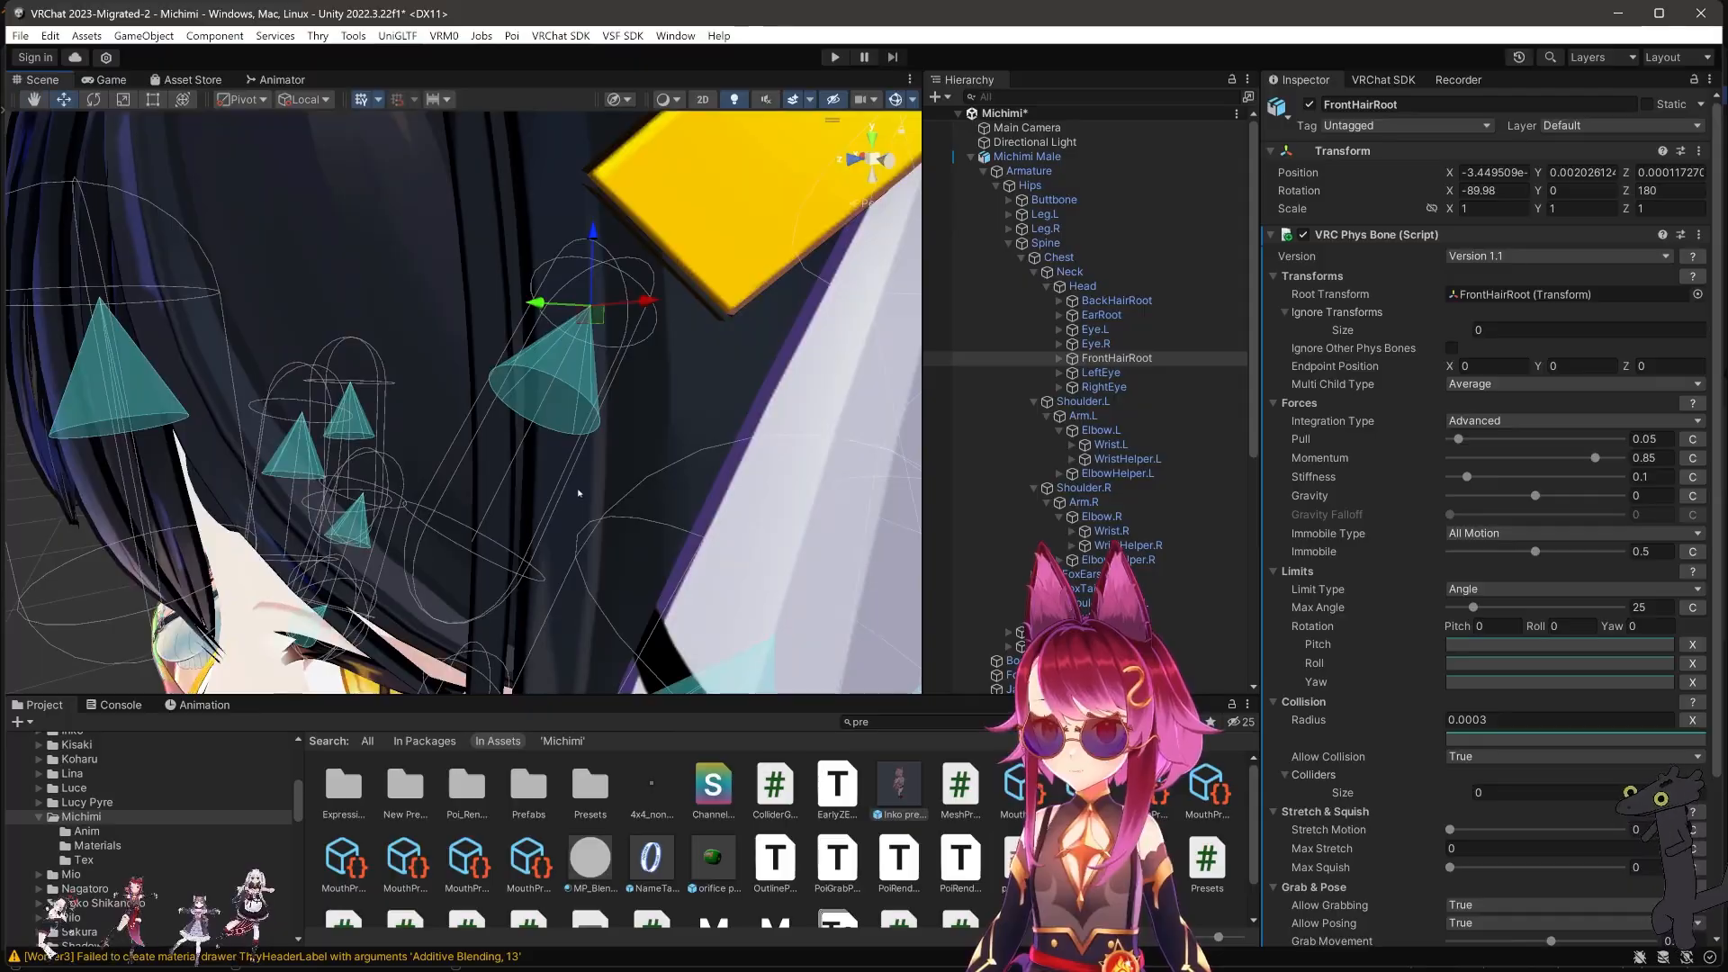
{"action": "right_click_drag", "start_coordinate": [589, 299], "coordinate": [549, 396], "text": "alt"}
{"action": "middle_click_drag", "start_coordinate": [549, 396], "coordinate": [747, 261]}
{"action": "right_click_drag", "start_coordinate": [513, 432], "coordinate": [562, 423], "text": "alt"}
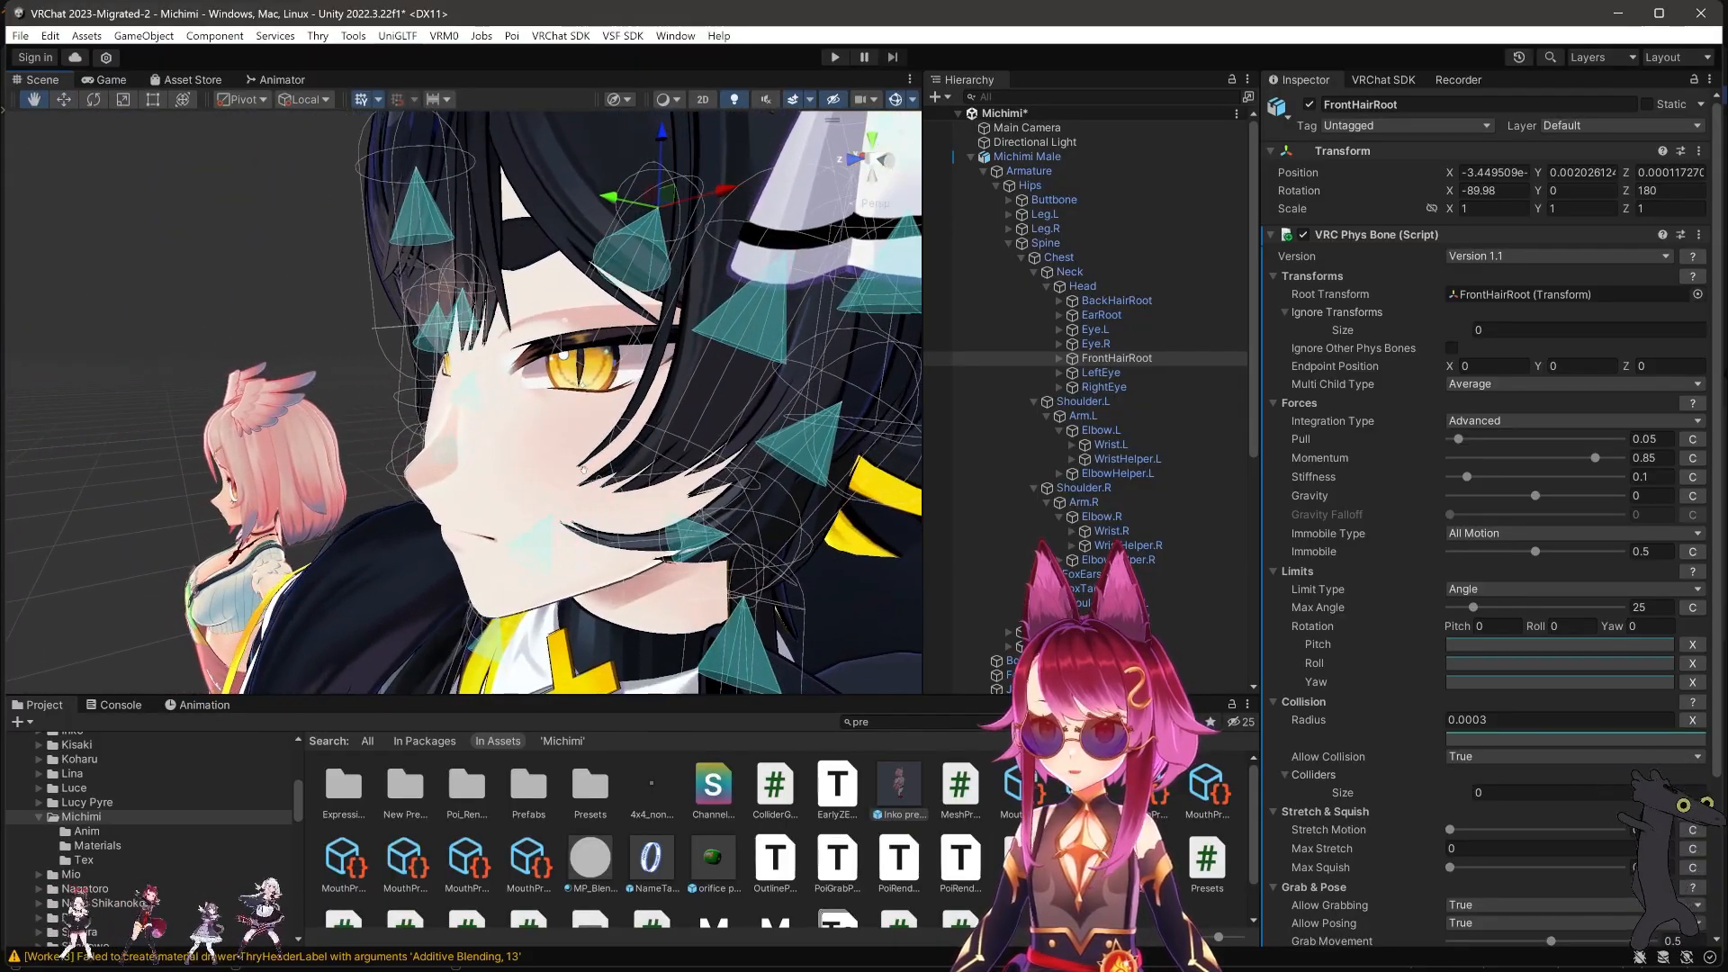
{"action": "middle_click_drag", "start_coordinate": [563, 423], "coordinate": [582, 472]}
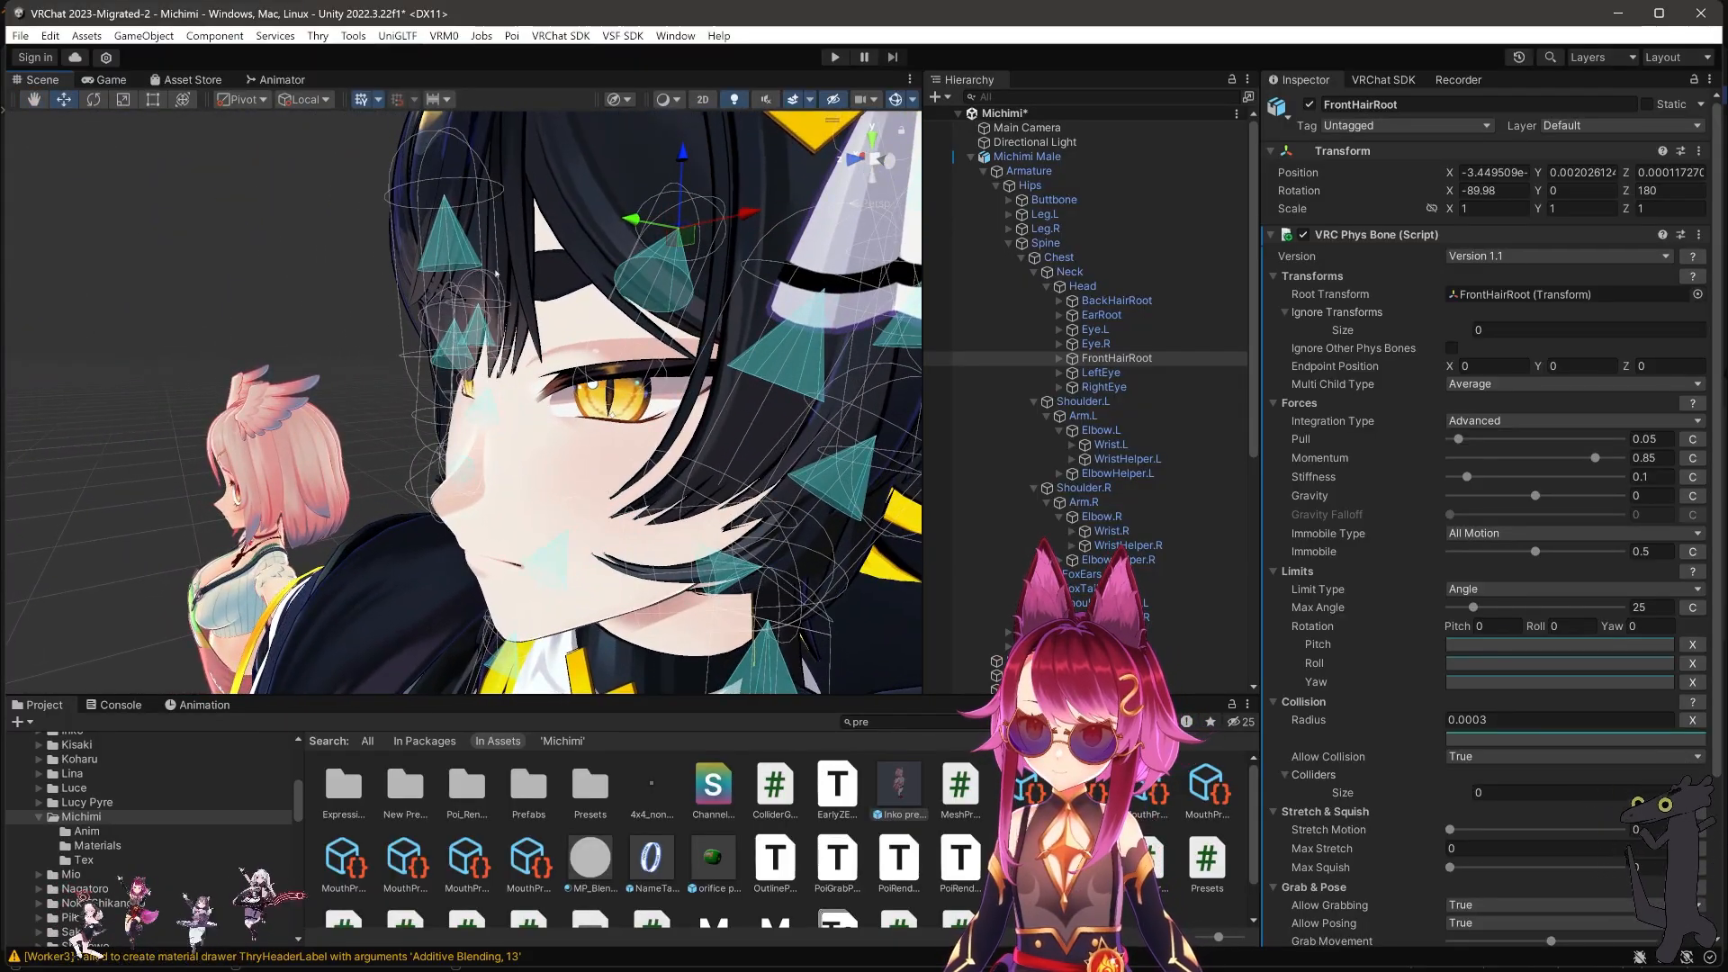
{"action": "left_click_drag", "start_coordinate": [404, 330], "coordinate": [494, 281], "text": "alt"}
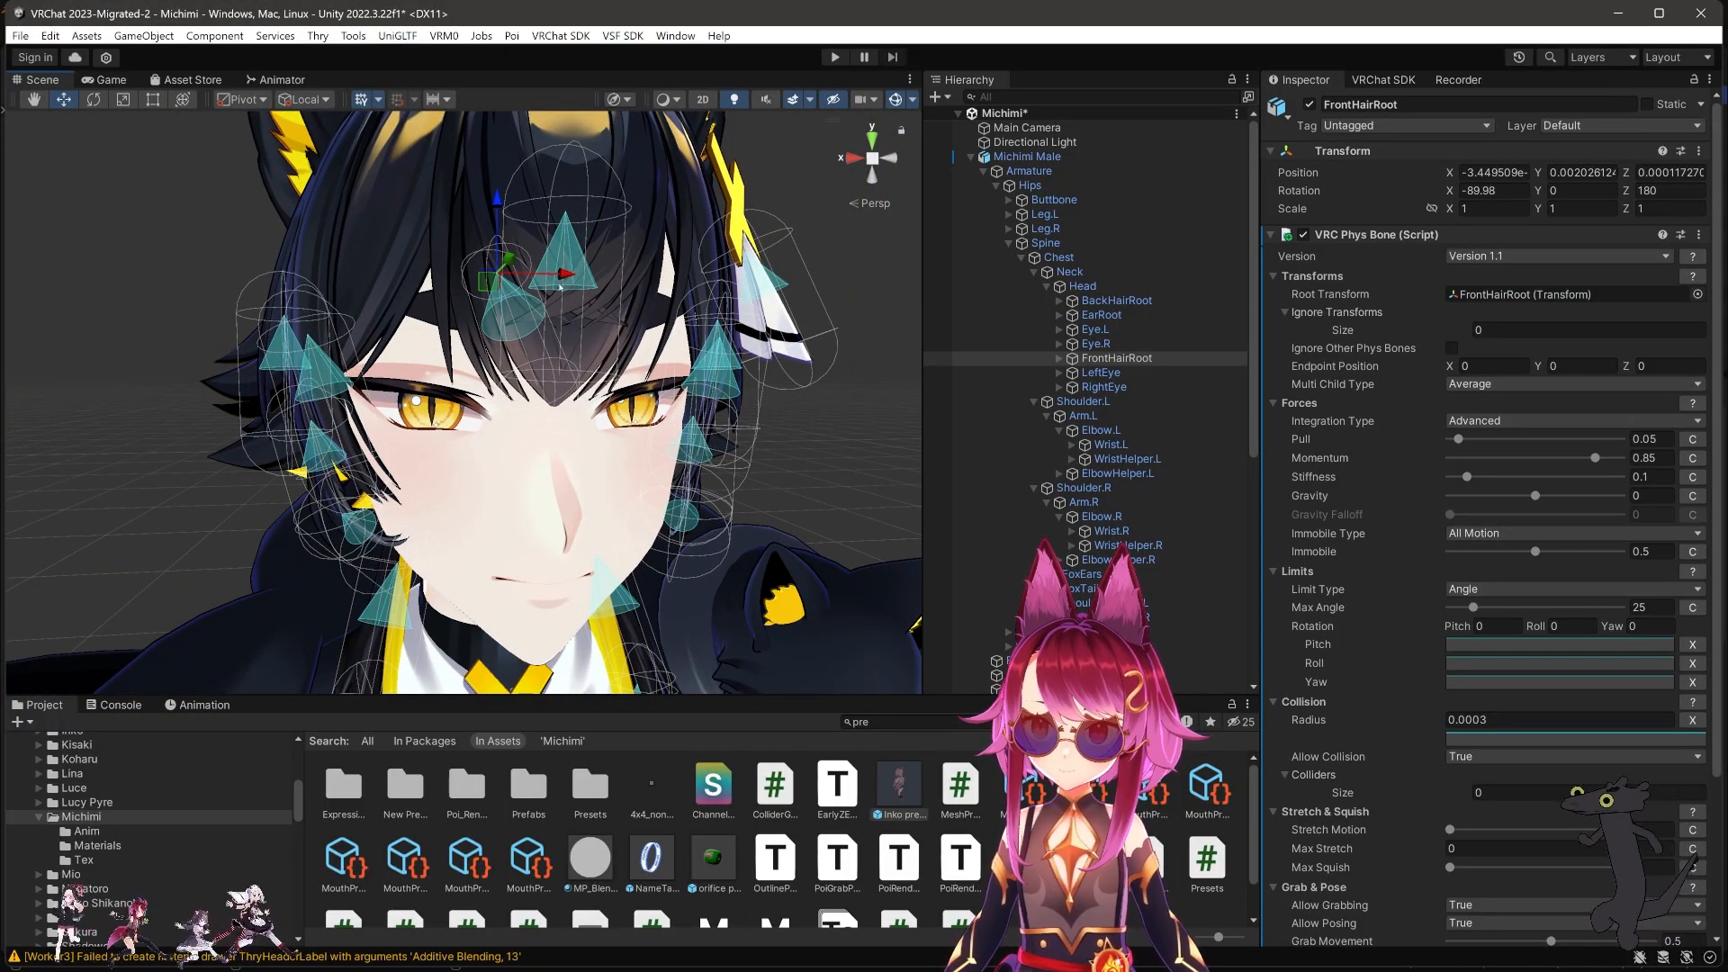
{"action": "scroll", "coordinate": [610, 349], "scroll_direction": "up", "scroll_amount": 4}
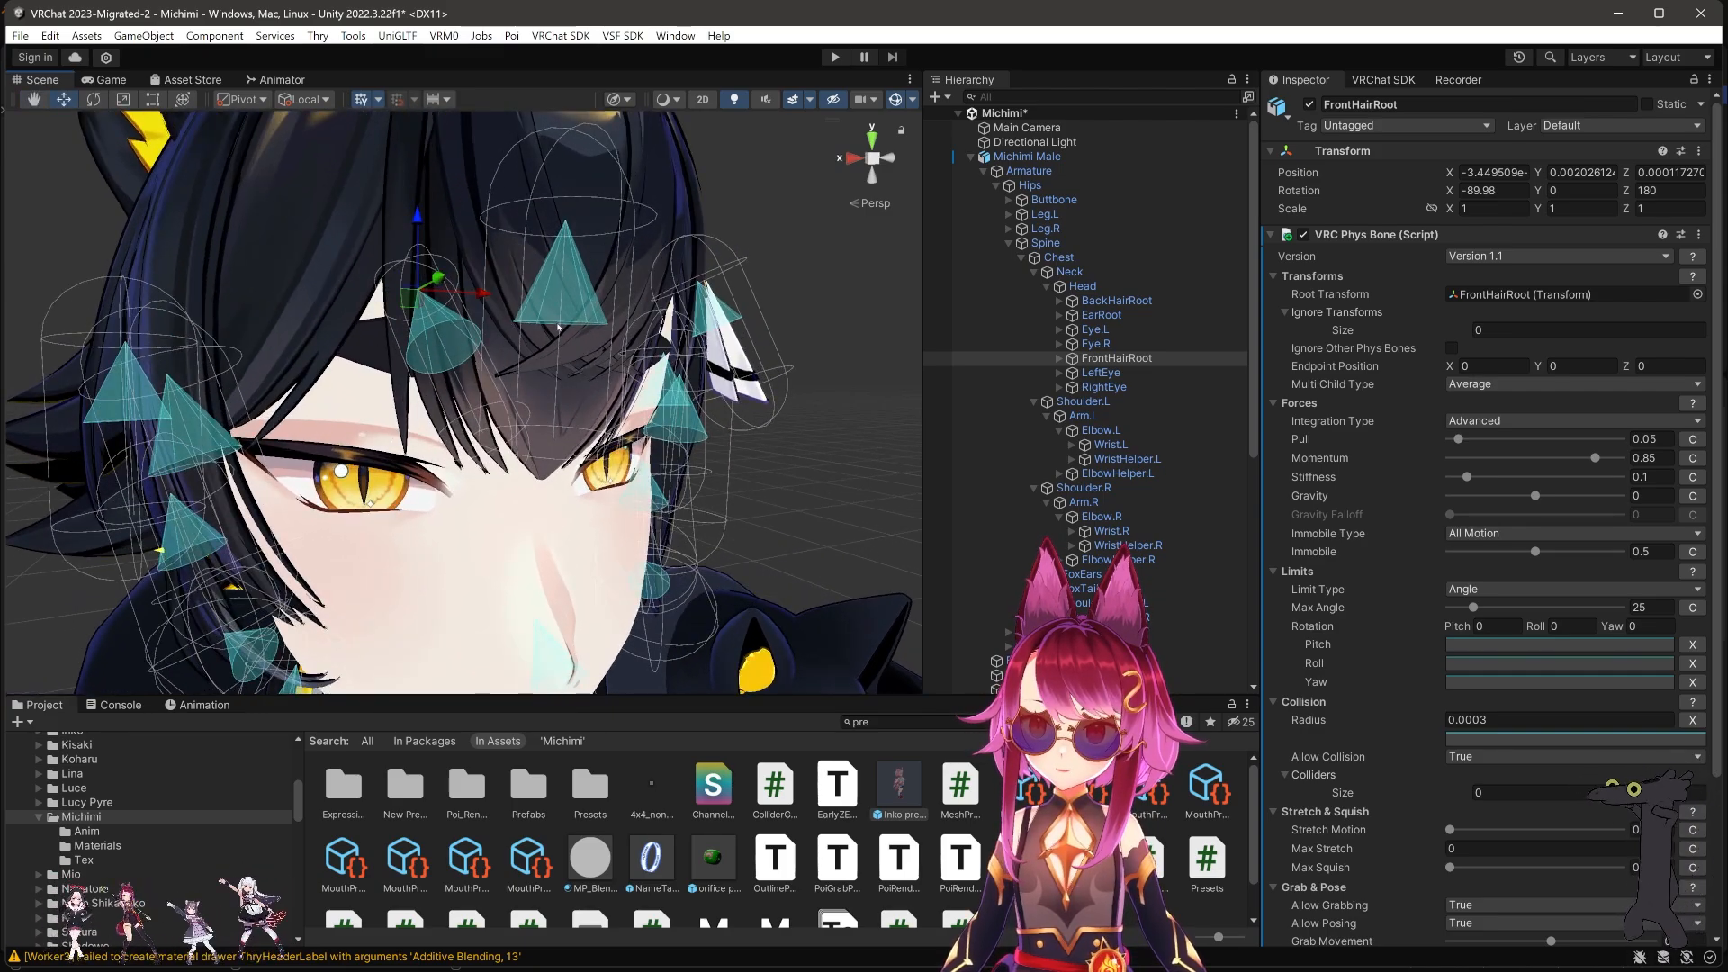
{"action": "right_click_drag", "start_coordinate": [617, 324], "coordinate": [306, 351], "text": "alt"}
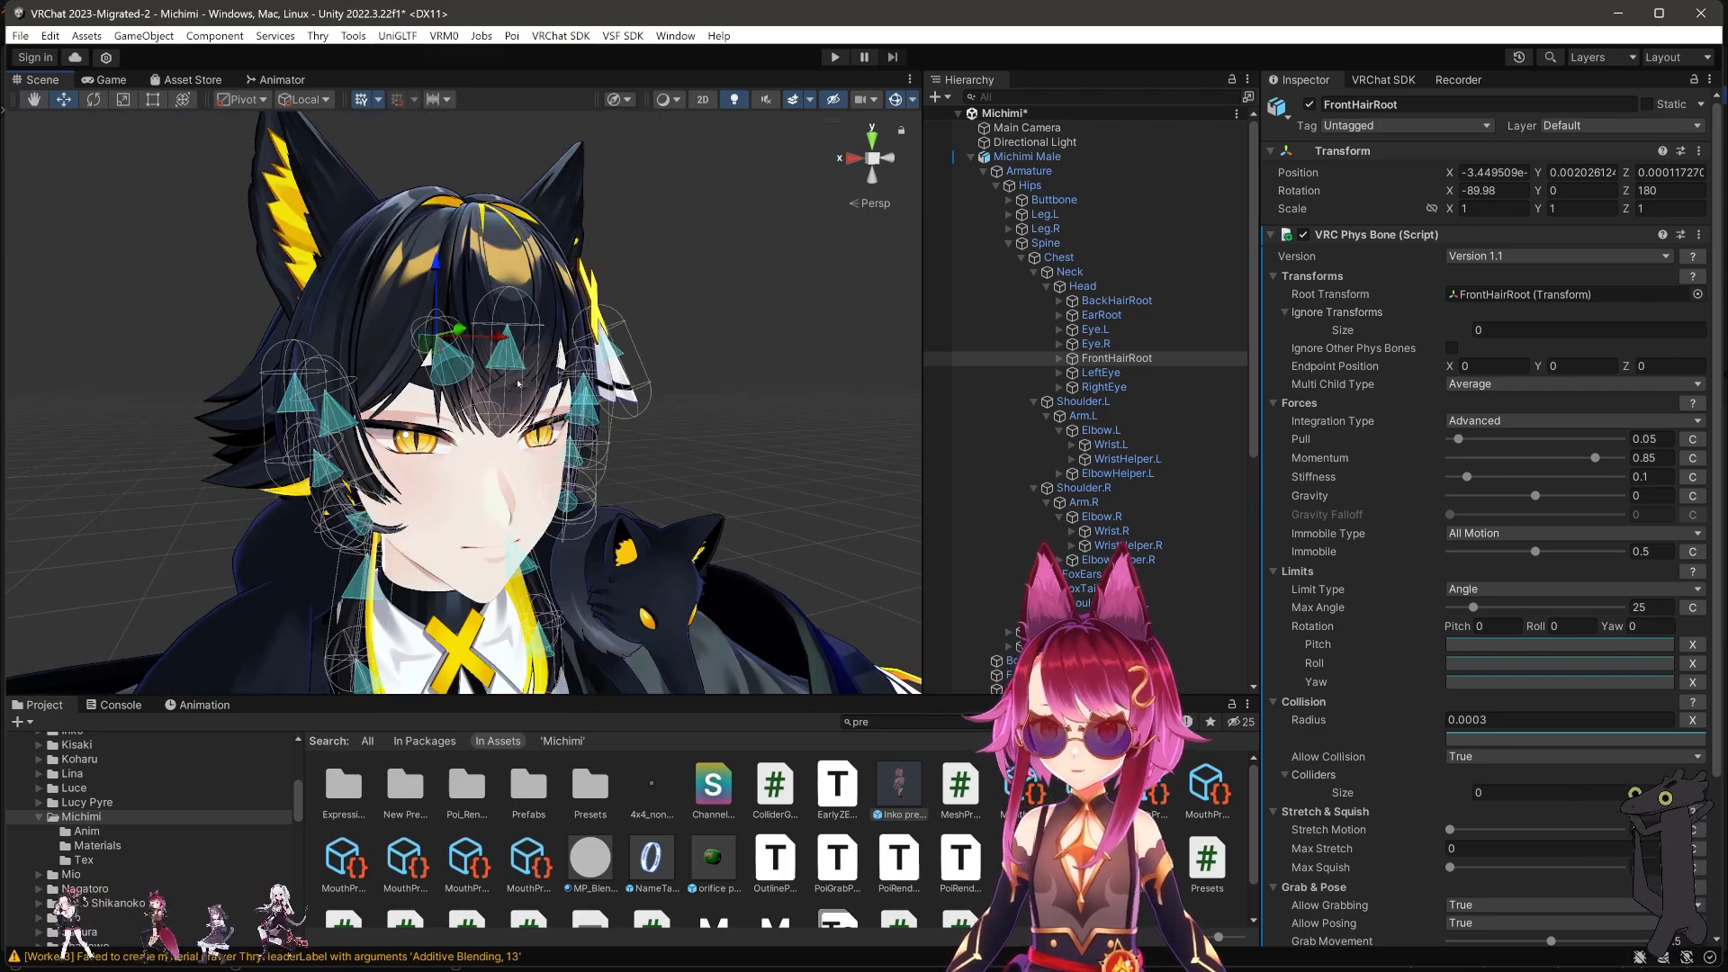
{"action": "left_click_drag", "start_coordinate": [305, 351], "coordinate": [639, 389], "text": "alt"}
{"action": "right_click_drag", "start_coordinate": [640, 389], "coordinate": [646, 430], "text": "alt"}
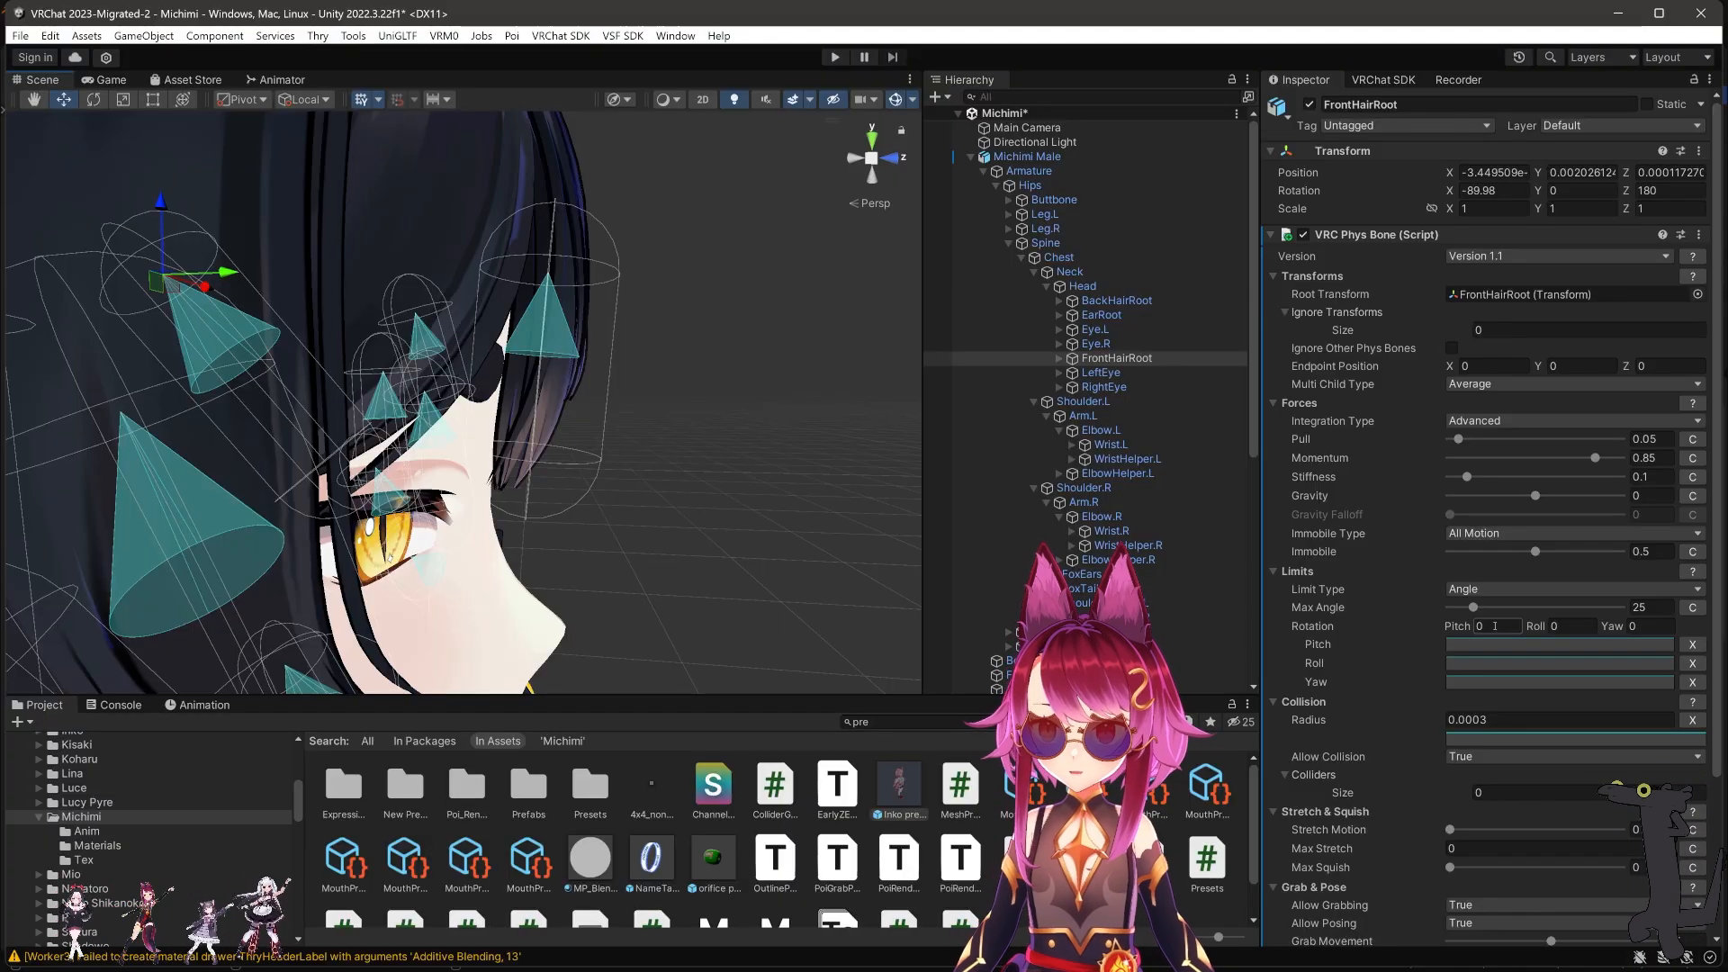
- Set the front hair Phys Bone's Max Angle to 30 and Rotation Pitch to -15
{"action": "type", "text": "30"}
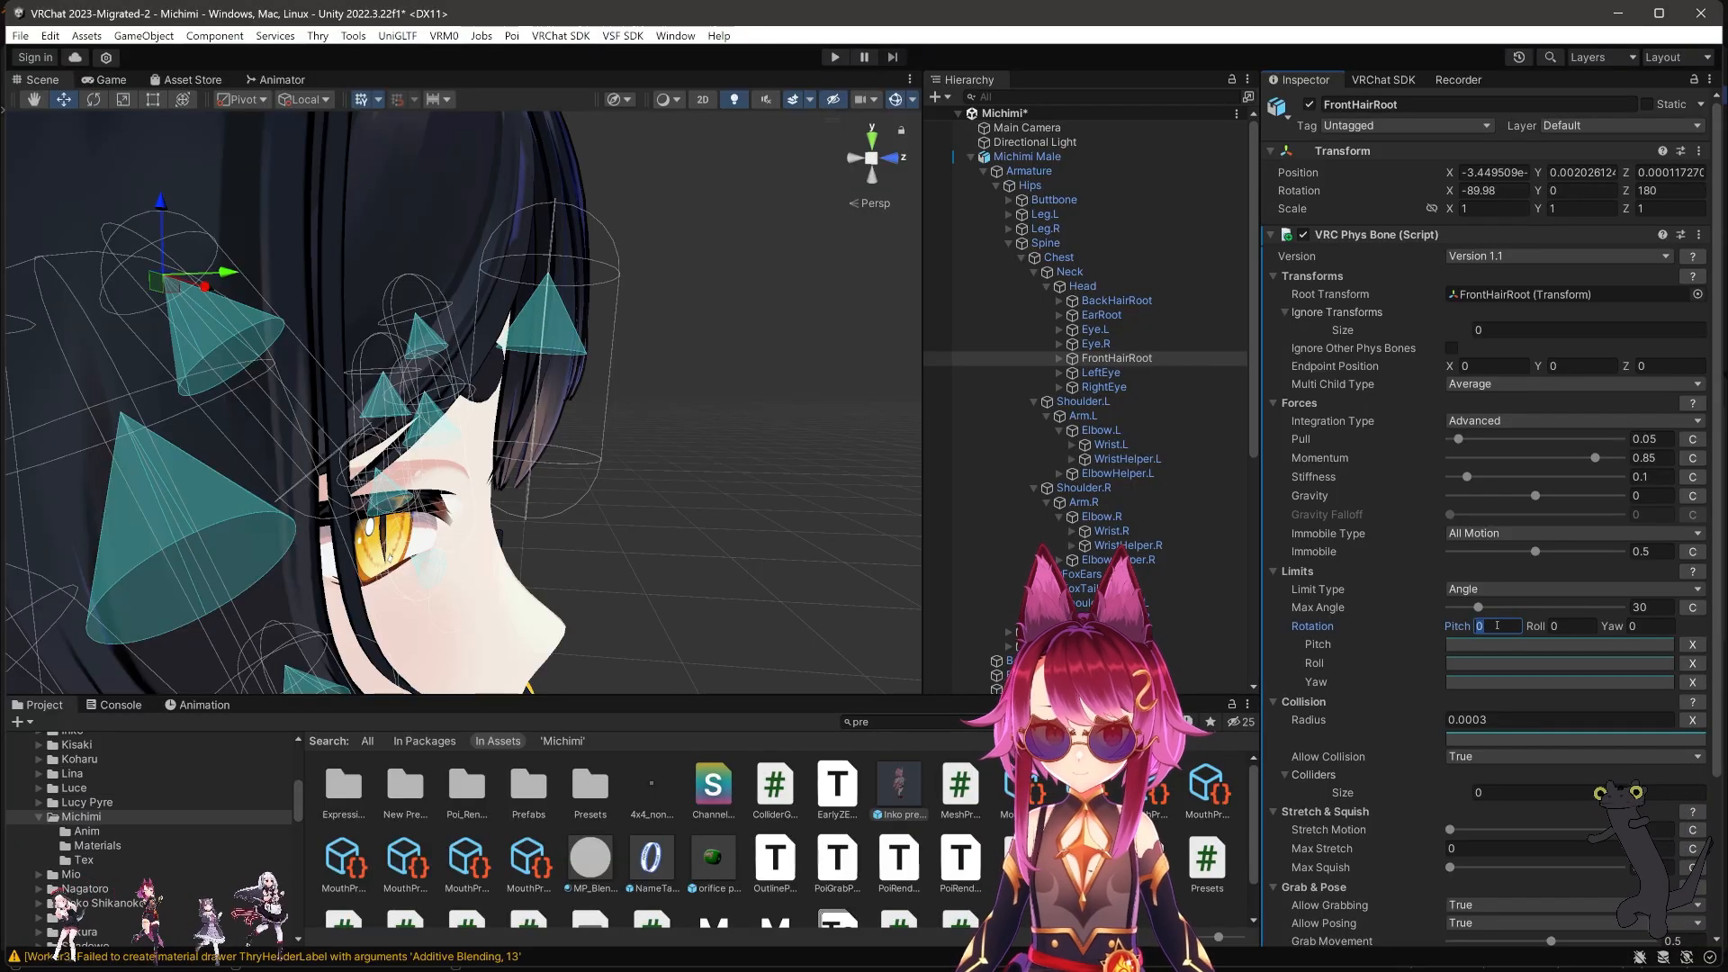
{"action": "type", "text": "15"}
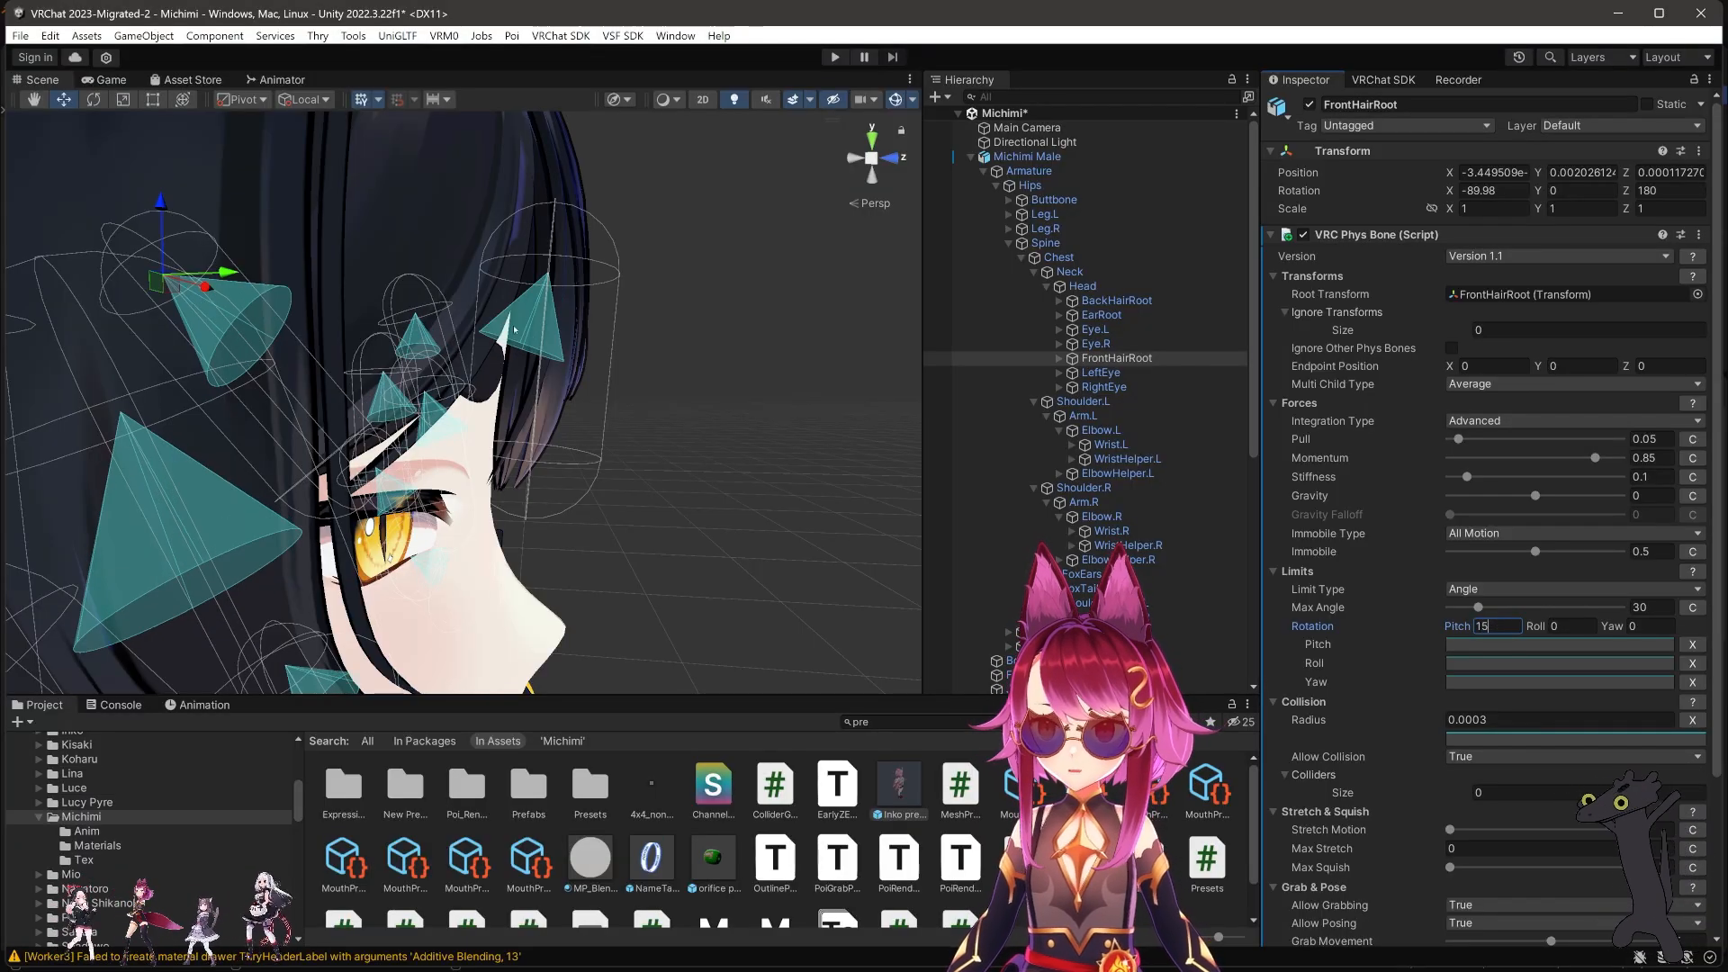
{"action": "type", "text": "-"}
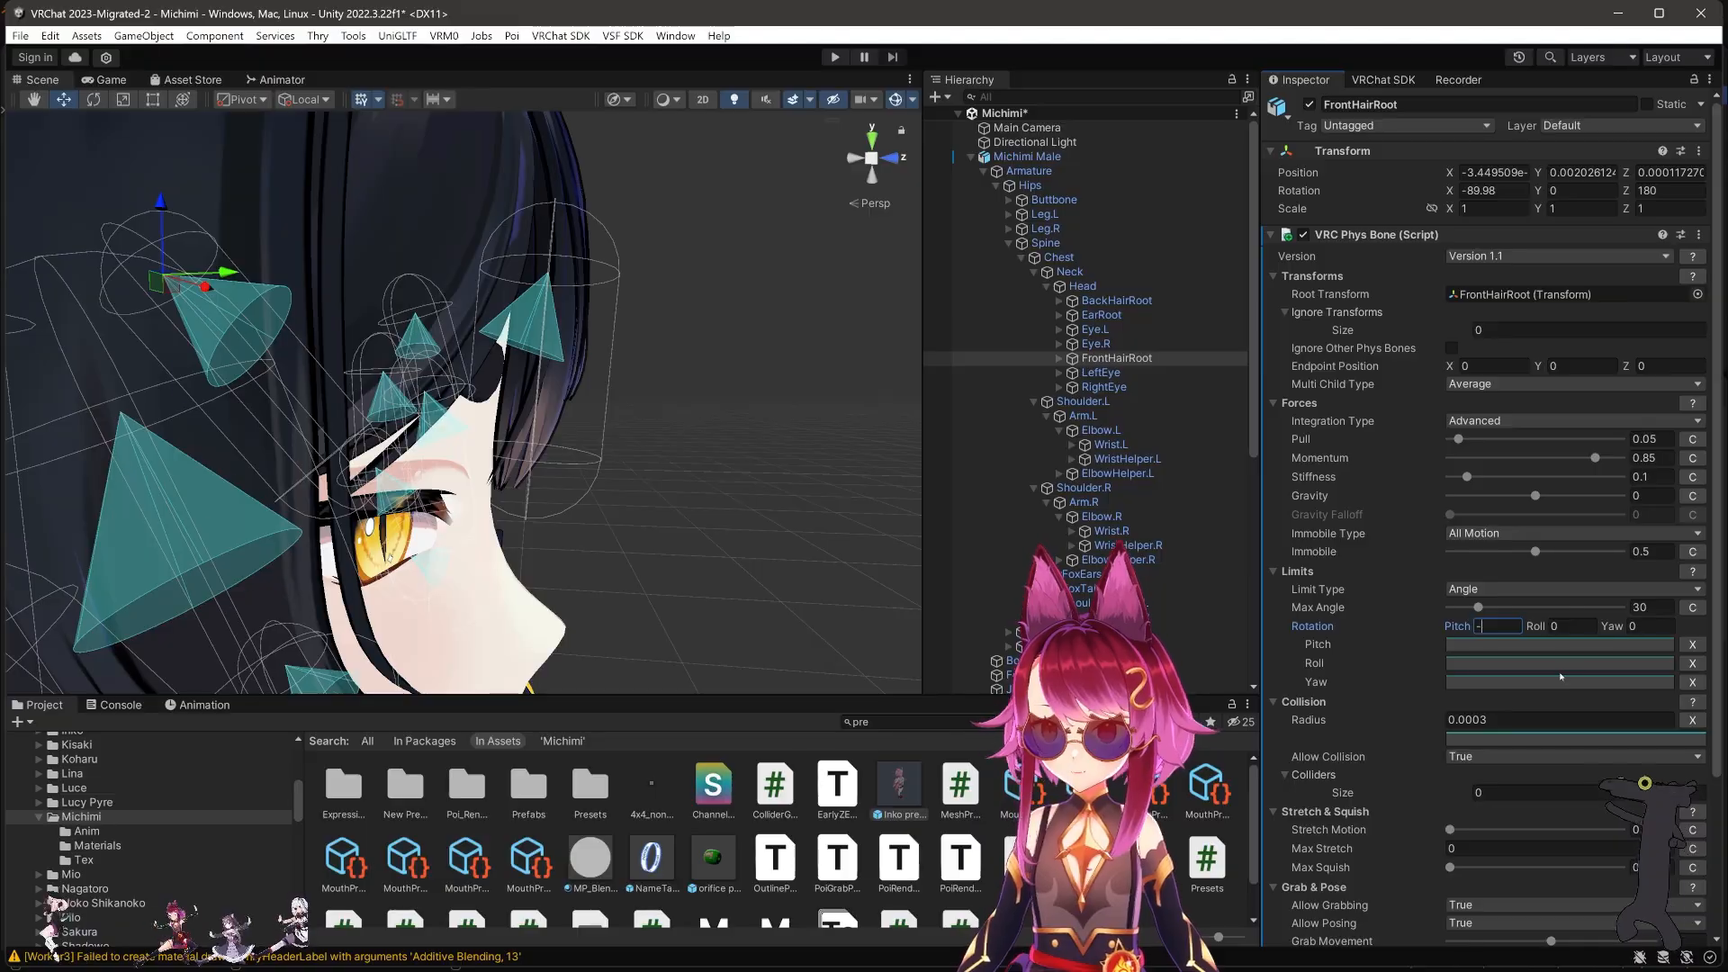
{"action": "type", "text": "15"}
{"action": "right_click_drag", "start_coordinate": [648, 533], "coordinate": [963, 529]}
{"action": "key", "text": "s"}
{"action": "key", "text": "w"}
{"action": "key", "text": "a"}
- Orbit around the face to check the new angle limits, then switch to Blender
{"action": "right_click_drag", "start_coordinate": [736, 501], "coordinate": [569, 528]}
{"action": "key", "text": "d"}
{"action": "key", "text": "w"}
{"action": "key", "text": "a"}
{"action": "key", "text": "d"}
{"action": "key", "text": "w"}
{"action": "middle_click_drag", "start_coordinate": [569, 528], "coordinate": [550, 530]}
{"action": "right_click_drag", "start_coordinate": [562, 532], "coordinate": [780, 516]}
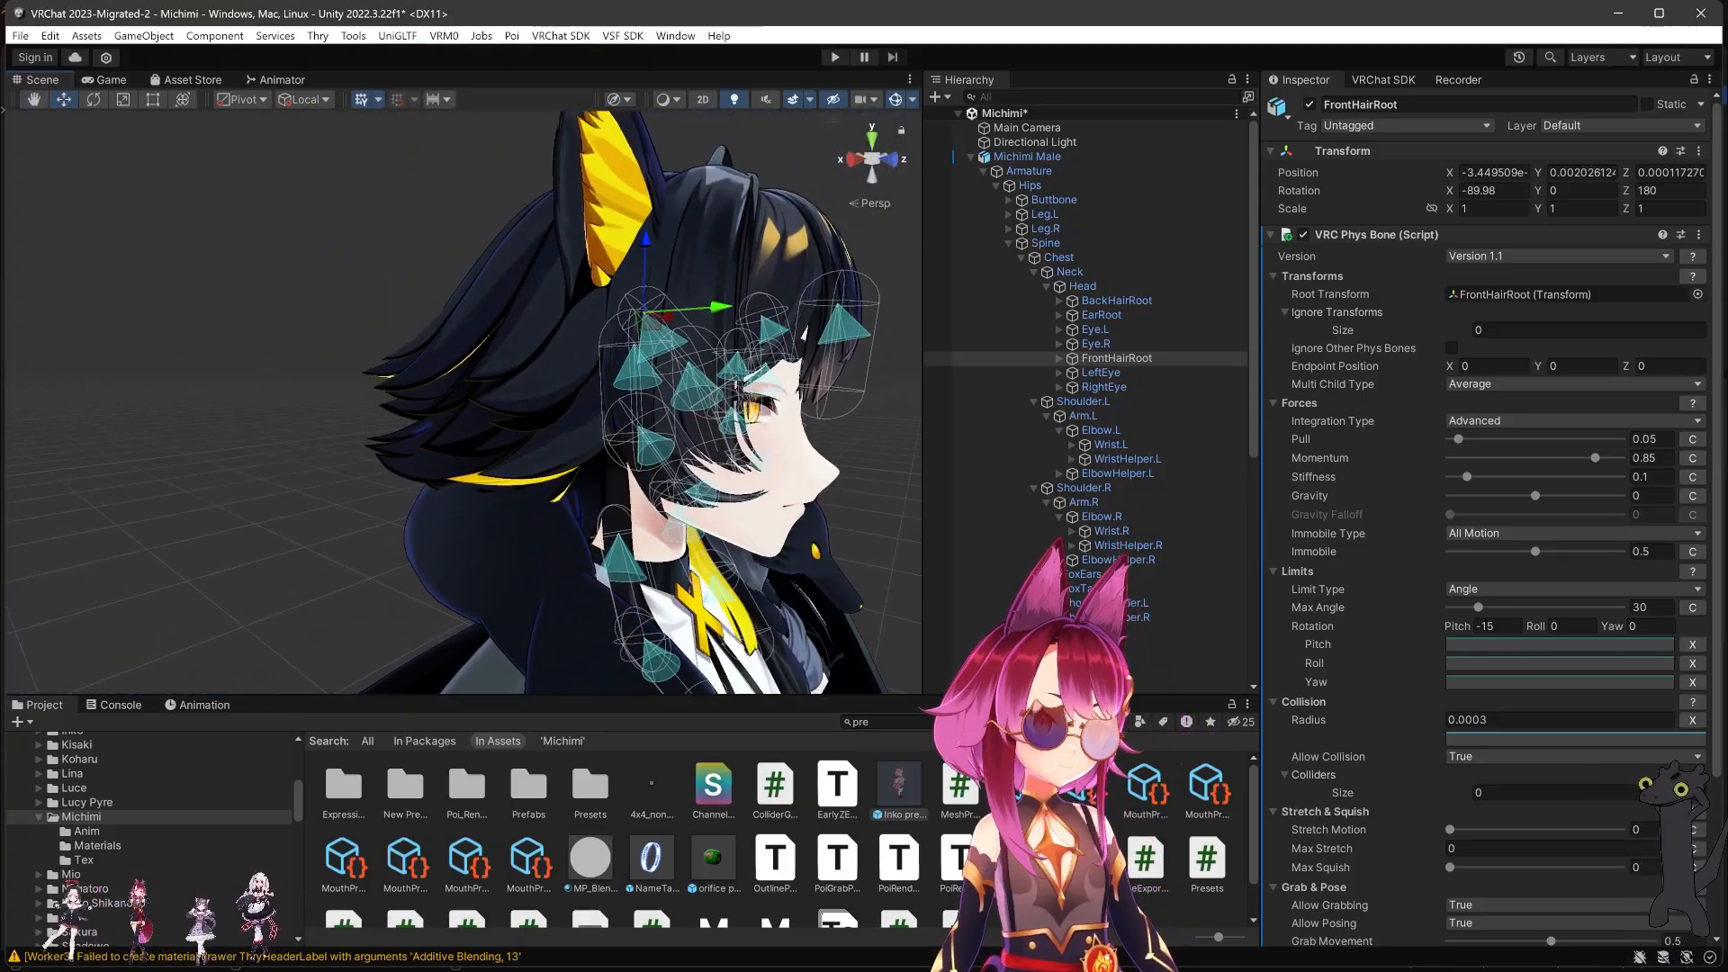
{"action": "key", "text": "alt+Tab"}
- Cancel a stray bone rotation and select the FrontHair.002 bone near the face
{"action": "scroll", "coordinate": [940, 349], "scroll_direction": "down", "scroll_amount": 4}
{"action": "key", "text": "r"}
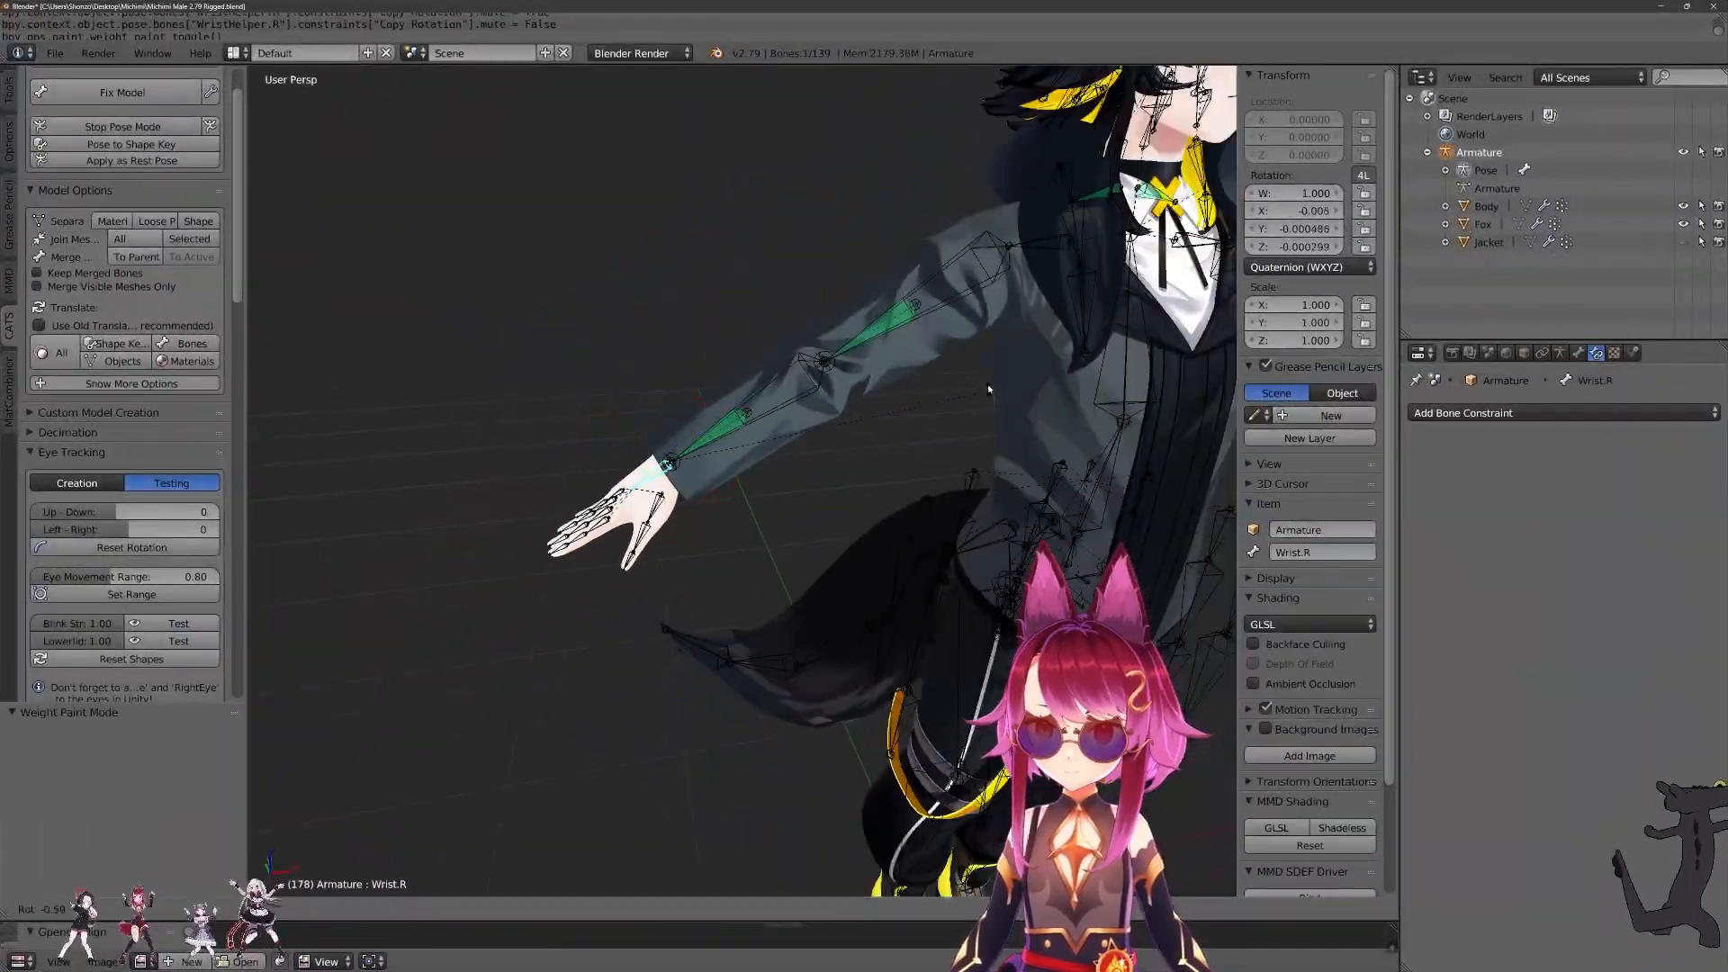
{"action": "right_click", "coordinate": [929, 405]}
{"action": "scroll", "coordinate": [930, 405], "scroll_direction": "down", "scroll_amount": 5}
{"action": "middle_click_drag", "start_coordinate": [951, 252], "coordinate": [808, 477], "text": "shift"}
{"action": "scroll", "coordinate": [807, 477], "scroll_direction": "up", "scroll_amount": 3}
{"action": "scroll", "coordinate": [807, 477], "scroll_direction": "up", "scroll_amount": 8}
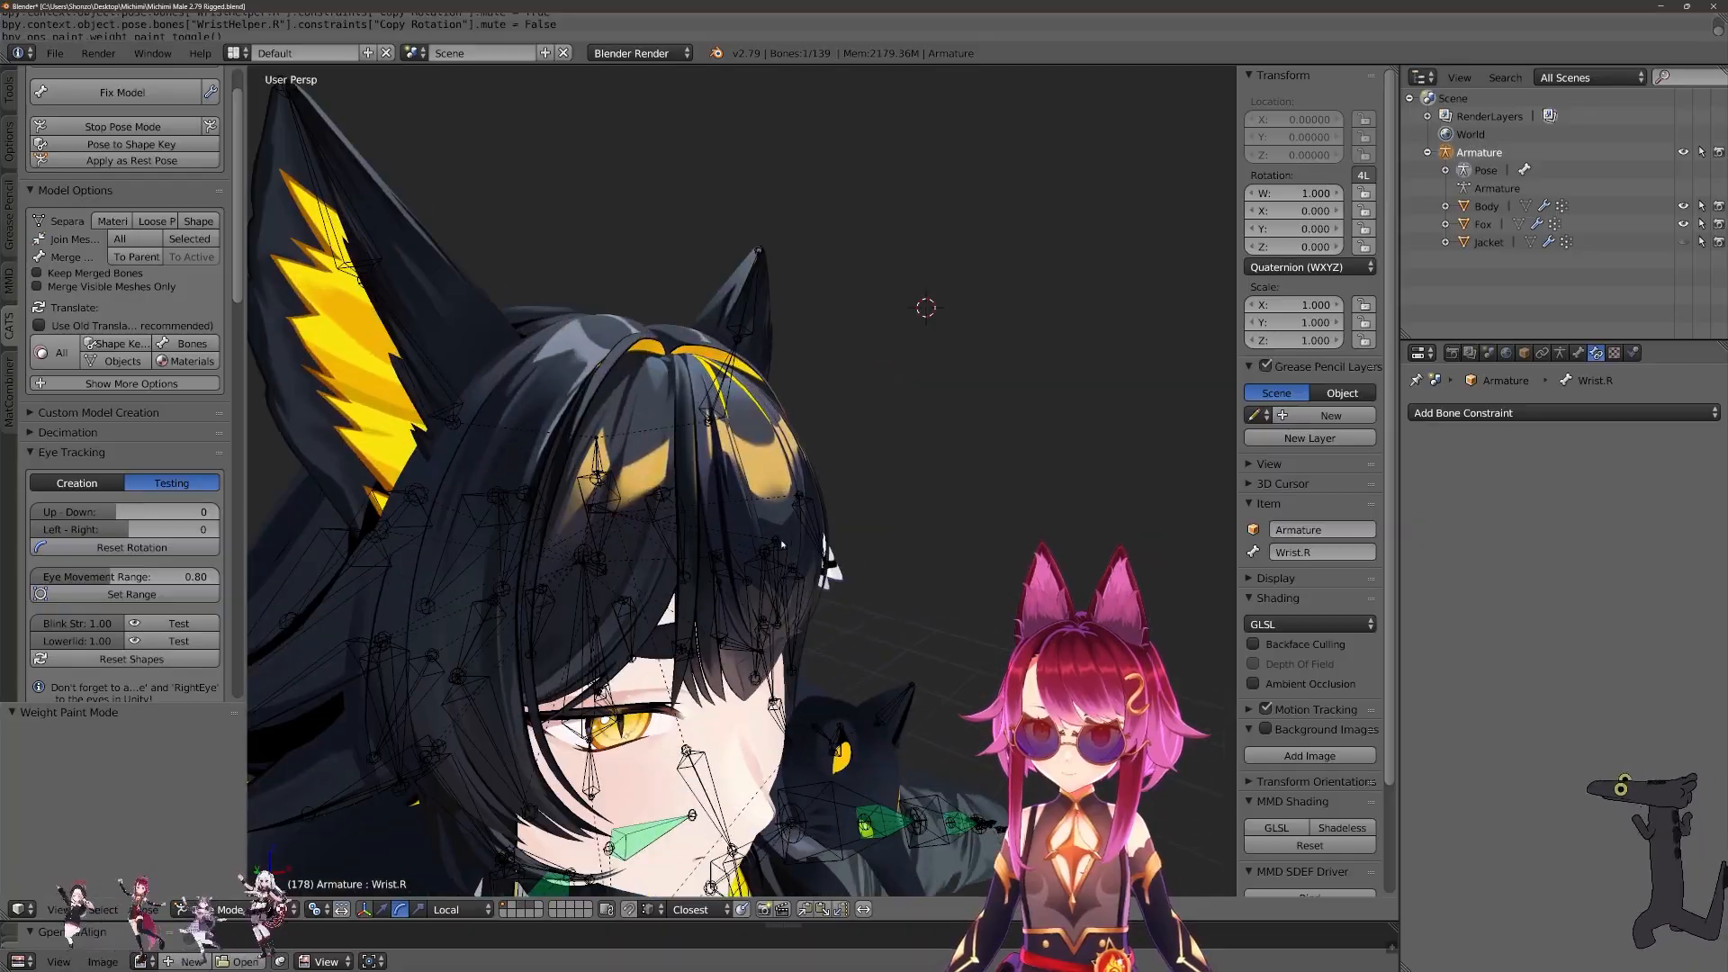
{"action": "right_click", "coordinate": [813, 526]}
{"action": "right_click", "coordinate": [765, 576]}
{"action": "middle_click_drag", "start_coordinate": [823, 567], "coordinate": [788, 508]}
{"action": "scroll", "coordinate": [834, 458], "scroll_direction": "up", "scroll_amount": 3}
- Test-rotate FrontHair.002 to check its bend direction, undoing each attempt
{"action": "key", "text": "Tab"}
{"action": "left_click_drag", "start_coordinate": [840, 504], "coordinate": [891, 441]}
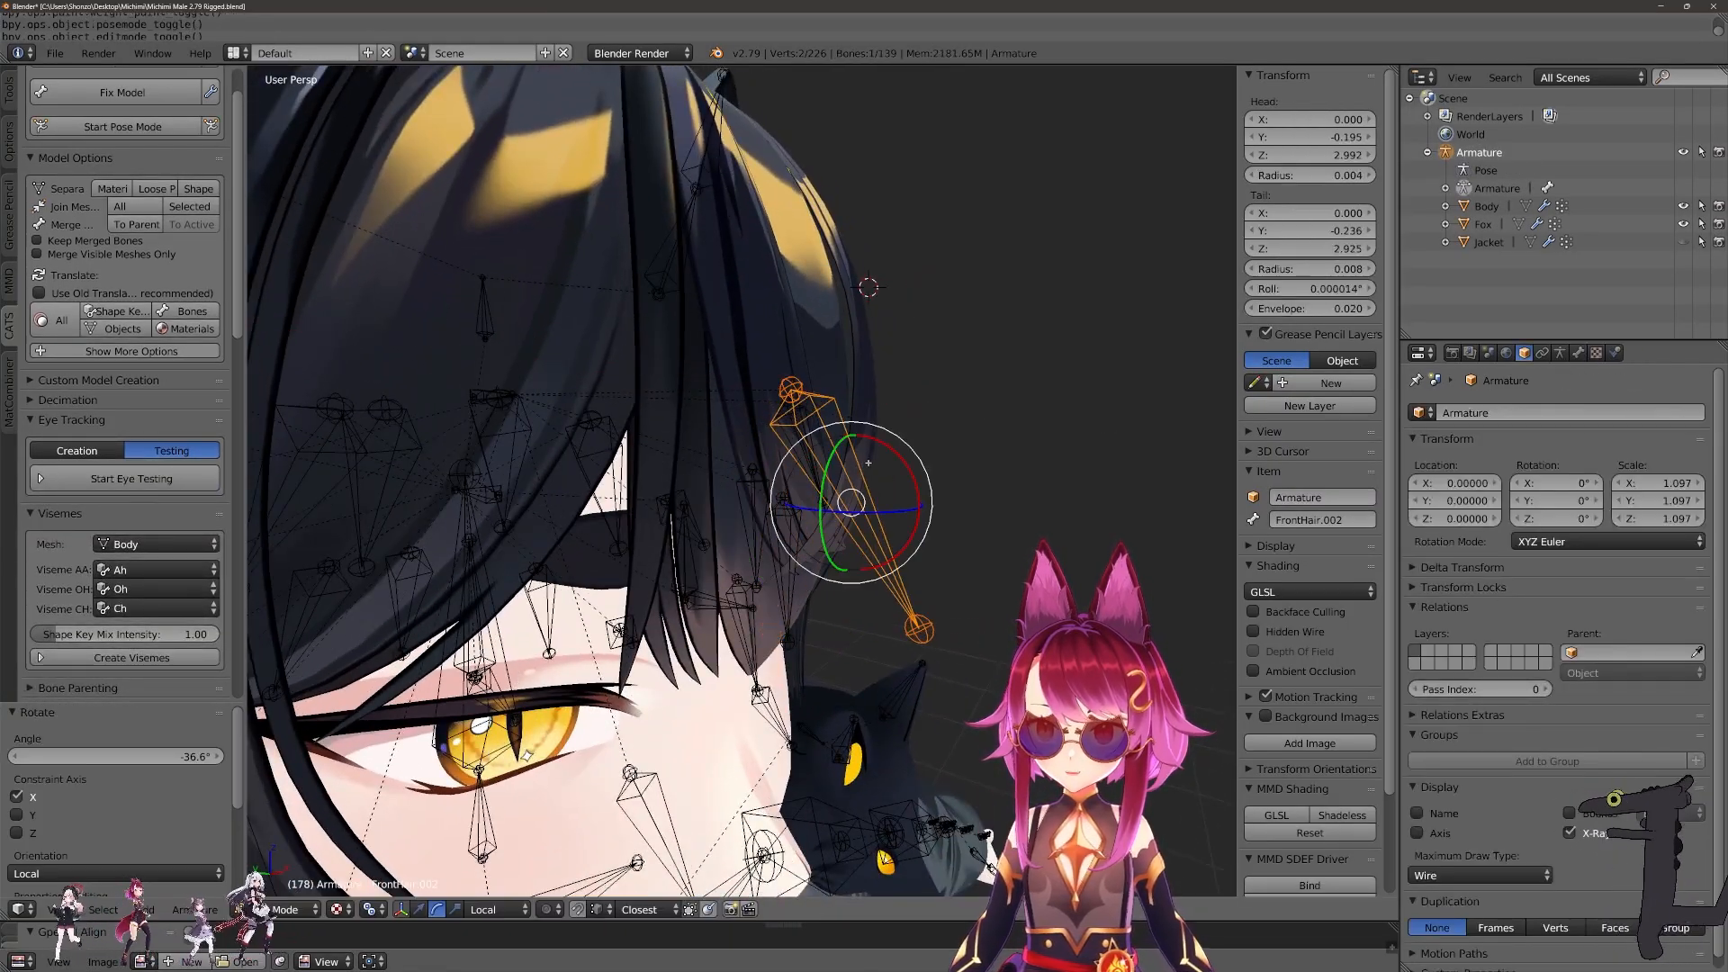
{"action": "key", "text": "ctrl+z"}
{"action": "scroll", "coordinate": [901, 542], "scroll_direction": "down", "scroll_amount": 3}
{"action": "key", "text": "shift+w"}
{"action": "key", "text": "Tab"}
{"action": "scroll", "coordinate": [942, 521], "scroll_direction": "up", "scroll_amount": 1}
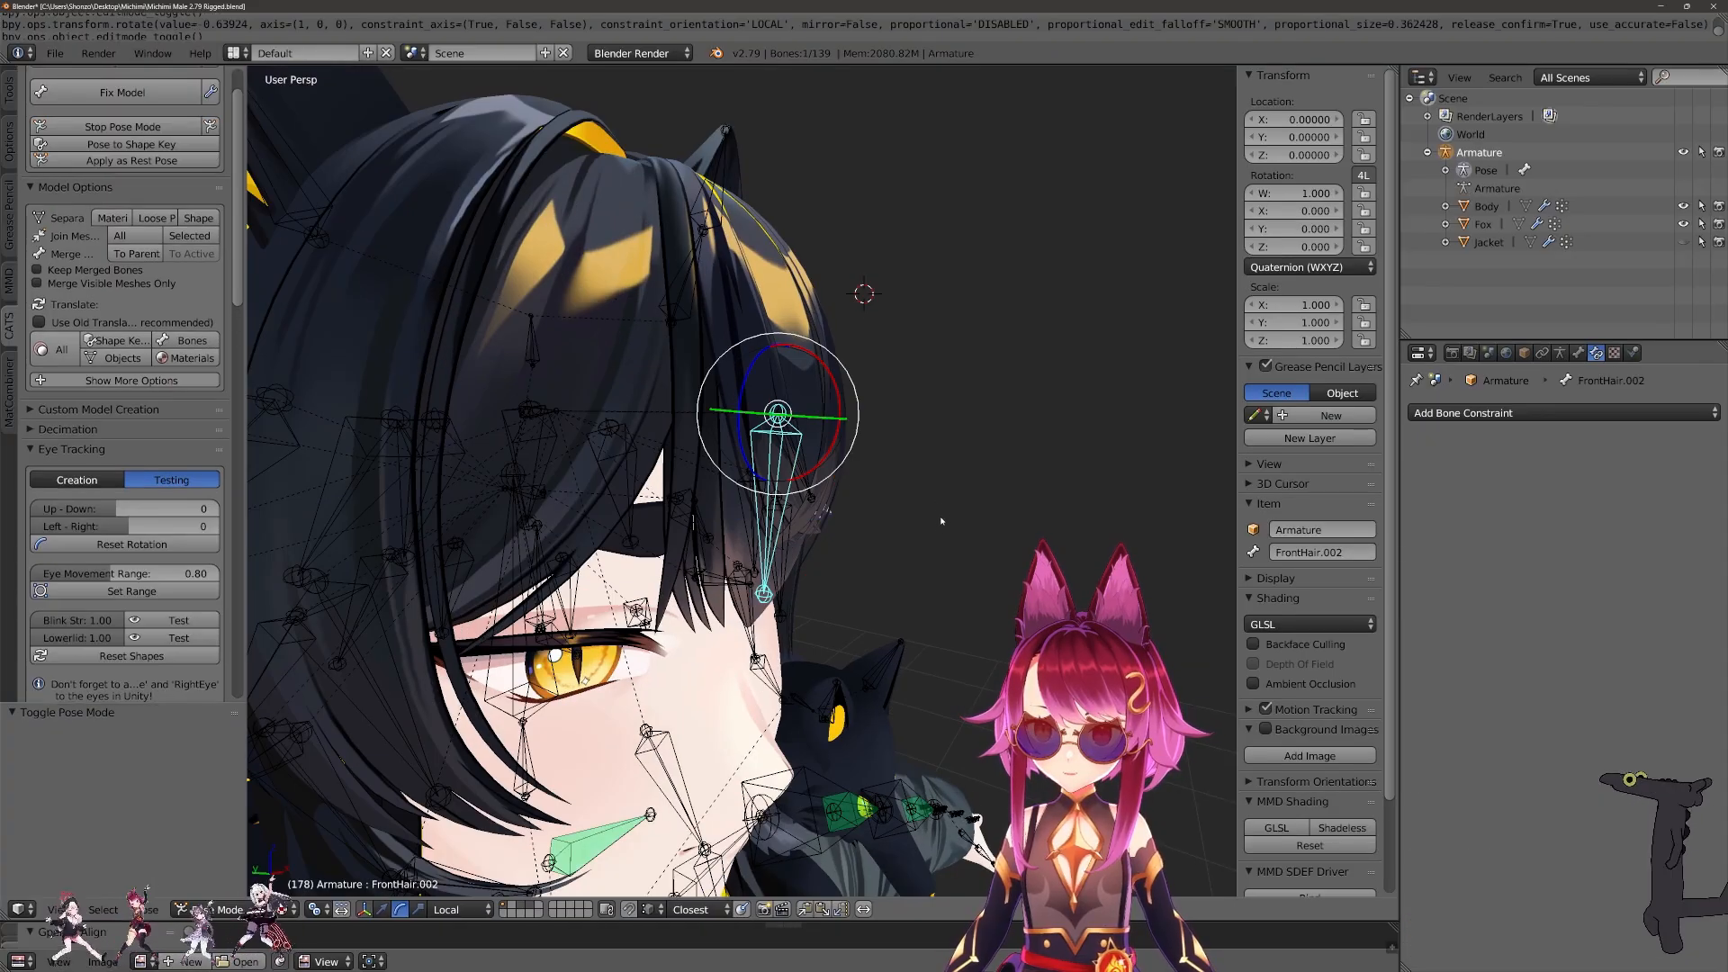
{"action": "middle_click_drag", "start_coordinate": [942, 521], "coordinate": [916, 470]}
{"action": "scroll", "coordinate": [916, 470], "scroll_direction": "up", "scroll_amount": 2}
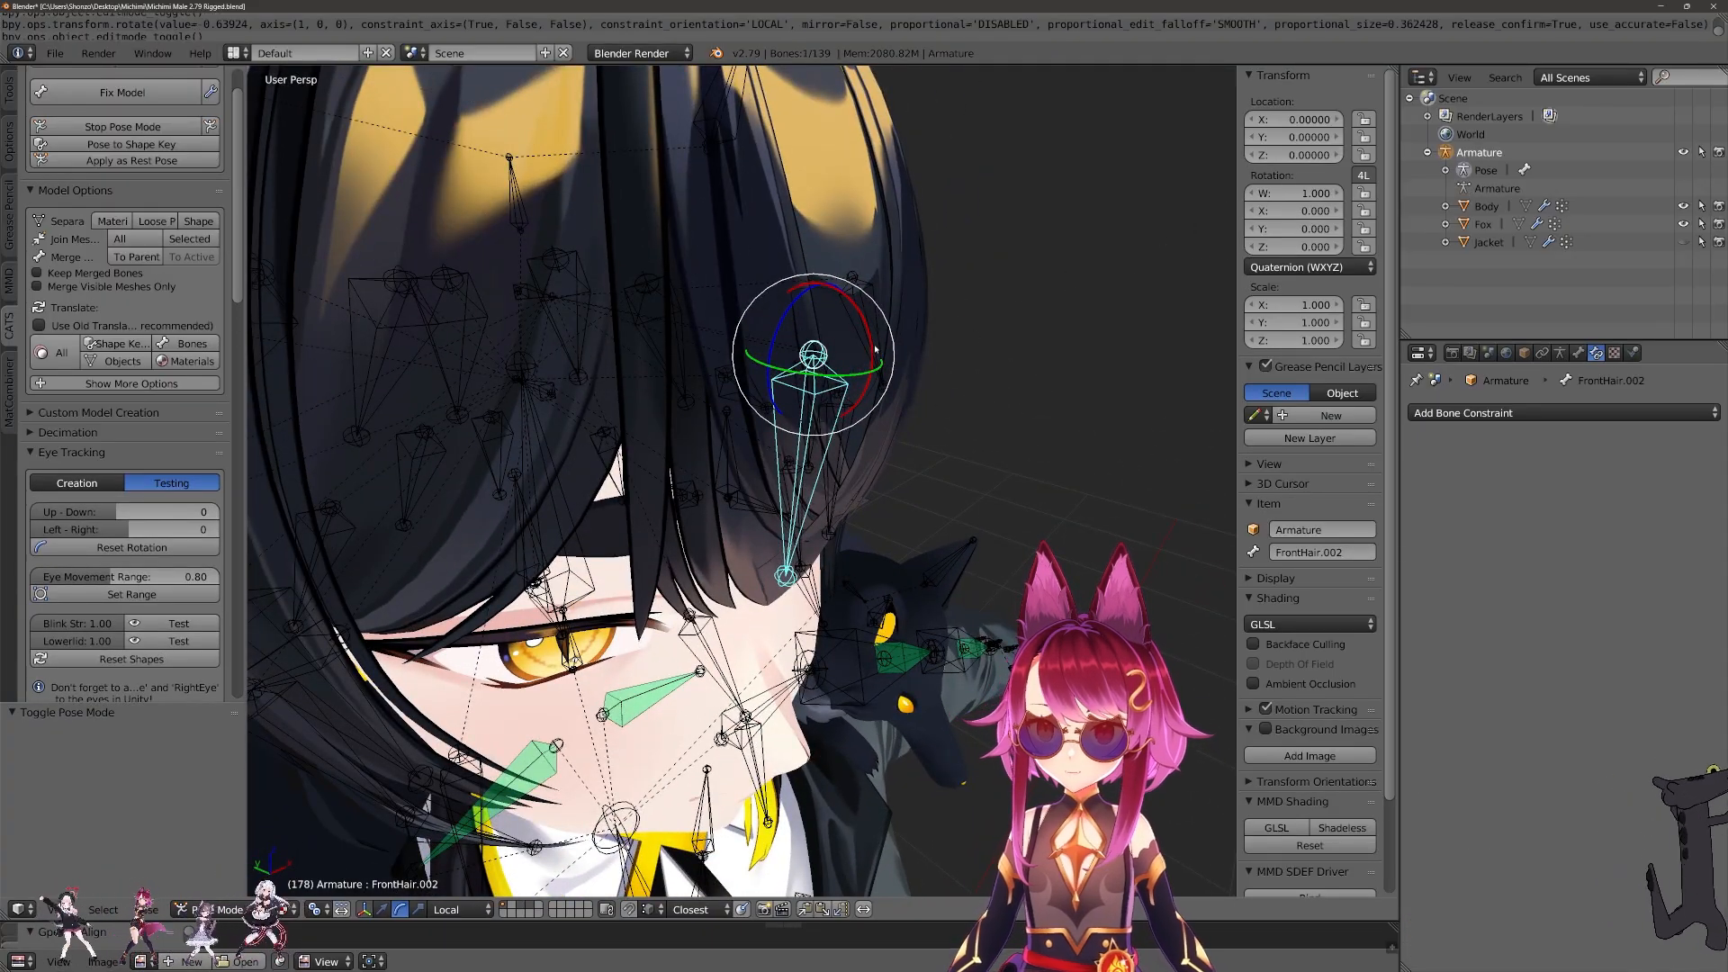
{"action": "left_click_drag", "start_coordinate": [874, 349], "coordinate": [873, 267]}
{"action": "key", "text": "ctrl+z"}
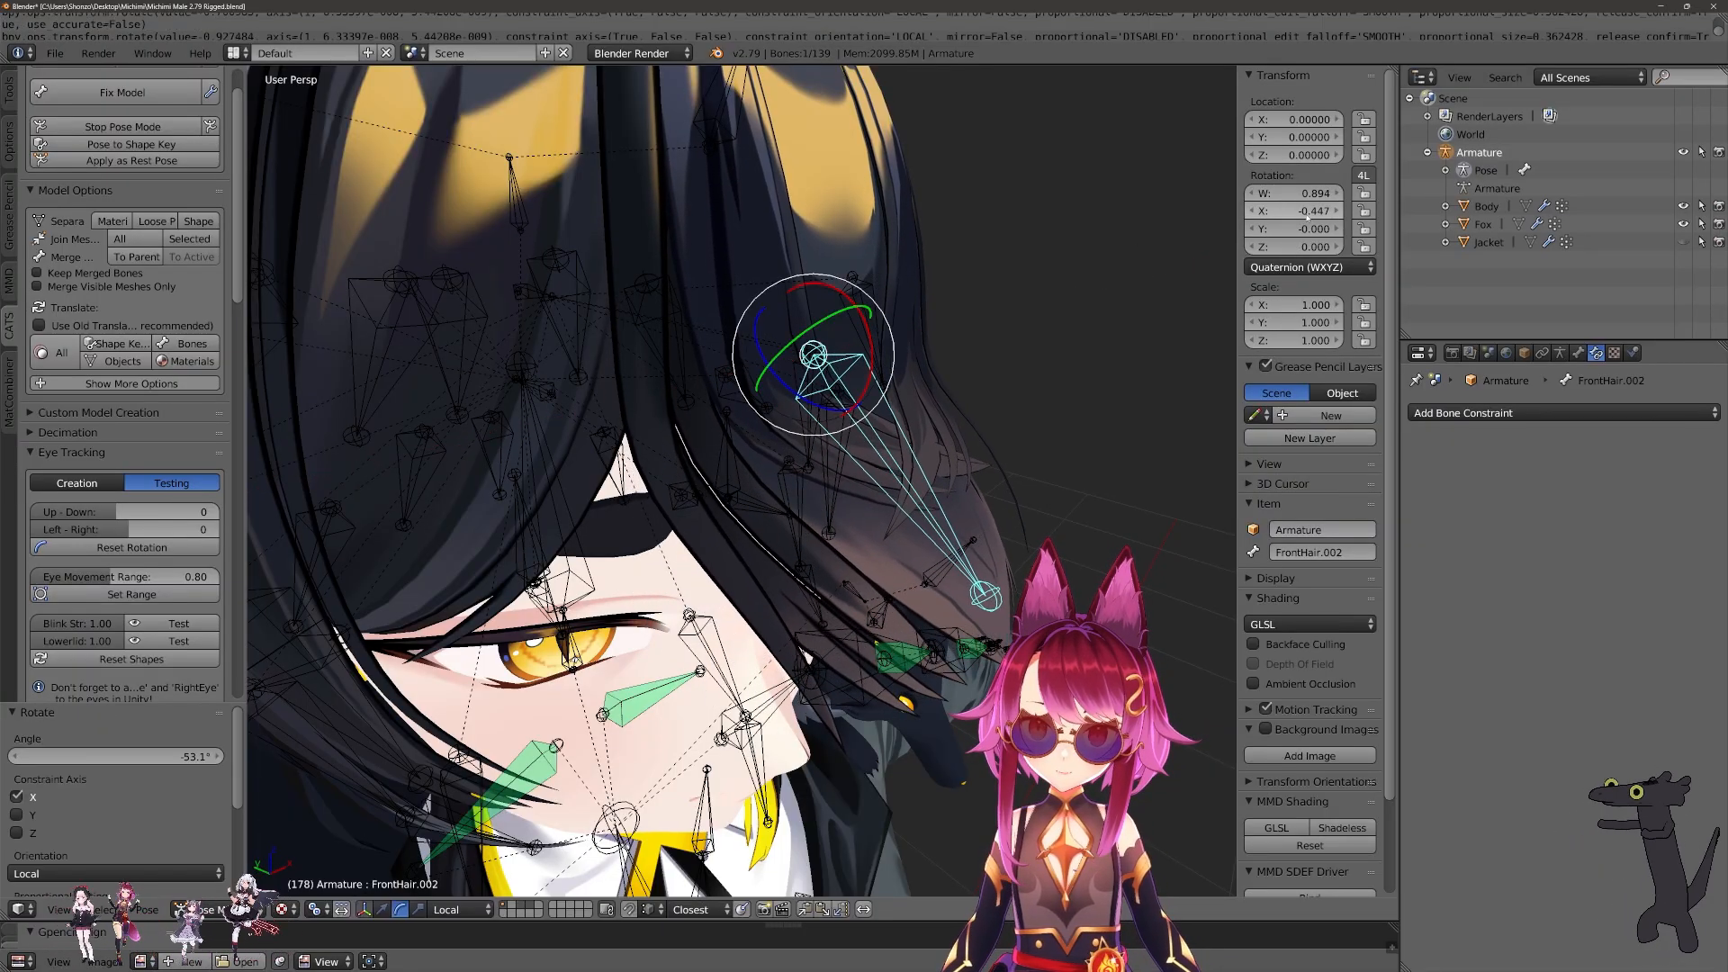
{"action": "scroll", "coordinate": [586, 510], "scroll_direction": "down", "scroll_amount": 1}
{"action": "key", "text": "ctrl+z"}
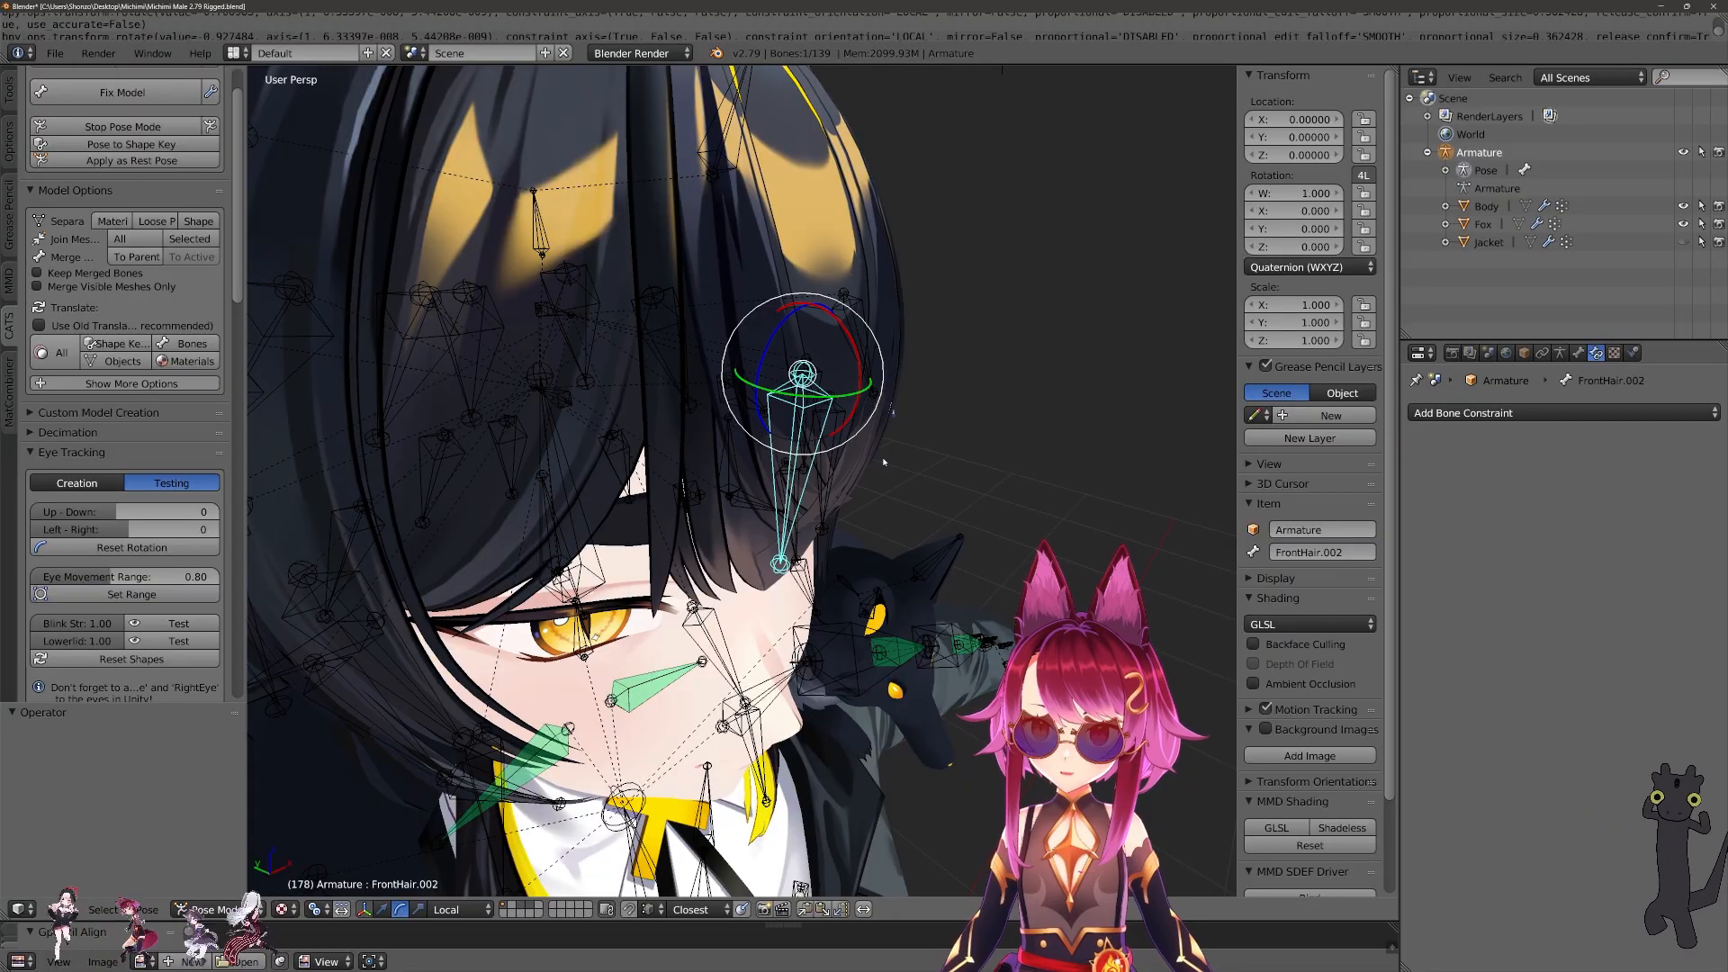
- Set FrontHair.002's roll to 180° in Edit Mode, verify the bend, and lock the bone
{"action": "key", "text": "Tab"}
{"action": "middle_click_drag", "start_coordinate": [883, 459], "coordinate": [886, 479]}
{"action": "key", "text": "ctrl+r"}
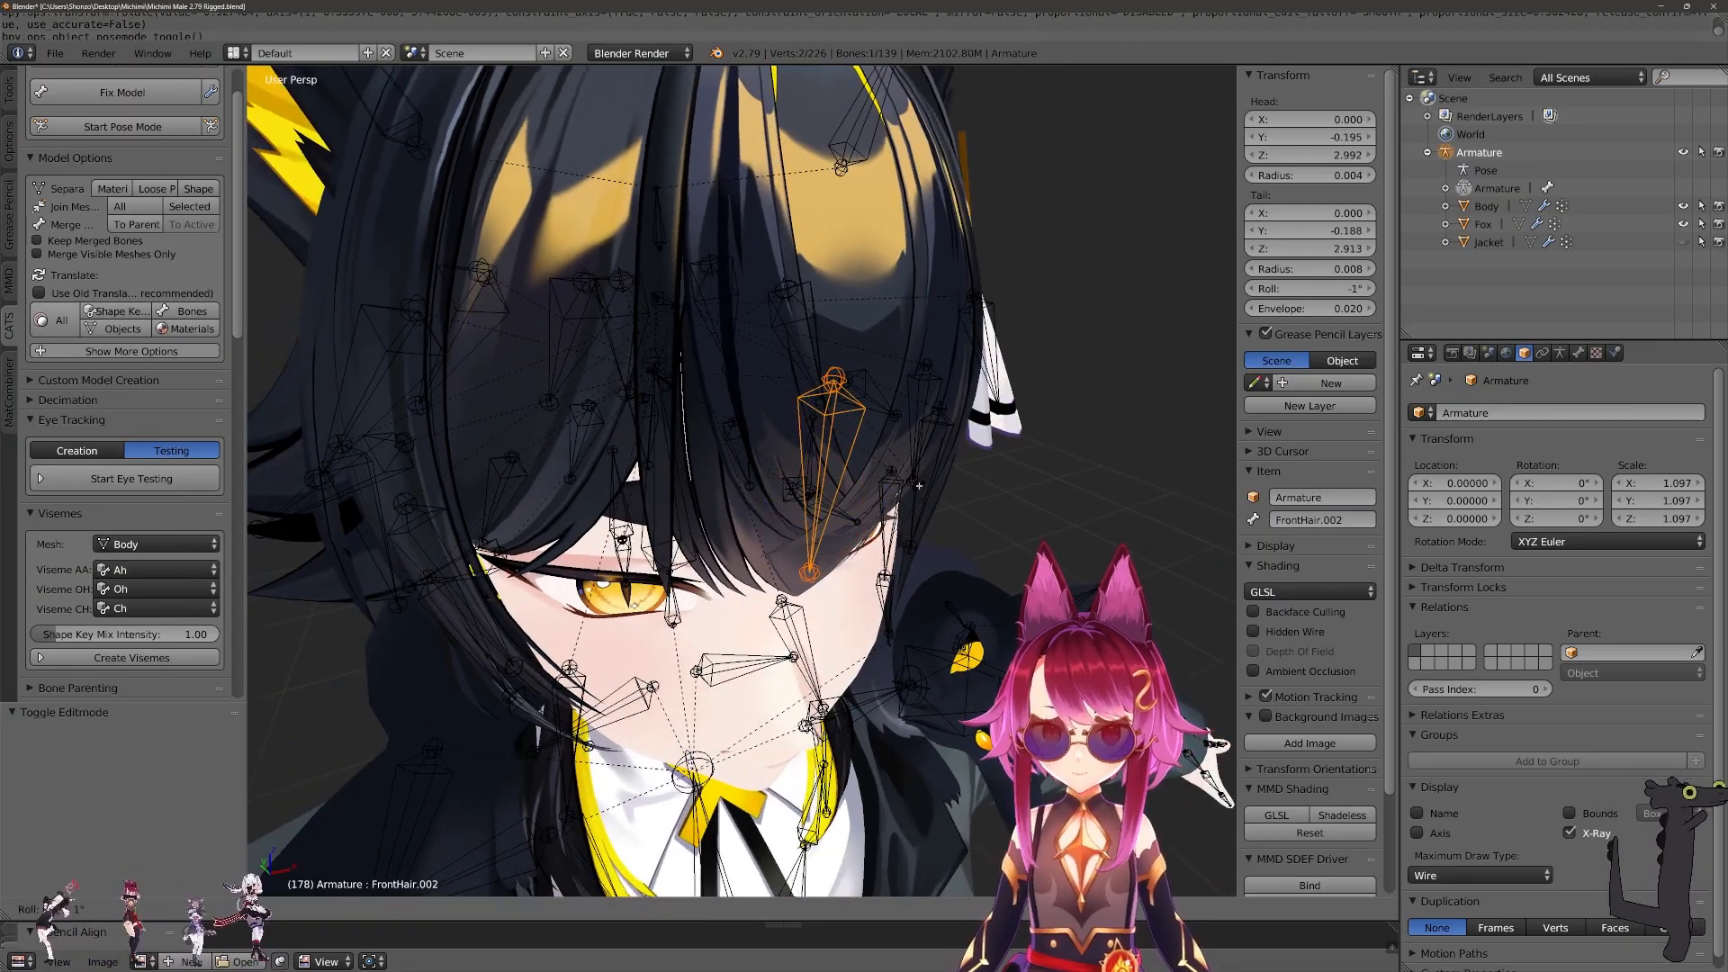
{"action": "type", "text": "80"}
{"action": "key", "text": "Return"}
{"action": "key", "text": "Tab"}
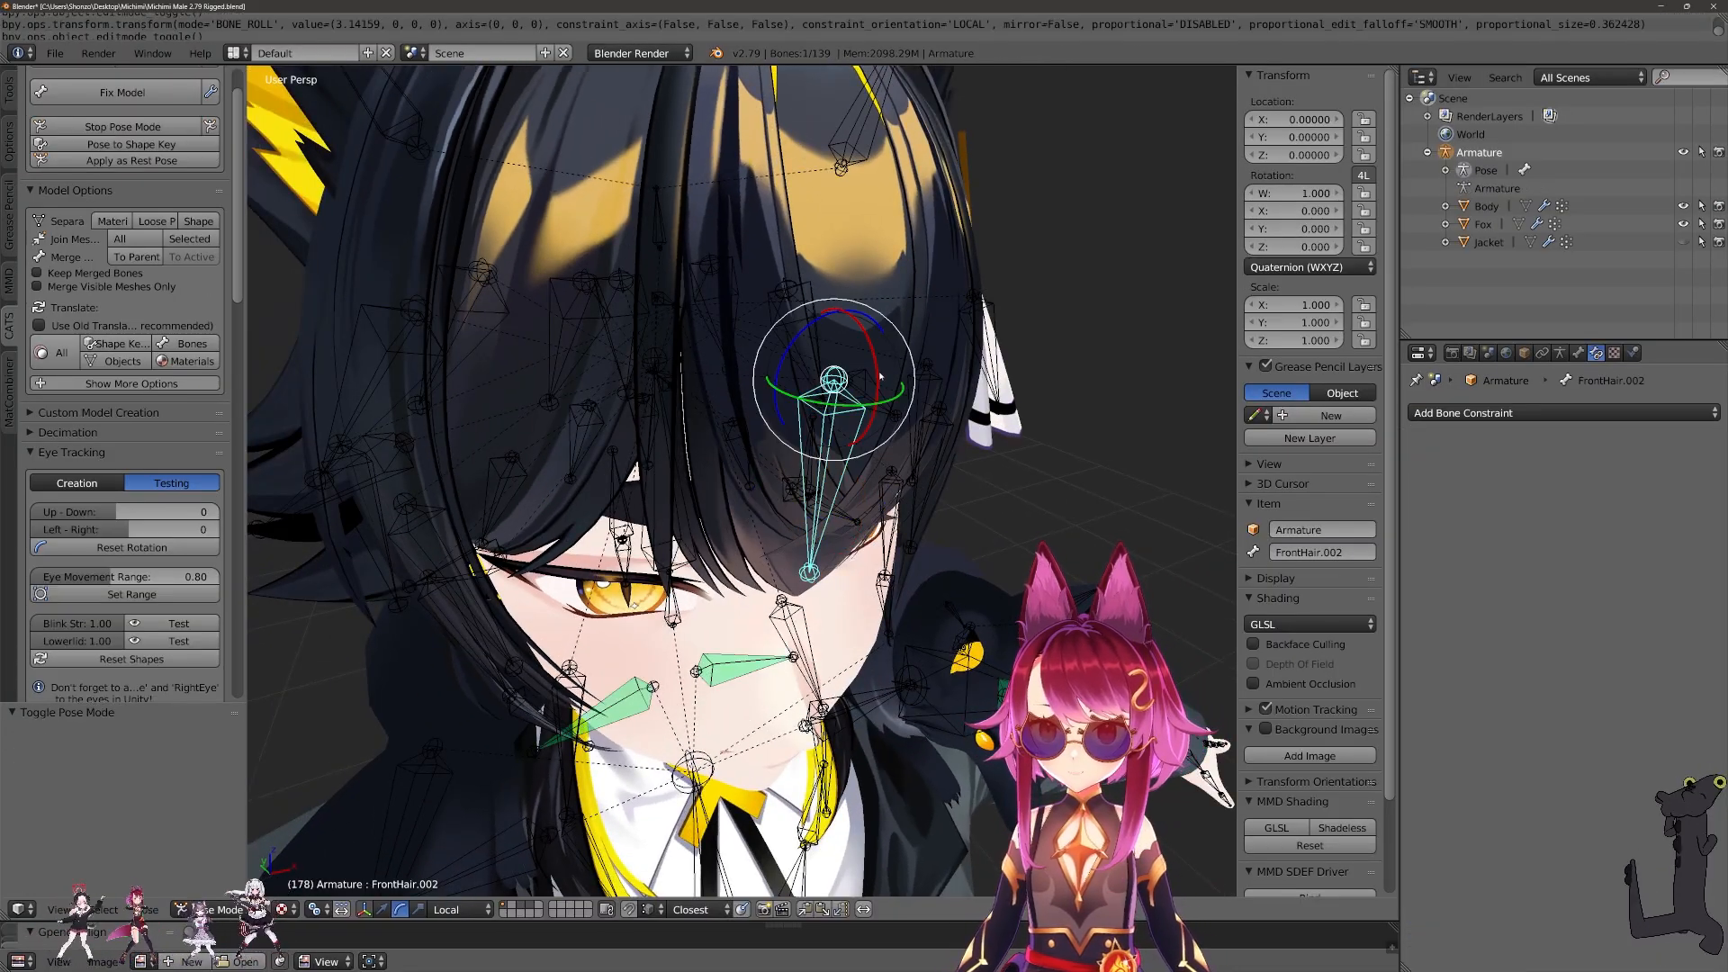
{"action": "left_click_drag", "start_coordinate": [875, 366], "coordinate": [985, 405]}
{"action": "key", "text": "ctrl+z"}
{"action": "key", "text": "Tab"}
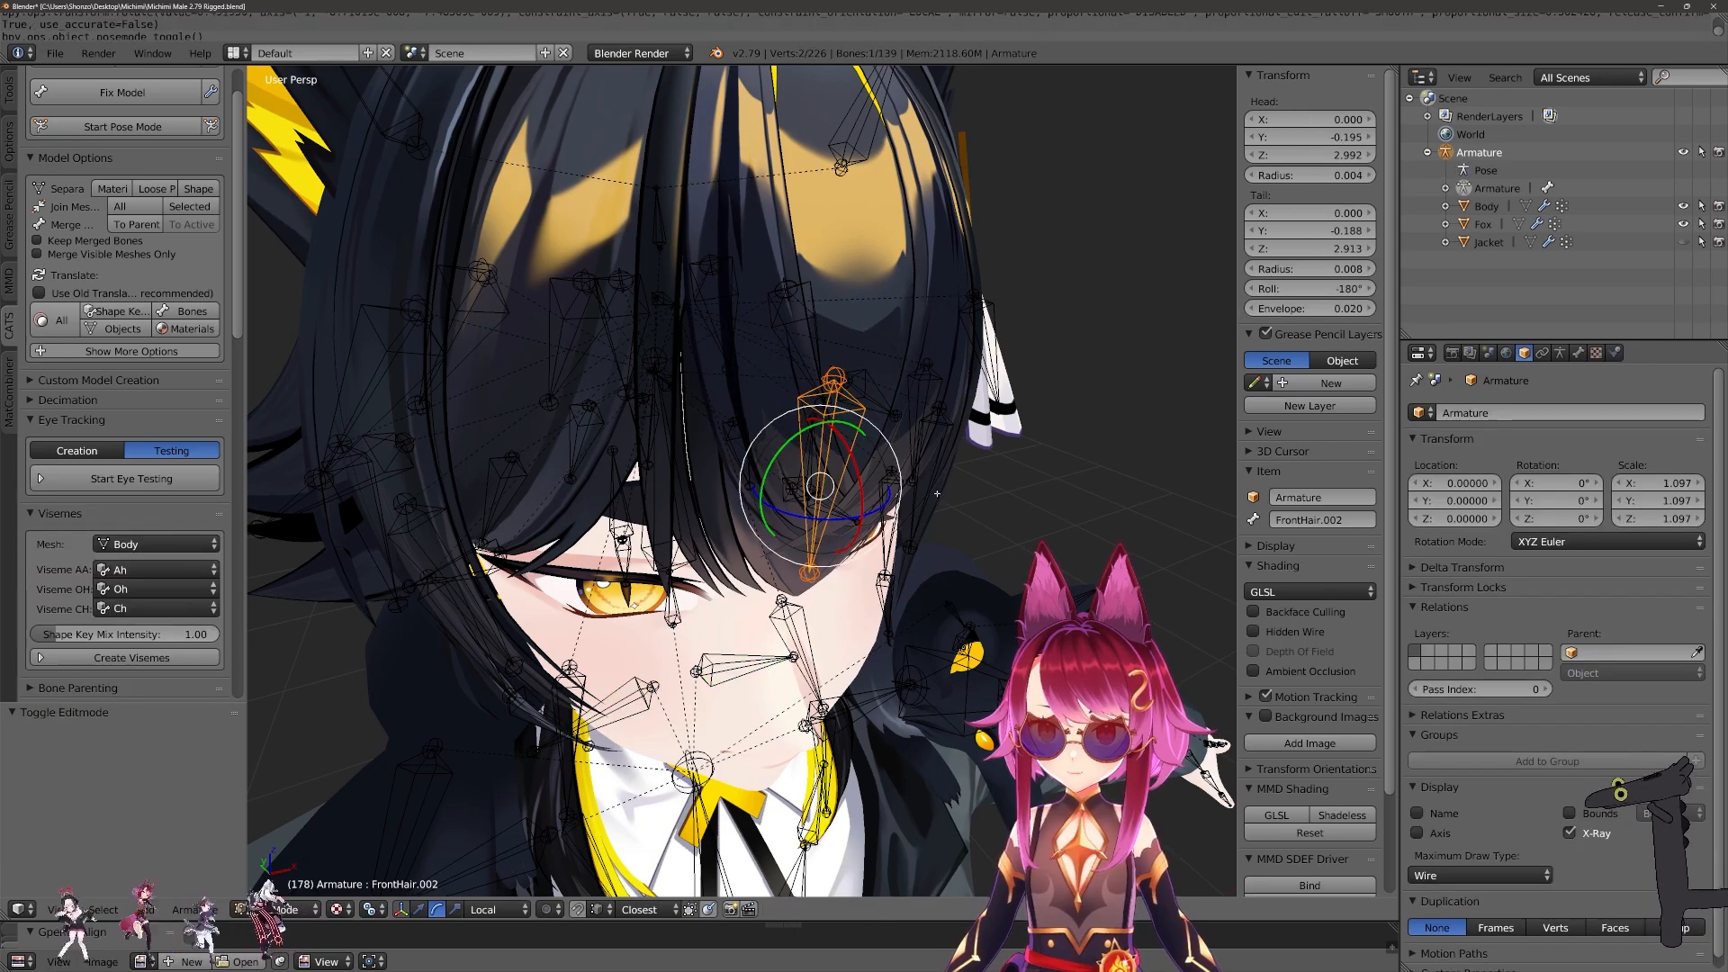
{"action": "key", "text": "shift+w"}
{"action": "left_click", "coordinate": [941, 493]}
- Check the other front hair bones, ending with FrontHair.003 selected in Pose Mode
{"action": "middle_click_drag", "start_coordinate": [620, 504], "coordinate": [774, 495]}
{"action": "right_click", "coordinate": [691, 588]}
{"action": "middle_click_drag", "start_coordinate": [691, 588], "coordinate": [783, 617]}
{"action": "right_click", "coordinate": [613, 389]}
{"action": "right_click", "coordinate": [612, 389]}
{"action": "middle_click_drag", "start_coordinate": [613, 389], "coordinate": [814, 545]}
{"action": "scroll", "coordinate": [871, 585], "scroll_direction": "up", "scroll_amount": 1}
{"action": "right_click", "coordinate": [872, 584]}
{"action": "scroll", "coordinate": [872, 584], "scroll_direction": "down", "scroll_amount": 3}
{"action": "right_click", "coordinate": [855, 531]}
{"action": "key", "text": "Tab"}
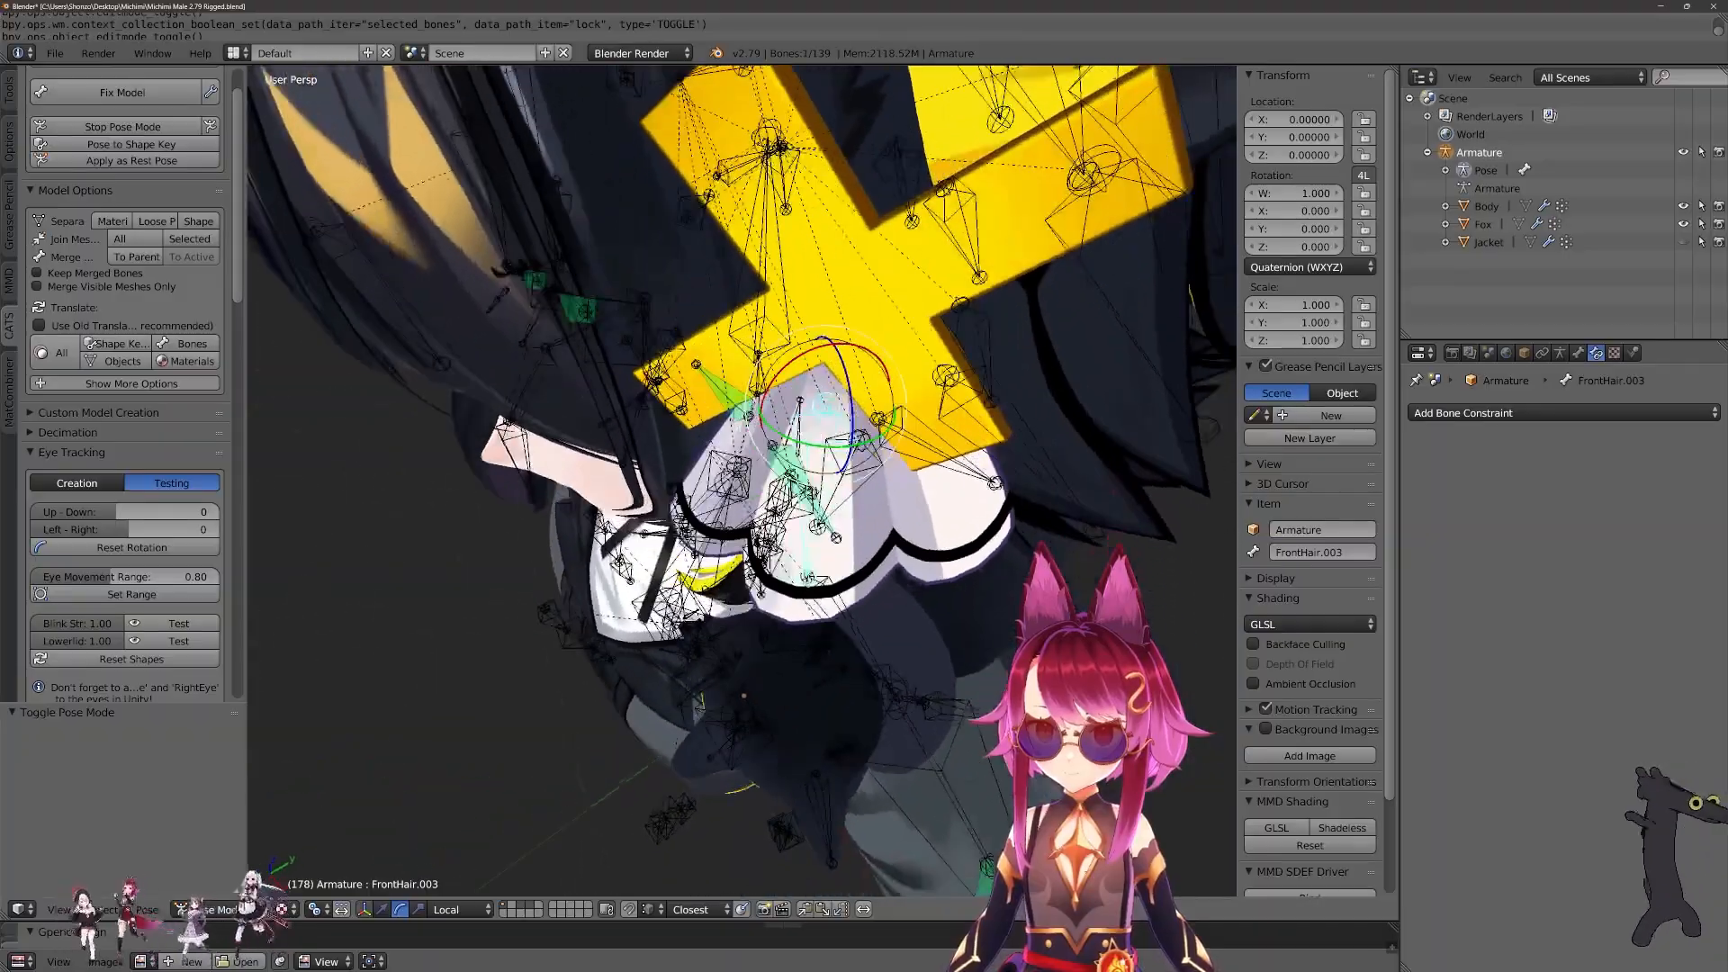
- Roll FrontHair.003 to about 111° and test its bend in Pose Mode
{"action": "key", "text": "Tab"}
{"action": "middle_click_drag", "start_coordinate": [634, 544], "coordinate": [988, 580]}
{"action": "key", "text": "ctrl+r"}
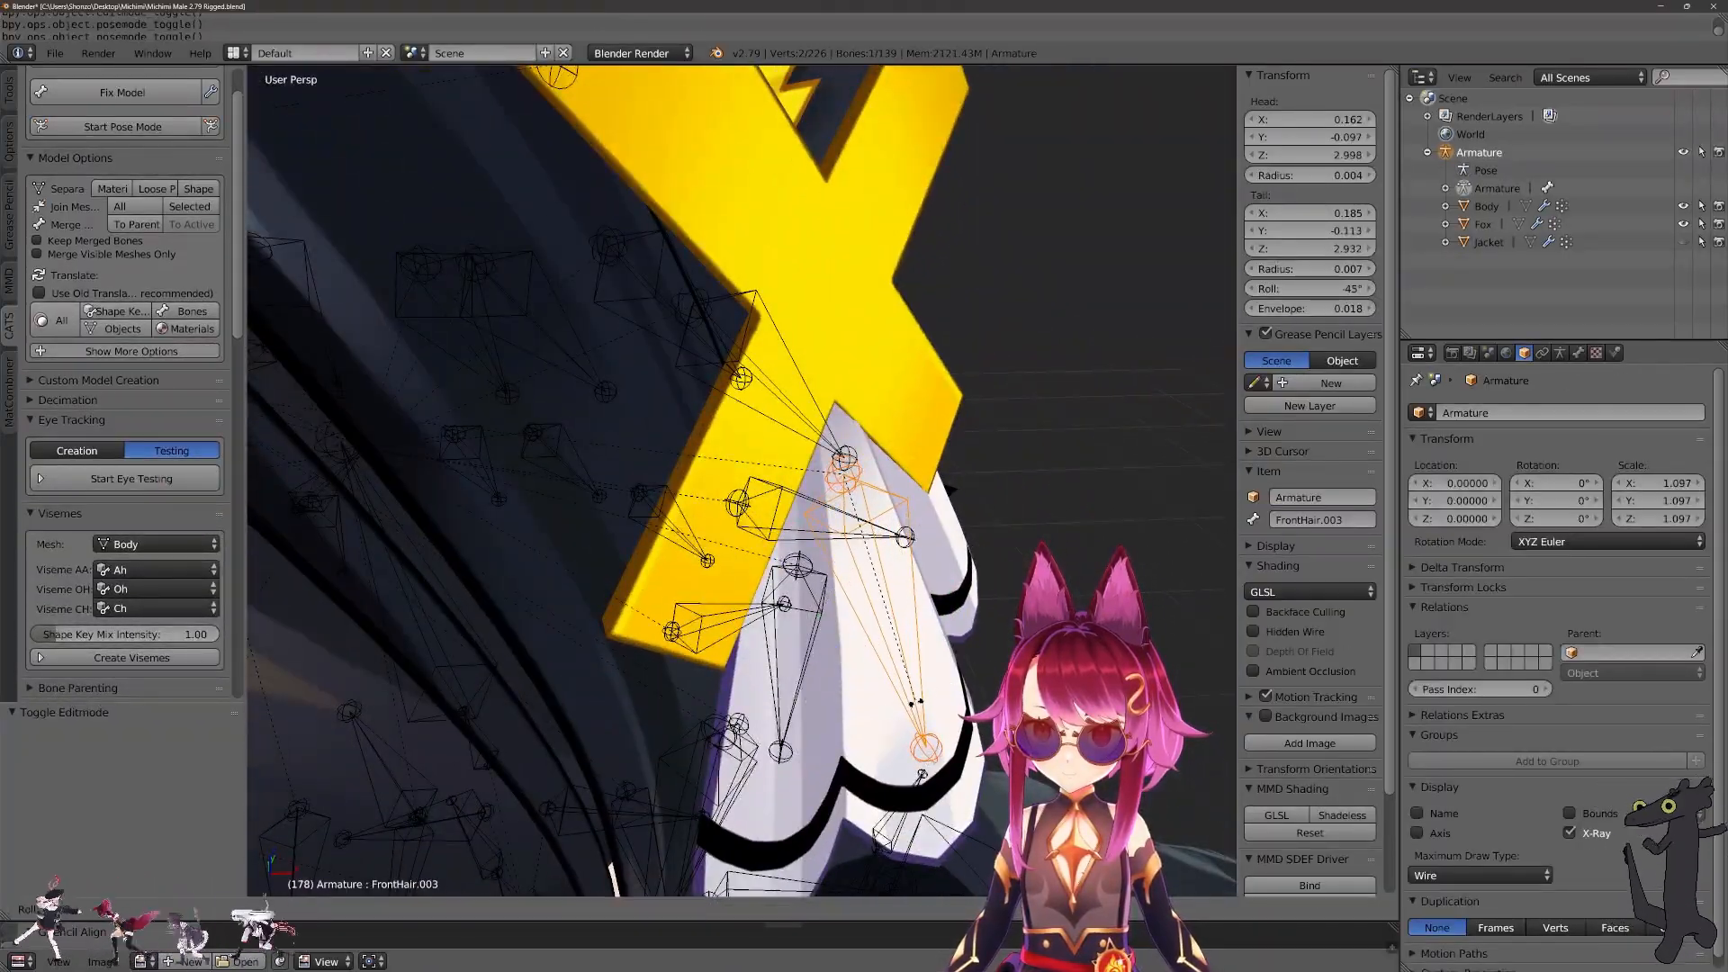
{"action": "left_click", "coordinate": [846, 373]}
{"action": "middle_click_drag", "start_coordinate": [846, 372], "coordinate": [856, 489]}
{"action": "key", "text": "Tab"}
{"action": "left_click_drag", "start_coordinate": [783, 360], "coordinate": [765, 329]}
{"action": "scroll", "coordinate": [893, 555], "scroll_direction": "down", "scroll_amount": 4}
{"action": "middle_click_drag", "start_coordinate": [893, 555], "coordinate": [845, 648]}
{"action": "scroll", "coordinate": [810, 540], "scroll_direction": "up", "scroll_amount": 3}
{"action": "key", "text": "Tab"}
- Refine FrontHair.003's roll again and recheck it in Pose Mode
{"action": "key", "text": "ctrl+r"}
{"action": "left_click", "coordinate": [855, 542]}
{"action": "key", "text": "Tab"}
{"action": "scroll", "coordinate": [810, 405], "scroll_direction": "down", "scroll_amount": 2}
{"action": "middle_click_drag", "start_coordinate": [783, 387], "coordinate": [854, 402]}
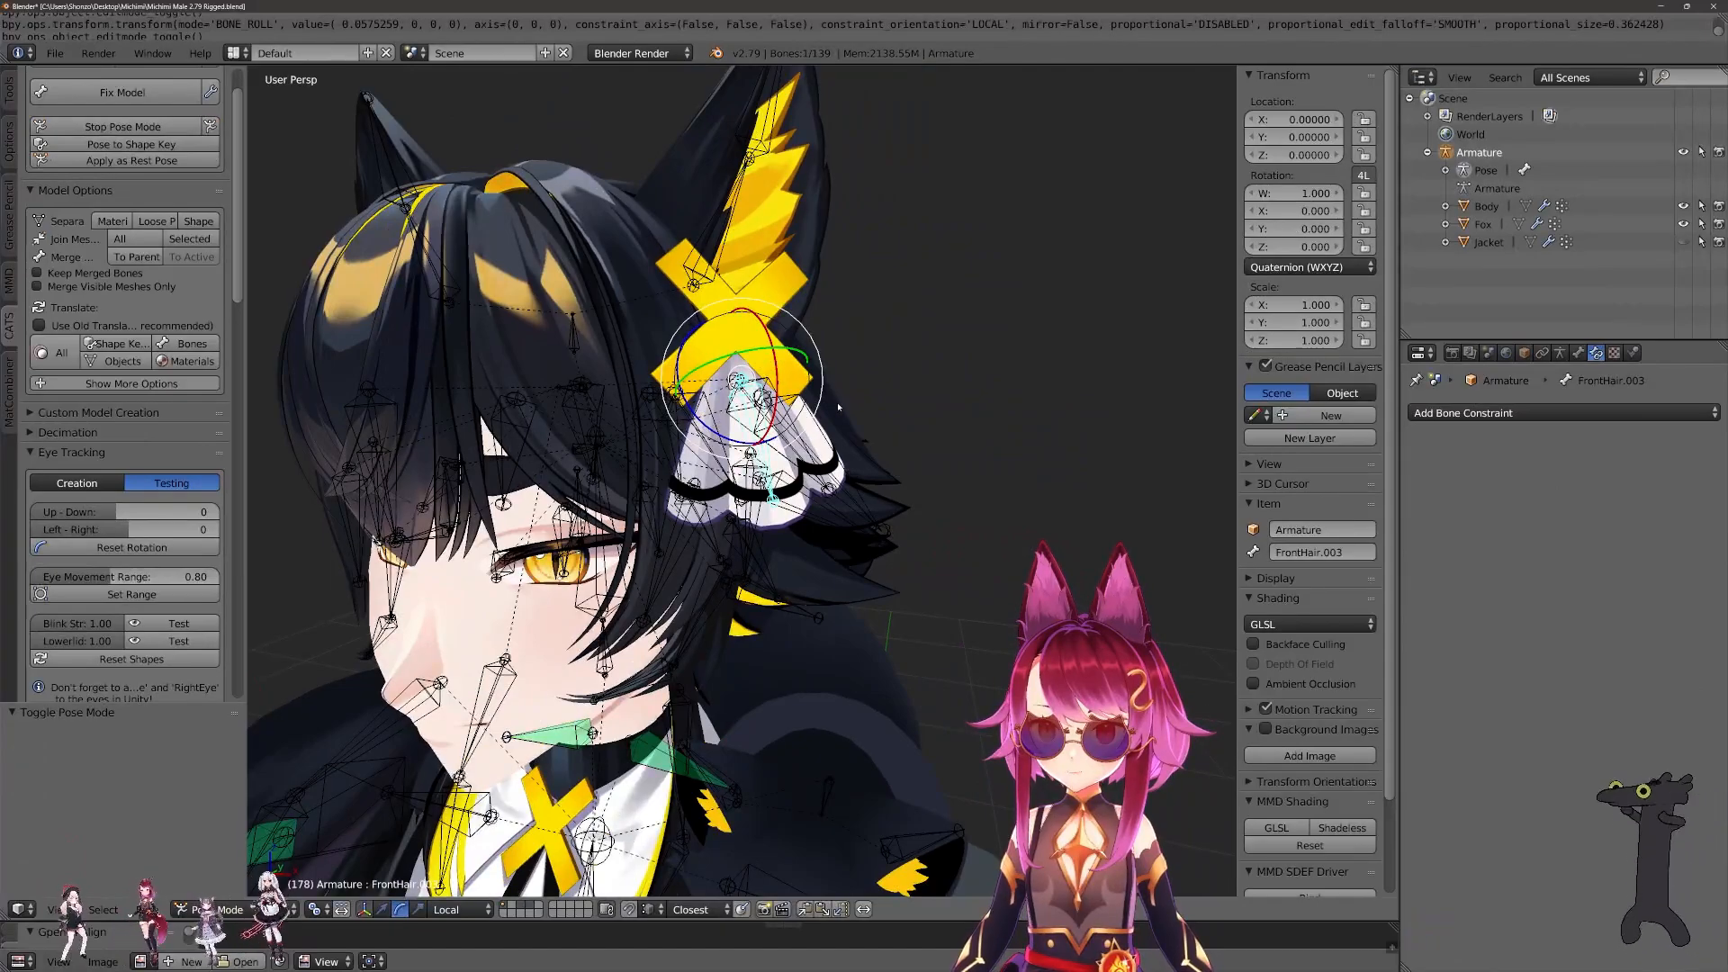
- Lock FrontHair.003, deselect all bones and return the armature to Object Mode
{"action": "key", "text": "Tab"}
{"action": "key", "text": "shift+w"}
{"action": "left_click", "coordinate": [829, 463]}
{"action": "key", "text": "a"}
{"action": "scroll", "coordinate": [792, 432], "scroll_direction": "down", "scroll_amount": 5}
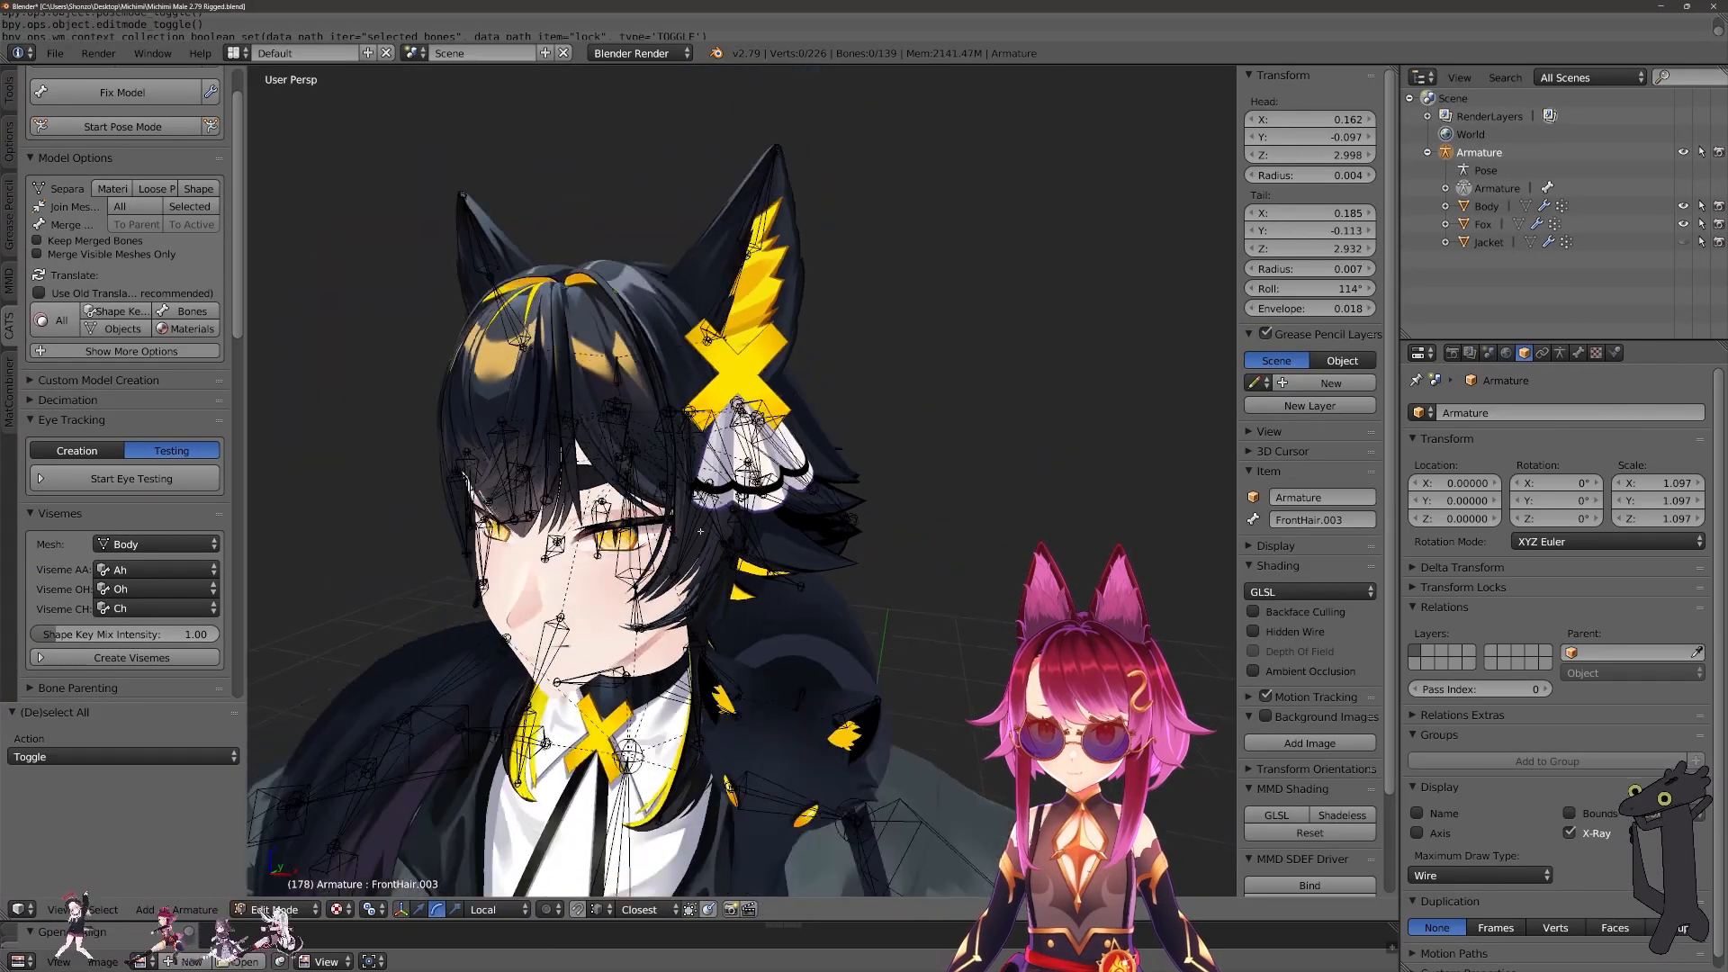
{"action": "middle_click_drag", "start_coordinate": [702, 396], "coordinate": [828, 396]}
{"action": "scroll", "coordinate": [765, 378], "scroll_direction": "up", "scroll_amount": 2}
{"action": "key", "text": "Tab"}
{"action": "key", "text": "a"}
{"action": "middle_click_drag", "start_coordinate": [758, 328], "coordinate": [842, 378], "text": "shift"}
{"action": "key", "text": "a"}
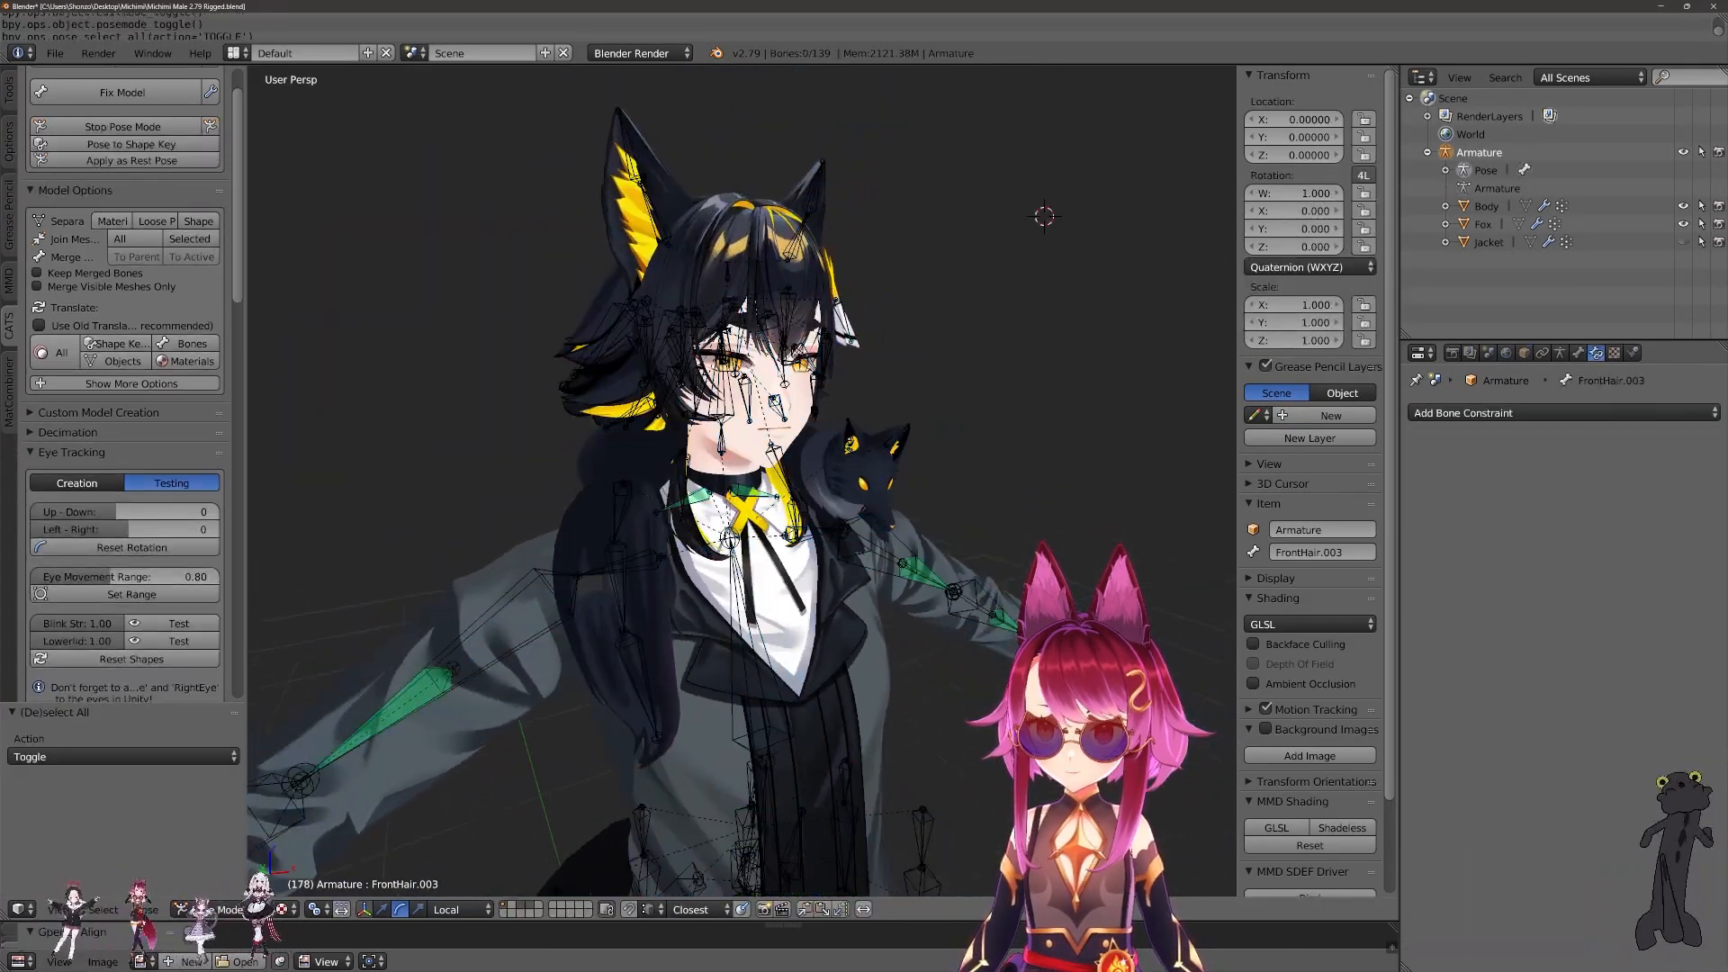
{"action": "key", "text": "ctrl+Tab"}
{"action": "key", "text": "a"}
{"action": "scroll", "coordinate": [931, 430], "scroll_direction": "down", "scroll_amount": 3}
{"action": "scroll", "coordinate": [998, 504], "scroll_direction": "up", "scroll_amount": 1}
{"action": "middle_click_drag", "start_coordinate": [1003, 508], "coordinate": [930, 430], "text": "shift"}
- Save the .blend file and export the model as FBX over Michimi Male.fbx
{"action": "key", "text": "ctrl+s"}
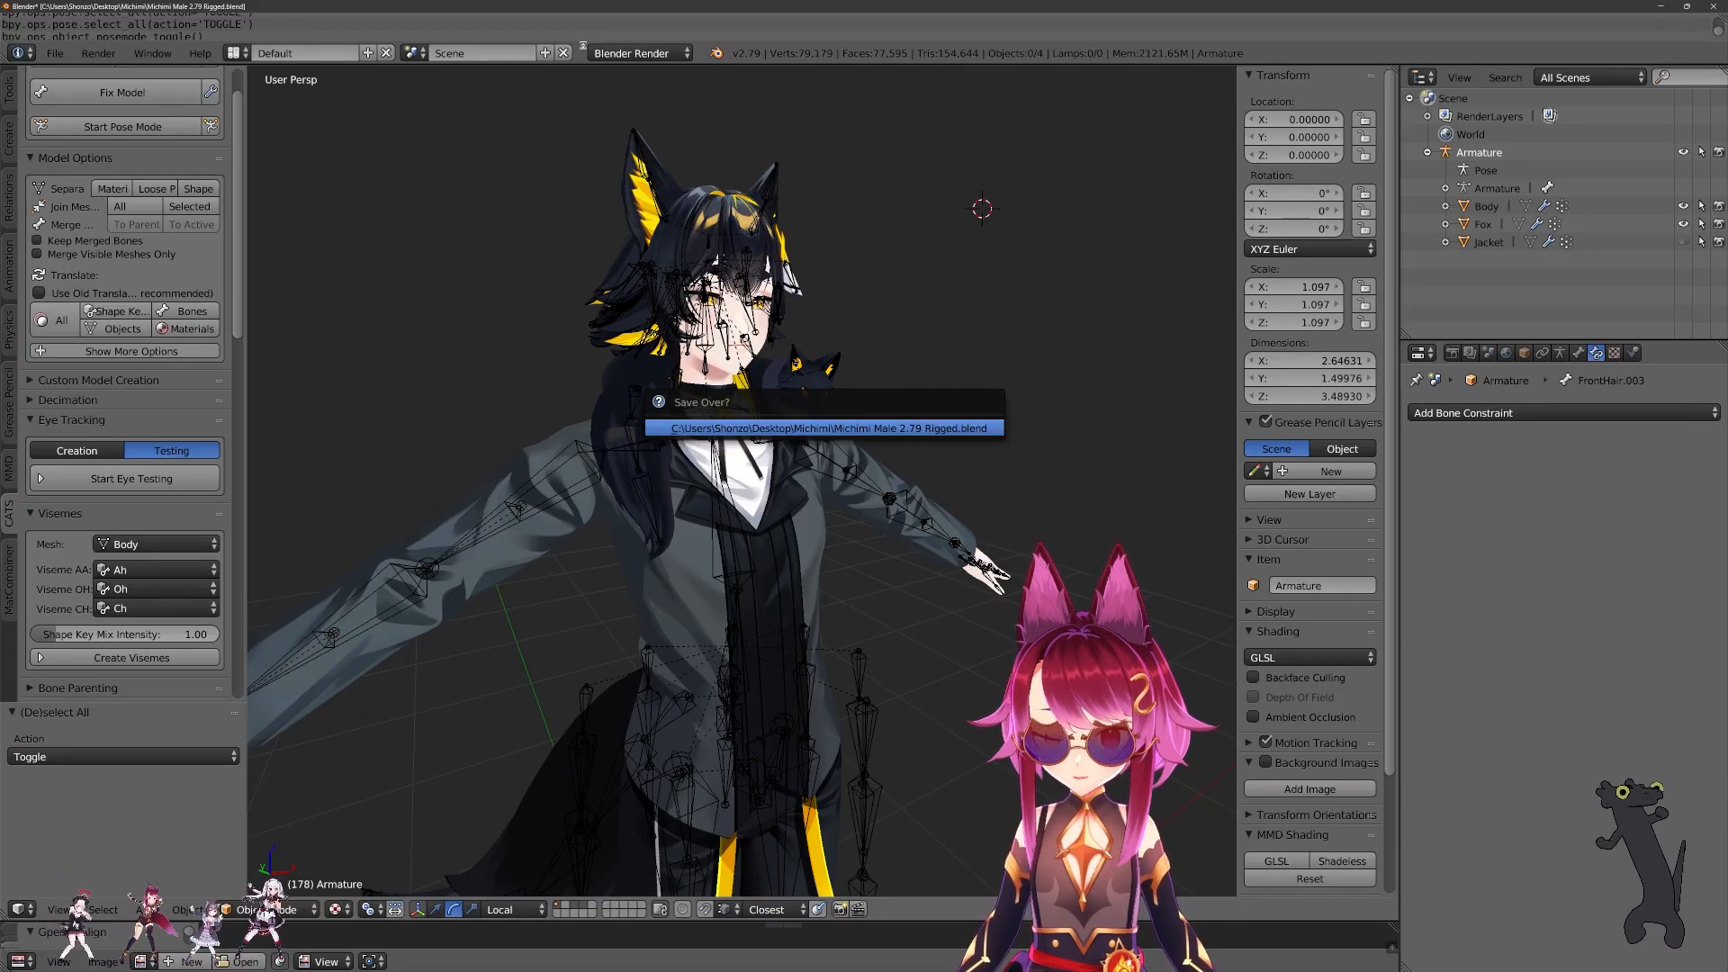
{"action": "left_click", "coordinate": [823, 429]}
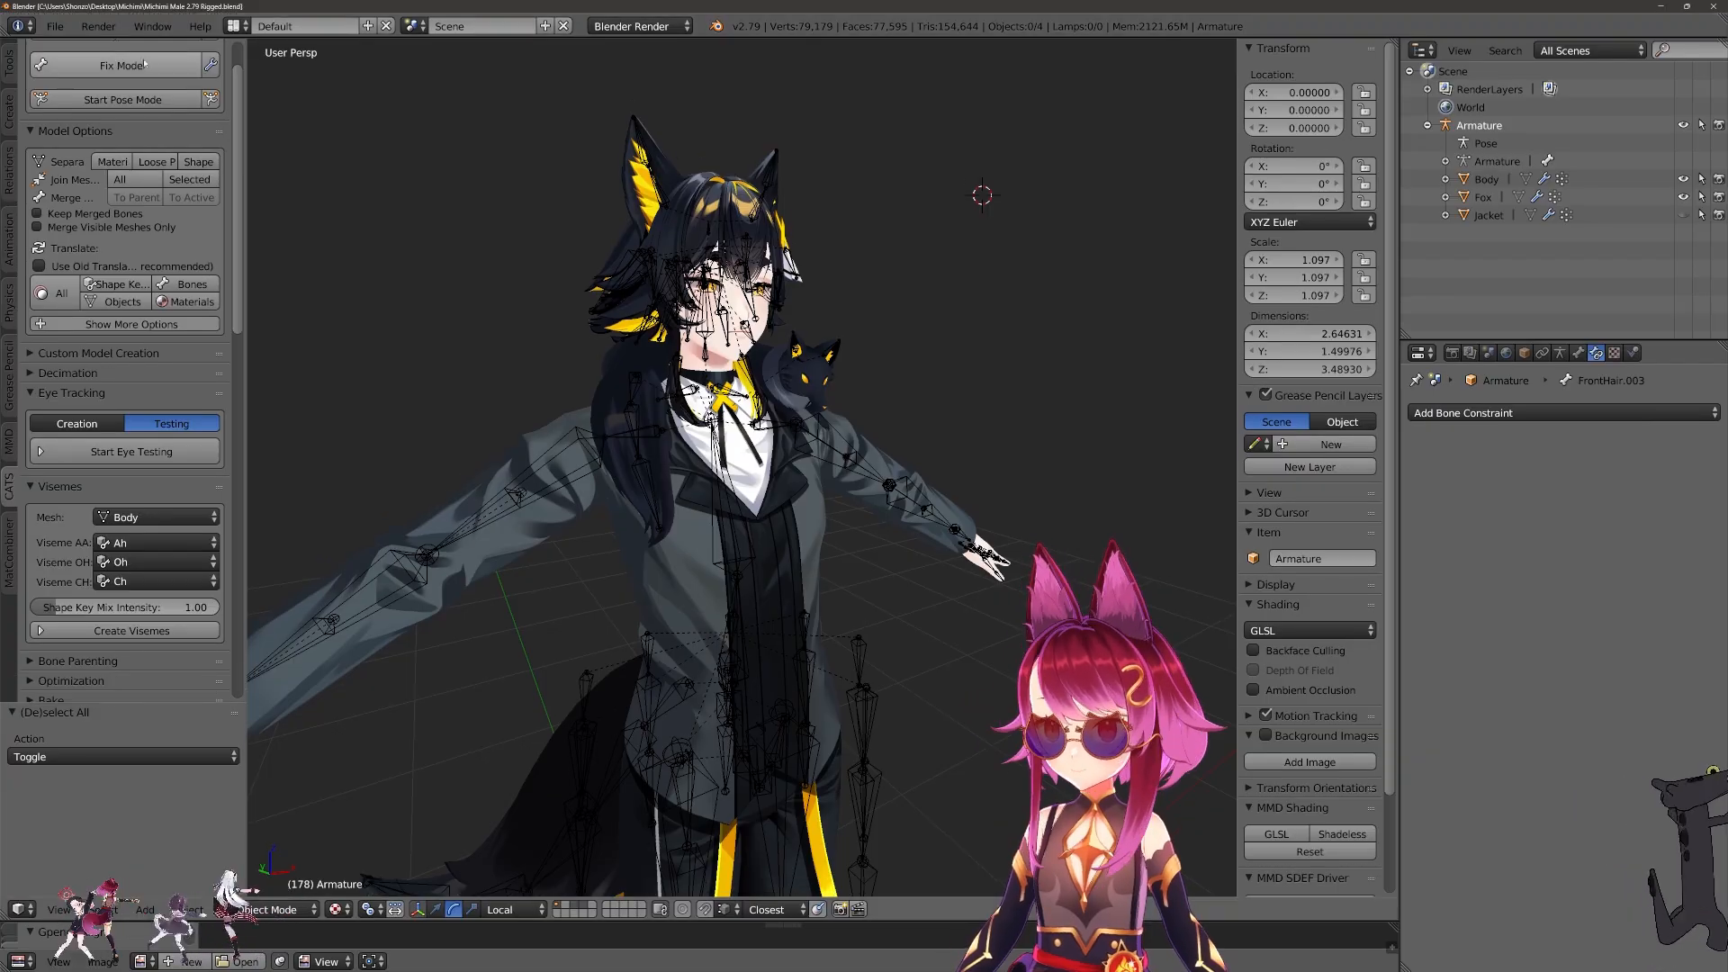
{"action": "left_click", "coordinate": [55, 26]}
{"action": "mouse_move", "coordinate": [224, 393]}
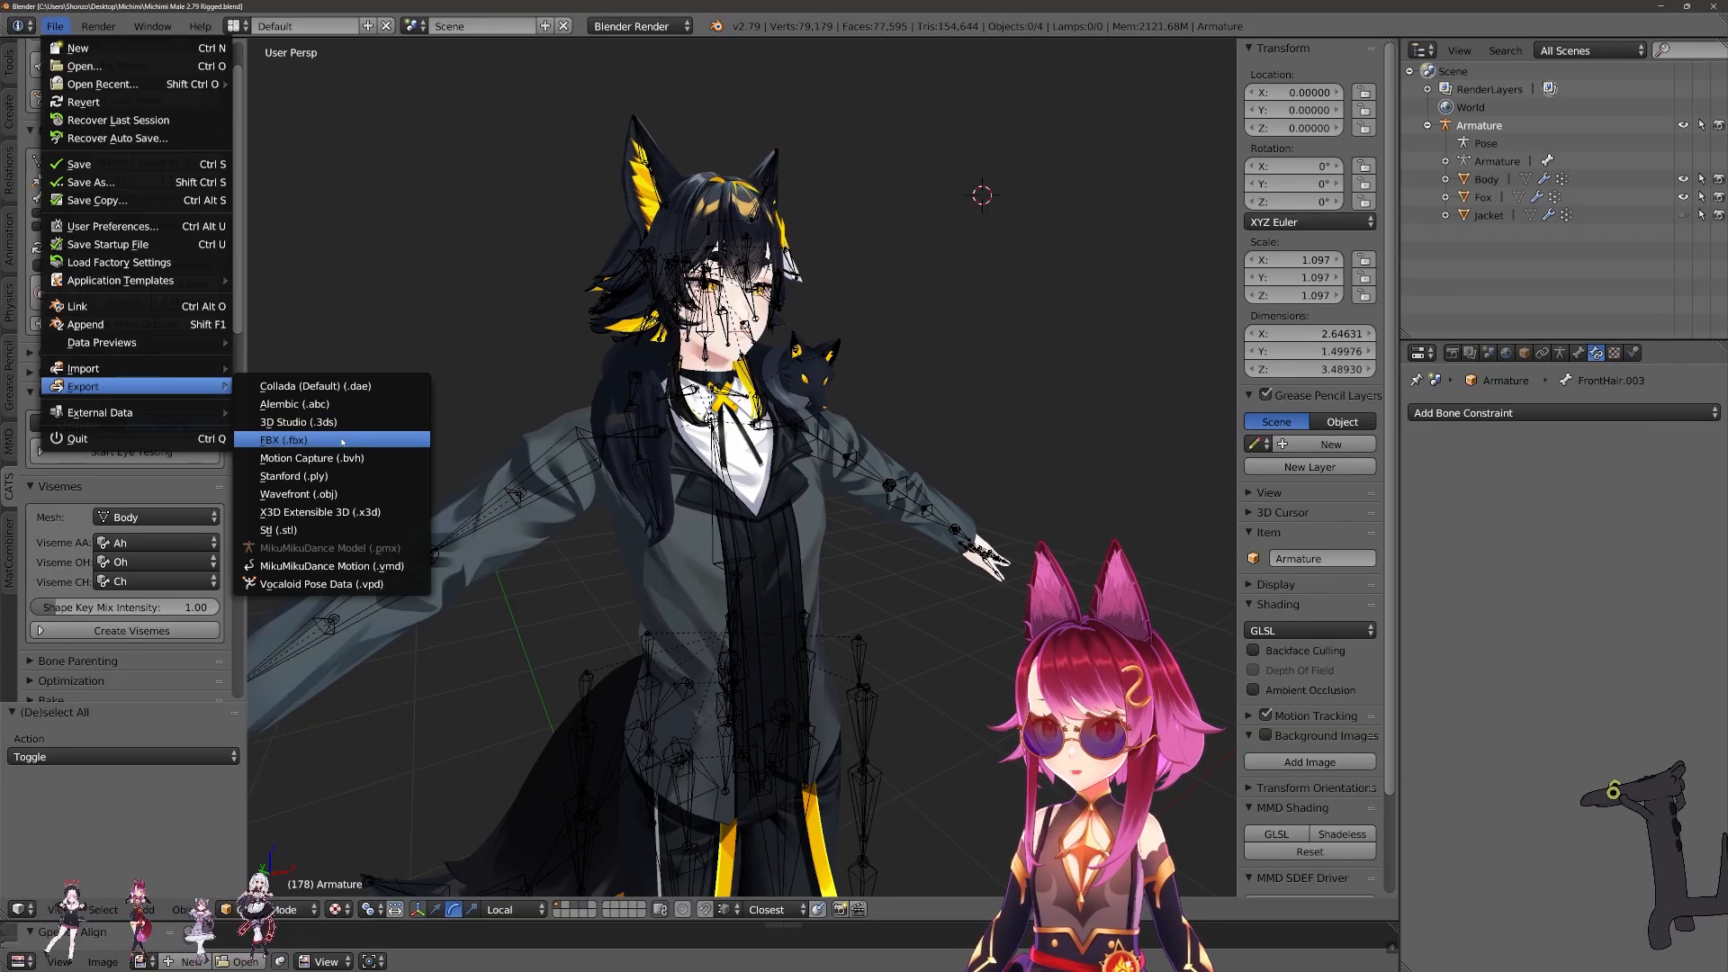
{"action": "left_click", "coordinate": [284, 440]}
{"action": "left_click", "coordinate": [540, 135]}
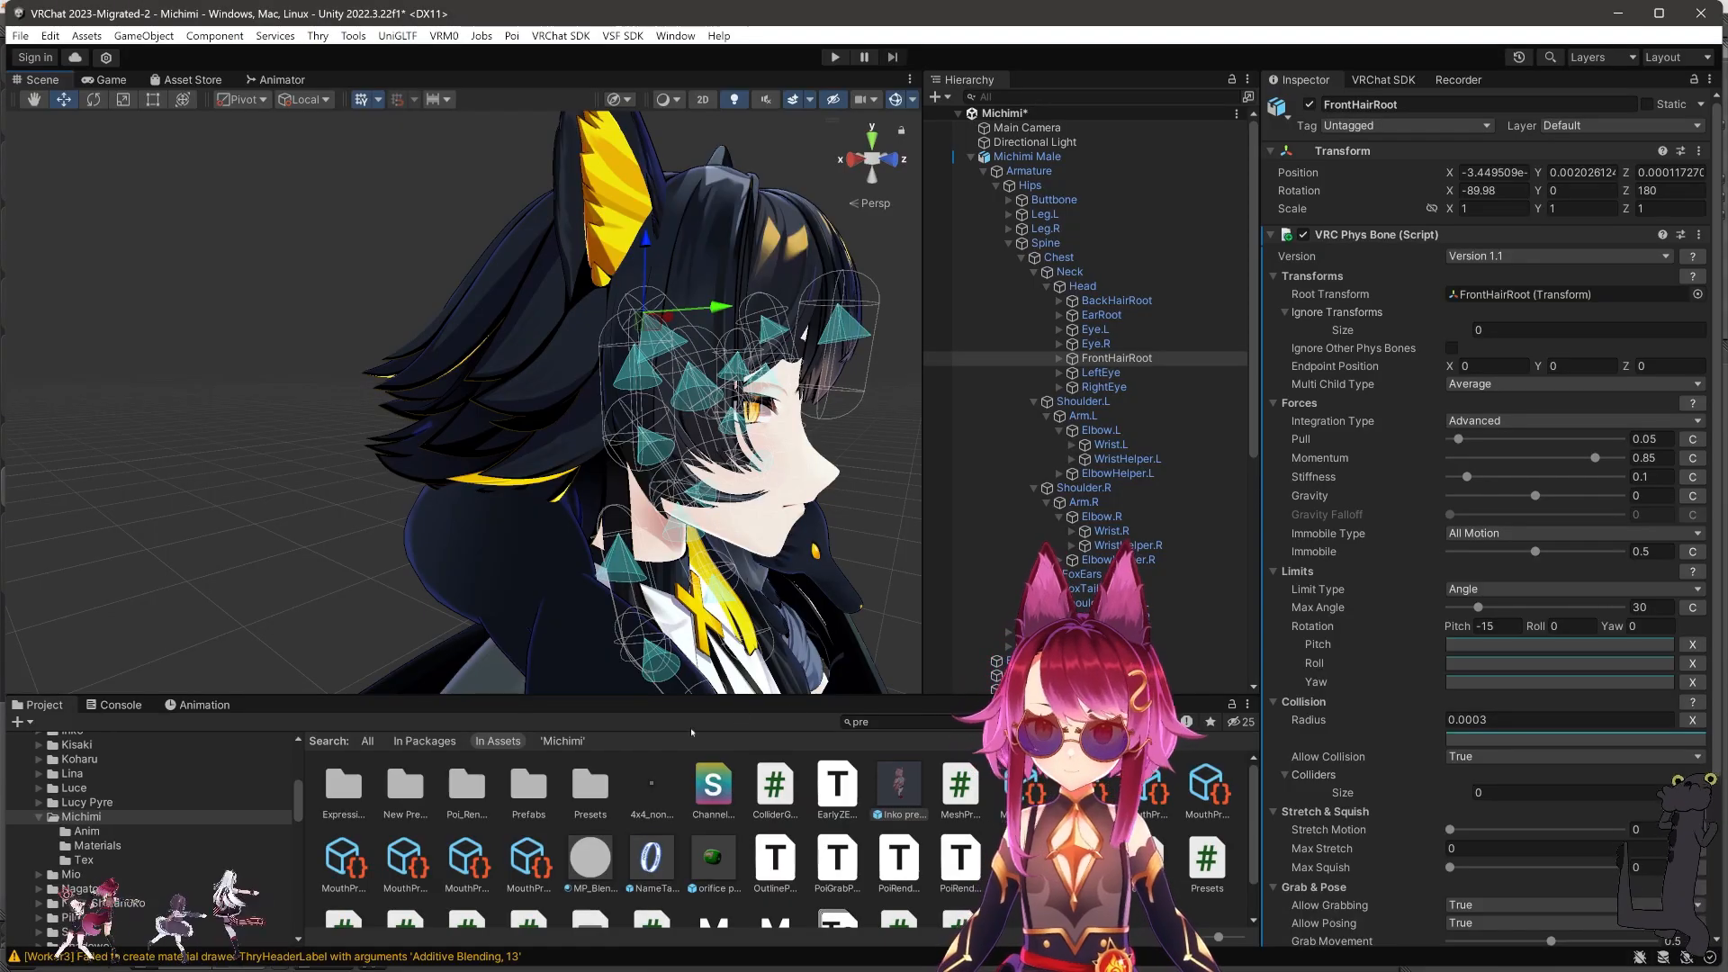
- Clear the Project search and reveal the Michimi Male asset in File Explorer
{"action": "left_click", "coordinate": [1116, 721]}
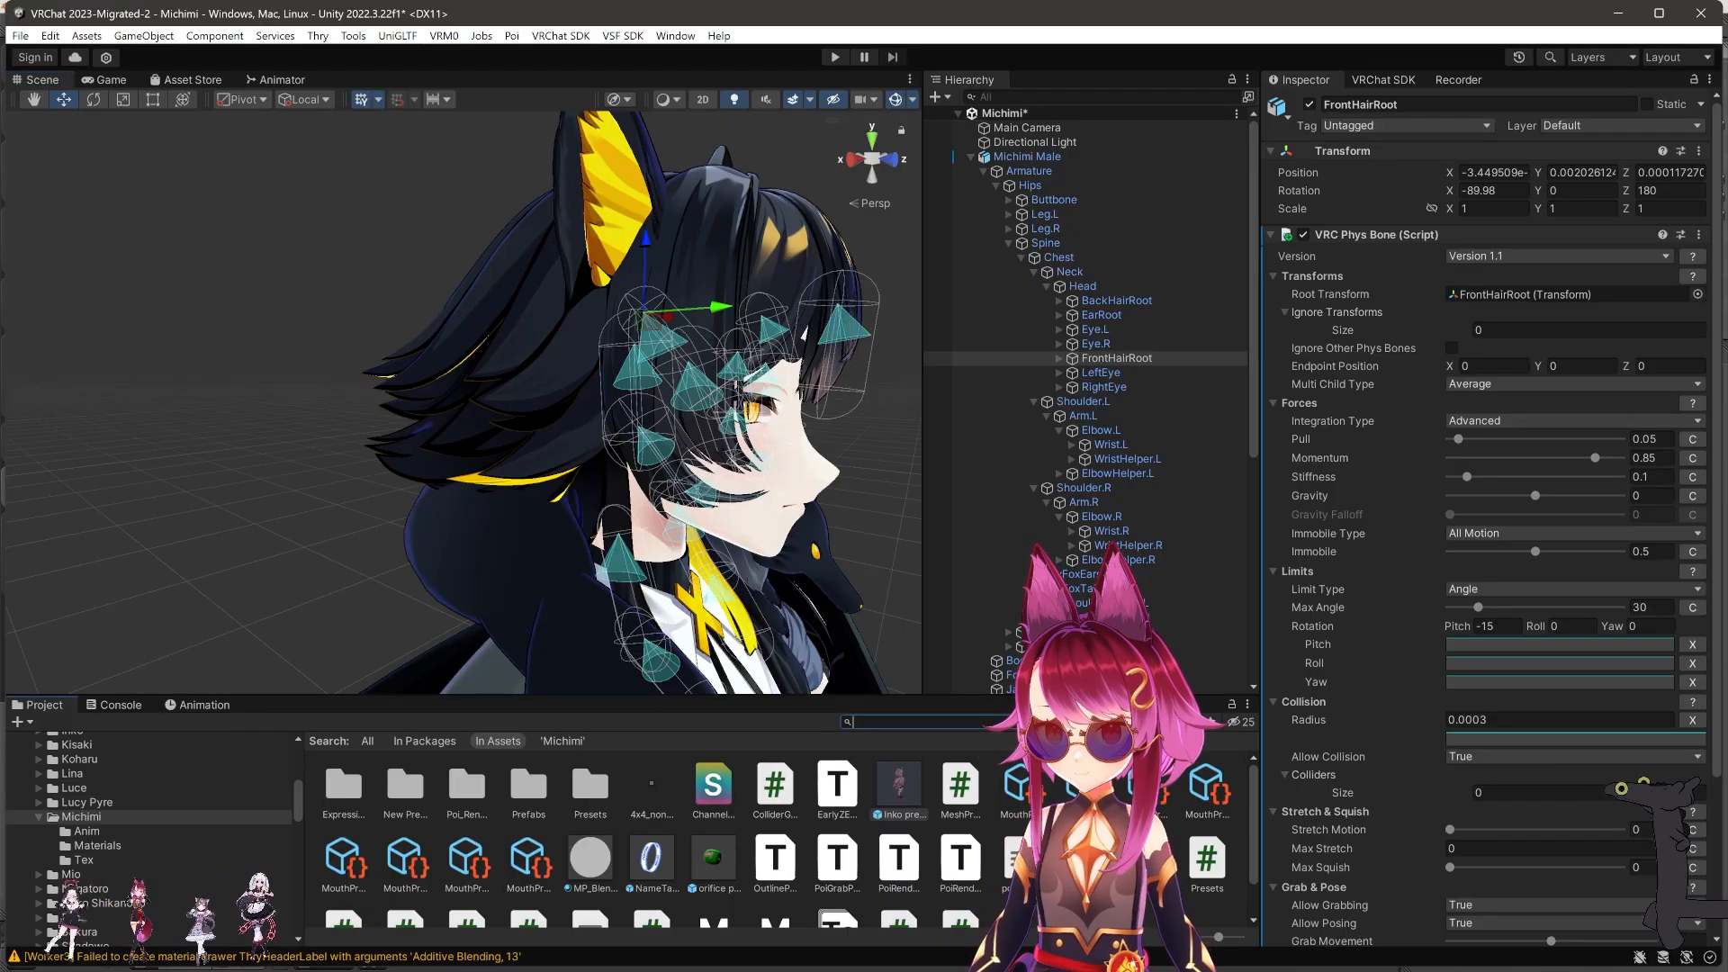
{"action": "left_click", "coordinate": [812, 786]}
{"action": "scroll", "coordinate": [733, 533], "scroll_direction": "down", "scroll_amount": 8}
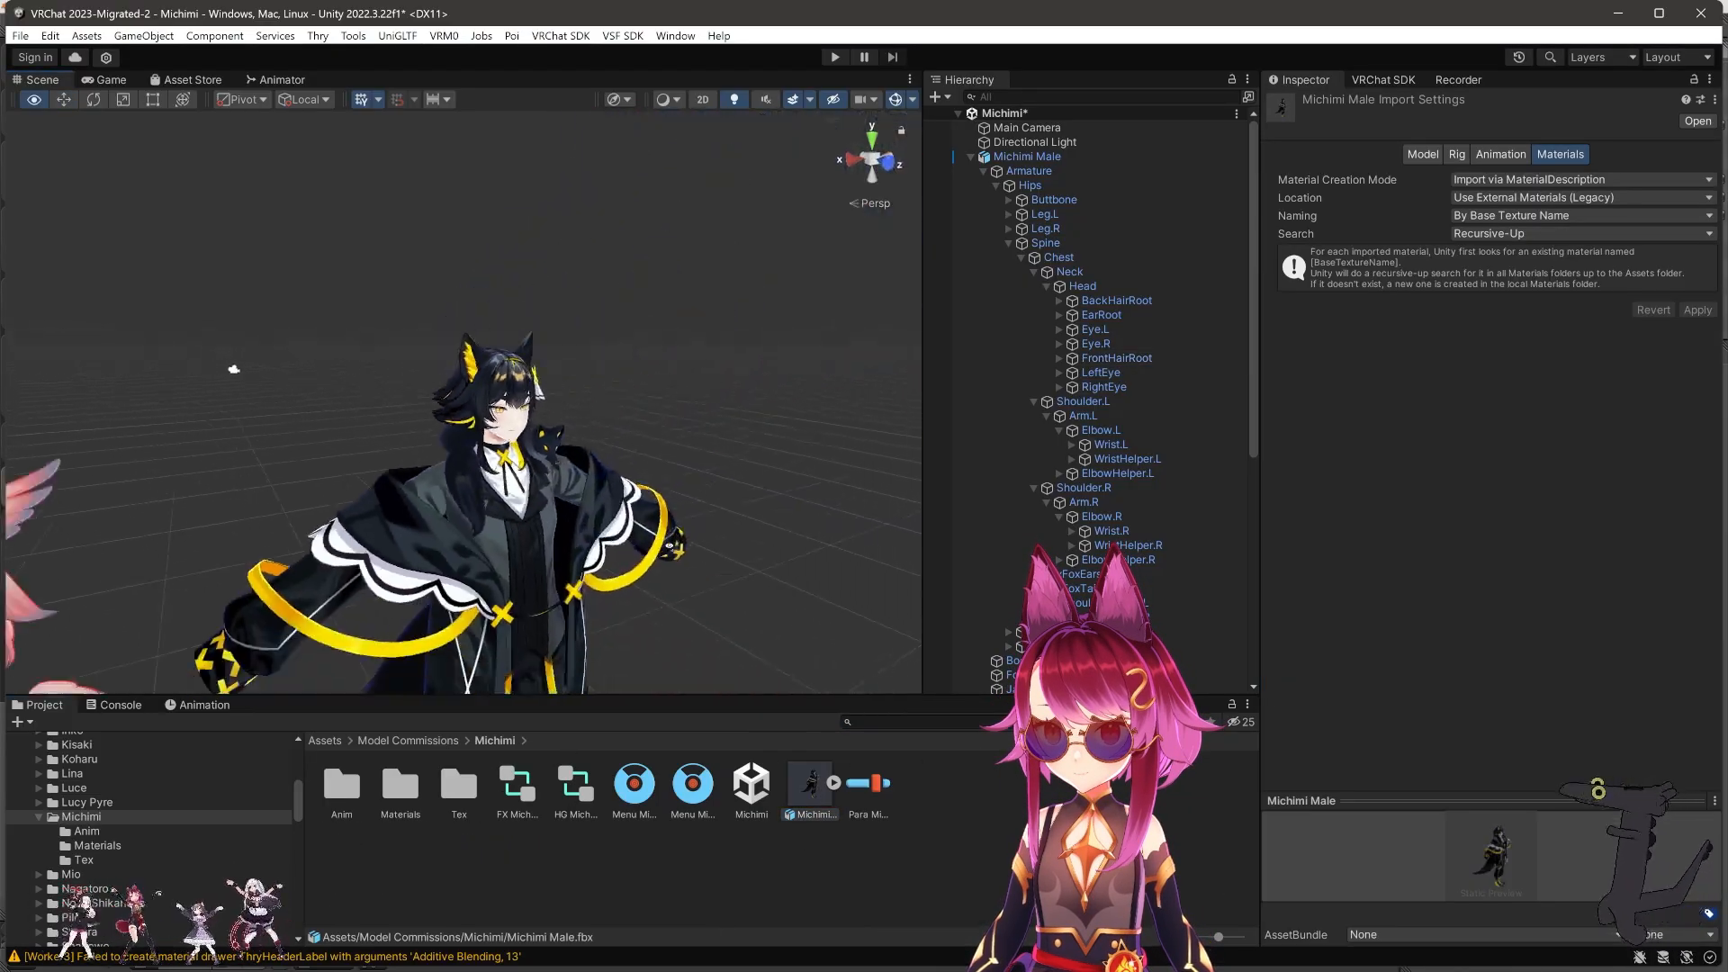
{"action": "left_click_drag", "start_coordinate": [734, 532], "coordinate": [576, 531], "text": "alt"}
{"action": "middle_click_drag", "start_coordinate": [684, 654], "coordinate": [622, 522]}
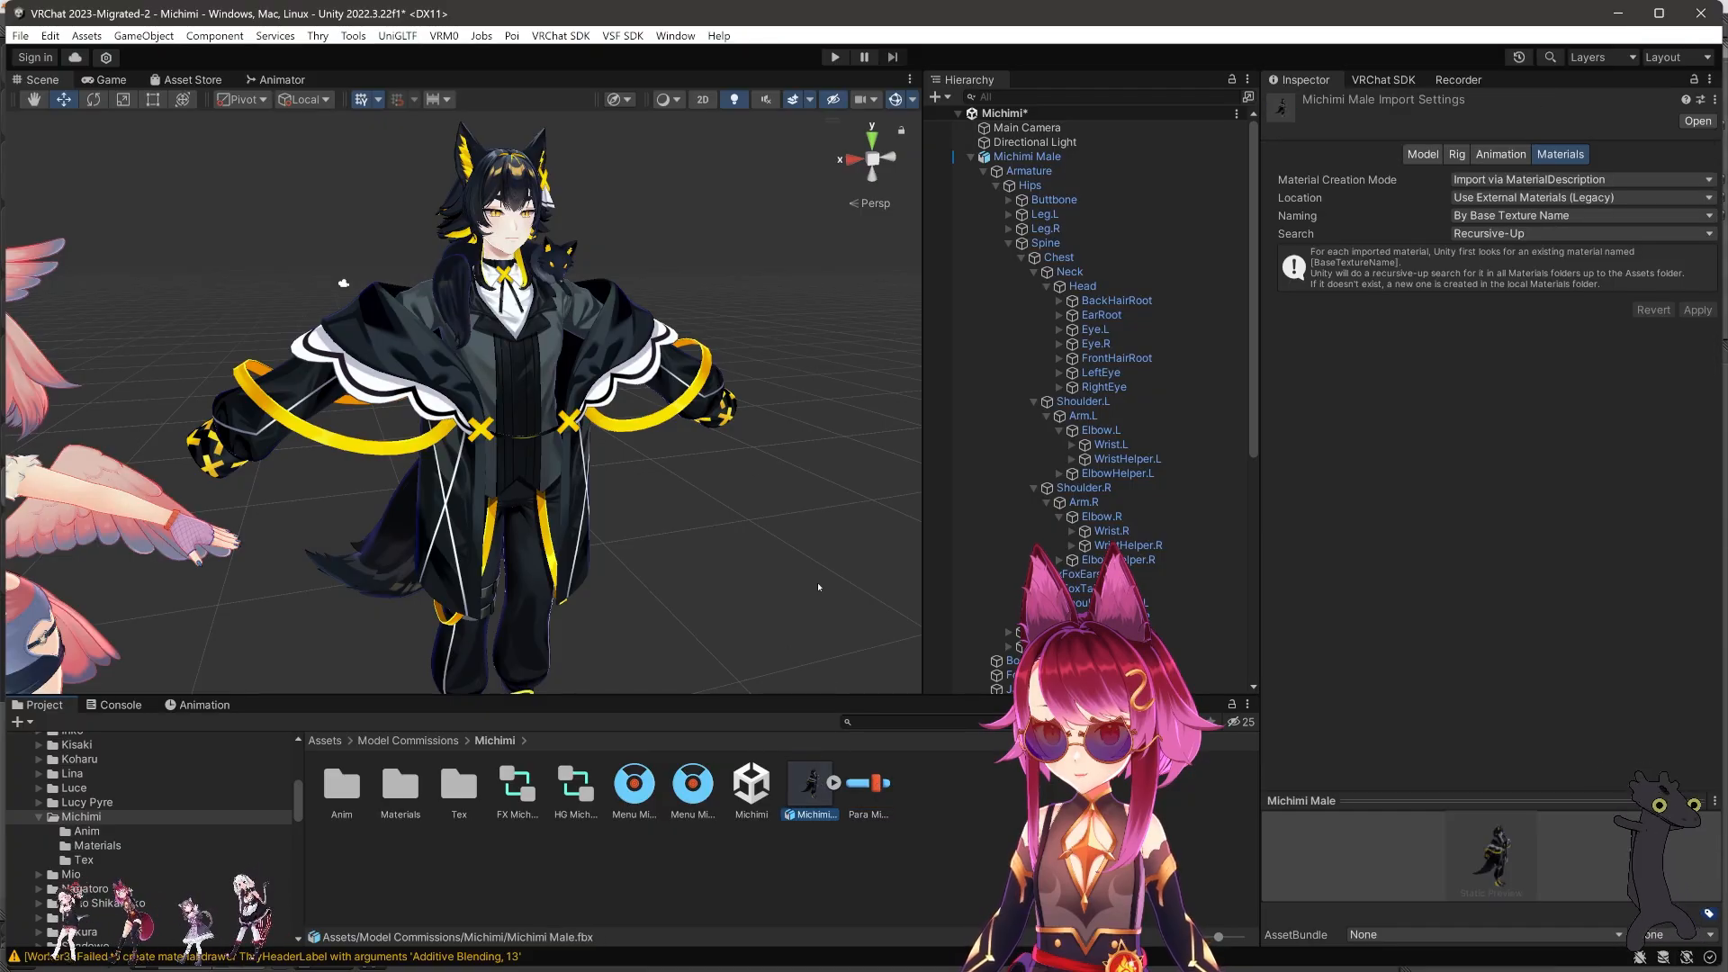
{"action": "right_click", "coordinate": [812, 788]}
{"action": "left_click", "coordinate": [854, 220]}
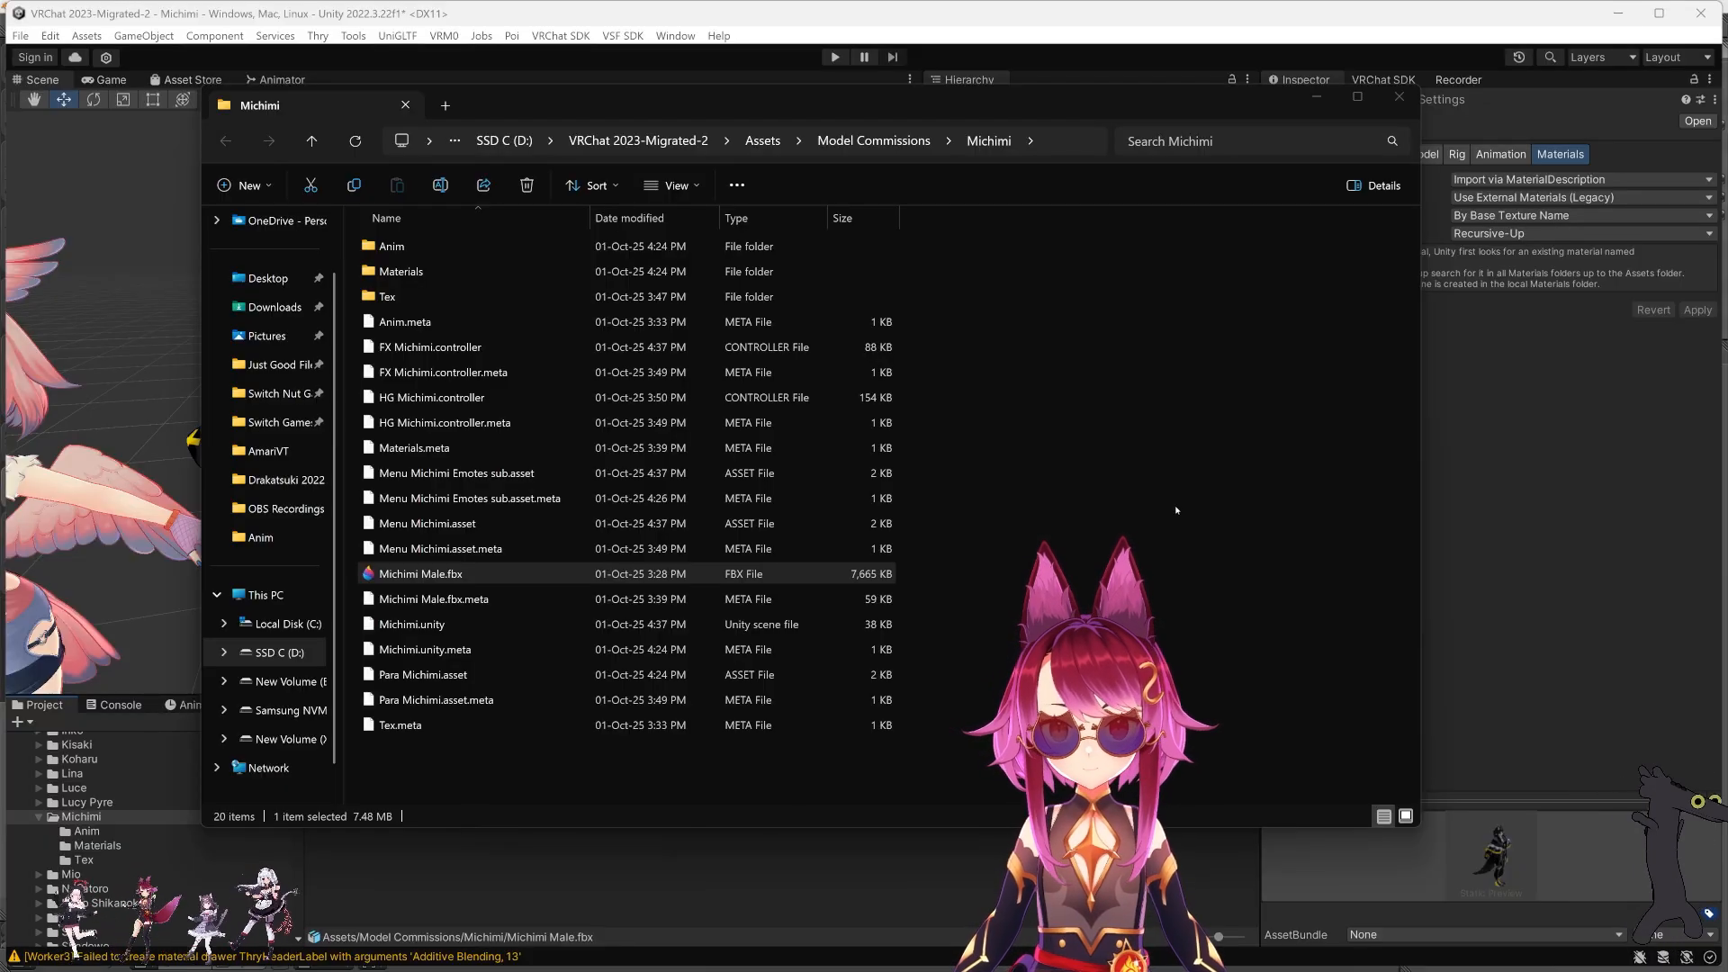
- Overwrite Michimi Male.fbx with the new export and bring Unity back to the front
{"action": "left_click_drag", "start_coordinate": [1176, 510], "coordinate": [1022, 504]}
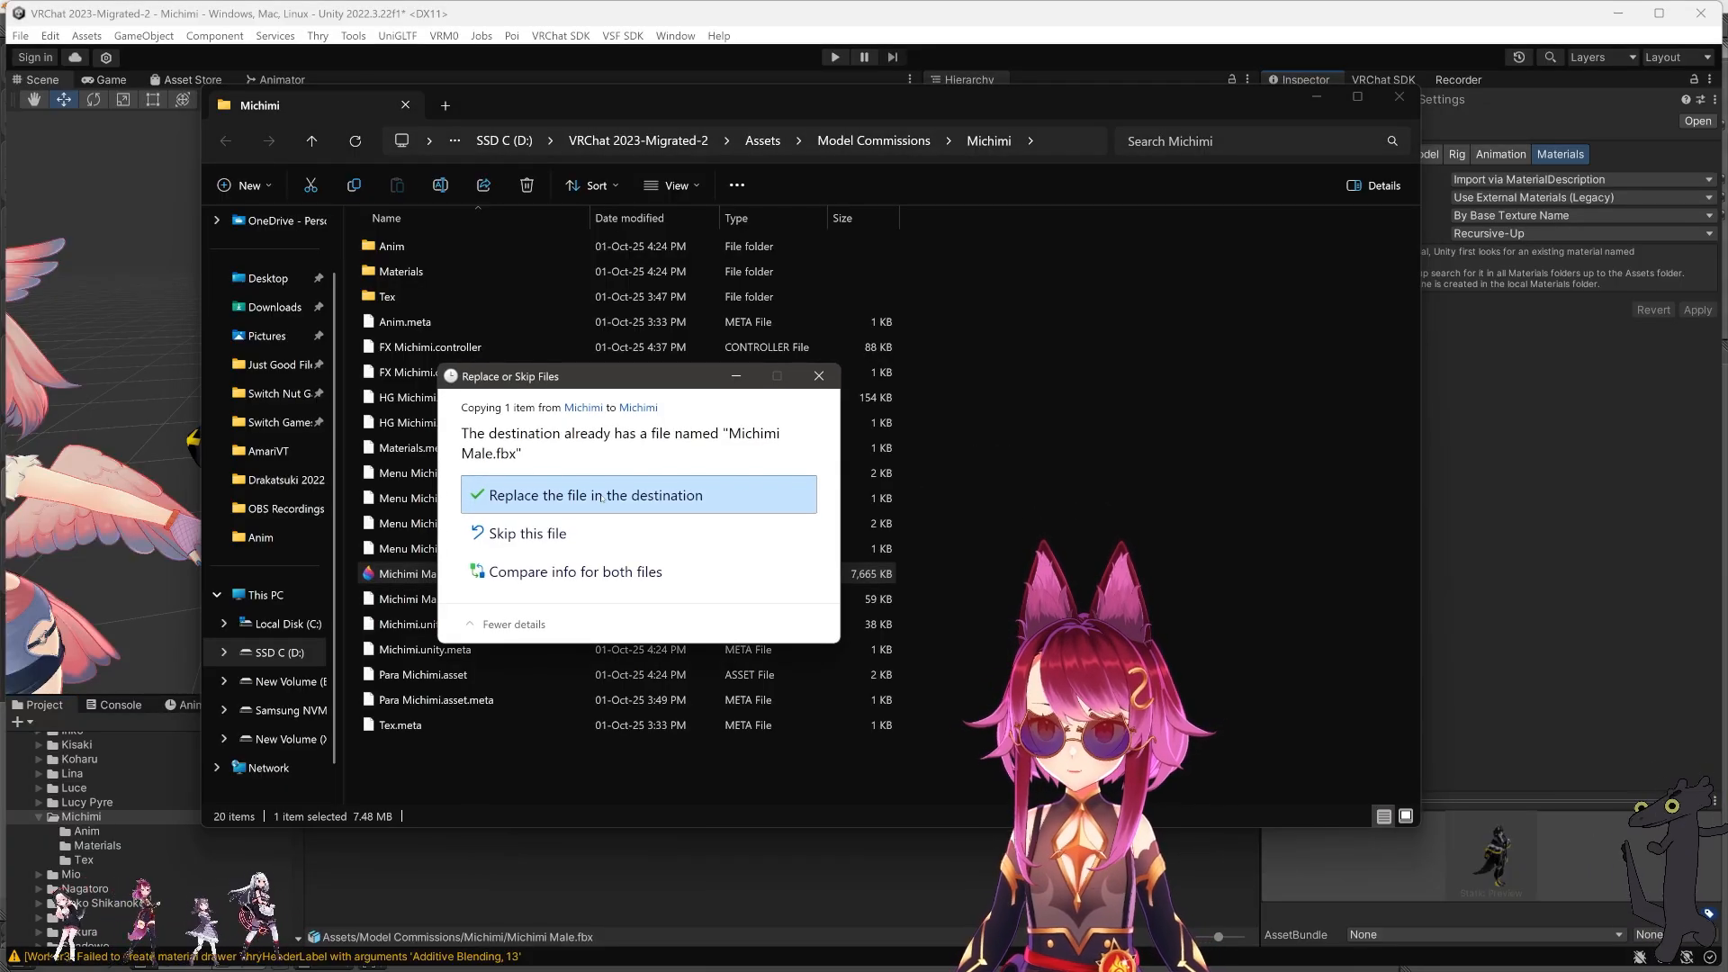
{"action": "left_click", "coordinate": [602, 497]}
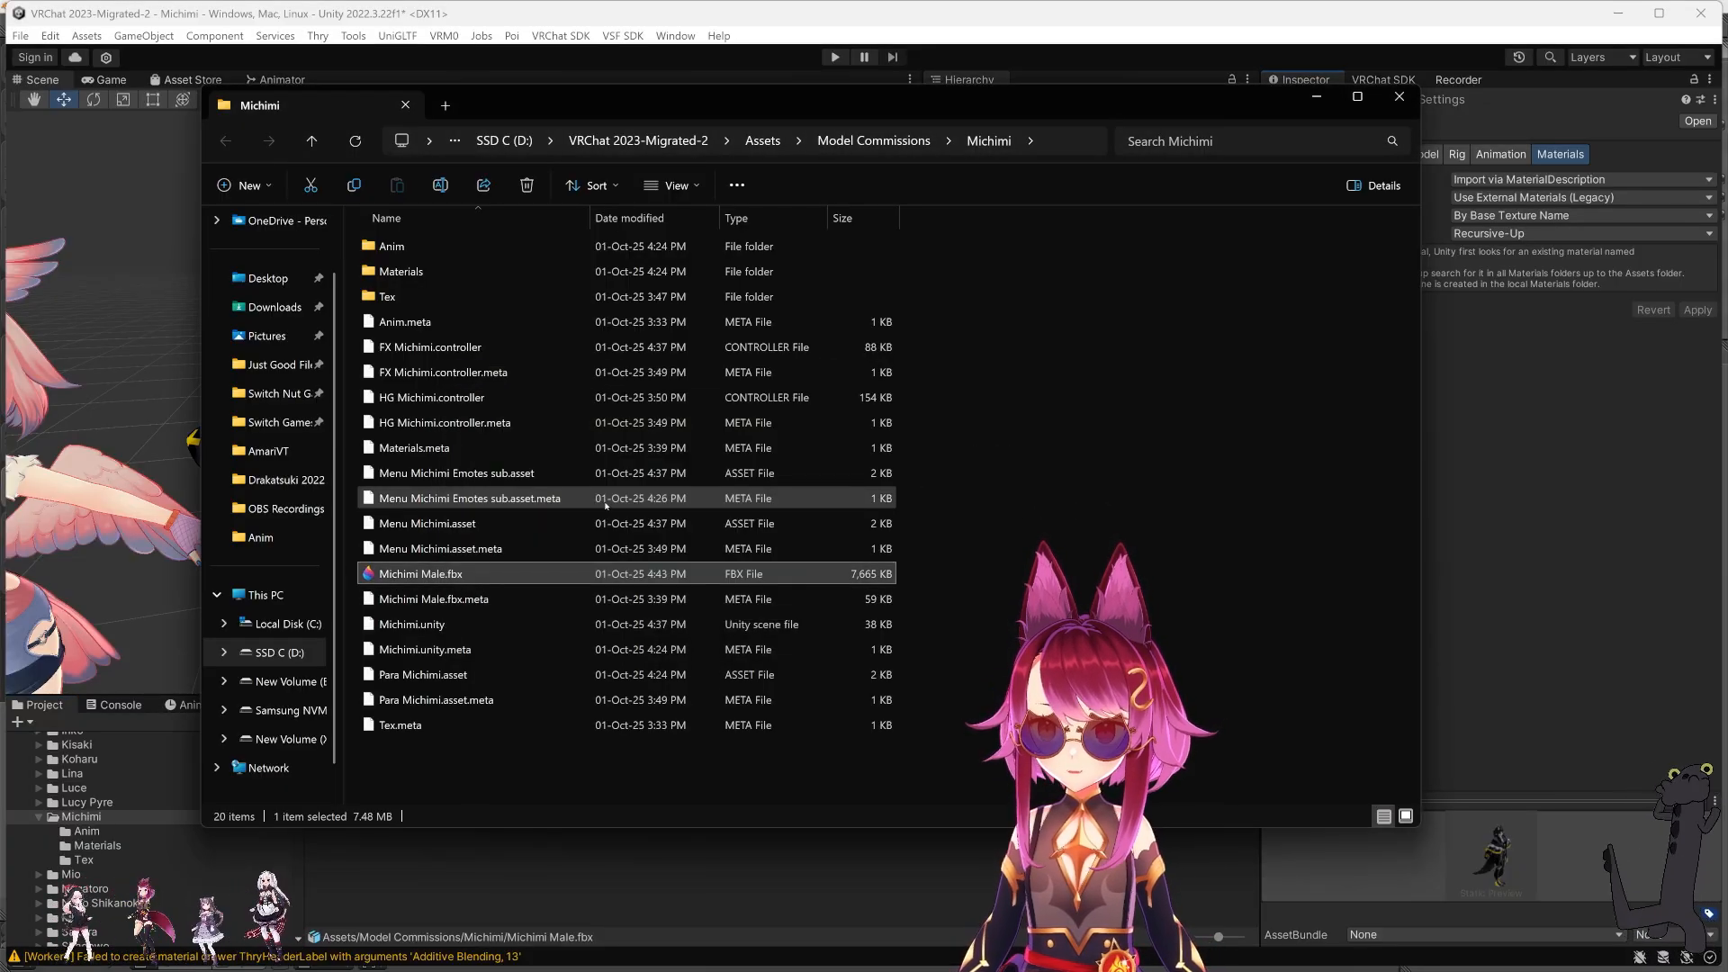
{"action": "left_click", "coordinate": [846, 871]}
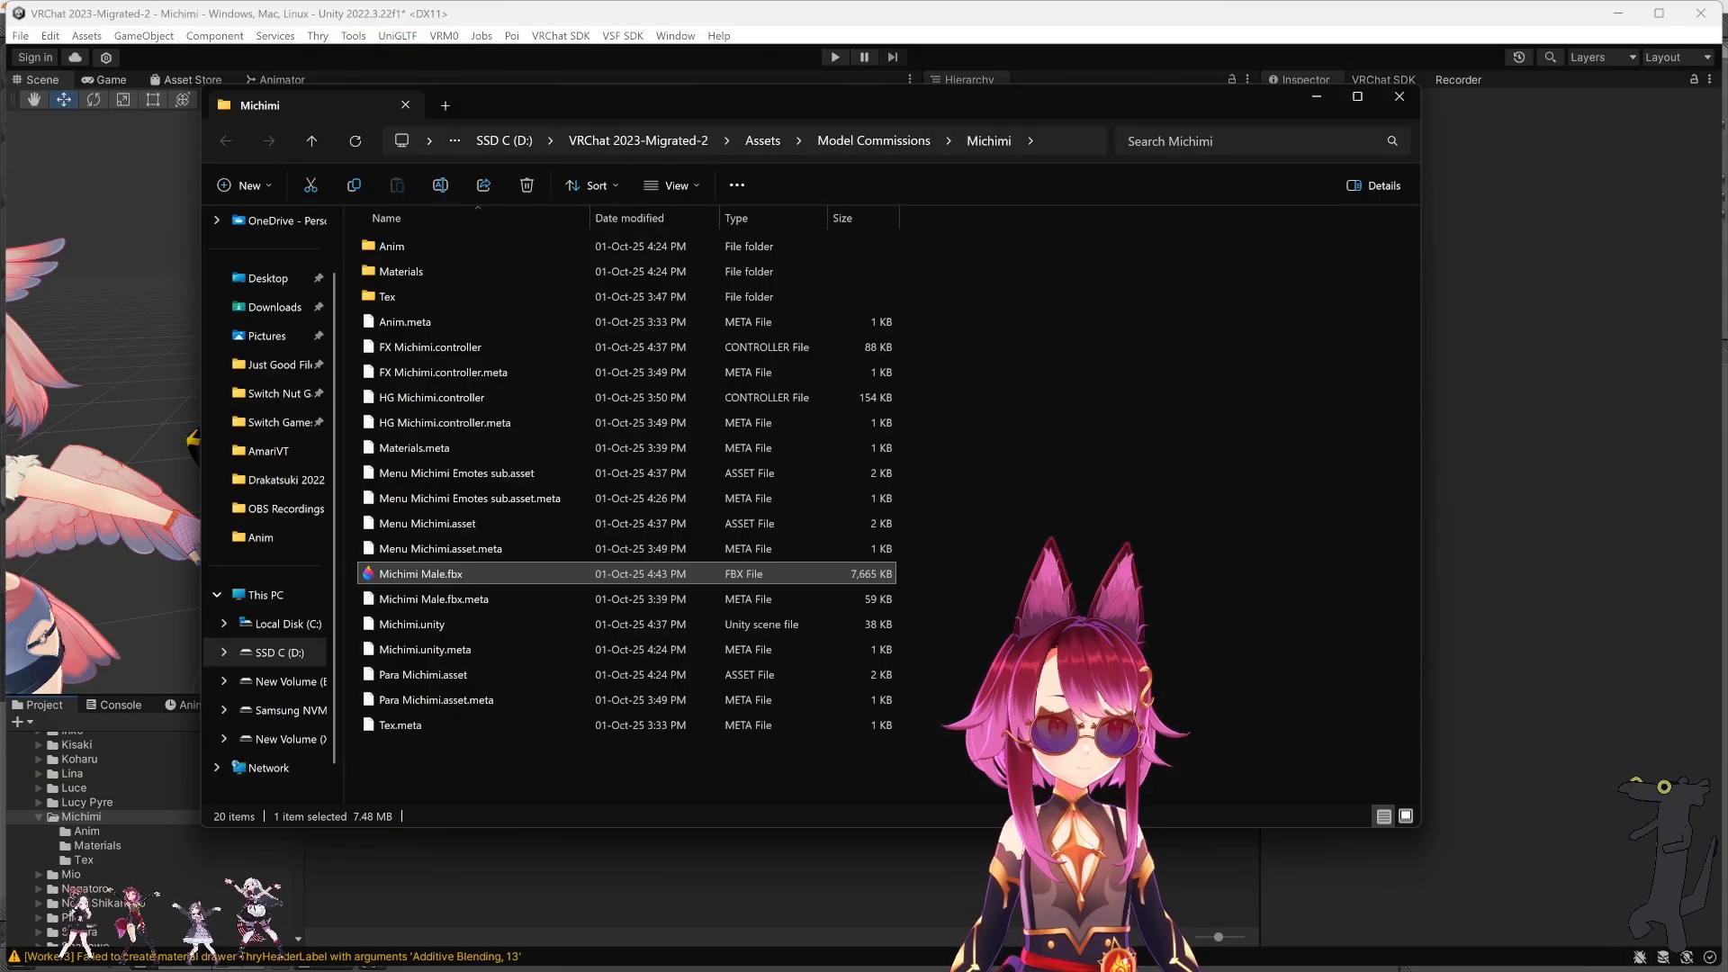
{"action": "left_click", "coordinate": [710, 832]}
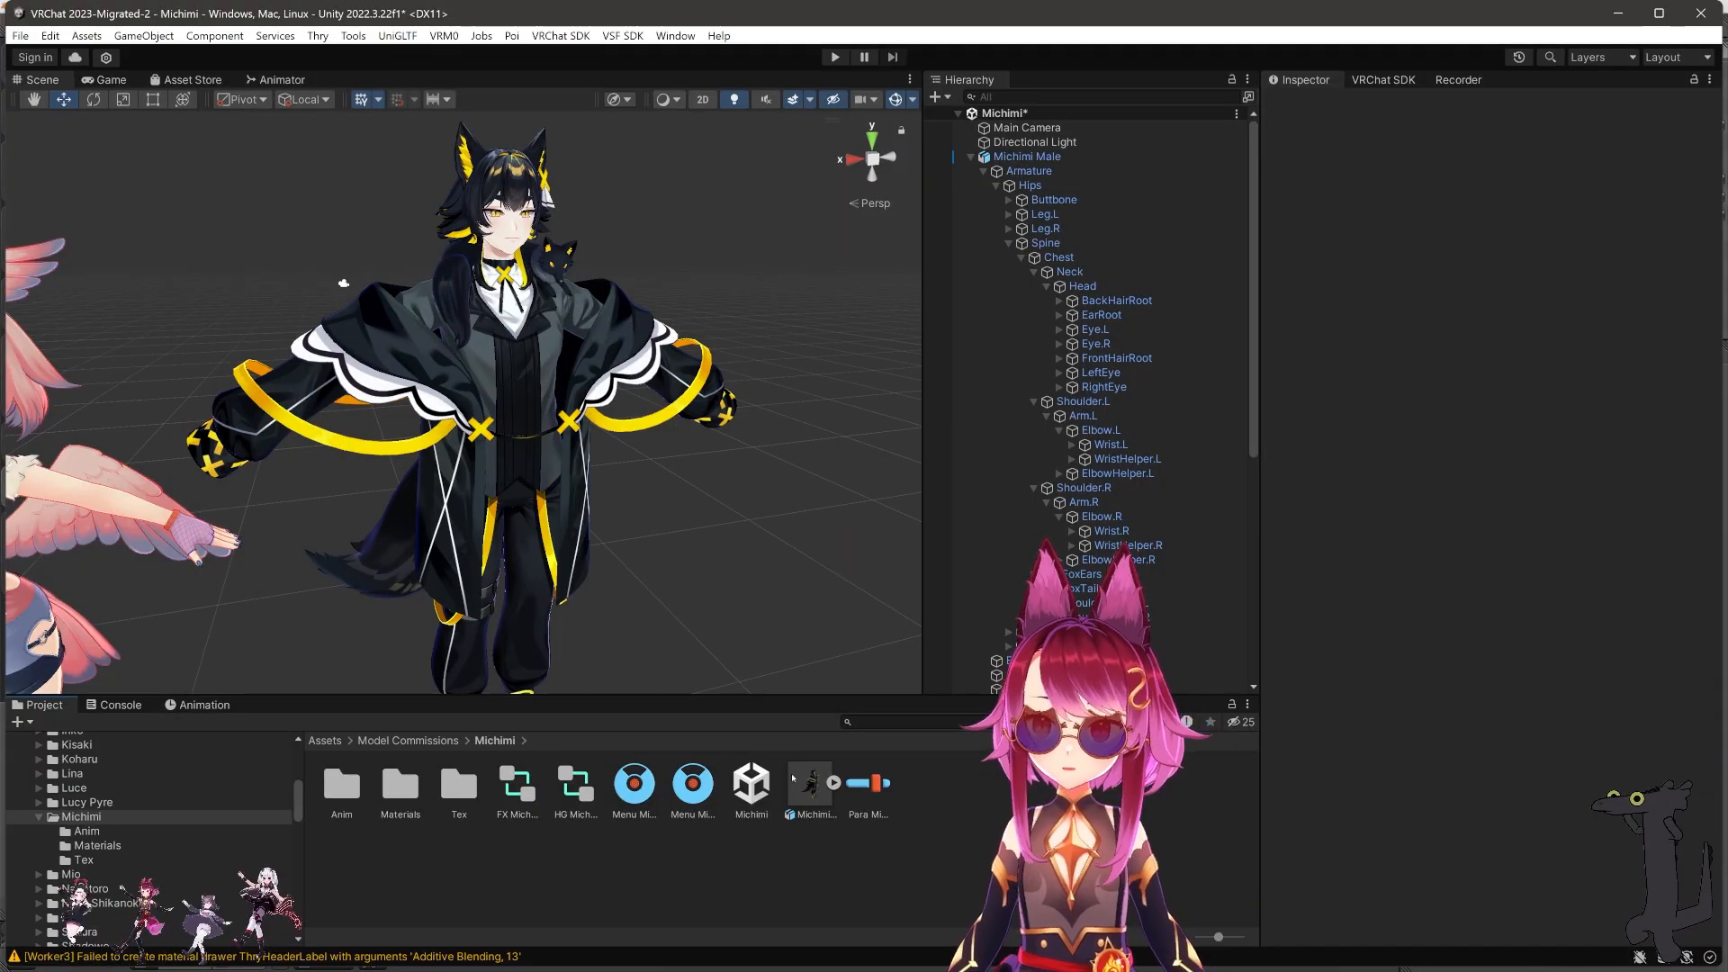
- Select and frame FrontHairRoot, then set its Pitch rotation limit to 15
{"action": "double_click", "coordinate": [1116, 358]}
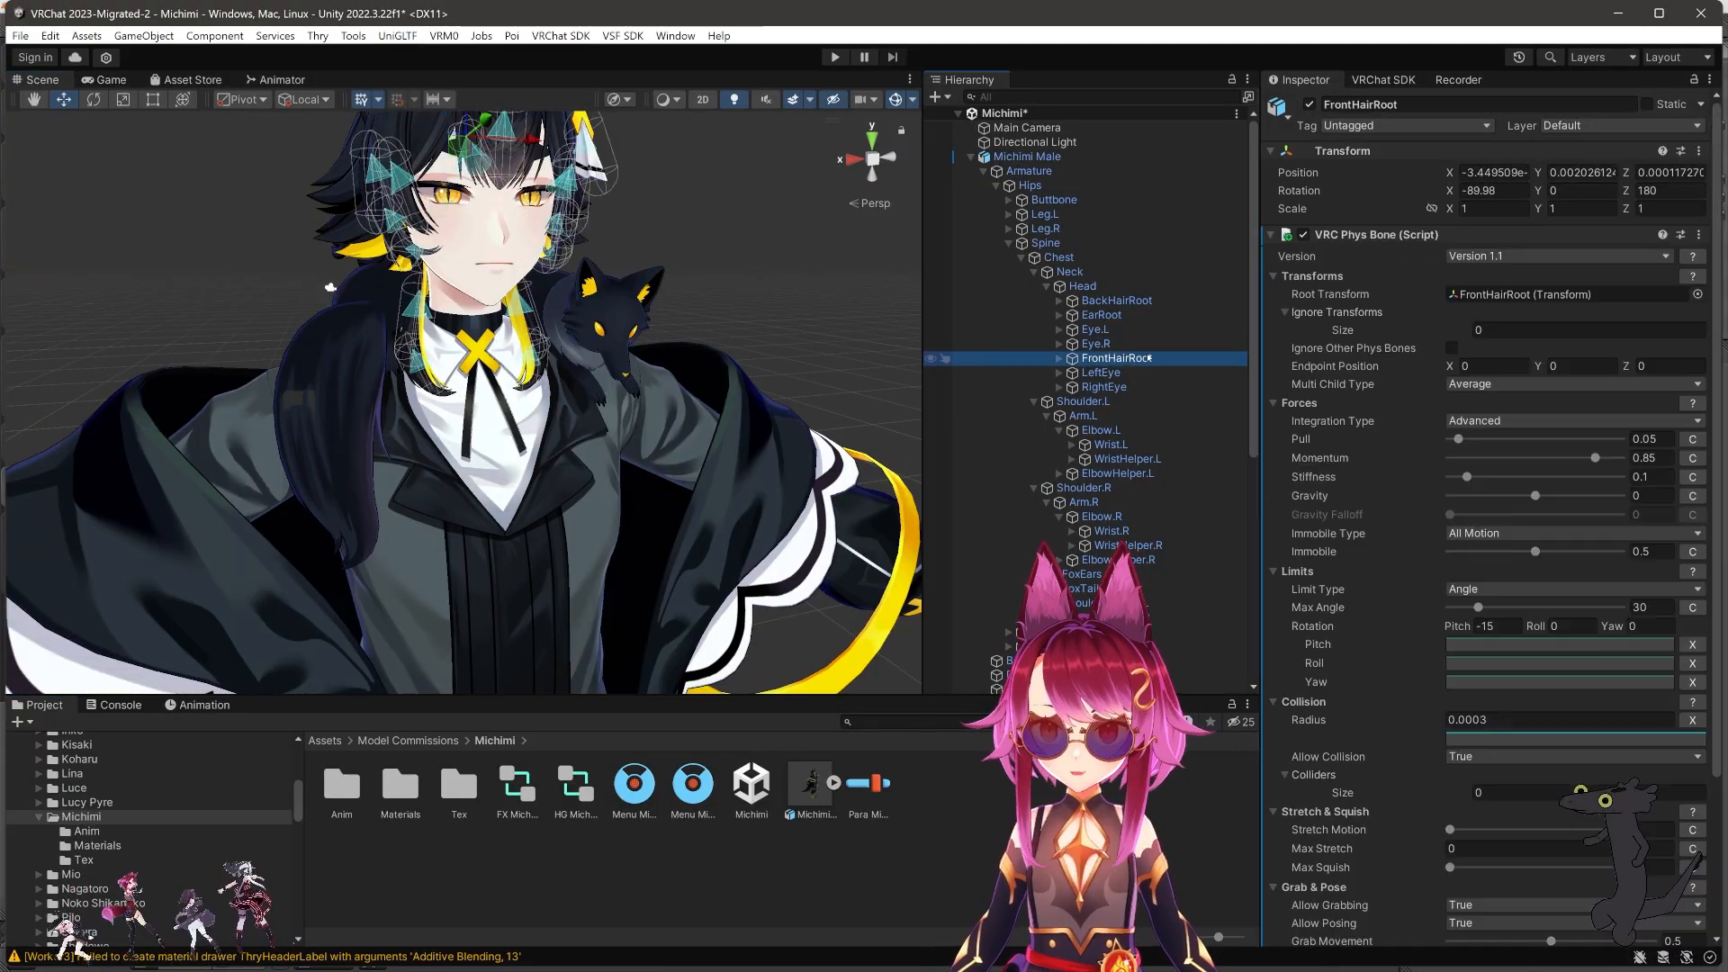
{"action": "left_click_drag", "start_coordinate": [634, 313], "coordinate": [684, 328], "text": "alt"}
{"action": "right_click_drag", "start_coordinate": [684, 328], "coordinate": [636, 483], "text": "alt"}
{"action": "left_click_drag", "start_coordinate": [636, 483], "coordinate": [258, 385], "text": "alt"}
{"action": "left_click", "coordinate": [1498, 625]}
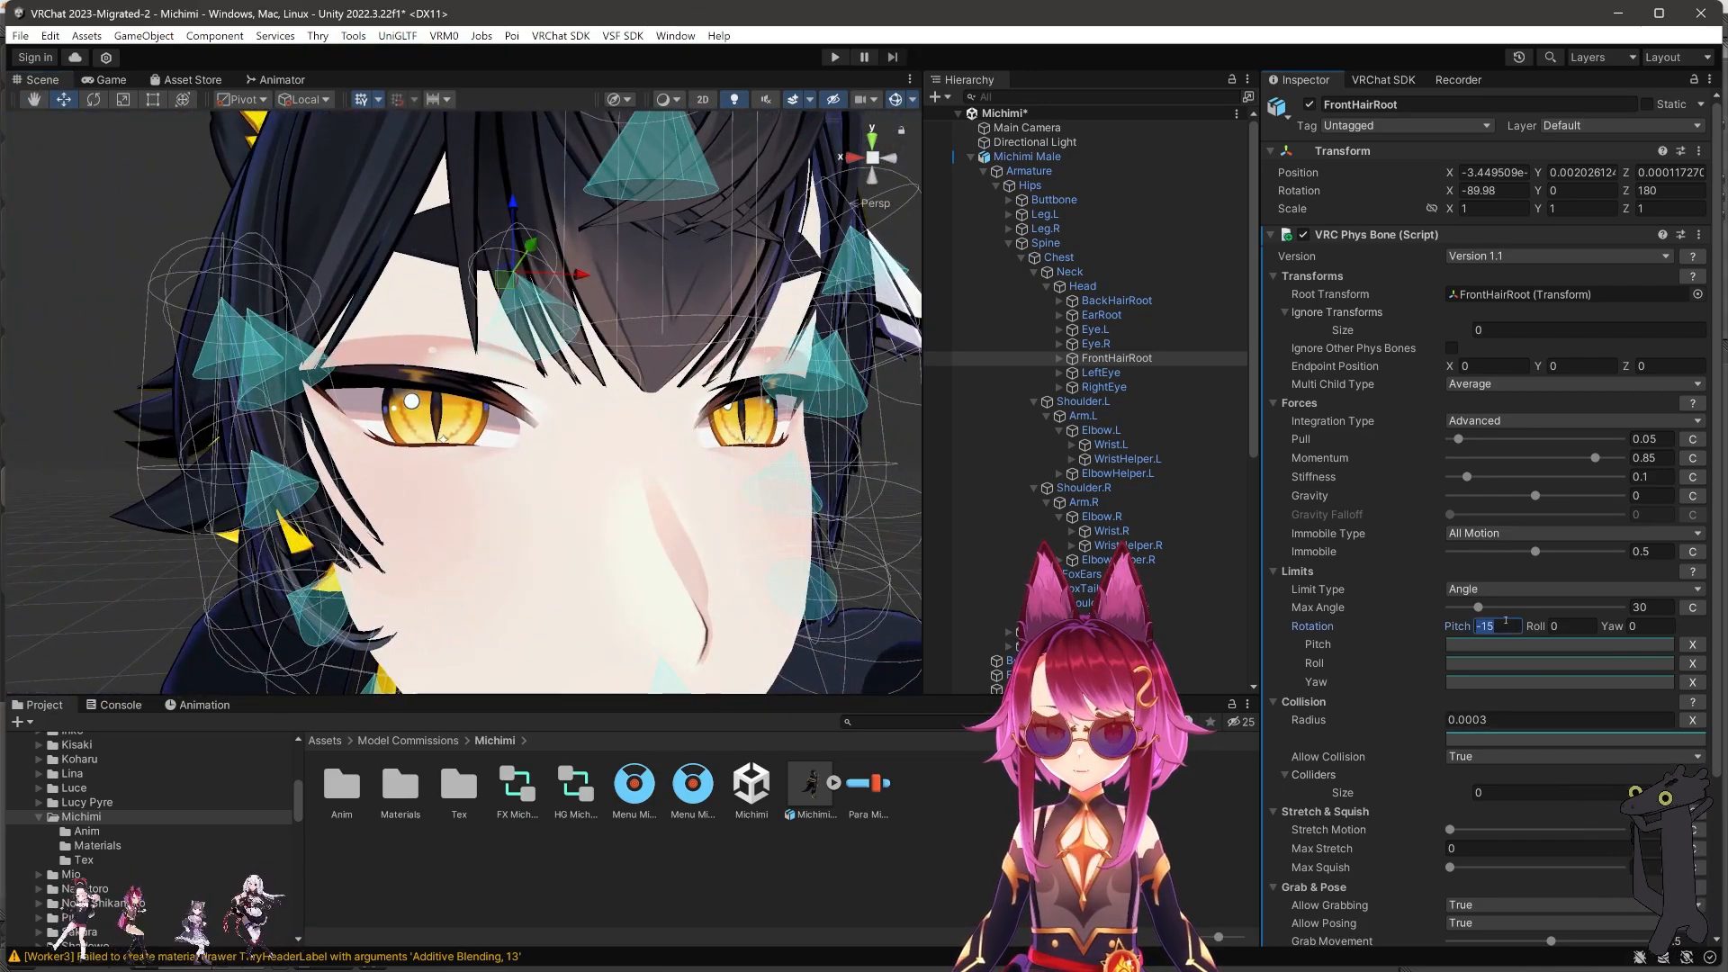
{"action": "type", "text": "15"}
- Revise the Pitch limit, trying 30 and 32 before settling on 28
{"action": "left_click_drag", "start_coordinate": [558, 526], "coordinate": [953, 552], "text": "alt"}
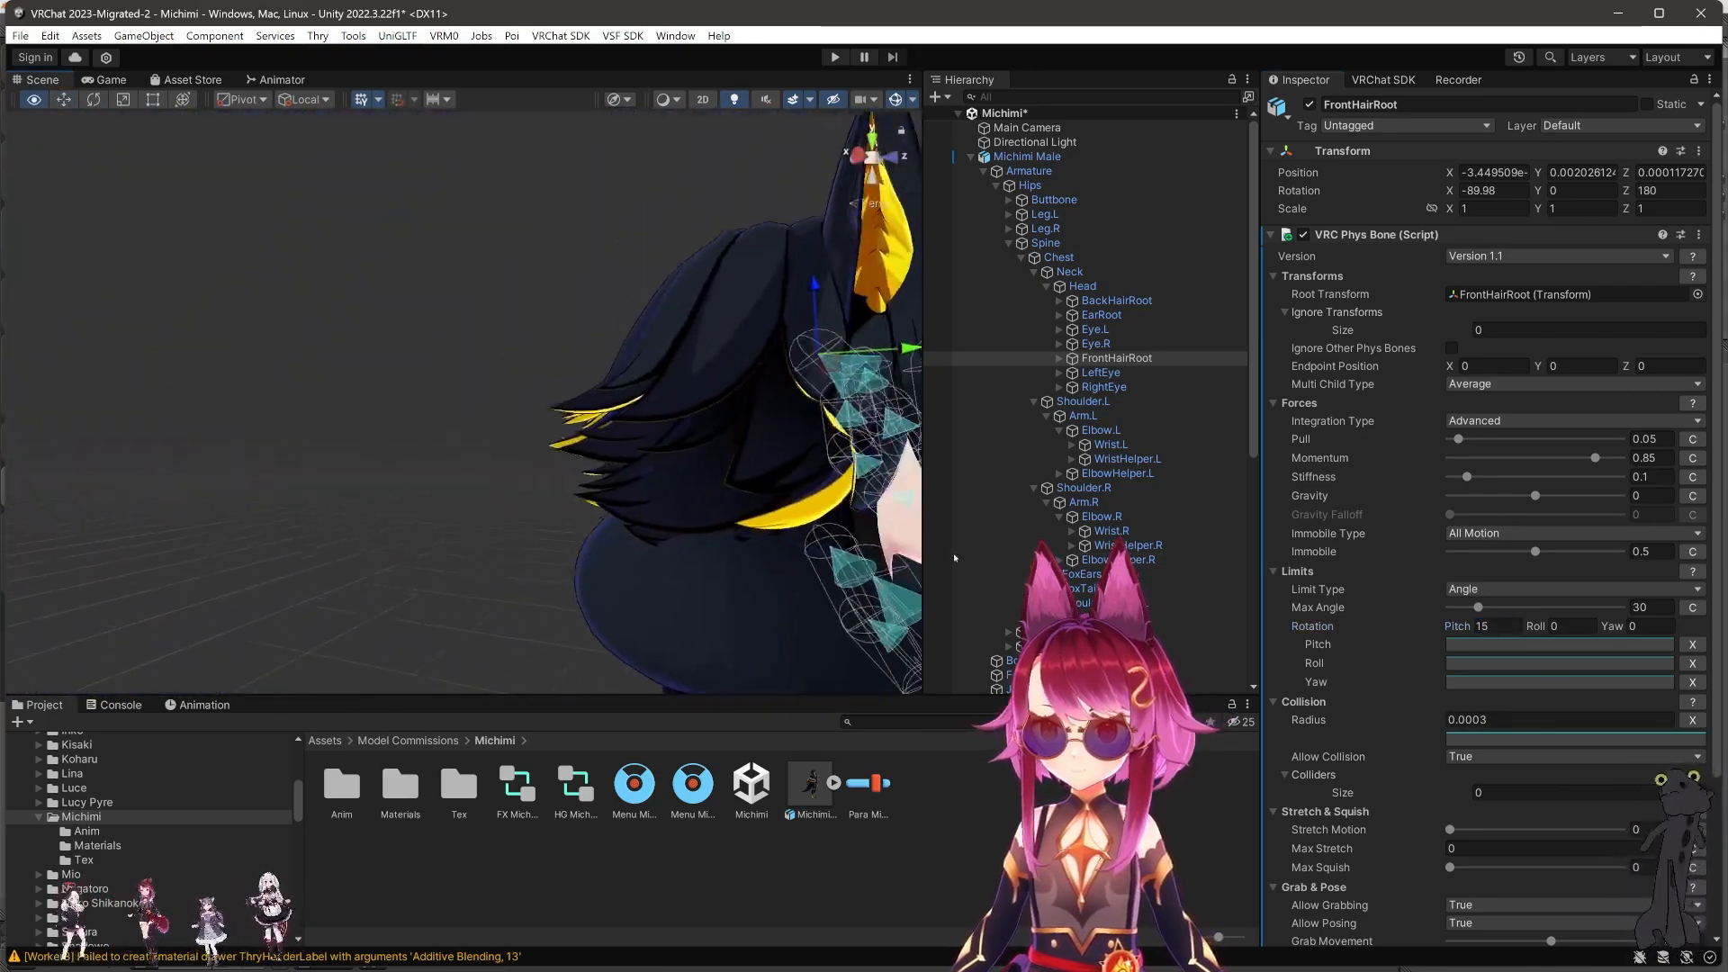
{"action": "middle_click_drag", "start_coordinate": [900, 477], "coordinate": [760, 499]}
{"action": "scroll", "coordinate": [760, 499], "scroll_direction": "up", "scroll_amount": 10}
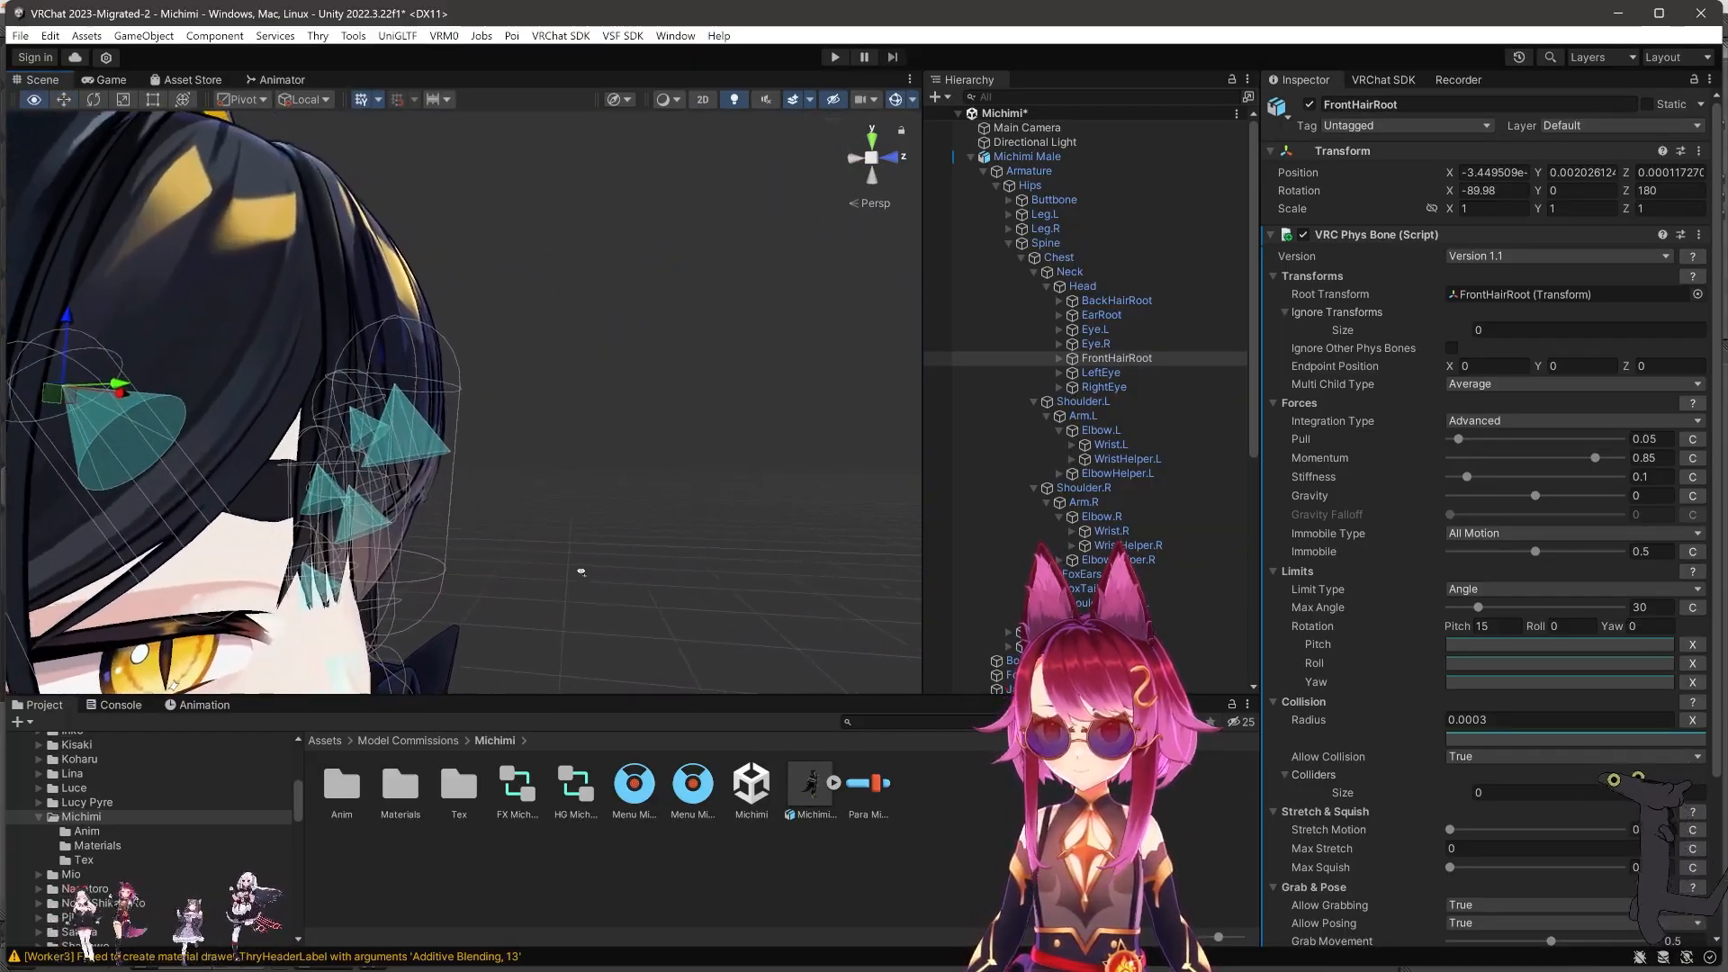
{"action": "scroll", "coordinate": [595, 571], "scroll_direction": "up", "scroll_amount": 5}
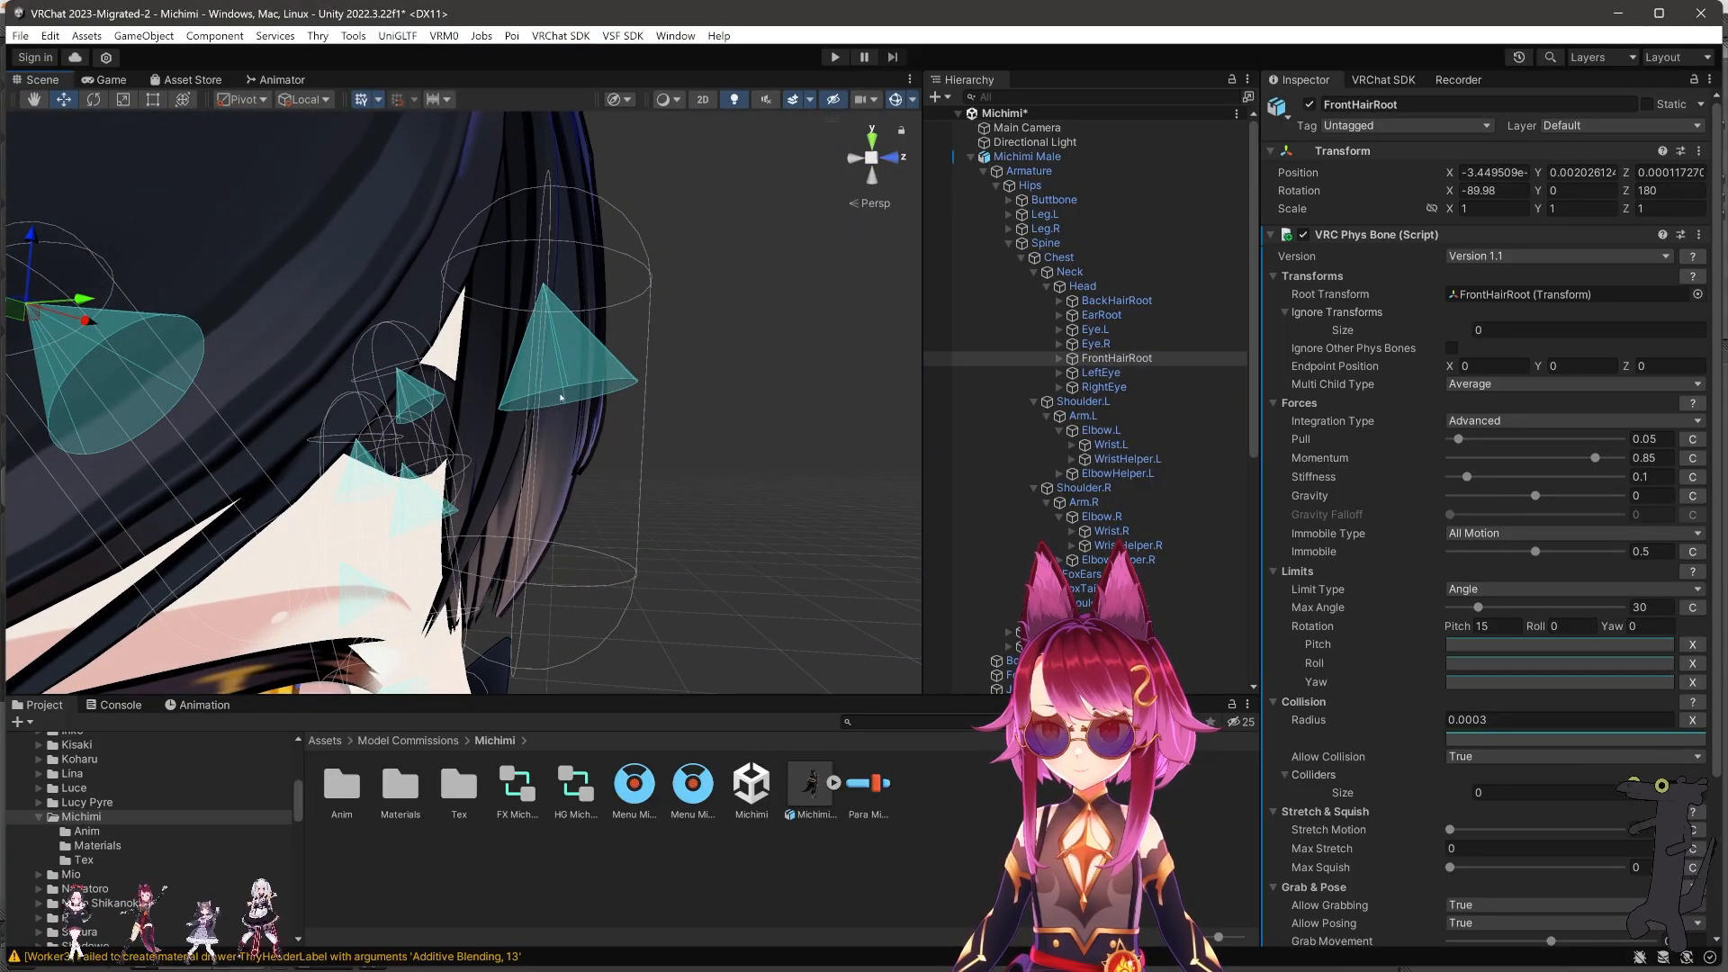
{"action": "left_click", "coordinate": [1508, 627]}
{"action": "type", "text": "30"}
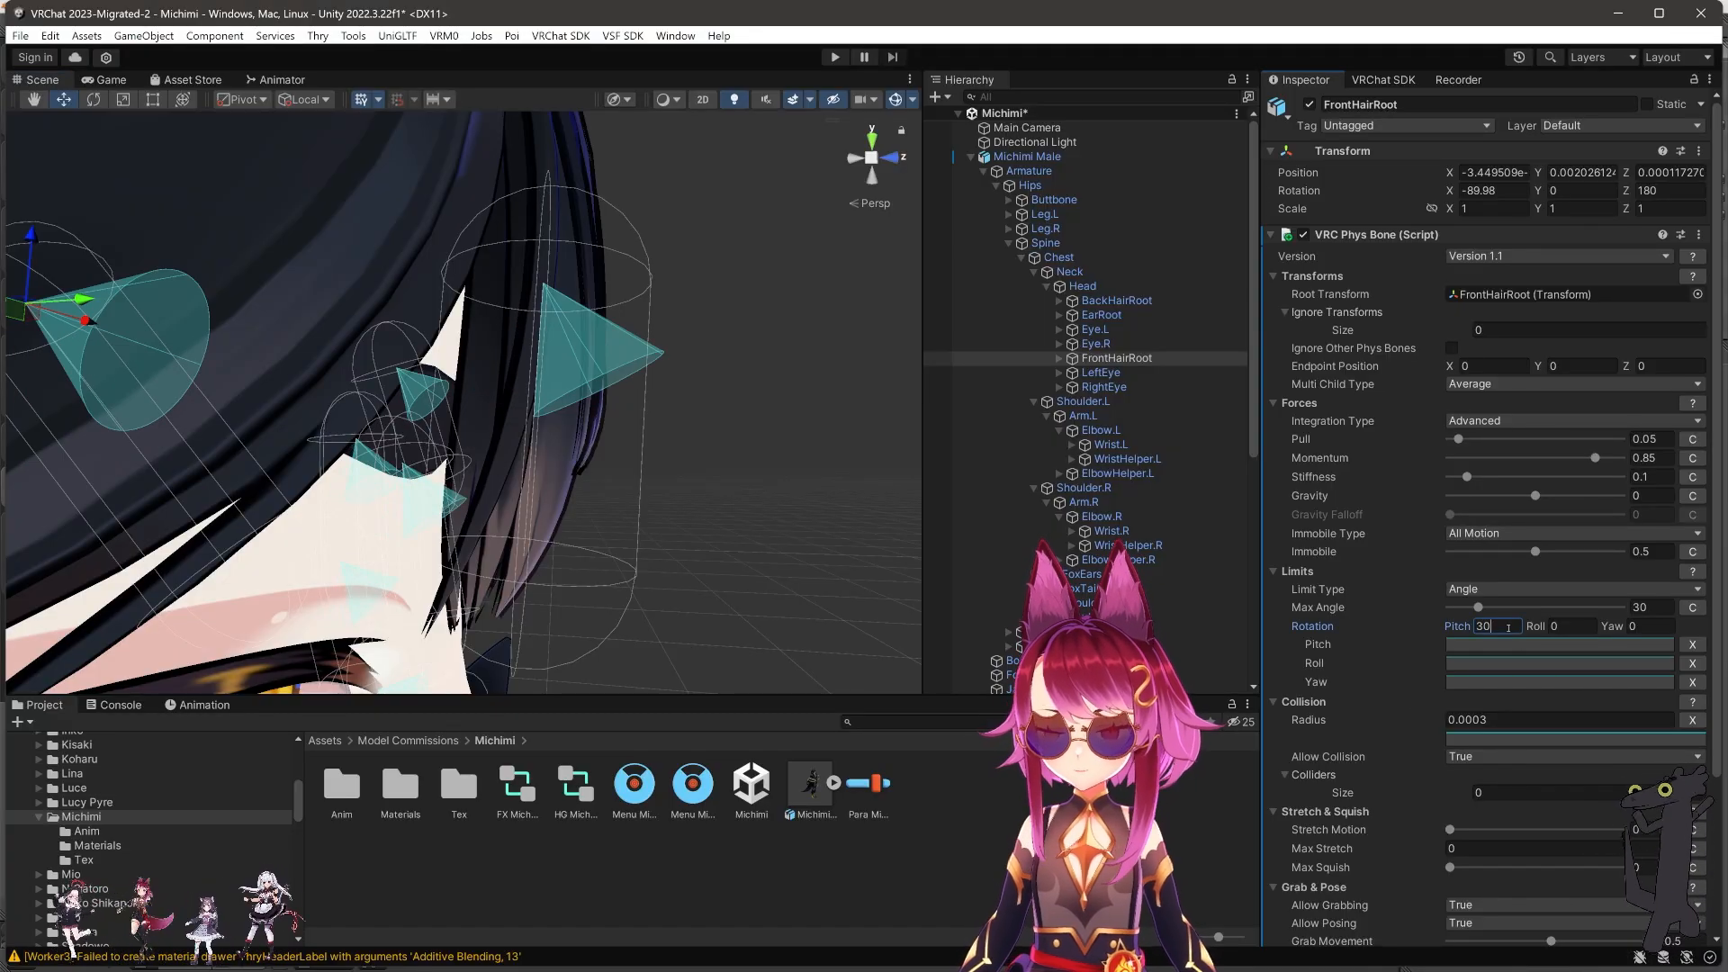
{"action": "key", "text": "BackSpace"}
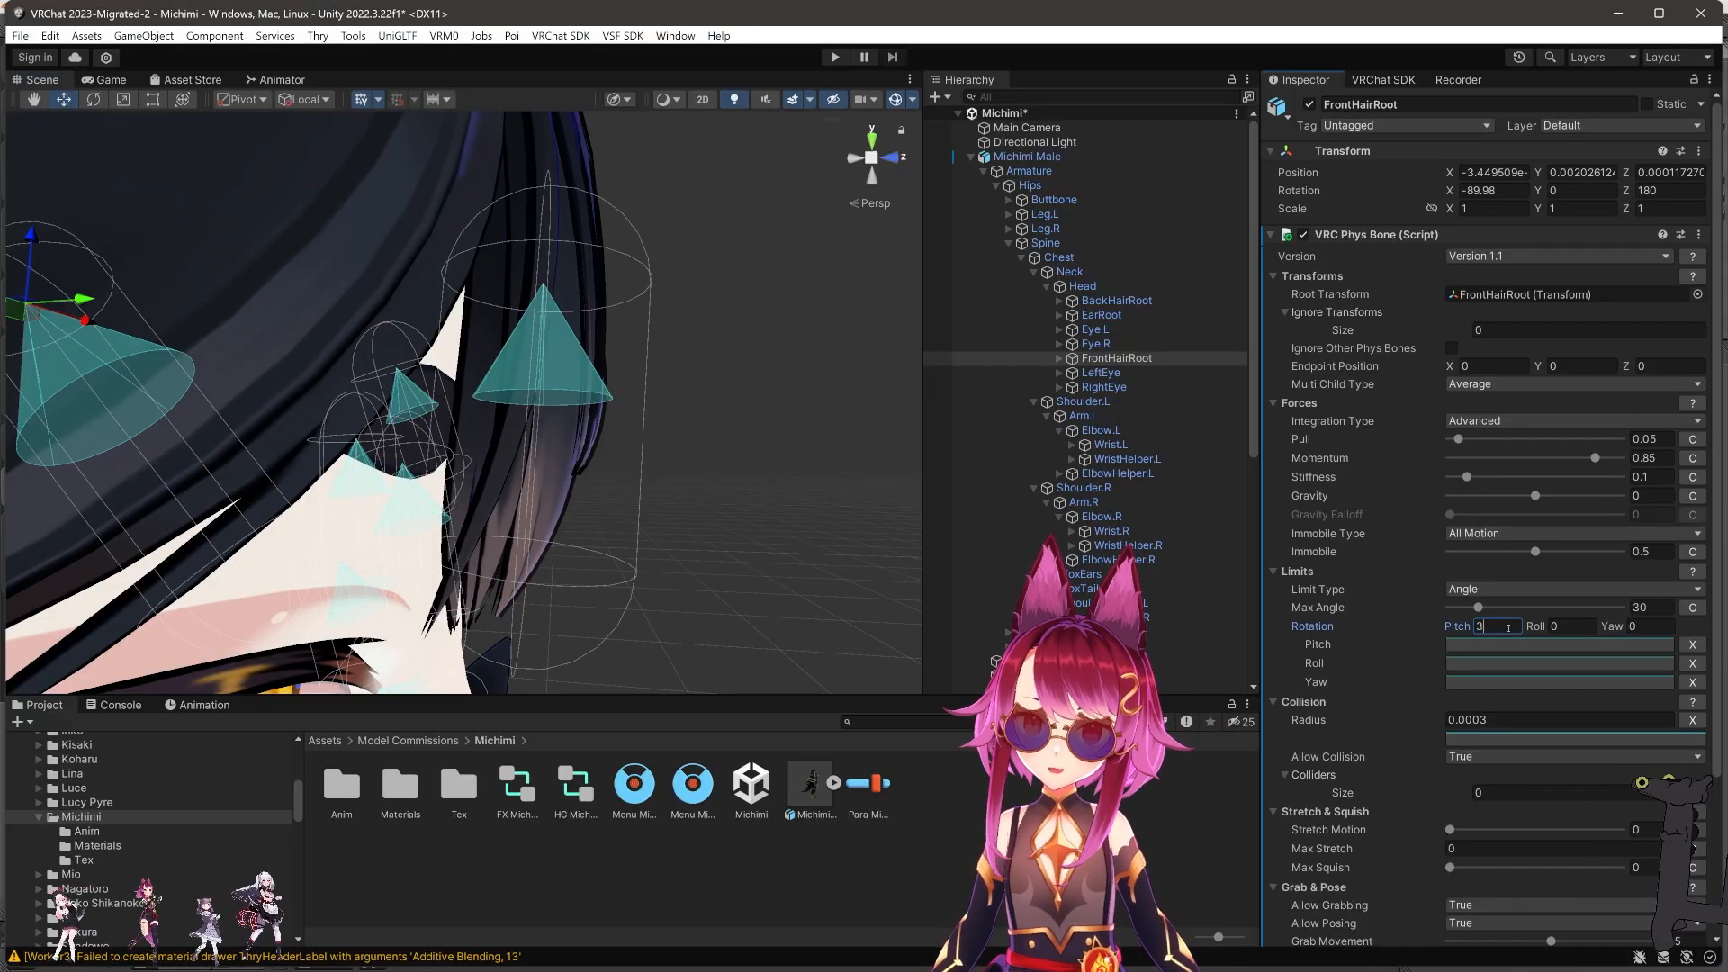
{"action": "type", "text": "2"}
{"action": "key", "text": "BackSpace"}
{"action": "key", "text": "BackSpace"}
{"action": "type", "text": "28"}
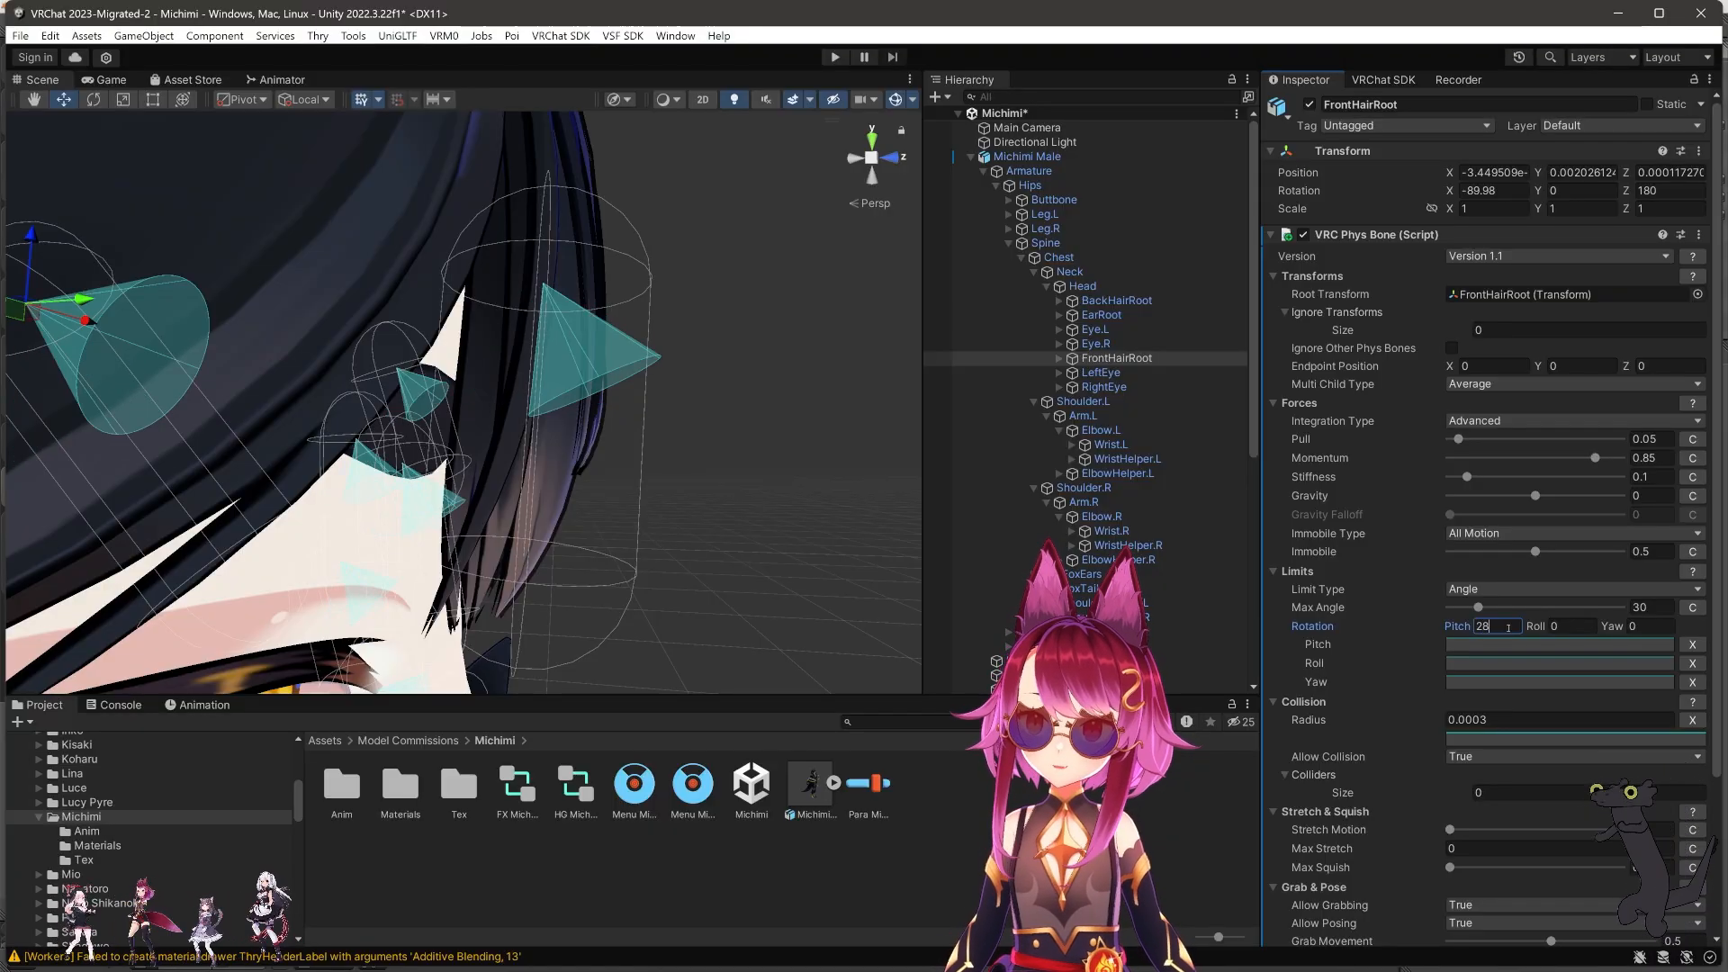
- Switch Multi Child Type from Ignore to Average
{"action": "scroll", "coordinate": [297, 450], "scroll_direction": "down", "scroll_amount": 4}
{"action": "middle_click_drag", "start_coordinate": [297, 450], "coordinate": [390, 468]}
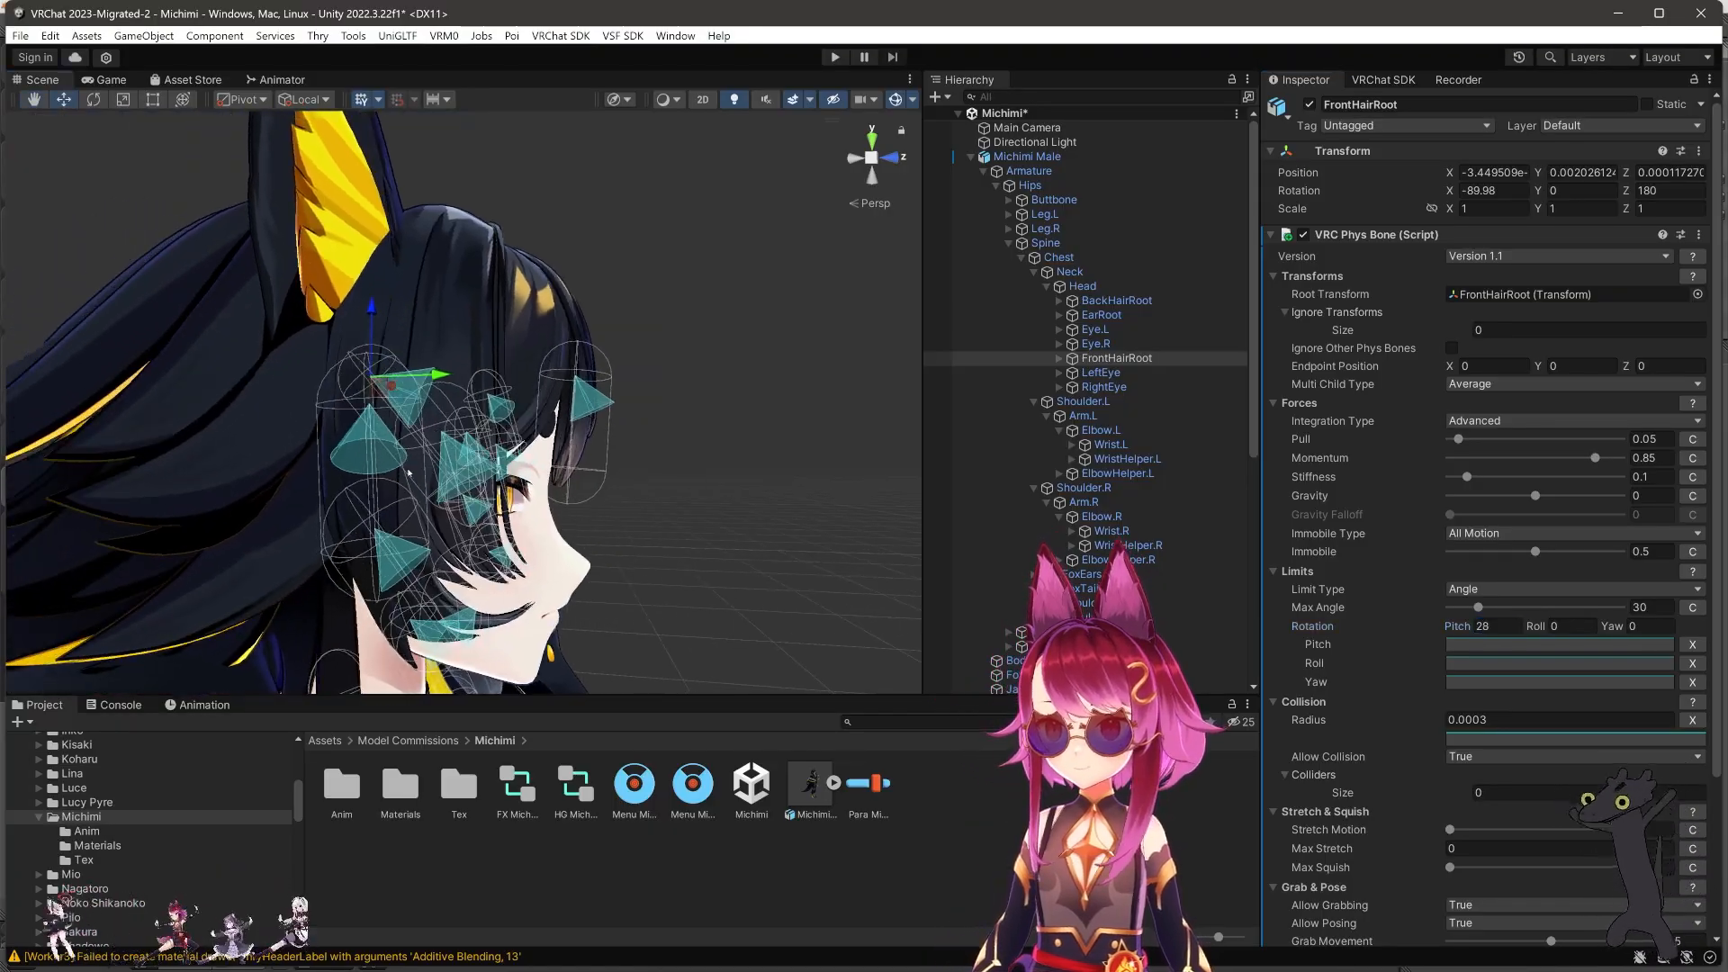
{"action": "right_click_drag", "start_coordinate": [390, 468], "coordinate": [376, 396], "text": "alt"}
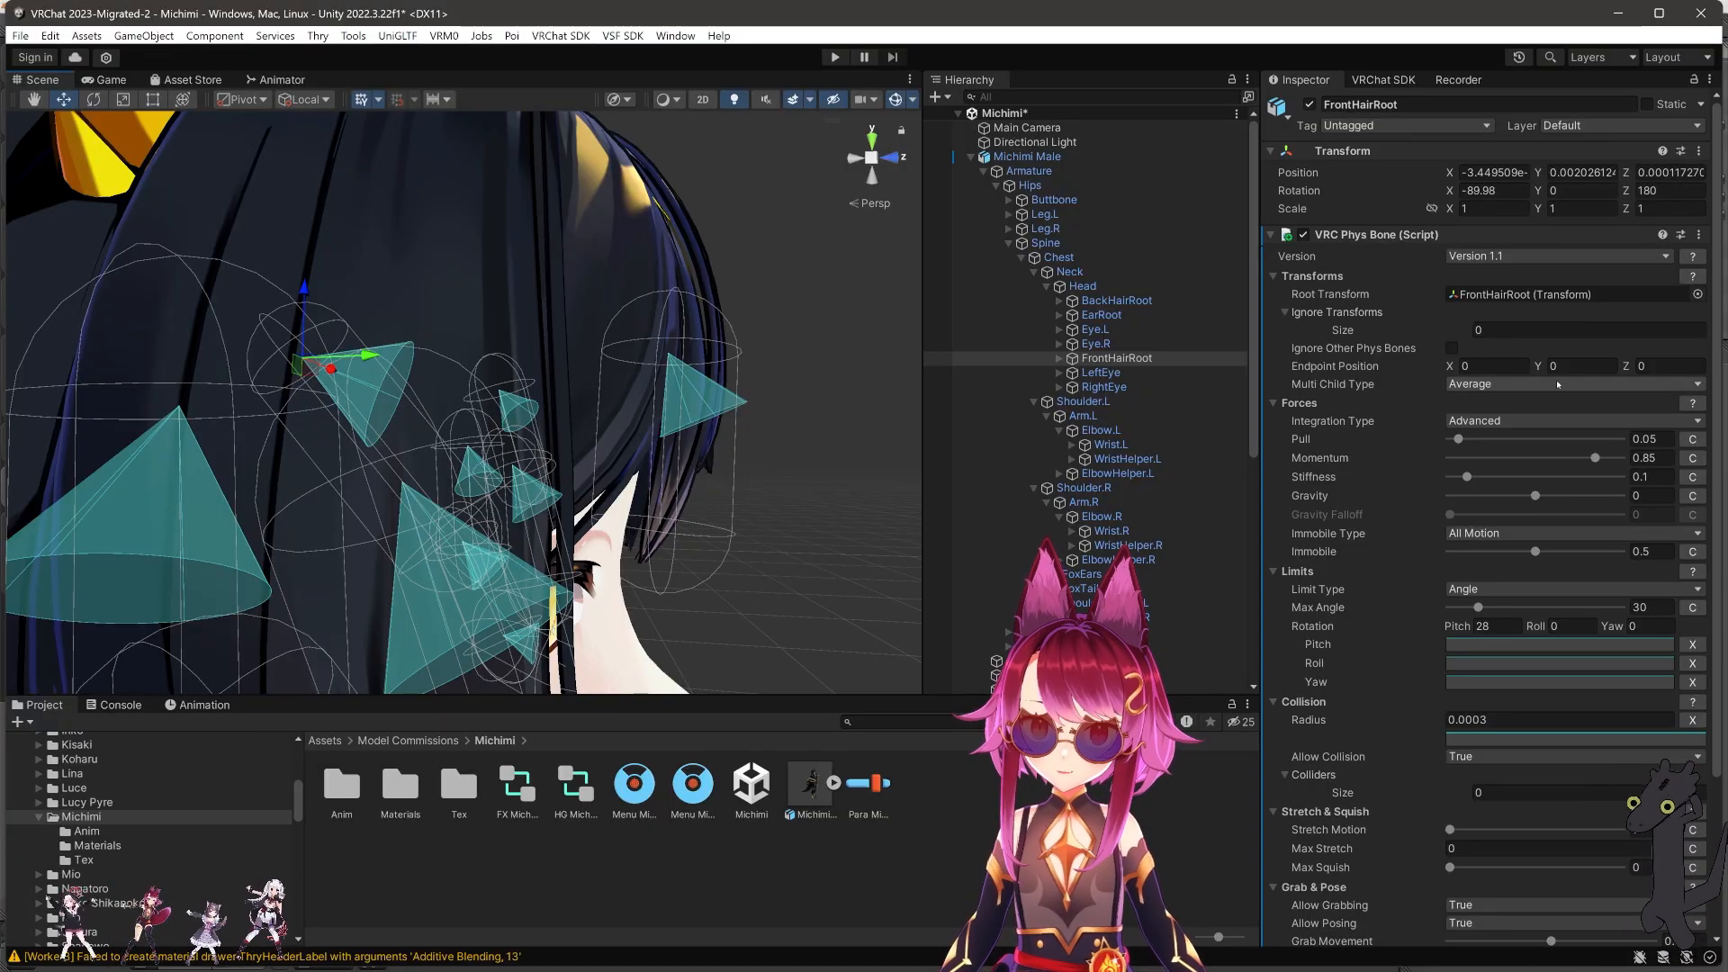
{"action": "left_click", "coordinate": [1507, 384]}
{"action": "left_click", "coordinate": [1507, 404]}
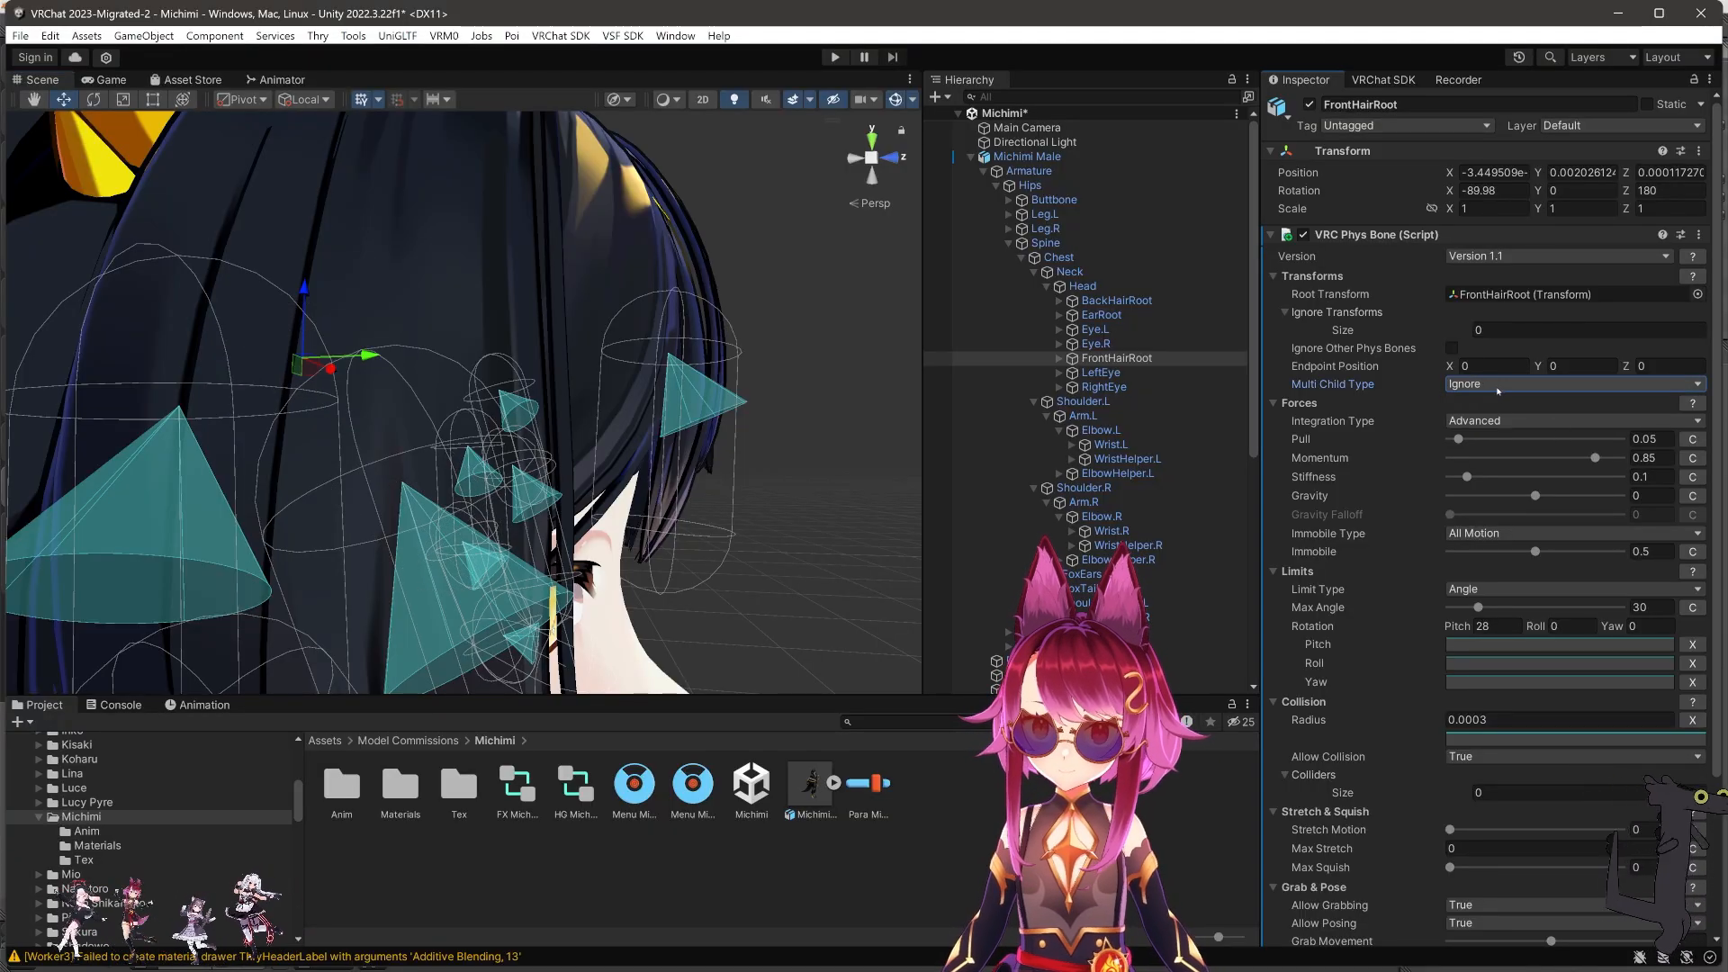
{"action": "left_click", "coordinate": [1494, 385]}
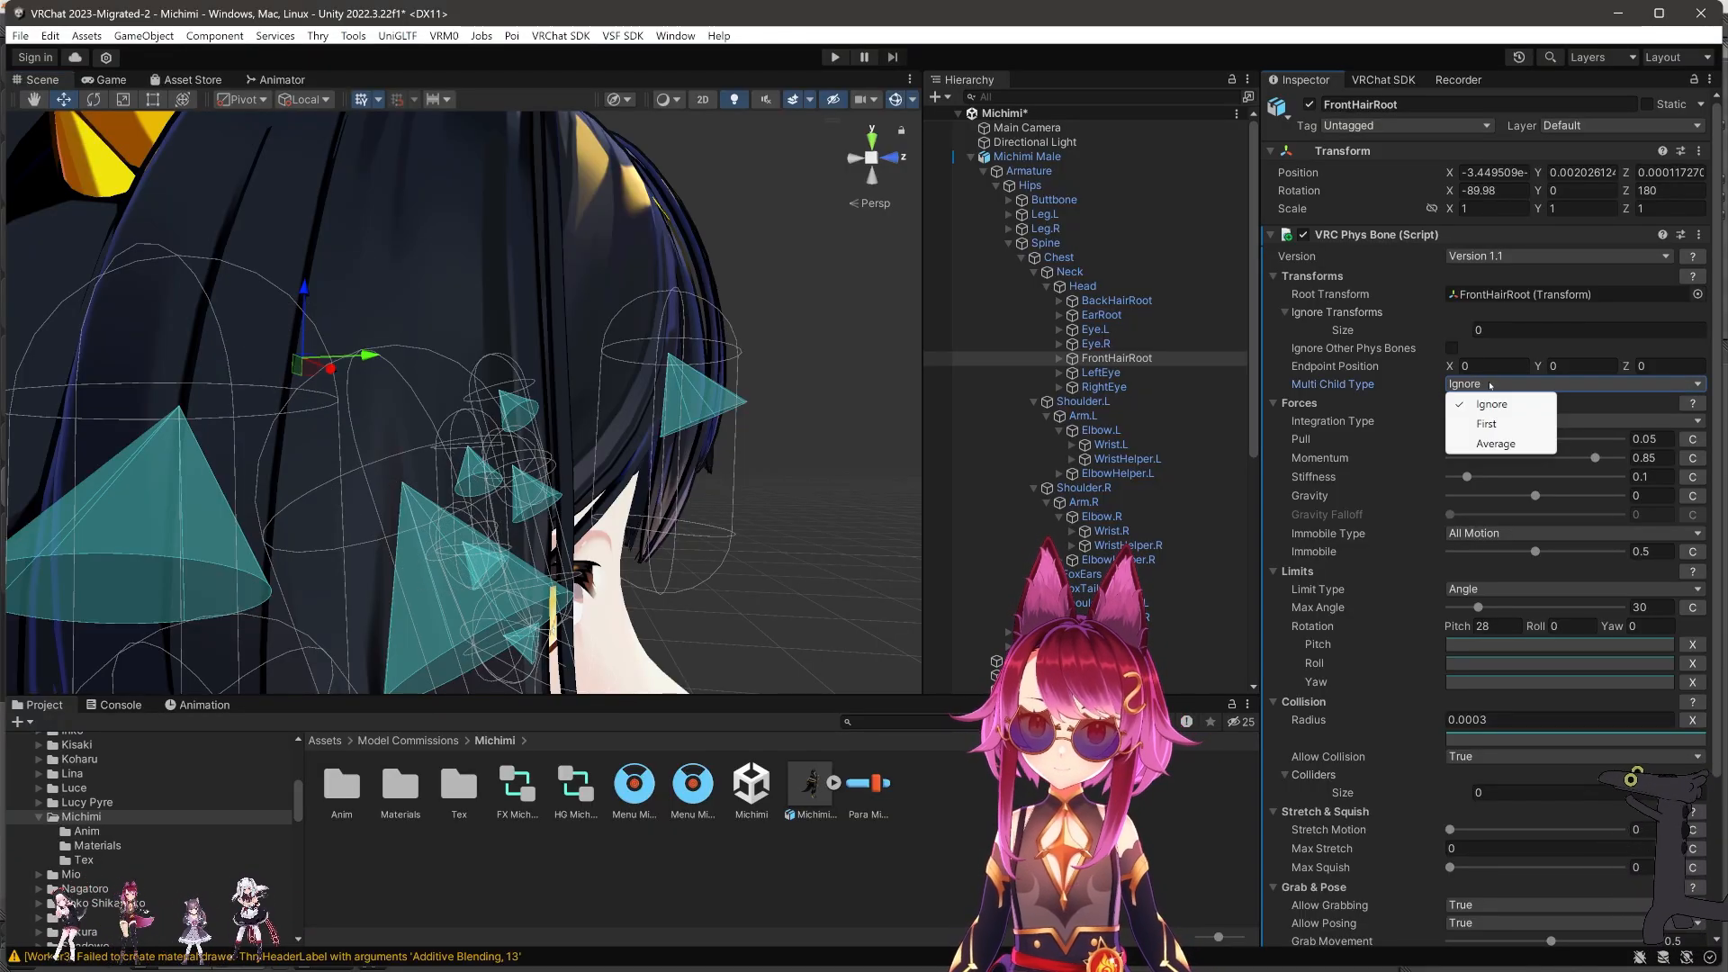
{"action": "left_click", "coordinate": [1515, 444]}
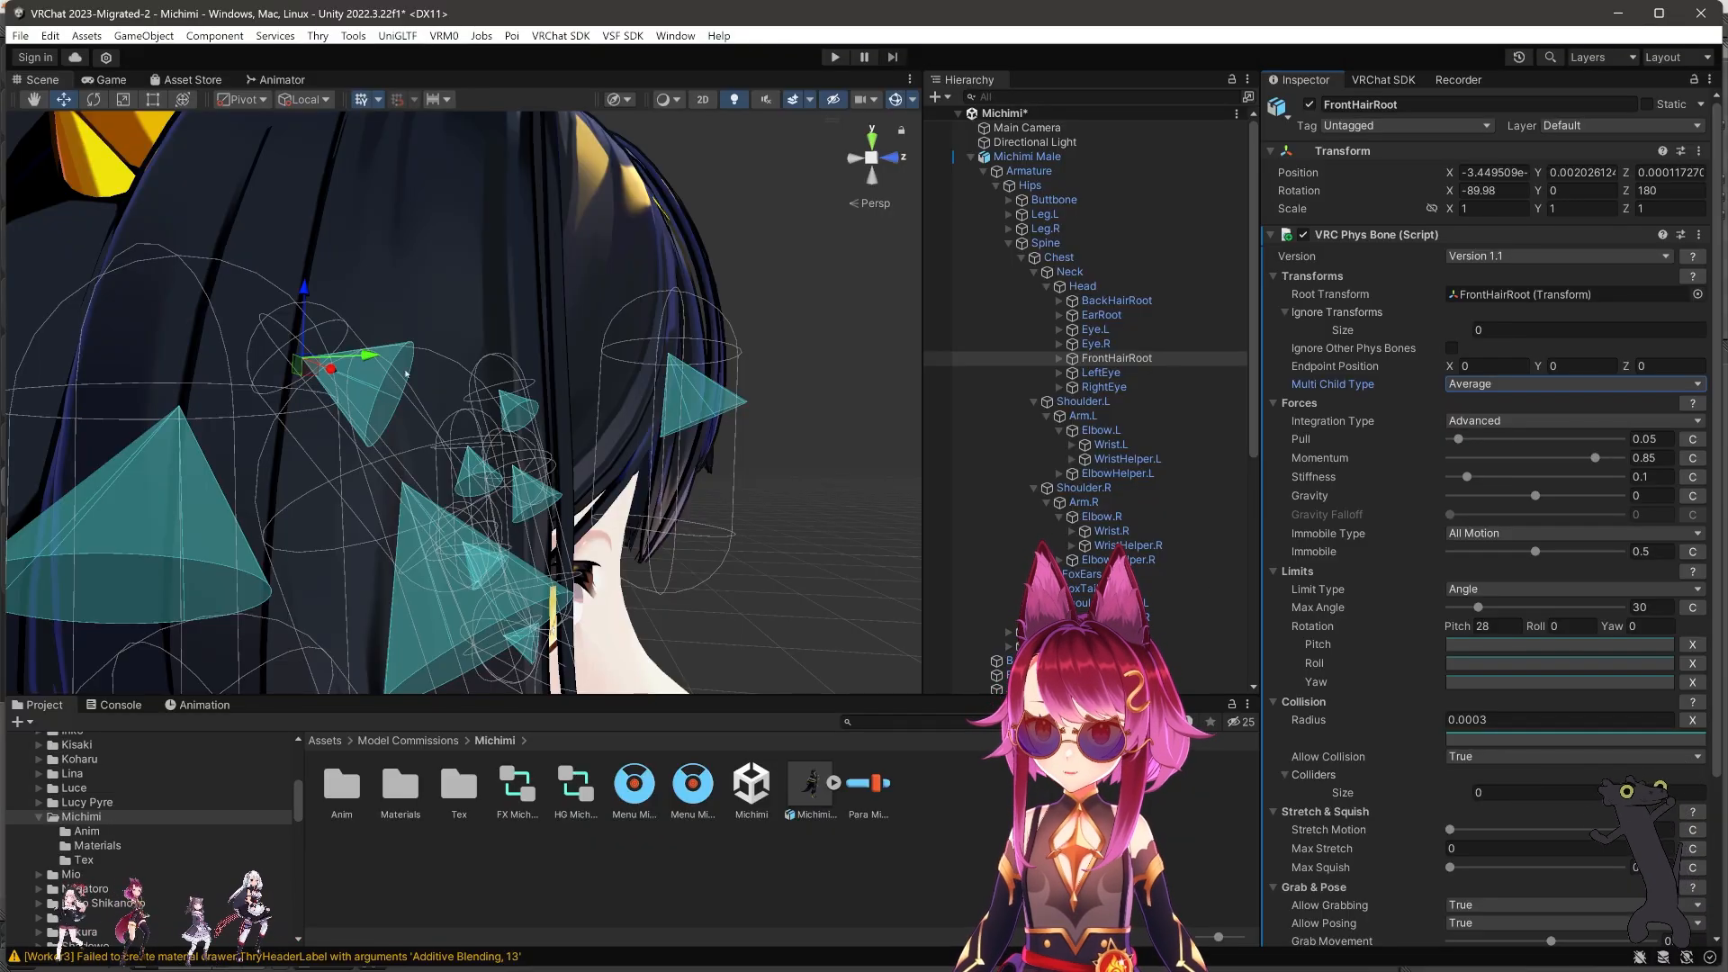
- Drag the Pitch curve keys into a step and set the lower key's value to exactly 0
{"action": "left_click", "coordinate": [1528, 644]}
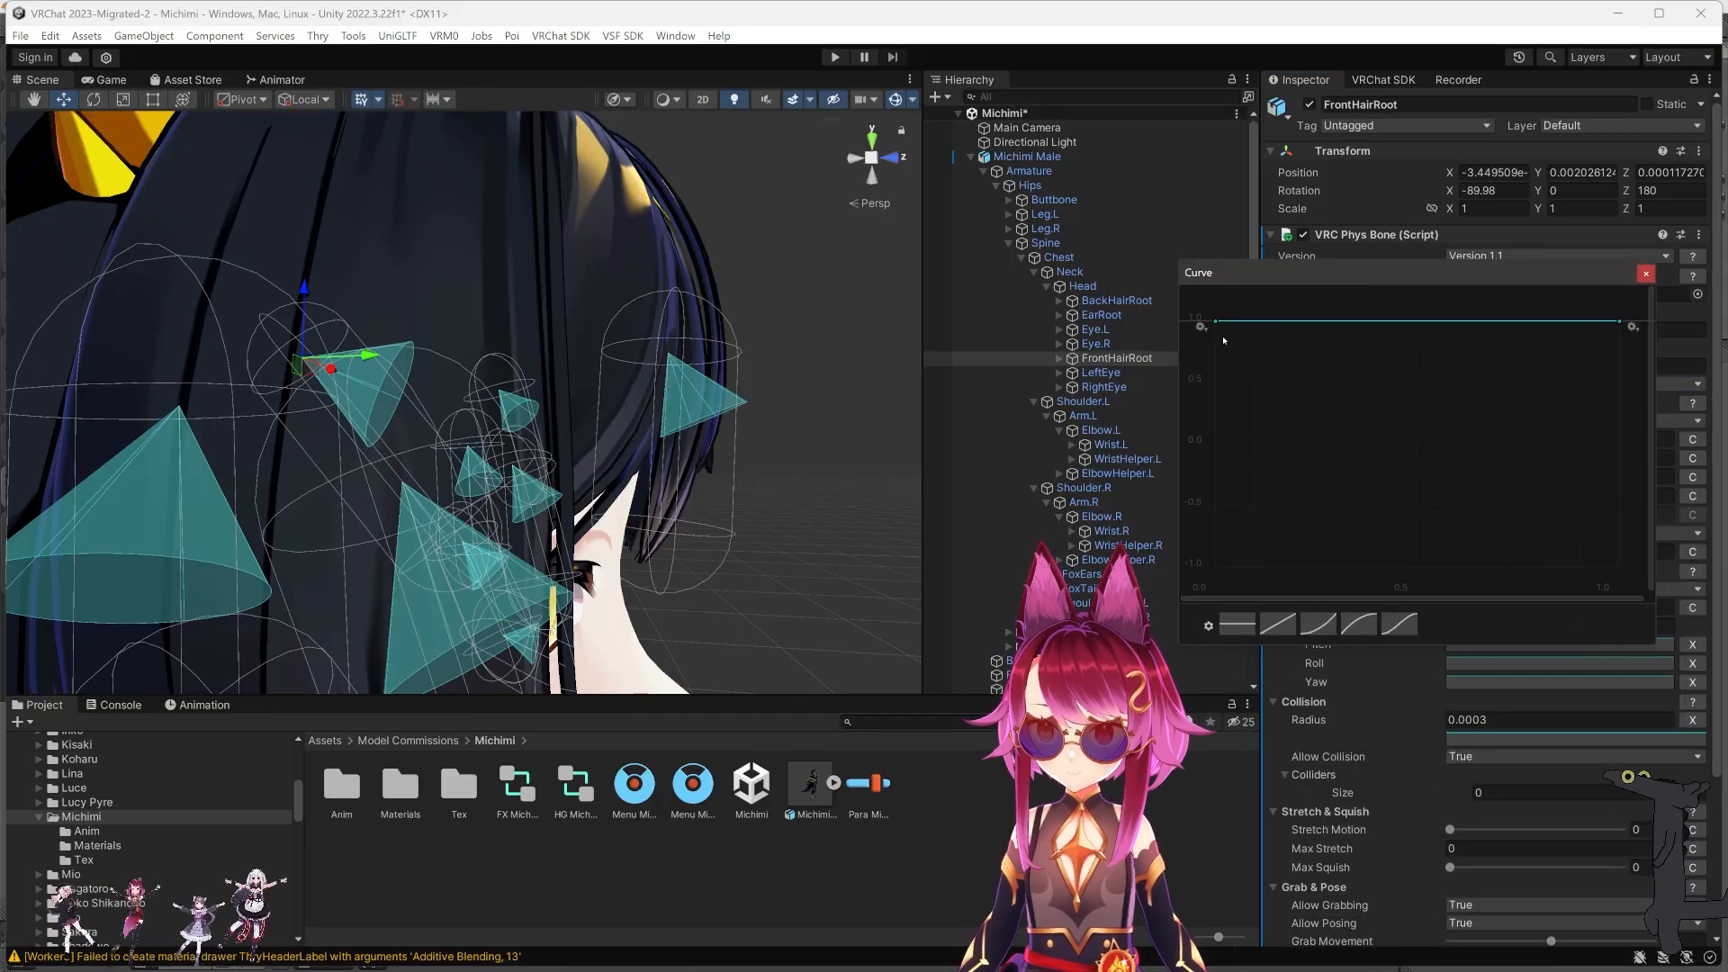
{"action": "mouse_move", "coordinate": [1220, 322]}
{"action": "left_mouse_down"}
{"action": "mouse_move", "coordinate": [1184, 474]}
{"action": "mouse_move", "coordinate": [1169, 442]}
{"action": "mouse_move", "coordinate": [1258, 427]}
{"action": "mouse_move", "coordinate": [1209, 321]}
{"action": "left_mouse_up"}
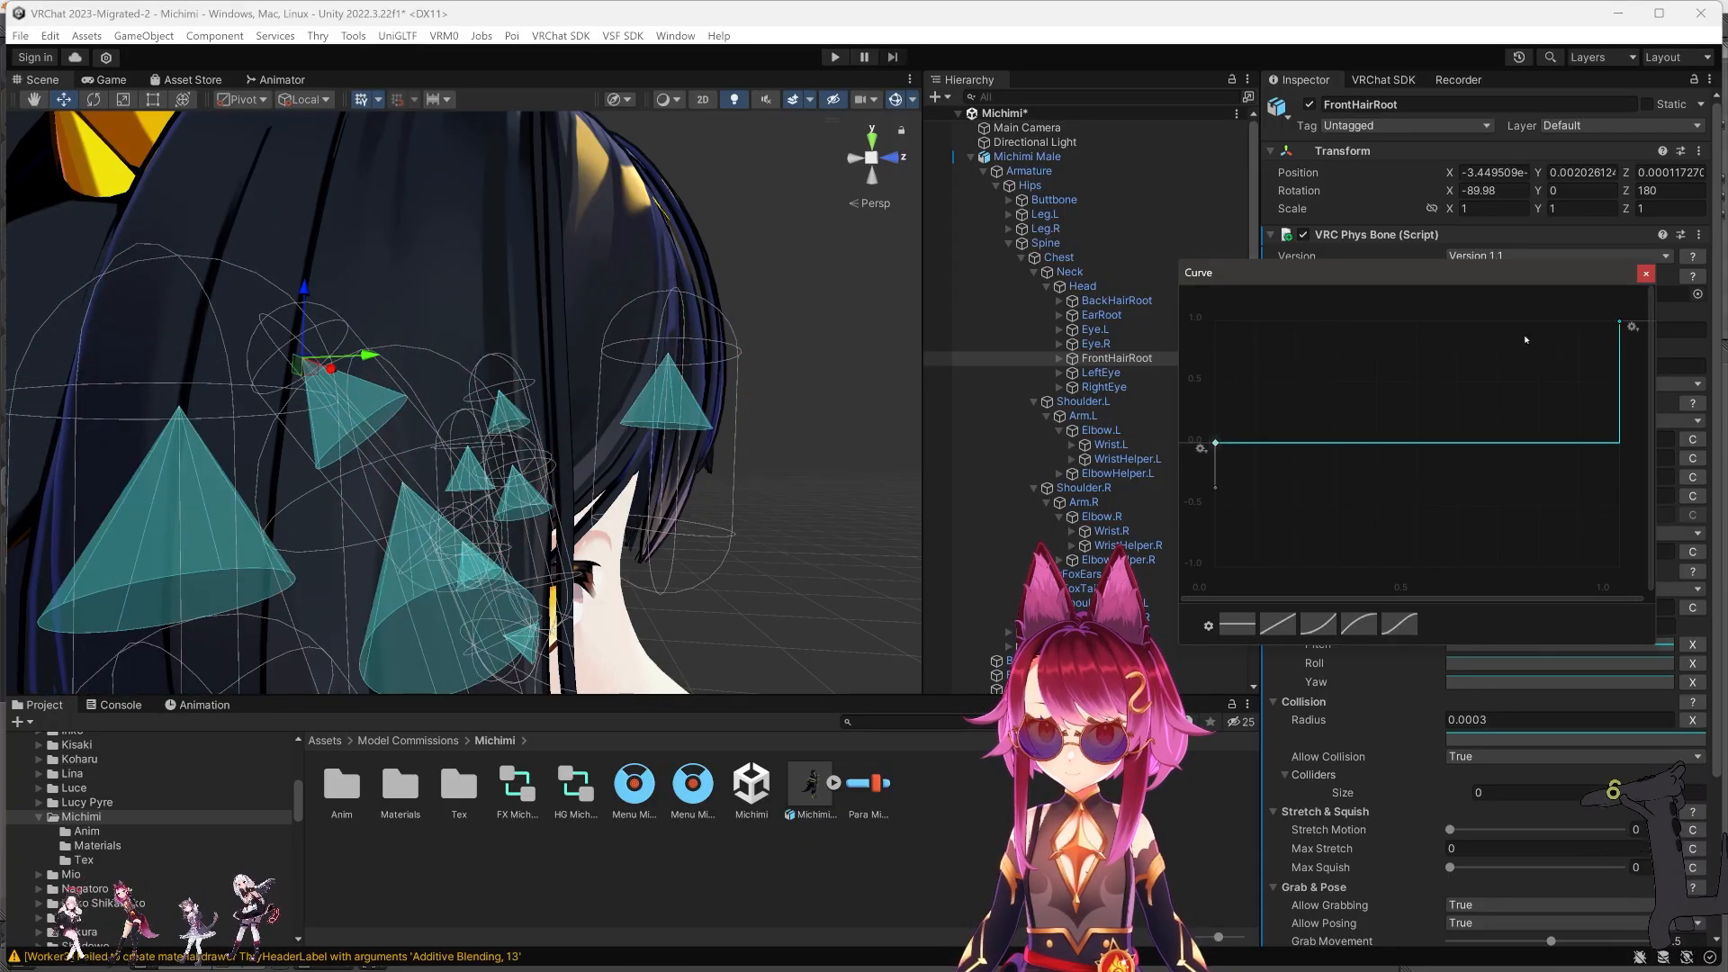
{"action": "left_click_drag", "start_coordinate": [1215, 442], "coordinate": [1222, 311]}
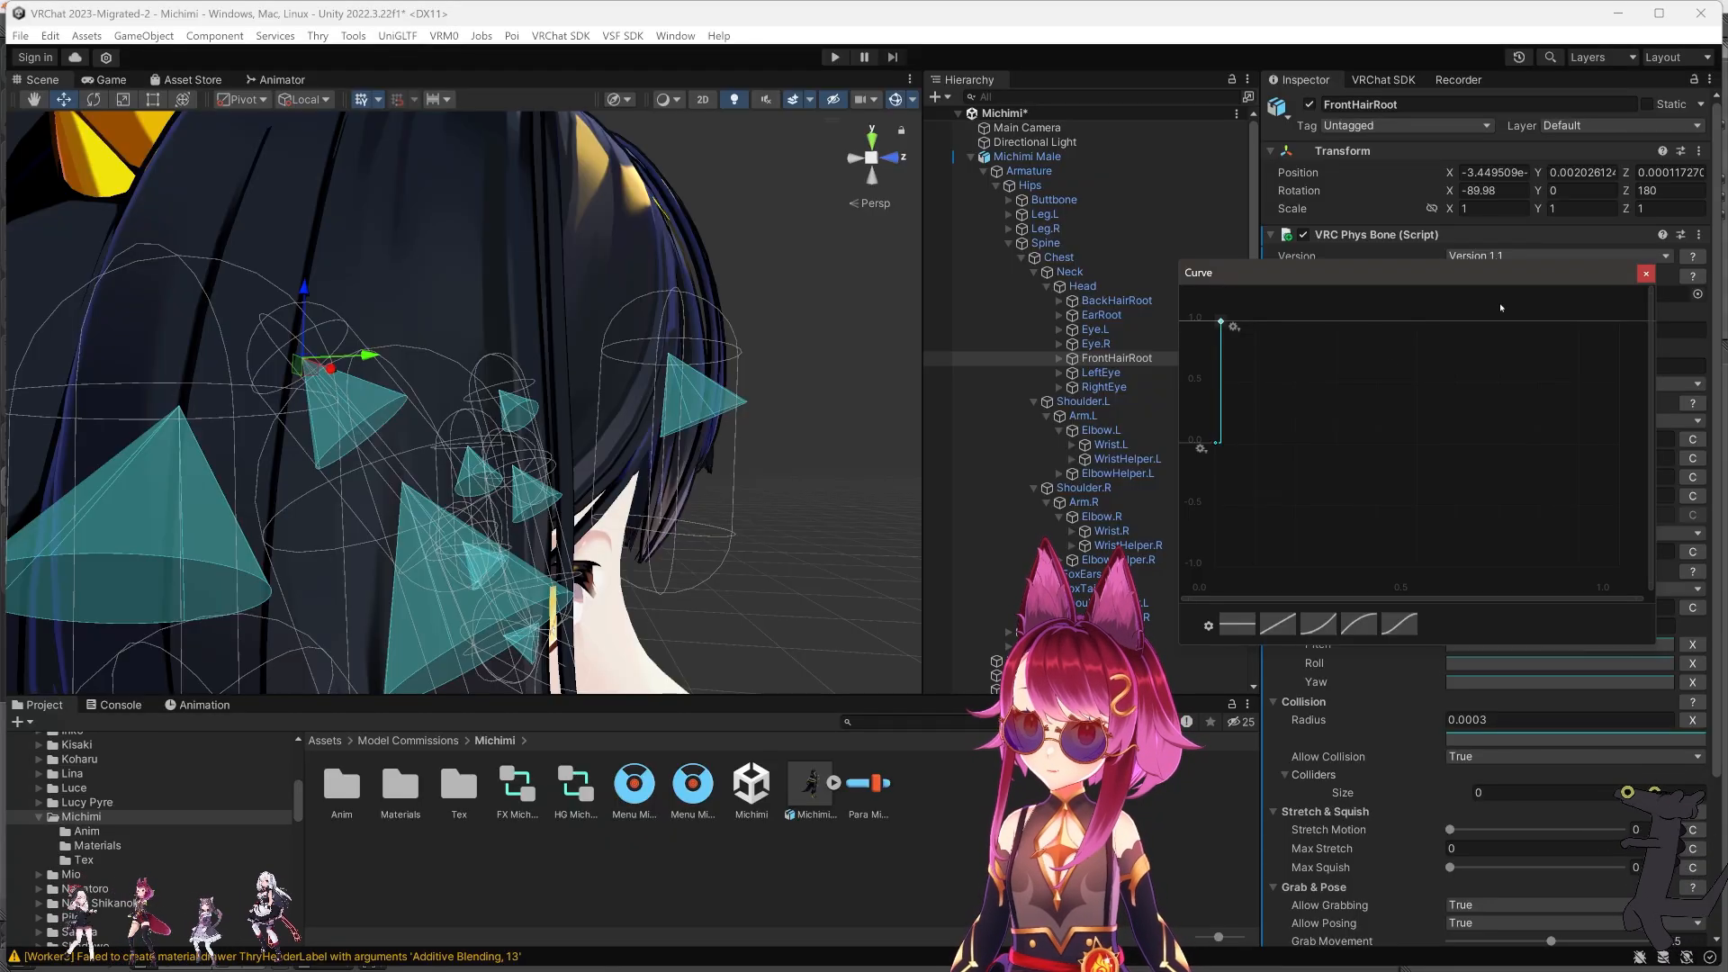
{"action": "left_click_drag", "start_coordinate": [1222, 322], "coordinate": [1231, 321]}
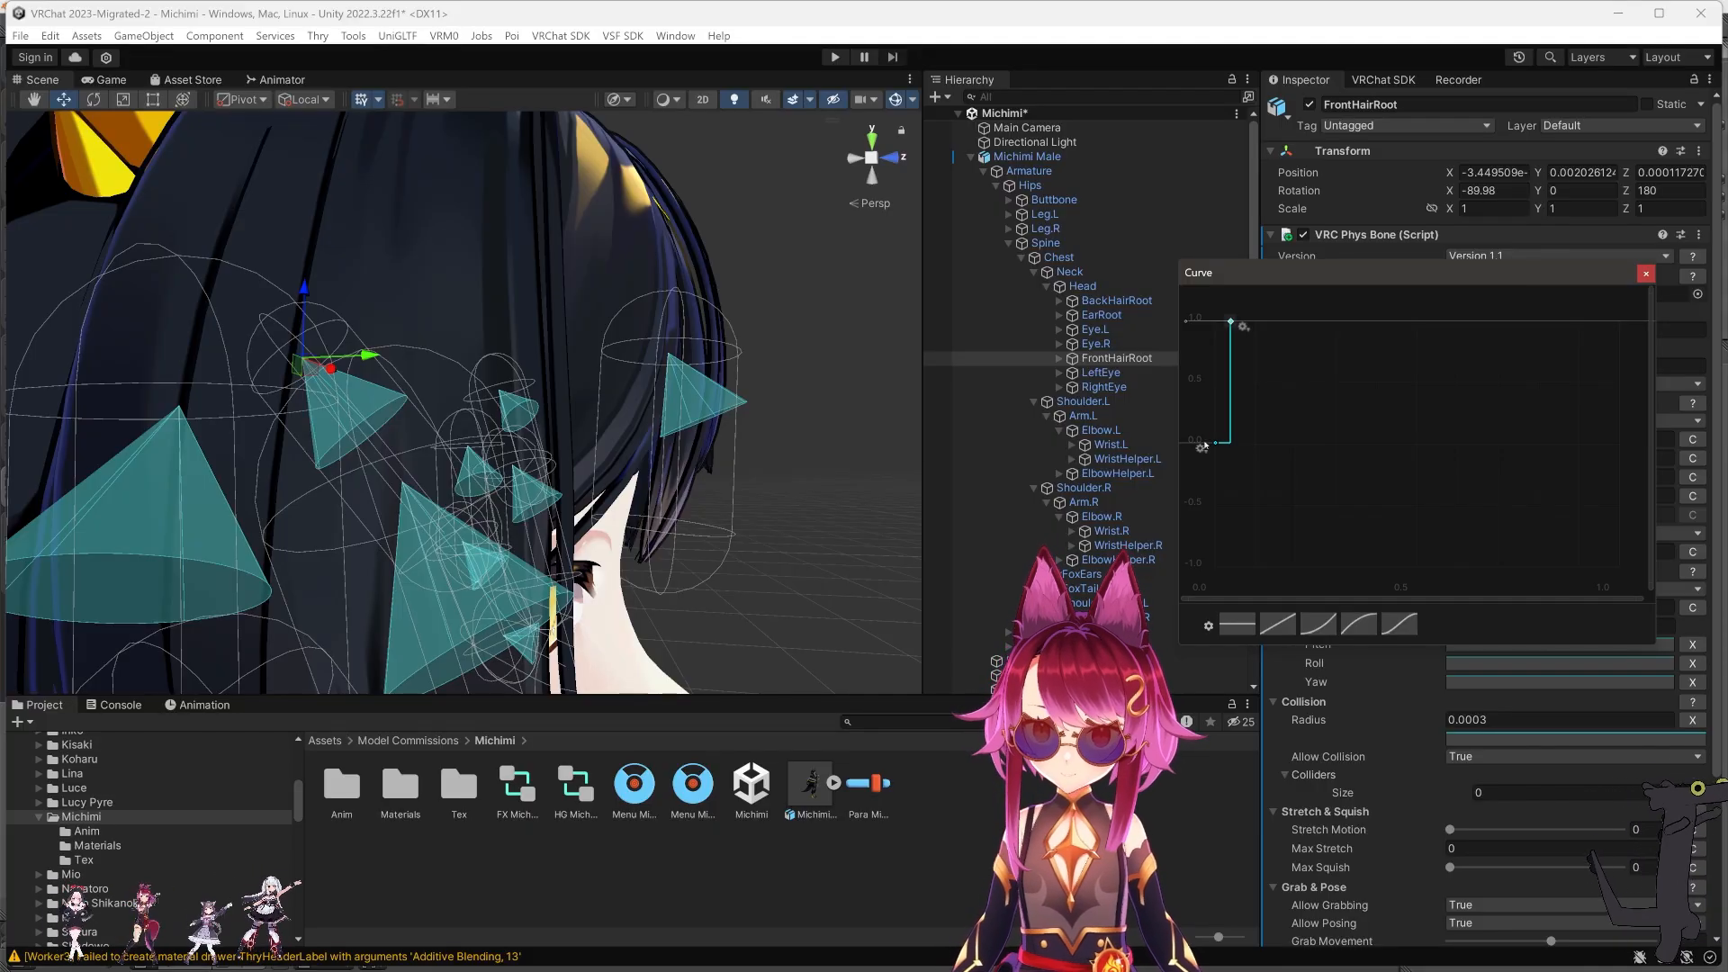
{"action": "left_click_drag", "start_coordinate": [1214, 441], "coordinate": [1178, 458]}
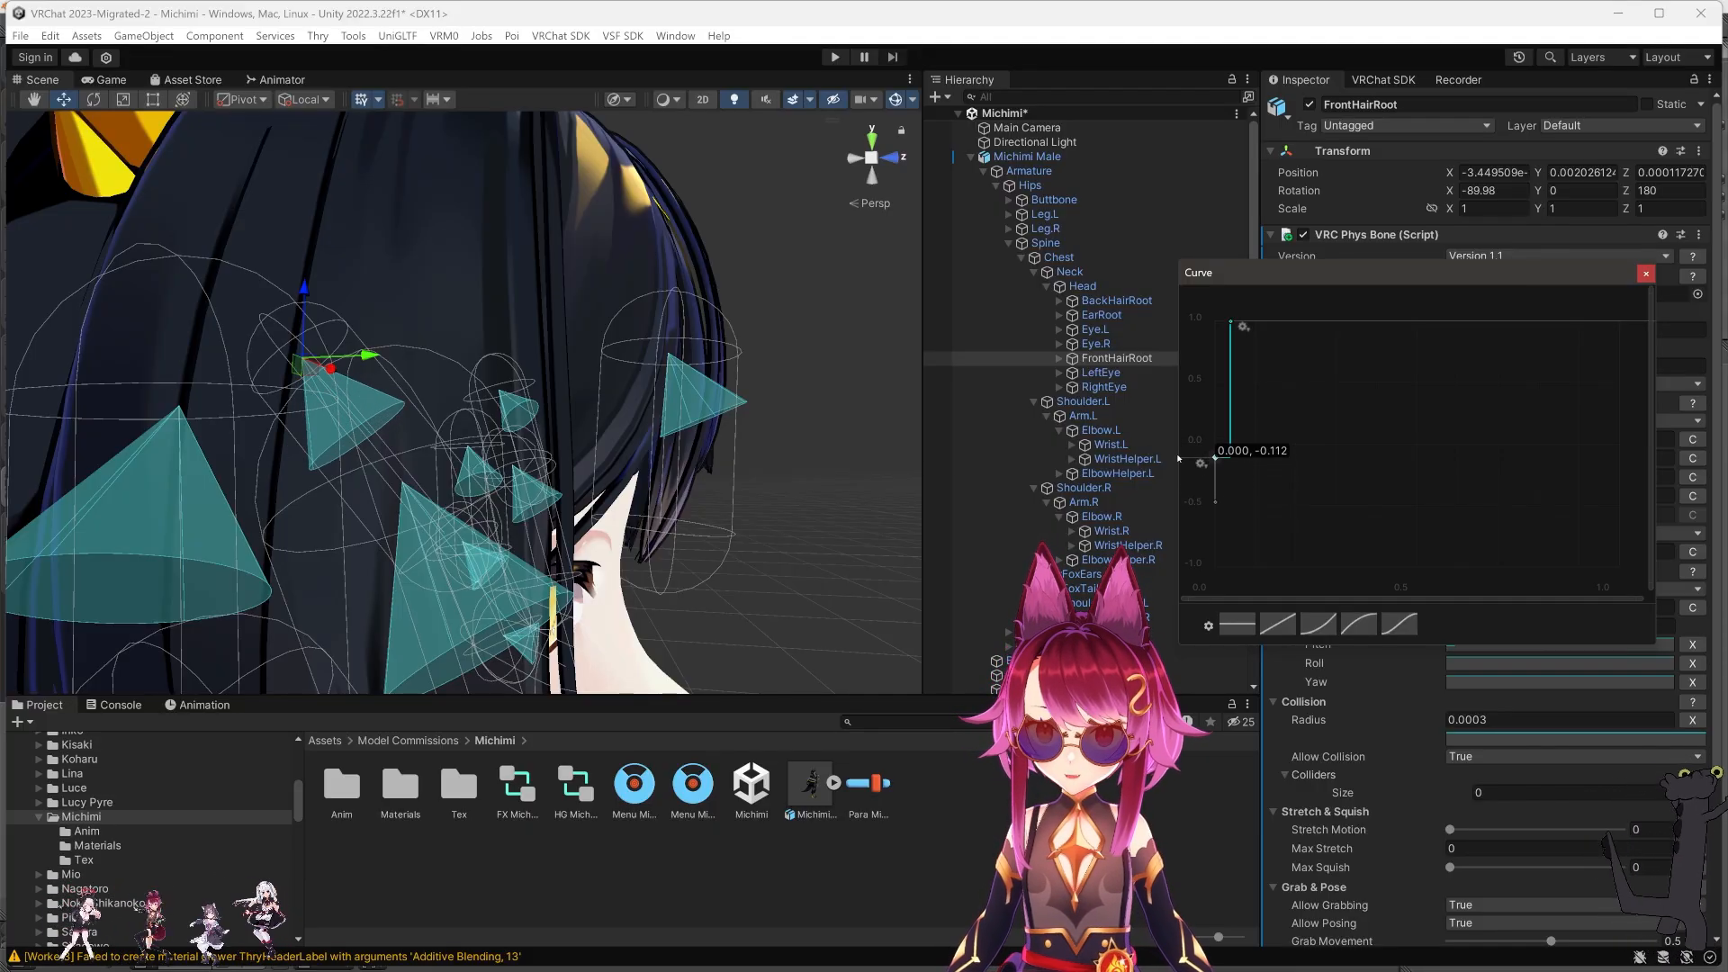
{"action": "right_click", "coordinate": [1215, 457]}
{"action": "left_click", "coordinate": [1287, 489]}
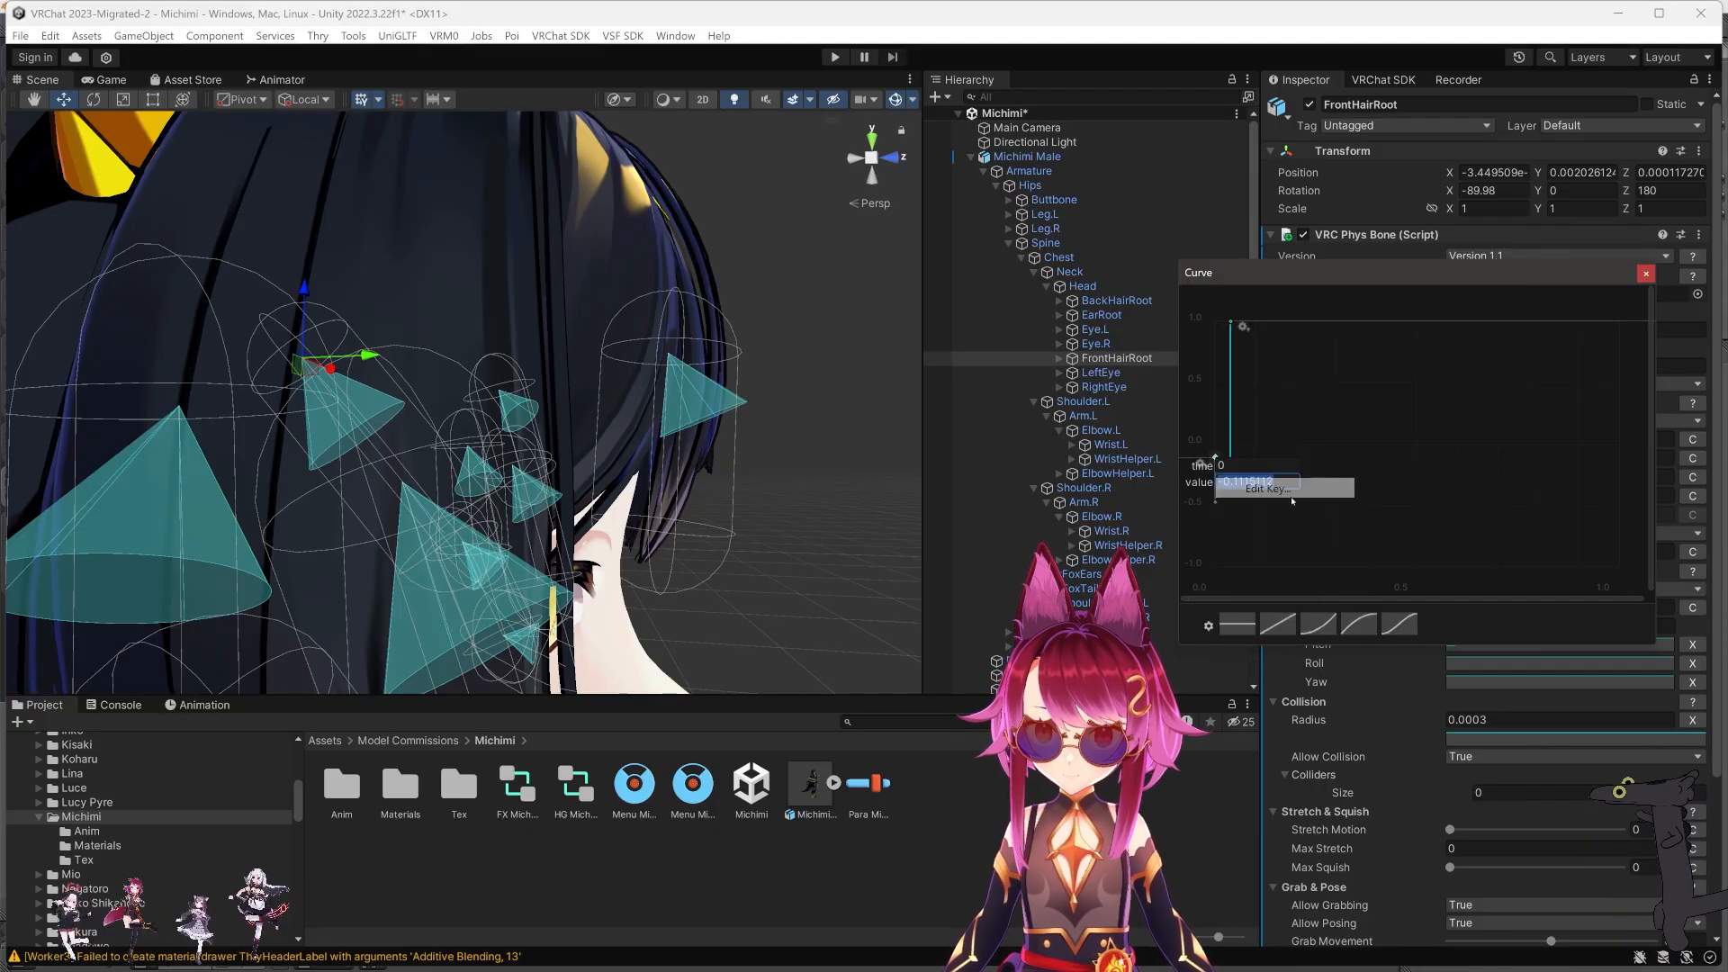
{"action": "type", "text": "0"}
{"action": "key", "text": "Return"}
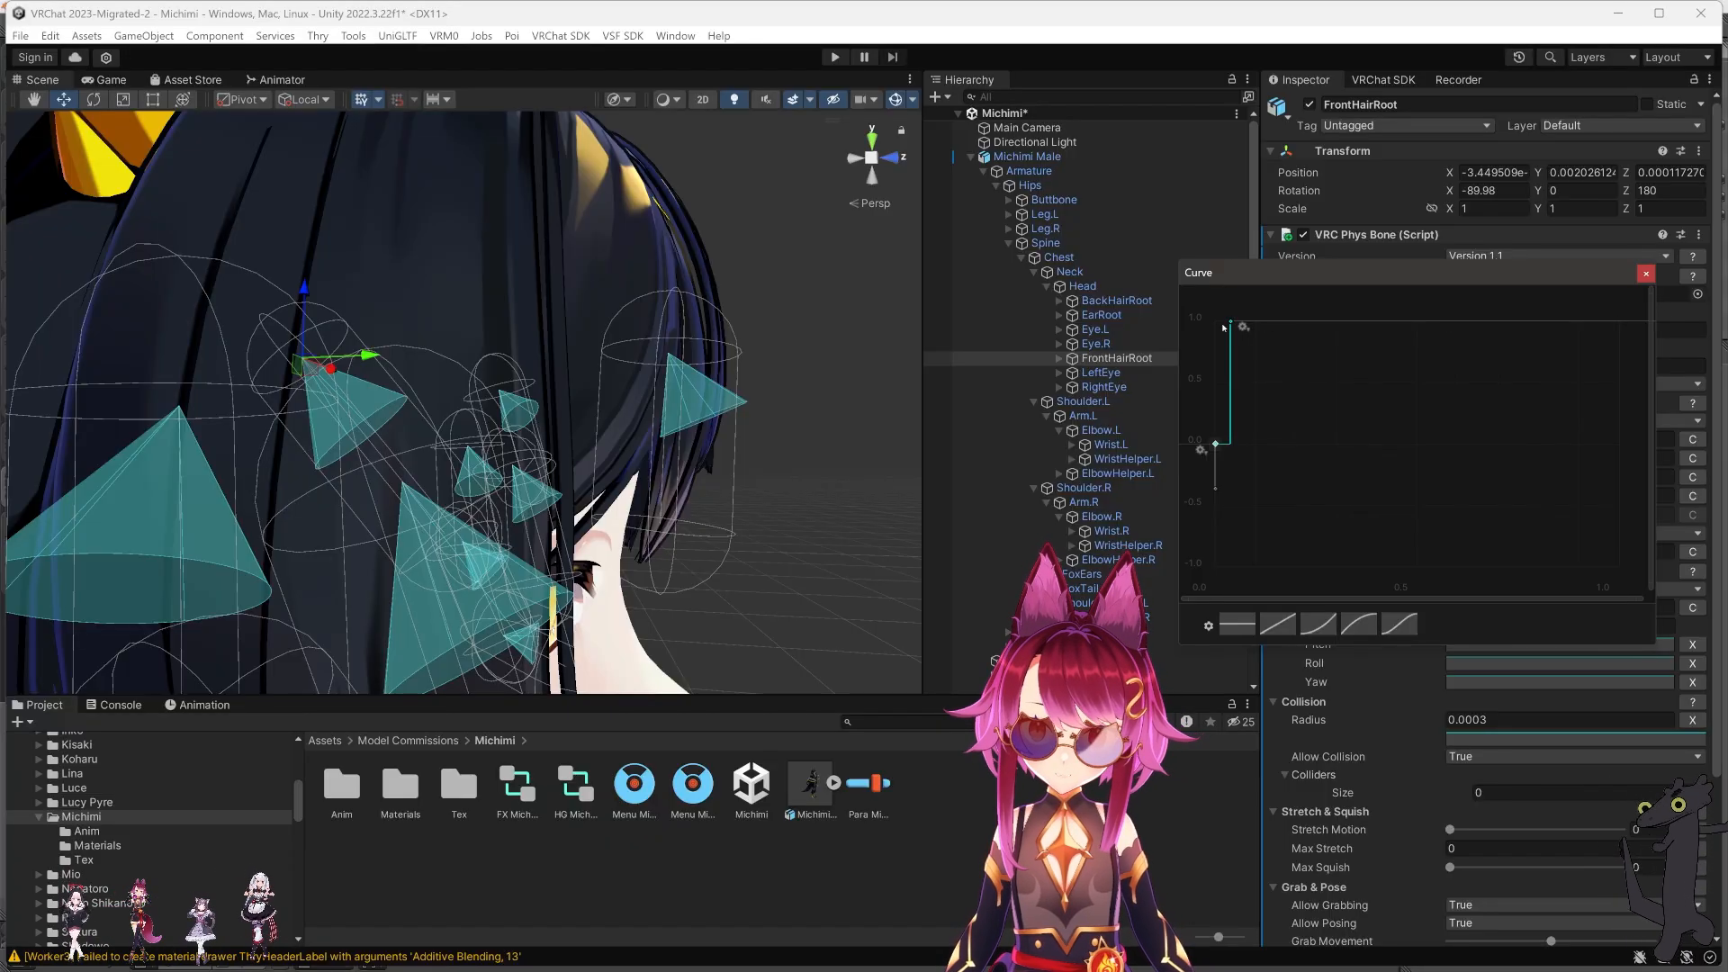
{"action": "left_click", "coordinate": [1644, 274]}
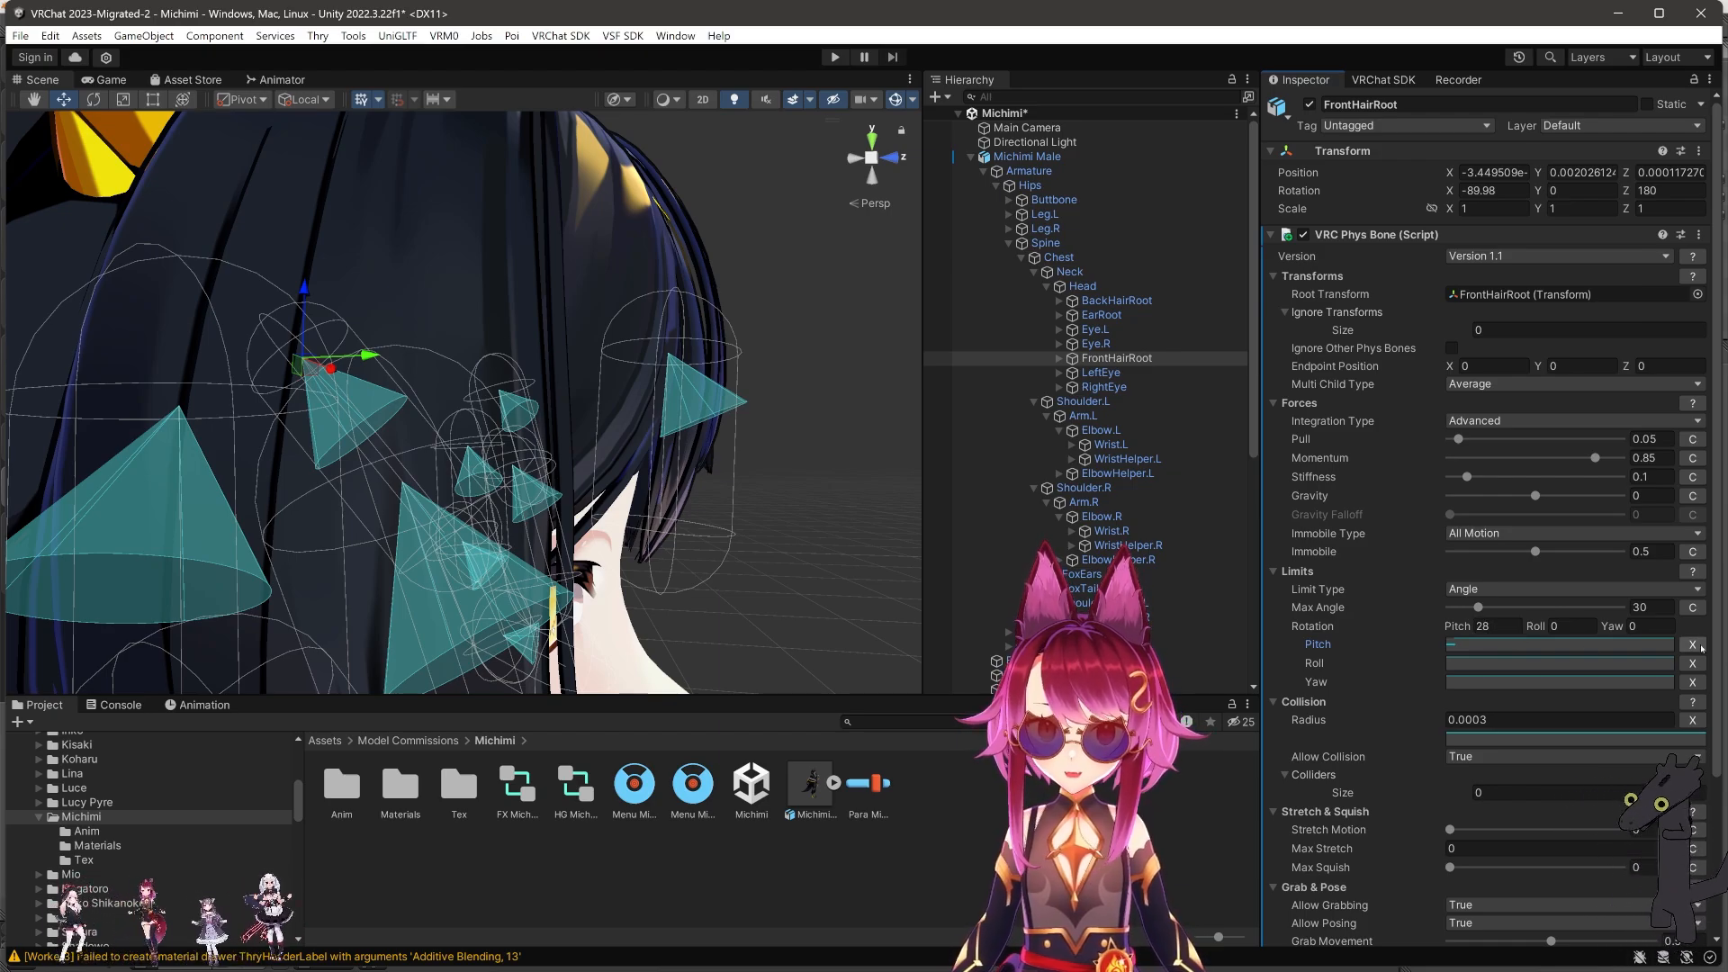
- Reopen the Pitch curve and bend it into an arc, top key near 0.353, 0.901
{"action": "left_click", "coordinate": [1476, 644]}
{"action": "left_click_drag", "start_coordinate": [1379, 598], "coordinate": [1135, 434]}
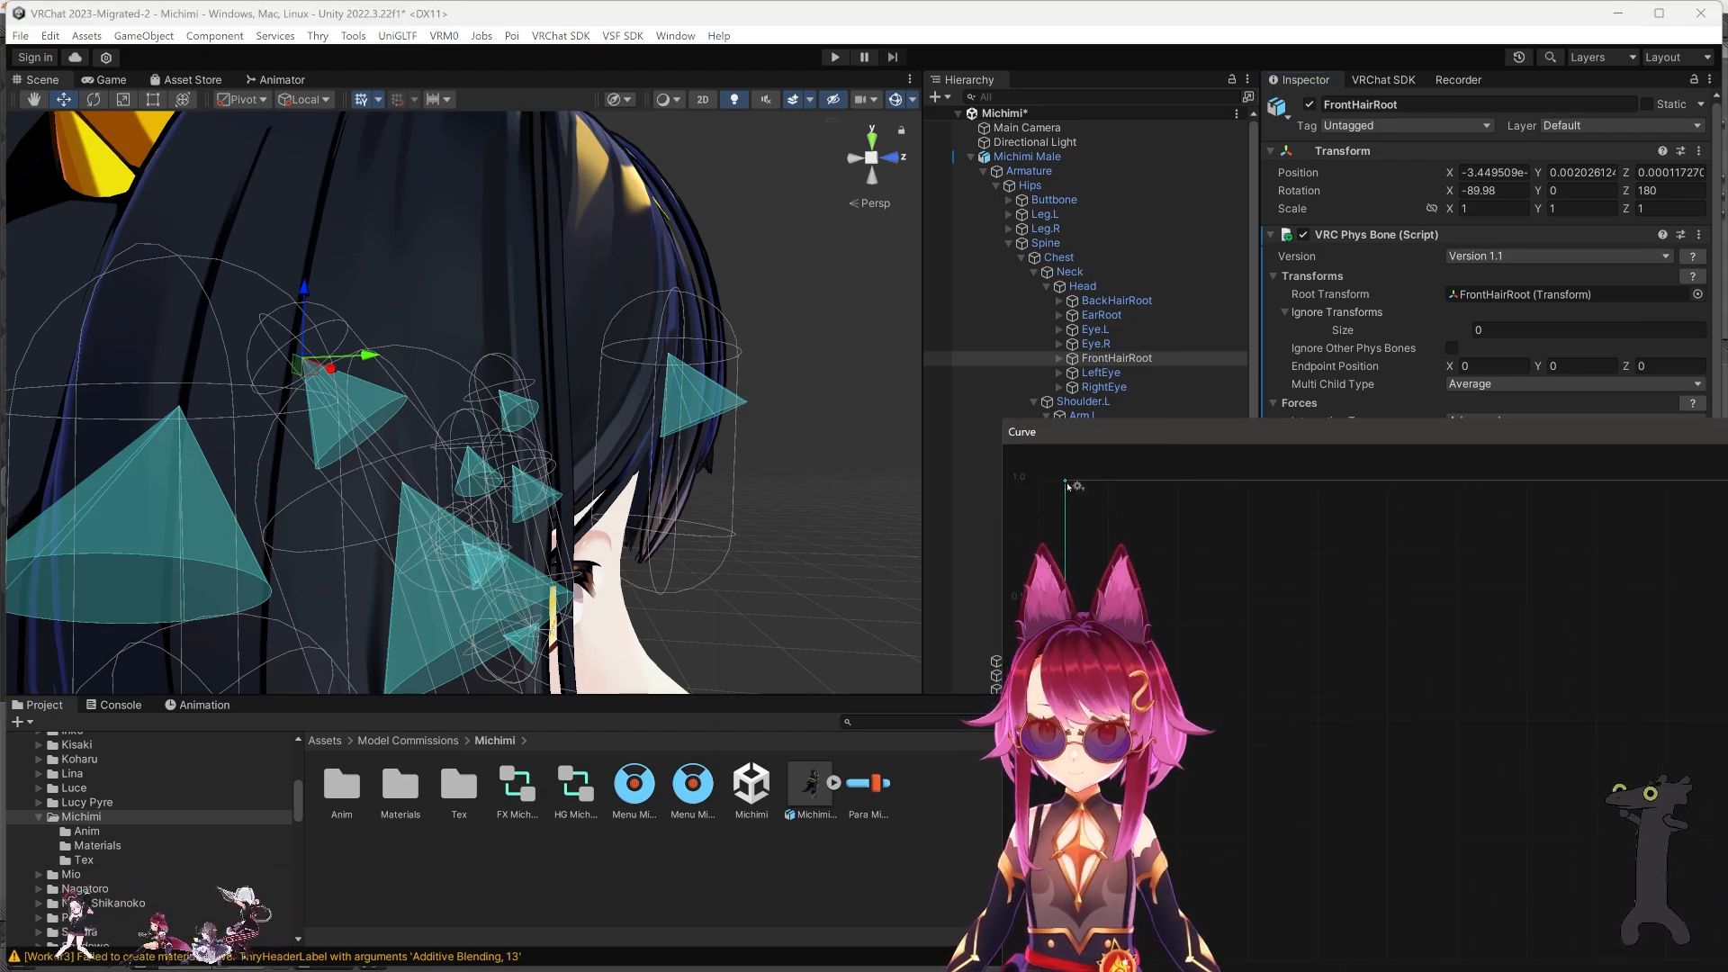
{"action": "left_click_drag", "start_coordinate": [1065, 479], "coordinate": [1078, 514]}
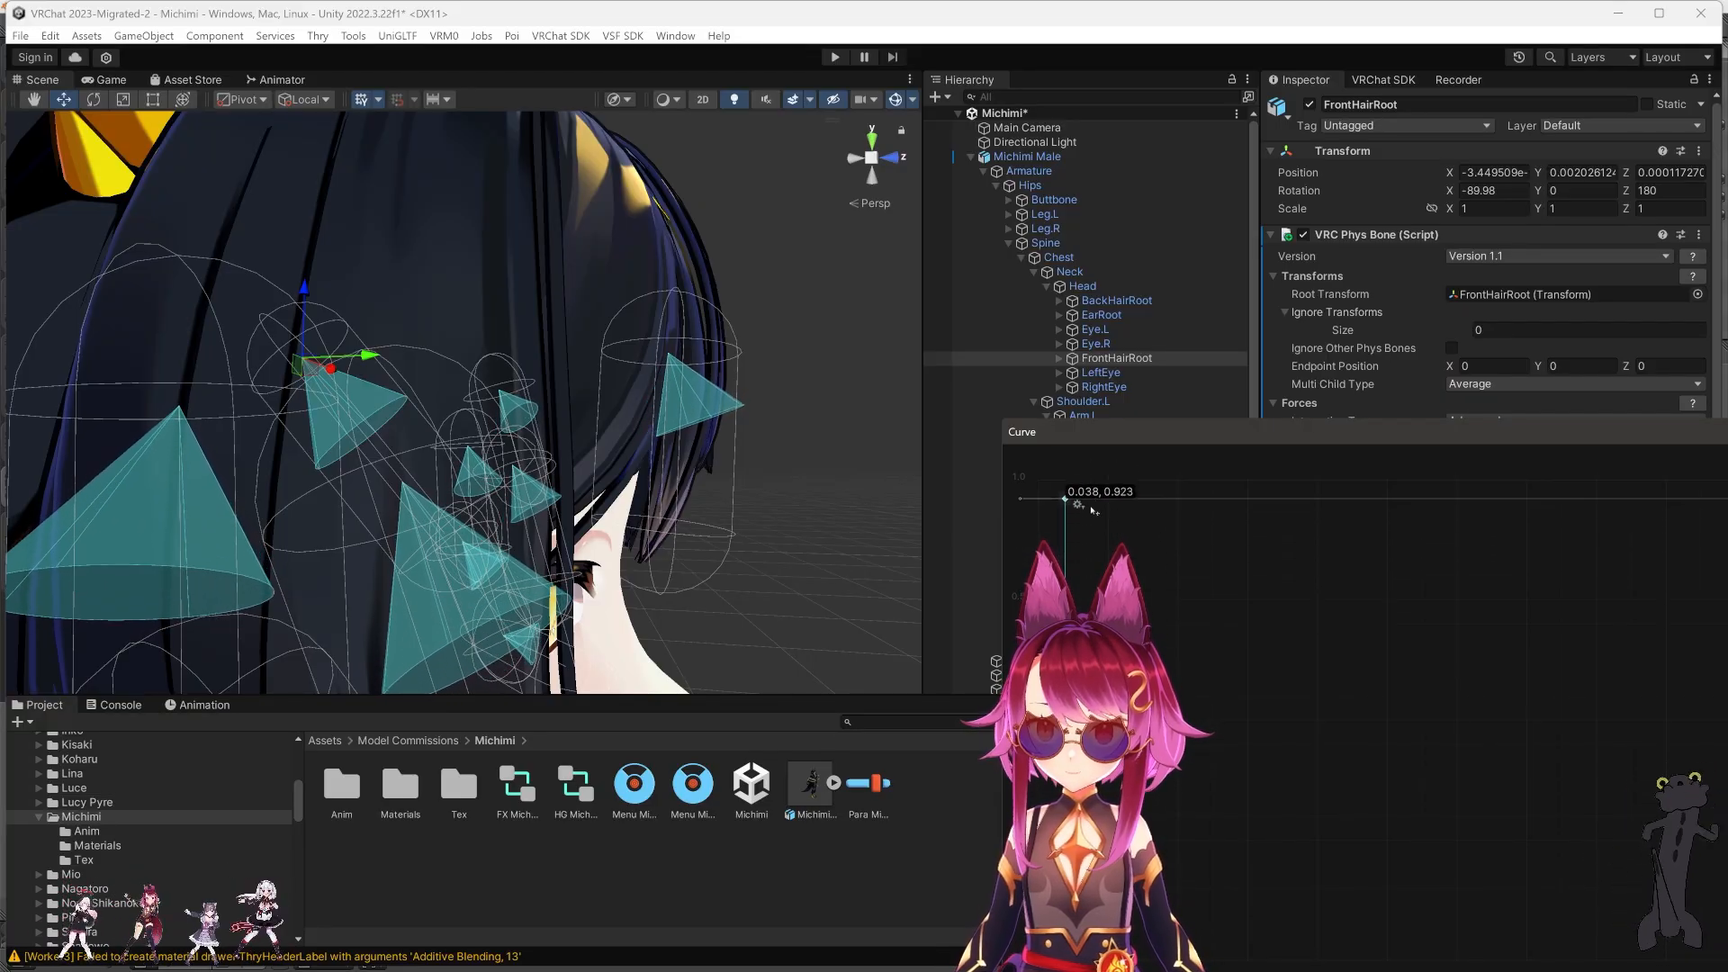
{"action": "left_click_drag", "start_coordinate": [1060, 454], "coordinate": [882, 329]}
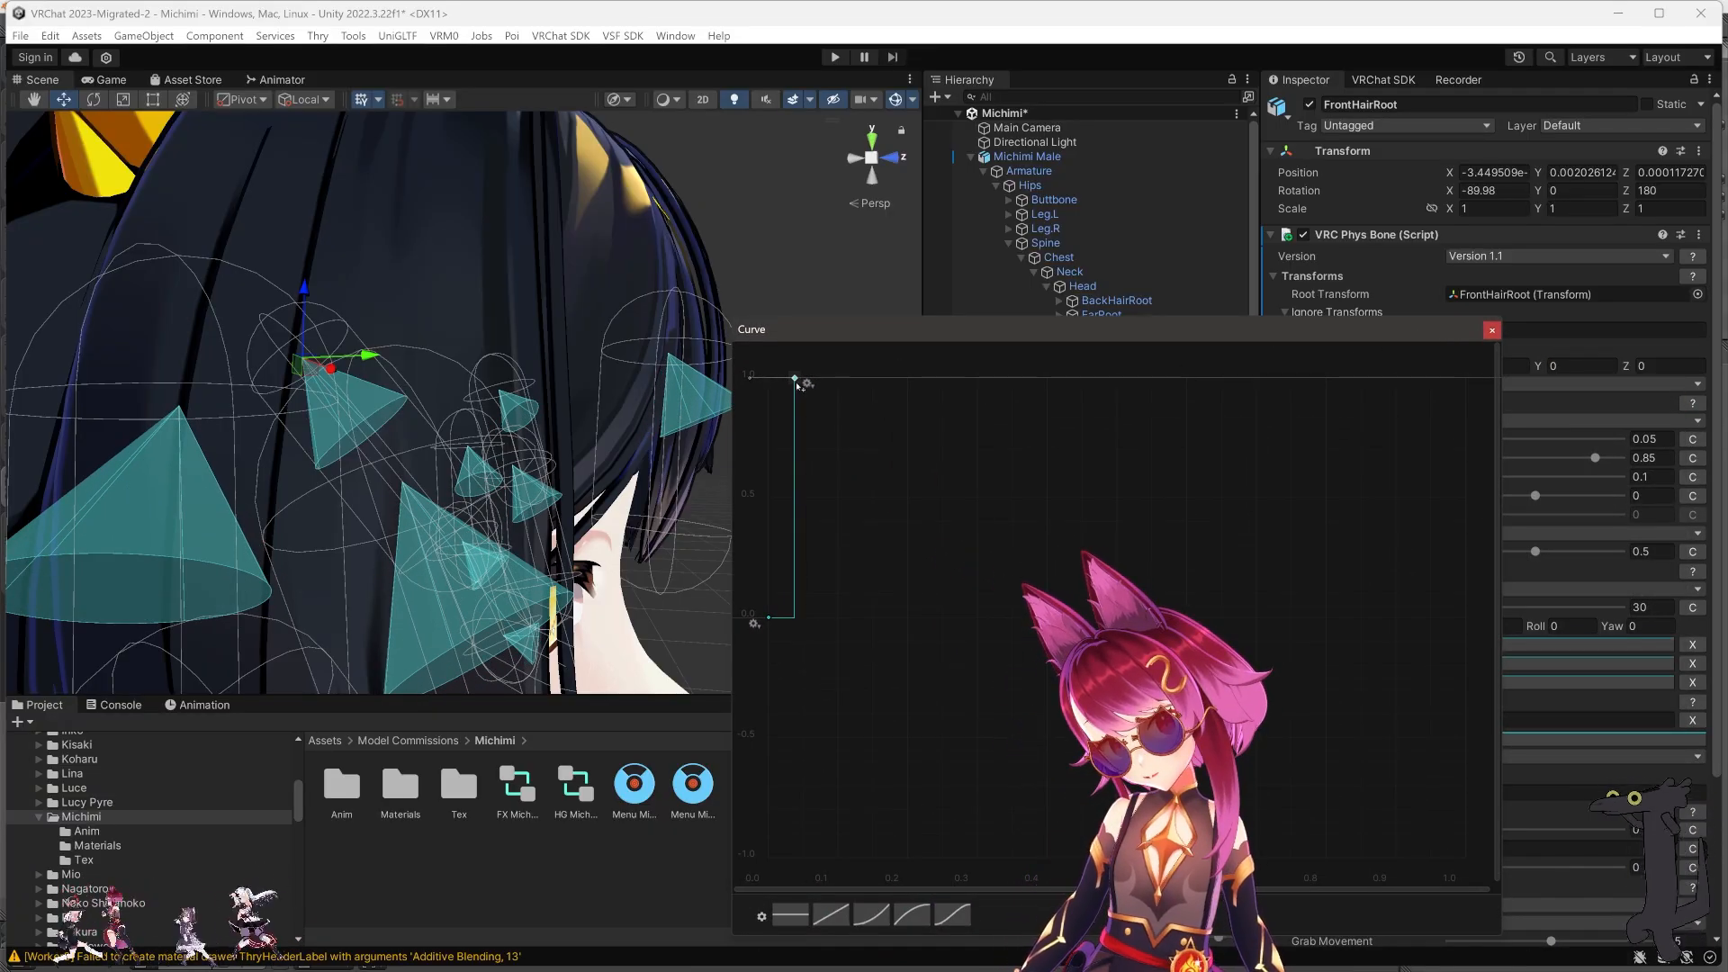
{"action": "left_click_drag", "start_coordinate": [795, 380], "coordinate": [1225, 399]}
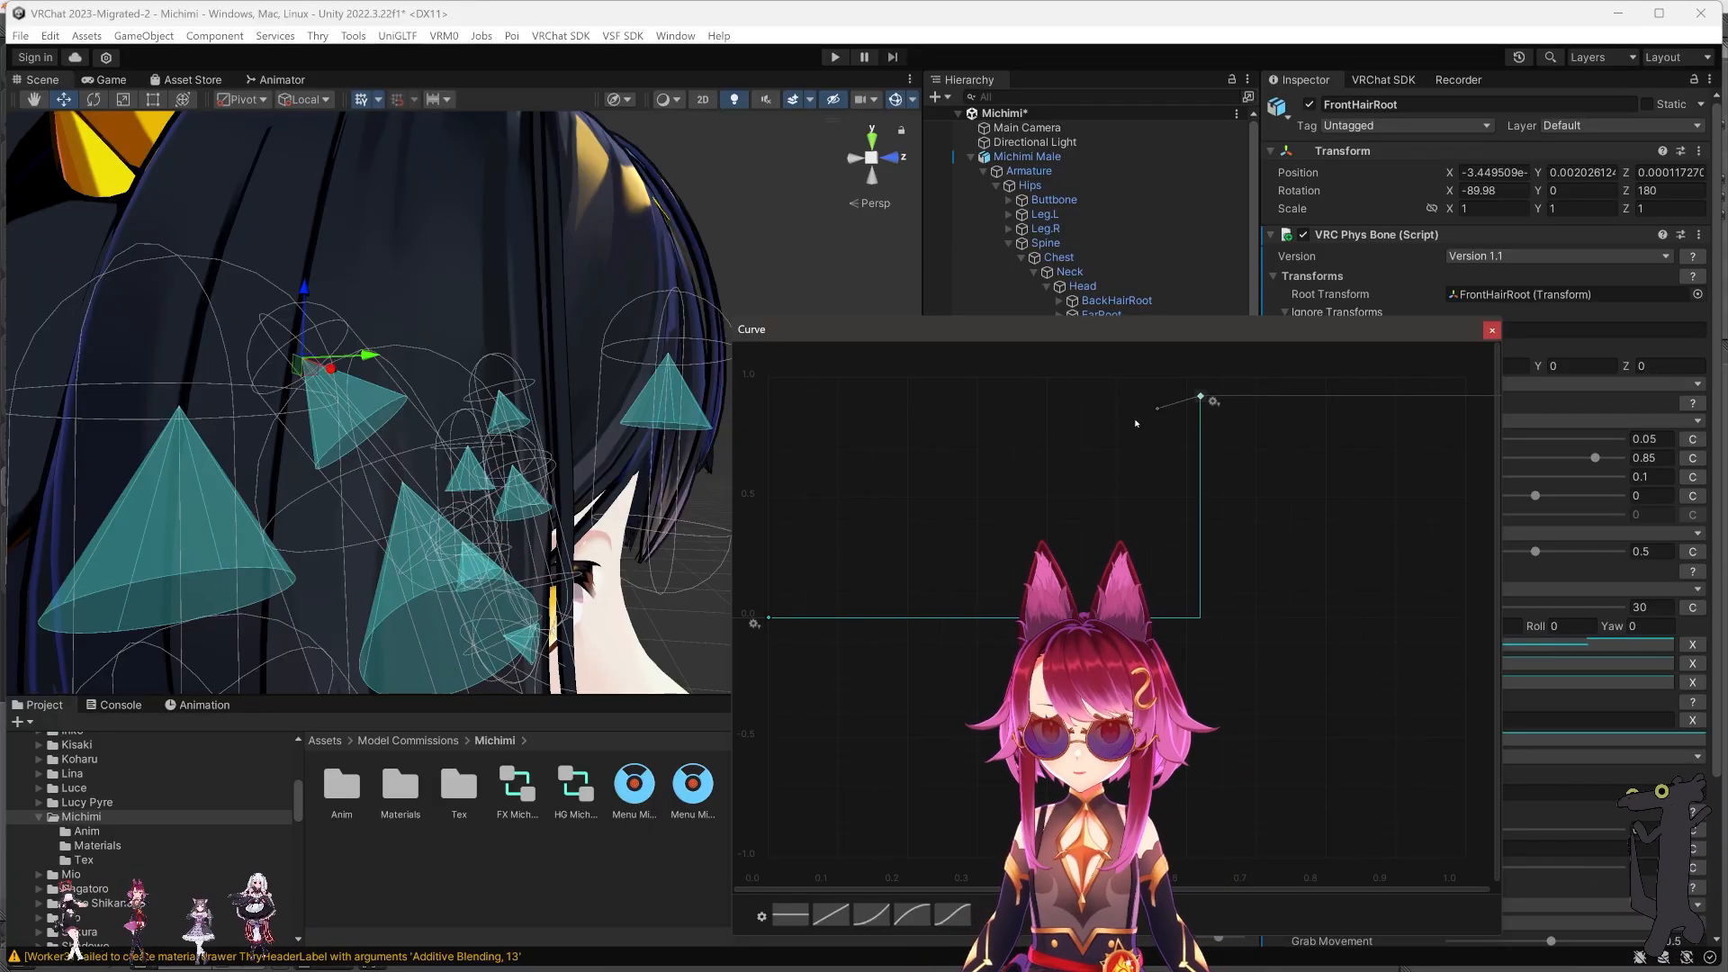
{"action": "left_click", "coordinate": [770, 617]}
{"action": "left_click_drag", "start_coordinate": [770, 659], "coordinate": [842, 546]}
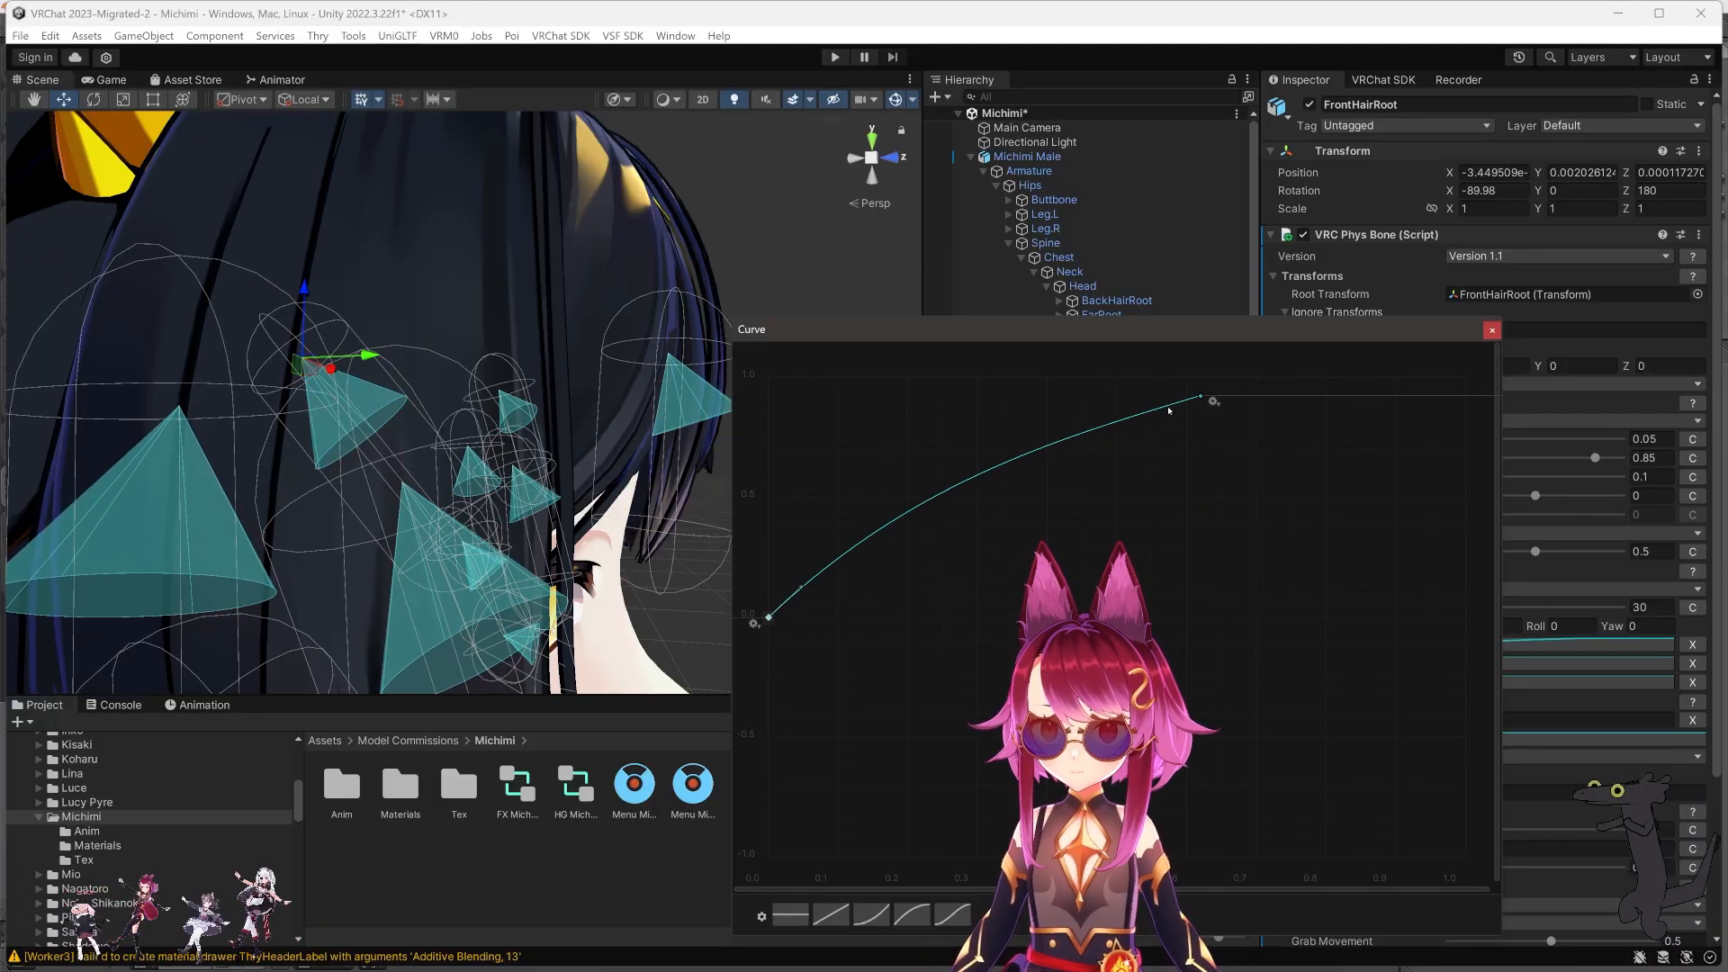
- Adjust the curve's slopes and pull the last key in to about 0.265, 1.0
{"action": "left_click_drag", "start_coordinate": [1199, 396], "coordinate": [1442, 390]}
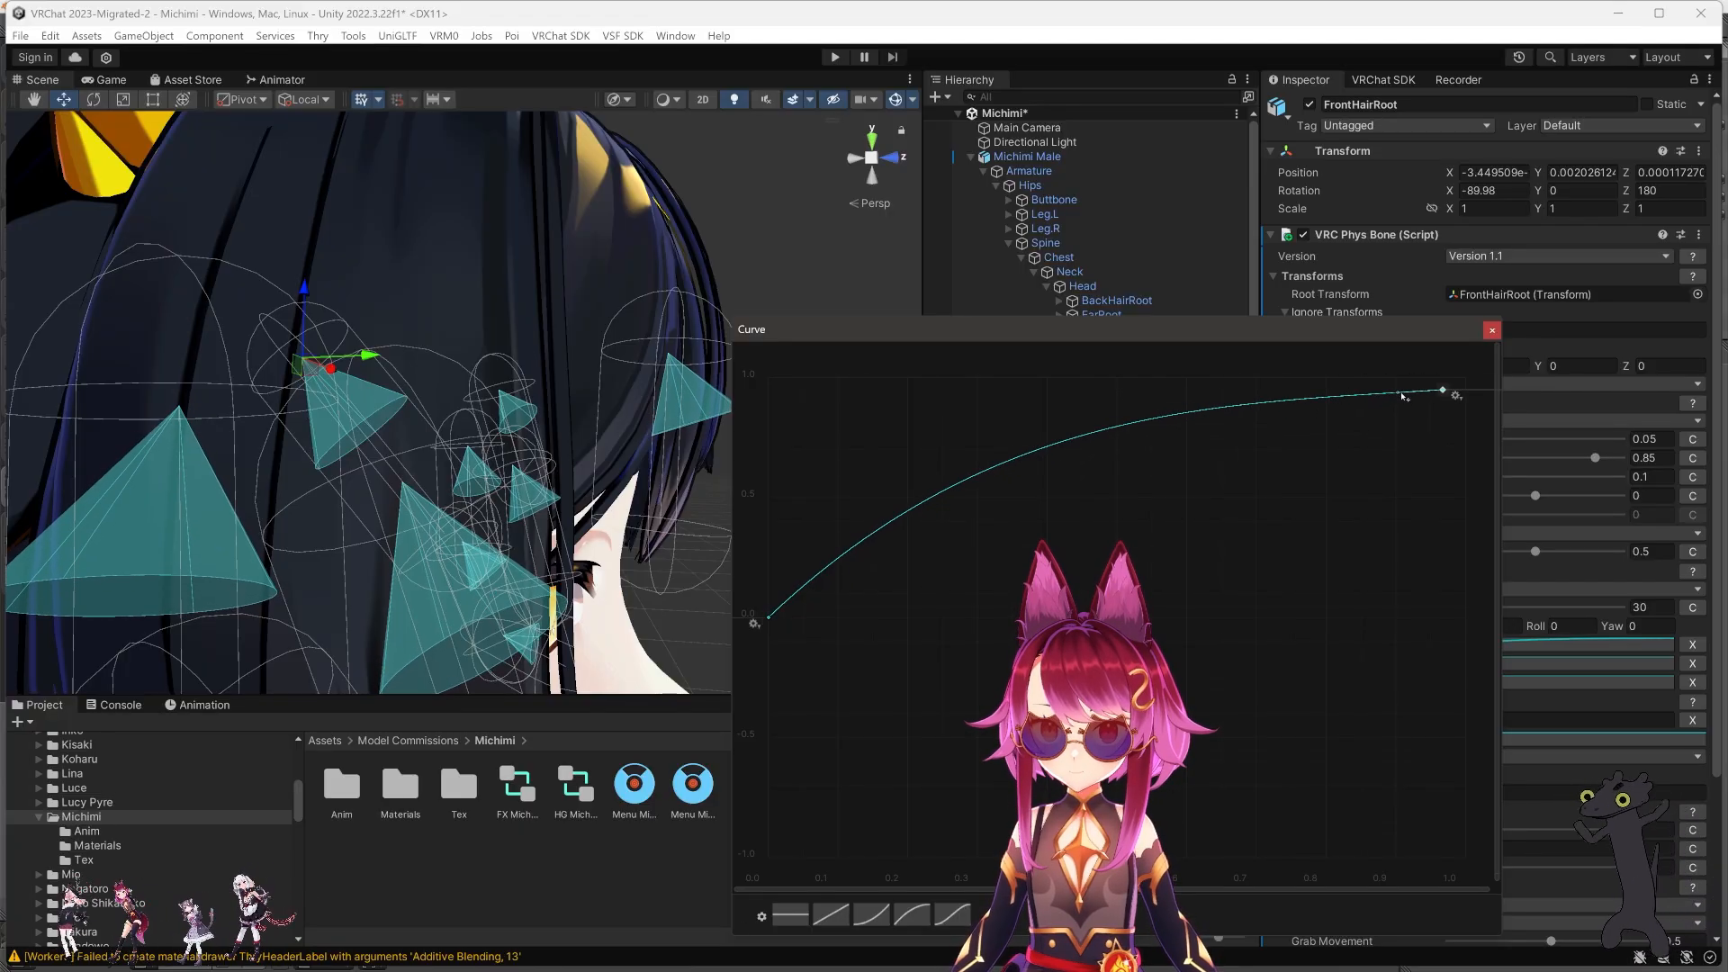
{"action": "left_click", "coordinate": [769, 617]}
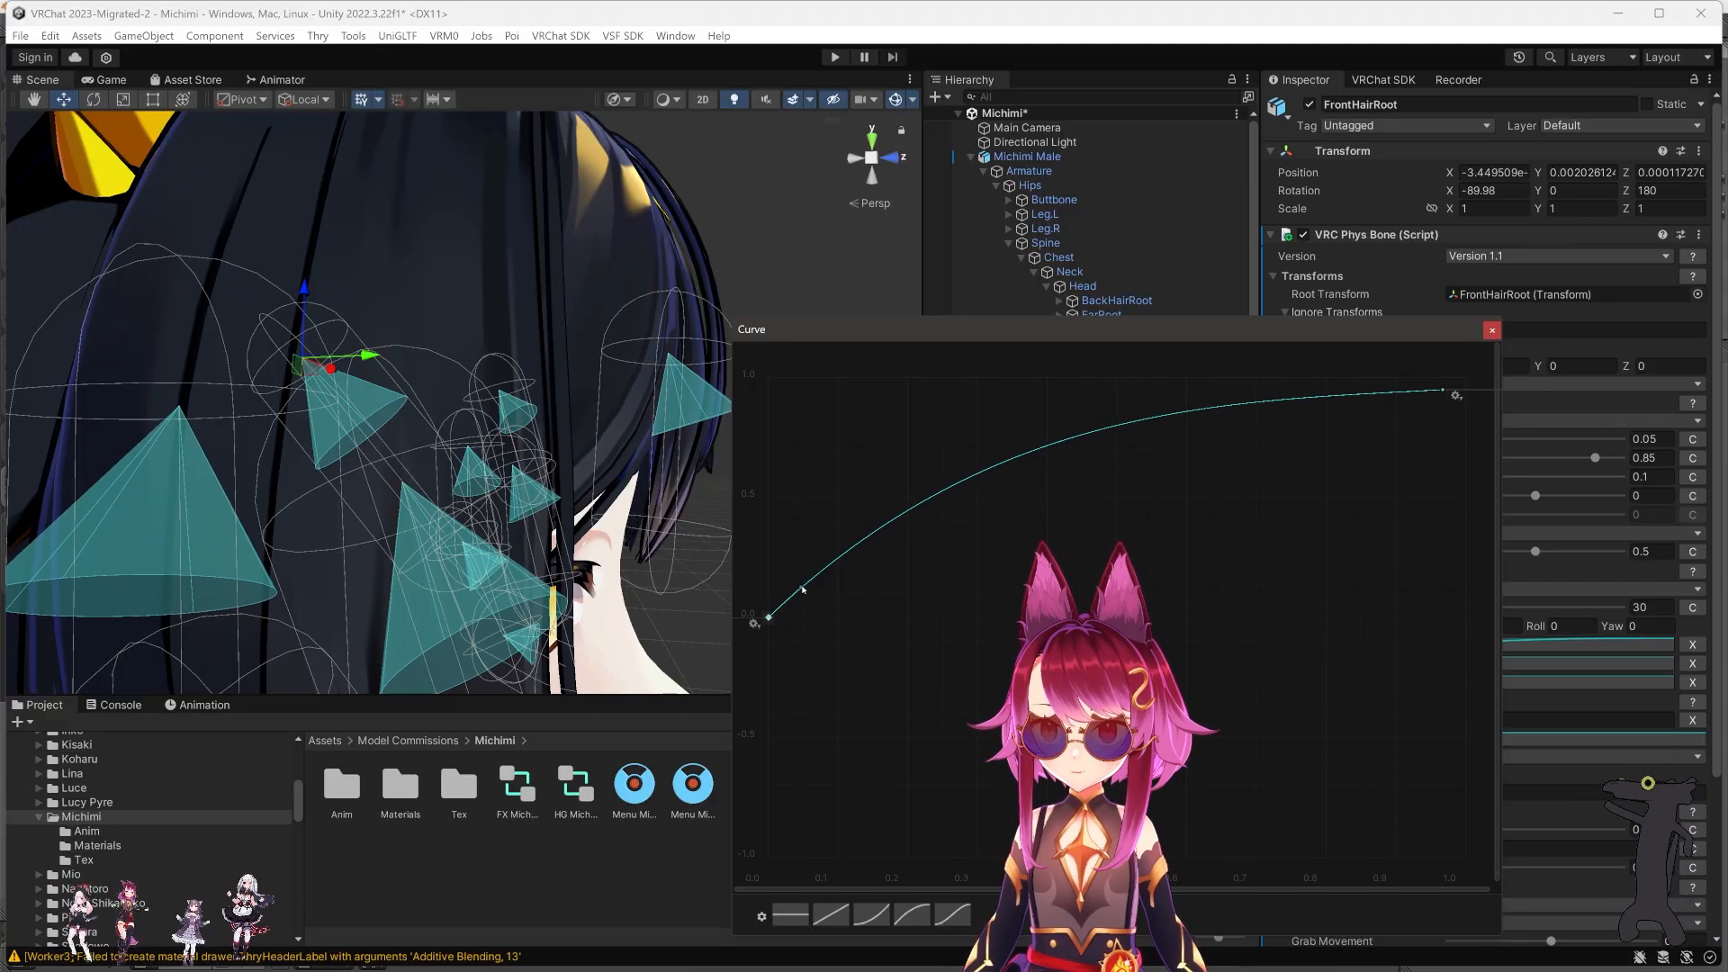
{"action": "left_click_drag", "start_coordinate": [808, 590], "coordinate": [814, 600]}
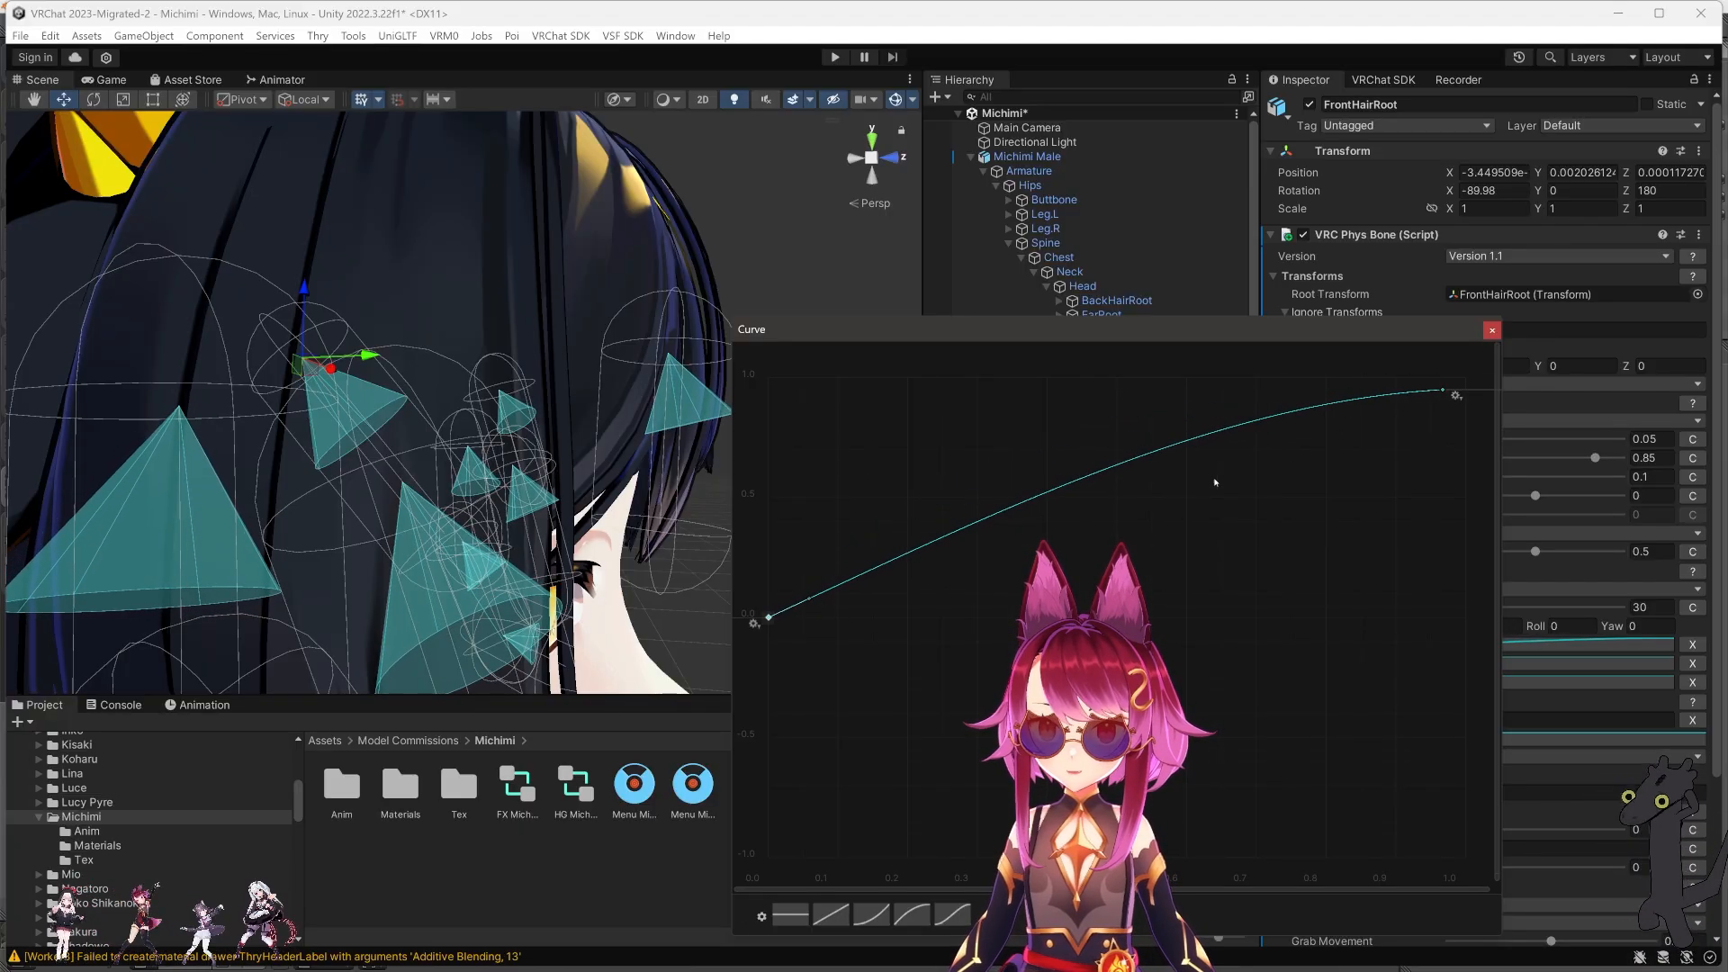
{"action": "left_click_drag", "start_coordinate": [1444, 391], "coordinate": [1465, 378]}
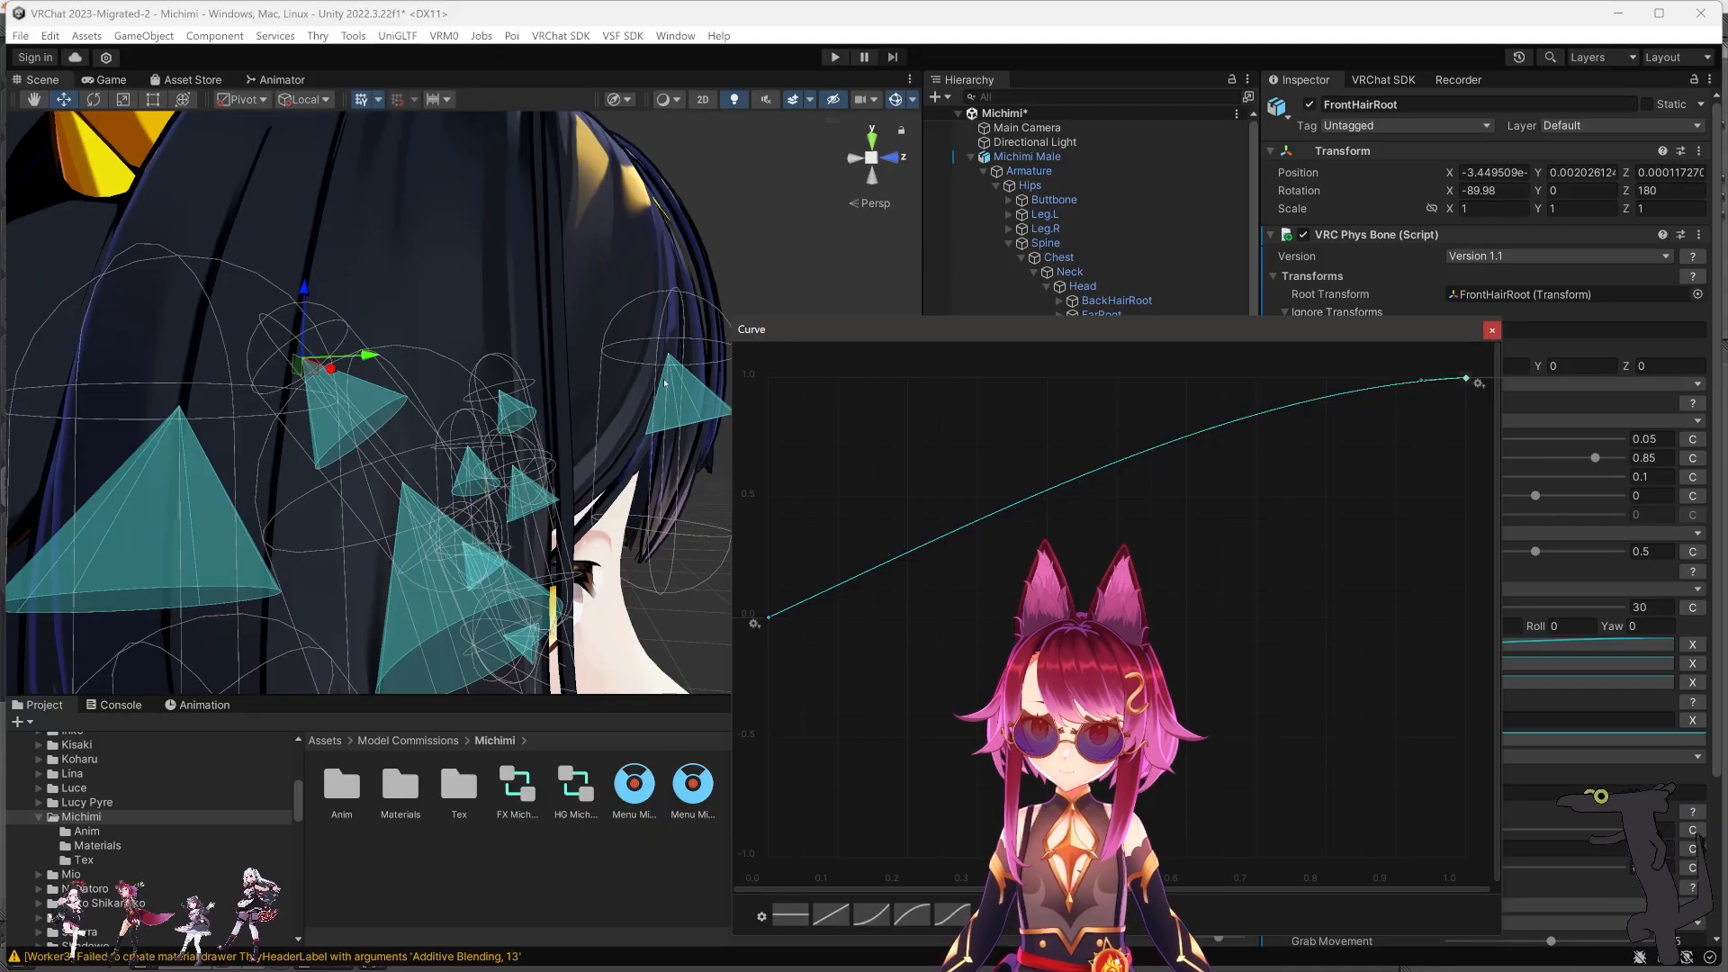
{"action": "left_click_drag", "start_coordinate": [1066, 346], "coordinate": [799, 263]}
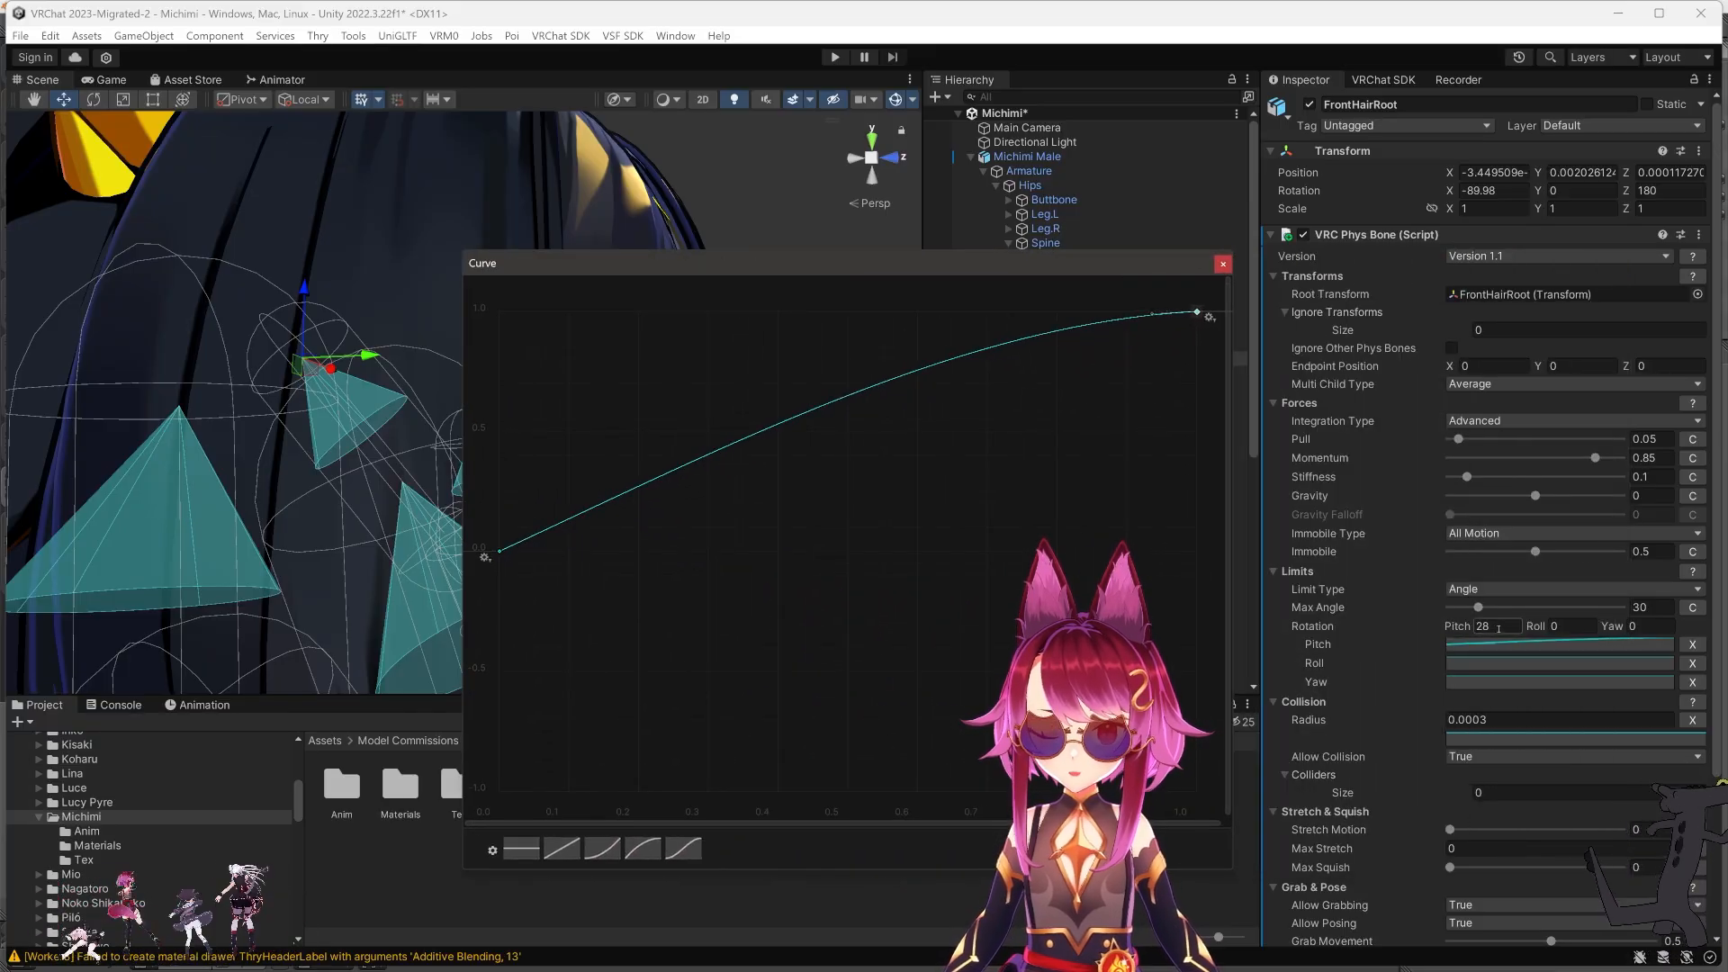
{"action": "left_click_drag", "start_coordinate": [985, 263], "coordinate": [935, 169]}
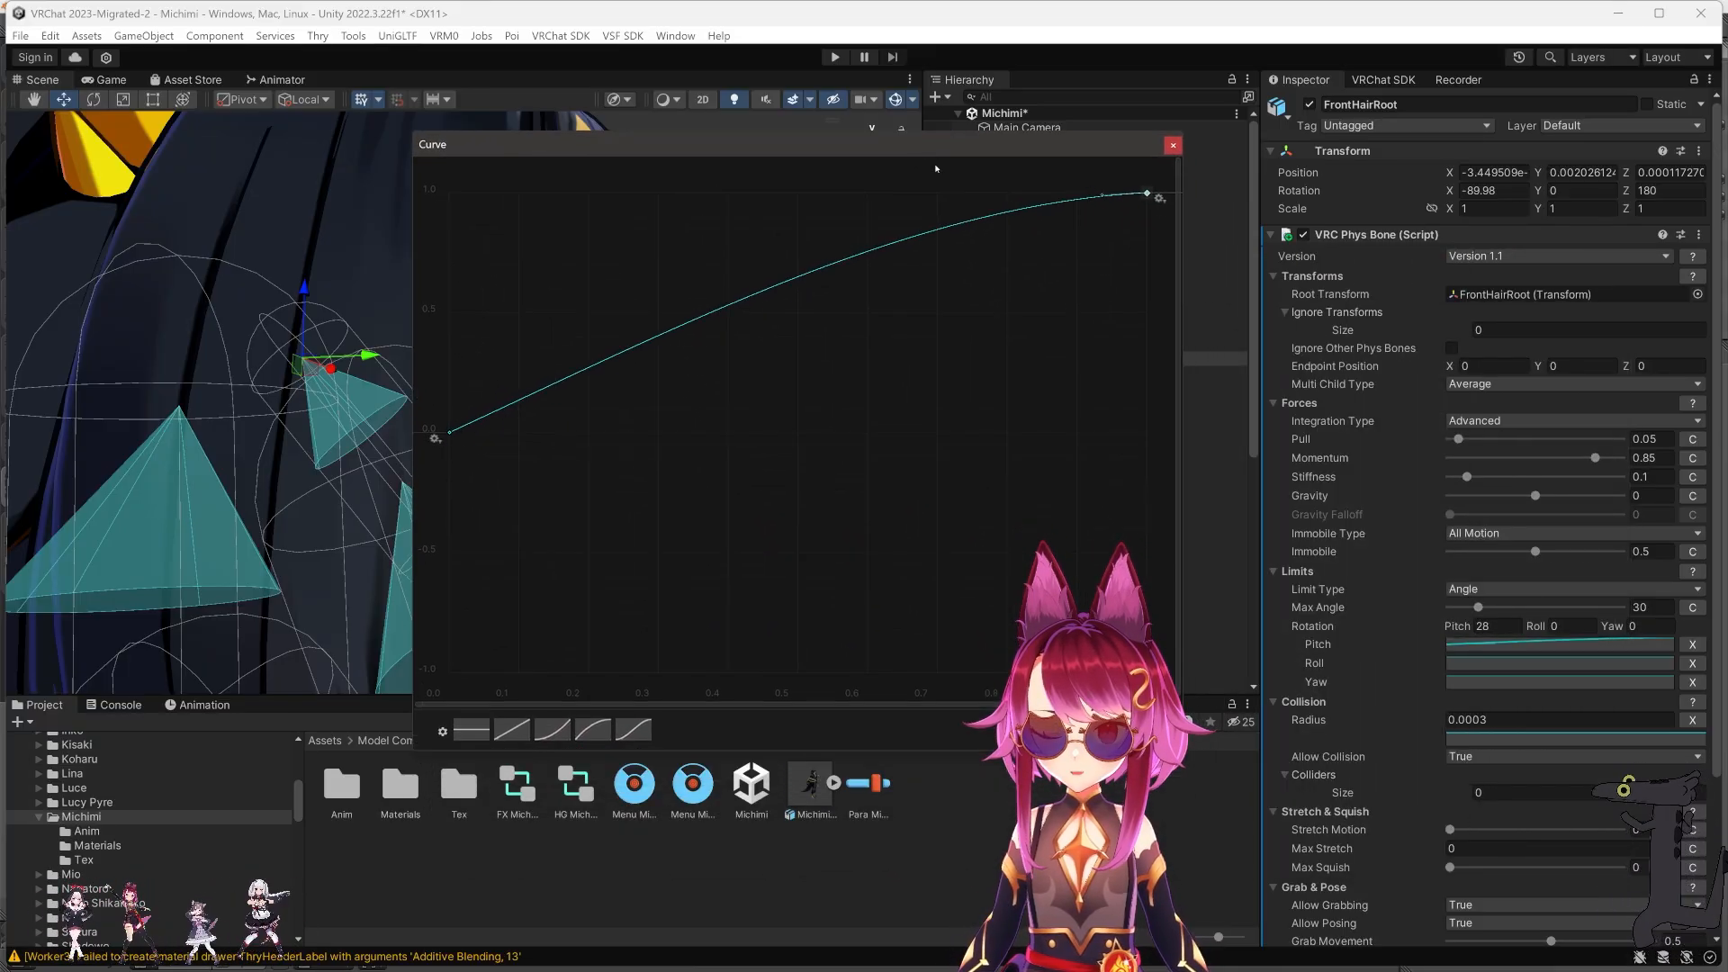
{"action": "mouse_move", "coordinate": [1133, 199]}
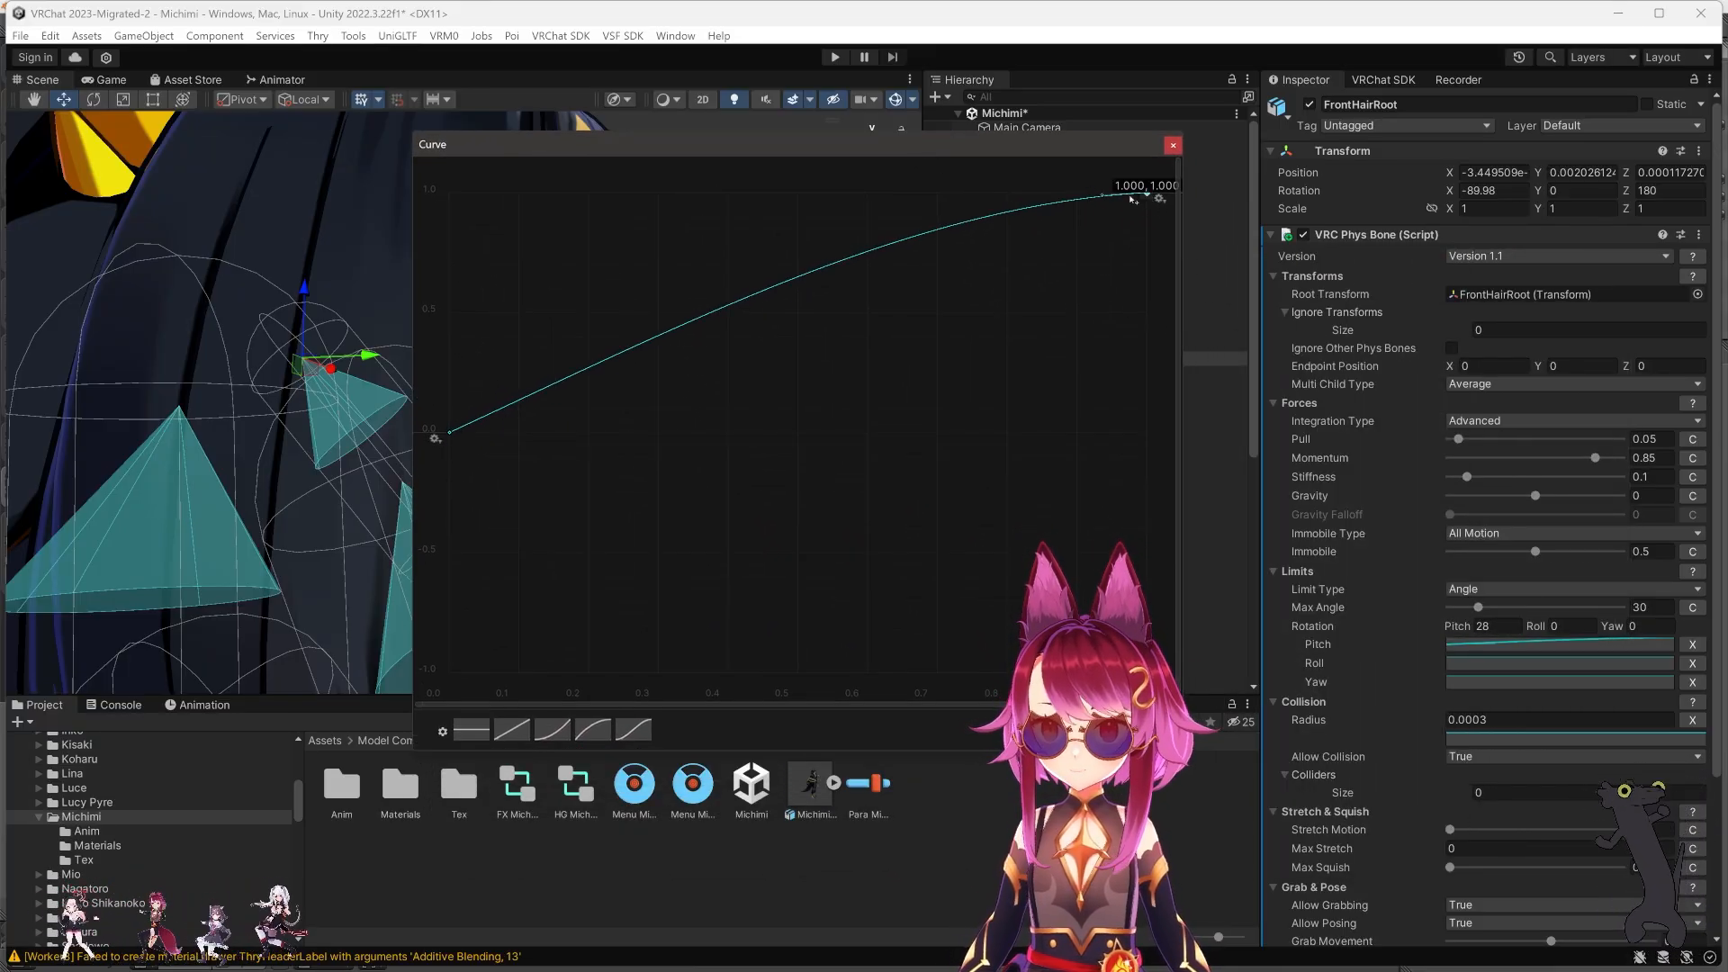
{"action": "left_click_drag", "start_coordinate": [1132, 198], "coordinate": [1147, 288]}
- Reshape the Pitch curve into a step, moving the top key to about 0.049 and extending the flat top
{"action": "left_click", "coordinate": [1009, 526]}
{"action": "left_click_drag", "start_coordinate": [1048, 509], "coordinate": [963, 416]}
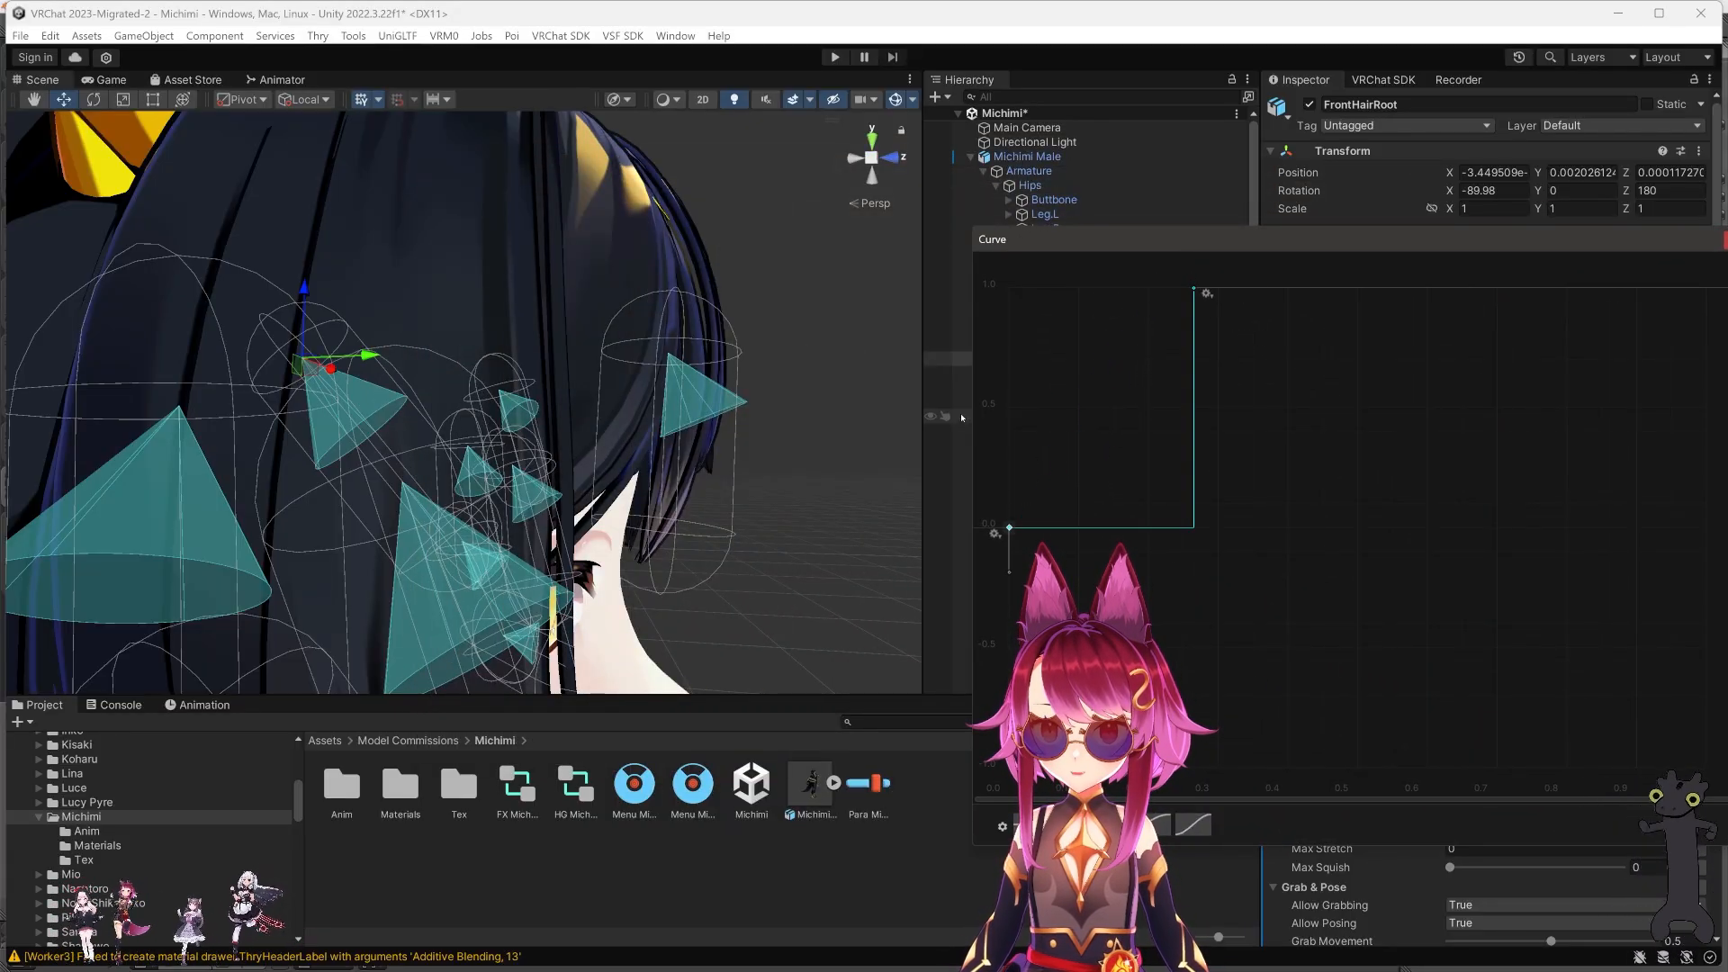
{"action": "left_click_drag", "start_coordinate": [1193, 288], "coordinate": [1141, 288]}
{"action": "left_click", "coordinate": [1010, 527]}
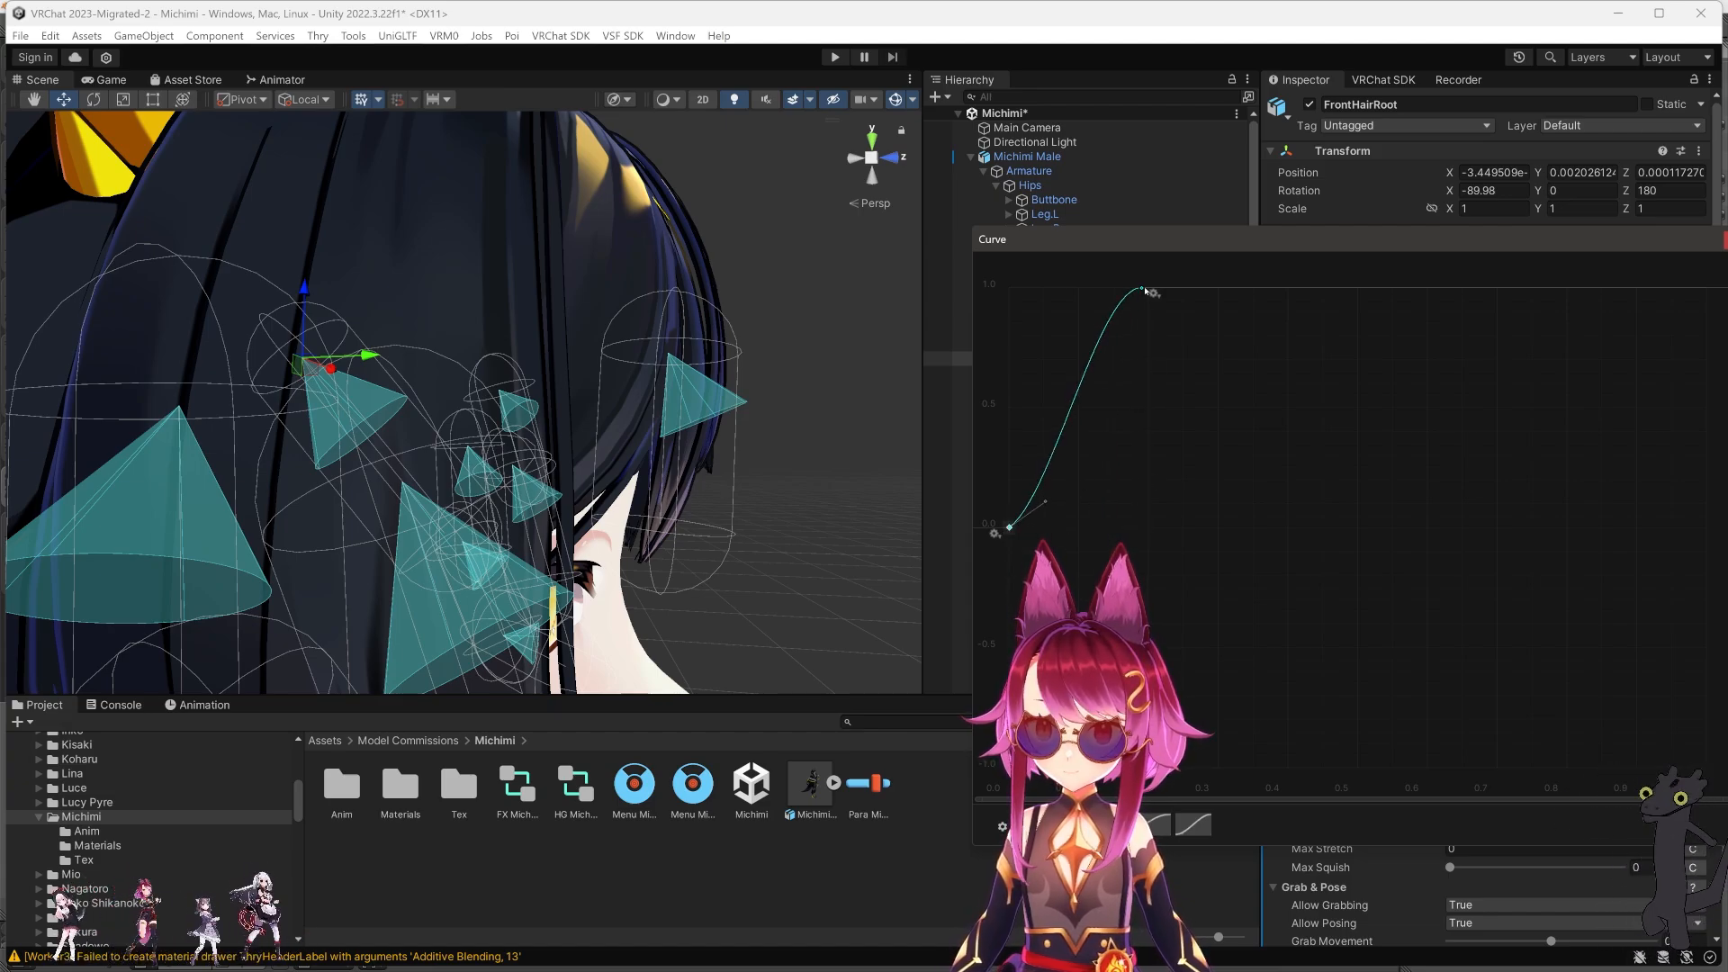
{"action": "left_click_drag", "start_coordinate": [1128, 293], "coordinate": [1188, 405]}
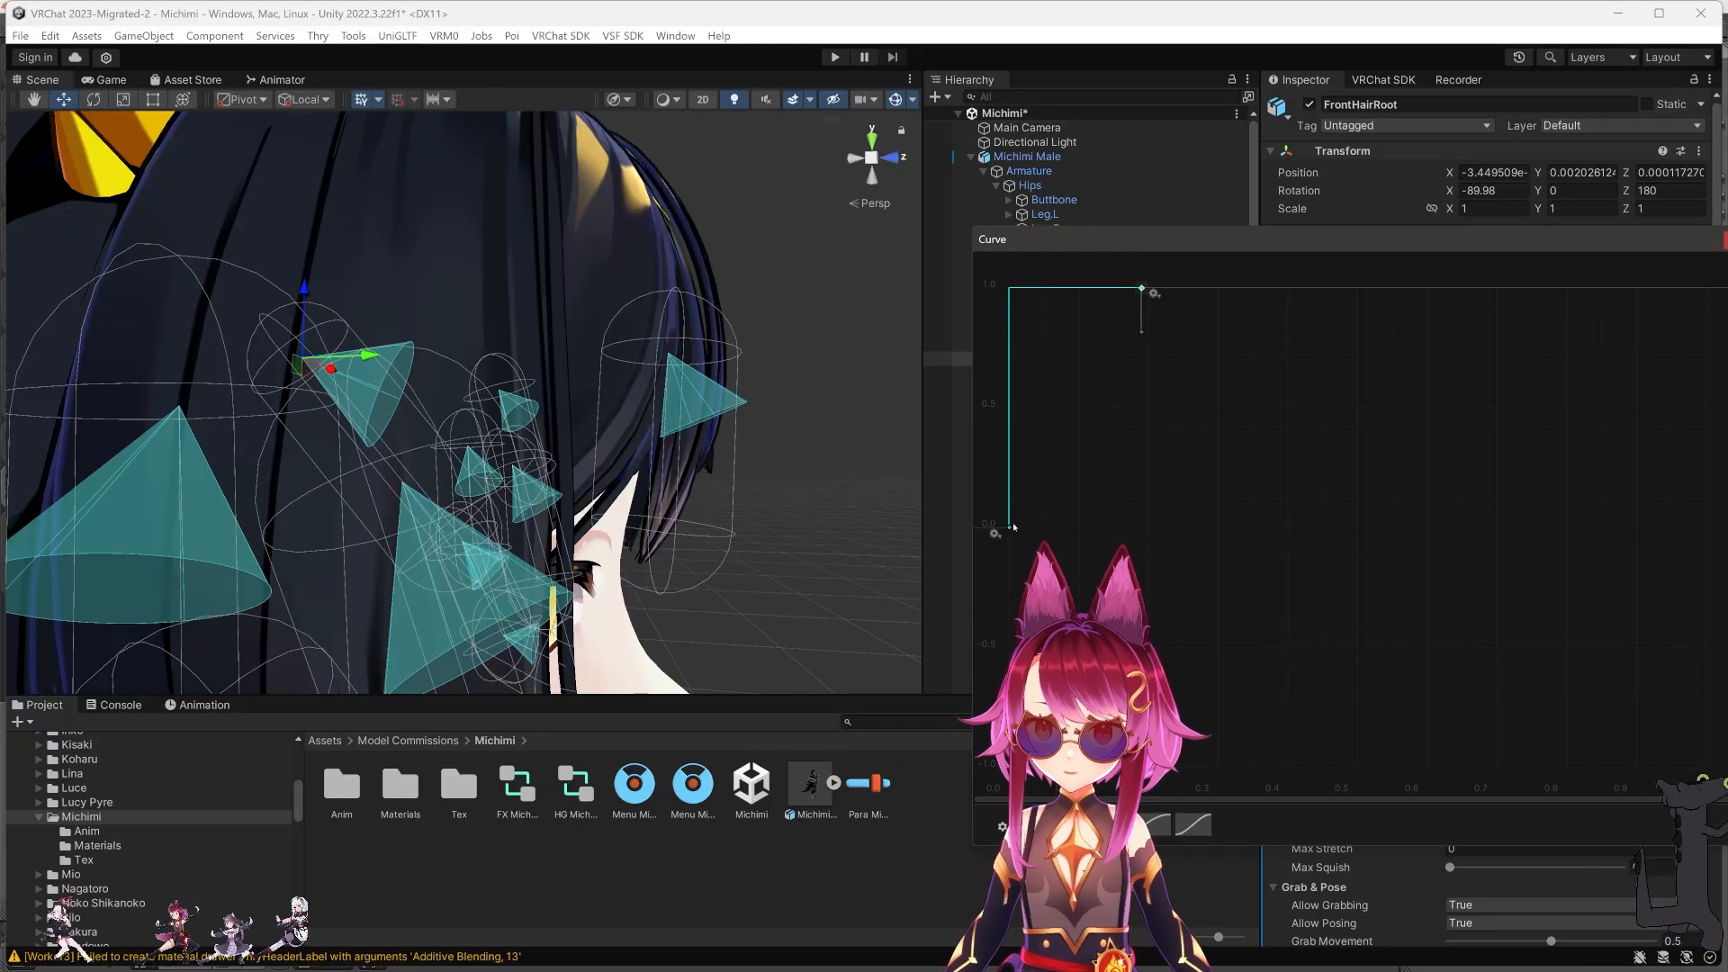
{"action": "left_click_drag", "start_coordinate": [1013, 527], "coordinate": [1032, 525]}
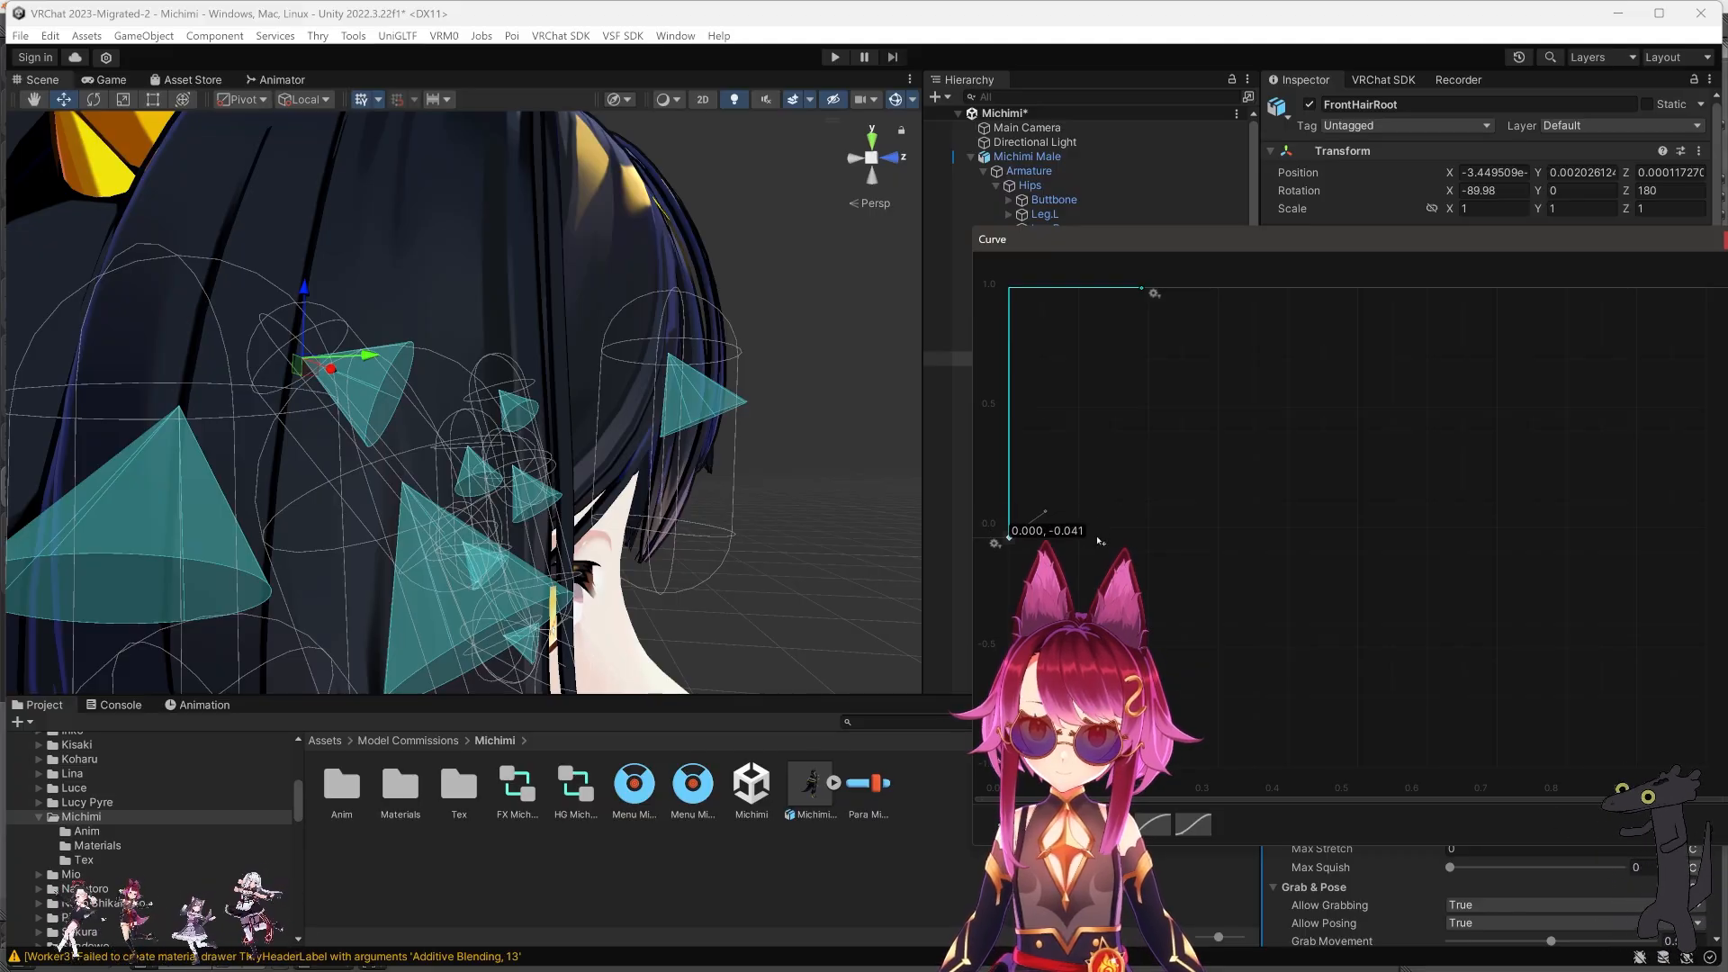
{"action": "mouse_move", "coordinate": [1011, 534]}
{"action": "left_mouse_down"}
{"action": "mouse_move", "coordinate": [1084, 528]}
{"action": "mouse_move", "coordinate": [1011, 526]}
{"action": "mouse_move", "coordinate": [1041, 529]}
{"action": "left_mouse_up"}
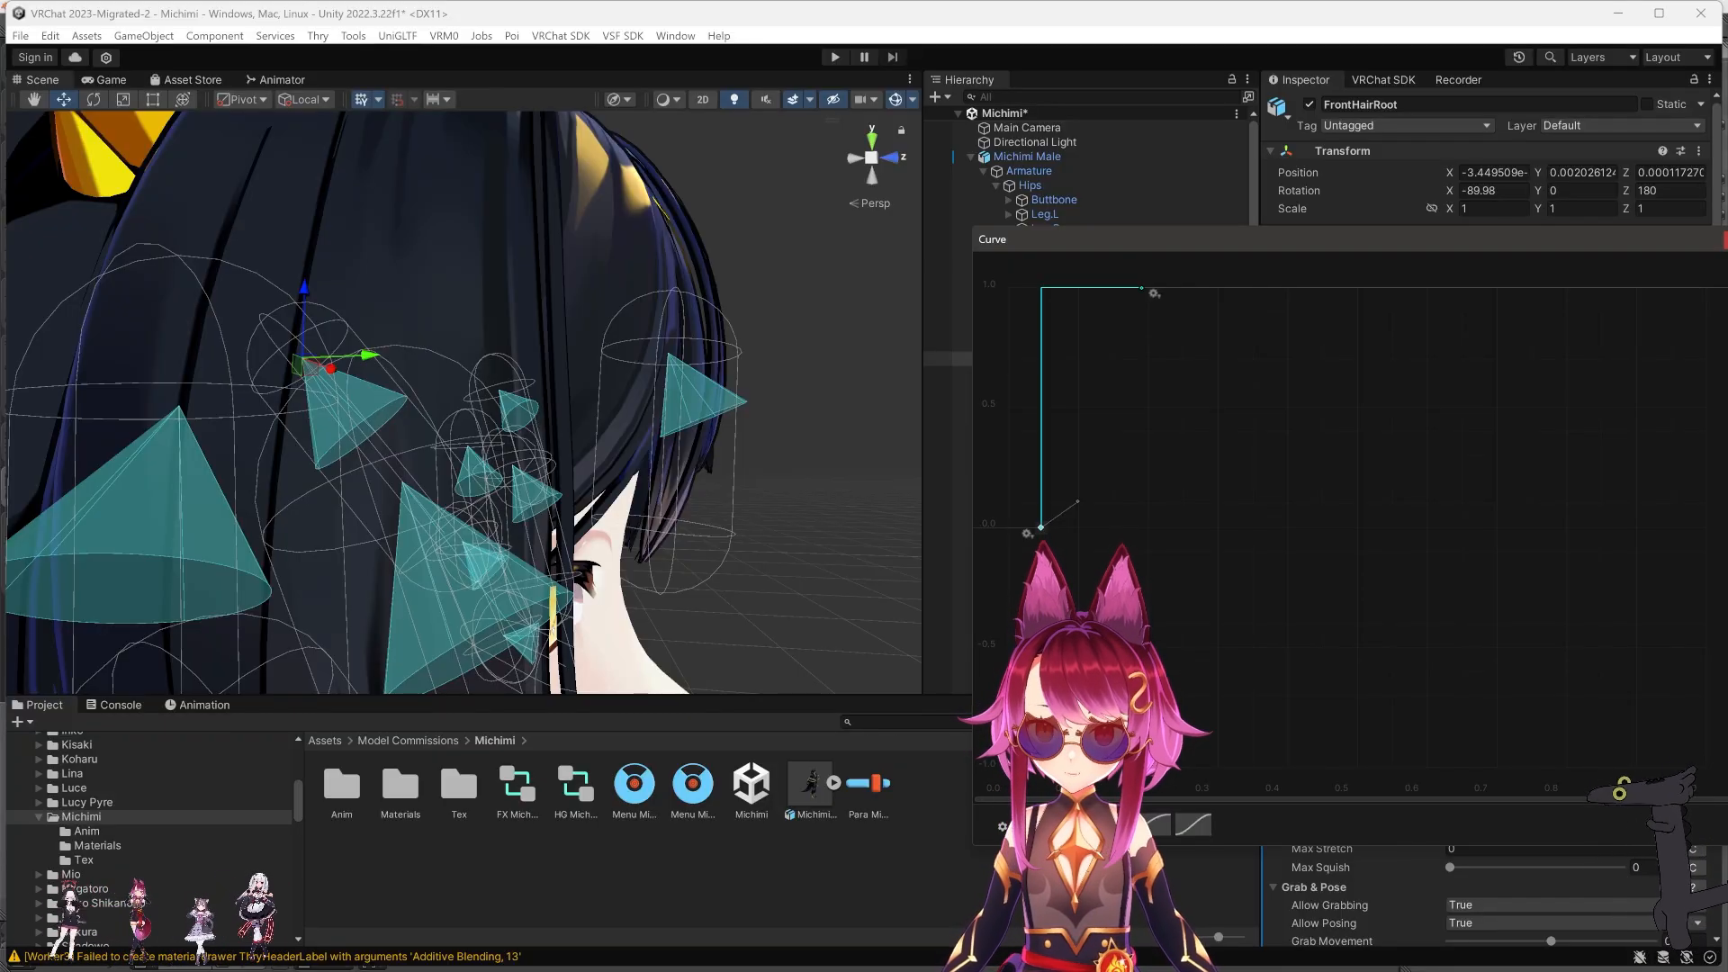
{"action": "left_click_drag", "start_coordinate": [1043, 531], "coordinate": [1081, 527]}
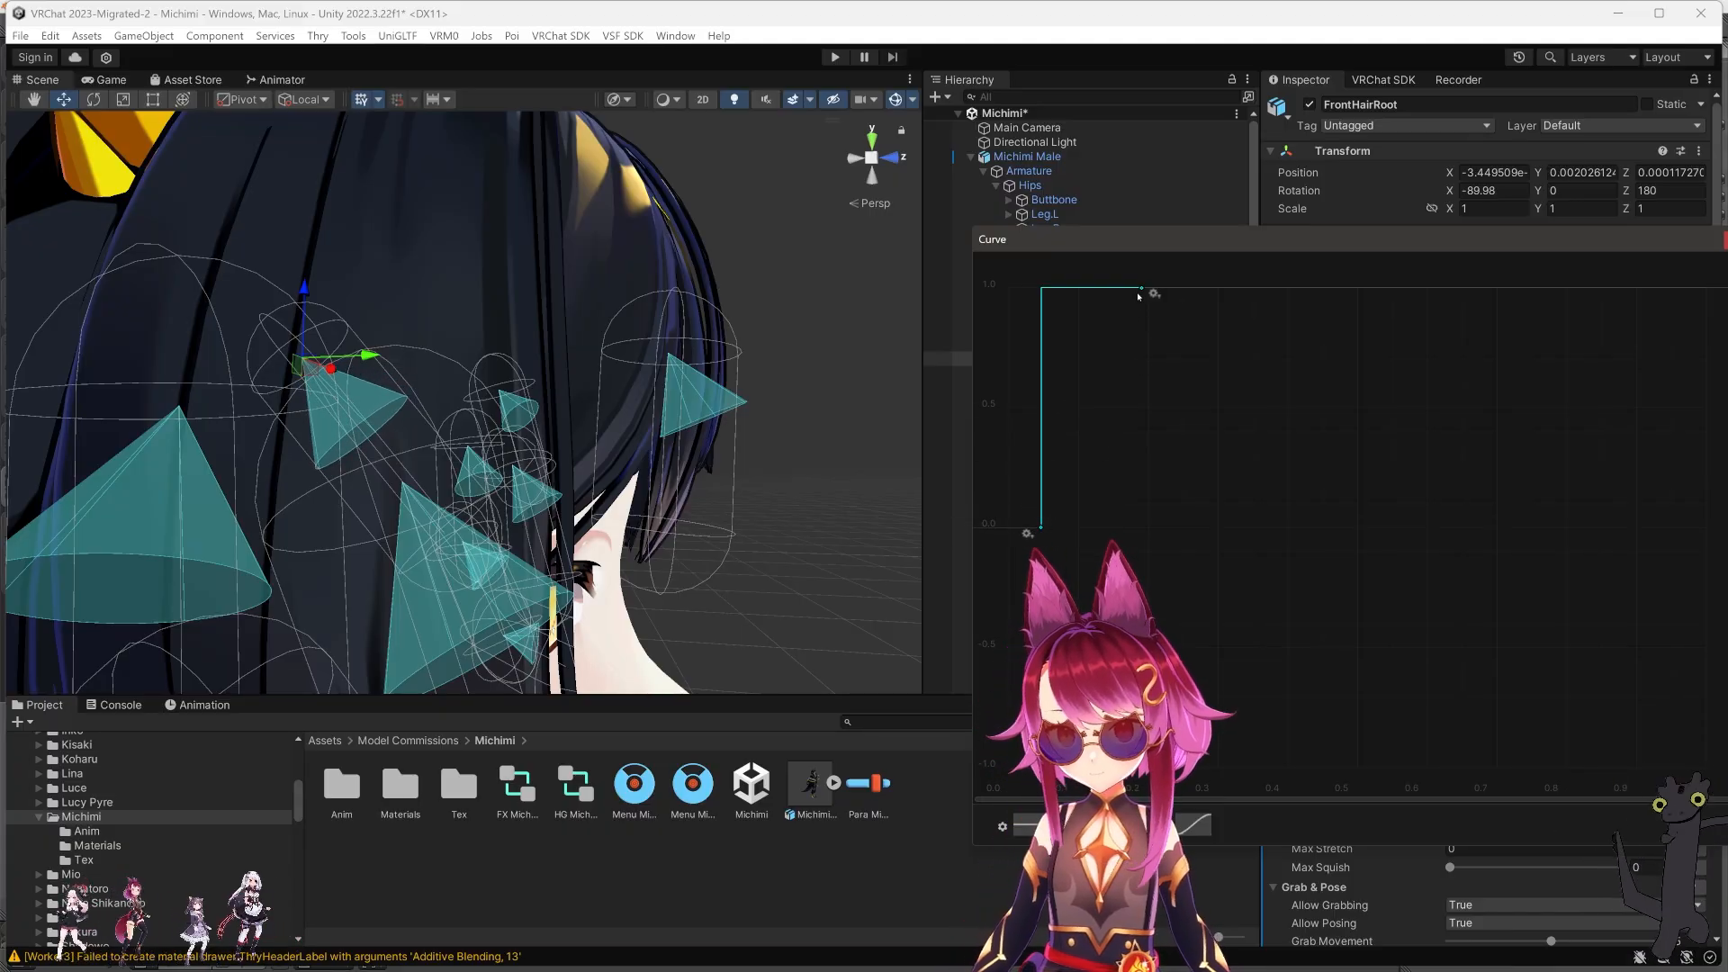
{"action": "left_click_drag", "start_coordinate": [1141, 288], "coordinate": [1682, 288]}
- Close the curve editor and enter play mode with Ctrl+P
{"action": "left_click_drag", "start_coordinate": [1604, 243], "coordinate": [1310, 236]}
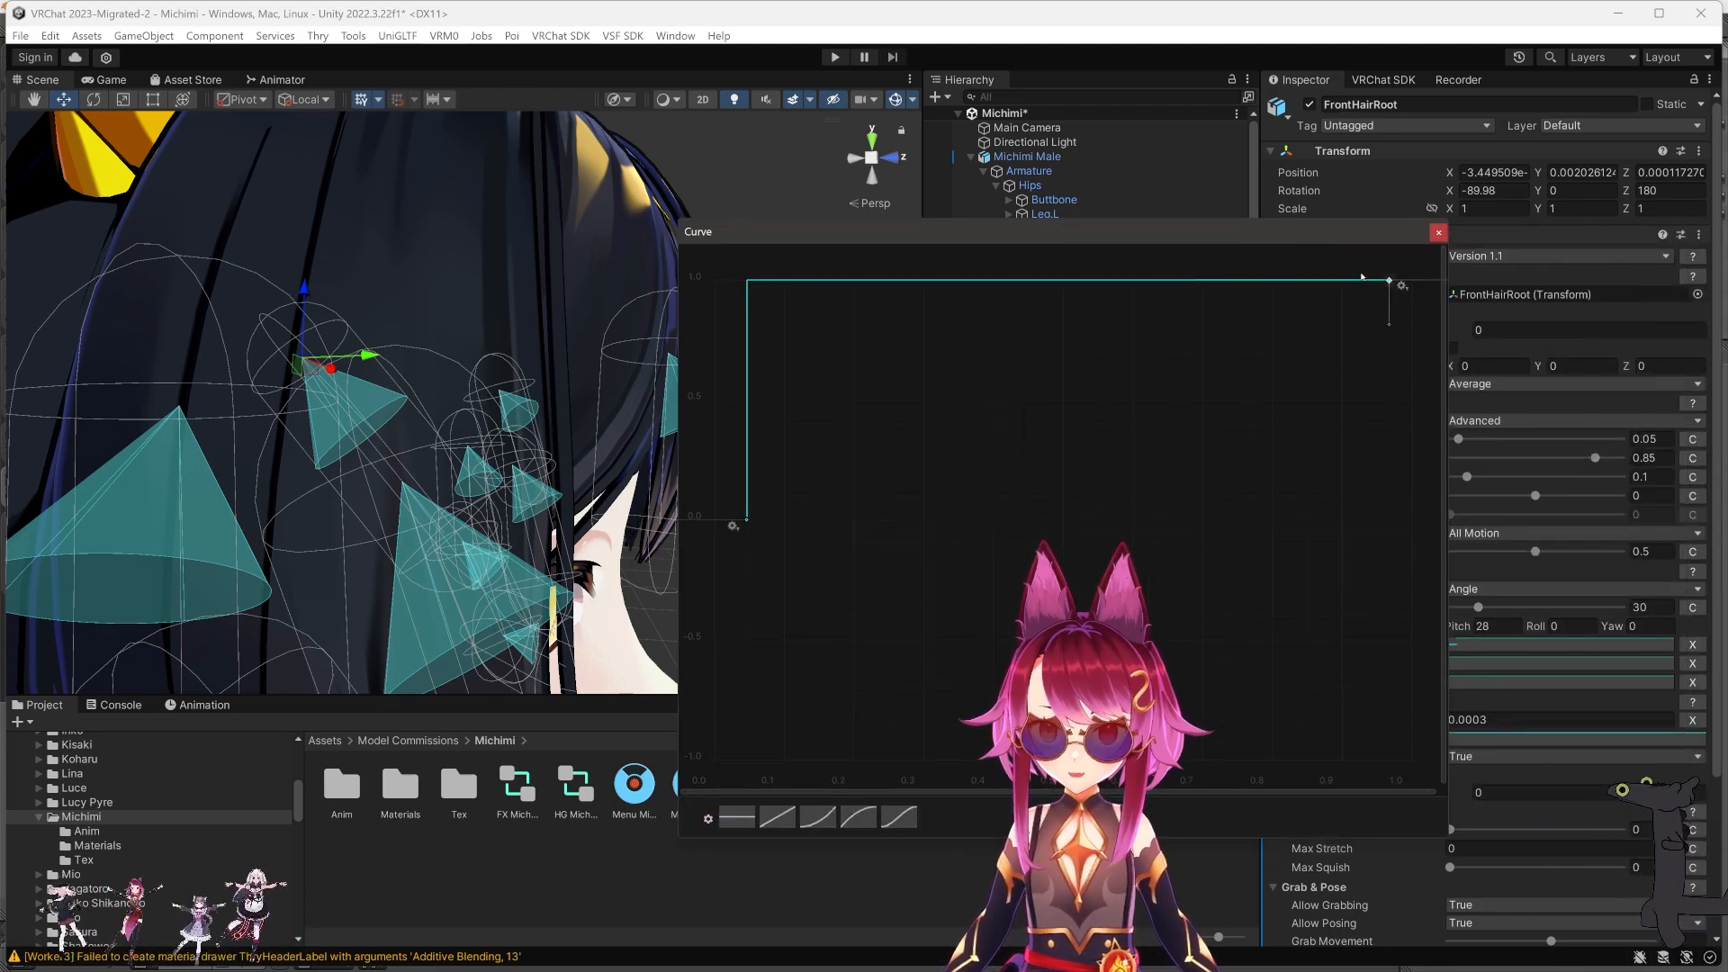
{"action": "left_click", "coordinate": [1438, 233]}
{"action": "scroll", "coordinate": [774, 345], "scroll_direction": "down", "scroll_amount": 5}
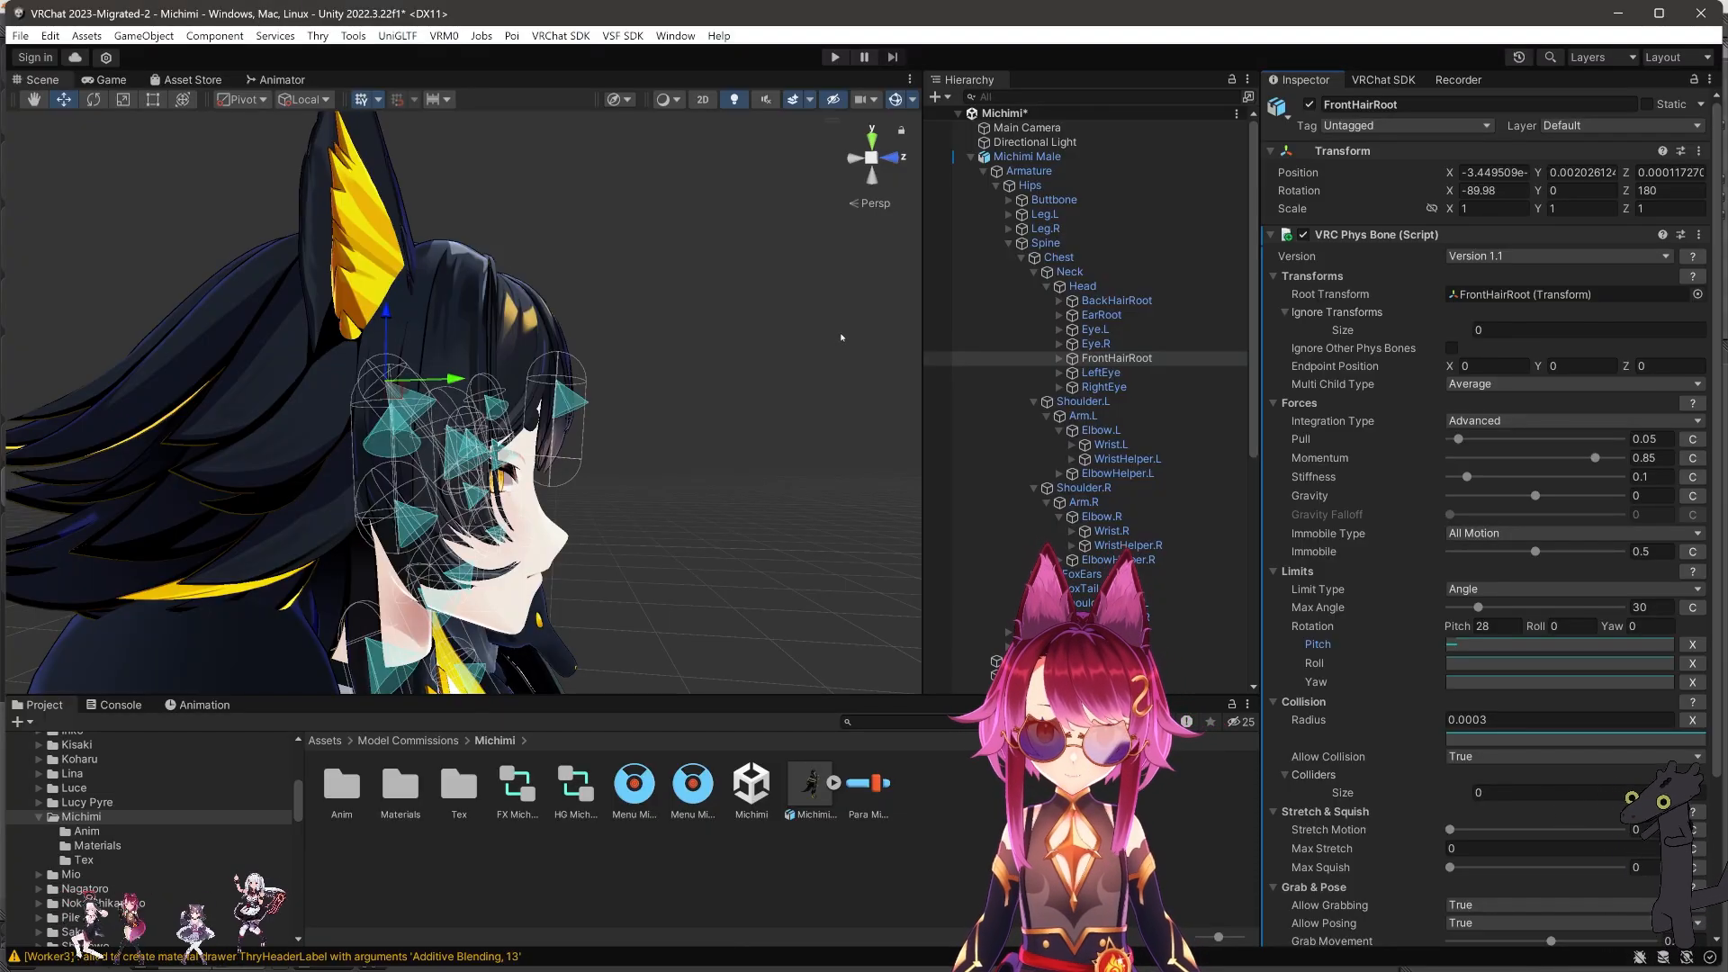
{"action": "key", "text": "ctrl+p"}
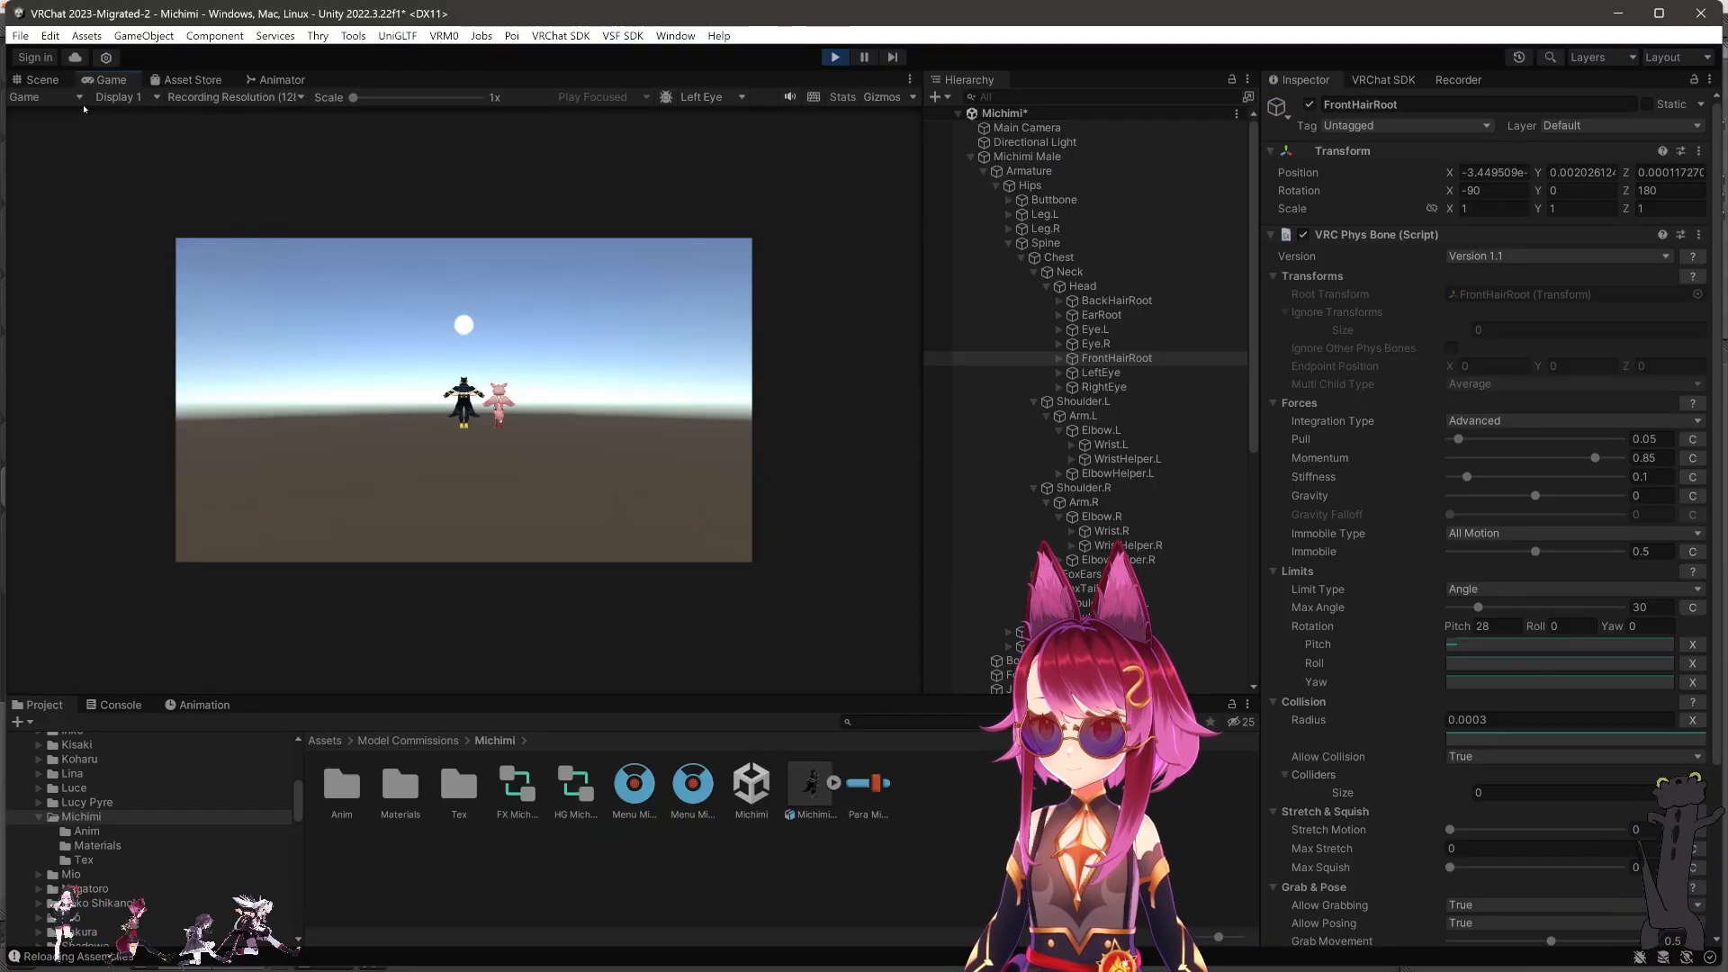
- Stop play mode, raise the Pitch curve's left key to about 0.94, and play again
{"action": "left_click", "coordinate": [42, 79]}
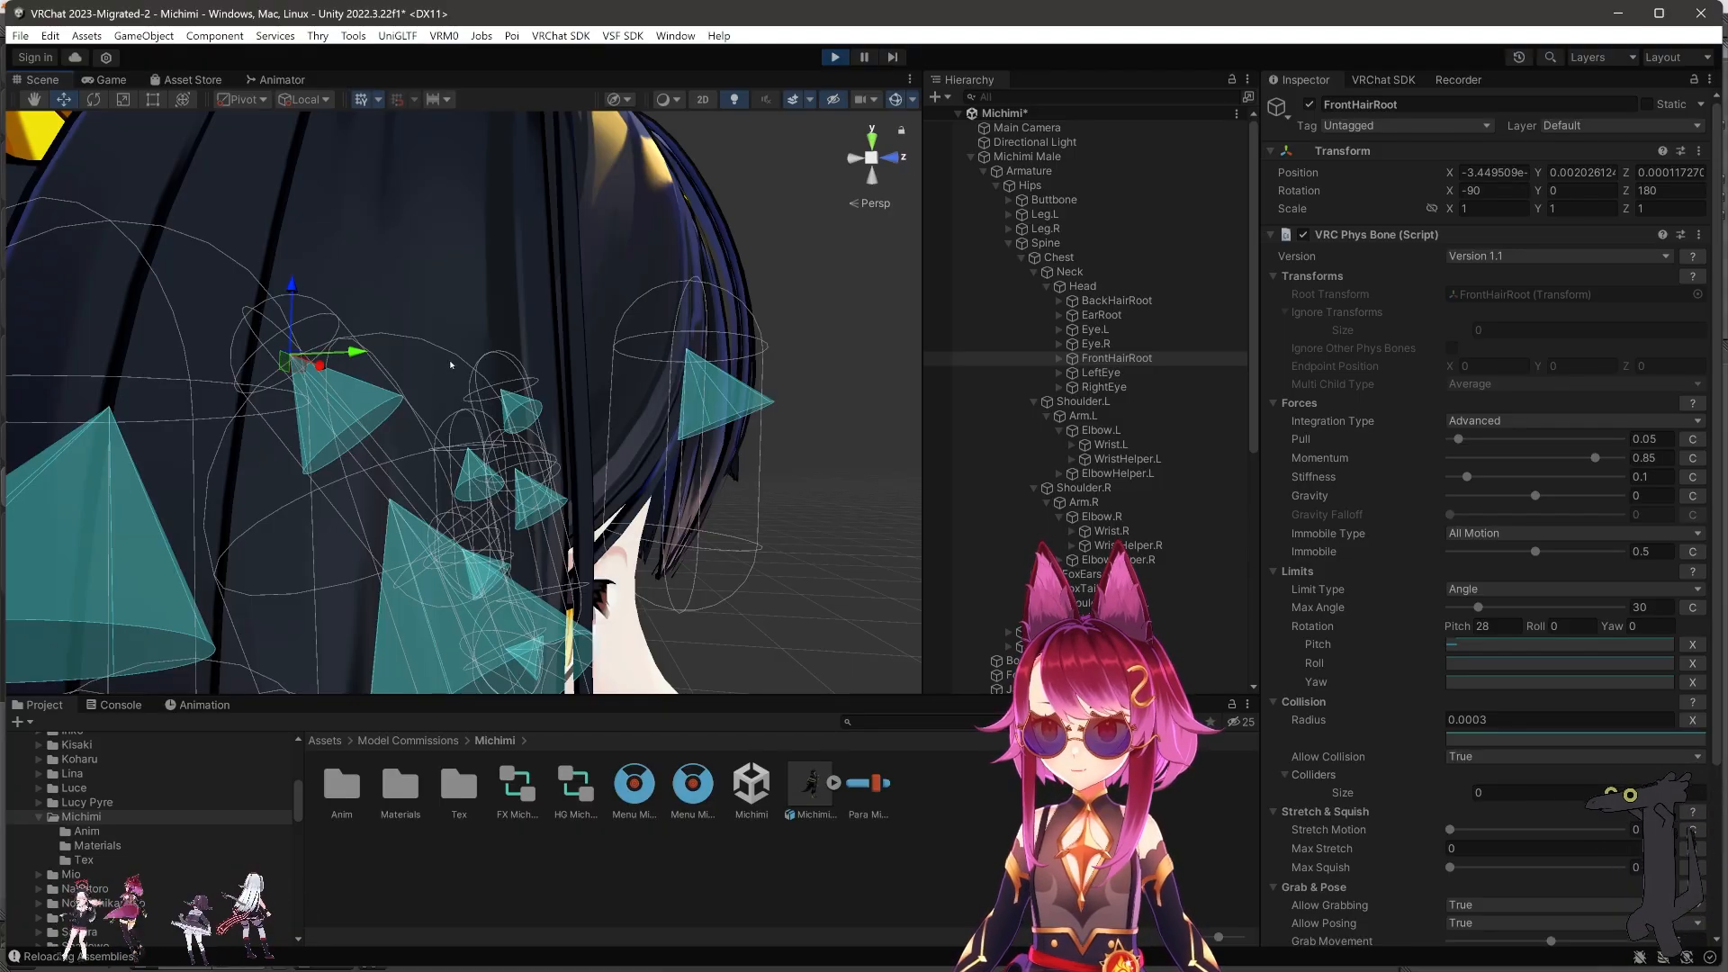
{"action": "left_click", "coordinate": [835, 62]}
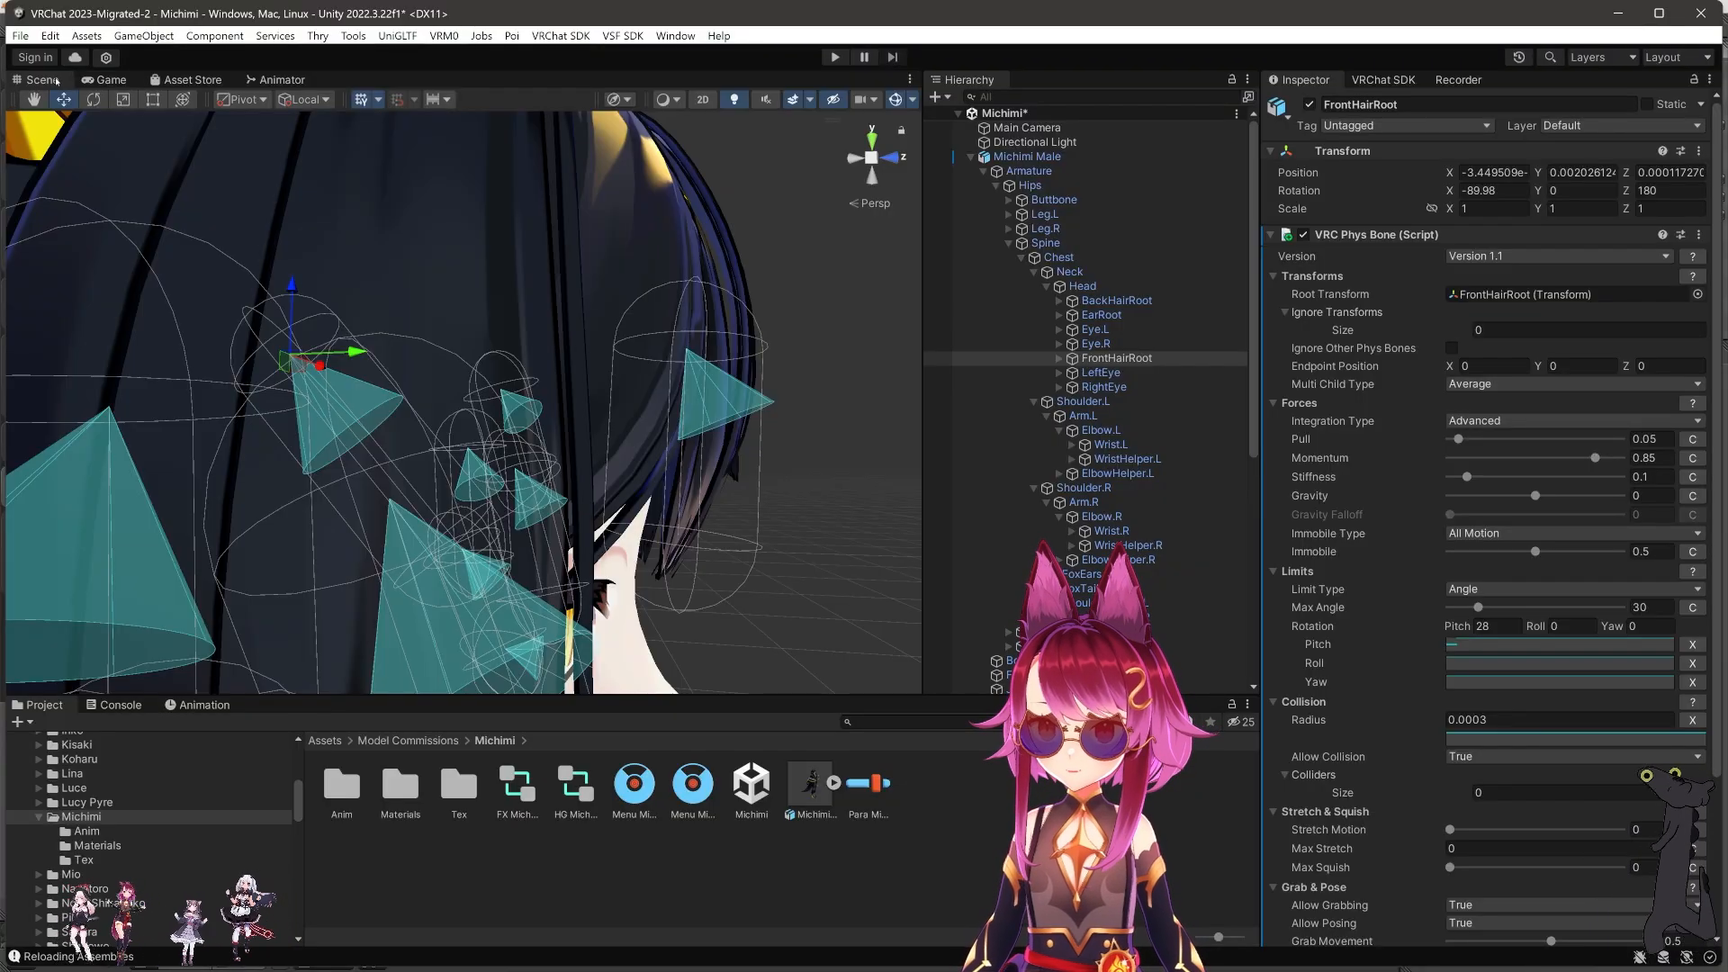
{"action": "left_click", "coordinate": [1484, 645]}
{"action": "left_click_drag", "start_coordinate": [1394, 596], "coordinate": [1279, 458]}
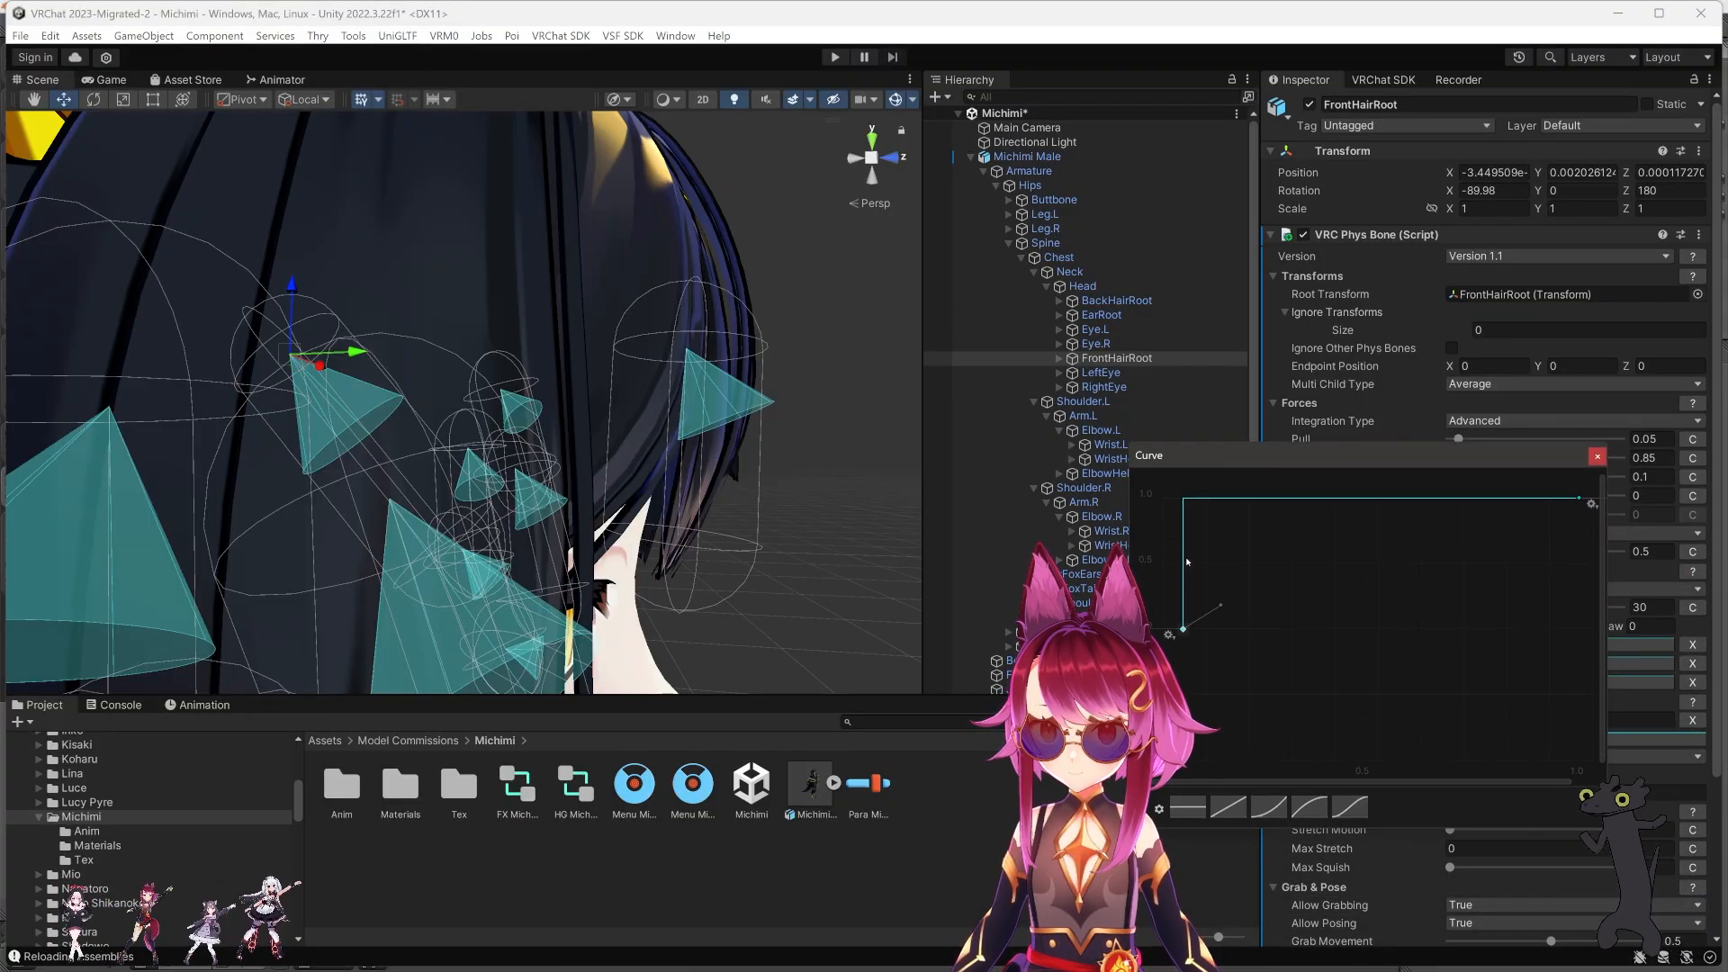
{"action": "left_click_drag", "start_coordinate": [1185, 631], "coordinate": [1195, 530]}
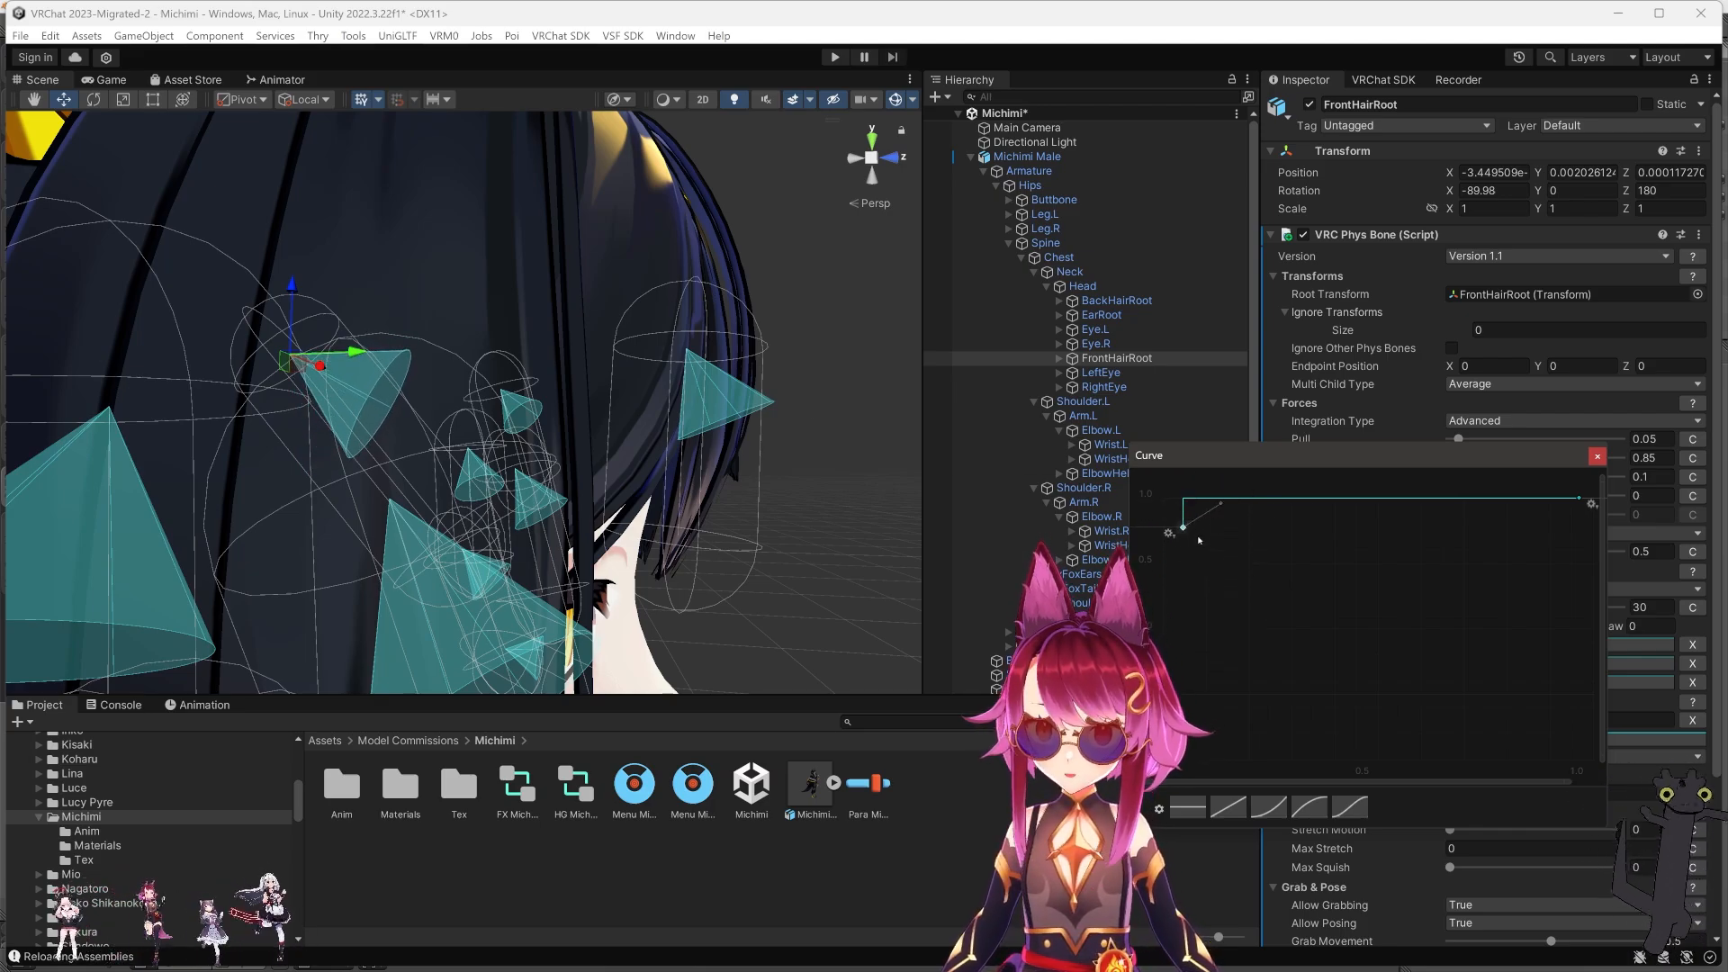
{"action": "left_click_drag", "start_coordinate": [1187, 528], "coordinate": [1224, 534]}
{"action": "left_click", "coordinate": [1596, 457]}
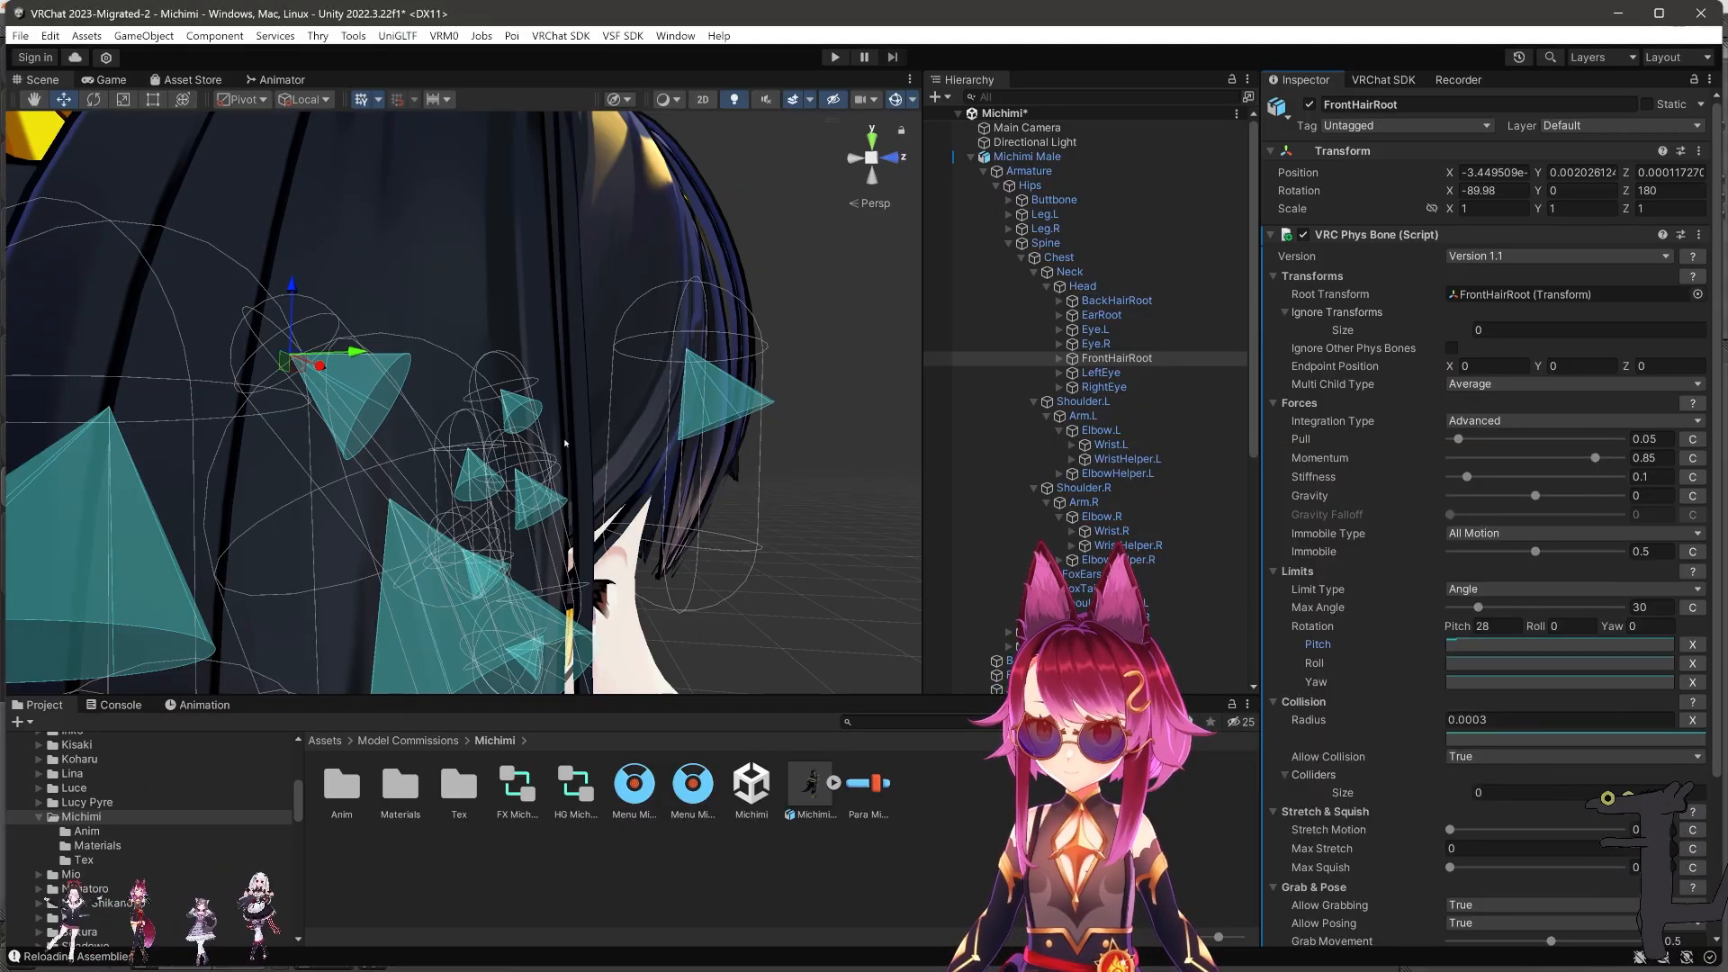
{"action": "left_click", "coordinate": [834, 57]}
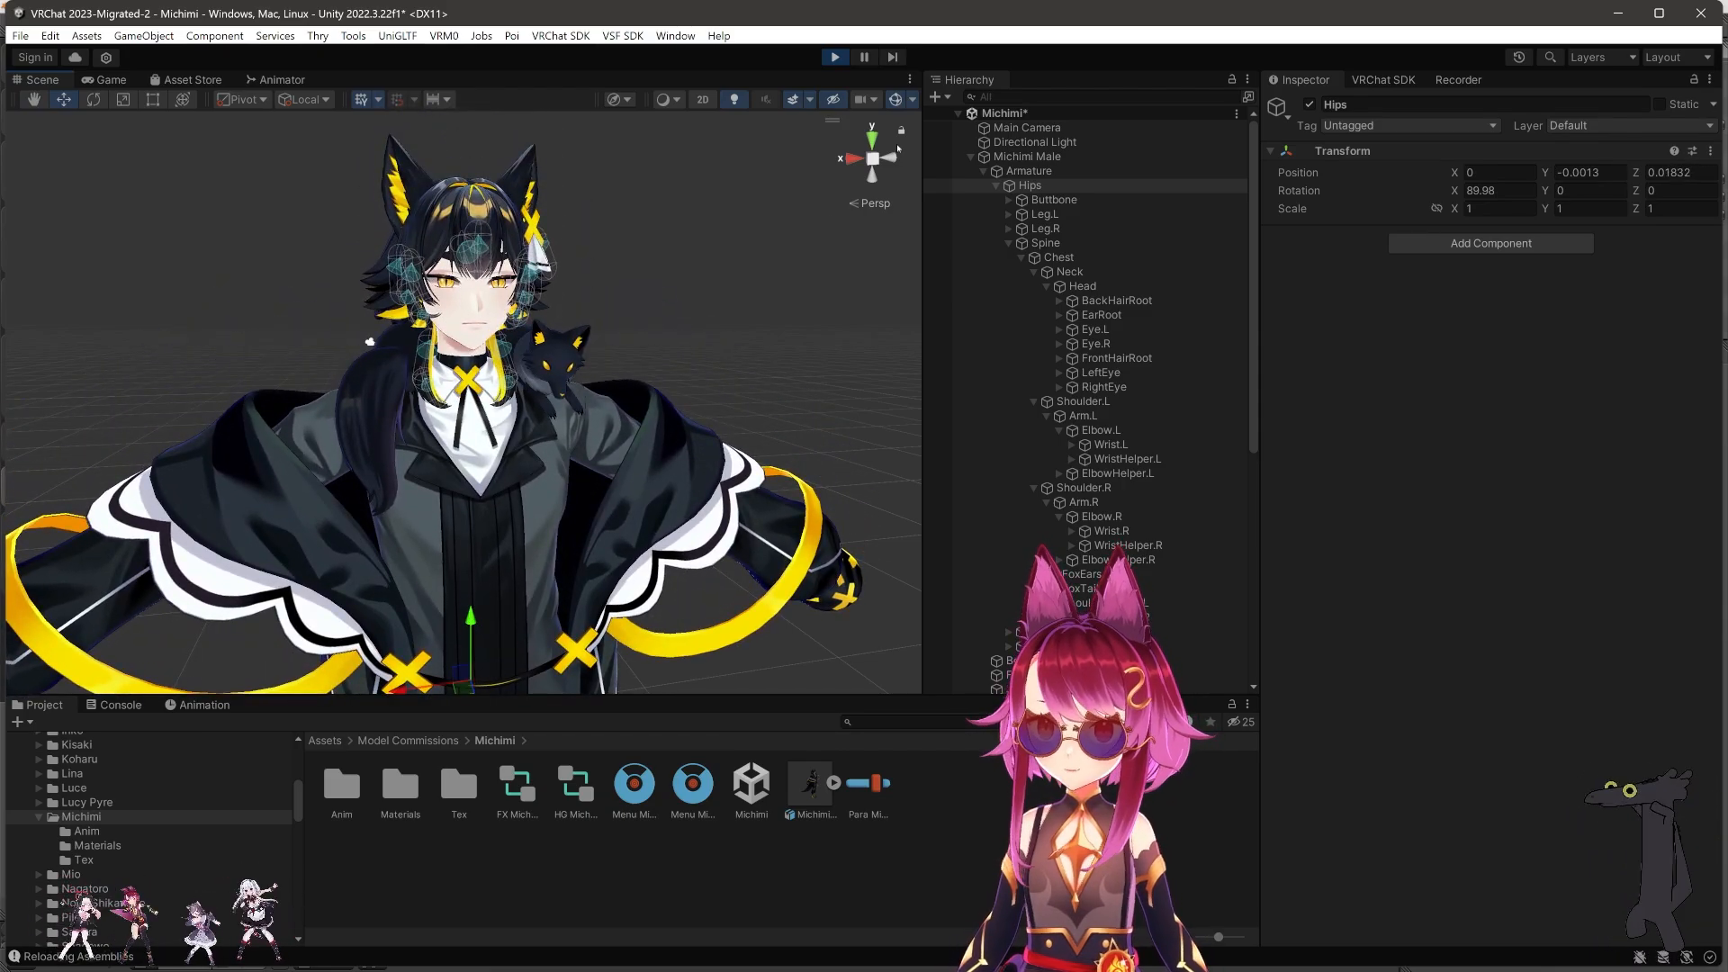
- Hide the gizmos and orbit to watch the hair, then stop, zoom to the head and replay
{"action": "left_click", "coordinate": [894, 102]}
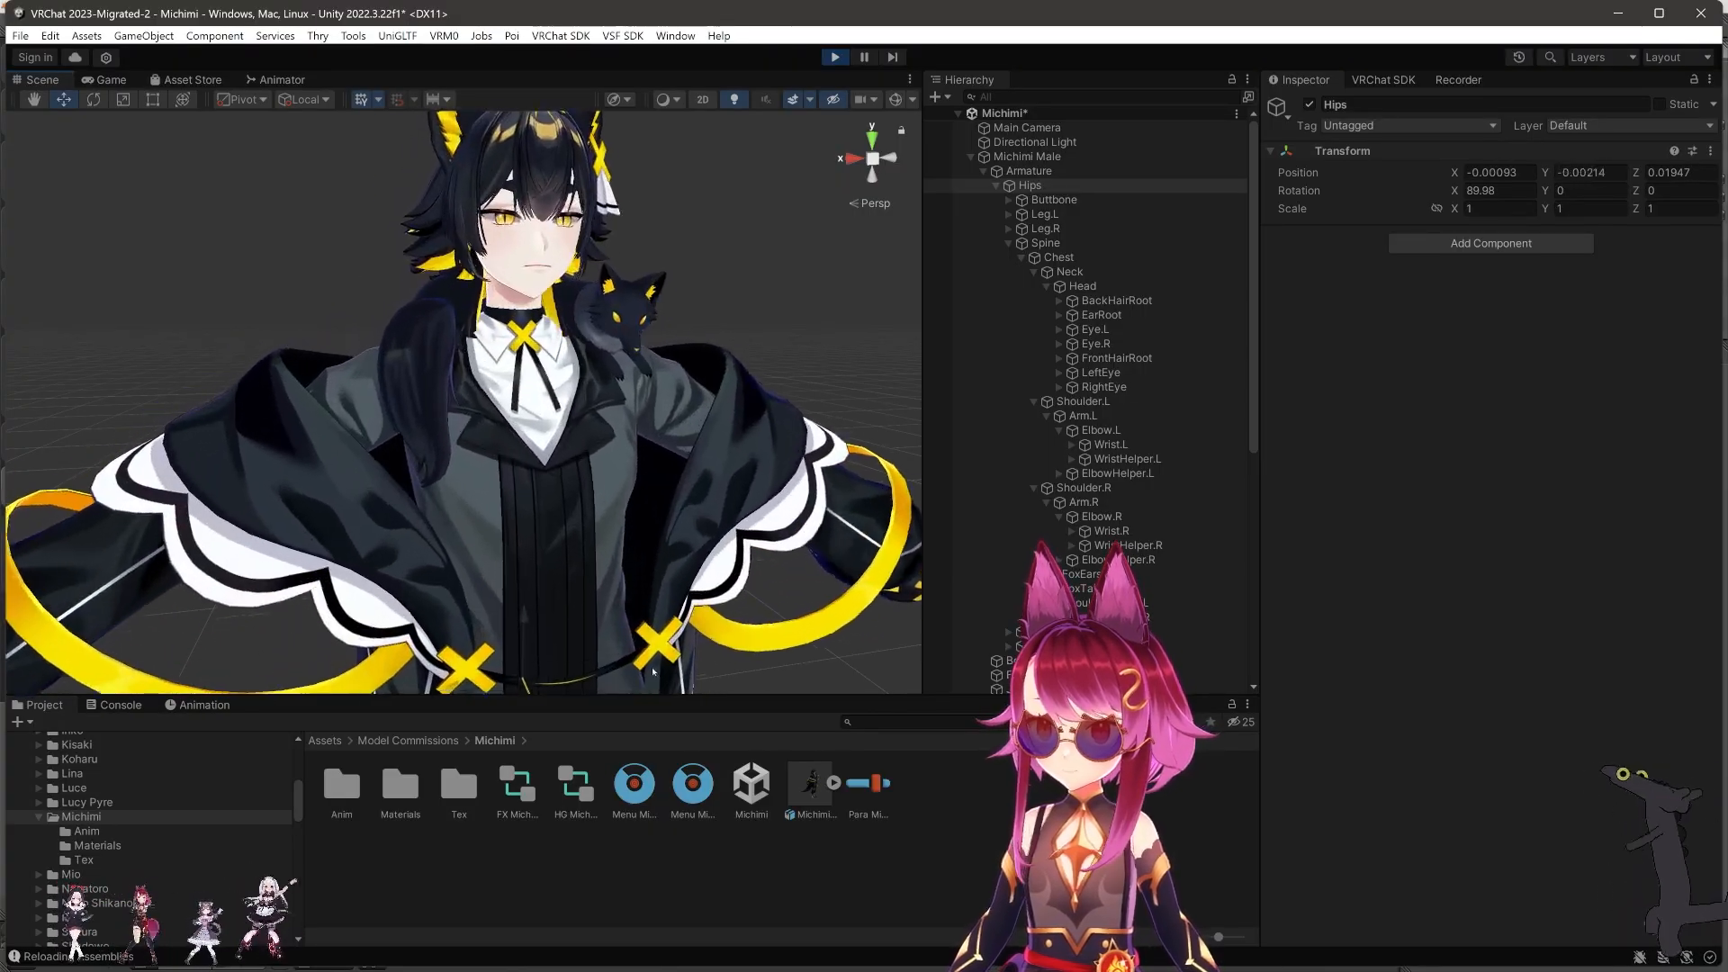
{"action": "left_click_drag", "start_coordinate": [270, 381], "coordinate": [454, 536], "text": "alt"}
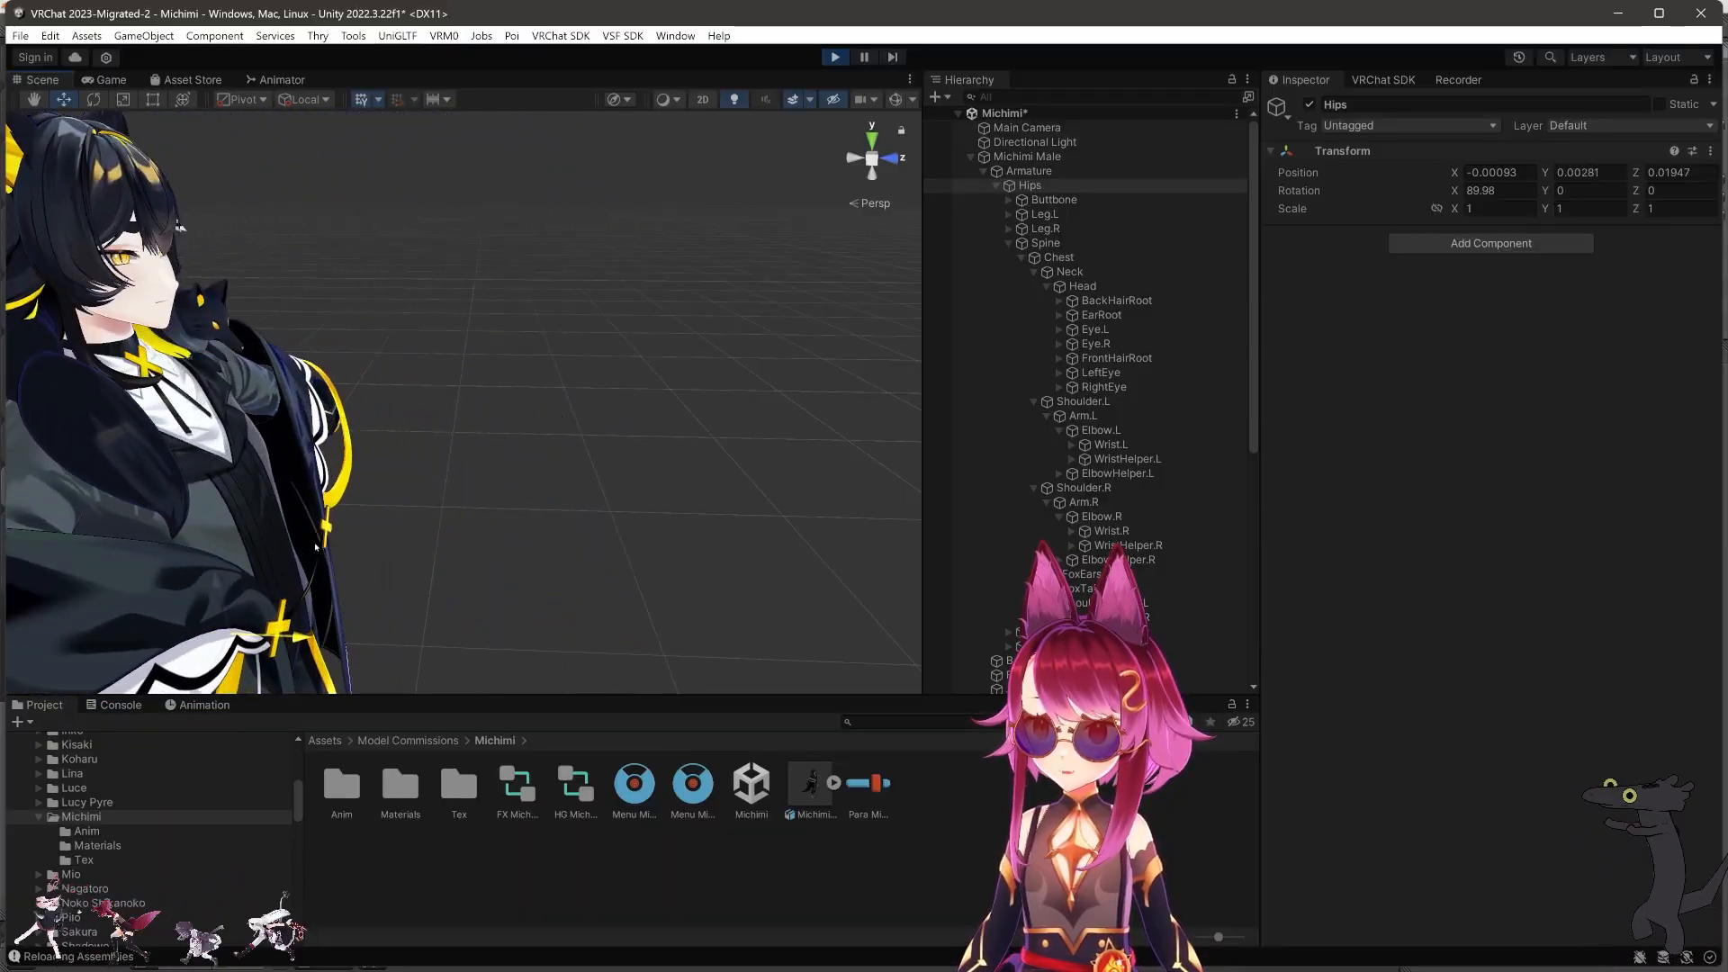
{"action": "left_click", "coordinate": [837, 57]}
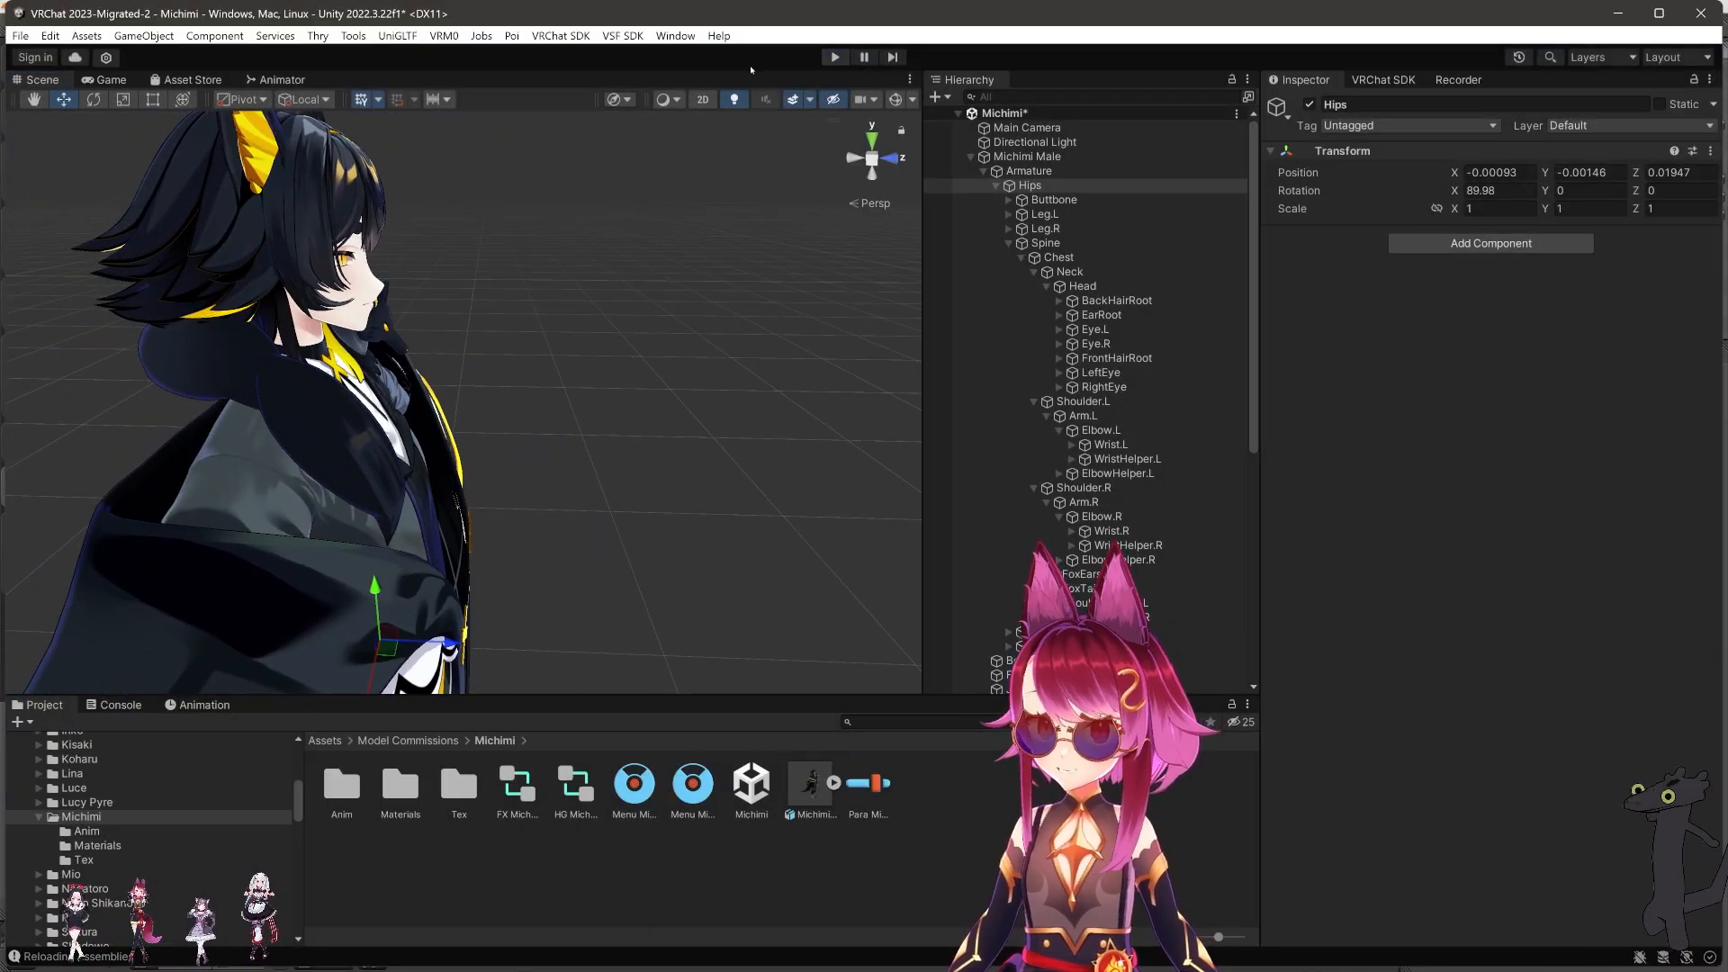
{"action": "scroll", "coordinate": [437, 385], "scroll_direction": "up", "scroll_amount": 5}
{"action": "middle_click_drag", "start_coordinate": [270, 315], "coordinate": [443, 430]}
{"action": "scroll", "coordinate": [437, 385], "scroll_direction": "down", "scroll_amount": 4}
{"action": "scroll", "coordinate": [443, 430], "scroll_direction": "up", "scroll_amount": 3}
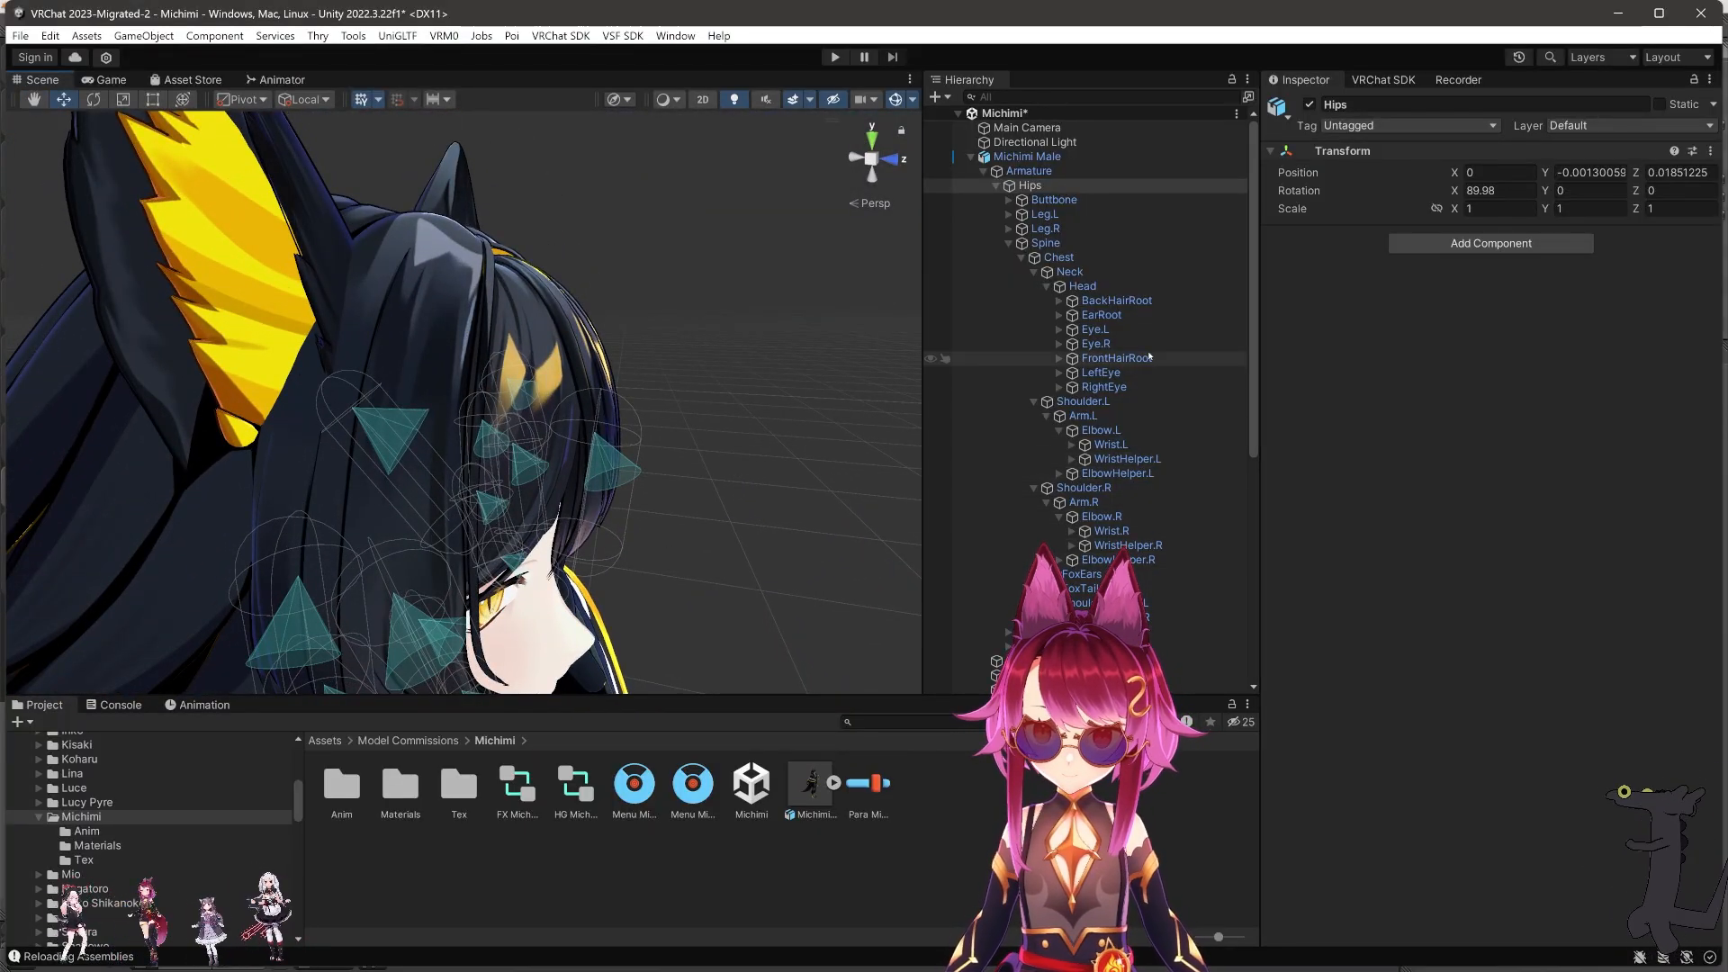
{"action": "left_click", "coordinate": [835, 57]}
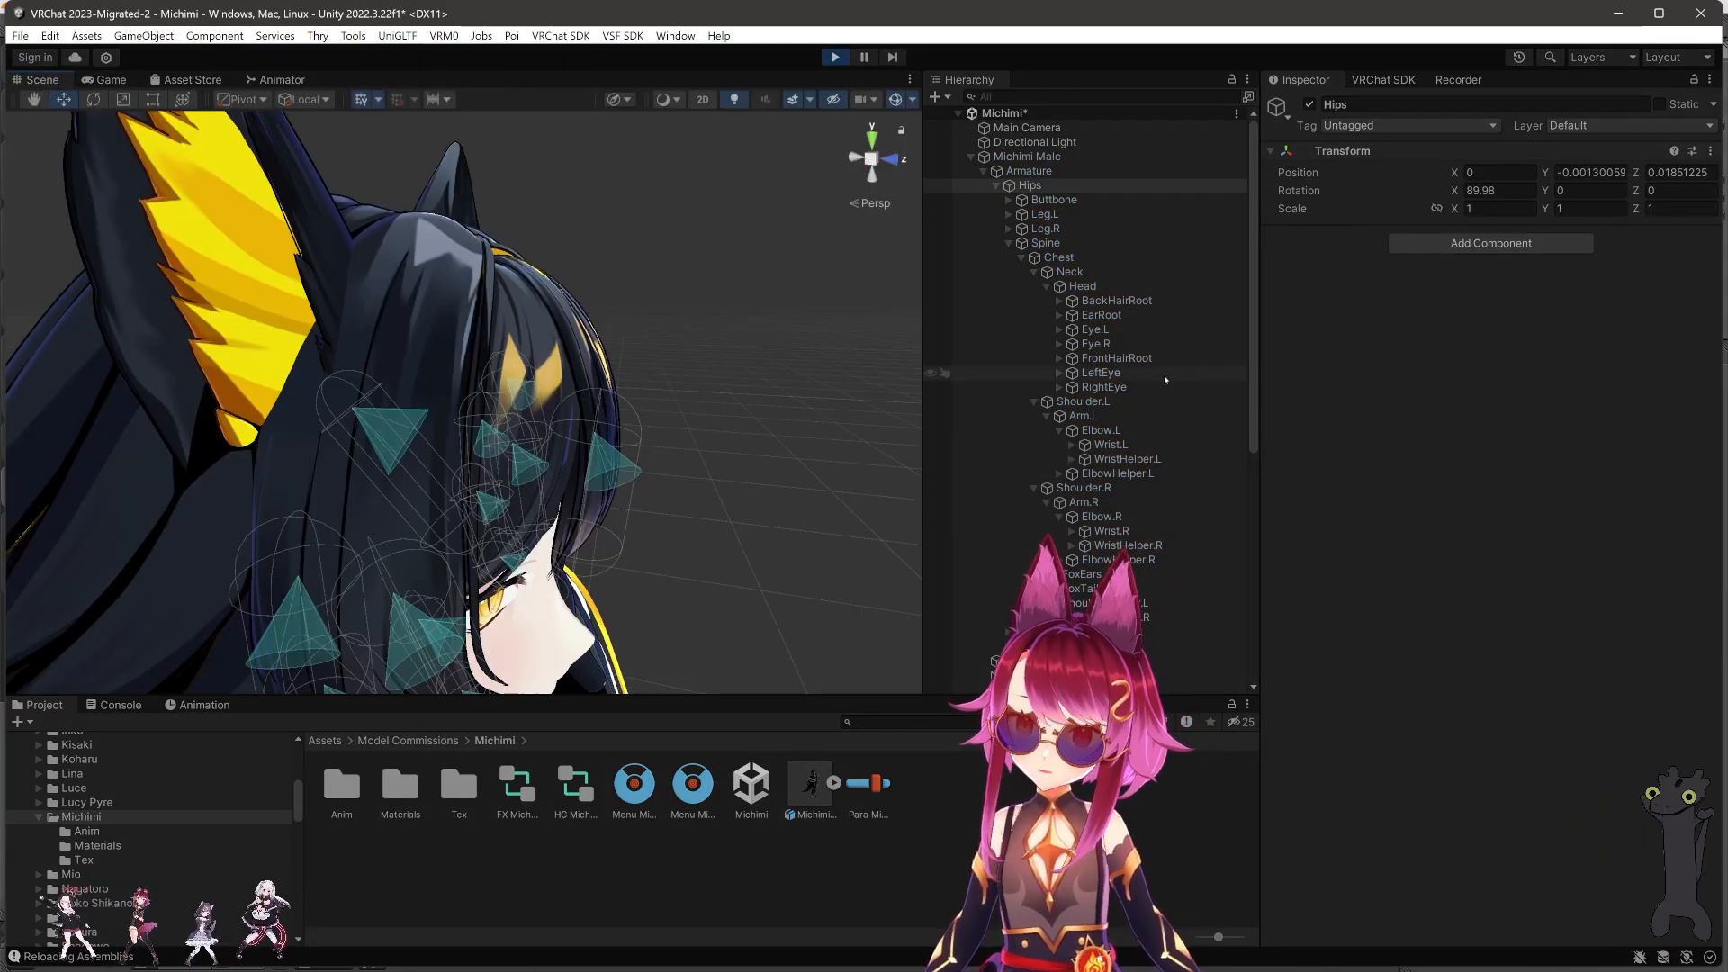
- Select FrontHairRoot and lower the Pitch curve's left key to about 0.44
{"action": "left_click", "coordinate": [1135, 359]}
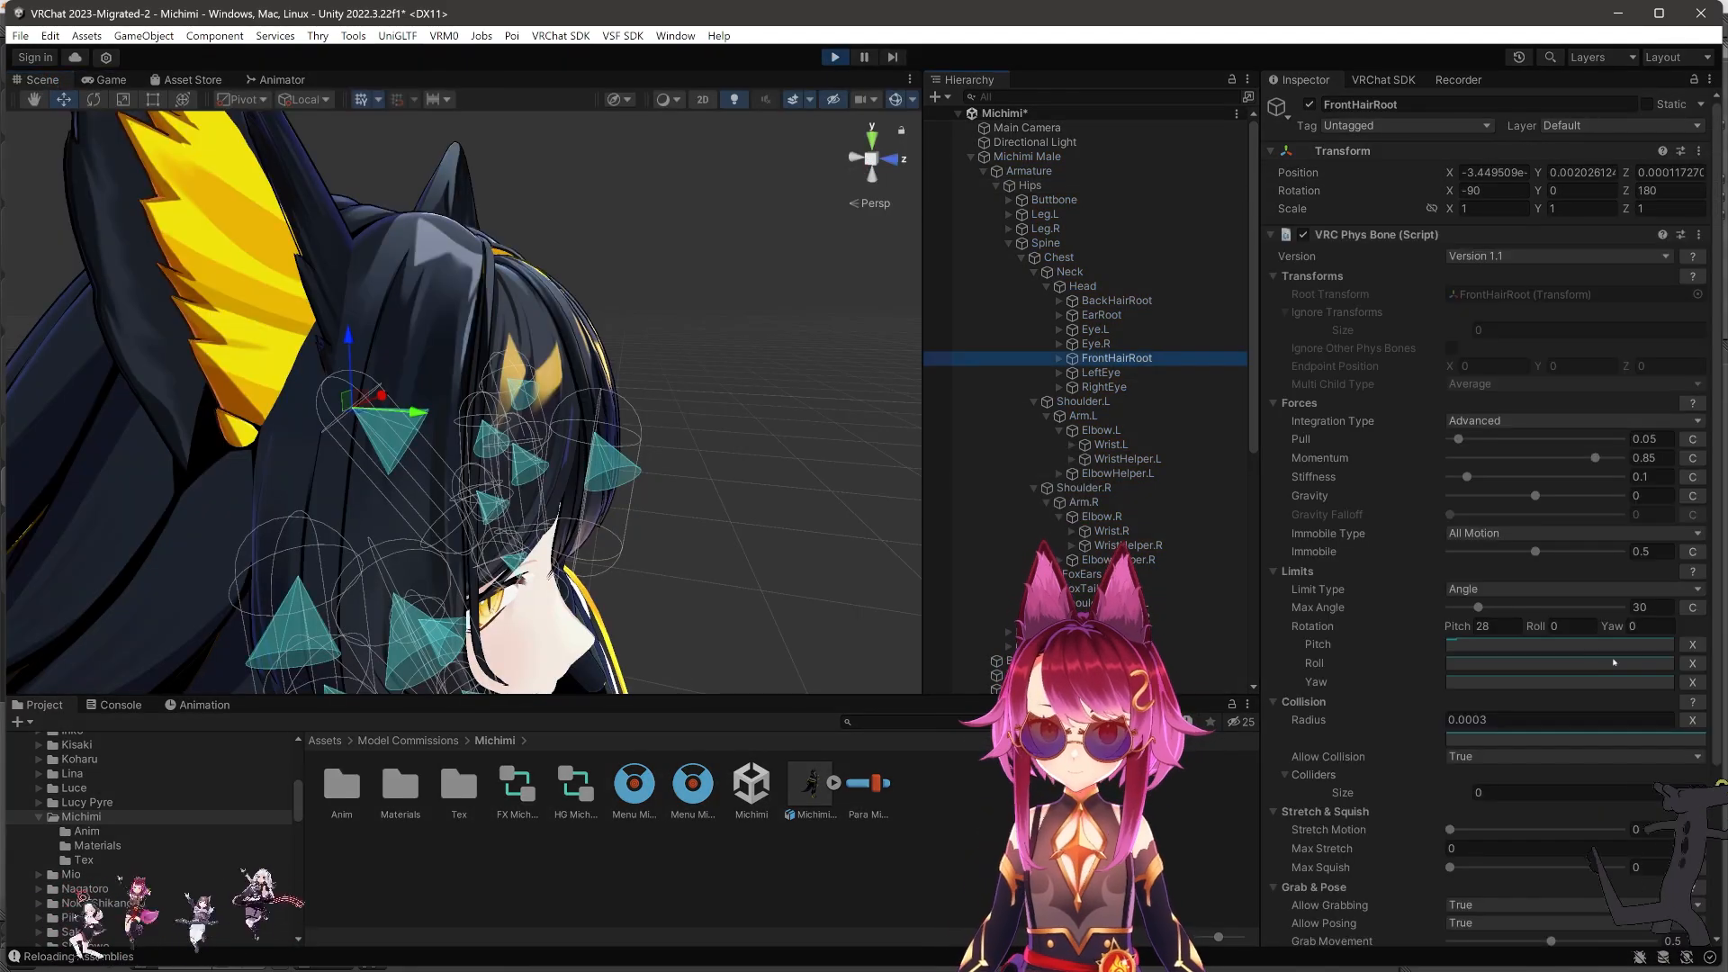
{"action": "left_click", "coordinate": [1561, 625]}
{"action": "mouse_move", "coordinate": [1464, 714]}
{"action": "left_mouse_down"}
{"action": "mouse_move", "coordinate": [1461, 733]}
{"action": "mouse_move", "coordinate": [1500, 746]}
{"action": "mouse_move", "coordinate": [1475, 693]}
{"action": "left_mouse_up"}
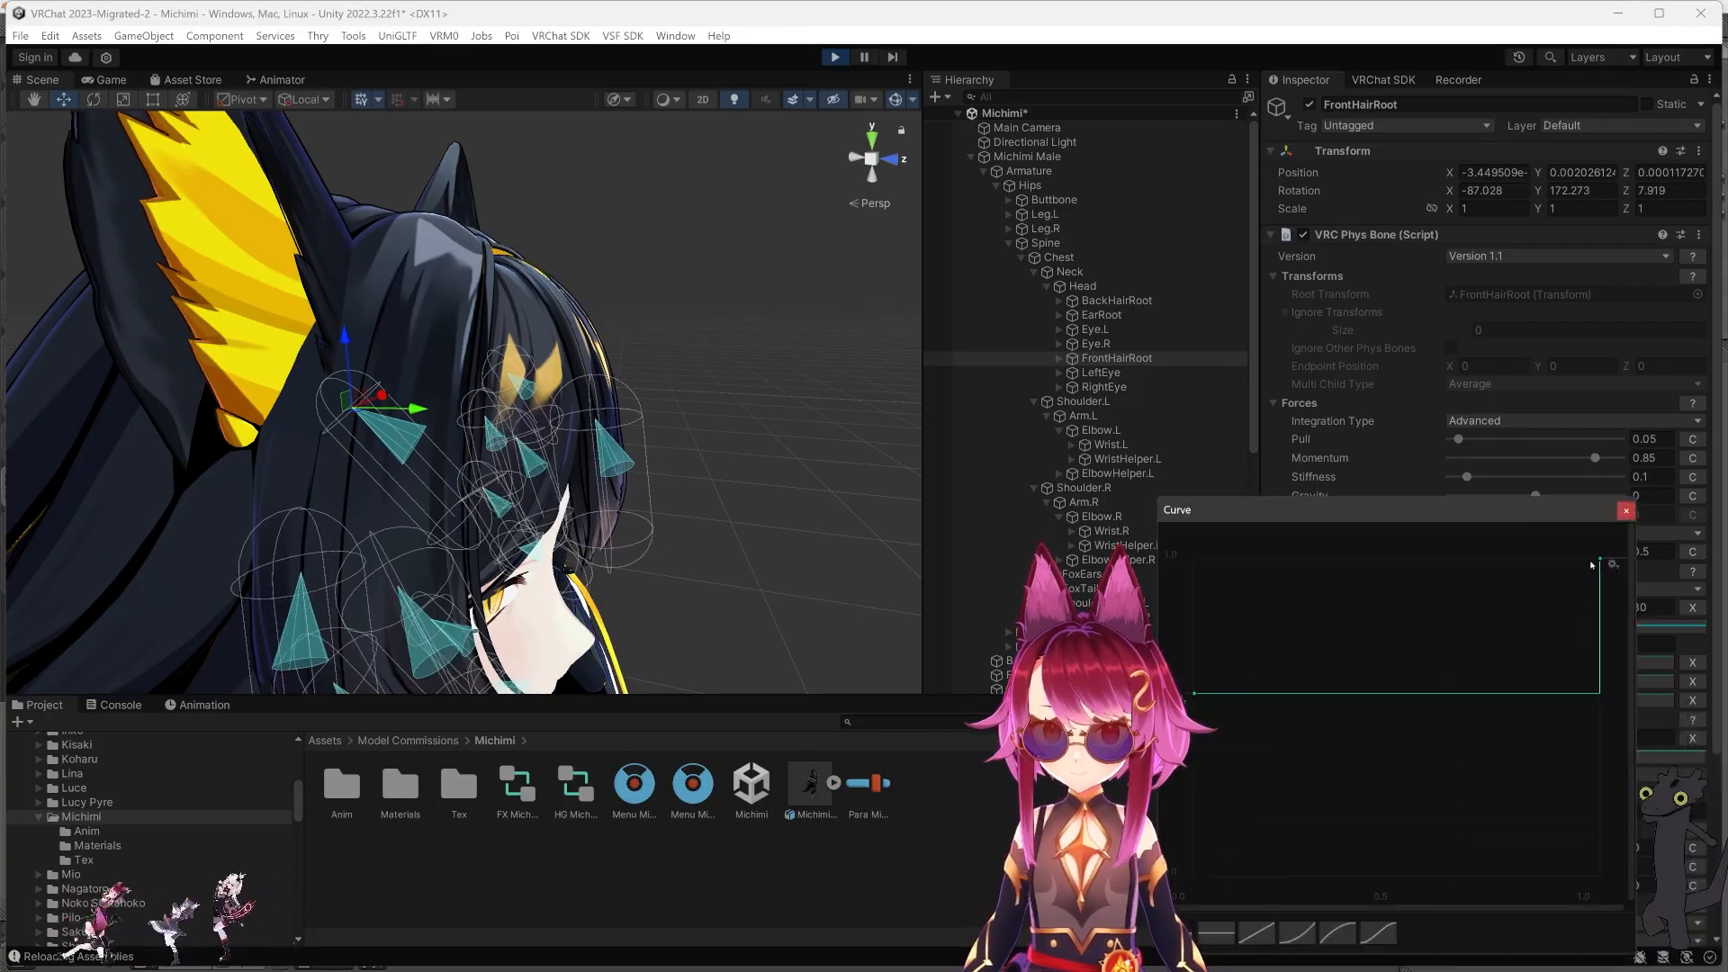
{"action": "mouse_move", "coordinate": [1597, 560]}
{"action": "left_mouse_down"}
{"action": "mouse_move", "coordinate": [1571, 595]}
{"action": "mouse_move", "coordinate": [1600, 557]}
{"action": "left_mouse_up"}
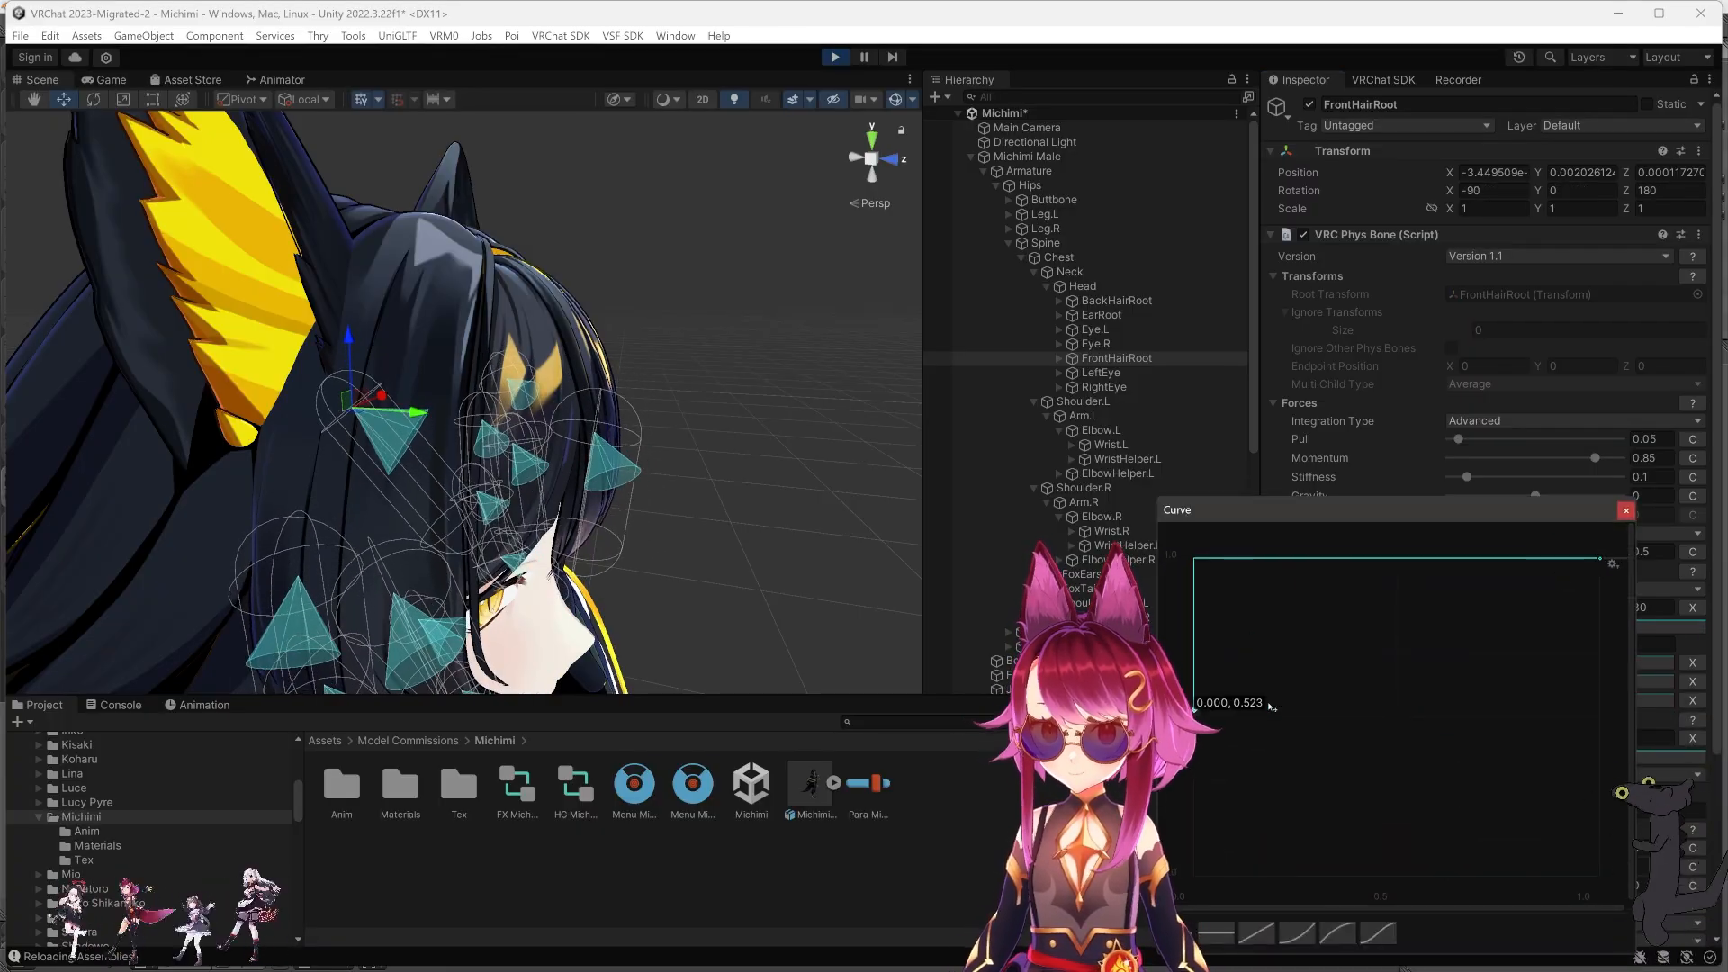
{"action": "left_click_drag", "start_coordinate": [1194, 693], "coordinate": [1240, 642]}
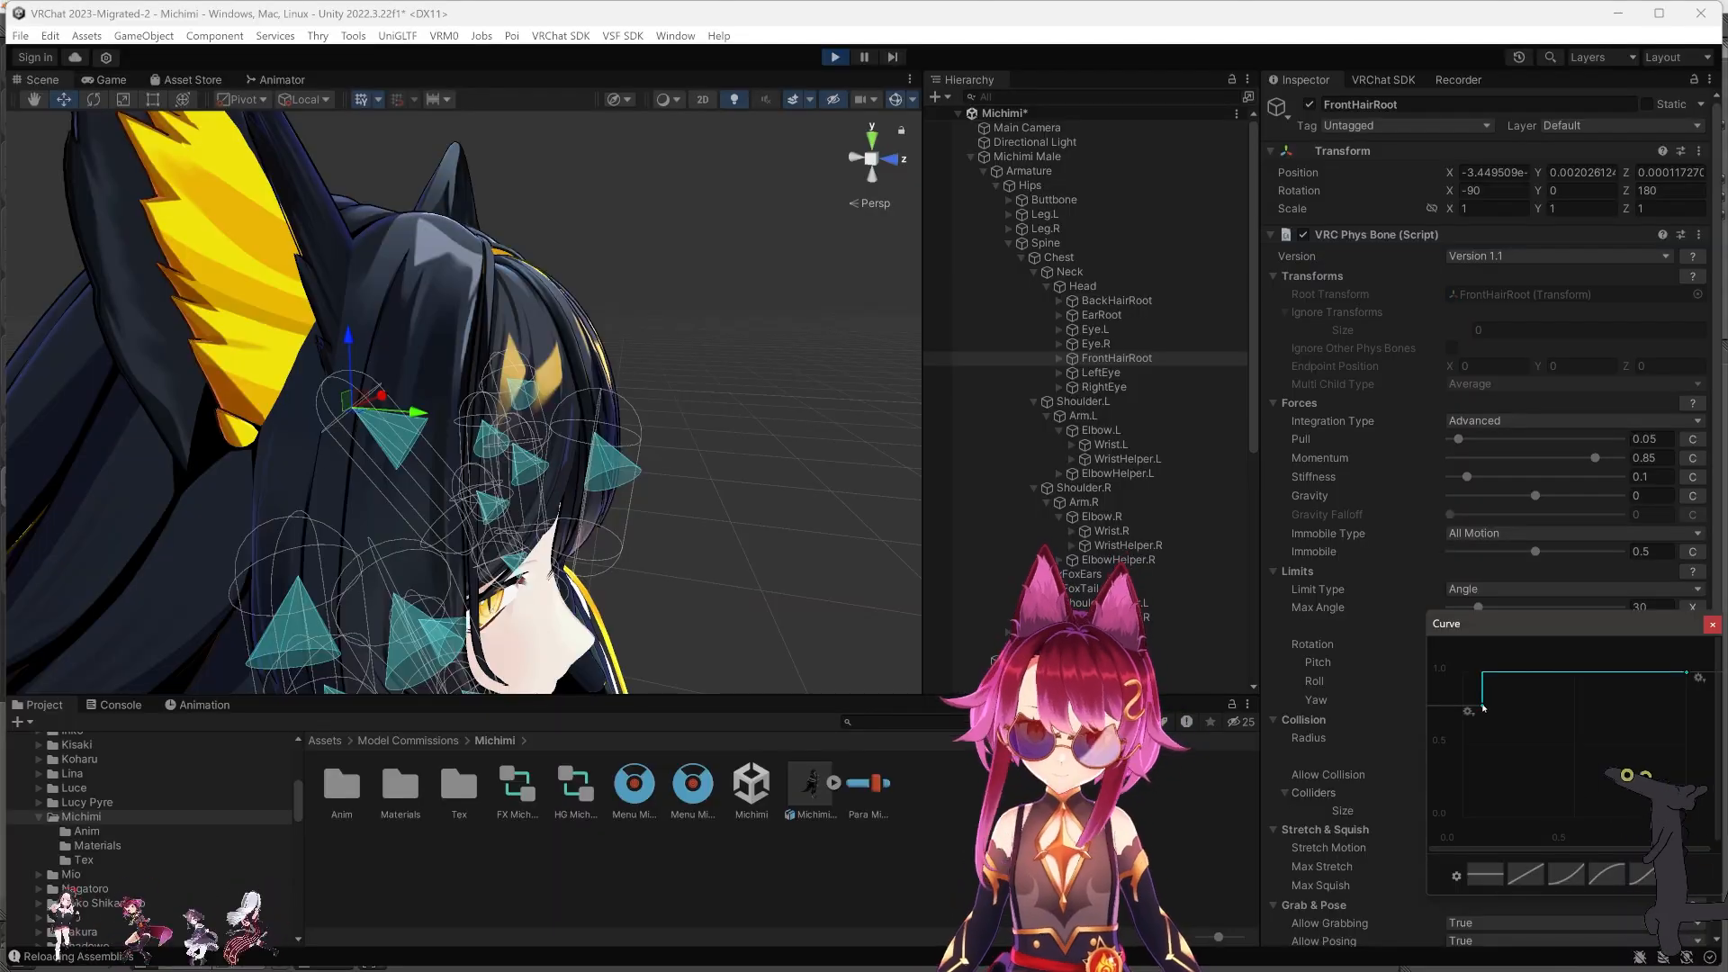
{"action": "right_click", "coordinate": [1481, 761]}
{"action": "left_click", "coordinate": [1523, 759]}
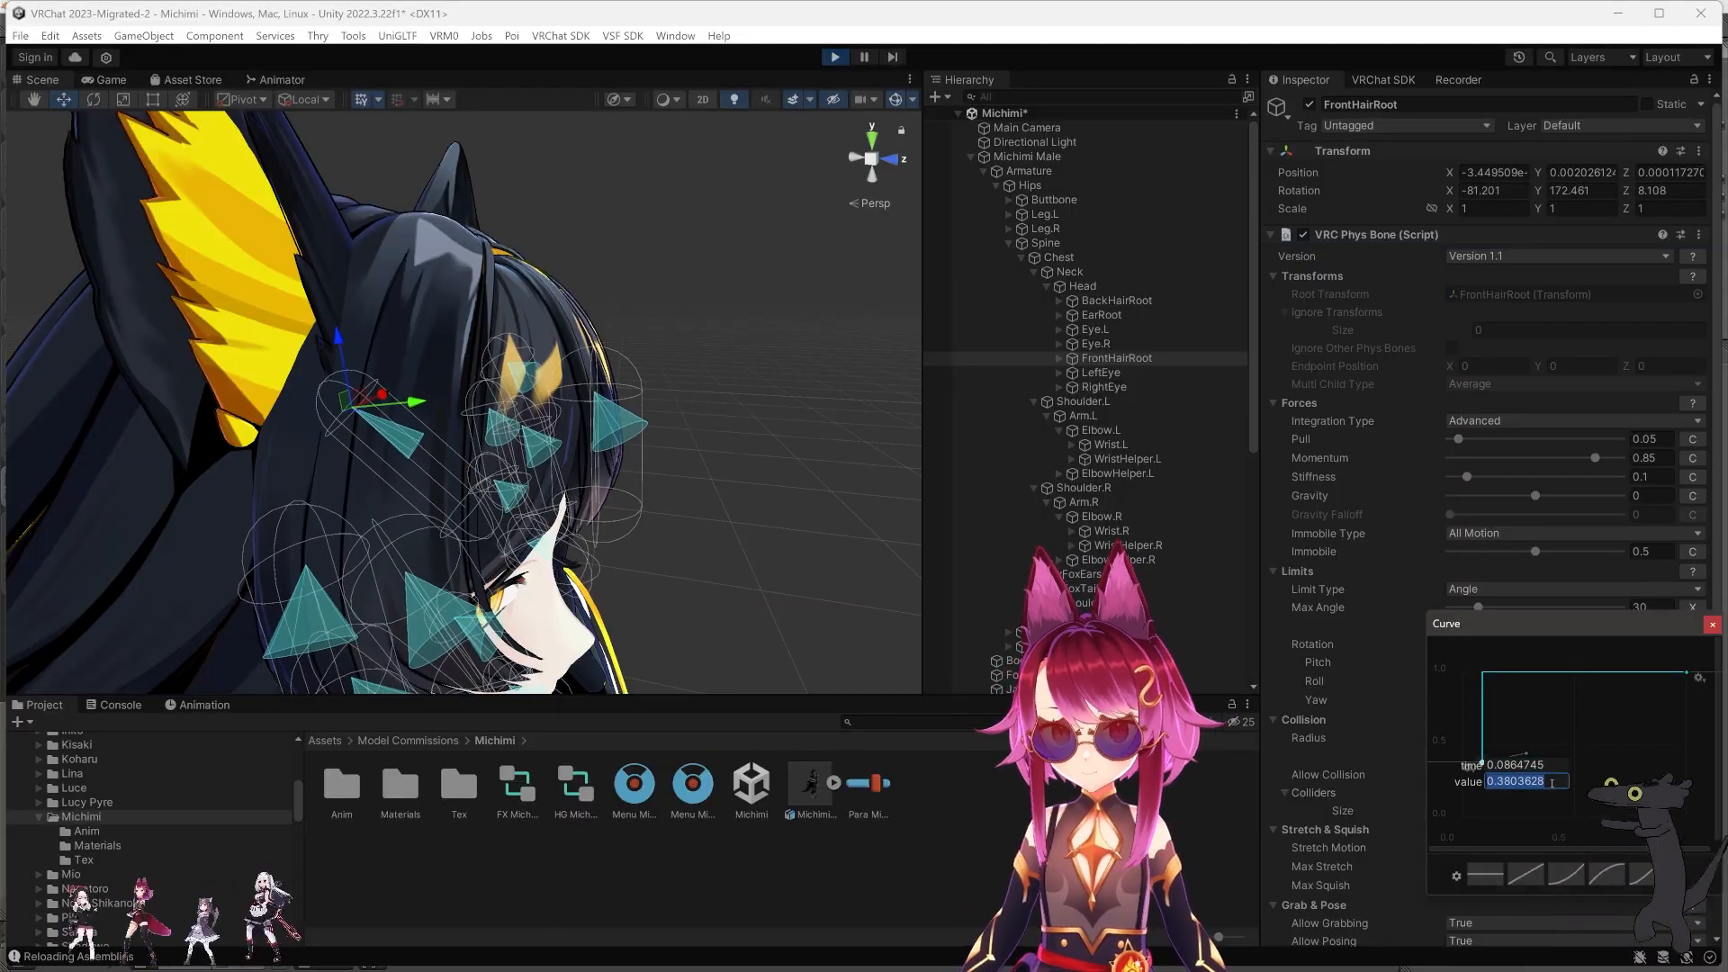
{"action": "mouse_move", "coordinate": [1481, 762]}
{"action": "left_mouse_down"}
{"action": "mouse_move", "coordinate": [1481, 818]}
{"action": "mouse_move", "coordinate": [1481, 755]}
{"action": "left_mouse_up"}
{"action": "left_click", "coordinate": [1711, 623]}
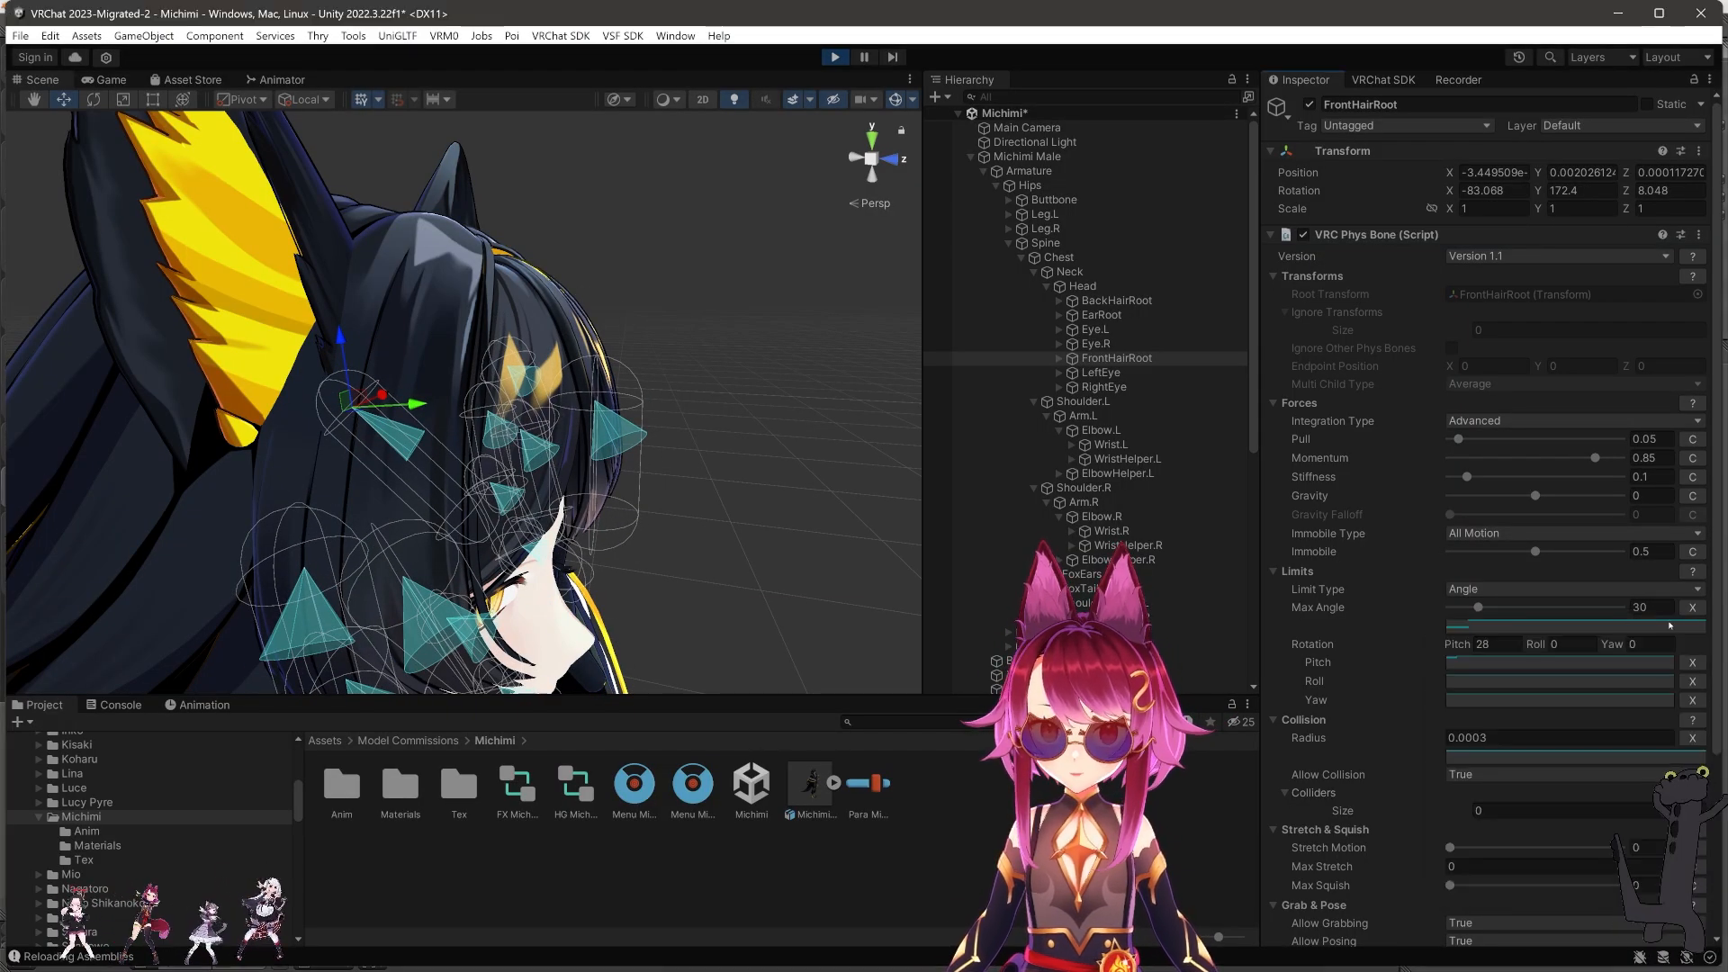
- Raise the Max Angle curve's left key to about 0.77, then nudge it slightly lower
{"action": "left_click", "coordinate": [1593, 625]}
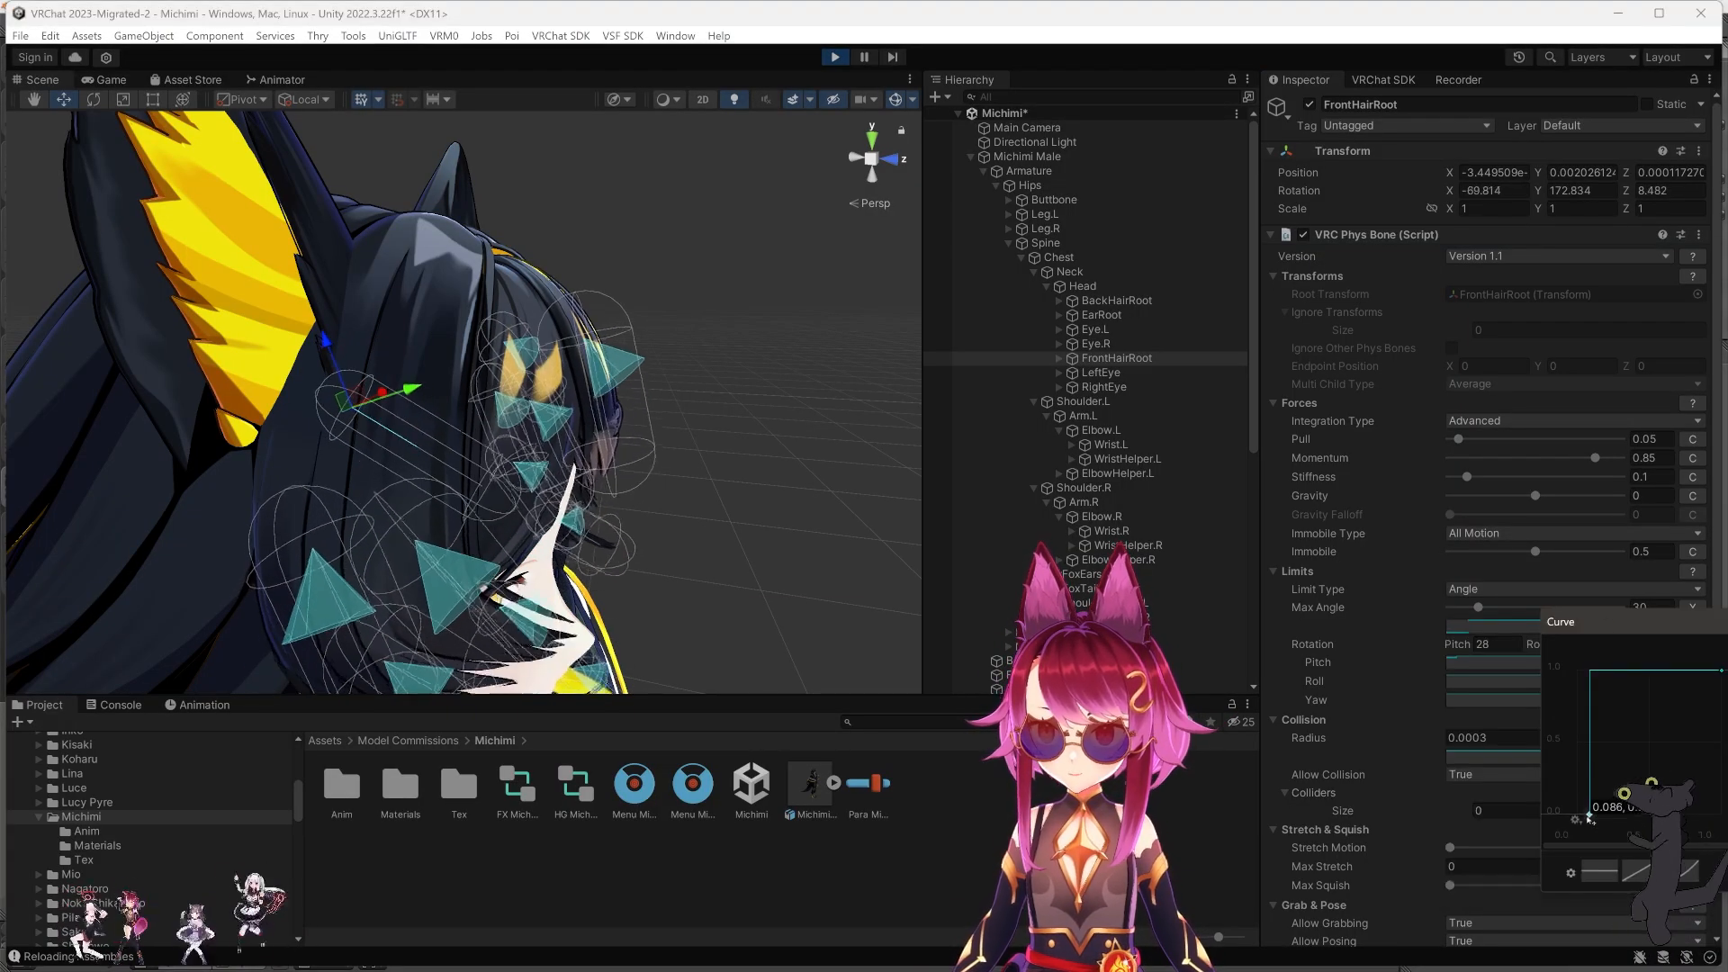
{"action": "left_click_drag", "start_coordinate": [1590, 752], "coordinate": [1585, 709]}
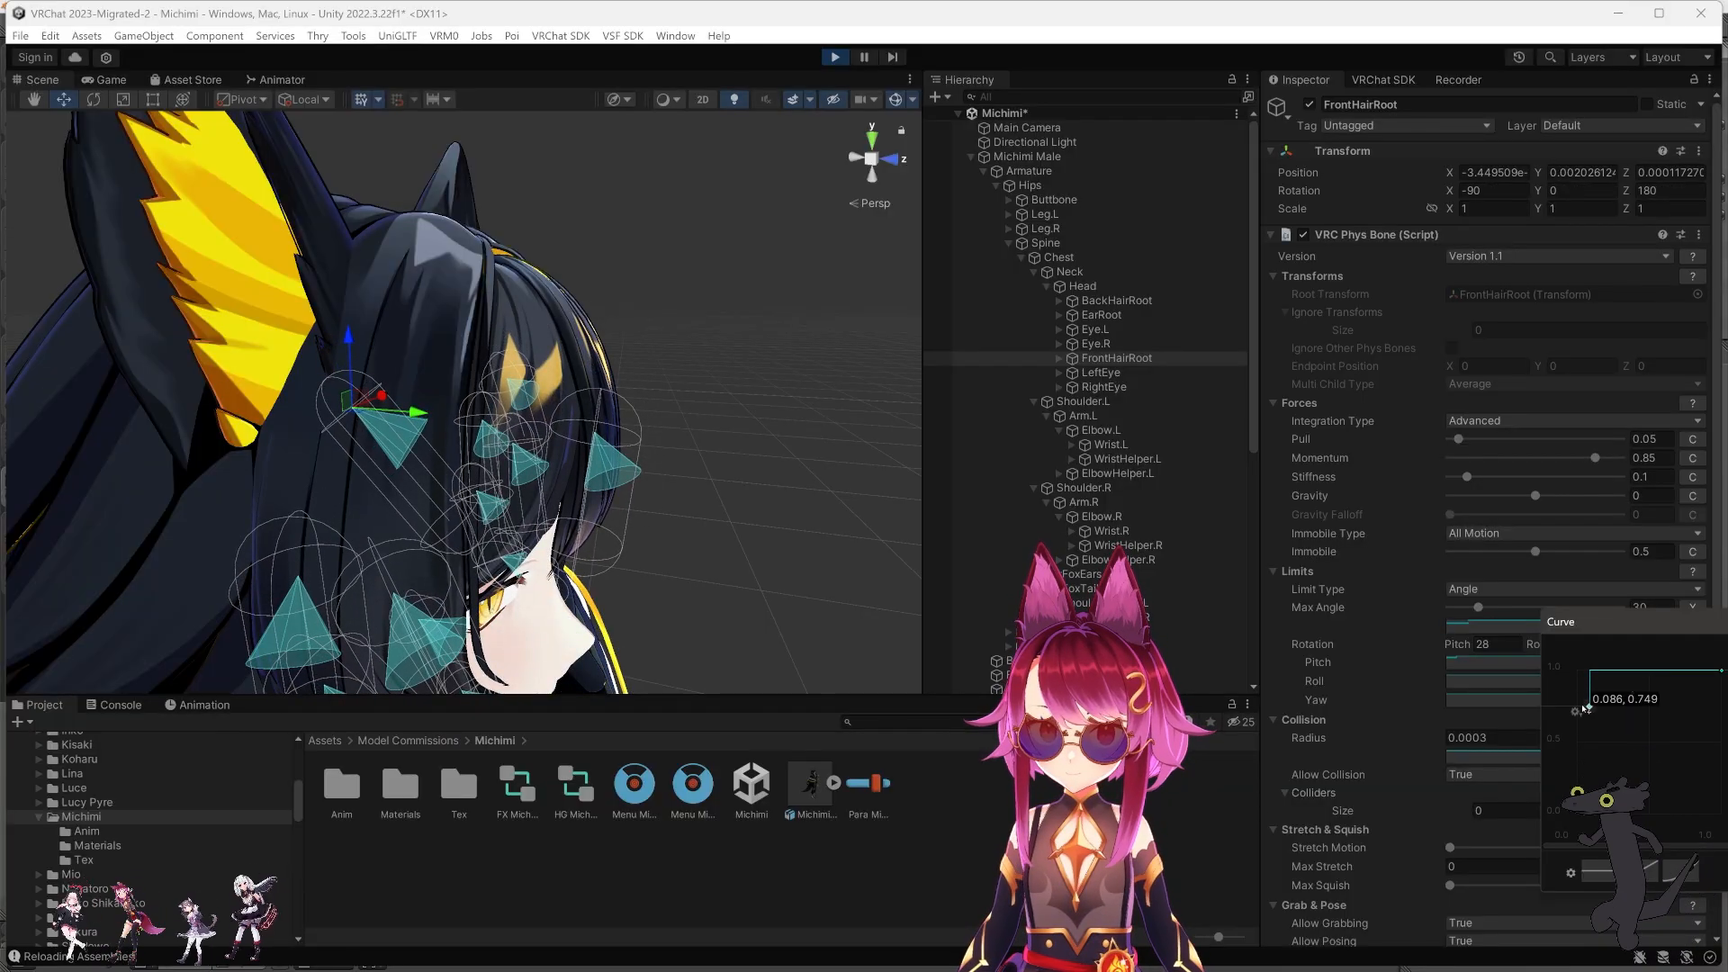
{"action": "left_click", "coordinate": [1505, 574]}
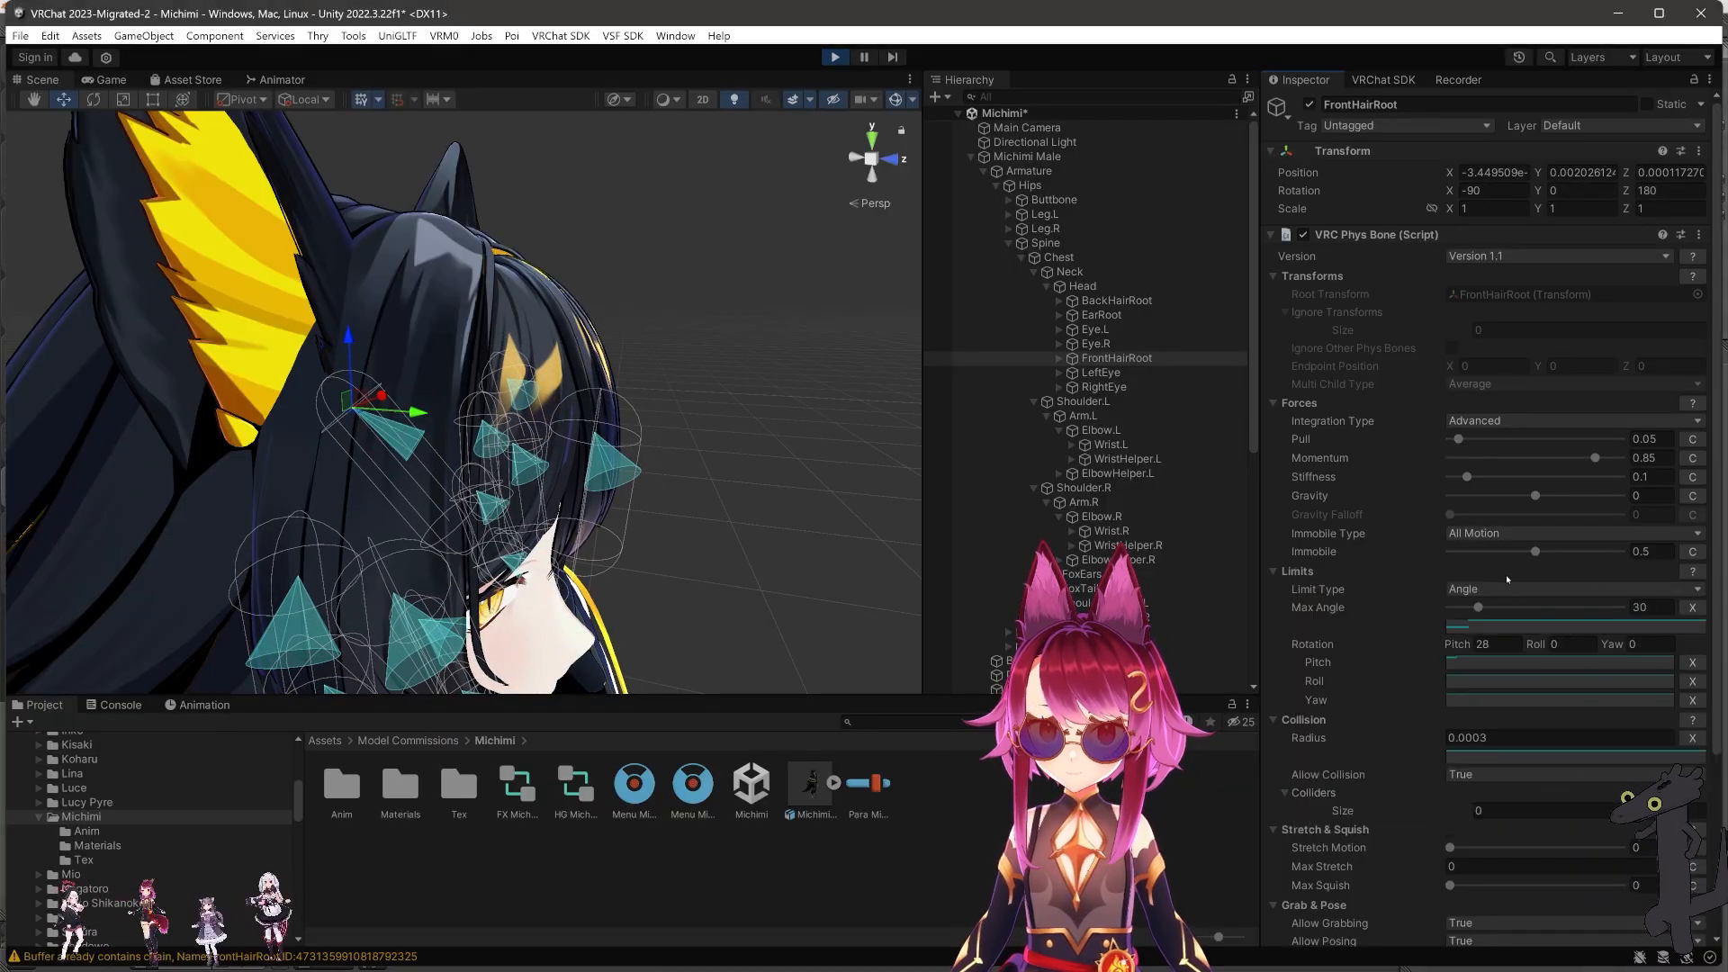
{"action": "left_click", "coordinate": [1670, 624]}
{"action": "mouse_move", "coordinate": [1566, 920]}
{"action": "left_mouse_down"}
{"action": "mouse_move", "coordinate": [1567, 839]}
{"action": "mouse_move", "coordinate": [1567, 933]}
{"action": "left_mouse_up"}
{"action": "left_click_drag", "start_coordinate": [1600, 703], "coordinate": [1462, 613]}
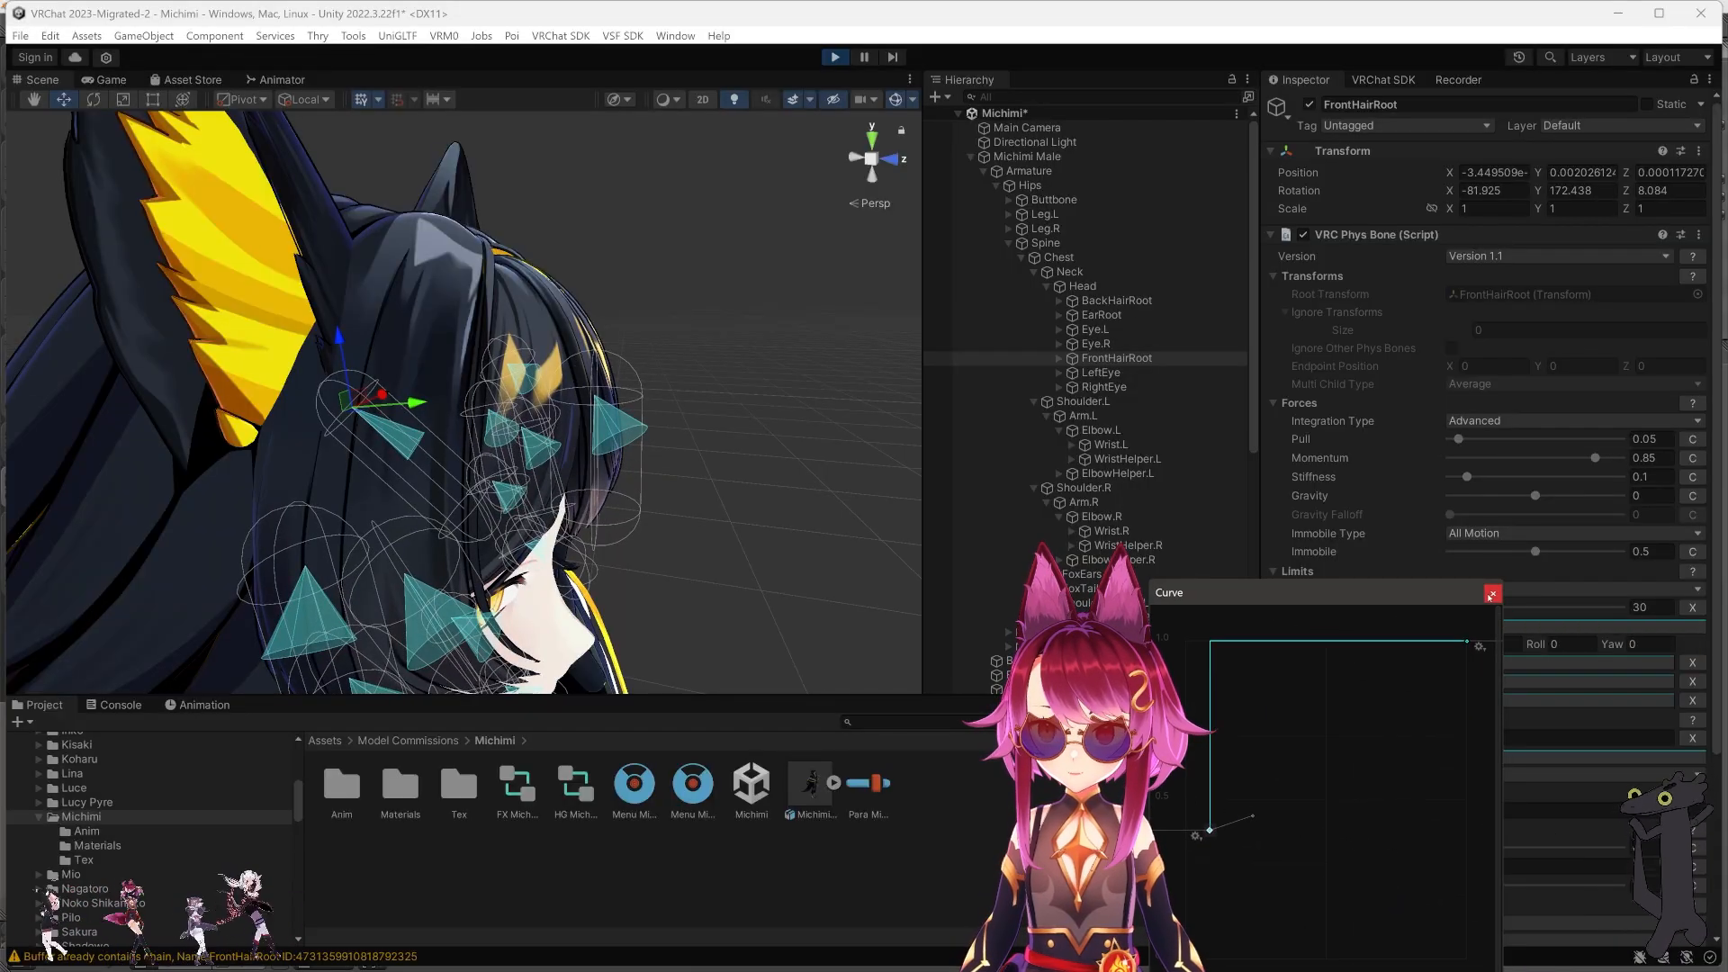
{"action": "left_click", "coordinate": [1491, 594]}
- Pull the Pitch curve's left key to about -0.09 and the Max Angle starting key to about 0.165
{"action": "left_click", "coordinate": [1483, 664]}
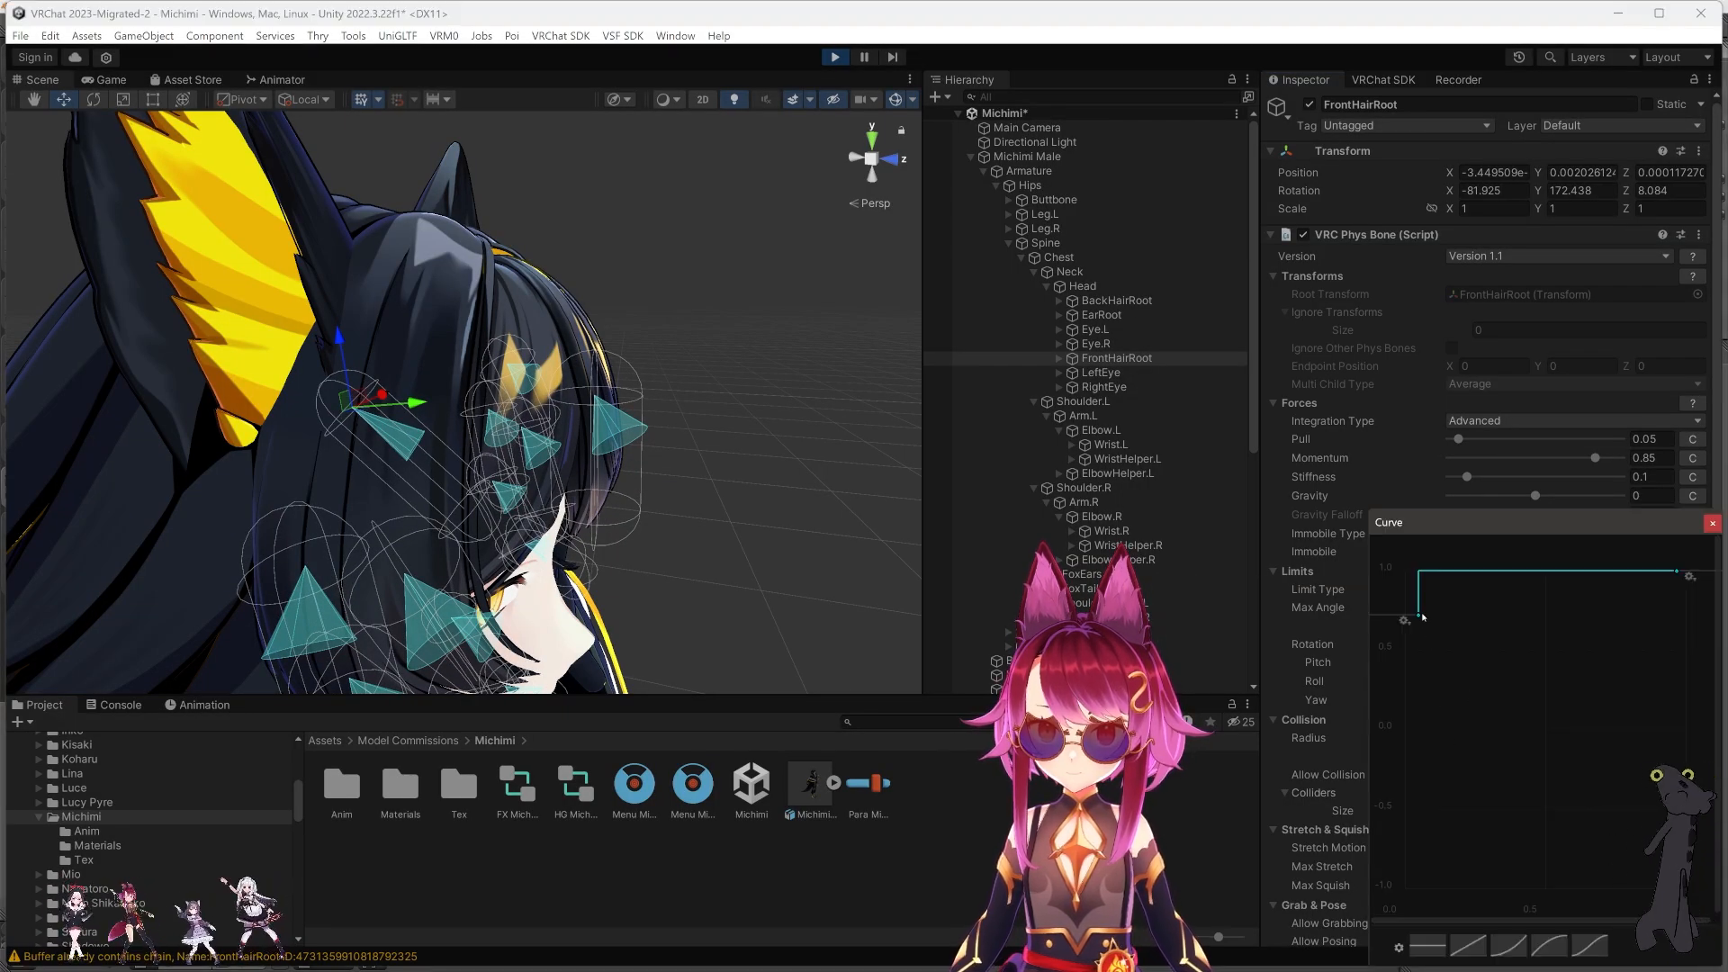
{"action": "left_click_drag", "start_coordinate": [1417, 580], "coordinate": [1418, 718]}
{"action": "left_click", "coordinate": [1711, 523]}
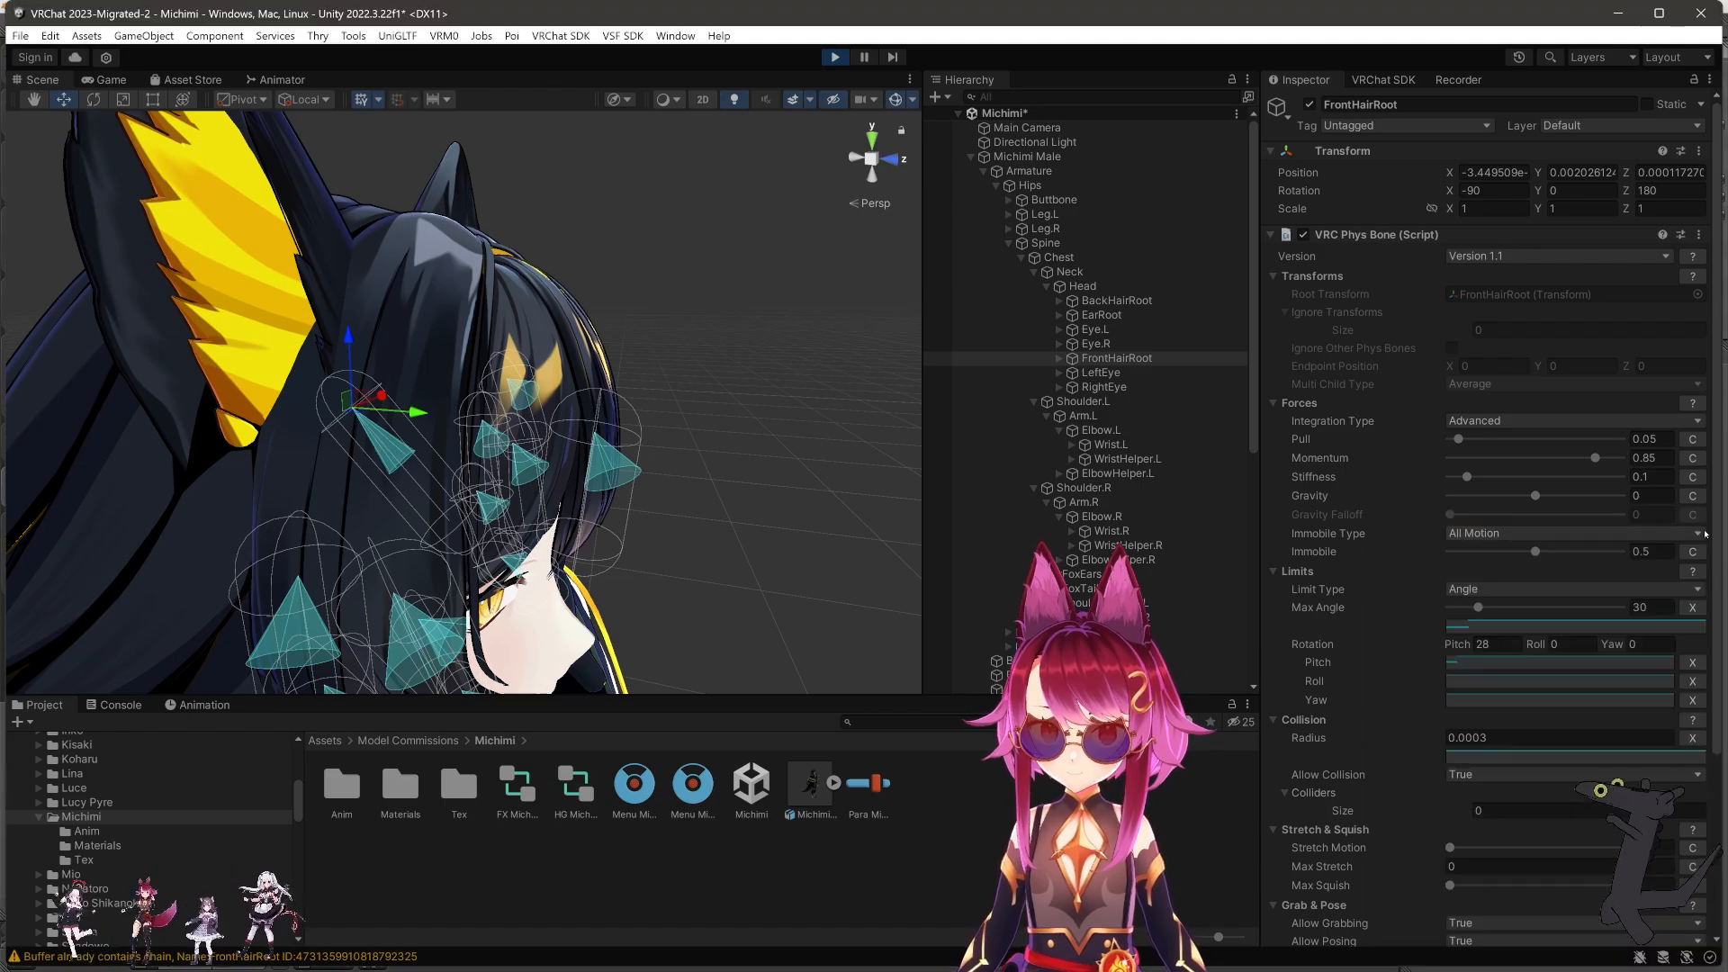
{"action": "left_click", "coordinate": [1649, 626]}
{"action": "left_click", "coordinate": [1450, 902]}
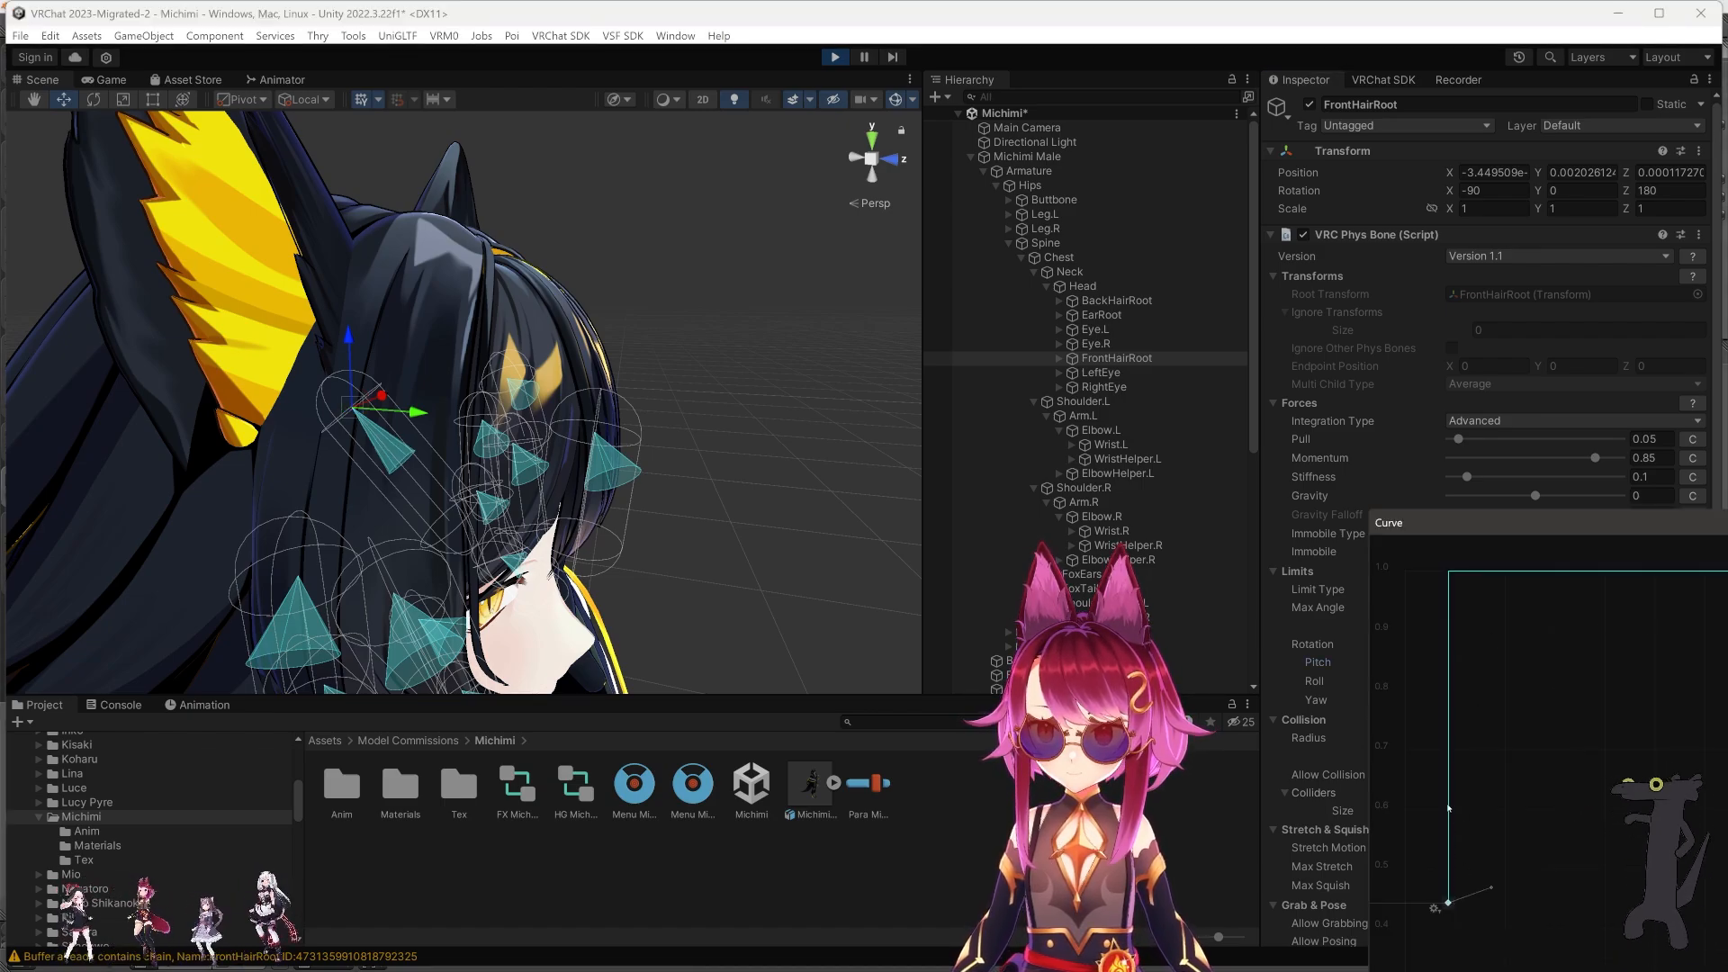
{"action": "left_click_drag", "start_coordinate": [1445, 903], "coordinate": [1448, 969]}
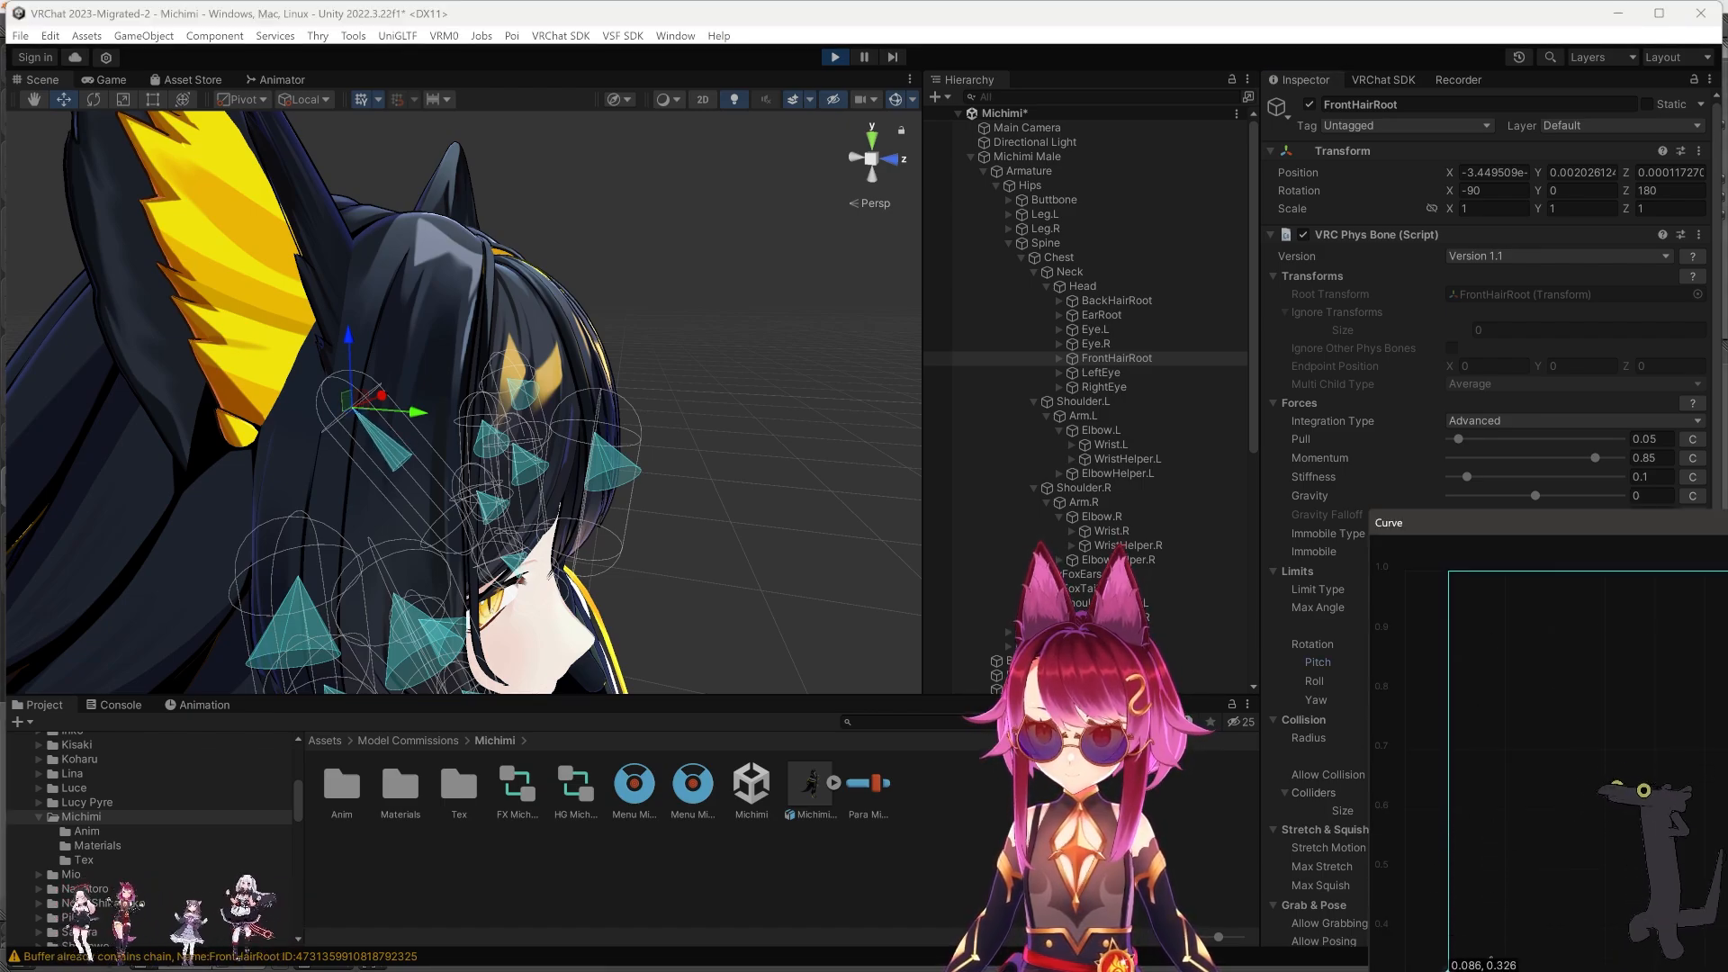
{"action": "left_click_drag", "start_coordinate": [1522, 520], "coordinate": [1441, 275]}
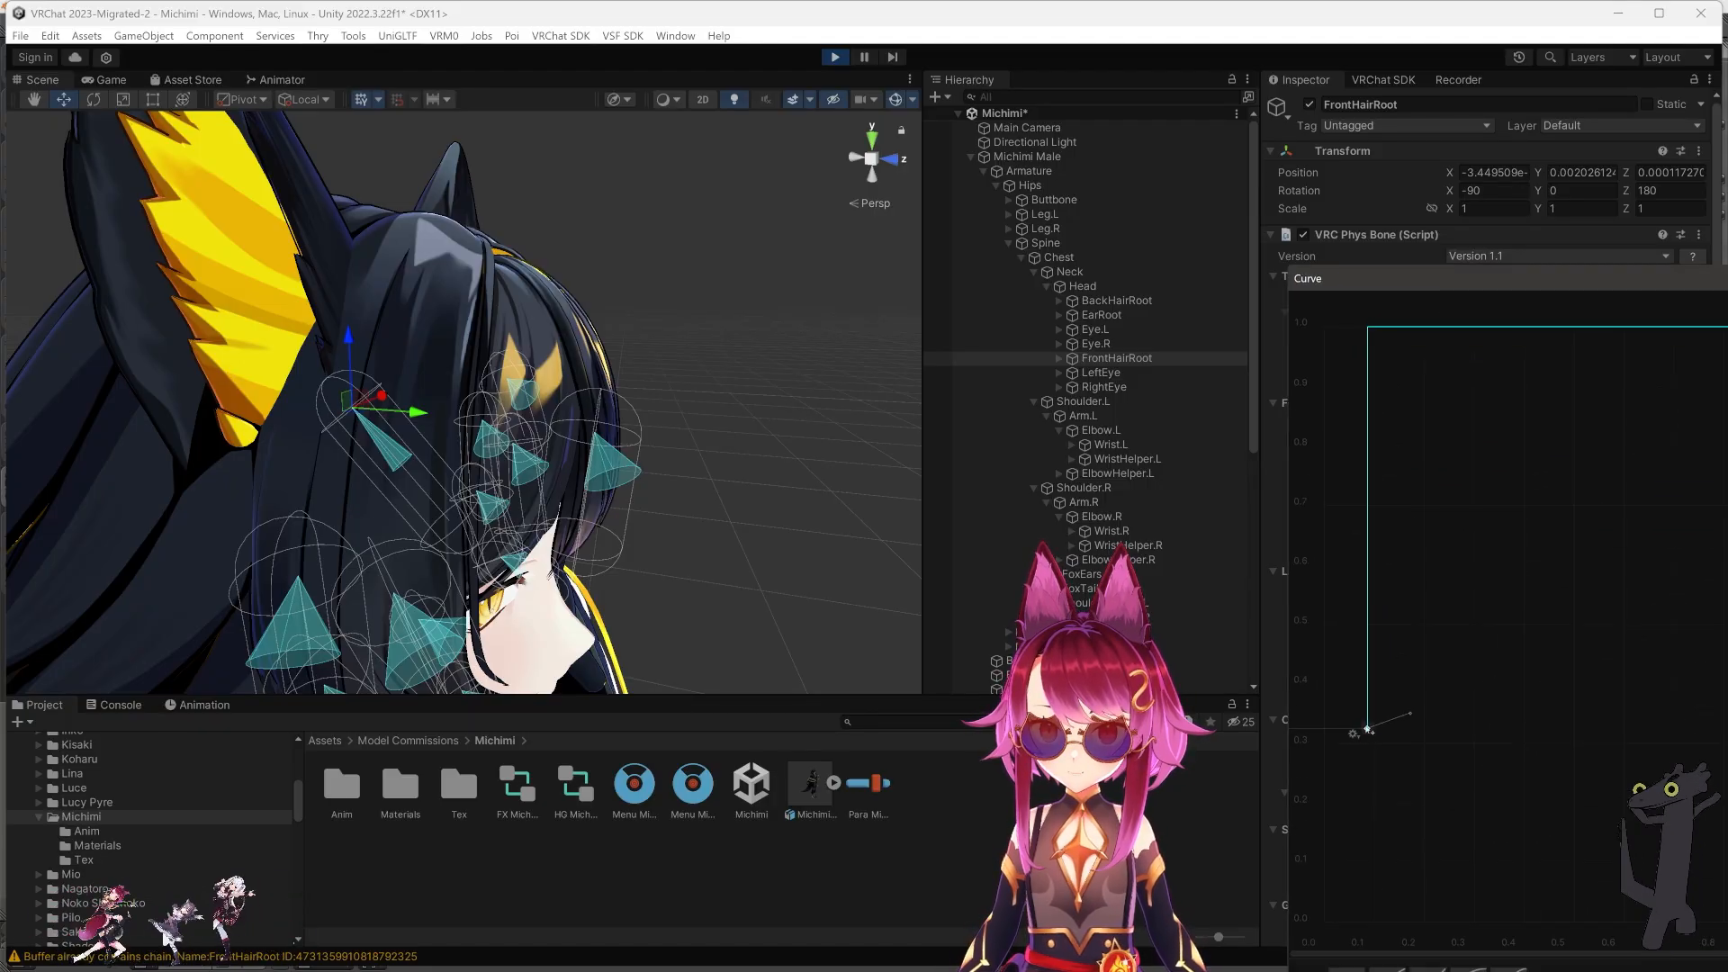
{"action": "left_click_drag", "start_coordinate": [1367, 730], "coordinate": [1367, 822]}
{"action": "left_click_drag", "start_coordinate": [1513, 288], "coordinate": [1469, 267]}
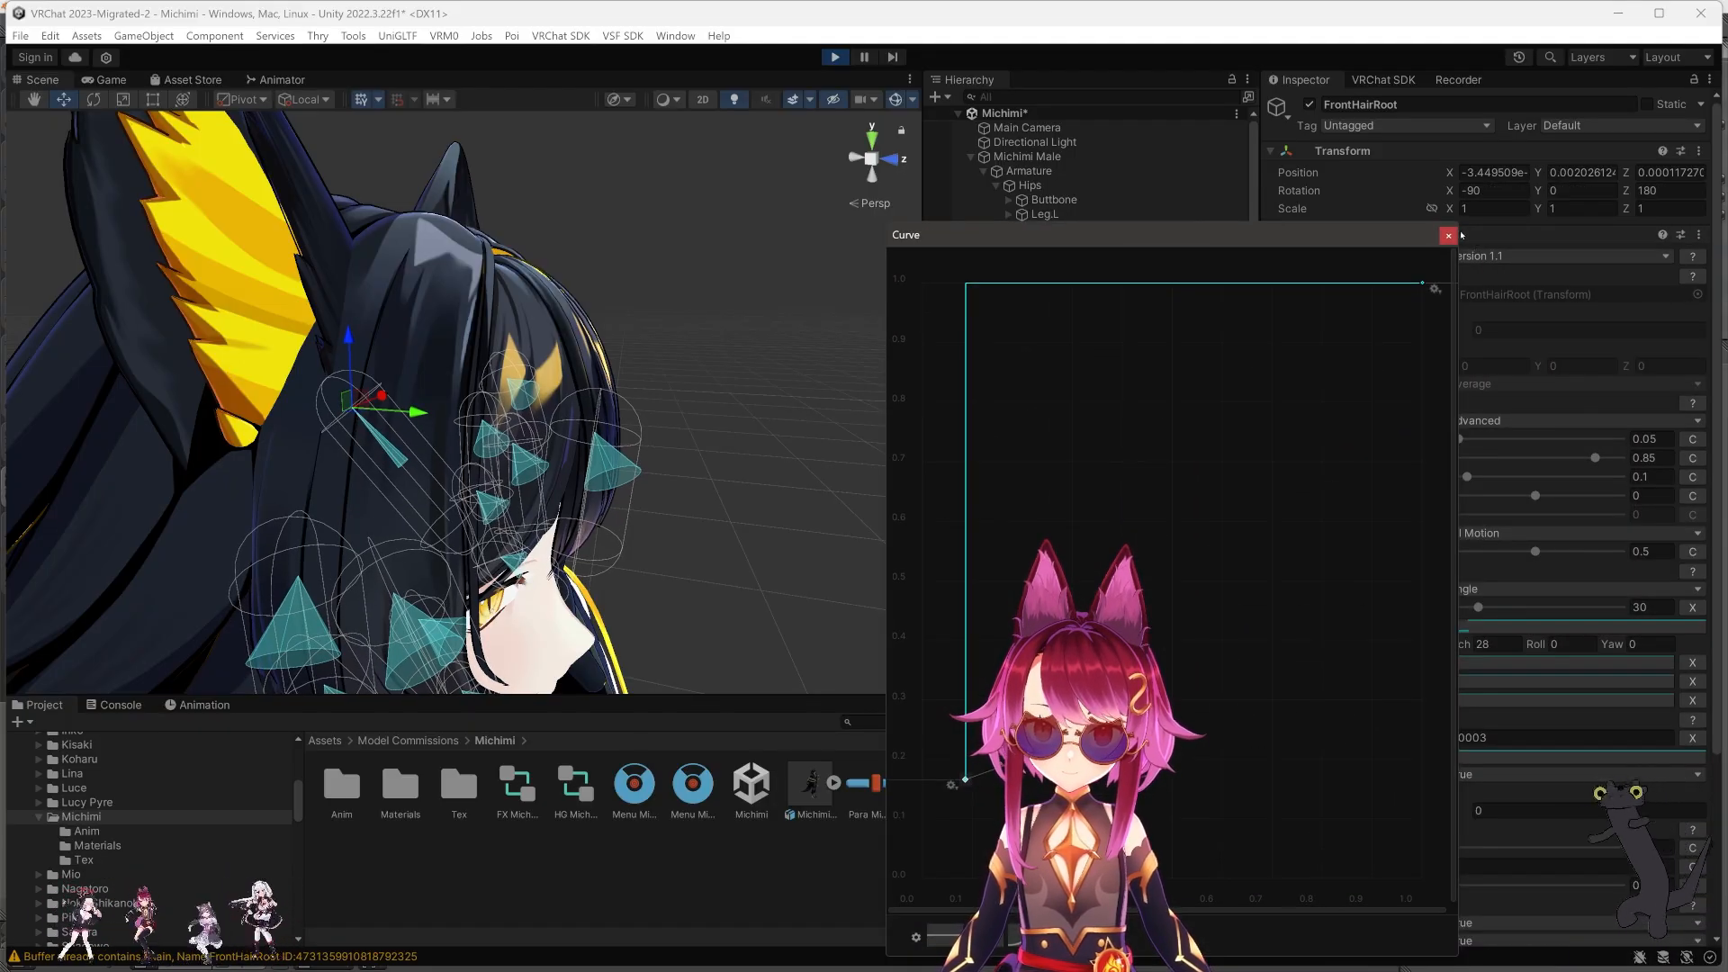
{"action": "left_click", "coordinate": [1448, 235]}
- Copy the VRC Phys Bone component and frame the whole avatar from Hips
{"action": "right_click", "coordinate": [1347, 235]}
{"action": "left_click", "coordinate": [1377, 371]}
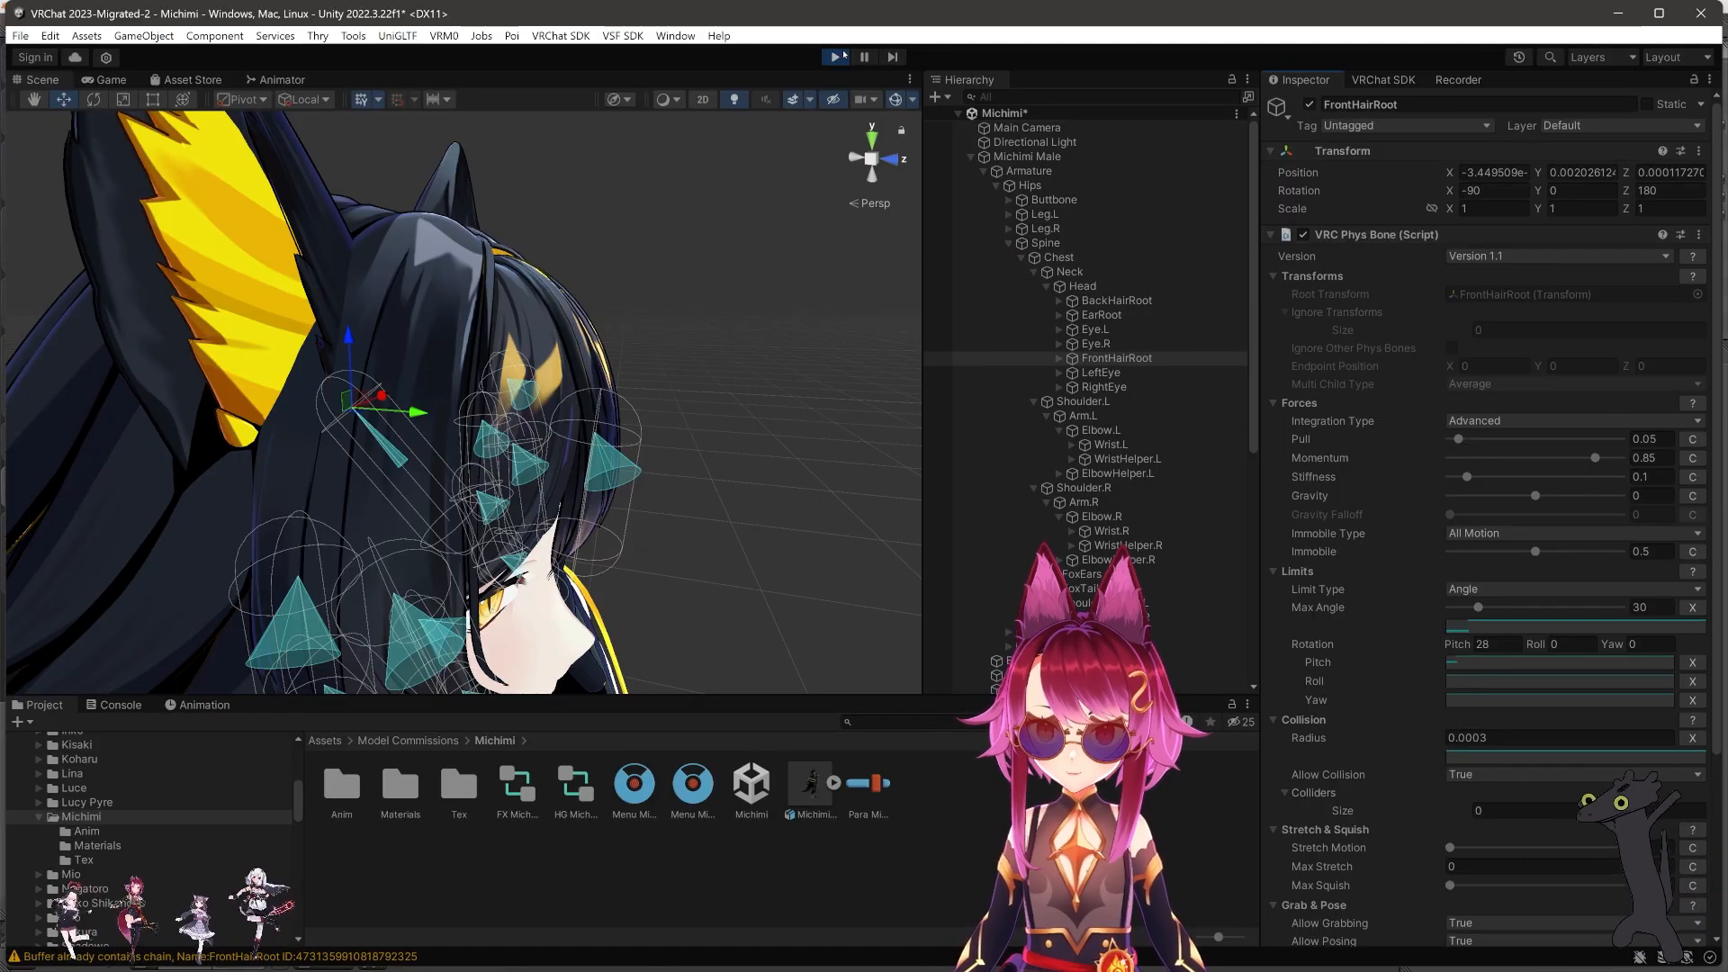
{"action": "double_click", "coordinate": [1062, 186]}
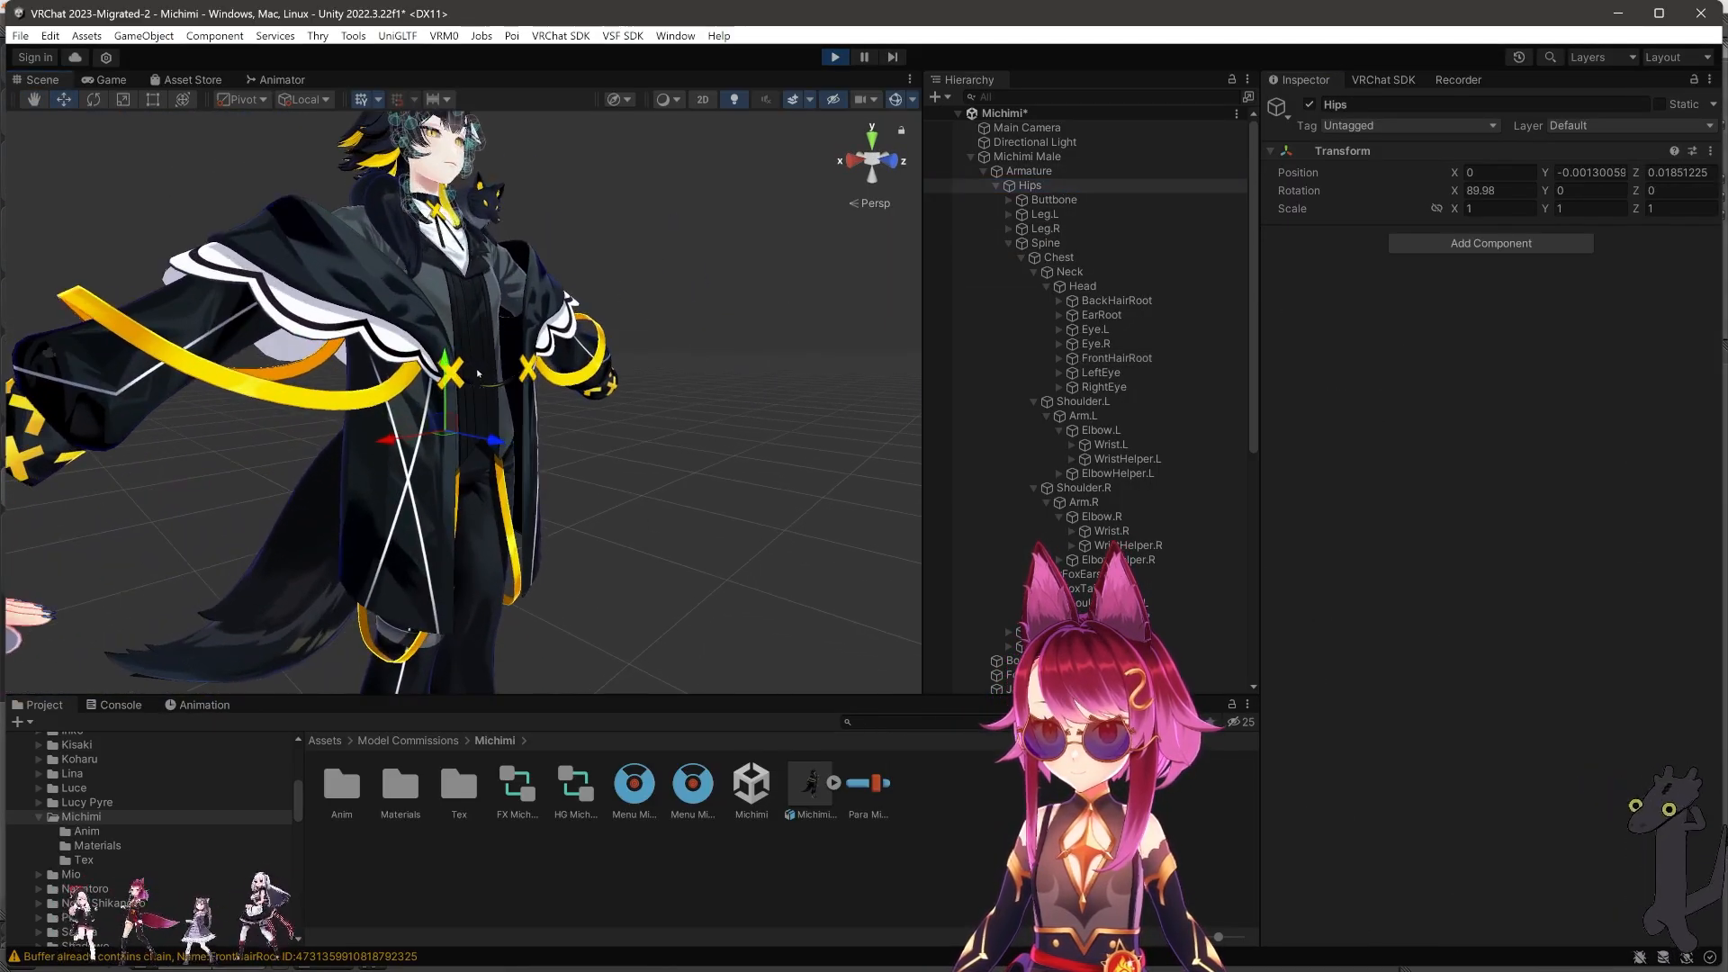
- Nudge the Hips position and zoom to a close-up of the head
{"action": "scroll", "coordinate": [477, 373], "scroll_direction": "up", "scroll_amount": 3}
{"action": "middle_click_drag", "start_coordinate": [477, 372], "coordinate": [455, 531]}
{"action": "left_click_drag", "start_coordinate": [433, 520], "coordinate": [434, 591]}
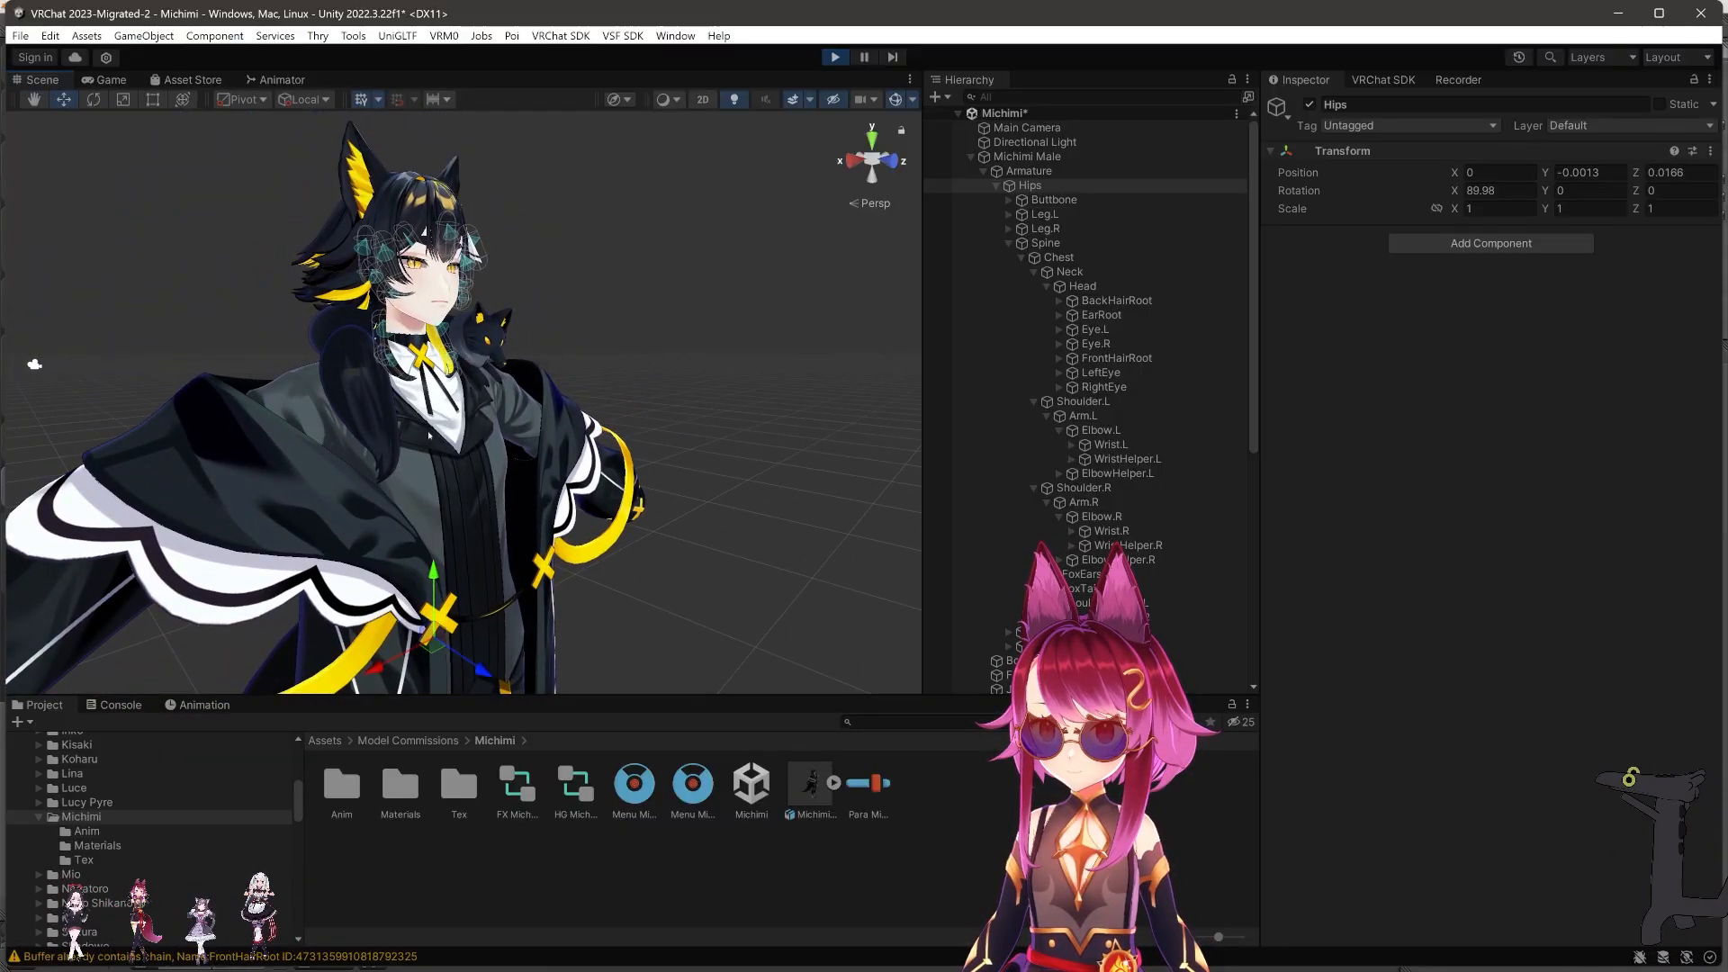
{"action": "right_click_drag", "start_coordinate": [429, 436], "coordinate": [462, 421]}
{"action": "scroll", "coordinate": [463, 421], "scroll_direction": "up", "scroll_amount": 5}
{"action": "middle_click_drag", "start_coordinate": [462, 421], "coordinate": [608, 558]}
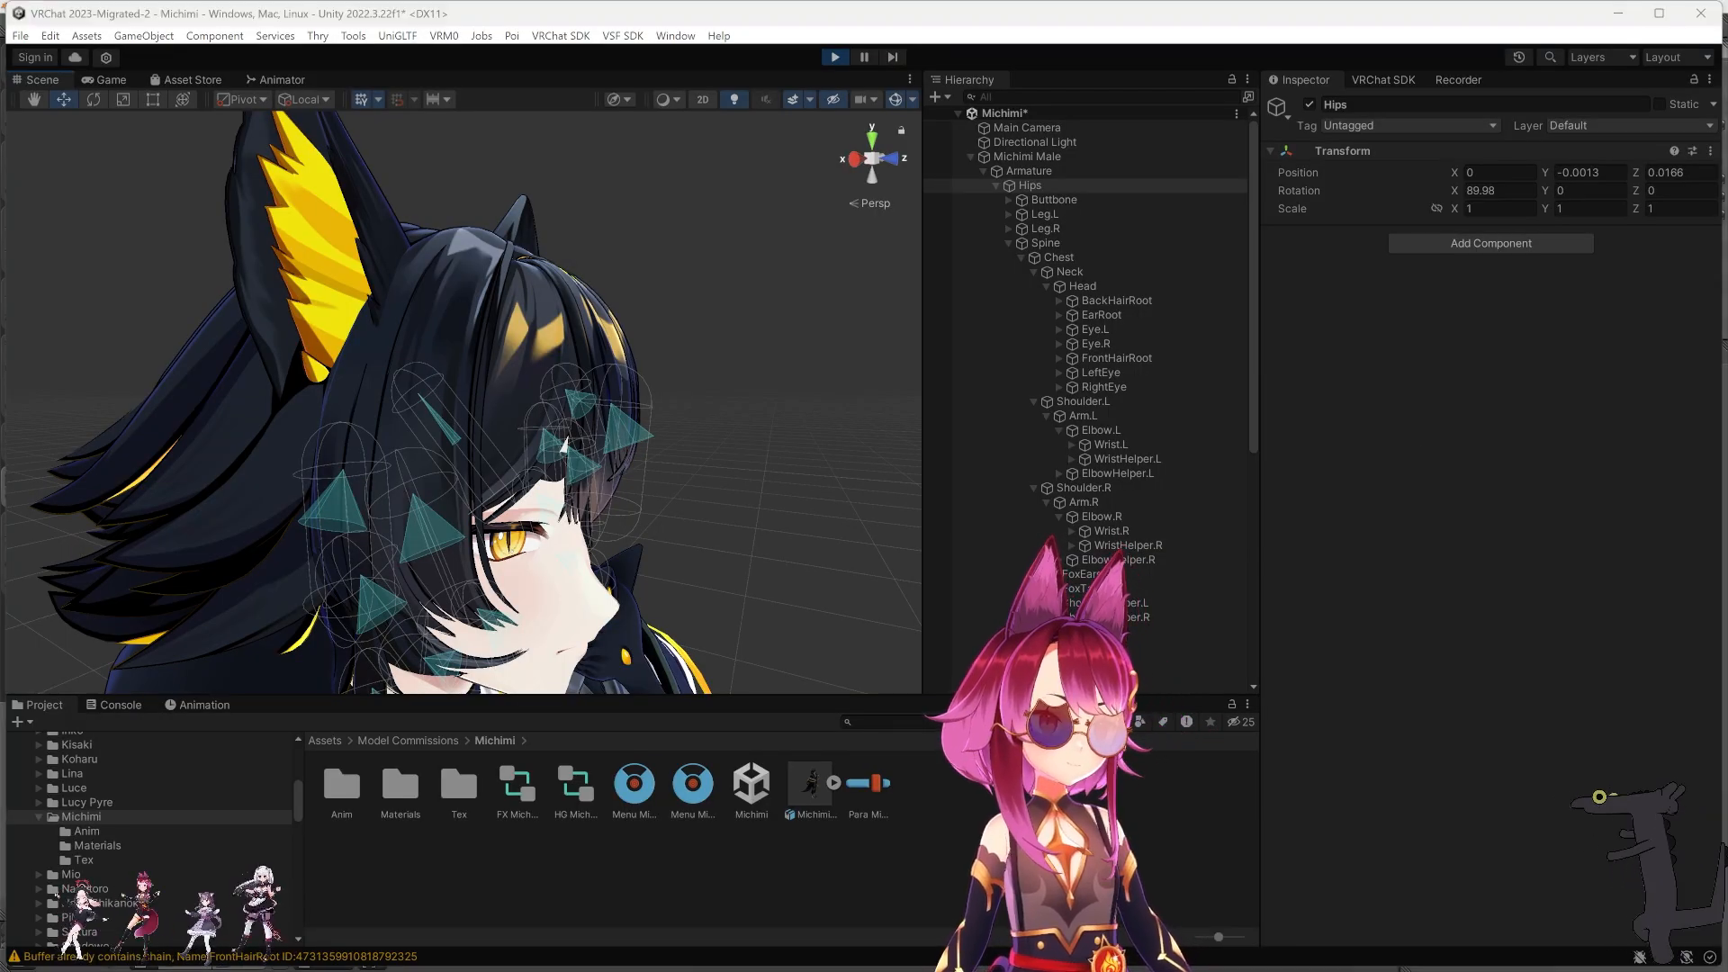
- Lower the starting keys of FrontHairRoot's Max Angle and Pitch curves
{"action": "left_click", "coordinate": [1116, 358]}
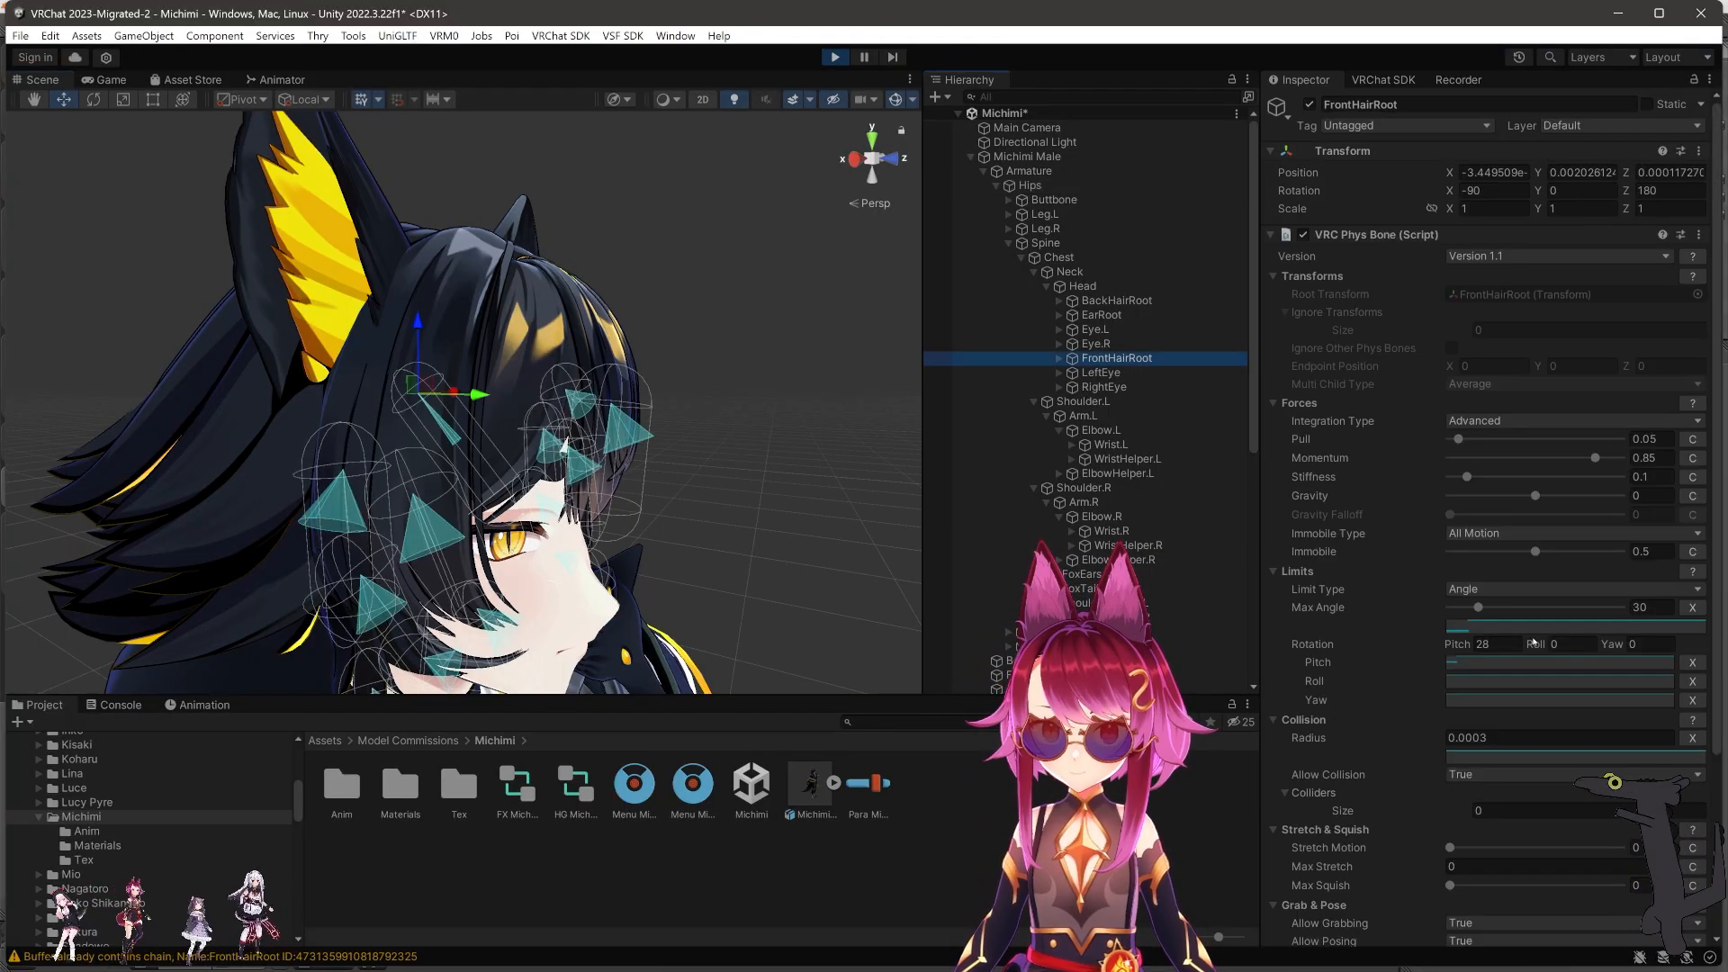
{"action": "left_click", "coordinate": [1480, 629]}
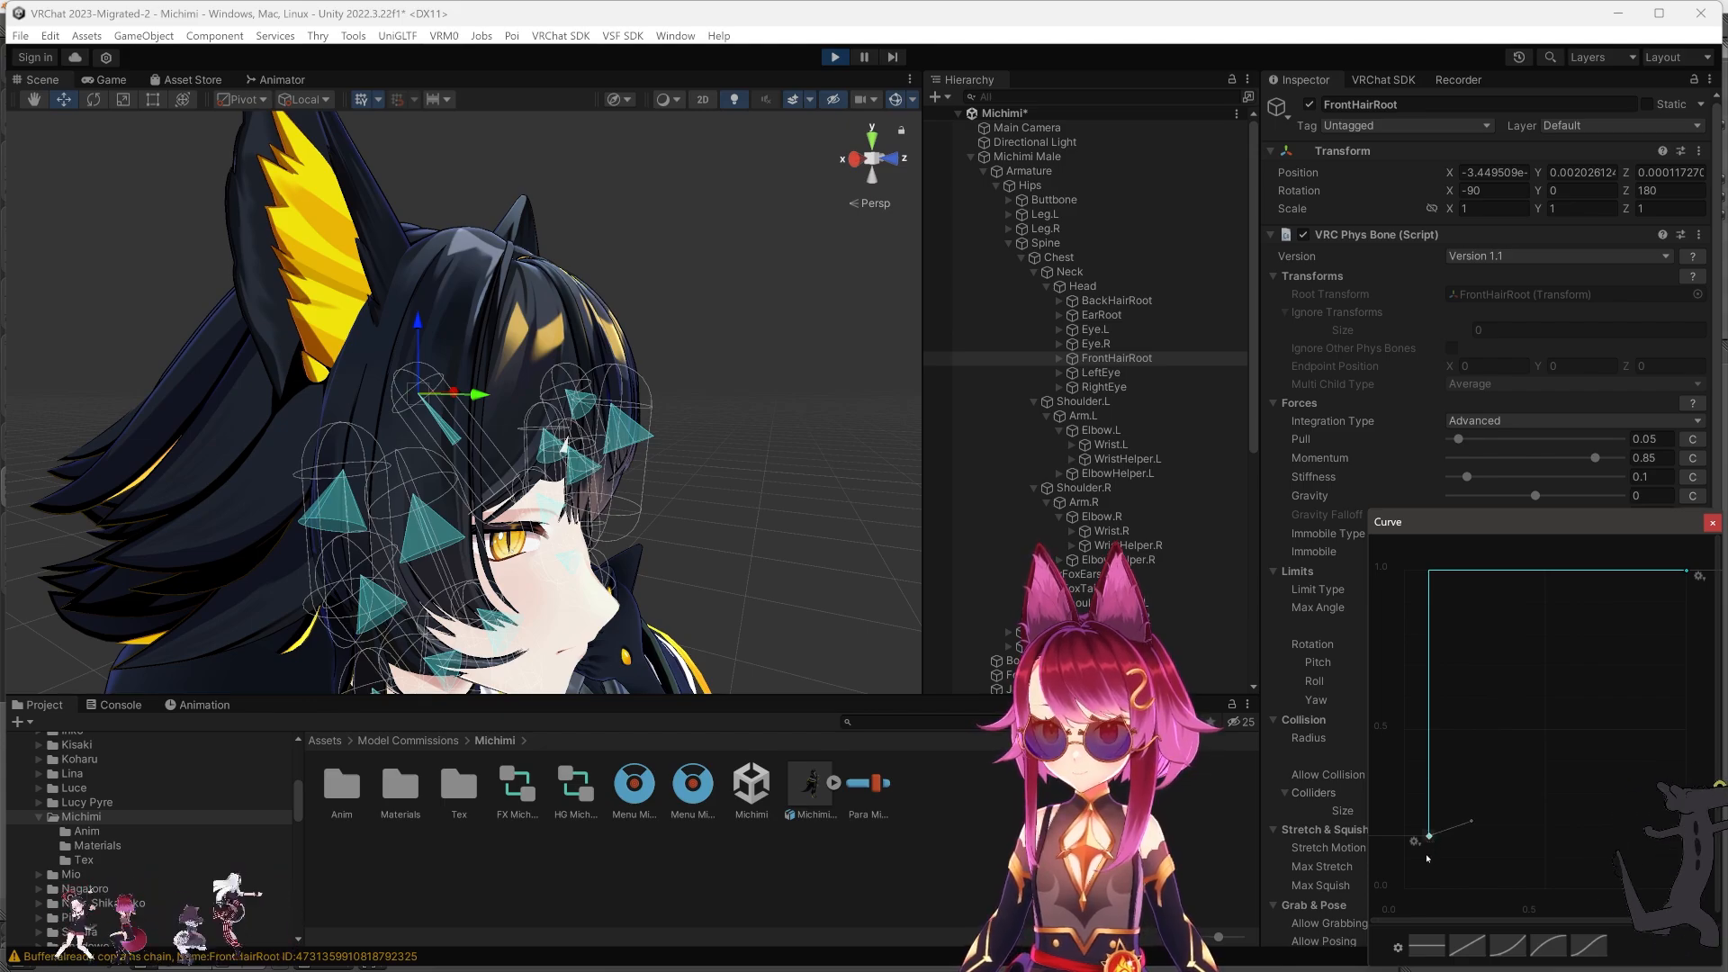
{"action": "left_click_drag", "start_coordinate": [1430, 842], "coordinate": [1429, 865]}
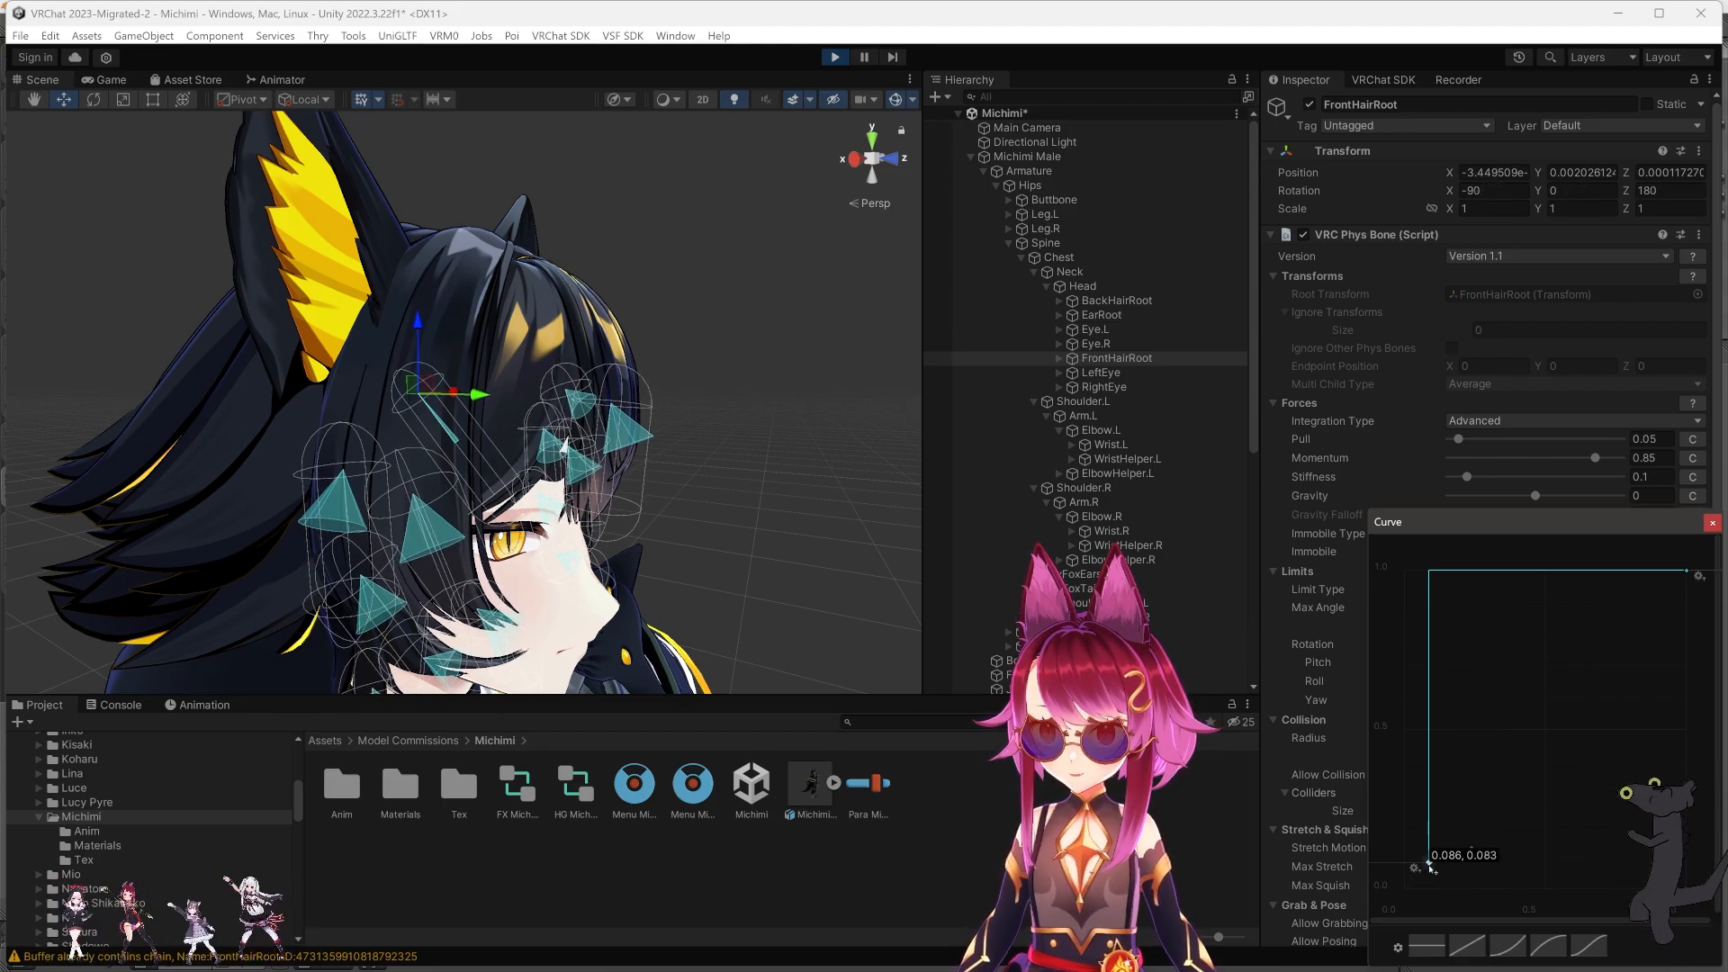
{"action": "left_click", "coordinate": [1715, 526]}
{"action": "left_click", "coordinate": [1484, 666]}
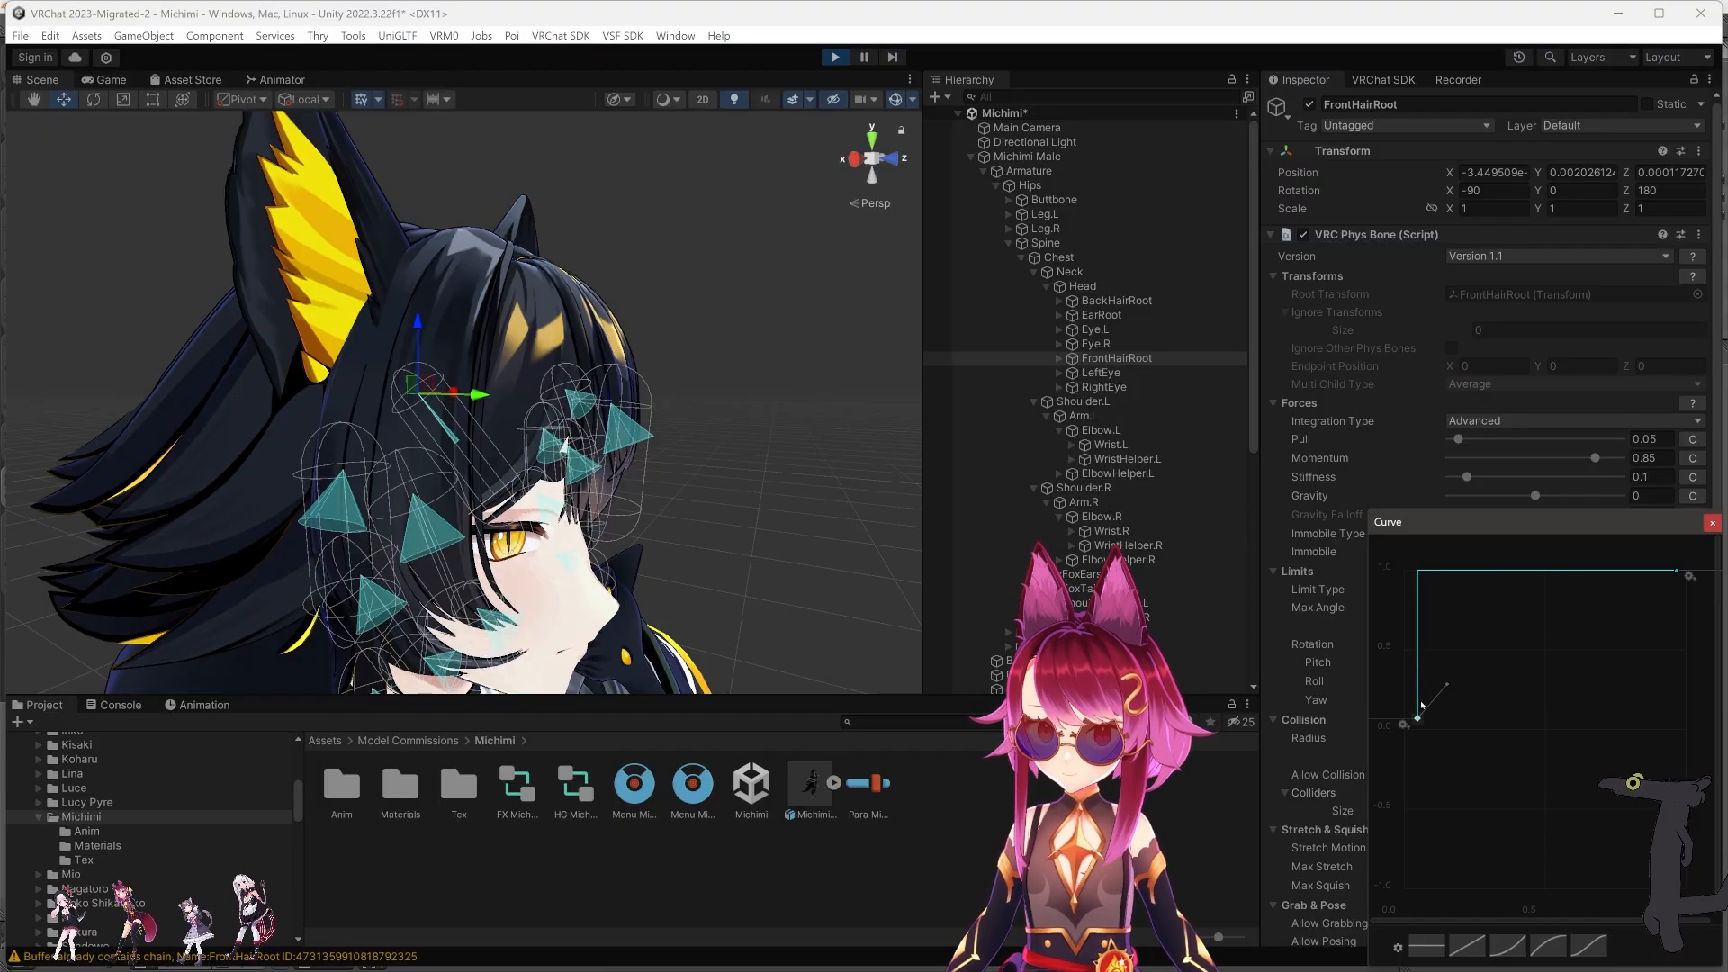
{"action": "left_click_drag", "start_coordinate": [1418, 717], "coordinate": [1424, 731]}
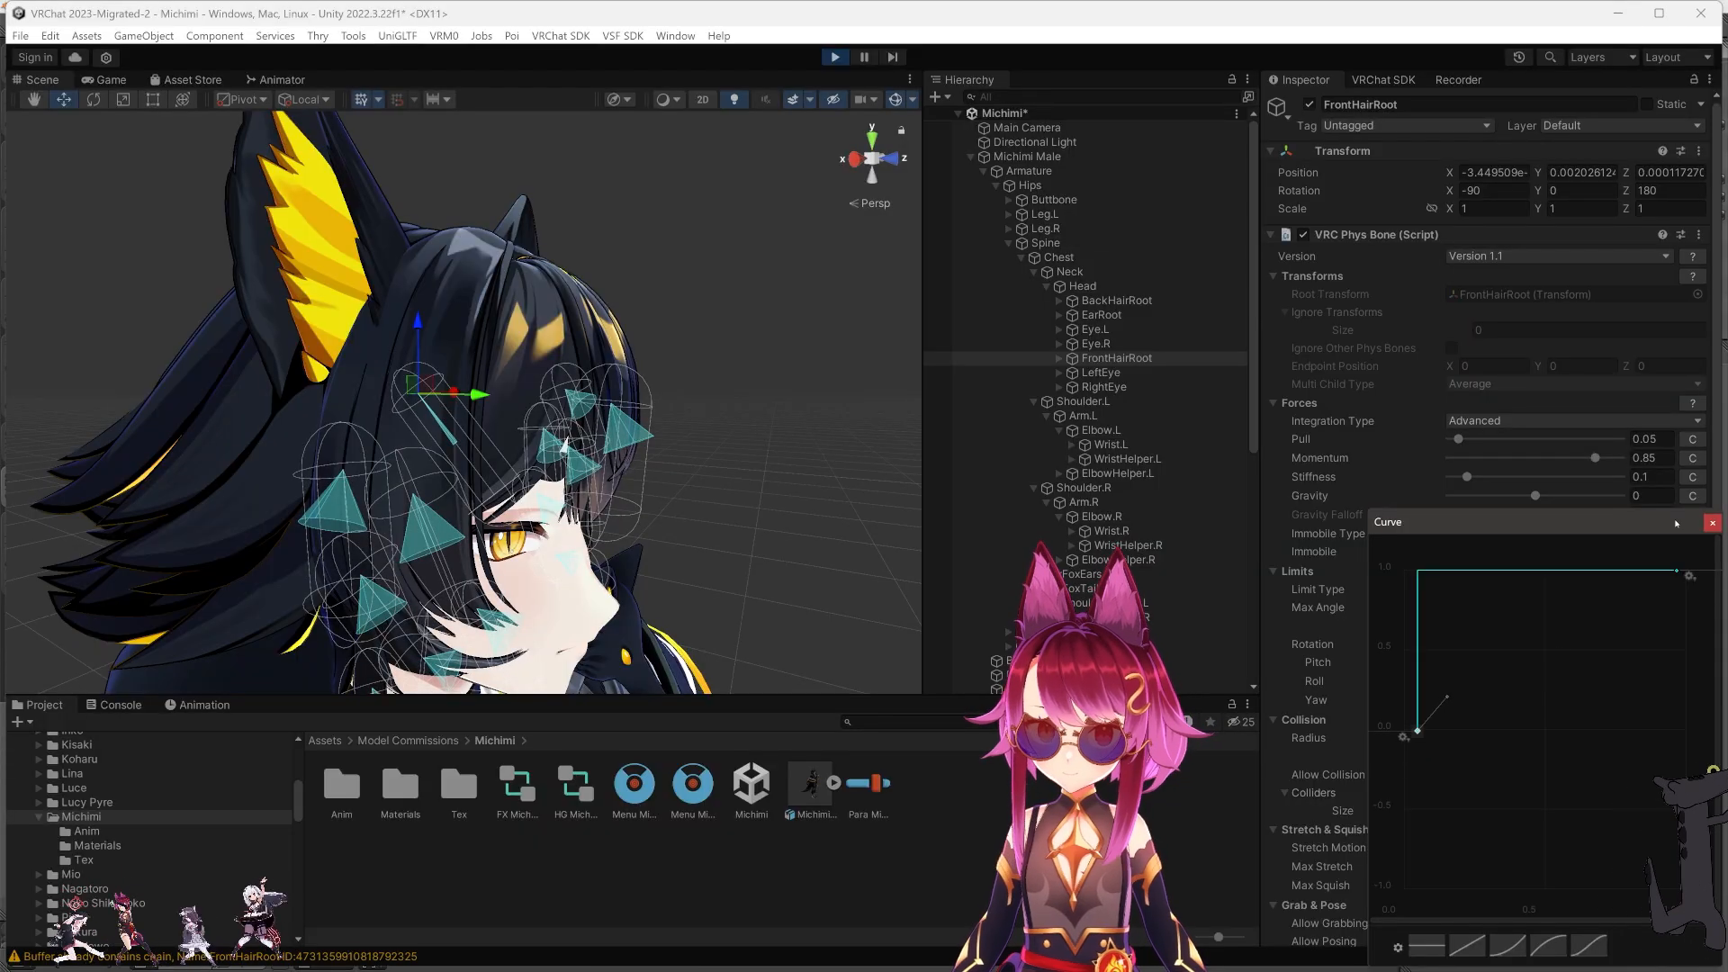
{"action": "left_click", "coordinate": [1712, 523]}
- Copy the tuned VRC Phys Bone component
{"action": "right_click", "coordinate": [1336, 232]}
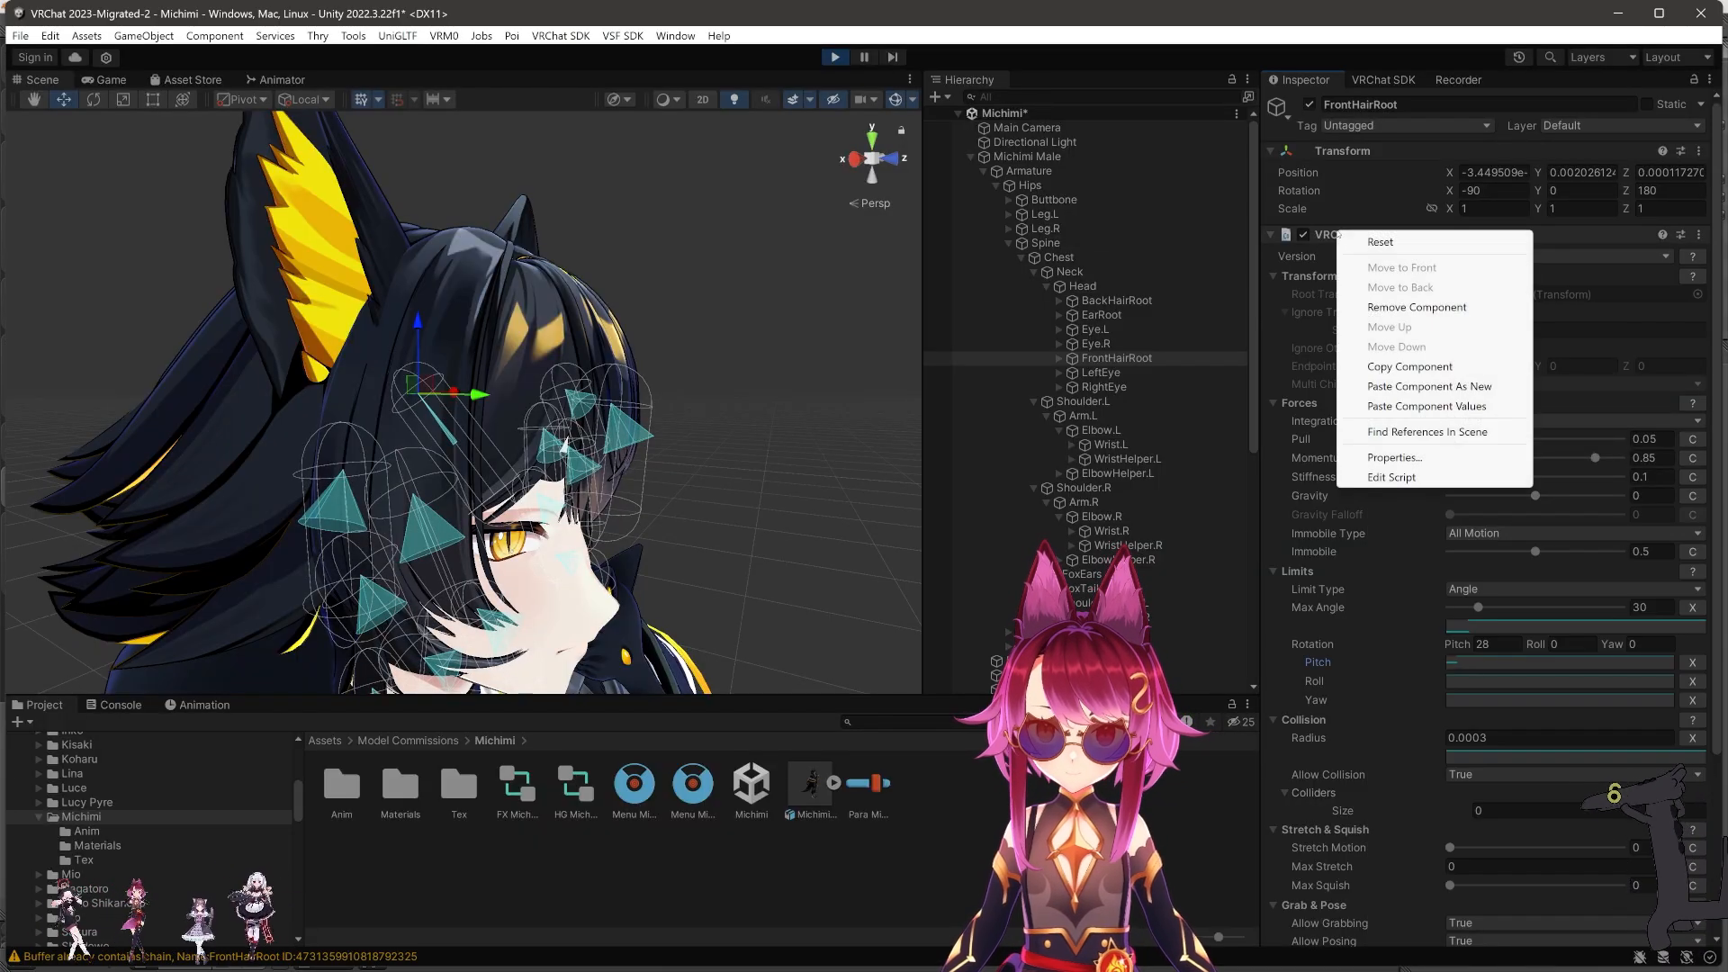
{"action": "left_click", "coordinate": [1376, 365]}
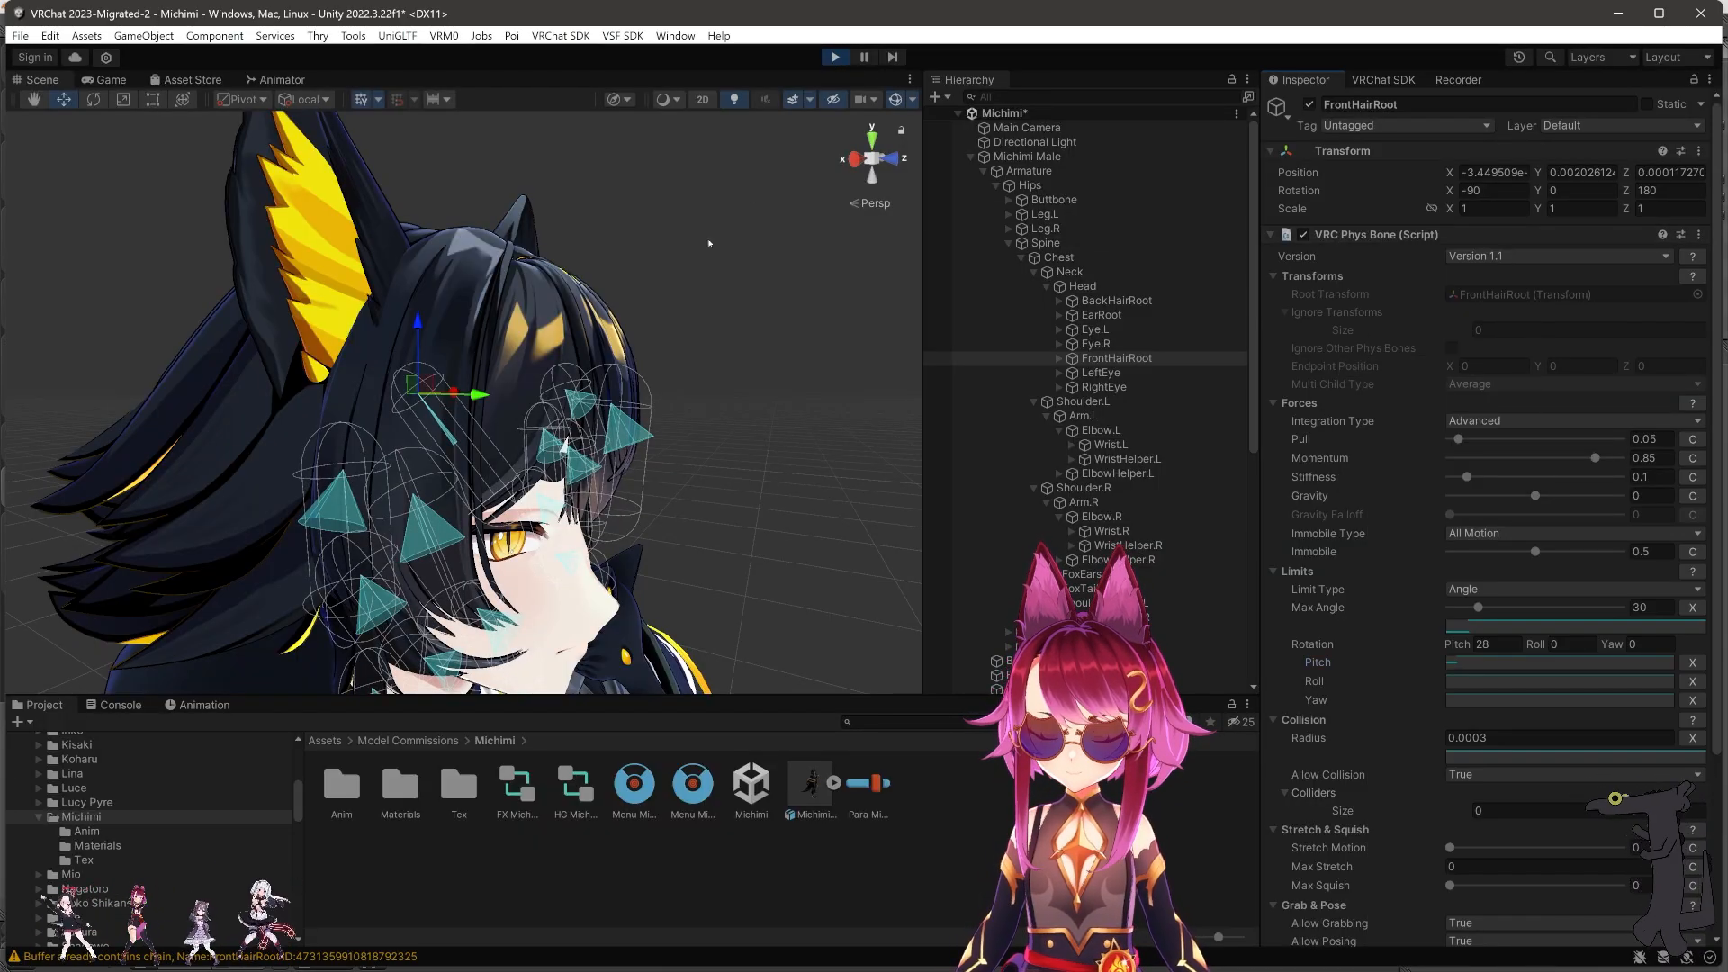
{"action": "scroll", "coordinate": [708, 243], "scroll_direction": "down", "scroll_amount": 6}
{"action": "middle_click_drag", "start_coordinate": [764, 522], "coordinate": [739, 285]}
- Select Hips and move it vertically and sideways to test the hair physics
{"action": "left_click", "coordinate": [1073, 184]}
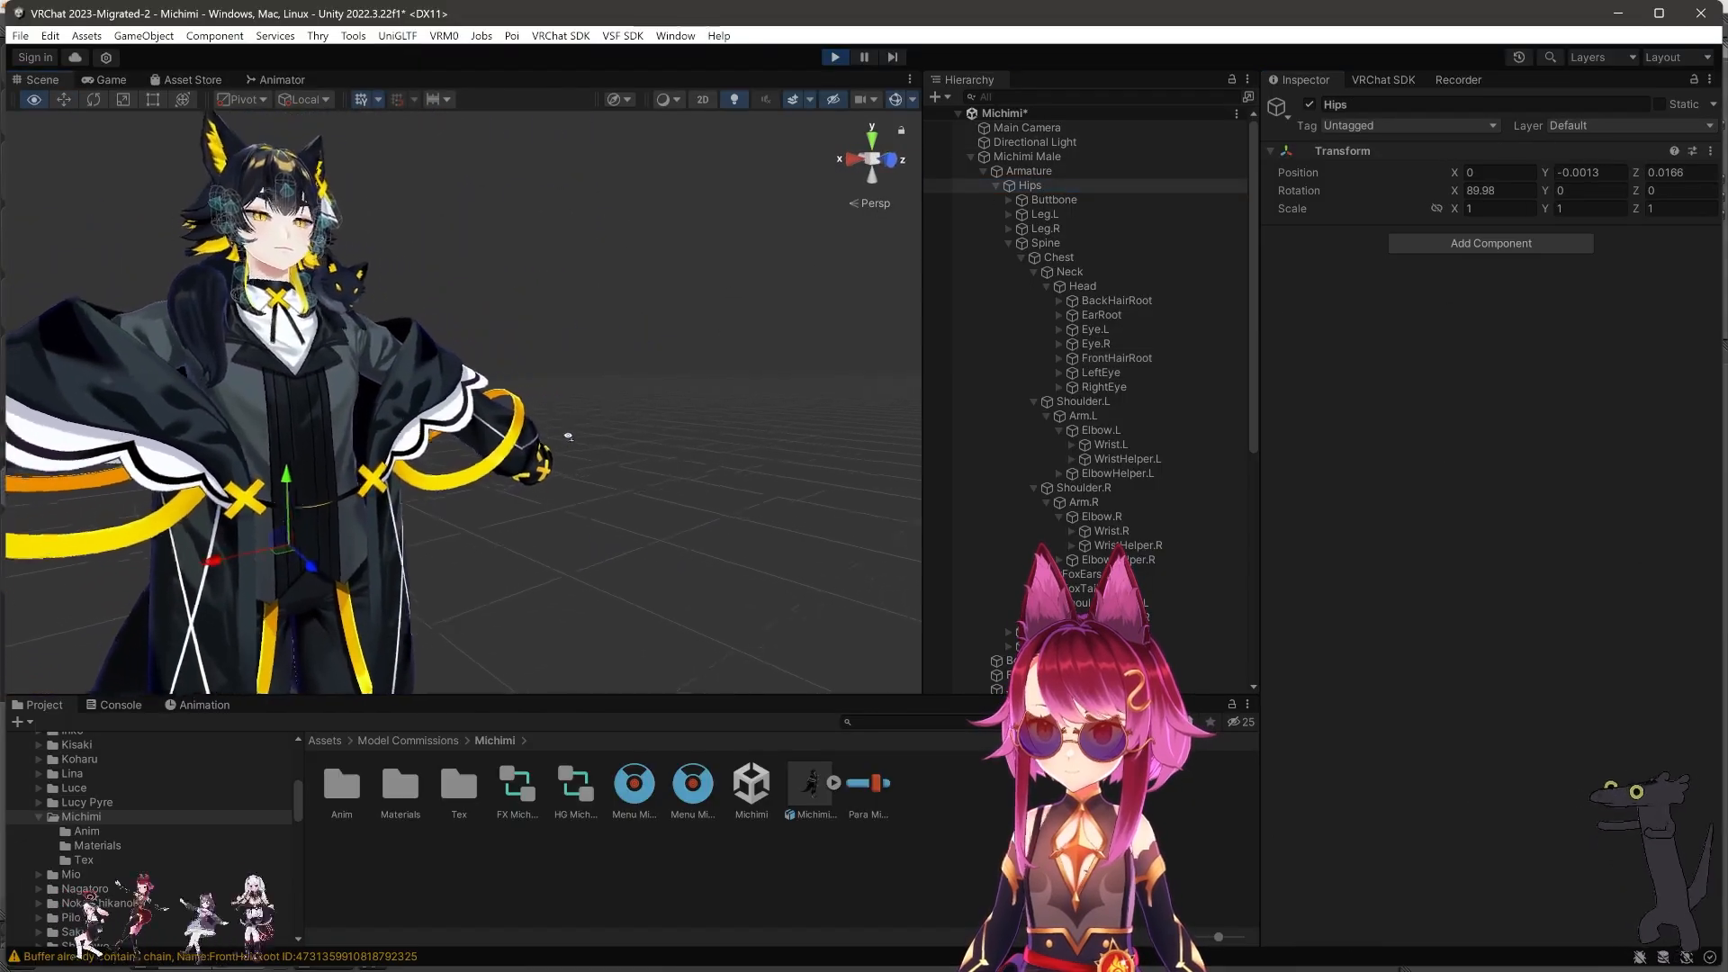
{"action": "right_click_drag", "start_coordinate": [600, 511], "coordinate": [602, 596], "text": "alt"}
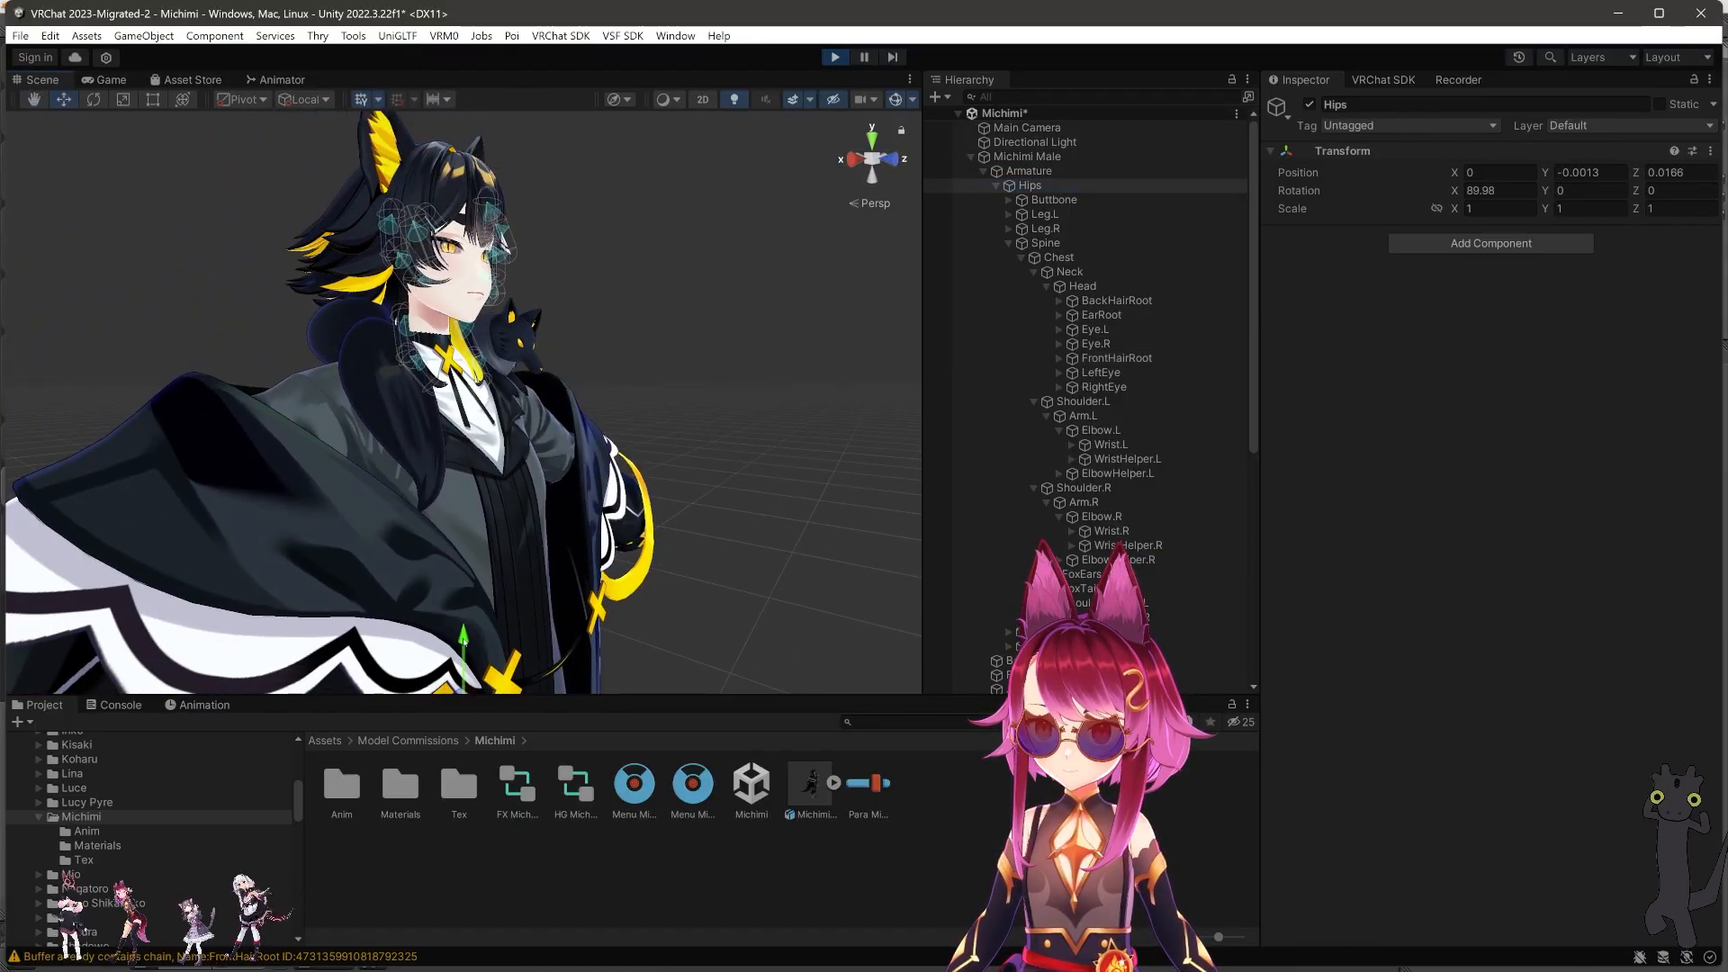
{"action": "left_click_drag", "start_coordinate": [464, 612], "coordinate": [567, 653], "text": "alt"}
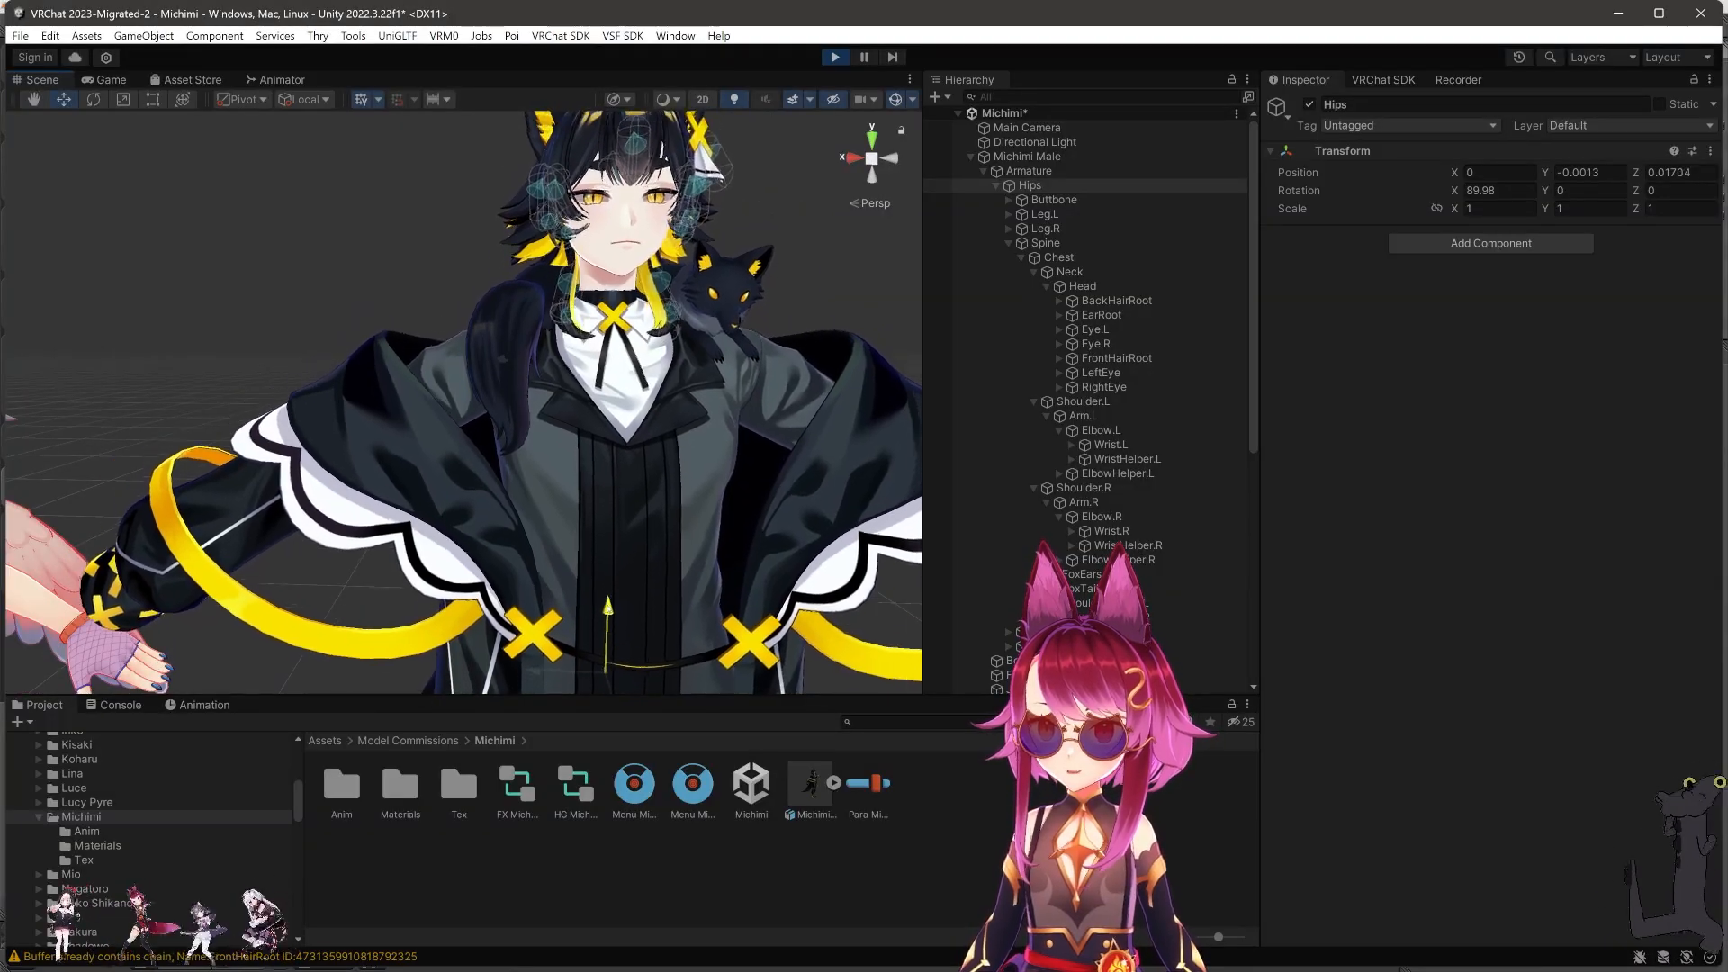
{"action": "mouse_move", "coordinate": [595, 593]}
{"action": "left_mouse_down"}
{"action": "mouse_move", "coordinate": [602, 611]}
{"action": "mouse_move", "coordinate": [603, 593]}
{"action": "left_mouse_up"}
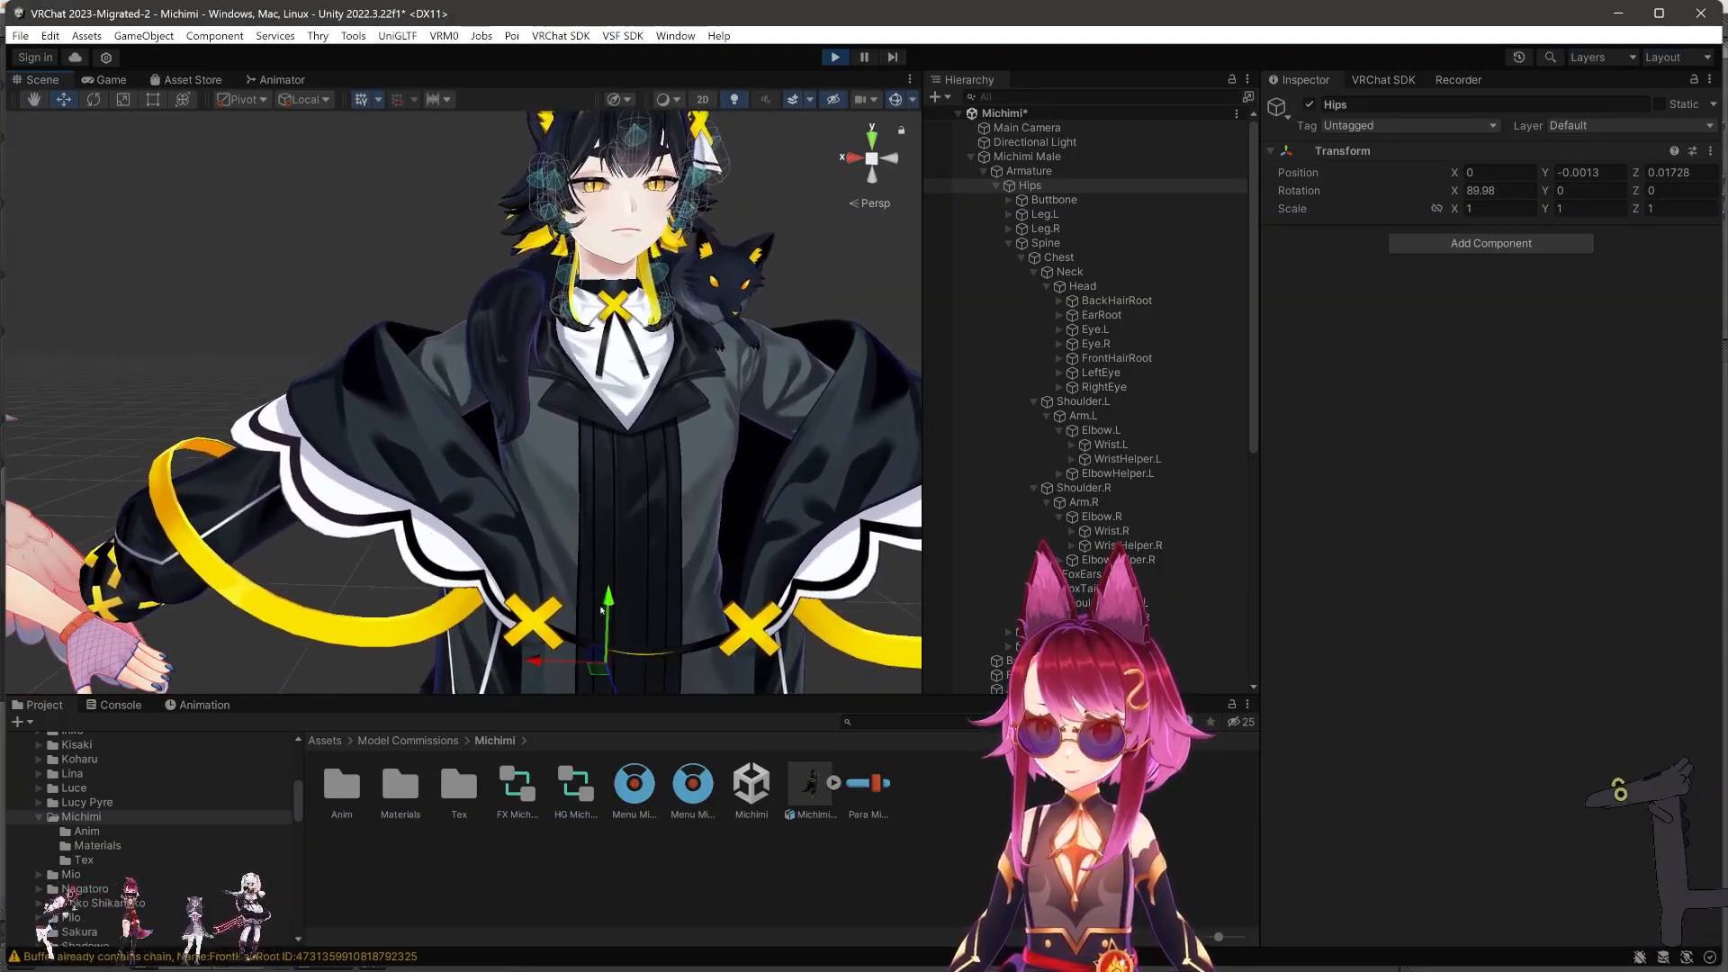
{"action": "scroll", "coordinate": [594, 603], "scroll_direction": "down", "scroll_amount": 3}
{"action": "mouse_move", "coordinate": [514, 627]}
{"action": "left_mouse_down"}
{"action": "mouse_move", "coordinate": [417, 631]}
{"action": "mouse_move", "coordinate": [493, 630]}
{"action": "left_mouse_up"}
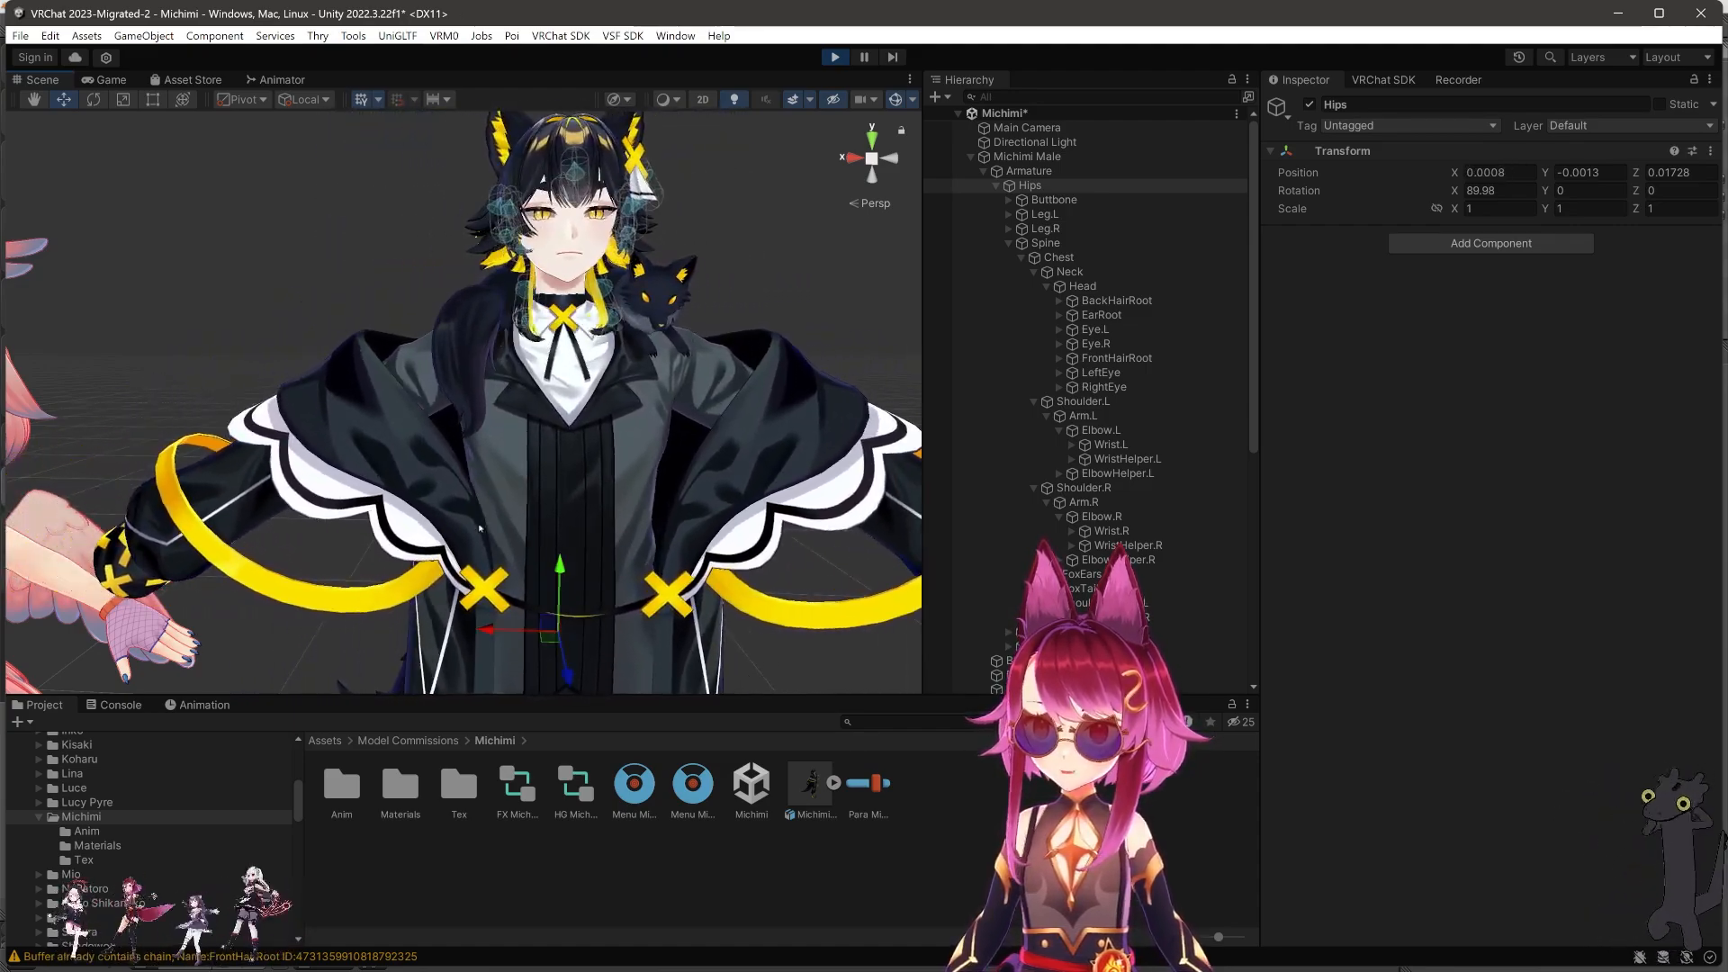
{"action": "left_click_drag", "start_coordinate": [493, 540], "coordinate": [887, 504], "text": "alt"}
- Orbit around the head, swing the hips sideways again, and exit play mode
{"action": "middle_click_drag", "start_coordinate": [886, 414], "coordinate": [709, 476]}
{"action": "scroll", "coordinate": [675, 587], "scroll_direction": "up", "scroll_amount": 5}
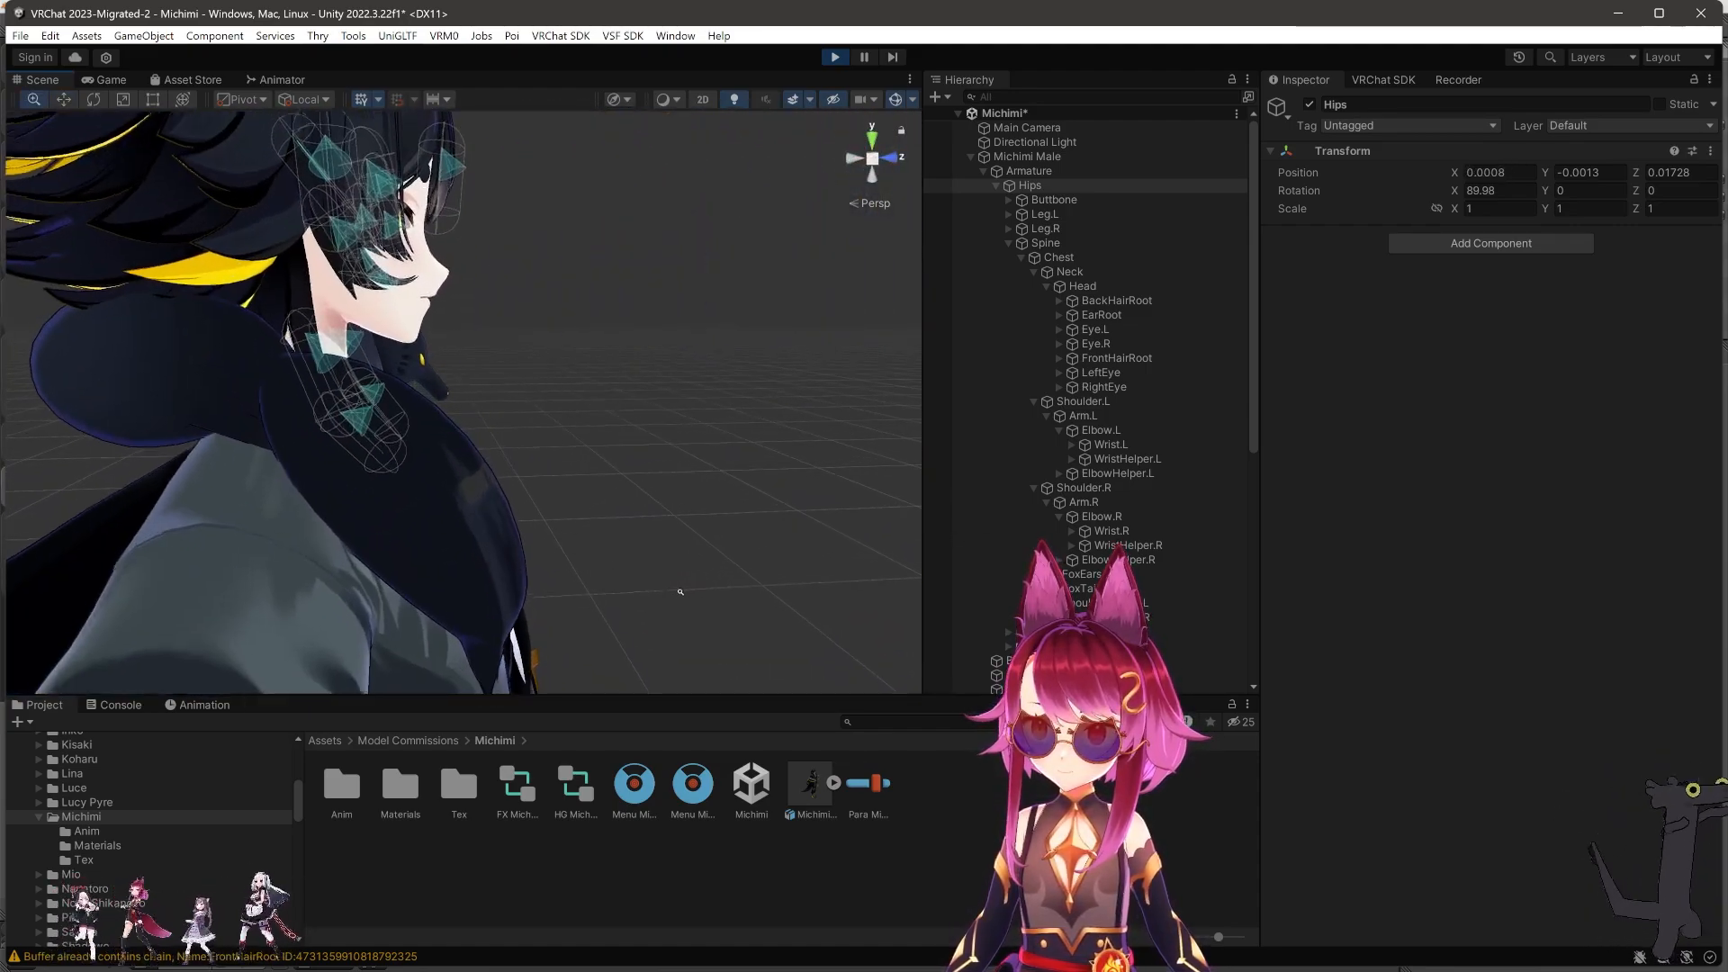
{"action": "scroll", "coordinate": [674, 590], "scroll_direction": "down", "scroll_amount": 5}
{"action": "left_click_drag", "start_coordinate": [597, 629], "coordinate": [208, 281], "text": "alt"}
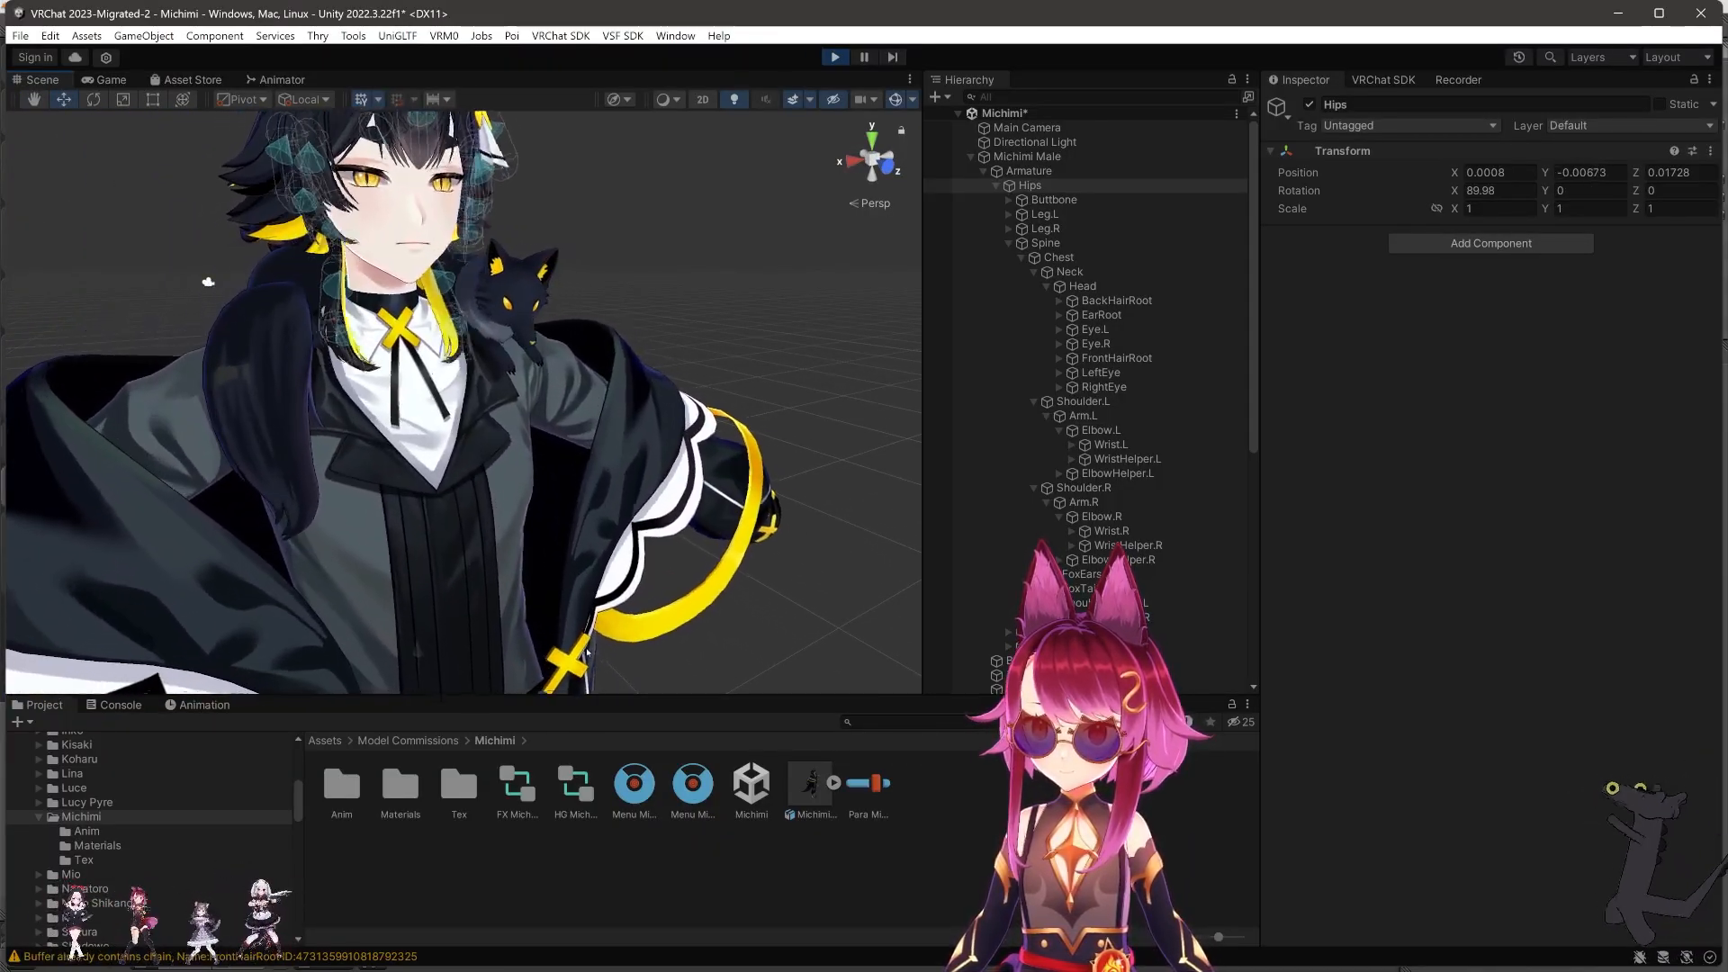
{"action": "scroll", "coordinate": [432, 489], "scroll_direction": "down", "scroll_amount": 3}
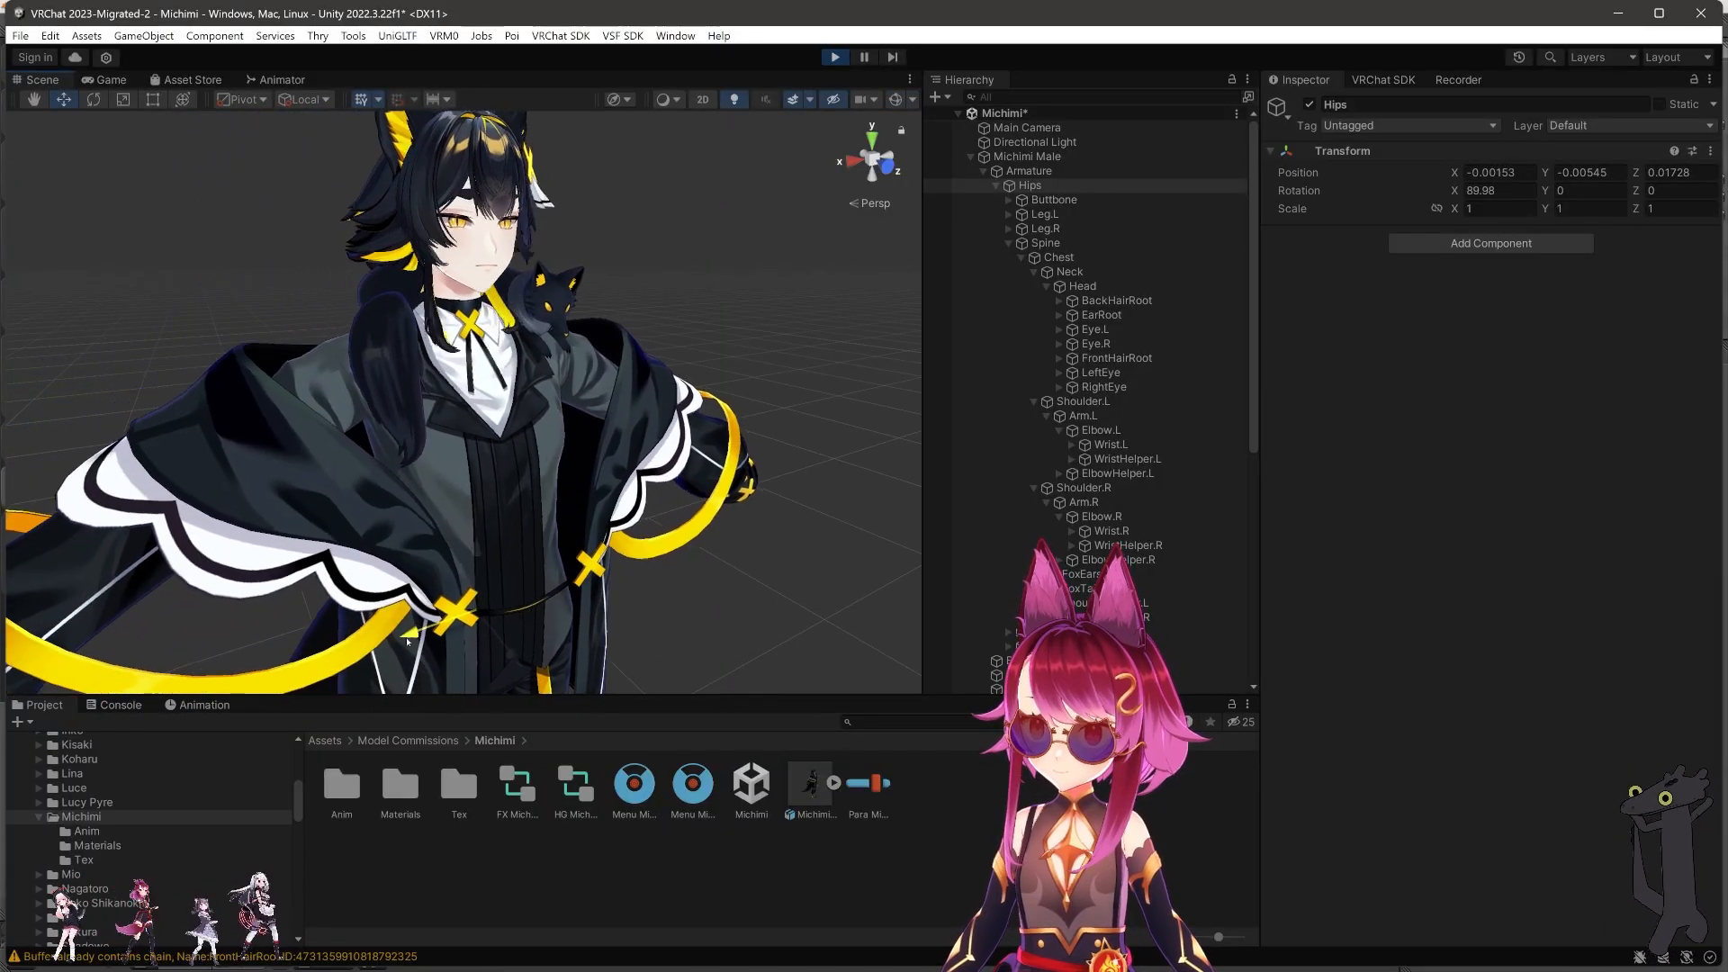
{"action": "mouse_move", "coordinate": [327, 693]}
{"action": "left_mouse_down"}
{"action": "mouse_move", "coordinate": [378, 682]}
{"action": "mouse_move", "coordinate": [318, 693]}
{"action": "left_mouse_up"}
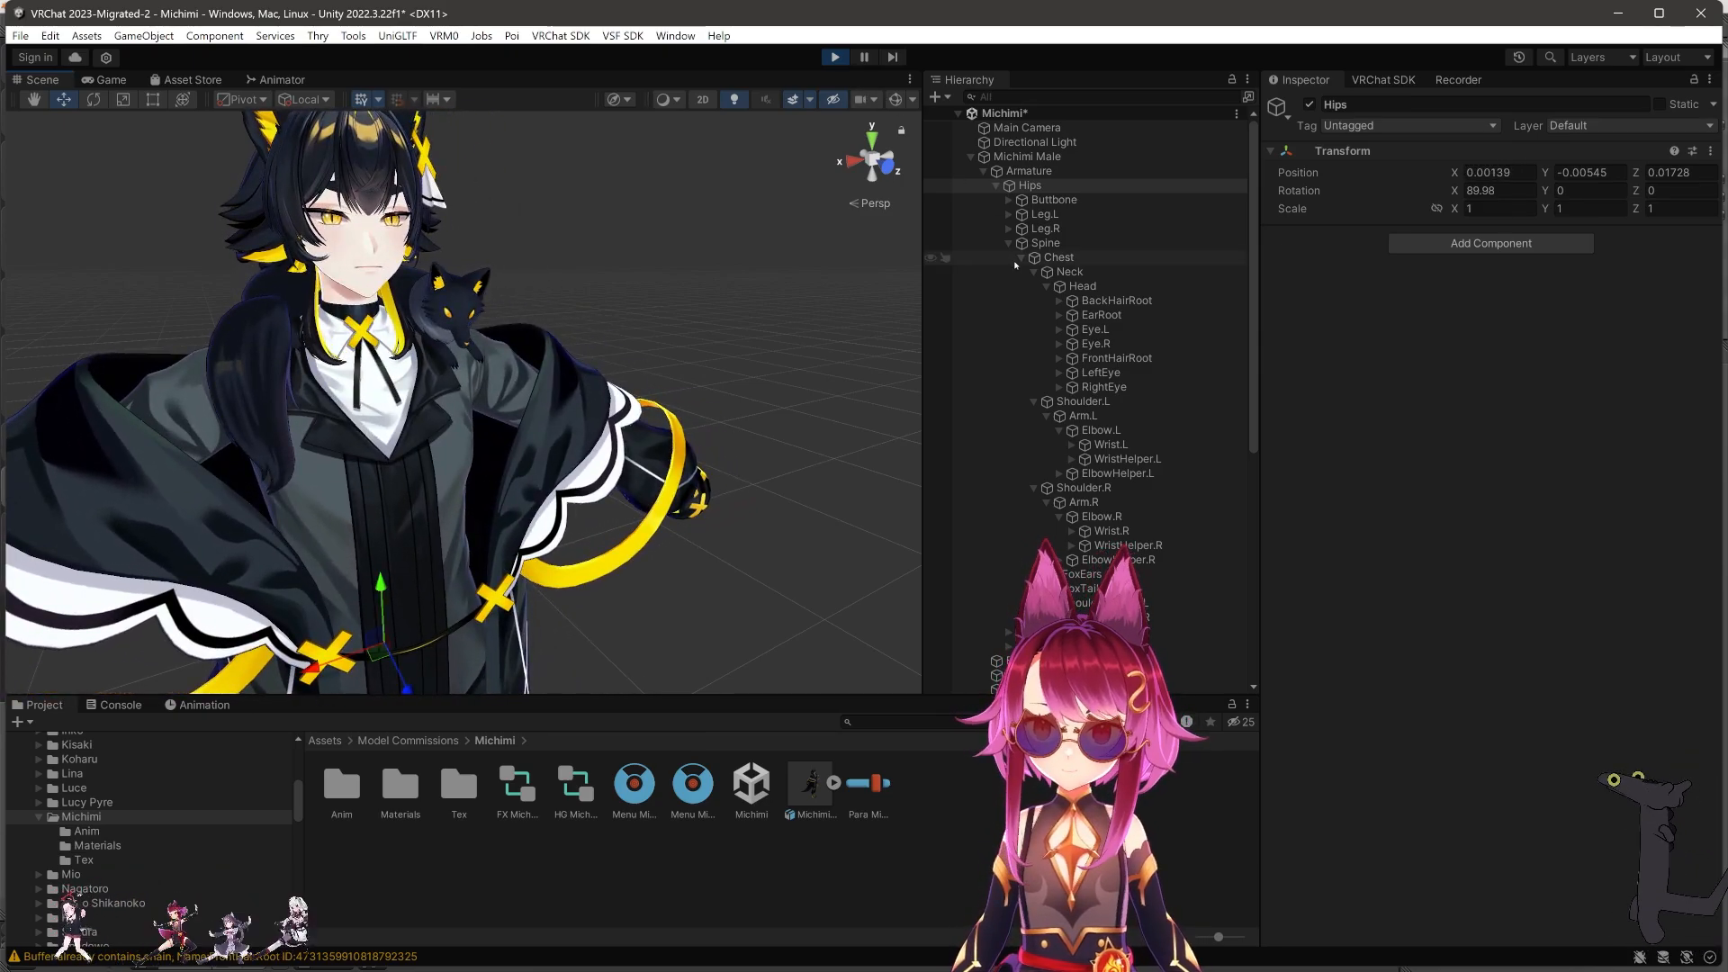
{"action": "left_click", "coordinate": [835, 57]}
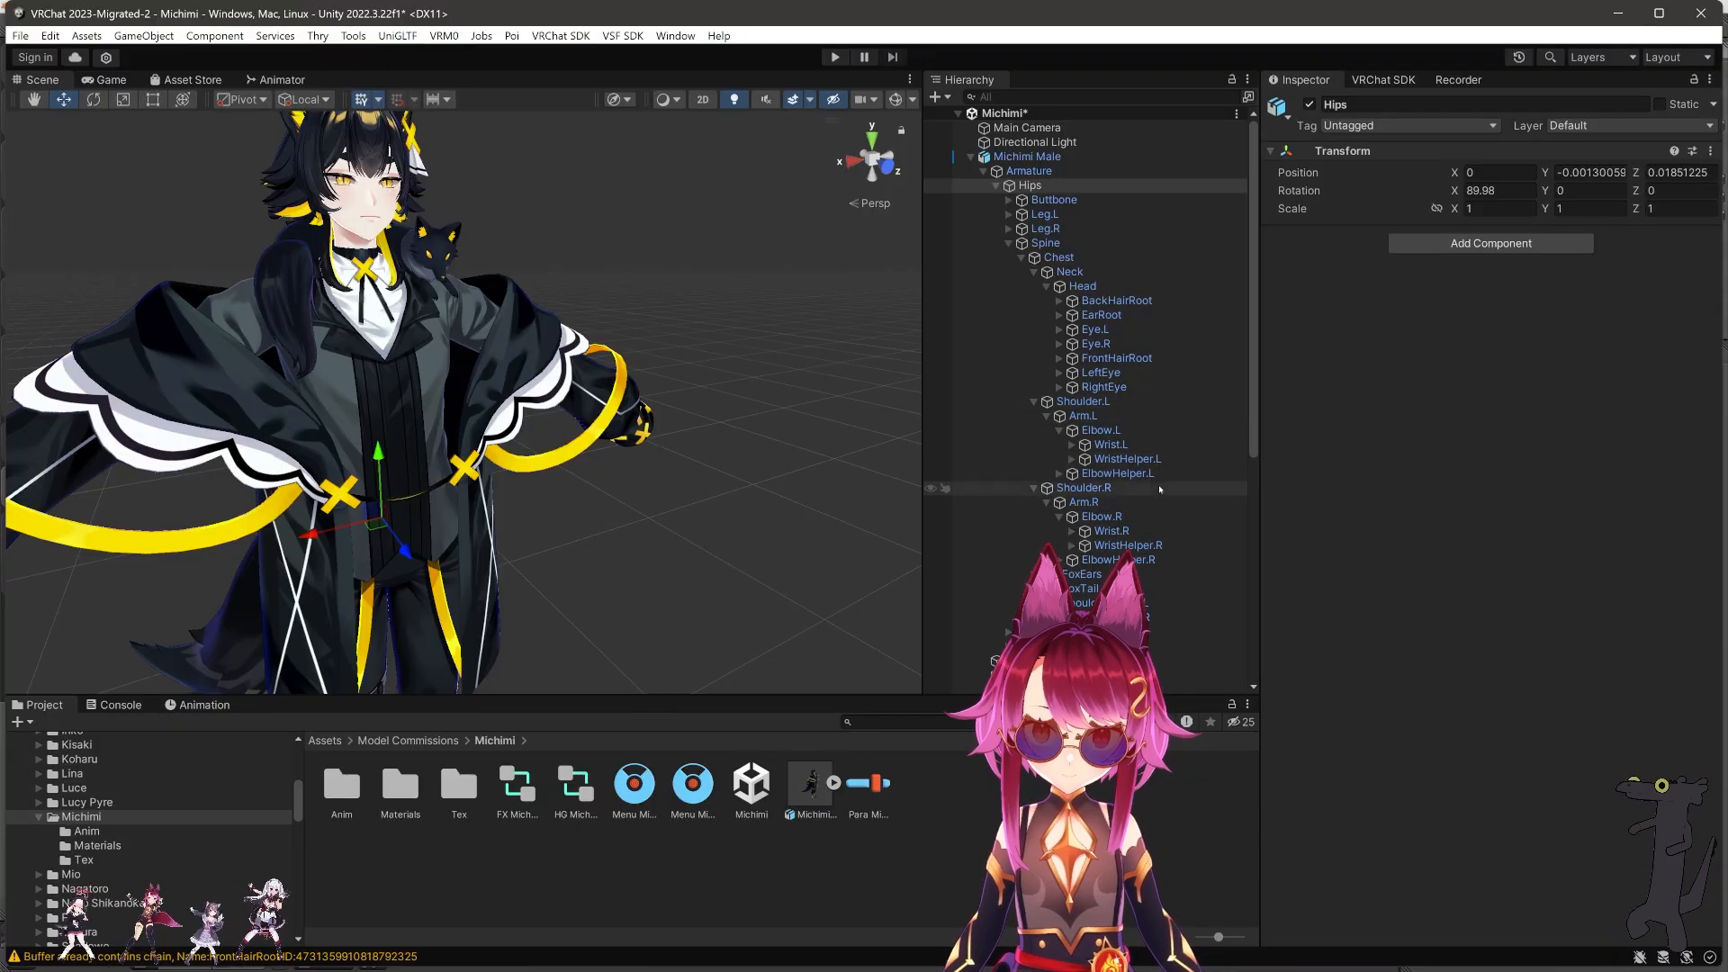
- Paste the copied Phys Bone settings onto the front hair root bone's Phys Bone
{"action": "left_click", "coordinate": [1116, 358]}
{"action": "right_click", "coordinate": [1383, 236]}
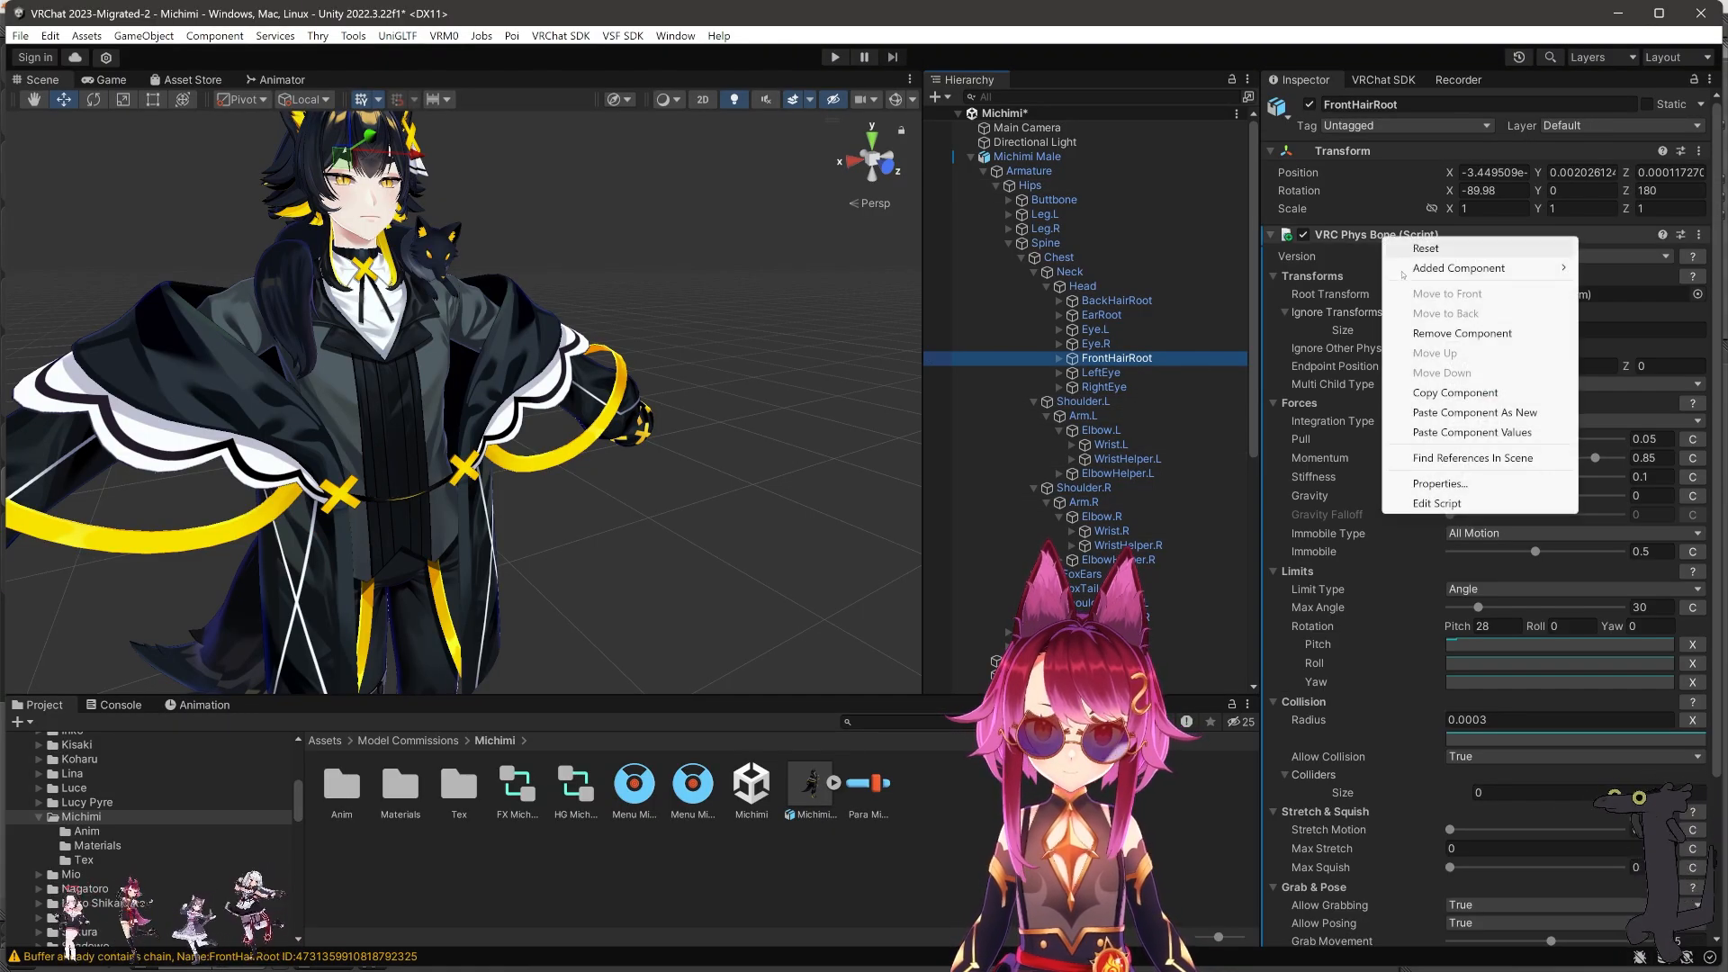
{"action": "left_click", "coordinate": [1467, 431]}
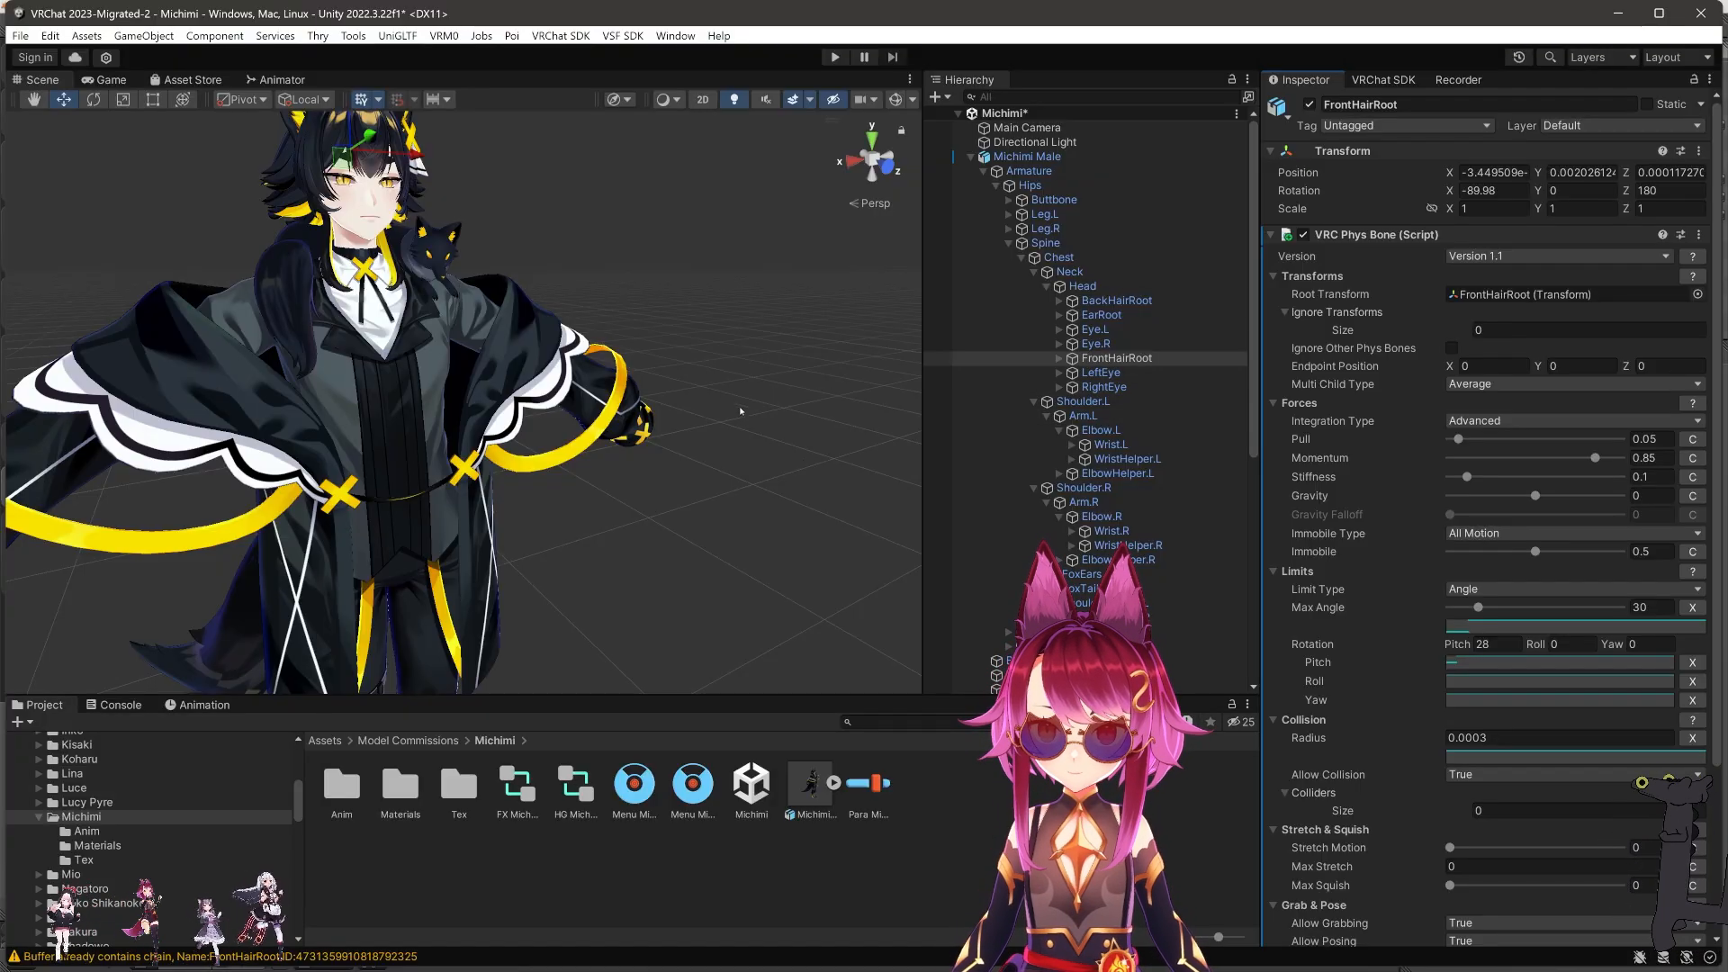
{"action": "scroll", "coordinate": [1130, 450], "scroll_direction": "down", "scroll_amount": 8}
{"action": "left_click_drag", "start_coordinate": [686, 389], "coordinate": [512, 365], "text": "alt"}
{"action": "middle_click_drag", "start_coordinate": [522, 320], "coordinate": [539, 462]}
{"action": "scroll", "coordinate": [539, 463], "scroll_direction": "up", "scroll_amount": 5}
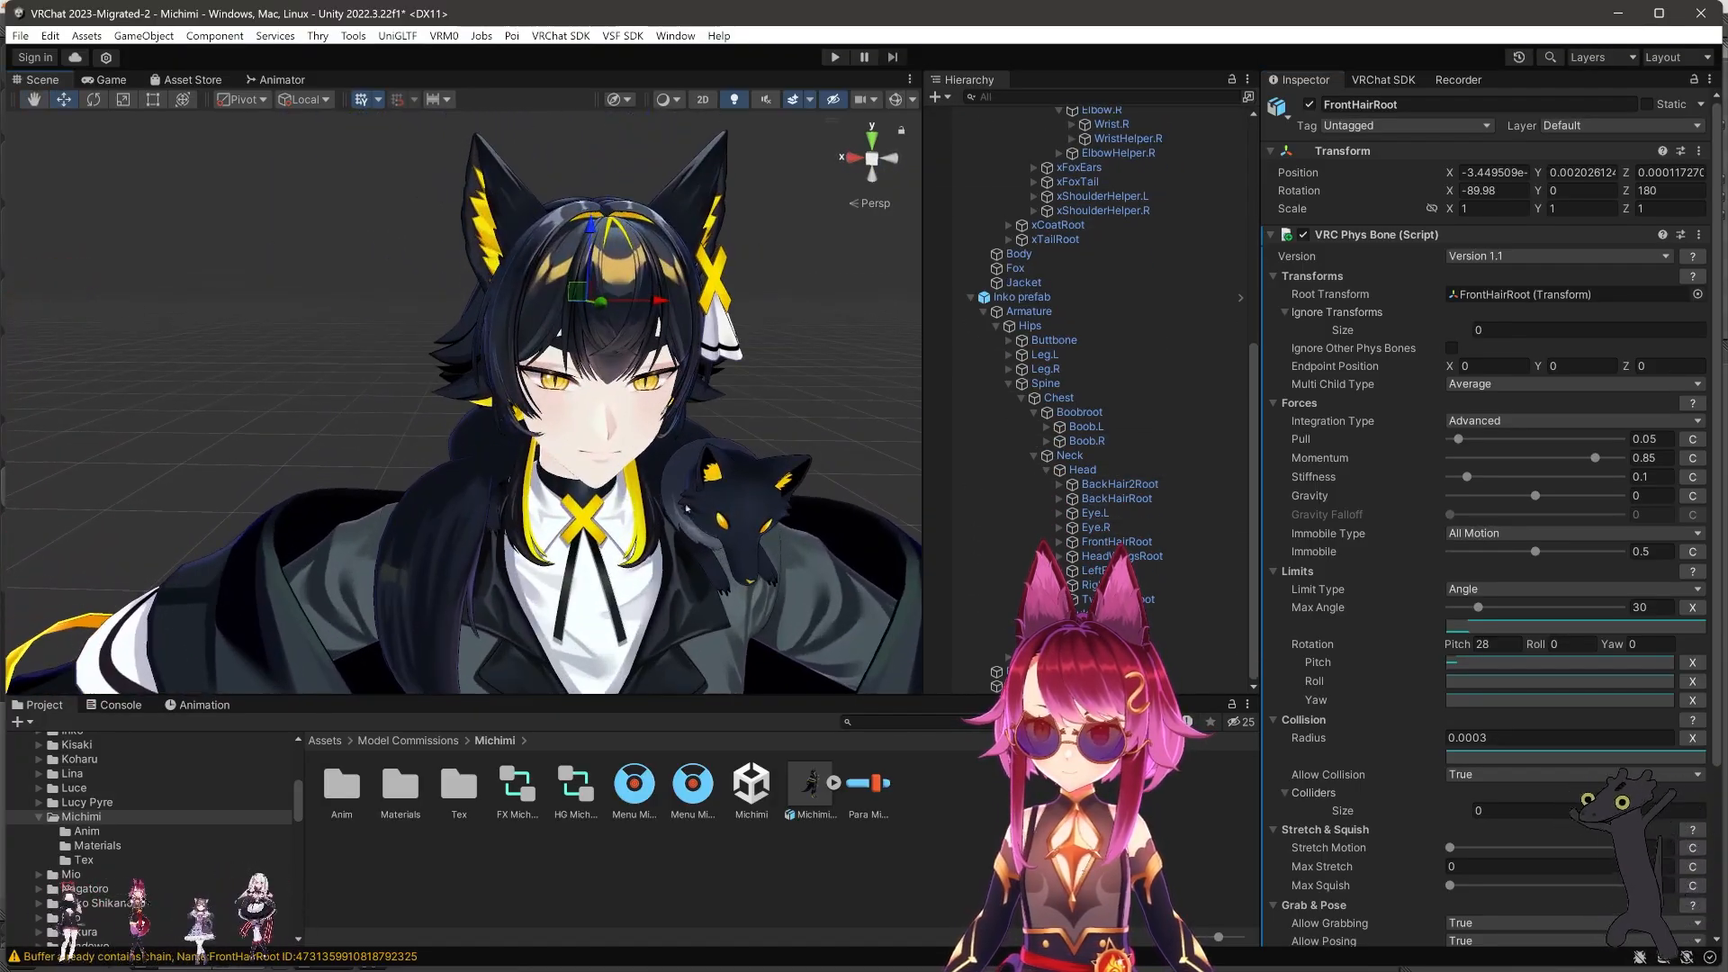
{"action": "left_click_drag", "start_coordinate": [539, 462], "coordinate": [720, 459], "text": "alt"}
{"action": "scroll", "coordinate": [1169, 437], "scroll_direction": "up", "scroll_amount": 4}
{"action": "scroll", "coordinate": [1138, 304], "scroll_direction": "up", "scroll_amount": 3}
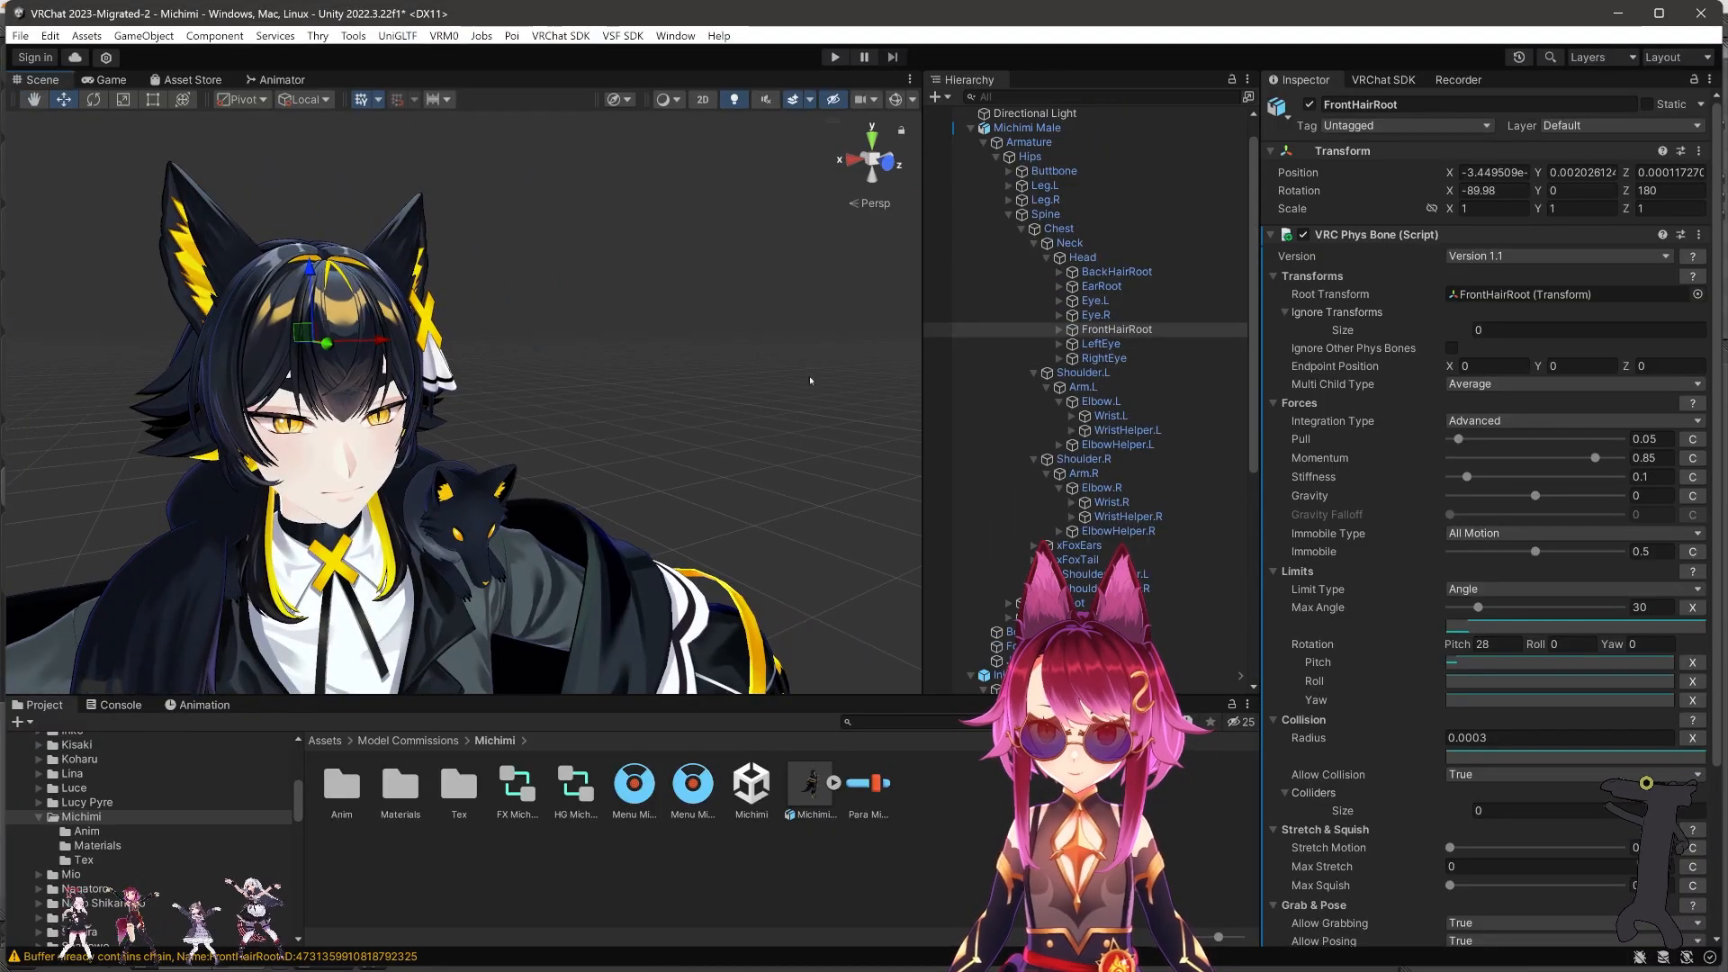
- Add the copied Phys Bone to BackHairRoot, rooted on itself, with cone previews shown
{"action": "left_click", "coordinate": [1120, 272]}
{"action": "right_click", "coordinate": [1345, 153]}
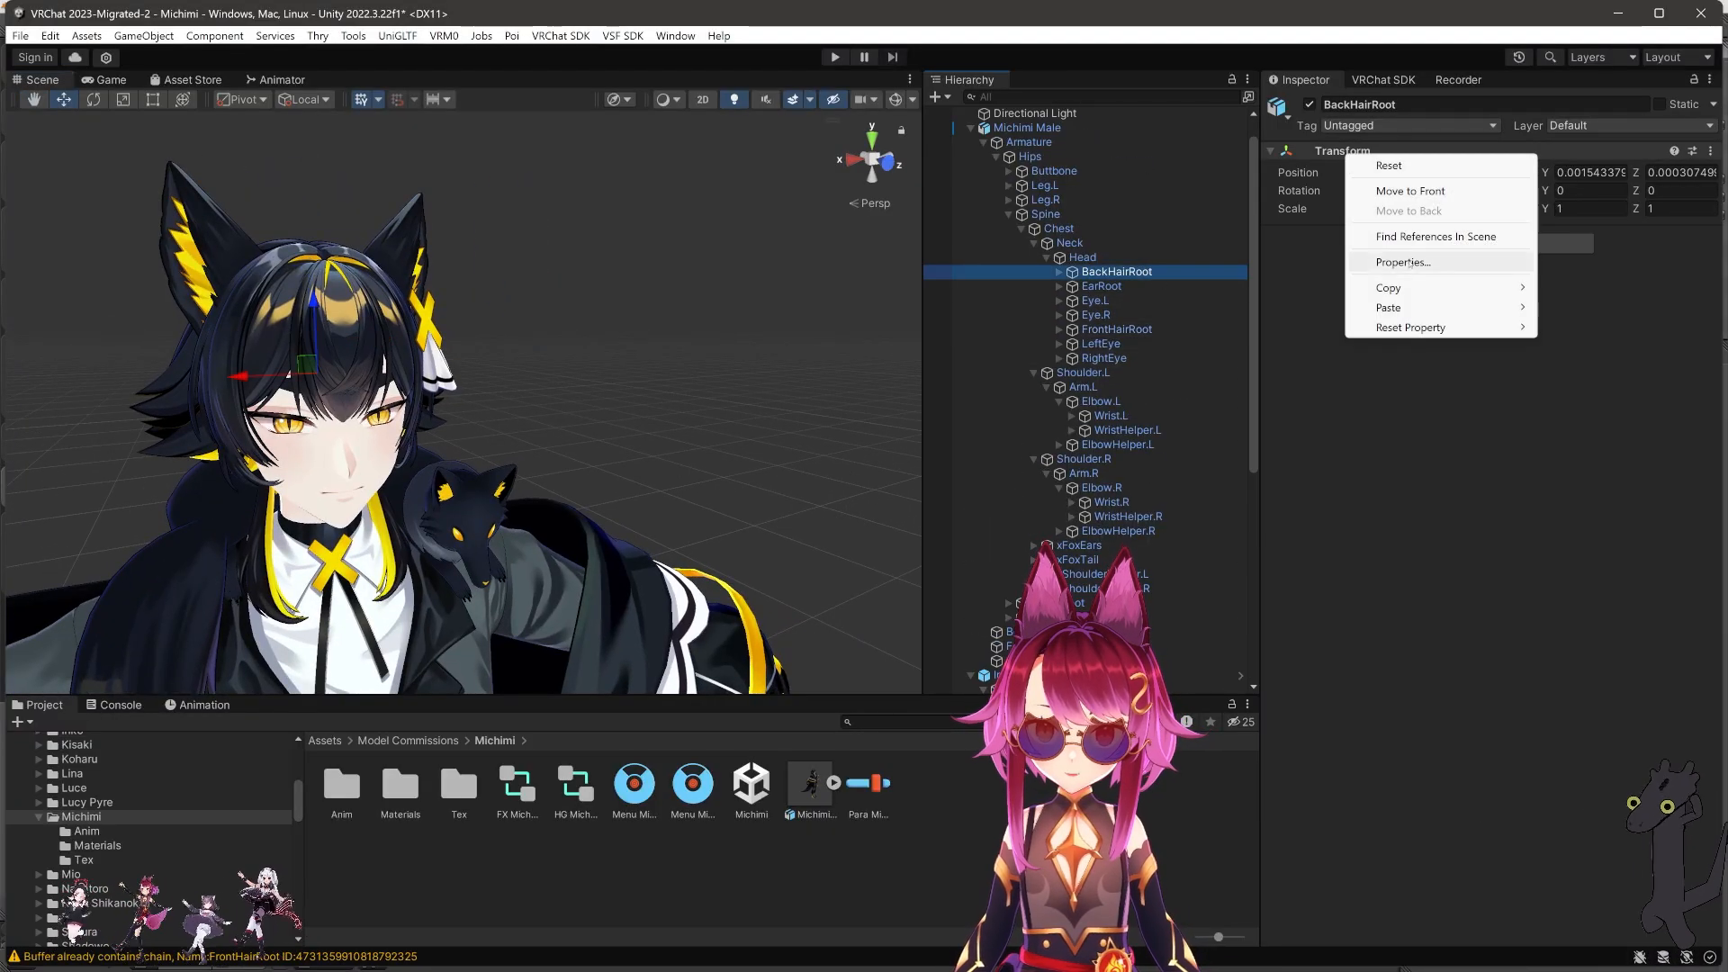
{"action": "mouse_move", "coordinate": [1495, 310]}
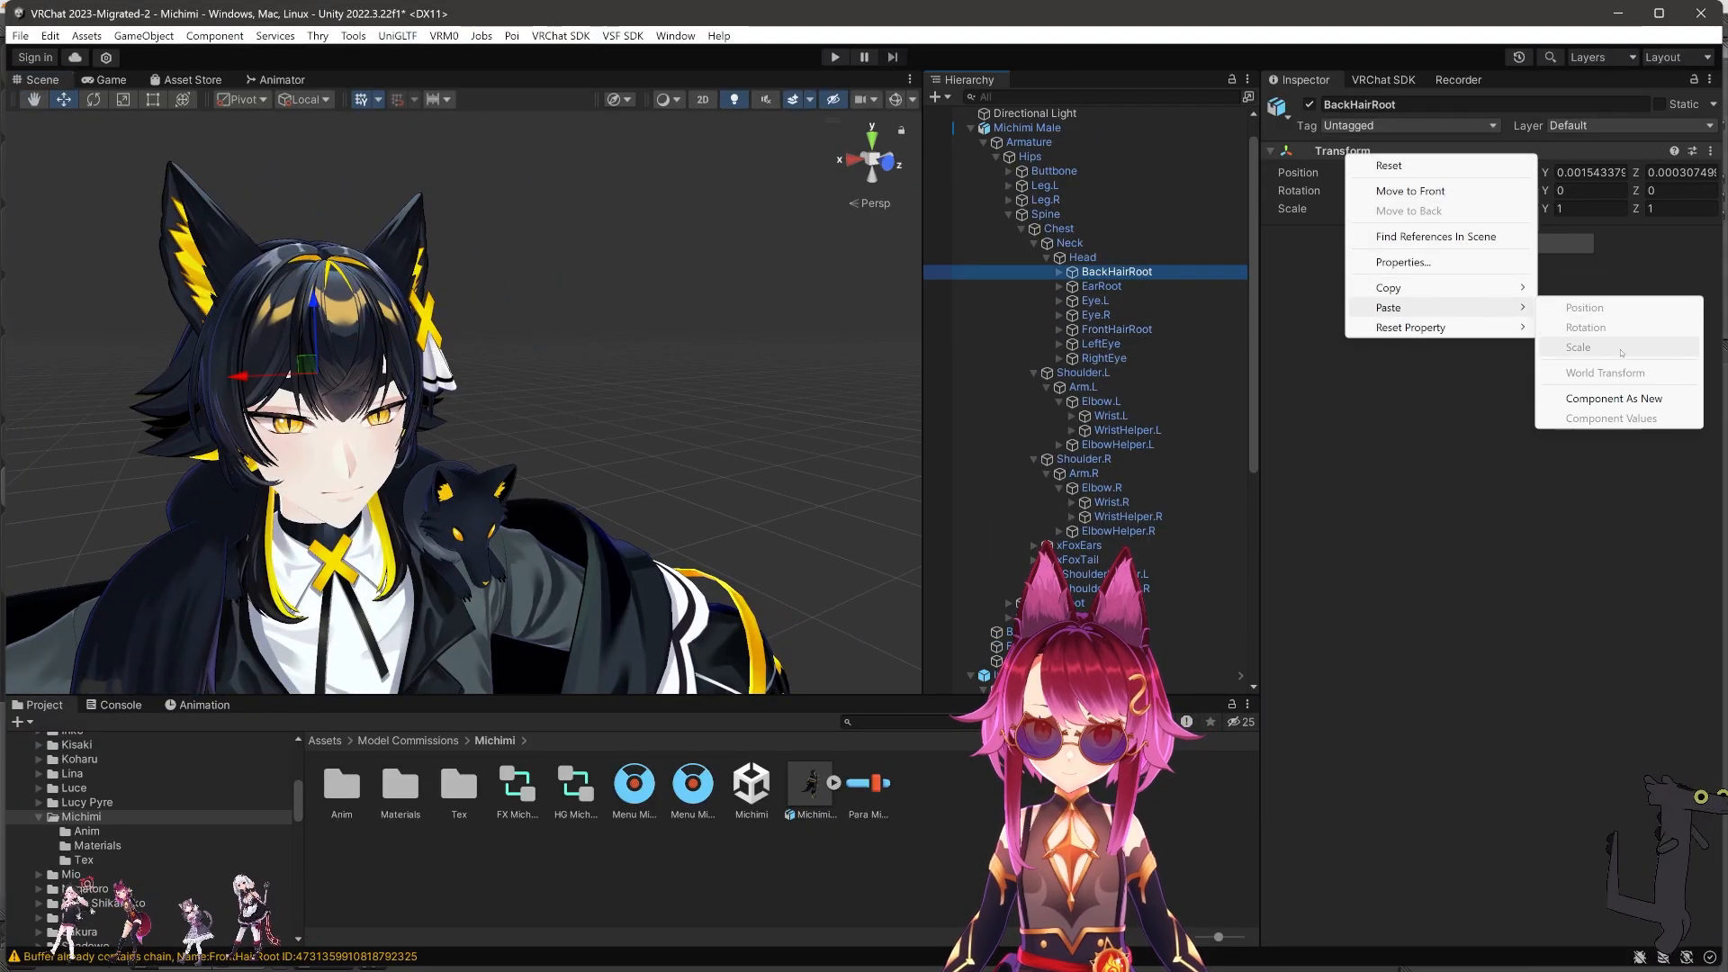
{"action": "left_click", "coordinate": [1613, 399]}
{"action": "key", "text": "f"}
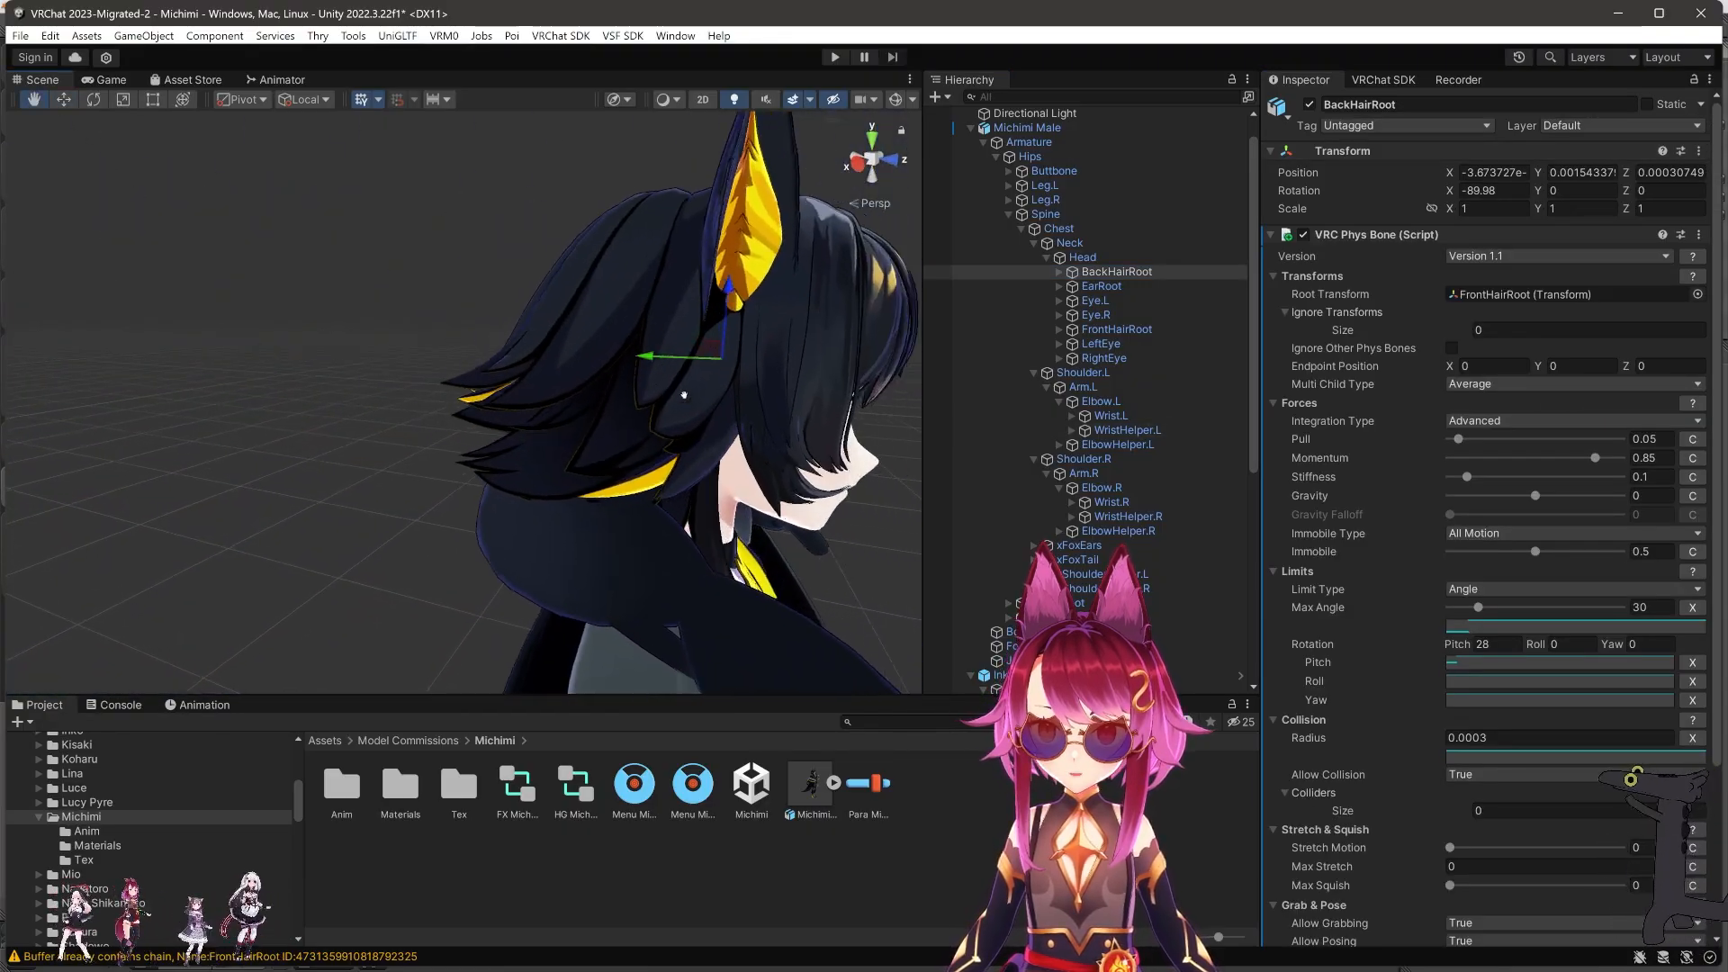
{"action": "left_click_drag", "start_coordinate": [1116, 272], "coordinate": [1489, 294]}
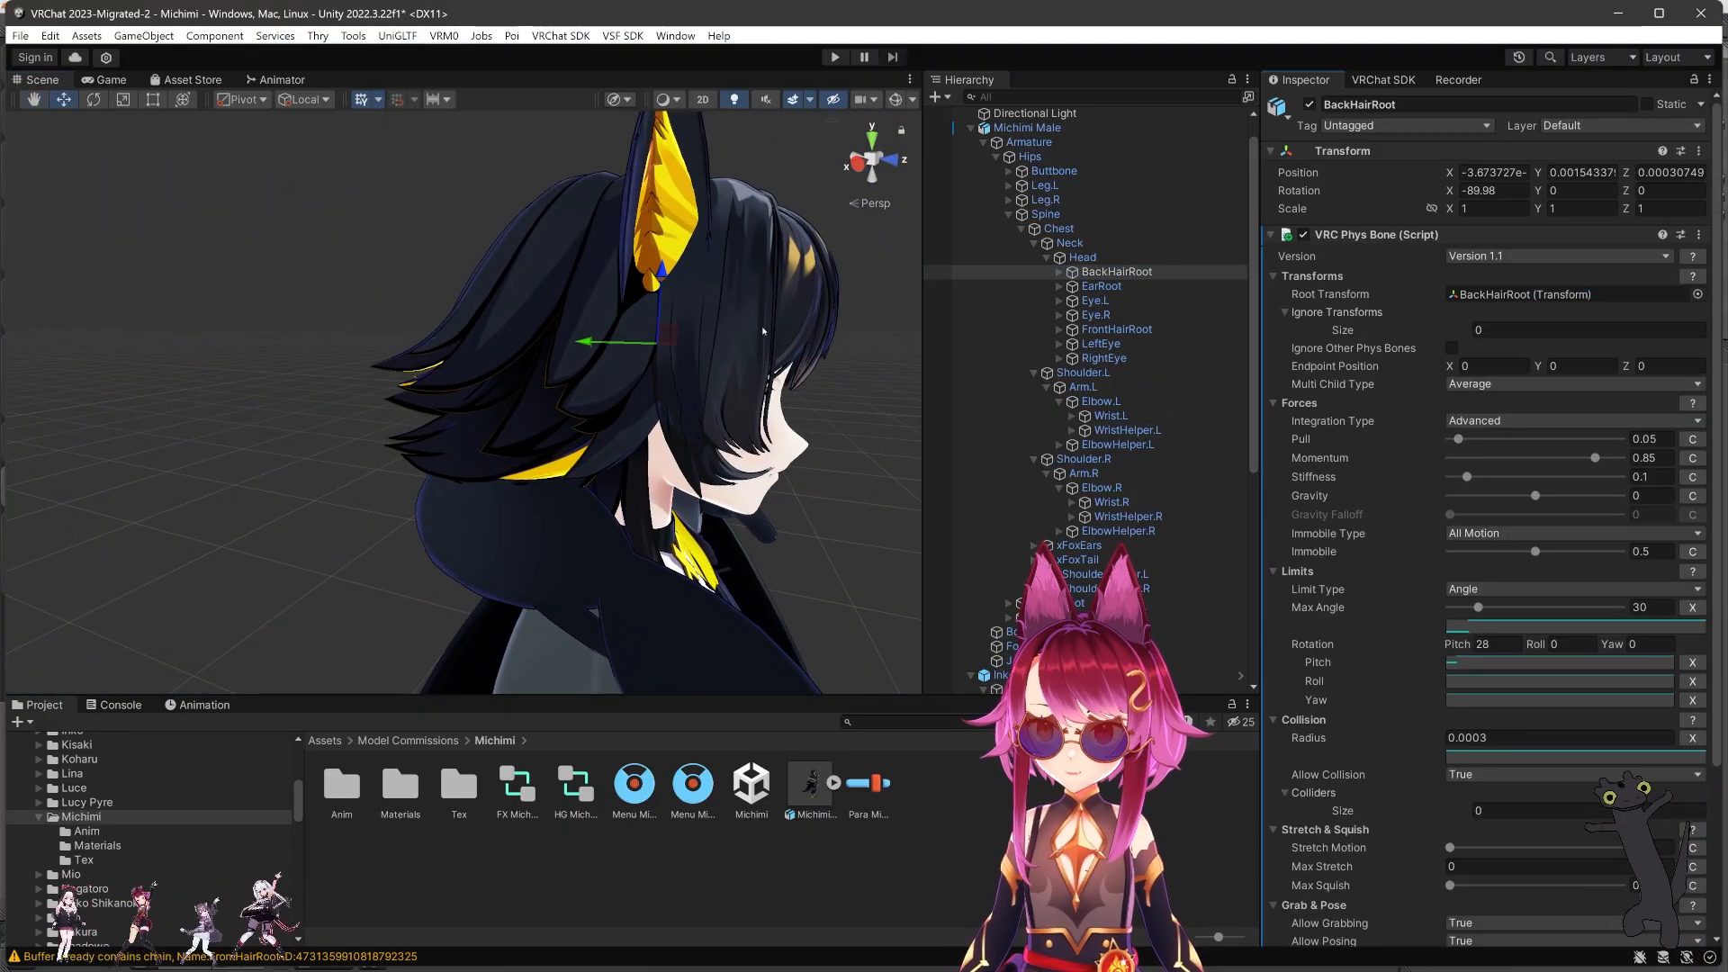
{"action": "left_click", "coordinate": [894, 99]}
{"action": "right_click_drag", "start_coordinate": [664, 383], "coordinate": [664, 444], "text": "alt"}
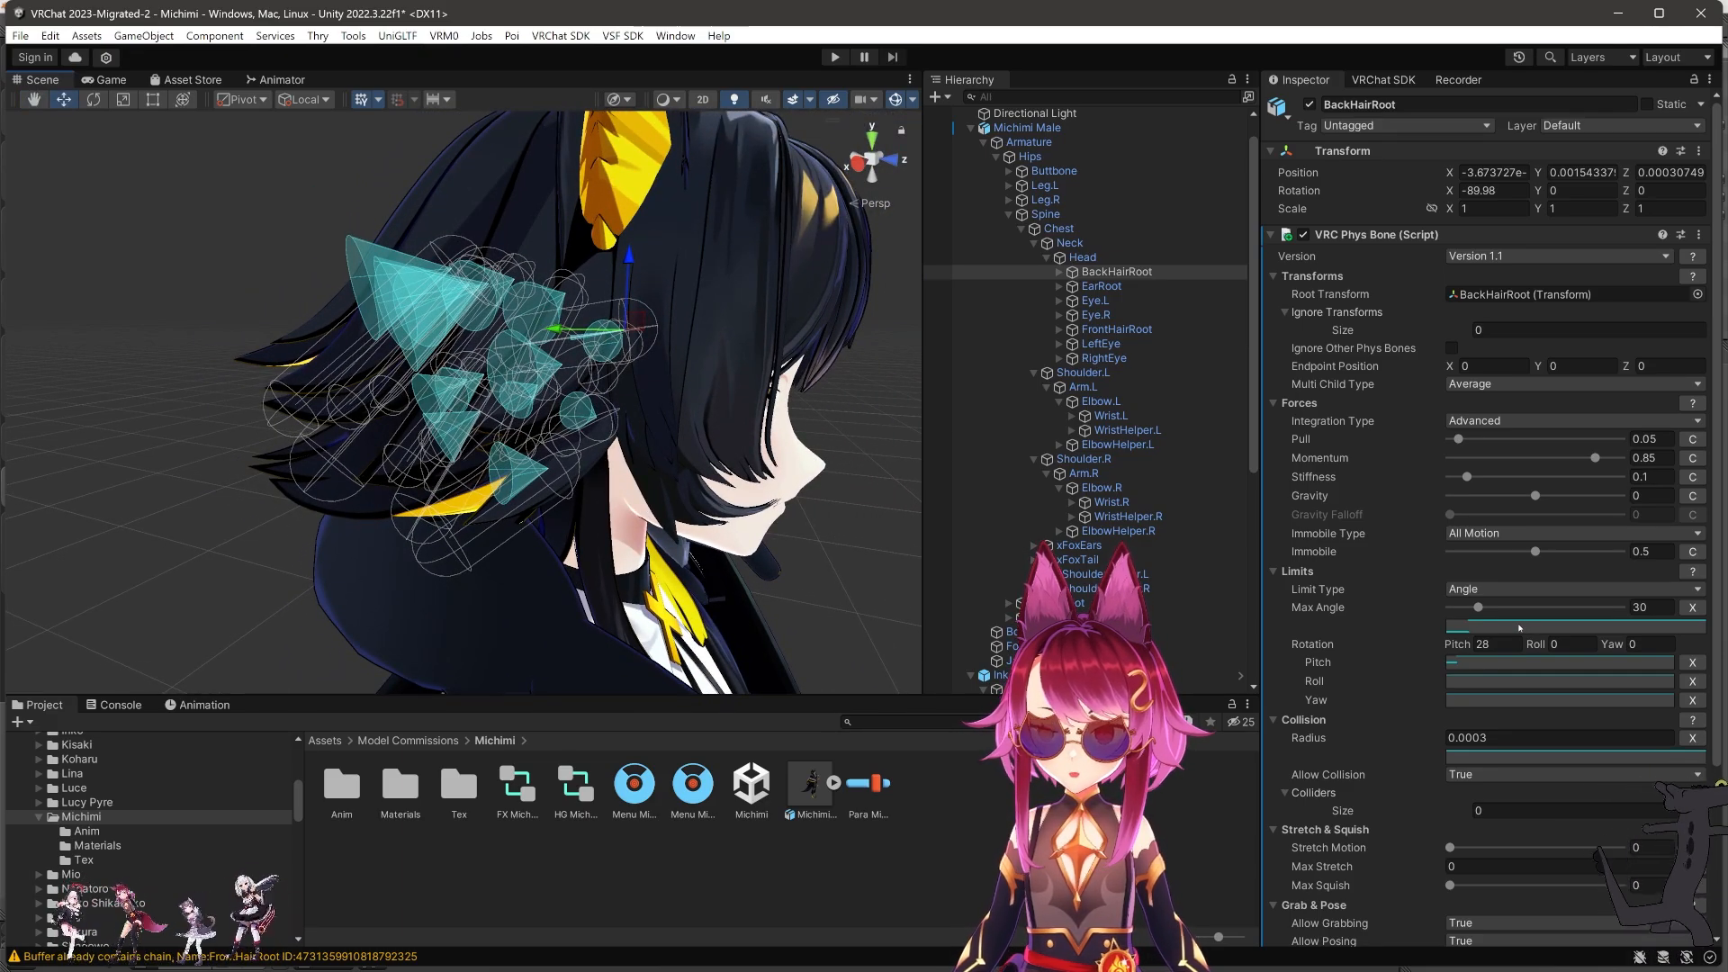
- Set the back hair's Max Angle to 30 and Rotation Pitch to 0
{"action": "type", "text": "0"}
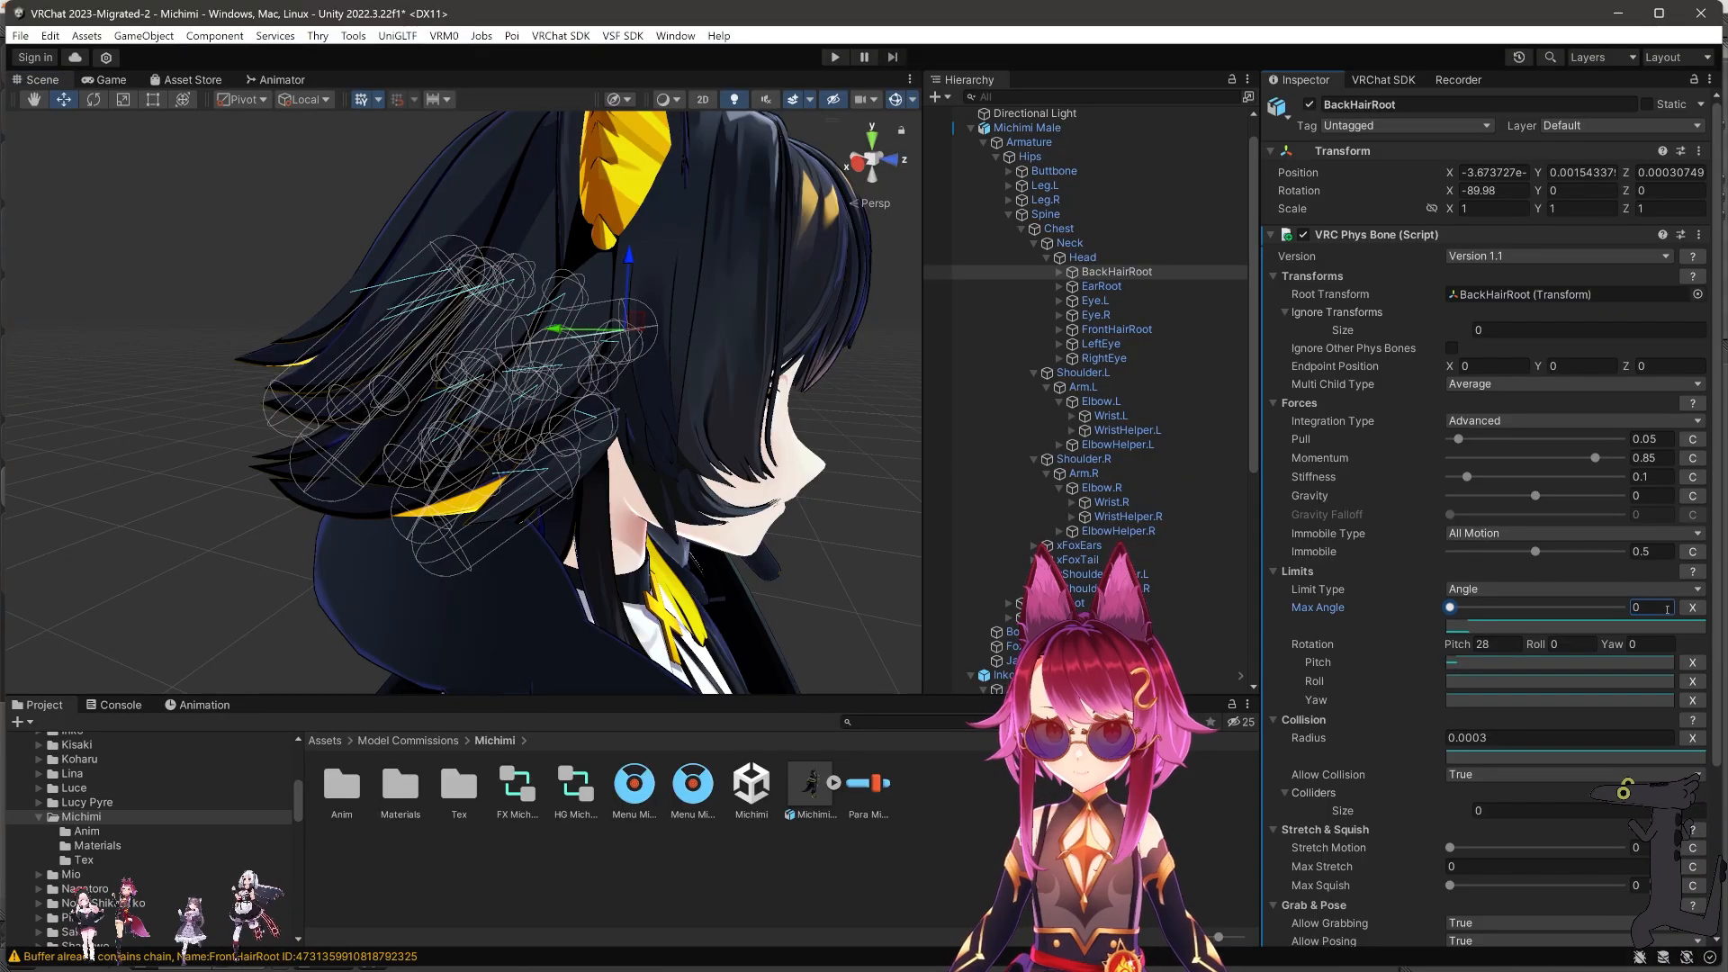
{"action": "left_click", "coordinate": [1690, 612]}
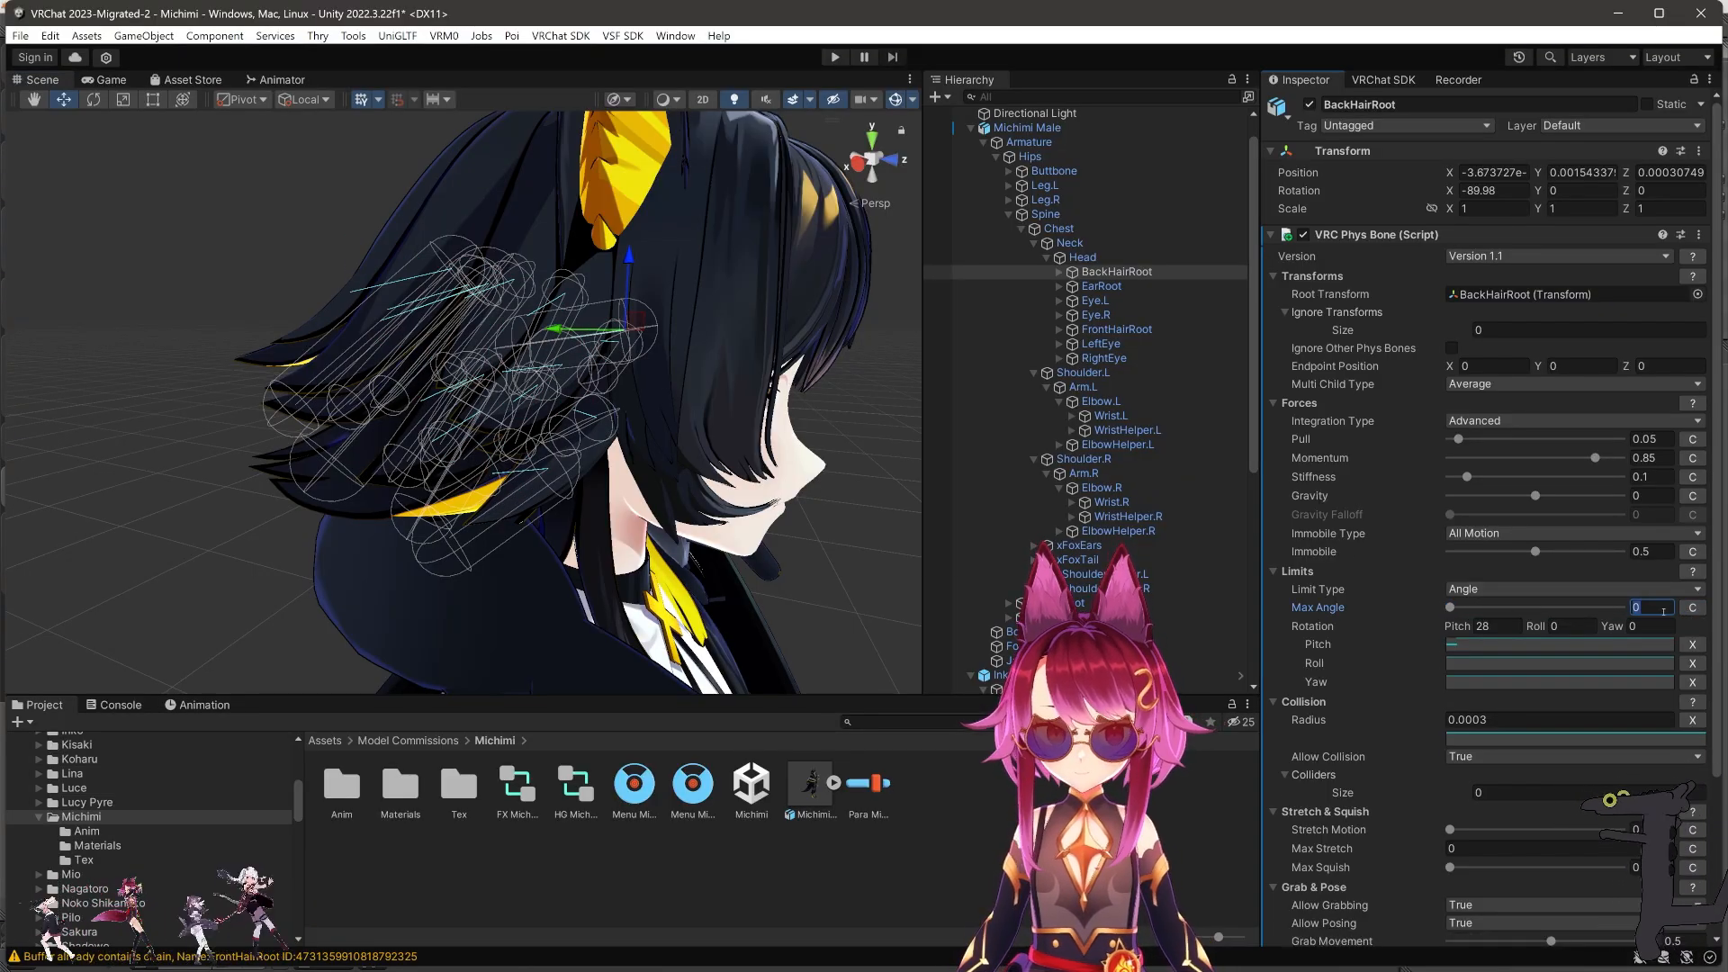
{"action": "type", "text": "30"}
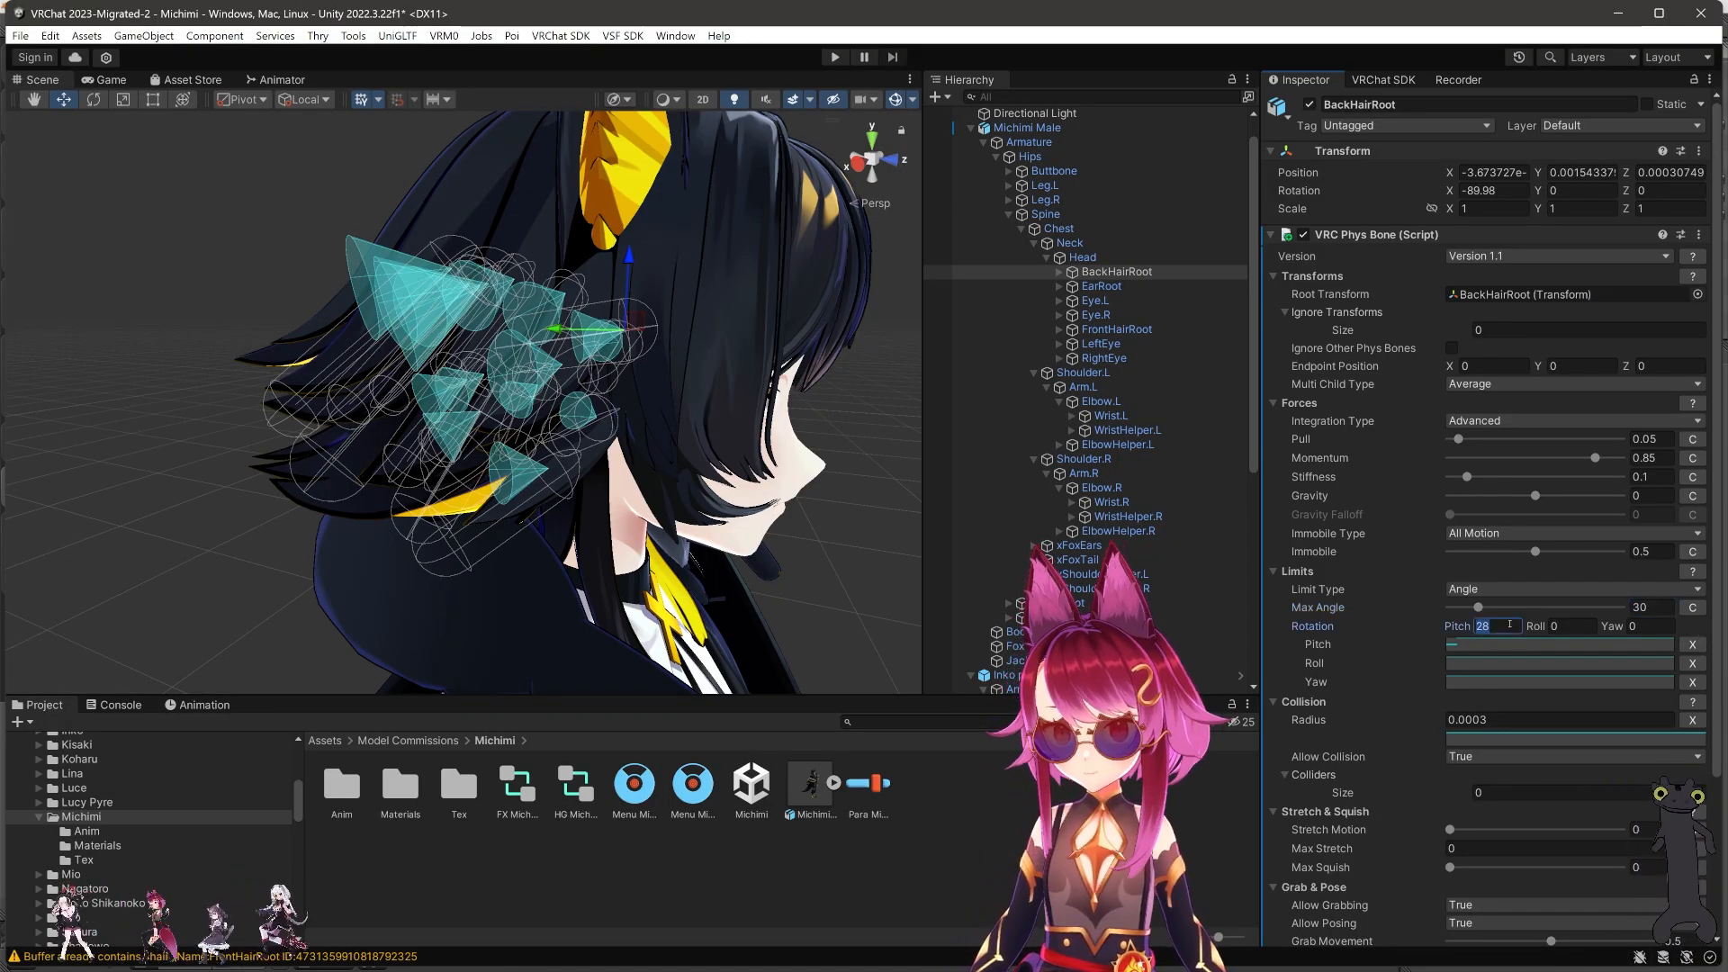
{"action": "key", "text": "BackSpace"}
{"action": "key", "text": "BackSpace"}
{"action": "type", "text": "0"}
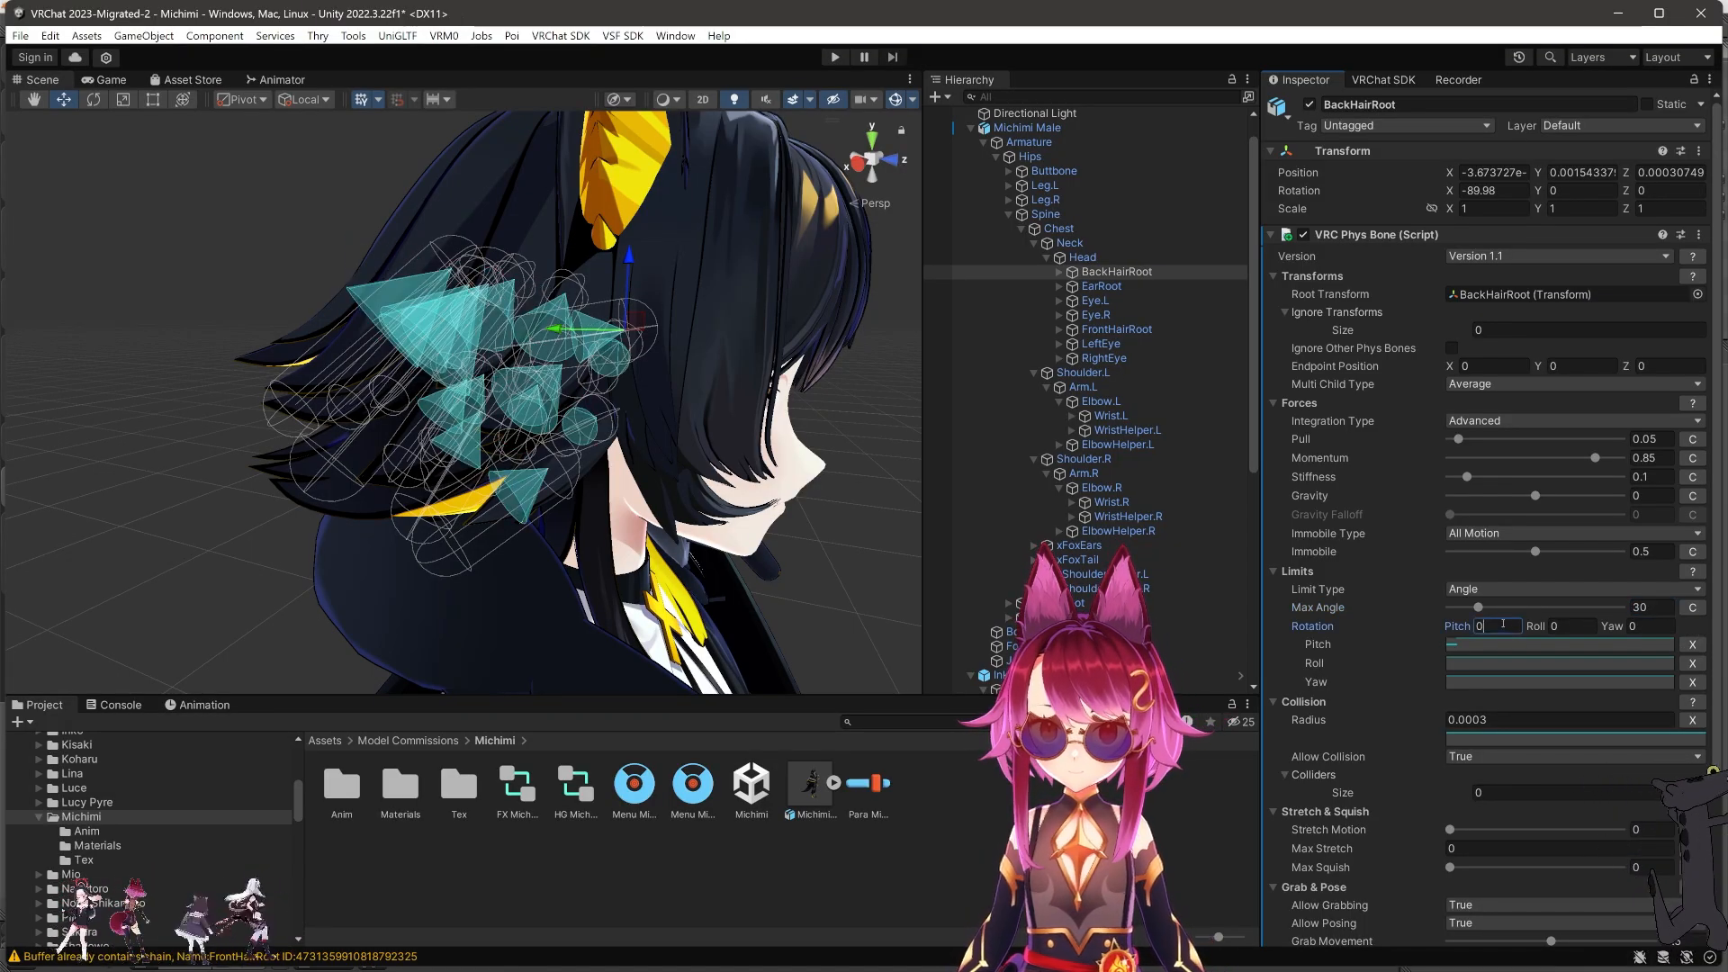
{"action": "left_click", "coordinate": [1692, 645]}
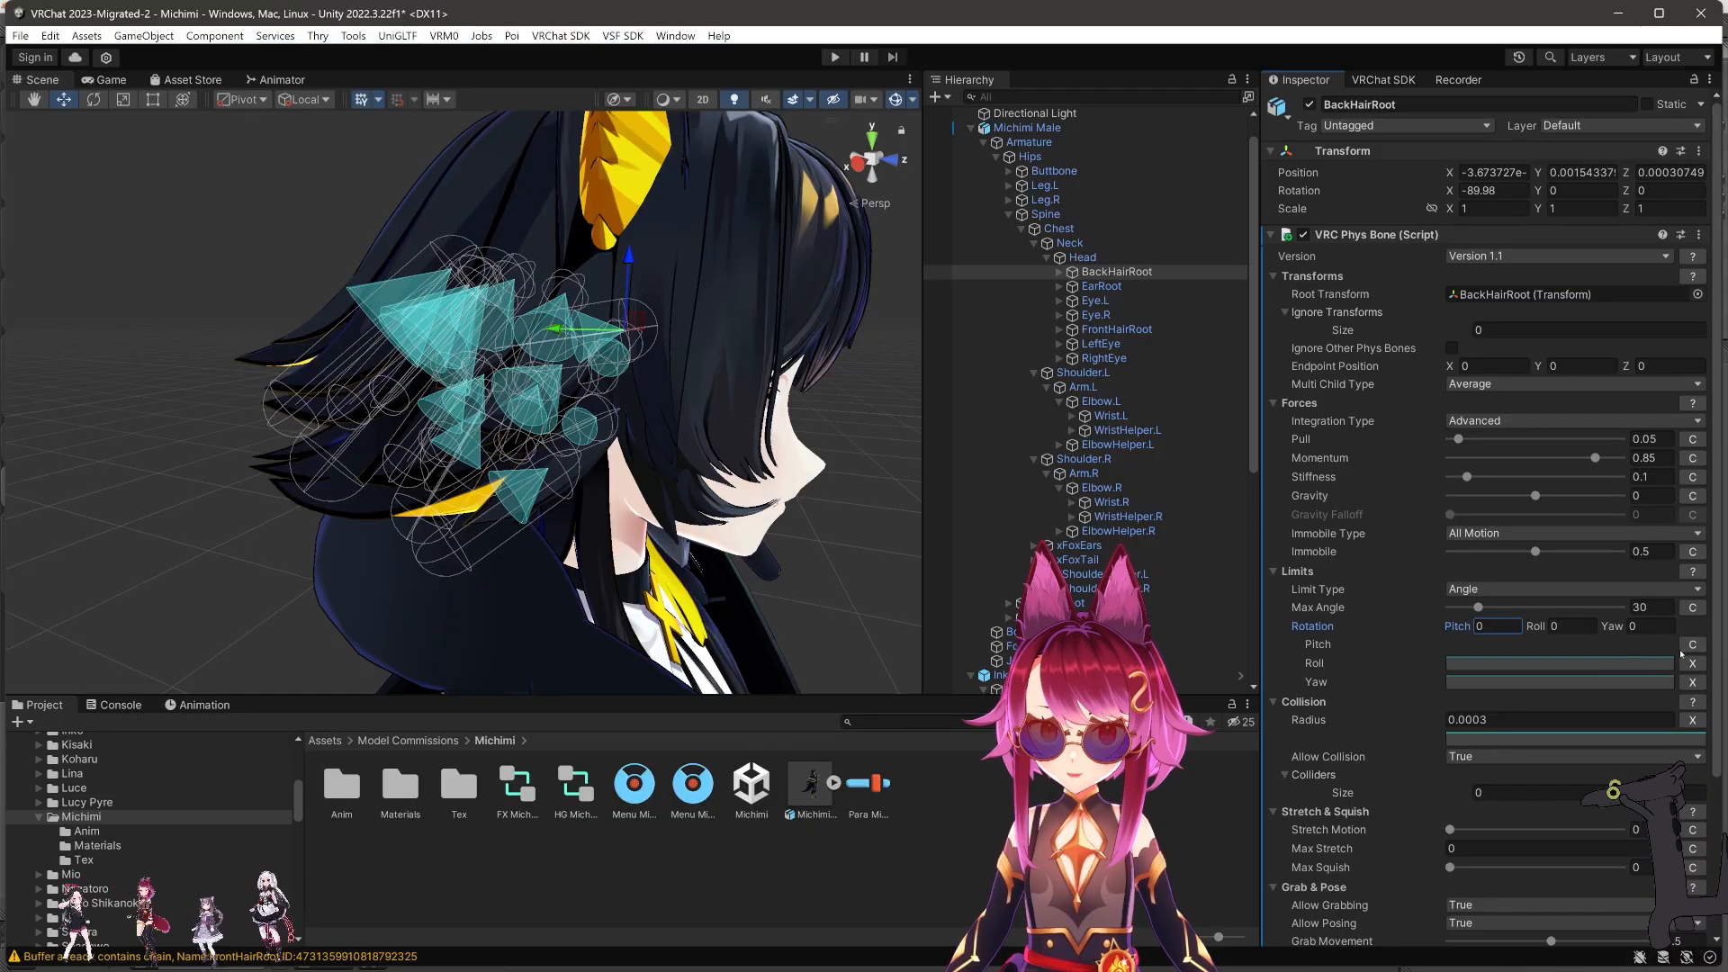
{"action": "left_click", "coordinate": [1682, 647]}
{"action": "middle_click_drag", "start_coordinate": [874, 488], "coordinate": [932, 523]}
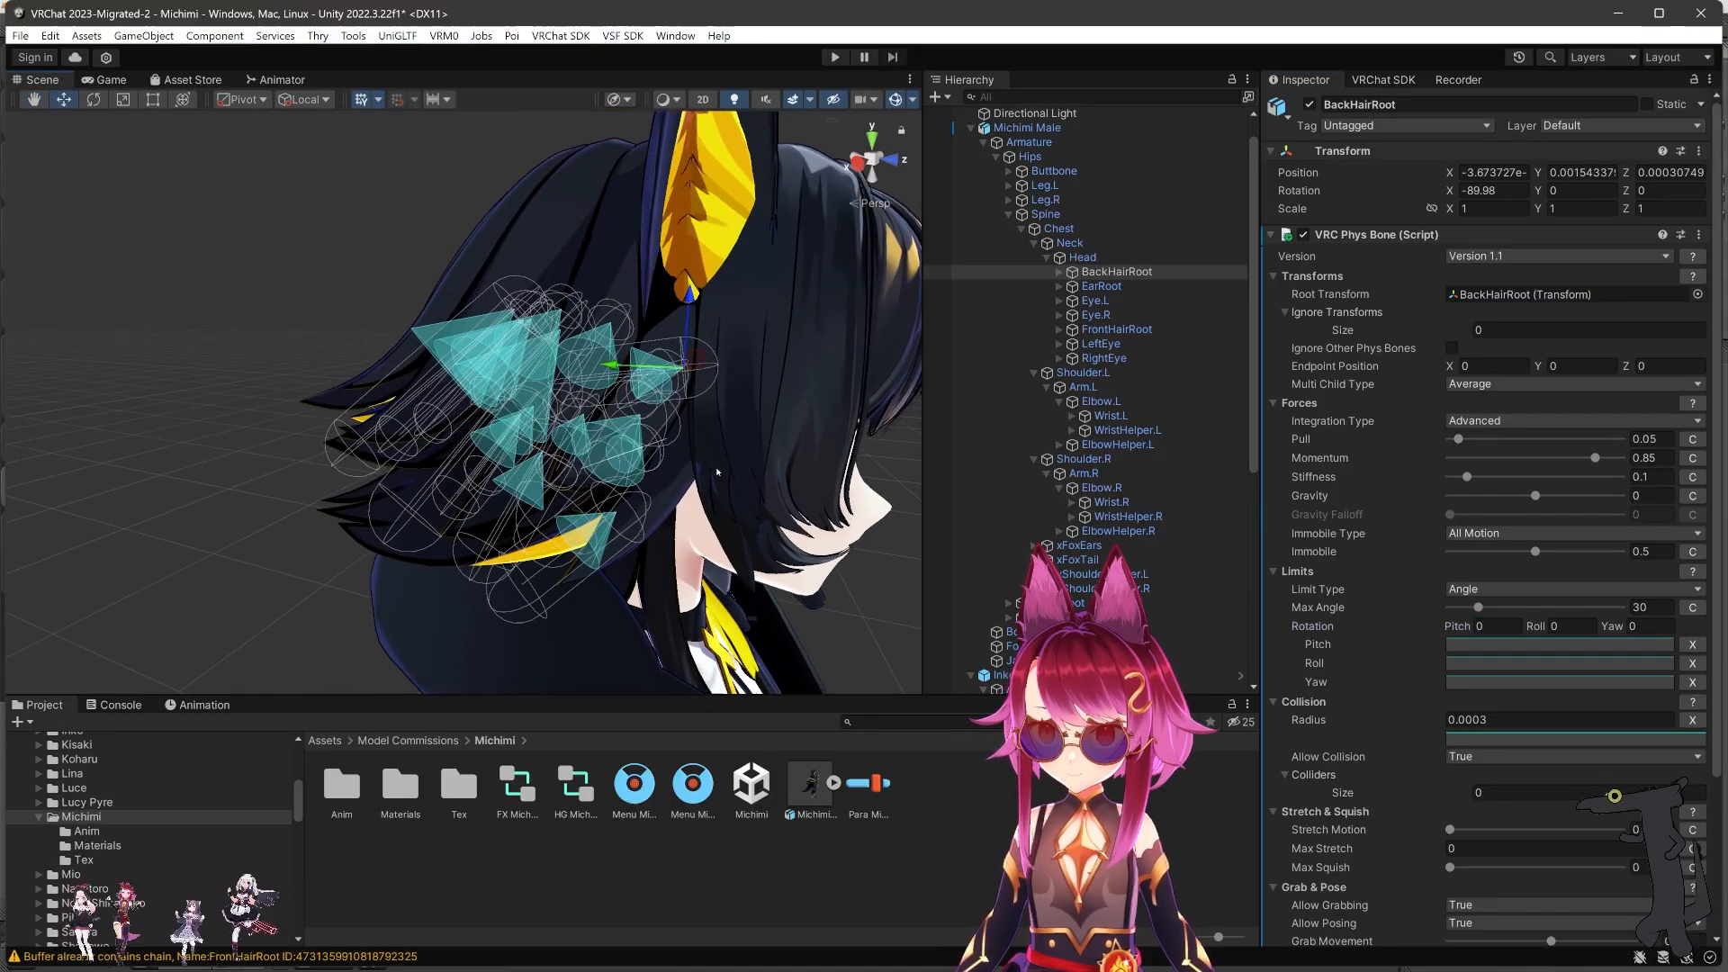
{"action": "scroll", "coordinate": [900, 513], "scroll_direction": "up", "scroll_amount": 2}
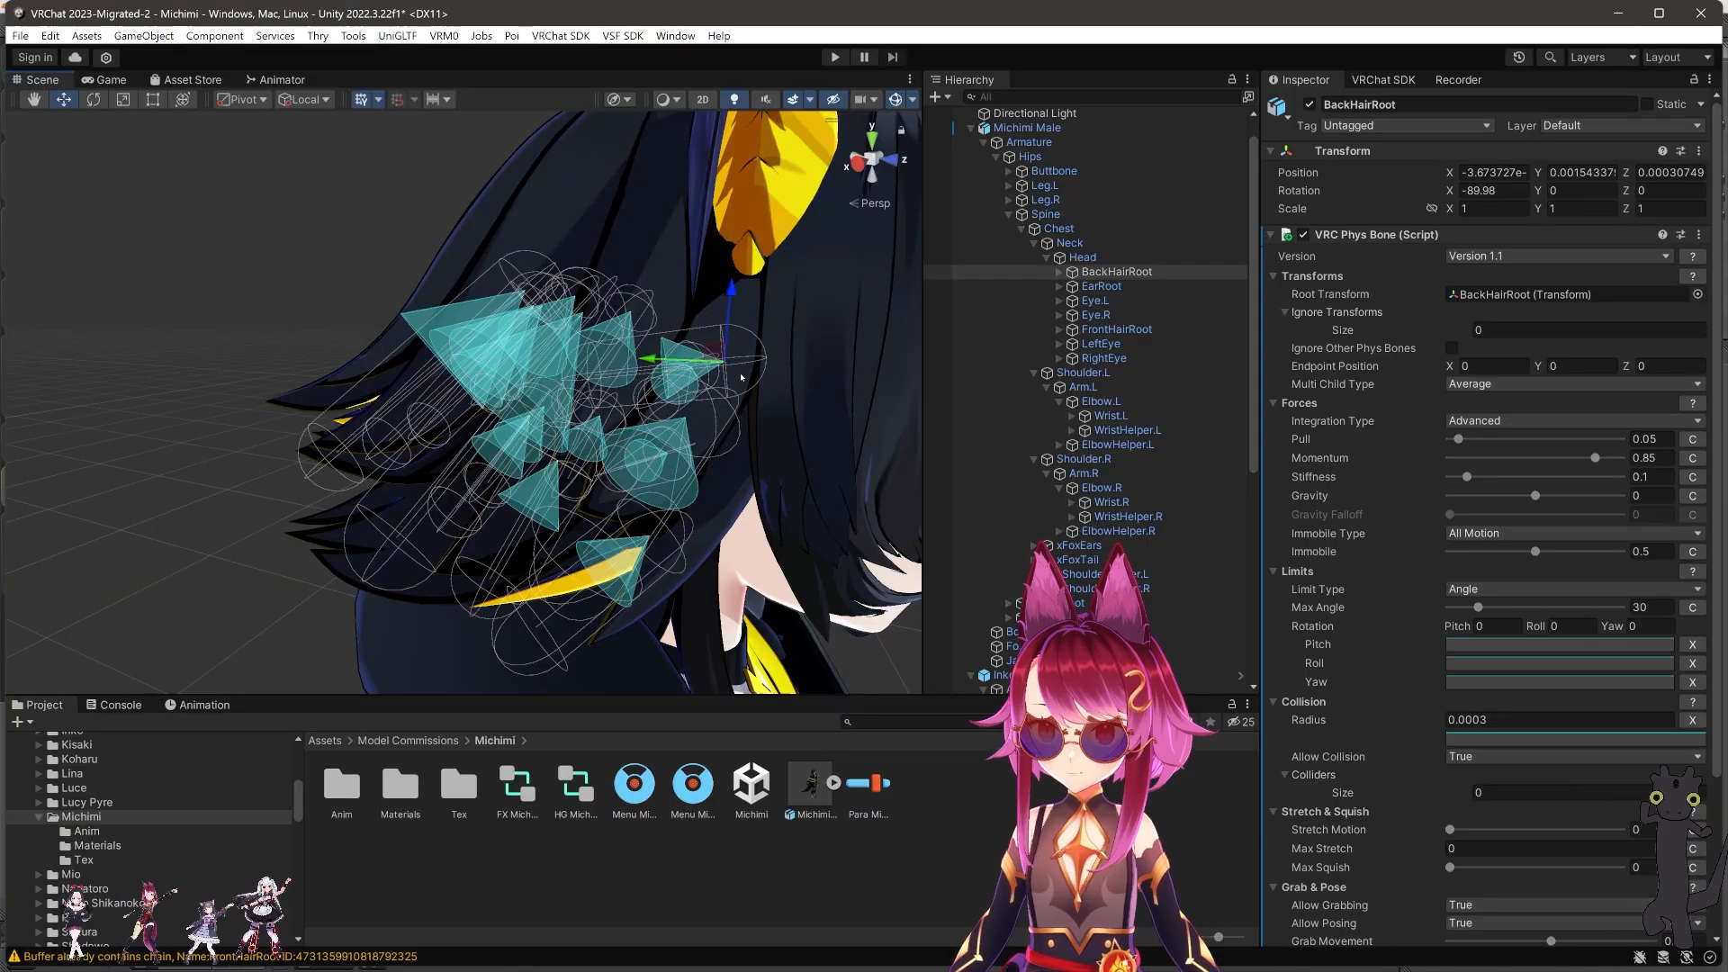
- Give Max Angle a curve starting at 0 and rising to full, then enter play mode
{"action": "left_click", "coordinate": [1692, 611]}
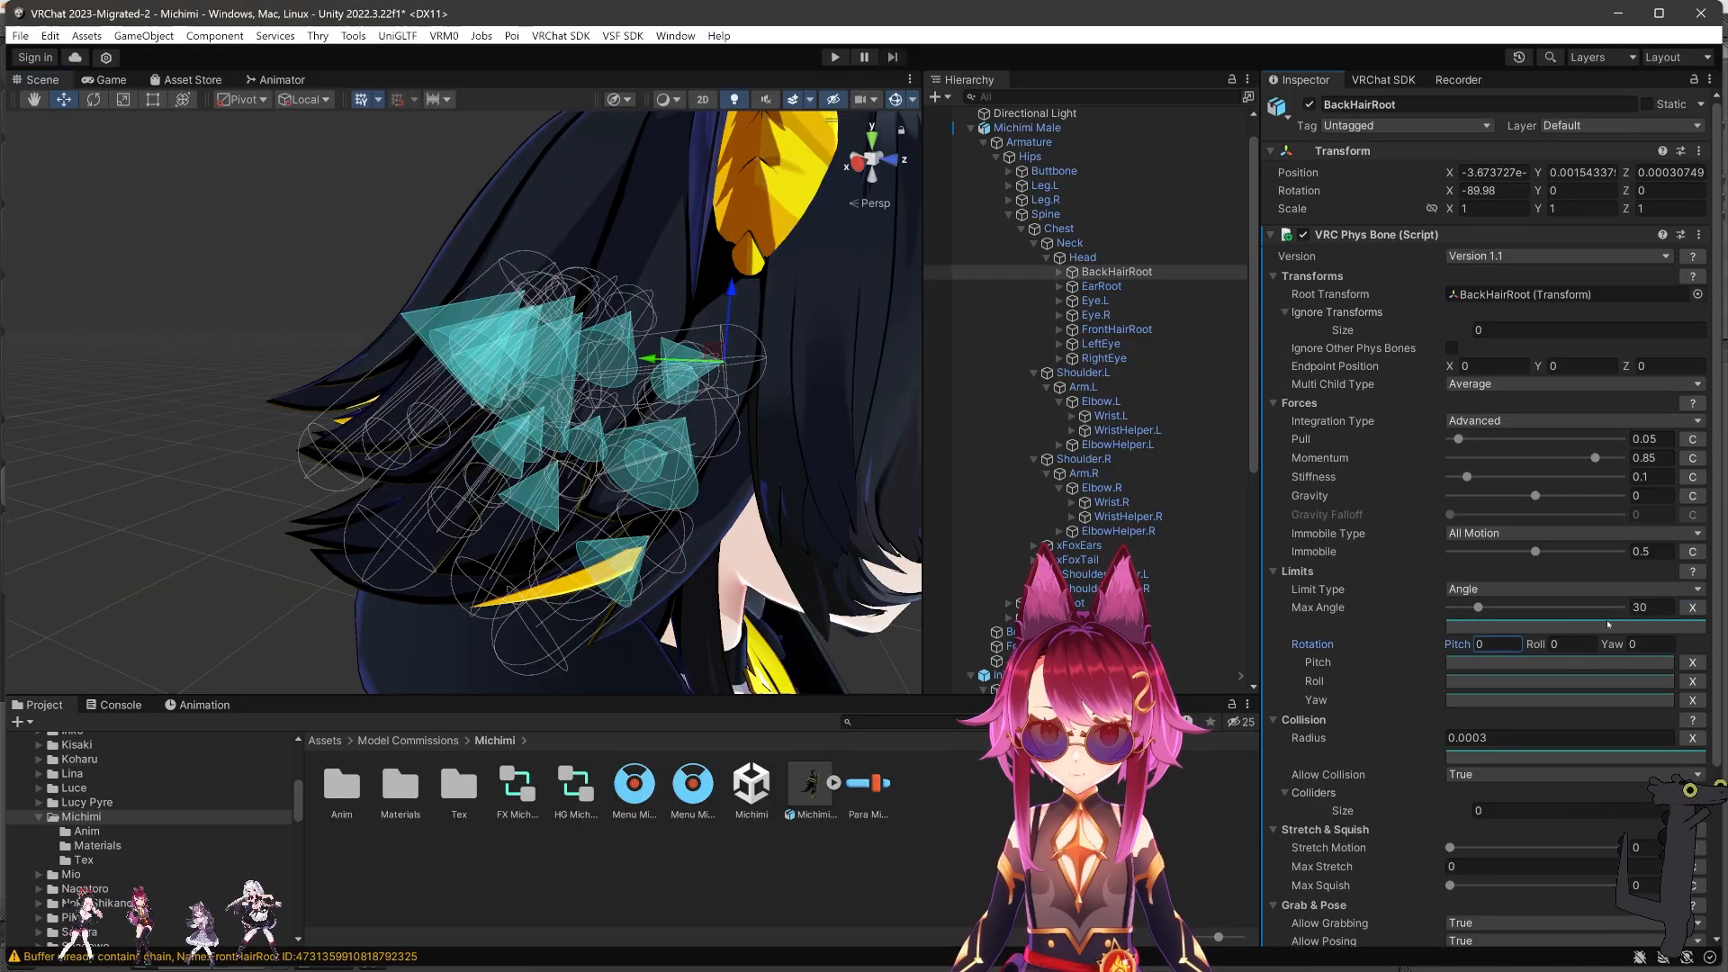
{"action": "left_click", "coordinate": [1447, 626]}
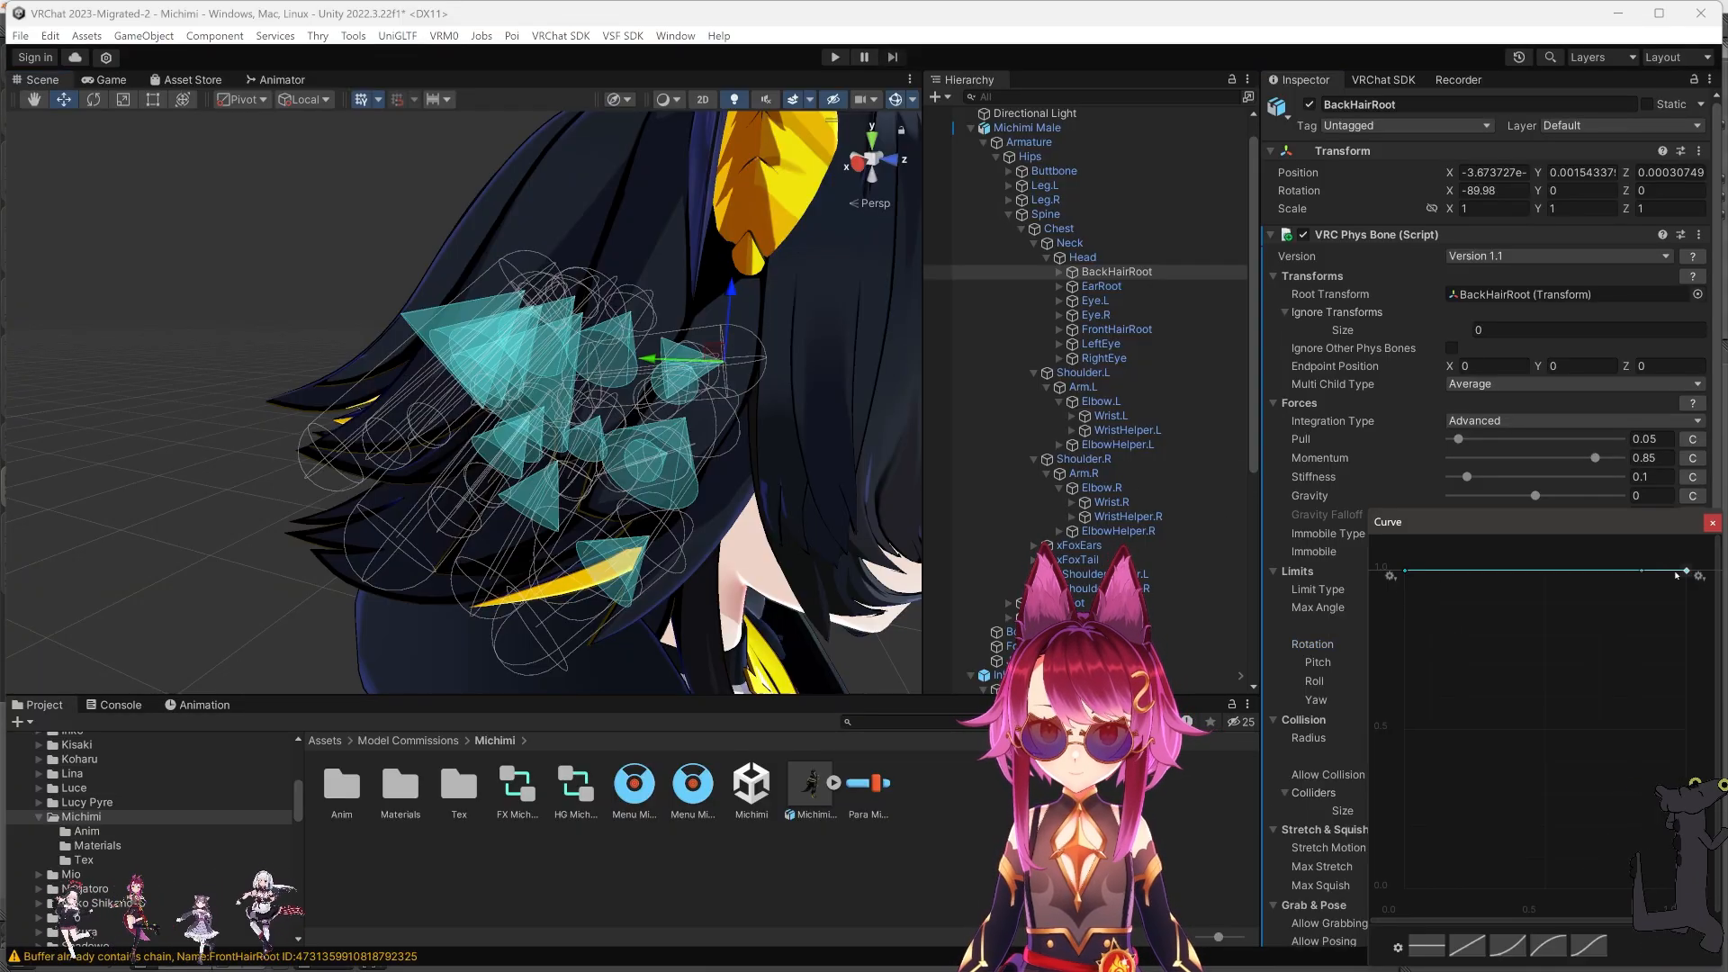
{"action": "left_click_drag", "start_coordinate": [1388, 572], "coordinate": [1415, 891]}
{"action": "left_click", "coordinate": [834, 57]}
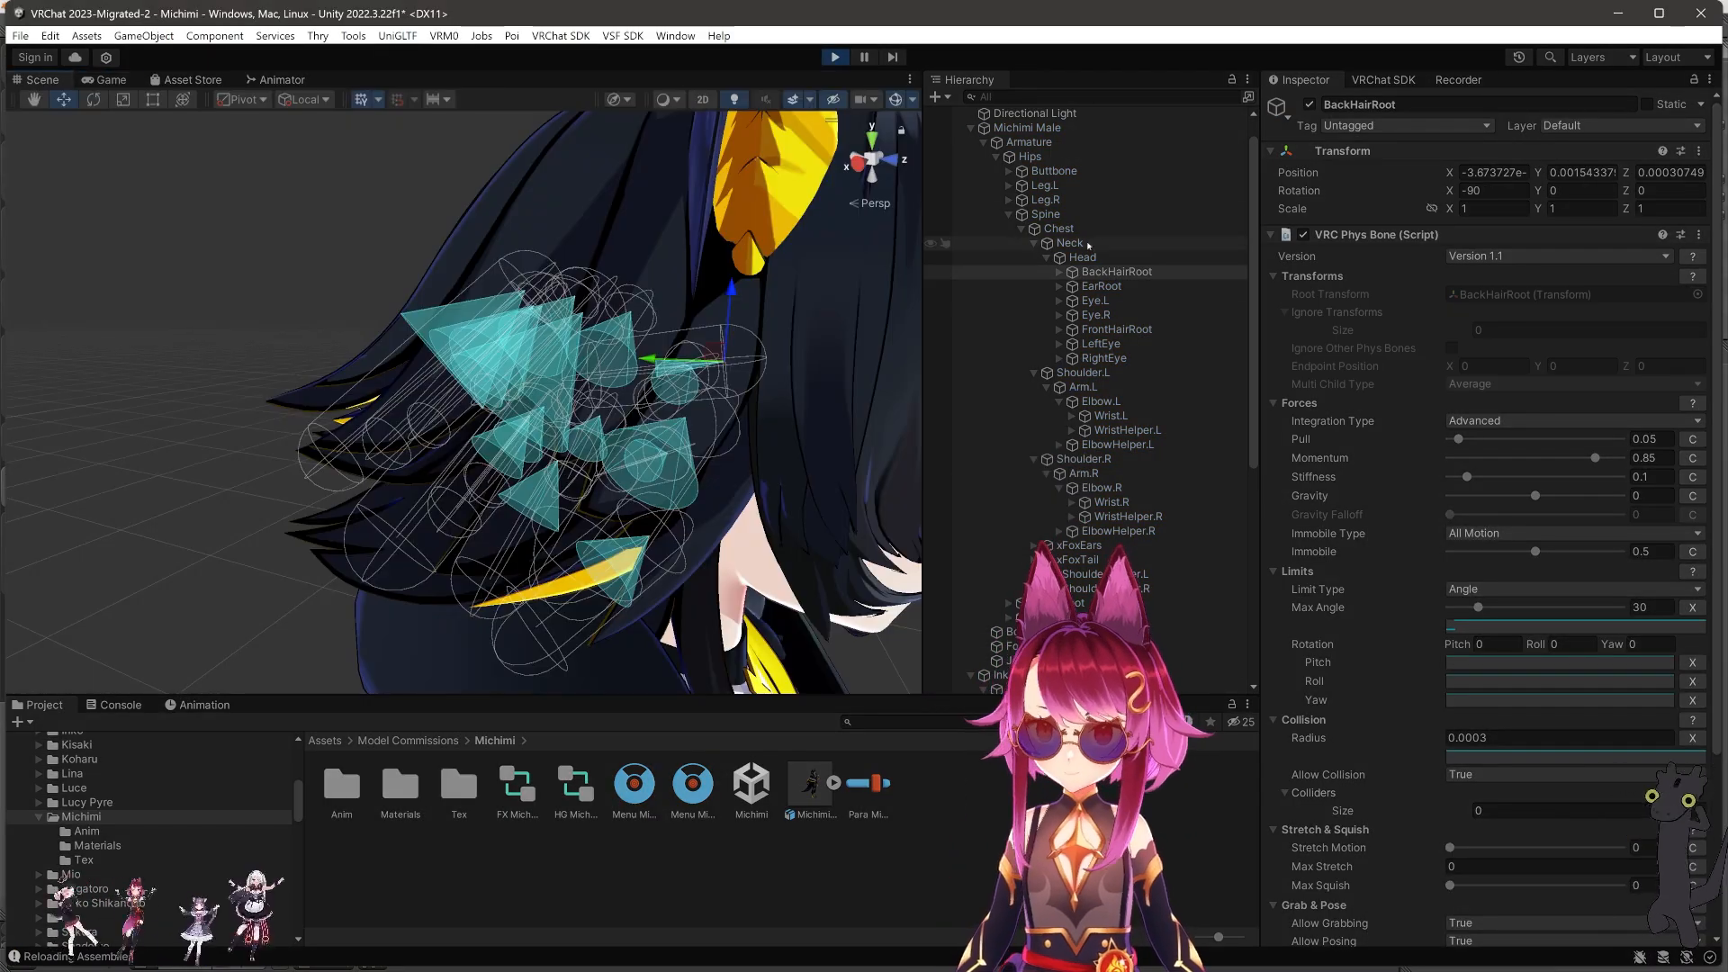
- Rotate the Hips back and forth with the Rotate tool to watch the back hair swing, then exit play mode
{"action": "left_click", "coordinate": [894, 99]}
{"action": "left_click_drag", "start_coordinate": [765, 432], "coordinate": [673, 581], "text": "alt"}
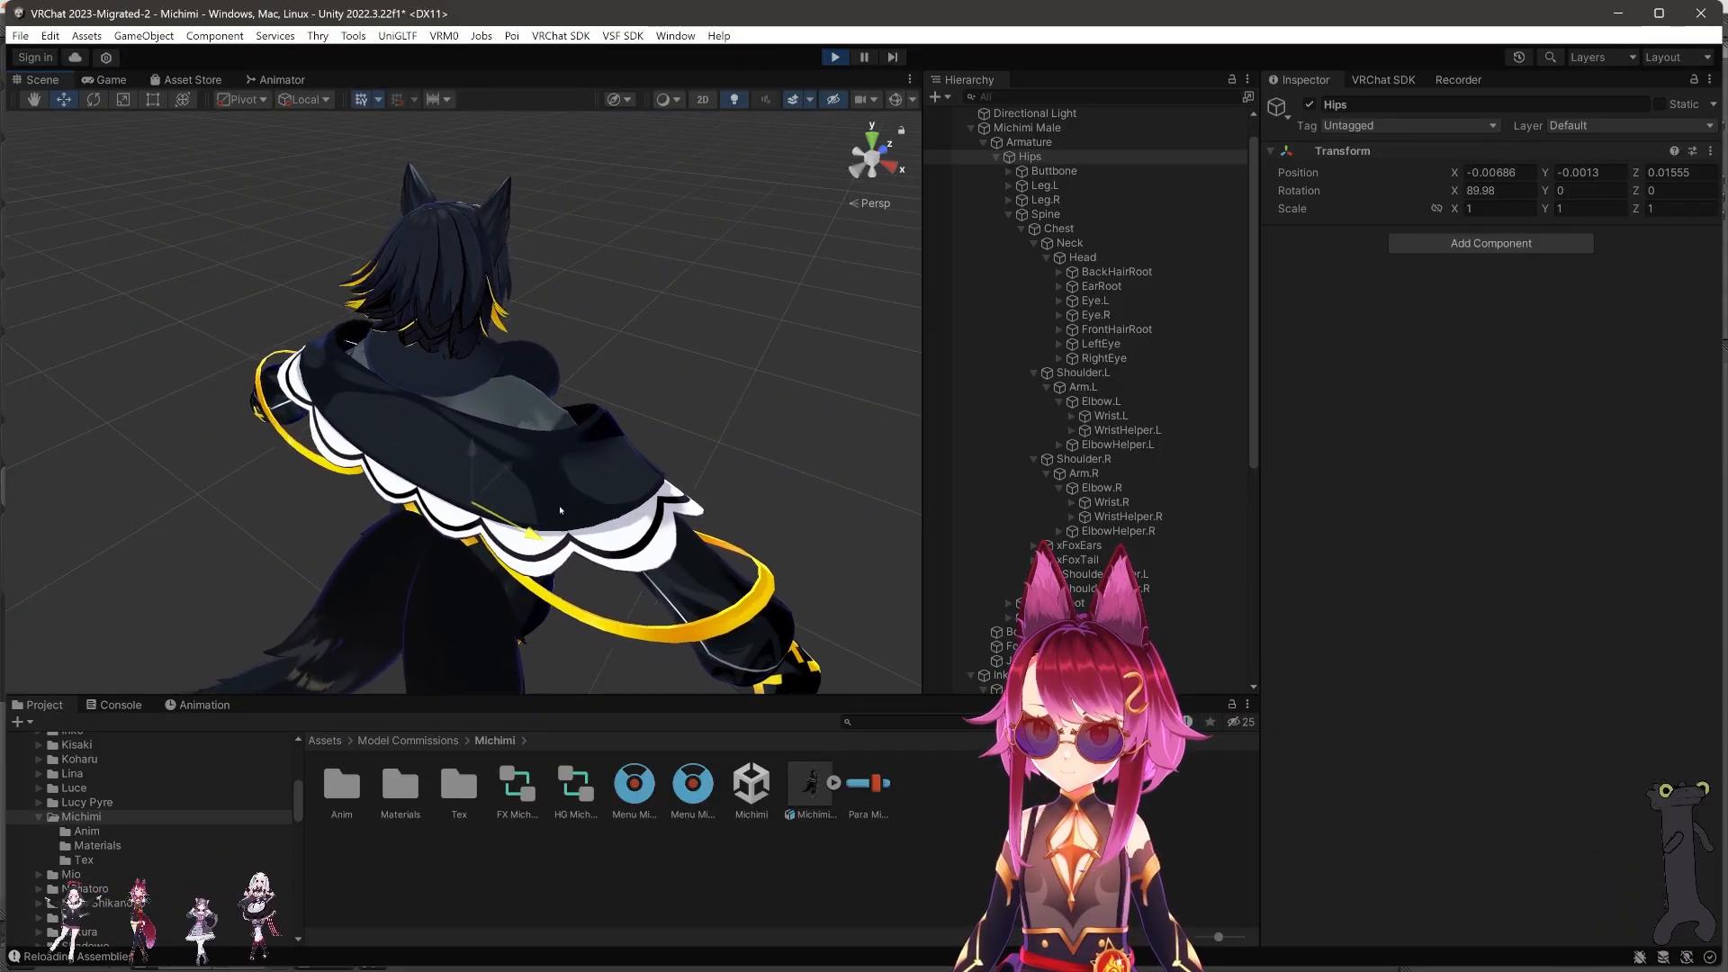
{"action": "key", "text": "e"}
{"action": "left_click_drag", "start_coordinate": [581, 599], "coordinate": [1043, 421]}
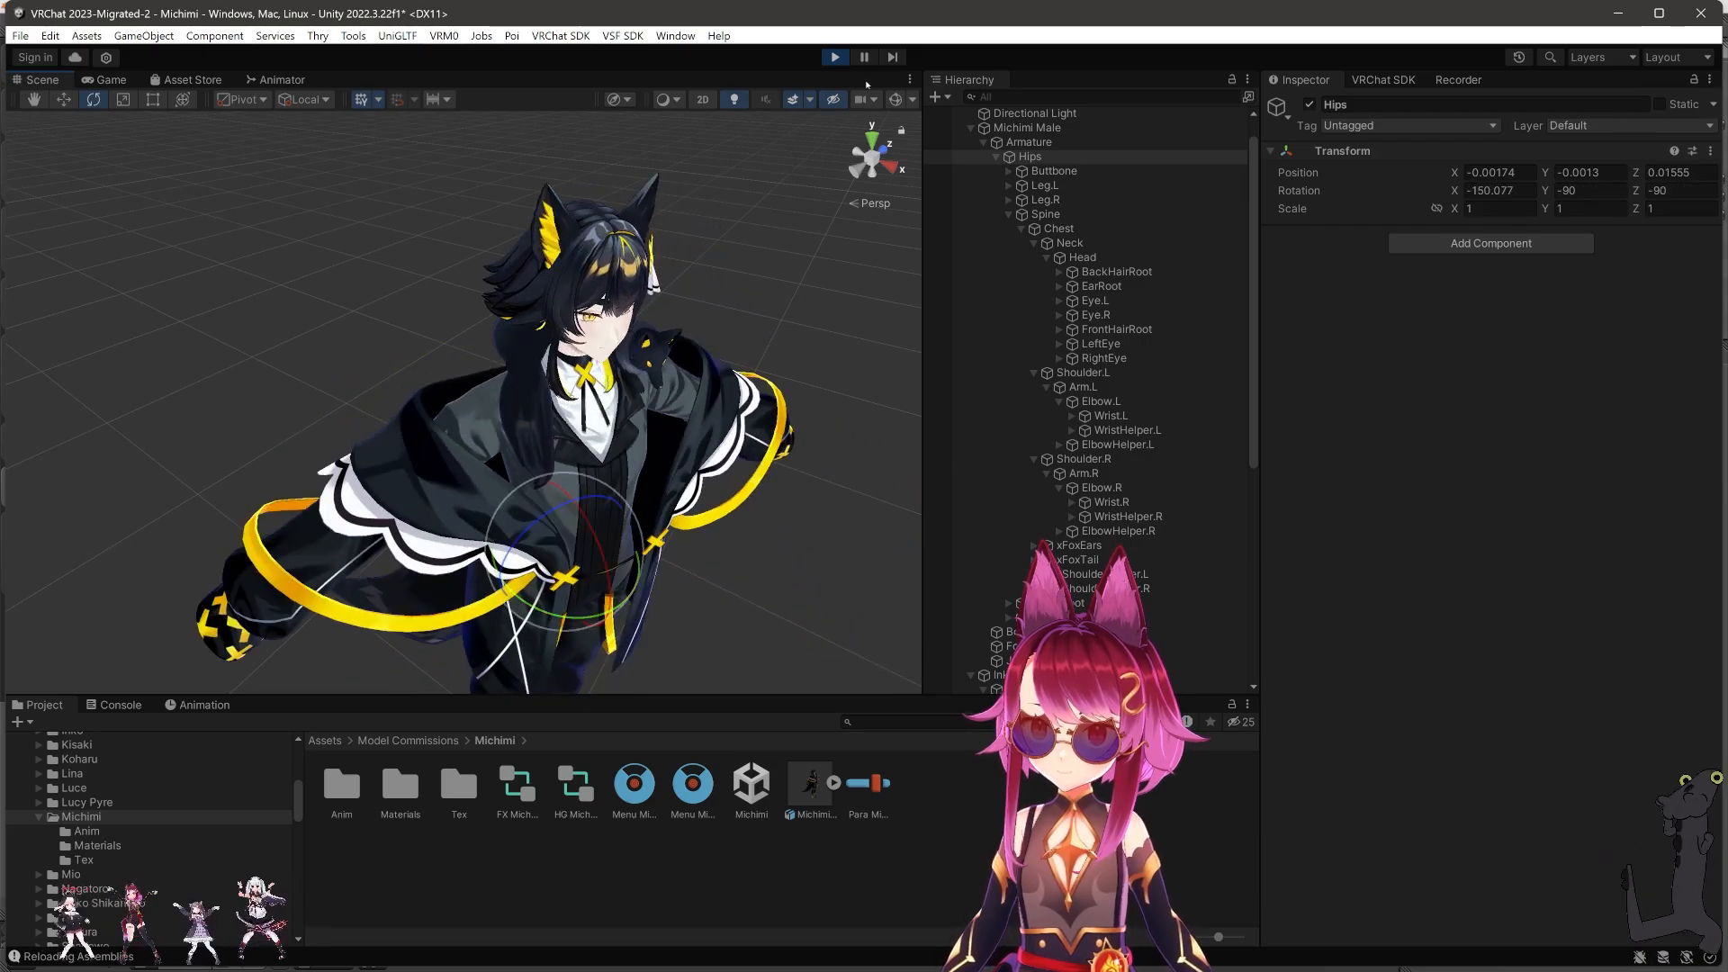
{"action": "left_click_drag", "start_coordinate": [556, 614], "coordinate": [385, 566]}
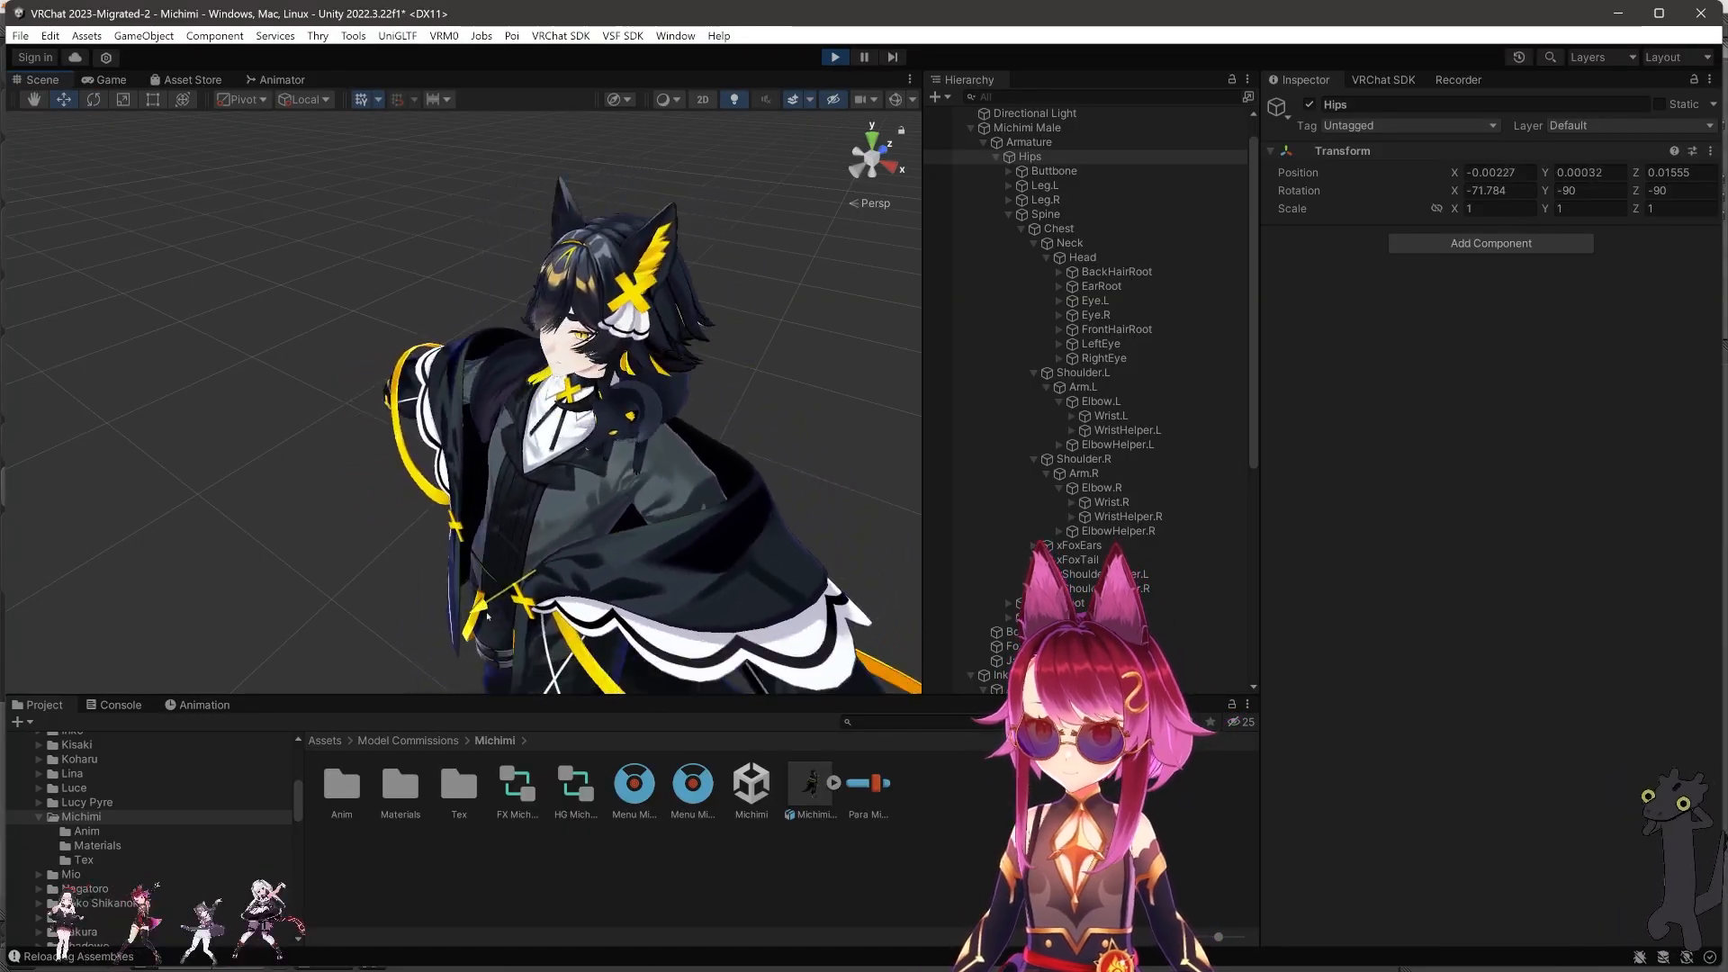
{"action": "key", "text": "ctrl+p"}
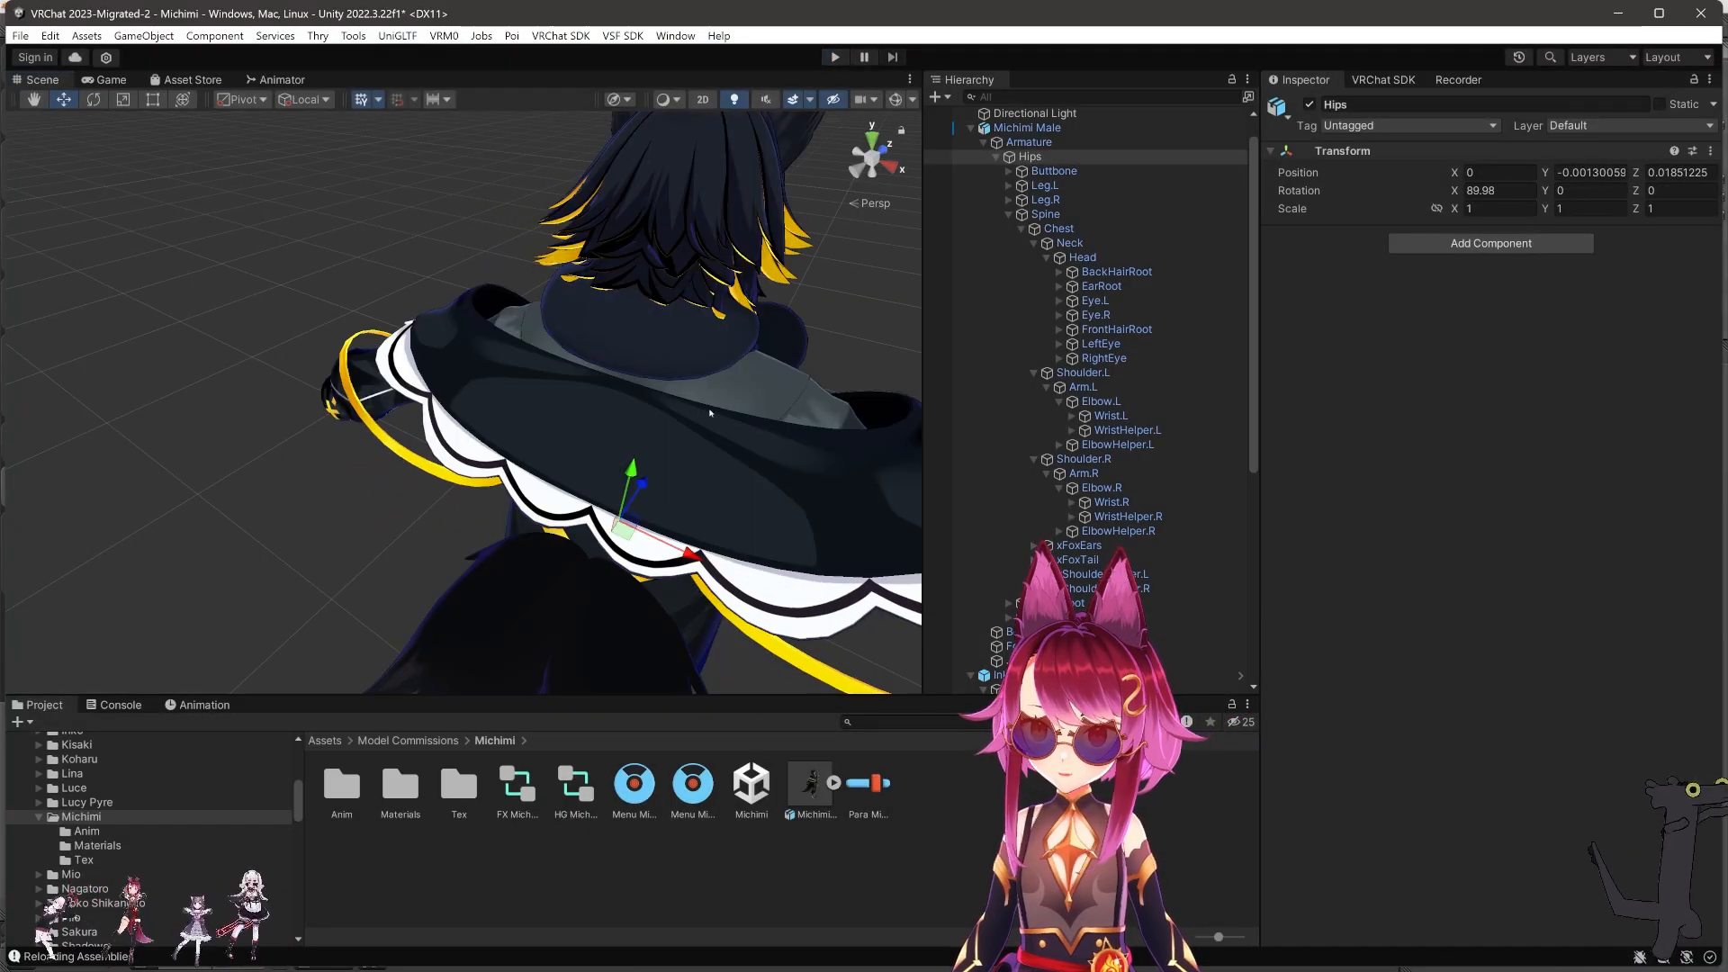
{"action": "left_click_drag", "start_coordinate": [783, 425], "coordinate": [225, 382], "text": "alt"}
{"action": "scroll", "coordinate": [953, 461], "scroll_direction": "down", "scroll_amount": 8}
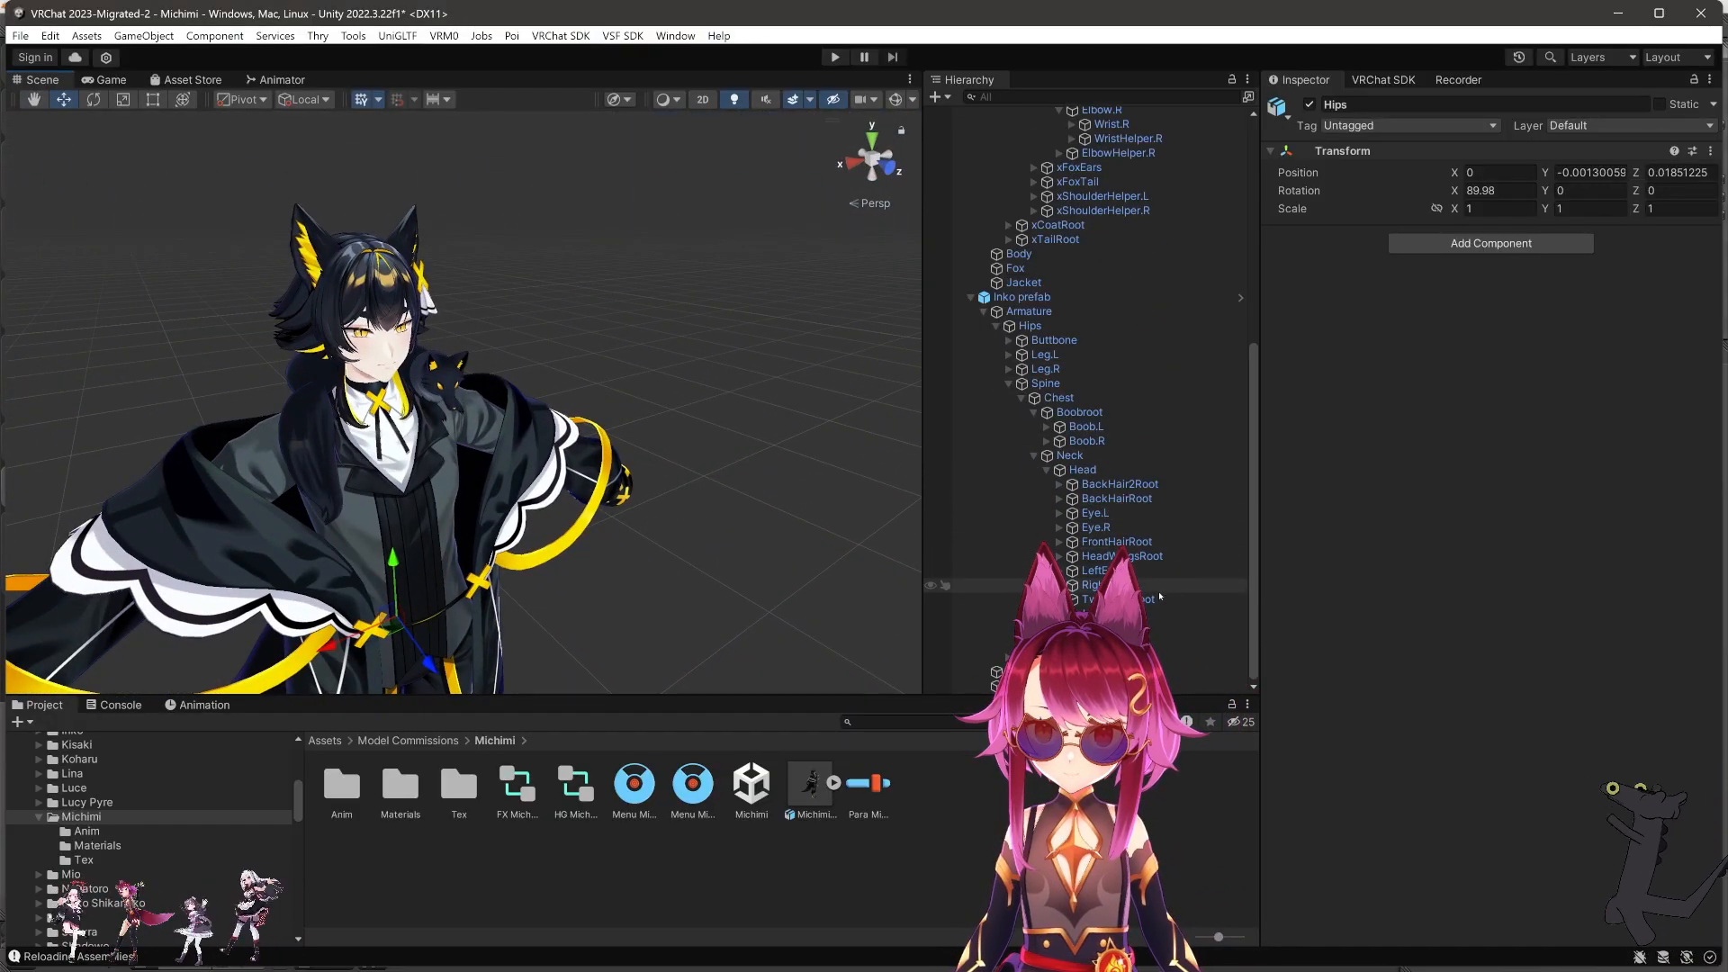
- Copy the HeadWingsRoot Phys Bone from the other avatar, after first copying TwinTailsRoot's
{"action": "left_click", "coordinate": [1124, 598]}
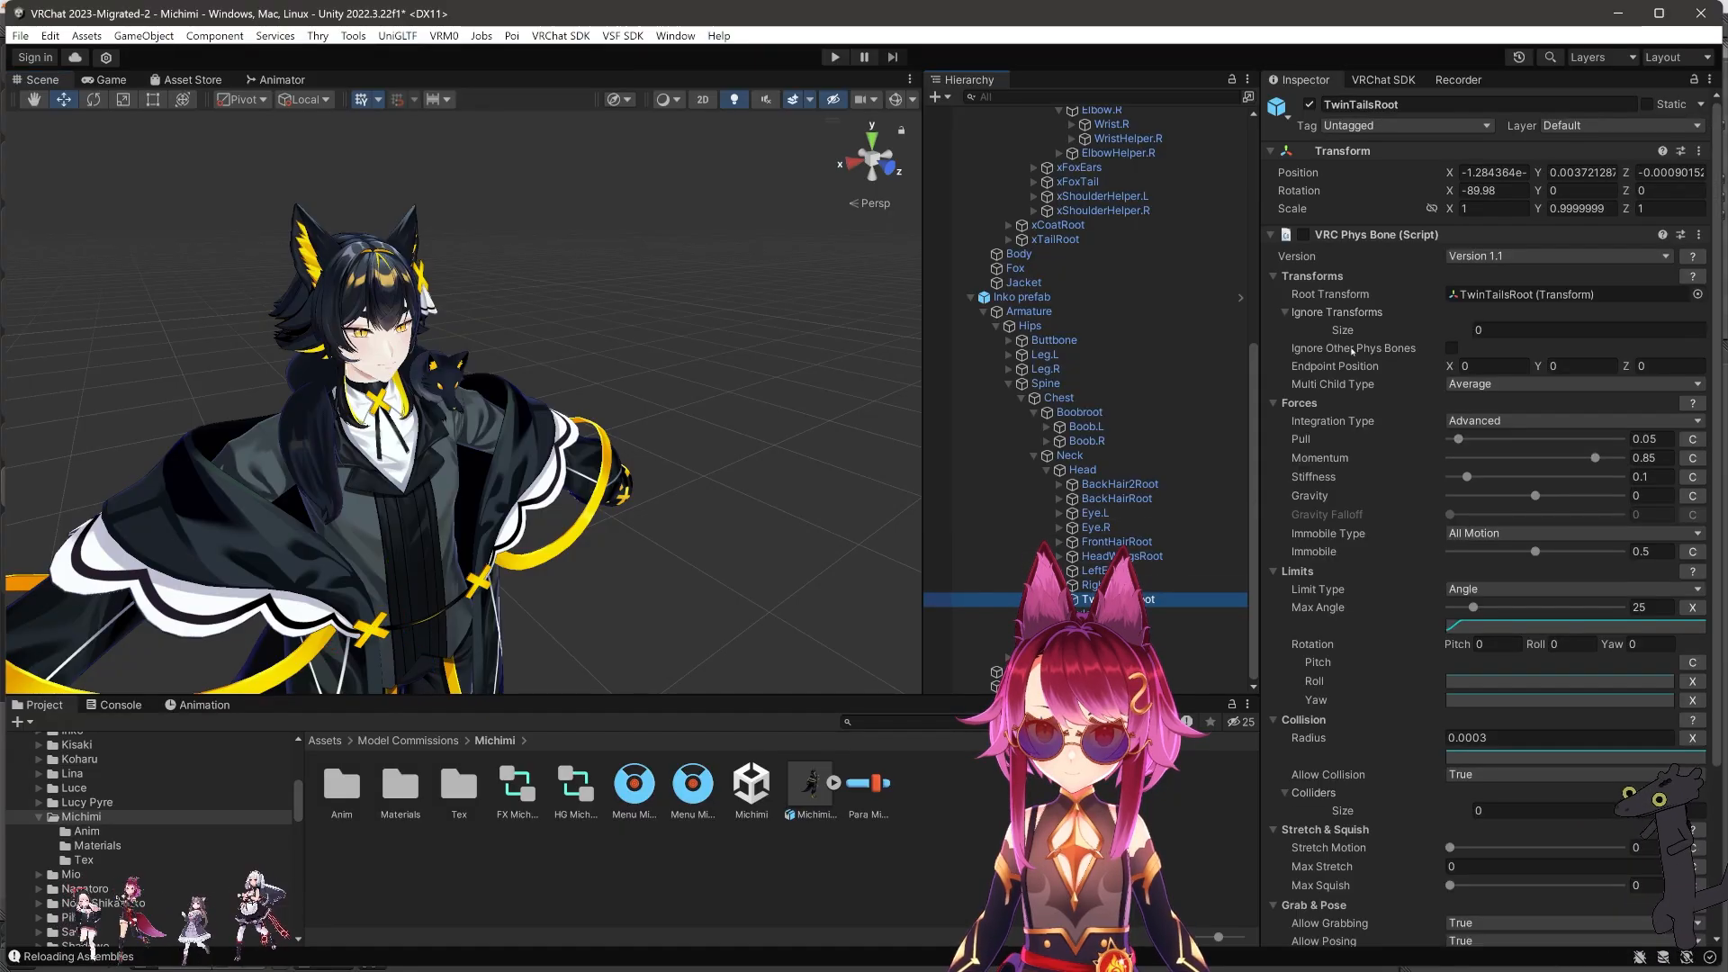
{"action": "right_click", "coordinate": [1368, 236]}
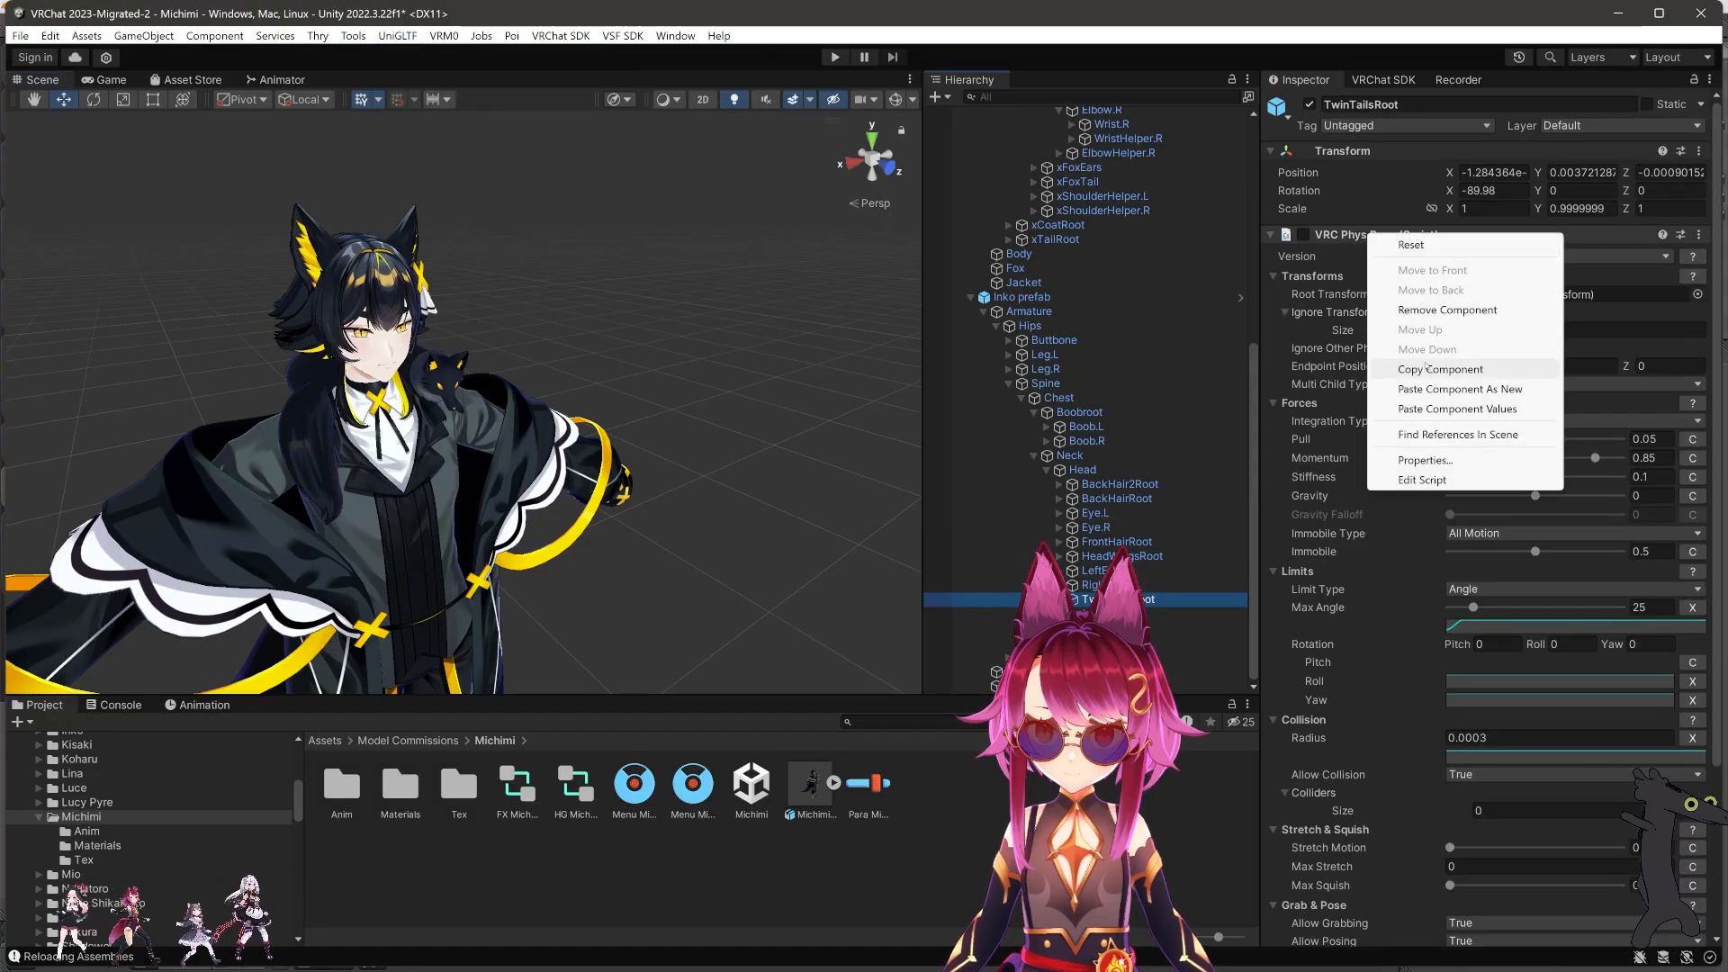
{"action": "left_click", "coordinate": [1426, 367]}
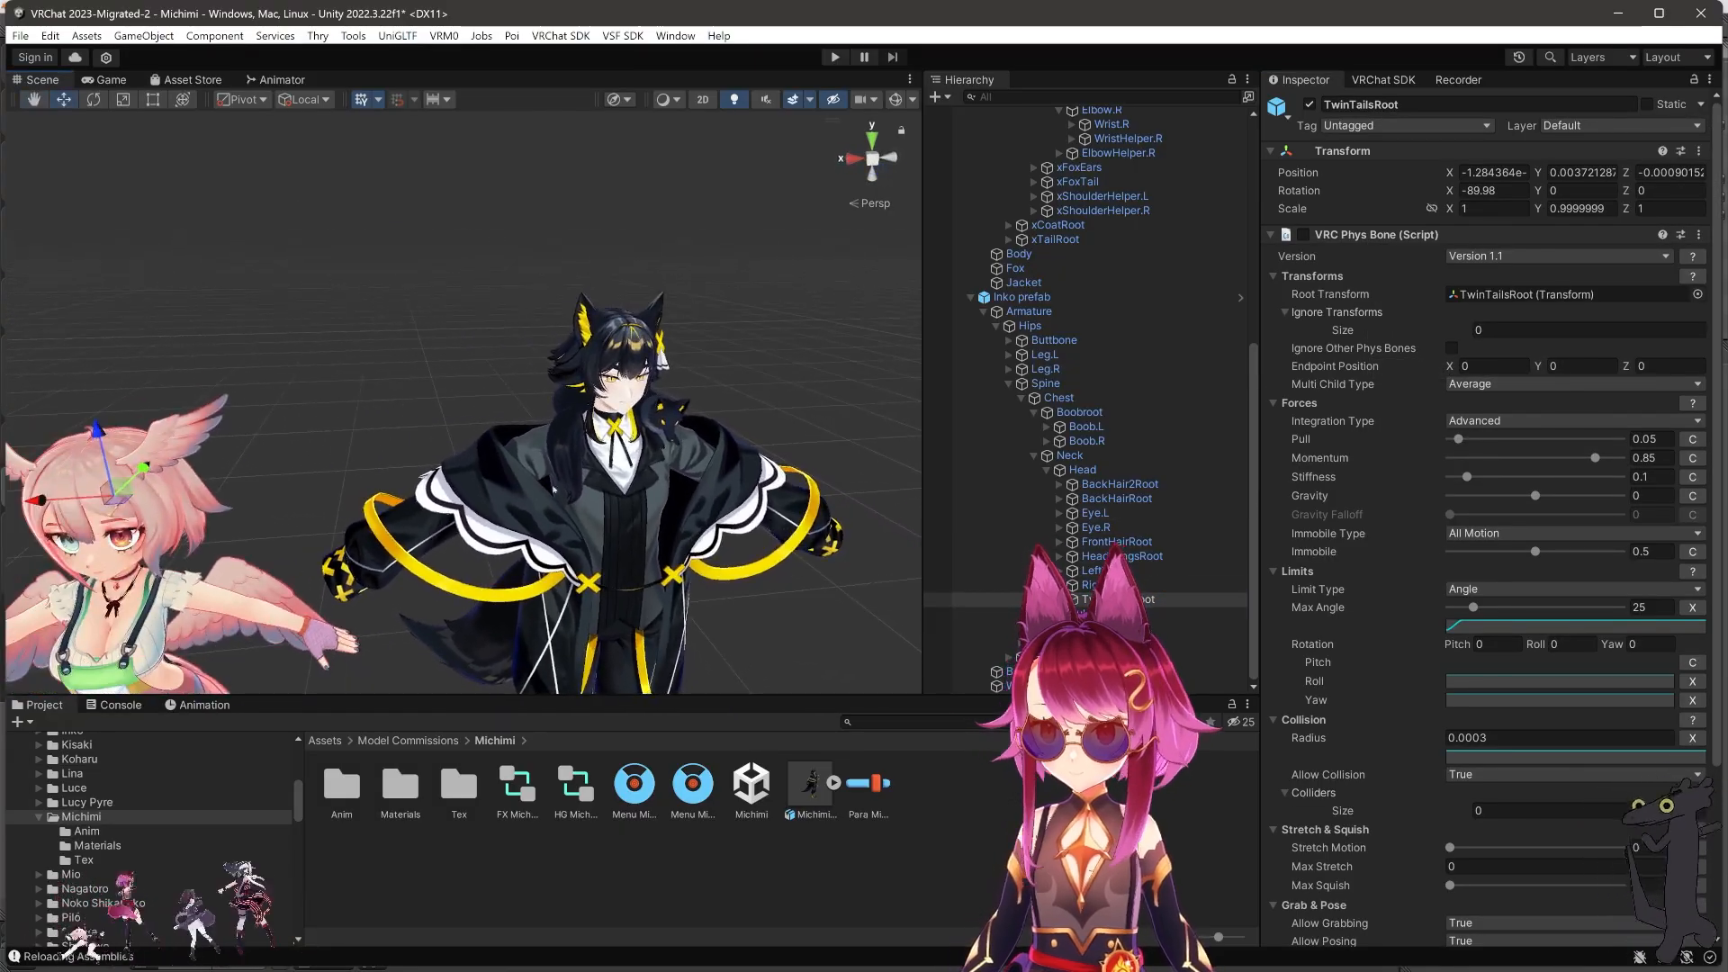
{"action": "left_click", "coordinate": [1143, 556]}
{"action": "right_click", "coordinate": [1403, 241]}
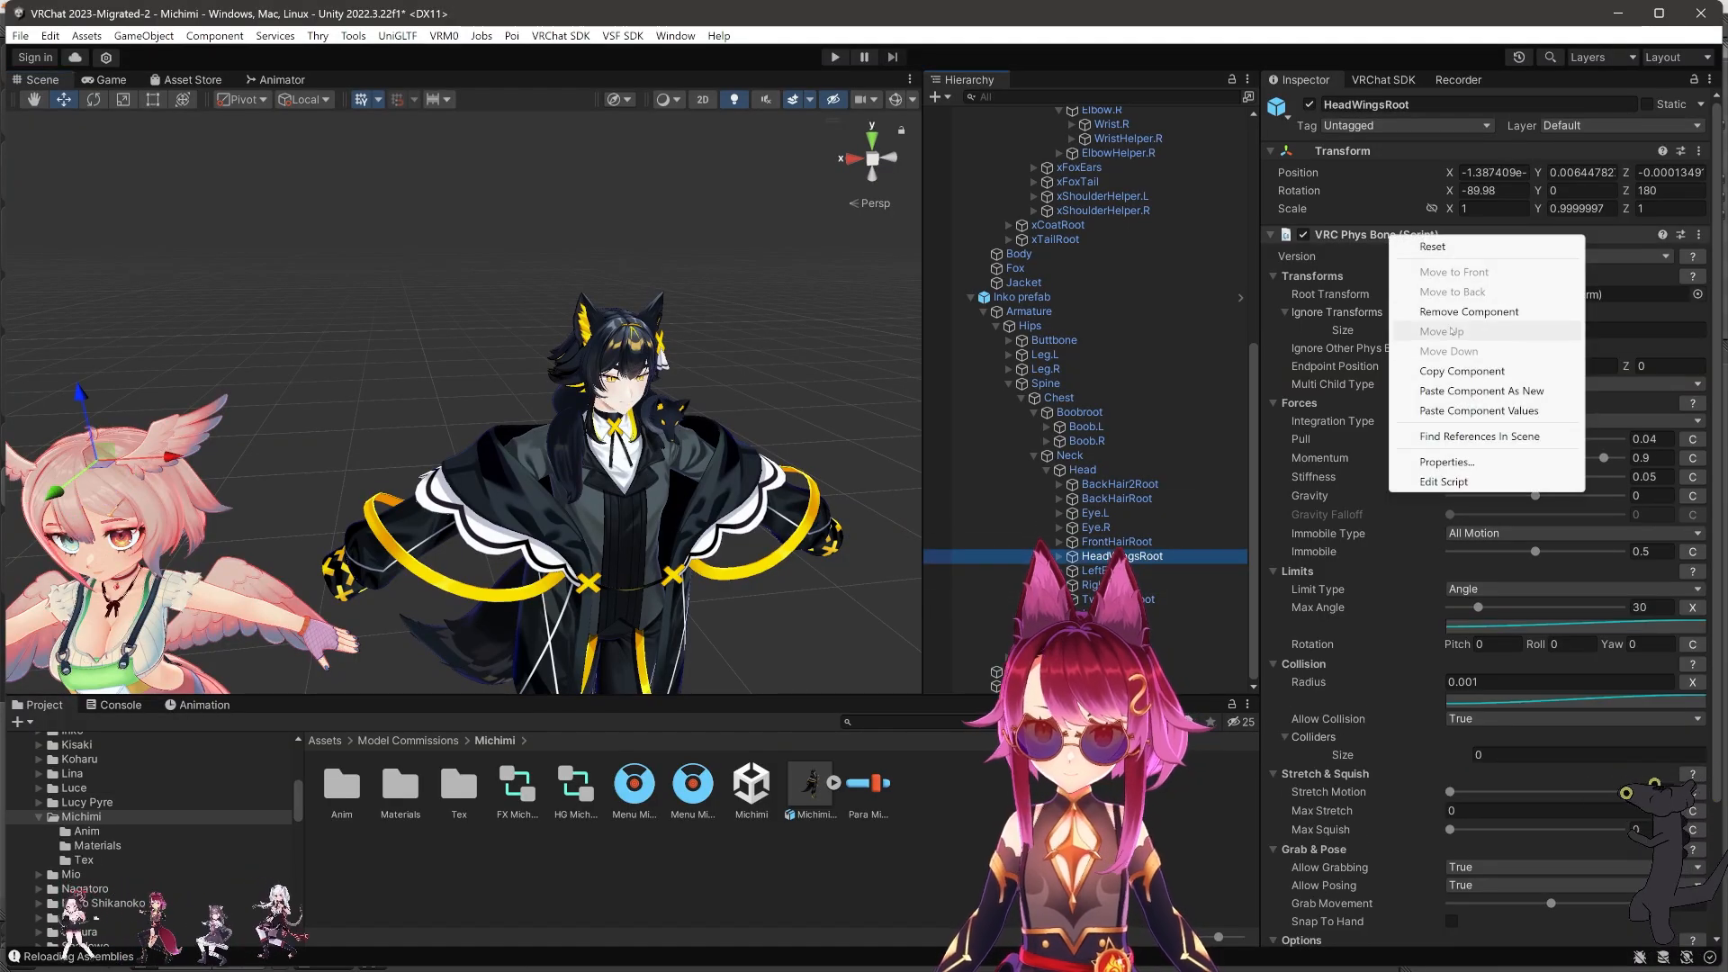
{"action": "left_click", "coordinate": [1426, 369]}
{"action": "right_click_drag", "start_coordinate": [540, 355], "coordinate": [697, 329]}
{"action": "scroll", "coordinate": [1127, 304], "scroll_direction": "up", "scroll_amount": 10}
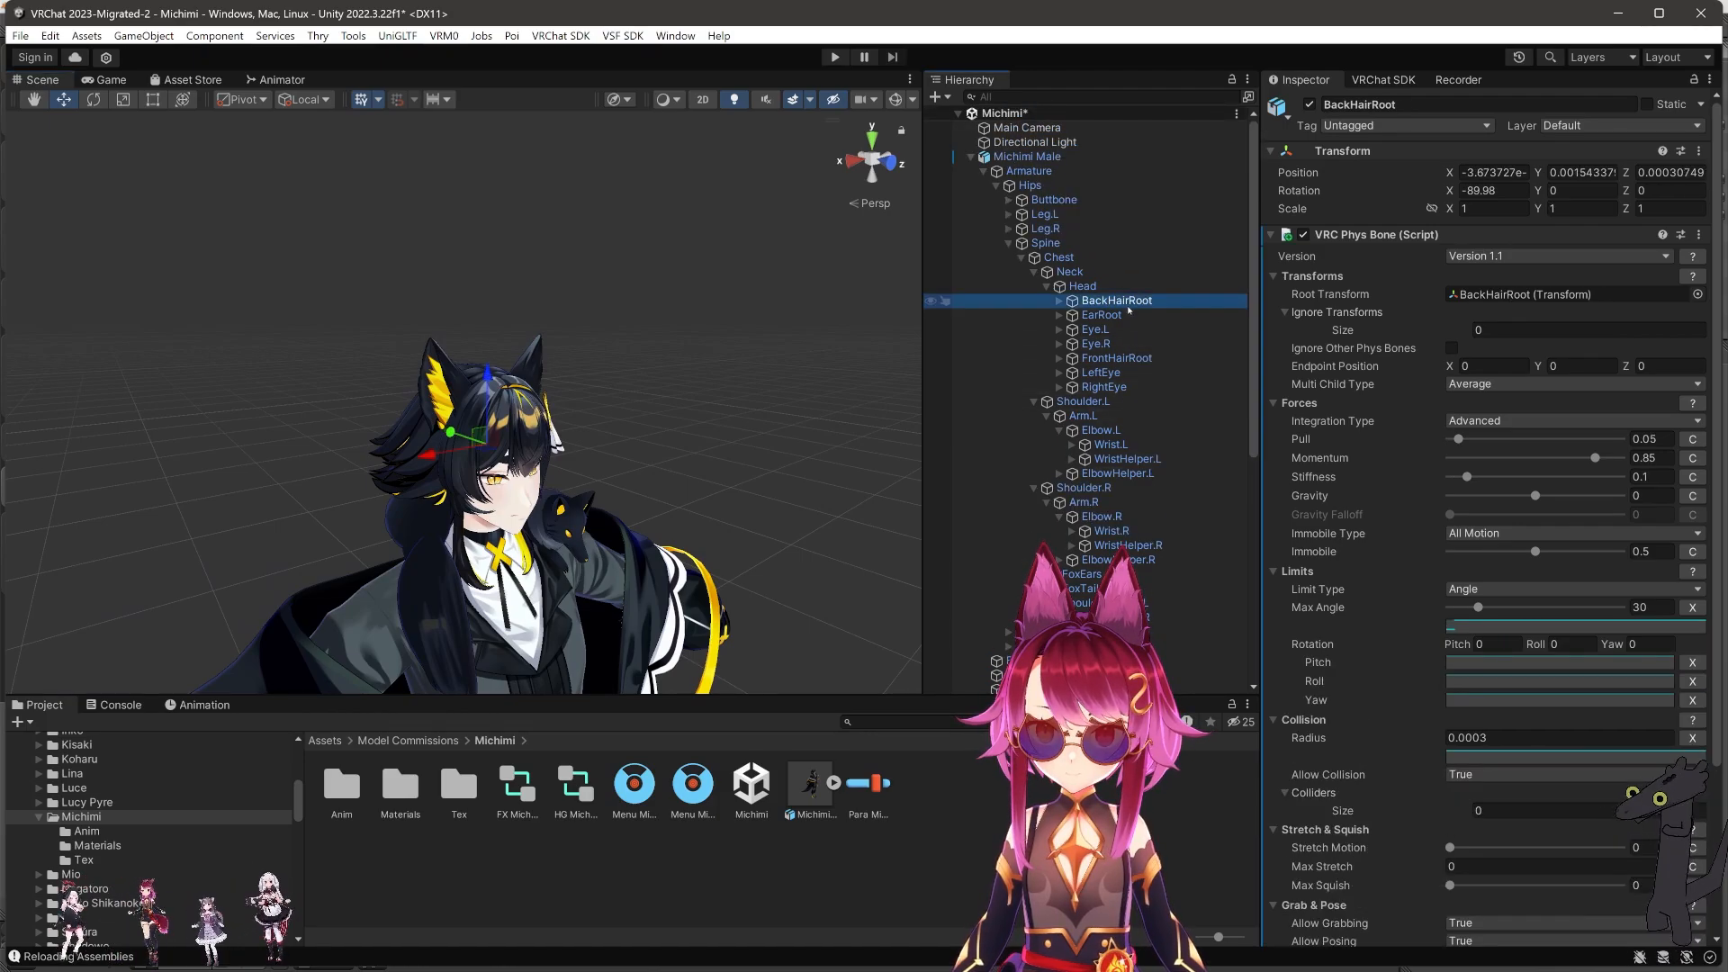
- Paste the Phys Bone onto EarRoot as a new component, rooted on EarRoot, Integration Type Advanced
{"action": "left_click", "coordinate": [1102, 315]}
{"action": "right_click", "coordinate": [1341, 151]}
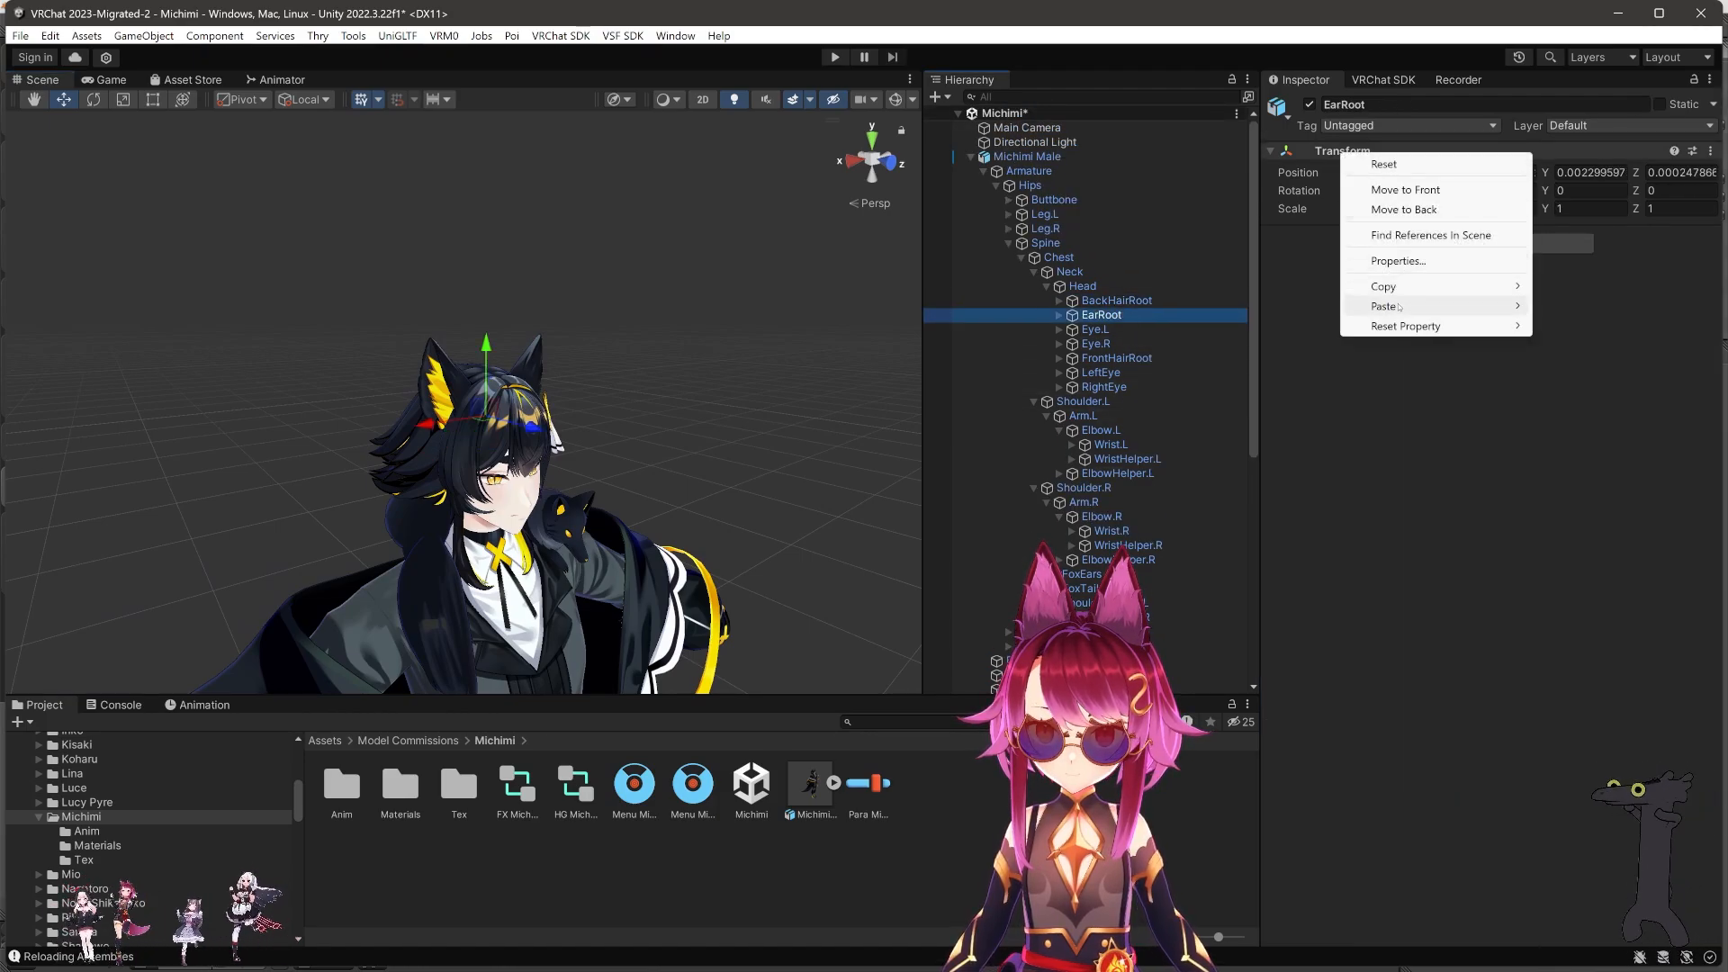
{"action": "mouse_move", "coordinate": [1404, 306]}
{"action": "left_click", "coordinate": [1588, 396]}
{"action": "left_click_drag", "start_coordinate": [707, 492], "coordinate": [629, 532], "text": "alt"}
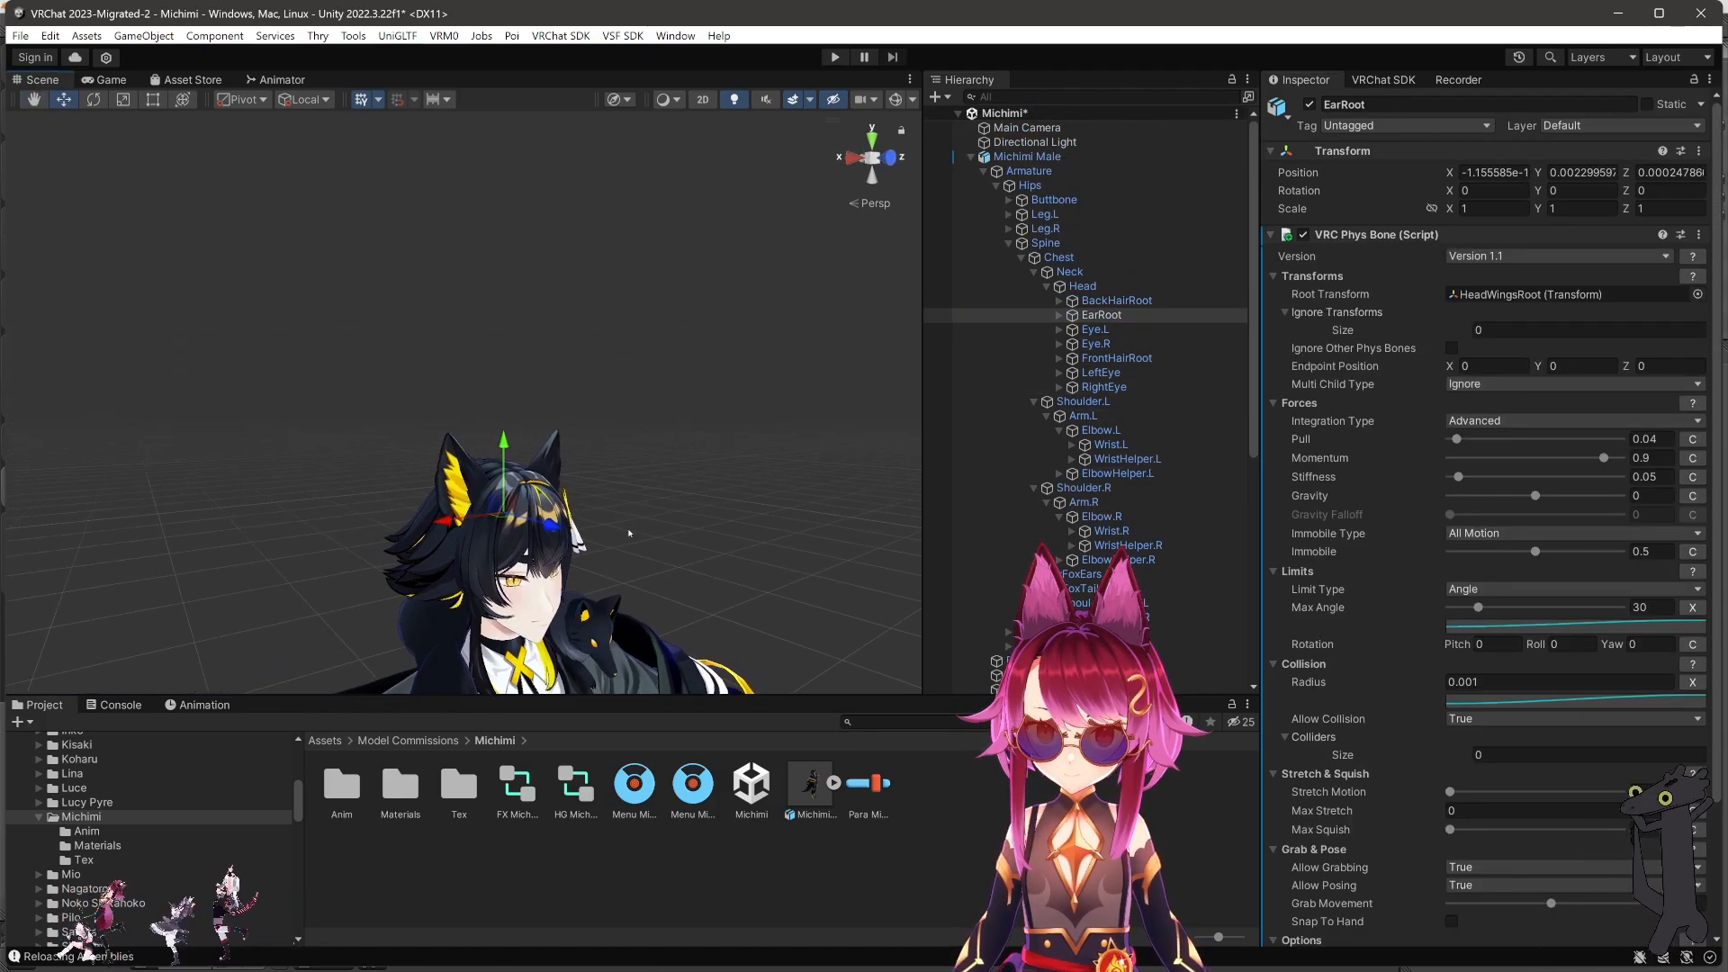
{"action": "middle_click_drag", "start_coordinate": [628, 531], "coordinate": [652, 423]}
{"action": "scroll", "coordinate": [684, 450], "scroll_direction": "up", "scroll_amount": 4}
{"action": "middle_click_drag", "start_coordinate": [734, 477], "coordinate": [705, 558]}
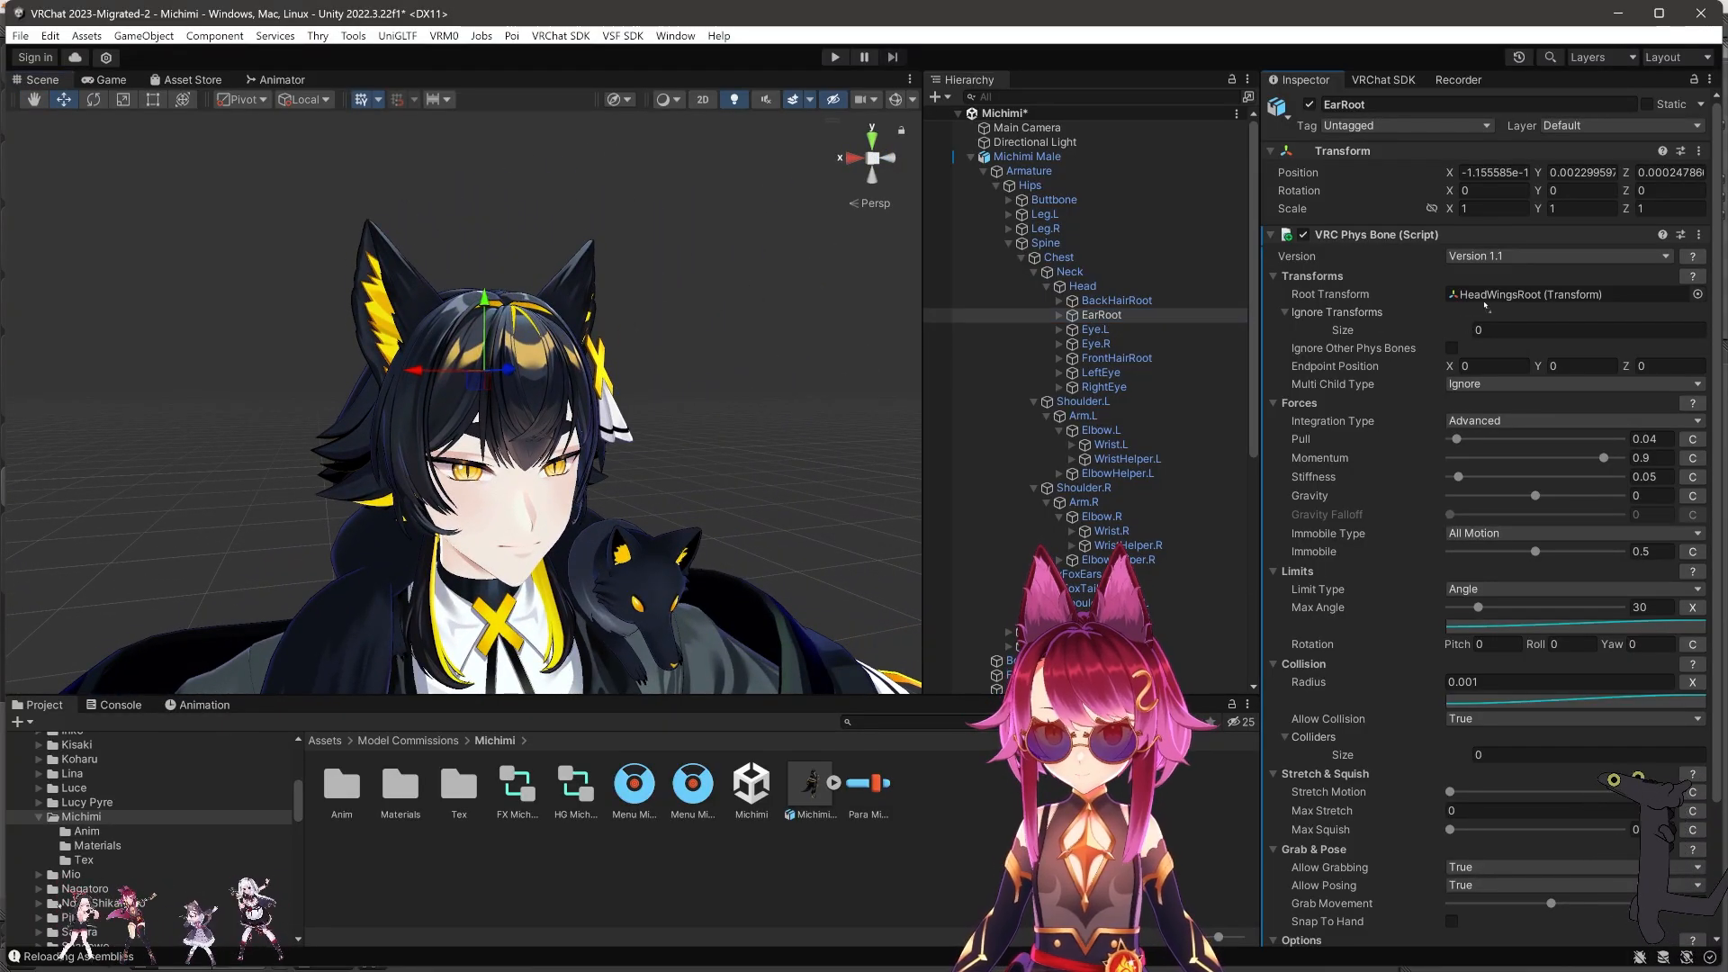
{"action": "left_click_drag", "start_coordinate": [1484, 306], "coordinate": [1494, 296]}
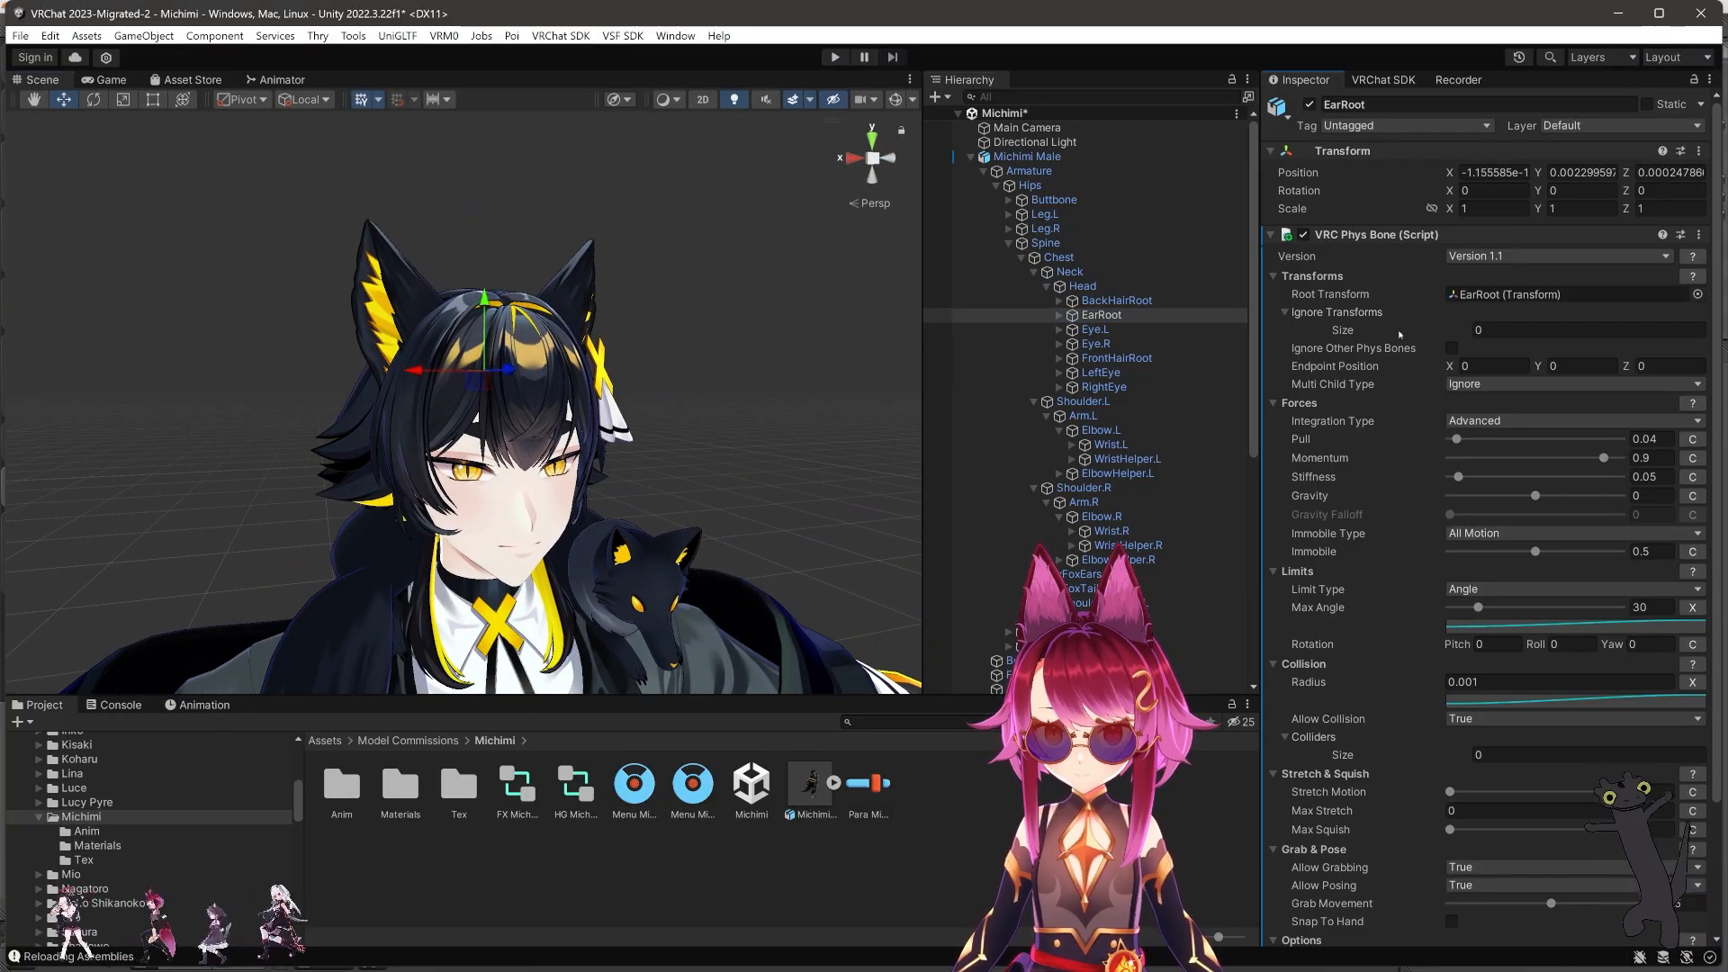
{"action": "left_click", "coordinate": [1517, 423]}
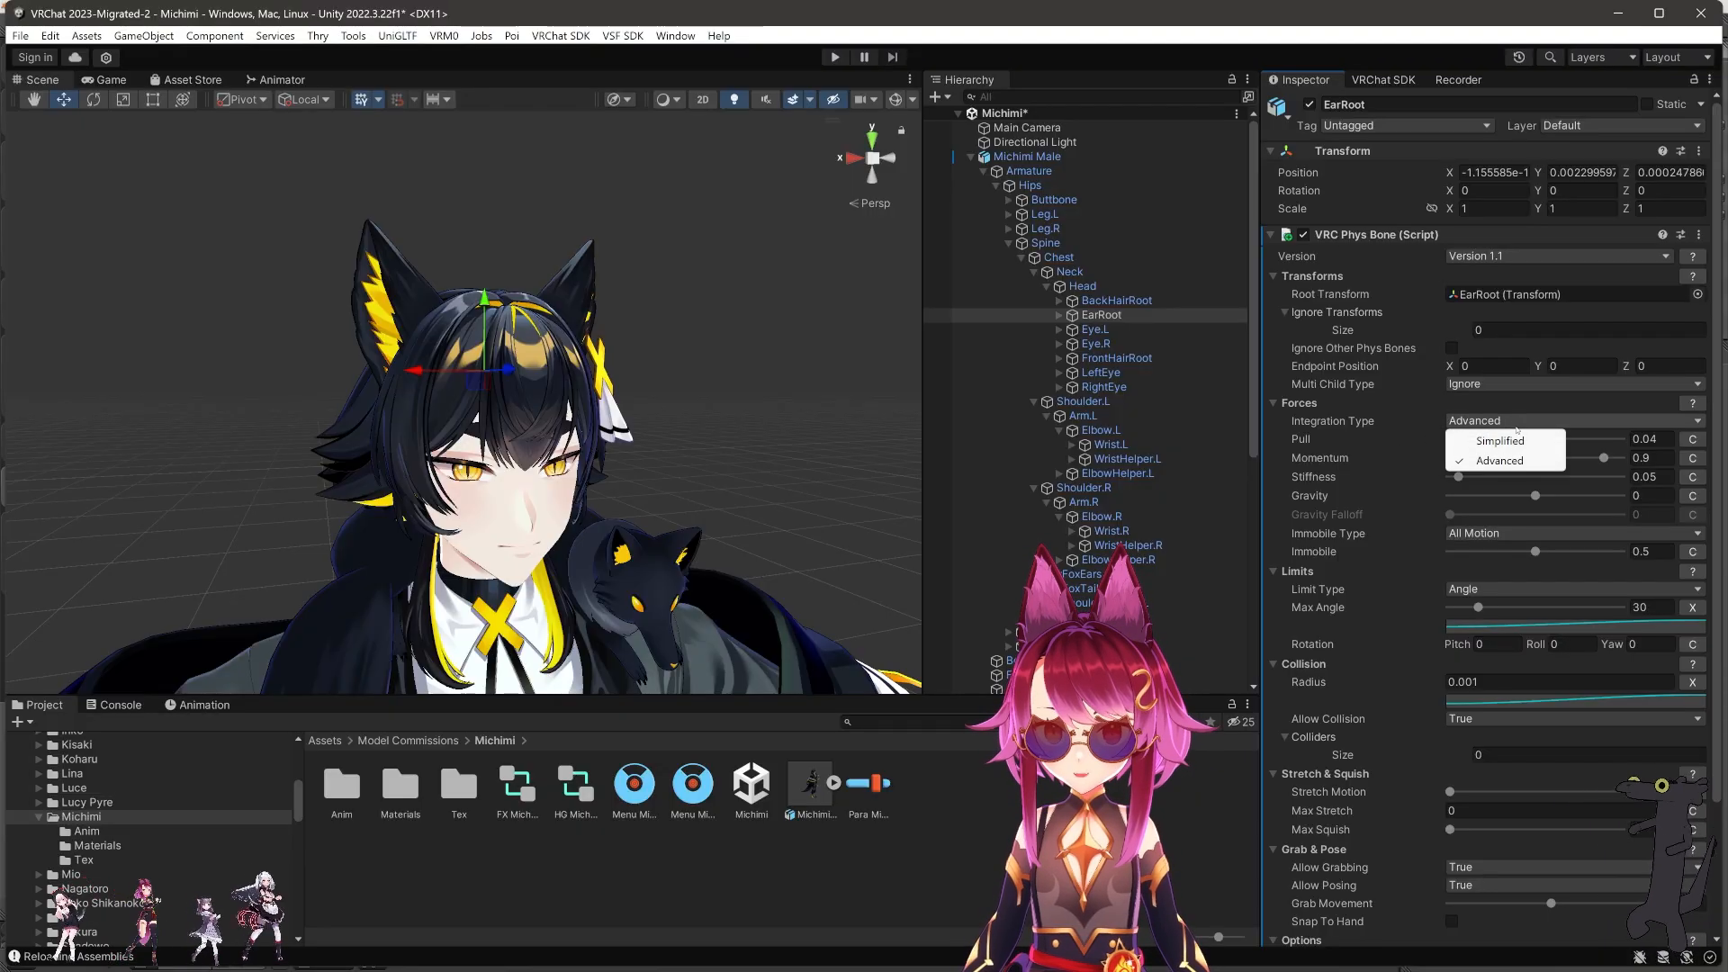
{"action": "left_click", "coordinate": [1473, 401]}
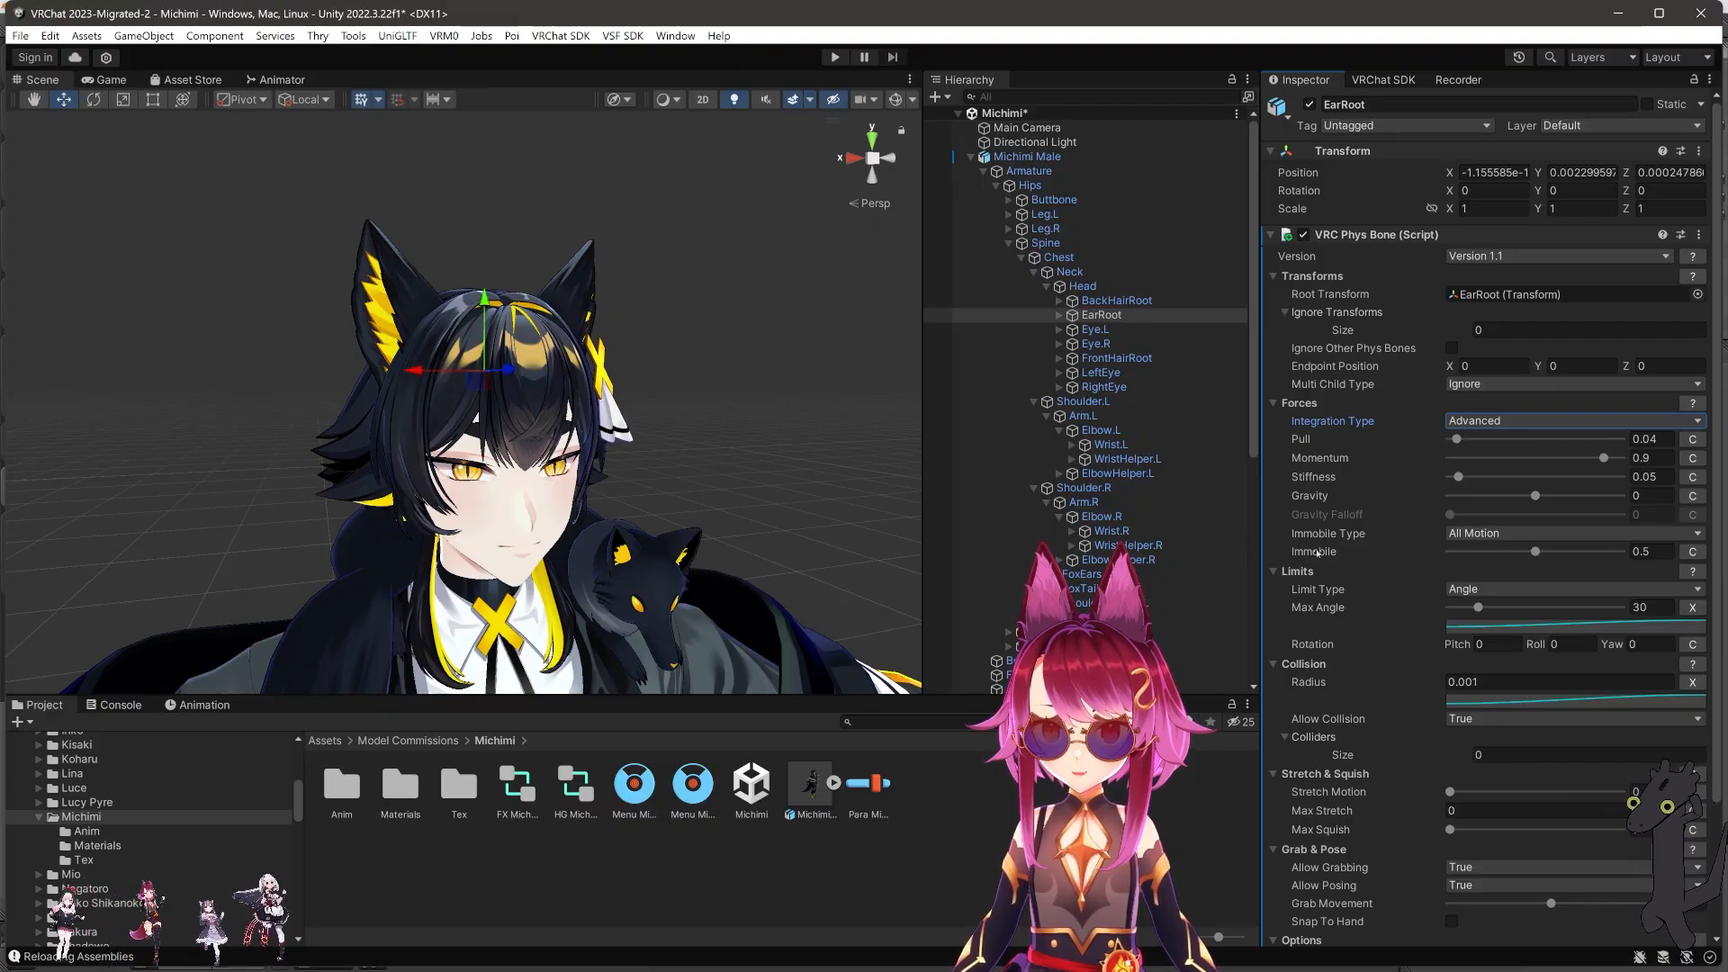
{"action": "left_click_drag", "start_coordinate": [810, 477], "coordinate": [746, 477], "text": "alt"}
- Enter play mode, show the ear Phys Bone wireframes, and shift the Hips to jiggle the ears
{"action": "left_click", "coordinate": [834, 58]}
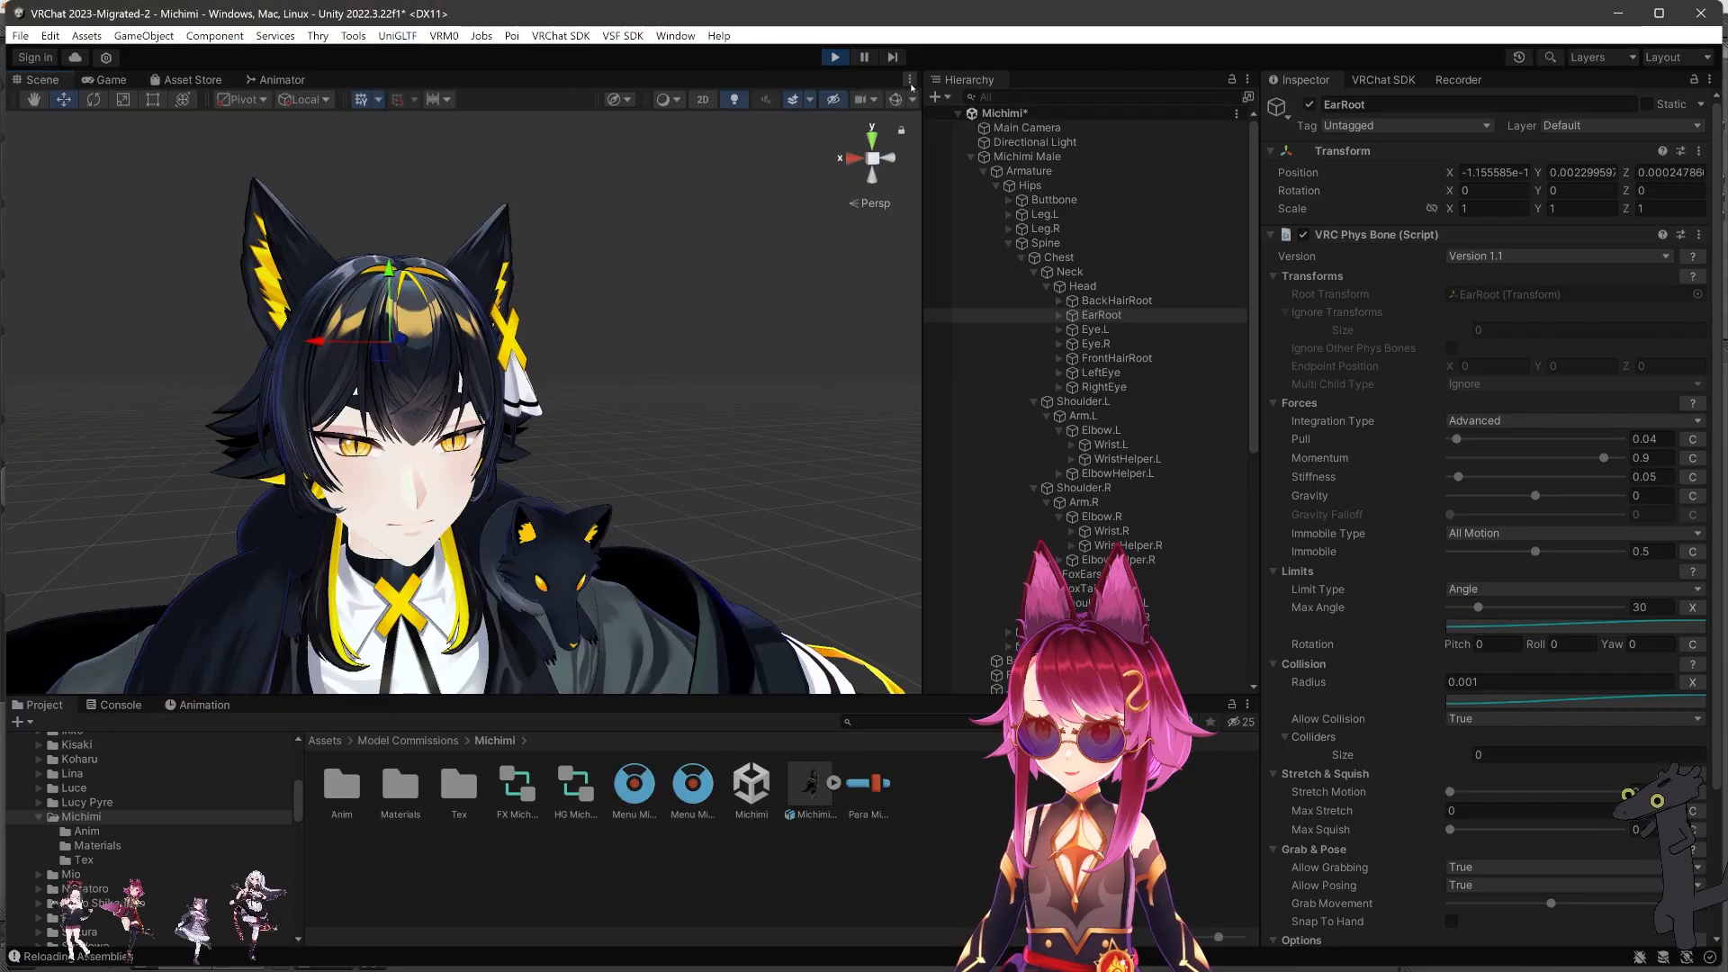
{"action": "left_click", "coordinate": [896, 99]}
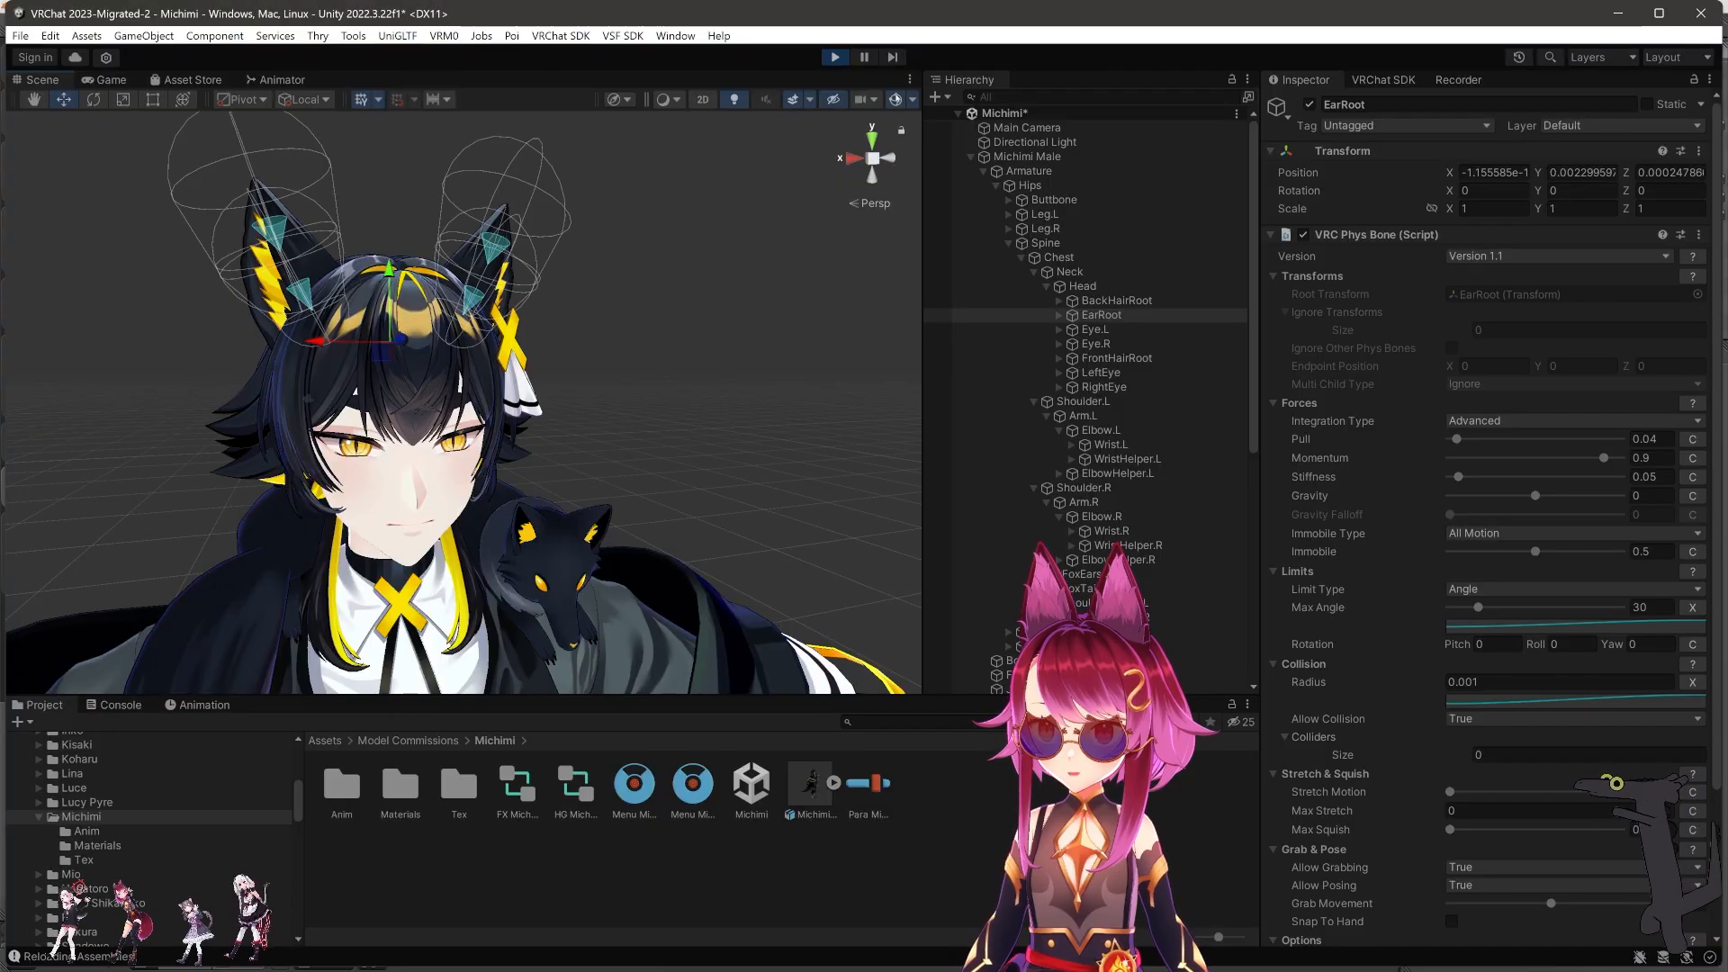
{"action": "scroll", "coordinate": [550, 465], "scroll_direction": "down", "scroll_amount": 8}
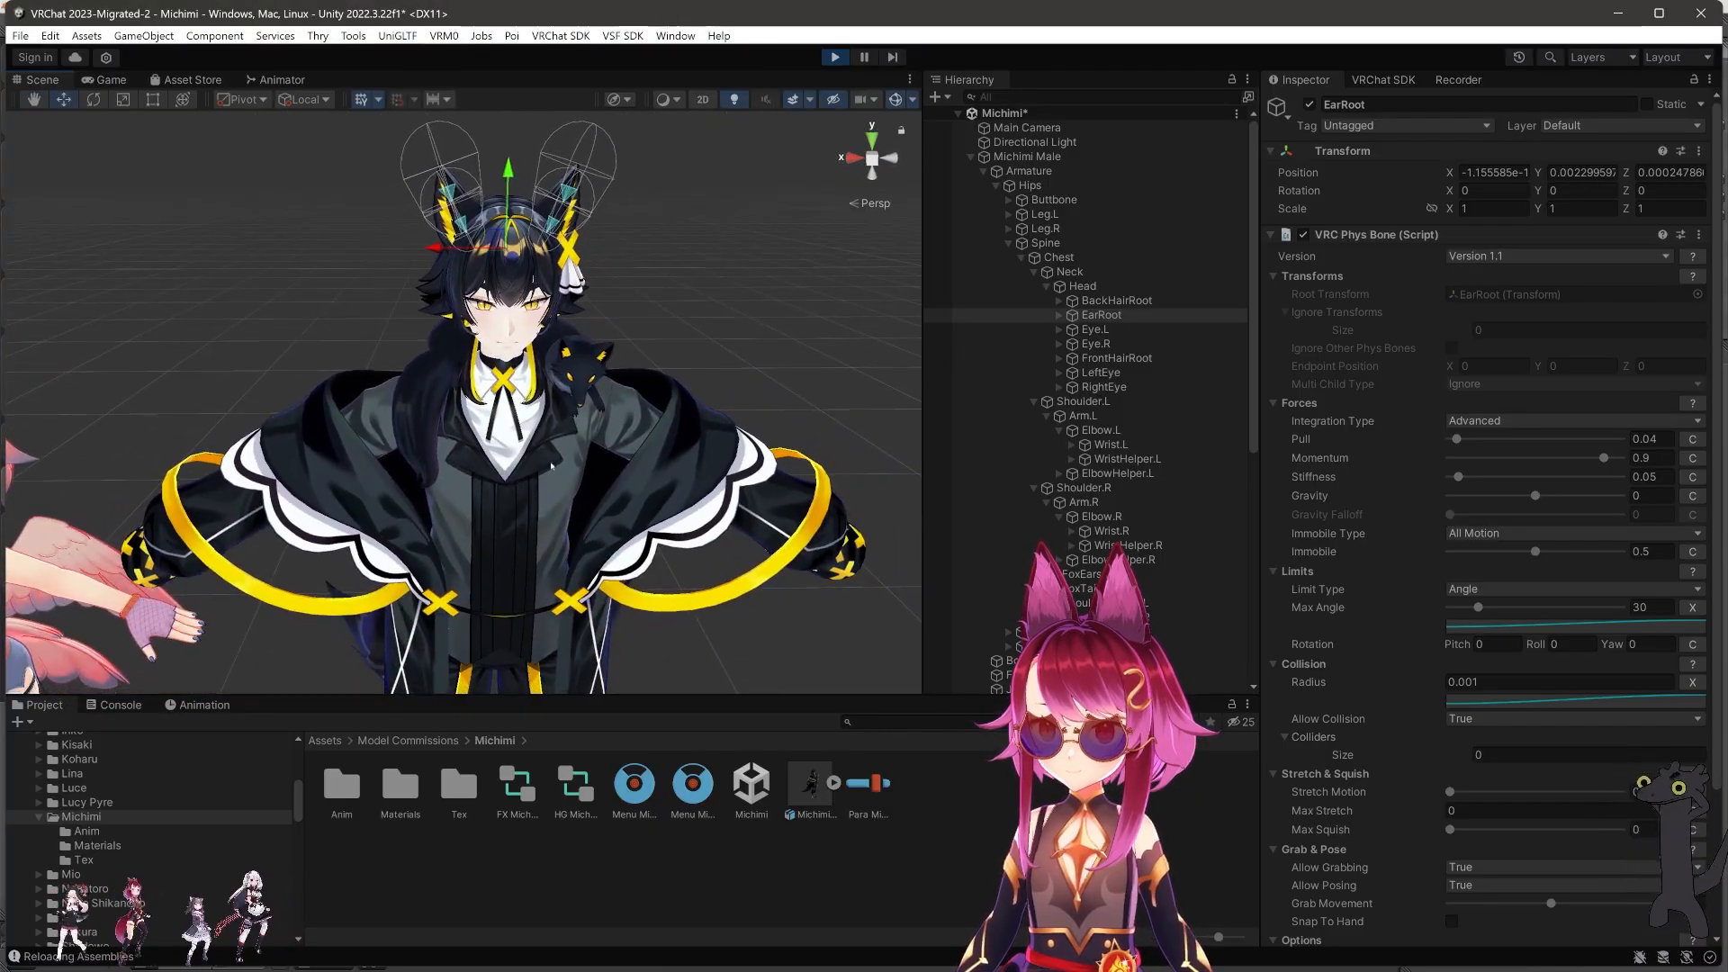
{"action": "left_click", "coordinate": [1083, 186]}
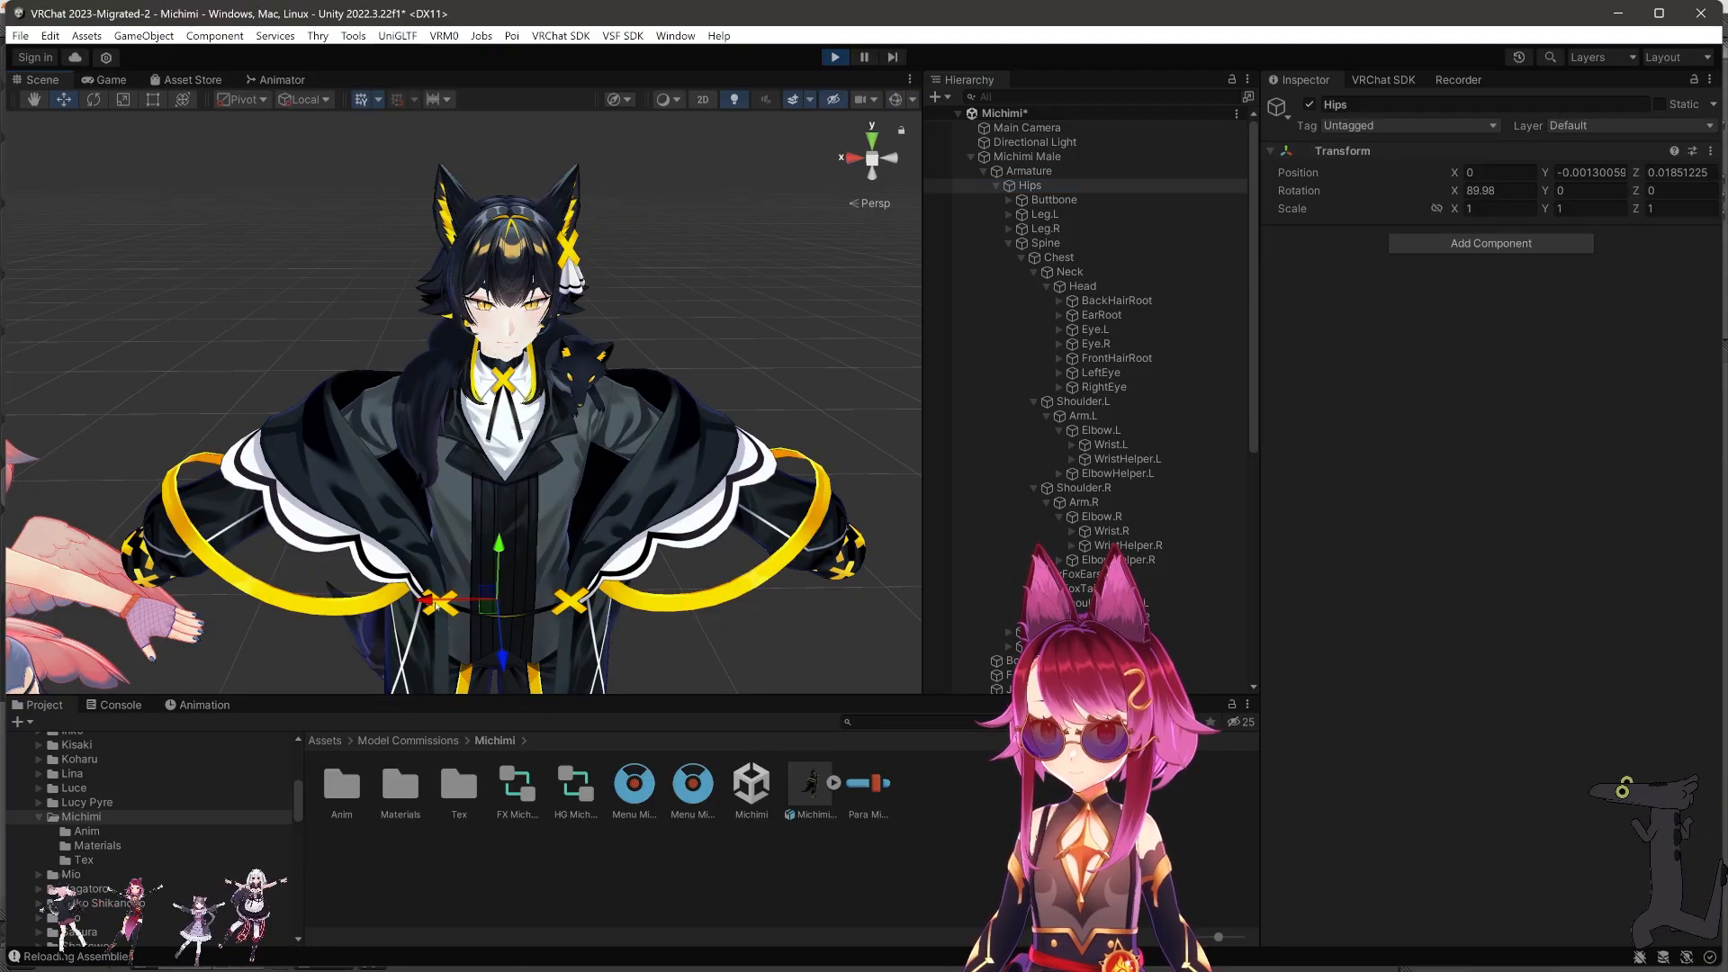
{"action": "left_click_drag", "start_coordinate": [436, 605], "coordinate": [787, 546]}
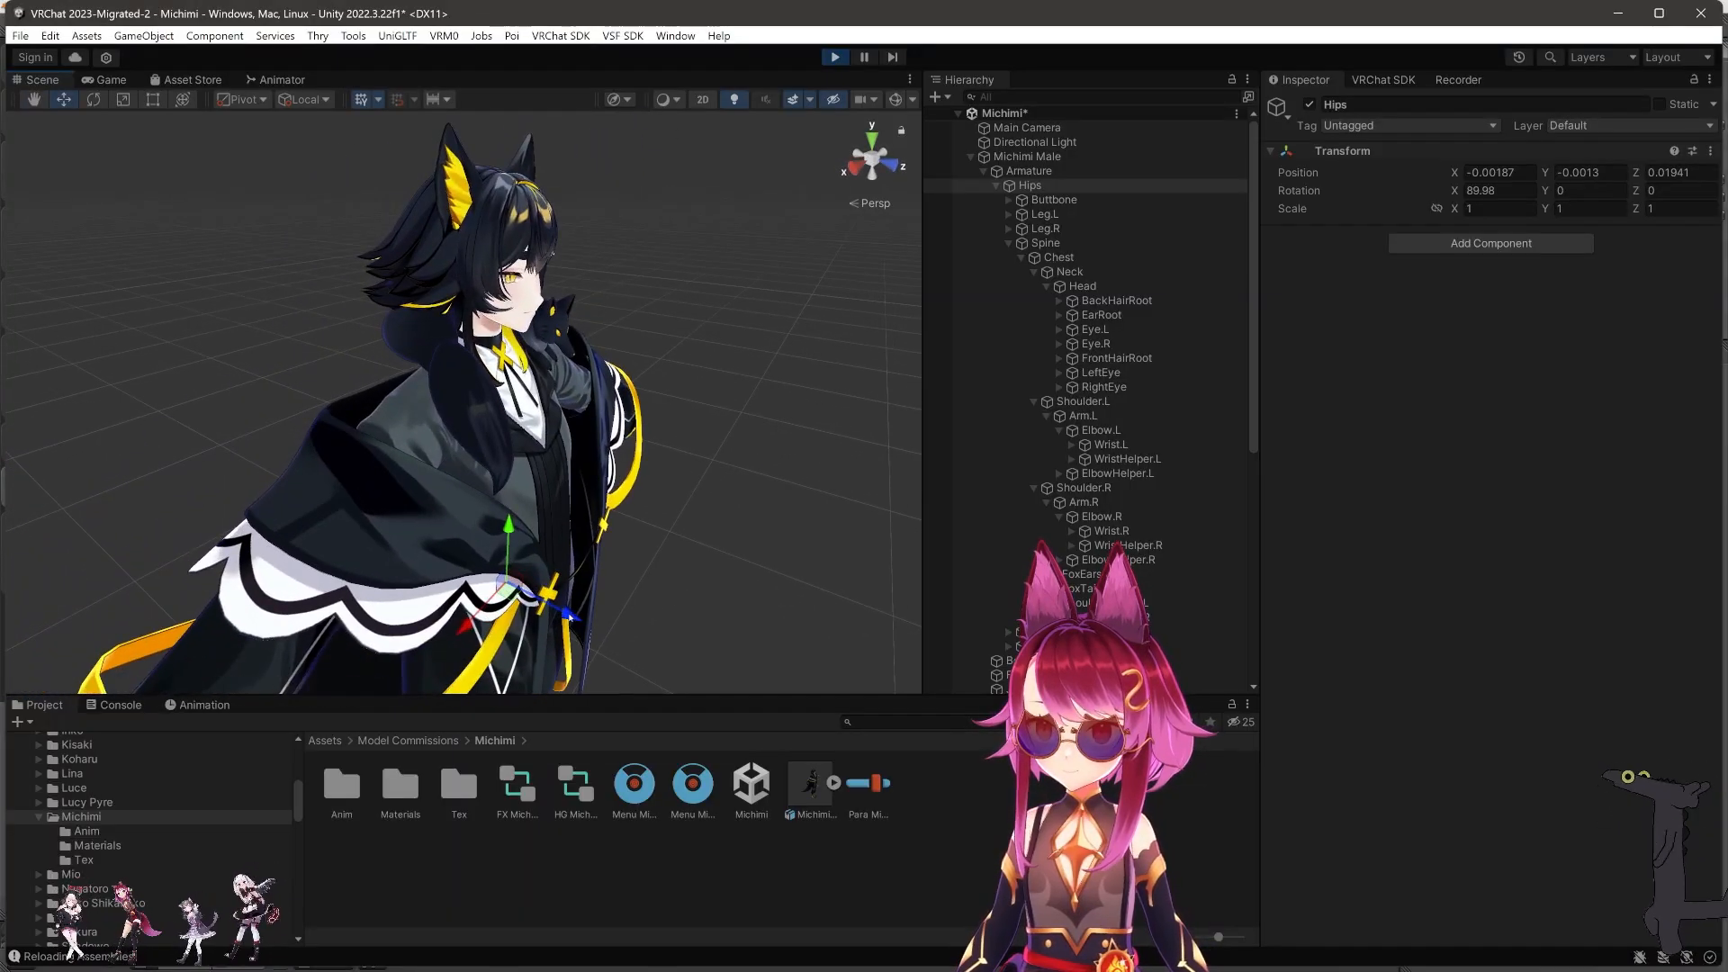
{"action": "left_click_drag", "start_coordinate": [495, 584], "coordinate": [530, 601]}
{"action": "left_click_drag", "start_coordinate": [650, 566], "coordinate": [425, 547], "text": "alt"}
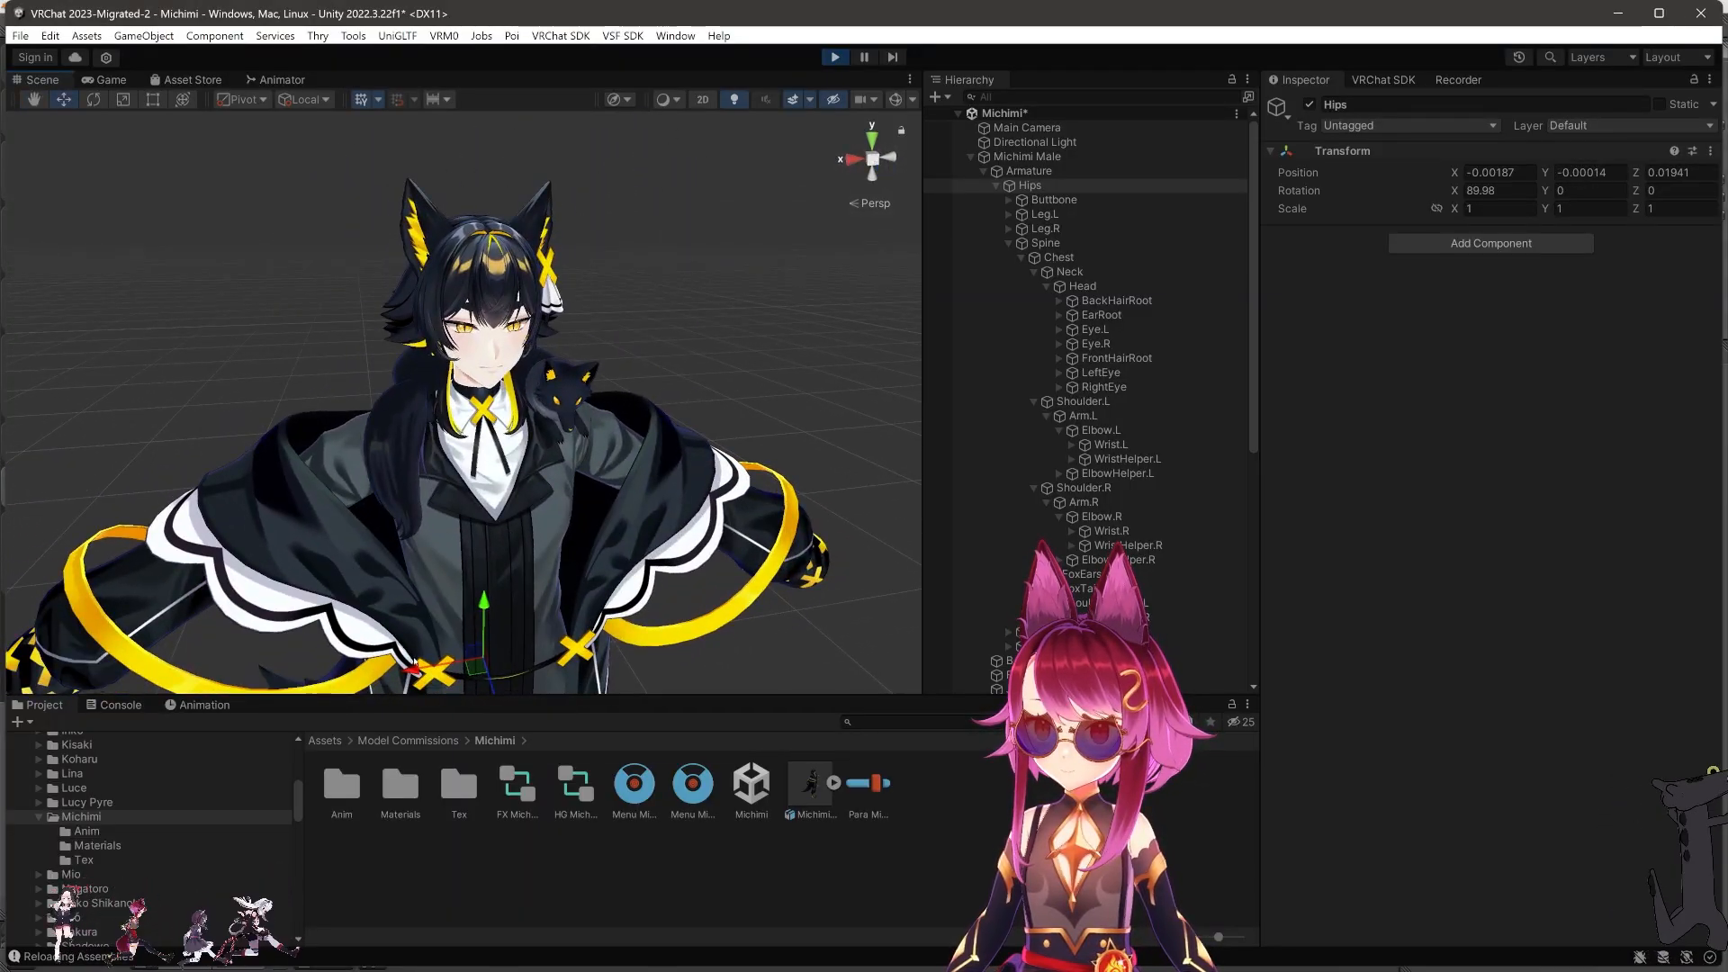
{"action": "left_click", "coordinate": [367, 669]}
- Reselect the Hips and swing them left and right along X to test the sway
{"action": "left_click", "coordinate": [1028, 157]}
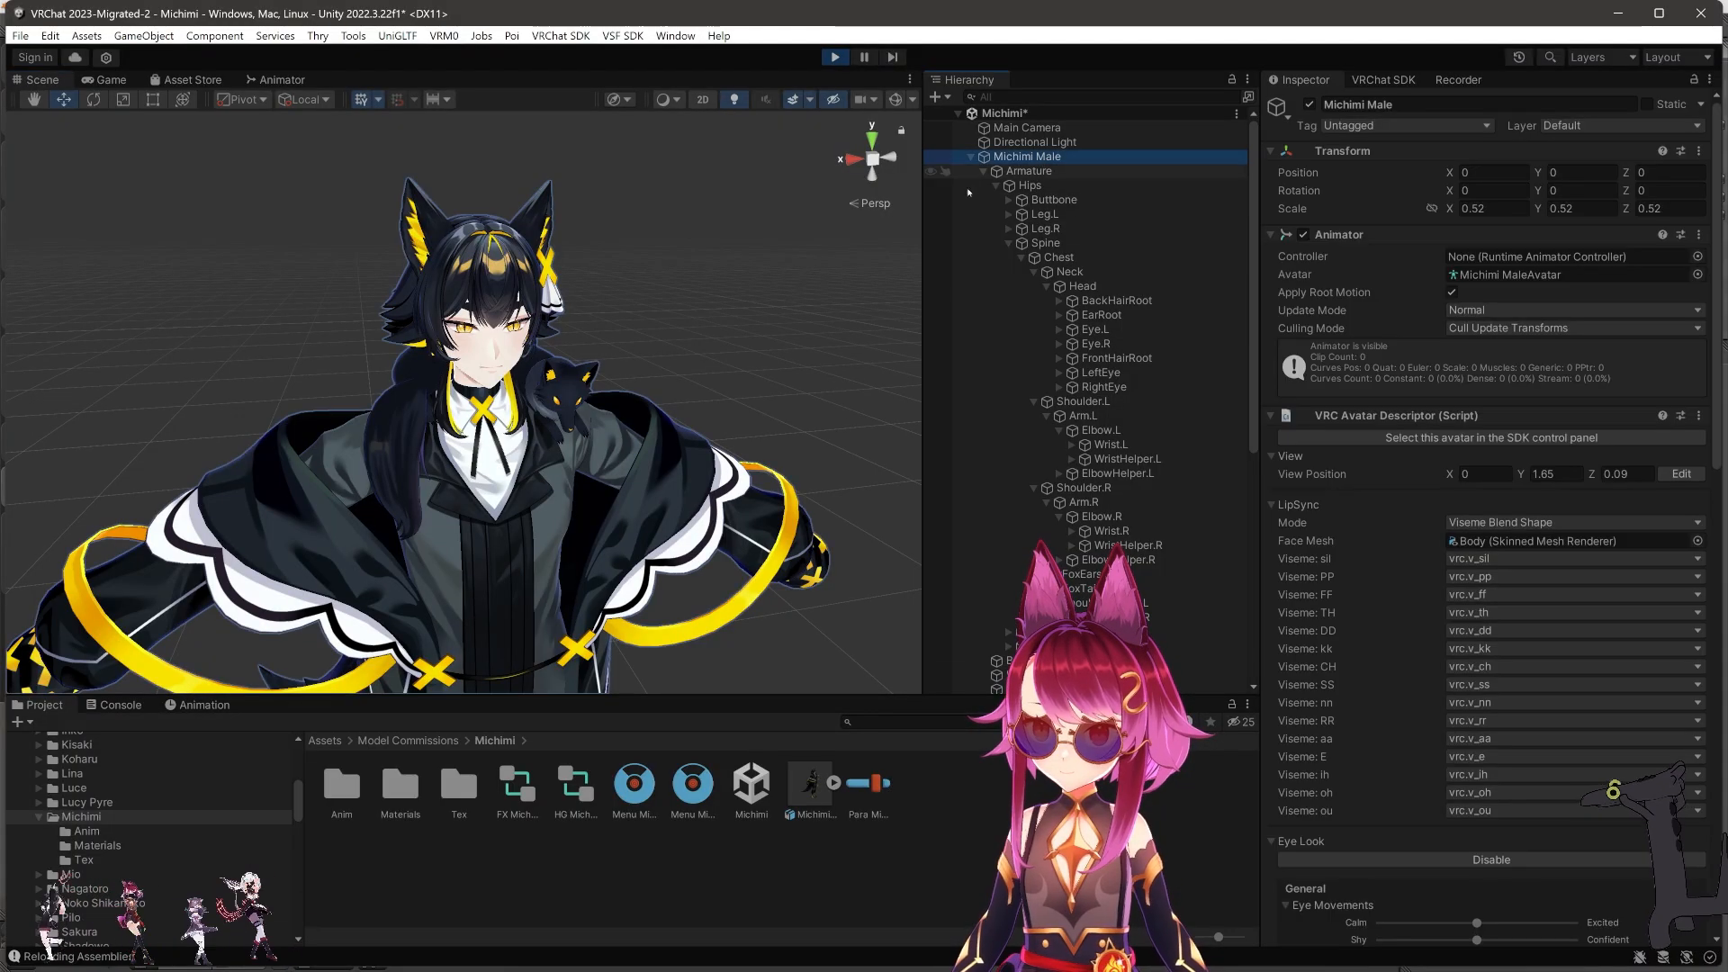
{"action": "left_click_drag", "start_coordinate": [549, 470], "coordinate": [753, 503], "text": "alt"}
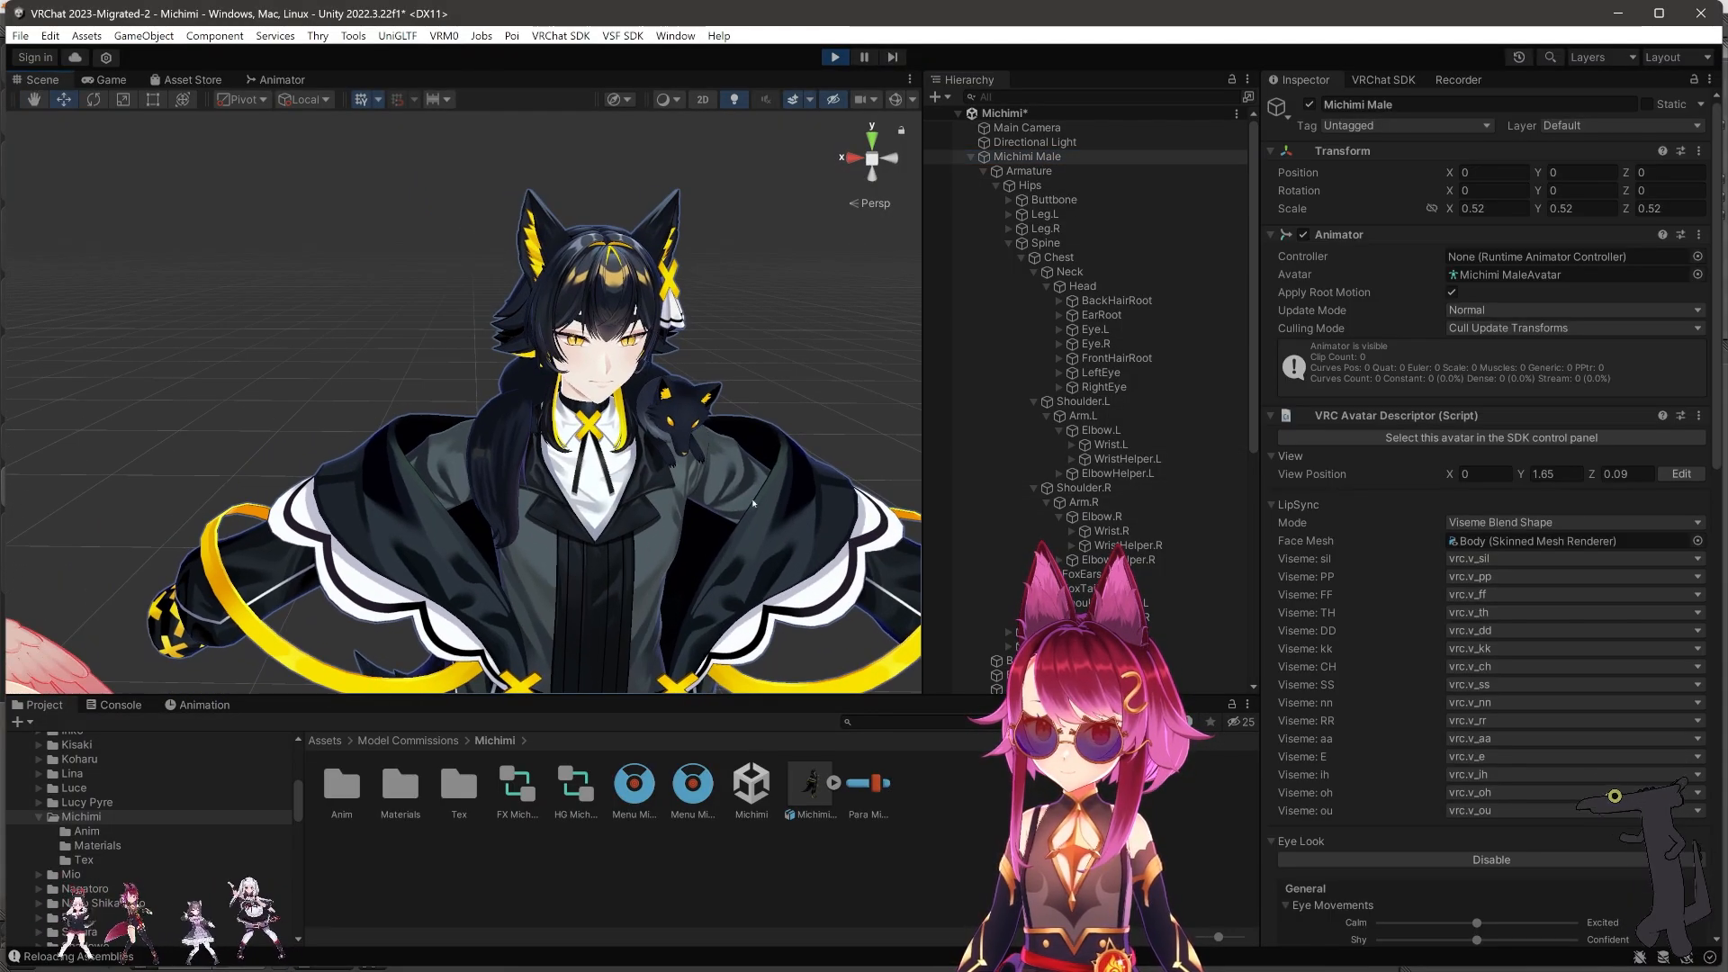
{"action": "left_click", "coordinate": [1029, 185]}
{"action": "middle_click_drag", "start_coordinate": [647, 632], "coordinate": [560, 563]}
{"action": "mouse_move", "coordinate": [457, 618]}
{"action": "left_mouse_down"}
{"action": "mouse_move", "coordinate": [411, 621]}
{"action": "mouse_move", "coordinate": [437, 619]}
{"action": "left_mouse_up"}
{"action": "middle_click_drag", "start_coordinate": [584, 532], "coordinate": [580, 582]}
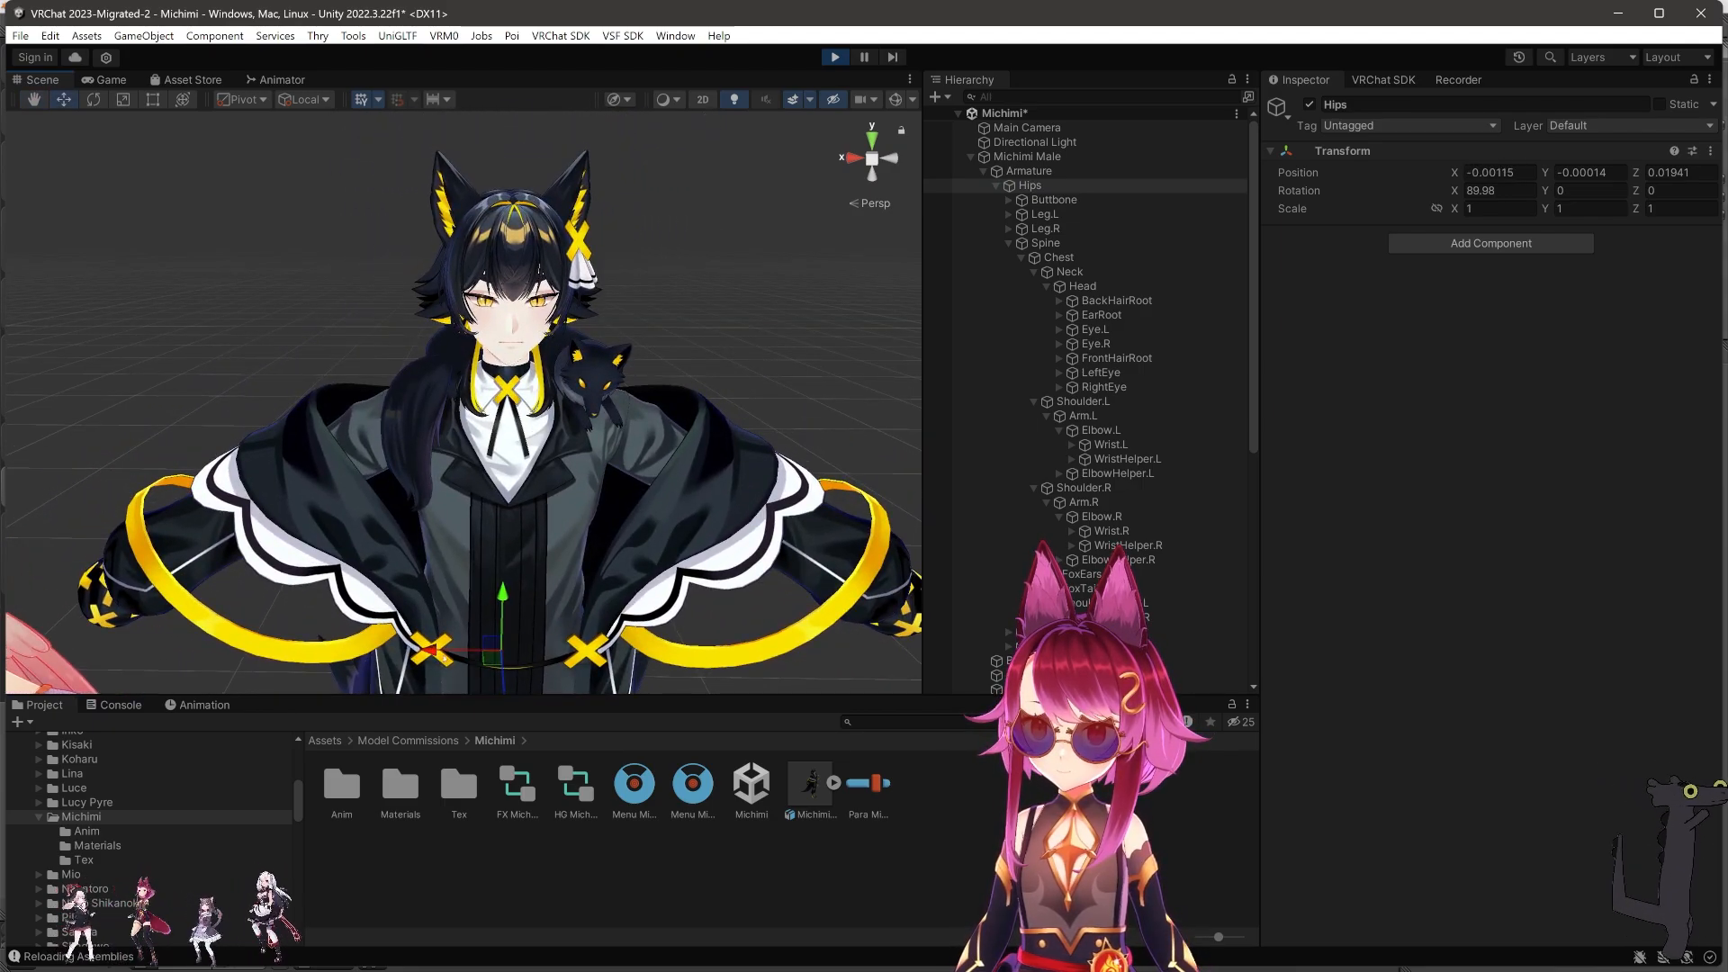
{"action": "left_click_drag", "start_coordinate": [441, 651], "coordinate": [479, 649]}
{"action": "scroll", "coordinate": [485, 649], "scroll_direction": "up", "scroll_amount": 1}
{"action": "middle_click_drag", "start_coordinate": [486, 649], "coordinate": [440, 668]}
{"action": "left_click_drag", "start_coordinate": [440, 669], "coordinate": [329, 686]}
- Exit play mode and inspect the Phys Bones on EarRoot and FrontHairRoot
{"action": "left_click", "coordinate": [837, 60]}
{"action": "scroll", "coordinate": [504, 527], "scroll_direction": "down", "scroll_amount": 5}
{"action": "left_click_drag", "start_coordinate": [504, 527], "coordinate": [778, 562], "text": "alt"}
{"action": "scroll", "coordinate": [785, 565], "scroll_direction": "up", "scroll_amount": 3}
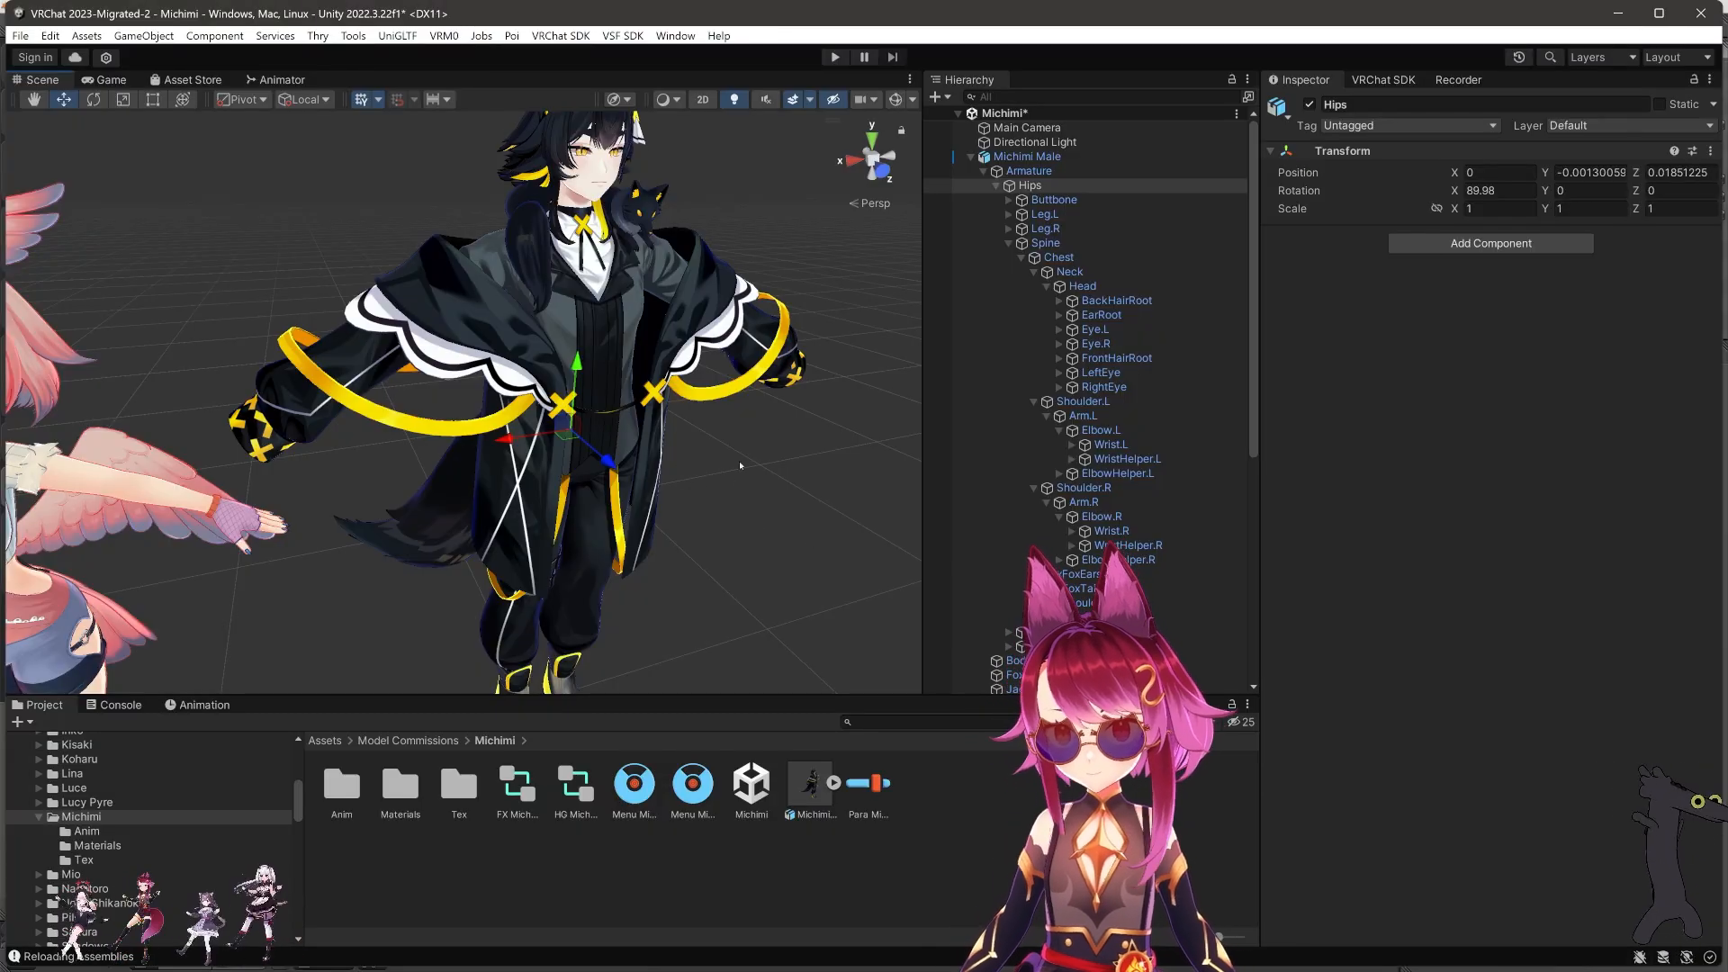
{"action": "right_click_drag", "start_coordinate": [797, 454], "coordinate": [855, 358]}
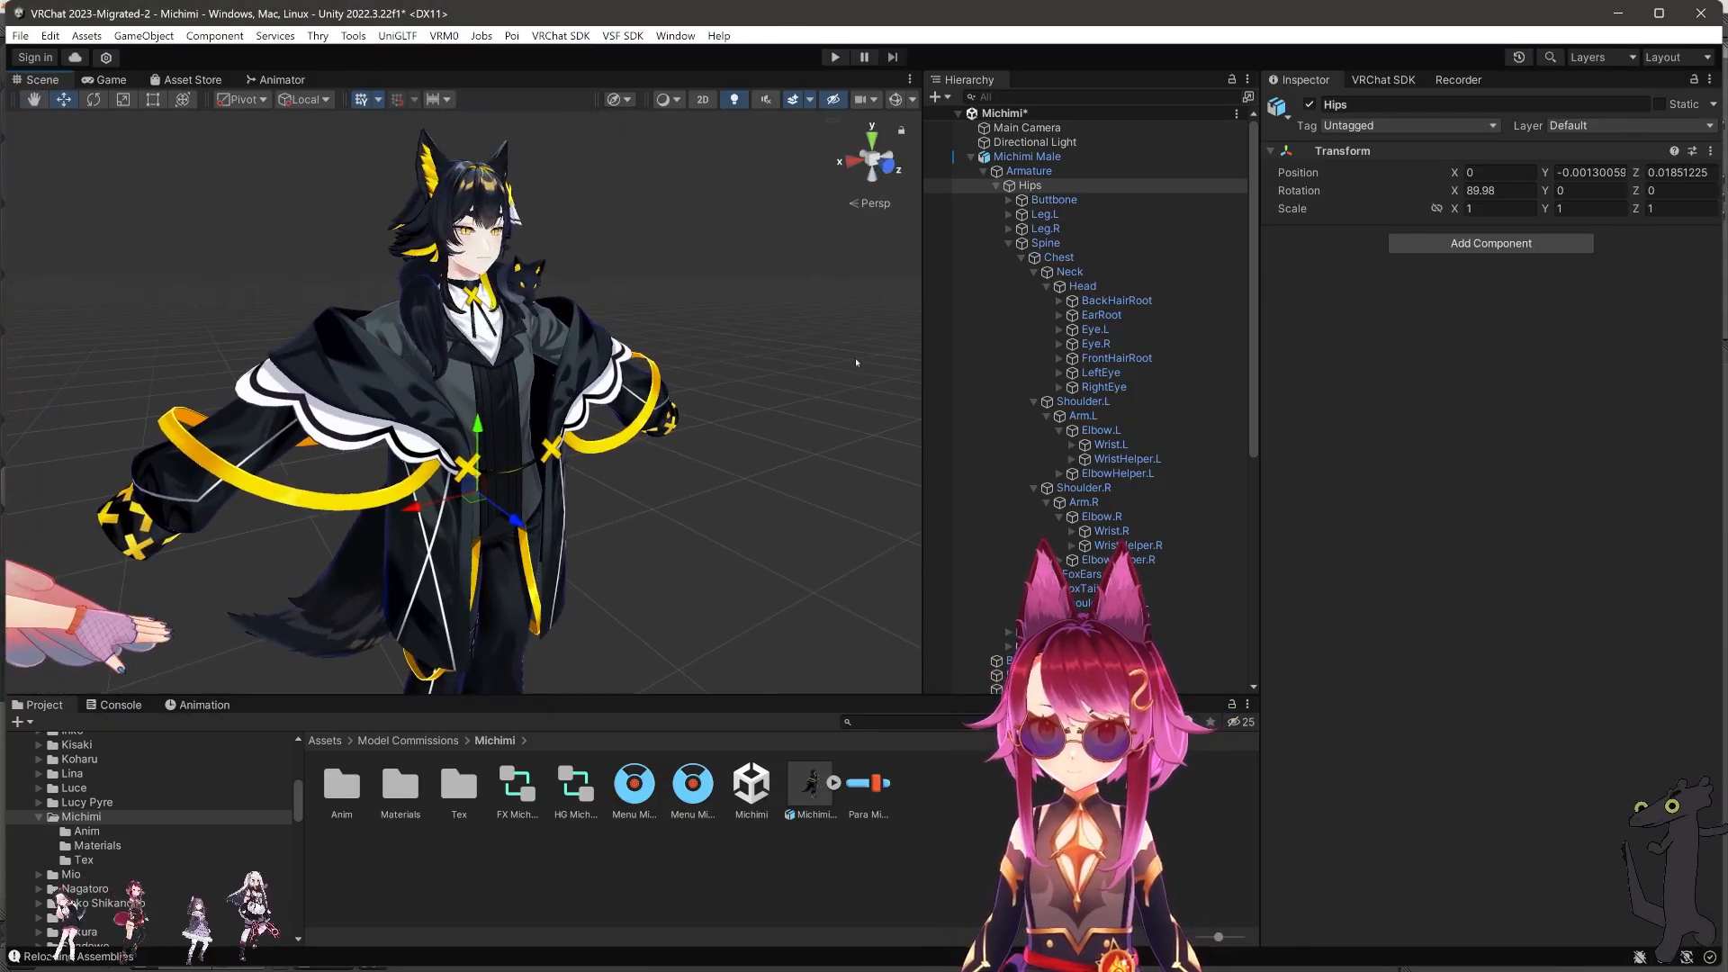
{"action": "middle_click_drag", "start_coordinate": [662, 270], "coordinate": [656, 390]}
{"action": "scroll", "coordinate": [655, 386], "scroll_direction": "up", "scroll_amount": 3}
{"action": "left_click", "coordinate": [1102, 314]}
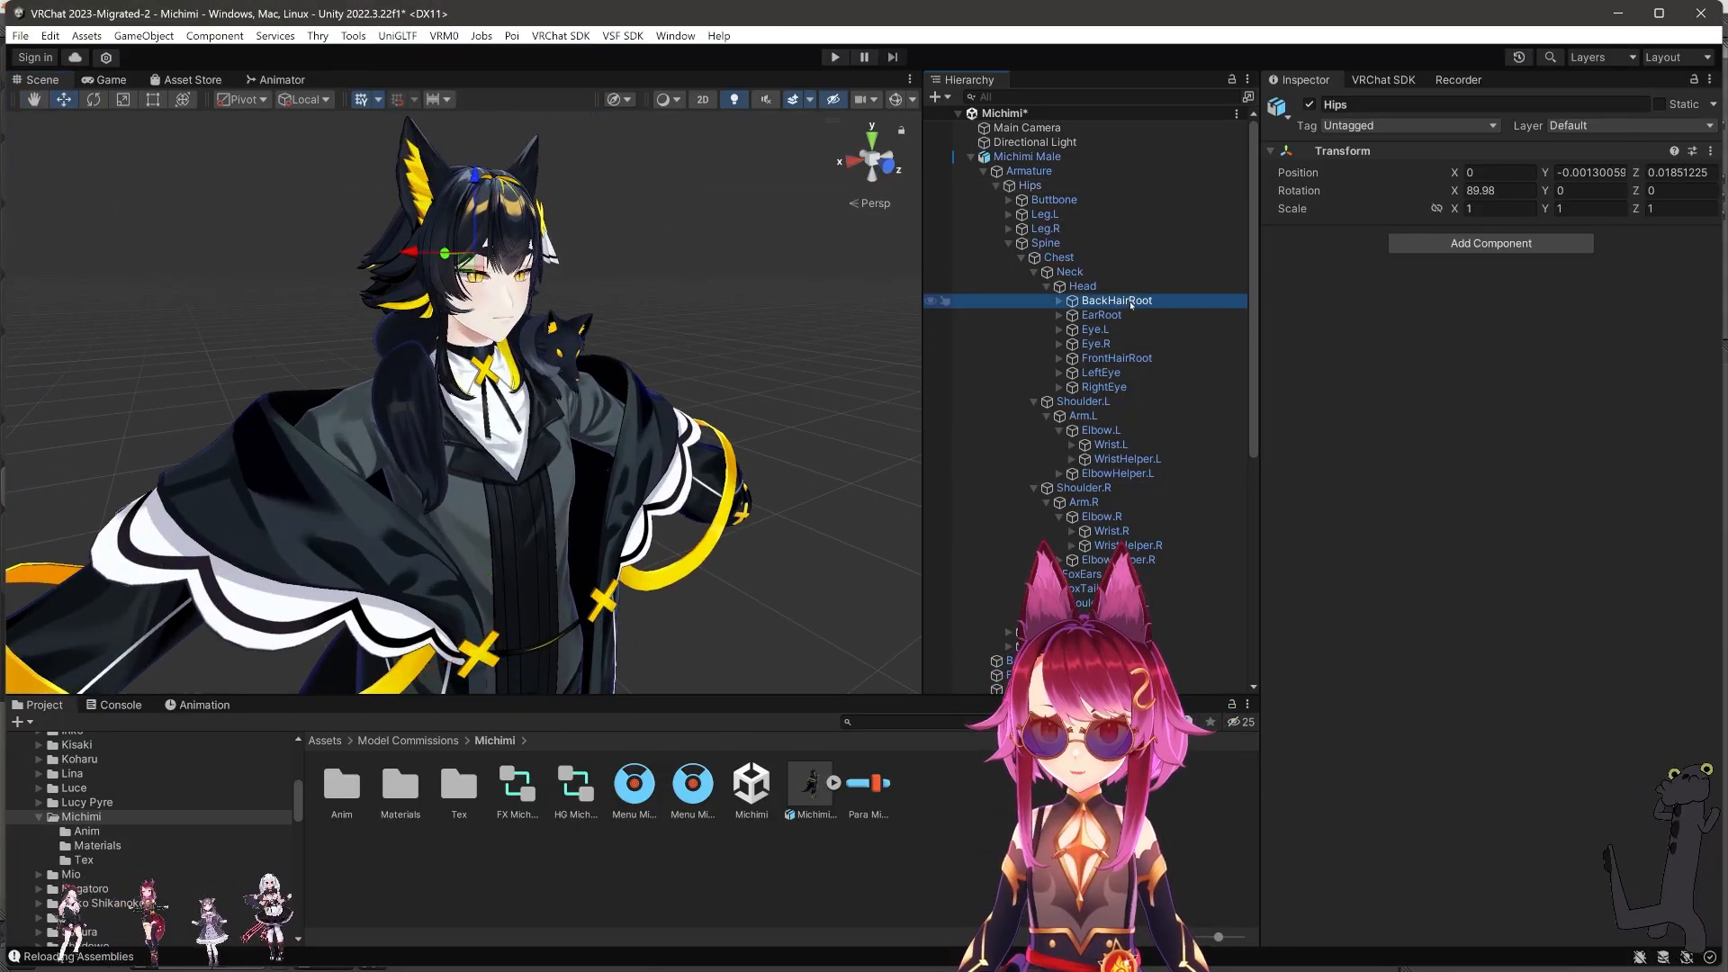
{"action": "left_click", "coordinate": [1134, 357]}
{"action": "left_click", "coordinate": [683, 333]}
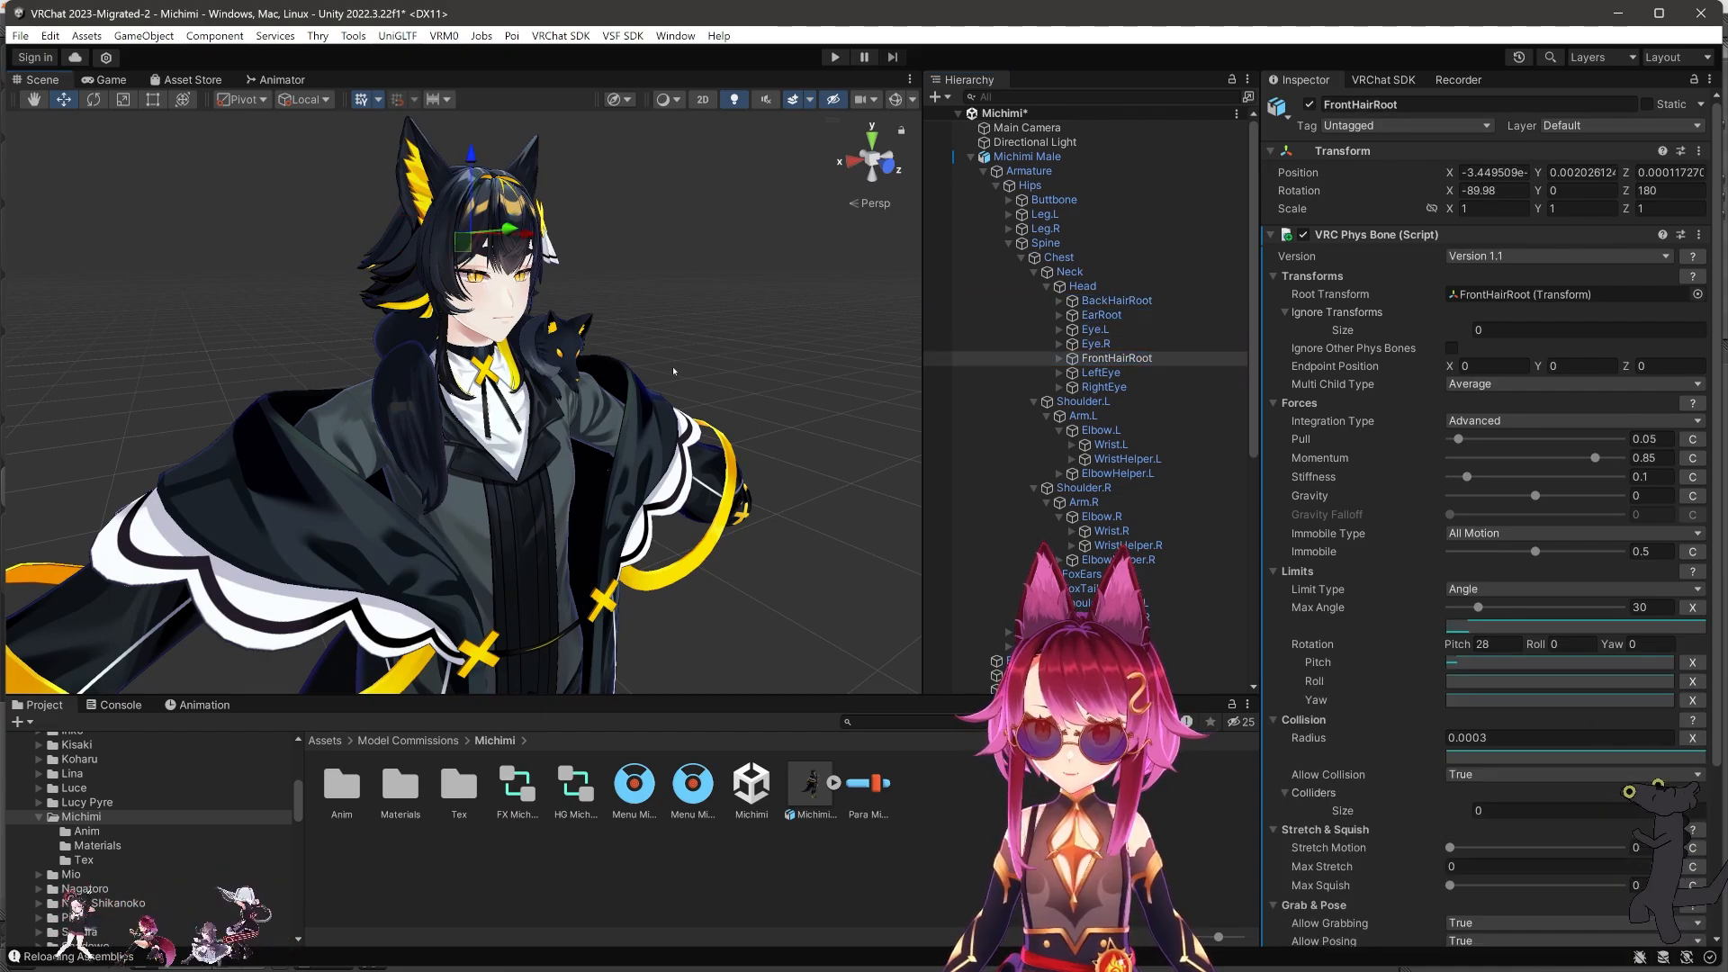
{"action": "middle_click_drag", "start_coordinate": [635, 387], "coordinate": [650, 355]}
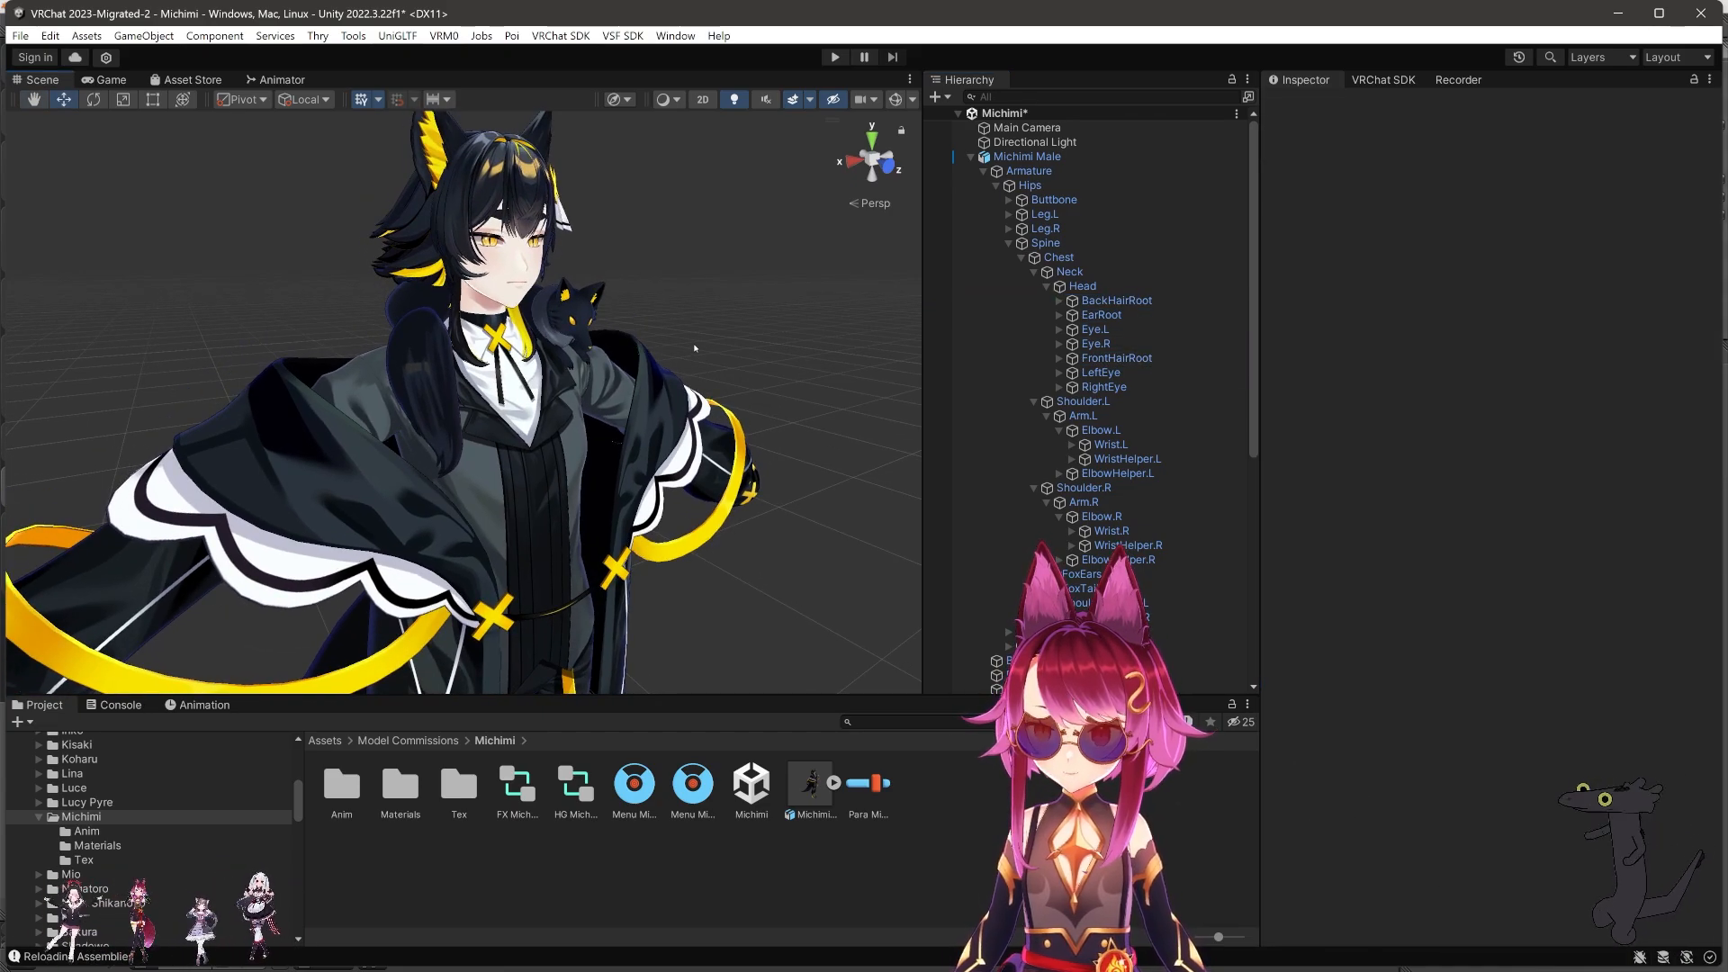
{"action": "middle_click_drag", "start_coordinate": [504, 198], "coordinate": [510, 216]}
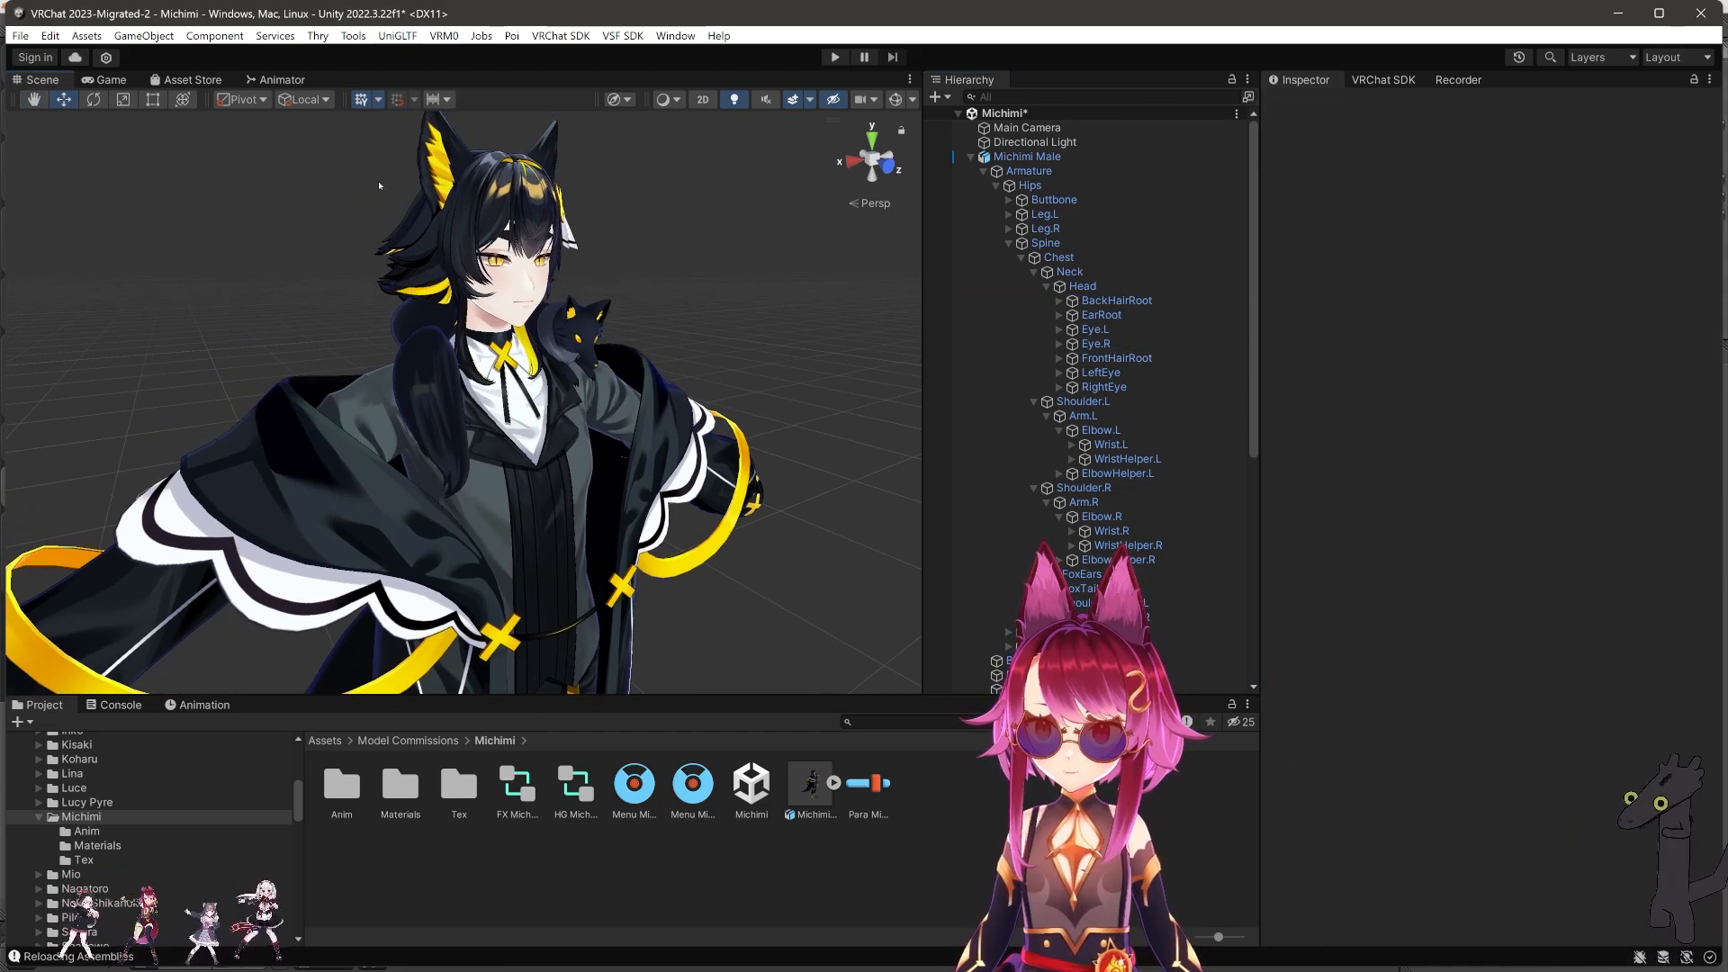
- Frame the Head and collapse the Head, Neck, Elbow.L, Arm.L, Shoulder.L and Shoulder.R branches
{"action": "left_click", "coordinate": [1070, 286]}
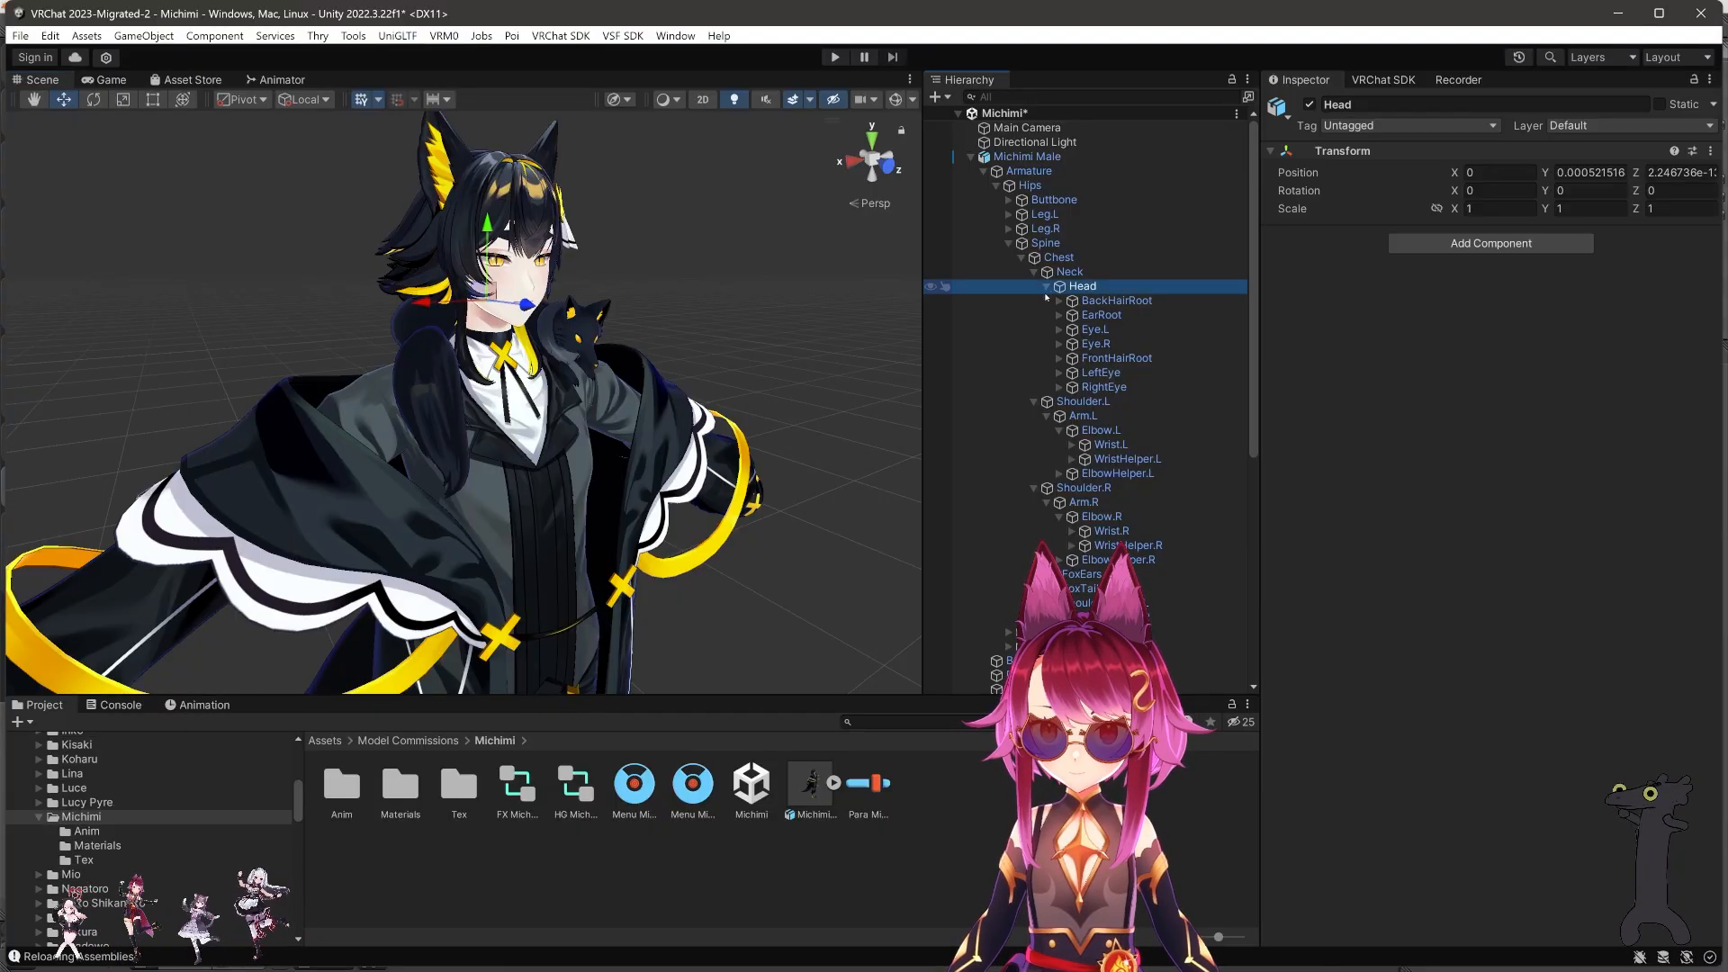
{"action": "left_click", "coordinate": [1046, 286]}
{"action": "key", "text": "f"}
{"action": "right_click_drag", "start_coordinate": [590, 338], "coordinate": [576, 341]}
{"action": "scroll", "coordinate": [576, 342], "scroll_direction": "up", "scroll_amount": 5}
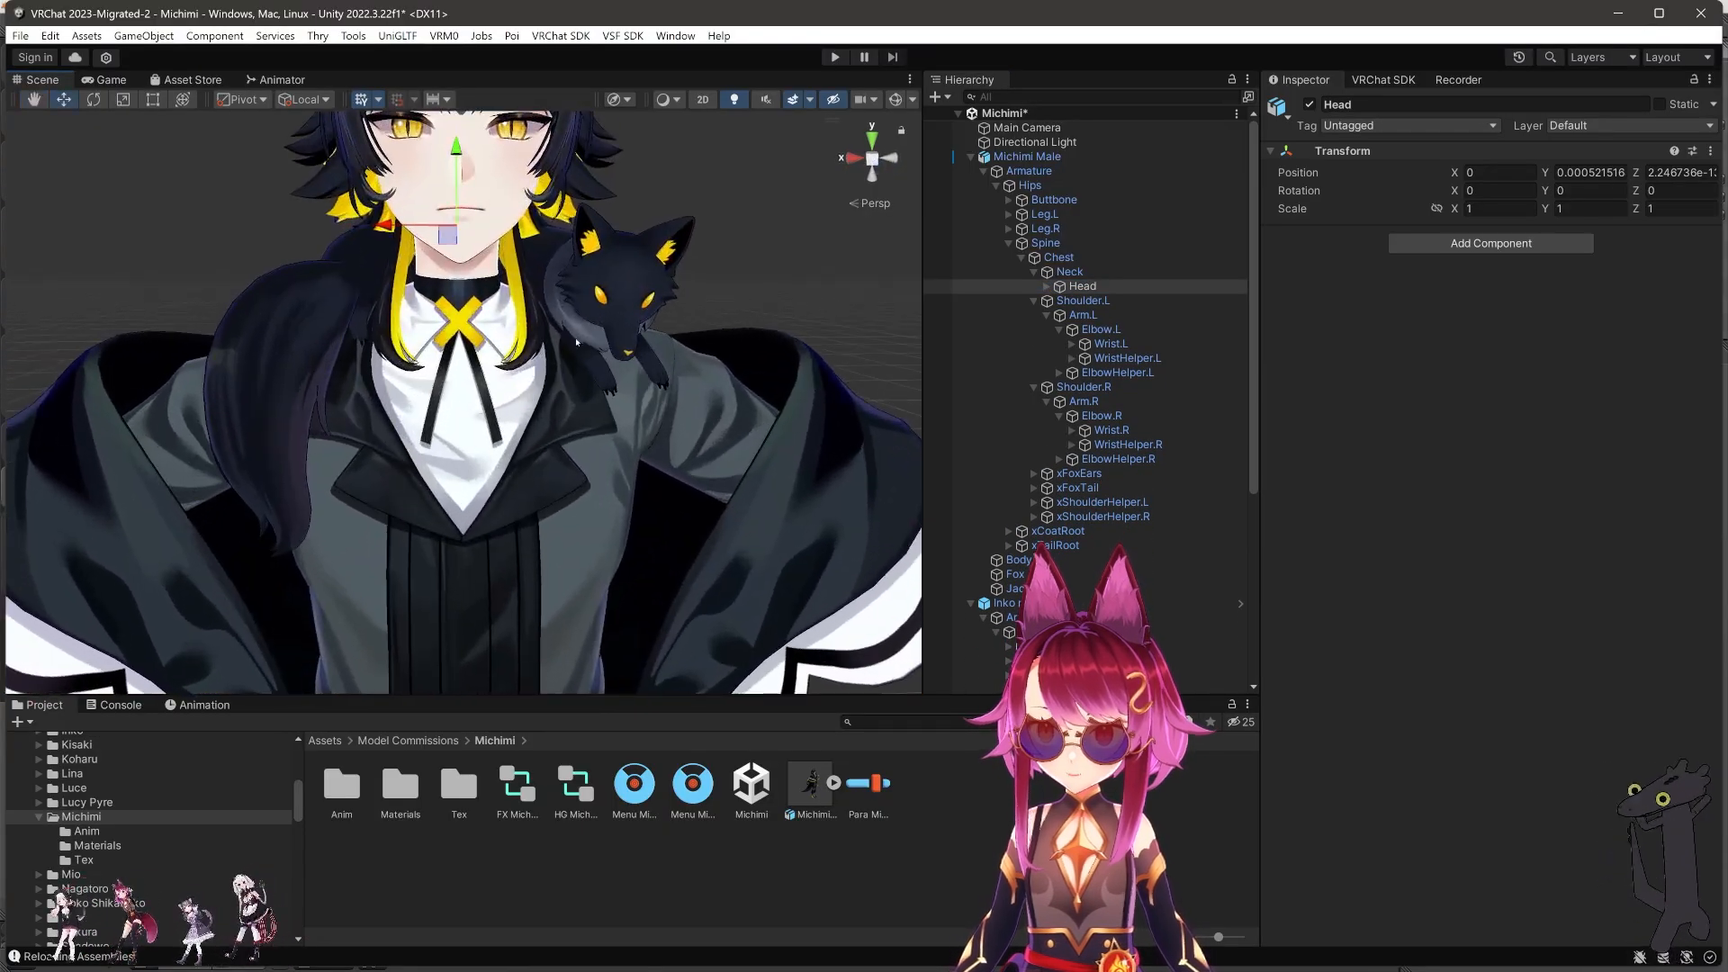
{"action": "middle_click_drag", "start_coordinate": [594, 251], "coordinate": [642, 309]}
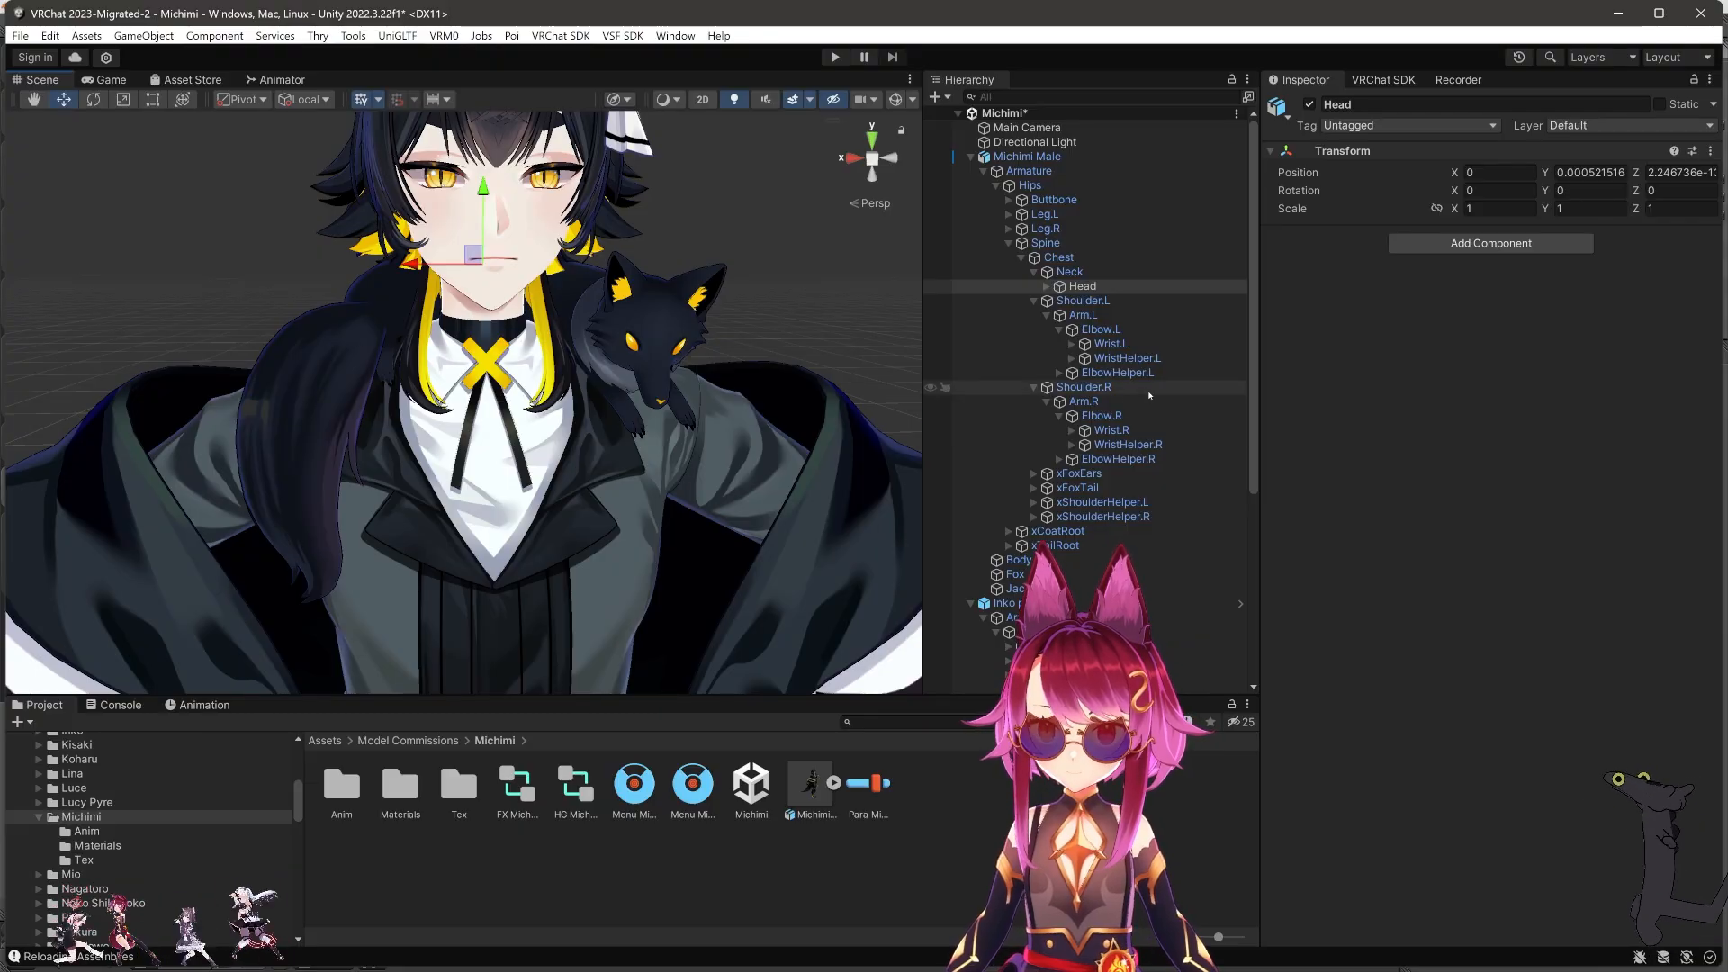
{"action": "left_click", "coordinate": [1034, 272]}
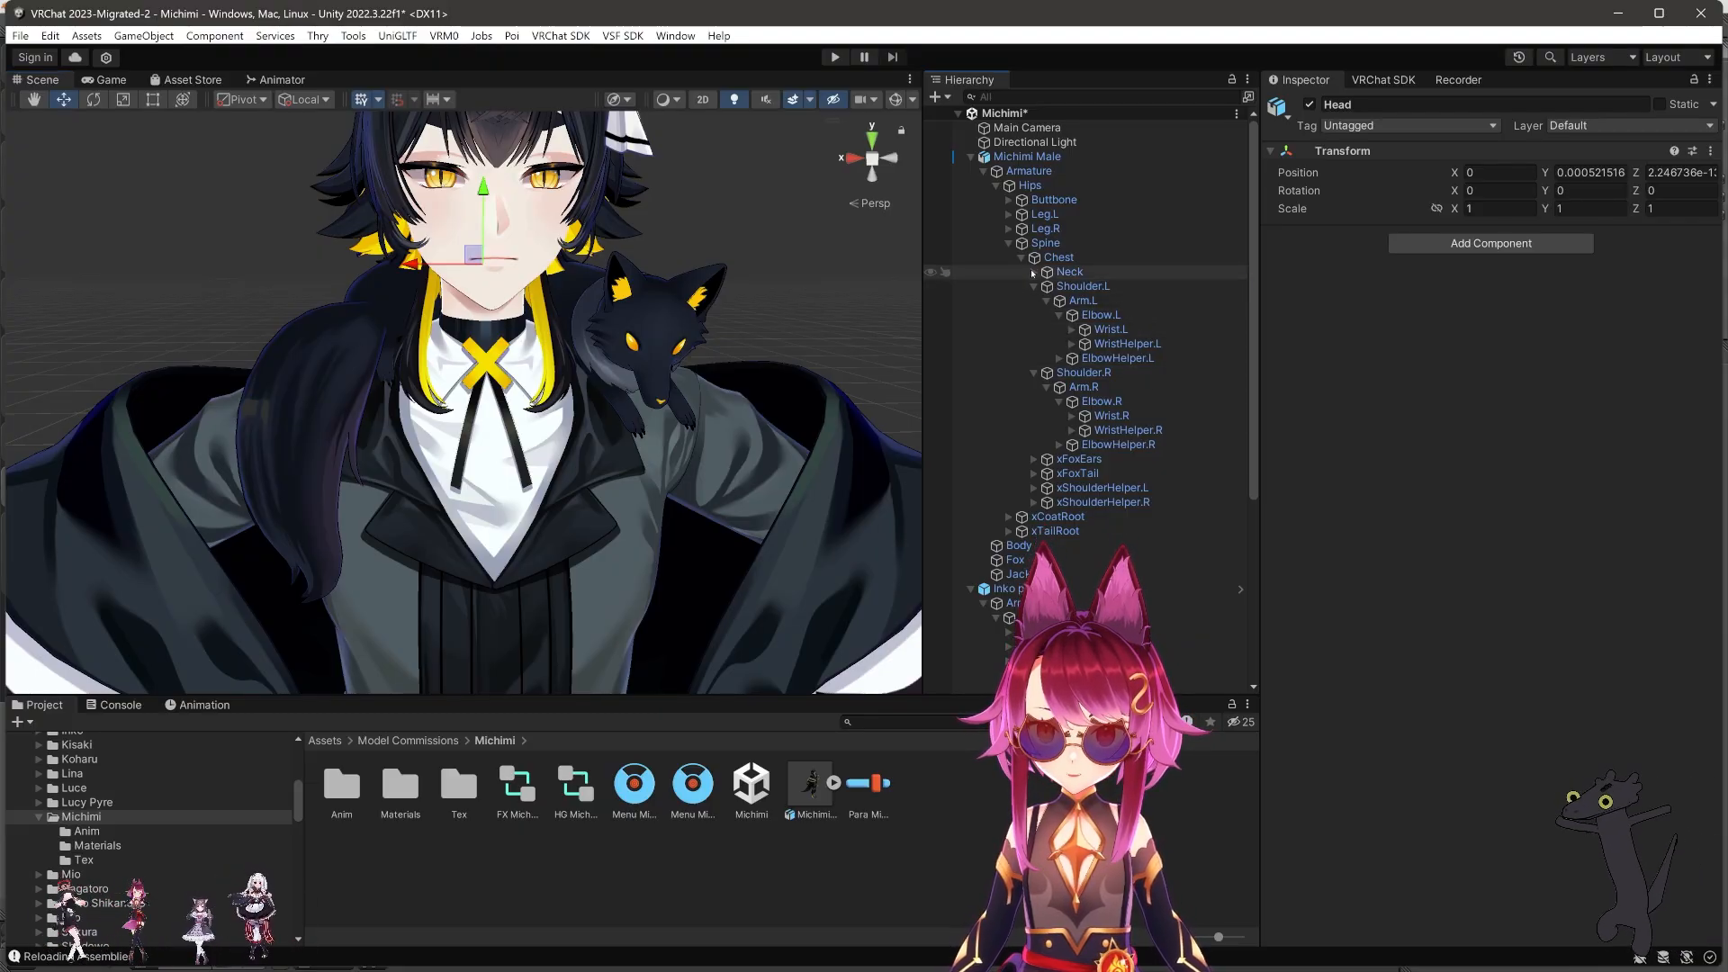
{"action": "left_click", "coordinate": [1058, 316]}
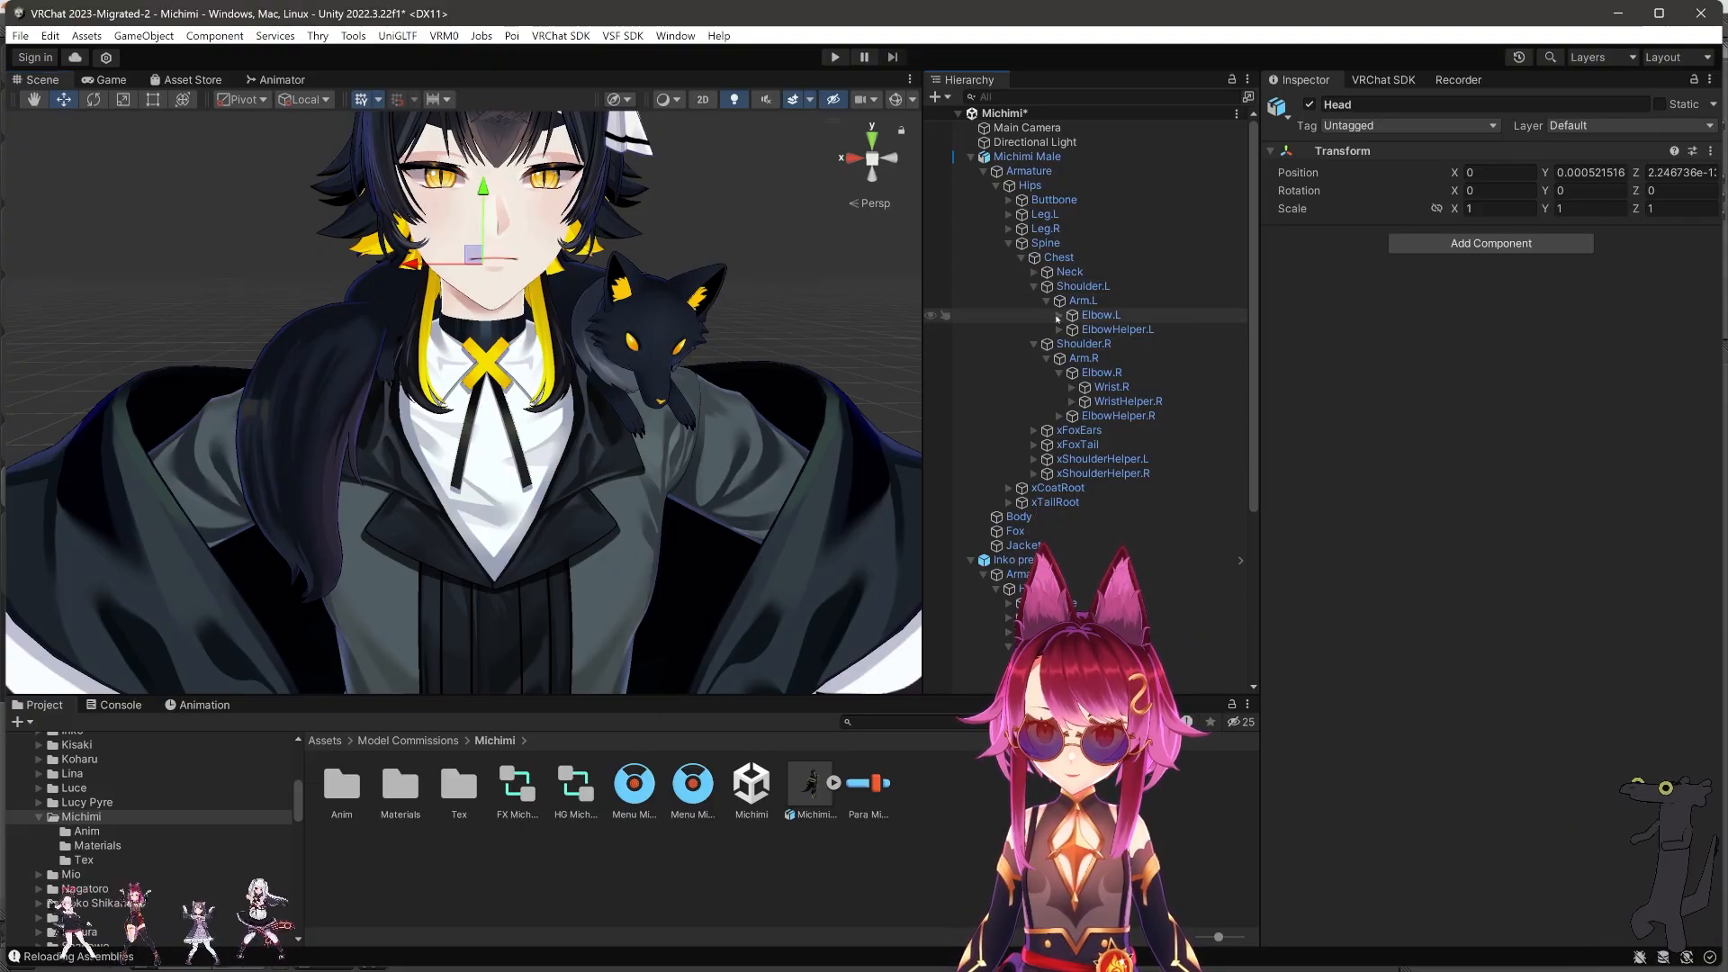
{"action": "left_click", "coordinate": [1045, 301]}
{"action": "left_click", "coordinate": [1034, 286]}
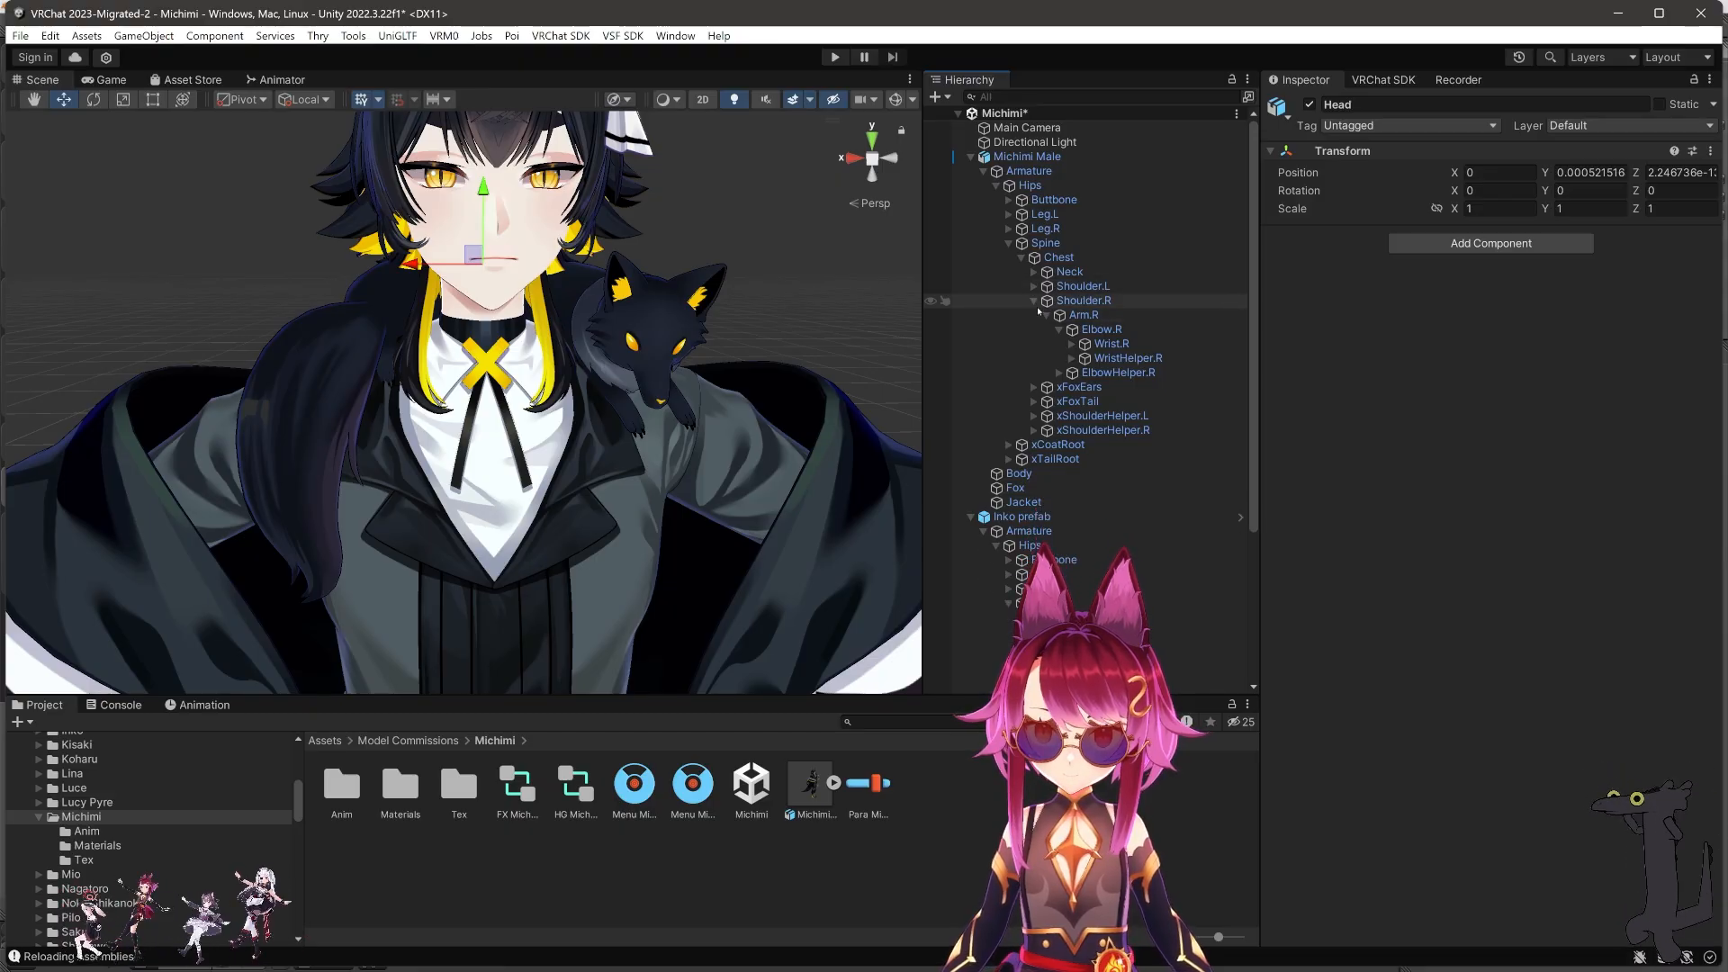
{"action": "left_click", "coordinate": [1034, 301]}
- Paste the copied Phys Bone onto xFoxEars as a new component, rooted on xFoxEars
{"action": "left_click", "coordinate": [1080, 315]}
{"action": "middle_click_drag", "start_coordinate": [765, 378], "coordinate": [718, 384]}
{"action": "left_click", "coordinate": [1106, 330]}
{"action": "left_click", "coordinate": [1105, 316]}
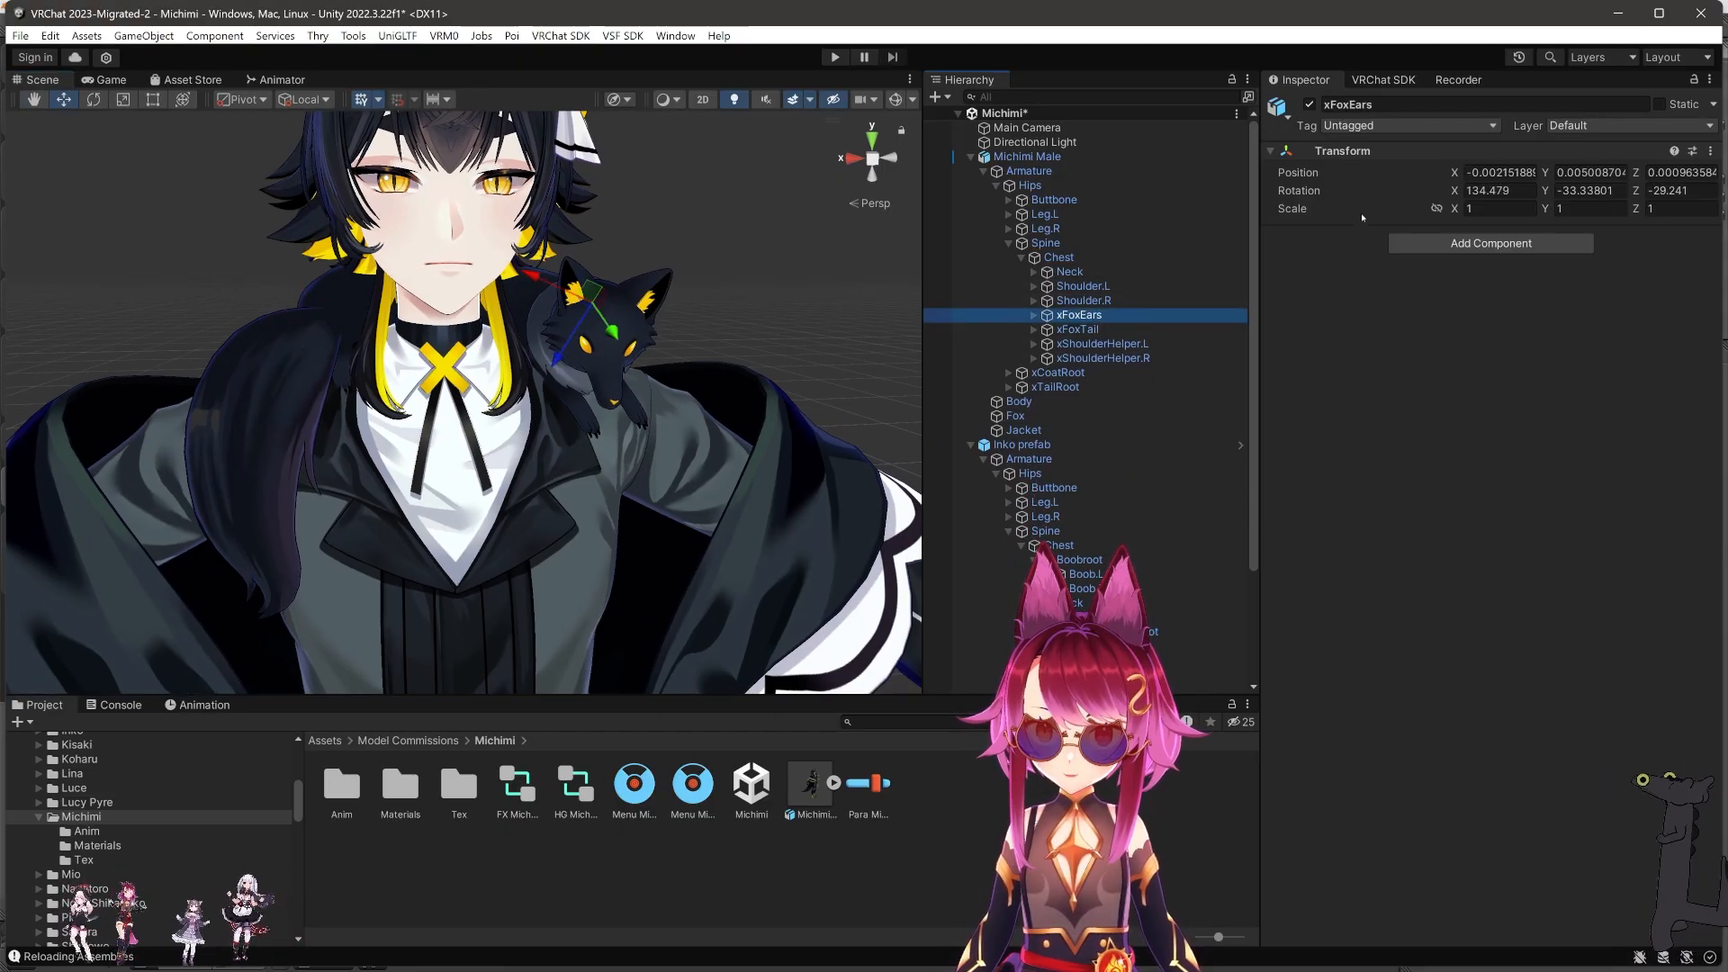
{"action": "right_click", "coordinate": [1348, 151]}
{"action": "mouse_move", "coordinate": [1521, 304]}
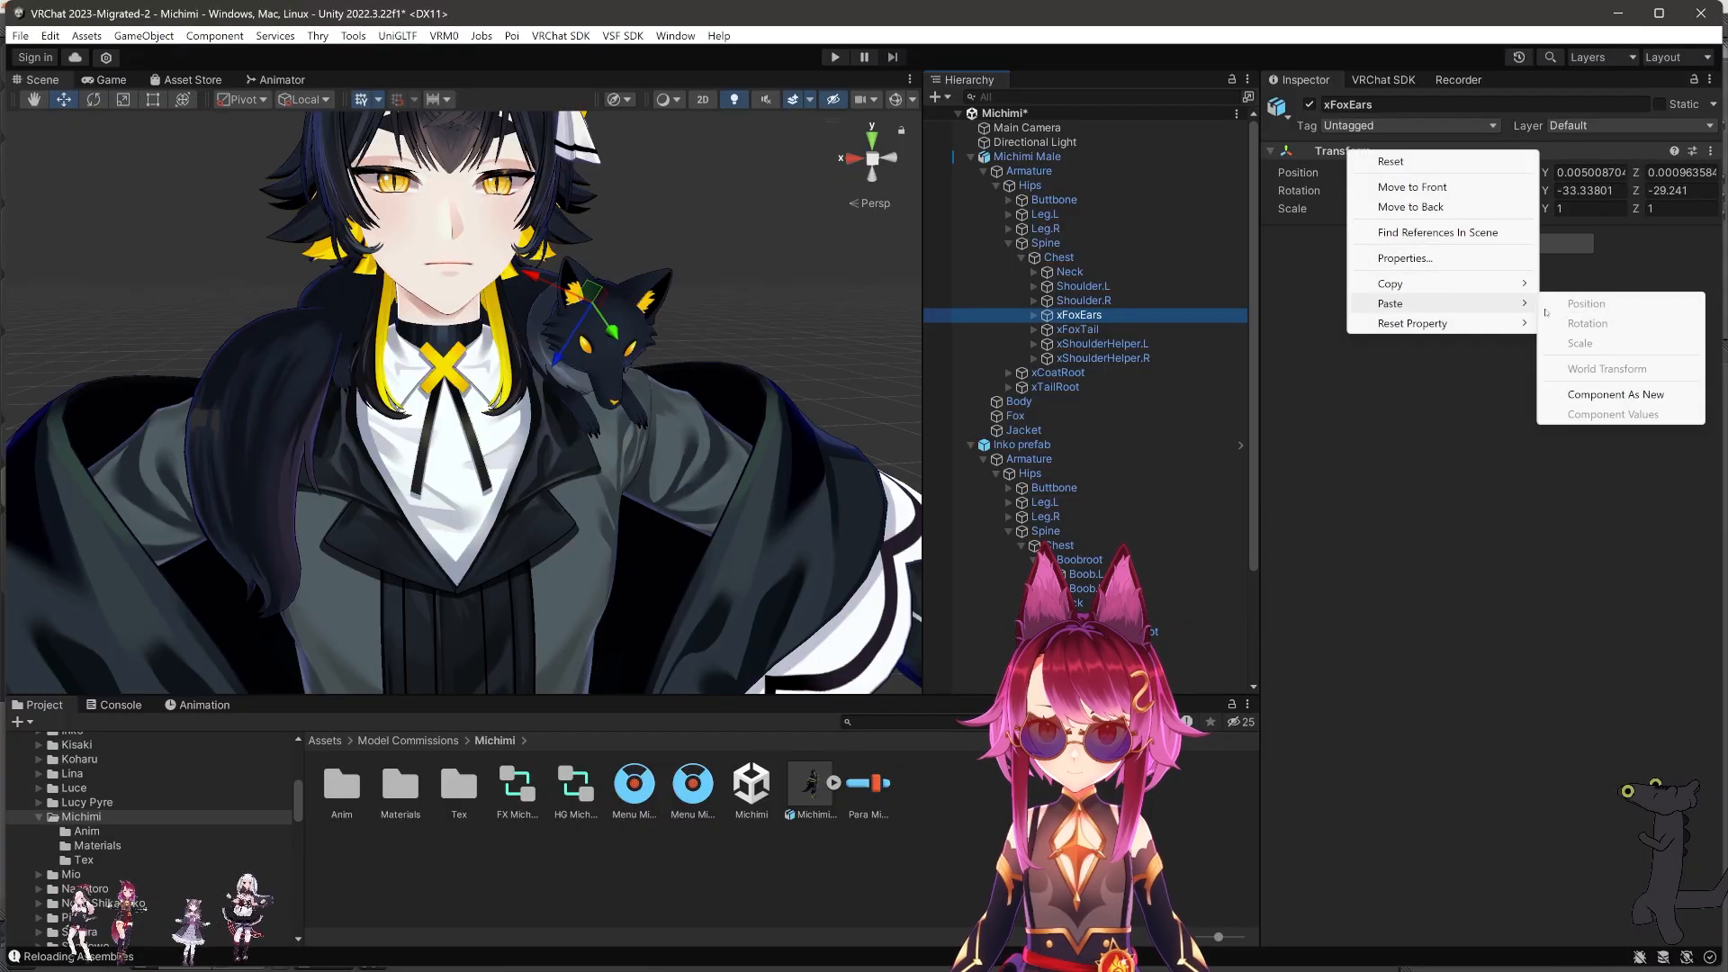
{"action": "left_click", "coordinate": [1616, 394]}
{"action": "left_click_drag", "start_coordinate": [1246, 319], "coordinate": [1494, 301]}
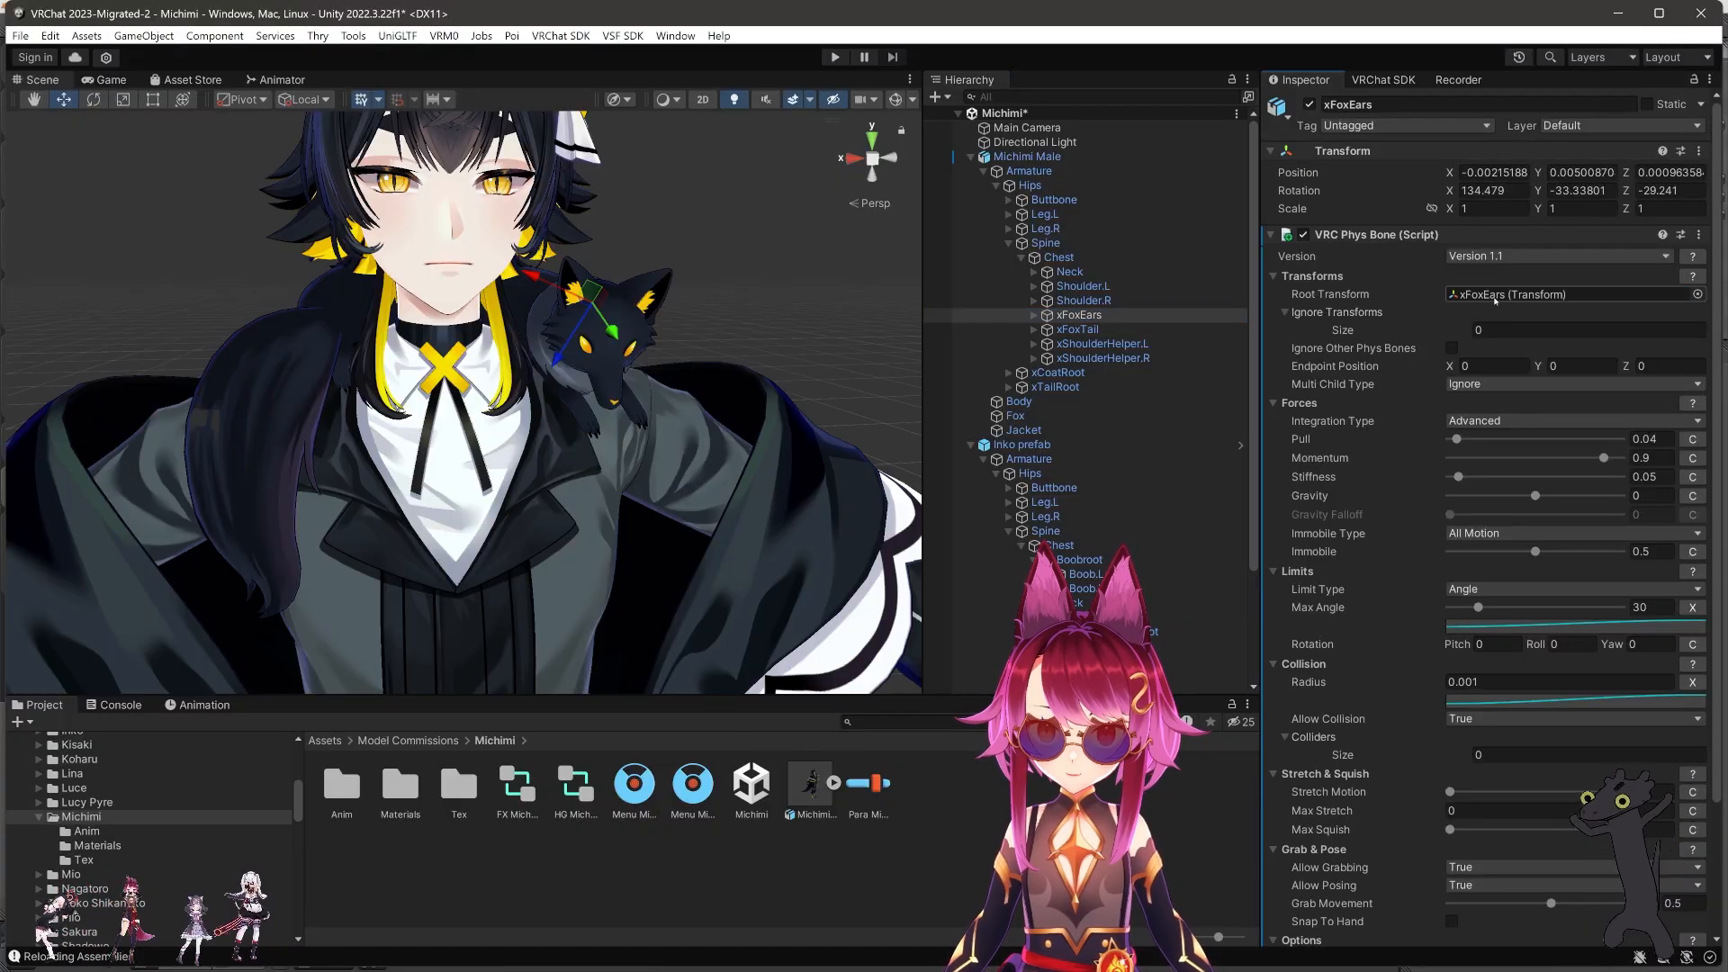
- Paste the copied Phys Bone onto xFoxTail as a new component, rooted on xFoxTail
{"action": "left_click", "coordinate": [1207, 327]}
{"action": "right_click", "coordinate": [1349, 155]}
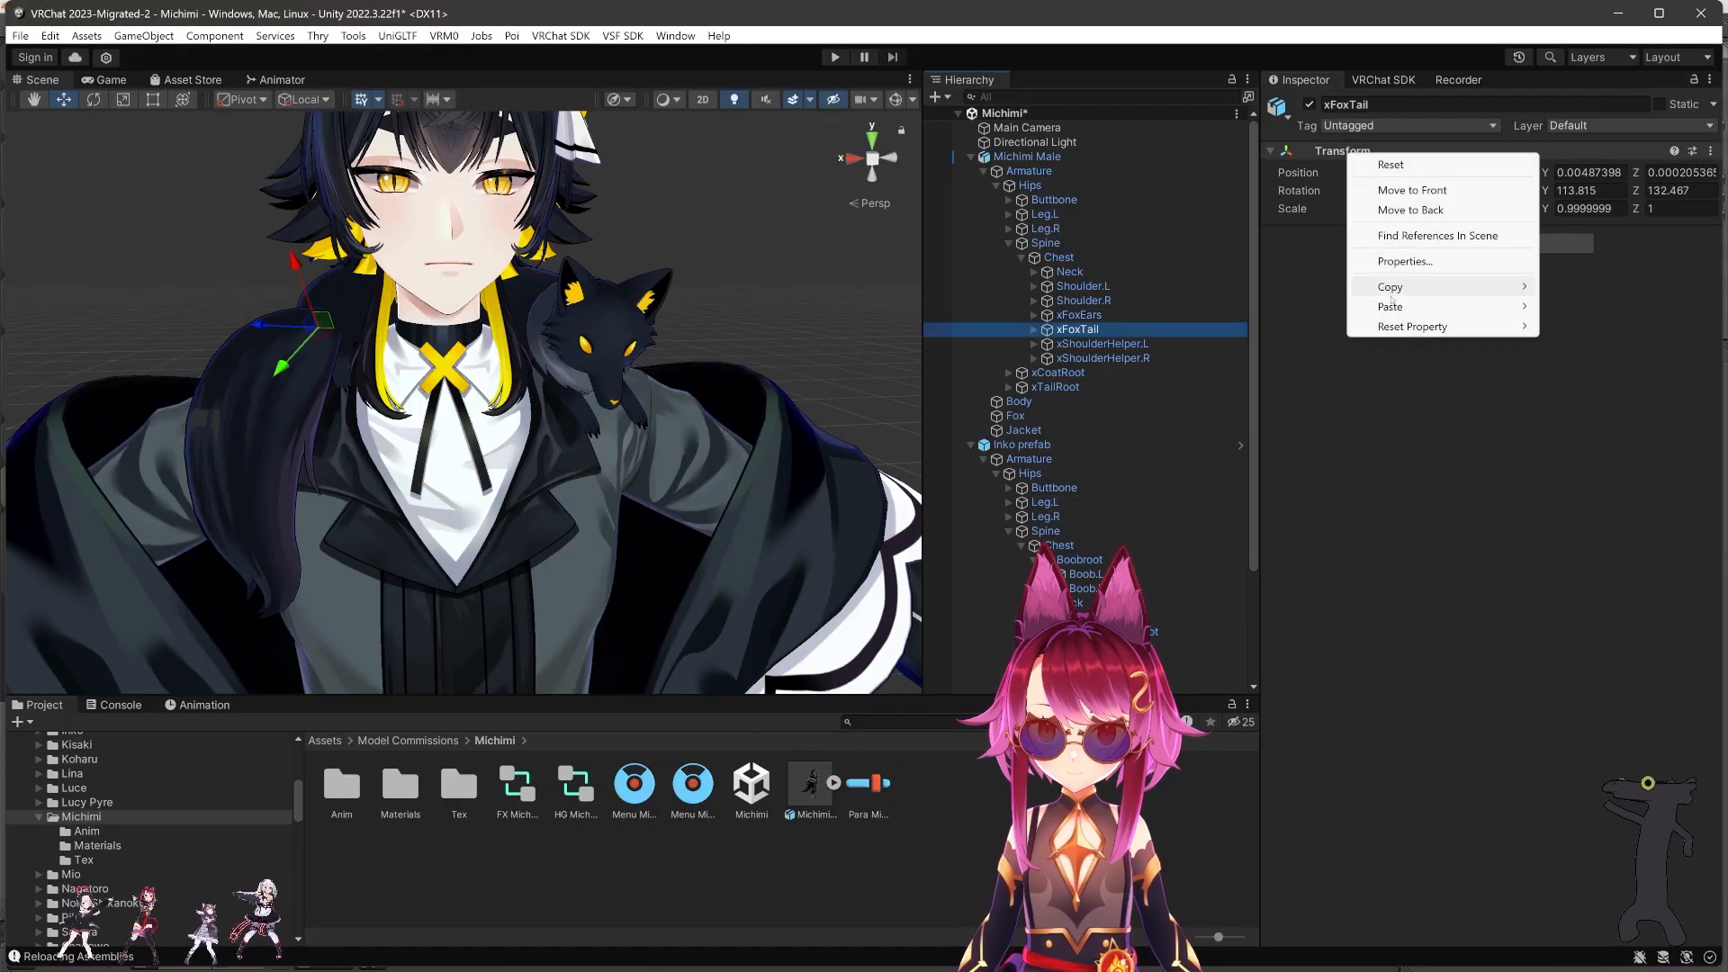
{"action": "mouse_move", "coordinate": [1390, 308]}
{"action": "left_click", "coordinate": [1615, 397]}
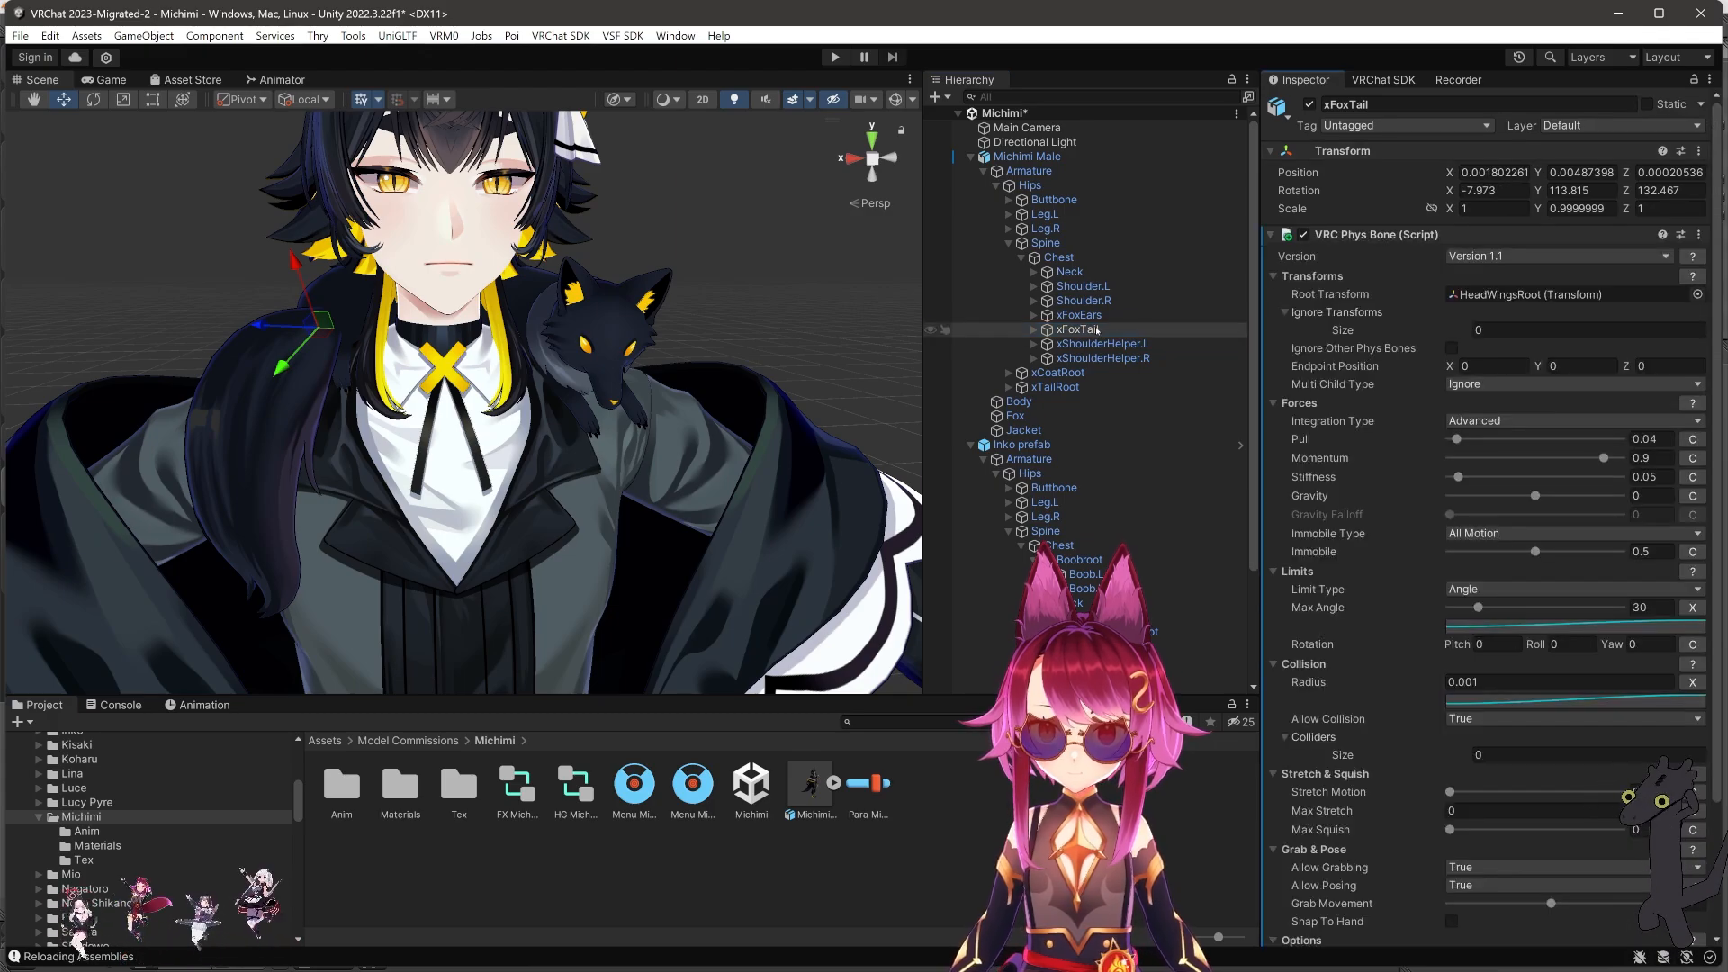
{"action": "left_click_drag", "start_coordinate": [1204, 330], "coordinate": [1496, 296]}
{"action": "right_click_drag", "start_coordinate": [650, 315], "coordinate": [627, 323]}
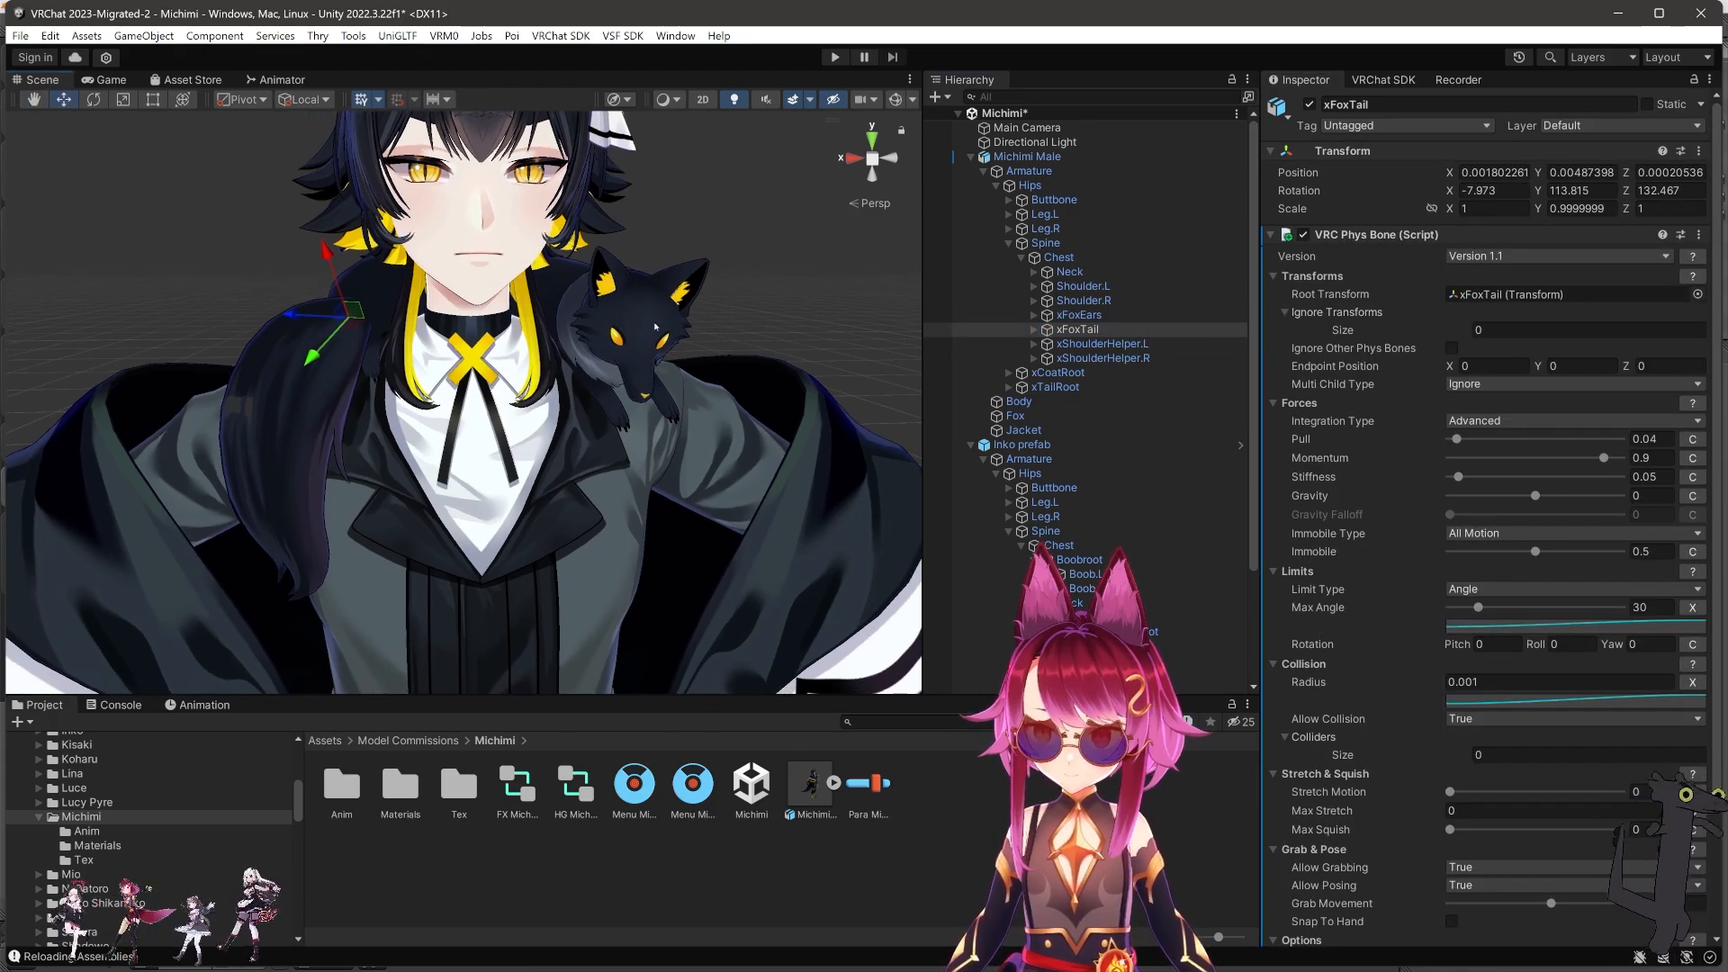
{"action": "middle_click_drag", "start_coordinate": [627, 323], "coordinate": [679, 326]}
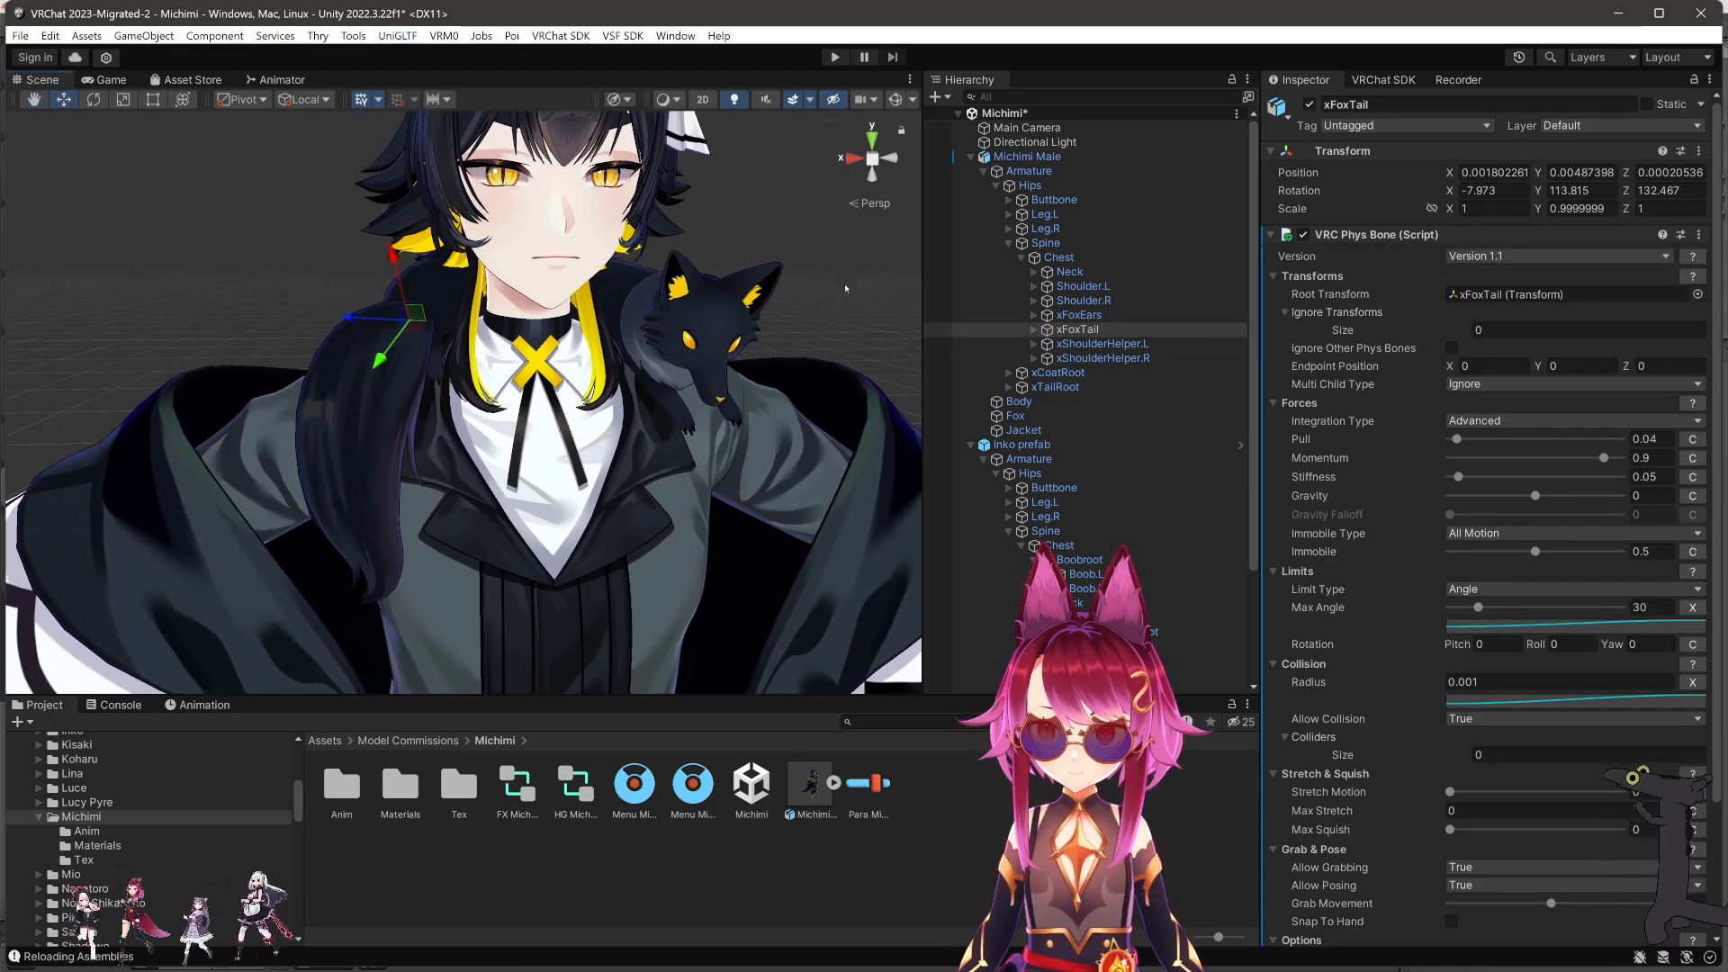
- Show the Phys Bone gizmos and orbit to a close side view of the fox tail
{"action": "left_click", "coordinate": [895, 99]}
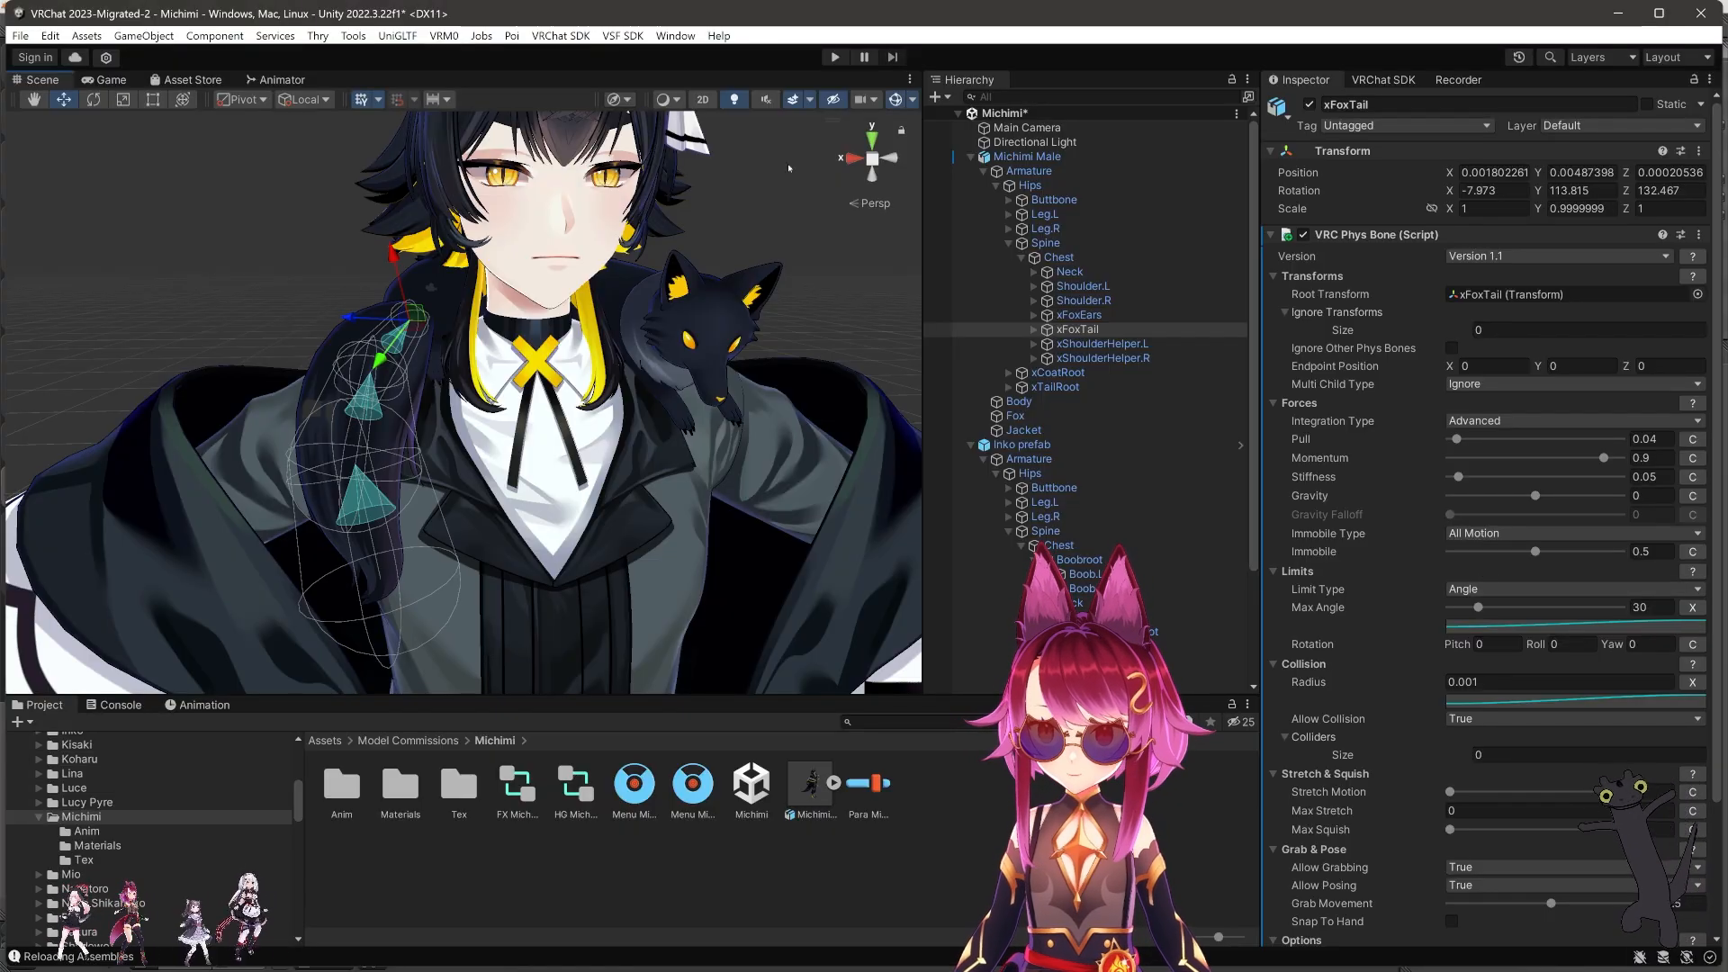
{"action": "middle_click_drag", "start_coordinate": [466, 420], "coordinate": [477, 423]}
{"action": "right_click_drag", "start_coordinate": [477, 423], "coordinate": [518, 420], "text": "alt"}
{"action": "left_click_drag", "start_coordinate": [508, 426], "coordinate": [593, 480], "text": "alt"}
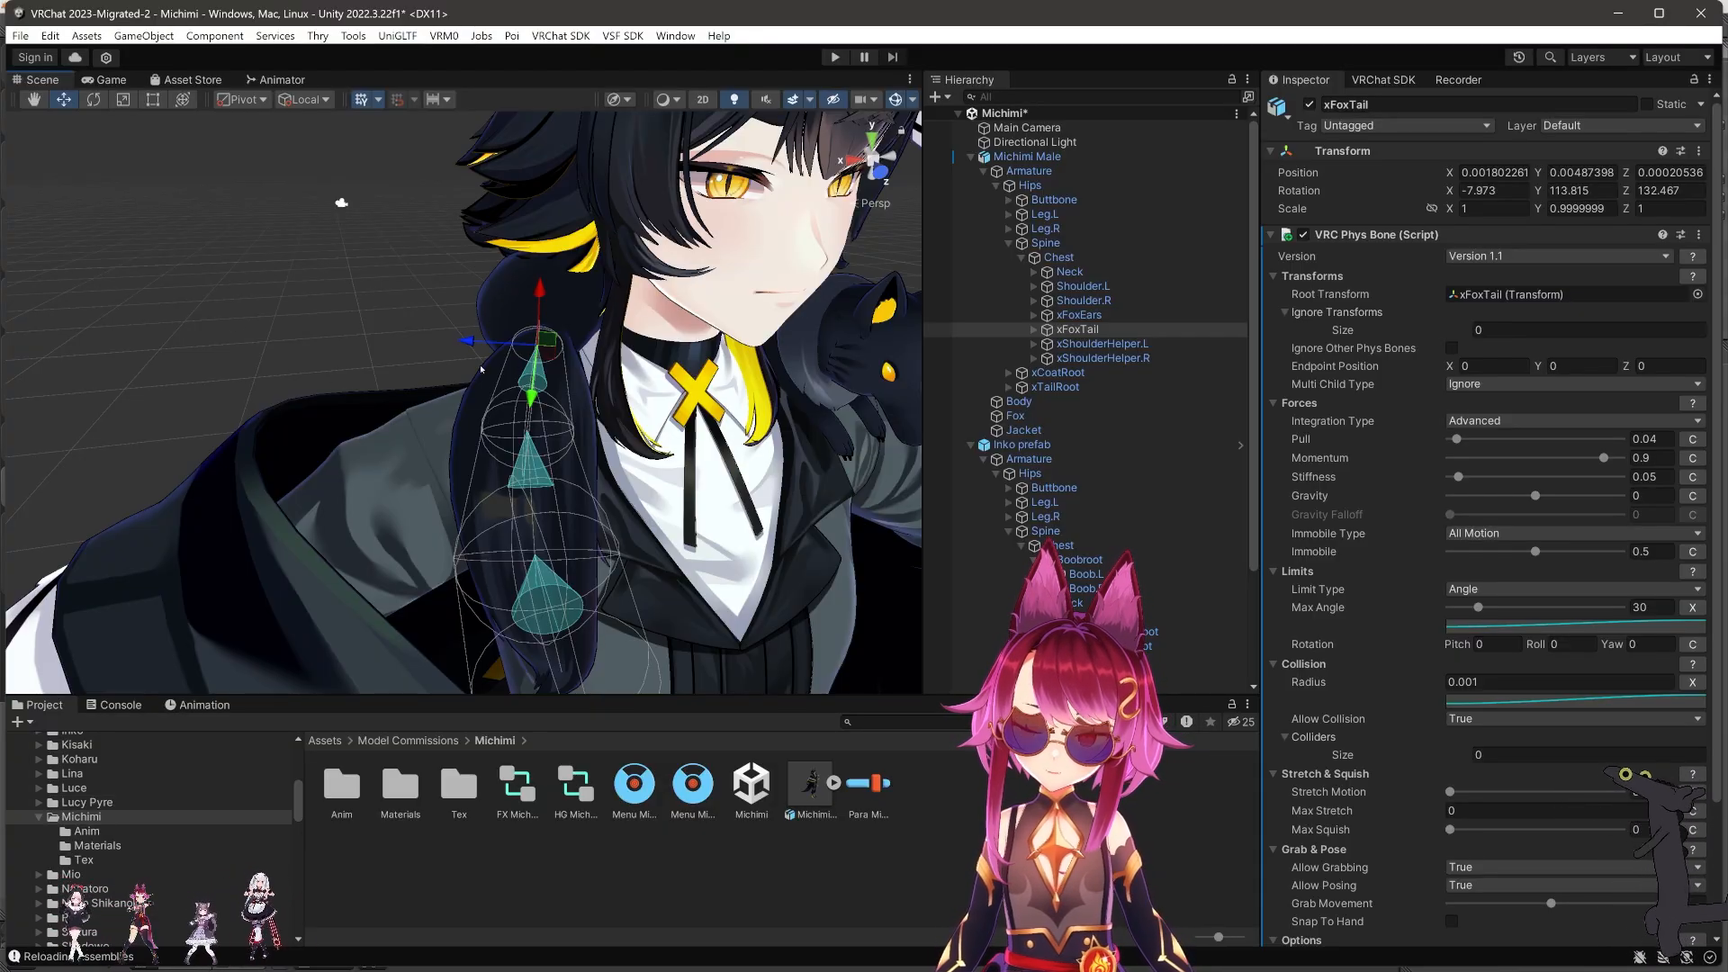
{"action": "left_click_drag", "start_coordinate": [485, 510], "coordinate": [821, 548], "text": "alt"}
{"action": "middle_click_drag", "start_coordinate": [783, 405], "coordinate": [680, 455]}
{"action": "scroll", "coordinate": [680, 455], "scroll_direction": "up", "scroll_amount": 2}
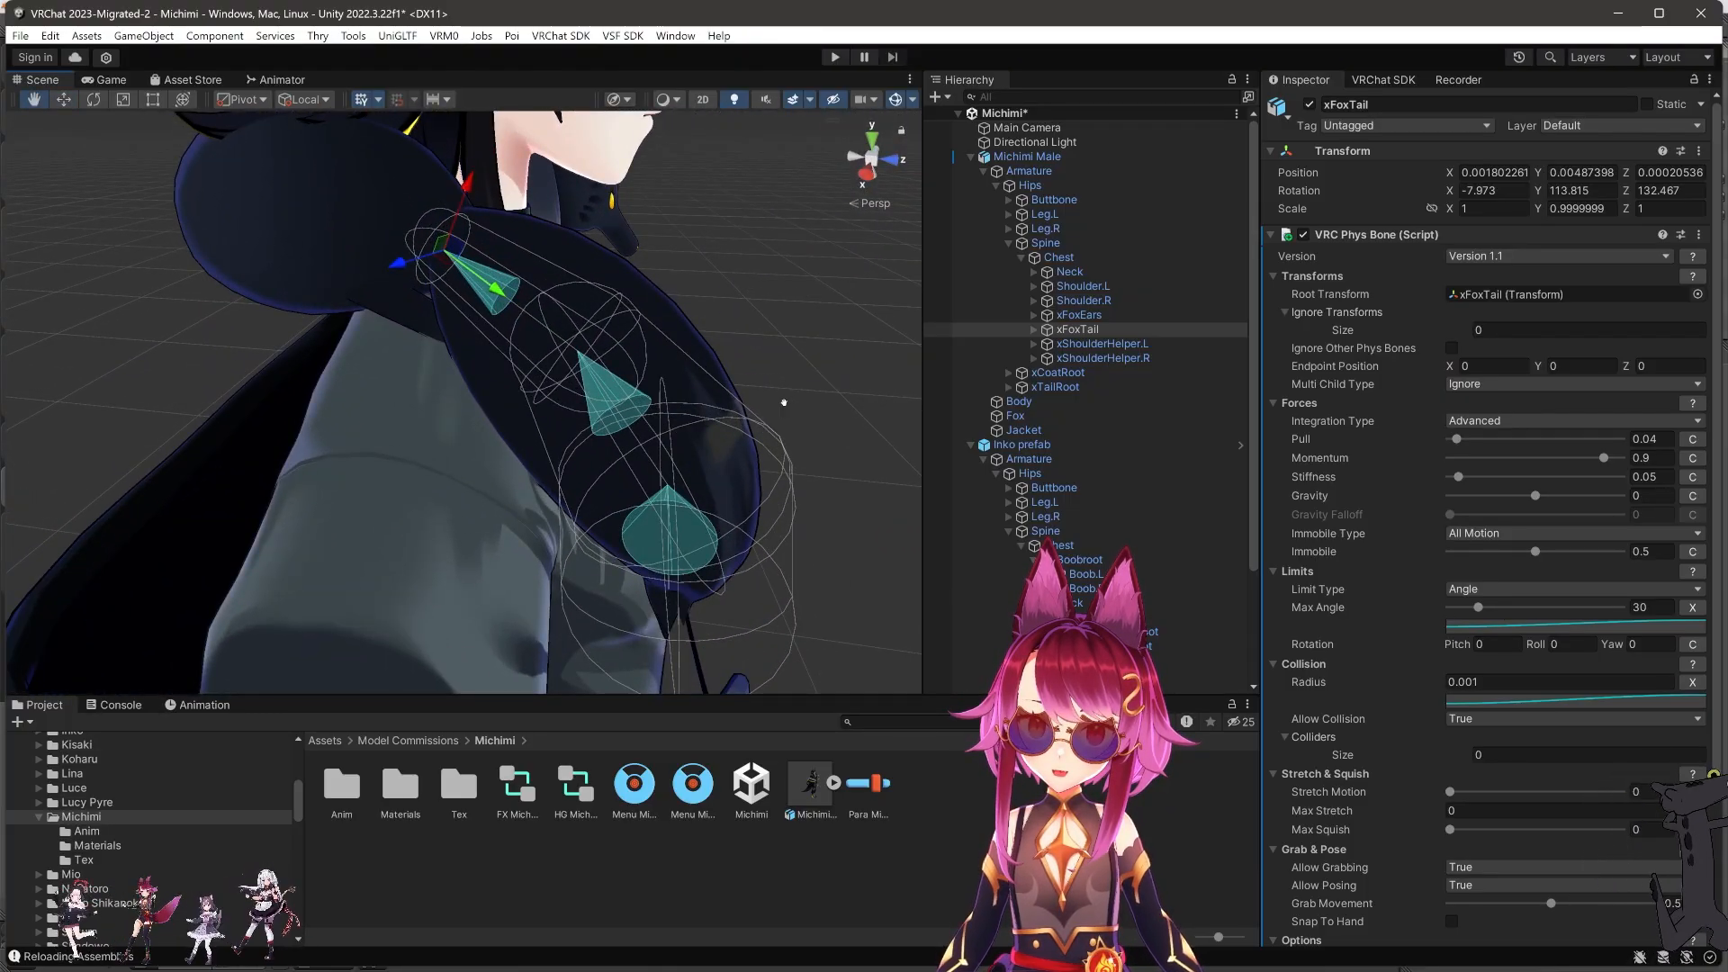
{"action": "middle_click_drag", "start_coordinate": [783, 403], "coordinate": [693, 470]}
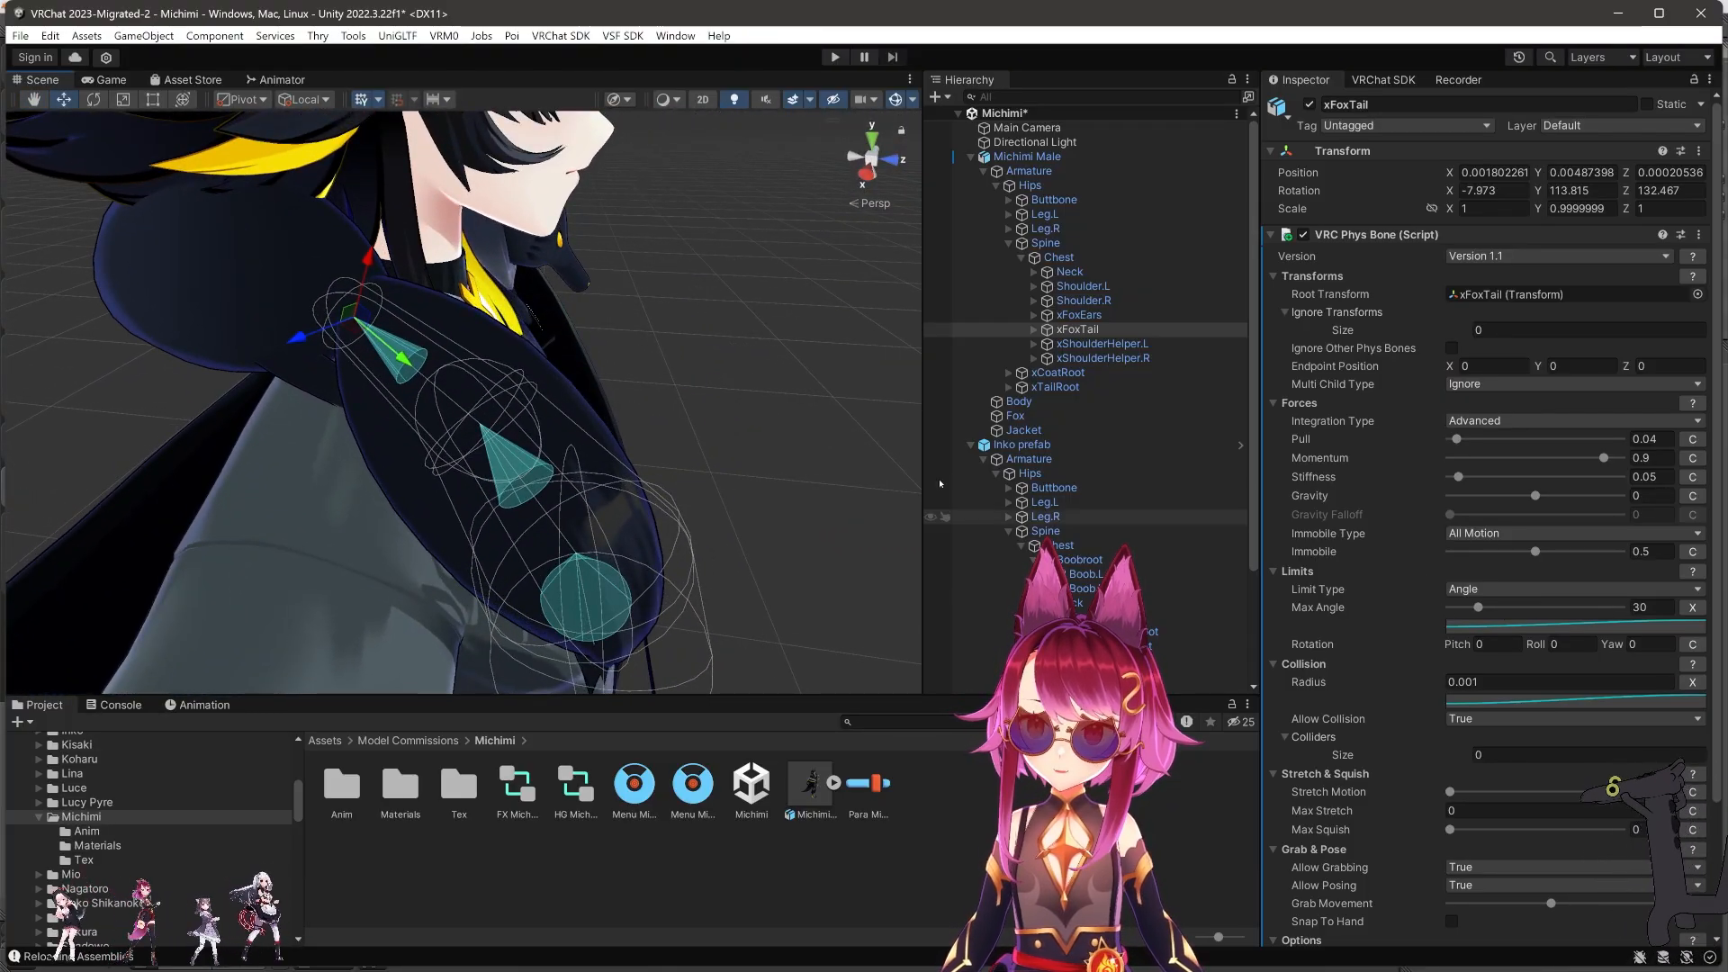
- Open the xFoxTail Max Angle curve and check the tail gizmos from the front
{"action": "left_click", "coordinate": [1576, 627]}
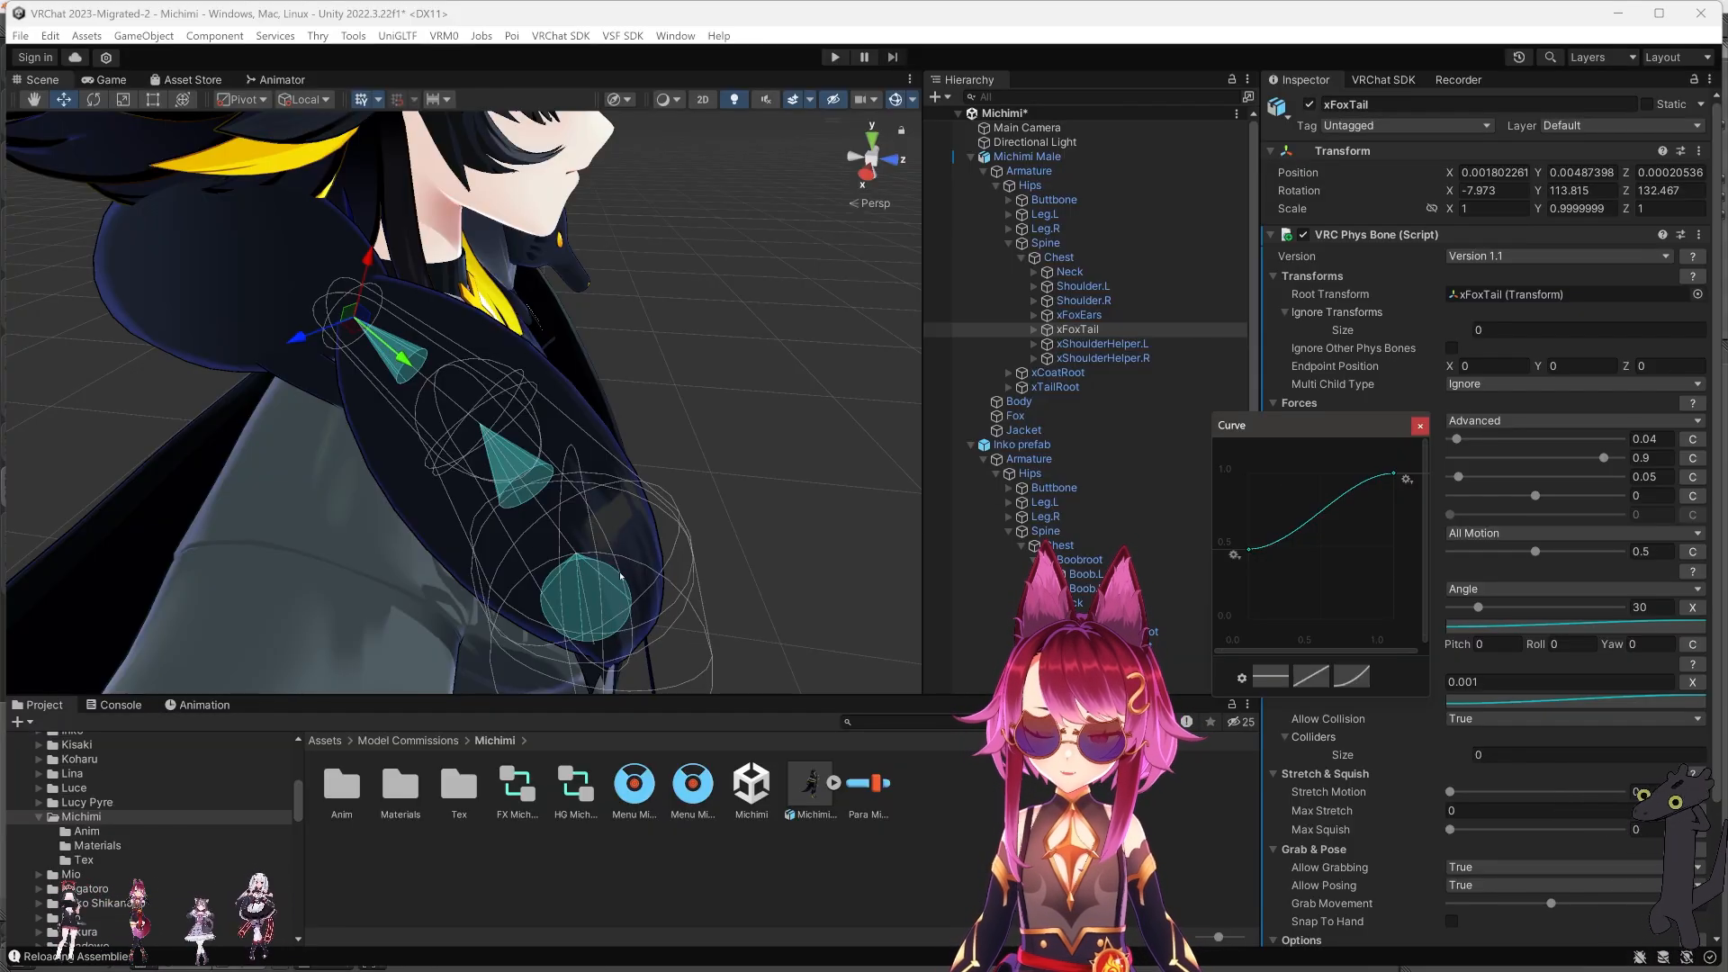
{"action": "left_click_drag", "start_coordinate": [517, 386], "coordinate": [249, 394], "text": "alt"}
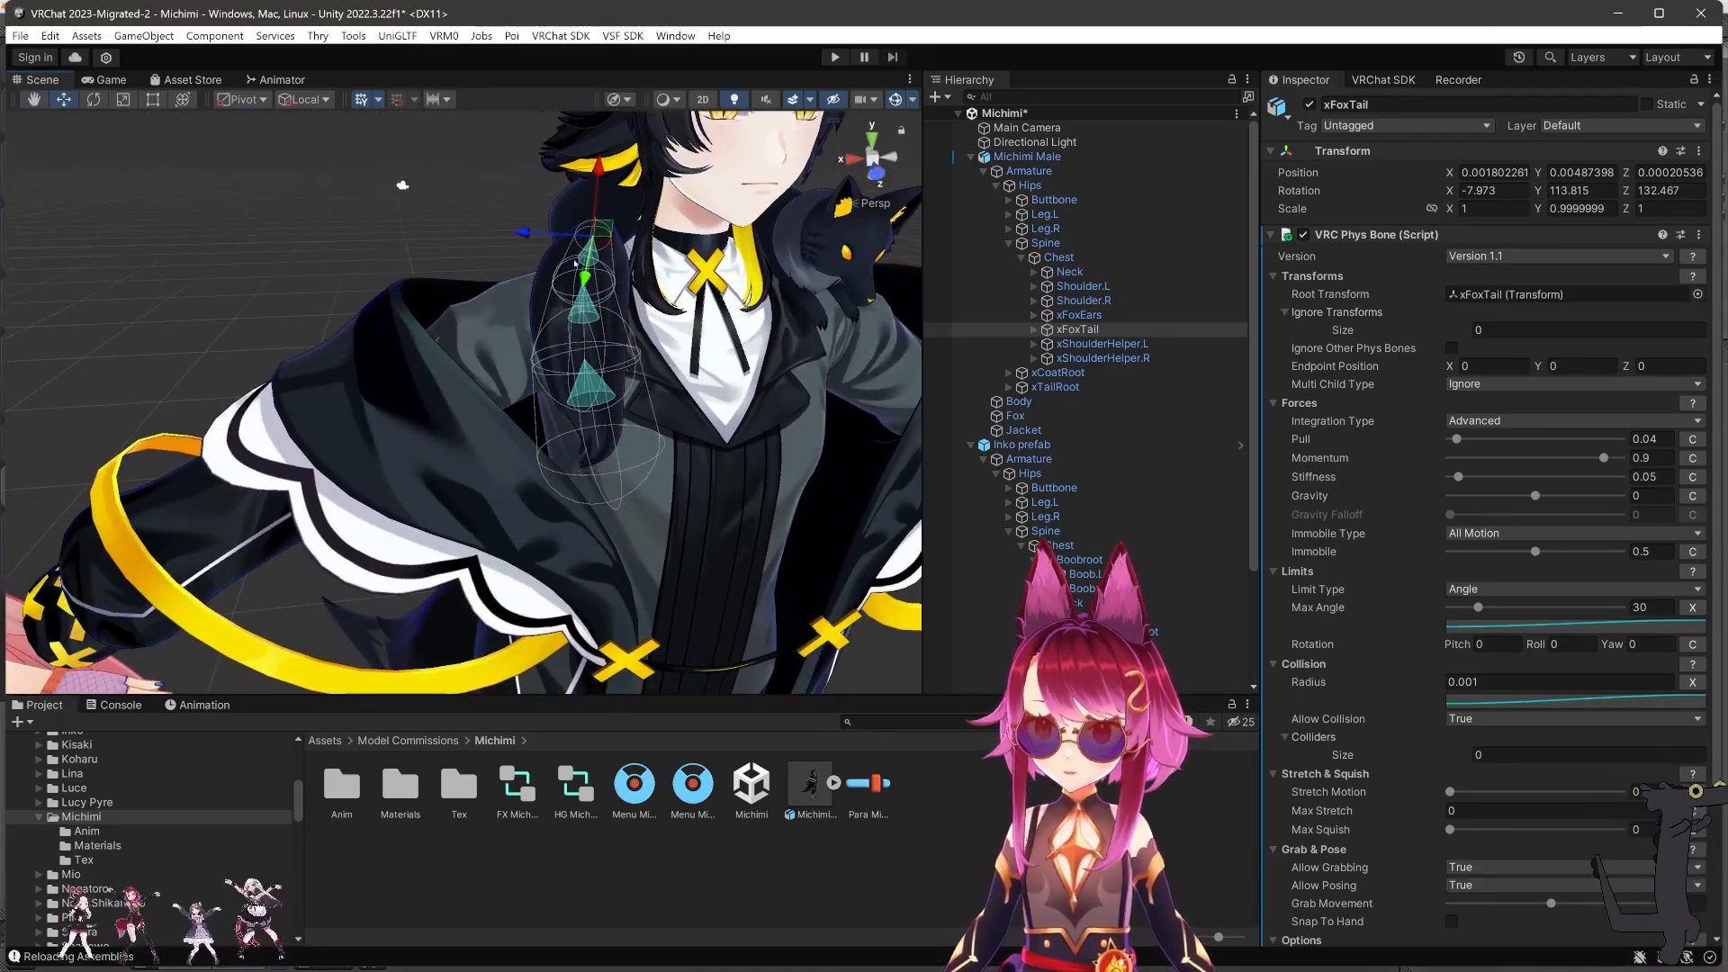
{"action": "middle_click_drag", "start_coordinate": [549, 252], "coordinate": [605, 294]}
{"action": "scroll", "coordinate": [604, 294], "scroll_direction": "up", "scroll_amount": 5}
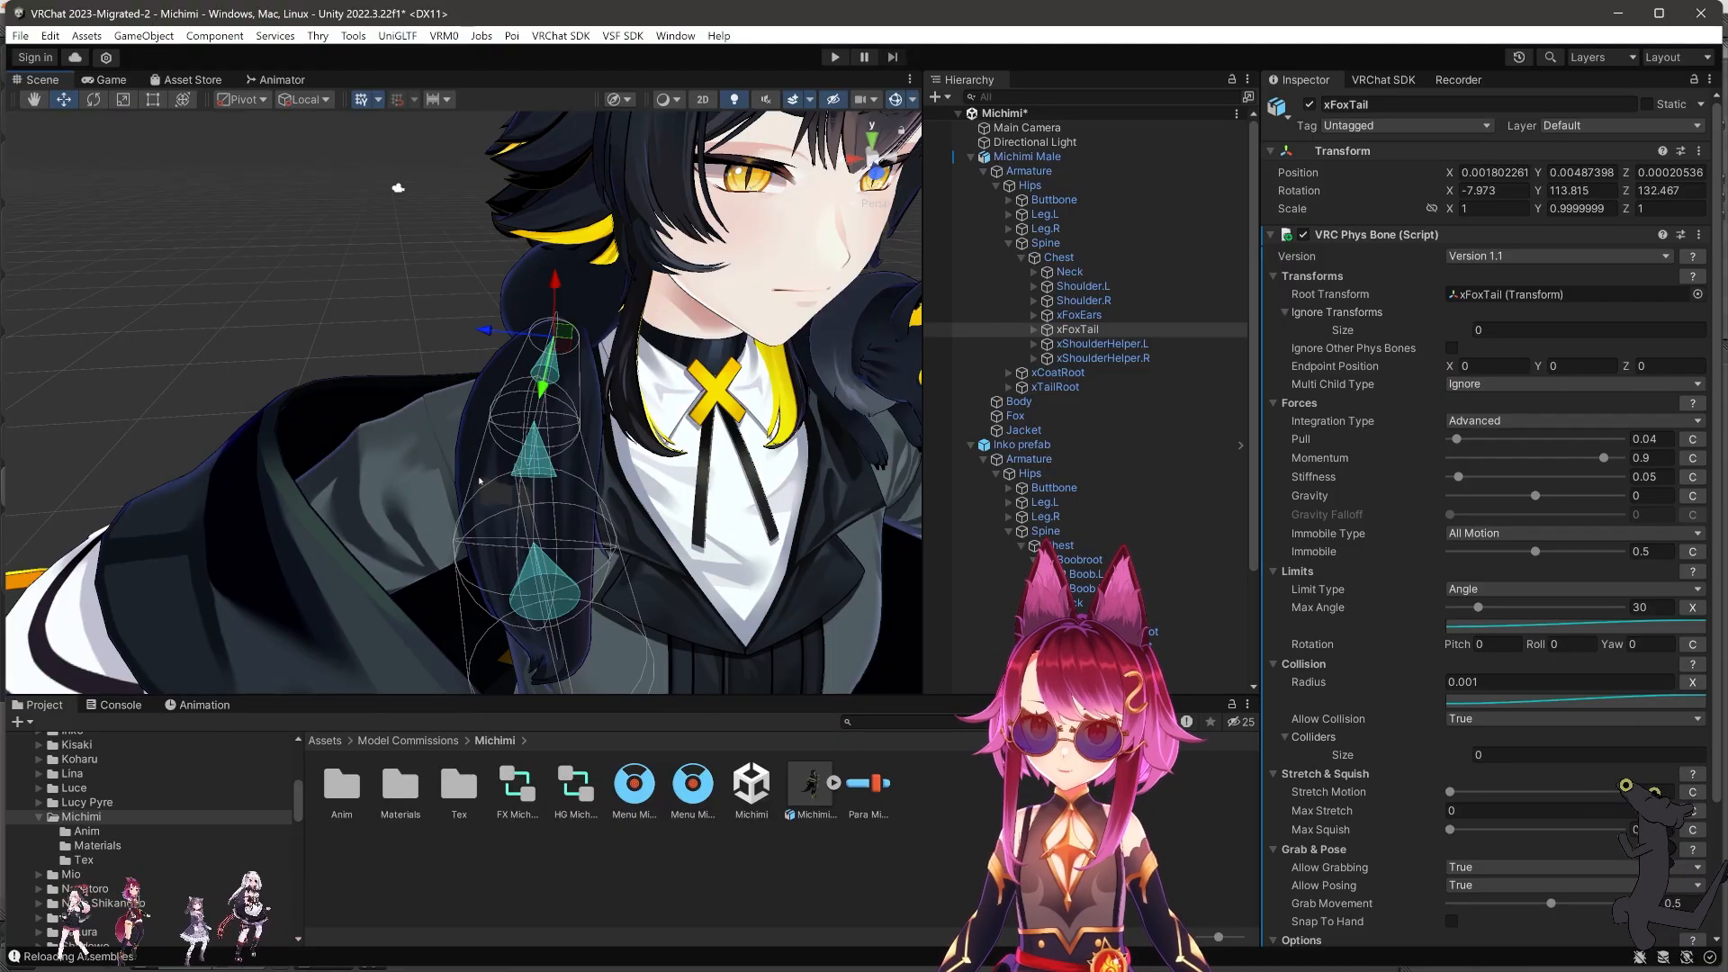
{"action": "middle_click_drag", "start_coordinate": [609, 513], "coordinate": [594, 387]}
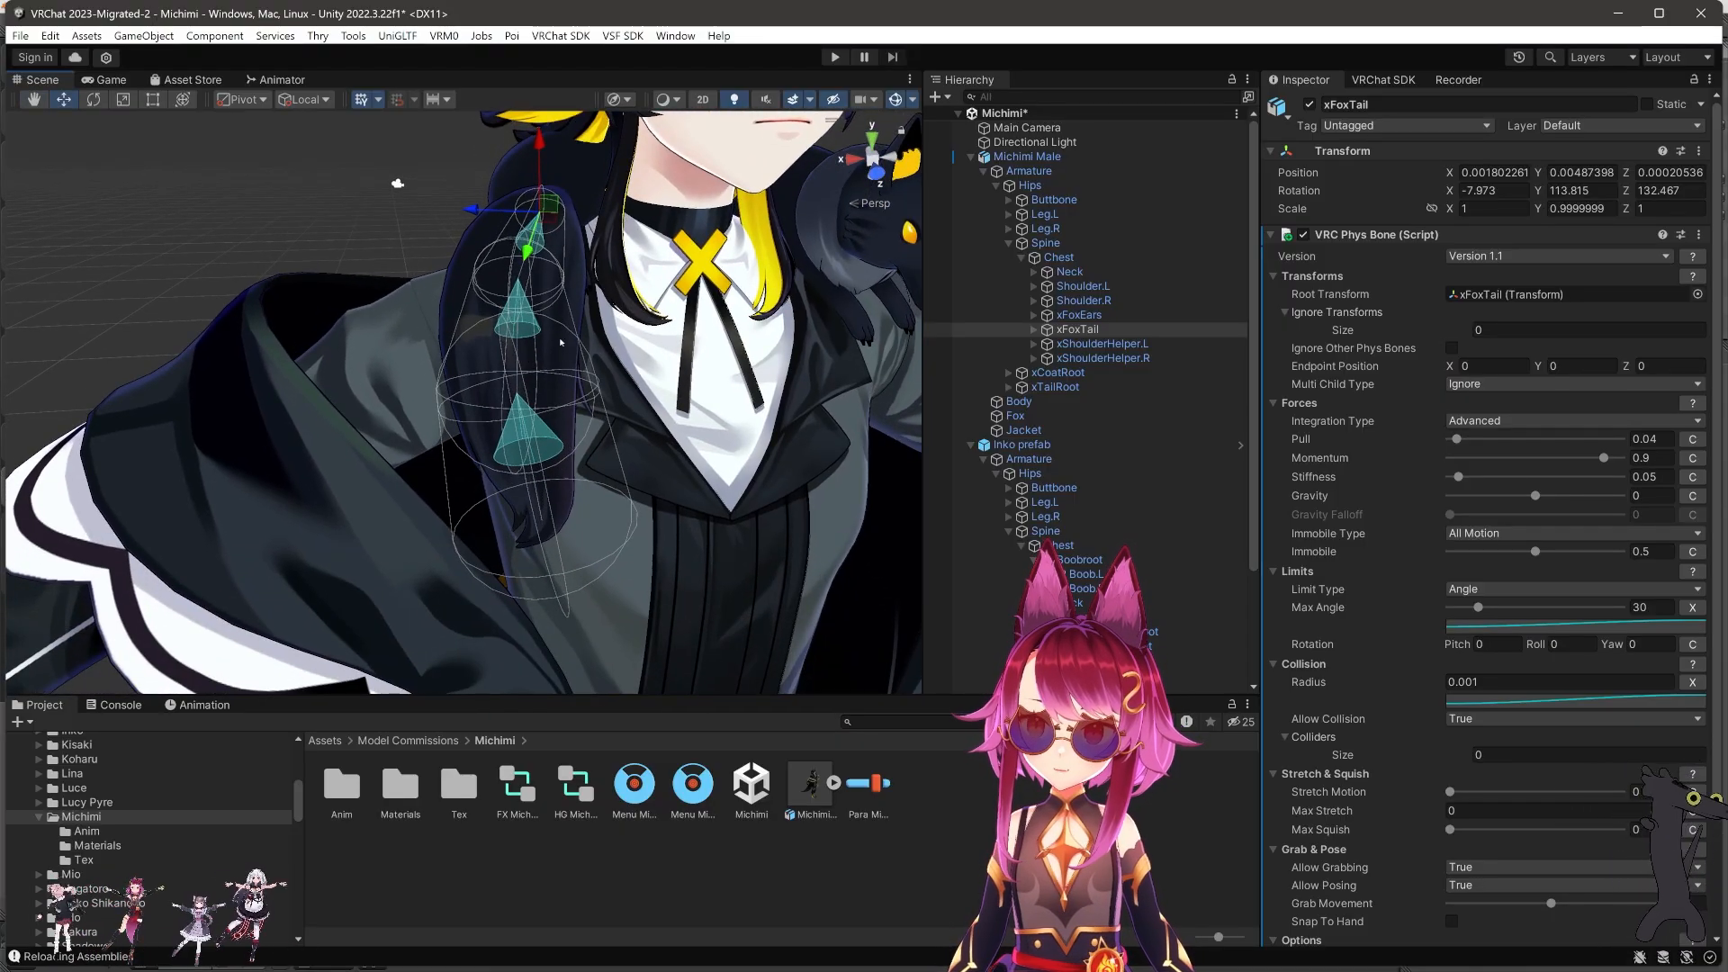
{"action": "middle_click_drag", "start_coordinate": [561, 341], "coordinate": [579, 419]}
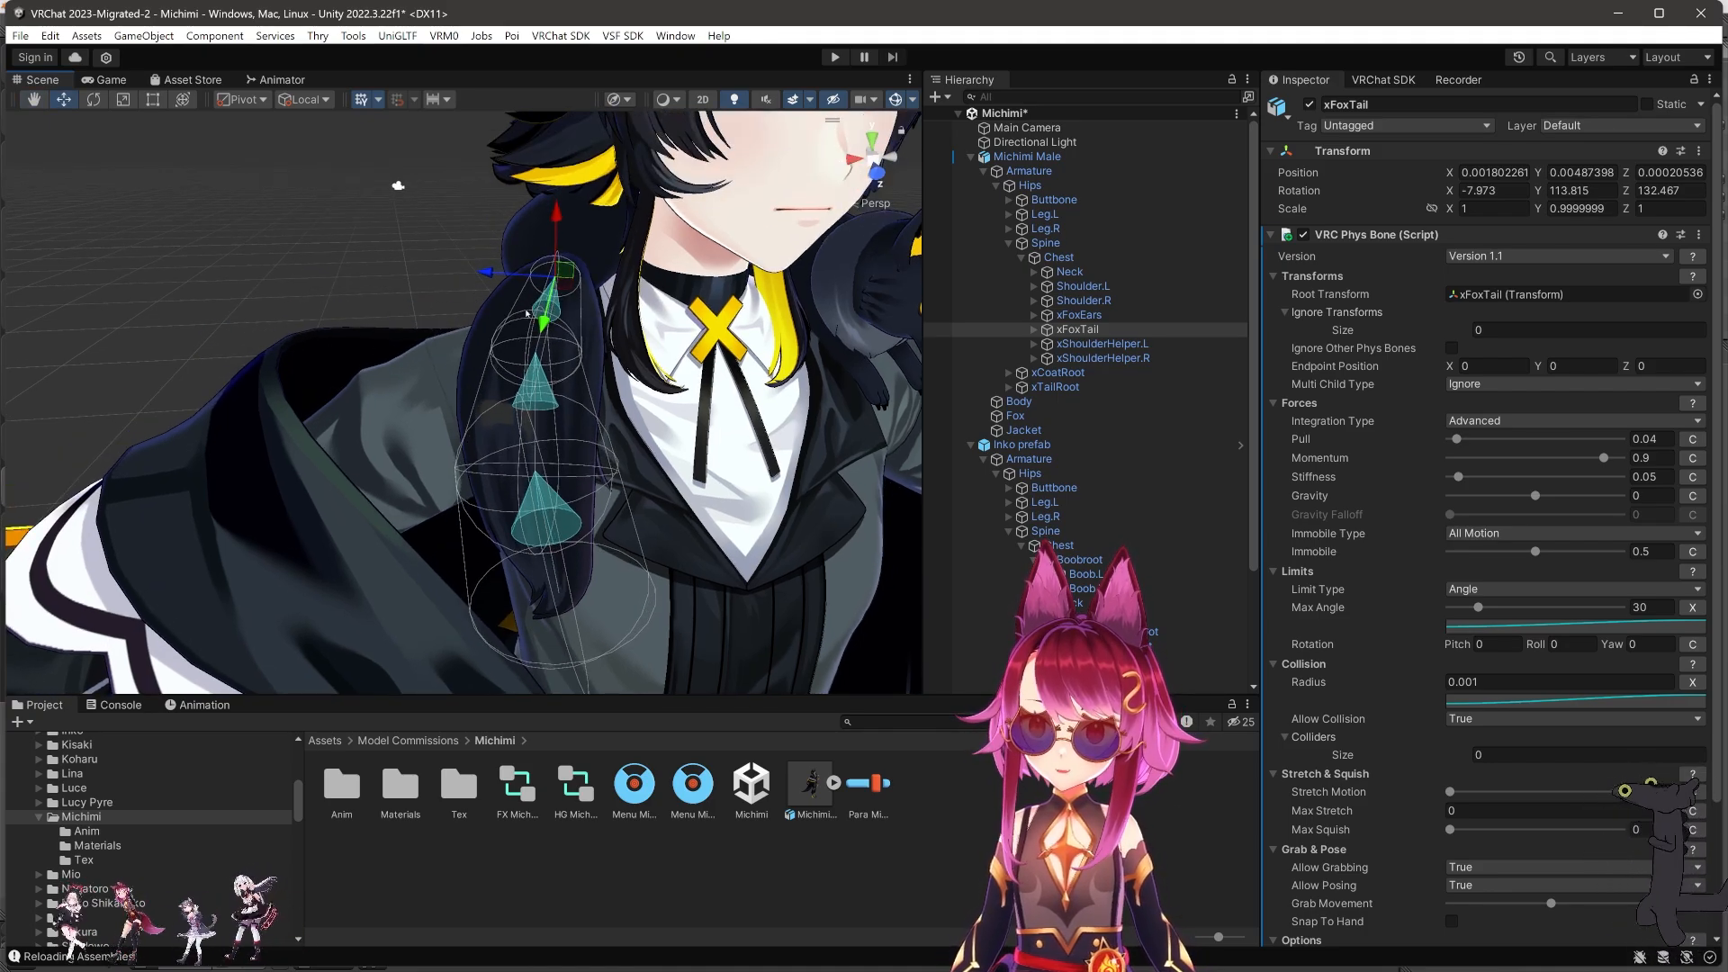
{"action": "scroll", "coordinate": [706, 520], "scroll_direction": "down", "scroll_amount": 5}
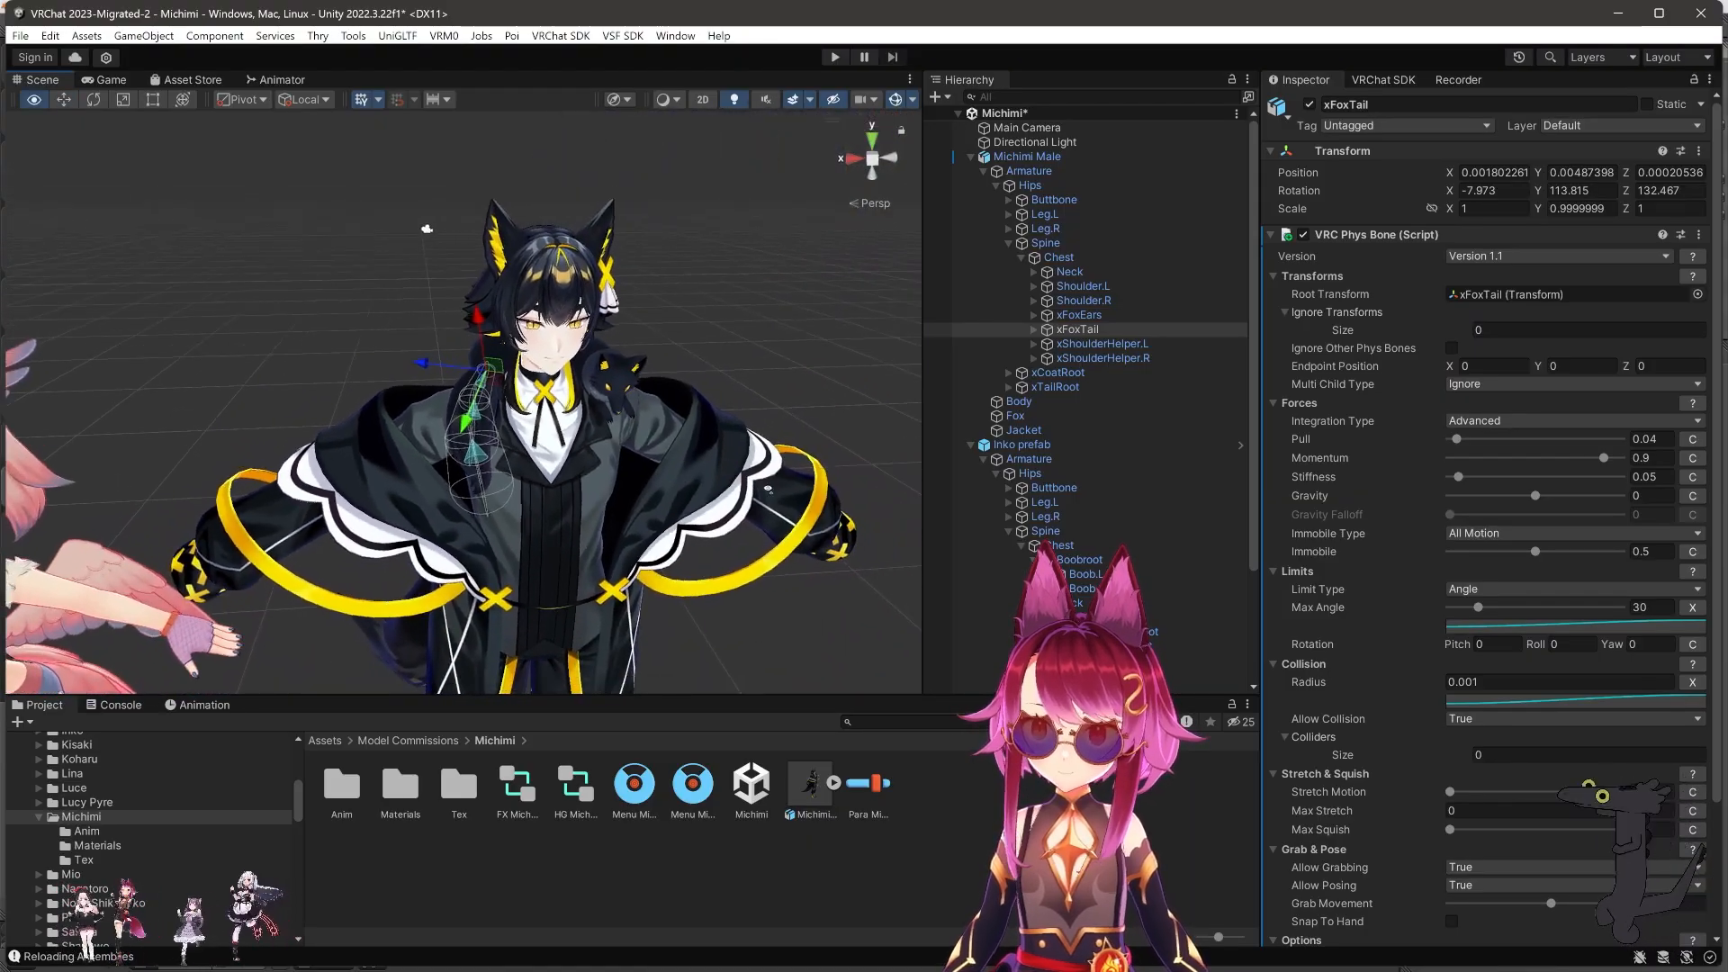
{"action": "scroll", "coordinate": [707, 521], "scroll_direction": "up", "scroll_amount": 5}
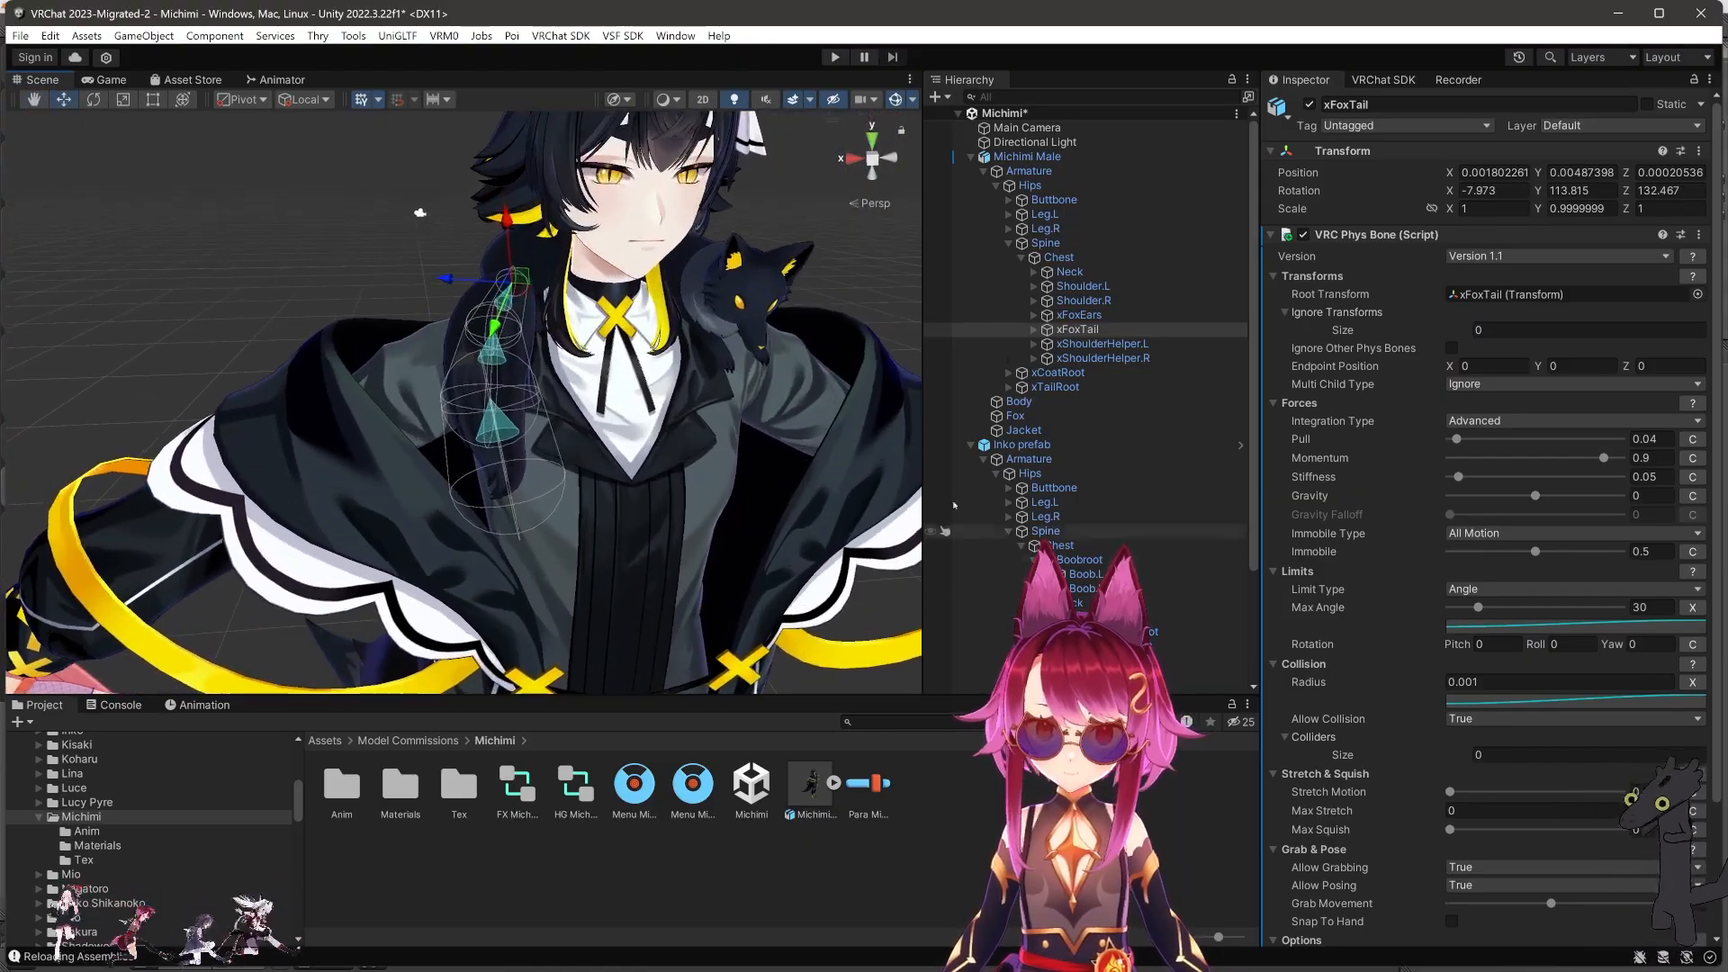
- Enter play mode, return to the Scene view and select the Hips bone with phys bone gizmos visible
{"action": "key", "text": "ctrl+p"}
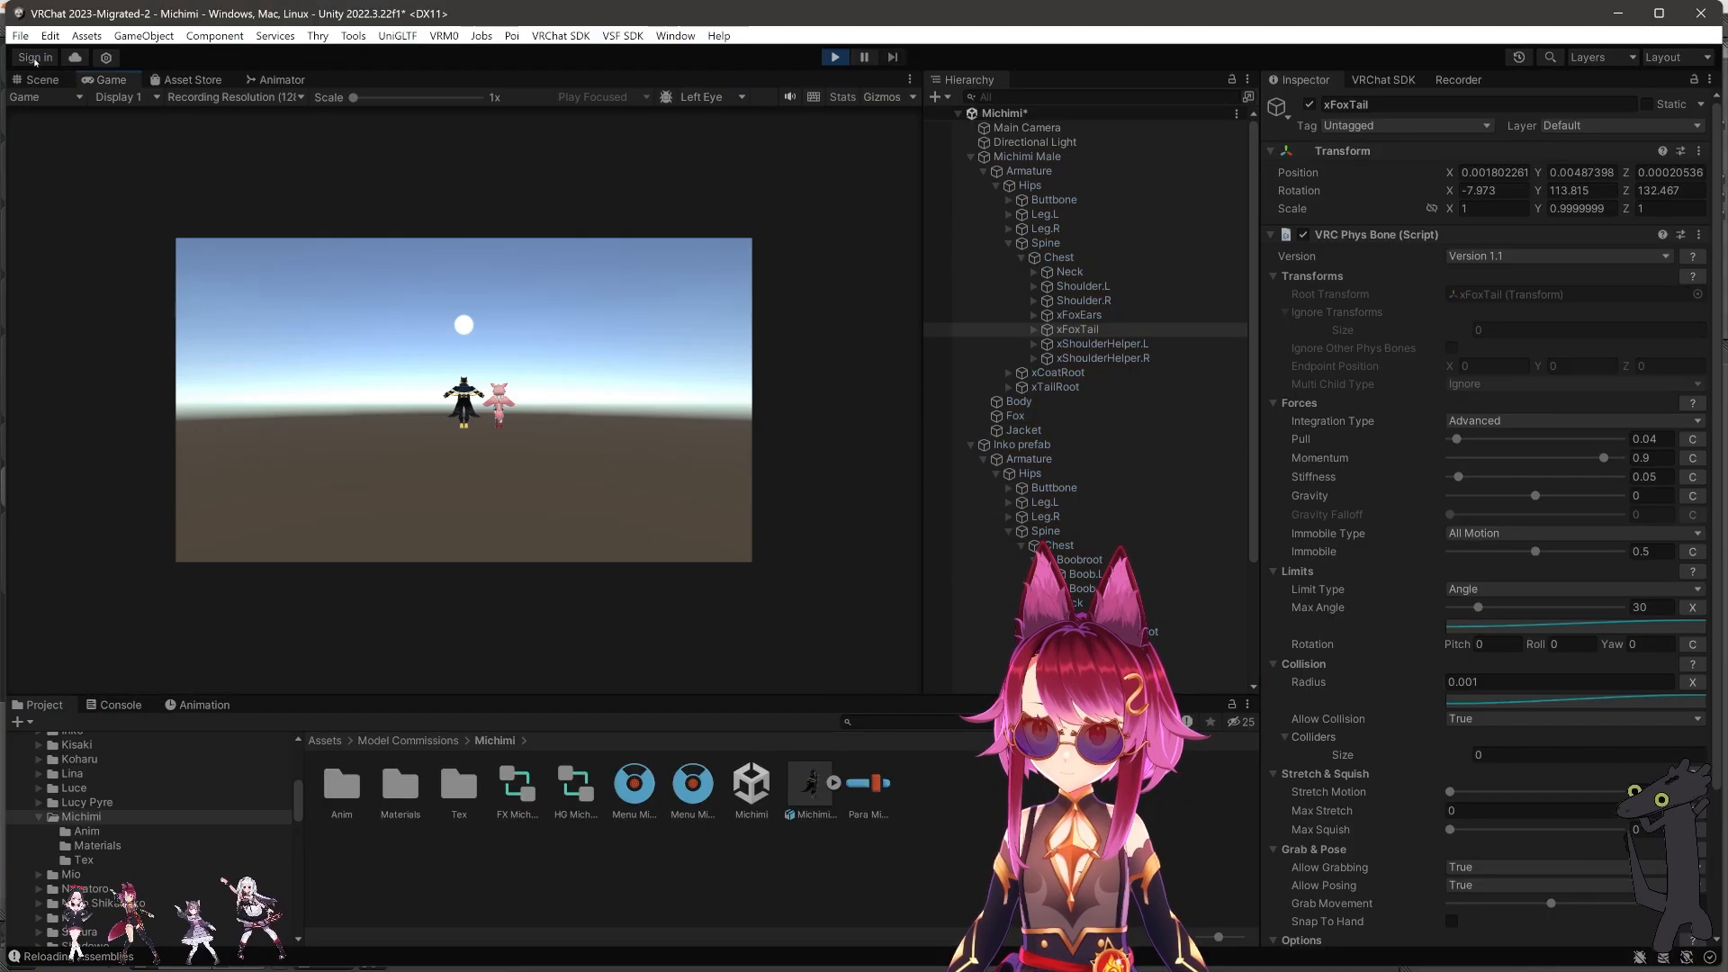
{"action": "left_click", "coordinate": [43, 79]}
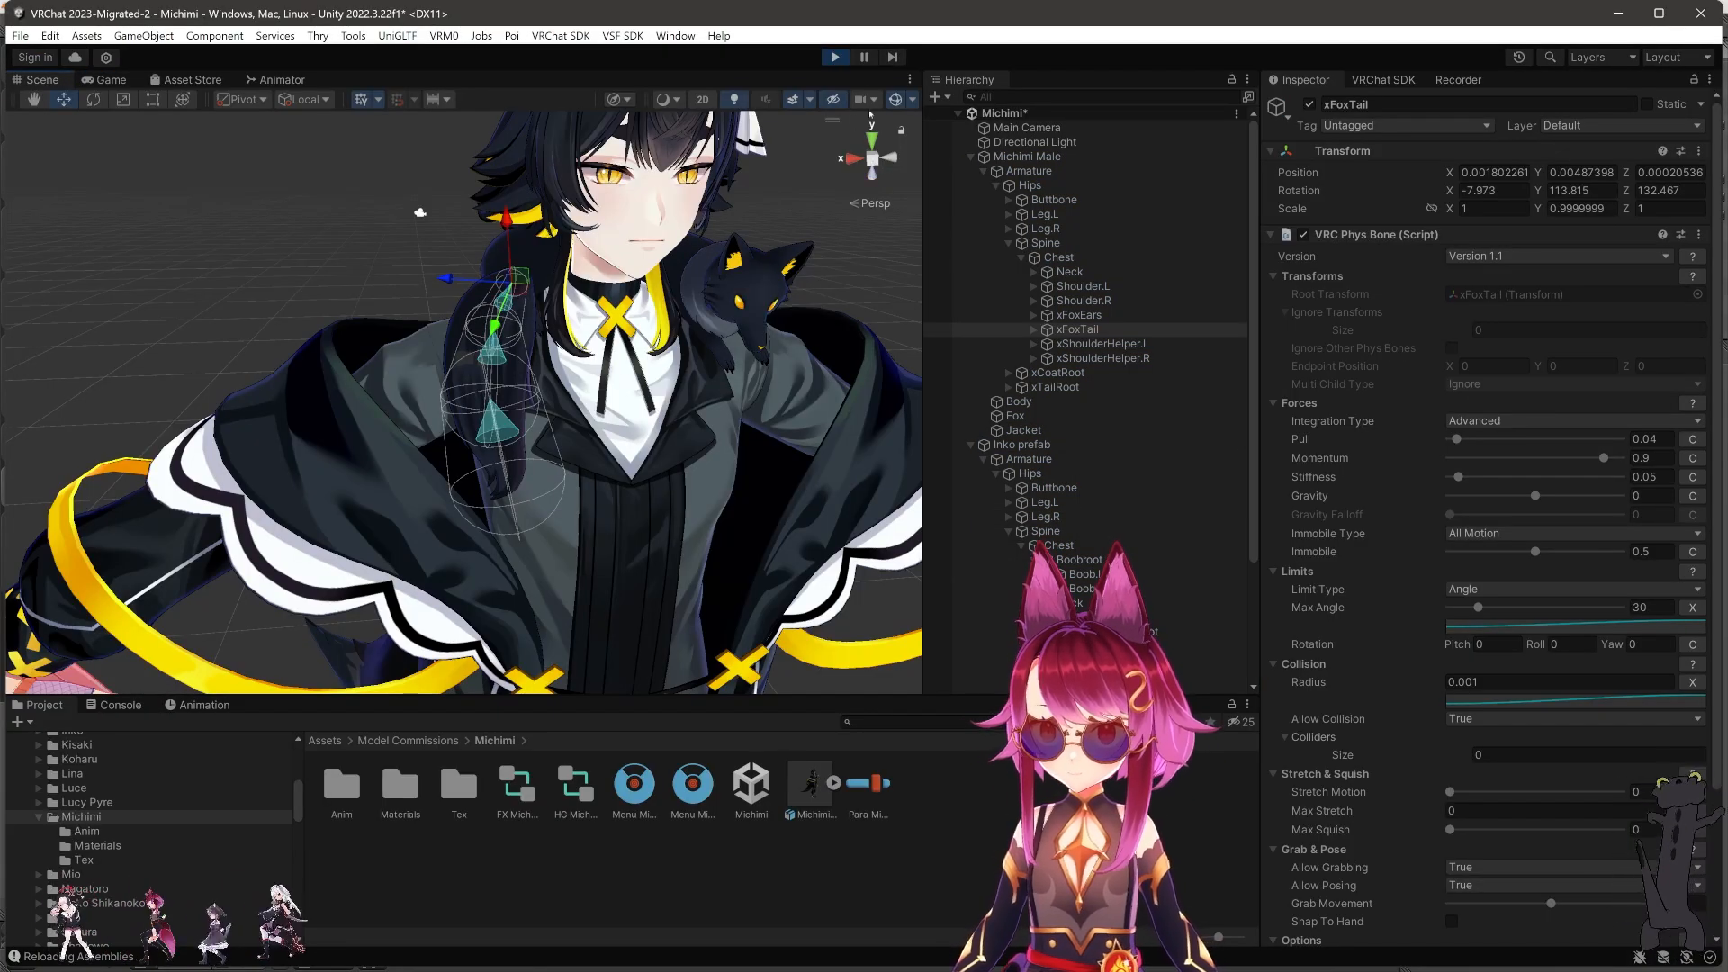
{"action": "left_click", "coordinate": [895, 99]}
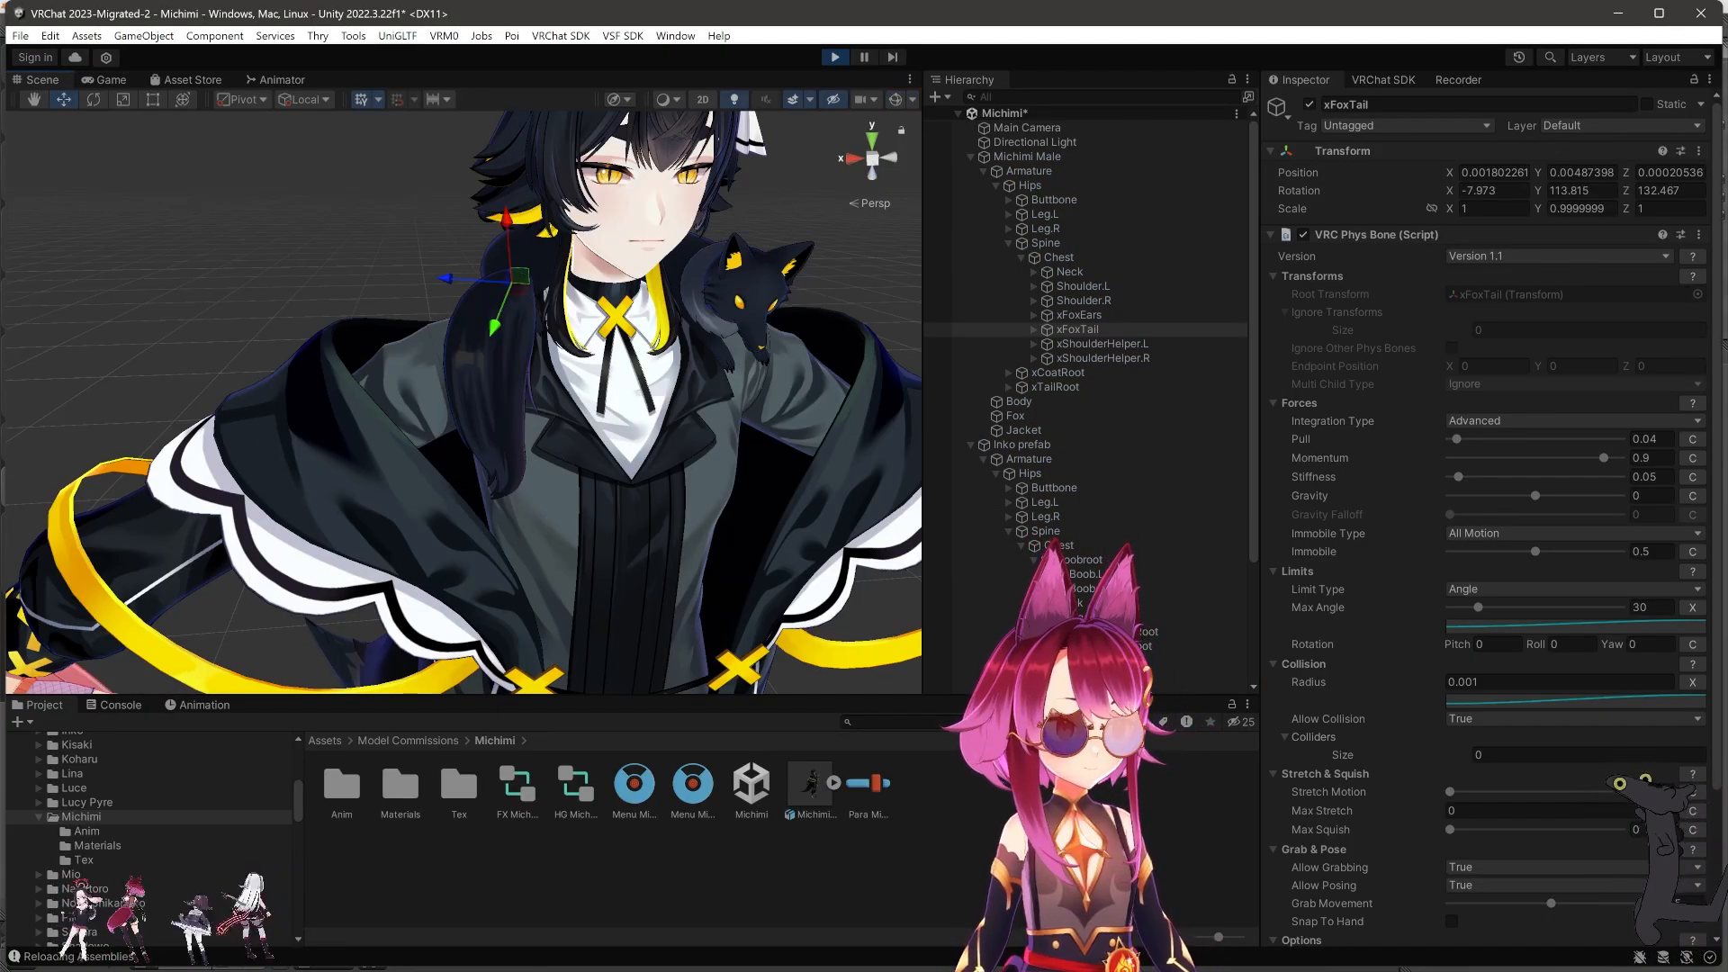
{"action": "right_click_drag", "start_coordinate": [403, 411], "coordinate": [435, 433]}
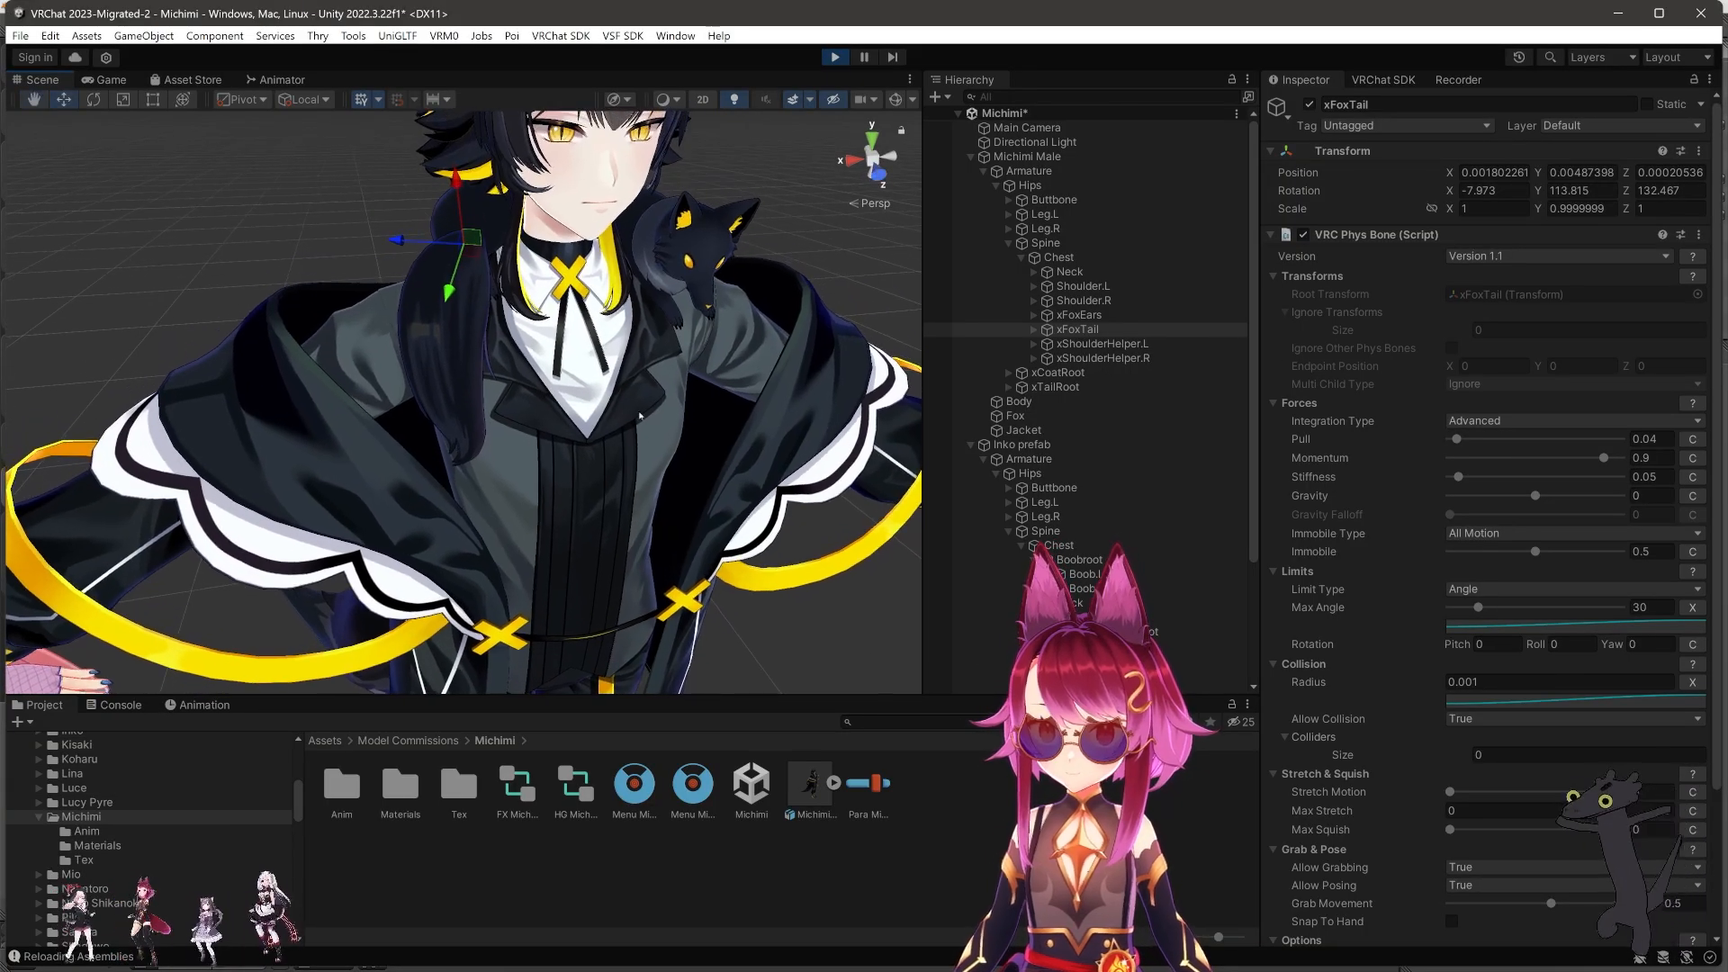
{"action": "left_click", "coordinate": [1067, 185]}
{"action": "left_click", "coordinate": [895, 100]}
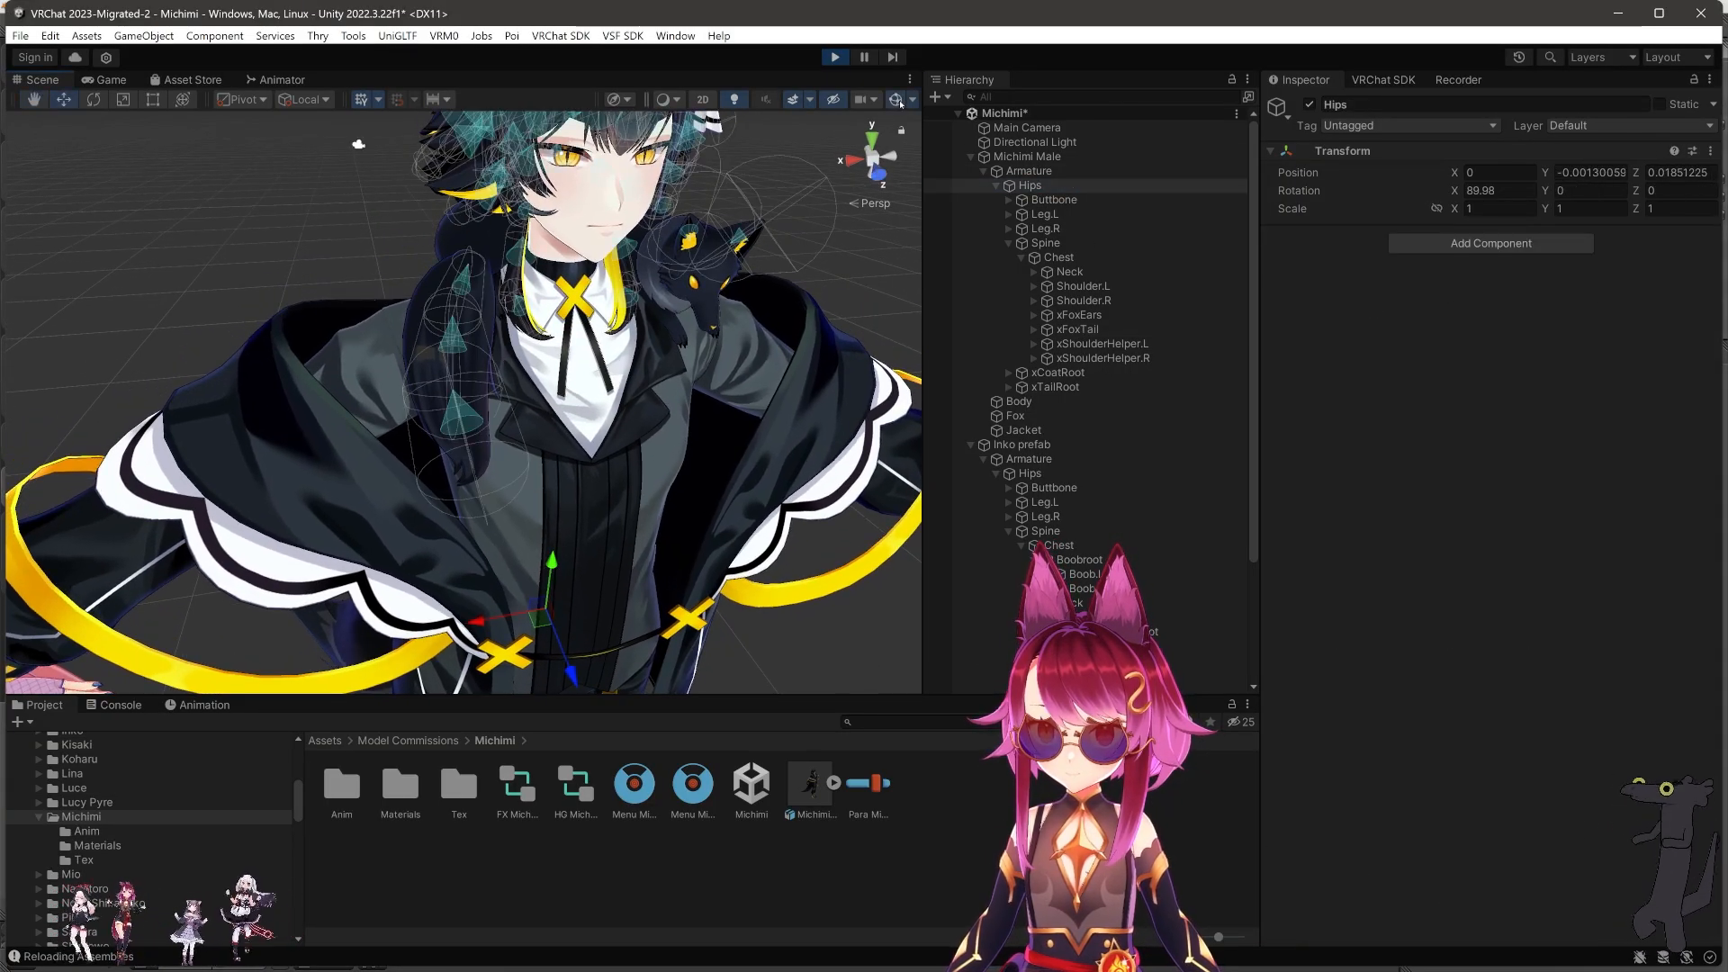
- Shift the Hips sideways back and forth to watch the fox tail and ears sway
{"action": "mouse_move", "coordinate": [481, 620]}
{"action": "left_mouse_down"}
{"action": "mouse_move", "coordinate": [418, 636]}
{"action": "mouse_move", "coordinate": [494, 623]}
{"action": "mouse_move", "coordinate": [479, 627]}
{"action": "left_mouse_up"}
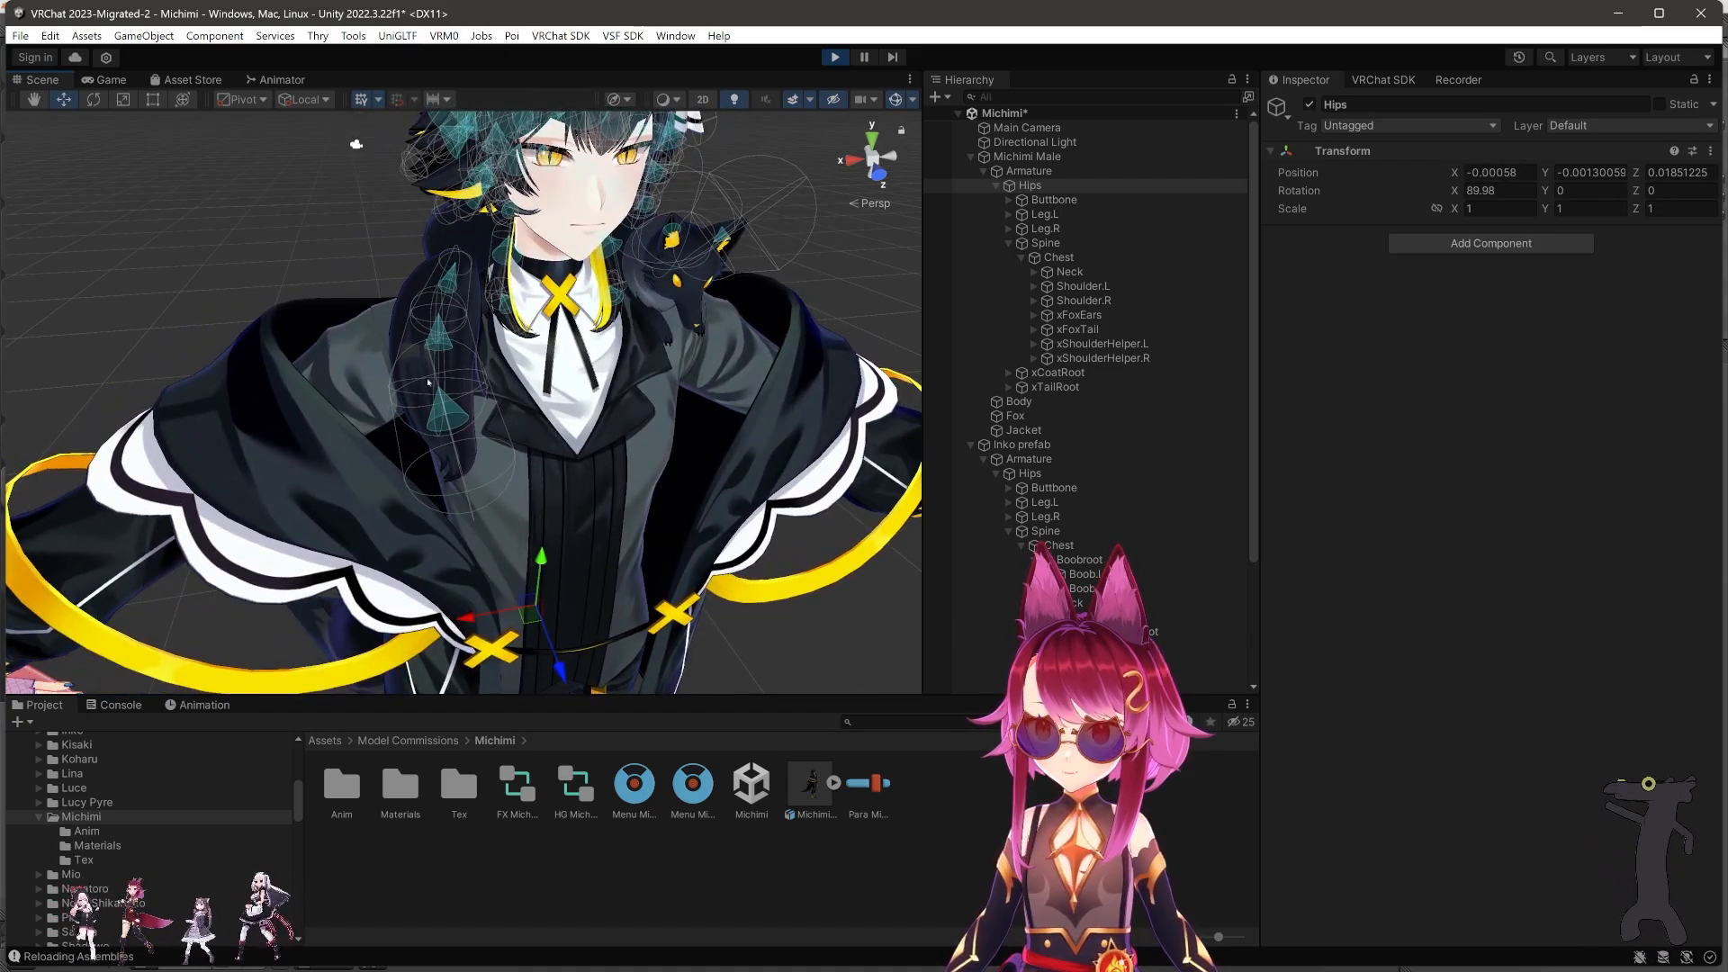
{"action": "left_click_drag", "start_coordinate": [468, 619], "coordinate": [379, 631]}
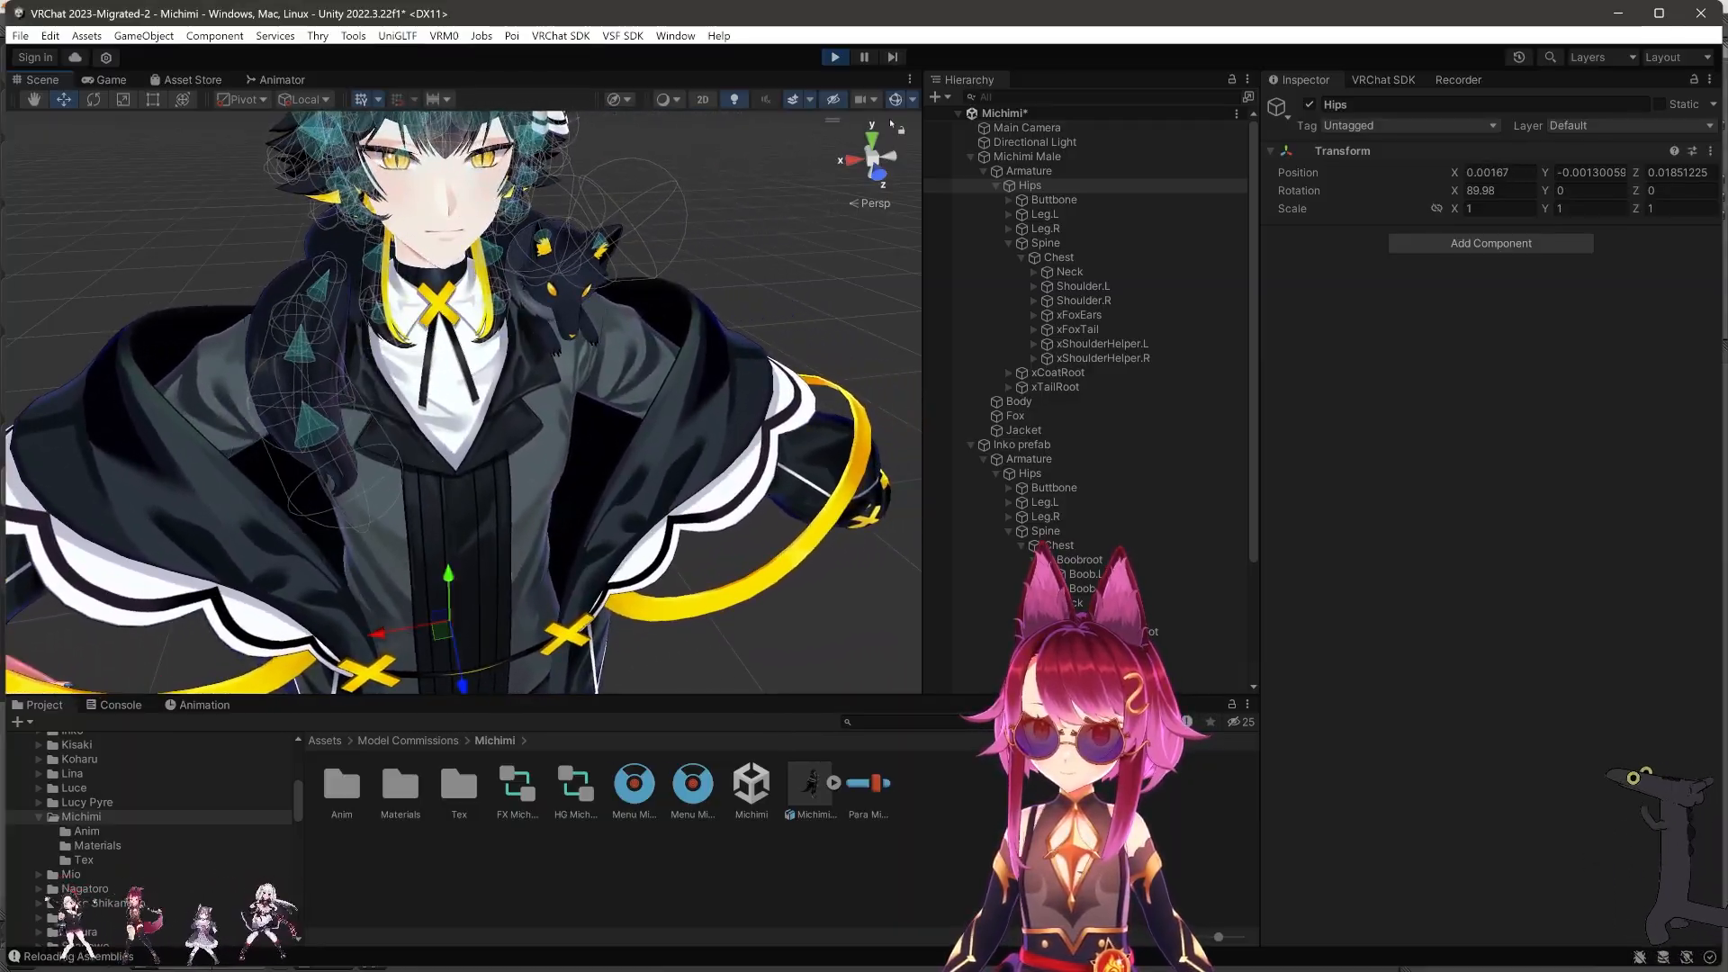
{"action": "mouse_move", "coordinate": [386, 635]}
{"action": "left_mouse_down"}
{"action": "mouse_move", "coordinate": [433, 628]}
{"action": "mouse_move", "coordinate": [387, 635]}
{"action": "left_mouse_up"}
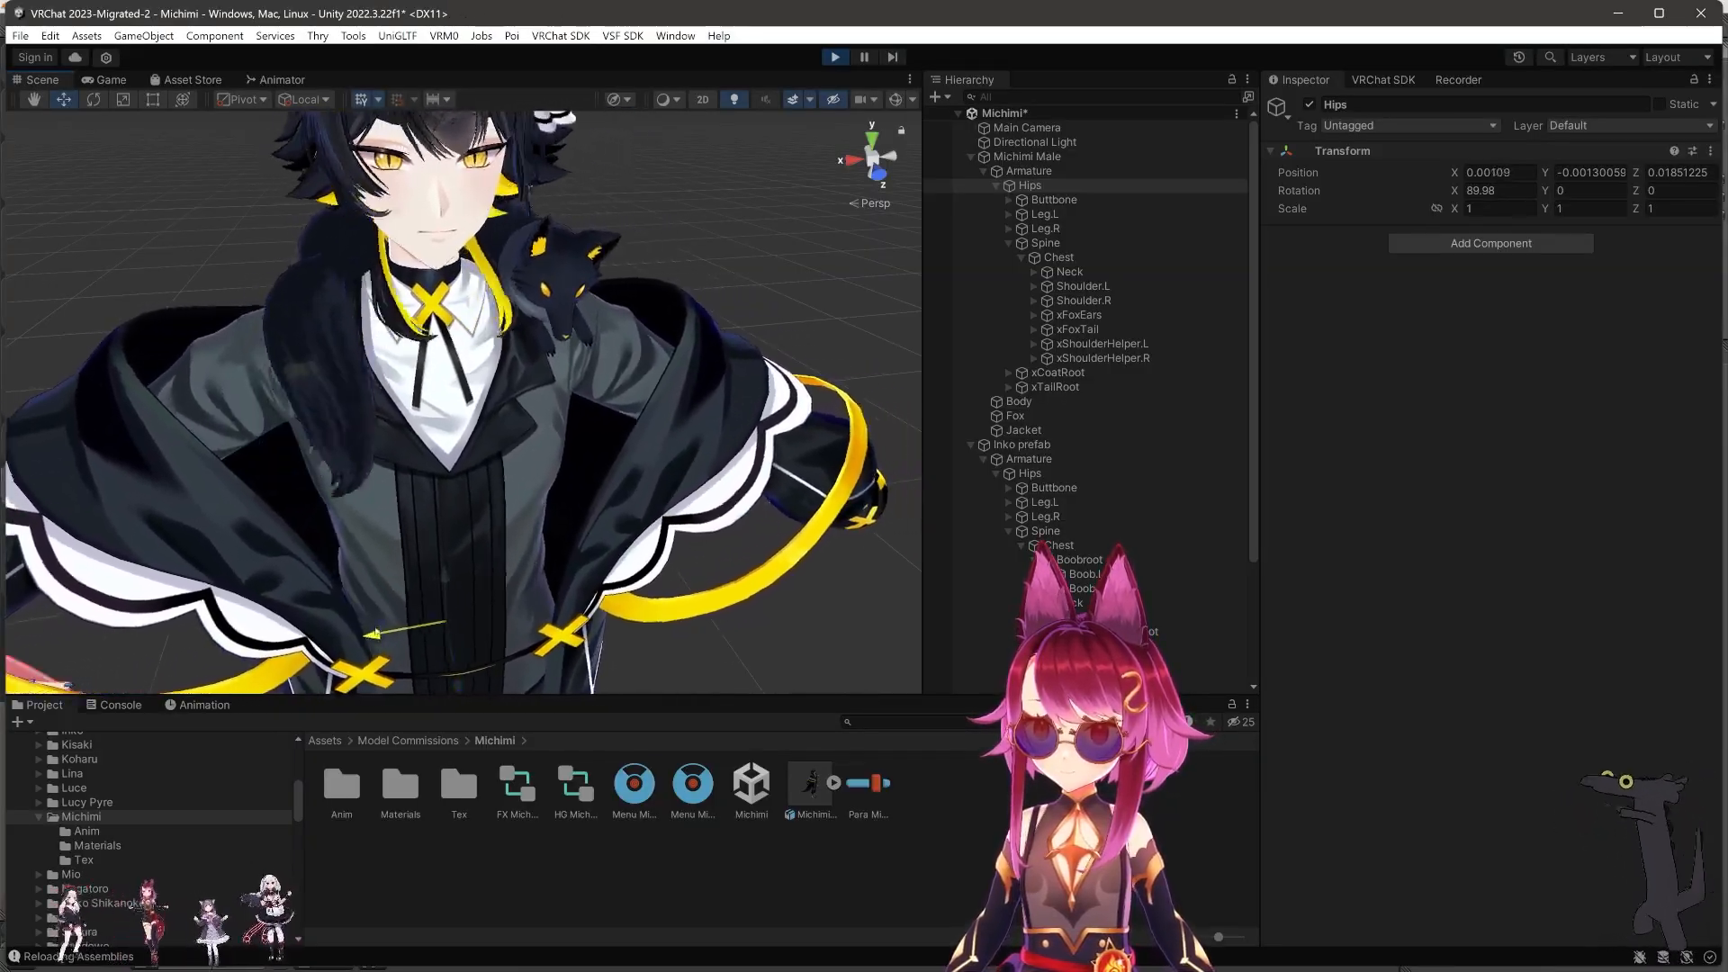
{"action": "left_click_drag", "start_coordinate": [549, 572], "coordinate": [486, 621], "text": "alt"}
{"action": "middle_click_drag", "start_coordinate": [675, 576], "coordinate": [516, 532]}
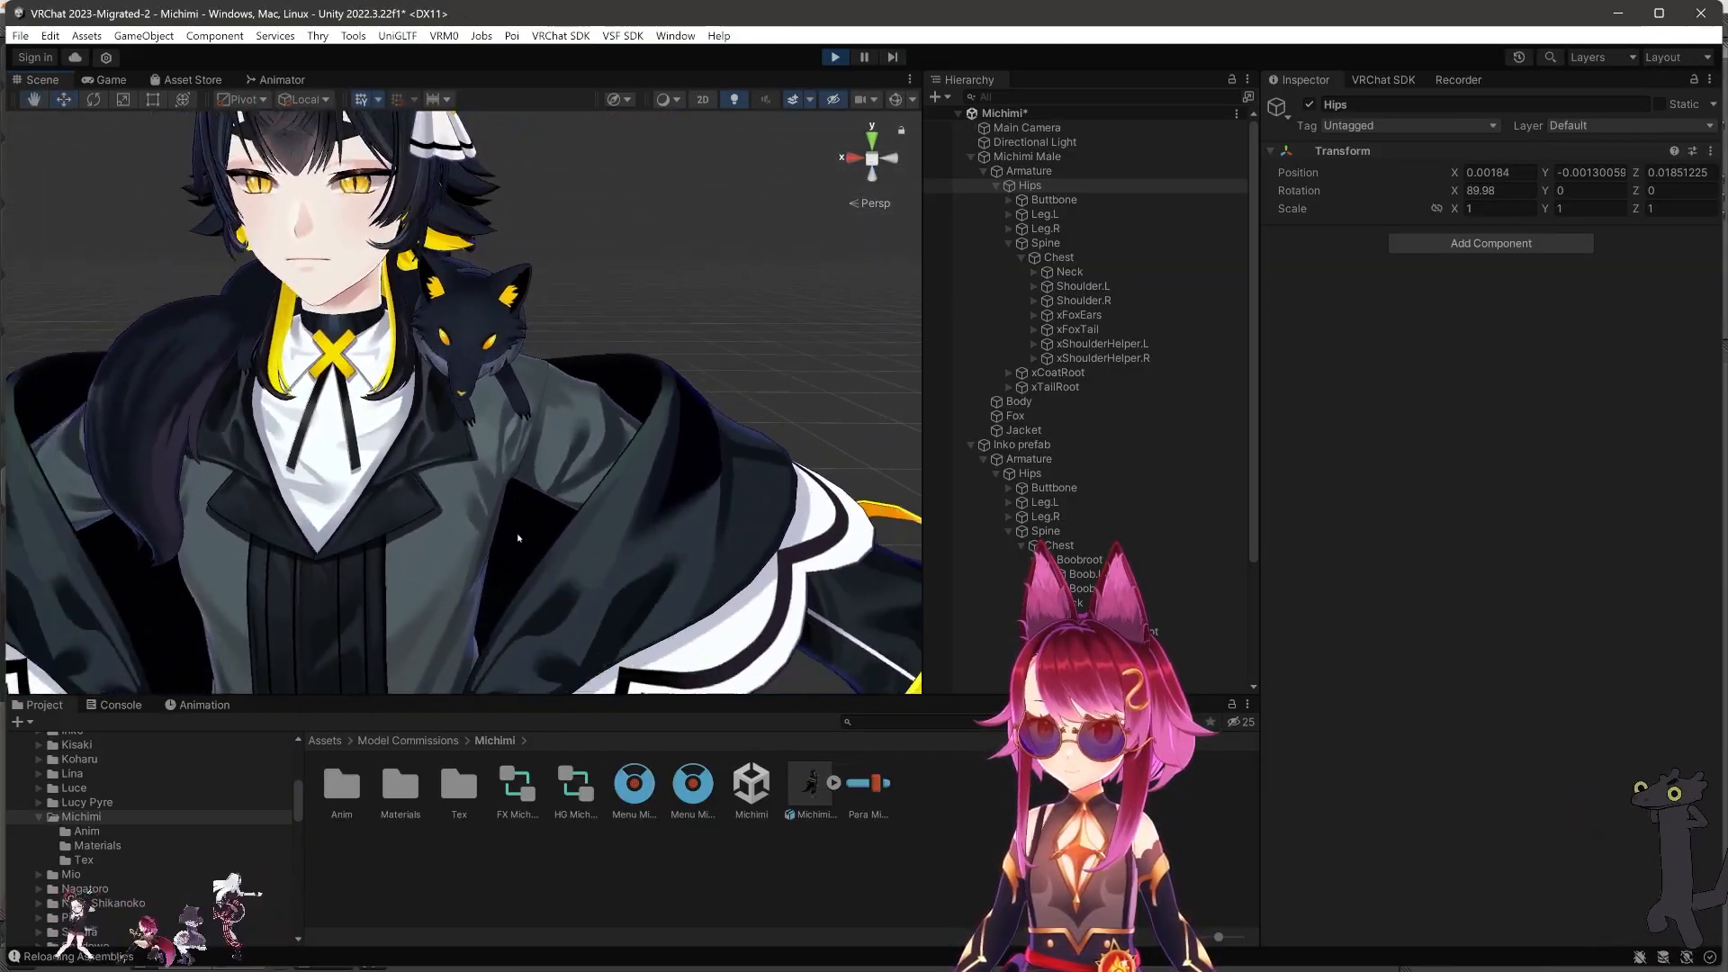
{"action": "left_click_drag", "start_coordinate": [517, 532], "coordinate": [554, 460], "text": "alt"}
{"action": "scroll", "coordinate": [553, 460], "scroll_direction": "down", "scroll_amount": 5}
{"action": "middle_click_drag", "start_coordinate": [389, 668], "coordinate": [442, 536]}
{"action": "left_click_drag", "start_coordinate": [373, 660], "coordinate": [389, 625]}
- Stop play mode and frame the avatar's upper body from the front
{"action": "left_click", "coordinate": [835, 58]}
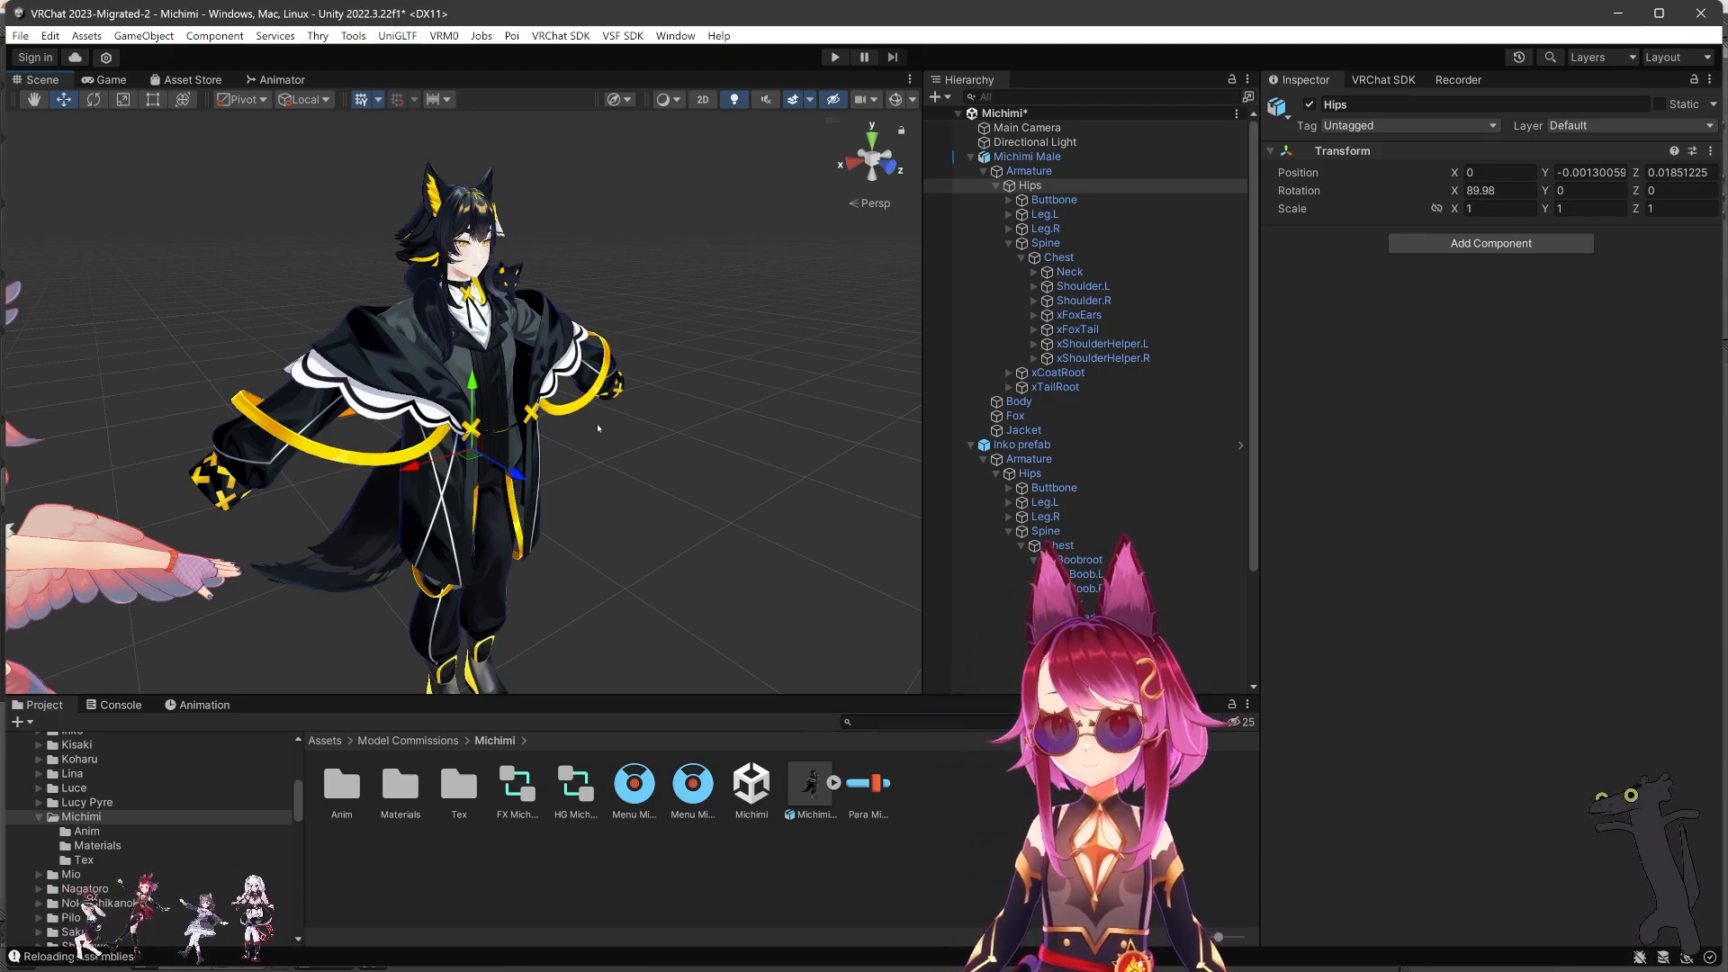
{"action": "left_click_drag", "start_coordinate": [660, 462], "coordinate": [705, 494], "text": "alt"}
{"action": "scroll", "coordinate": [705, 494], "scroll_direction": "up", "scroll_amount": 4}
{"action": "middle_click_drag", "start_coordinate": [705, 494], "coordinate": [870, 494]}
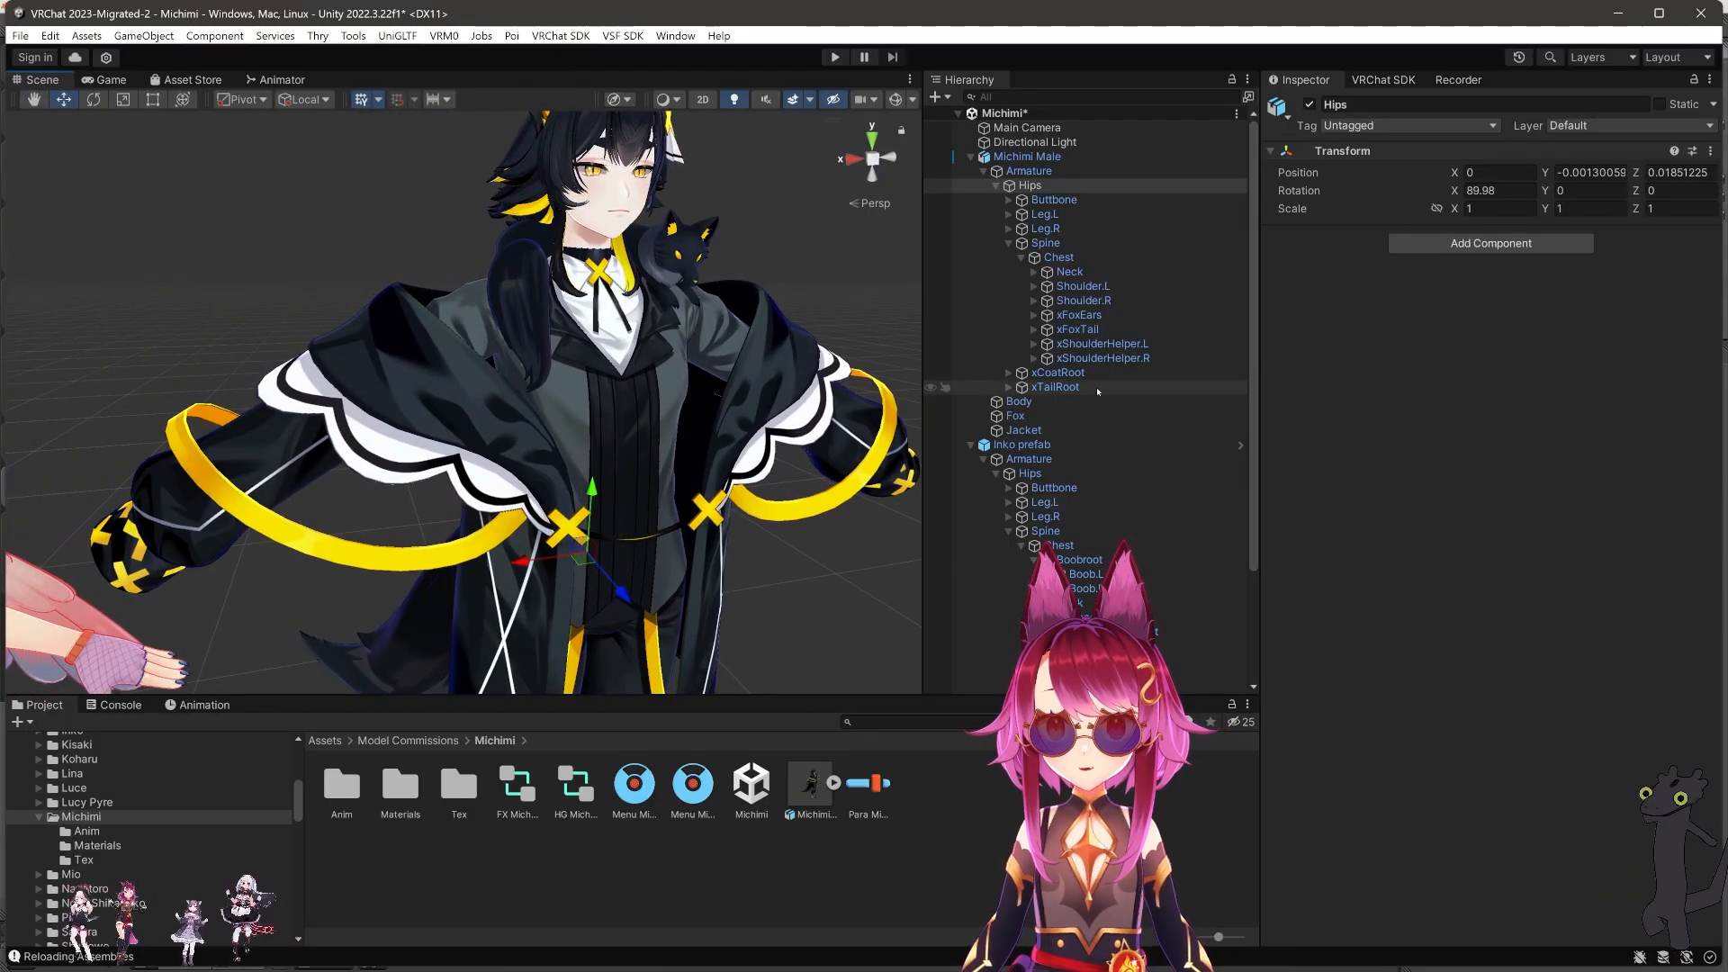
- Paste the copied VRC Phys Bone onto xTailRoot as a new component
{"action": "left_click", "coordinate": [1009, 243]}
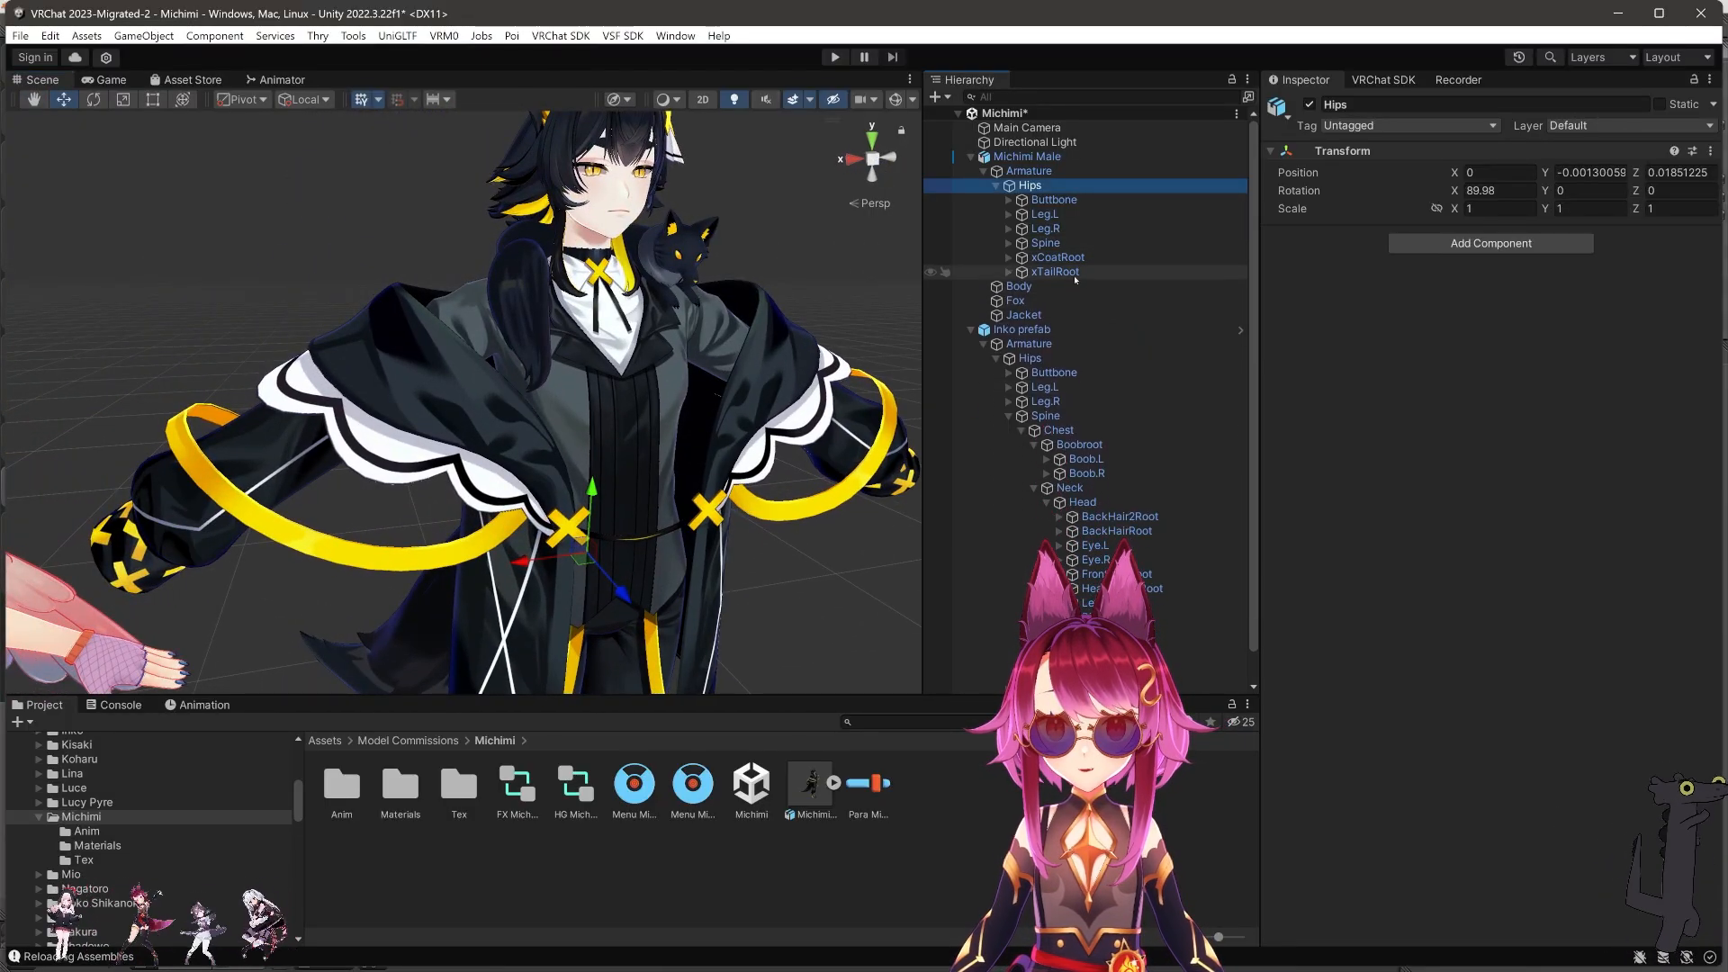
{"action": "left_click", "coordinate": [1066, 272]}
{"action": "right_click", "coordinate": [1363, 151]}
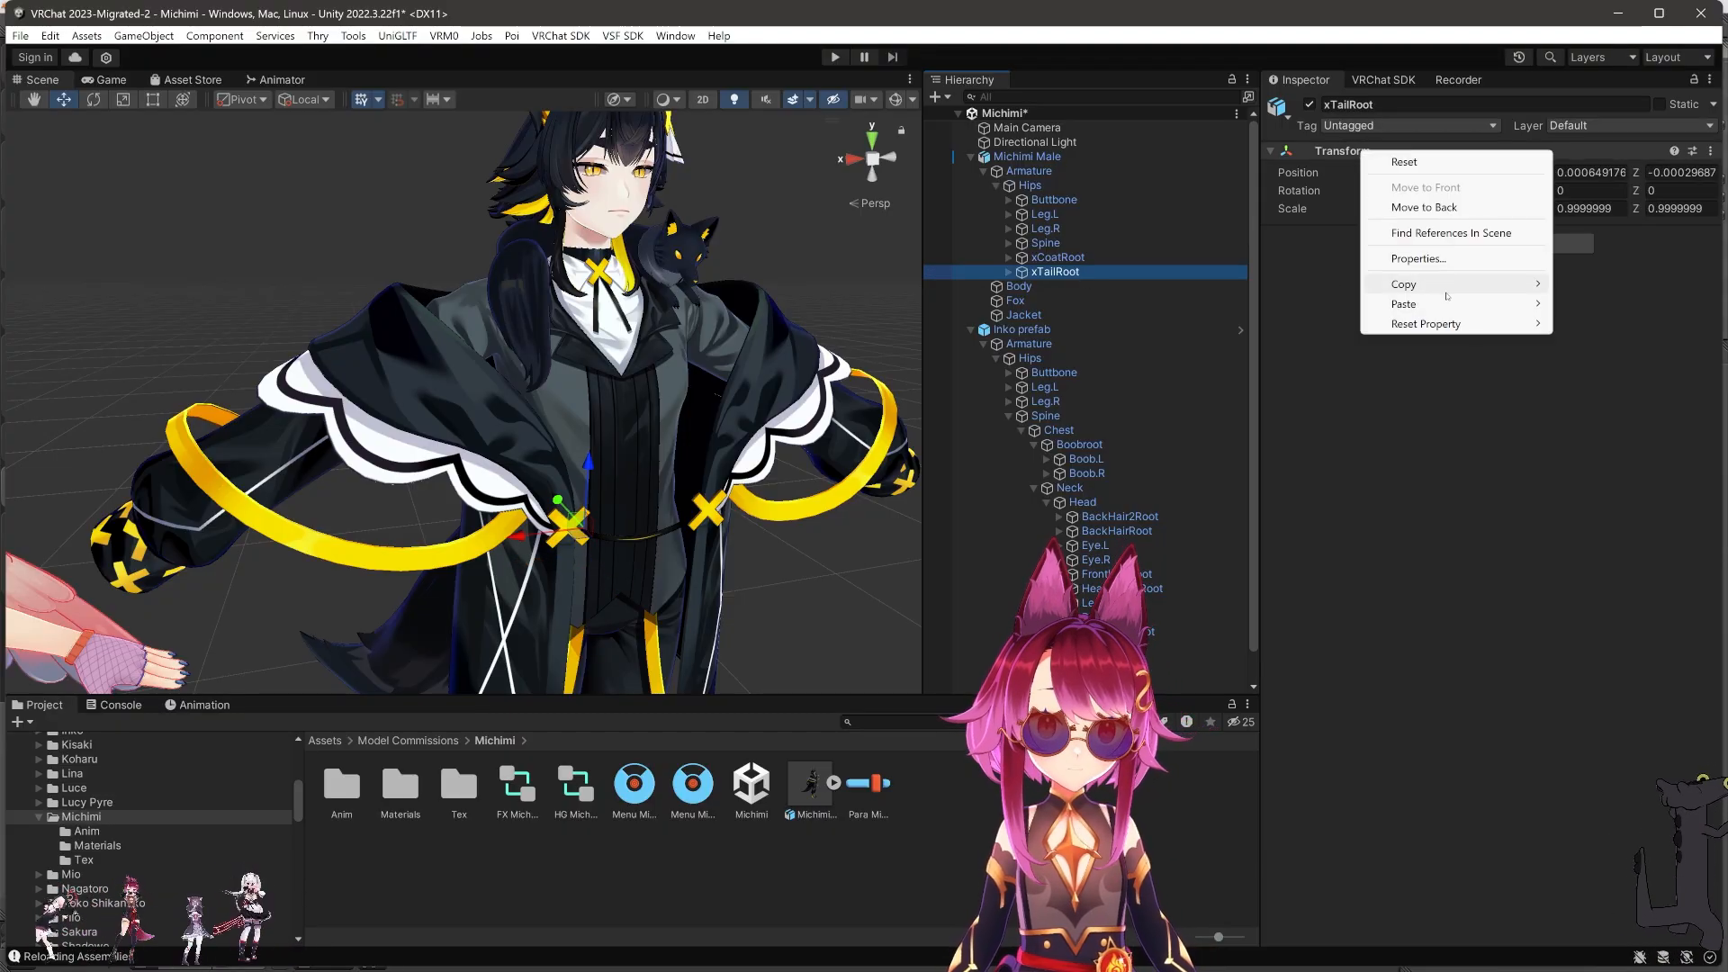
{"action": "mouse_move", "coordinate": [1439, 303]}
{"action": "left_click", "coordinate": [1629, 394]}
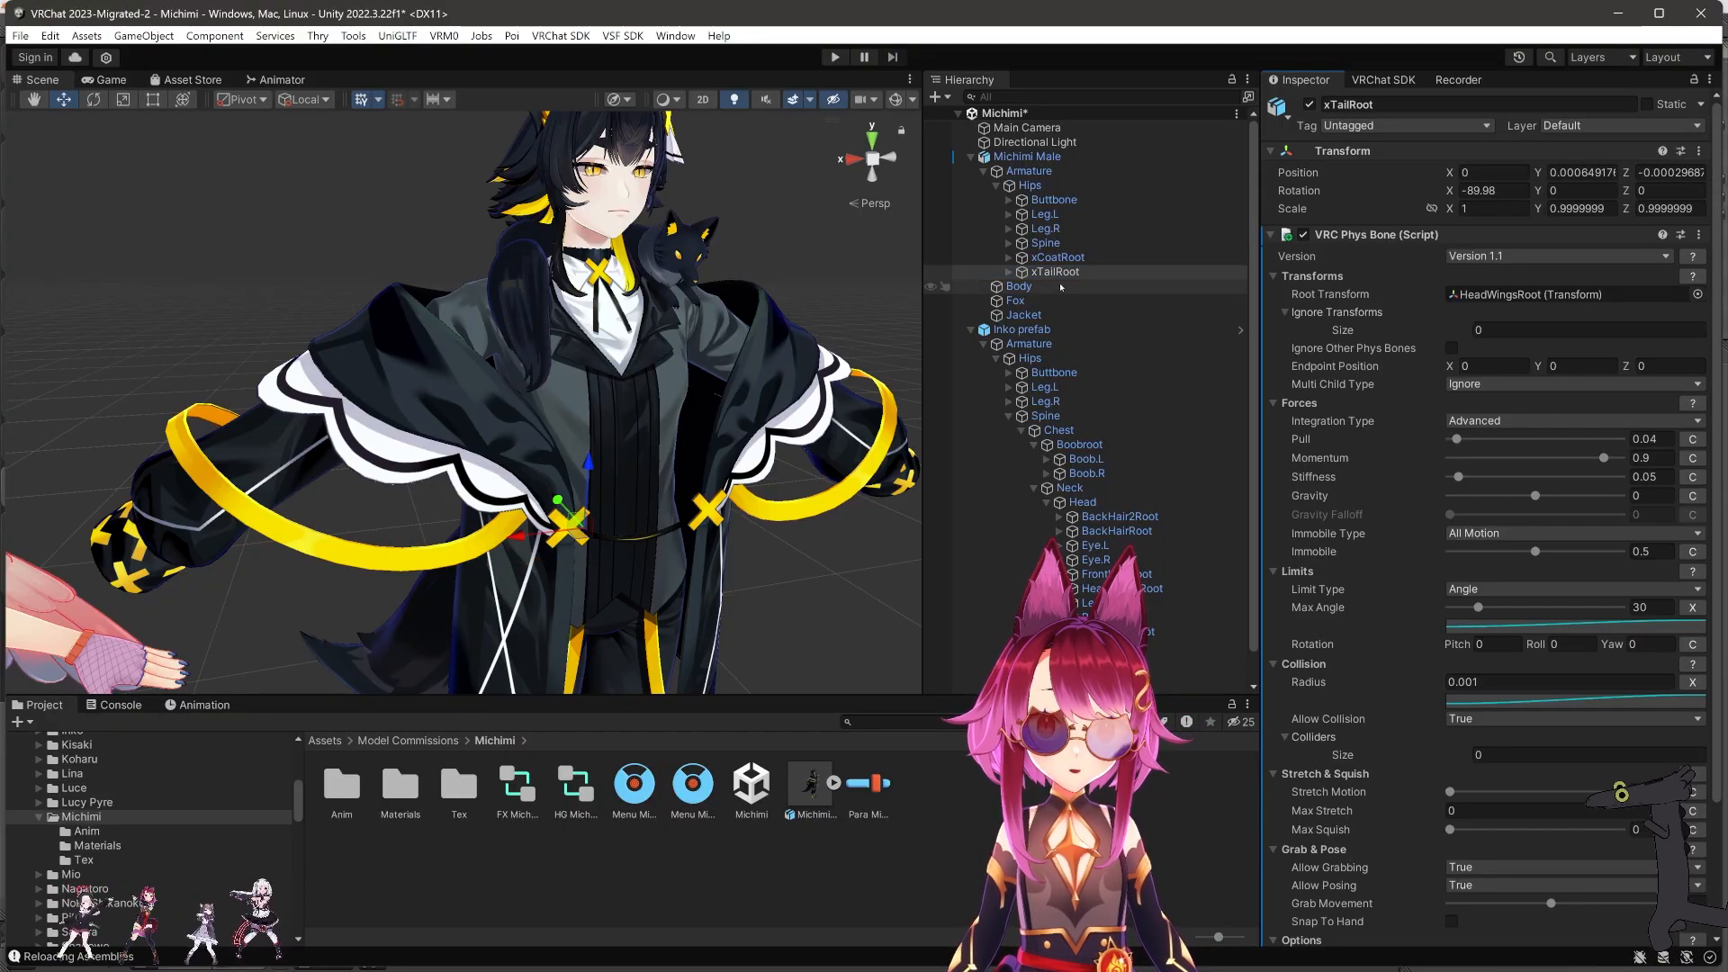
- Enter play mode and shift the Hips sideways to swing the tail's phys bone chains
{"action": "left_click_drag", "start_coordinate": [555, 450], "coordinate": [729, 339], "text": "alt"}
{"action": "left_click", "coordinate": [834, 57]}
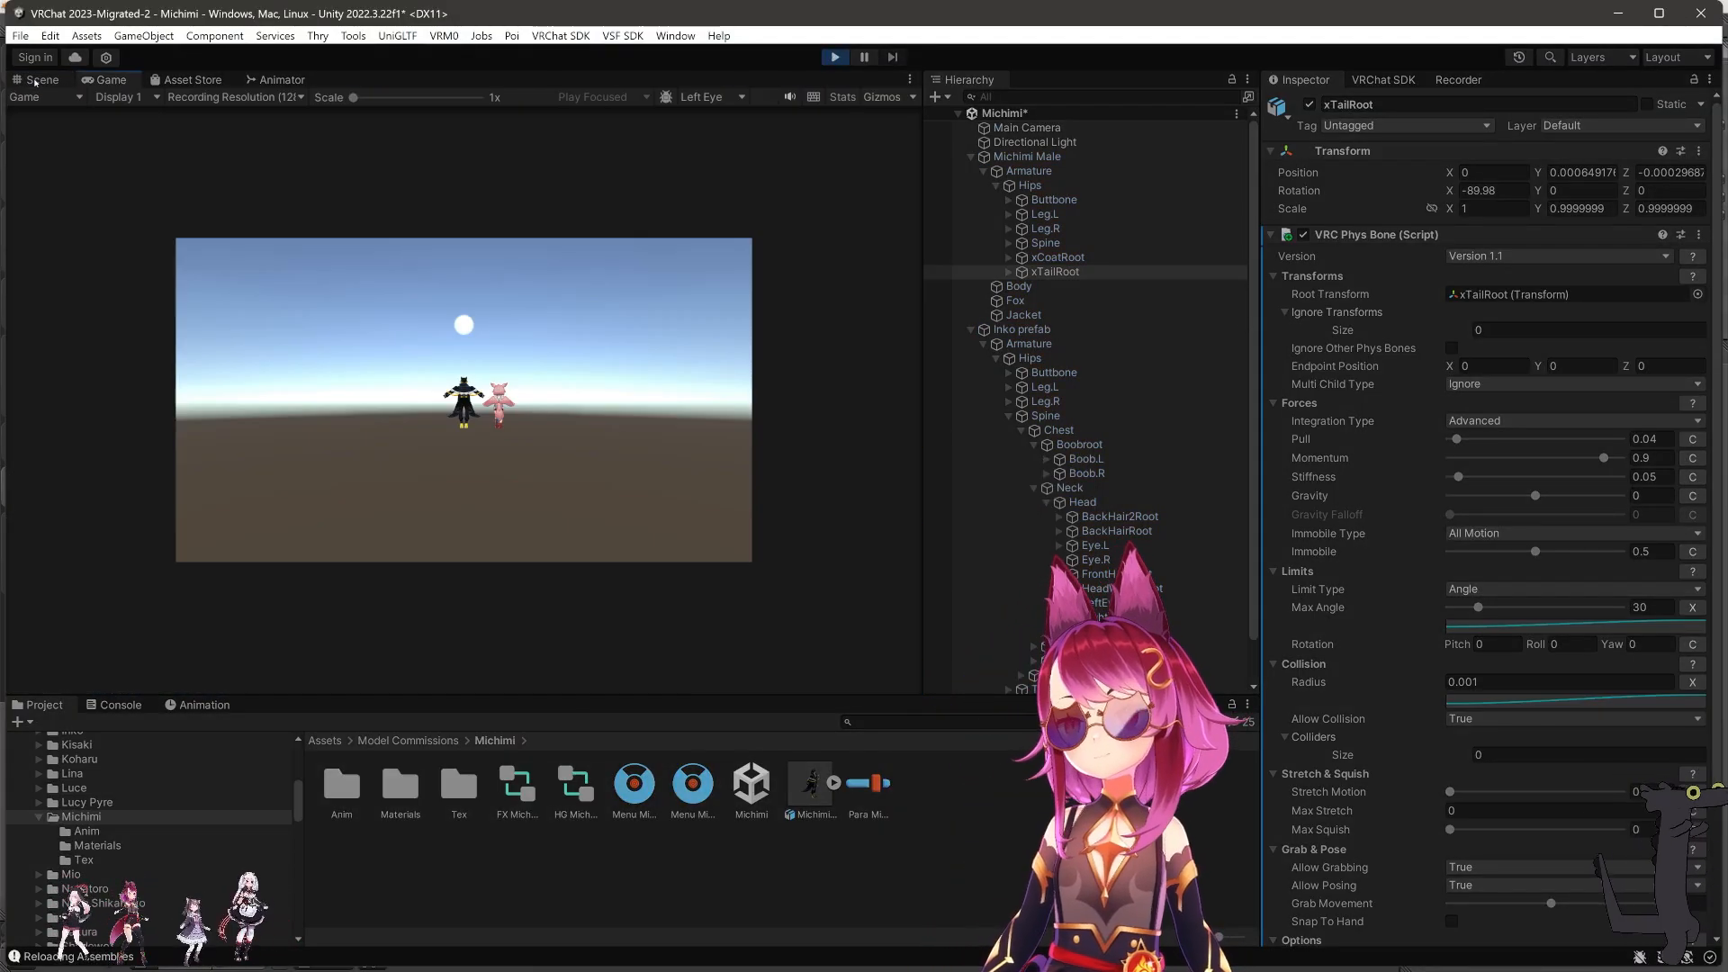
{"action": "left_click", "coordinate": [34, 81]}
{"action": "left_click", "coordinate": [895, 99]}
{"action": "left_click_drag", "start_coordinate": [666, 612], "coordinate": [749, 501], "text": "alt"}
{"action": "middle_click_drag", "start_coordinate": [669, 351], "coordinate": [649, 372]}
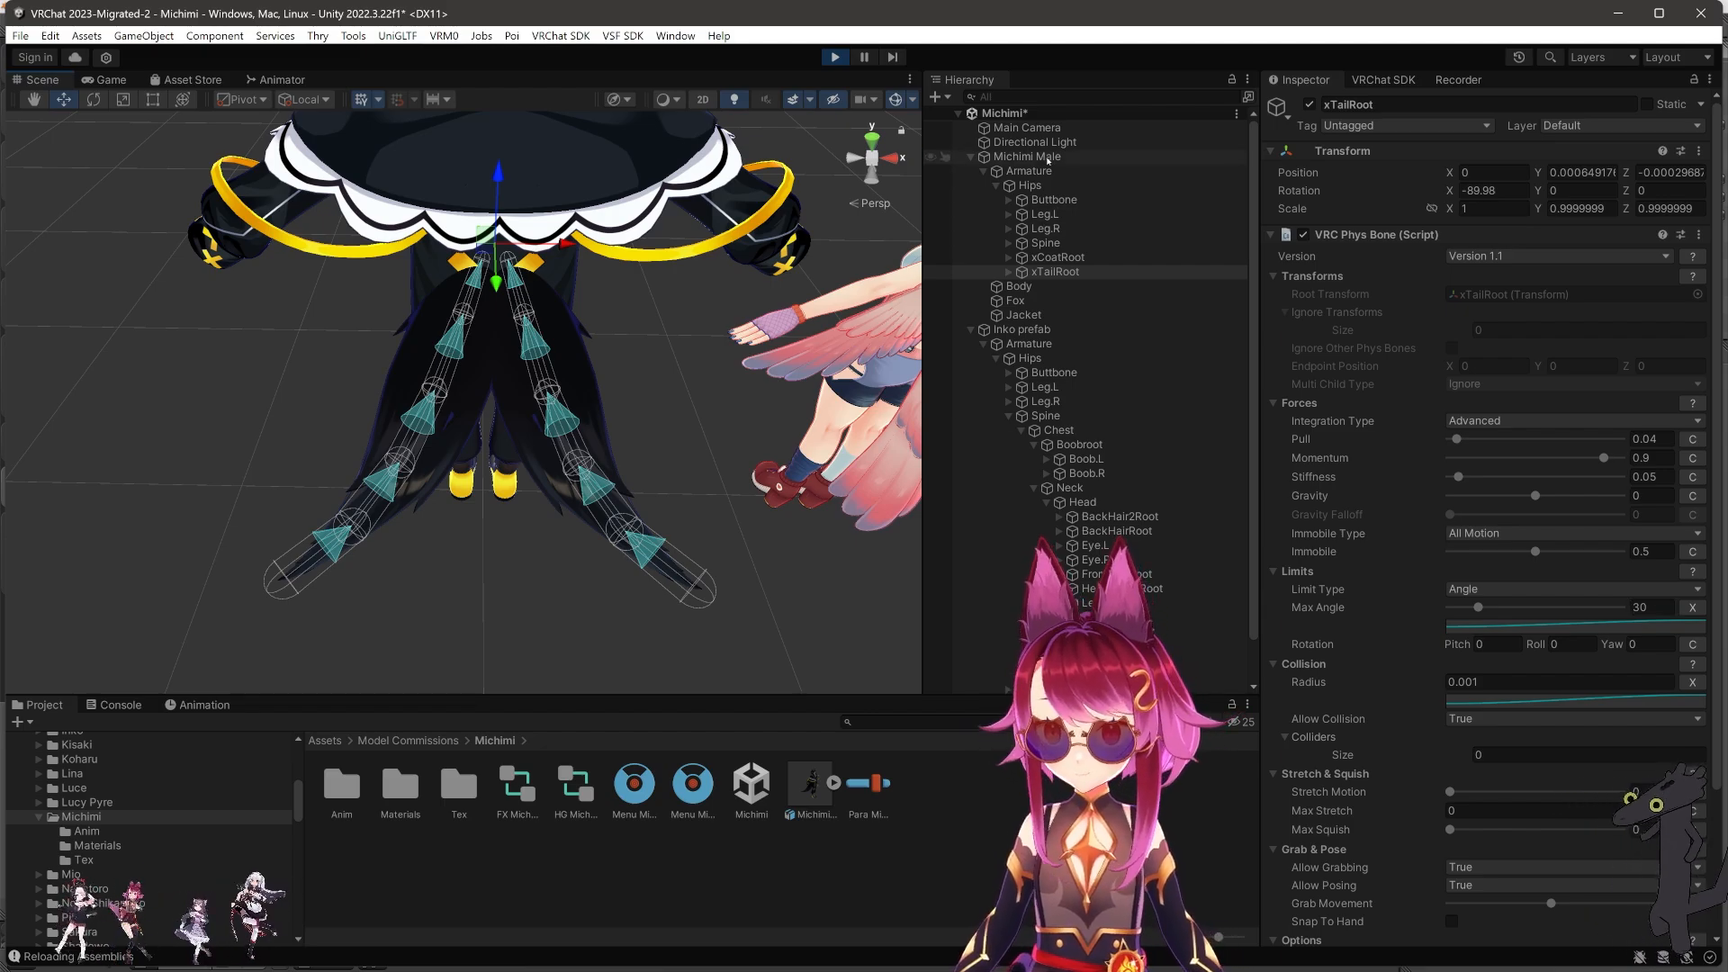
{"action": "left_click", "coordinate": [1030, 185]}
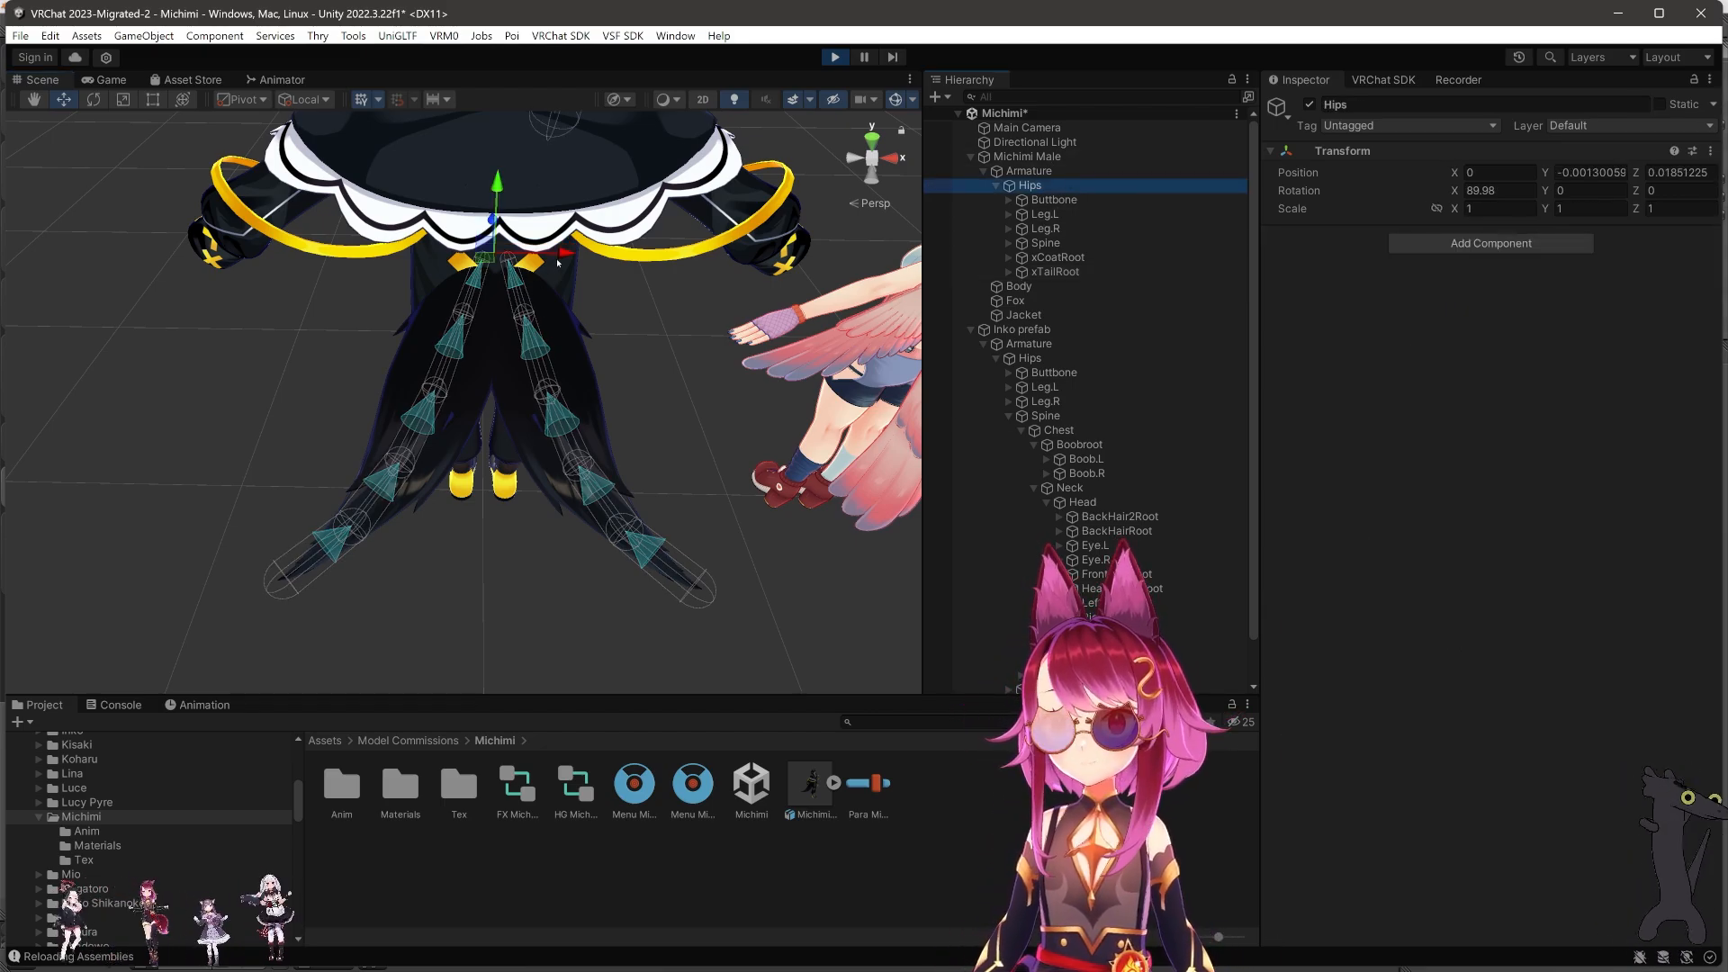
{"action": "left_click_drag", "start_coordinate": [558, 262], "coordinate": [487, 280]}
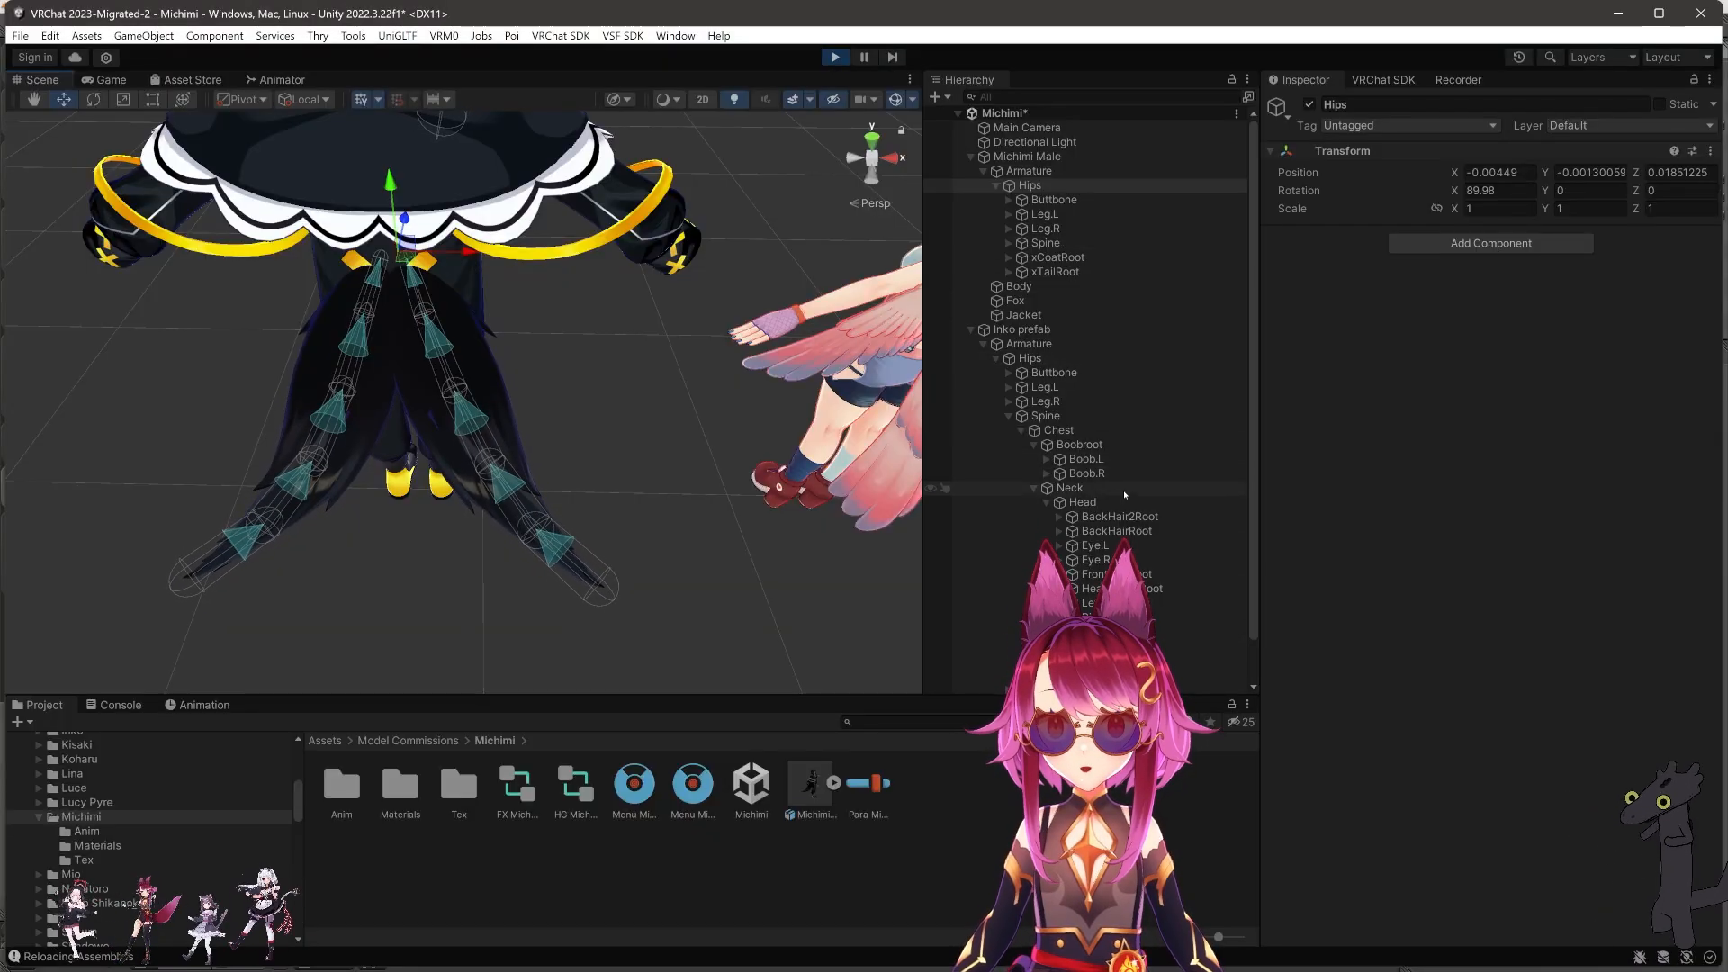
- Set the xTailRoot phys bone's Max Angle to 80, then reselect Hips
{"action": "left_click", "coordinate": [1055, 272]}
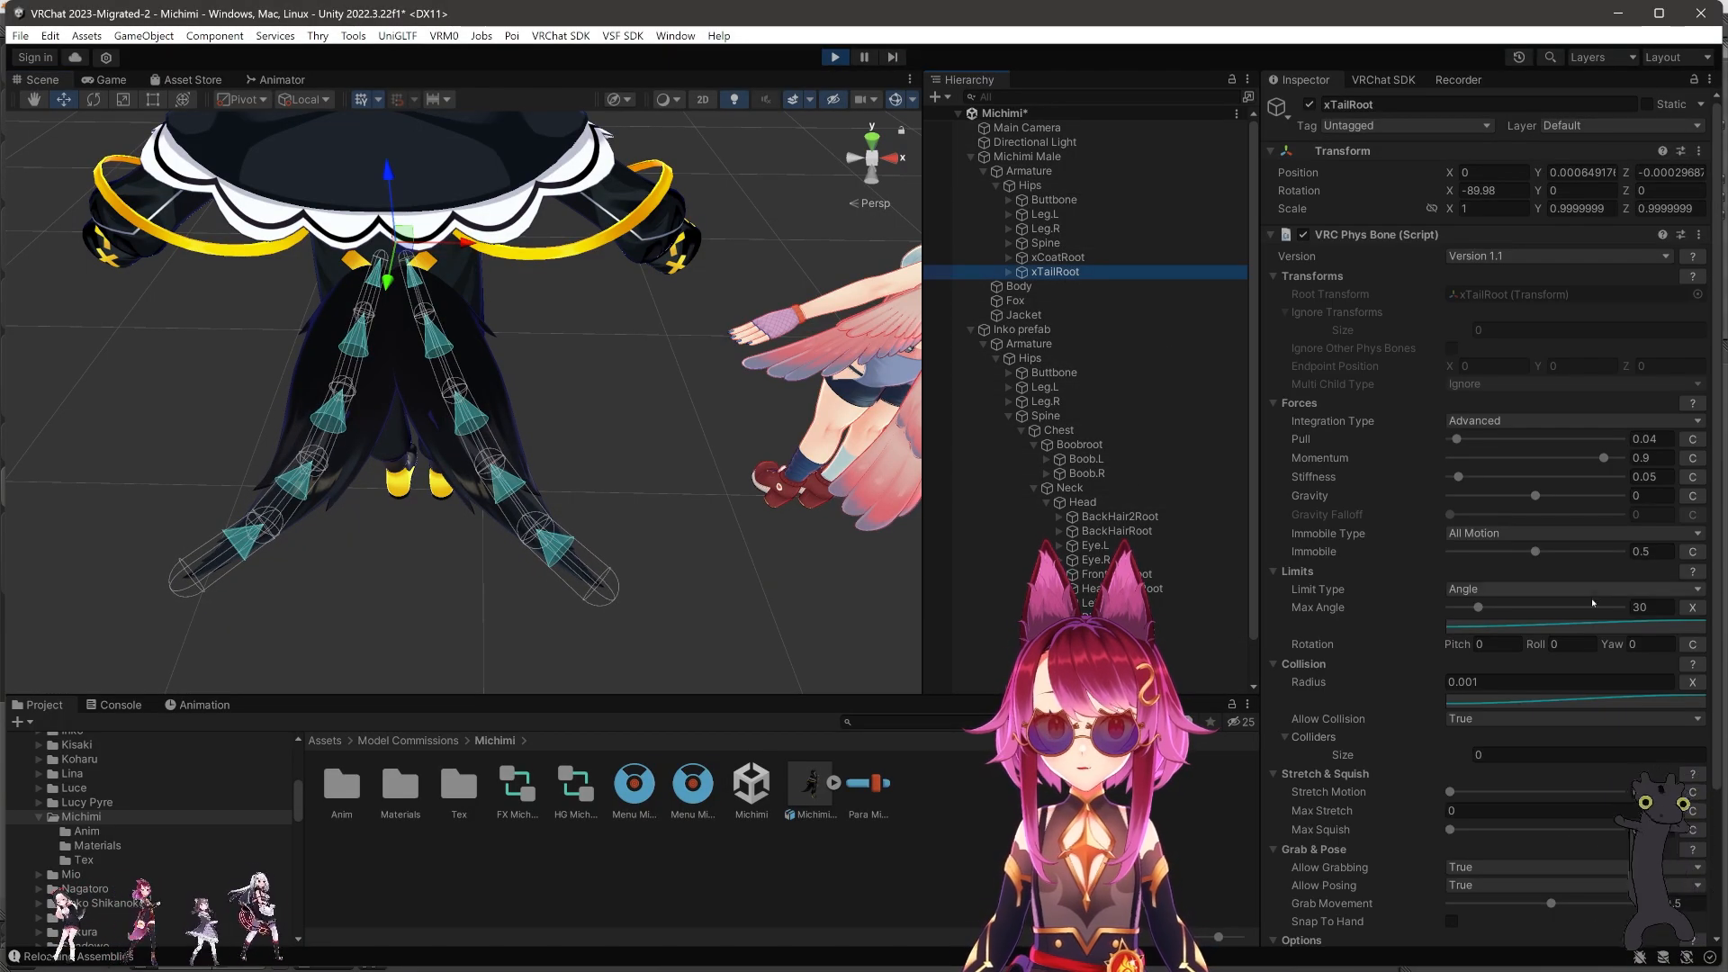
{"action": "type", "text": "80"}
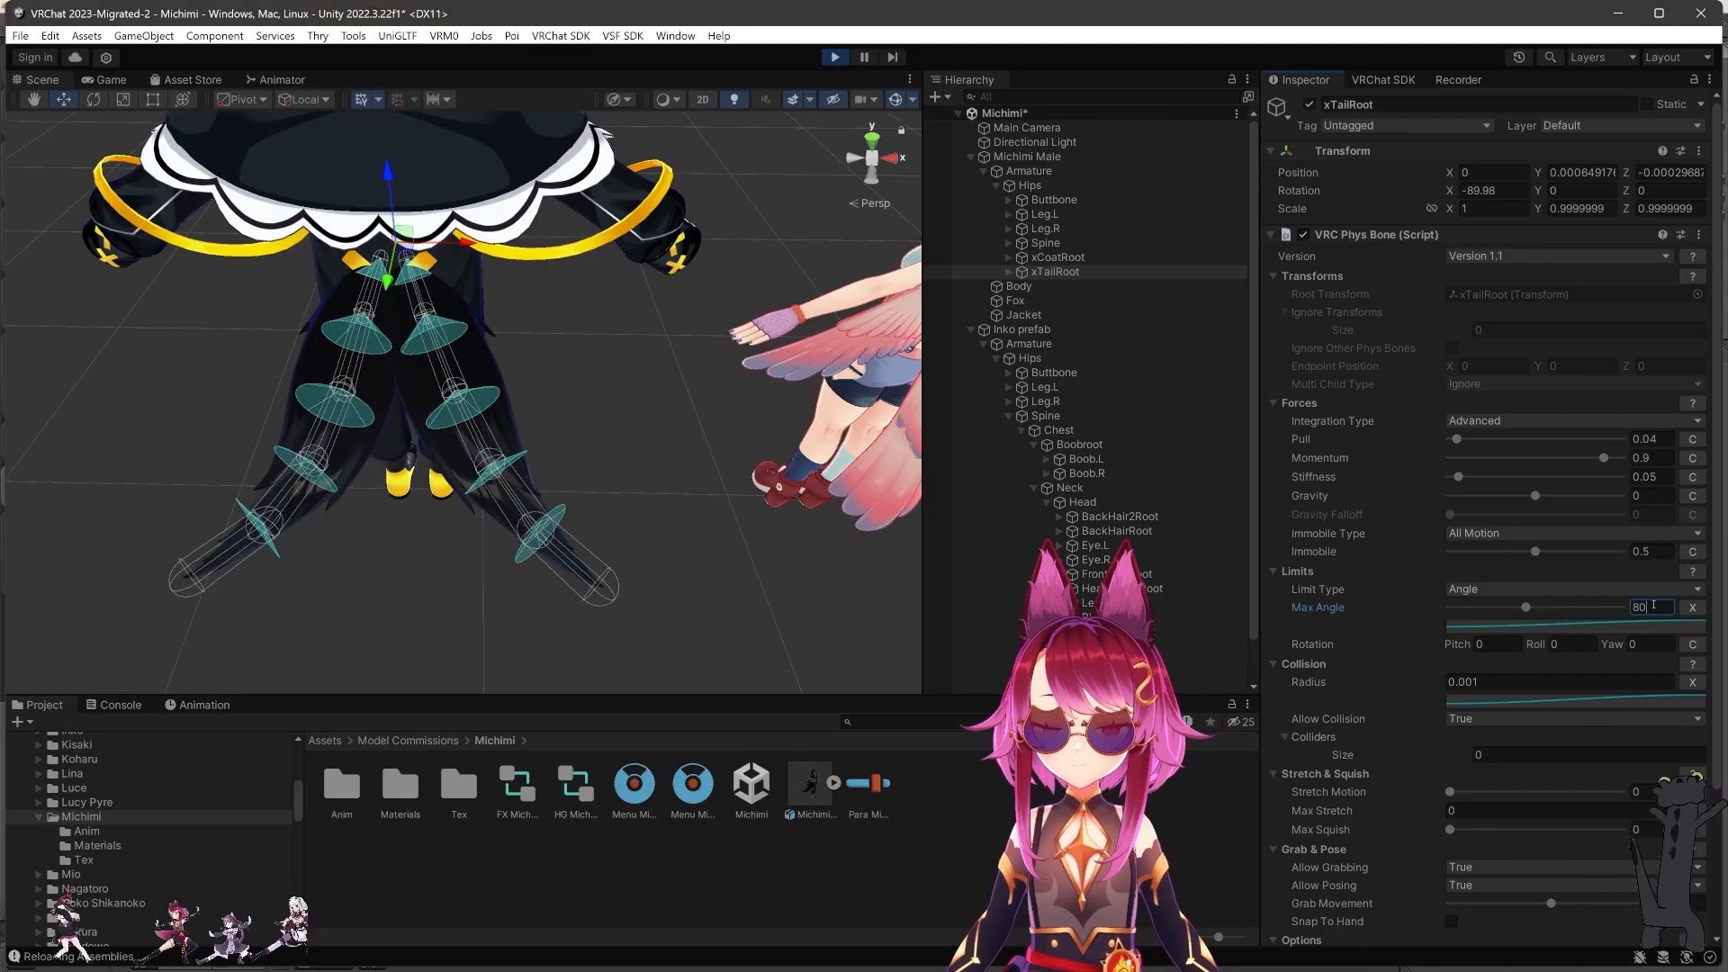
{"action": "left_click", "coordinate": [1058, 182]}
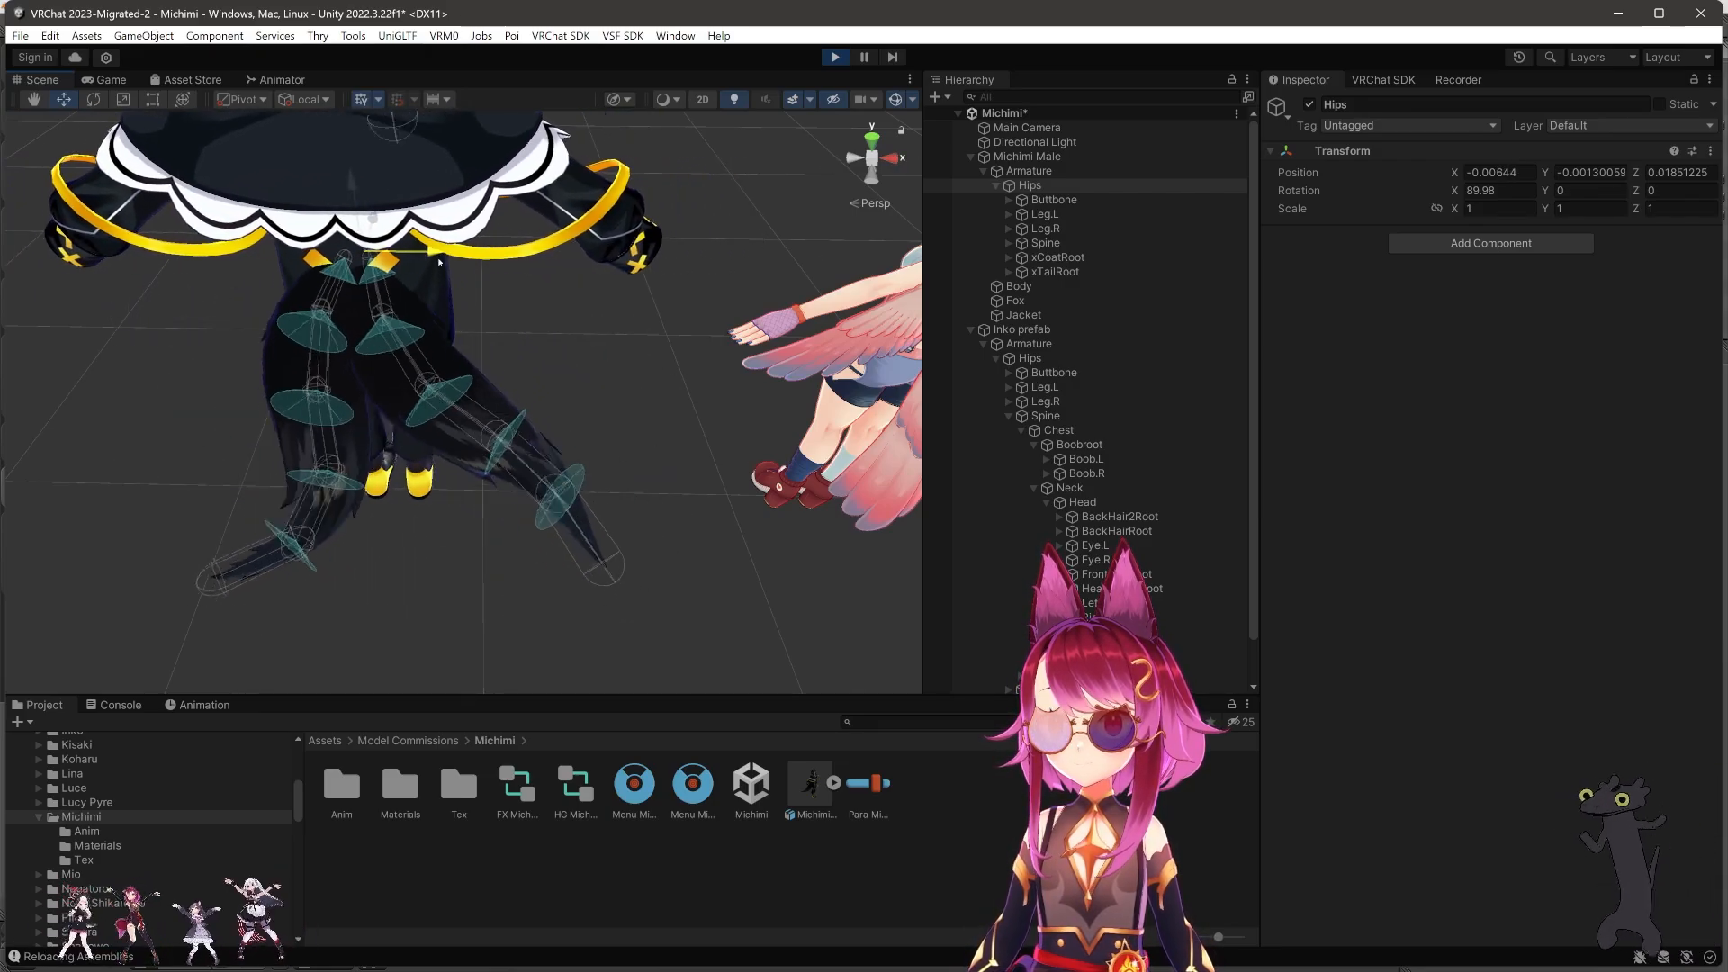
- View the avatar from a rear-side angle and move the Hips to test the tail swing
{"action": "left_click", "coordinate": [895, 99]}
{"action": "left_click_drag", "start_coordinate": [720, 378], "coordinate": [579, 551], "text": "alt"}
{"action": "middle_click_drag", "start_coordinate": [578, 552], "coordinate": [552, 466]}
{"action": "right_click_drag", "start_coordinate": [552, 466], "coordinate": [638, 487], "text": "alt"}
{"action": "left_click", "coordinate": [845, 345]}
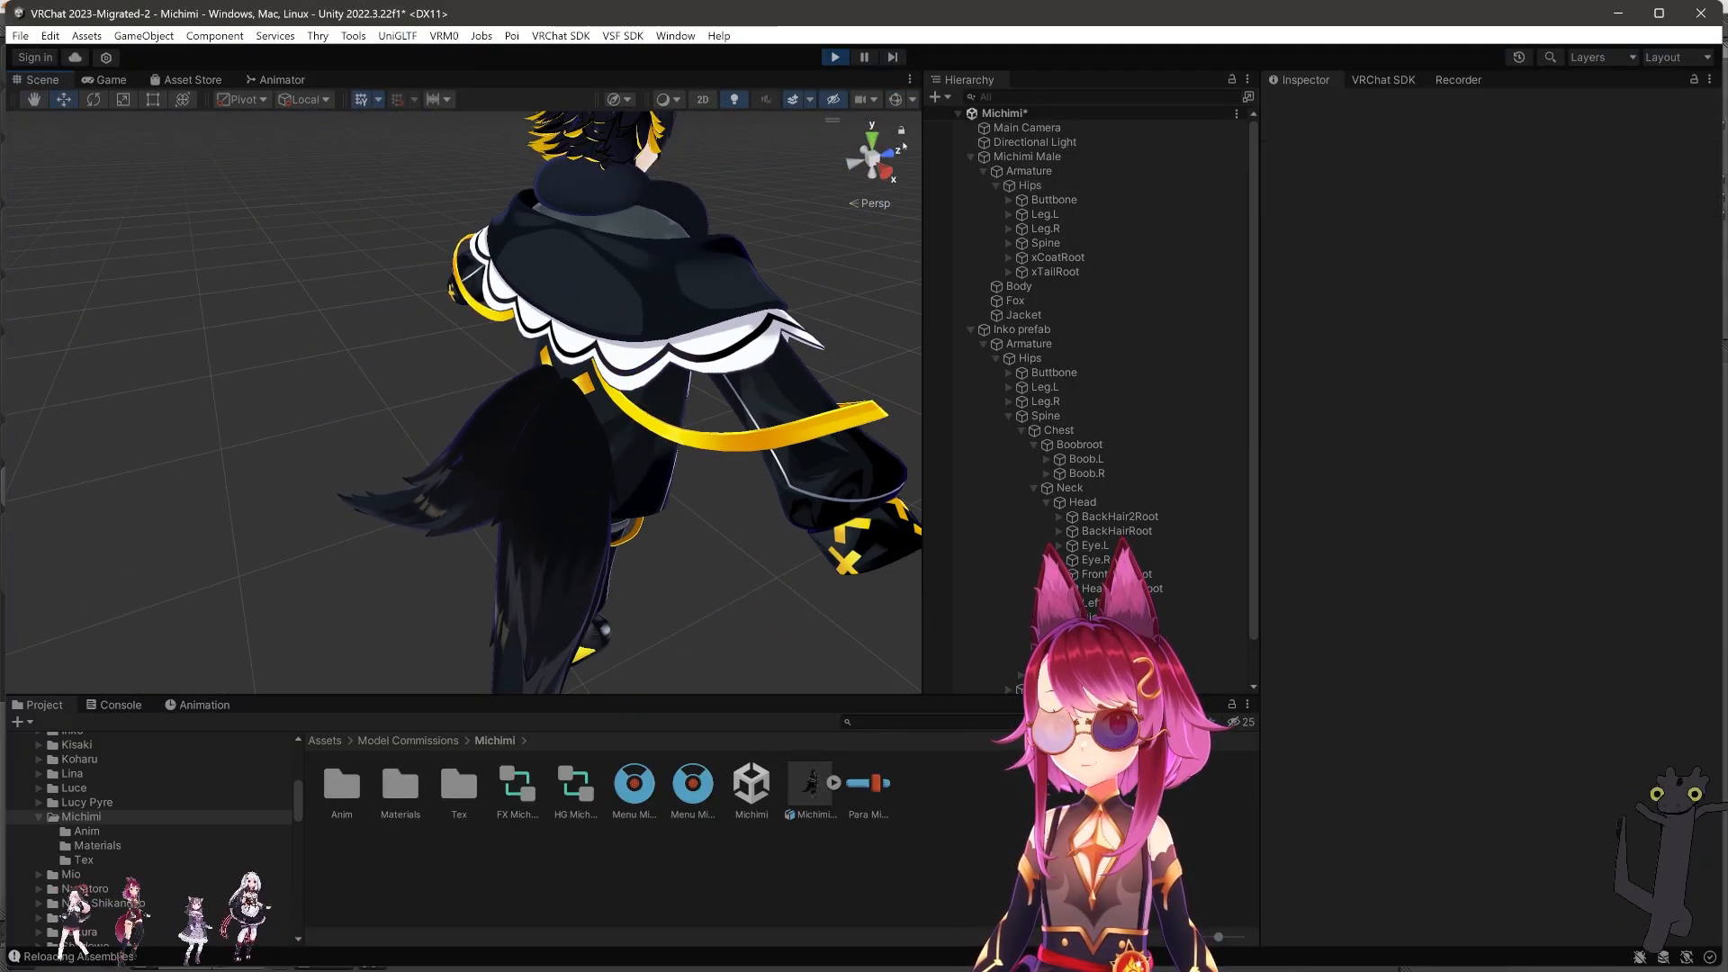
{"action": "left_click", "coordinate": [1031, 185]}
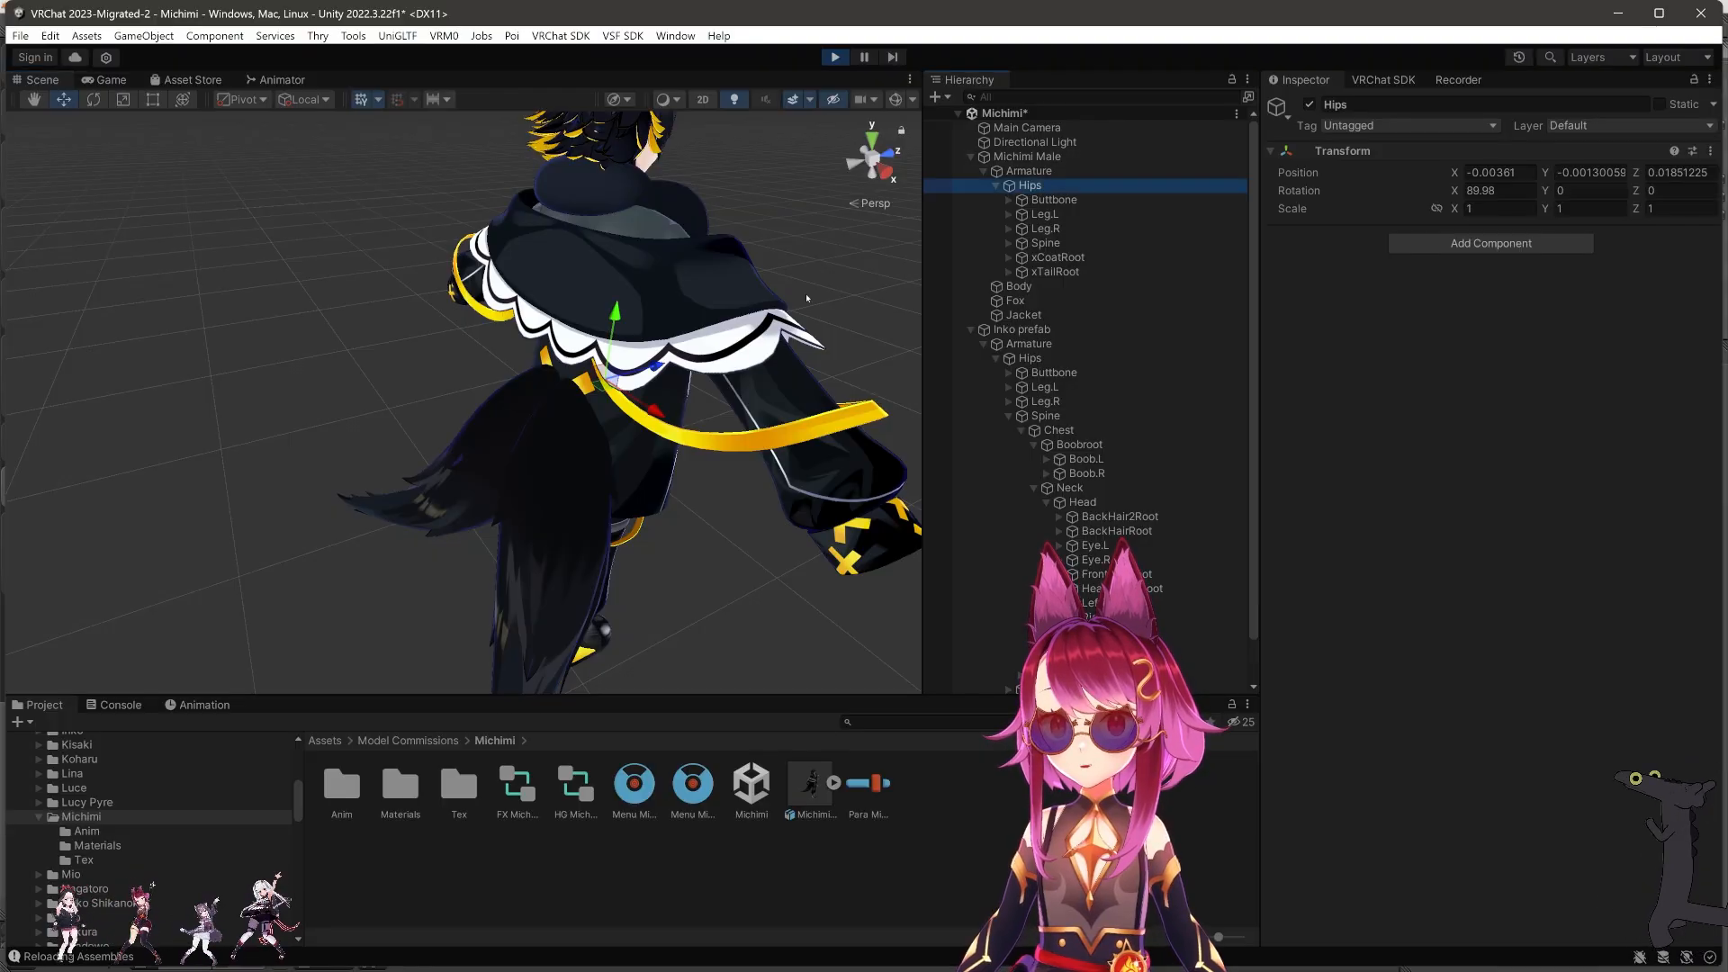
{"action": "left_click_drag", "start_coordinate": [654, 404], "coordinate": [522, 529]}
{"action": "key", "text": "e"}
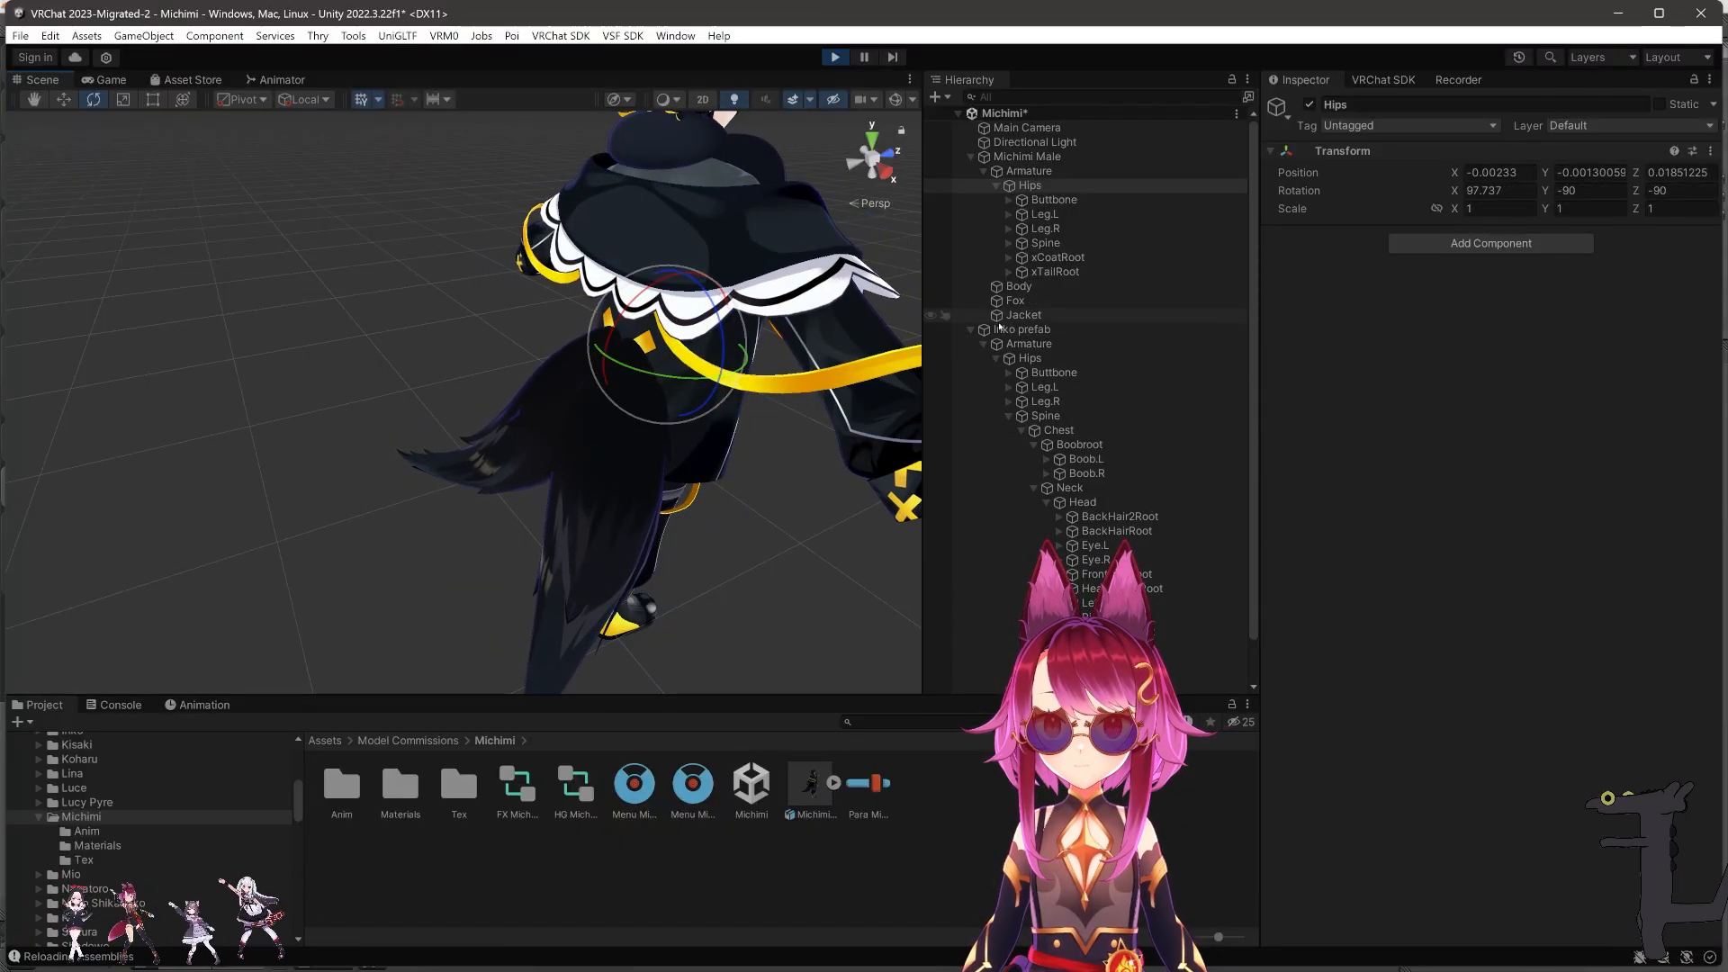
- Set the tail phys bone Stiffness to 0.1 and swing the hips back and forth to test it
{"action": "left_click", "coordinate": [1057, 274]}
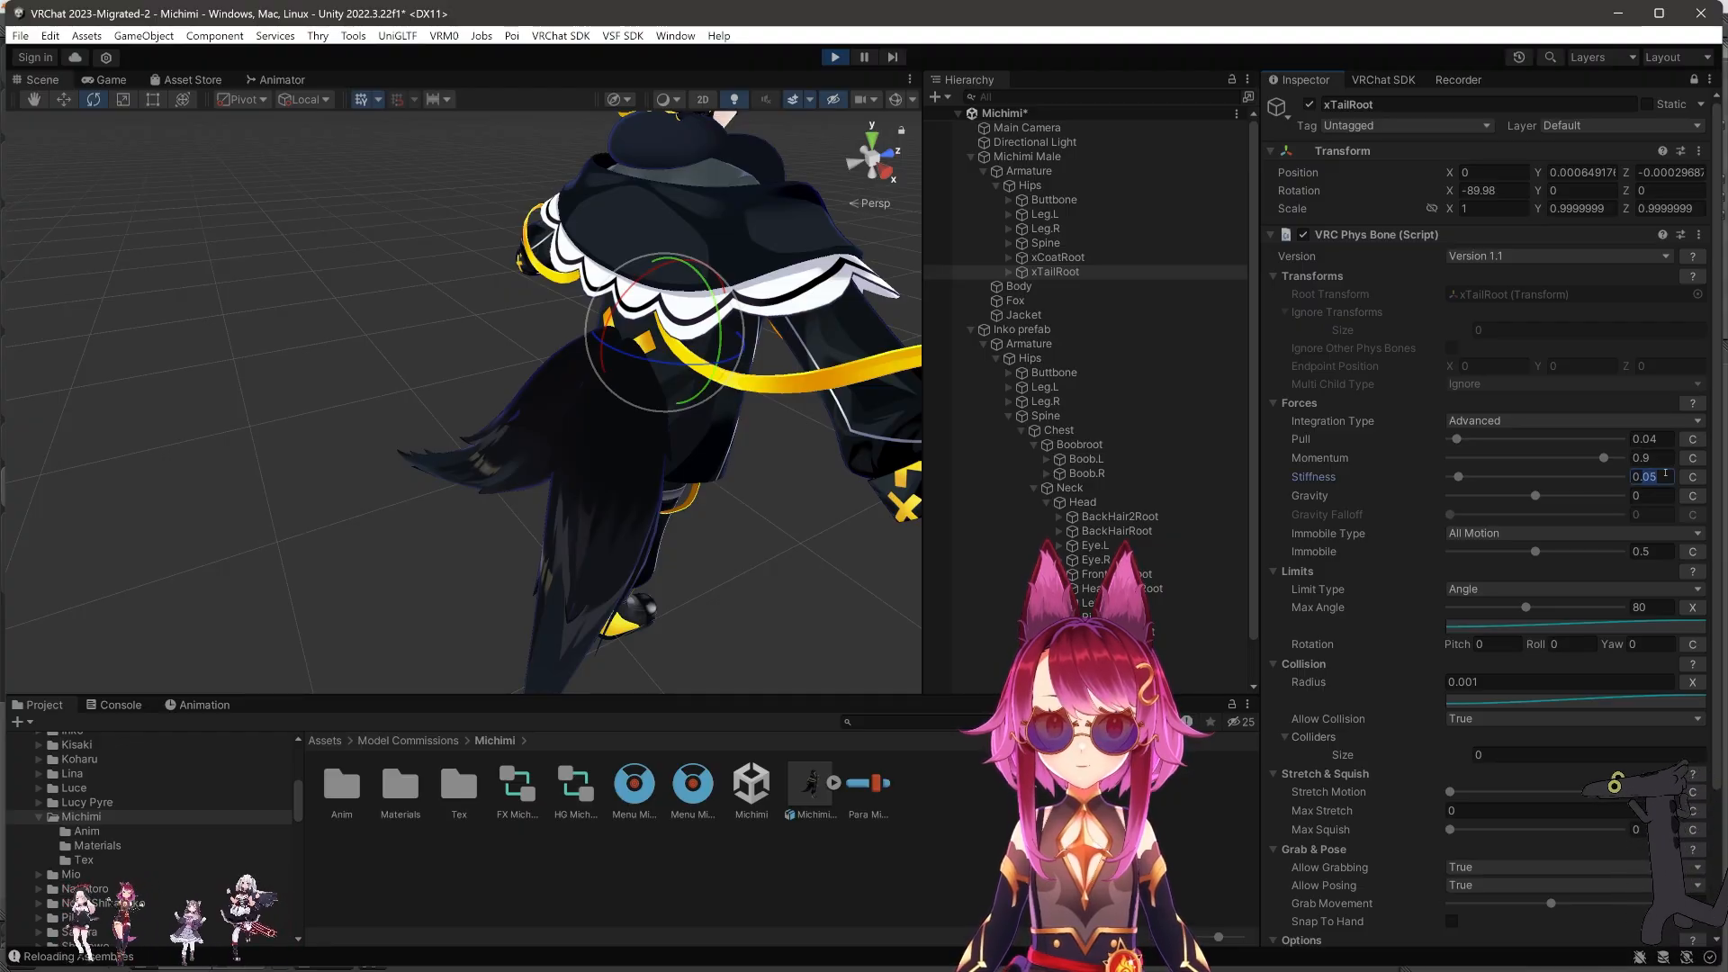
{"action": "left_click", "coordinate": [1030, 186]}
{"action": "left_click_drag", "start_coordinate": [721, 379], "coordinate": [655, 437]}
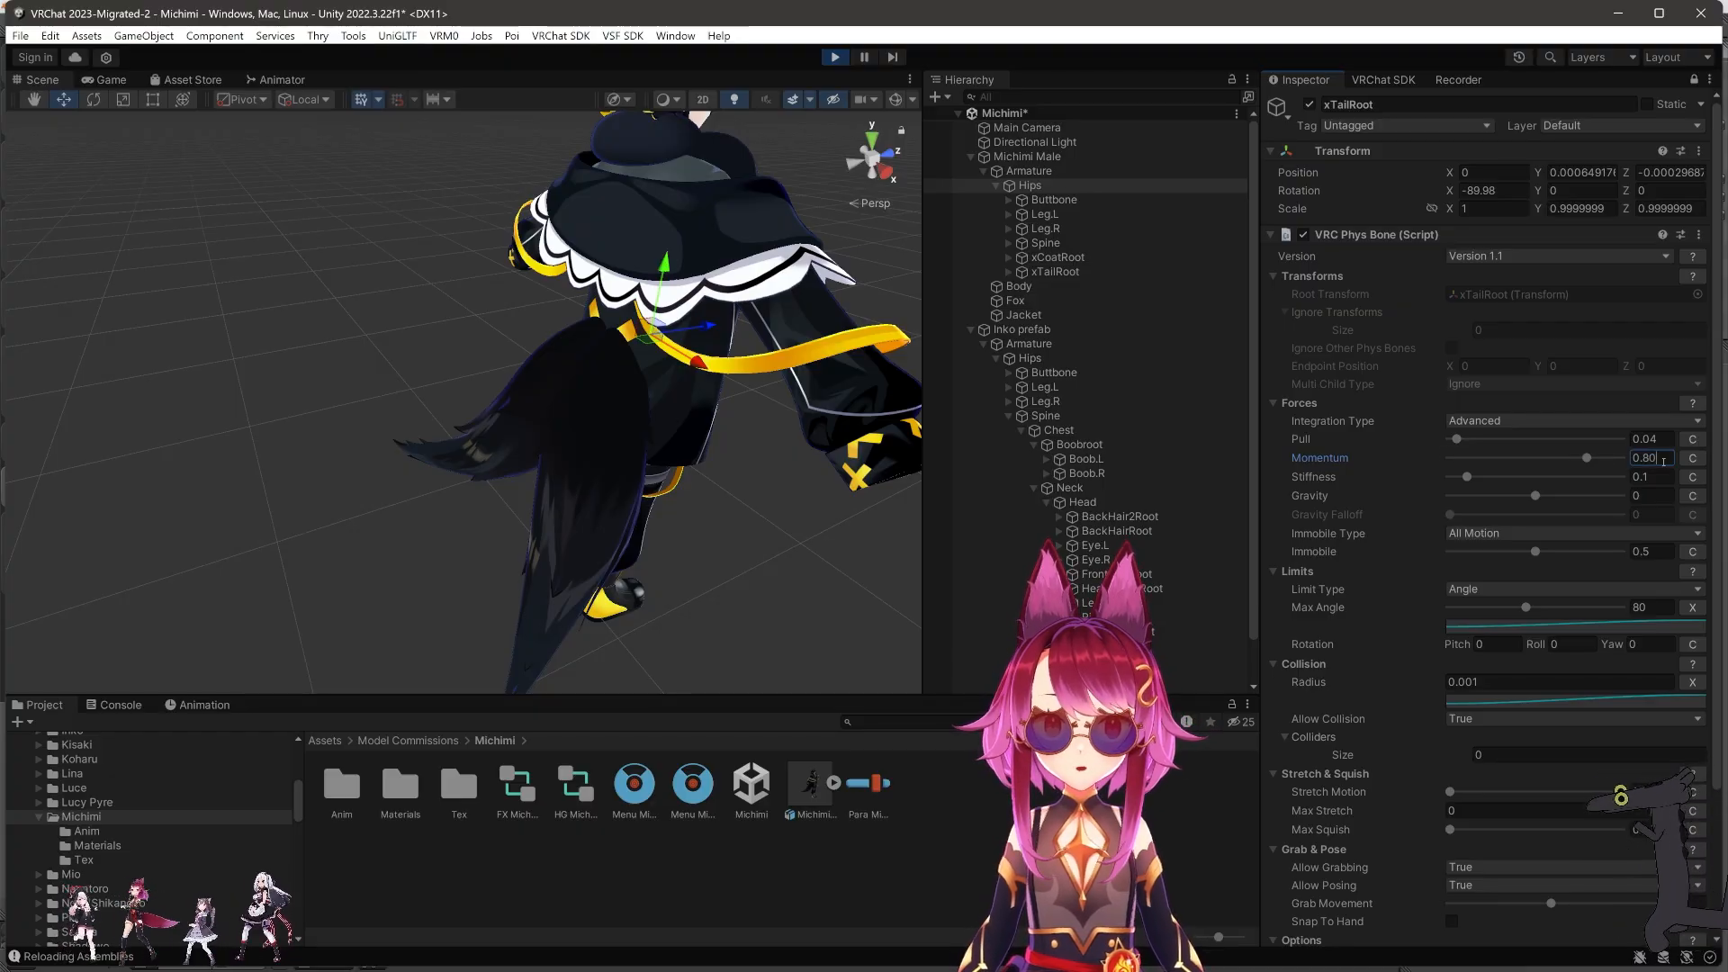
{"action": "left_click_drag", "start_coordinate": [725, 372], "coordinate": [635, 332]}
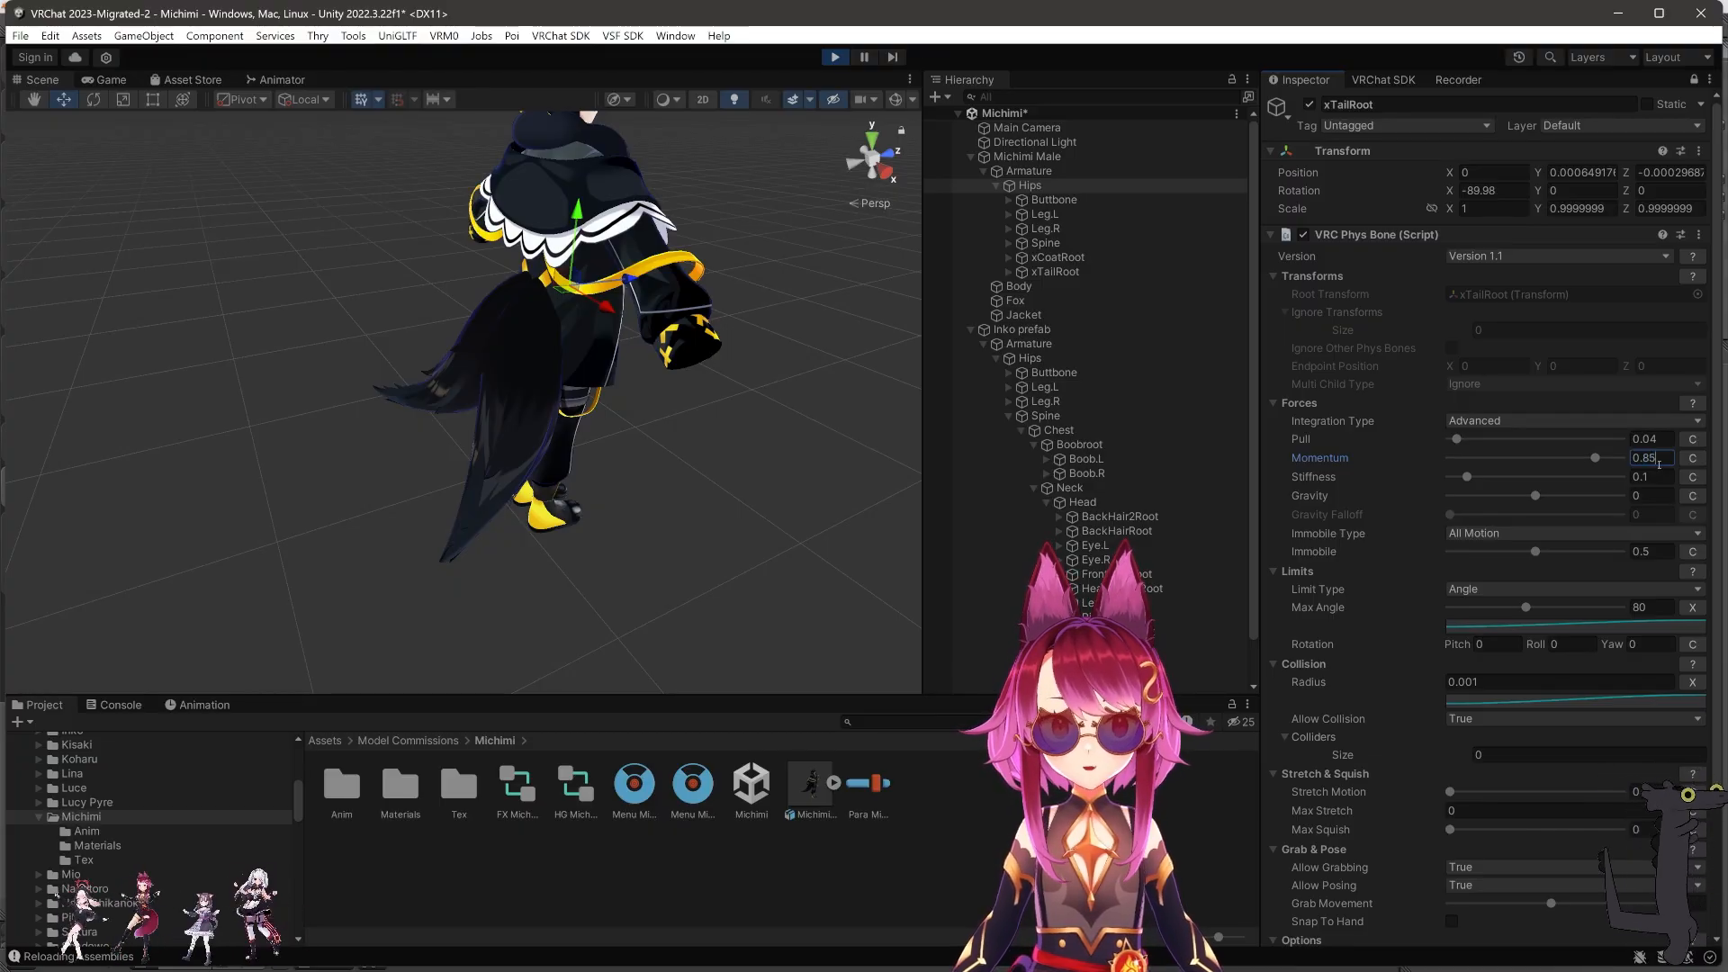
{"action": "left_click_drag", "start_coordinate": [610, 308], "coordinate": [688, 361]}
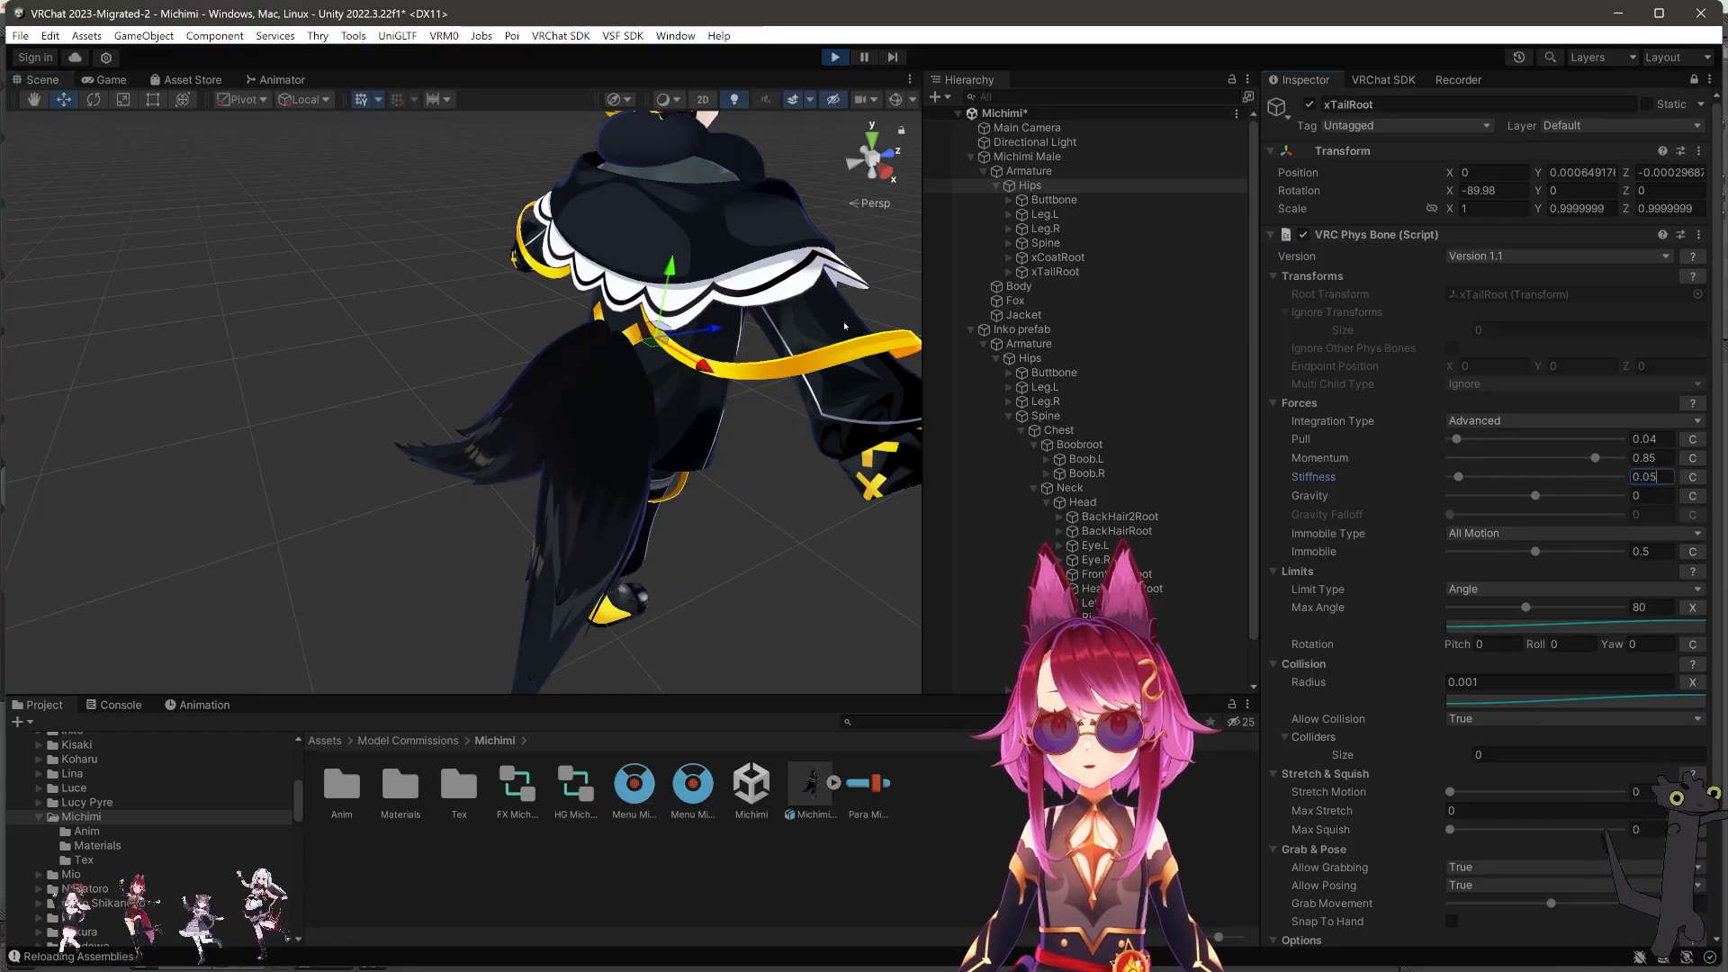
{"action": "key", "text": "Return"}
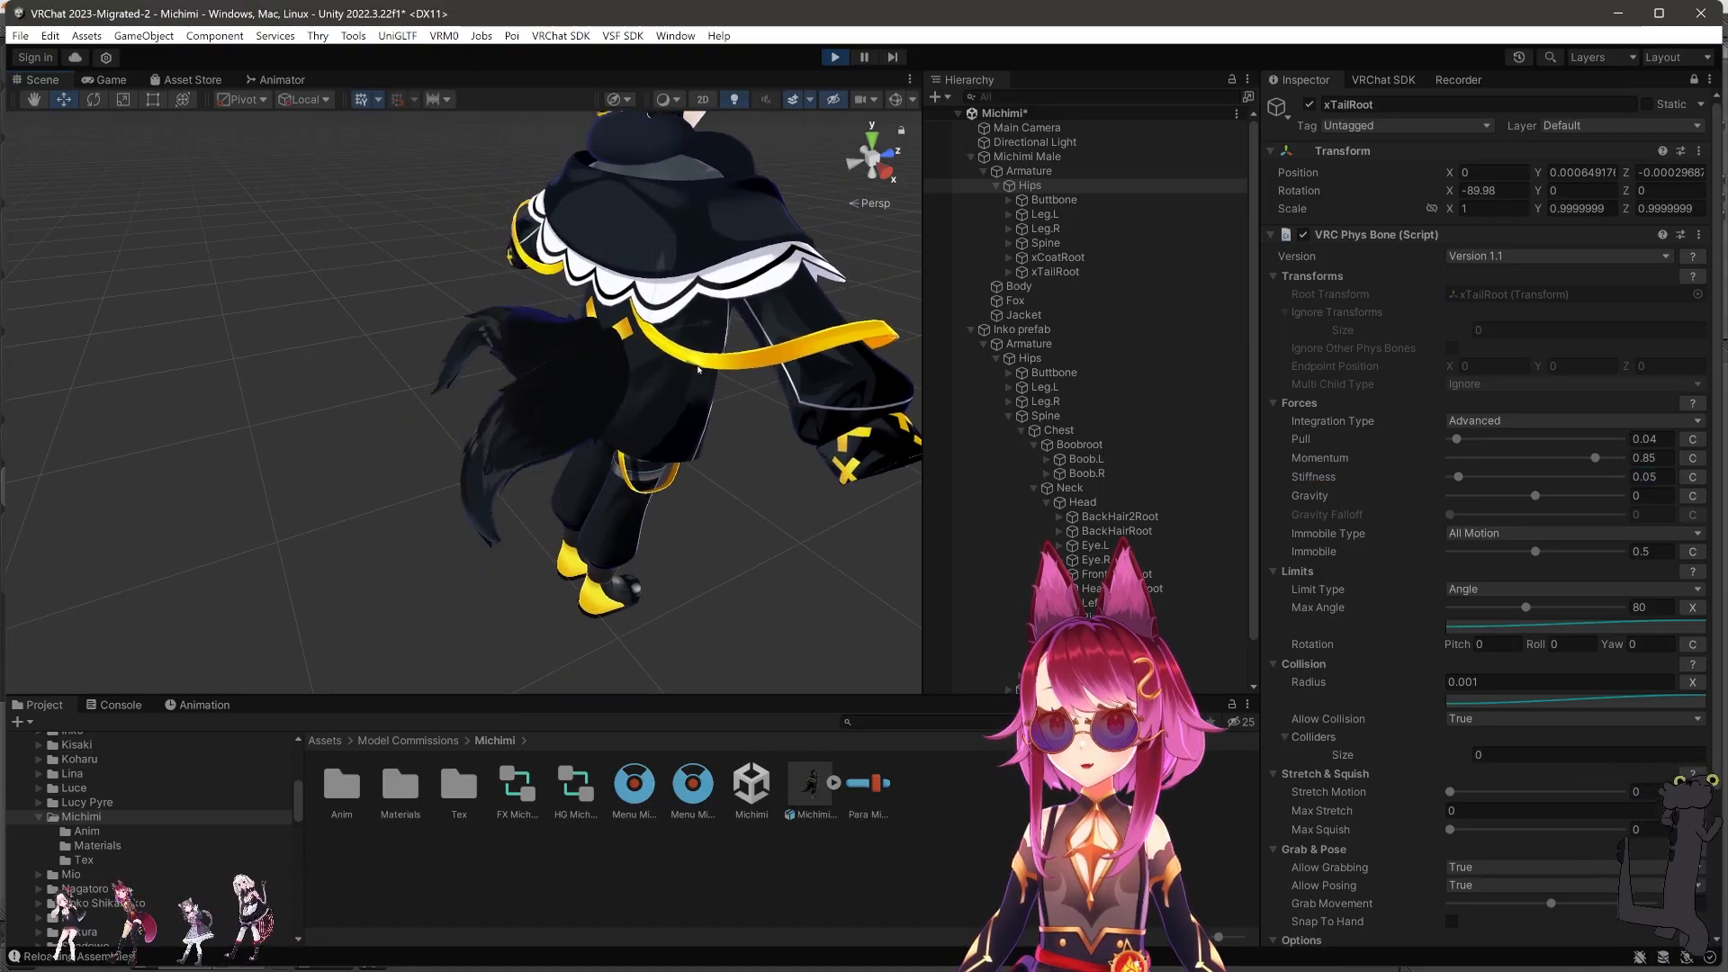
{"action": "mouse_move", "coordinate": [696, 362]}
{"action": "left_mouse_down"}
{"action": "mouse_move", "coordinate": [596, 326]}
{"action": "mouse_move", "coordinate": [633, 354]}
{"action": "mouse_move", "coordinate": [641, 337]}
{"action": "mouse_move", "coordinate": [707, 402]}
{"action": "mouse_move", "coordinate": [678, 372]}
{"action": "mouse_move", "coordinate": [696, 393]}
{"action": "left_mouse_up"}
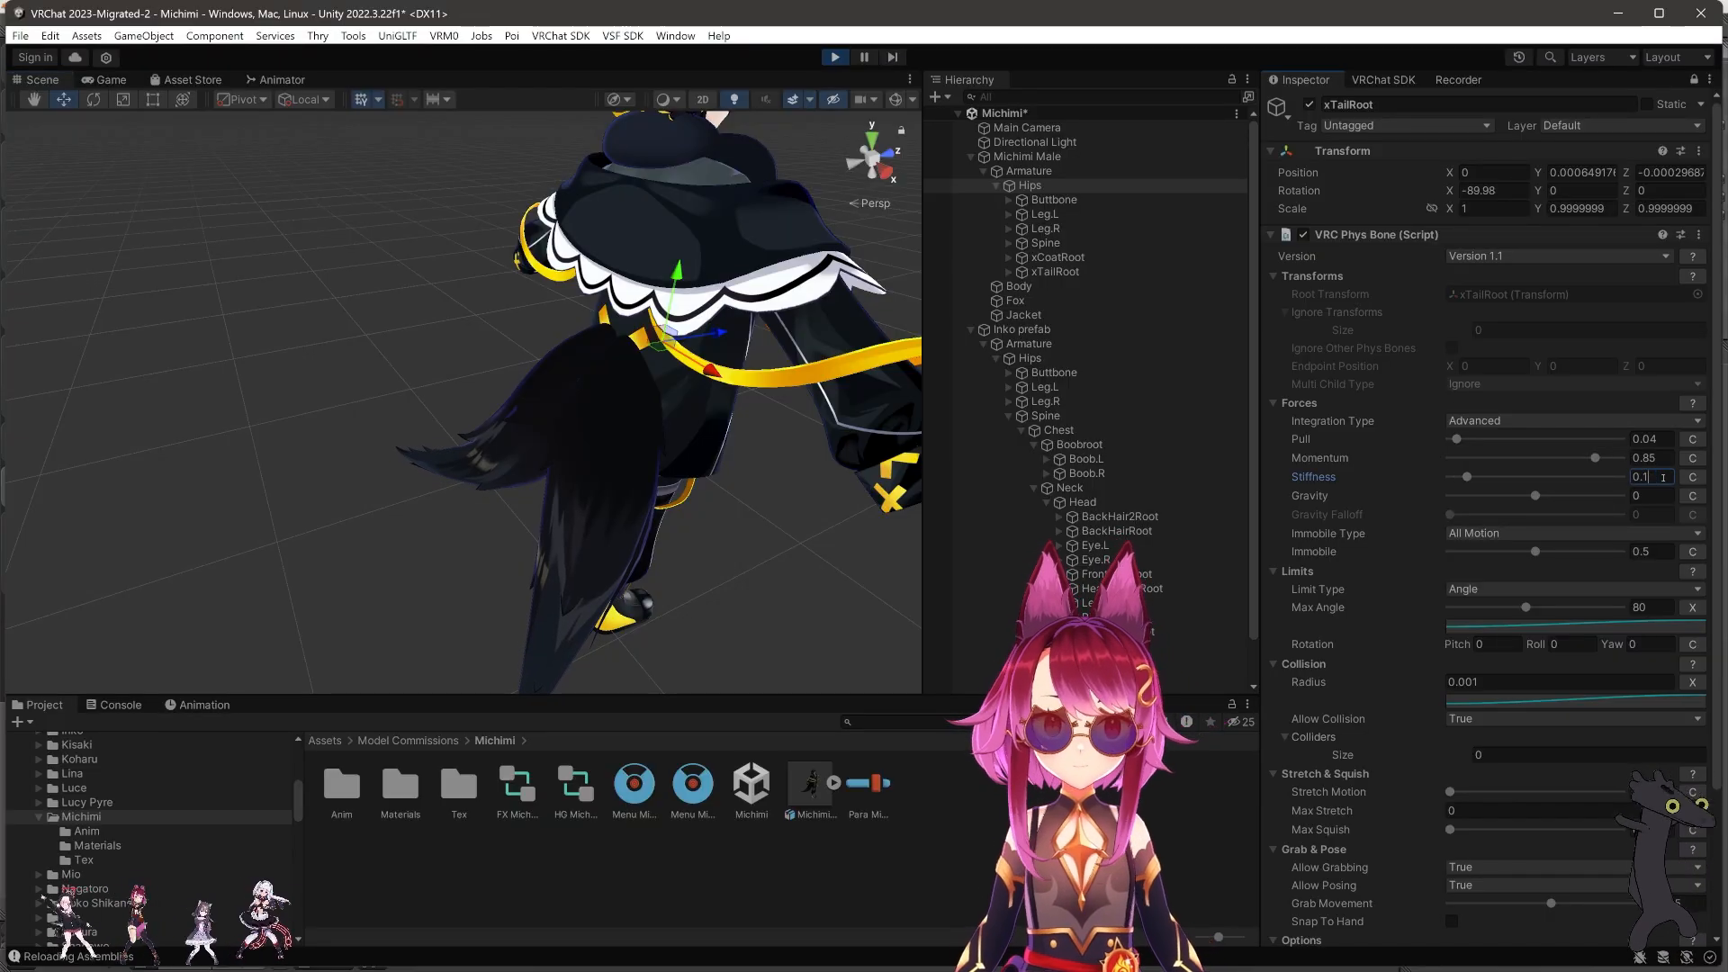
{"action": "left_click_drag", "start_coordinate": [706, 368], "coordinate": [748, 476]}
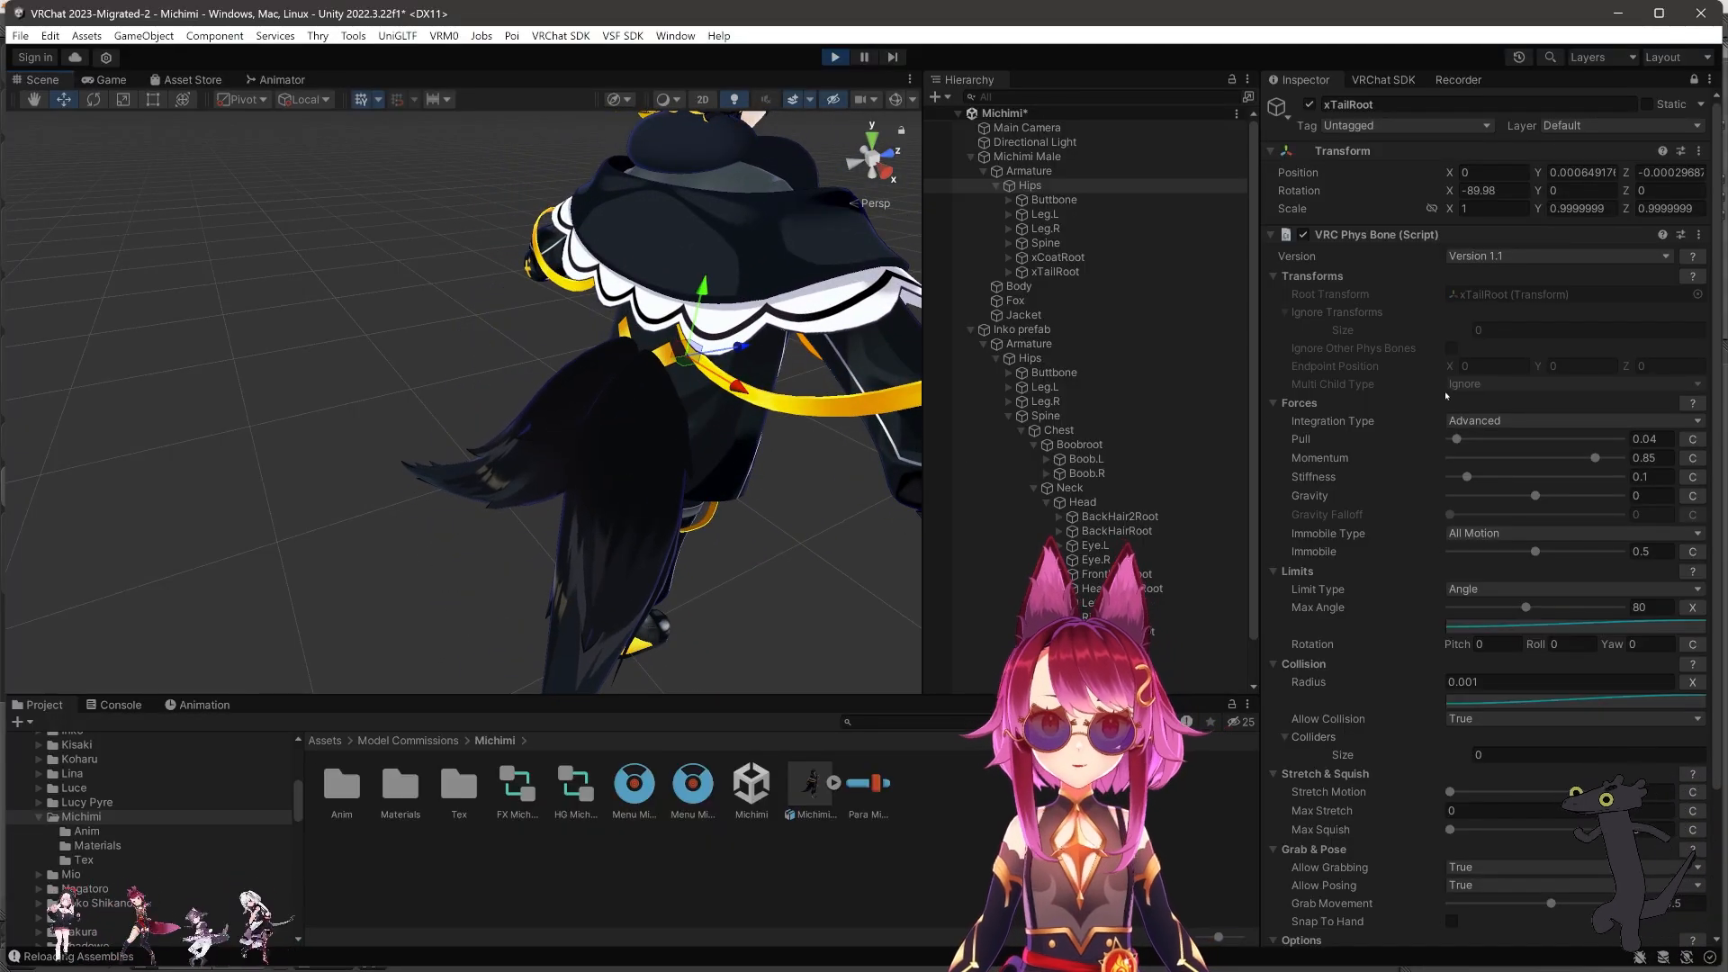
- Copy the tuned tail phys bone, exit play mode and paste its values back onto xTailRoot
{"action": "right_click", "coordinate": [1339, 238]}
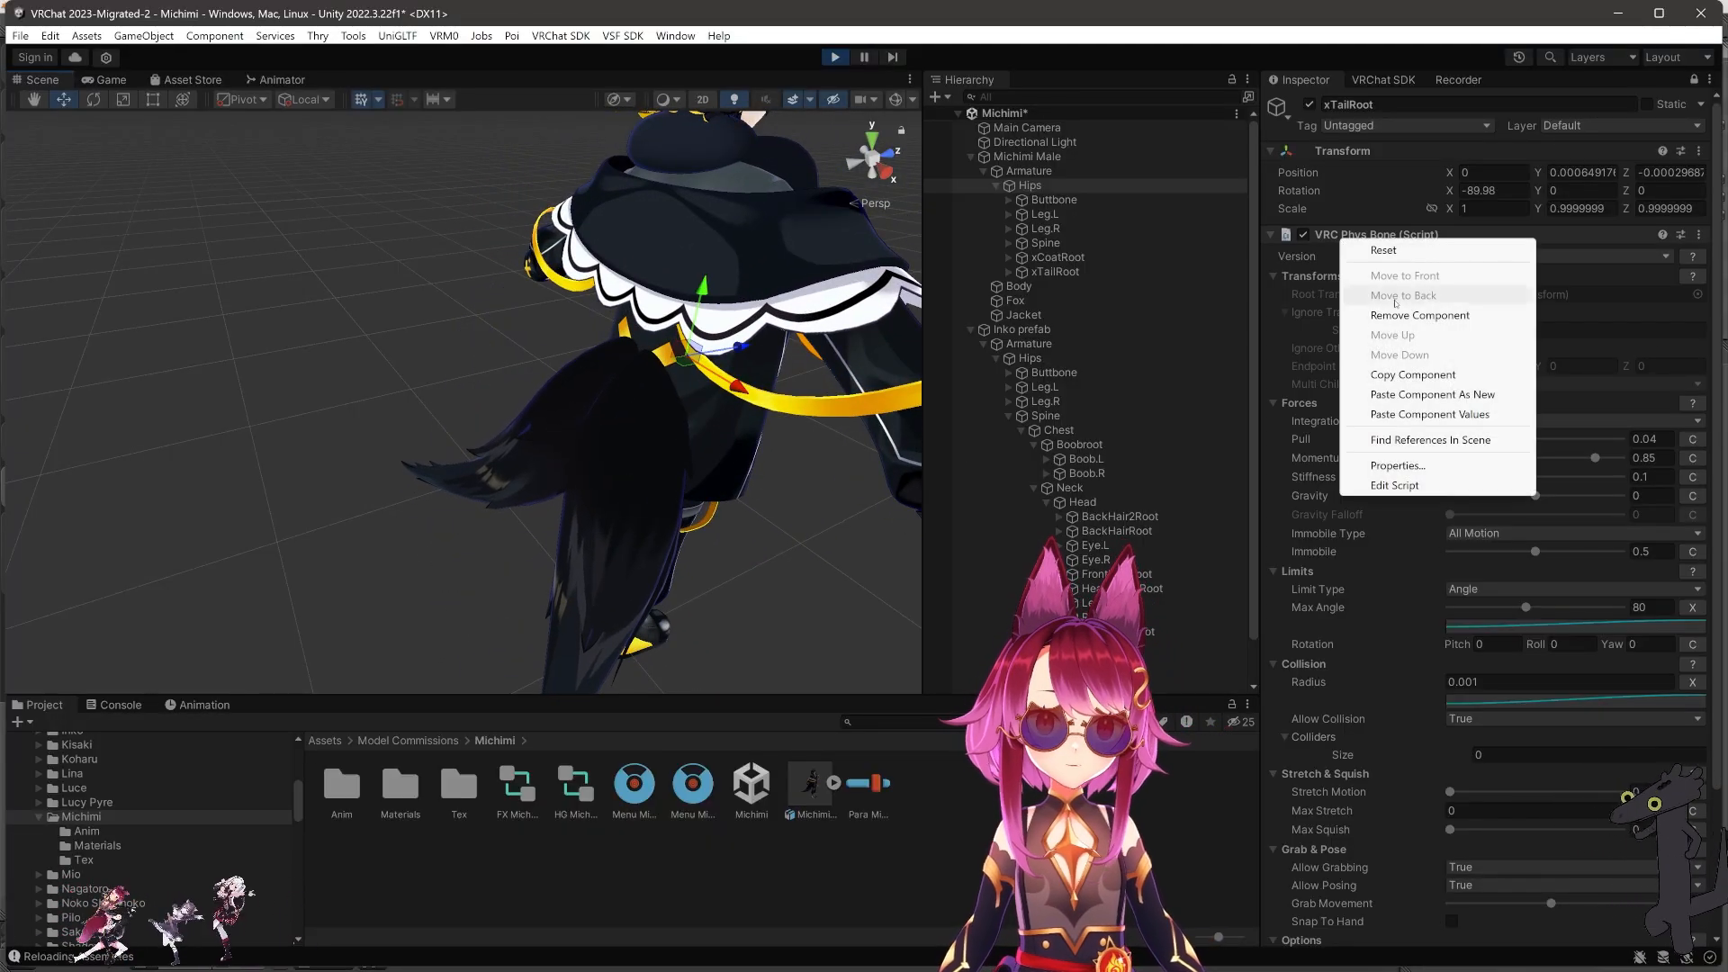
{"action": "left_click", "coordinate": [1386, 373]}
{"action": "left_click", "coordinate": [835, 58]}
{"action": "right_click", "coordinate": [1386, 236]}
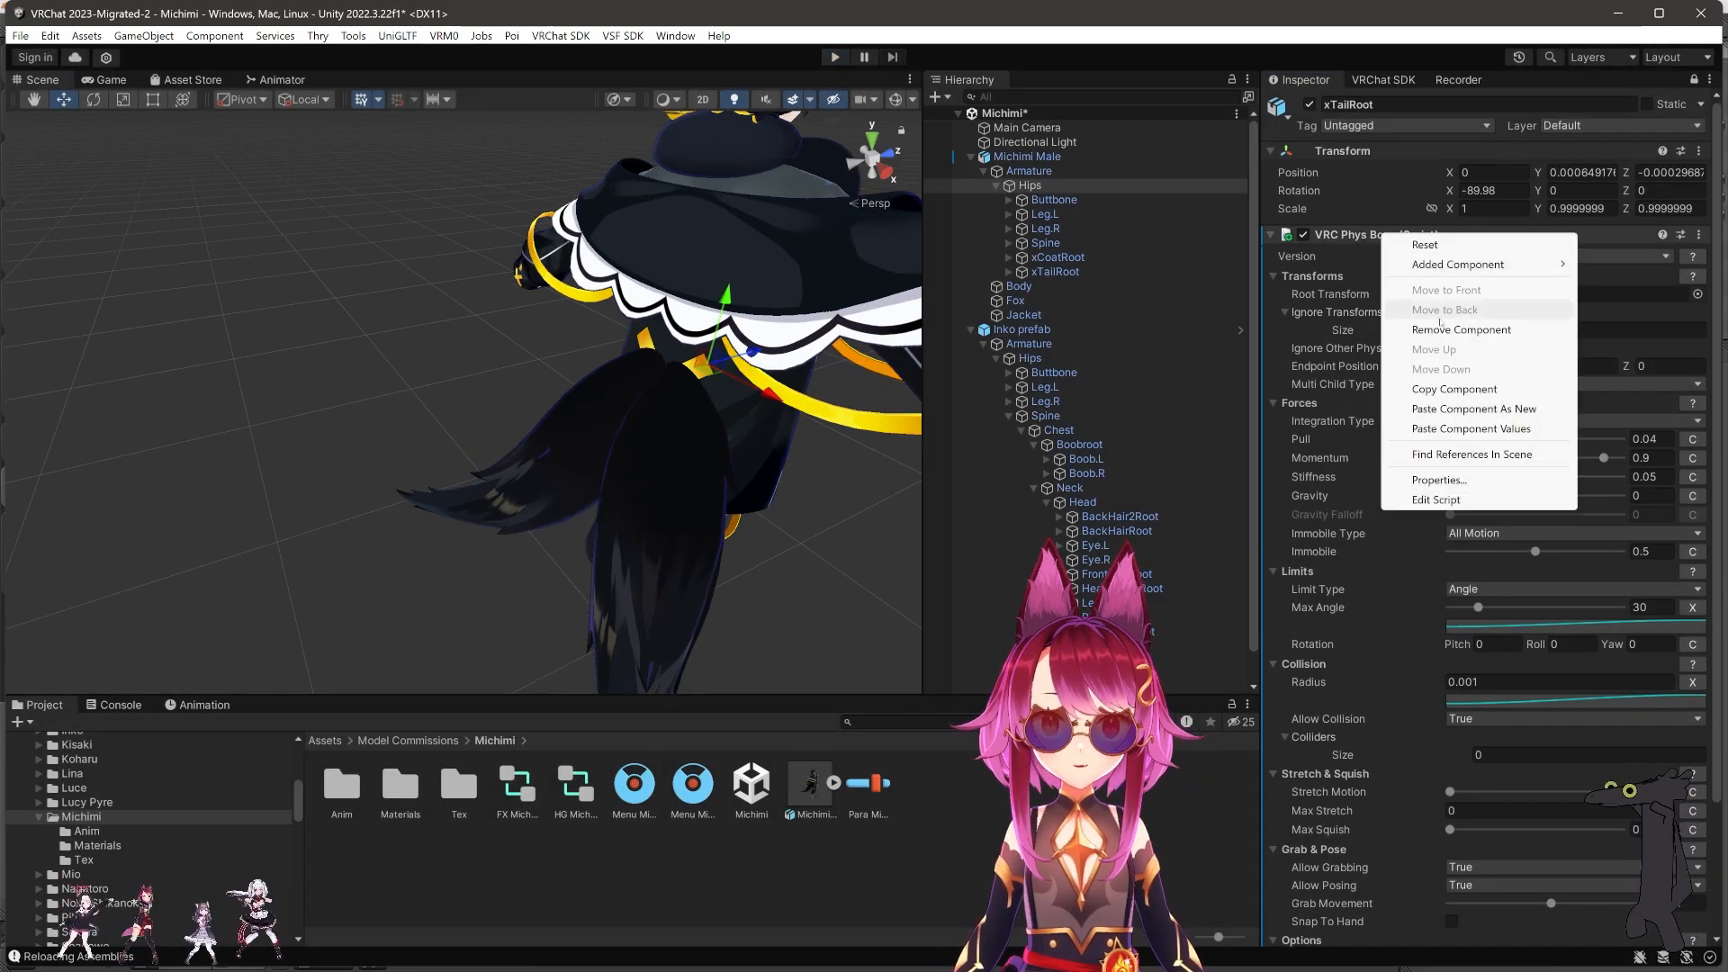
{"action": "left_click", "coordinate": [1440, 427]}
- Turn the view to the avatar's front and select the coat root bone xCoatRoot
{"action": "left_click_drag", "start_coordinate": [729, 379], "coordinate": [180, 396], "text": "alt"}
{"action": "right_click_drag", "start_coordinate": [540, 504], "coordinate": [740, 545], "text": "alt"}
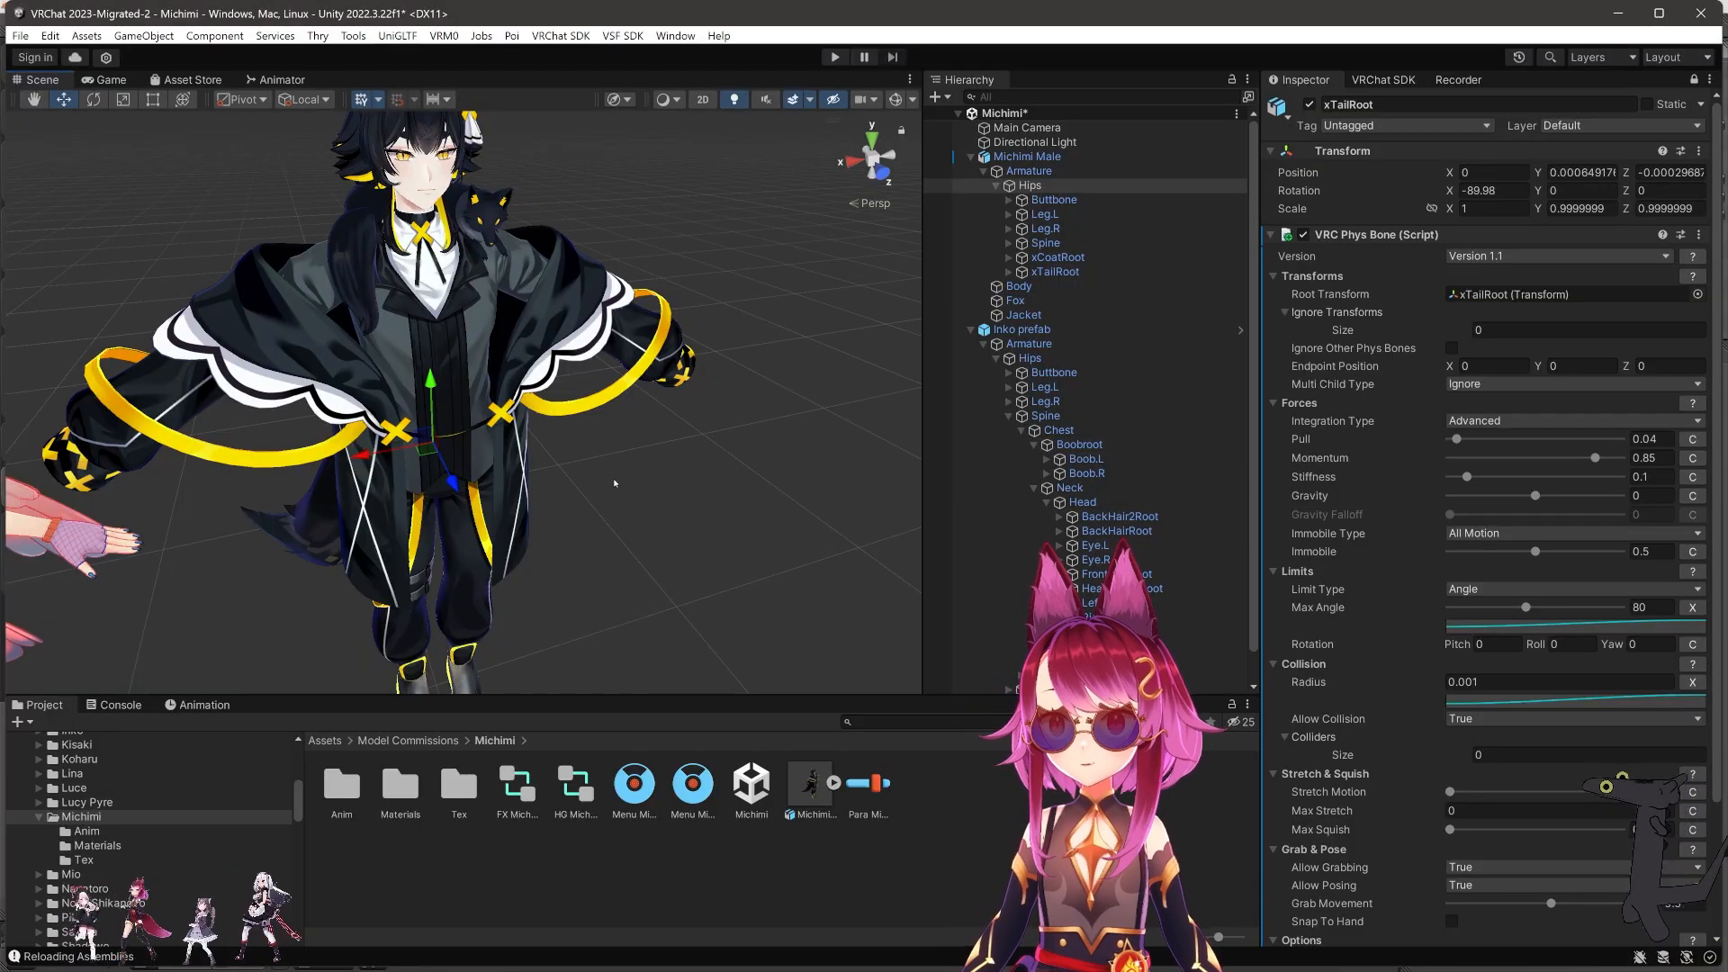
{"action": "middle_click_drag", "start_coordinate": [615, 483], "coordinate": [621, 462]}
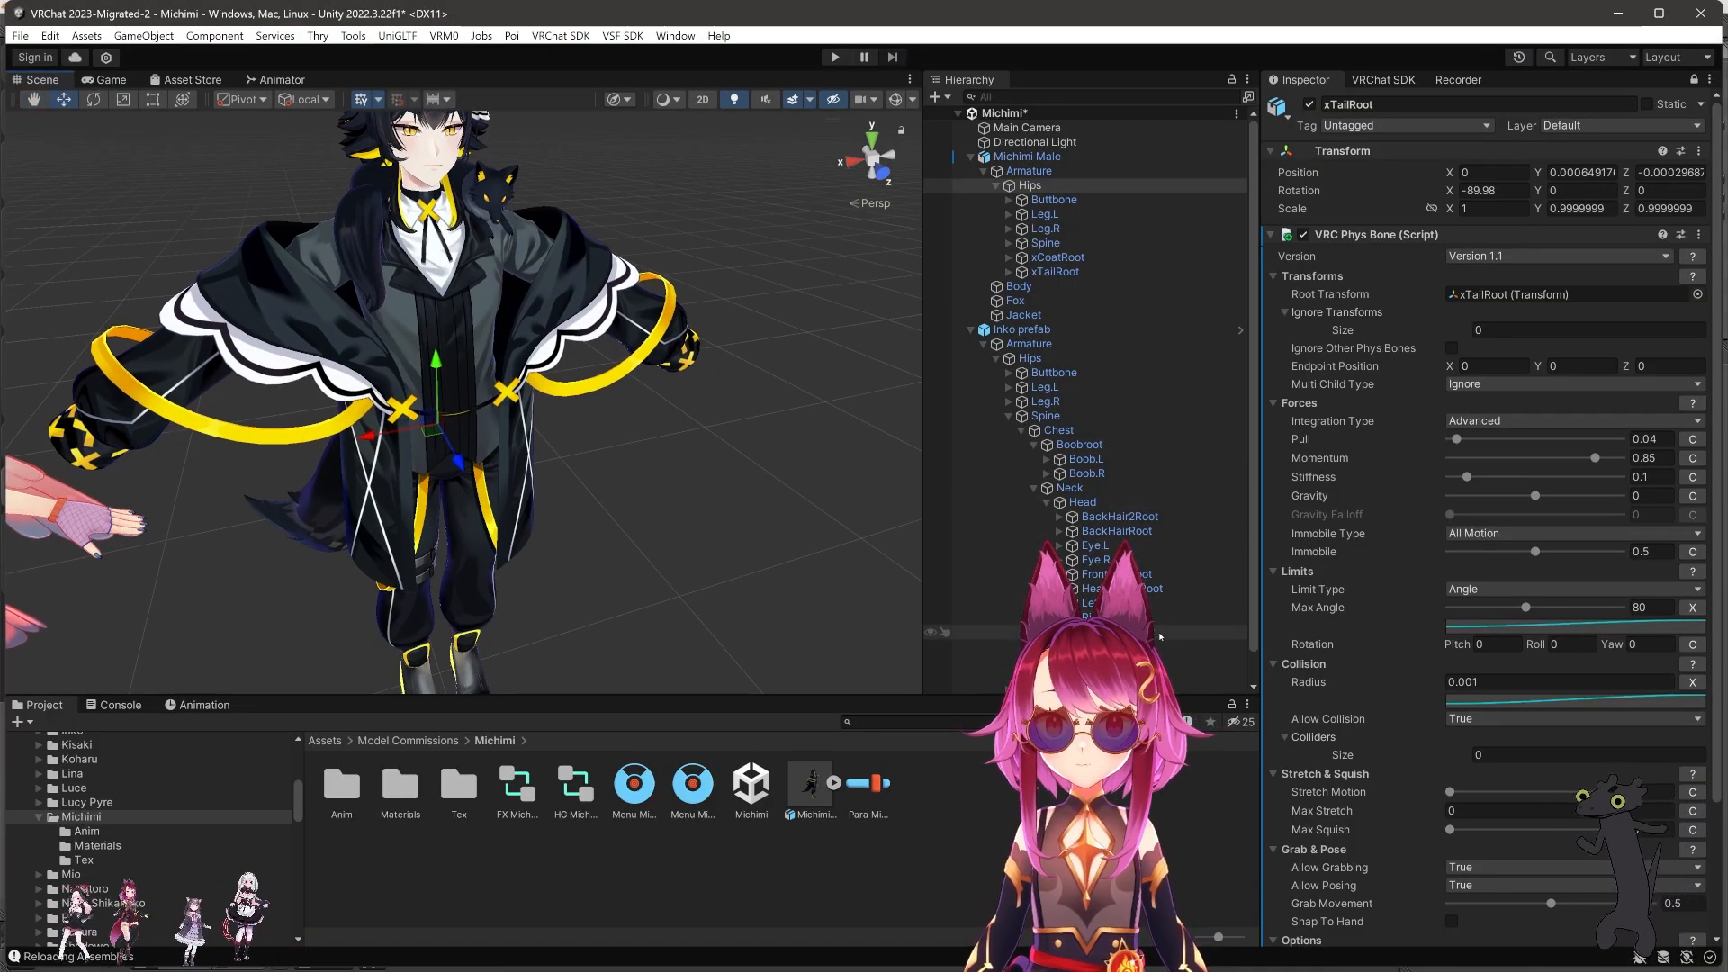
{"action": "left_click", "coordinate": [1057, 257]}
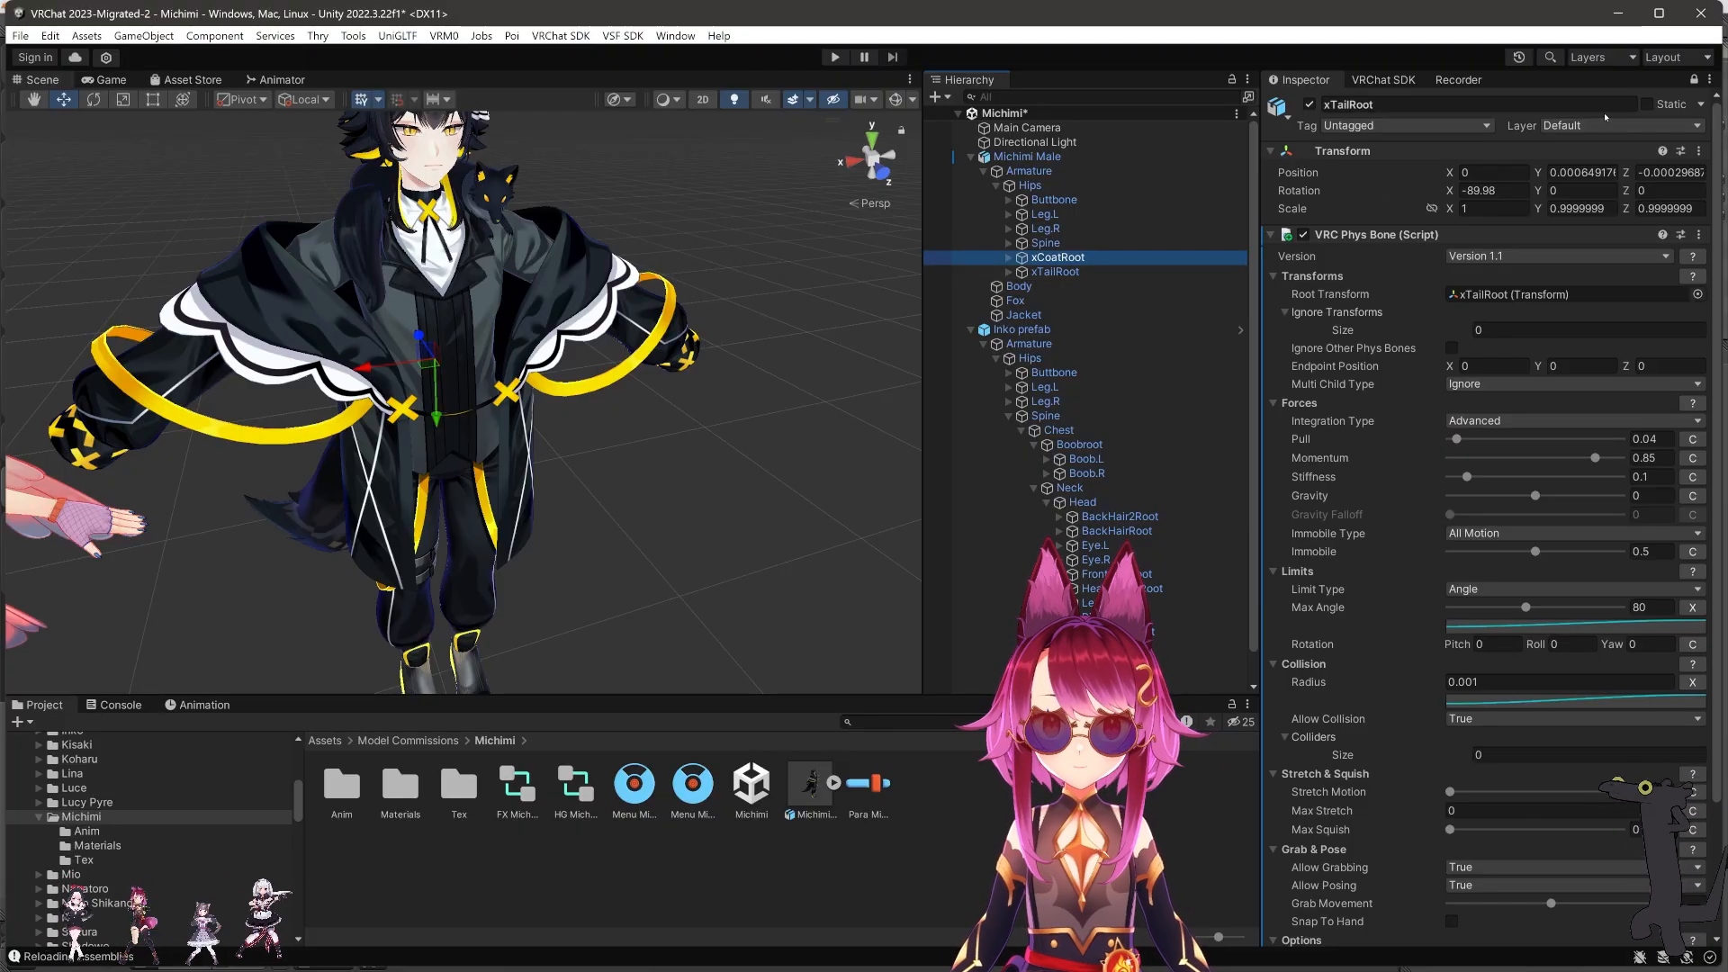
- Paste the copied phys bone onto xCoatRoot as a new component with xCoatRoot as its Root Transform
{"action": "left_click", "coordinate": [1693, 80]}
{"action": "right_click", "coordinate": [1338, 150]}
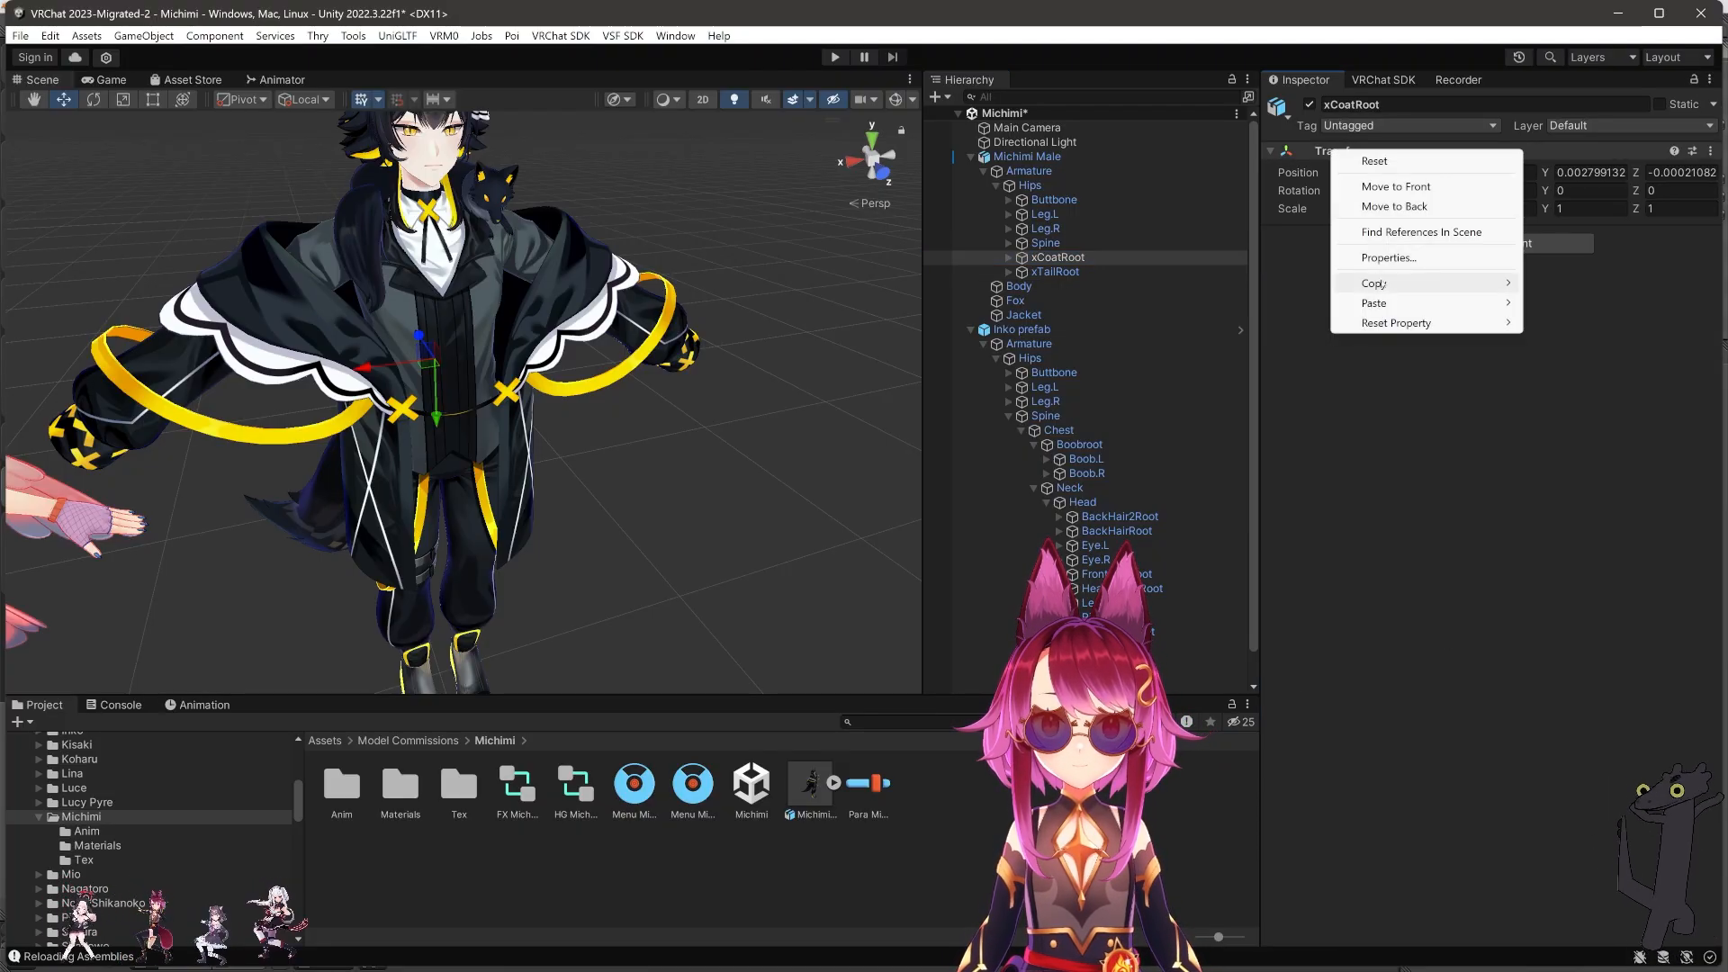
{"action": "mouse_move", "coordinate": [1377, 304]}
{"action": "left_click", "coordinate": [1599, 394]}
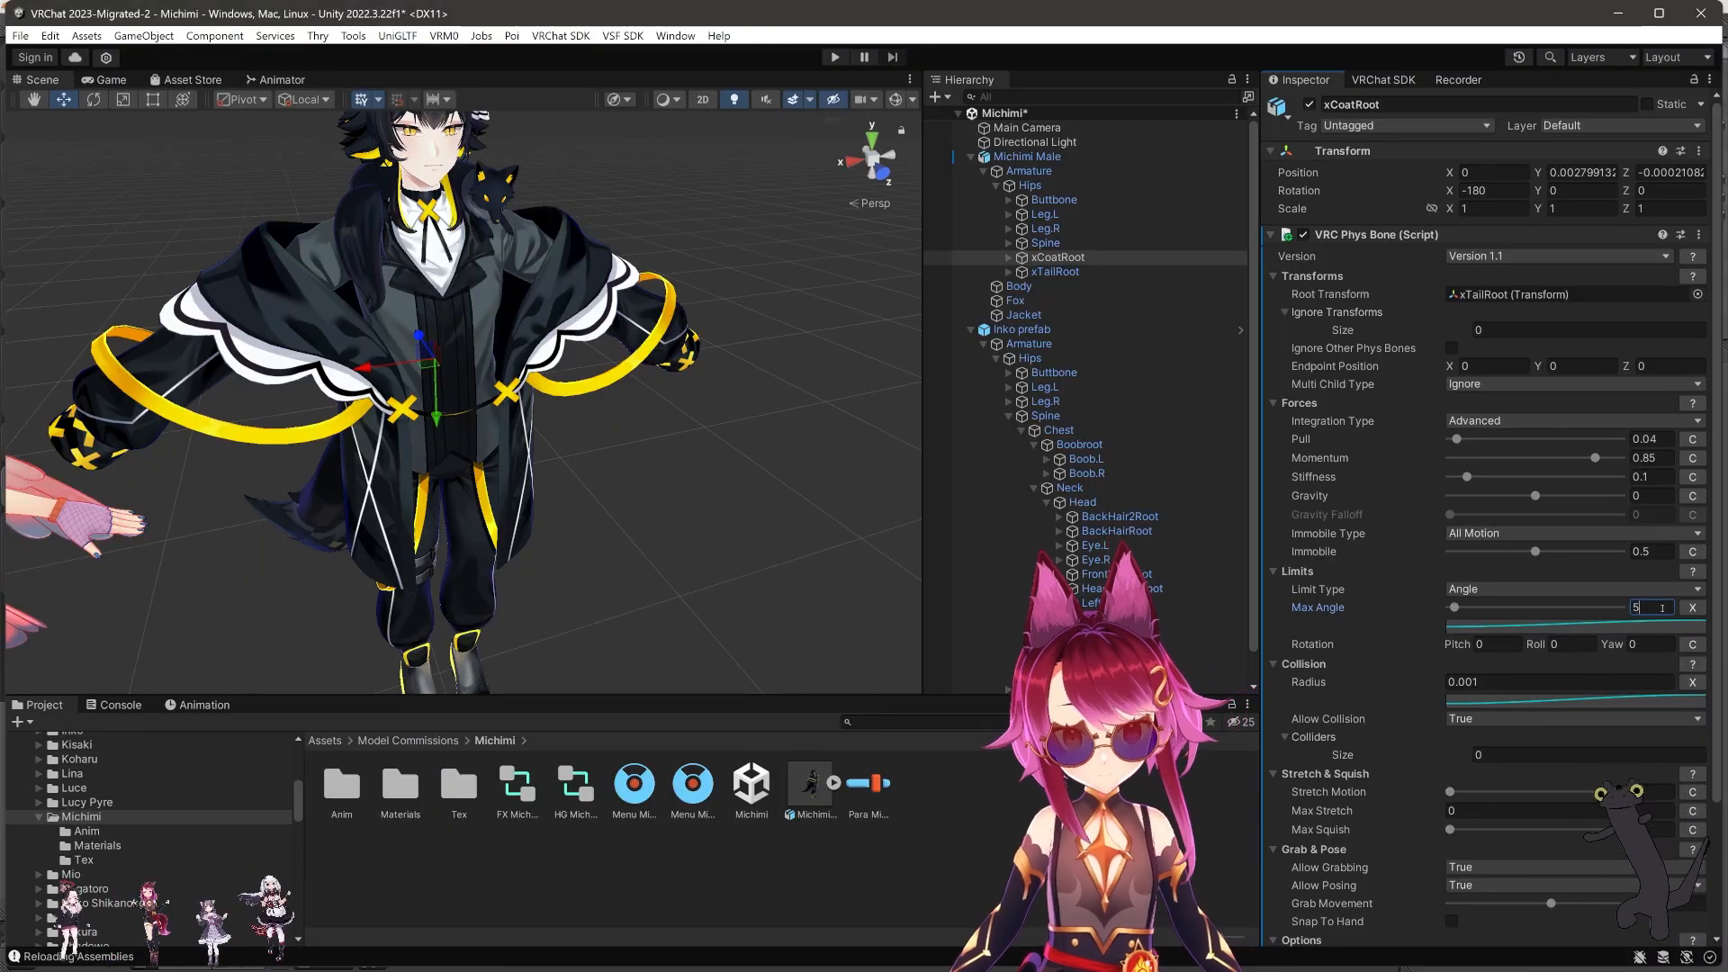
{"action": "scroll", "coordinate": [432, 512], "scroll_direction": "up", "scroll_amount": 10}
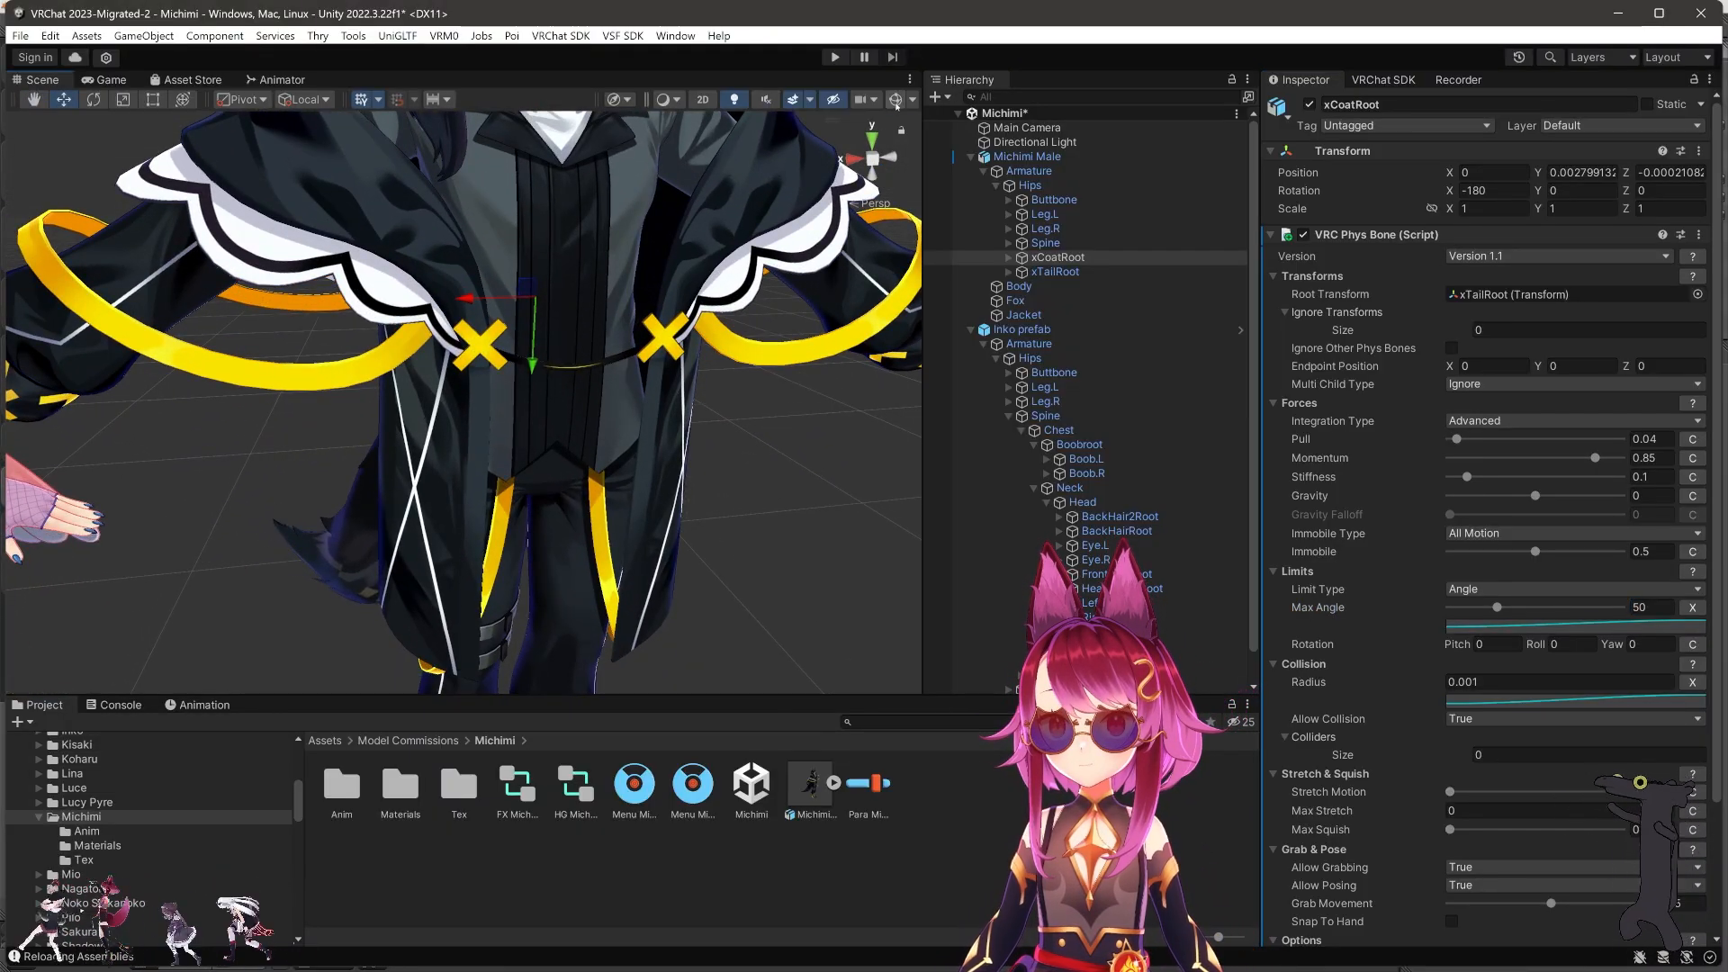
{"action": "left_click", "coordinate": [896, 101]}
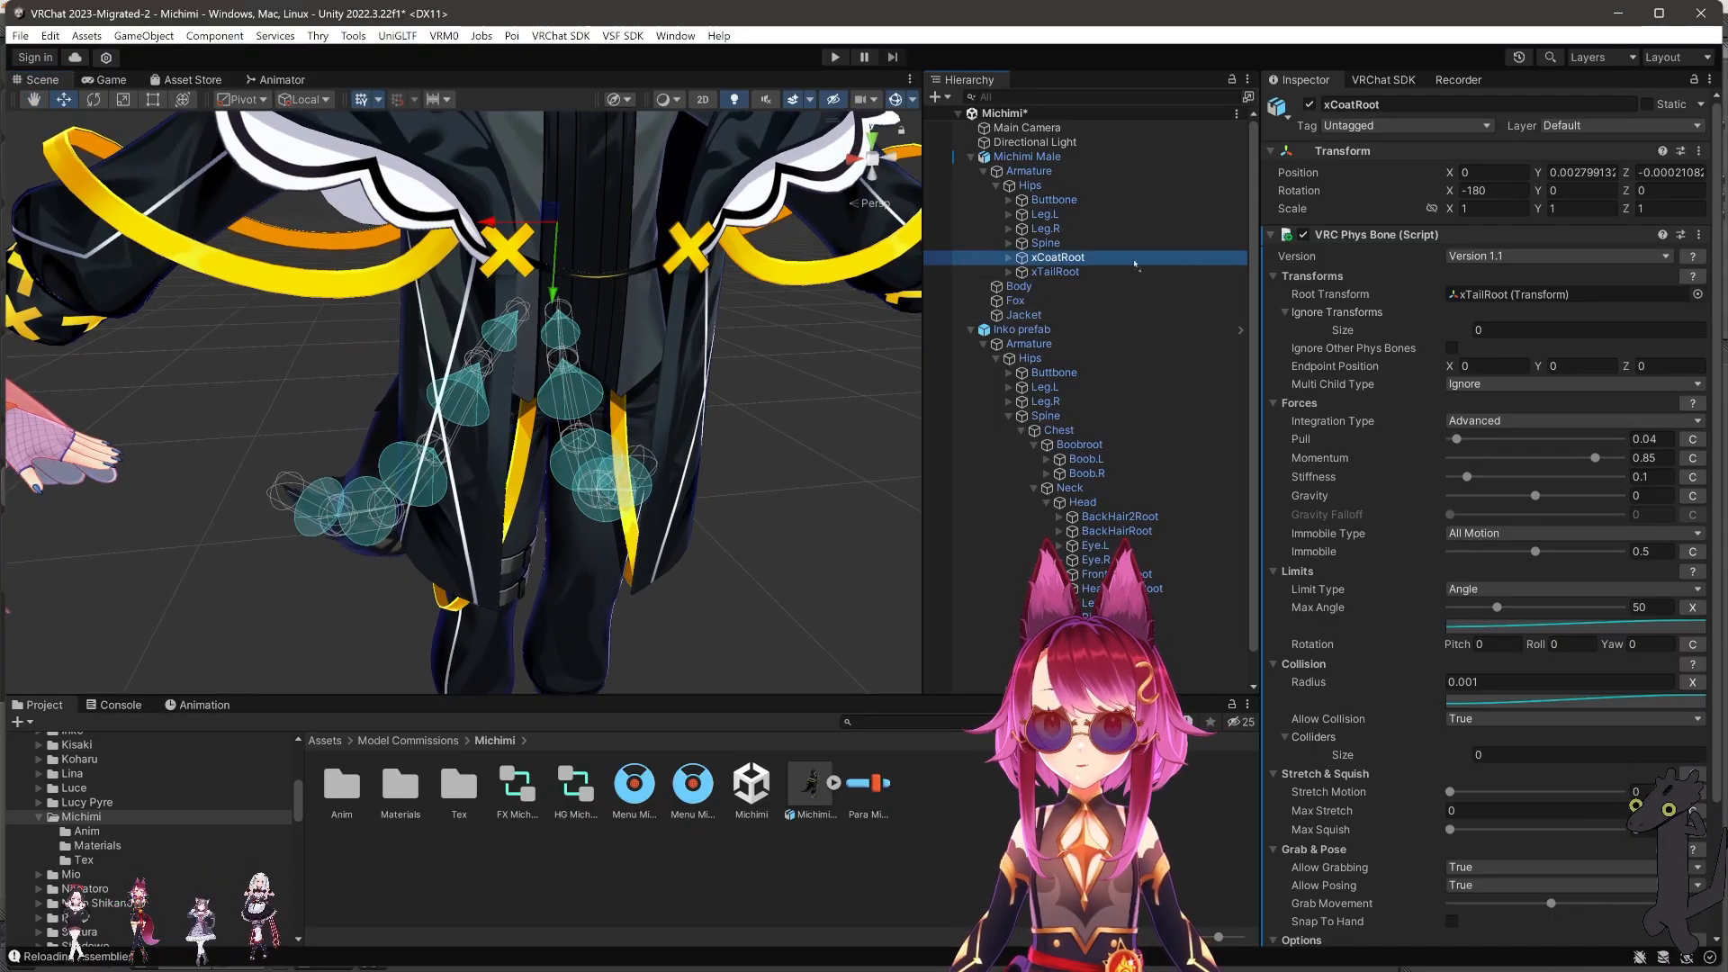
{"action": "left_click_drag", "start_coordinate": [1134, 265], "coordinate": [1485, 301]}
- Set the coat phys bone's Max Angle to a constant 30 and Pitch to 25
{"action": "scroll", "coordinate": [536, 357], "scroll_direction": "up", "scroll_amount": 8}
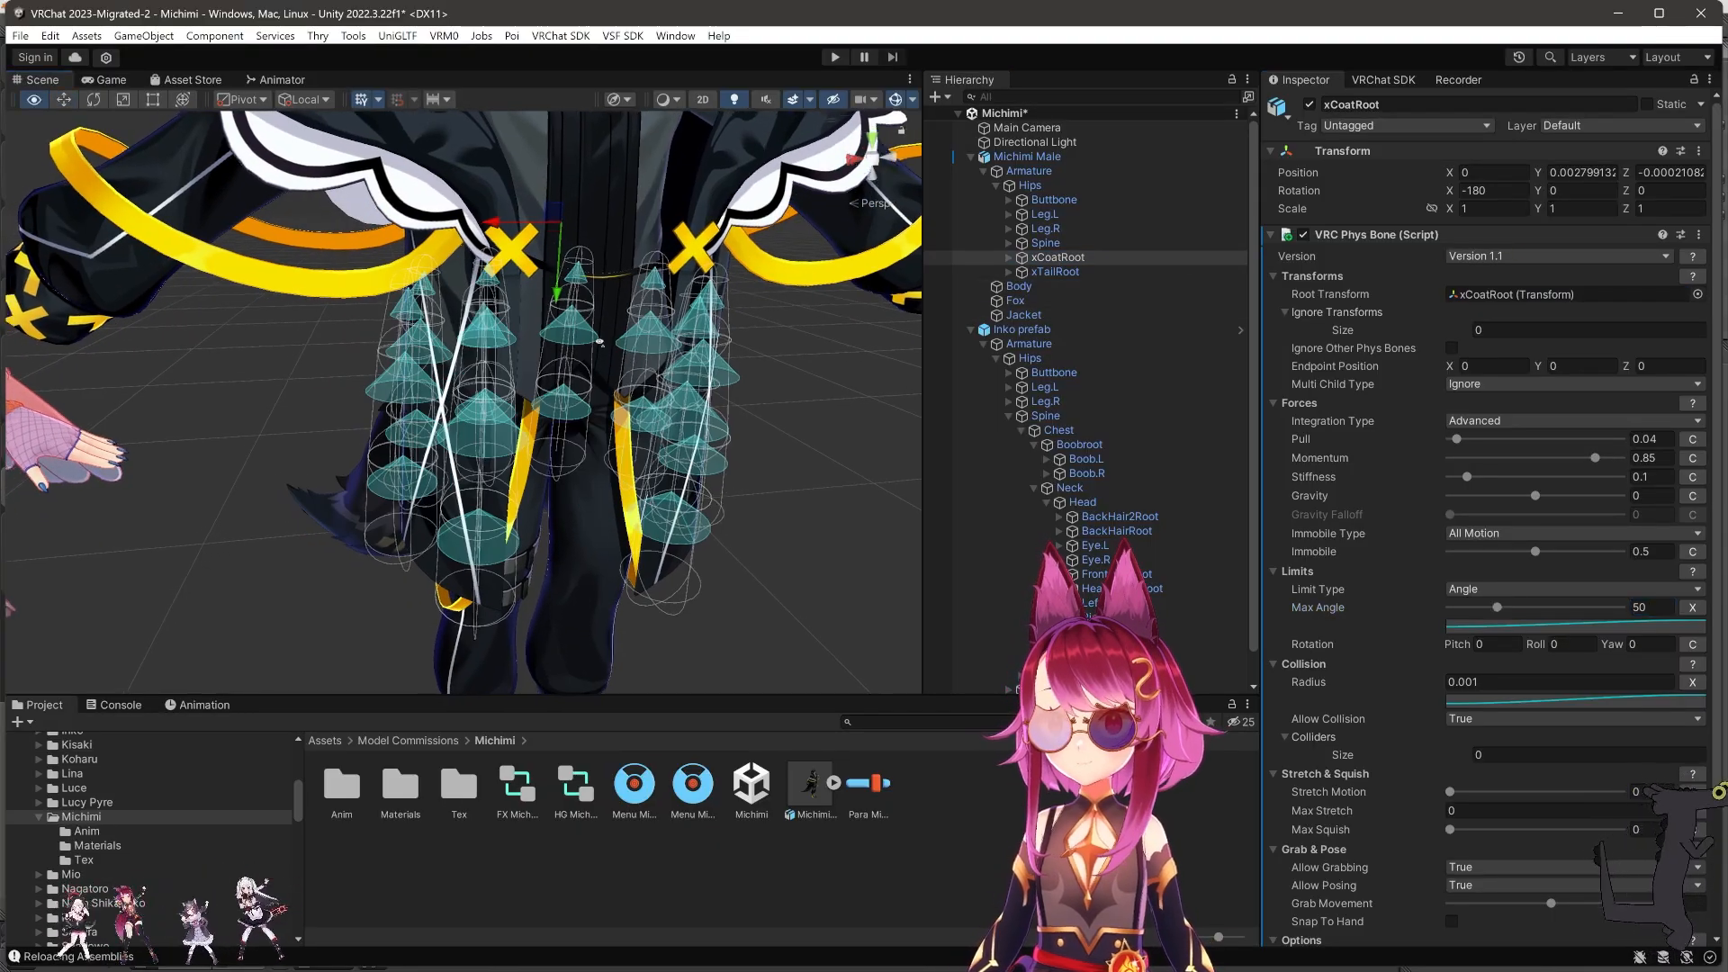
{"action": "scroll", "coordinate": [528, 339], "scroll_direction": "down", "scroll_amount": 6}
{"action": "left_click_drag", "start_coordinate": [528, 339], "coordinate": [432, 387], "text": "alt"}
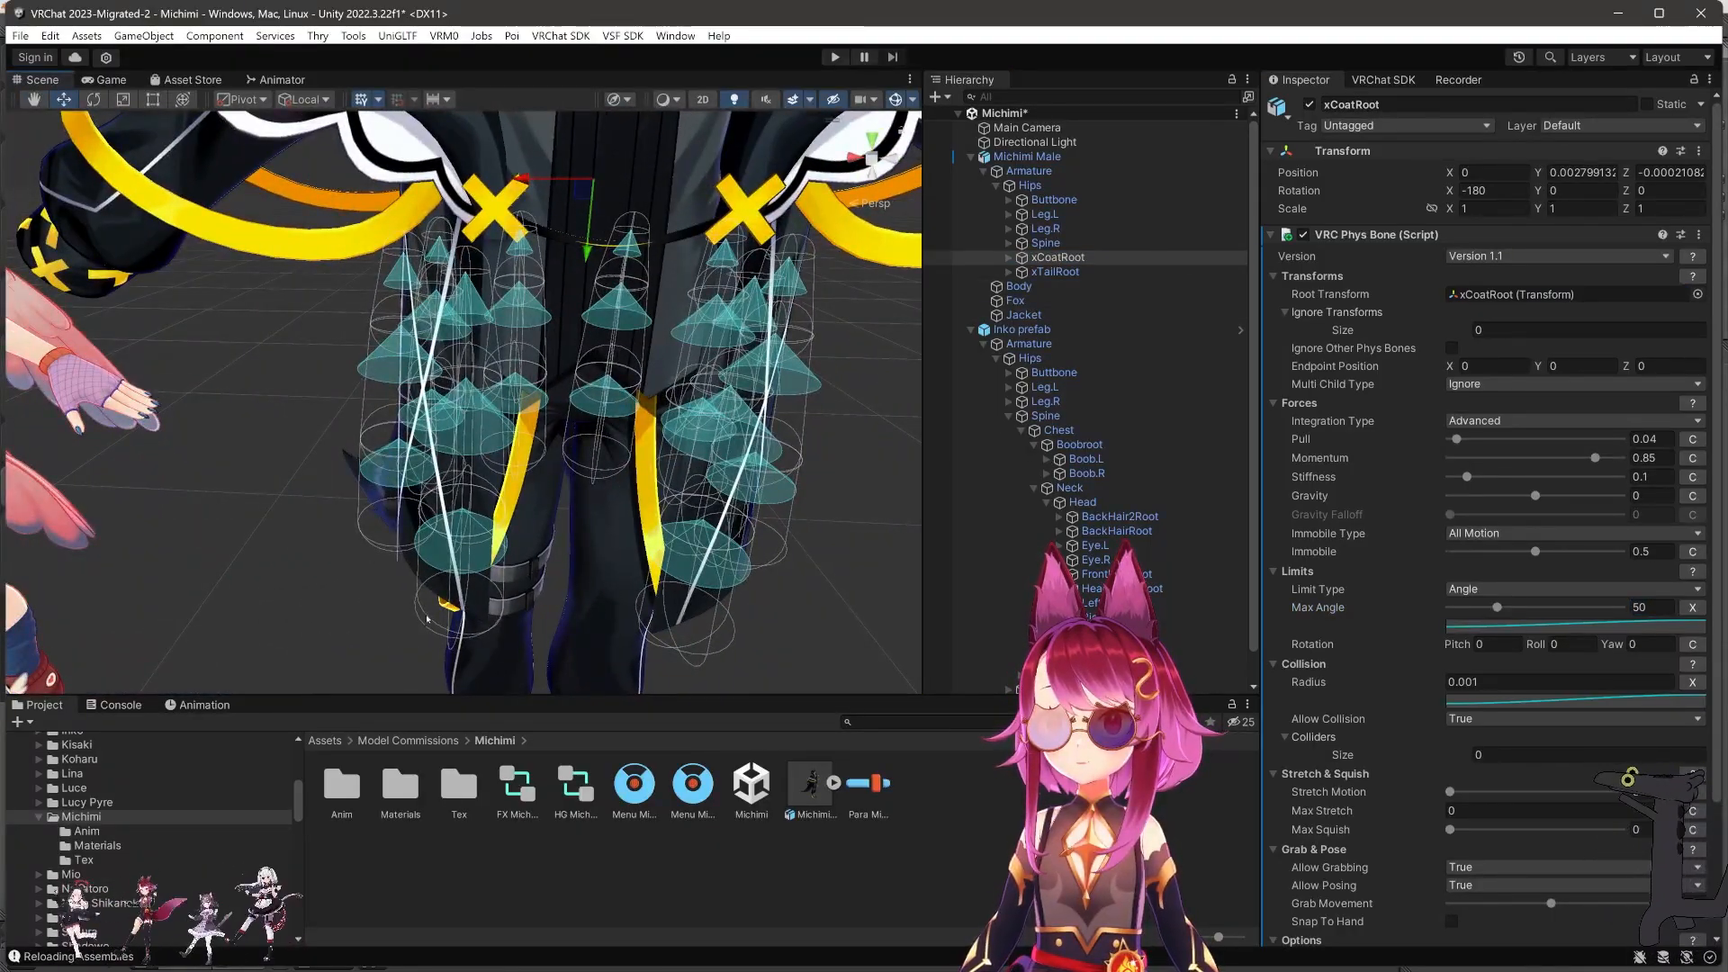
{"action": "left_click", "coordinate": [1693, 609]}
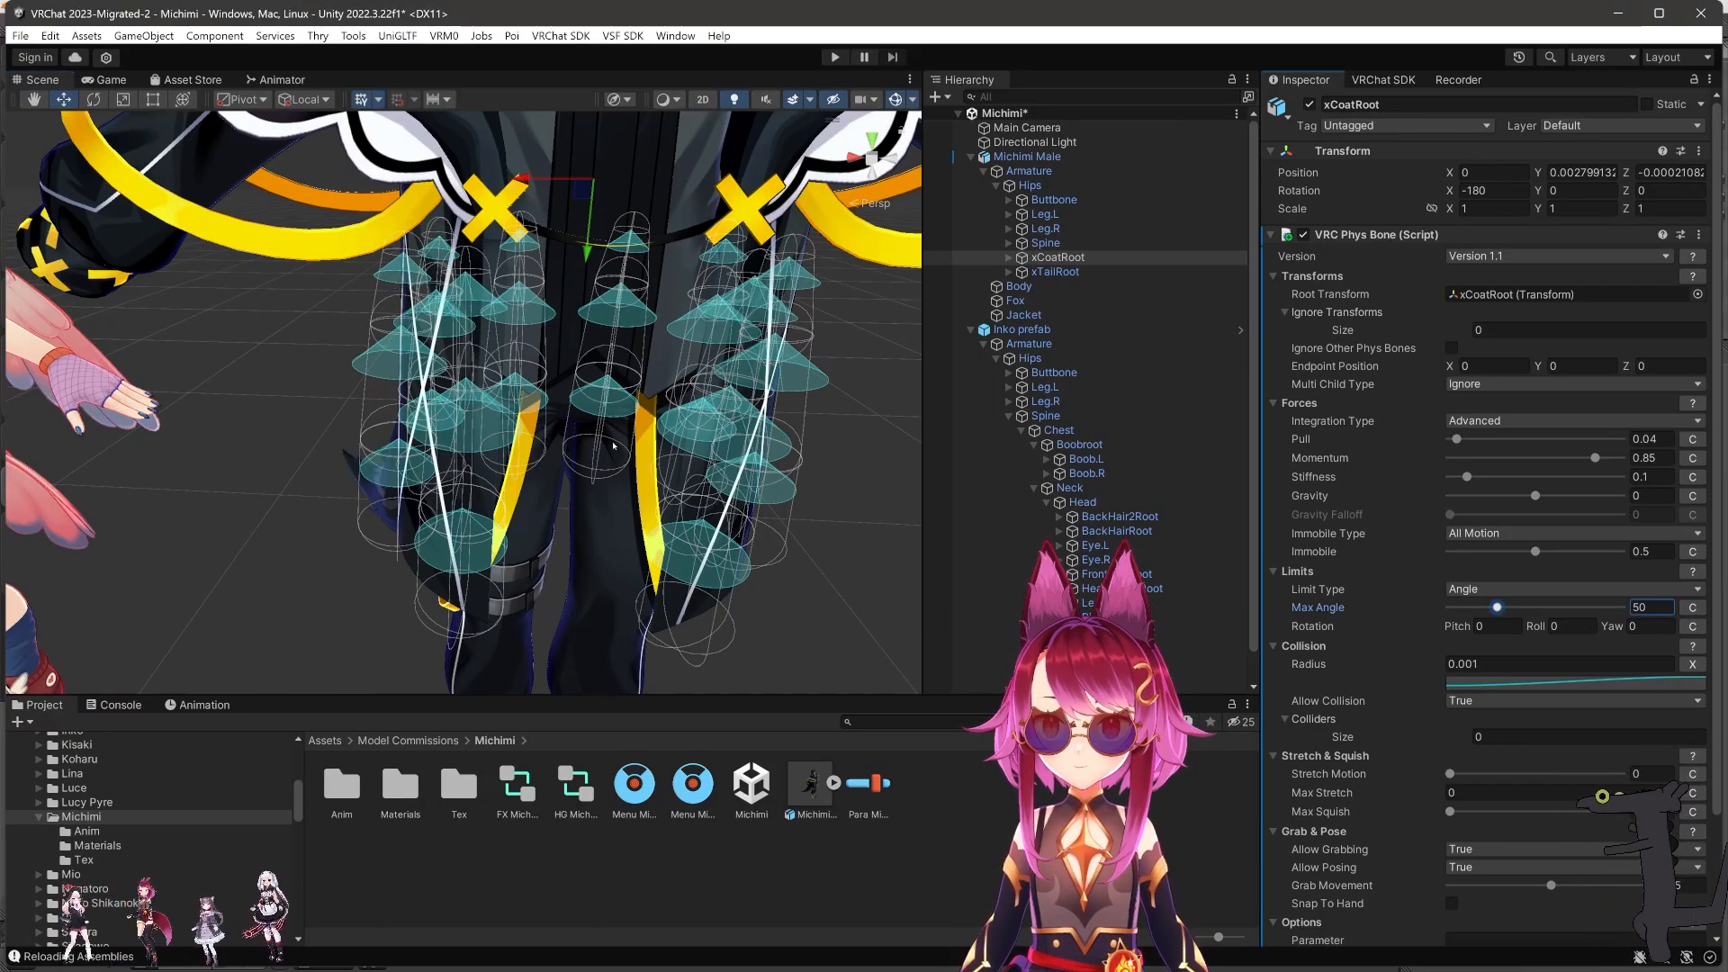
{"action": "left_click_drag", "start_coordinate": [614, 445], "coordinate": [592, 493], "text": "alt"}
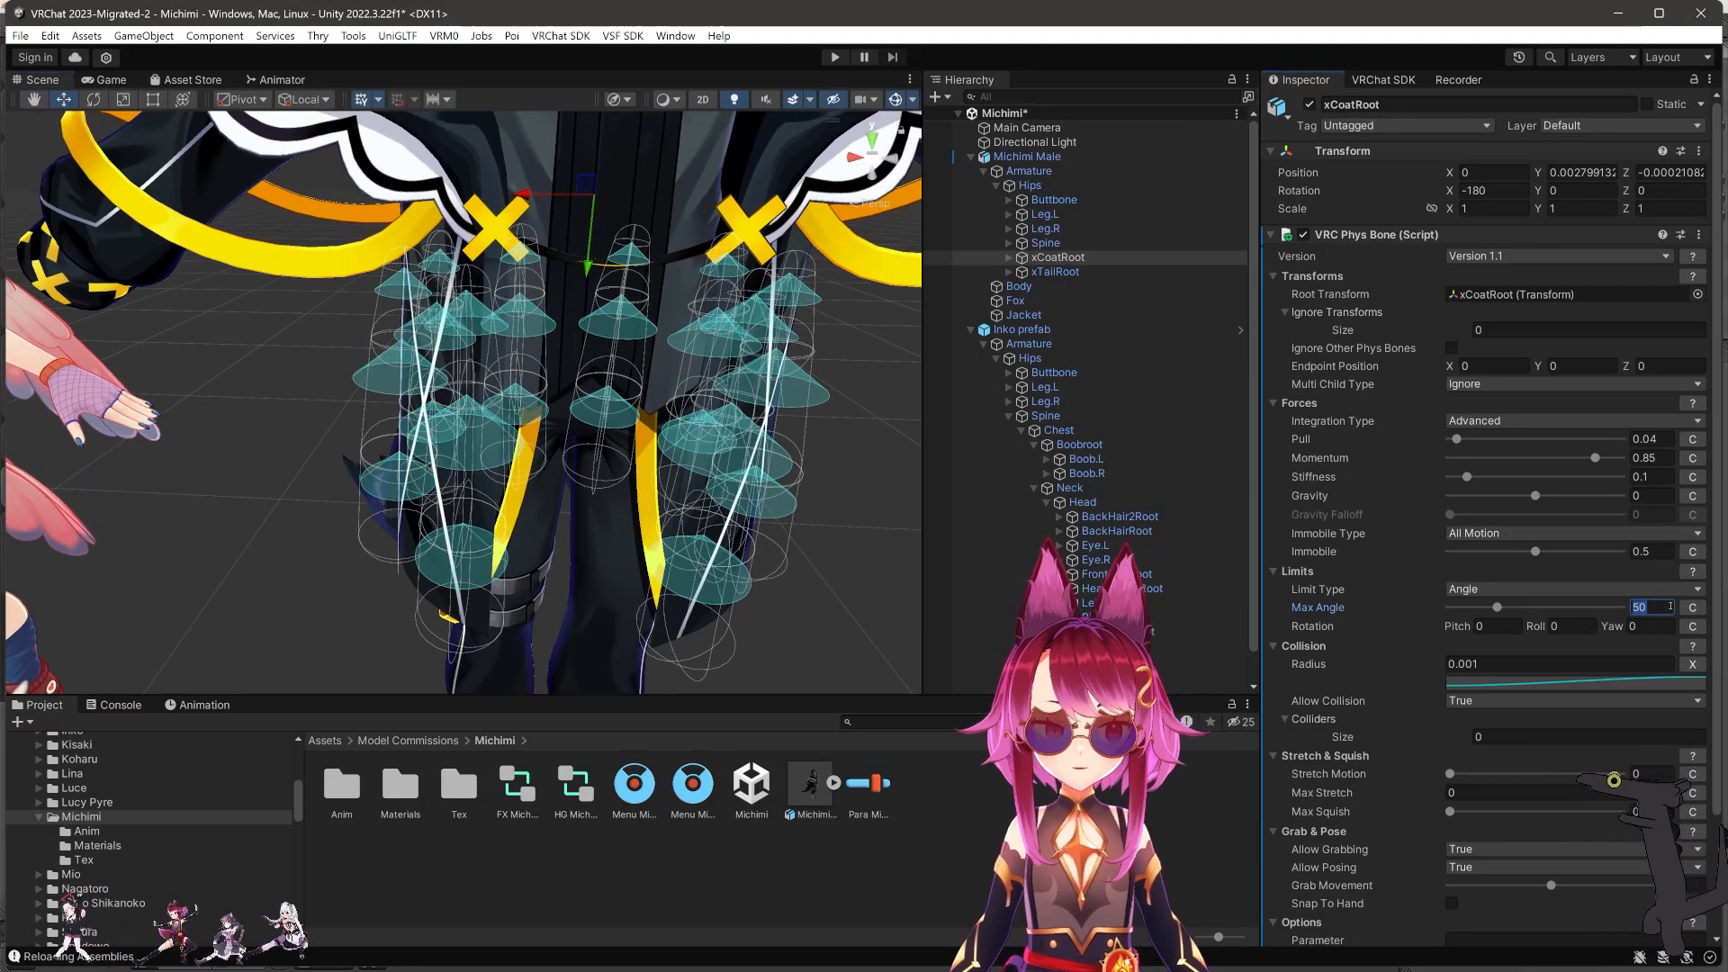
{"action": "type", "text": "30"}
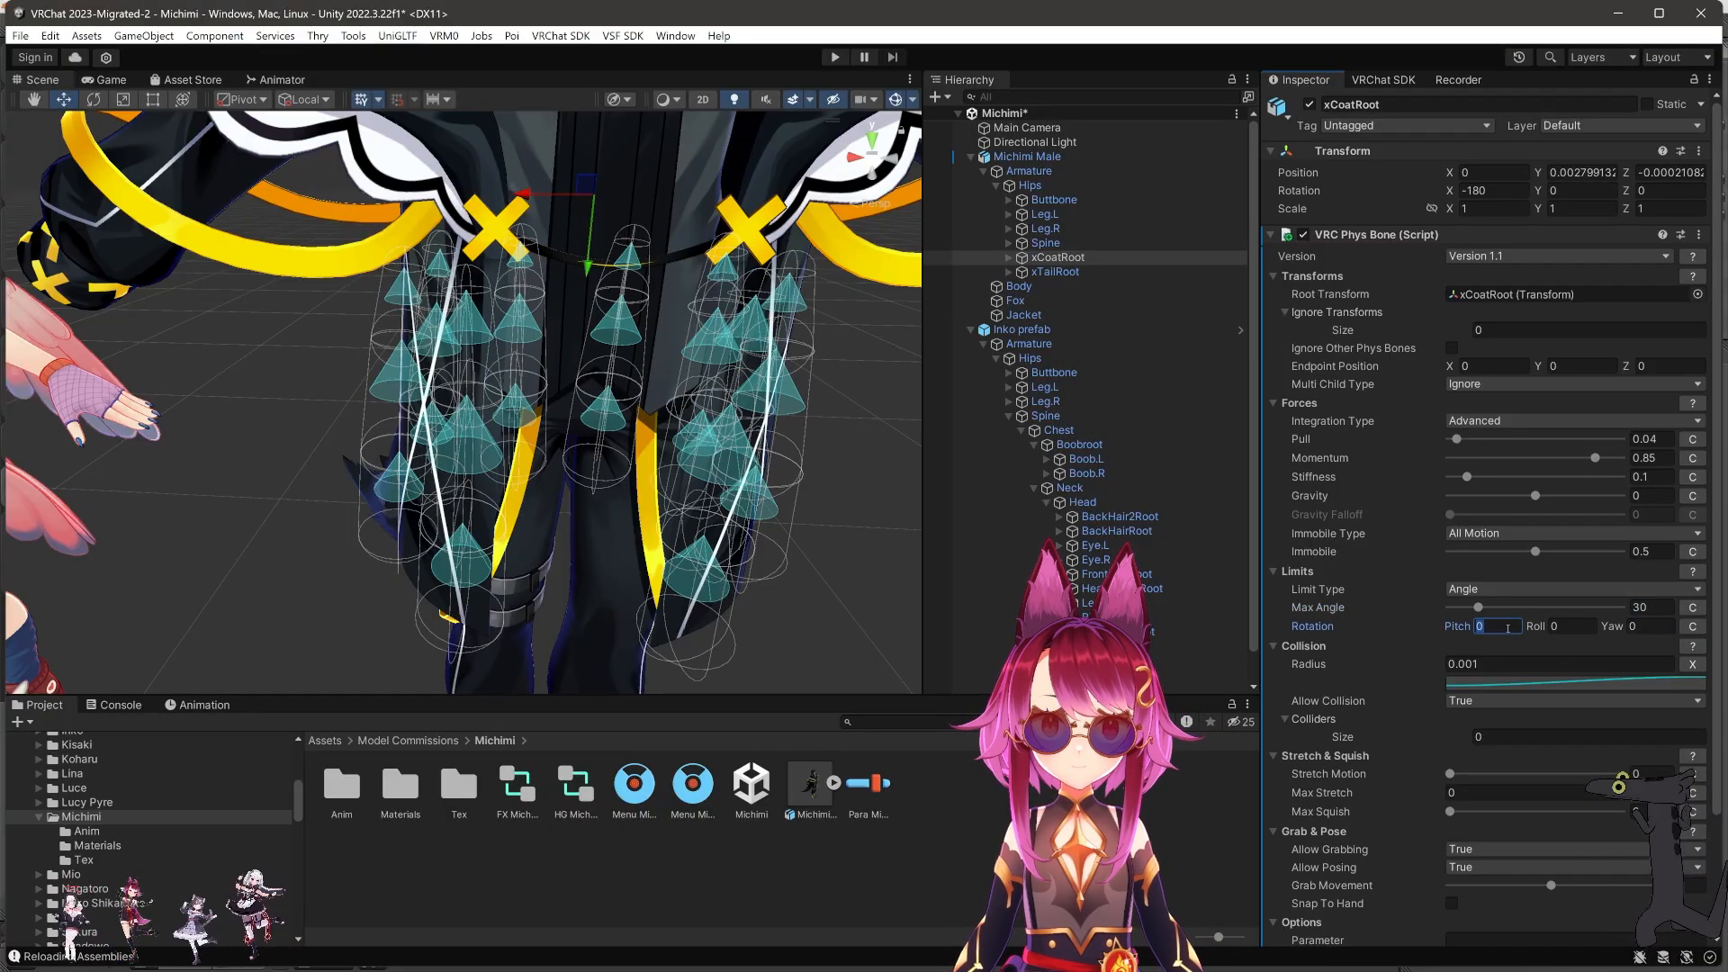
{"action": "type", "text": "30"}
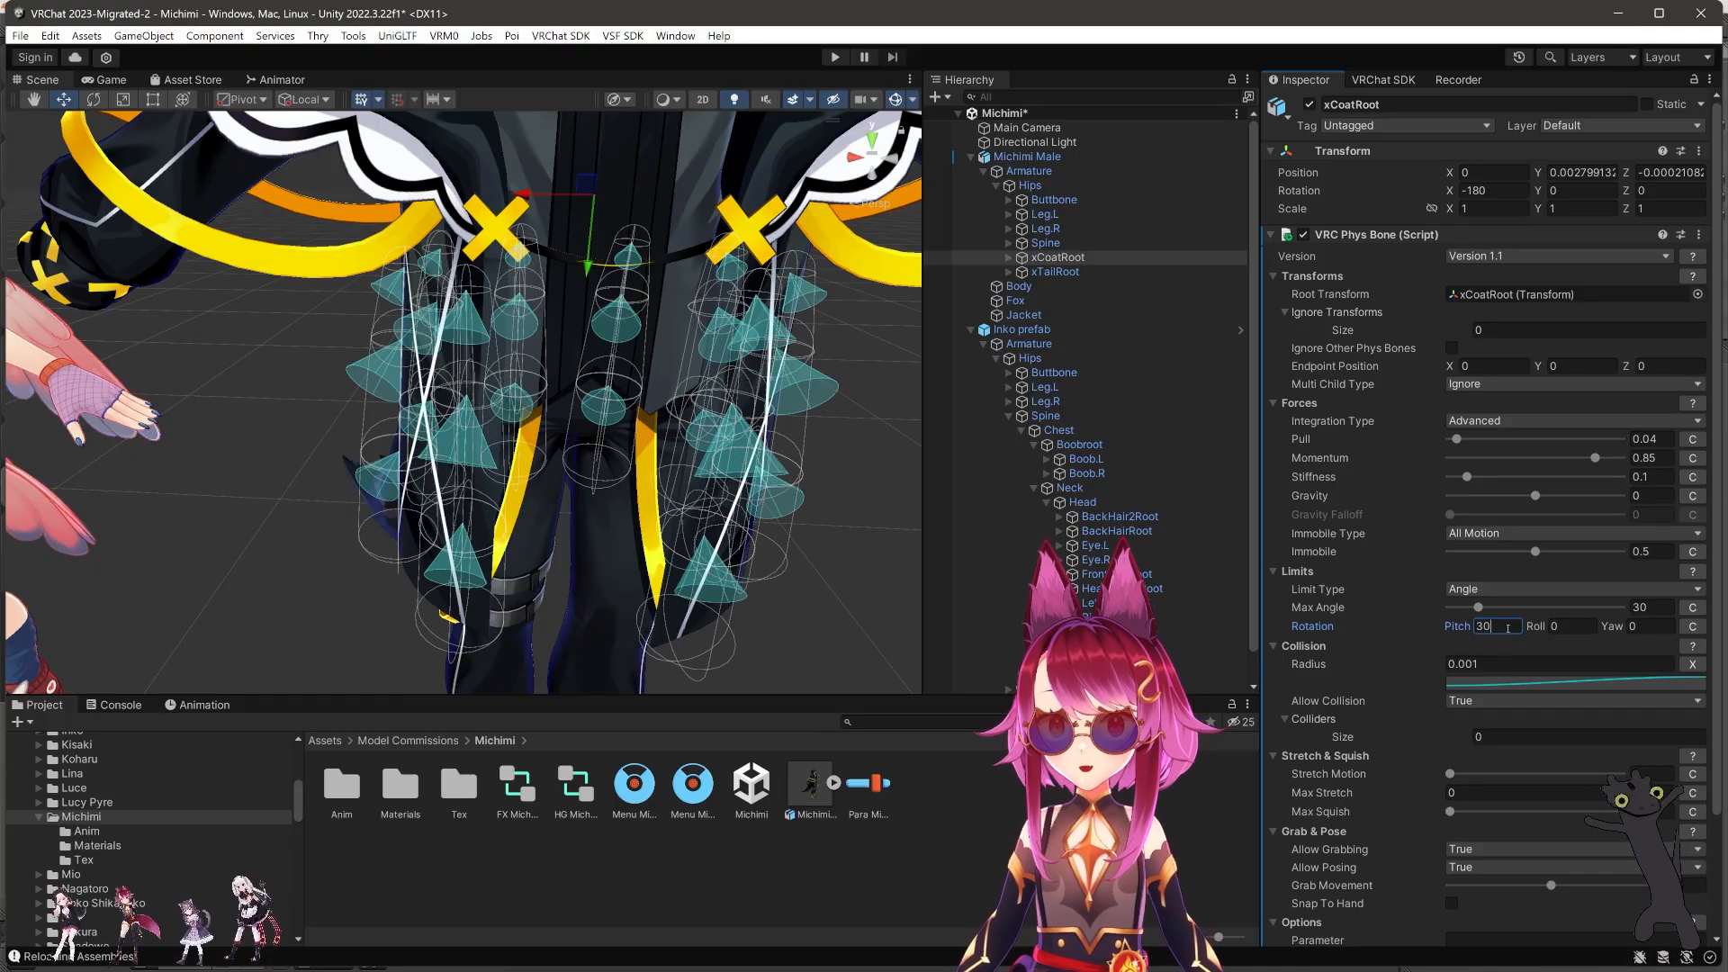
{"action": "key", "text": "BackSpace"}
{"action": "key", "text": "BackSpace"}
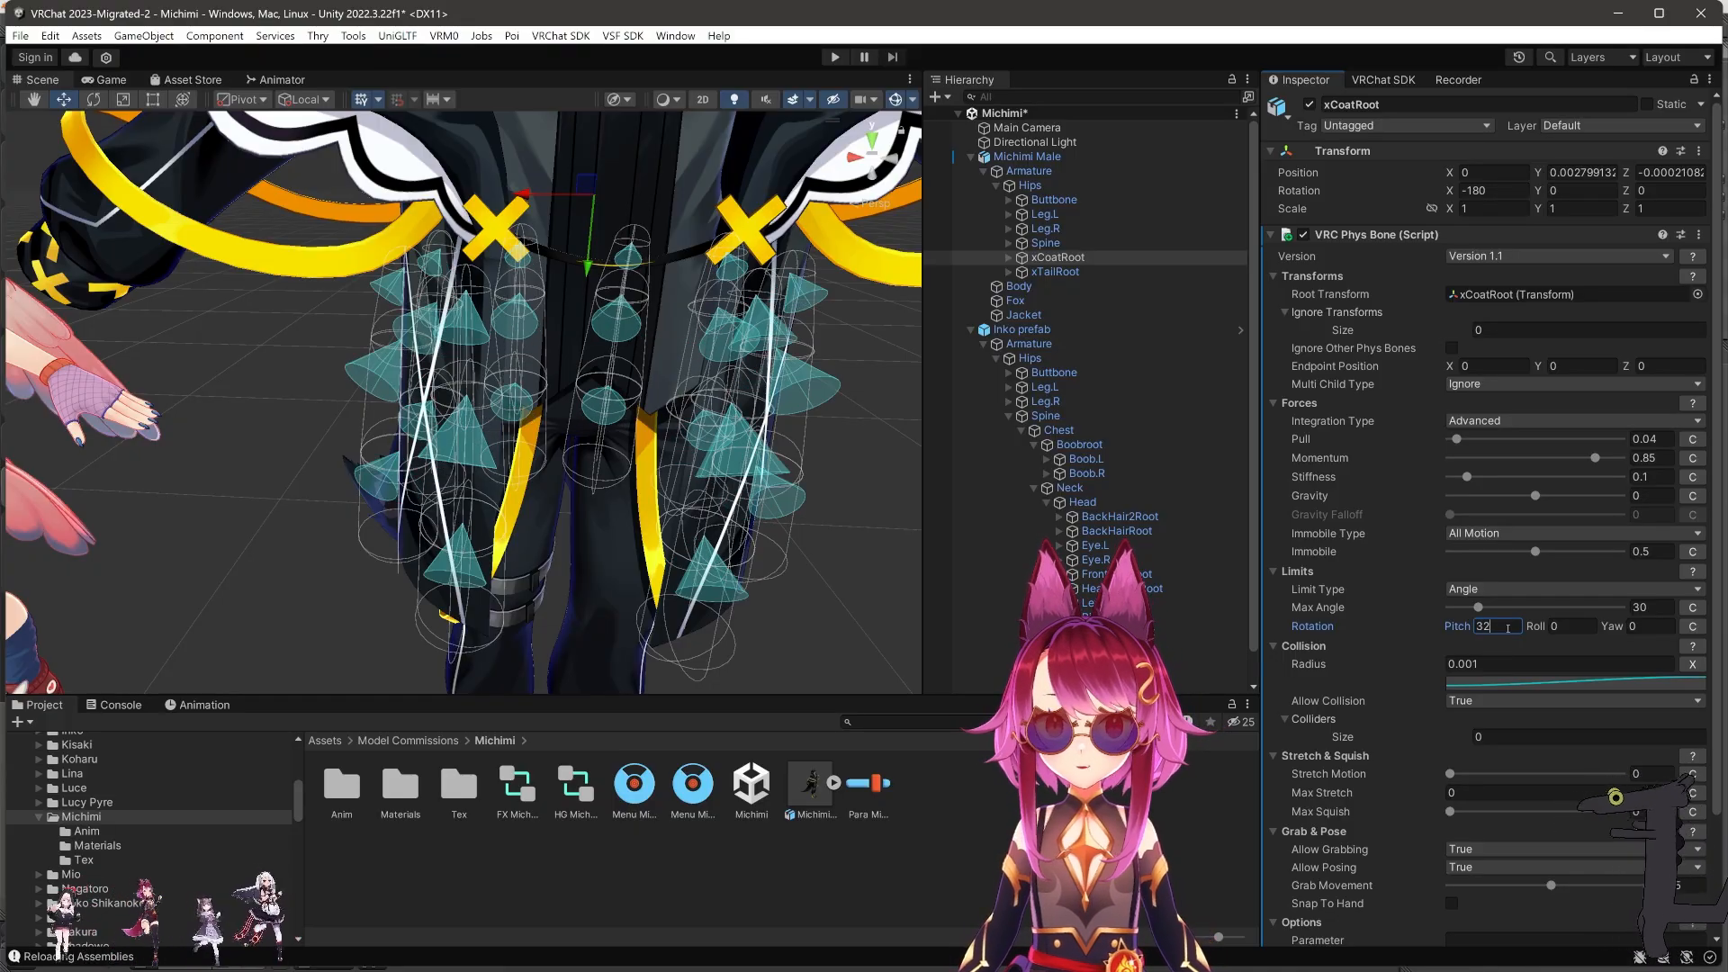
{"action": "type", "text": "25"}
{"action": "left_click_drag", "start_coordinate": [479, 438], "coordinate": [486, 513], "text": "alt"}
{"action": "scroll", "coordinate": [486, 449], "scroll_direction": "down", "scroll_amount": 5}
- Enter play mode to test the coat tails, selecting then deselecting the Hips
{"action": "left_click", "coordinate": [835, 56]}
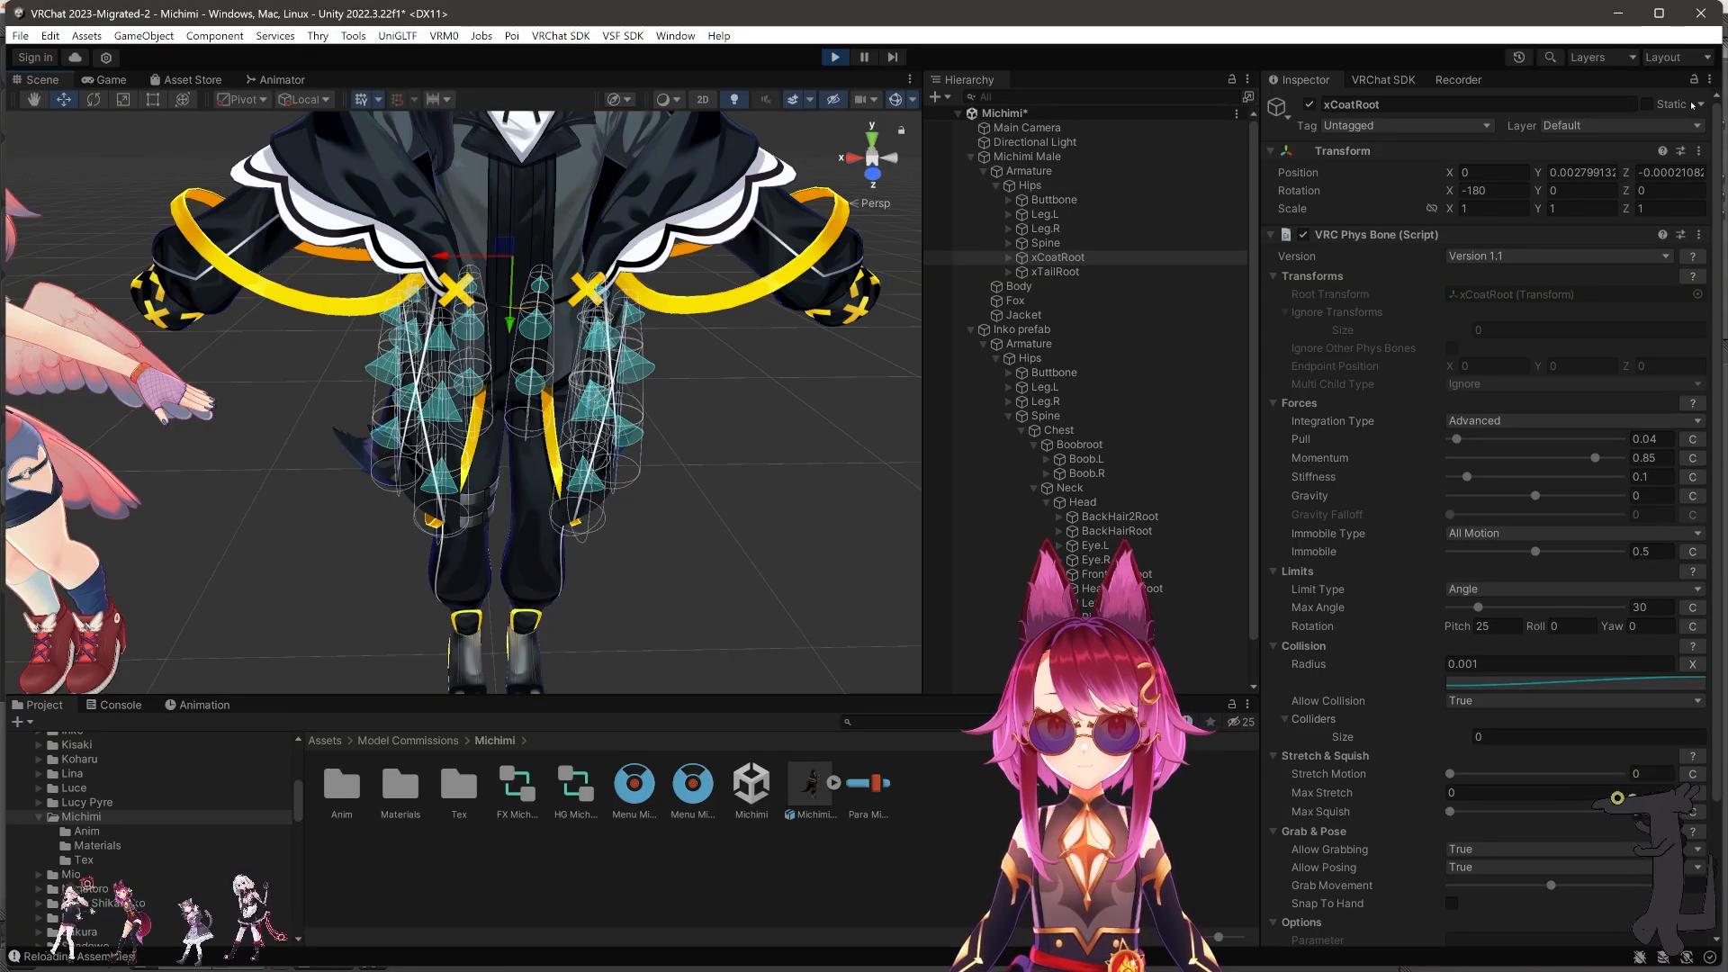
{"action": "left_click", "coordinate": [1072, 186]}
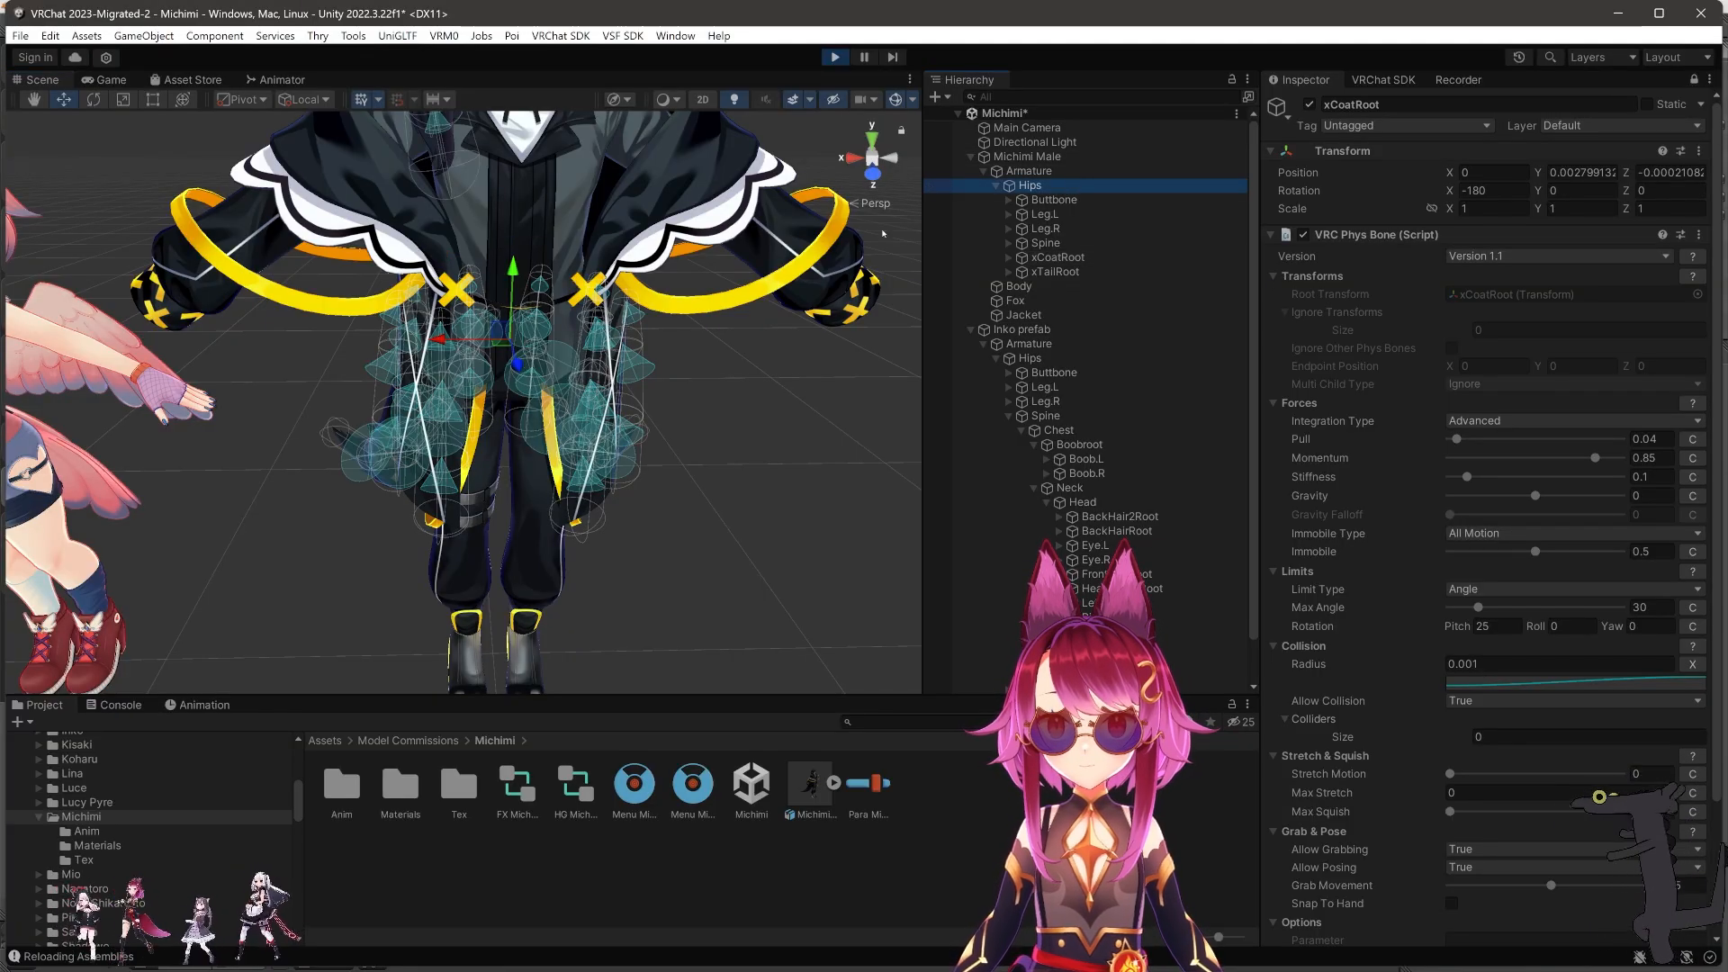
{"action": "left_click", "coordinate": [761, 363]}
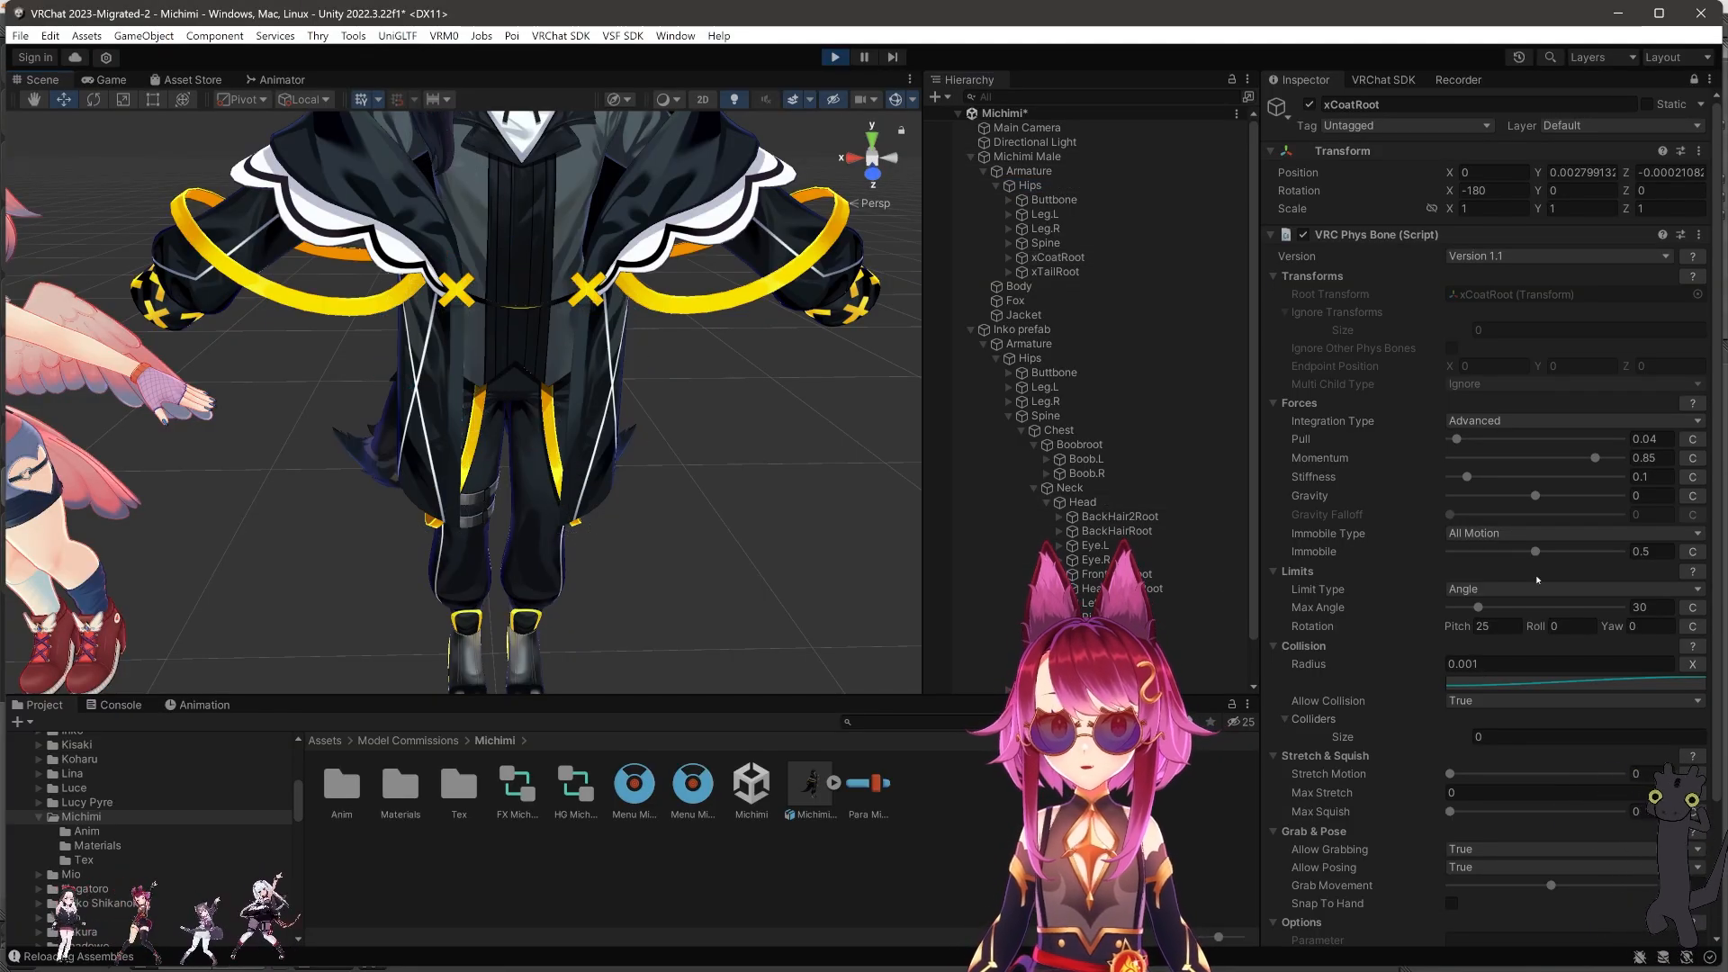
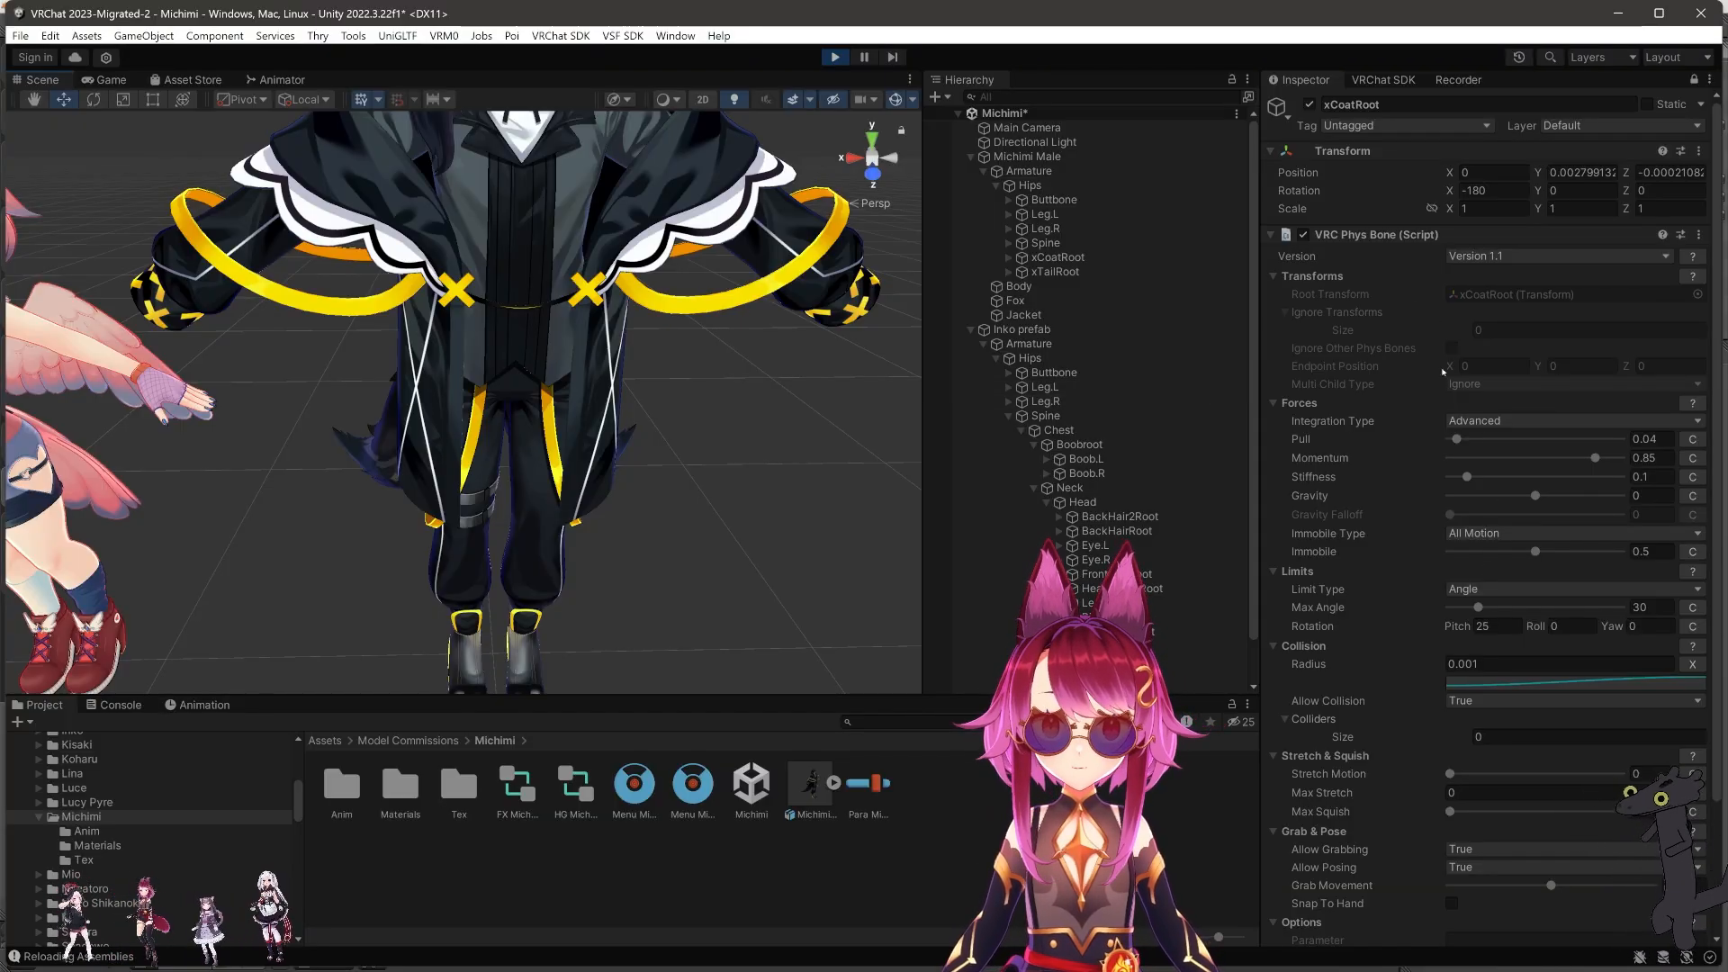
- Copy the coat's VRC Phys Bone component, paste its values back, and select the Hips bone
{"action": "right_click", "coordinate": [1369, 236]}
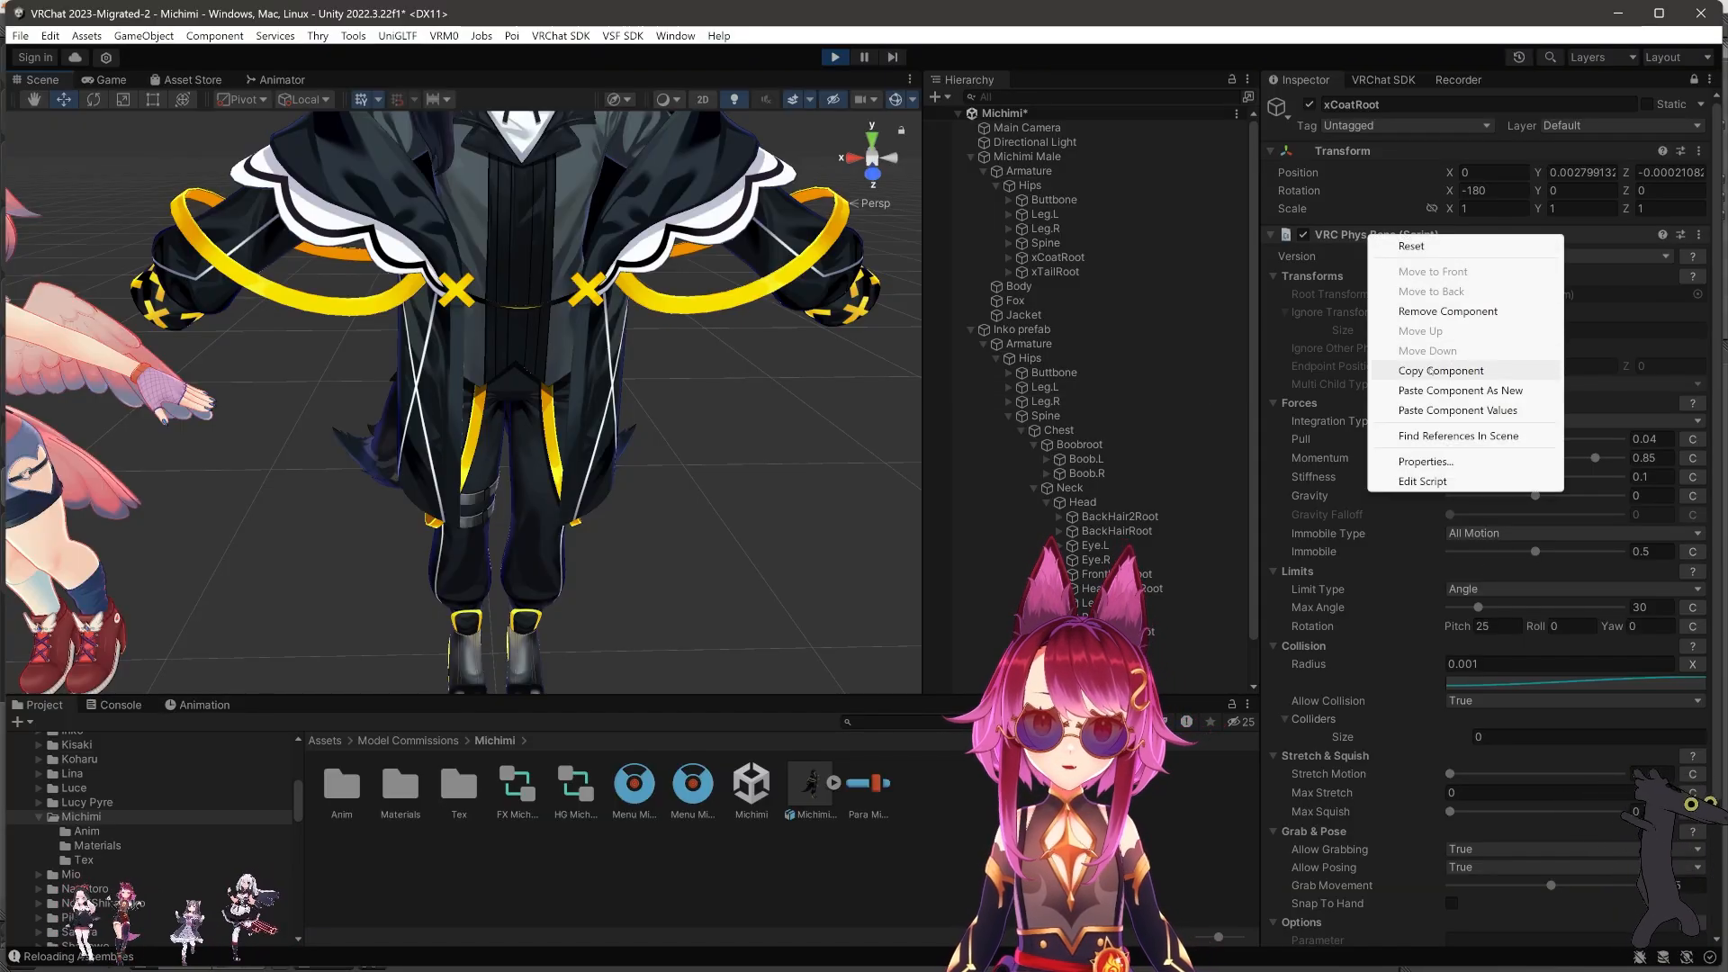
{"action": "left_click", "coordinate": [1430, 371]}
{"action": "right_click", "coordinate": [1363, 233]}
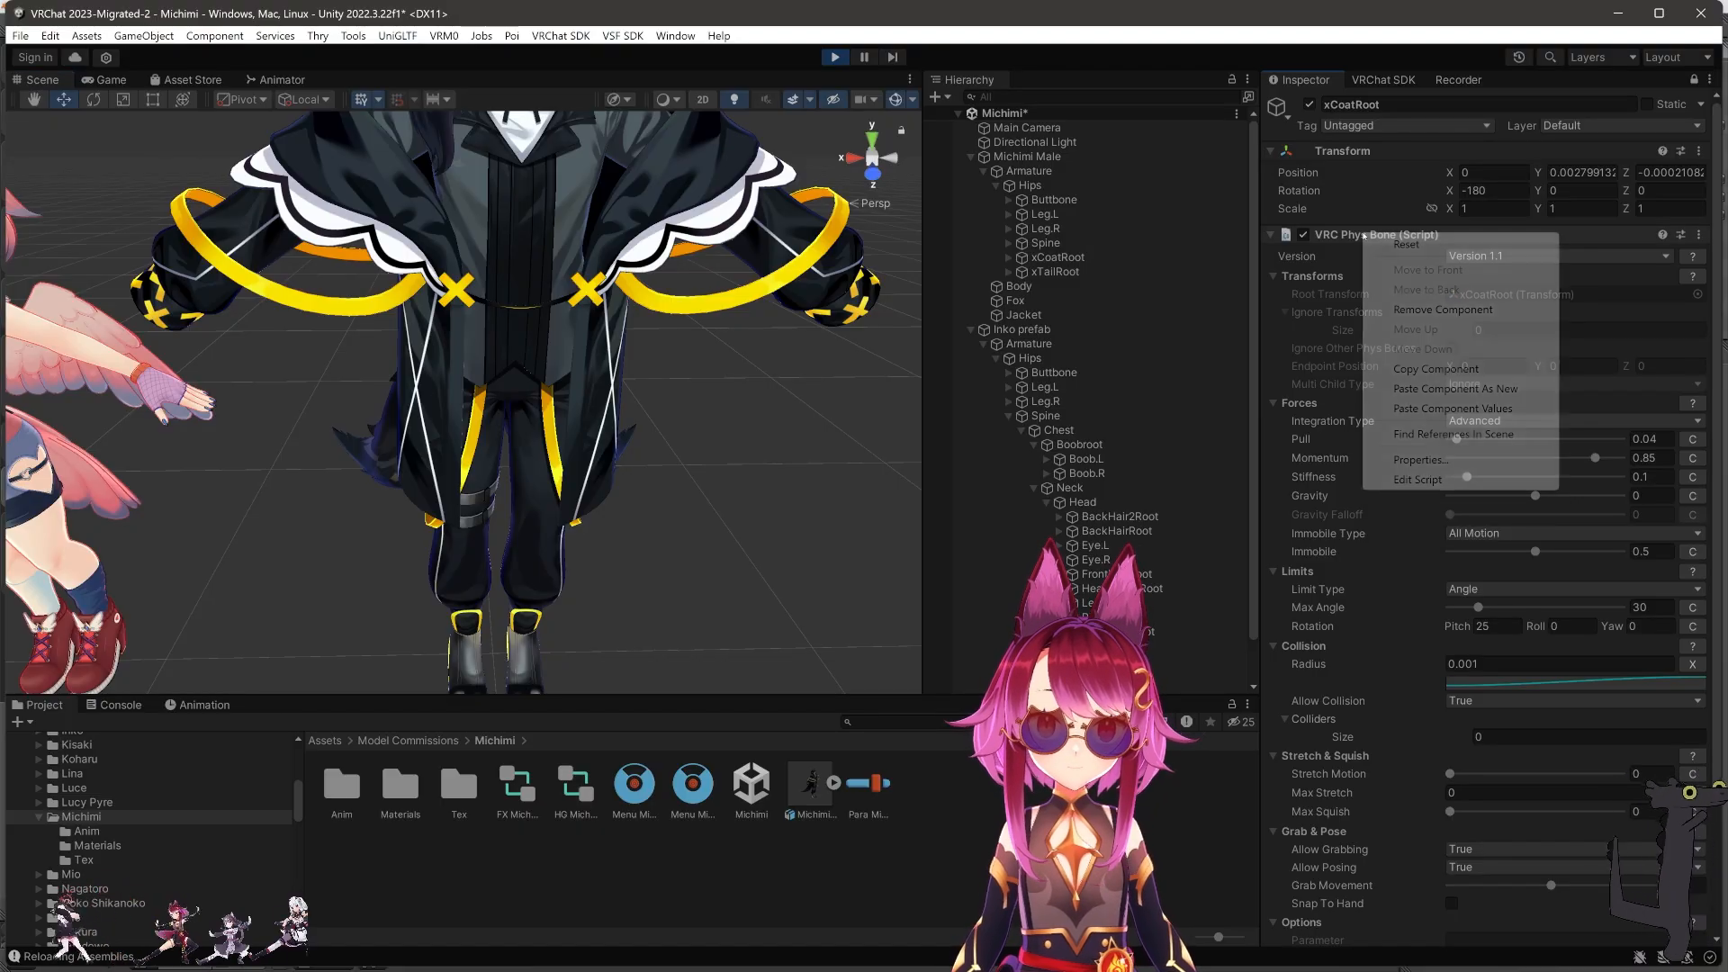
{"action": "left_click", "coordinate": [1425, 370]}
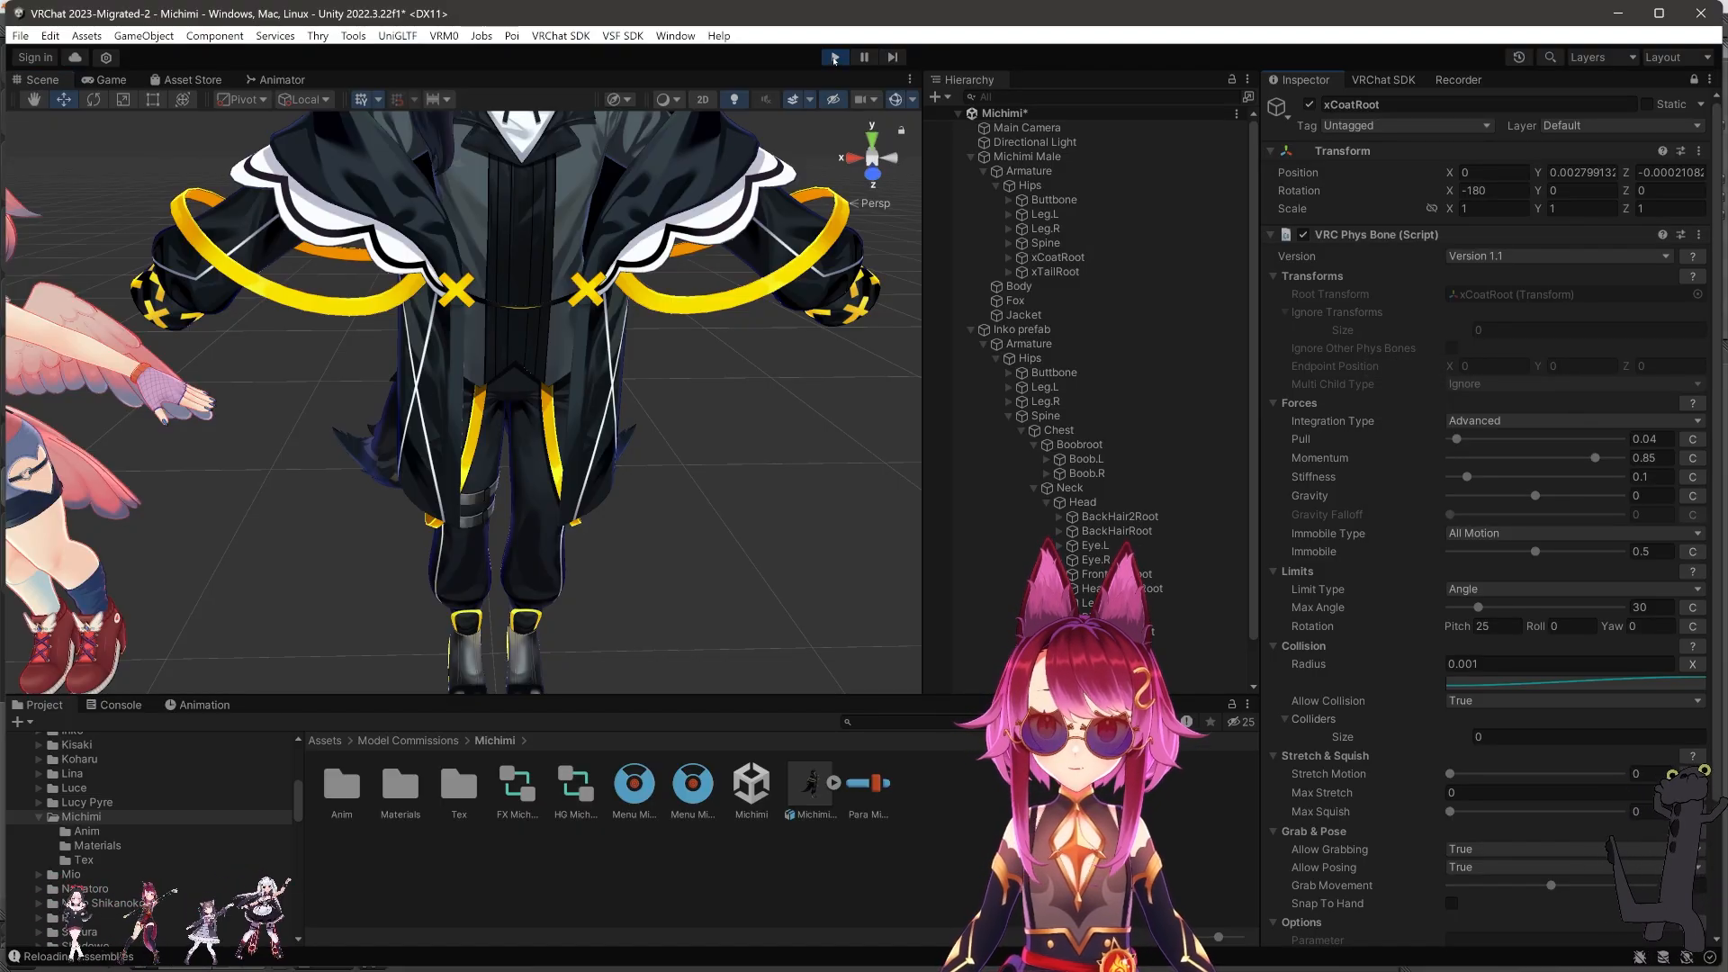
{"action": "right_click", "coordinate": [1365, 241]}
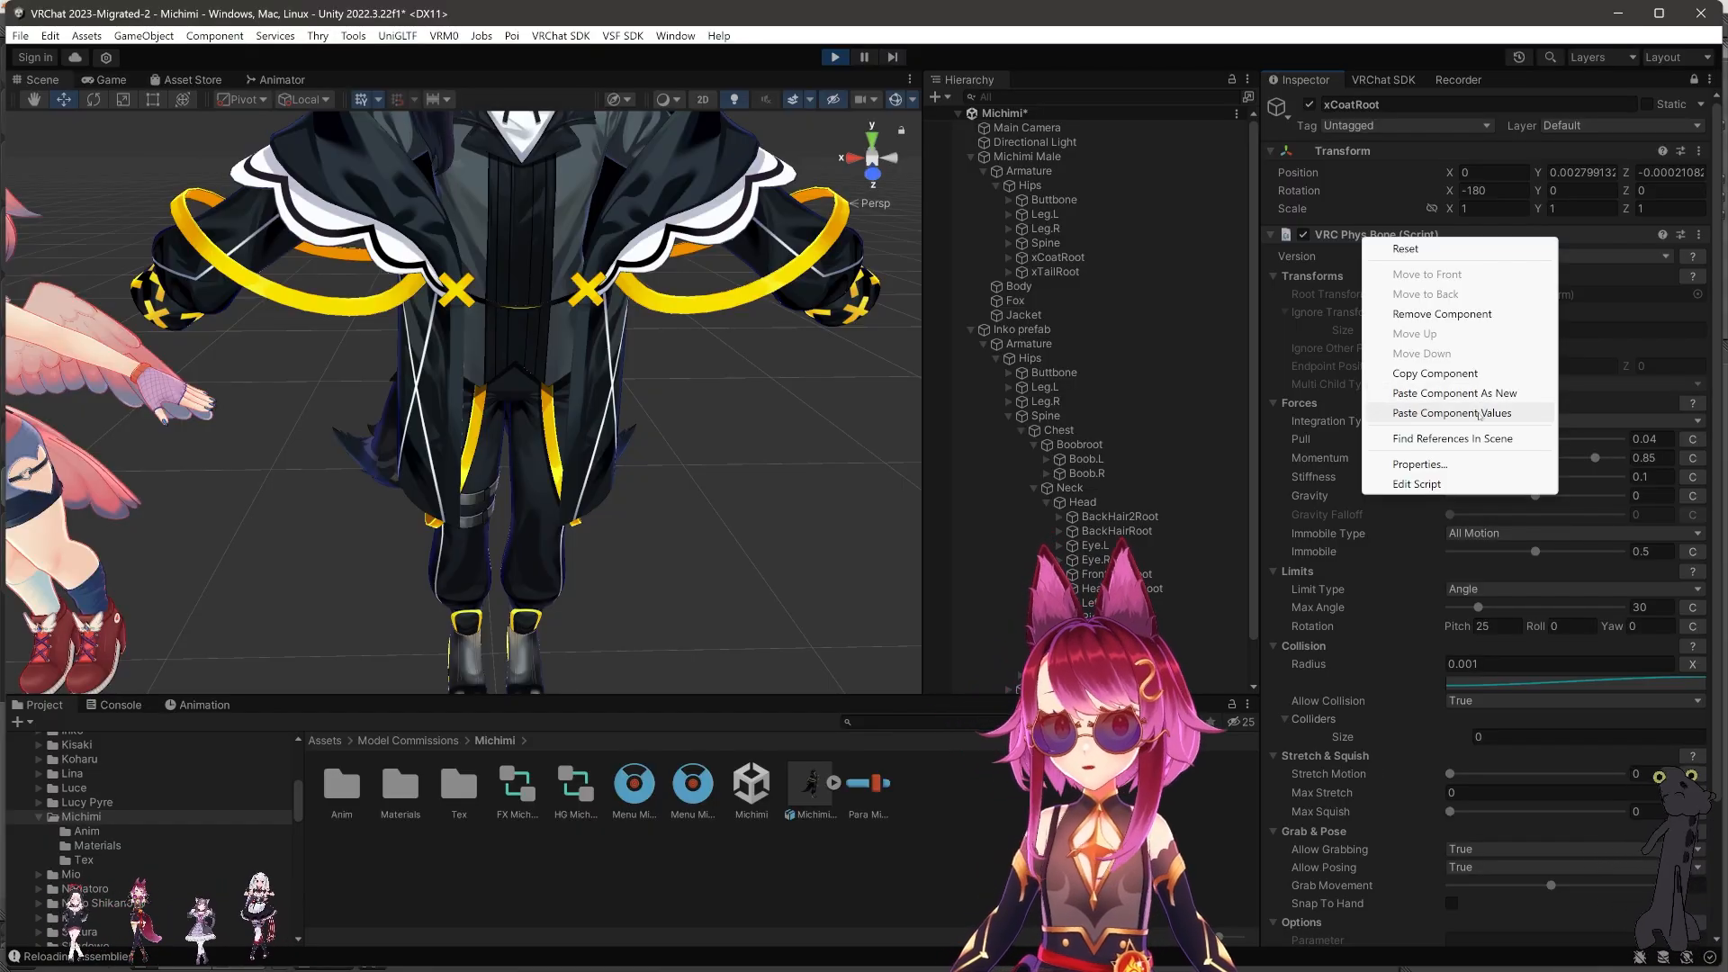
{"action": "left_click", "coordinate": [1328, 235]}
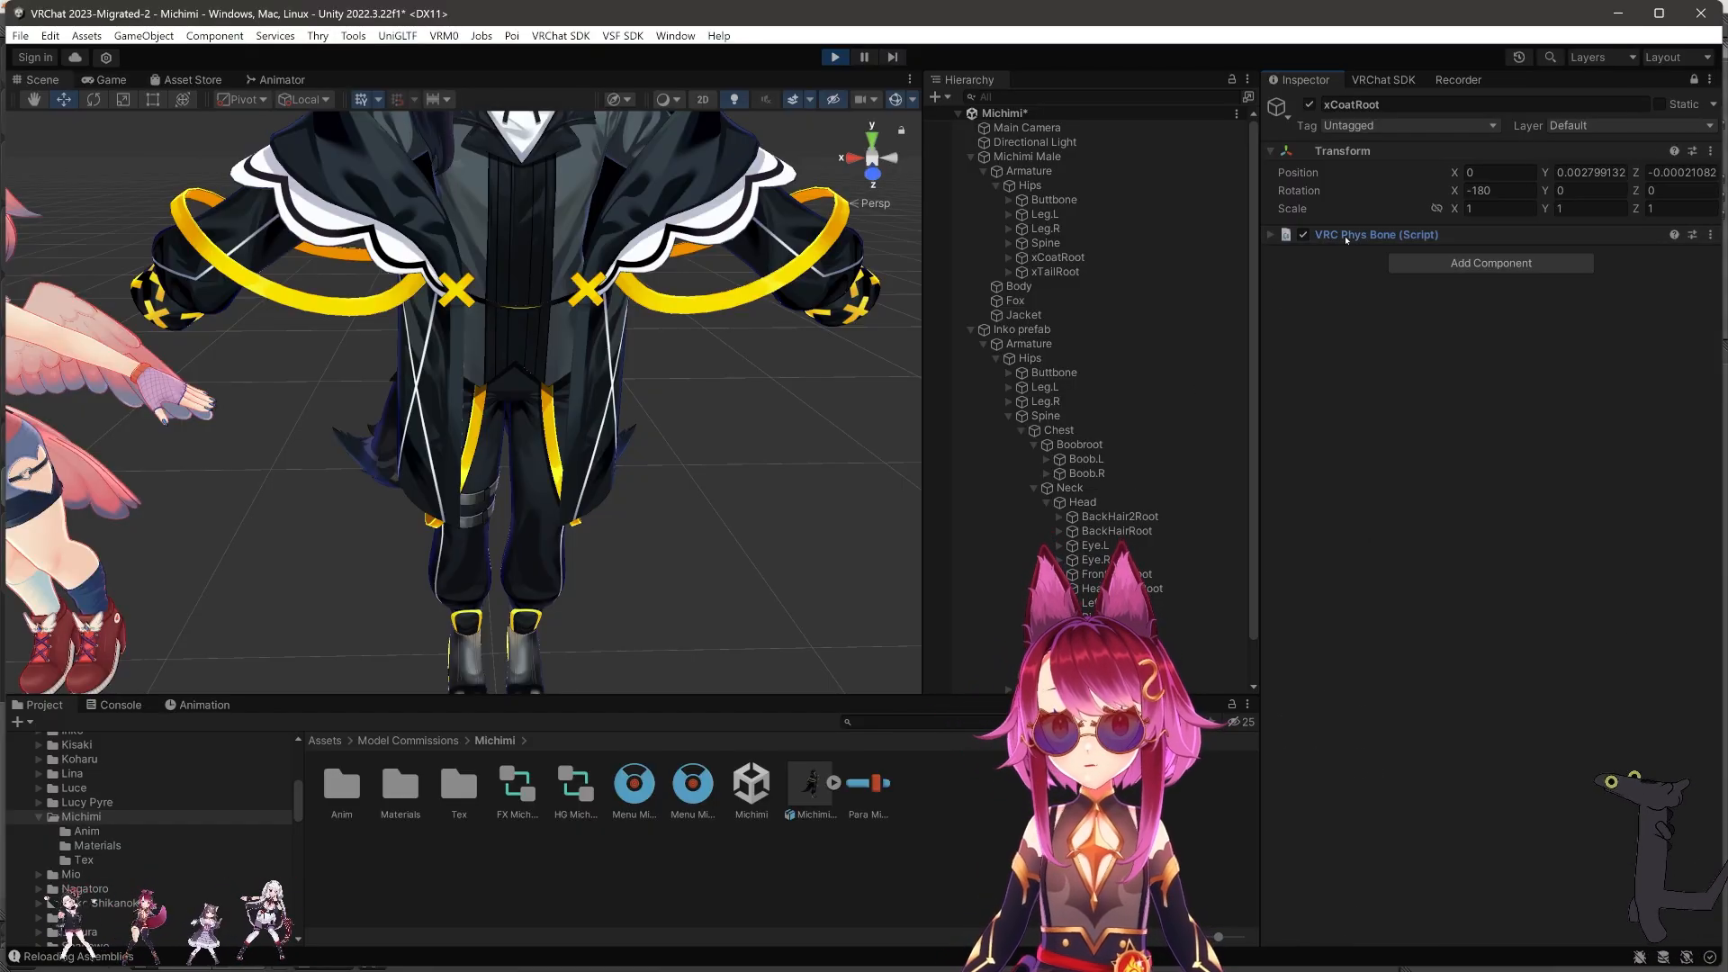
{"action": "left_click", "coordinate": [1346, 235]}
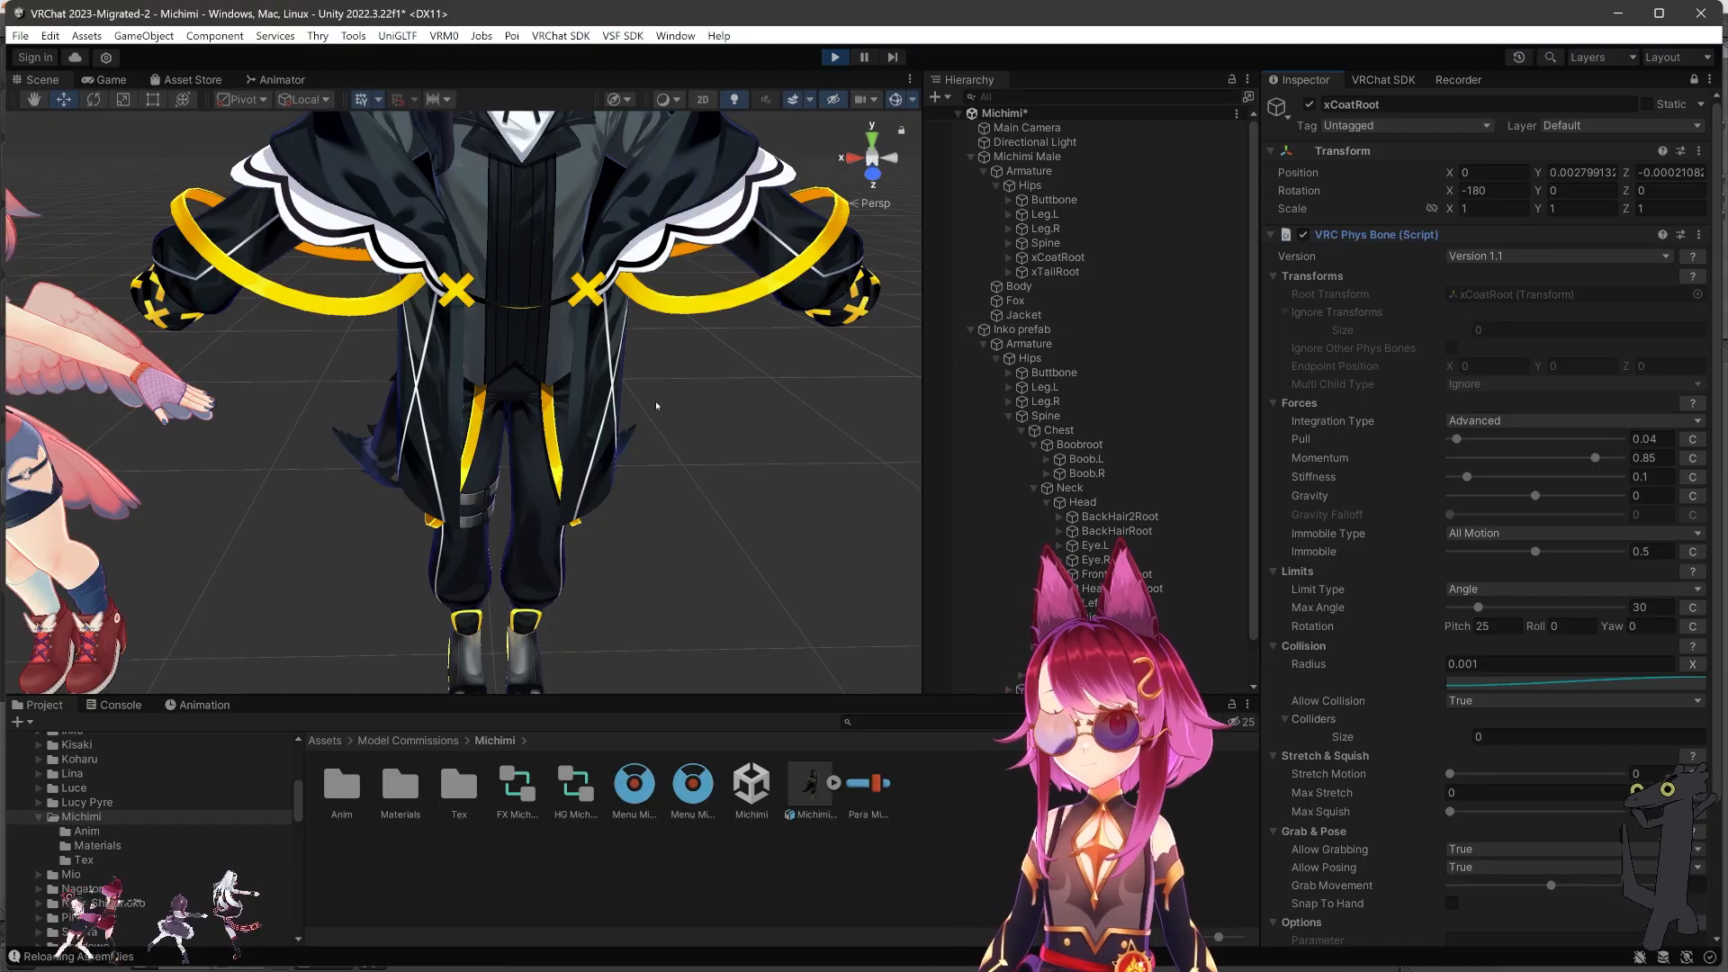
{"action": "left_click", "coordinate": [1029, 185]}
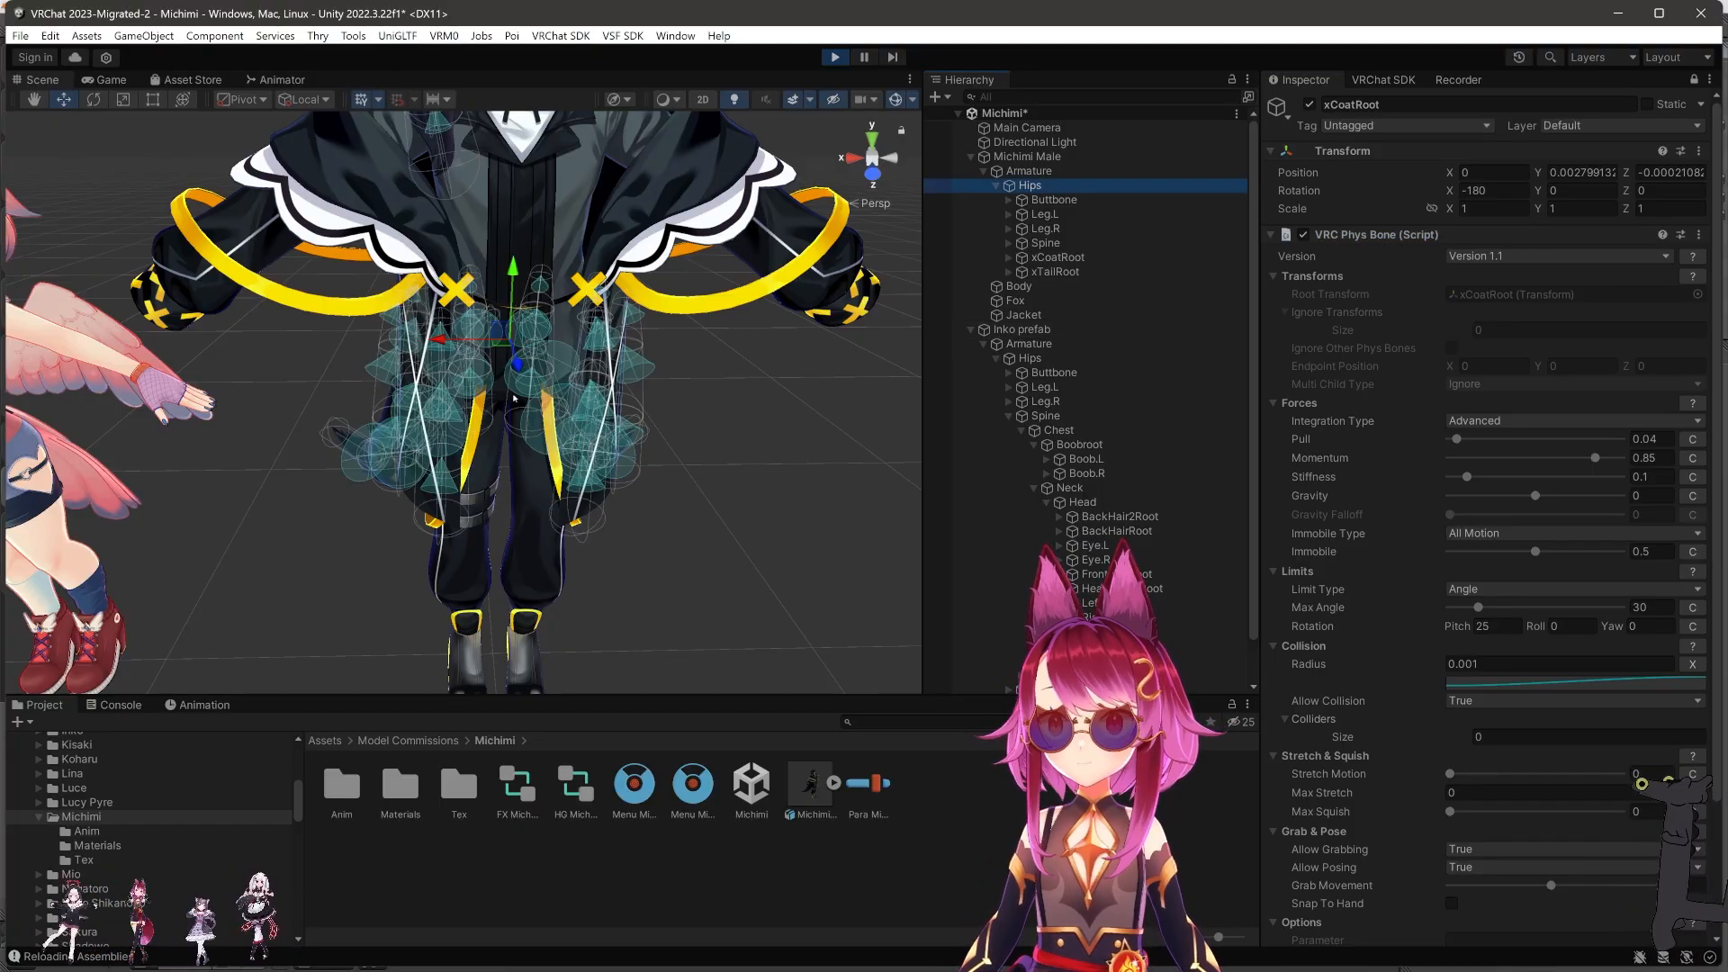
- Swing the Hips sideways to test the coat phys bones, then frame the coat's waist from the front
{"action": "left_click_drag", "start_coordinate": [481, 341], "coordinate": [560, 360]}
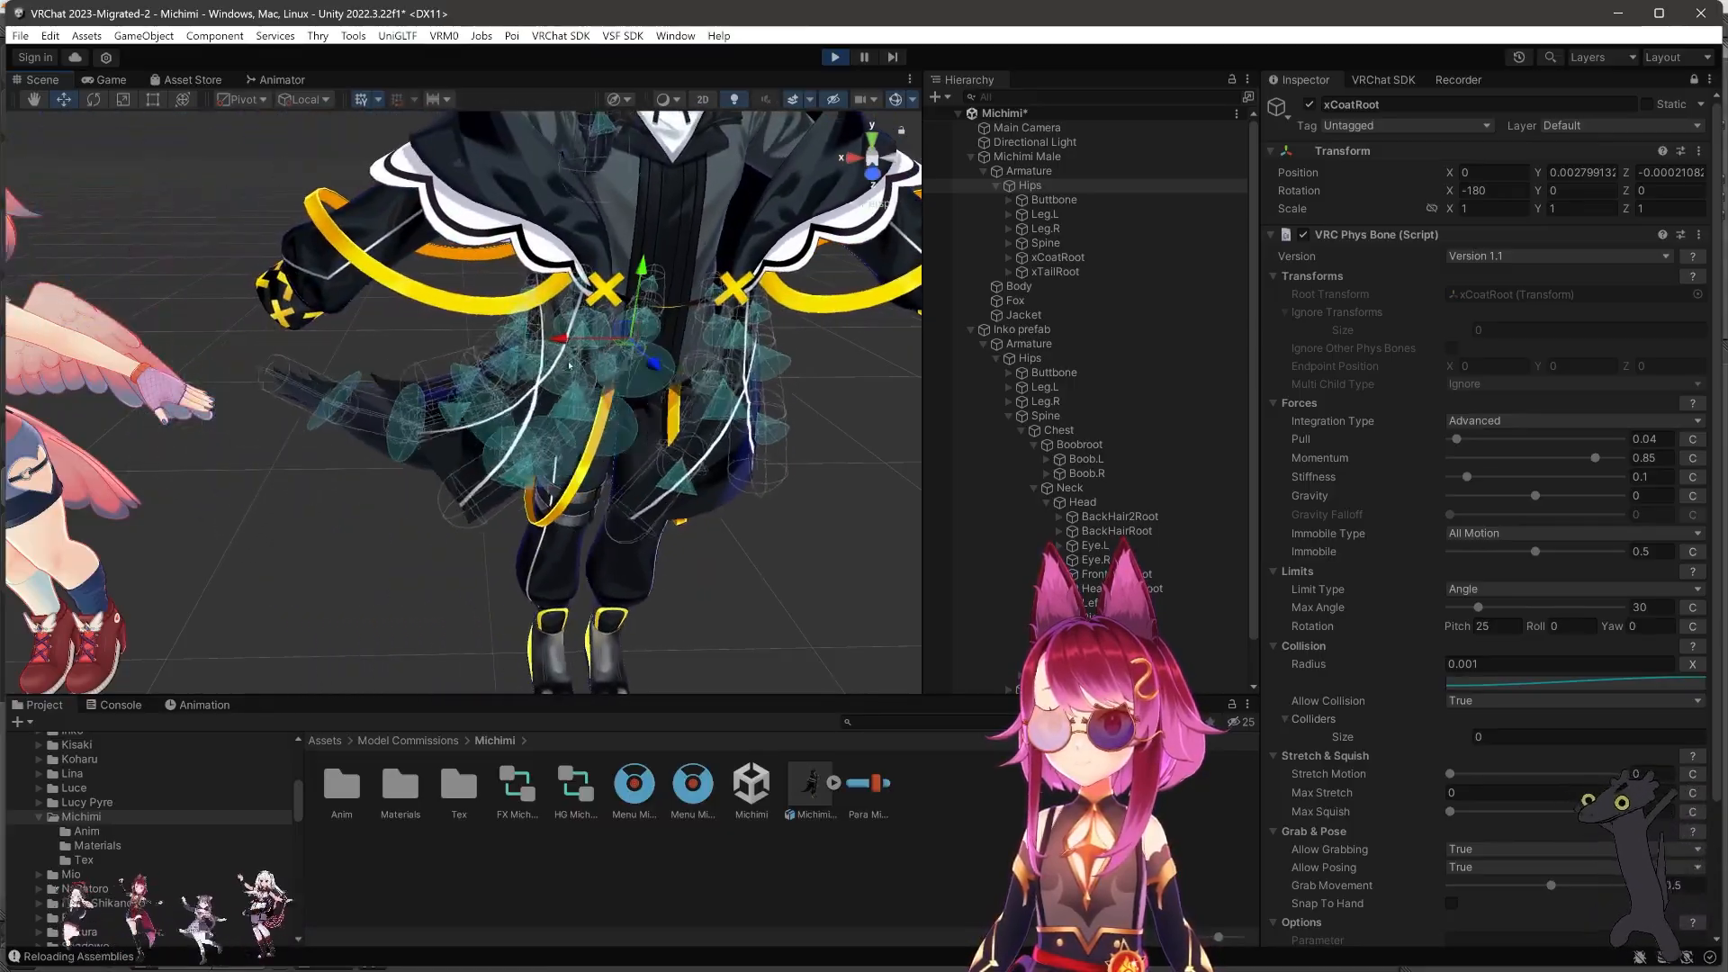
{"action": "left_click", "coordinate": [895, 99]}
{"action": "right_click_drag", "start_coordinate": [601, 158], "coordinate": [635, 347]}
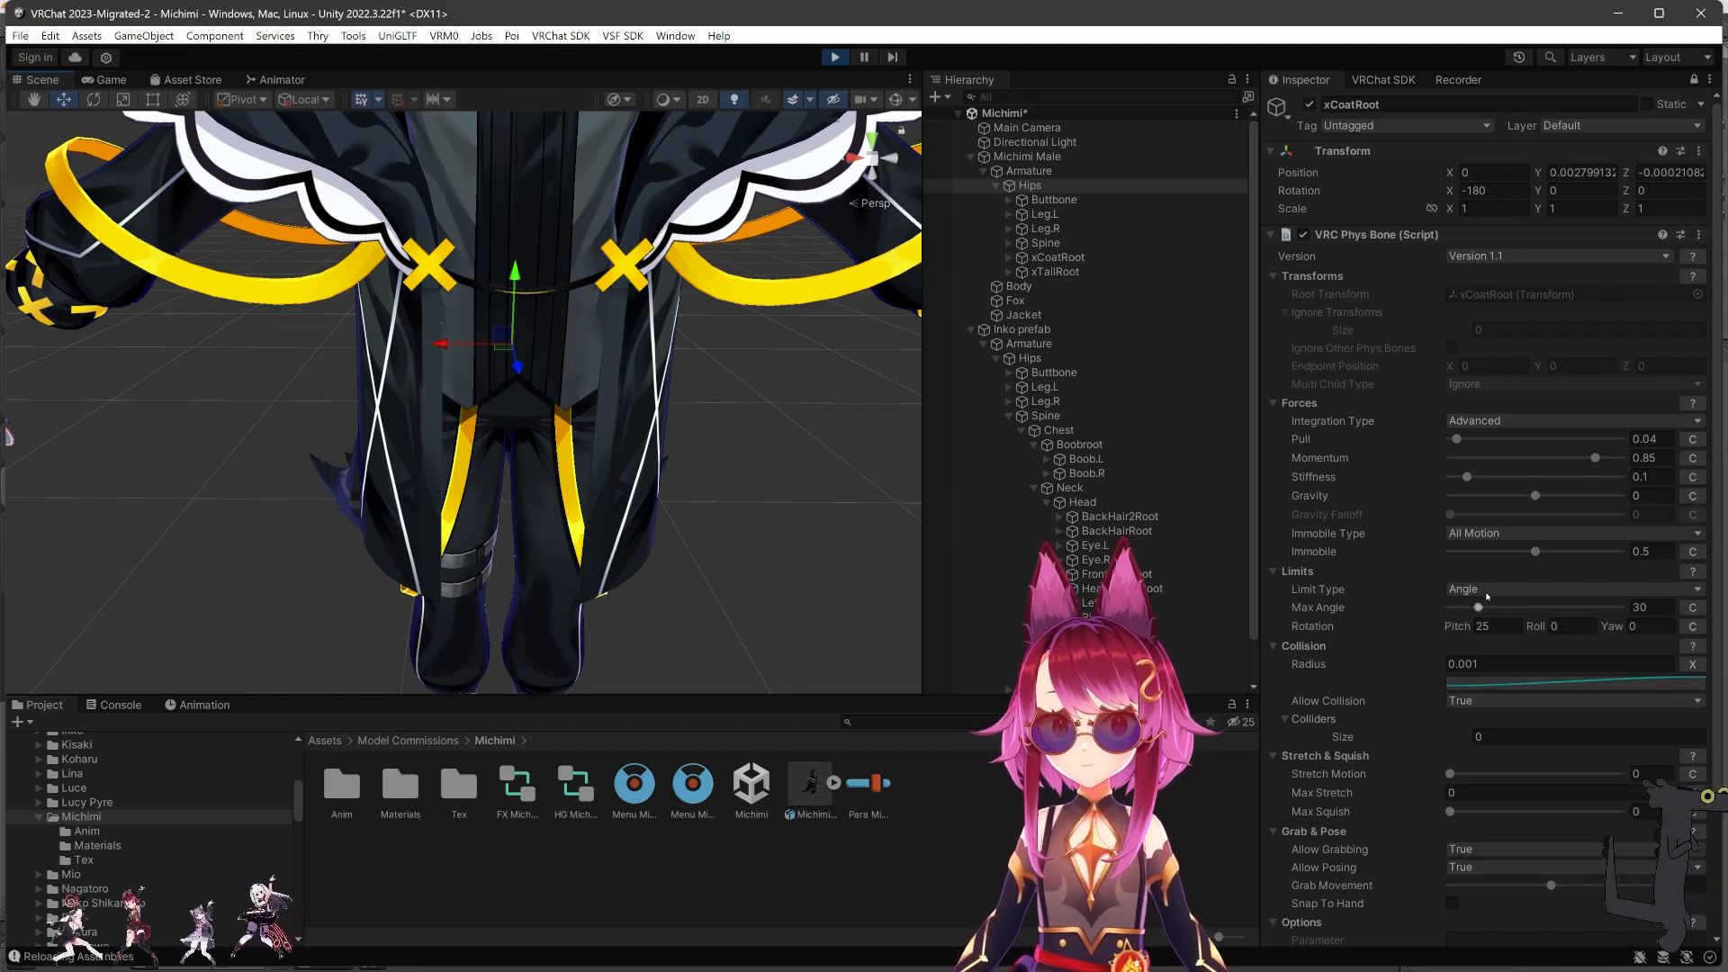
{"action": "scroll", "coordinate": [1442, 520], "scroll_direction": "down", "scroll_amount": 4}
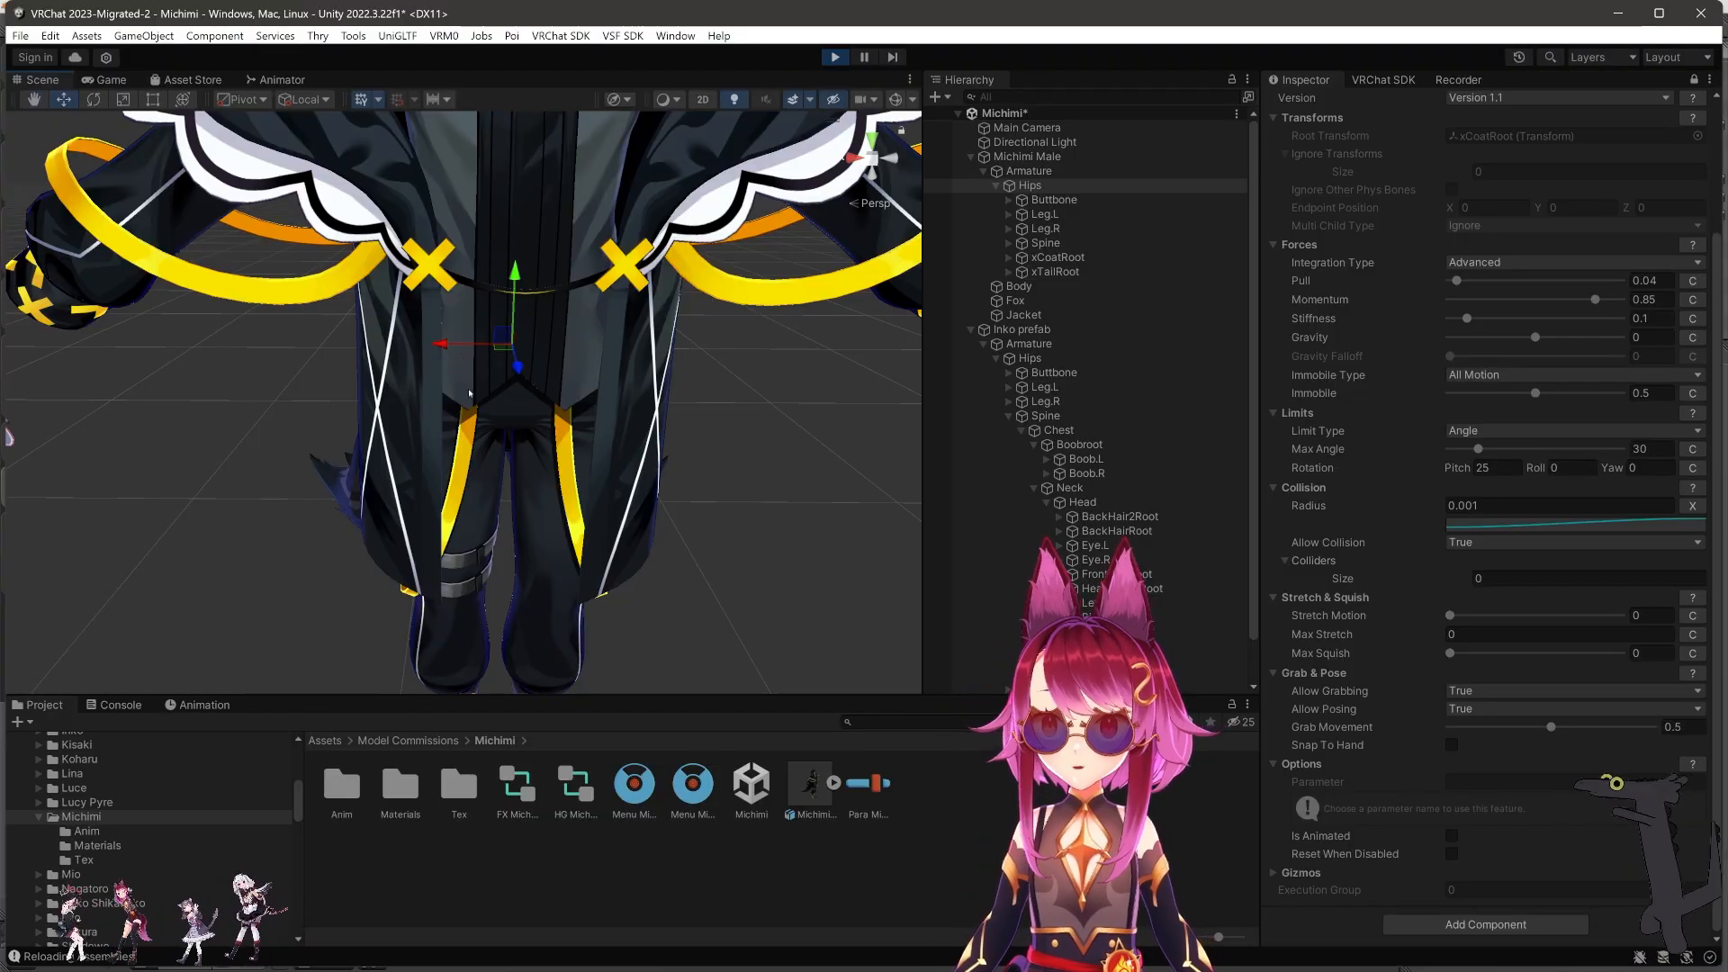
{"action": "middle_click_drag", "start_coordinate": [469, 392], "coordinate": [500, 421]}
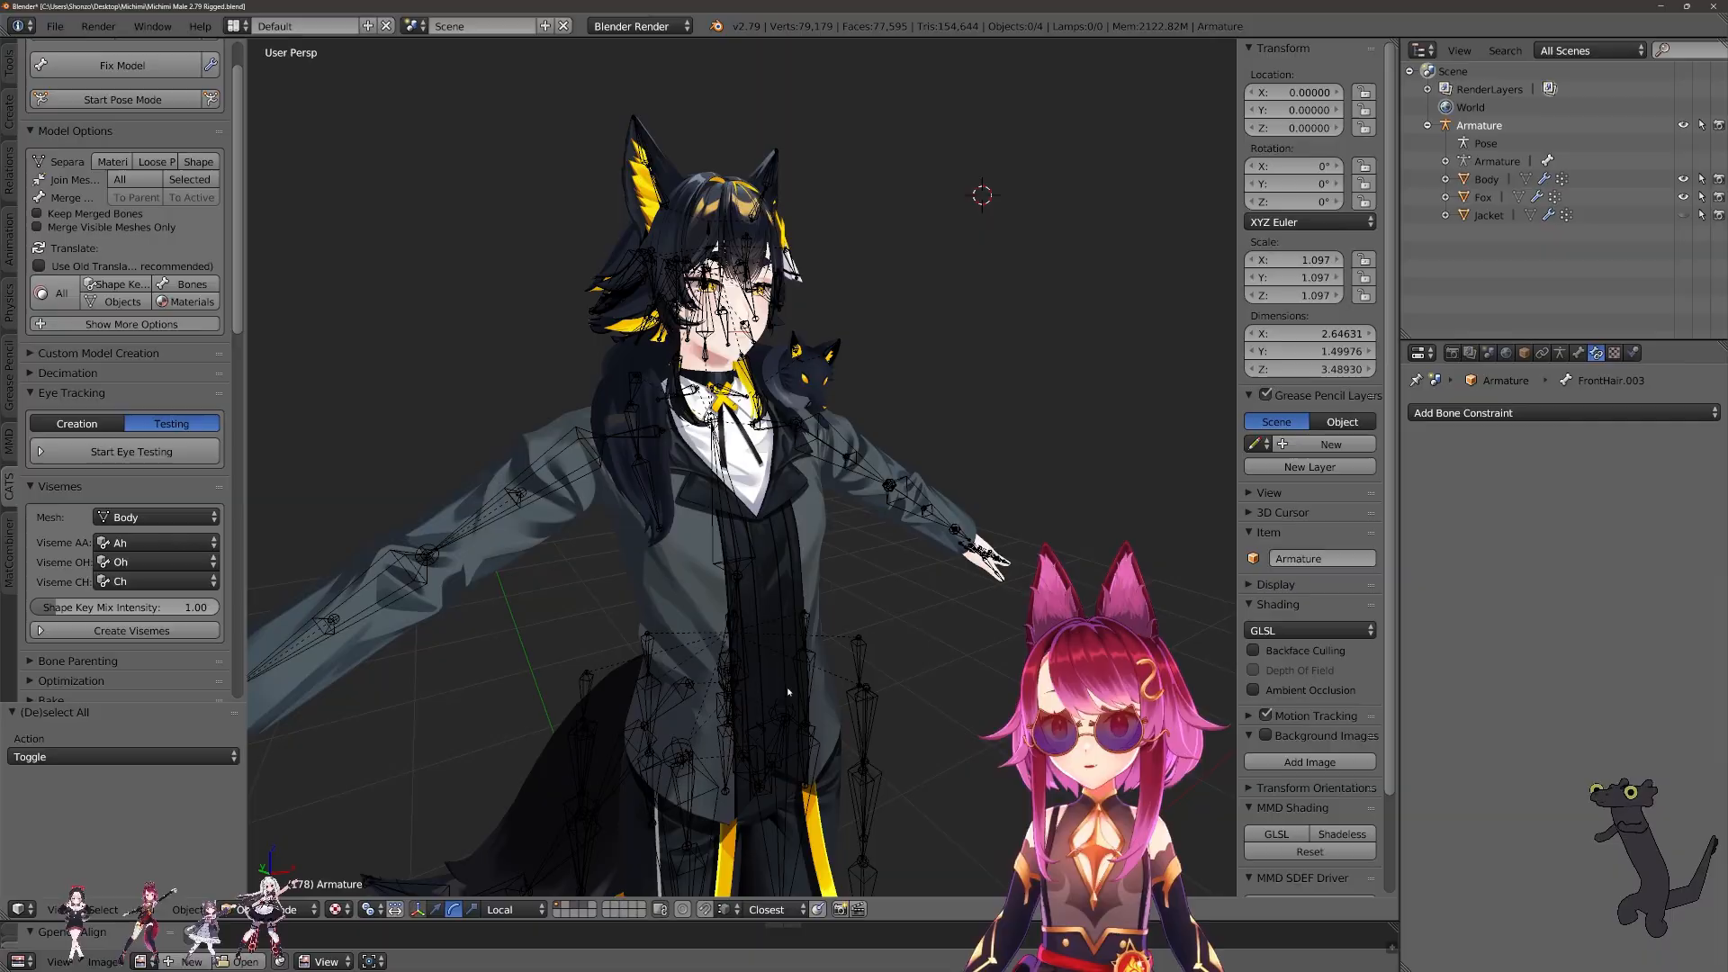
{"action": "middle_click_drag", "start_coordinate": [787, 691], "coordinate": [657, 405]}
{"action": "scroll", "coordinate": [657, 405], "scroll_direction": "up", "scroll_amount": 2}
- Unhide the jacket mesh, select the armature and its coat bones, and switch it into Pose Mode
{"action": "right_click", "coordinate": [636, 487]}
{"action": "scroll", "coordinate": [636, 487], "scroll_direction": "up", "scroll_amount": 2}
{"action": "key", "text": "alt+h"}
{"action": "key", "text": "a"}
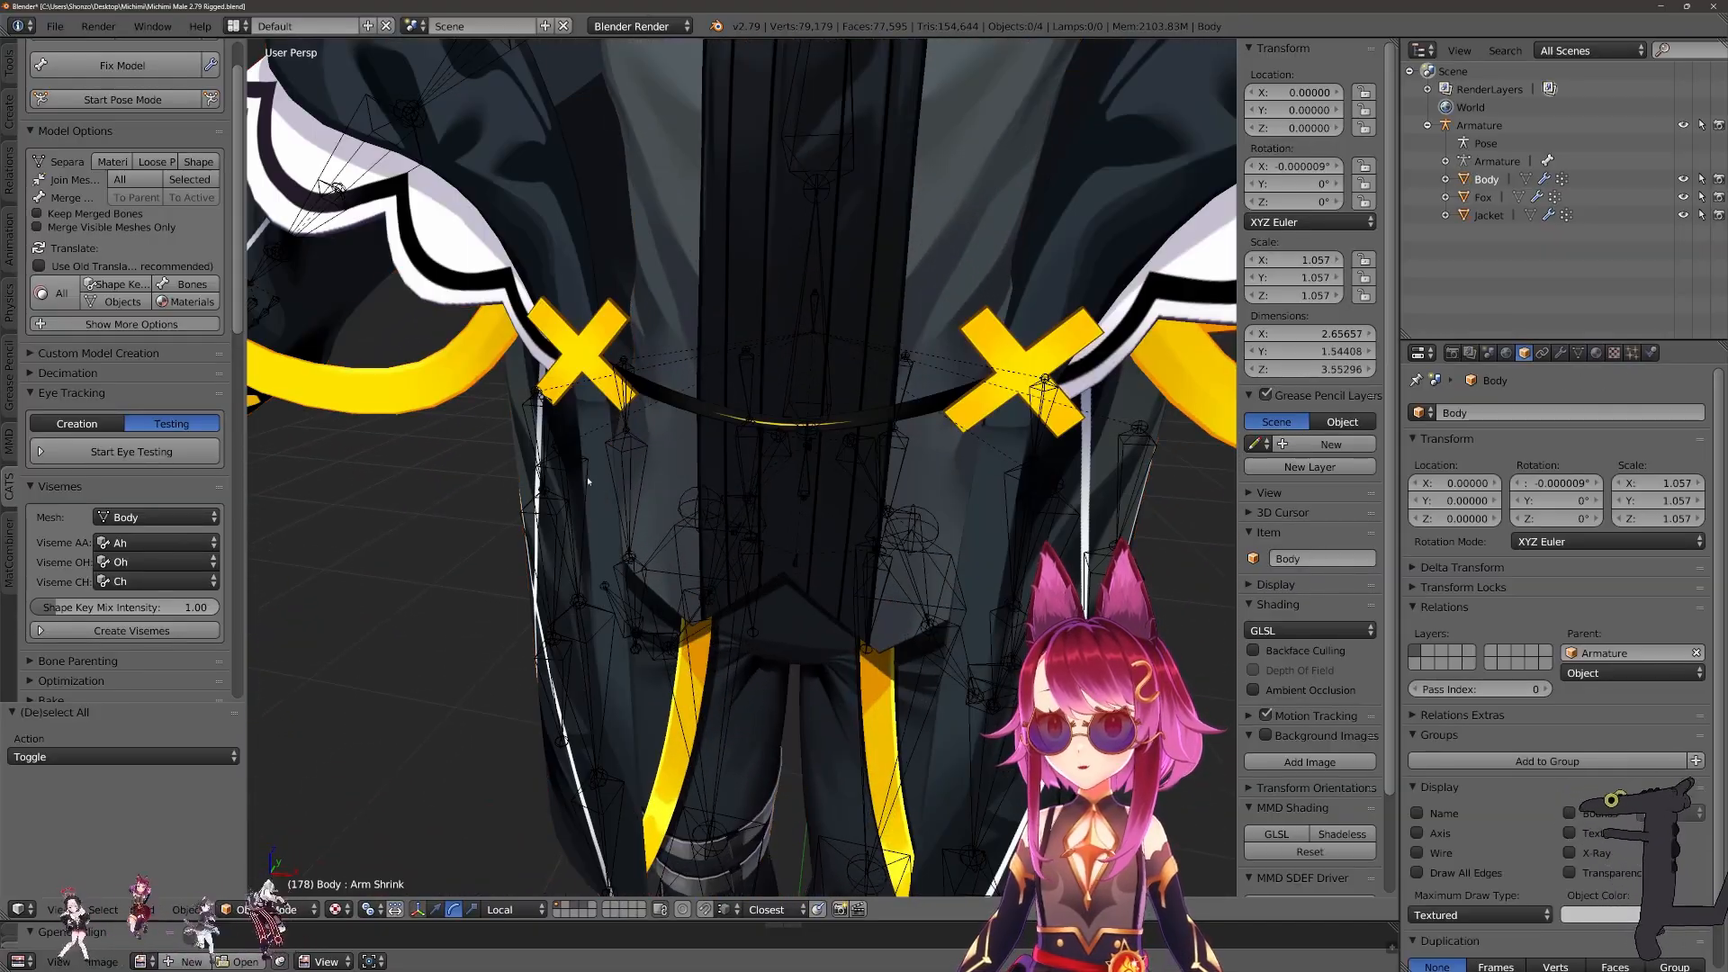
{"action": "right_click", "coordinate": [636, 487]}
{"action": "key", "text": "Tab"}
{"action": "middle_click_drag", "start_coordinate": [636, 486], "coordinate": [807, 474]}
{"action": "right_click", "coordinate": [773, 473]}
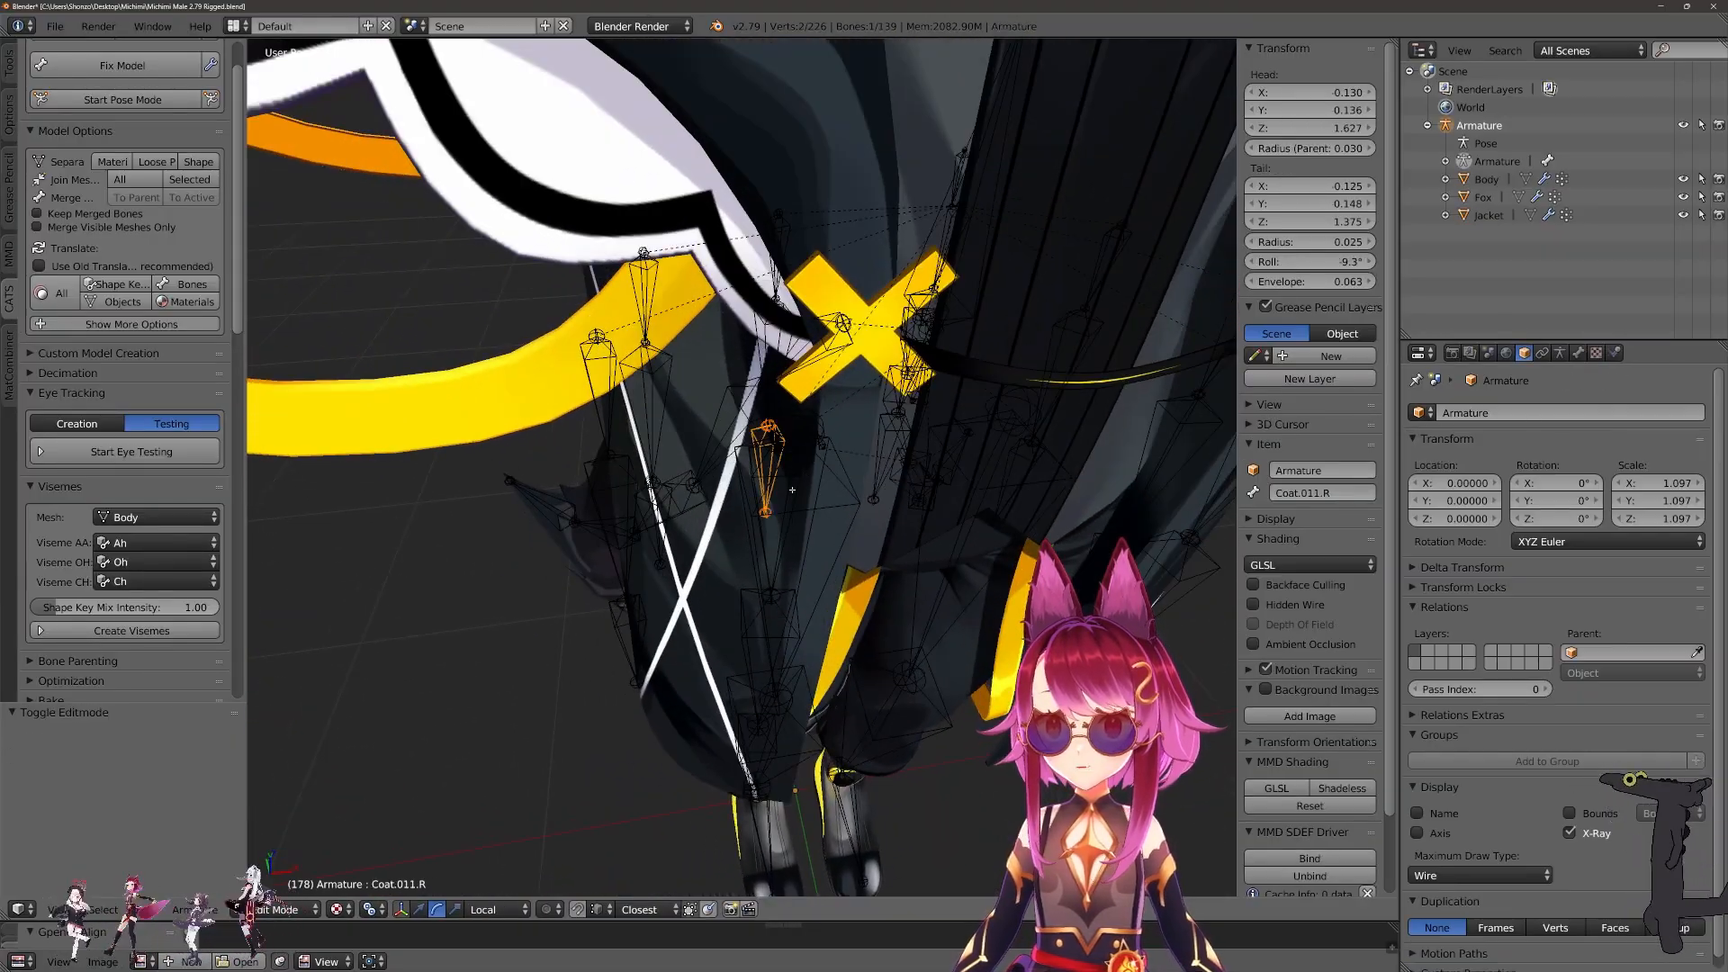
{"action": "right_click", "coordinate": [781, 531]}
{"action": "mouse_move", "coordinate": [781, 531]}
{"action": "middle_mouse_down"}
{"action": "mouse_move", "coordinate": [858, 505]}
{"action": "mouse_move", "coordinate": [833, 533]}
{"action": "mouse_move", "coordinate": [775, 524]}
{"action": "middle_mouse_up"}
{"action": "key", "text": "Tab"}
{"action": "key", "text": "ctrl+Tab"}
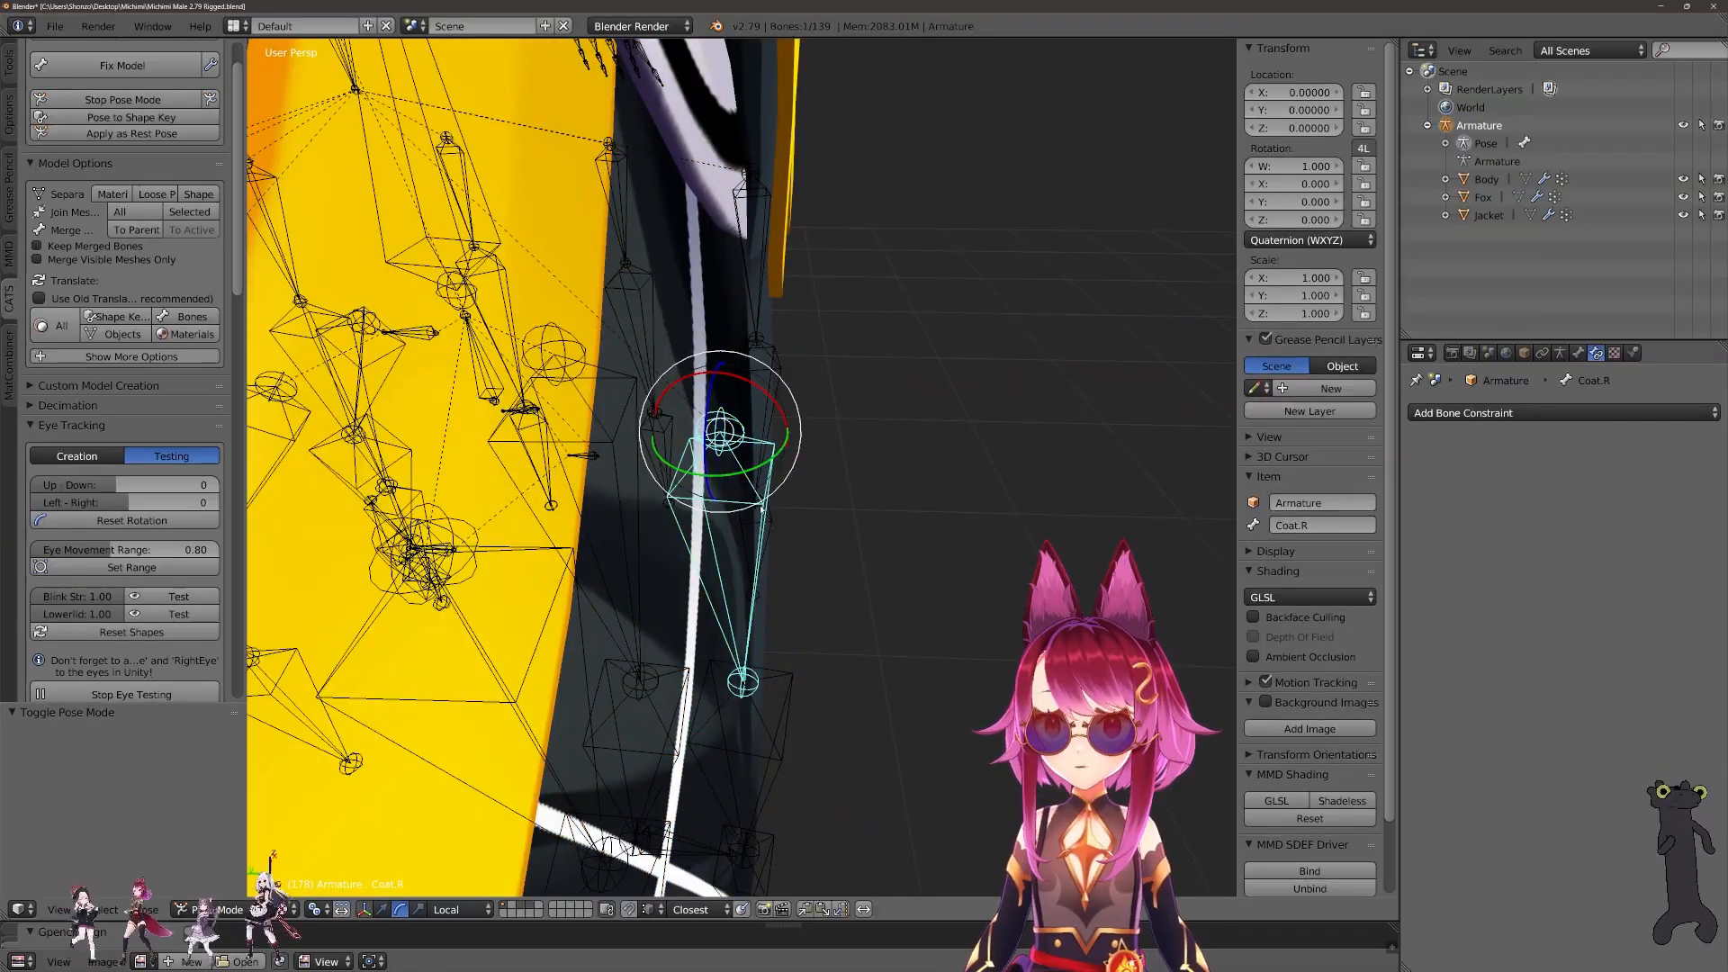
- Bend the Coat.R bone about its X axis, trying several angles and settling on about 38°
{"action": "right_click", "coordinate": [759, 409]}
{"action": "middle_click_drag", "start_coordinate": [758, 410], "coordinate": [759, 502]}
{"action": "right_click", "coordinate": [767, 526]}
{"action": "right_click", "coordinate": [758, 502]}
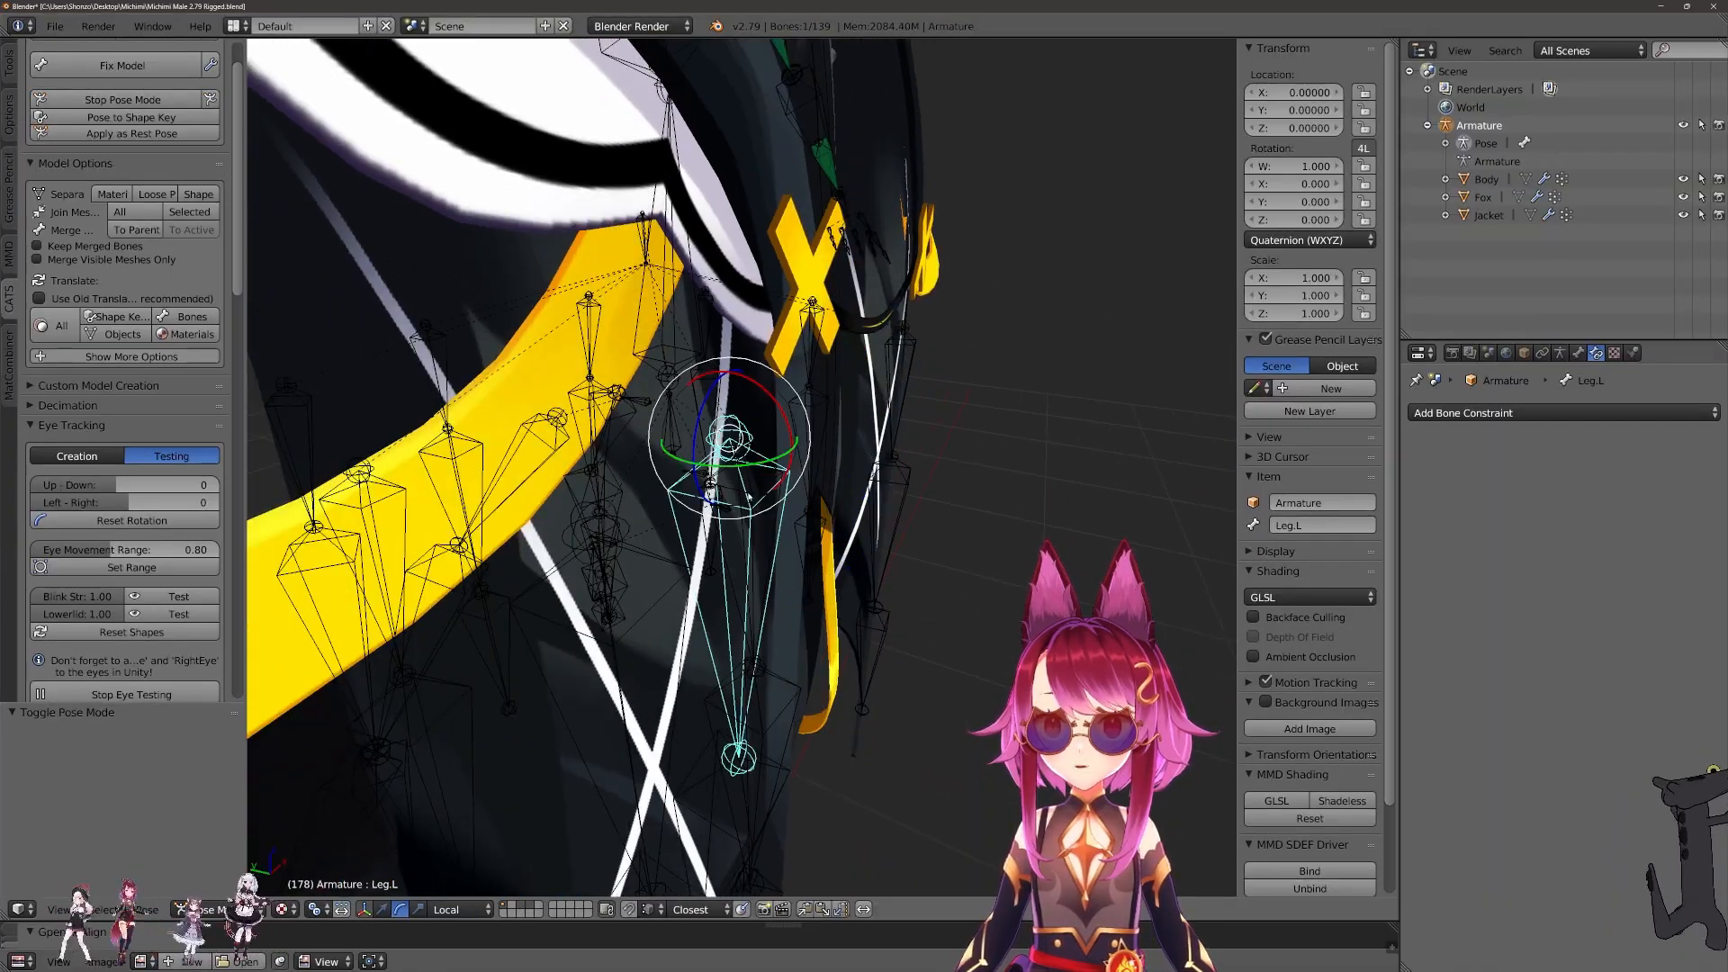
{"action": "right_click", "coordinate": [761, 497]}
{"action": "scroll", "coordinate": [794, 436], "scroll_direction": "up", "scroll_amount": 1}
{"action": "left_click_drag", "start_coordinate": [795, 429], "coordinate": [779, 381]}
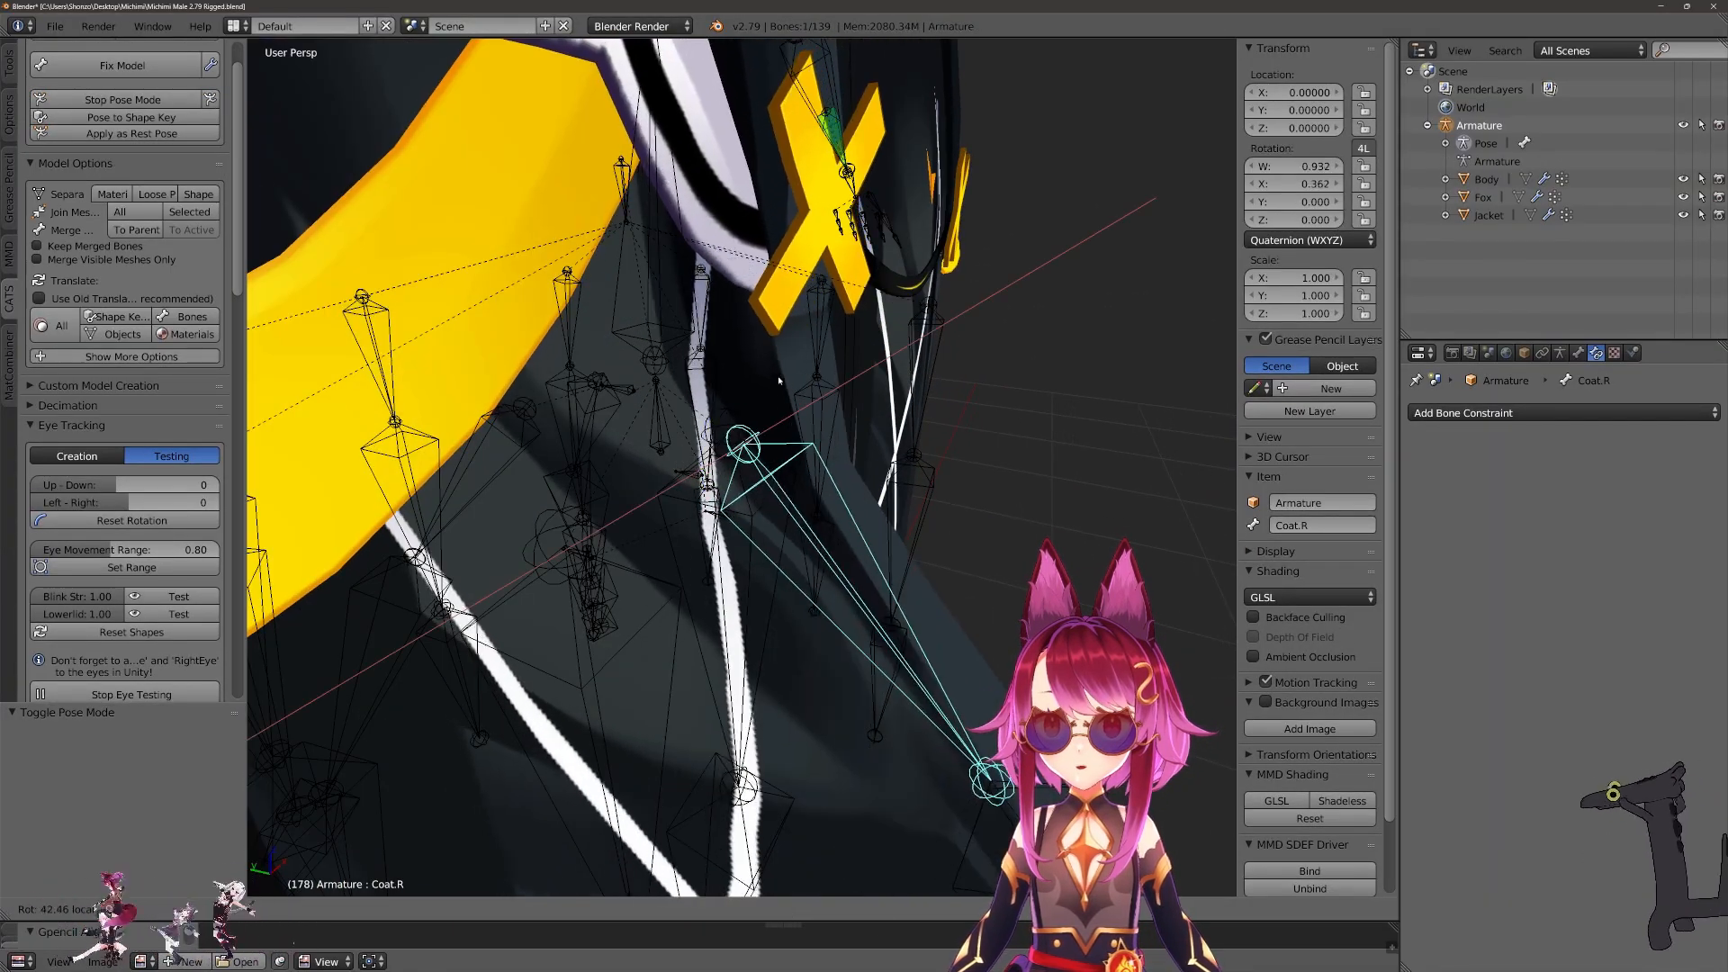
{"action": "key", "text": "ctrl+z"}
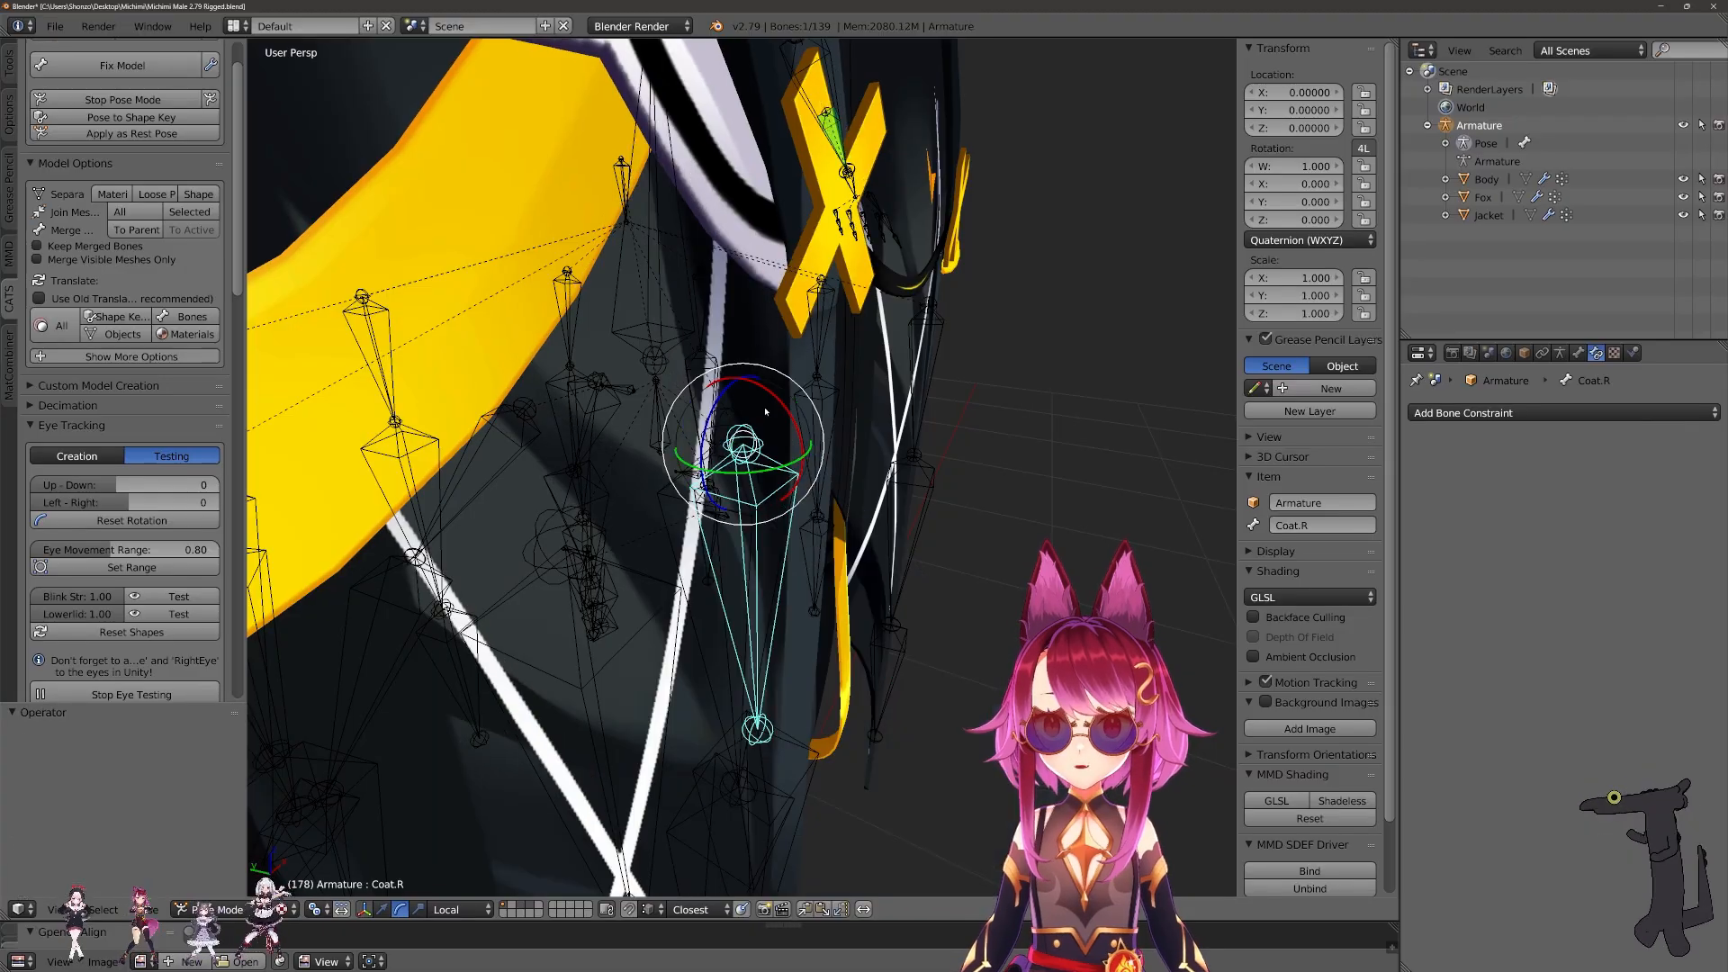
{"action": "left_click_drag", "start_coordinate": [785, 411], "coordinate": [765, 380]}
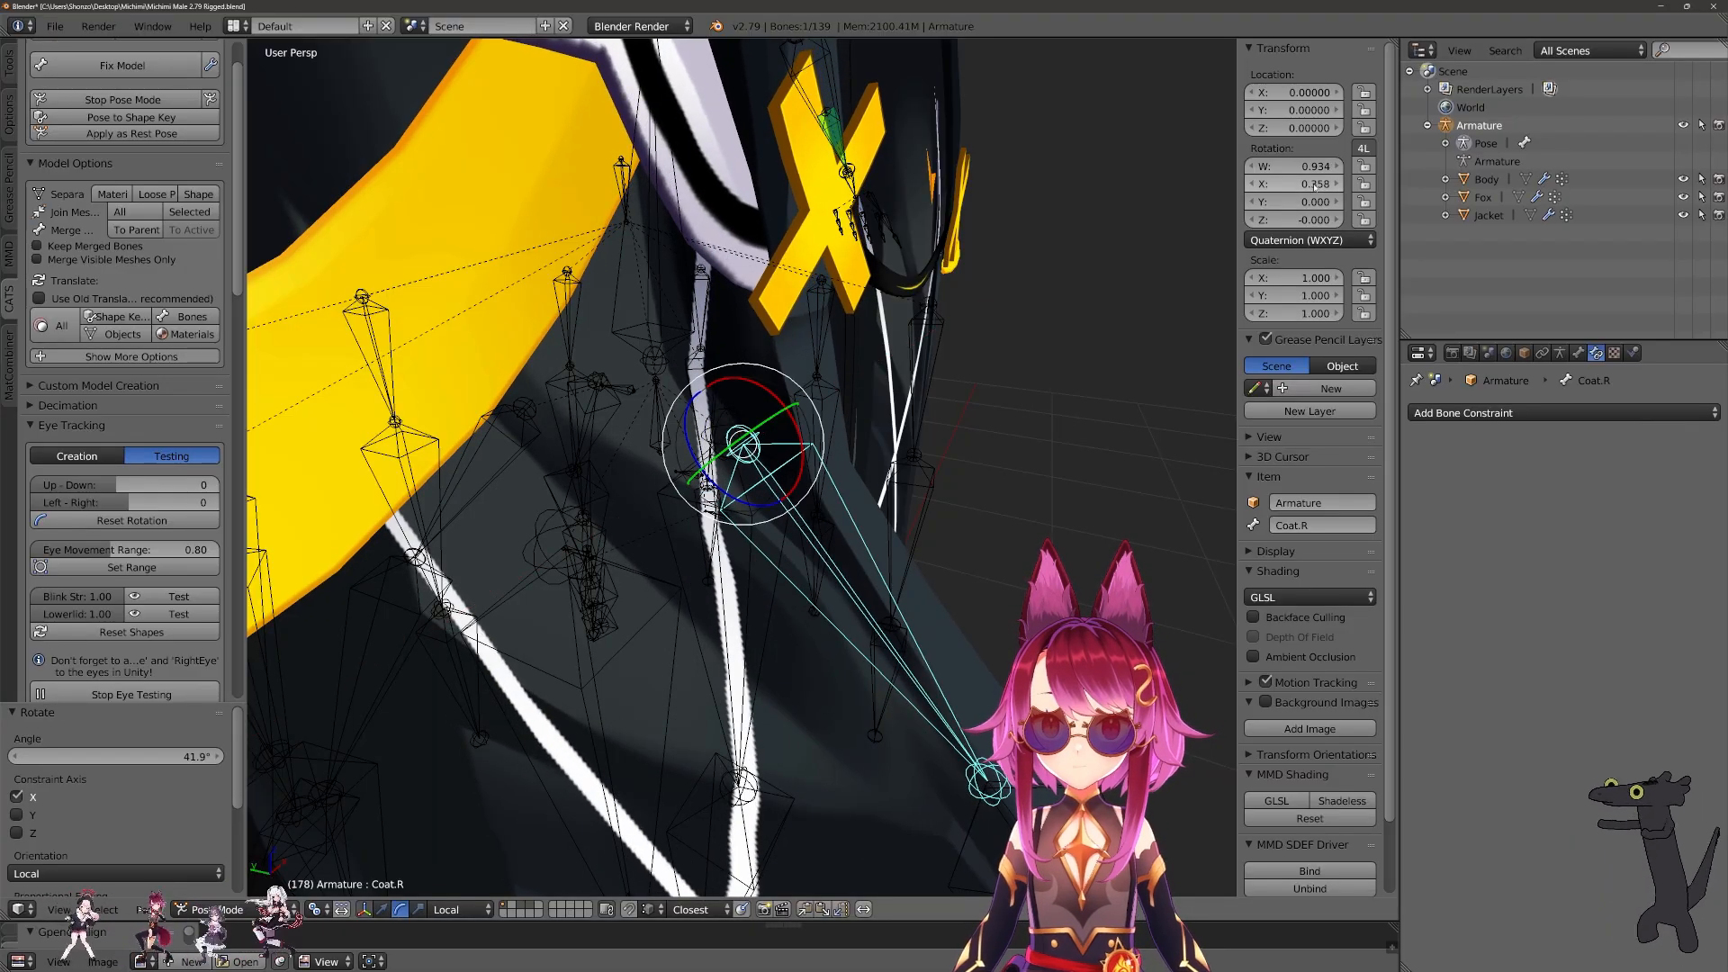
{"action": "key", "text": "ctrl+z"}
{"action": "left_click_drag", "start_coordinate": [789, 413], "coordinate": [679, 456]}
- Bend Coat.003.R about 35° and Coat.006.R about 53°, then clear all bone rotations
{"action": "middle_click_drag", "start_coordinate": [679, 456], "coordinate": [733, 397]}
{"action": "right_click", "coordinate": [758, 356]}
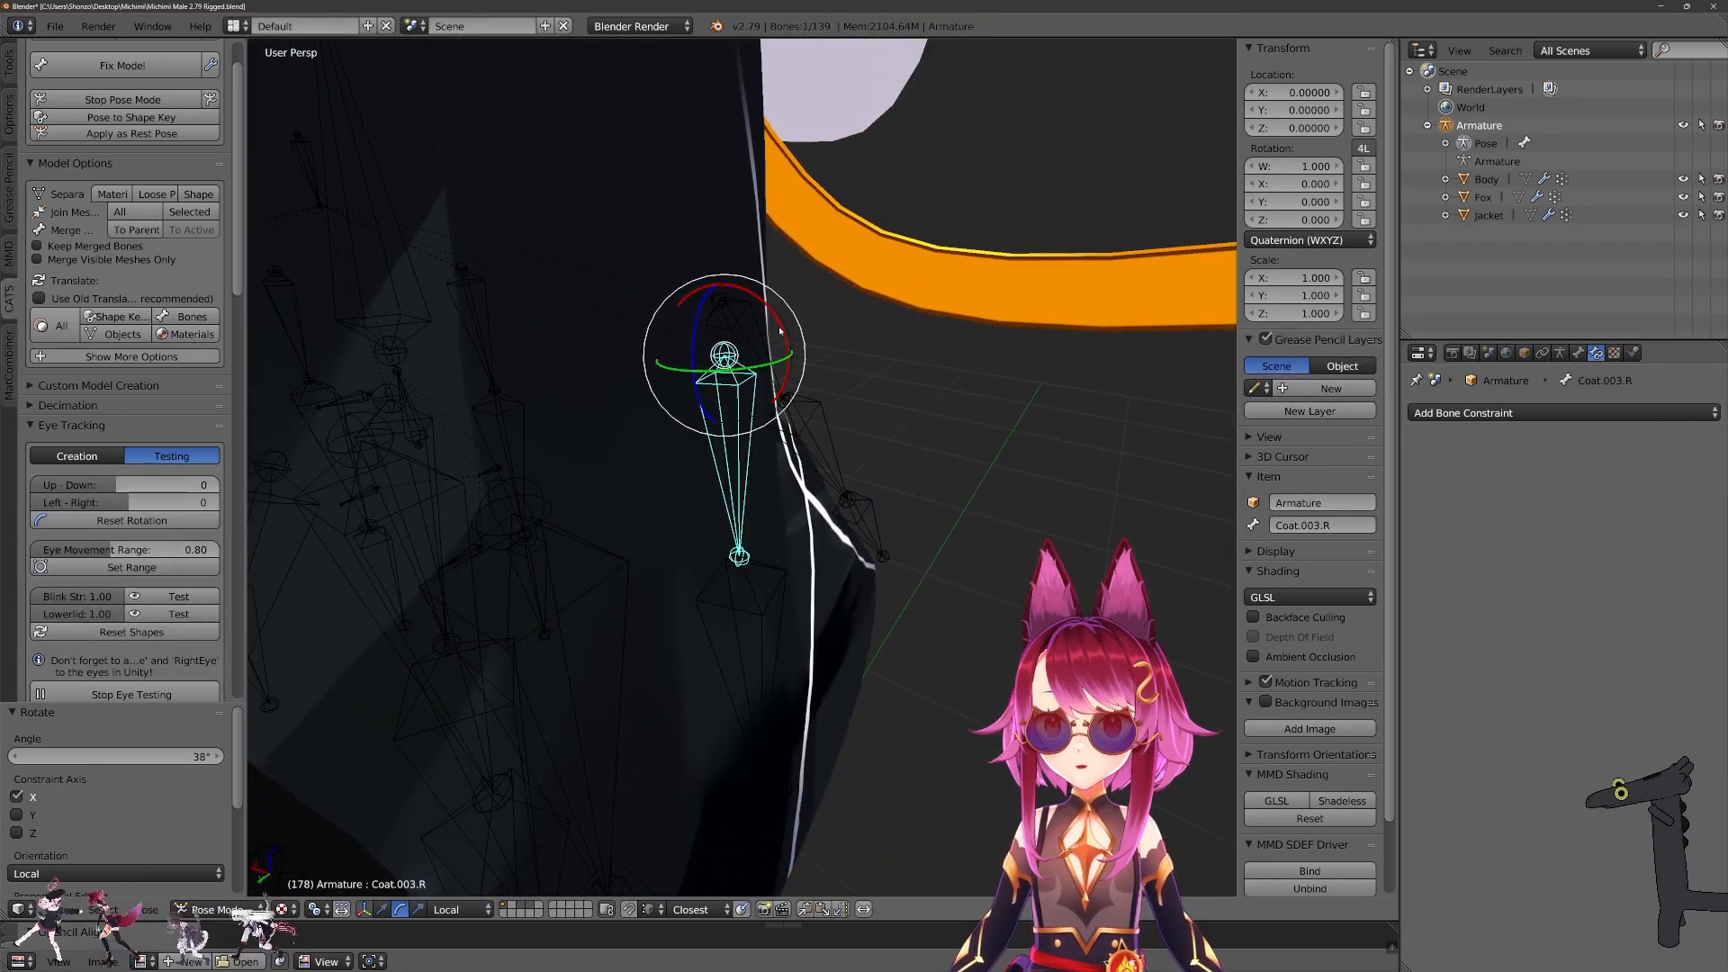
{"action": "left_click_drag", "start_coordinate": [780, 331], "coordinate": [761, 294]}
{"action": "middle_click_drag", "start_coordinate": [762, 294], "coordinate": [1088, 345]}
{"action": "right_click", "coordinate": [725, 441]}
{"action": "left_click_drag", "start_coordinate": [1136, 320], "coordinate": [1073, 263]}
{"action": "middle_click_drag", "start_coordinate": [1073, 264], "coordinate": [790, 462]}
{"action": "key", "text": "a"}
{"action": "key", "text": "alt+r"}
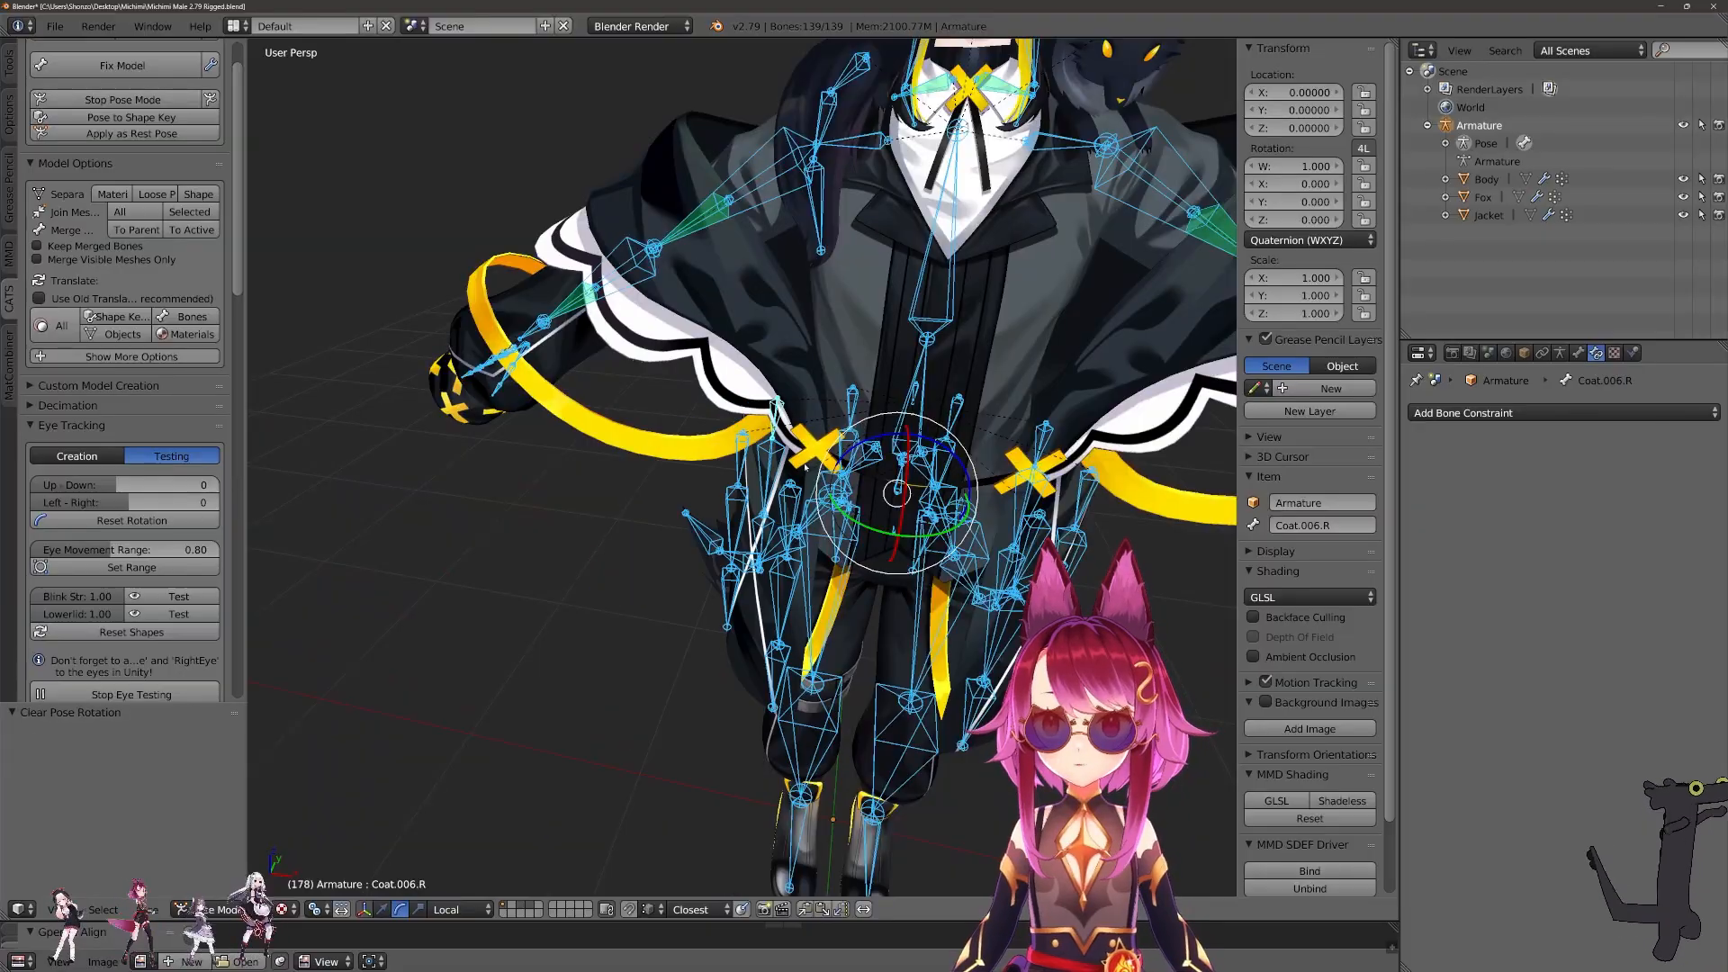
- Deselect the Blender bones, return to Unity, and swing the Hips to test the coat
{"action": "key", "text": "a"}
{"action": "left_click", "coordinate": [1659, 7]}
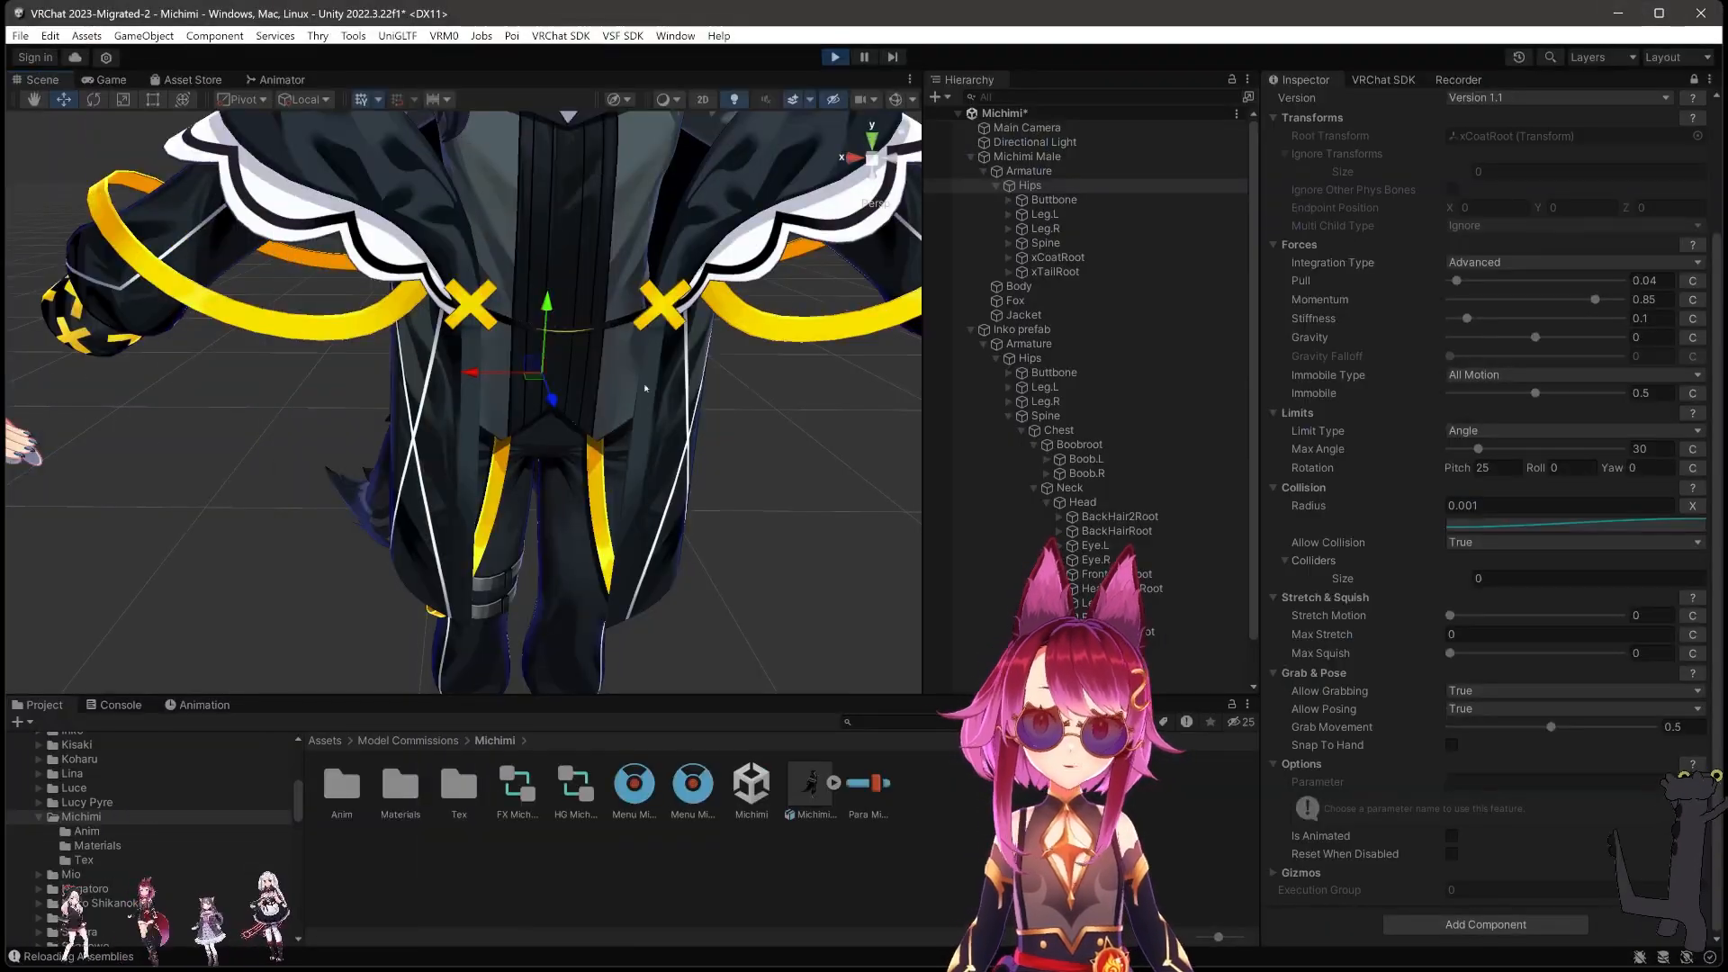
{"action": "left_click", "coordinate": [367, 381]}
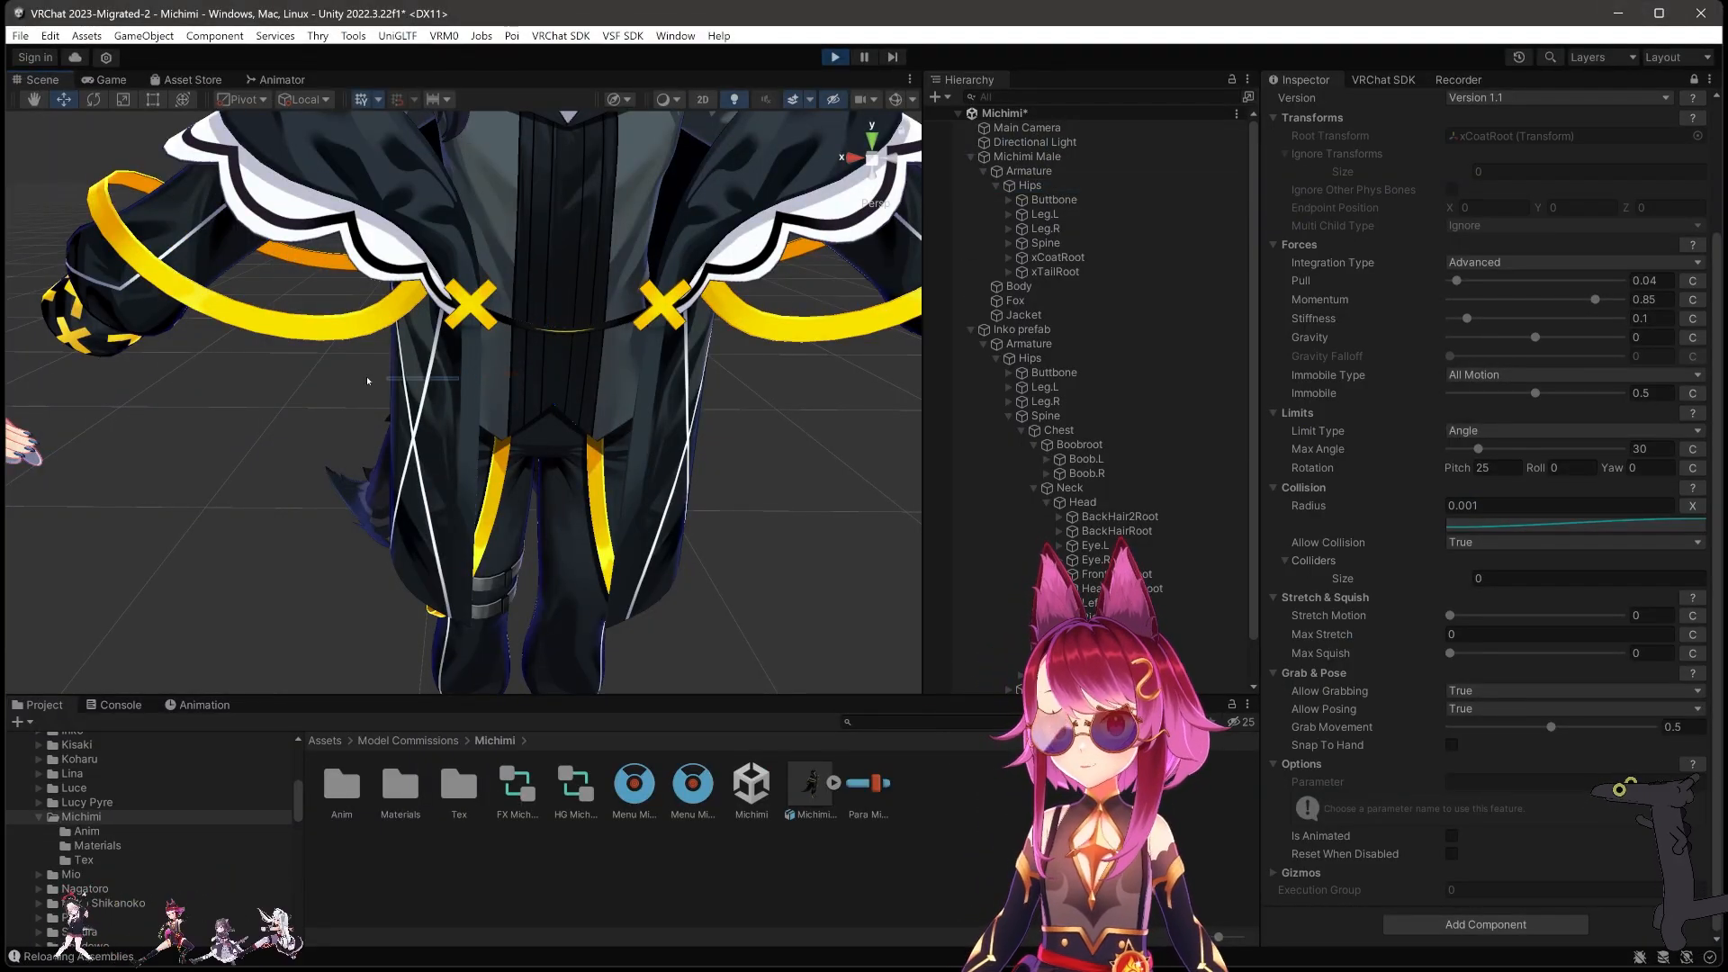
{"action": "left_click", "coordinate": [1041, 187]}
{"action": "left_click_drag", "start_coordinate": [490, 382], "coordinate": [576, 306]}
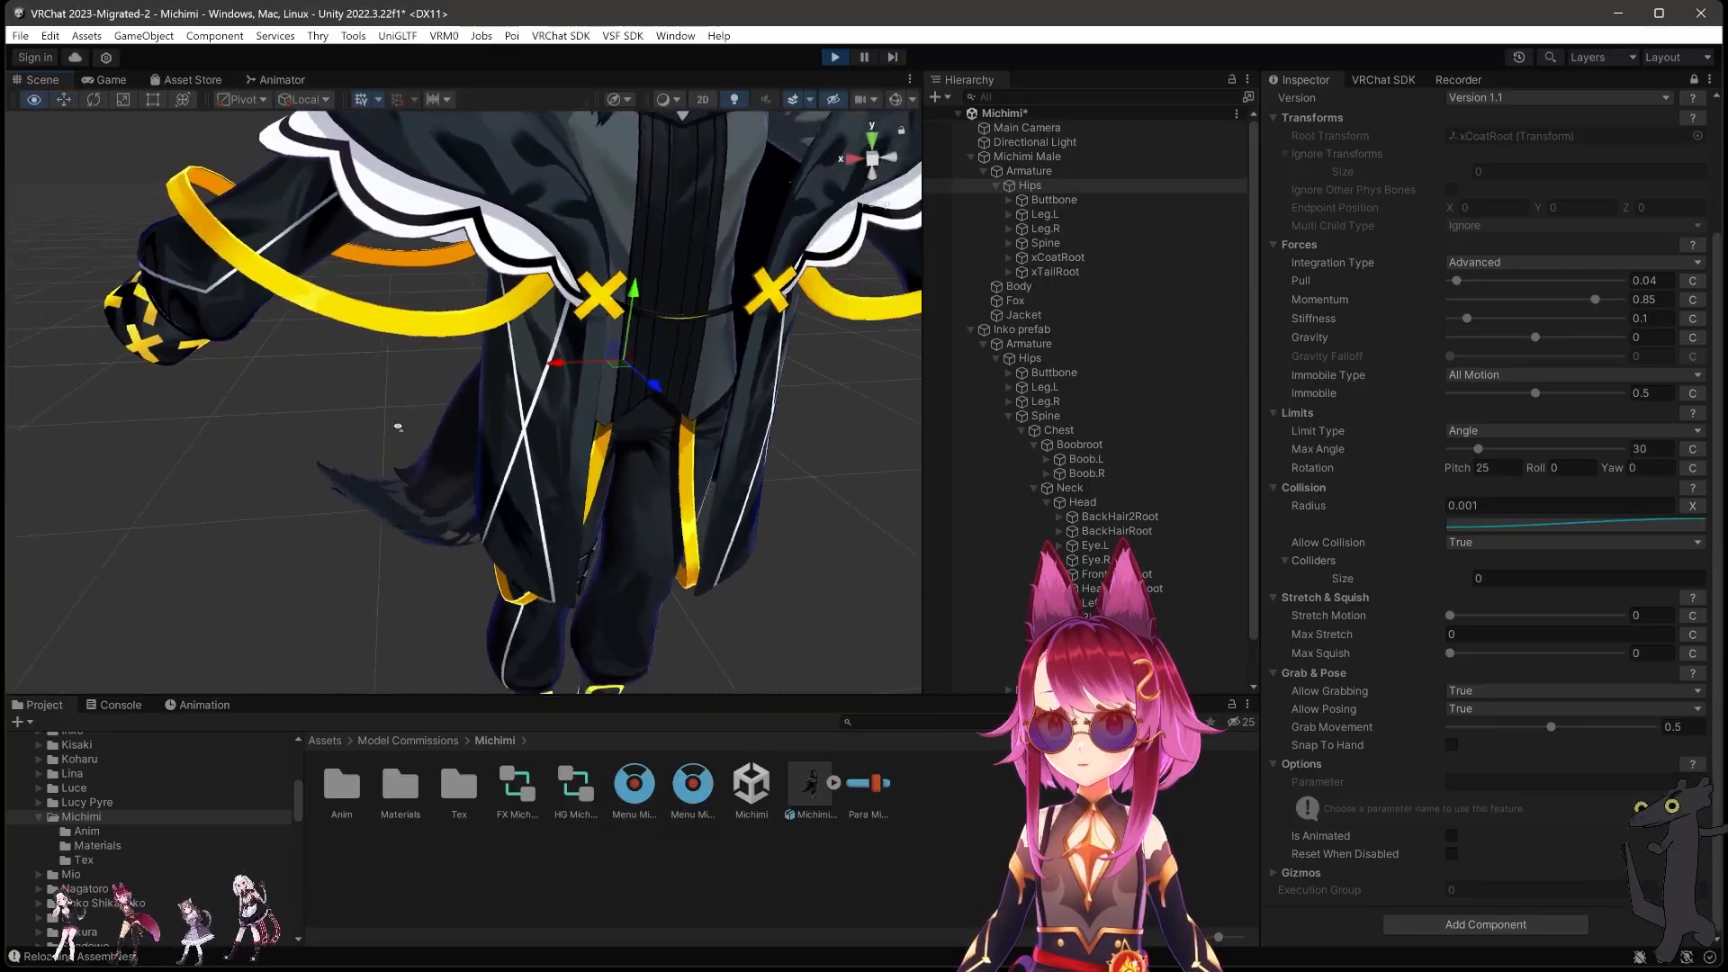
{"action": "left_click_drag", "start_coordinate": [397, 424], "coordinate": [666, 423], "text": "alt"}
{"action": "left_click_drag", "start_coordinate": [666, 422], "coordinate": [378, 324], "text": "alt"}
- Set the coat limit's Rotation Pitch to 0 and swing the Hips to watch the coat trail
{"action": "left_click", "coordinate": [1499, 469]}
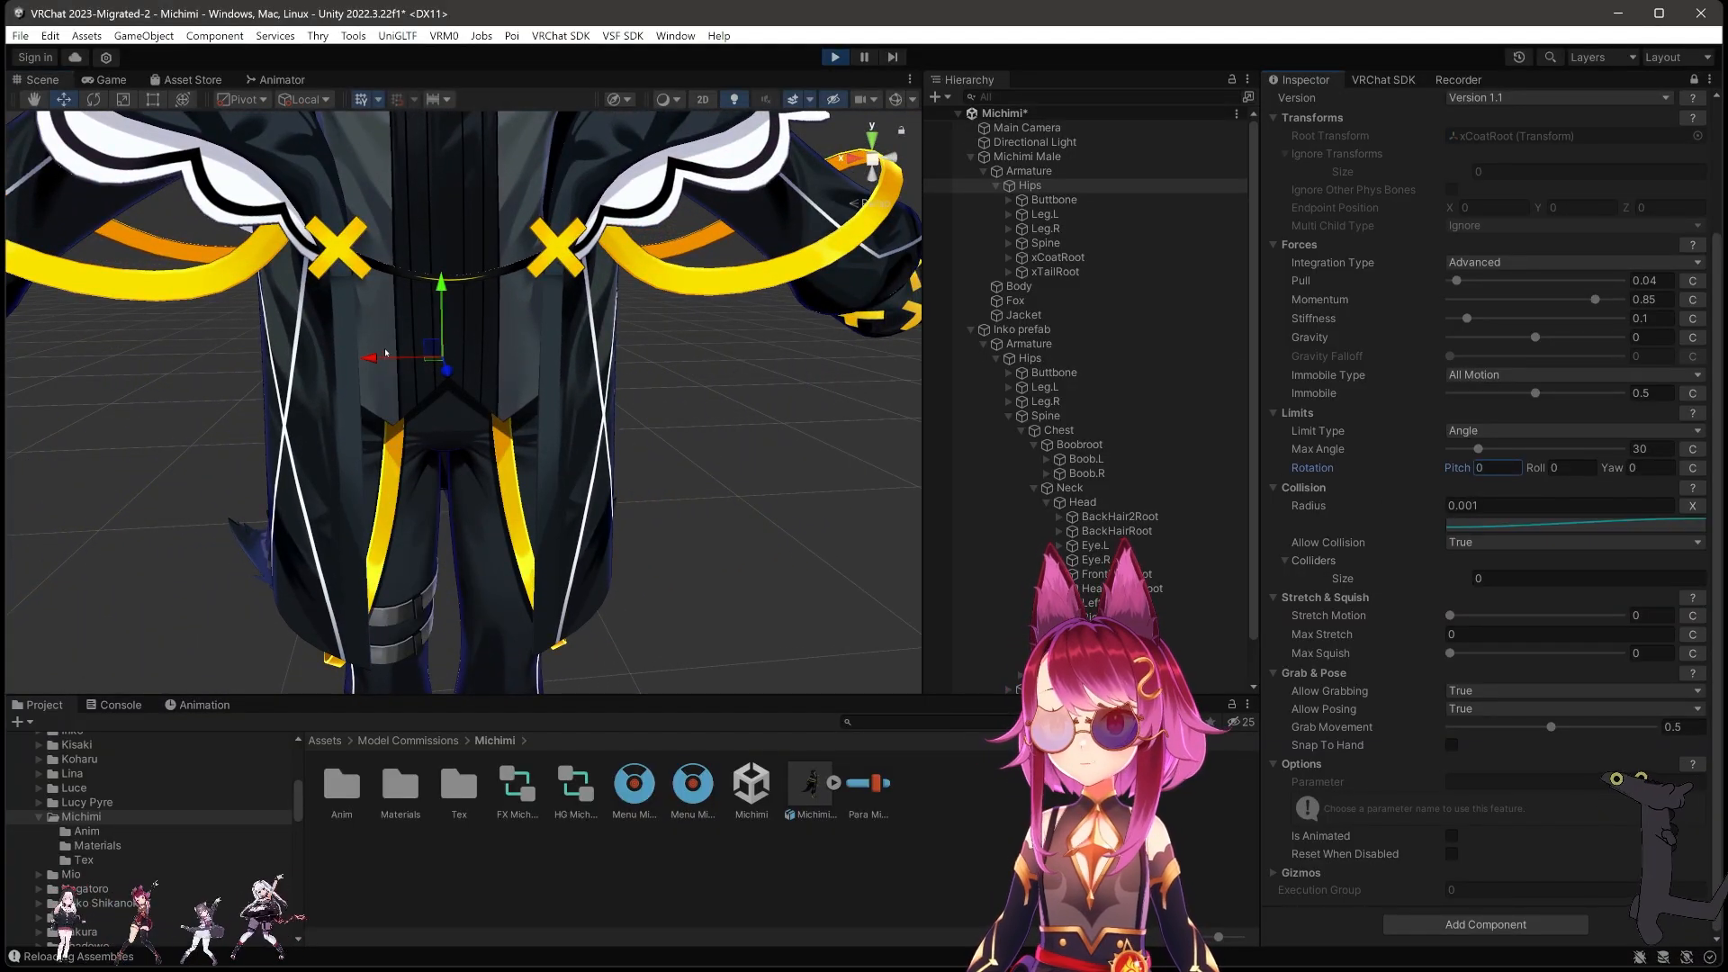
{"action": "left_click_drag", "start_coordinate": [385, 353], "coordinate": [693, 324]}
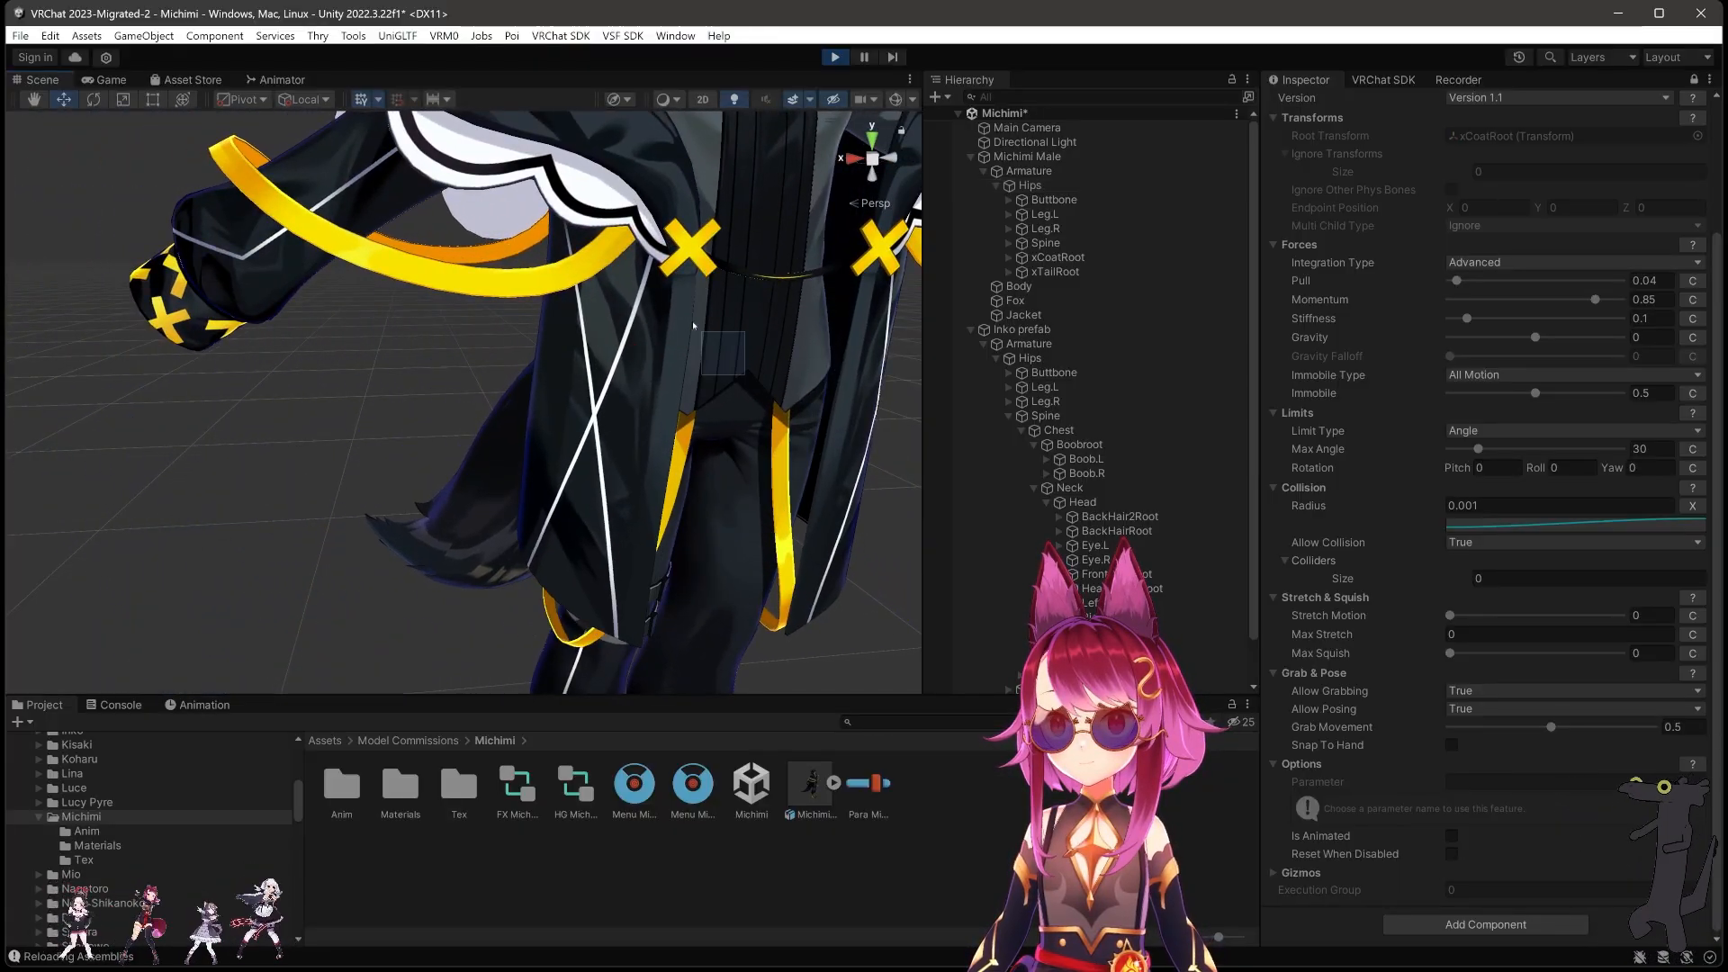
{"action": "left_click", "coordinate": [1031, 186]}
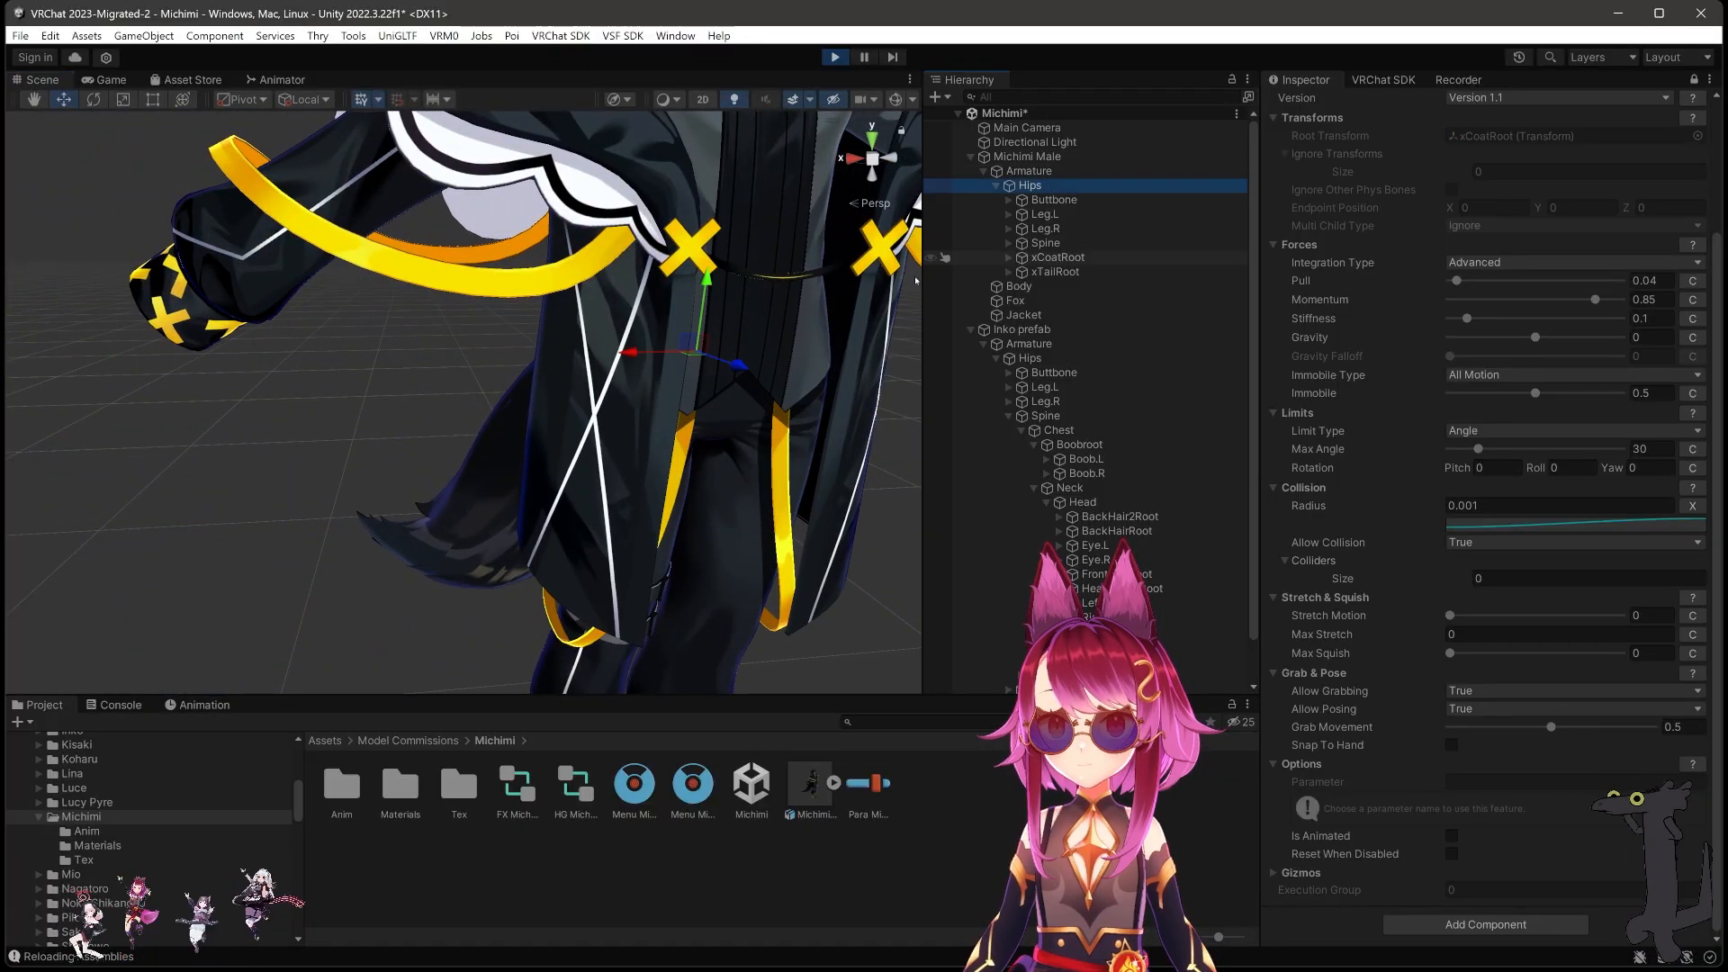
{"action": "left_click_drag", "start_coordinate": [744, 369], "coordinate": [596, 379]}
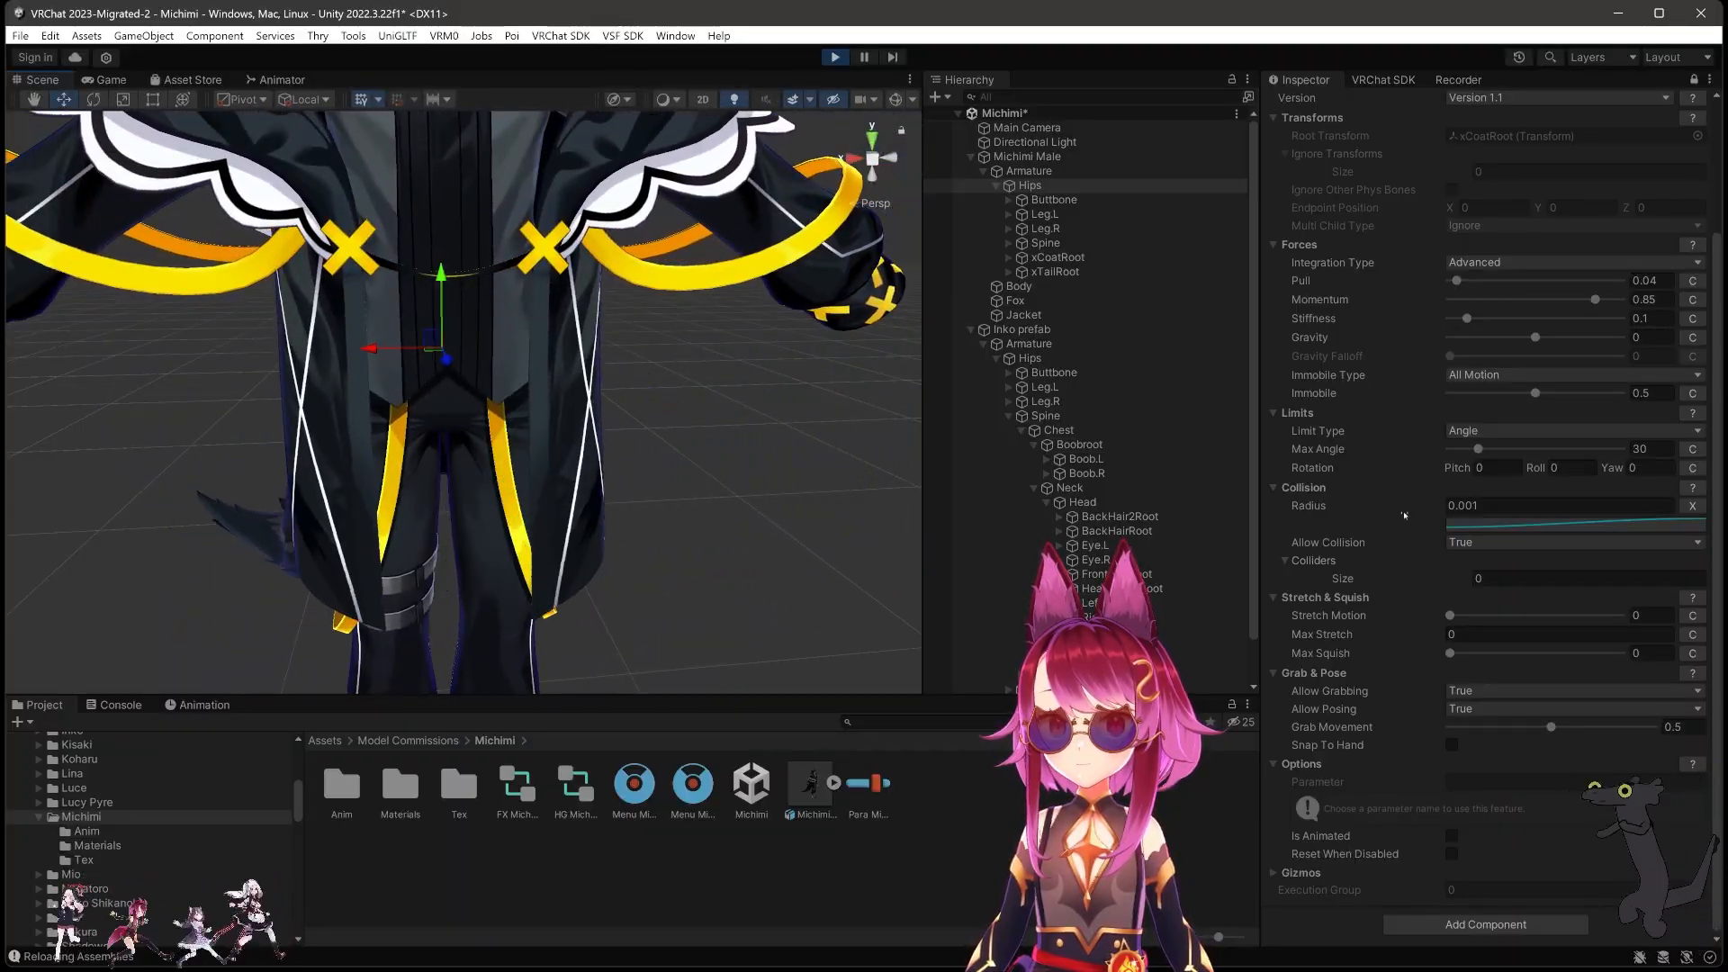
- Try coat limit values of 25 and 30, swinging the Hips to check the coat sway
{"action": "left_click", "coordinate": [1491, 469]}
{"action": "type", "text": "25"}
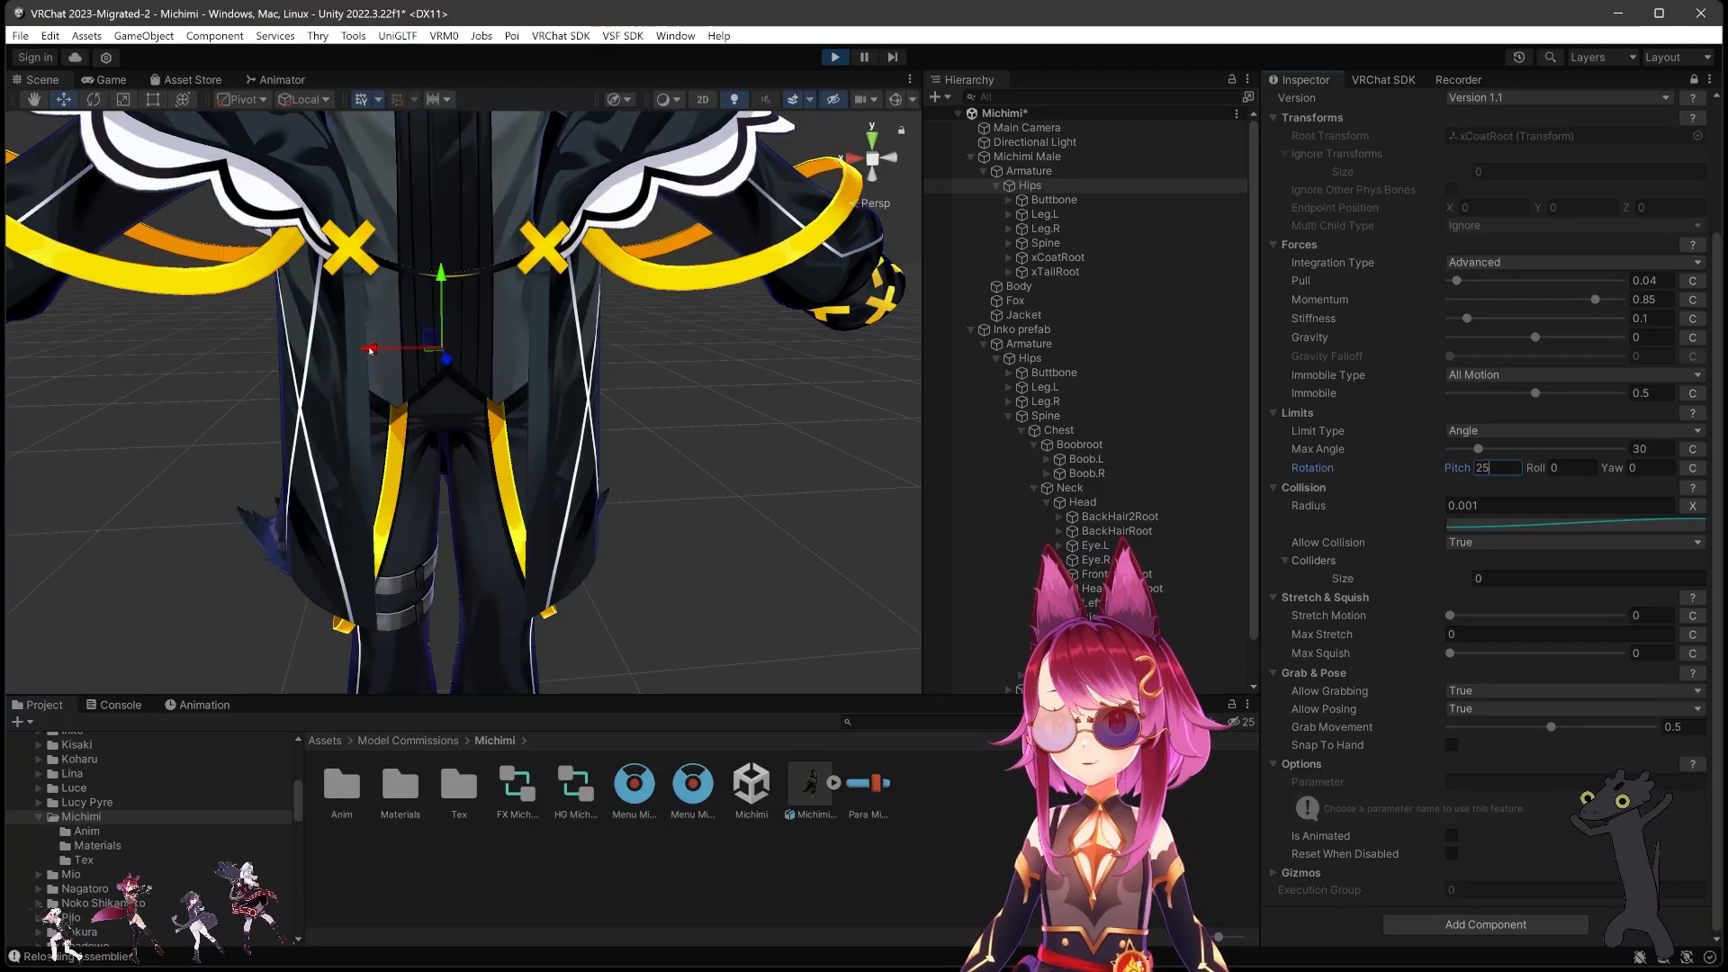
{"action": "key", "text": "Return"}
{"action": "left_click_drag", "start_coordinate": [321, 360], "coordinate": [375, 349]}
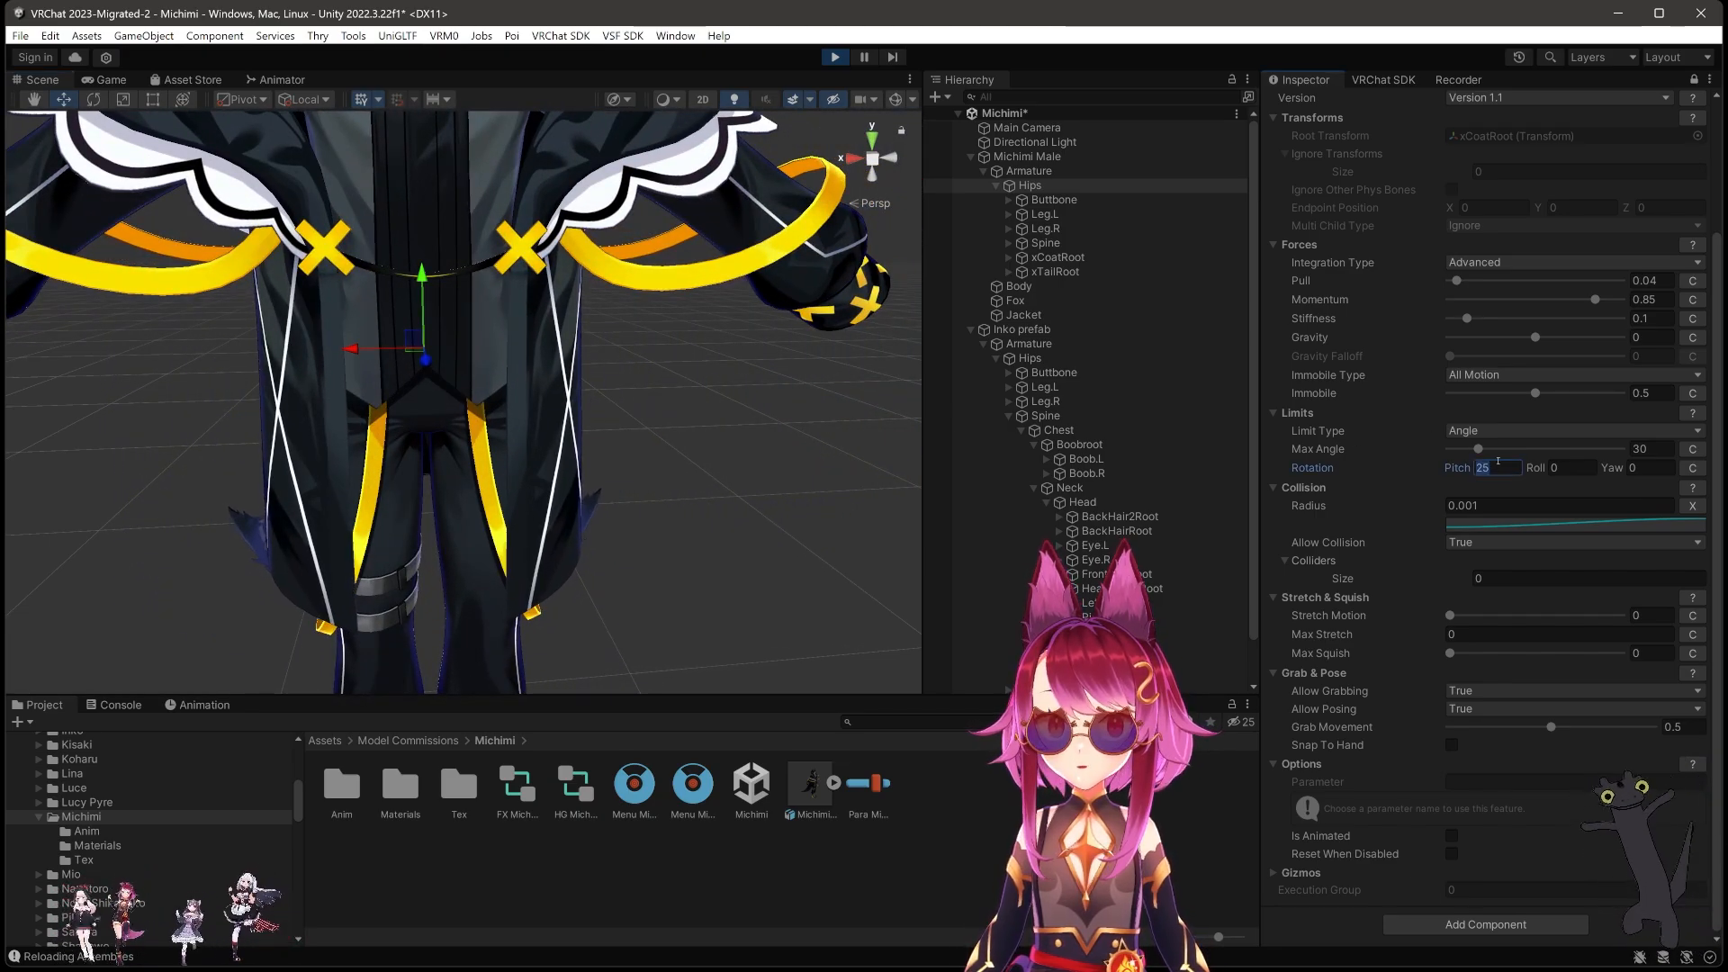
{"action": "type", "text": "30"}
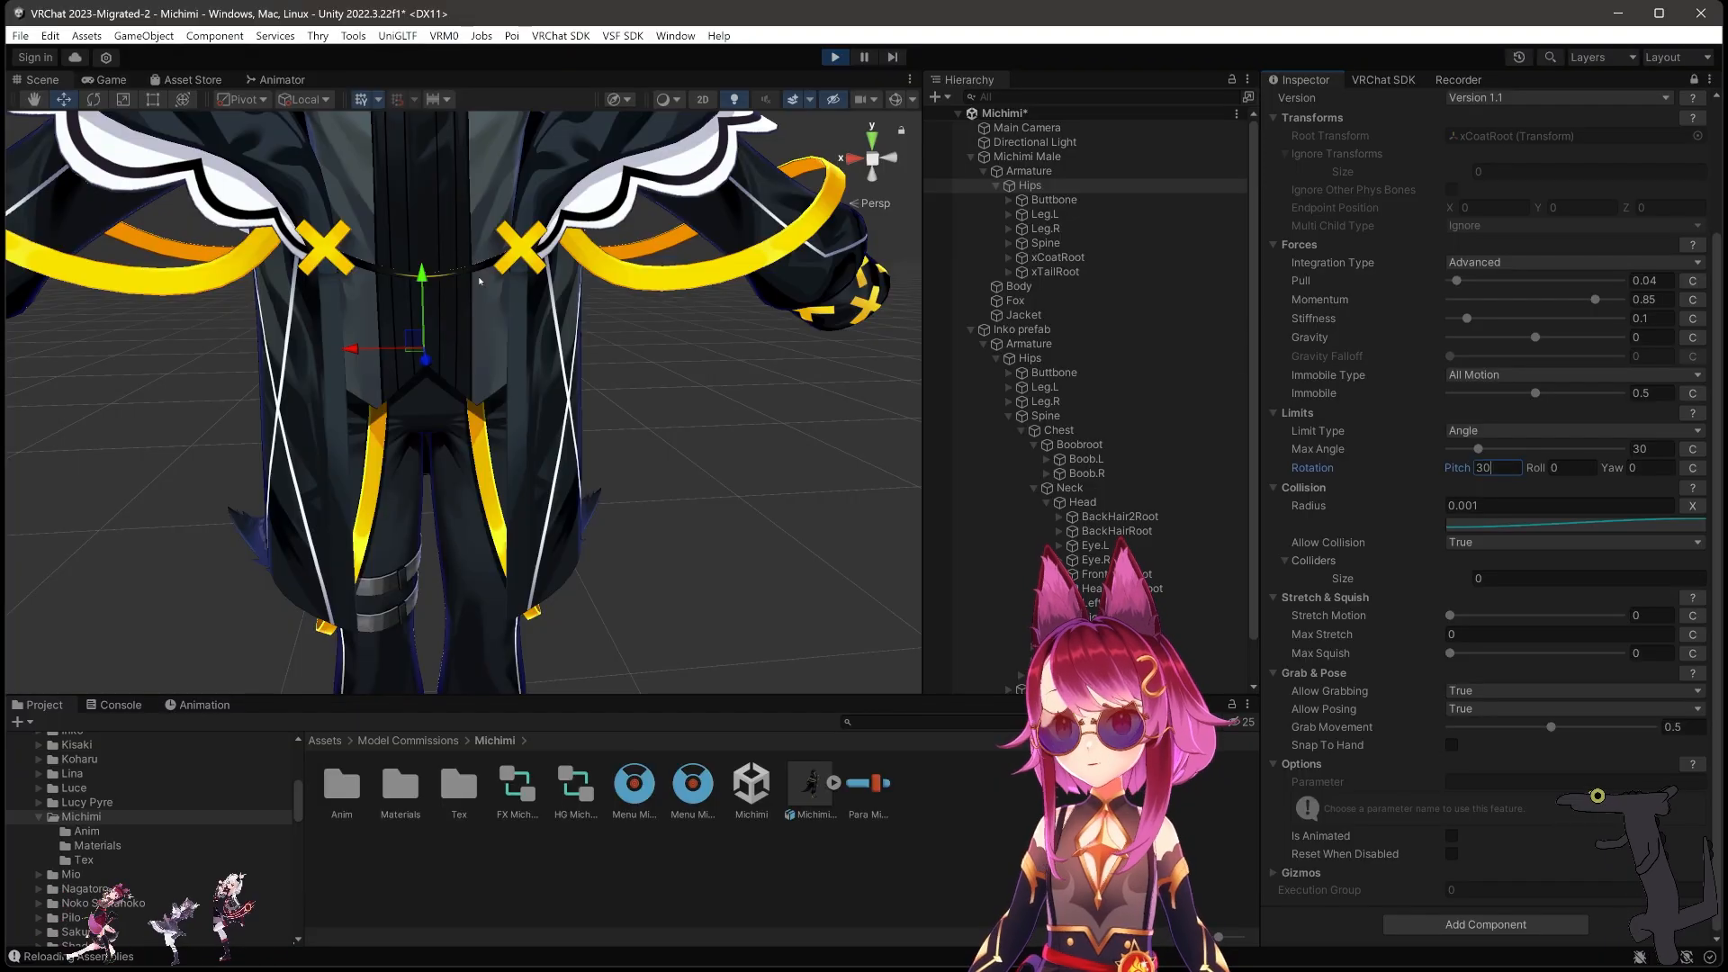
{"action": "left_click_drag", "start_coordinate": [353, 348], "coordinate": [596, 345]}
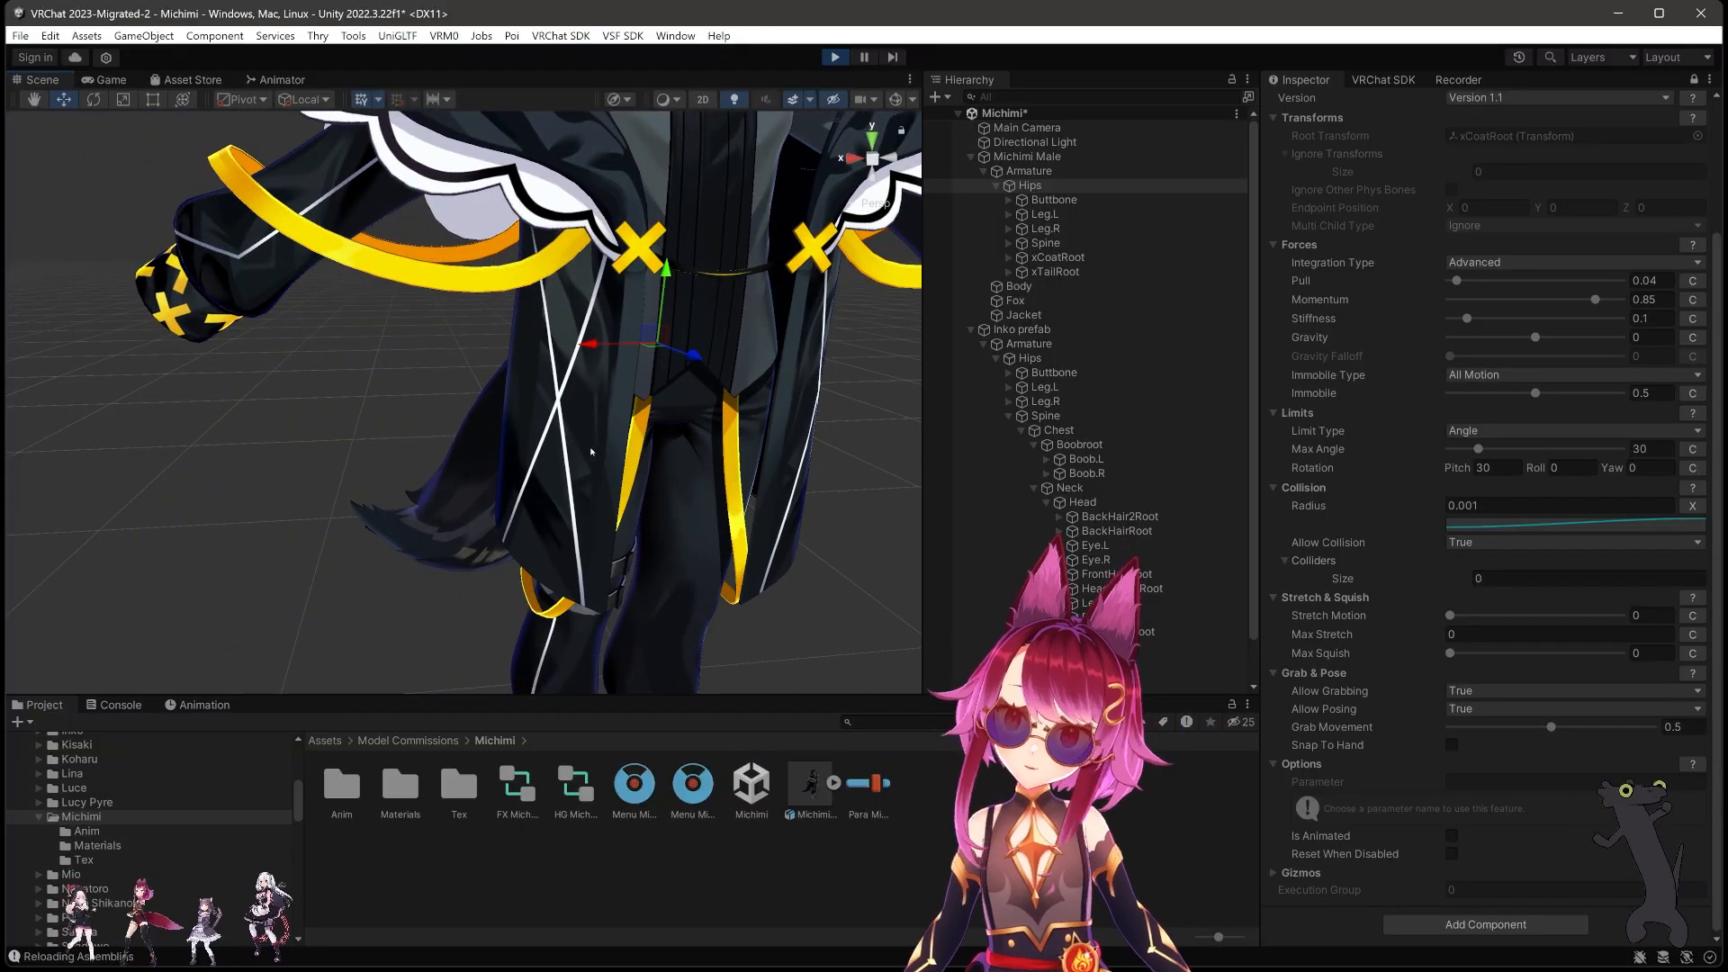
{"action": "left_click_drag", "start_coordinate": [596, 358], "coordinate": [698, 639]}
{"action": "left_click_drag", "start_coordinate": [676, 343], "coordinate": [338, 369]}
- Set the coat limit to a Max Angle of 50 with Rotation Pitch 45
{"action": "left_click", "coordinate": [1501, 469]}
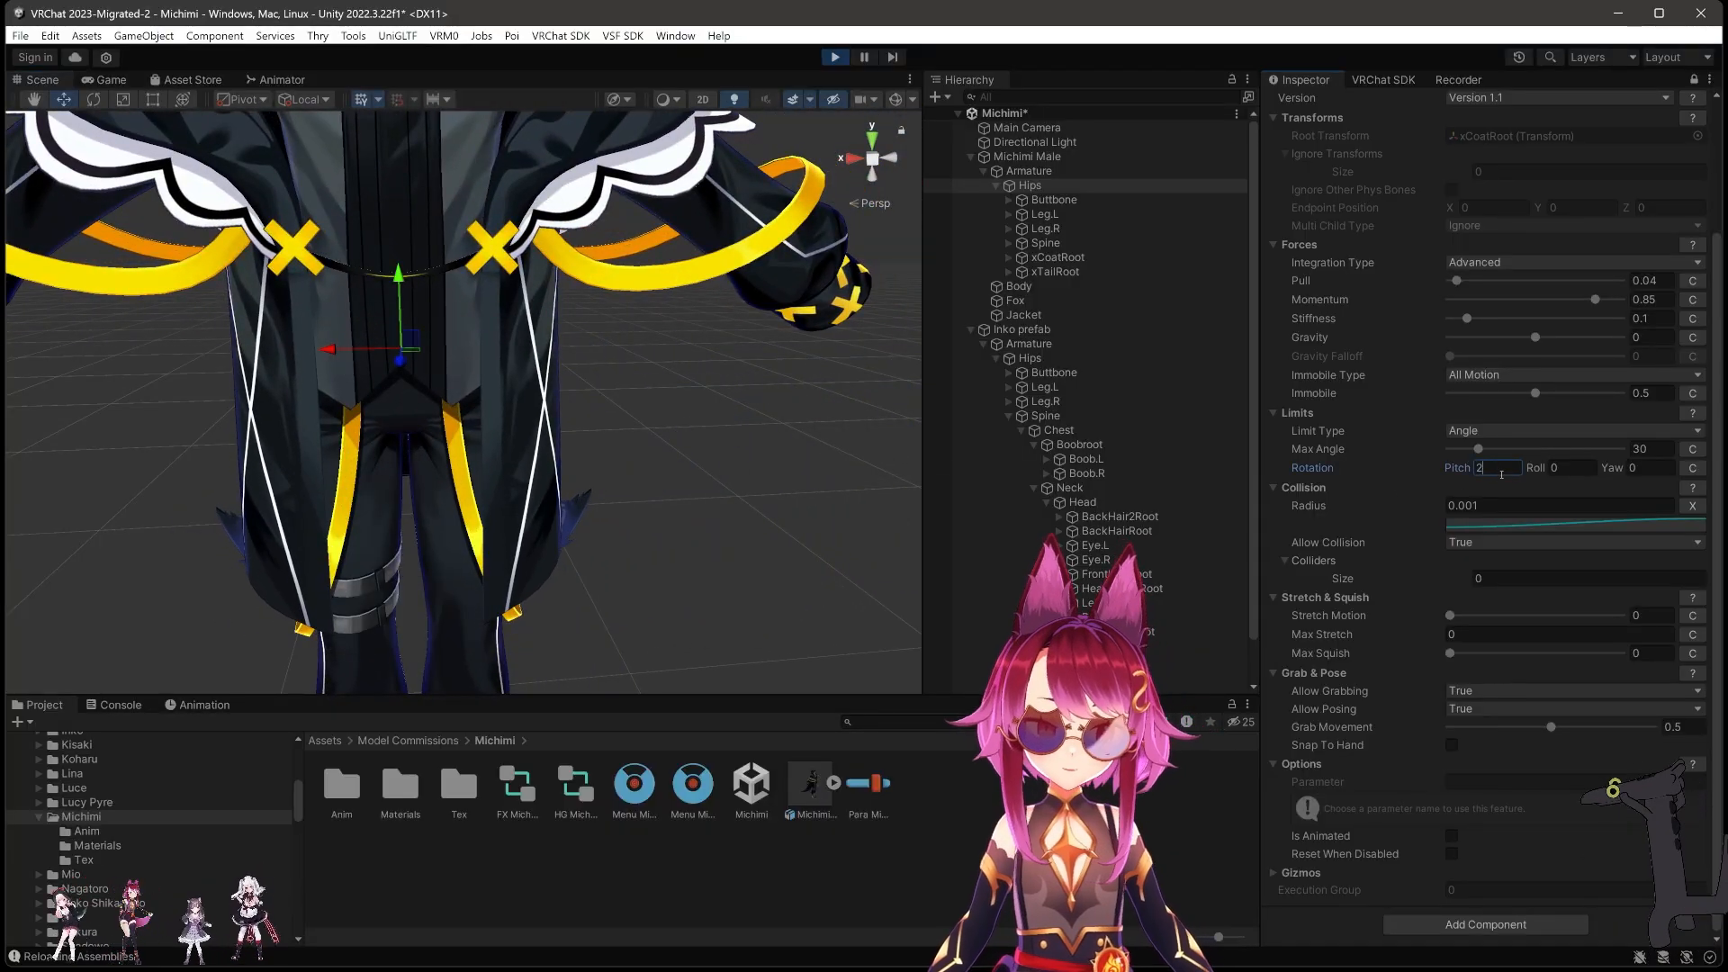
{"action": "left_click_drag", "start_coordinate": [338, 349], "coordinate": [276, 306]}
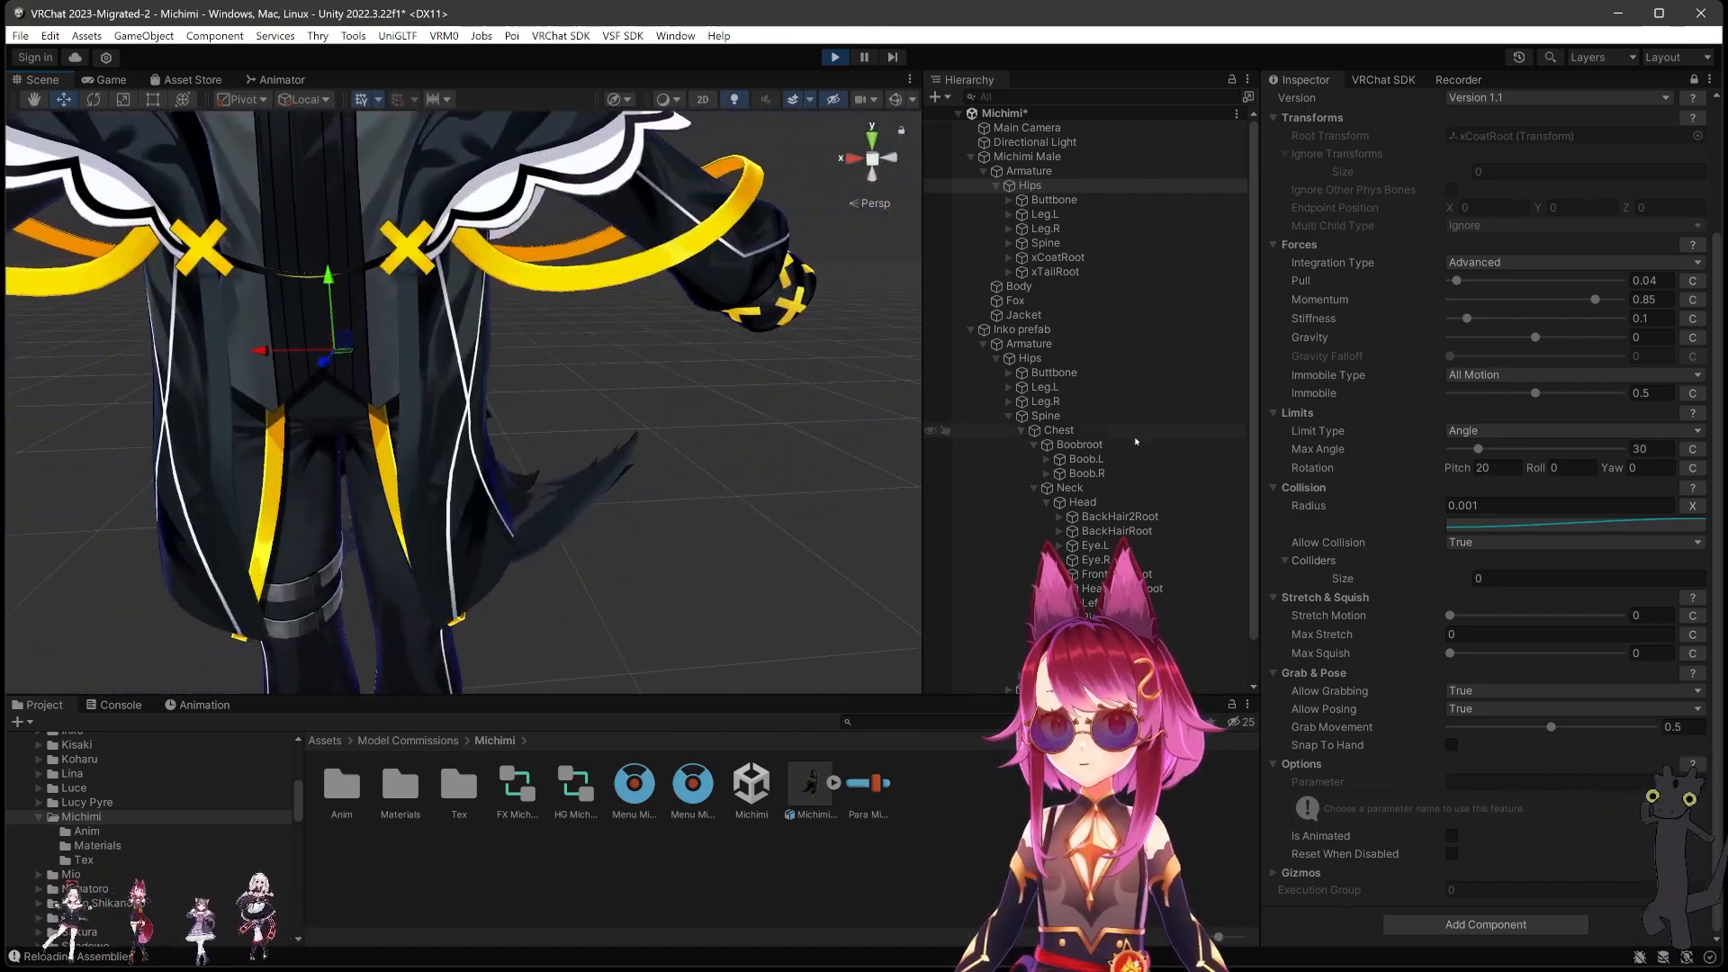
{"action": "left_click", "coordinate": [1500, 468]}
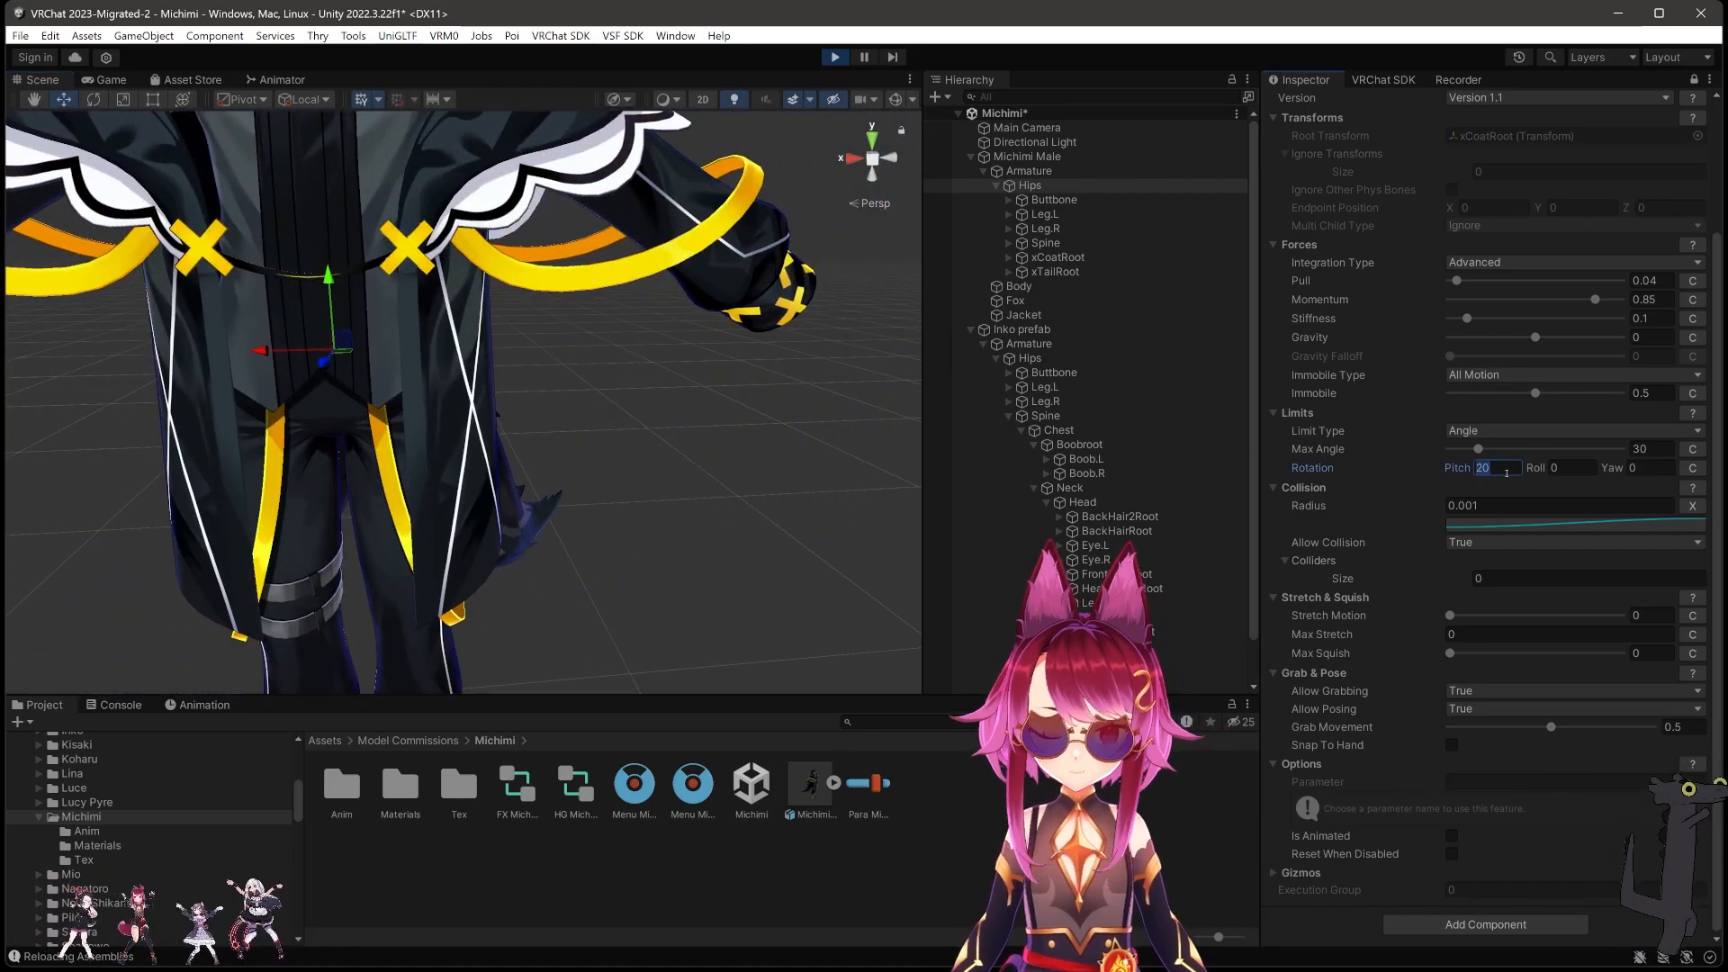
{"action": "type", "text": "50"}
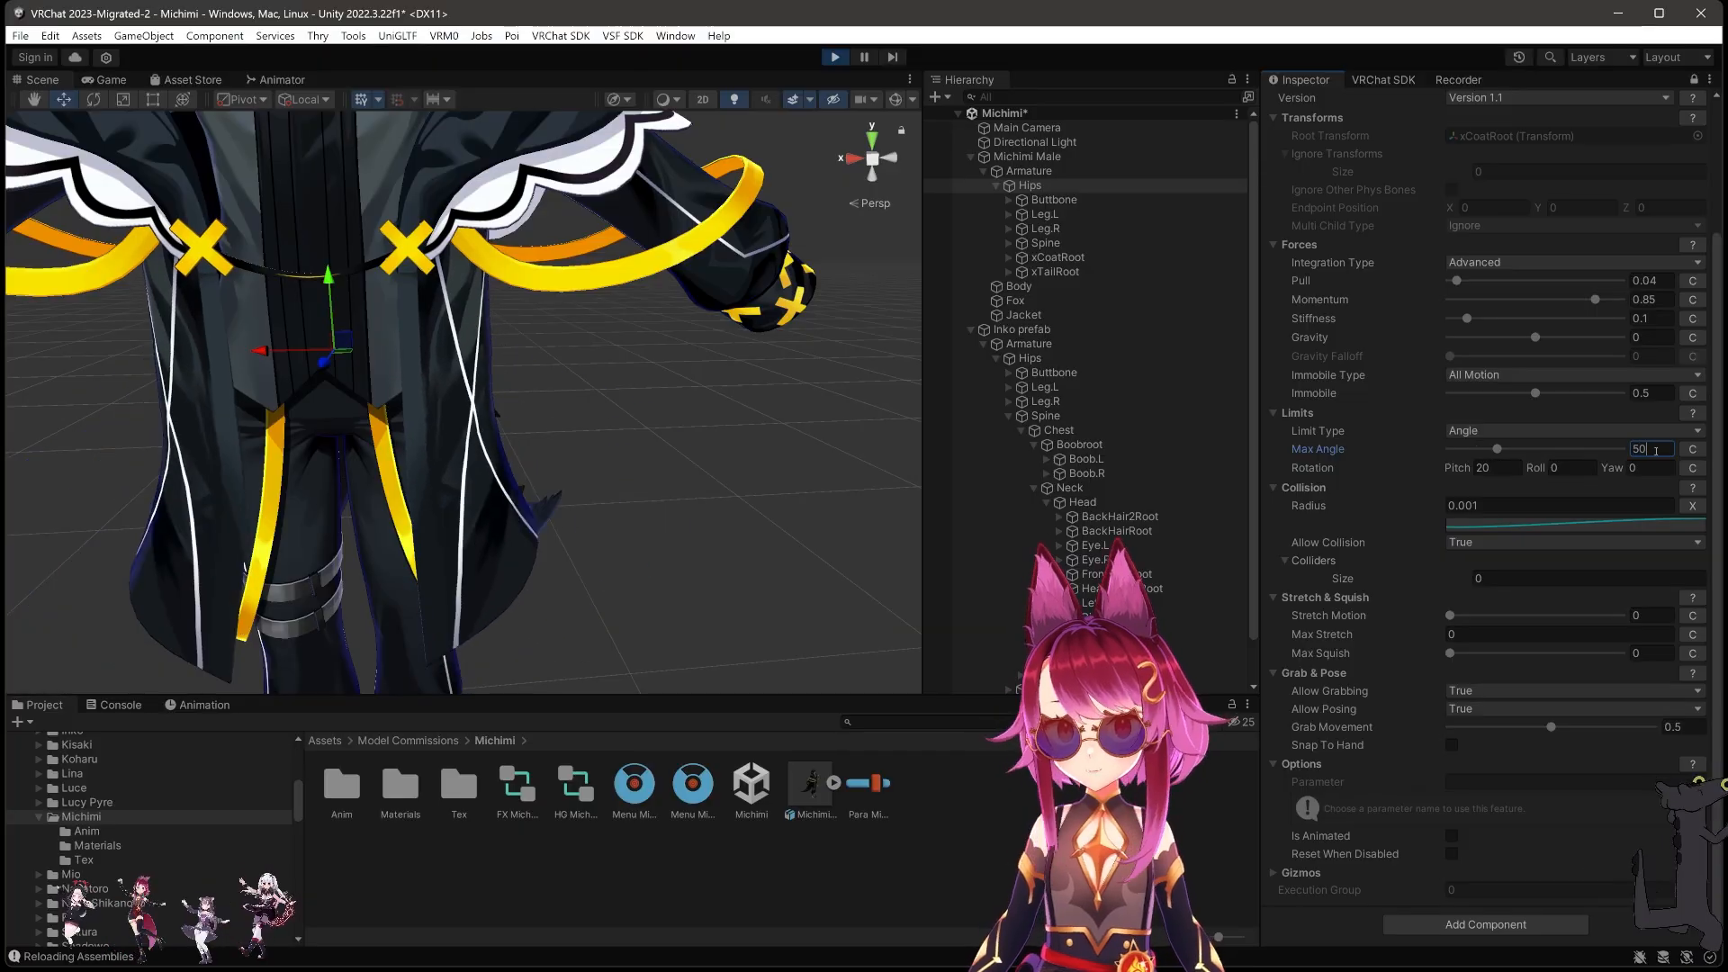
{"action": "left_click", "coordinate": [1501, 468]}
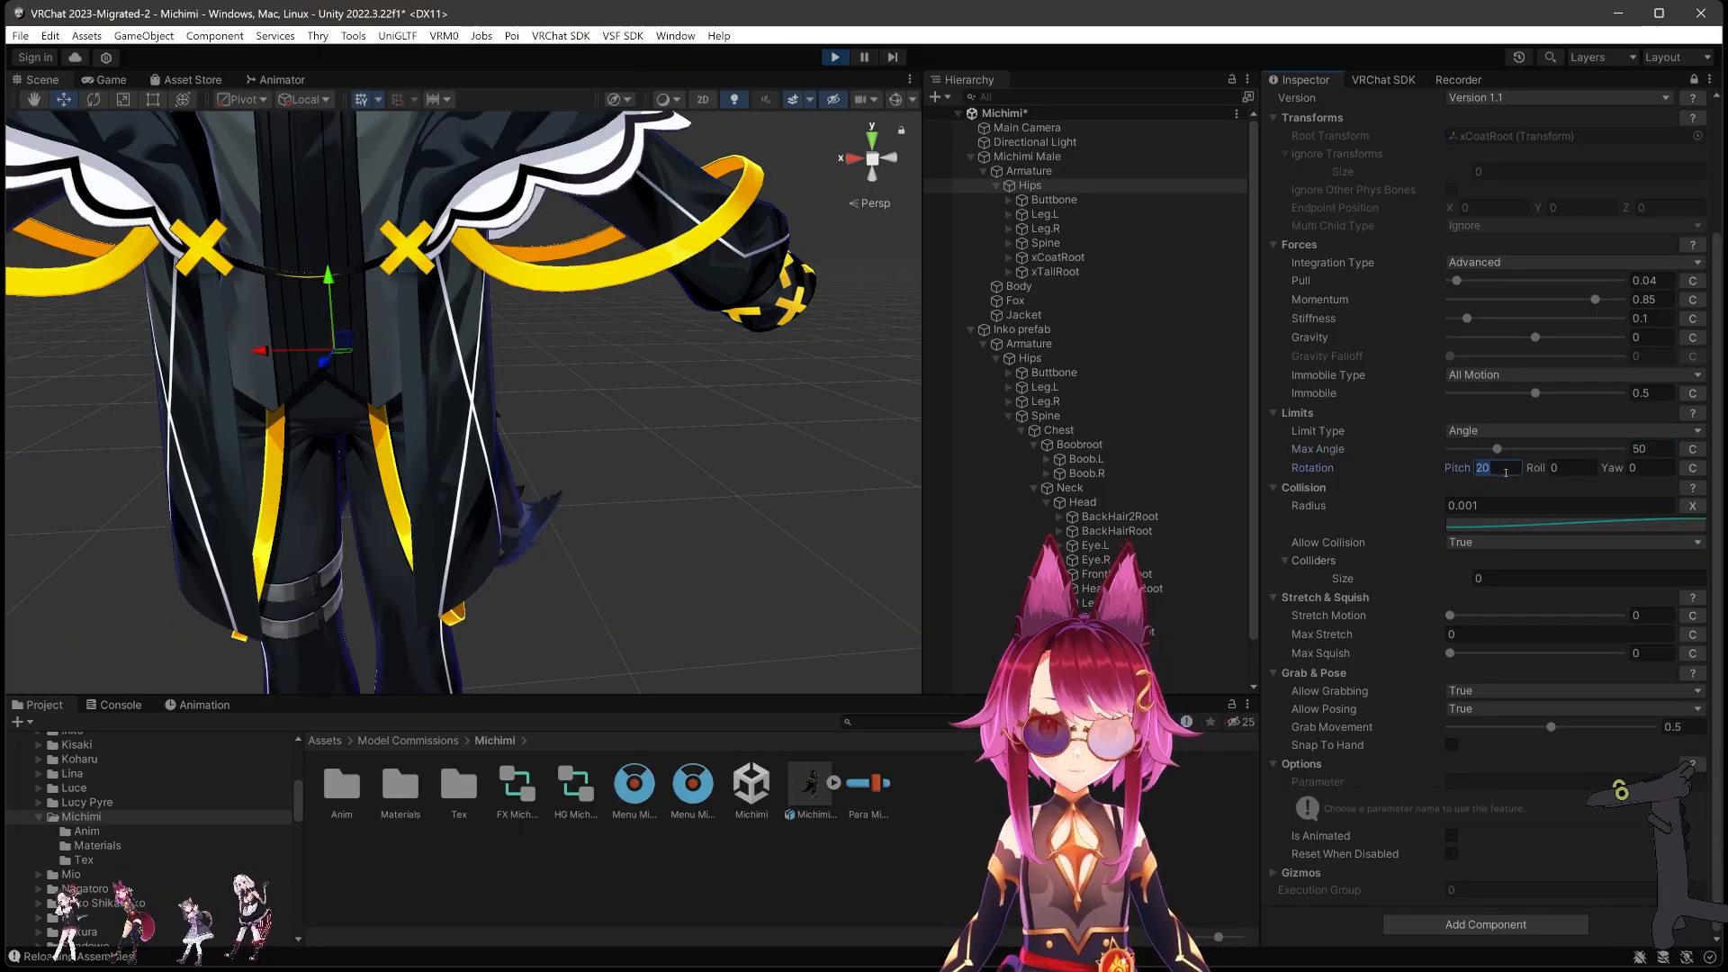
{"action": "left_click_drag", "start_coordinate": [290, 349], "coordinate": [126, 329]}
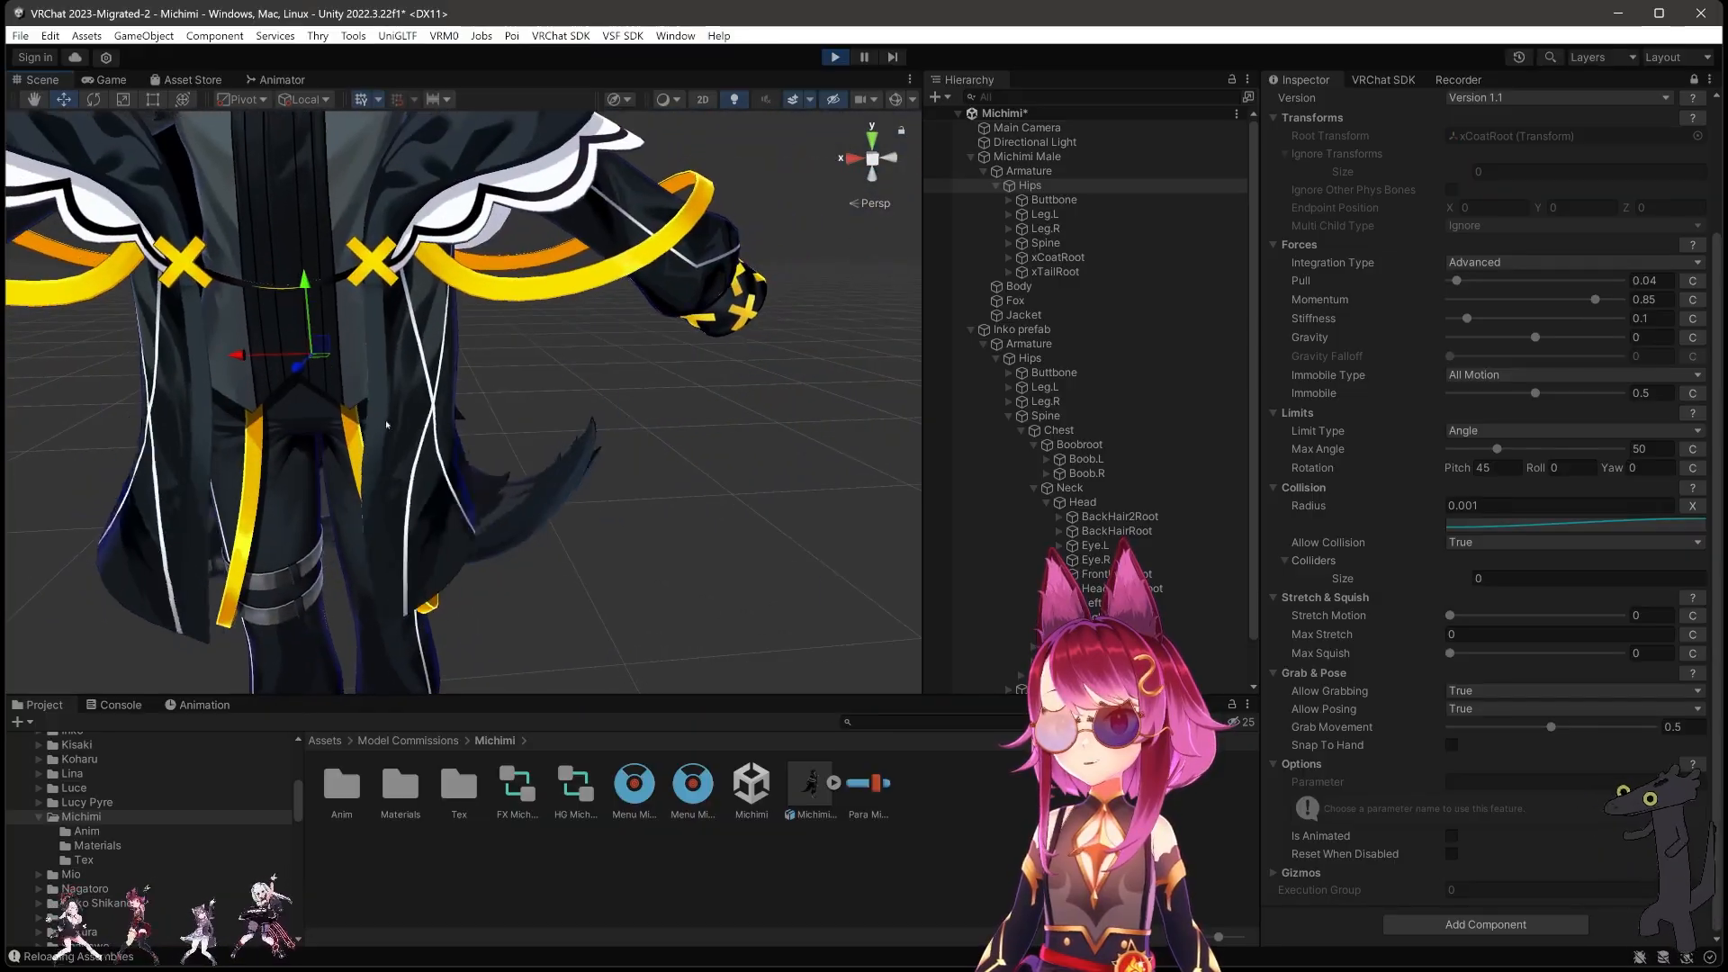
- Reselect the Hips and swing the character side to side to watch the coat sway
{"action": "left_click", "coordinate": [126, 342]}
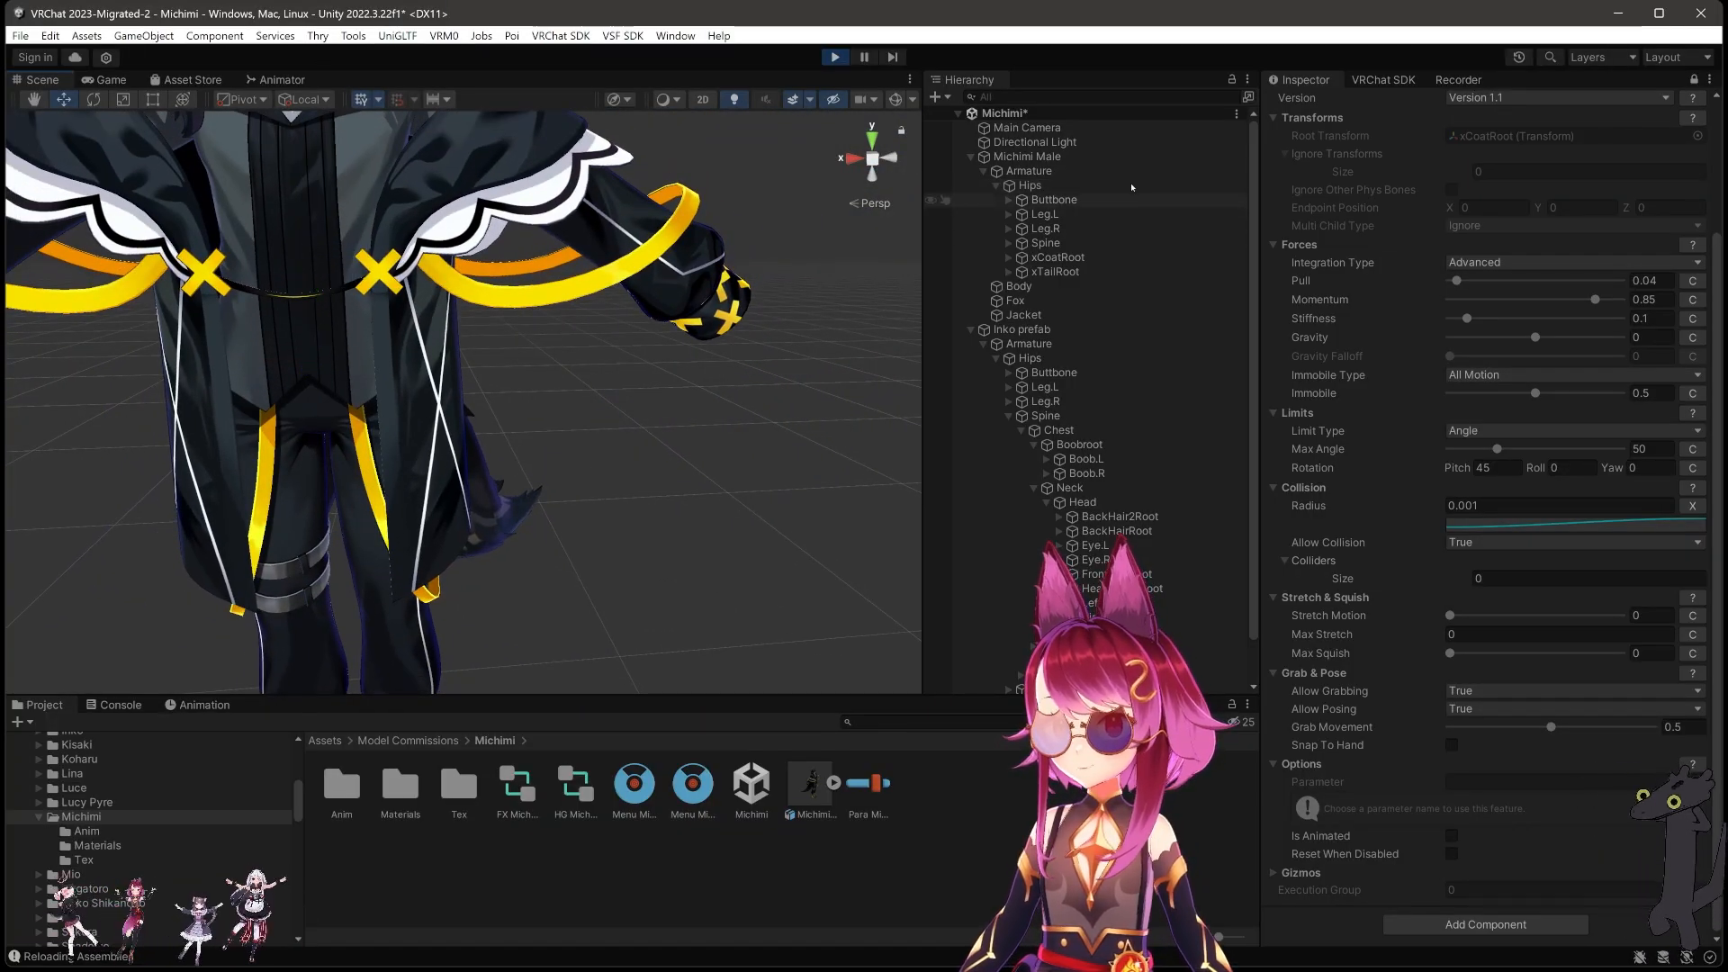
{"action": "left_click", "coordinate": [1030, 185]}
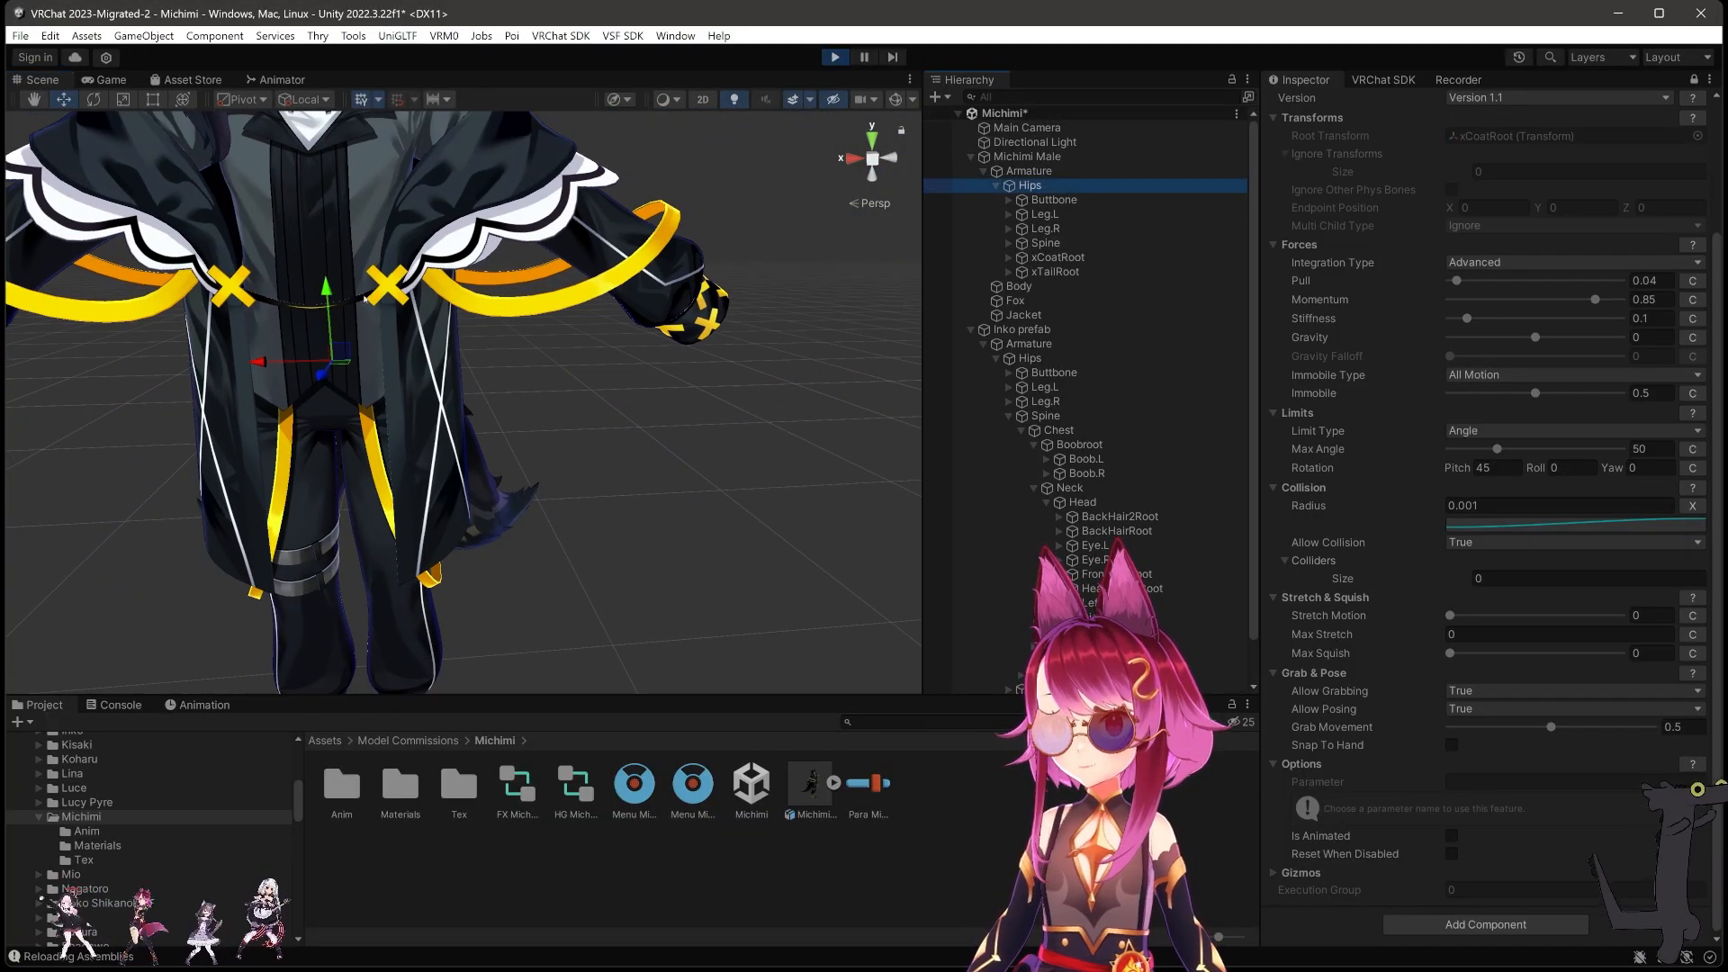
{"action": "left_click_drag", "start_coordinate": [326, 290], "coordinate": [329, 382]}
{"action": "right_click_drag", "start_coordinate": [450, 486], "coordinate": [656, 507]}
{"action": "left_click_drag", "start_coordinate": [309, 432], "coordinate": [486, 410]}
{"action": "left_click_drag", "start_coordinate": [585, 504], "coordinate": [358, 504], "text": "alt"}
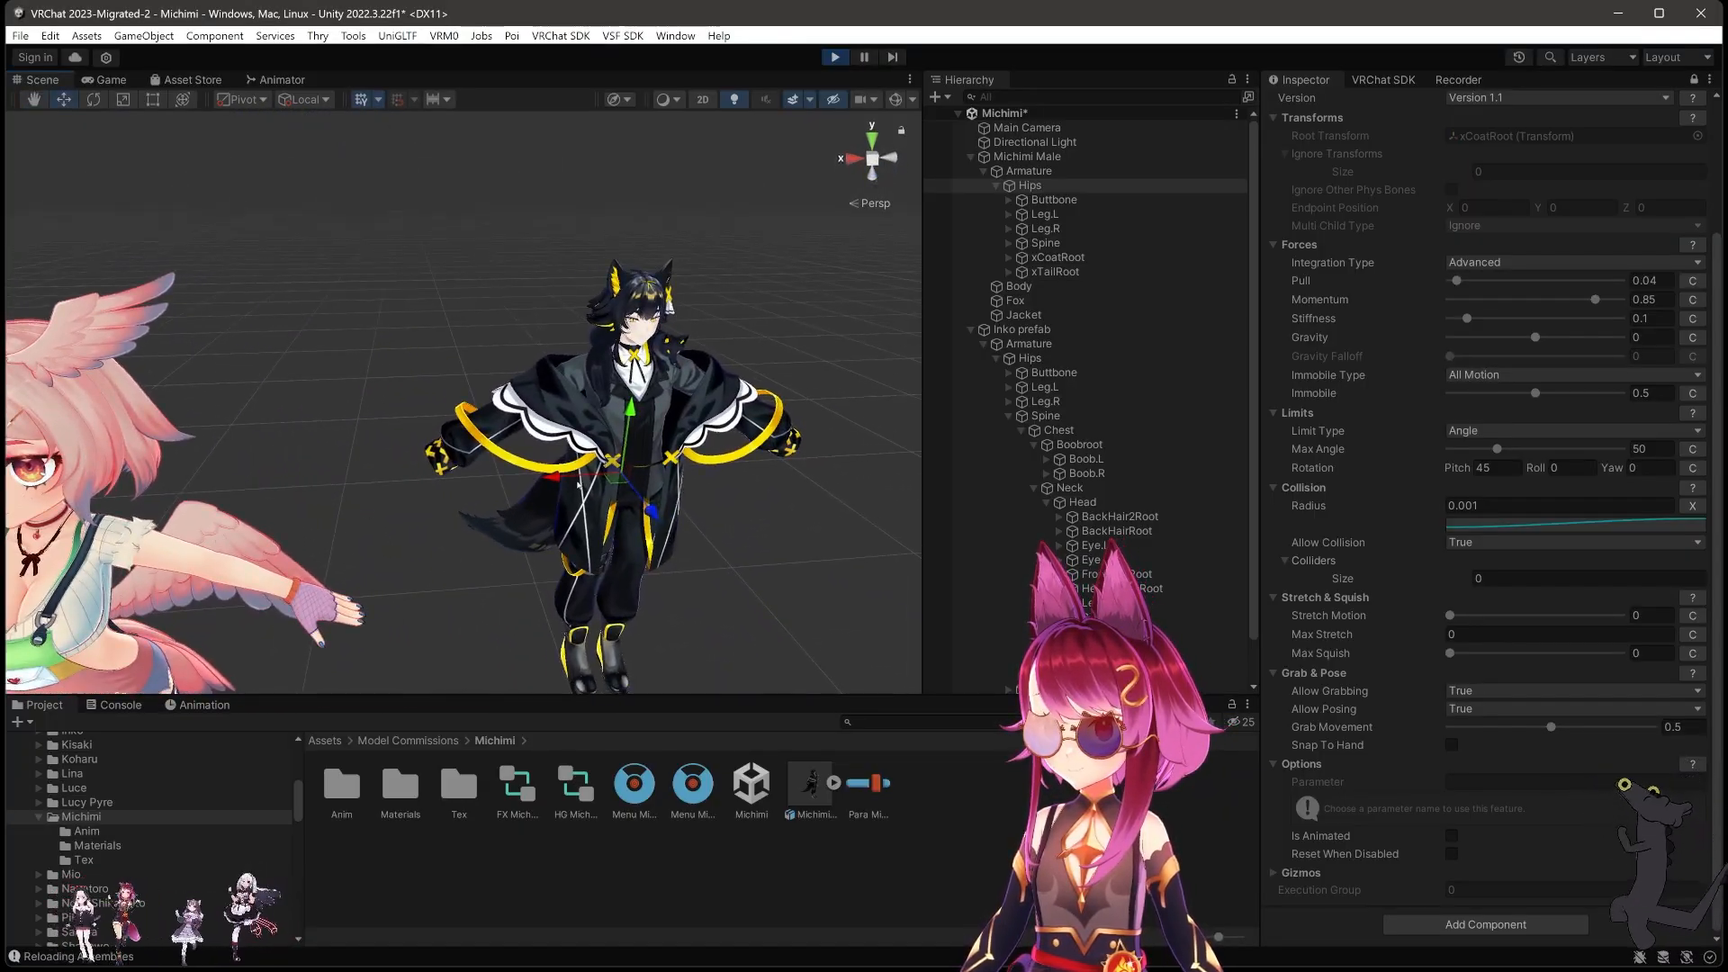
{"action": "left_click_drag", "start_coordinate": [578, 483], "coordinate": [318, 436]}
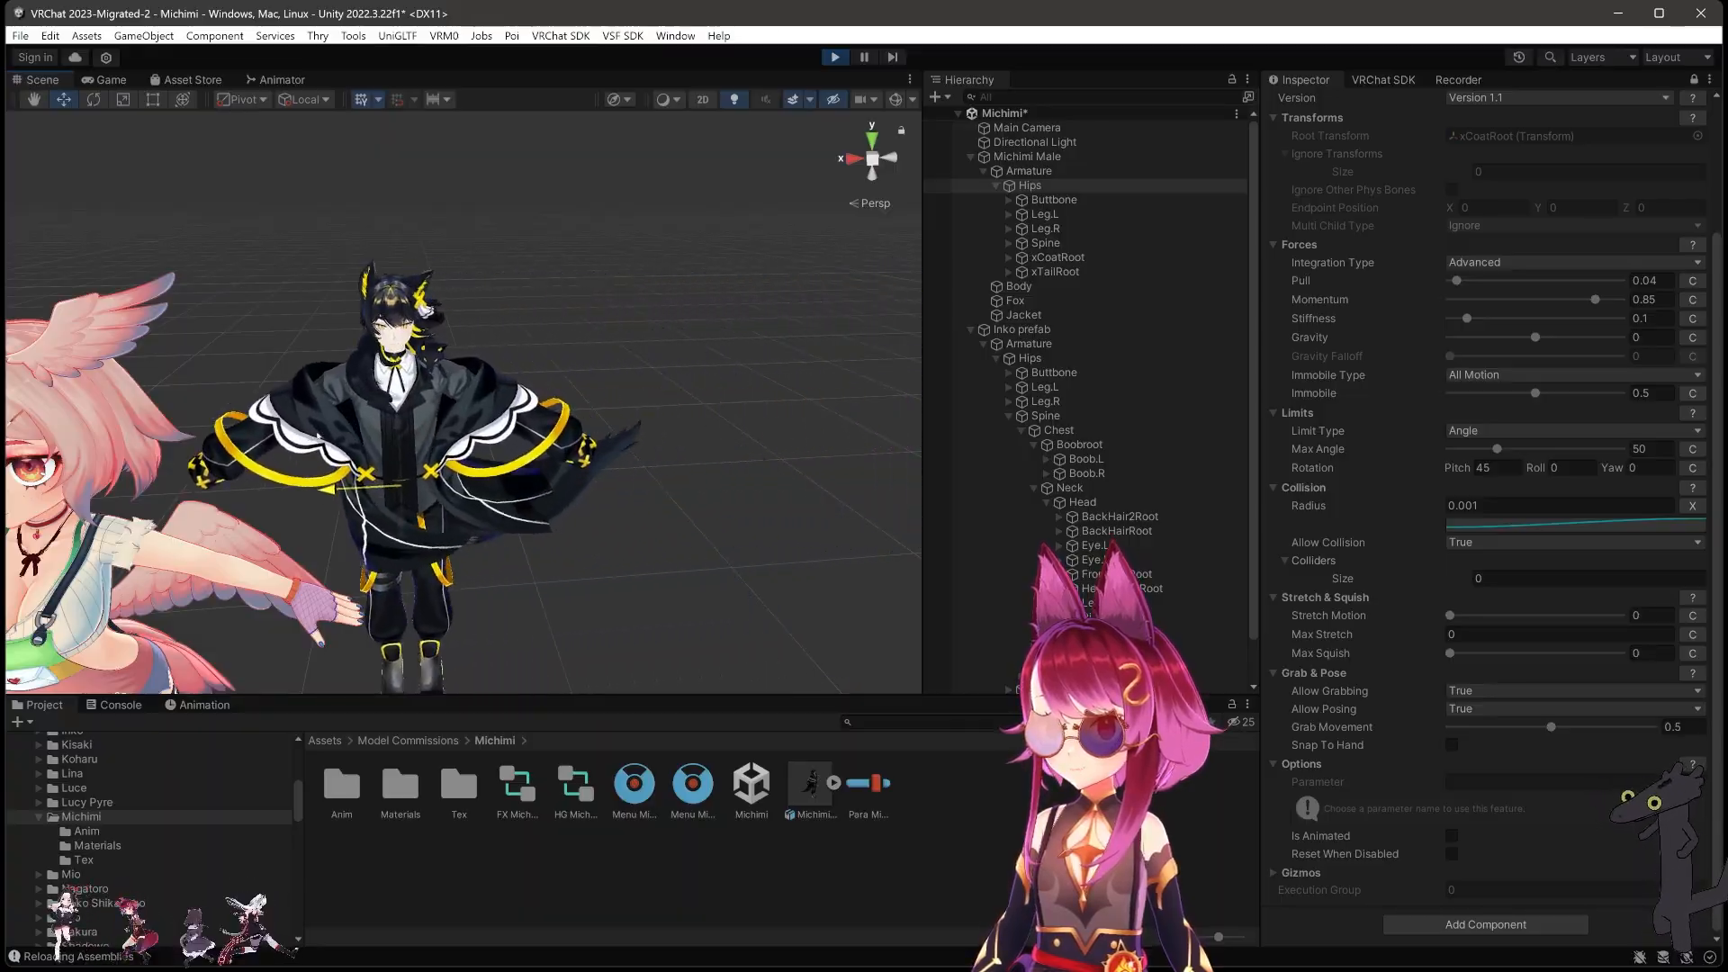
{"action": "left_click_drag", "start_coordinate": [439, 447], "coordinate": [657, 414]}
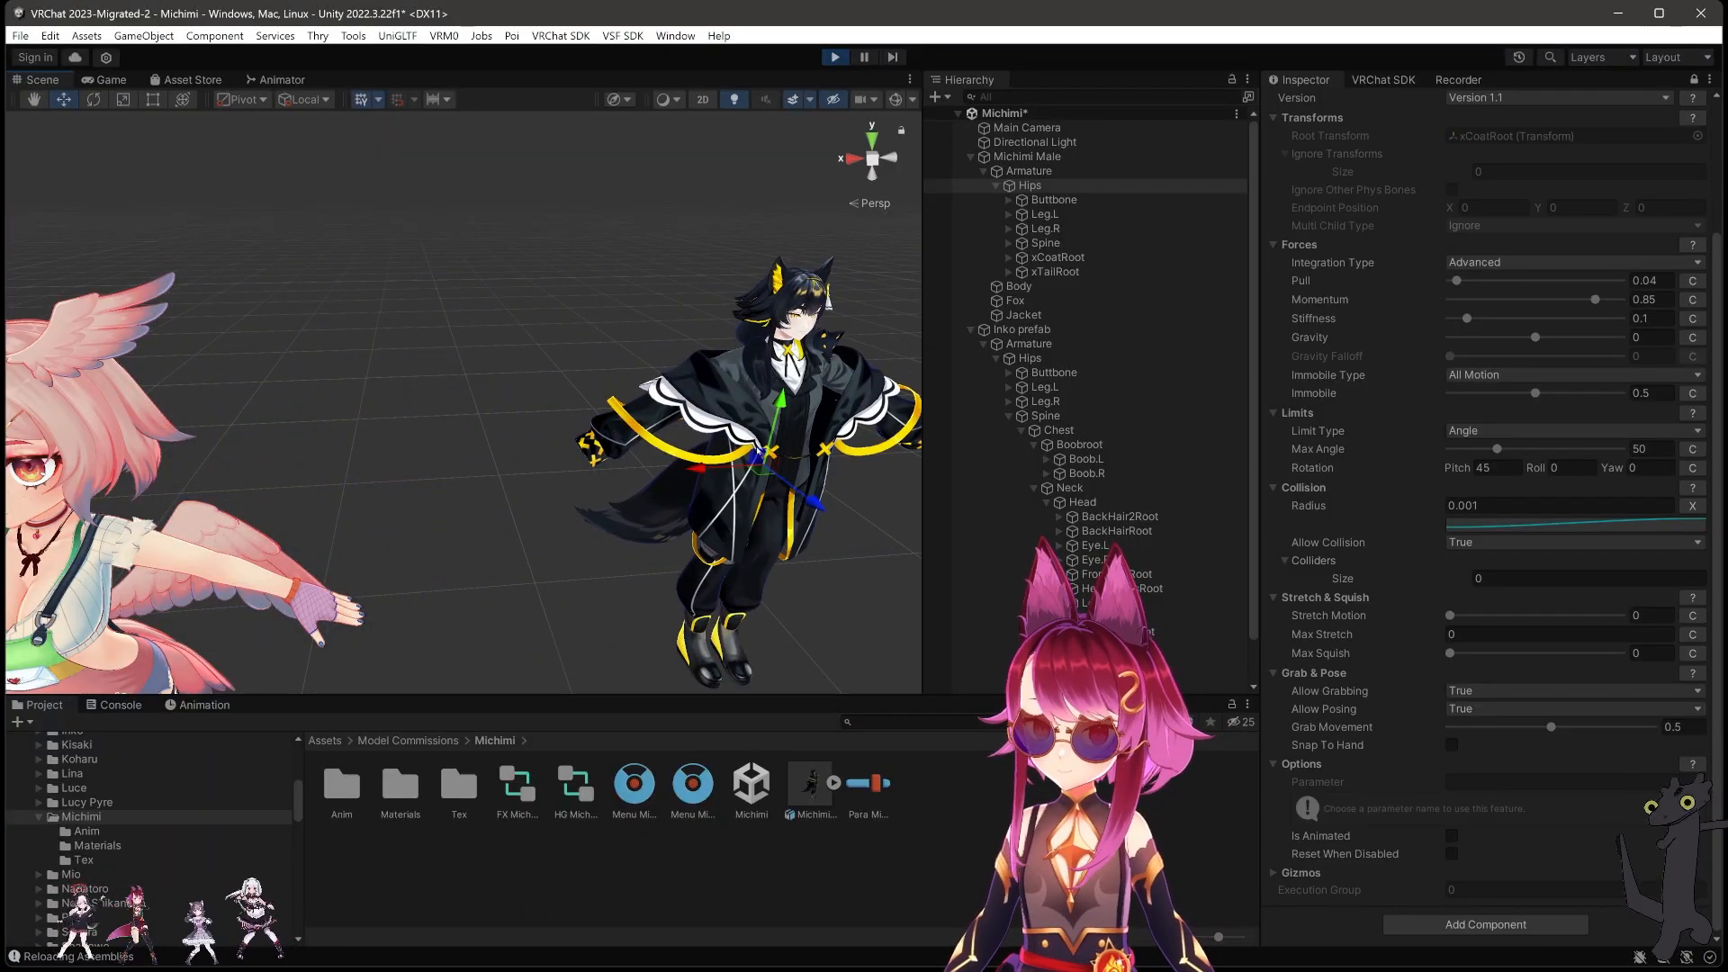
- Turn on Gizmos to show the phys bone shapes and orbit around the coat to inspect them
{"action": "left_click", "coordinate": [893, 98]}
{"action": "middle_click_drag", "start_coordinate": [502, 285], "coordinate": [355, 158]}
{"action": "scroll", "coordinate": [687, 563], "scroll_direction": "up", "scroll_amount": 15, "text": "alt"}
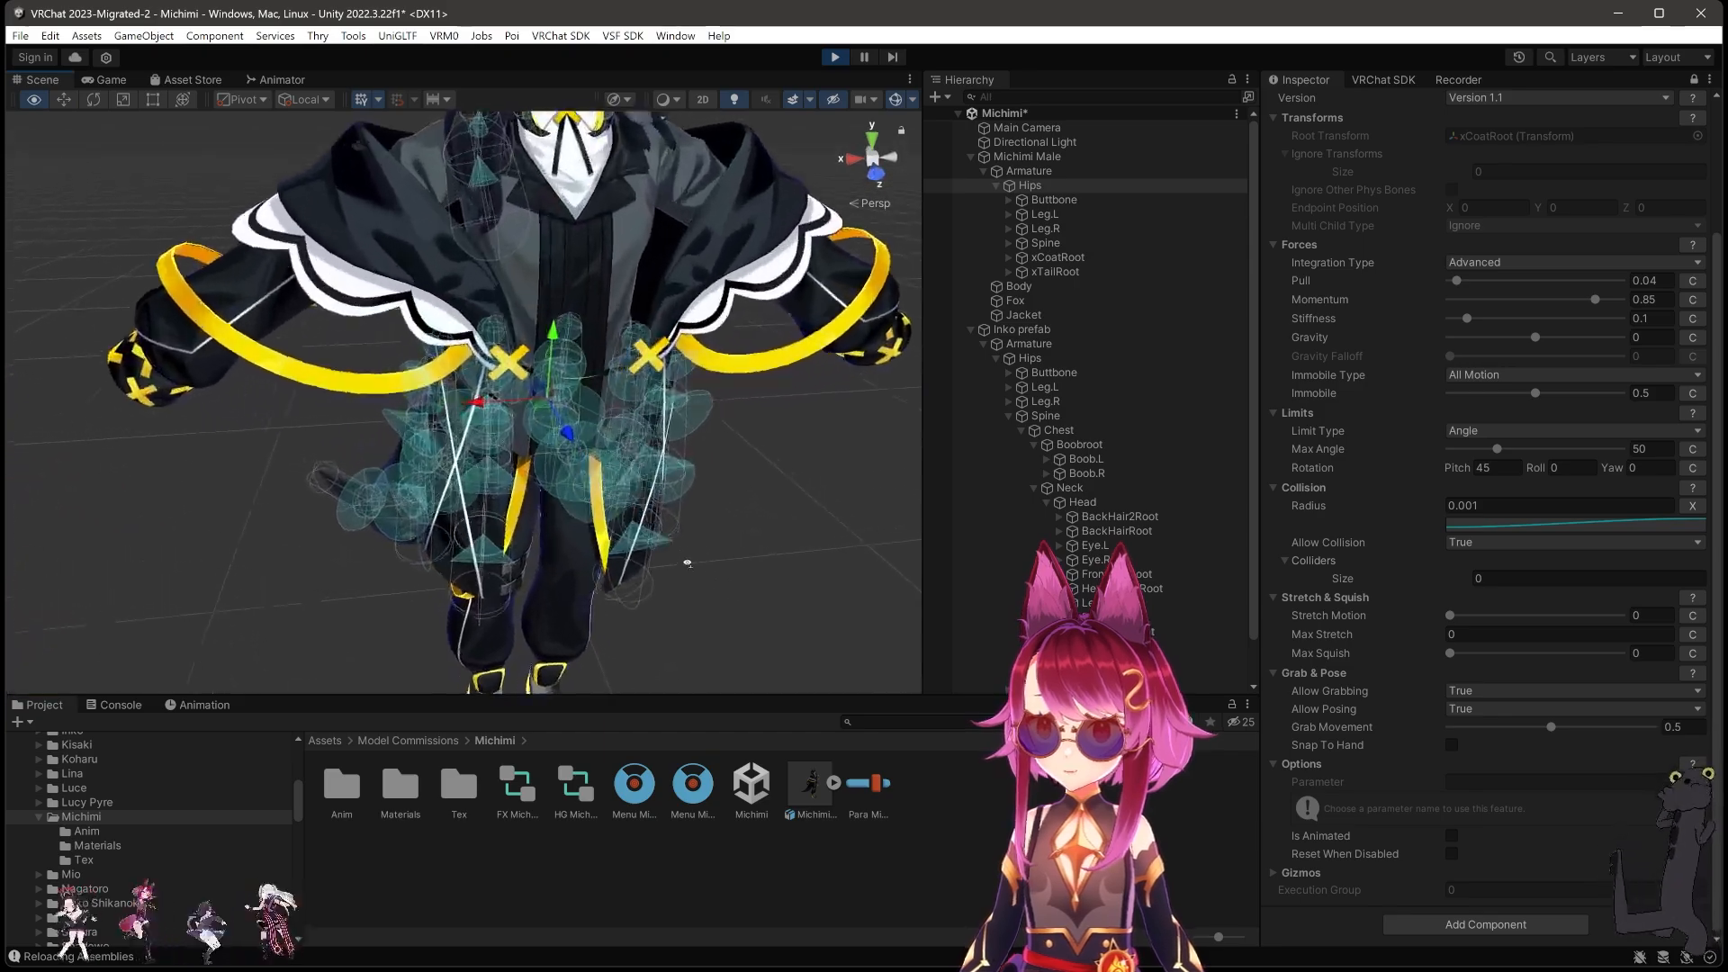
{"action": "scroll", "coordinate": [681, 511], "scroll_direction": "down", "scroll_amount": 5, "text": "alt"}
{"action": "left_click_drag", "start_coordinate": [681, 511], "coordinate": [480, 502], "text": "alt"}
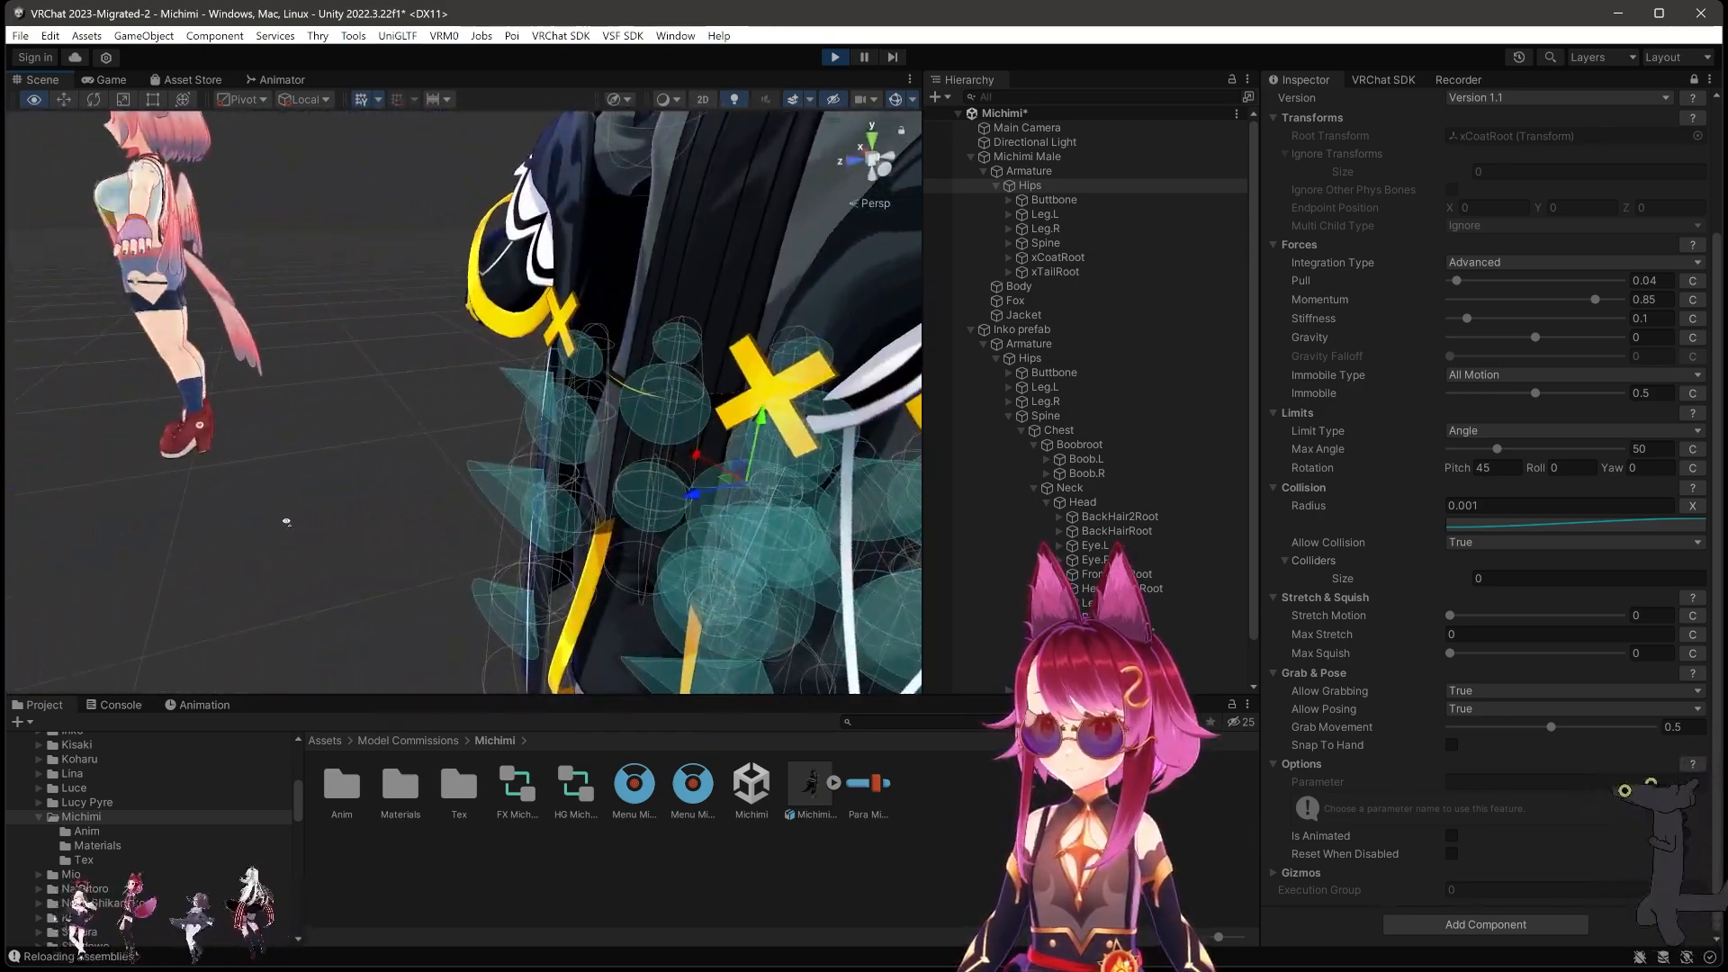
{"action": "middle_click_drag", "start_coordinate": [480, 502], "coordinate": [386, 435]}
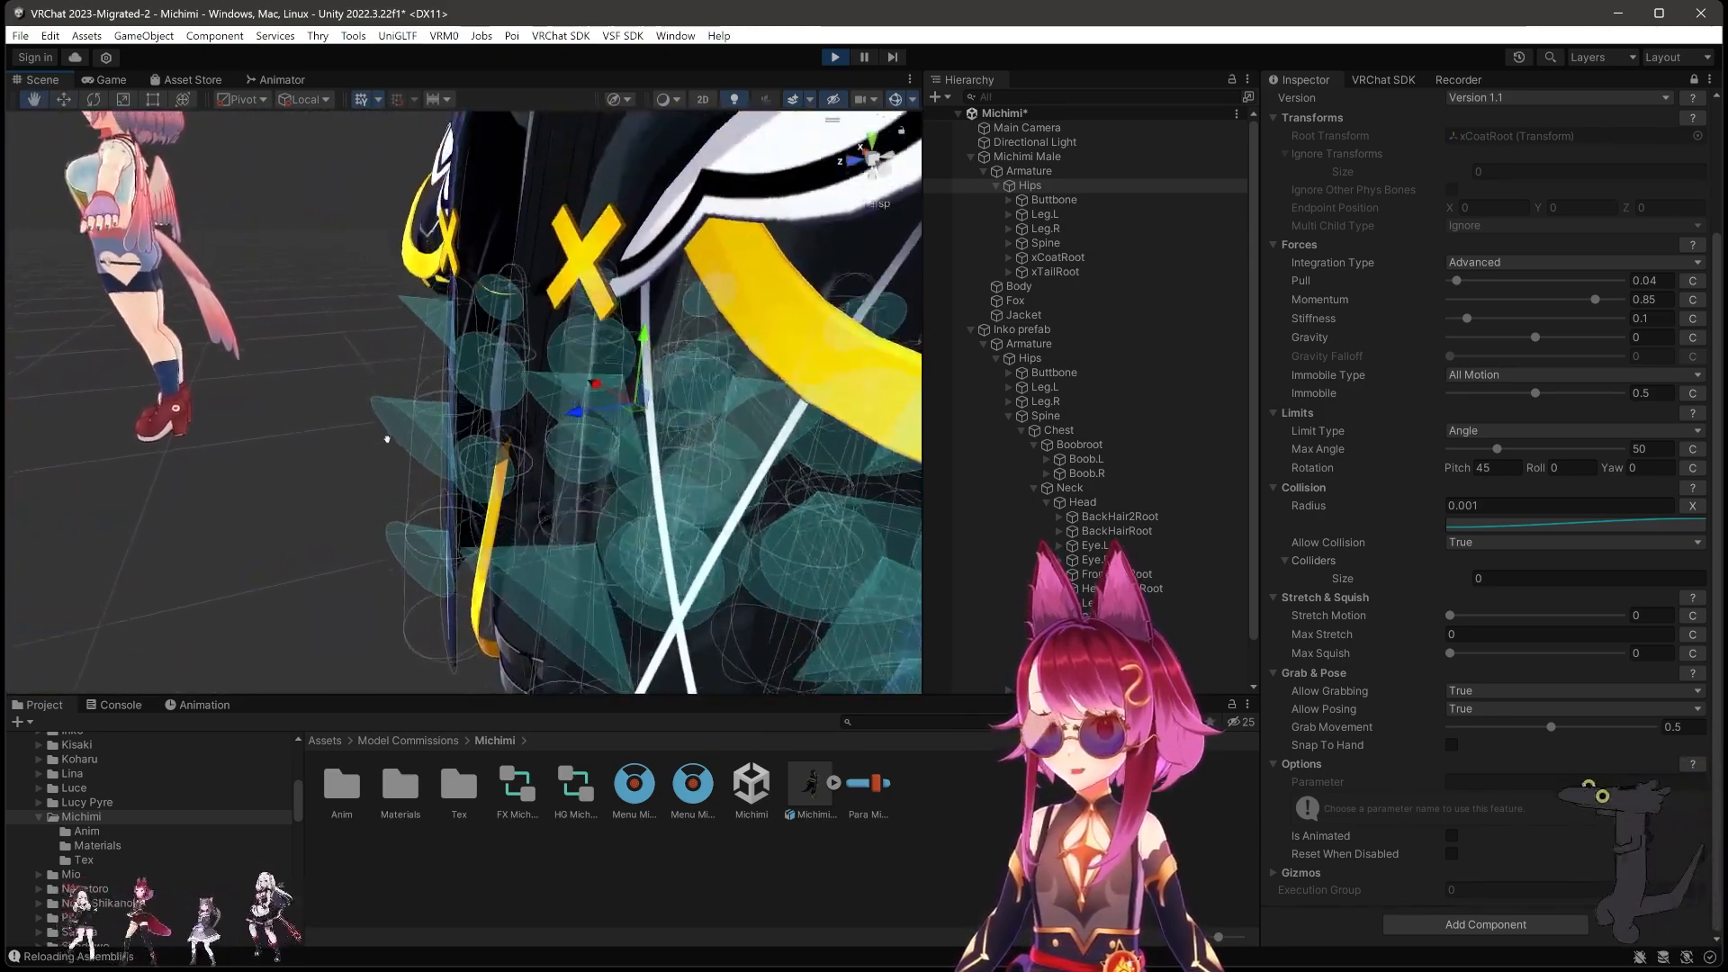
{"action": "scroll", "coordinate": [386, 435], "scroll_direction": "up", "scroll_amount": 8}
{"action": "left_click_drag", "start_coordinate": [314, 247], "coordinate": [552, 355], "text": "alt"}
{"action": "middle_click_drag", "start_coordinate": [552, 354], "coordinate": [538, 334]}
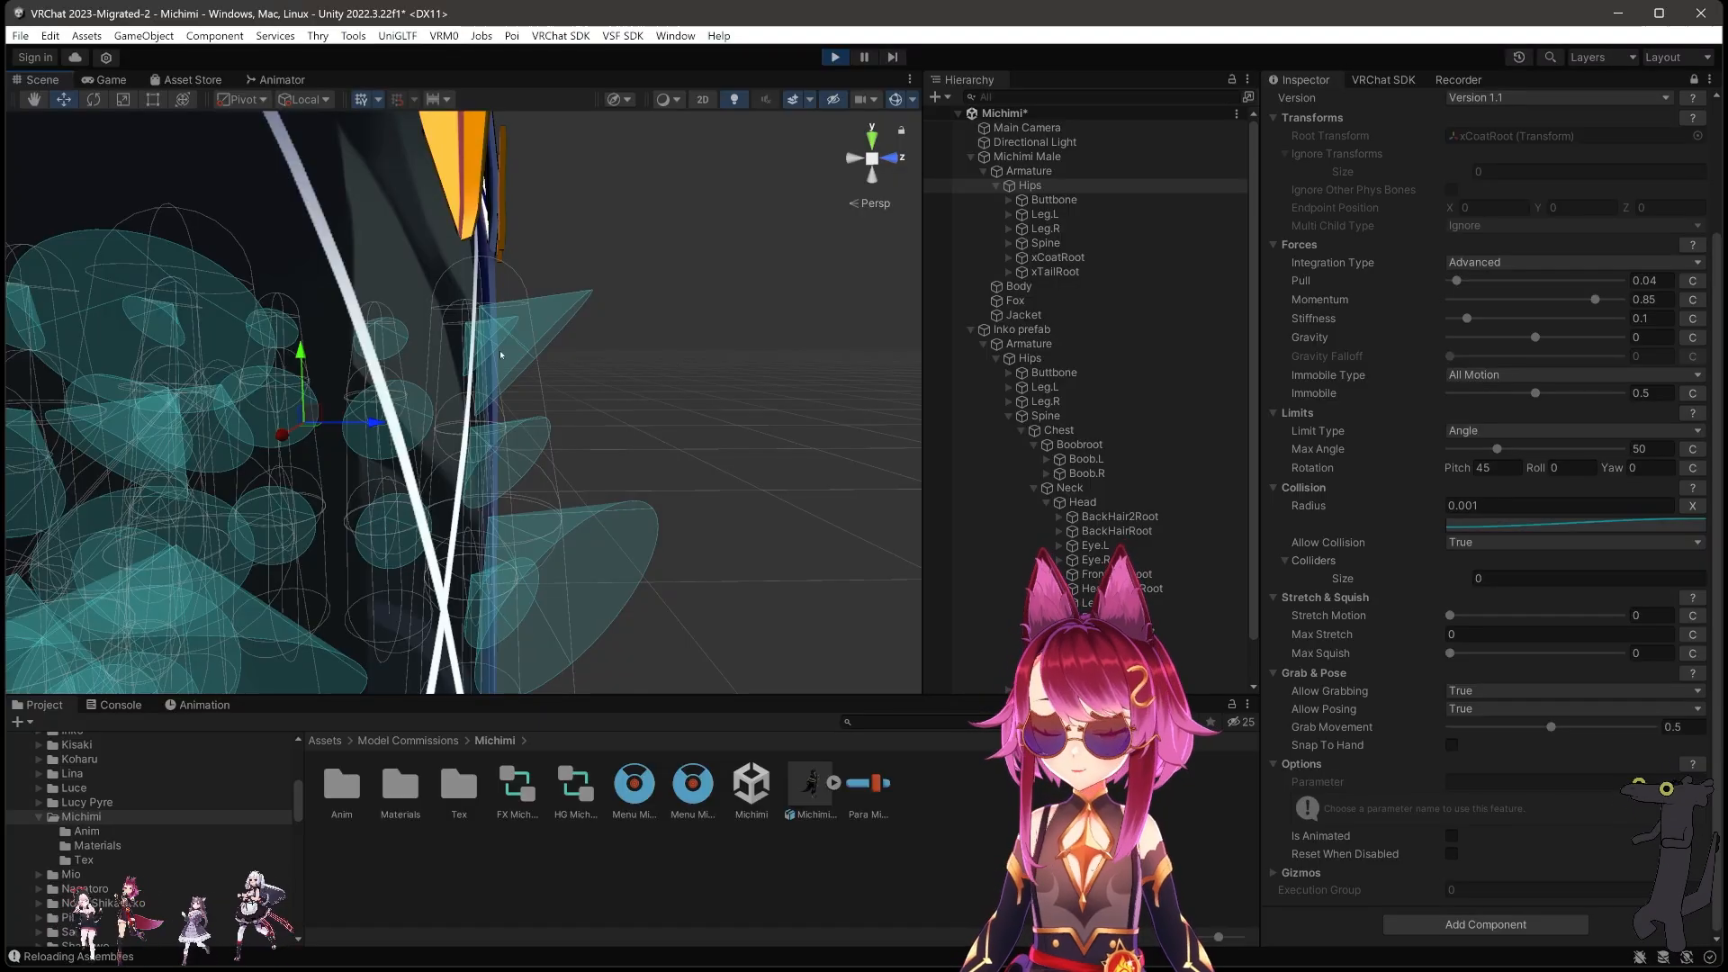
{"action": "left_click_drag", "start_coordinate": [500, 354], "coordinate": [671, 335], "text": "alt"}
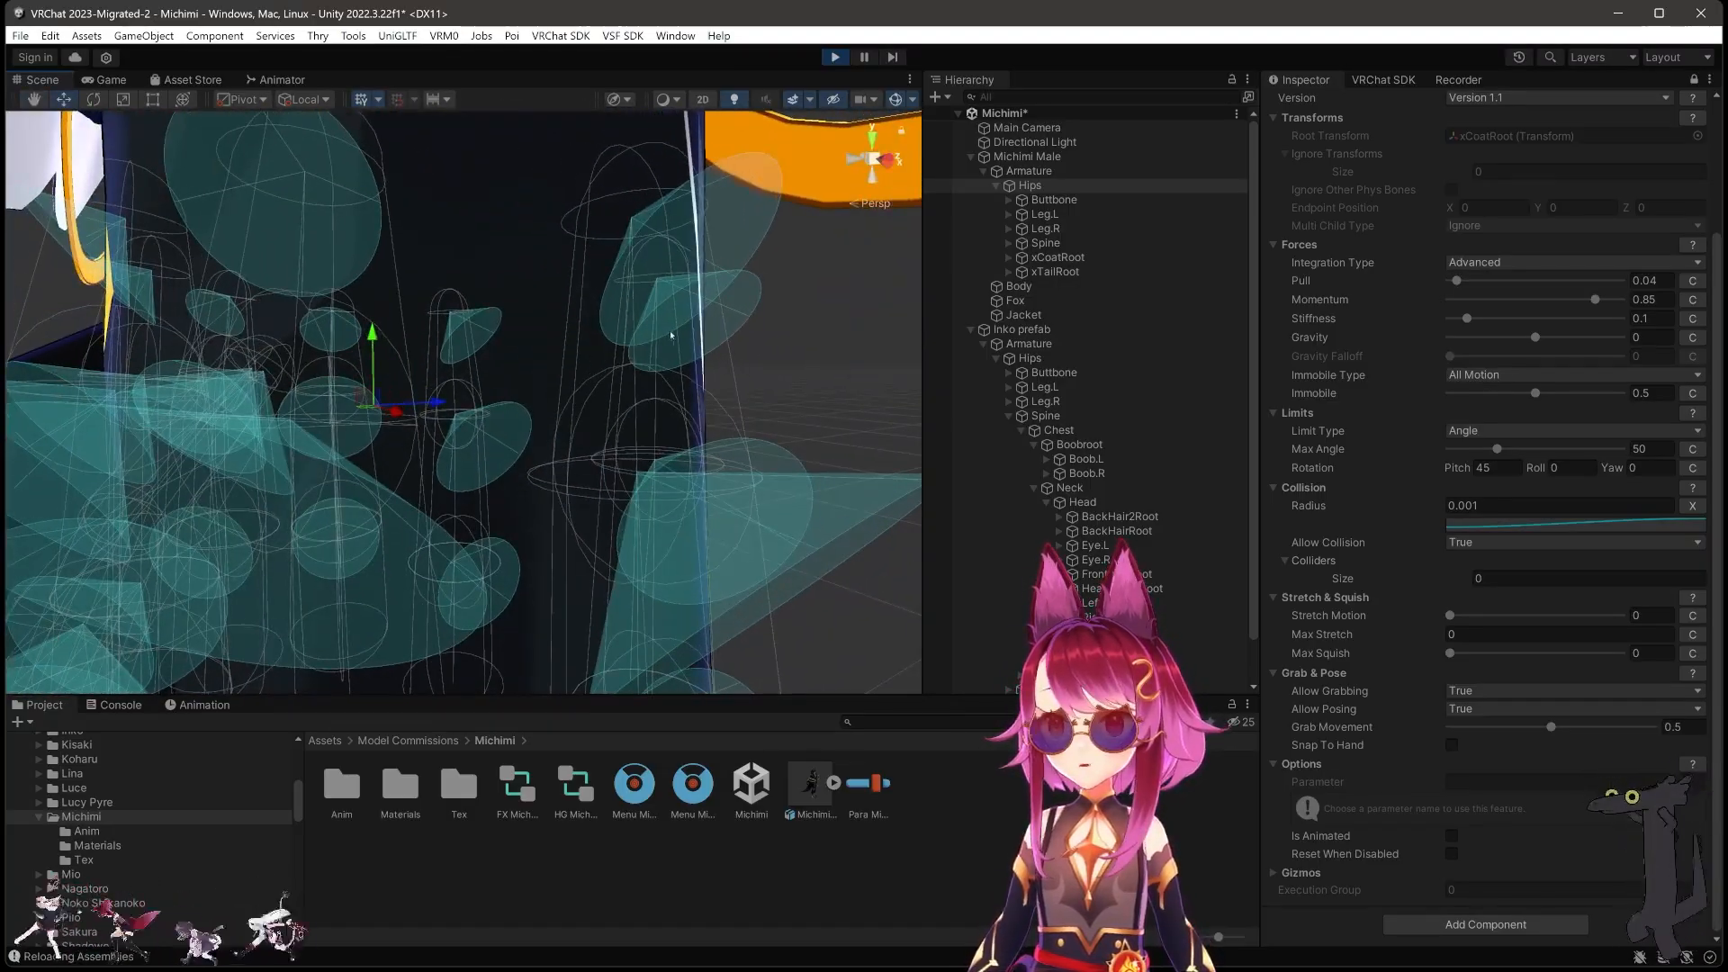
{"action": "middle_click_drag", "start_coordinate": [671, 334], "coordinate": [525, 386]}
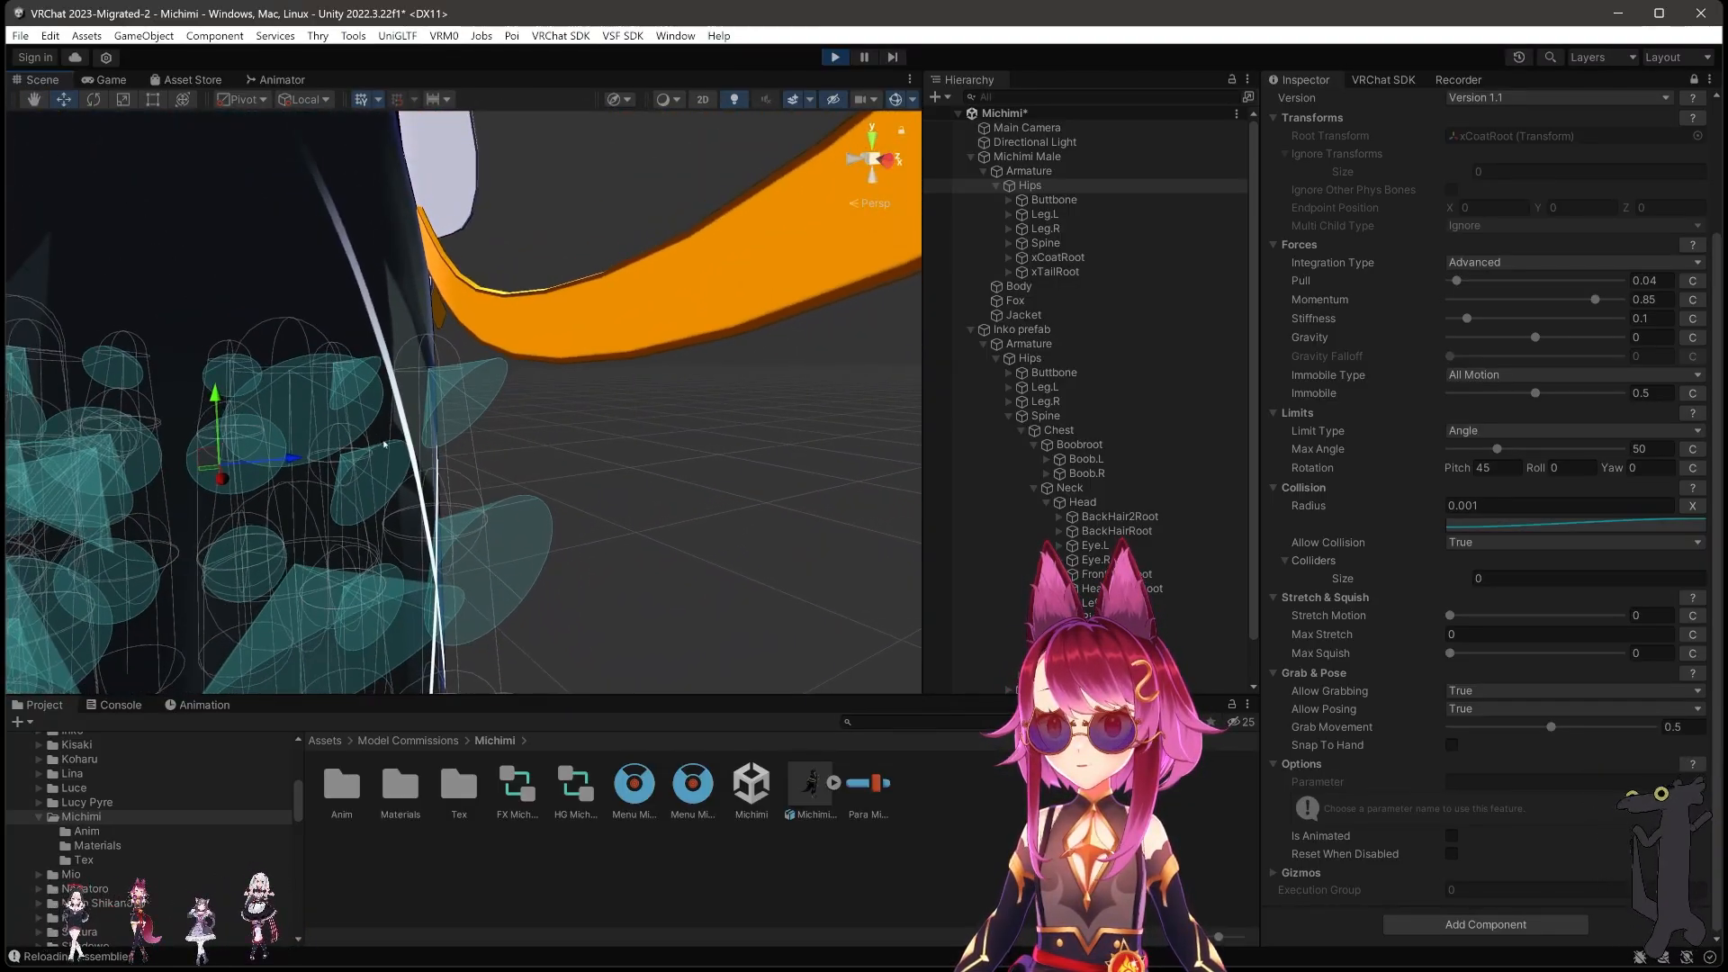
{"action": "right_click_drag", "start_coordinate": [383, 444], "coordinate": [747, 473]}
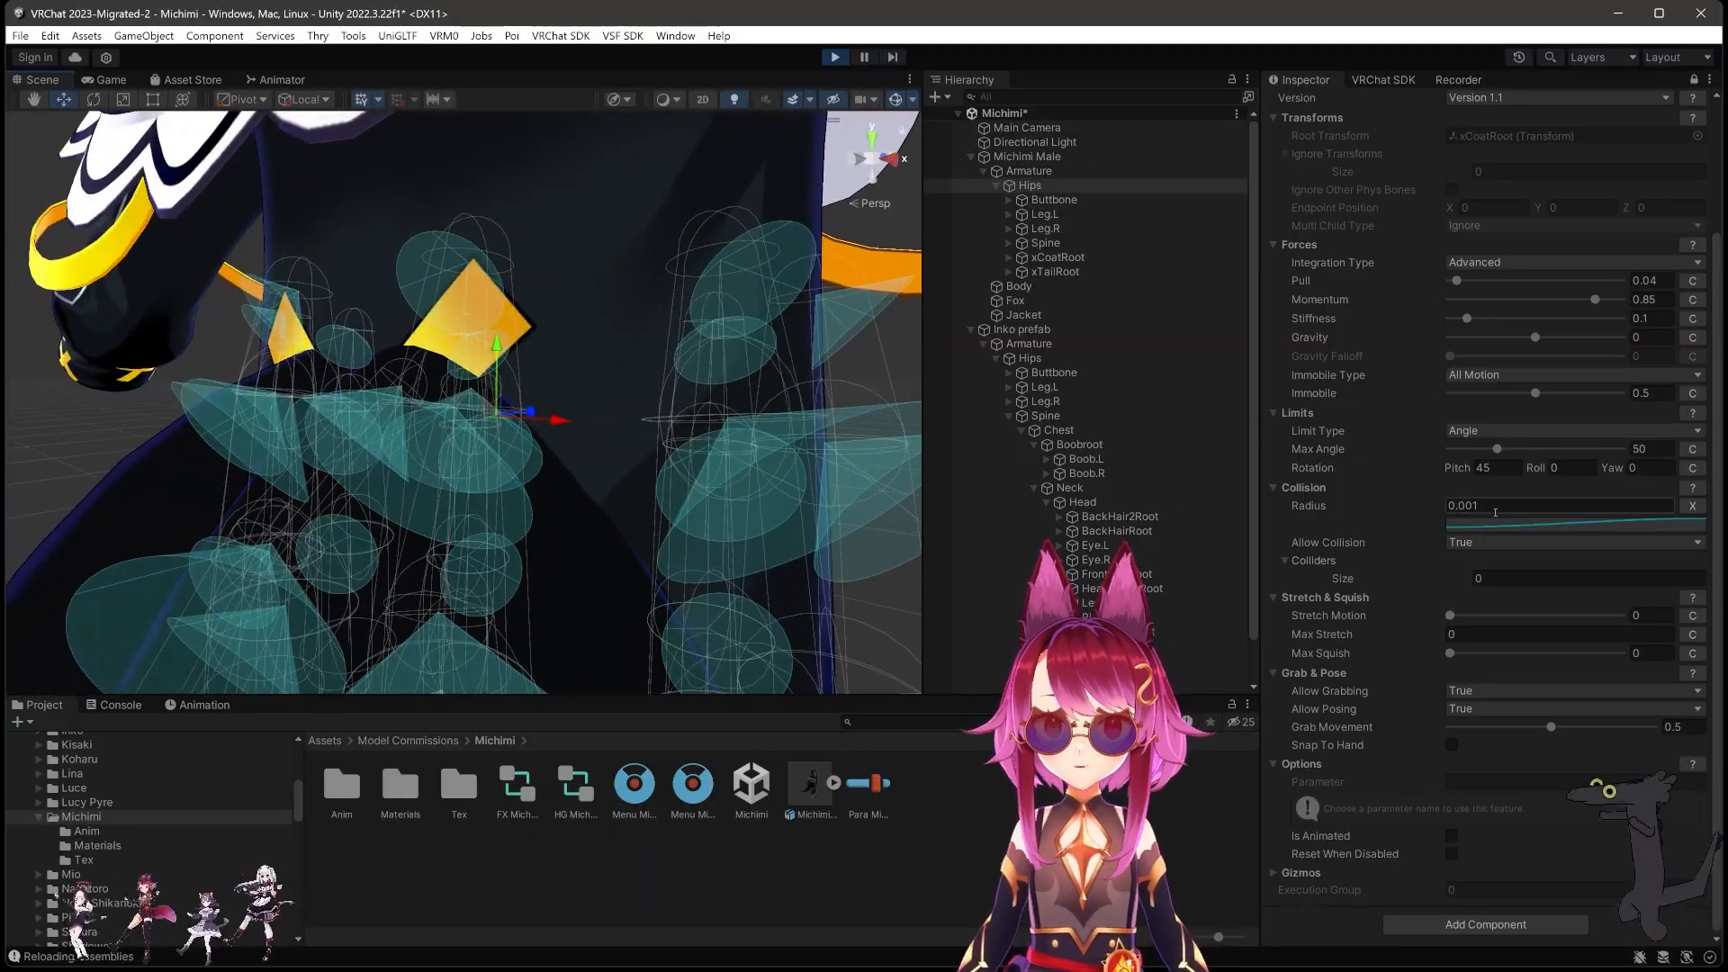
- Set the coat's collision Radius to 0 and orbit the view around the coat's limit cones
{"action": "type", "text": "0"}
{"action": "middle_click_drag", "start_coordinate": [720, 405], "coordinate": [378, 454]}
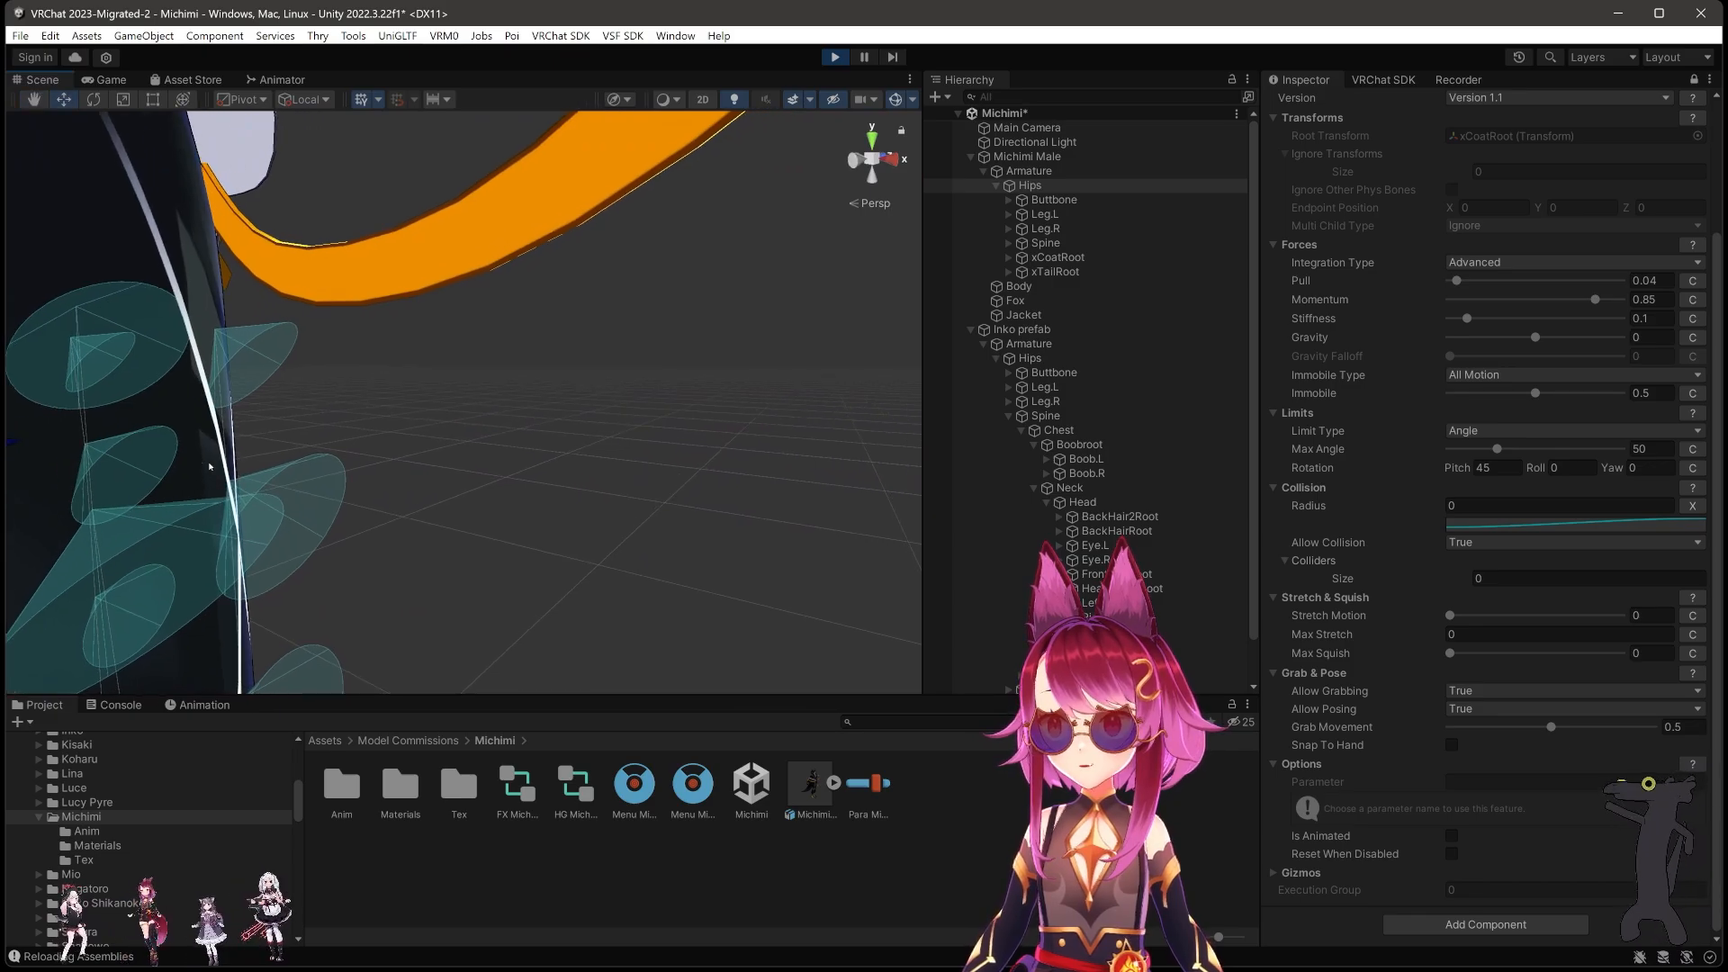
{"action": "scroll", "coordinate": [248, 467], "scroll_direction": "up", "scroll_amount": 1}
{"action": "left_click_drag", "start_coordinate": [248, 467], "coordinate": [307, 464], "text": "alt"}
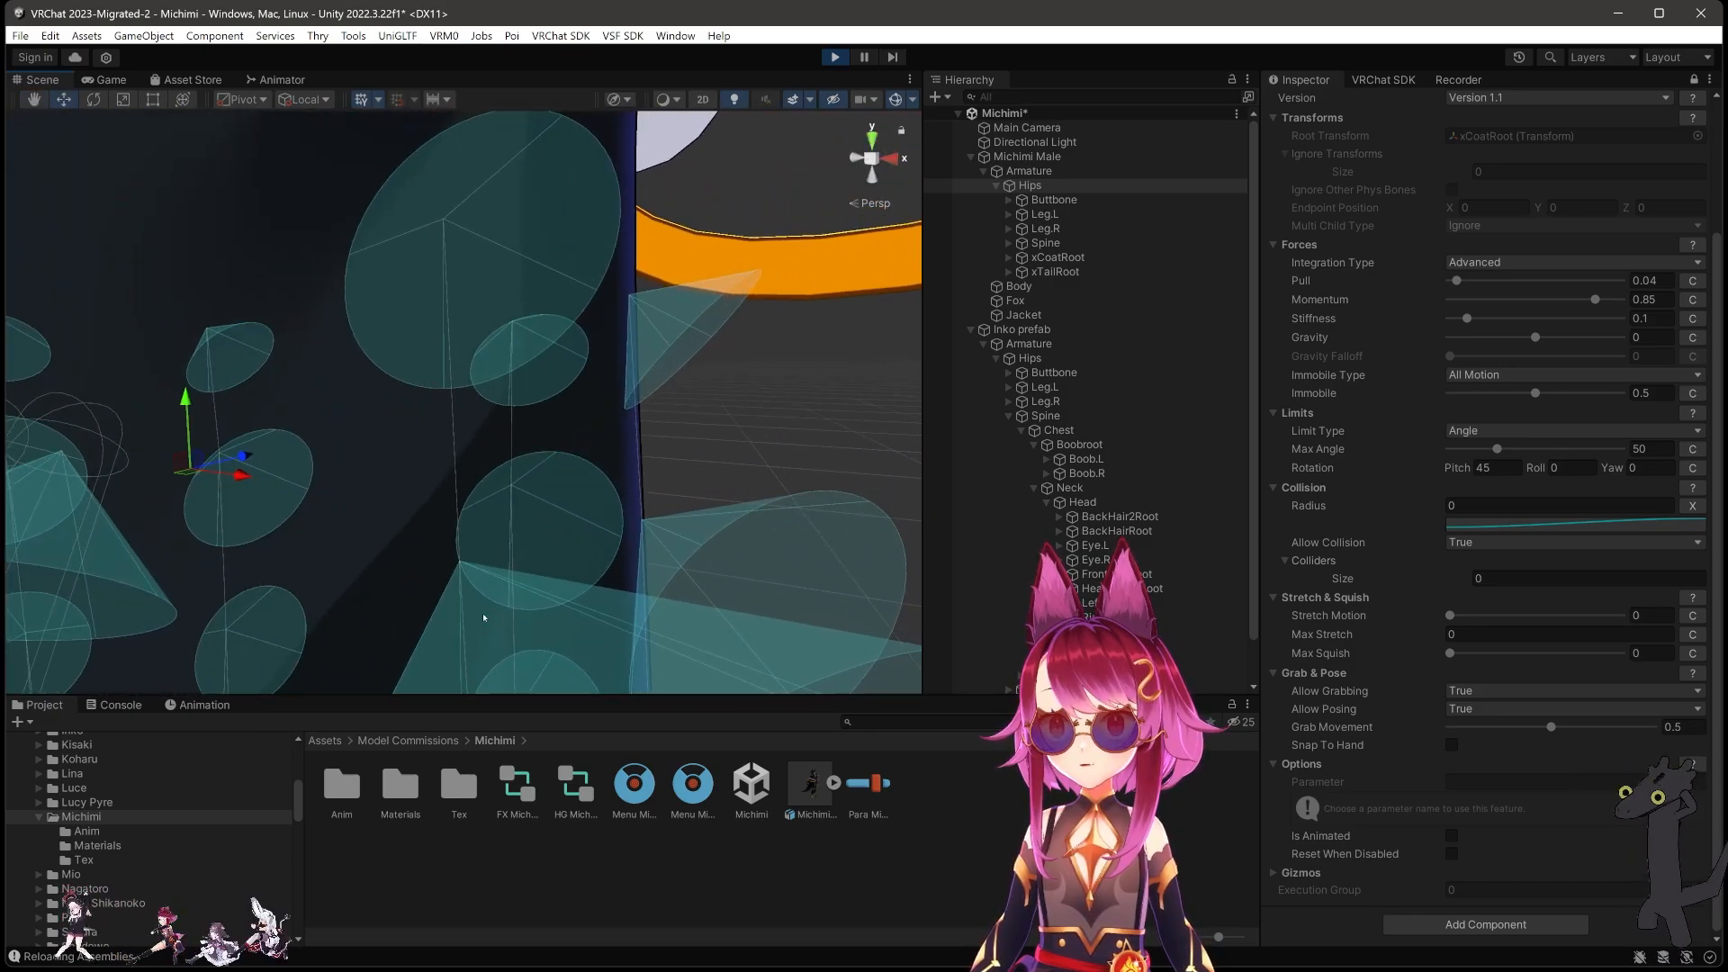
{"action": "left_click_drag", "start_coordinate": [483, 618], "coordinate": [457, 439], "text": "alt"}
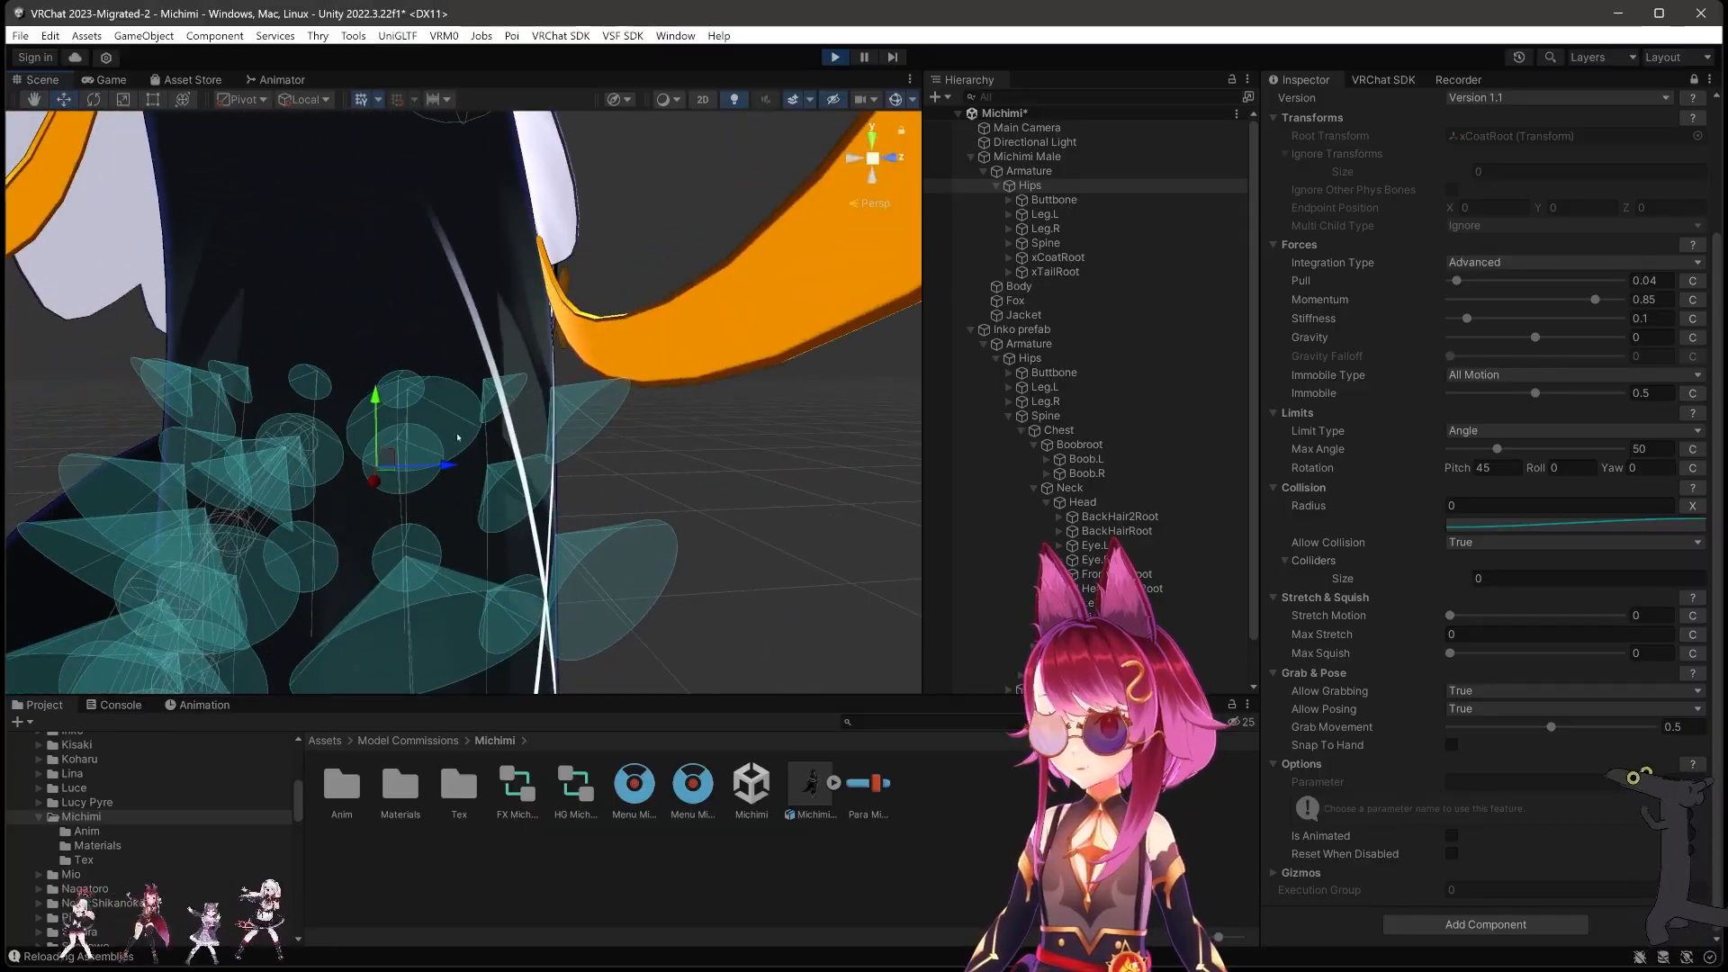
{"action": "scroll", "coordinate": [457, 438], "scroll_direction": "up", "scroll_amount": 5}
{"action": "middle_click_drag", "start_coordinate": [800, 573], "coordinate": [687, 584]}
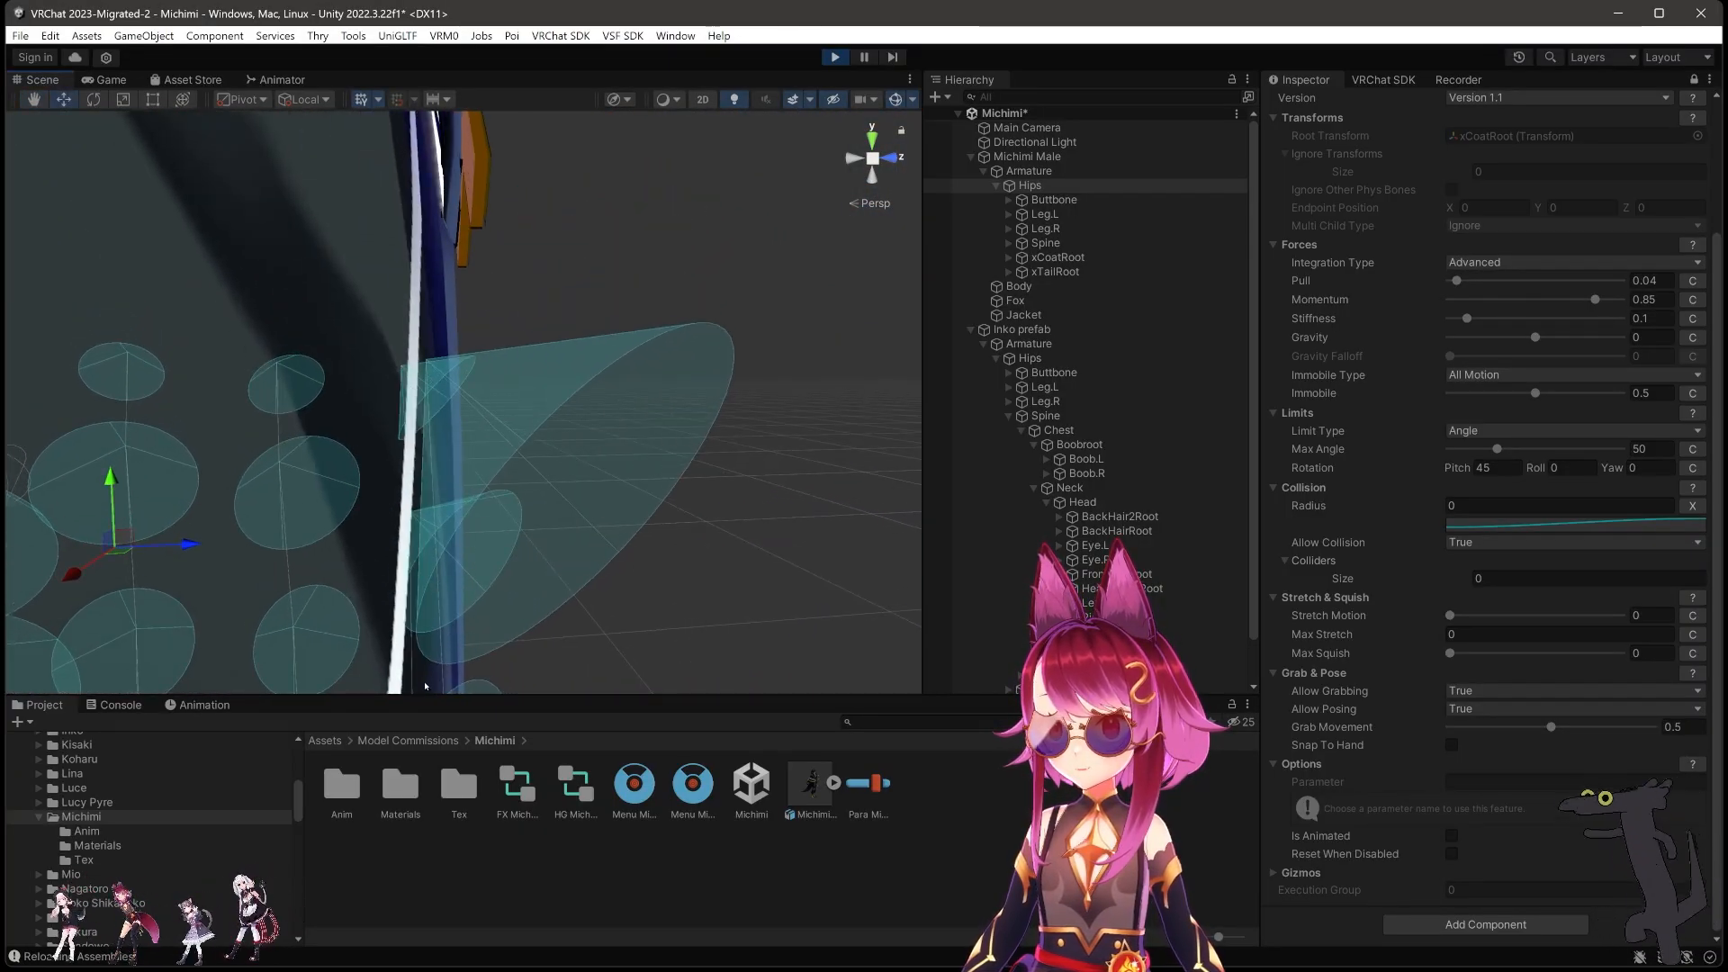
{"action": "left_click_drag", "start_coordinate": [449, 657], "coordinate": [462, 529], "text": "alt"}
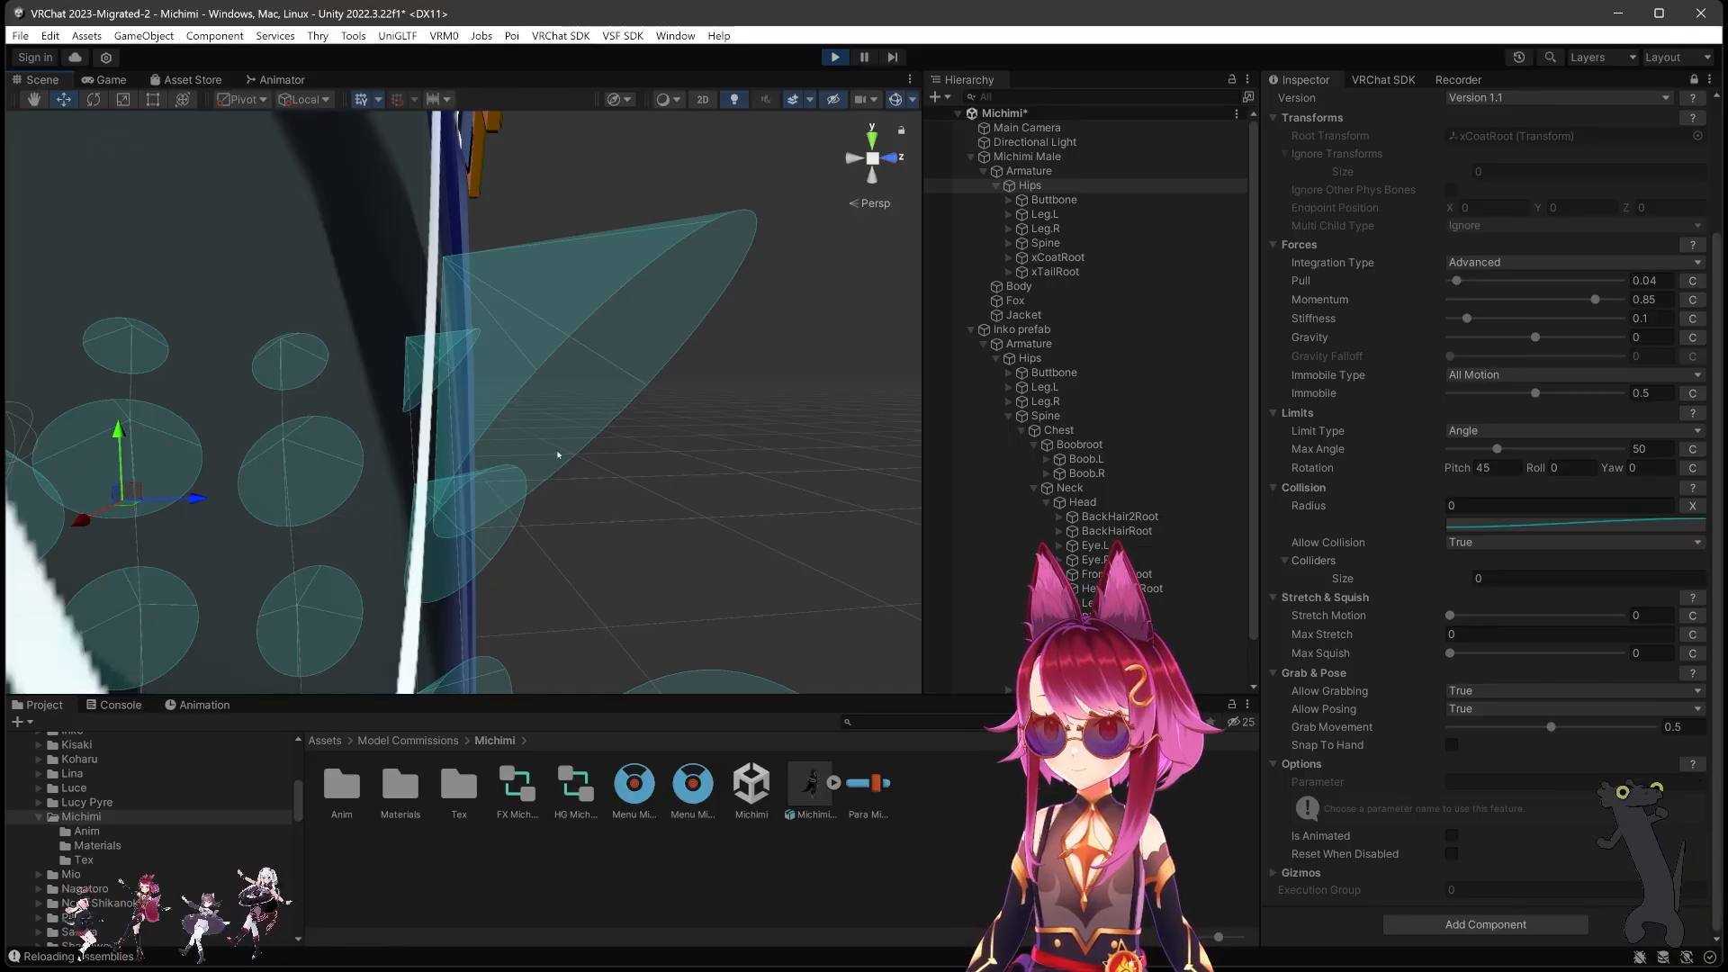
{"action": "middle_click_drag", "start_coordinate": [761, 206], "coordinate": [617, 423]}
{"action": "left_click_drag", "start_coordinate": [617, 424], "coordinate": [420, 358], "text": "alt"}
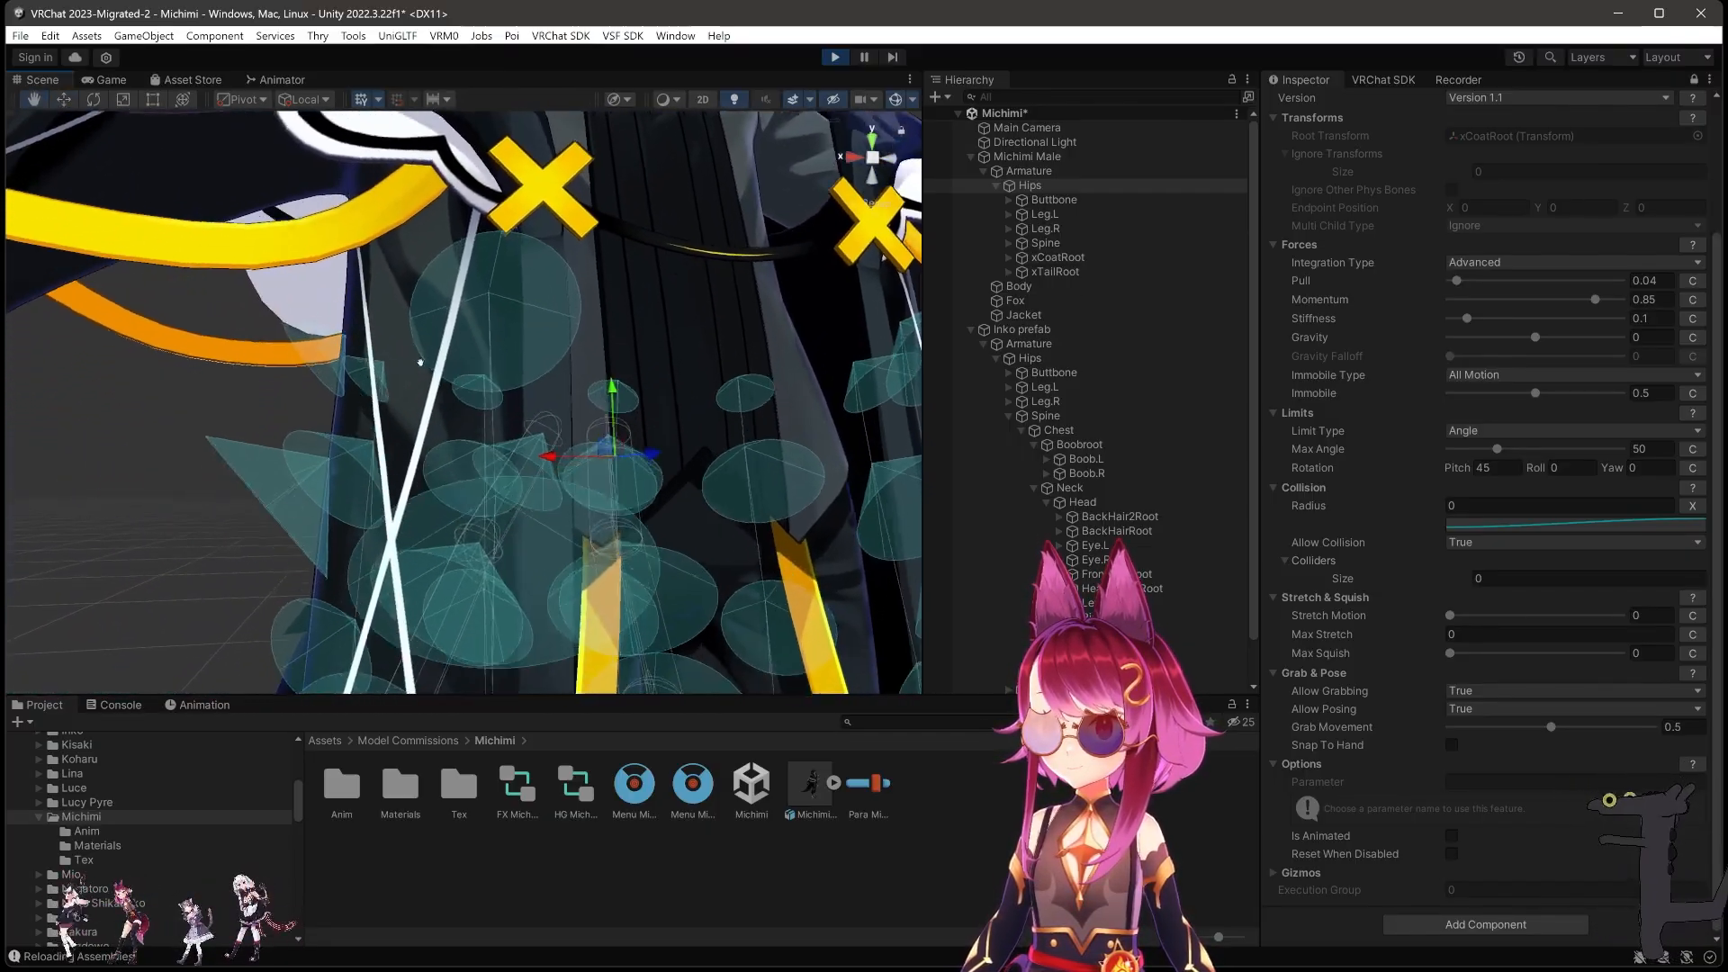
{"action": "right_click_drag", "start_coordinate": [420, 358], "coordinate": [605, 496], "text": "alt"}
{"action": "middle_click_drag", "start_coordinate": [605, 496], "coordinate": [670, 655]}
{"action": "left_click_drag", "start_coordinate": [670, 655], "coordinate": [466, 354], "text": "alt"}
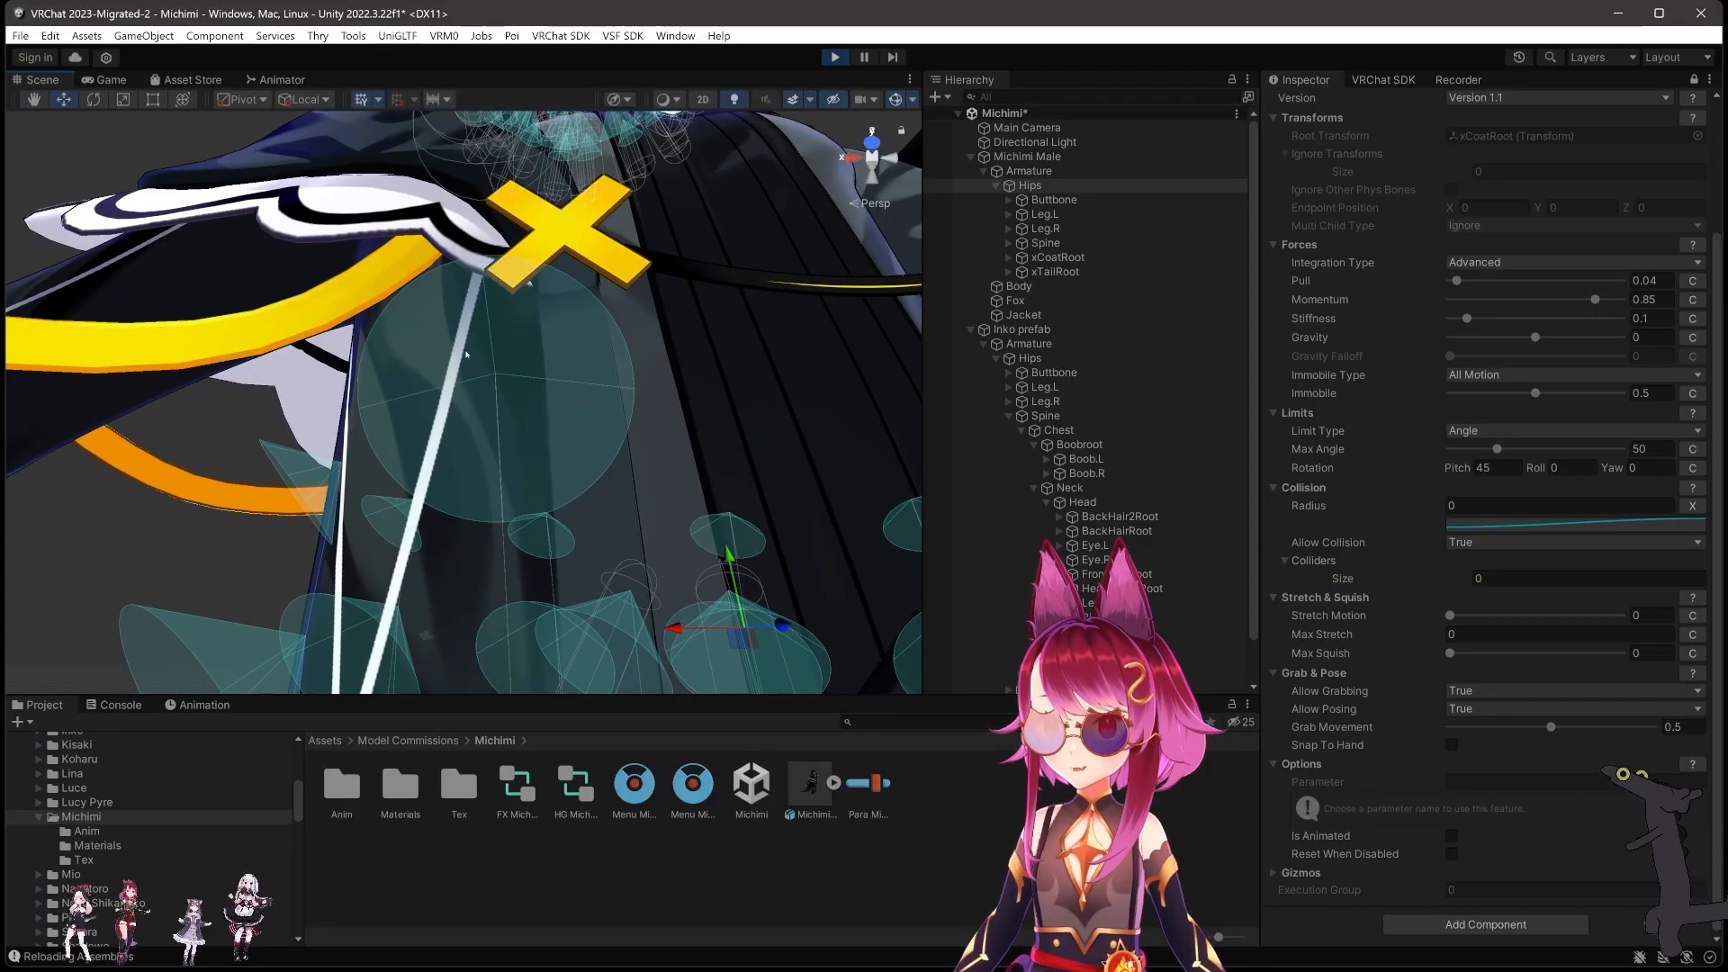
- Enter 3025 into the coat limit fields, check the re-angled limit cones, then stop Play mode
{"action": "left_click_drag", "start_coordinate": [638, 489], "coordinate": [900, 594], "text": "alt"}
{"action": "middle_click_drag", "start_coordinate": [900, 594], "coordinate": [788, 618]}
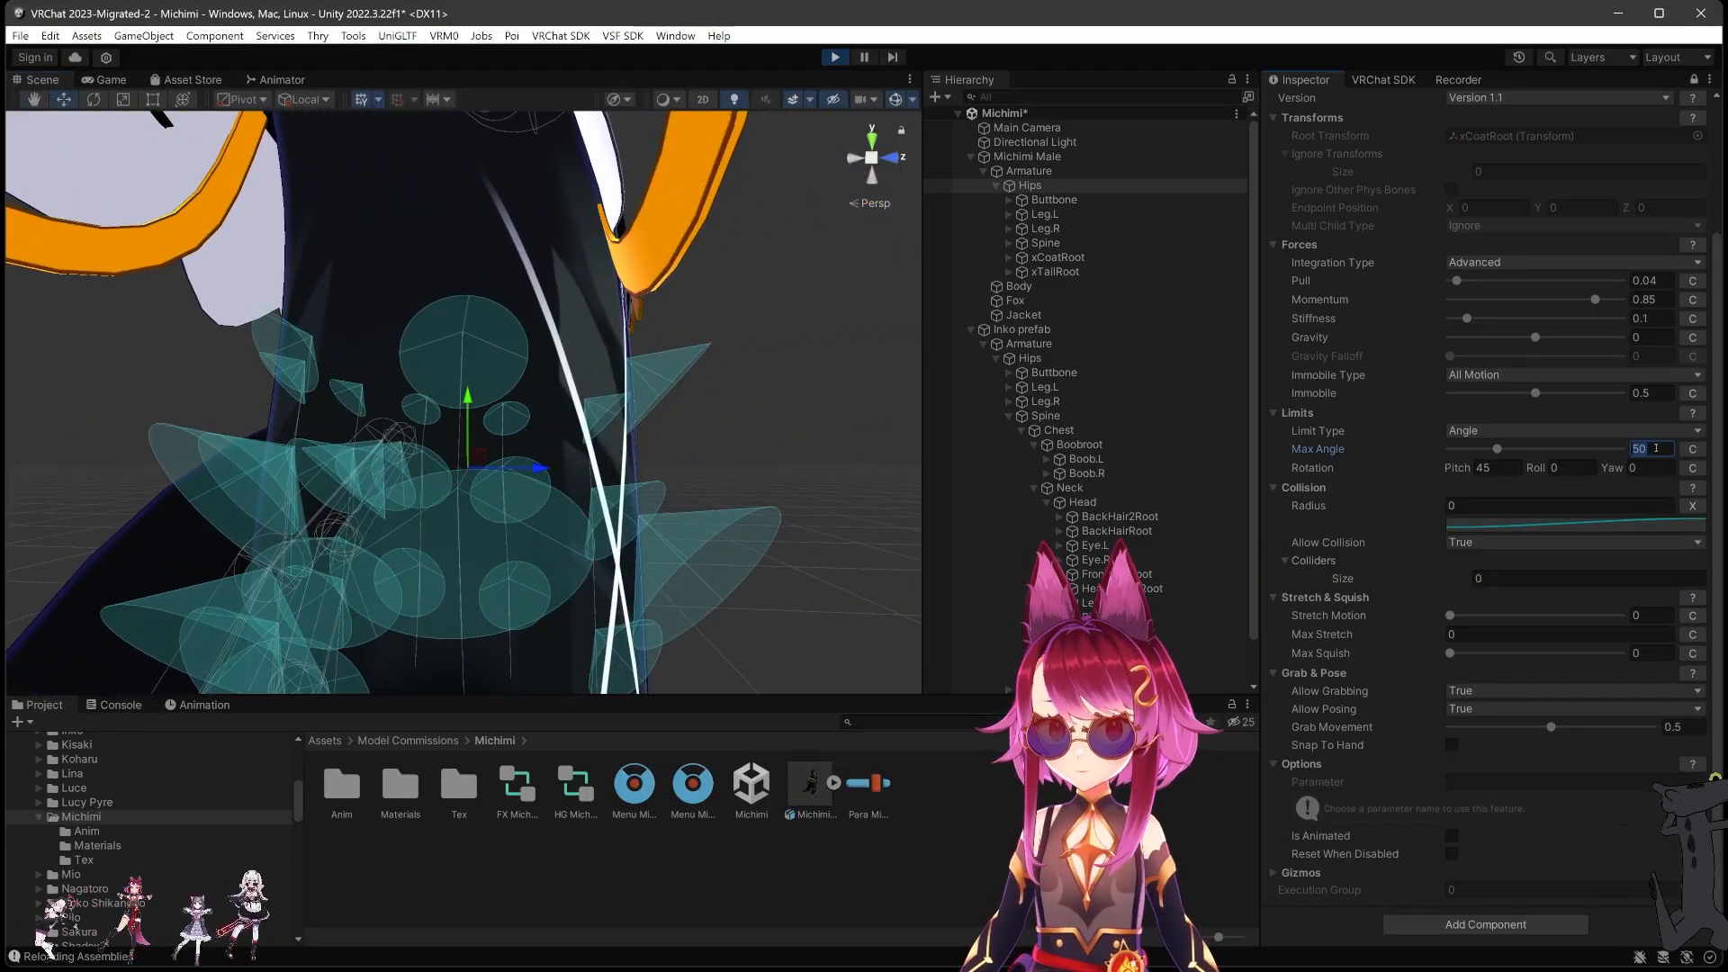
{"action": "type", "text": "30"}
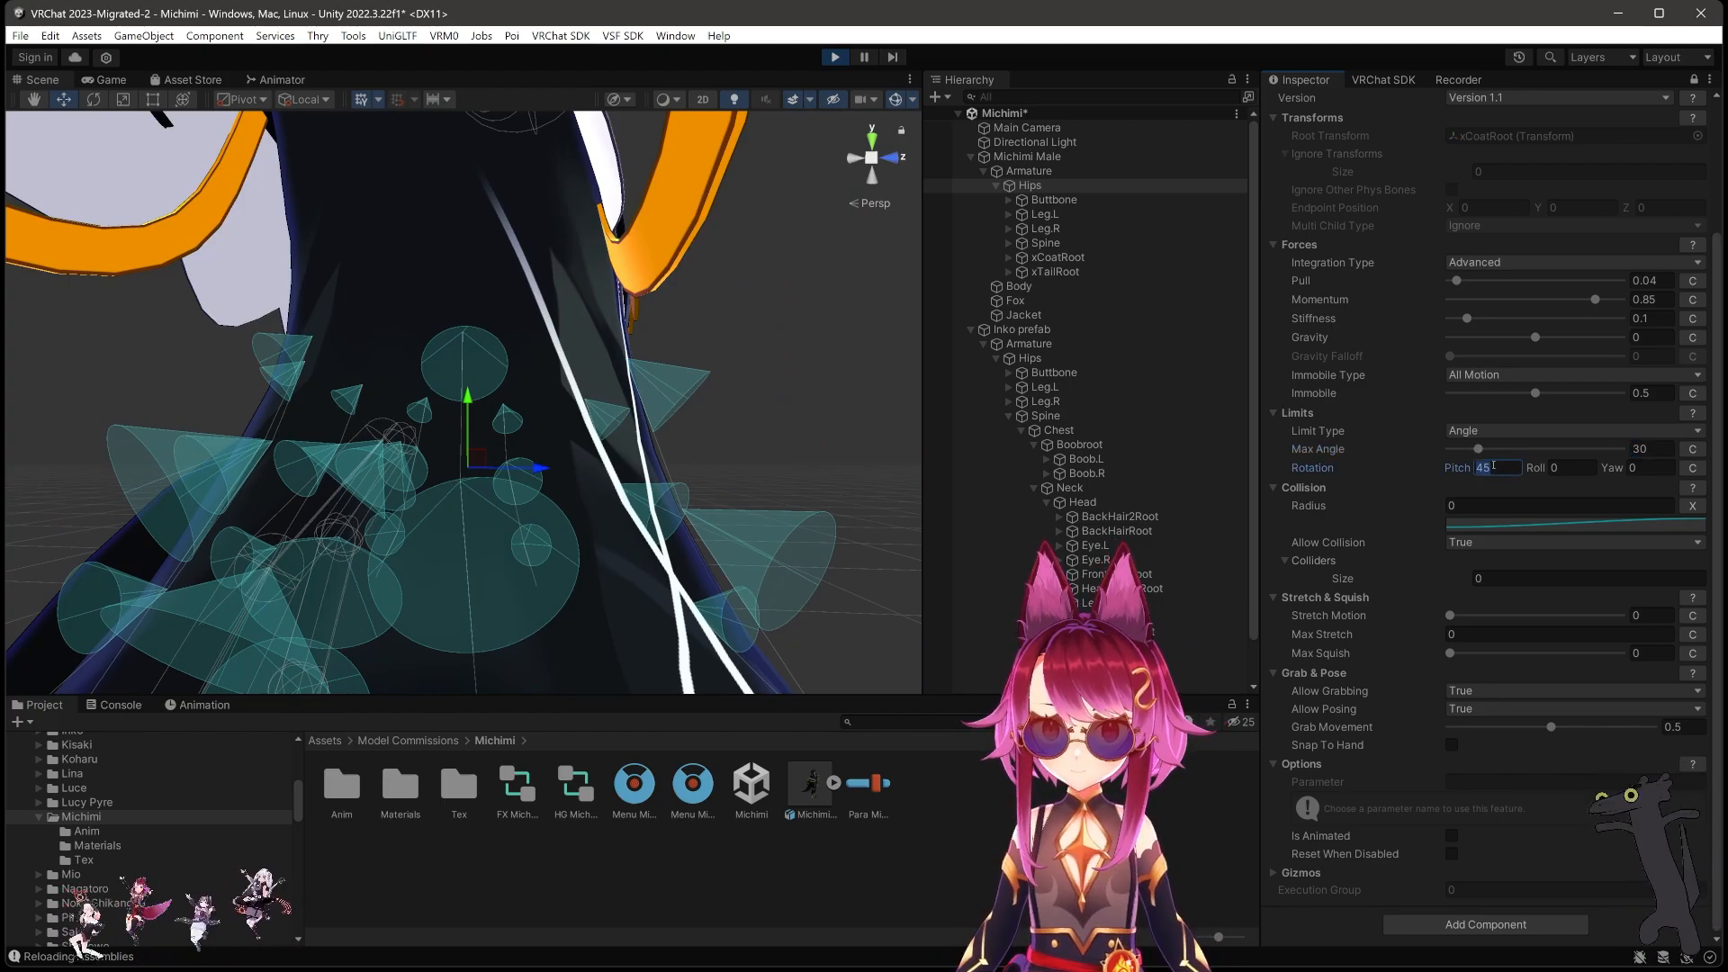
{"action": "type", "text": "25"}
{"action": "left_click_drag", "start_coordinate": [807, 442], "coordinate": [600, 472], "text": "alt"}
{"action": "scroll", "coordinate": [601, 473], "scroll_direction": "up", "scroll_amount": 5}
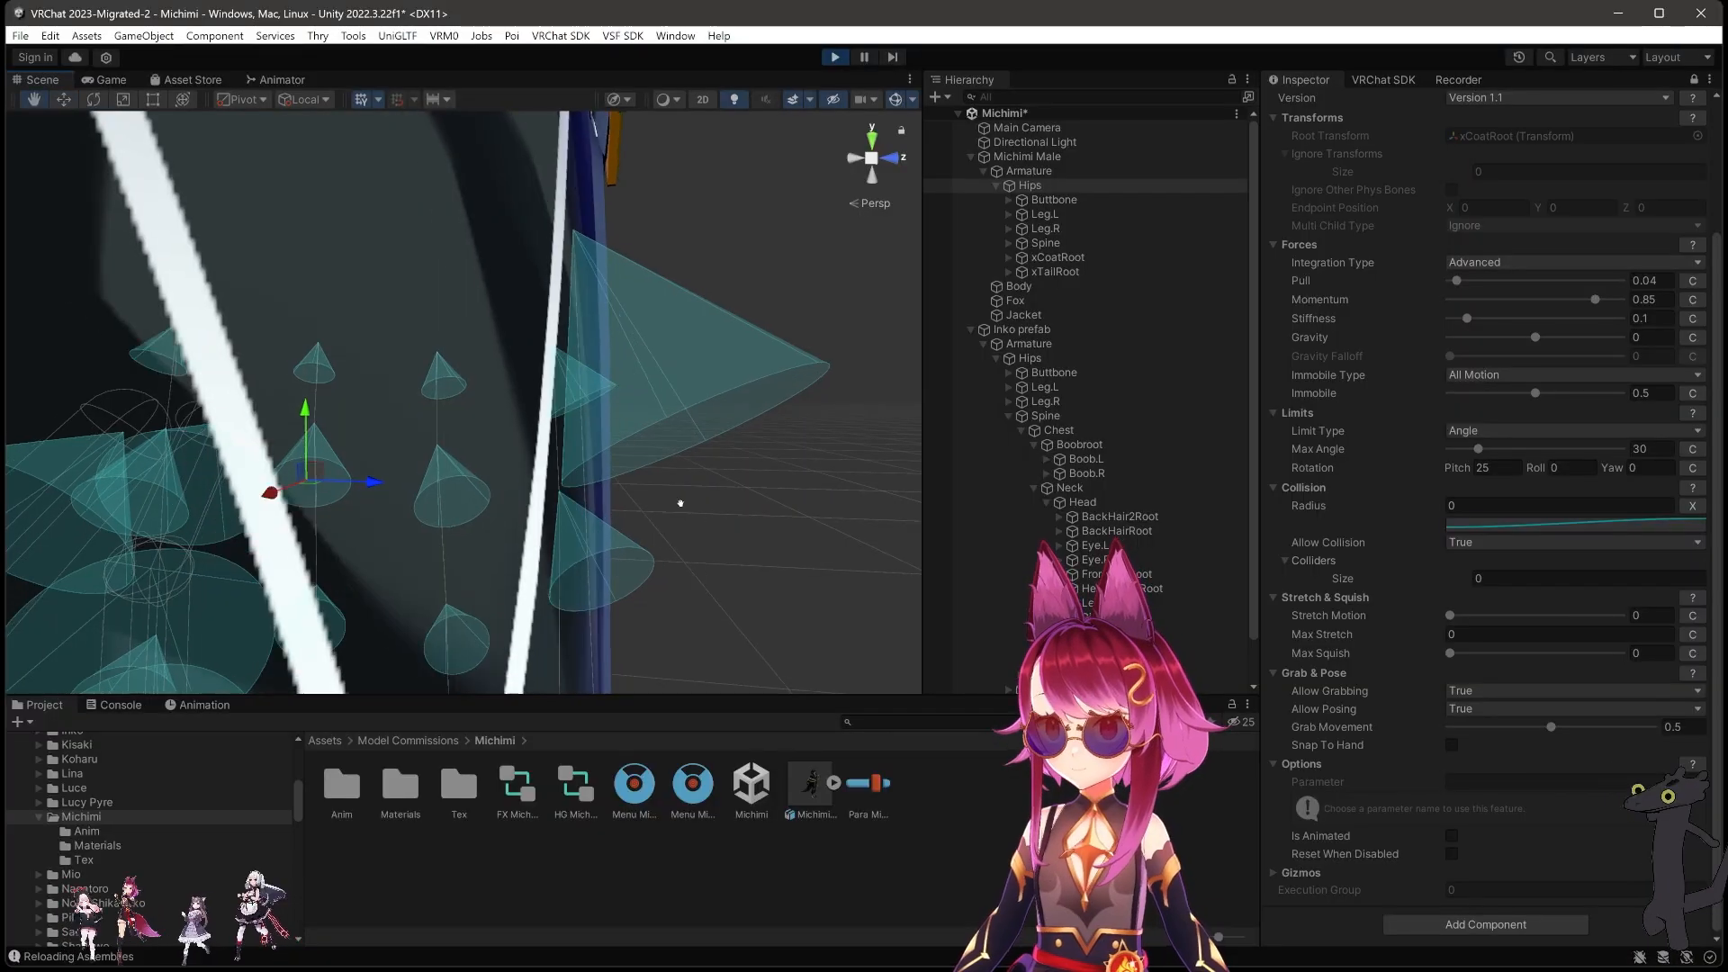
{"action": "scroll", "coordinate": [677, 503], "scroll_direction": "up", "scroll_amount": 3}
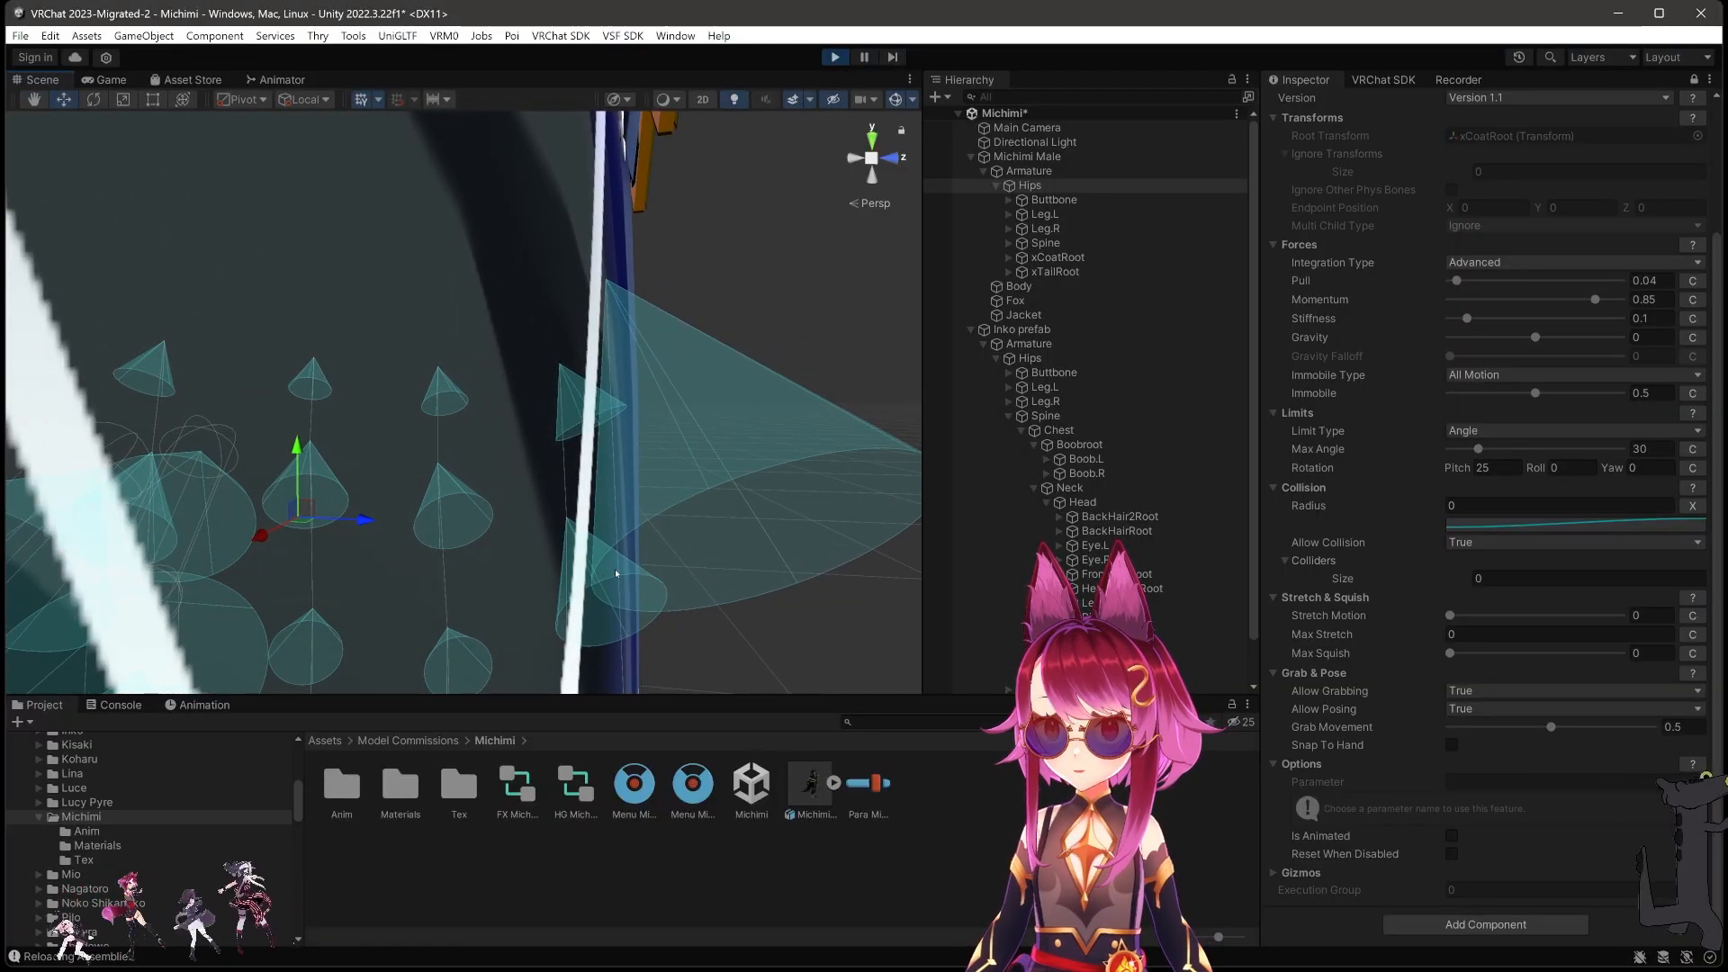
{"action": "left_click_drag", "start_coordinate": [616, 573], "coordinate": [561, 523], "text": "alt"}
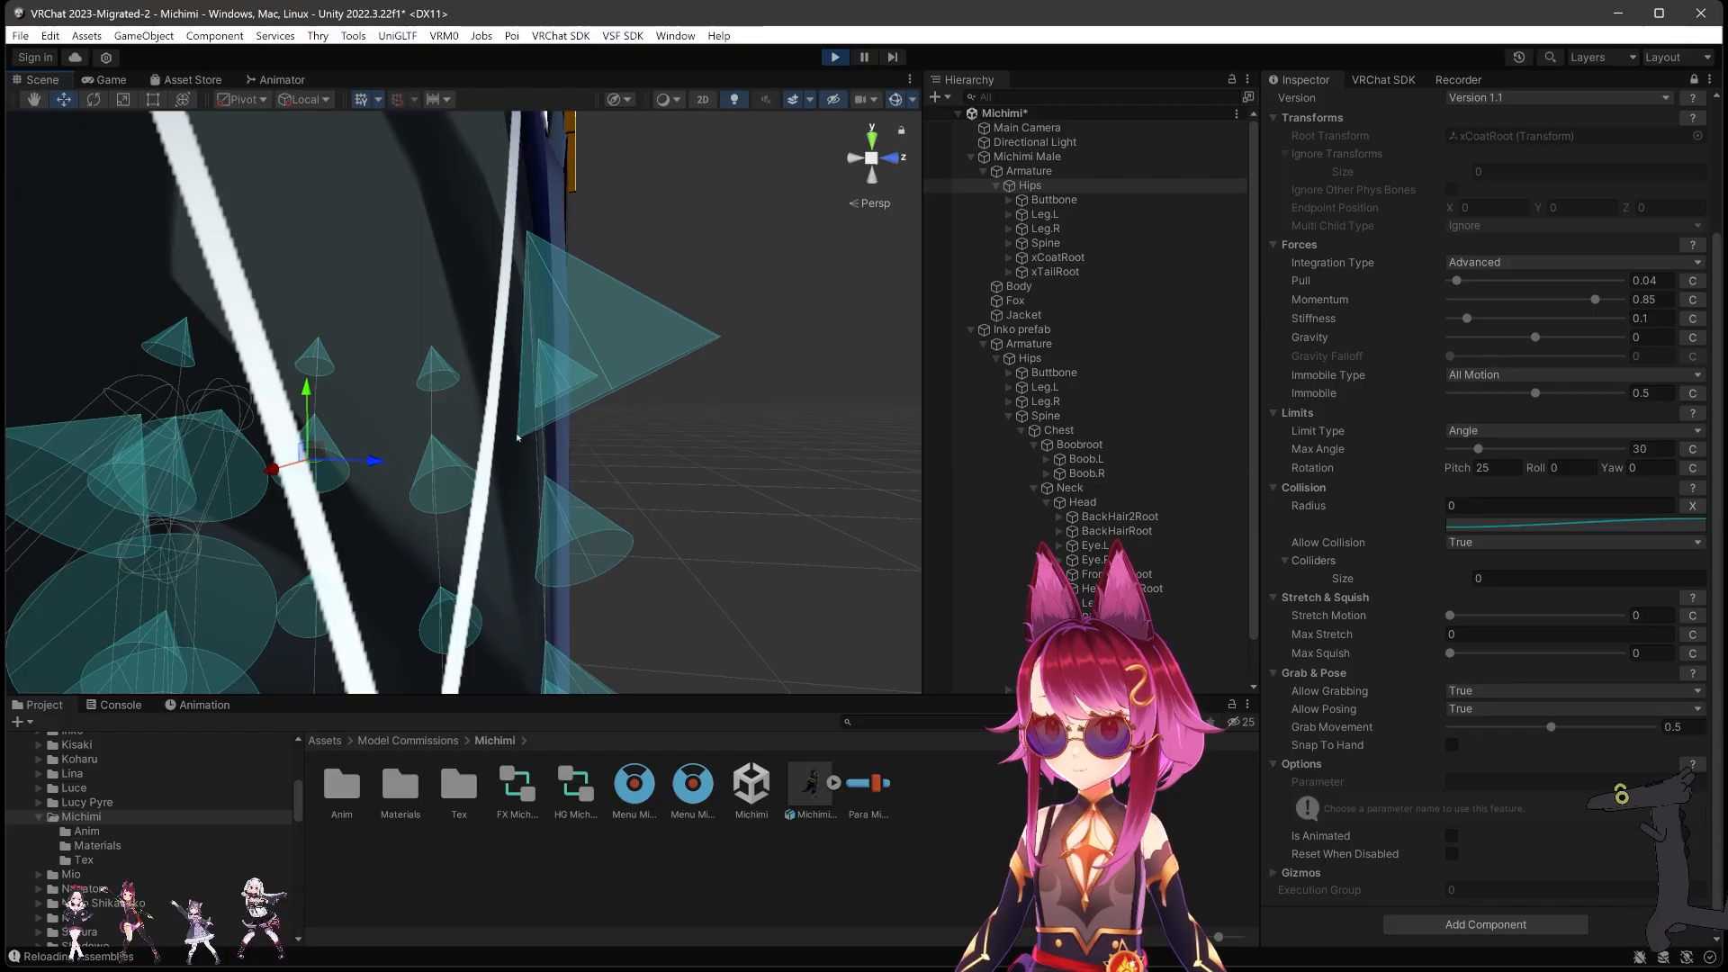
{"action": "scroll", "coordinate": [586, 420], "scroll_direction": "down", "scroll_amount": 3}
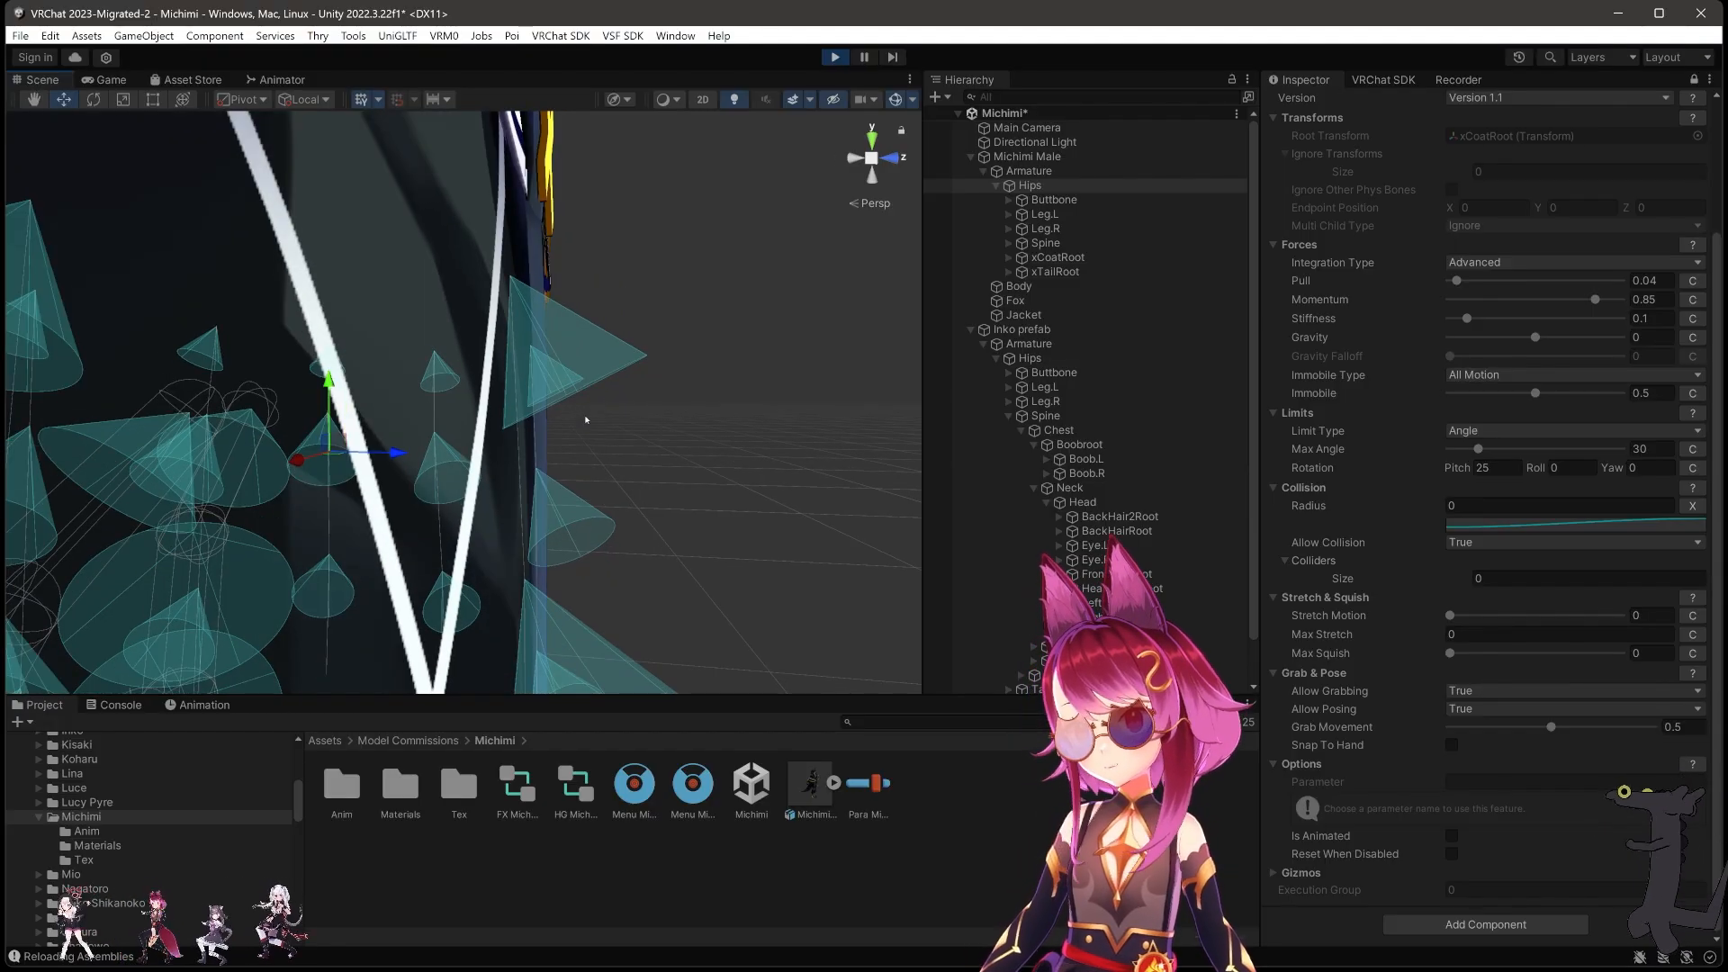
{"action": "left_click_drag", "start_coordinate": [431, 440], "coordinate": [315, 493]}
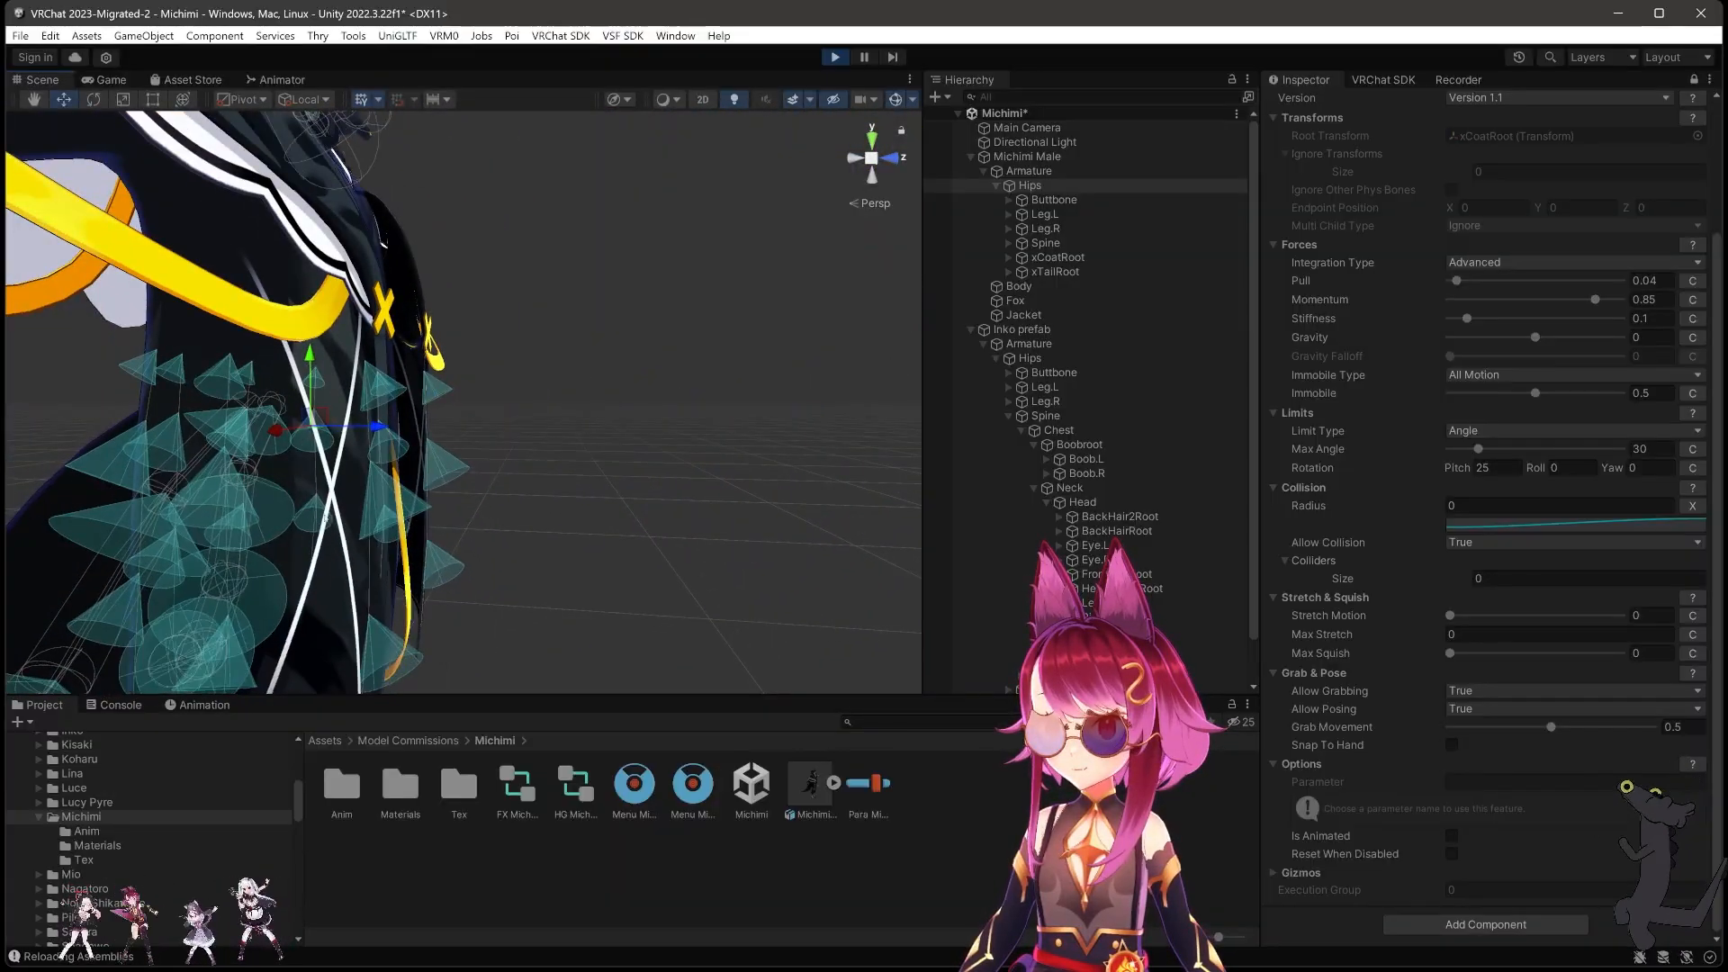
{"action": "left_click_drag", "start_coordinate": [367, 438], "coordinate": [531, 456]}
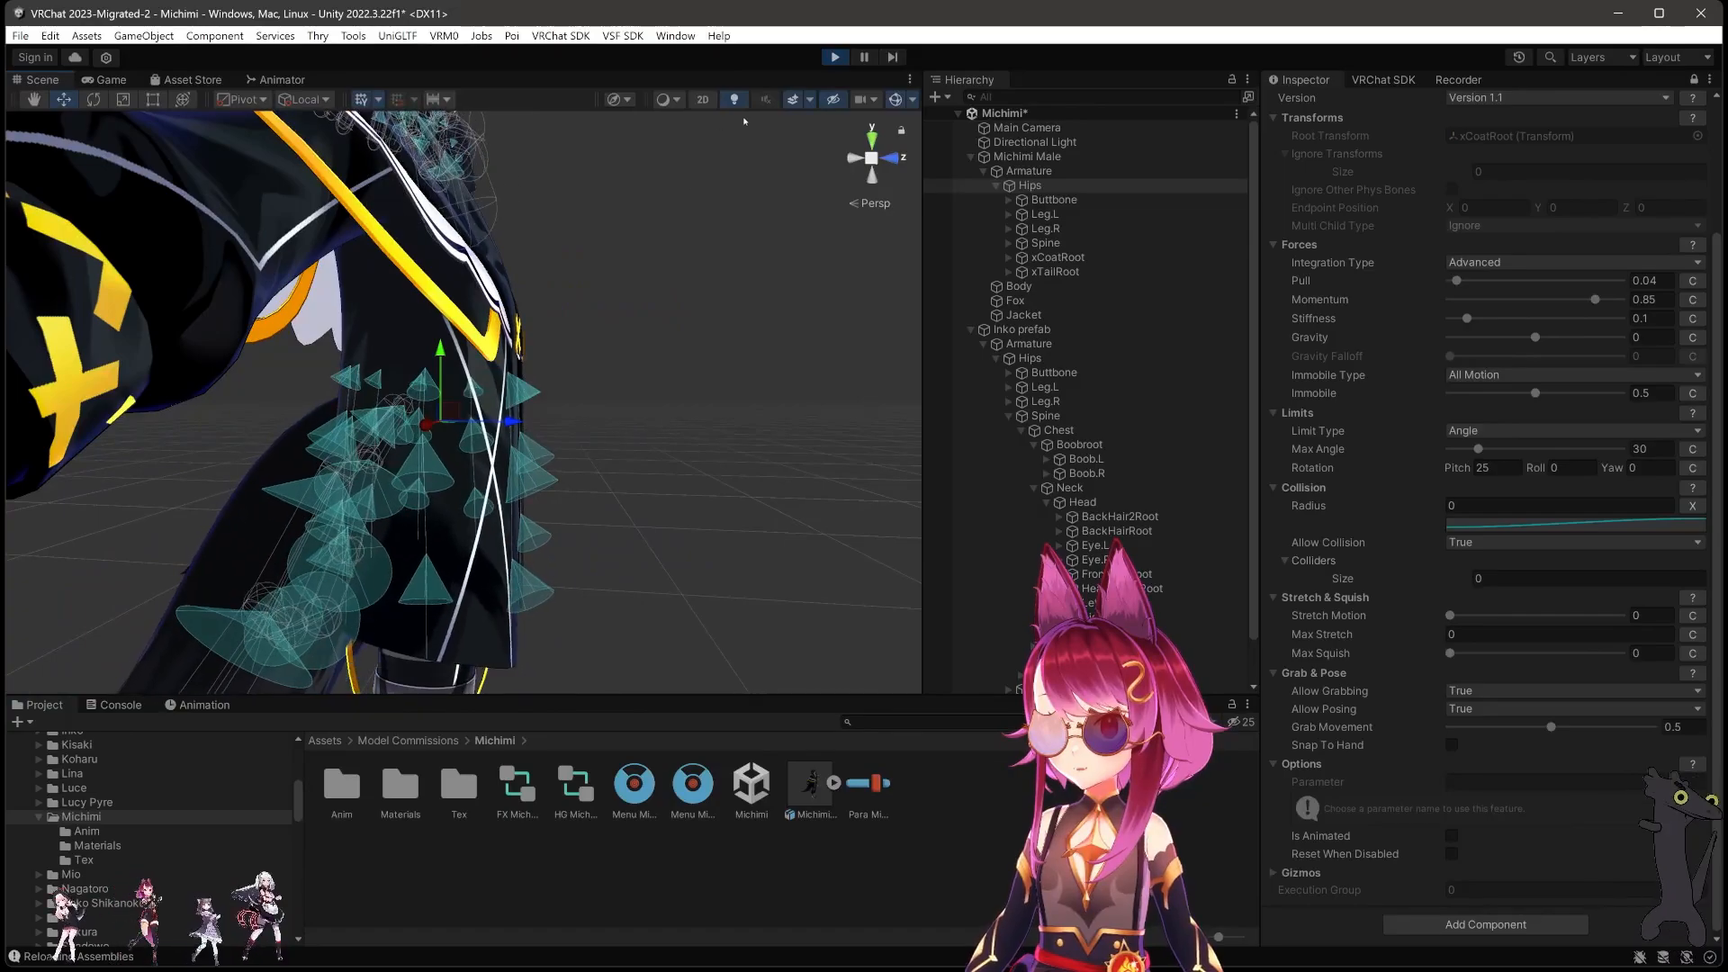
{"action": "left_click", "coordinate": [835, 63]}
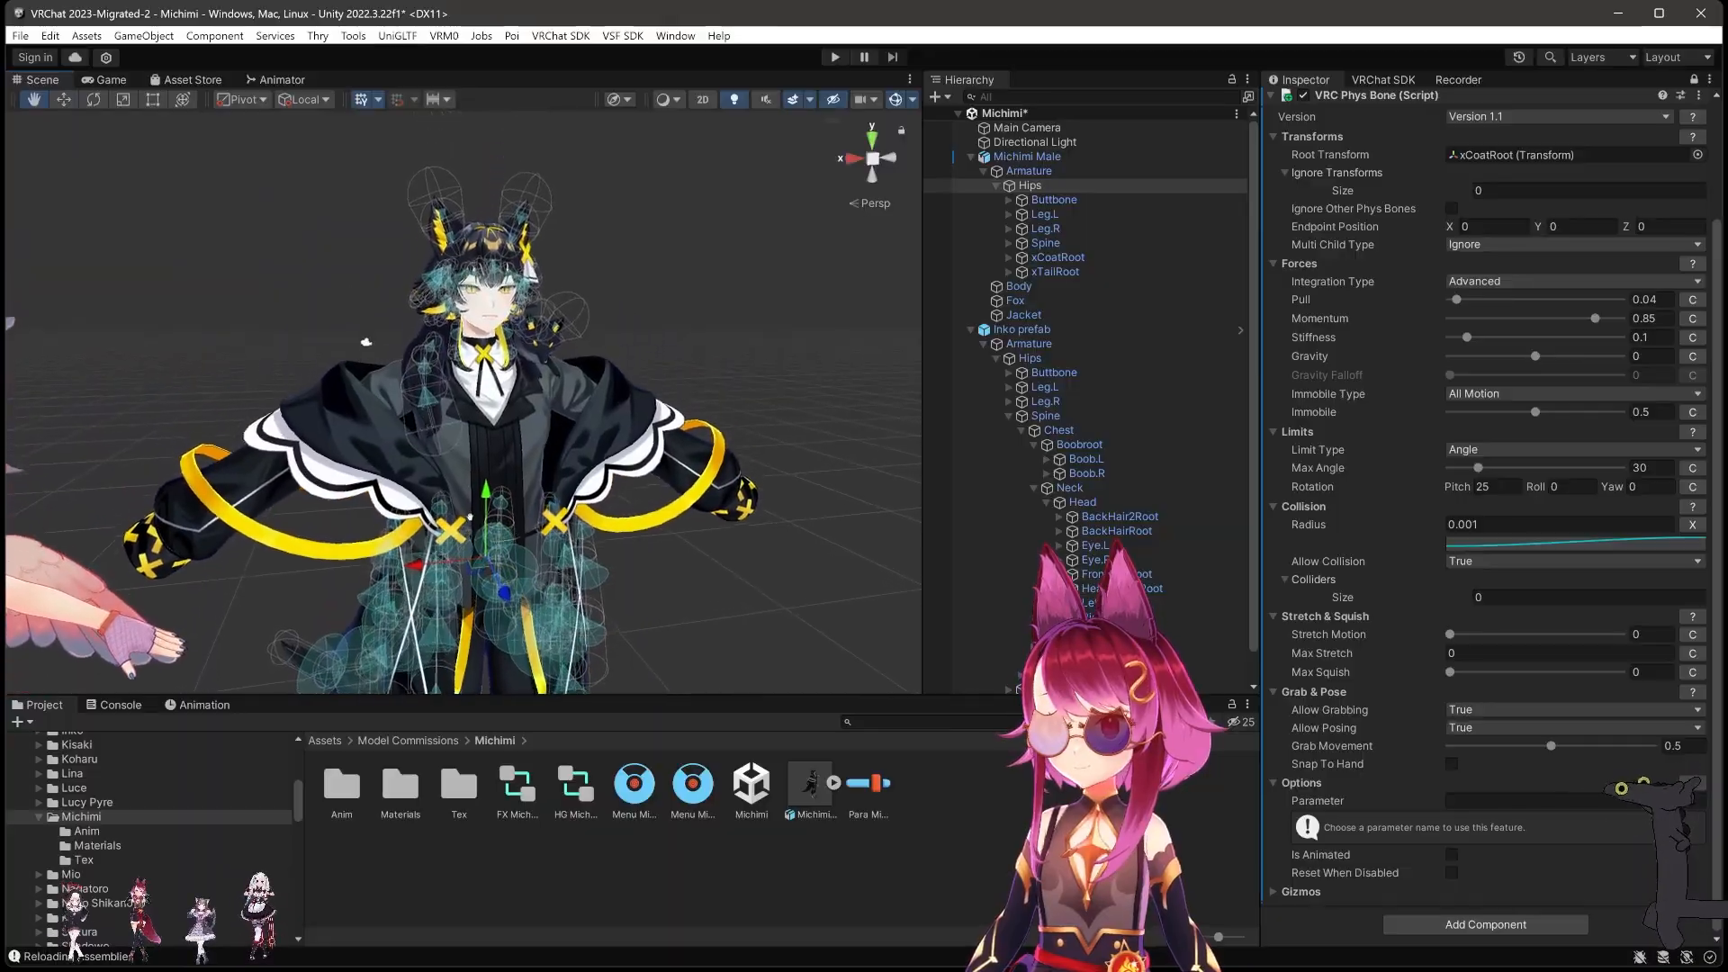
- Frame the model's ears and hair, then delete the Inko prefab from the scene
{"action": "middle_click_drag", "start_coordinate": [477, 369], "coordinate": [624, 564]}
{"action": "key", "text": "w"}
{"action": "right_click_drag", "start_coordinate": [433, 479], "coordinate": [435, 438]}
{"action": "middle_click_drag", "start_coordinate": [467, 364], "coordinate": [495, 492]}
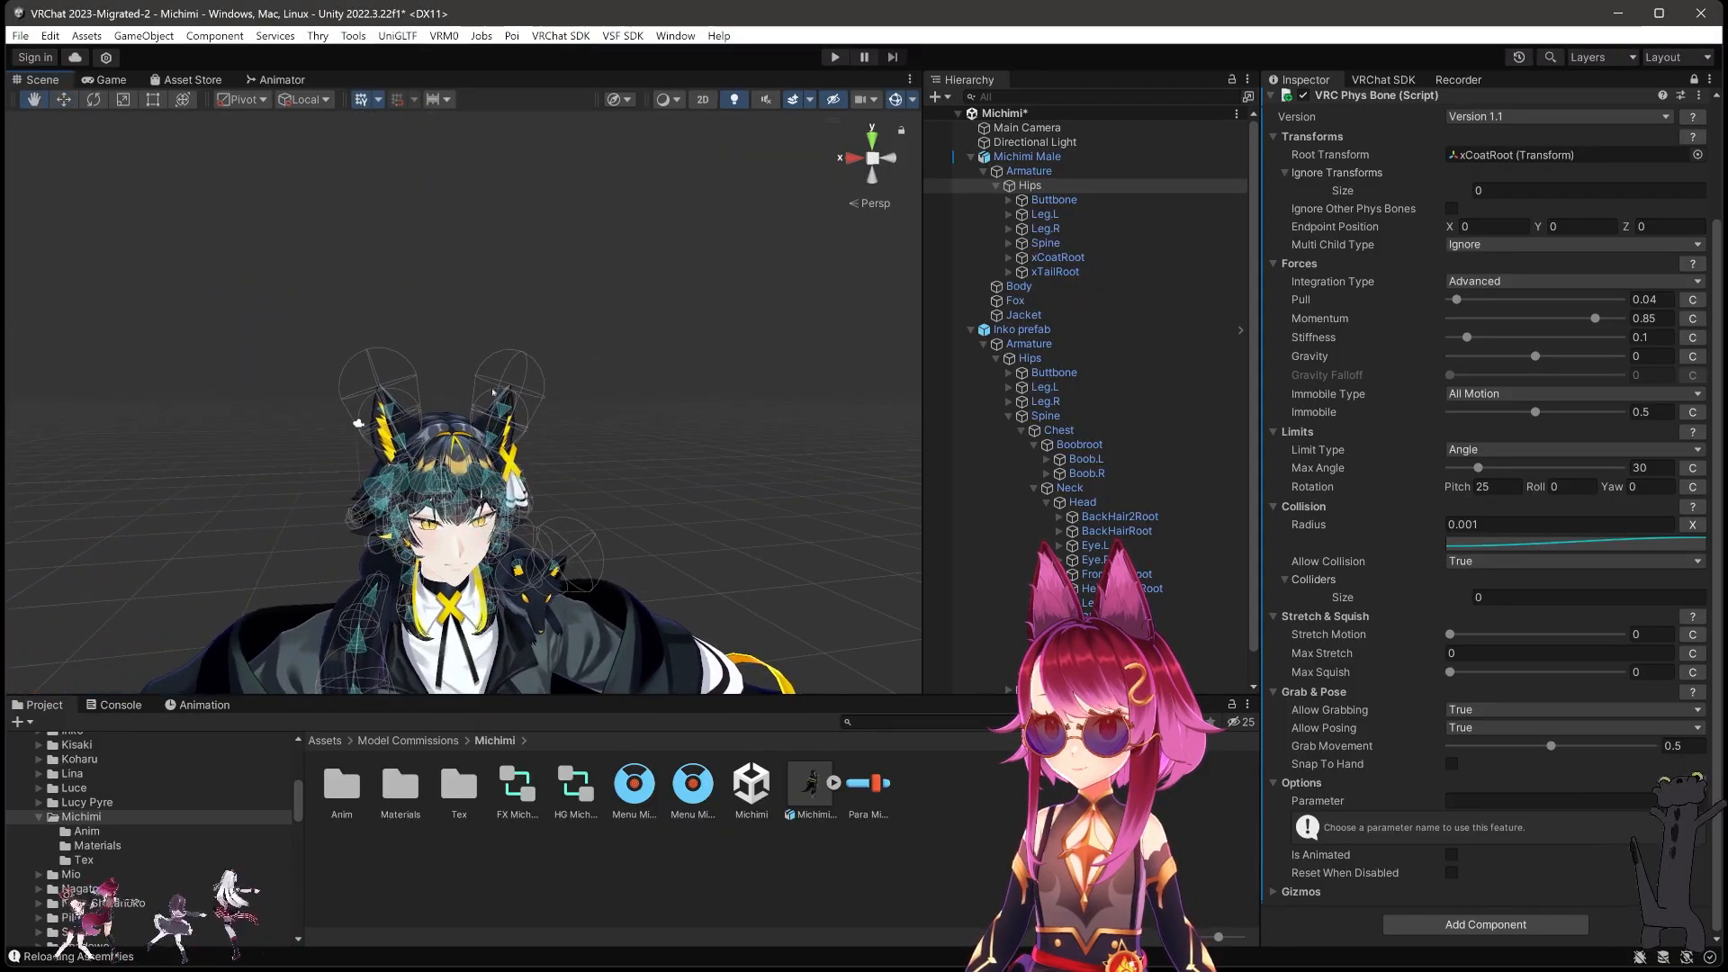
{"action": "scroll", "coordinate": [496, 492], "scroll_direction": "up", "scroll_amount": 5}
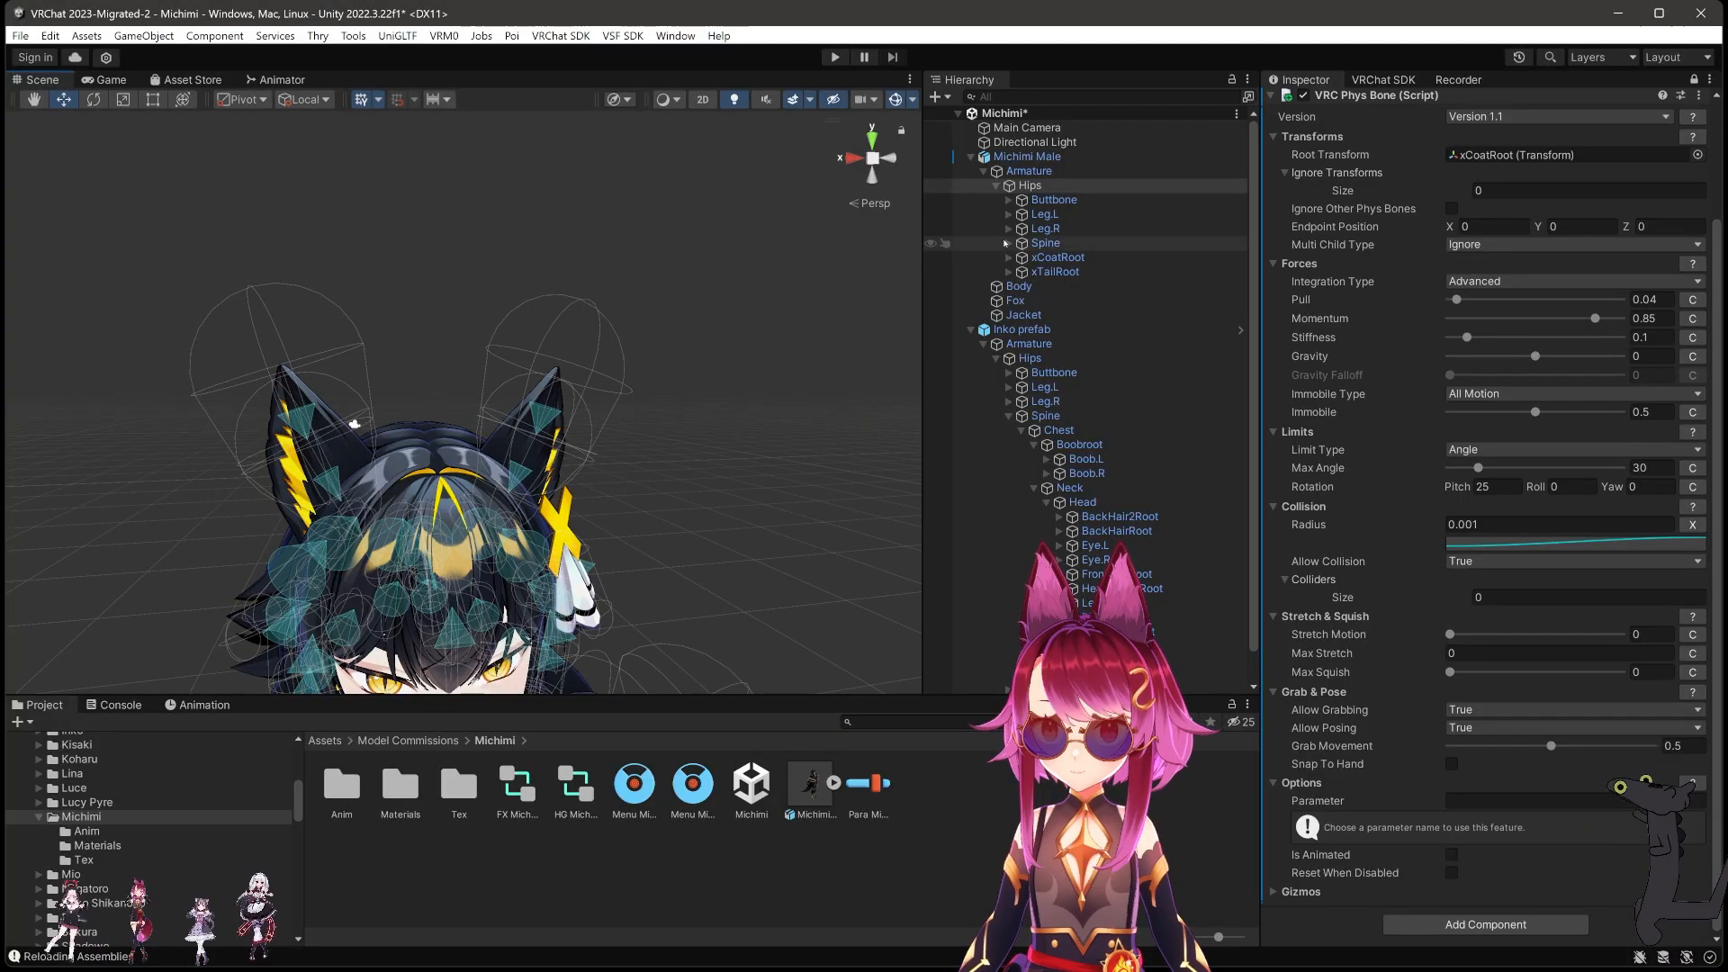
{"action": "left_click", "coordinate": [973, 330]}
{"action": "left_click", "coordinate": [971, 329]}
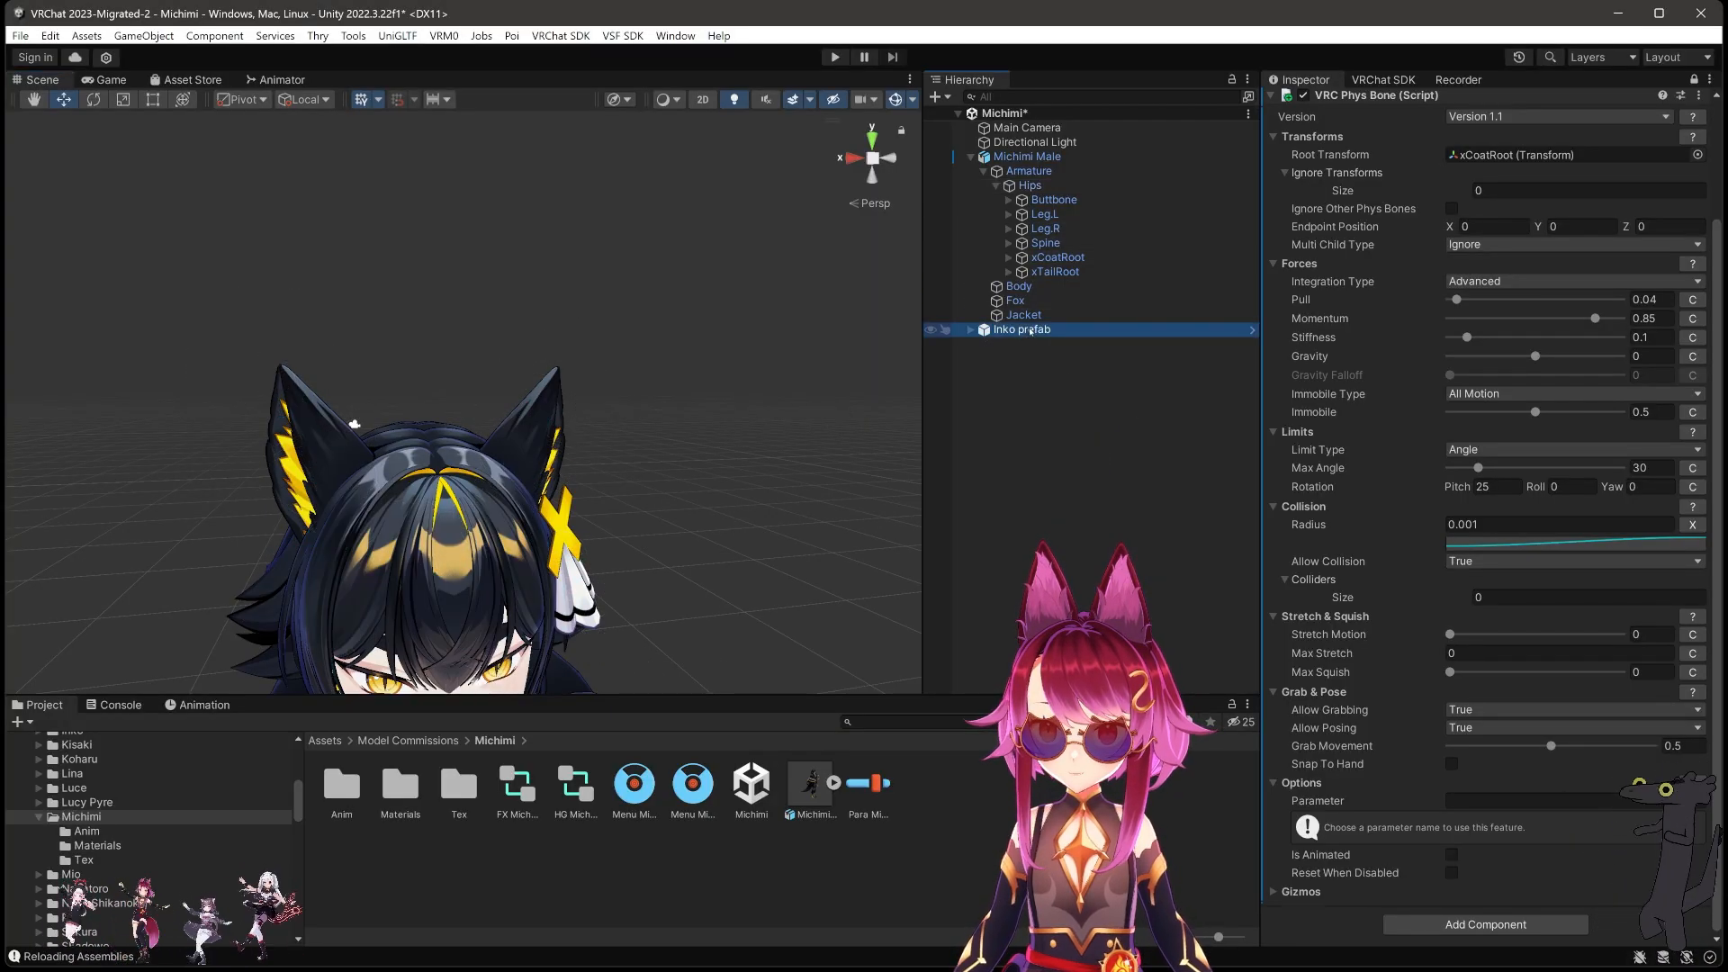
{"action": "key", "text": "Delete"}
- Expand Spine, Neck and Head in the Hierarchy and frame the EarRoot bone in the Scene view
{"action": "left_click", "coordinate": [1009, 243]}
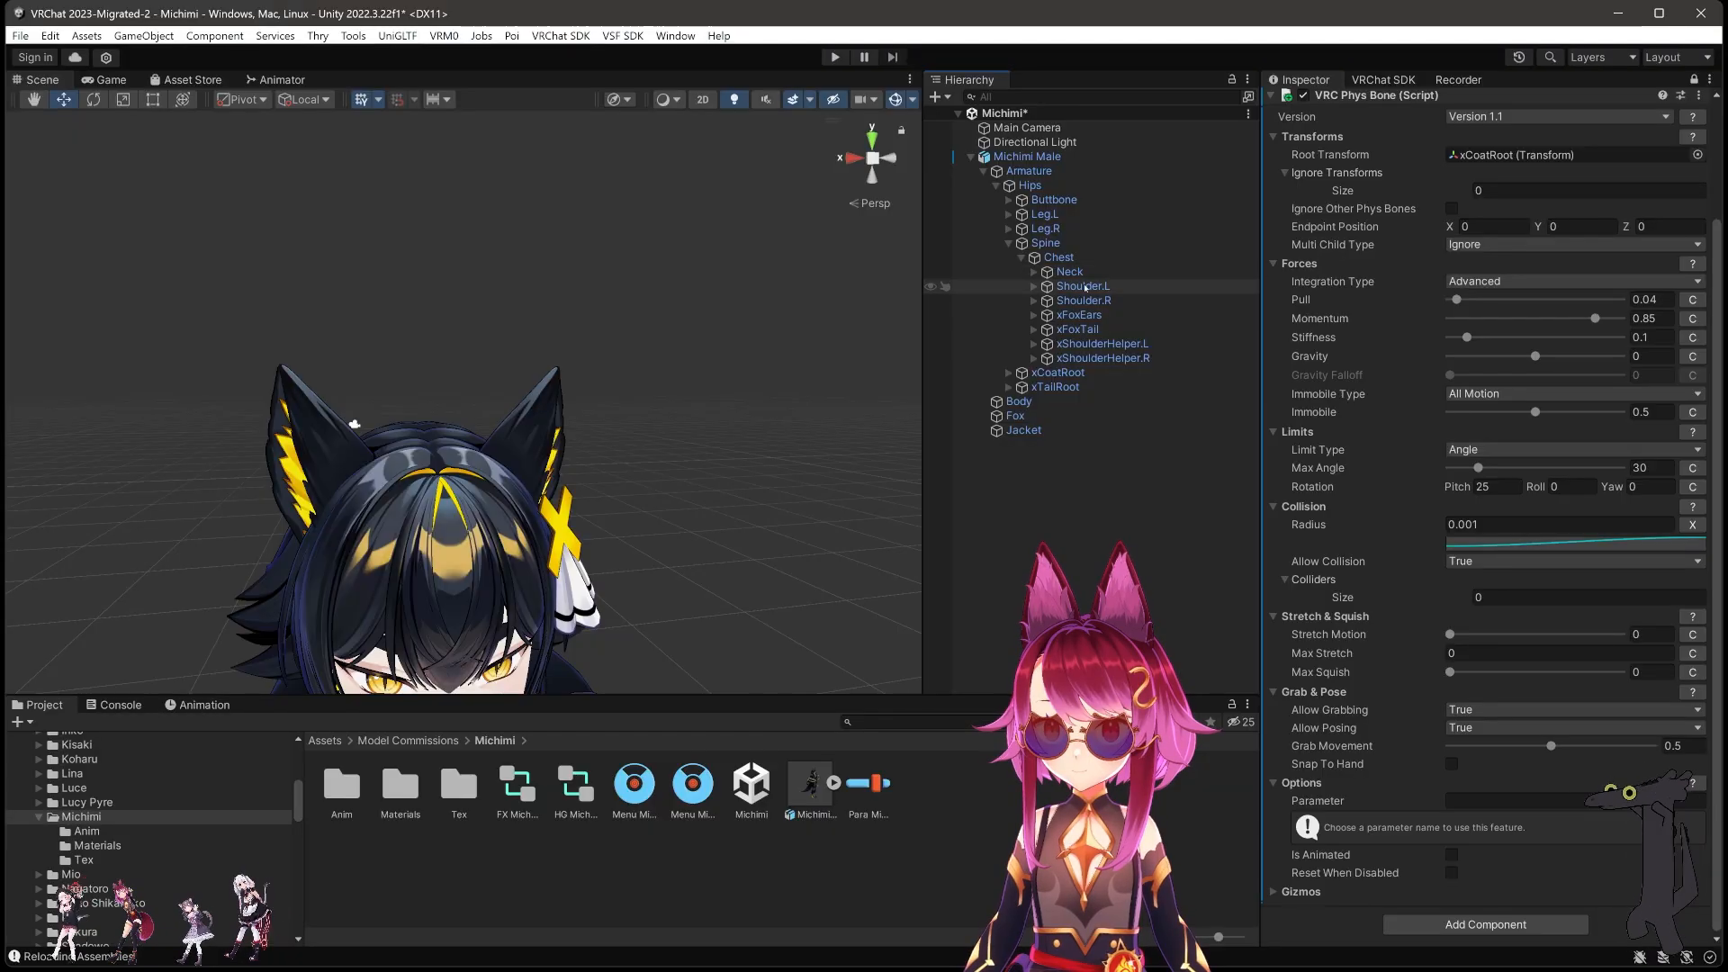
{"action": "left_click", "coordinate": [1034, 272]}
{"action": "left_click", "coordinate": [1047, 286]}
{"action": "left_click", "coordinate": [1114, 301]}
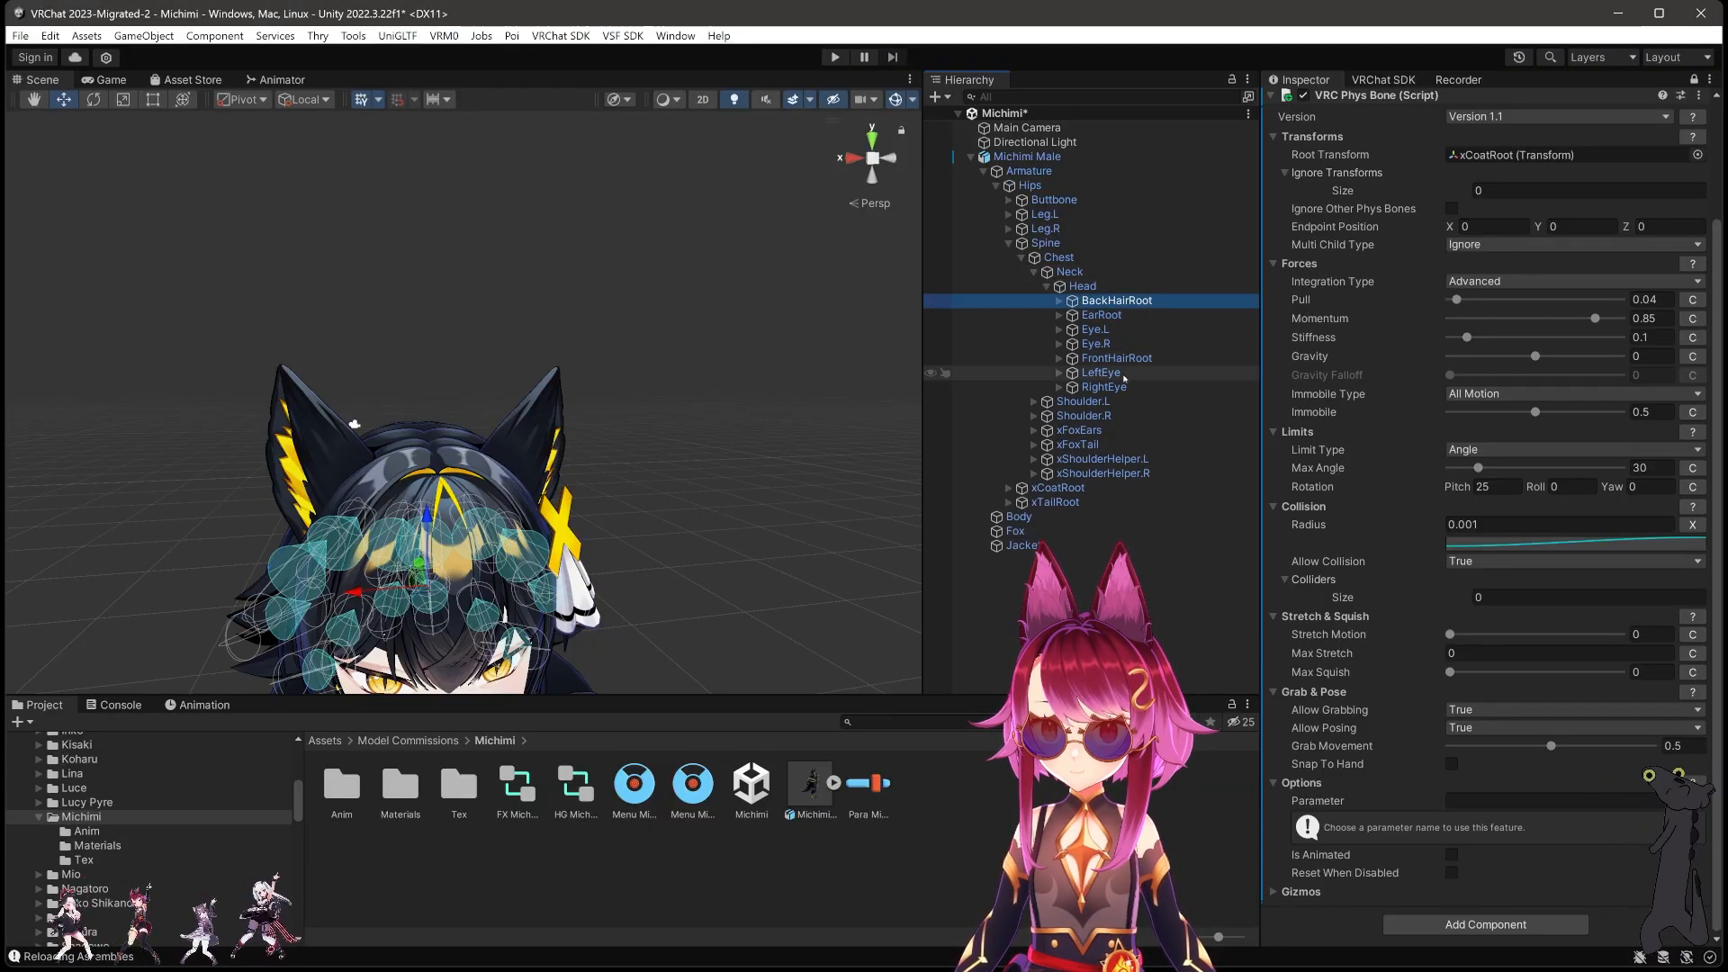
{"action": "double_click", "coordinate": [1100, 315]}
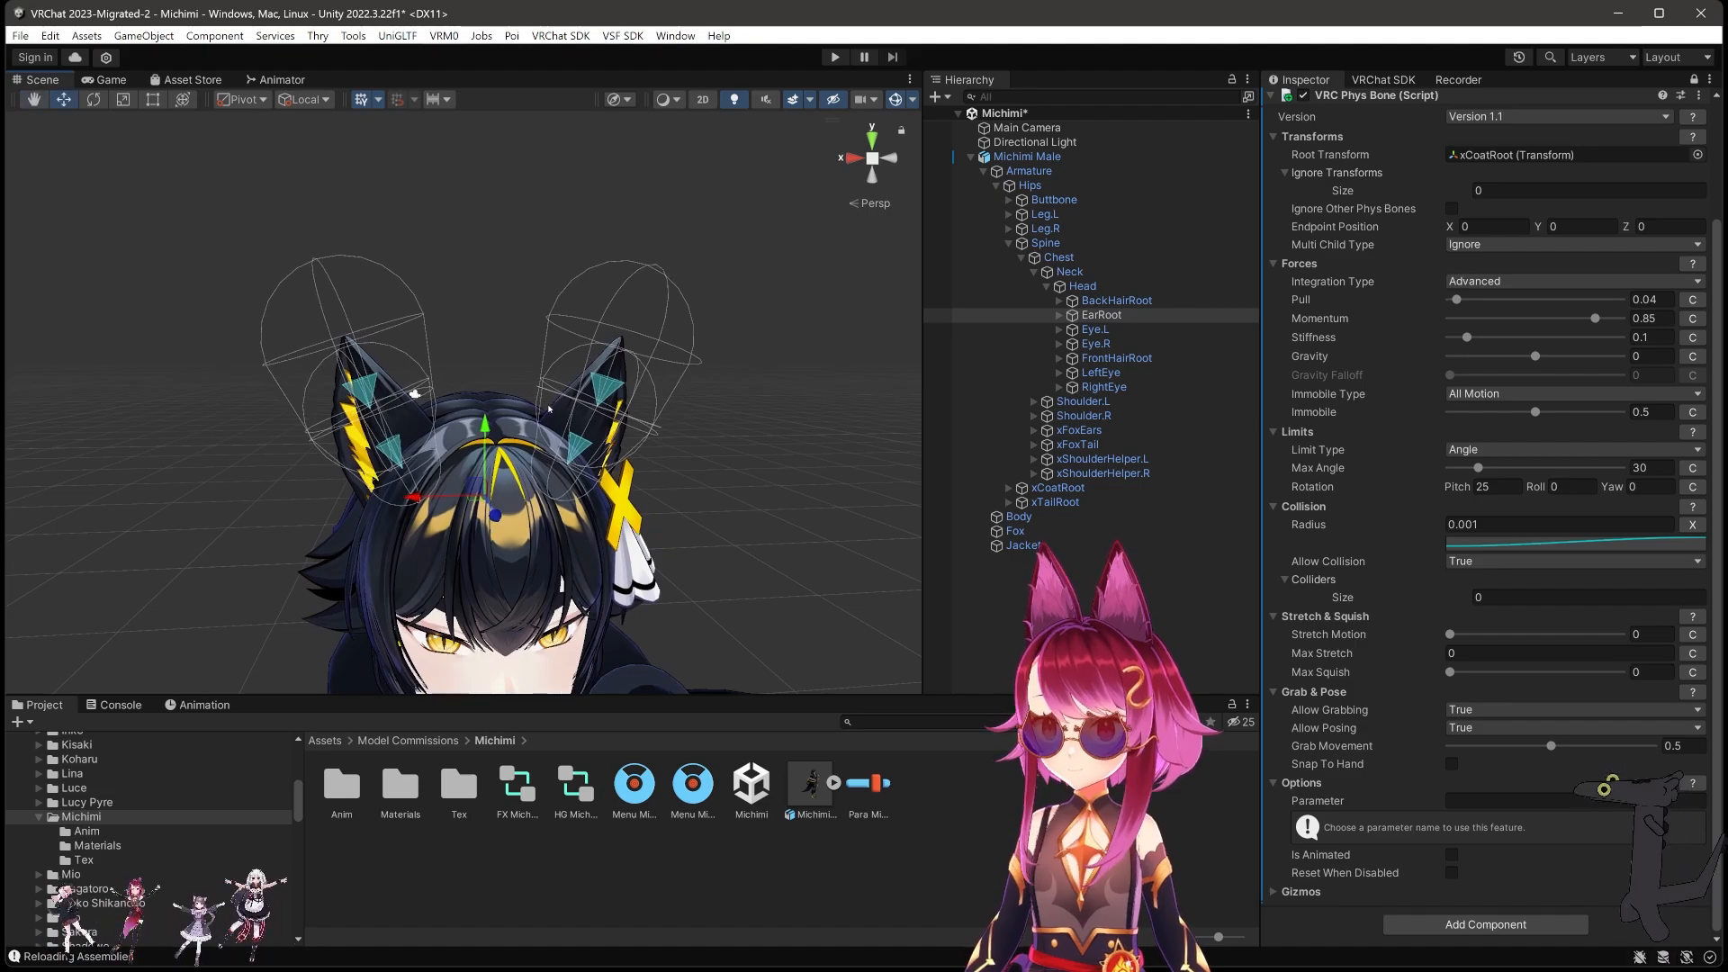
{"action": "scroll", "coordinate": [549, 408], "scroll_direction": "up", "scroll_amount": 5}
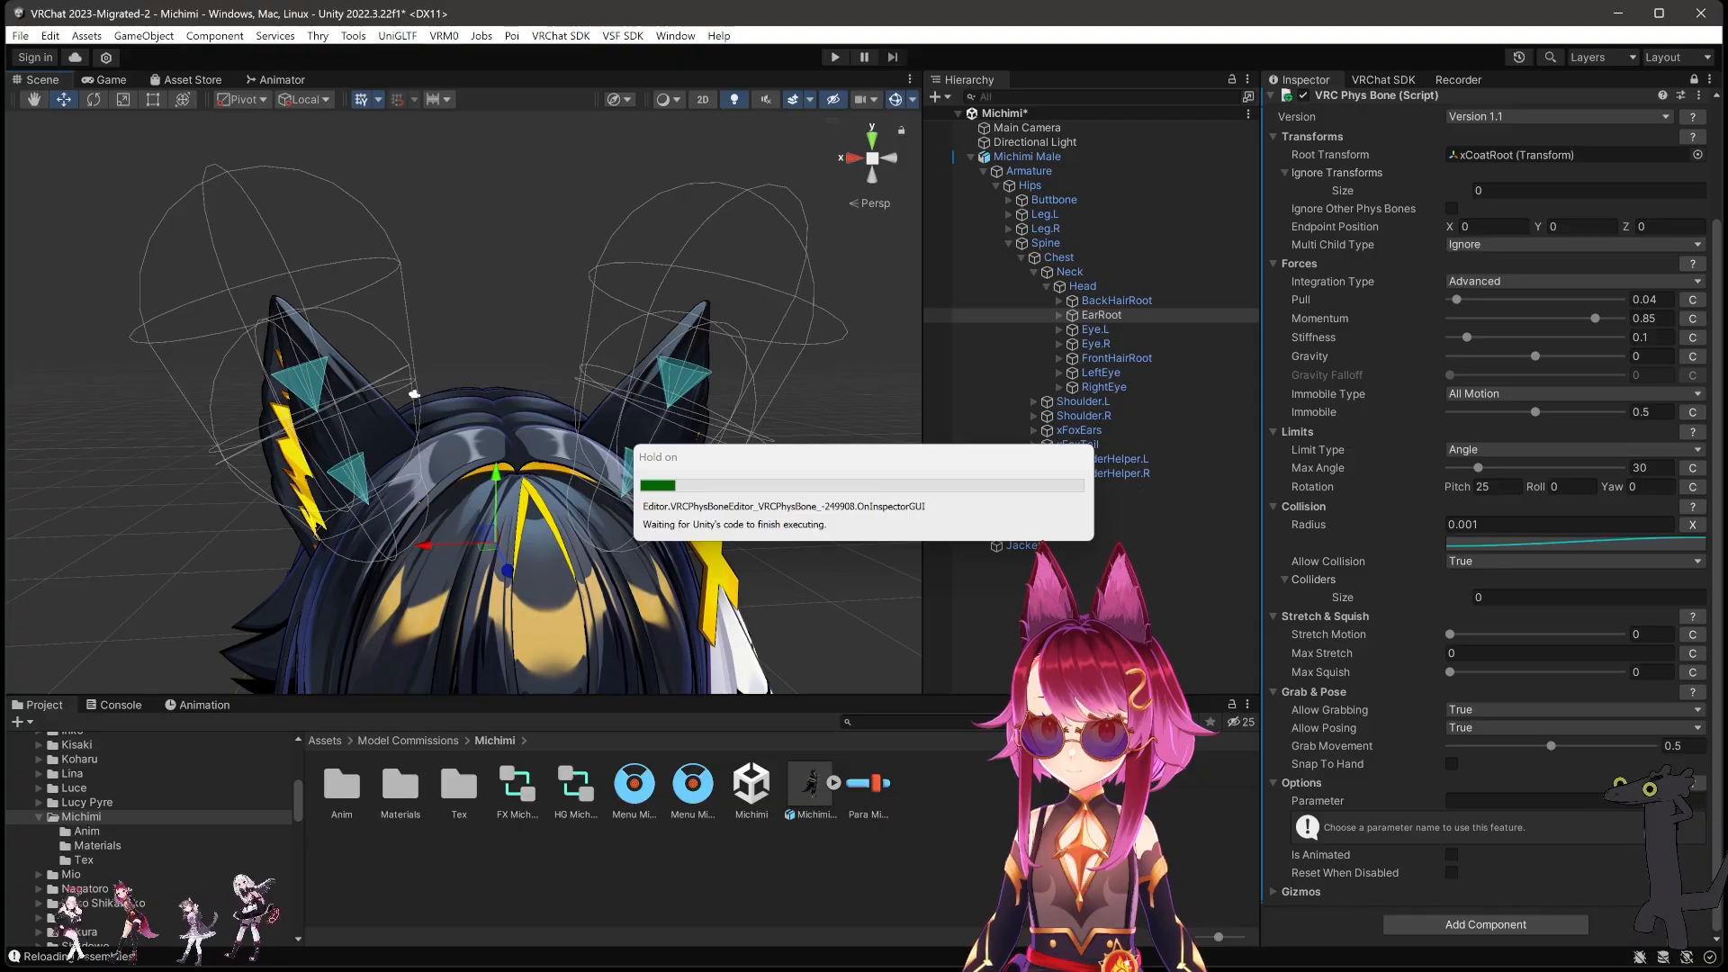
- Drag the last key of the collision Radius curve down to about 0.6
{"action": "left_click", "coordinate": [1575, 543]}
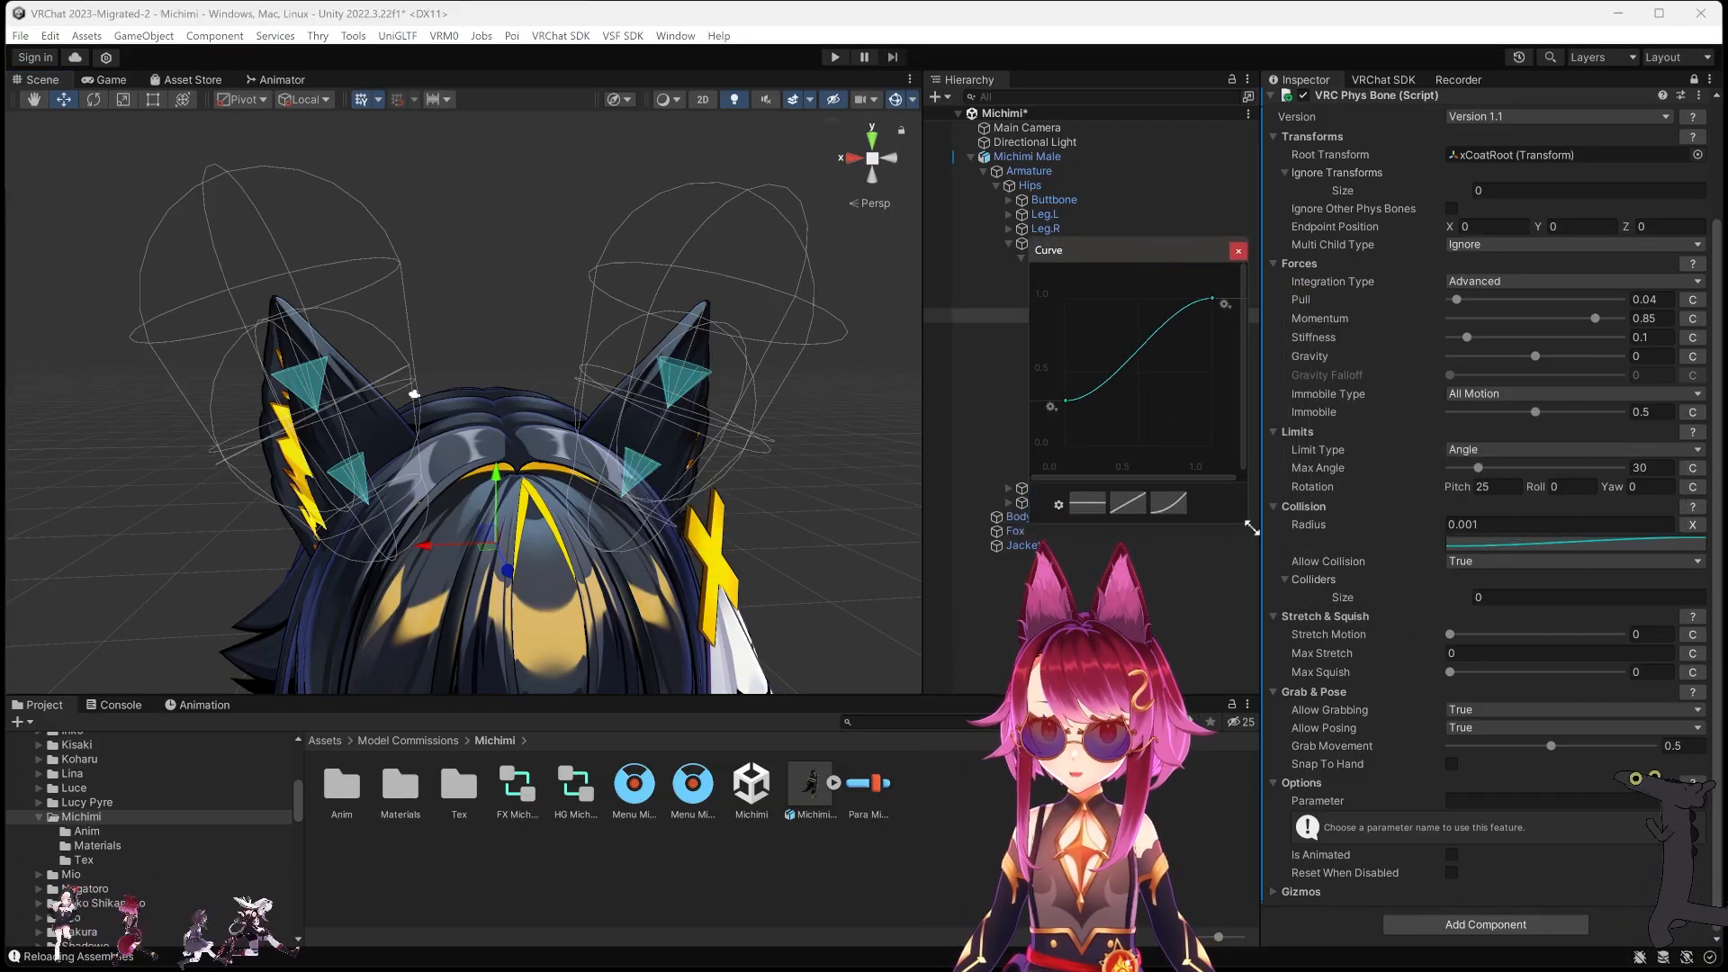
{"action": "left_click_drag", "start_coordinate": [1251, 528], "coordinate": [1492, 749]}
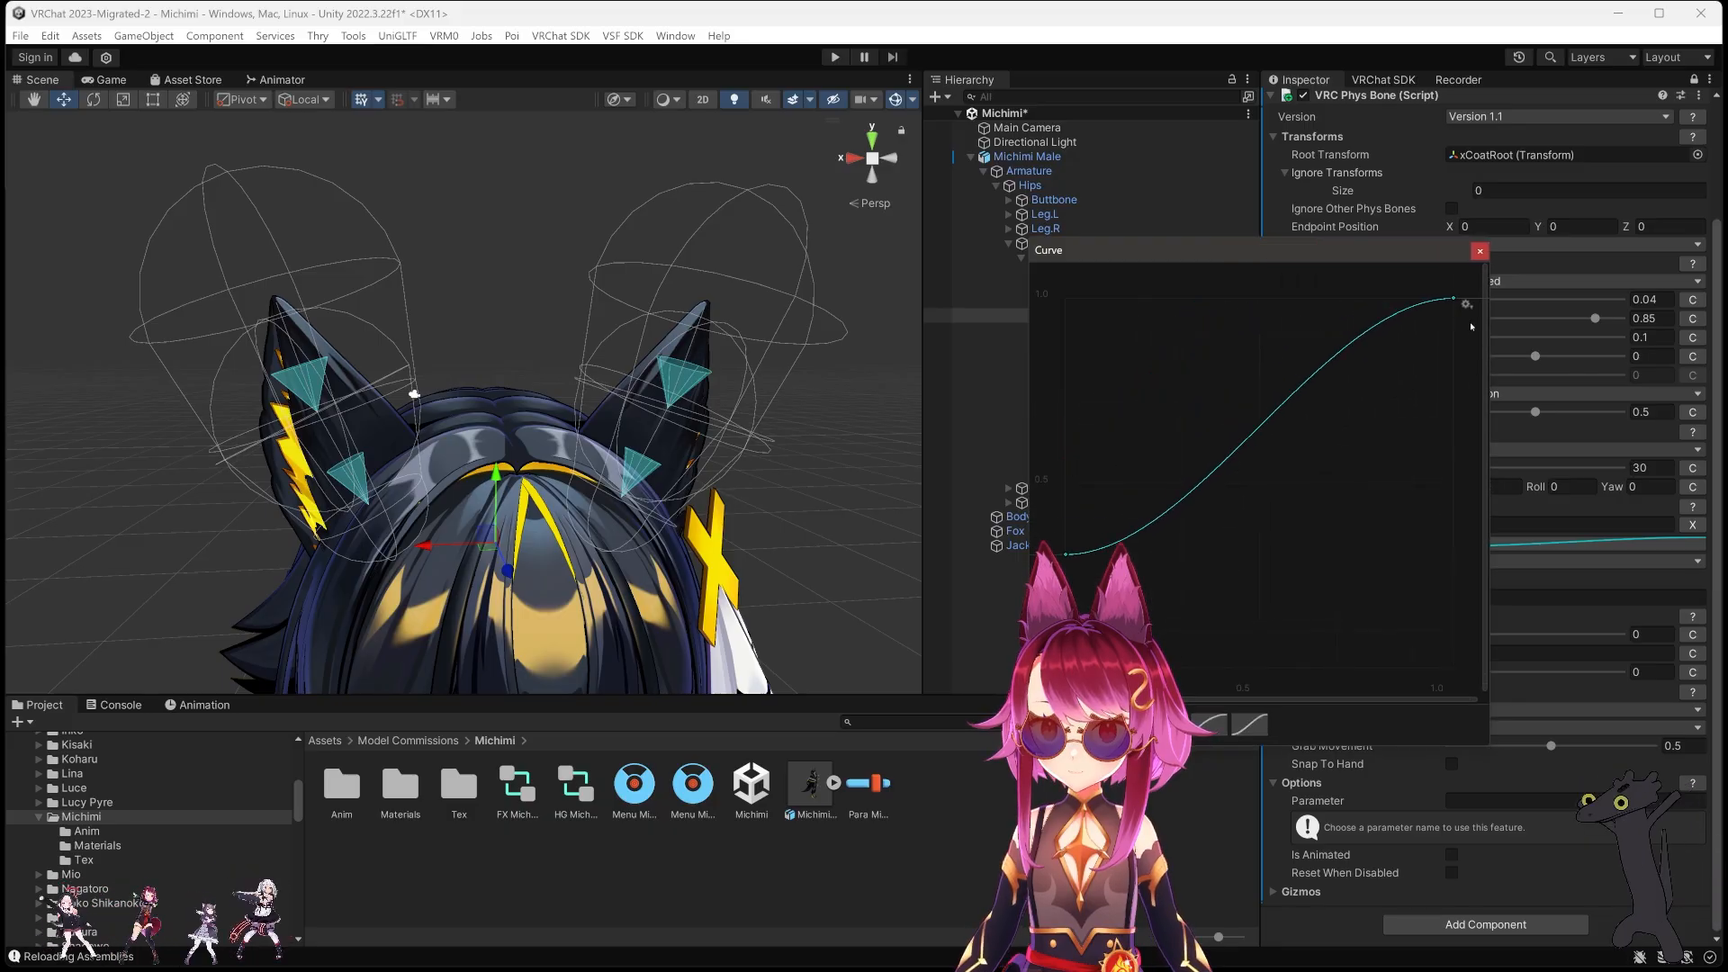
{"action": "left_click_drag", "start_coordinate": [1452, 298], "coordinate": [1450, 447]}
{"action": "left_click", "coordinate": [1478, 253]}
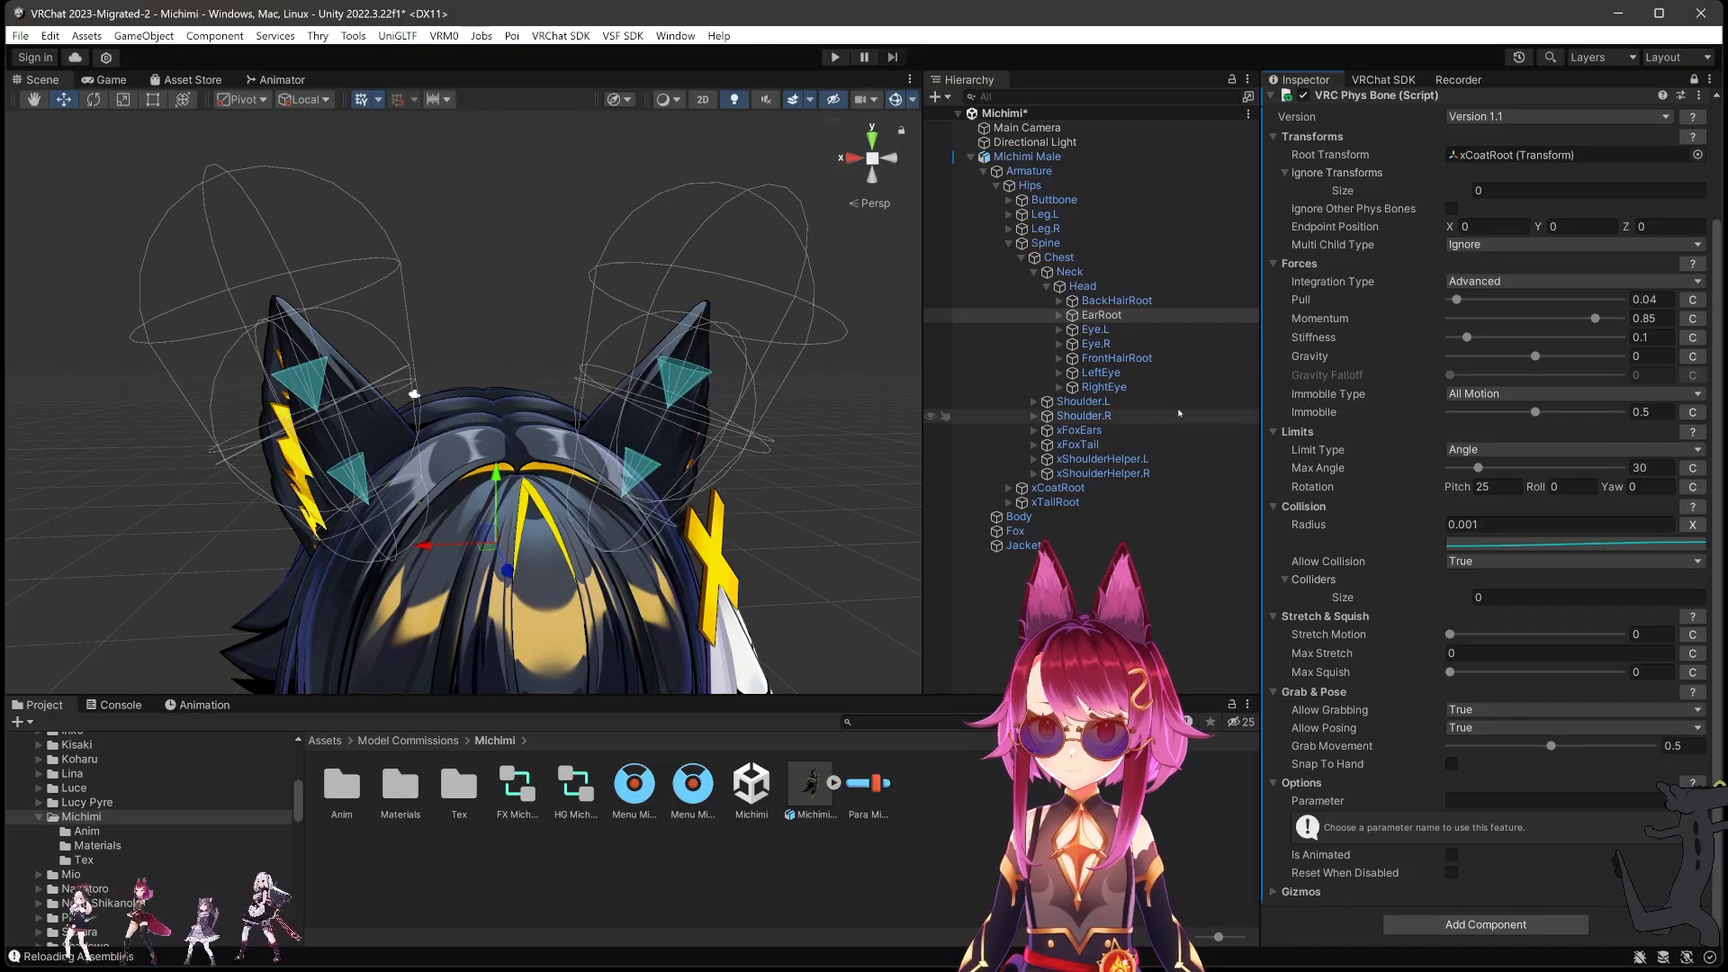
- On EarRoot's Phys Bone, arch the Radius curve: raise the start key, lower the tip key, soften the falloff
{"action": "left_click", "coordinate": [1116, 316]}
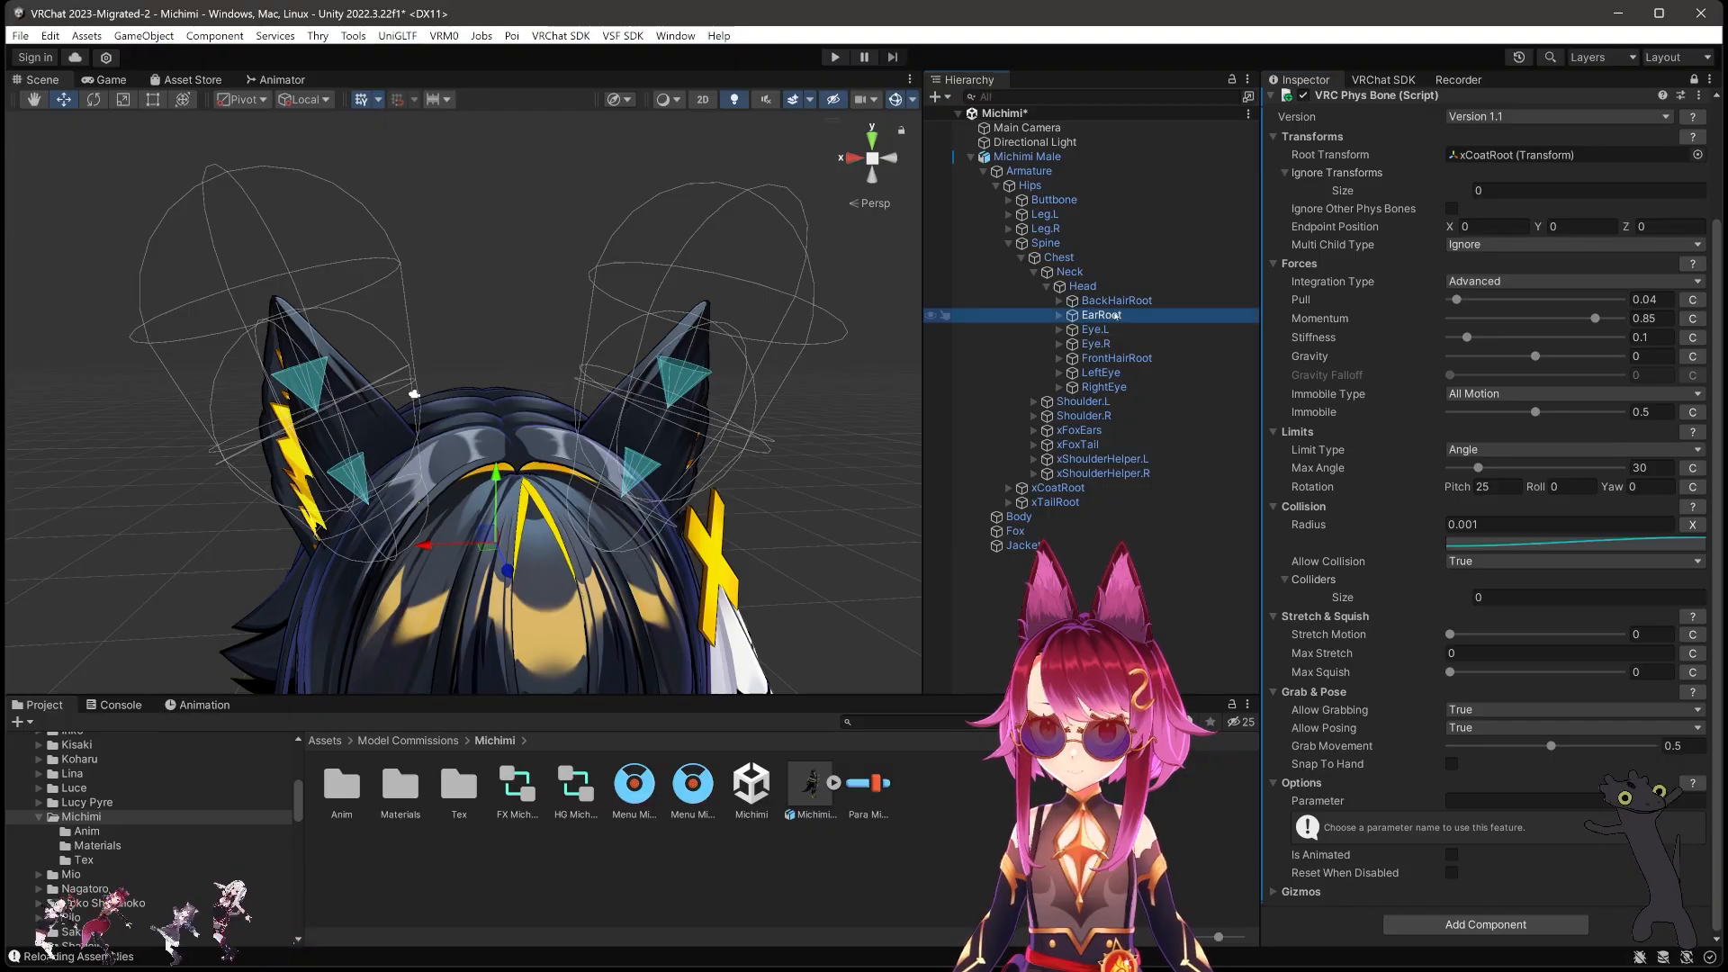
{"action": "left_click", "coordinate": [1694, 80]}
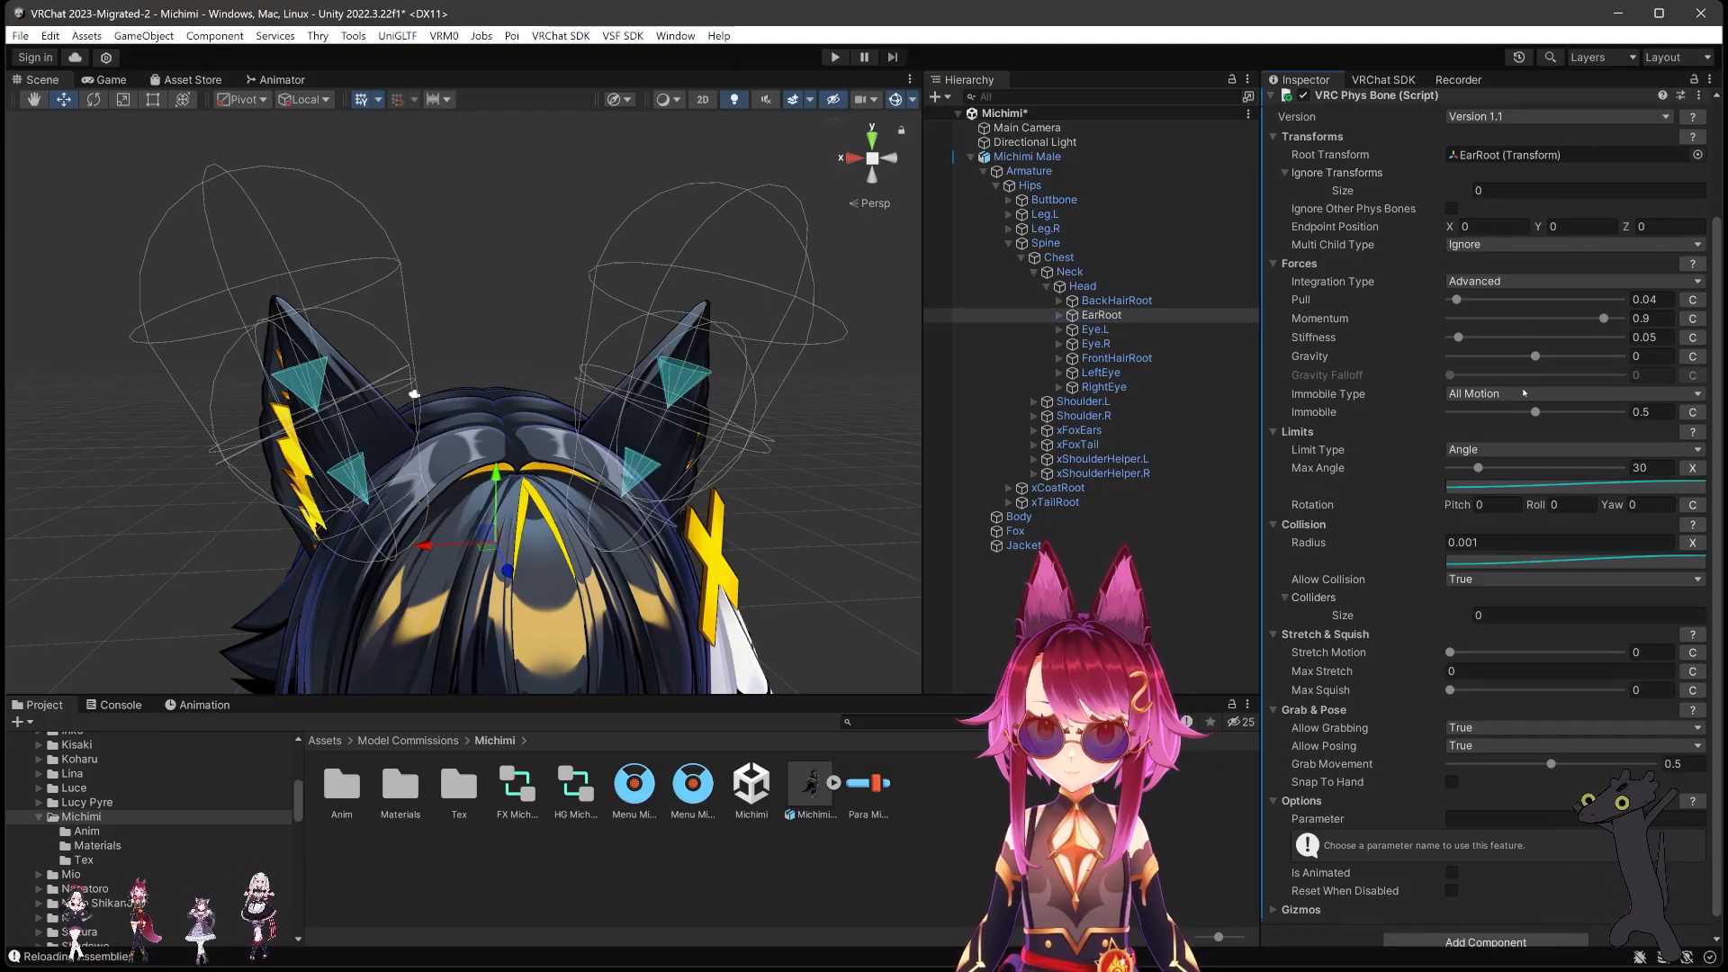
{"action": "left_click", "coordinate": [1516, 558]}
{"action": "left_click_drag", "start_coordinate": [1640, 569], "coordinate": [1402, 387]}
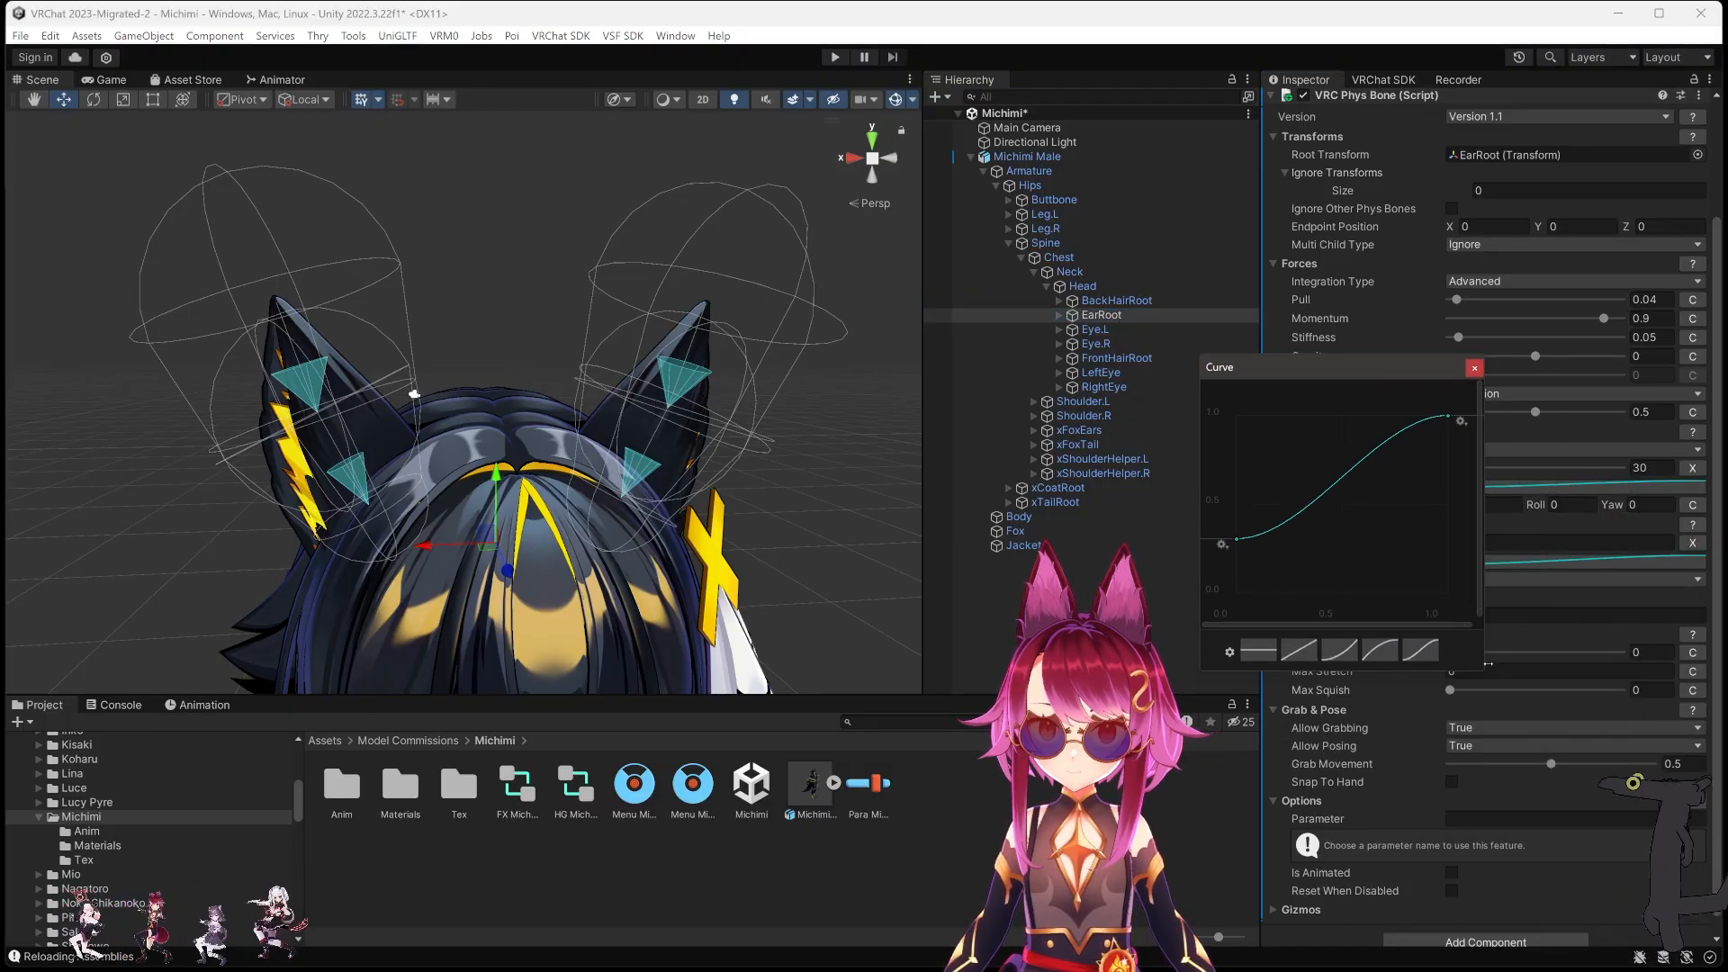
{"action": "left_click_drag", "start_coordinate": [1485, 674], "coordinate": [1611, 769]}
{"action": "left_click_drag", "start_coordinate": [1572, 417], "coordinate": [1554, 592]}
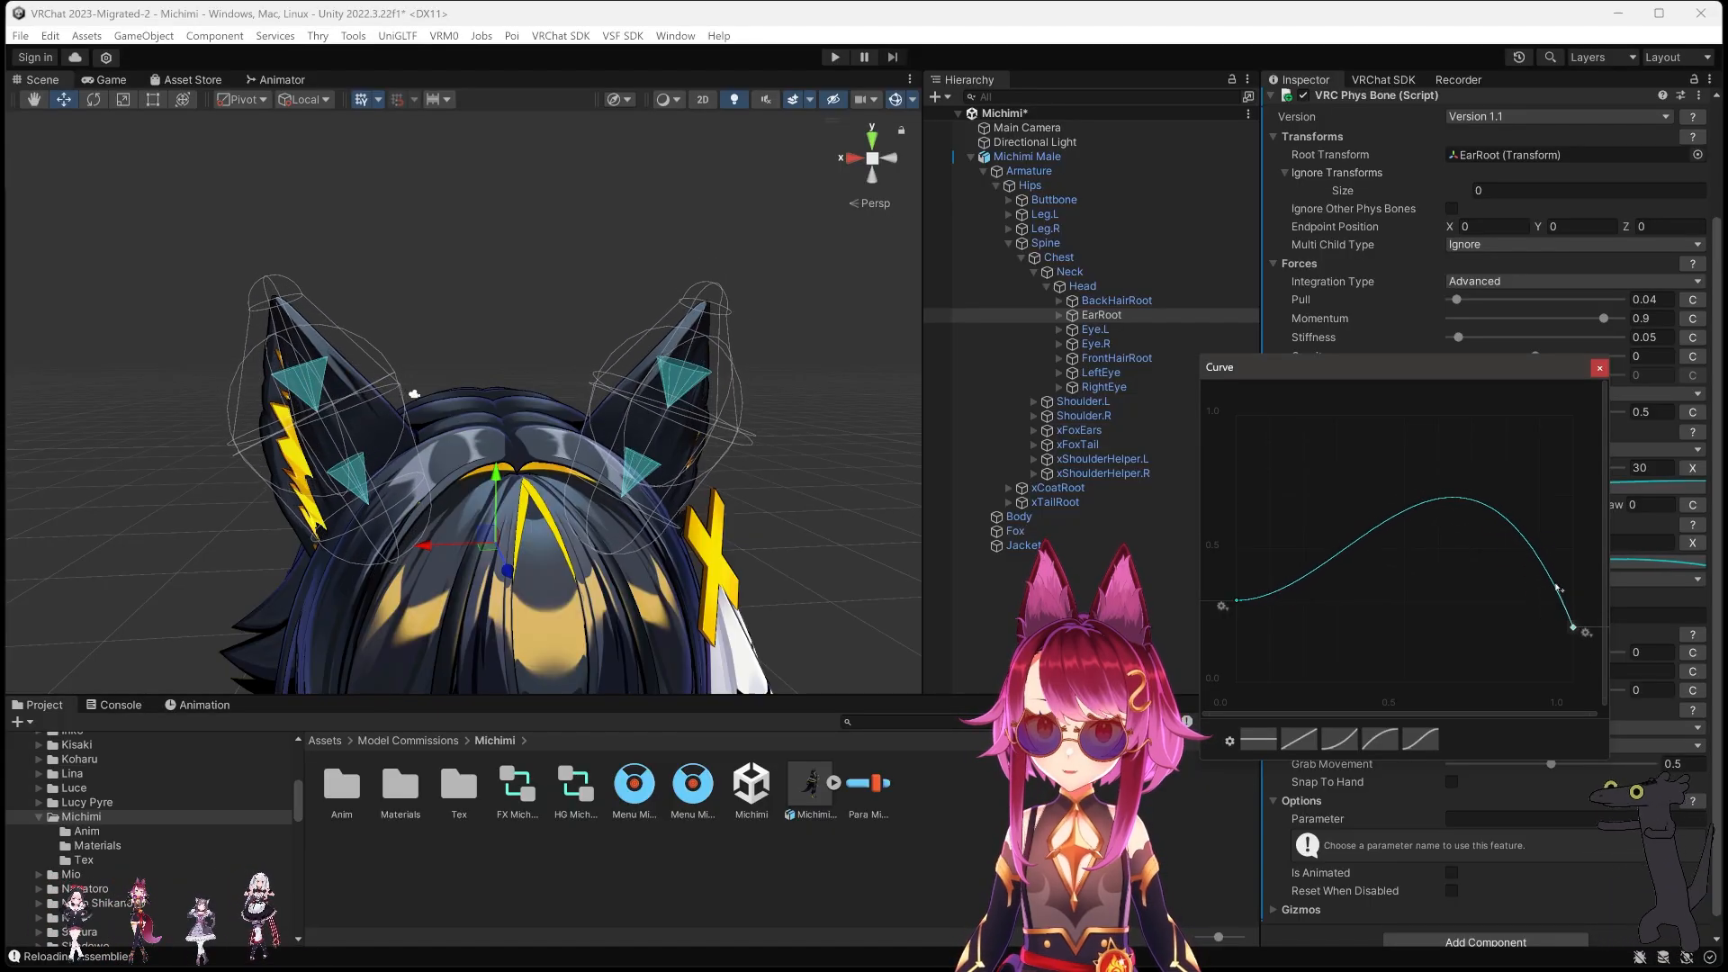
{"action": "left_click_drag", "start_coordinate": [1240, 601], "coordinate": [1287, 570]}
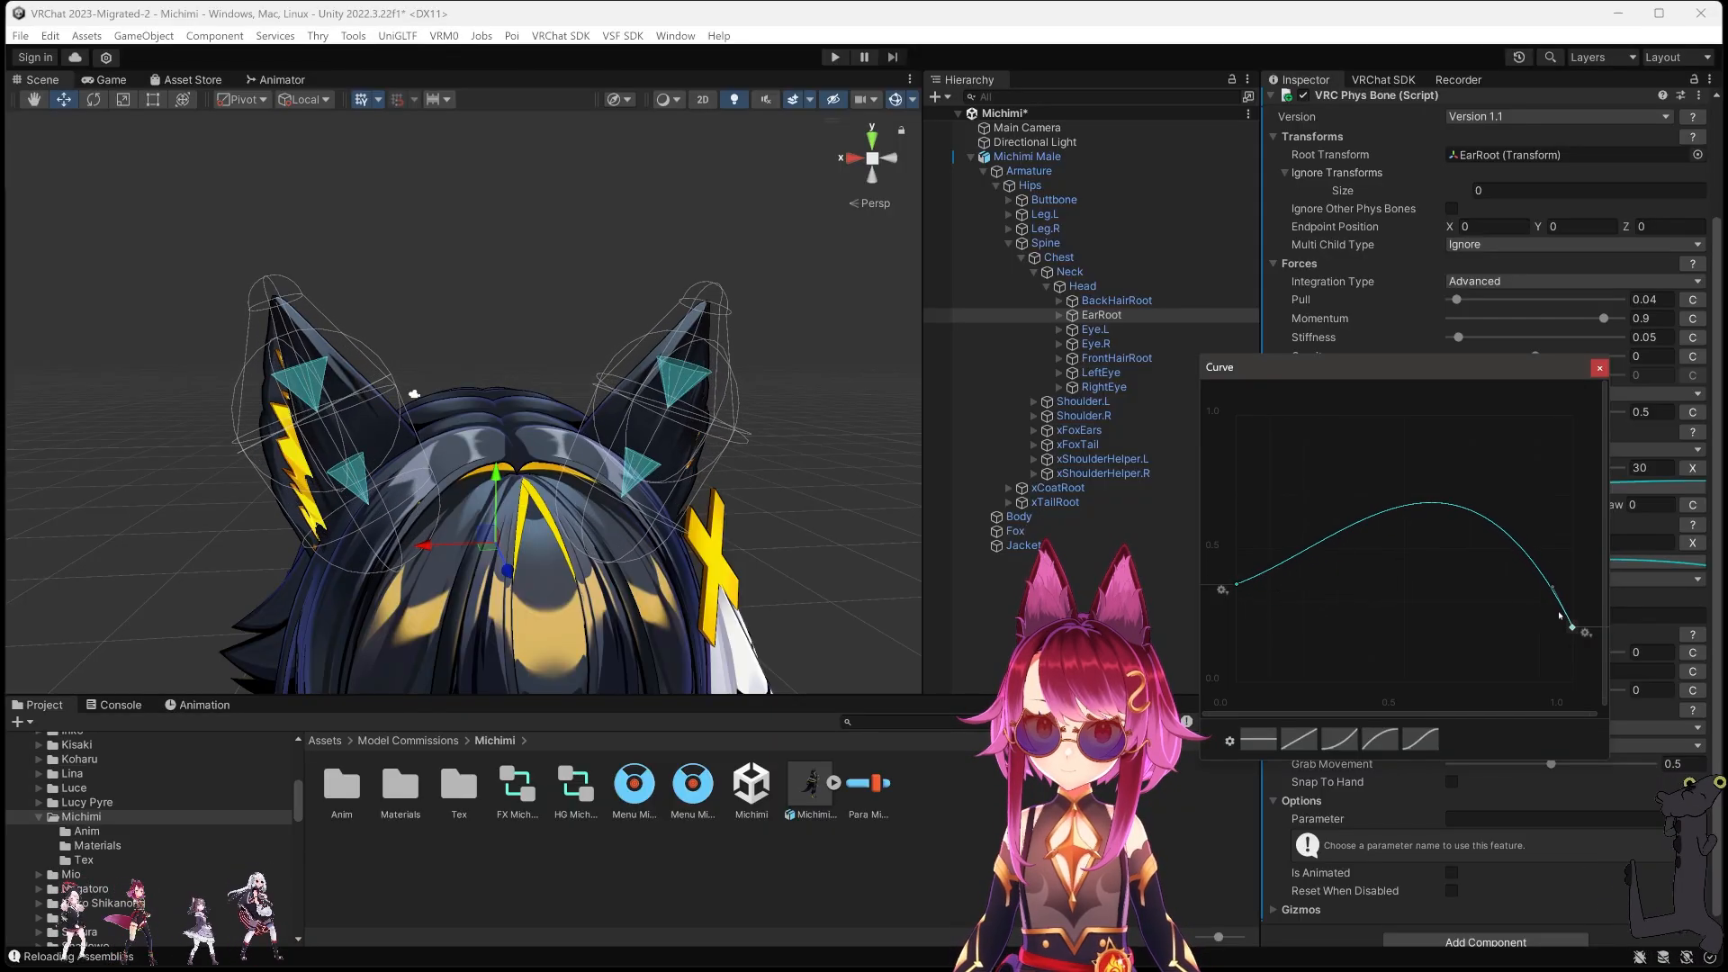
{"action": "left_click_drag", "start_coordinate": [1552, 588], "coordinate": [1574, 660]}
- Orbit and zoom the Scene view to inspect the avatar's face, coat, legs and ears
{"action": "scroll", "coordinate": [542, 494], "scroll_direction": "down", "scroll_amount": 5}
{"action": "middle_click_drag", "start_coordinate": [554, 585], "coordinate": [659, 493]}
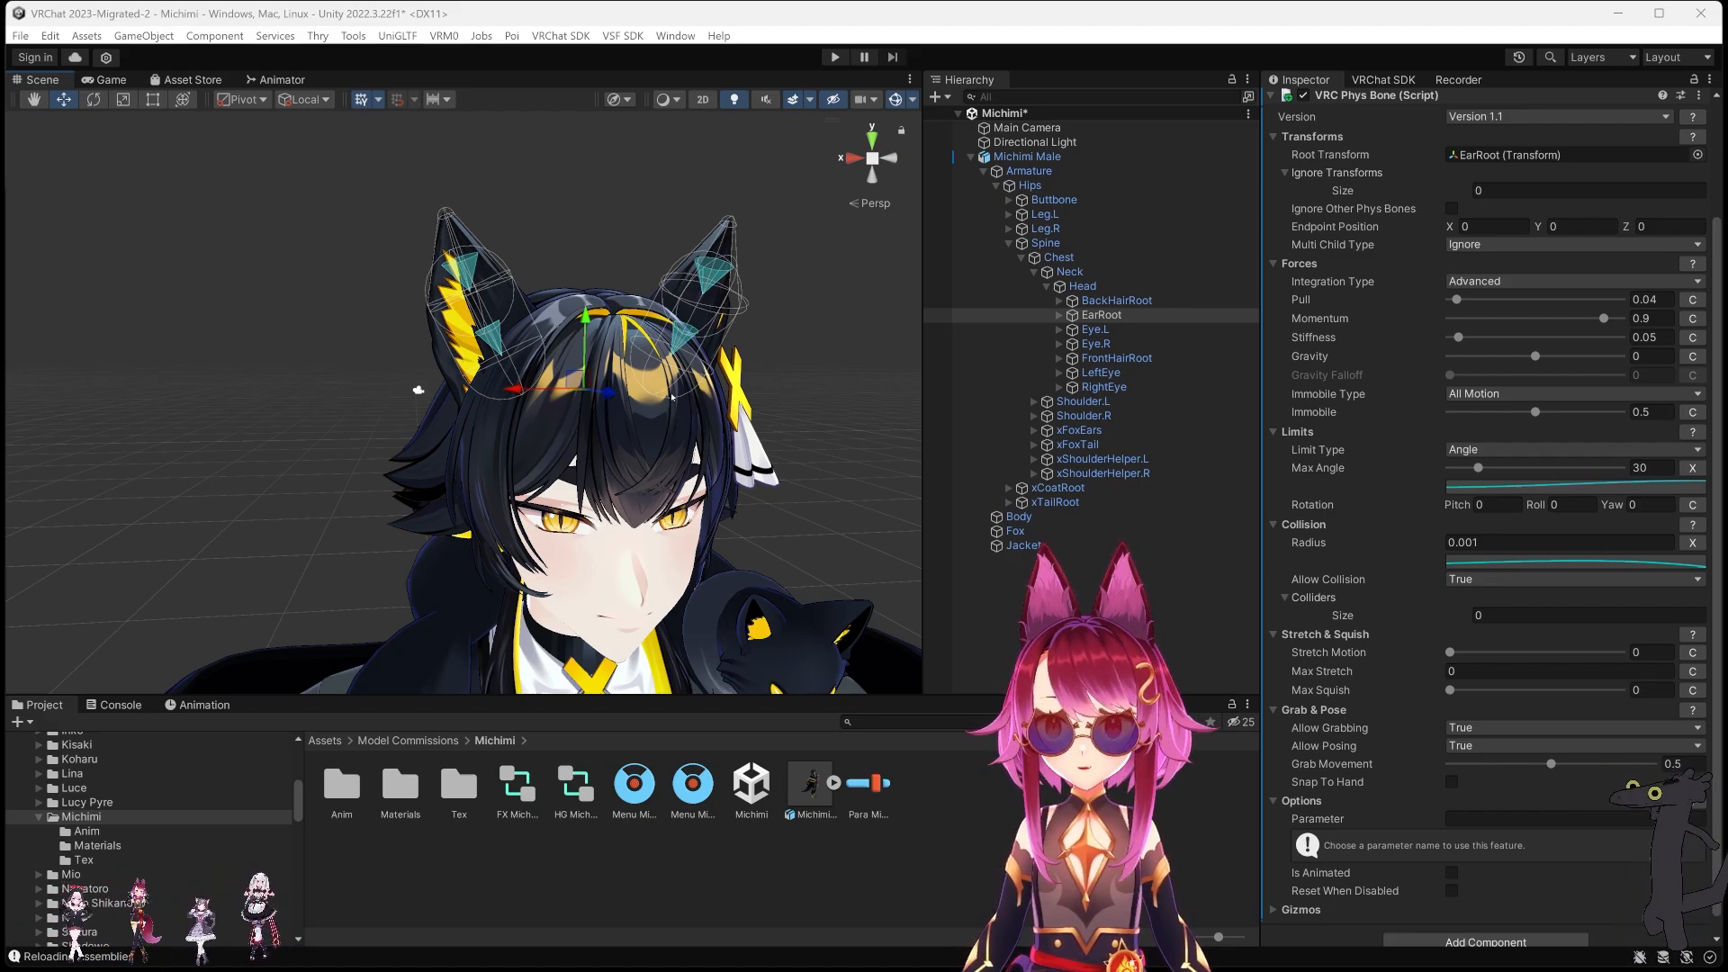
{"action": "scroll", "coordinate": [540, 540], "scroll_direction": "down", "scroll_amount": 3}
{"action": "middle_click_drag", "start_coordinate": [549, 647], "coordinate": [514, 302]}
{"action": "scroll", "coordinate": [540, 432], "scroll_direction": "down", "scroll_amount": 3}
{"action": "mouse_move", "coordinate": [558, 455]}
{"action": "middle_mouse_down"}
{"action": "mouse_move", "coordinate": [562, 135]}
{"action": "mouse_move", "coordinate": [554, 427]}
{"action": "middle_mouse_up"}
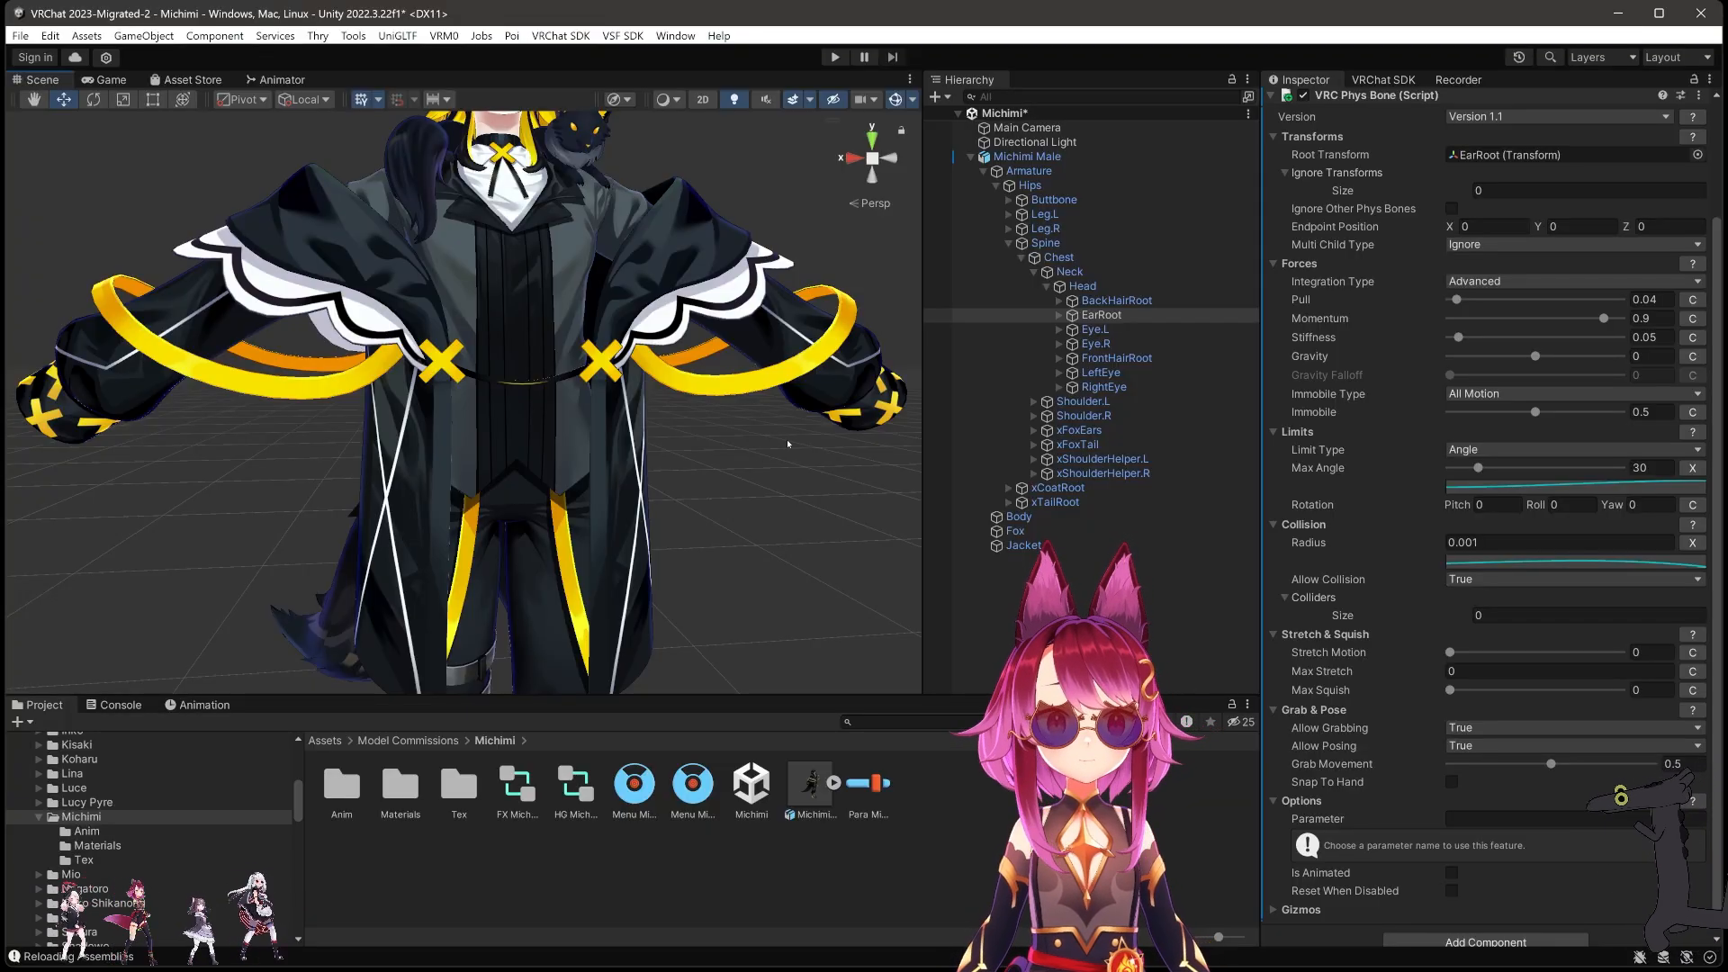
{"action": "middle_click_drag", "start_coordinate": [599, 130], "coordinate": [586, 409]}
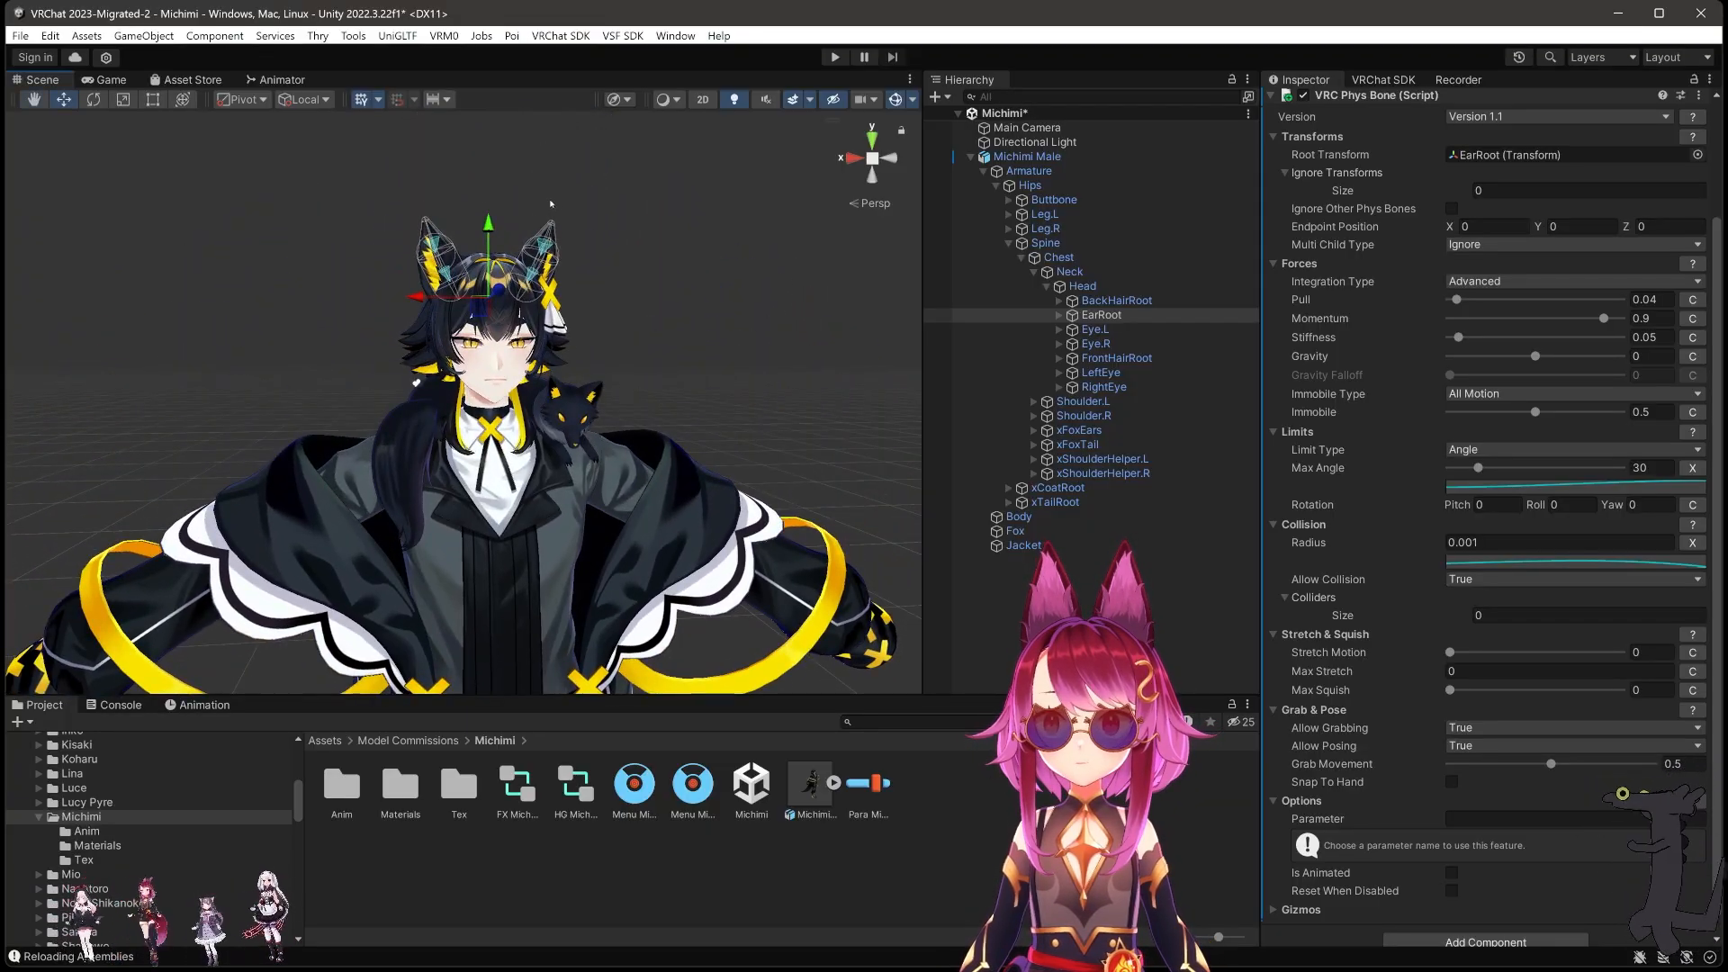
{"action": "middle_click_drag", "start_coordinate": [477, 643], "coordinate": [485, 368]}
{"action": "middle_click_drag", "start_coordinate": [397, 518], "coordinate": [634, 563]}
{"action": "scroll", "coordinate": [500, 534], "scroll_direction": "up", "scroll_amount": 3}
{"action": "scroll", "coordinate": [640, 486], "scroll_direction": "up", "scroll_amount": 3}
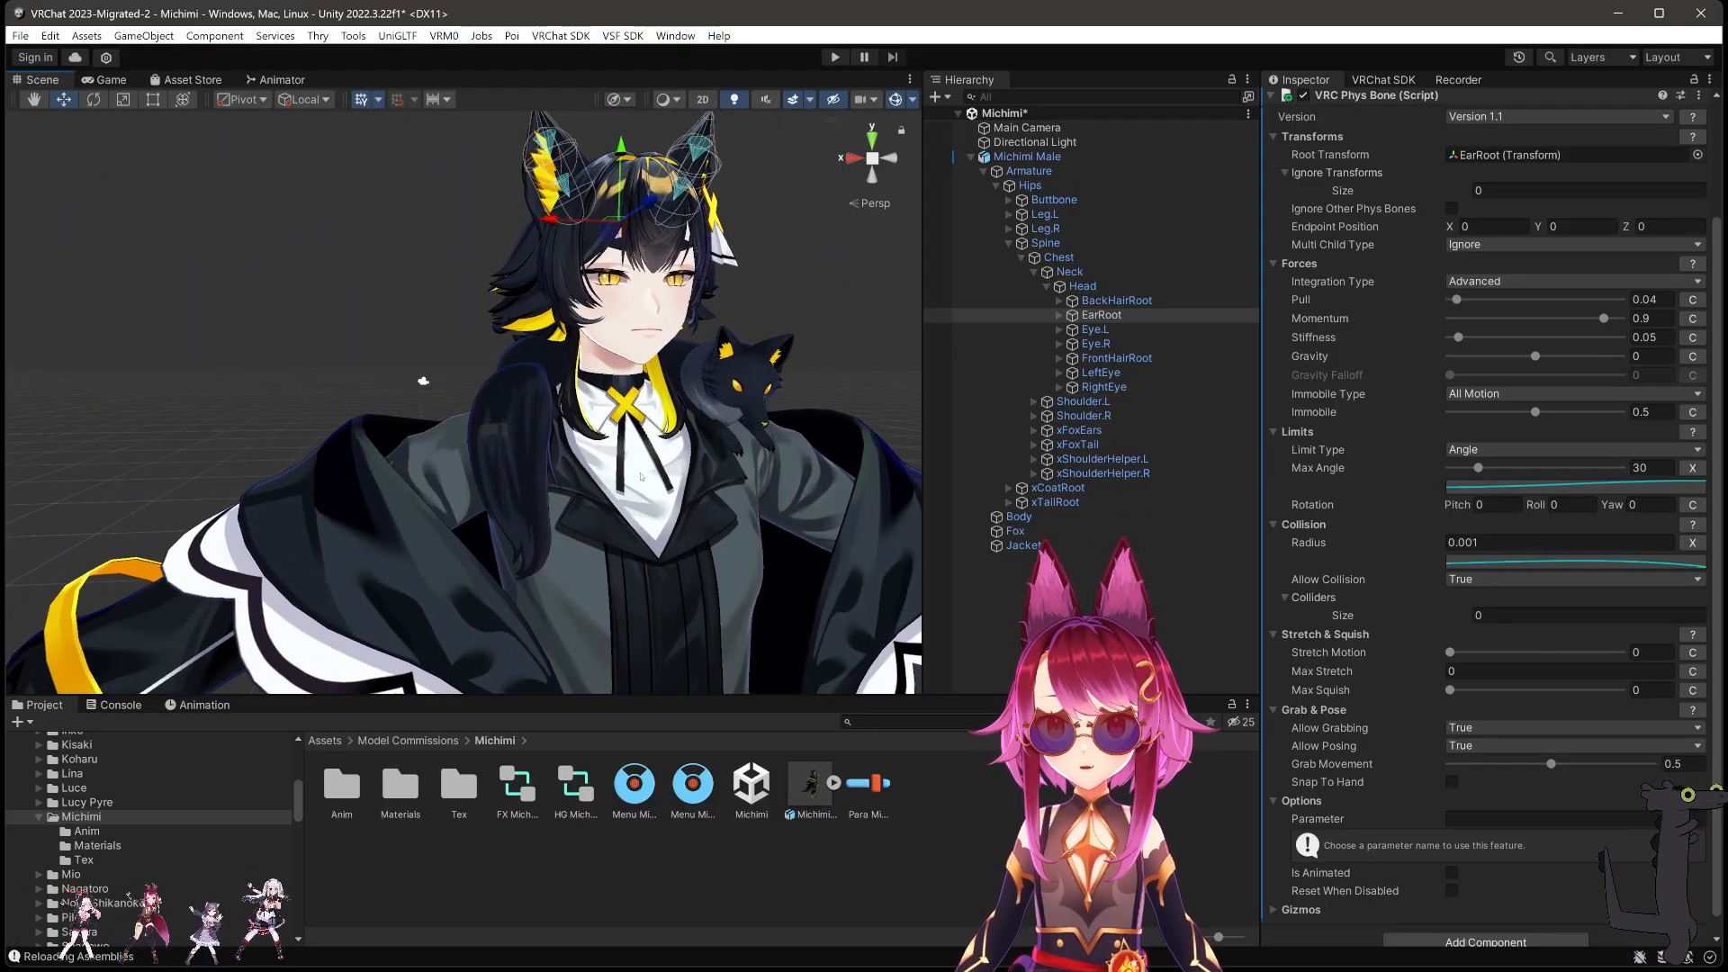
- On xFoxTail's Phys Bone, lower the Radius curve's tip key and raise its start key
{"action": "left_click", "coordinate": [1077, 443]}
{"action": "scroll", "coordinate": [627, 486], "scroll_direction": "up", "scroll_amount": 2}
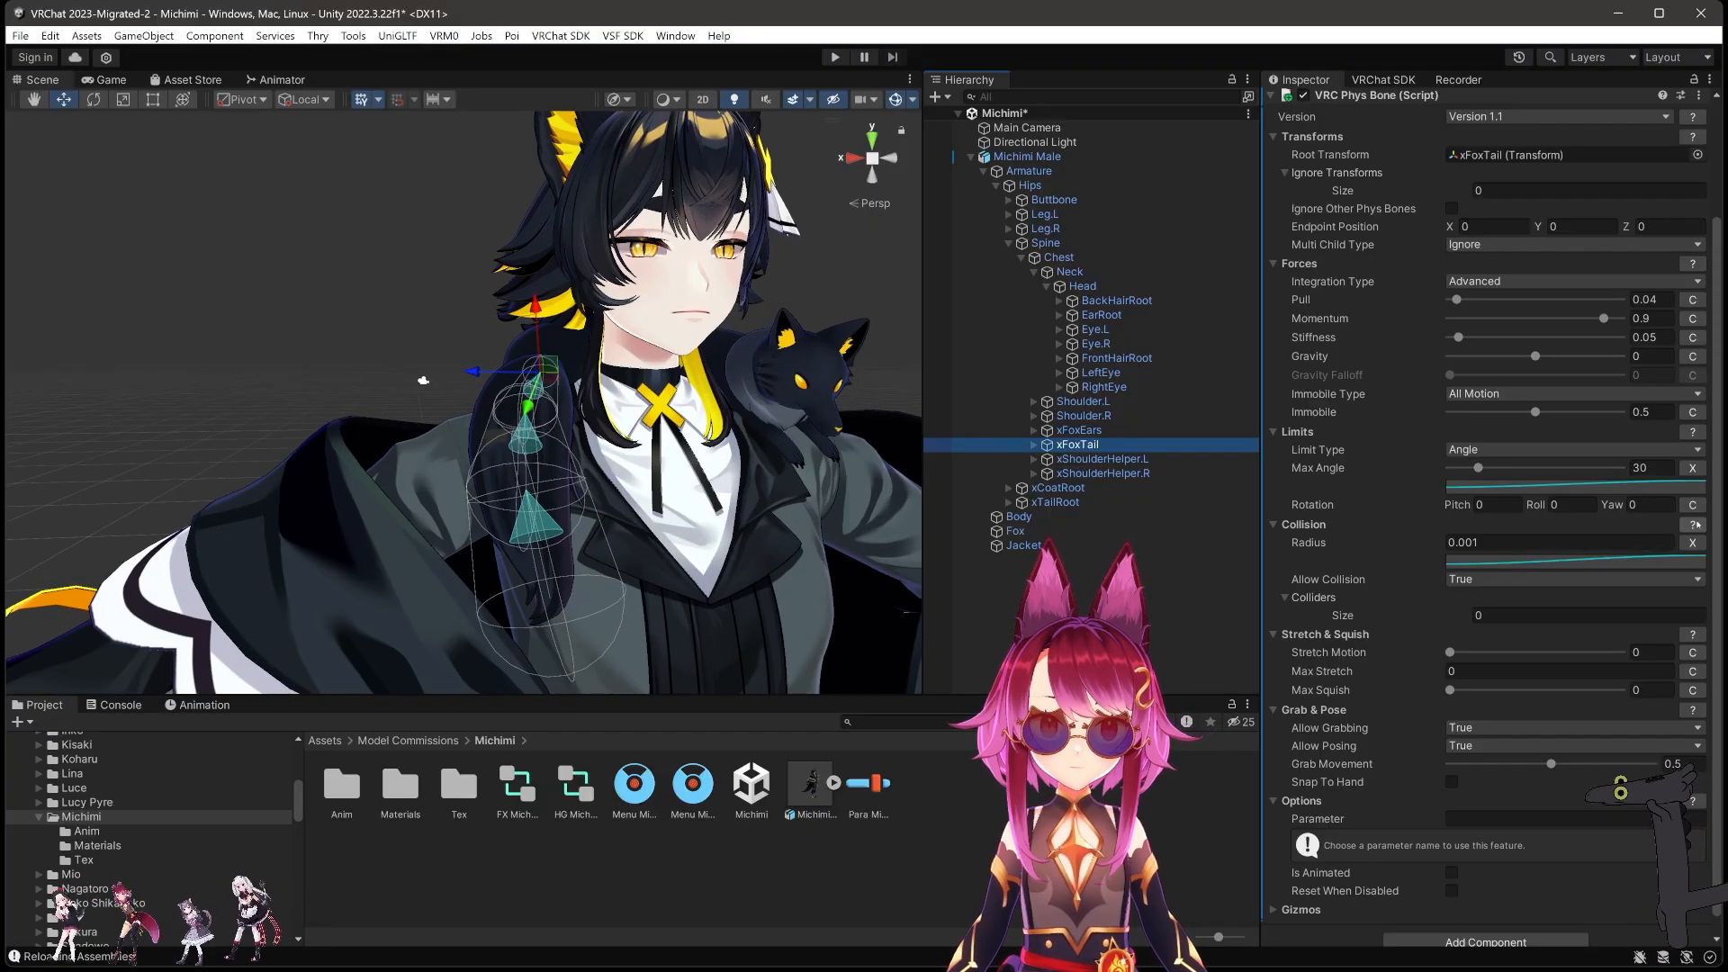
{"action": "left_click", "coordinate": [1696, 564]}
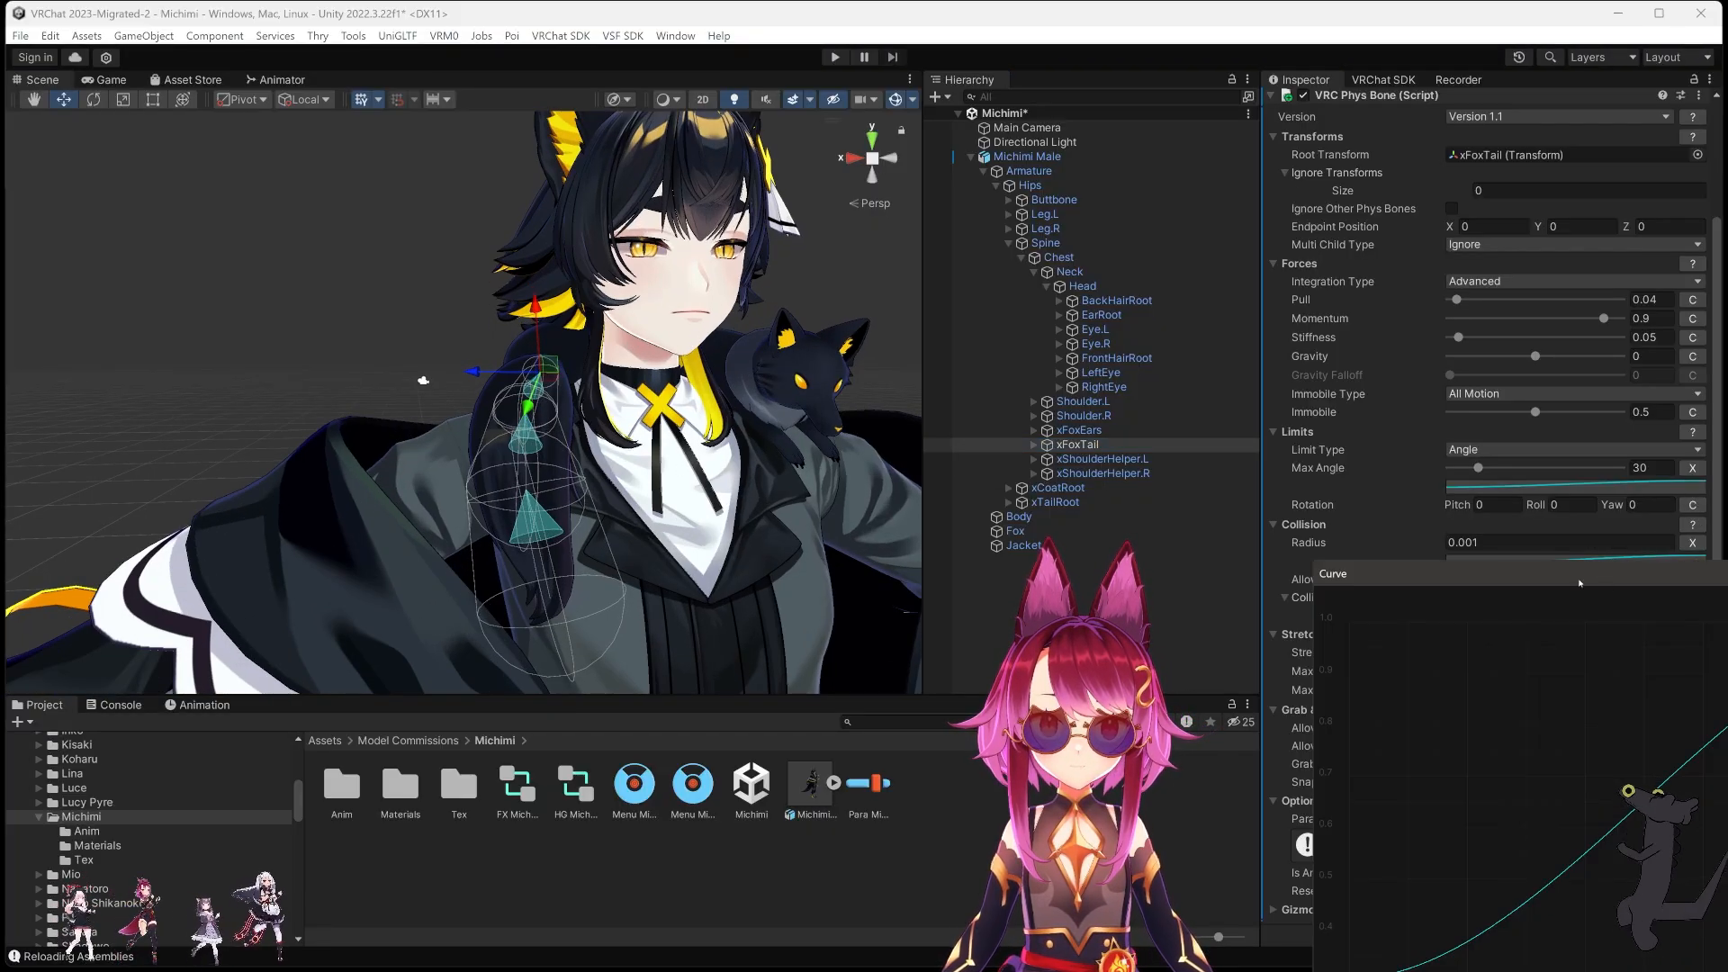
{"action": "left_click_drag", "start_coordinate": [1695, 564], "coordinate": [1209, 172]}
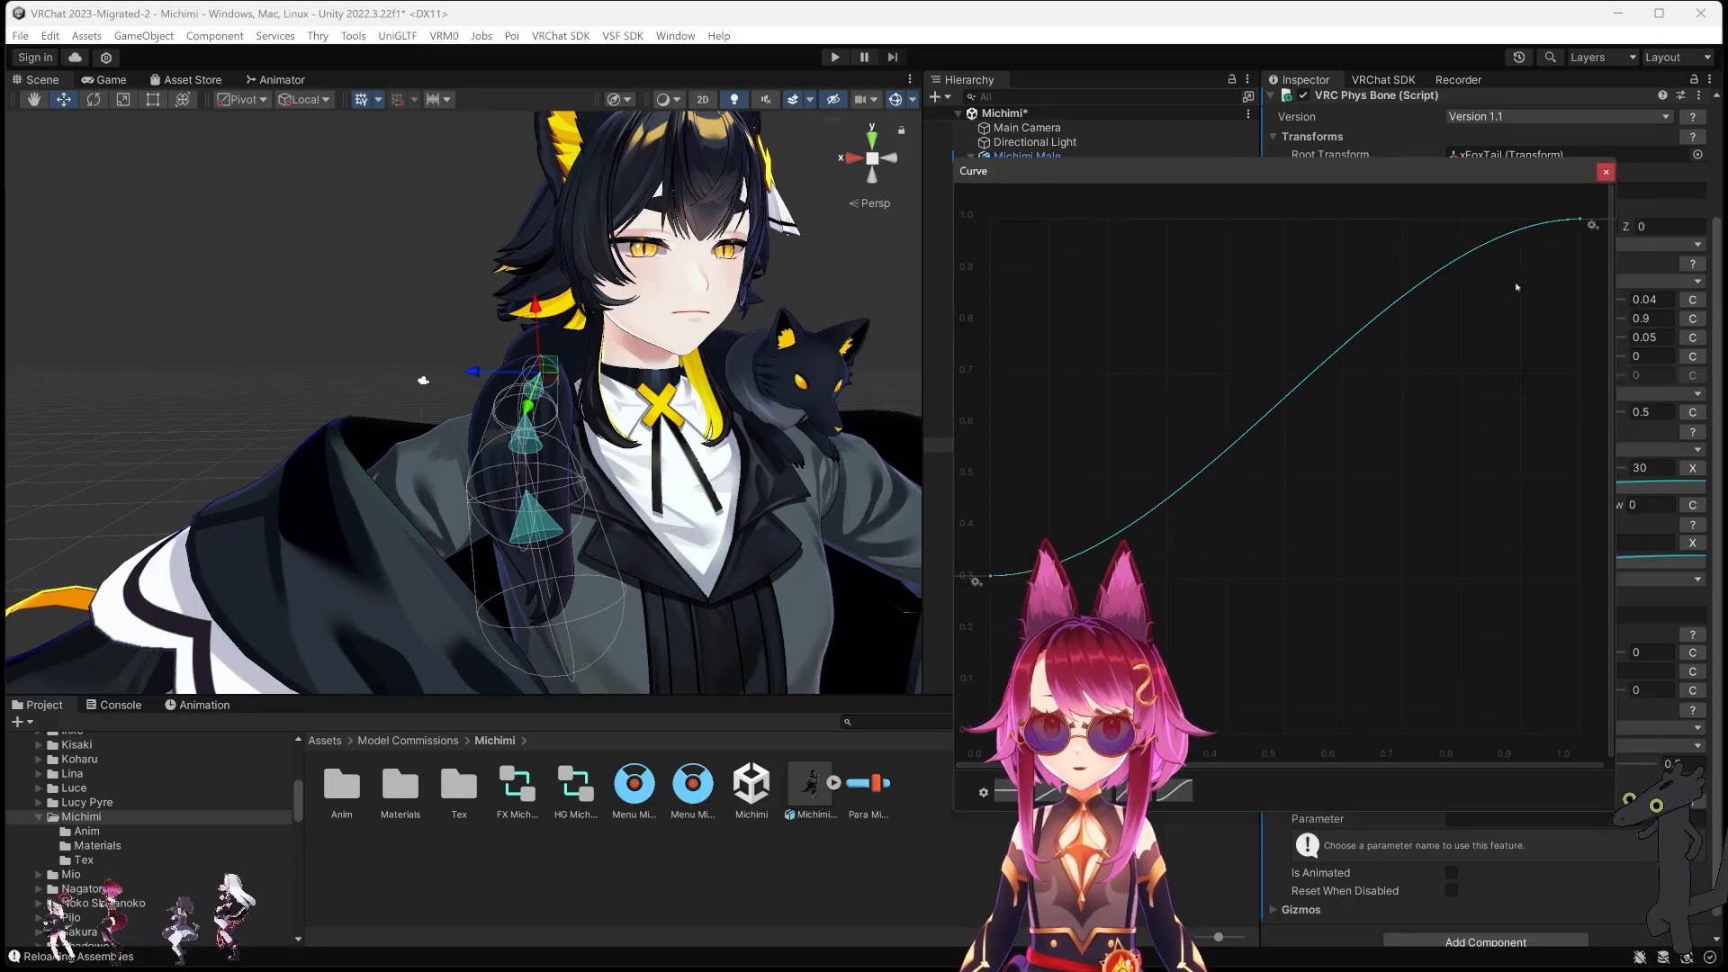
{"action": "left_click_drag", "start_coordinate": [1578, 222], "coordinate": [1544, 505]}
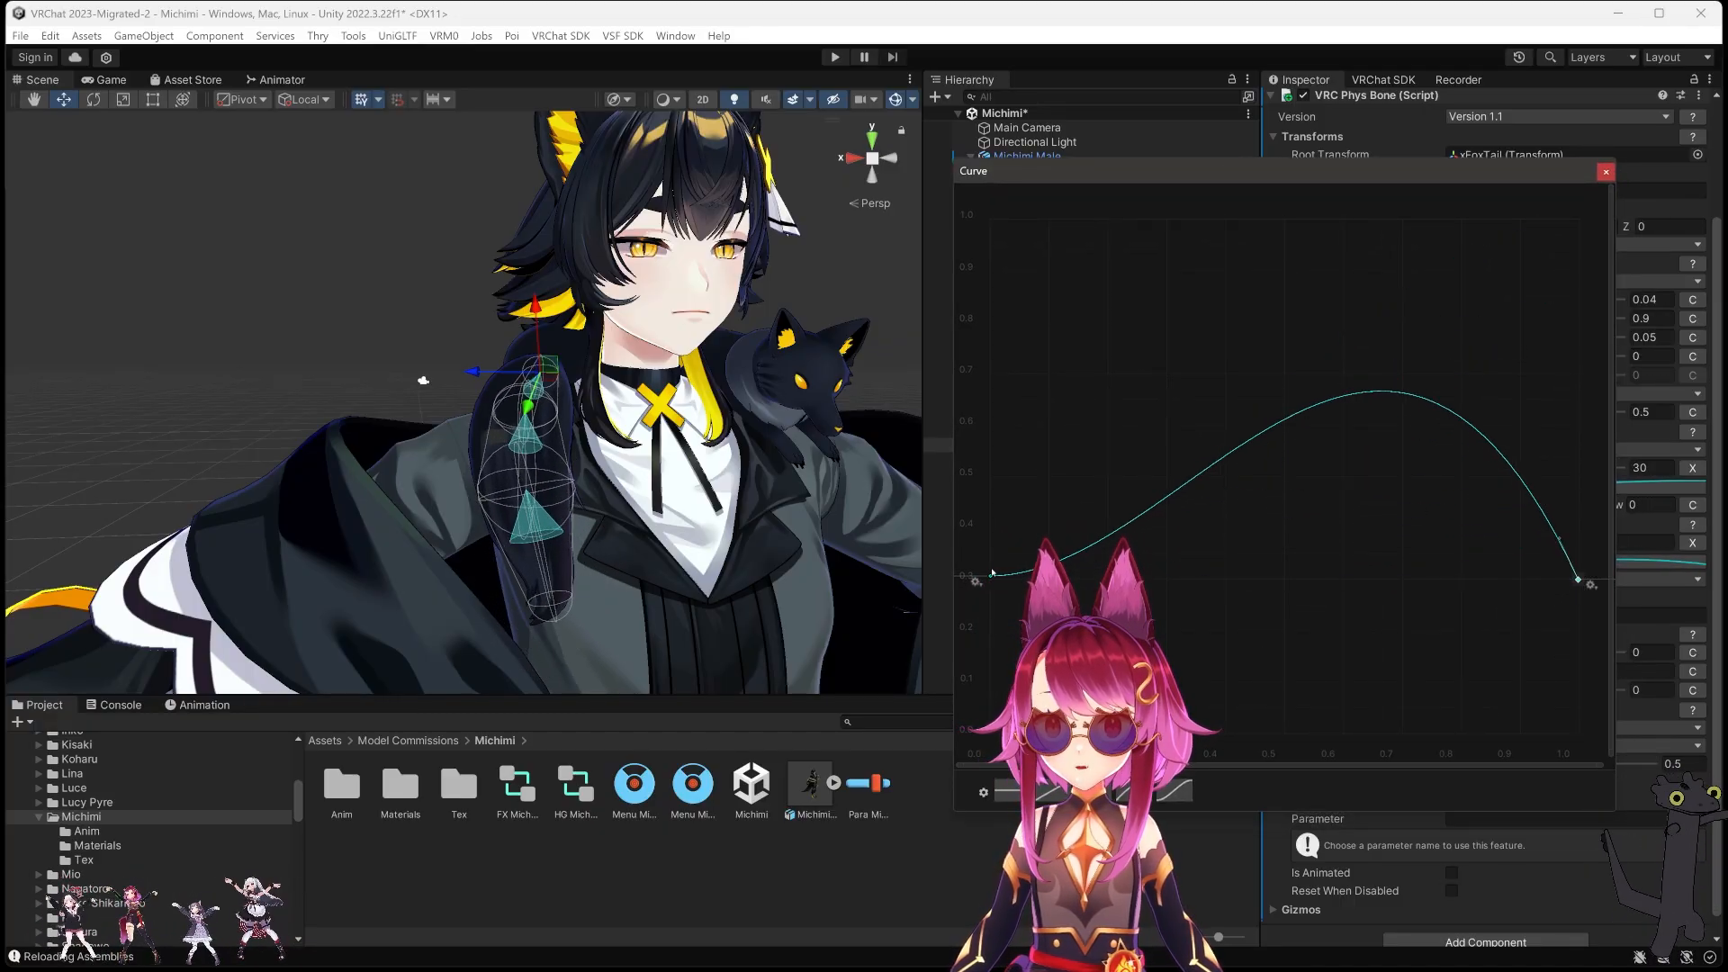
{"action": "left_click_drag", "start_coordinate": [993, 573], "coordinate": [981, 410]}
- Orbit the Scene view around the chest, tail and head to check the tail's shape
{"action": "scroll", "coordinate": [644, 432], "scroll_direction": "down", "scroll_amount": 5}
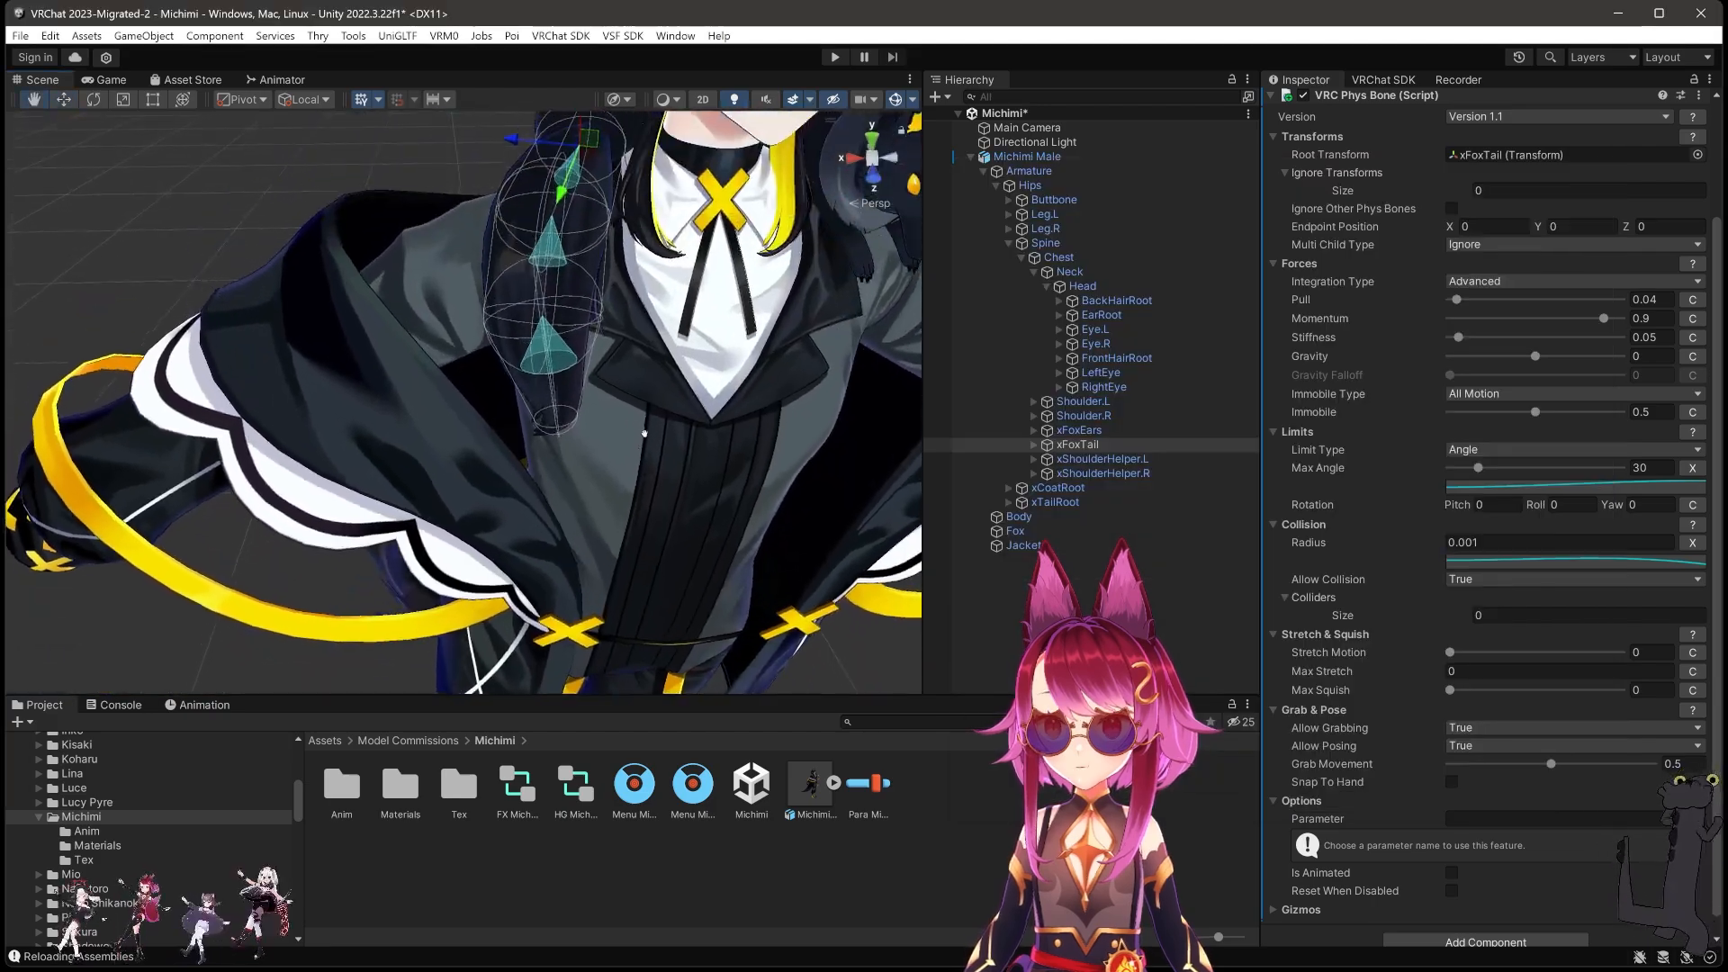
{"action": "middle_click_drag", "start_coordinate": [644, 432], "coordinate": [591, 634]}
{"action": "middle_click_drag", "start_coordinate": [491, 520], "coordinate": [331, 355]}
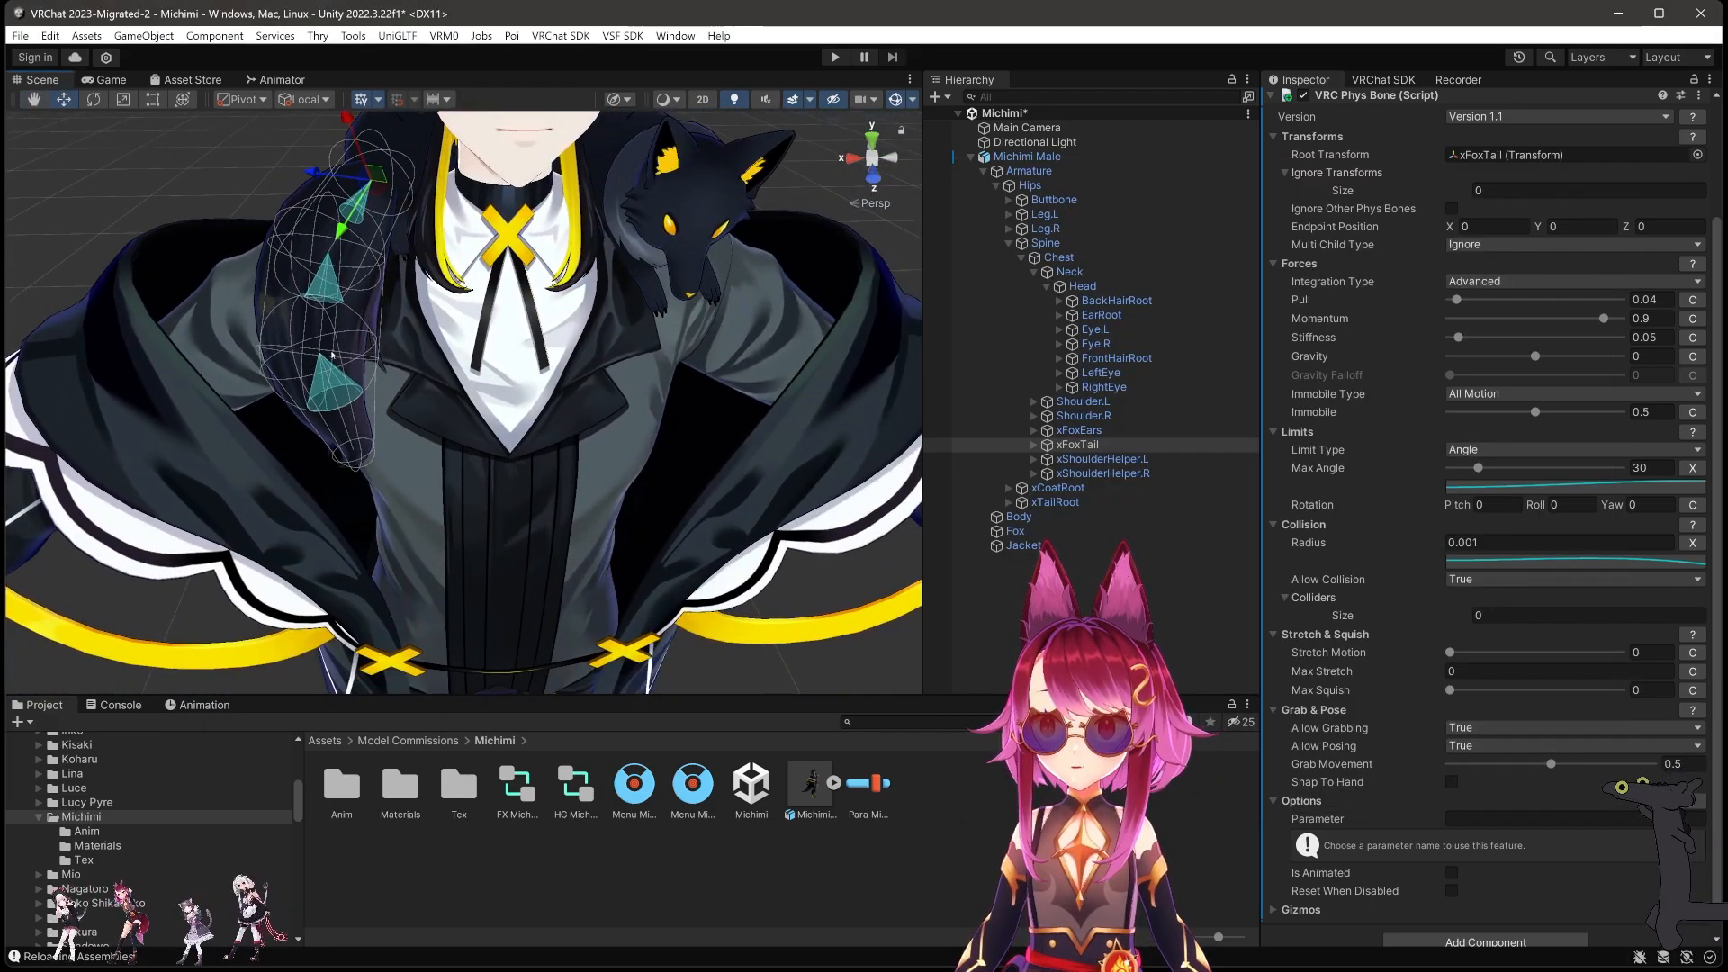
{"action": "left_click_drag", "start_coordinate": [405, 570], "coordinate": [420, 494], "text": "alt"}
{"action": "middle_click_drag", "start_coordinate": [419, 494], "coordinate": [516, 421]}
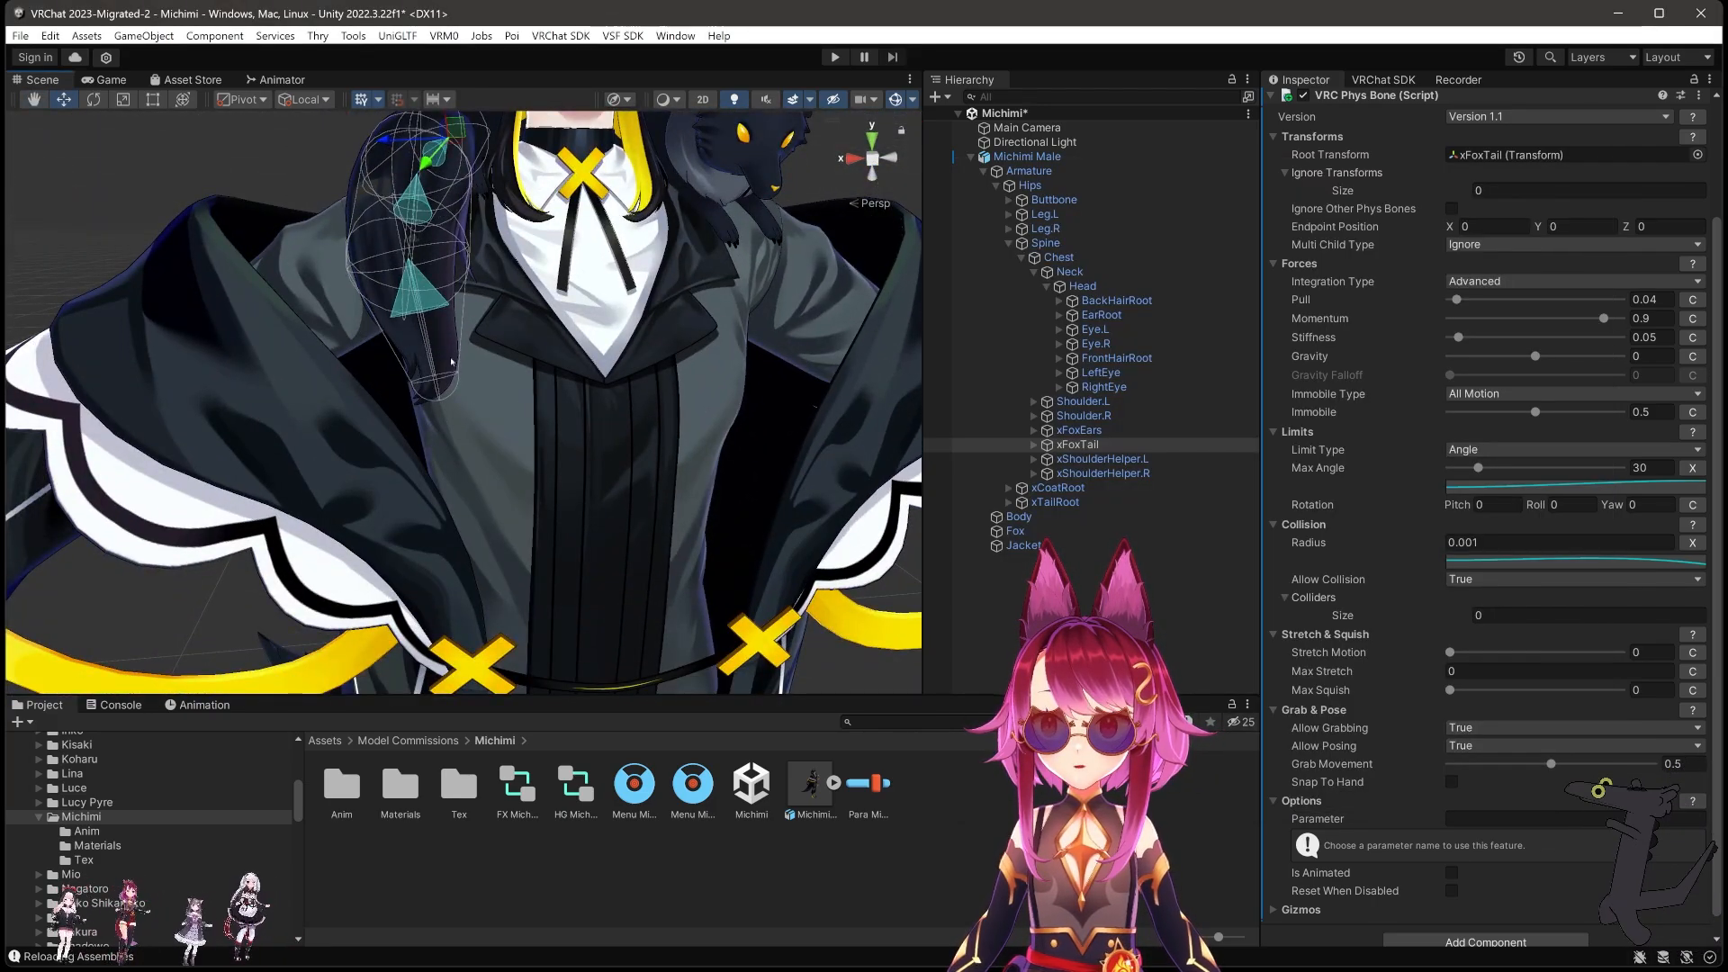
{"action": "left_click_drag", "start_coordinate": [452, 361], "coordinate": [534, 389], "text": "alt"}
{"action": "middle_click_drag", "start_coordinate": [734, 372], "coordinate": [660, 459]}
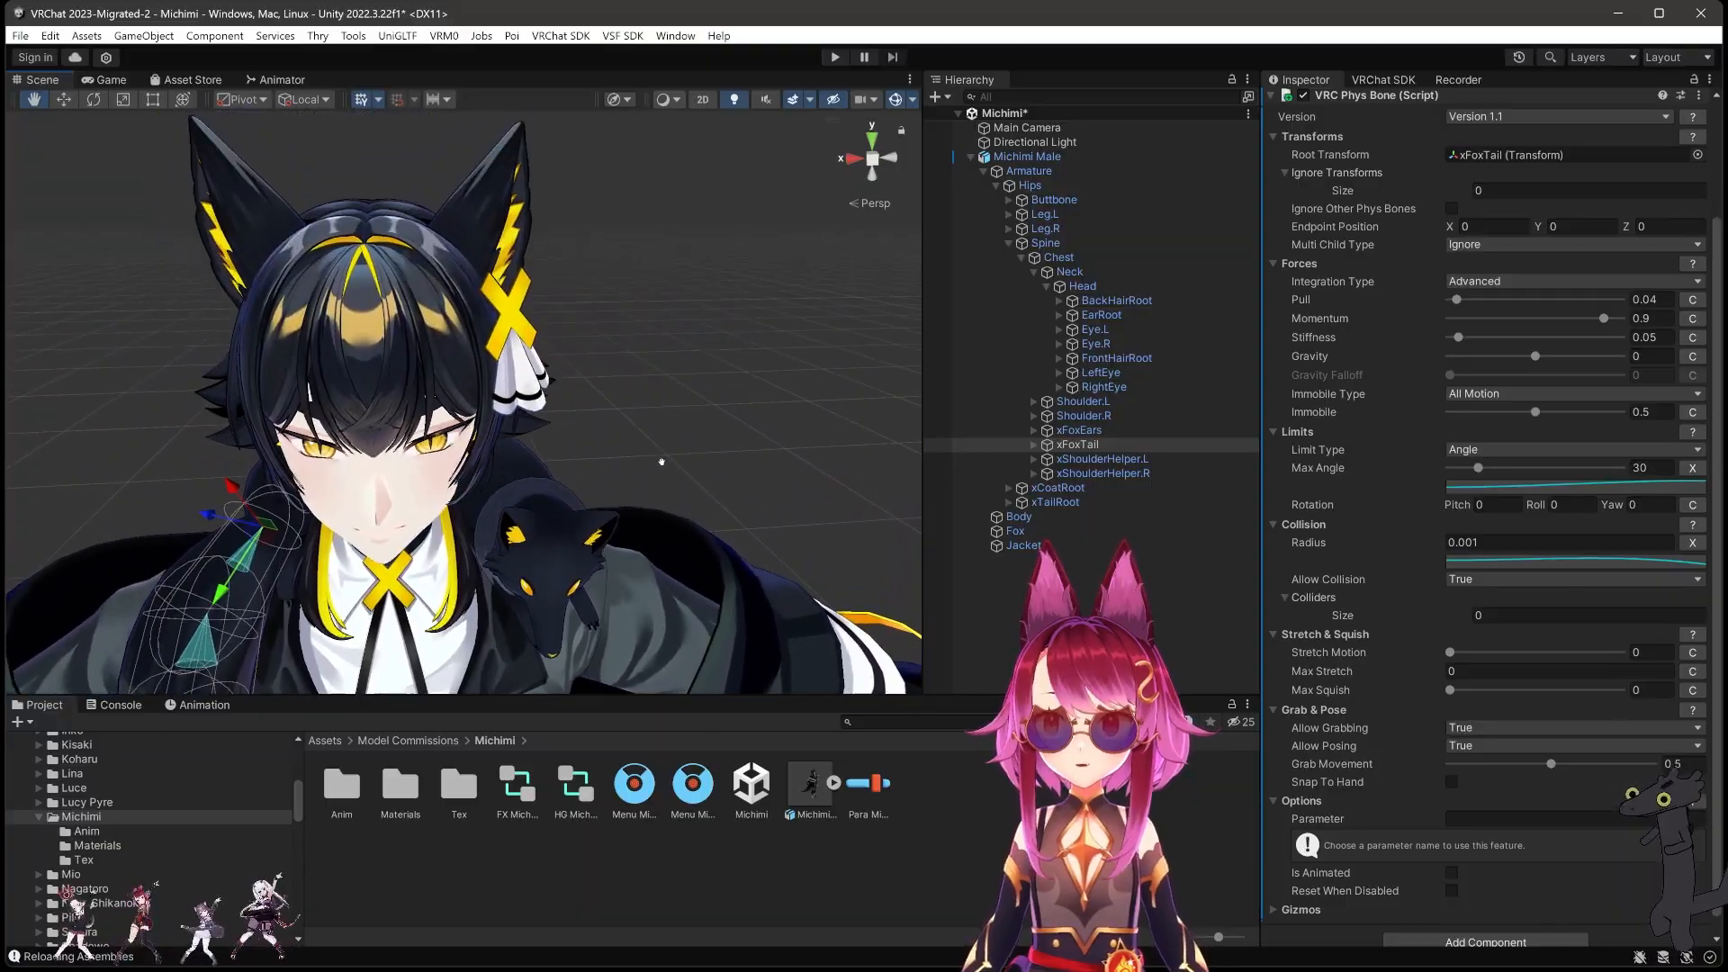
{"action": "scroll", "coordinate": [801, 450], "scroll_direction": "down", "scroll_amount": 3}
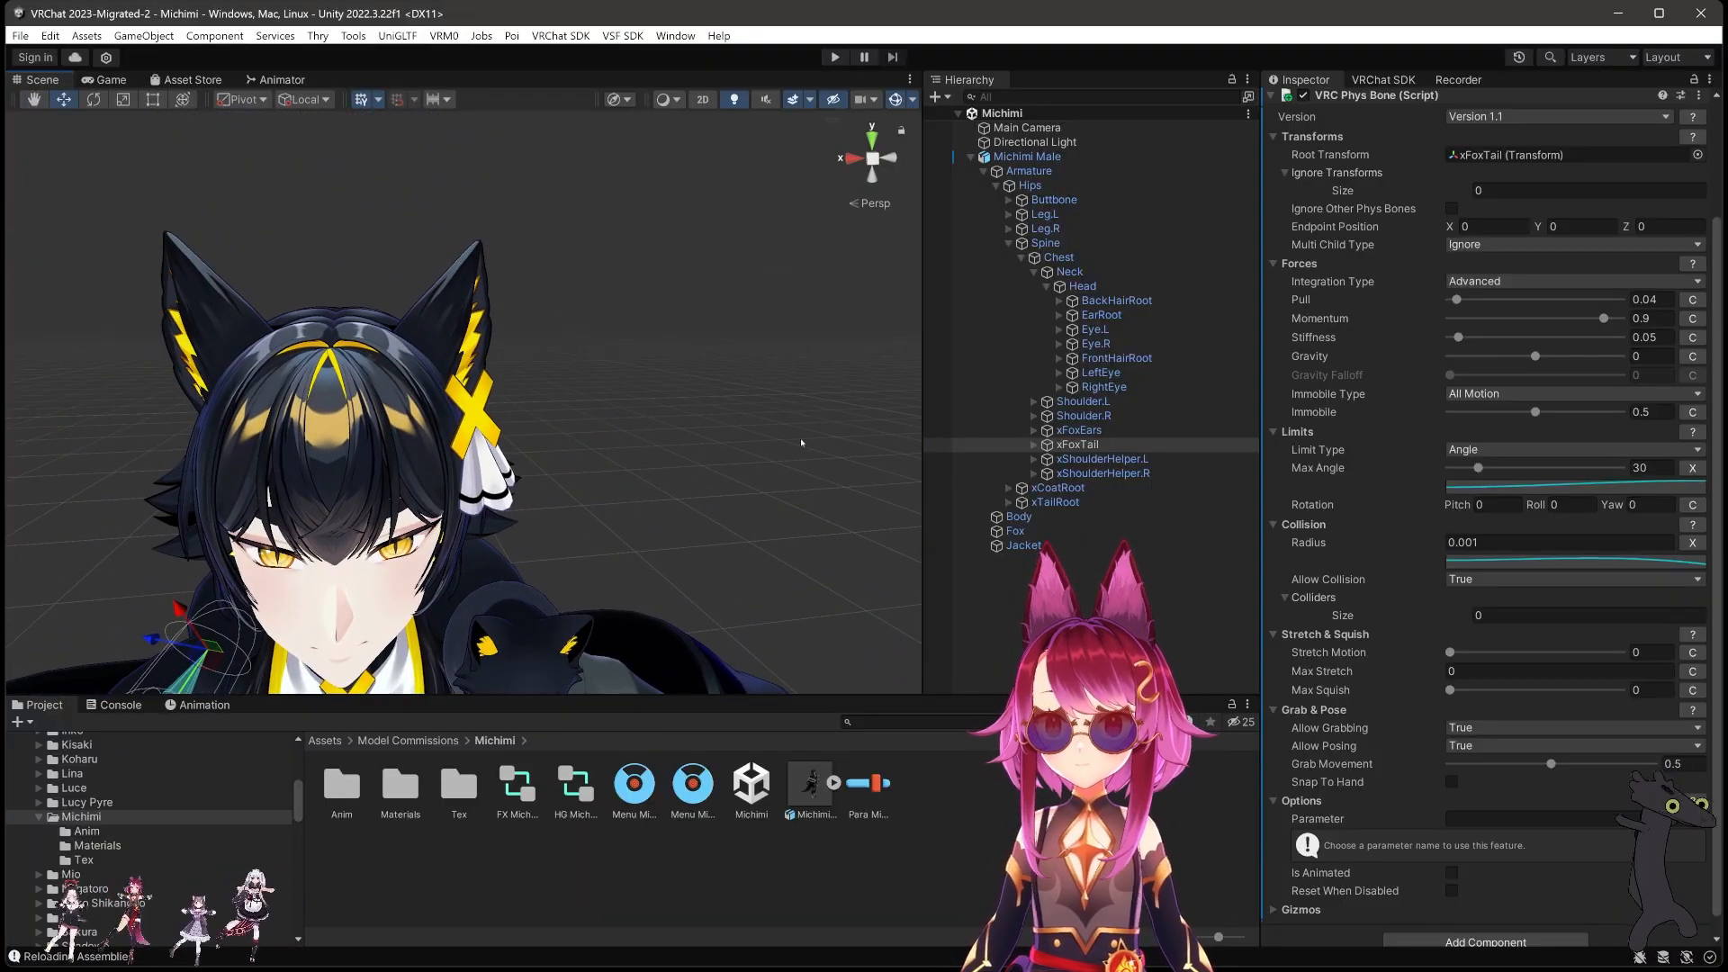
{"action": "scroll", "coordinate": [792, 425], "scroll_direction": "down", "scroll_amount": 5}
{"action": "scroll", "coordinate": [747, 419], "scroll_direction": "down", "scroll_amount": 3}
- Deselect the bone, frame Michimi Male, and scroll through its VRC Avatar Descriptor settings
{"action": "left_click", "coordinate": [721, 384]}
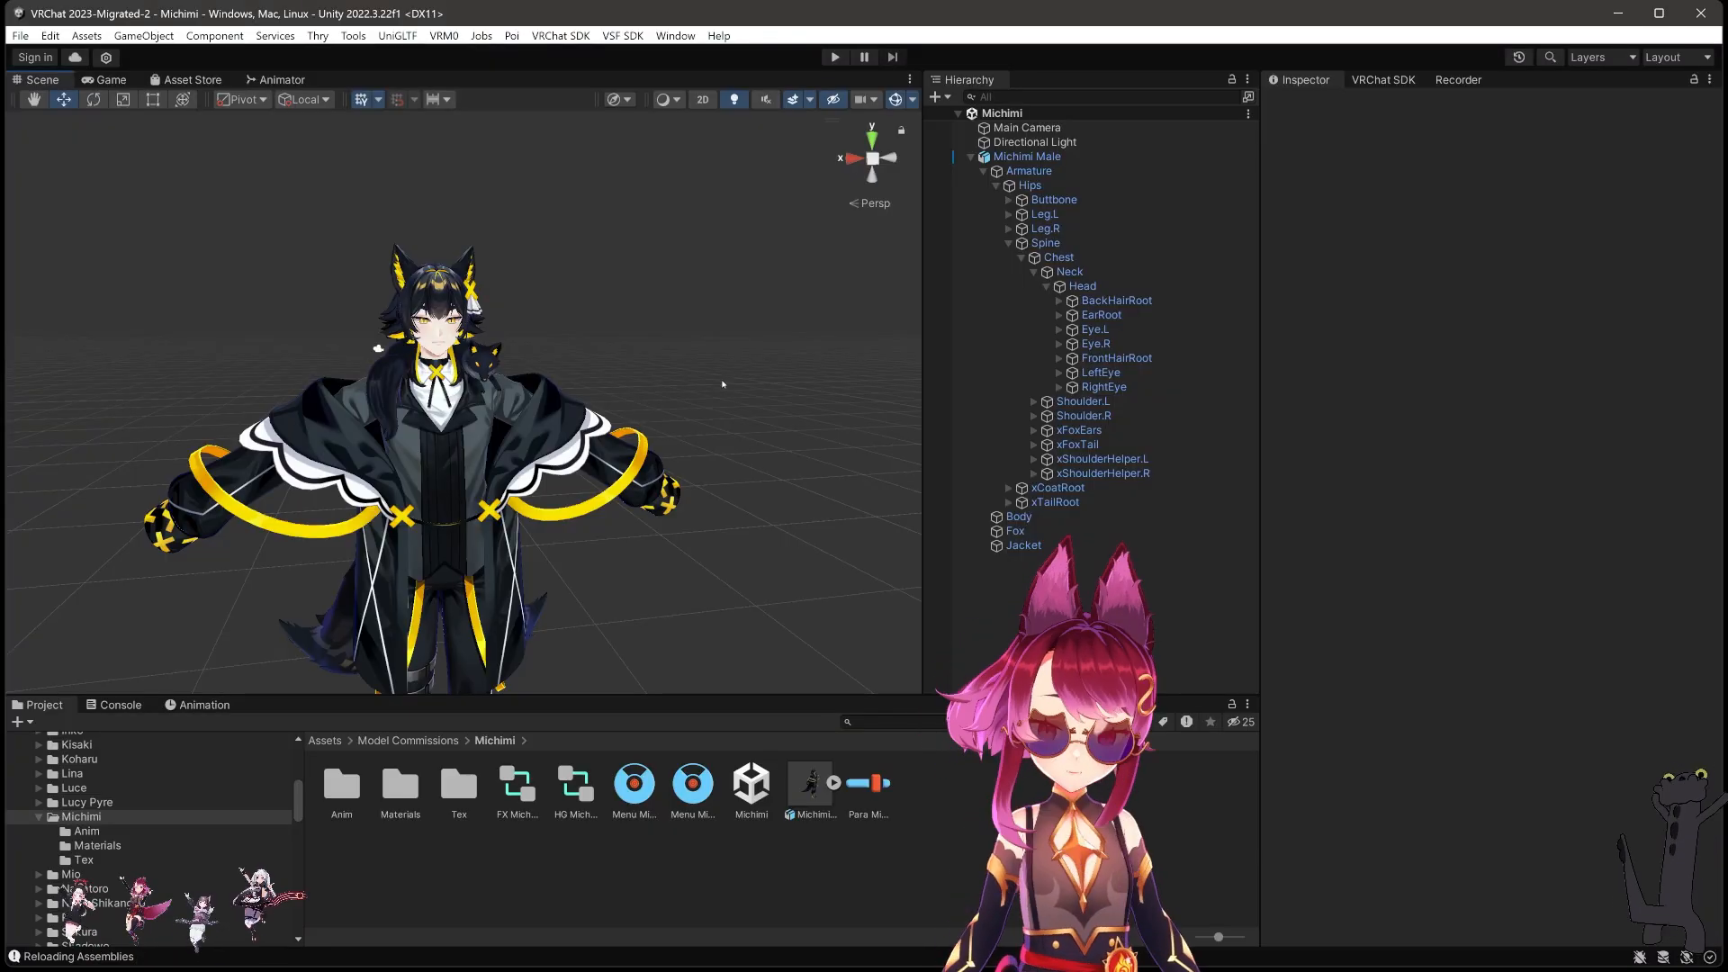
{"action": "left_click_drag", "start_coordinate": [722, 384], "coordinate": [663, 386], "text": "alt"}
{"action": "scroll", "coordinate": [675, 385], "scroll_direction": "up", "scroll_amount": 3}
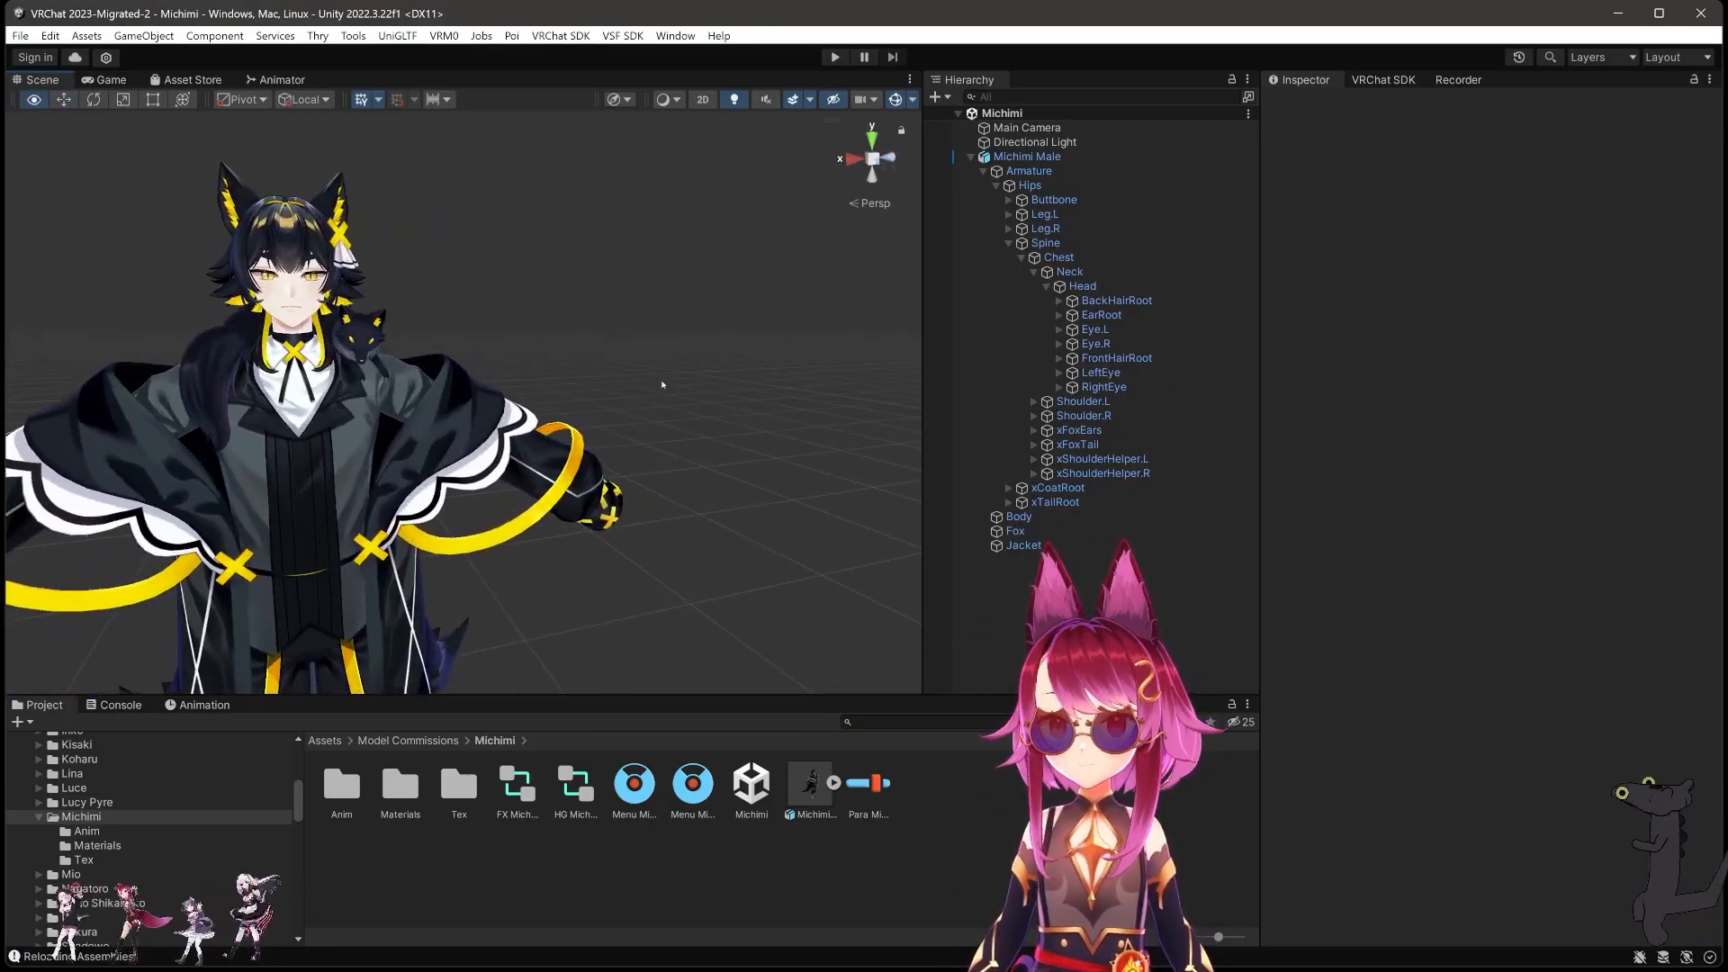
{"action": "double_click", "coordinate": [1122, 160]}
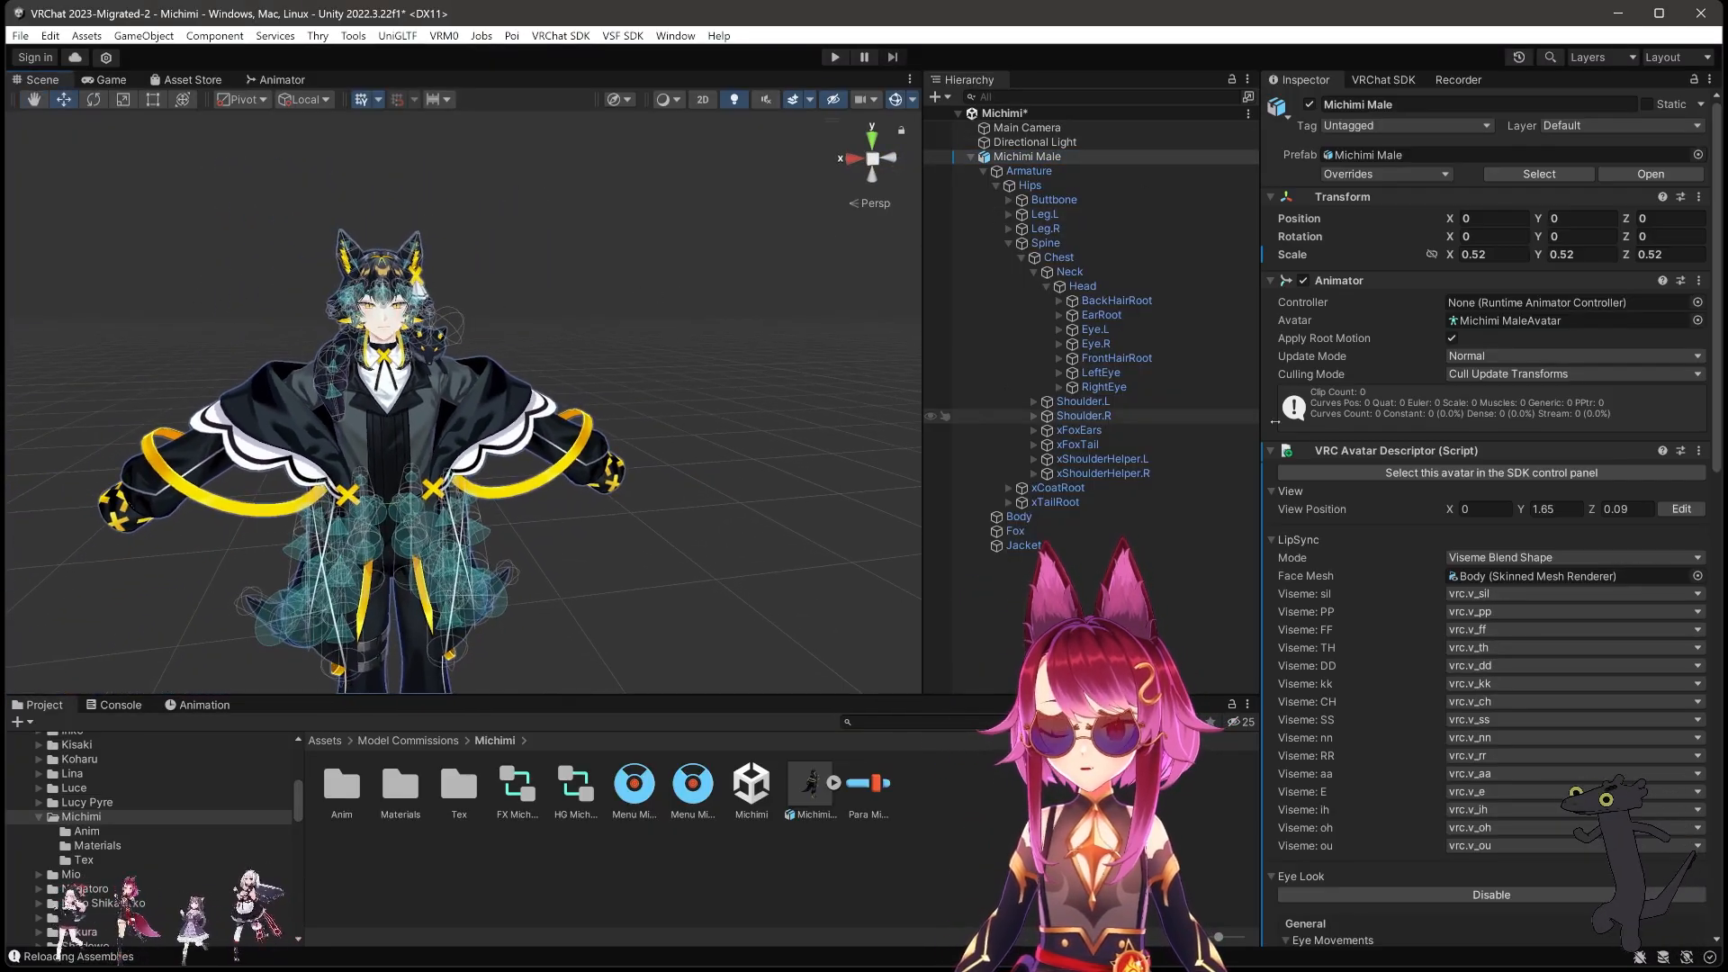
{"action": "scroll", "coordinate": [1476, 430], "scroll_direction": "down", "scroll_amount": 3}
{"action": "scroll", "coordinate": [1475, 430], "scroll_direction": "down", "scroll_amount": 10}
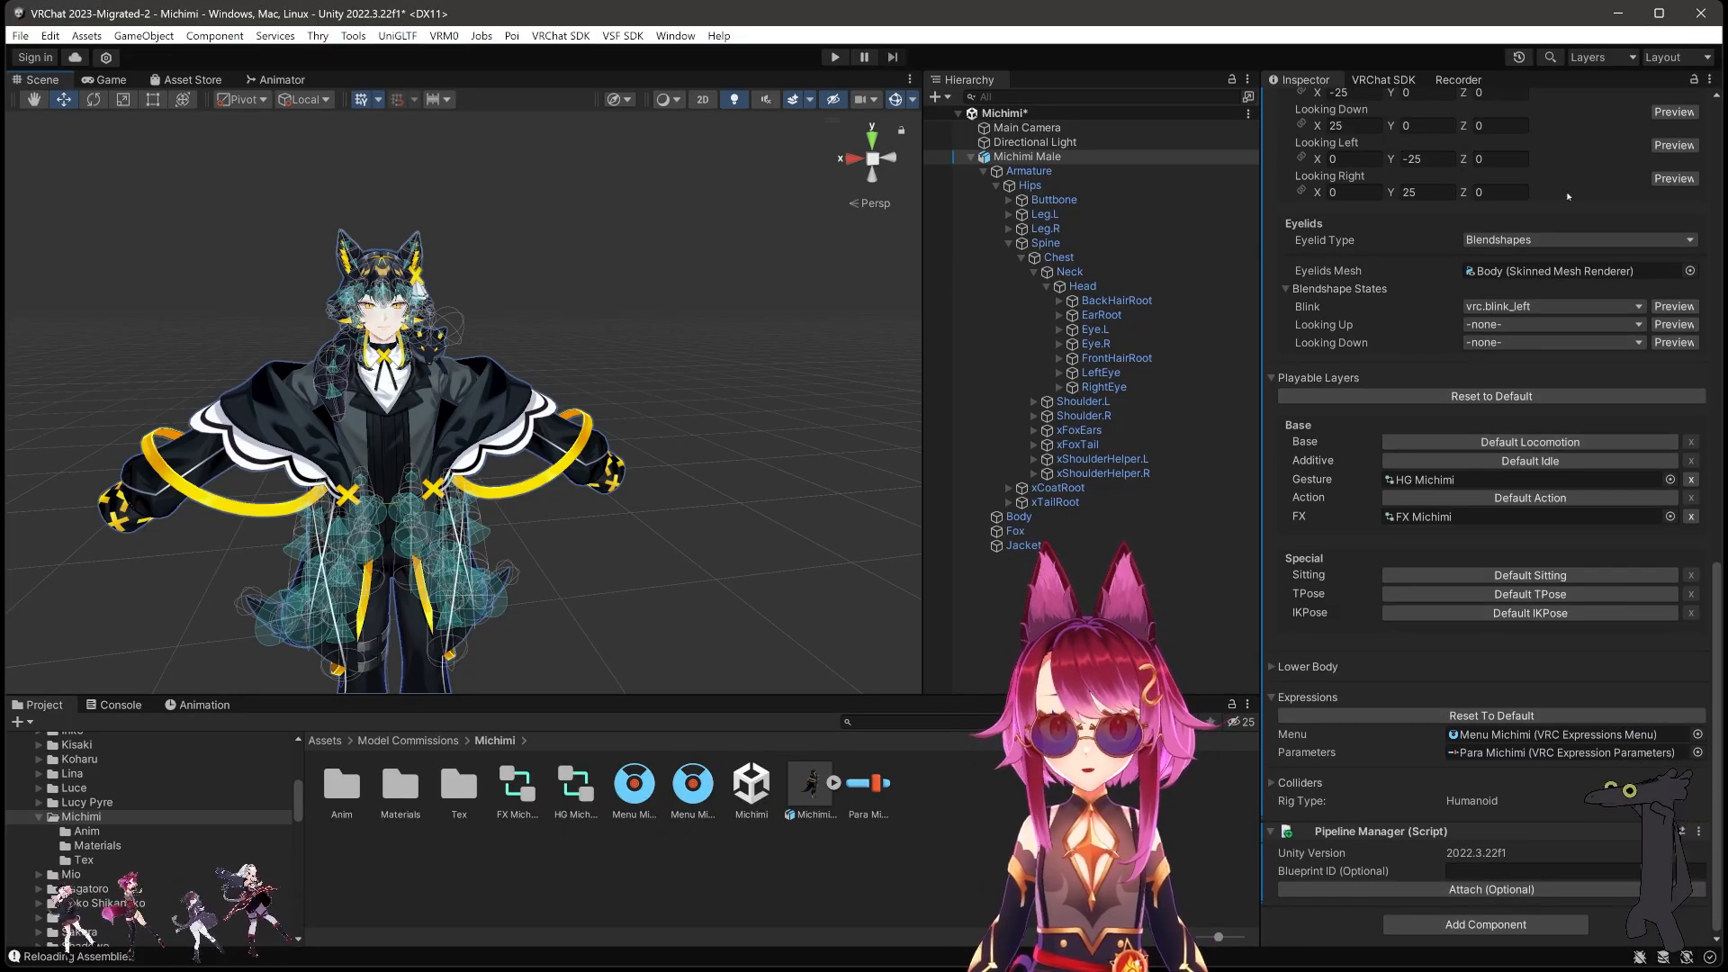
{"action": "scroll", "coordinate": [1568, 196], "scroll_direction": "up", "scroll_amount": 15}
- Sign in to the VRChat SDK with the account username and password, then enter the authenticator code
{"action": "left_click", "coordinate": [1386, 80]}
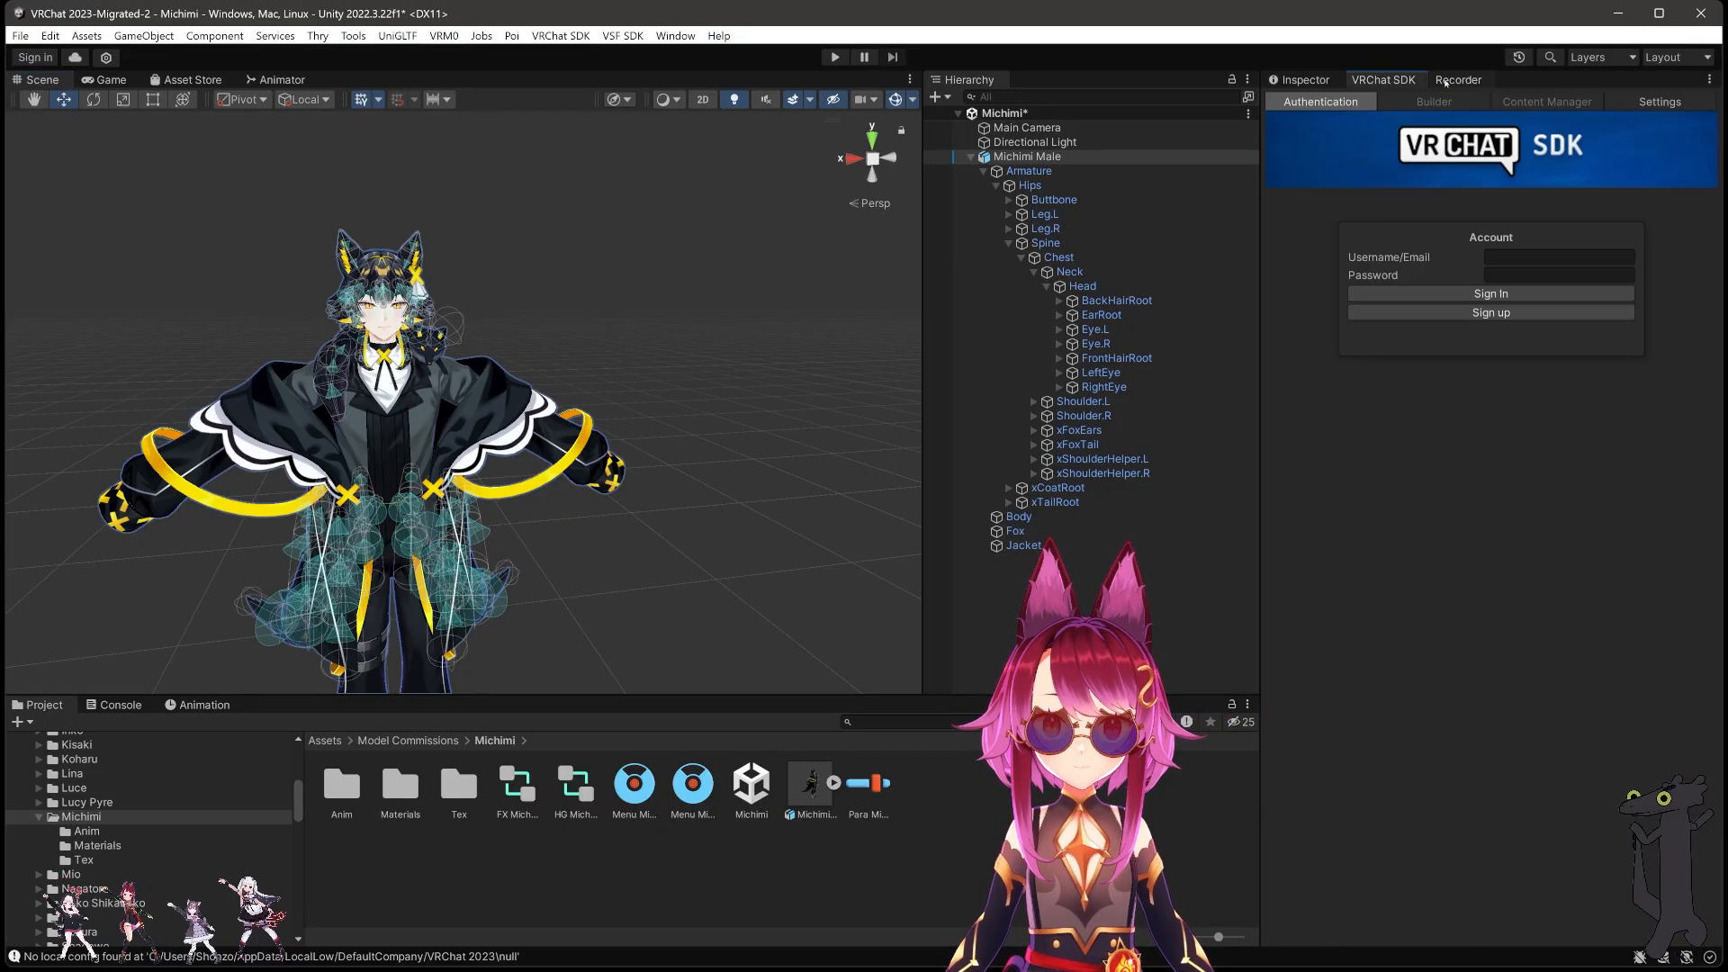
{"action": "left_click", "coordinate": [1543, 258]}
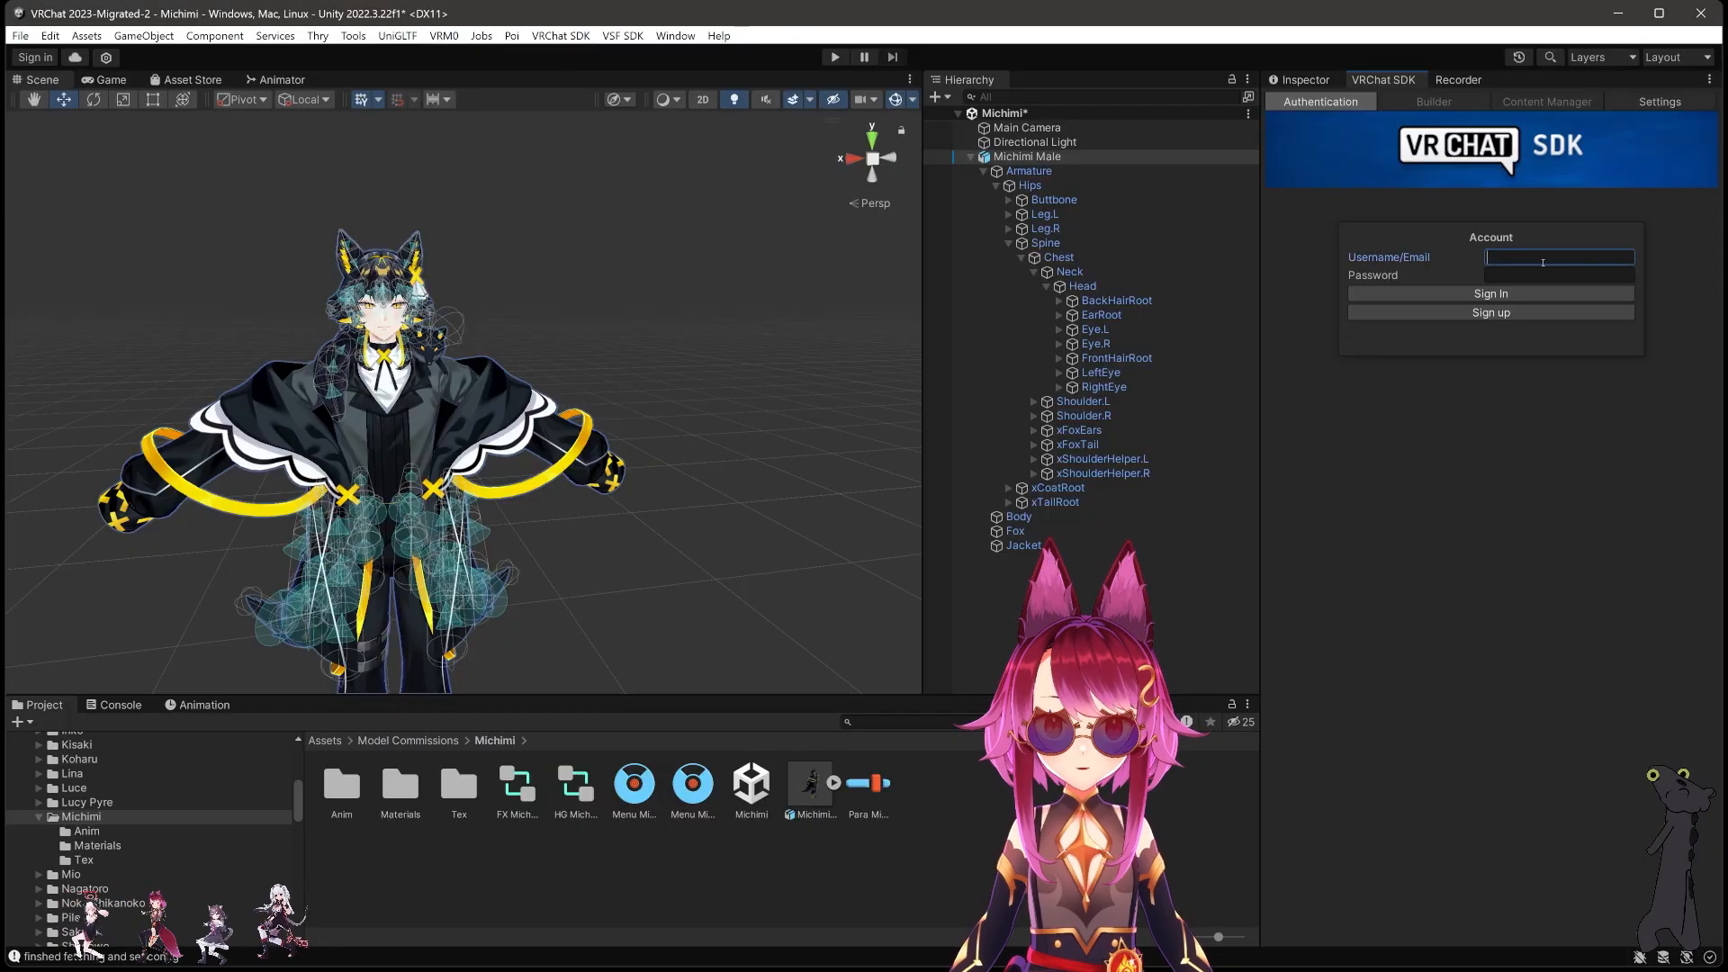
{"action": "type", "text": "Shonzo"}
{"action": "key", "text": "Tab"}
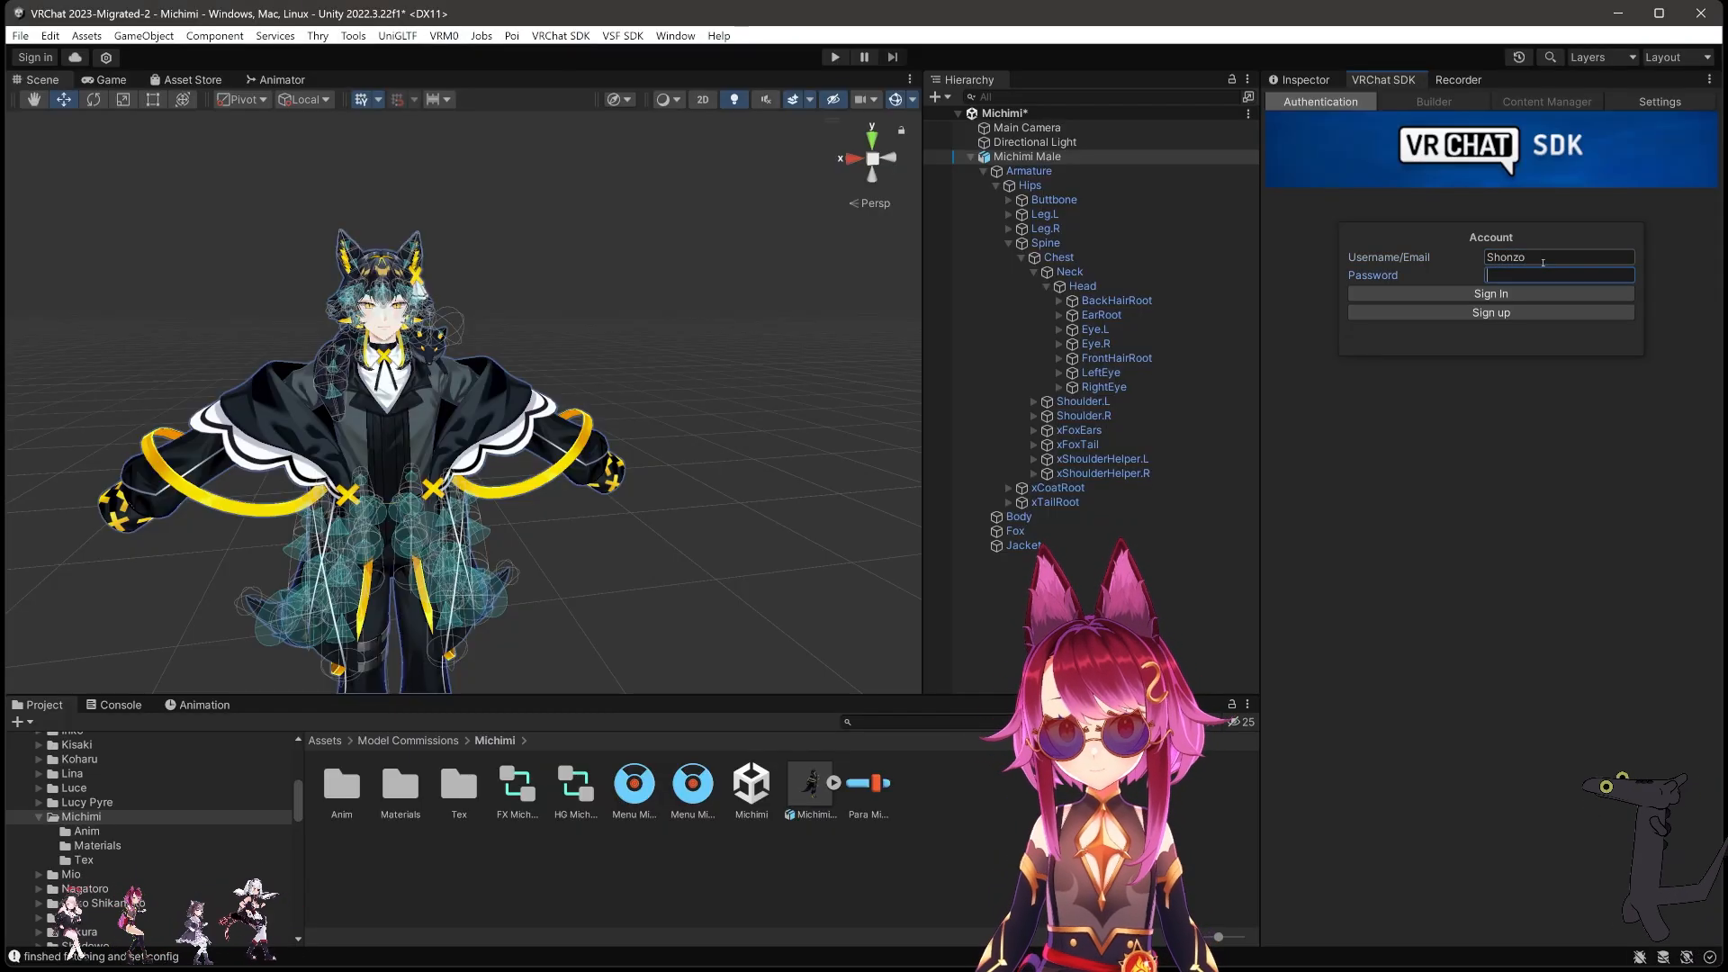
{"action": "type", "text": "*************"}
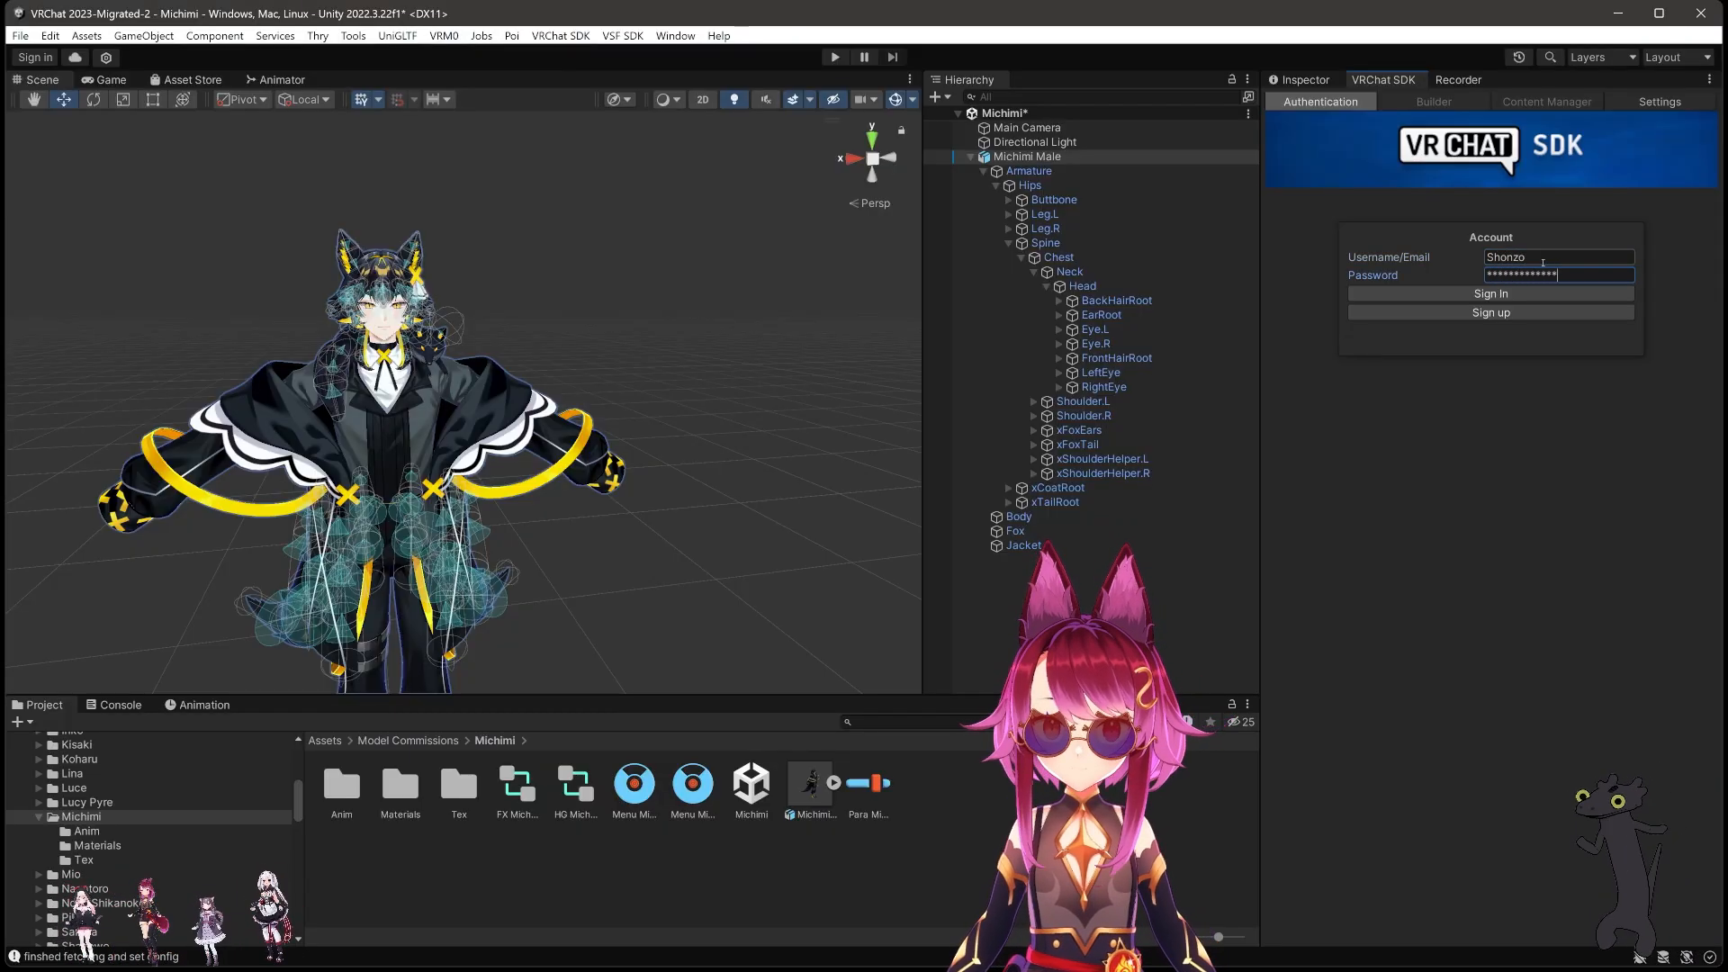
{"action": "left_click", "coordinate": [1511, 294]}
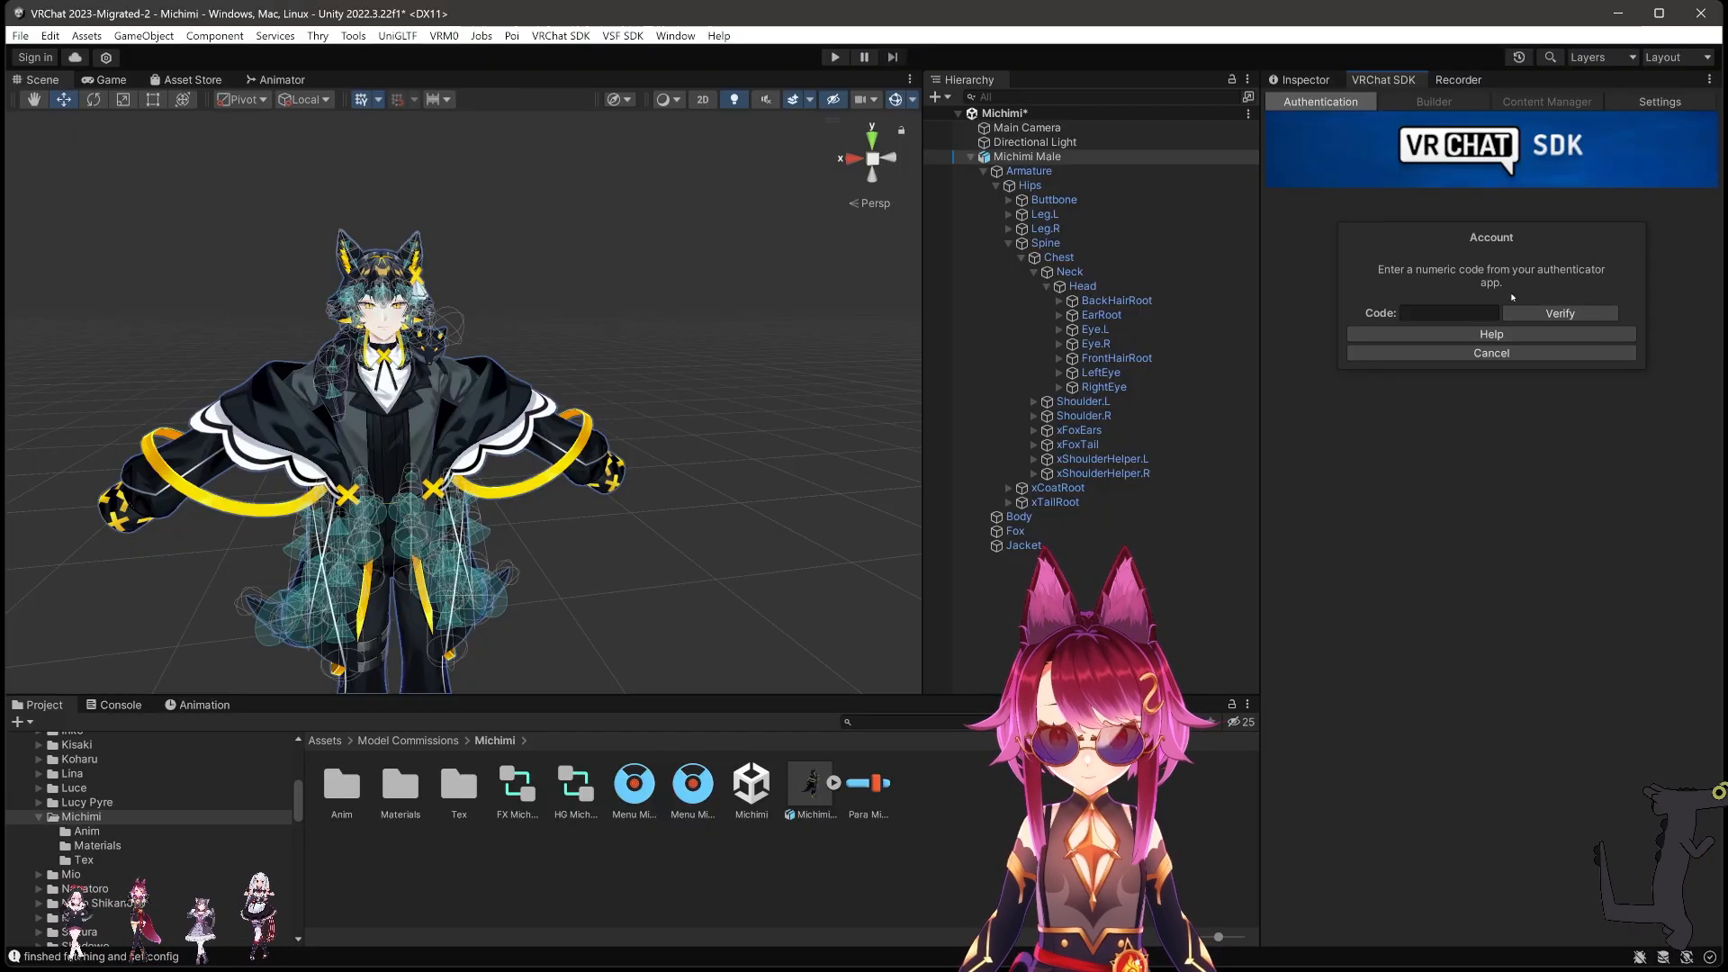
{"action": "left_click", "coordinate": [1451, 313]}
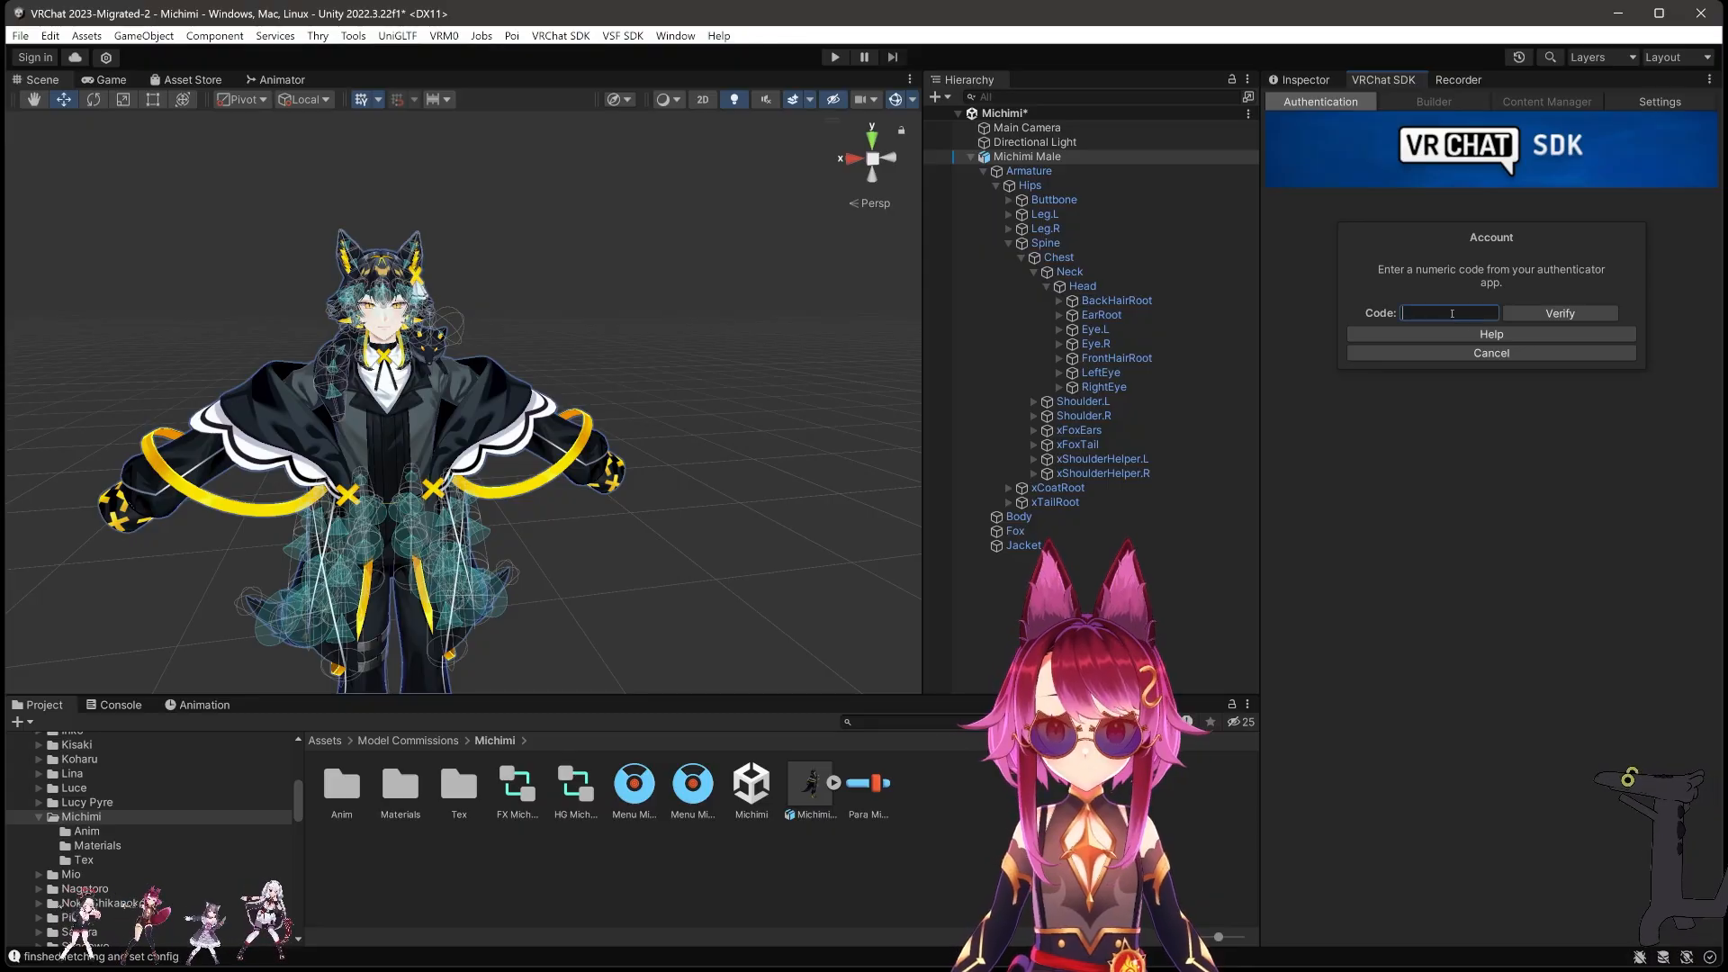
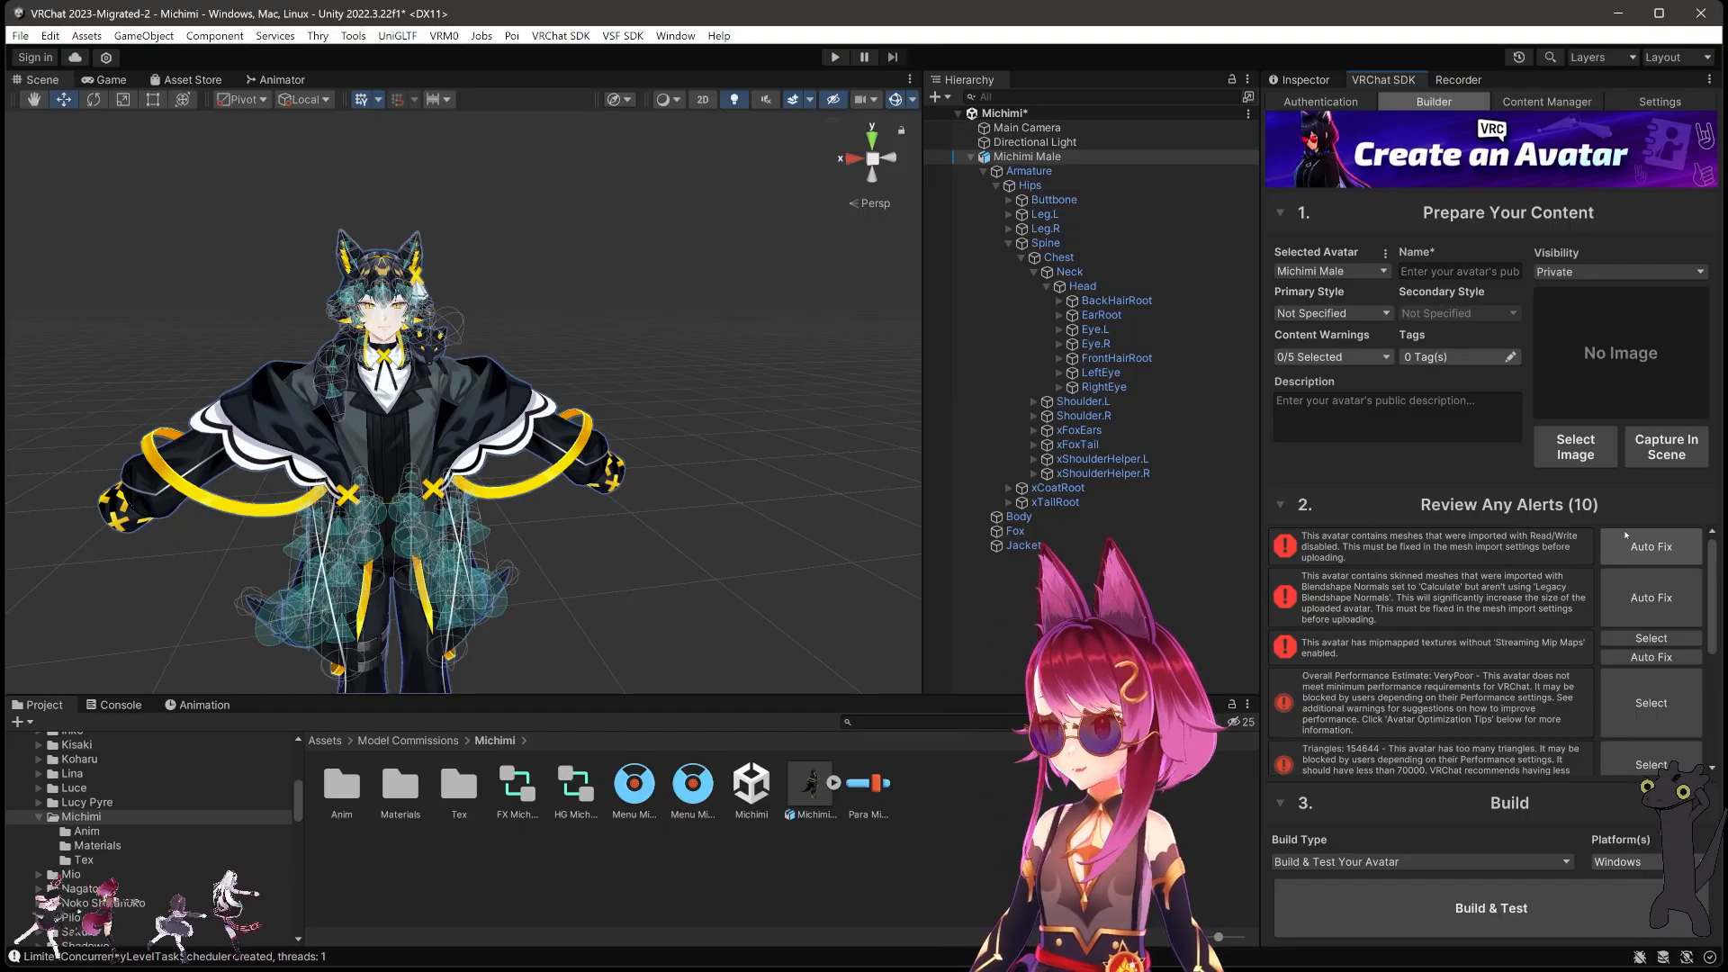
- Auto Fix the Read/Write, mip streaming and blendshape normals alerts, then review the remaining alerts
{"action": "left_click", "coordinate": [1640, 547]}
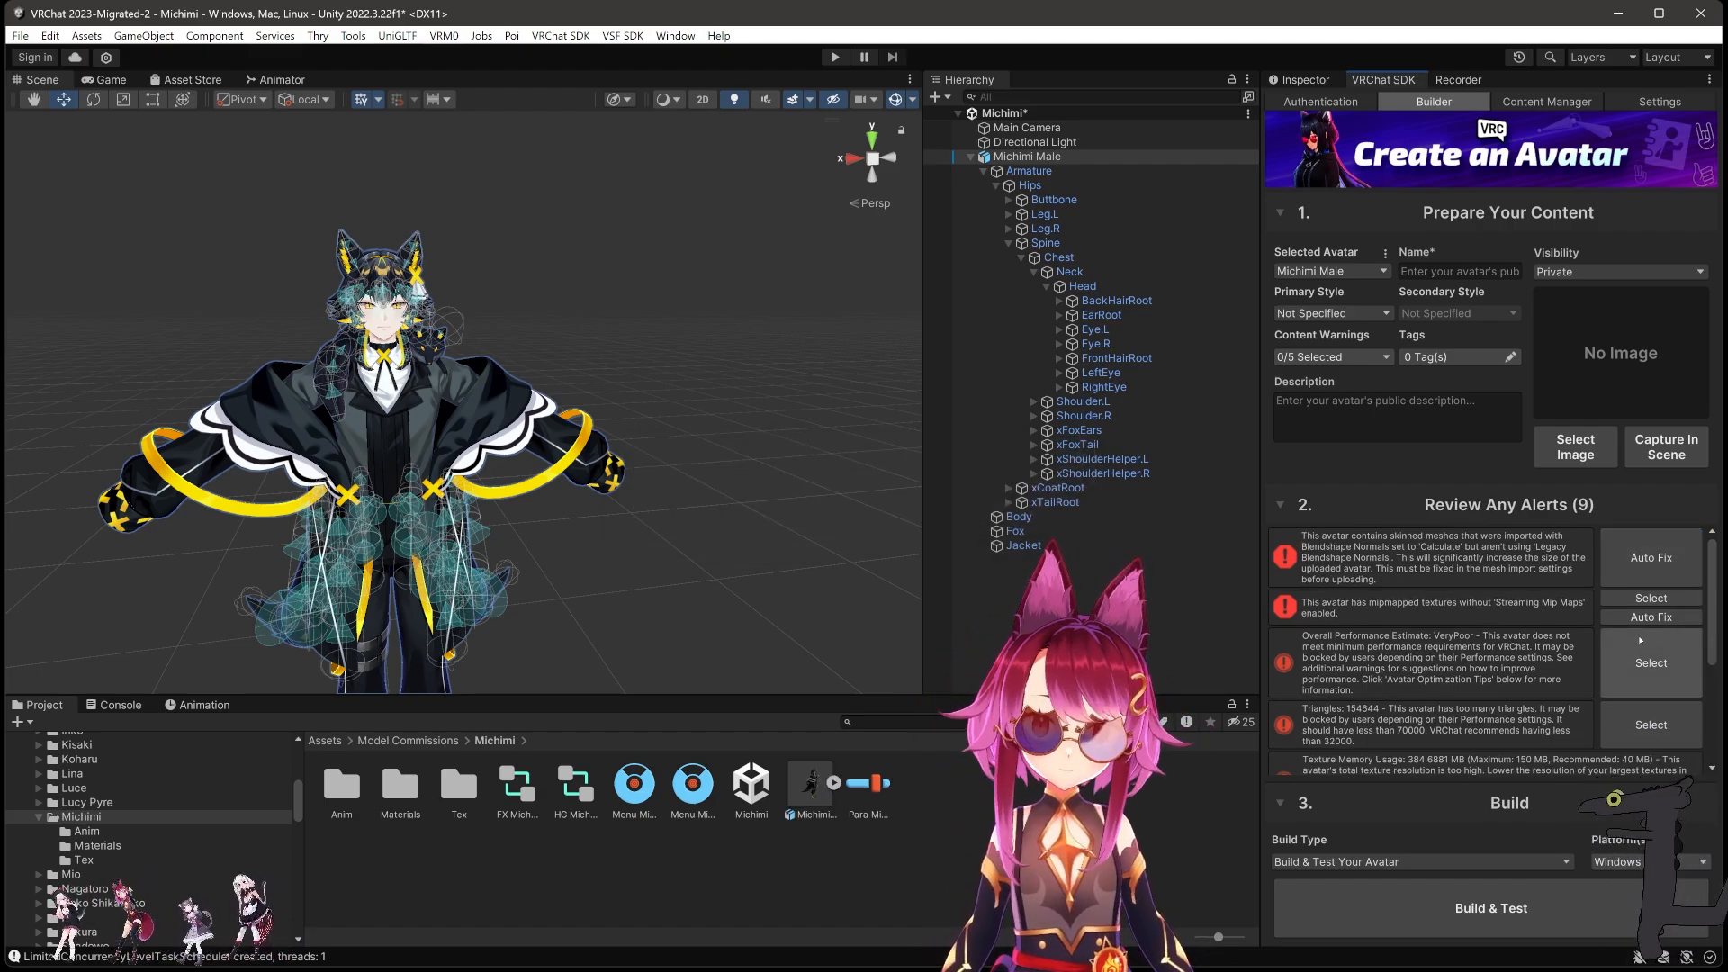
{"action": "left_click", "coordinate": [1645, 617]}
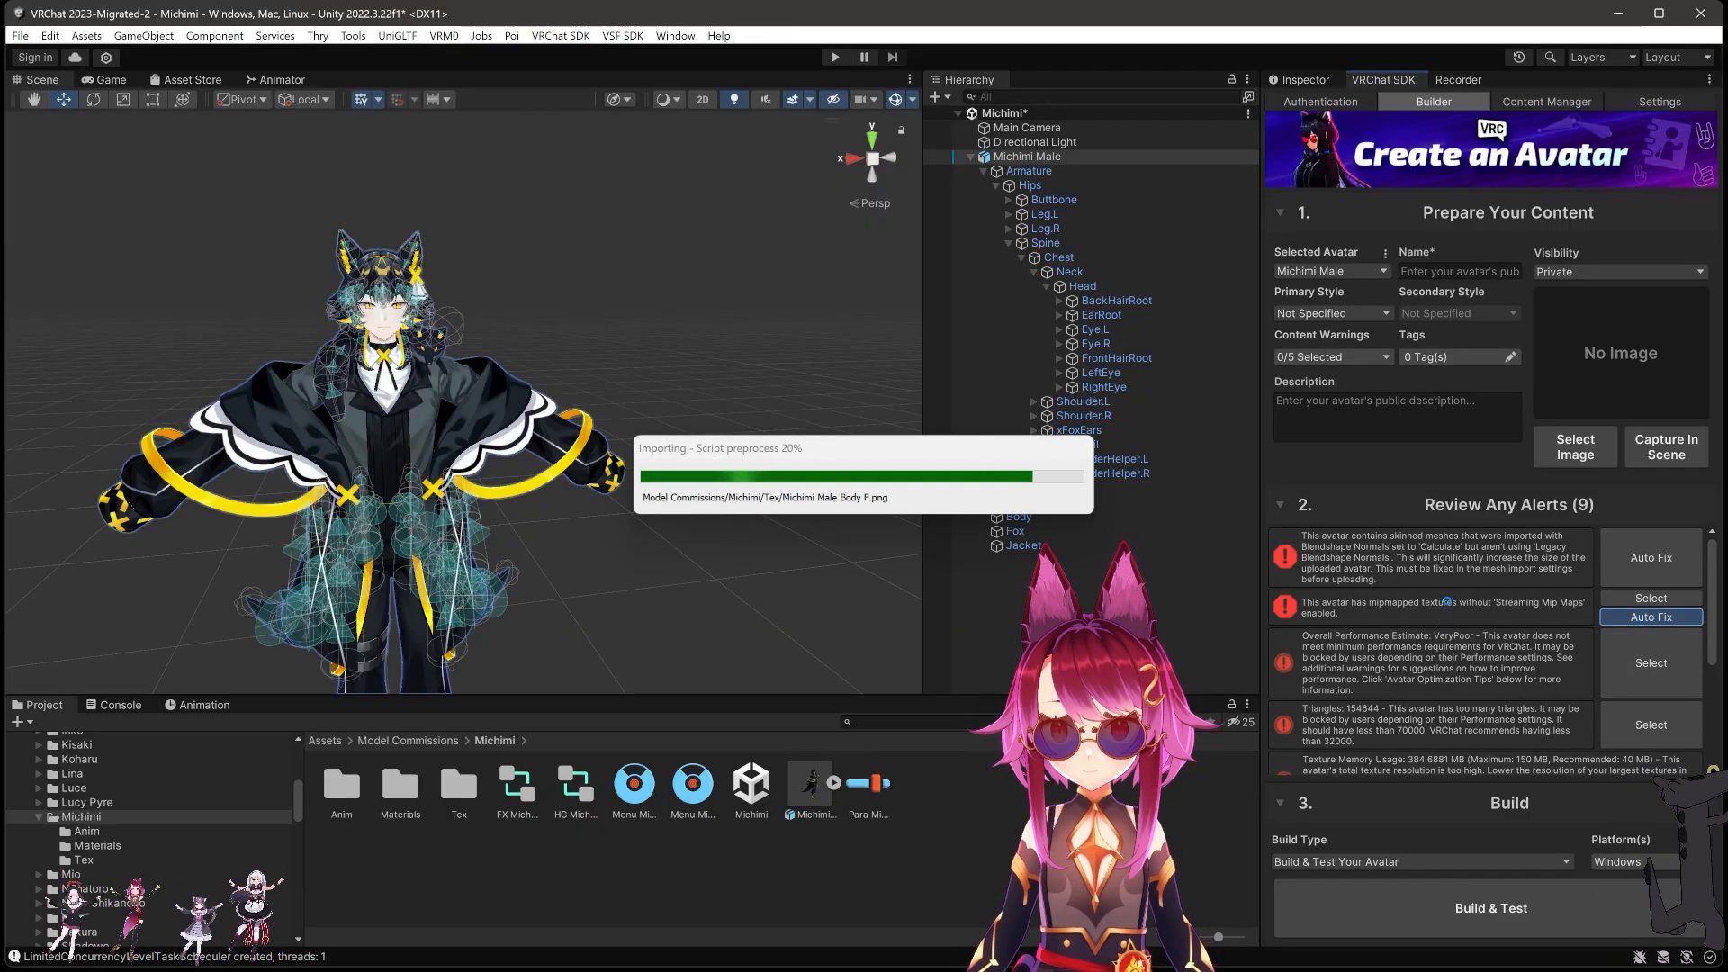
{"action": "left_click", "coordinate": [1634, 563]}
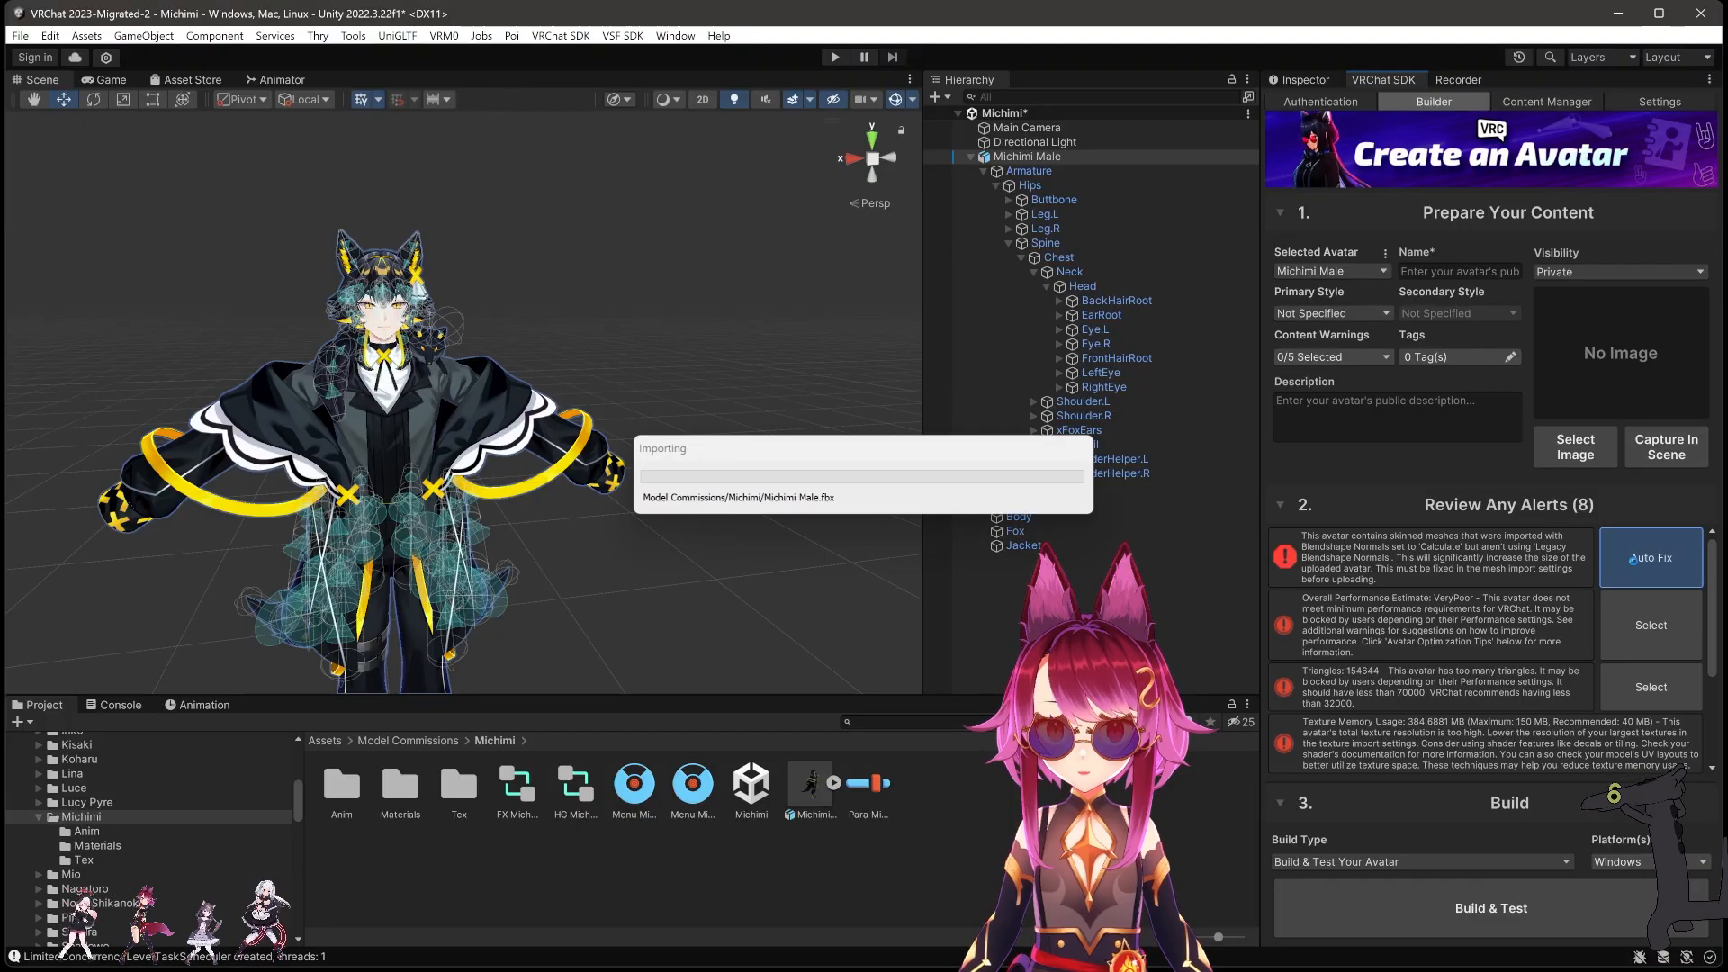
{"action": "scroll", "coordinate": [1505, 596], "scroll_direction": "down", "scroll_amount": 3}
{"action": "scroll", "coordinate": [1506, 595], "scroll_direction": "down", "scroll_amount": 2}
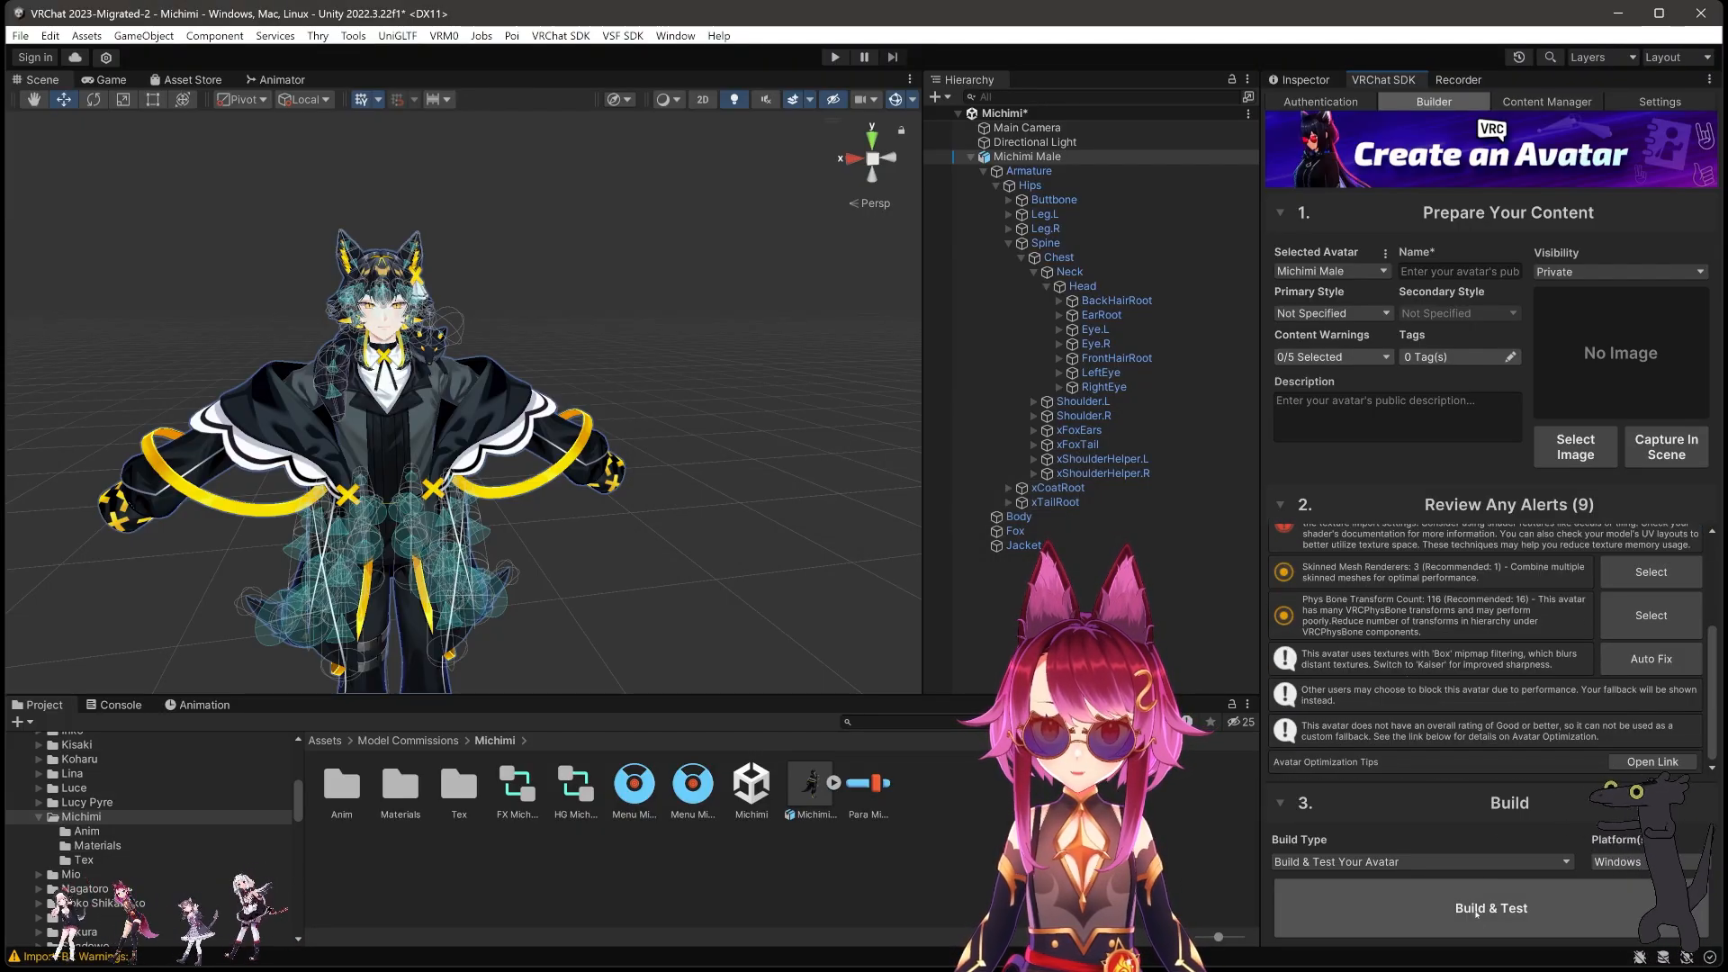
{"action": "scroll", "coordinate": [1321, 576], "scroll_direction": "up", "scroll_amount": 5}
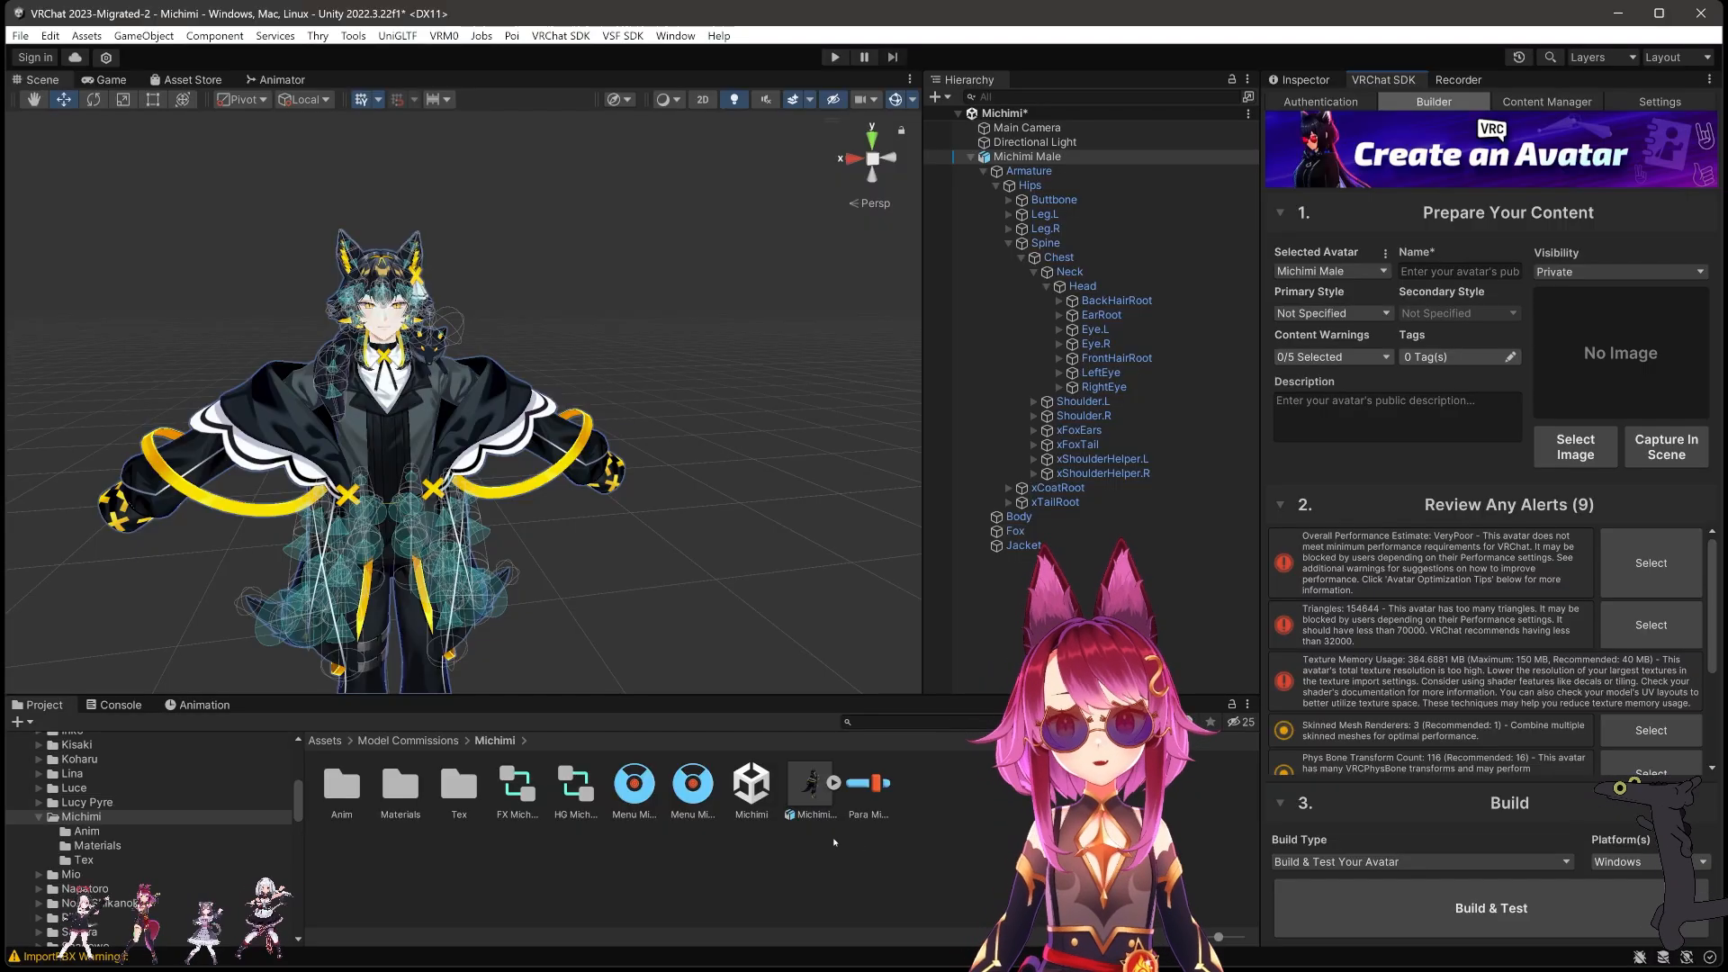
- Open the Tex folder and view the Michimi Male Body F texture's import settings
{"action": "double_click", "coordinate": [459, 785]}
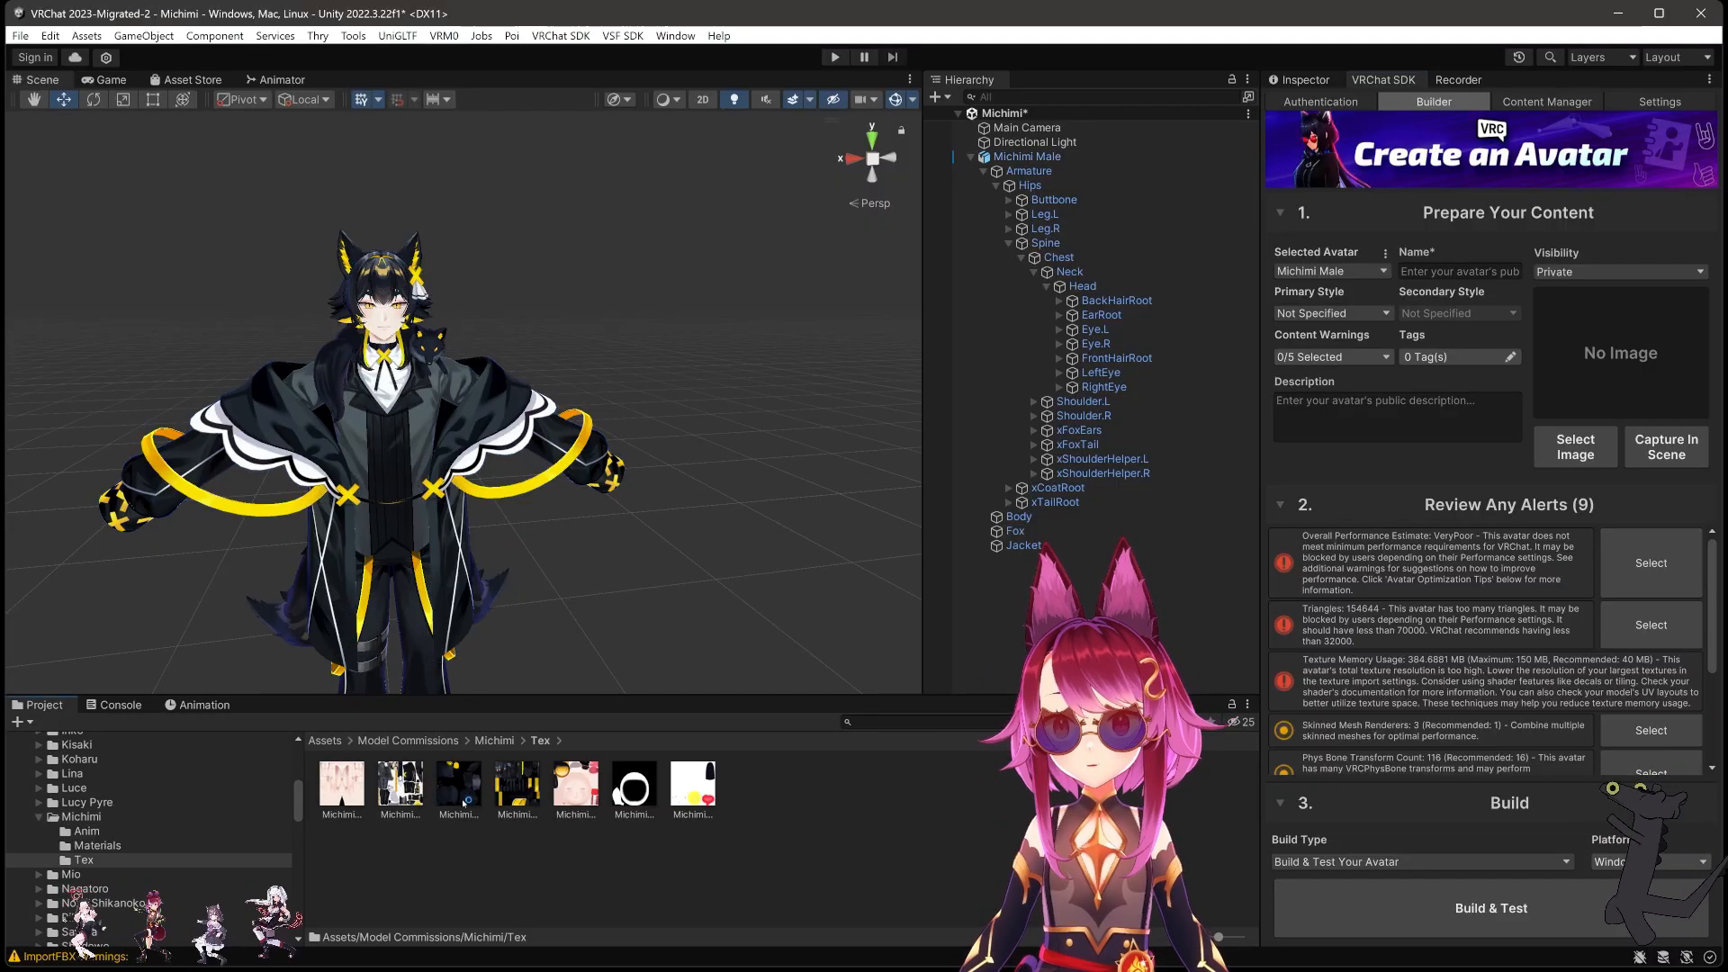
{"action": "left_click", "coordinate": [360, 793]}
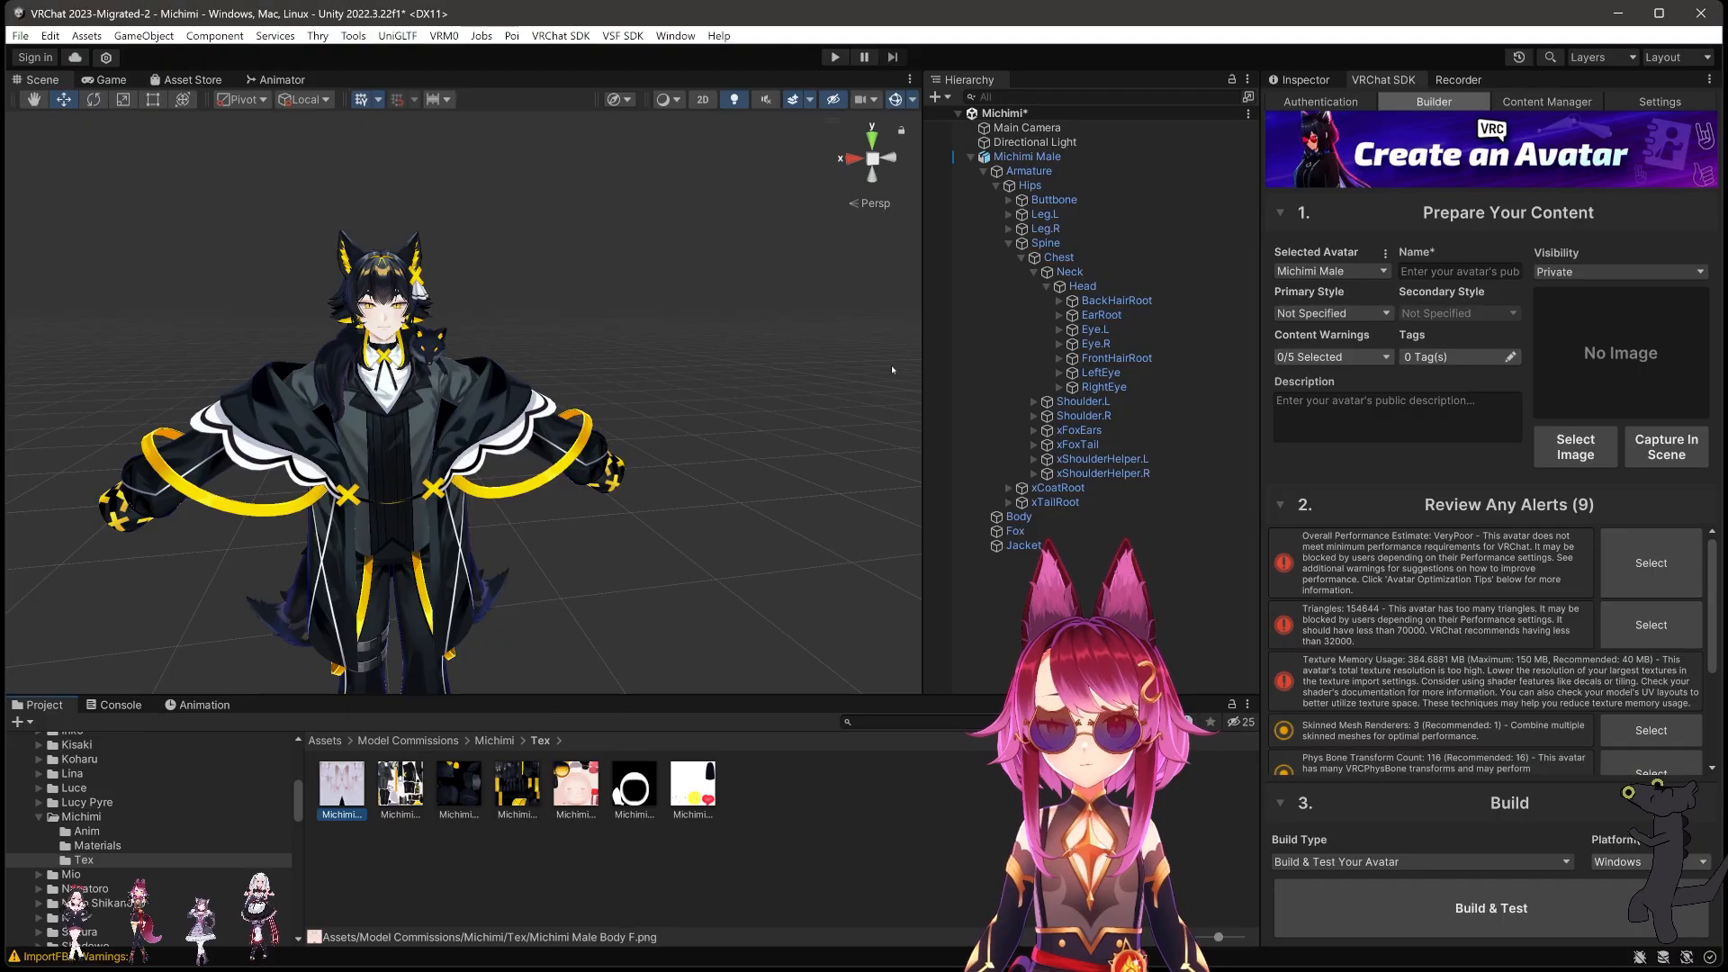
{"action": "left_click", "coordinate": [1305, 80]}
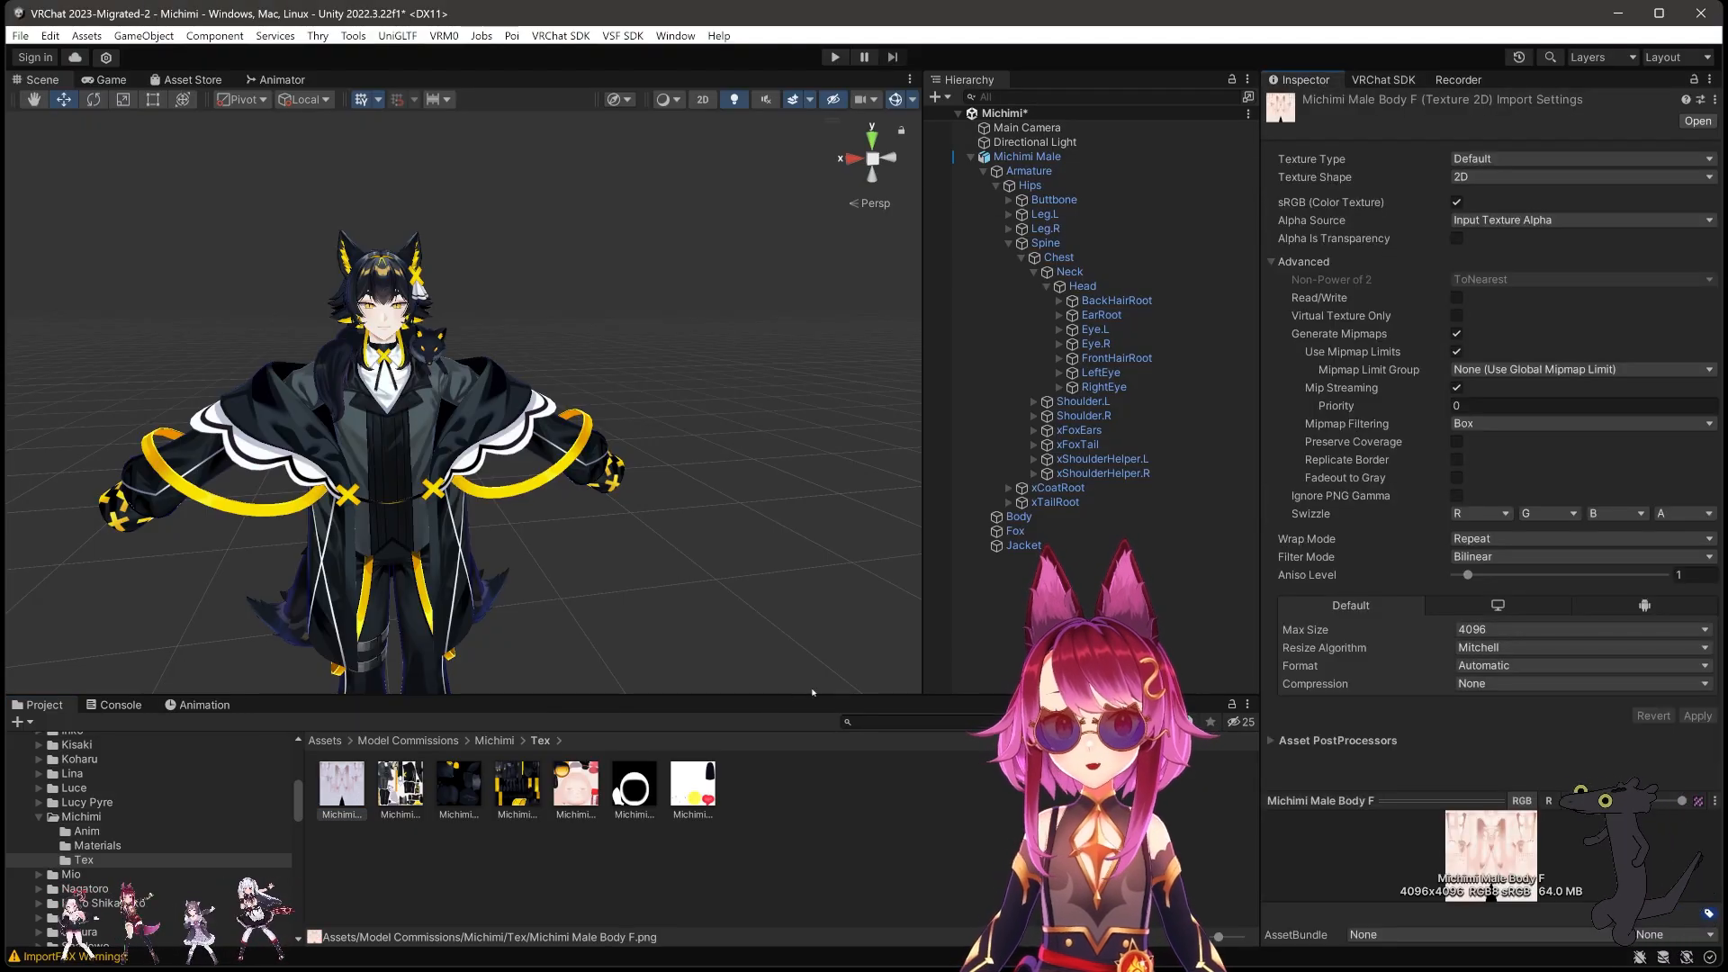
- Multi-select the Michimi textures, discarding the unapplied import changes prompts
{"action": "left_click", "coordinate": [696, 864]}
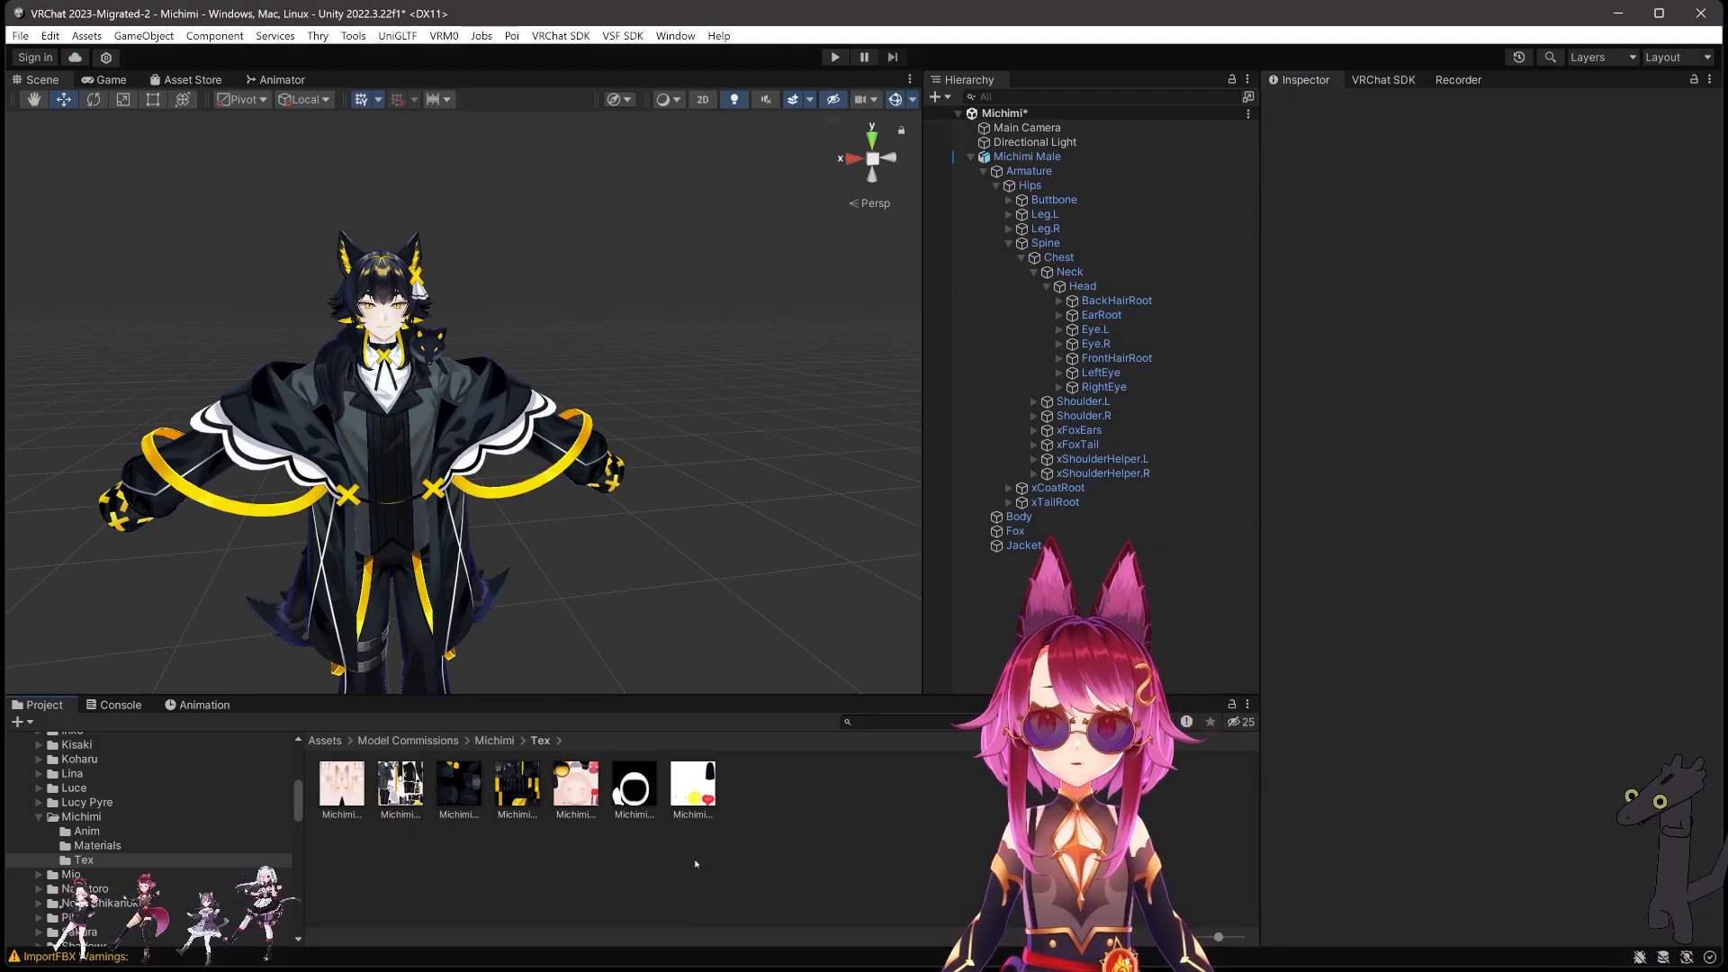
{"action": "left_click", "coordinate": [342, 783]}
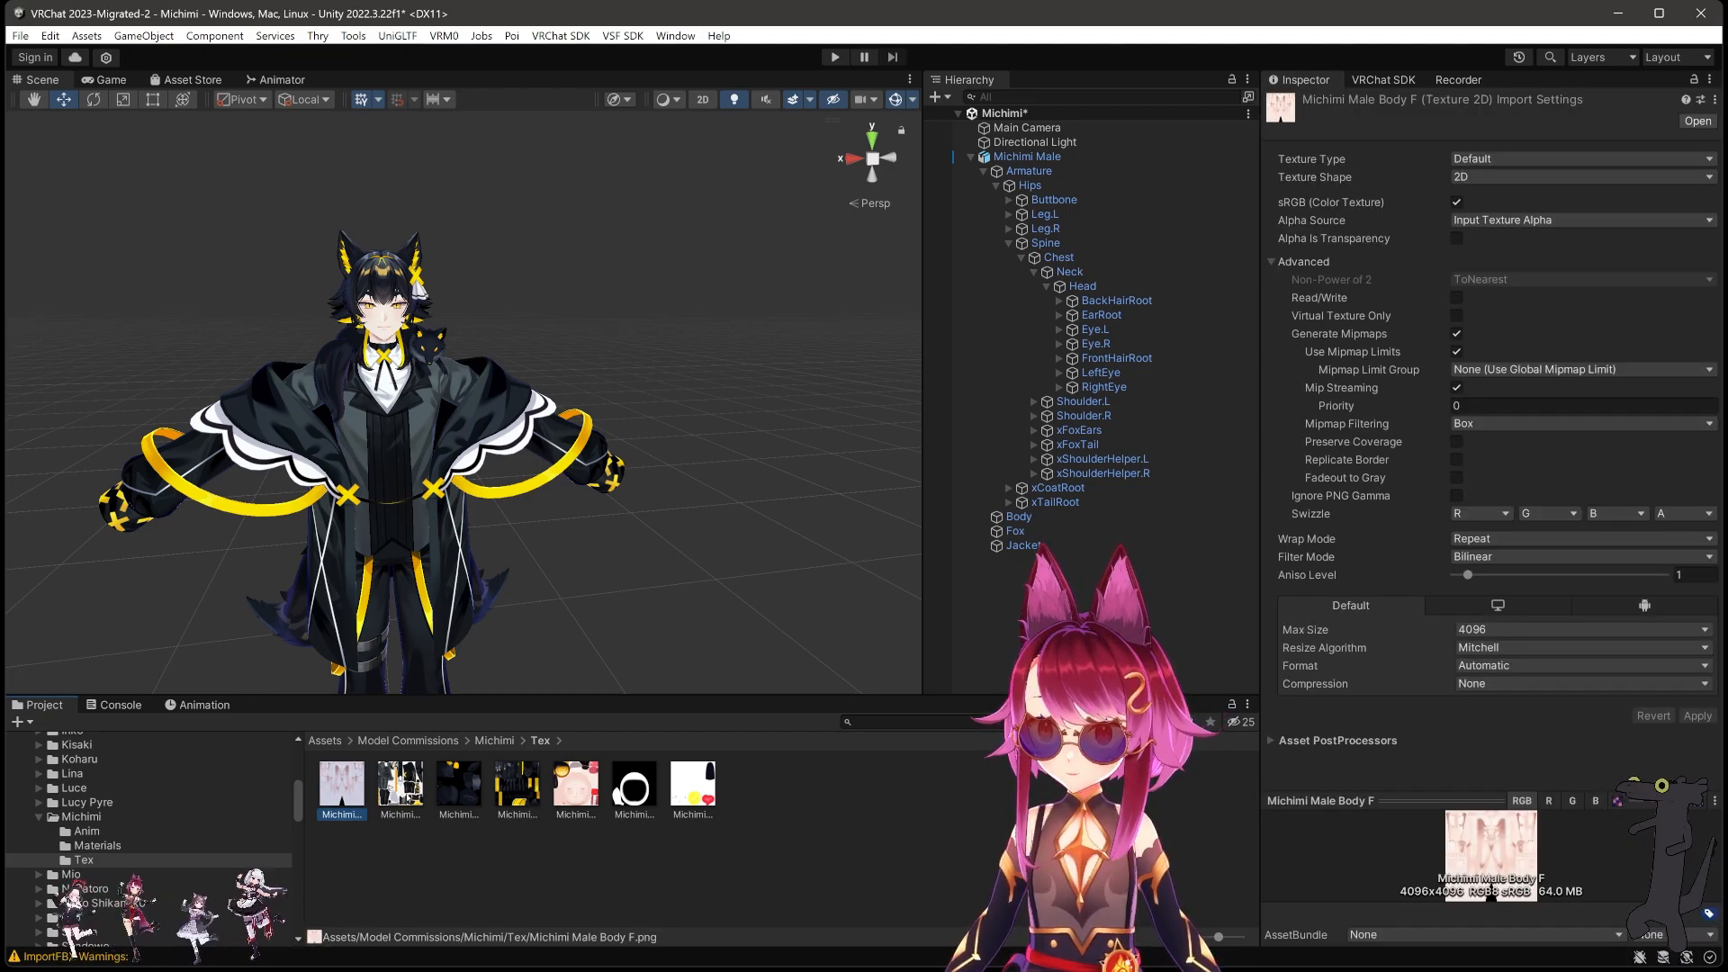
{"action": "left_click", "coordinate": [396, 790], "text": "ctrl"}
{"action": "left_click", "coordinate": [457, 790], "text": "ctrl"}
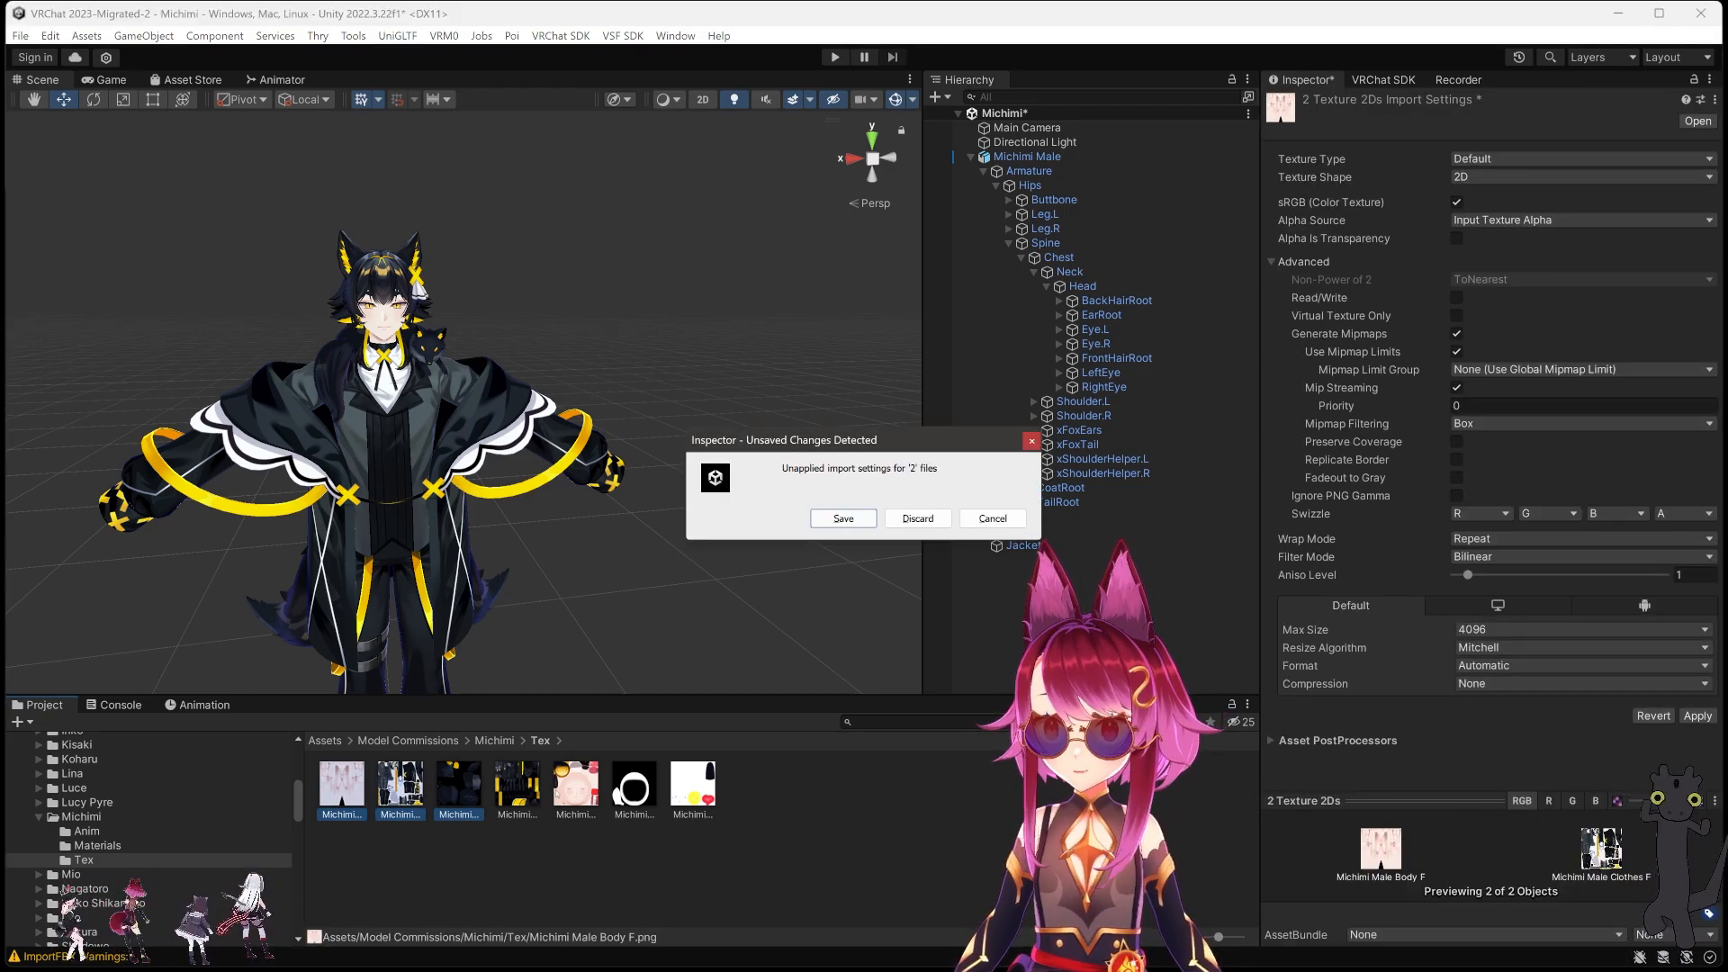
{"action": "left_click", "coordinate": [1031, 441]}
{"action": "left_click", "coordinate": [517, 790], "text": "ctrl"}
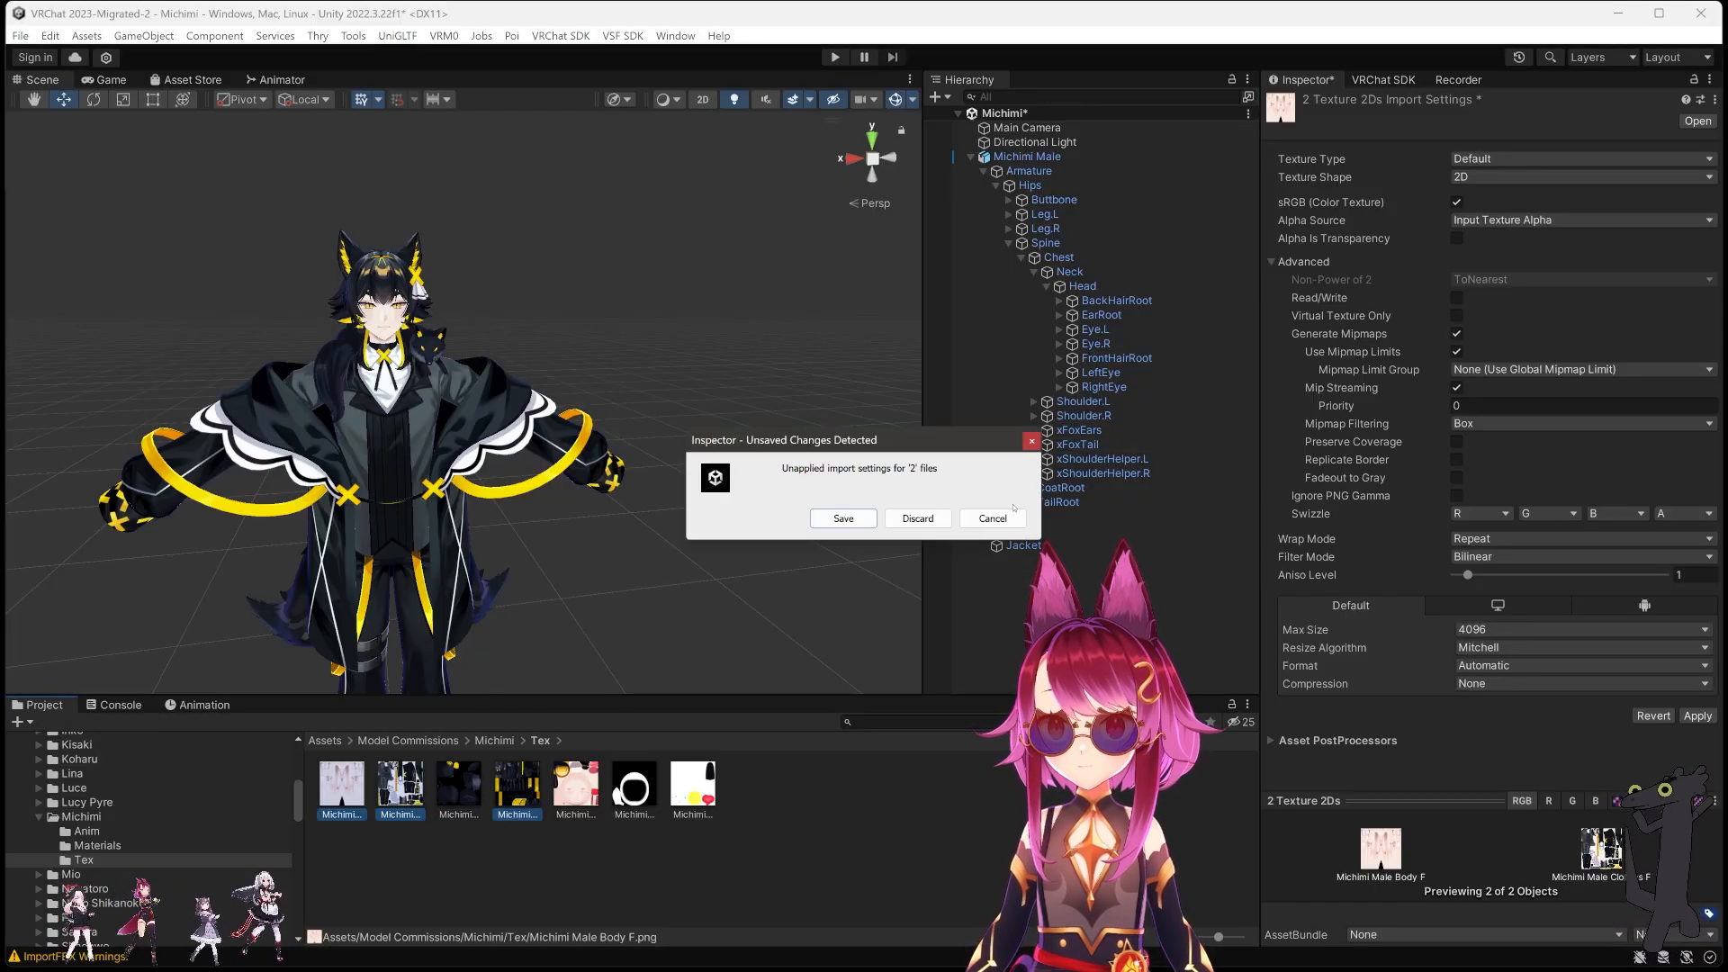
{"action": "left_click", "coordinate": [1031, 441]}
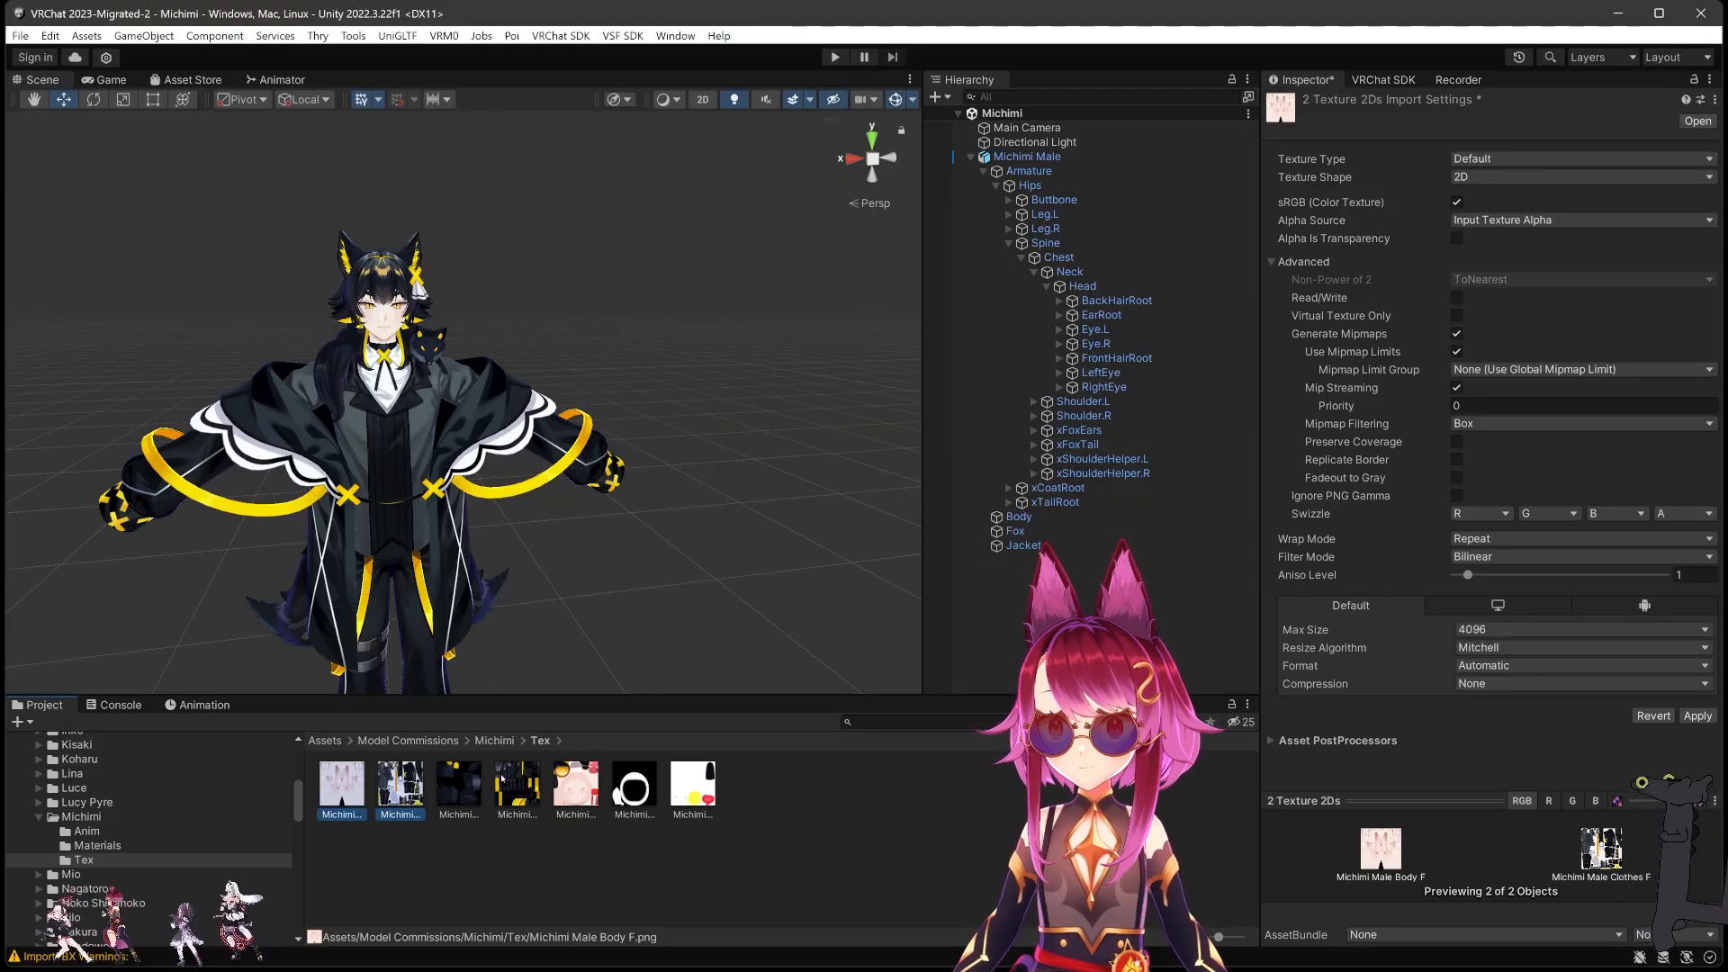
{"action": "left_click", "coordinate": [506, 783]}
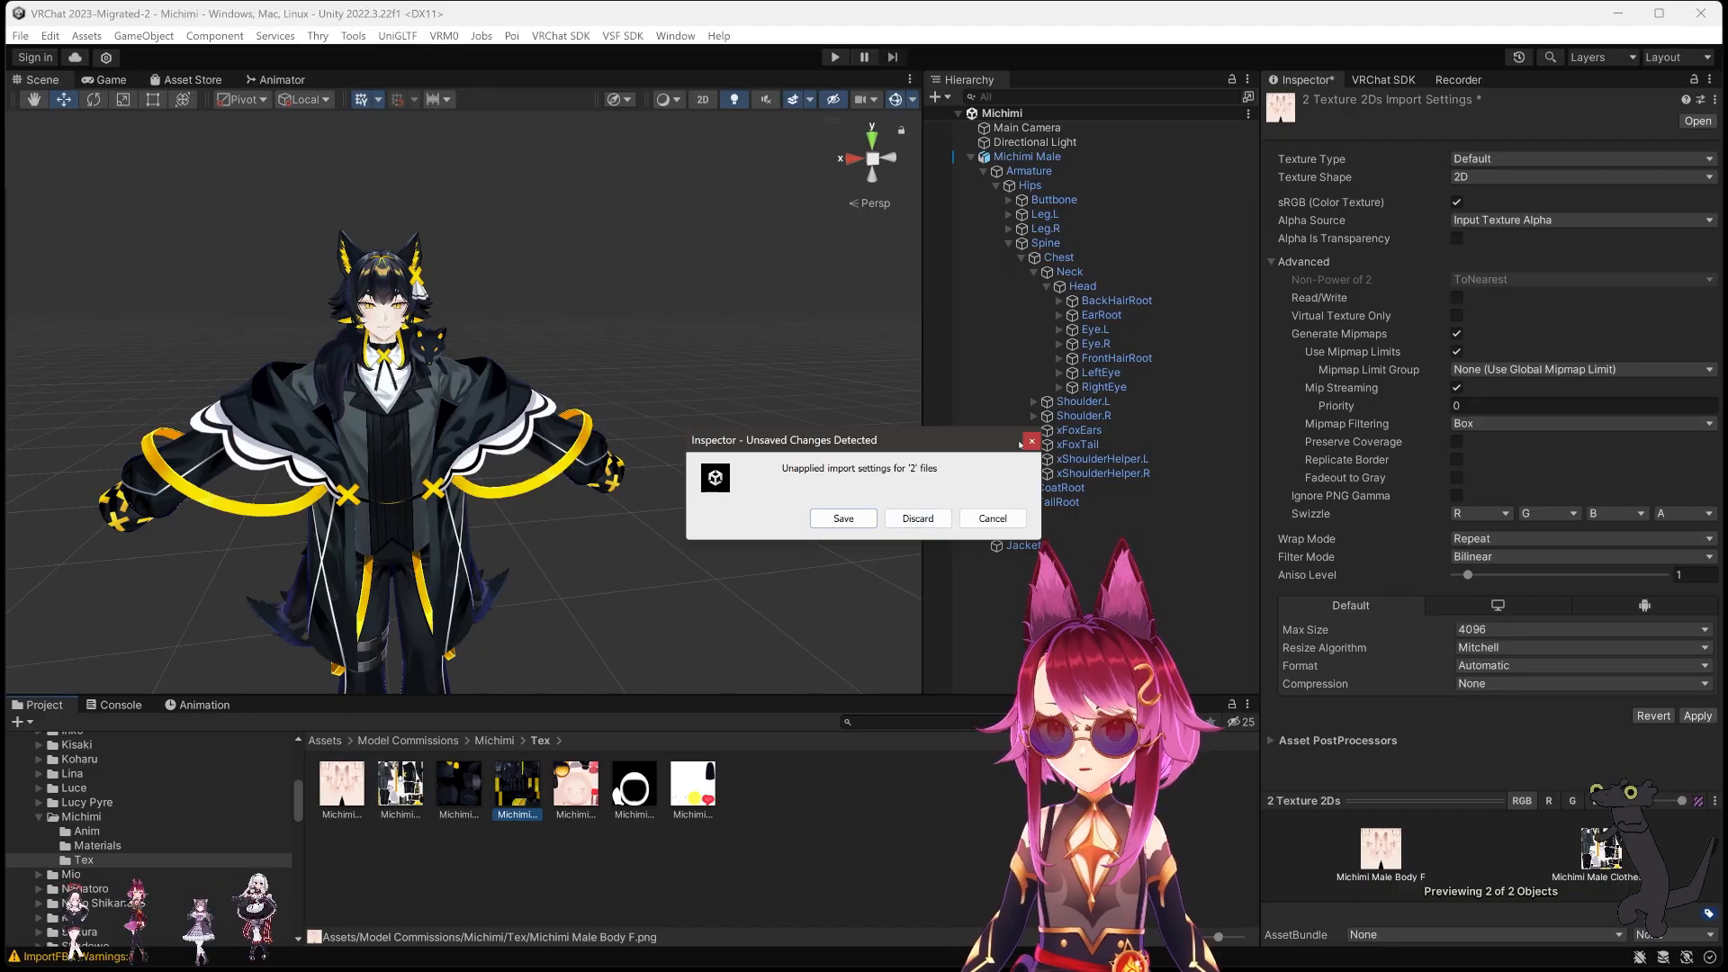
{"action": "left_click", "coordinate": [1031, 440]}
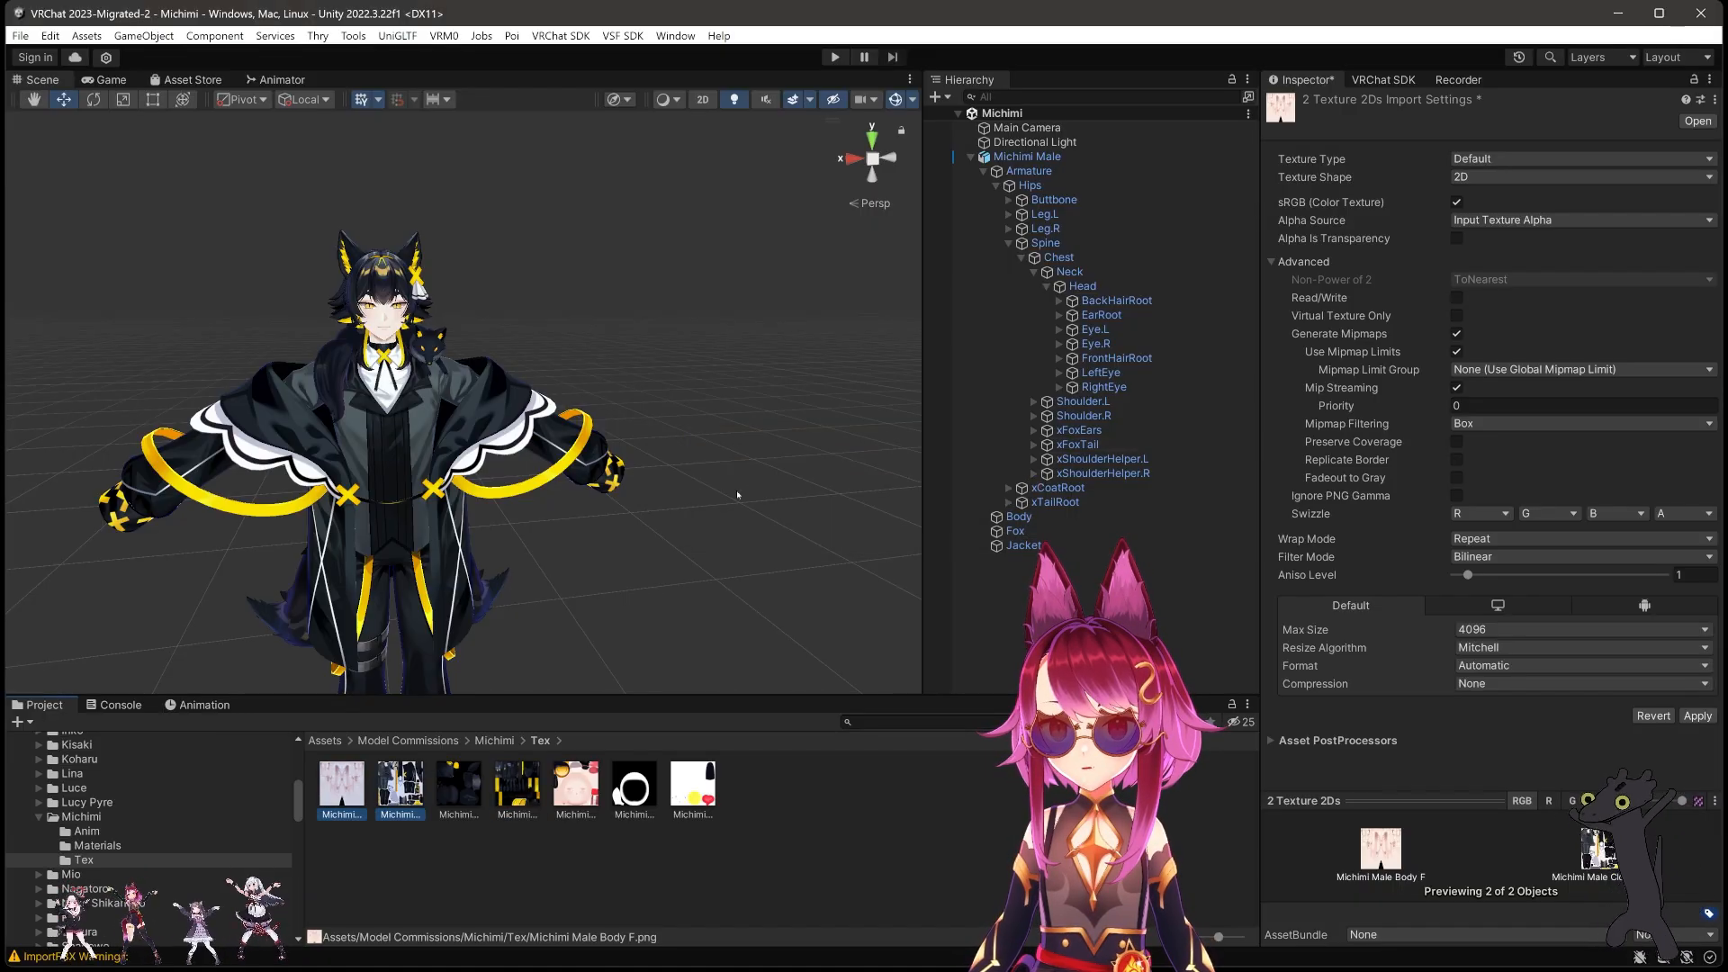
{"action": "left_click", "coordinate": [576, 770]}
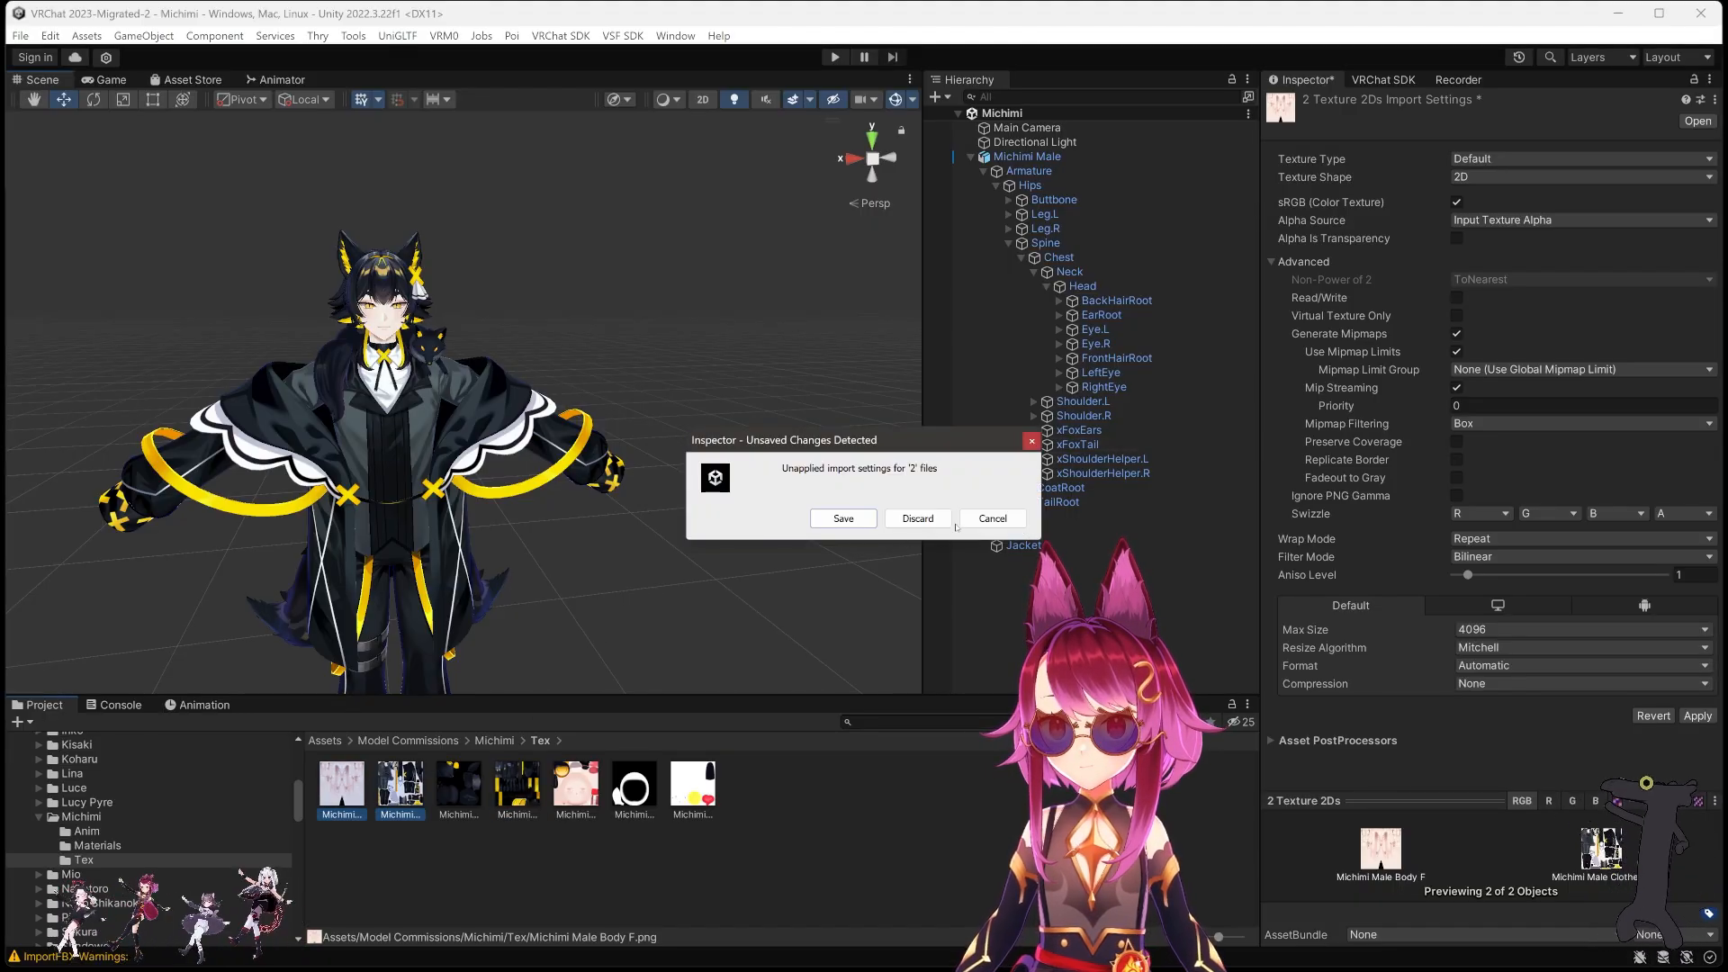
{"action": "left_click", "coordinate": [918, 518]}
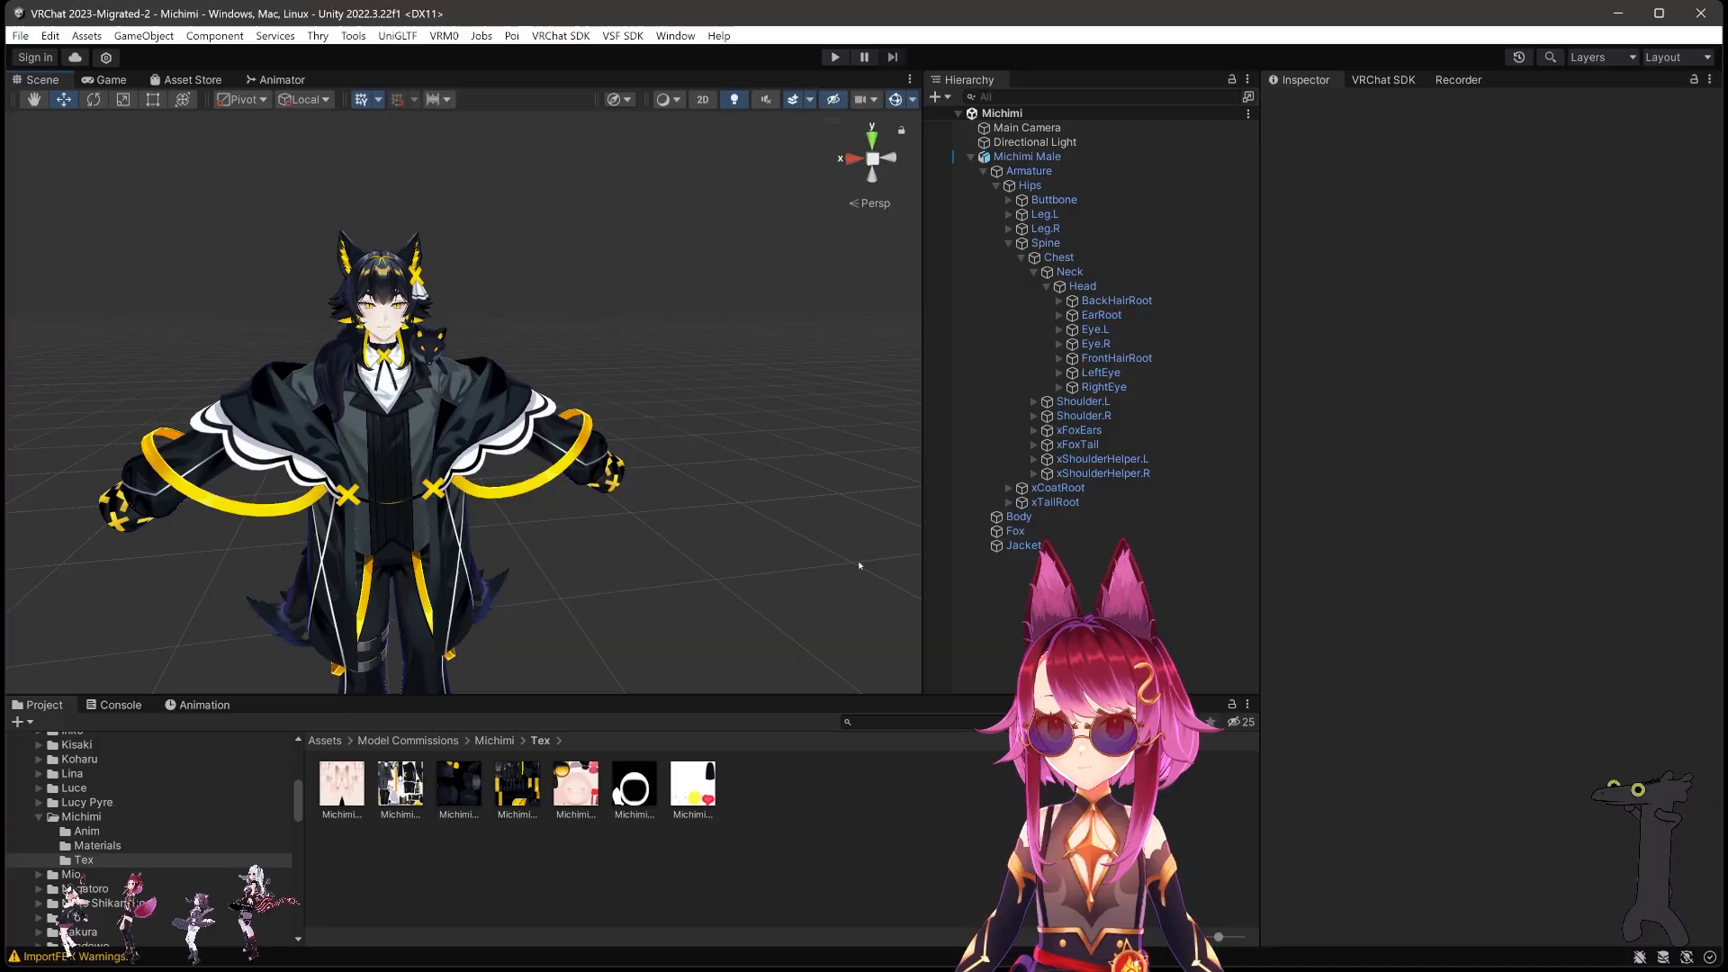
{"action": "left_click", "coordinate": [338, 792]}
{"action": "left_click", "coordinate": [399, 792], "text": "ctrl"}
{"action": "left_click", "coordinate": [520, 795], "text": "ctrl"}
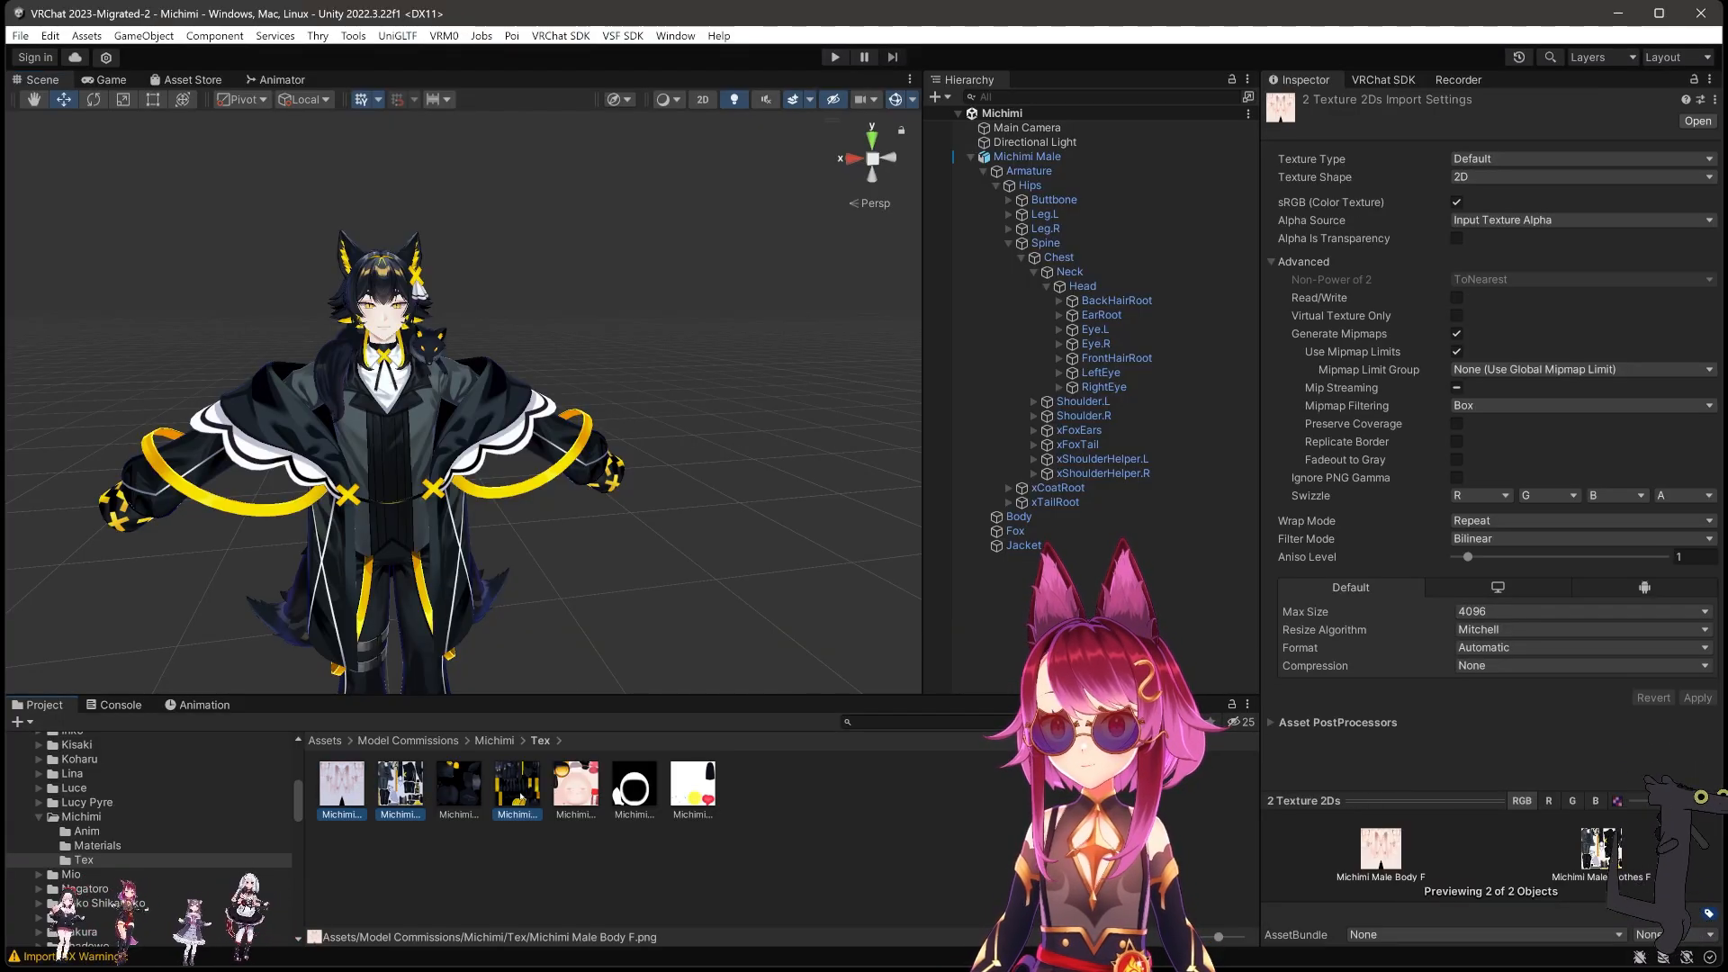
{"action": "left_click", "coordinate": [576, 782], "text": "ctrl"}
{"action": "left_click", "coordinate": [918, 518]}
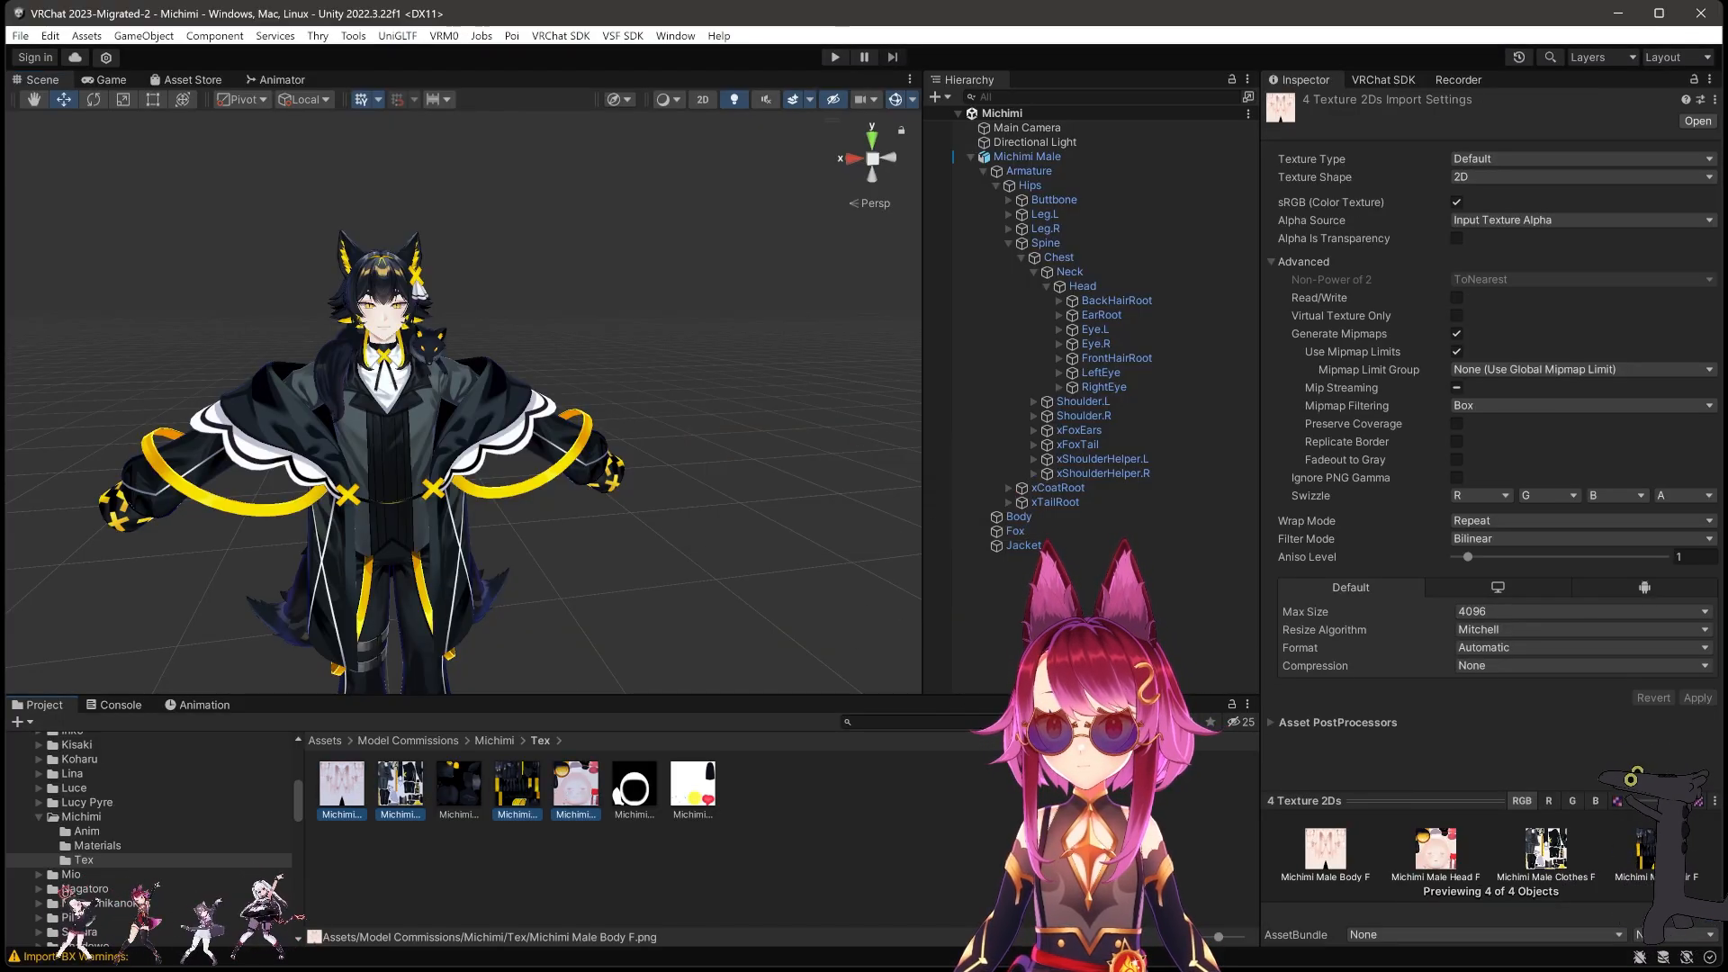
- Set Max Size to 2048 and Compression to Normal Quality, then apply to the four textures
{"action": "left_click", "coordinate": [1490, 611]}
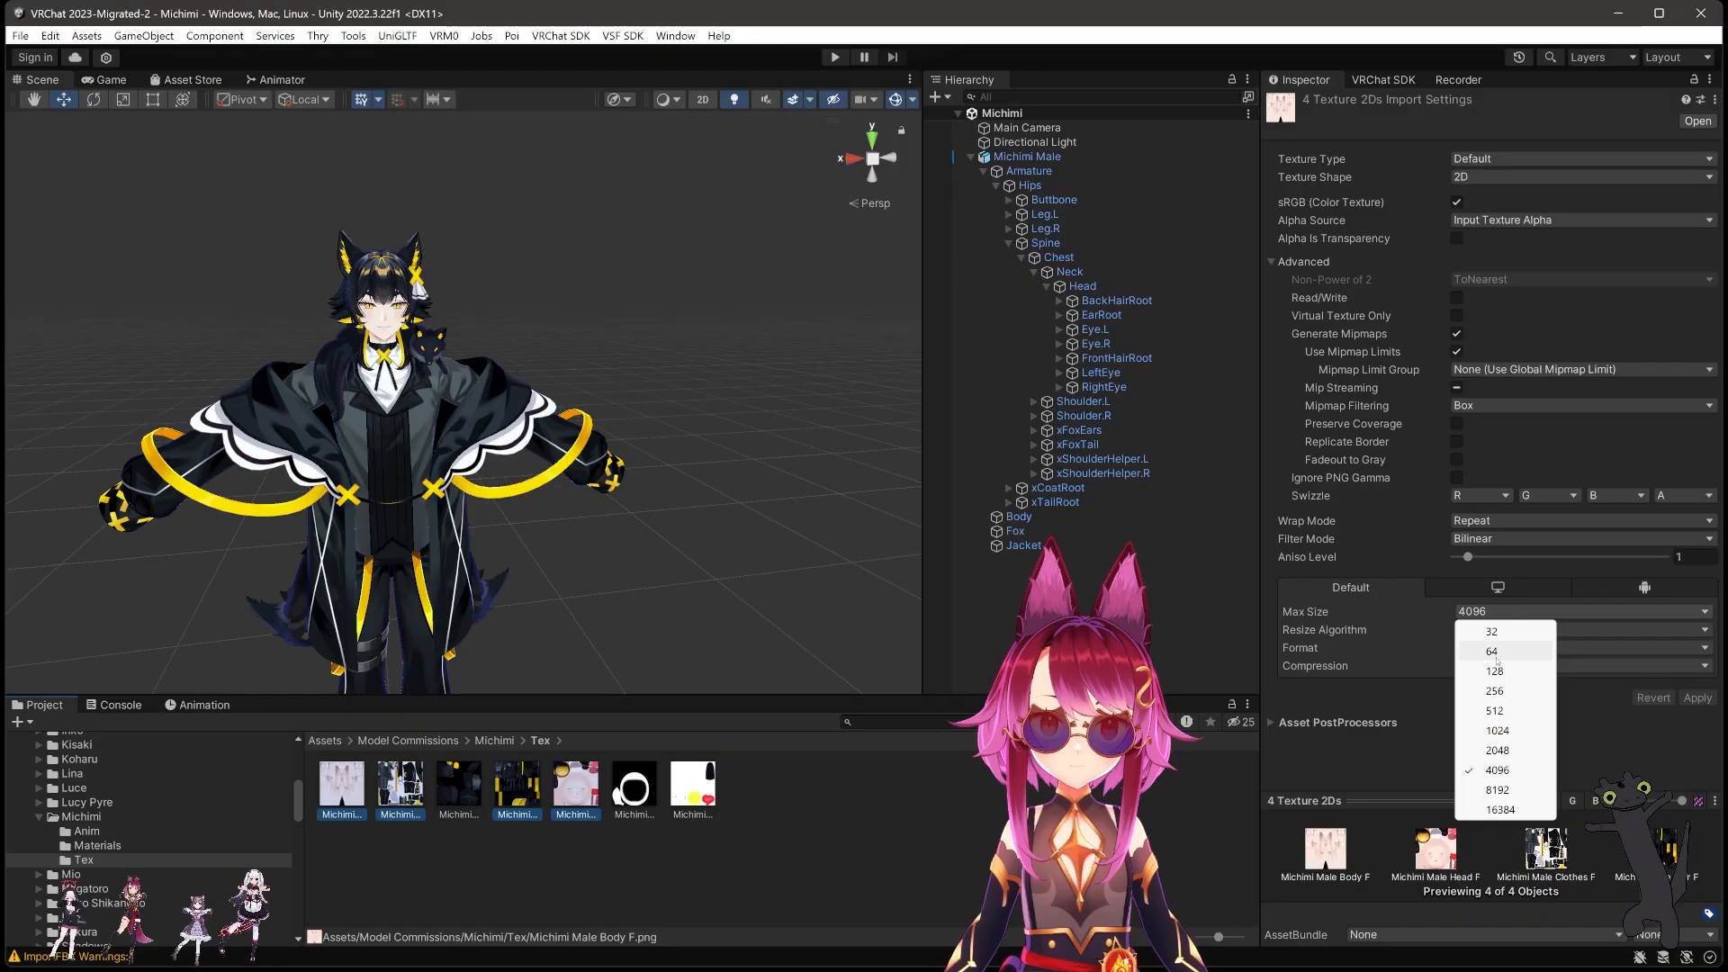
{"action": "left_click", "coordinate": [1497, 750]}
{"action": "left_click", "coordinate": [1502, 665]}
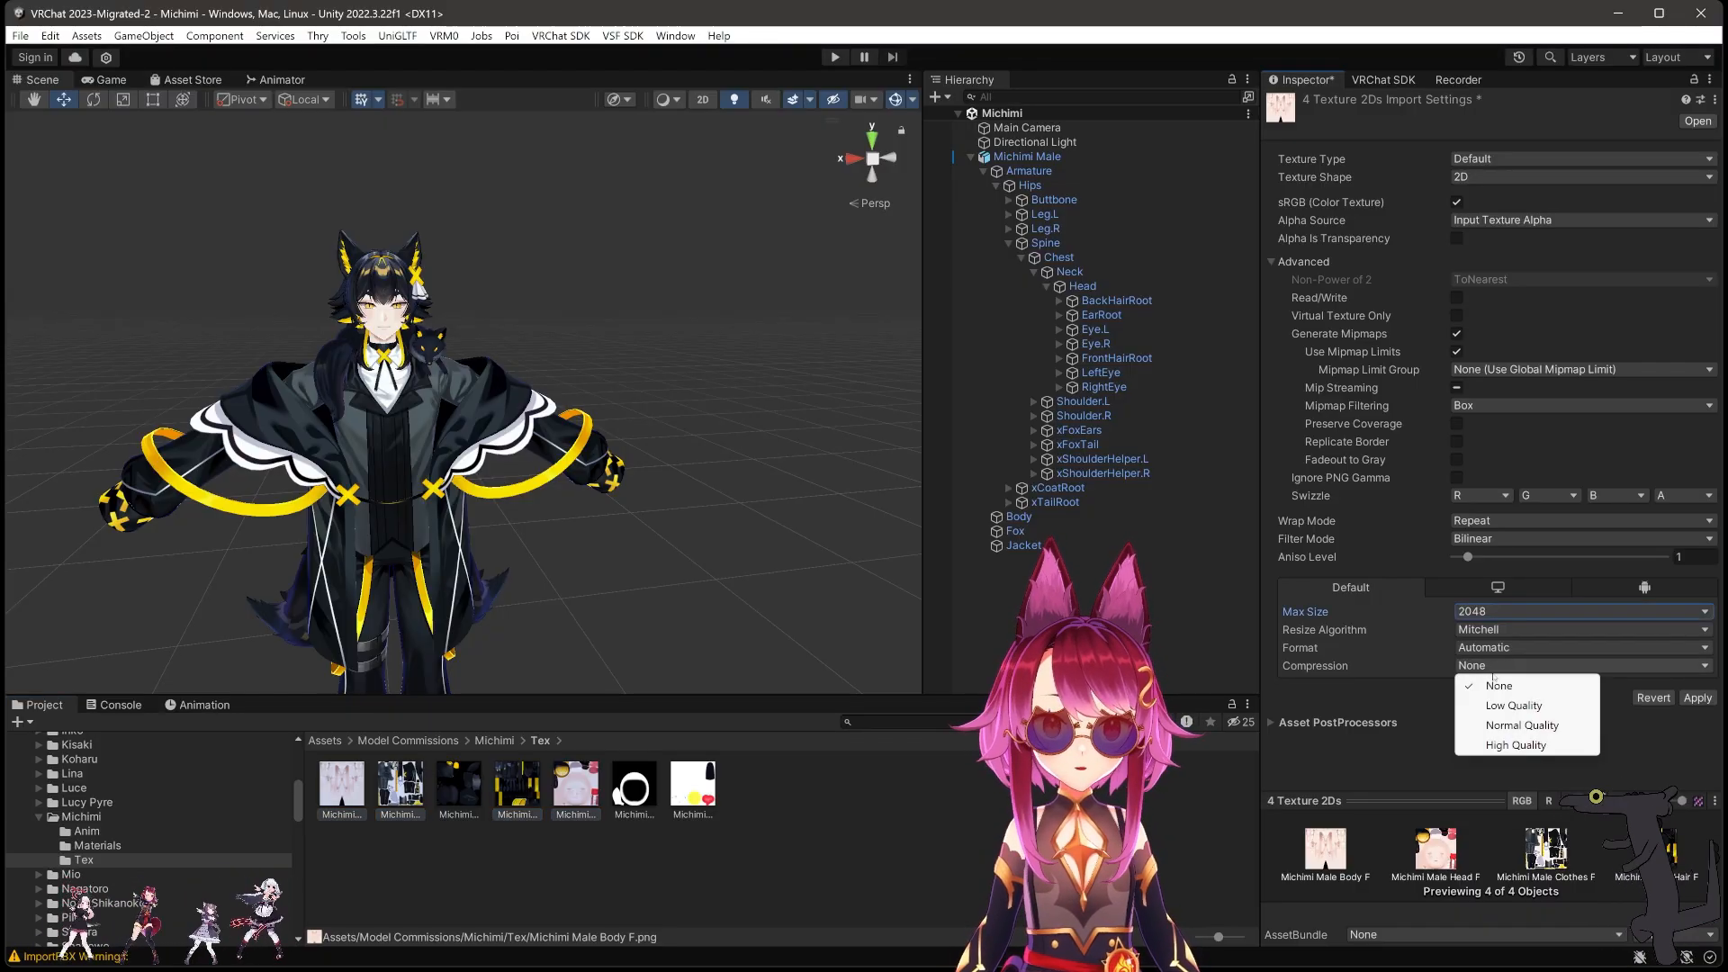
{"action": "left_click", "coordinate": [1511, 725]}
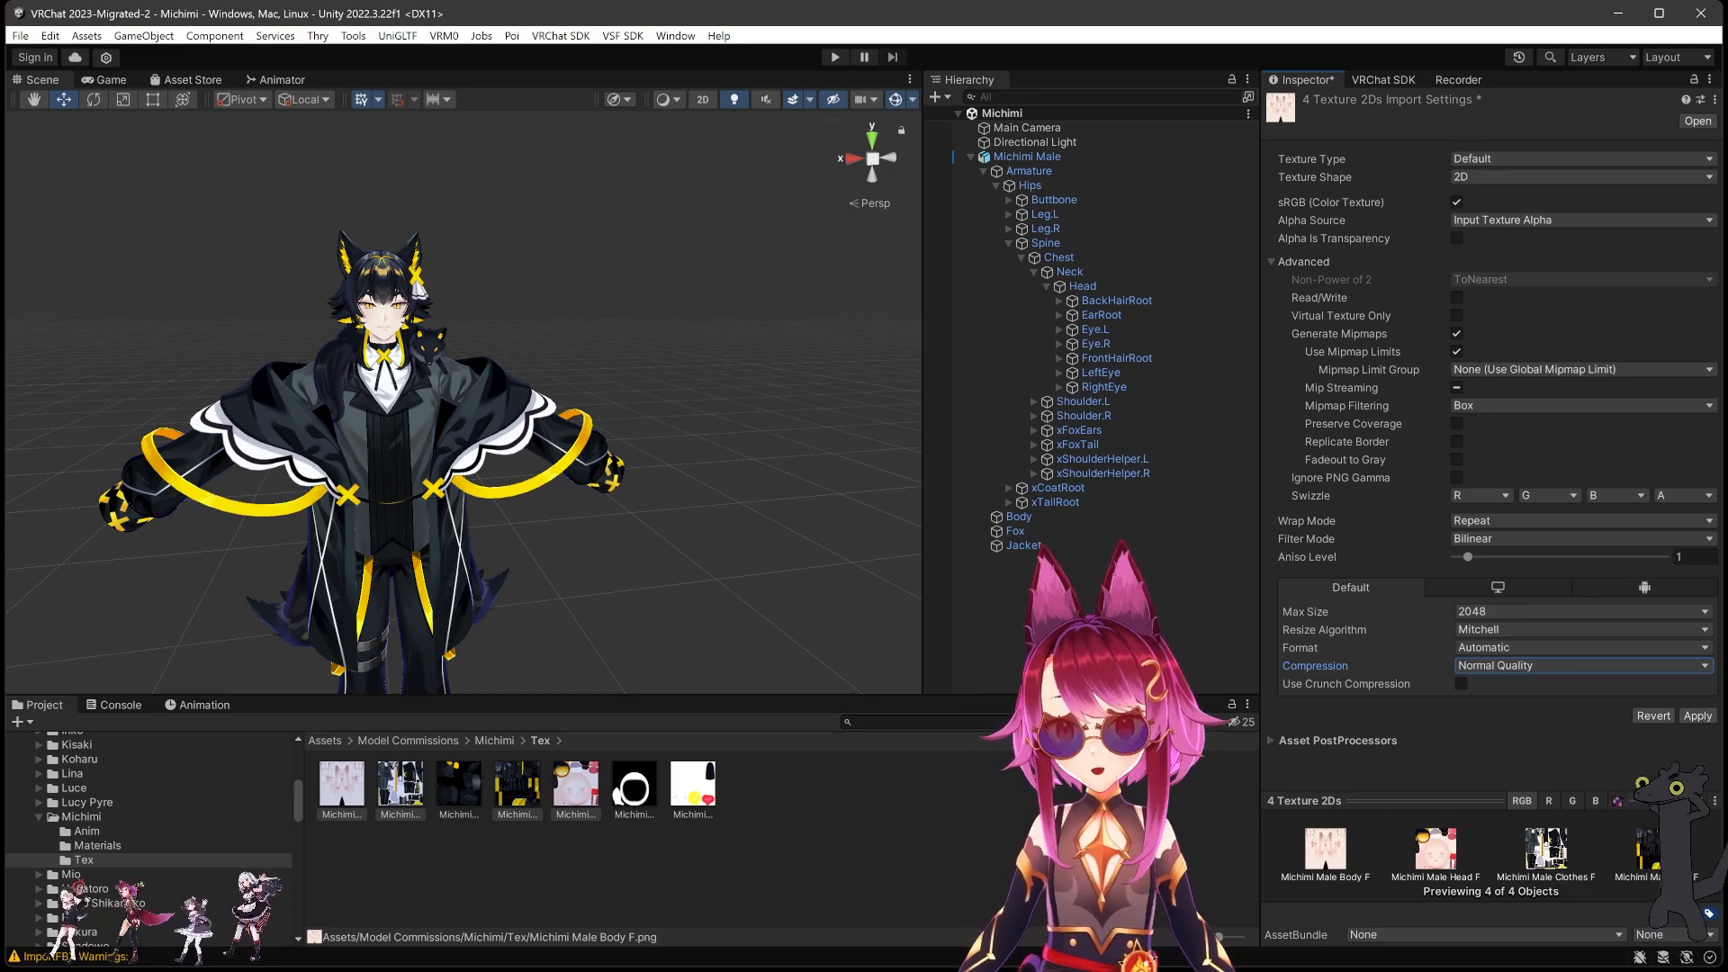
{"action": "scroll", "coordinate": [366, 337], "scroll_direction": "up", "scroll_amount": 10}
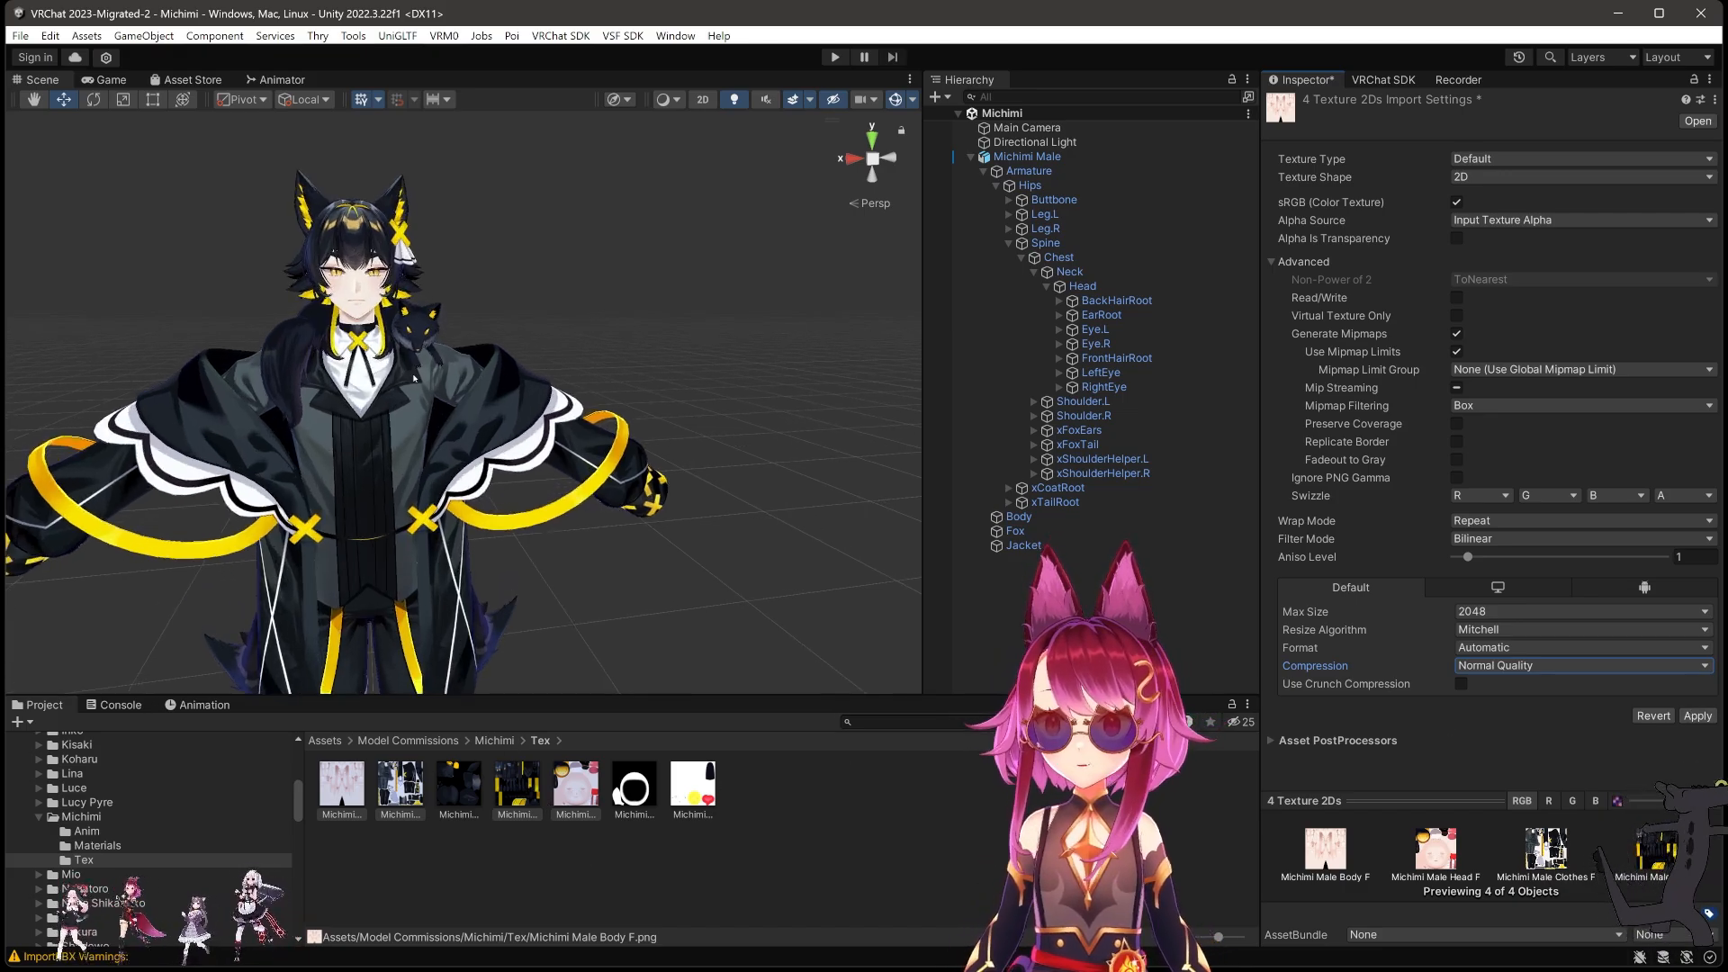
{"action": "middle_click_drag", "start_coordinate": [514, 539], "coordinate": [499, 585]}
{"action": "scroll", "coordinate": [536, 300], "scroll_direction": "down", "scroll_amount": 8}
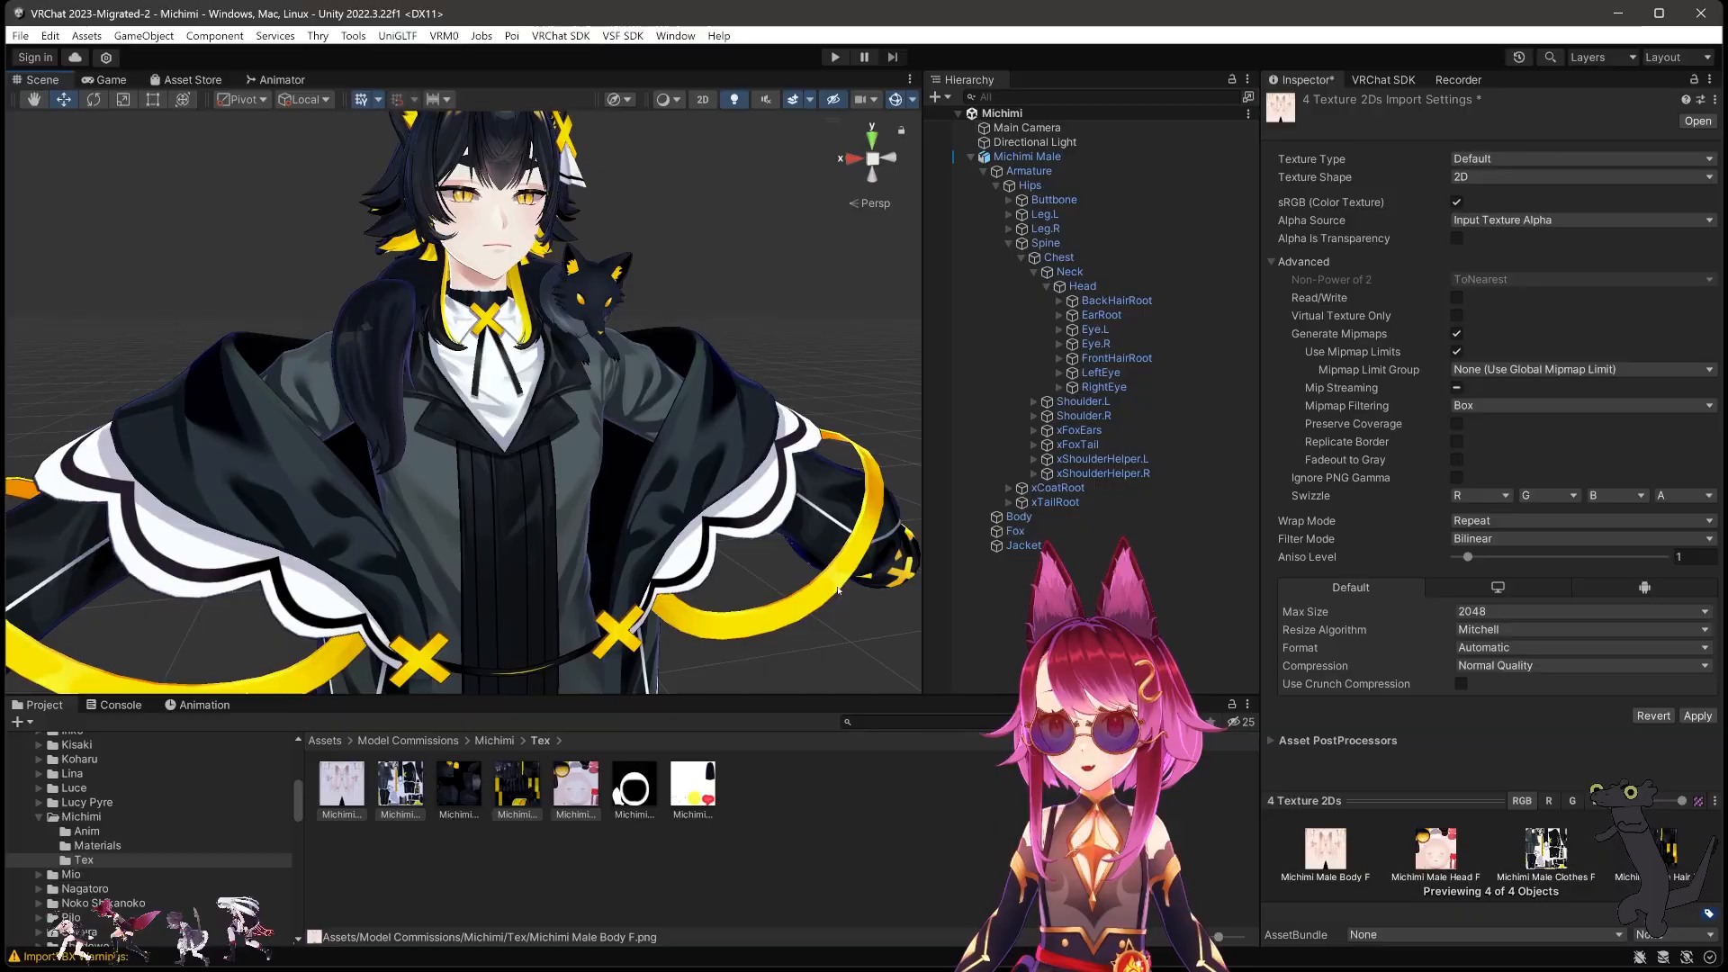
{"action": "left_click", "coordinate": [1697, 715]}
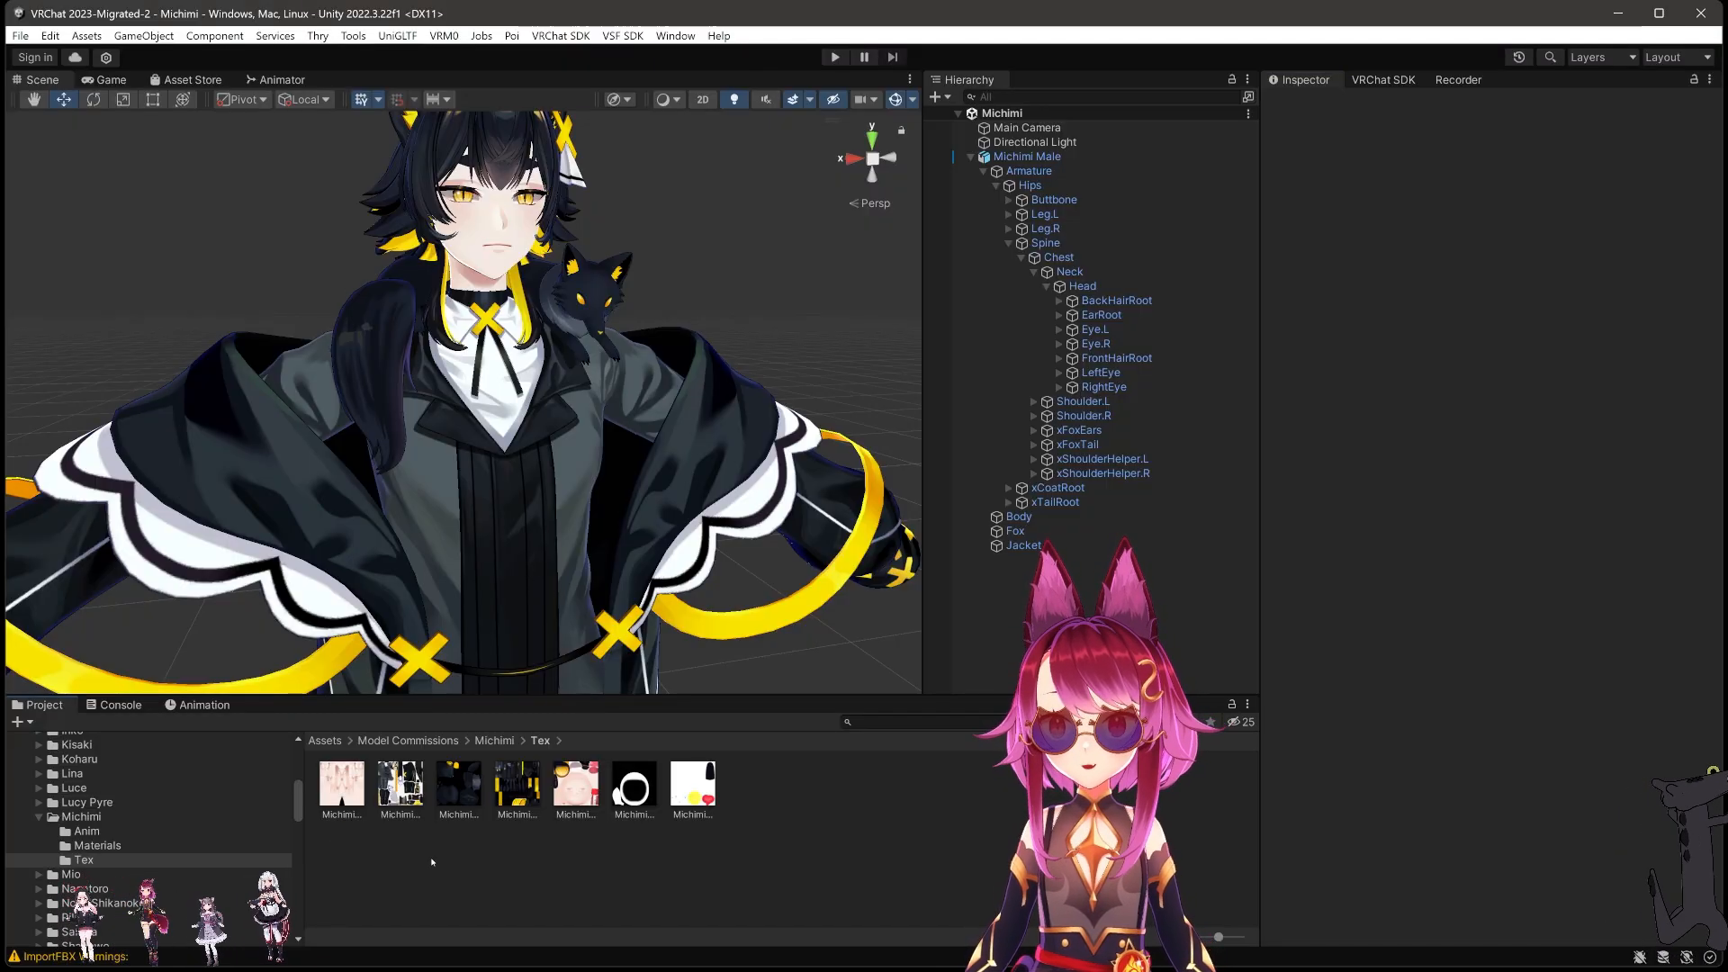
- Zoom in on the coat in the Scene view to judge the texture quality
{"action": "middle_click_drag", "start_coordinate": [302, 560], "coordinate": [520, 525]}
{"action": "scroll", "coordinate": [380, 613], "scroll_direction": "up", "scroll_amount": 4}
{"action": "scroll", "coordinate": [565, 513], "scroll_direction": "up", "scroll_amount": 3}
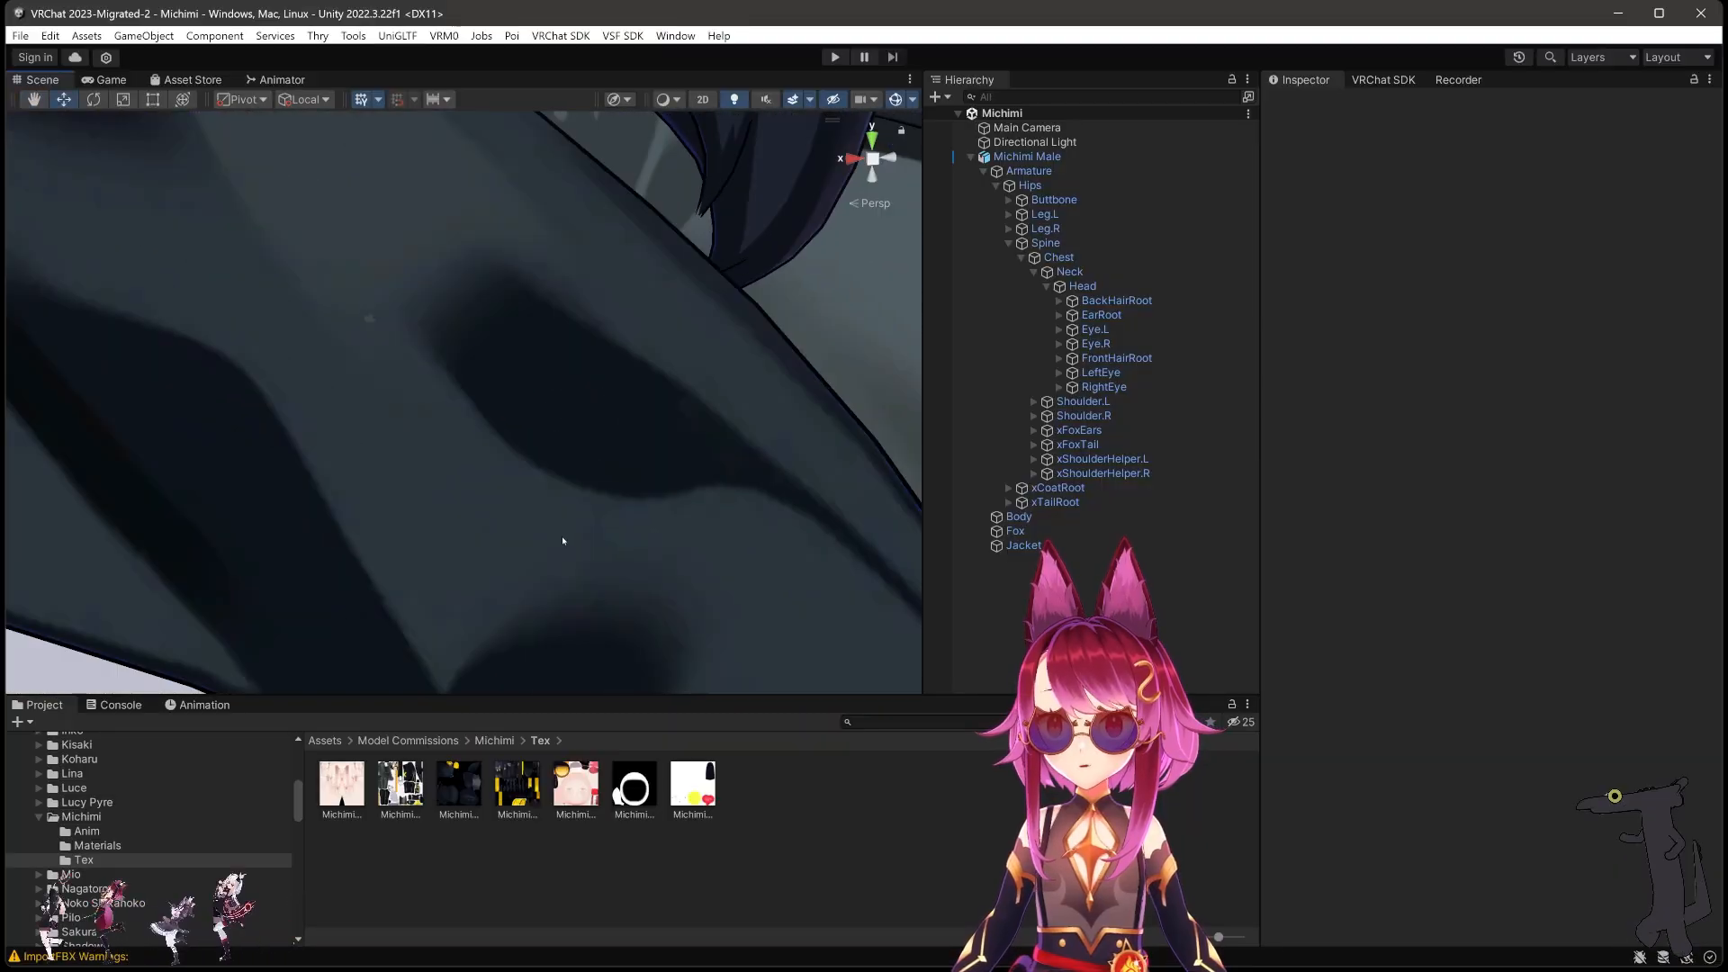
{"action": "scroll", "coordinate": [482, 317], "scroll_direction": "down", "scroll_amount": 6}
{"action": "scroll", "coordinate": [395, 483], "scroll_direction": "down", "scroll_amount": 5}
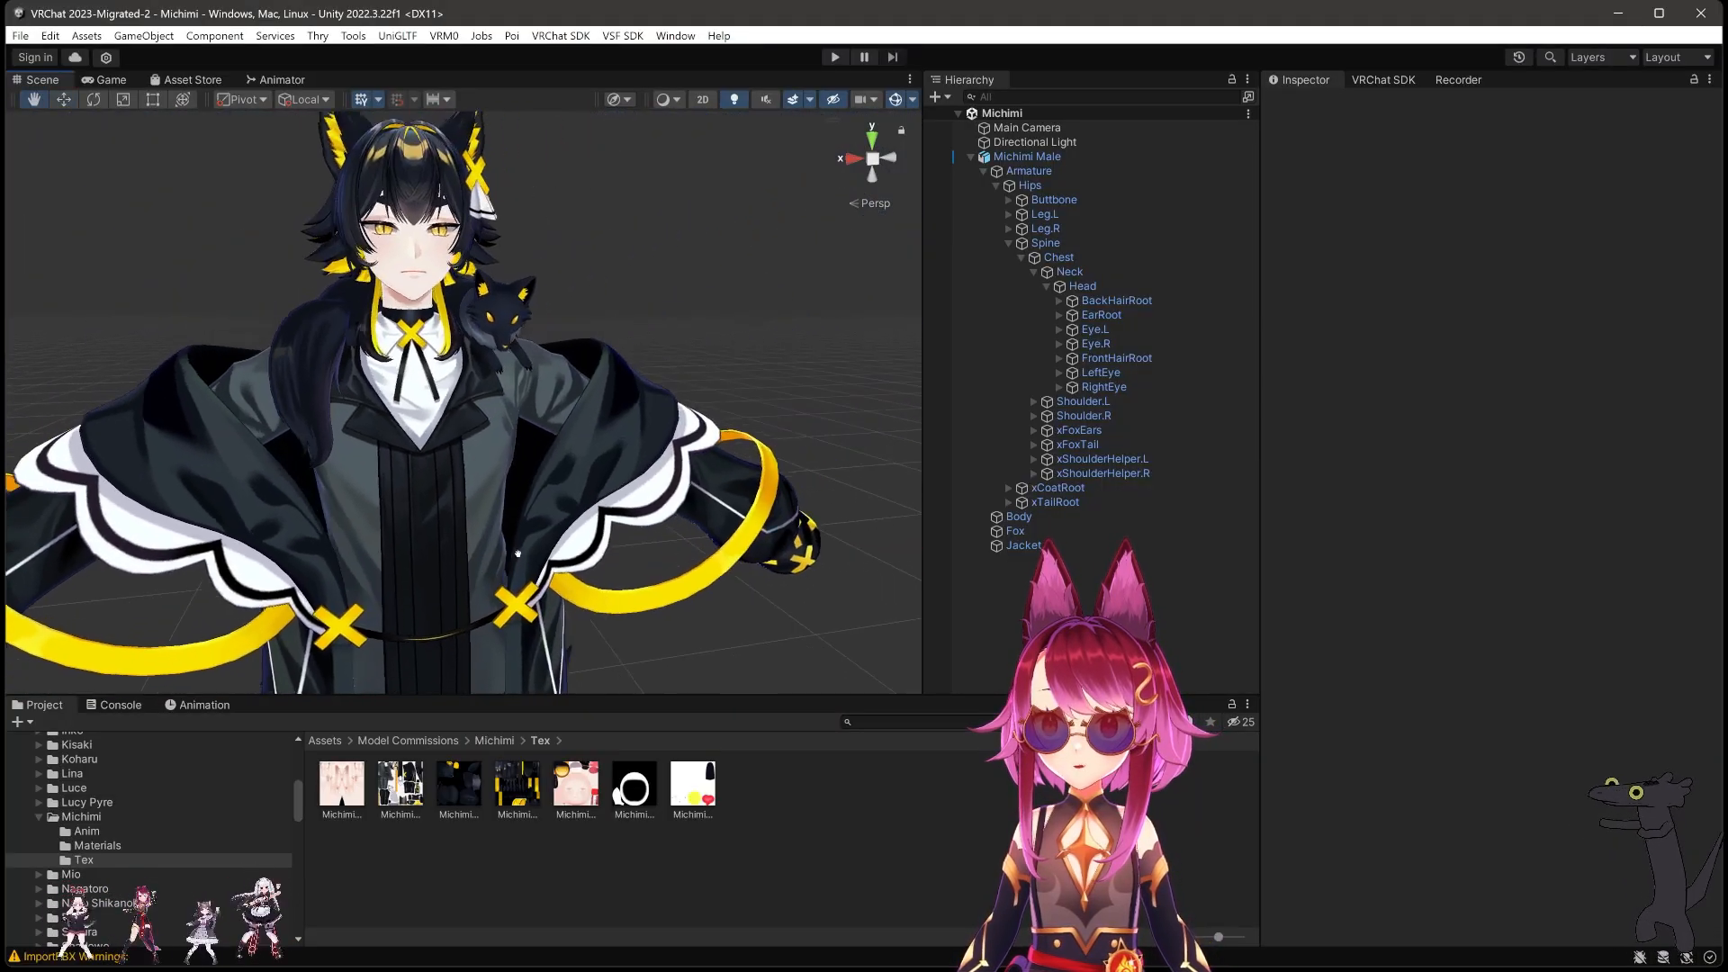
{"action": "scroll", "coordinate": [567, 584], "scroll_direction": "up", "scroll_amount": 6}
{"action": "scroll", "coordinate": [567, 584], "scroll_direction": "up", "scroll_amount": 5}
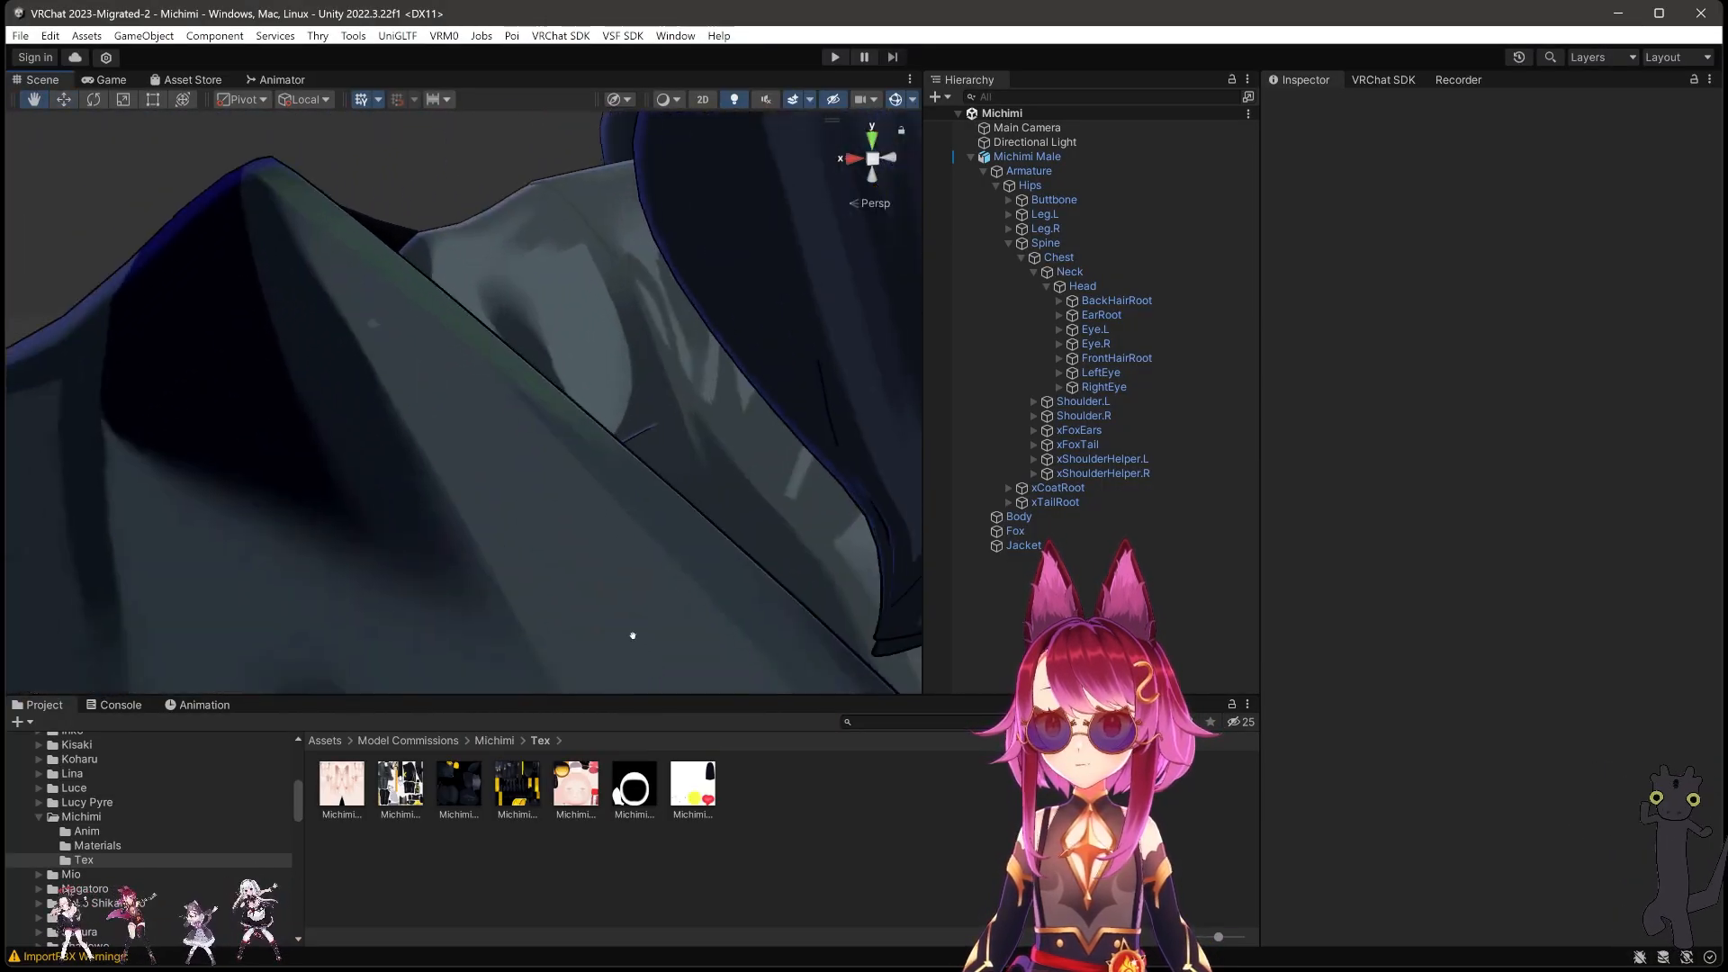
- Select the textures and apply Max Size 4096 with Compression set to None
{"action": "left_click", "coordinate": [406, 784]}
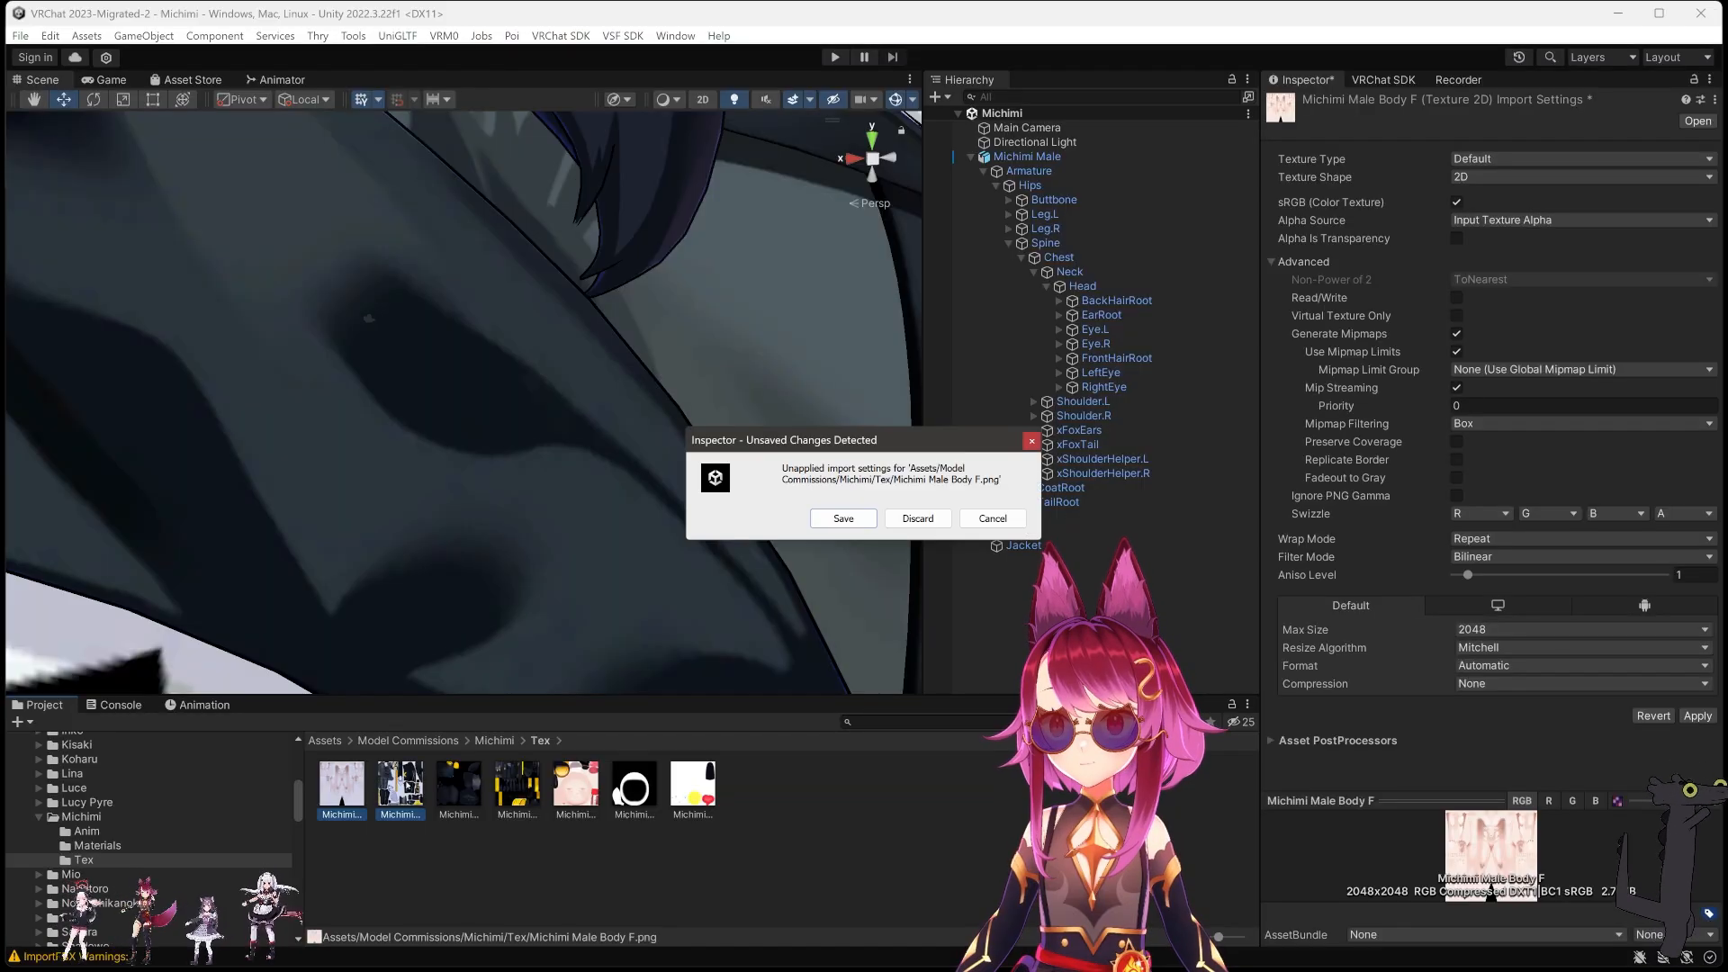
{"action": "left_click", "coordinate": [517, 784], "text": "ctrl"}
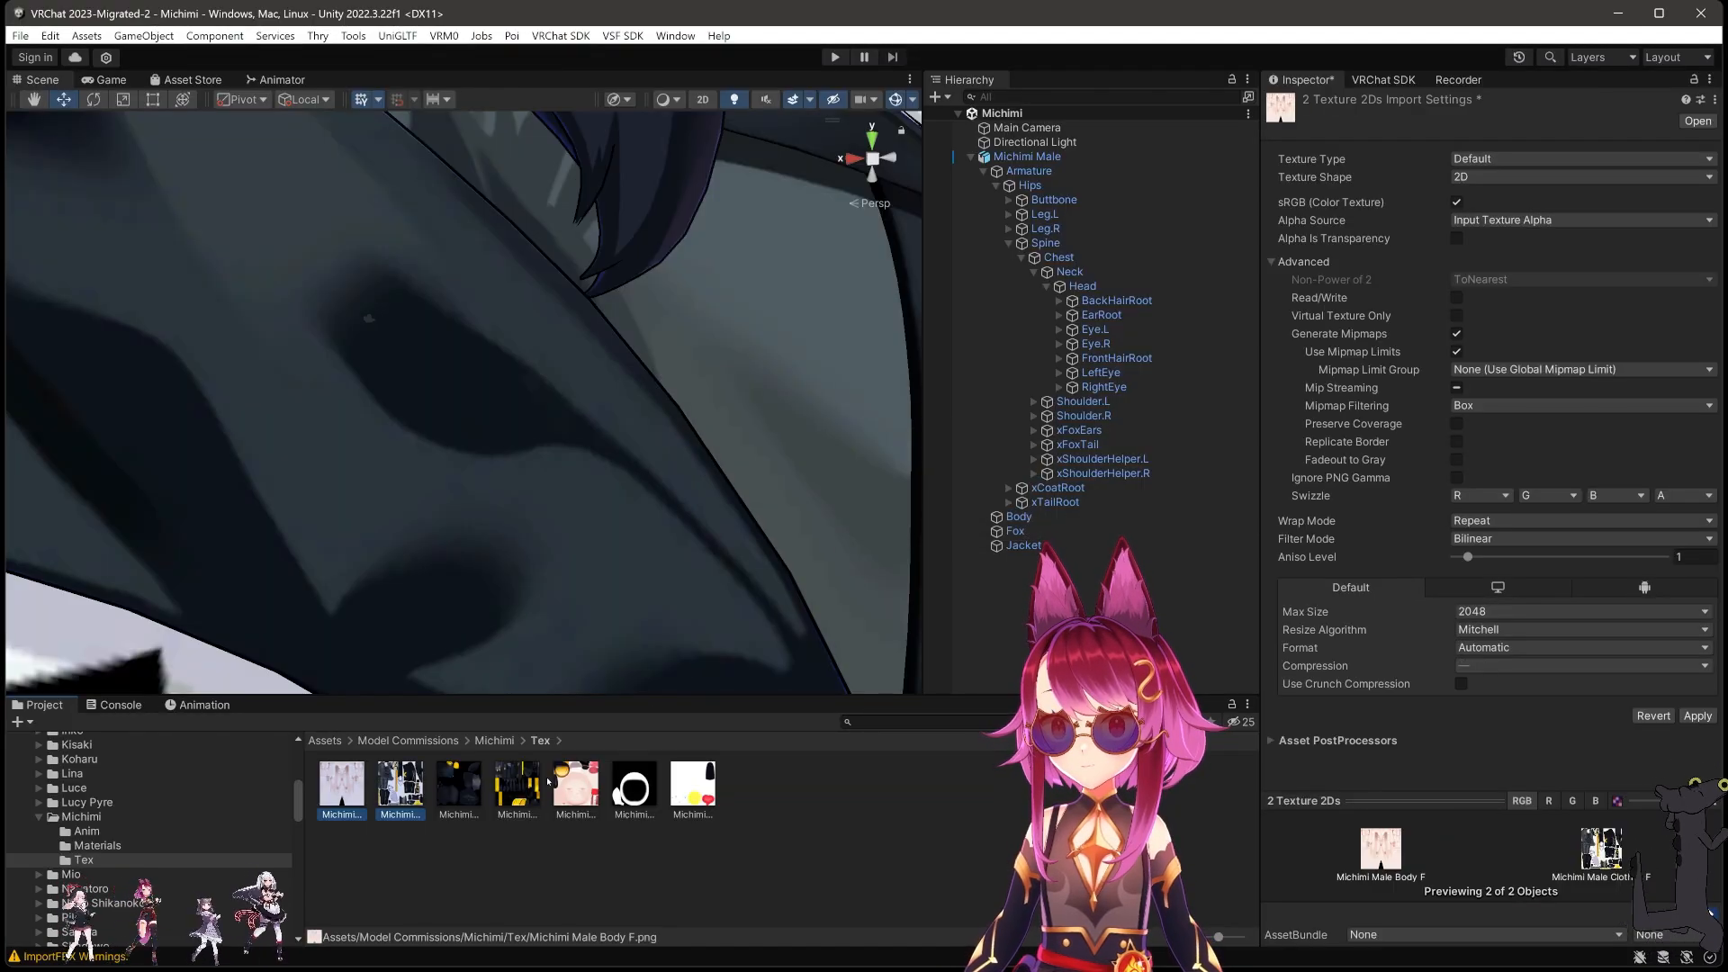
{"action": "left_click", "coordinate": [576, 785], "text": "ctrl"}
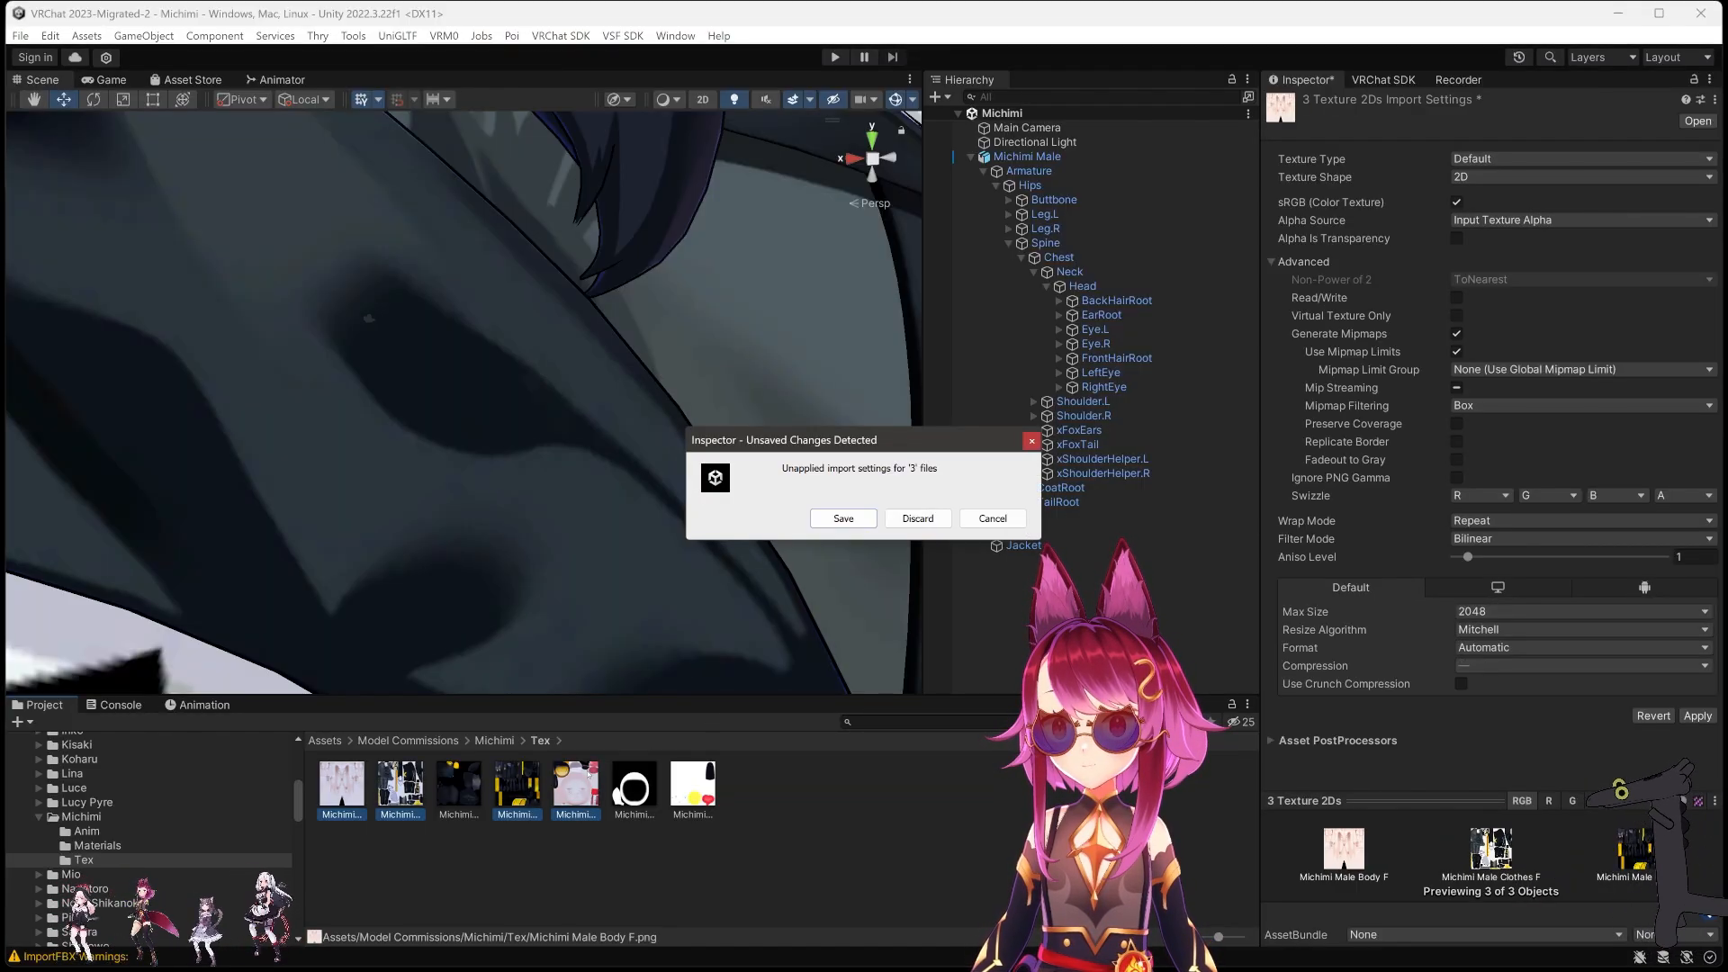
{"action": "left_click", "coordinate": [931, 518]}
{"action": "left_click", "coordinate": [1498, 611]}
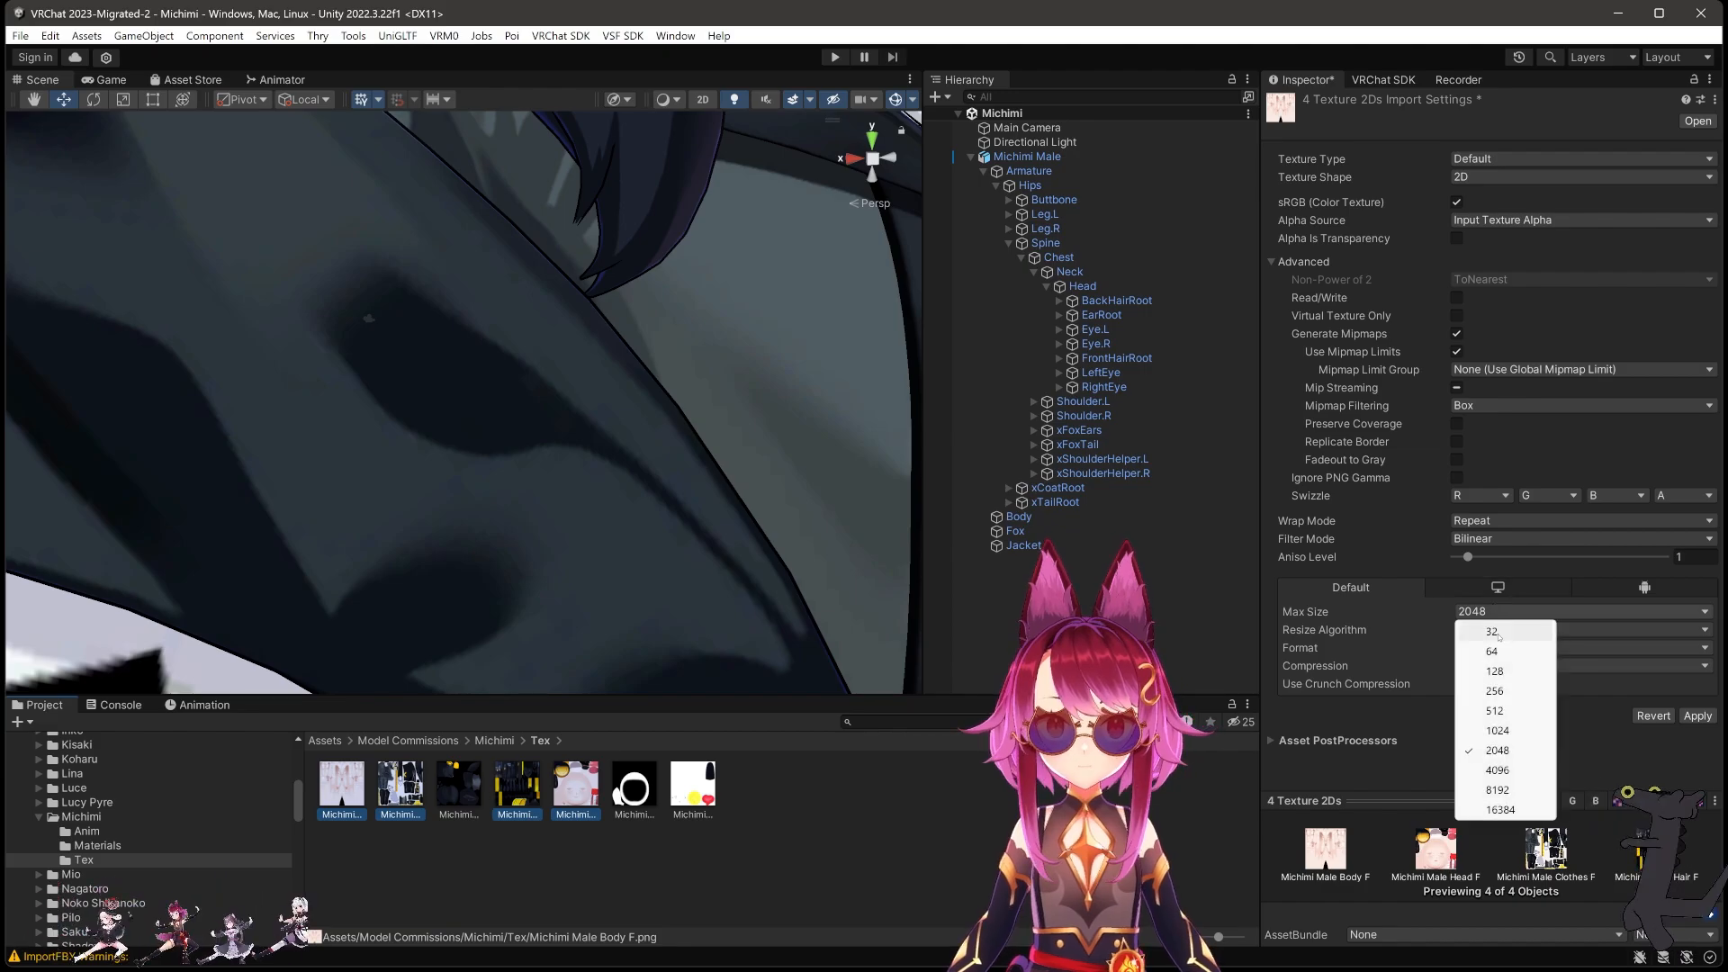
{"action": "left_click", "coordinate": [1511, 769]}
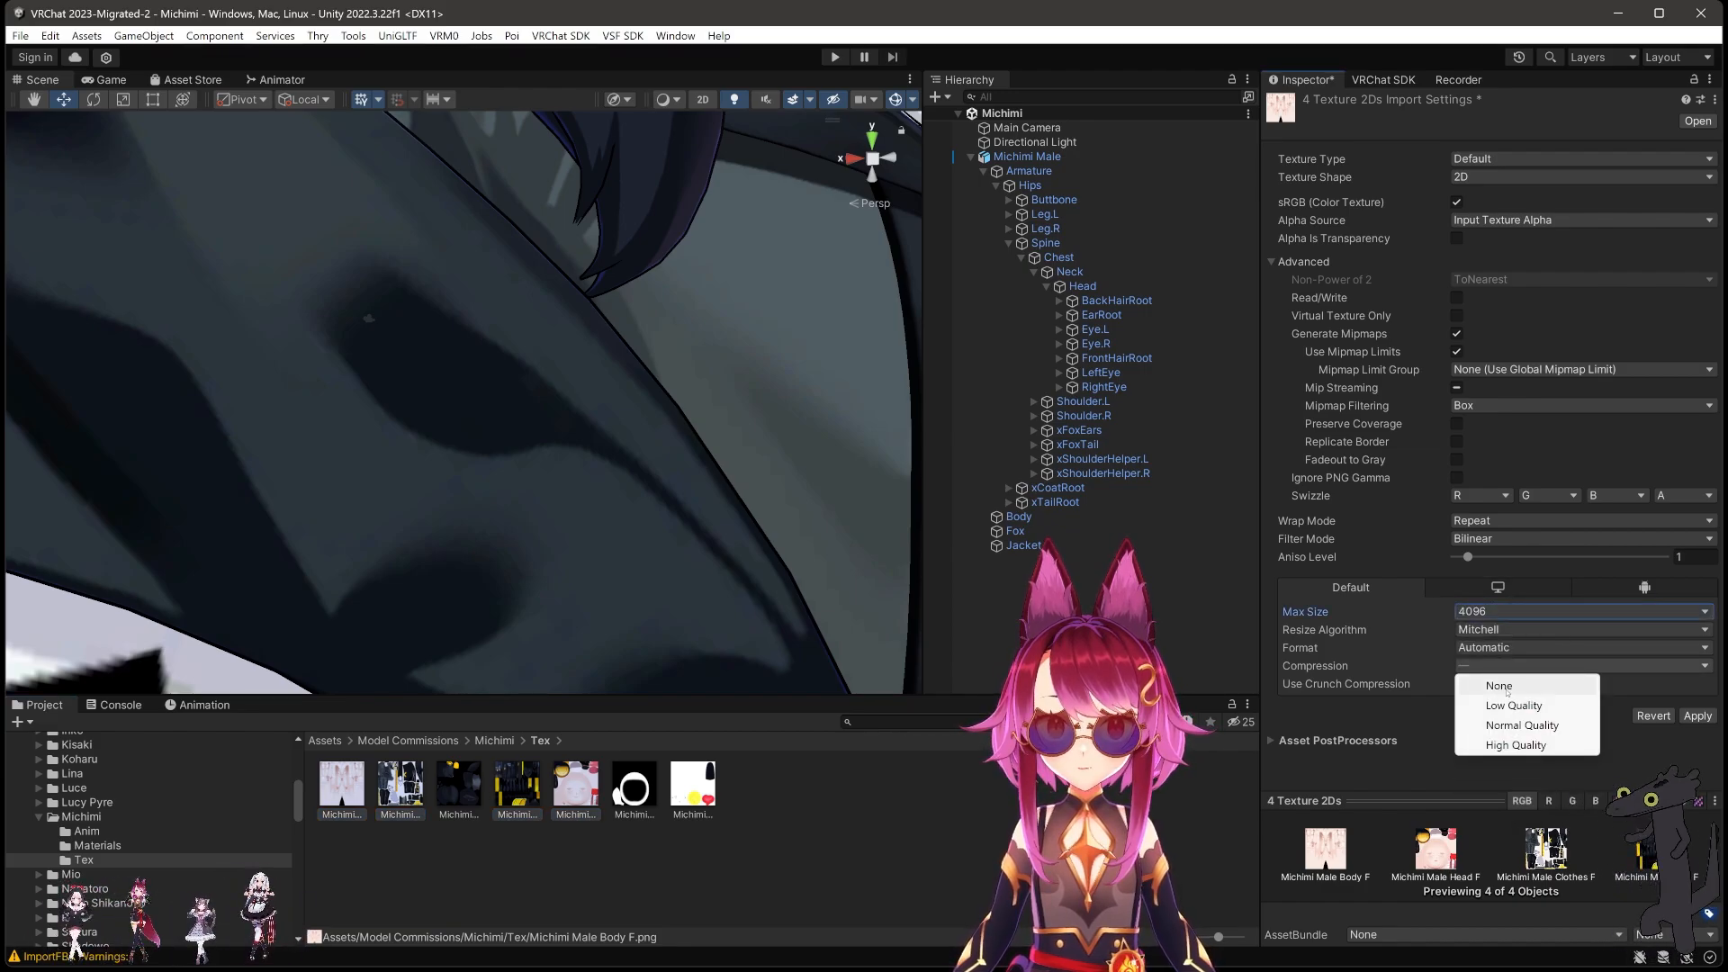
{"action": "left_click", "coordinate": [1508, 689]}
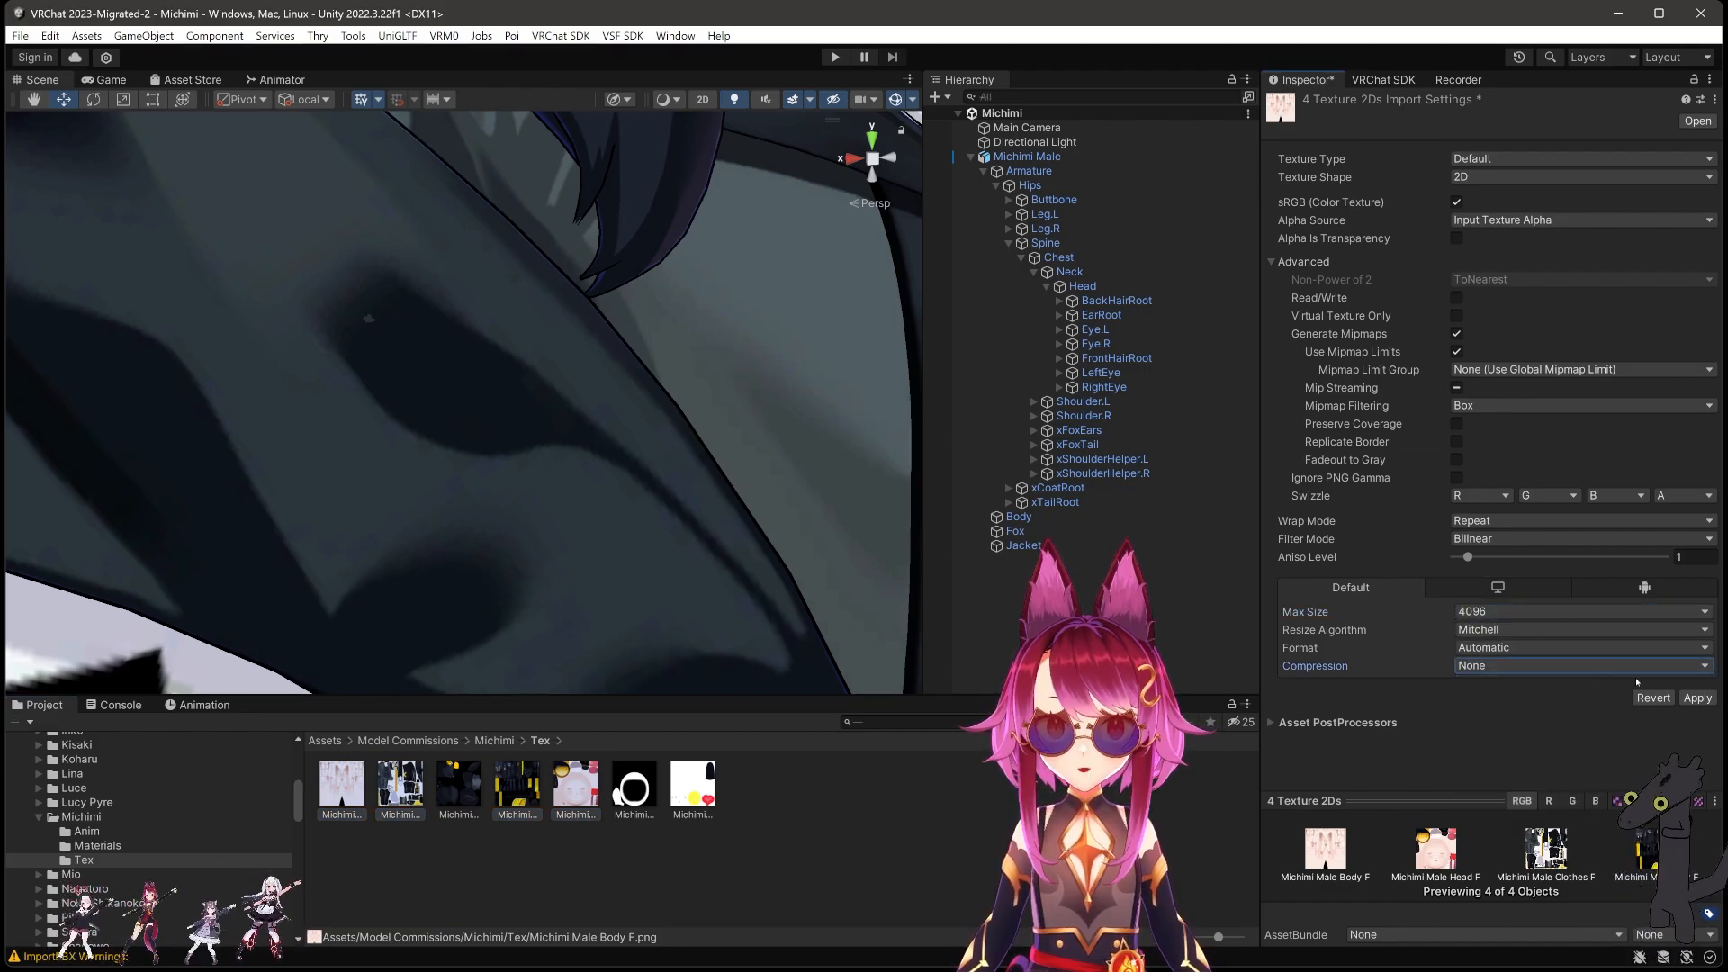
{"action": "left_click", "coordinate": [1696, 697]}
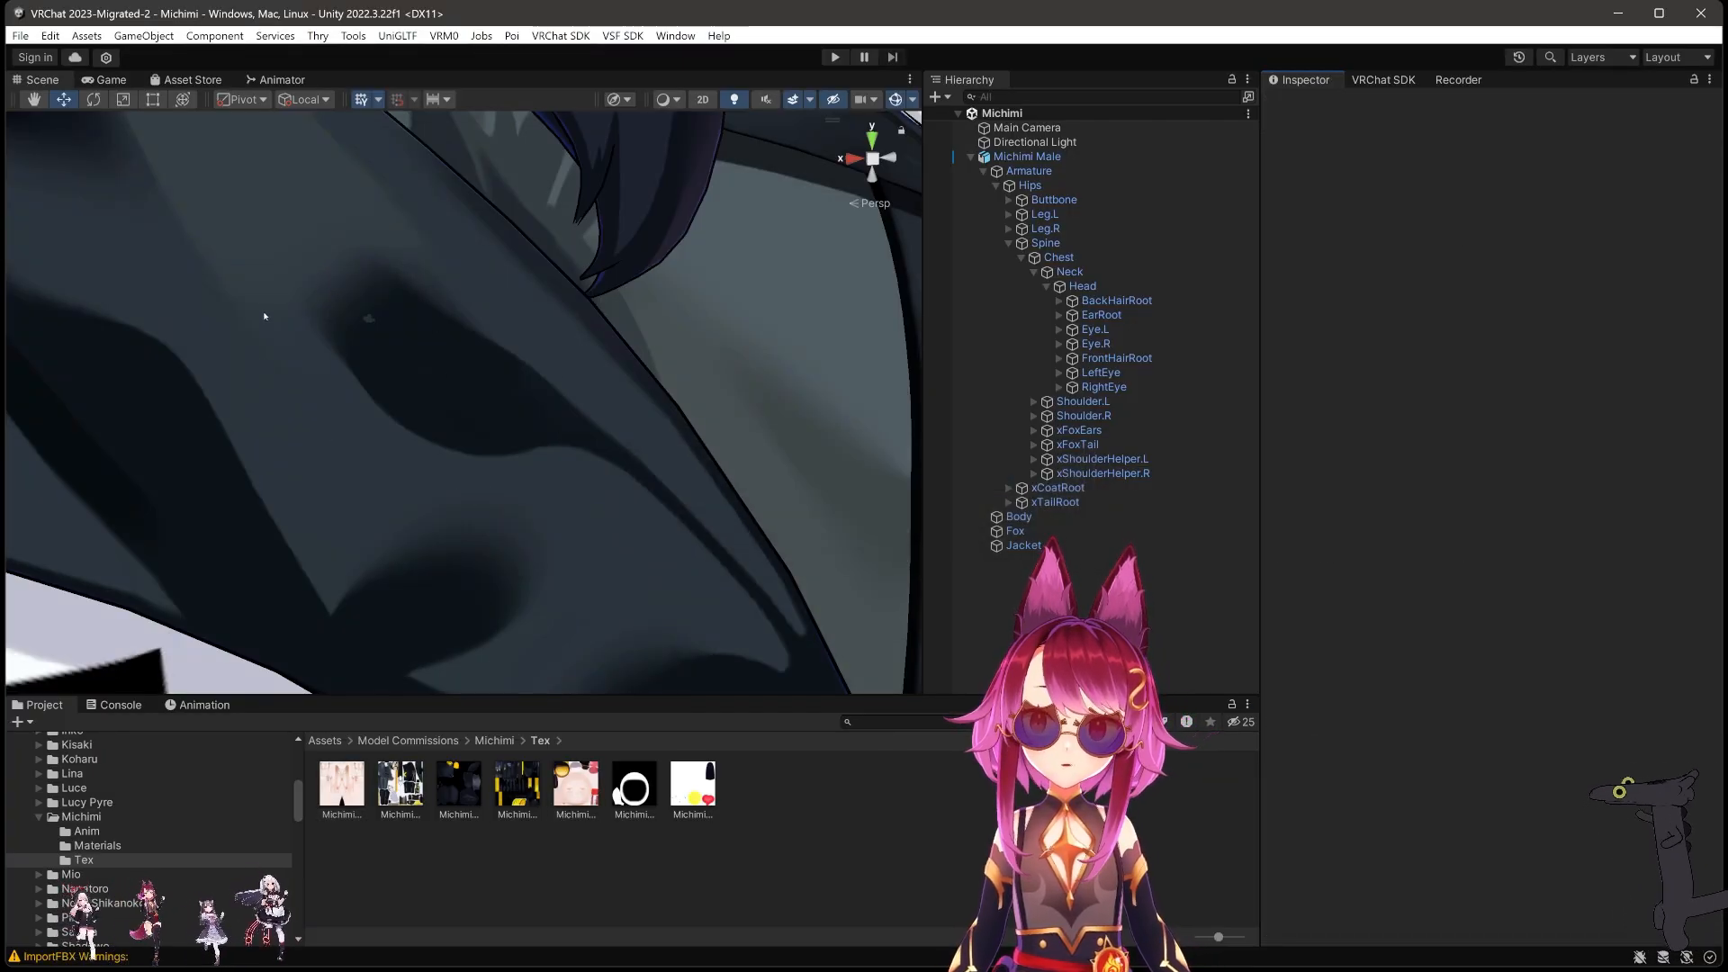
- Check the Clothes F and Fox texture settings, then return to the Michimi folder
{"action": "scroll", "coordinate": [374, 424], "scroll_direction": "down", "scroll_amount": 3}
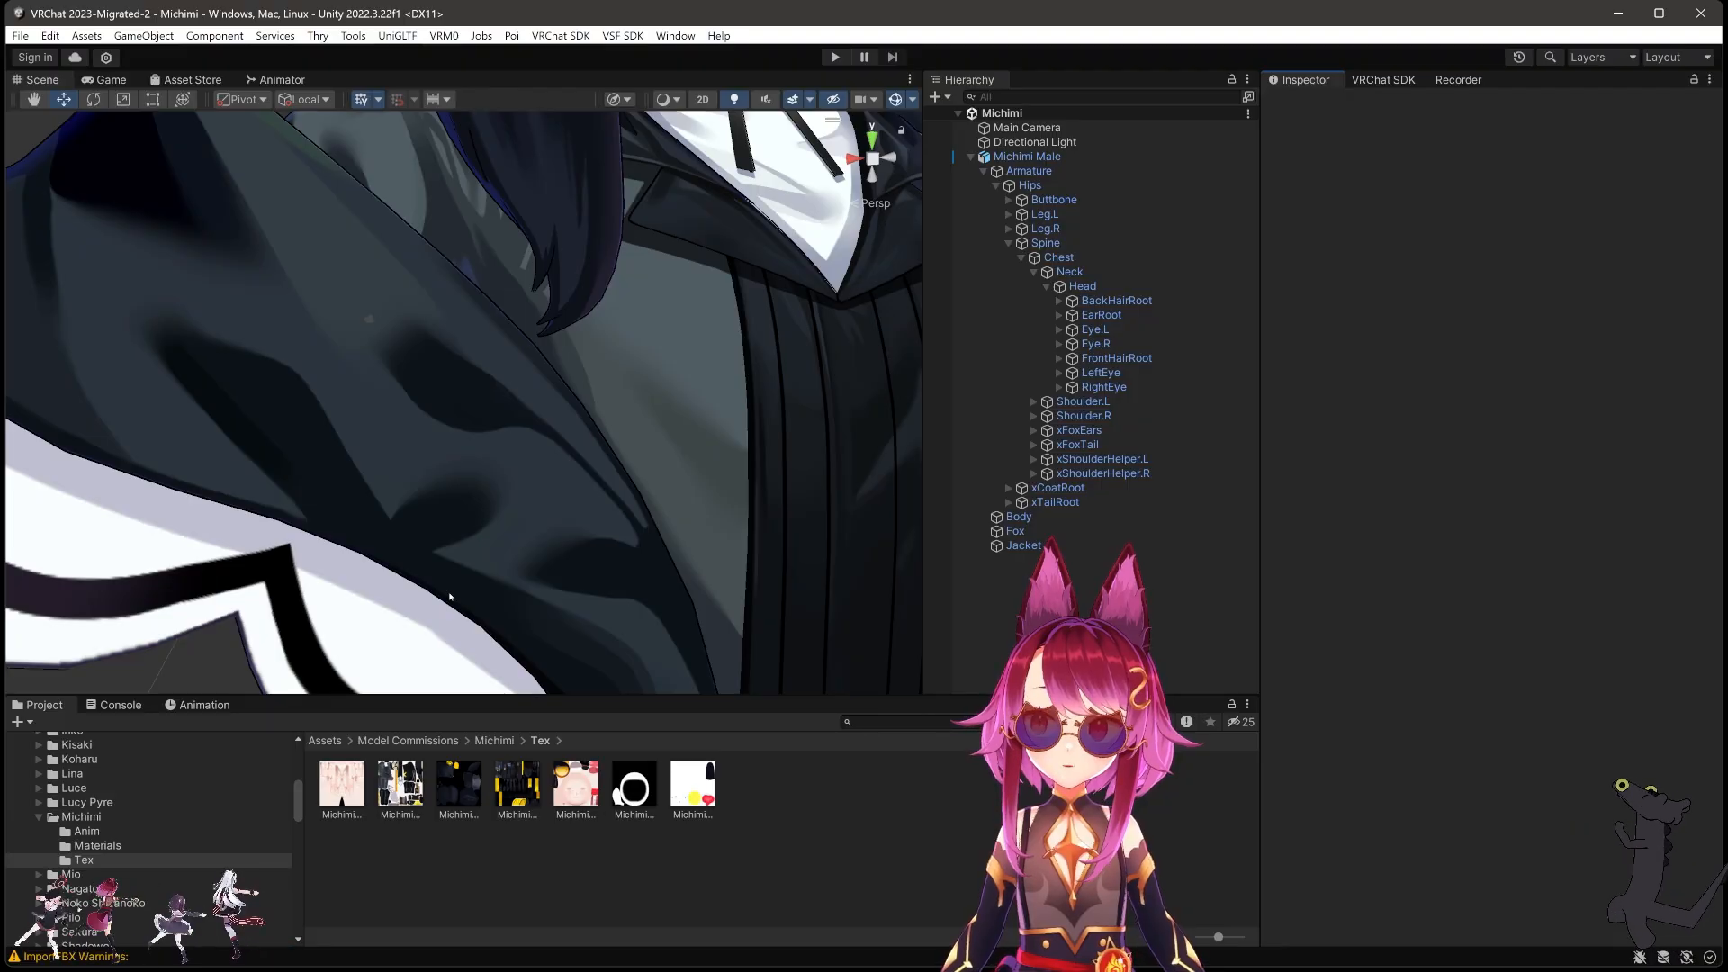
{"action": "left_click", "coordinate": [400, 783]}
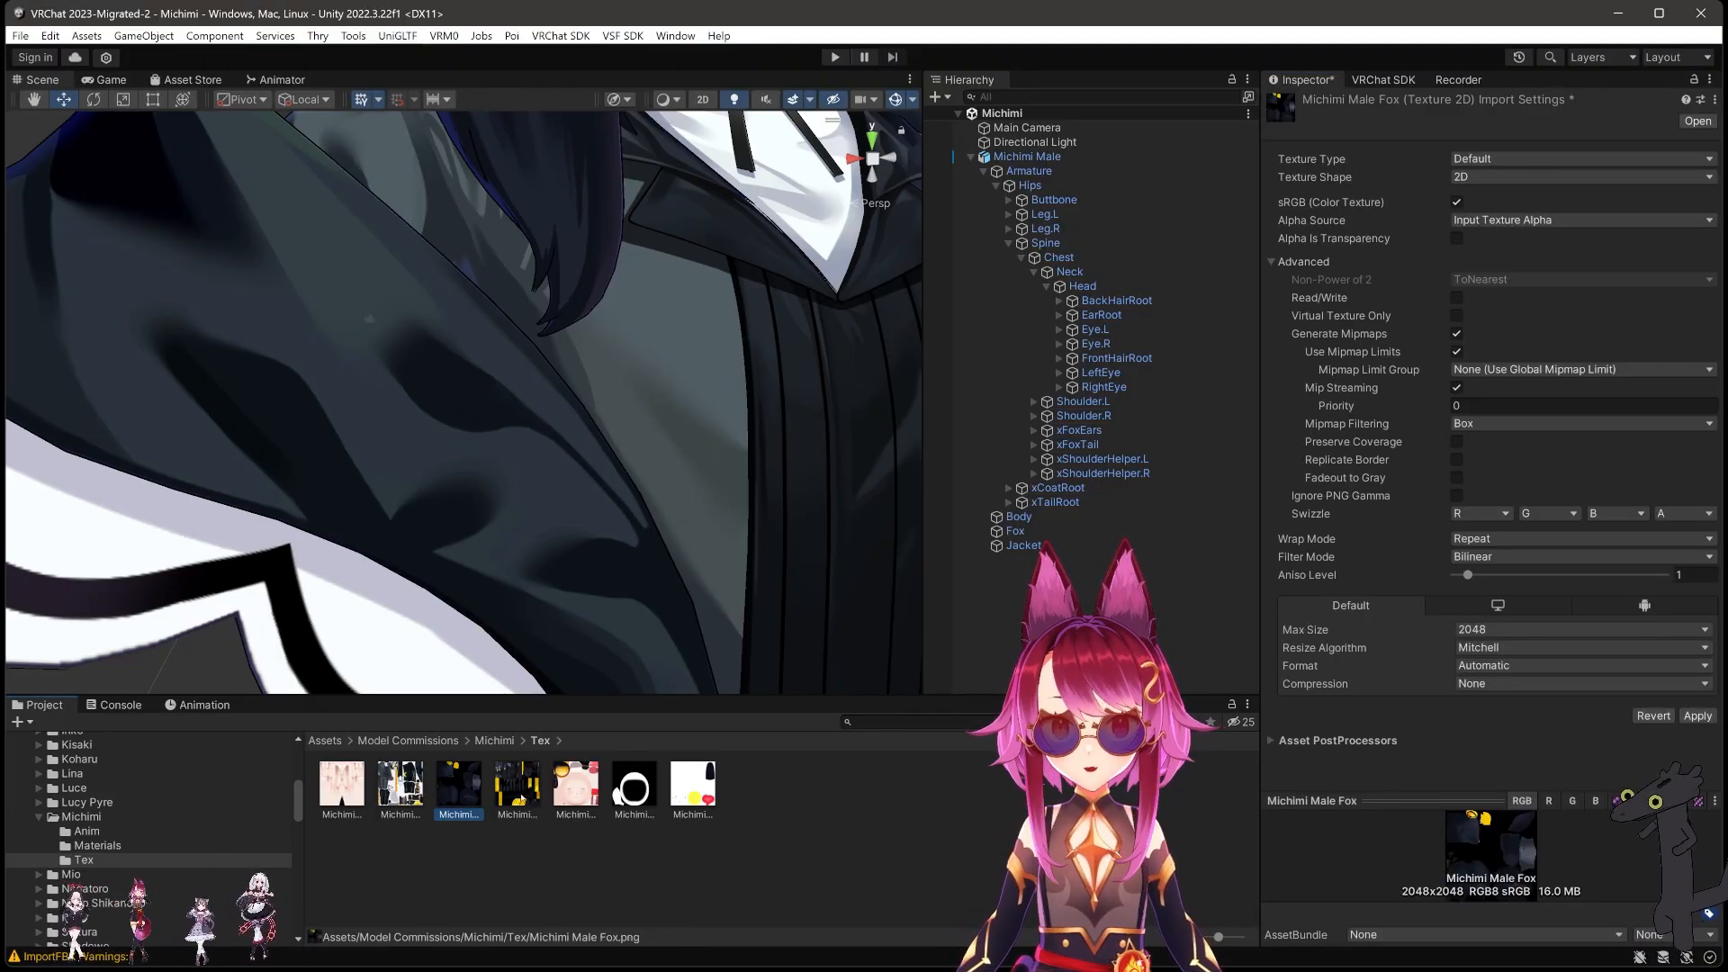
{"action": "left_click", "coordinate": [390, 795]}
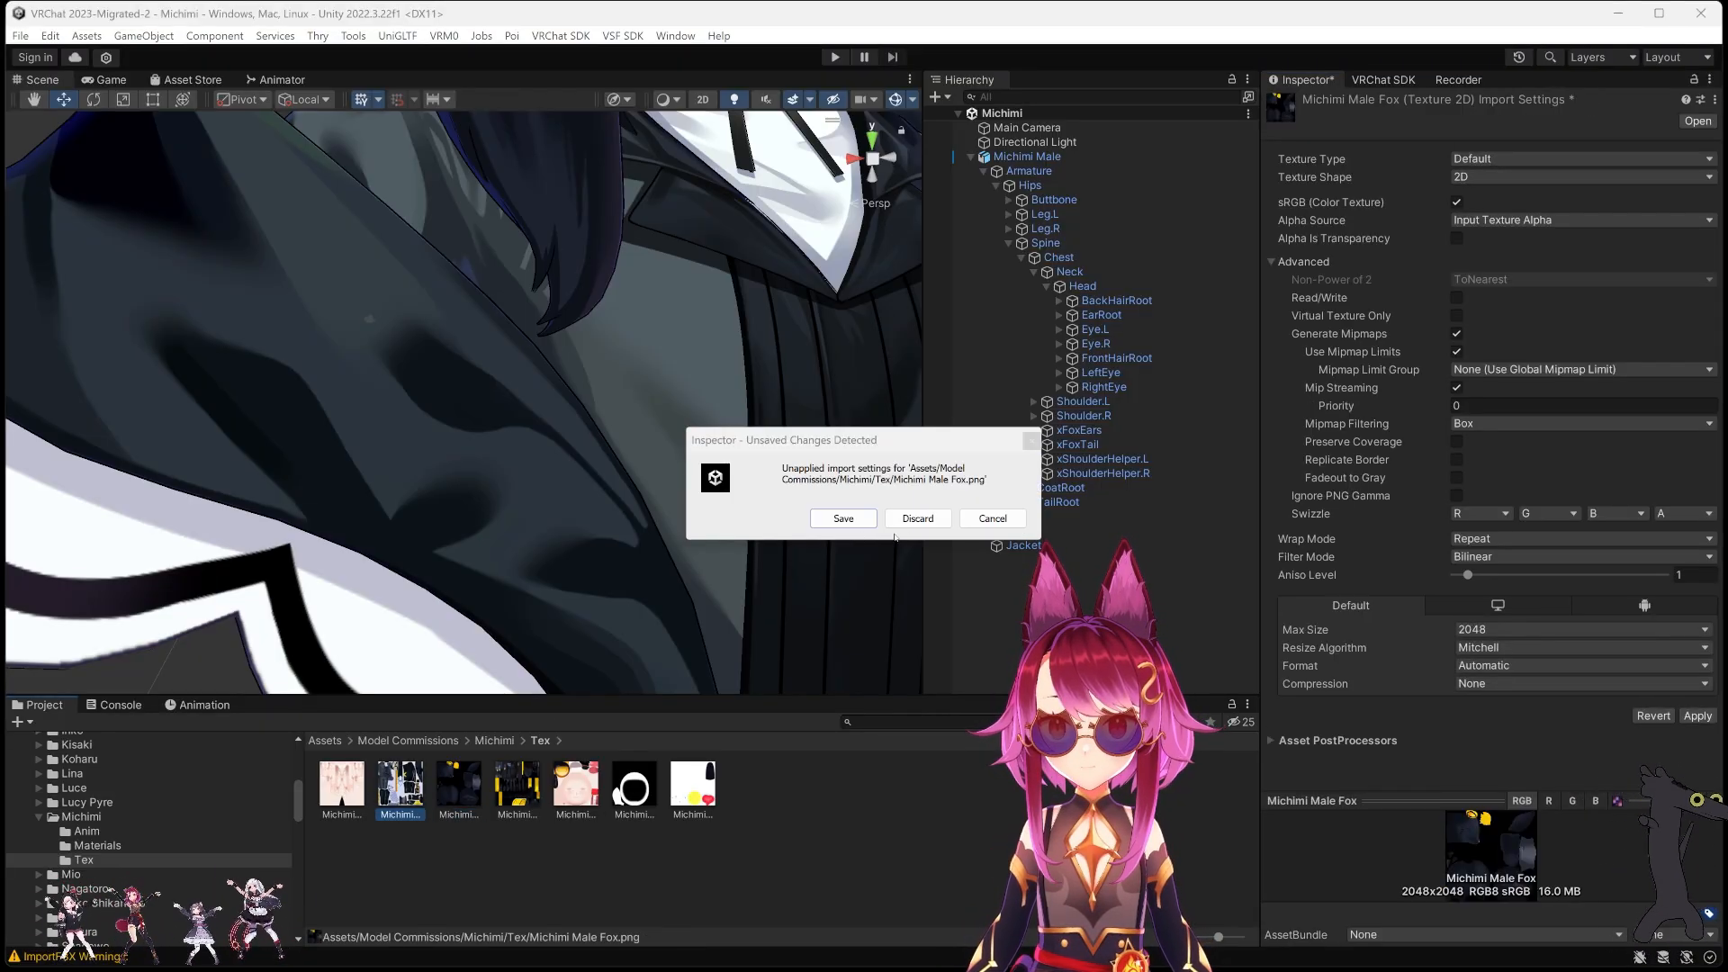
{"action": "left_click", "coordinate": [918, 518]}
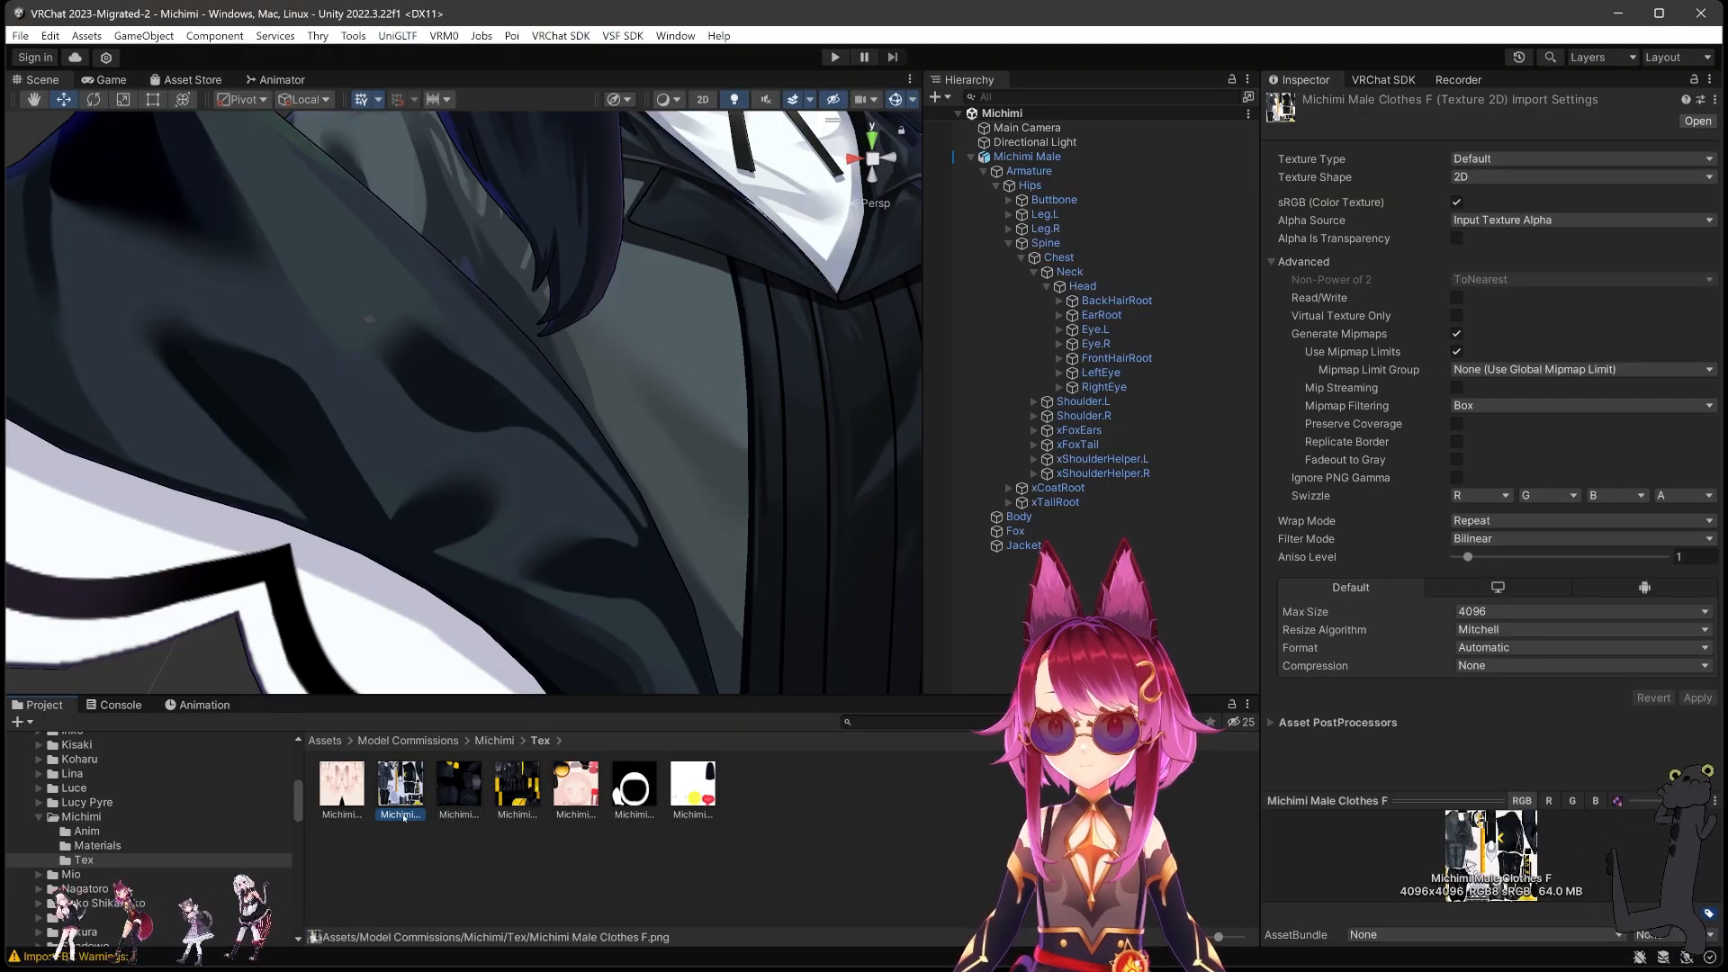
{"action": "left_click", "coordinate": [264, 819]}
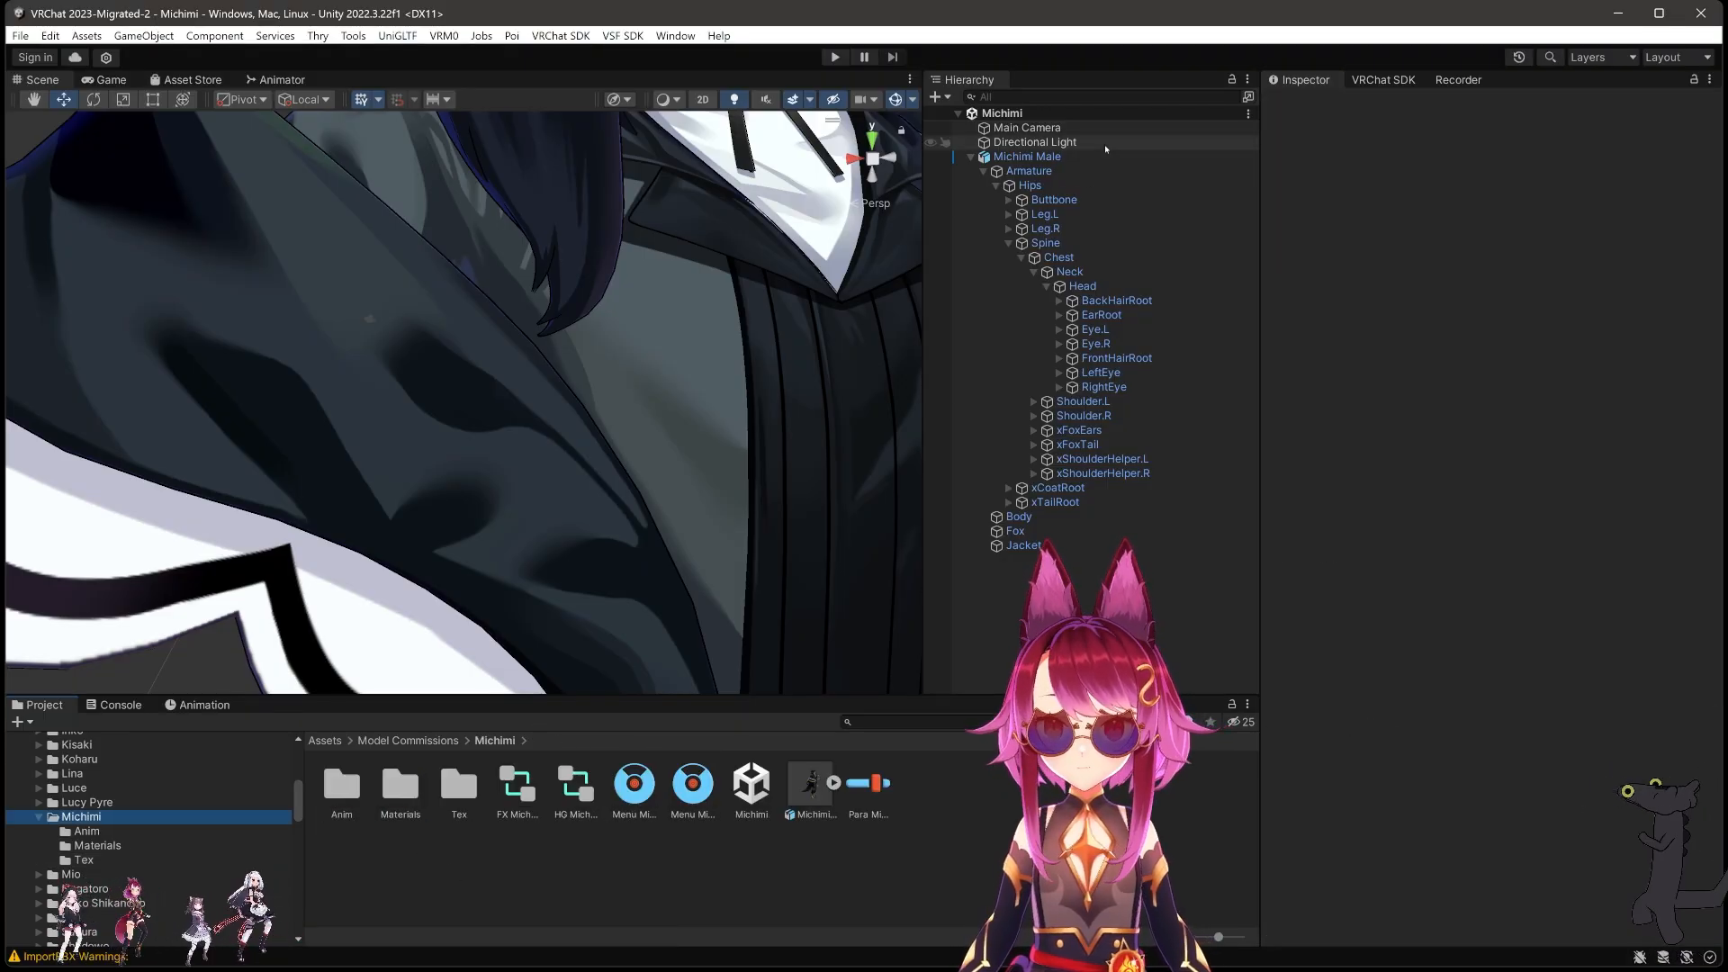
- In the SDK avatar builder for Michimi Male, Auto Fix the Streaming Mip Maps alert
{"action": "left_click", "coordinate": [1383, 80]}
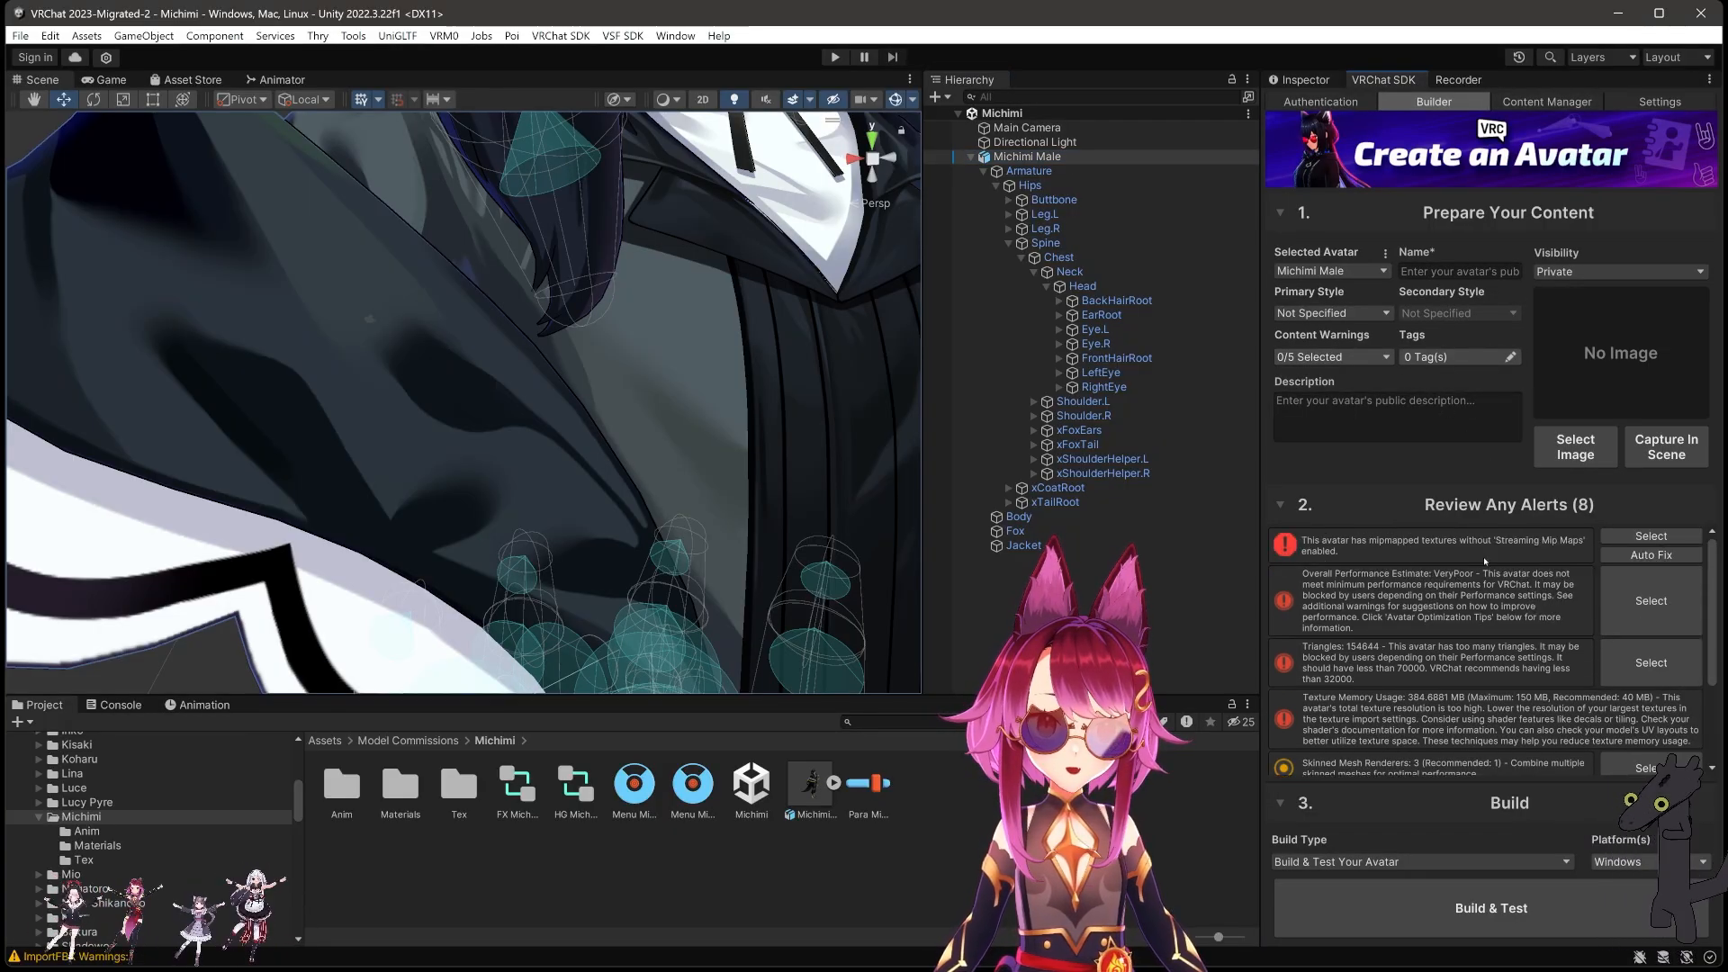
{"action": "left_click", "coordinate": [1651, 554]}
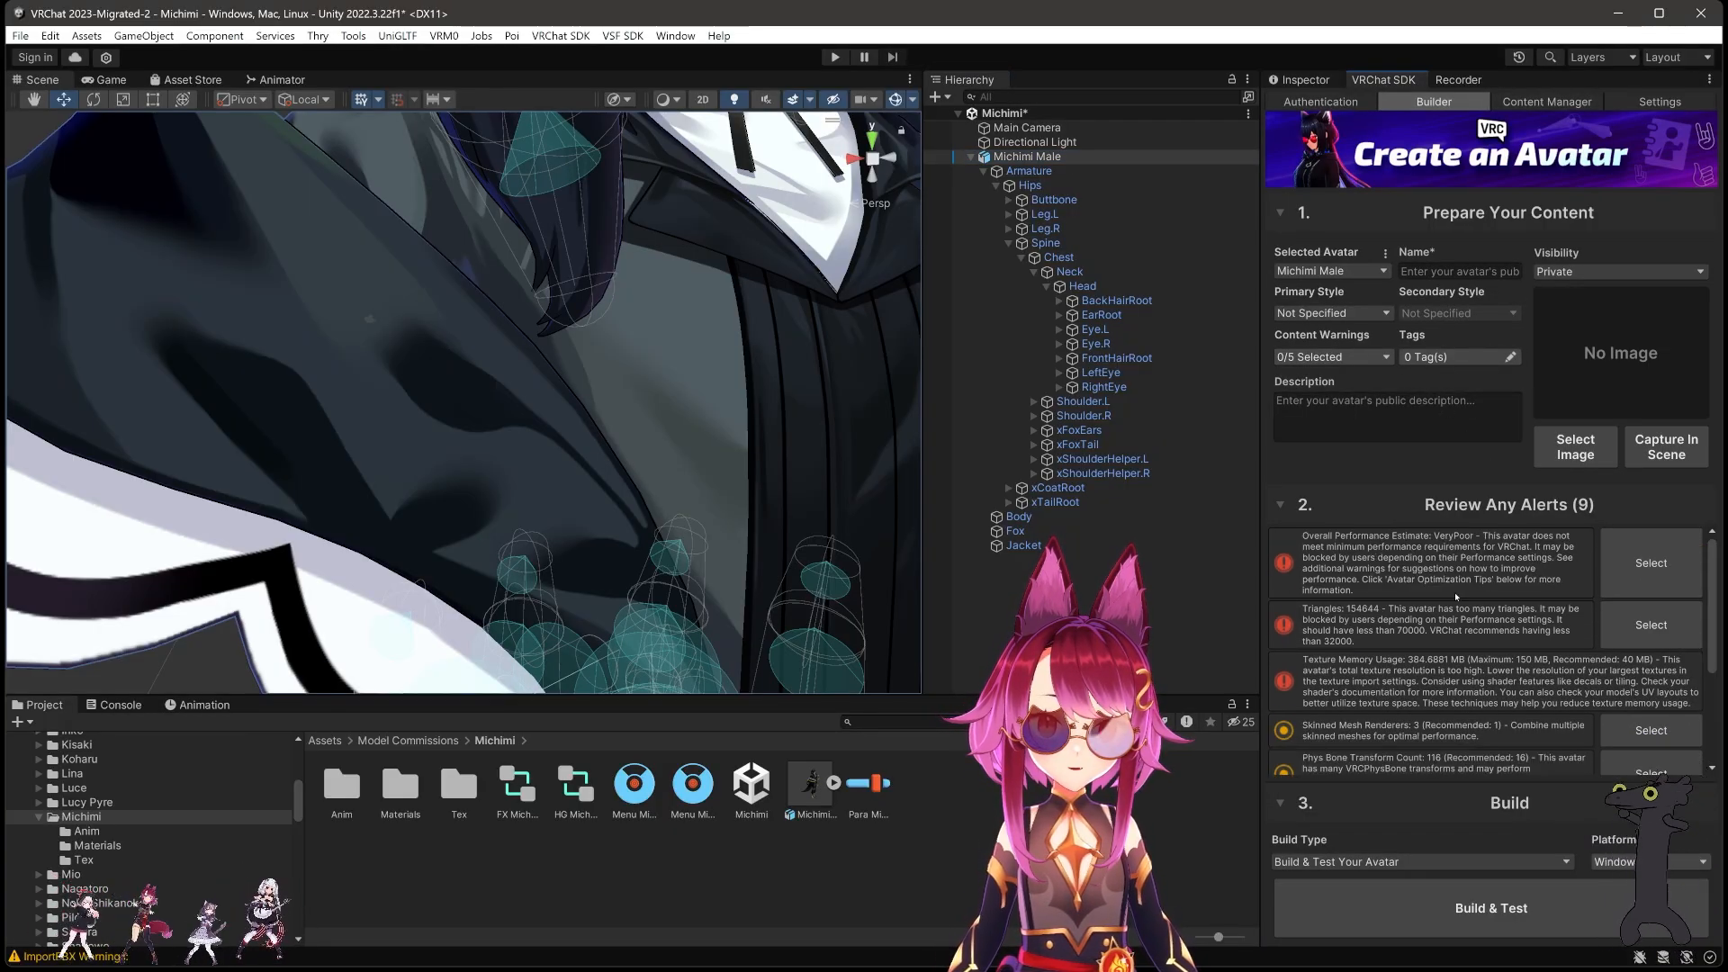
{"action": "scroll", "coordinate": [1475, 621], "scroll_direction": "down", "scroll_amount": 4}
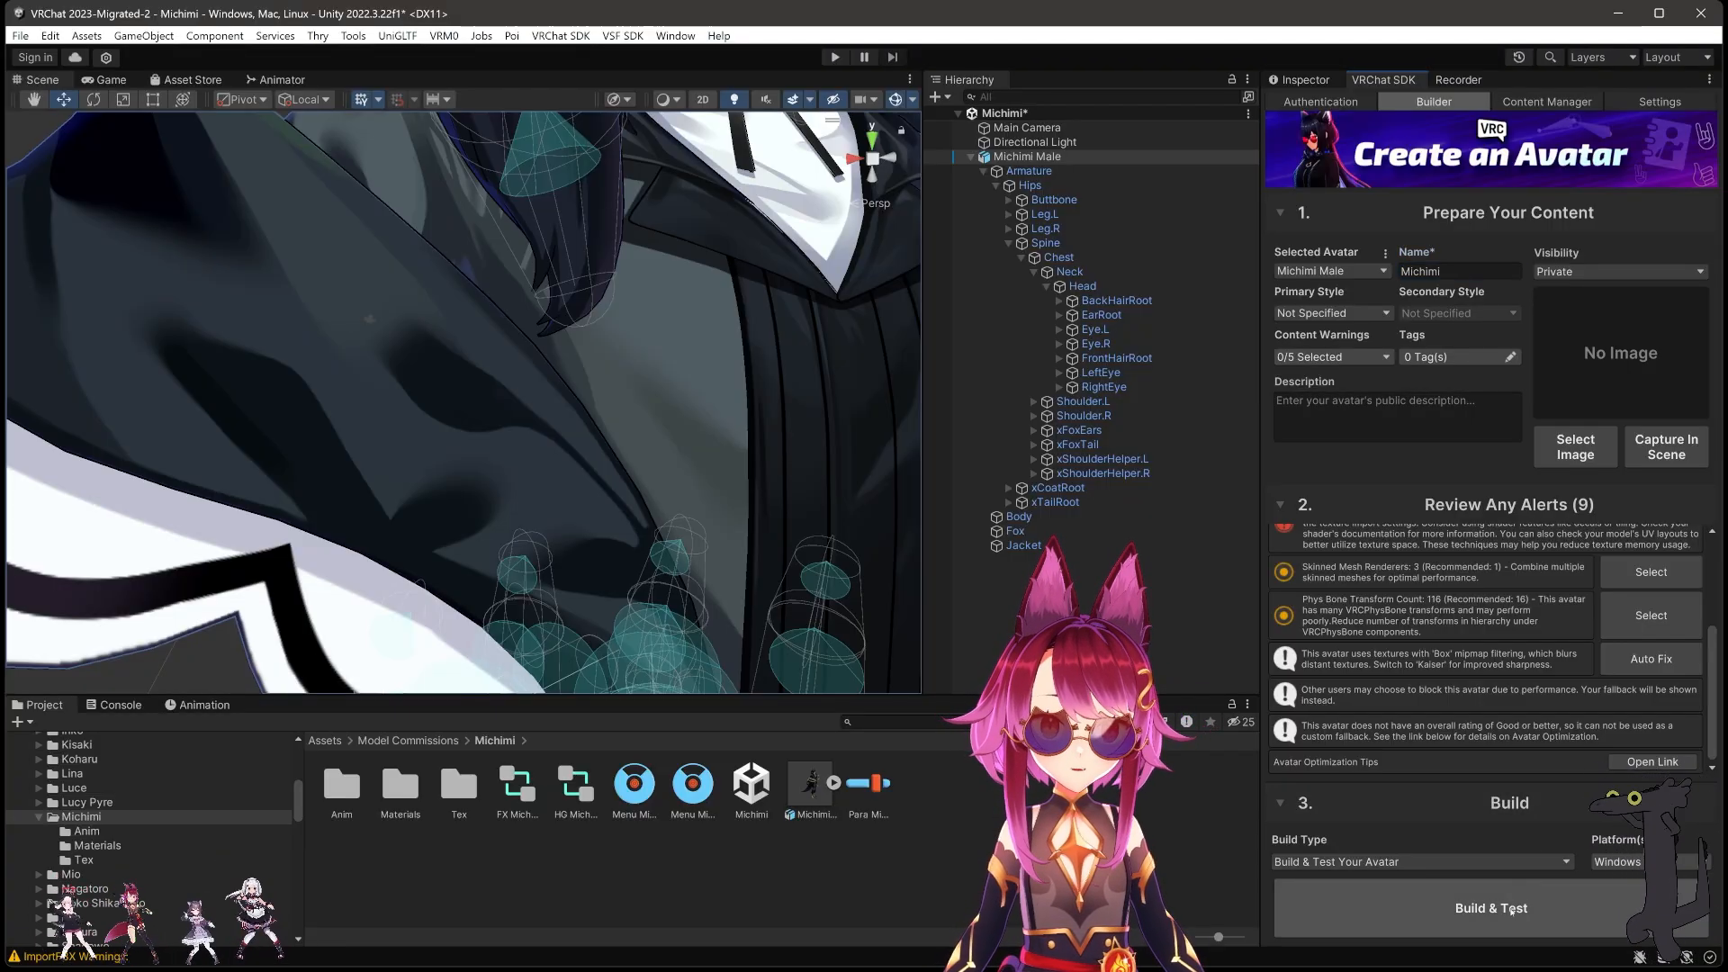
- Capture a scene thumbnail framed on the avatar's head and ears, reframing and recapturing twice
{"action": "left_click", "coordinate": [1684, 457]}
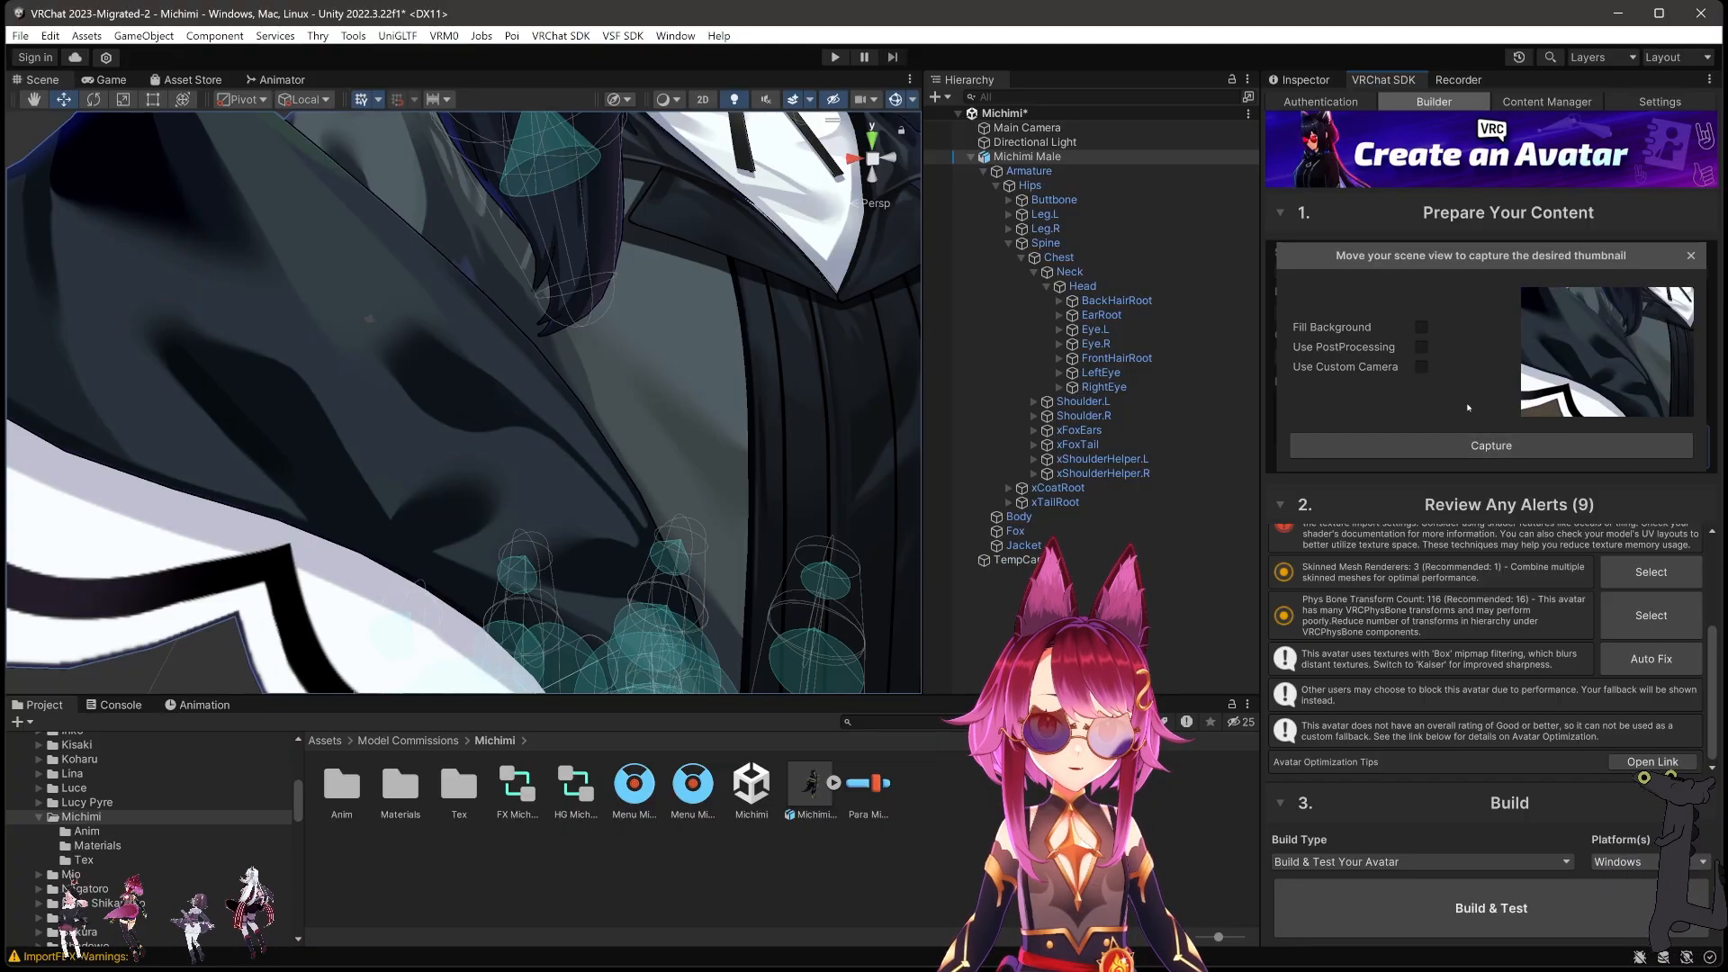
{"action": "left_click", "coordinate": [1521, 446]}
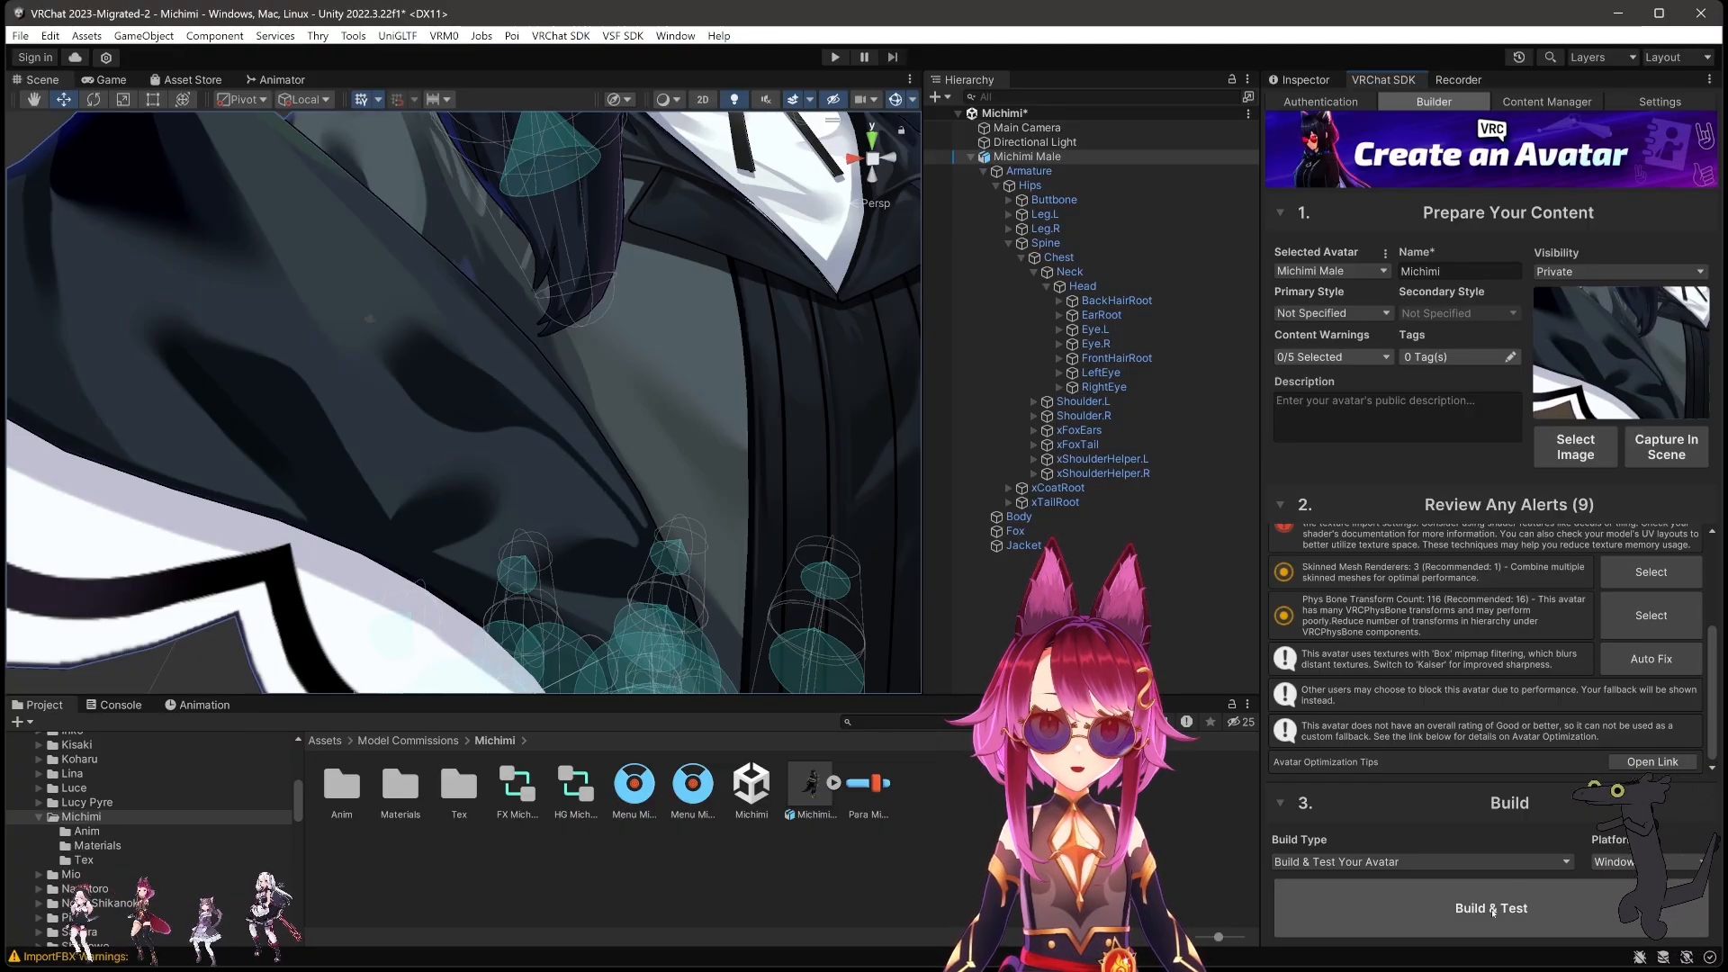
{"action": "scroll", "coordinate": [738, 432], "scroll_direction": "down", "scroll_amount": 3}
{"action": "middle_click_drag", "start_coordinate": [737, 432], "coordinate": [640, 496]}
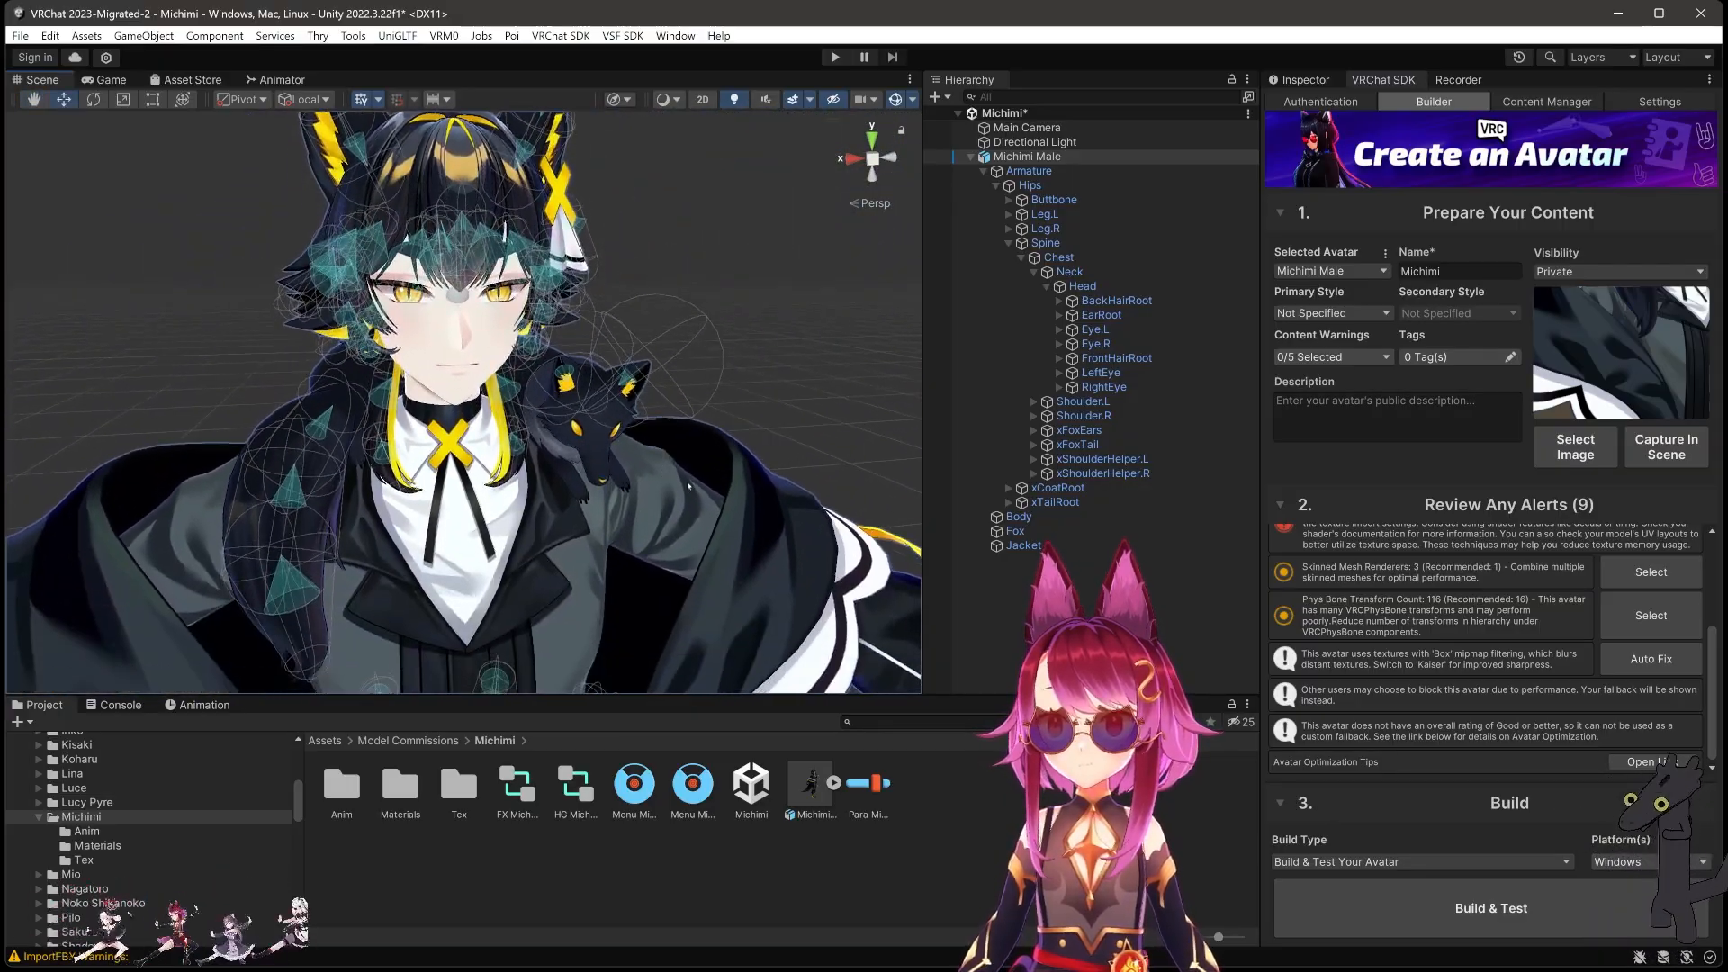
{"action": "left_click", "coordinate": [1659, 452]}
{"action": "left_click", "coordinate": [1586, 455]}
{"action": "middle_click_drag", "start_coordinate": [630, 360], "coordinate": [641, 455]}
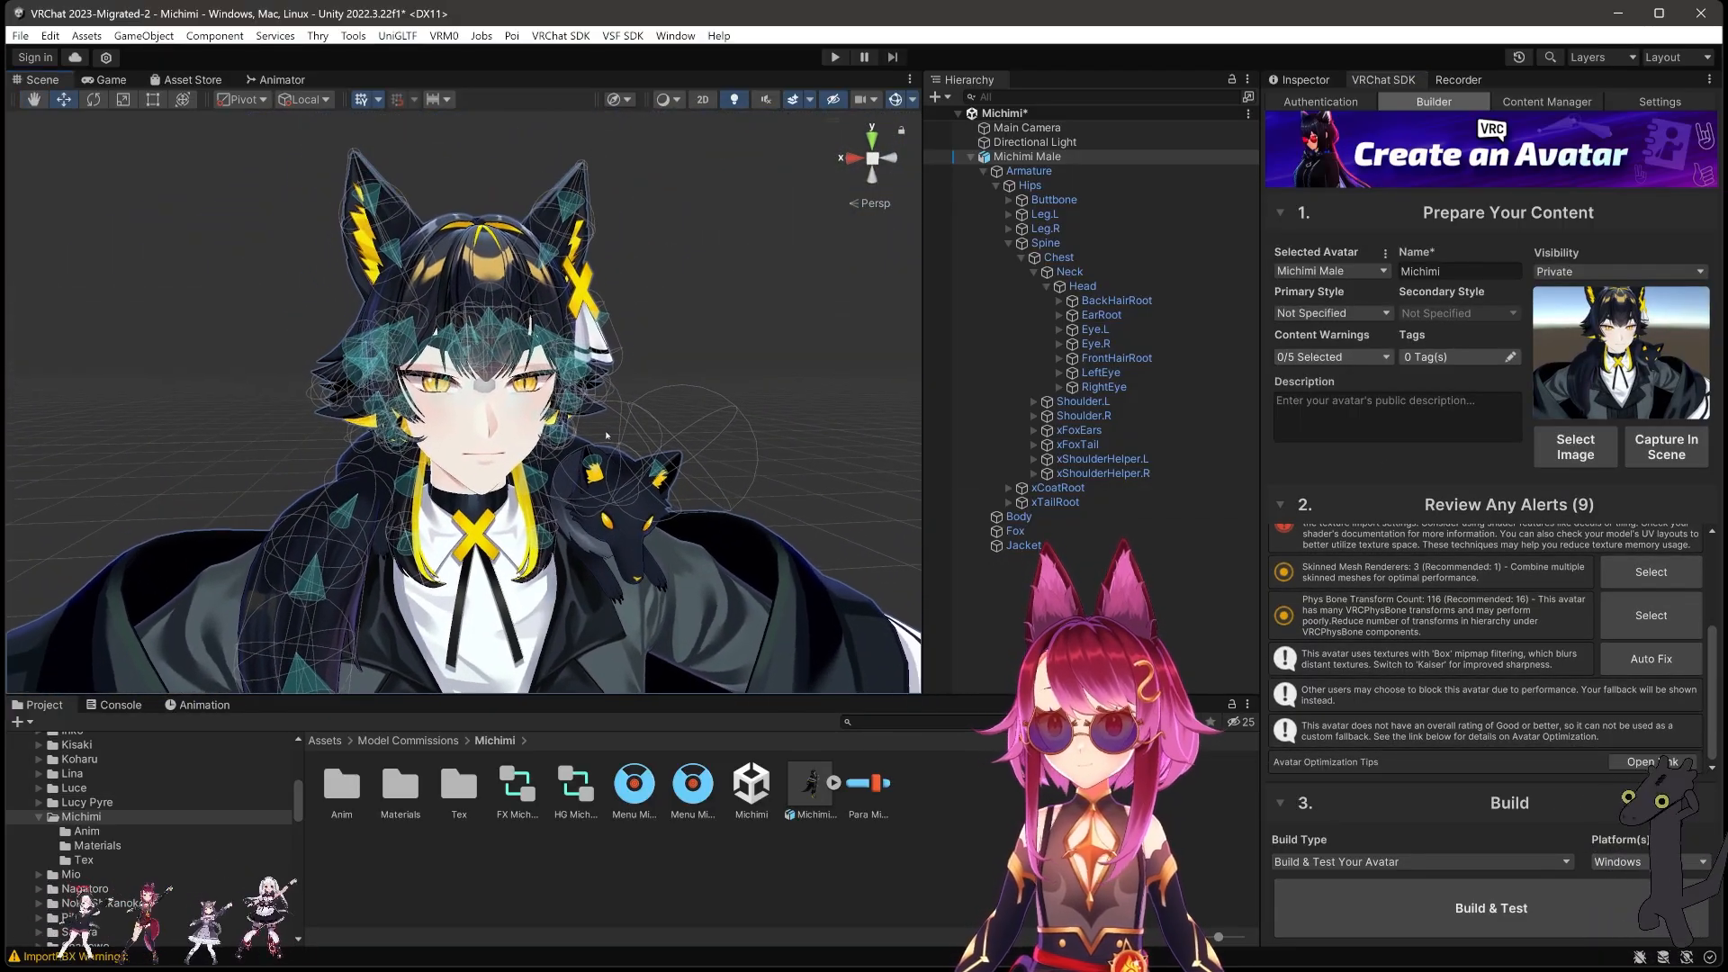
{"action": "left_click_drag", "start_coordinate": [641, 455], "coordinate": [634, 392], "text": "alt"}
{"action": "middle_click_drag", "start_coordinate": [634, 392], "coordinate": [648, 456]}
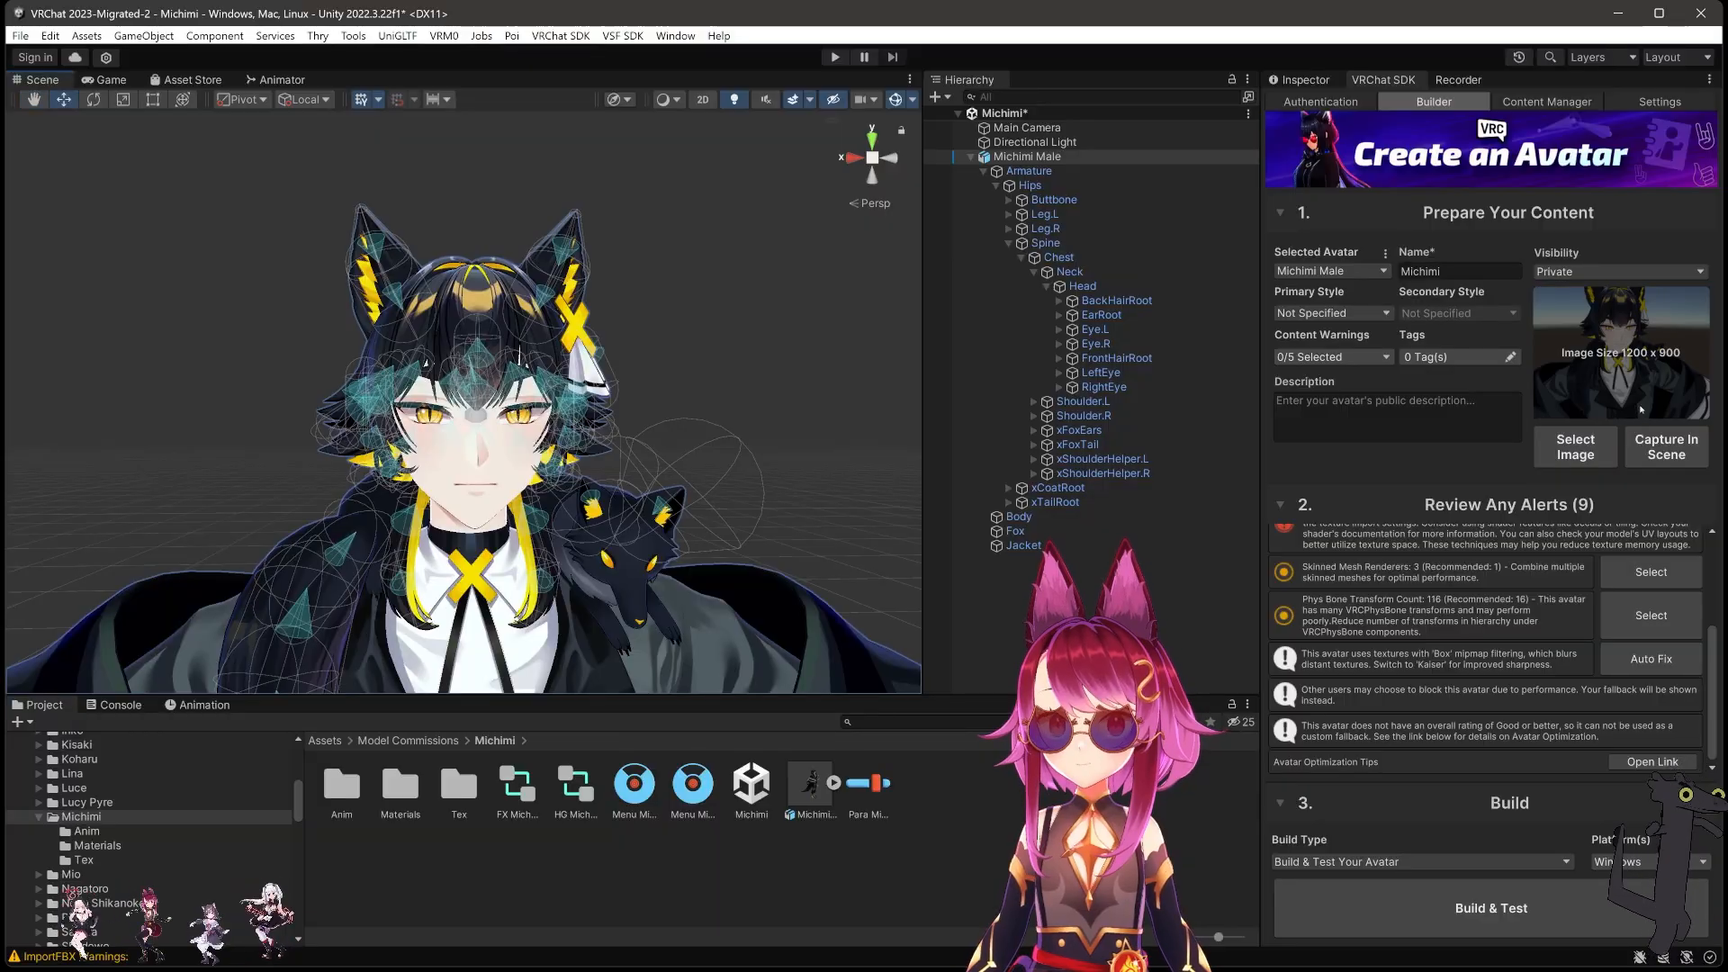
{"action": "left_click", "coordinate": [1654, 450]}
{"action": "left_click", "coordinate": [1553, 460]}
{"action": "scroll", "coordinate": [679, 509], "scroll_direction": "up", "scroll_amount": 2}
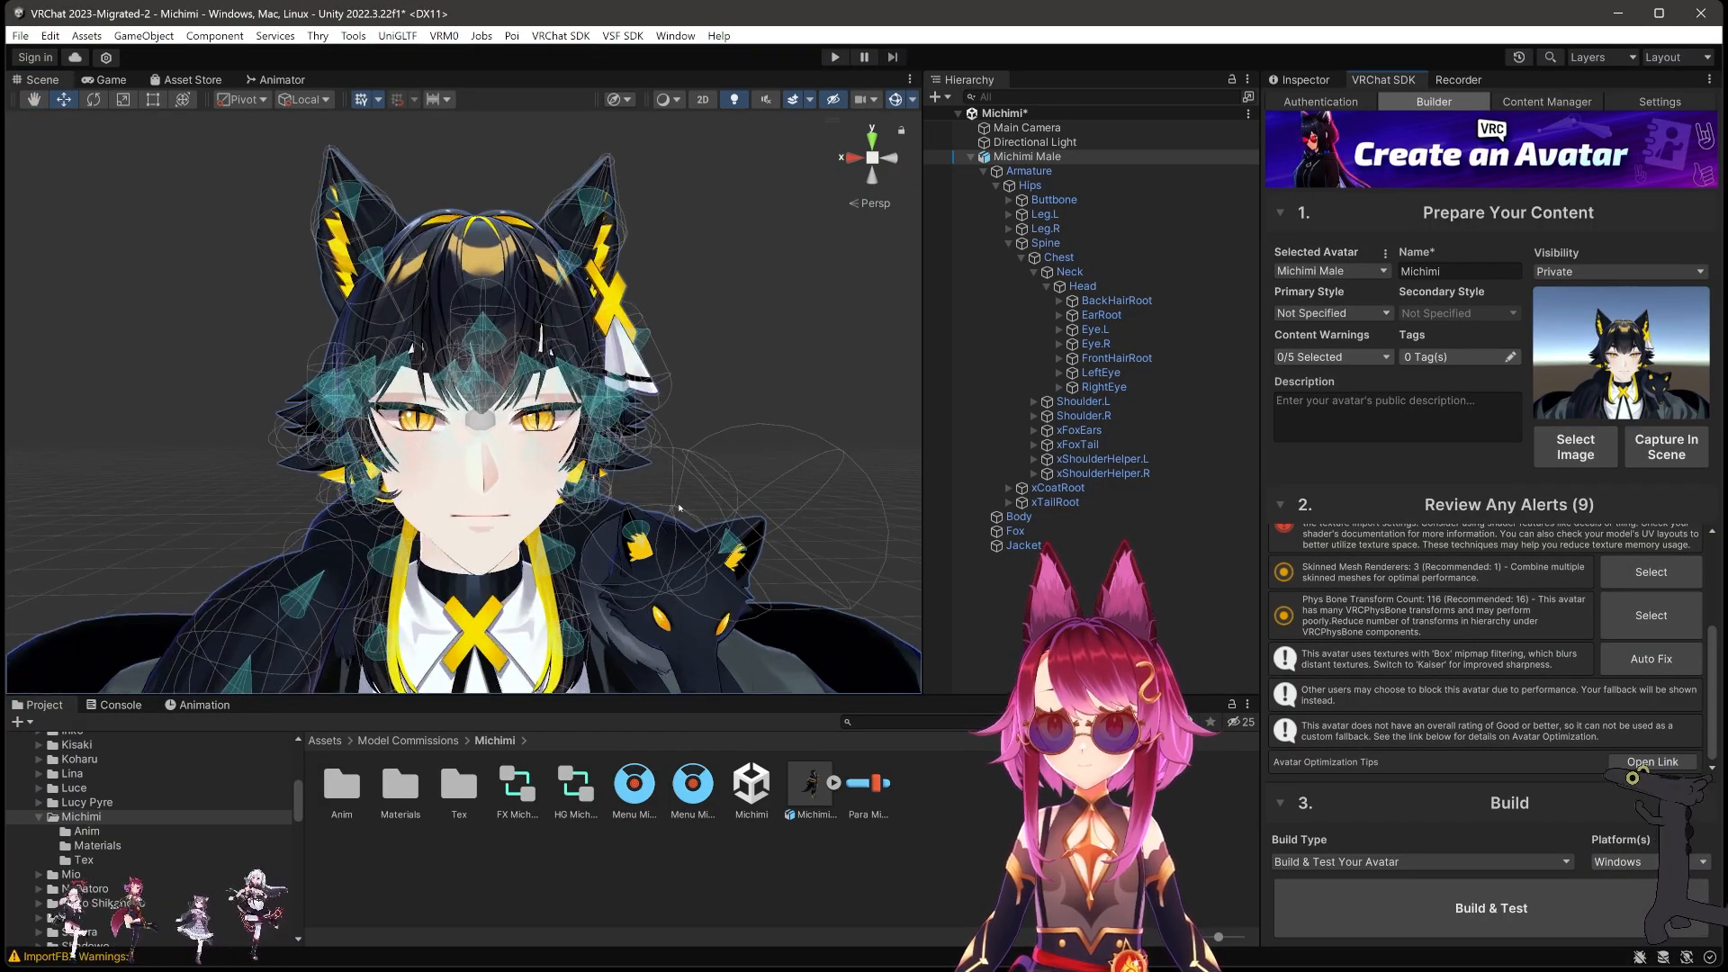
- Recapture the thumbnail with Fill Background enabled, then start Build & Test
{"action": "left_click", "coordinate": [1665, 447]}
{"action": "left_click", "coordinate": [1422, 336]}
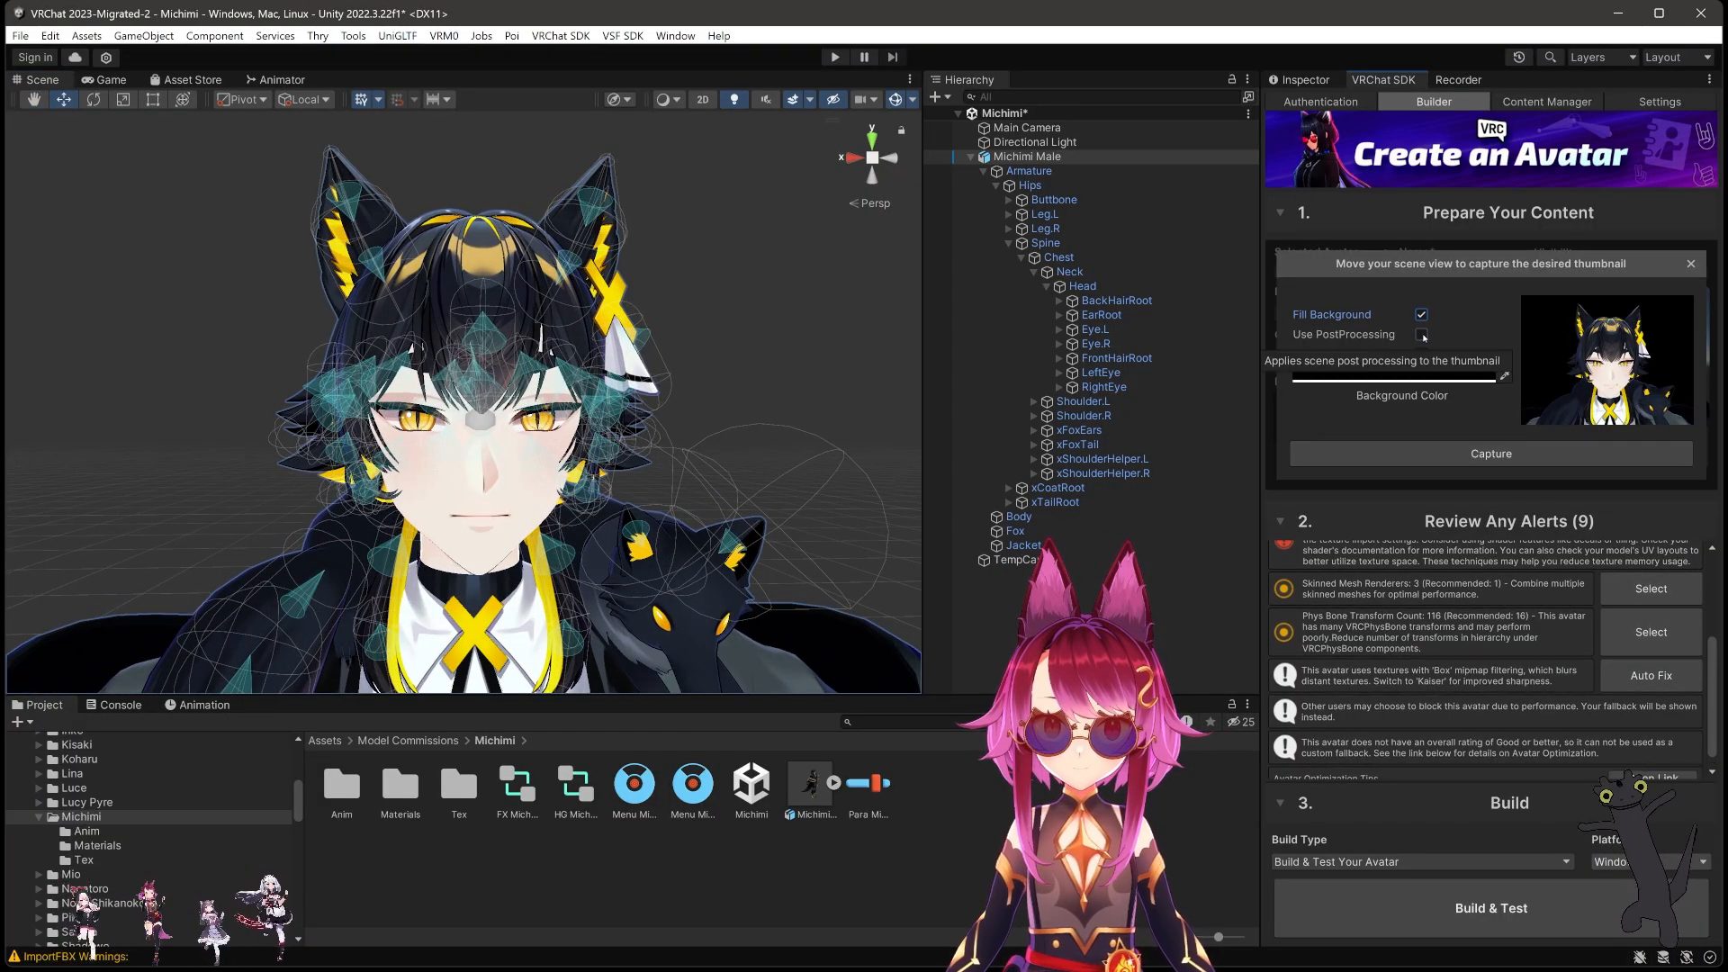
{"action": "left_click", "coordinate": [1421, 334]}
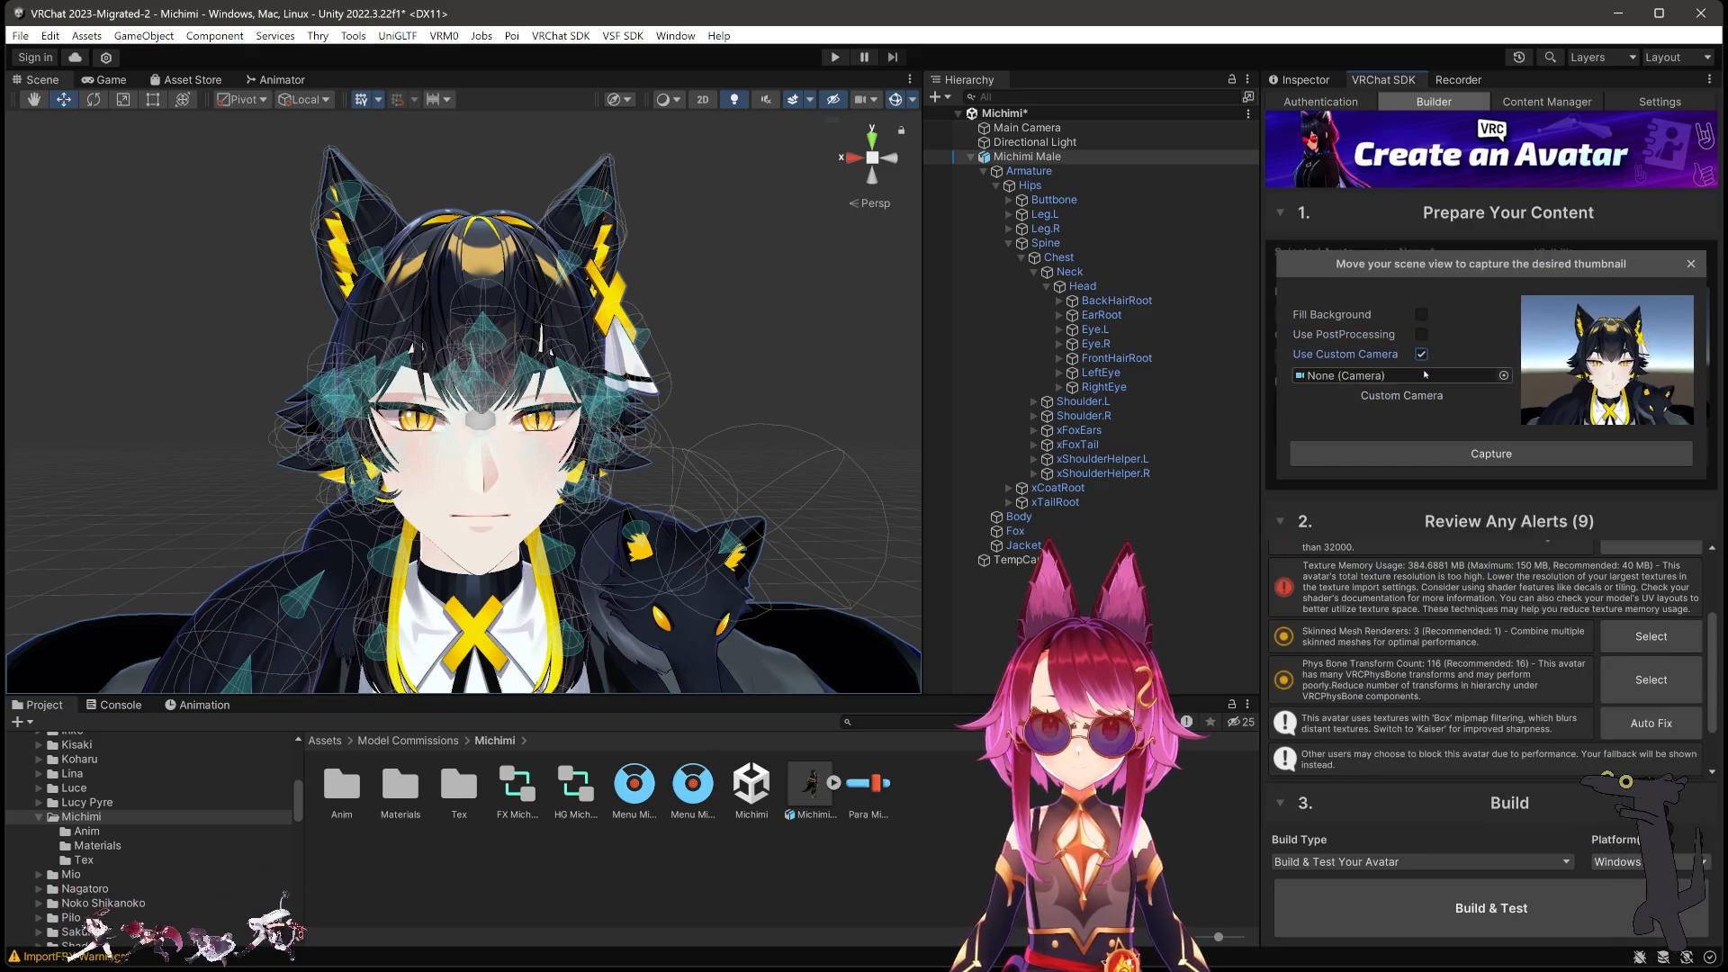
{"action": "left_click", "coordinate": [1422, 334]}
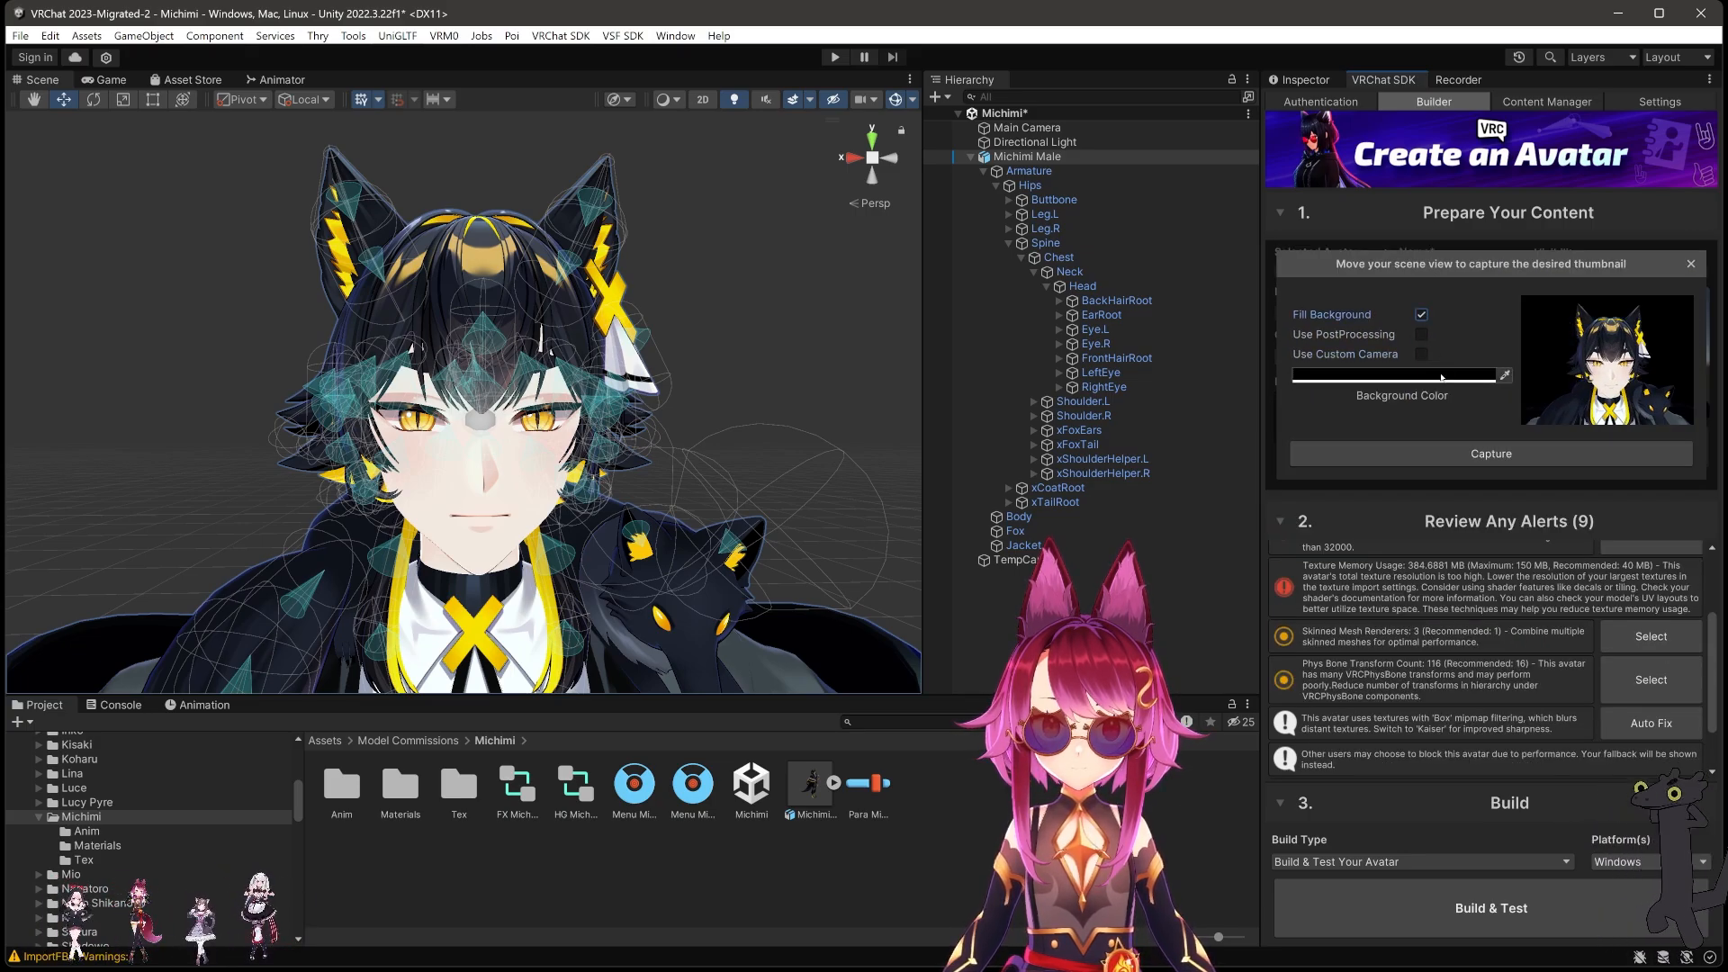
{"action": "left_click", "coordinate": [1517, 453]}
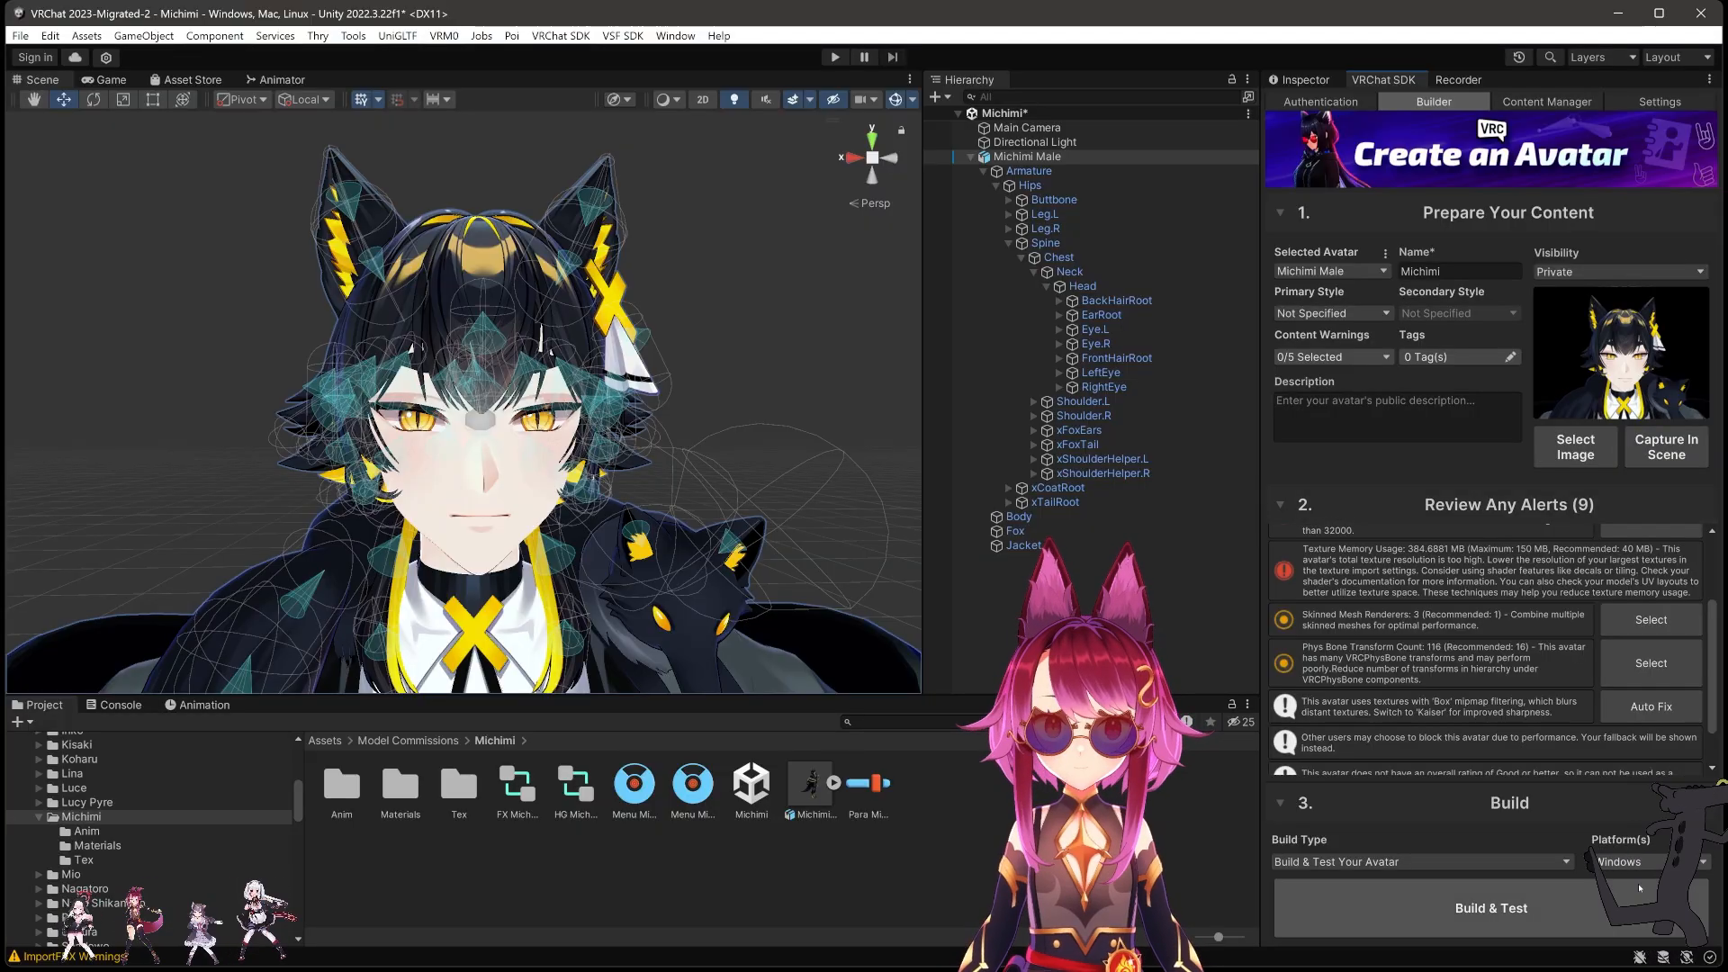
{"action": "left_click", "coordinate": [1500, 911]}
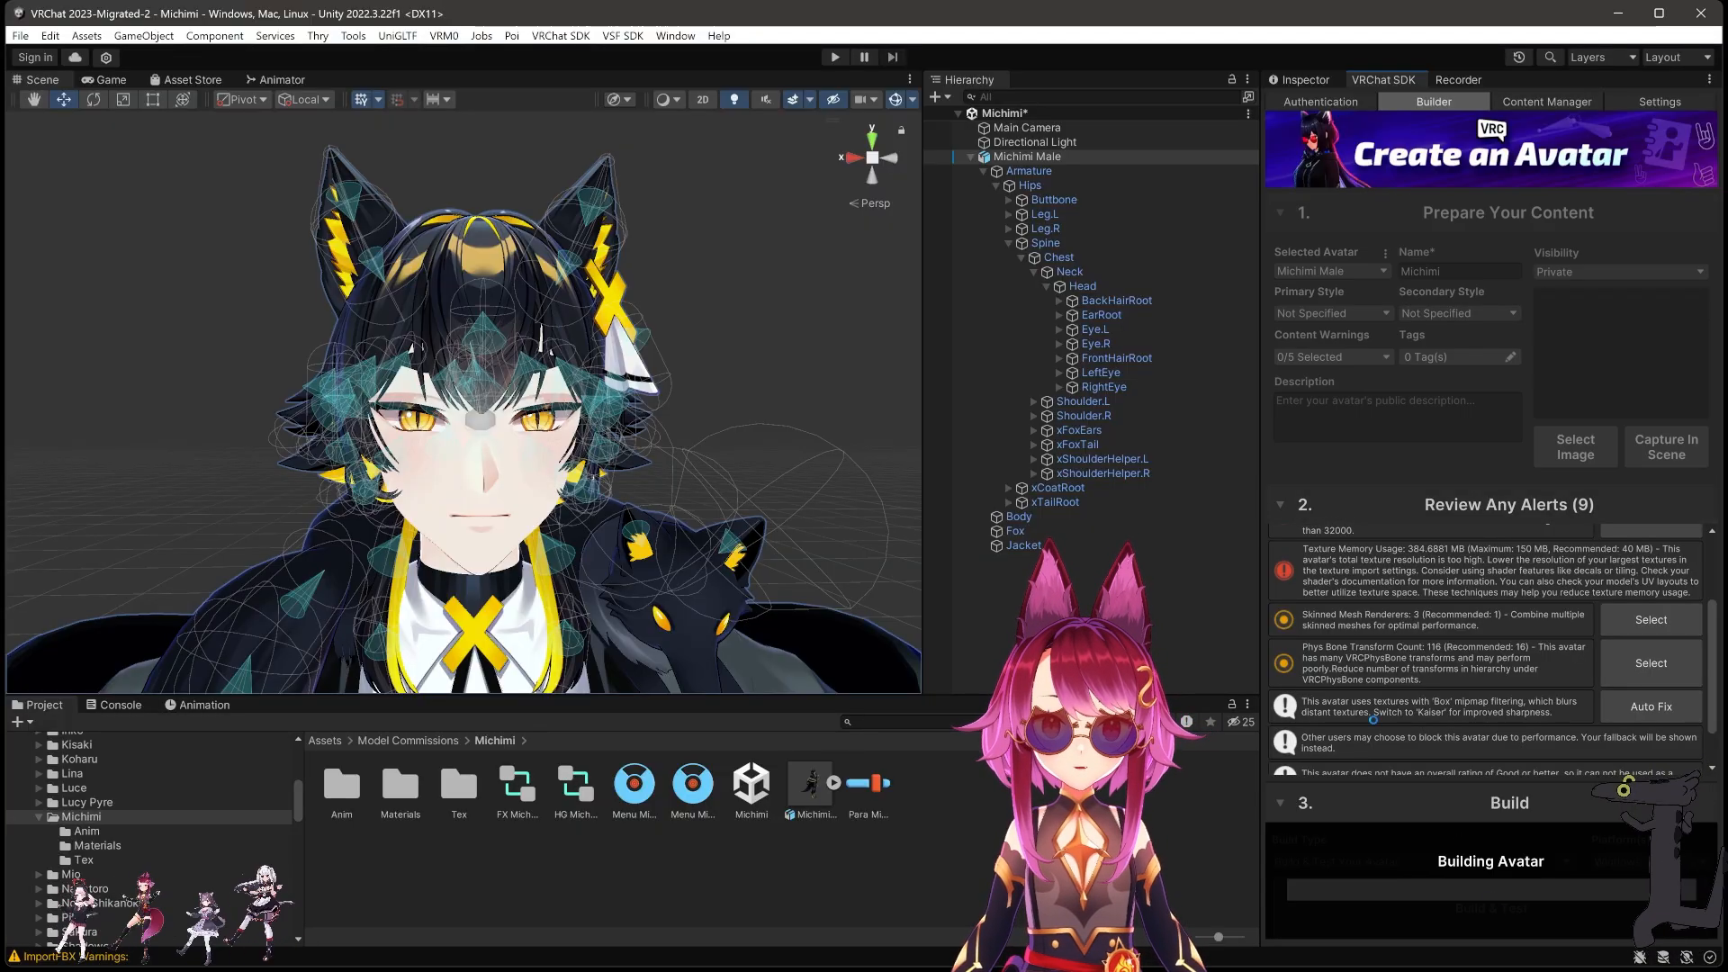